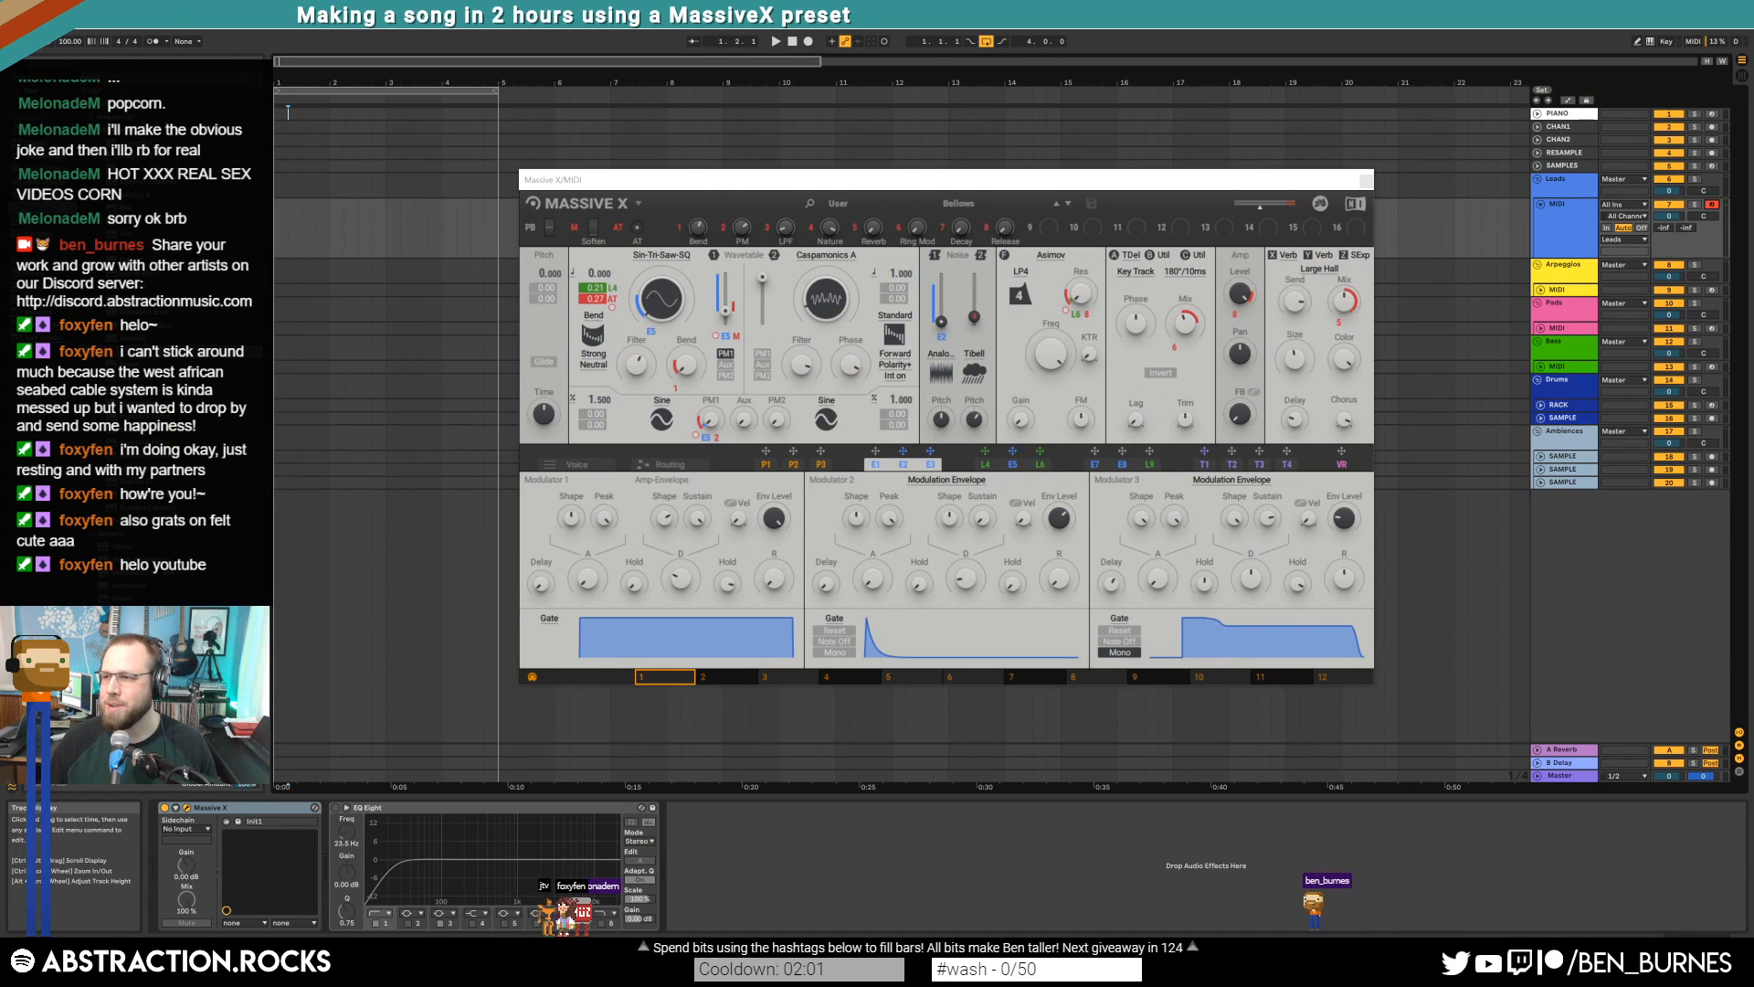
Bring up the browser window with the Felt Cute, Might Delete Later release page, look through it and put it away
left_click_drag(1753, 183, 659, 154)
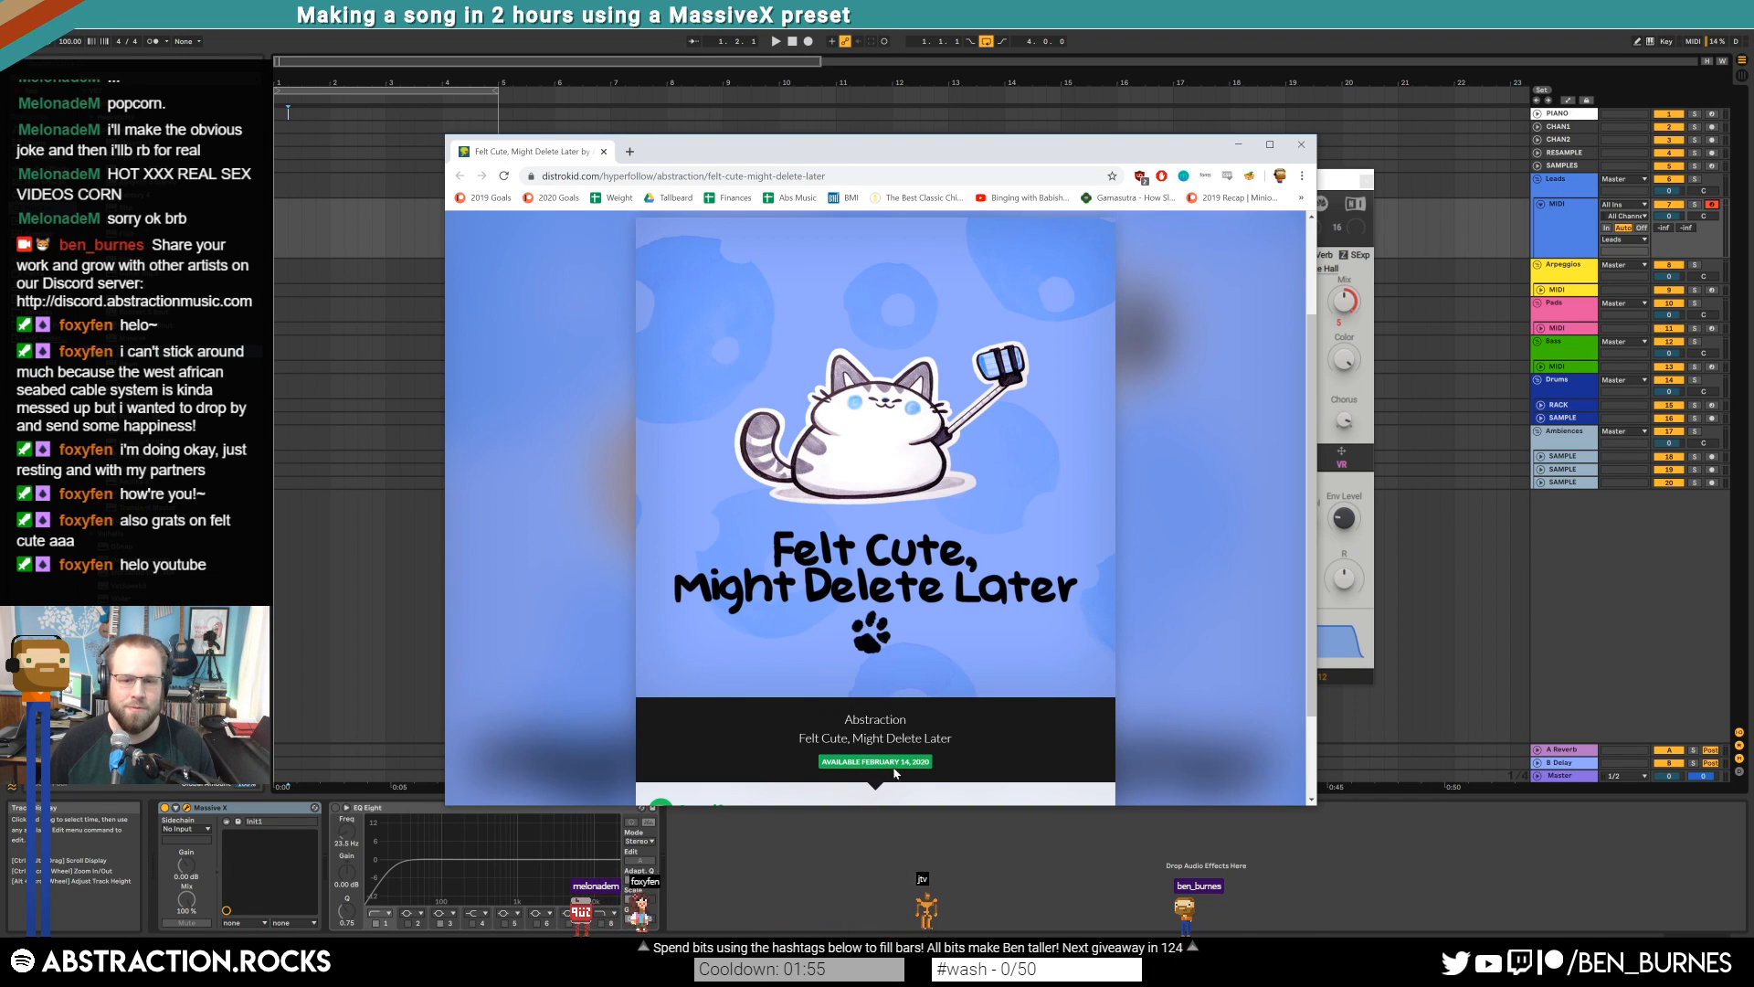
scroll(884, 391, "down", 1)
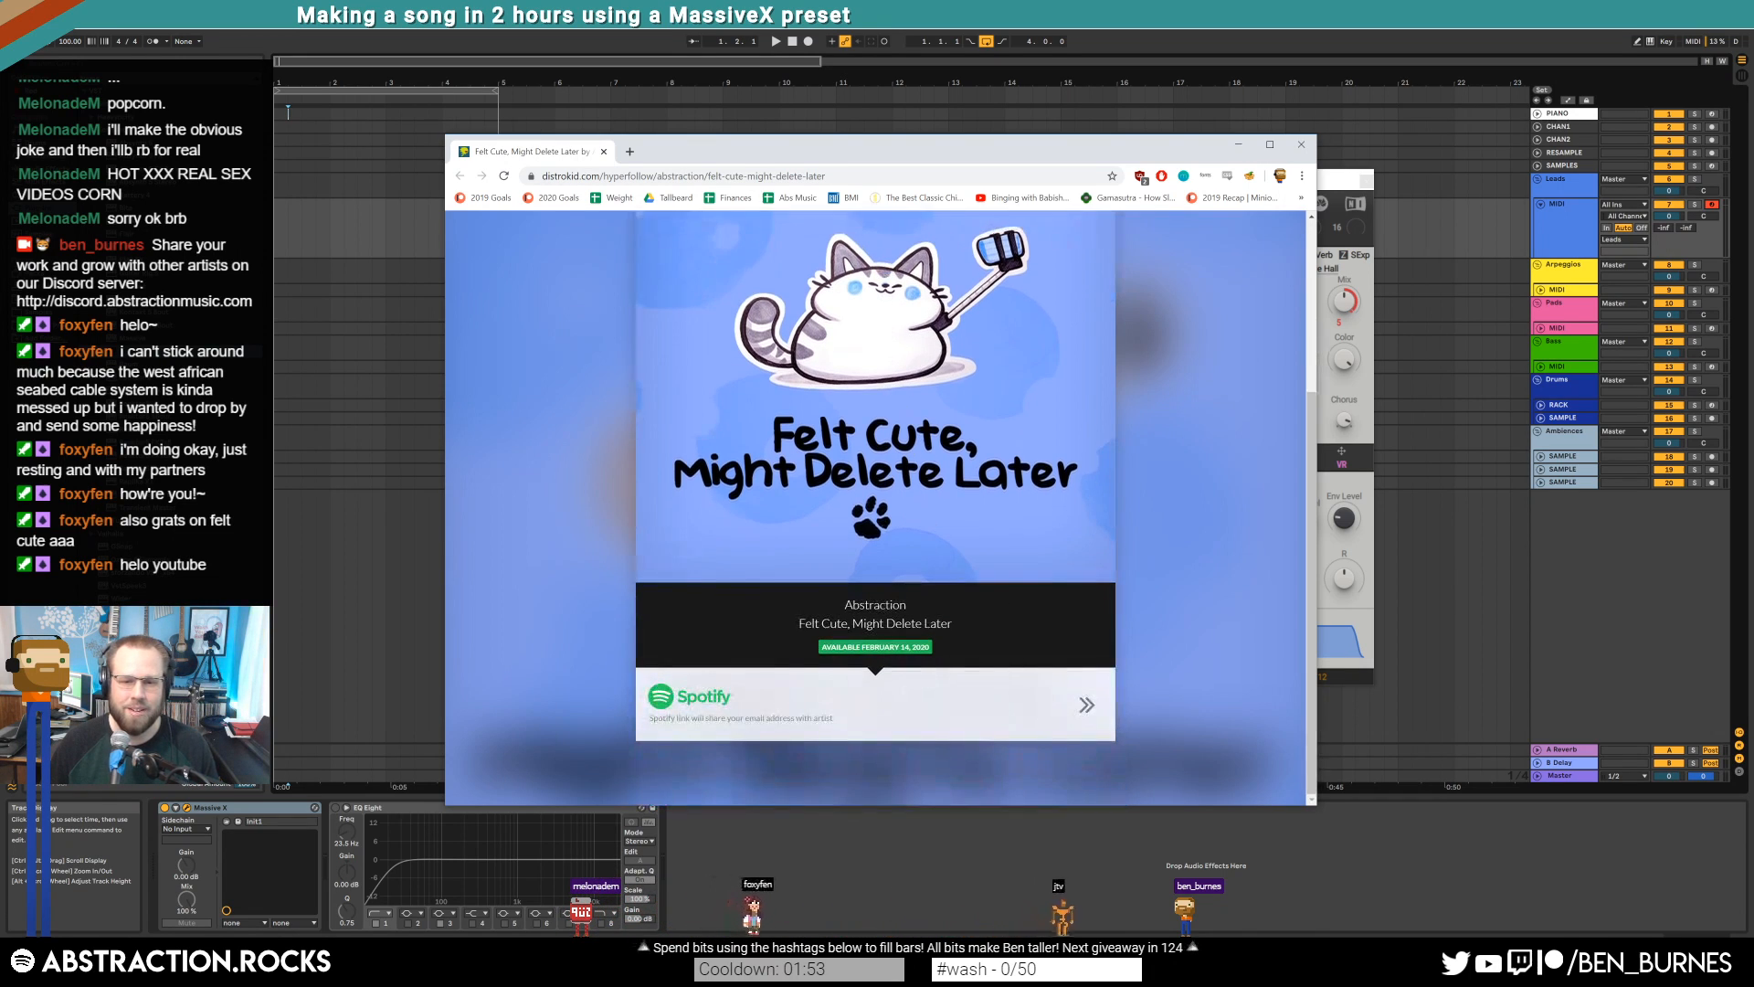
scroll(1032, 588, "up", 3)
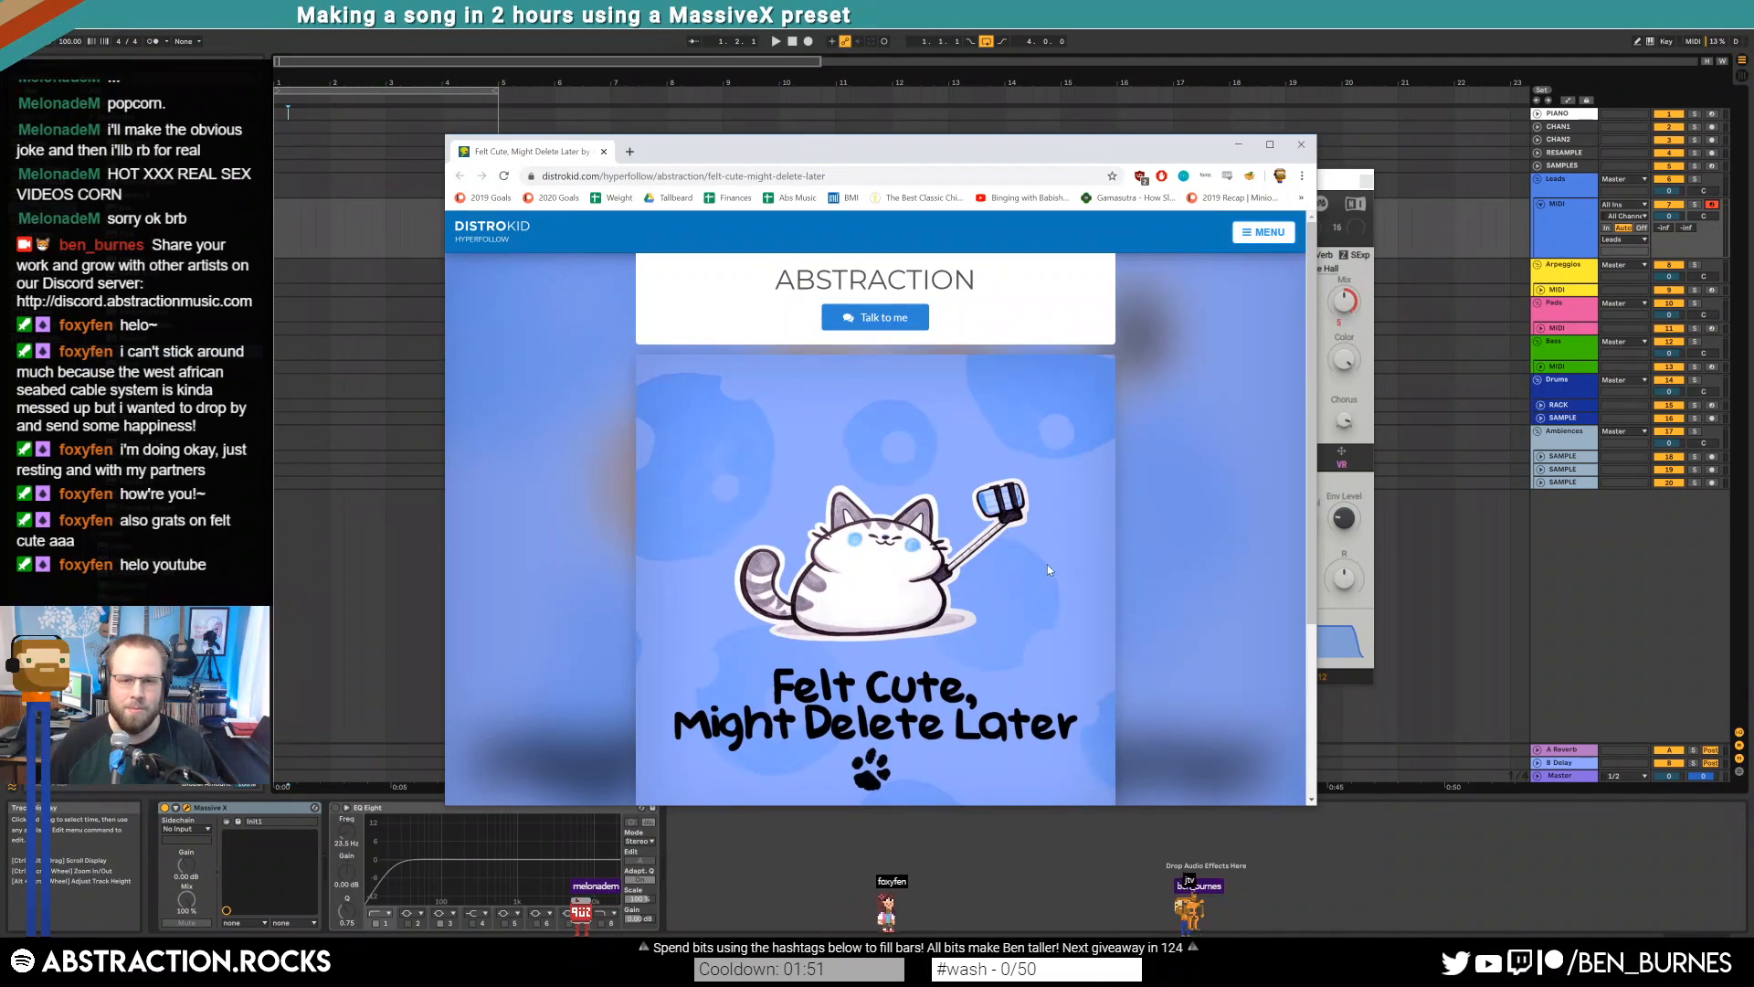
scroll(1045, 563, "down", 2)
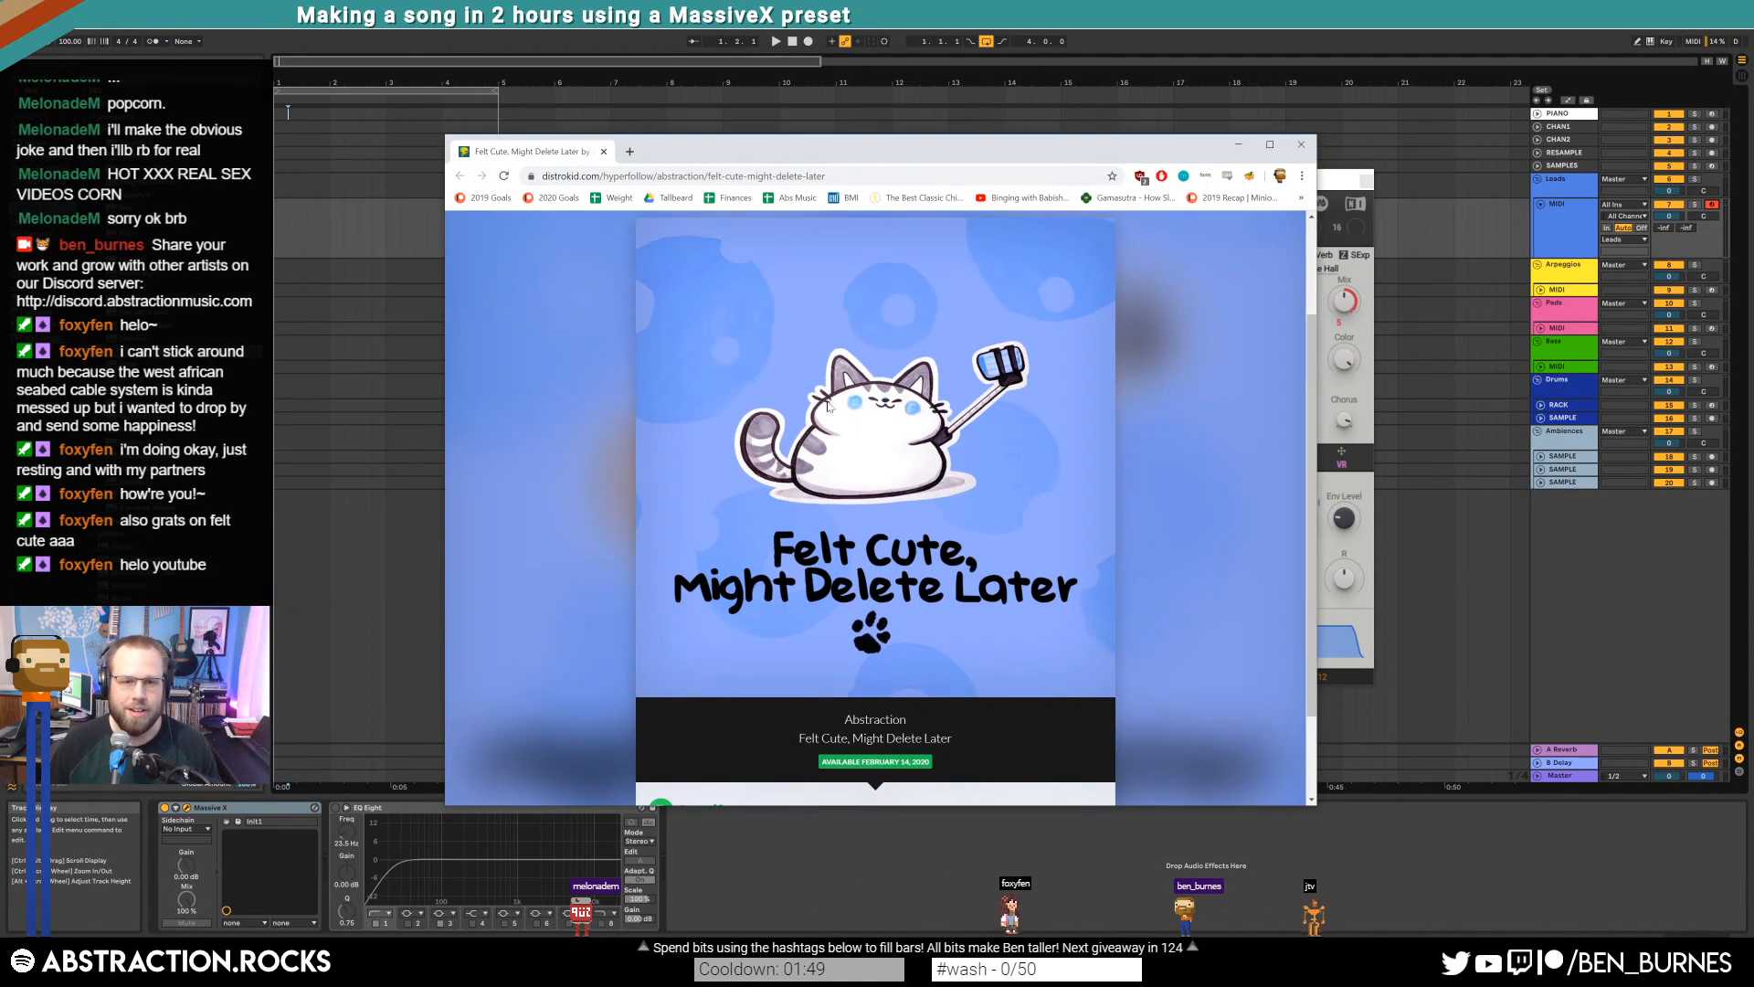
left_click_drag(572, 150, 1753, 174)
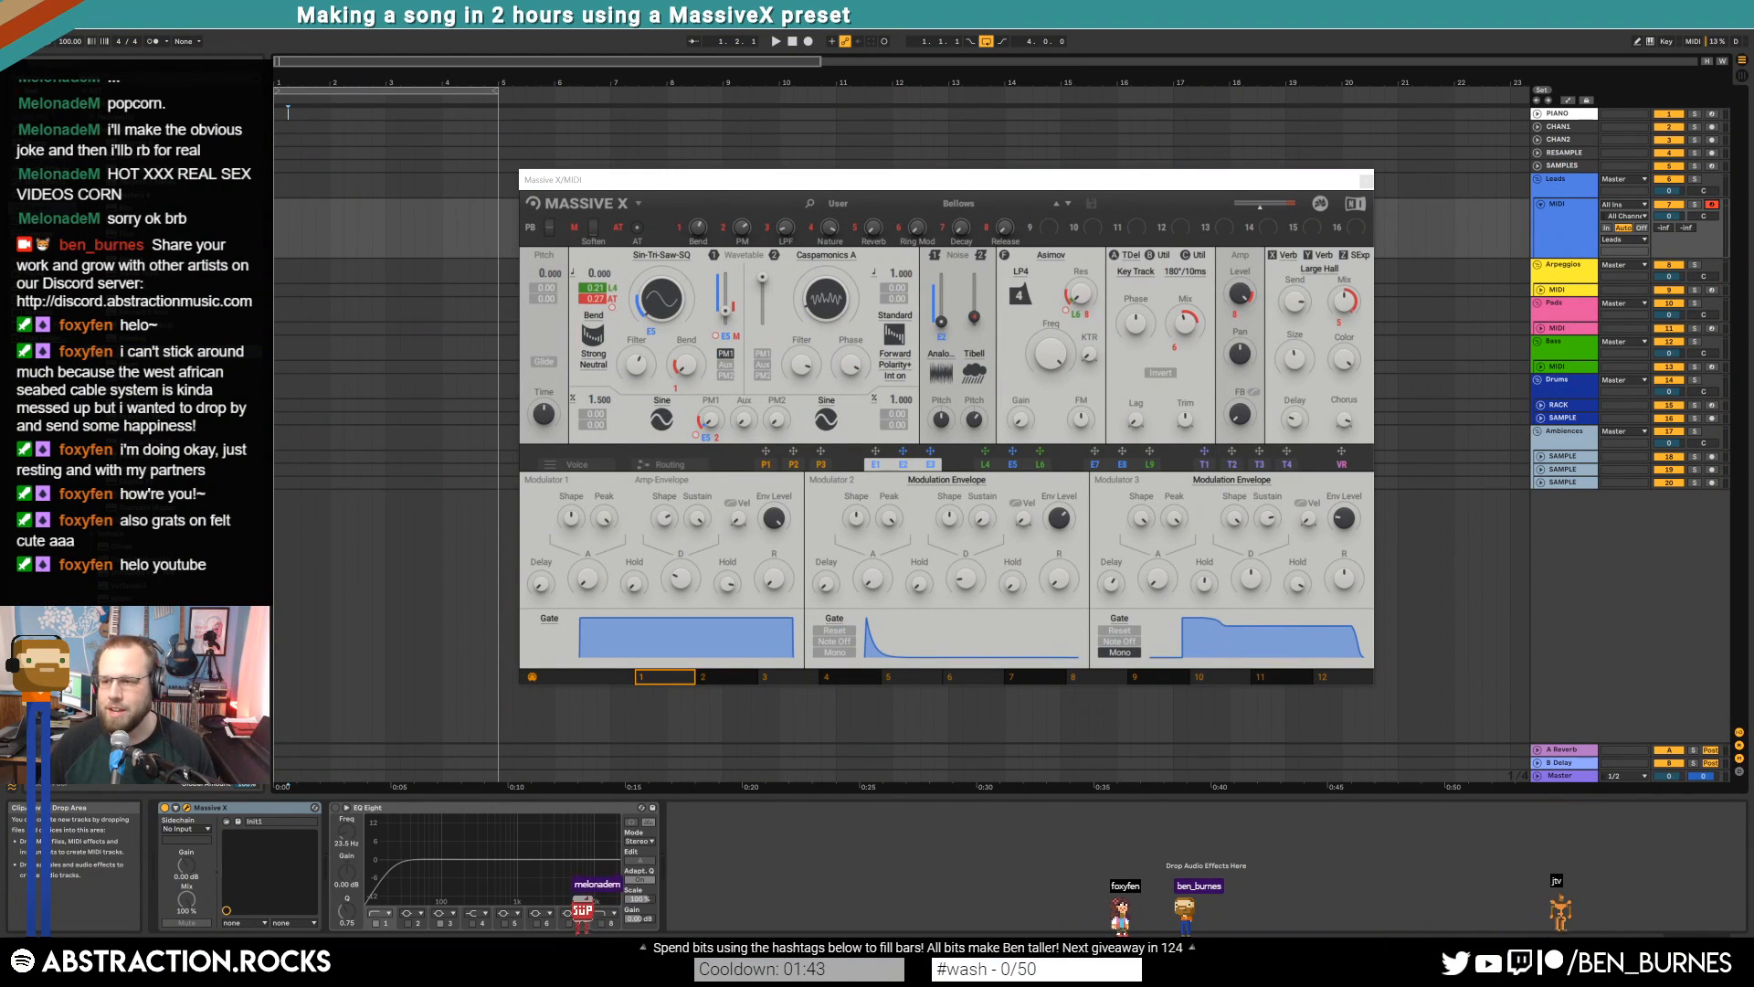
Show the Producer Competition: Produce This #59 page in the browser, review its entry rules and return to Ableton Live
left_click_drag(1753, 182, 760, 99)
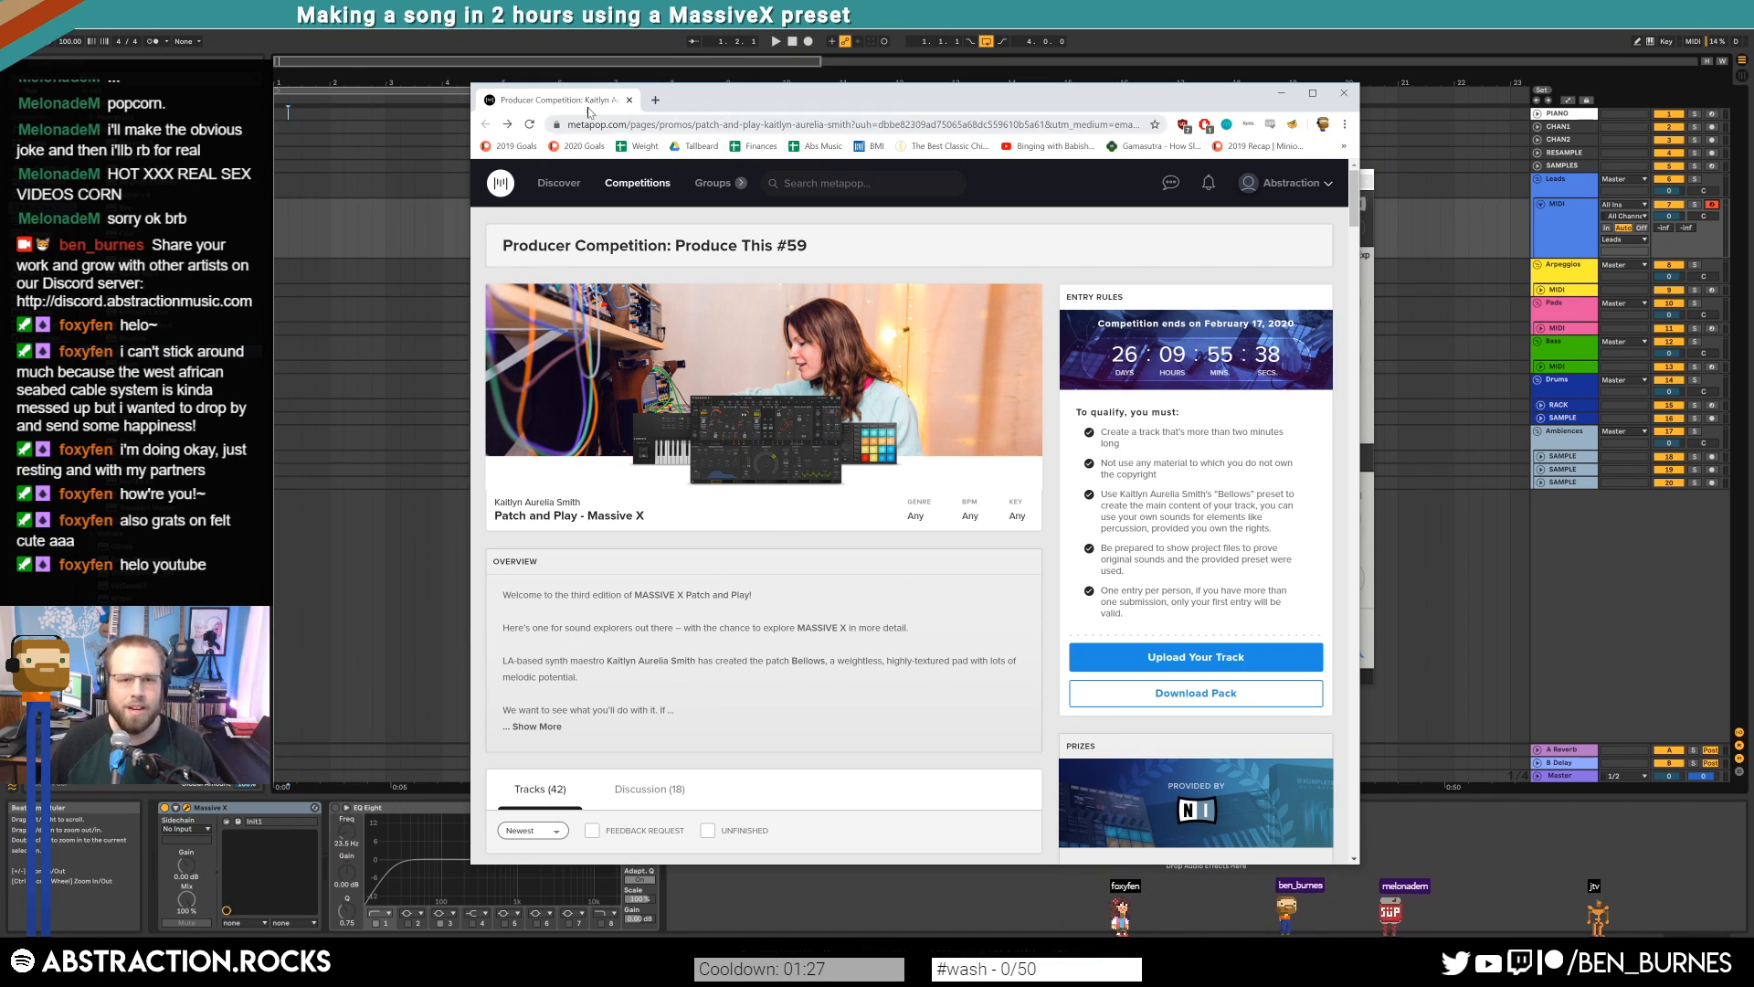
key("alt+Tab")
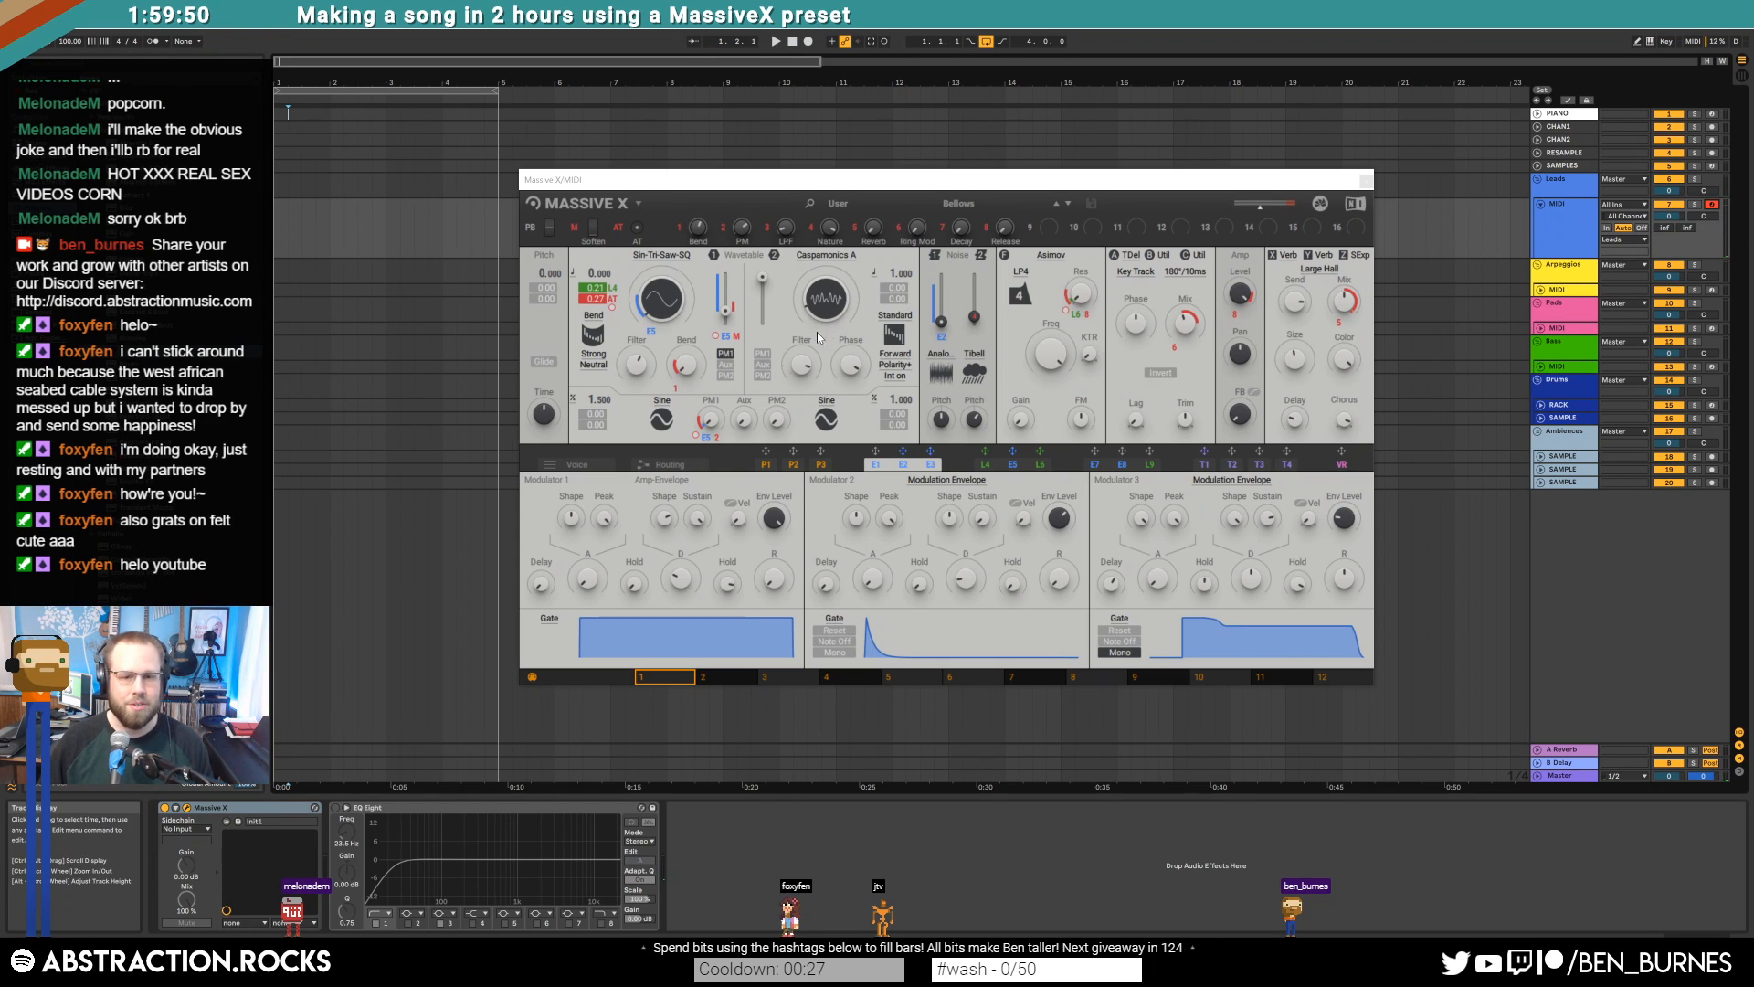
Shape the Leads Massive X amp envelope with a short attack ramp, a curved decay, low sustain and an adjusted release
left_click_drag(724, 581, 724, 579)
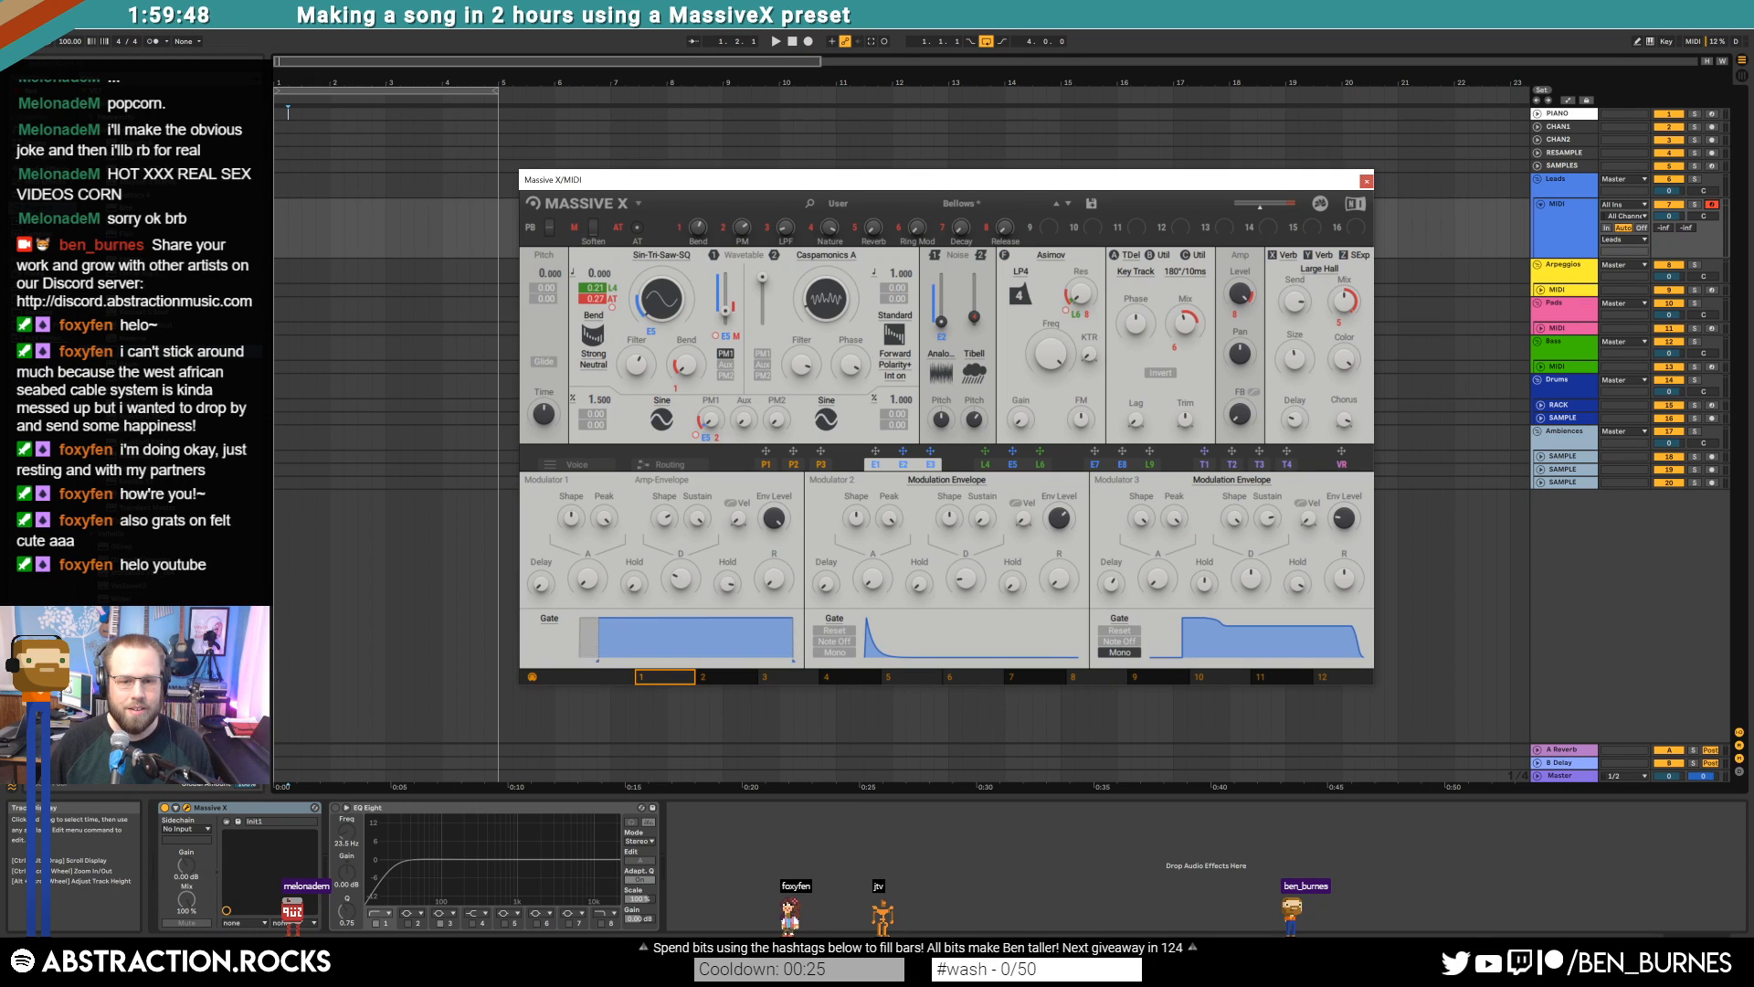
left_click_drag(698, 519, 698, 552)
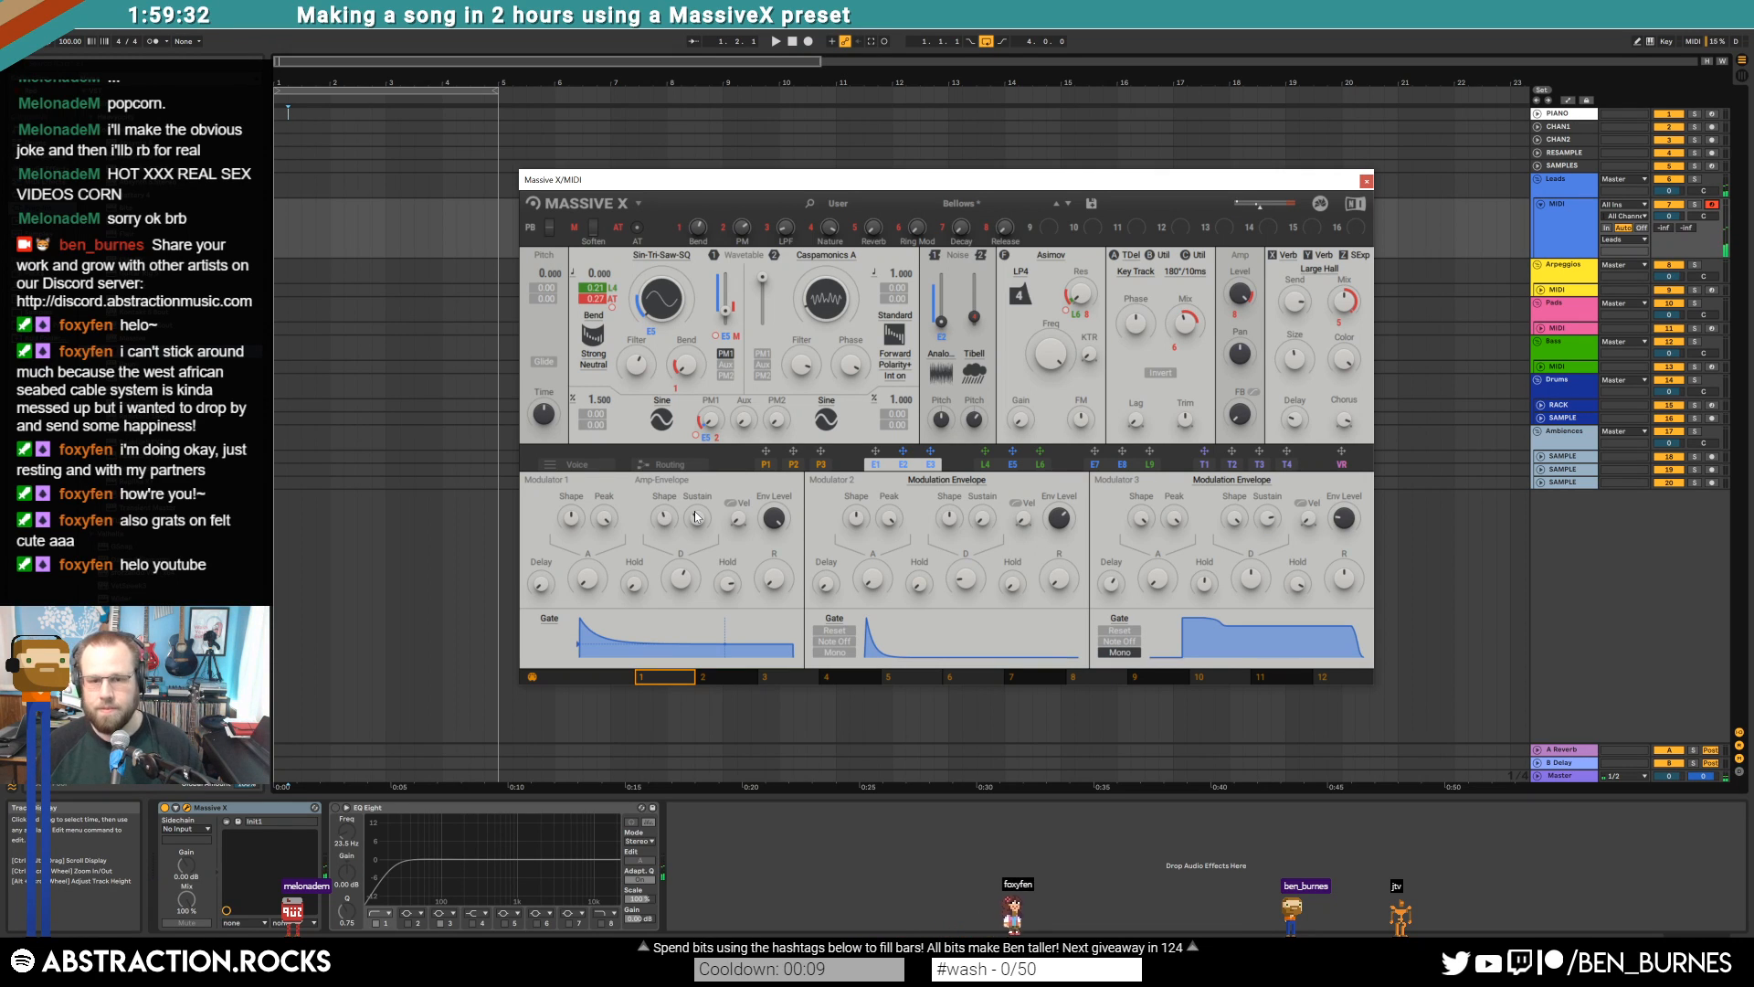
left_click_drag(774, 577, 774, 518)
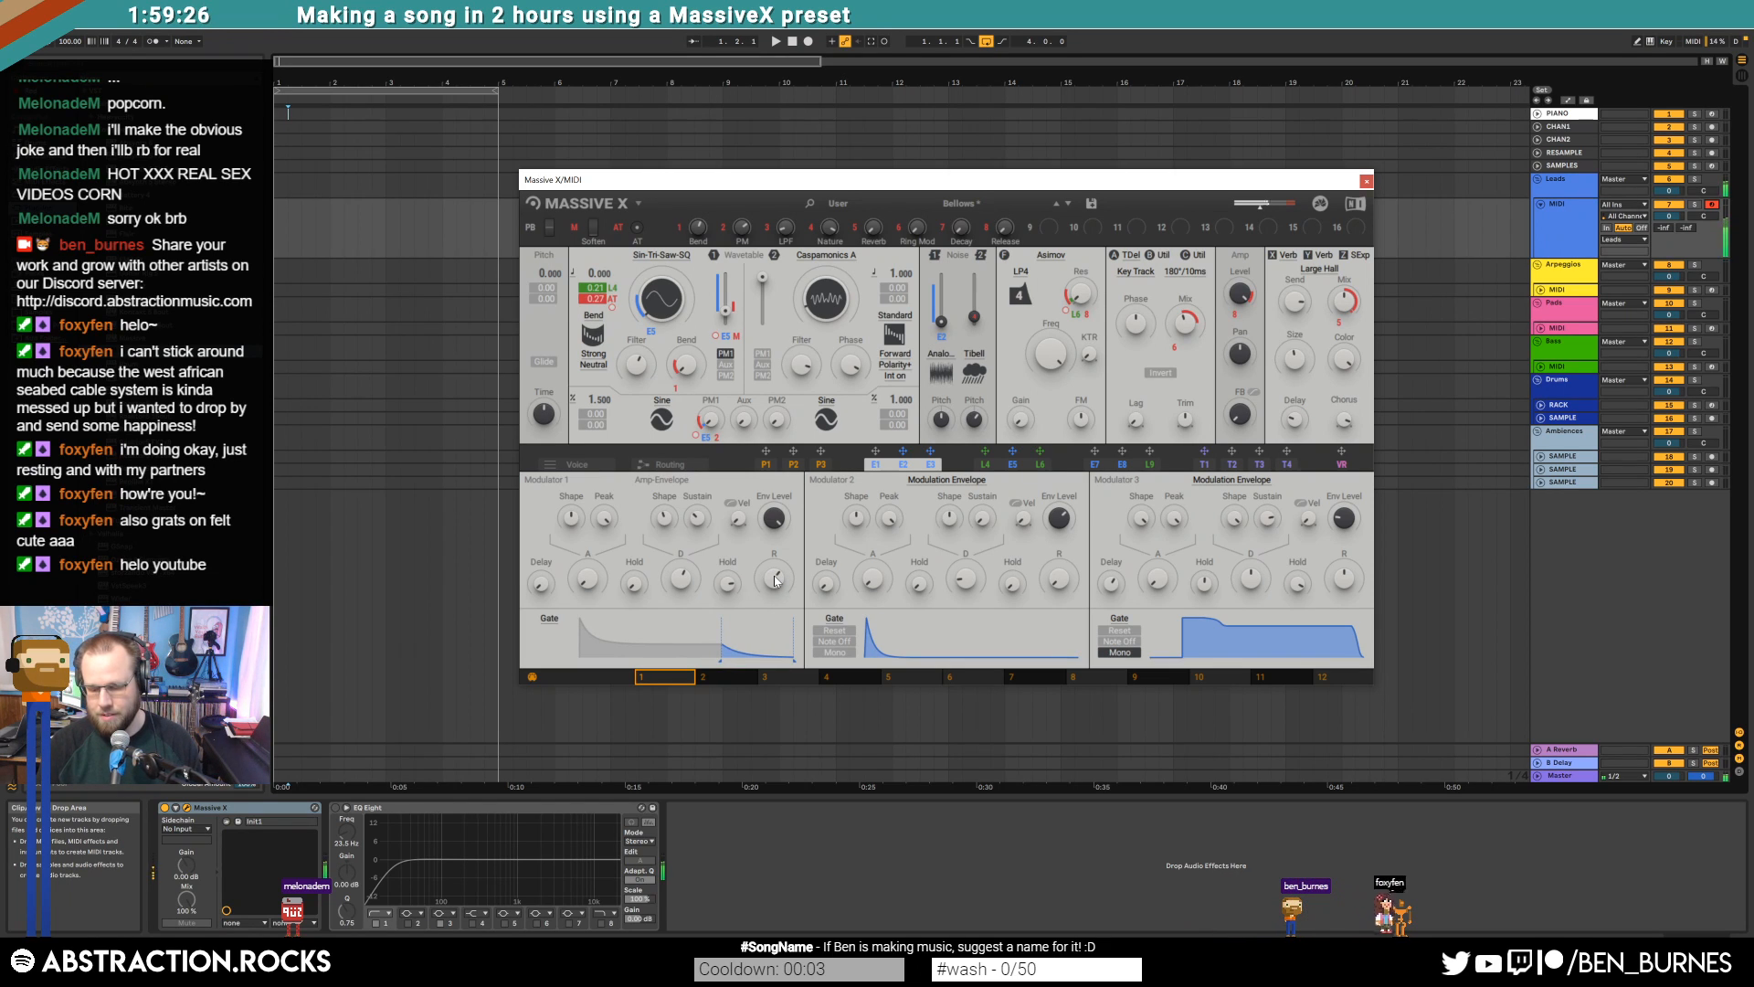
left_click_drag(774, 580, 774, 639)
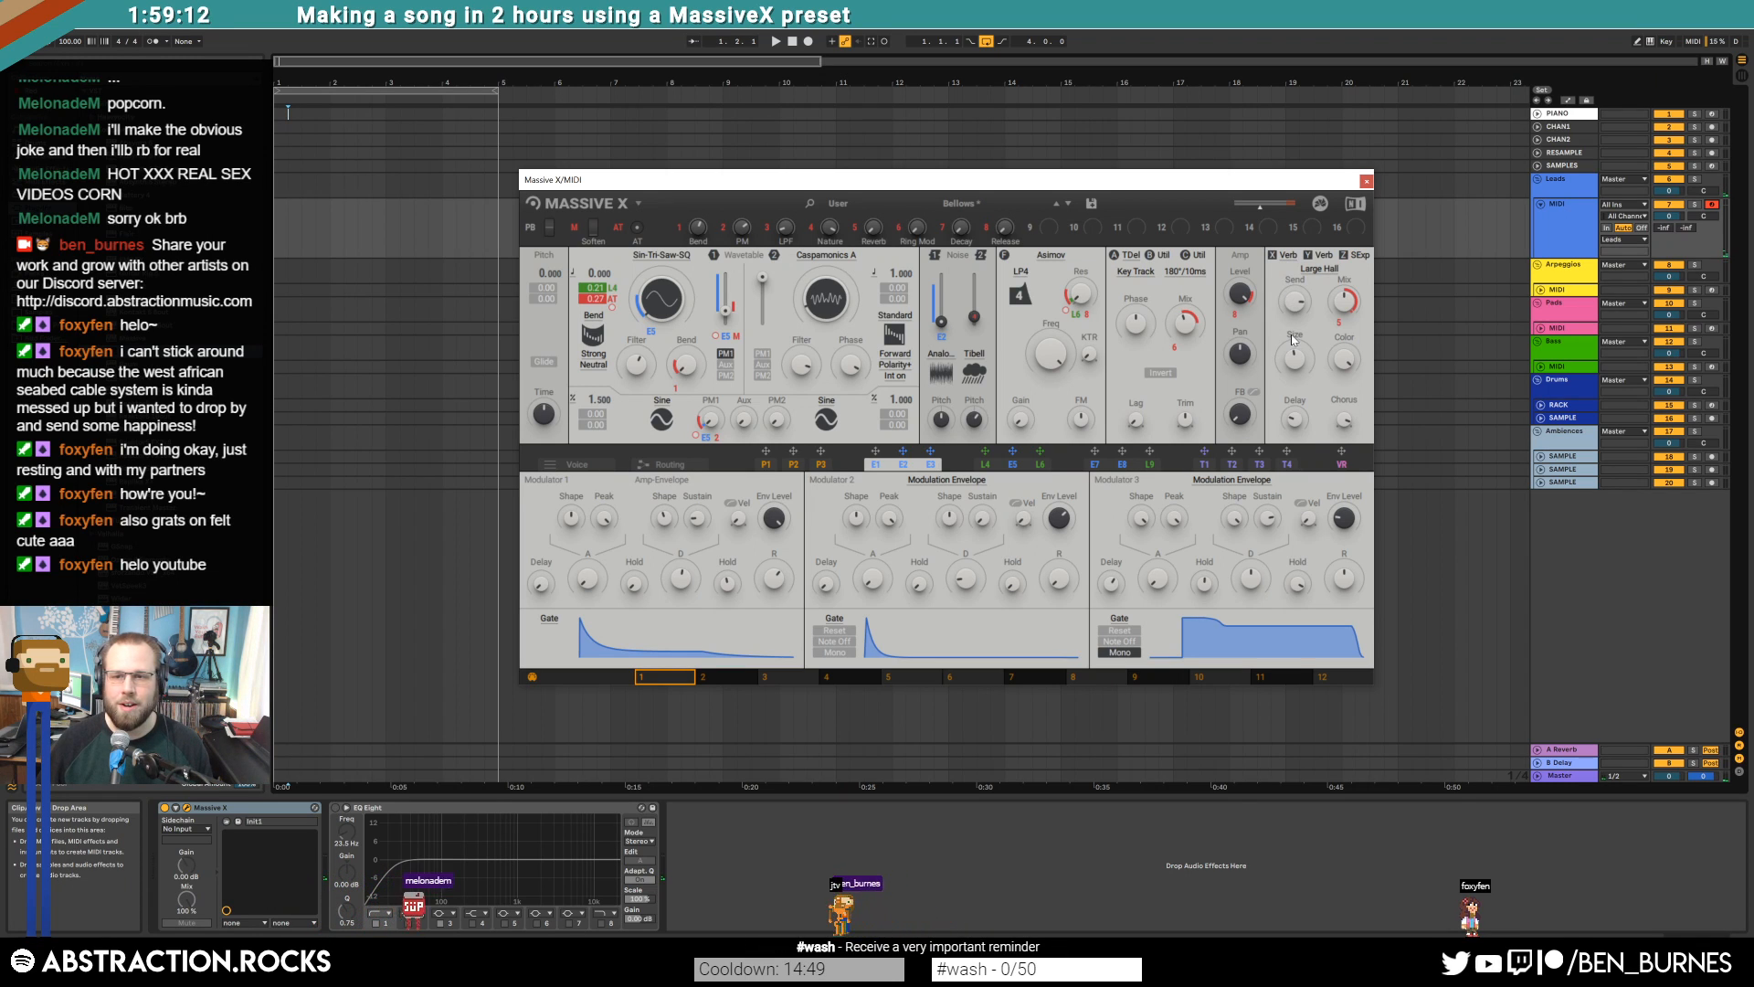
left_click(1288, 254)
left_click(1289, 259)
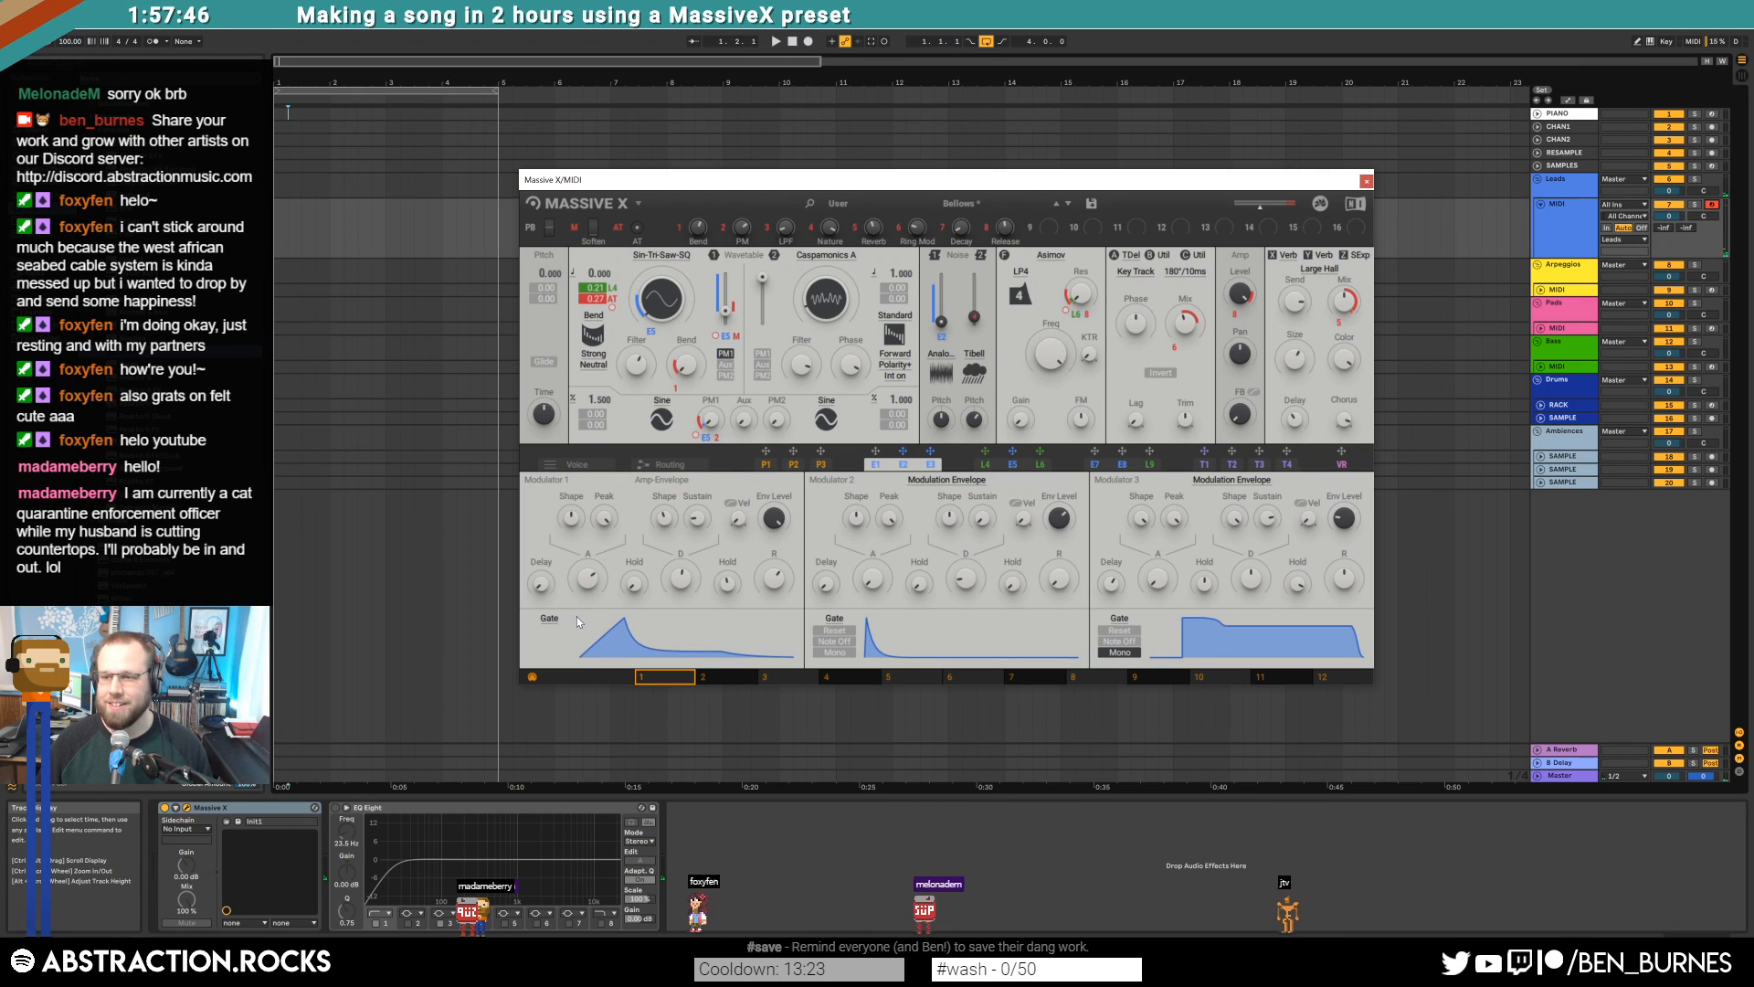
left_click_drag(588, 578, 588, 589)
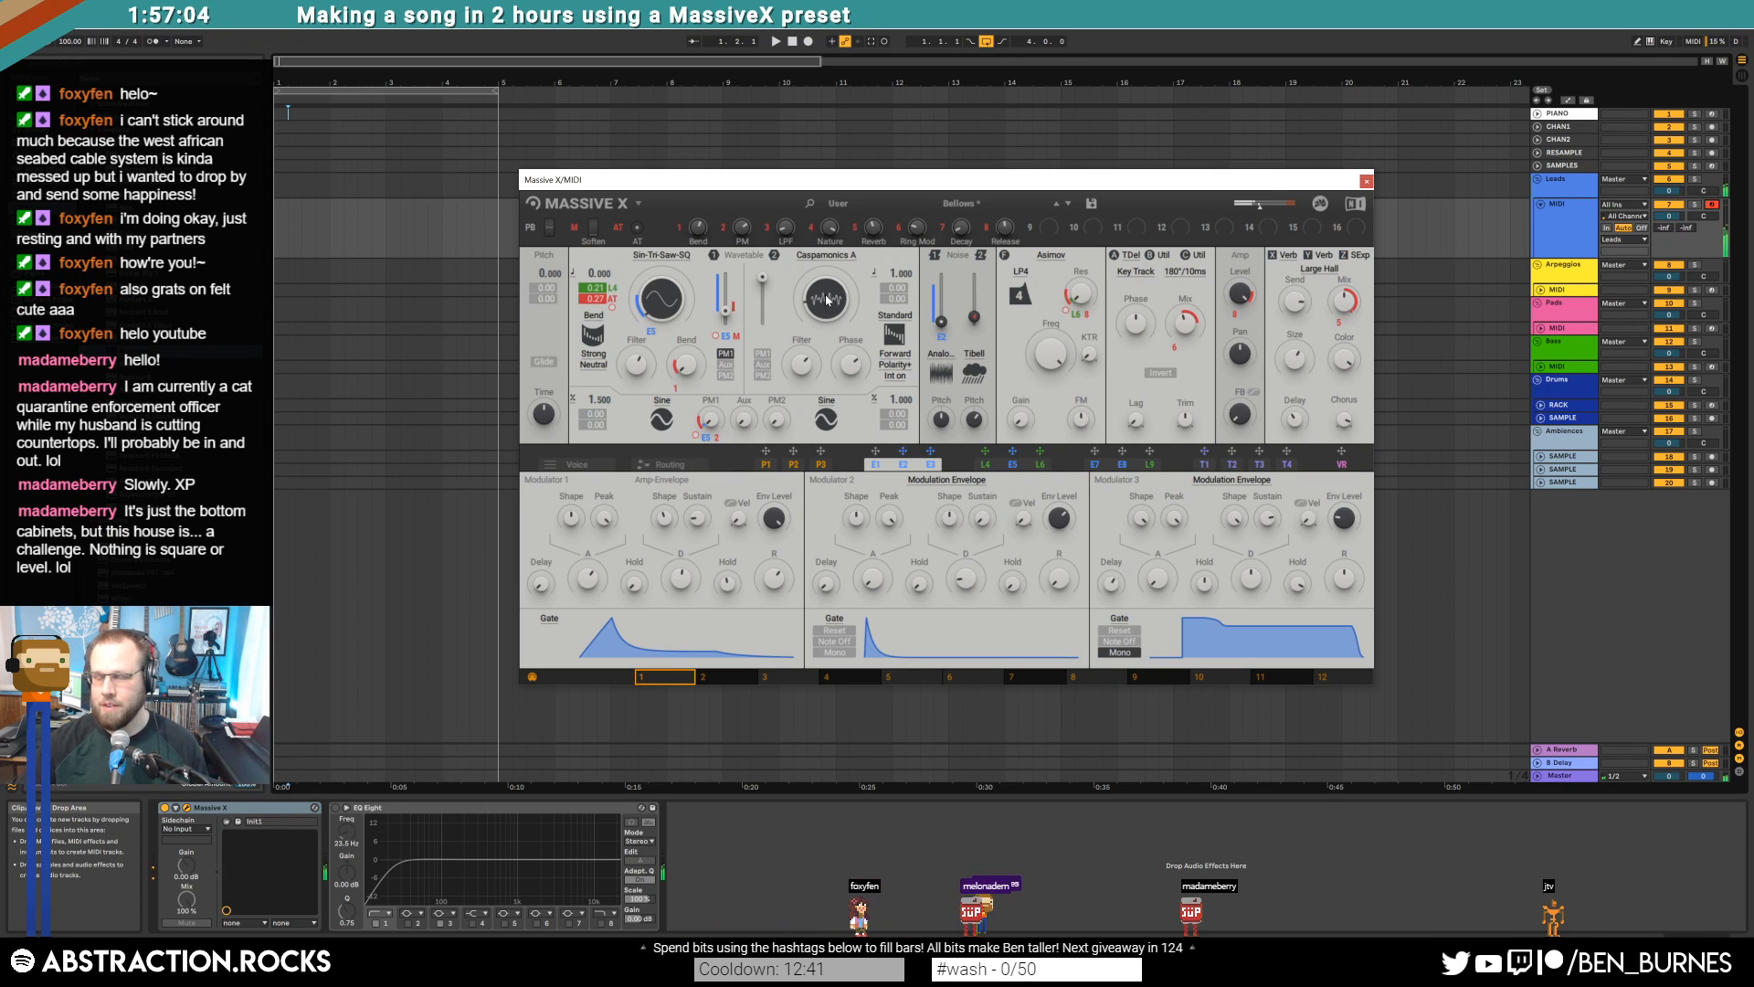
Unfold the MIDI track under Pads and load a Massive X instrument onto it ahead of the EQ Eight
left_click(1557, 229)
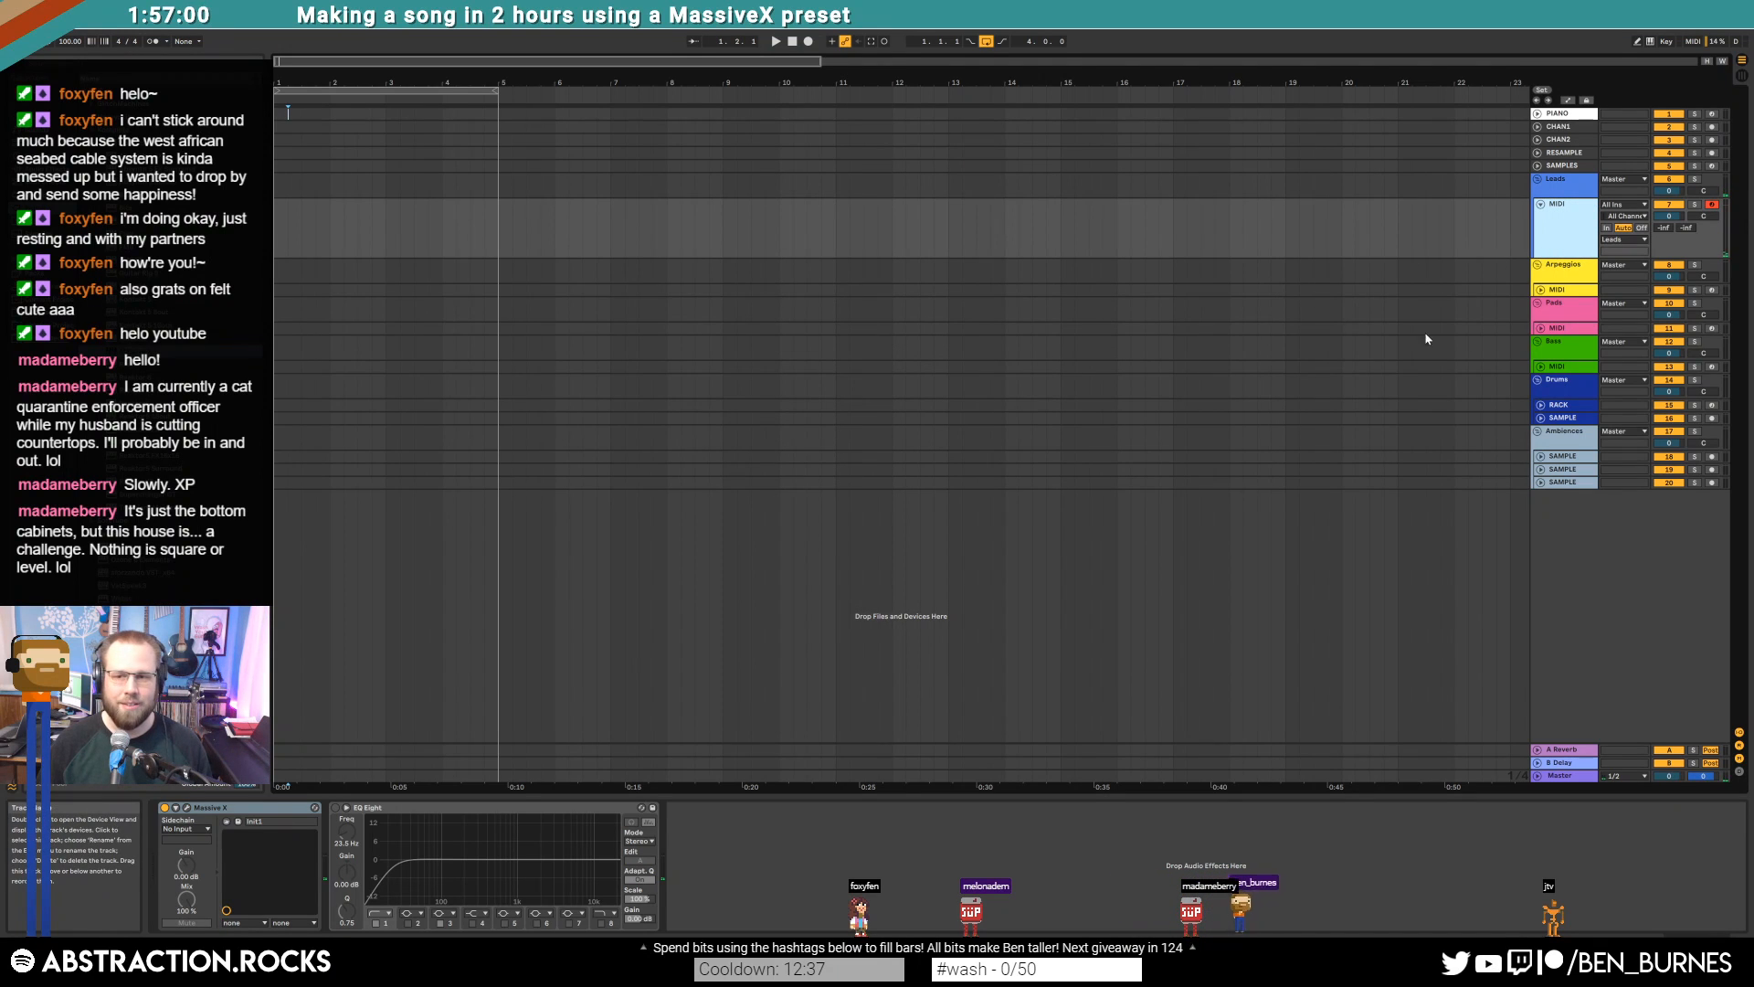
left_click(1563, 329)
left_click(1541, 328)
left_click_drag(297, 11, 325, 46)
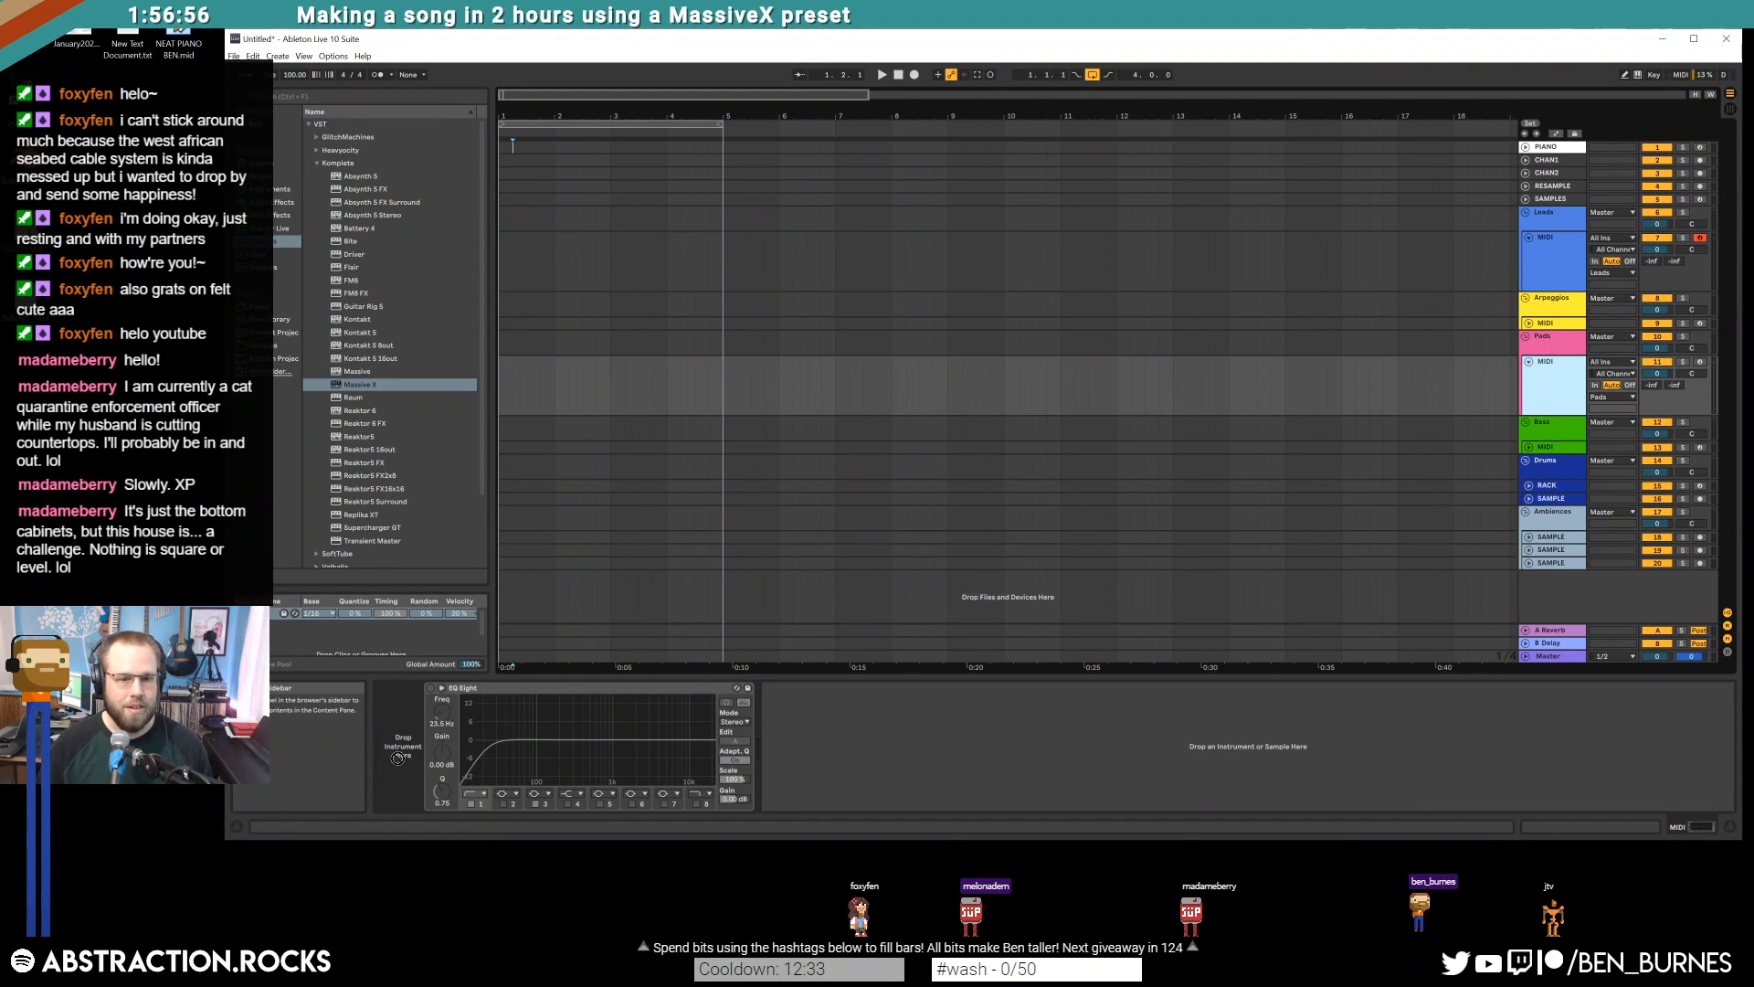
left_click_drag(359, 385, 411, 756)
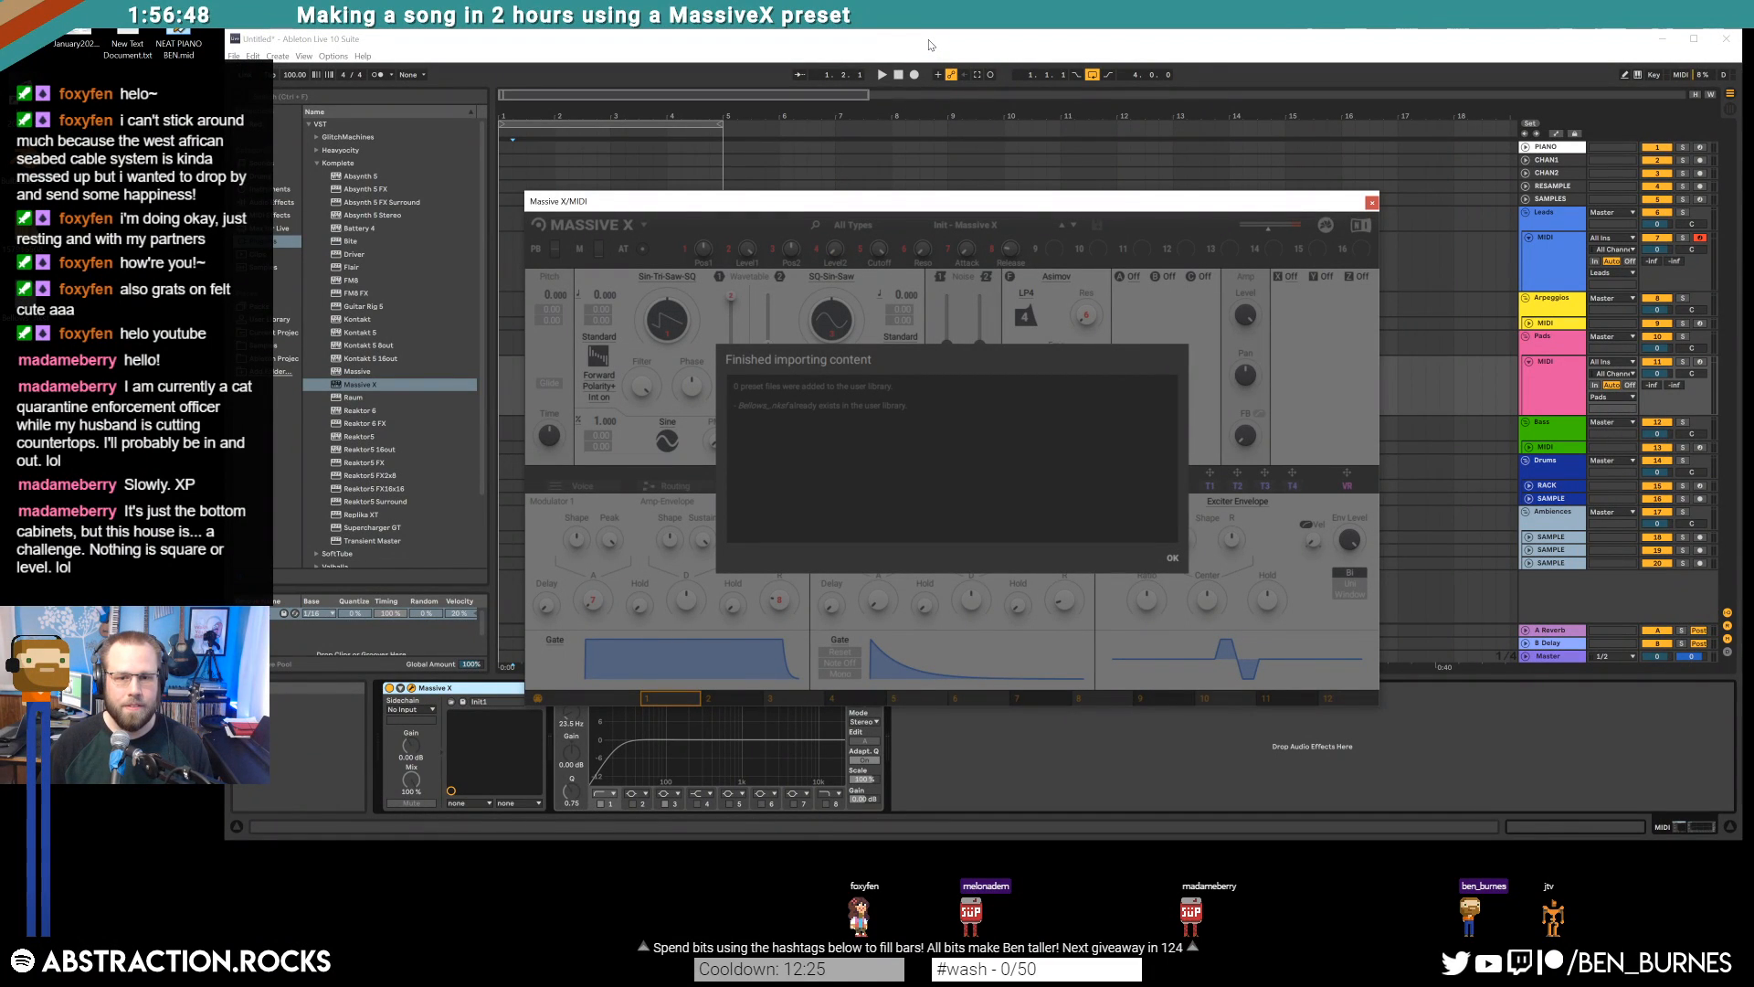
Dismiss the finished-importing message in Massive X and return Ableton Live to full screen
left_click(1173, 559)
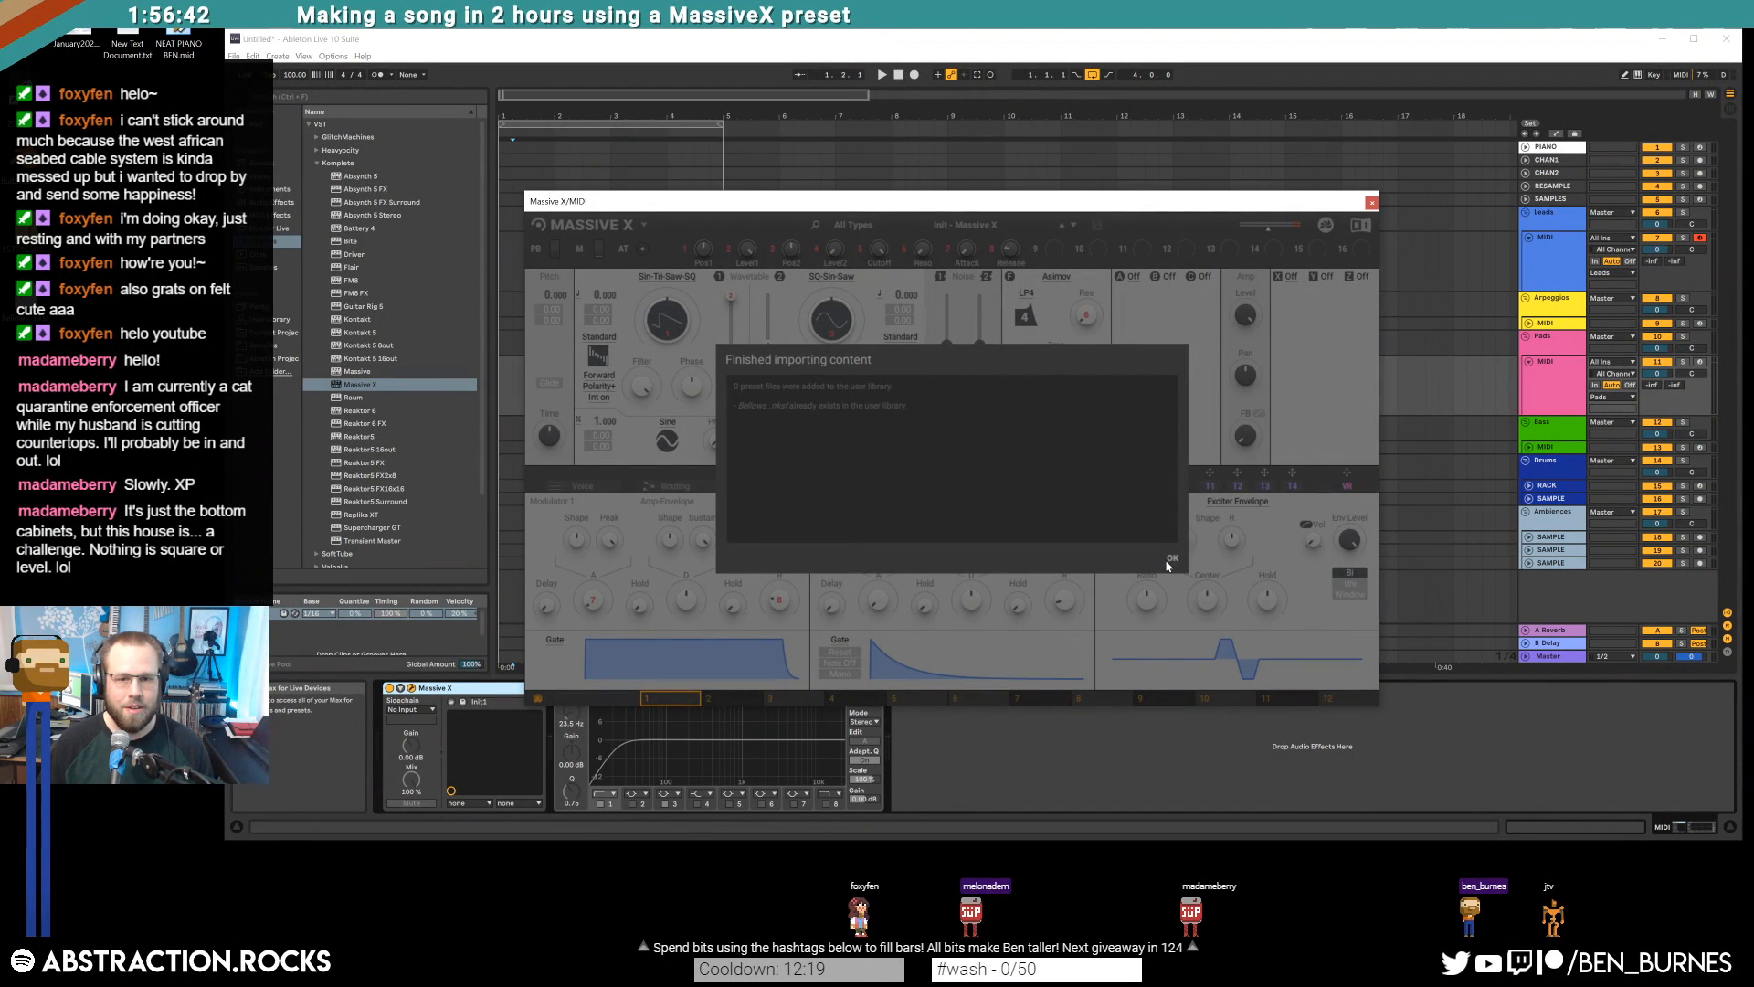
left_click(1171, 560)
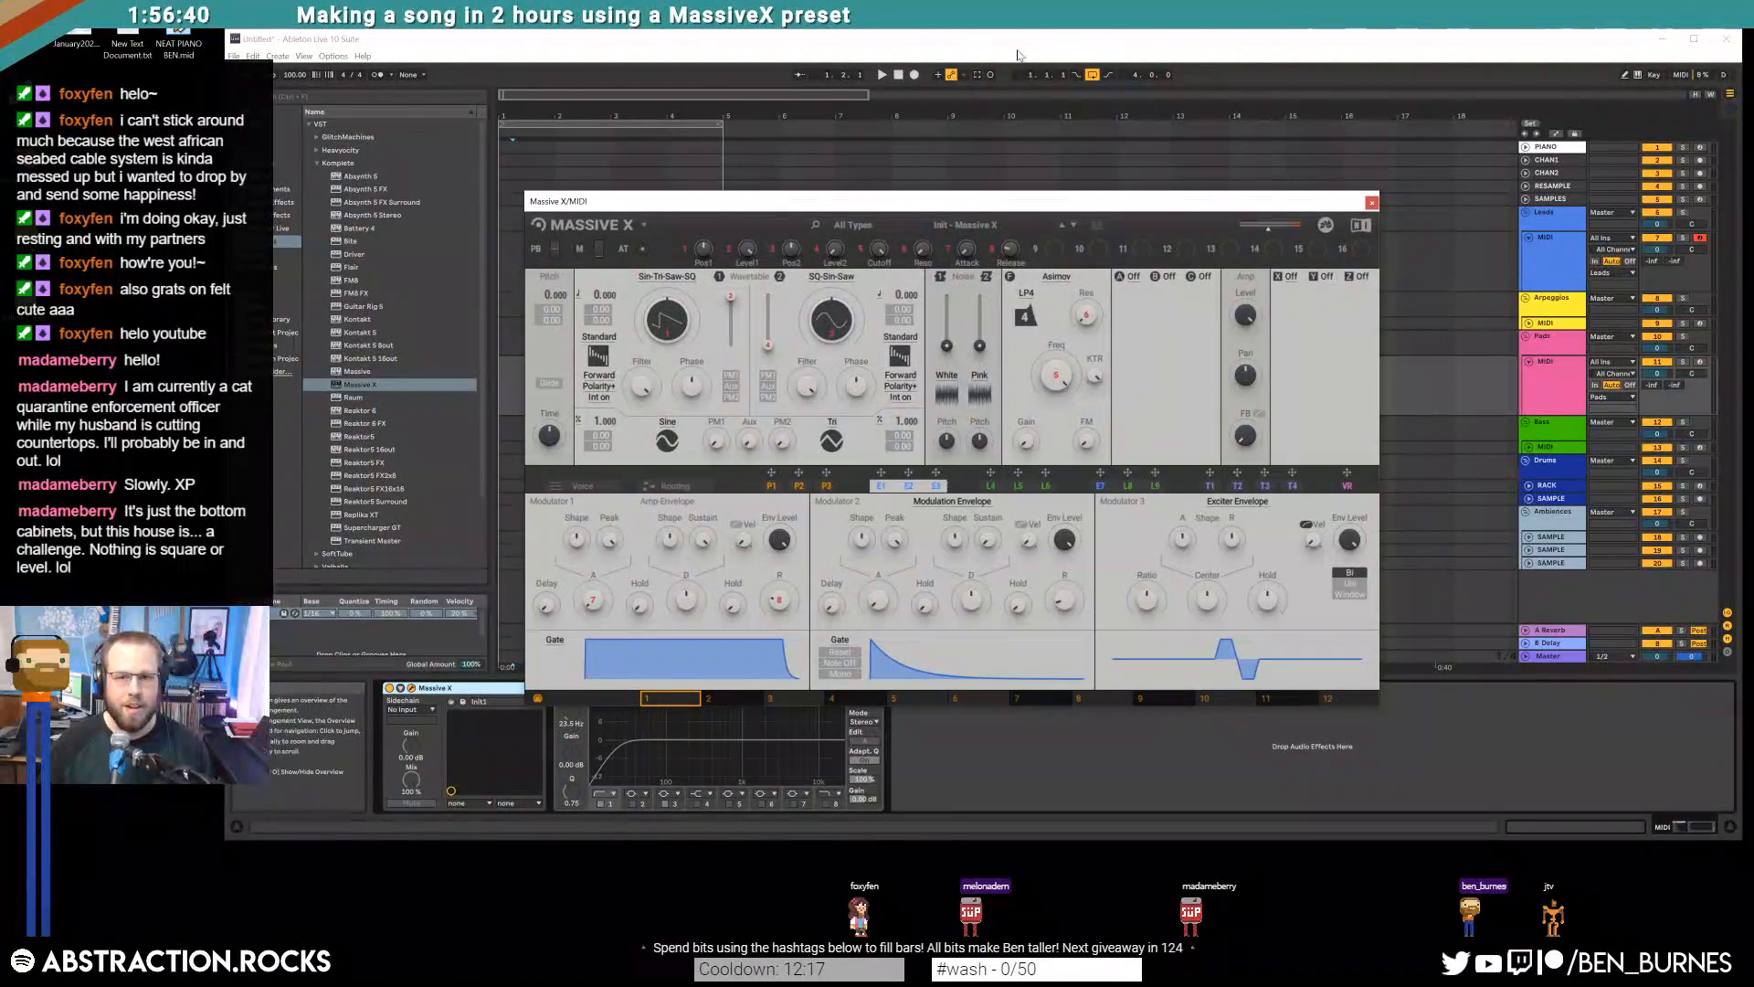
key("F11")
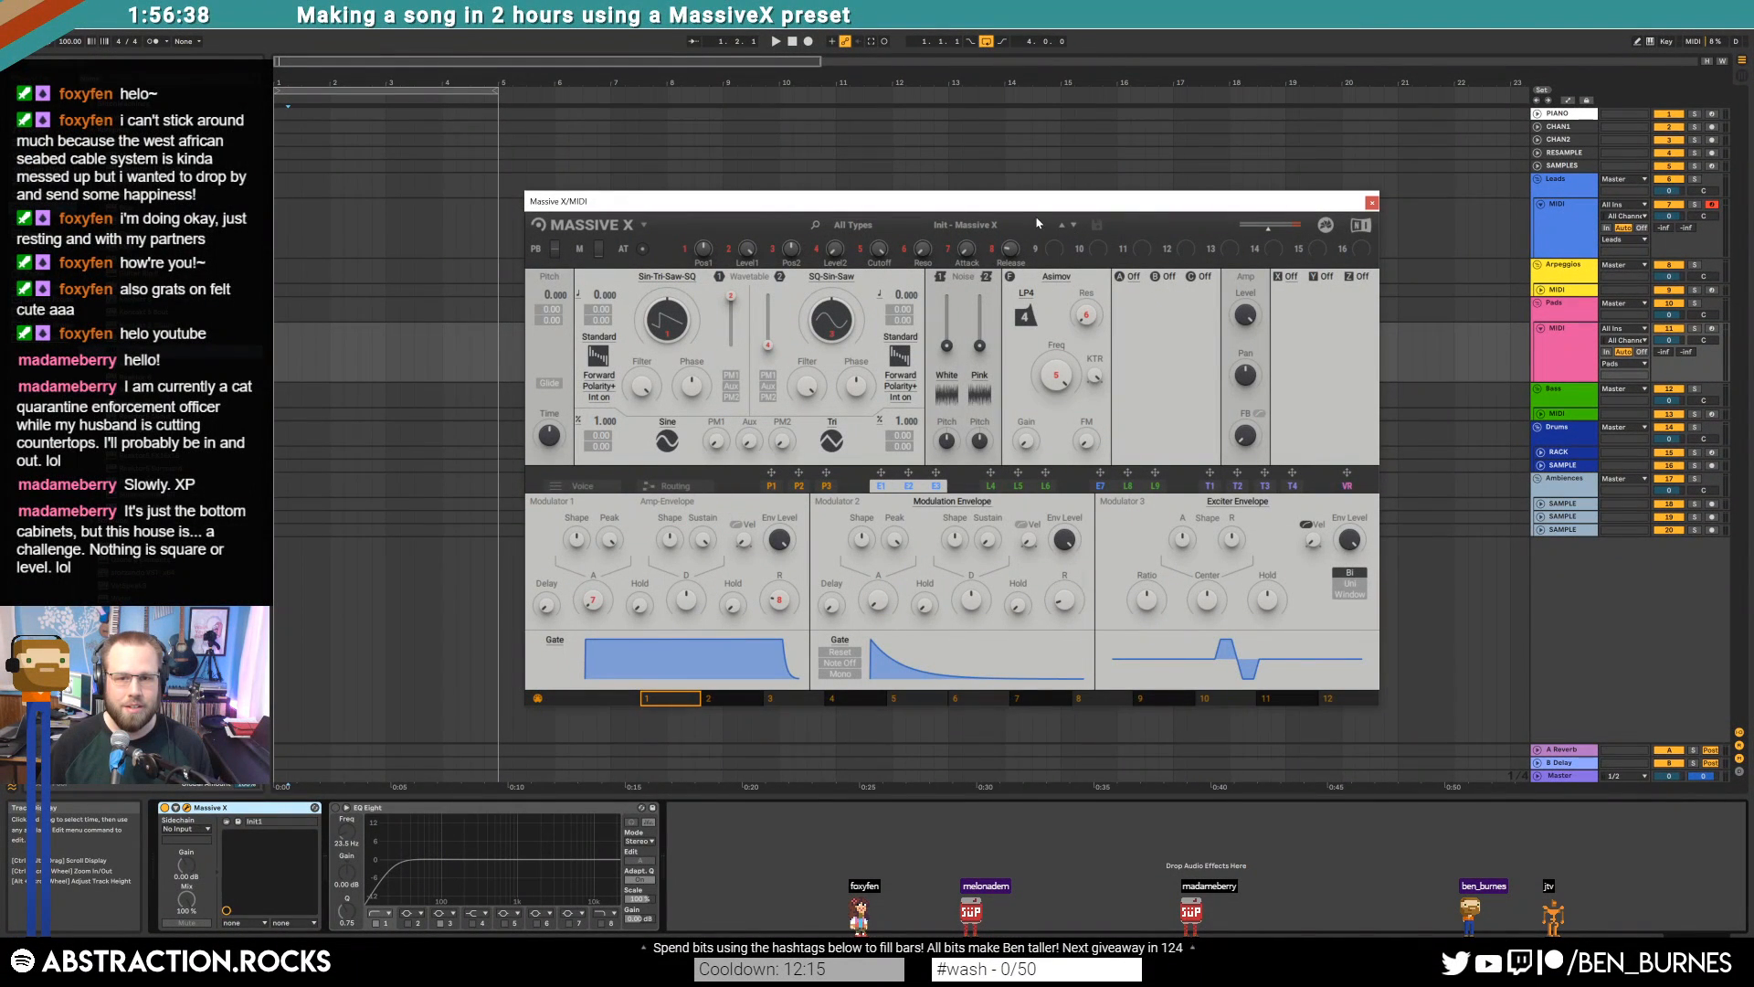
Load the Bellows preset from the User category into the Pads Massive X and lengthen its amp envelope's attack
left_click(1022, 221)
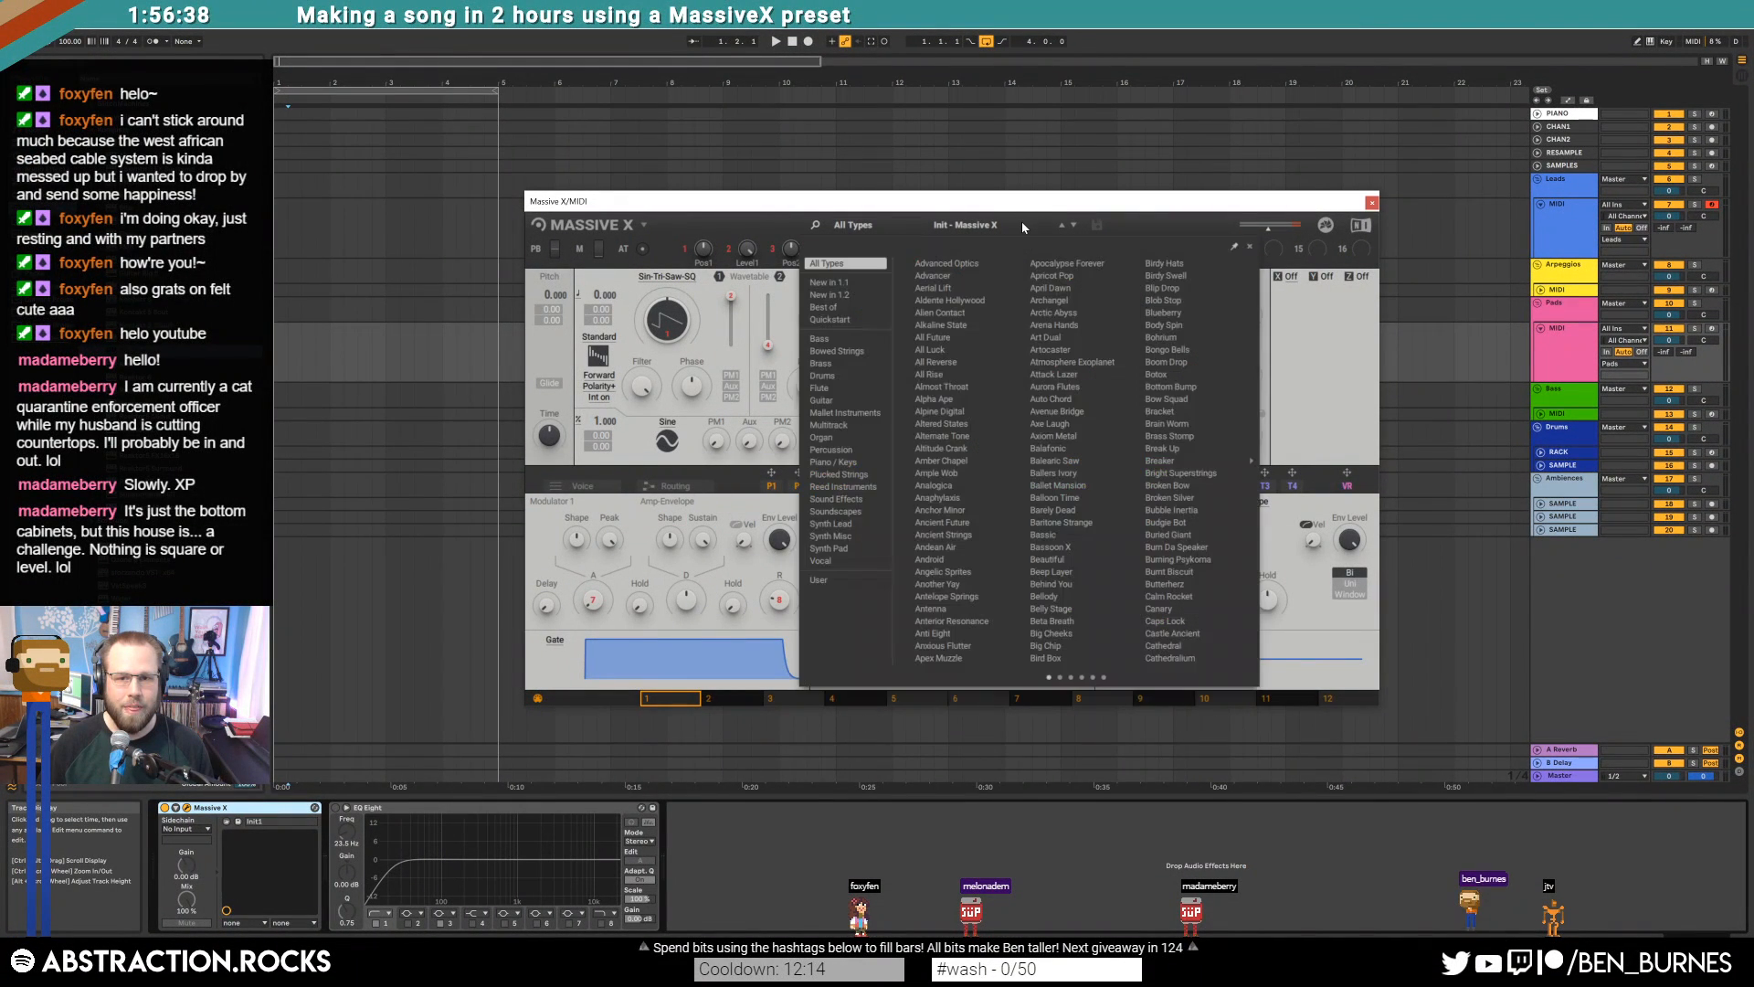
left_click(844, 581)
left_click(939, 270)
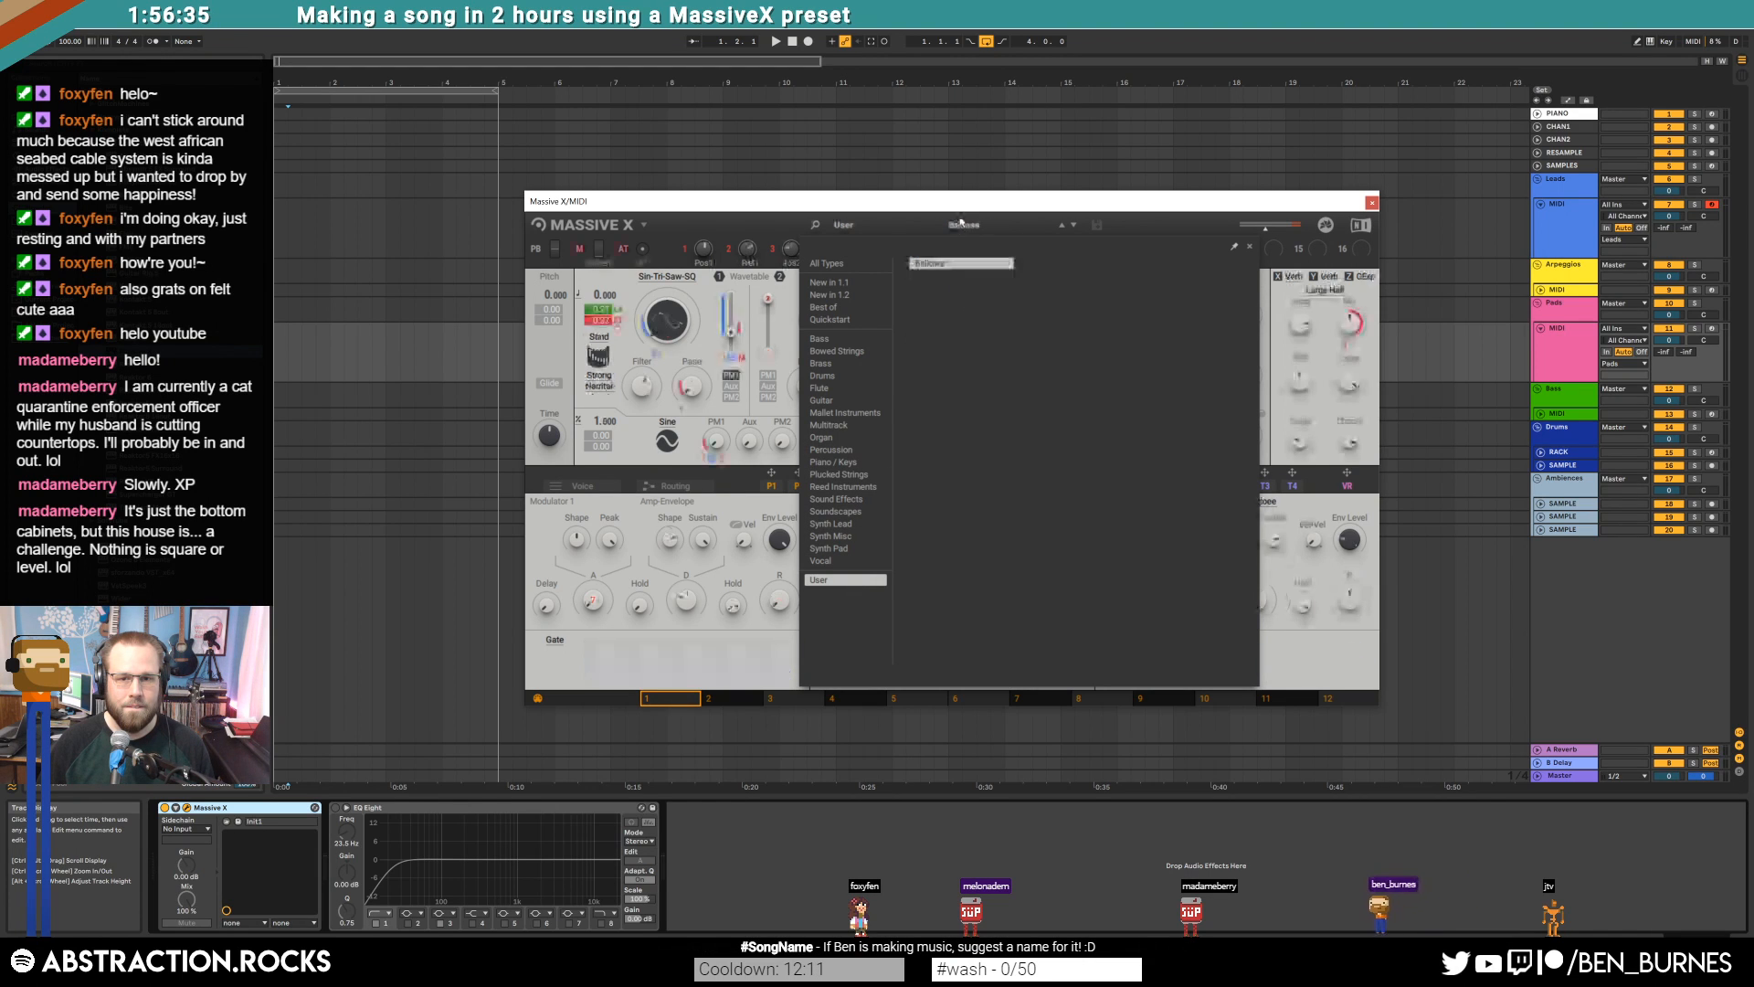
left_click(626, 588)
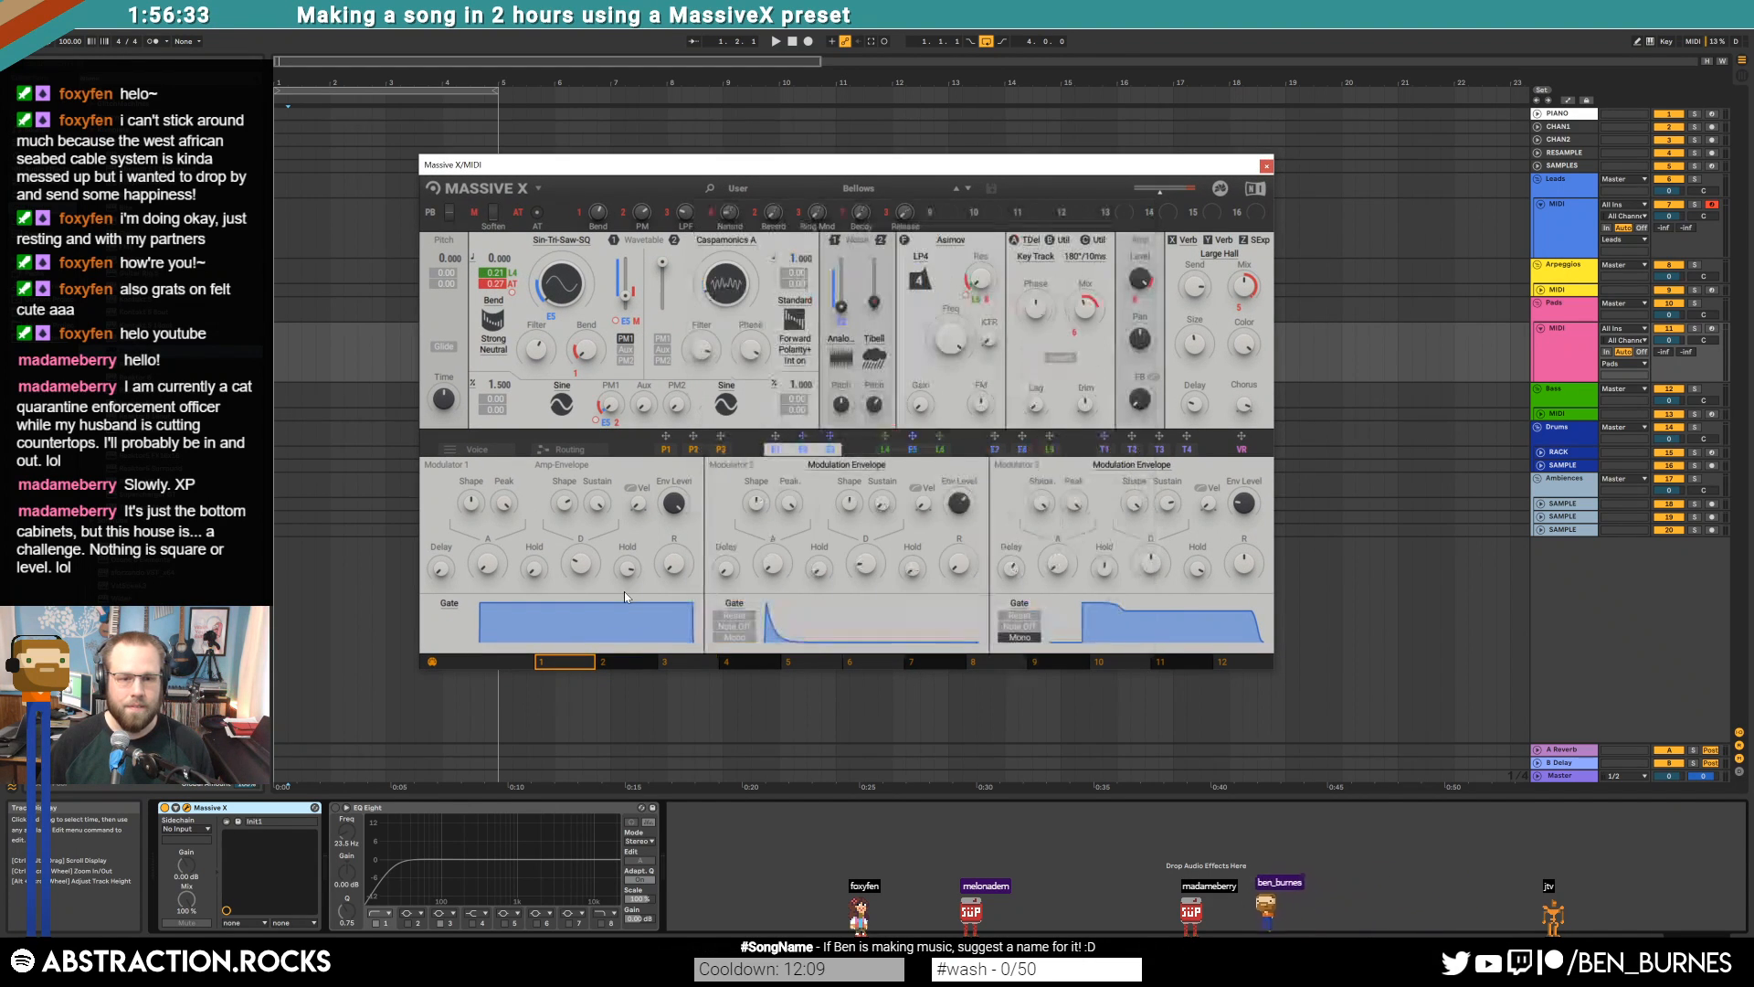
left_click_drag(489, 563, 500, 439)
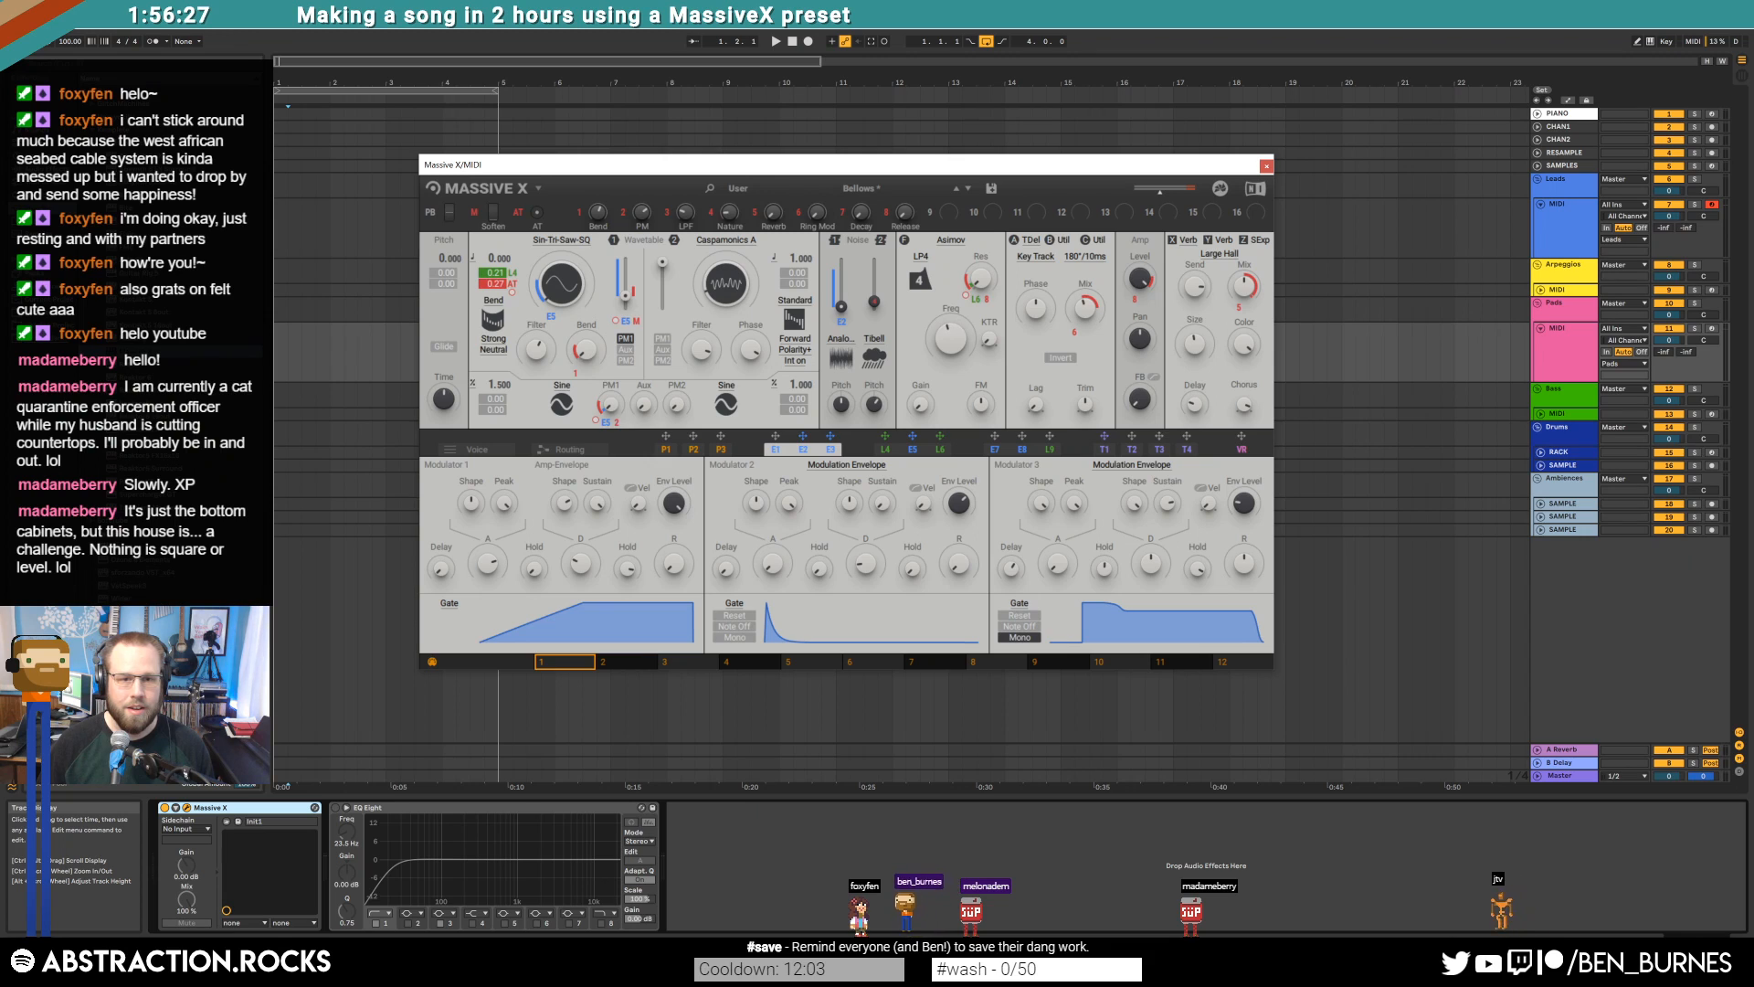
In Massive X's routing, try feeding Utility B and an oscillator into the filter FM node placed before the reverbs
left_click(569, 449)
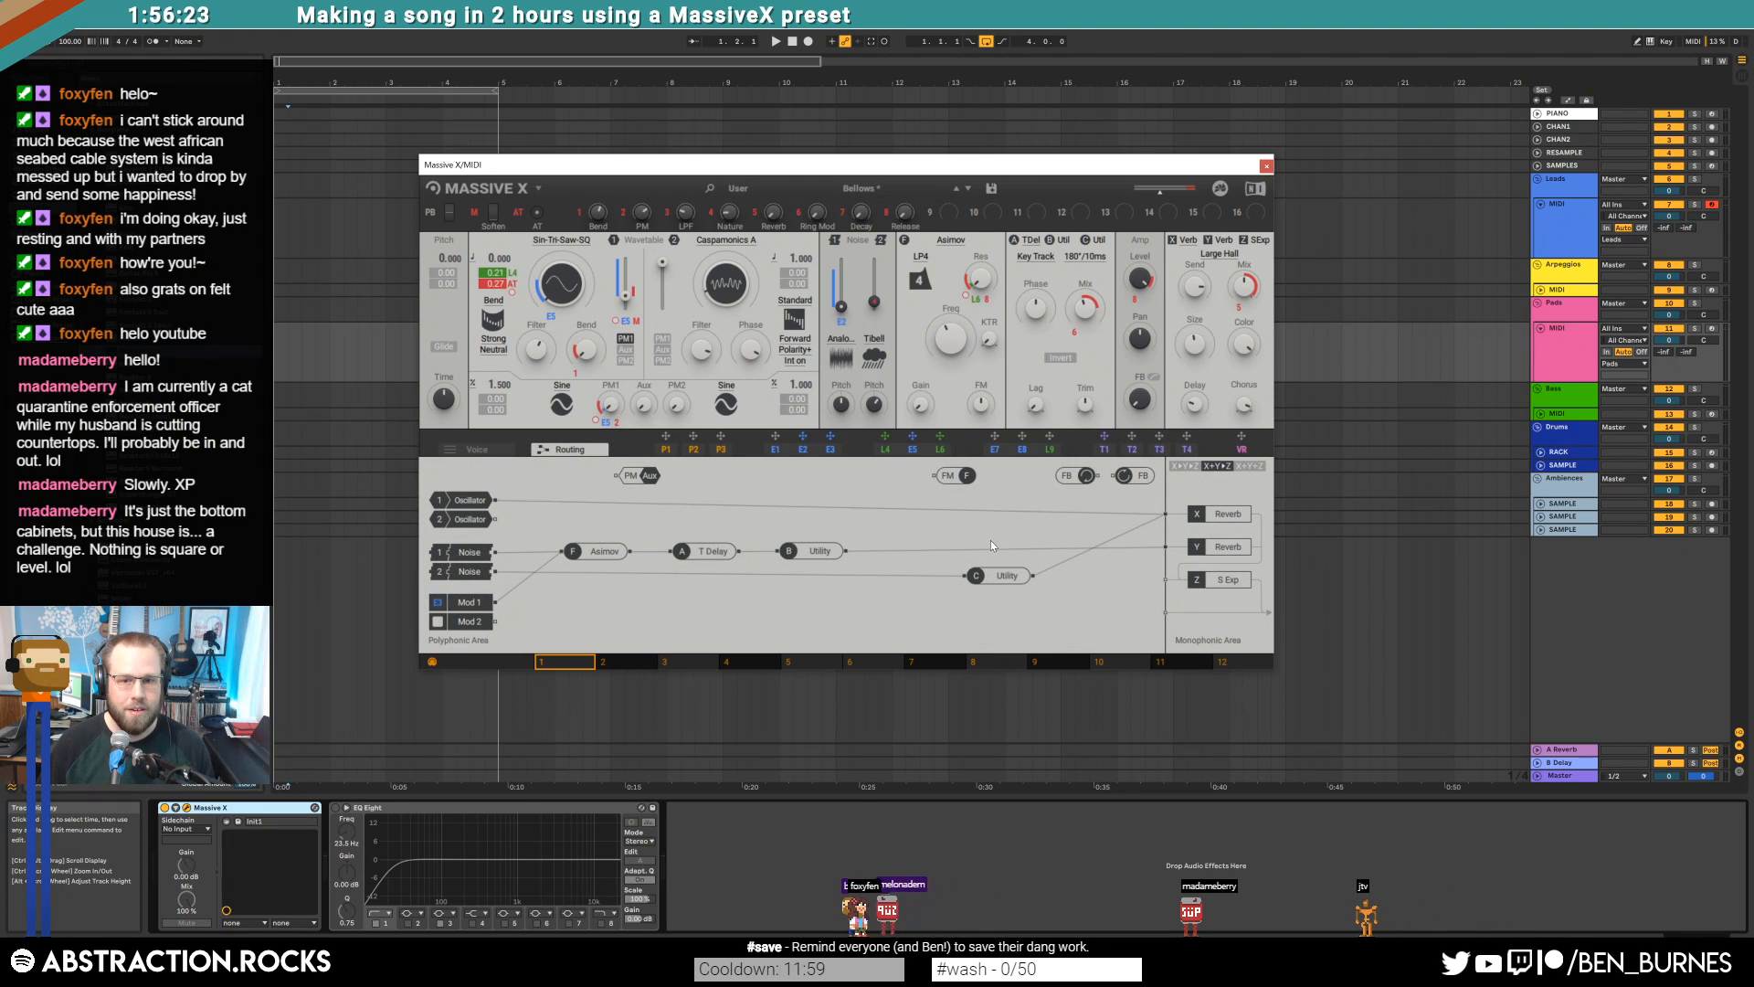
left_click_drag(952, 476, 926, 573)
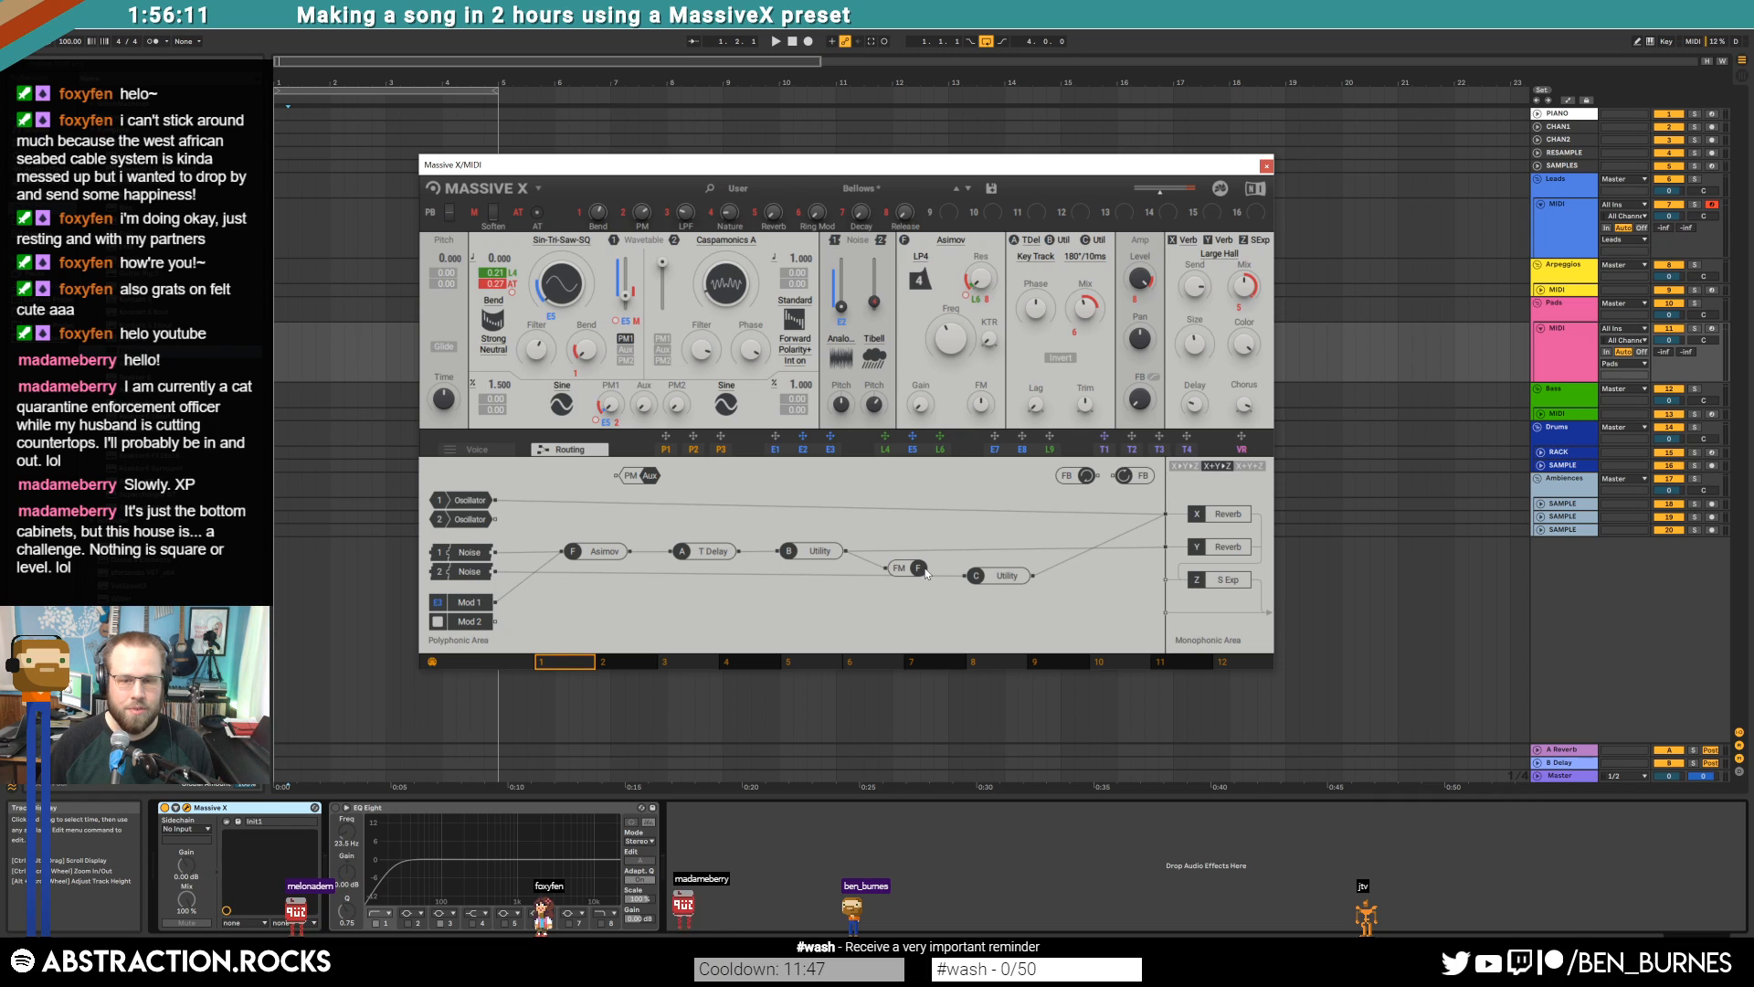
mouse_move(926, 573)
left_mouse_down()
mouse_move(900, 541)
mouse_move(915, 541)
left_mouse_up()
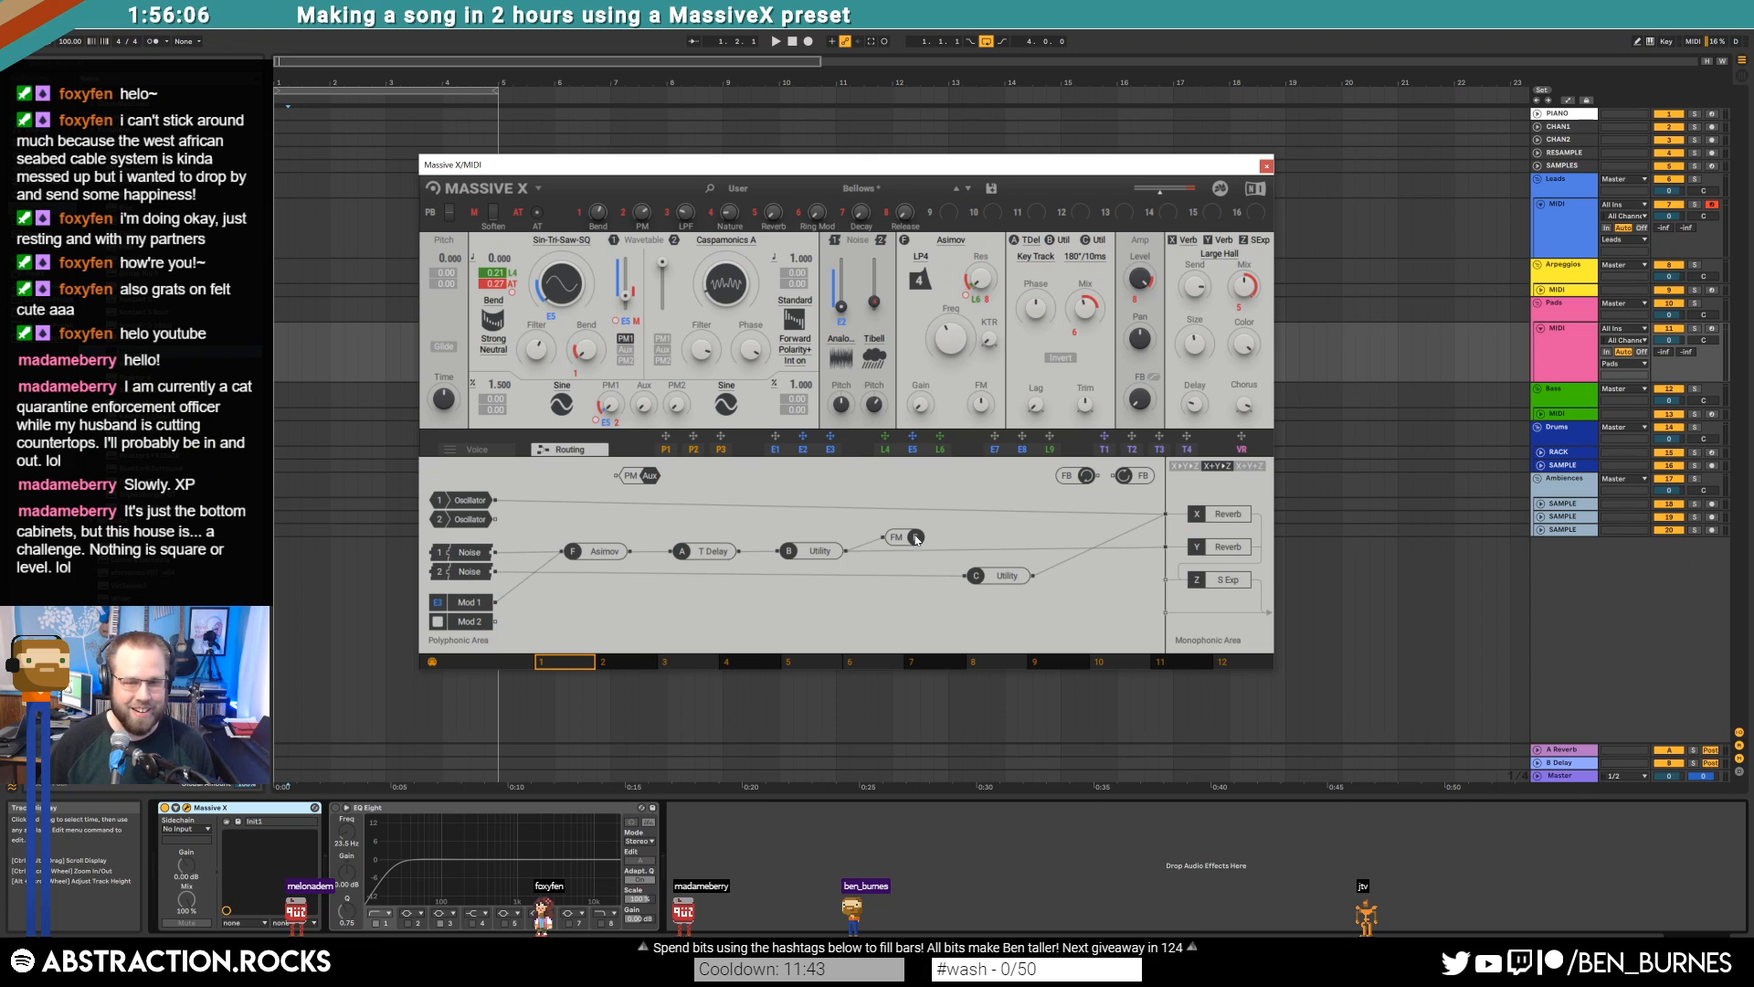
left_click_drag(498, 505, 936, 519)
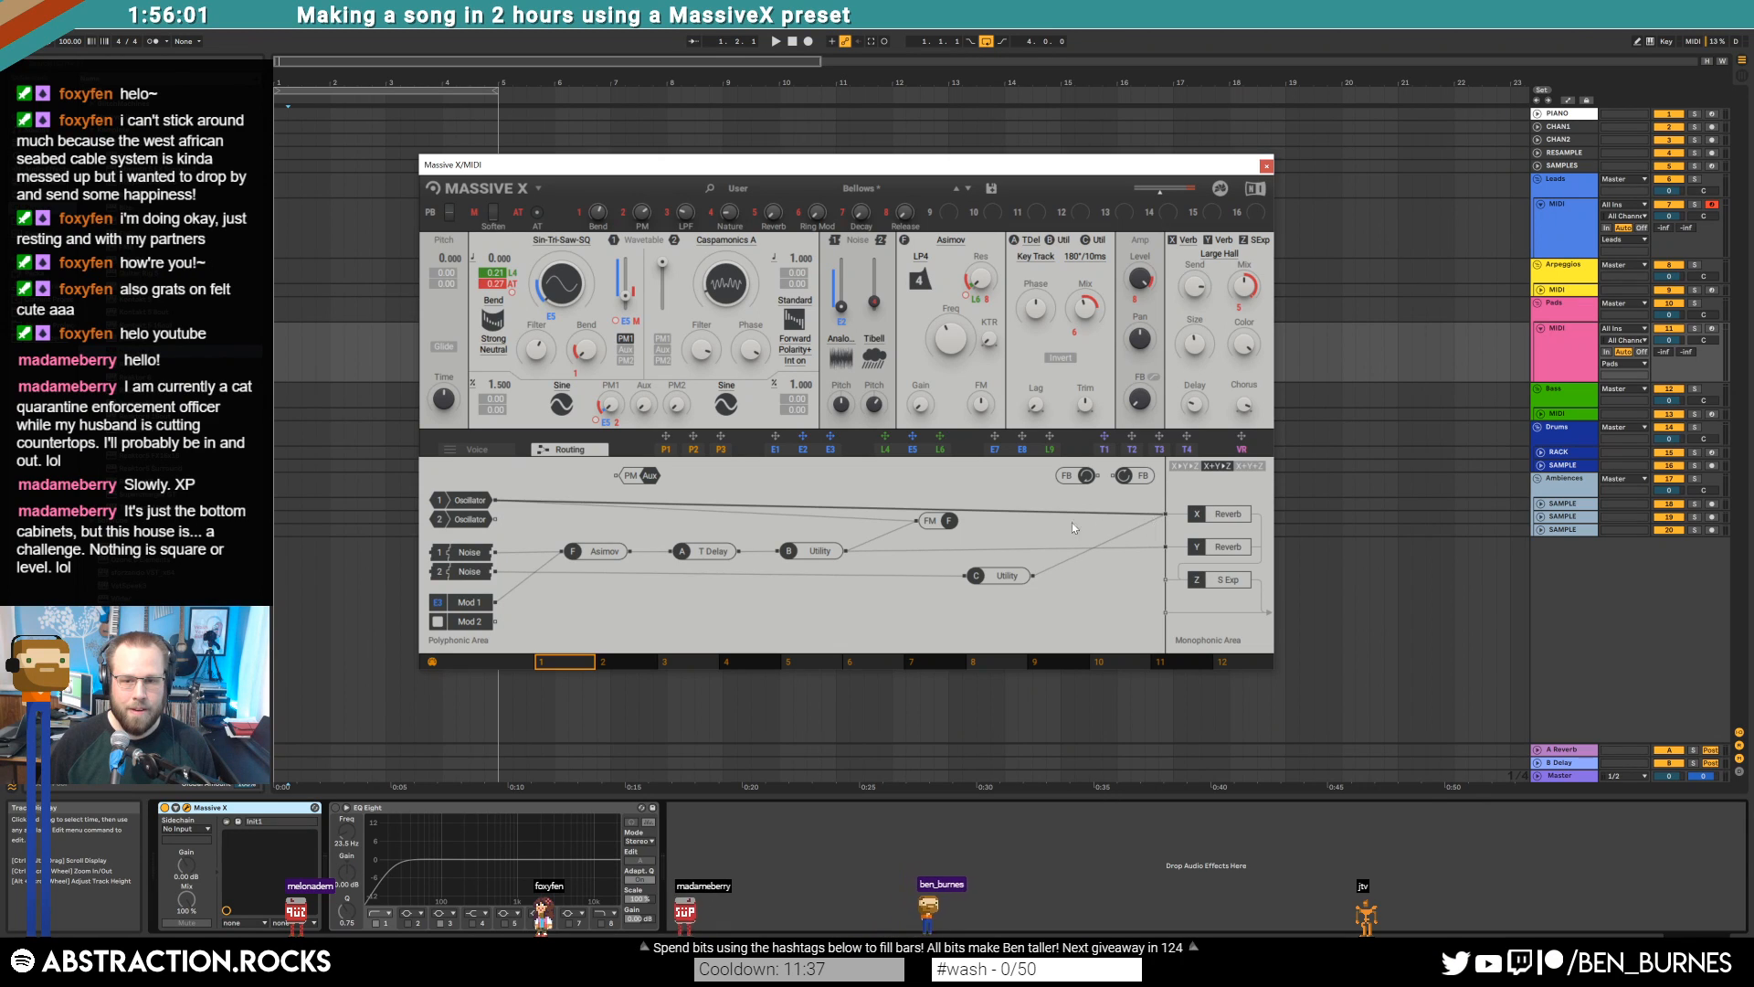
left_click_drag(953, 522, 950, 538)
double_click(950, 538)
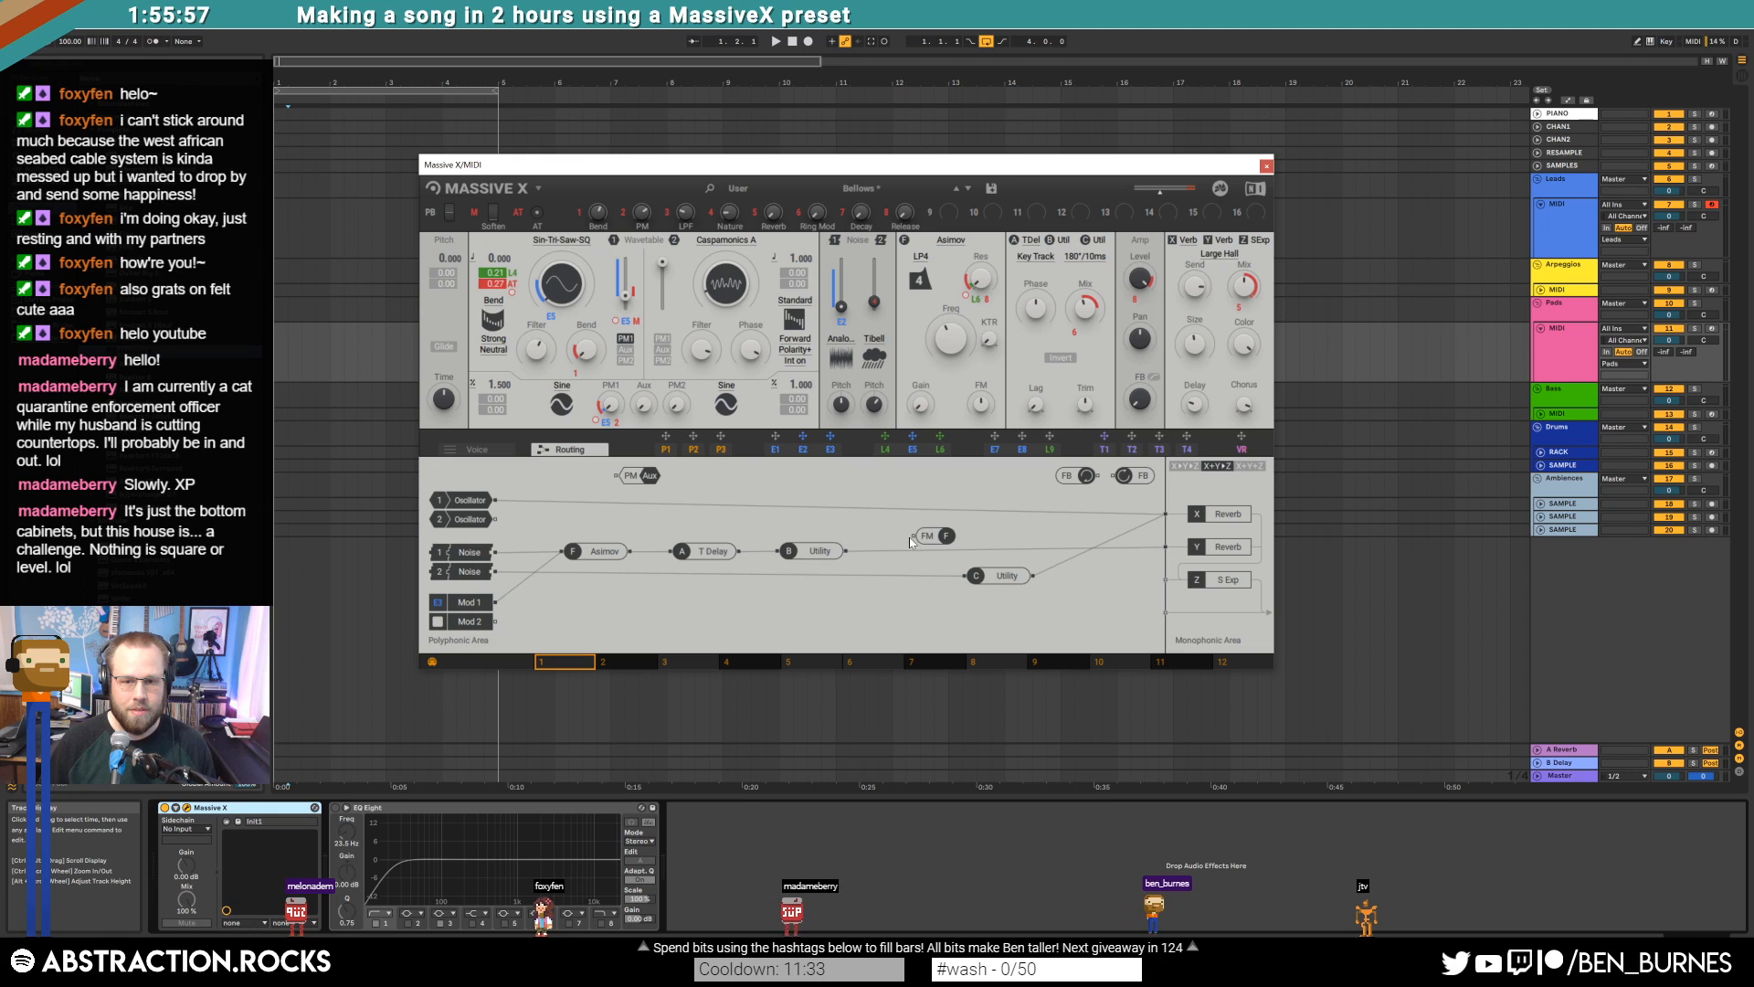
left_click_drag(507, 501, 913, 535)
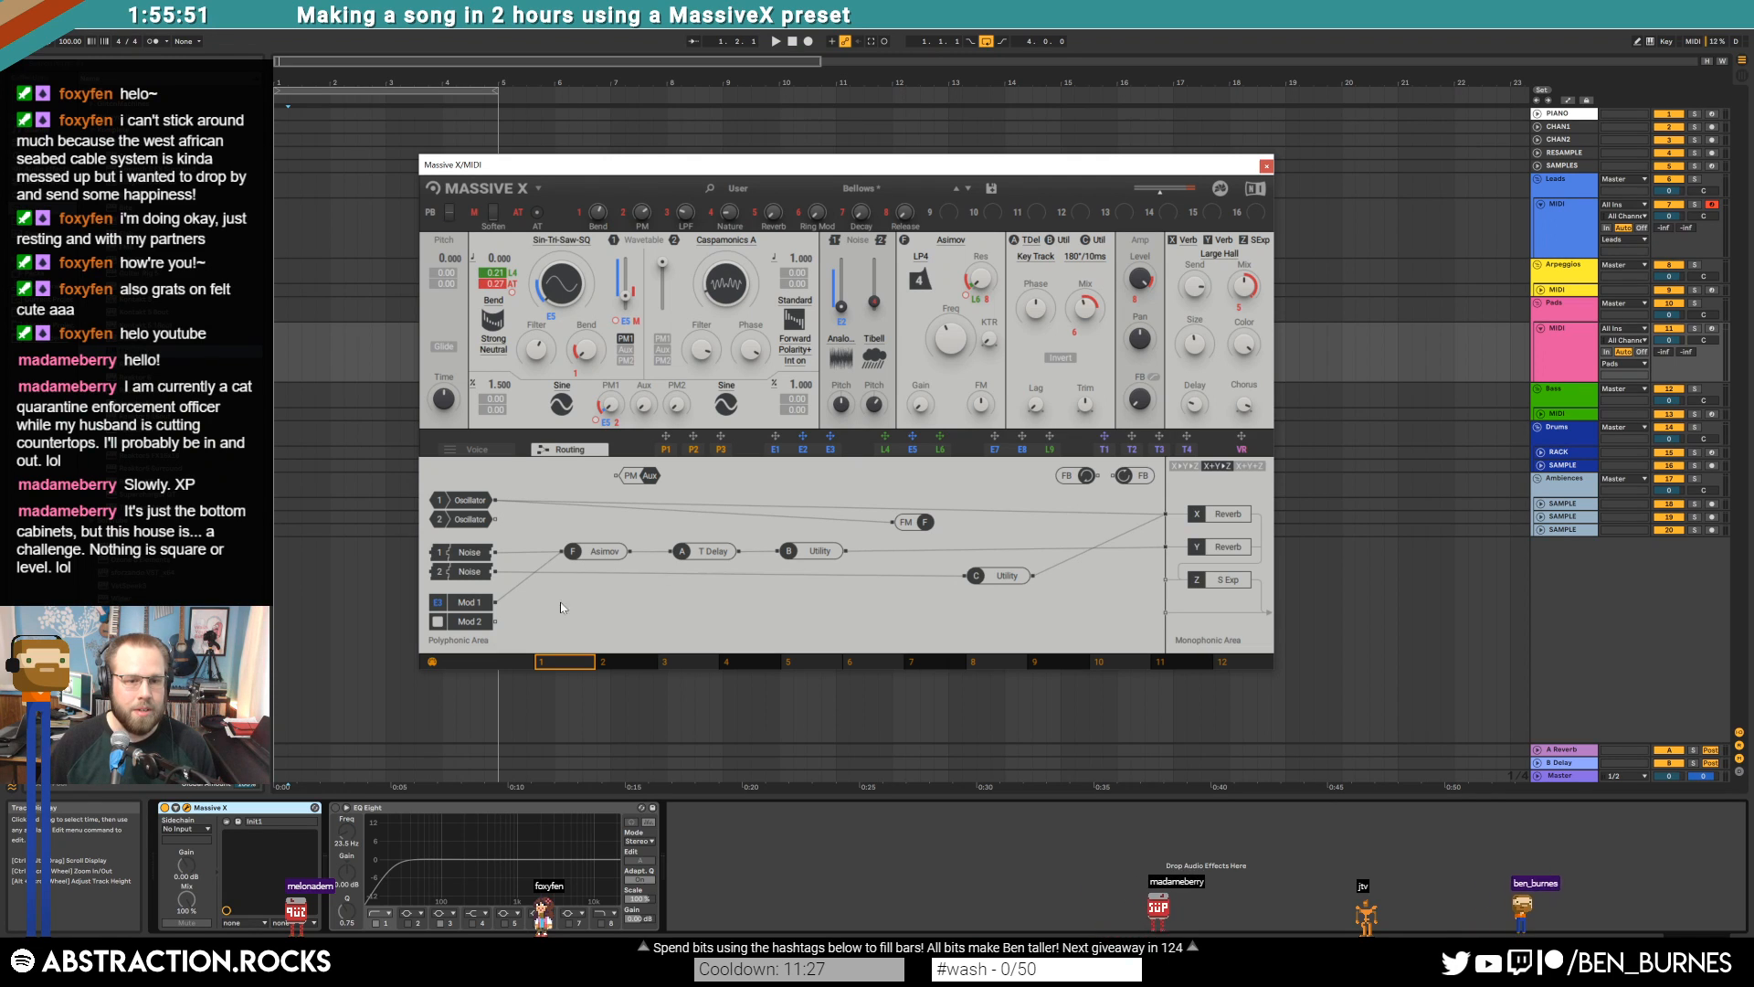
mouse_move(906, 522)
left_mouse_down()
mouse_move(925, 541)
mouse_move(844, 551)
mouse_move(927, 537)
left_mouse_up()
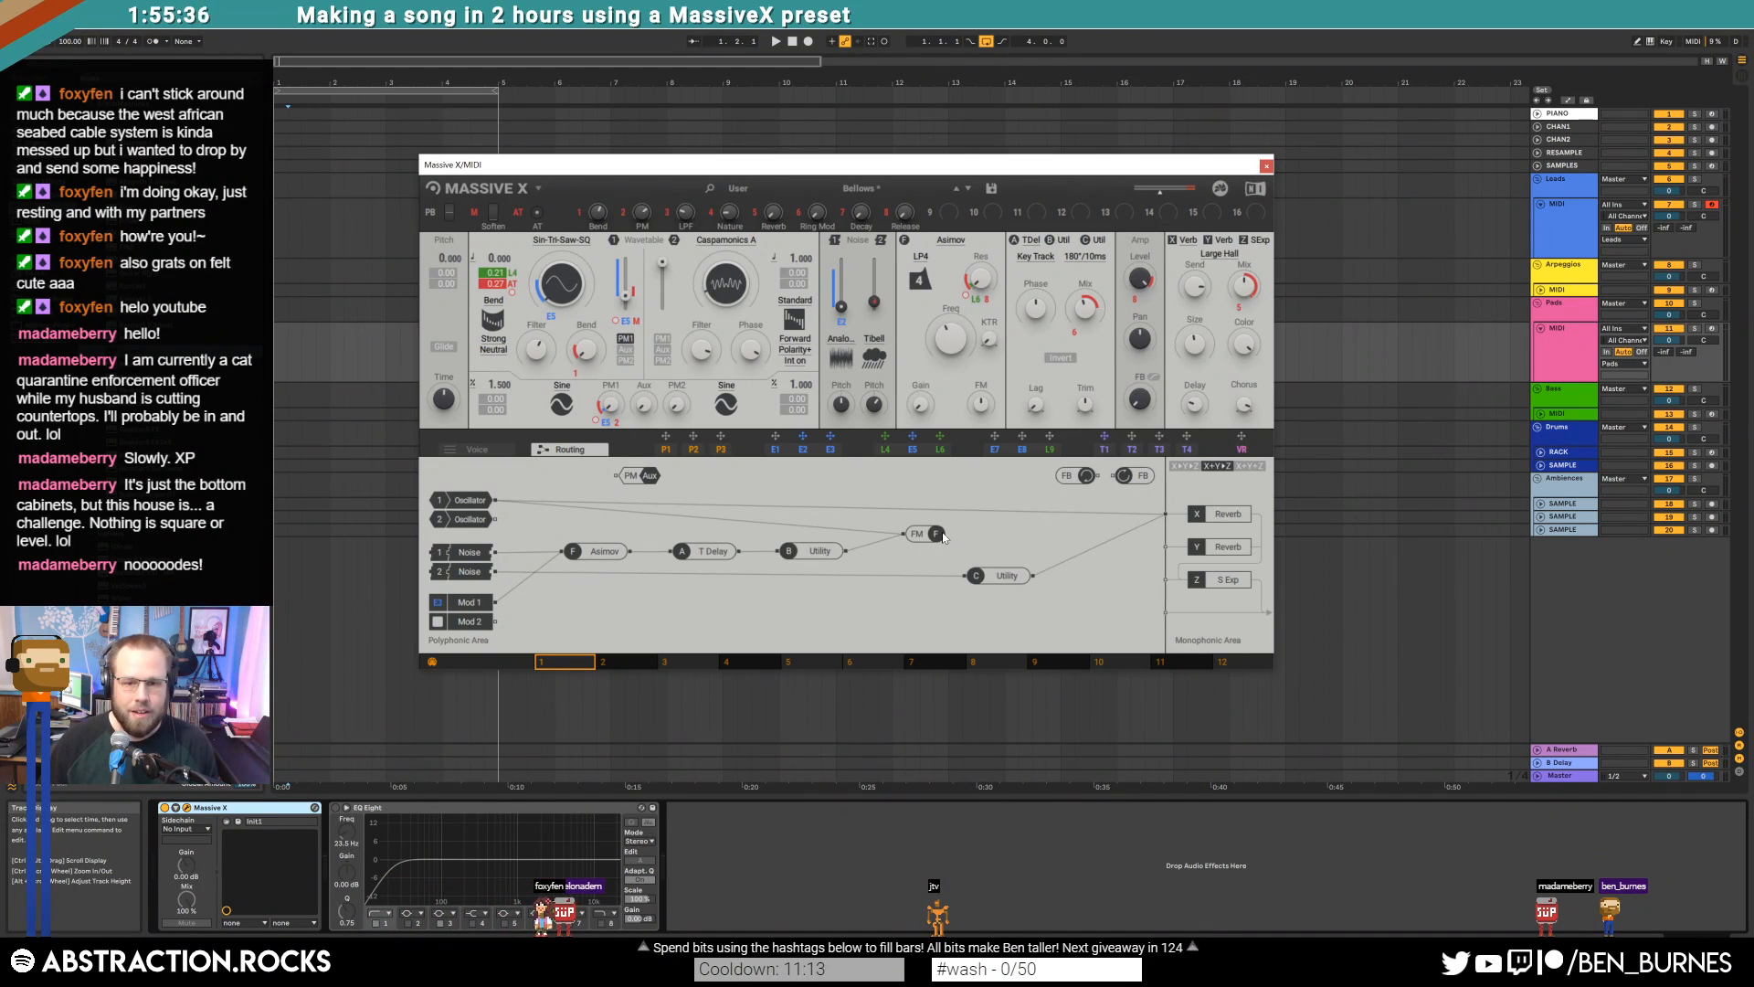
Disconnect the filter FM node, move it back above the signal chain, and route oscillator 2 directly into reverb X
left_click_drag(960, 537, 978, 536)
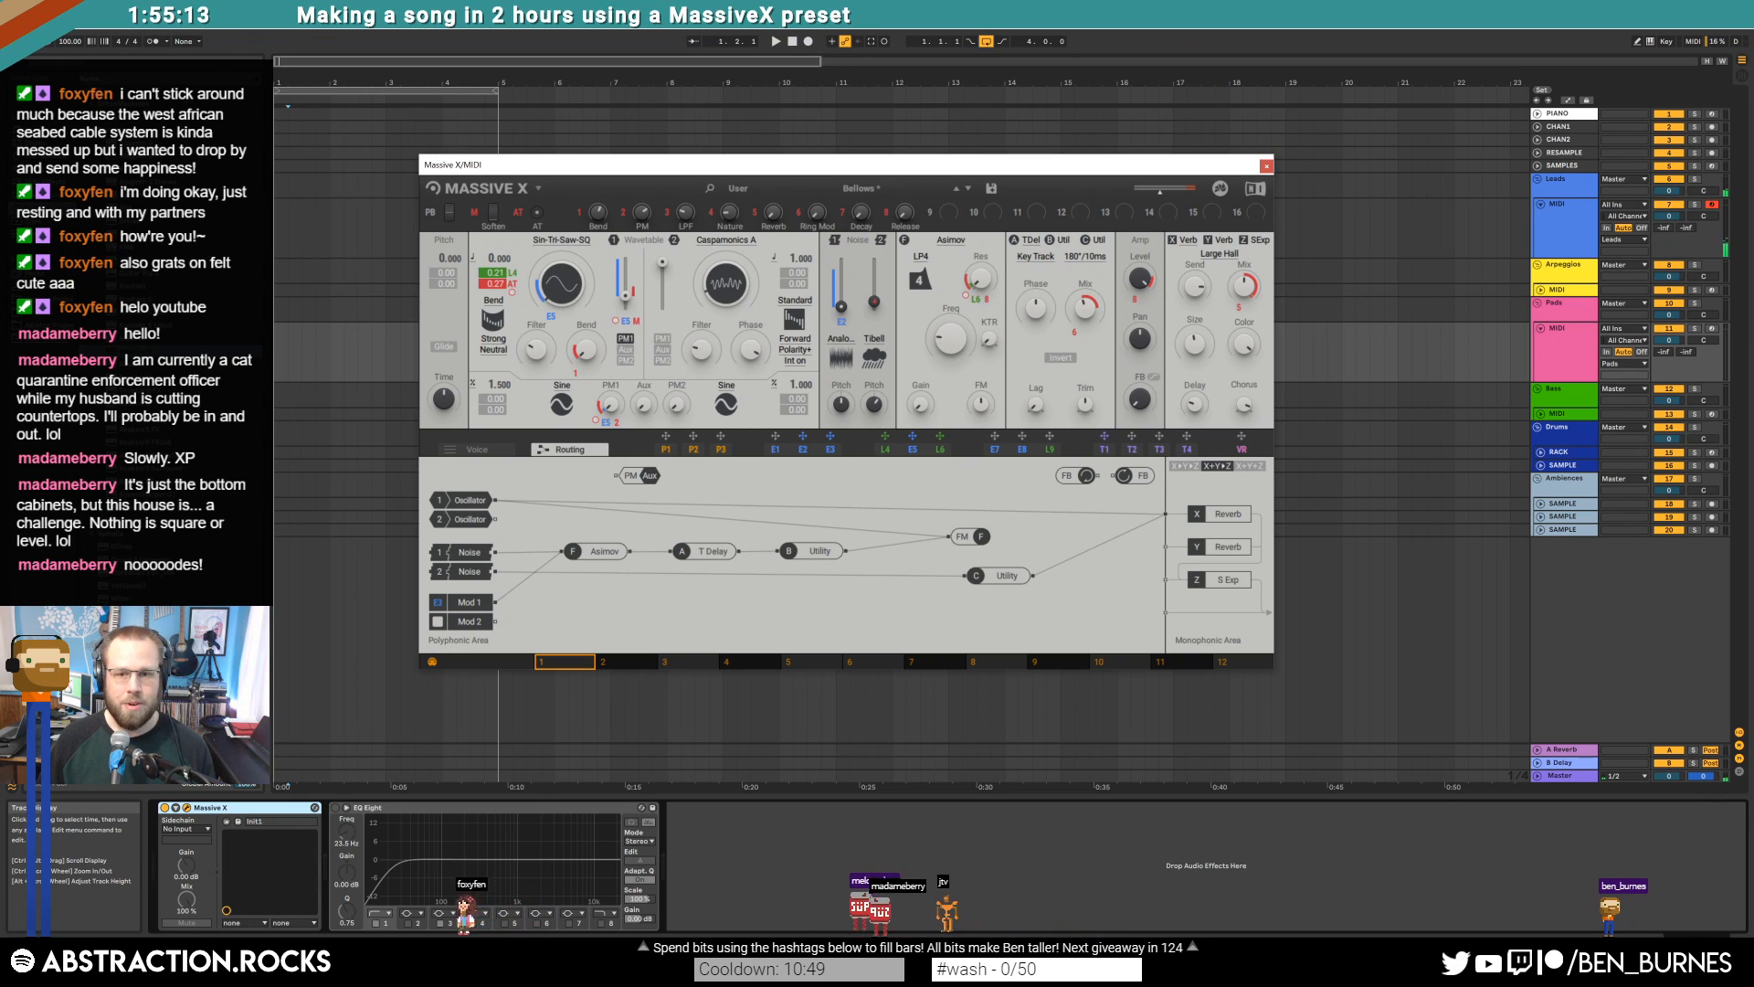
double_click(961, 537)
left_click_drag(960, 538, 974, 481)
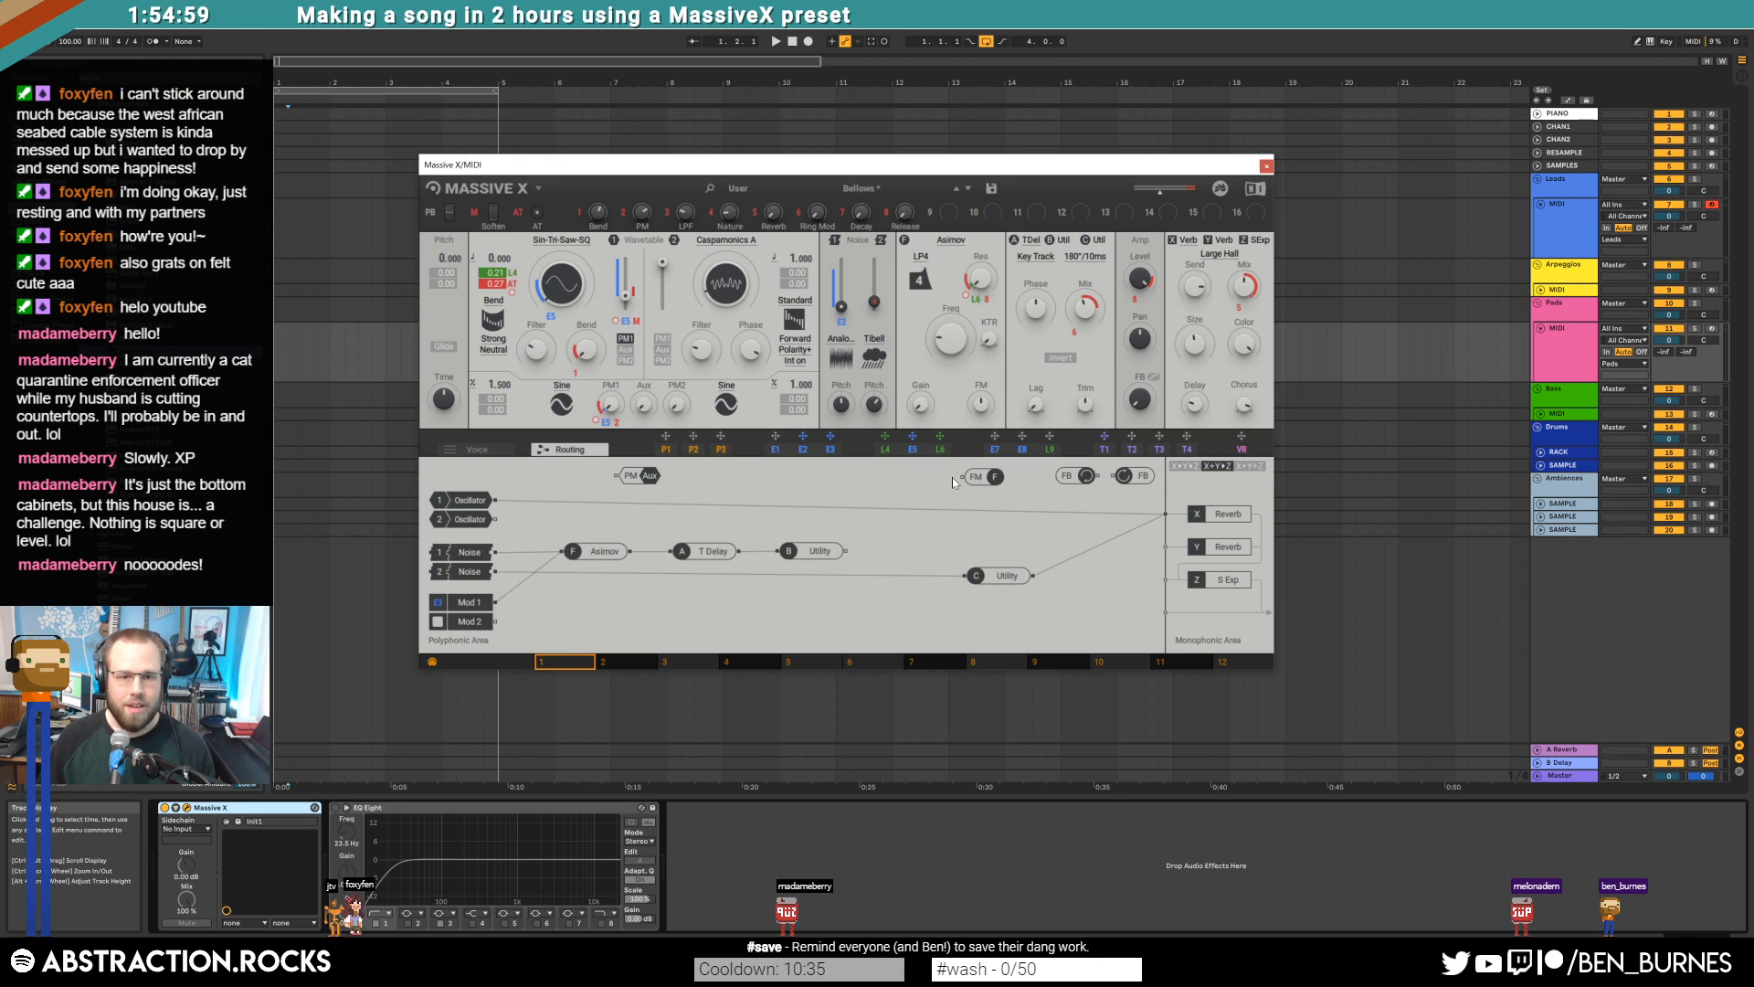
left_click_drag(498, 517, 1165, 517)
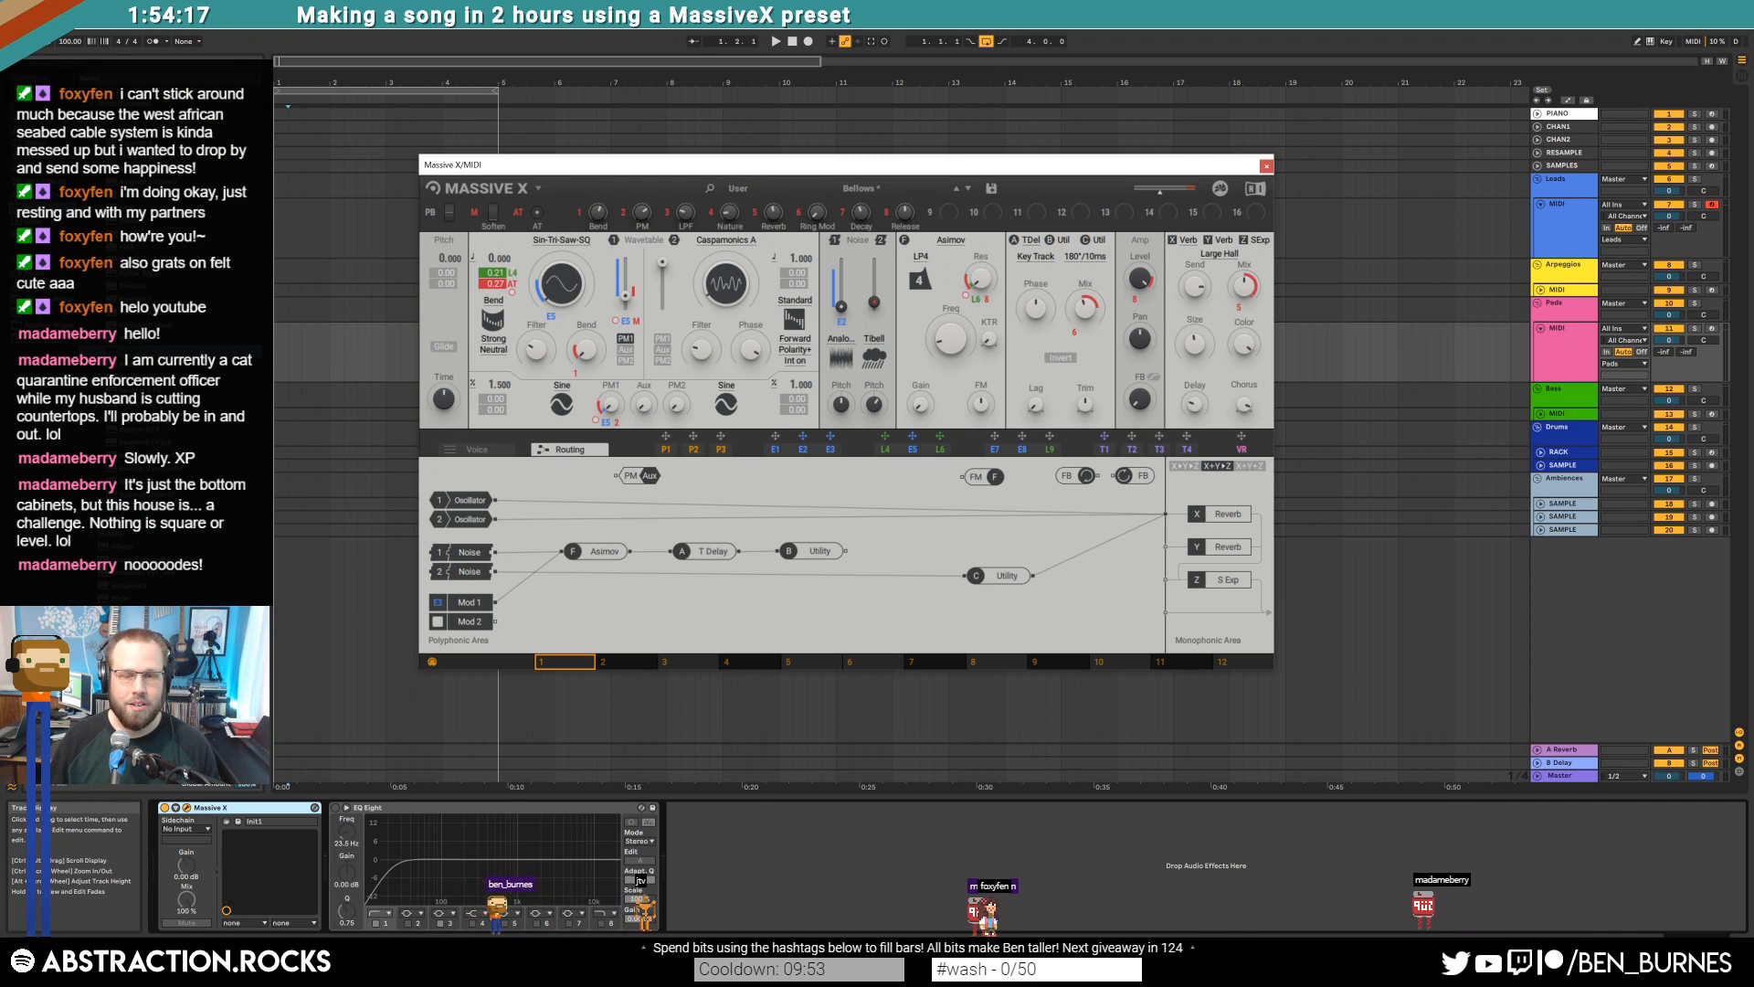
Close the Massive X window and insert an Auto Filter between Massive X and EQ Eight on the Pads MIDI track
left_click(1266, 165)
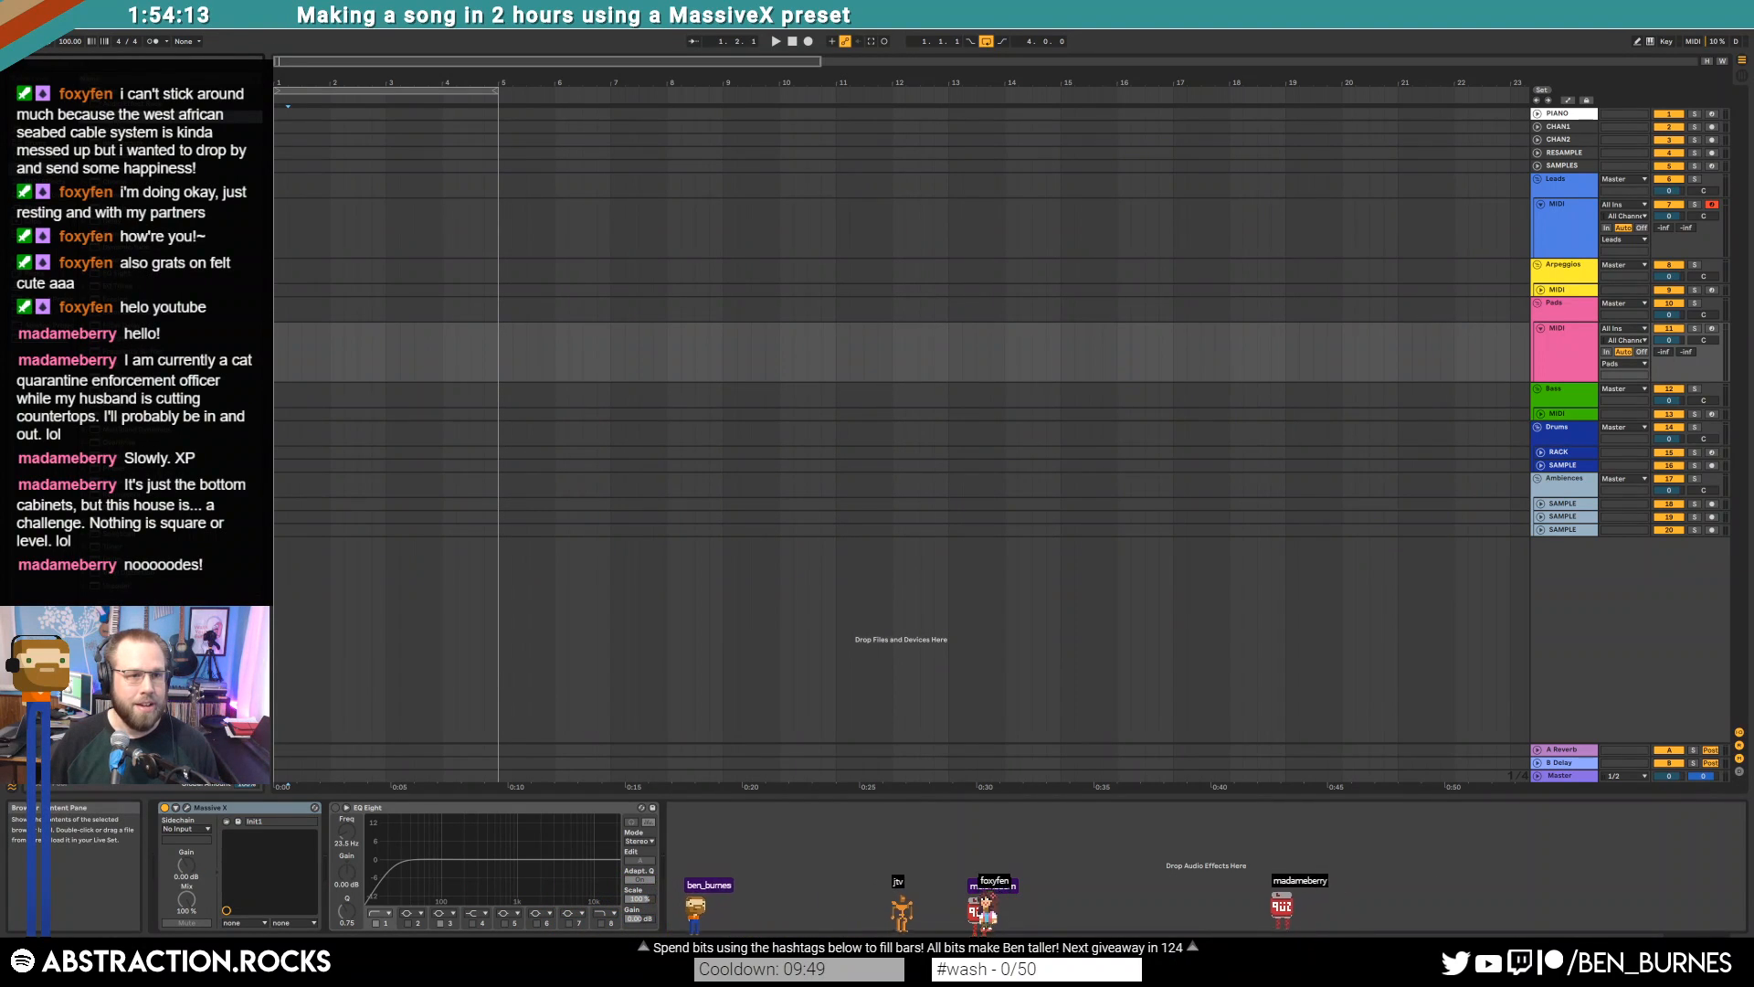
left_click_drag(340, 832, 340, 831)
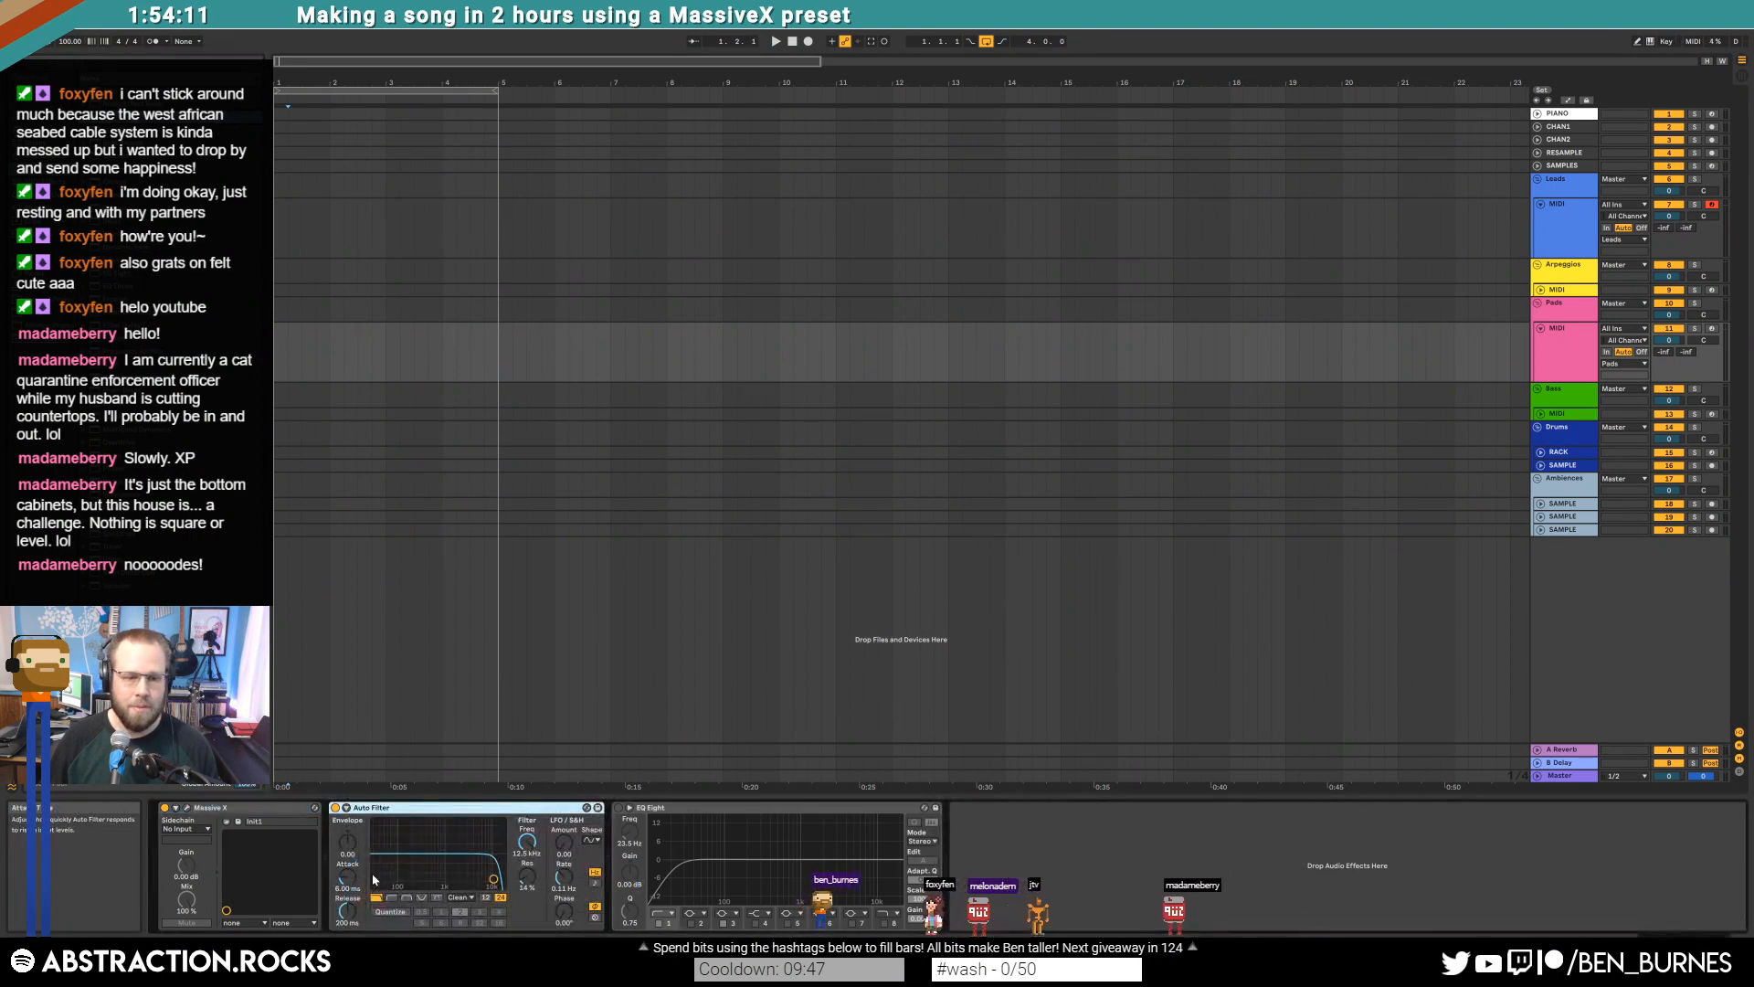
Set the Pads Auto Filter to a band-pass around 800 Hz with moderate resonance, and arm the Pads MIDI track
left_click_drag(483, 883, 431, 848)
left_click(406, 897)
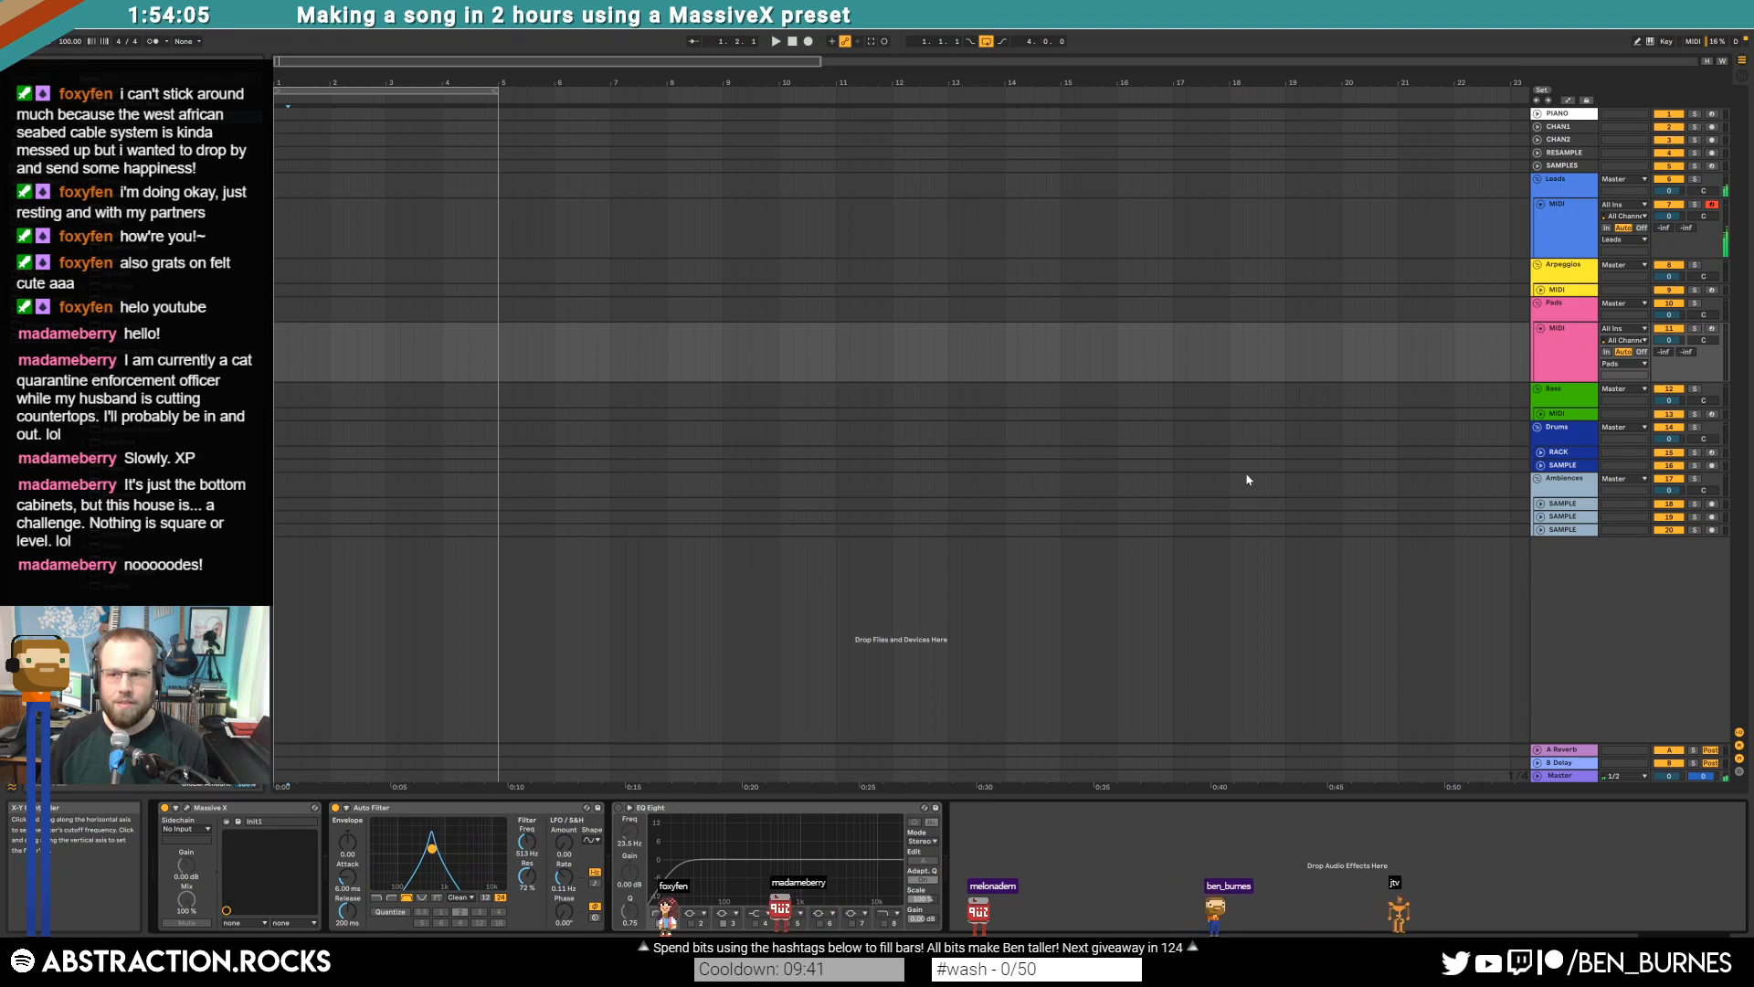
left_click(1712, 329)
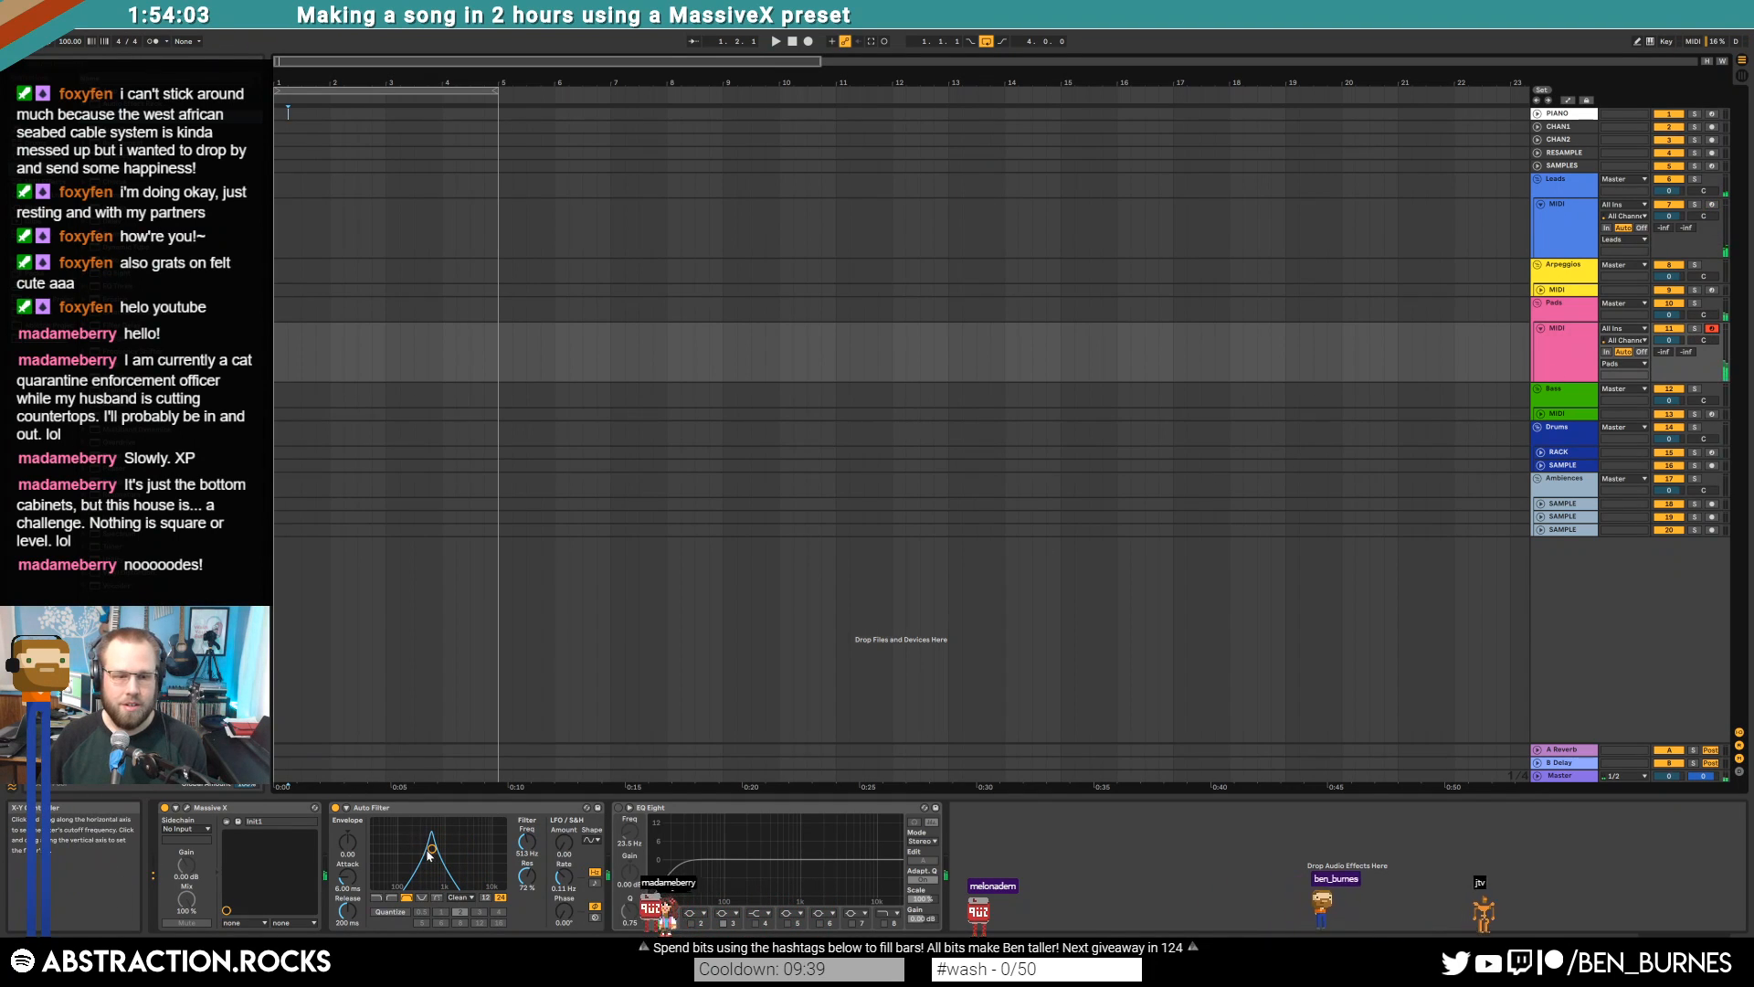
left_click_drag(431, 848, 444, 869)
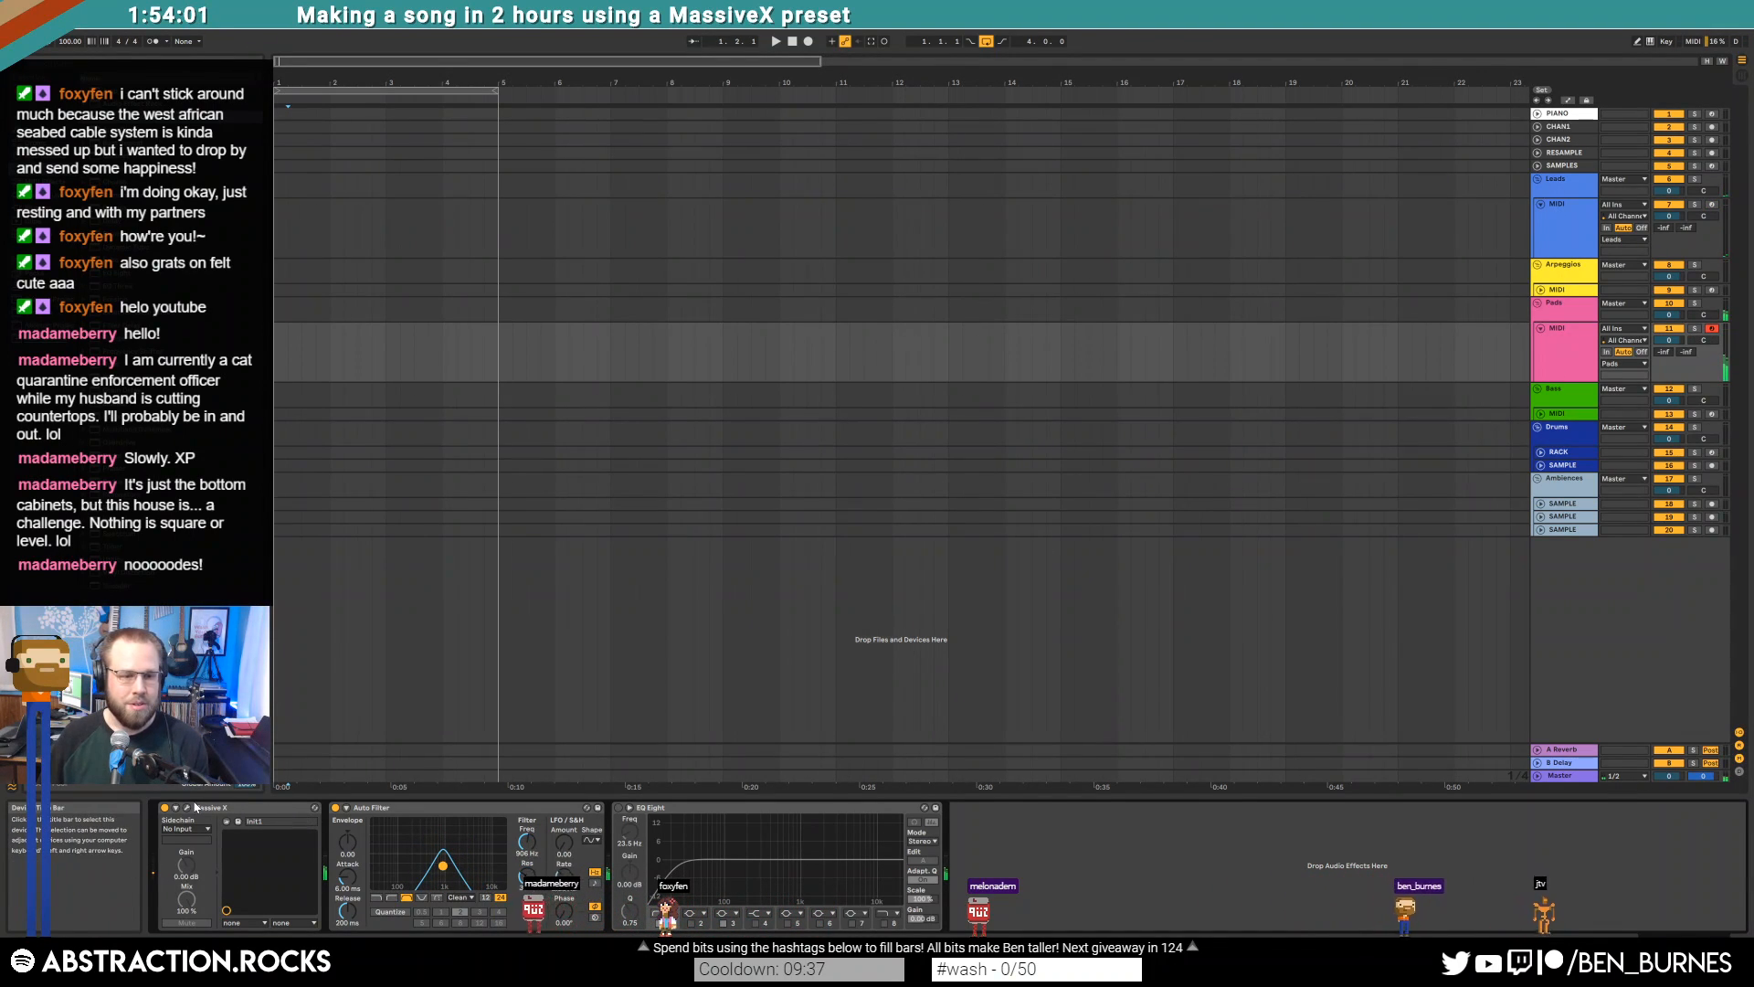
Reopen Massive X and examine its amp and modulation envelopes
key("ctrl+alt+p")
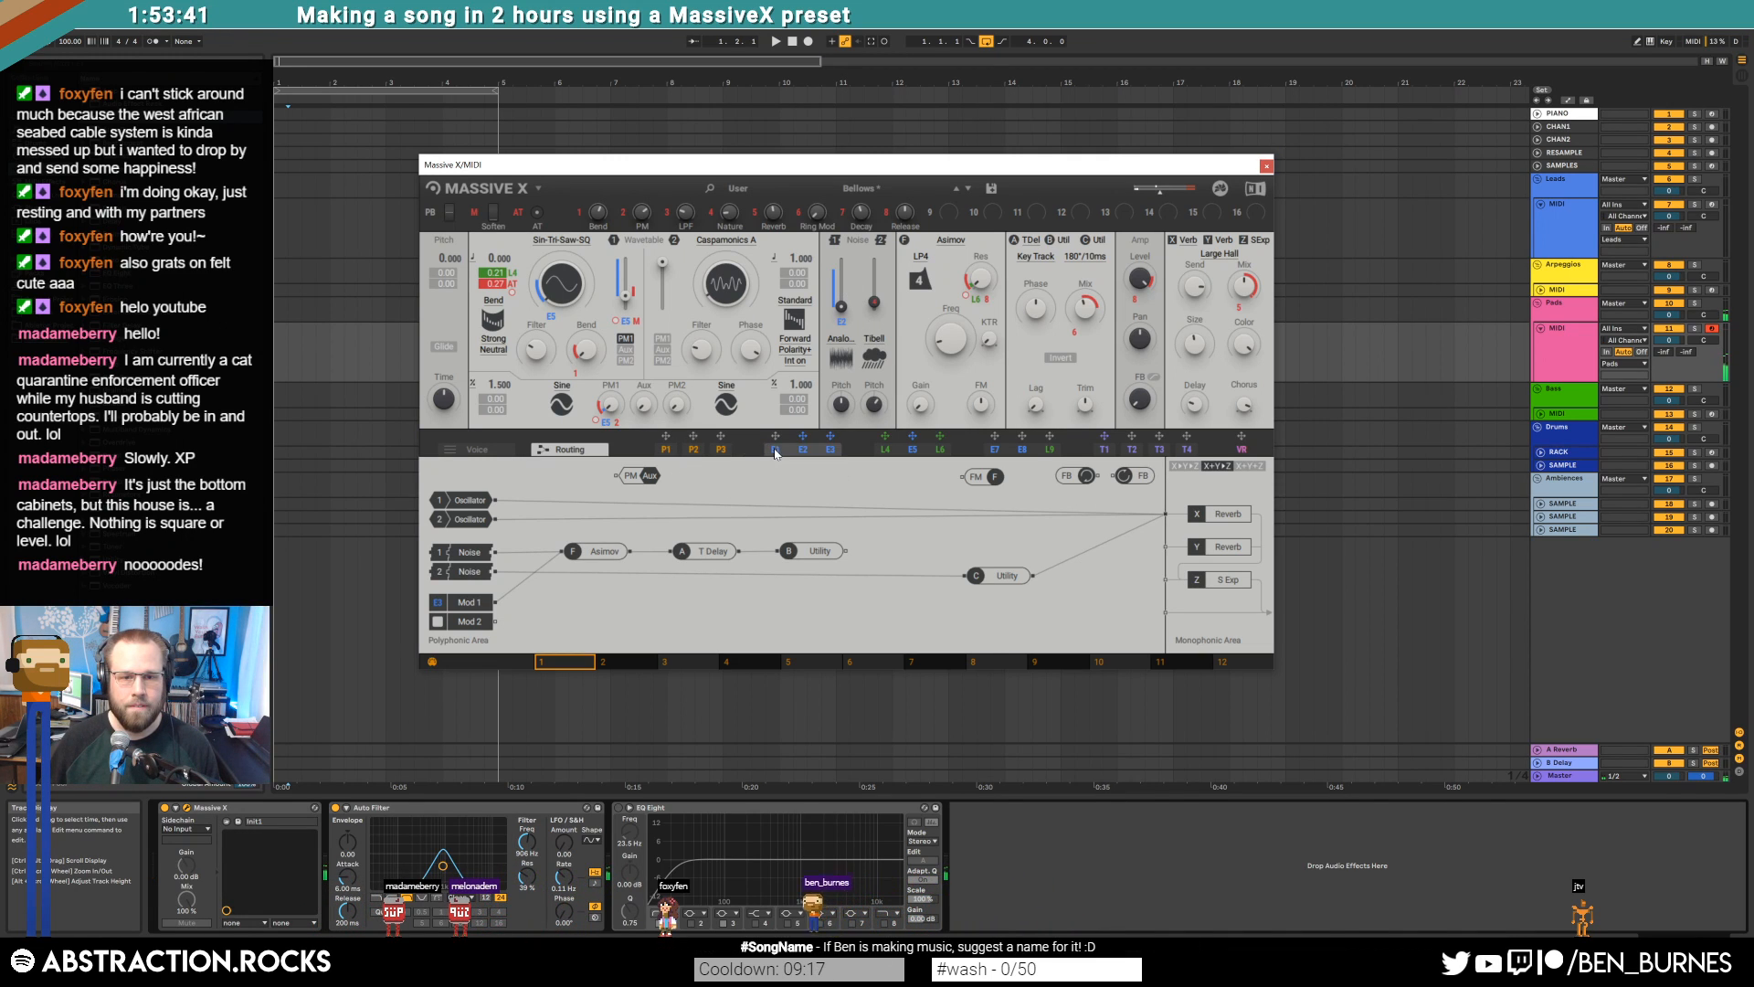
left_click(803, 449)
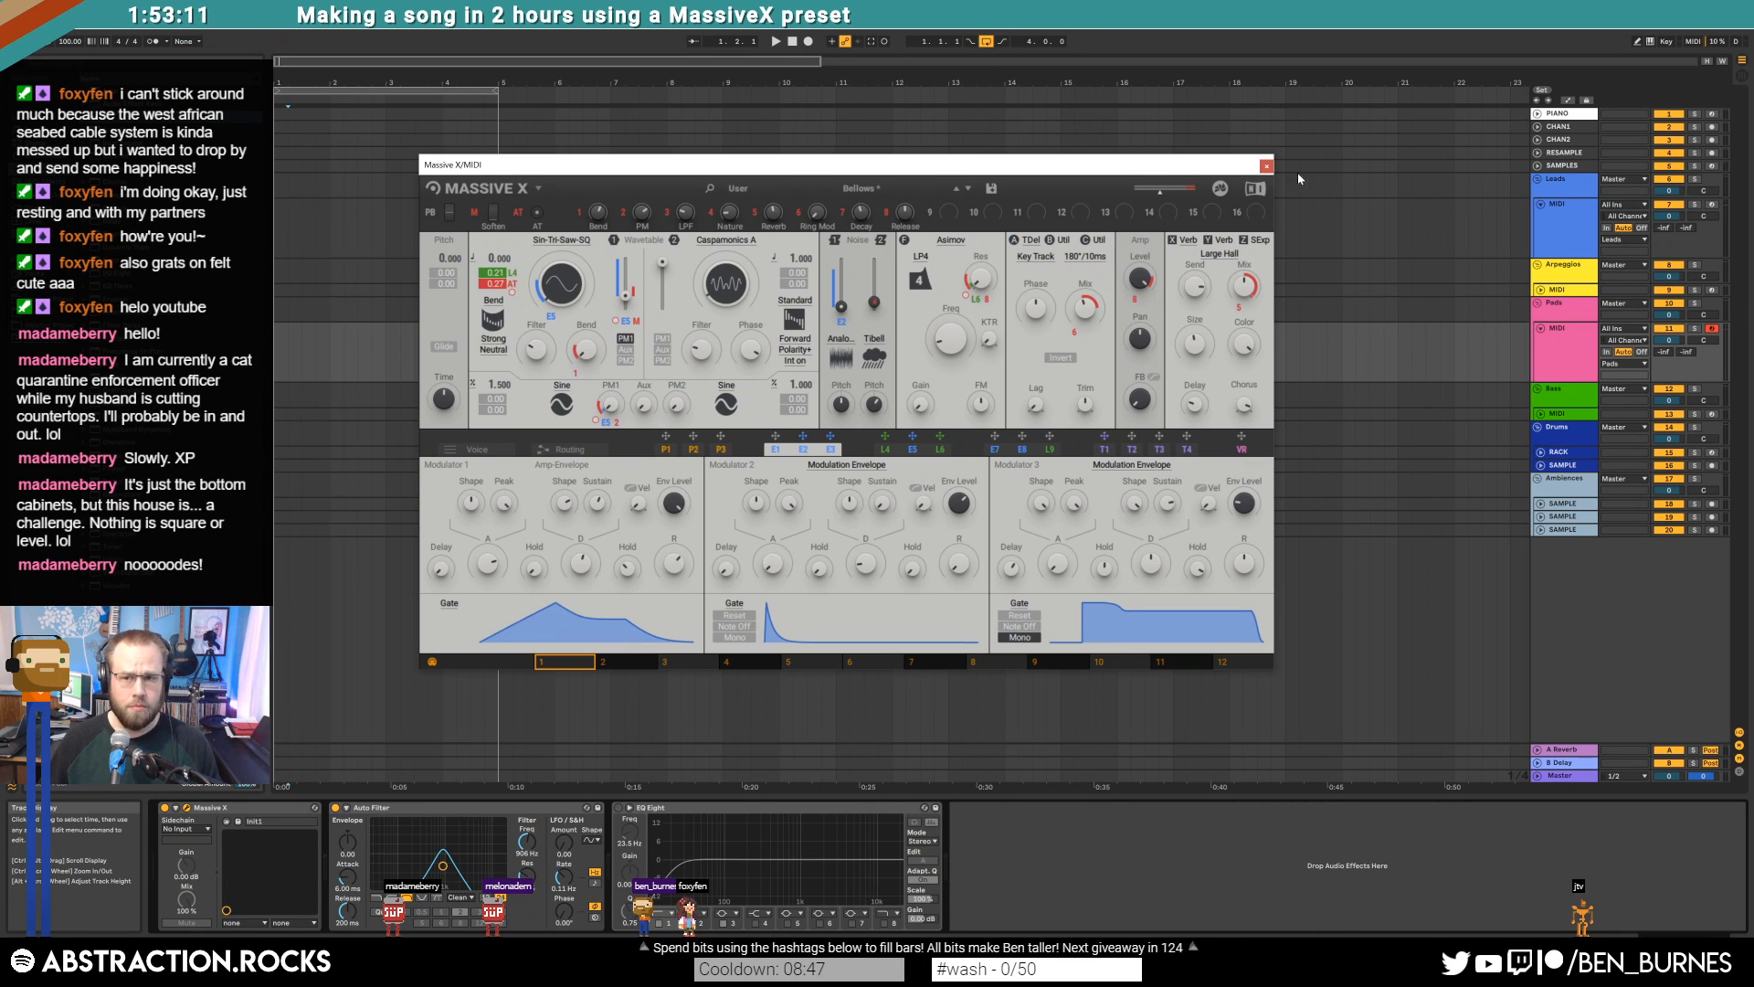
left_click(1267, 167)
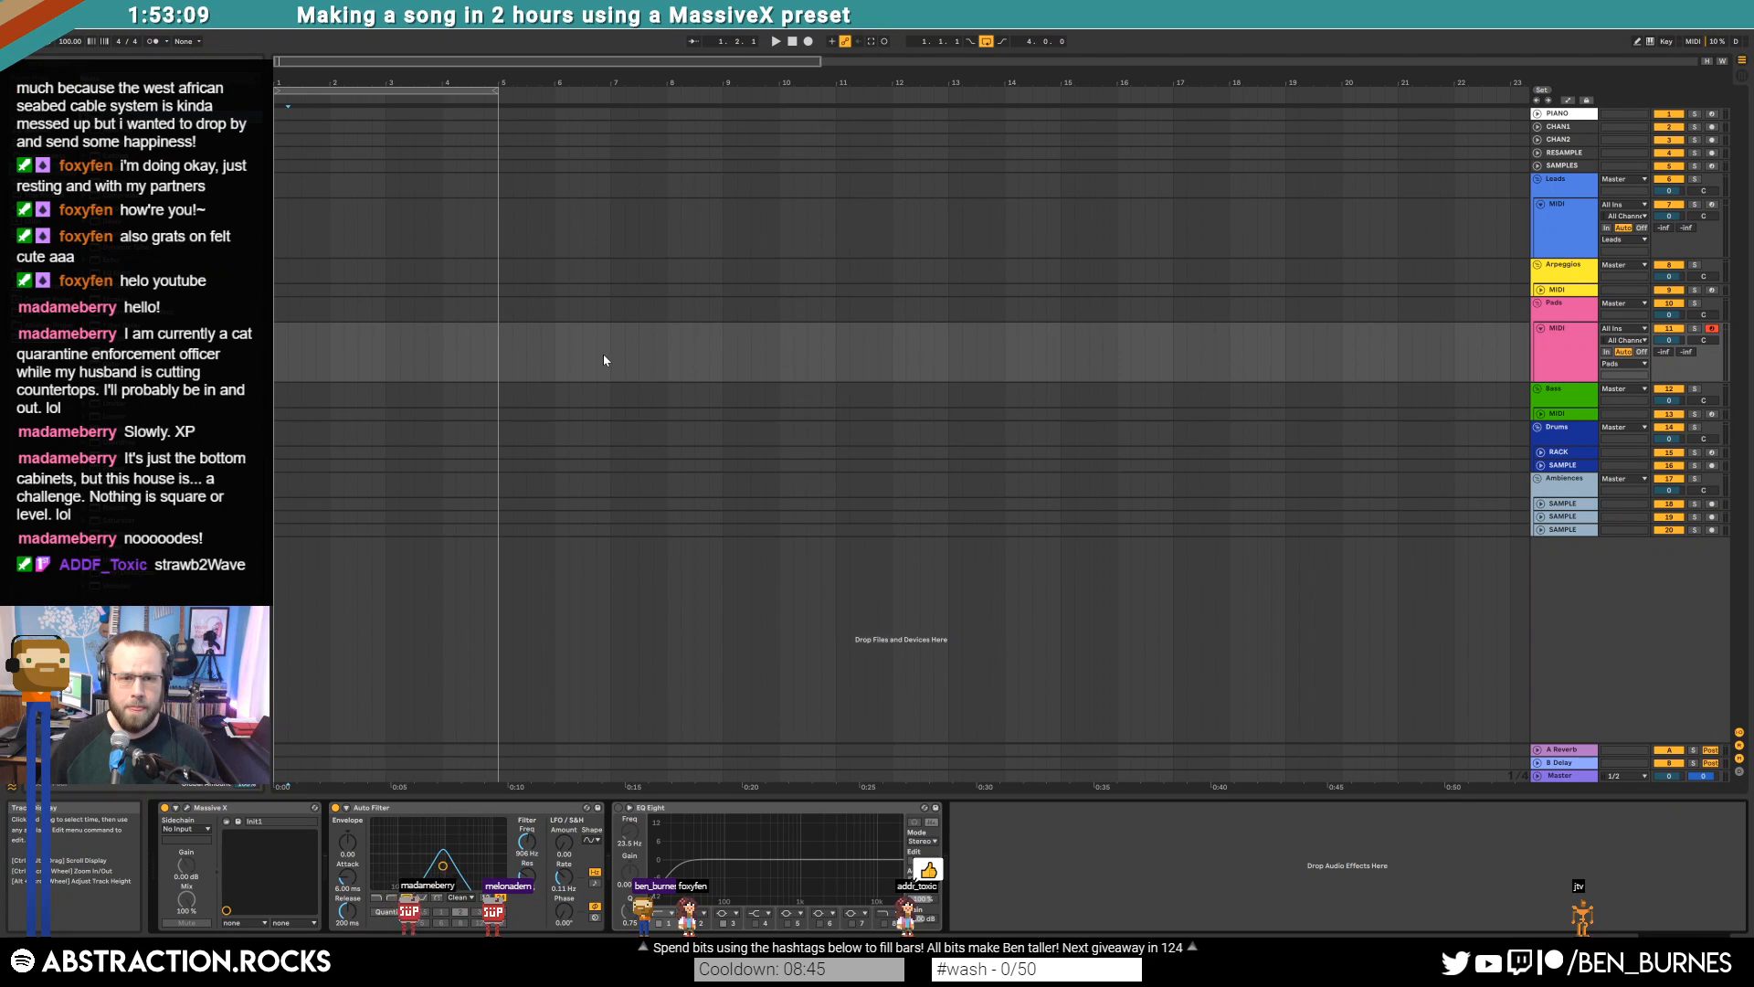
Arm the RESAMPLE track together with the Pads MIDI track and record a pass of pad chords starting at bar 8
left_click(668, 361)
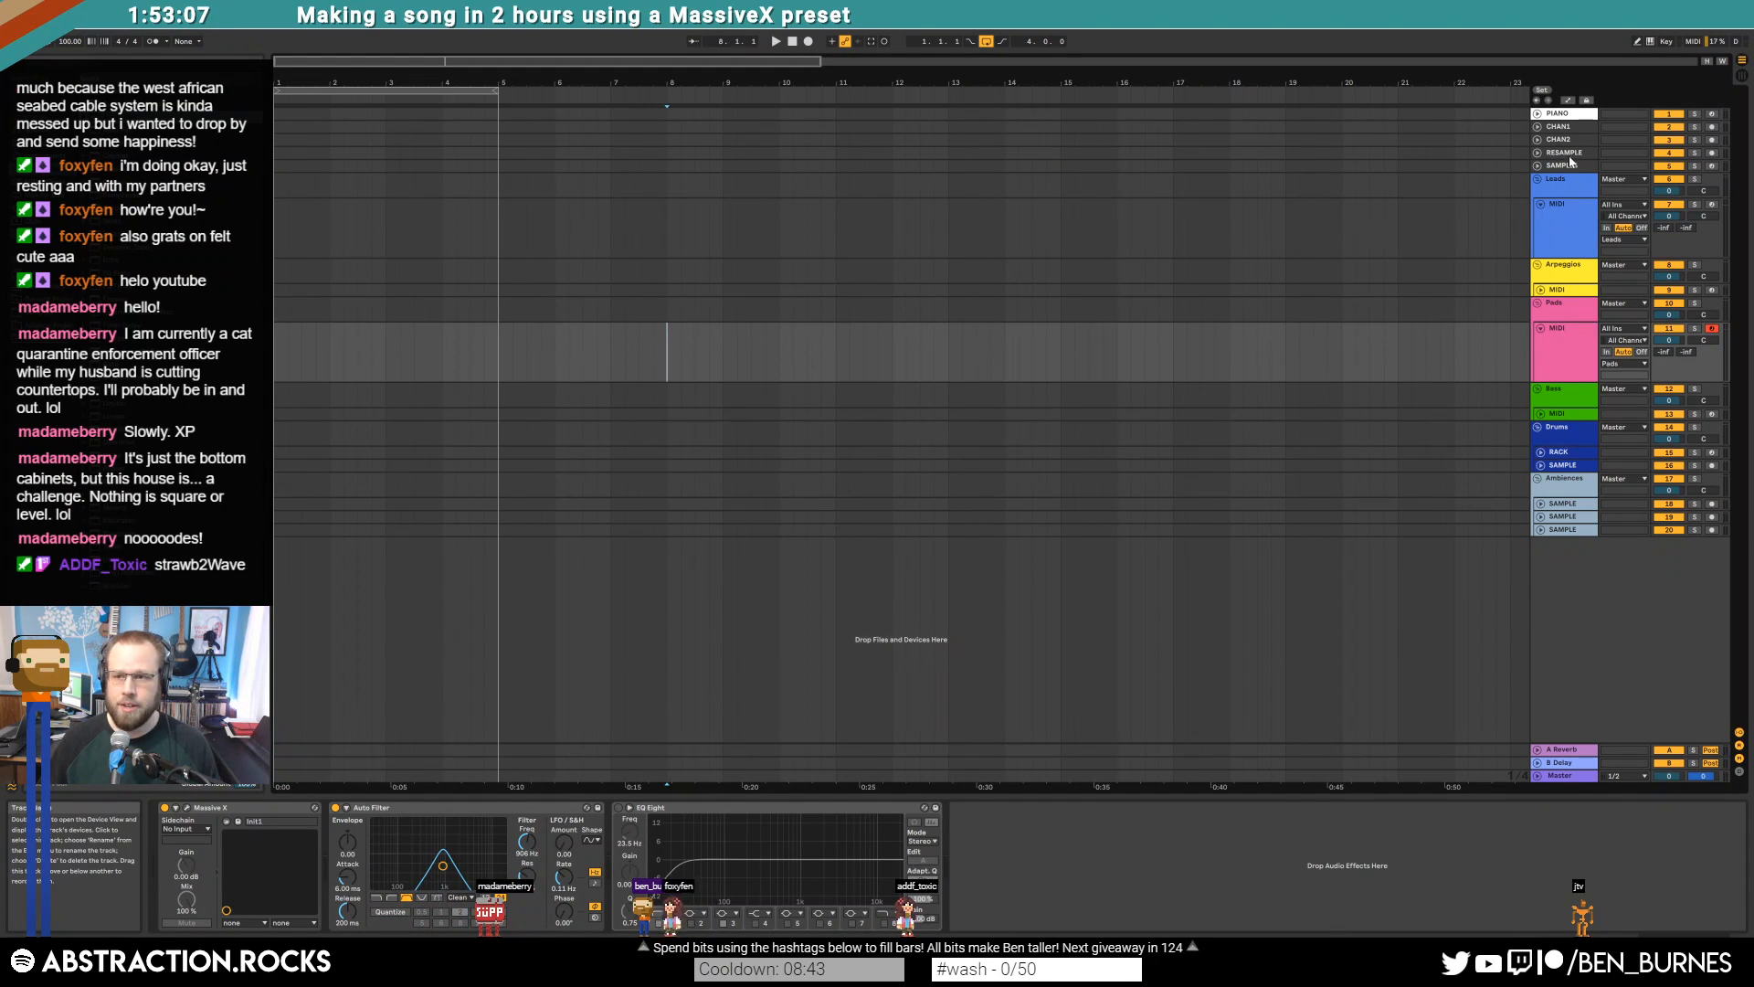
left_click(1537, 154)
left_click(1712, 154)
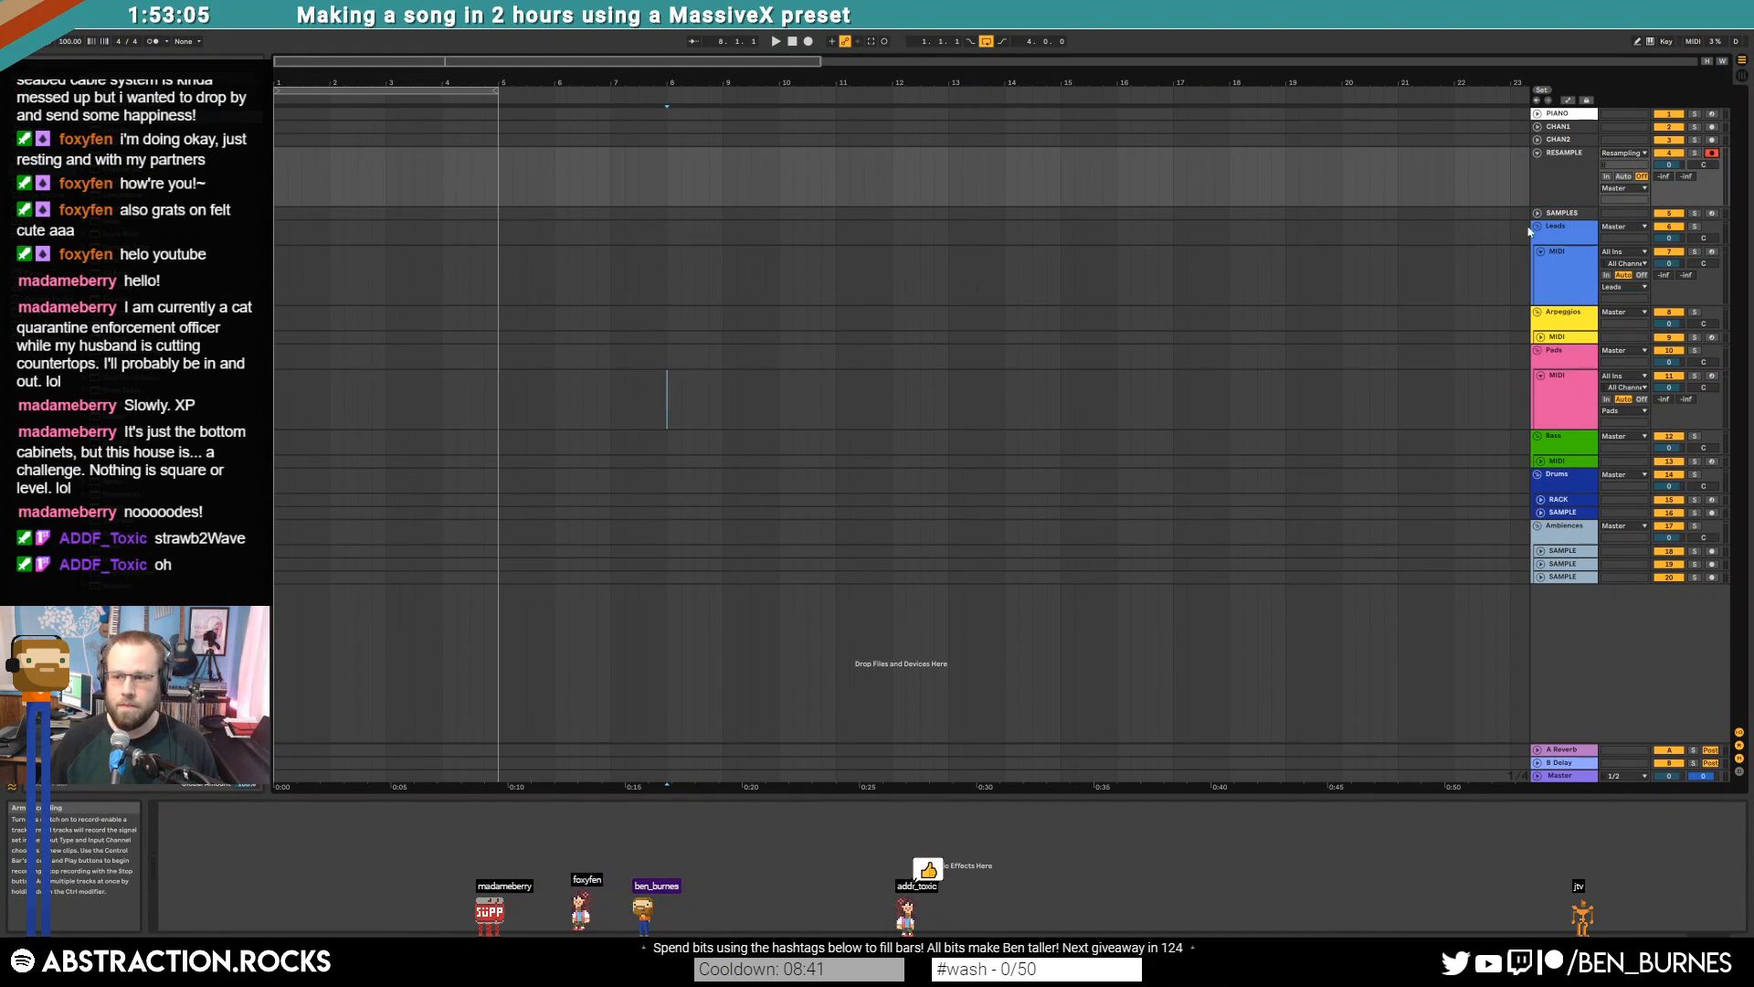
left_click(670, 408)
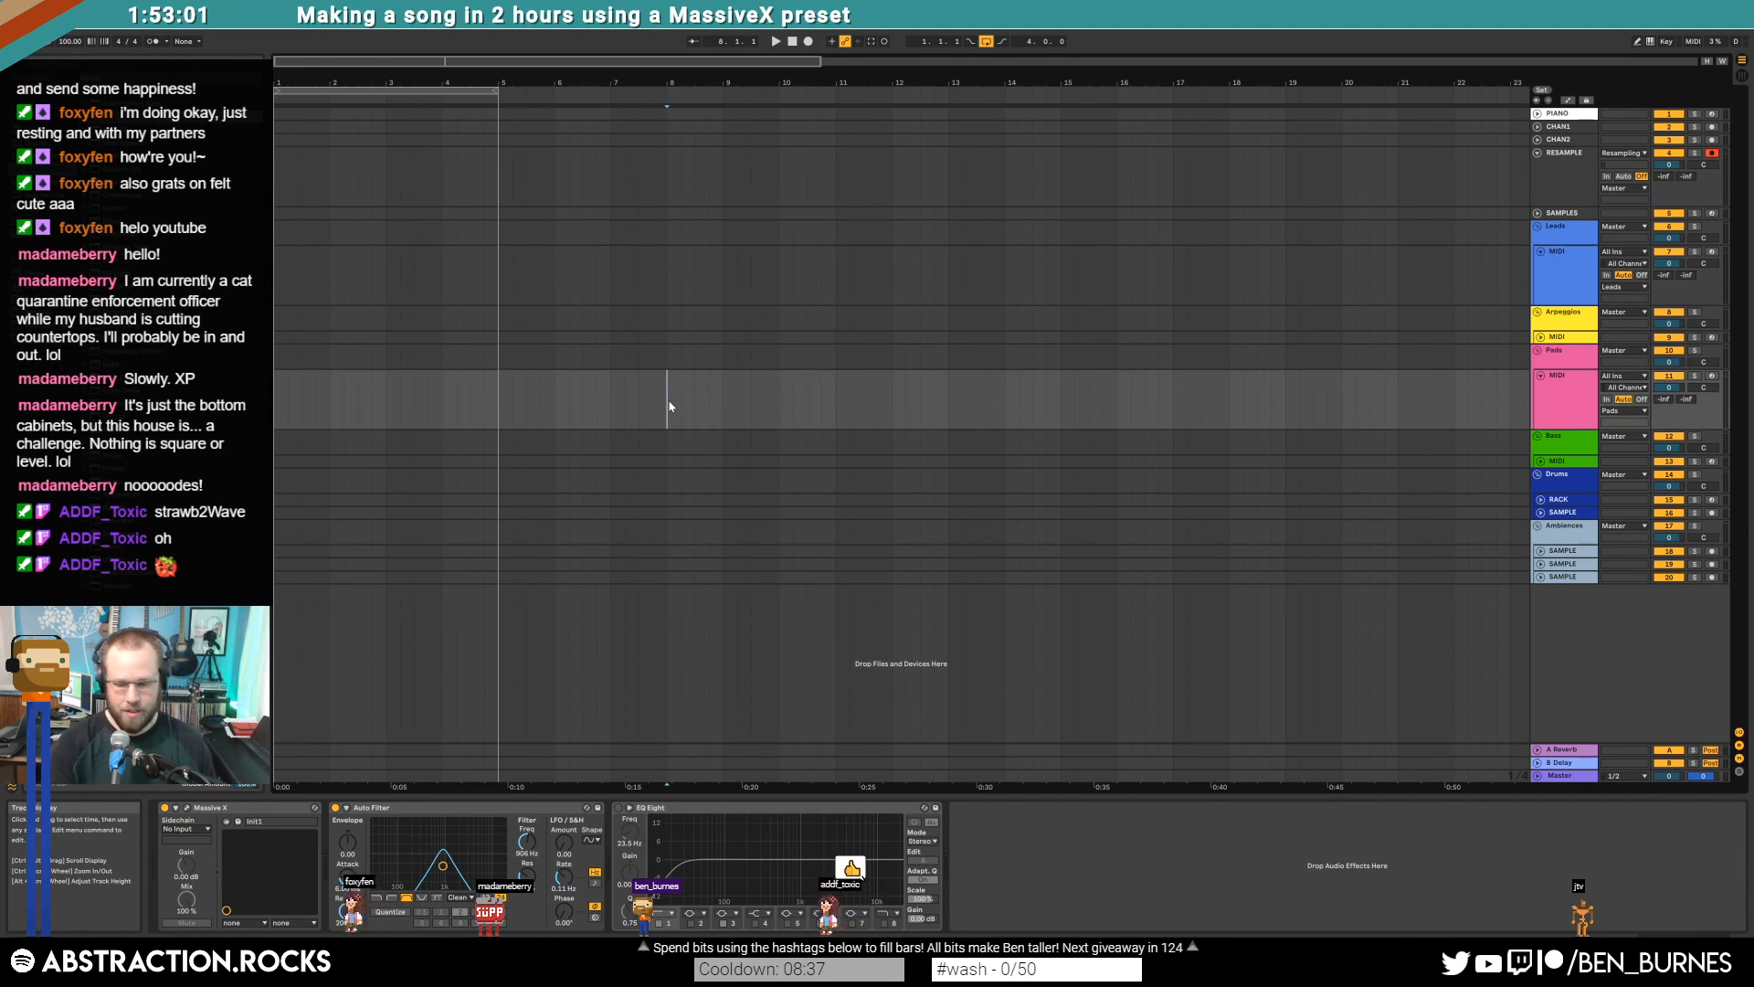
key("F9")
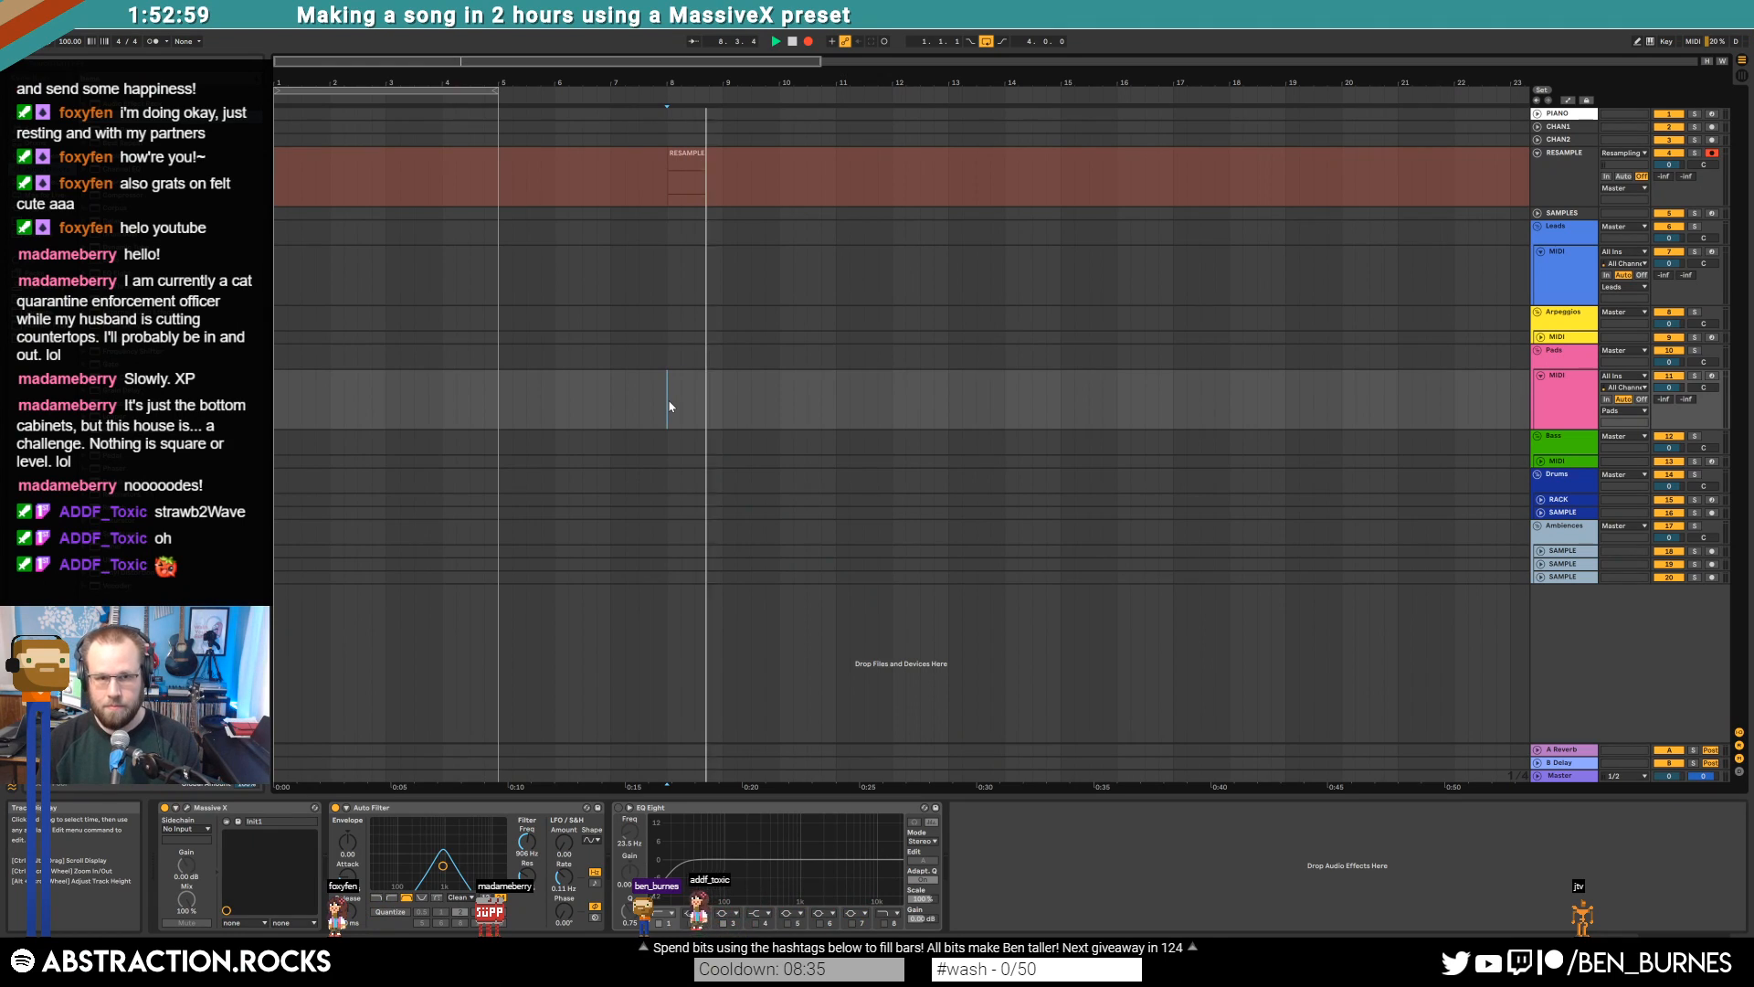
left_click(1711, 378)
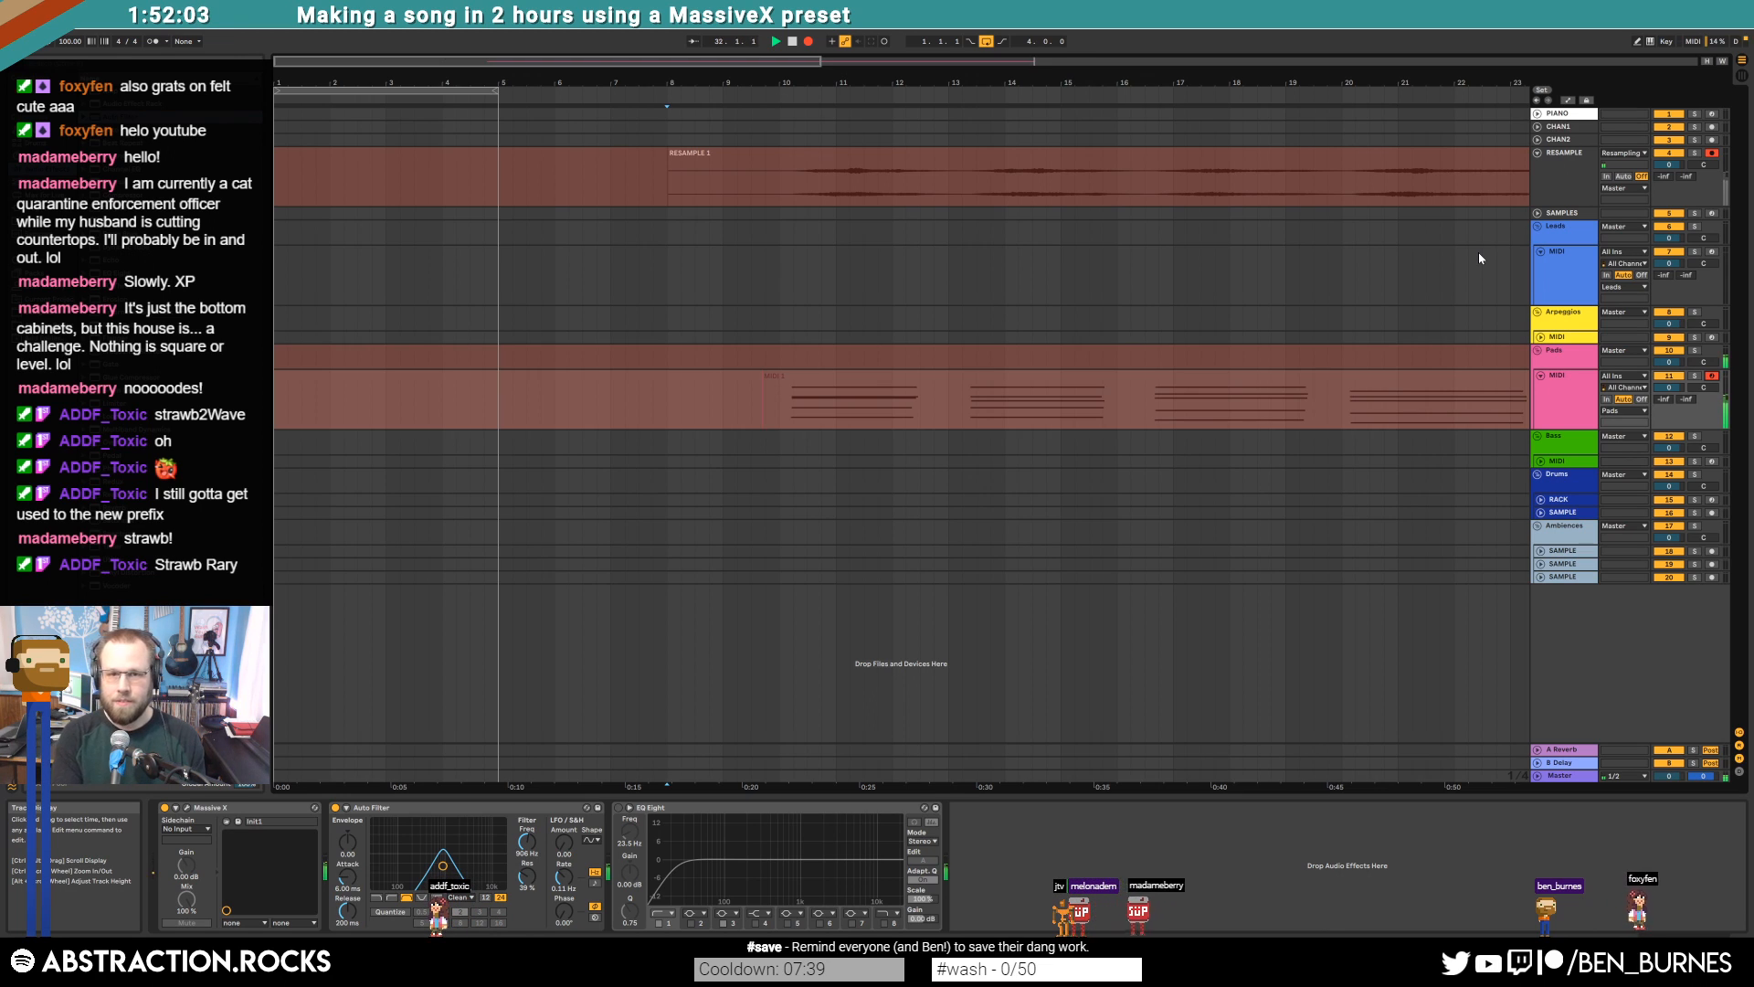
key("space")
Delete the recorded MIDI clip from the Pads track and trim the start of the resampled audio clip to bar 10
double_click(570, 58)
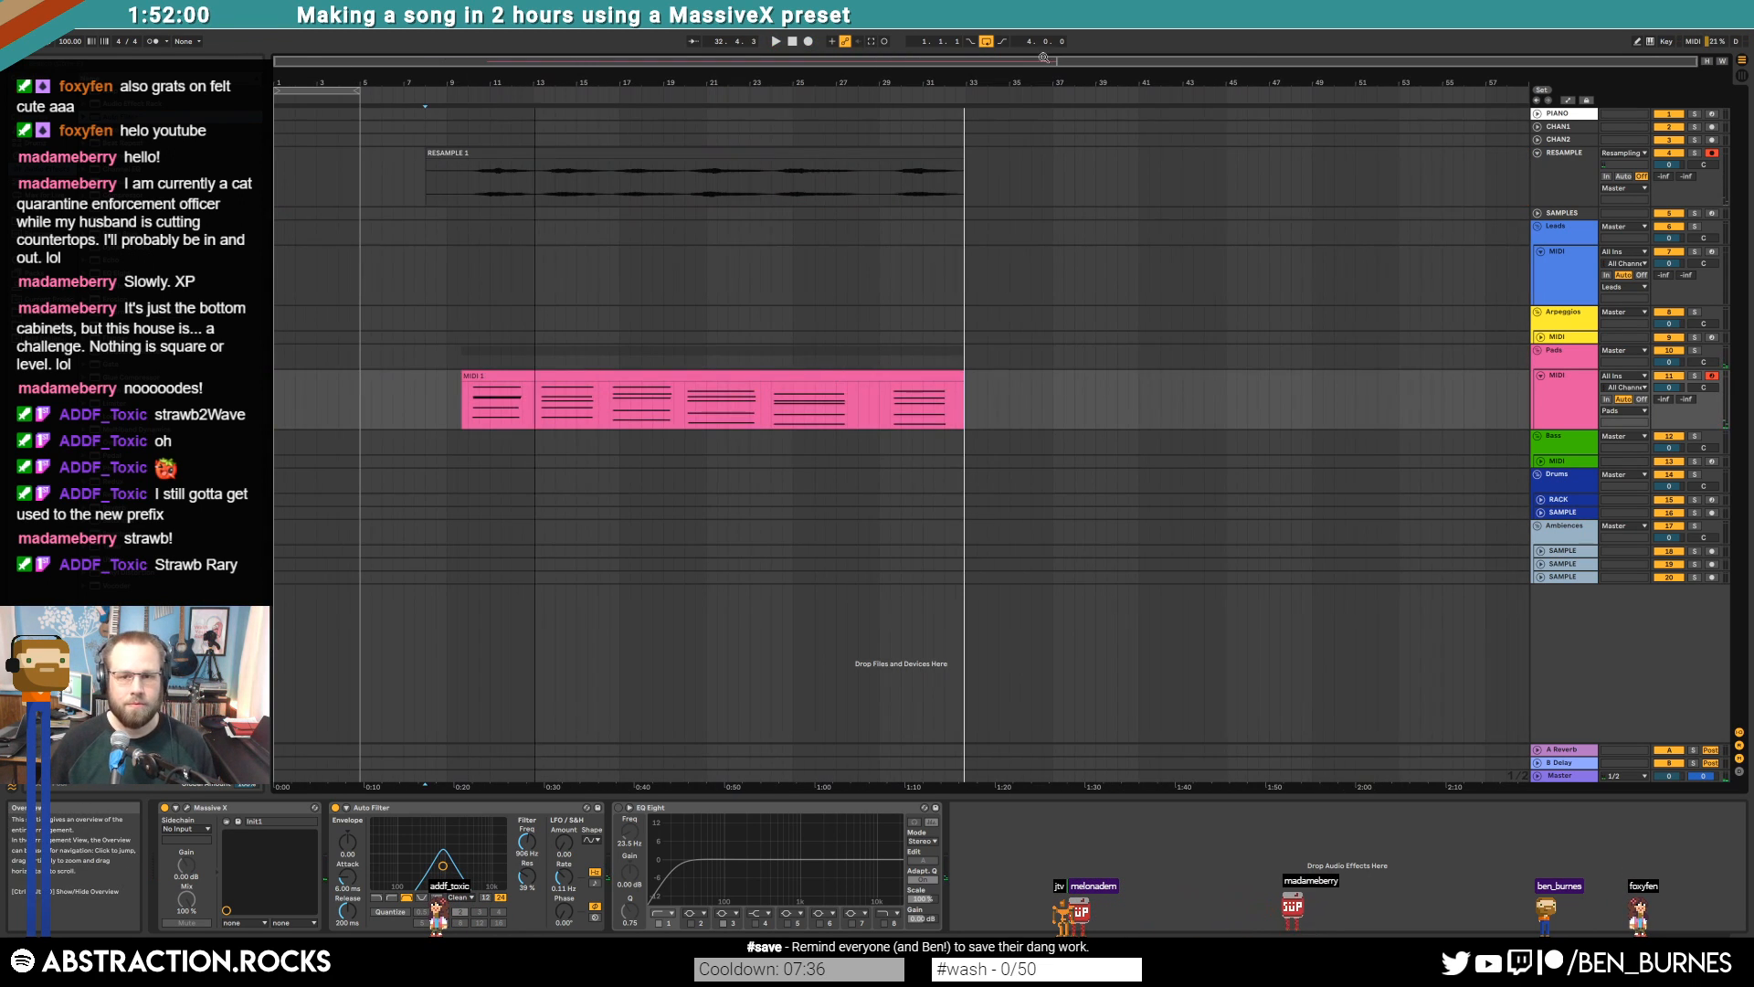
left_click(827, 375)
key("Delete")
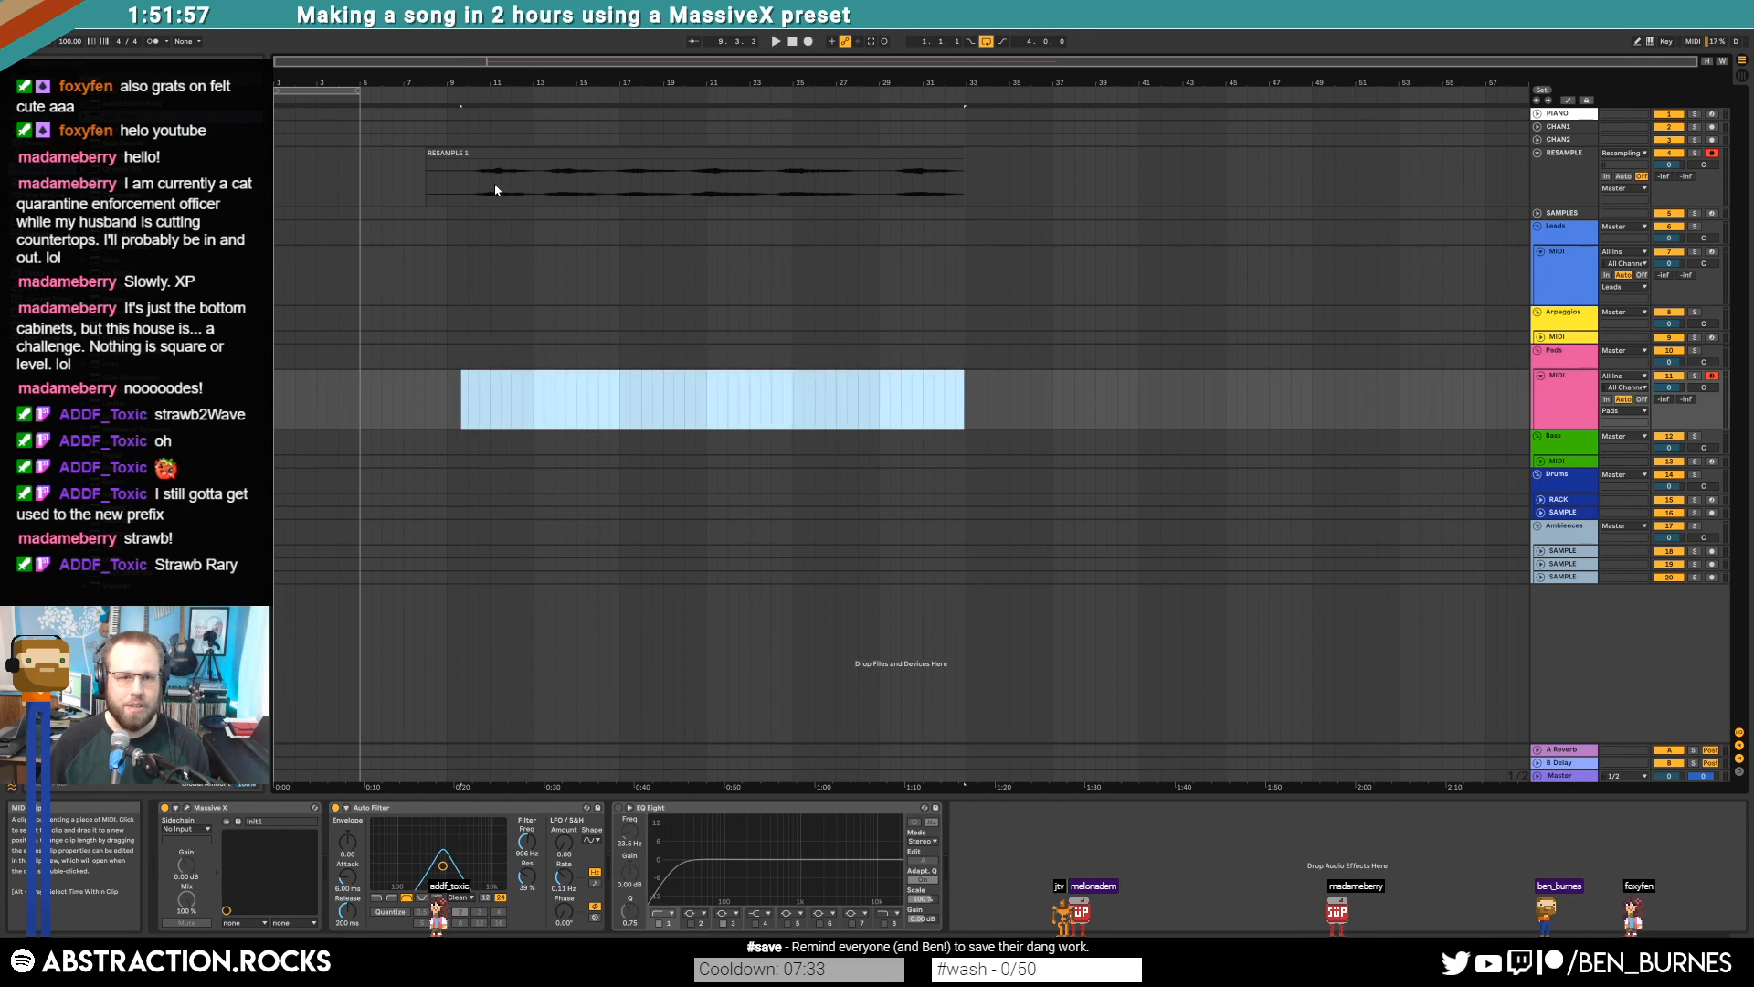
left_click_drag(426, 154, 470, 166)
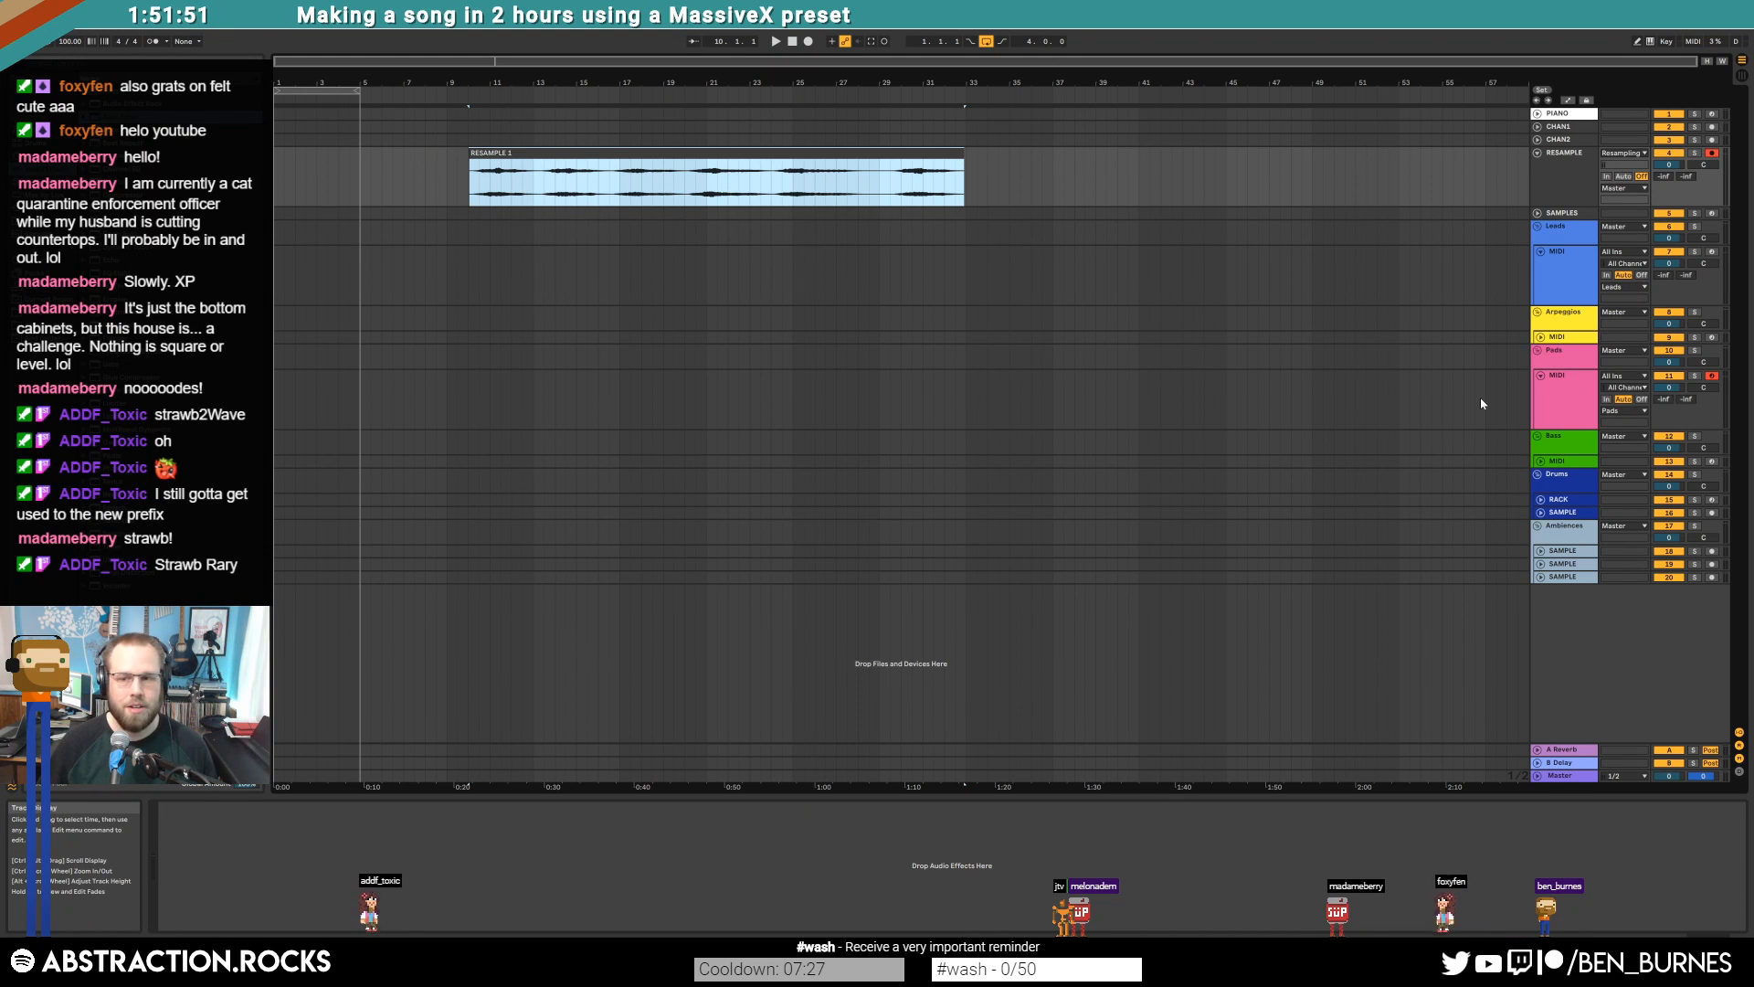
Add an audio track below the Pads MIDI track, move the resampled clip onto it at bar 7, and unfold the track
left_click(1291, 406)
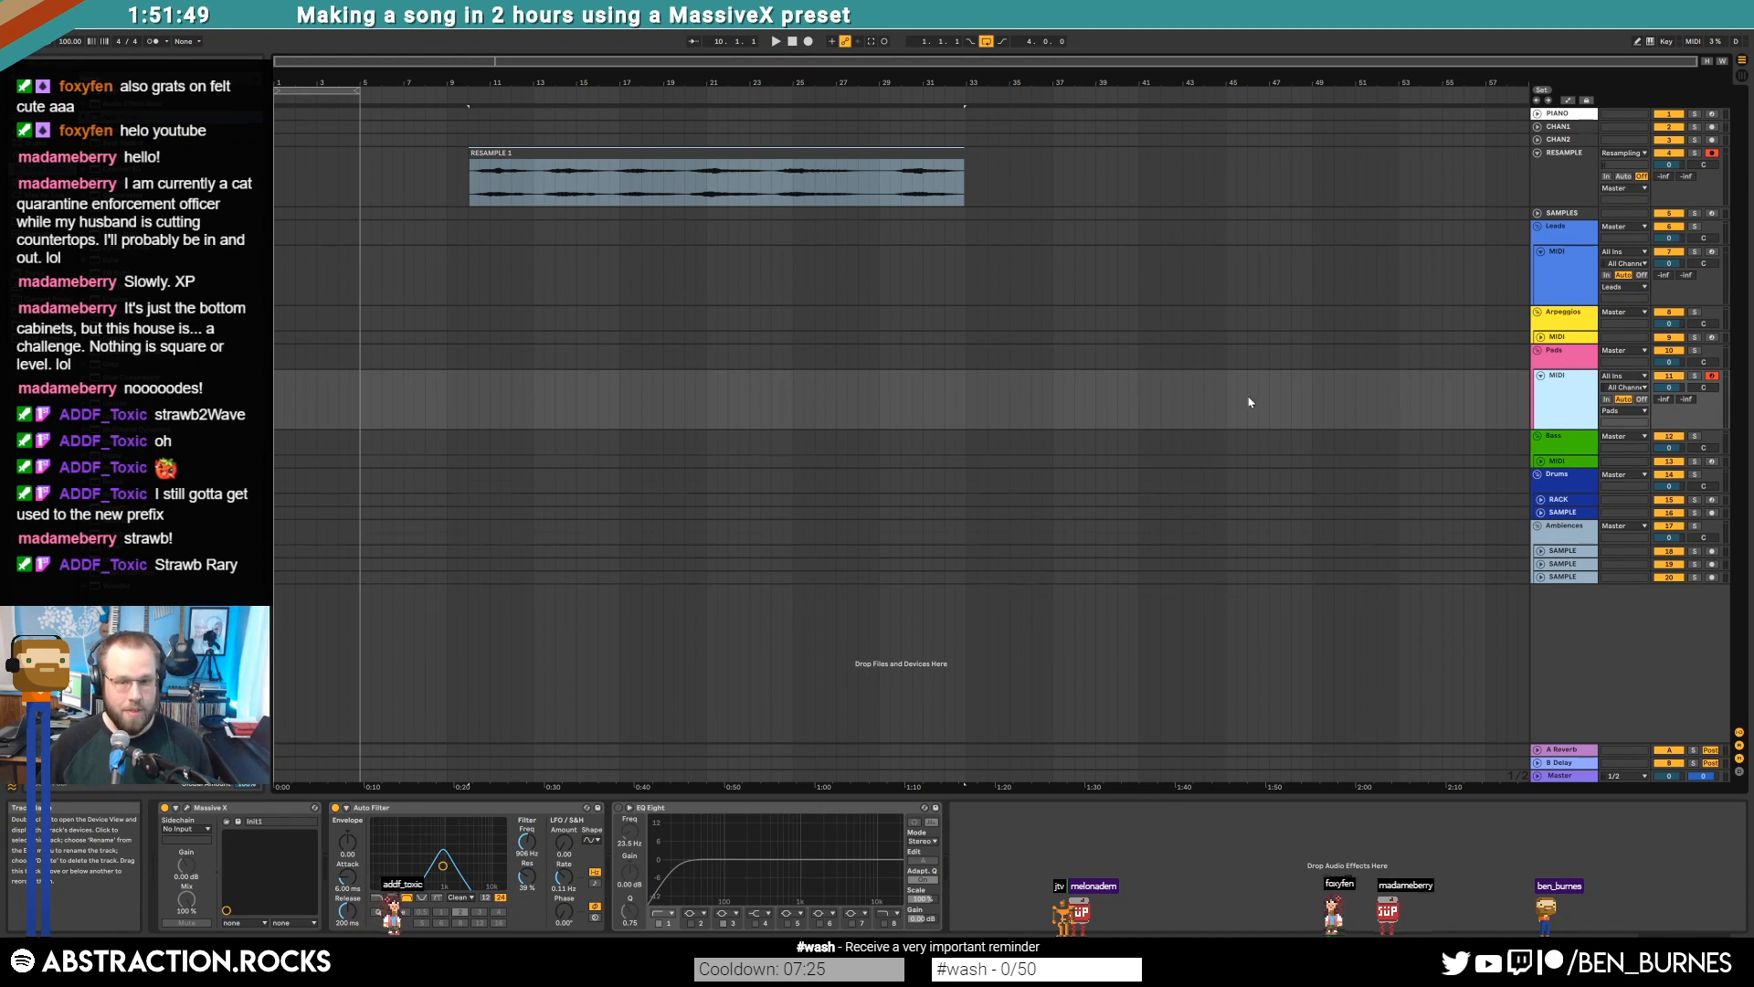
key("ctrl+t")
left_click_drag(574, 155, 541, 441)
key("plus")
key("plus")
key("plus")
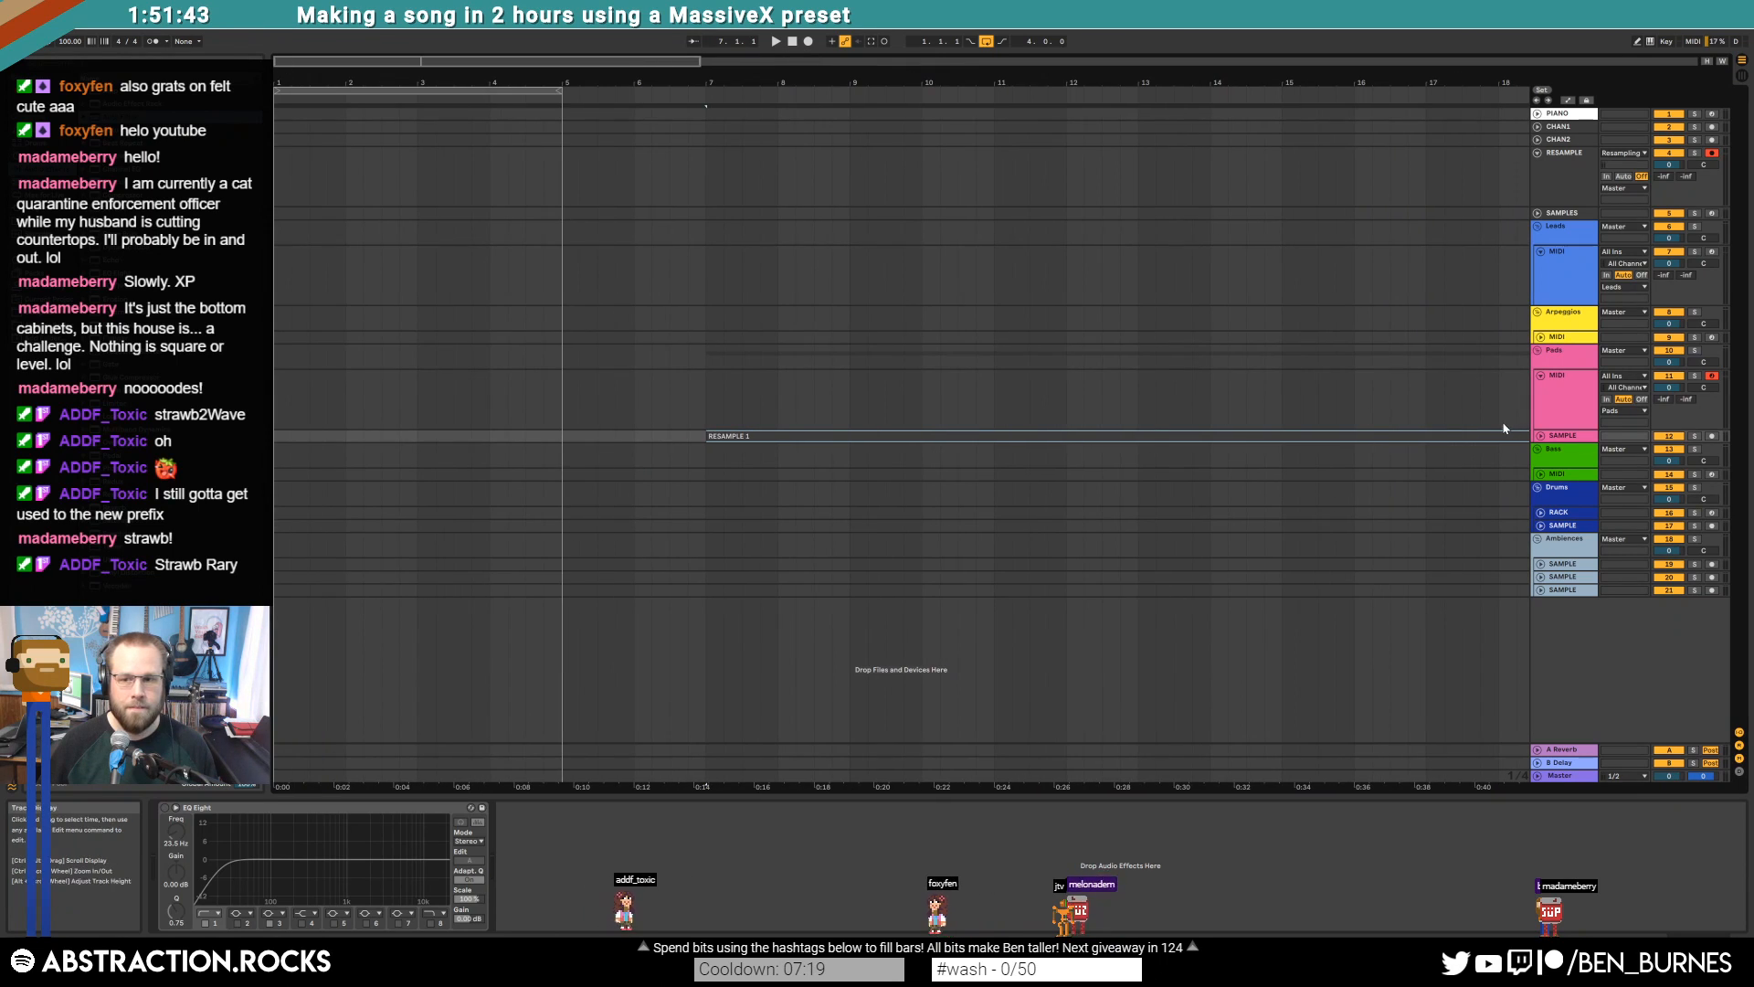
left_click(1540, 437)
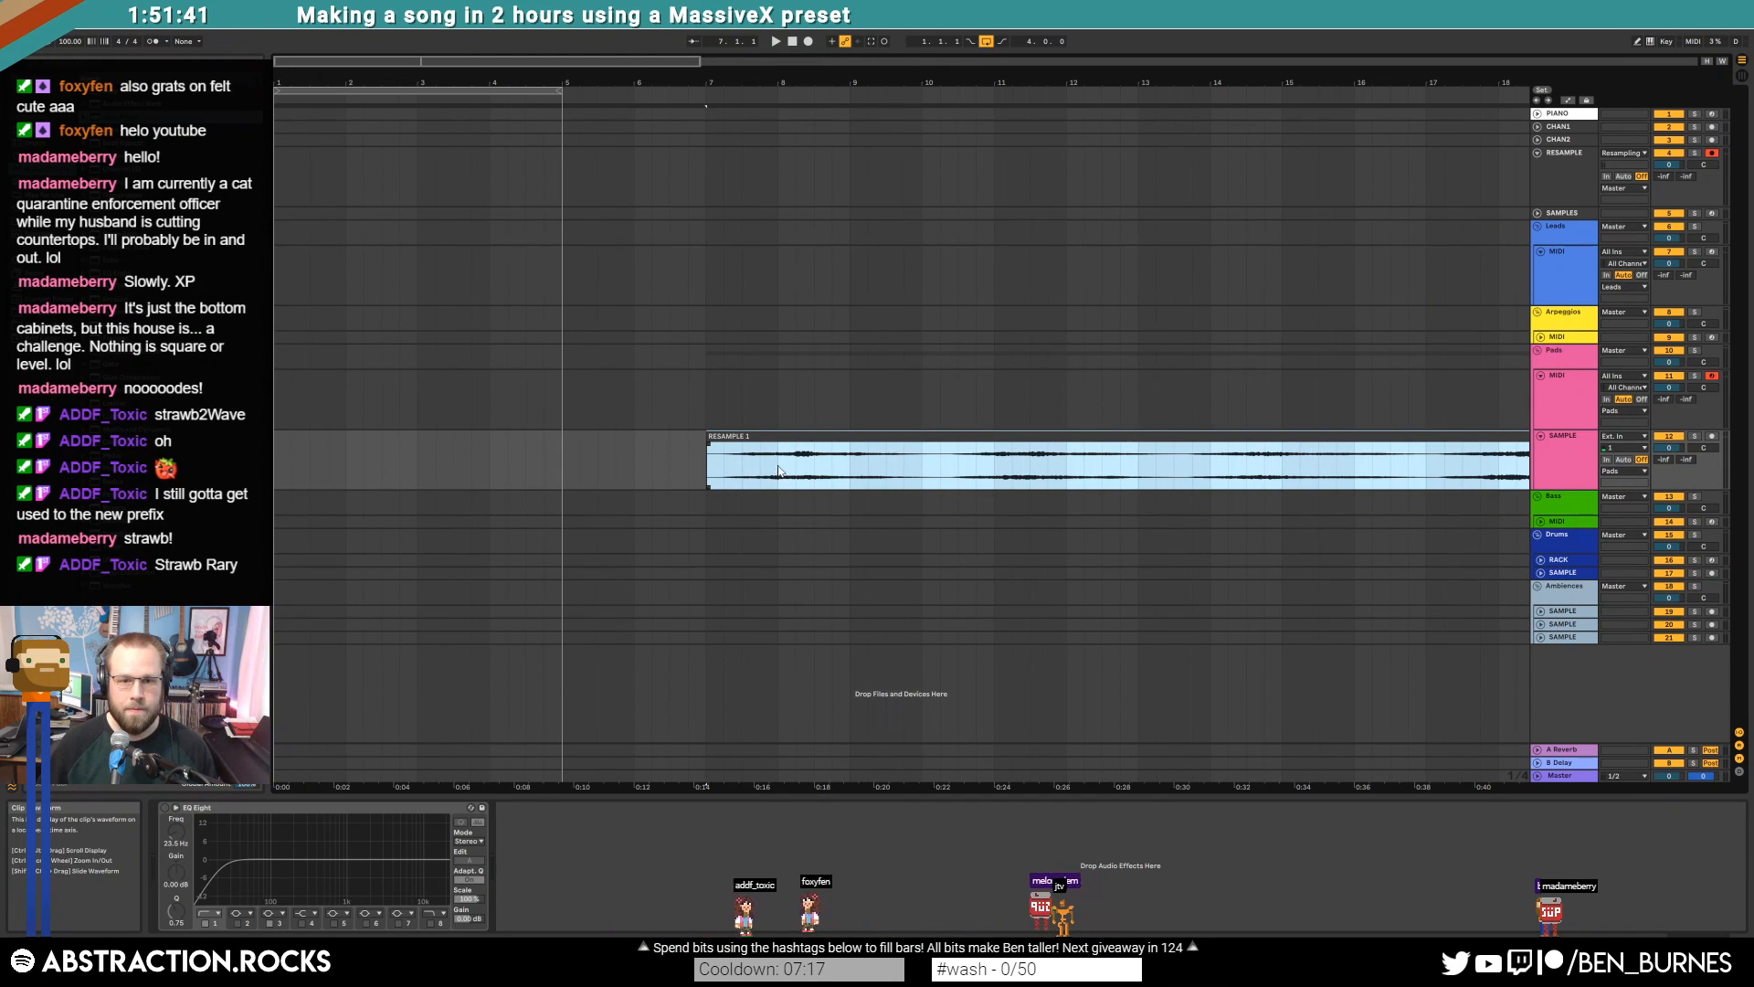
Place a one-bar slice of the resampled audio at bar 1 and set the project tempo to 71 BPM
left_click_drag(778, 472, 276, 455)
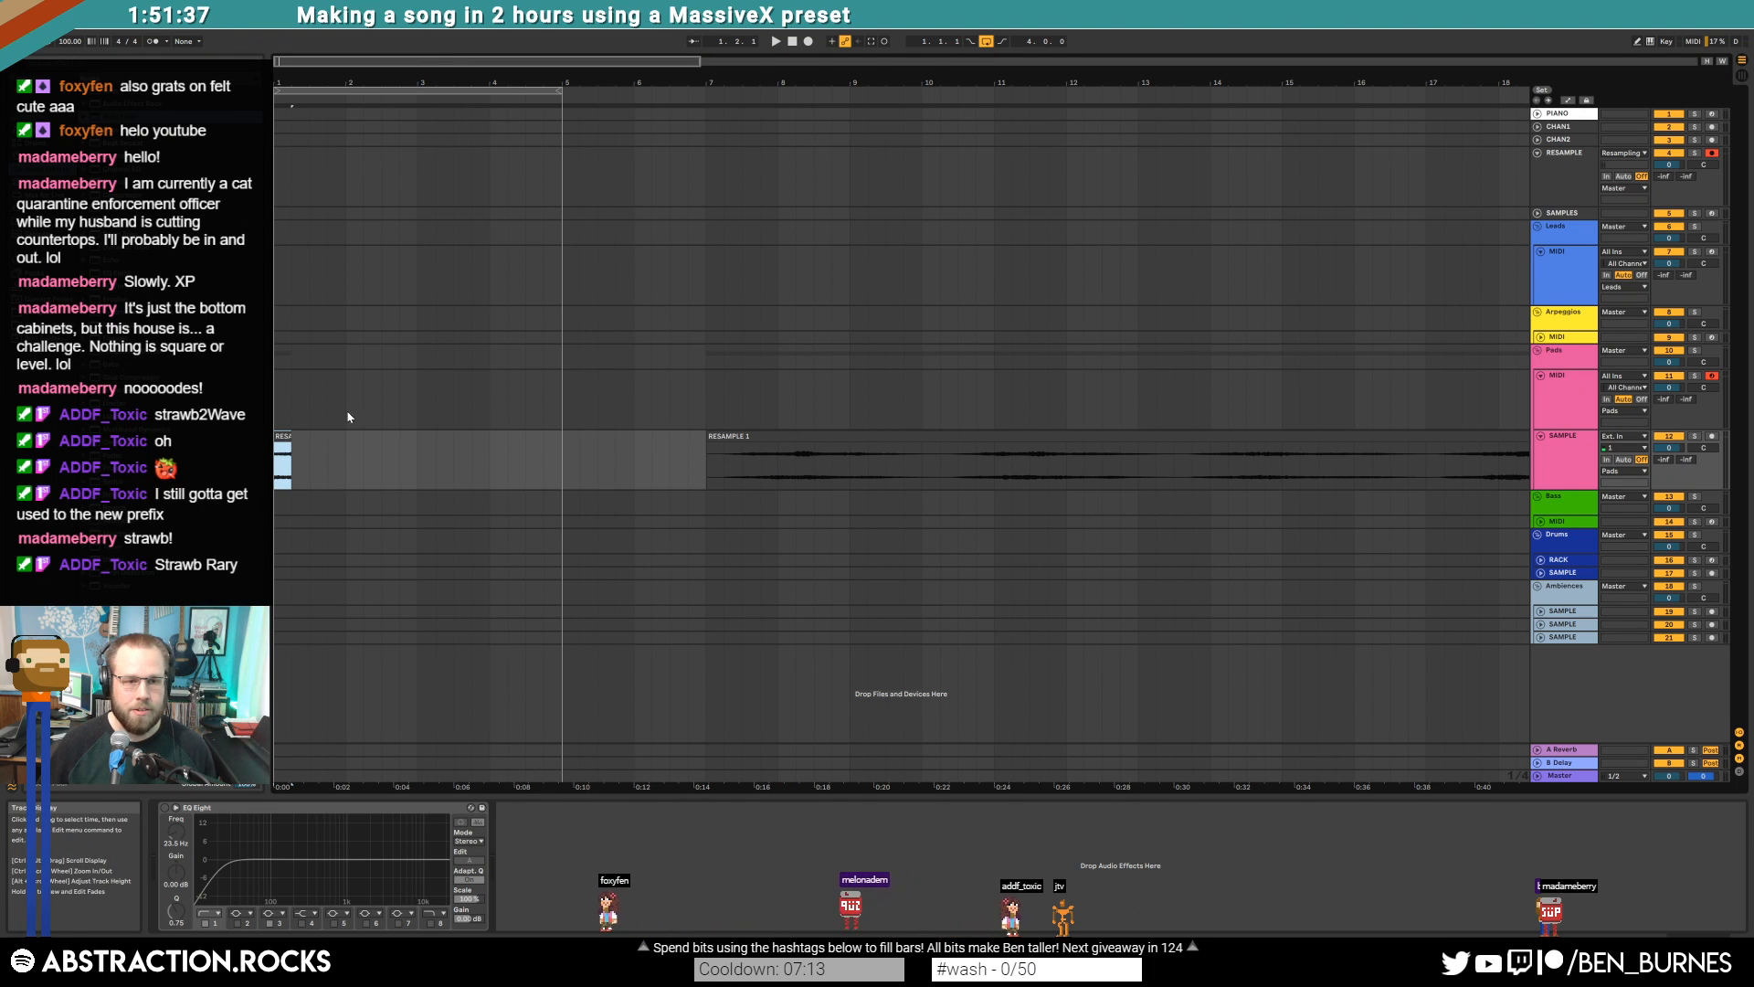
left_click_drag(288, 435, 340, 439)
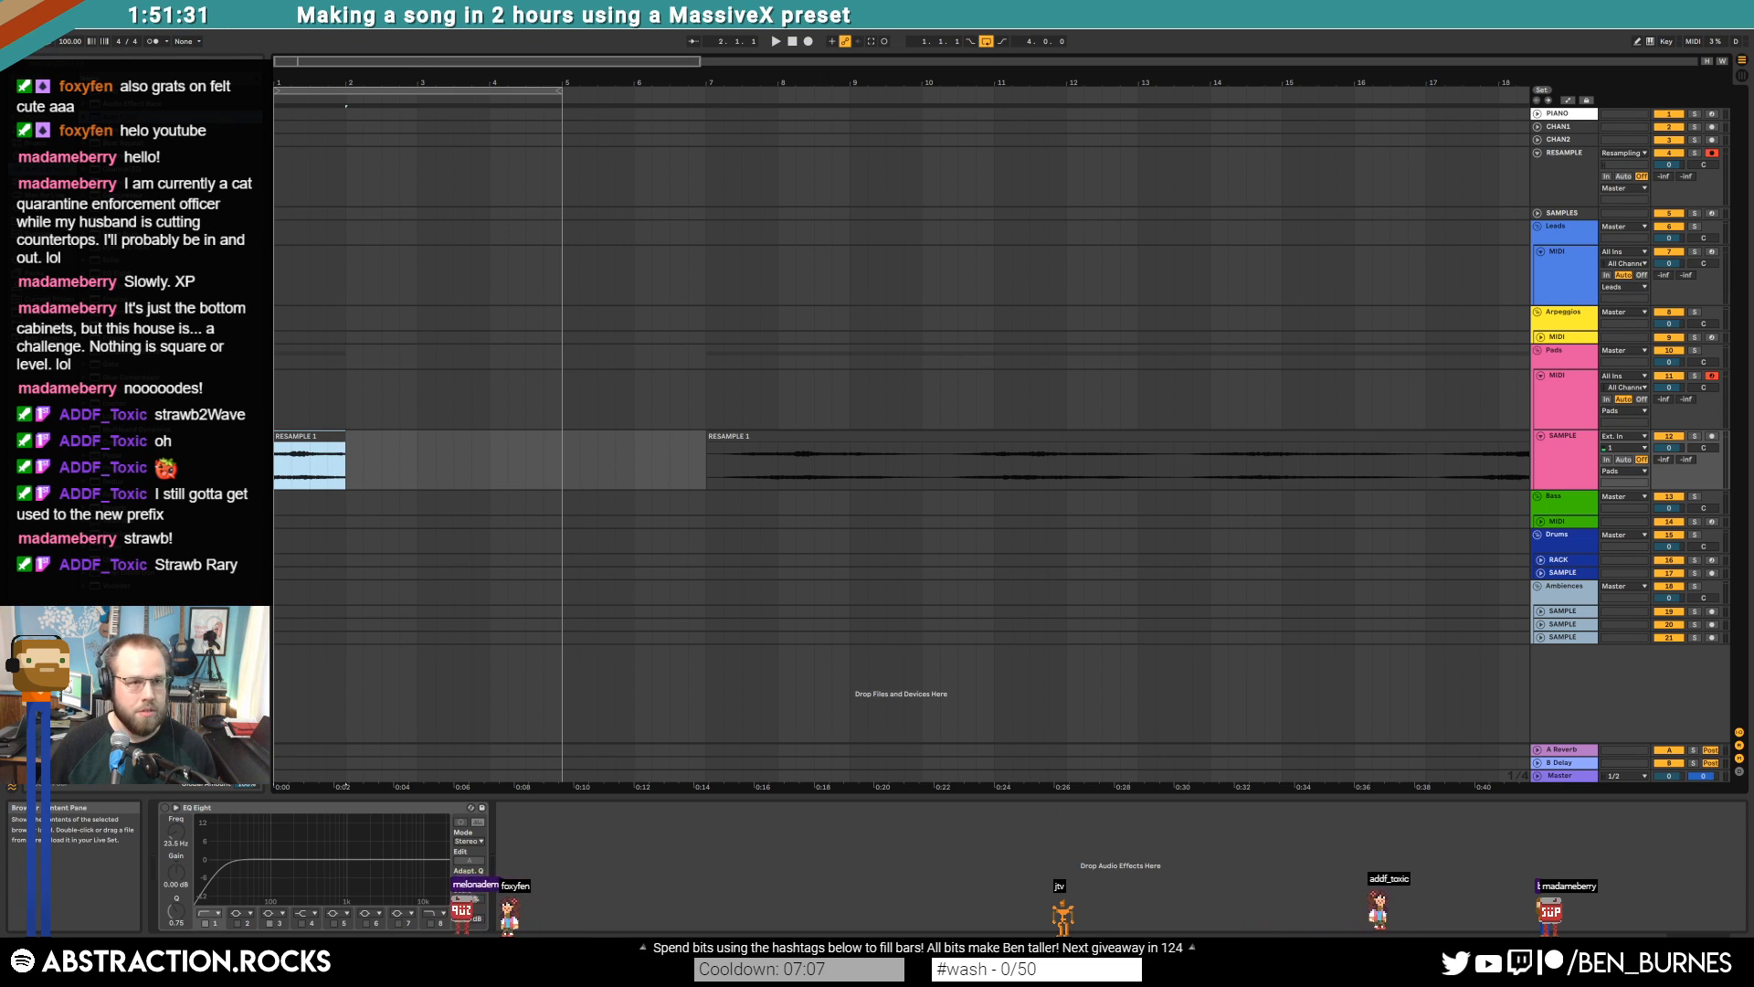
left_click(51, 46)
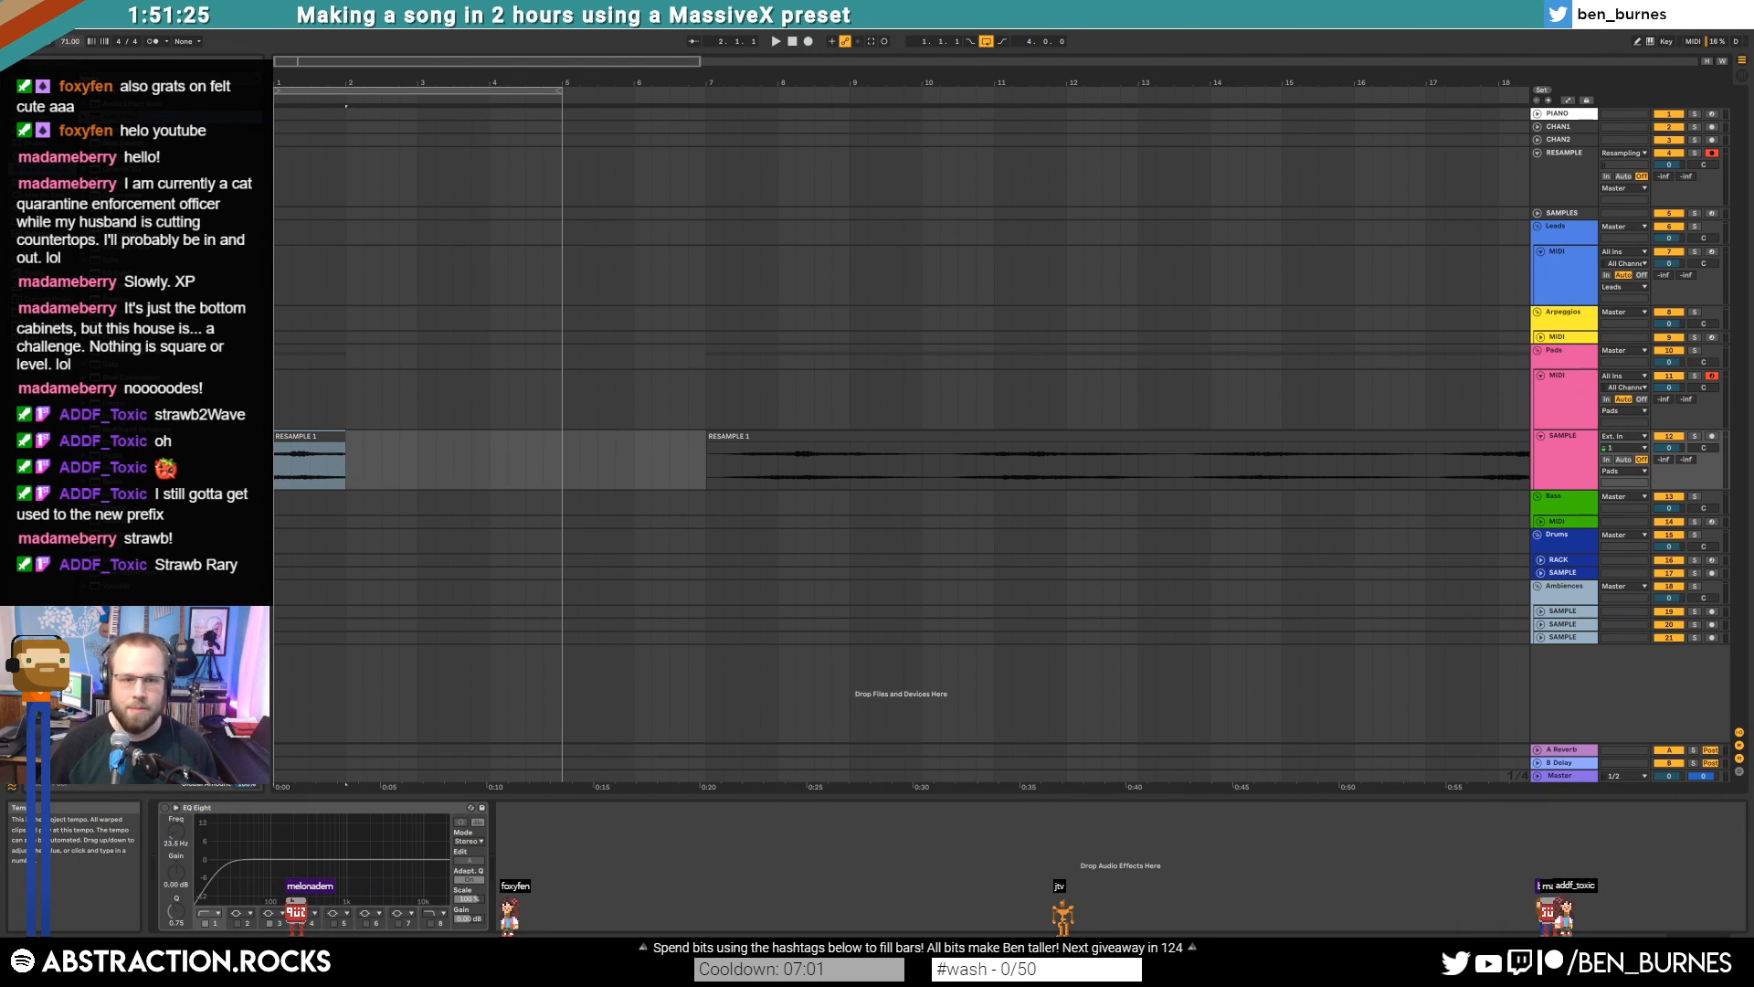
Move further slices of the resampled chords end to end after the first one, filling the Pads SAMPLE track up to bar 5
left_click(440, 462)
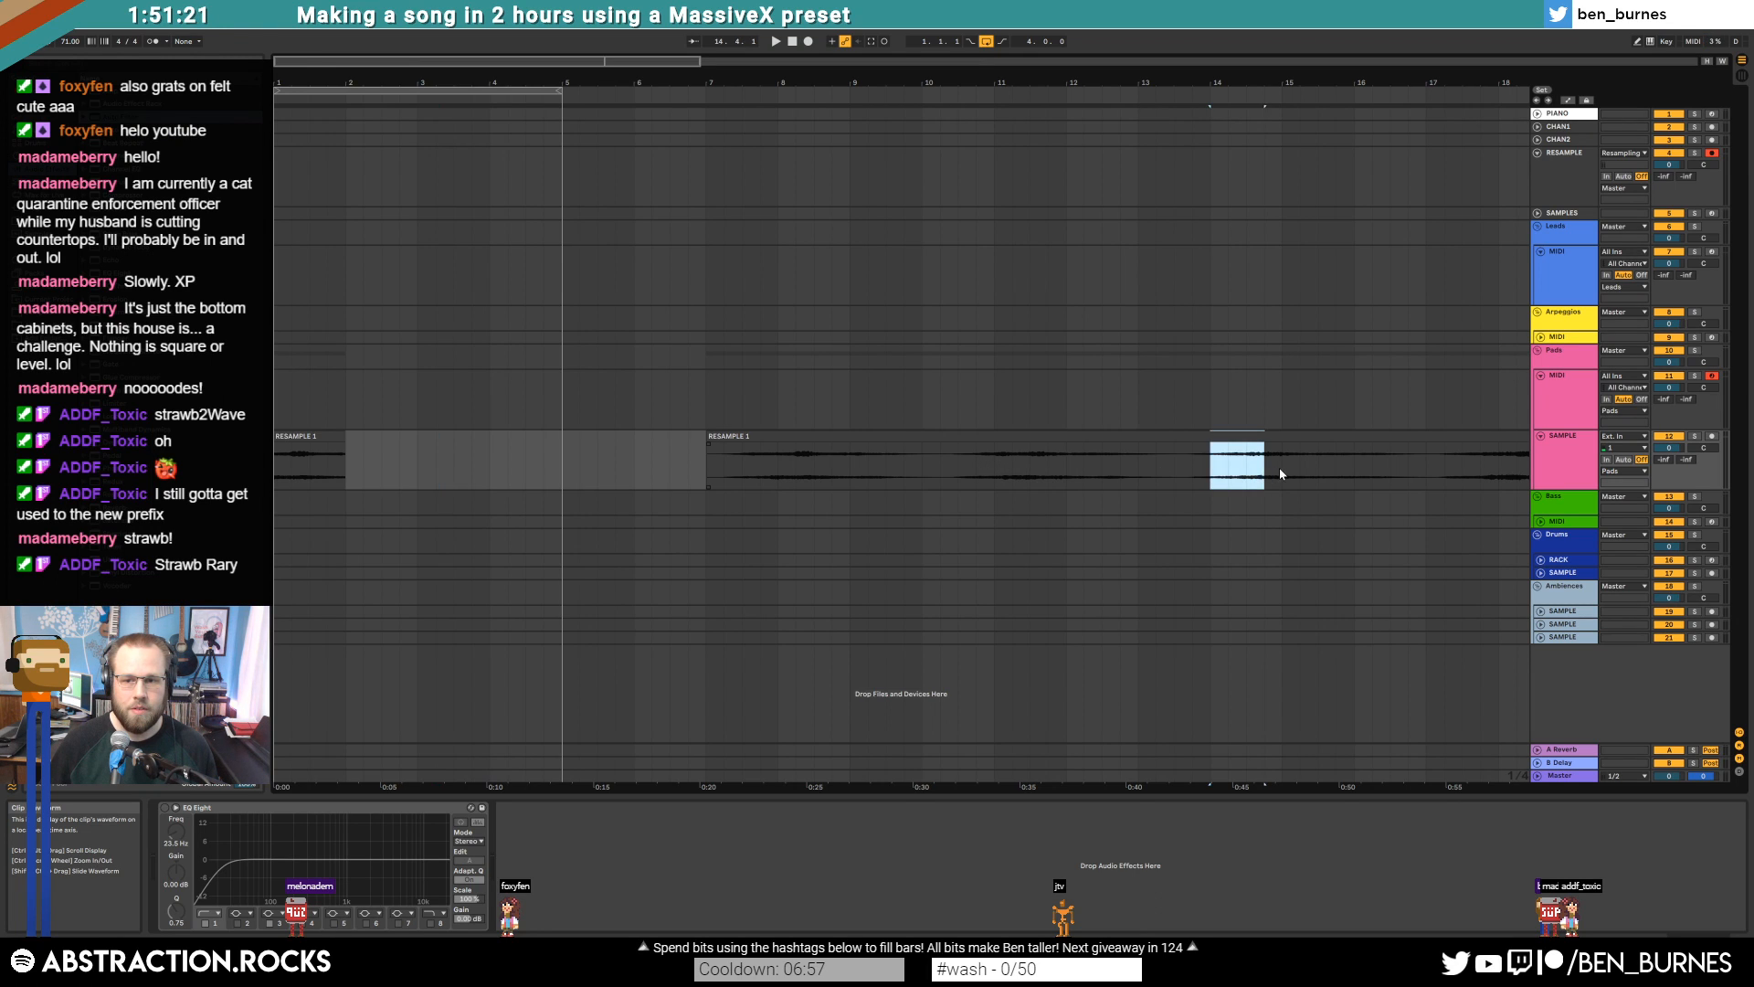
left_click_drag(1259, 437, 395, 444)
left_click_drag(996, 473, 440, 455)
left_click_drag(508, 86, 319, 55)
mouse_move(1410, 476)
left_mouse_down()
mouse_move(1432, 475)
mouse_move(322, 459)
mouse_move(1194, 472)
mouse_move(340, 461)
left_mouse_up()
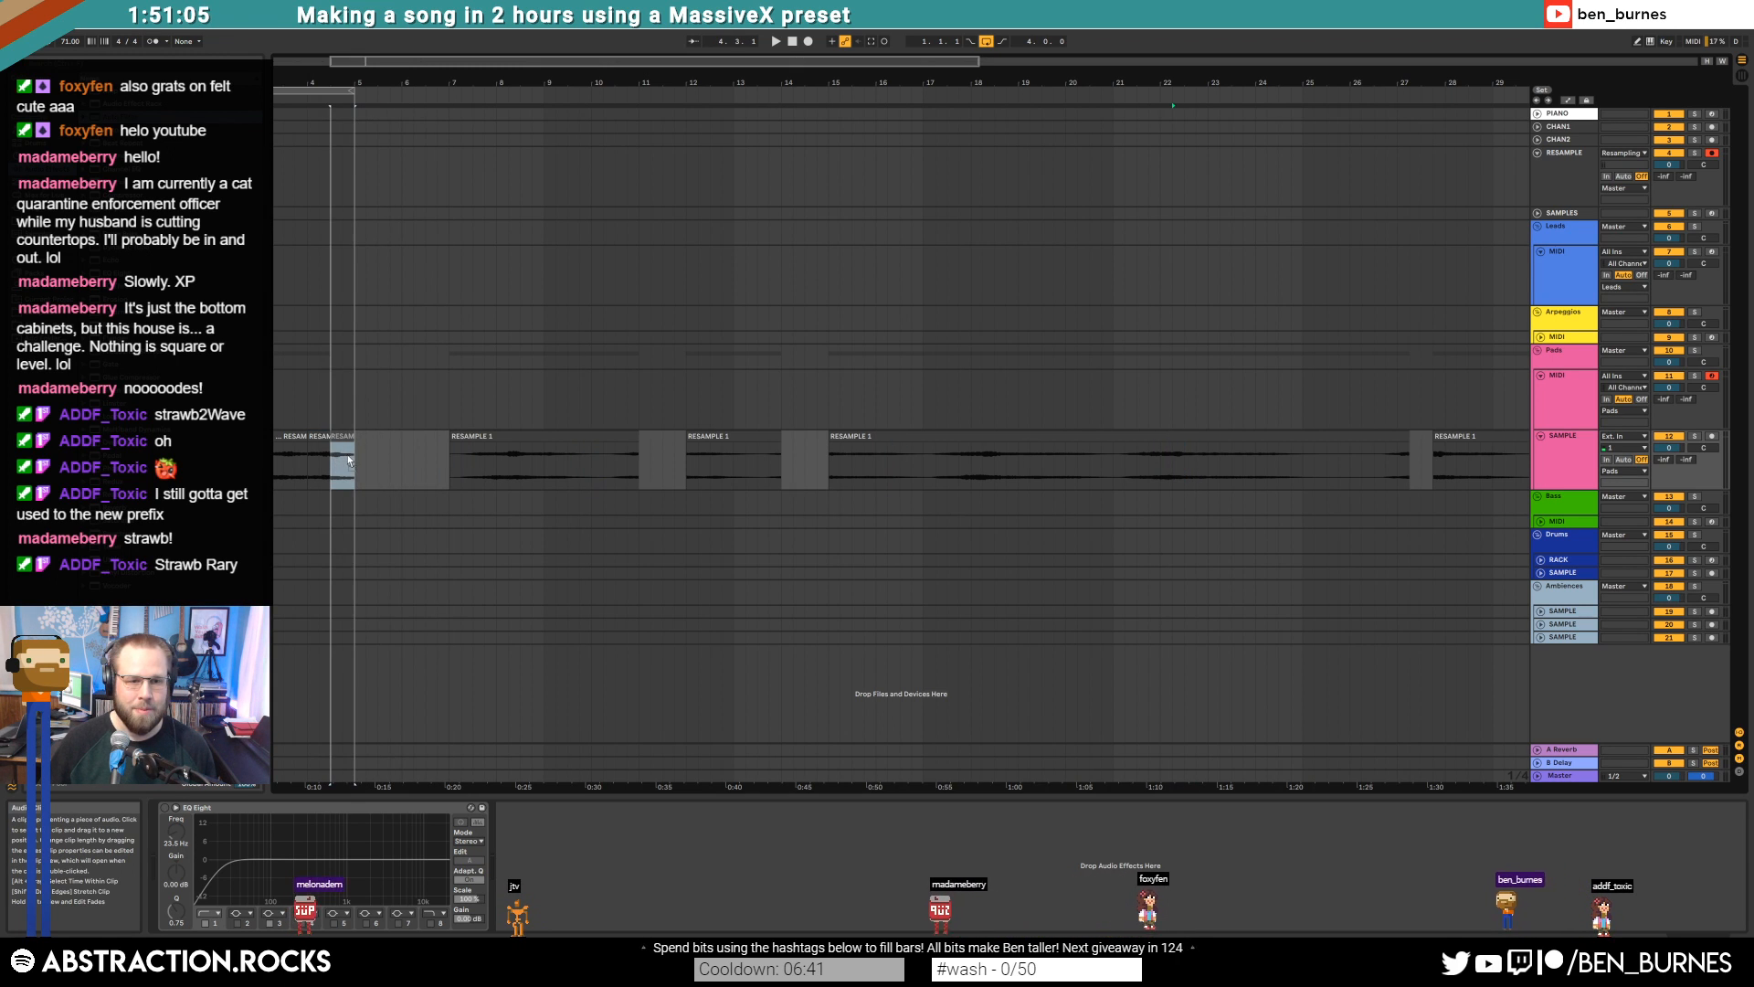
Delete all leftover resampled clips after bar 5 and play the assembled slices from the start
left_click(451, 477)
key("shift+End")
key("Delete")
key("Home")
left_click_drag(301, 58, 351, 124)
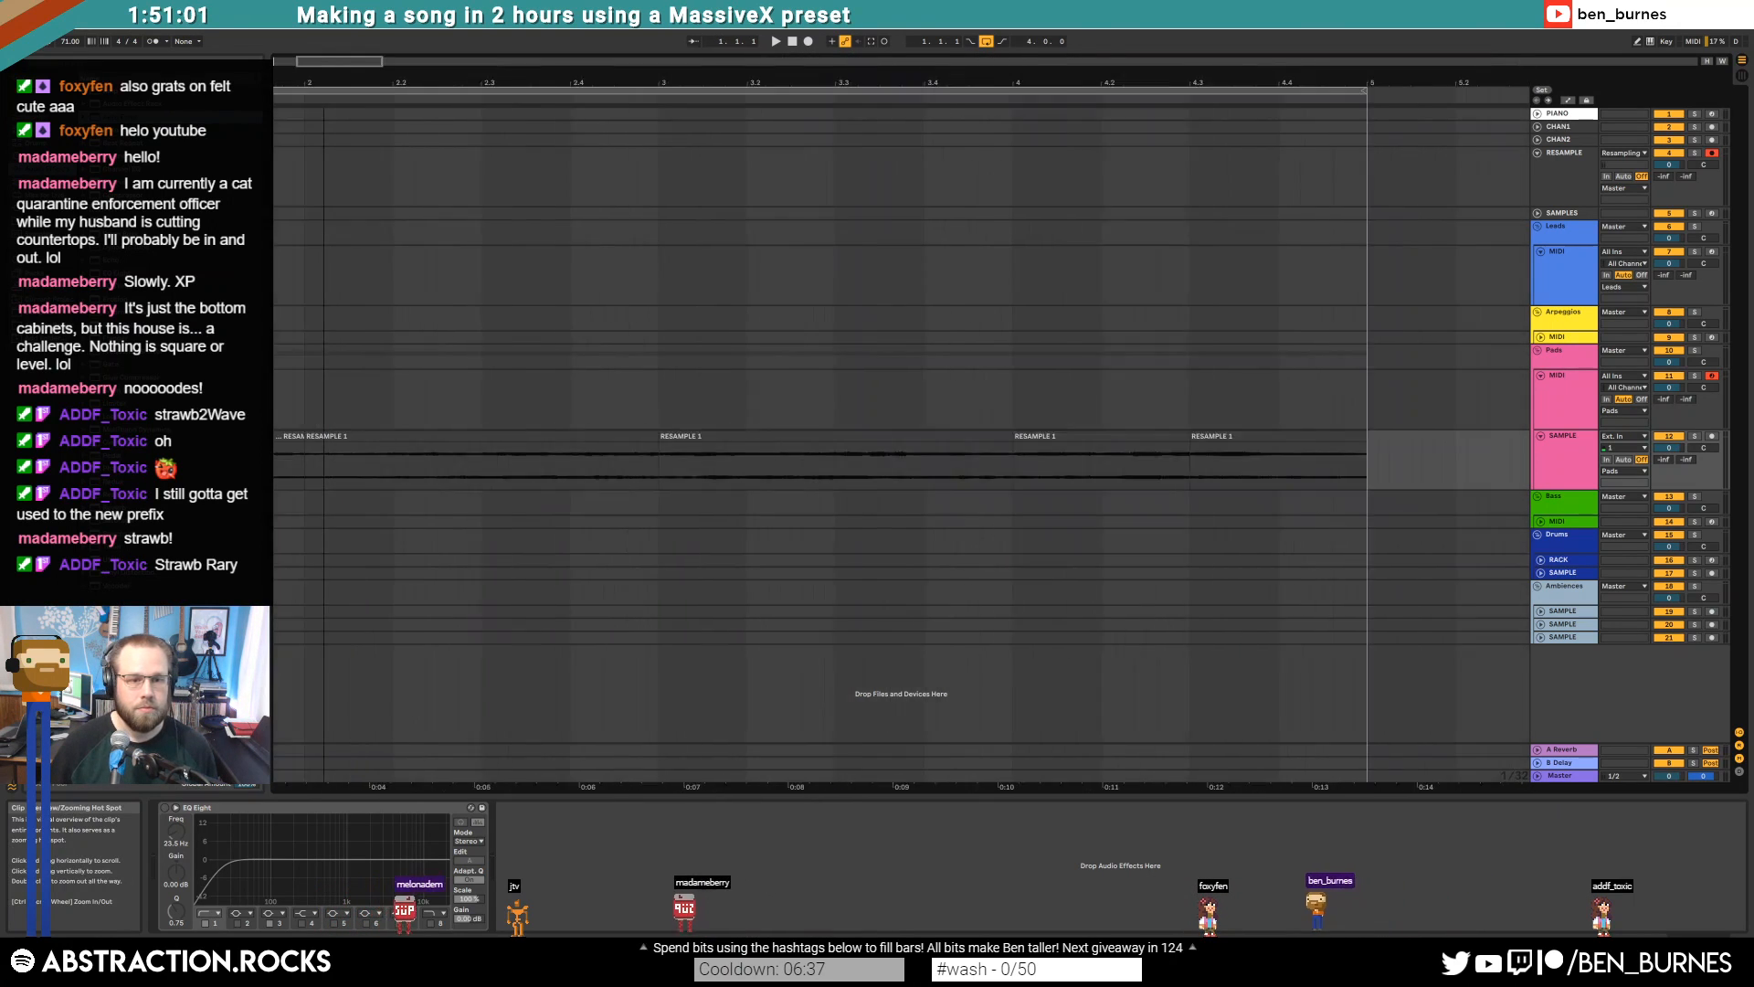
key("space")
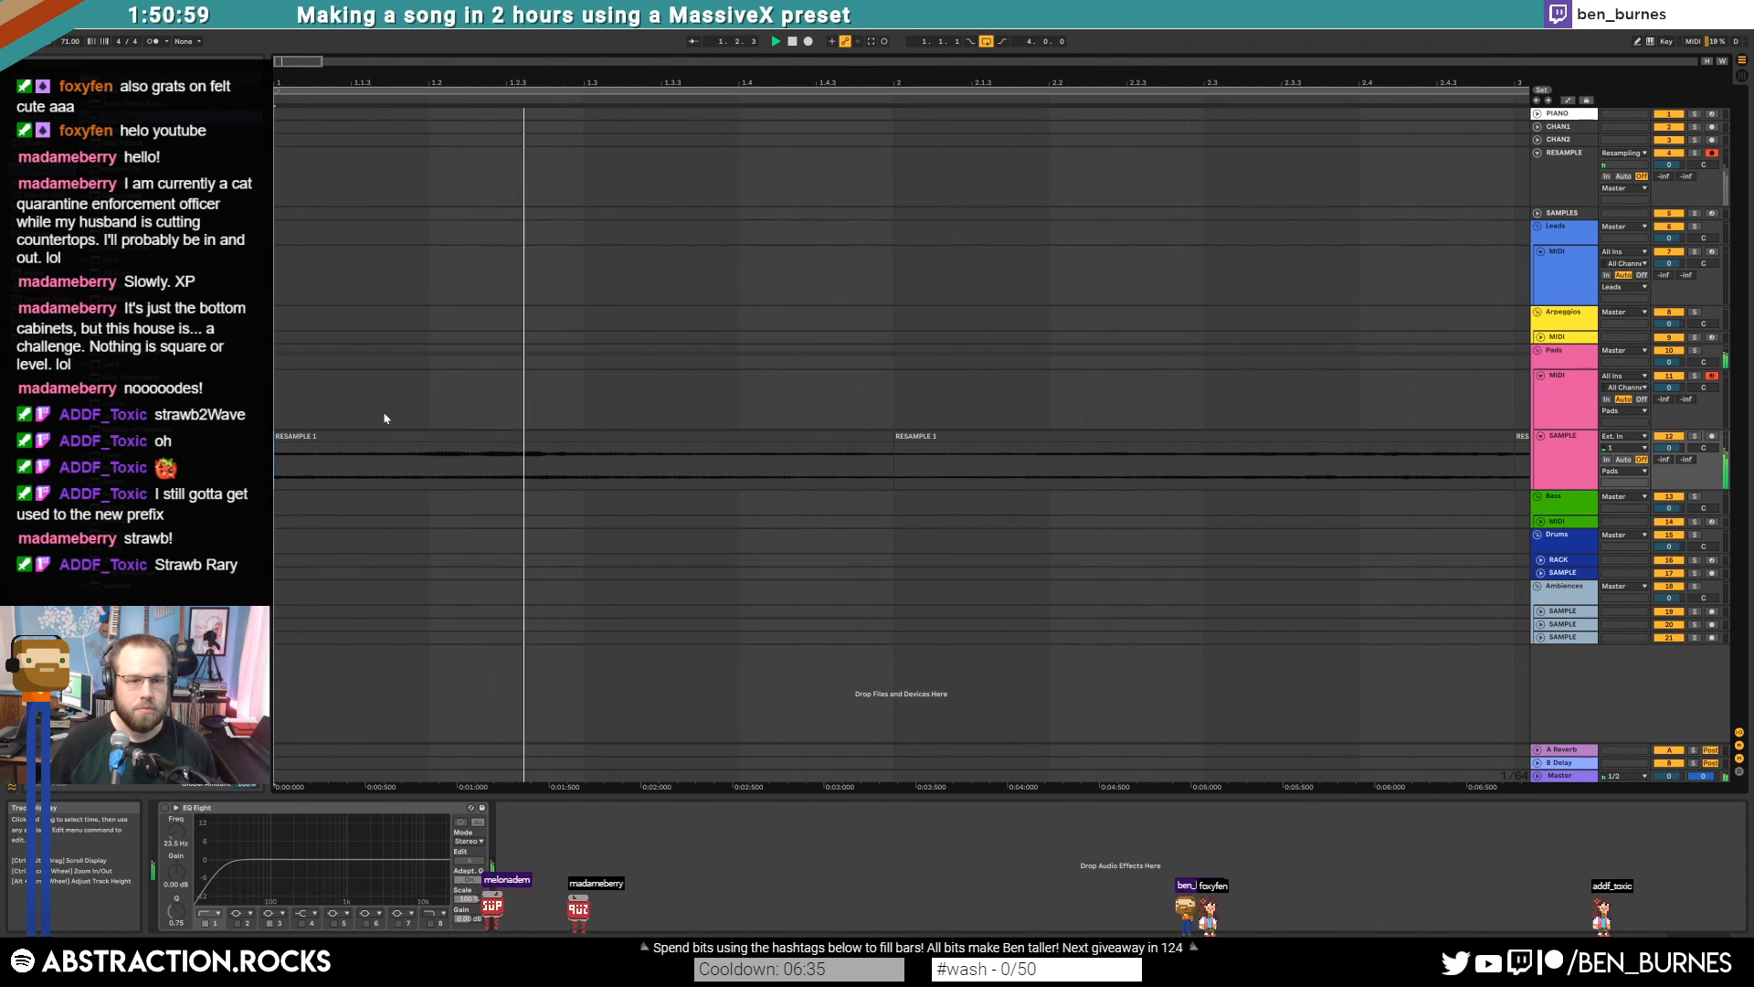
key("space")
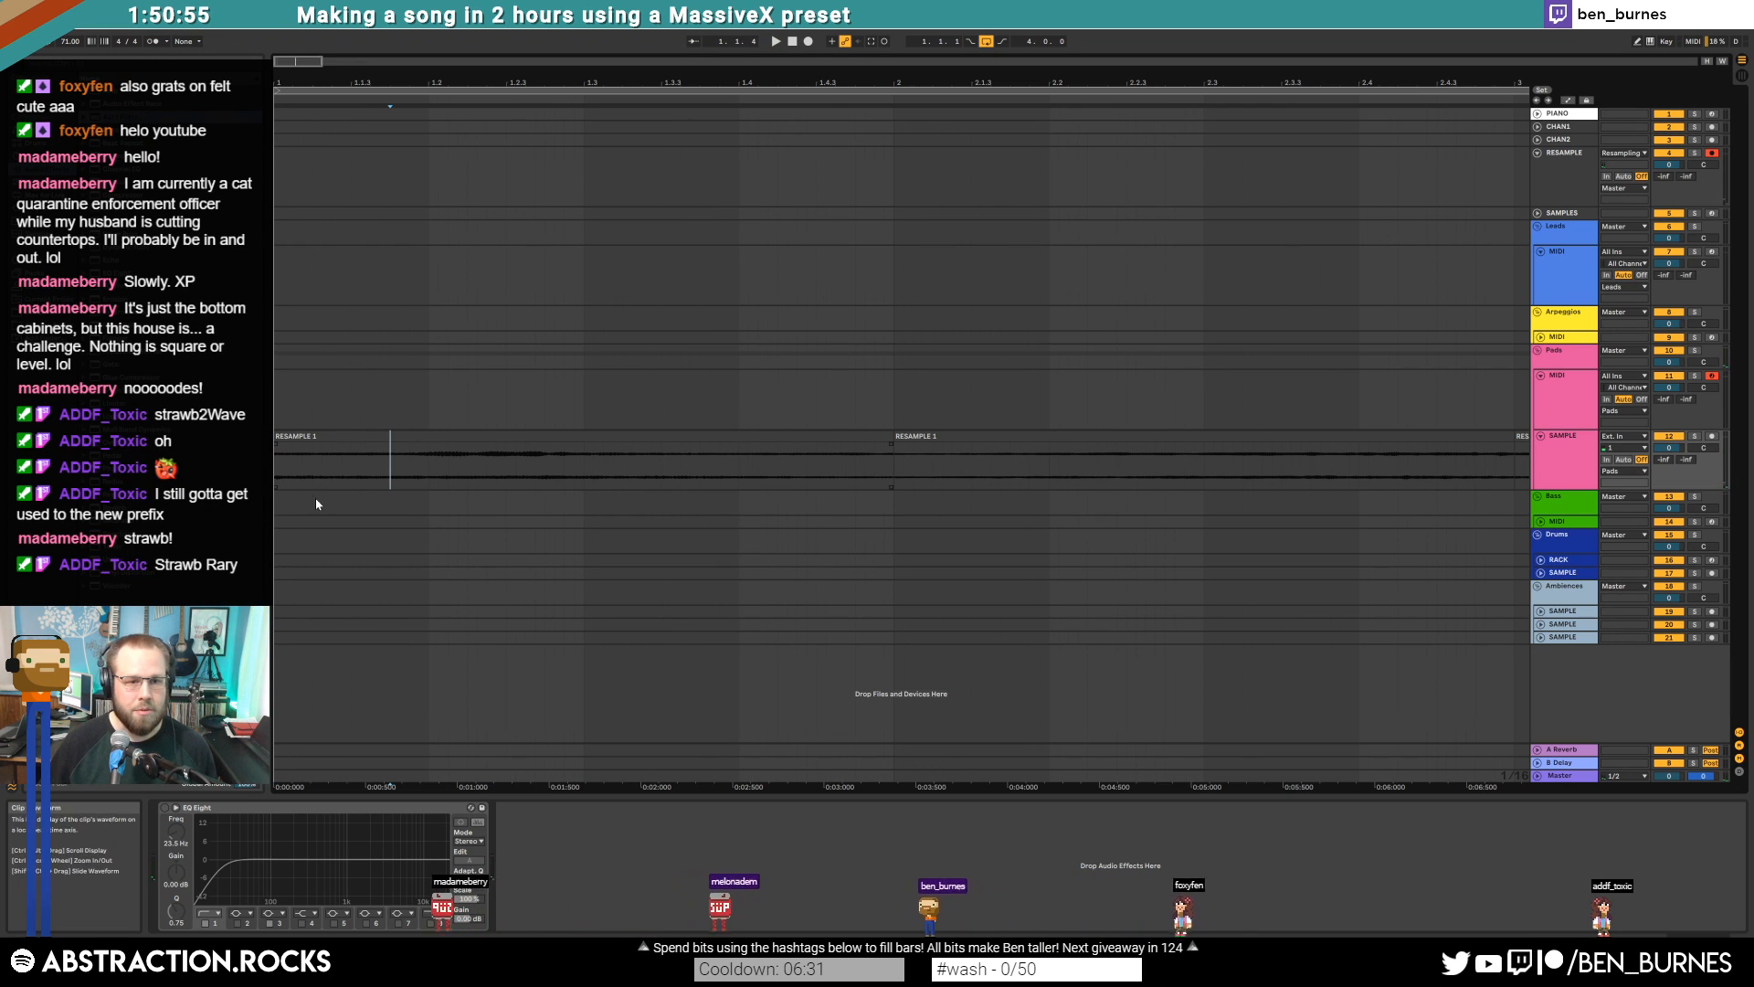
Cut a rhythmic pattern of silent gaps into the resampled audio across bar 1 of the Pads SAMPLE track
left_click_drag(276, 448, 598, 470)
left_click(395, 453)
key("Delete")
key("Delete")
left_click(623, 469)
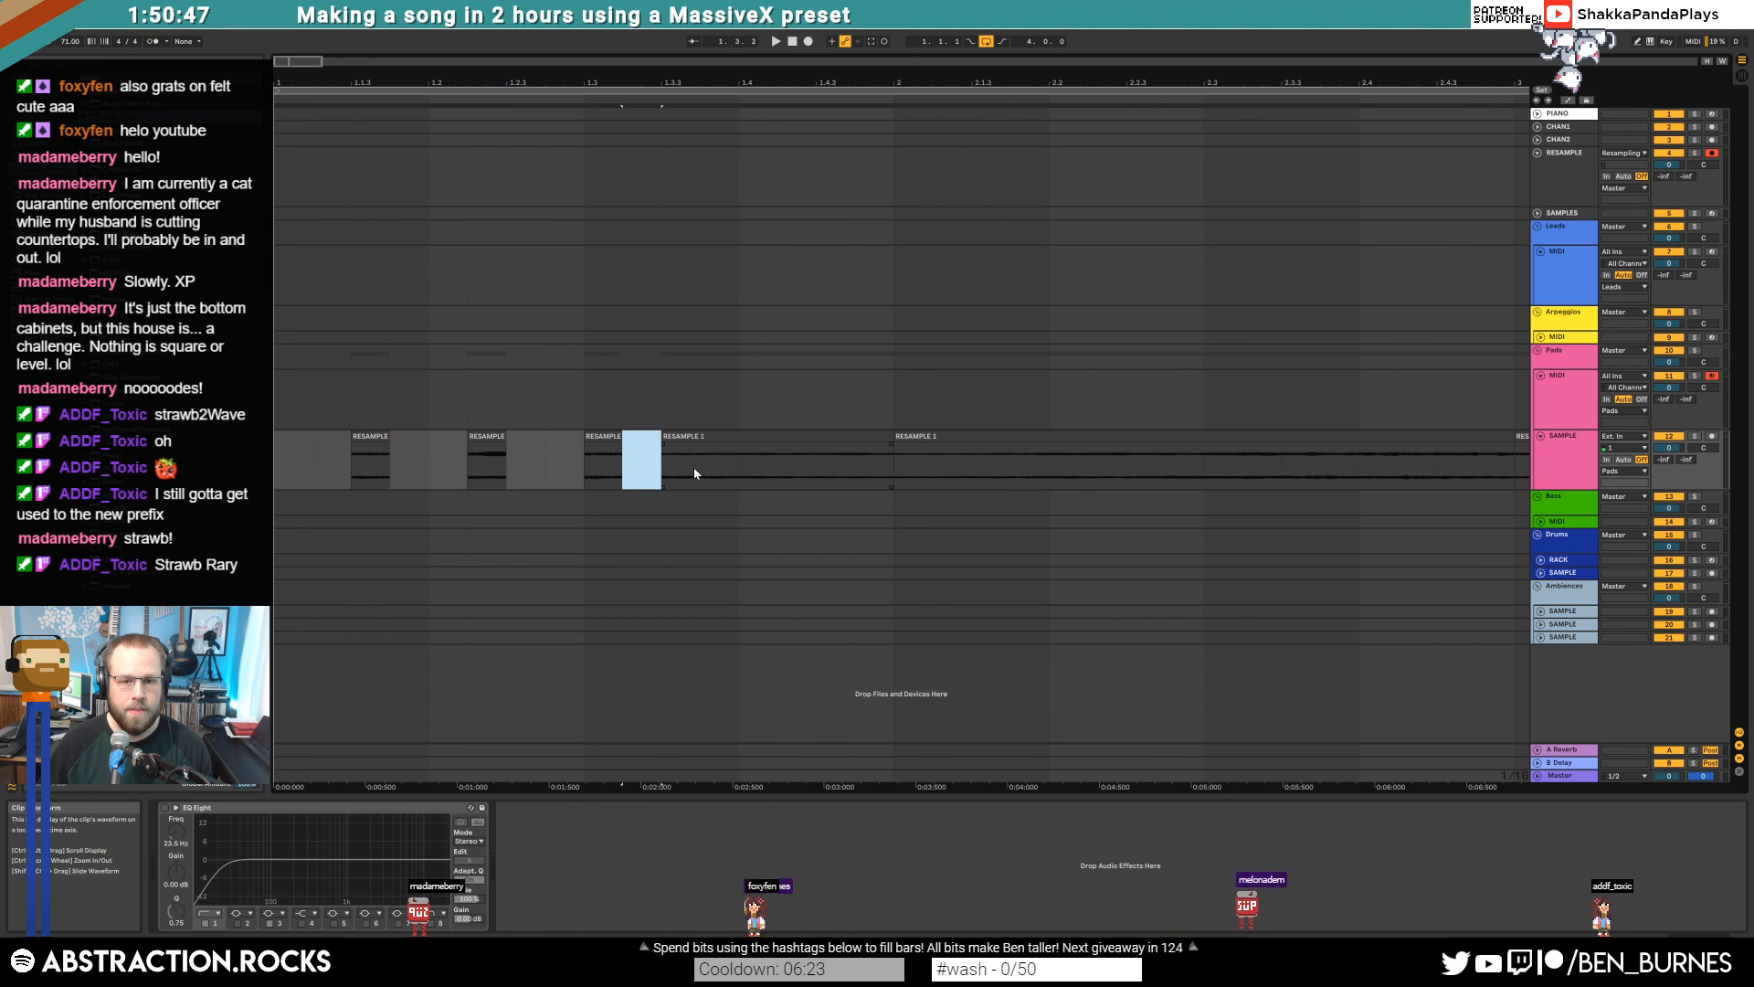
key("Delete")
left_click_drag(714, 467, 851, 471)
key("Delete")
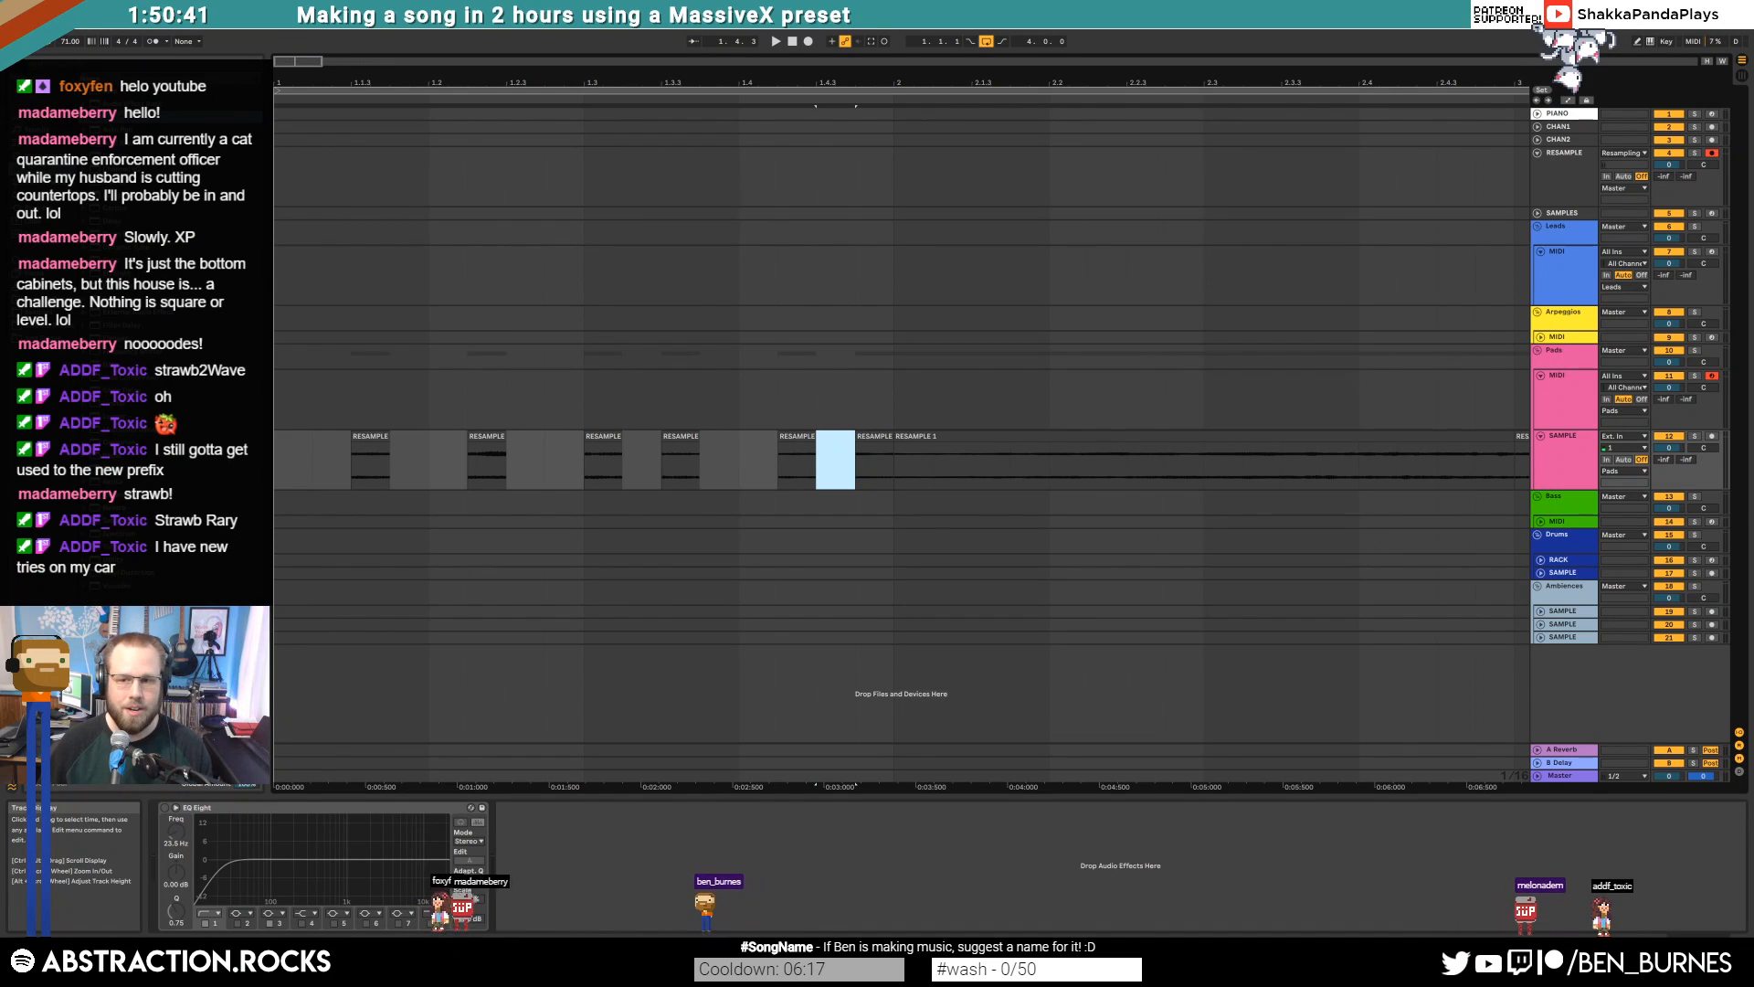
Raise the Pads SAMPLE track's reverb send to about -12 dB and play back the chopped rhythm
left_click_drag(1667, 460, 1666, 407)
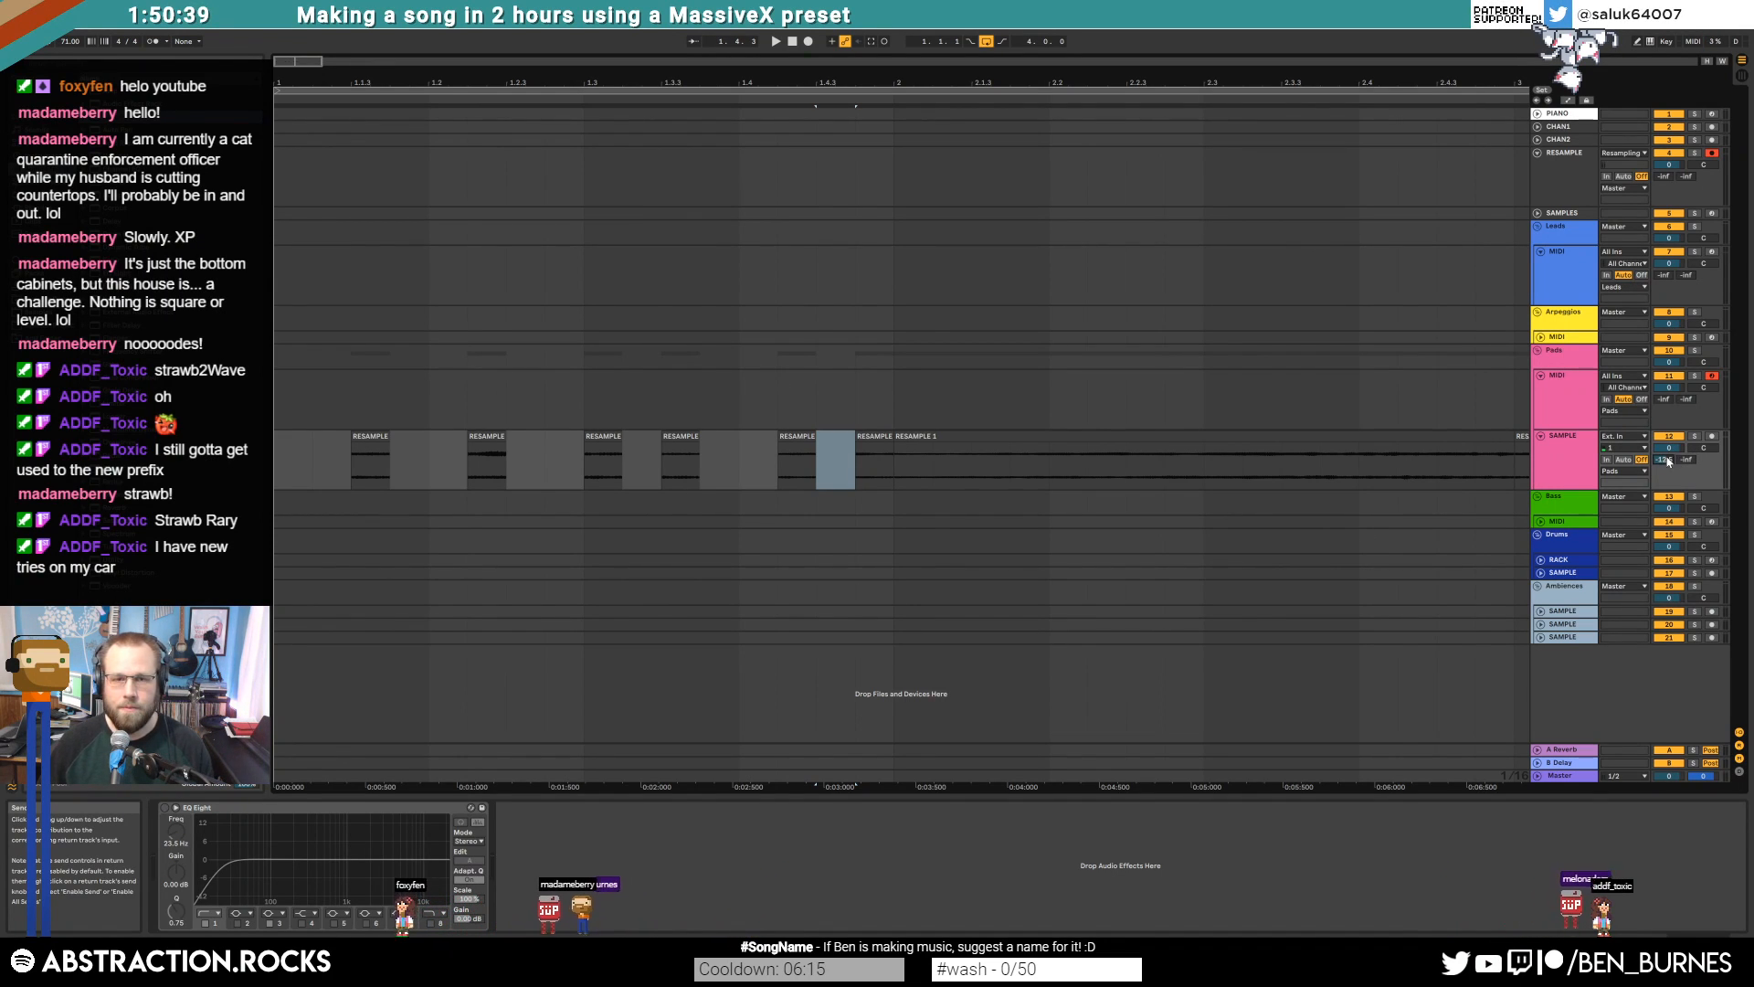
left_click(794, 42)
key("space")
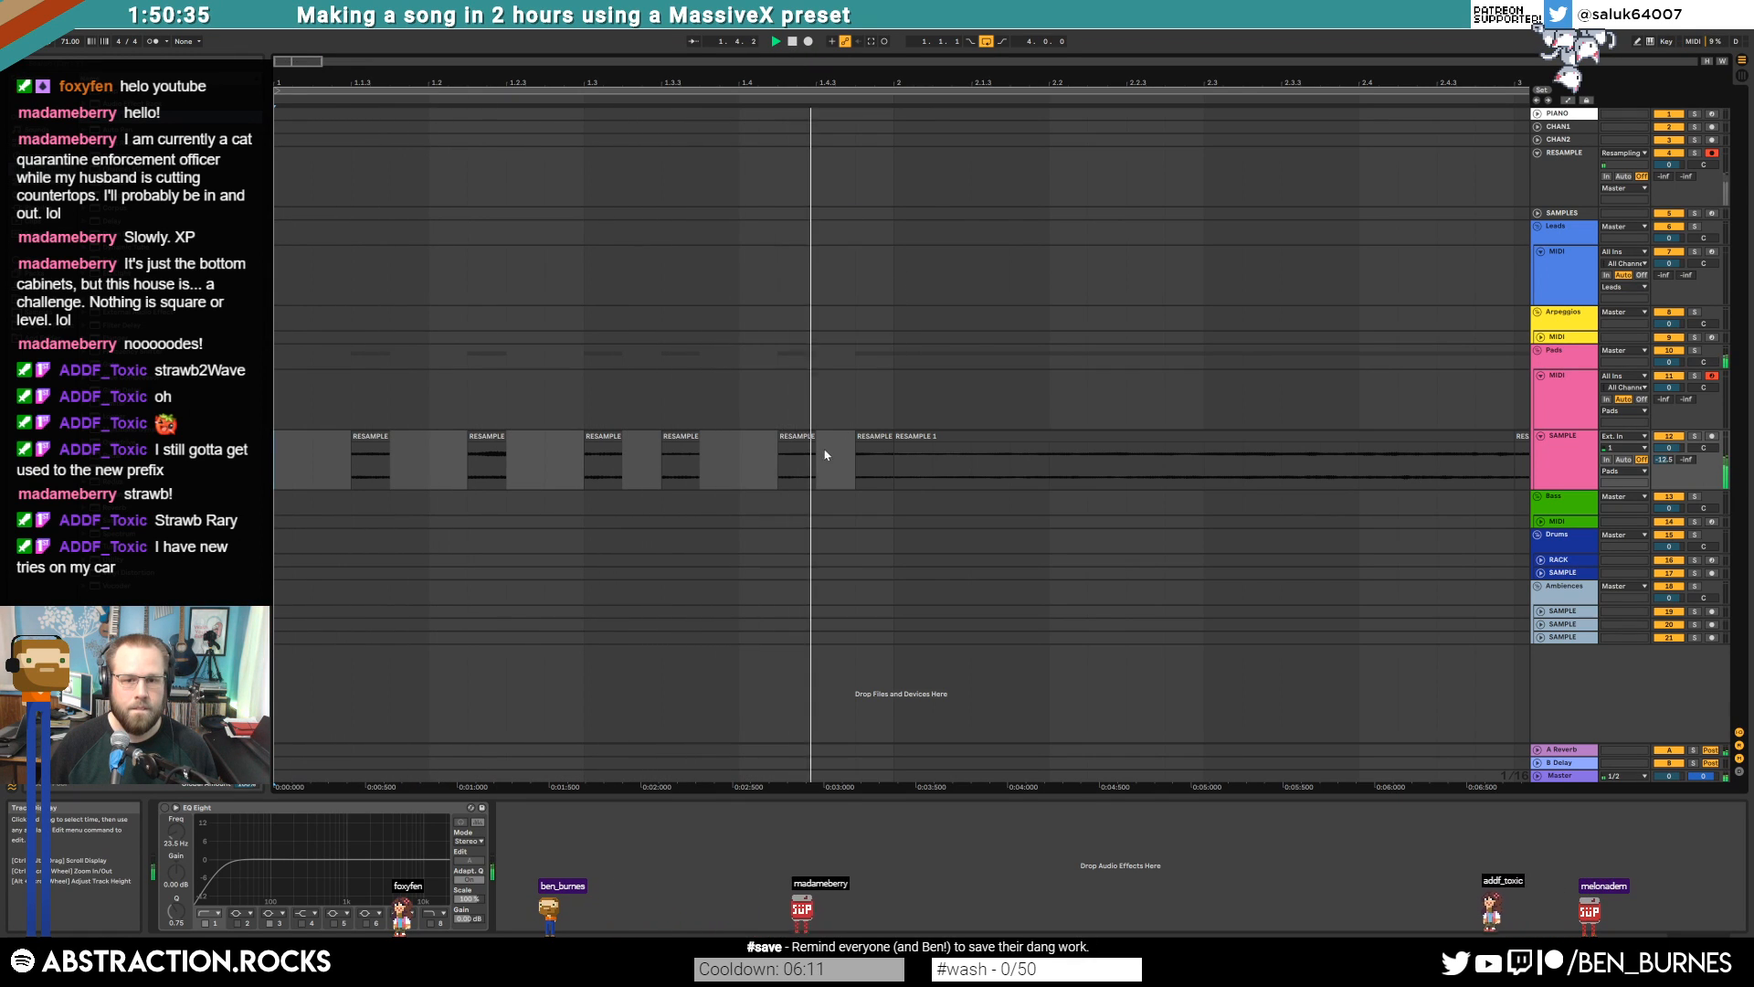
key("space")
Cut further silent gaps into the resampled audio across the first three beats of bar 2
left_click_drag(923, 83, 639, 66)
scroll(653, 468, "up", 3)
left_click_drag(630, 476, 804, 482)
key("Delete")
key("Delete")
key("ctrl+z")
left_click_drag(835, 439, 878, 446)
left_click(1008, 474)
left_click(1109, 472)
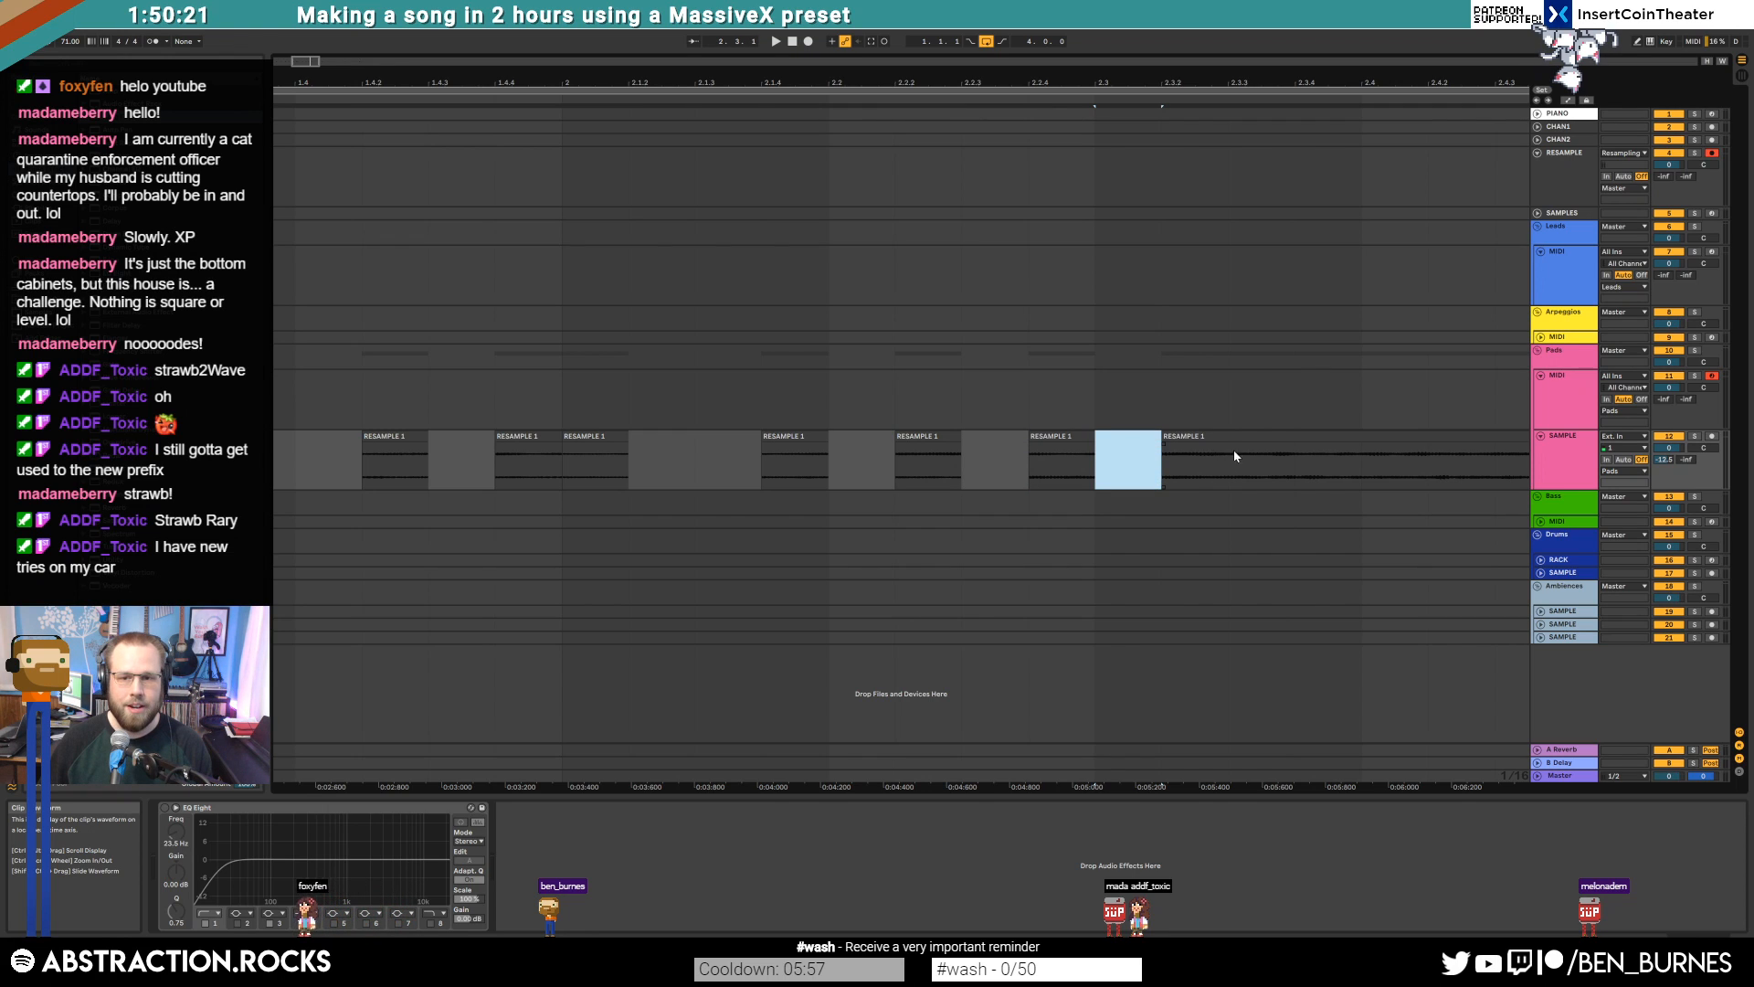
key("ctrl+e")
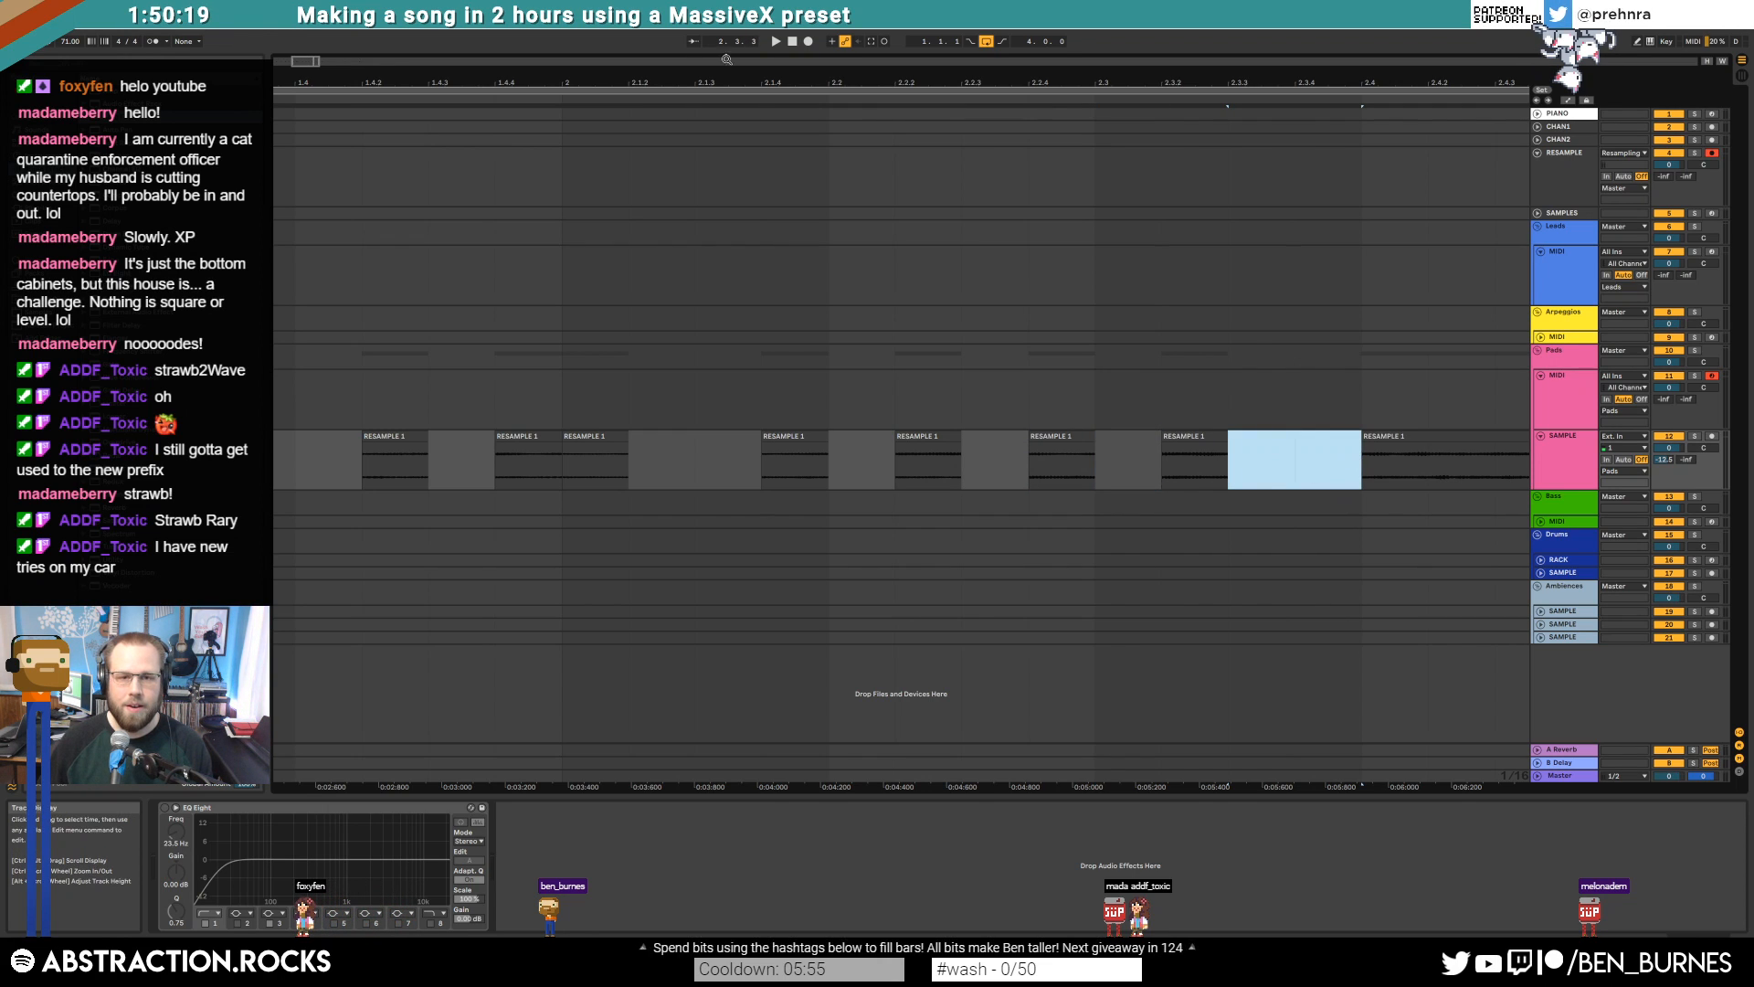
Shift the slice in beat 3 of bar 2 a sixteenth later and cut a gap from 2.4.2 to 2.4.4
left_click_drag(314, 63, 324, 56)
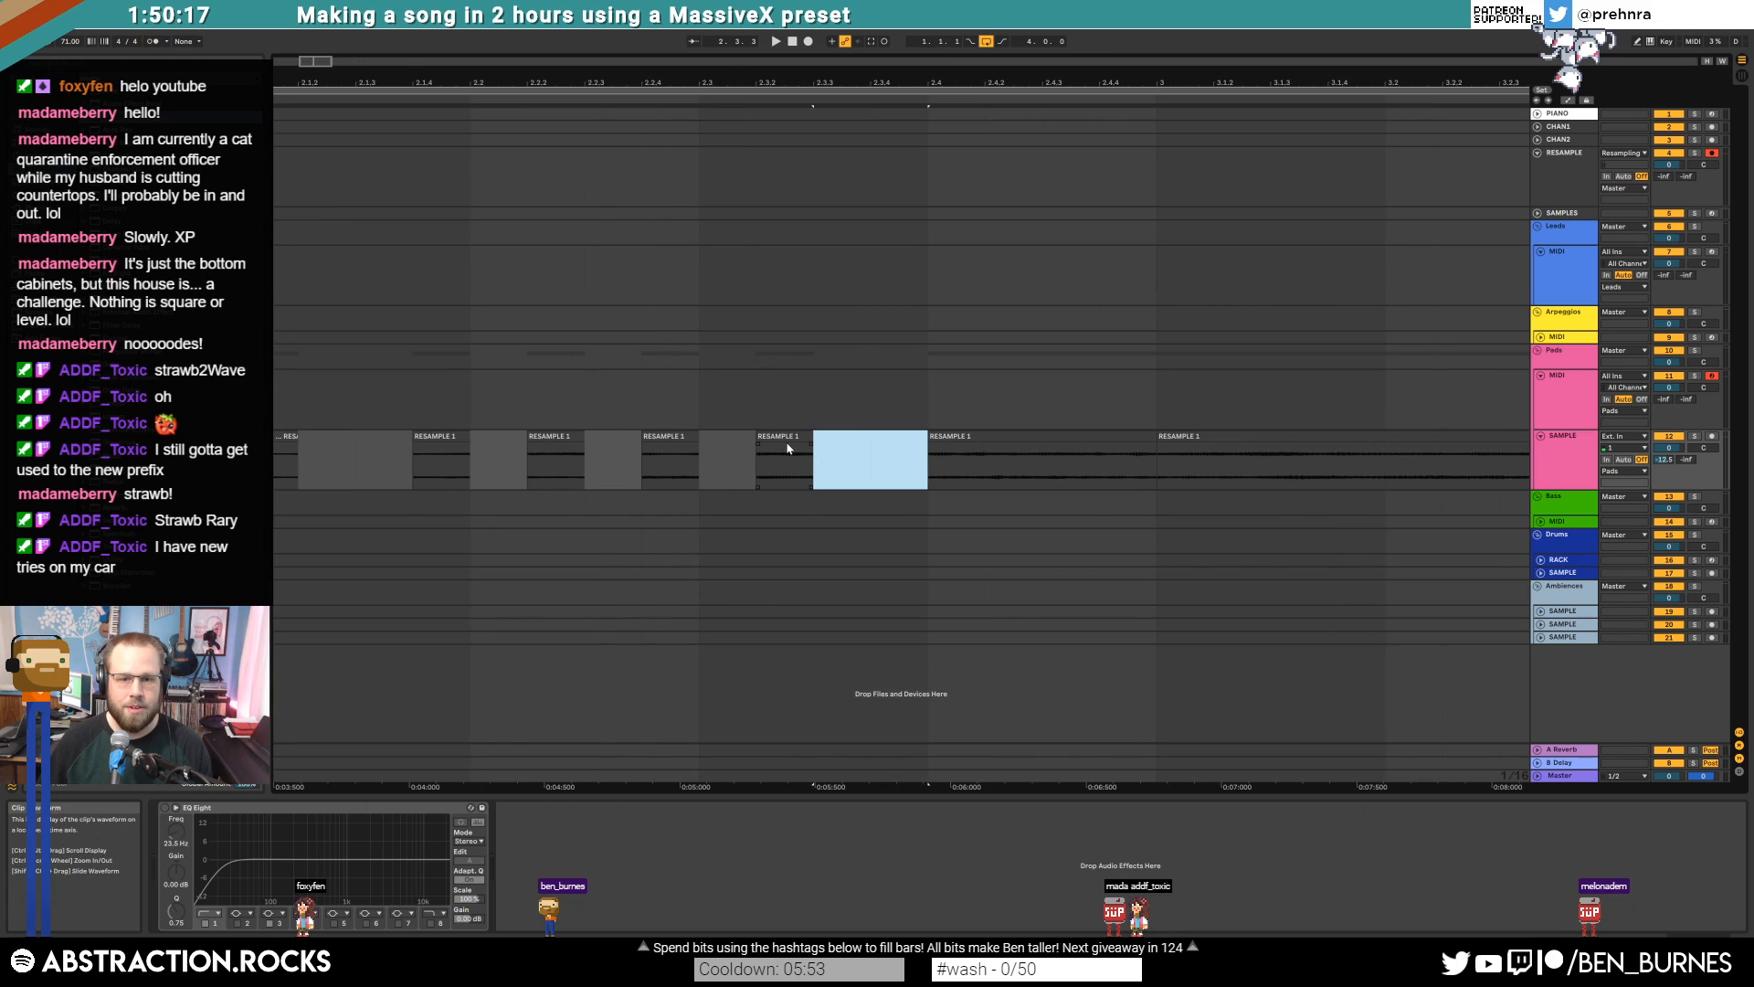
left_click_drag(787, 448, 846, 447)
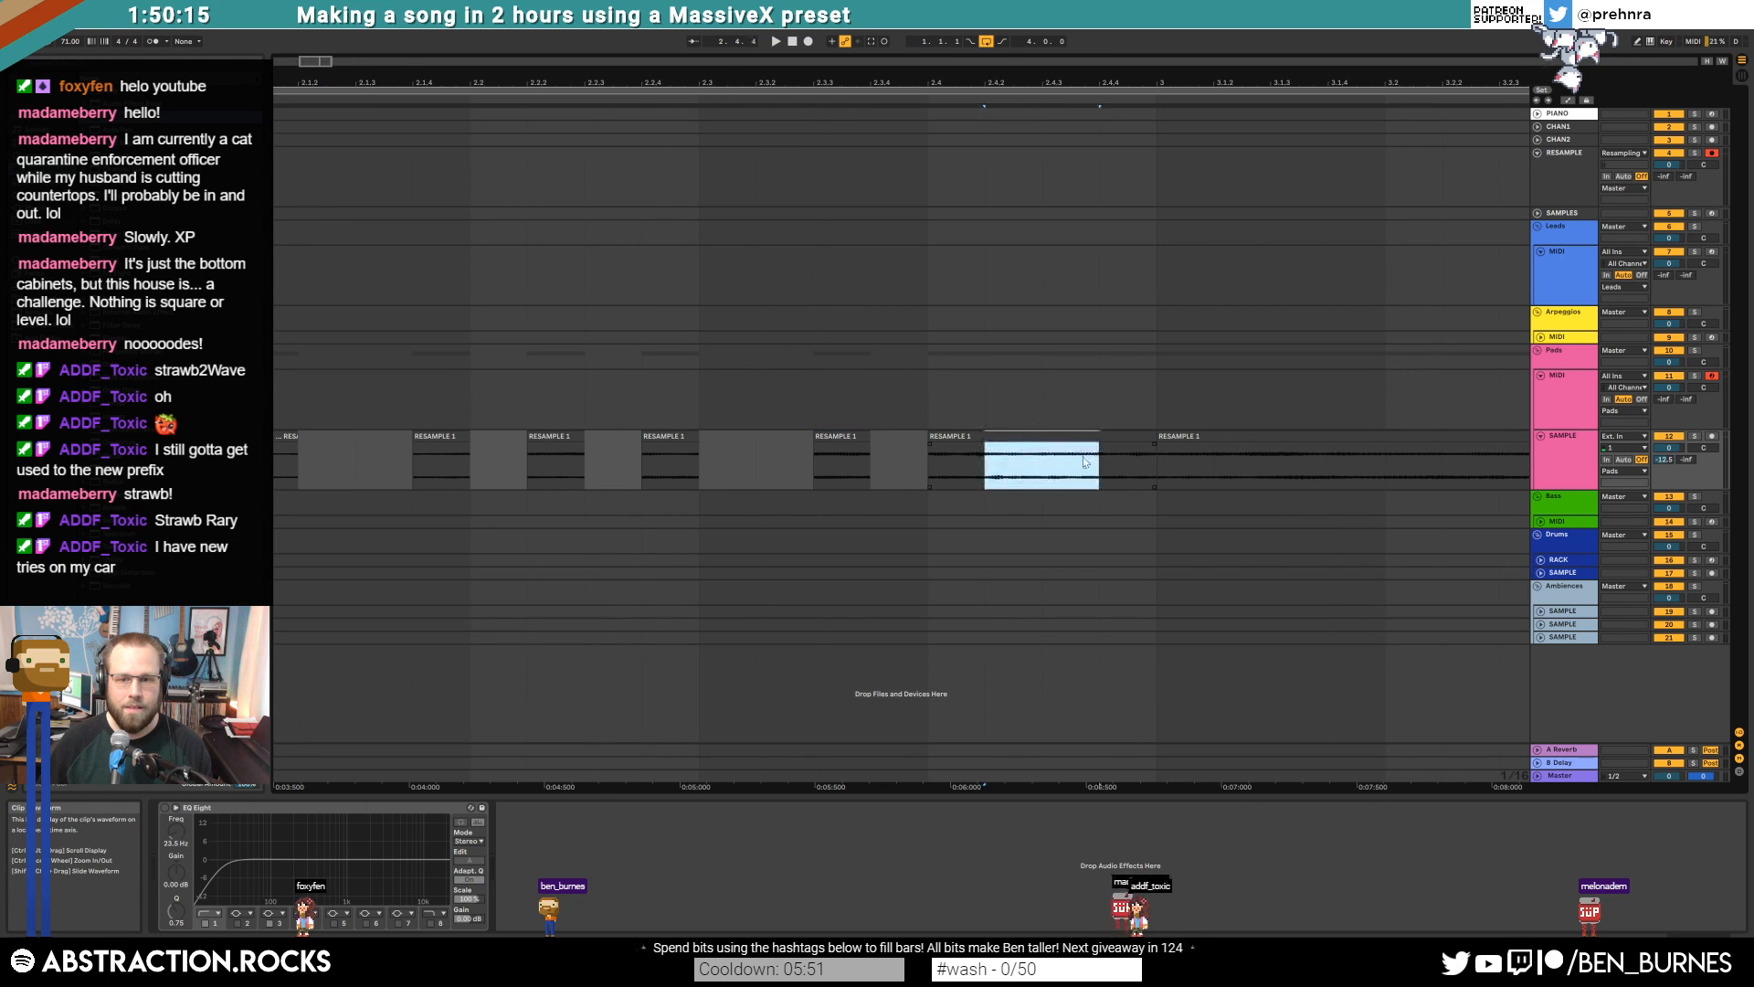
key("ctrl+e")
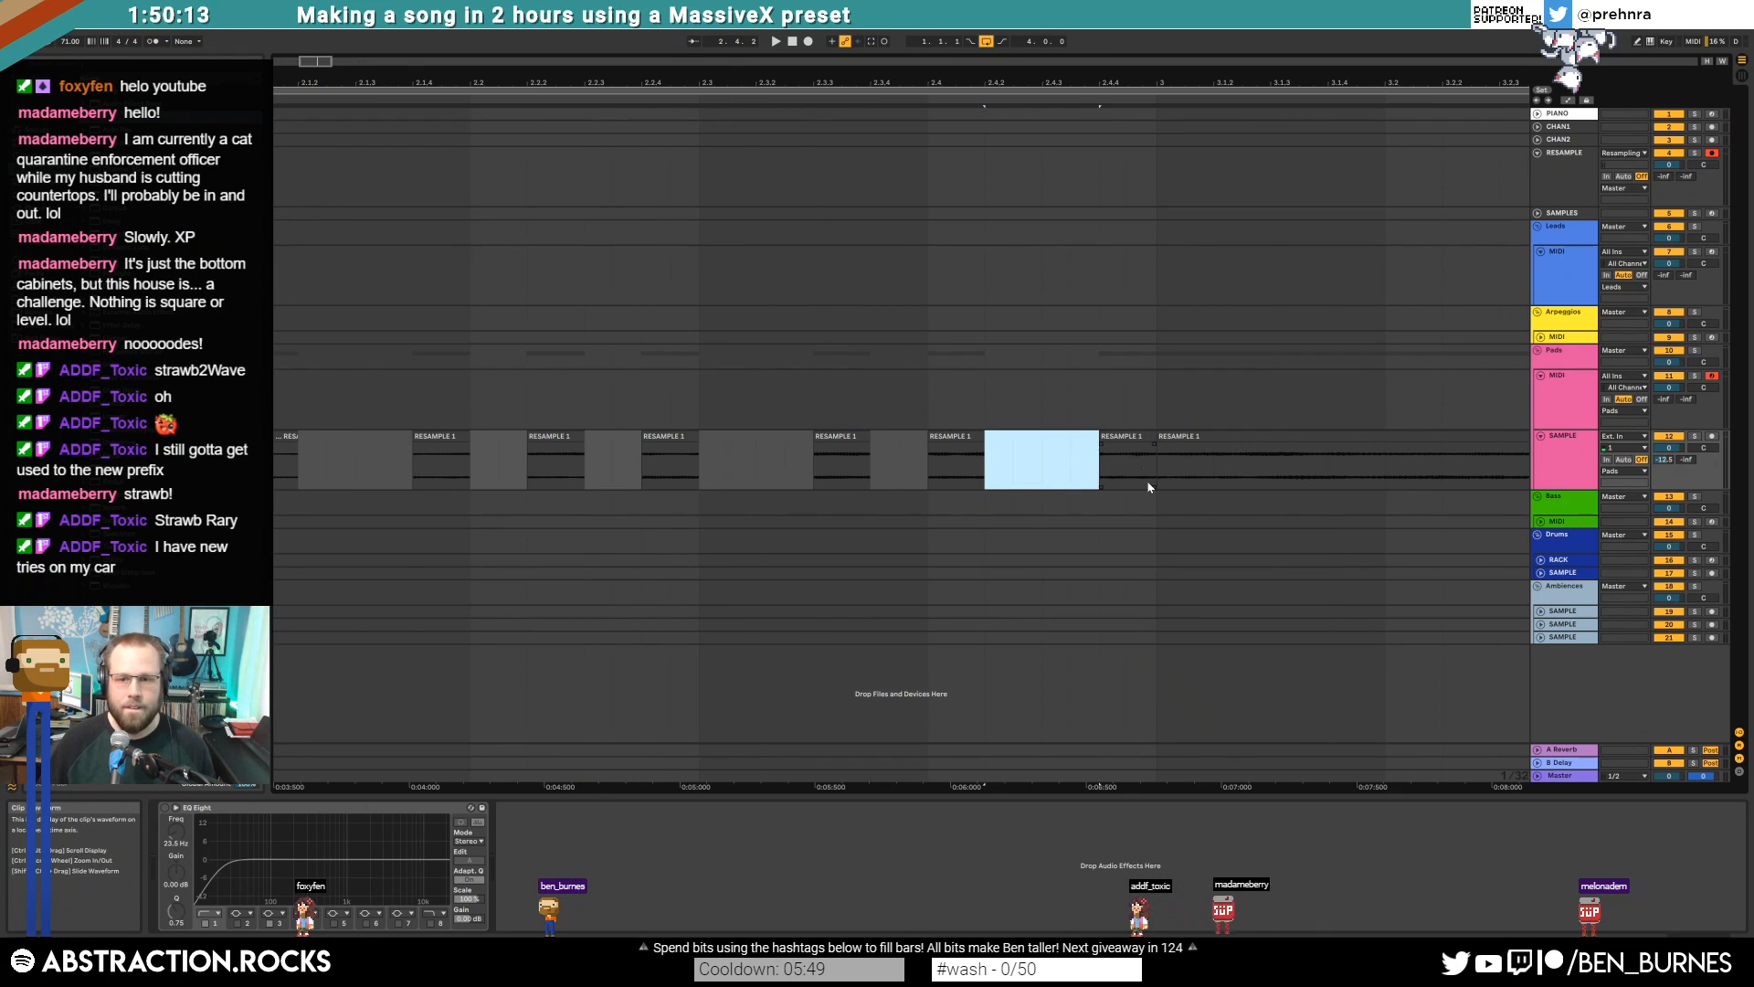
Chop the last sixteenth of bar 2 into two very short stutter slices, each followed by a gap
mouse_move(1154, 436)
left_mouse_down()
mouse_move(1071, 436)
mouse_move(1134, 437)
mouse_move(1102, 473)
left_mouse_up()
scroll(1133, 449, "up", 3)
left_click(1103, 441)
key("Delete")
left_click(1005, 480)
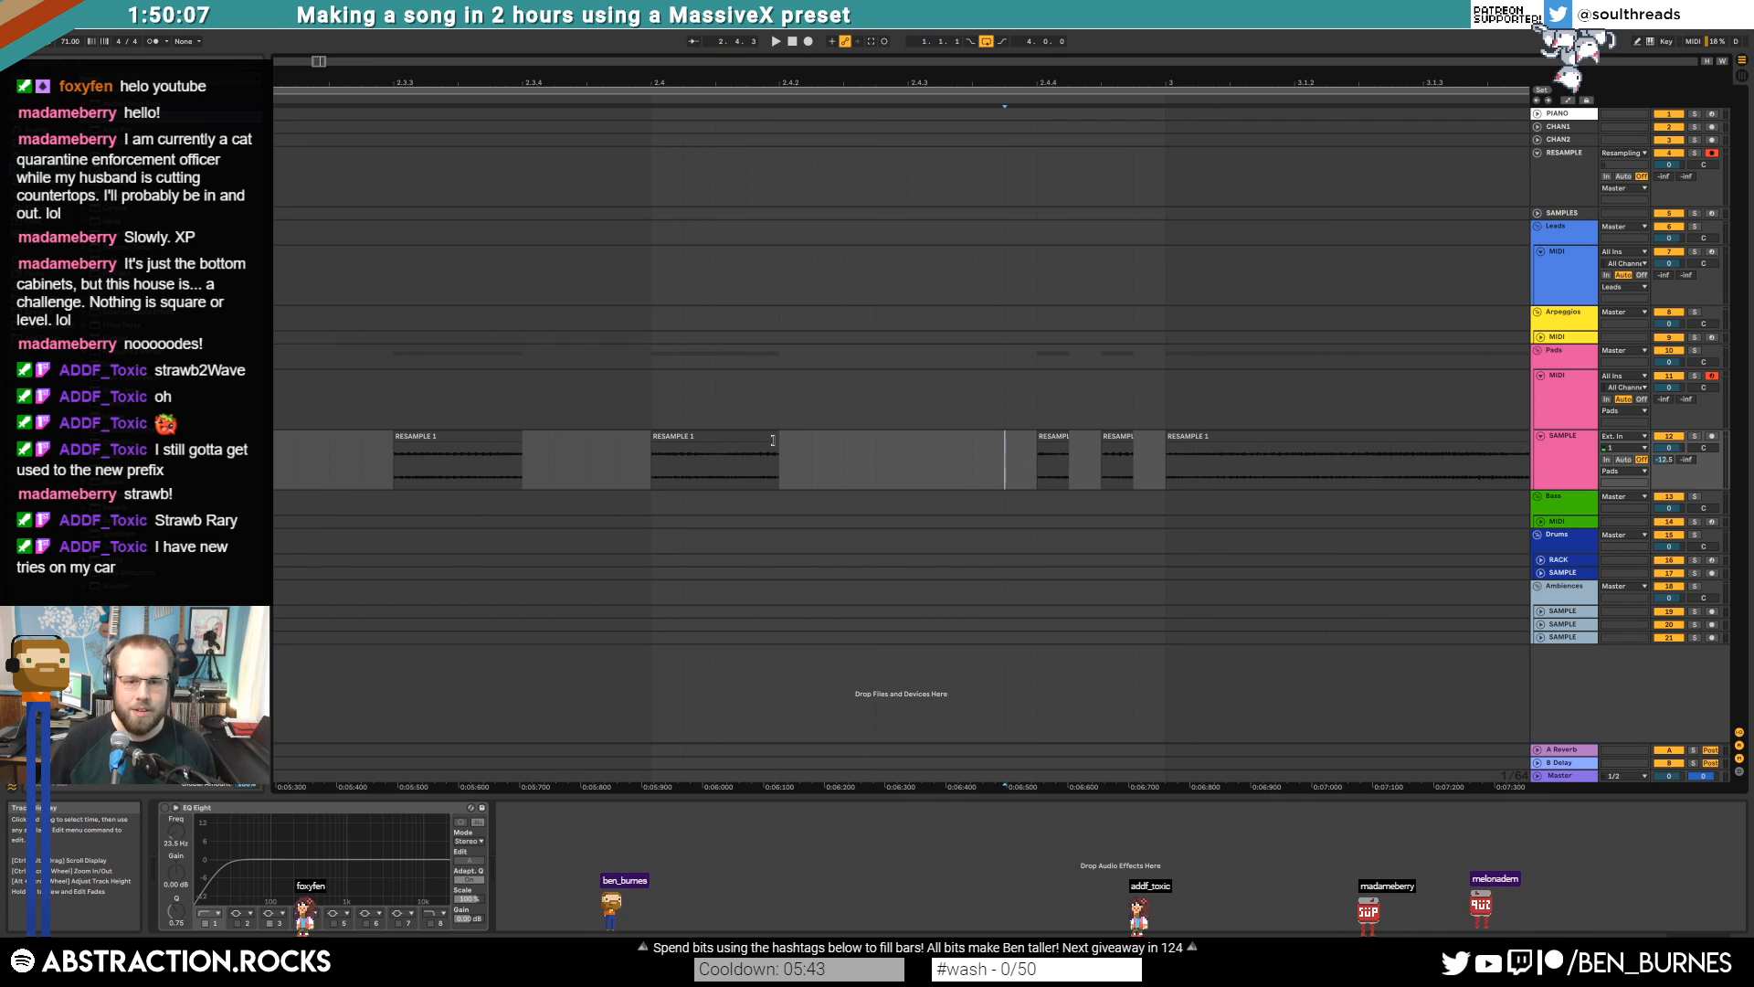
Copy the second half of the slice on beat 4 of bar 2 and paste it at 2.4.3
left_click_drag(716, 461, 779, 464)
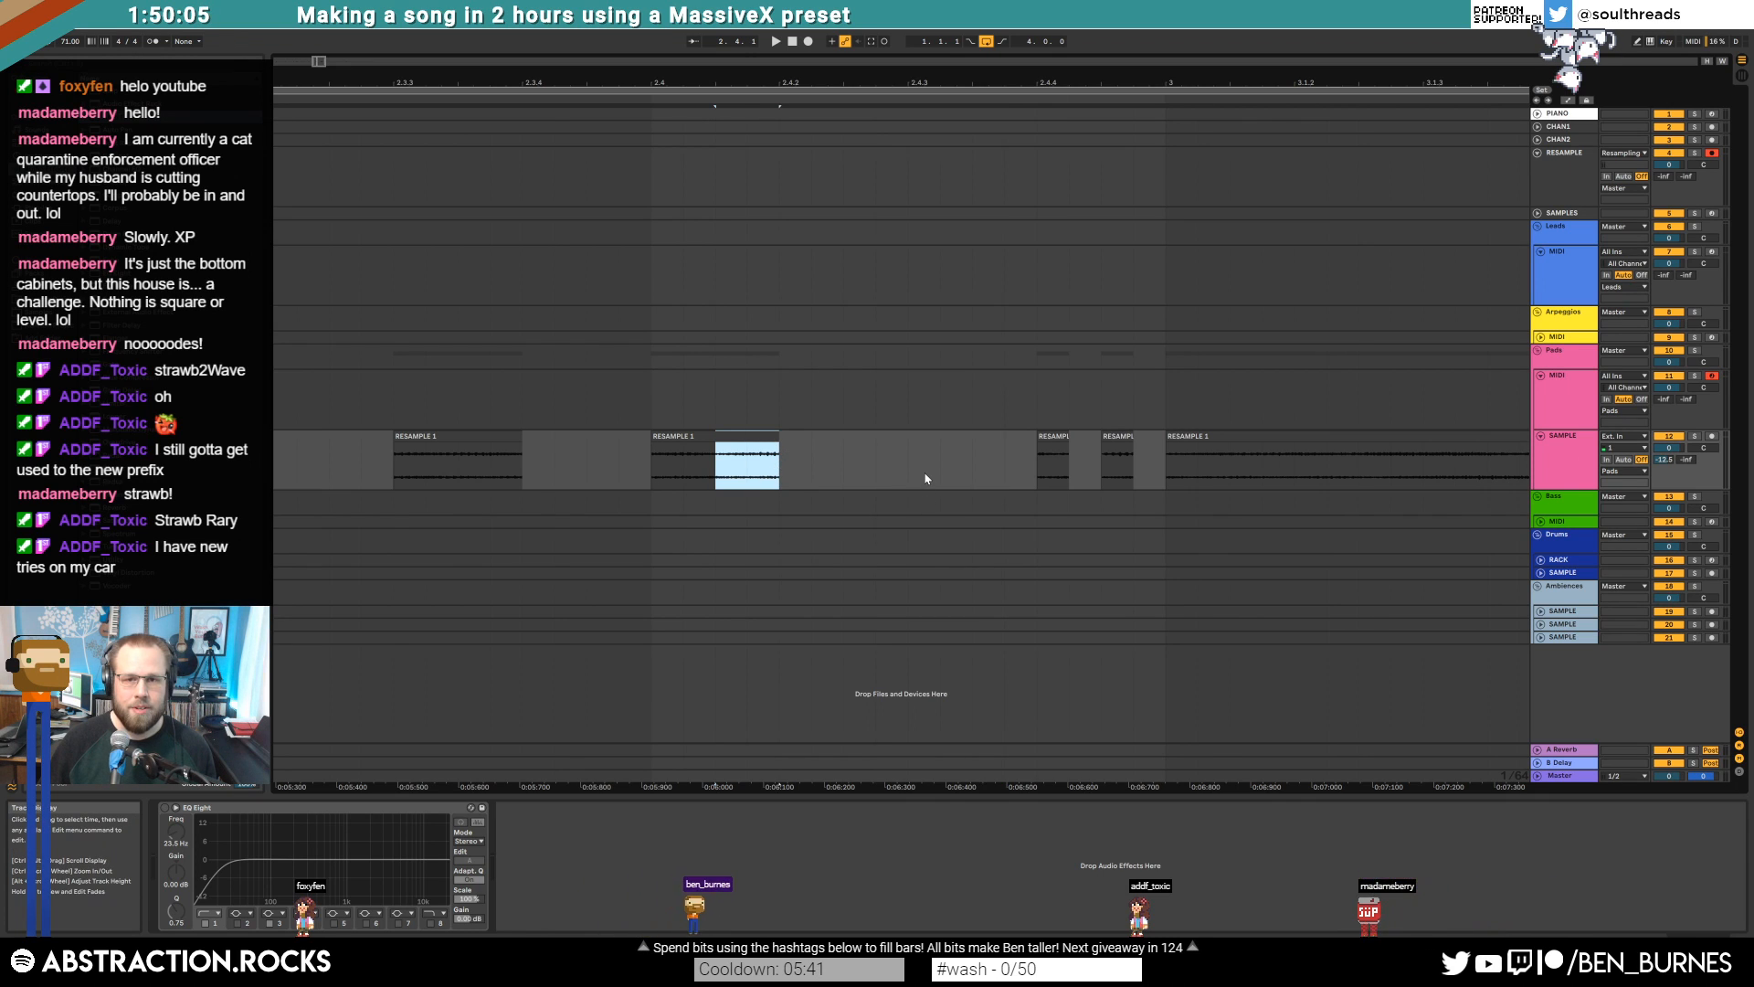
key("Delete")
left_click(926, 473)
key("ctrl+v")
scroll(922, 471, "down", 6)
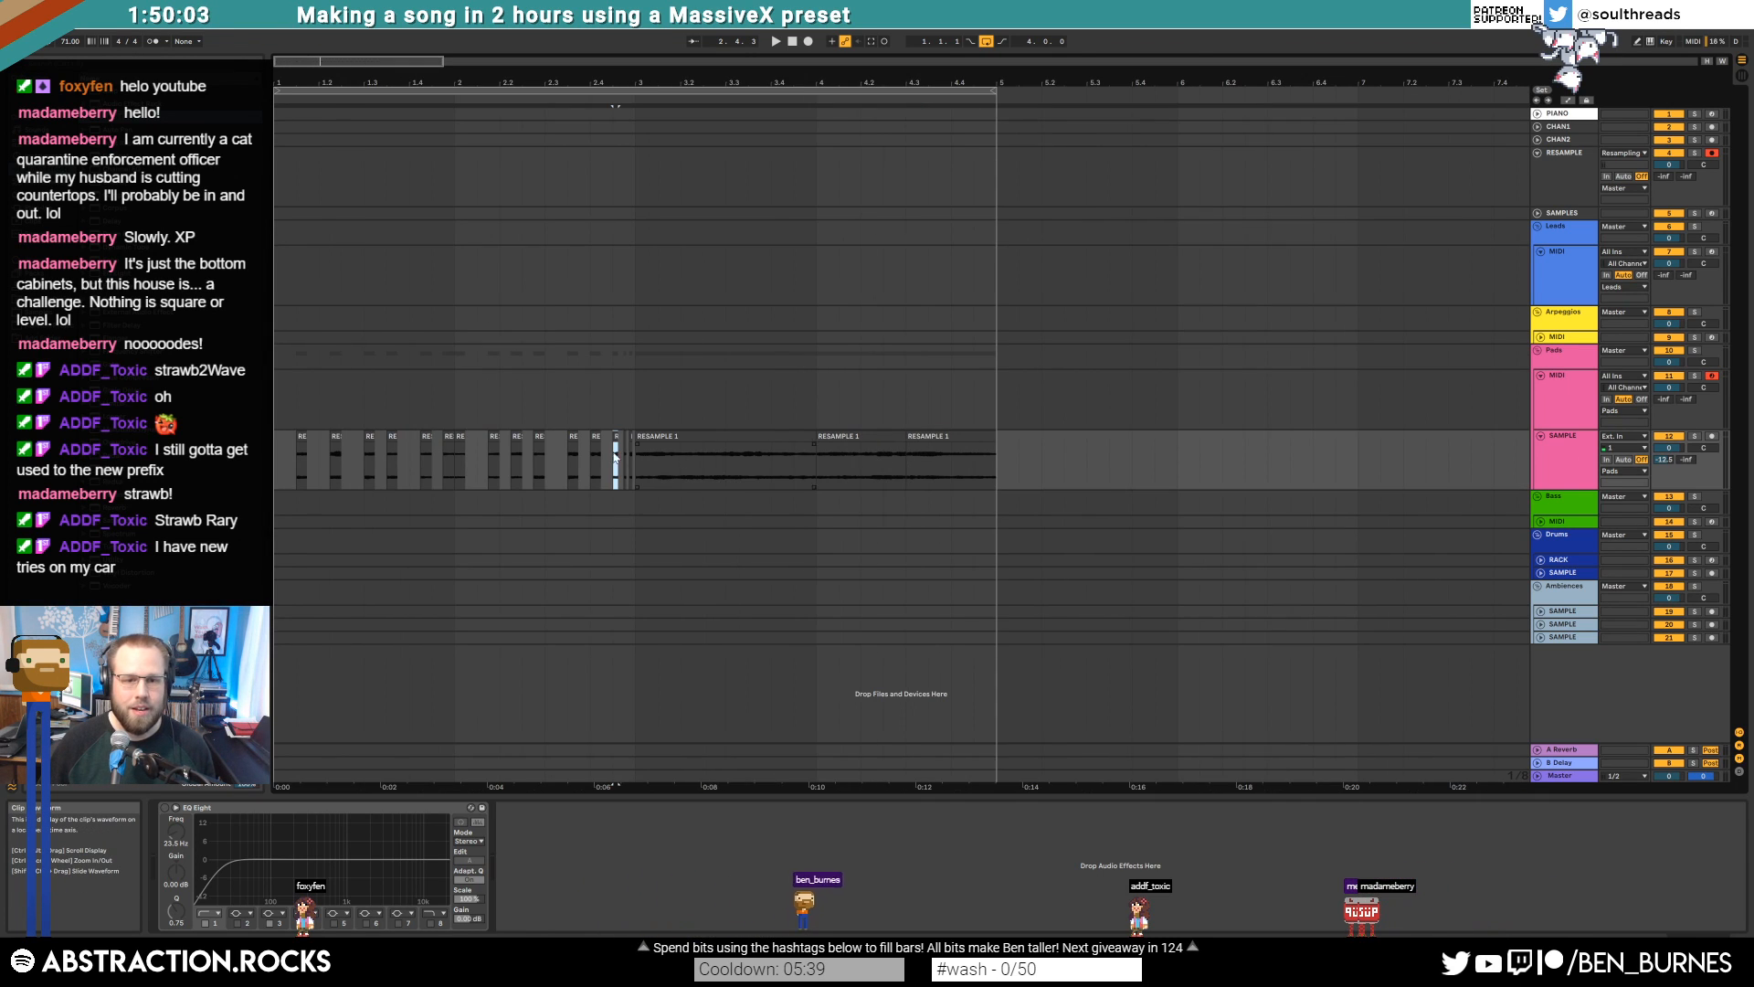
Place thirty-second-note slices at 1.4.2 and 1.4.3 and fade out the slice at 1.4.4 on the Pads SAMPLE track
scroll(451, 461, "up", 6)
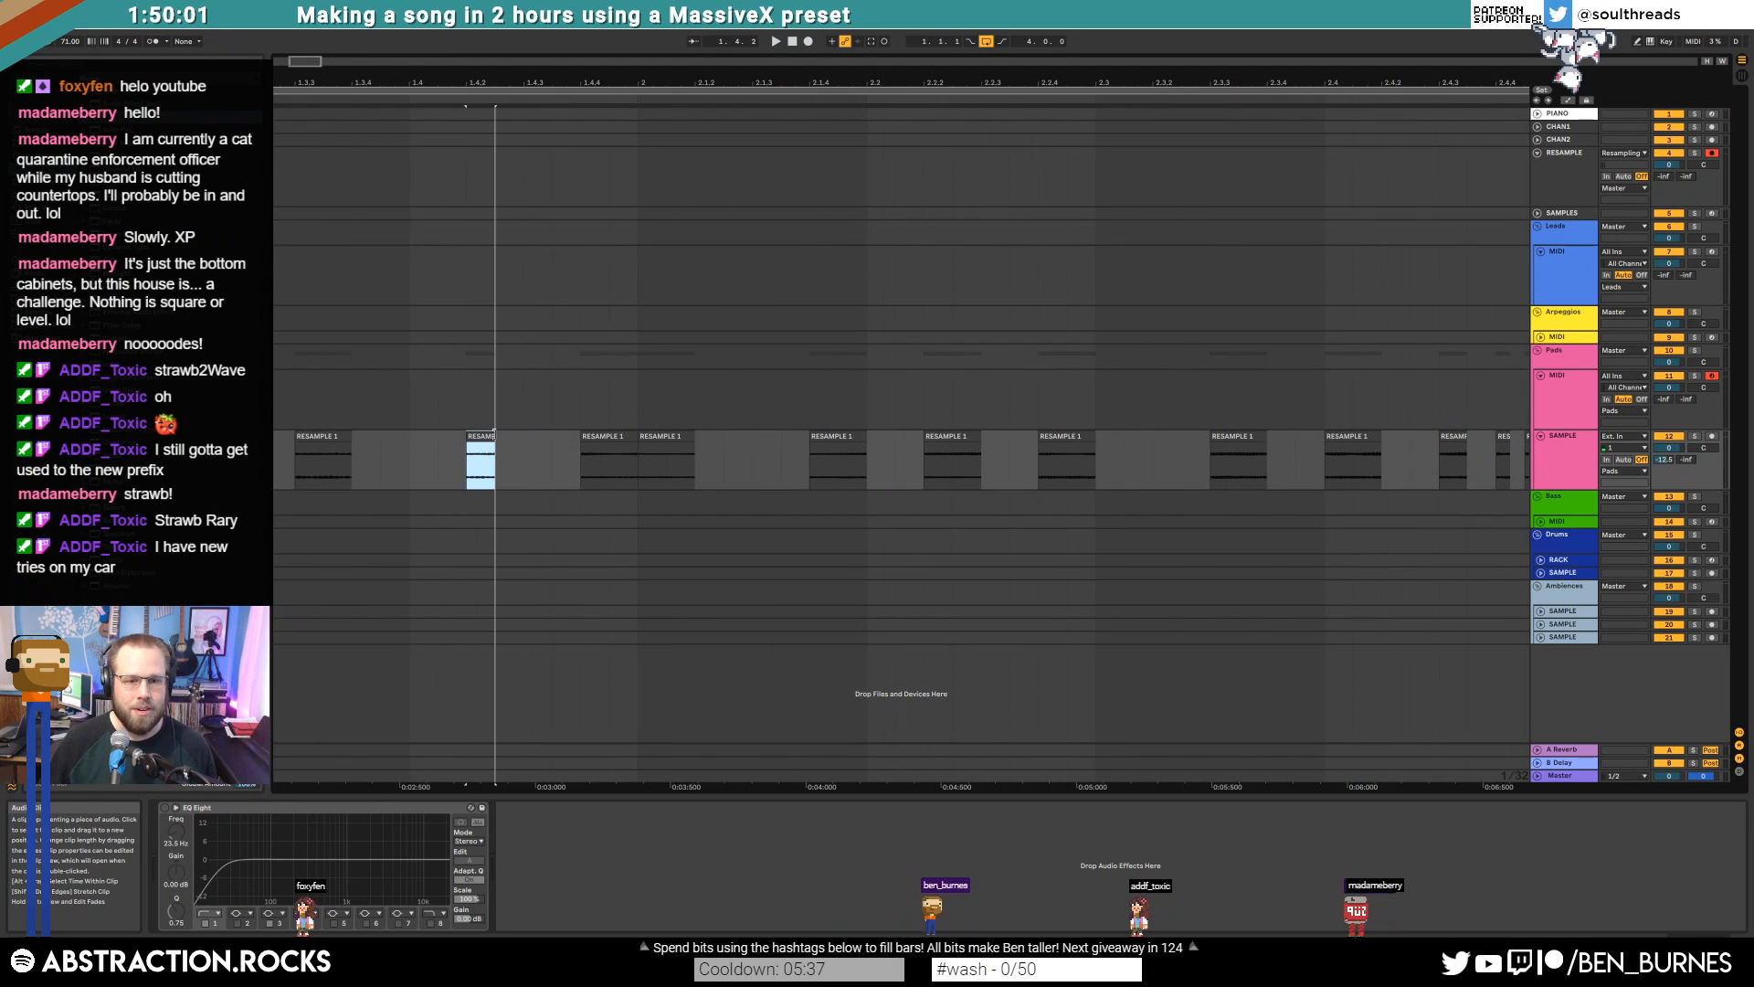
mouse_move(583, 444)
left_mouse_down()
mouse_move(525, 447)
mouse_move(581, 474)
mouse_move(617, 444)
left_mouse_up()
left_click(687, 471)
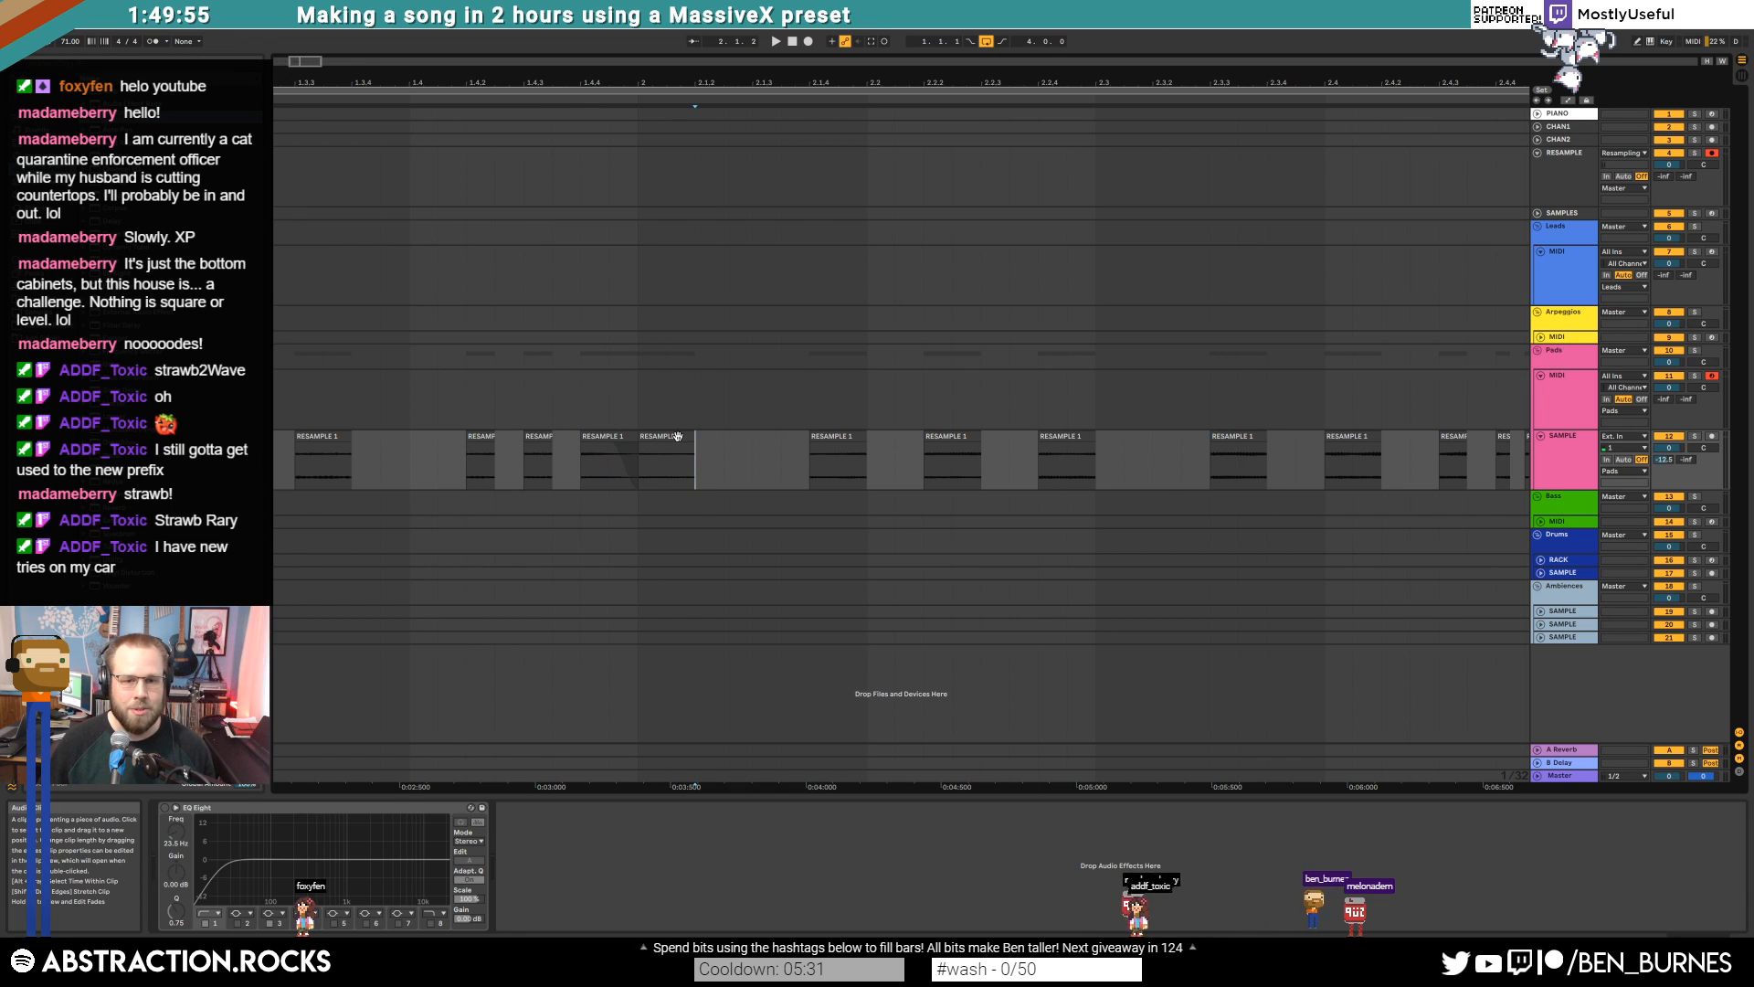
scroll(905, 457, "down", 5)
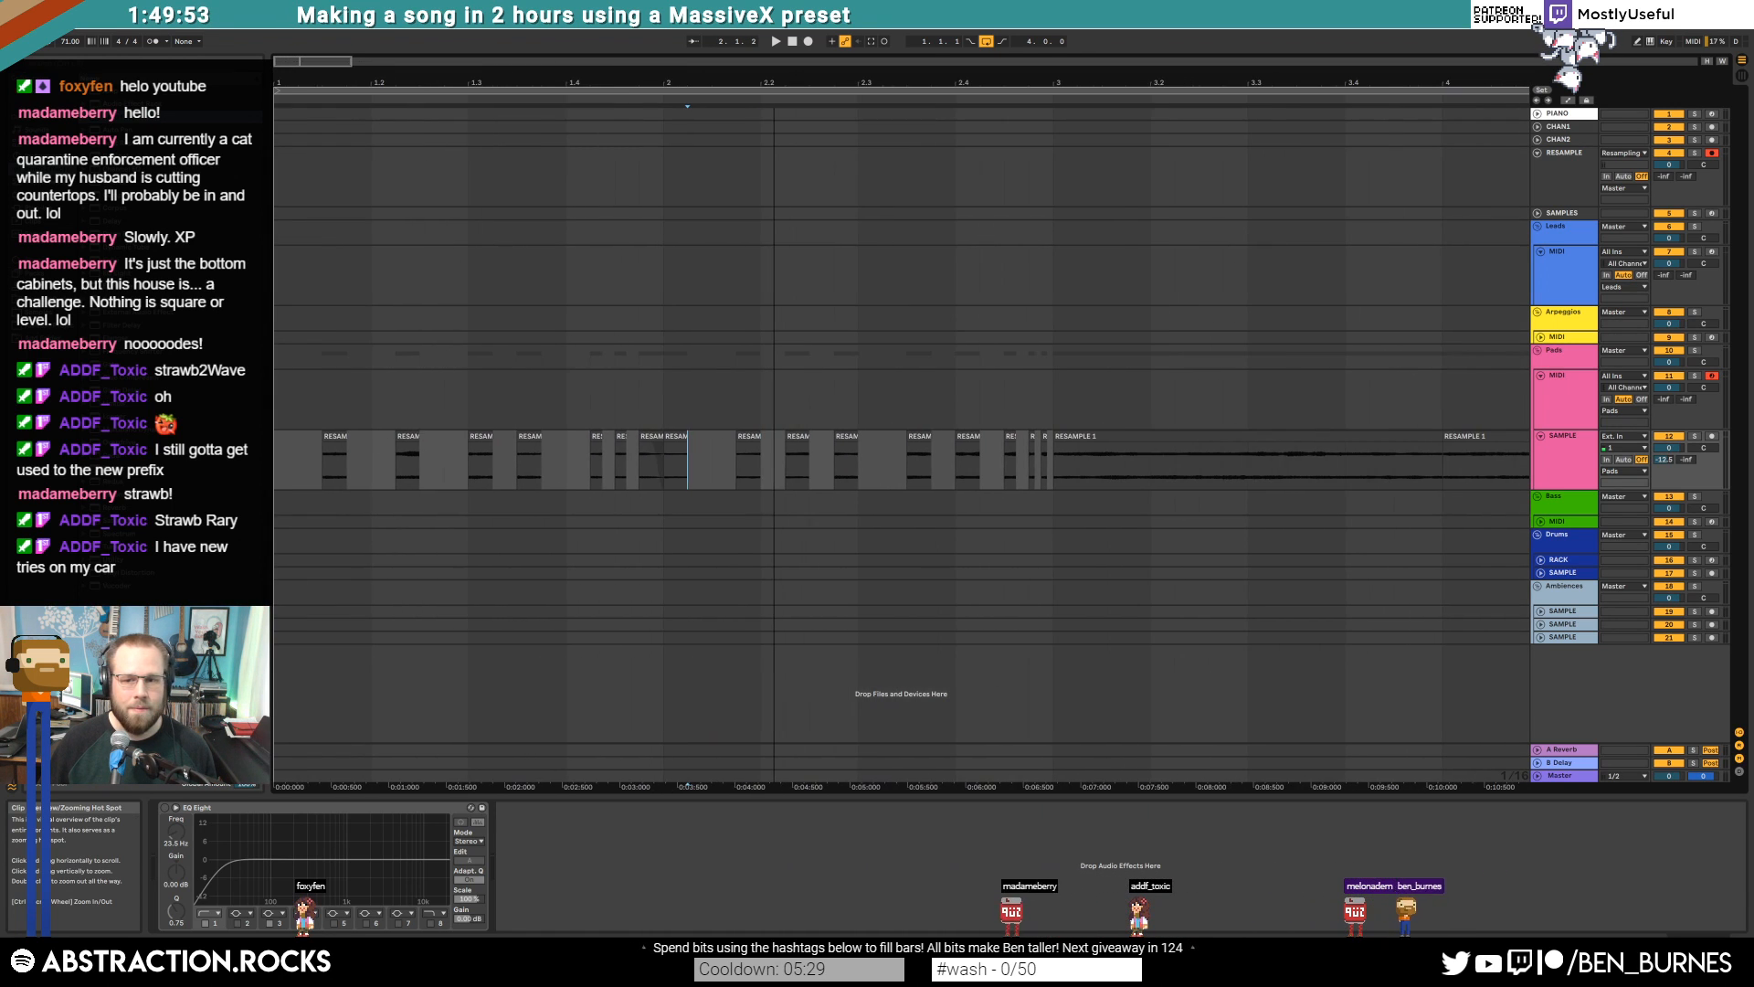
Unfold the Drums SAMPLE track, then switch to Splice and filter the library's drum samples to a BPM range of 69 to 81
left_click(1564, 573)
left_click(1541, 573)
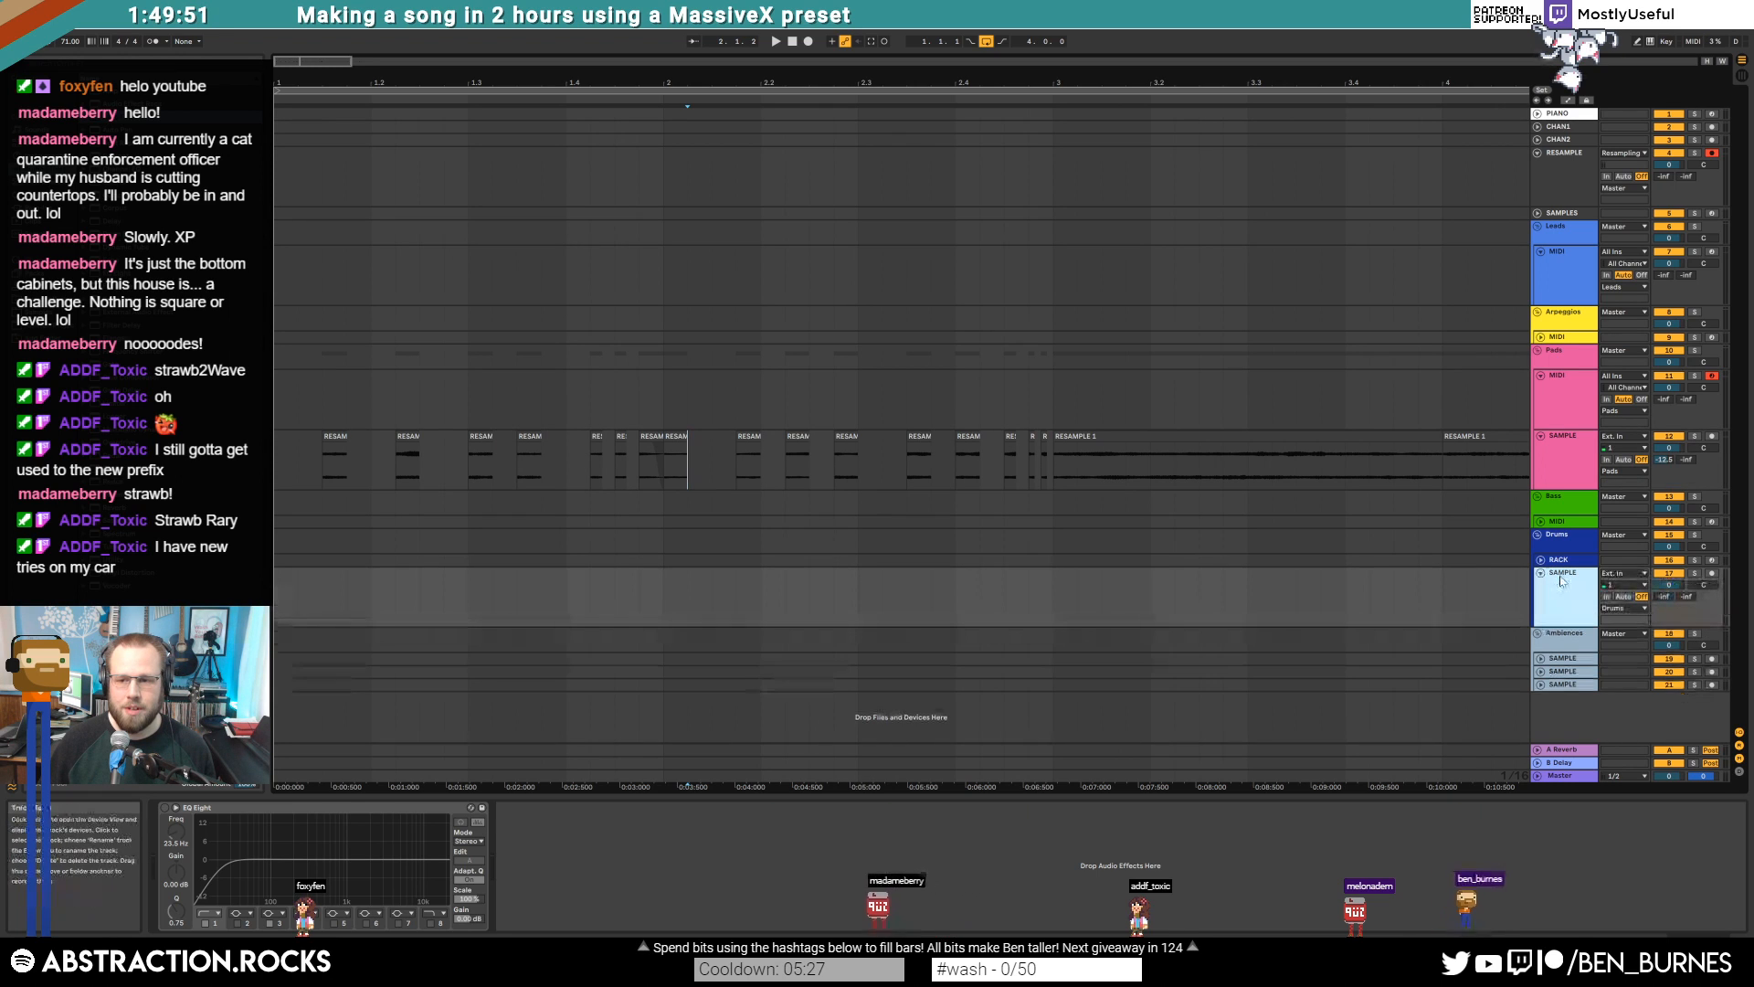
left_click(1629, 972)
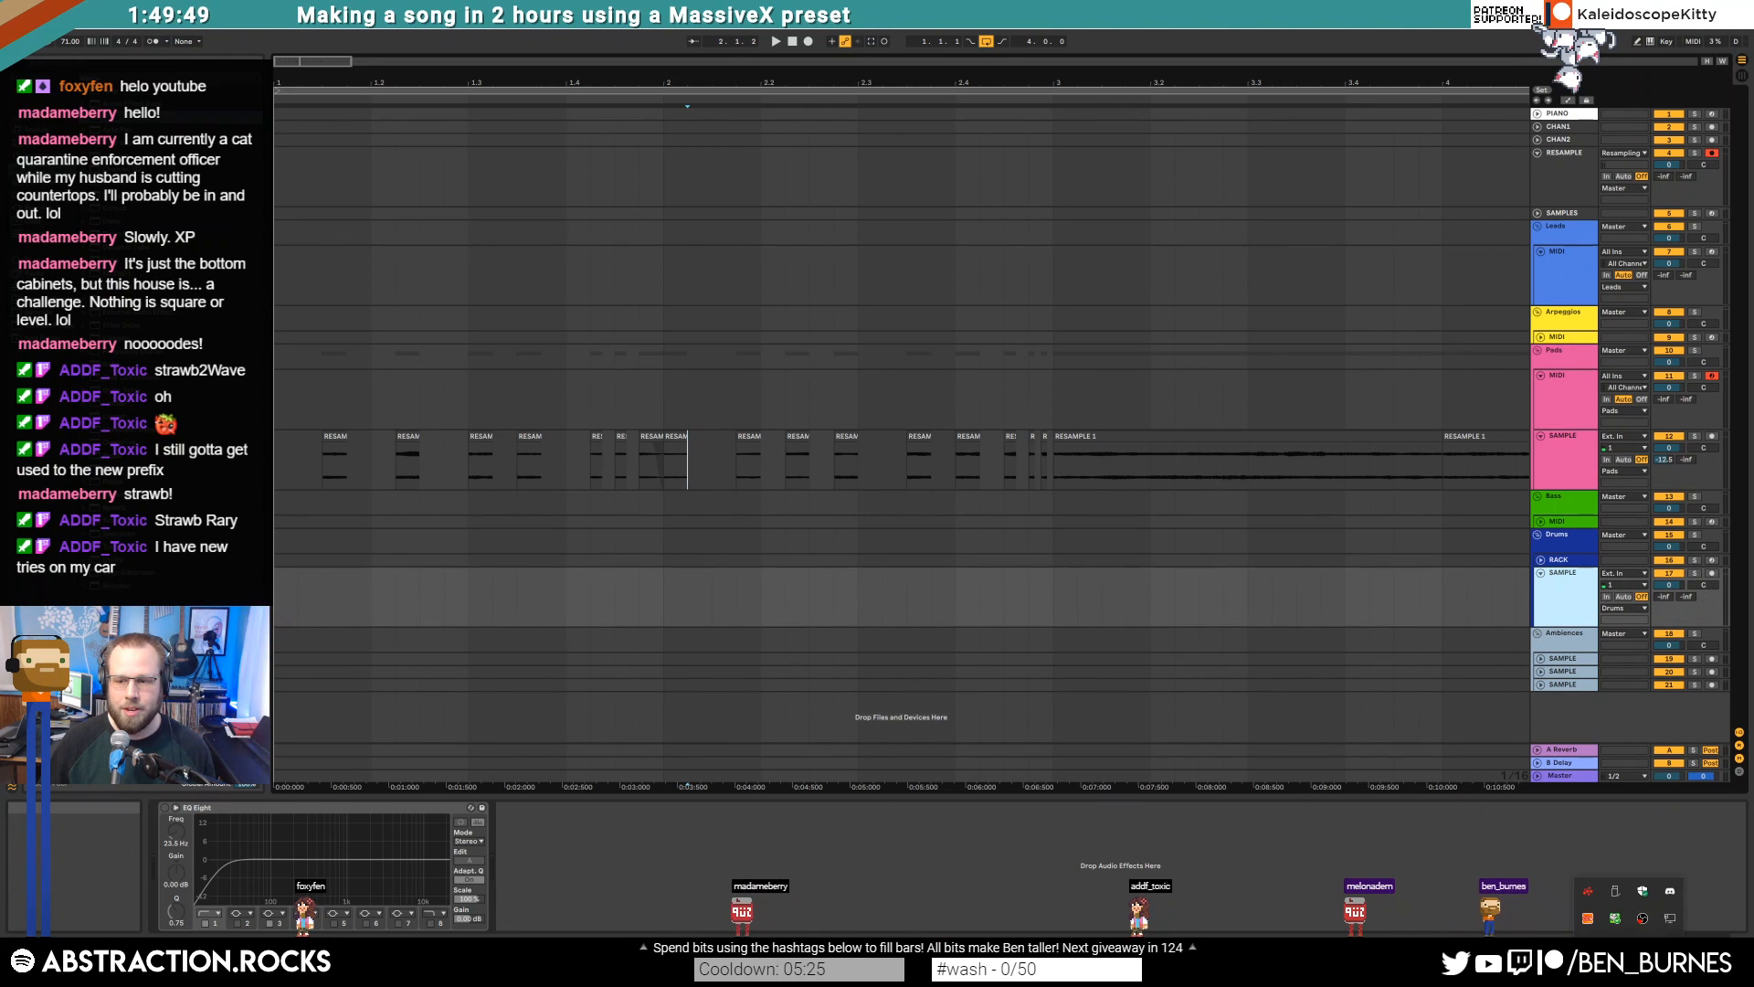
left_click(1643, 918)
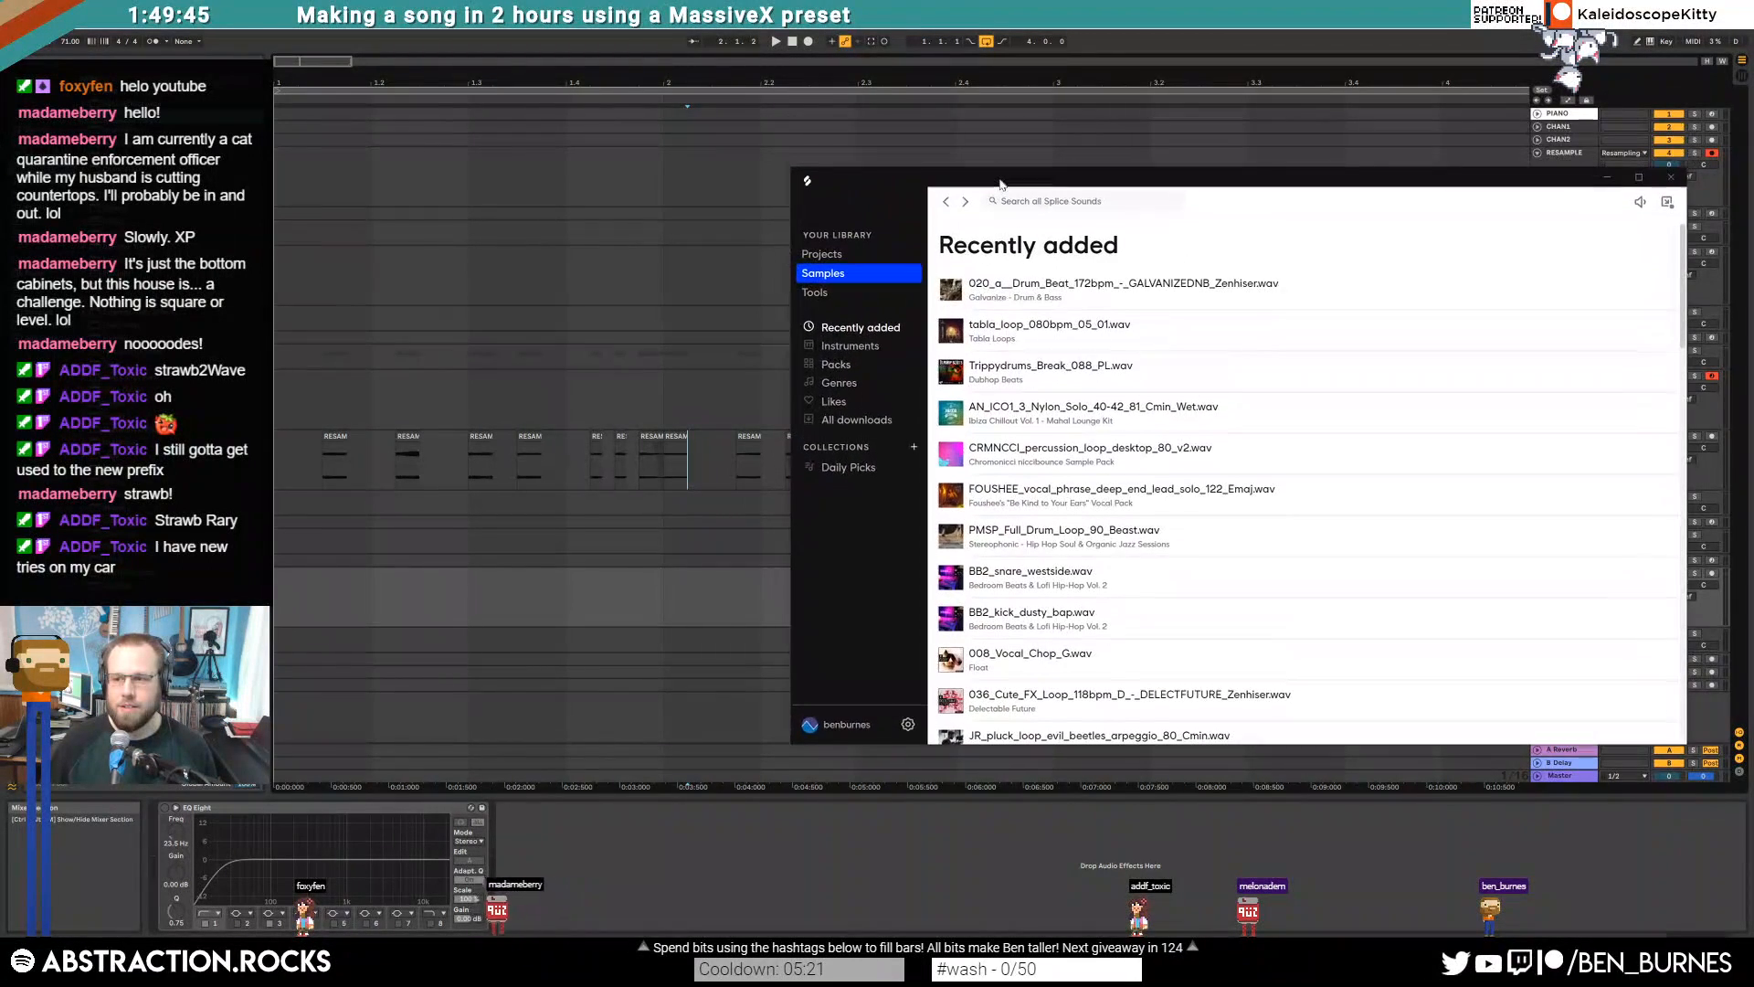
left_click(853, 350)
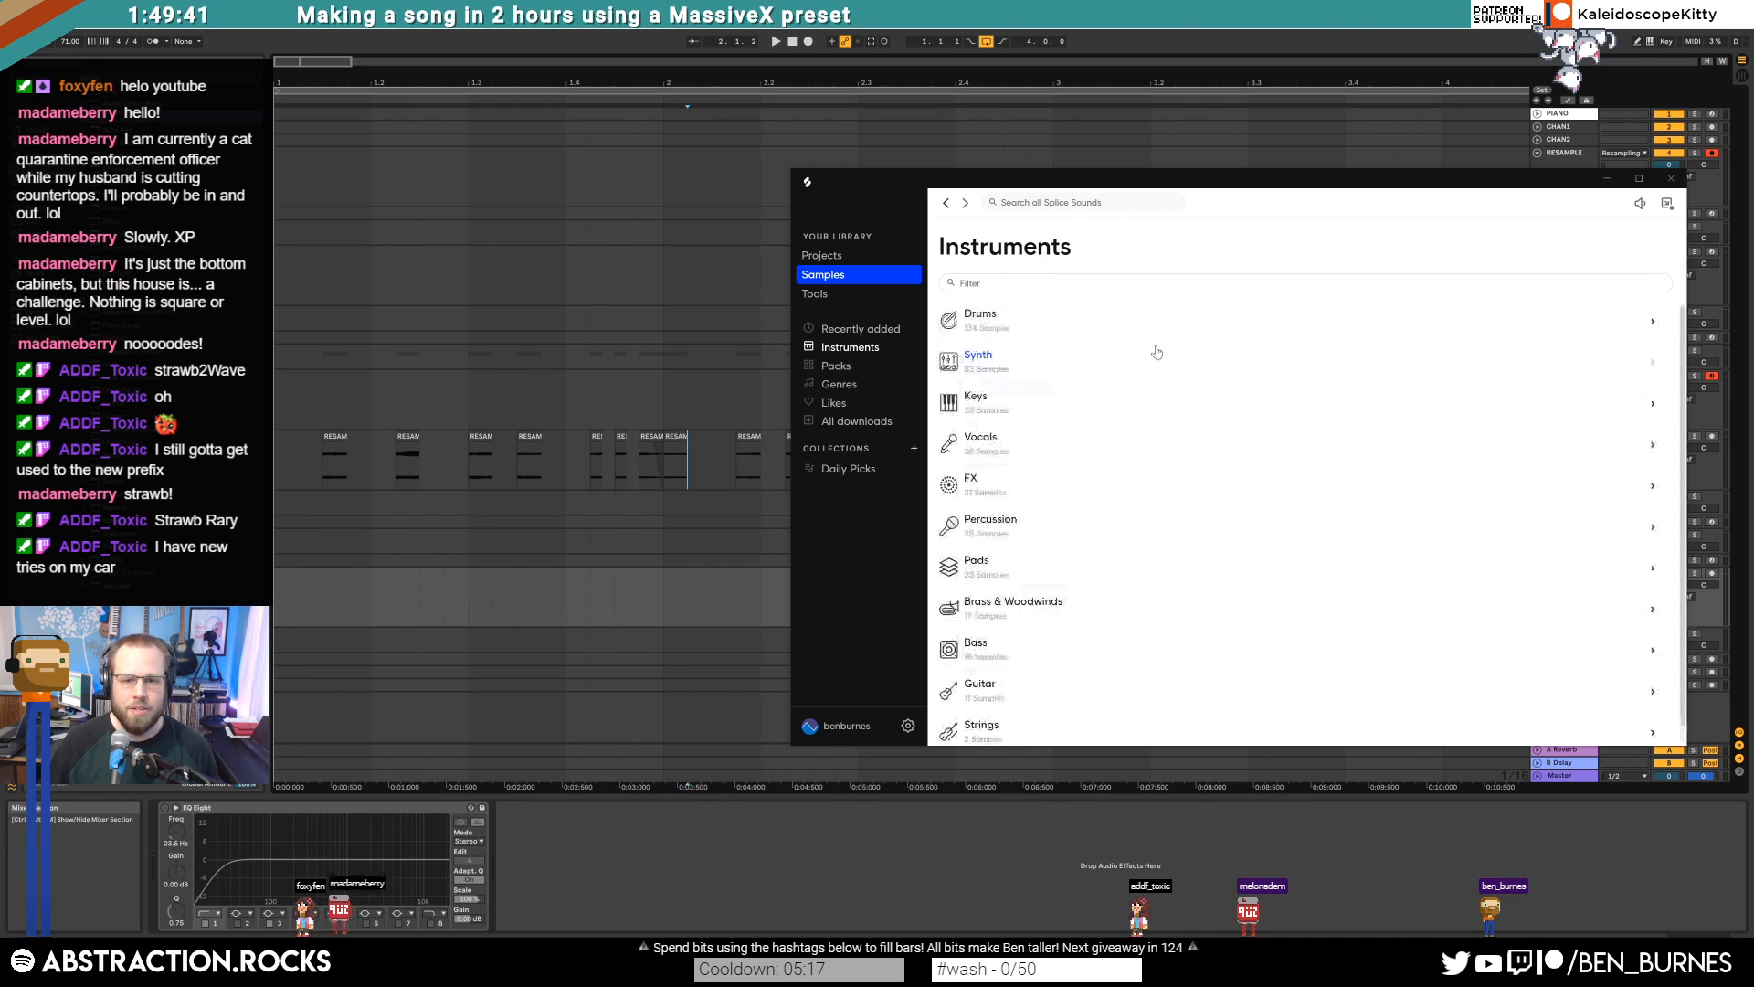
left_click(981, 314)
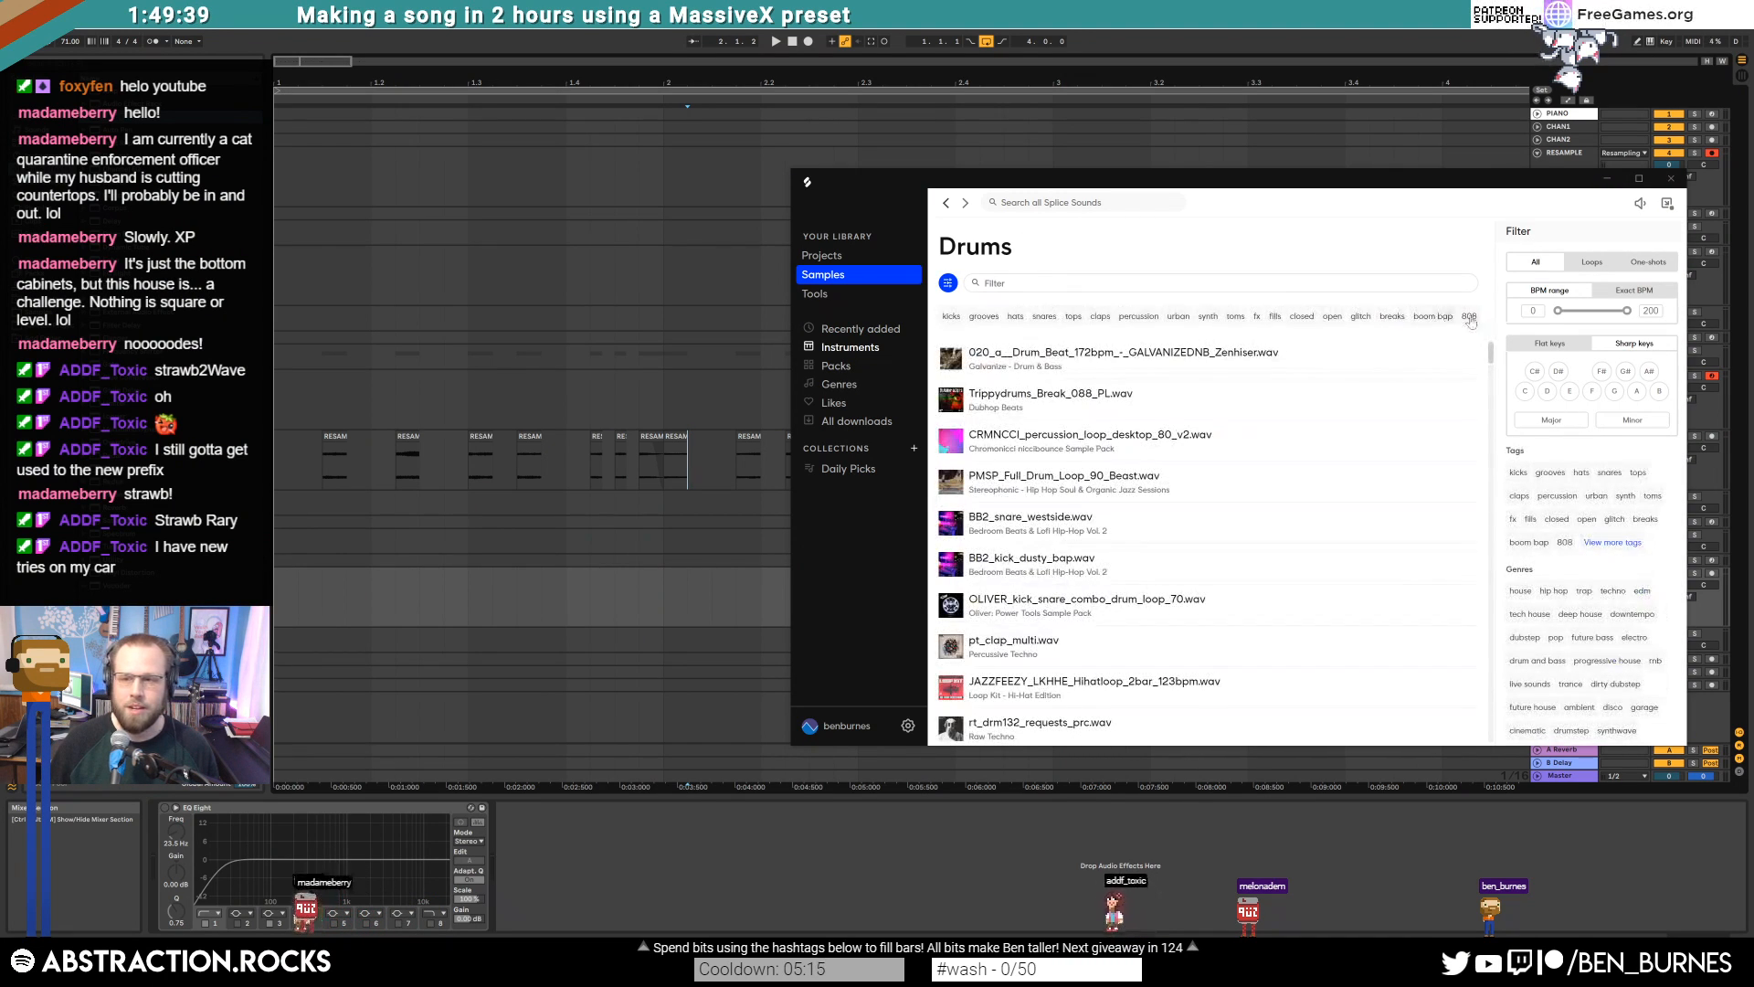
left_click_drag(1557, 317, 1566, 313)
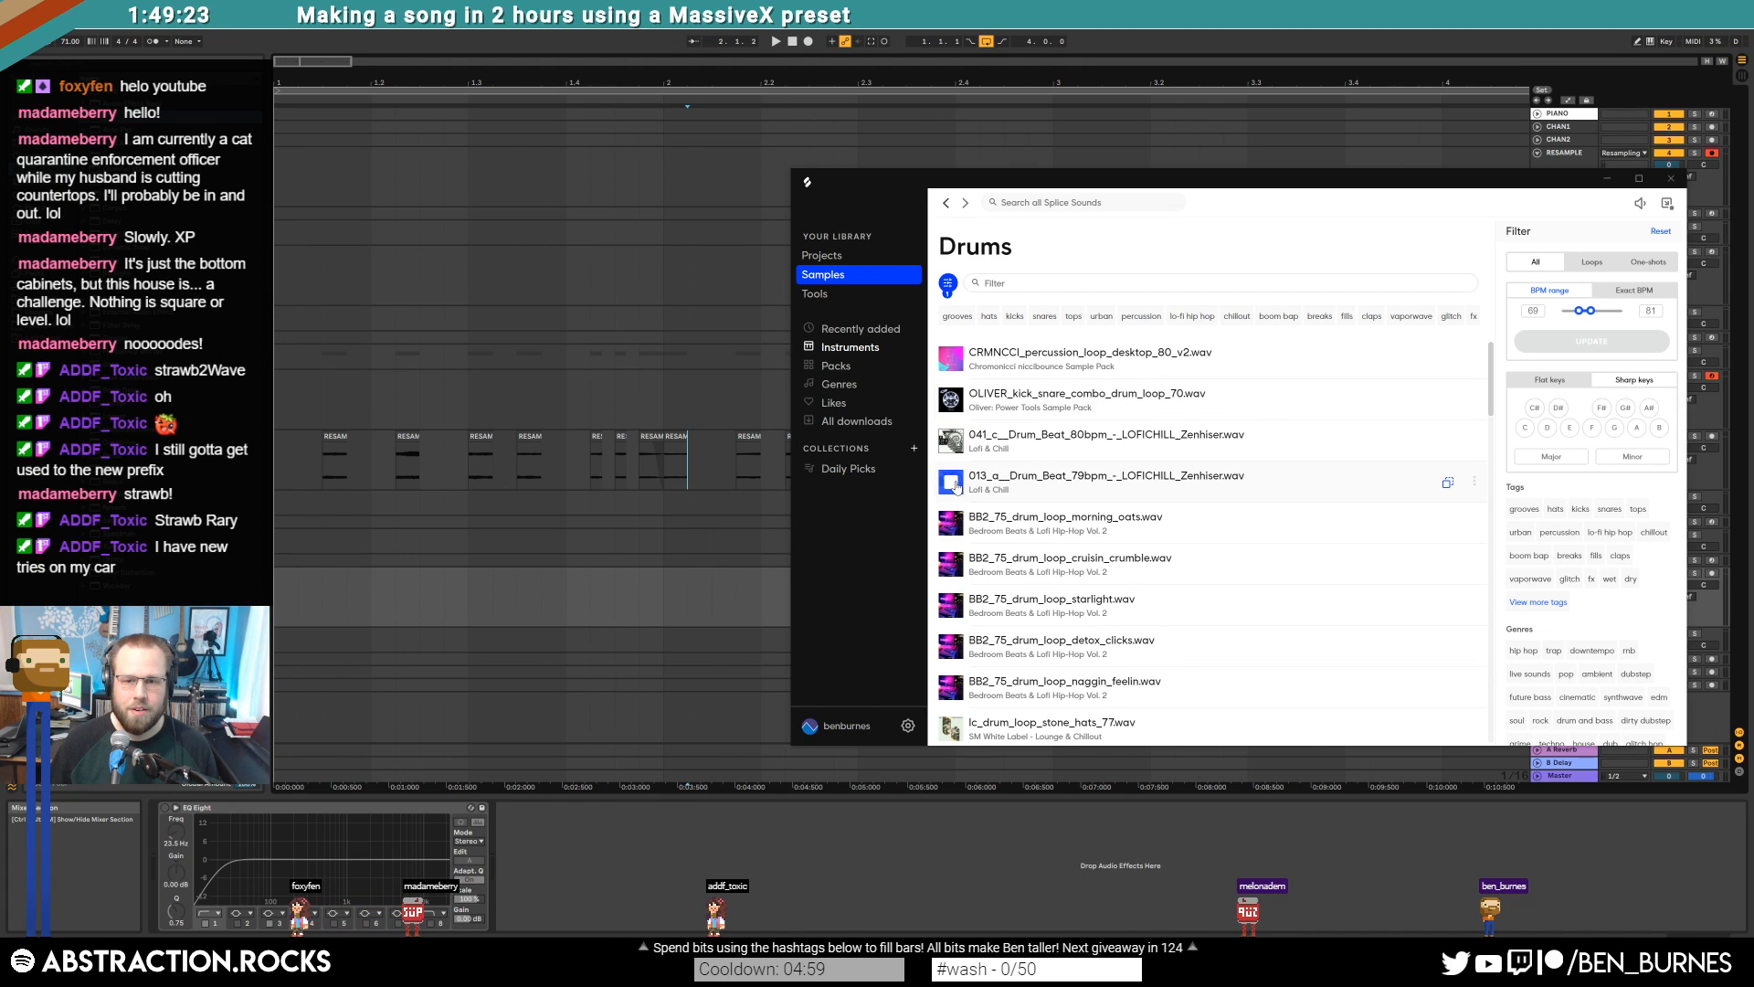
Place 013_a__Drum_Beat_79bpm_-_LOFICHILL_Zenhiser.wav at the start of the Drums SAMPLE track and warp it with a segment BPM of 79
left_click_drag(1012, 477, 303, 608)
double_click(303, 608)
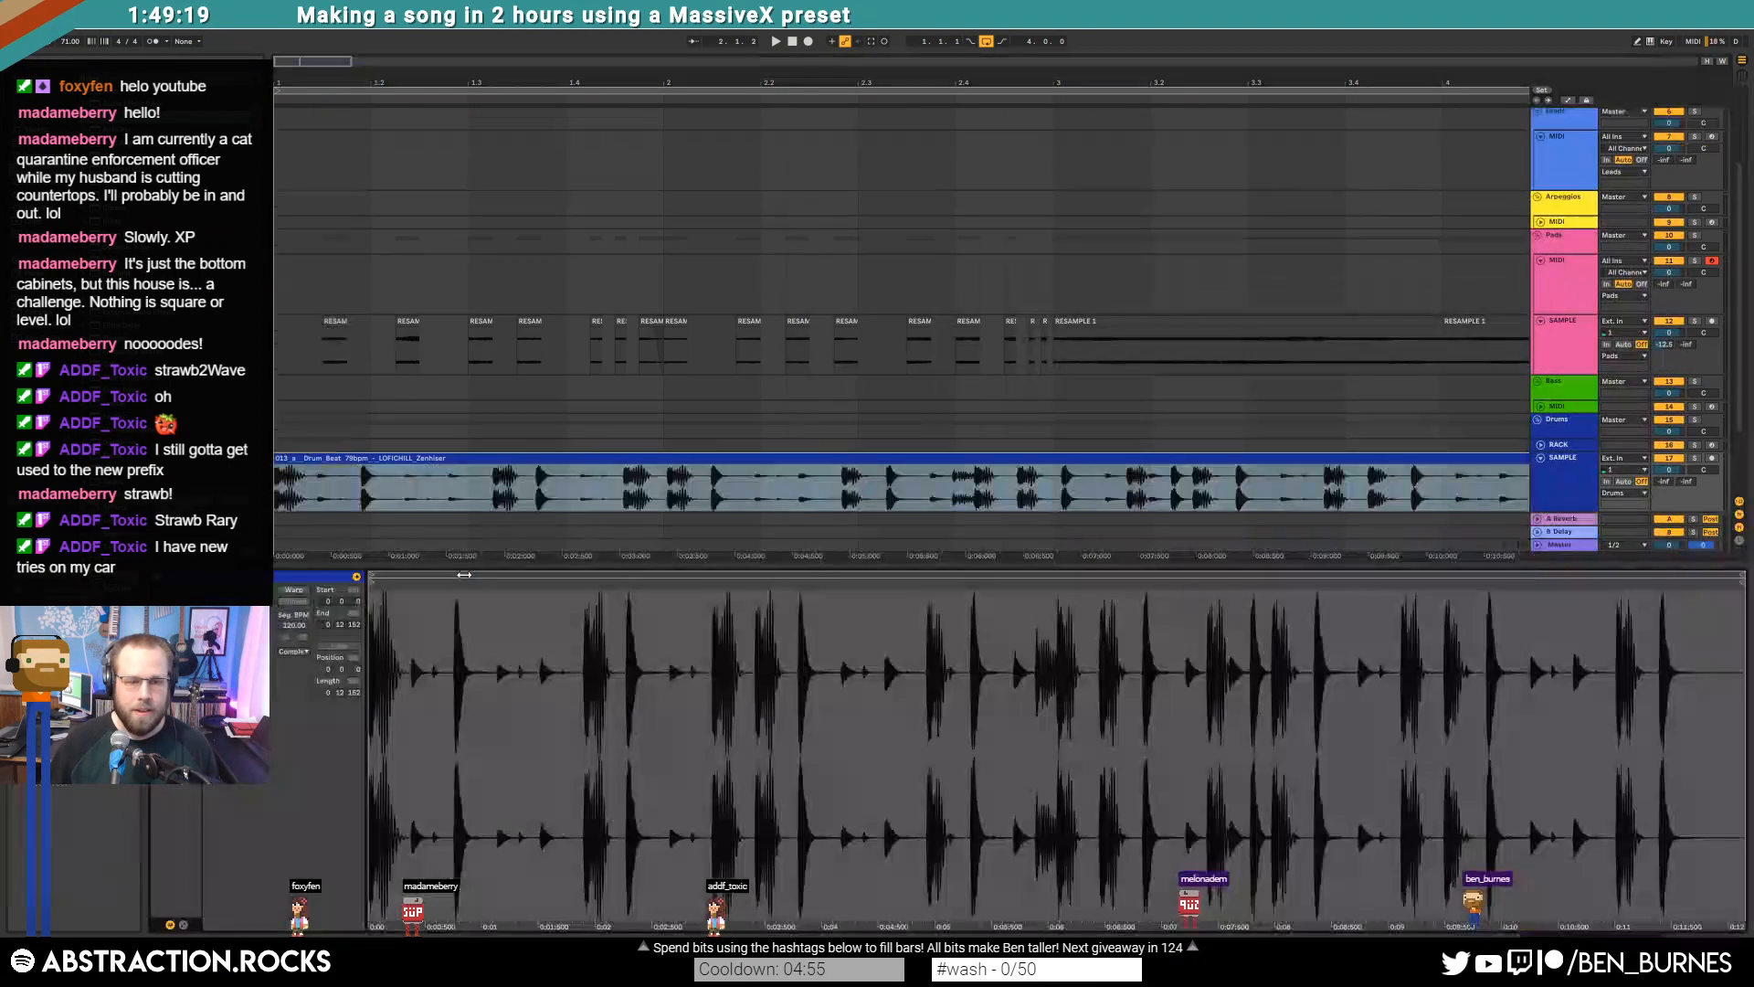
left_click(294, 591)
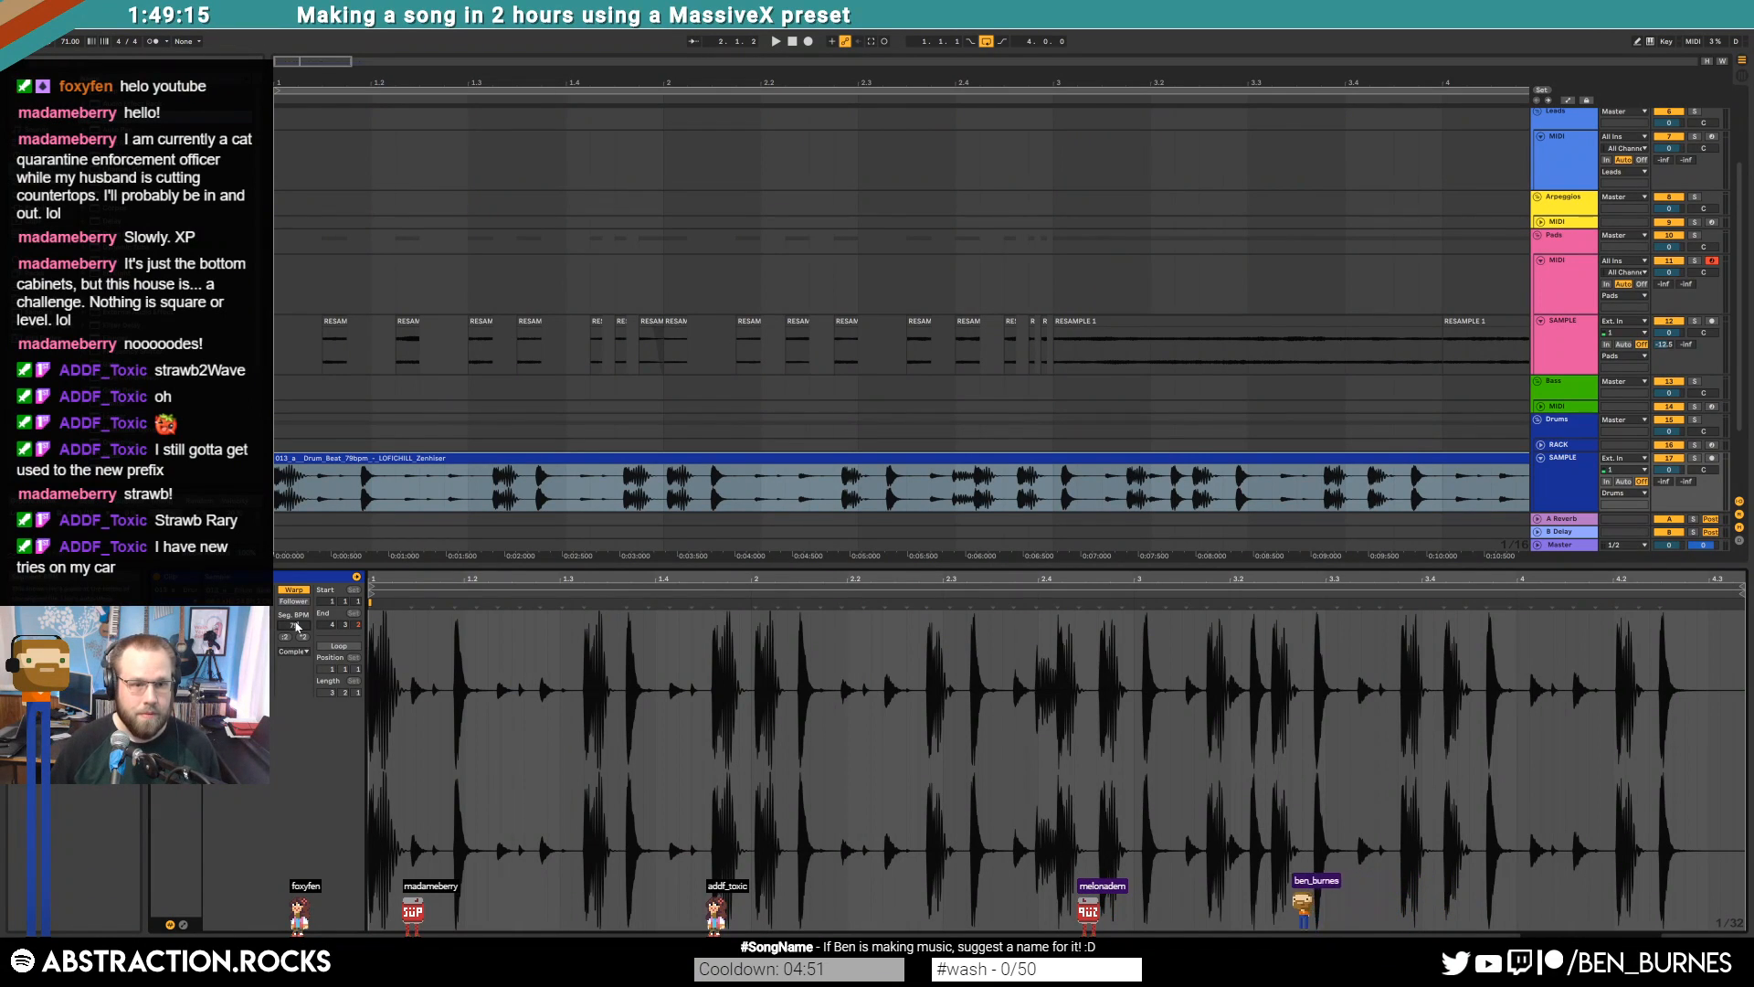
key("Return")
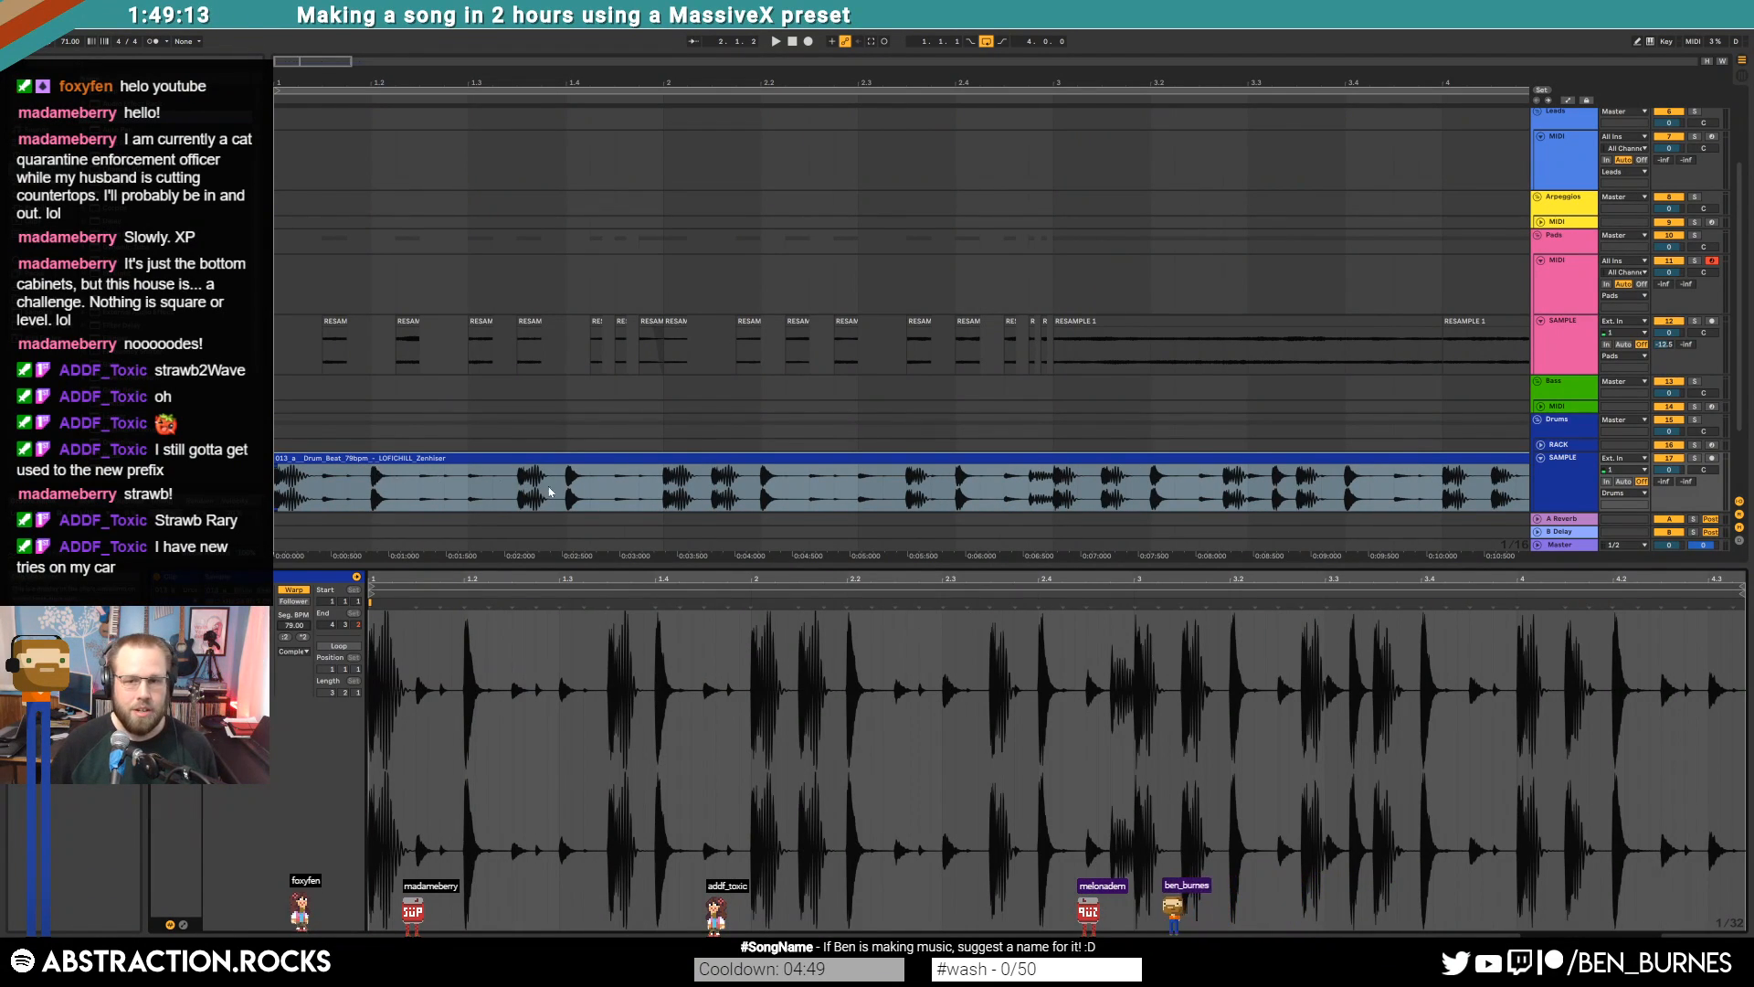
key("shift+Tab")
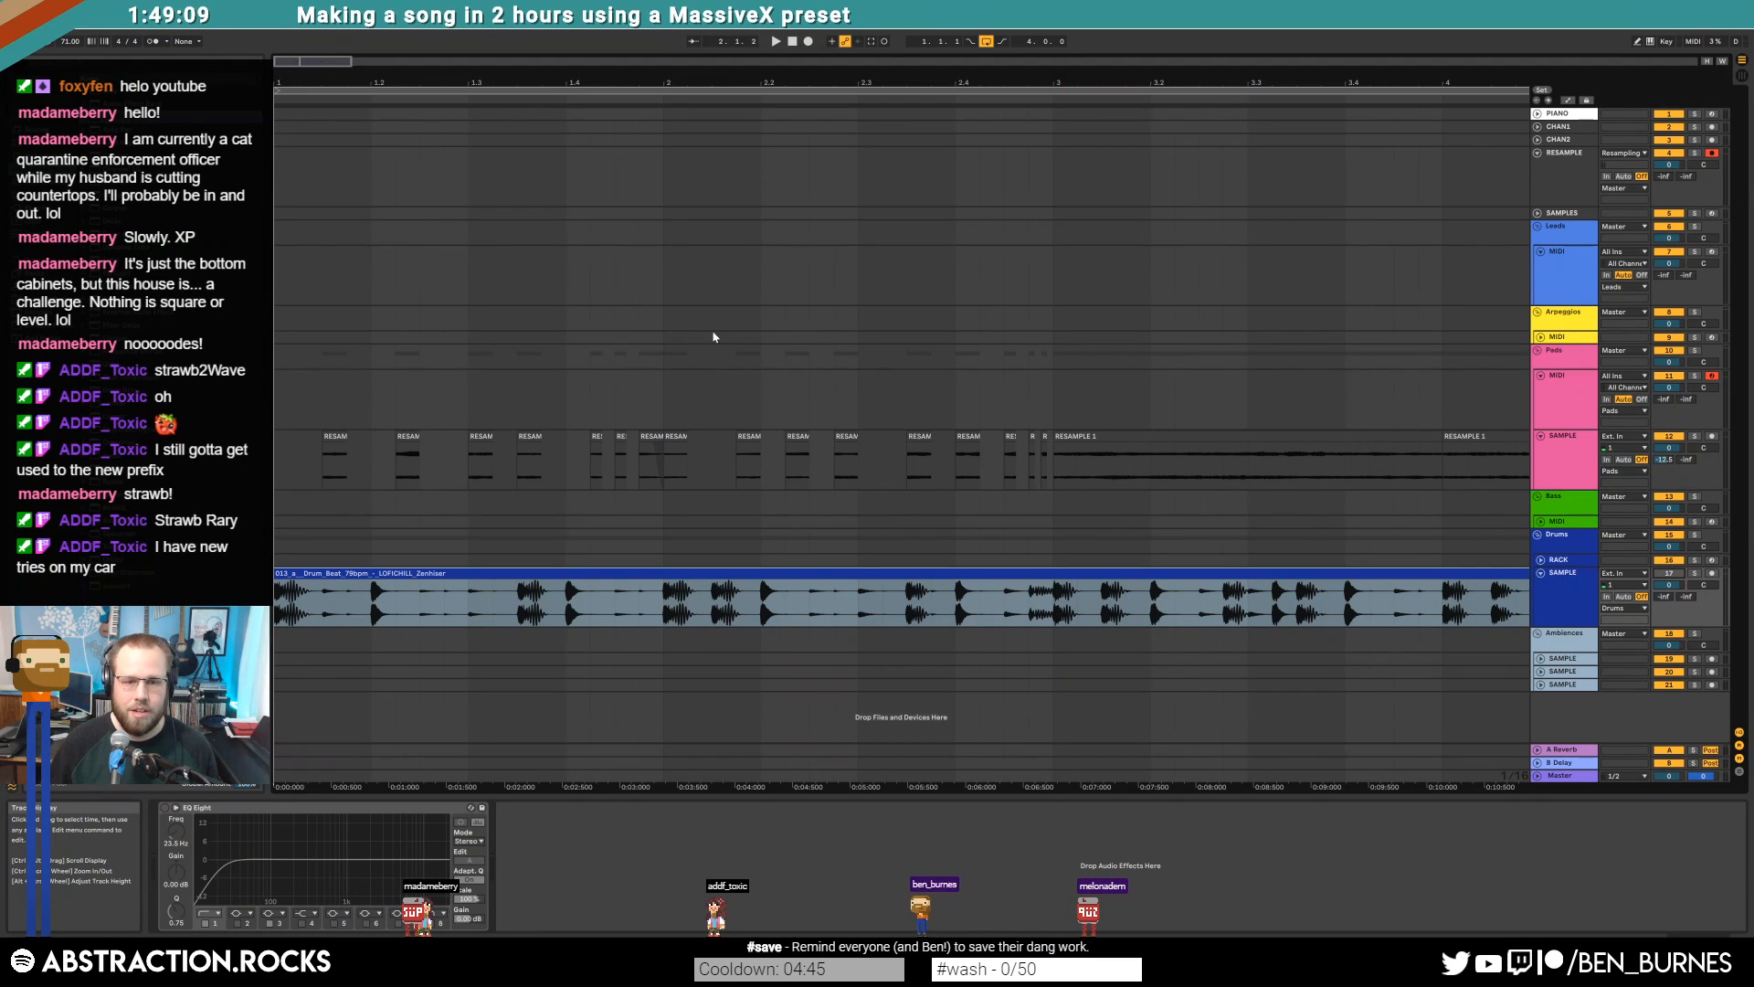
Trim the end of the slice at 1.4.4 to leave a short gap before bar 2, and play the chops with the drum loop
scroll(700, 432, "up", 3, "ctrl")
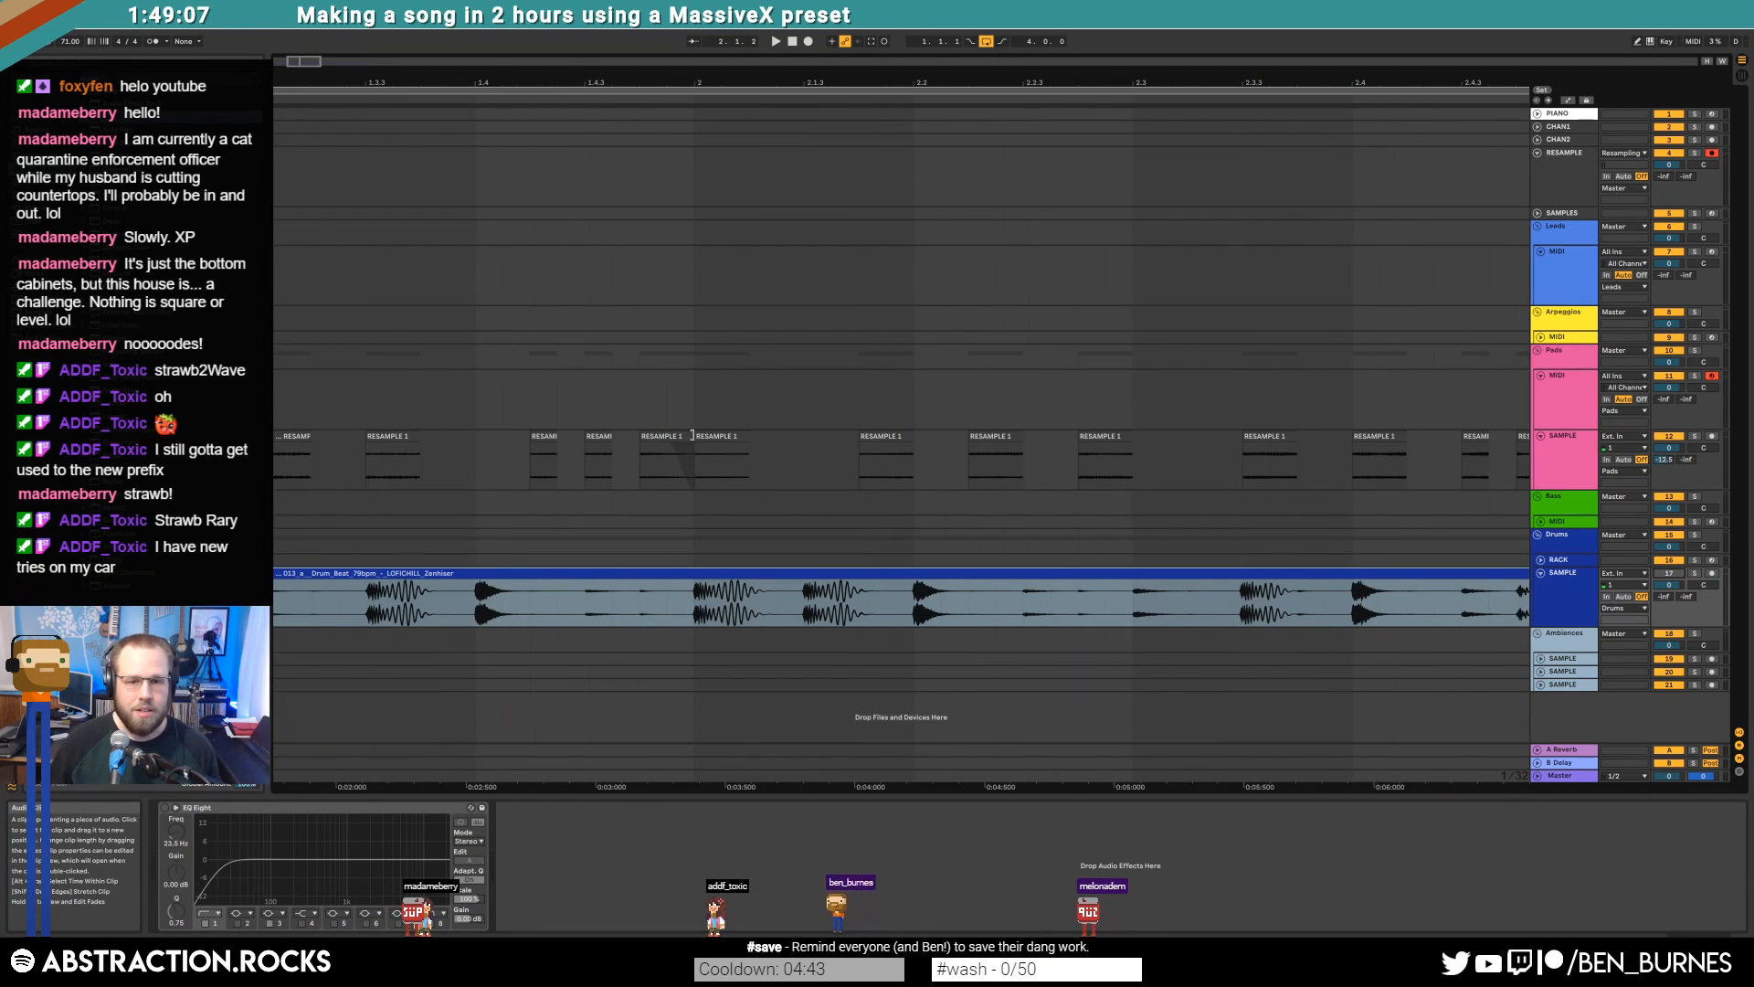
scroll(693, 436, "up", 3, "ctrl")
left_click_drag(690, 436, 664, 437)
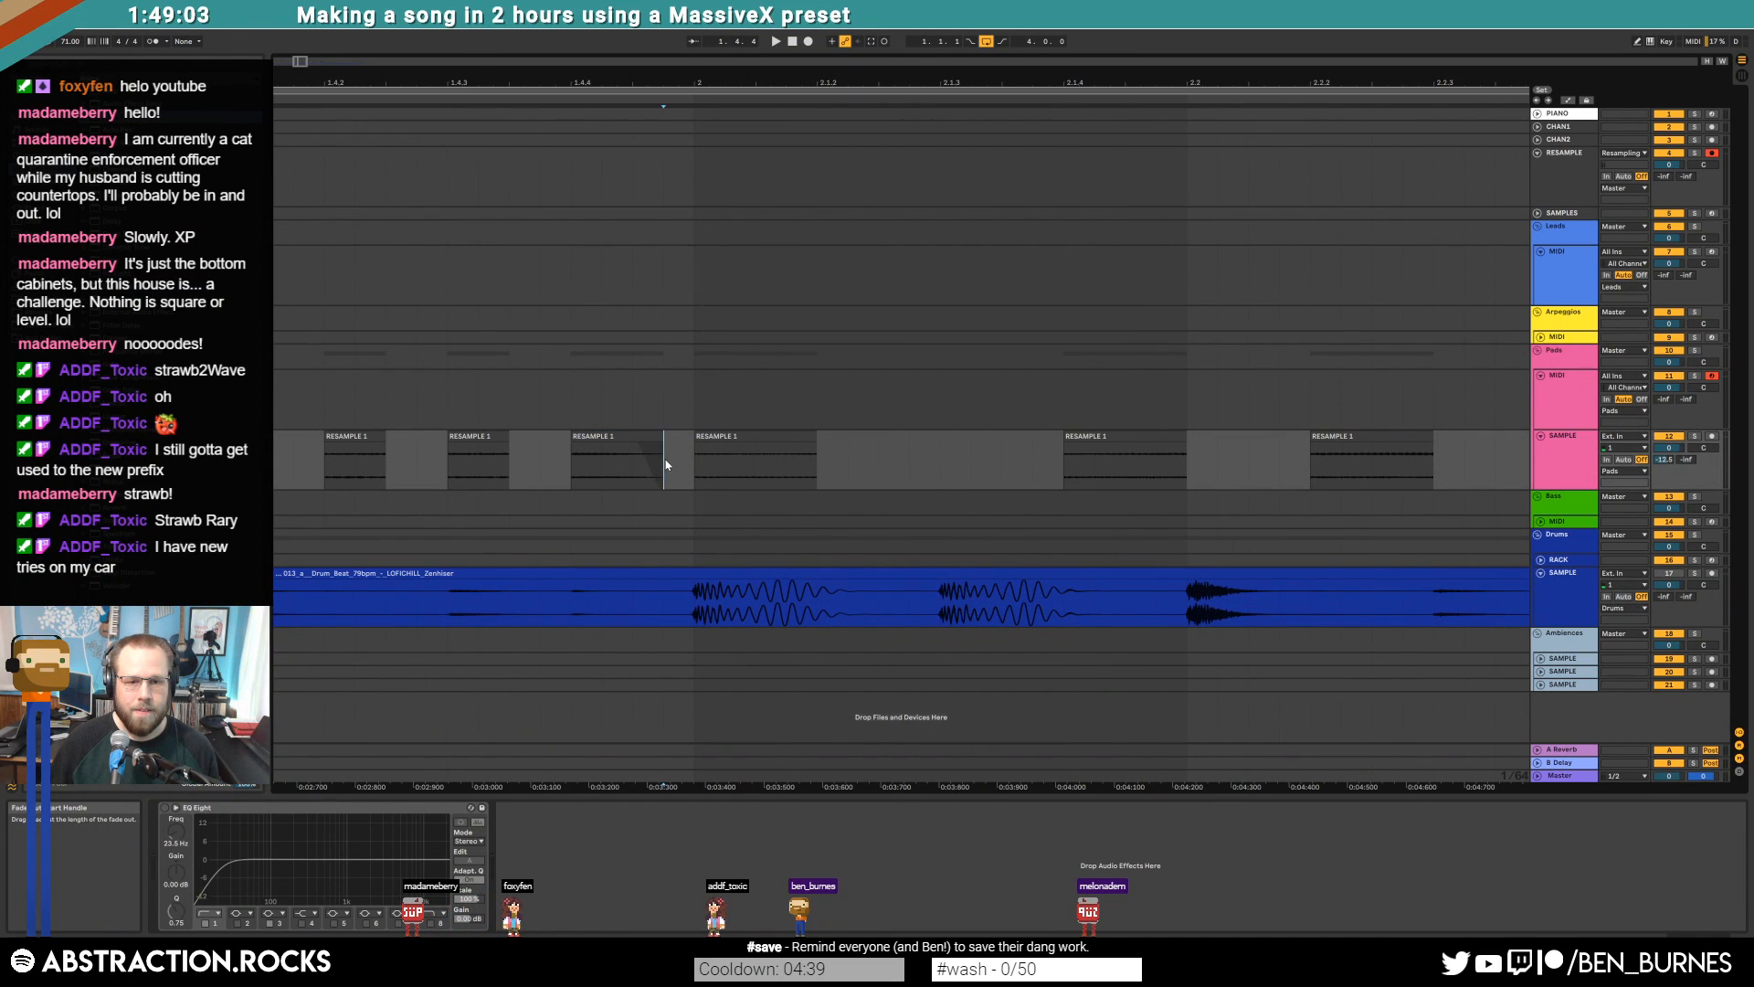
scroll(664, 467, "down", 3, "ctrl")
scroll(642, 401, "down", 5, "ctrl")
key("space")
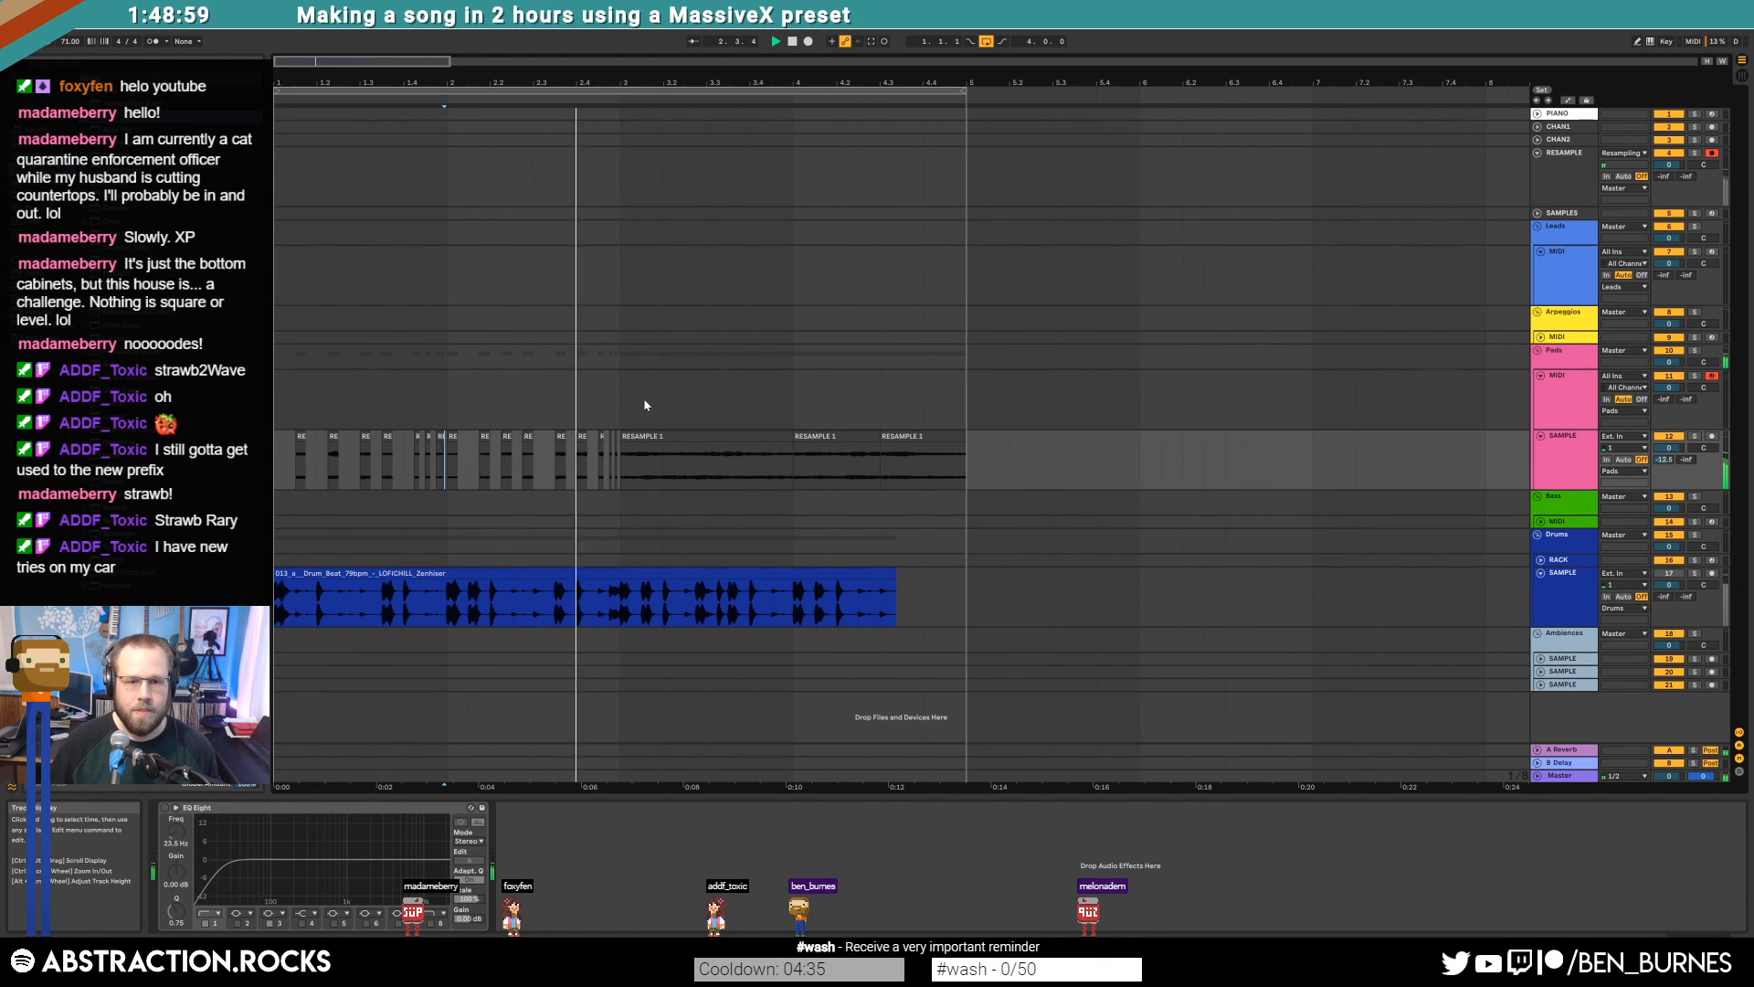
Cut the second sixteenth of bar 3, from 3.1.2 to 3.1.3, out of the resampled audio
scroll(644, 461, "up", 3, "ctrl")
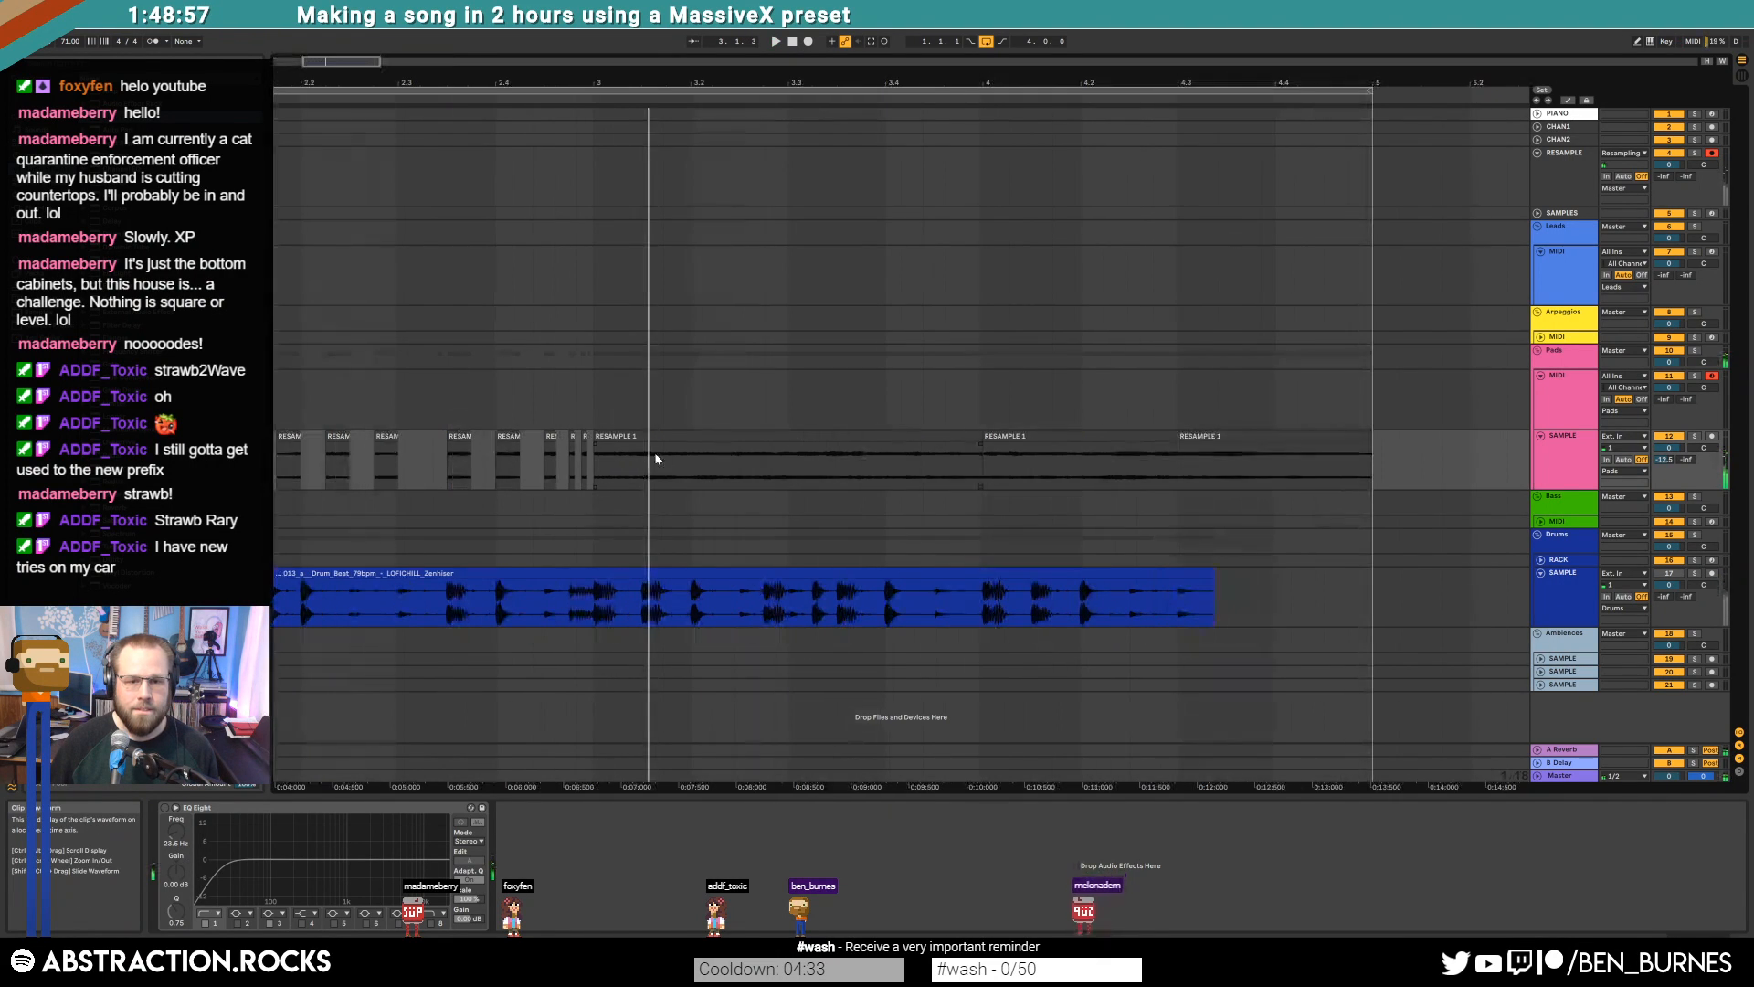
left_click_drag(625, 470, 634, 468)
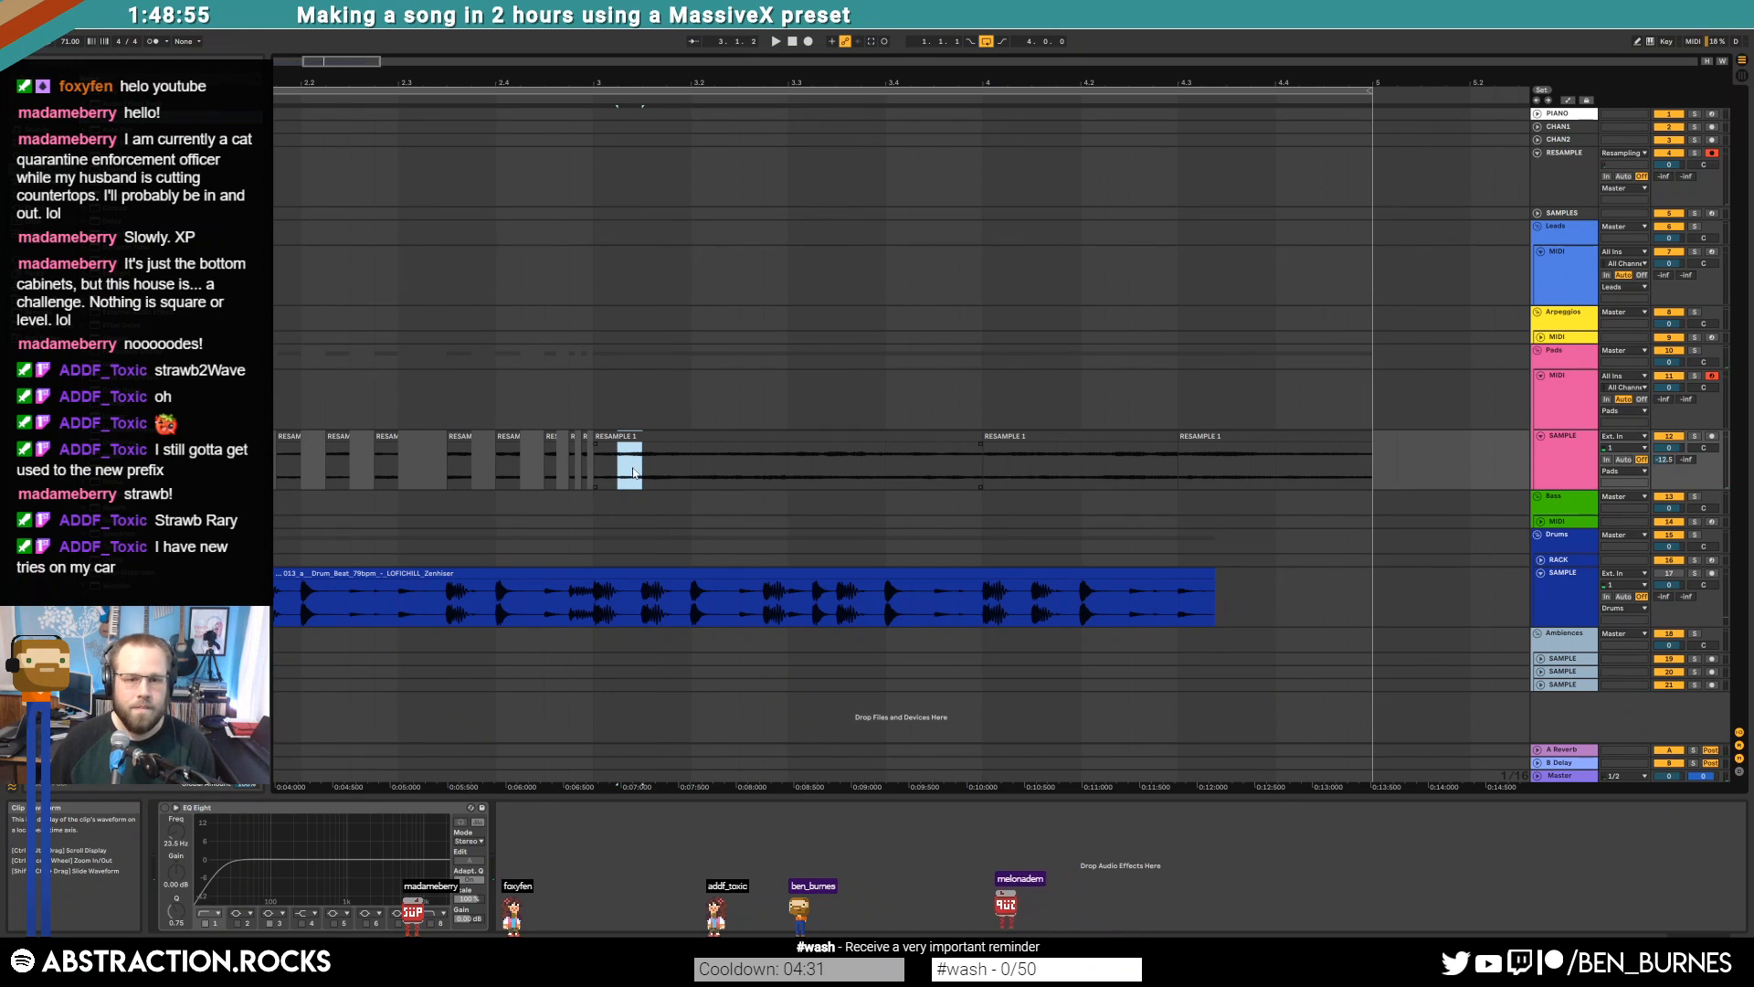
key("ctrl+e")
Copy the first half of the slice at 1.2.2 to the very start of bar 1 and play it back
left_click_drag(344, 63, 315, 63)
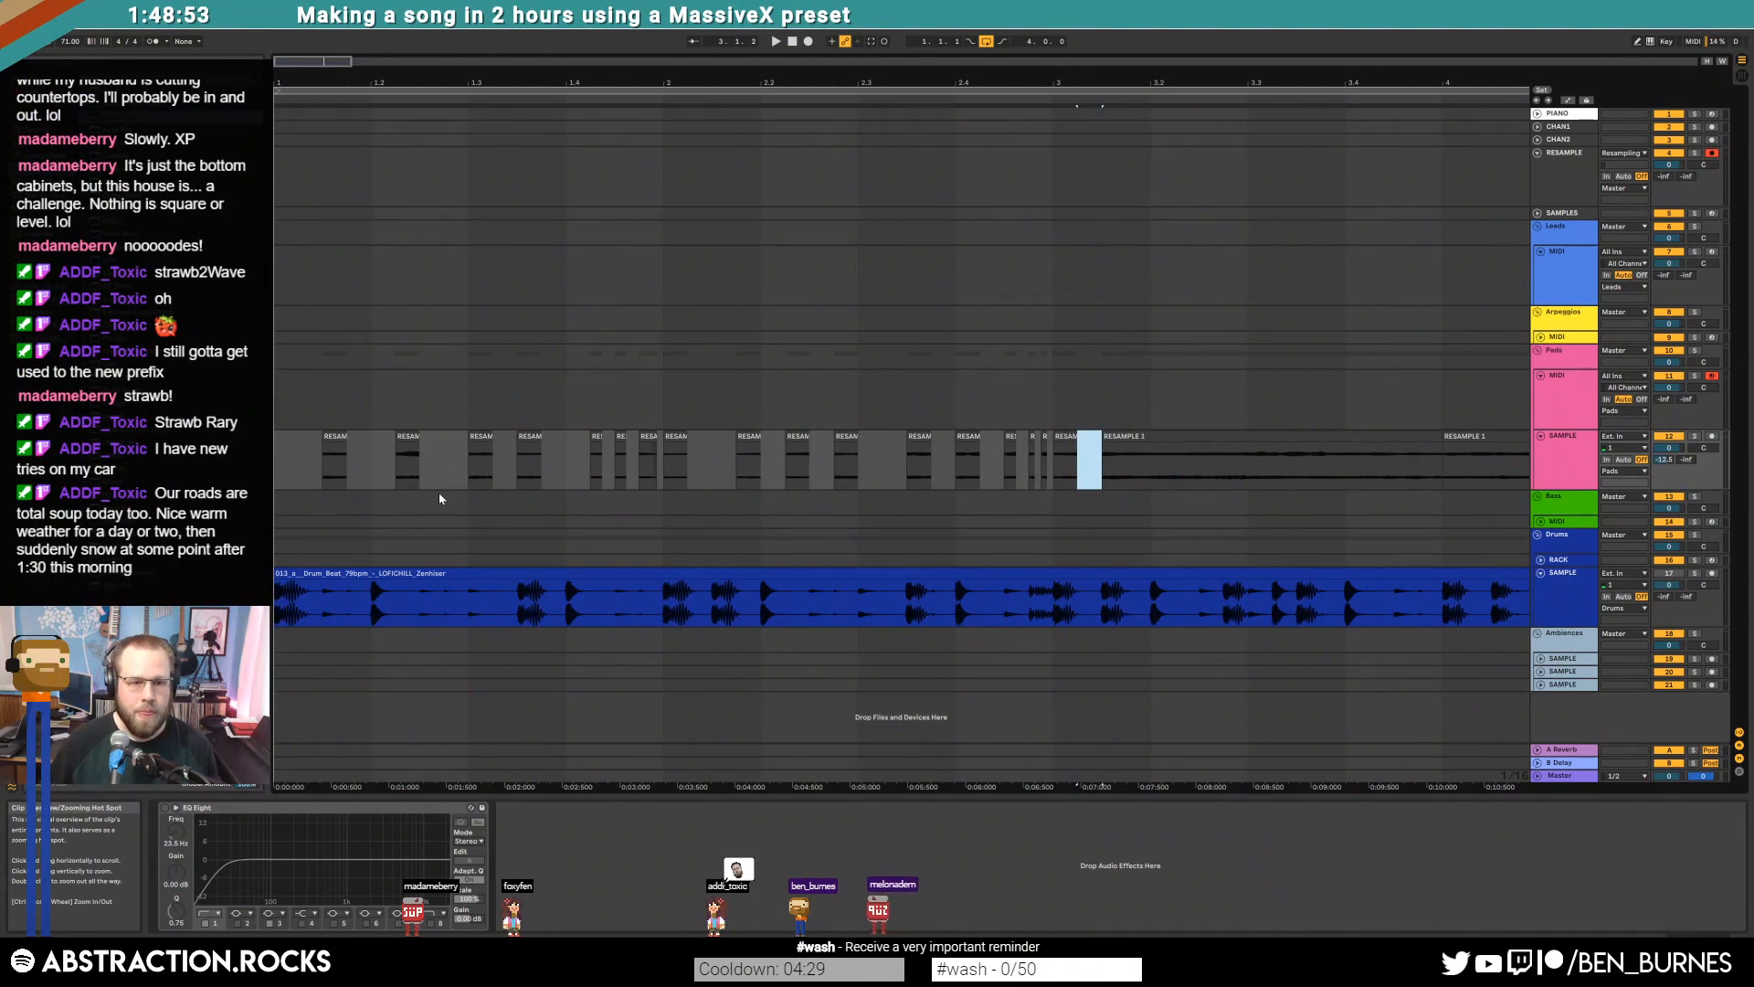
scroll(348, 474, "up", 2)
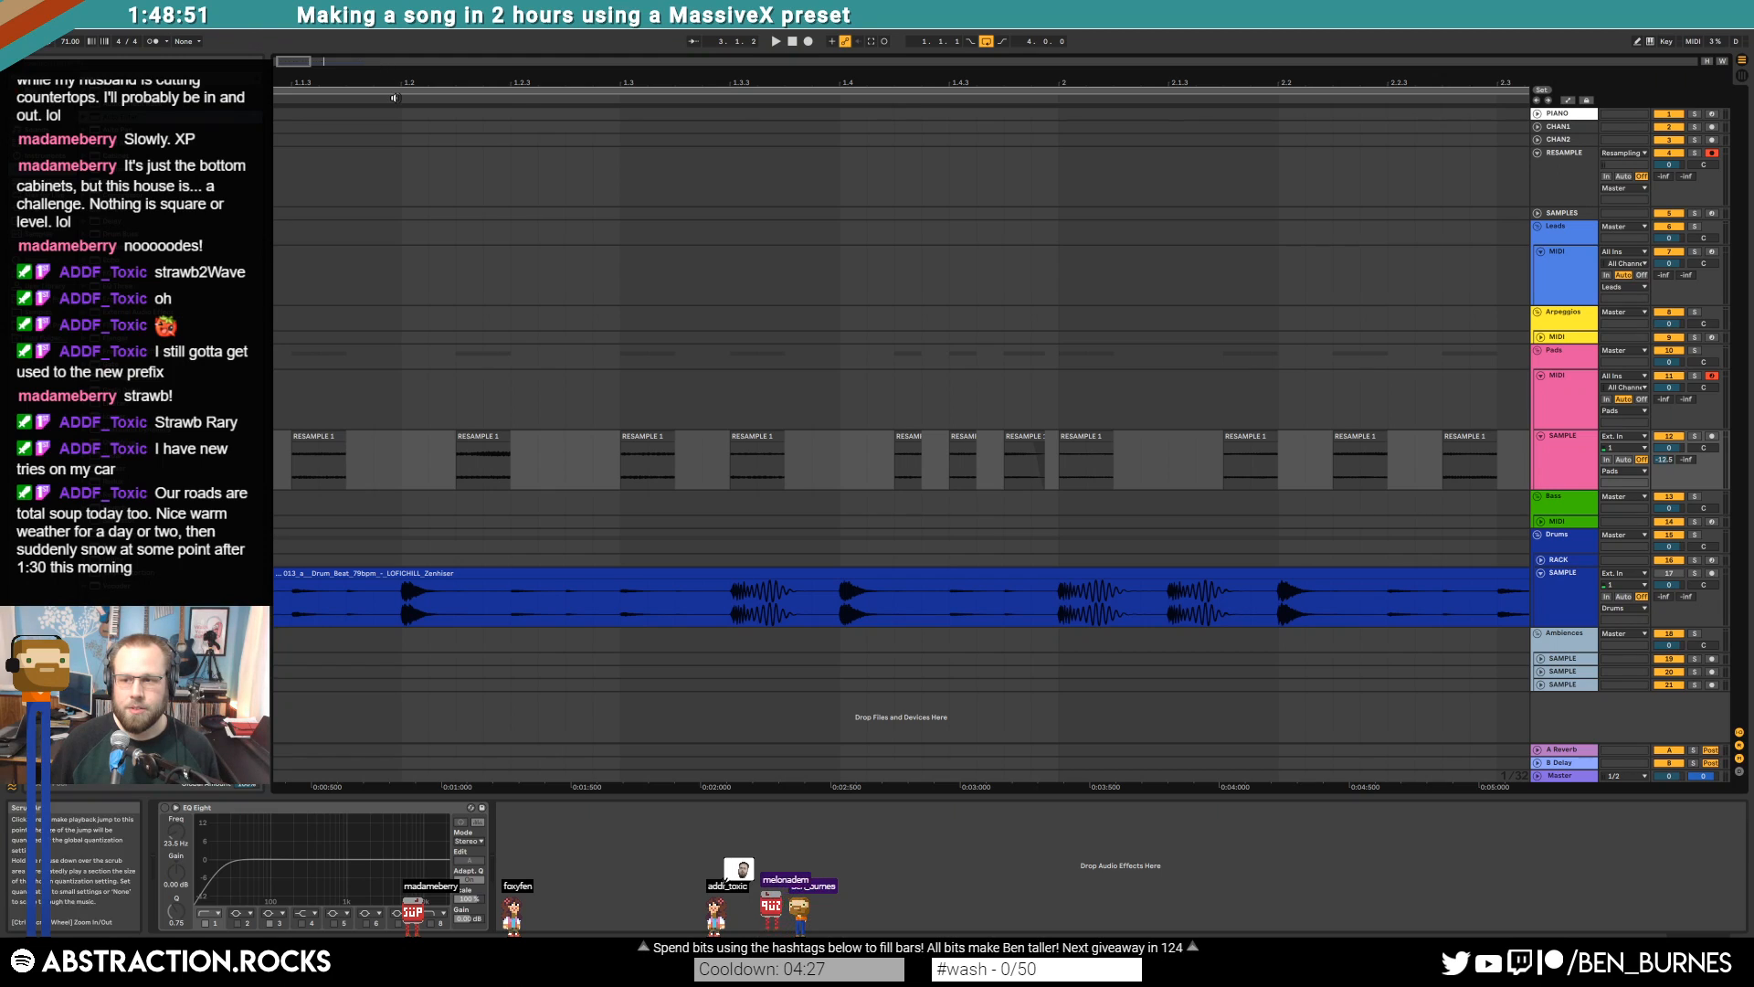
left_click_drag(395, 83, 473, 87)
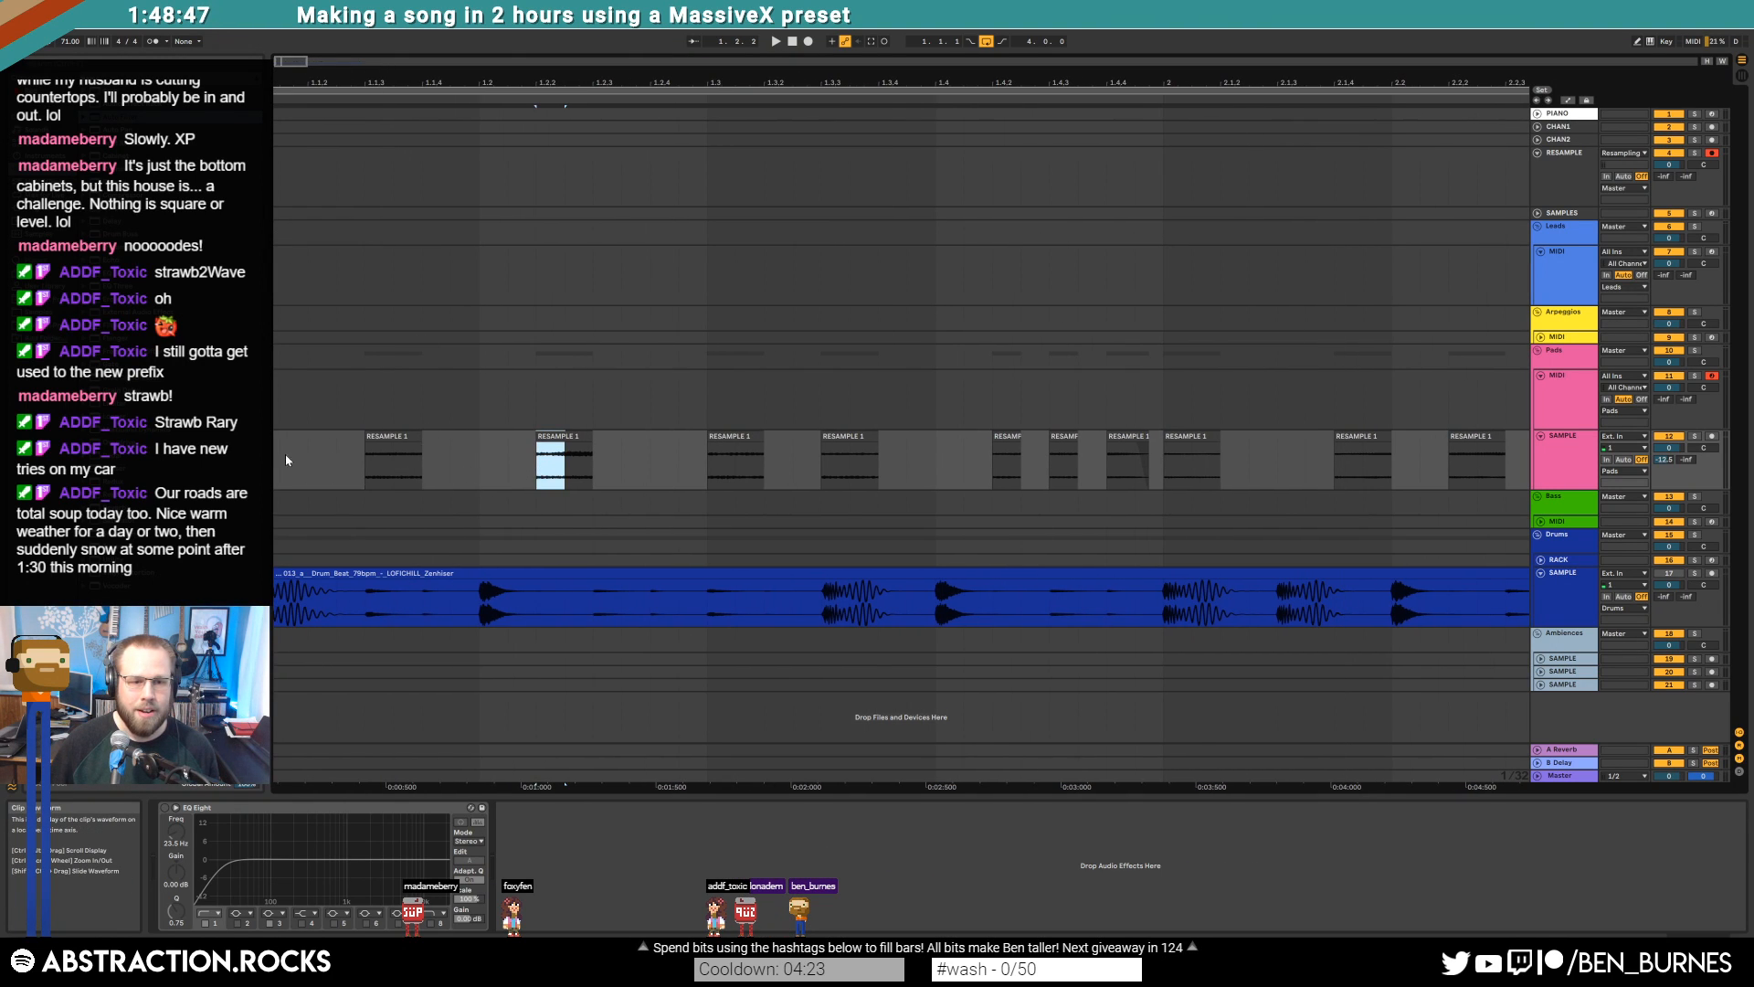
left_click_drag(354, 84, 380, 86)
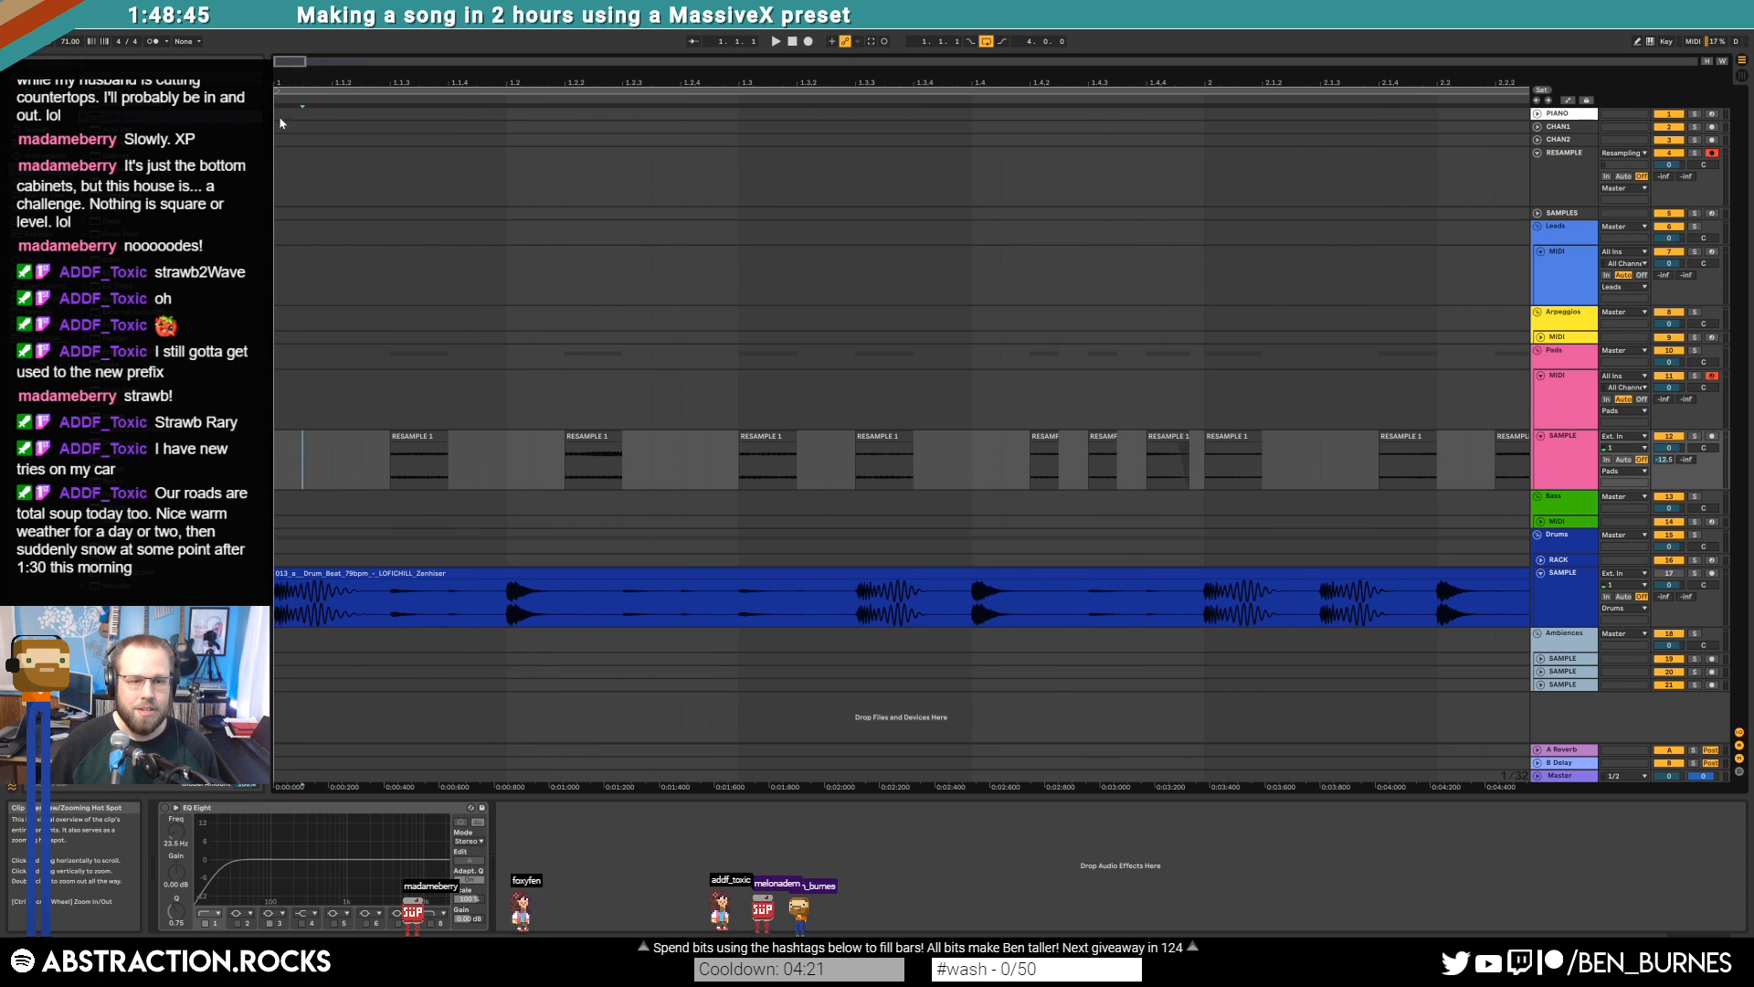
left_click(287, 448)
key("ctrl+v")
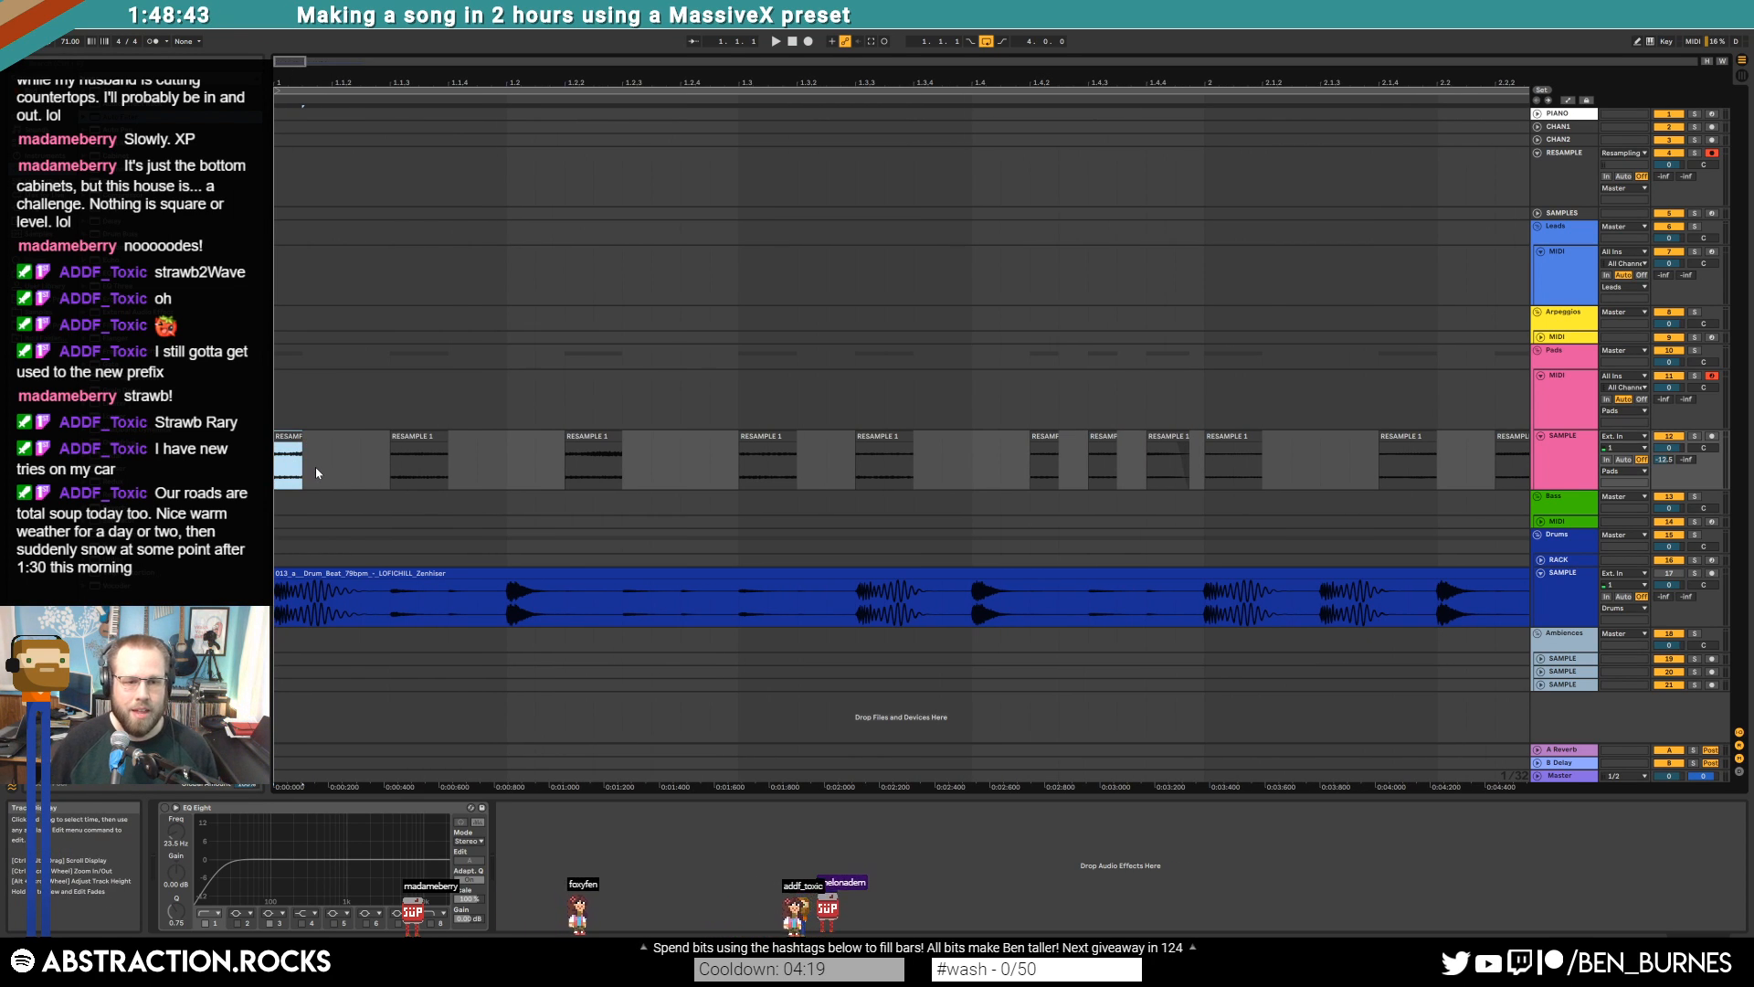
key("space")
key("space")
Paste the short slice at 1.2.4 and select the second half of the slice at 1.3.3
left_click(584, 466)
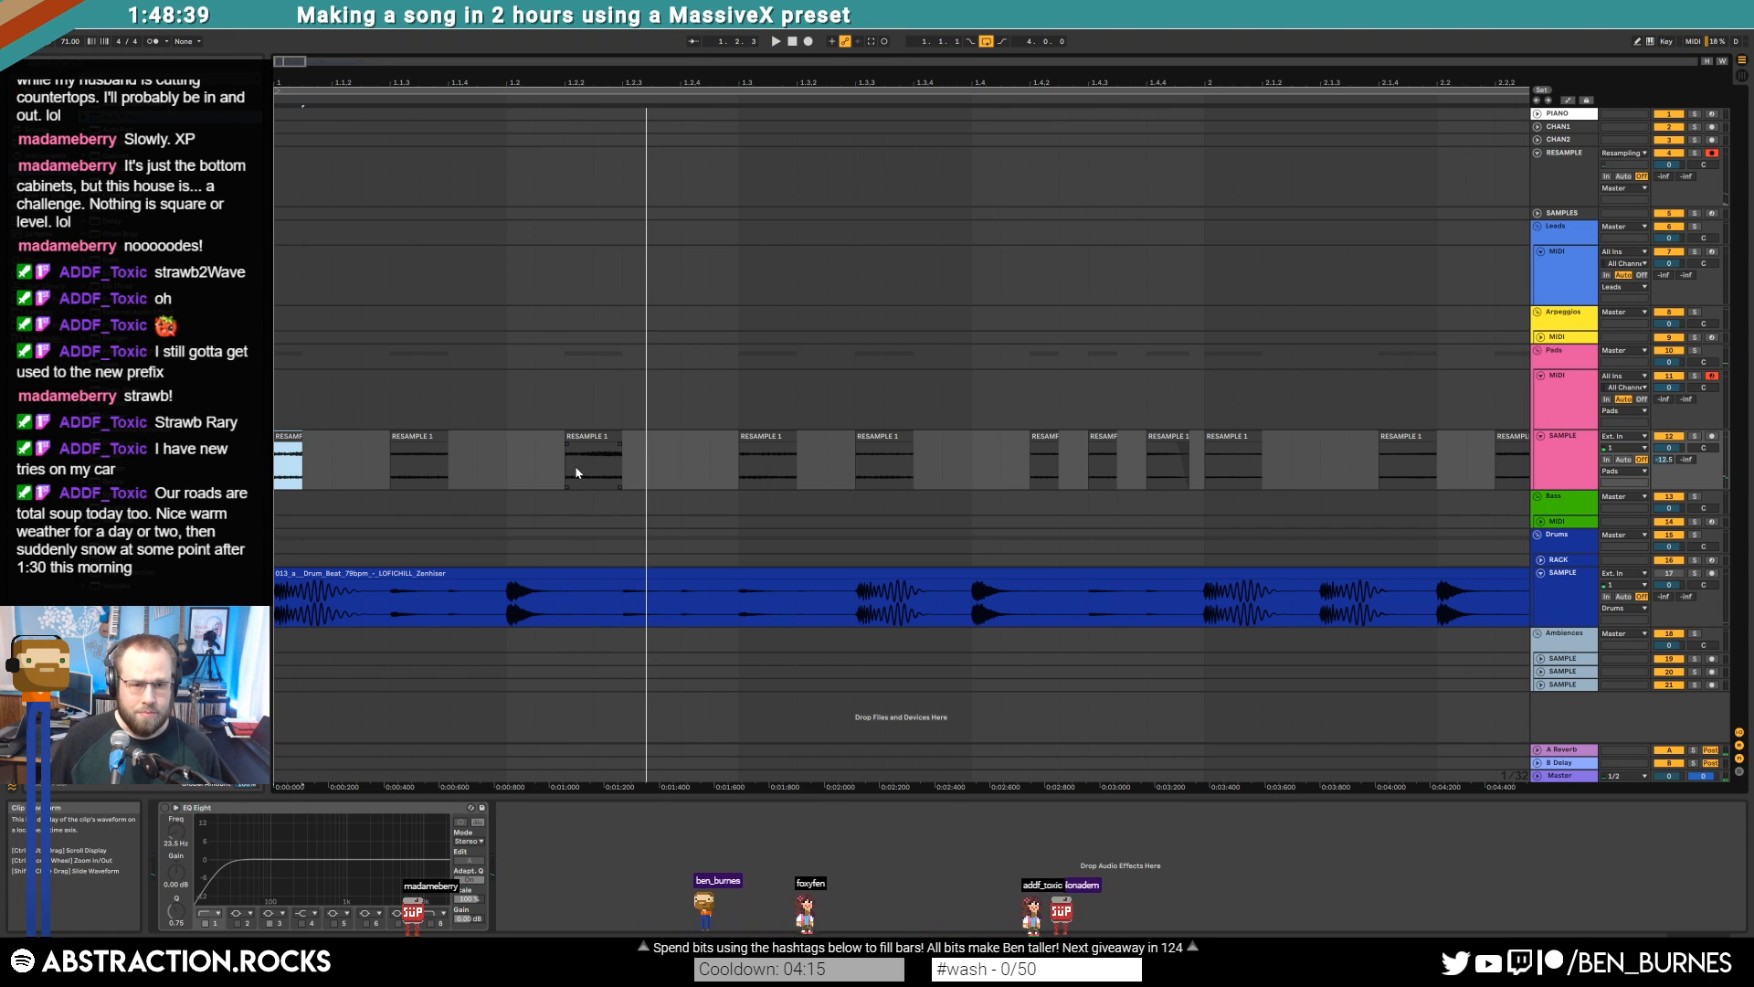
left_click(682, 468)
key("ctrl+v")
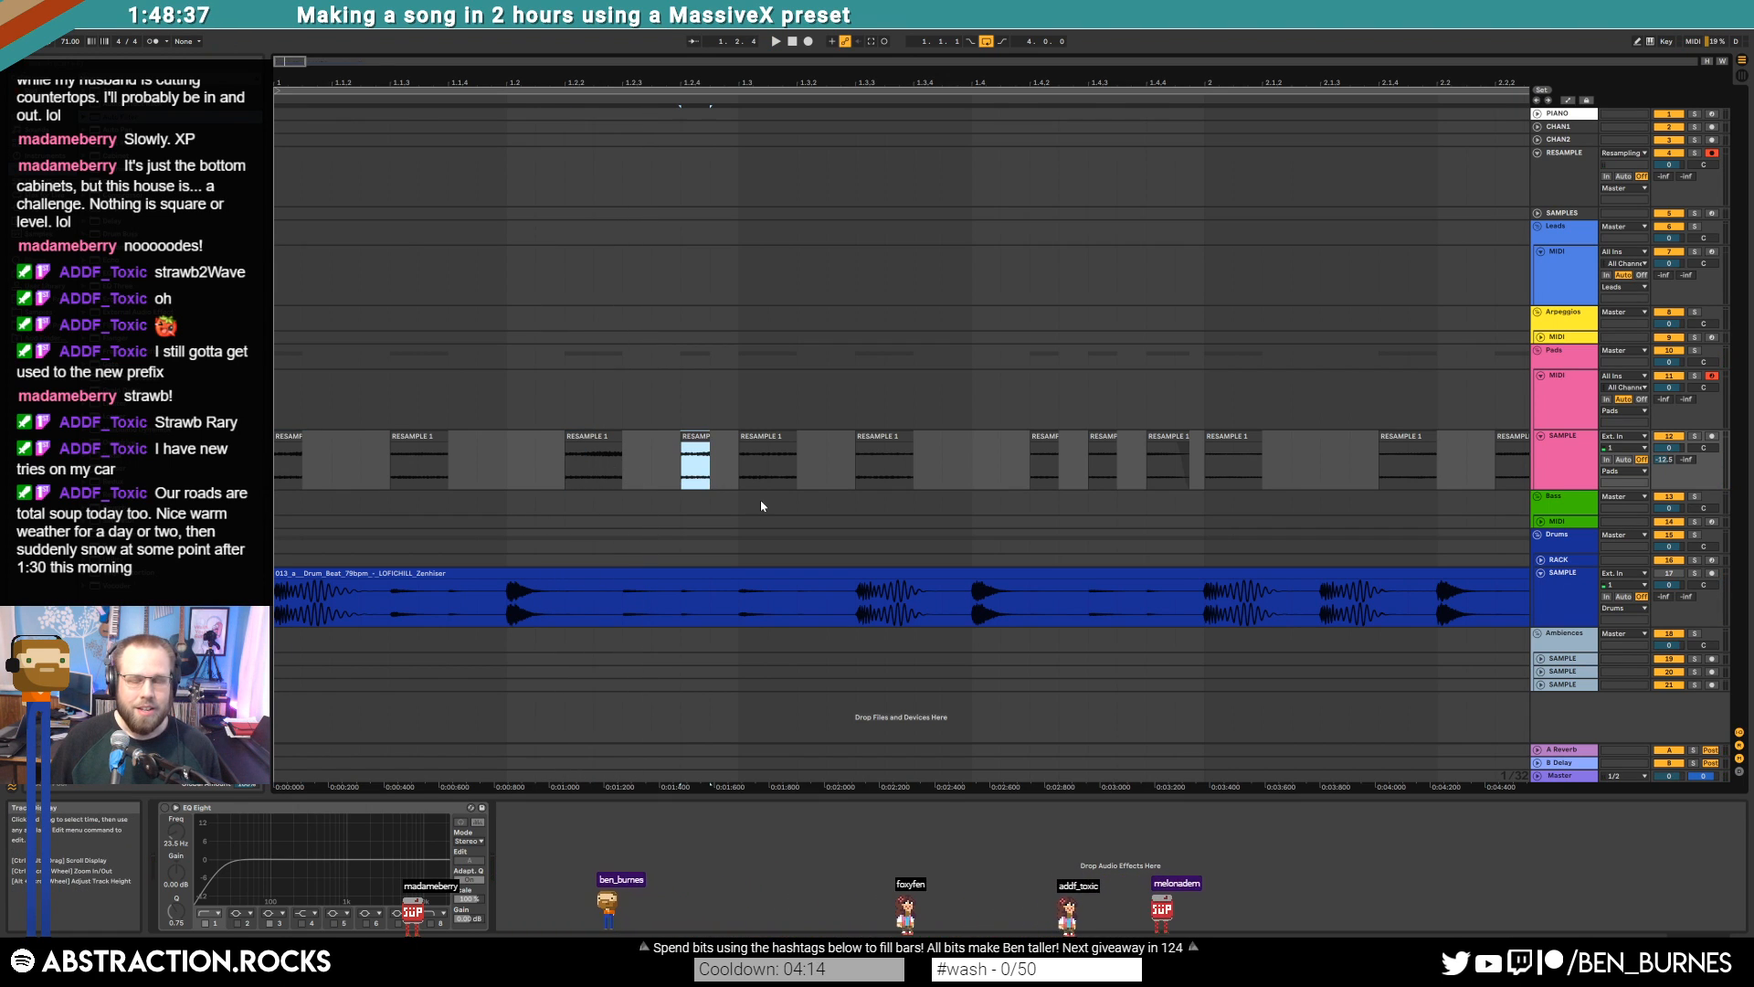
left_click(885, 463)
key("ctrl+v")
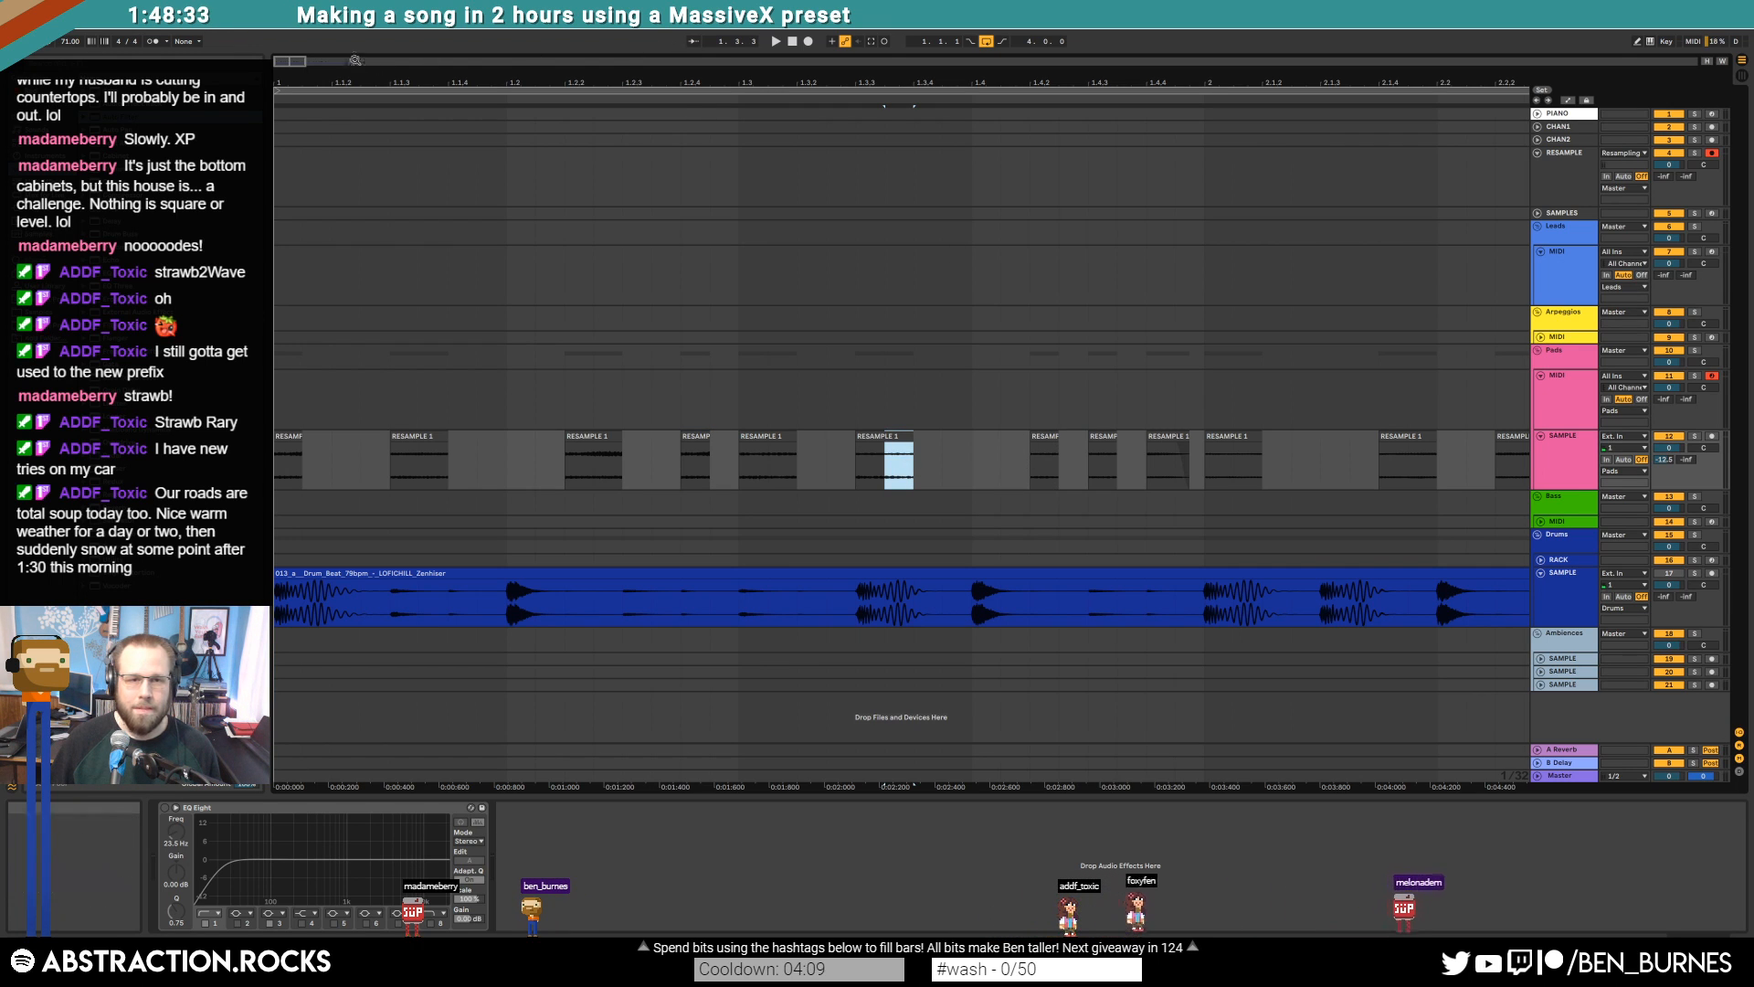
Play back the chopped pads together with the drum loop through to bar 3
left_click_drag(1102, 83, 1096, 41)
left_click_drag(343, 51, 342, 65)
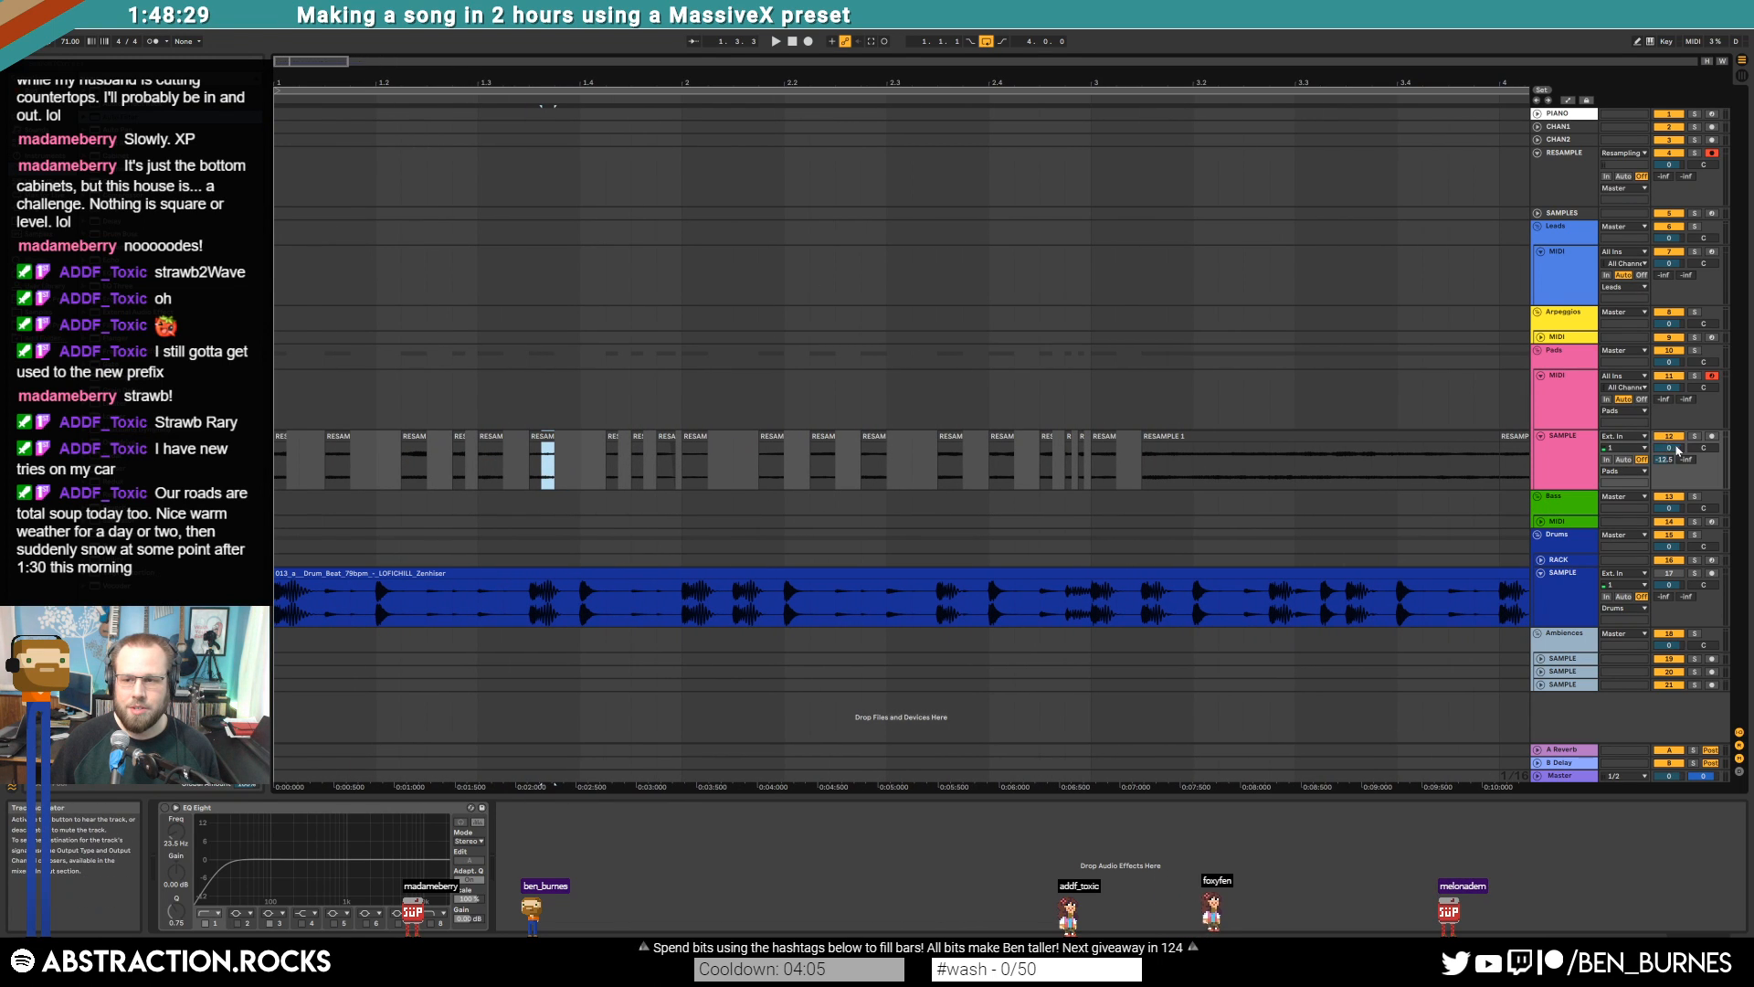
key("space")
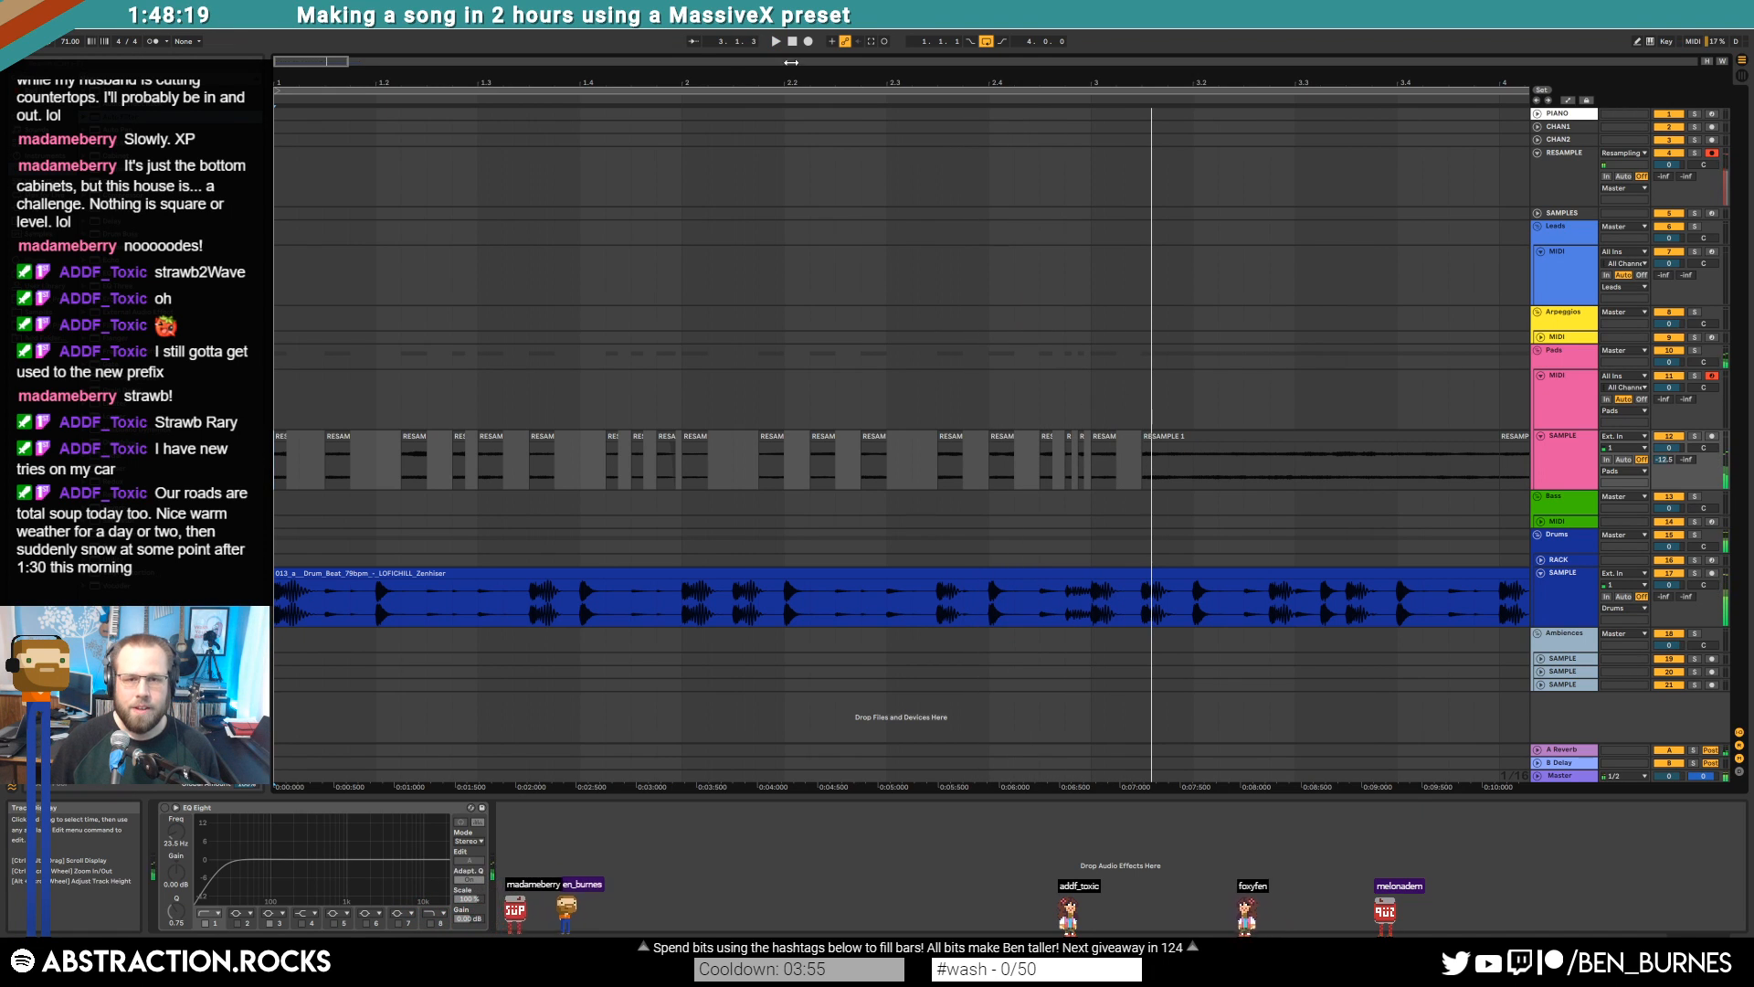
scroll(821, 70, "right", 8)
scroll(820, 69, "left", 7)
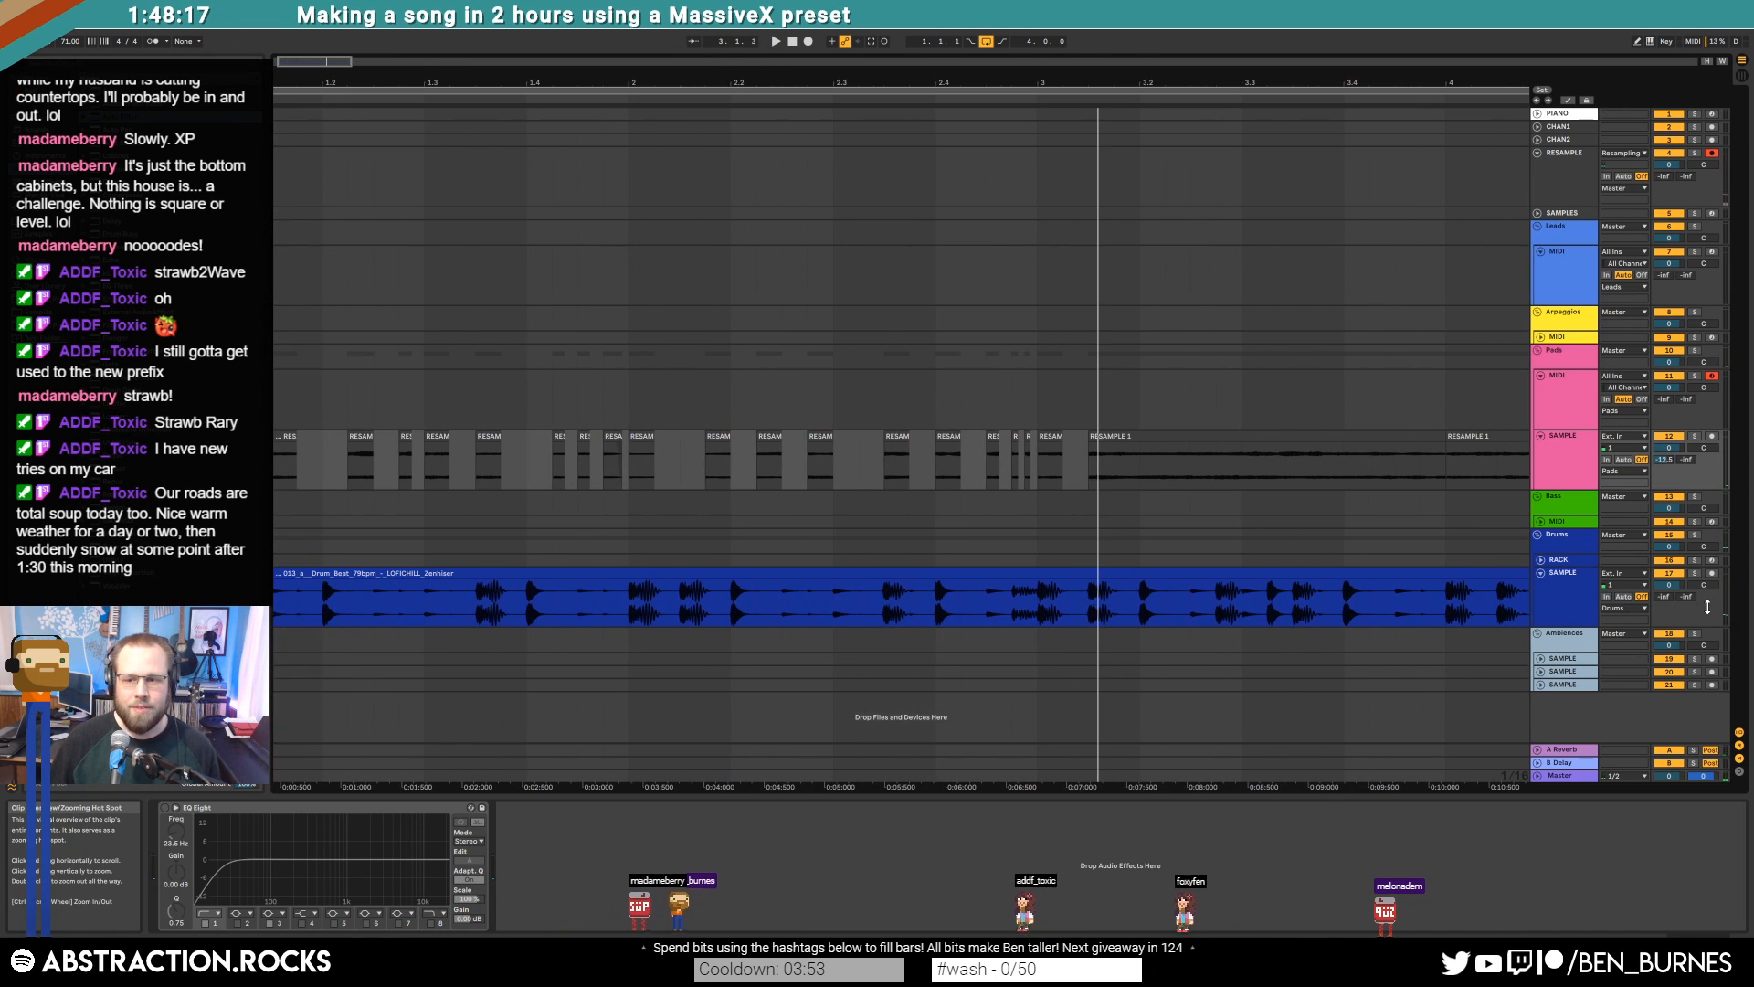
Lower the drum loop's clip gain and turn on EQ Eight on the Drums SAMPLE track
left_click(1219, 571)
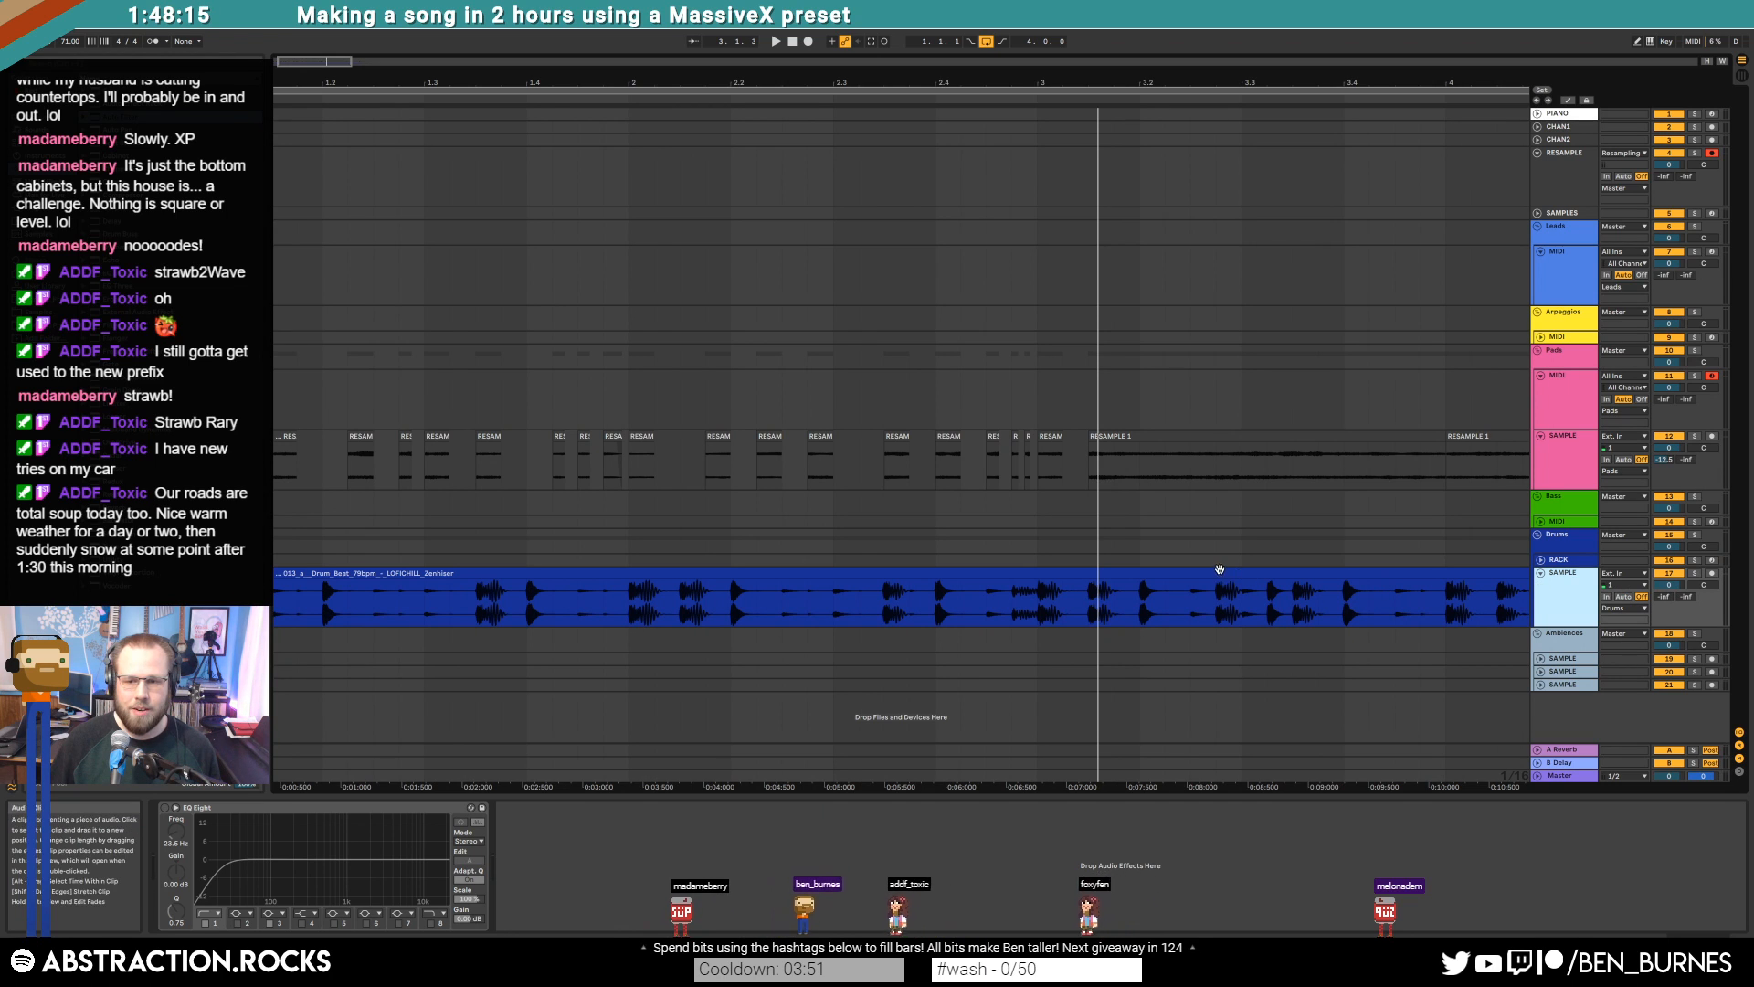
double_click(1227, 574)
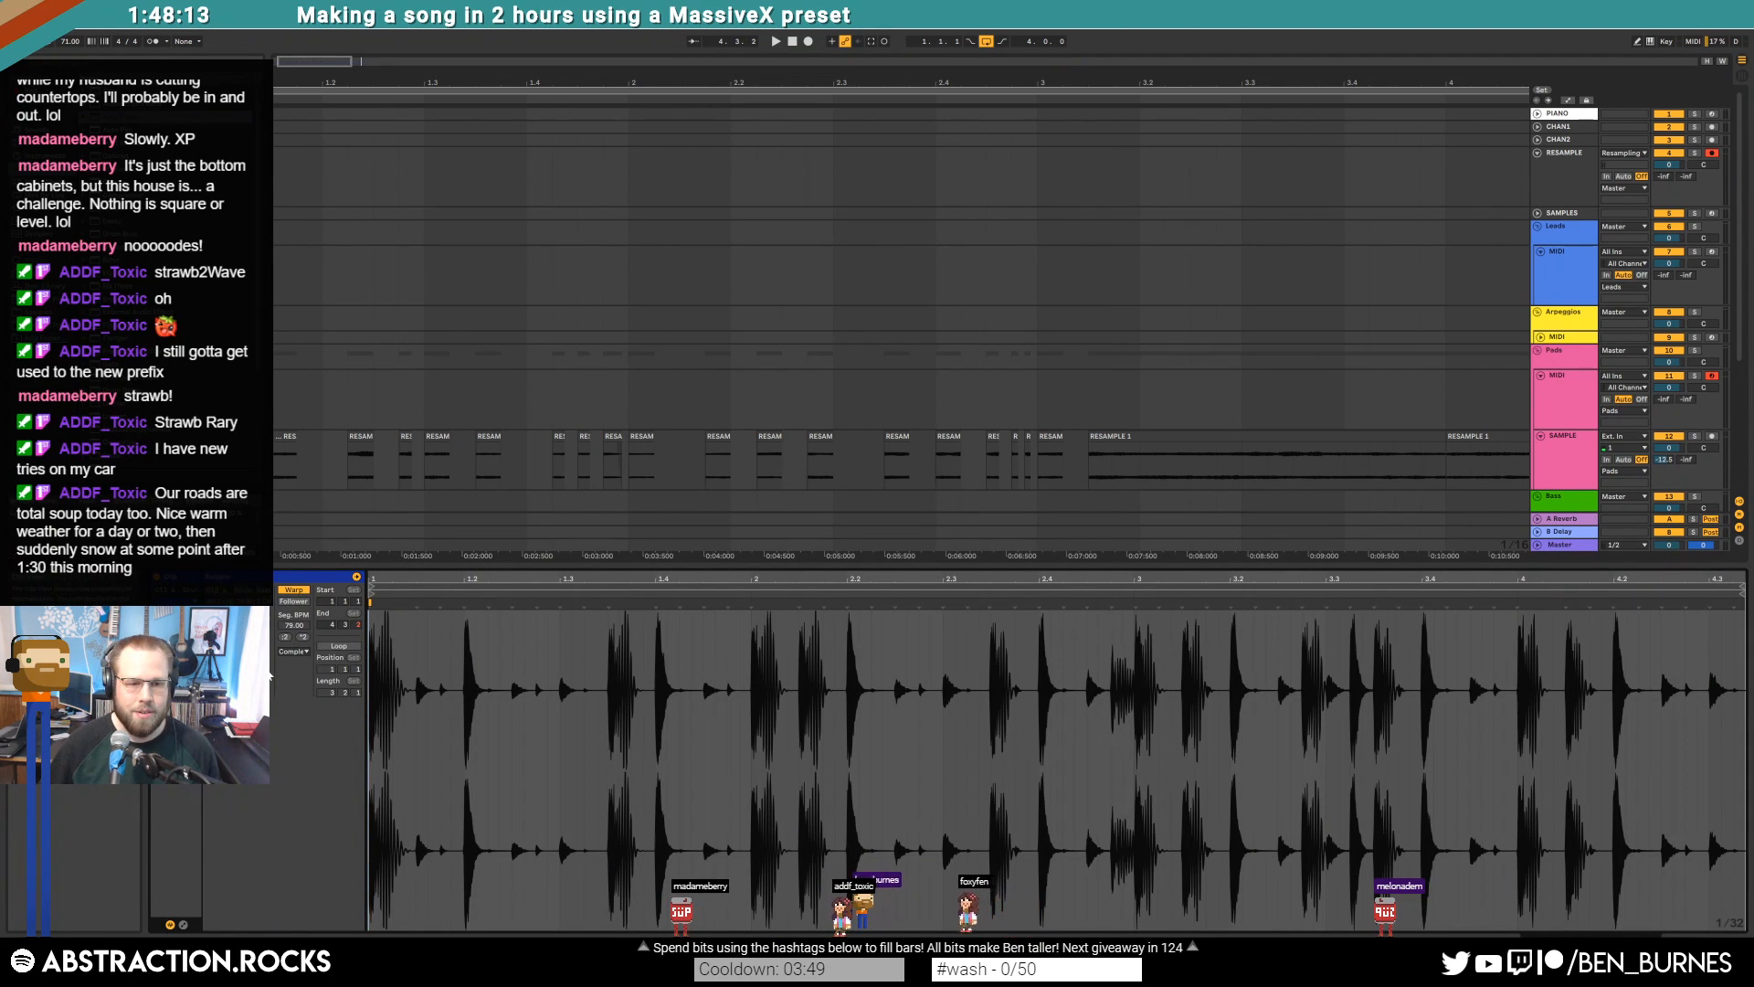
left_click_drag(262, 650, 262, 669)
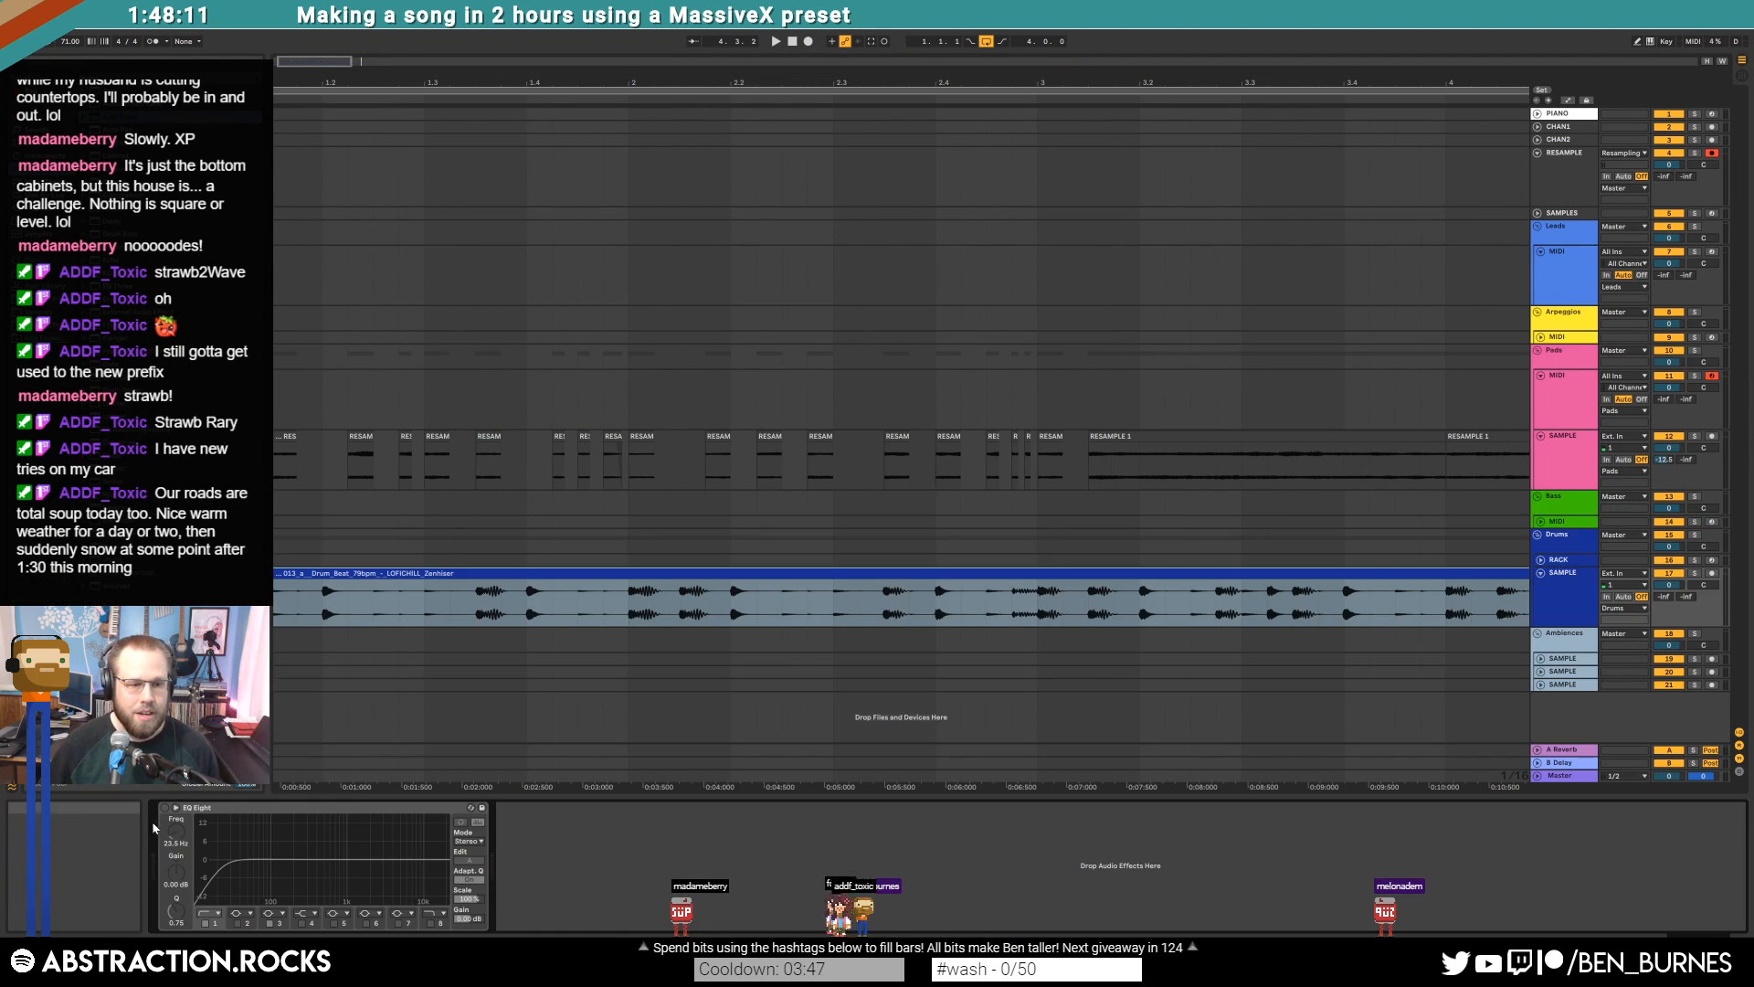
left_click(164, 807)
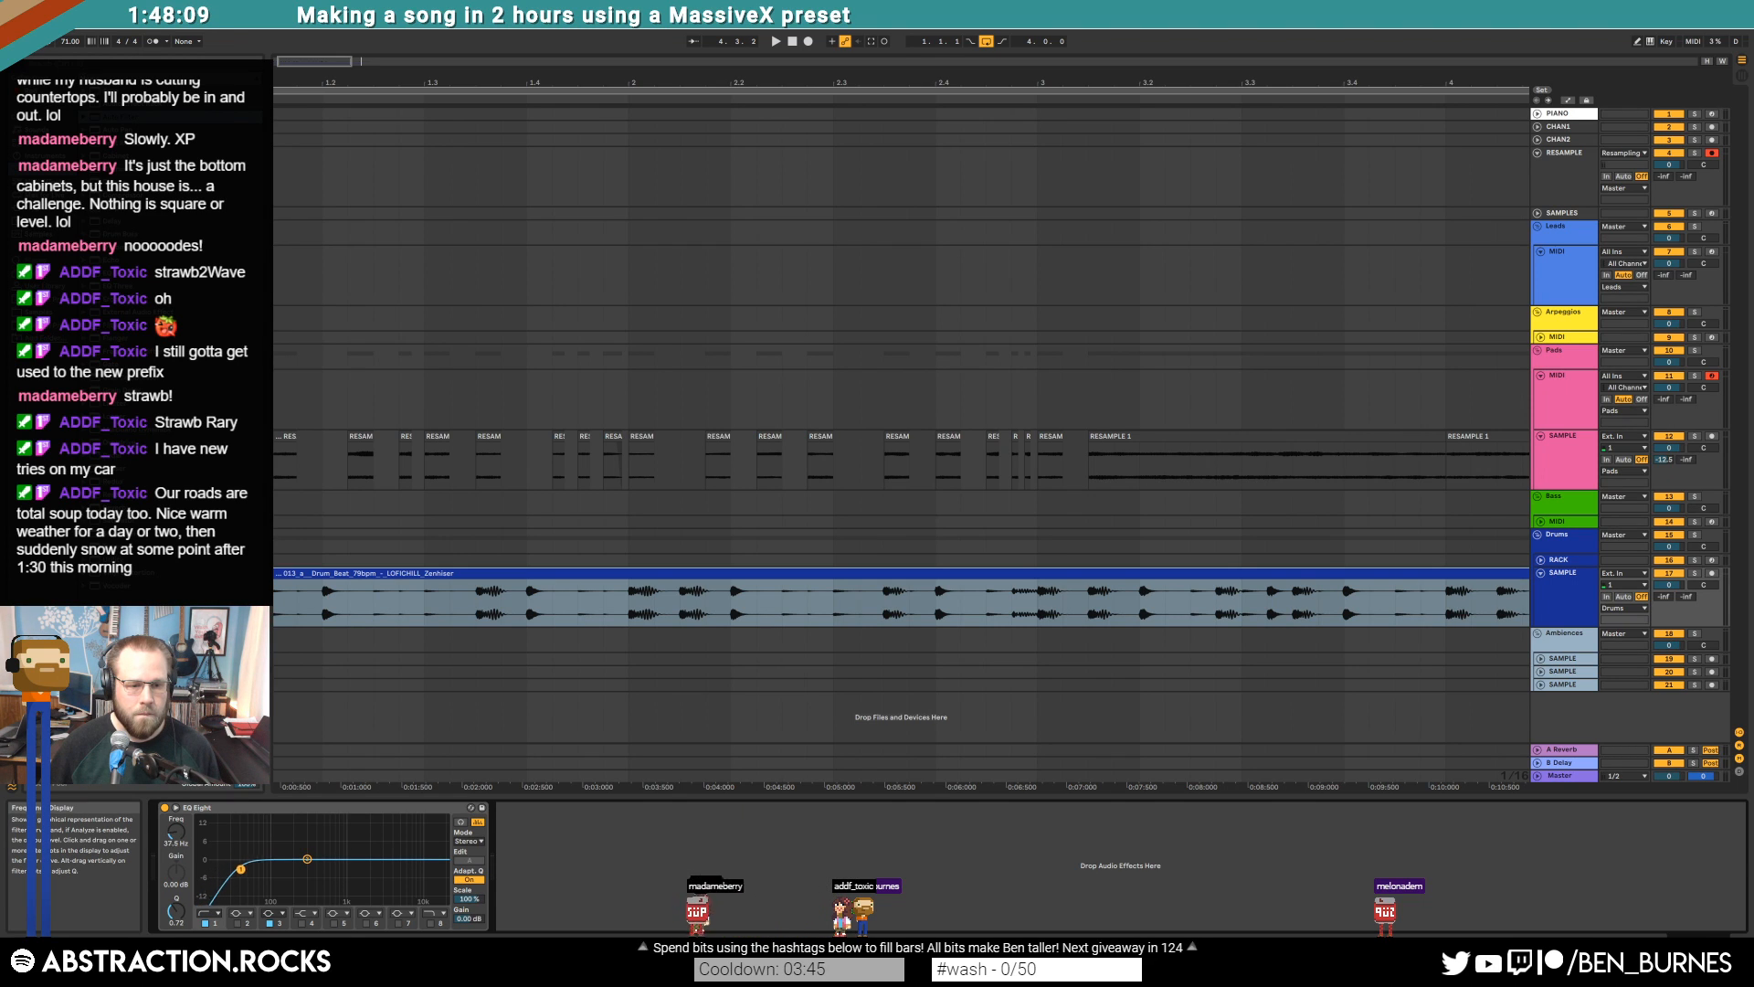
Band-limit the drum loop in EQ Eight with a high cut at about 4.64 kHz and a low cut at about 104 Hz during playback
left_click(431, 923)
left_click_drag(443, 868, 396, 869)
key("space")
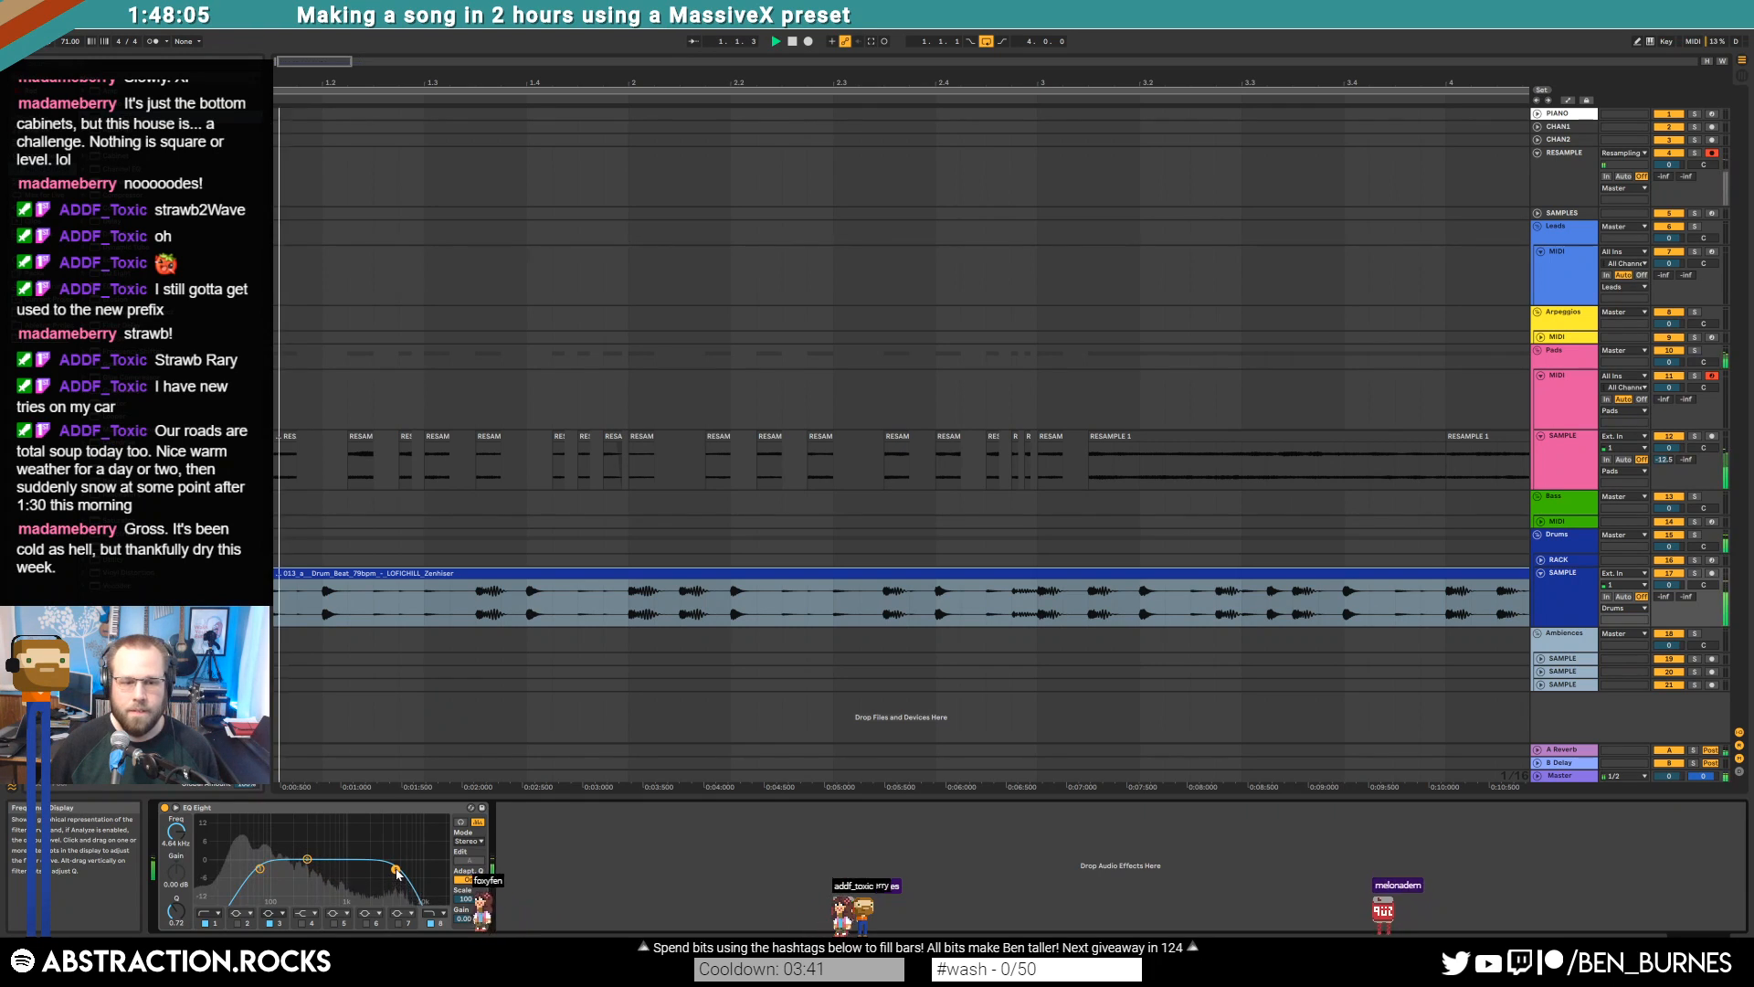
left_click_drag(263, 869, 276, 868)
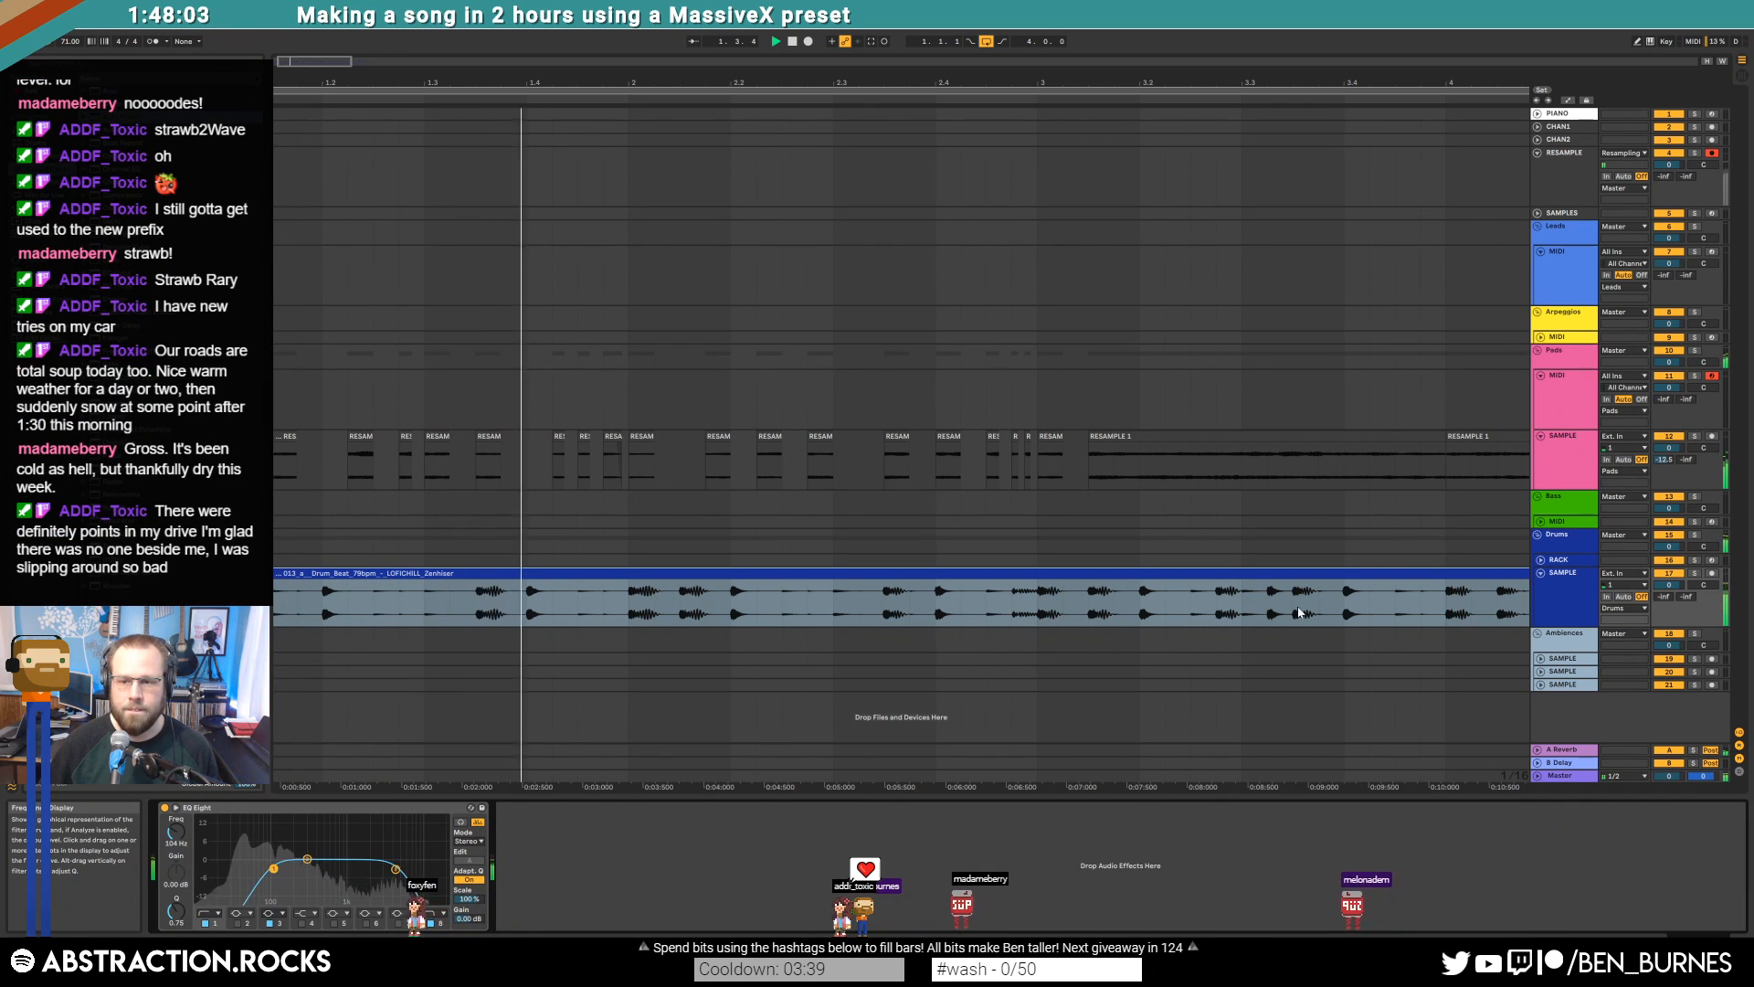
Raise the drum loop's clip gain while it plays, and stop the playback
double_click(1464, 574)
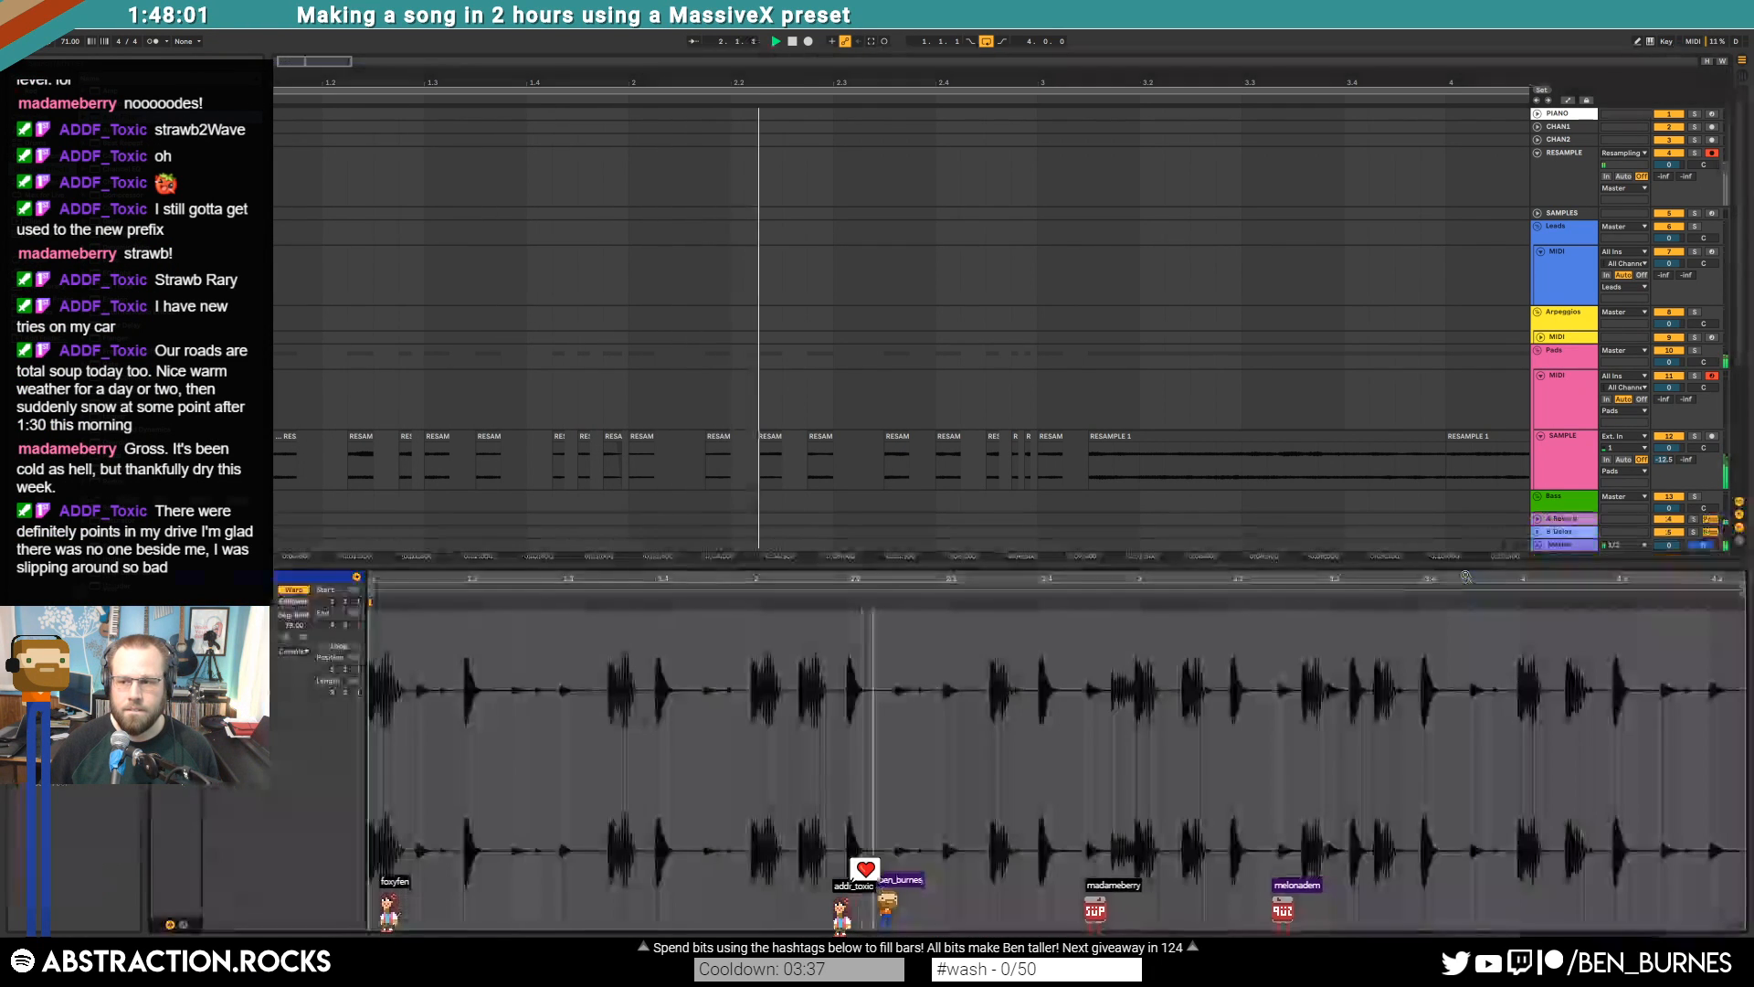
left_click_drag(260, 678, 260, 656)
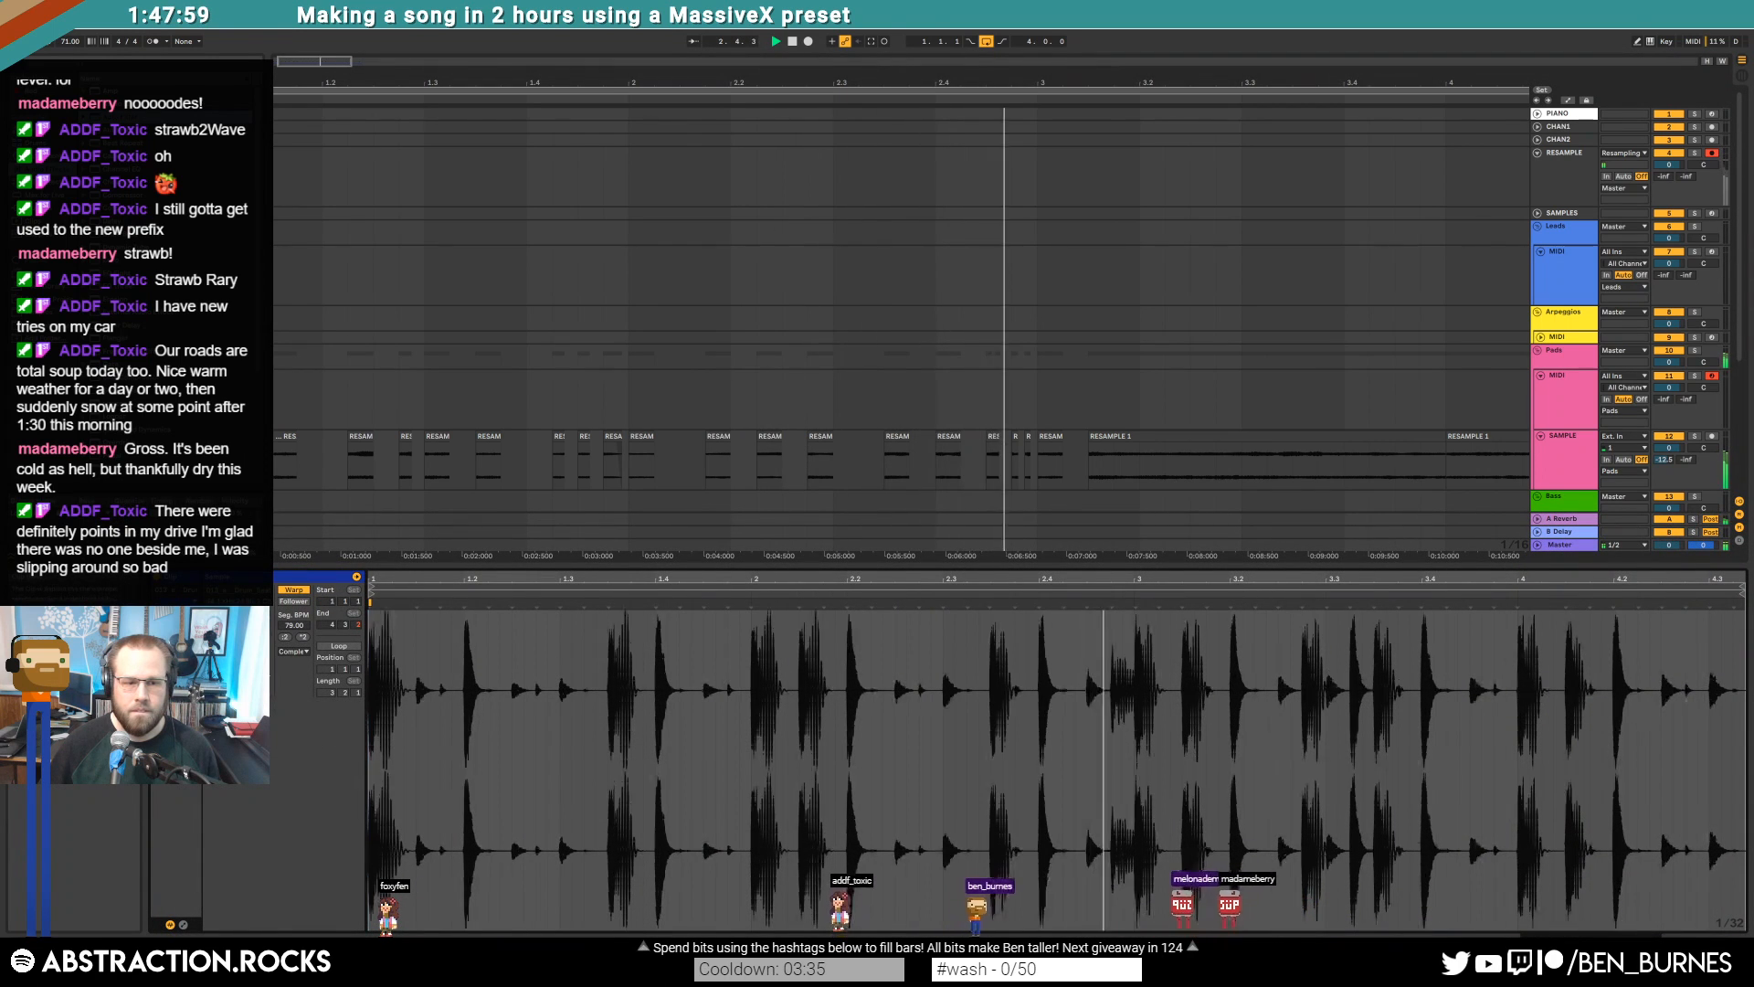
key("space")
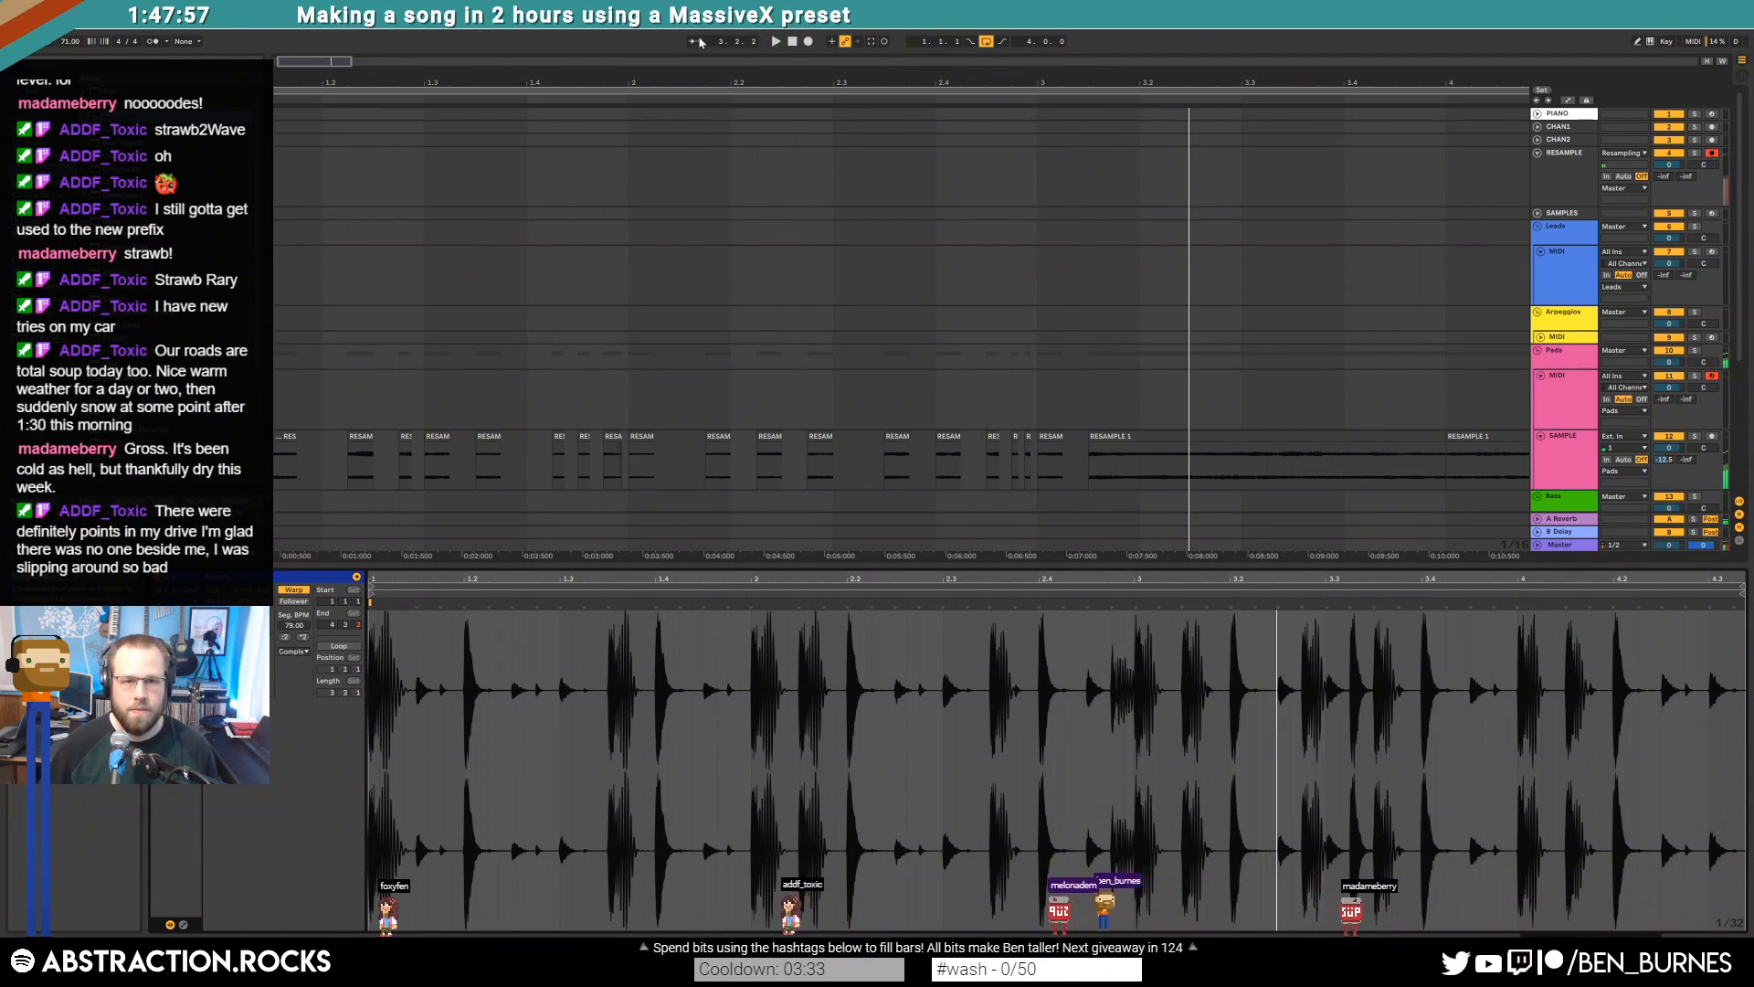
Cut away the pad audio at 3.1.3, leaving only a very short slice before 3.1.4
key("shift+Tab")
scroll(1146, 483, "up", 3)
mouse_move(1027, 445)
left_mouse_down()
mouse_move(1079, 443)
mouse_move(1106, 470)
mouse_move(1048, 470)
left_mouse_up()
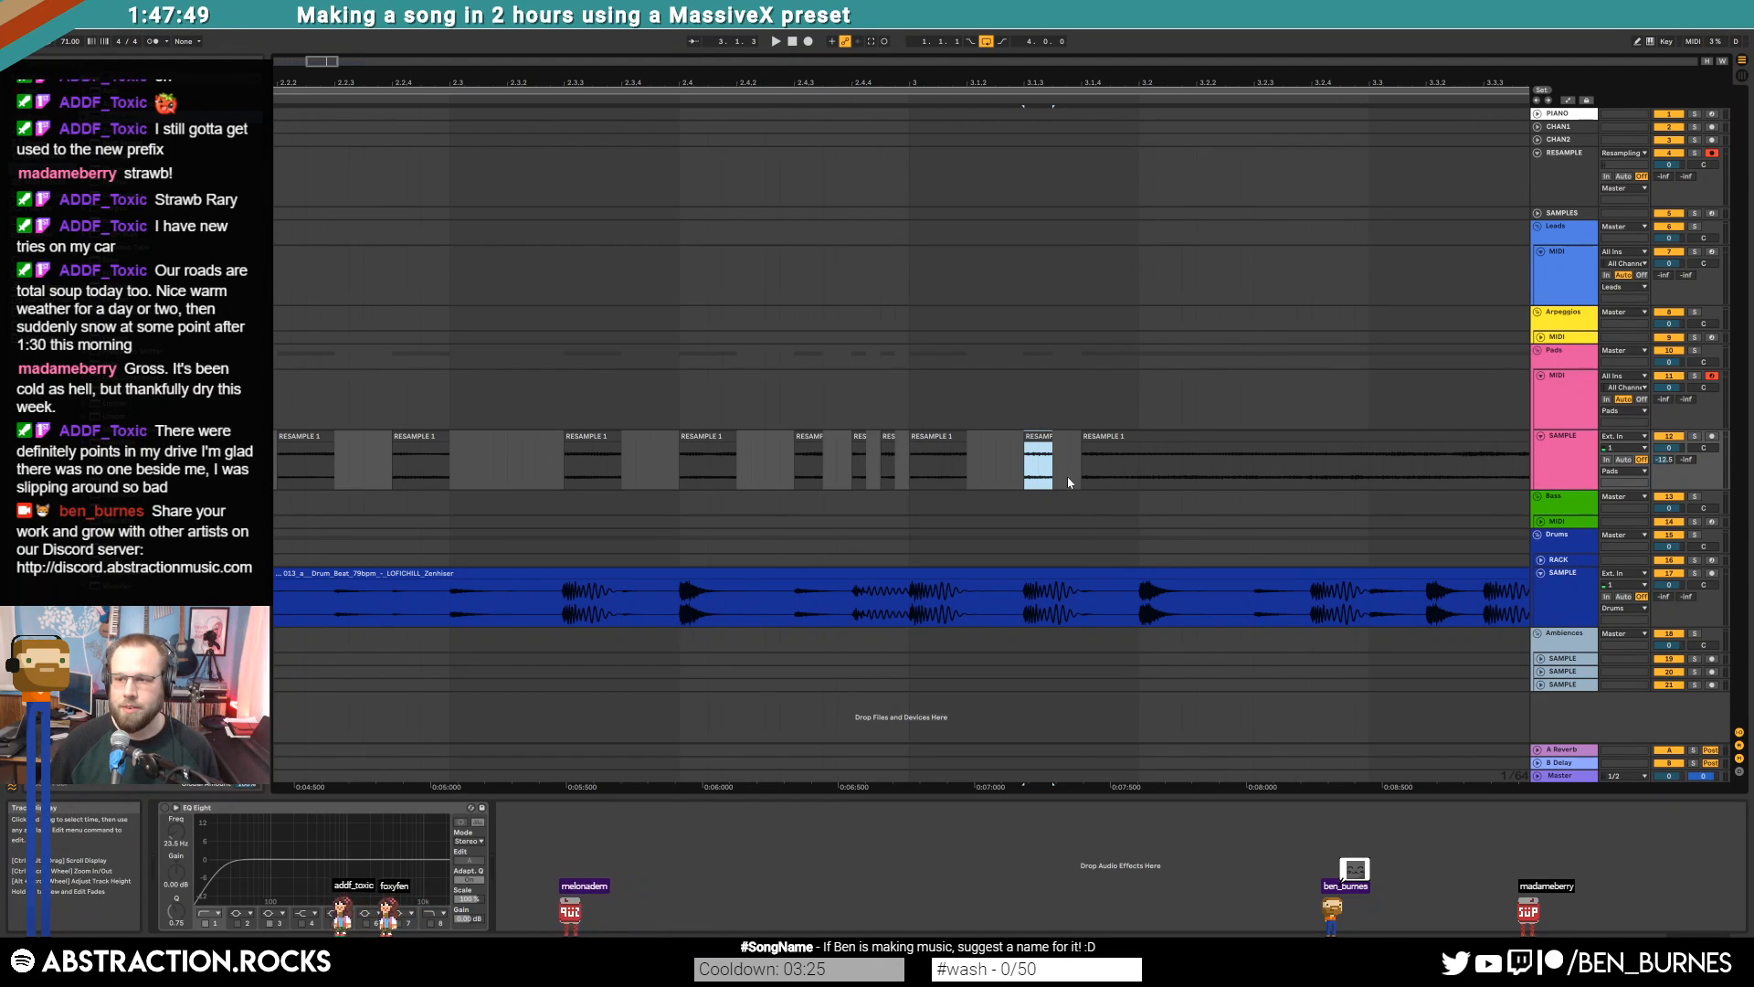
left_click_drag(1052, 437, 1059, 441)
left_click(1013, 458)
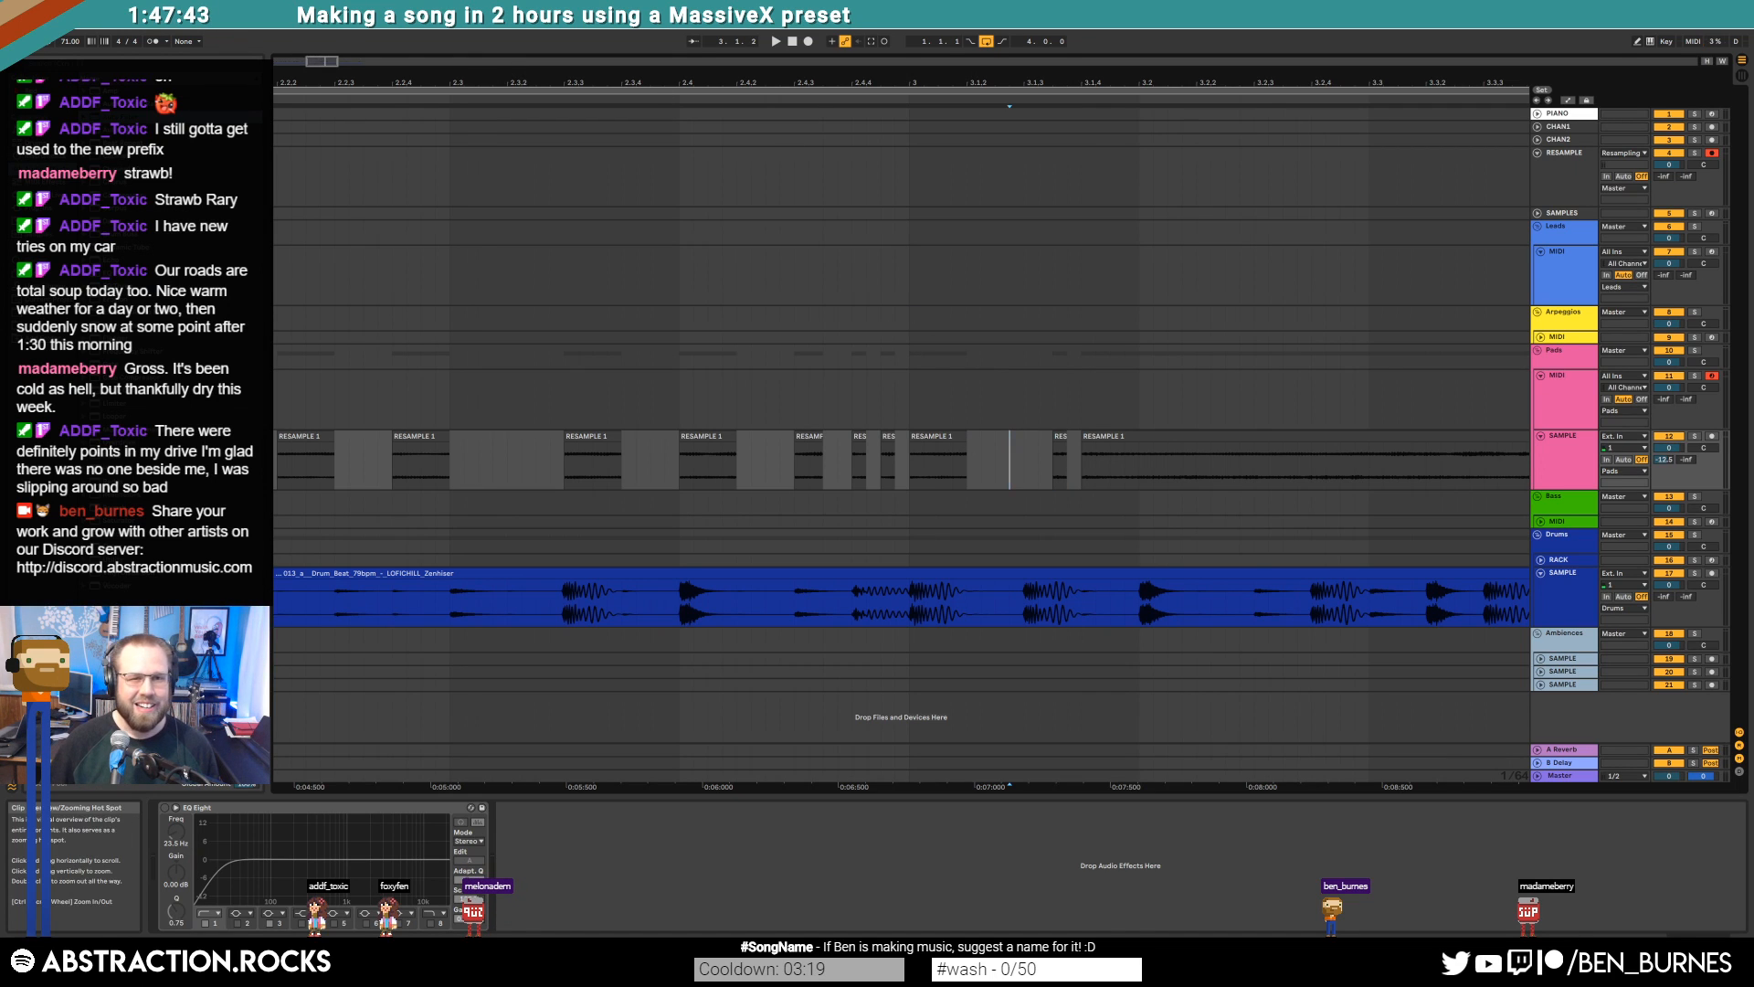
Chop beat 2 of bar 3 in the resampled pads, leaving short slices at 3.2.1, 3.2.3 and 3.2.4
scroll(841, 462, "right", 5)
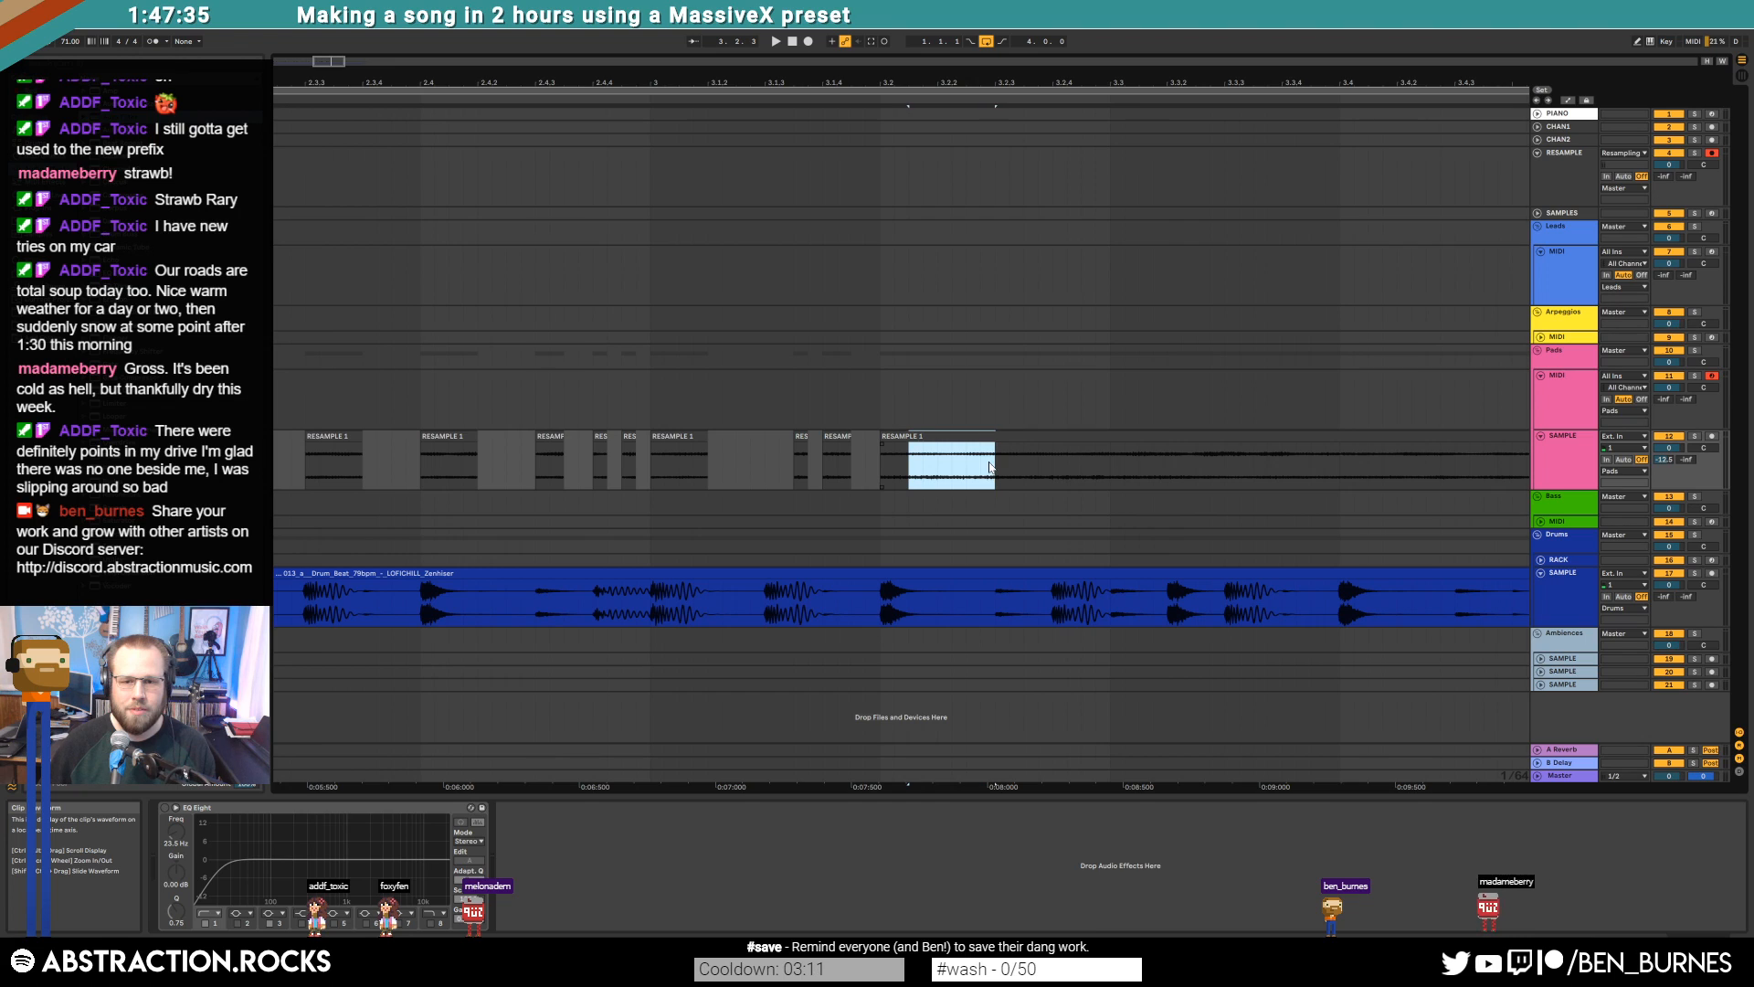
key("Delete")
left_click_drag(1023, 468, 1052, 473)
key("Delete")
key("Delete")
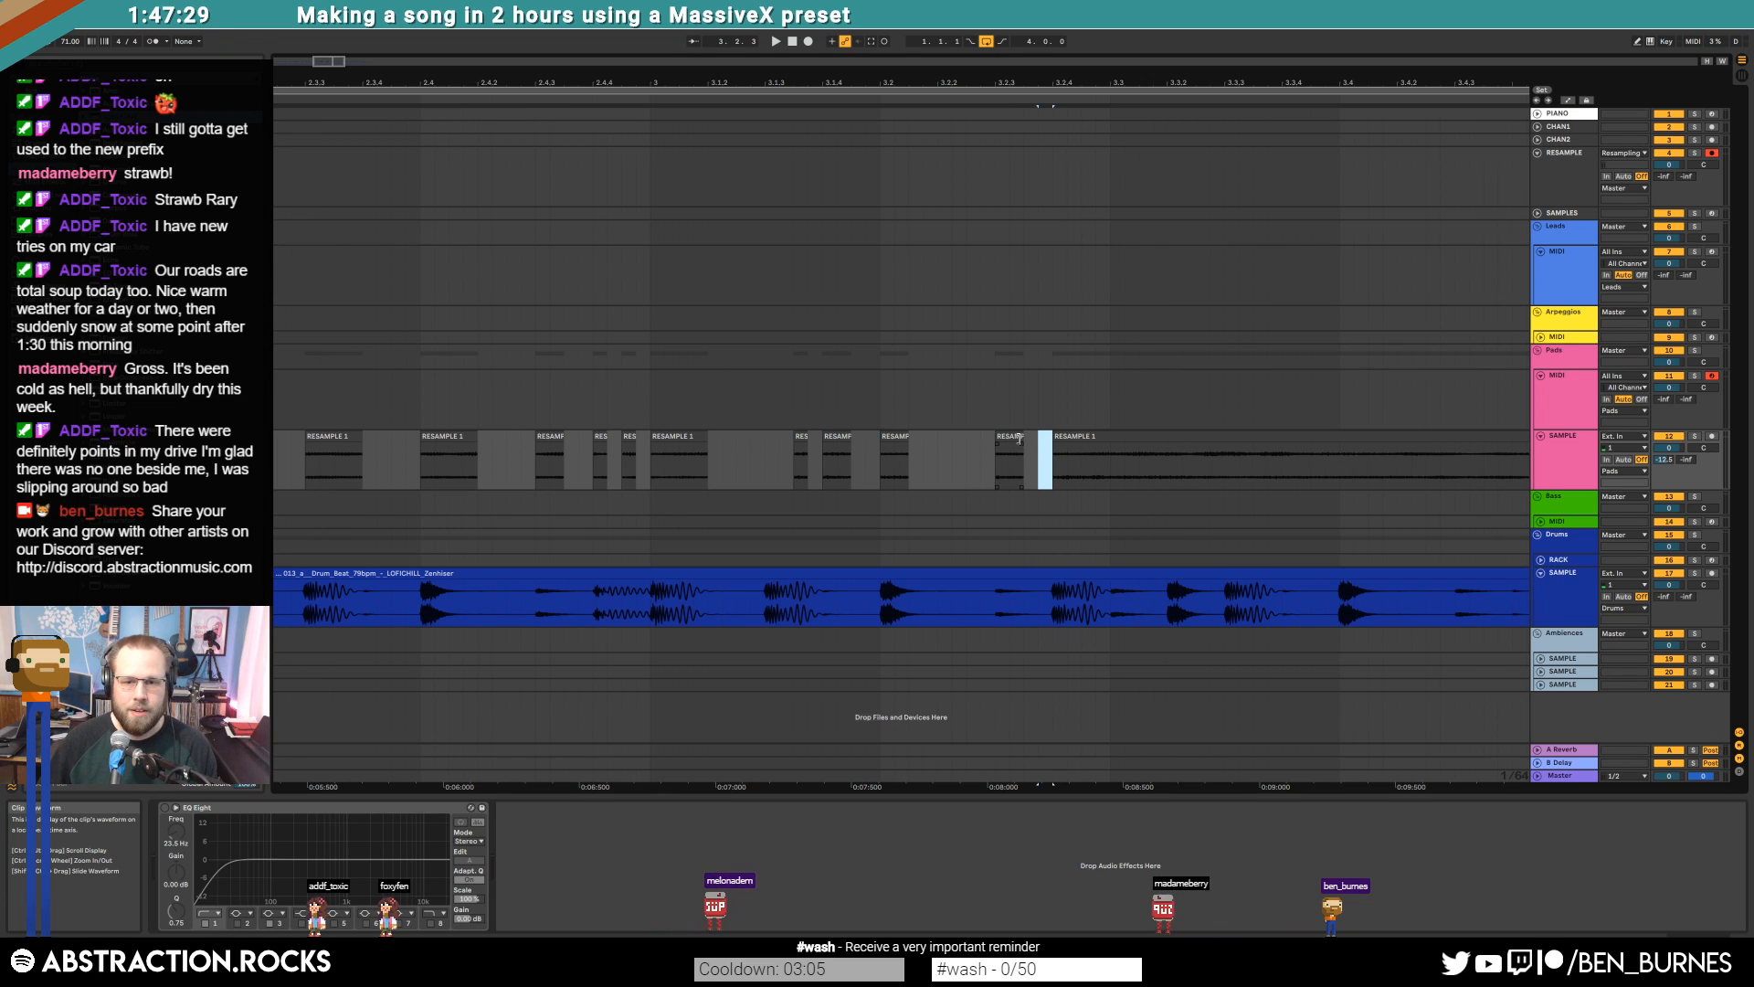
left_click_drag(1083, 472, 1096, 471)
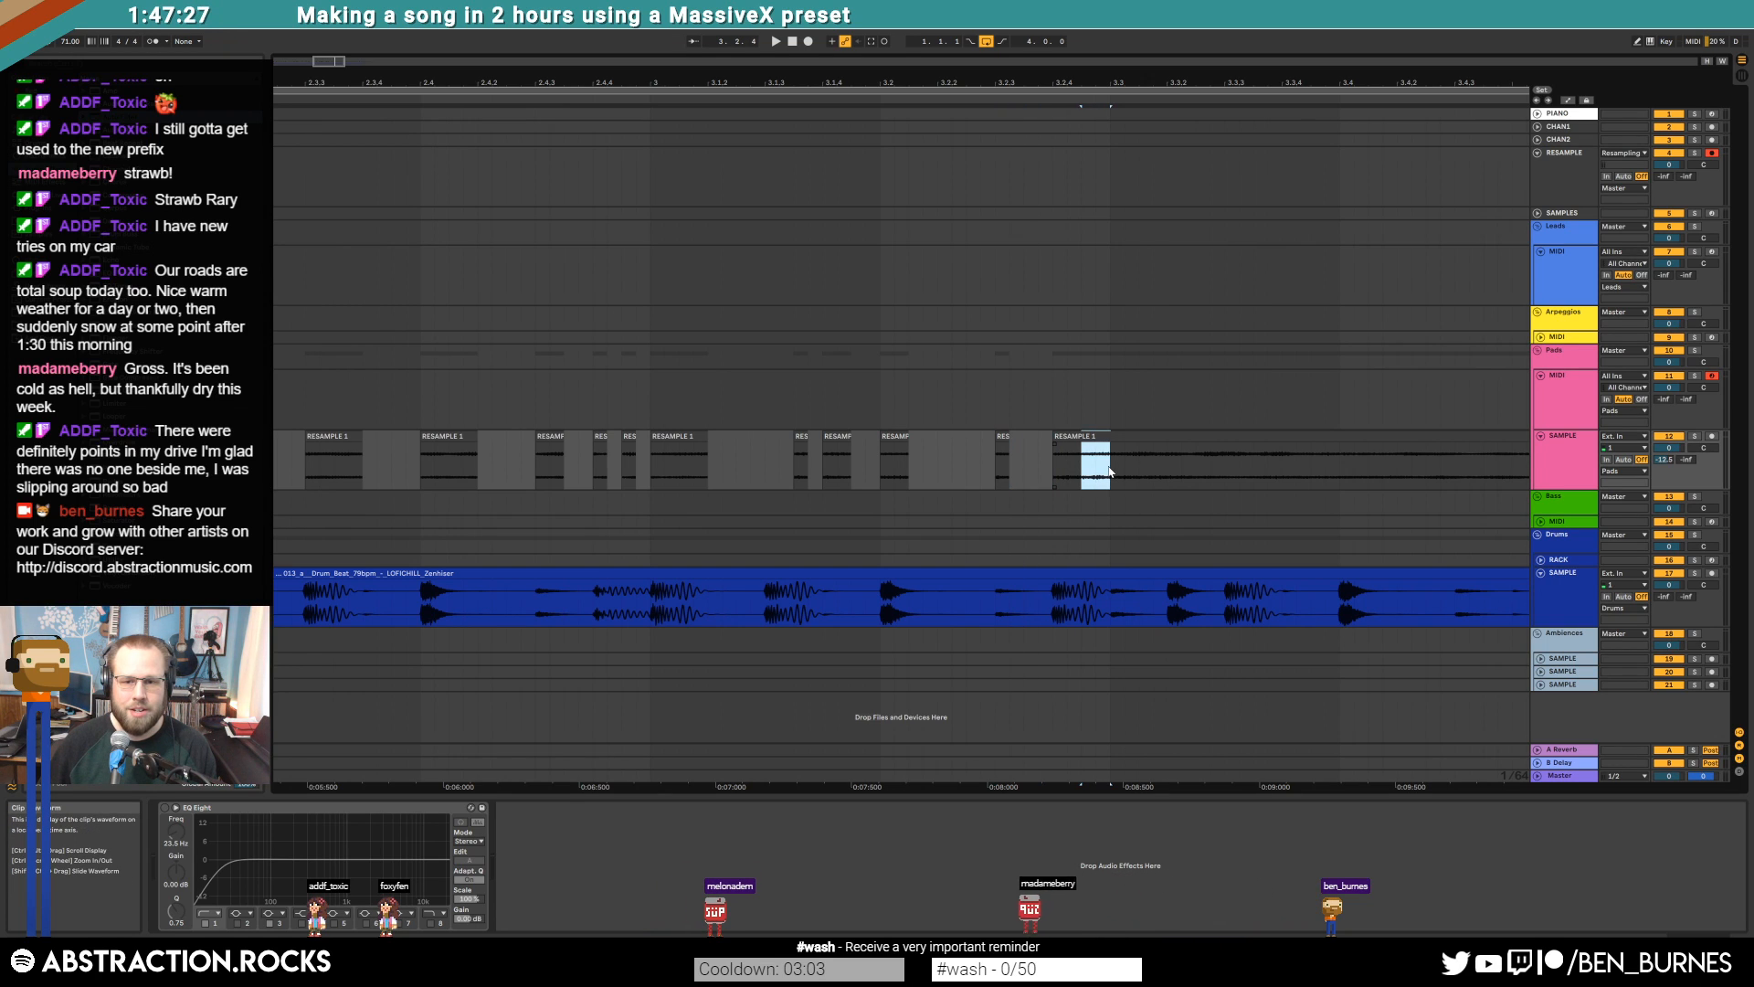
key("ctrl+e")
key("Delete")
Chop beats 3 and 4 of bar 3 in the pads into short slices with gaps, getting denser towards bar 4
left_click(765, 457)
scroll(400, 487, "right", 5)
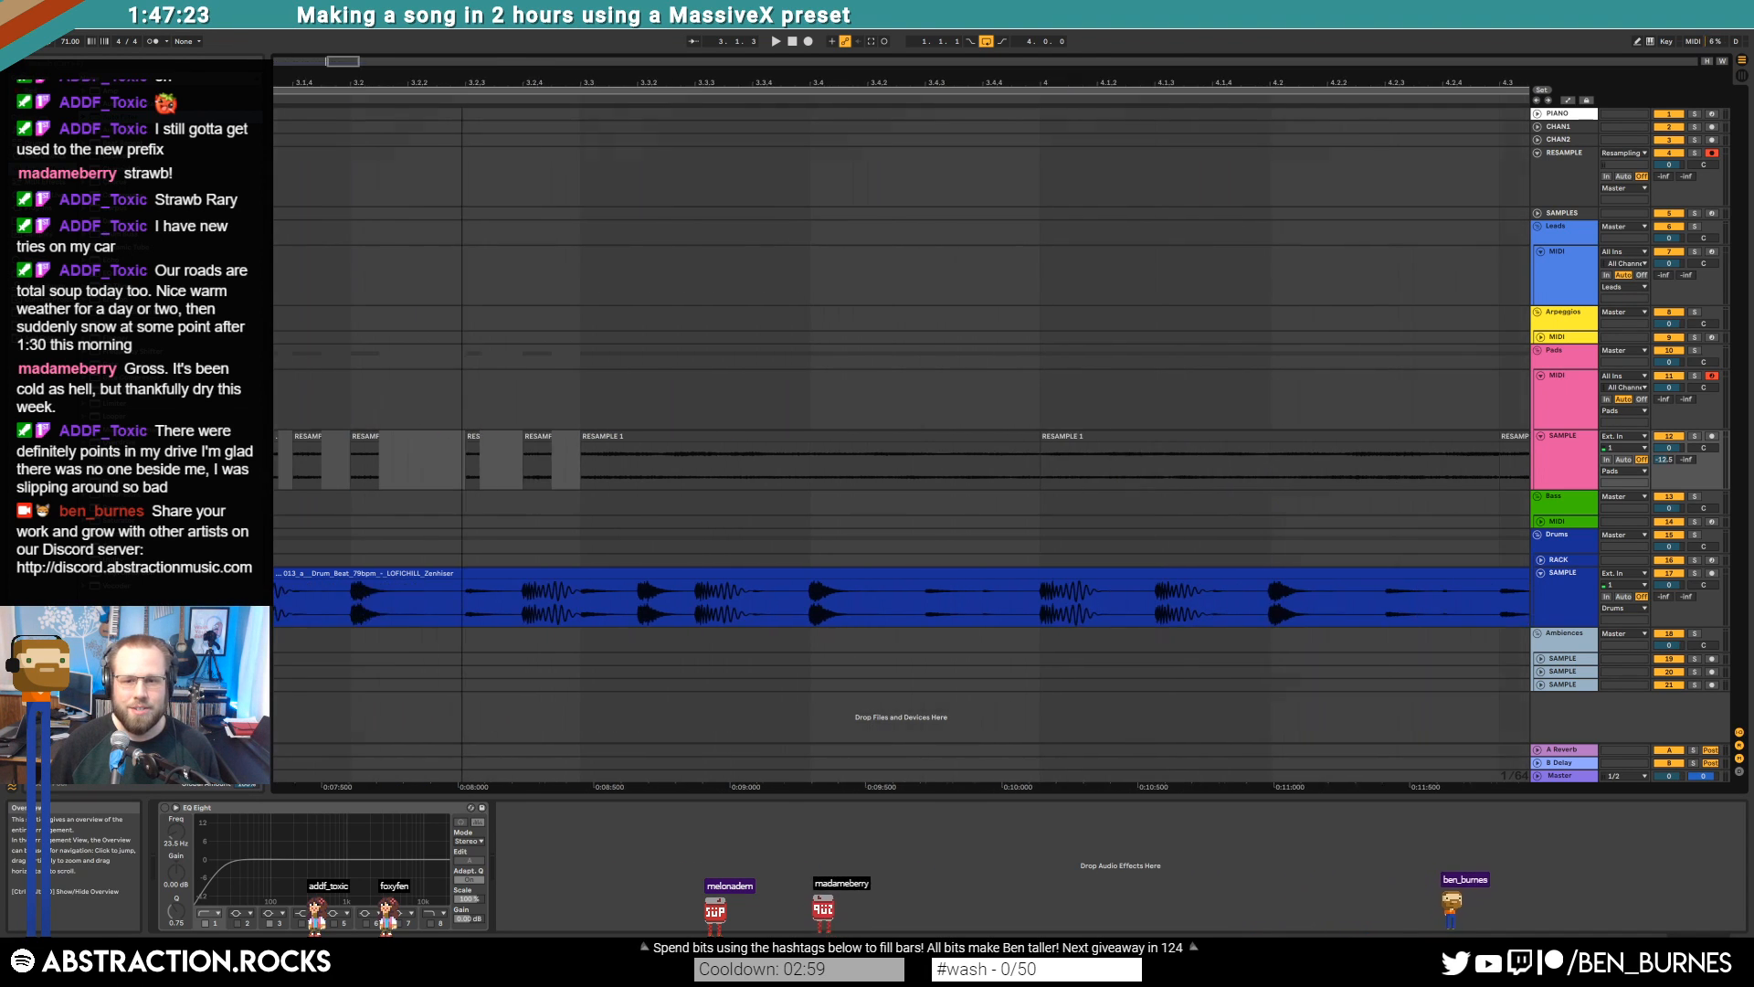
left_click_drag(400, 476, 375, 470)
key("ctrl+e")
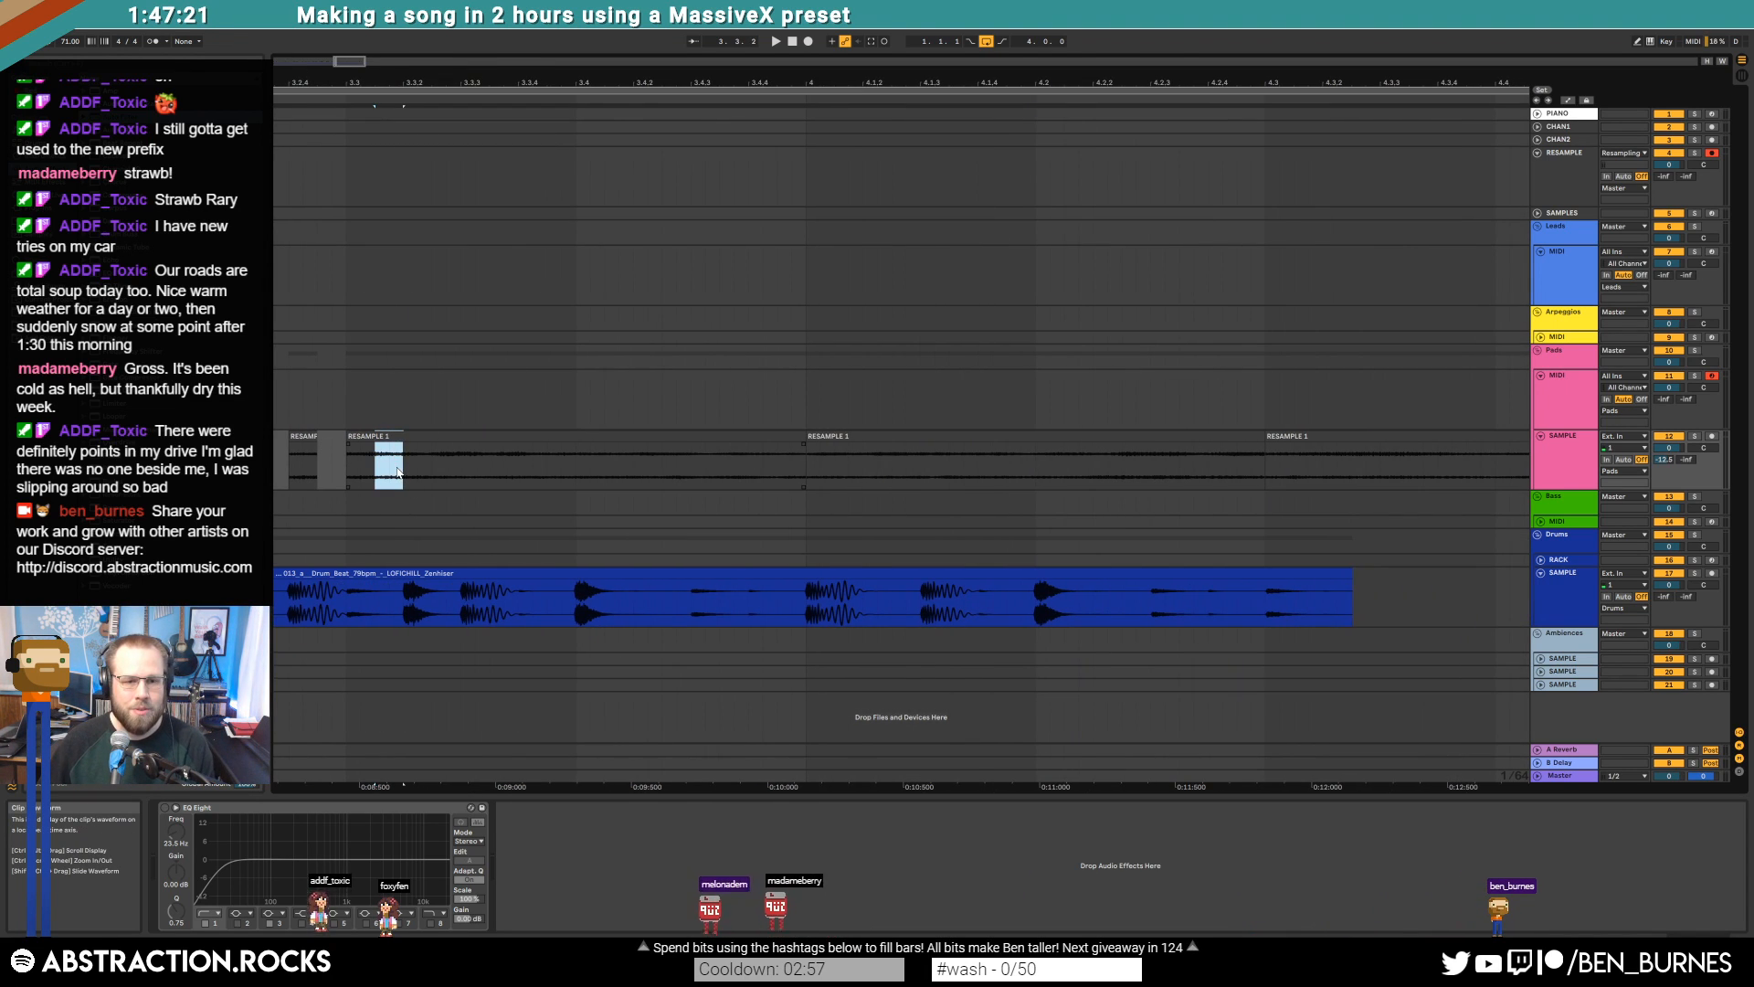
left_click_drag(358, 437, 705, 470)
key("Delete")
left_click(583, 438)
key("Delete")
left_click(633, 438)
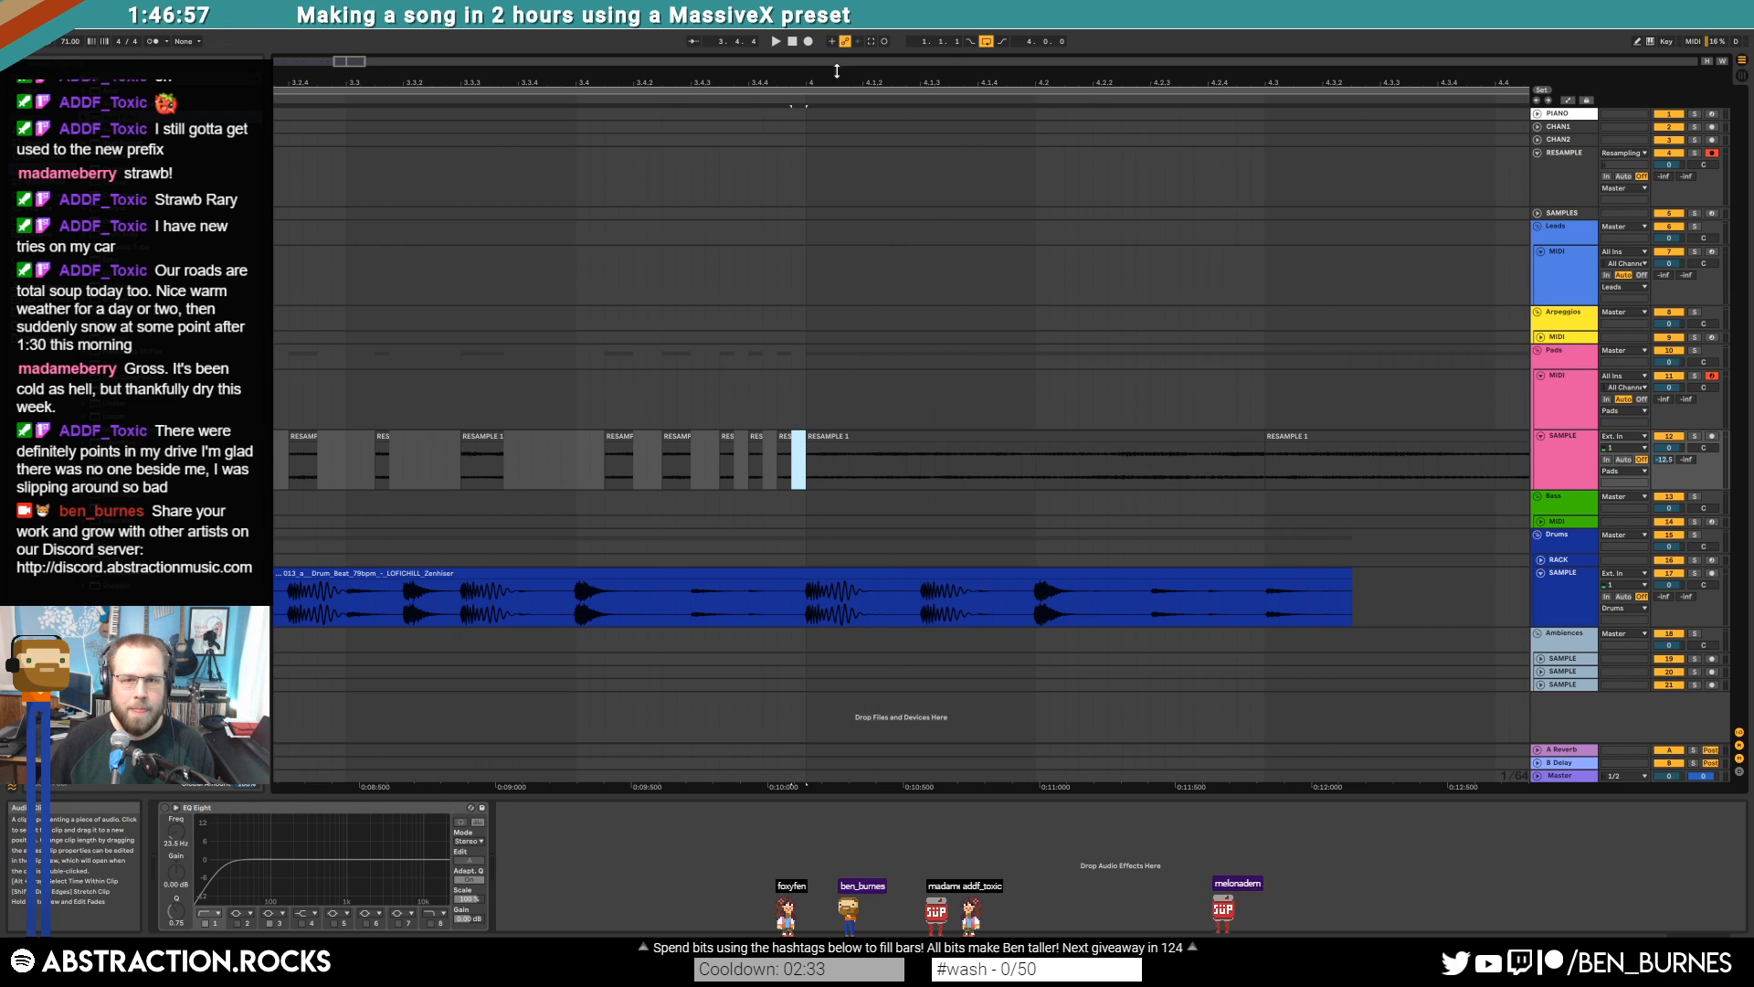
Extend the drum loop clip to bar 5 and play it with the chopped pads from the start
left_click_drag(1075, 82, 1075, 46)
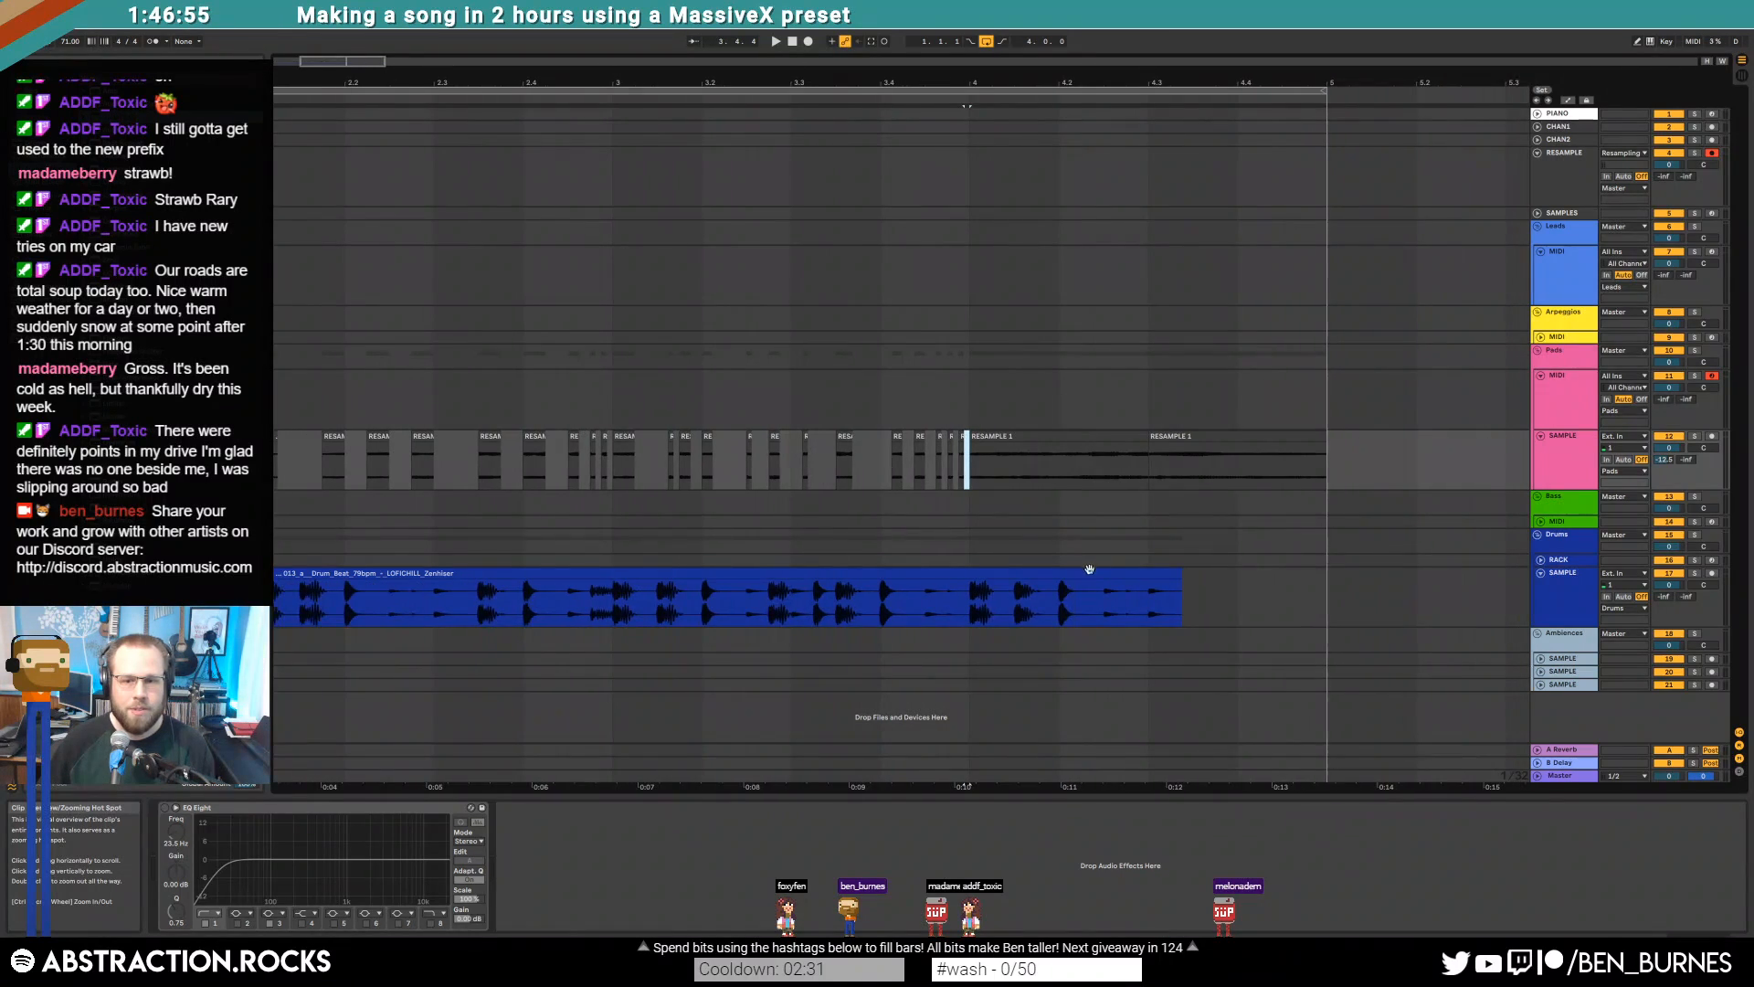
left_click_drag(1175, 573, 1327, 580)
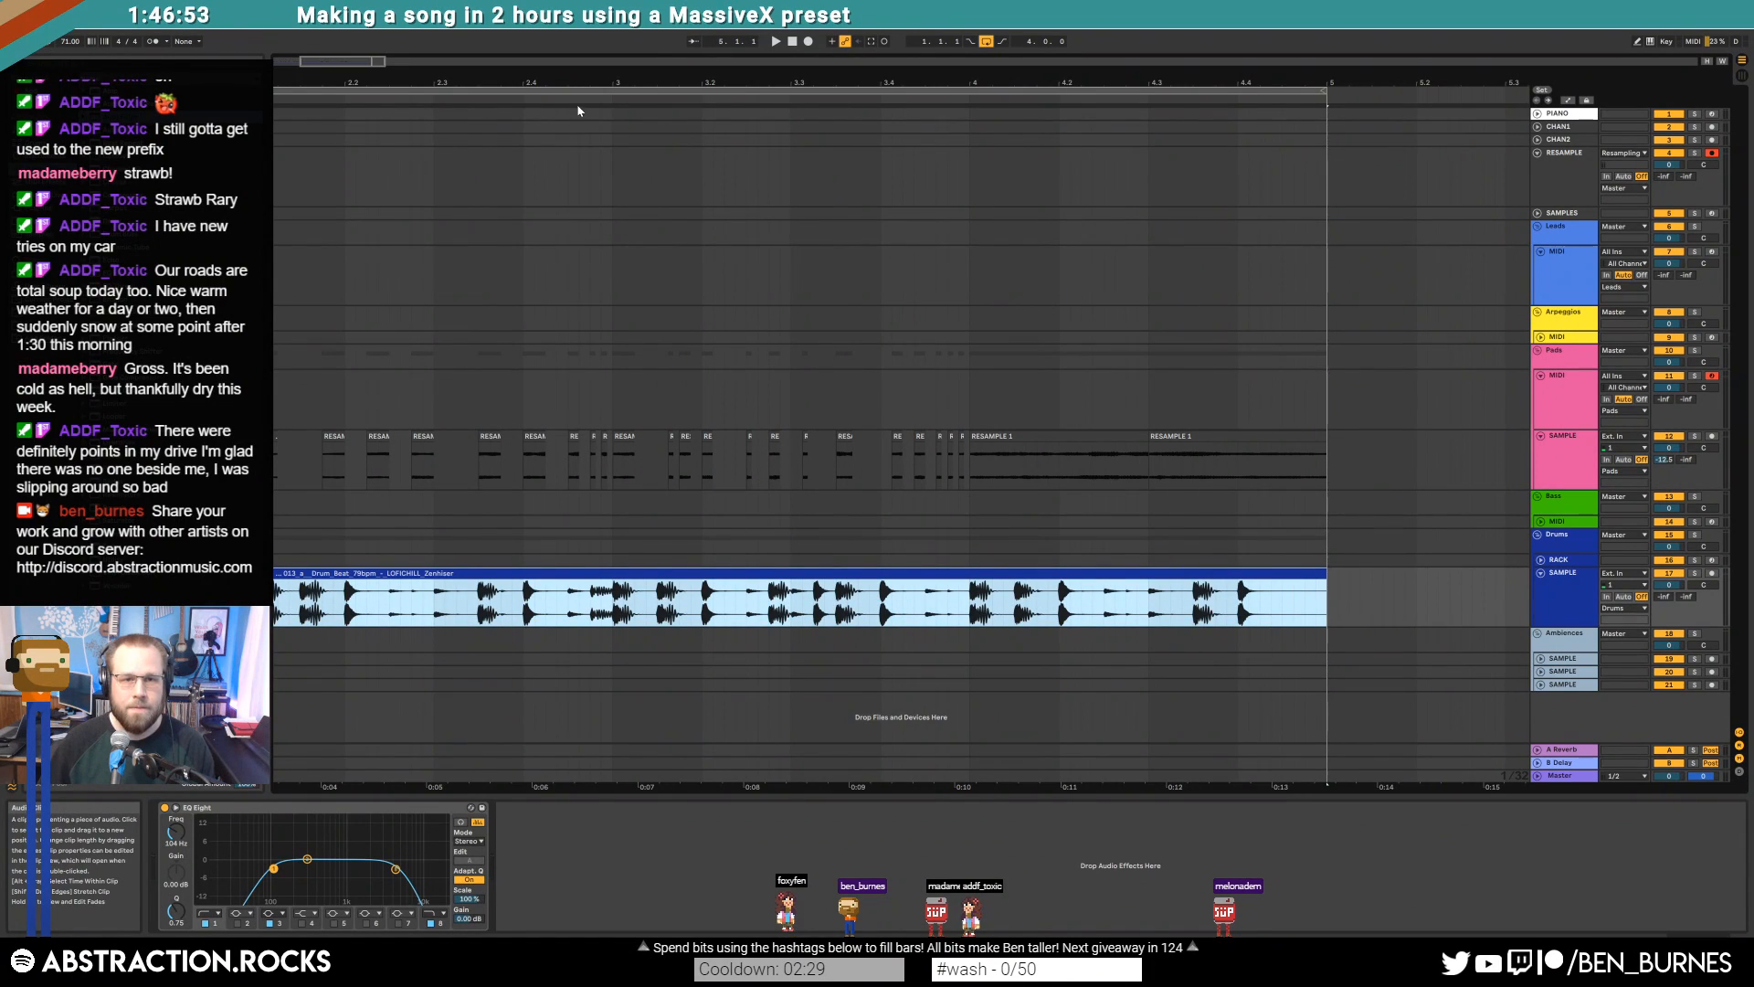
left_click(793, 41)
key("space")
left_click_drag(337, 60, 312, 66)
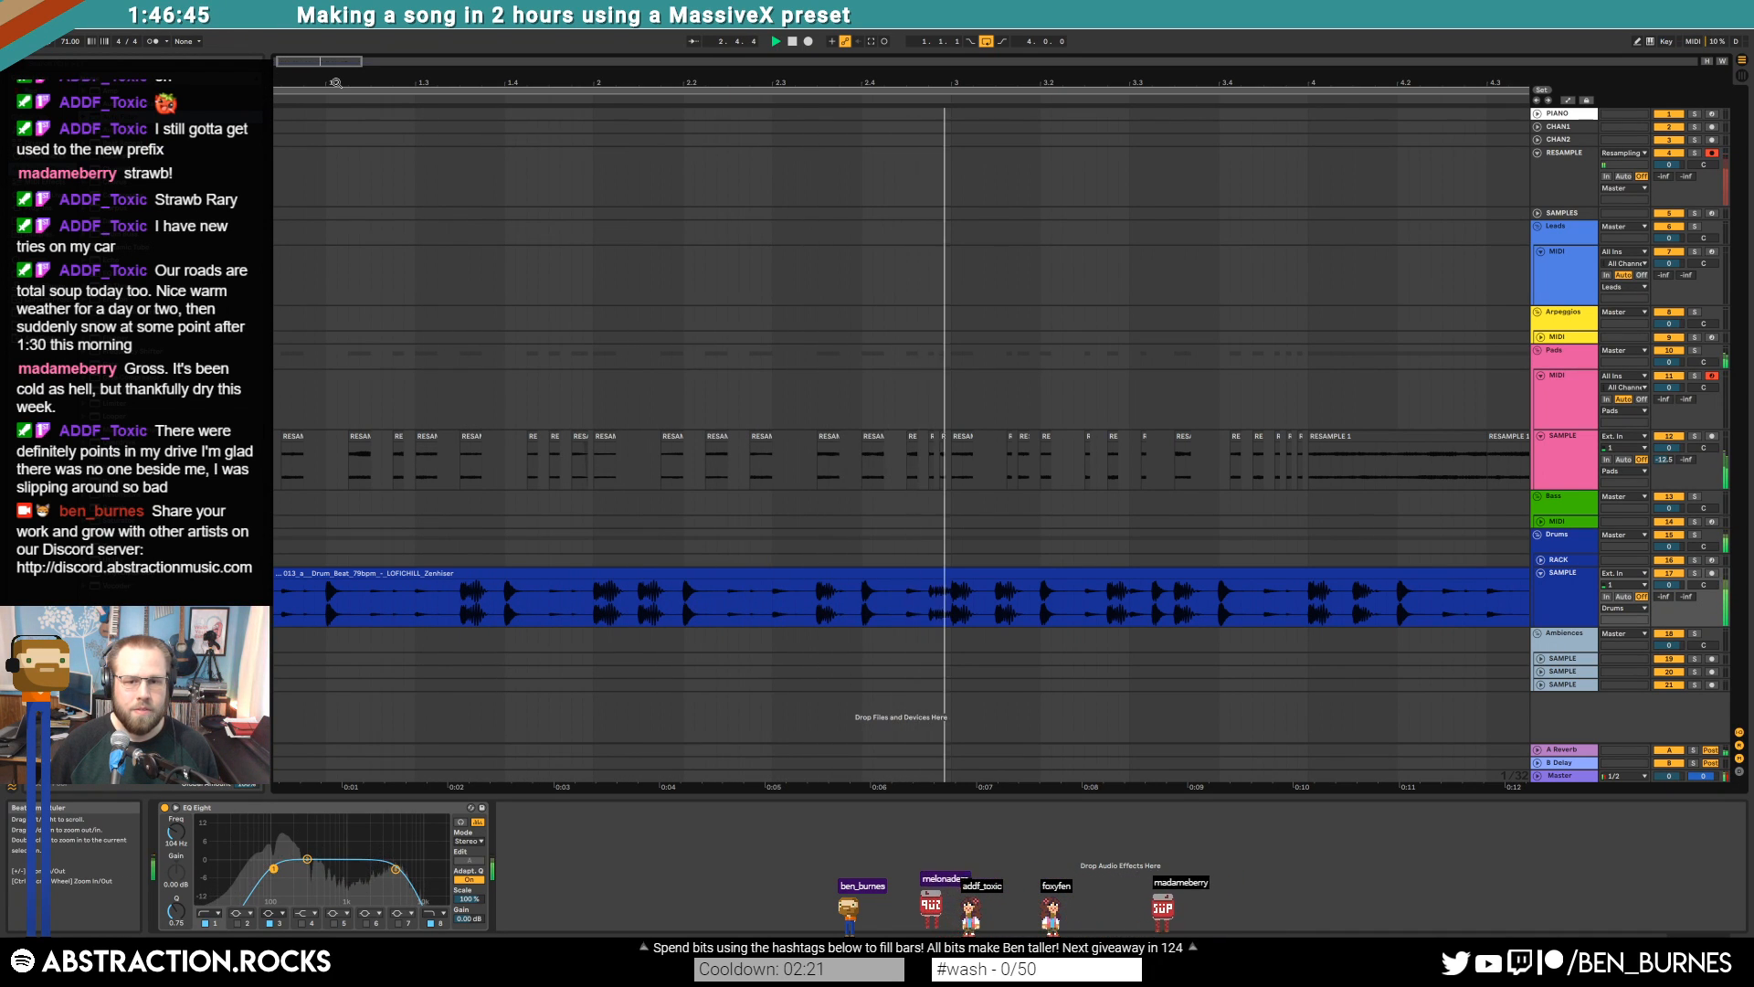
left_click_drag(336, 62, 359, 65)
key("space")
Add a Chorus and a Compressor ahead of EQ Eight on the Pads SAMPLE track
left_click_drag(903, 436, 890, 438)
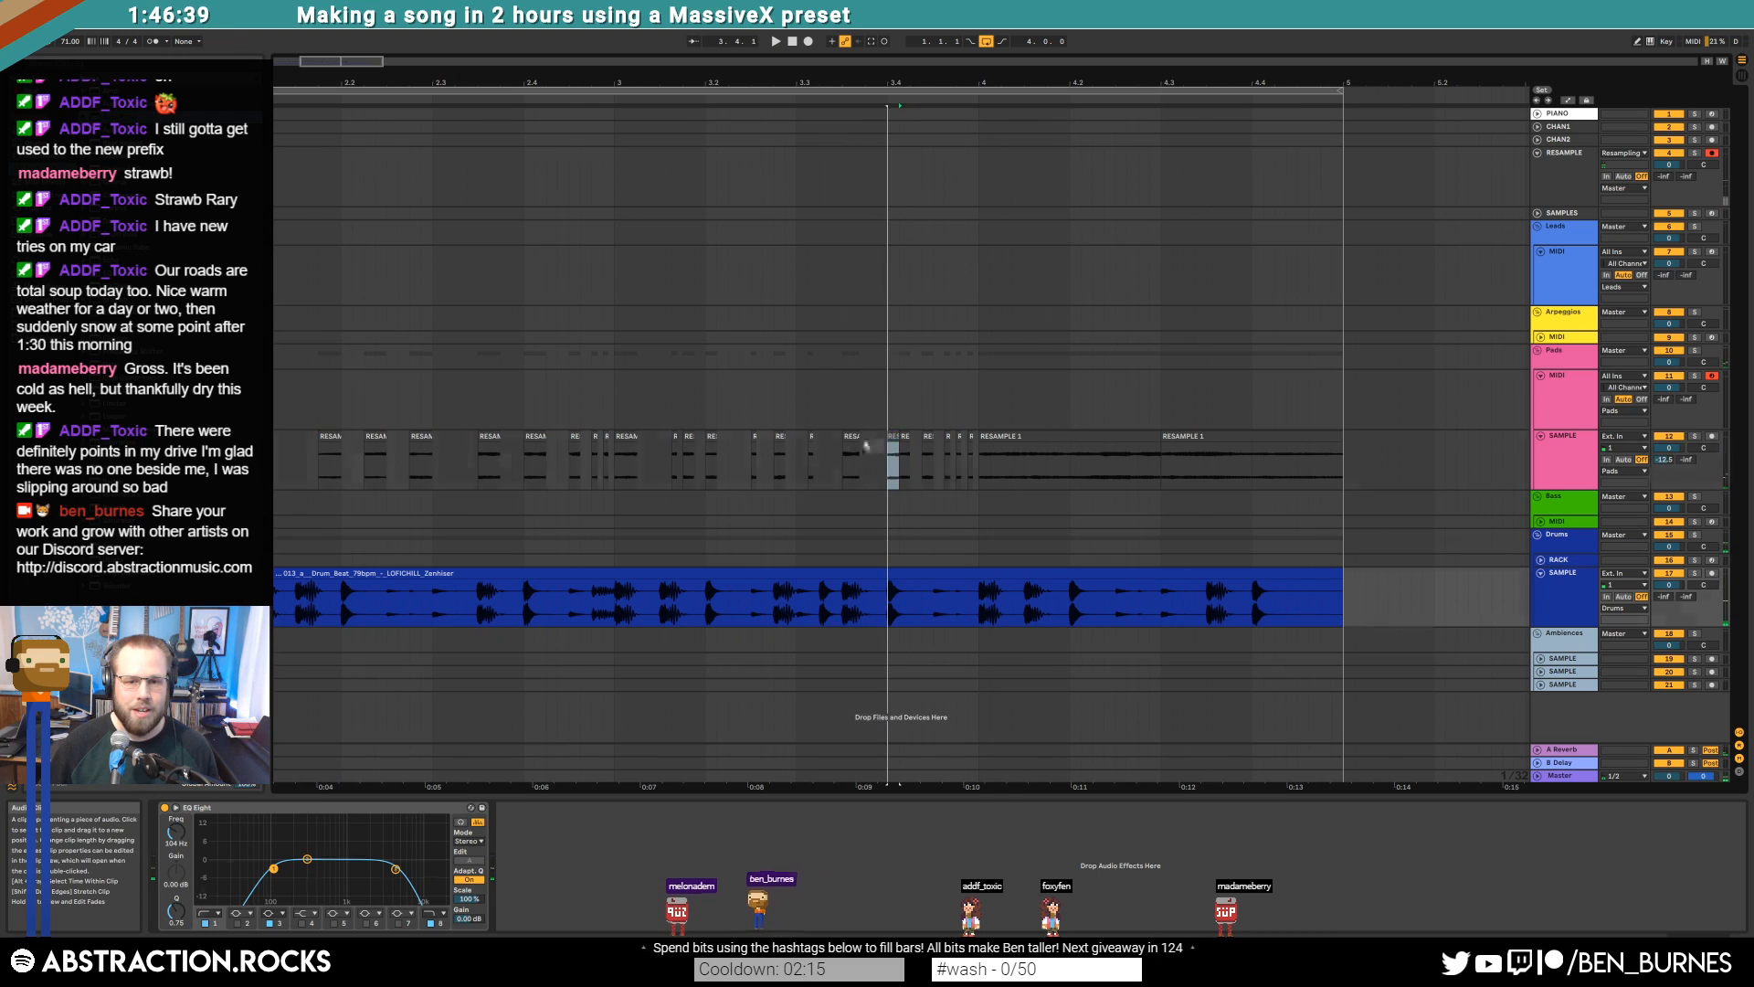
left_click(819, 456)
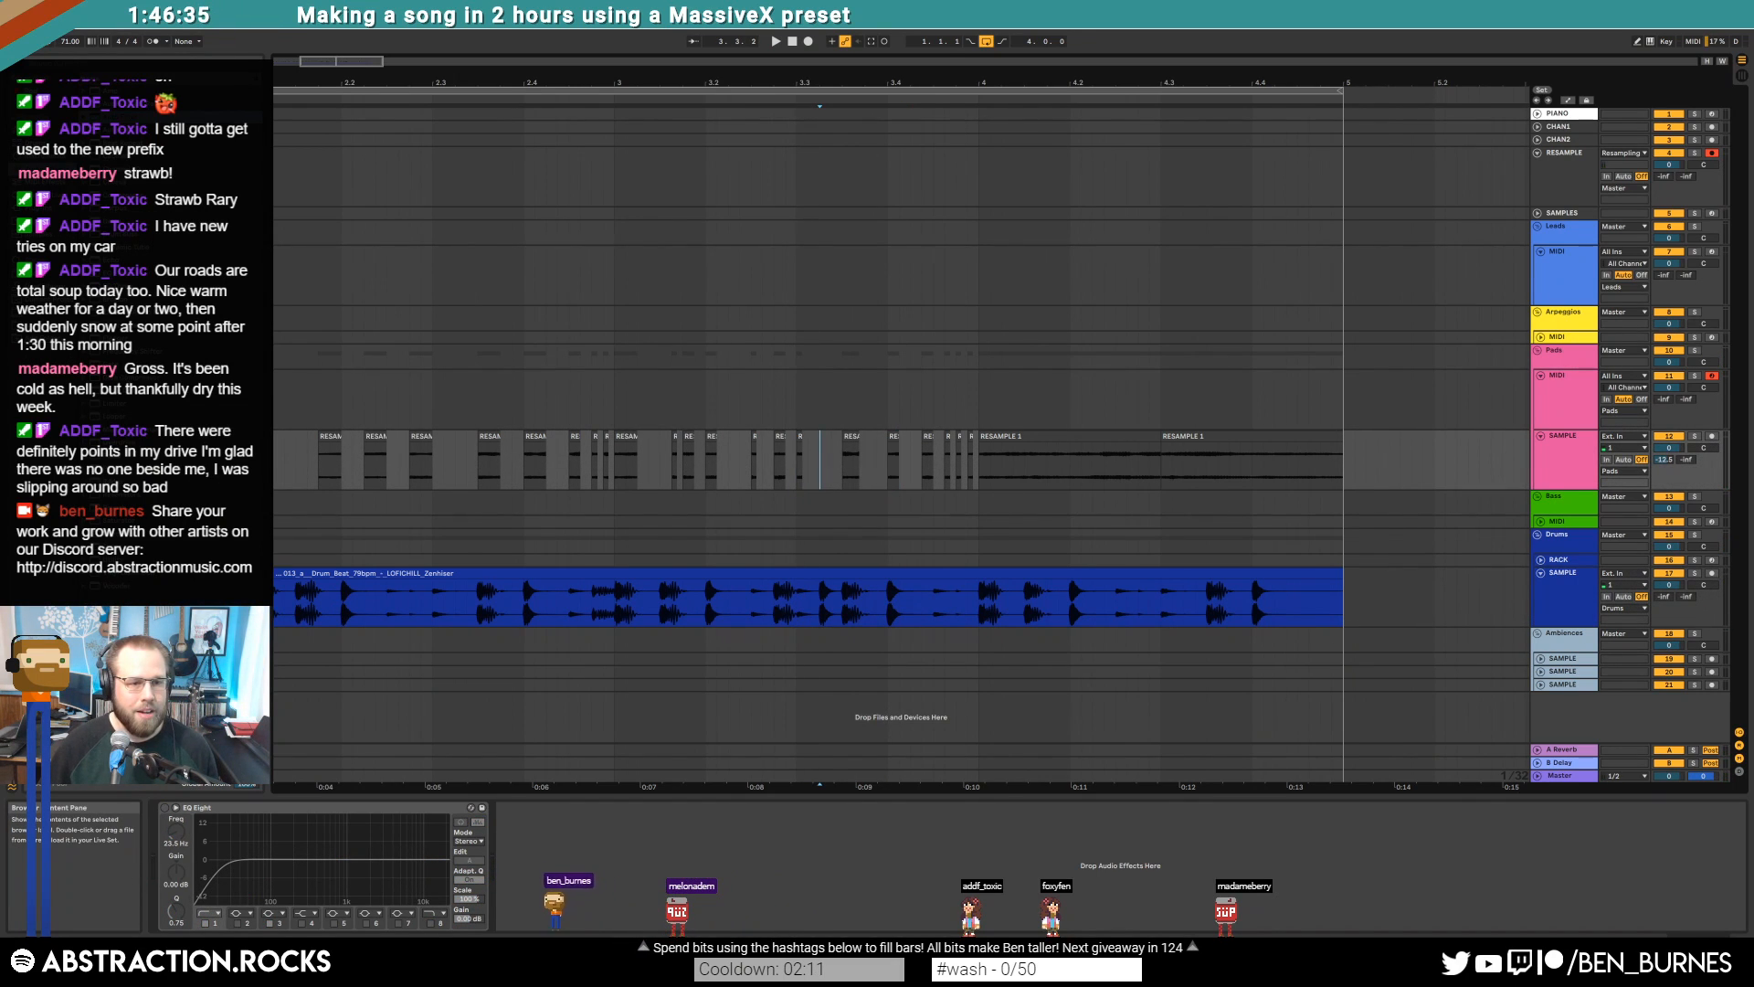
left_click_drag(118, 183, 169, 848)
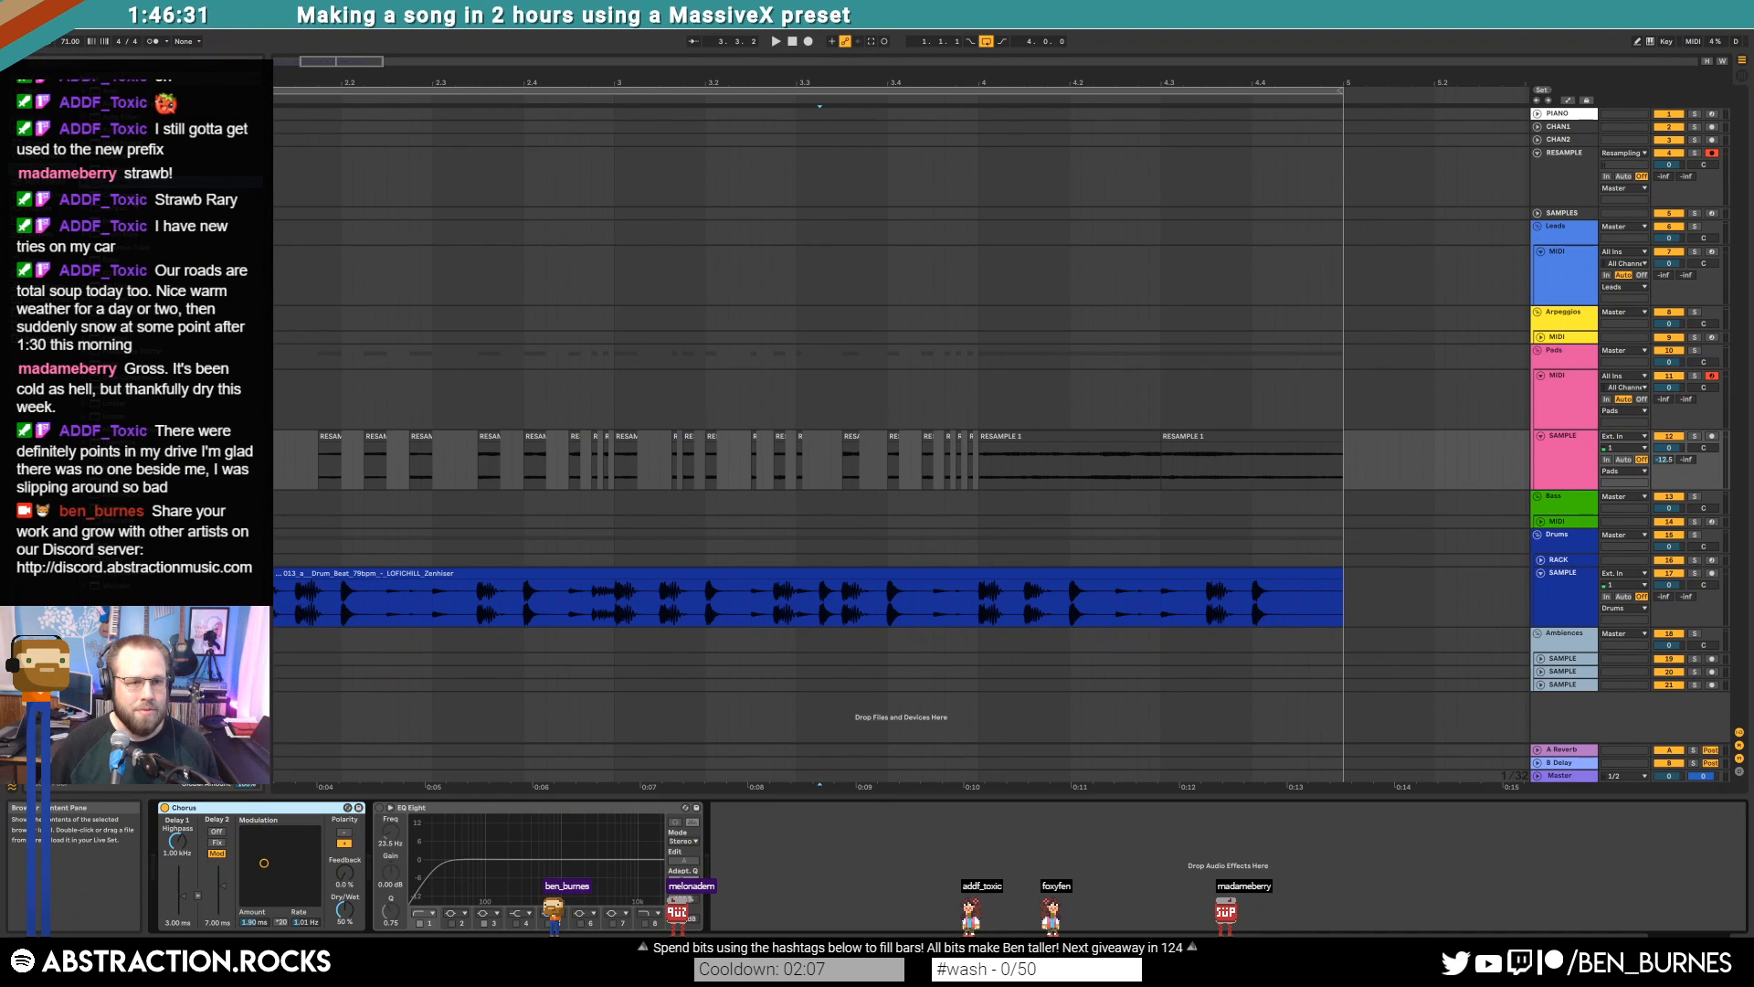
left_click_drag(373, 859, 375, 859)
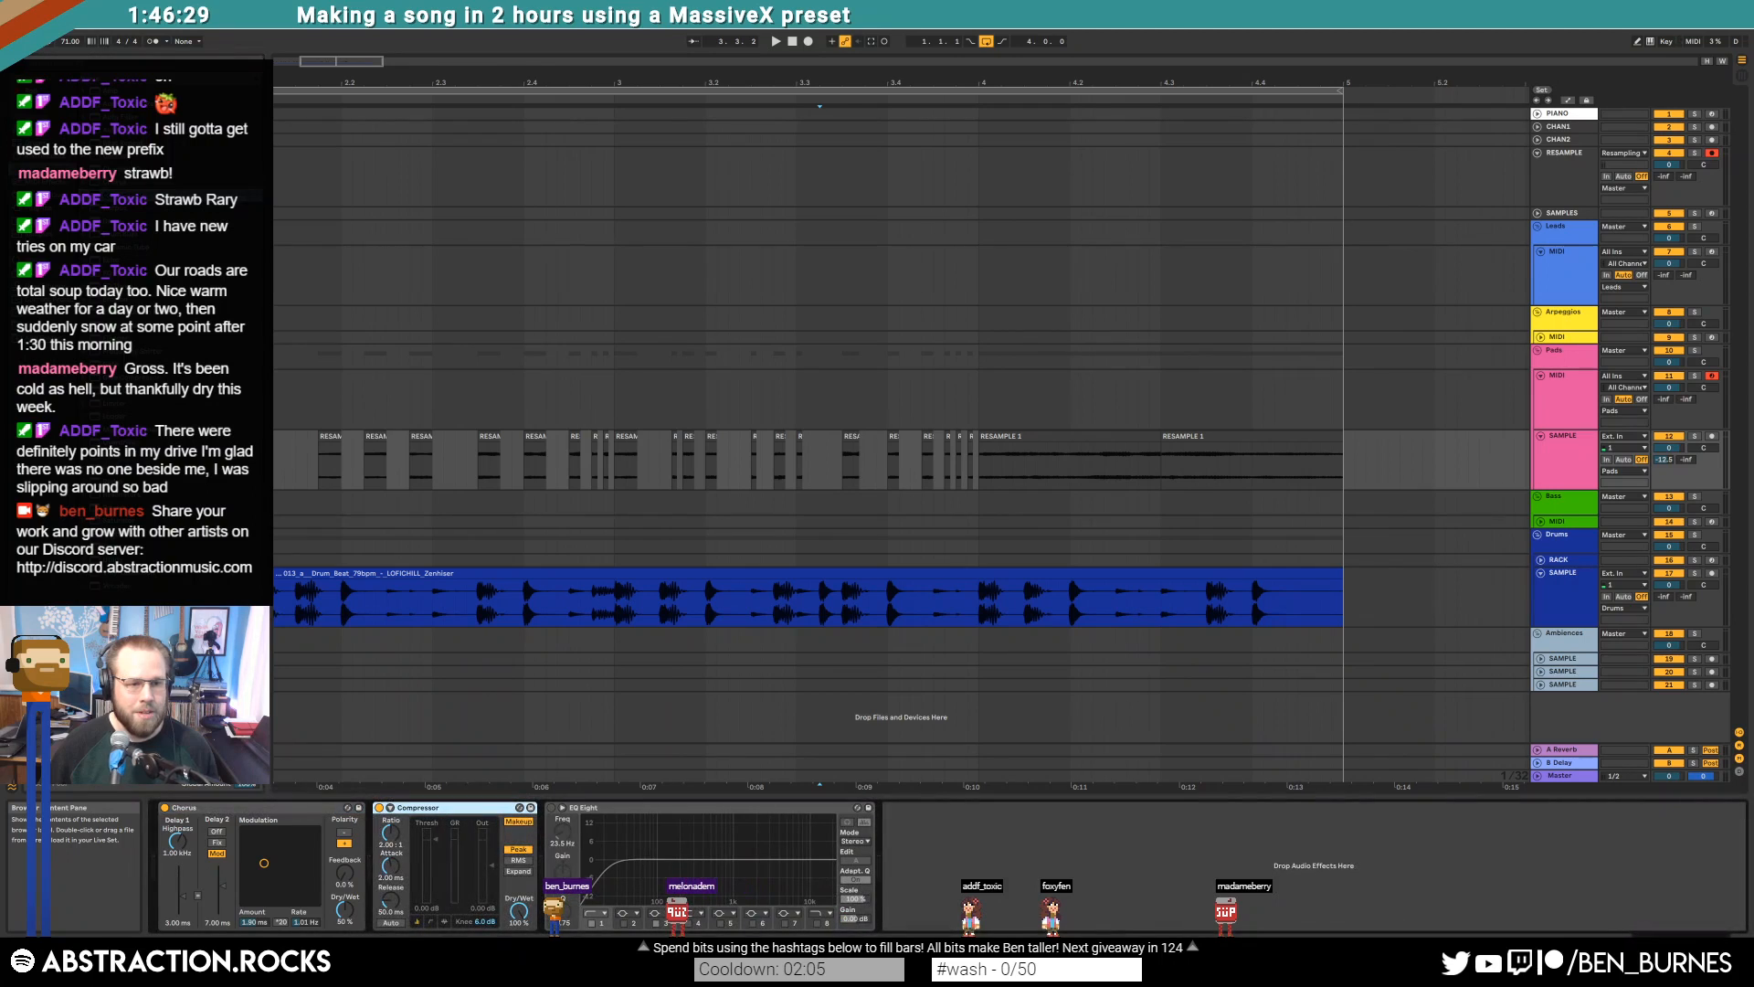
Add Redux before the Chorus with bit reduction on and soft downsampling, and set the Chorus rate to about 4.8 Hz
left_click_drag(119, 481, 172, 847)
left_click(200, 911)
left_click(203, 843)
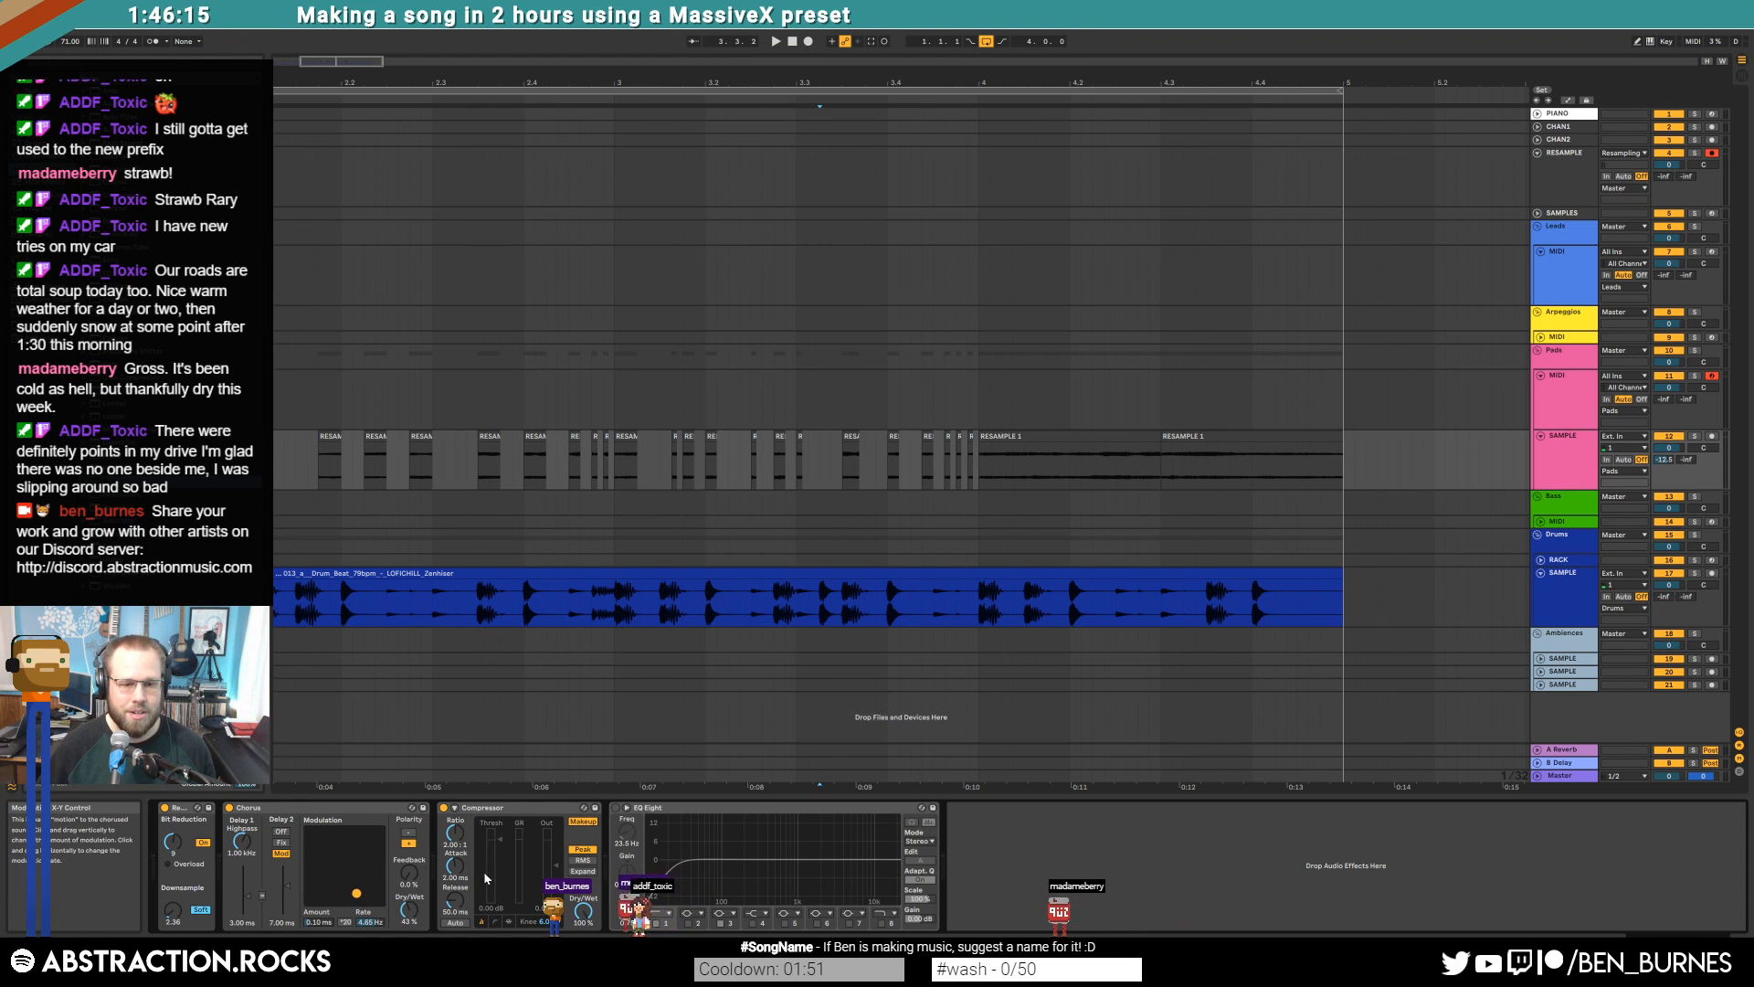
Move EQ Eight to the start of the pad chain and shape it with a low cut and a lowered high end
left_click(632, 814)
left_click_drag(169, 816, 246, 871)
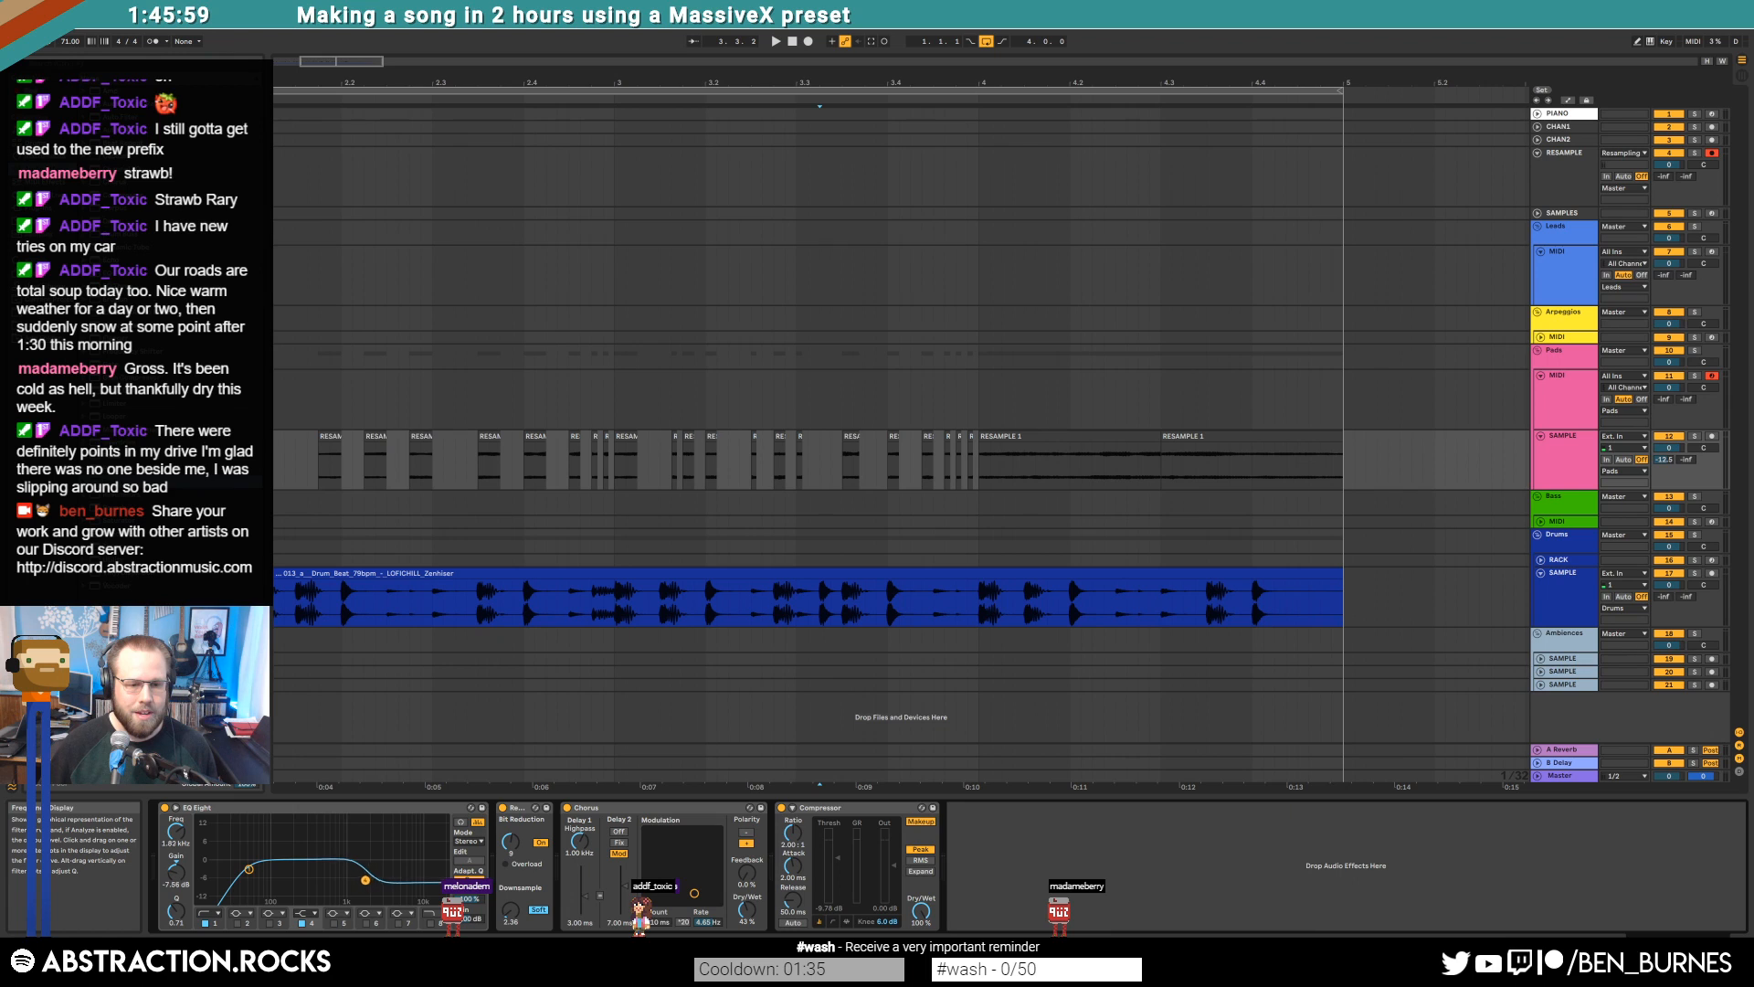
left_click_drag(590, 61, 805, 61)
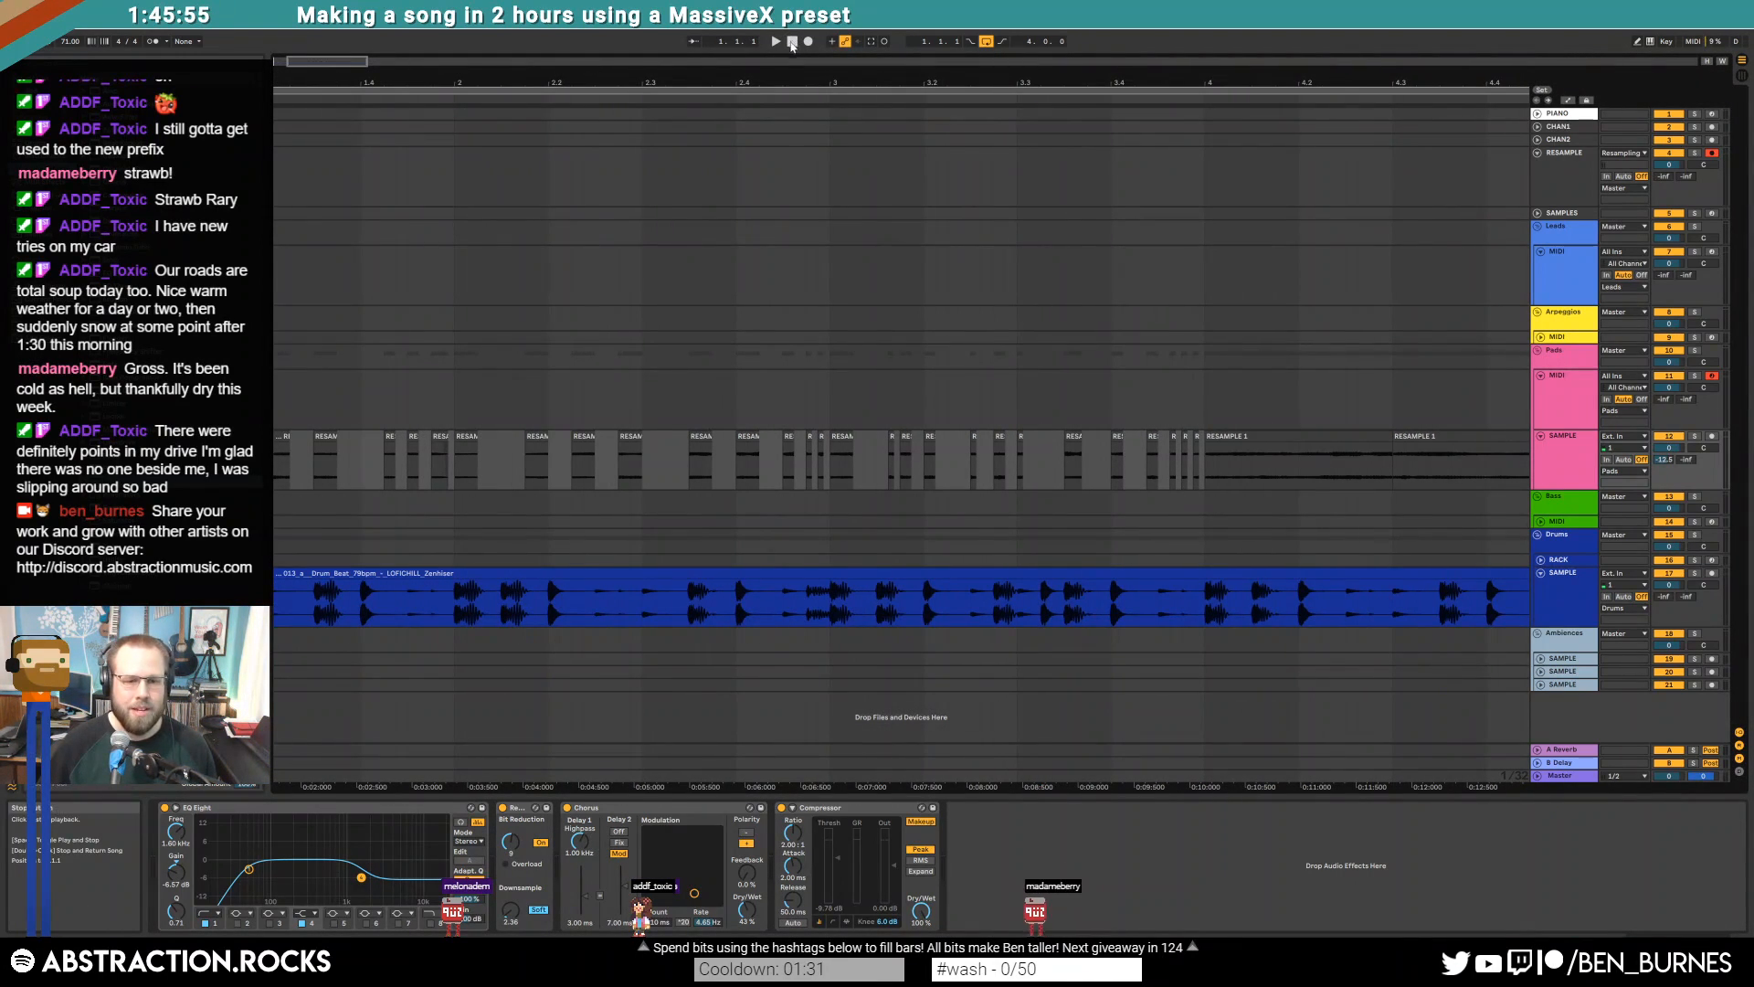
left_click_drag(338, 64, 322, 72)
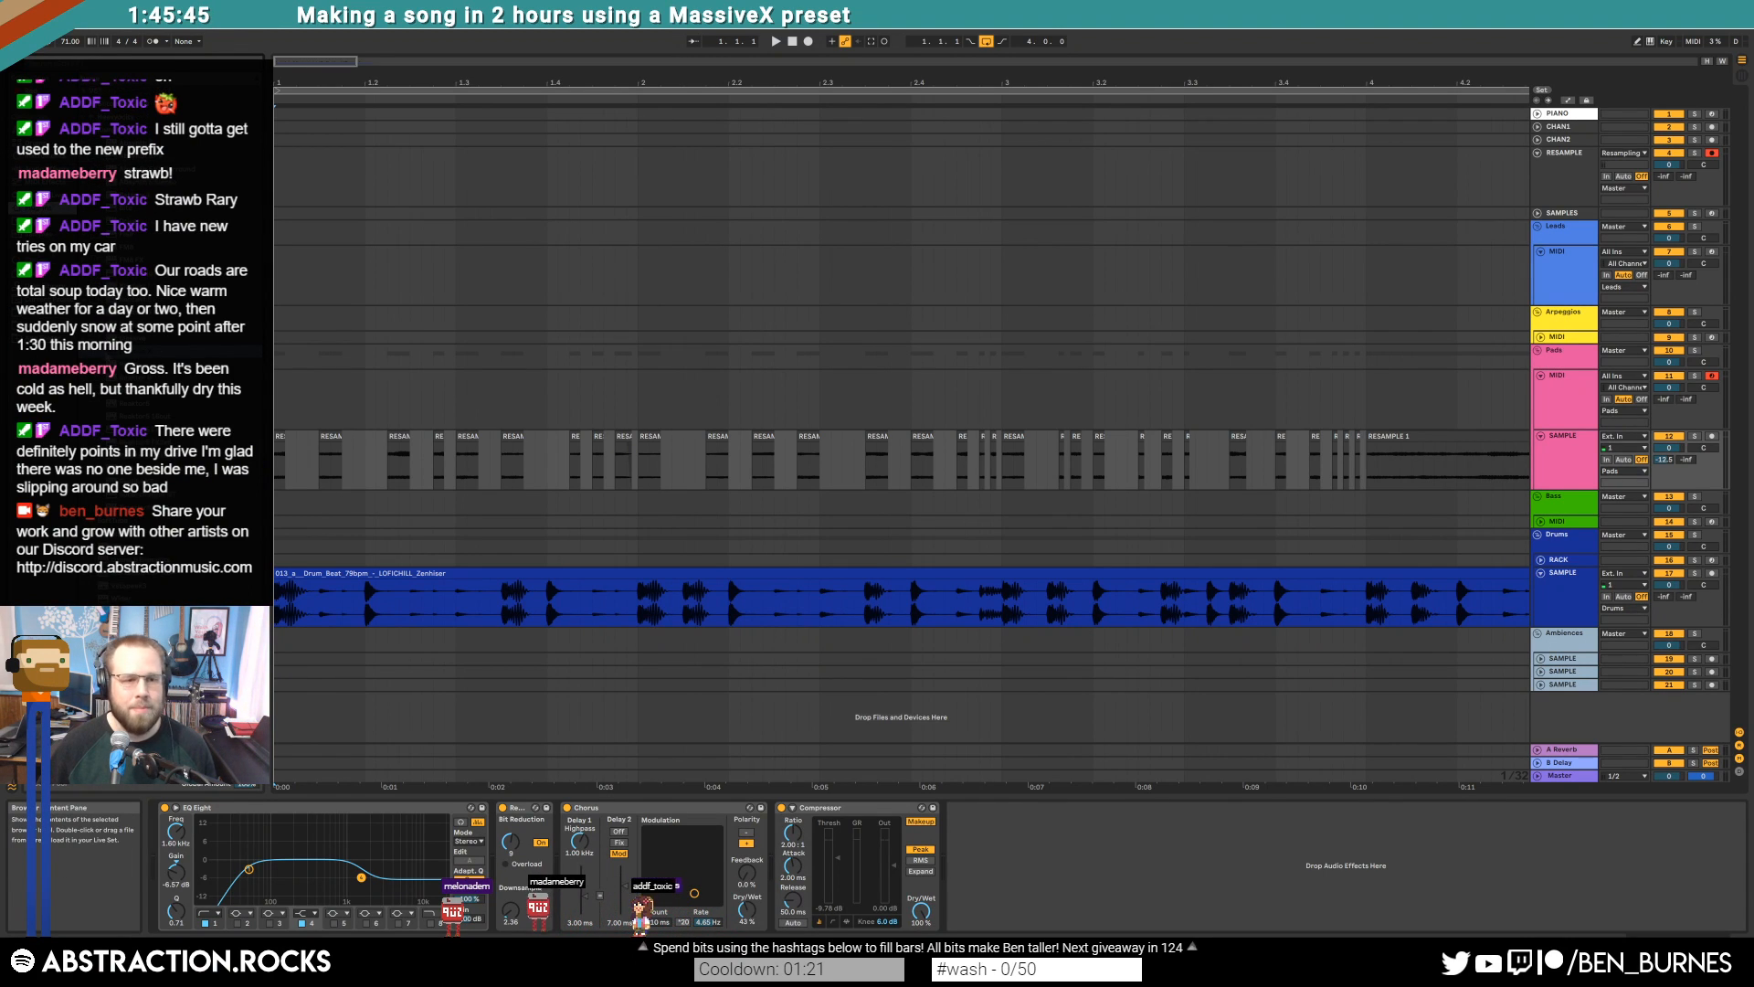
Insert the Raum reverb after EQ Eight, set its Damp to 34 %, and start playback
left_click_drag(471, 803, 482, 862)
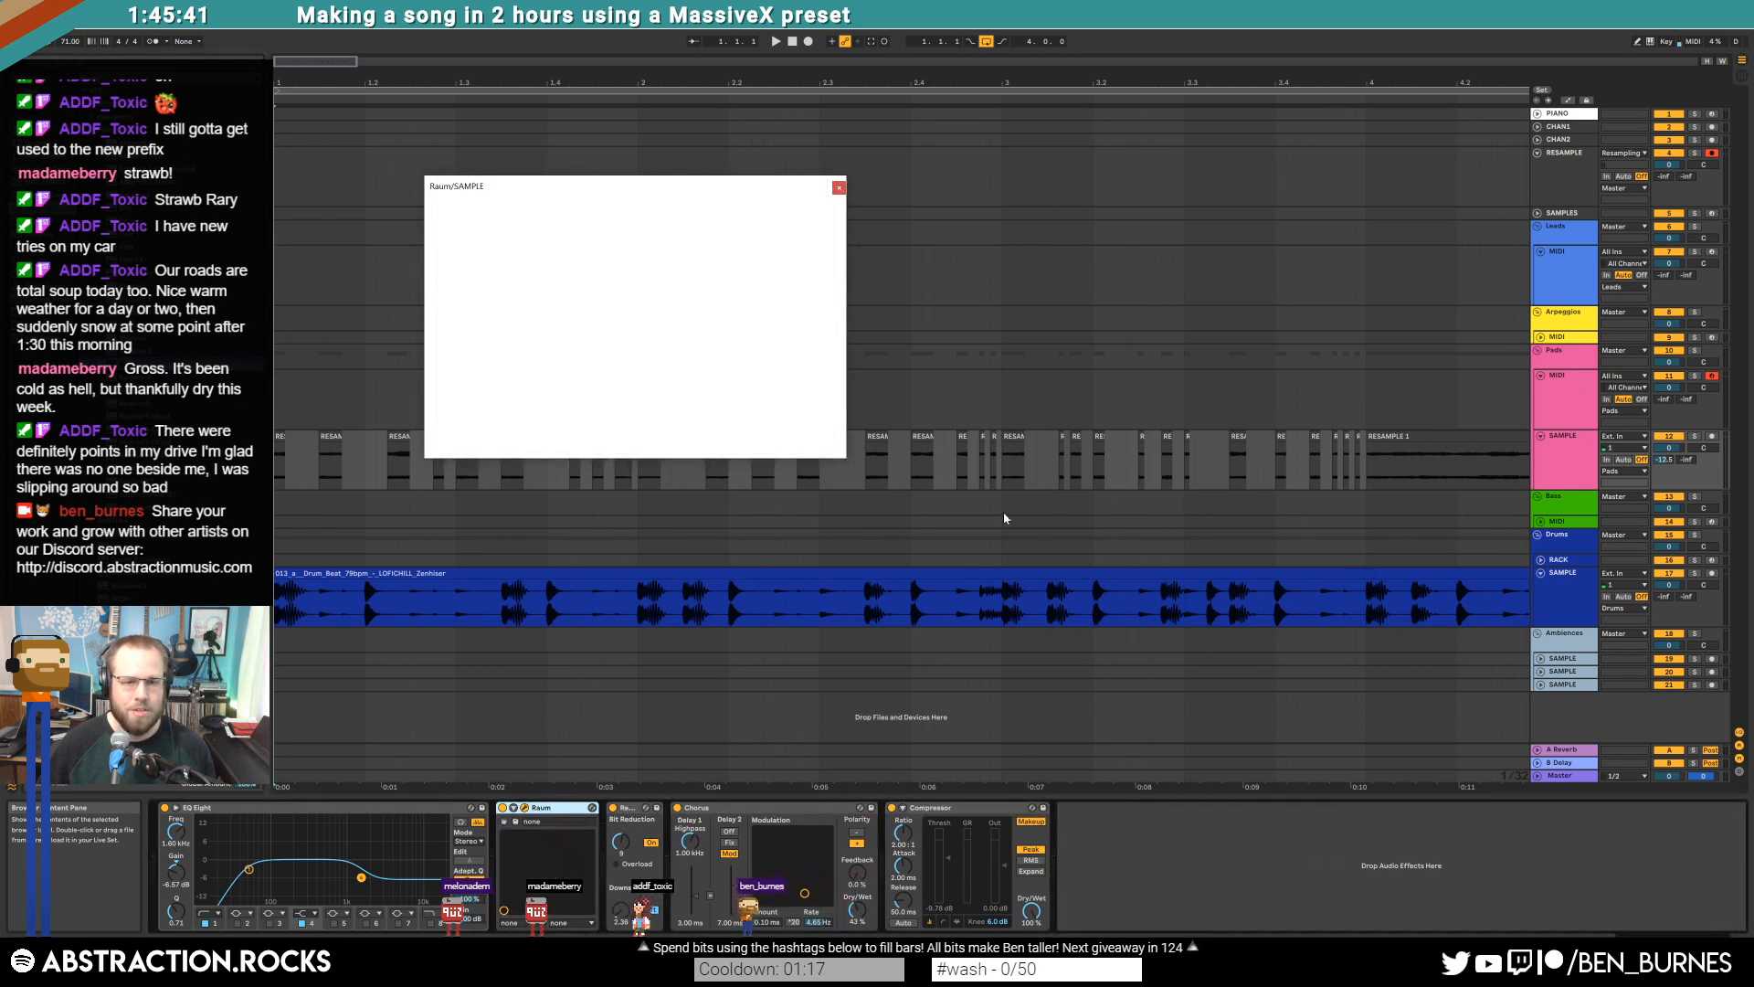
left_click_drag(651, 185, 918, 318)
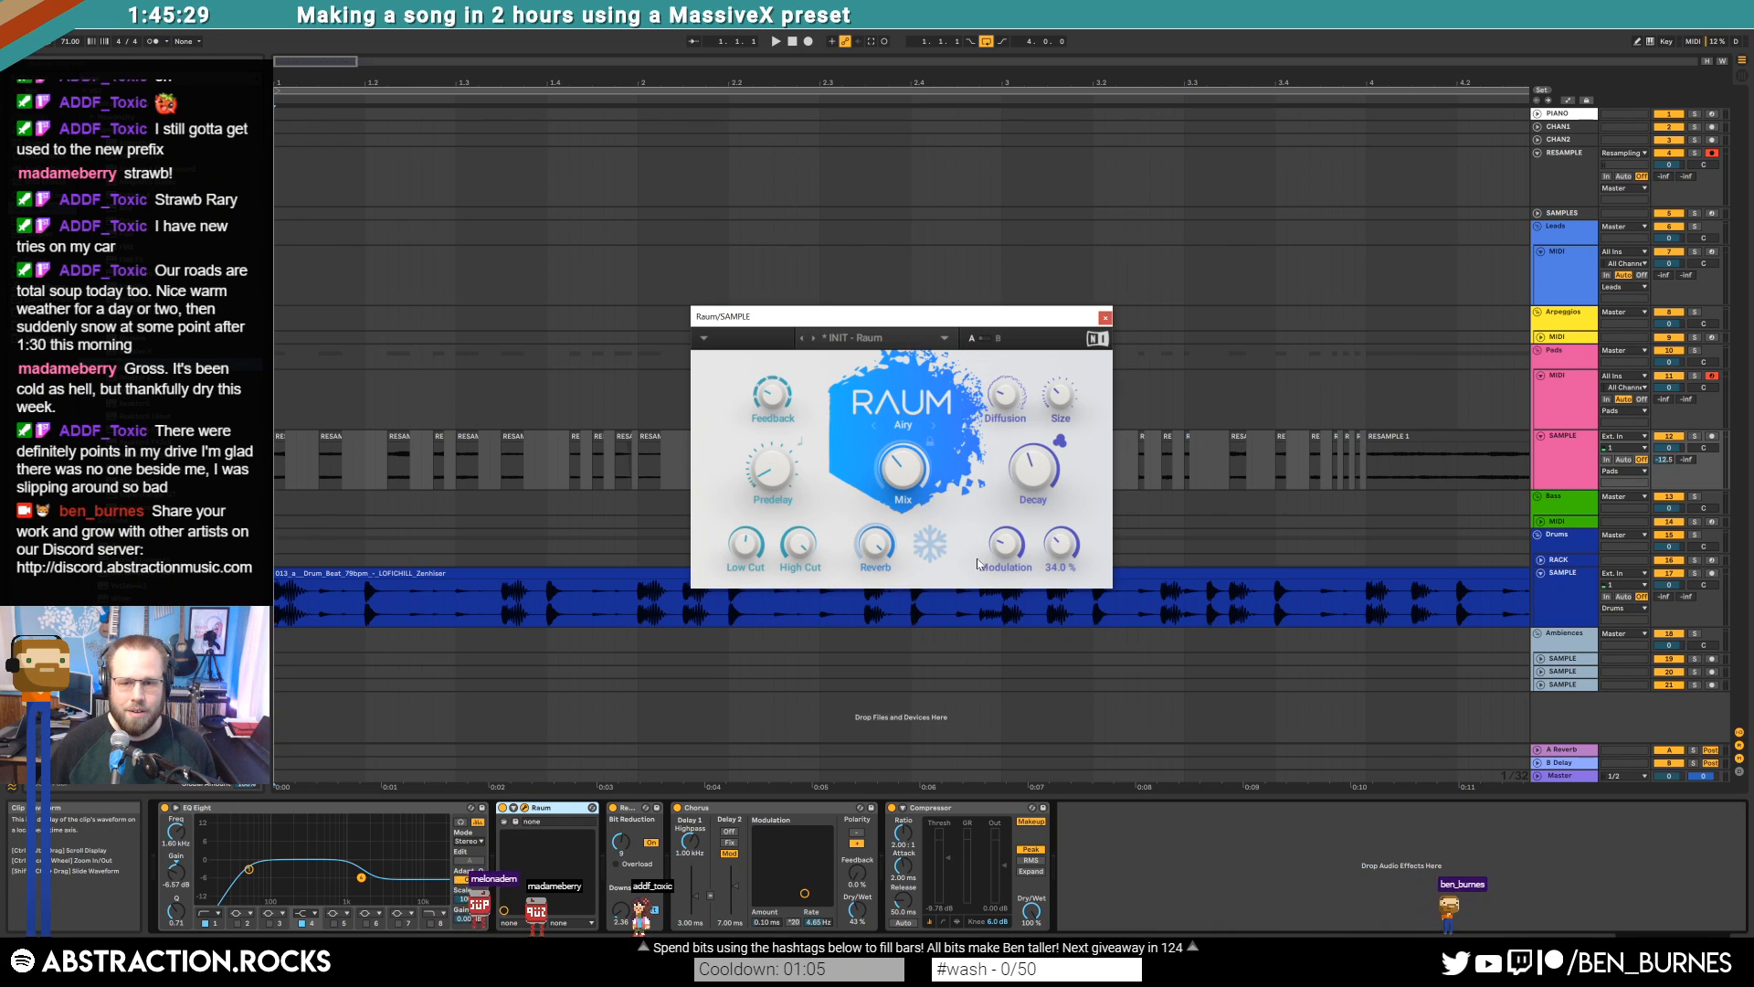
key("space")
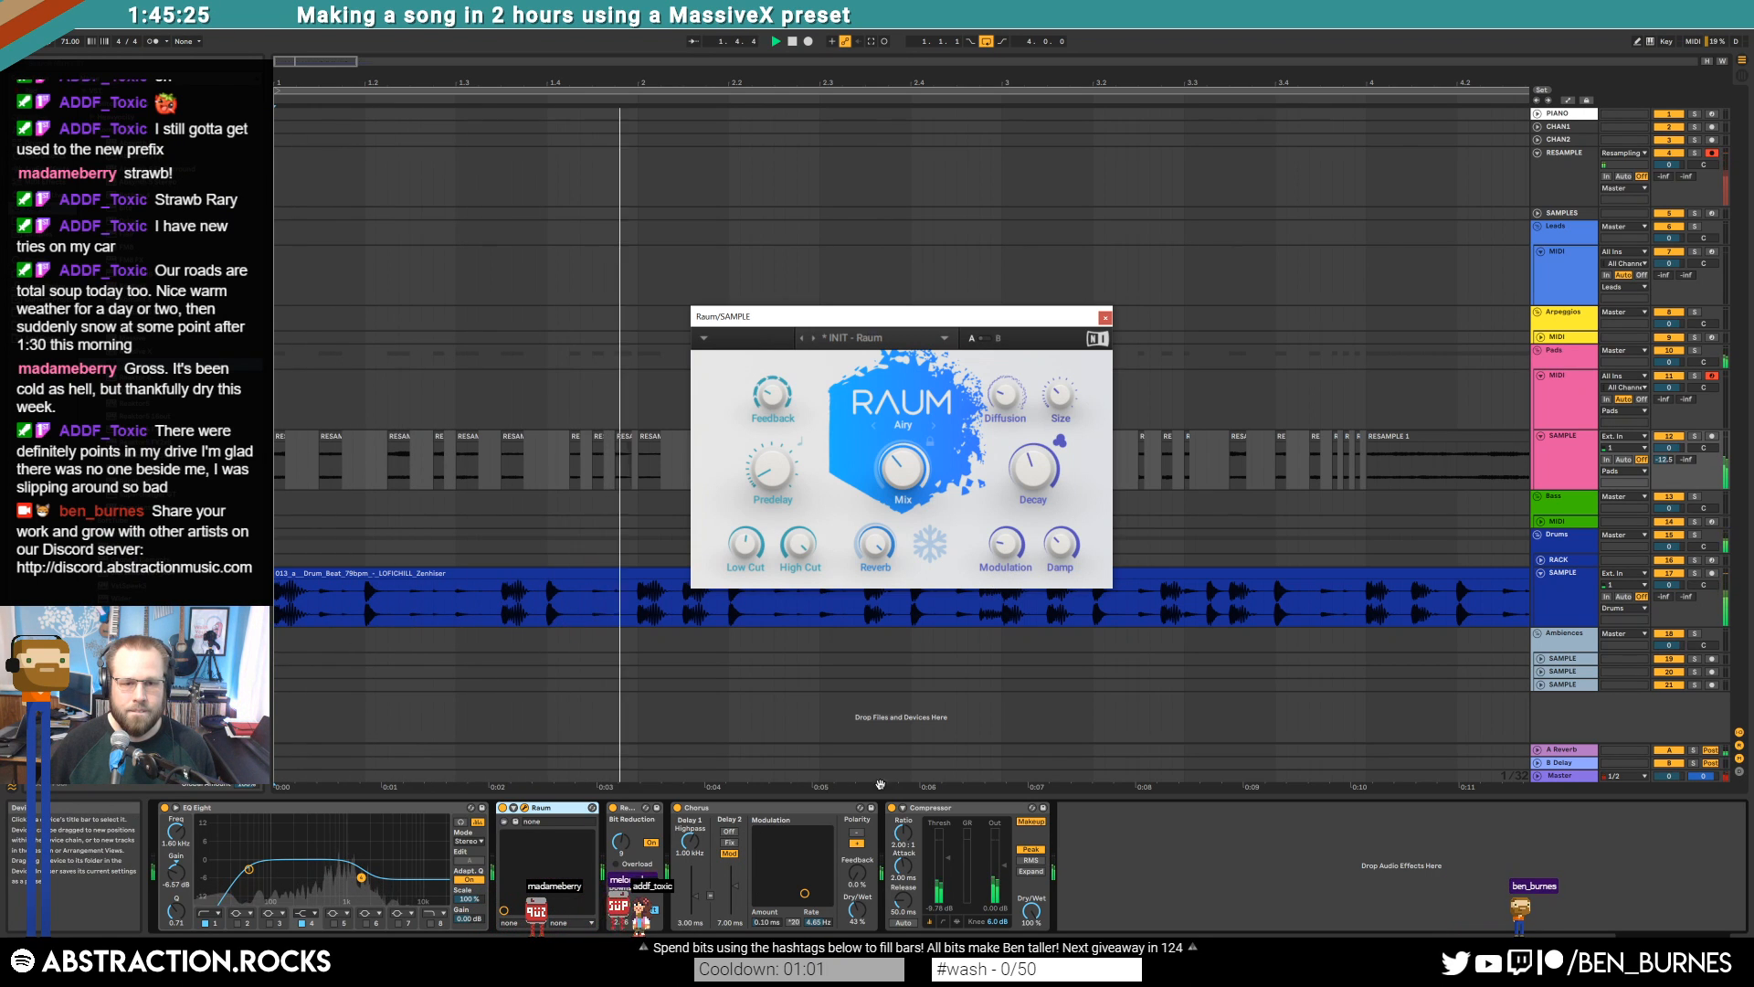
Raise the low cut of the pads' EQ Eight to about 484 Hz and move the Raum window aside
left_click_drag(1032, 317, 1093, 101)
left_click_drag(249, 869, 322, 875)
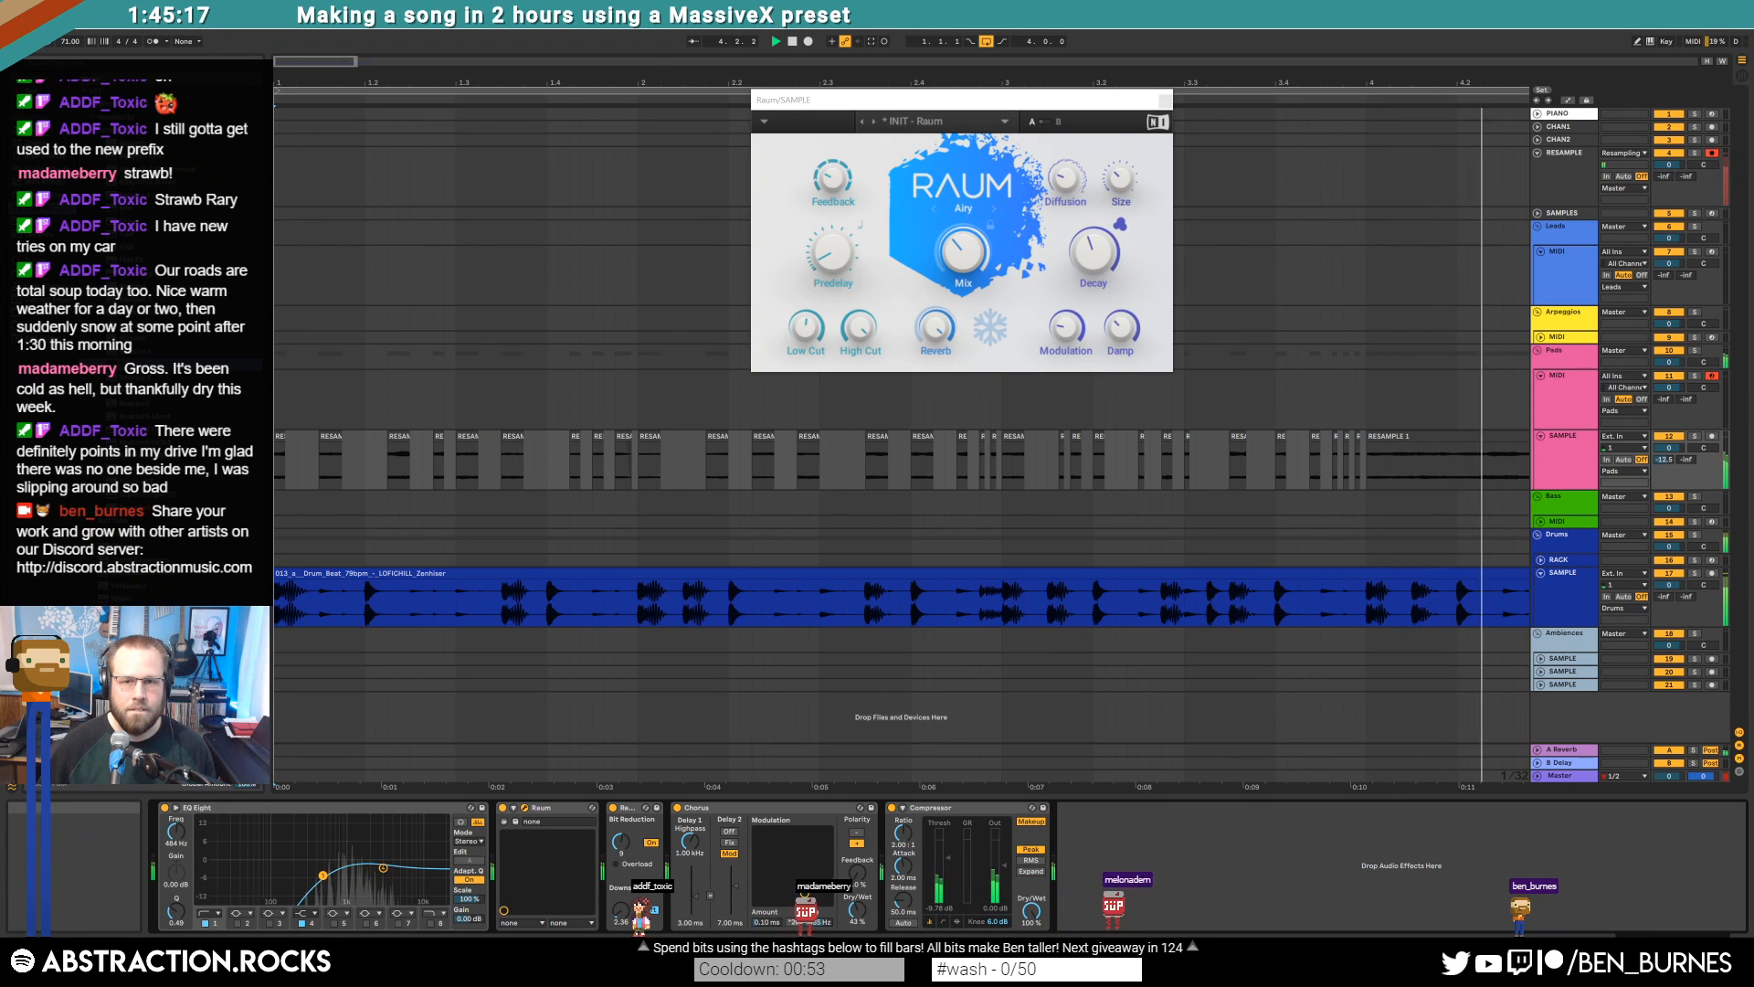
left_click_drag(795, 111, 663, 134)
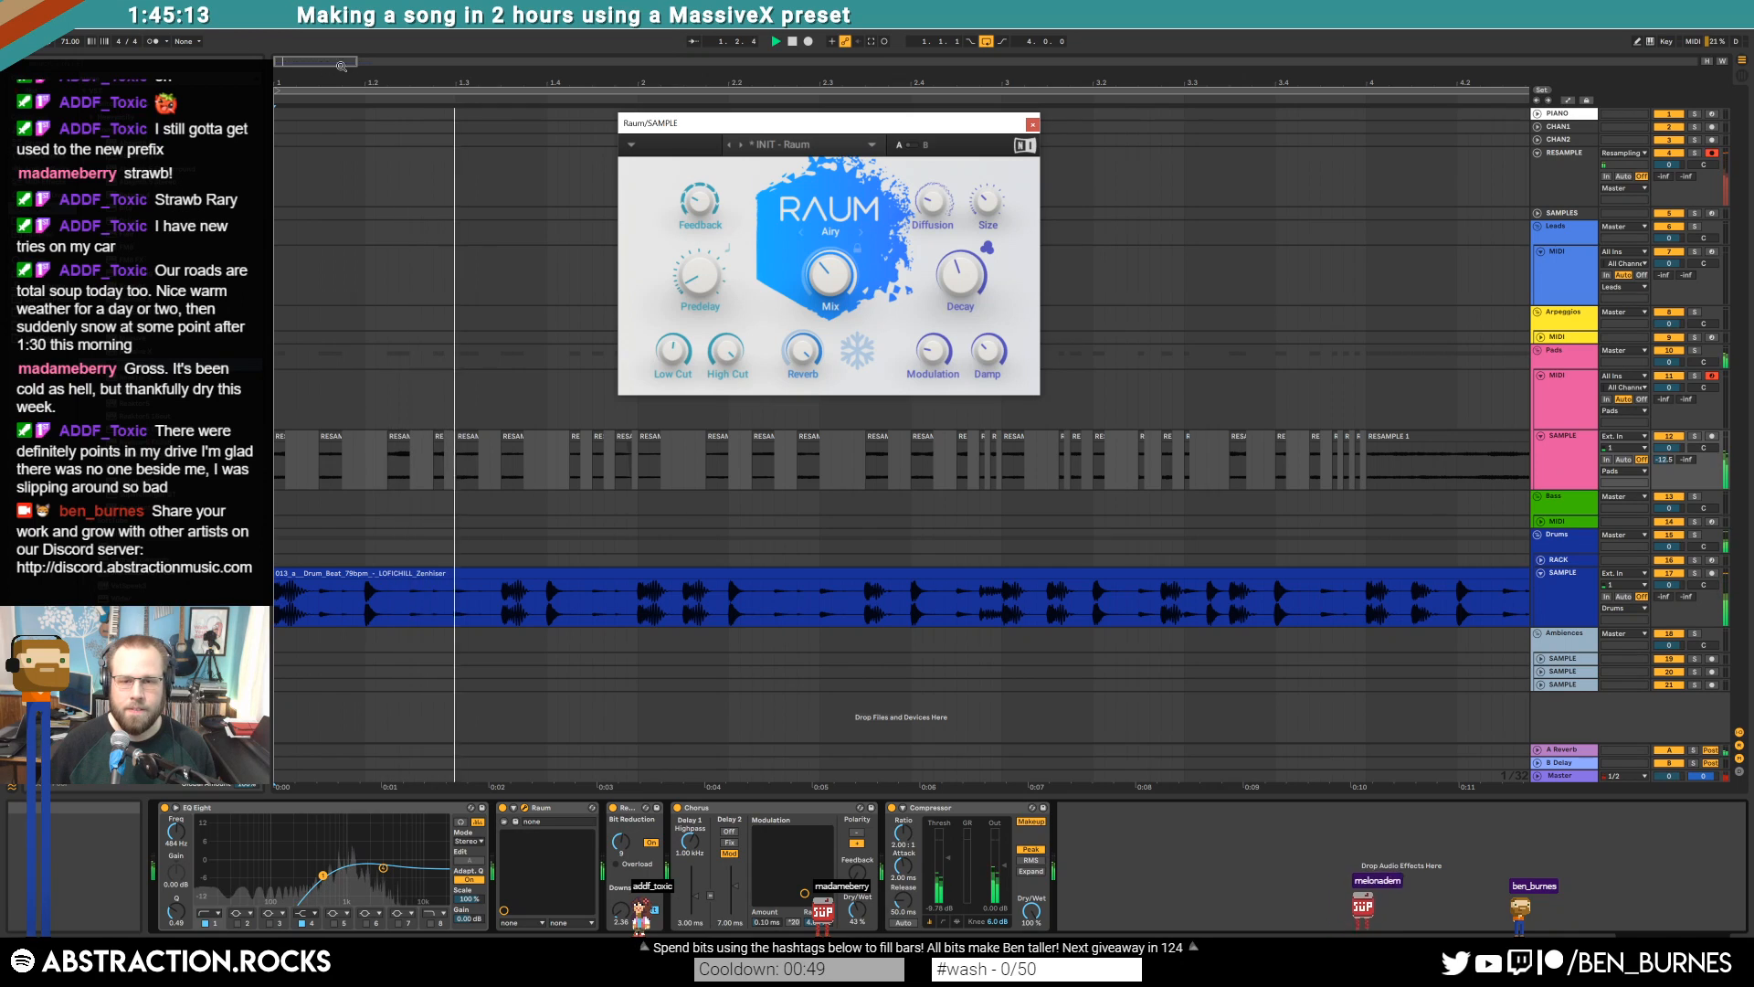
left_click_drag(797, 127, 795, 121)
Adjust the bit reduction and downsampling amounts in Redux, comparing hard with soft downsampling and keeping soft
left_click(621, 842)
left_click_drag(622, 842, 621, 813)
left_click_drag(621, 910, 622, 901)
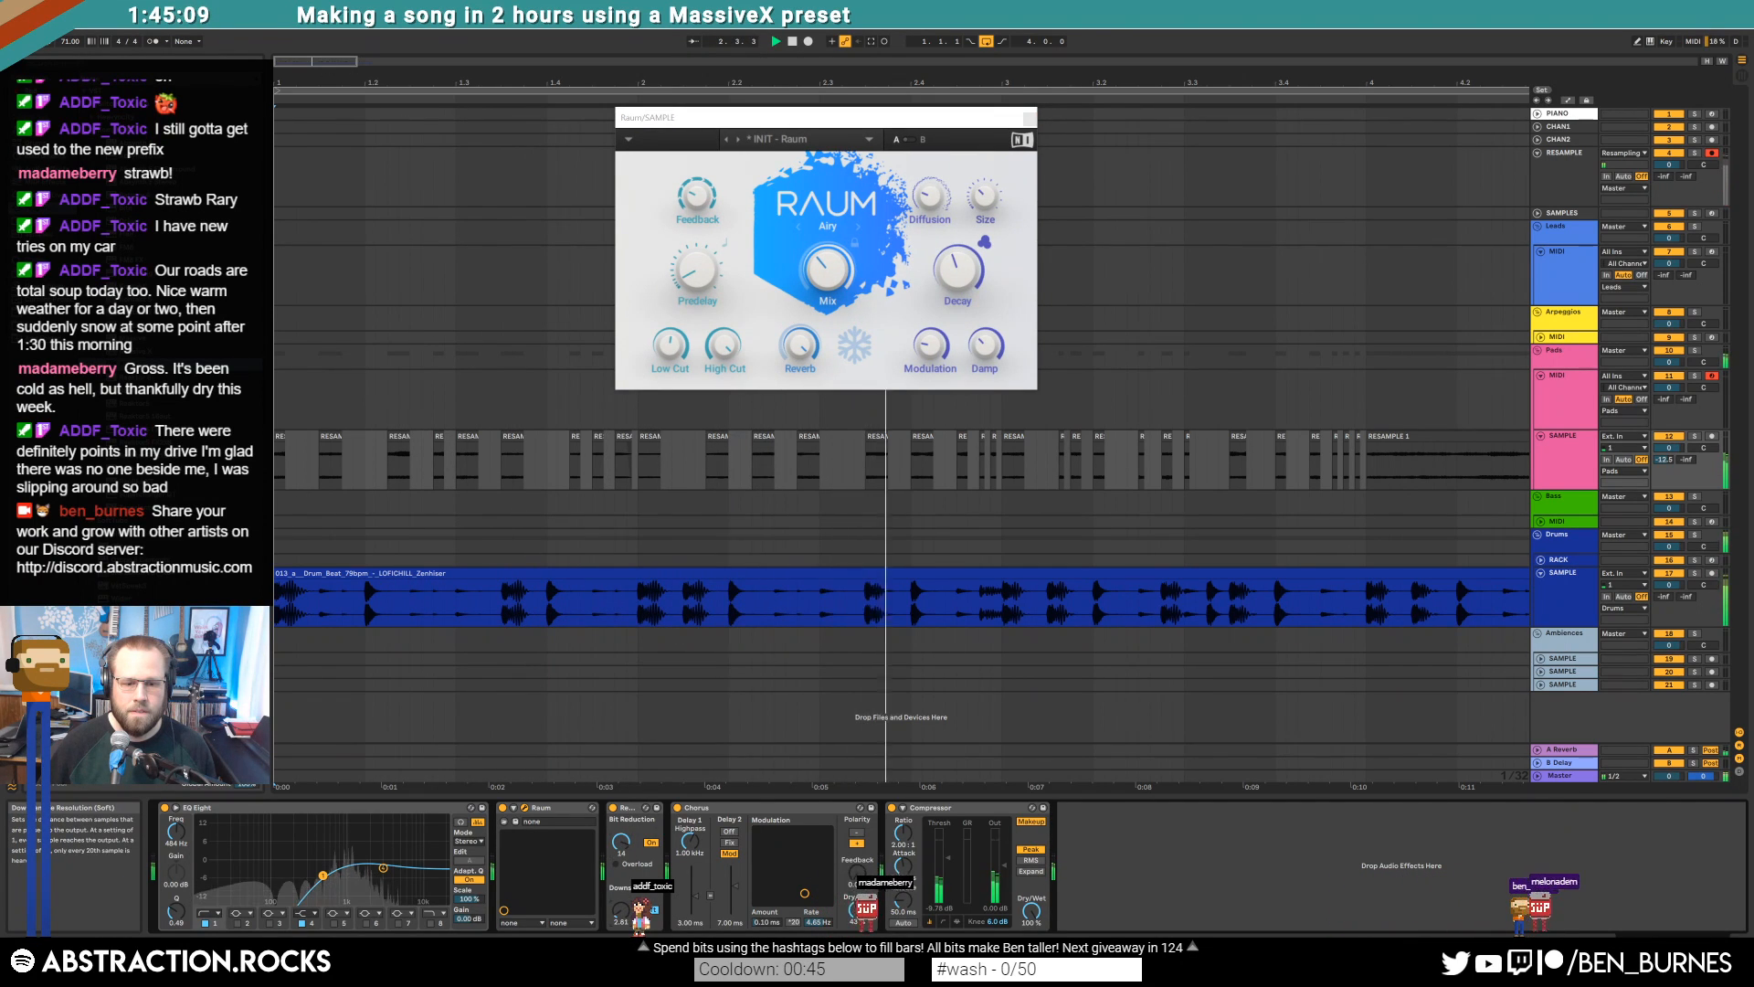
left_click(652, 910)
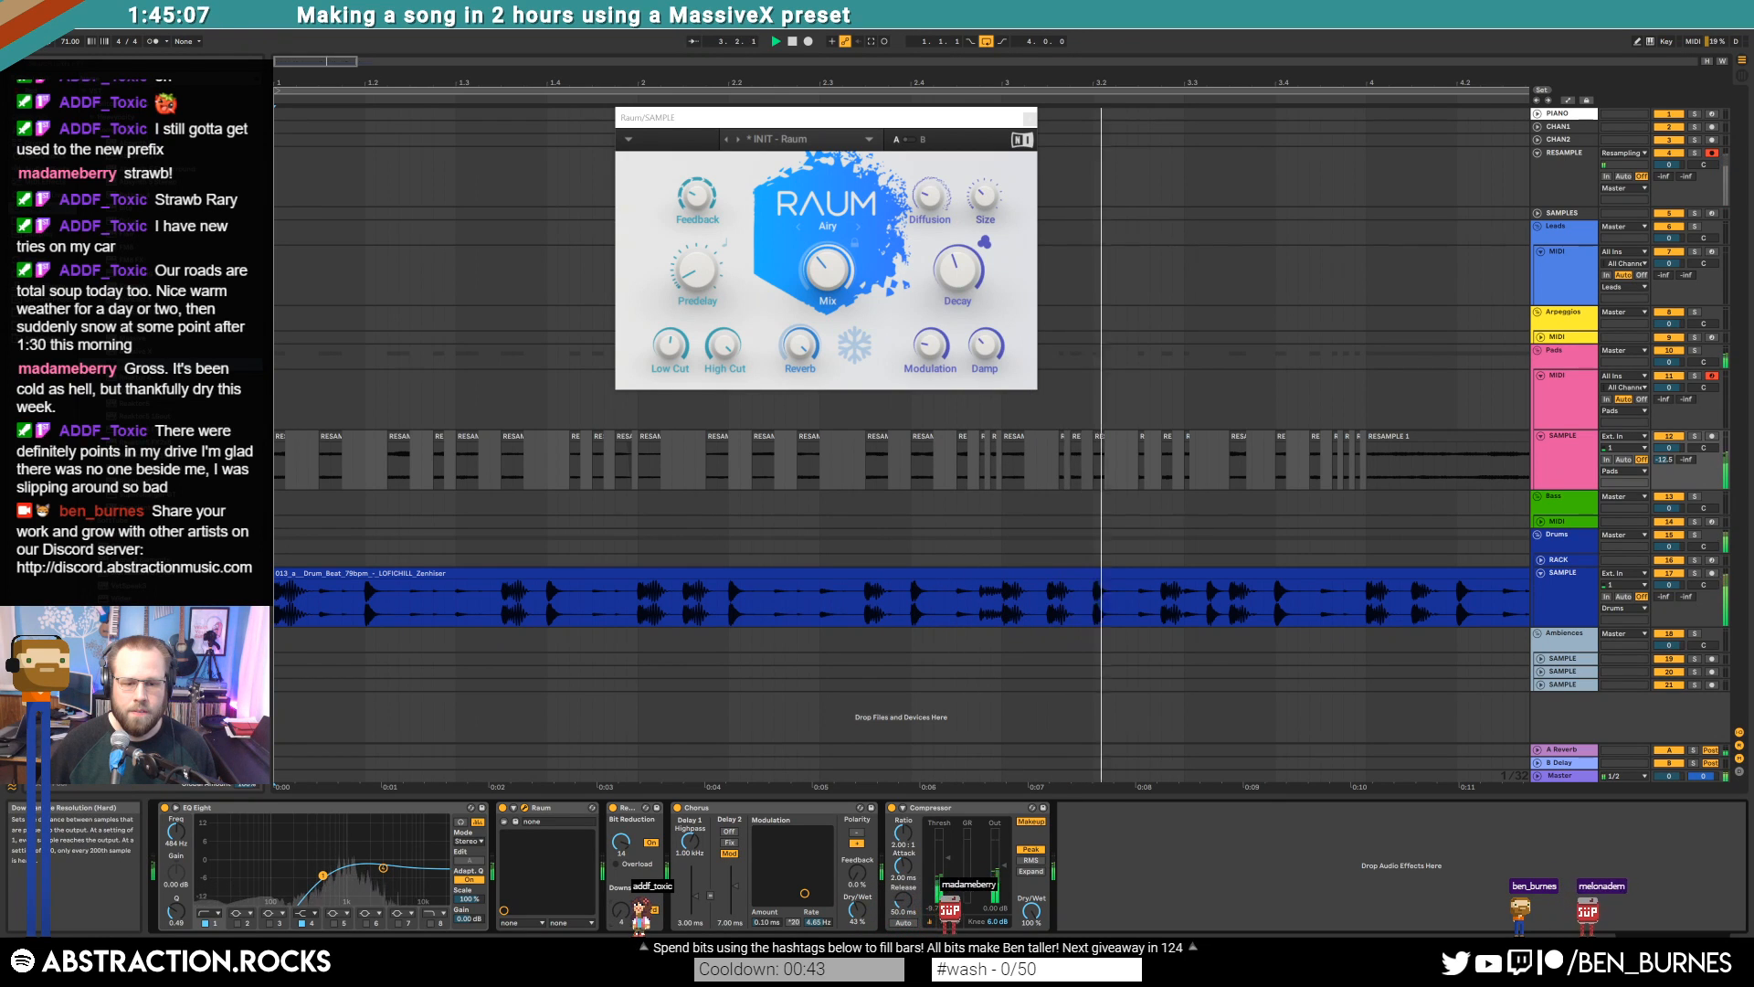
left_click_drag(621, 911, 621, 750)
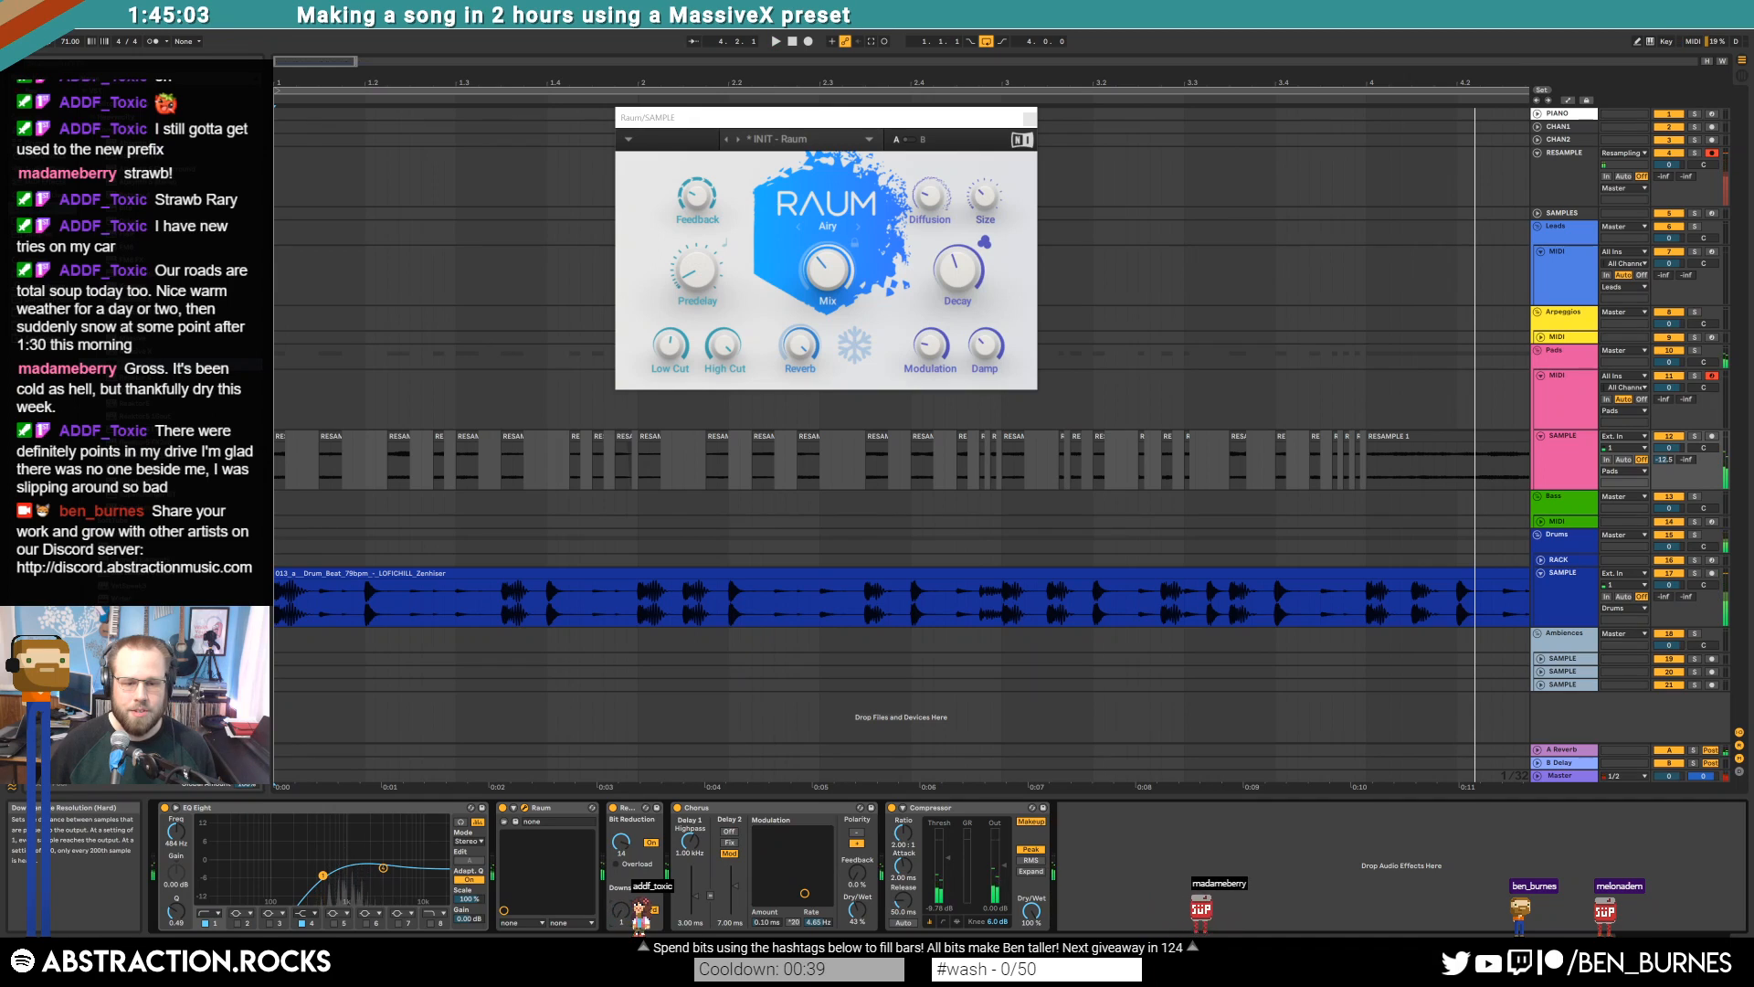
left_click(653, 910)
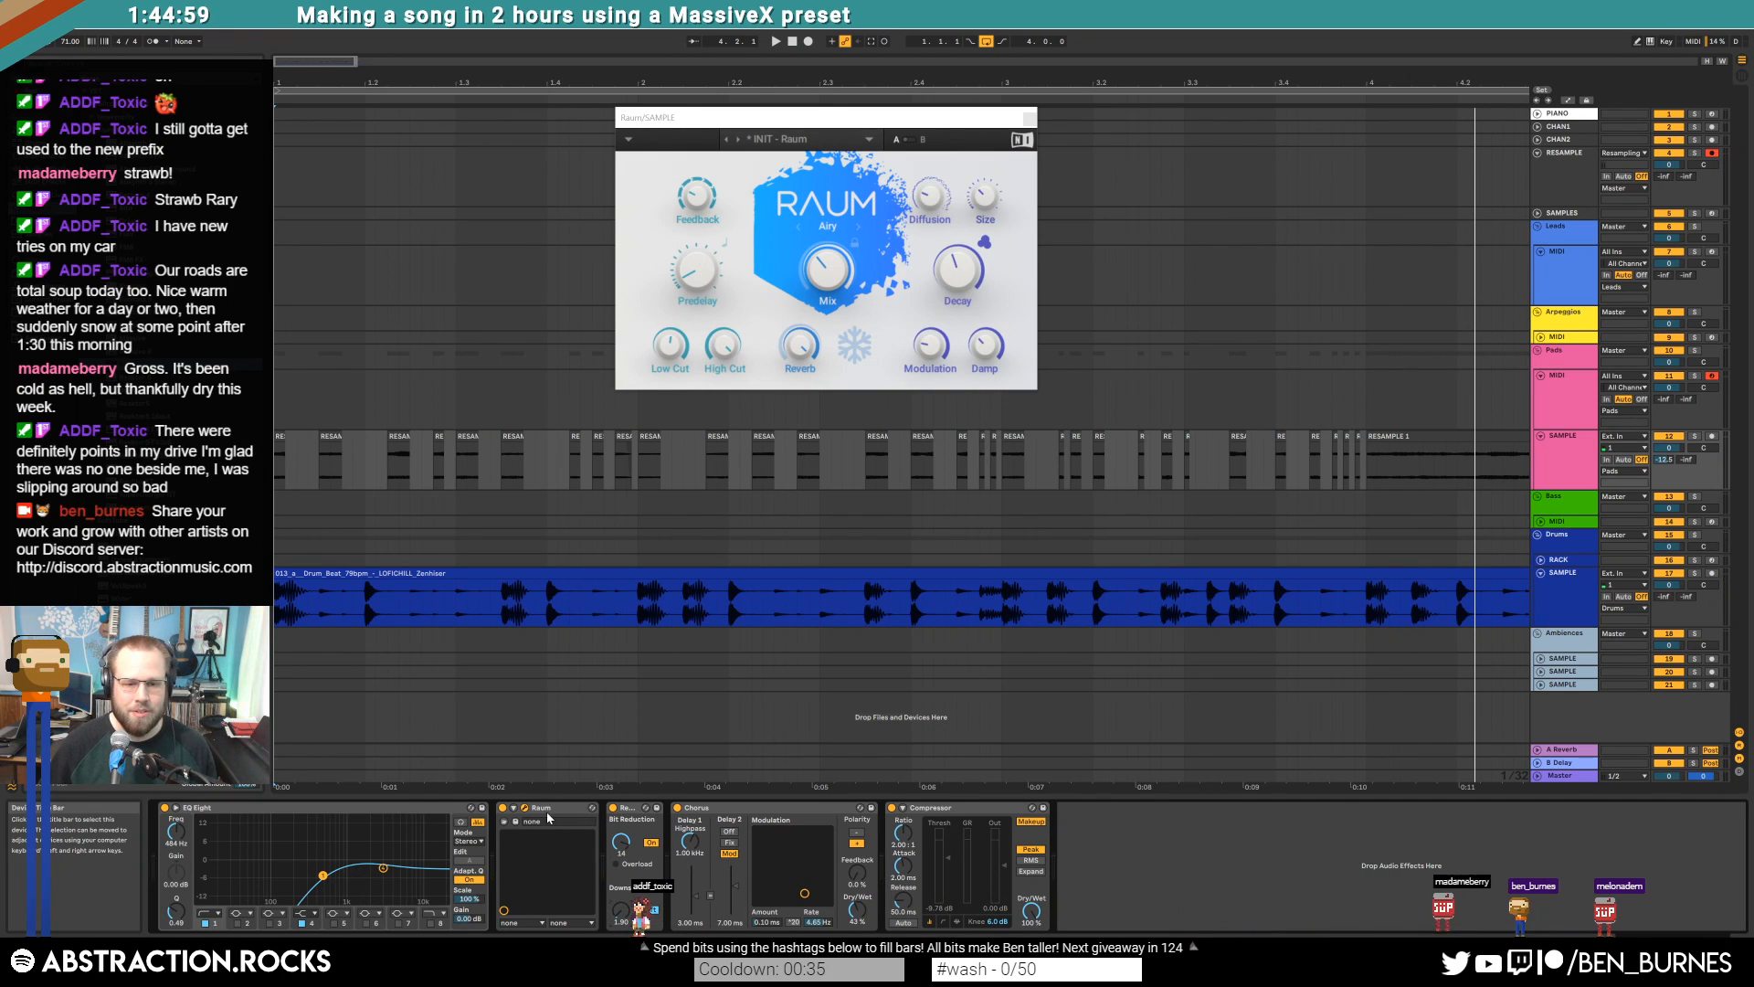
Move the Chorus directly after EQ Eight, ahead of Raum, and play back the result
left_click_drag(699, 816, 507, 816)
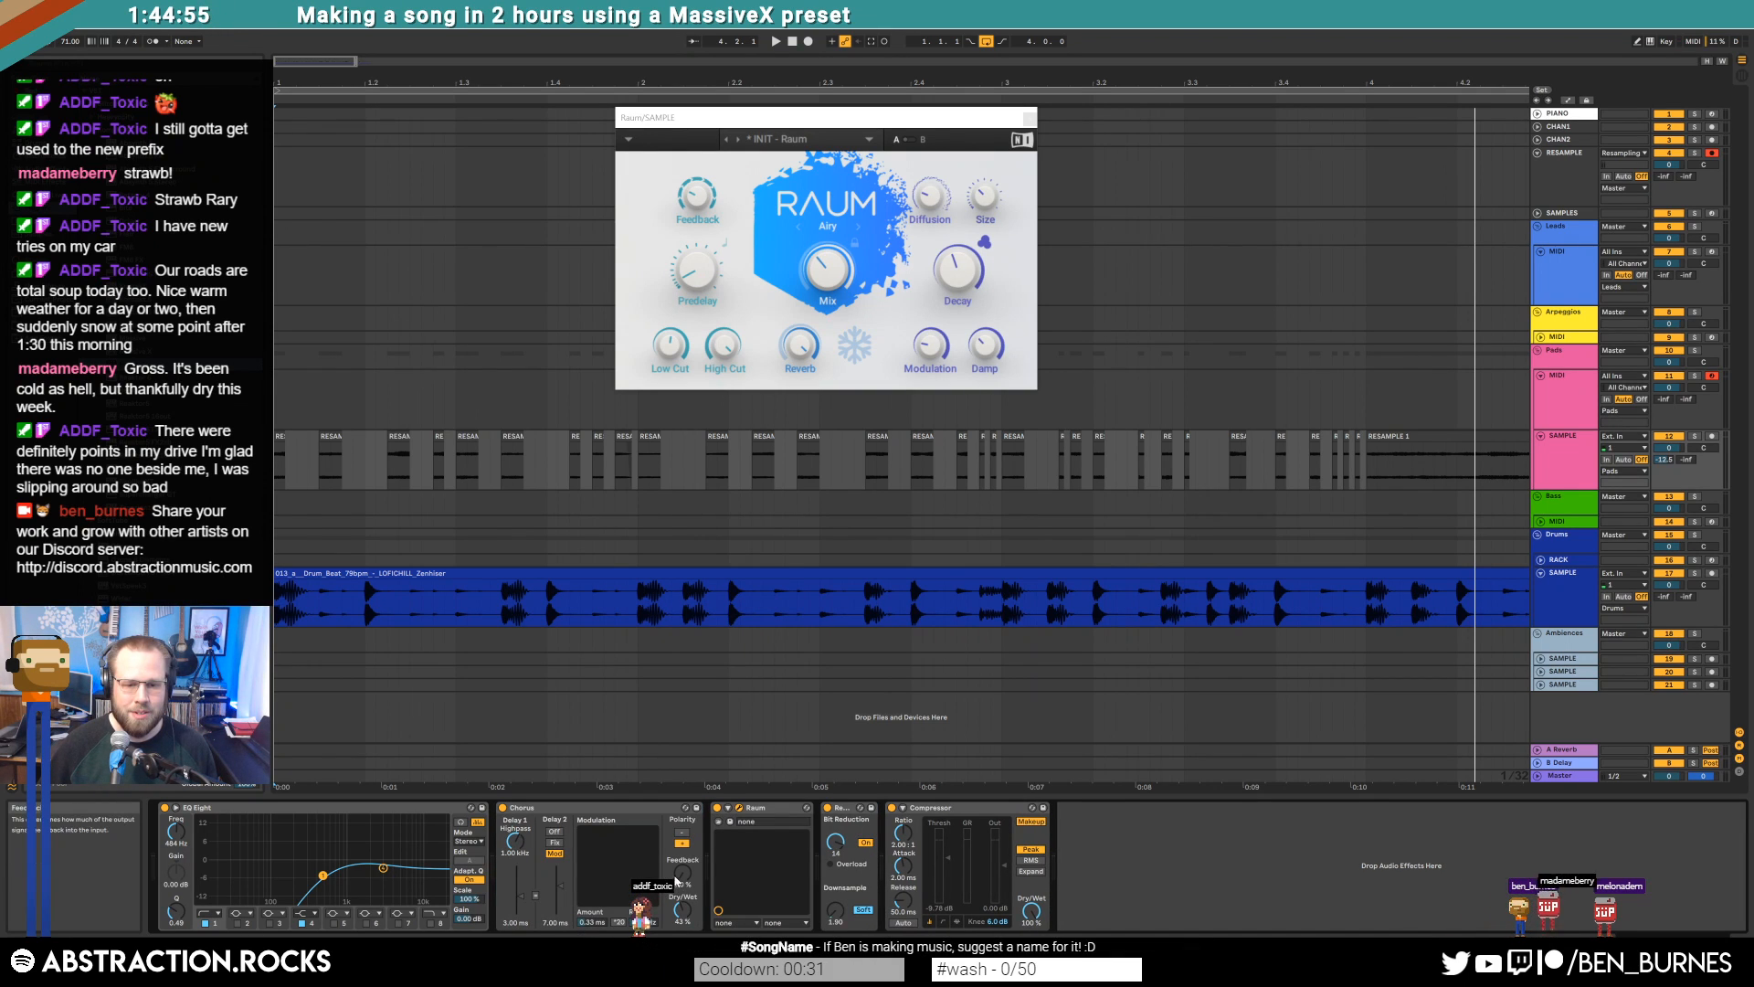
key("space")
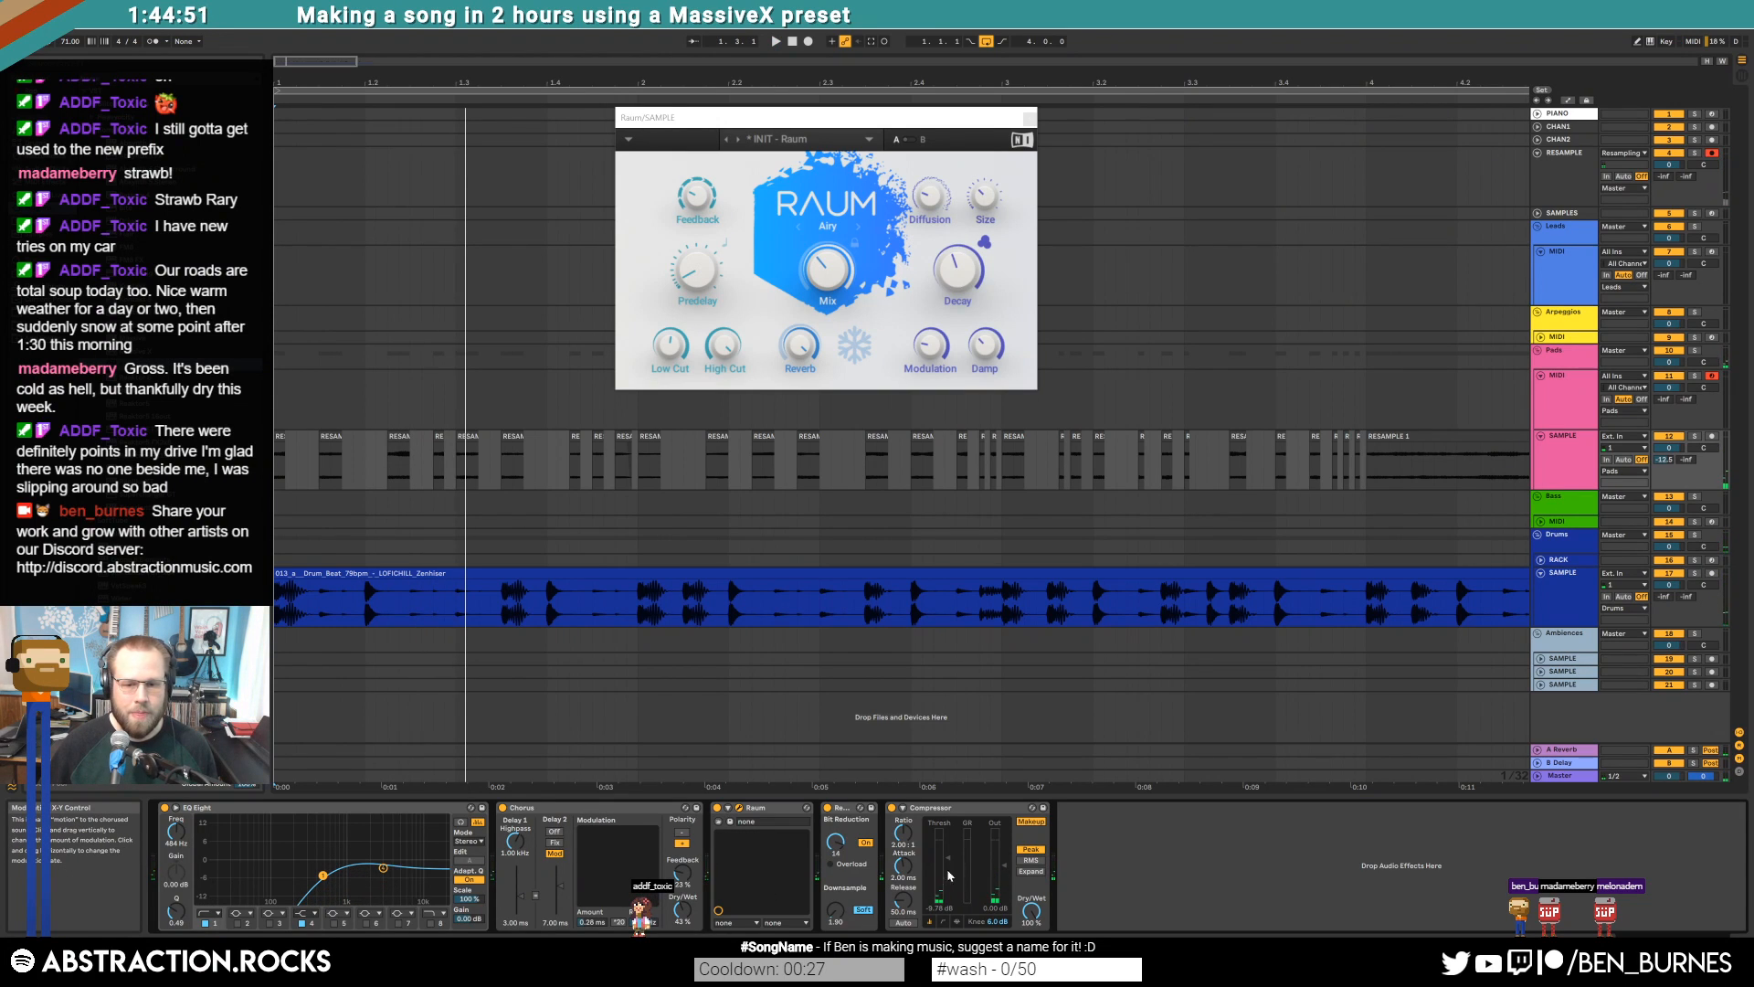
Move the Compressor directly after EQ Eight, ahead of the Chorus, and shorten Raum's decay to 0.66 s
key("space")
left_click_drag(945, 809, 510, 821)
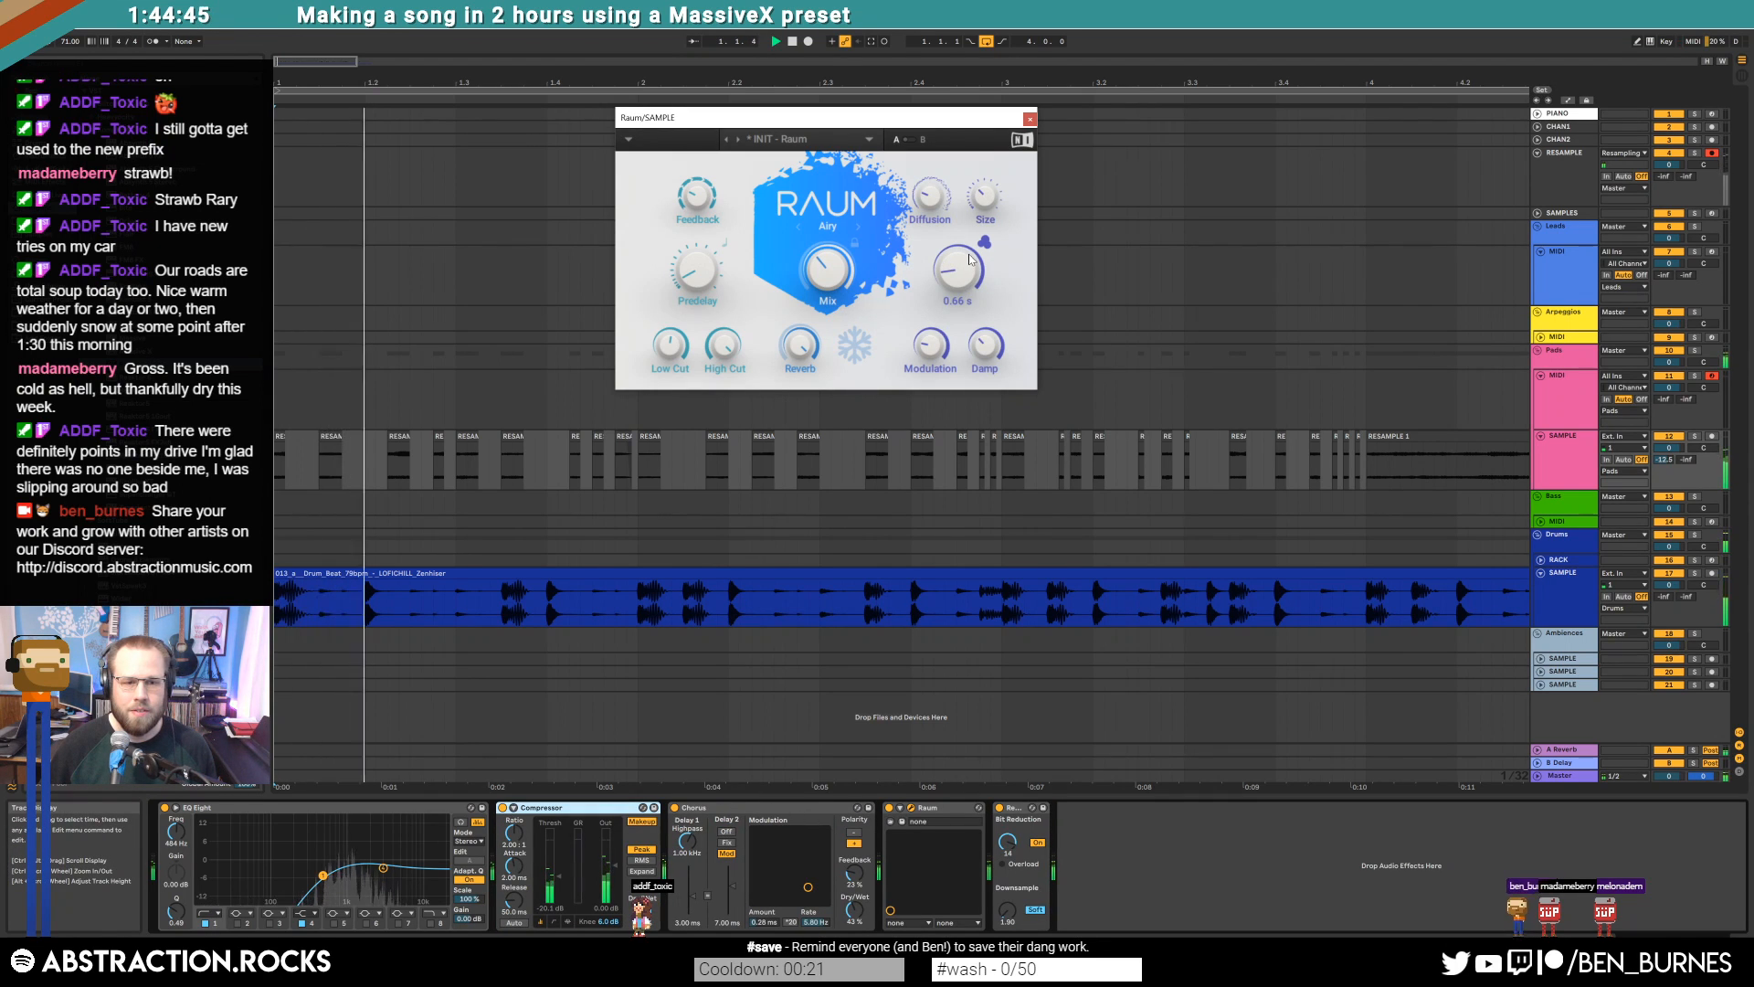
Lower the pads SAMPLE track's send to A Reverb to -40.0 dB and close the Raum window
left_click_drag(1670, 464, 1669, 516)
key("space")
left_click(1030, 119)
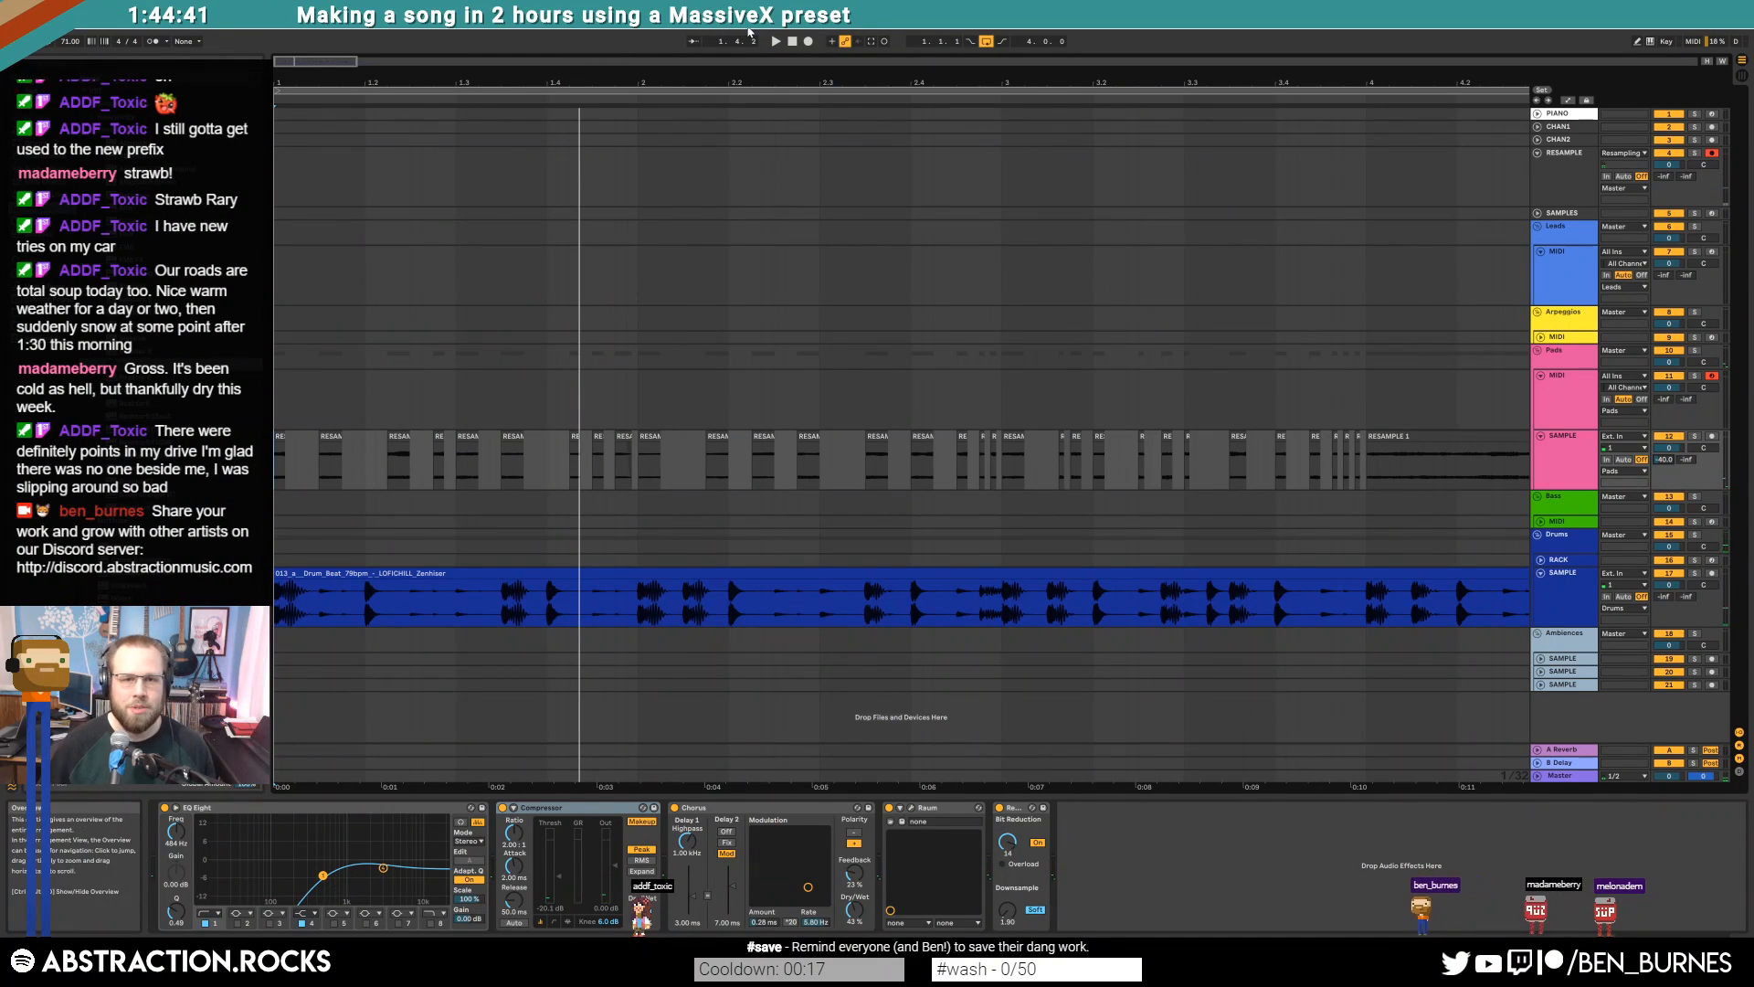
Play from the start of the song and lengthen the short pad chop at 1.2.4 until it reaches 1.3
left_click(793, 41)
left_click_drag(320, 64, 319, 114)
key("space")
key("space")
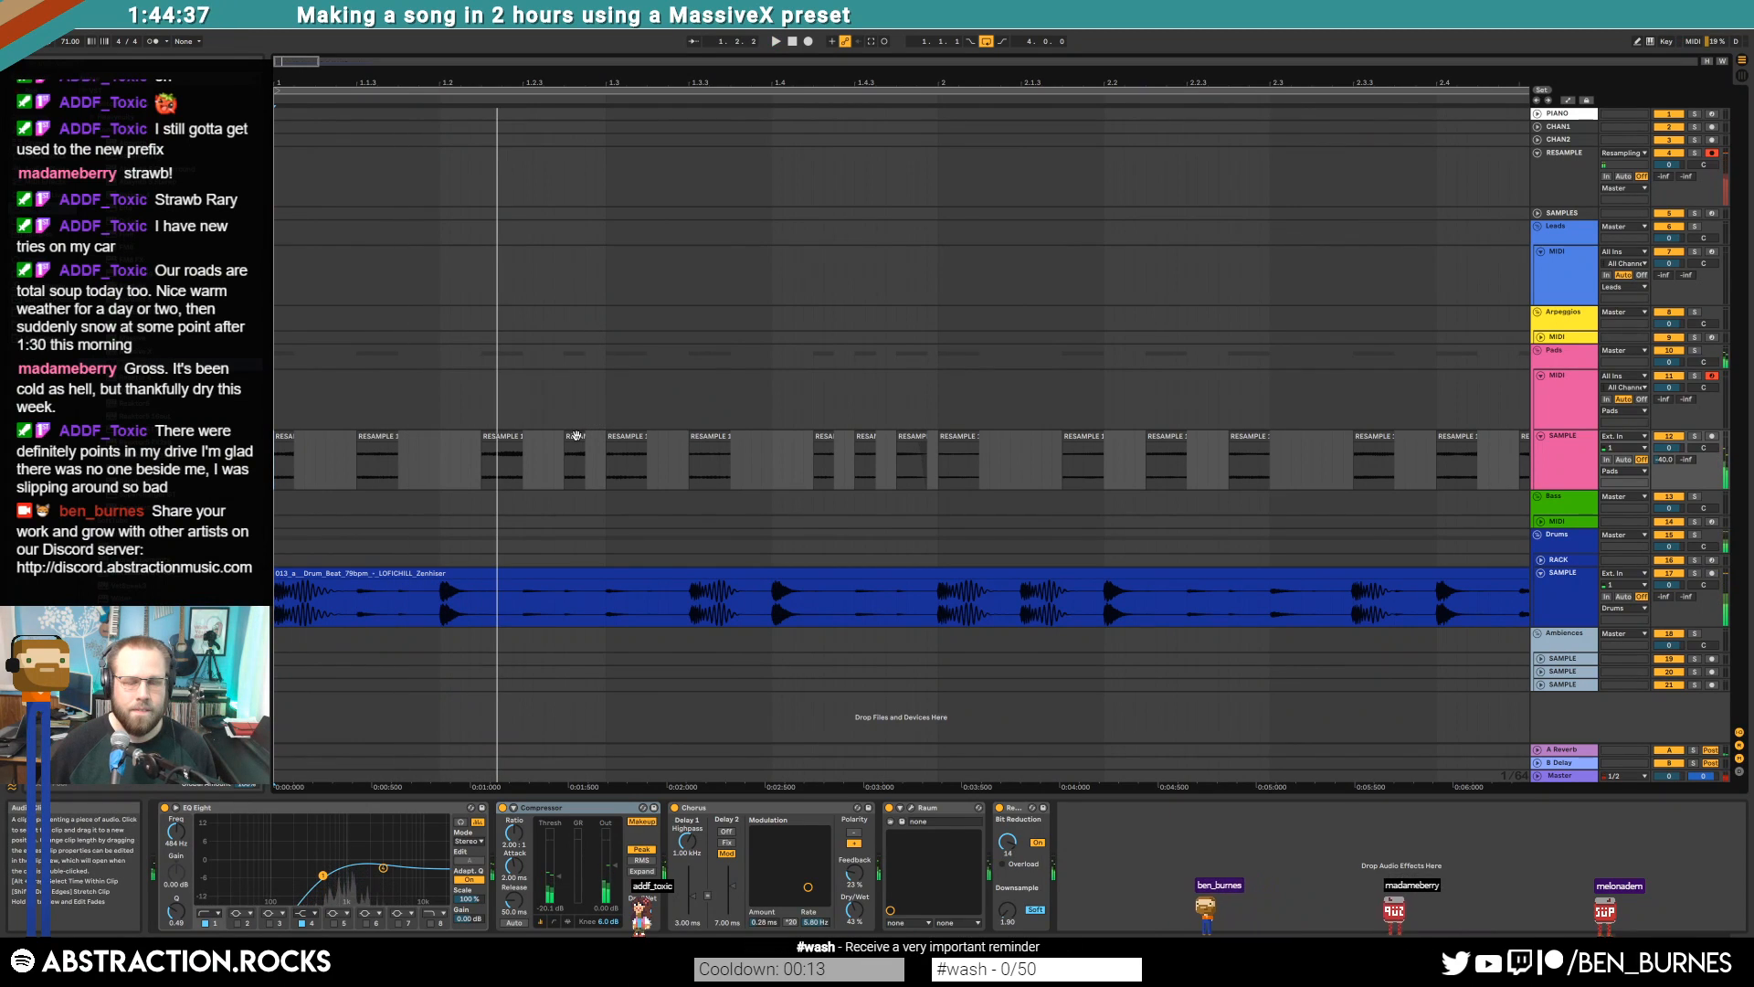
left_click(583, 439)
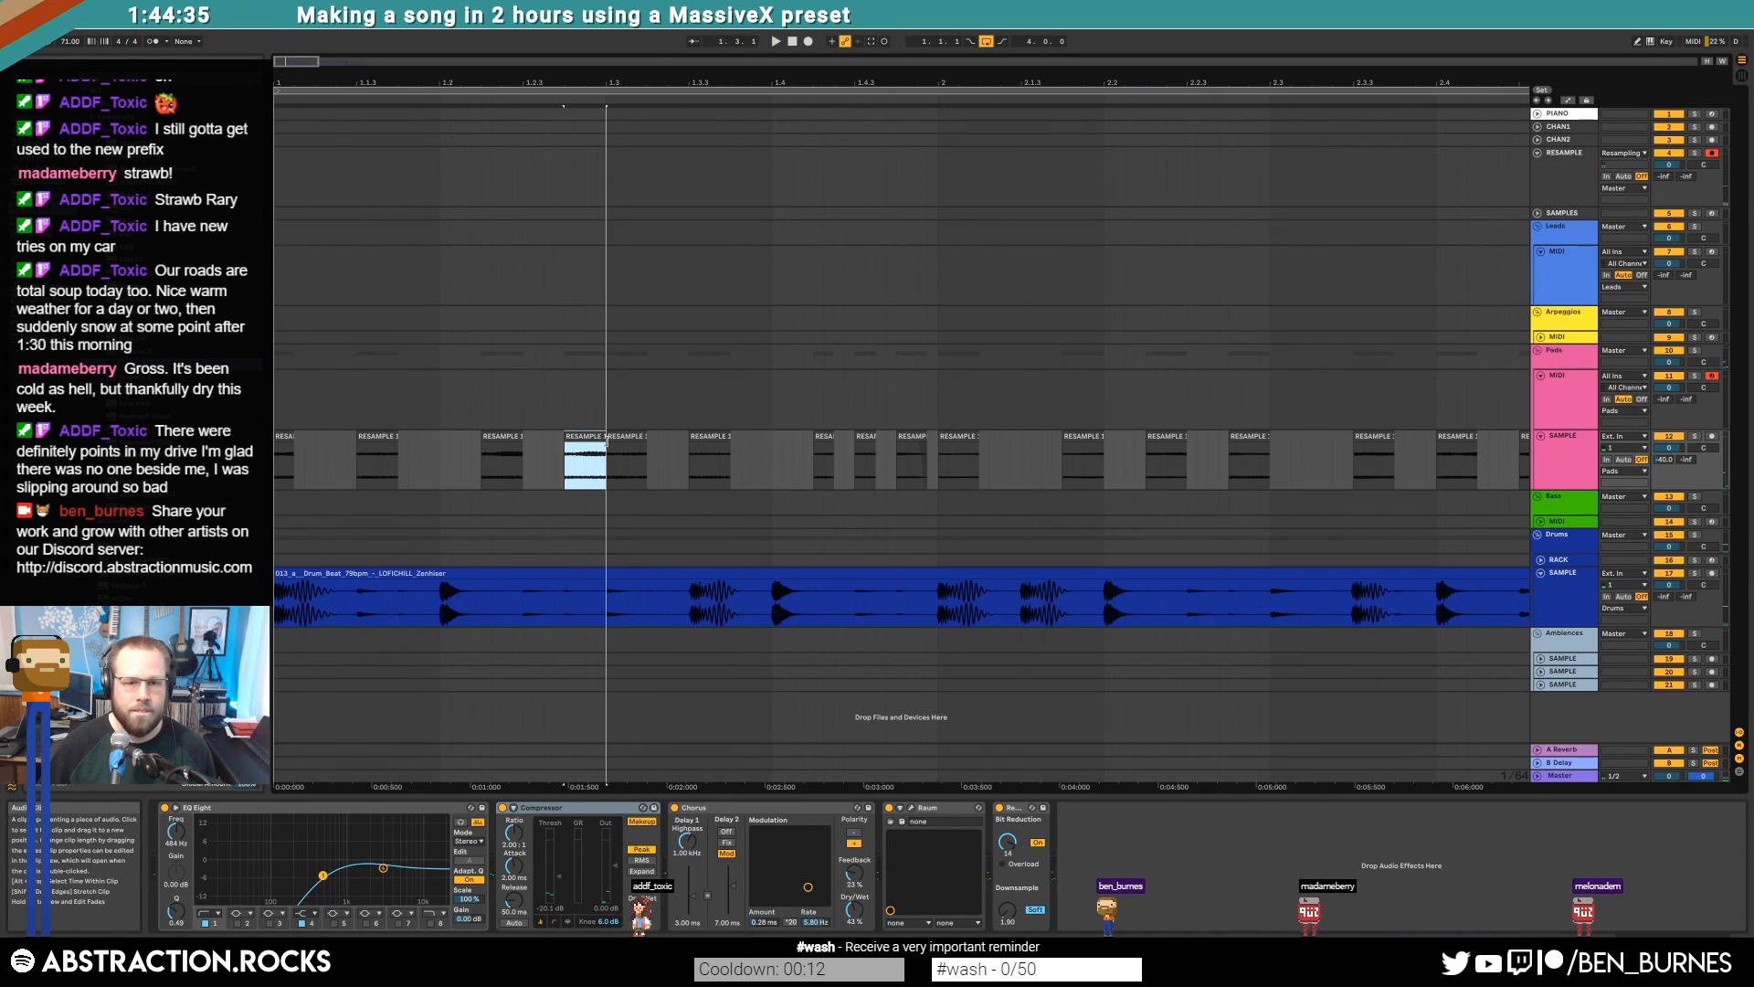
Deactivate the pad chop at 1.3 and play the loop from the start
left_click(626, 437)
key("space")
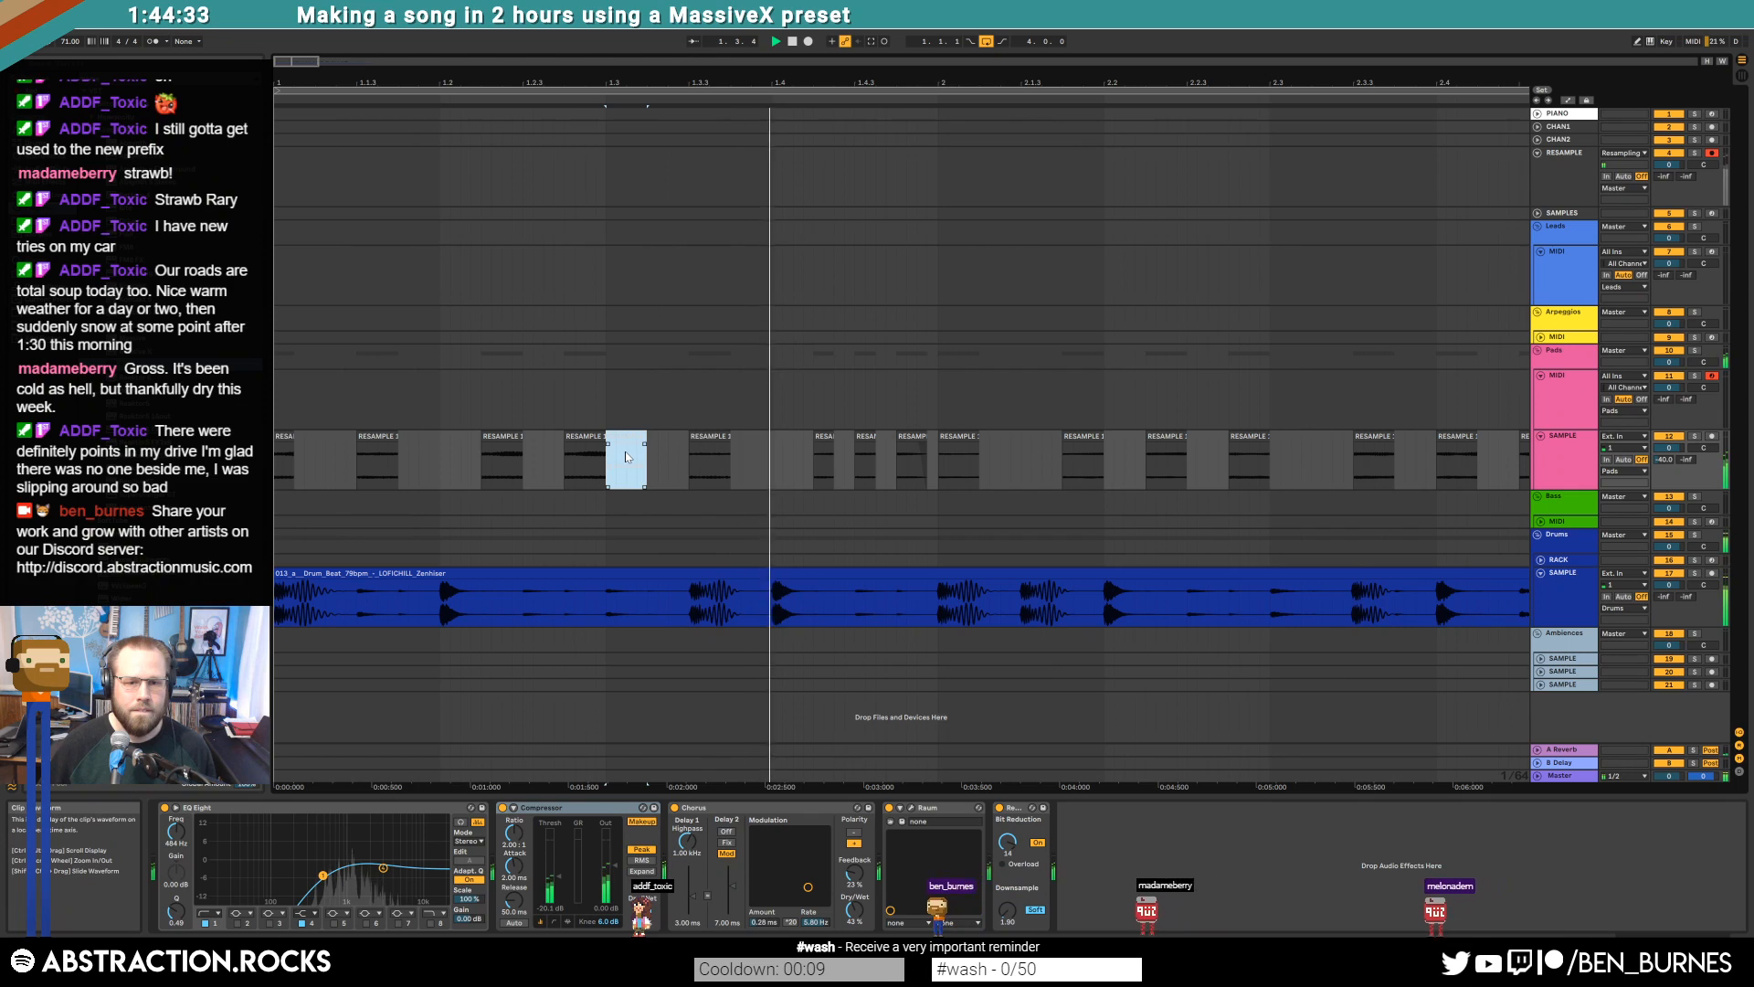
key("space")
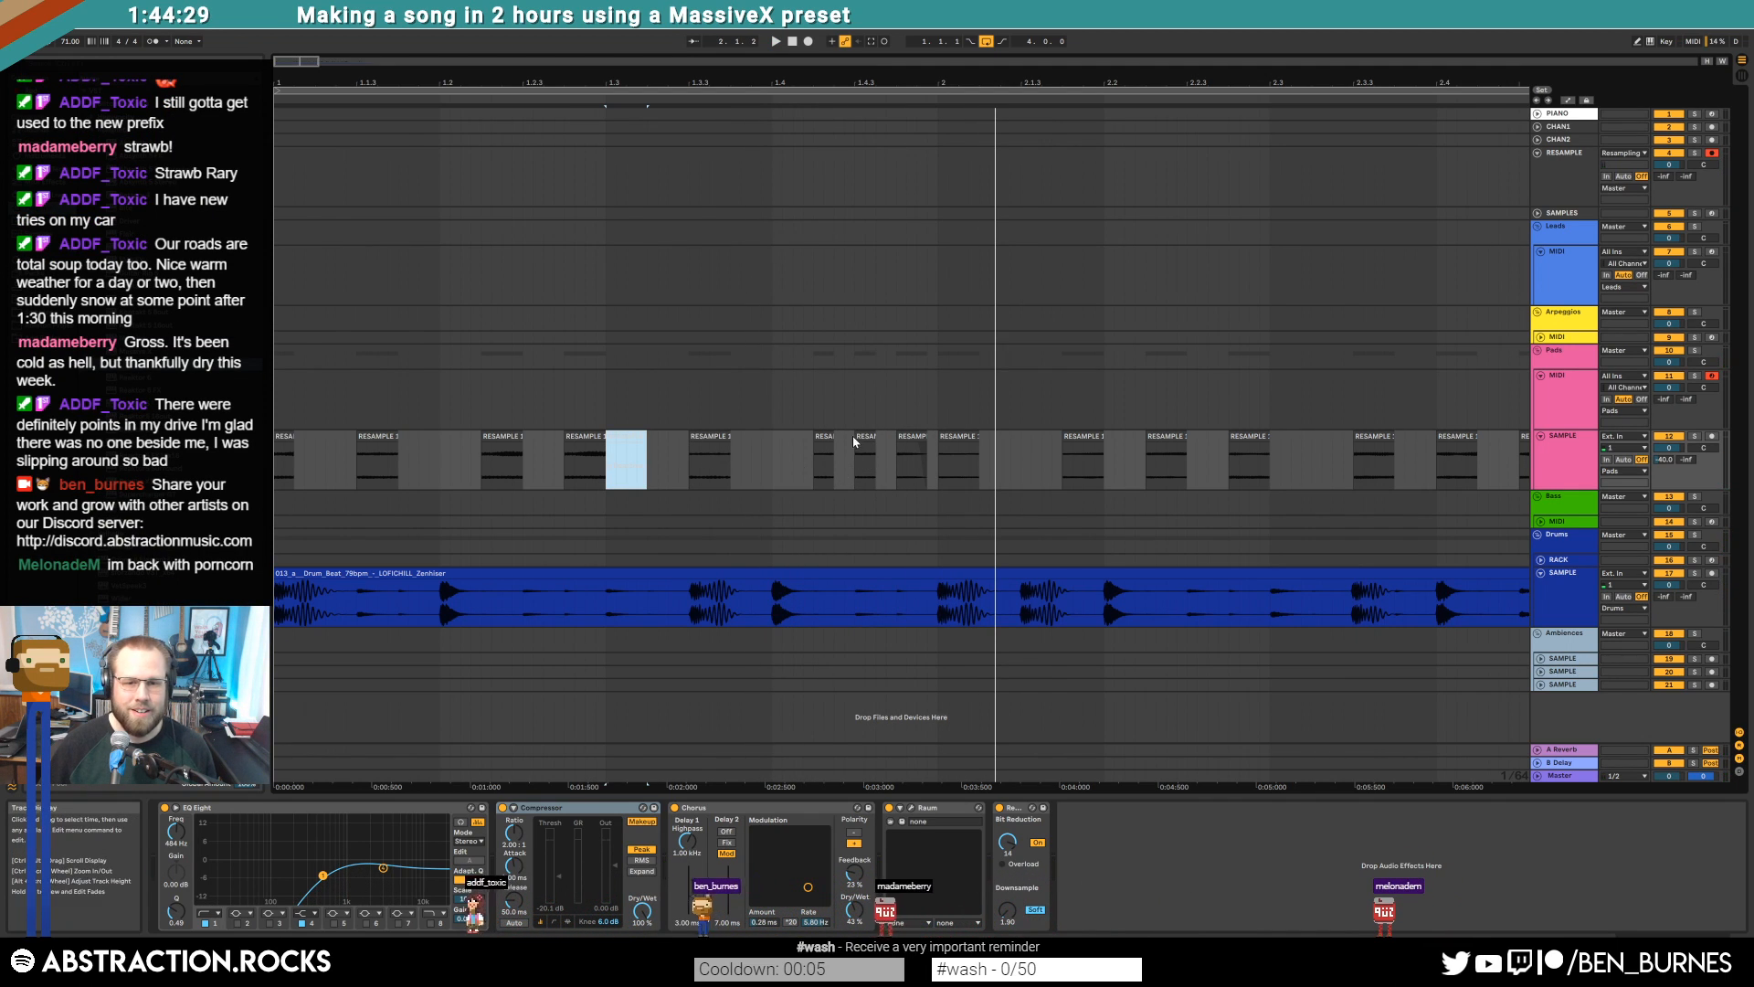
left_click(793, 44)
key("space")
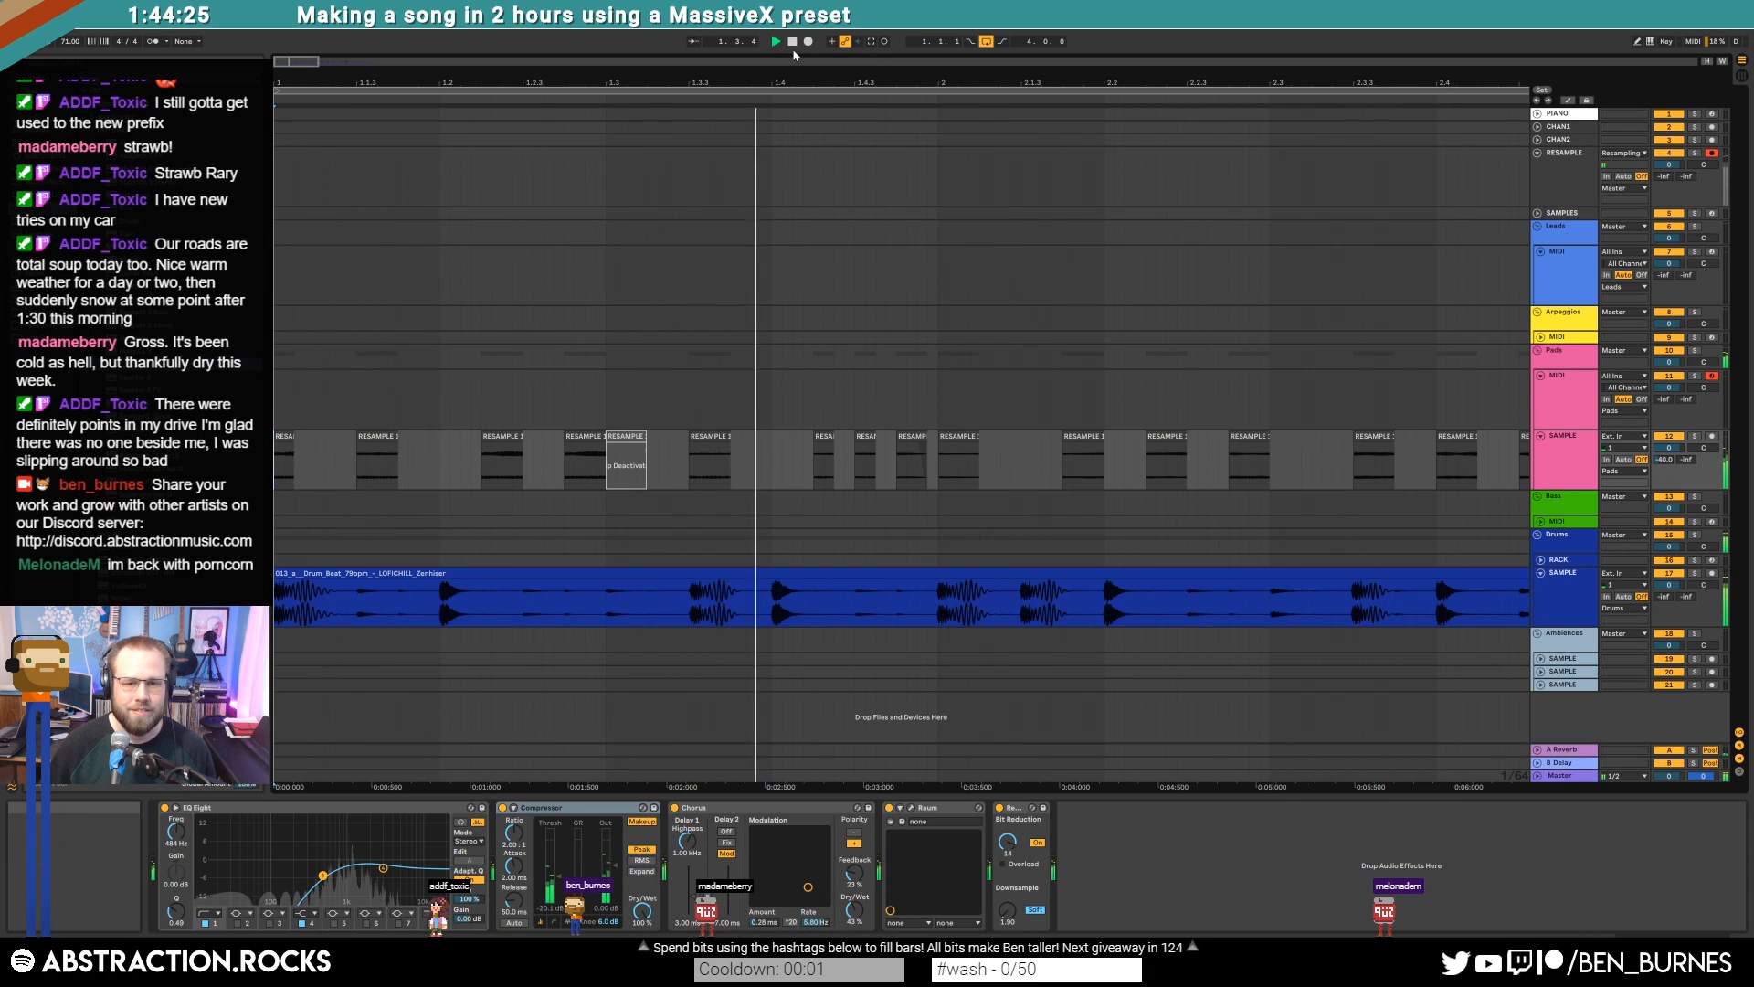
key("space")
Lengthen the pad chop at 1.4.2 and cut out its middle, leaving two short stutter chops
scroll(875, 411, "up", 2)
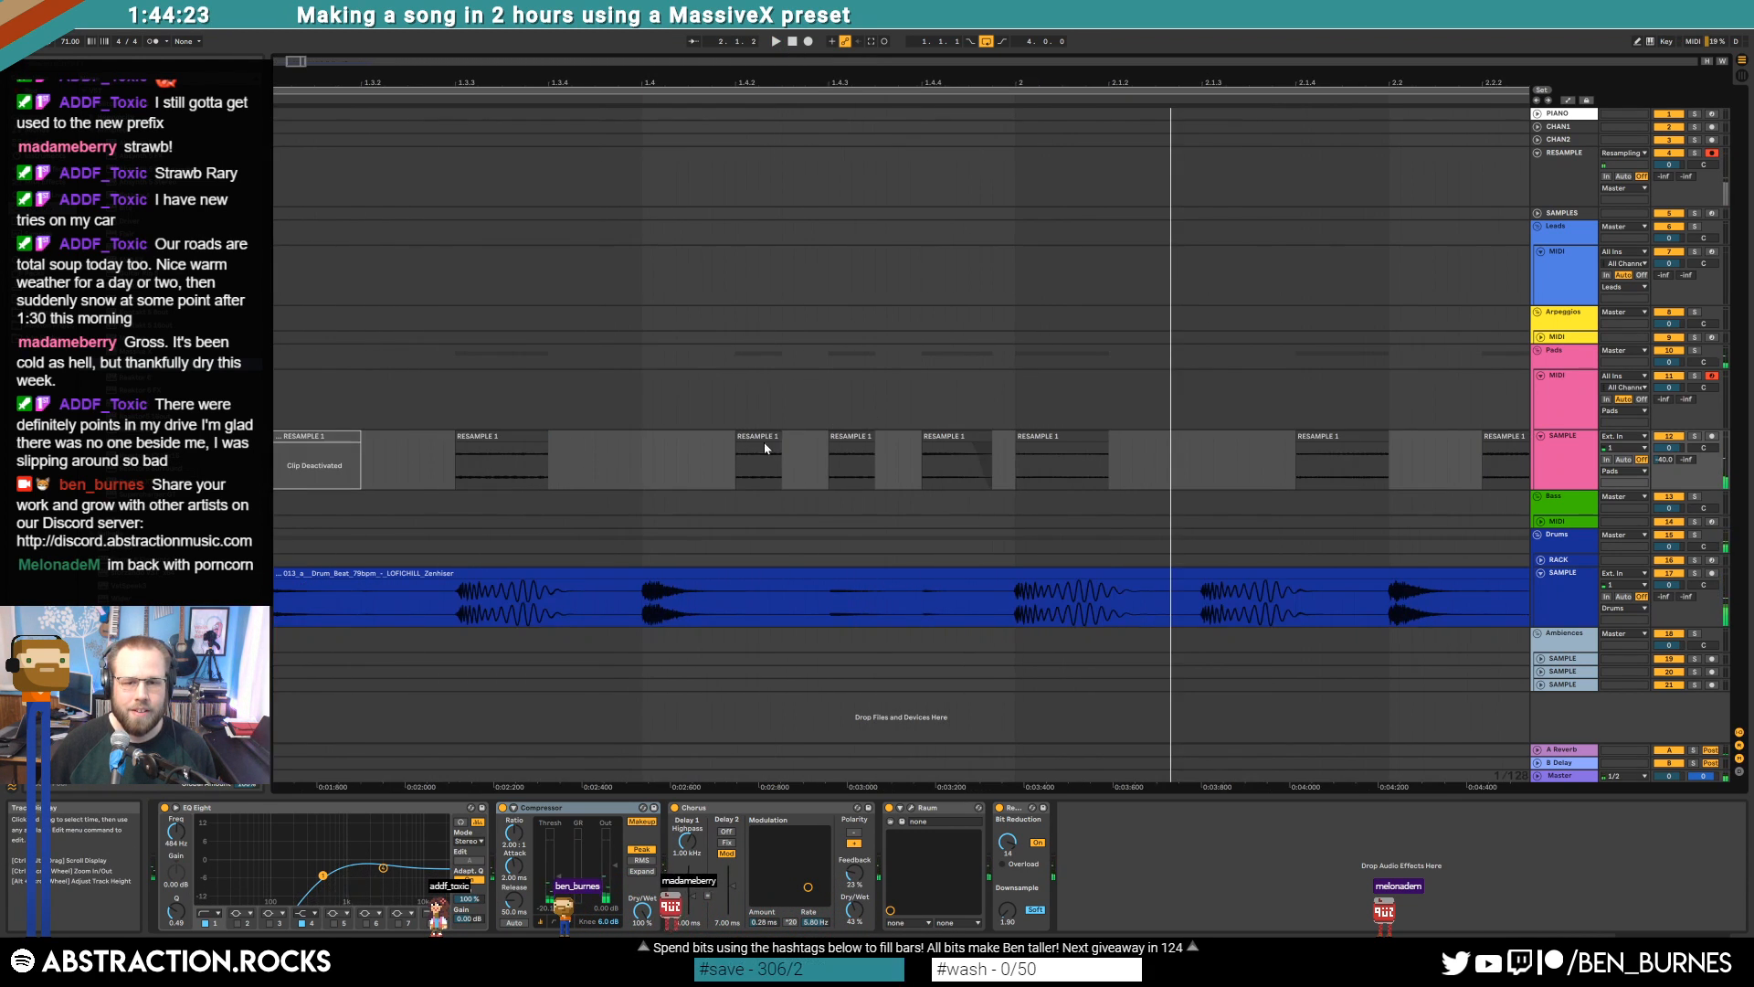
mouse_move(779, 440)
left_mouse_down()
mouse_move(759, 439)
mouse_move(804, 440)
left_mouse_up()
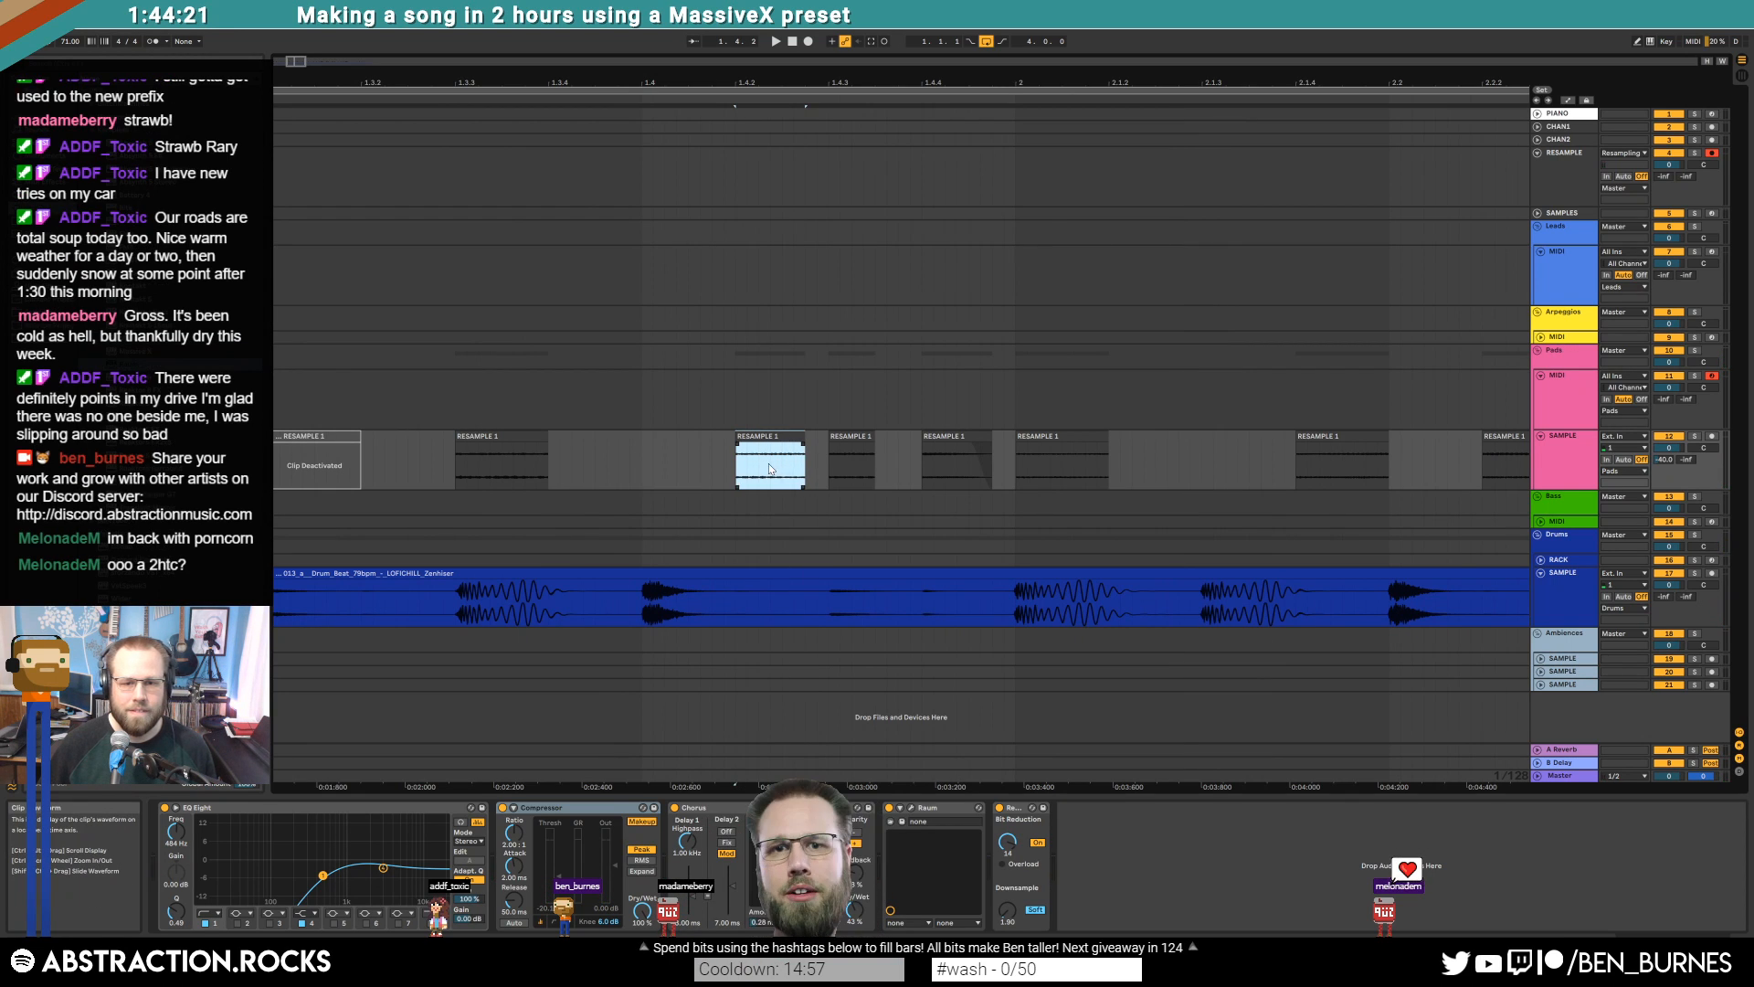
left_click(775, 473)
key("ctrl+e")
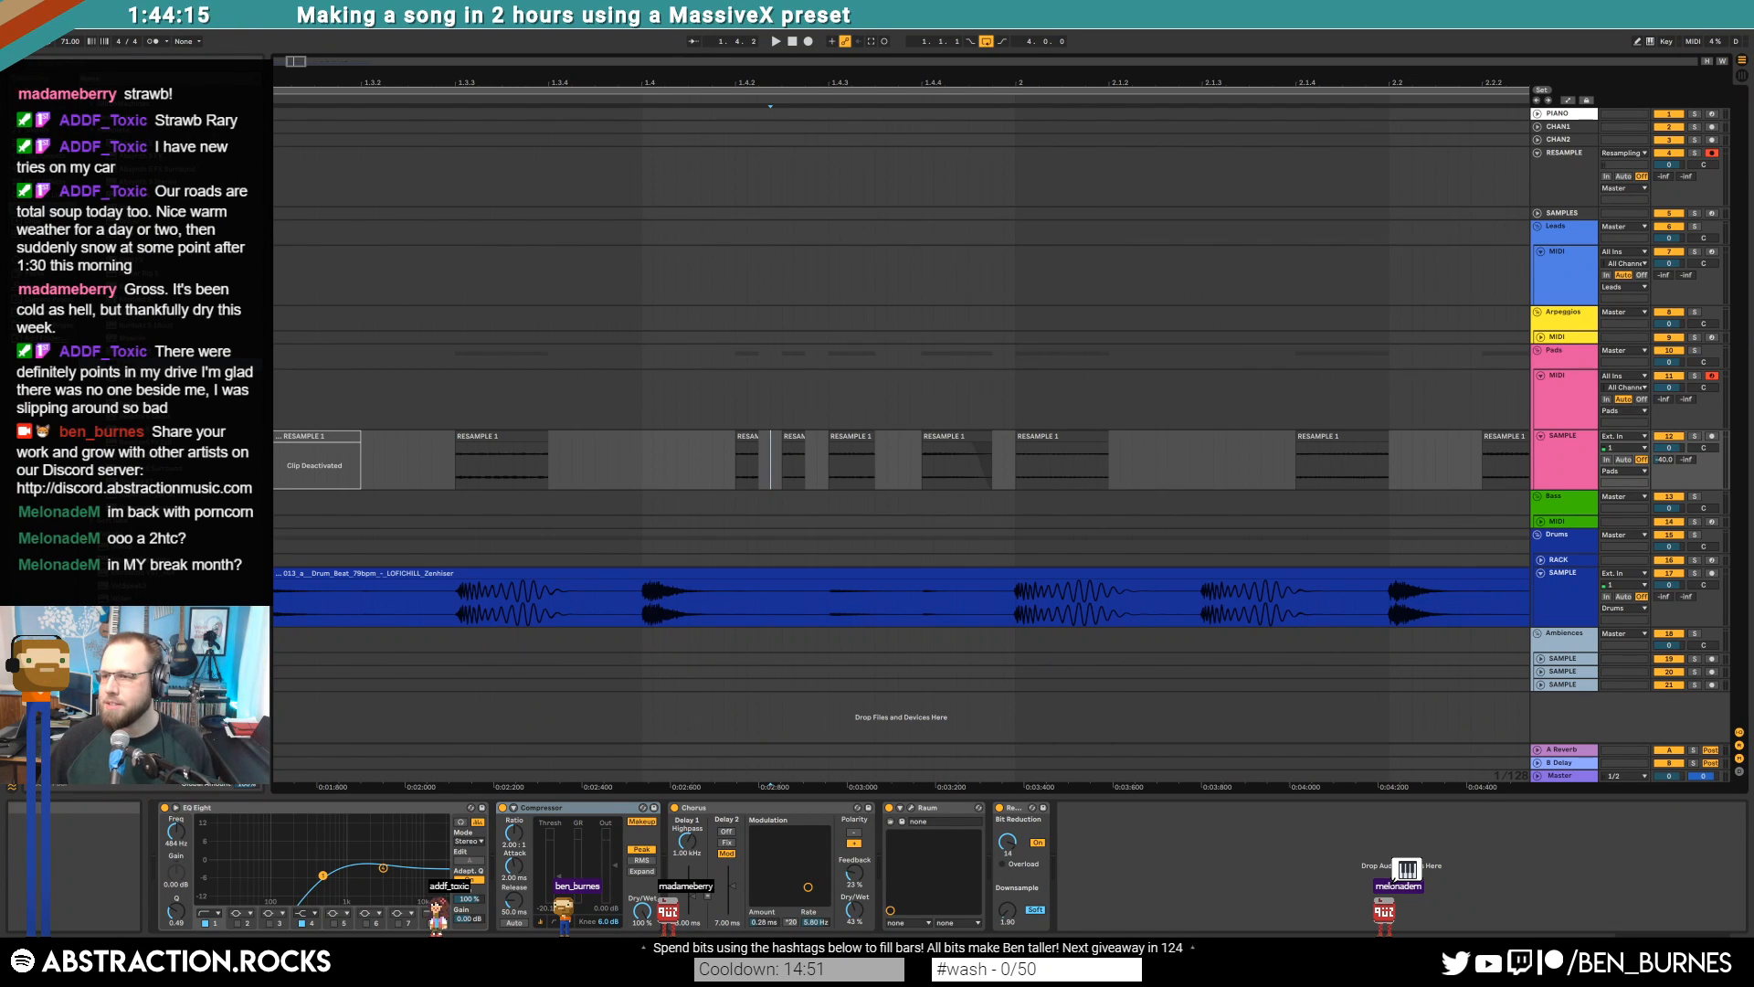
Switch to the browser to view the Produce This #59 competition page and return to Ableton Live
key("alt+Tab")
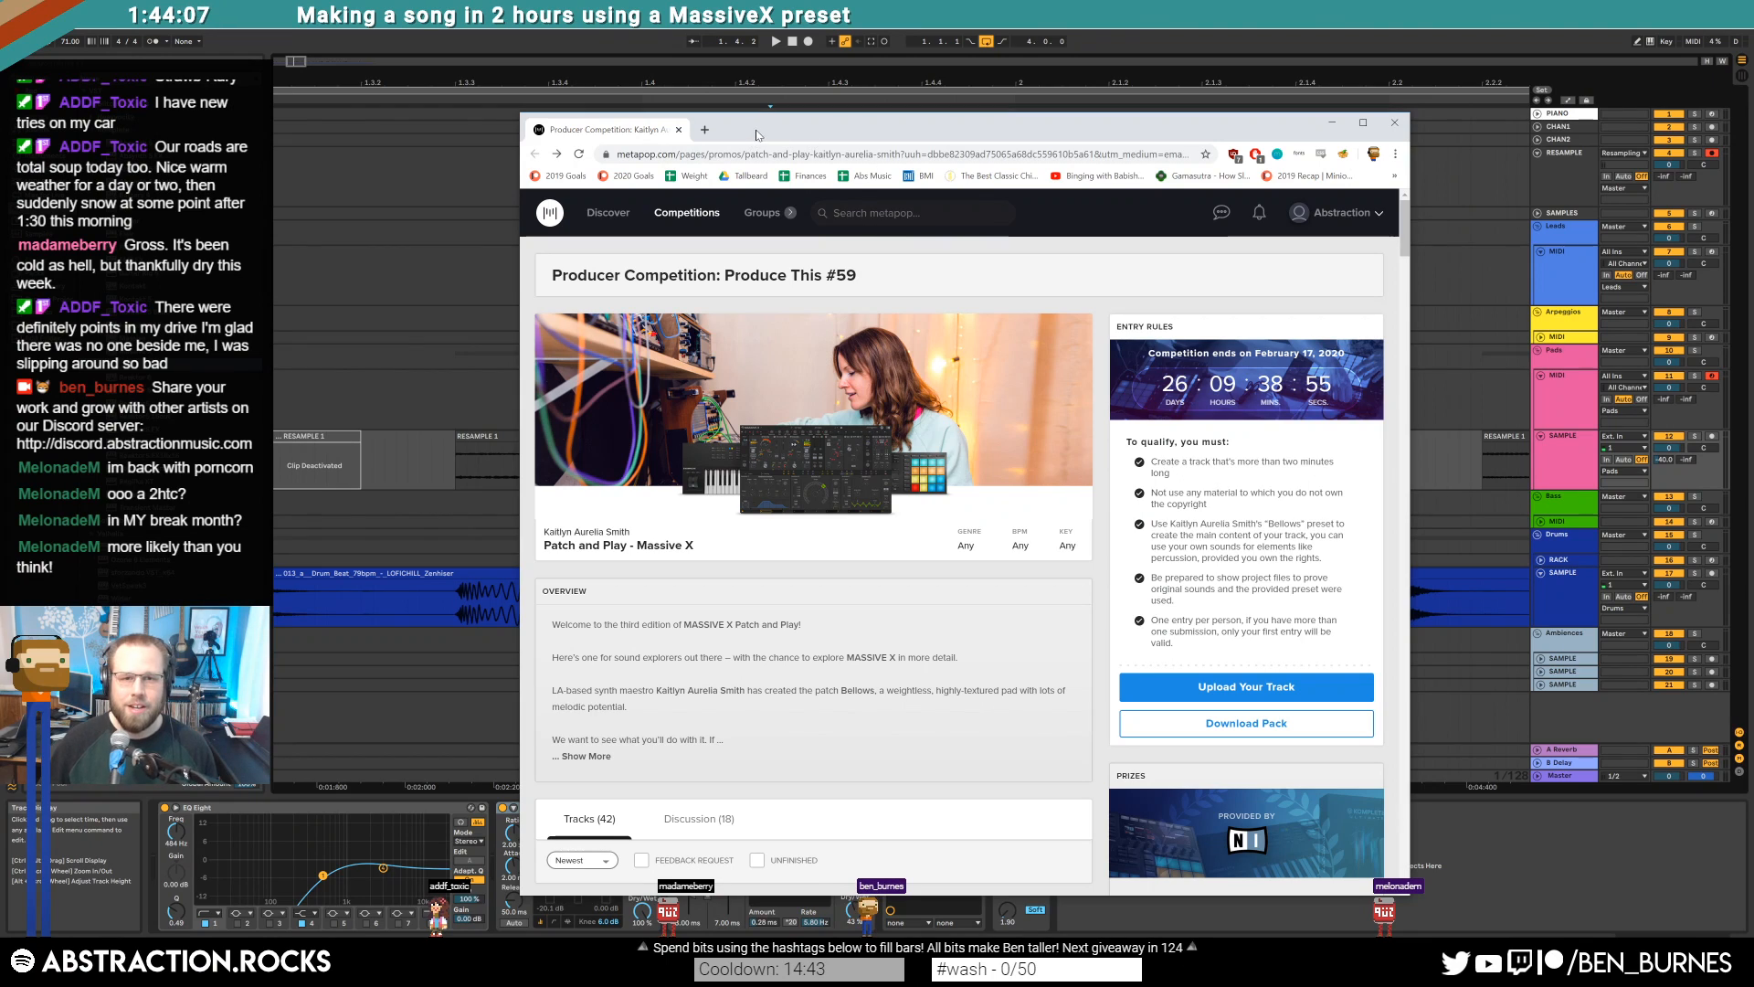
key("alt+Tab")
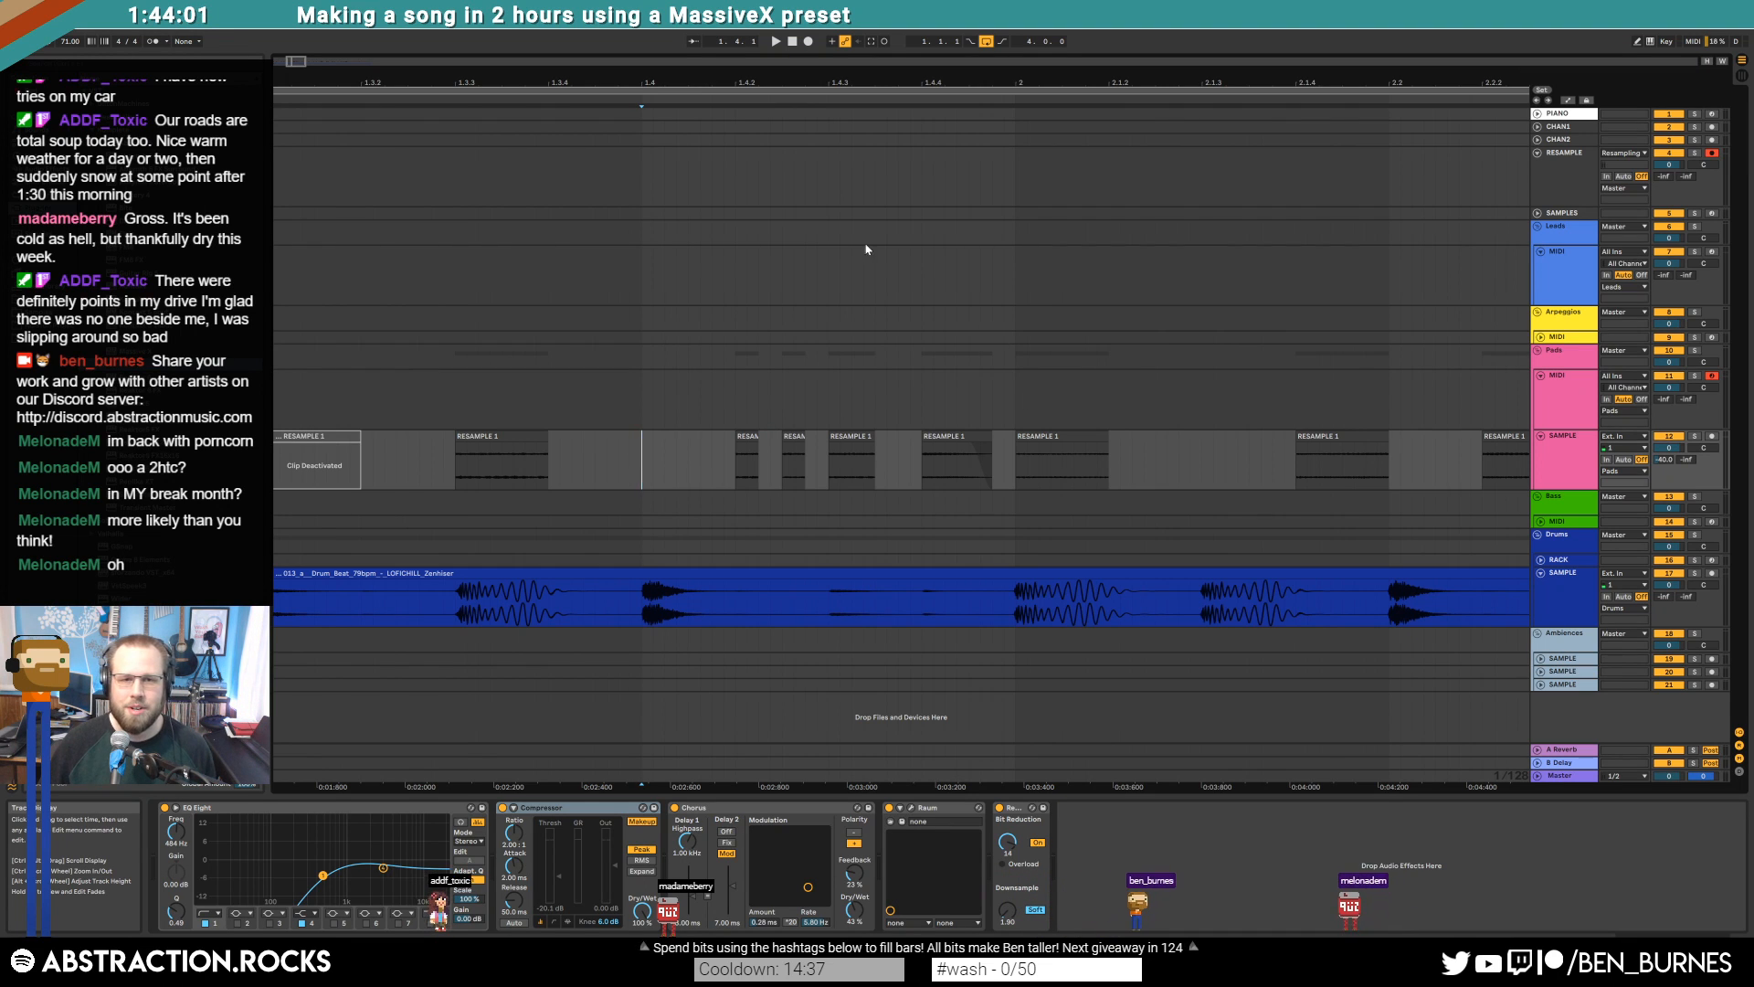
Play back from beat 1.4 and trim the first half off the pad chop at 2.1.4
left_click_drag(980, 83, 794, 64)
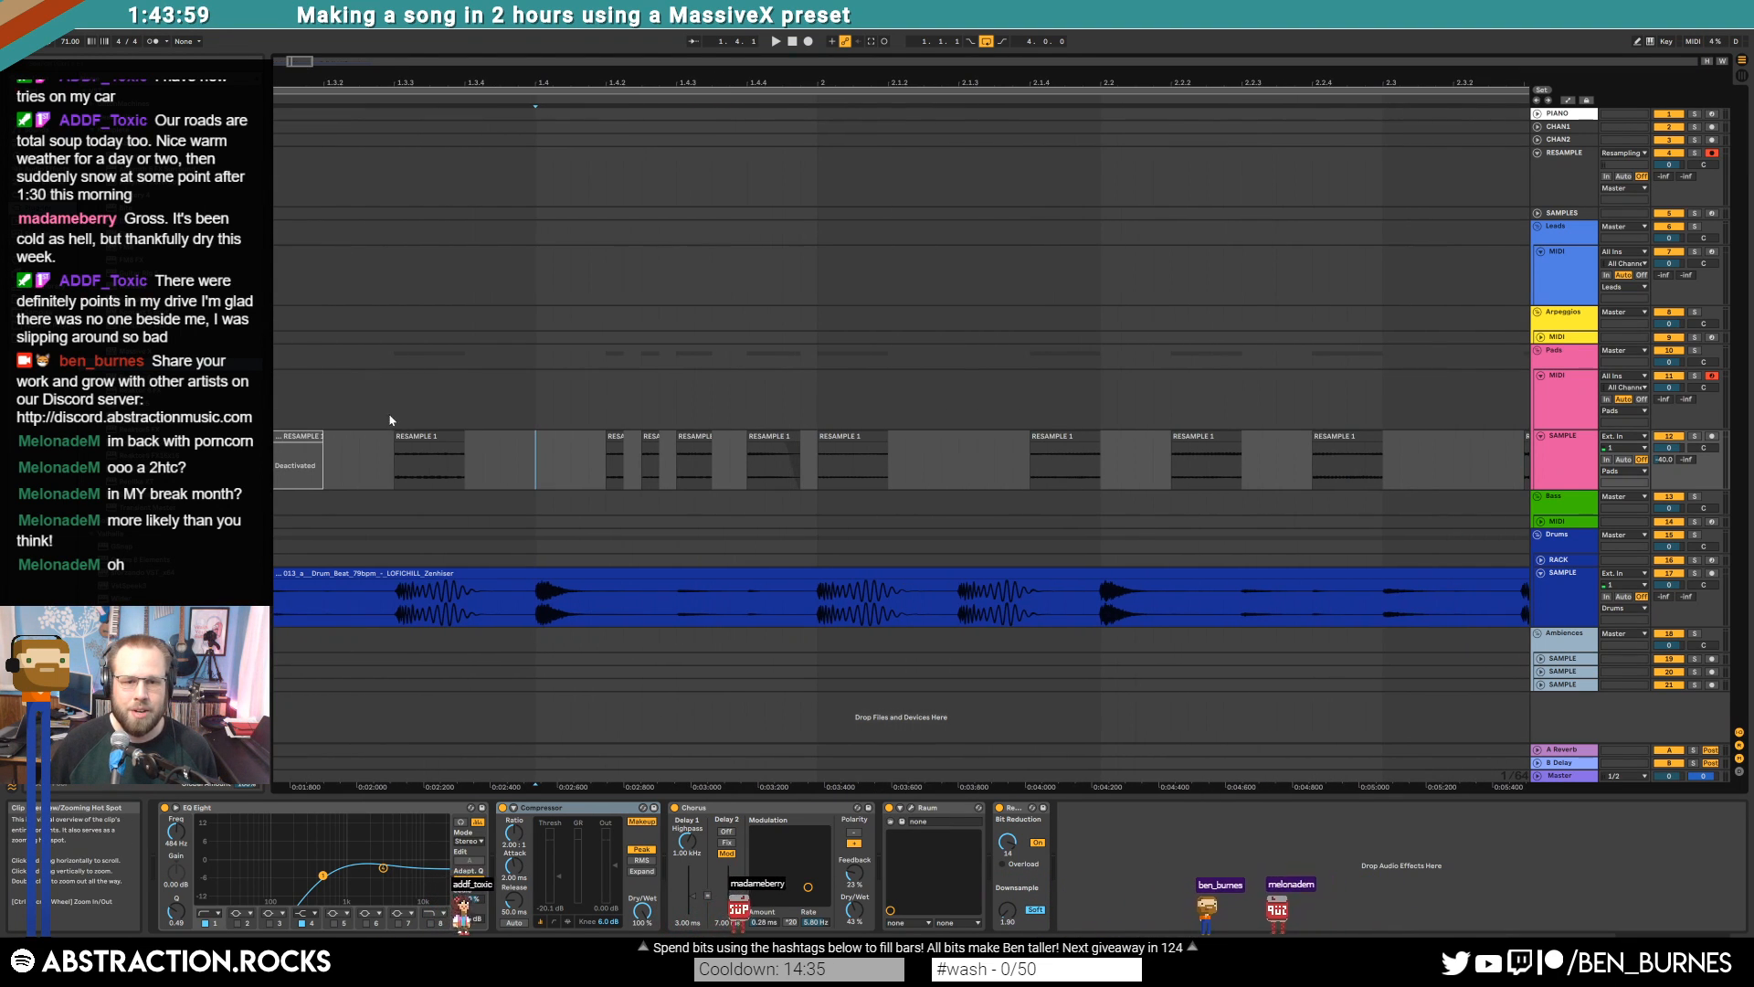
key("space")
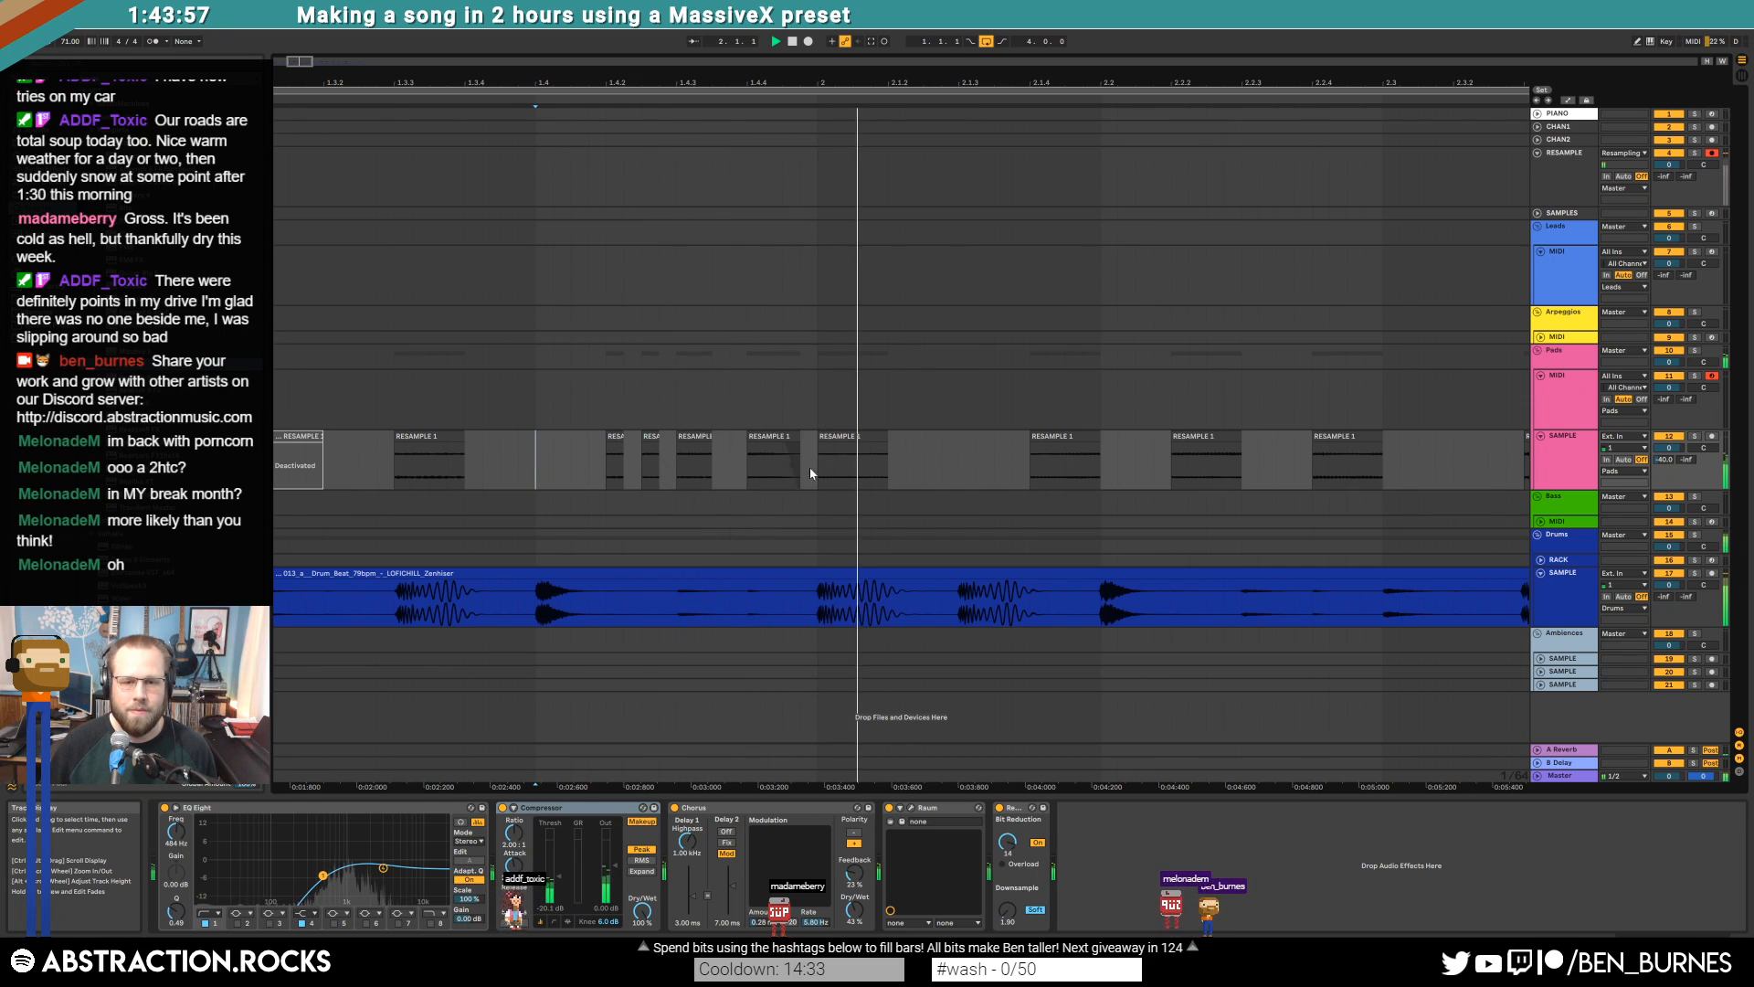
key("space")
left_click_drag(820, 457, 889, 447)
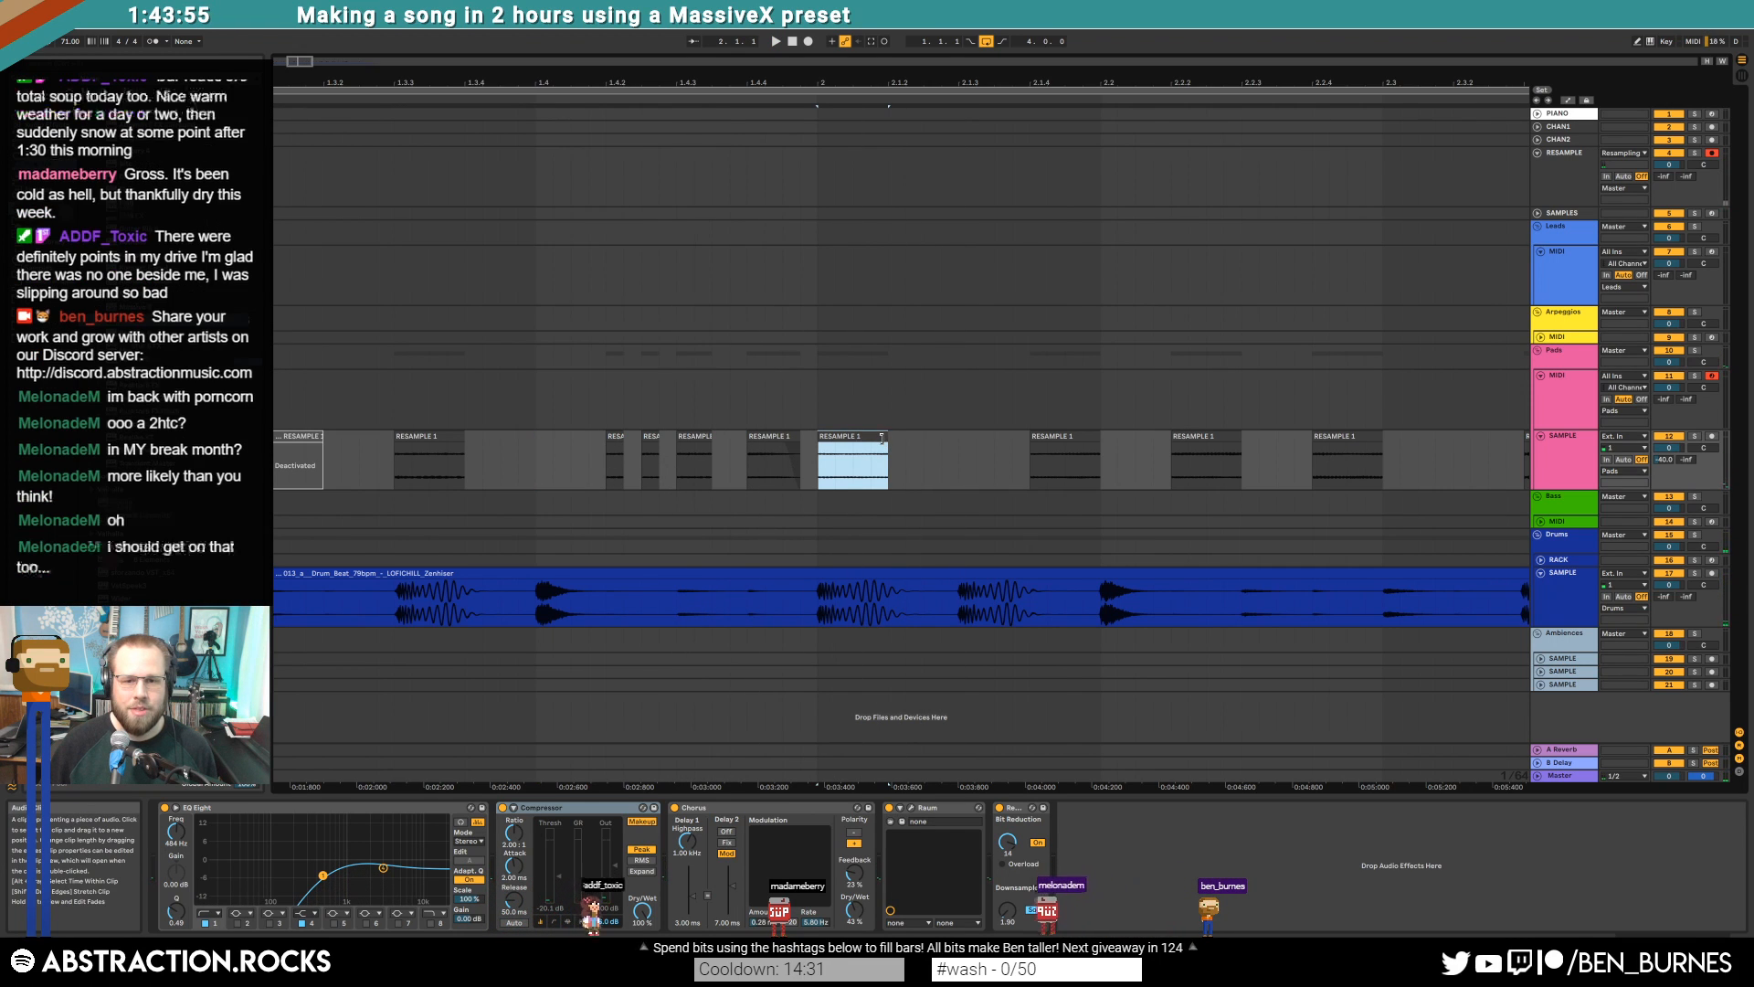
left_click_drag(728, 83, 465, 82)
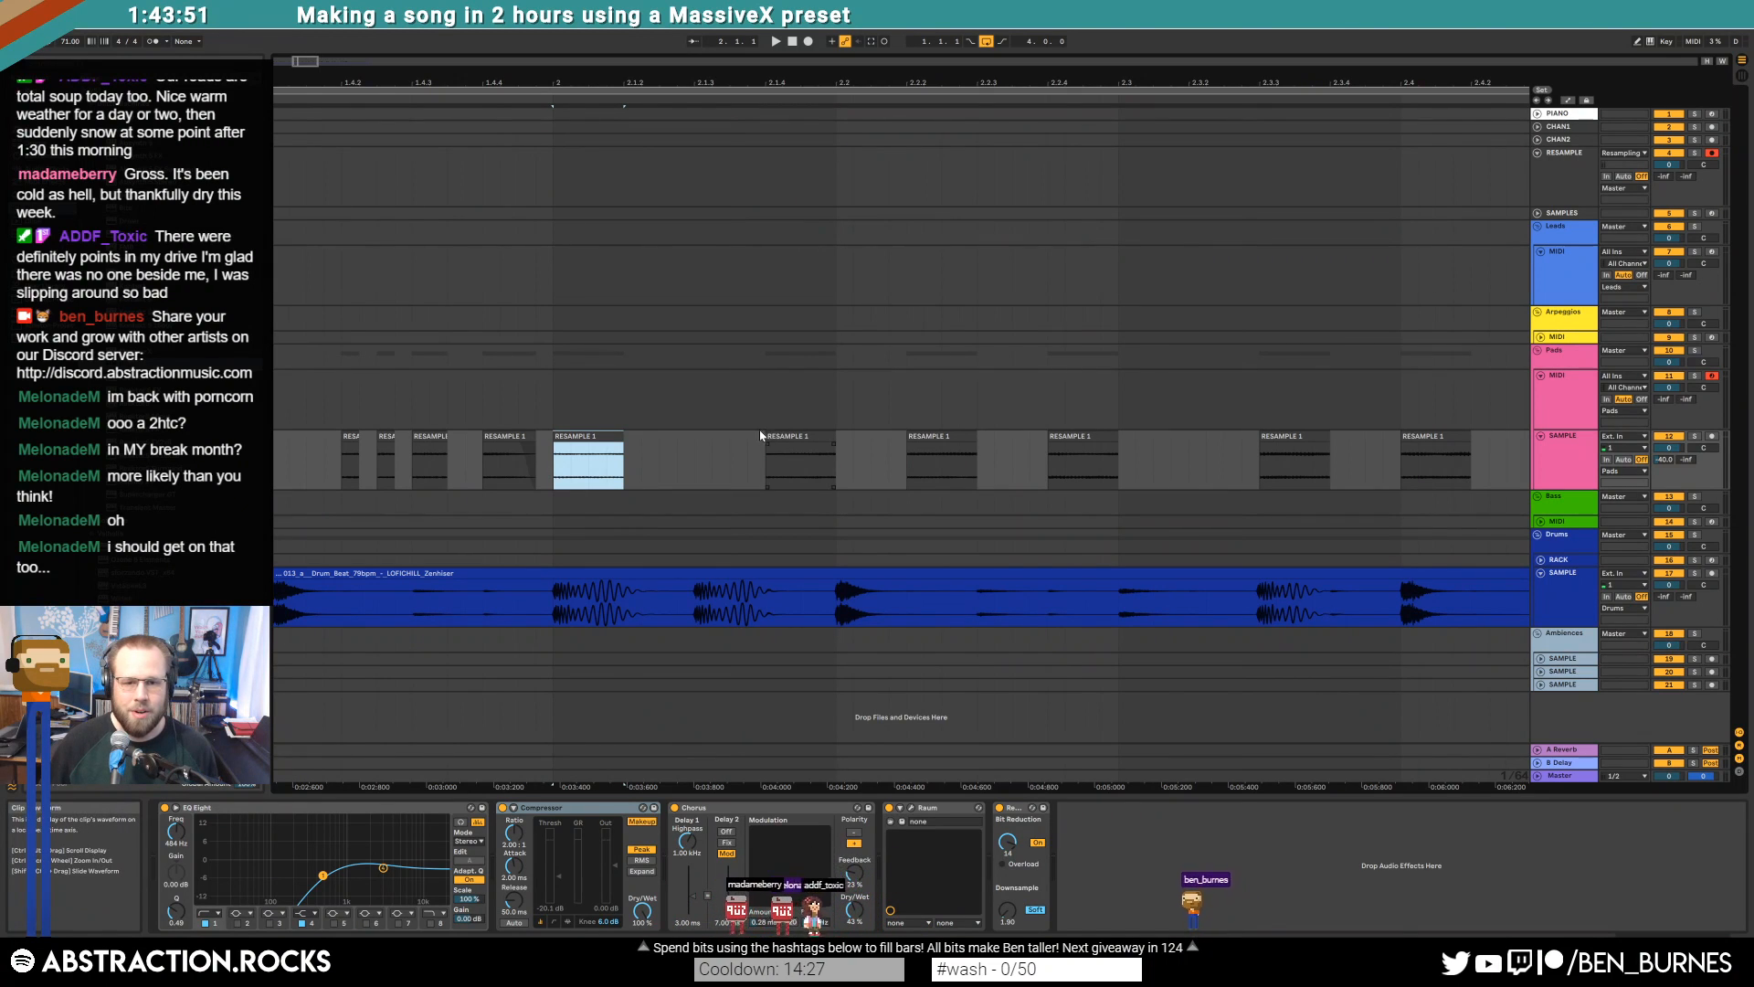
left_click_drag(767, 439, 804, 439)
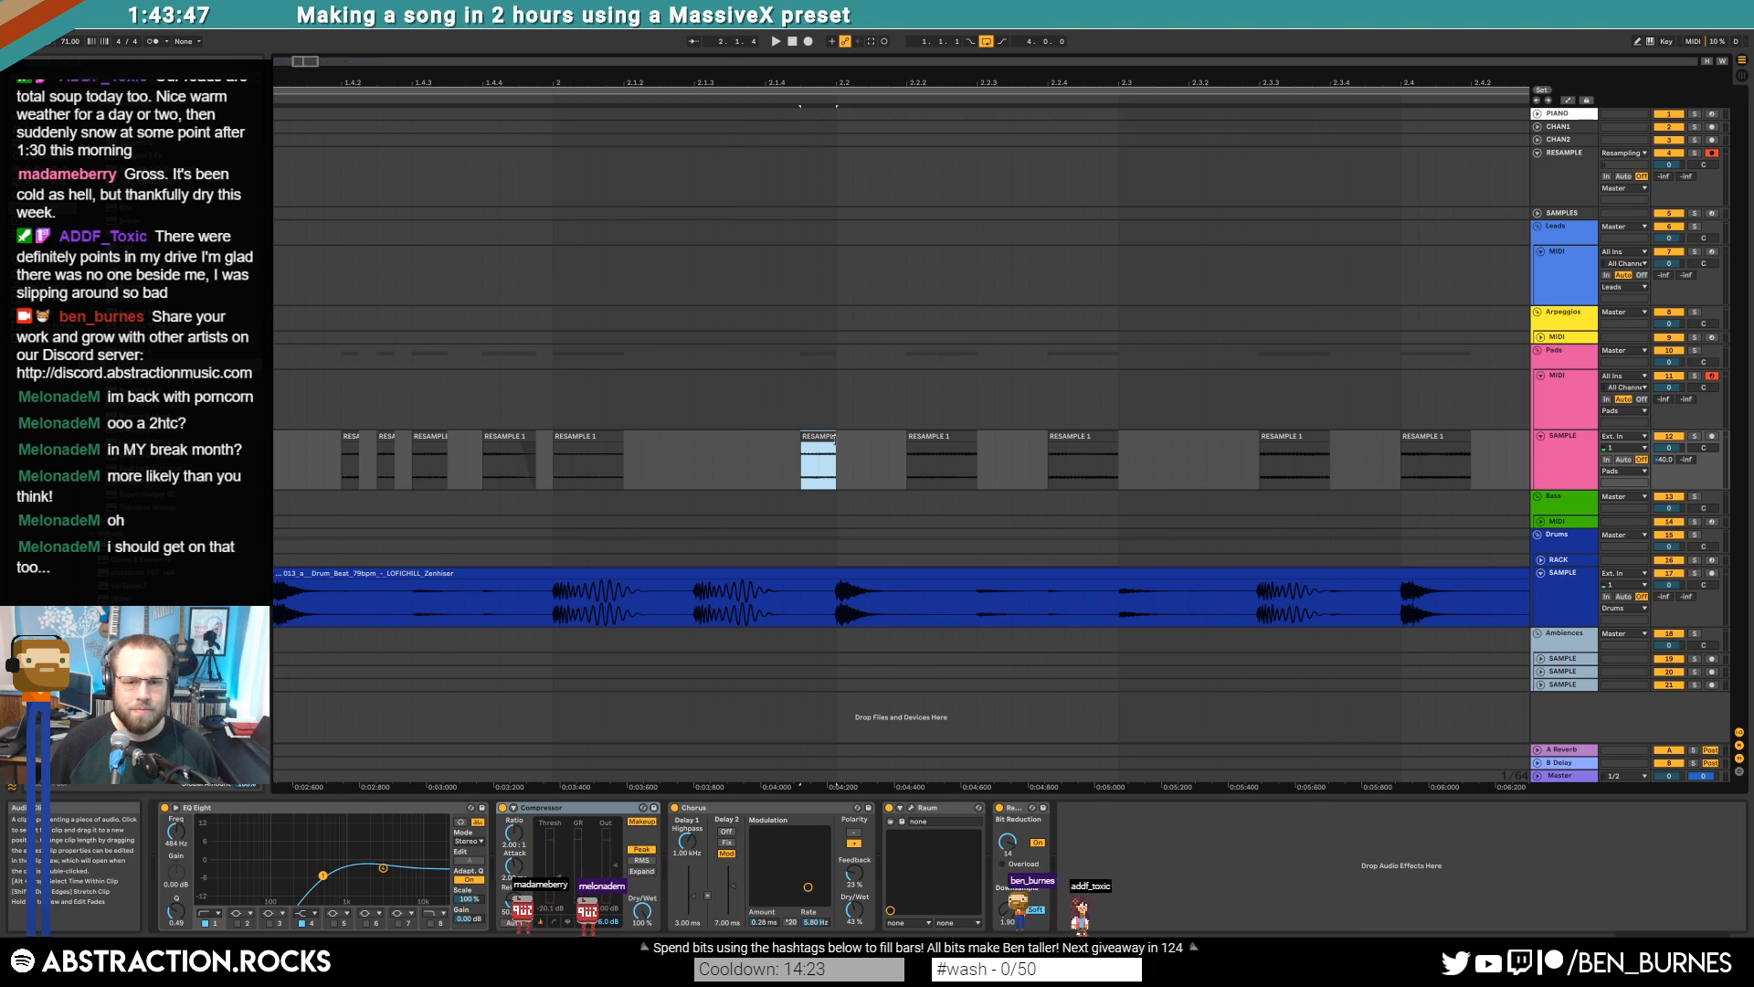
left_click(914, 457)
Play back from just before bar 2 and shift the trimmed pad chop earlier so it starts at 2.1.4
left_click(473, 447)
key("space")
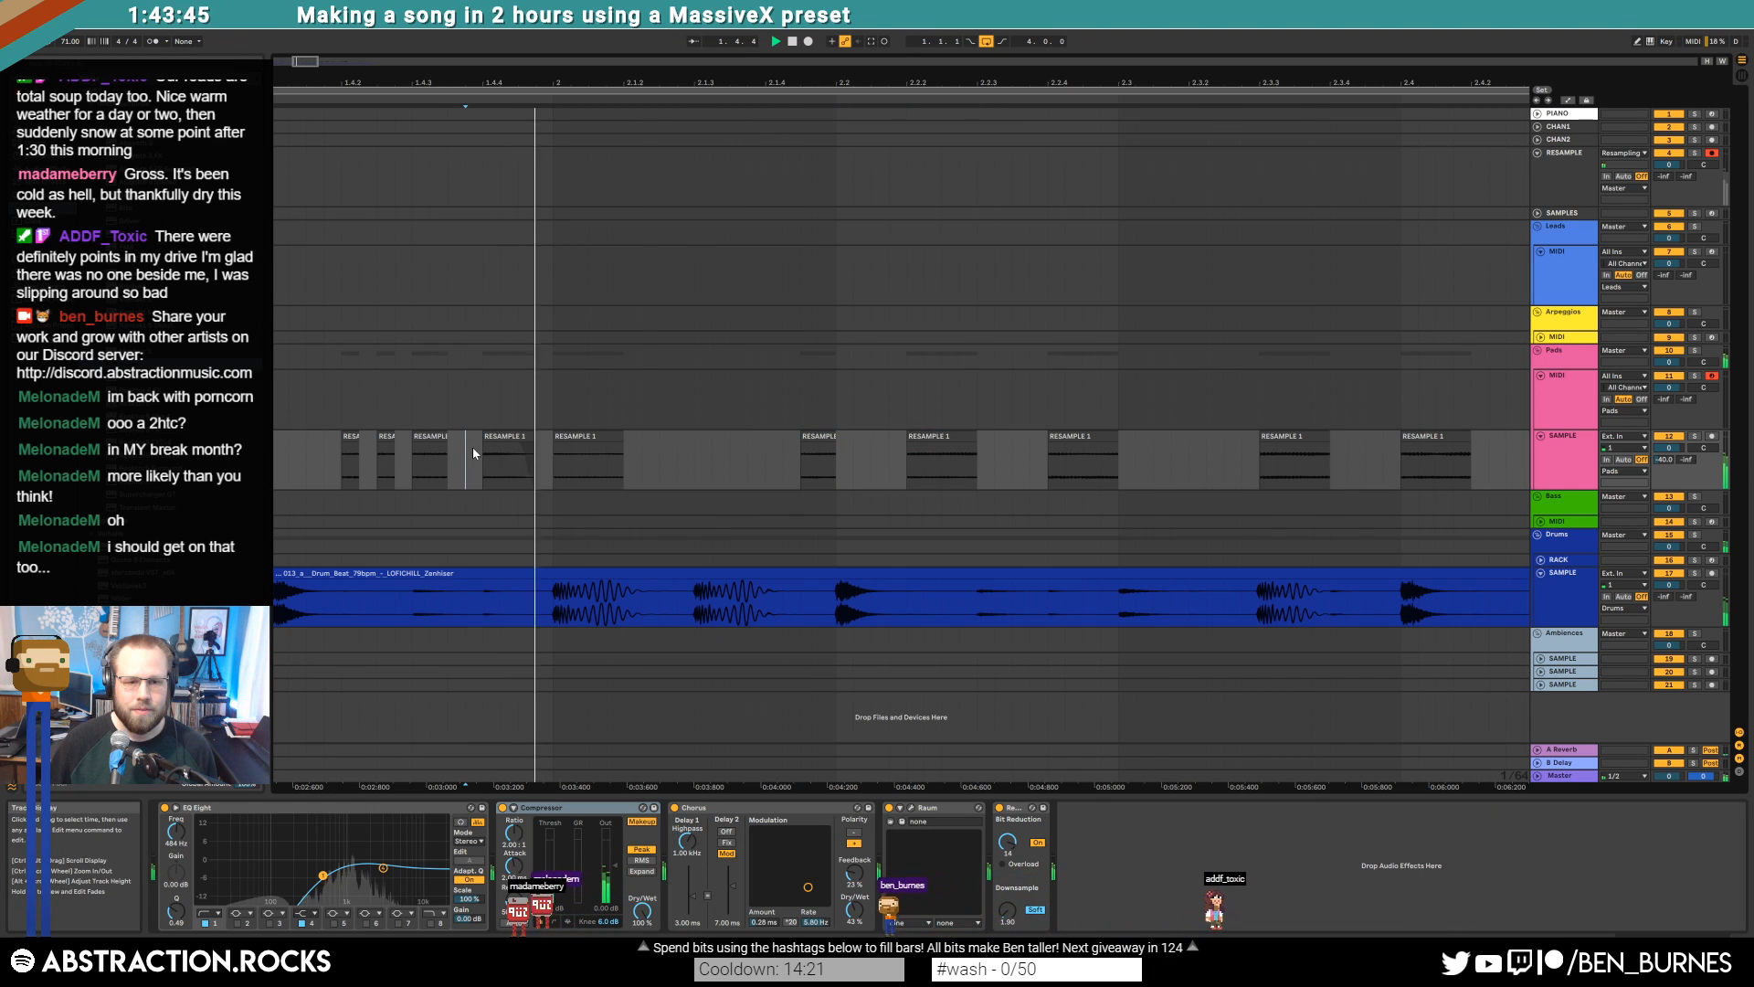
key("space")
left_click_drag(829, 438, 793, 437)
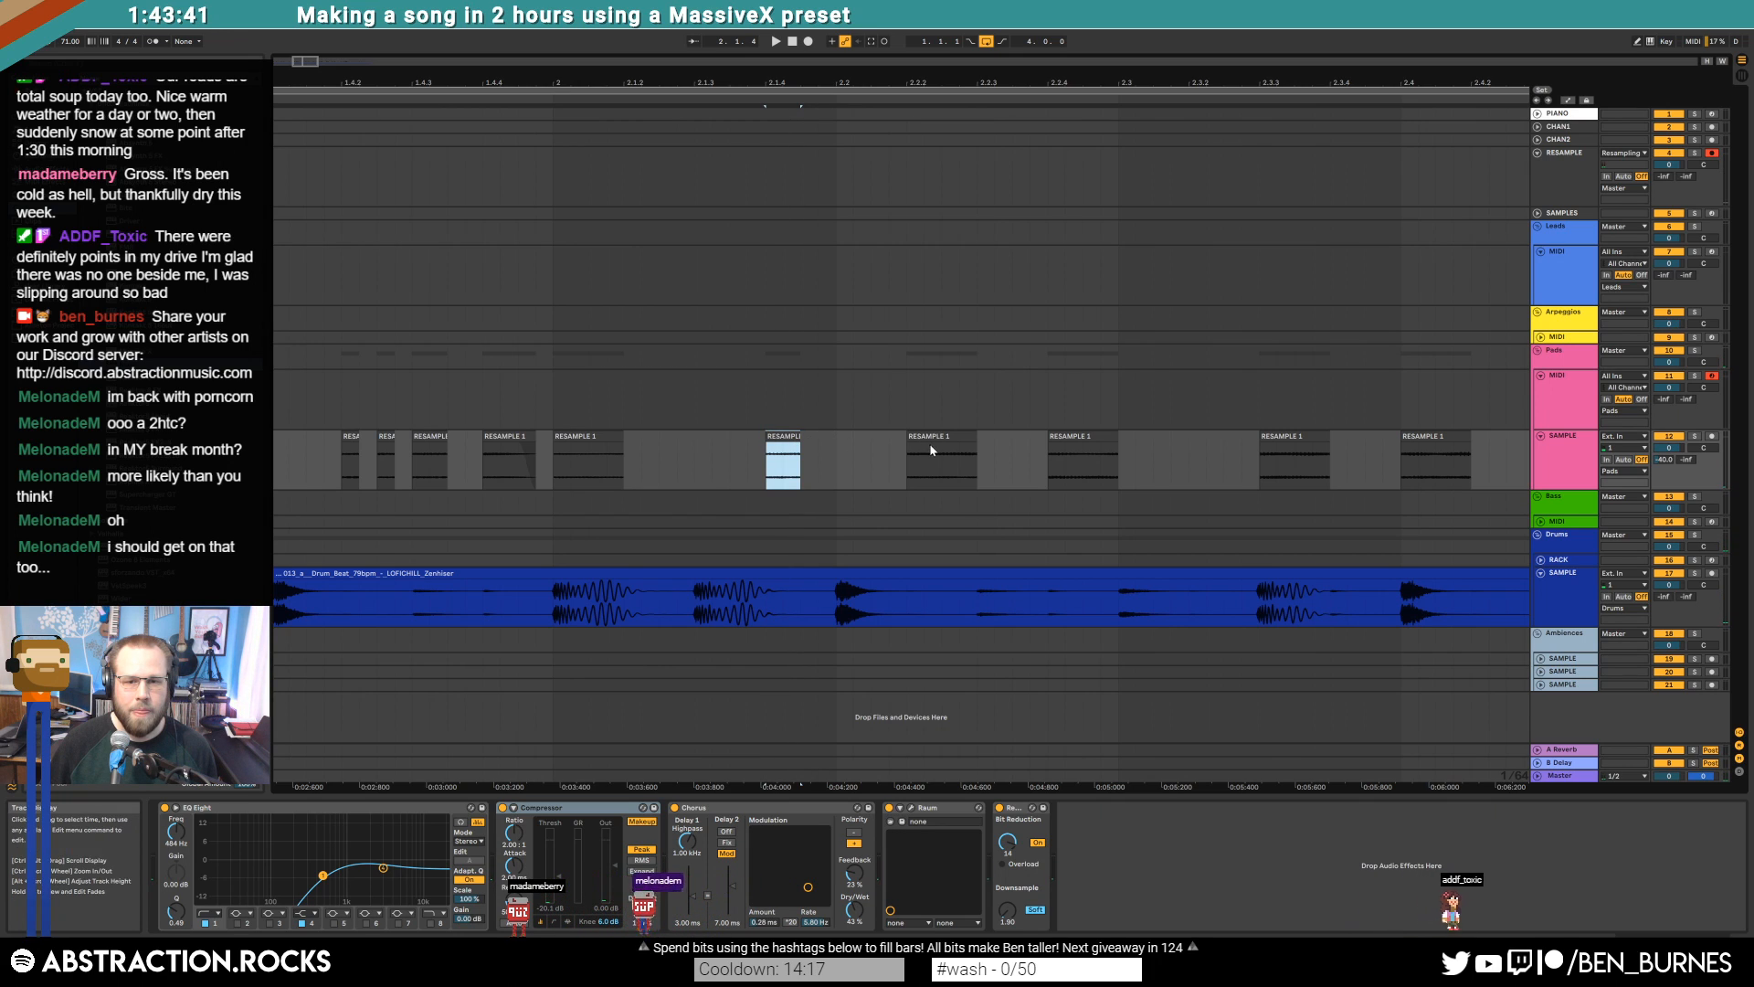
Try the pad chop at 2.2.2 one sixteenth earlier at 2.2, play it back, and return it to 2.2.2
left_click_drag(923, 447, 852, 447)
left_click(412, 475)
key("space")
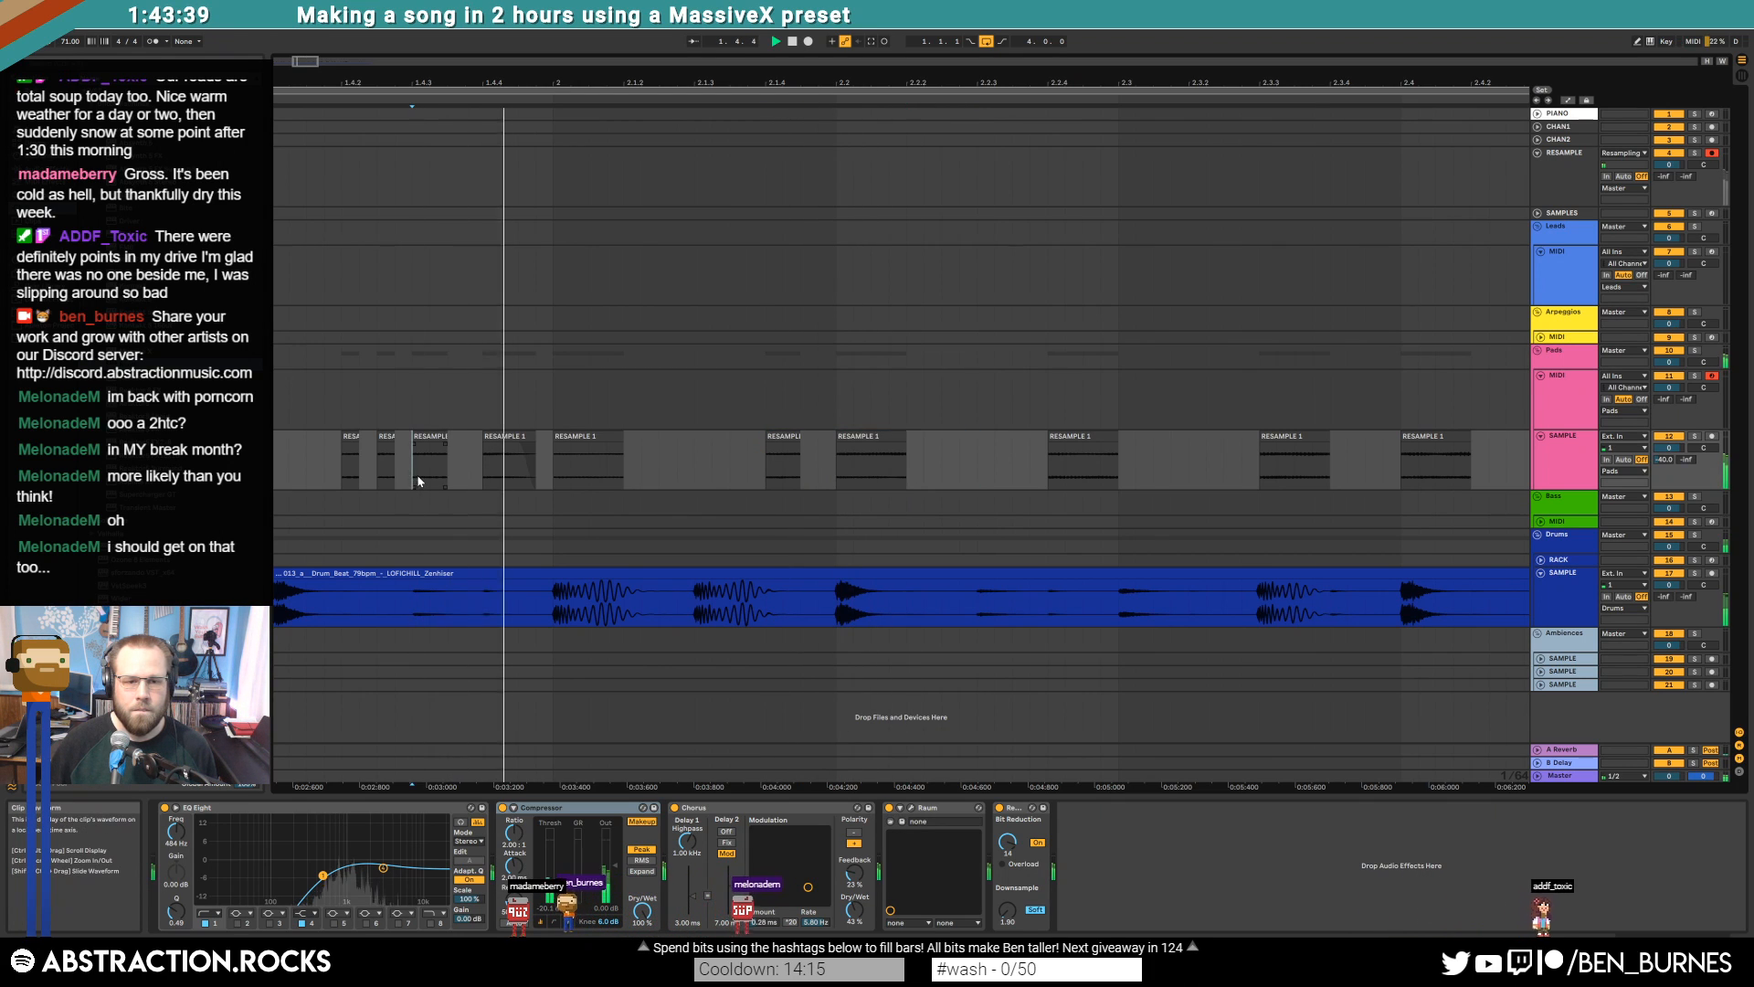
key("space")
left_click_drag(863, 438, 933, 440)
Play from 2.1.3, then trim the end of the pad chop at 2.2.4 and halve the chop at 2.3.3
left_click(694, 448)
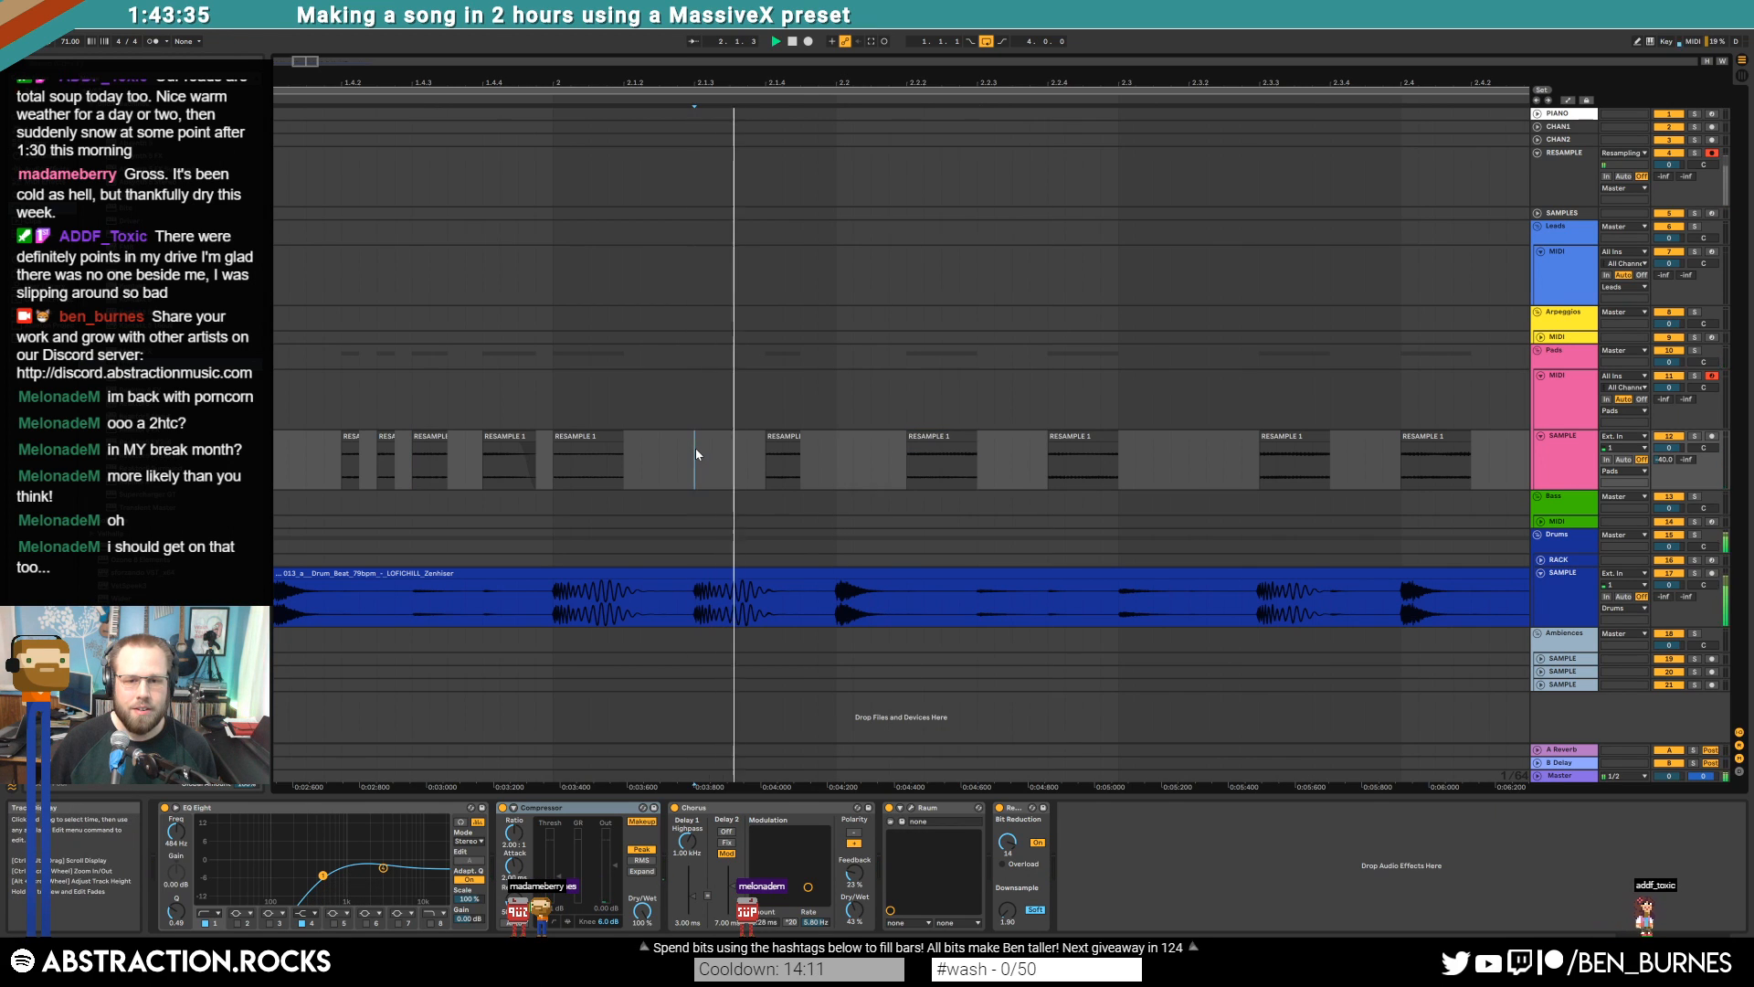
key("space")
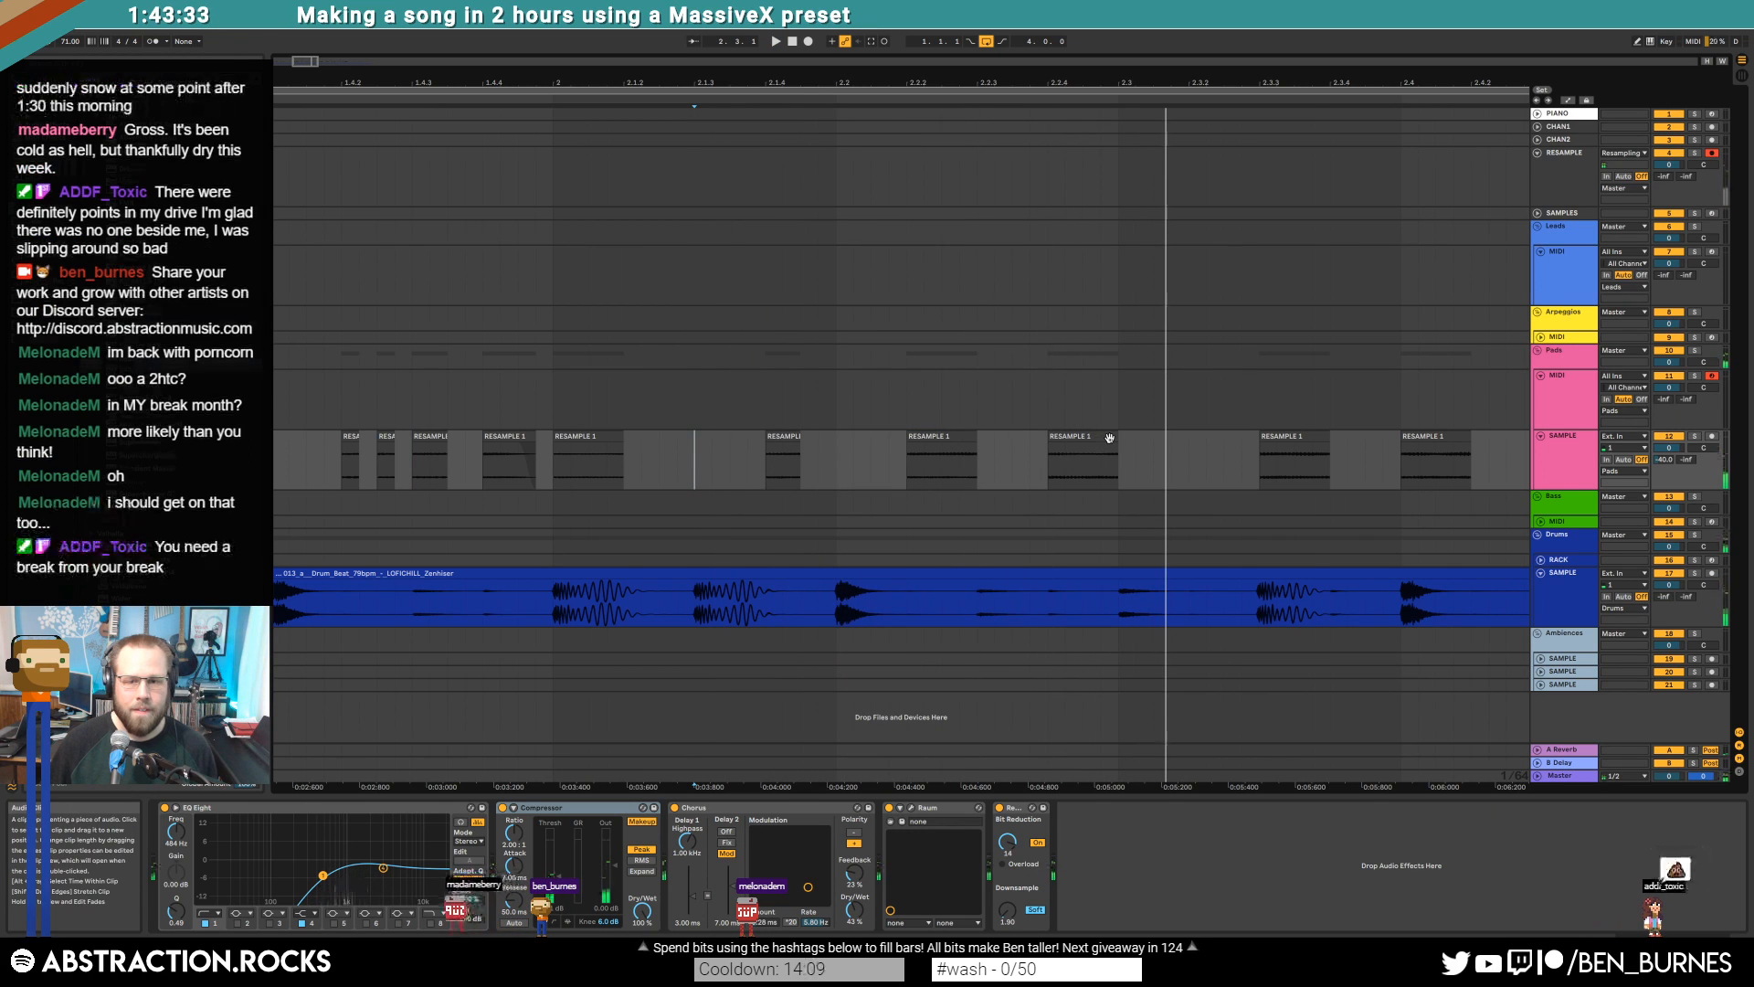
left_click_drag(1112, 436, 1100, 437)
key("space")
left_click(1154, 471)
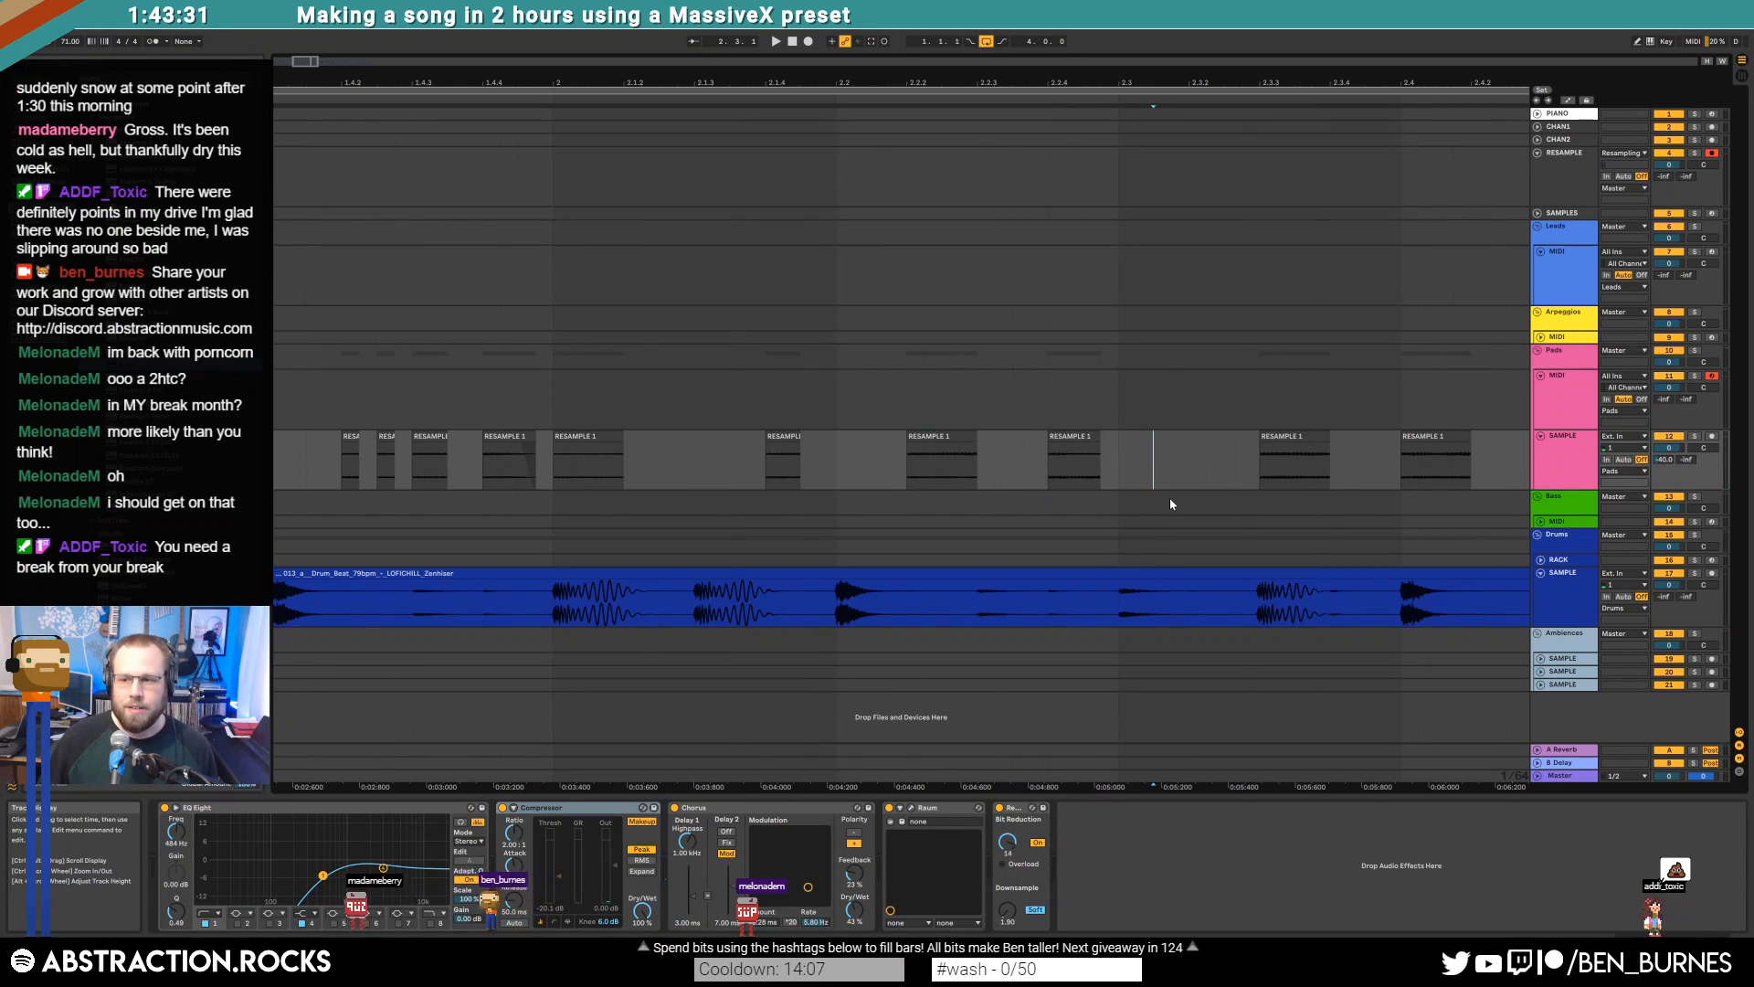
left_click_drag(1197, 83, 690, 78)
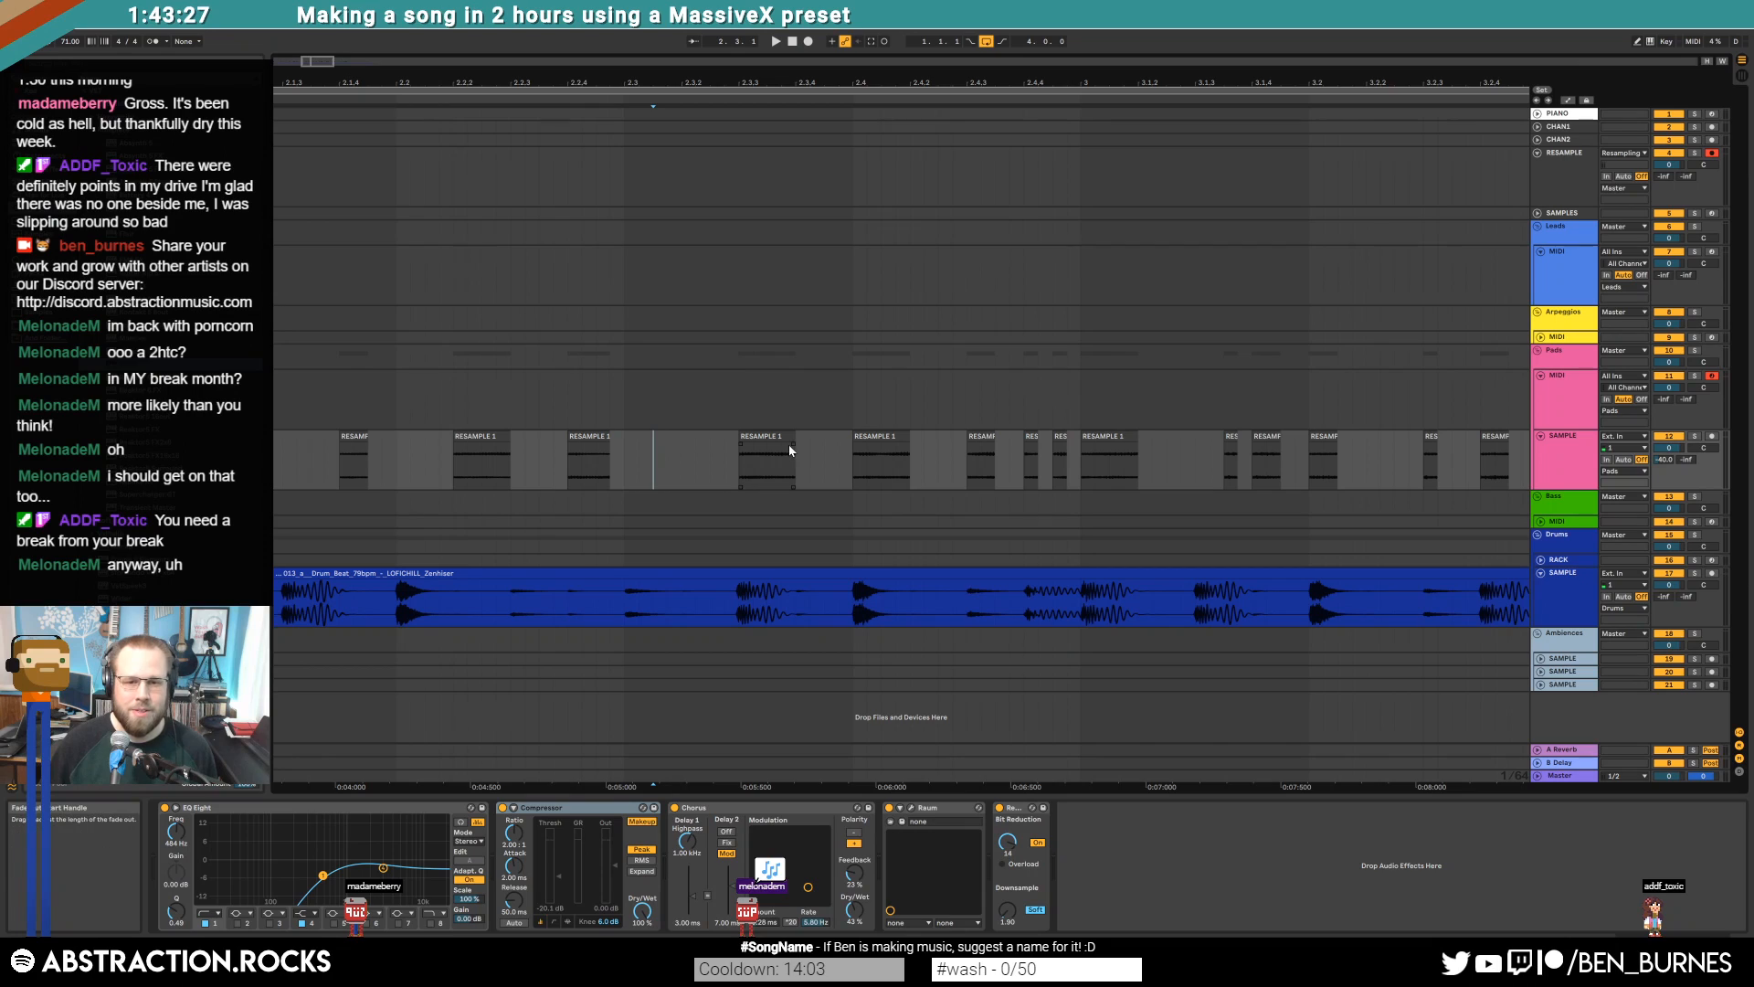
left_click_drag(789, 440, 768, 436)
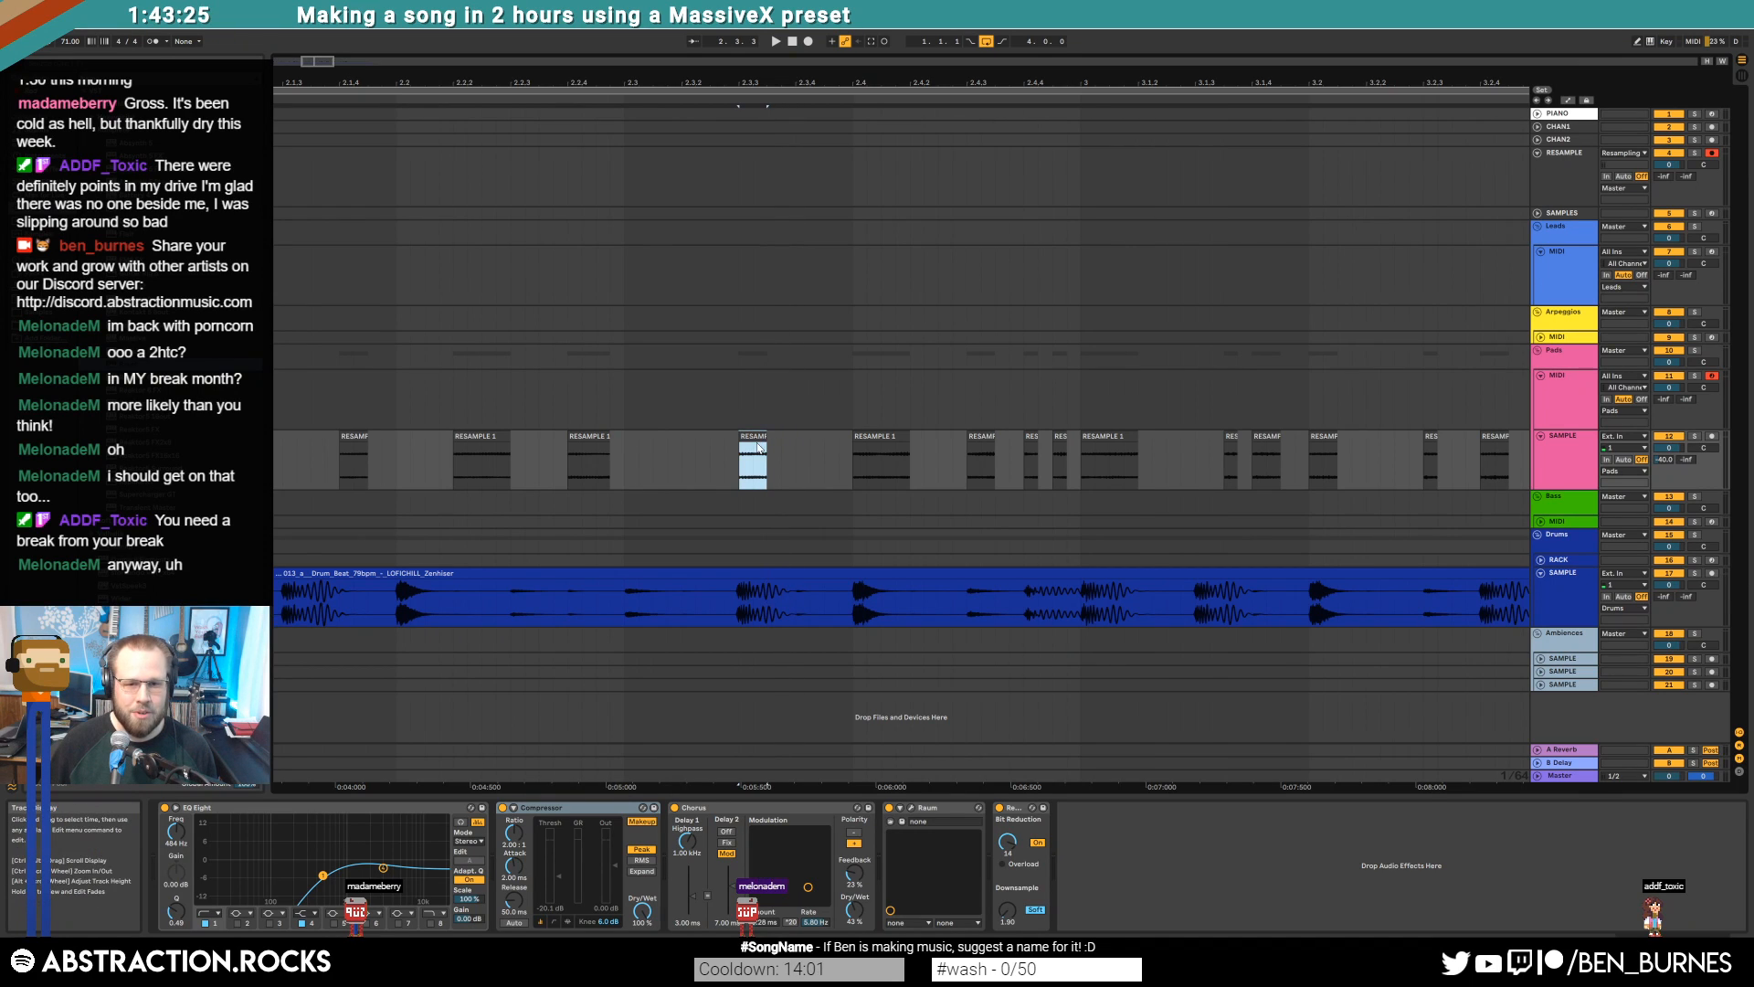
Try a short pasted pad chop just before 2.4, play it back, and remove it
left_click(813, 463)
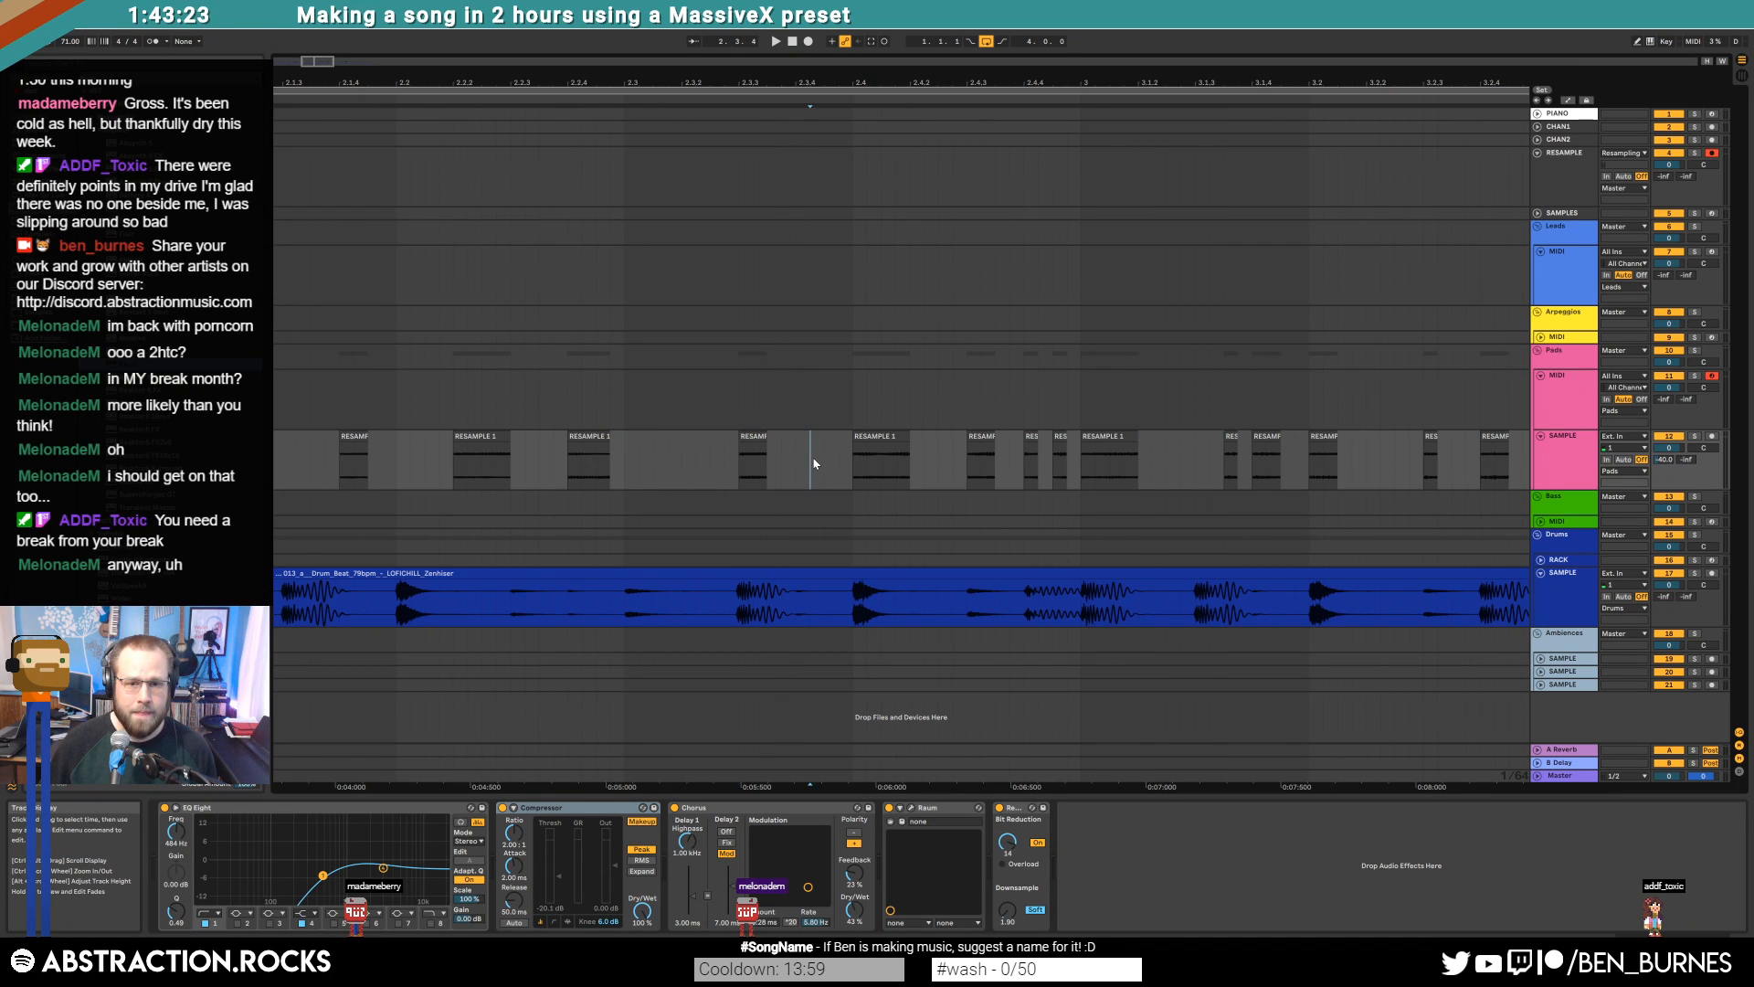
key("ctrl+v")
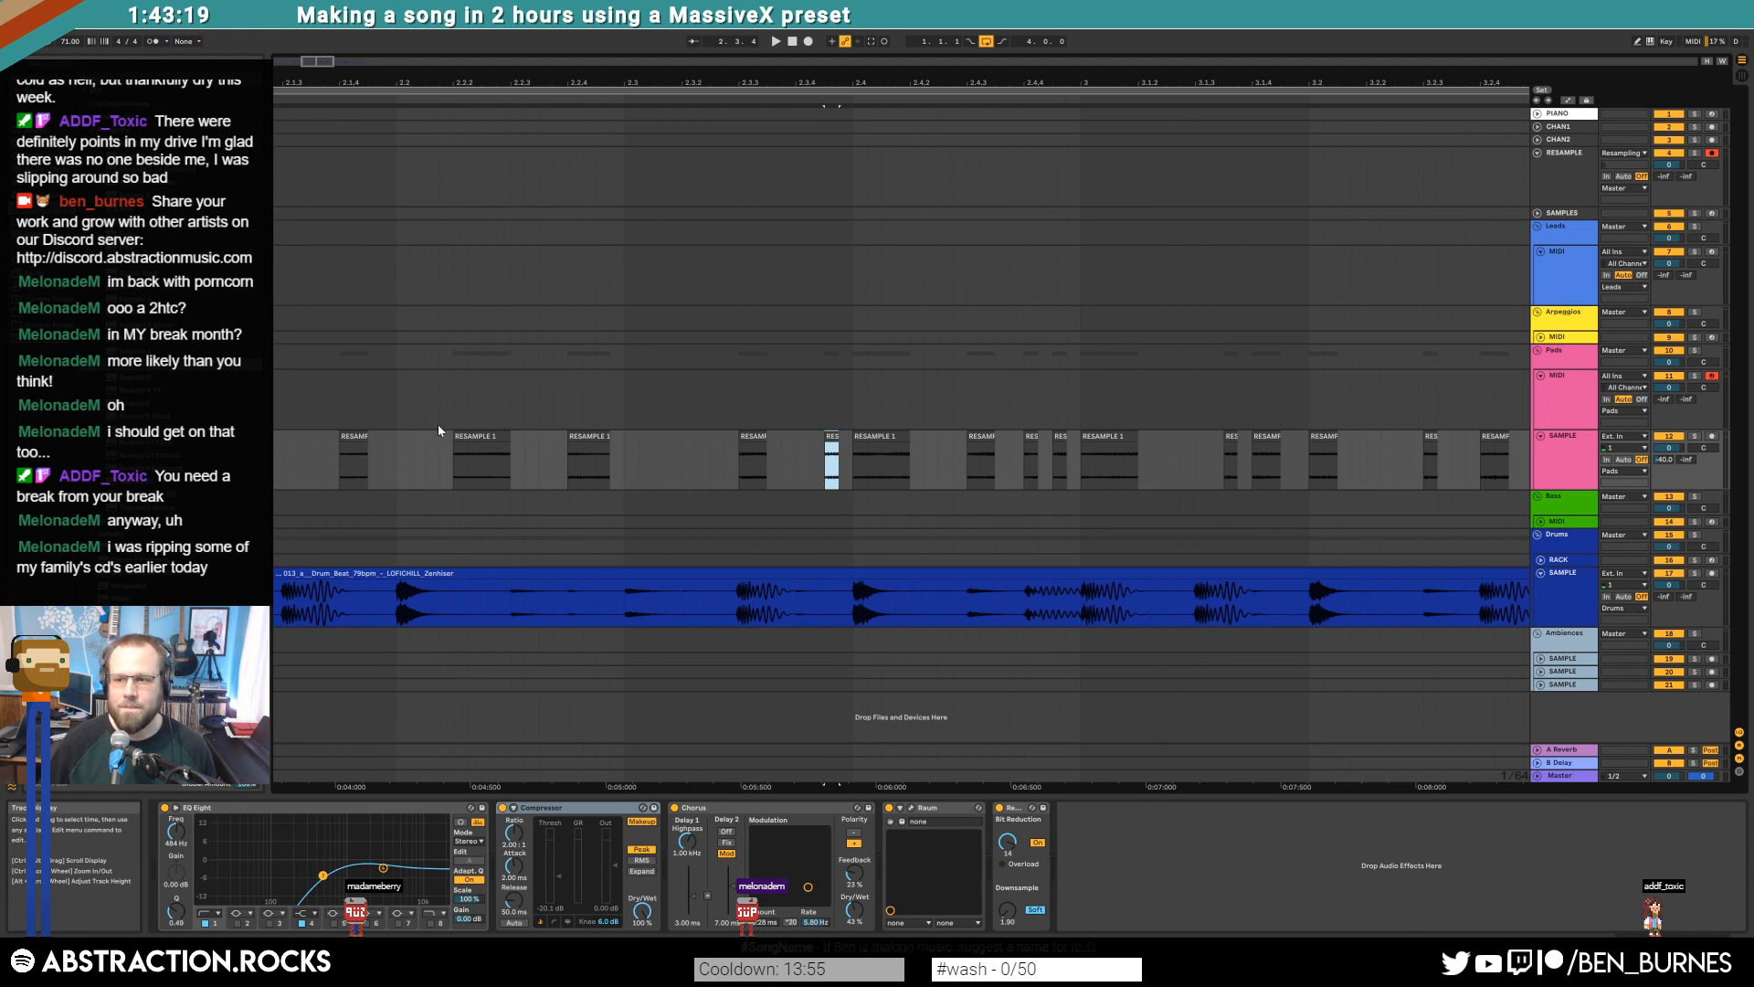
key("space")
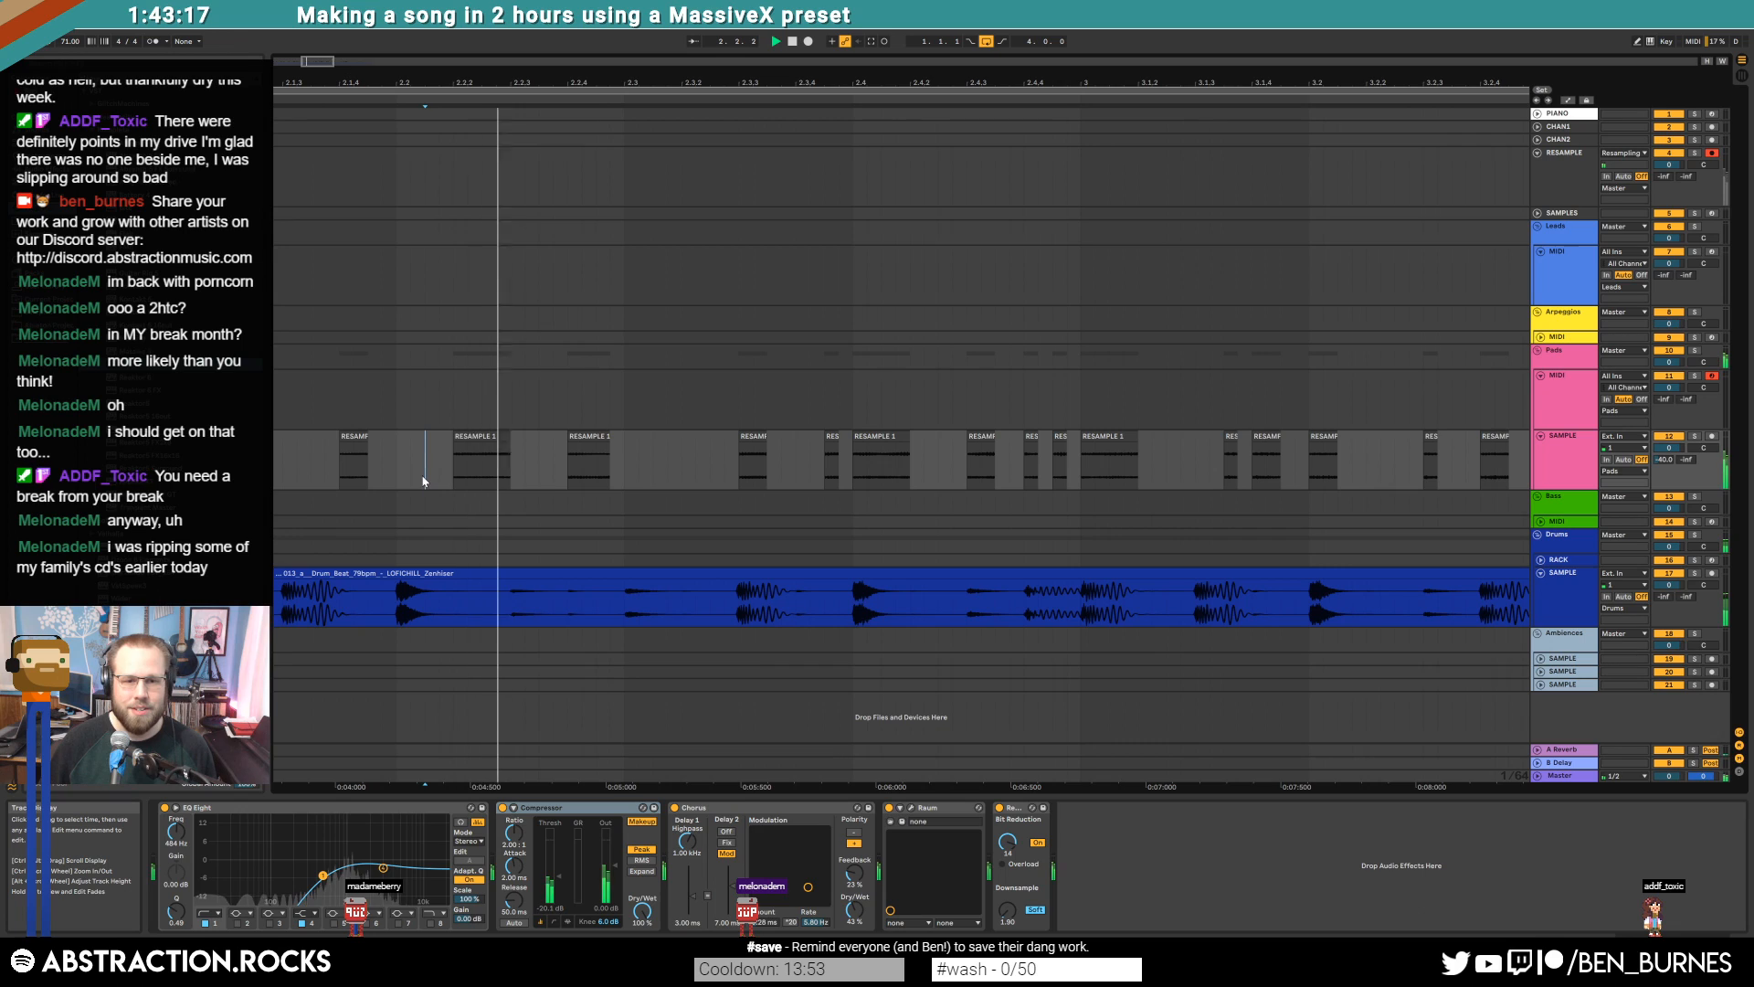
key("space")
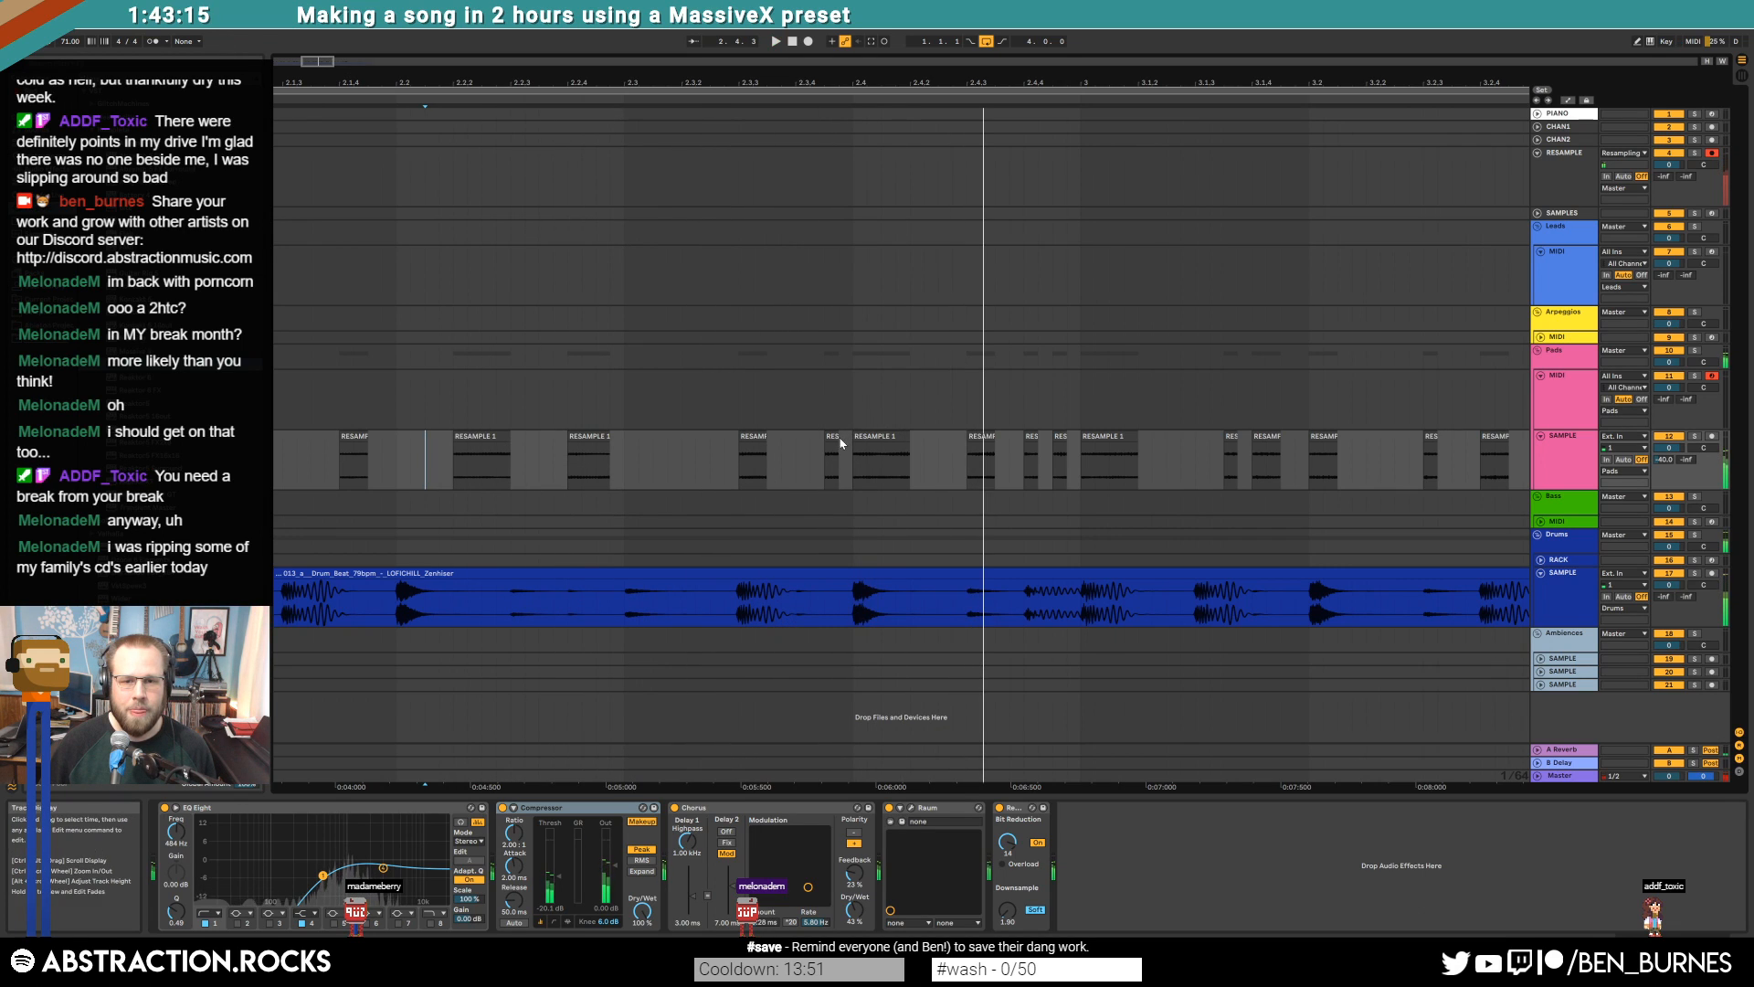
left_click(833, 437)
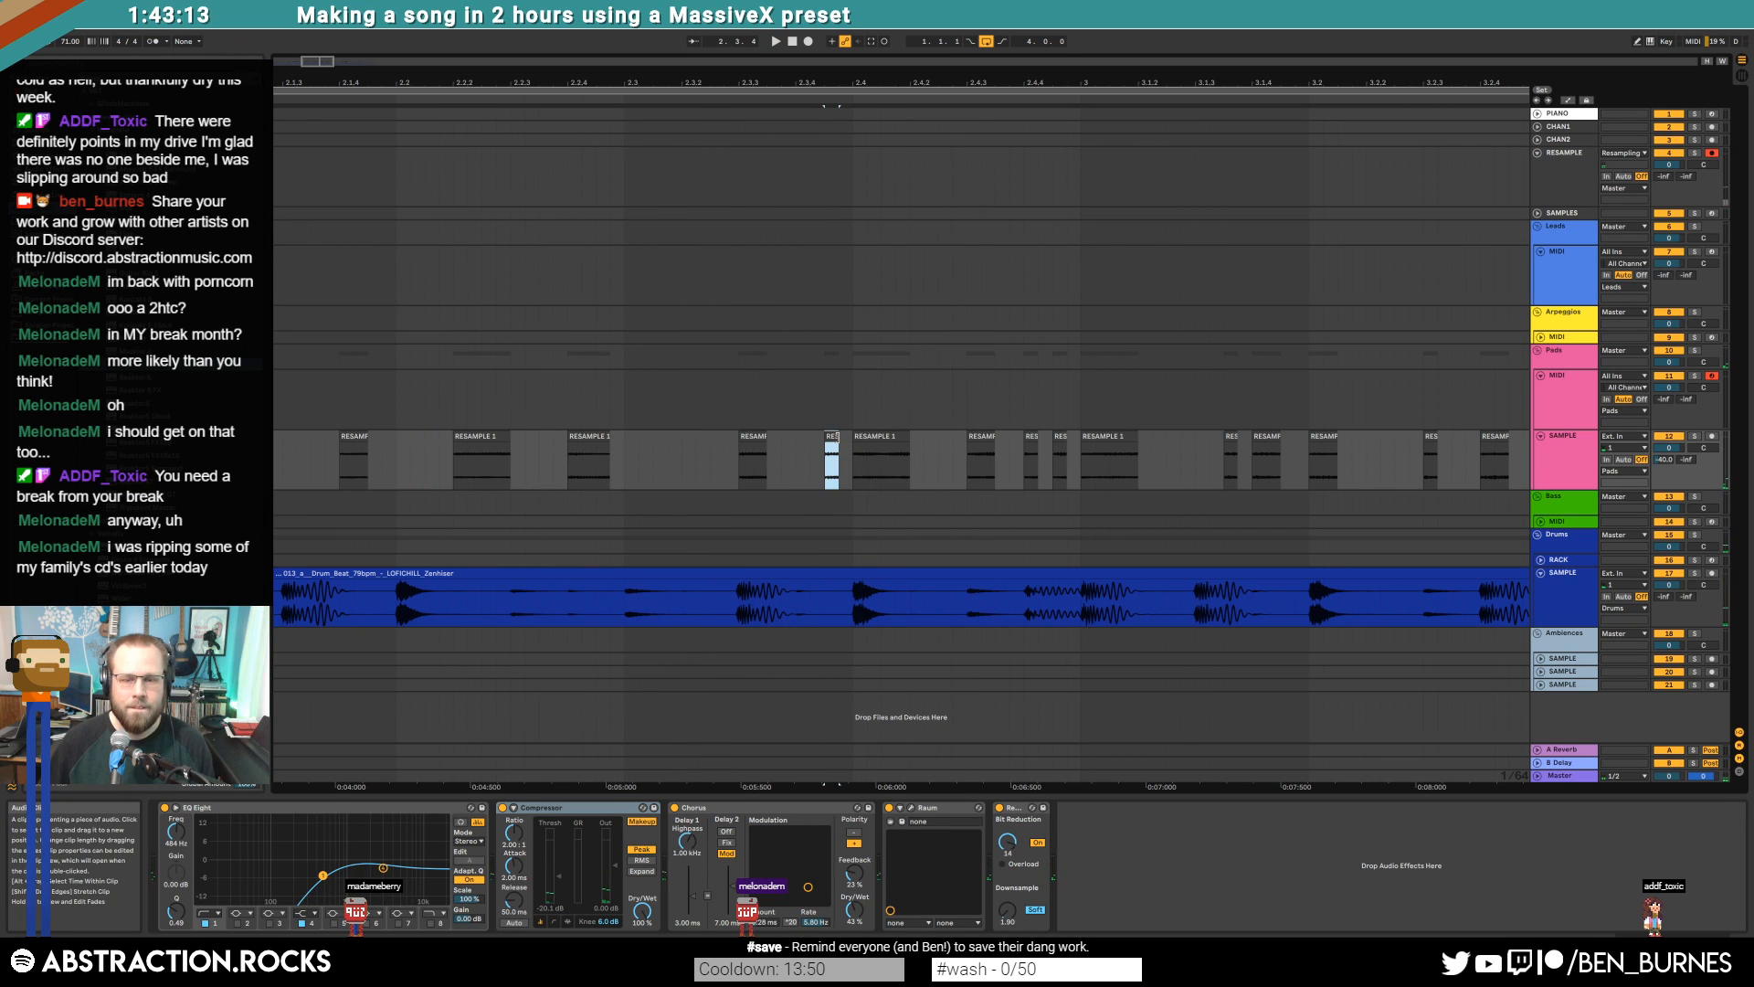
Lengthen the pad chop at 2.4 by half a sixteenth, fade out its tail, and play it back
left_click(907, 440)
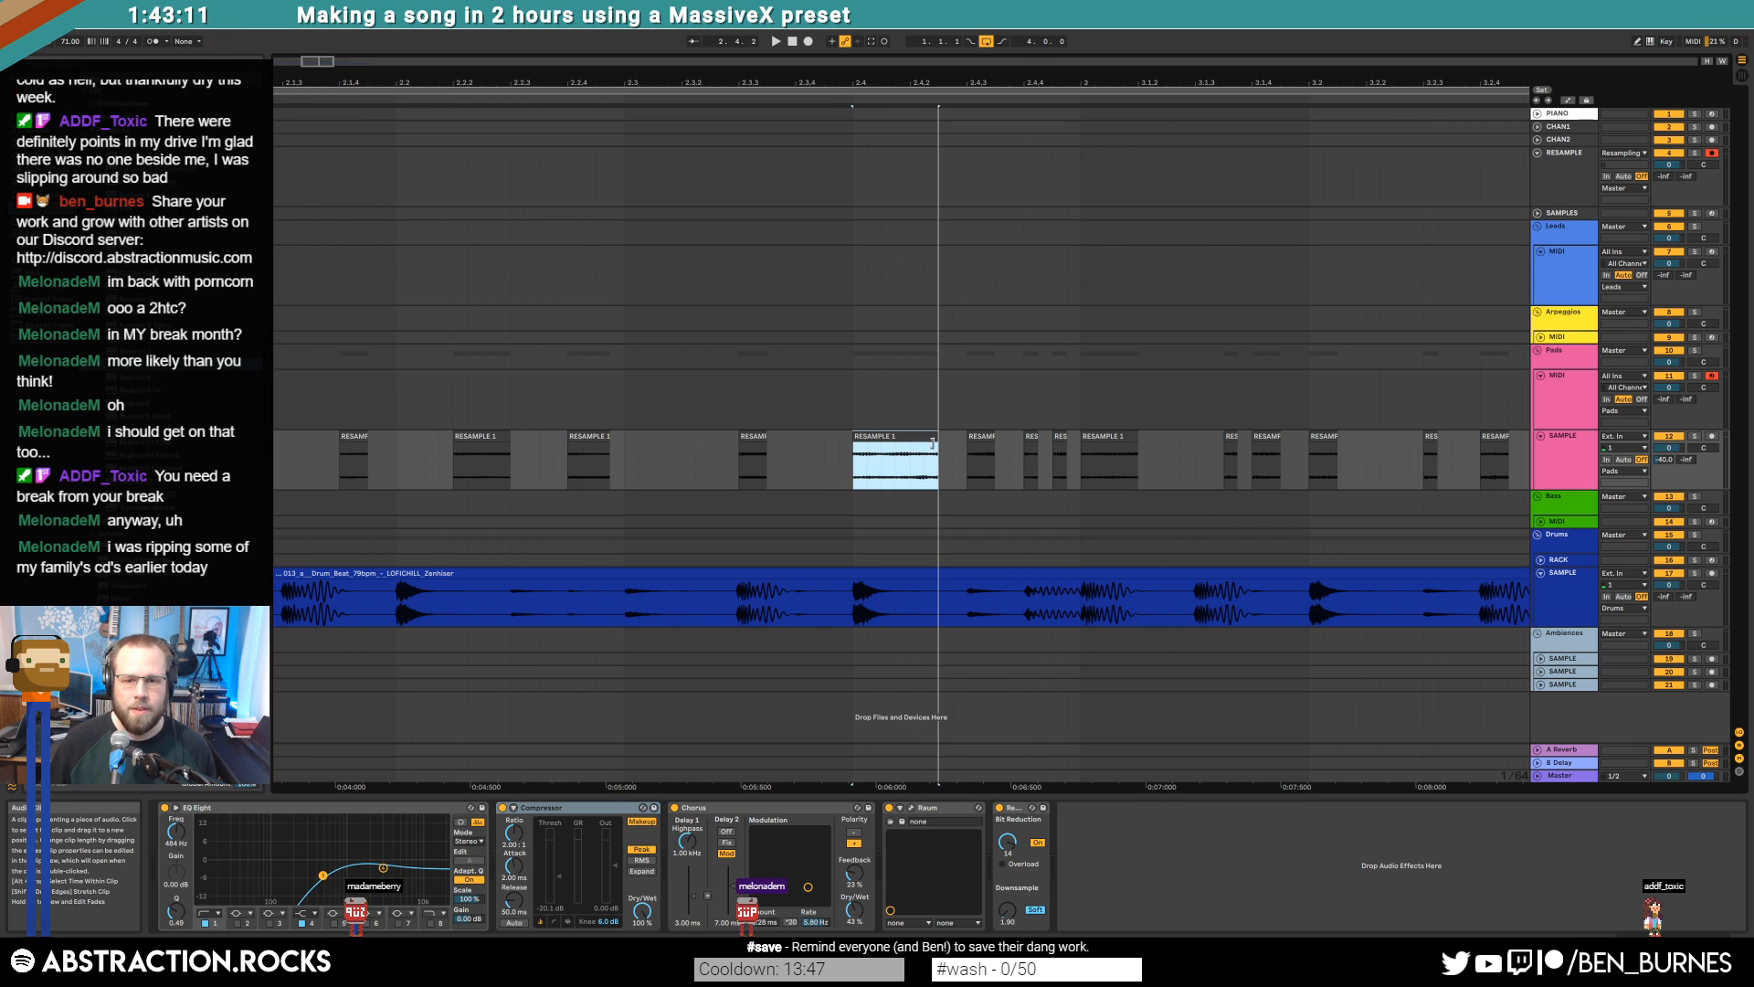
left_click(907, 463)
key("space")
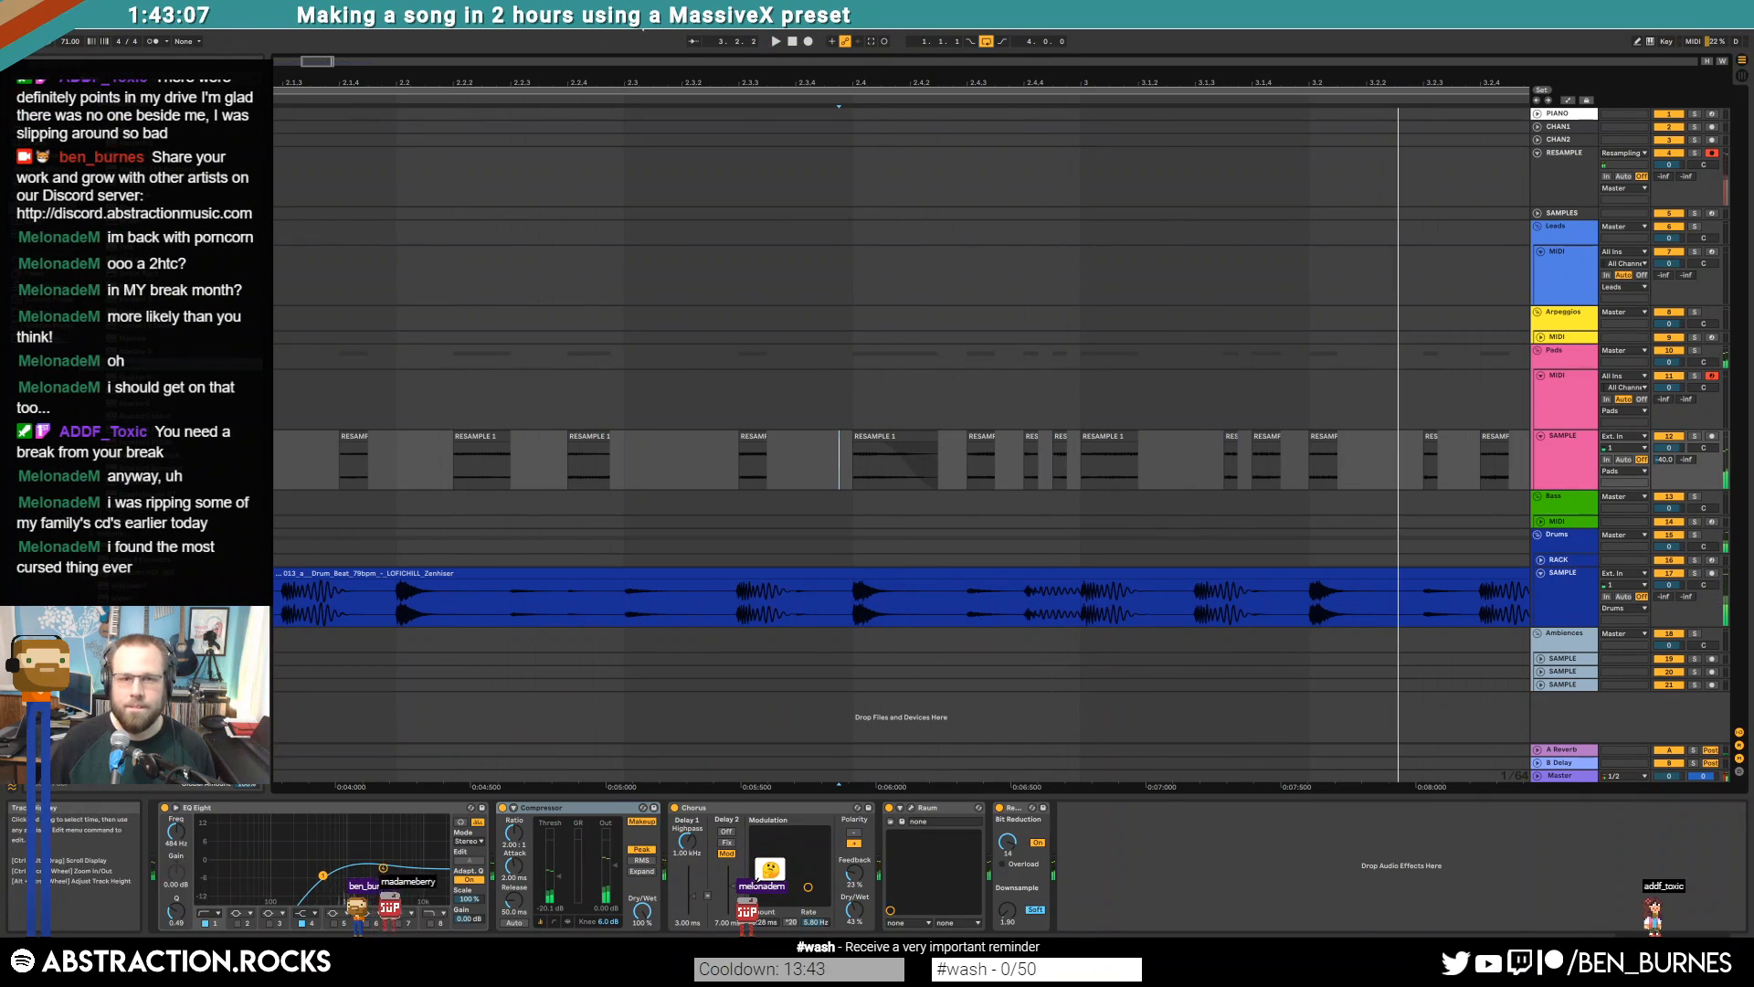
Play from bar 3, then move the pad chop at 3.1.4 half a sixteenth later and the chop at 3.2 to 3.2.2
scroll(901, 463, "right", 5)
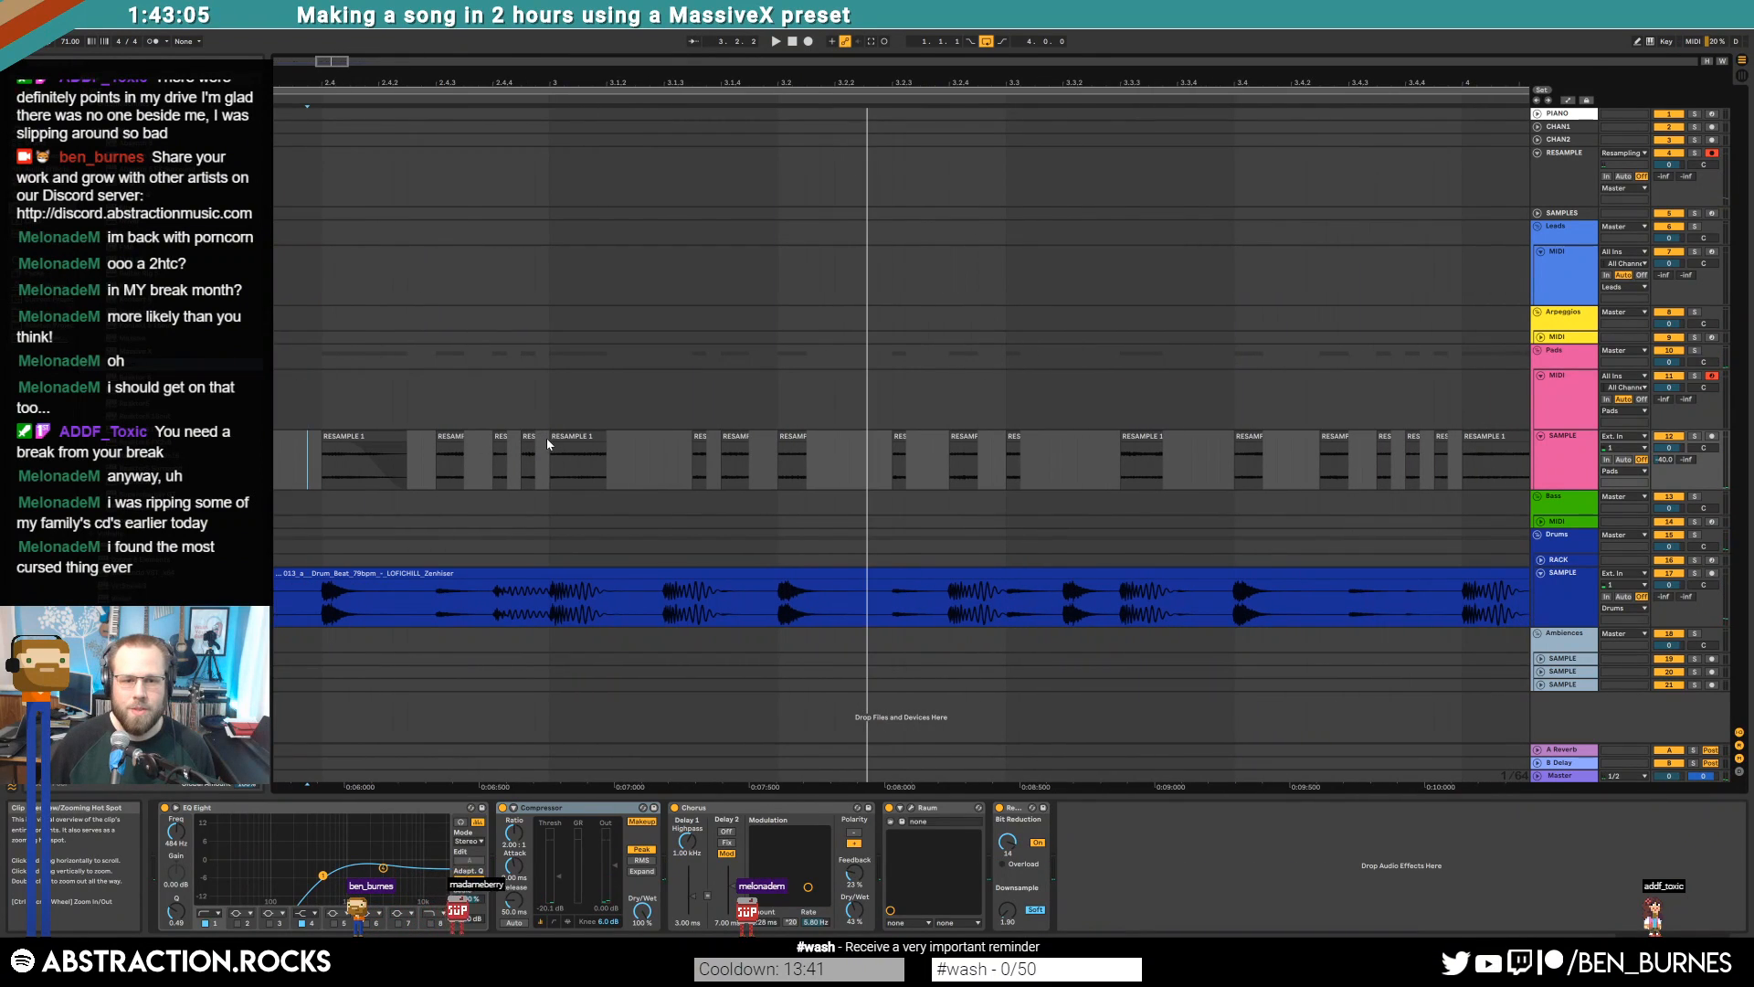
left_click(547, 437)
key("space")
key("space")
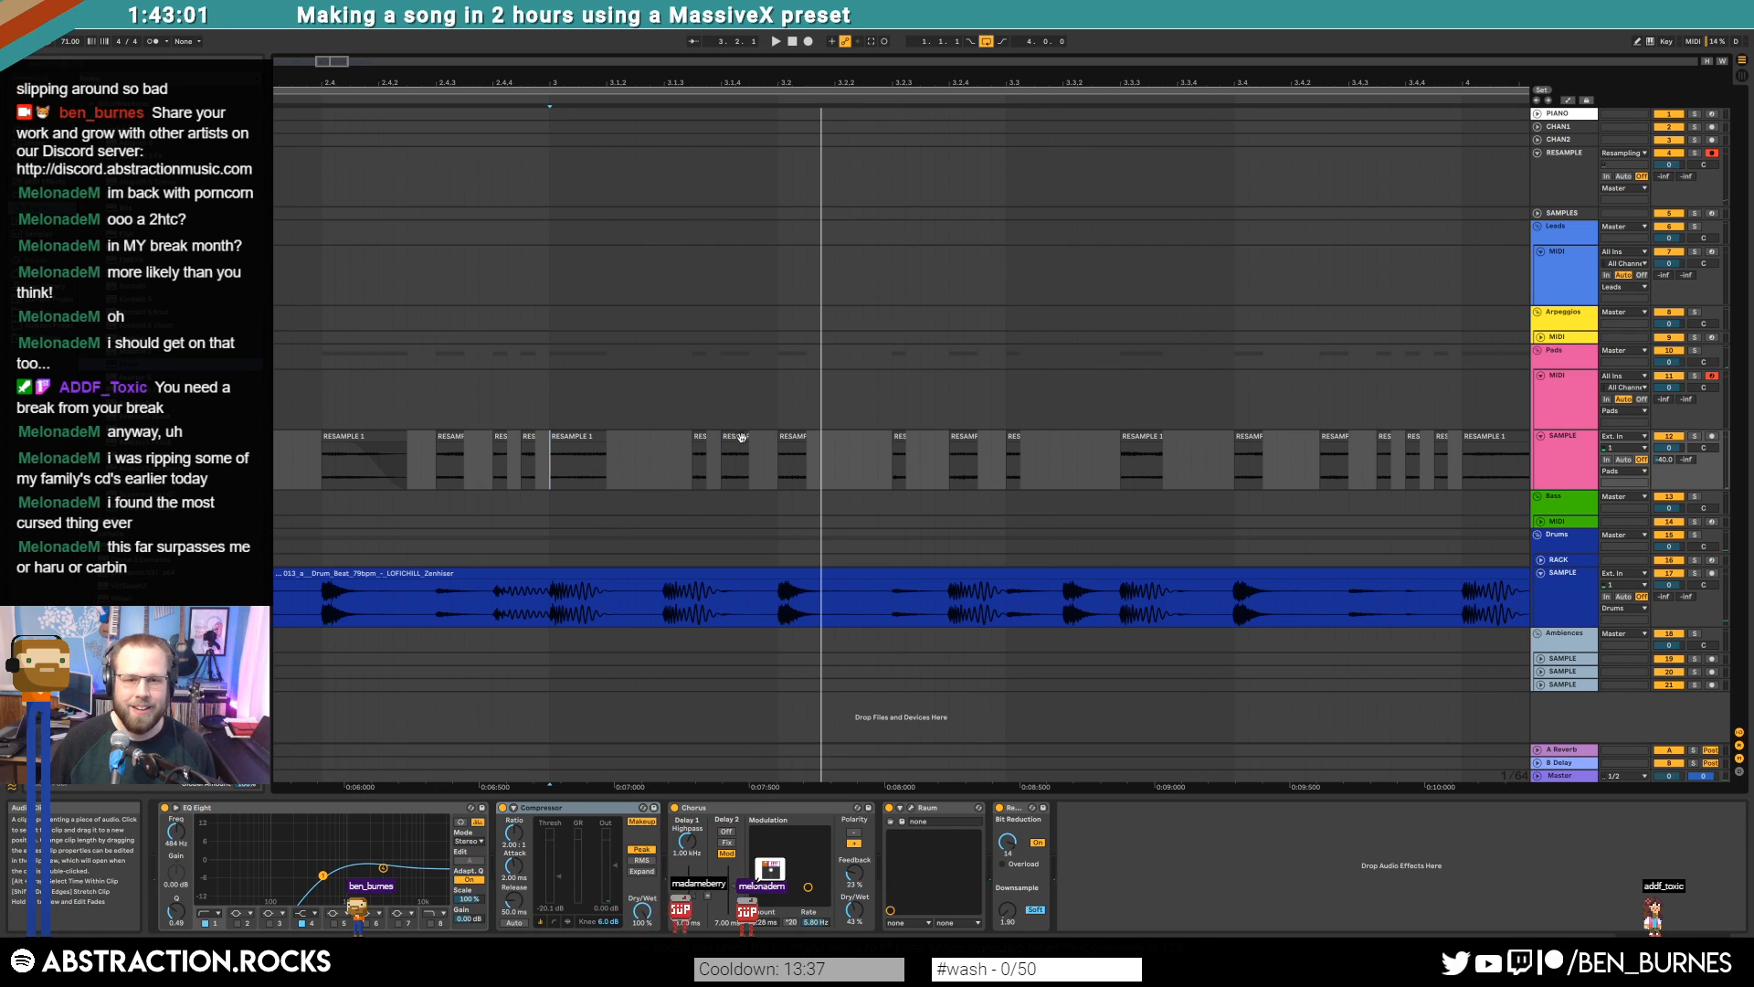
left_click_drag(742, 437, 849, 436)
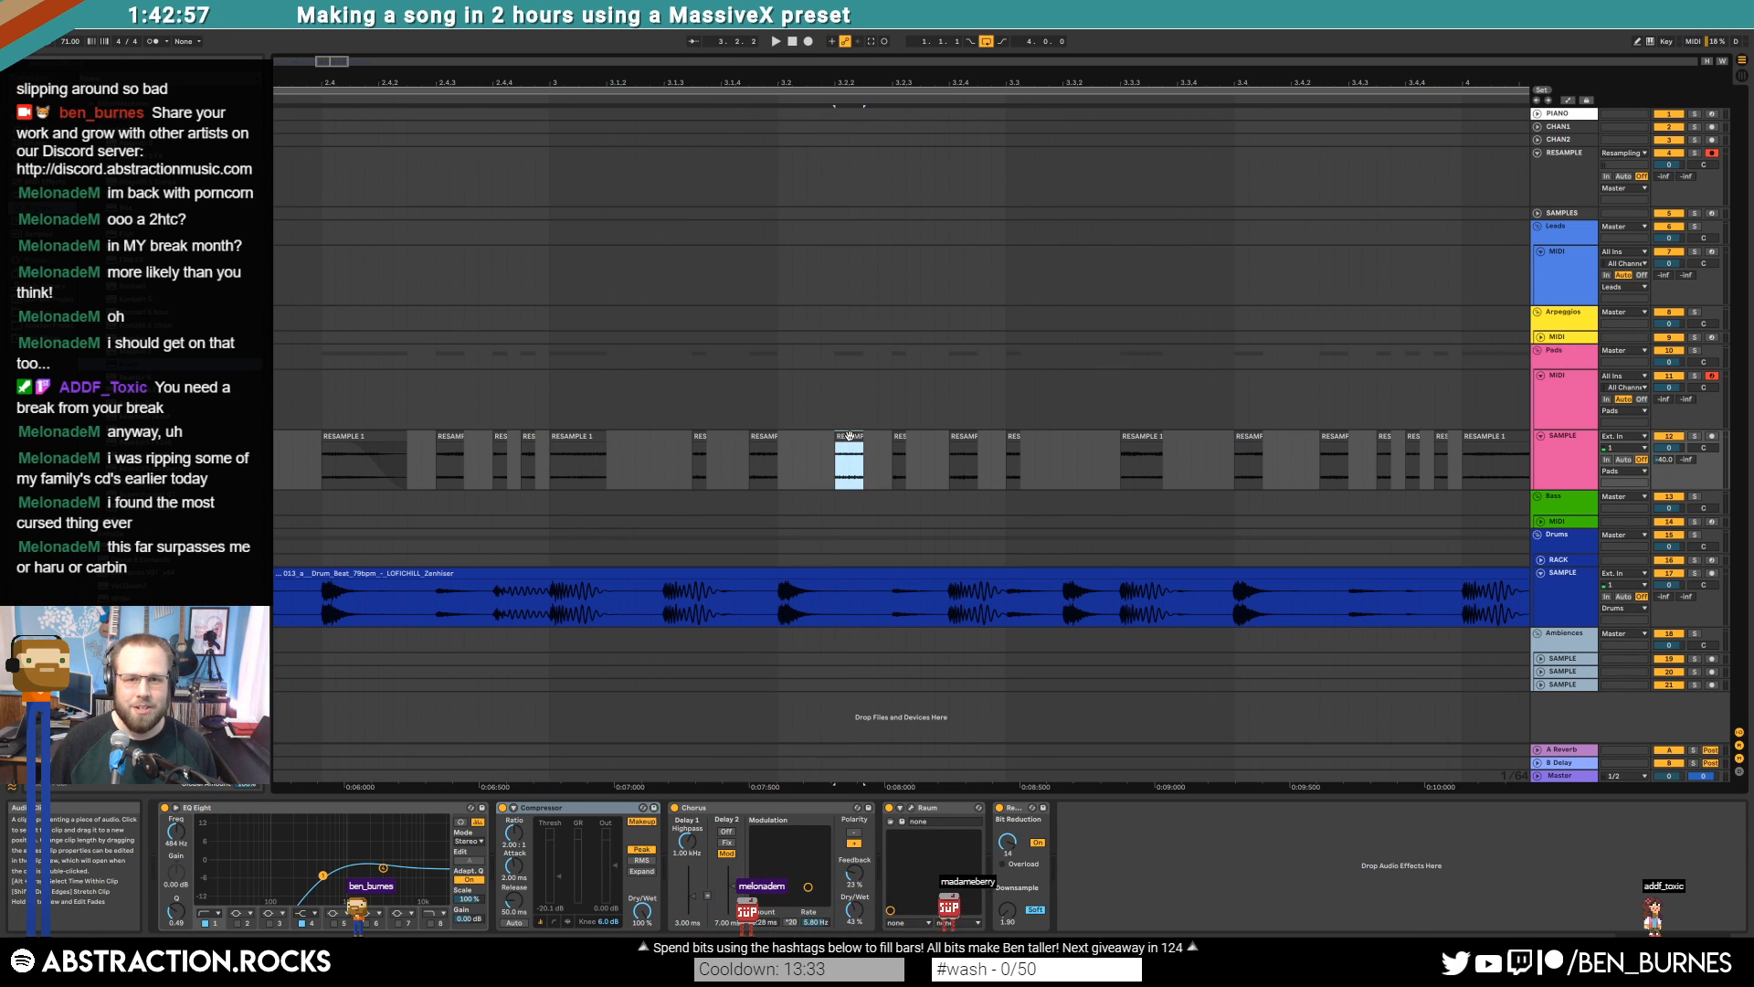
Play from bar 3, then move the short pad chop to 3.1.3, lengthen it to half a sixteenth, and play it back
left_click(565, 444)
key("space")
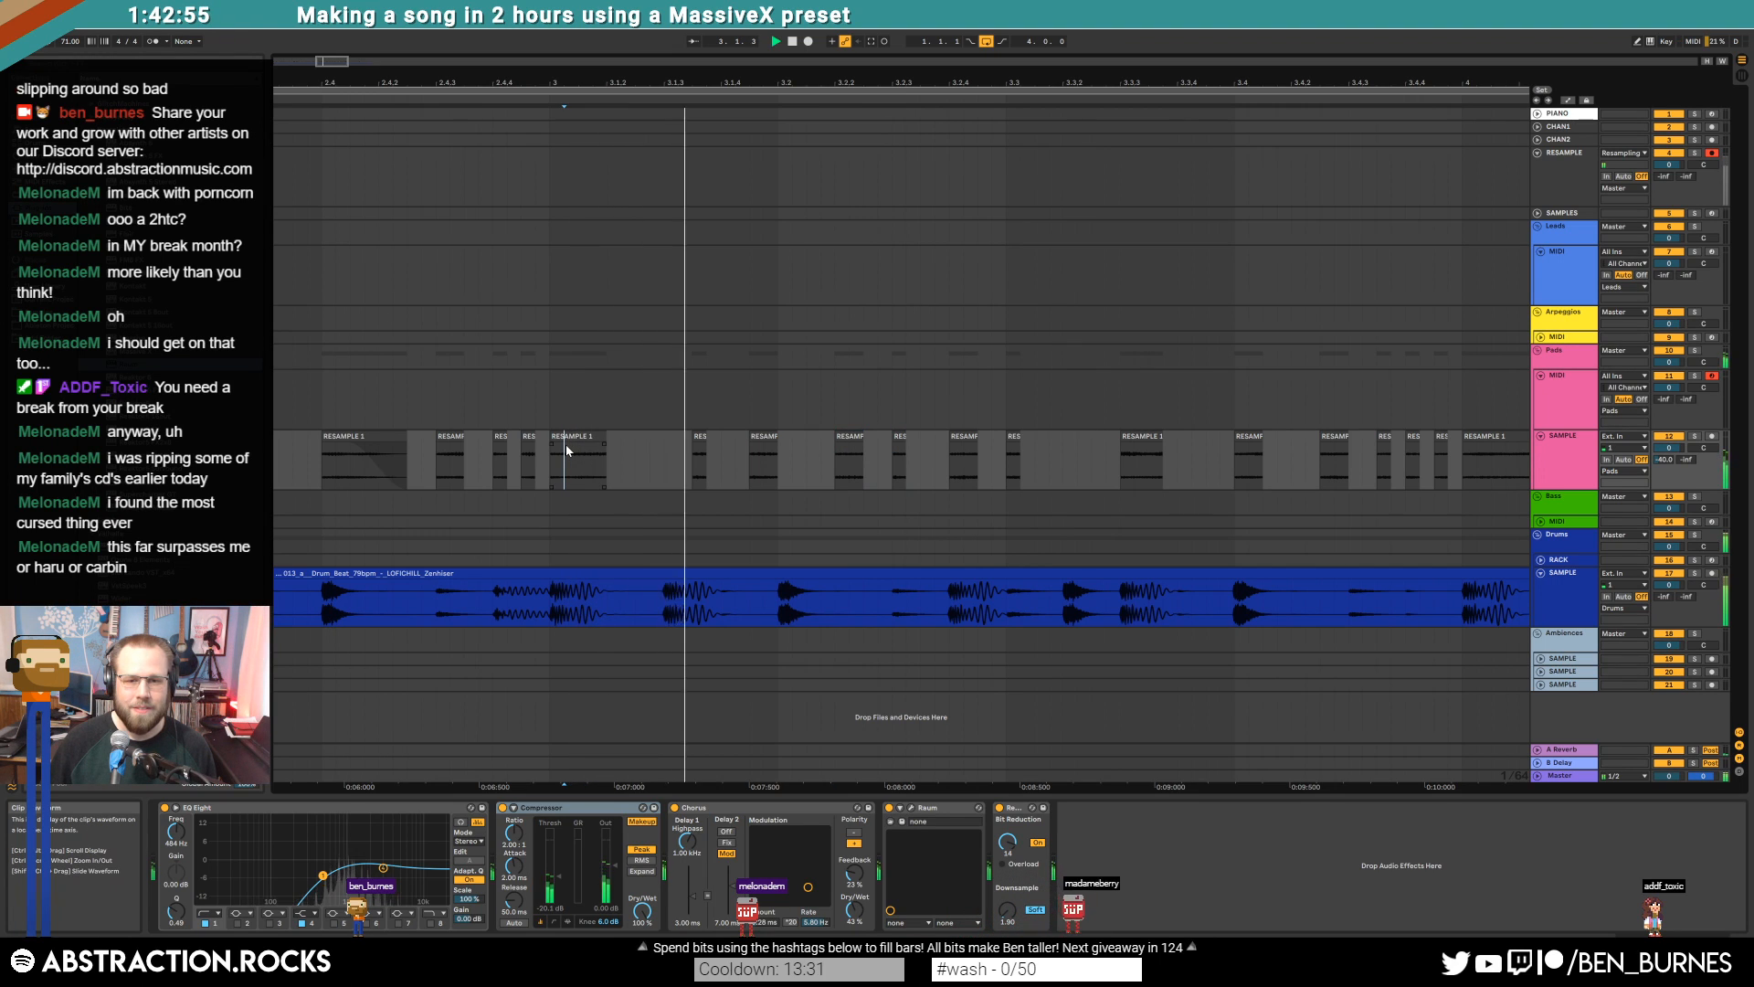
left_click(697, 440)
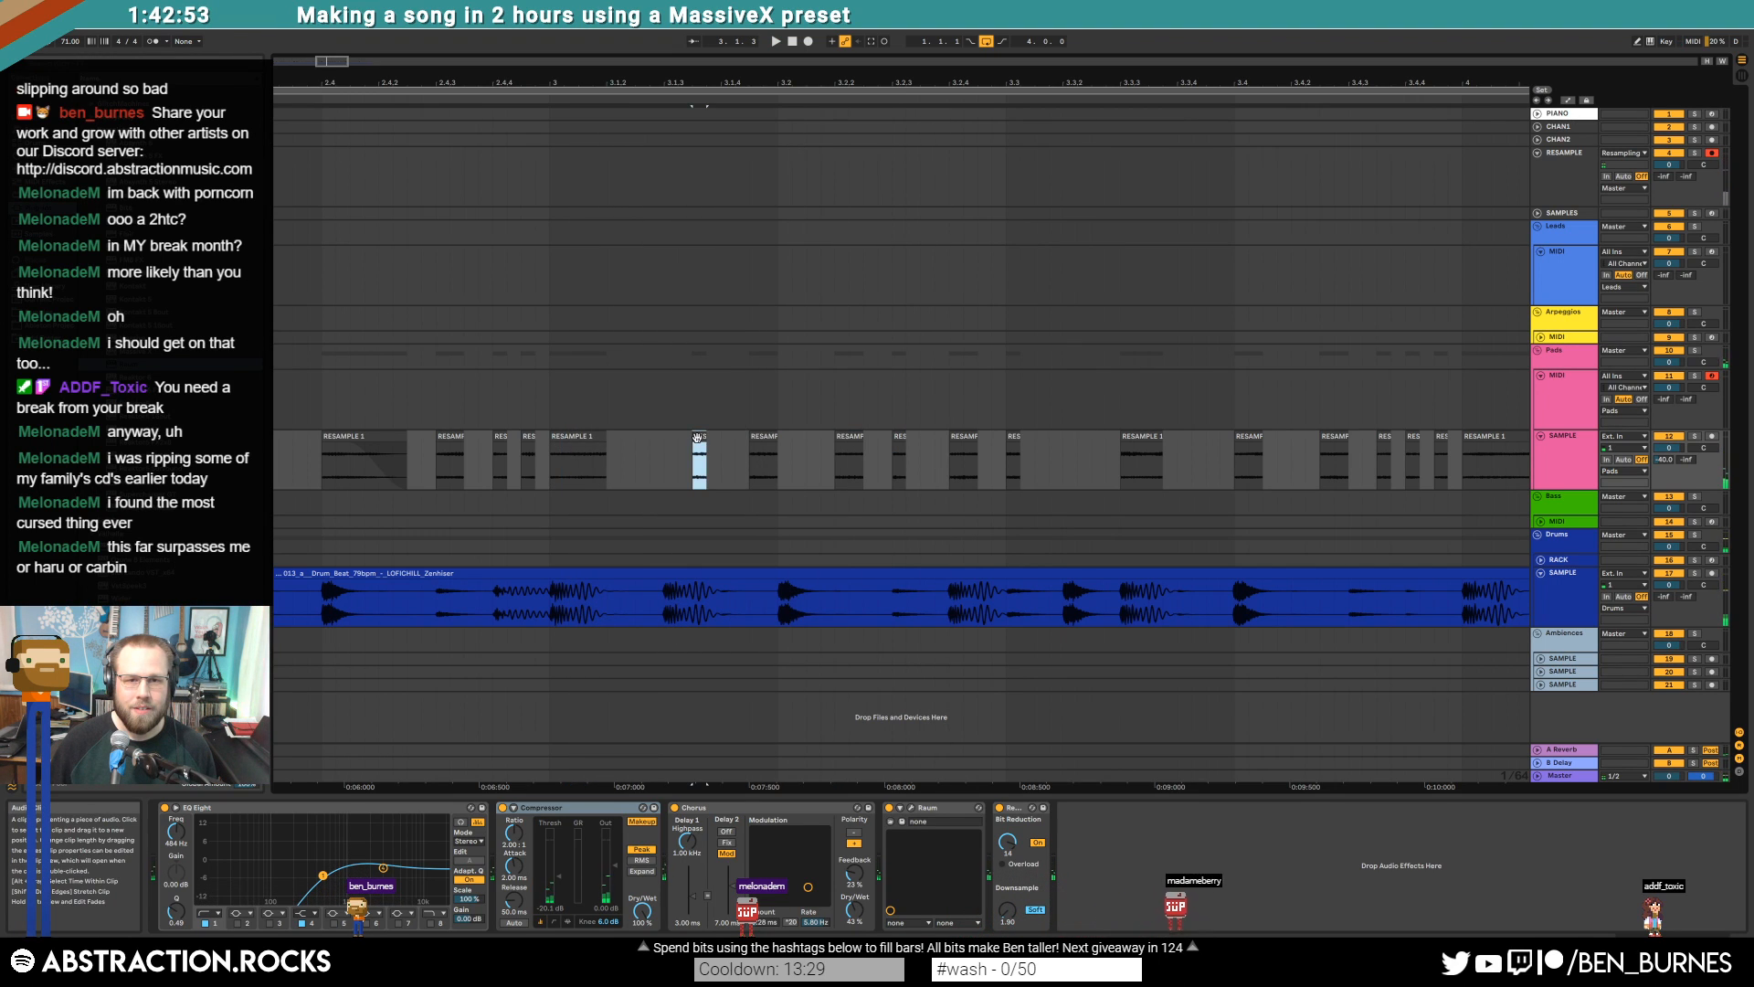
mouse_move(707, 436)
left_mouse_down()
mouse_move(722, 438)
mouse_move(680, 439)
left_mouse_up()
left_click(439, 459)
key("space")
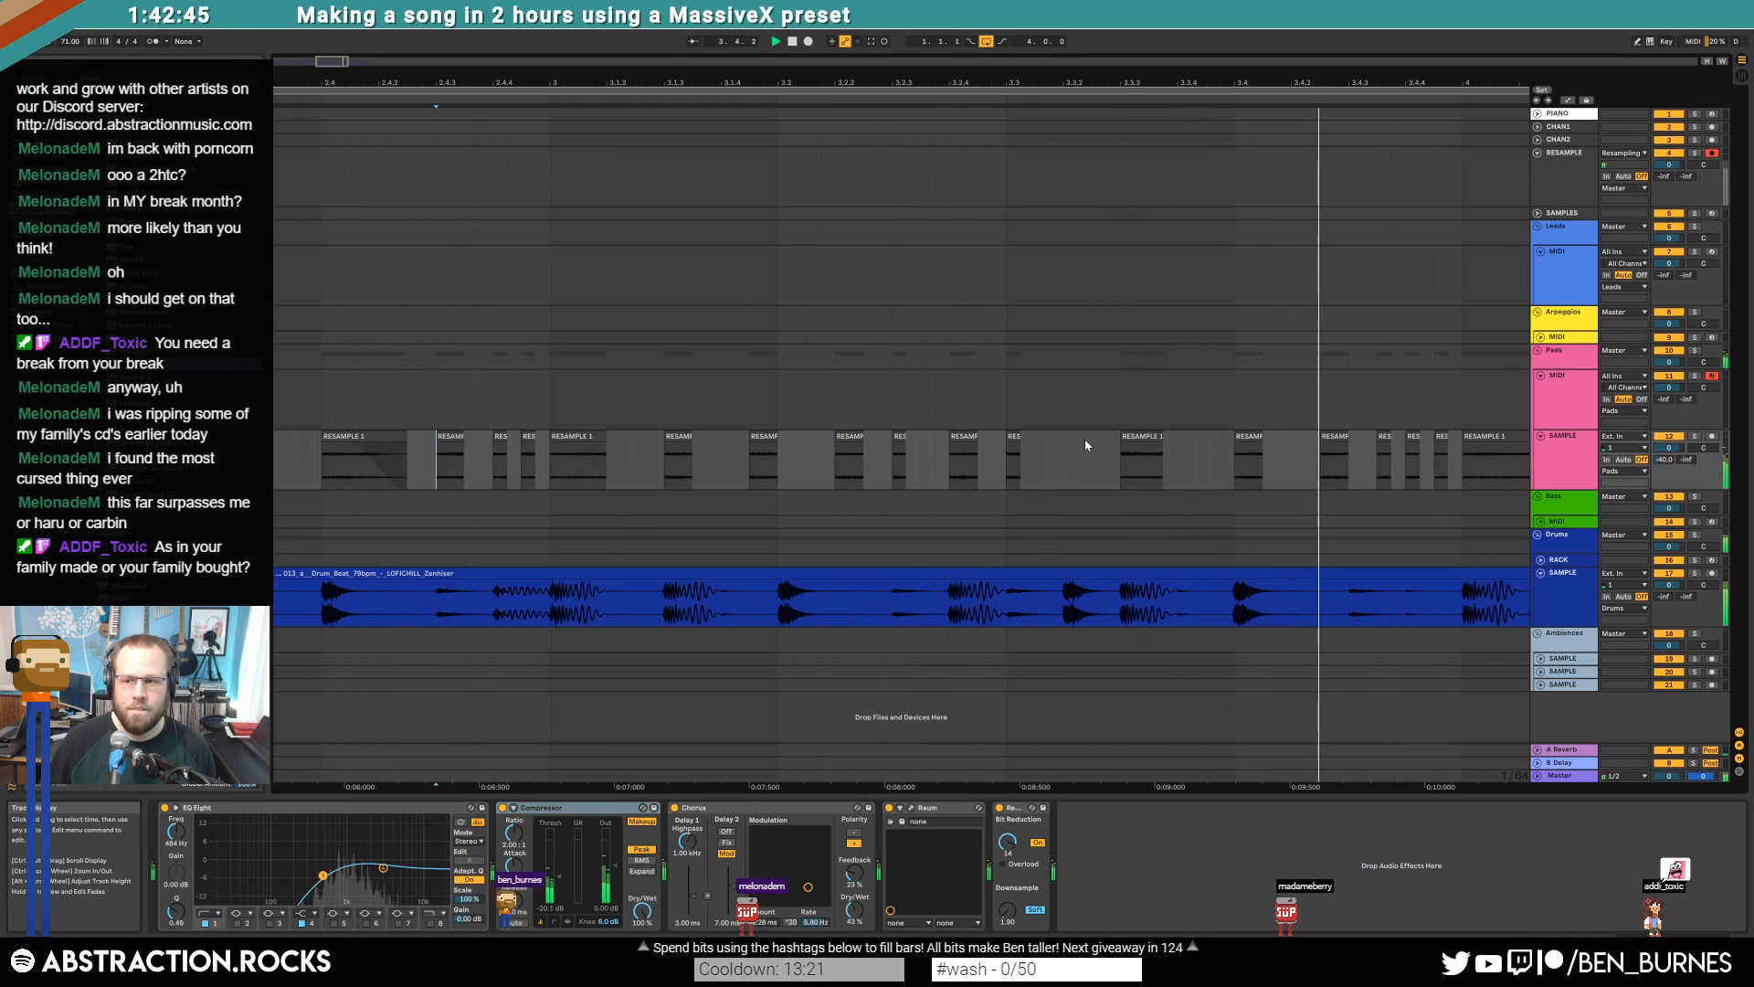
key("space")
Trim the start of the long pad chop at bar 4 to 4.1.2, play it back, and trim it further to 4.2
left_click_drag(440, 61, 462, 62)
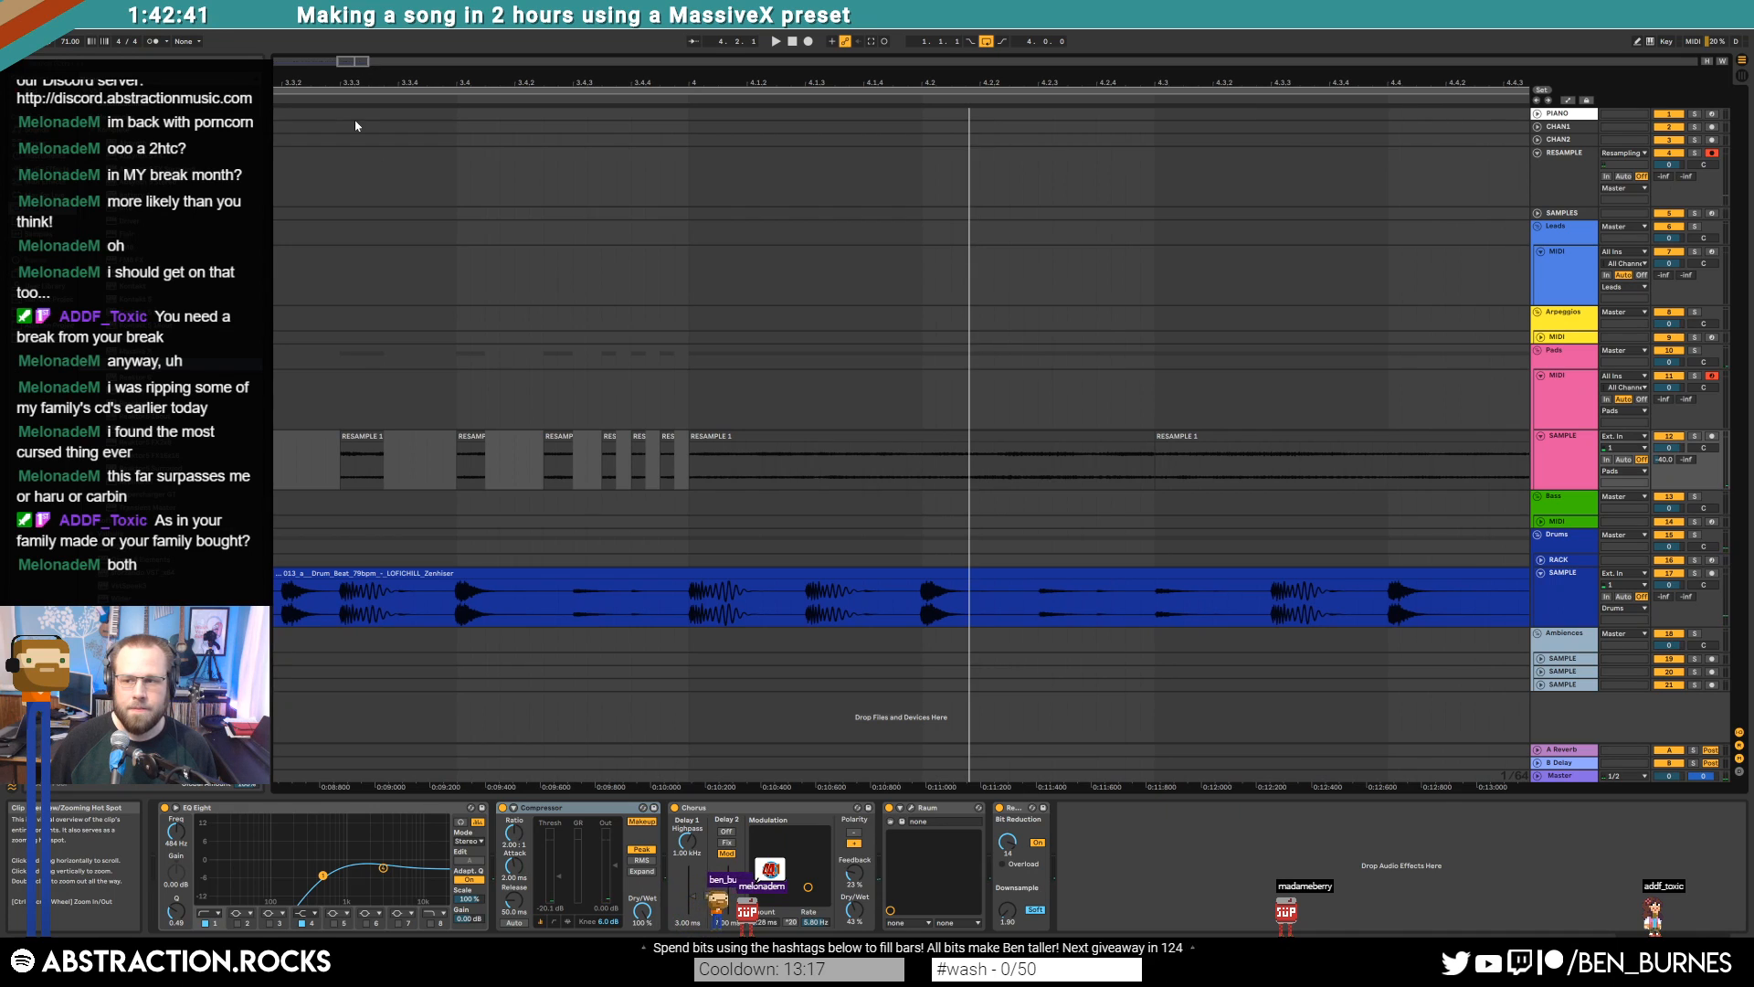
left_click_drag(690, 439, 744, 440)
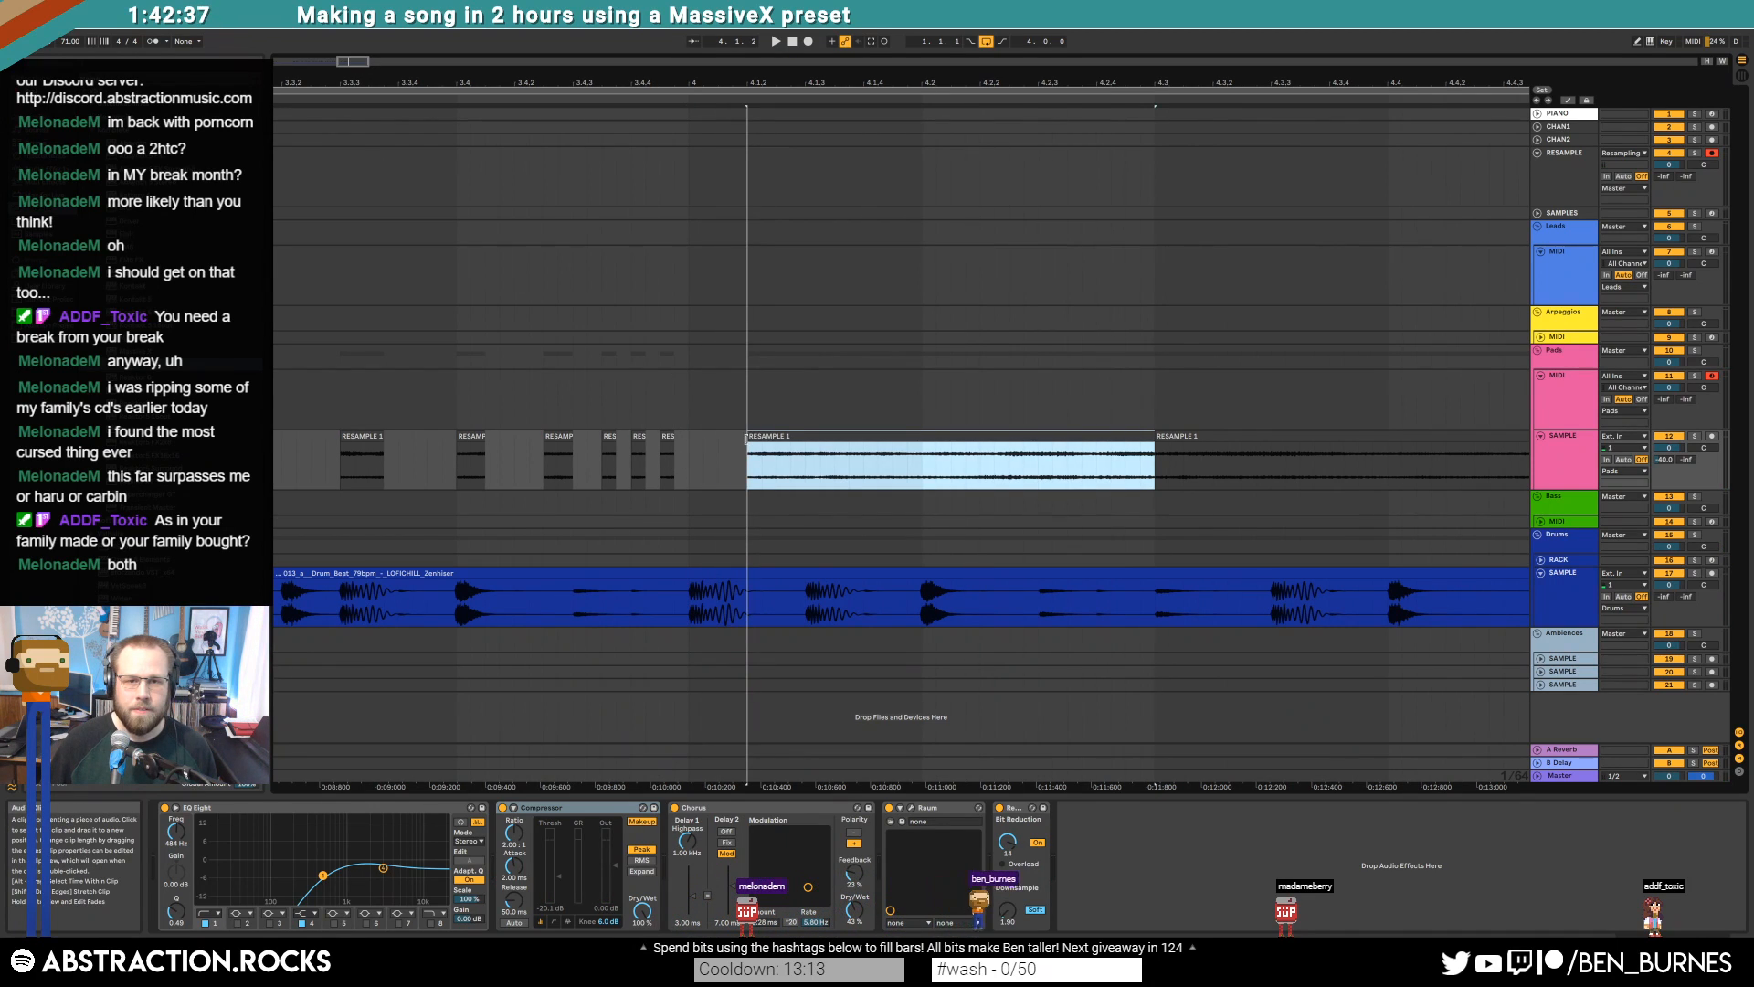
left_click(692, 457)
key("space")
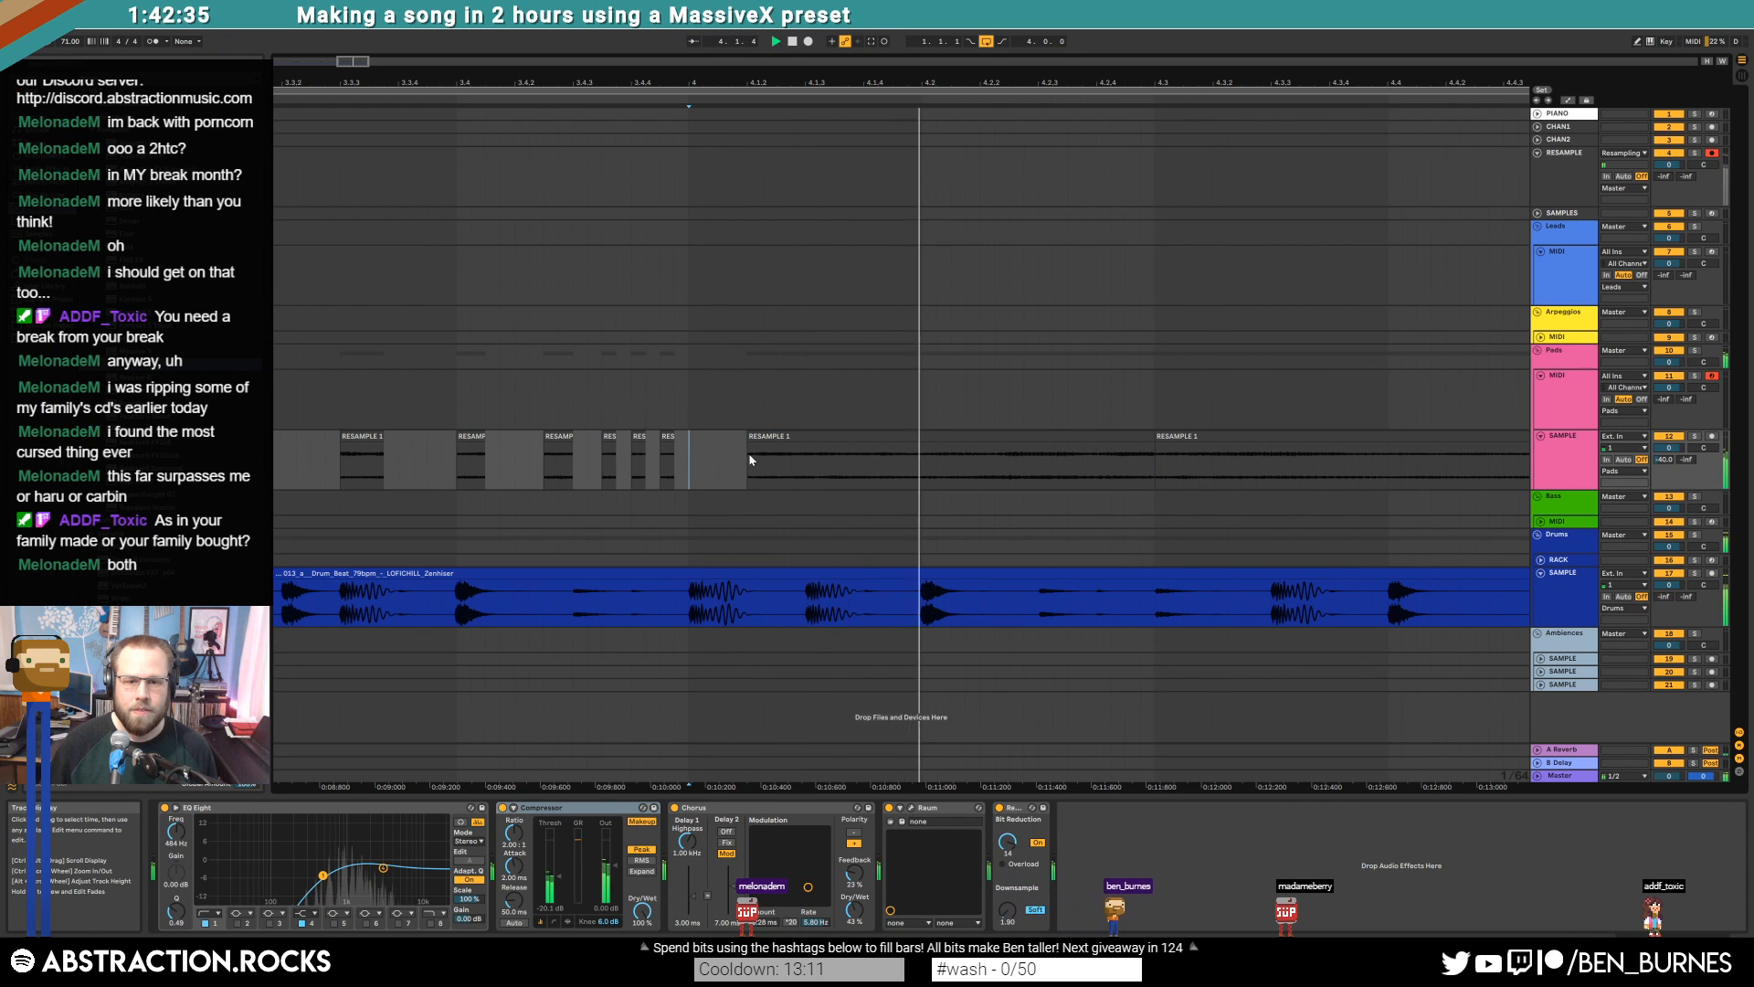
left_click_drag(752, 441, 917, 447)
mouse_move(1154, 430)
left_mouse_down()
mouse_move(970, 440)
mouse_move(1153, 445)
left_mouse_up()
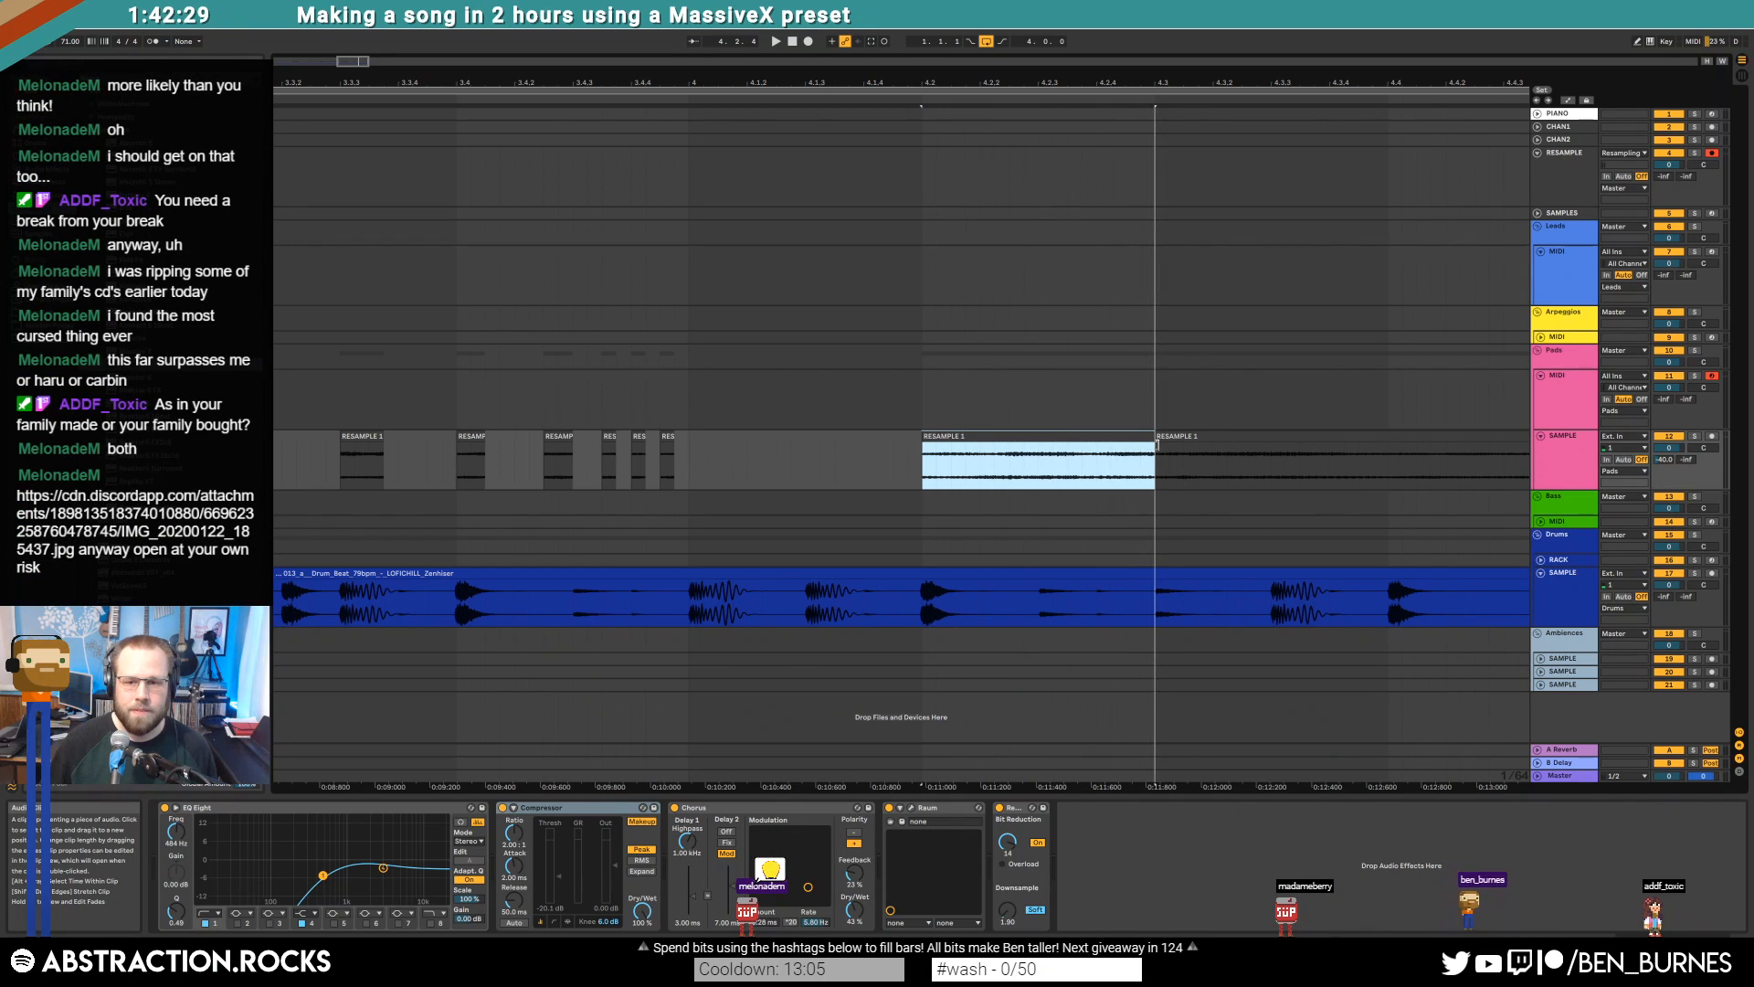
Cut the pad at 4.2 to one sixteenth with two short chops in 4.2.4, and play it back
left_click_drag(1040, 482, 1009, 484)
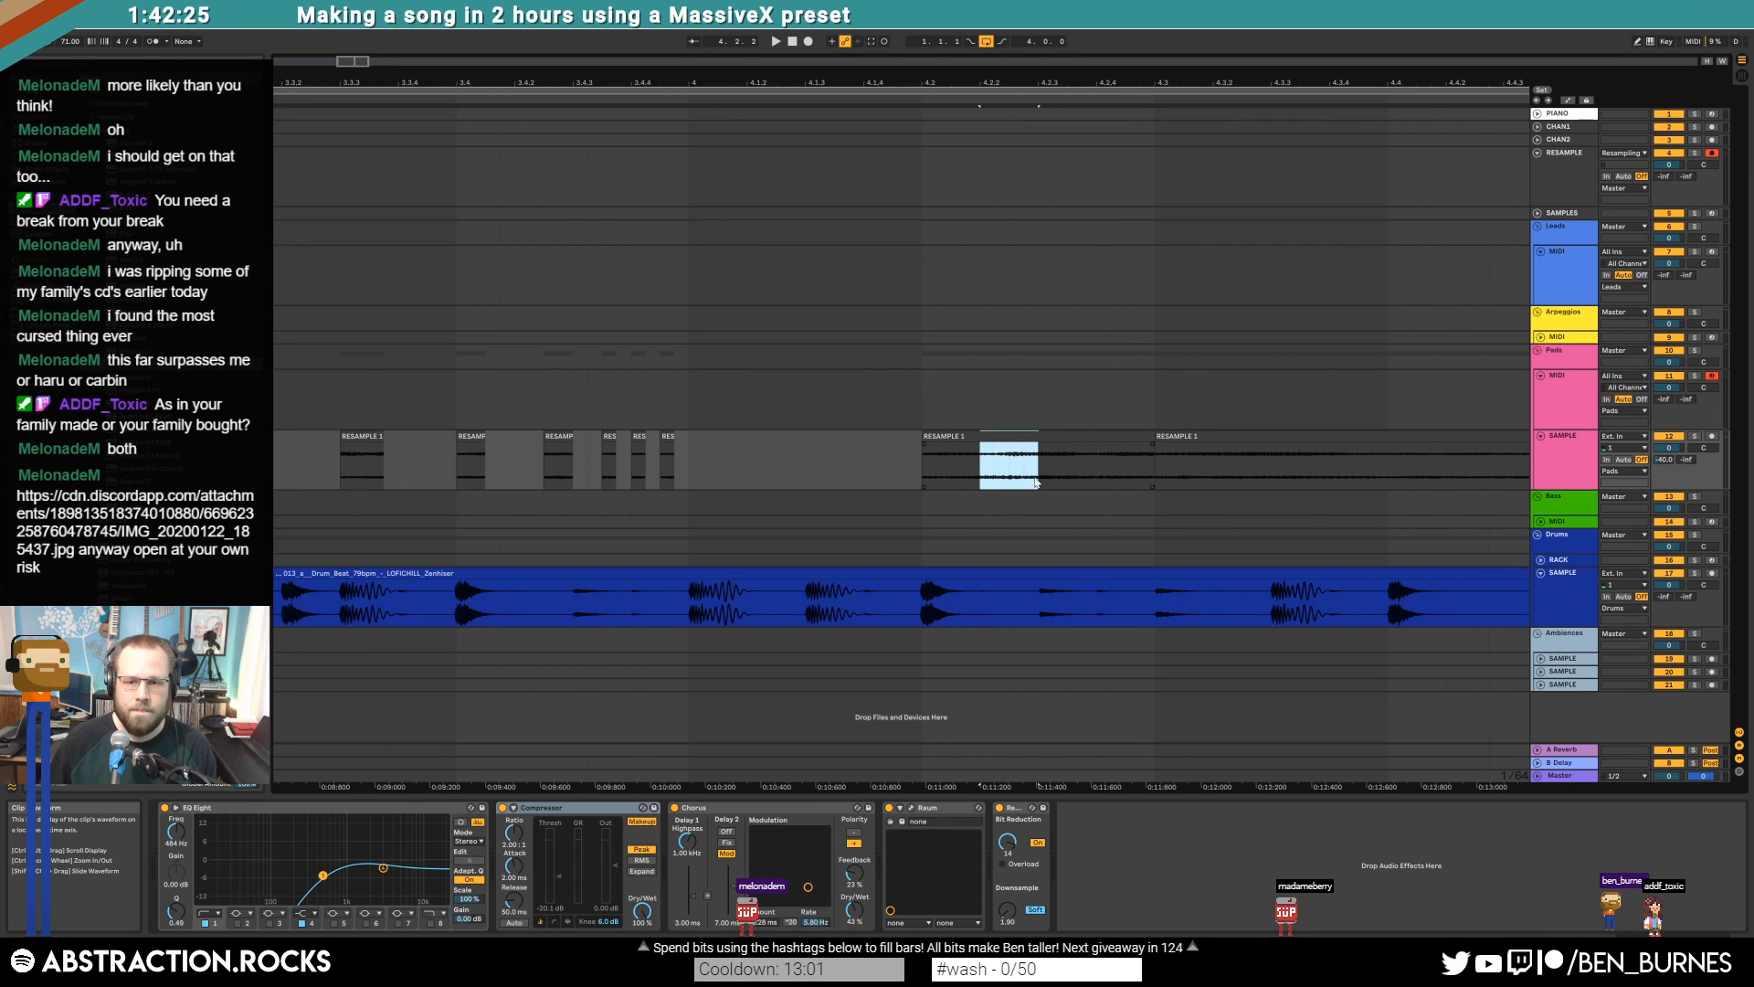
left_click_drag(1042, 443, 1122, 464)
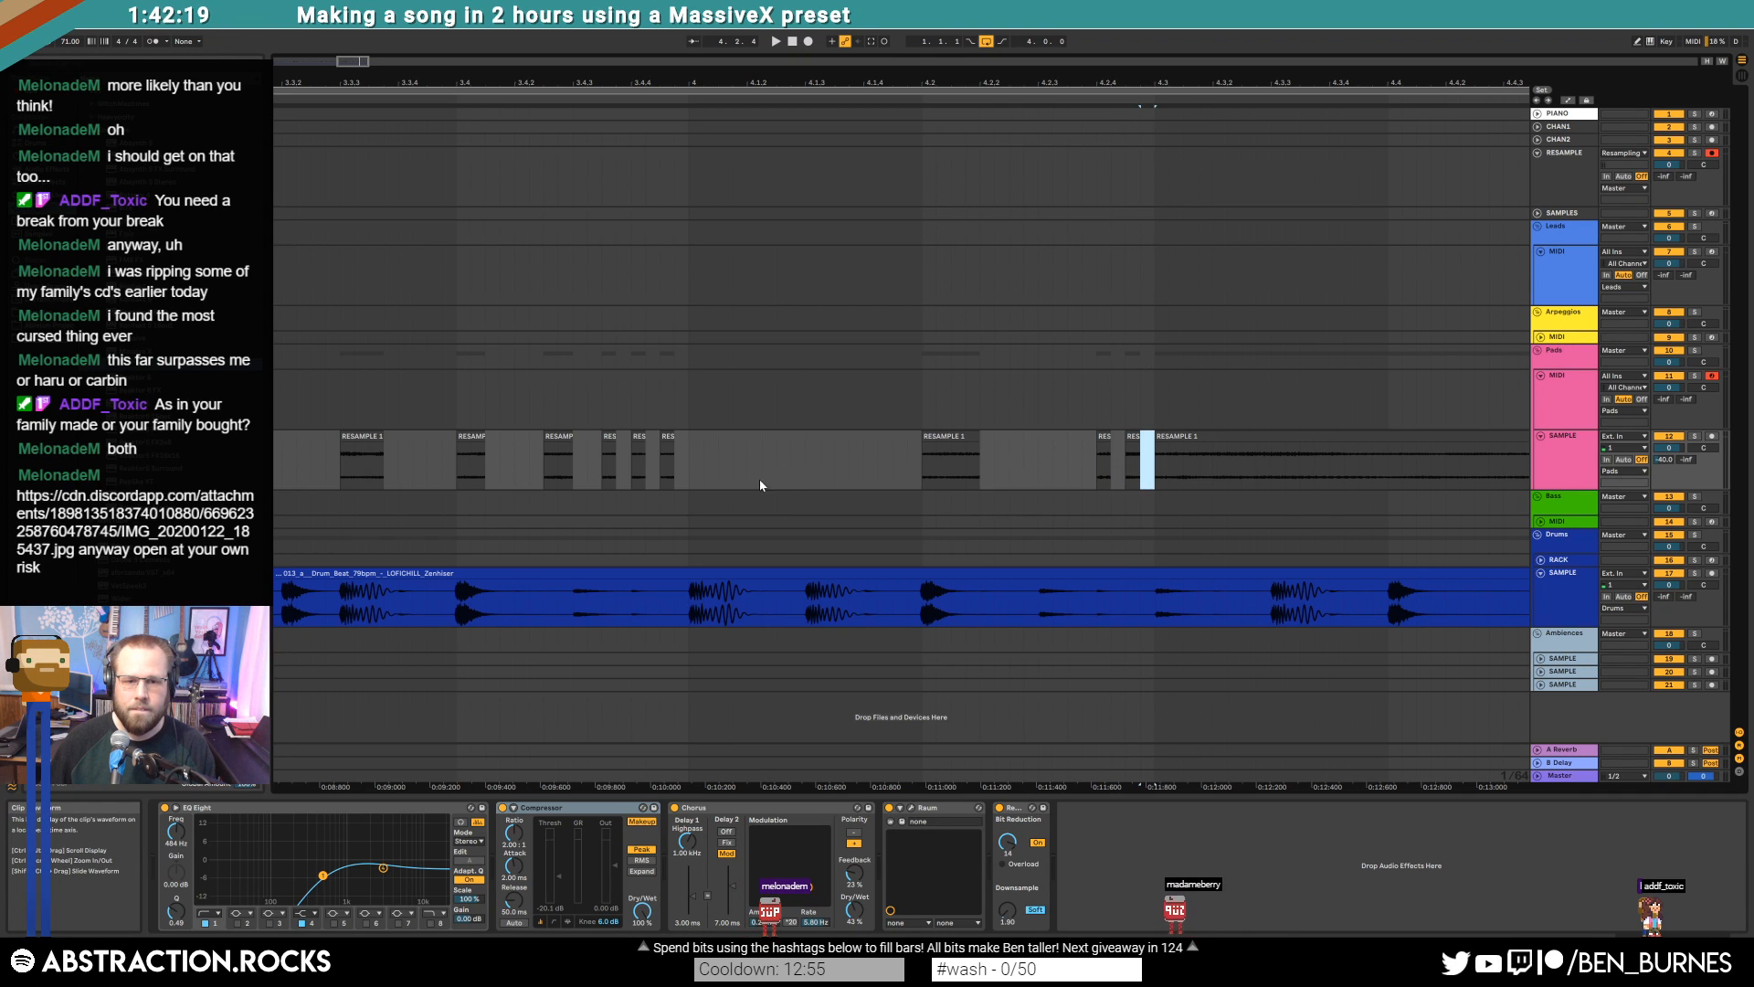
left_click(927, 452)
left_click(805, 466)
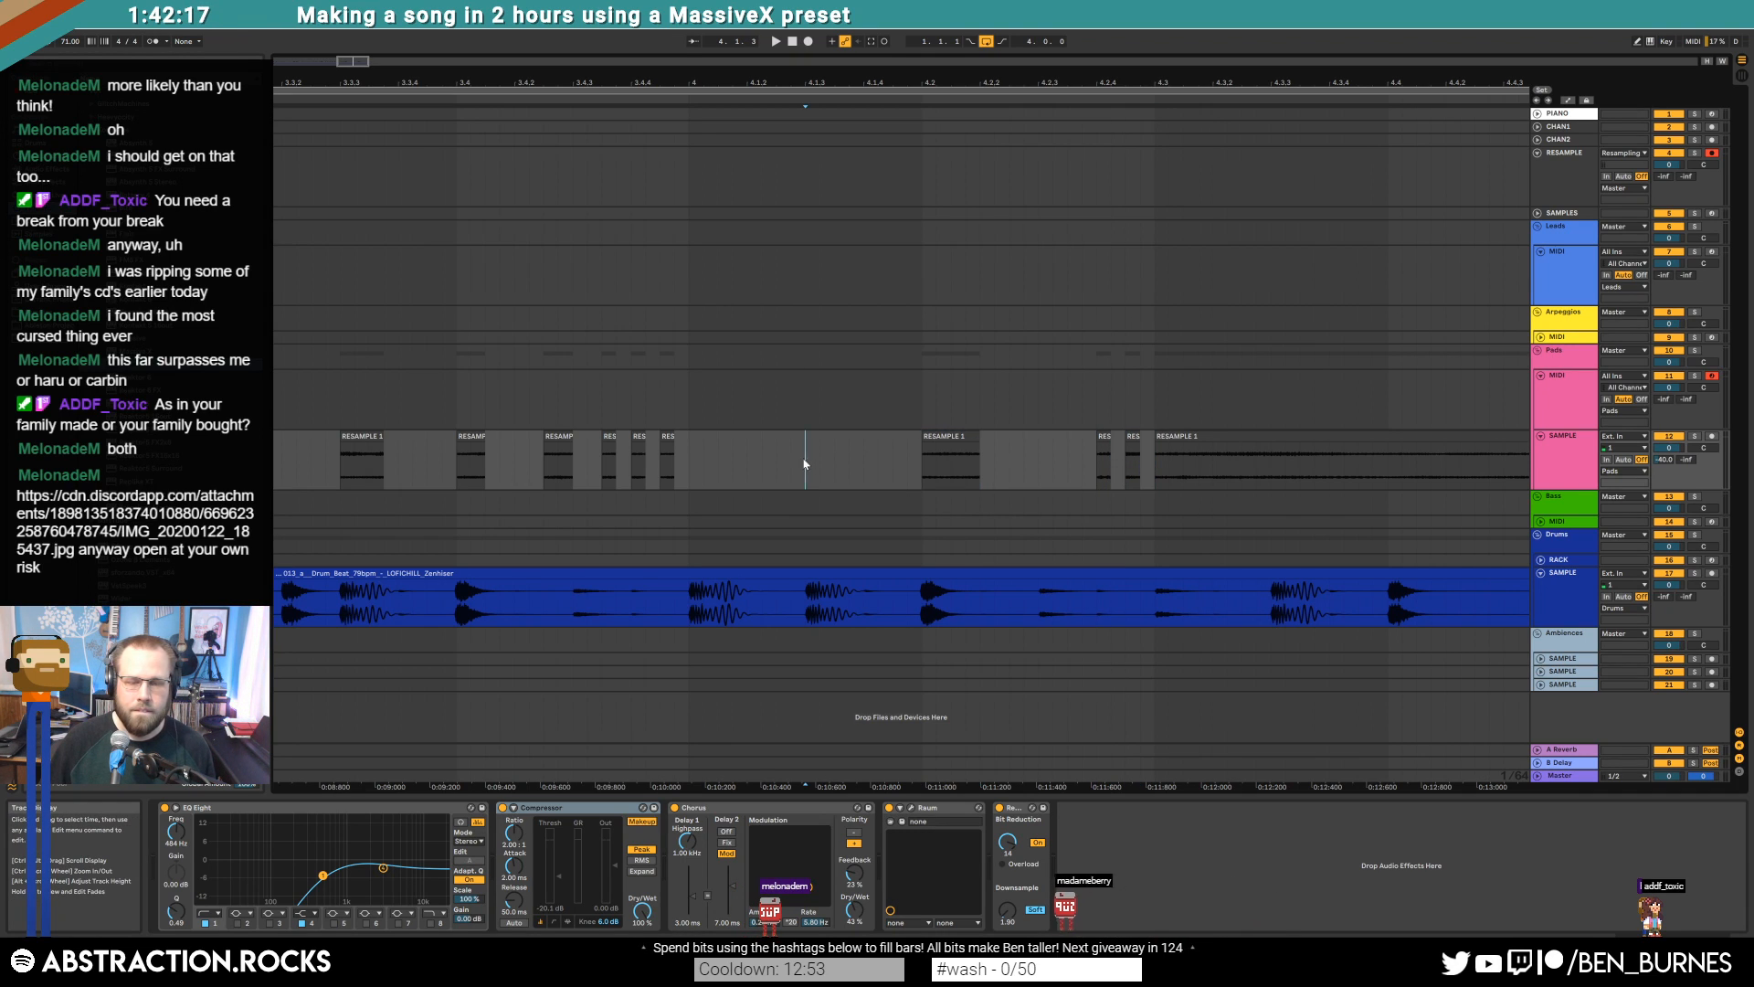
key("space")
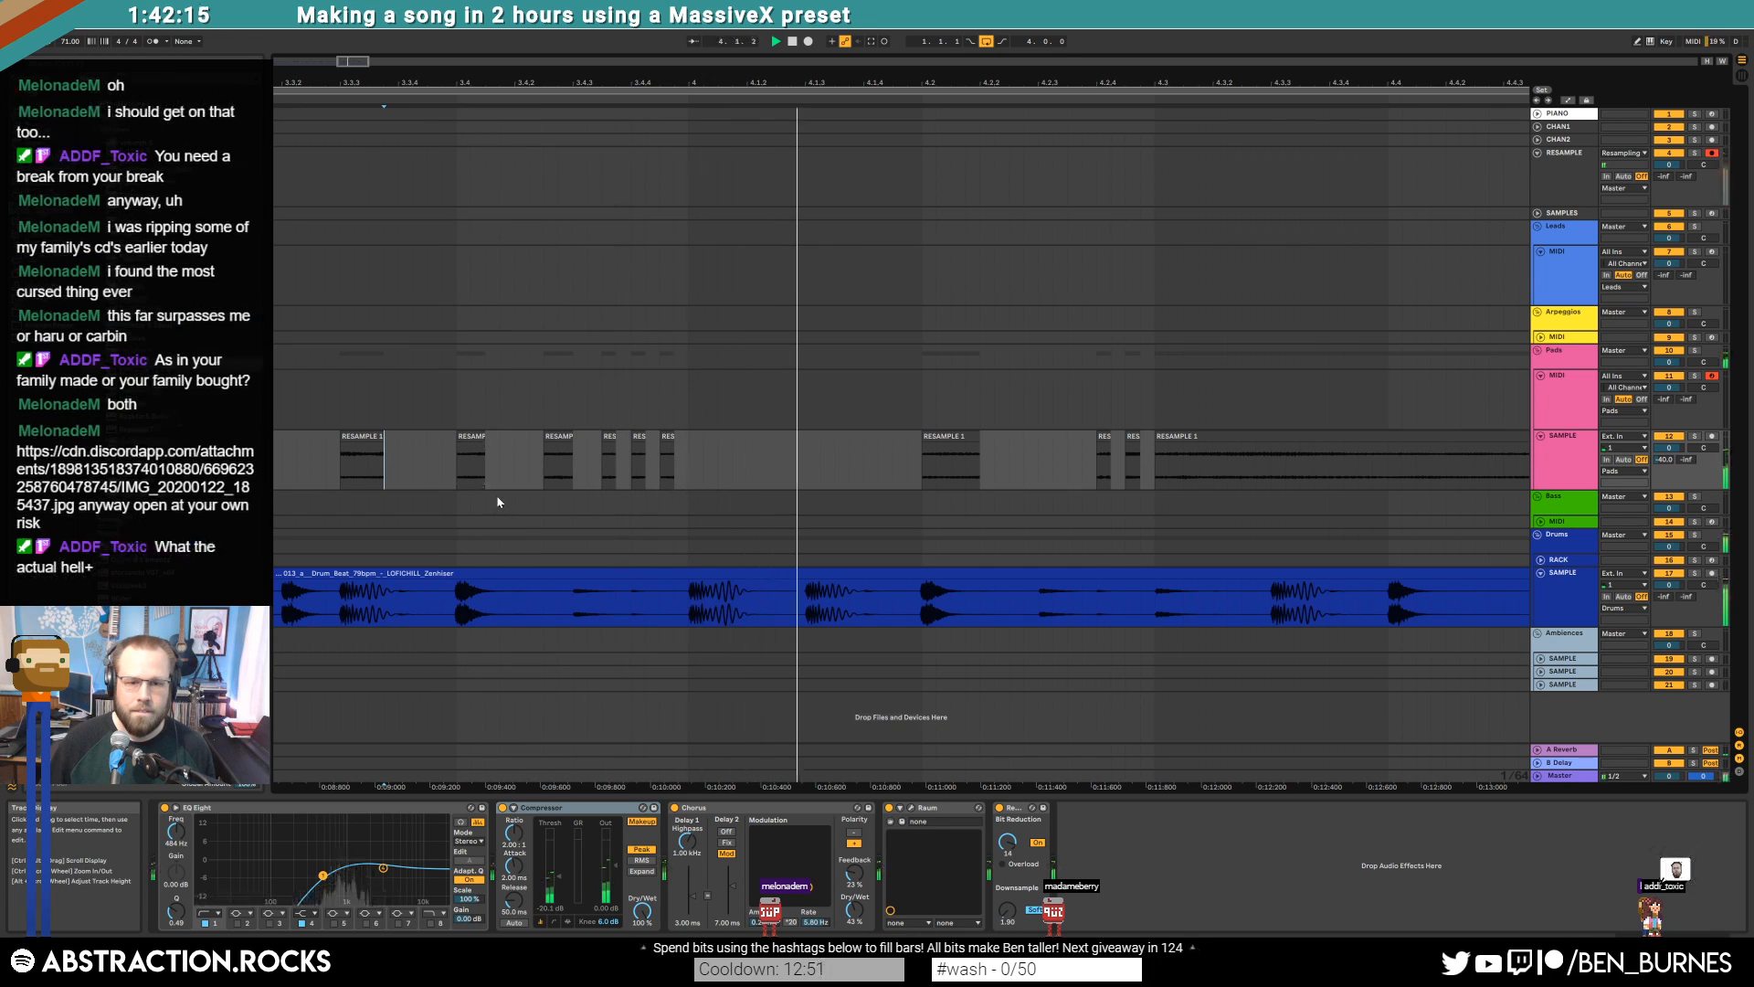
Extend the pad chop at 4.2 to span 4.1.3 to 4.2.3, cut a short gap at 4.2, and fade in the part after it
left_click(980, 439)
left_click_drag(981, 440, 1025, 444)
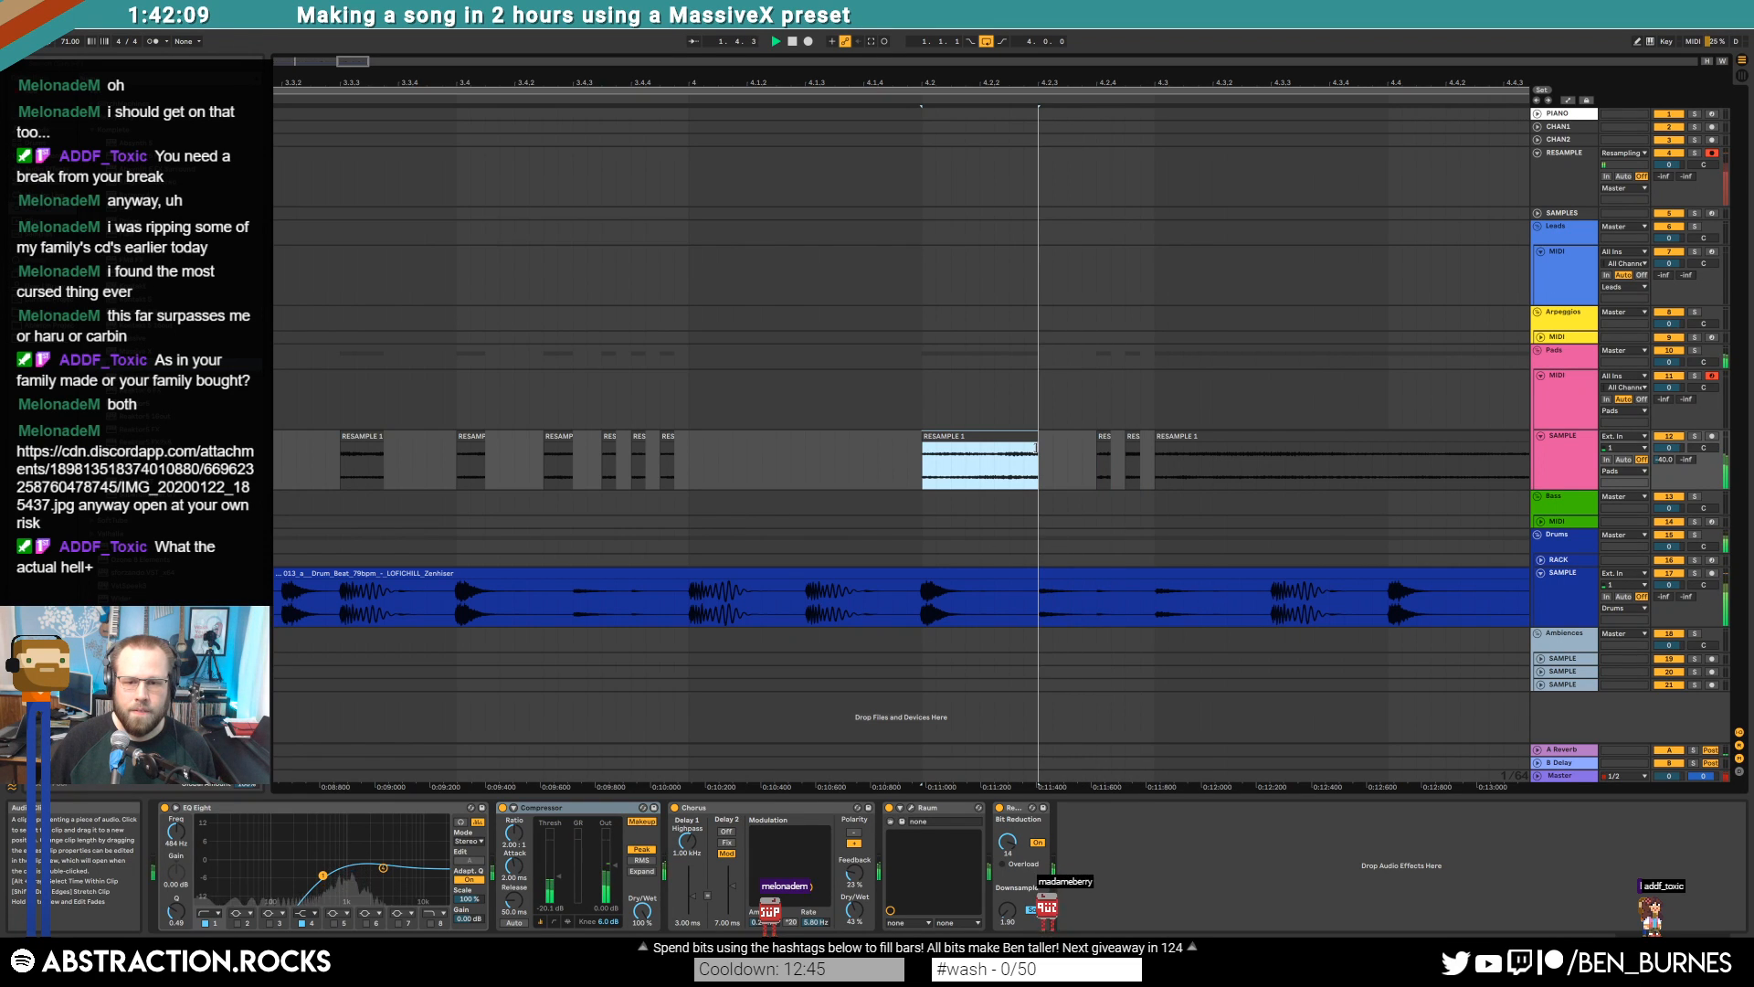
left_click_drag(890, 442, 806, 442)
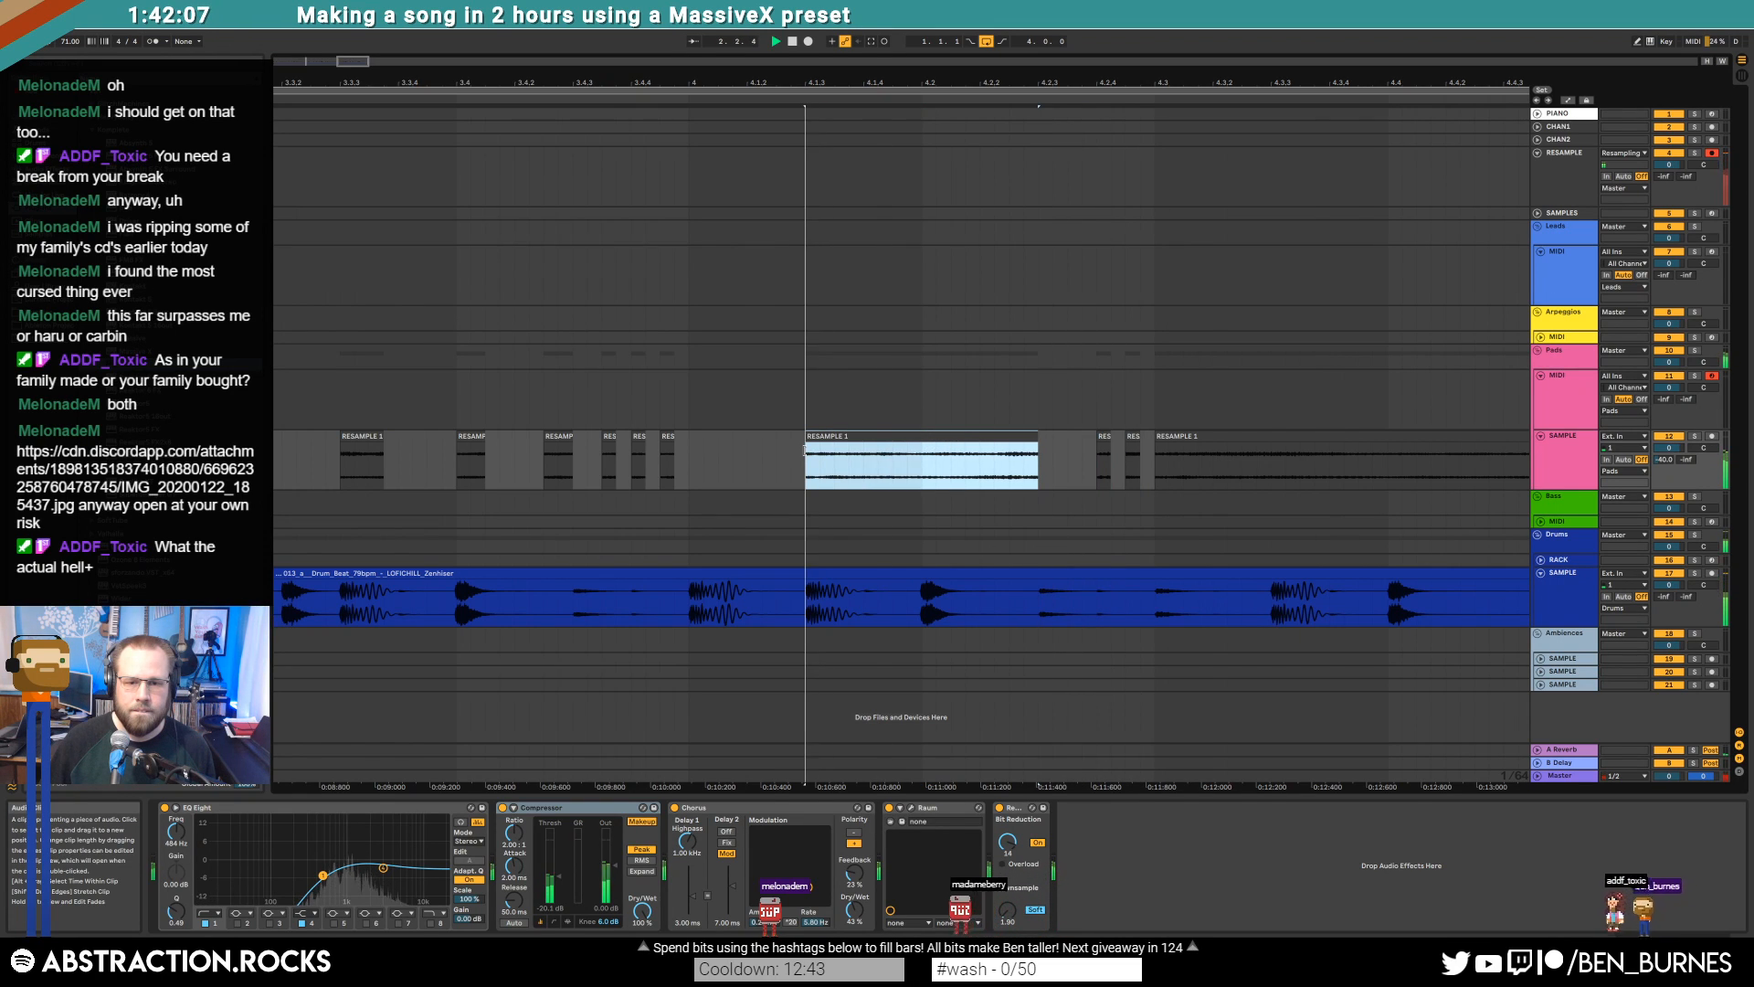
left_click_drag(921, 472, 965, 450)
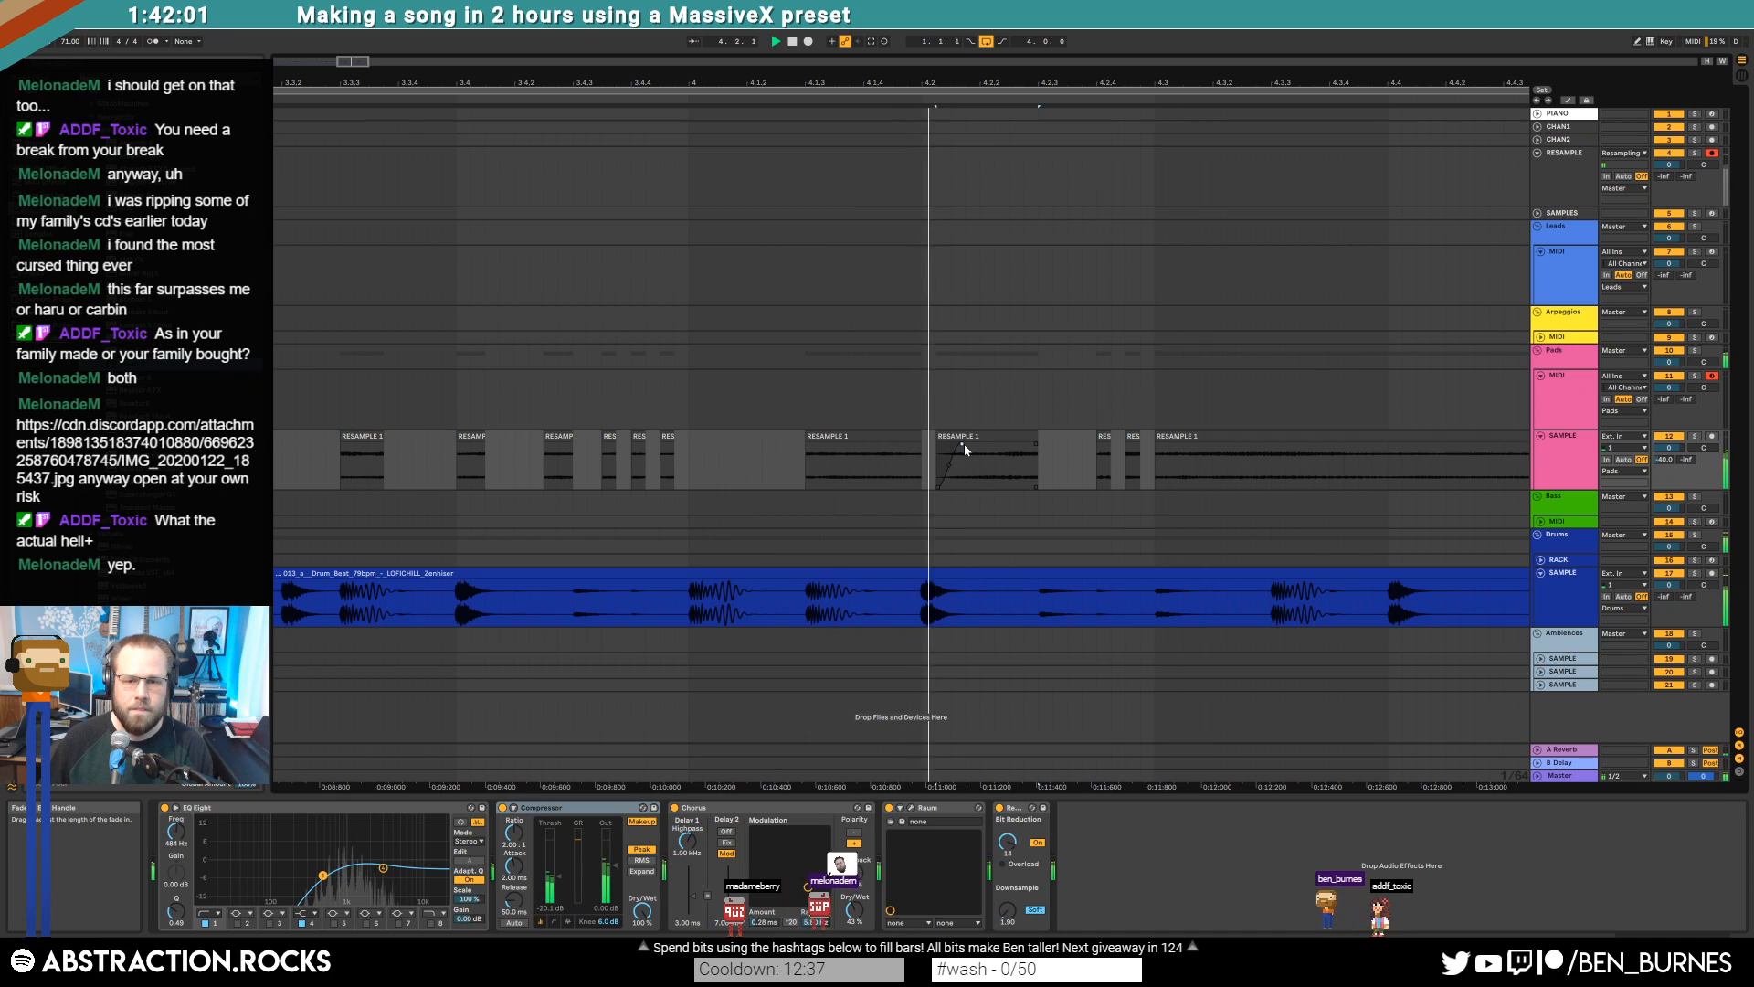
Cut short gaps into the long pad chop at 4.3.3 and 4.4, and fade in the chops that follow them
left_click_drag(886, 80, 423, 121)
left_click(645, 449)
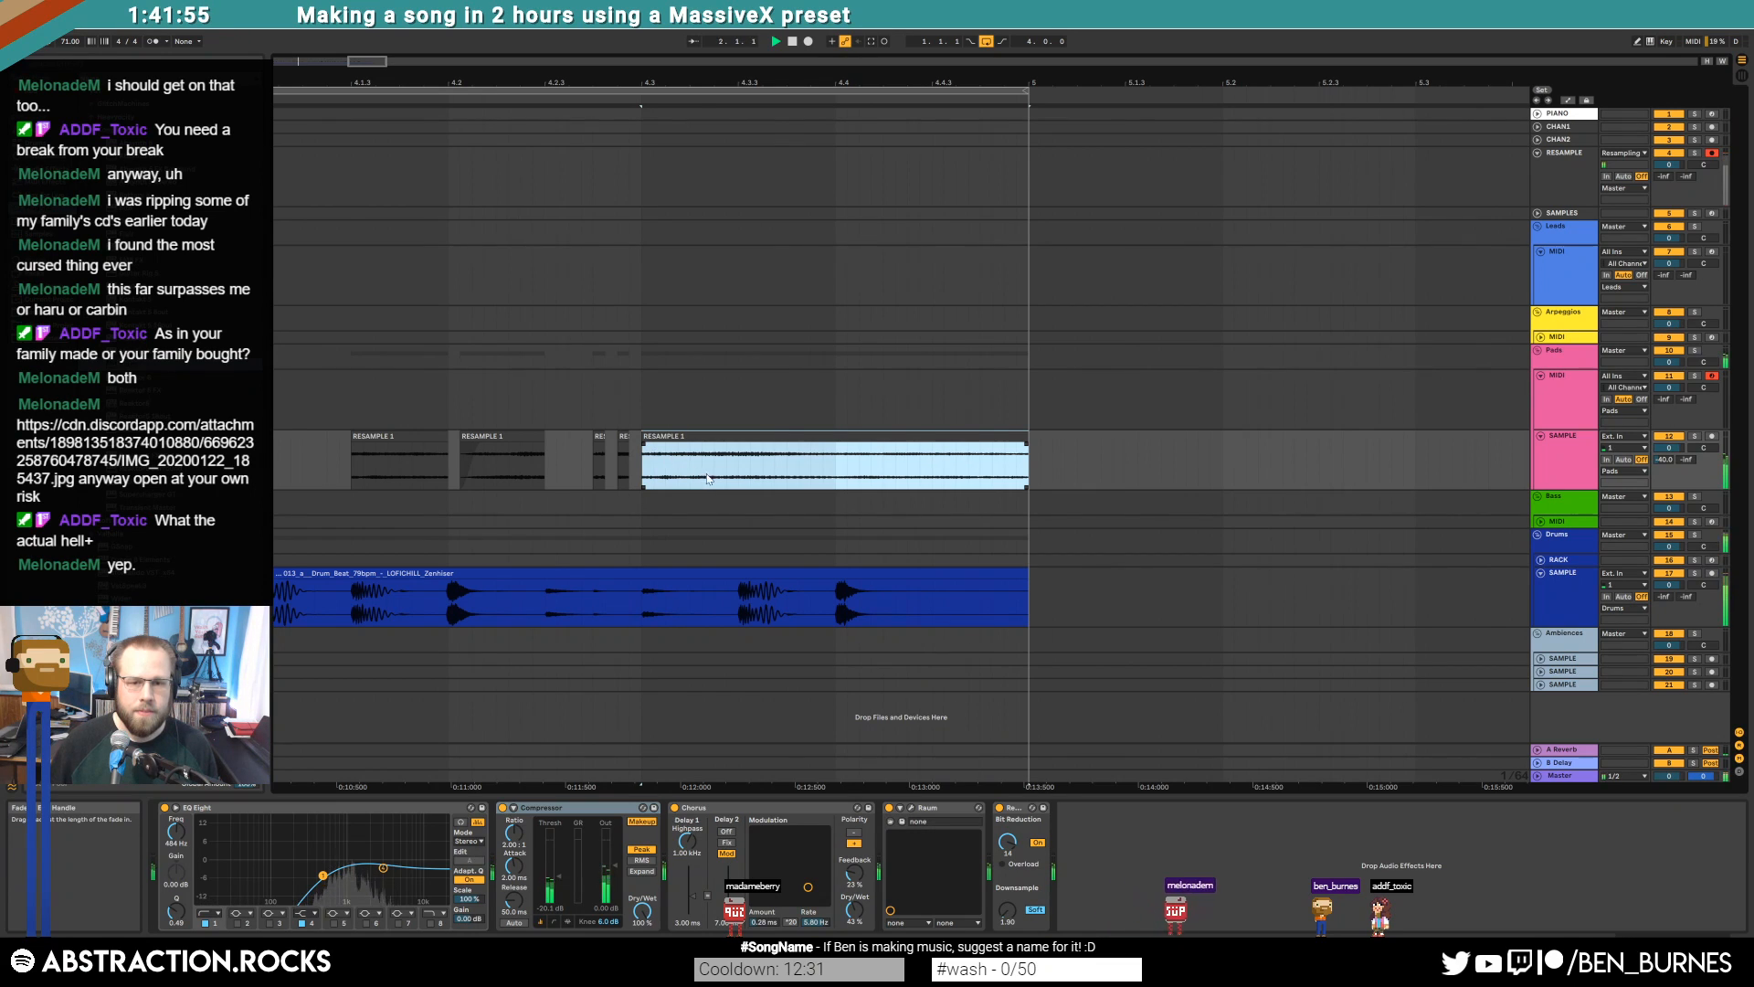
left_click_drag(738, 472, 749, 472)
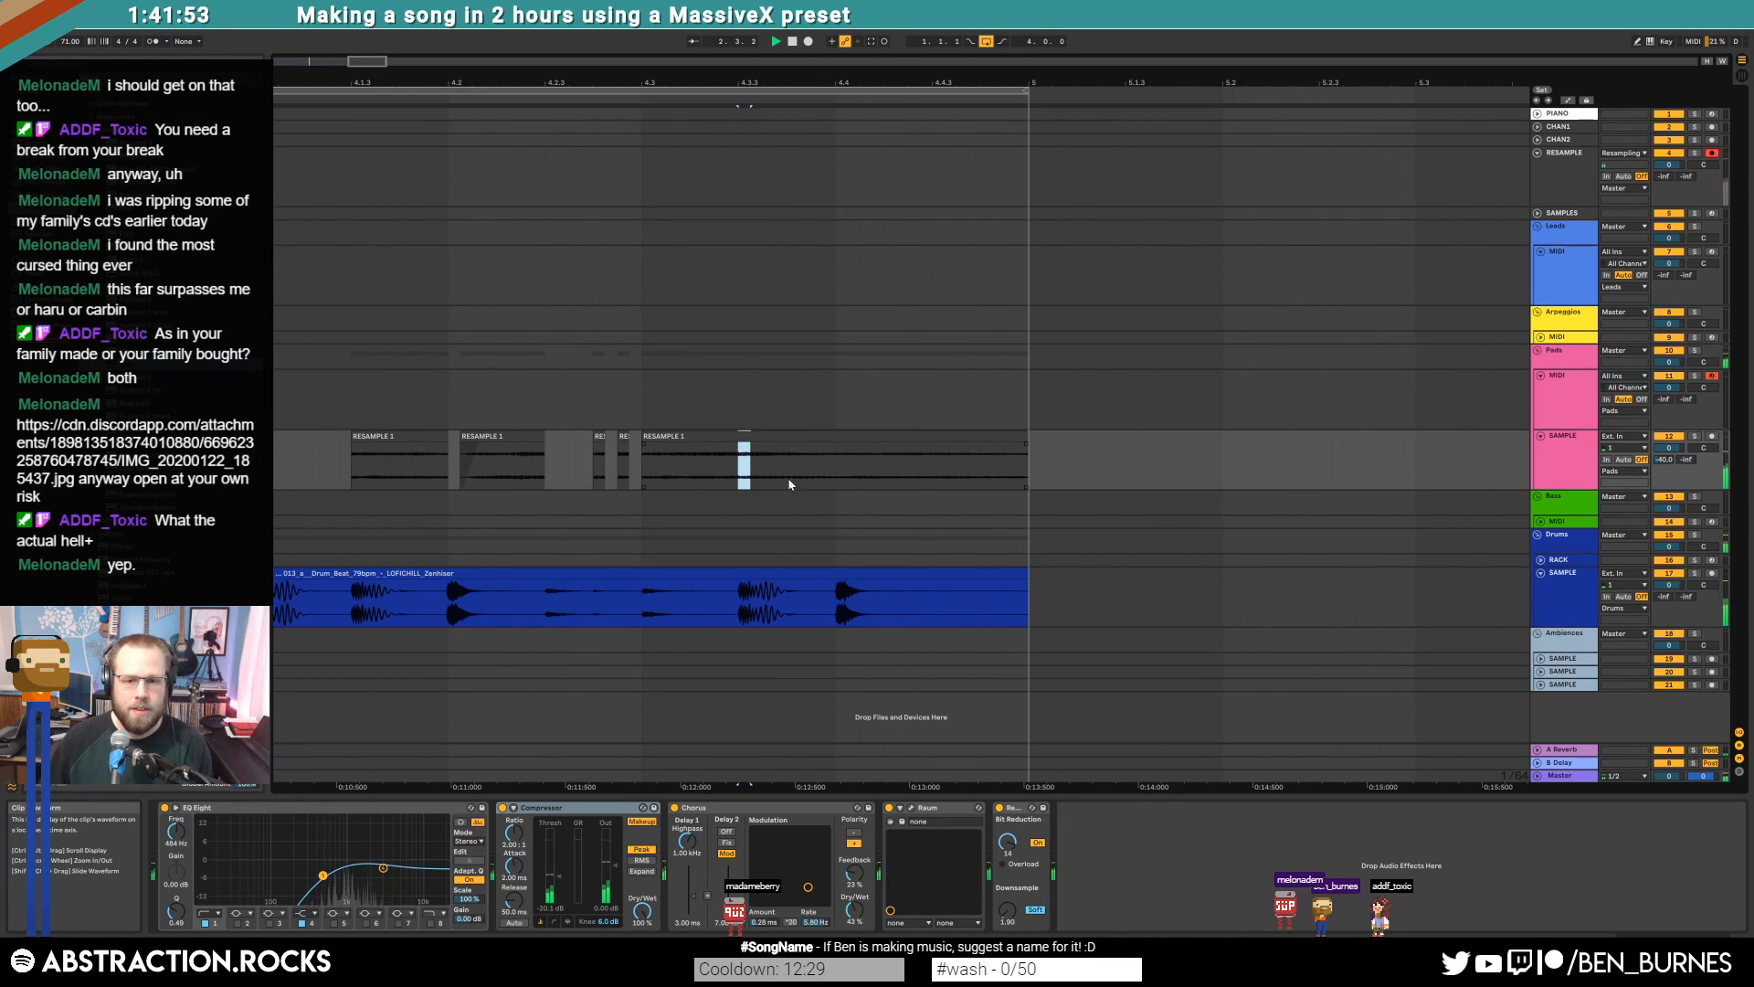
key("ctrl+e")
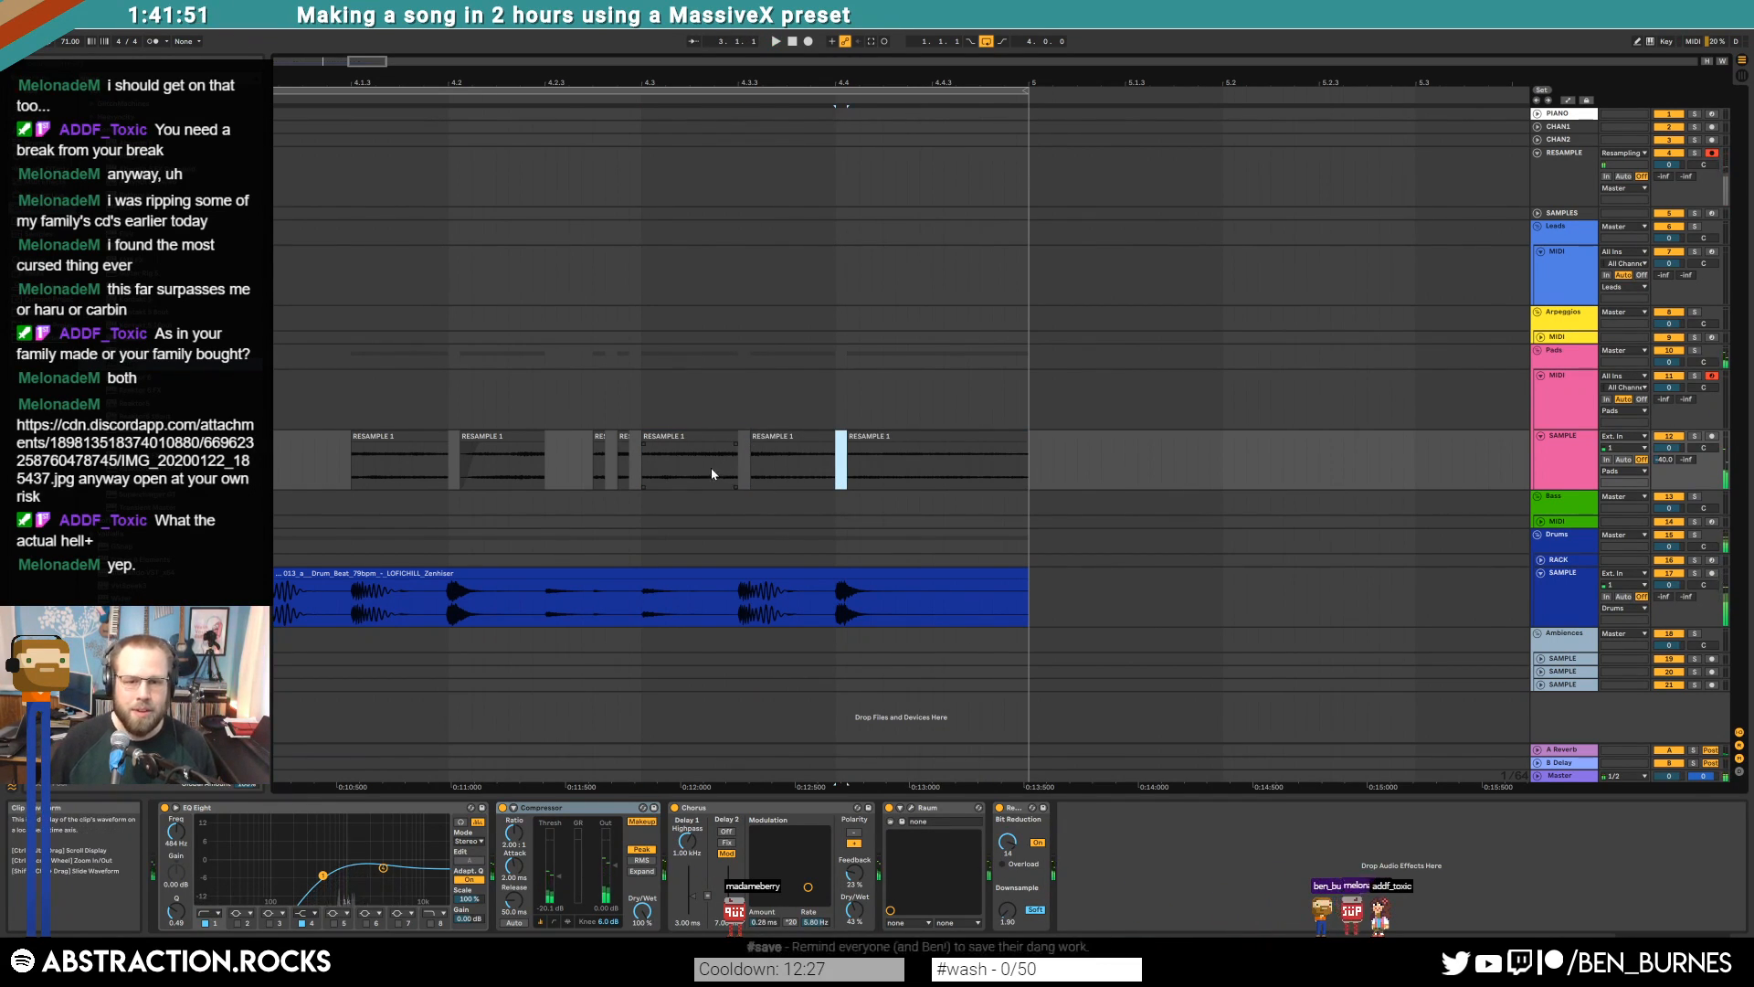
left_click(786, 466)
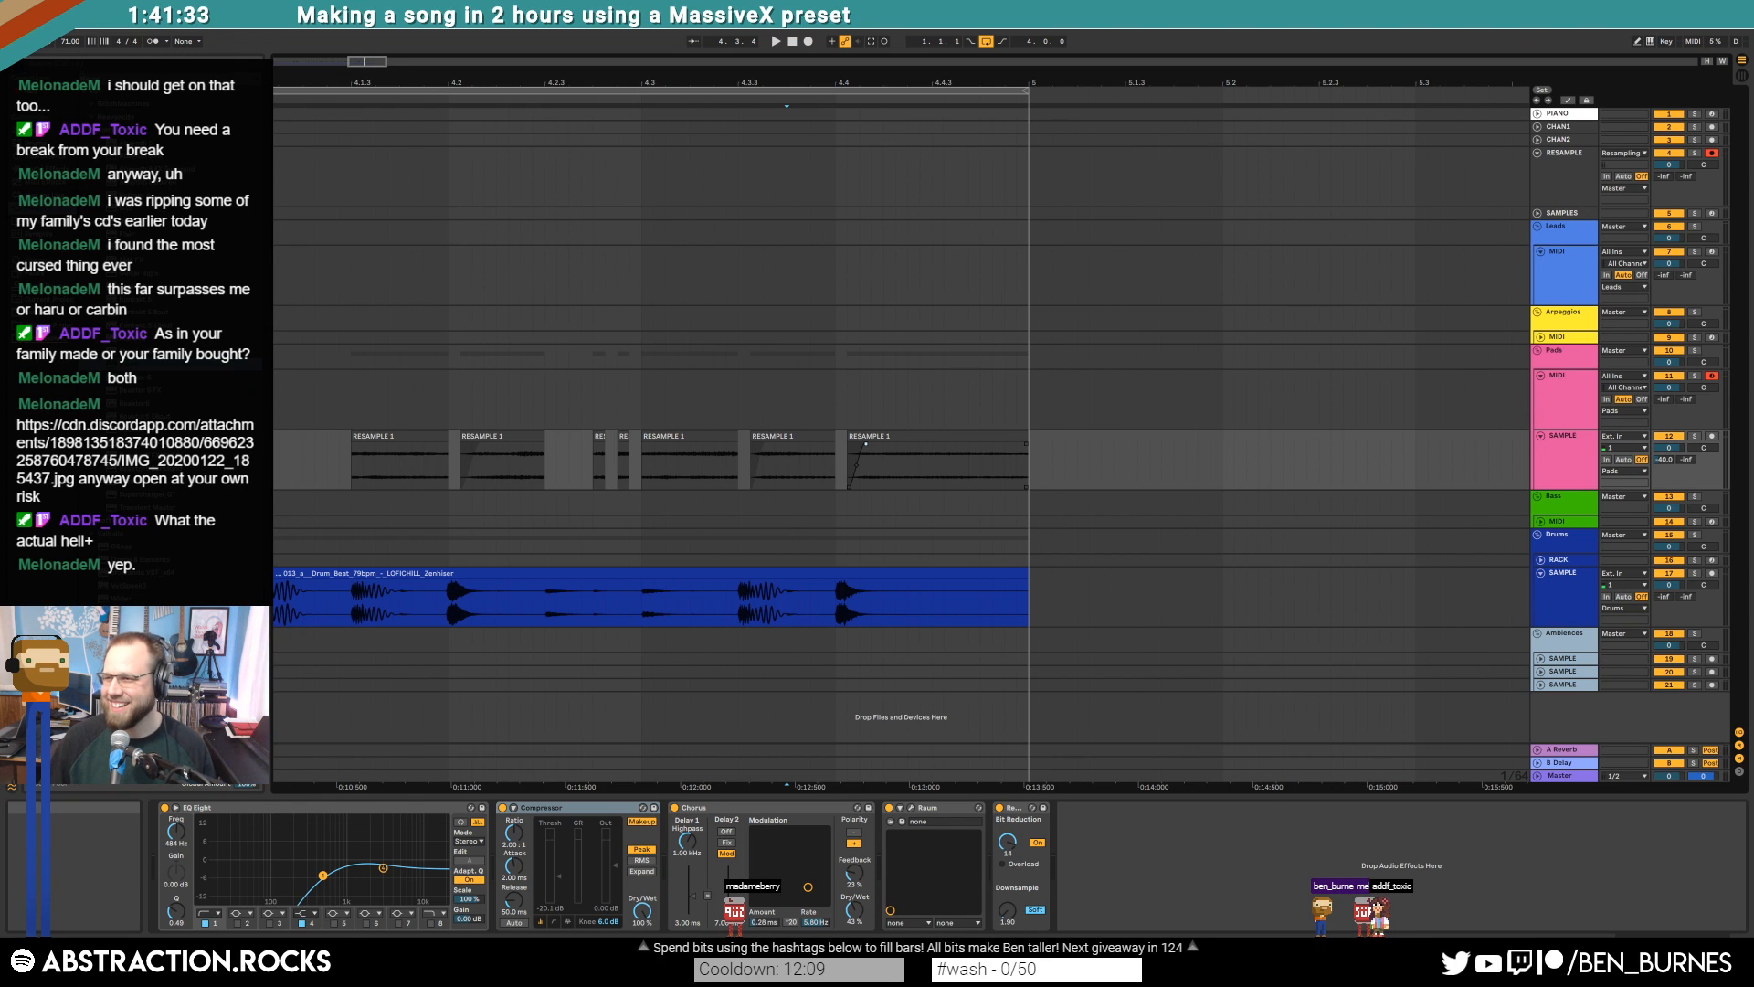
Play the whole four-bar pad and drum loop from the start
left_click_drag(1753, 215, 1753, 165)
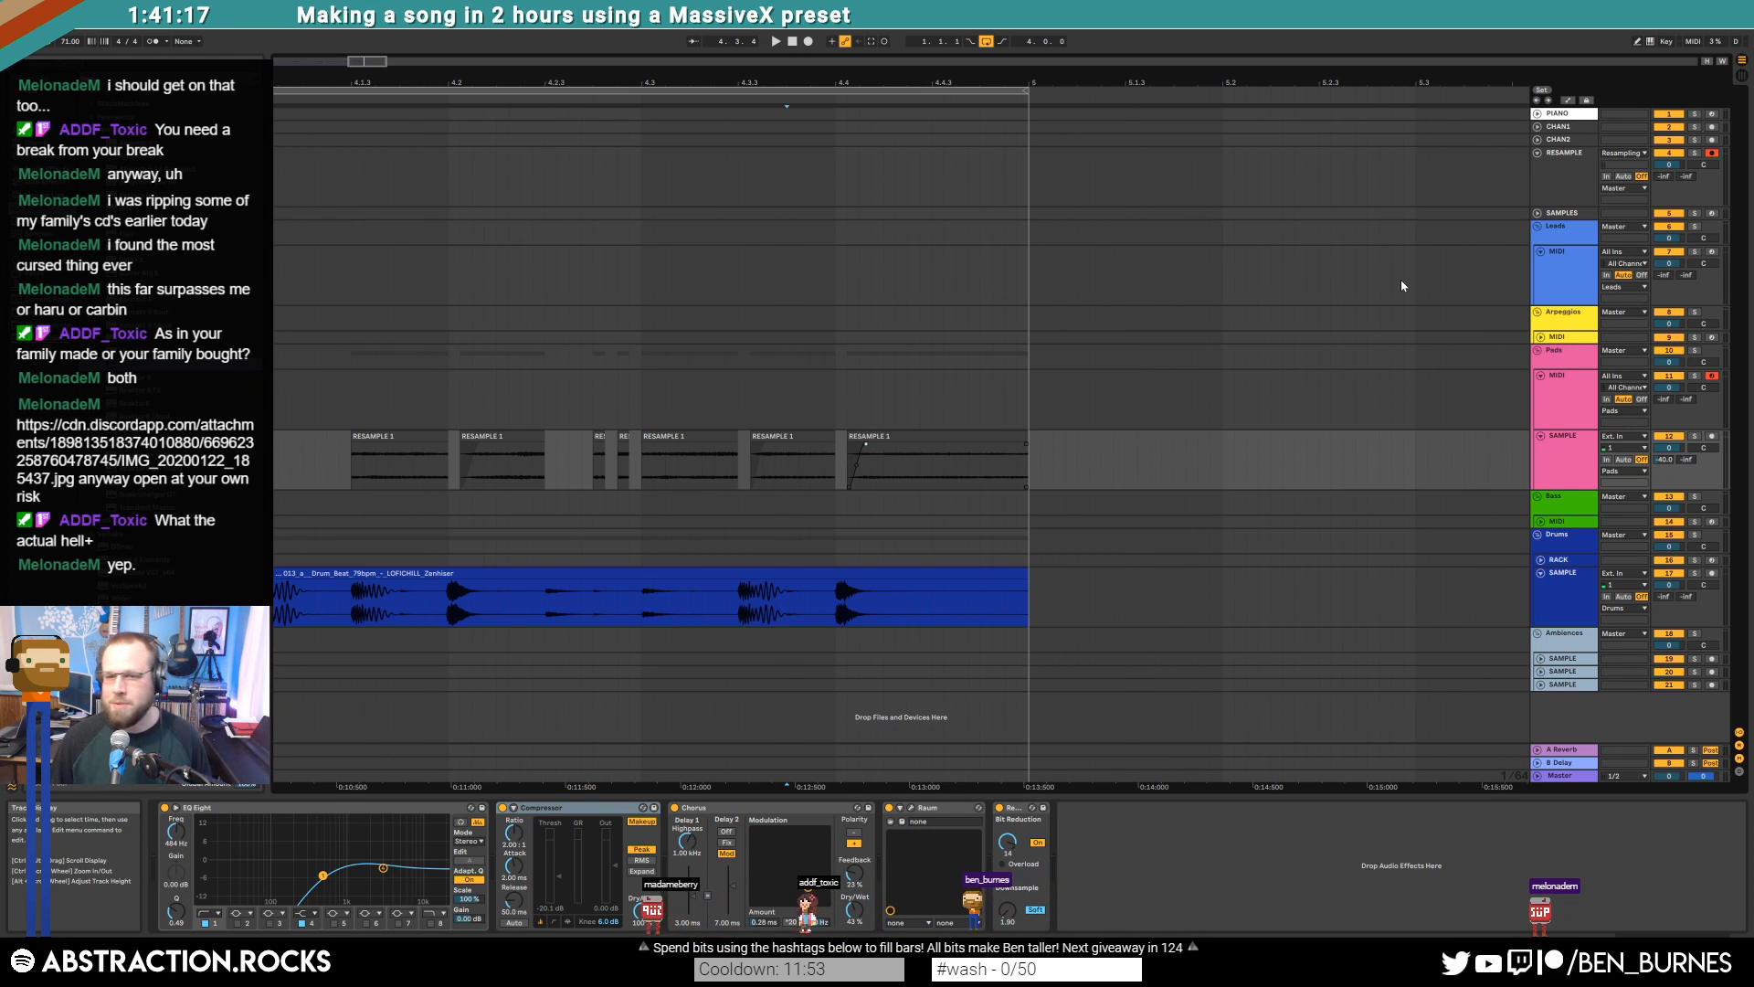
left_click(1010, 449)
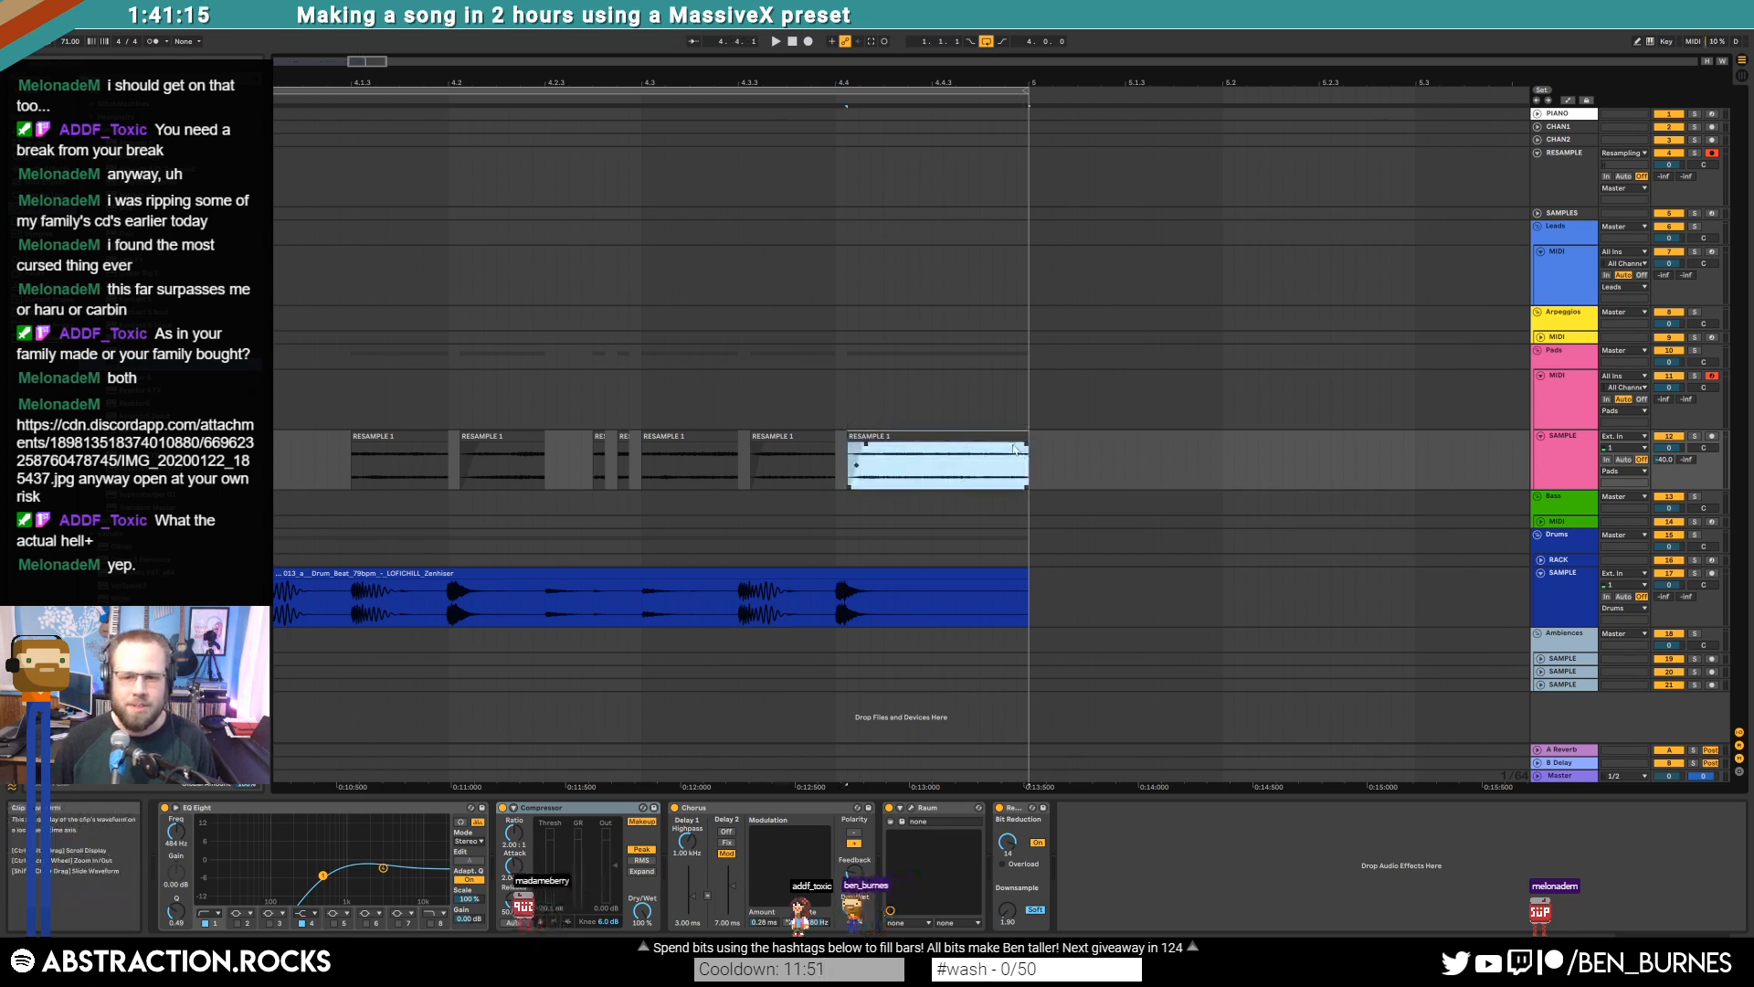
left_click_drag(322, 61, 328, 57)
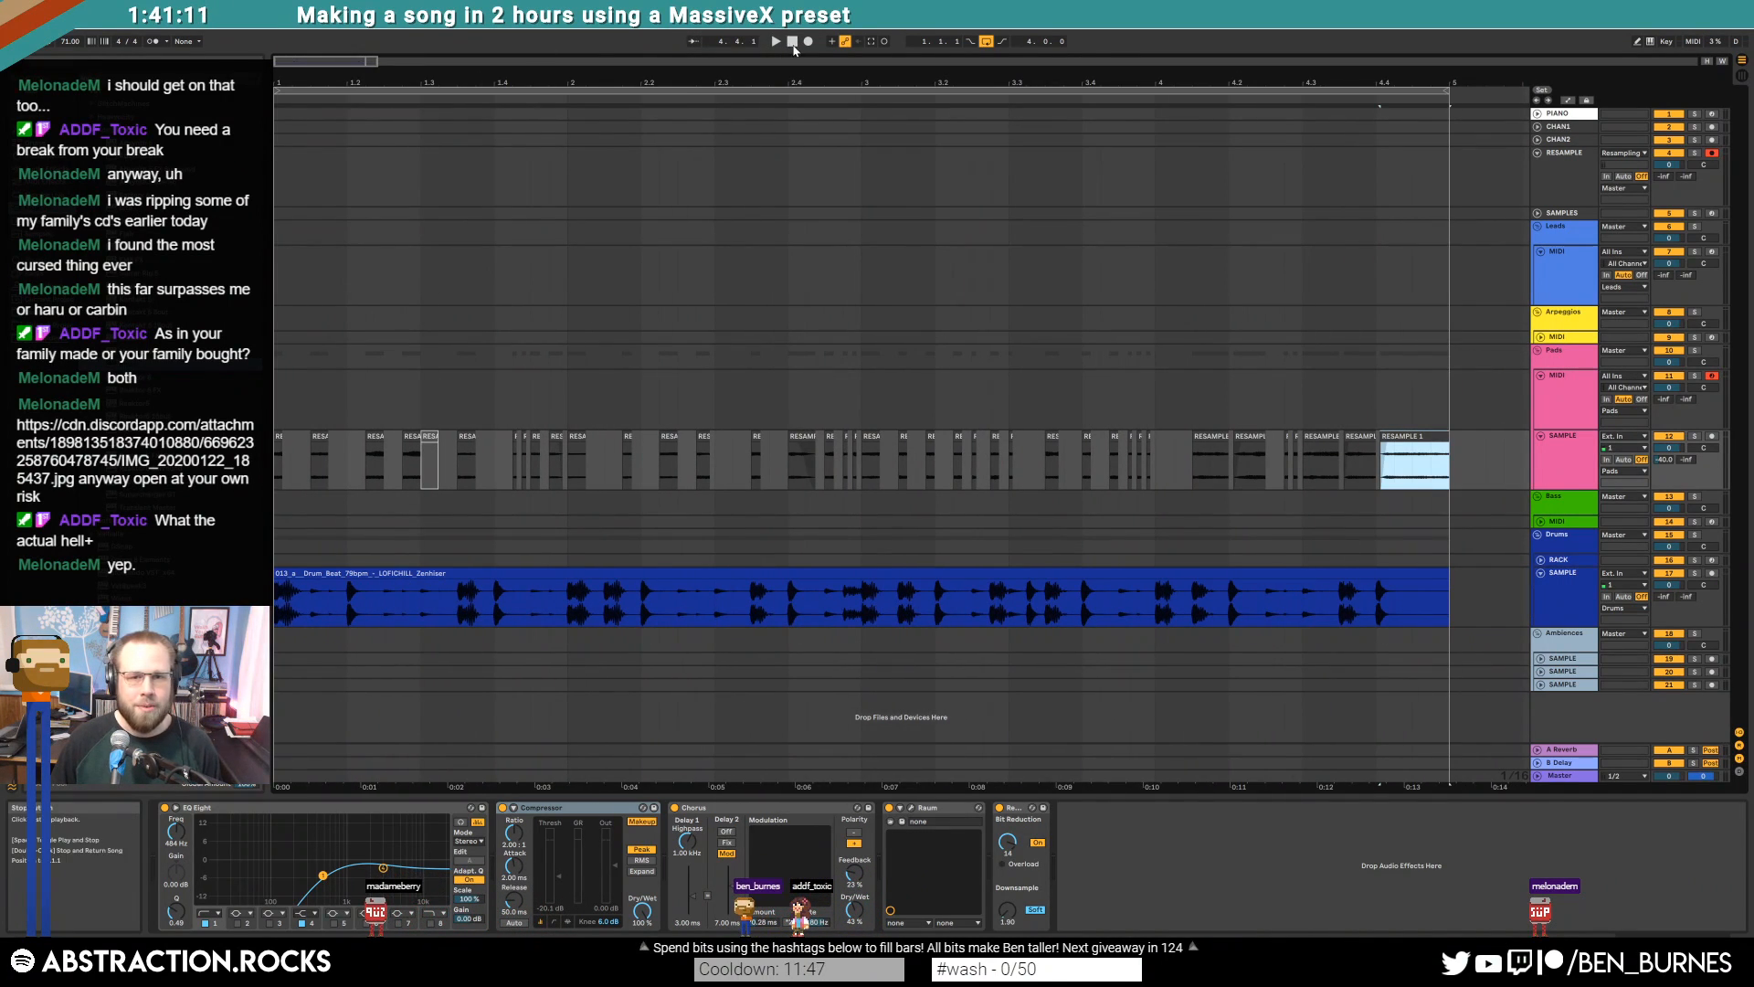
key("space")
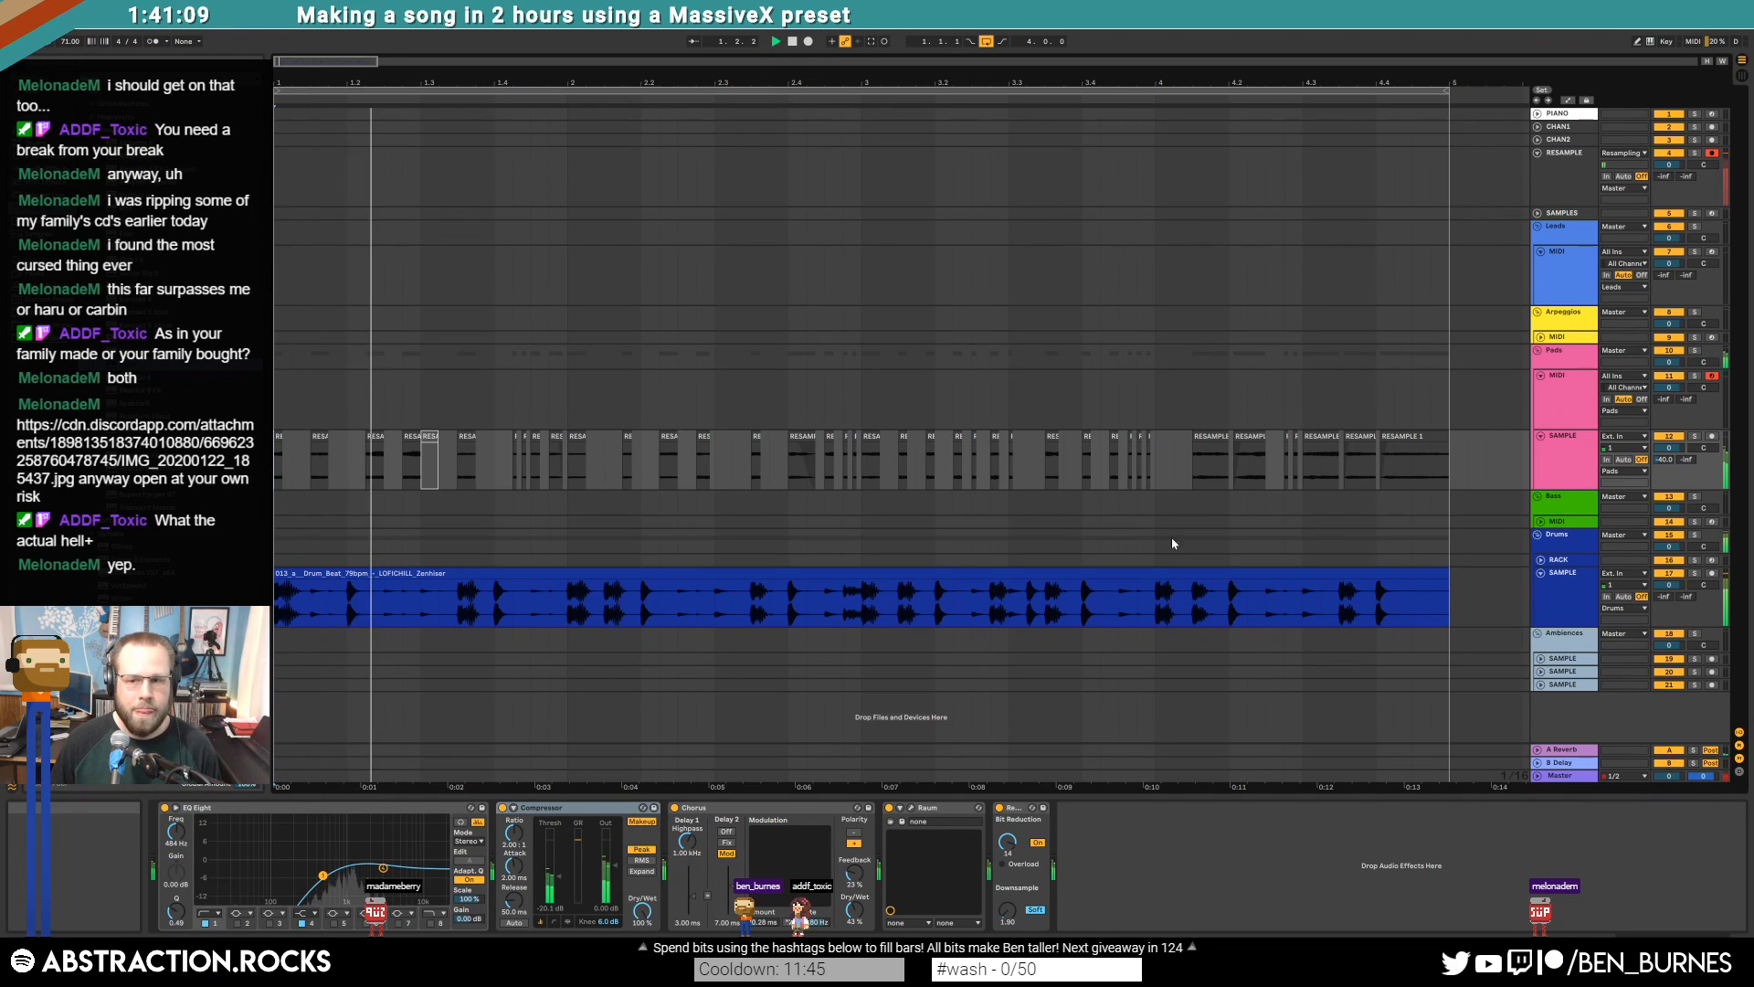
left_click(1578, 482)
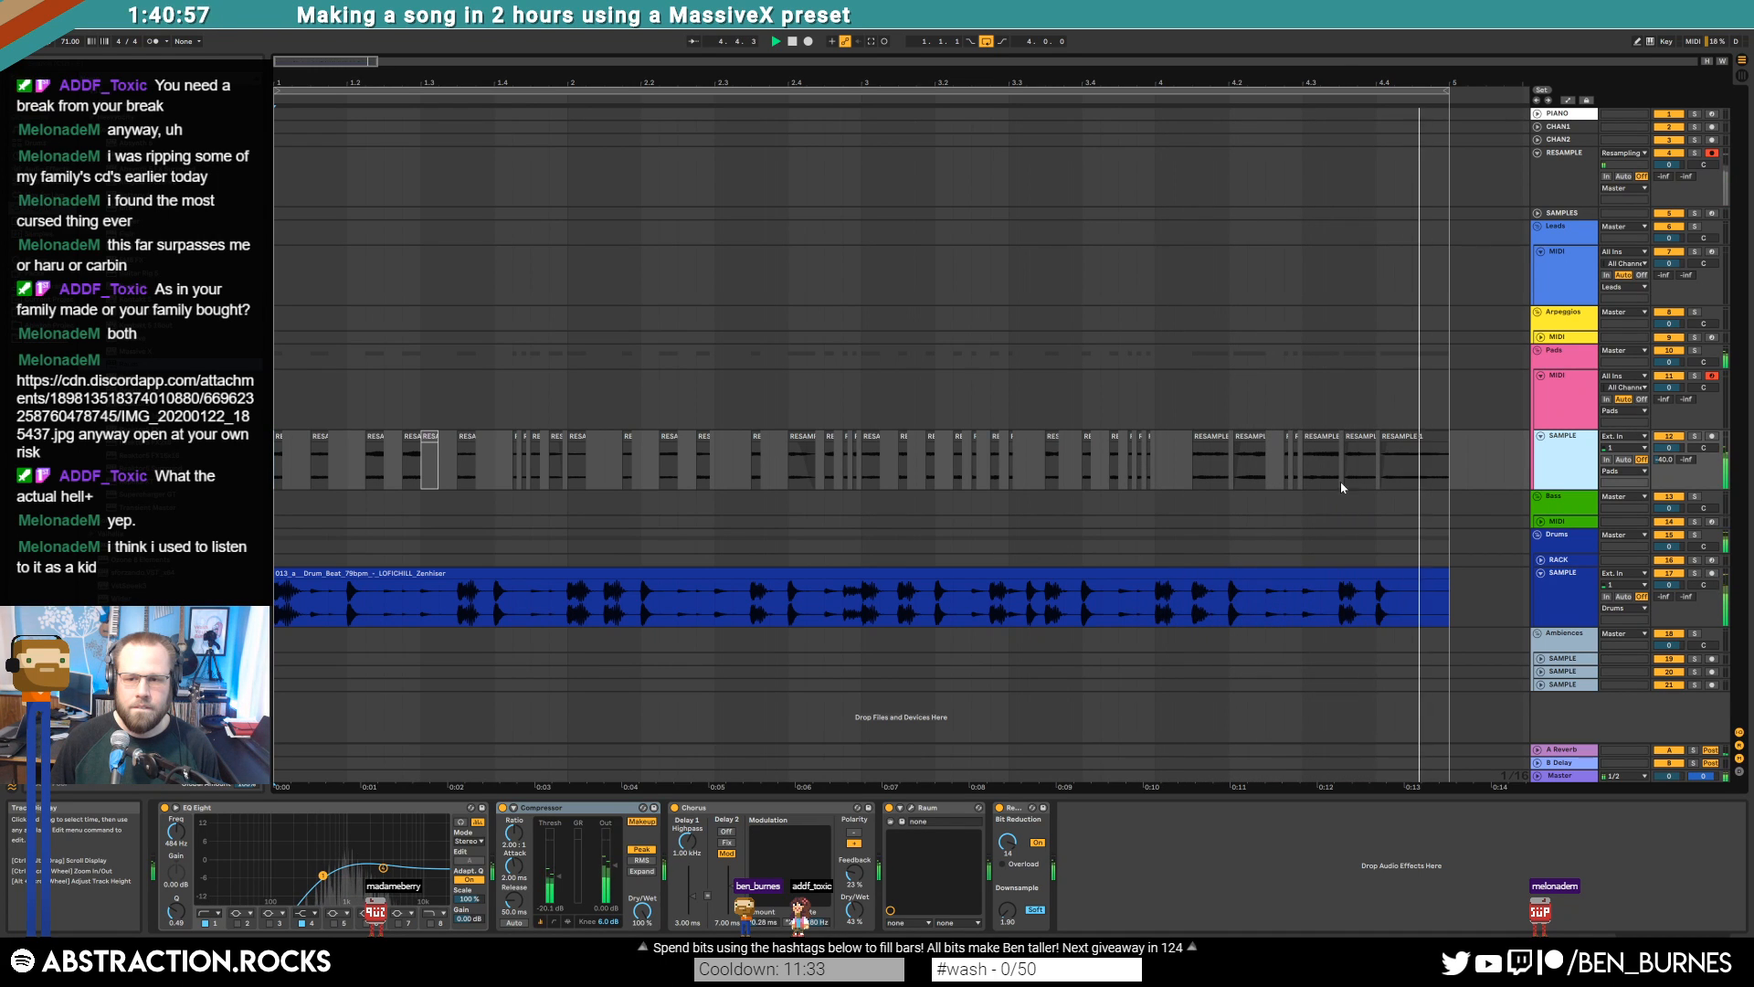
Cut a short gap into the last pad chop at 4.4.3 and fade in the part after it
scroll(1345, 482, "up", 8)
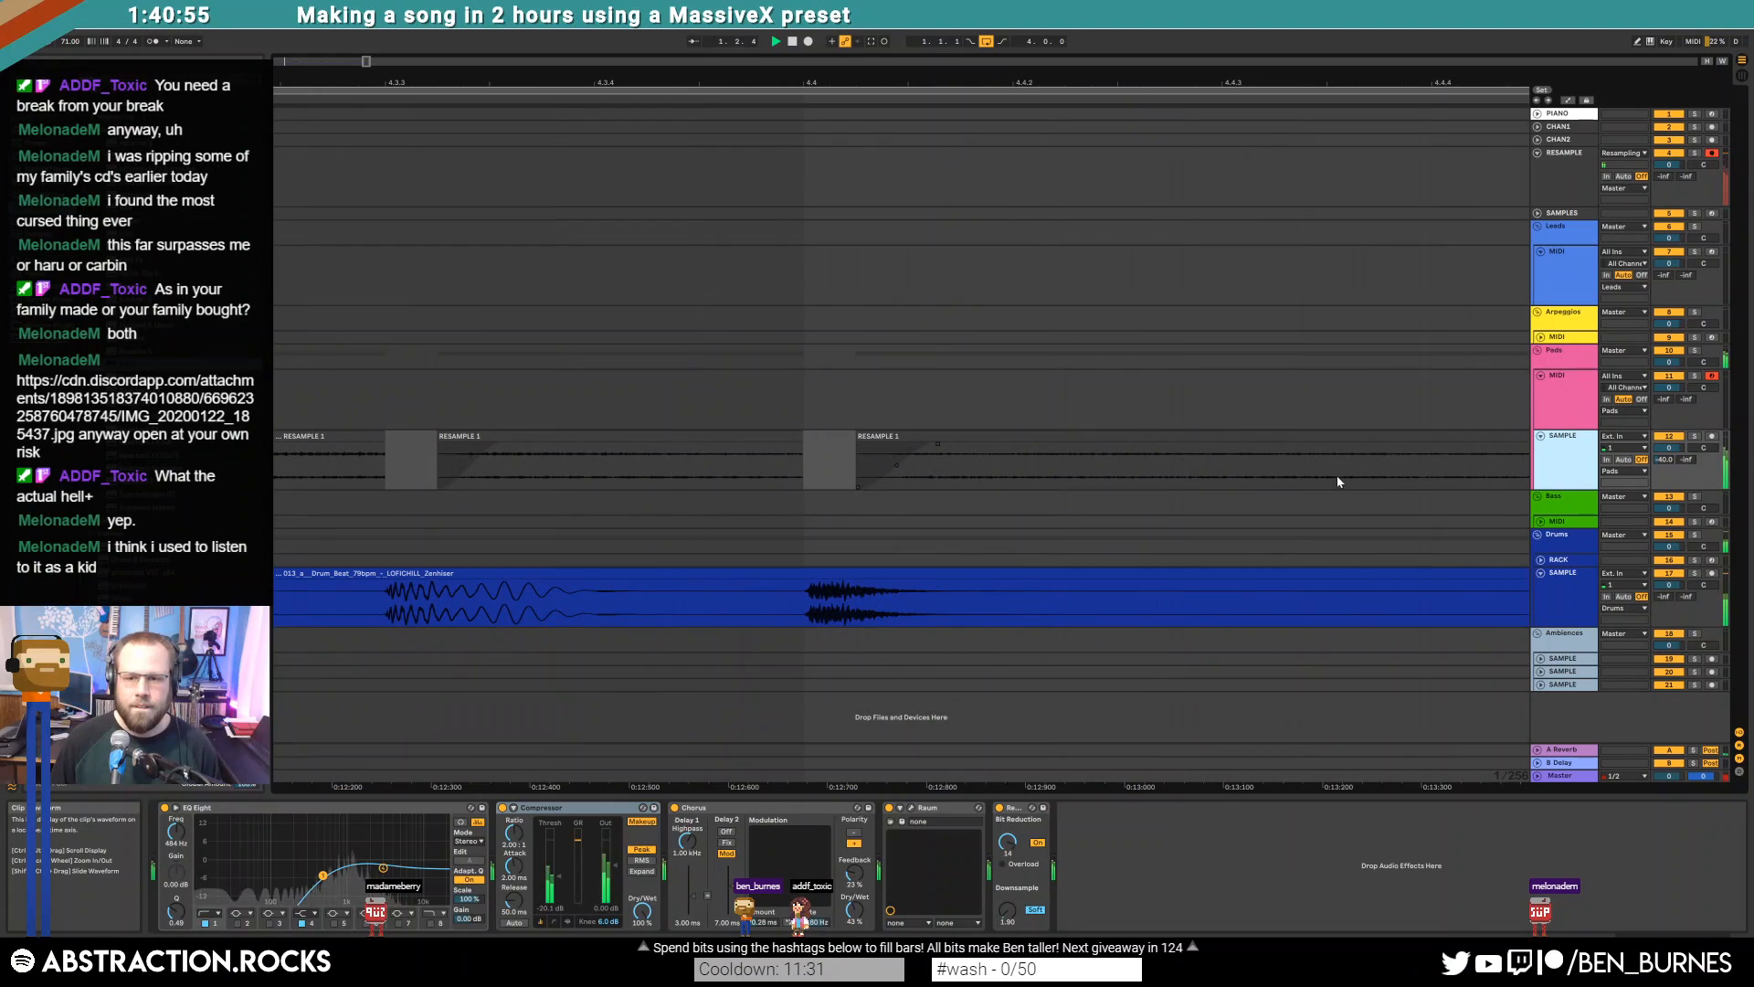
scroll(1328, 474, "down", 3)
left_click_drag(1286, 467, 1299, 467)
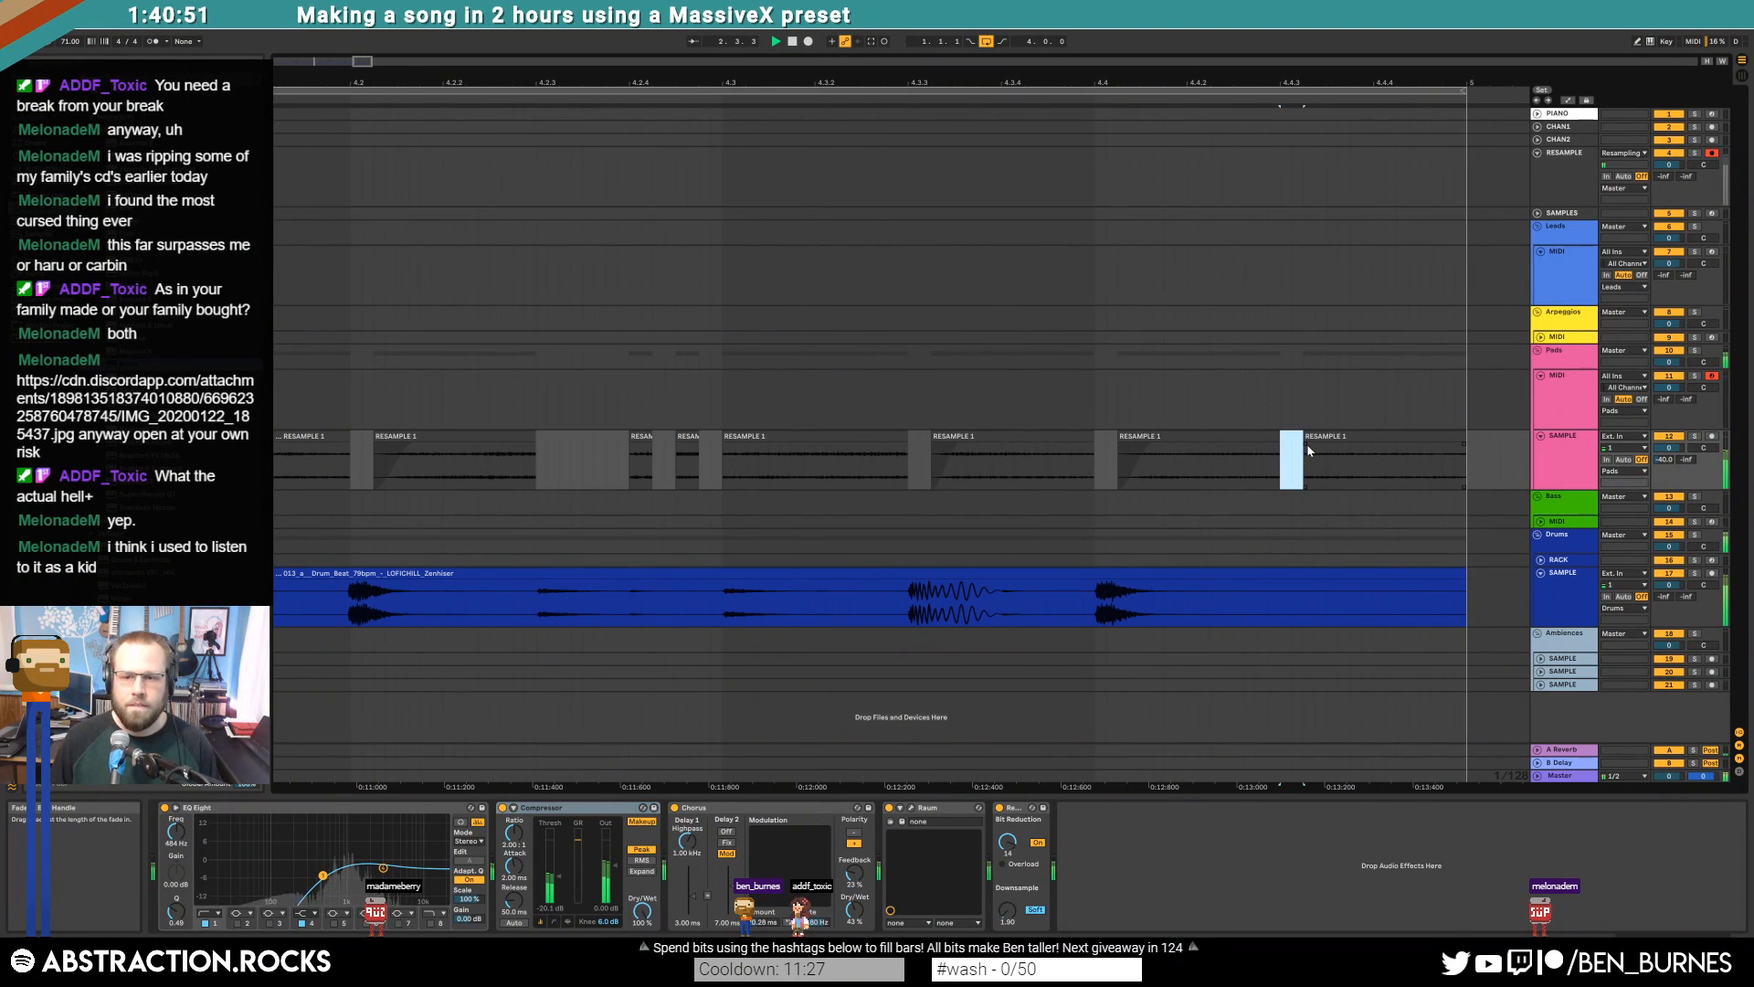
left_click_drag(1324, 446, 1329, 446)
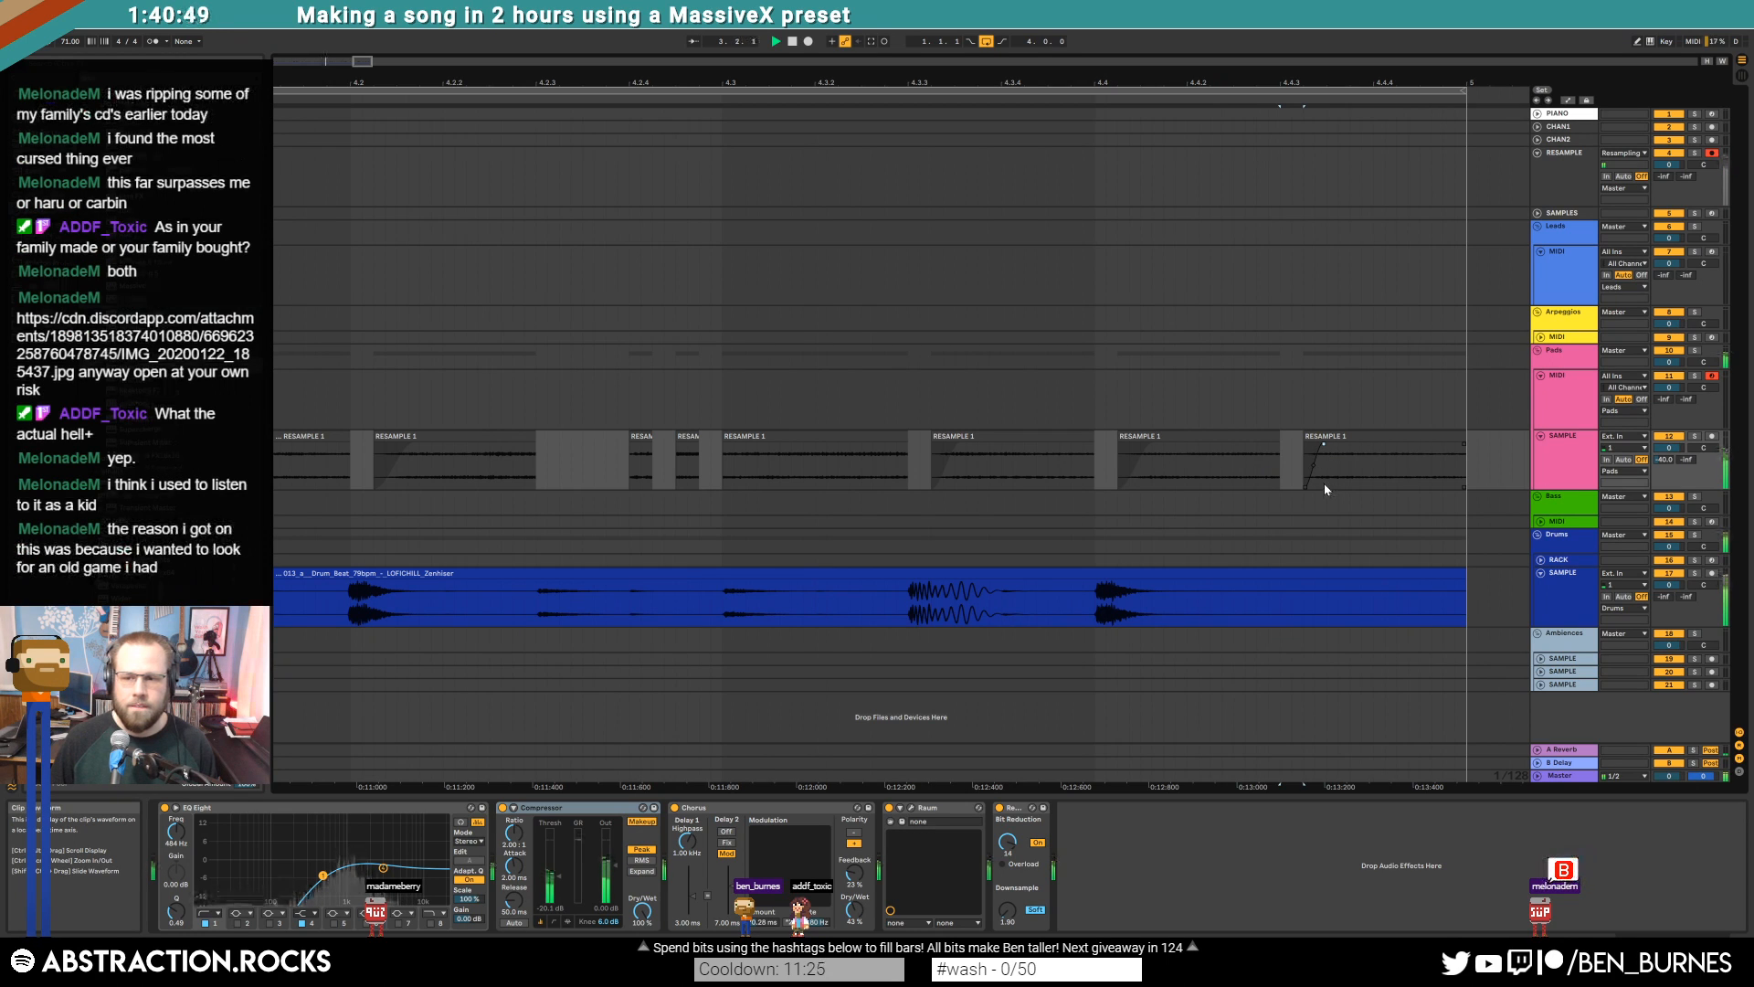
Delete the empty pad clip at 1.3 while the loop plays
scroll(870, 435, "down", 5)
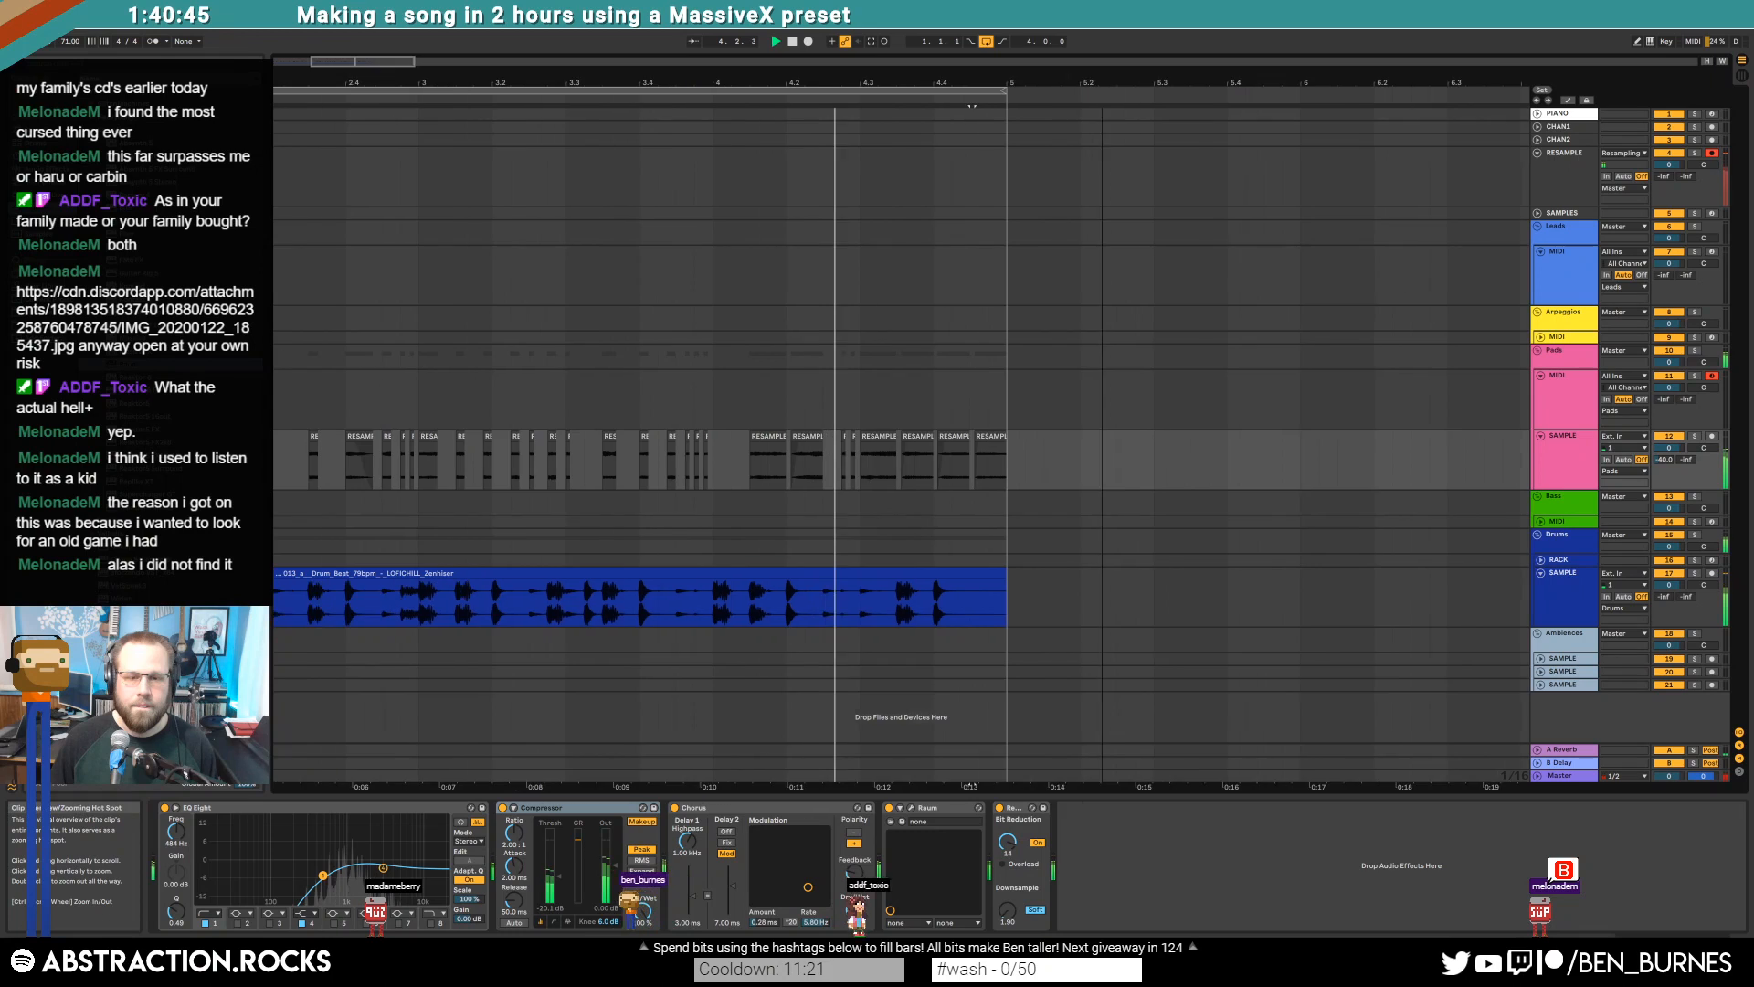
left_click_drag(381, 63, 343, 62)
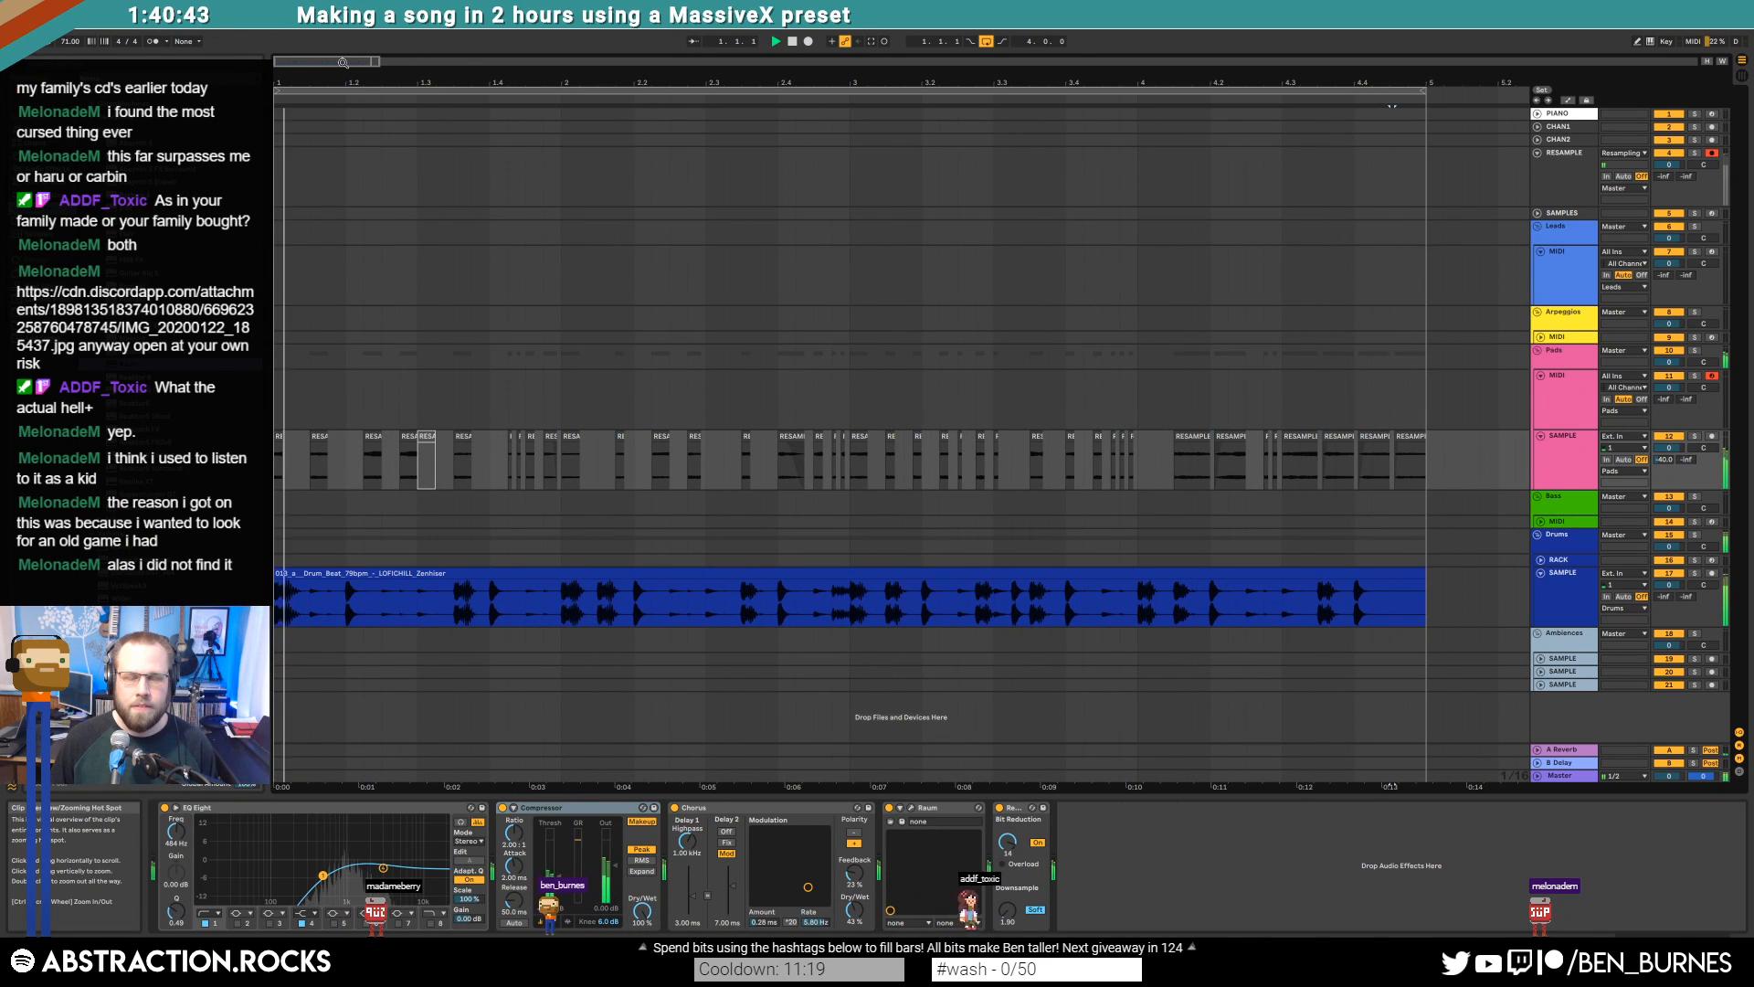
left_click(433, 444)
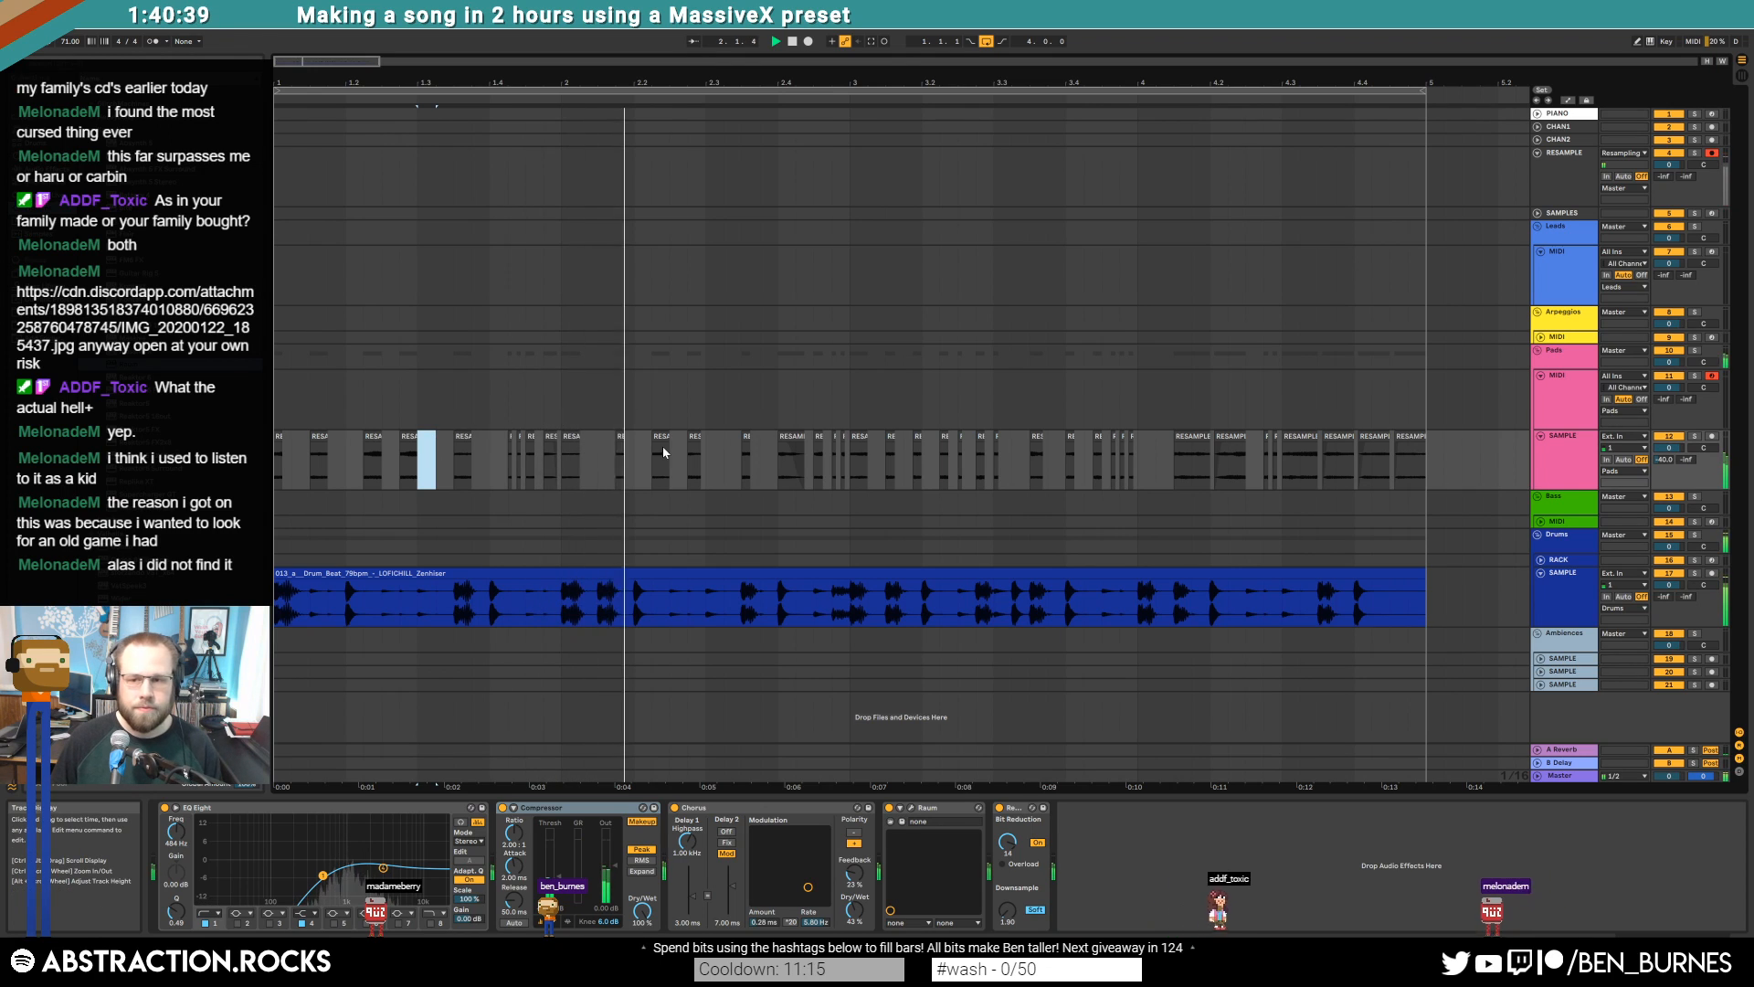
Lower the drum sample track's volume to -1.4 dB and stop playback
left_click(1565, 457)
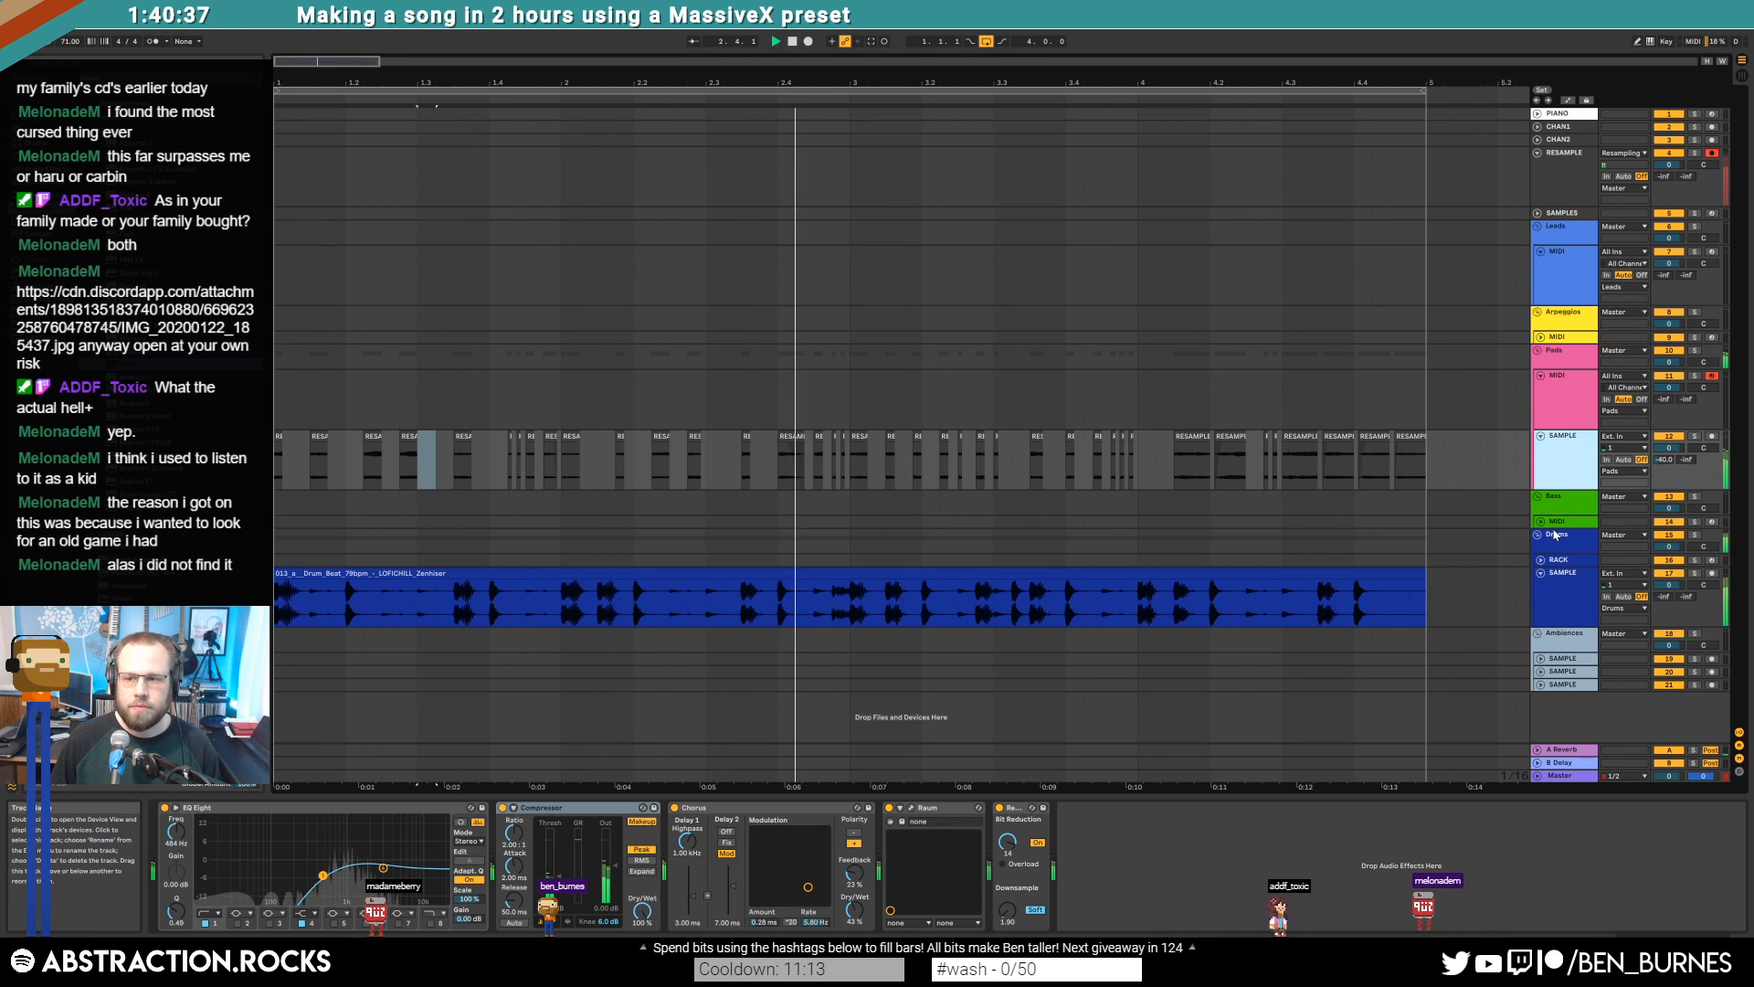
left_click_drag(1669, 585, 1669, 599)
key("space")
Play from bar 3, halve the length of the pad chop at 3.2.4, and play from 3.1.3
scroll(1000, 481, "up", 3)
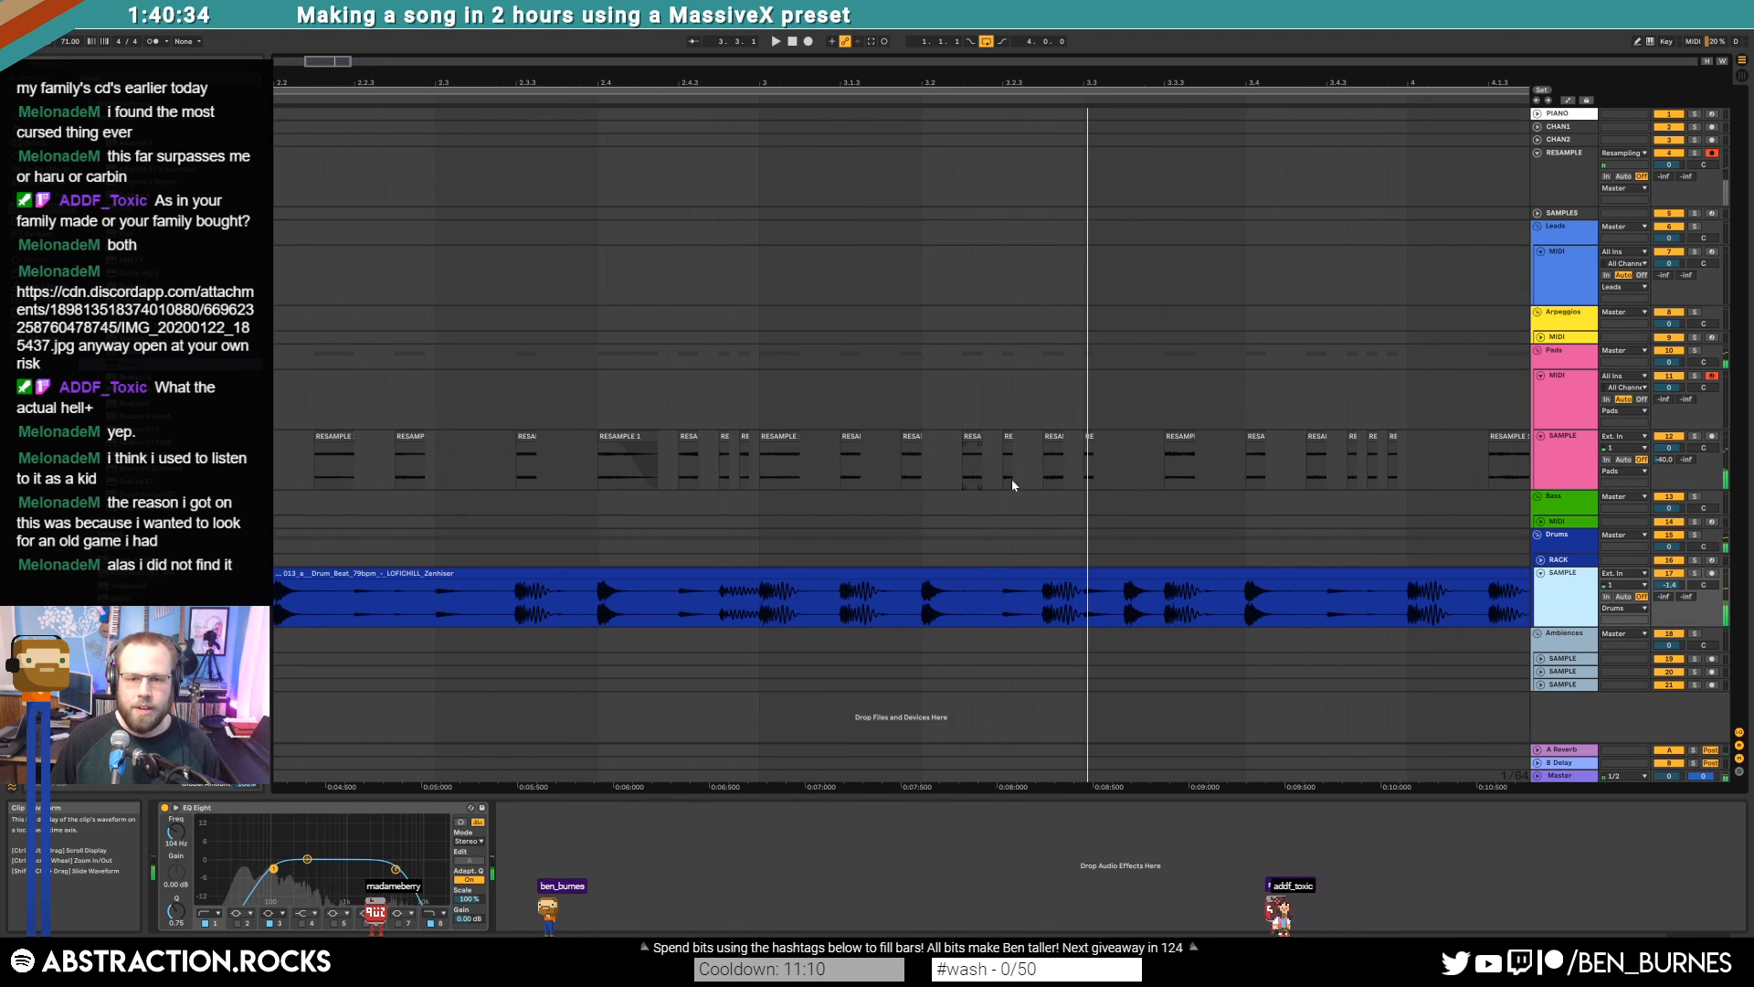
left_click(765, 472)
scroll(1328, 477, "up", 2)
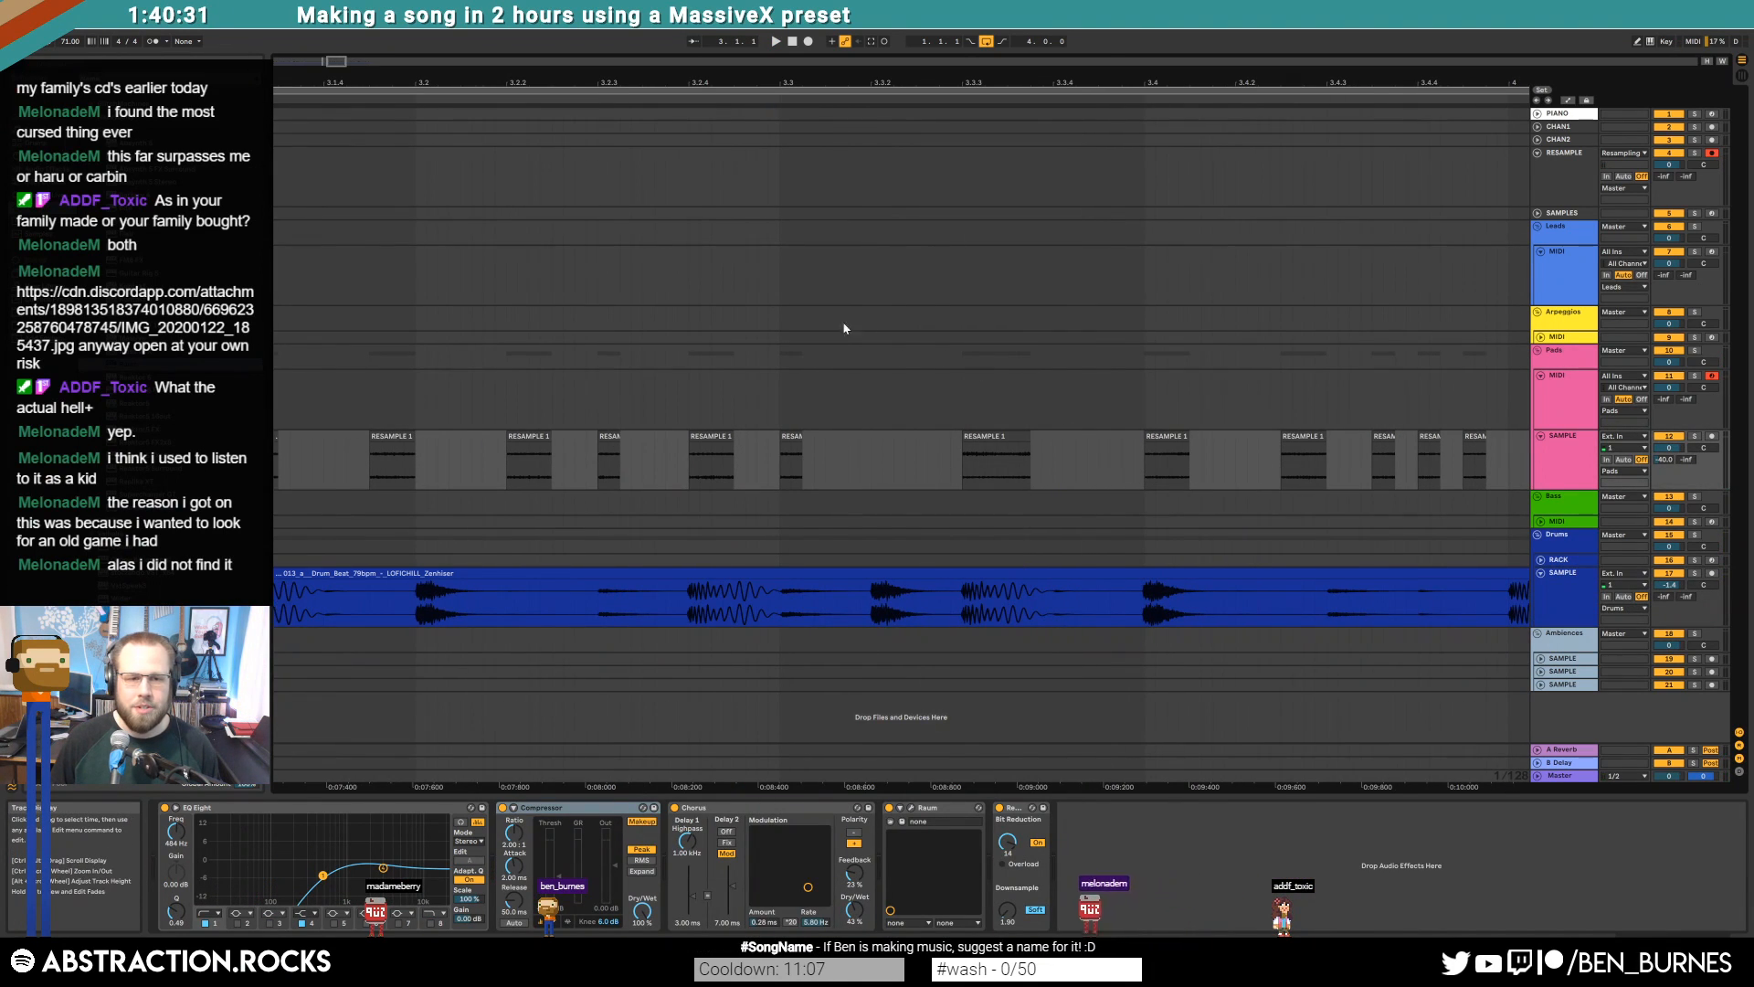
scroll(829, 363, "down", 3)
key("space")
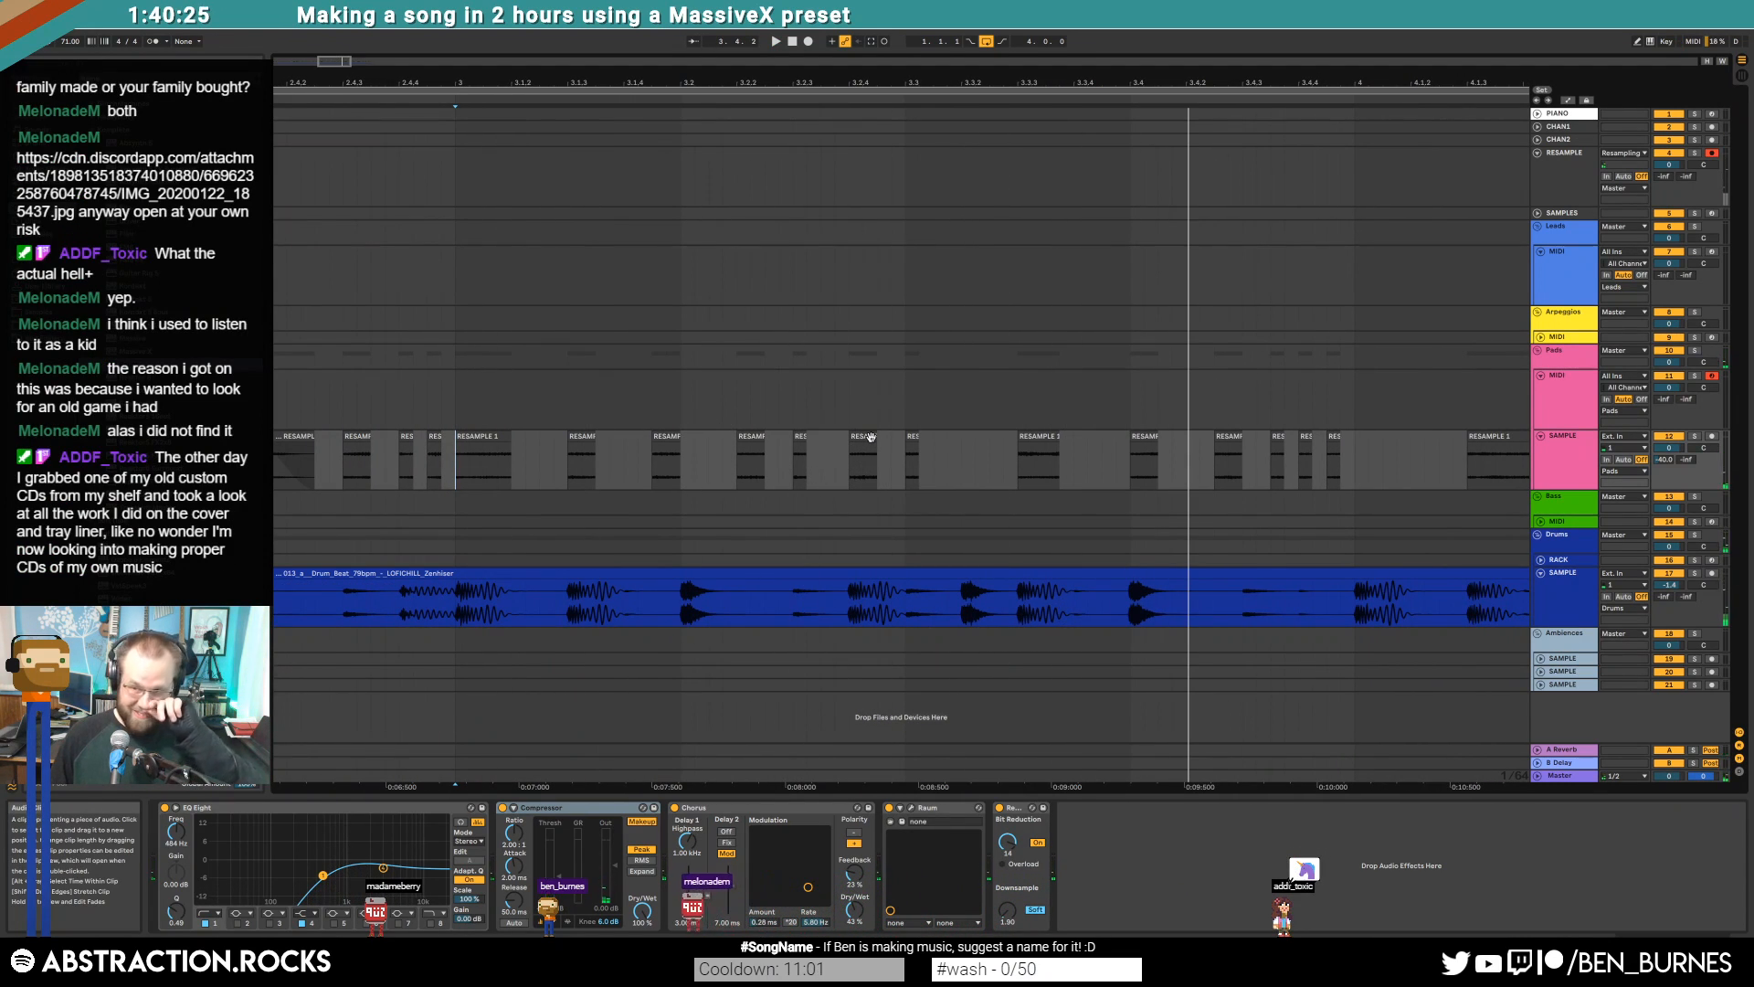
left_click(581, 457)
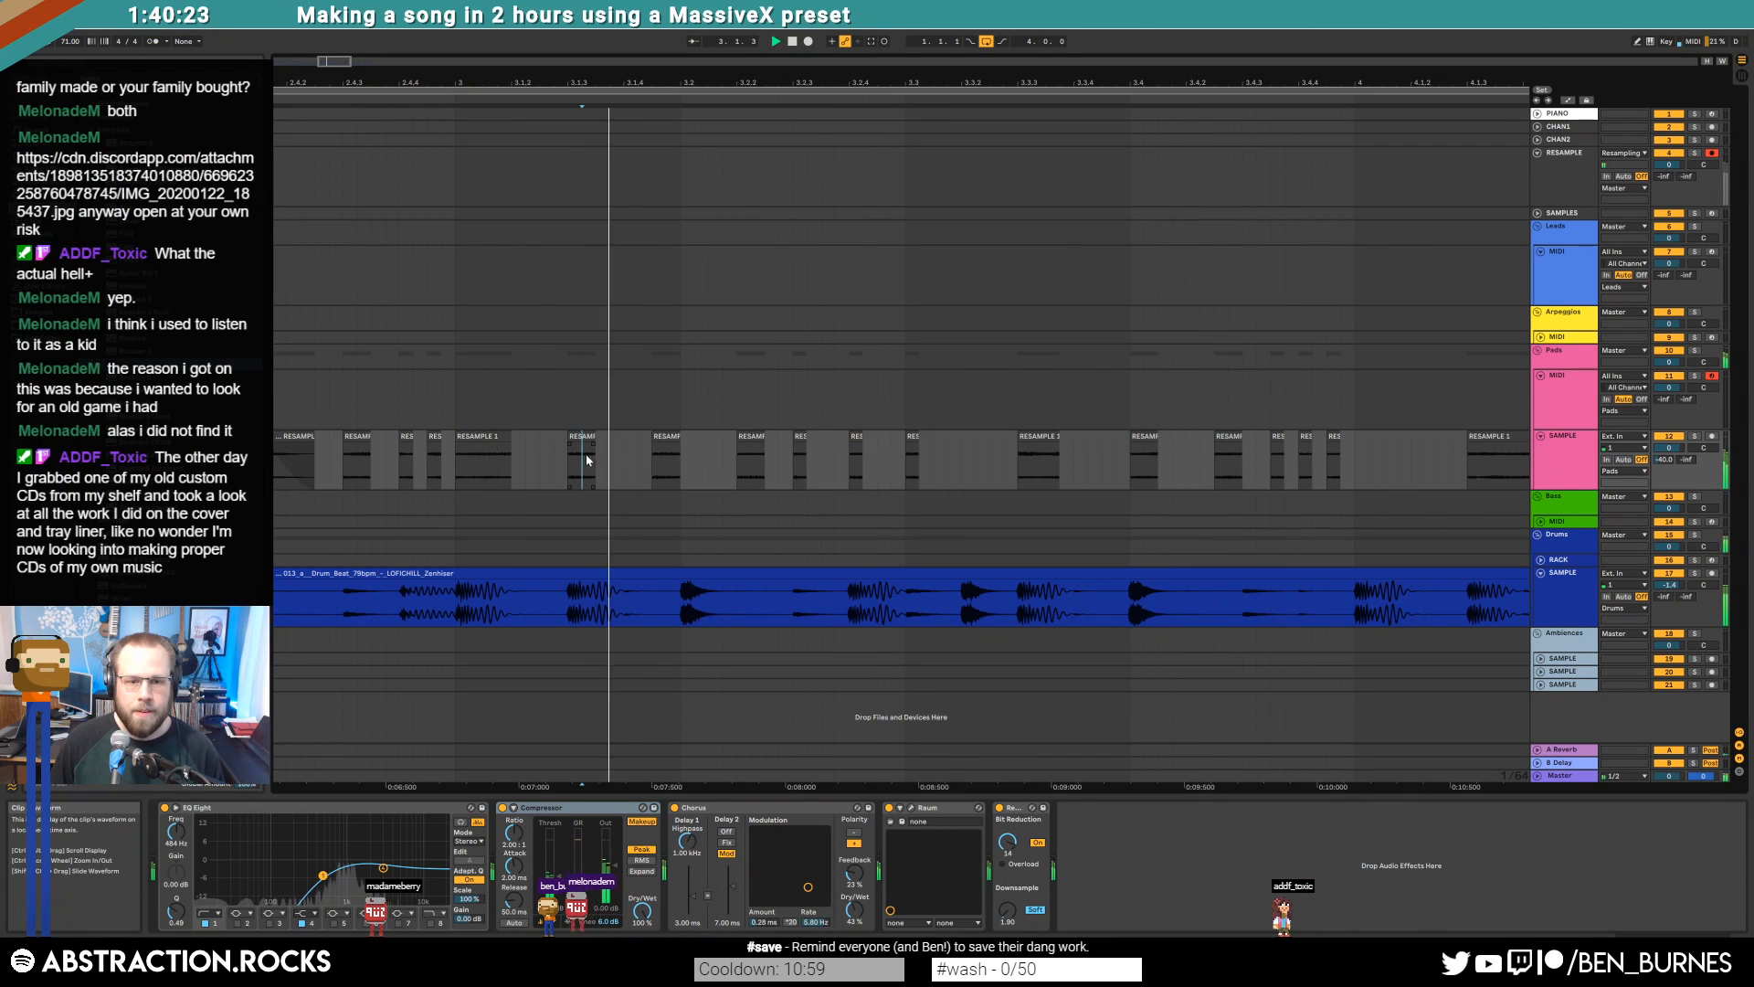
Lengthen the pad chop at 3.3 to half a sixteenth and play back from bar 3
key("space")
left_click(918, 440)
left_click(479, 437)
key("space")
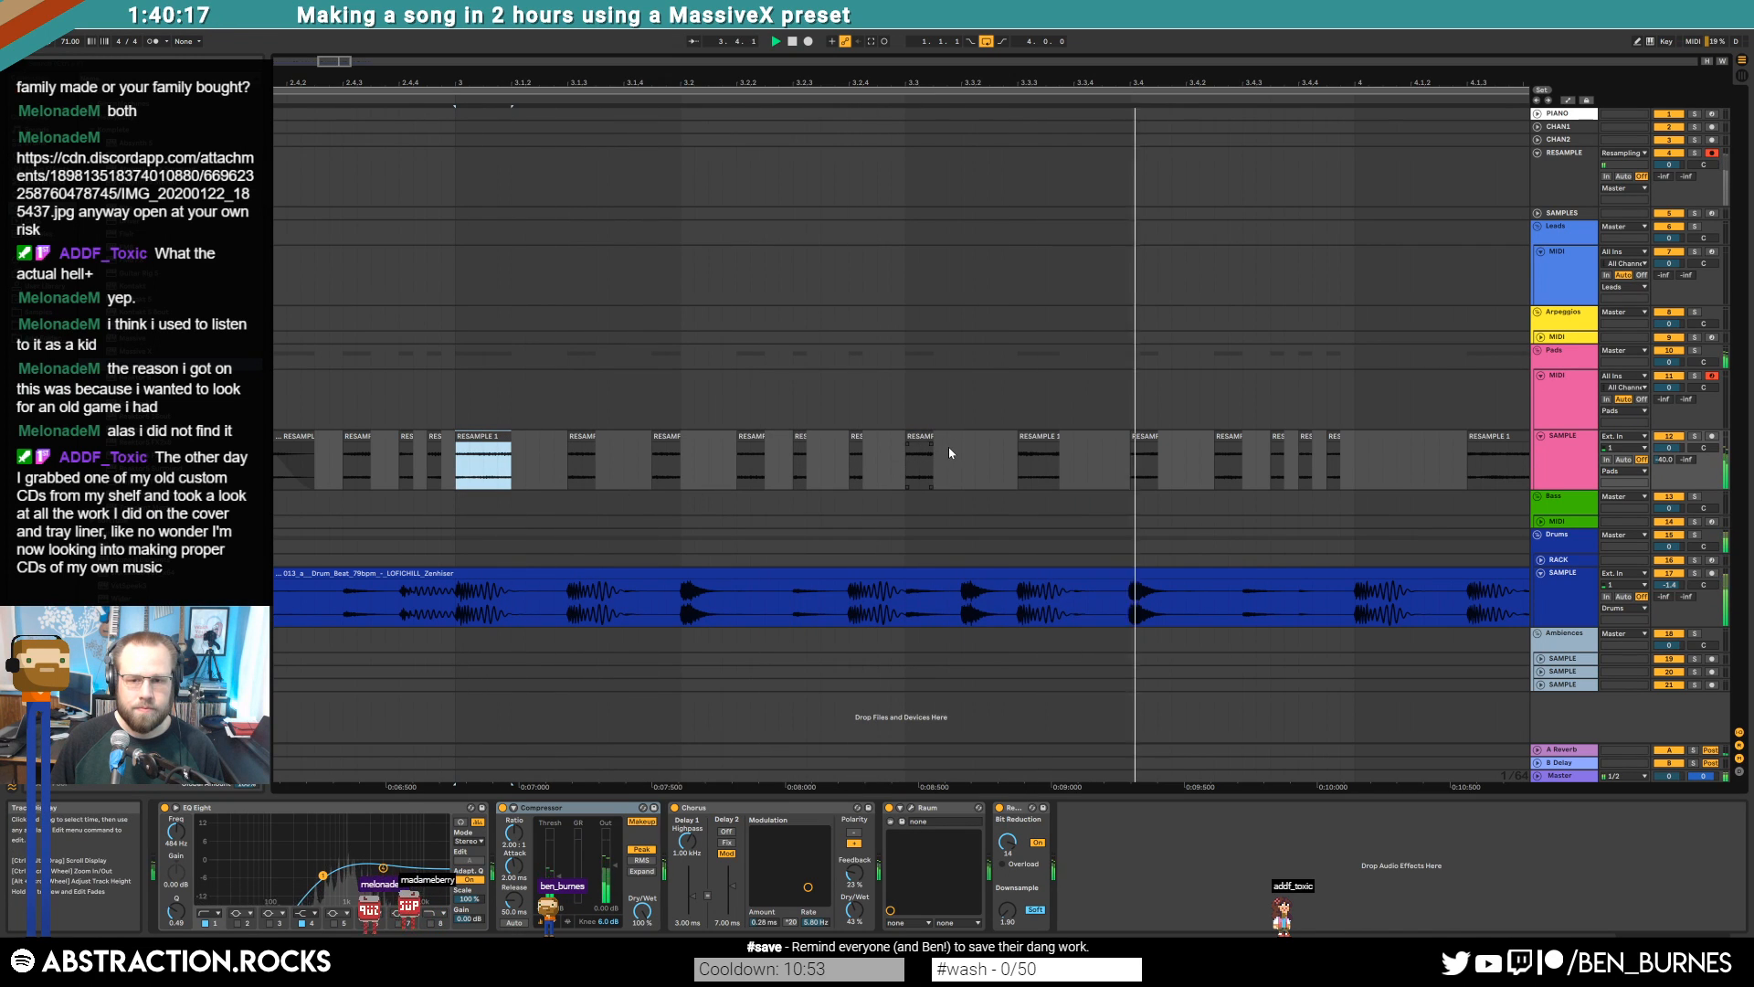
Stop playback, arm the Leads MIDI track, lower its volume and play the loop to rehearse a lead part
key("space")
left_click(1236, 435)
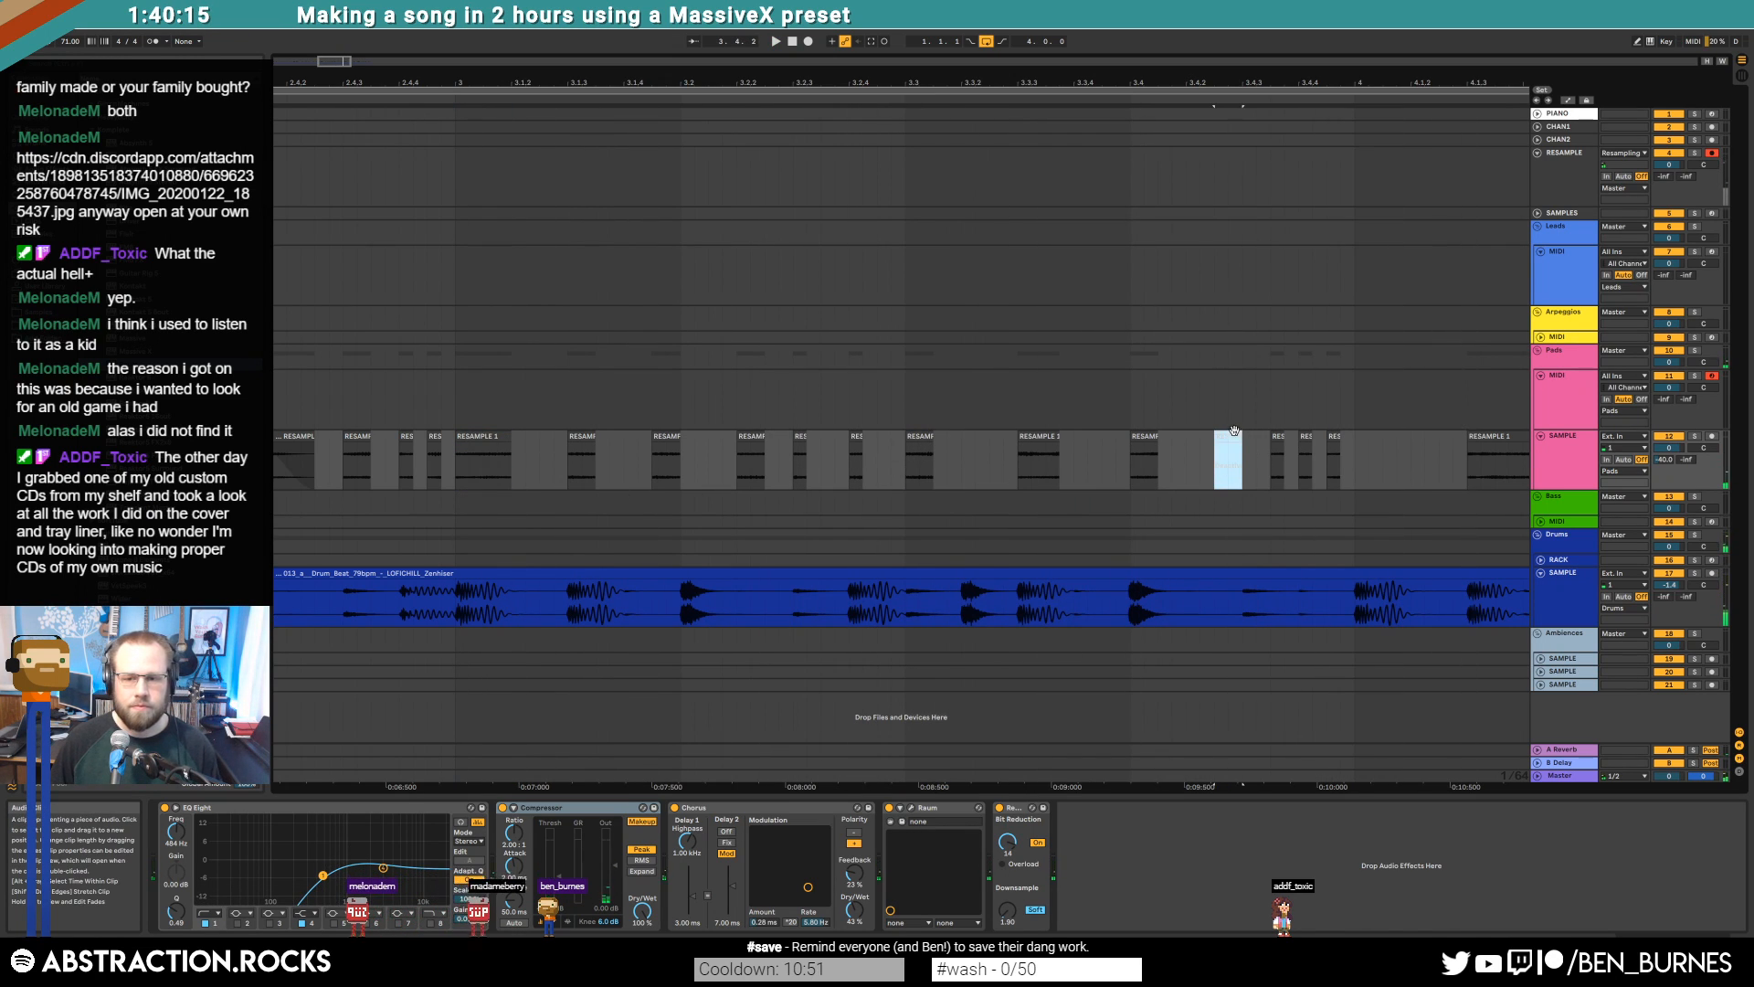
left_click_drag(347, 61, 344, 27)
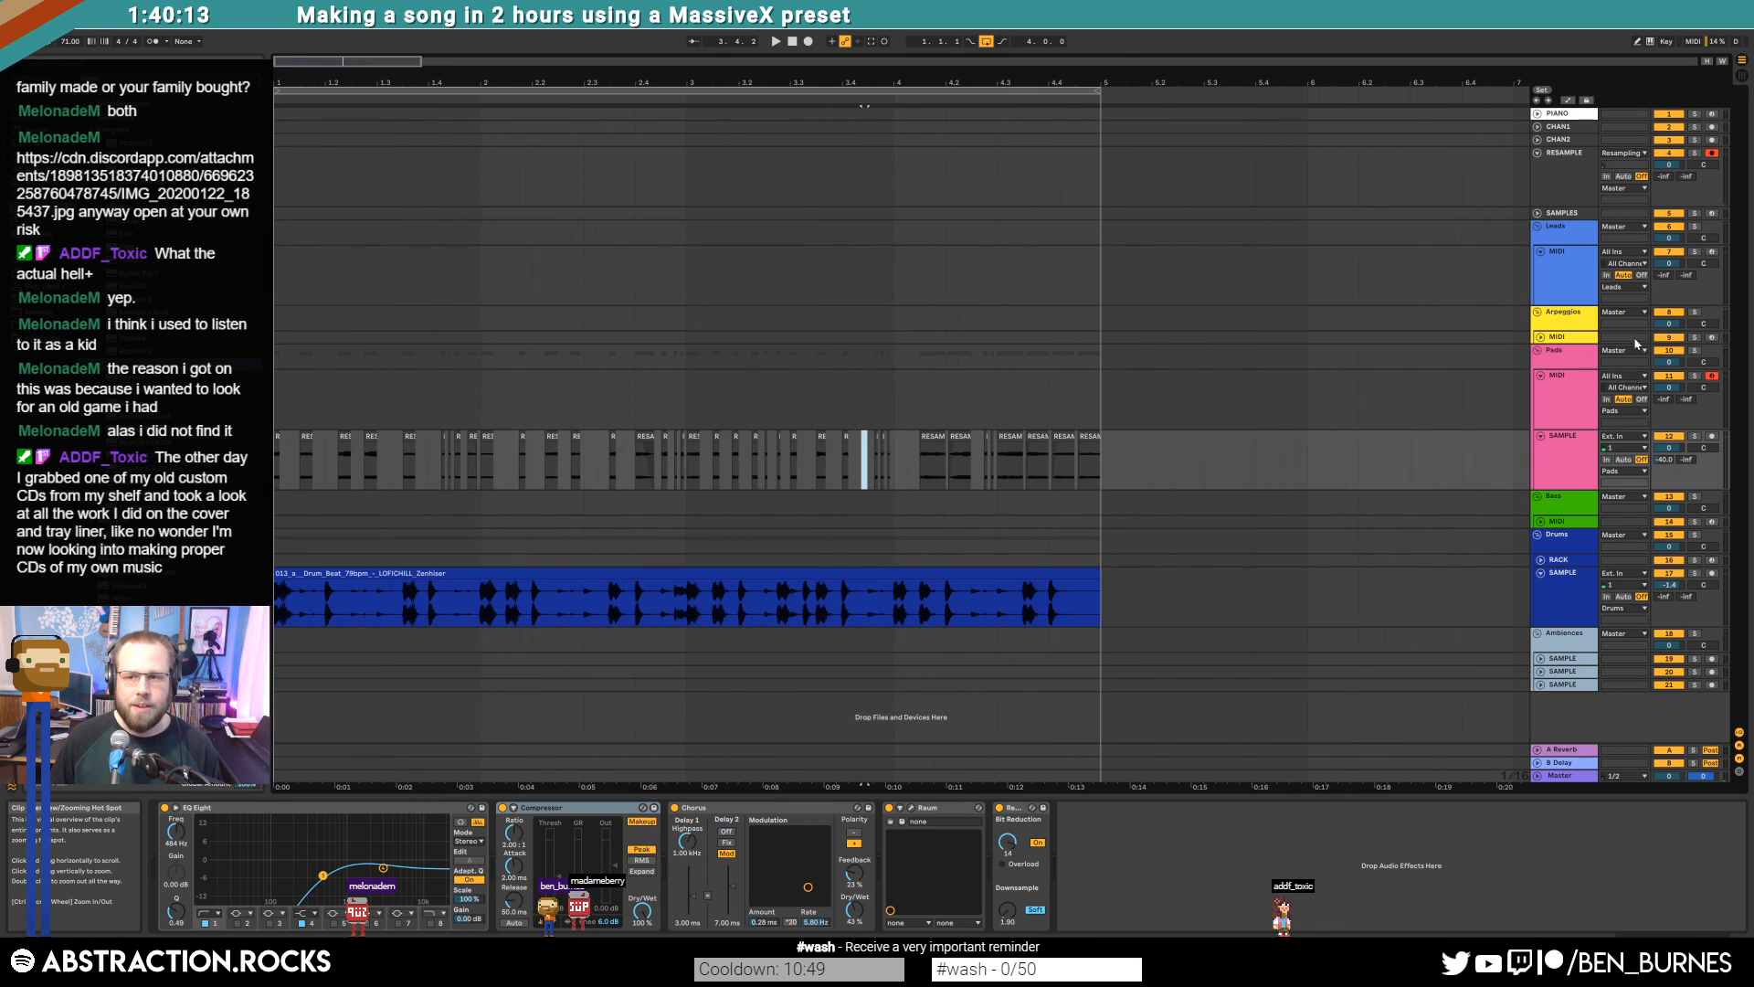
left_click(1557, 260)
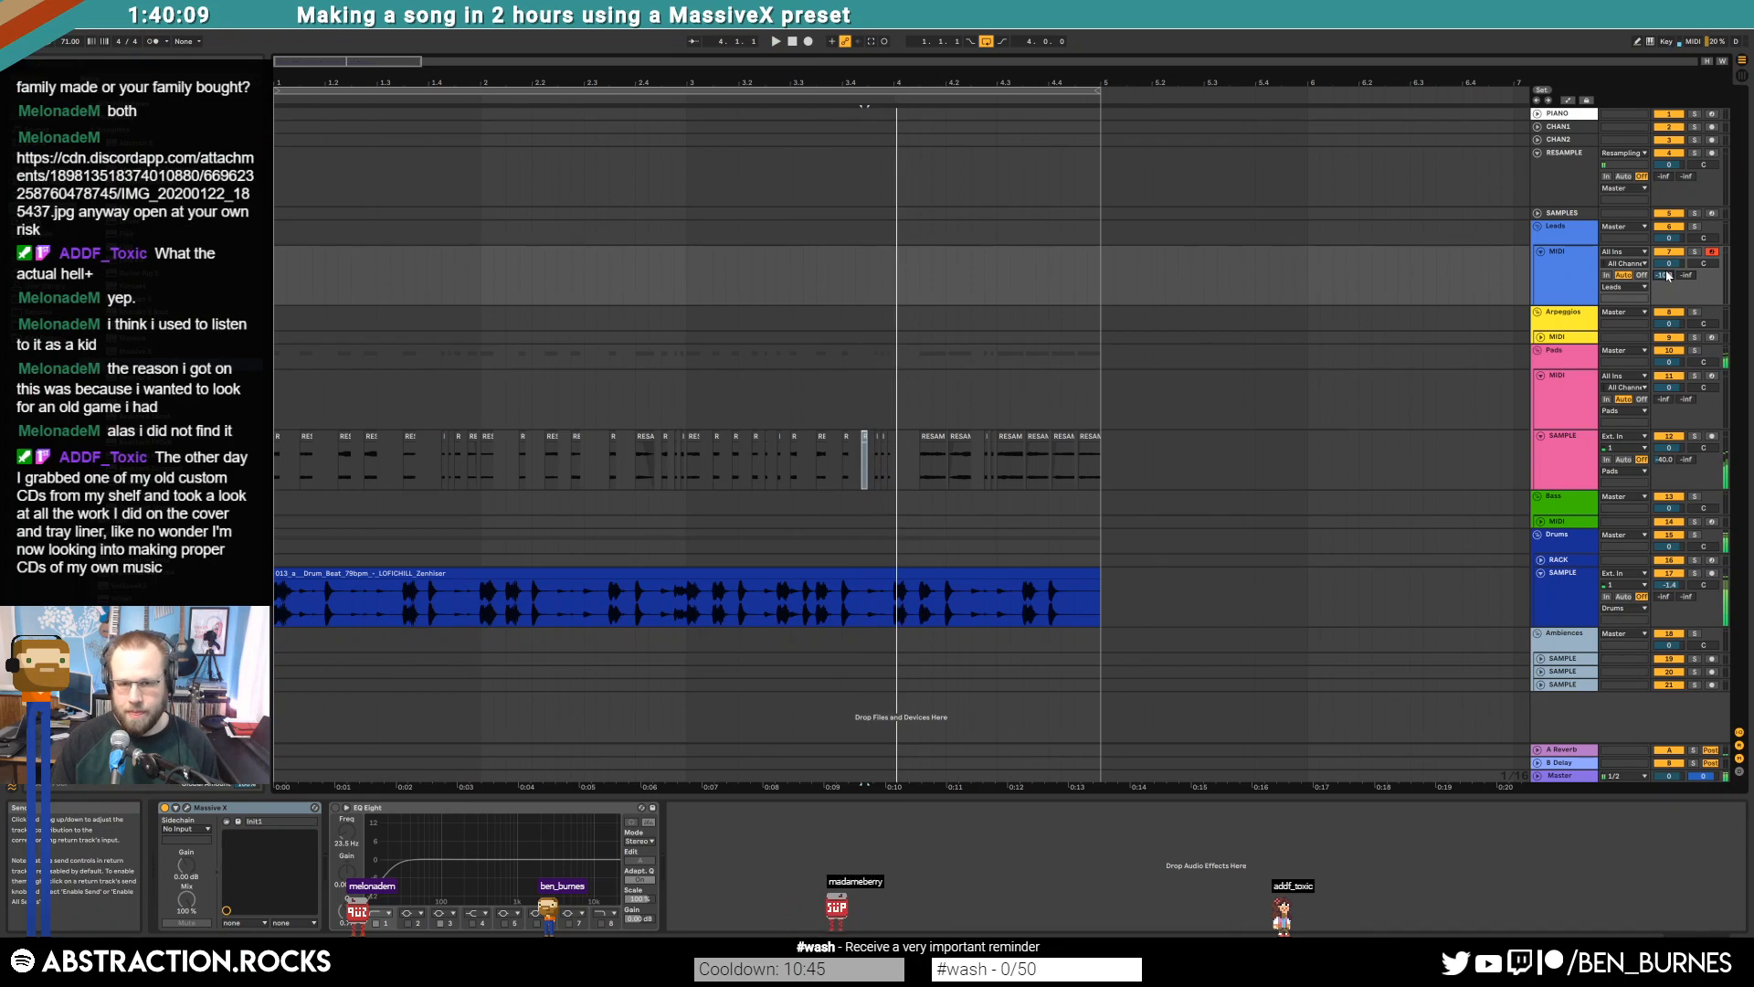
key("space")
left_click(823, 213)
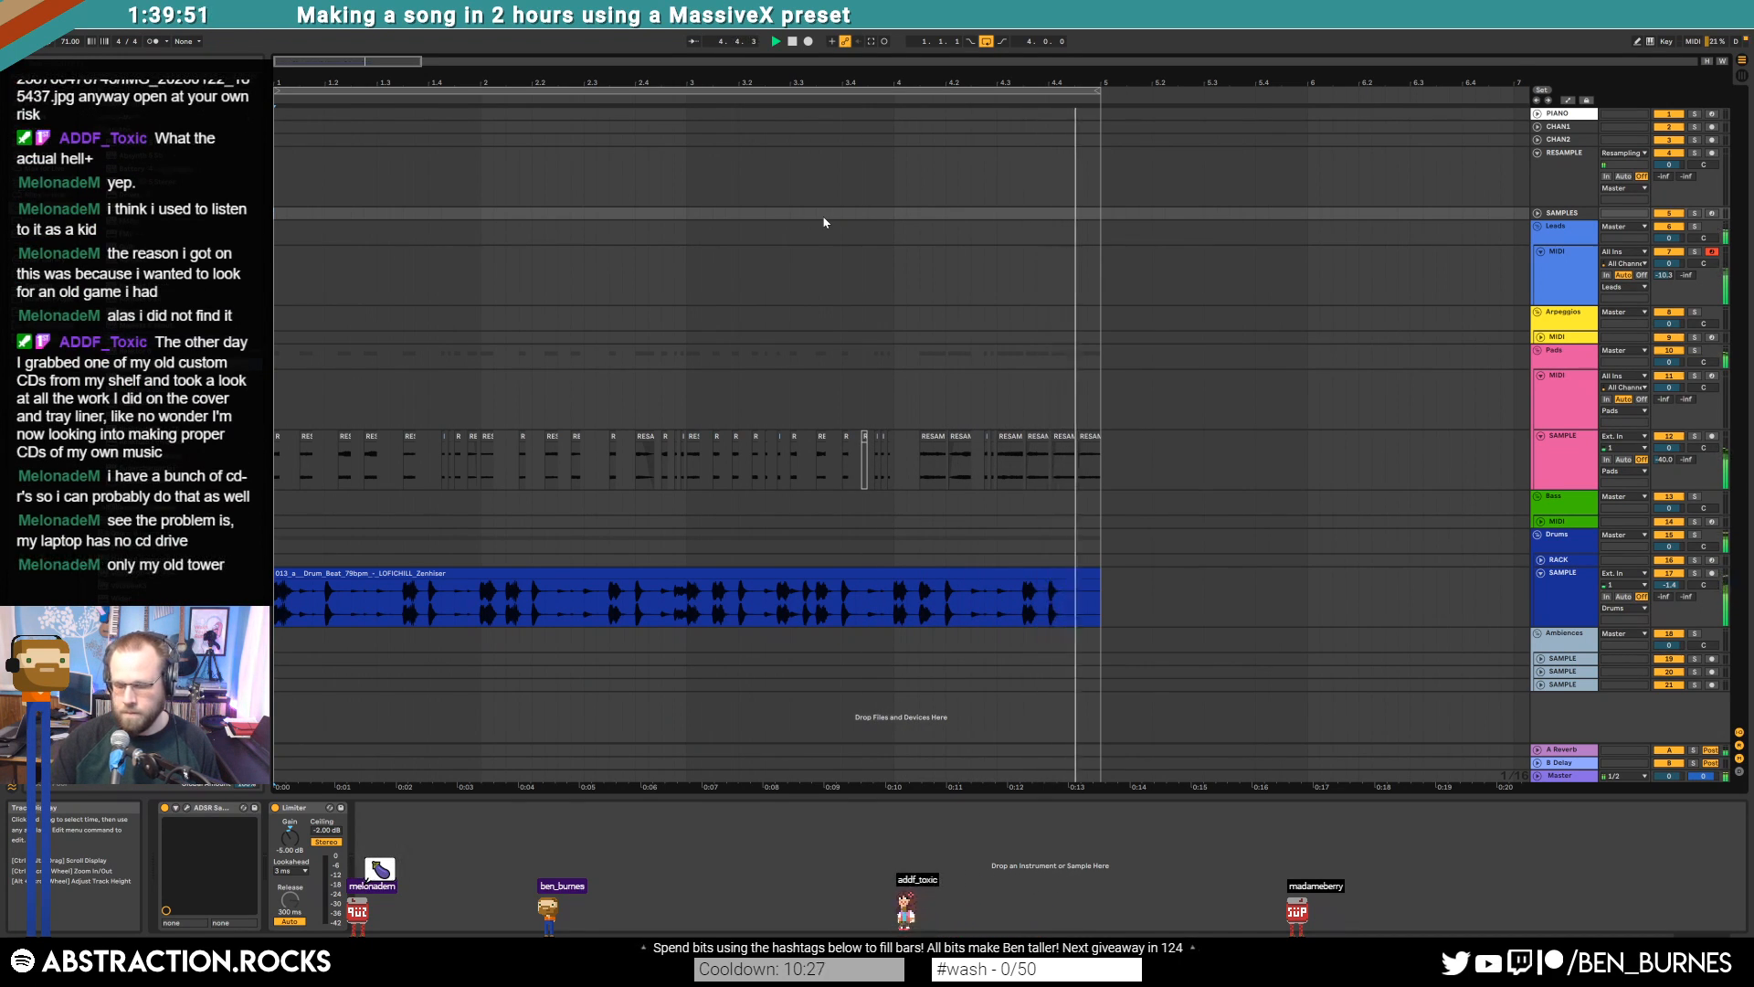
Record a four-bar MIDI lead melody on the Leads MIDI track from bar 1
key("space")
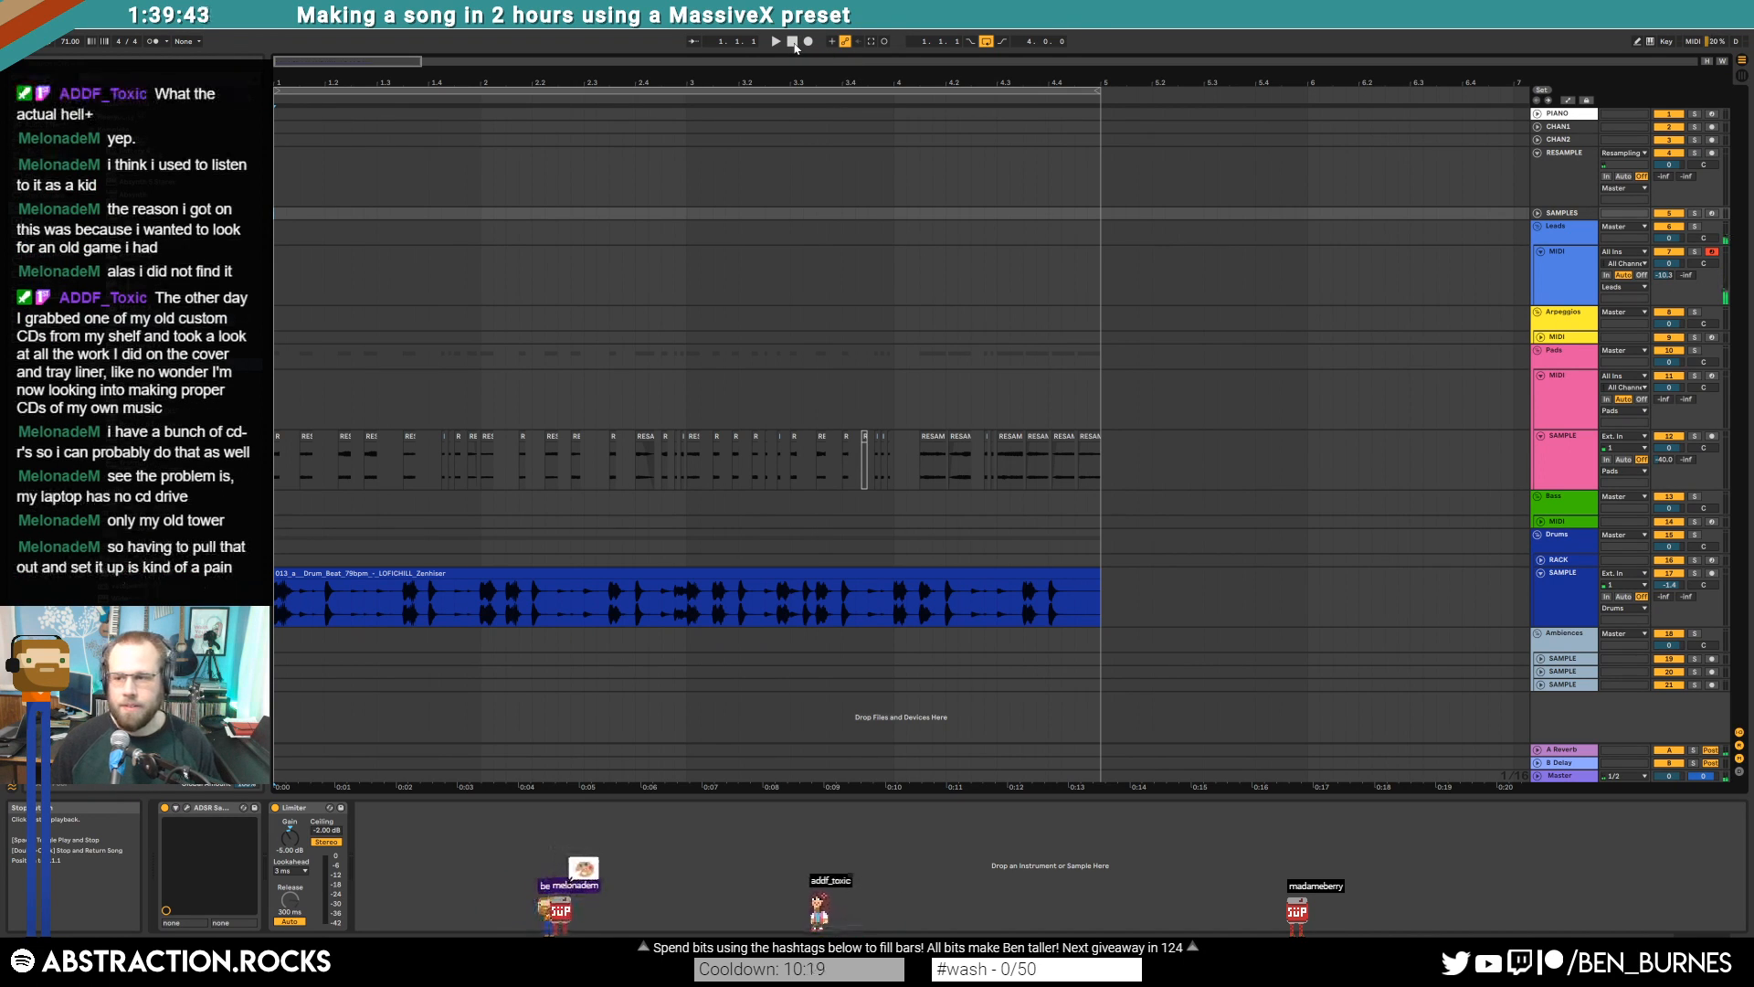
key("F9")
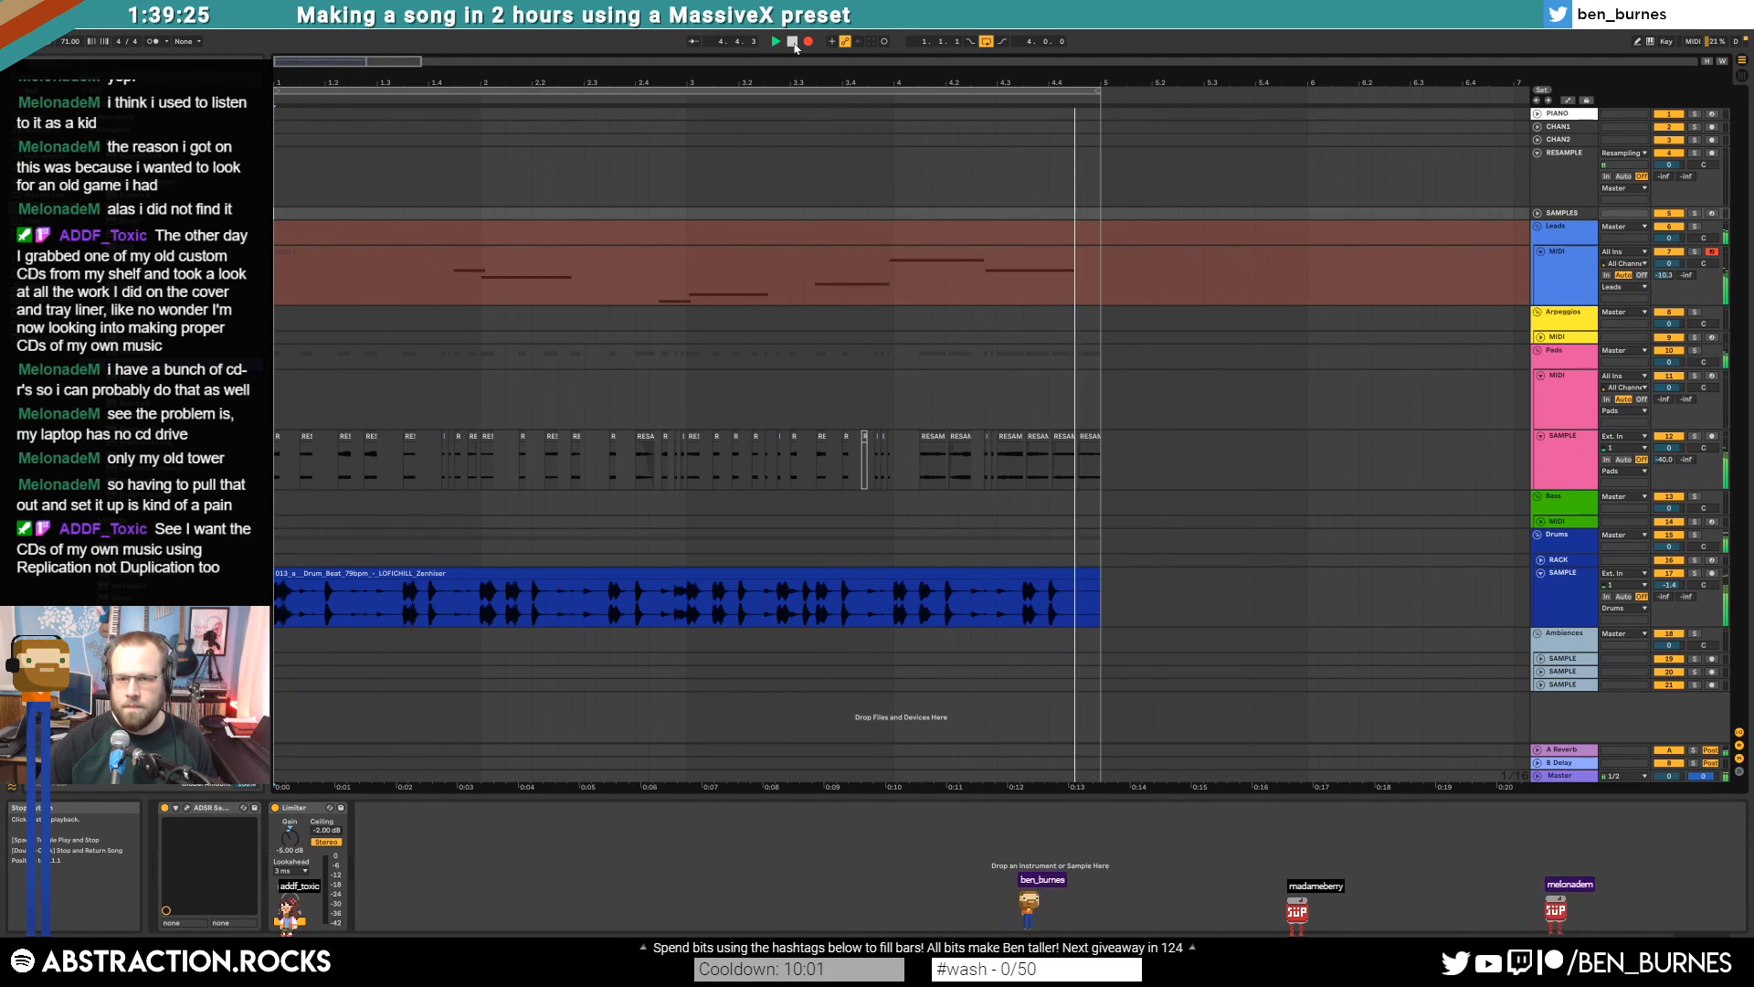
left_click(793, 42)
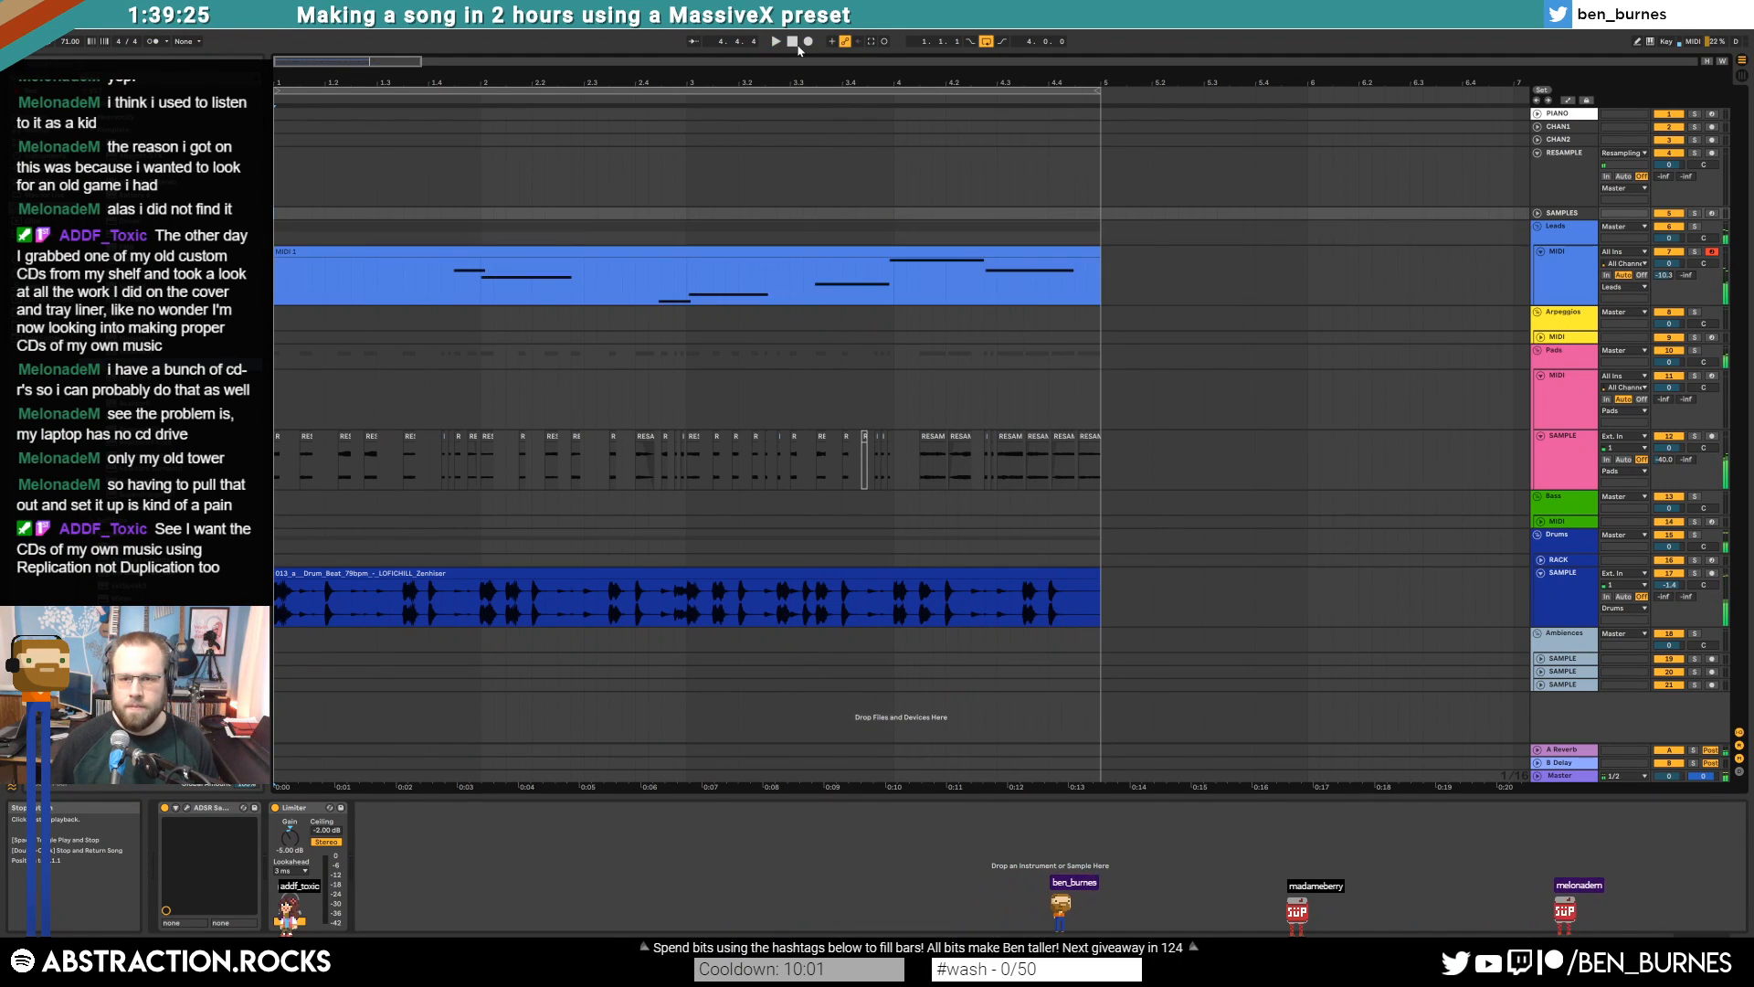
Open the recorded lead clip and quantize its notes to the grid
double_click(489, 266)
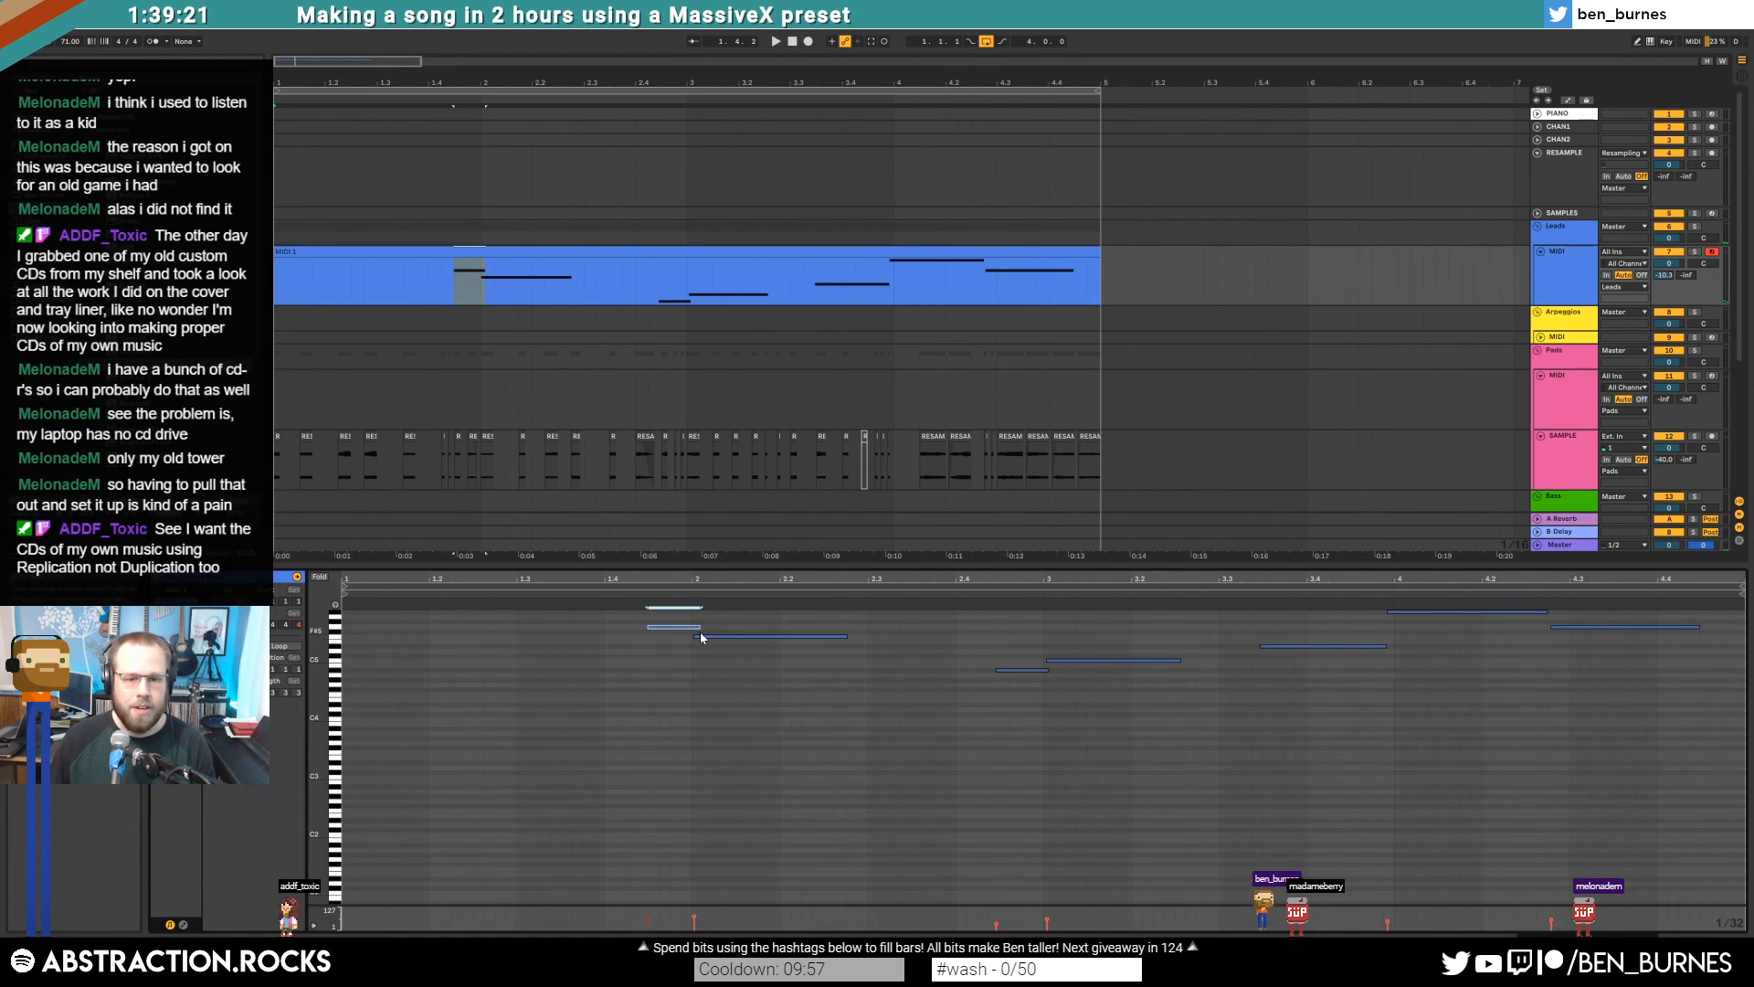
left_click(1005, 669)
left_click(1118, 659)
key("ctrl+u")
left_click(1287, 669)
left_click(1312, 647)
key("ctrl+u")
left_click(1458, 611)
left_click(1613, 627)
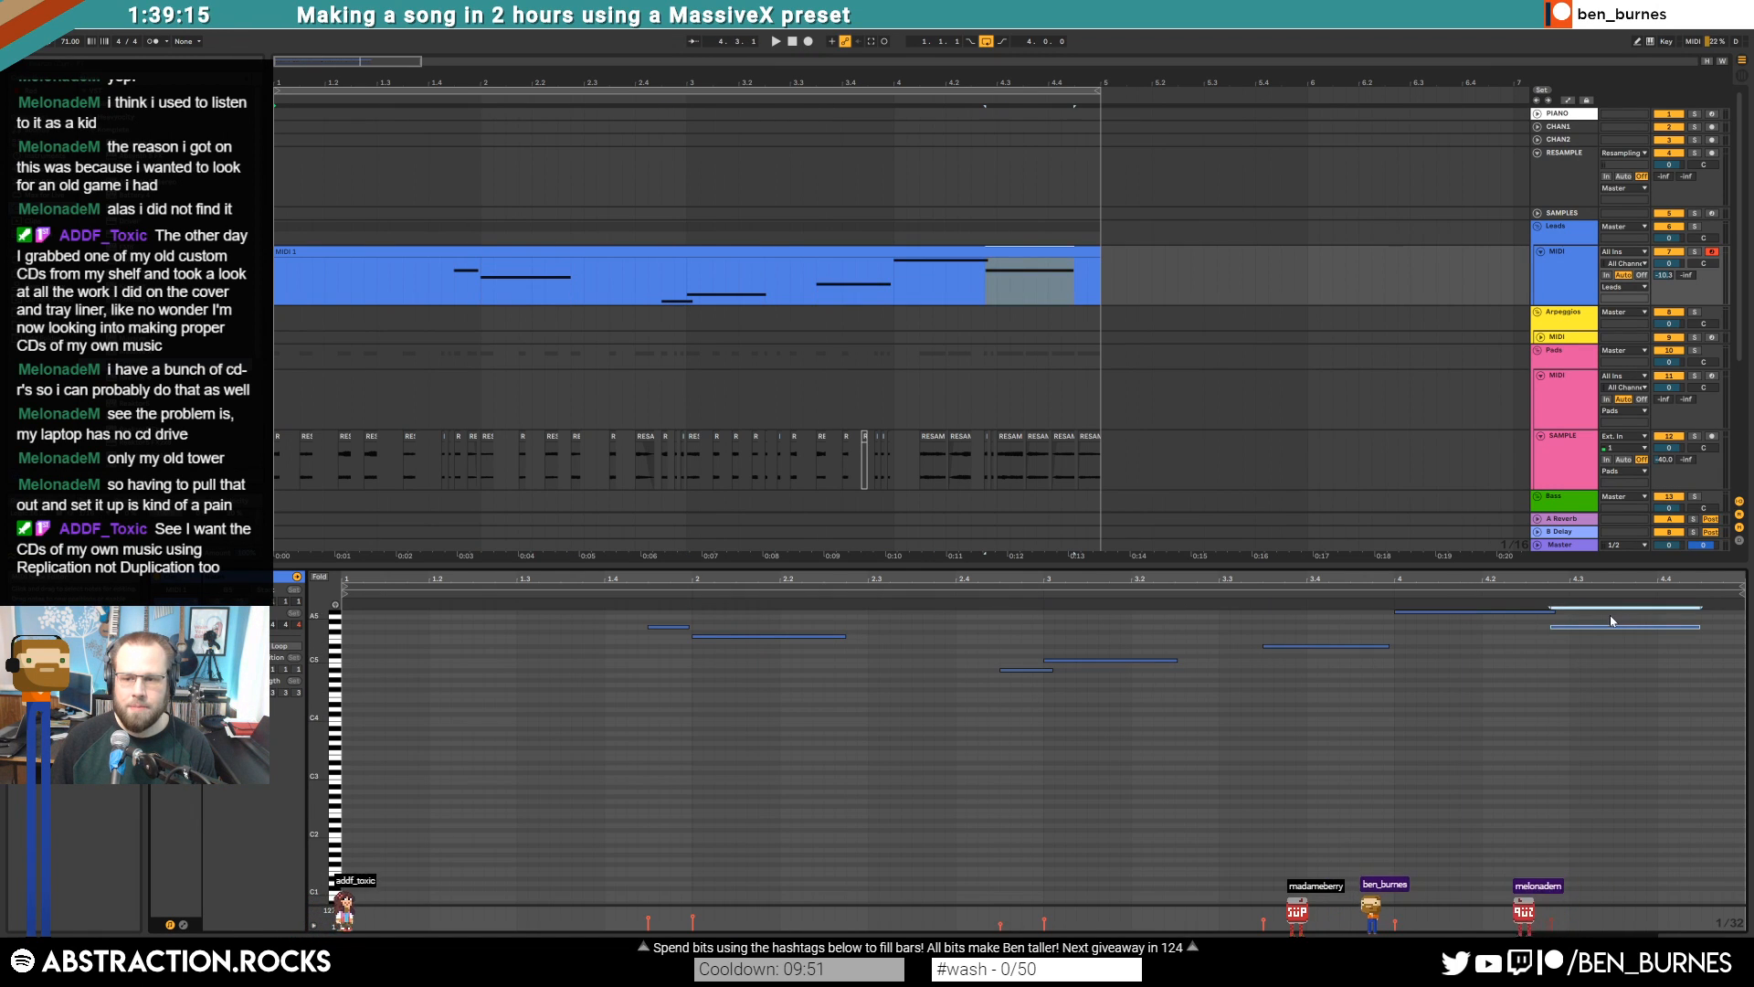
key("ctrl+u")
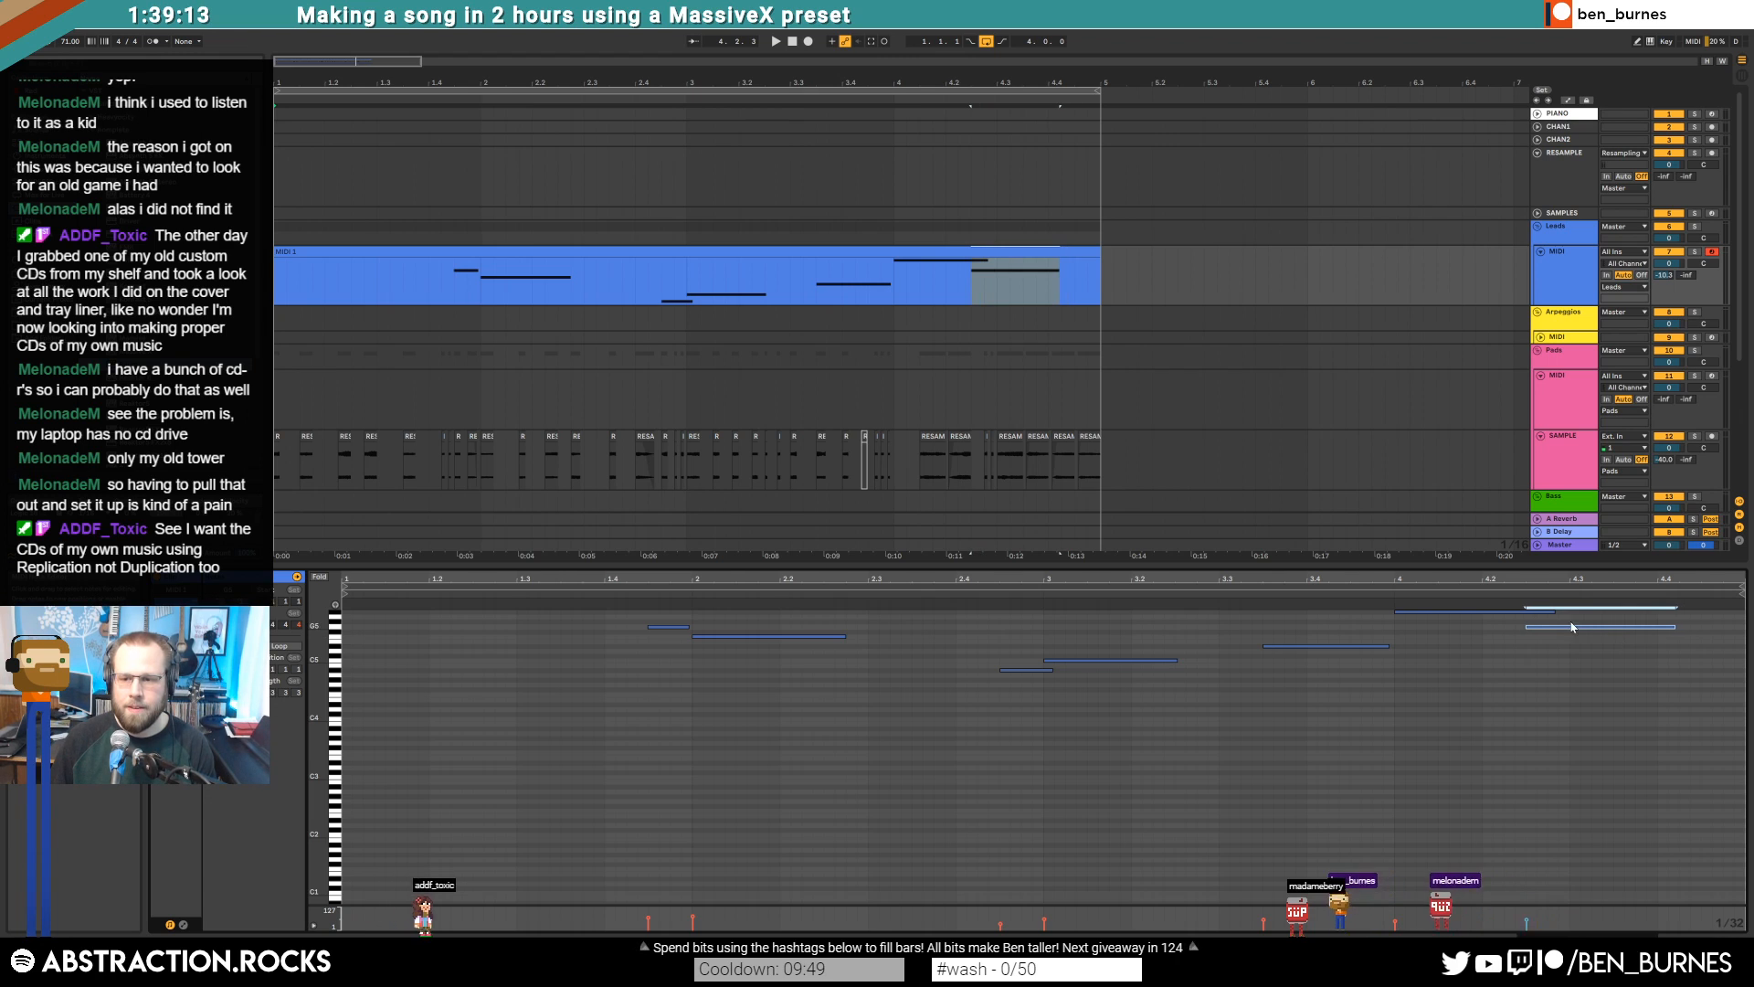
Move the last lead note a sixteenth earlier to 4.2.3, and return to the Leads track's device view
left_click_drag(1554, 611, 1528, 612)
left_click(1532, 635)
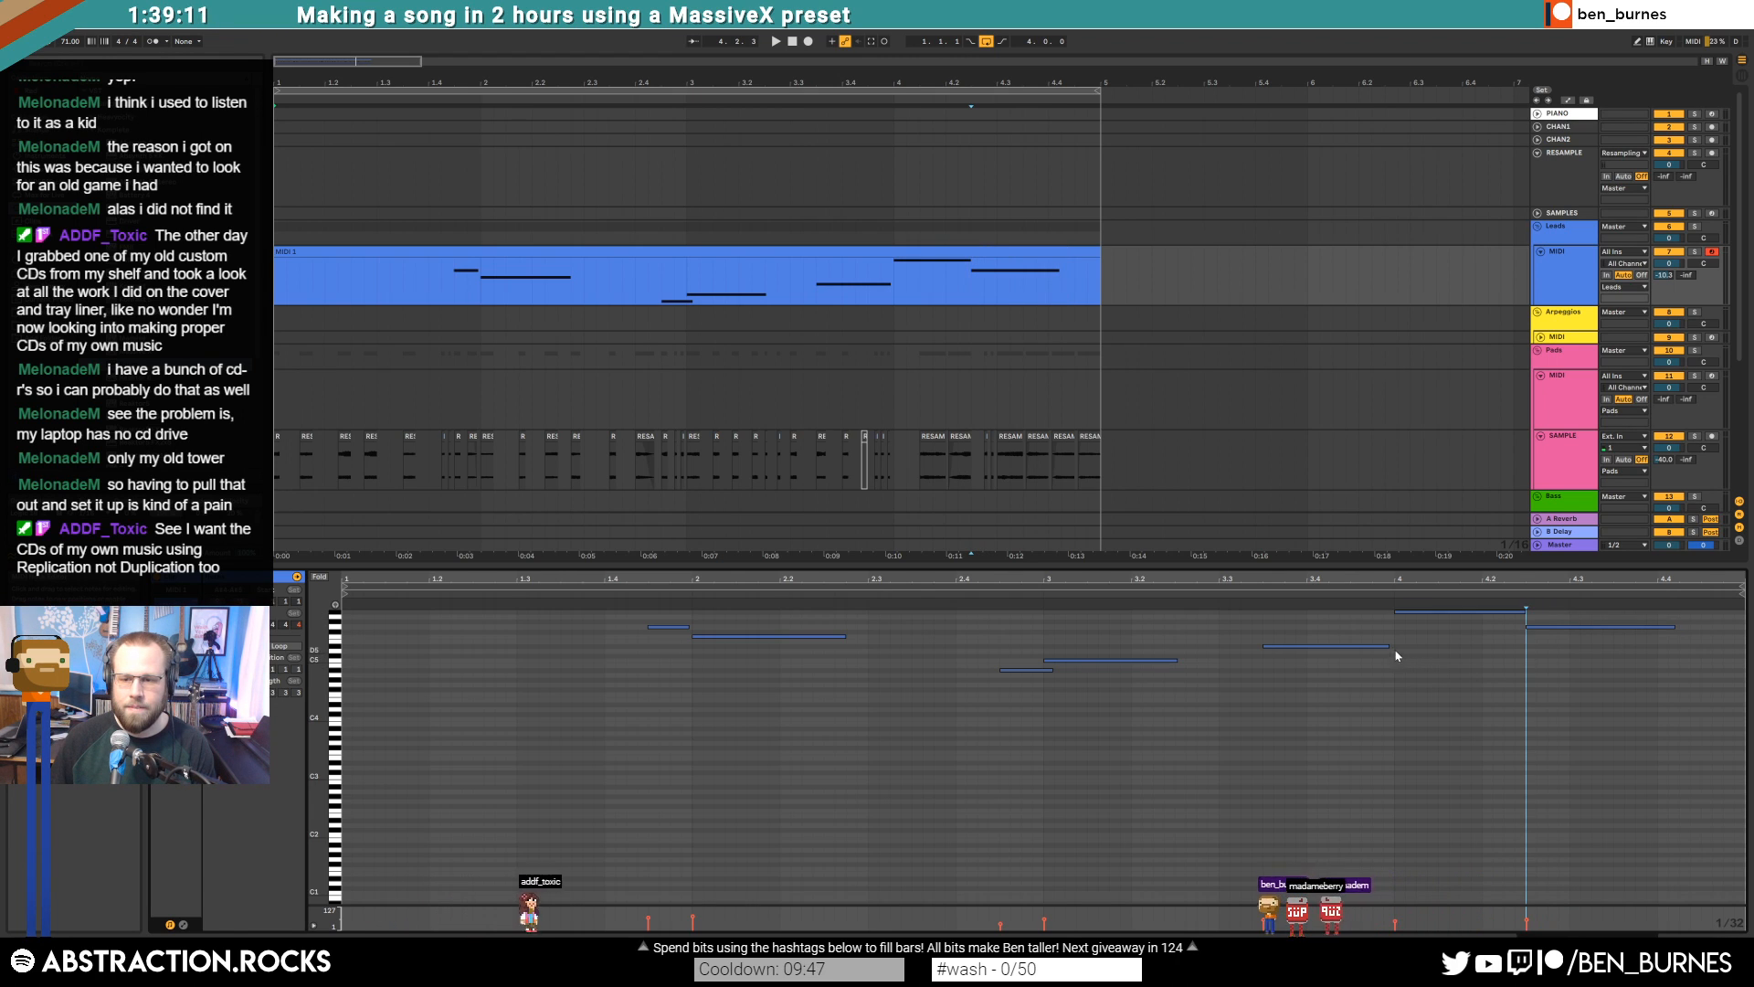
left_click(1288, 646)
key("shift+Tab")
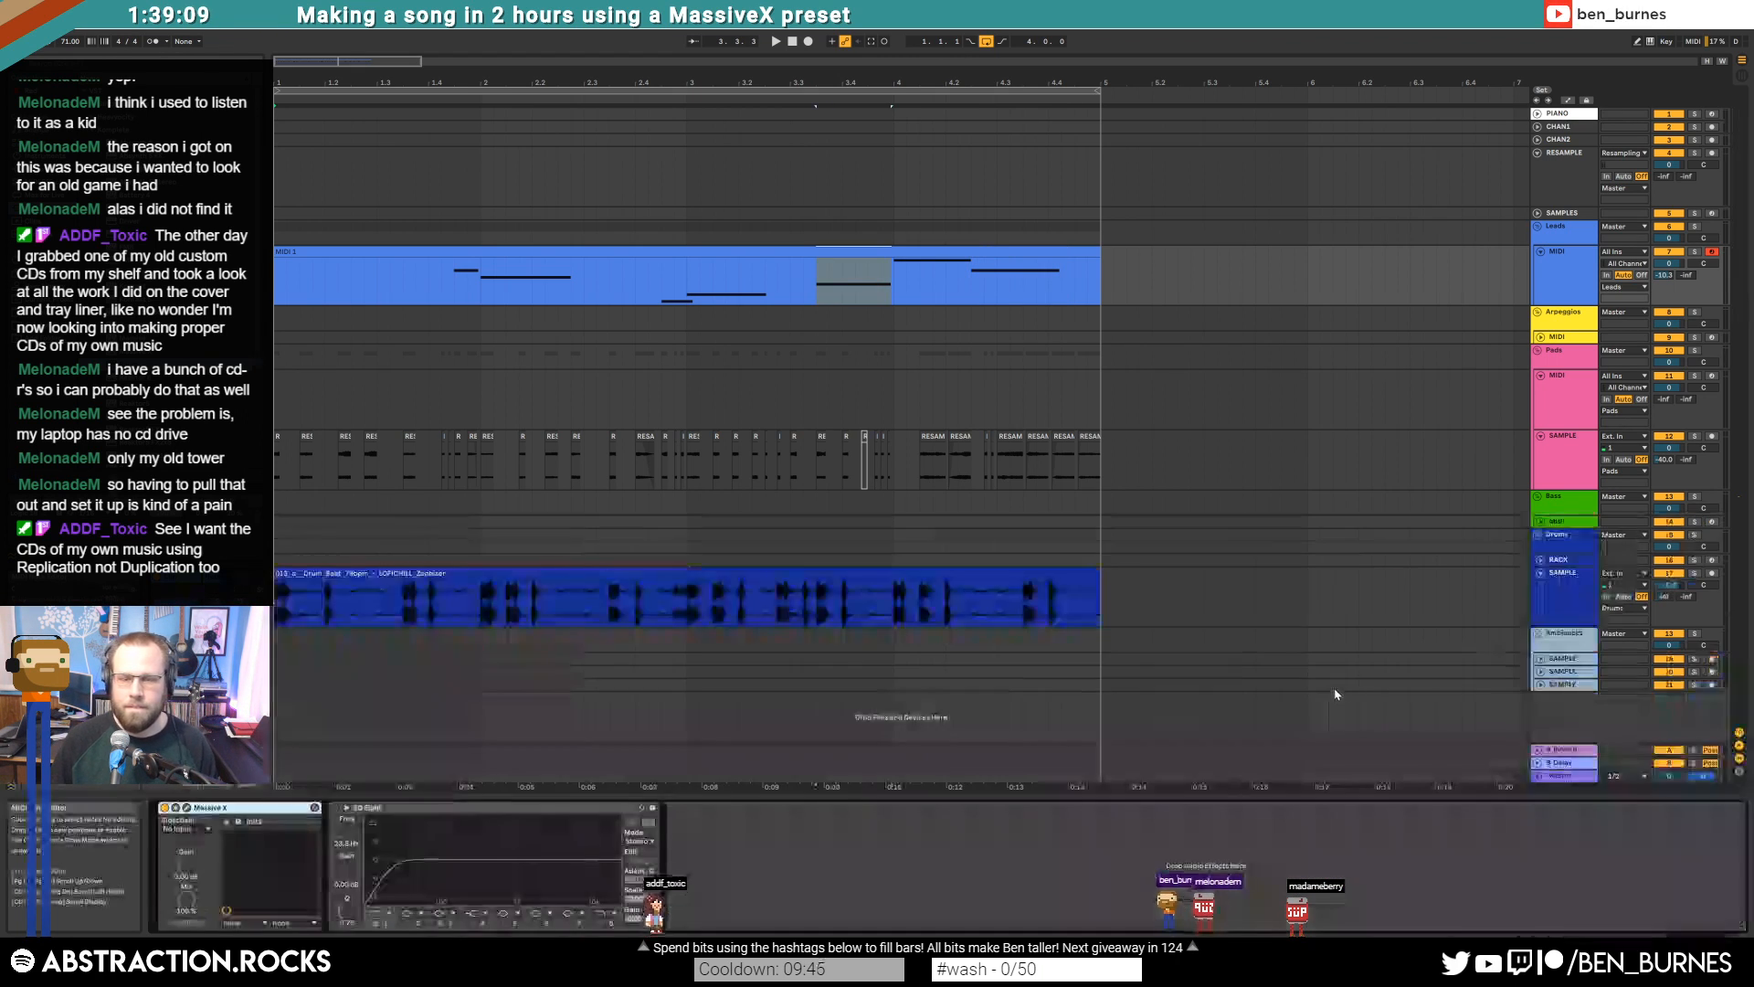
Unfold the Bass MIDI track, arm the CHAN2 audio track and record a take from bar 1
left_click(1542, 522)
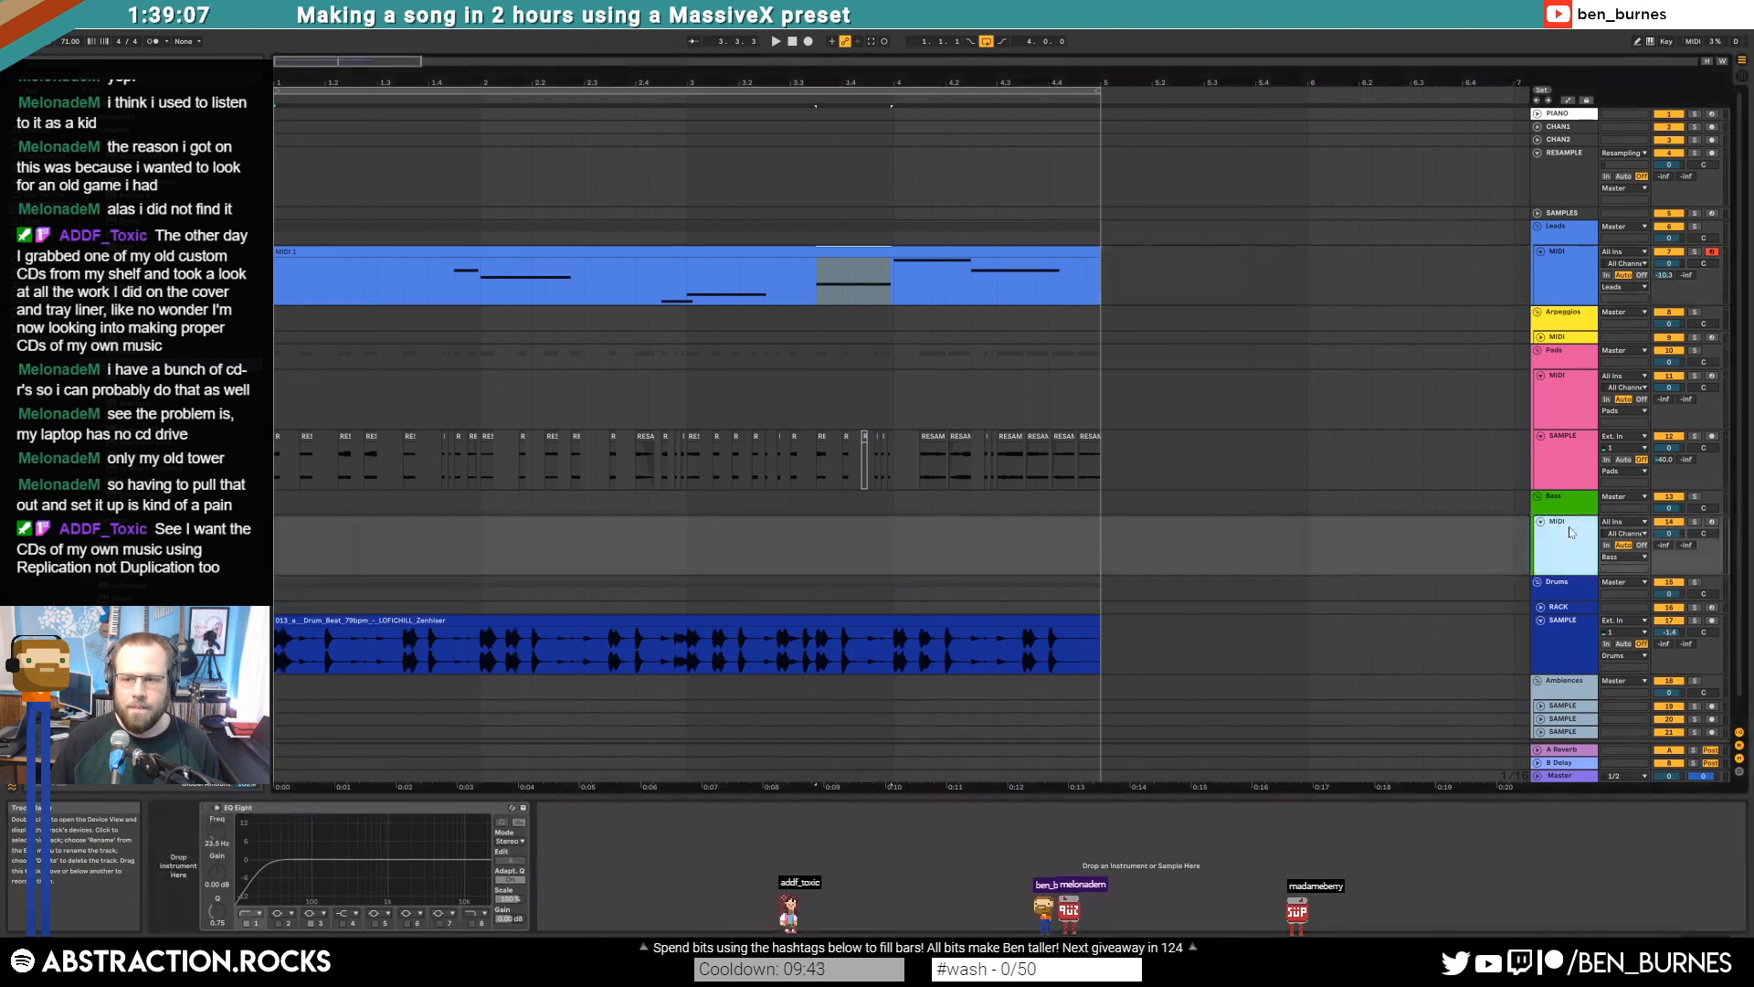
left_click(285, 550)
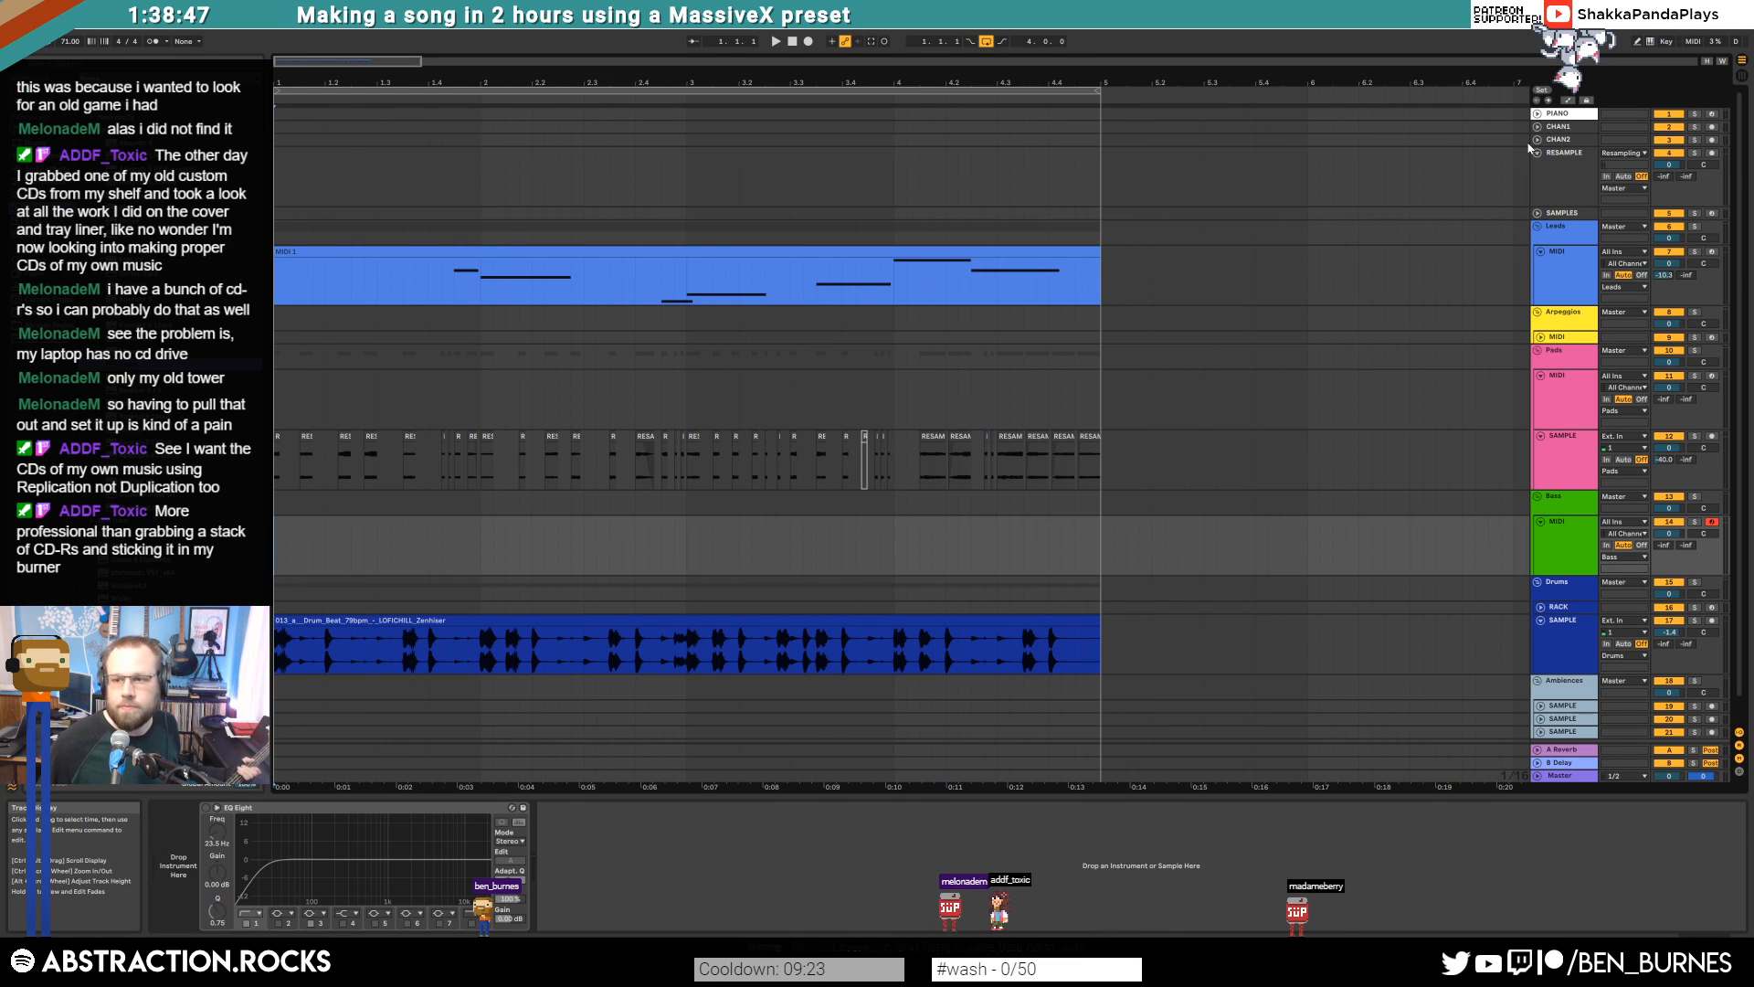
left_click(1712, 140)
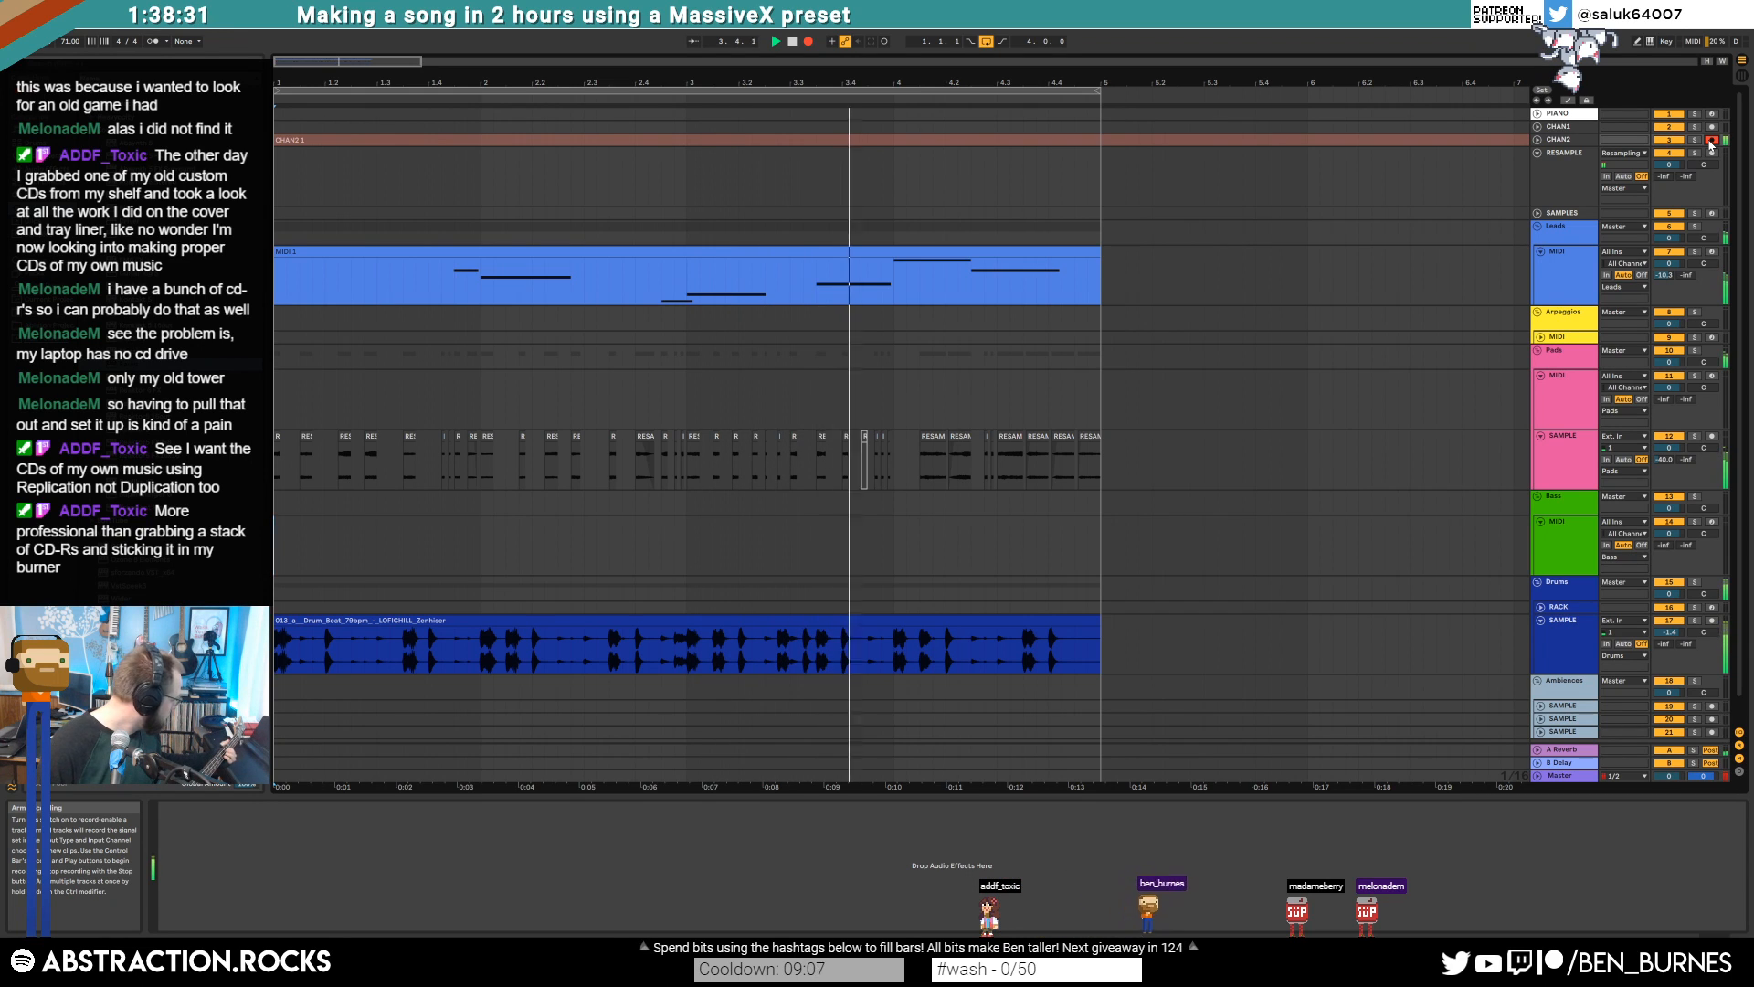
key("space")
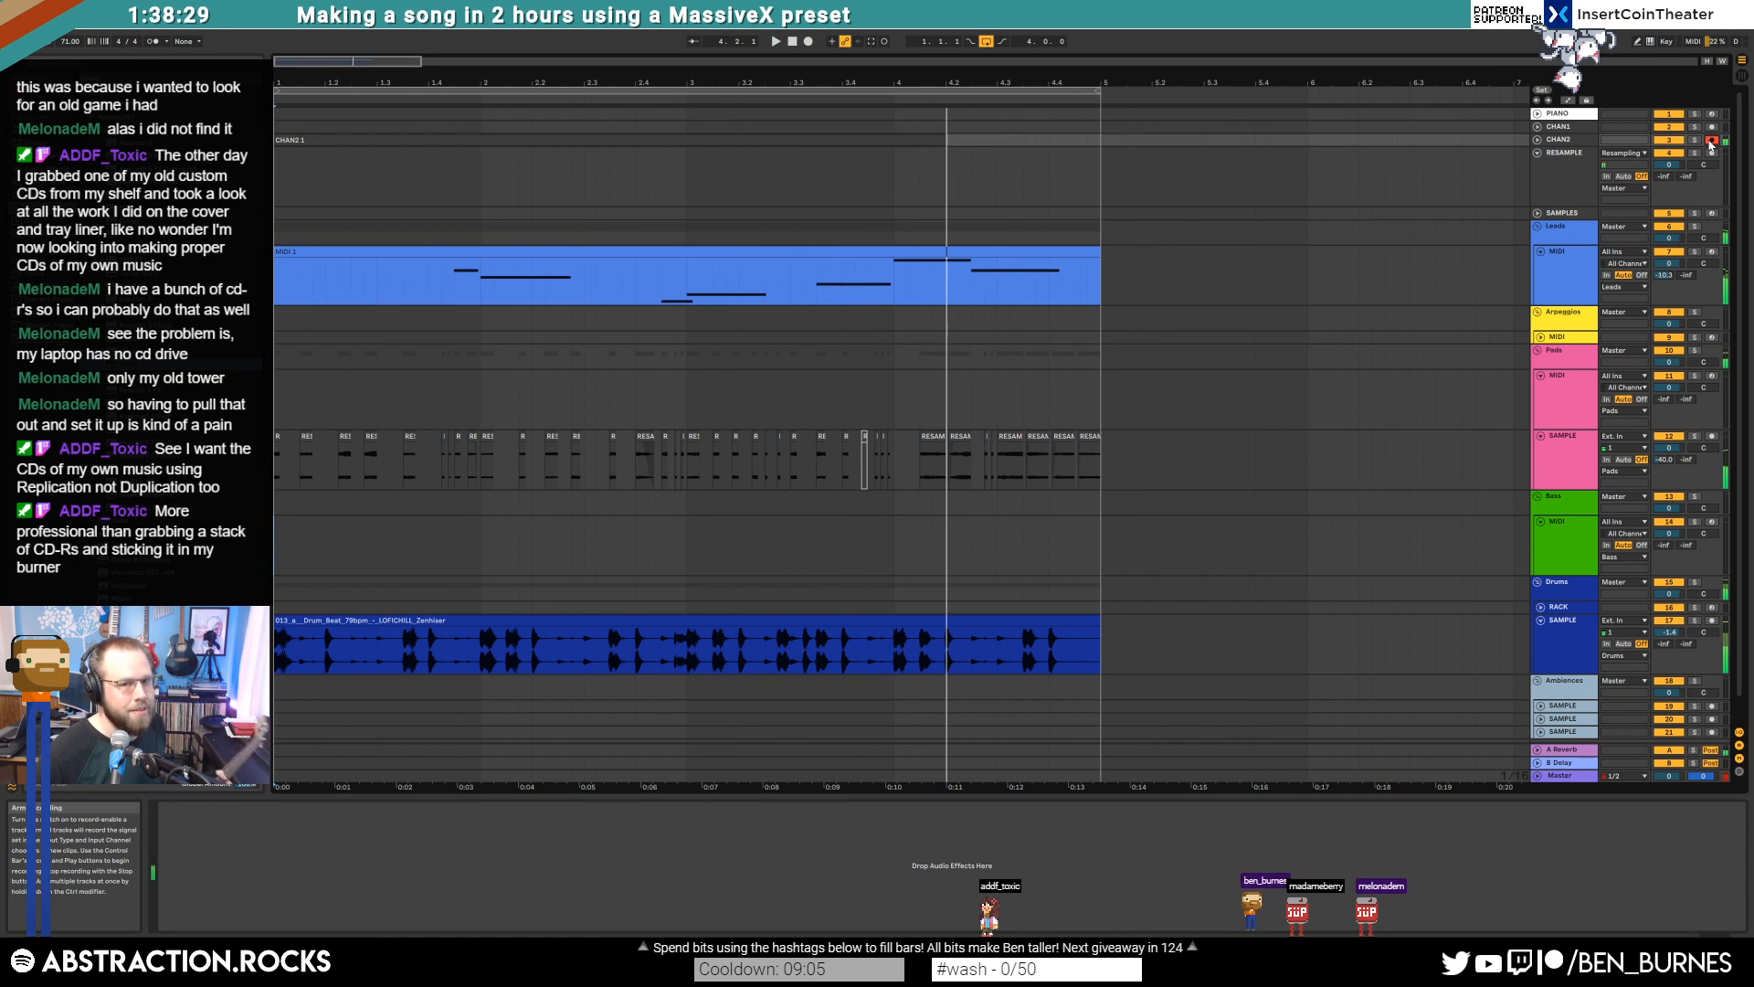
Unfold the CHAN2 track and replace its blank clip with a bass take recorded over the loop from bar 1
left_click(756, 140)
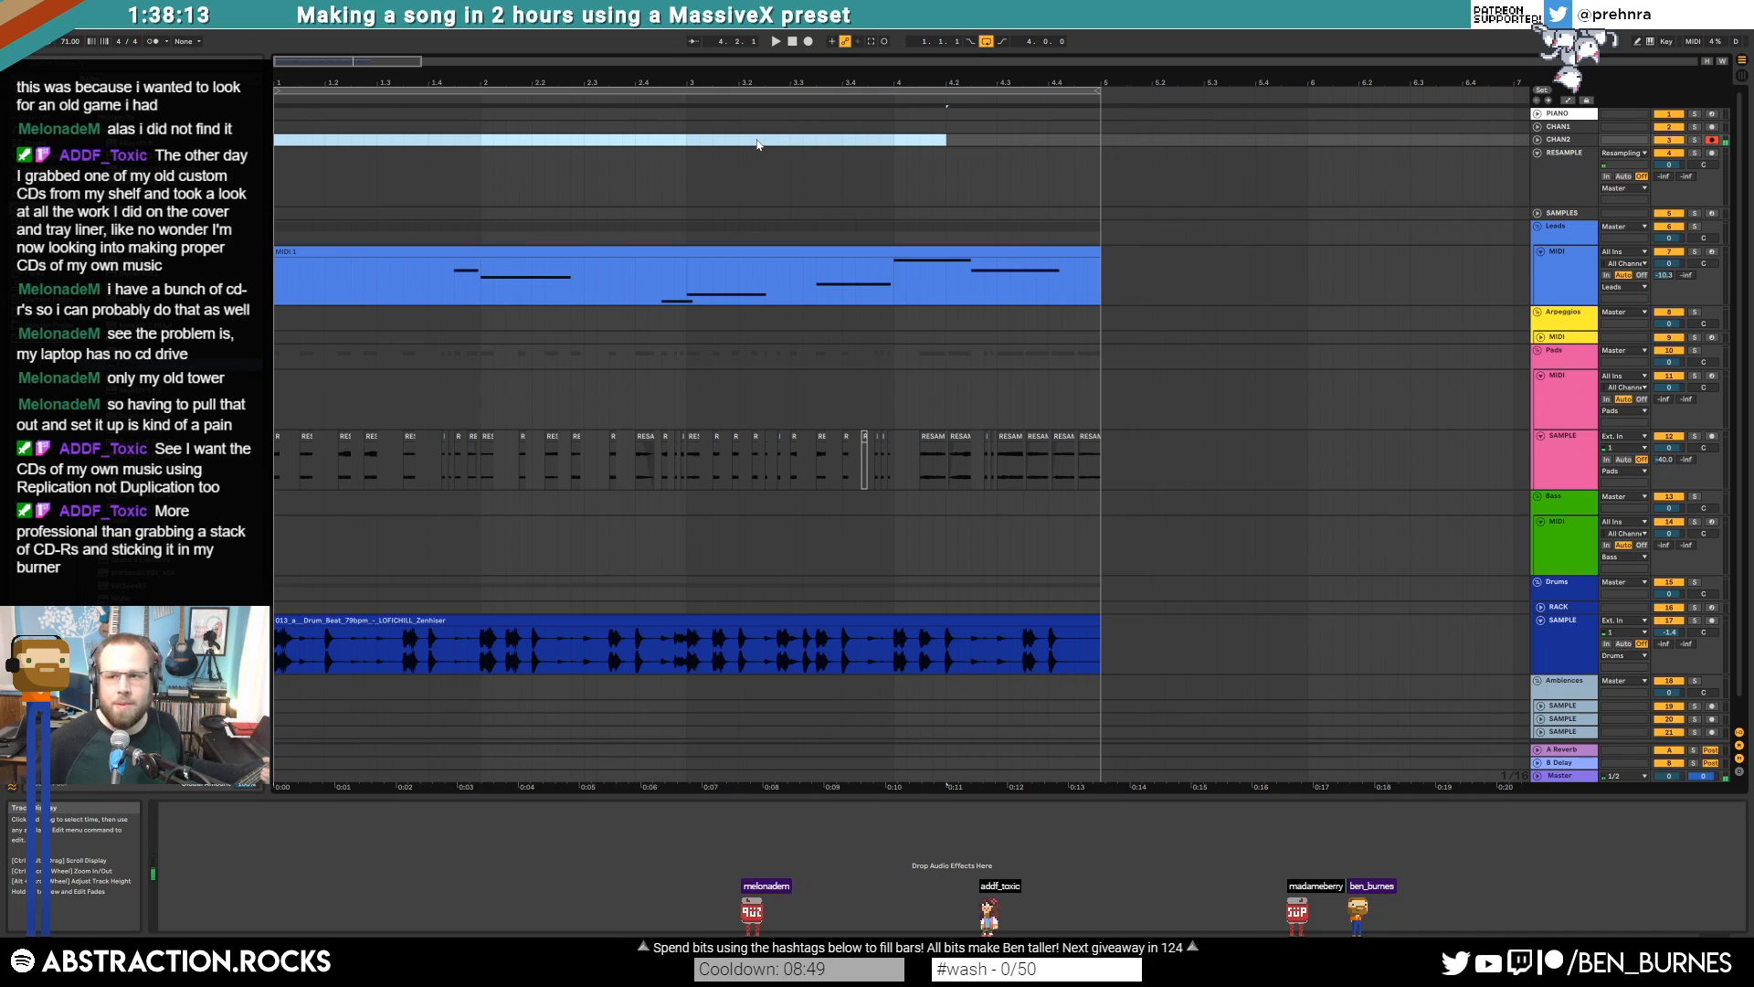
left_click(1539, 141)
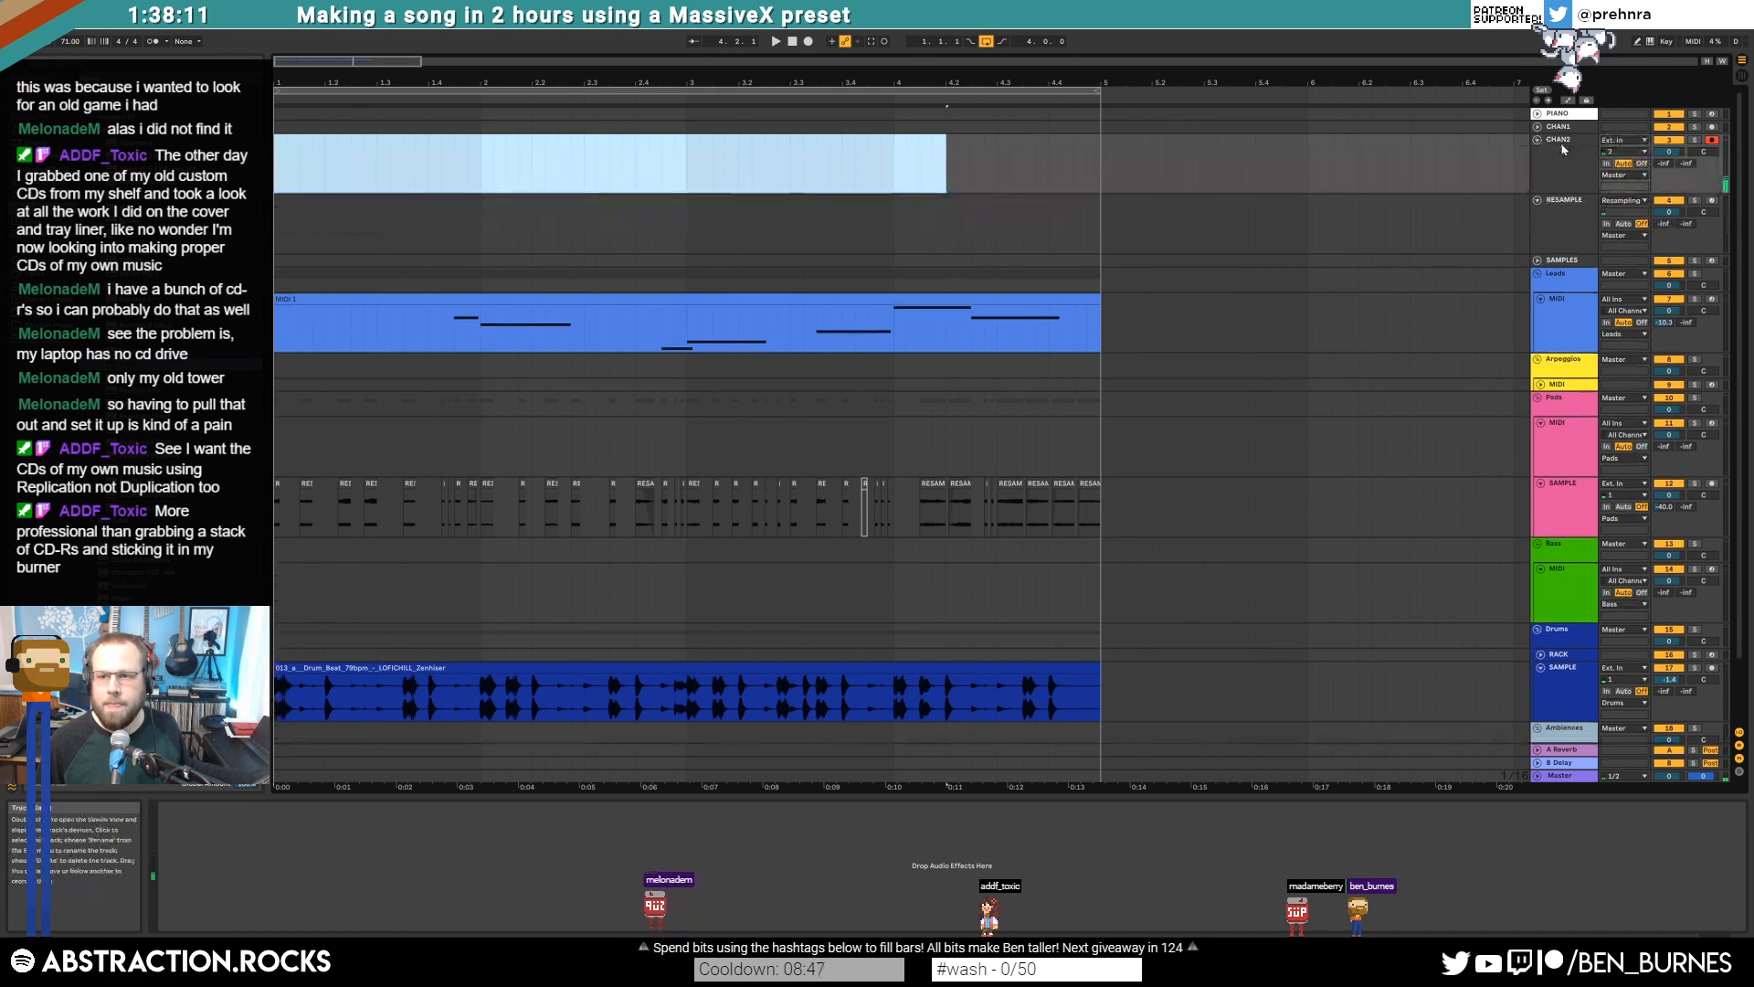
left_click(277, 173)
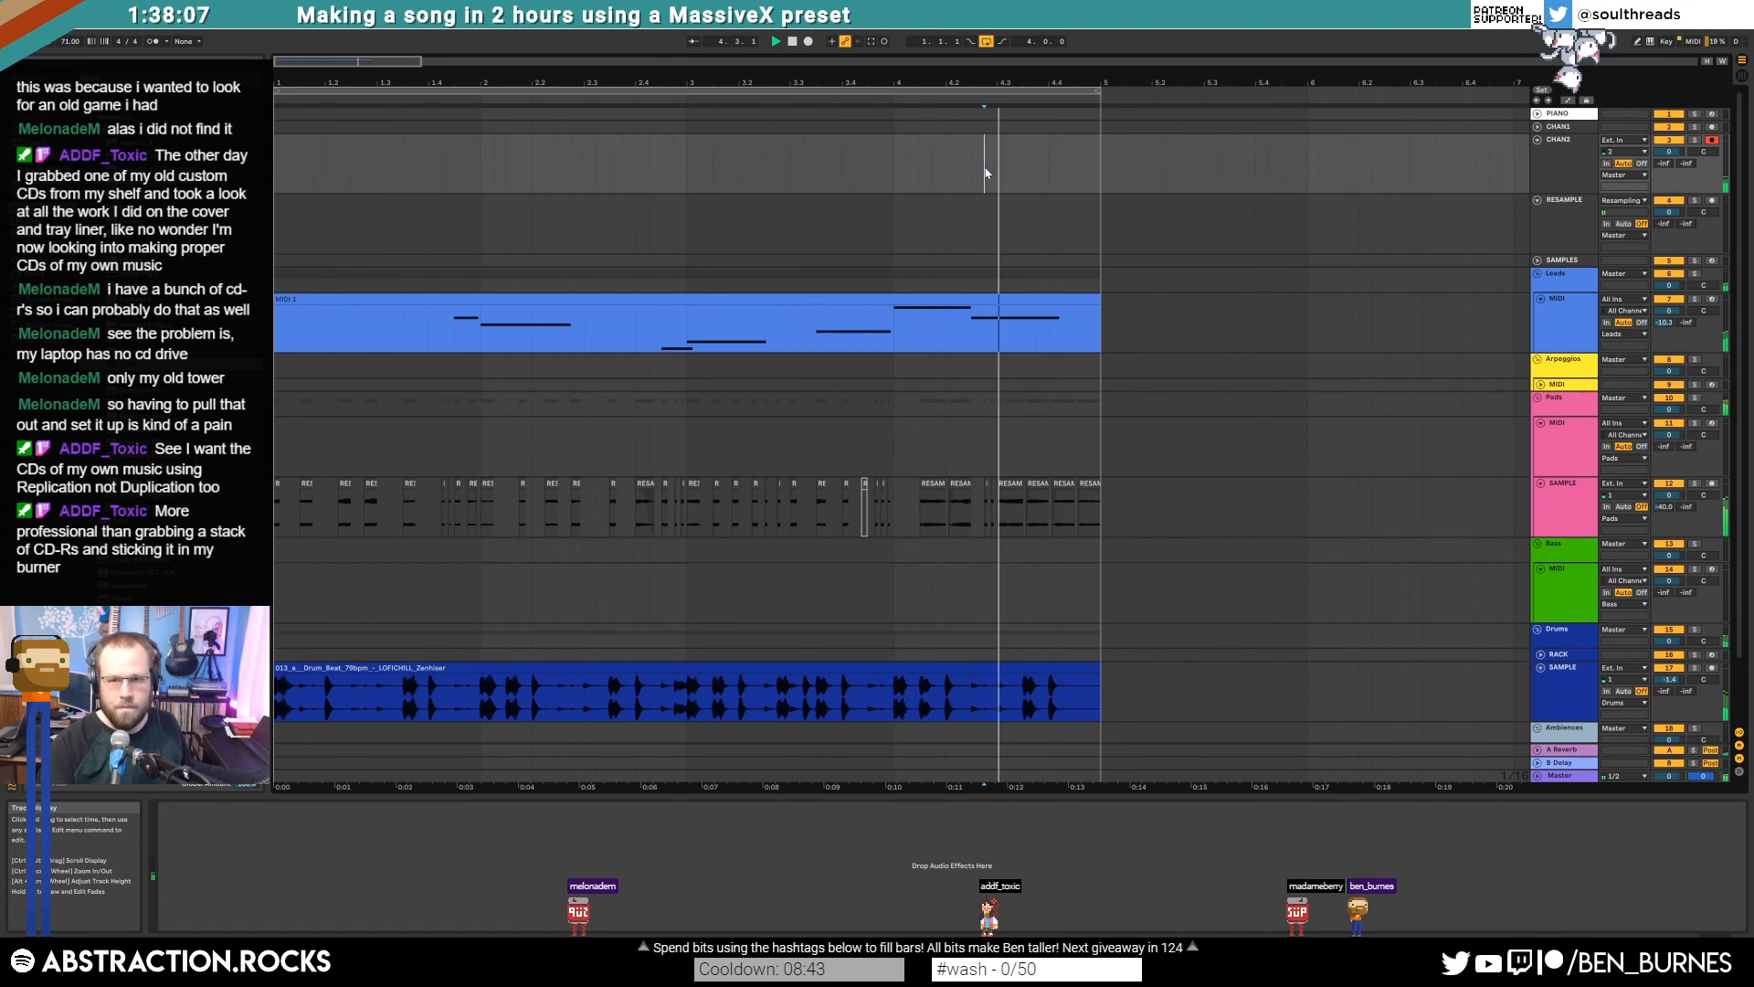
key("F9")
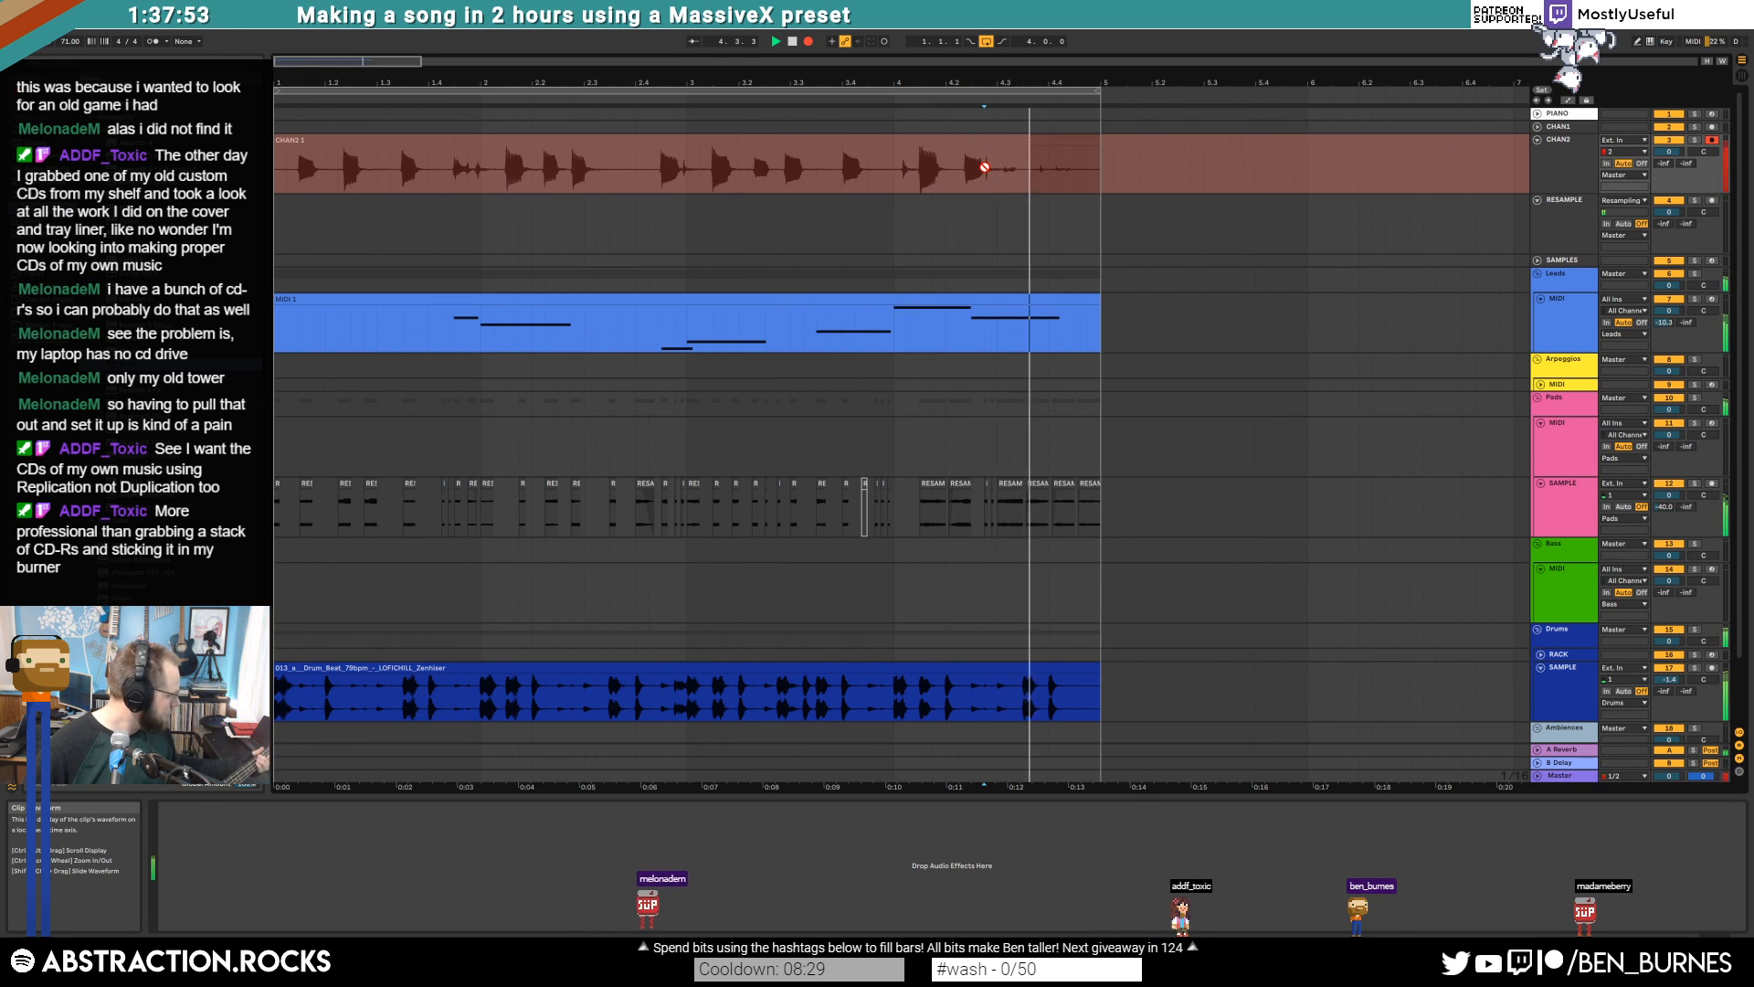
key("space")
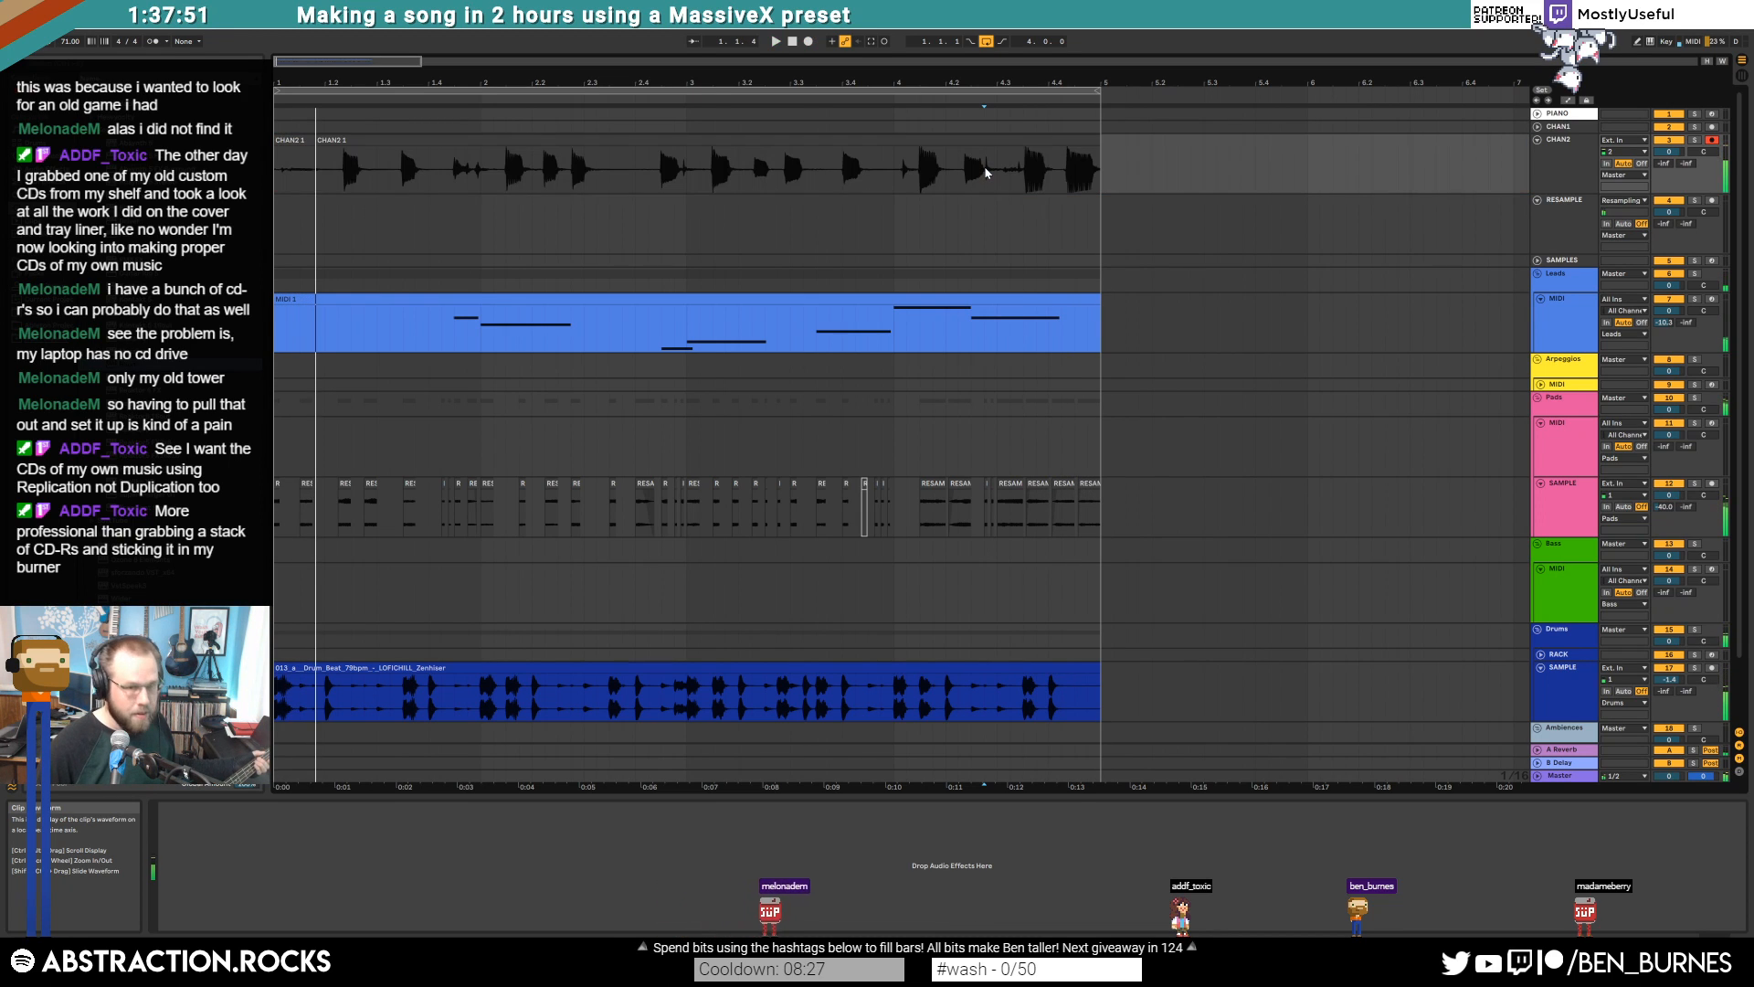
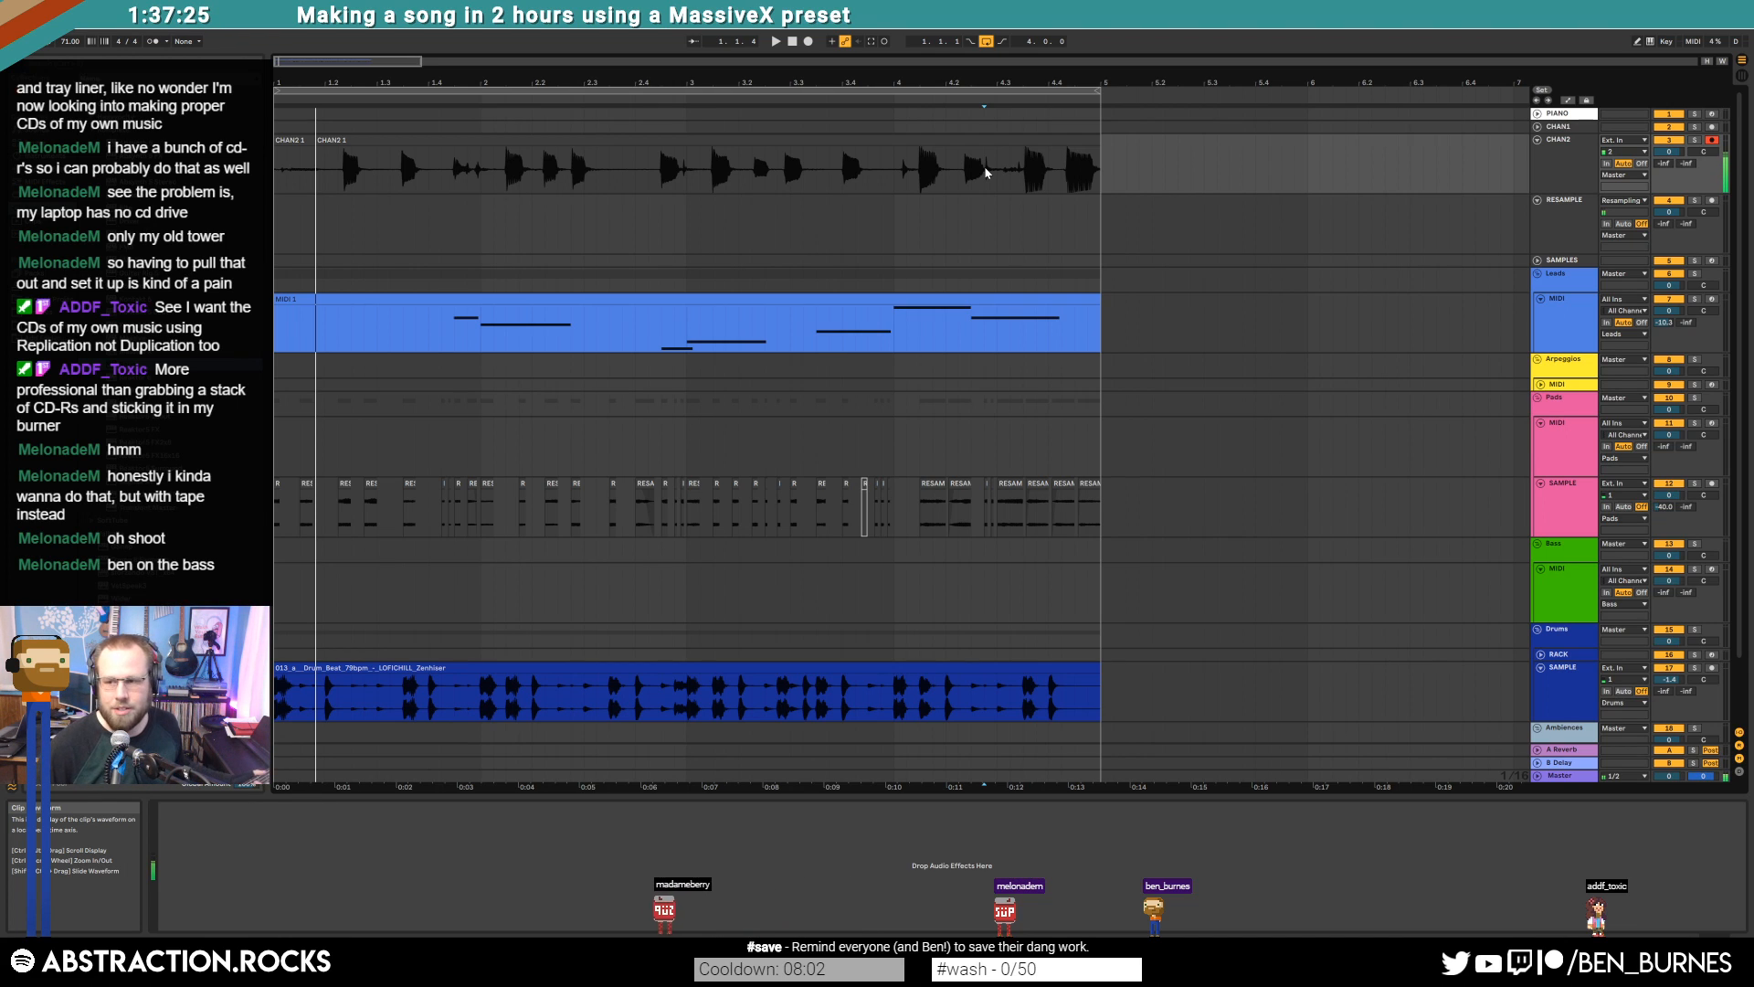
Delete both bass clips on CHAN2 and record a new bass take over the four-bar loop
left_click(989, 138)
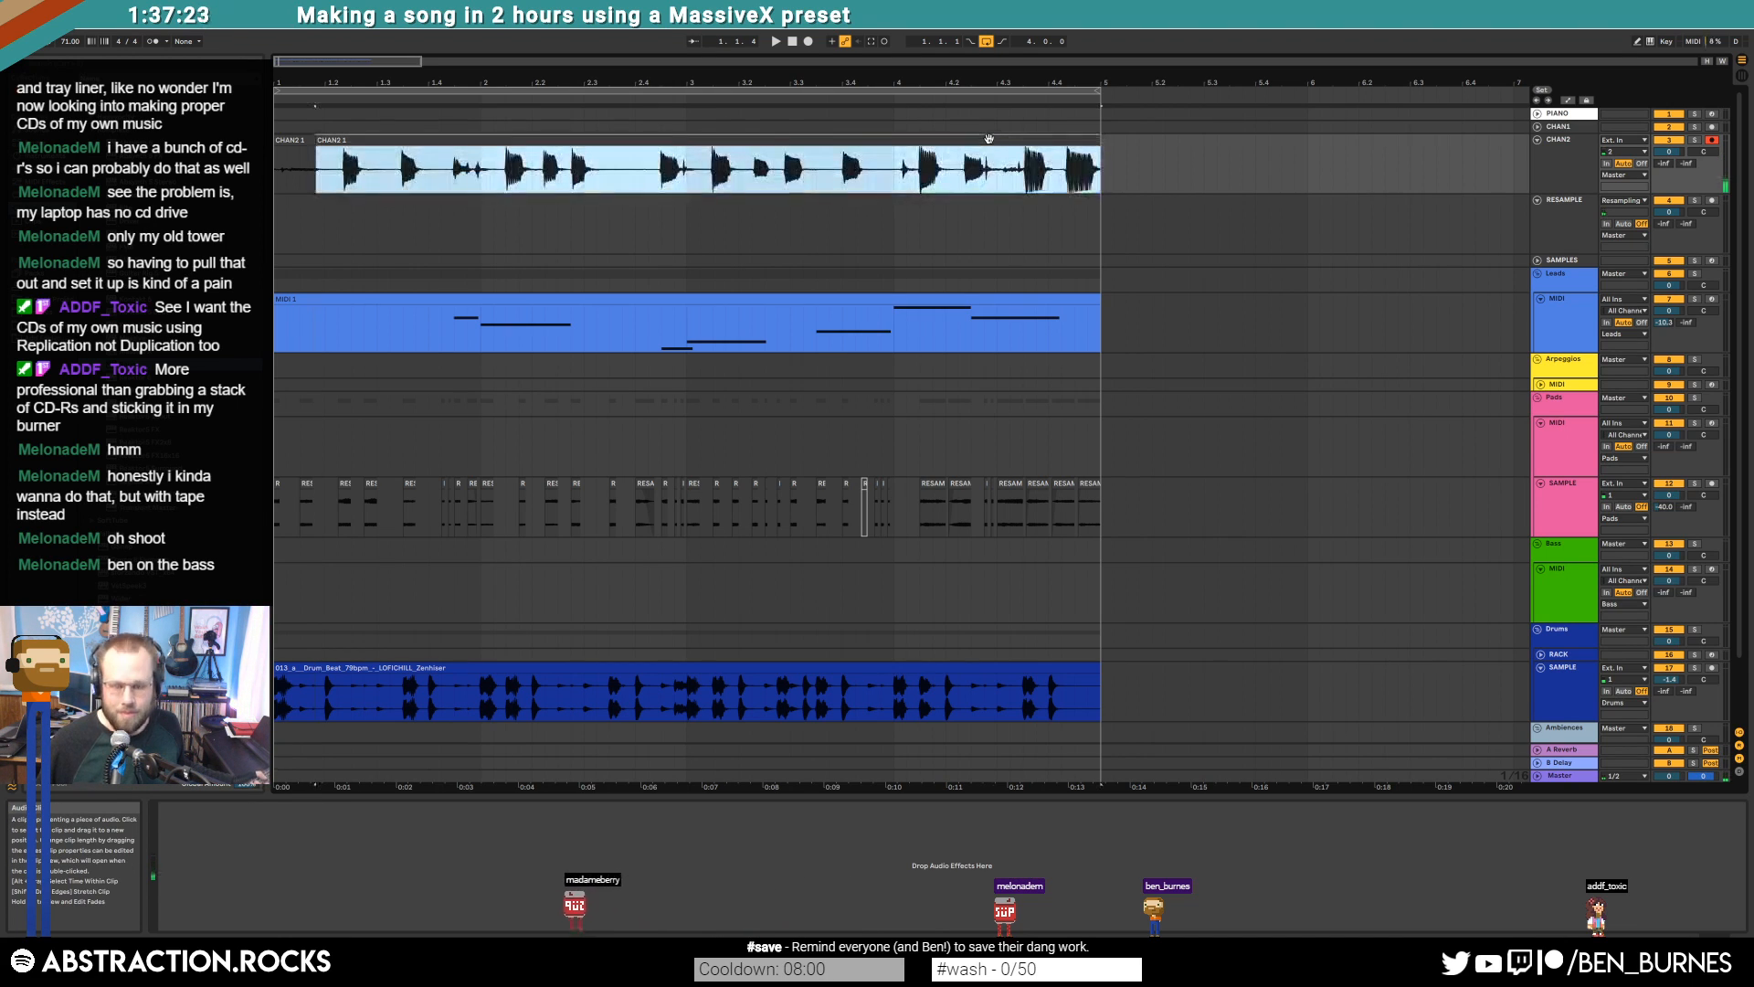
key("Delete")
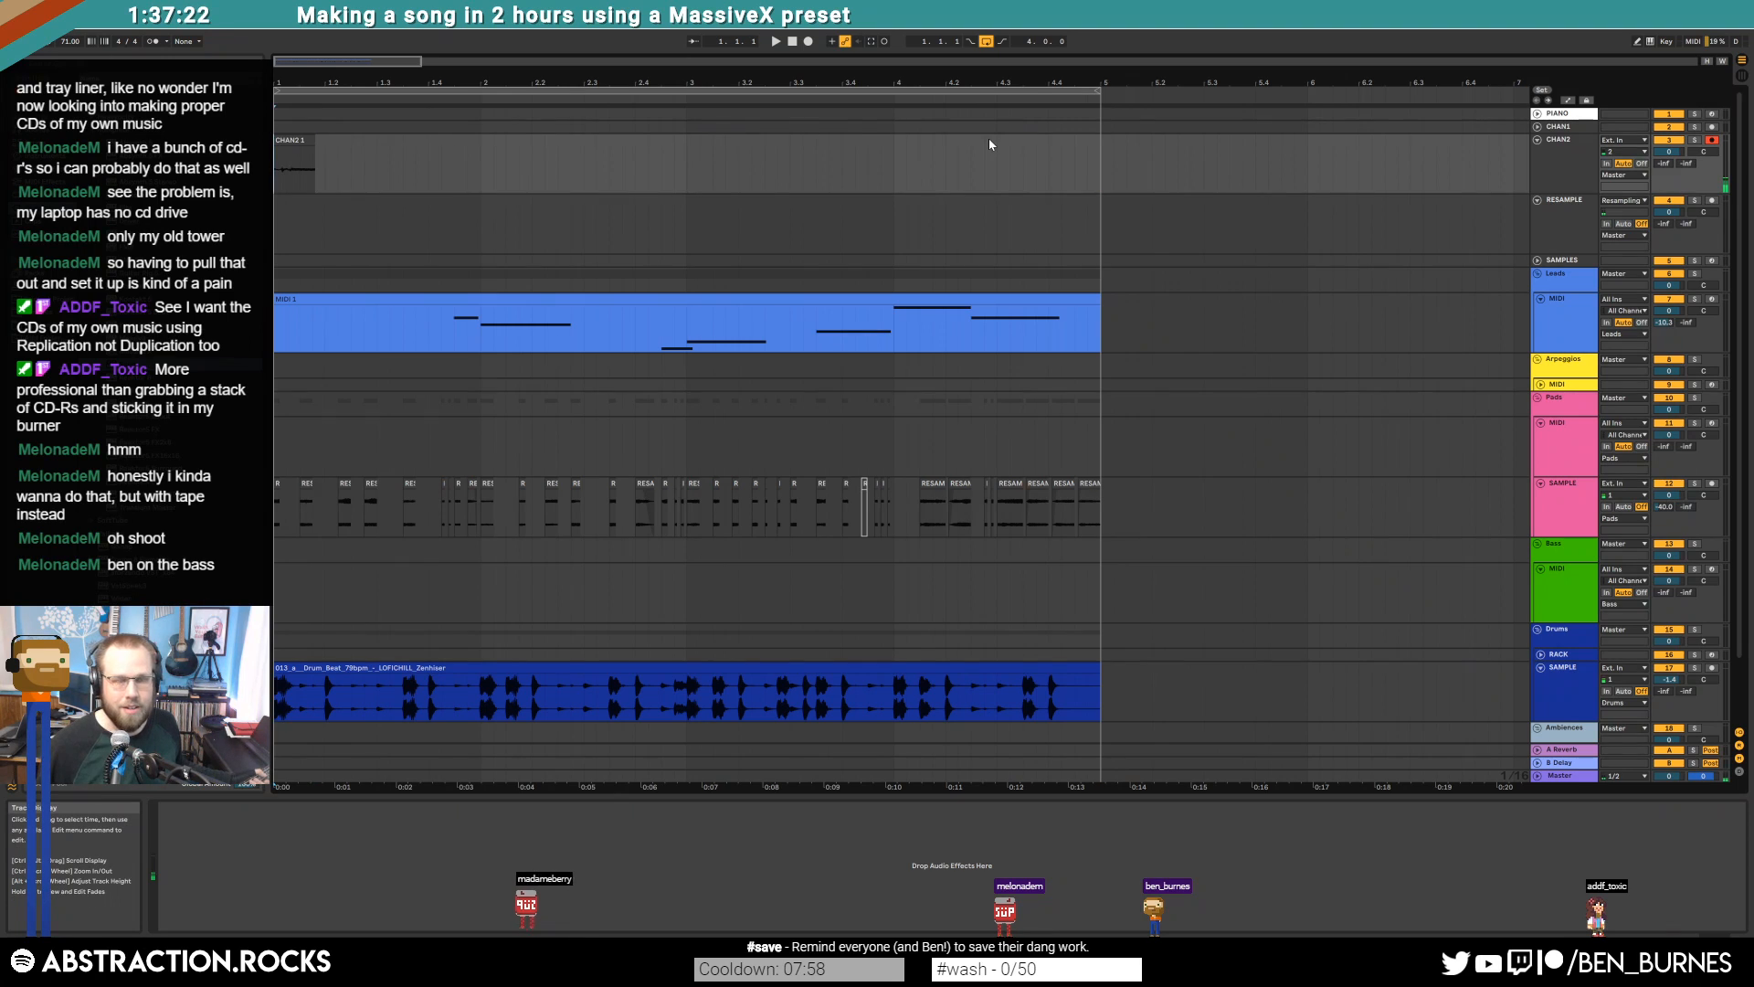
left_click(292, 139)
key("Delete")
key("F9")
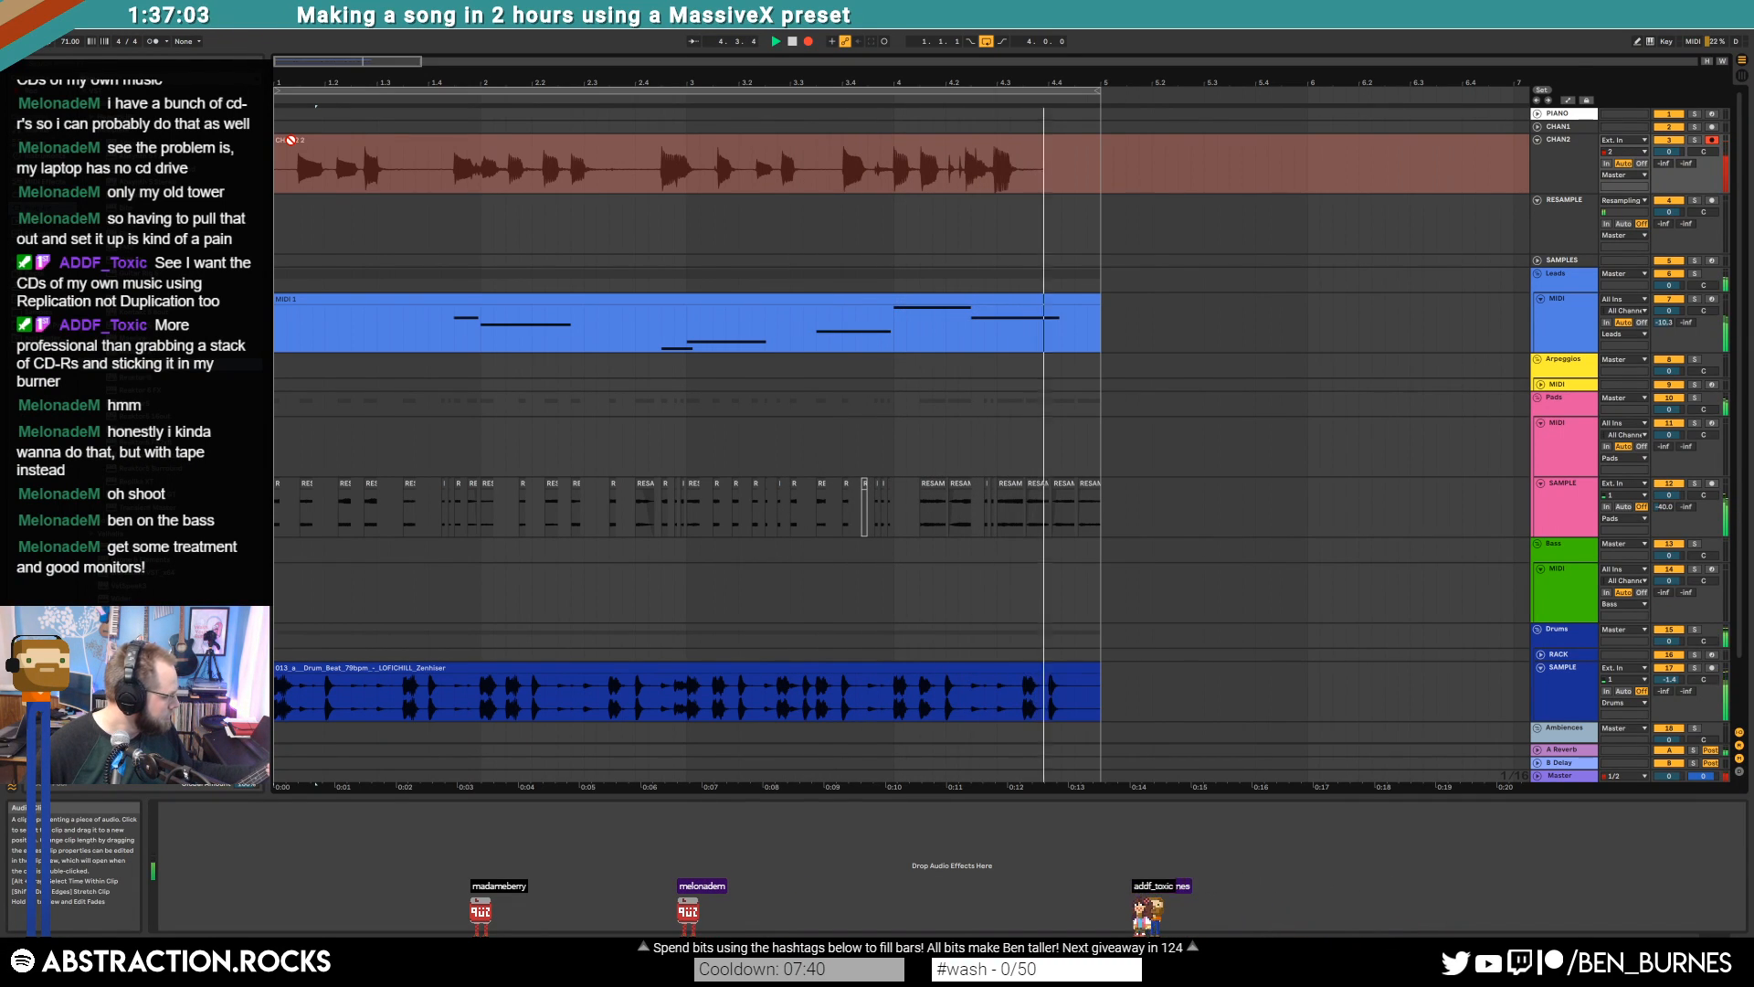
key("space")
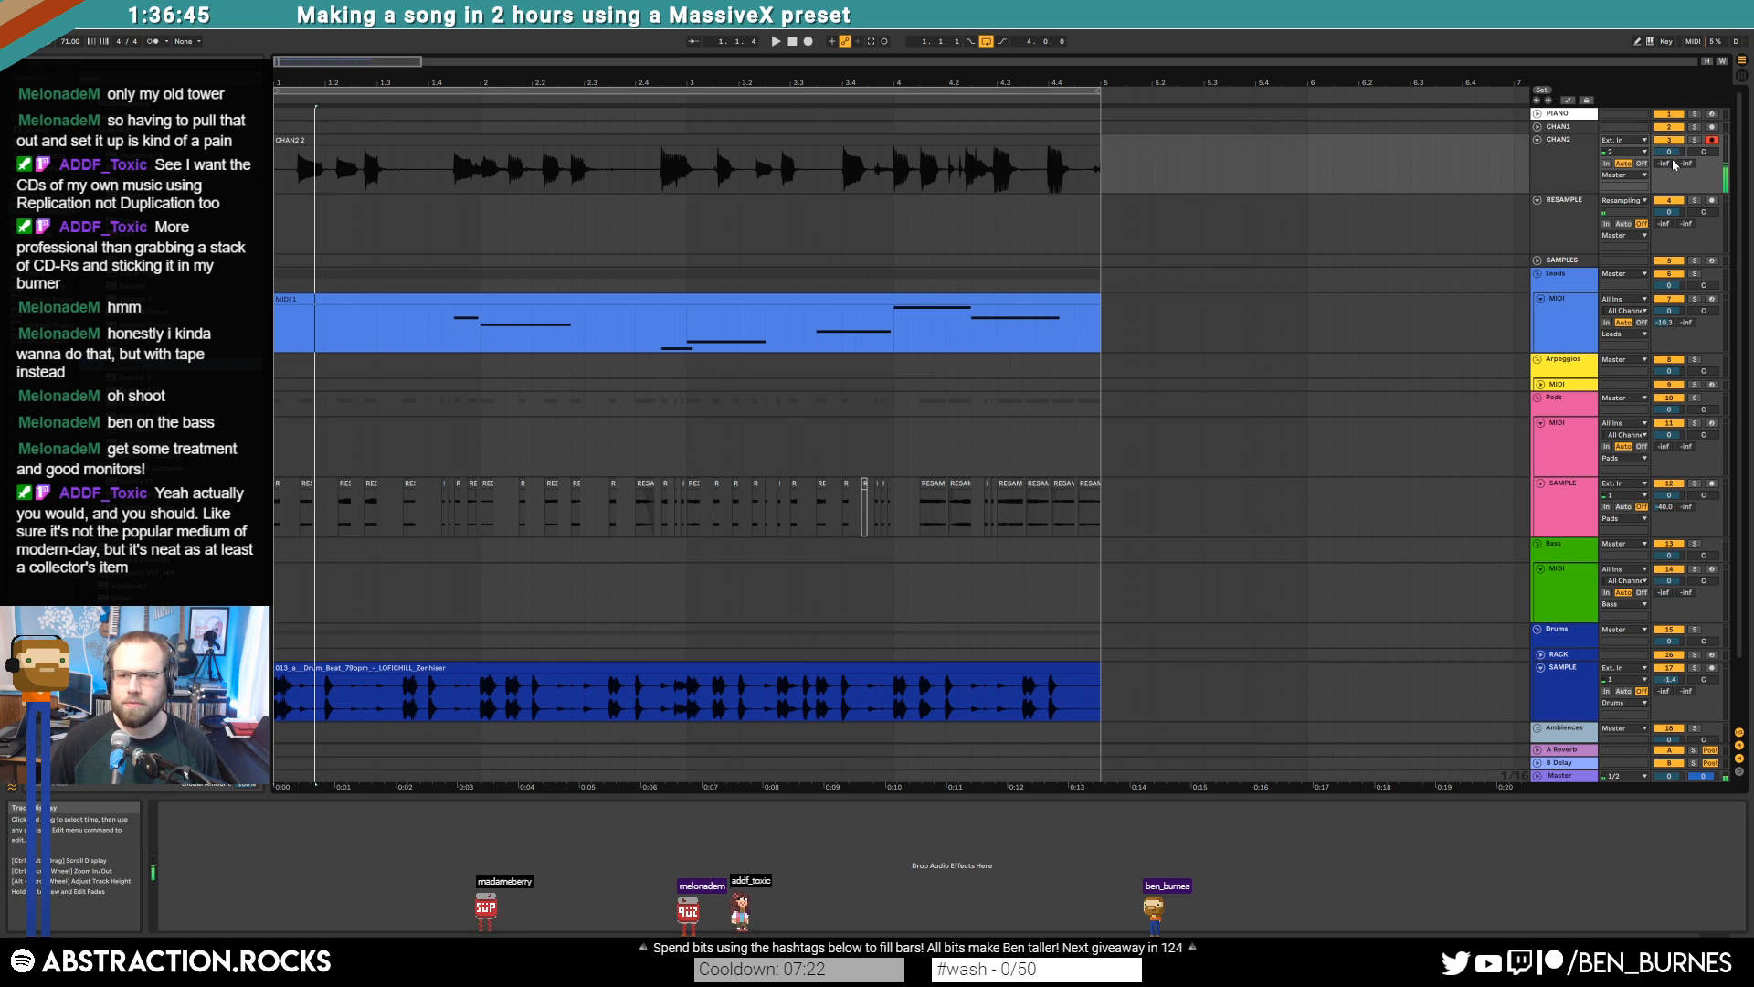
Open the CHAN2 bass clip and warp its first three notes to 1.1.3, 1.2.2 and 1.2.4
left_click(461, 142)
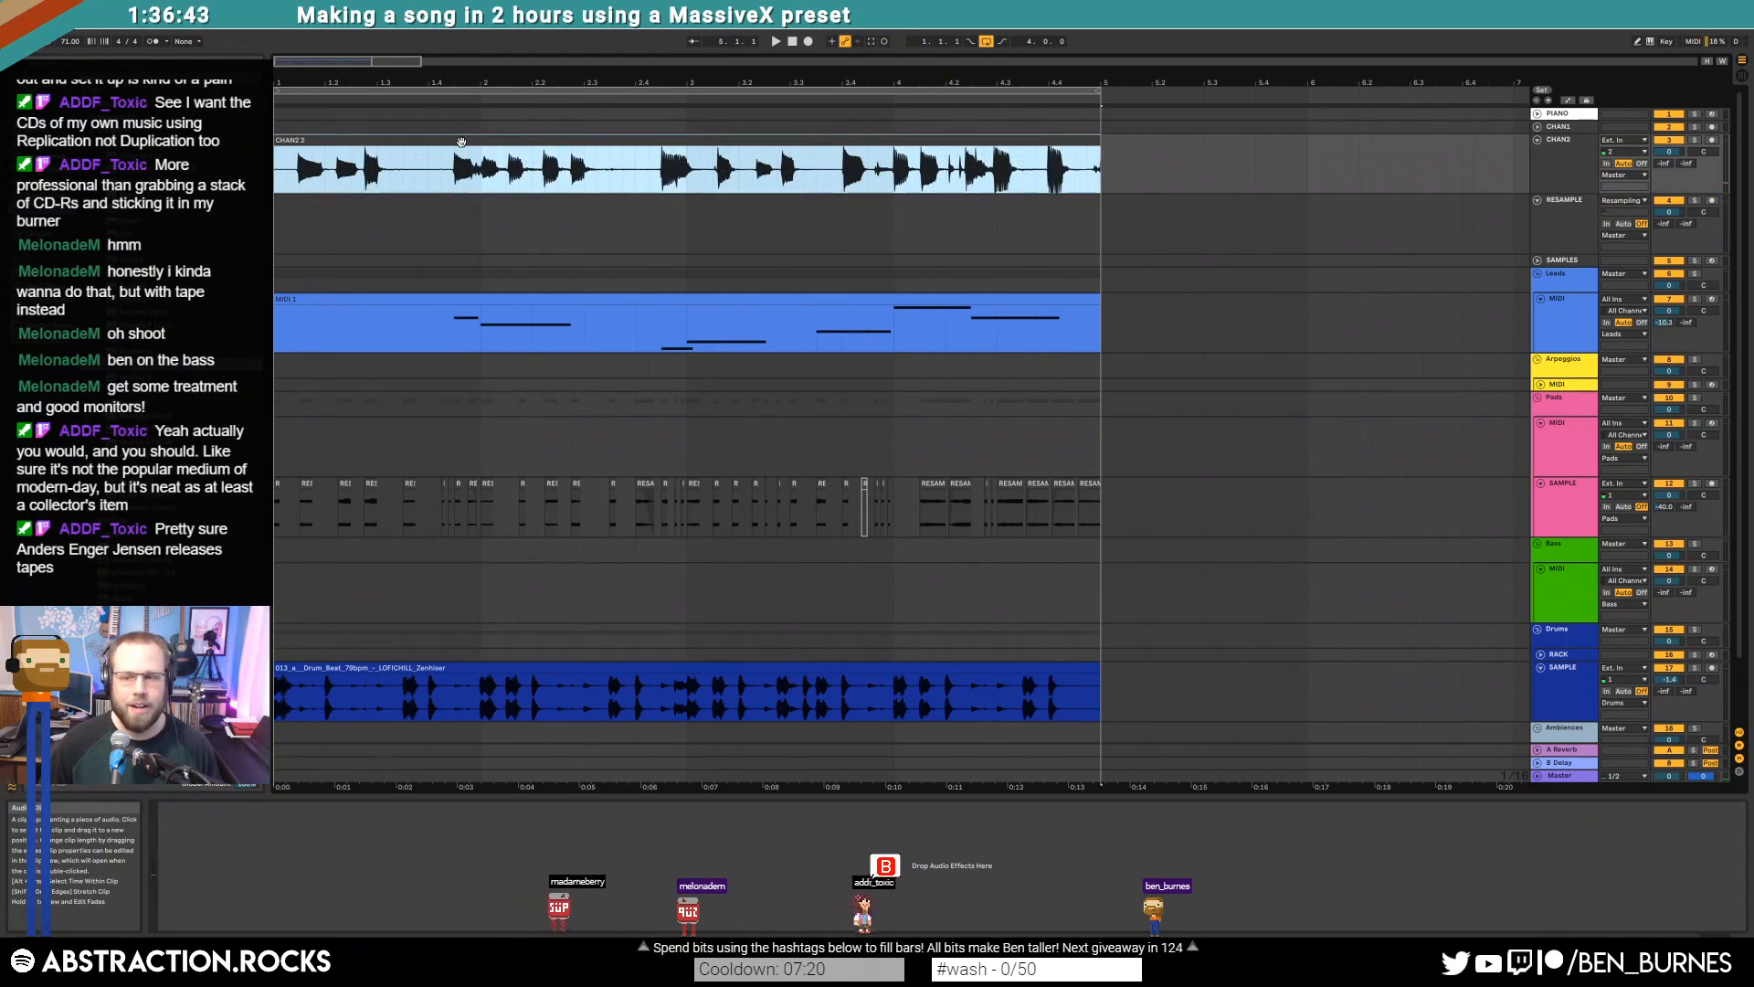
double_click(462, 142)
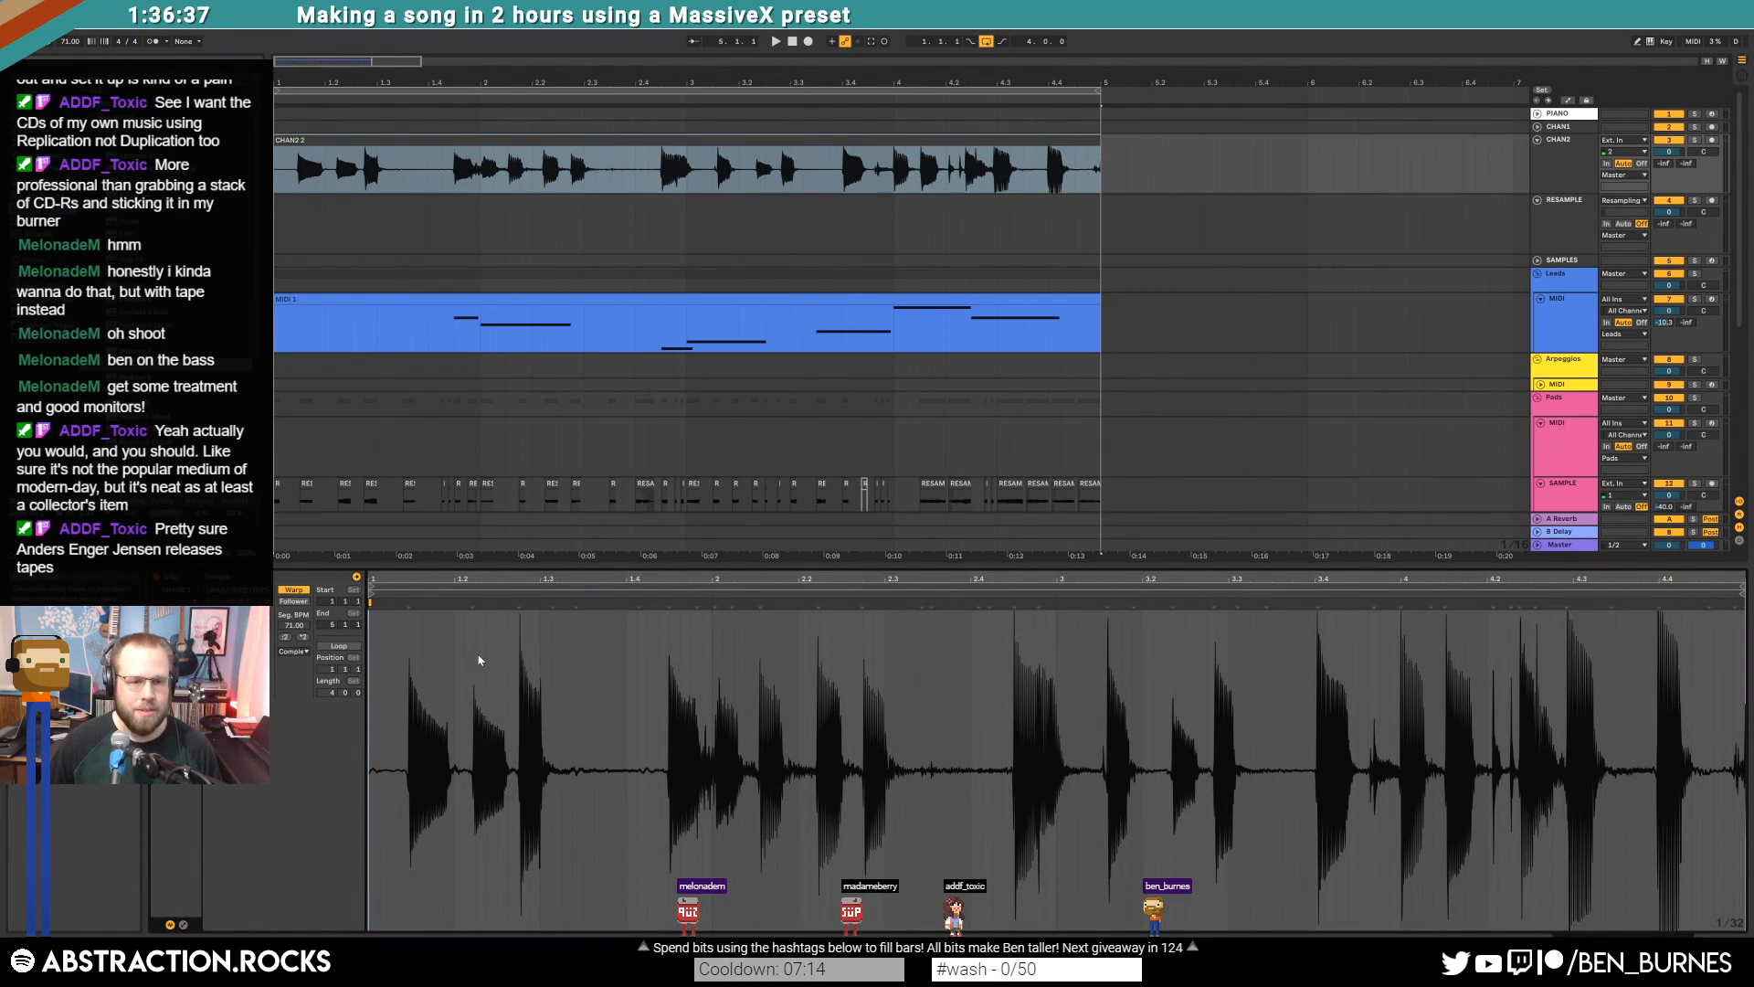
left_click(475, 678)
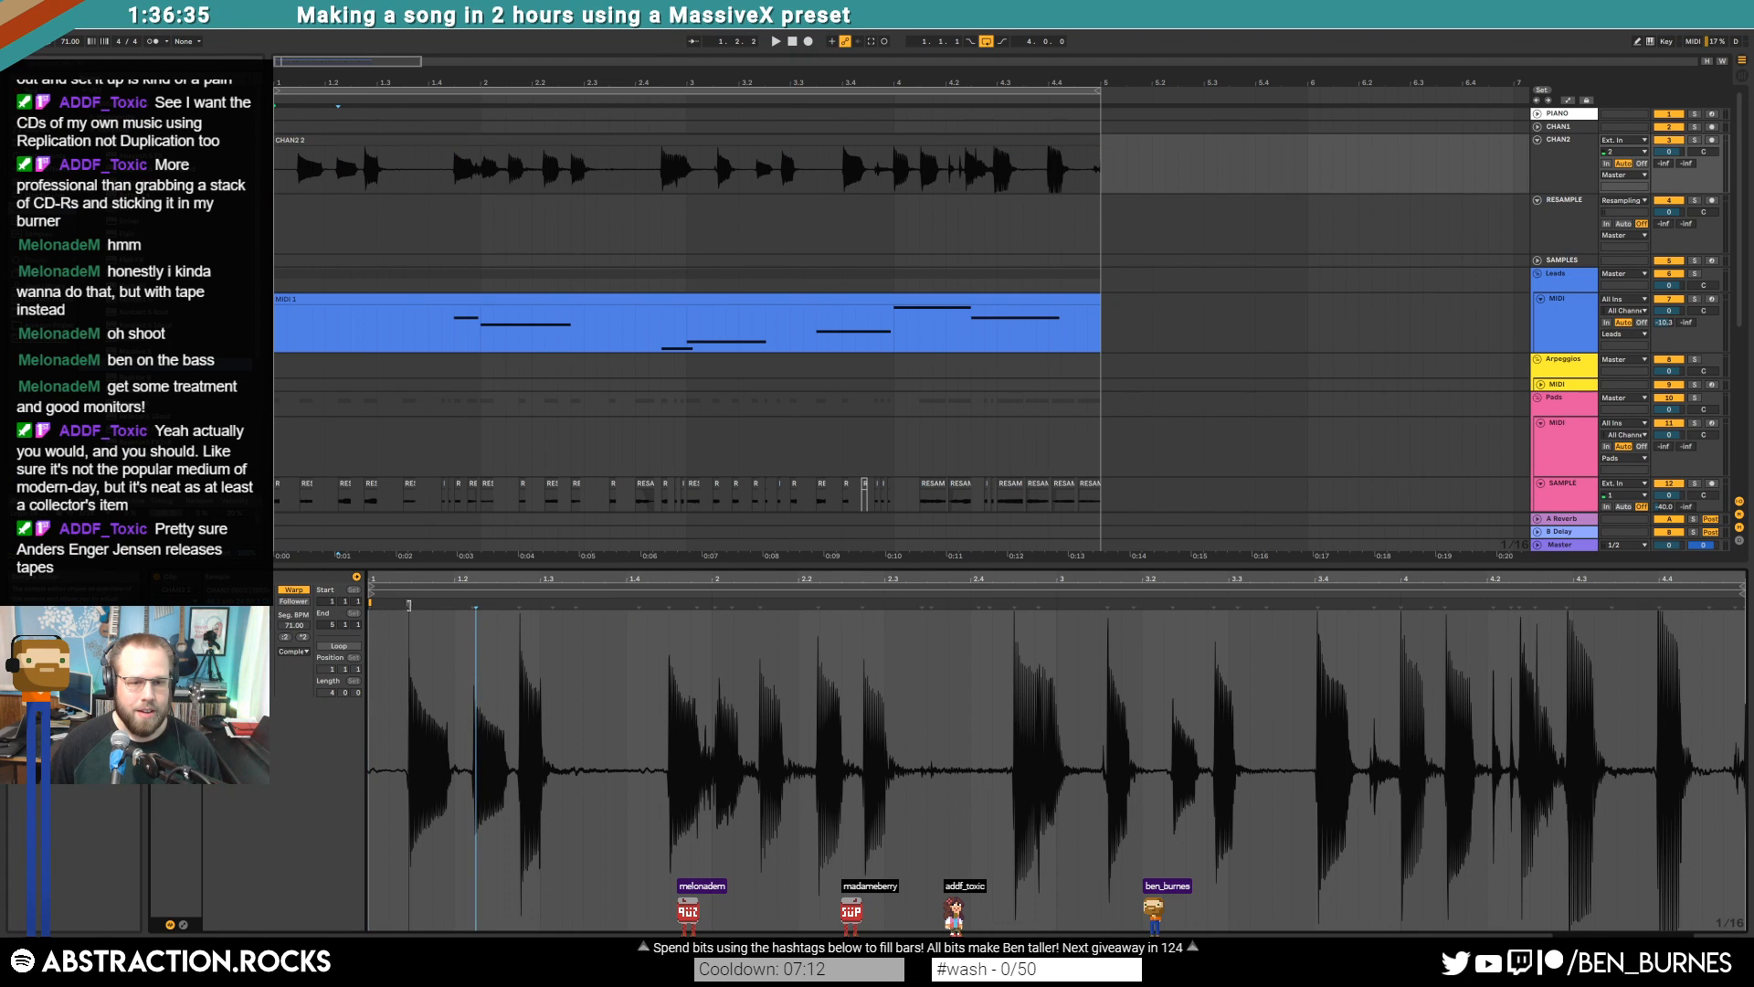
left_click_drag(410, 604, 414, 604)
double_click(475, 603)
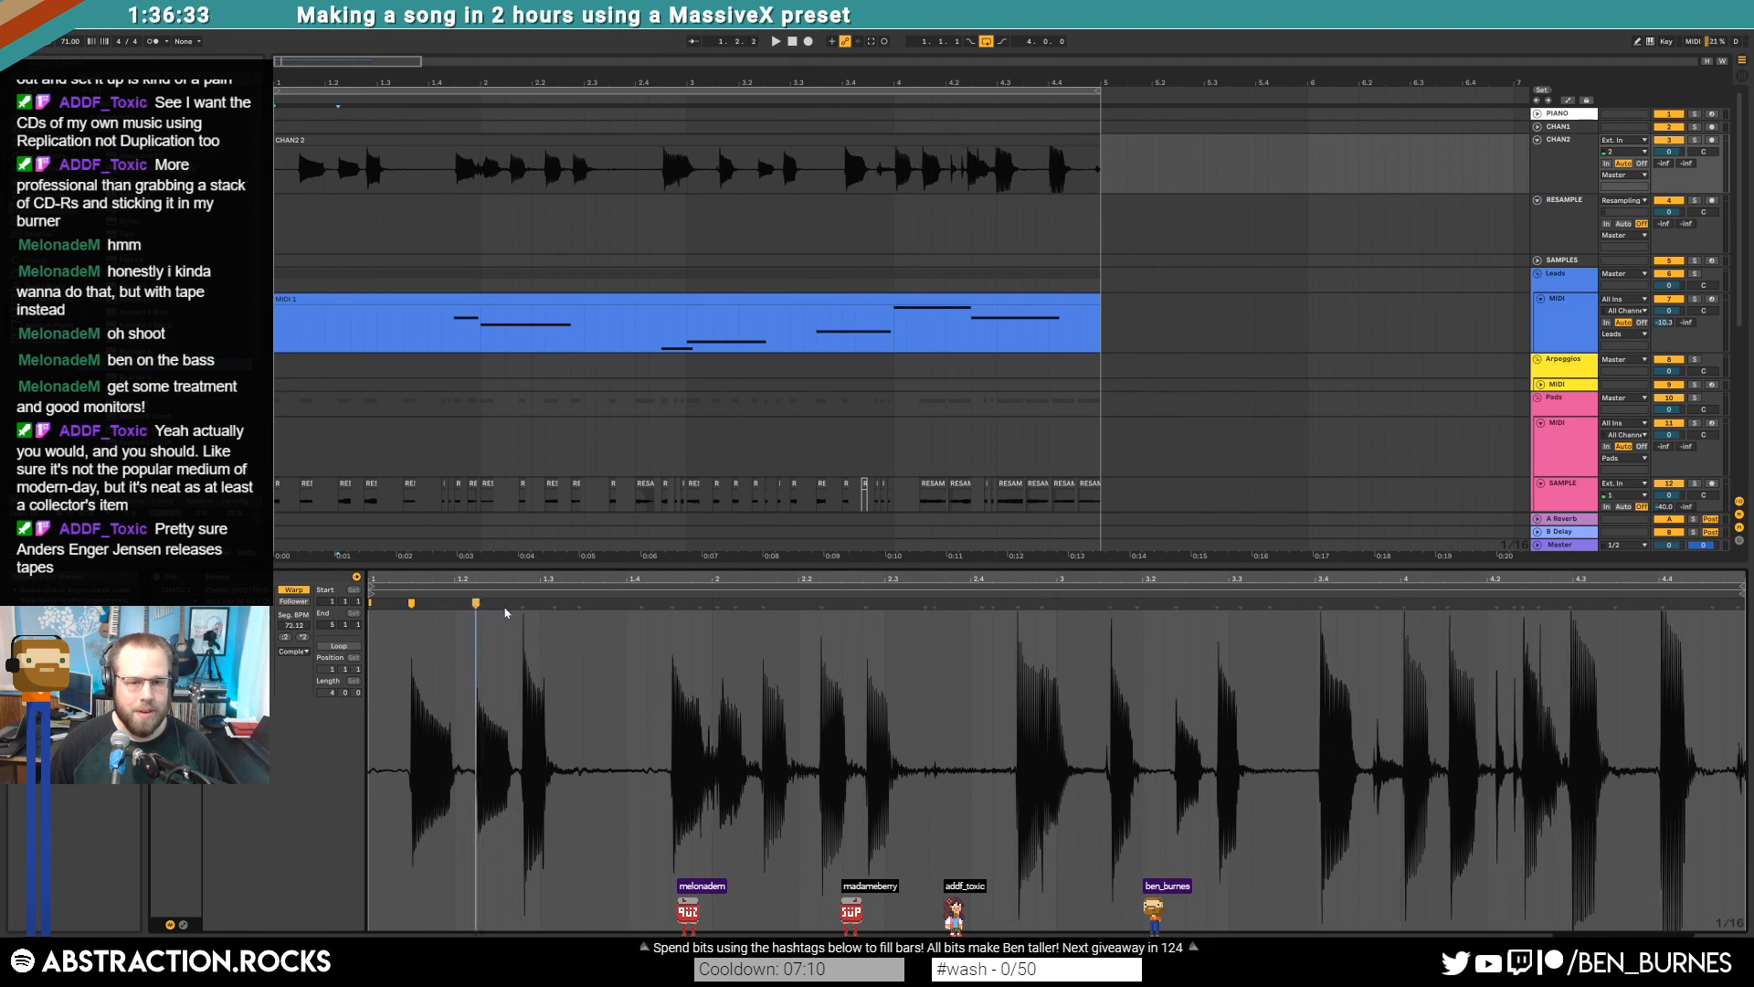
left_click_drag(522, 603, 519, 603)
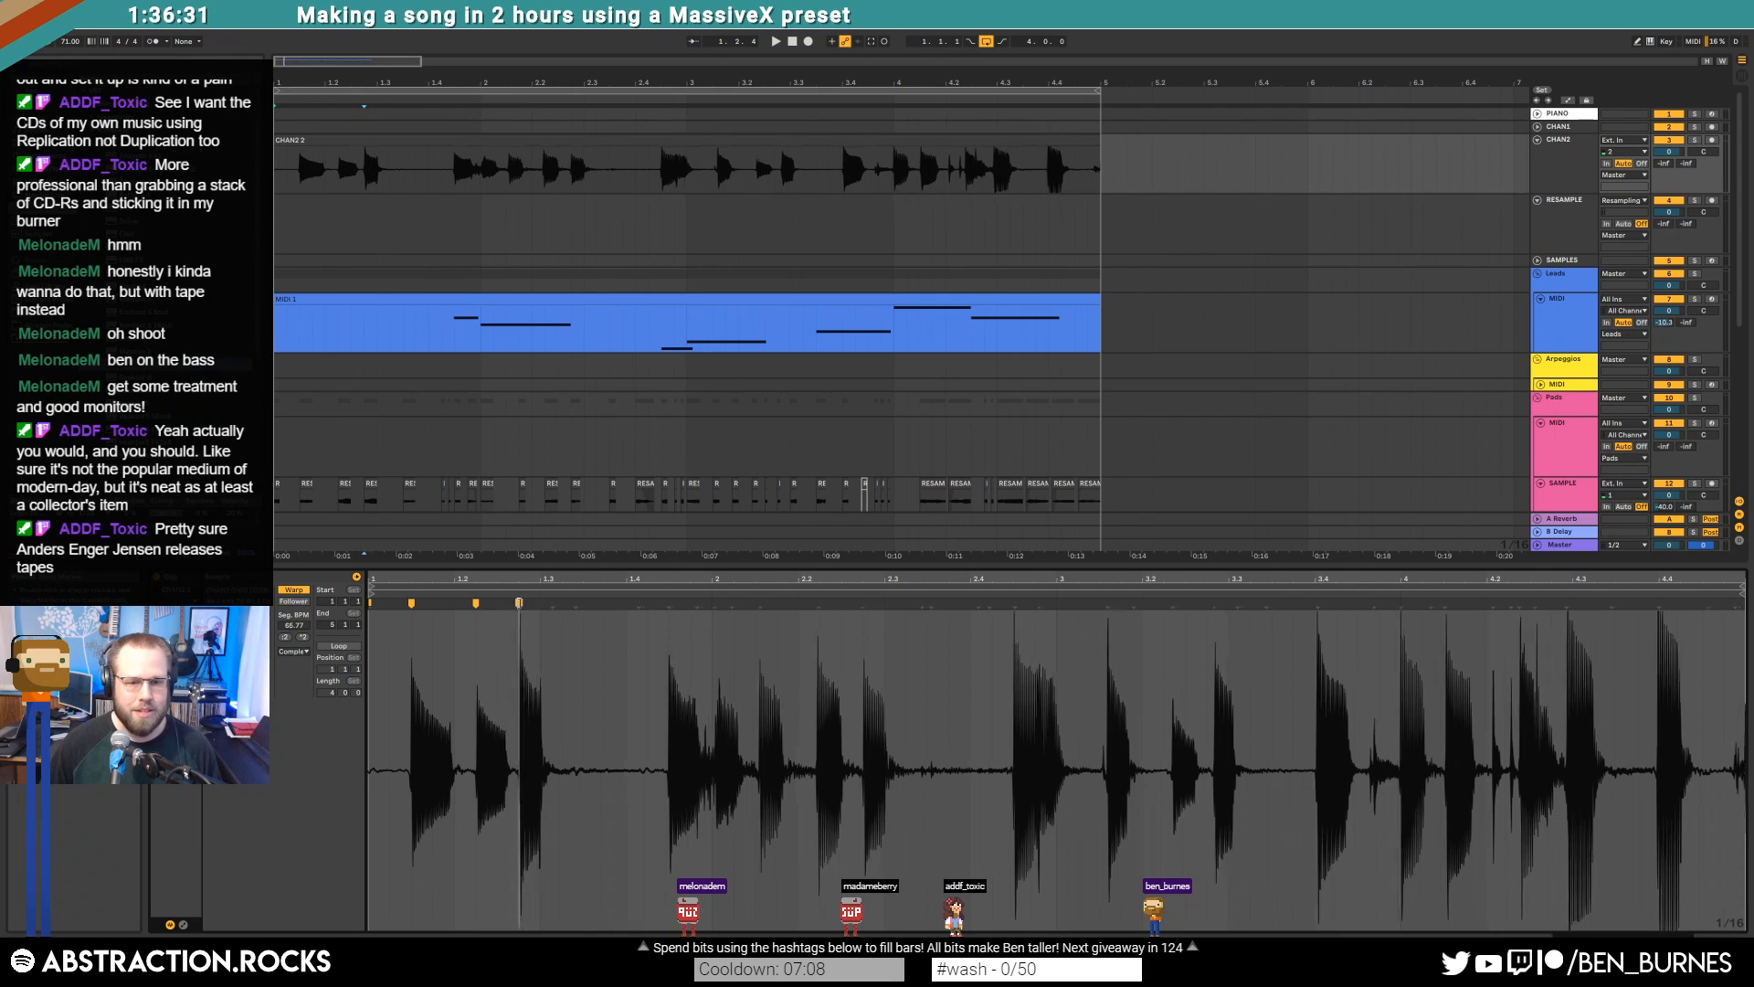
Warp the bass notes from 1.4.3 to 2.4.3 onto the sixteenth grid with a marker on each note
left_click_drag(670, 604, 672, 604)
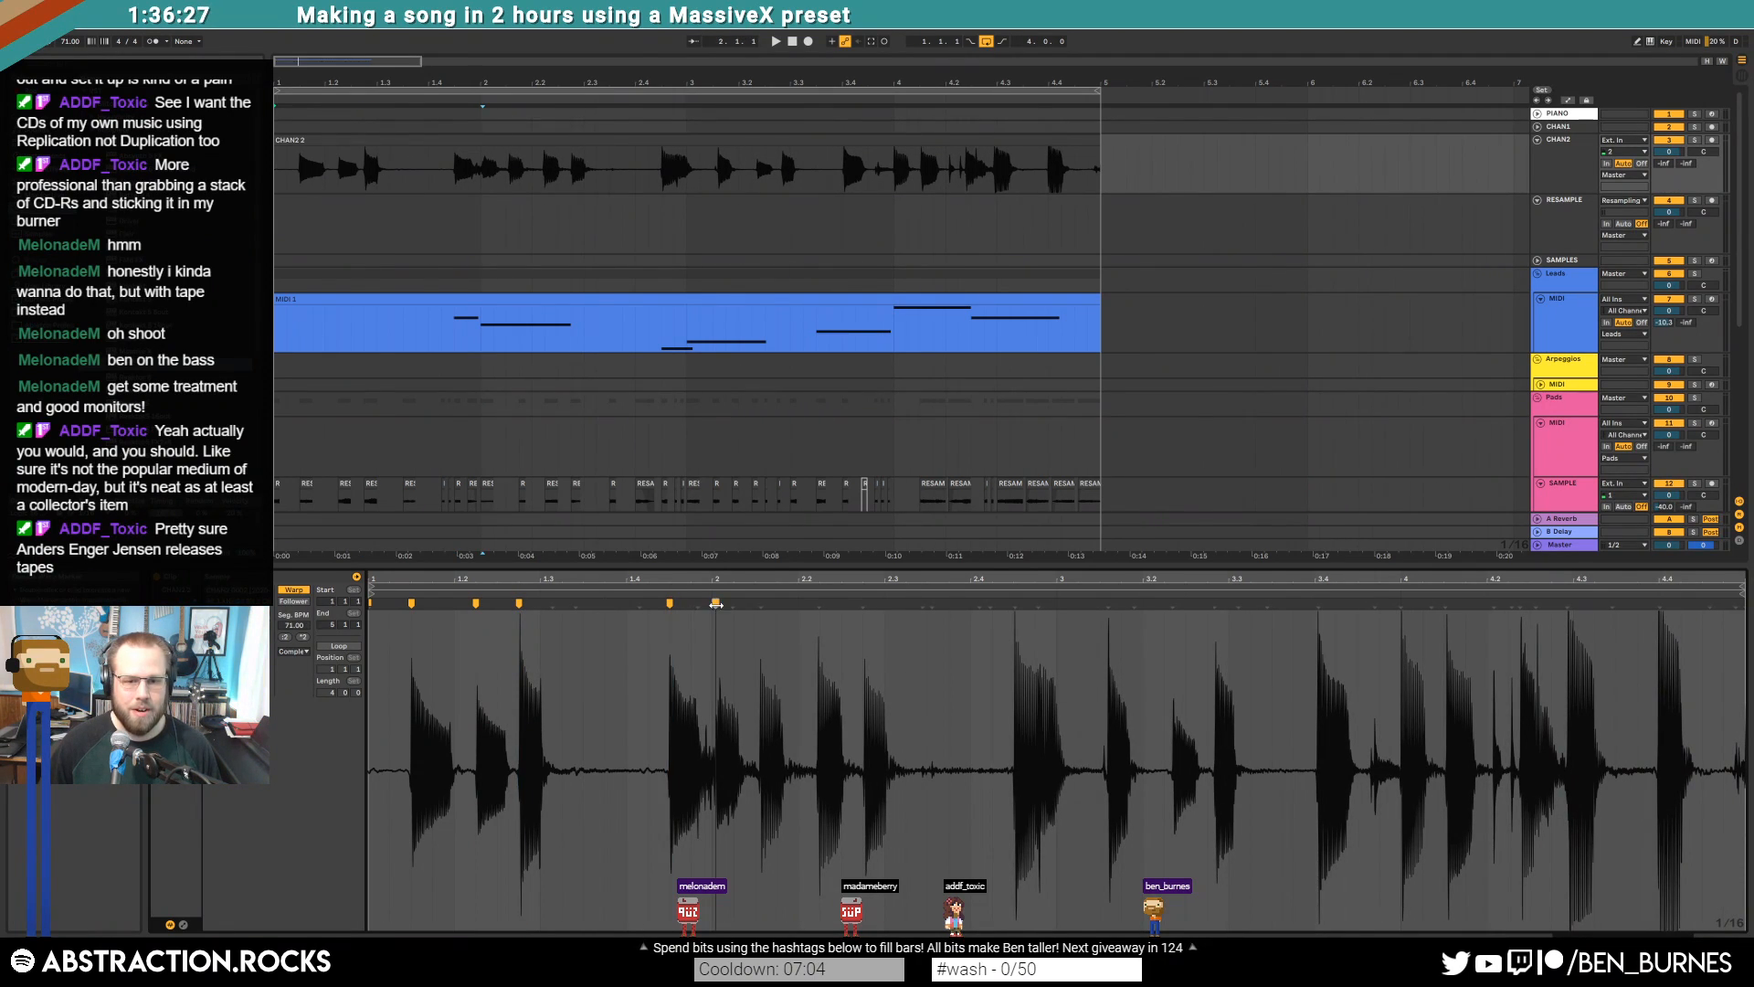
left_click_drag(715, 603, 819, 604)
double_click(863, 603)
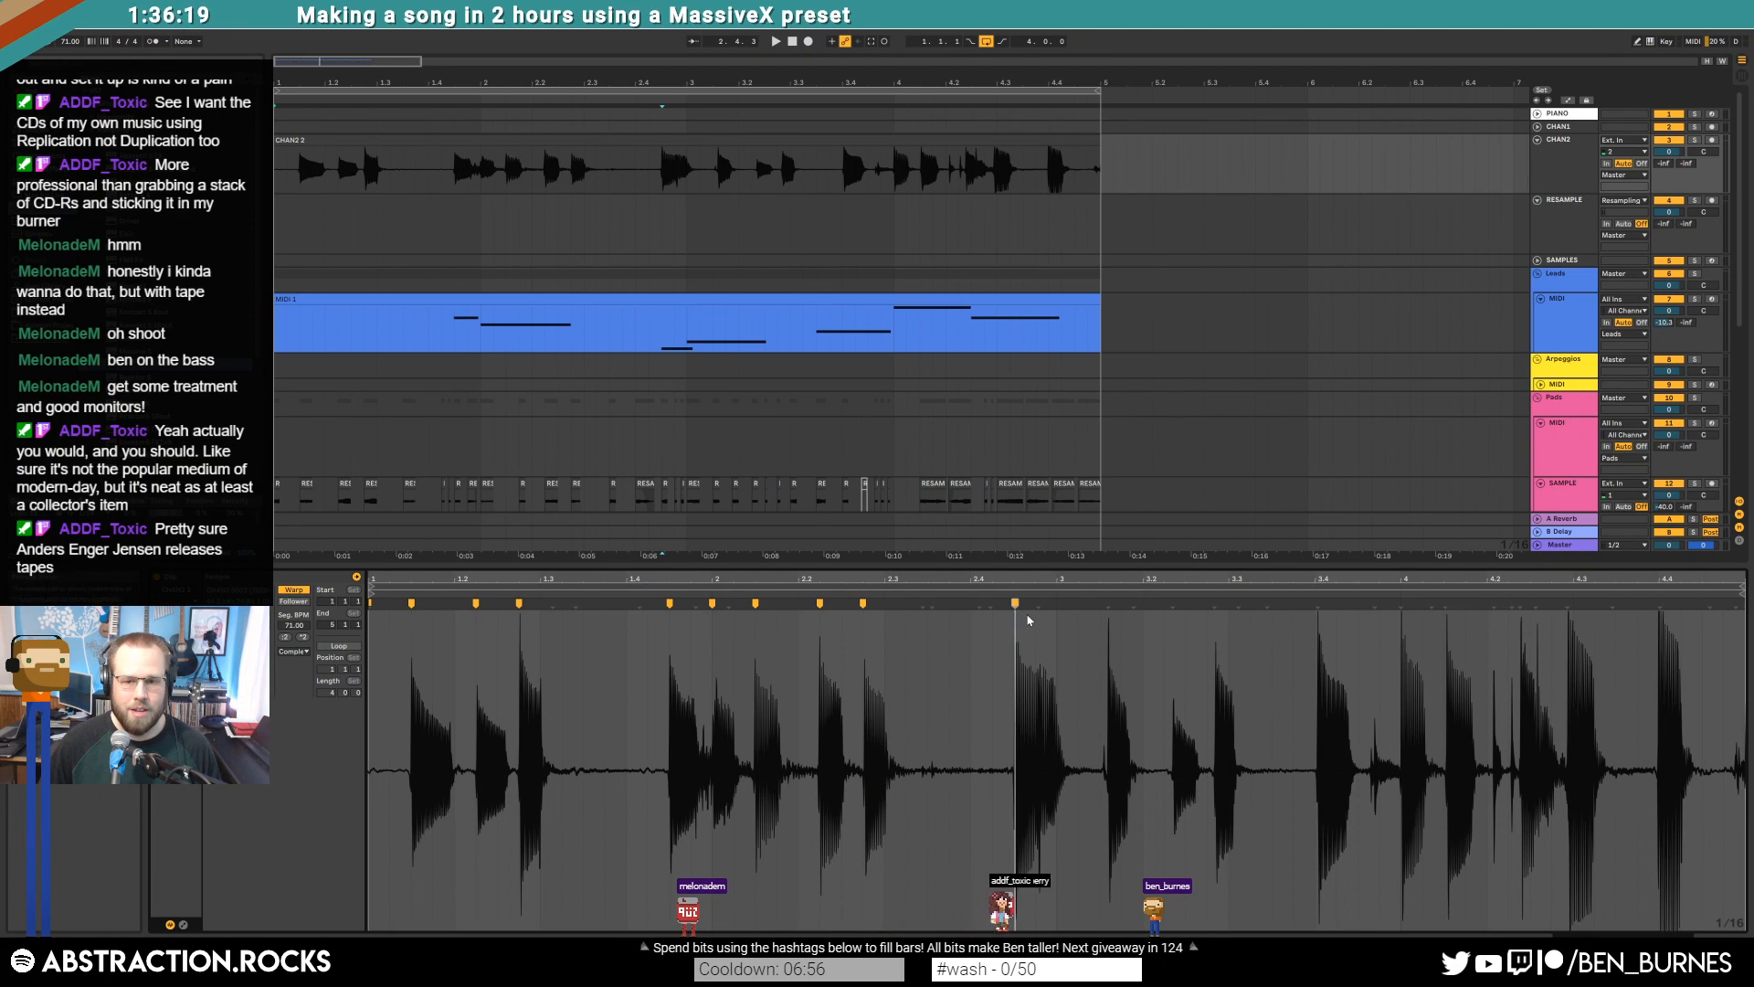
Warp the bass notes from 3.1.3 to 4.1.3 onto the sixteenth grid with a marker on each note
left_click_drag(1101, 604, 1101, 604)
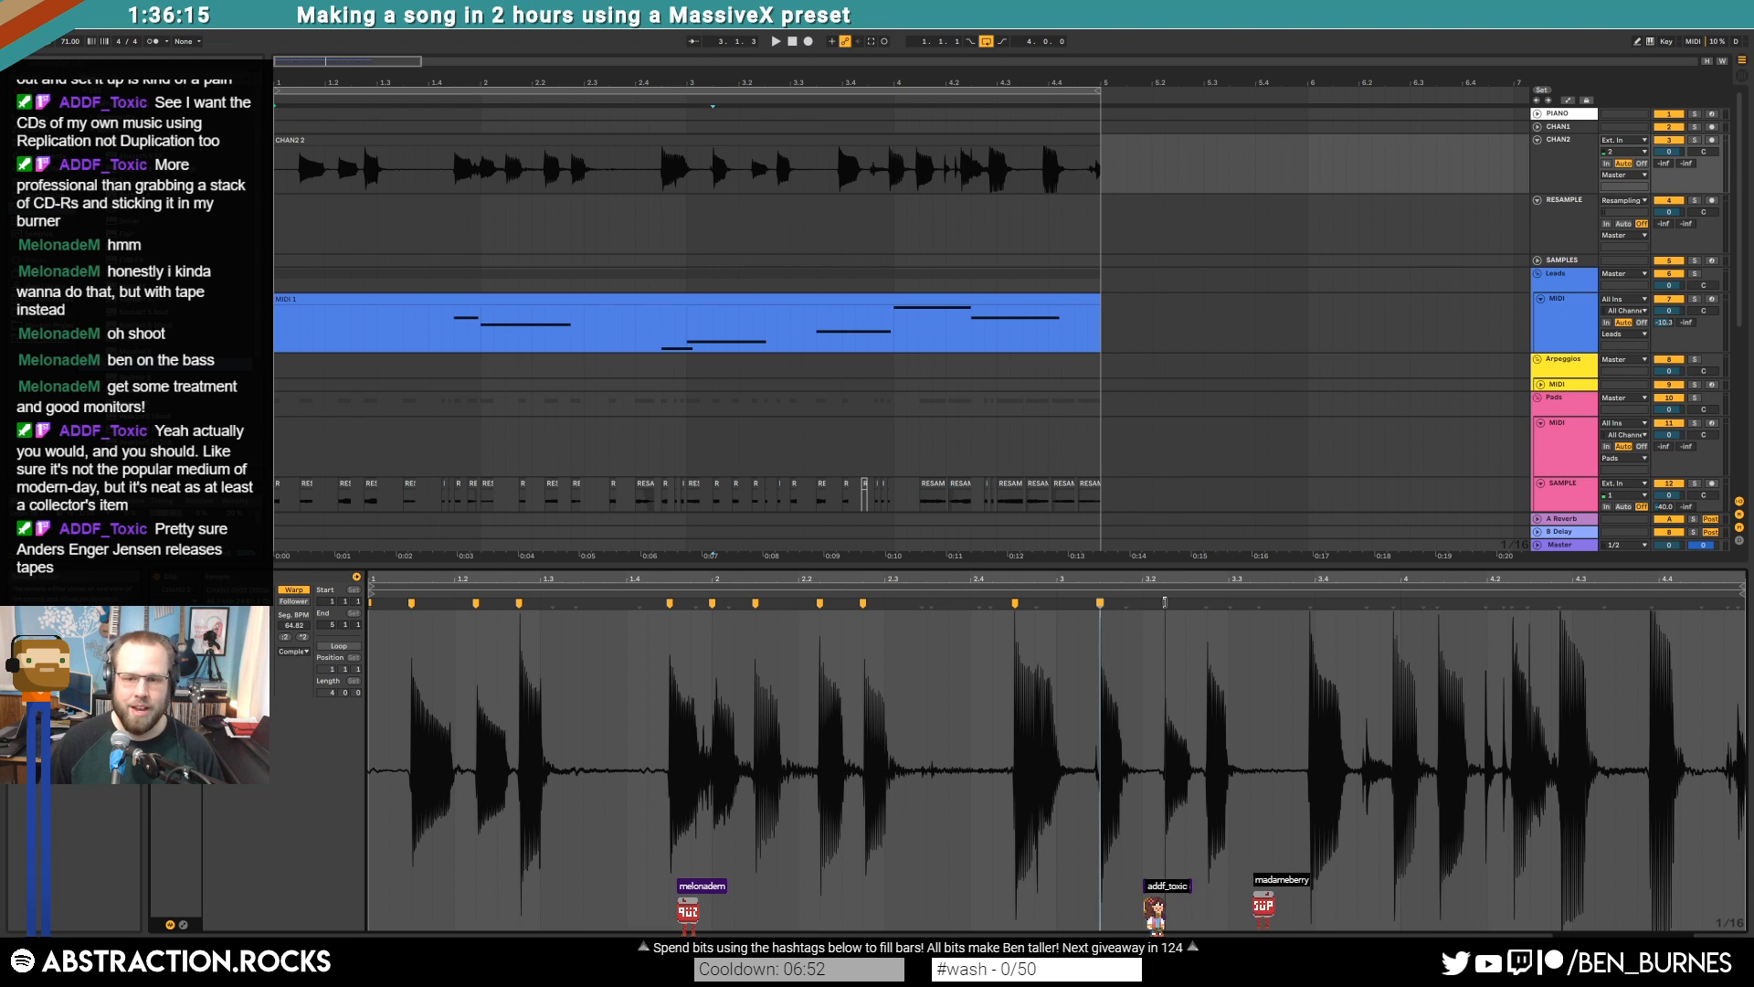
double_click(1209, 604)
left_click_drag(1207, 603, 1401, 604)
double_click(1311, 603)
double_click(1399, 604)
double_click(1445, 603)
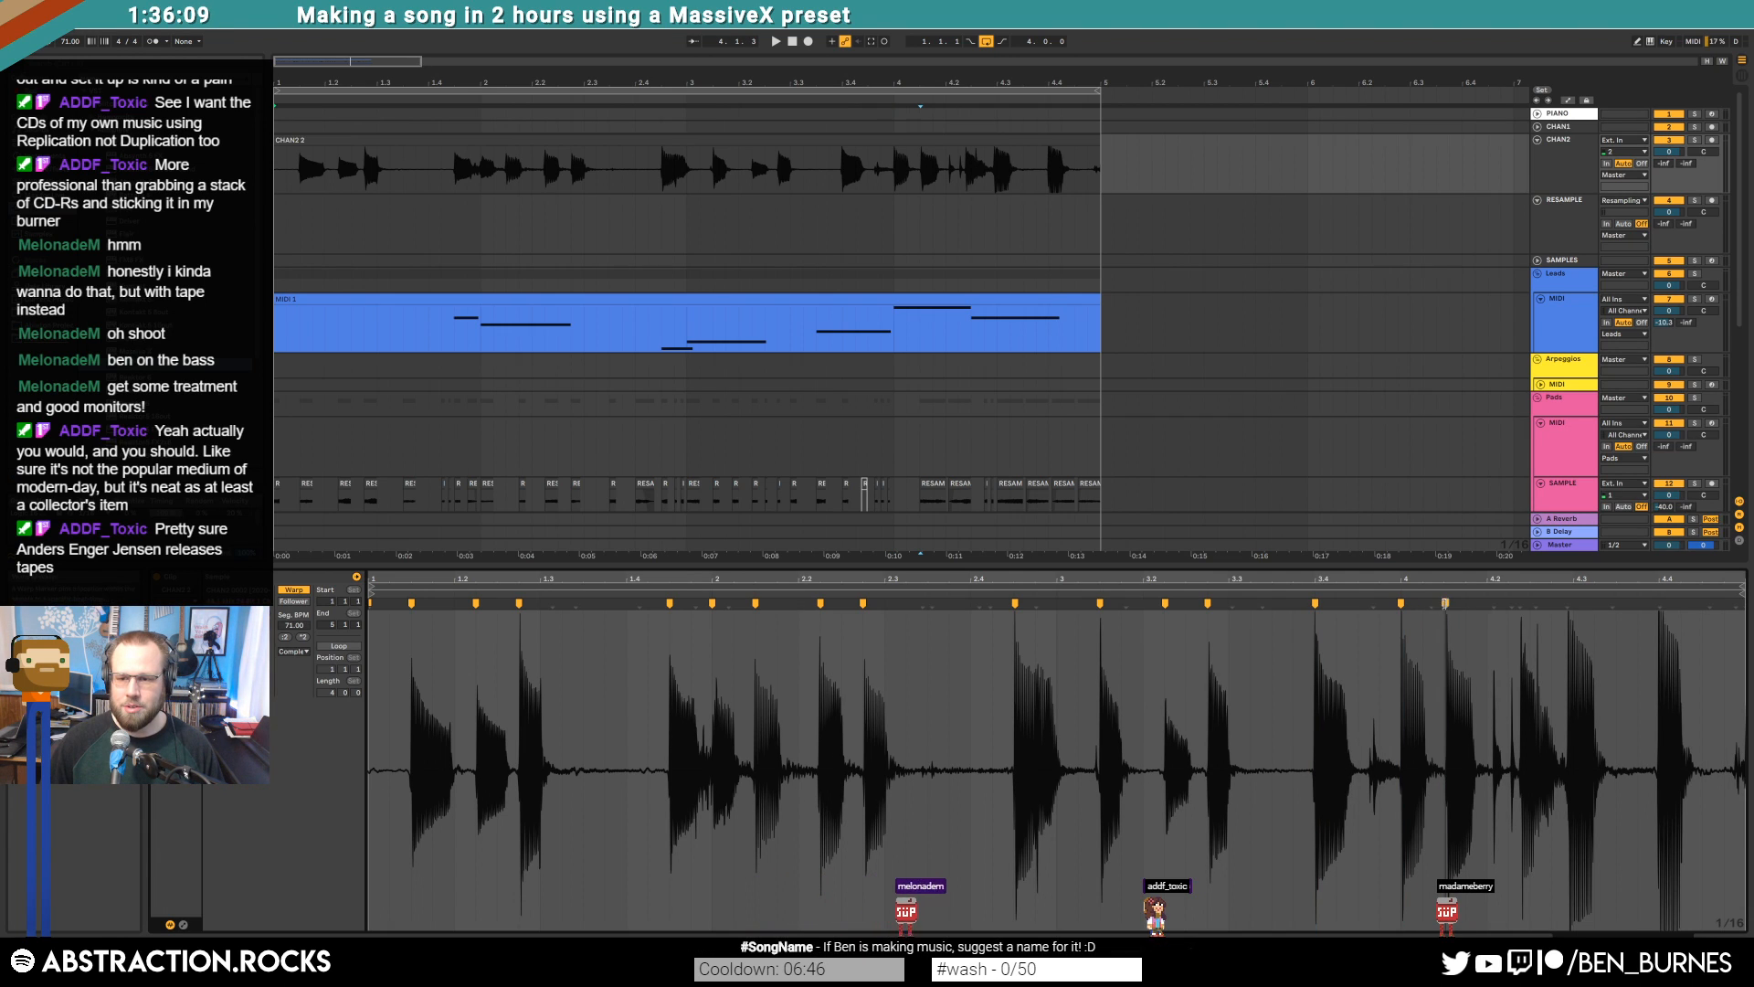
Warp the remaining bass notes in bar 4 to 4.1.3, 4.2.3, 4.3 and 4.4, with a marker on each note
left_click_drag(1447, 603, 1444, 603)
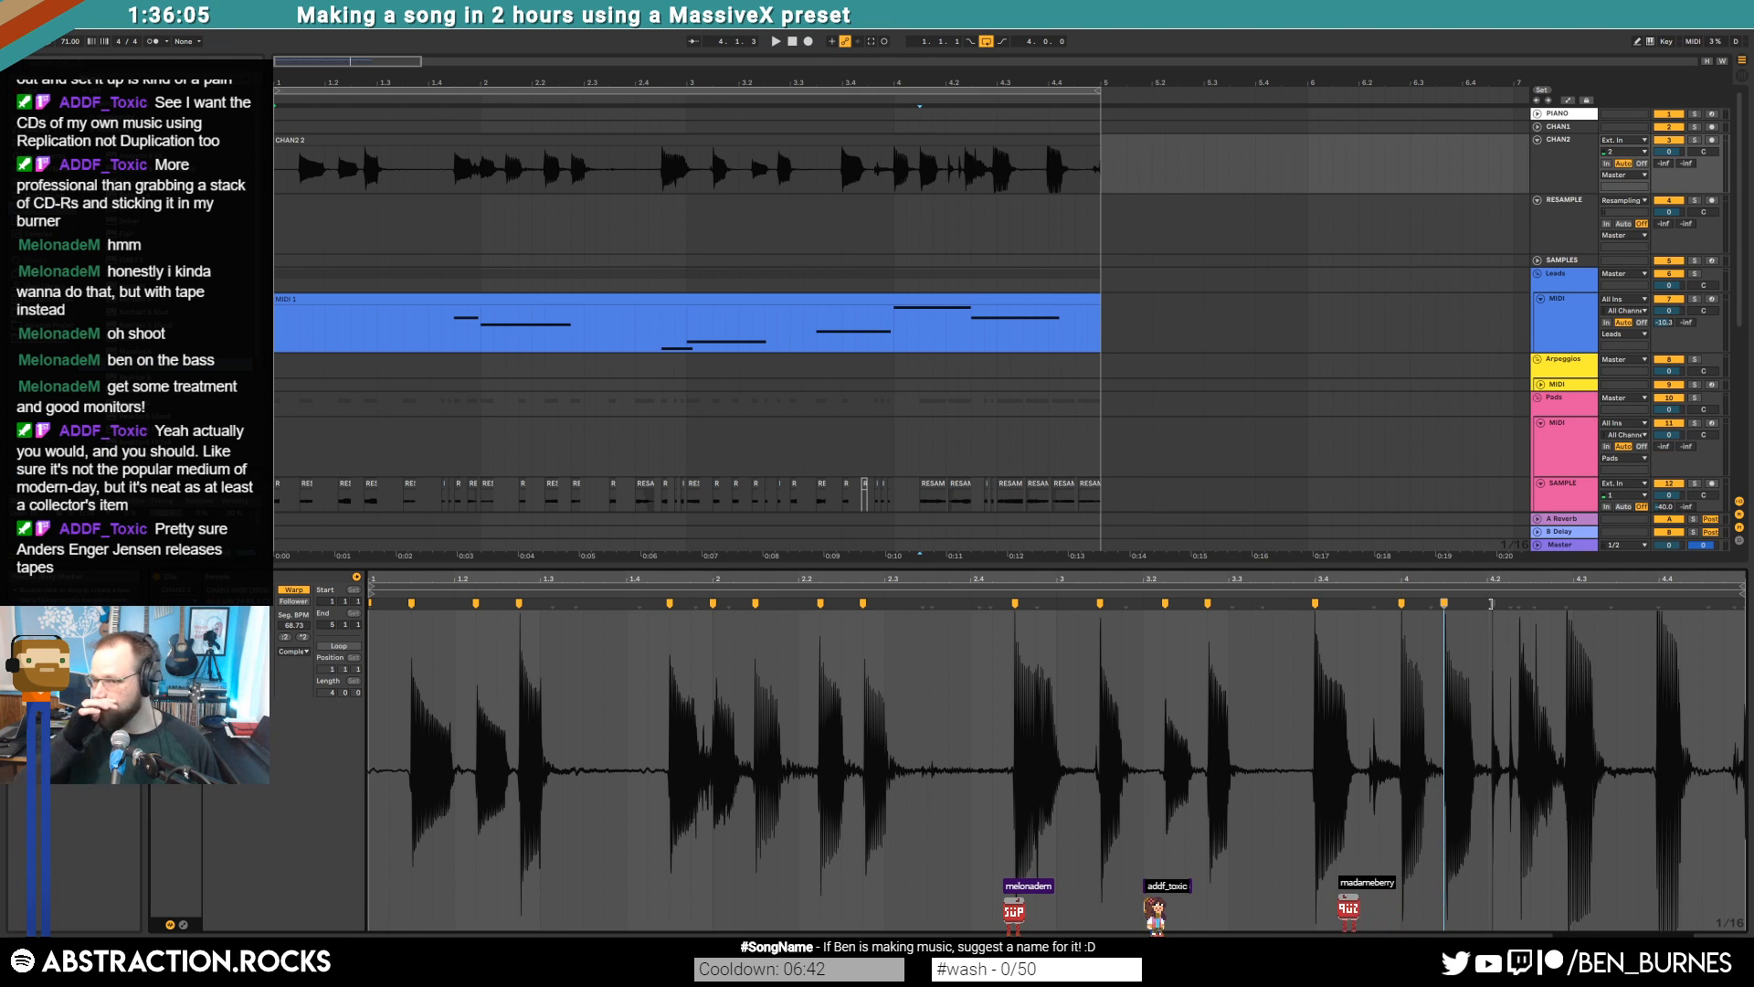
left_click(1562, 166)
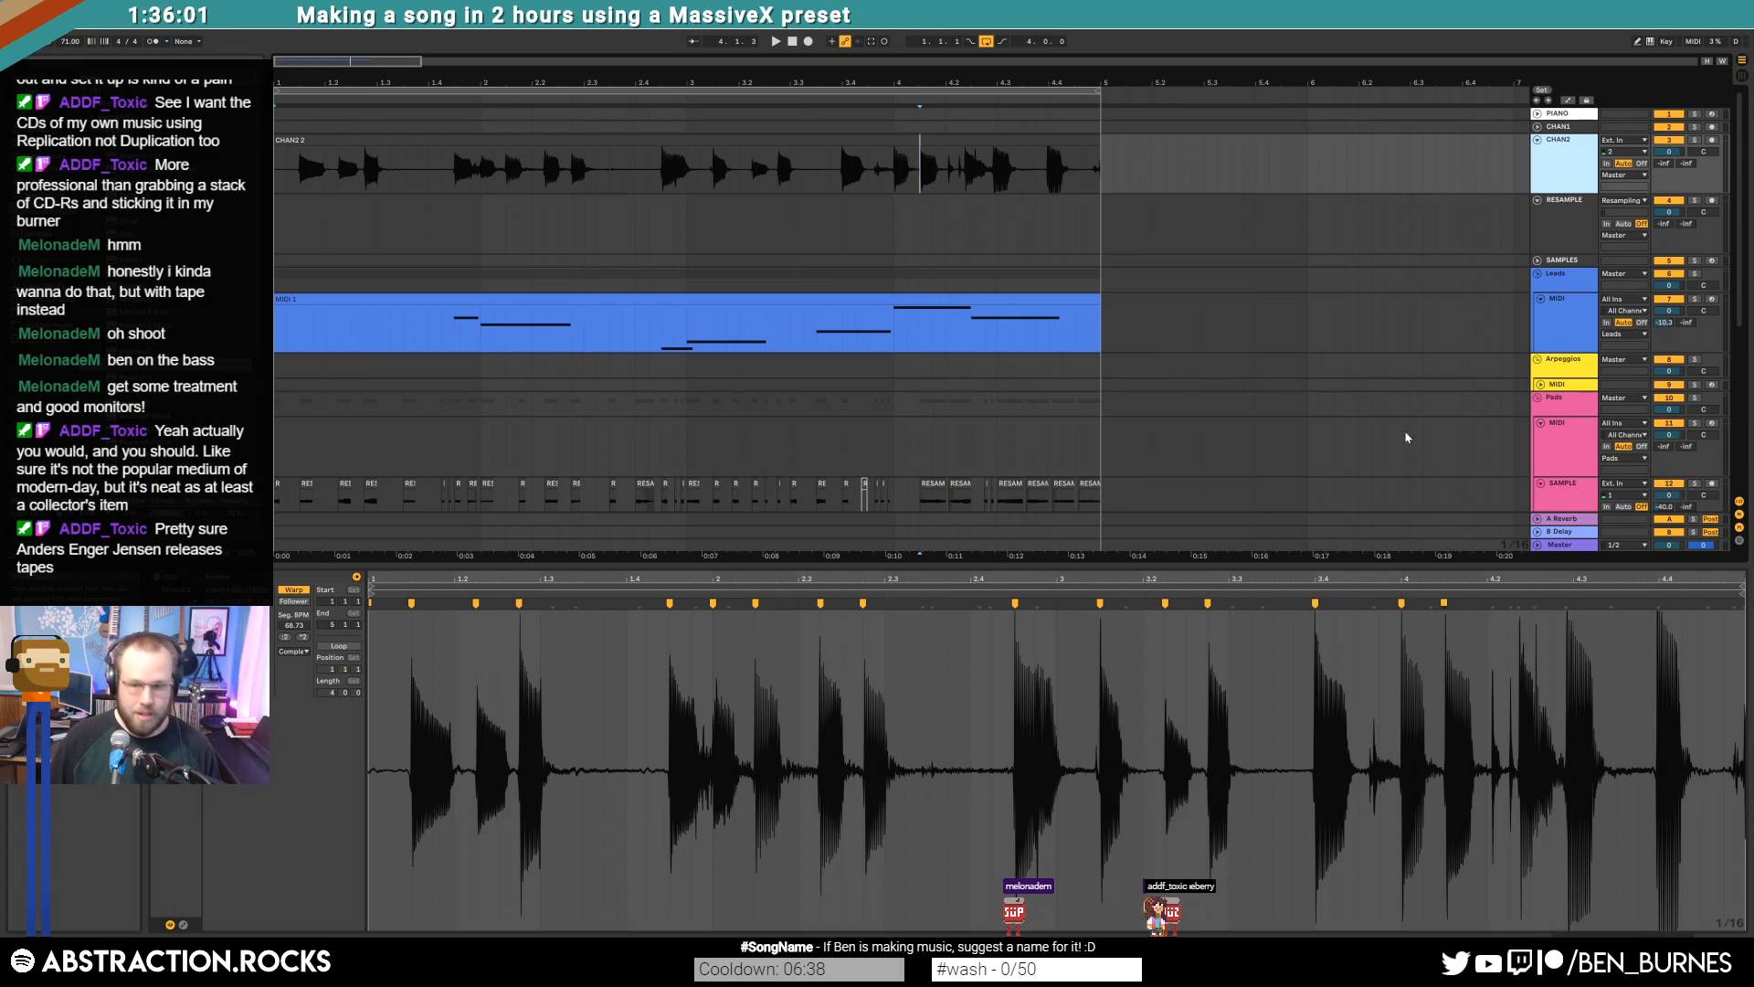
left_click_drag(1563, 611, 1528, 606)
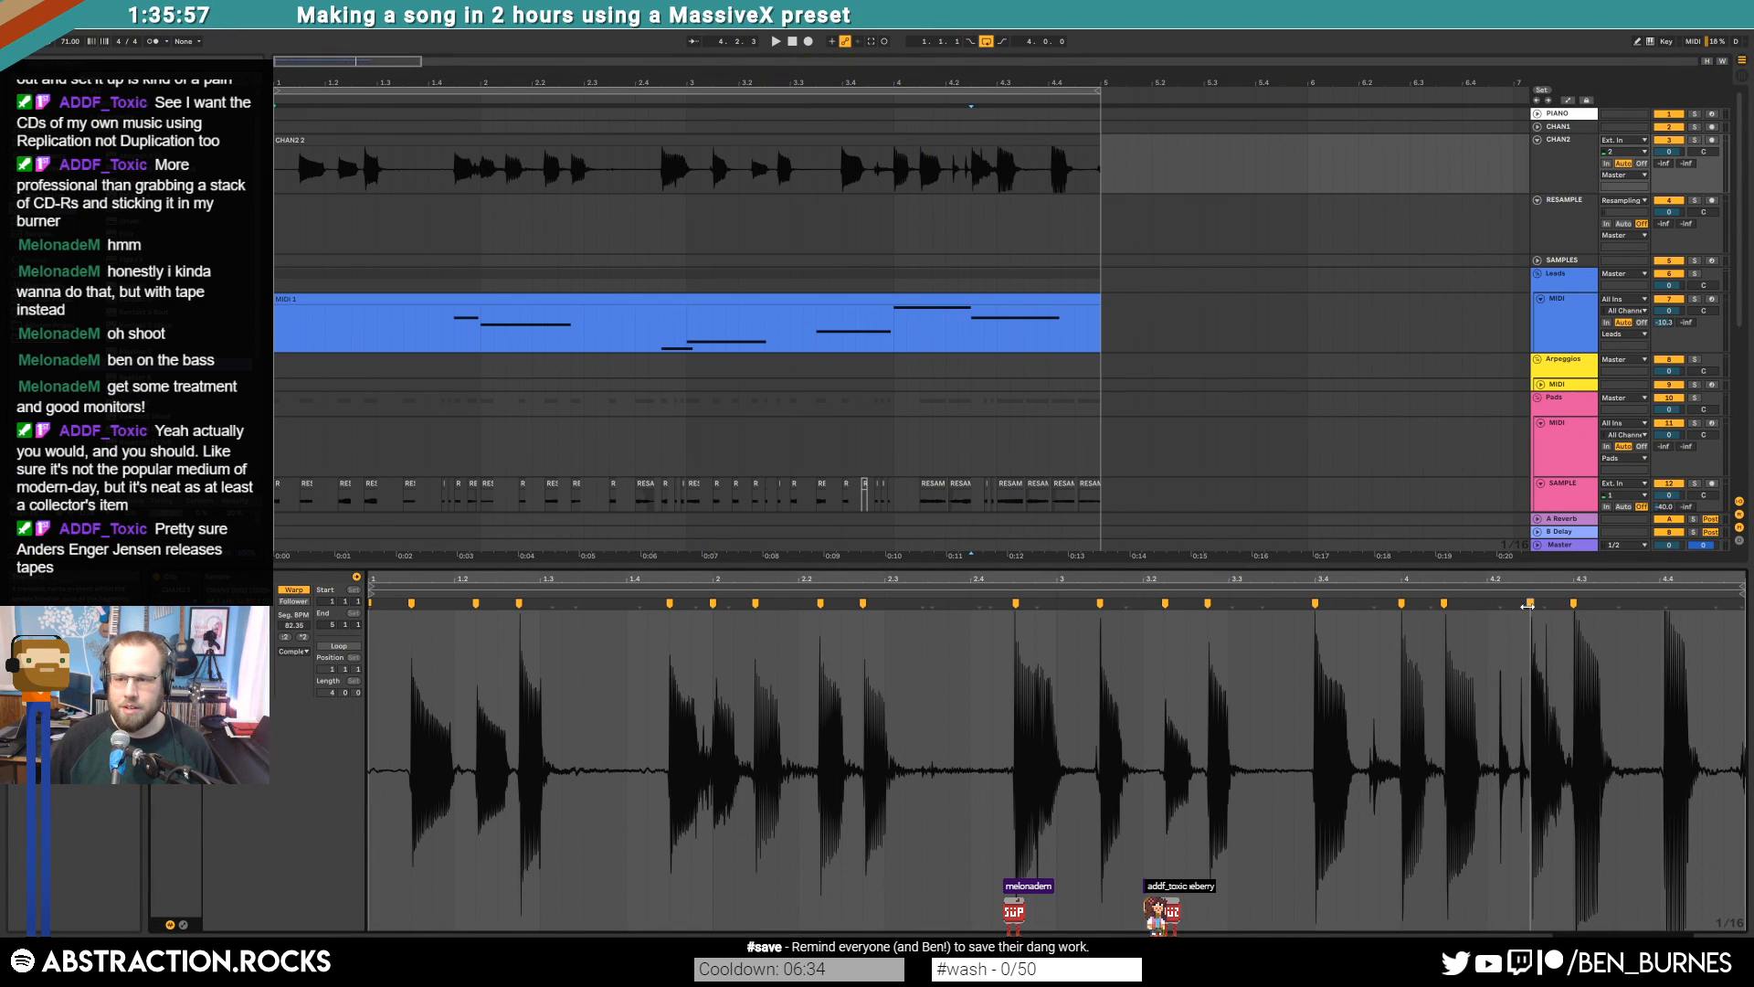
left_click_drag(1665, 604, 1660, 604)
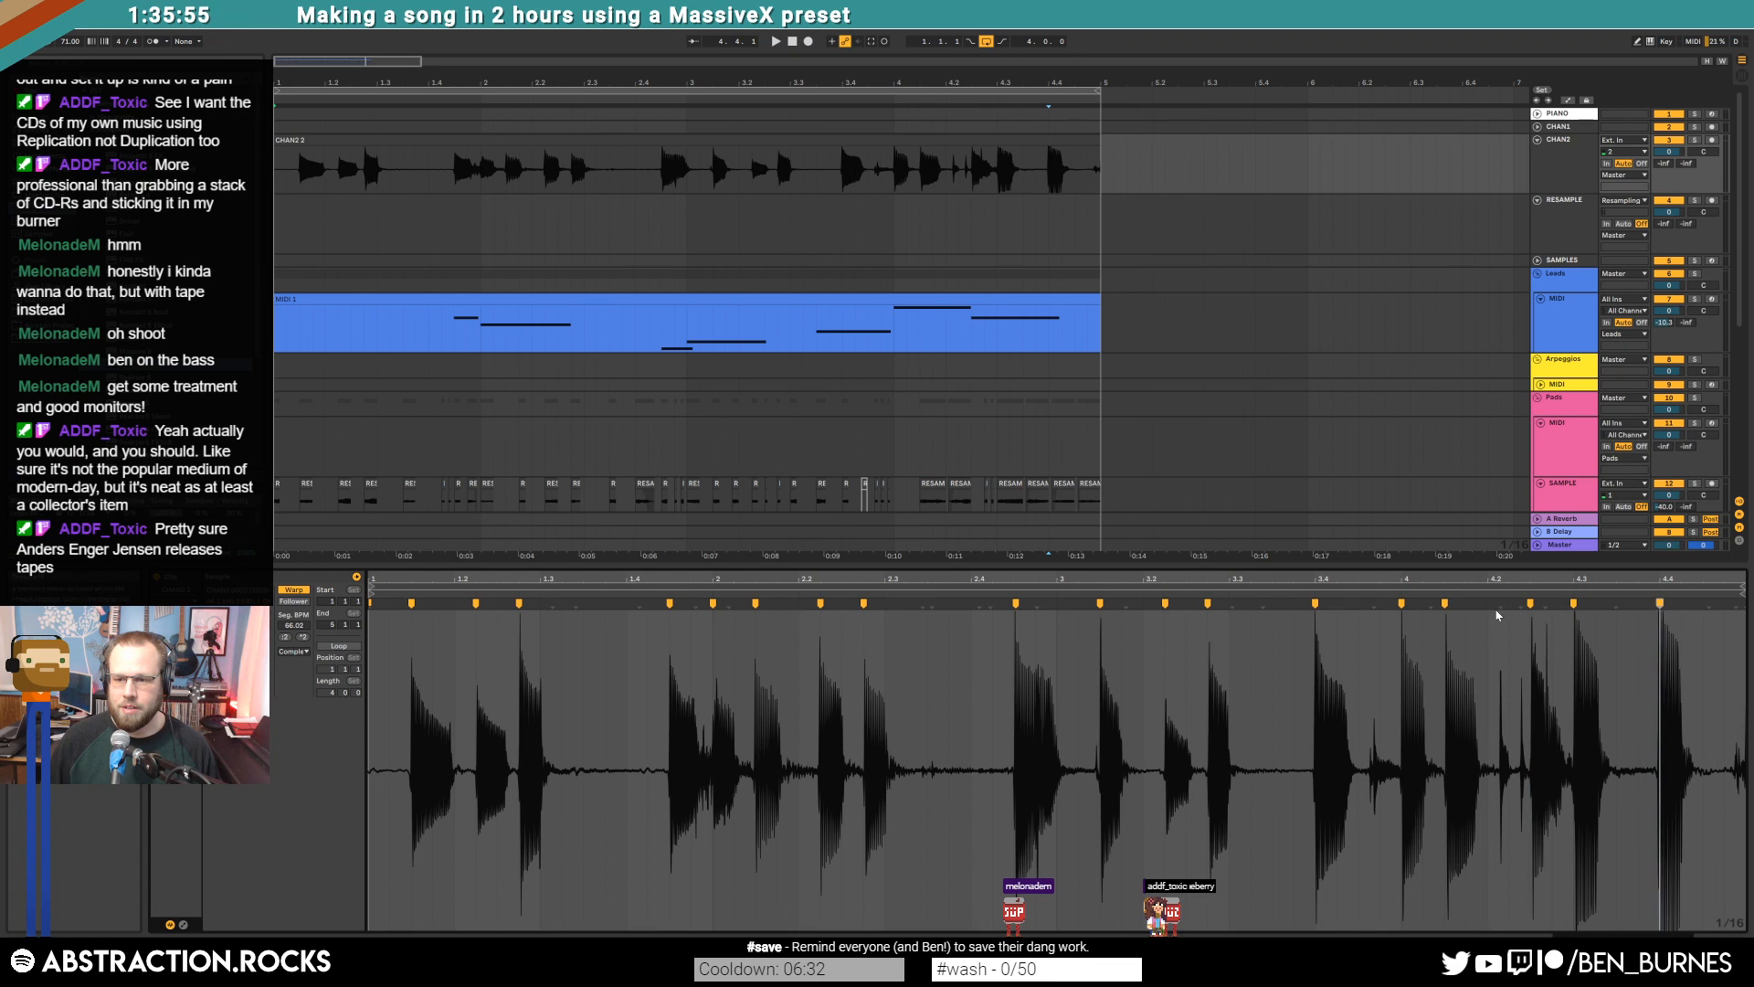
left_click_drag(1500, 604, 1507, 605)
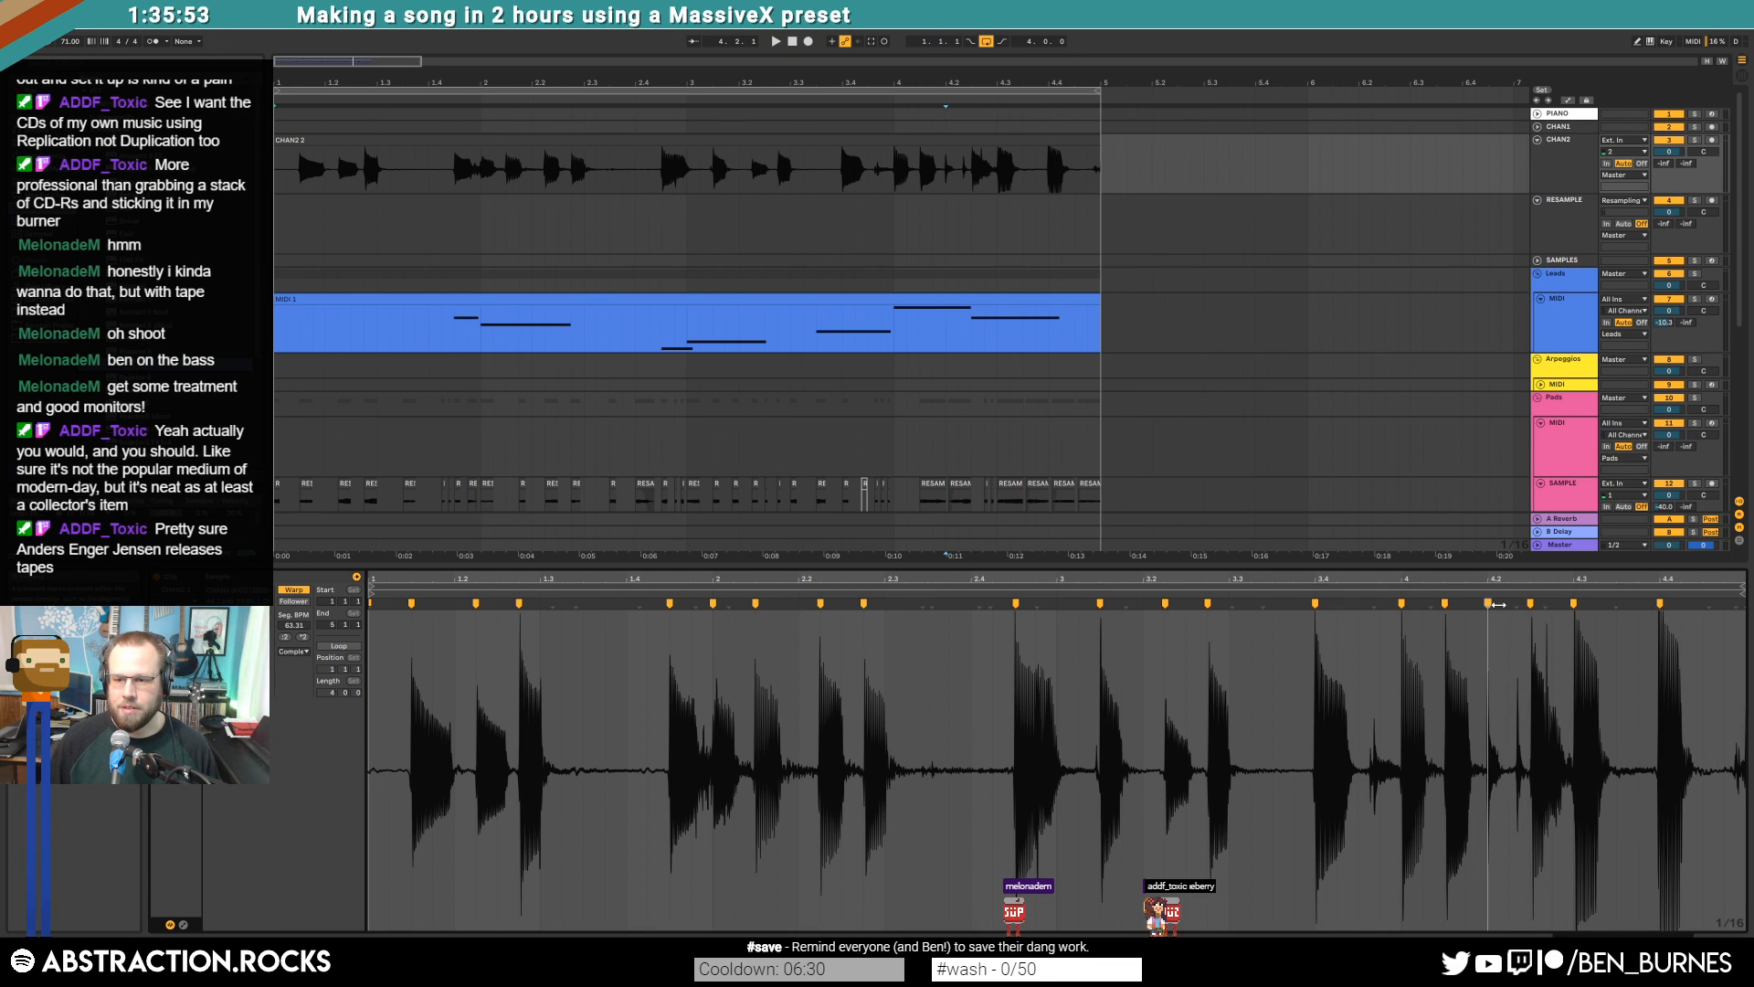
key("ctrl+z")
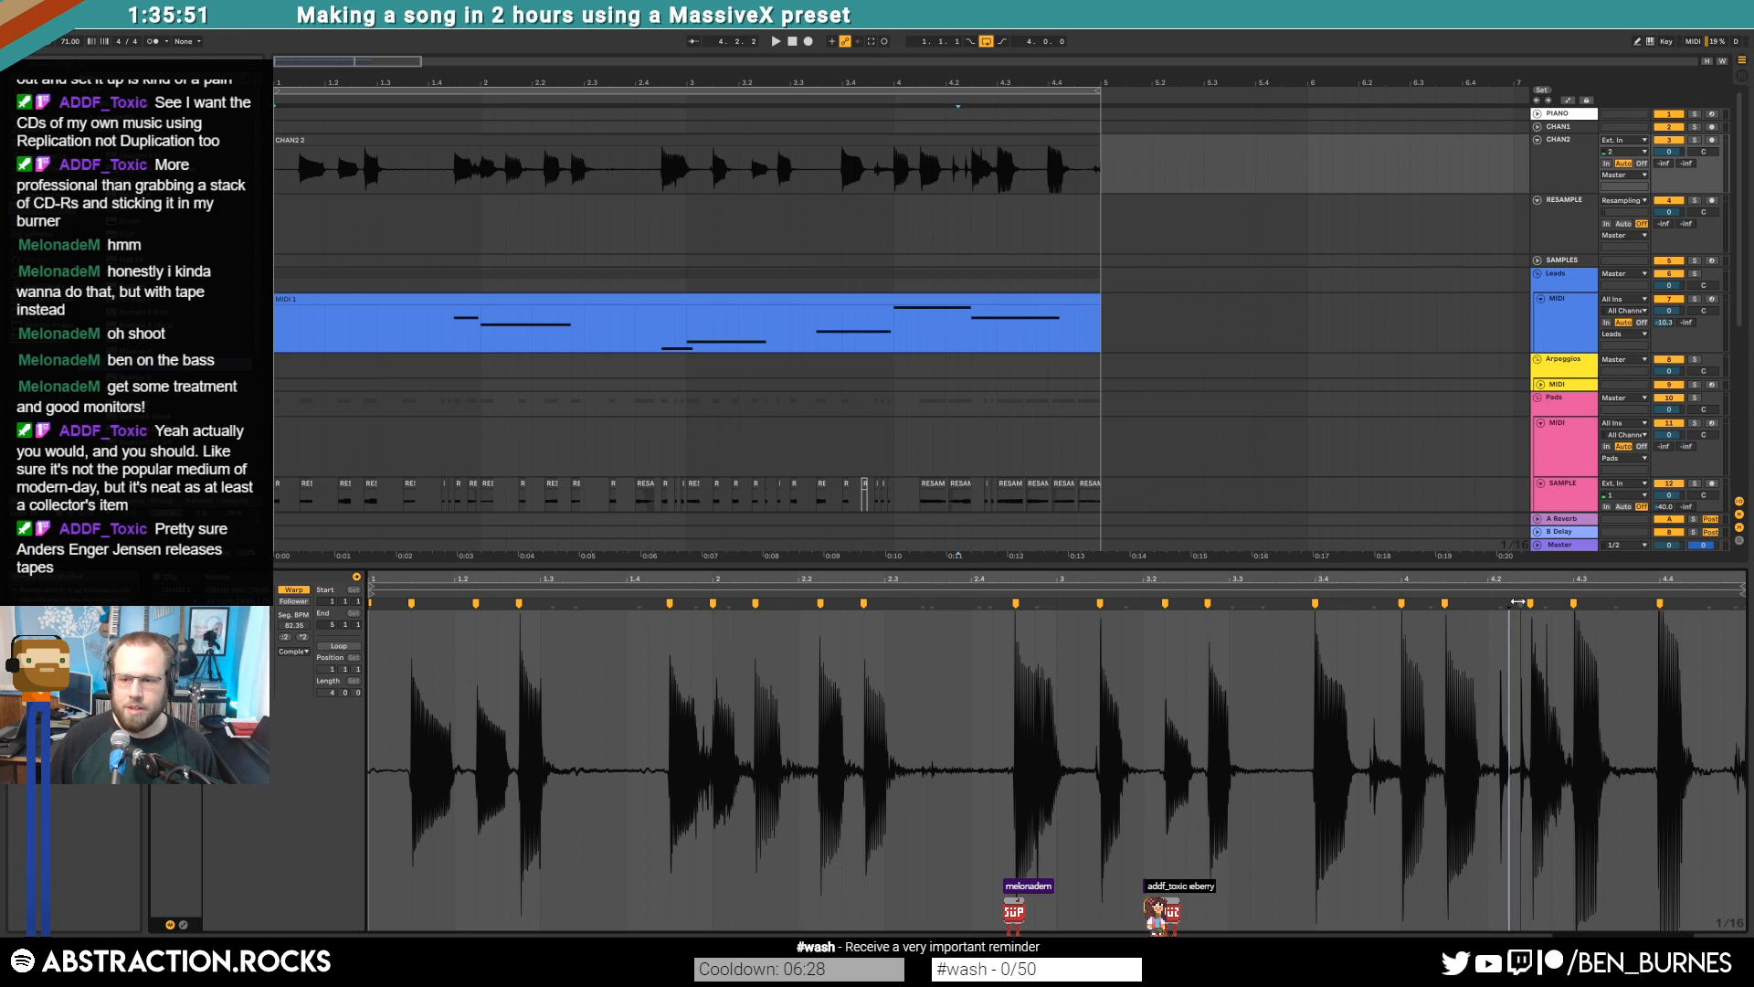
Move the warped bass clip from CHAN2 to the start of the SAMPLE track in the Bass group
left_click(726, 157)
key("Delete")
scroll(1344, 370, "down", 2)
scroll(1378, 386, "down", 1)
left_click(1565, 409)
key("ctrl+t")
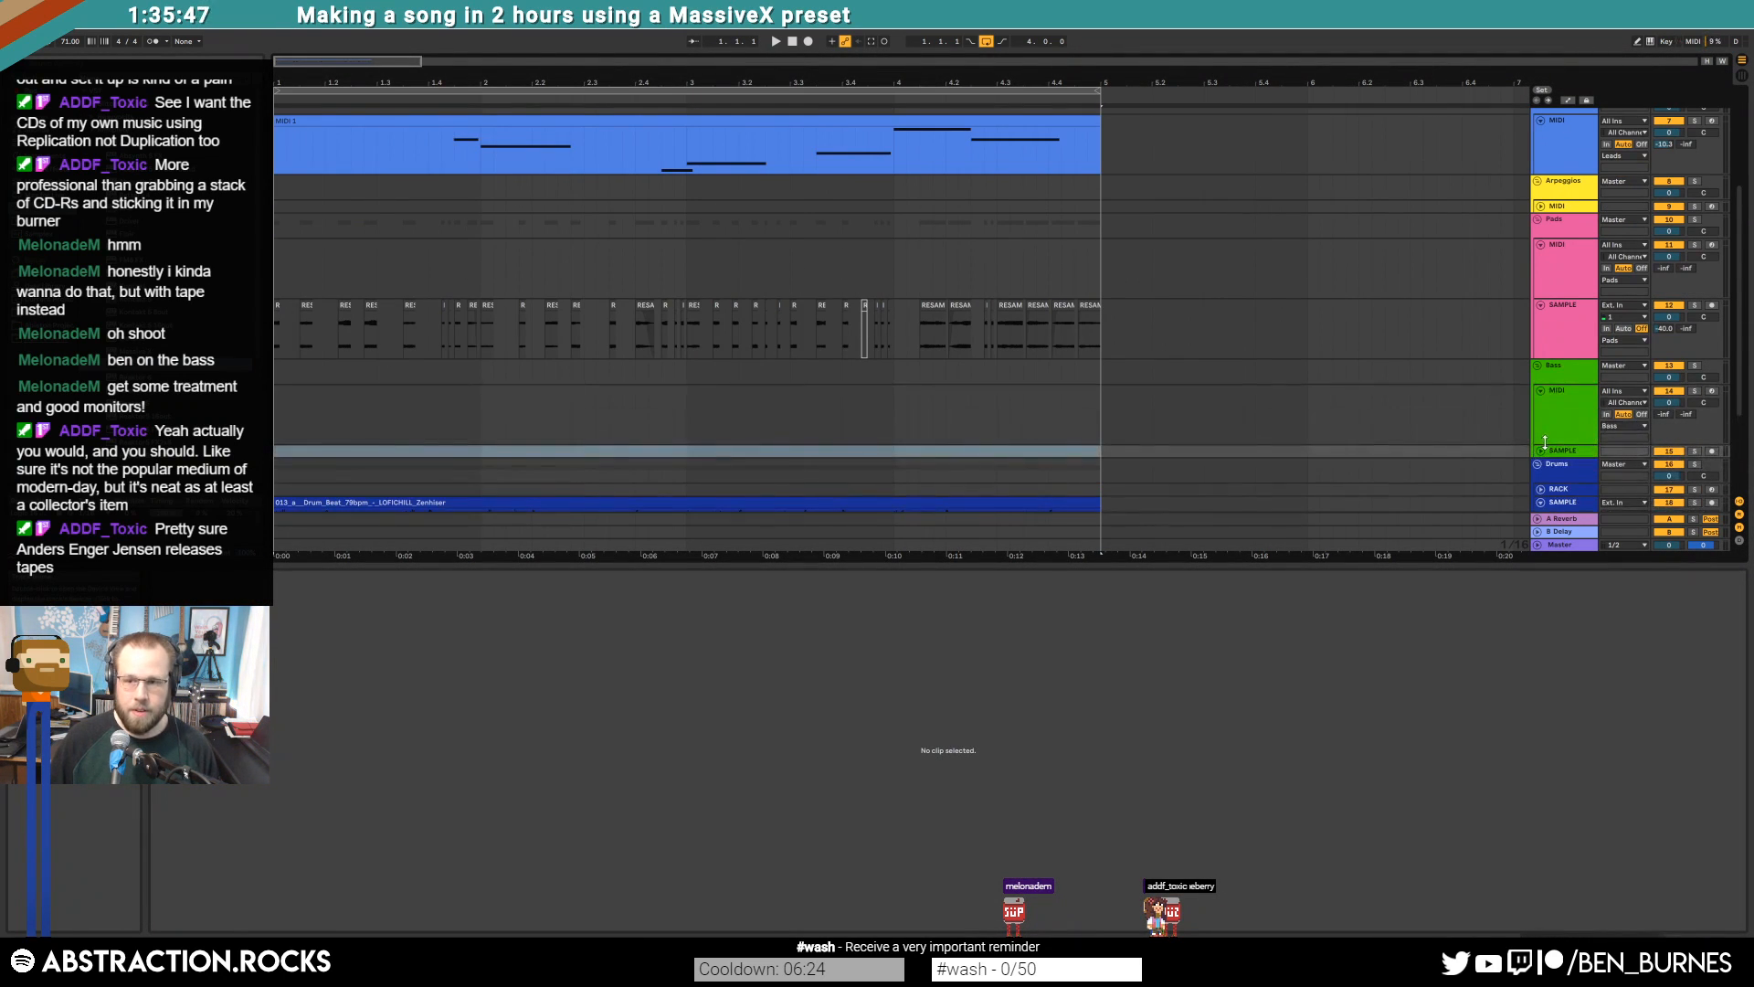
left_click(279, 450)
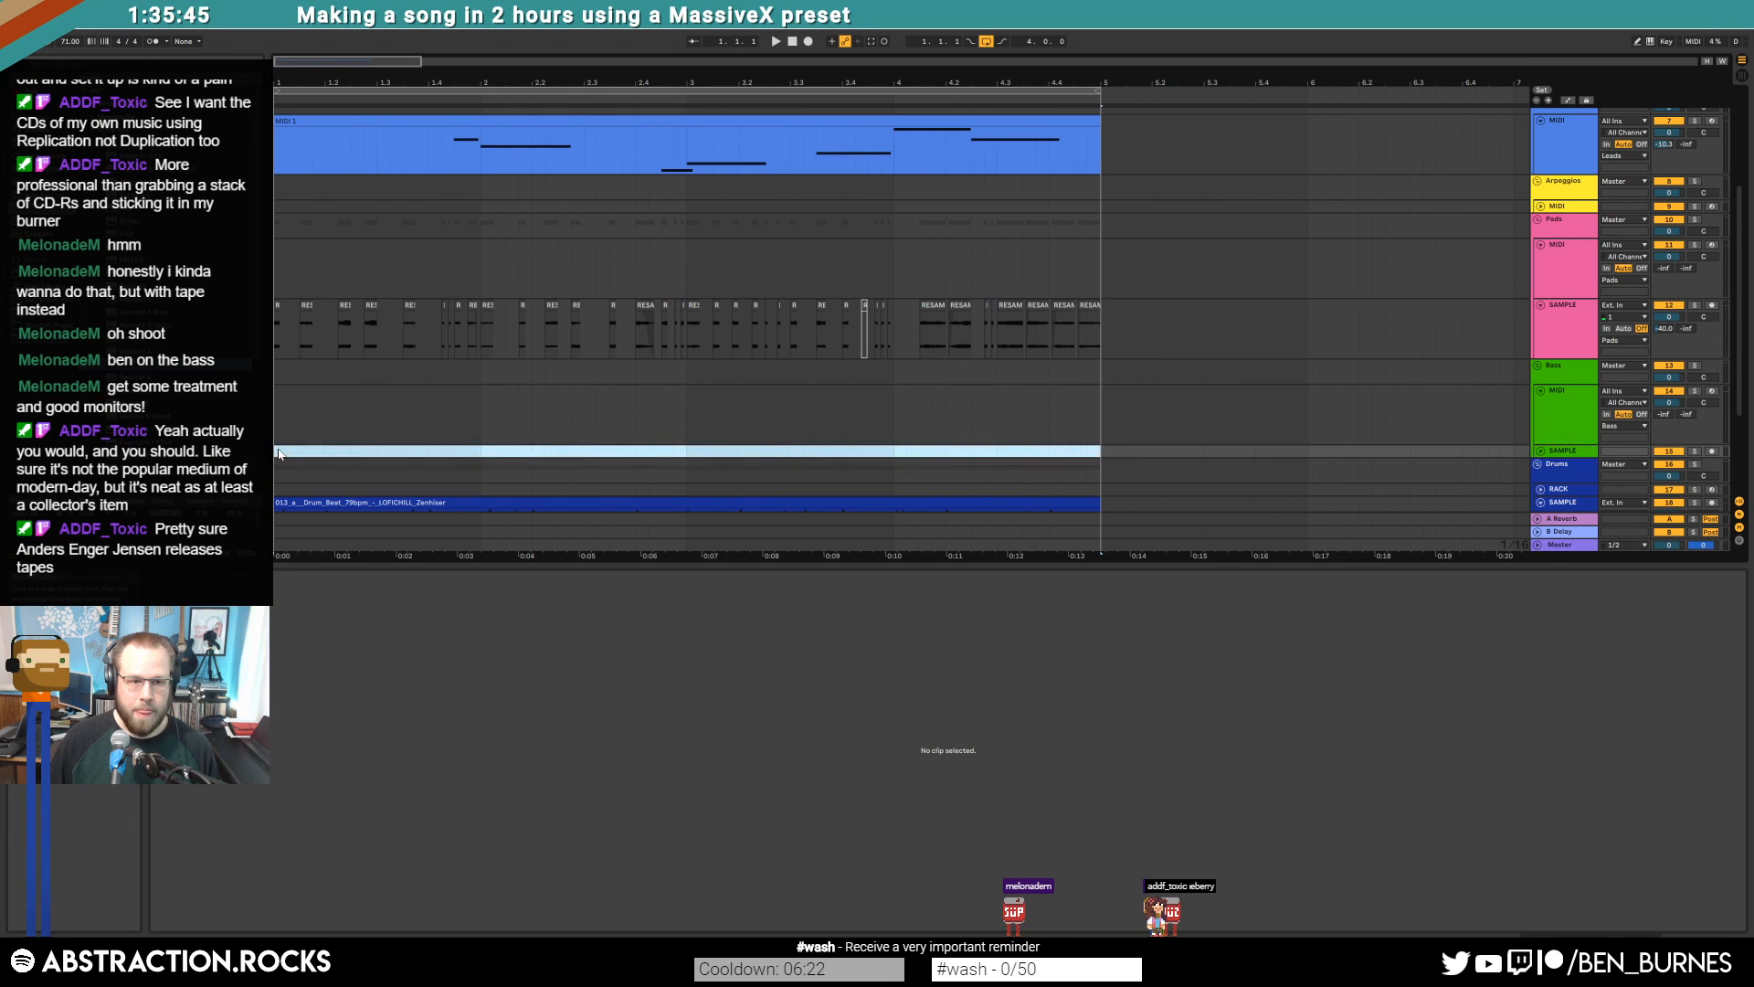
key("ctrl+v")
key("shift+Tab")
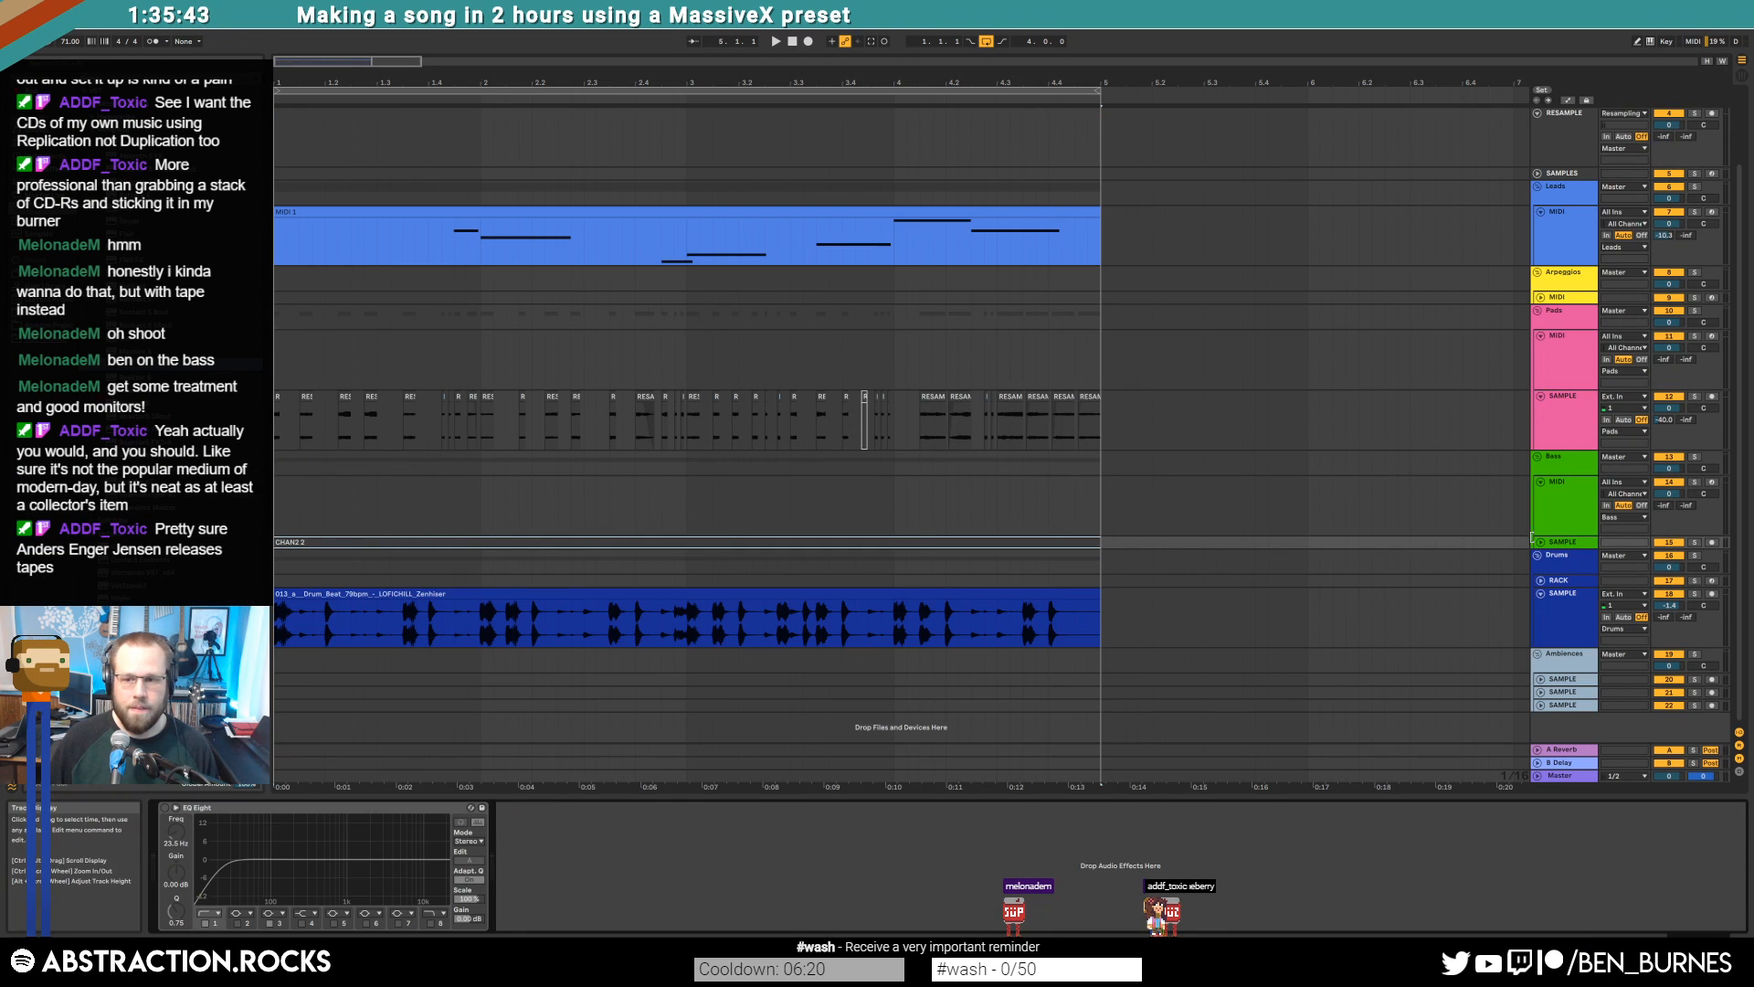
Apply the track color to the moved bass clip, then unfold its SAMPLE track and lower its volume during playback
right_click(1553, 542)
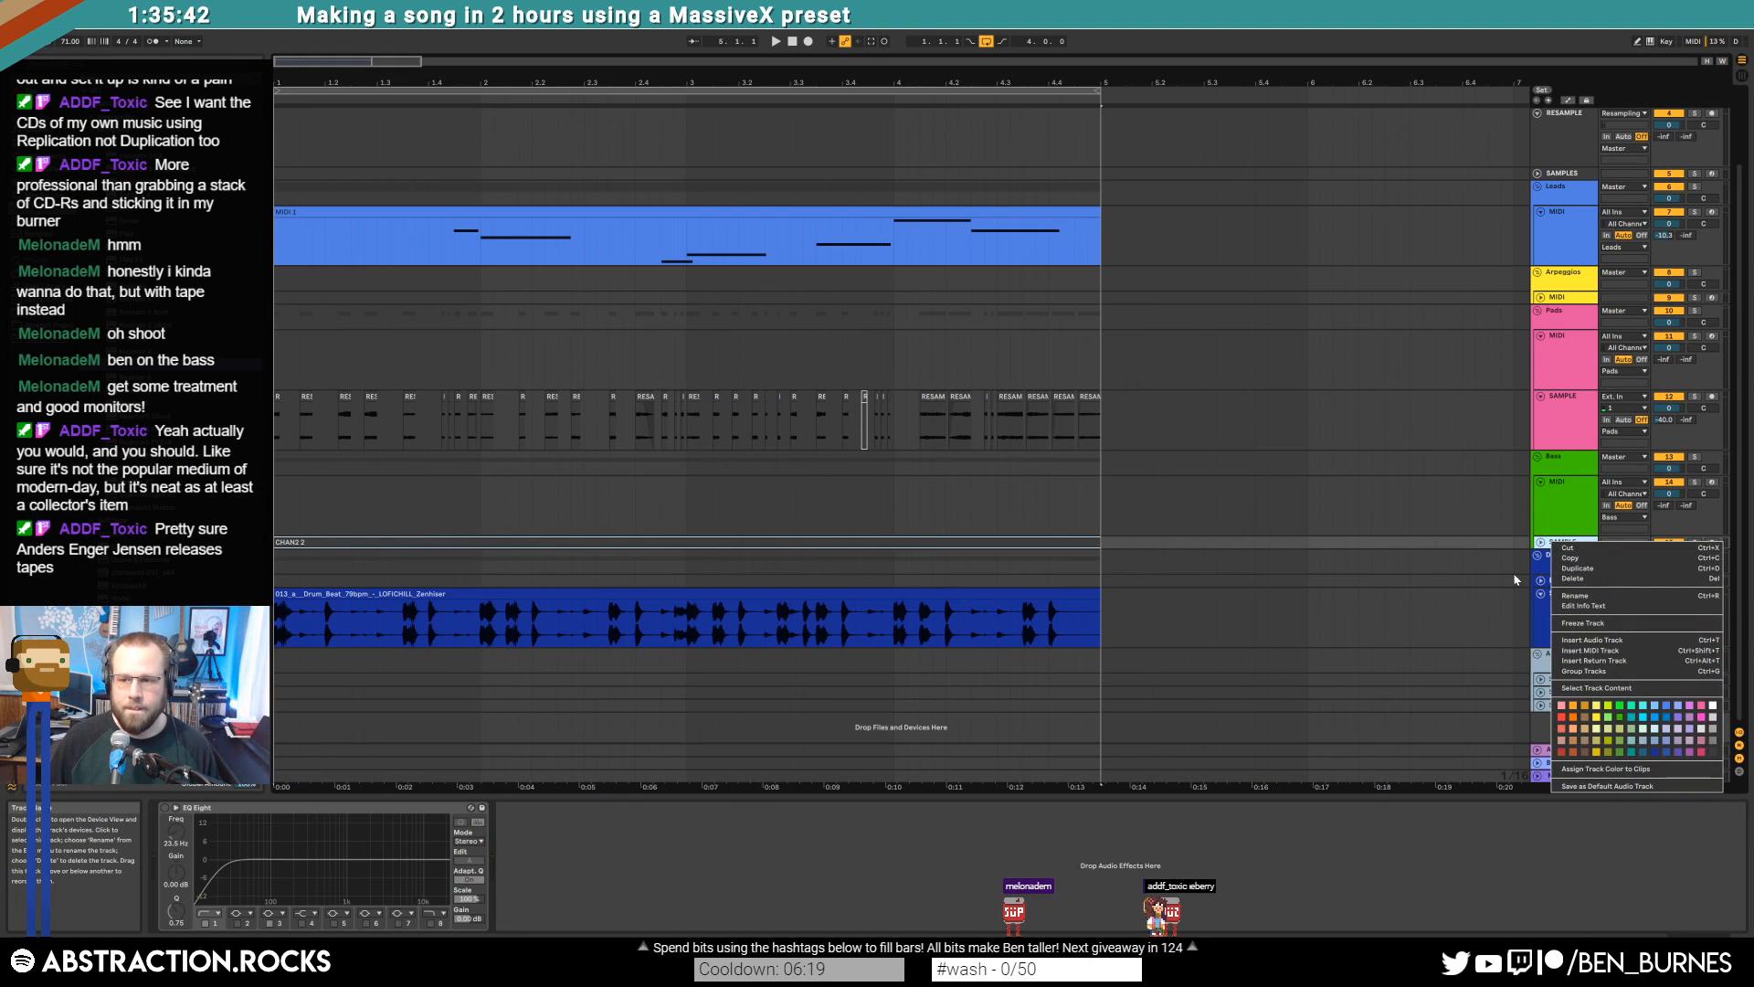
left_click(1637, 770)
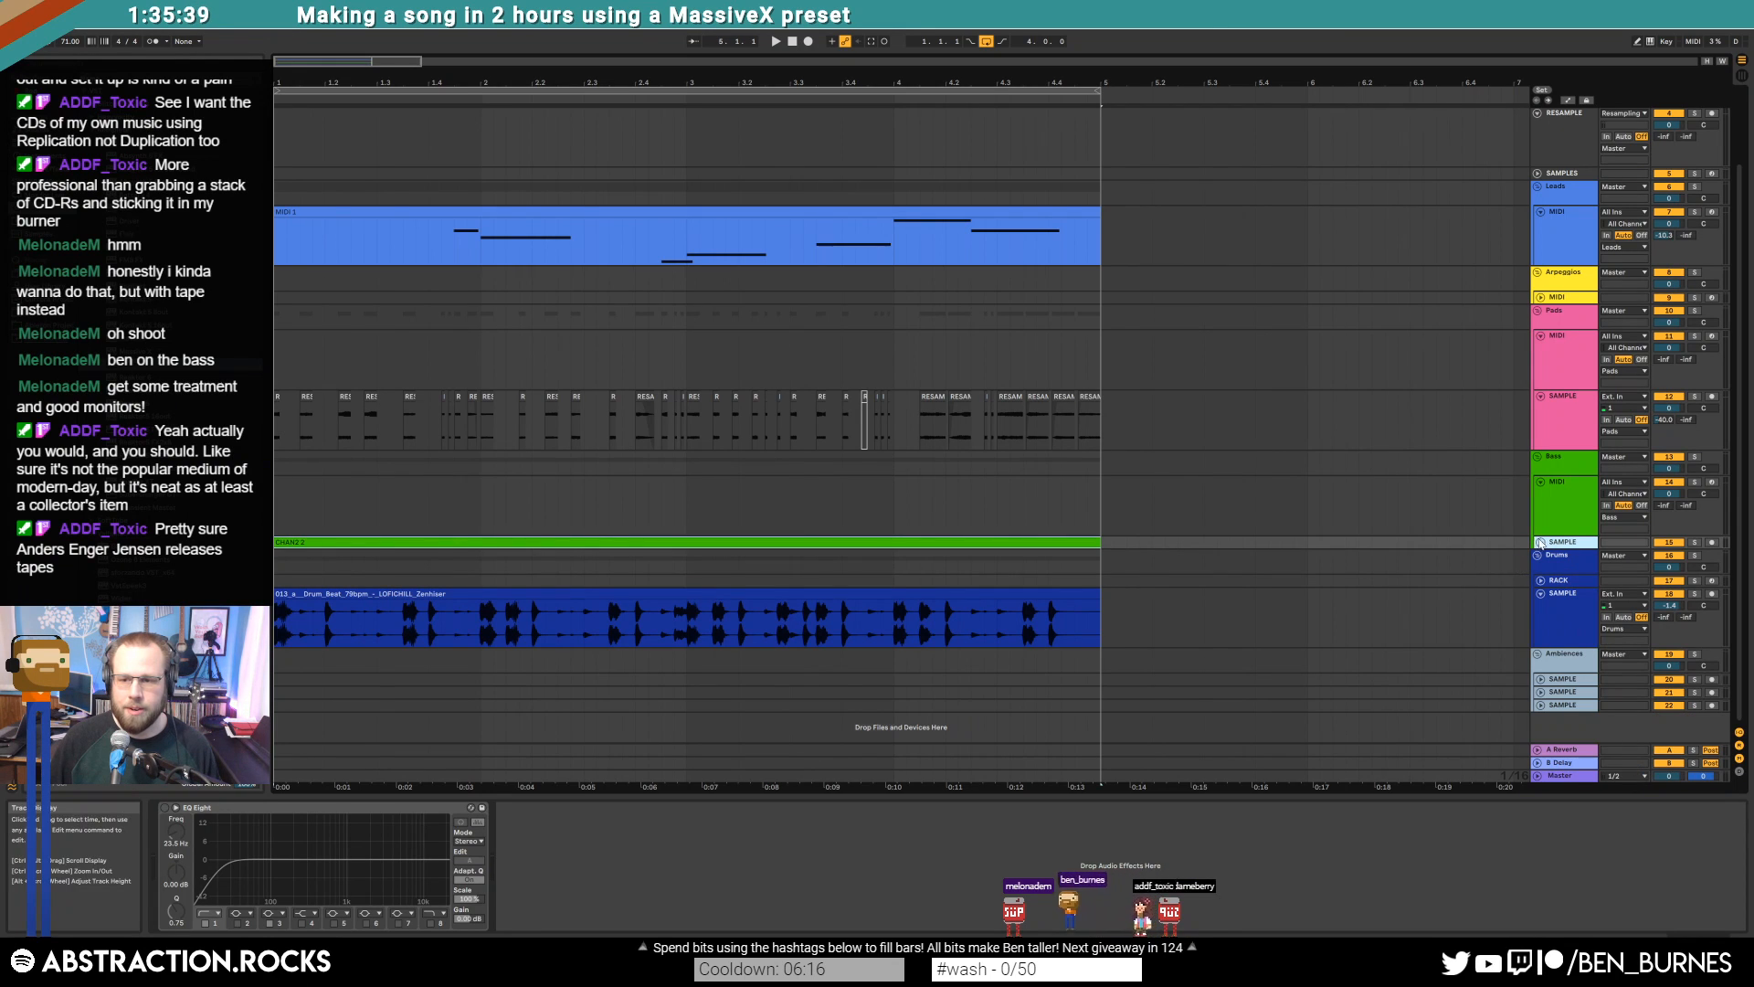
left_click(1541, 543)
key("space")
left_click_drag(1670, 555, 1669, 594)
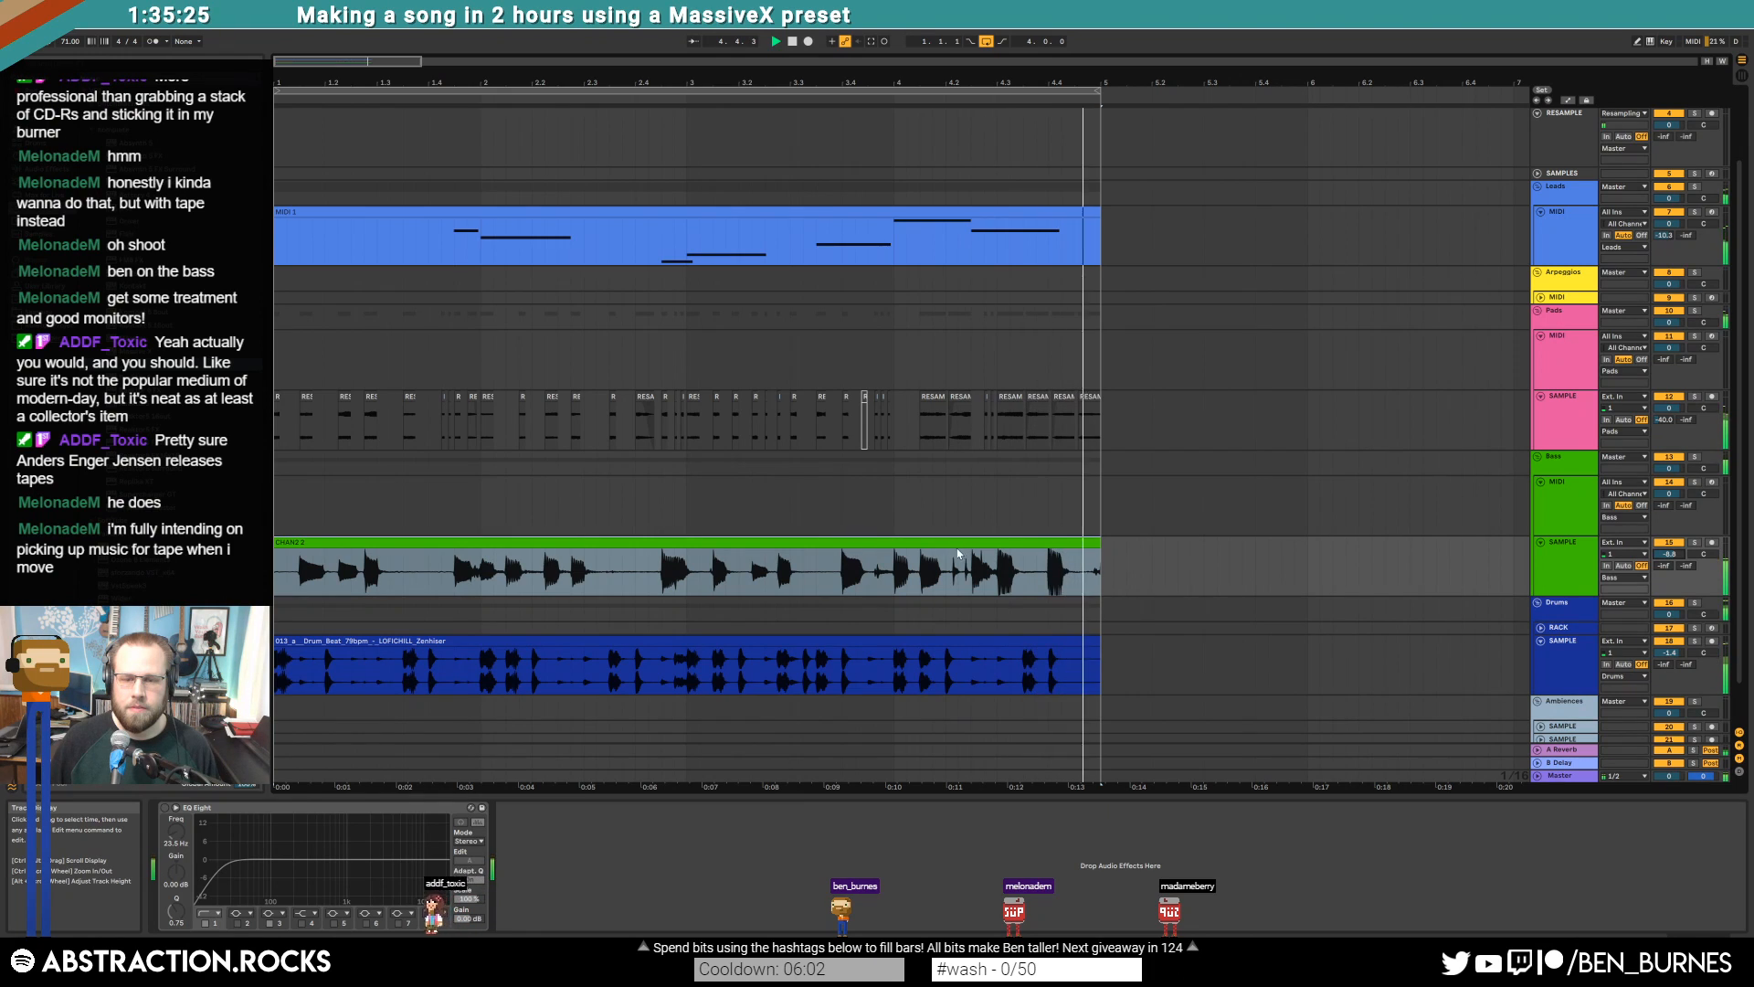
Draw the bass clip's Track Volume envelope down to 0% over the stray noises just before 4.1 and from 4.2 to 4.2.3
double_click(988, 541)
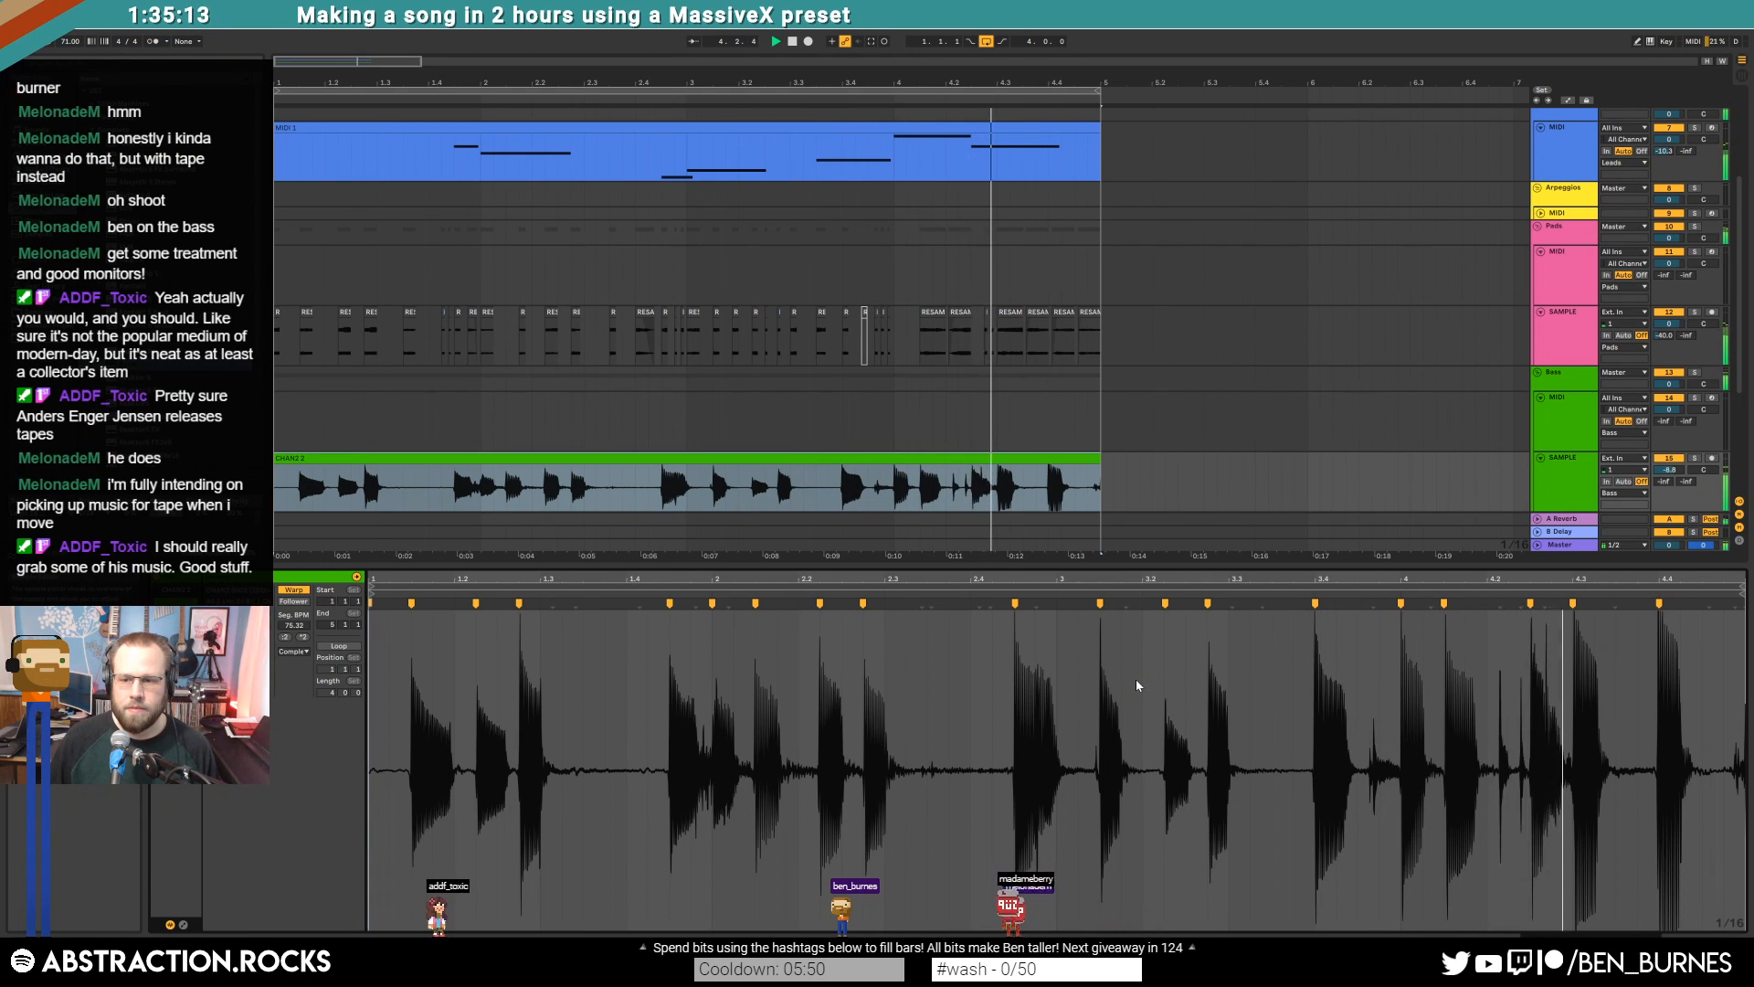
left_click(185, 926)
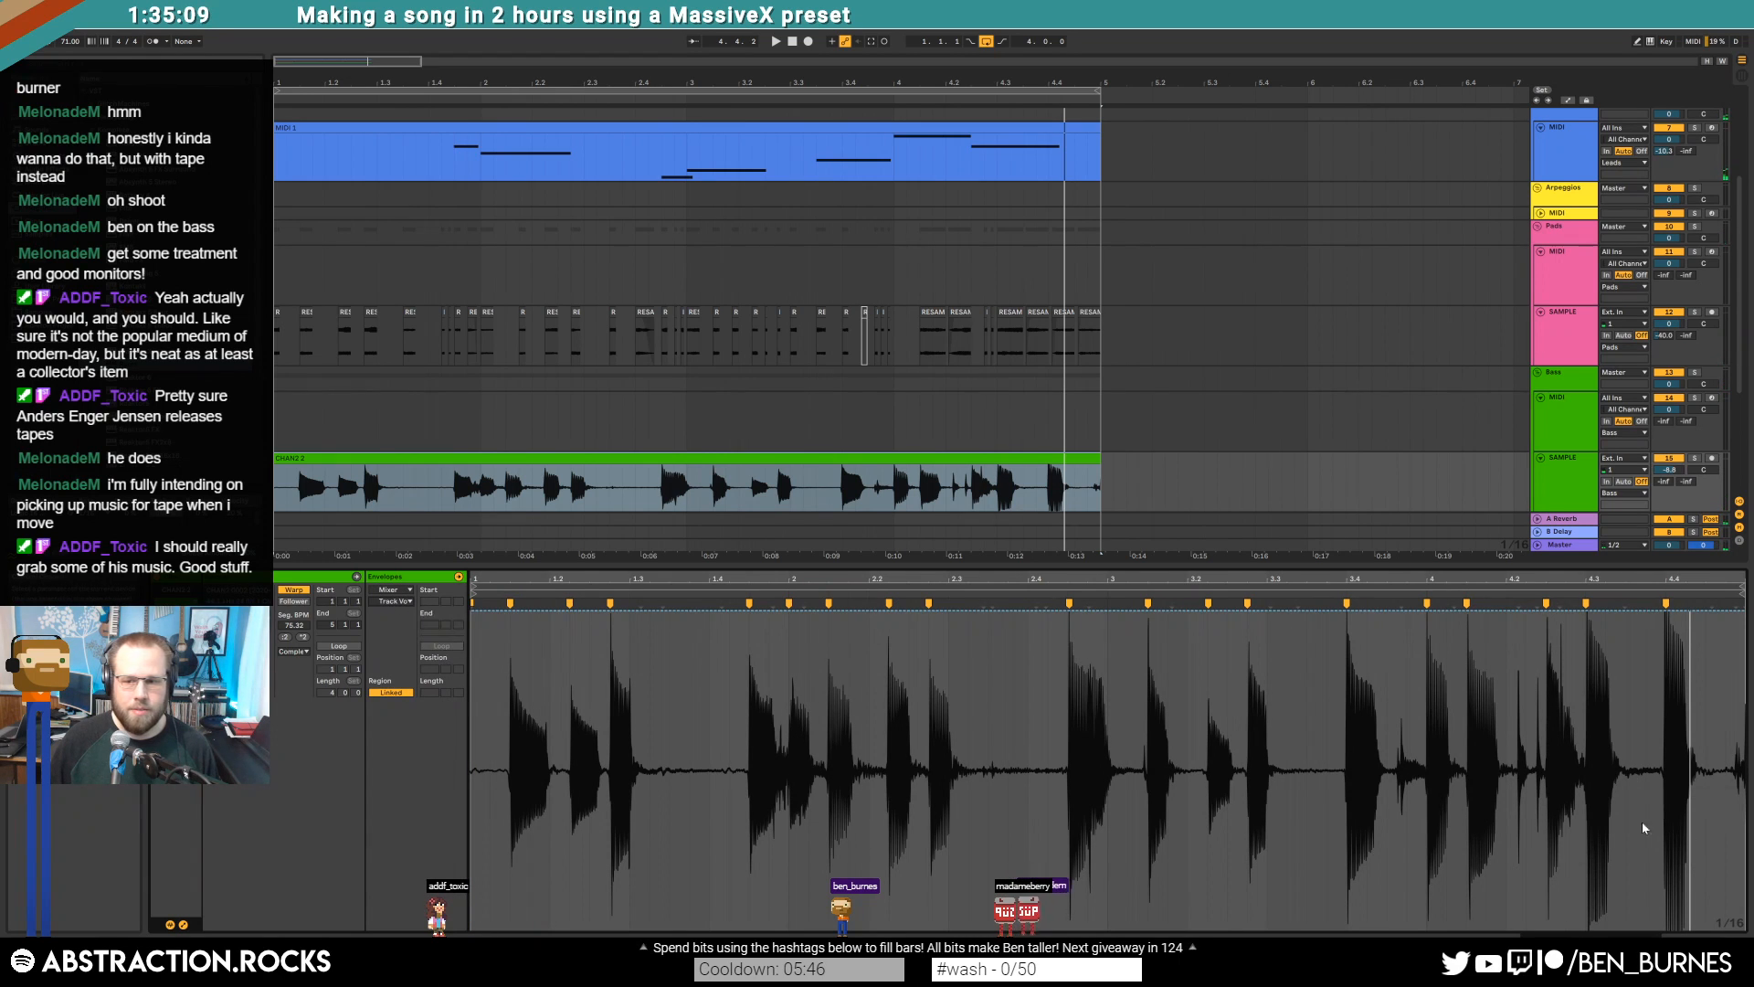
left_click(1513, 886)
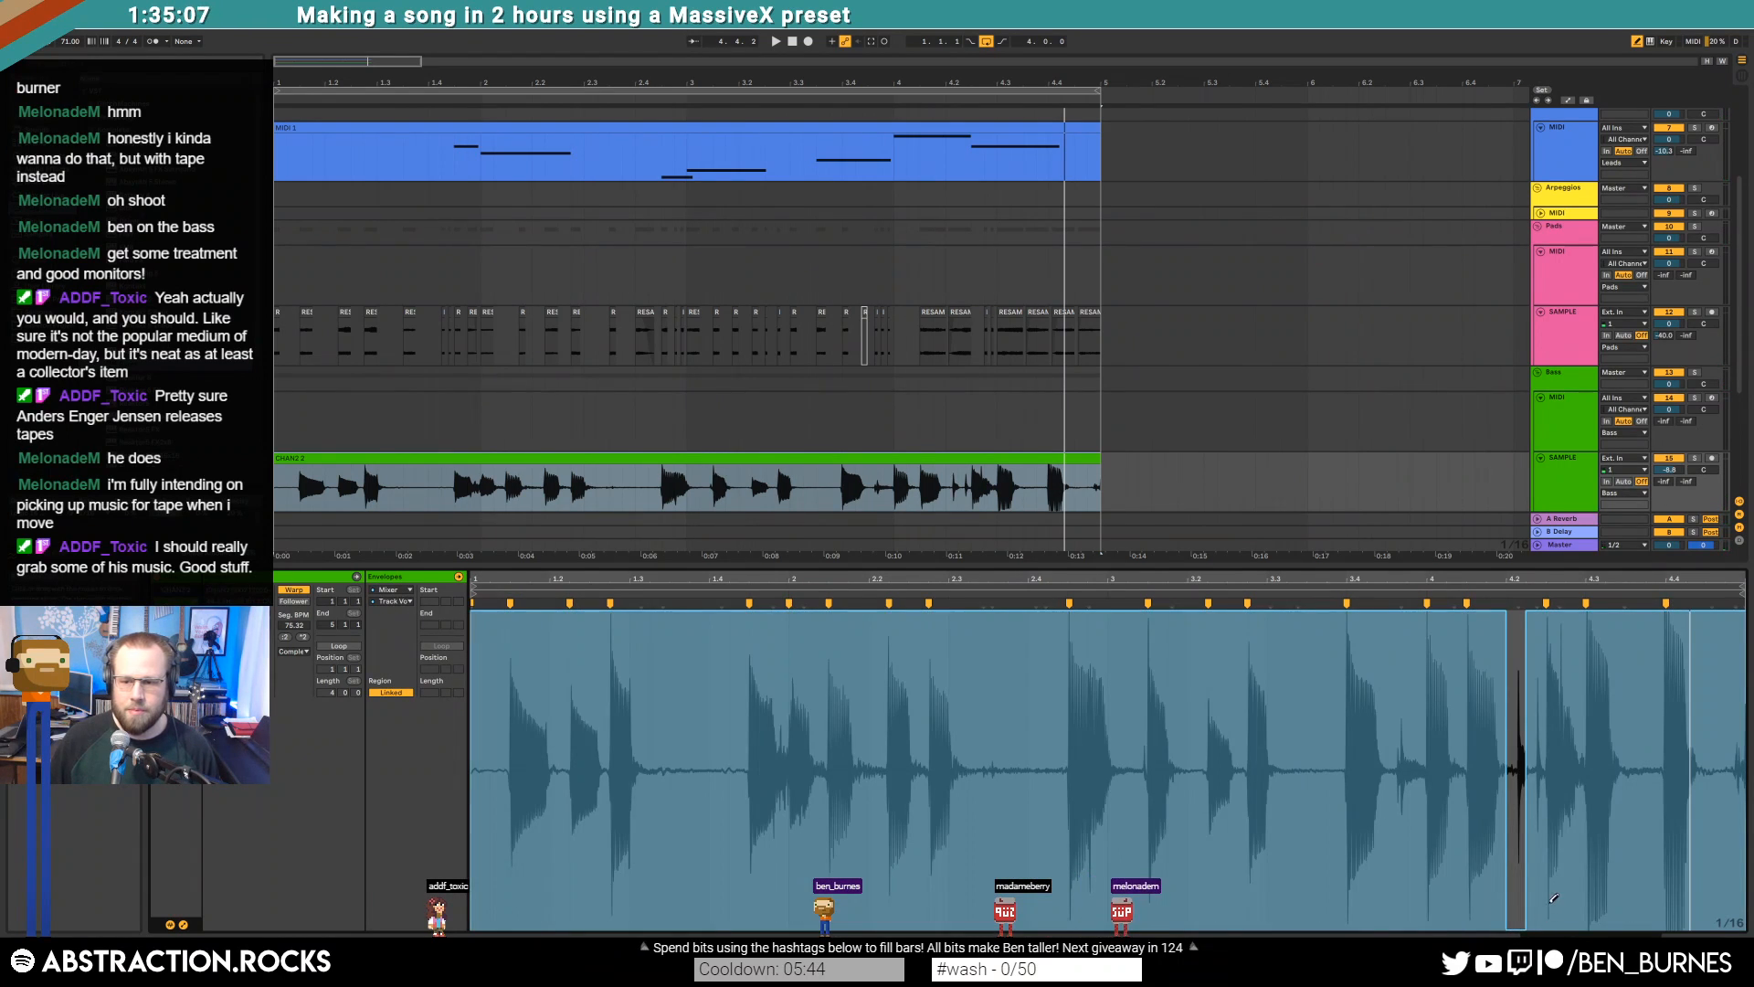
scroll(1553, 898, "up", 4)
left_click_drag(1444, 923, 1533, 923)
scroll(1551, 809, "down", 4)
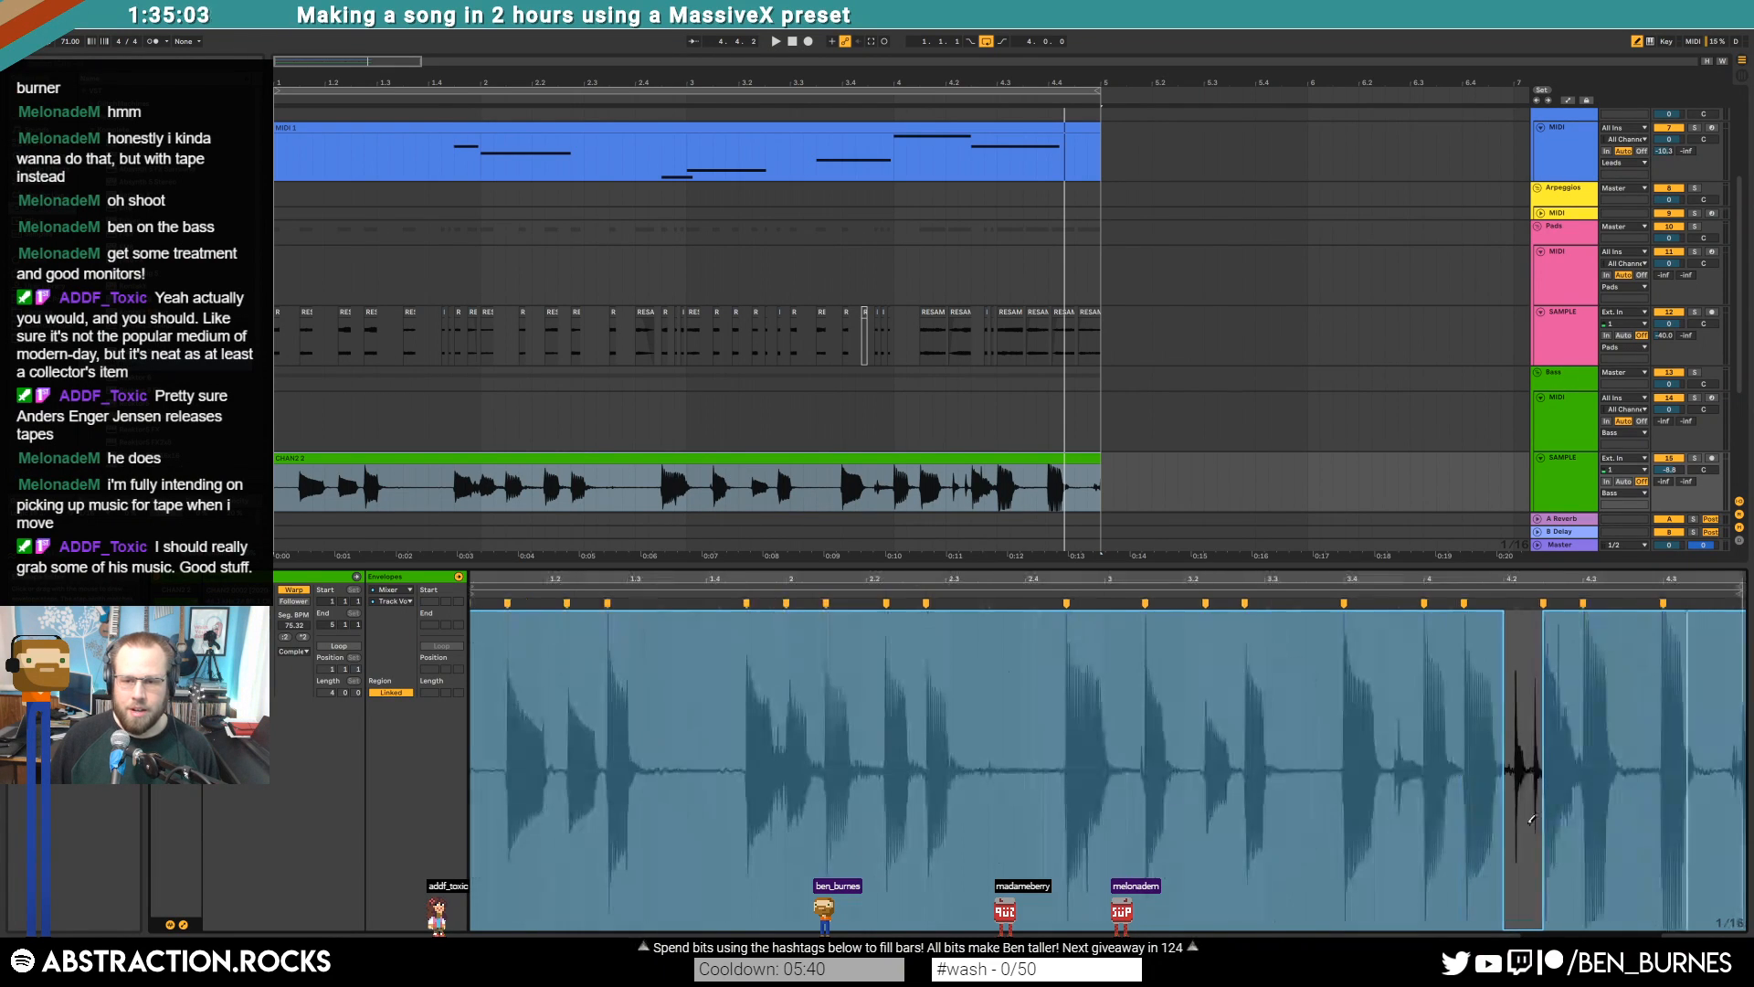
scroll(1399, 907, "up", 2)
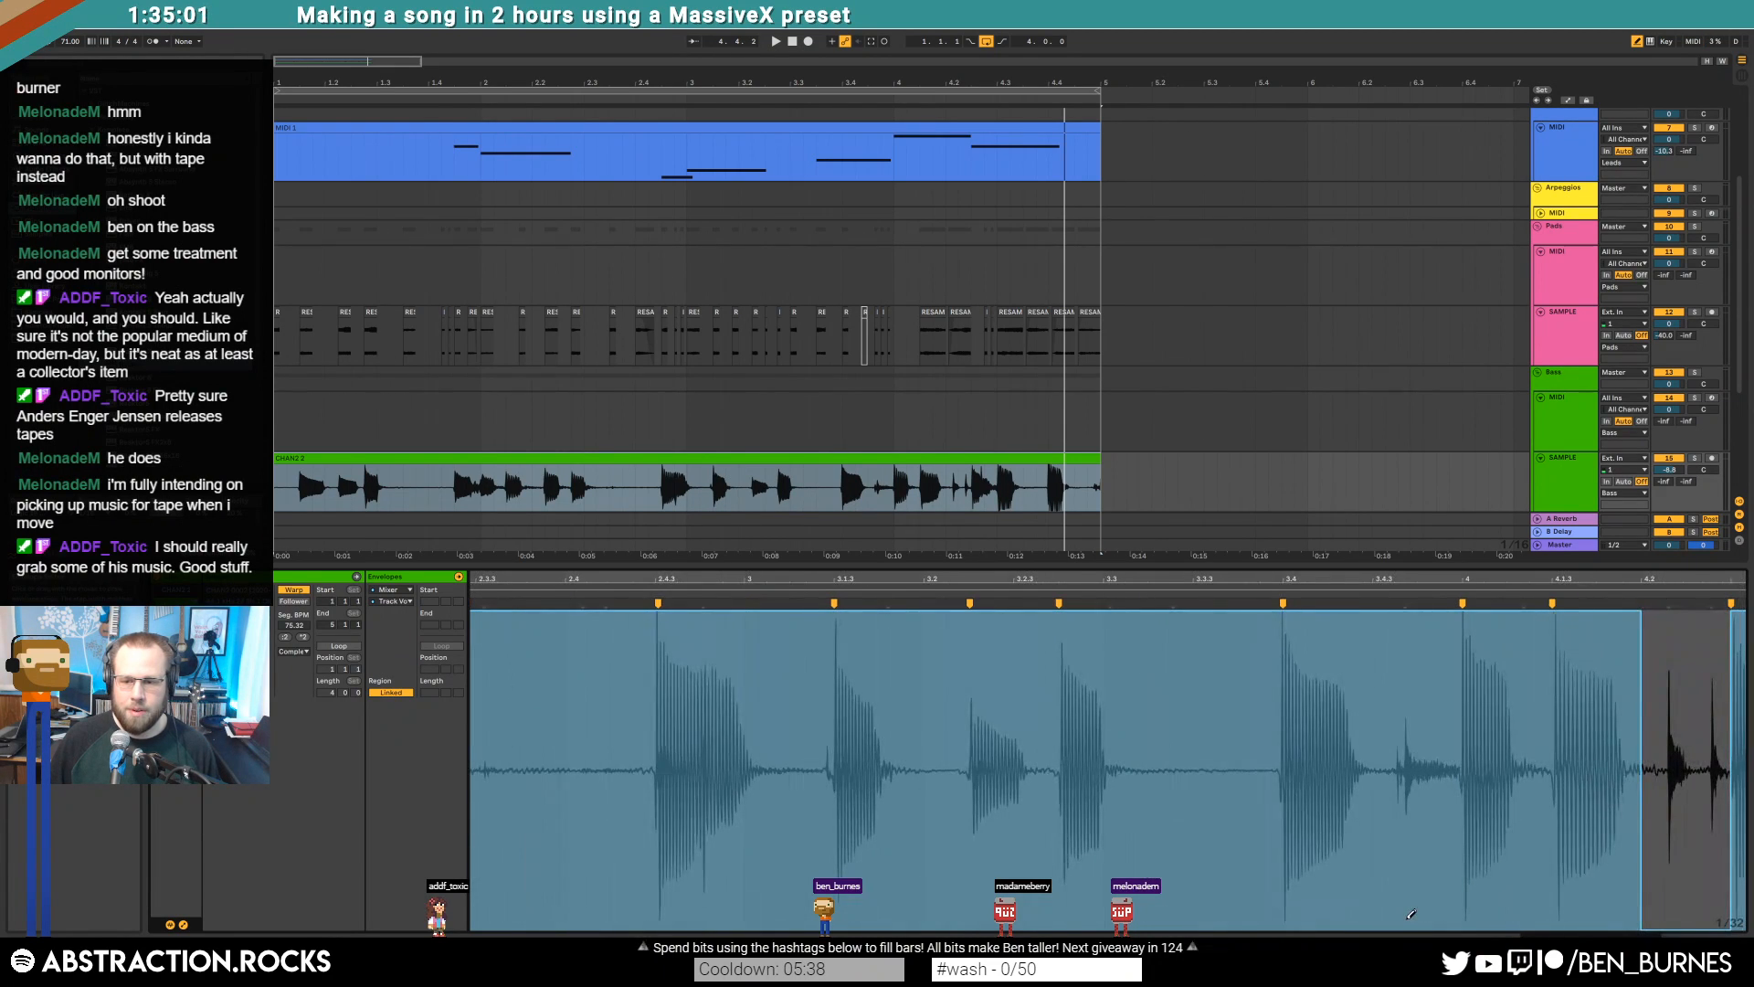
left_click_drag(1408, 919, 1462, 923)
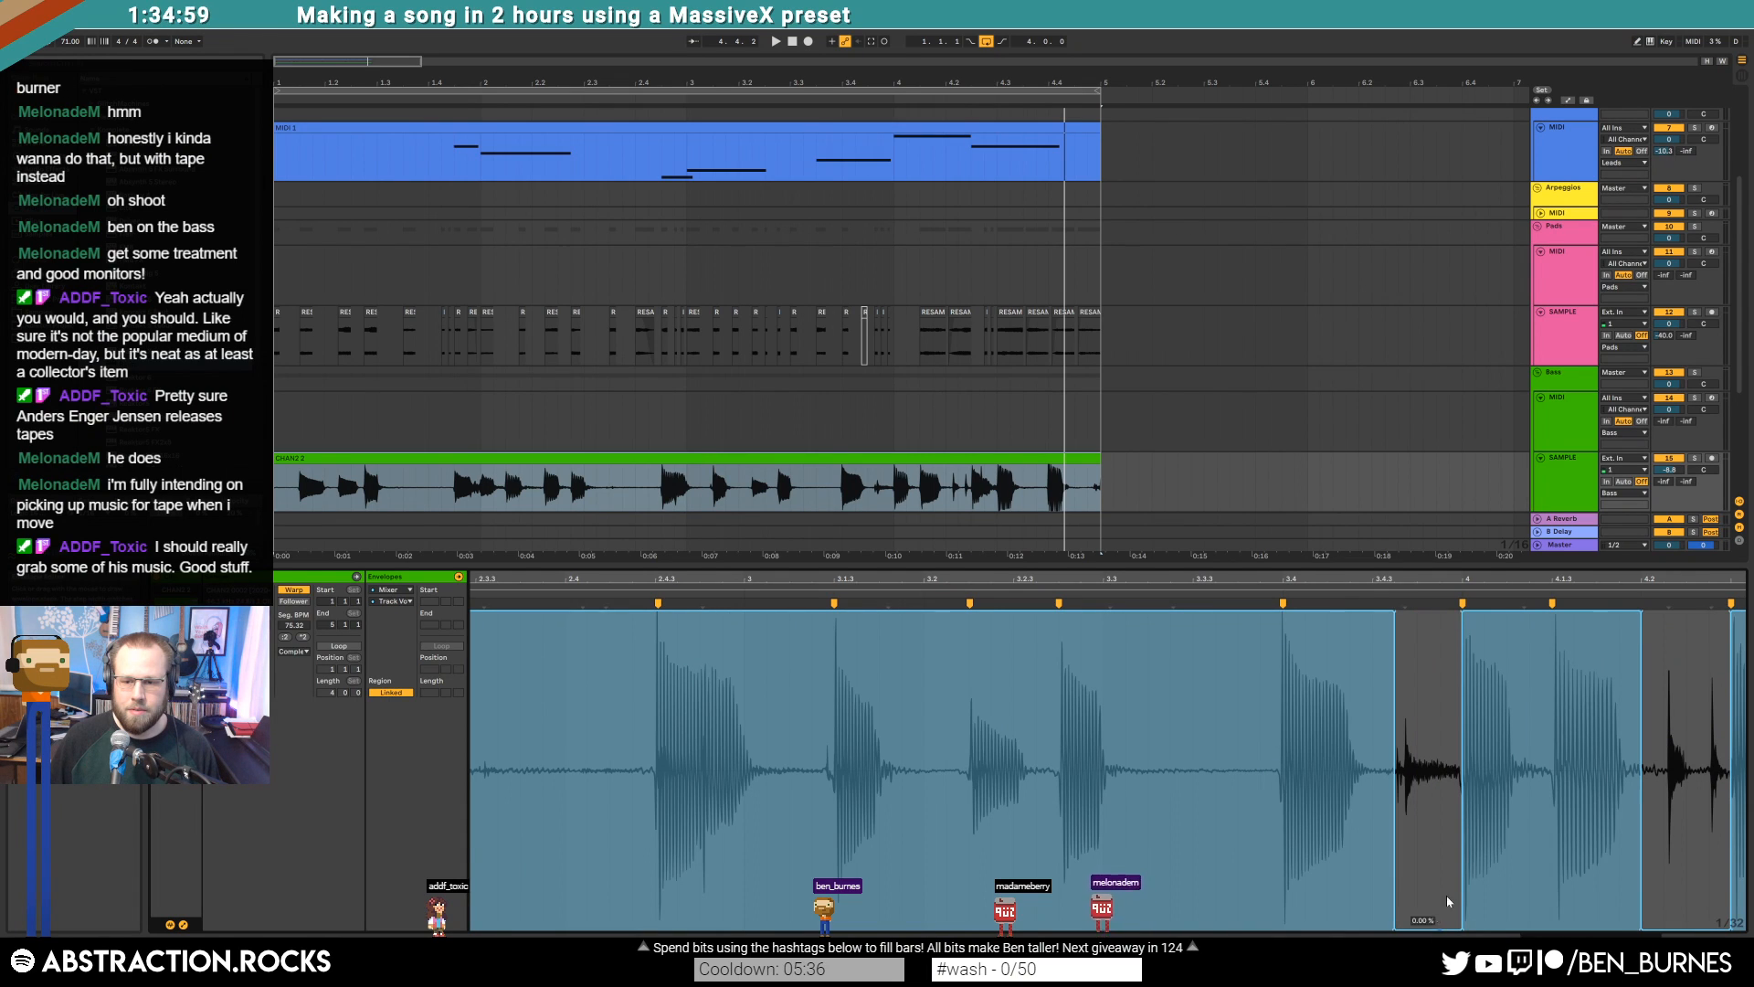
scroll(1462, 868, "down", 4)
key("space")
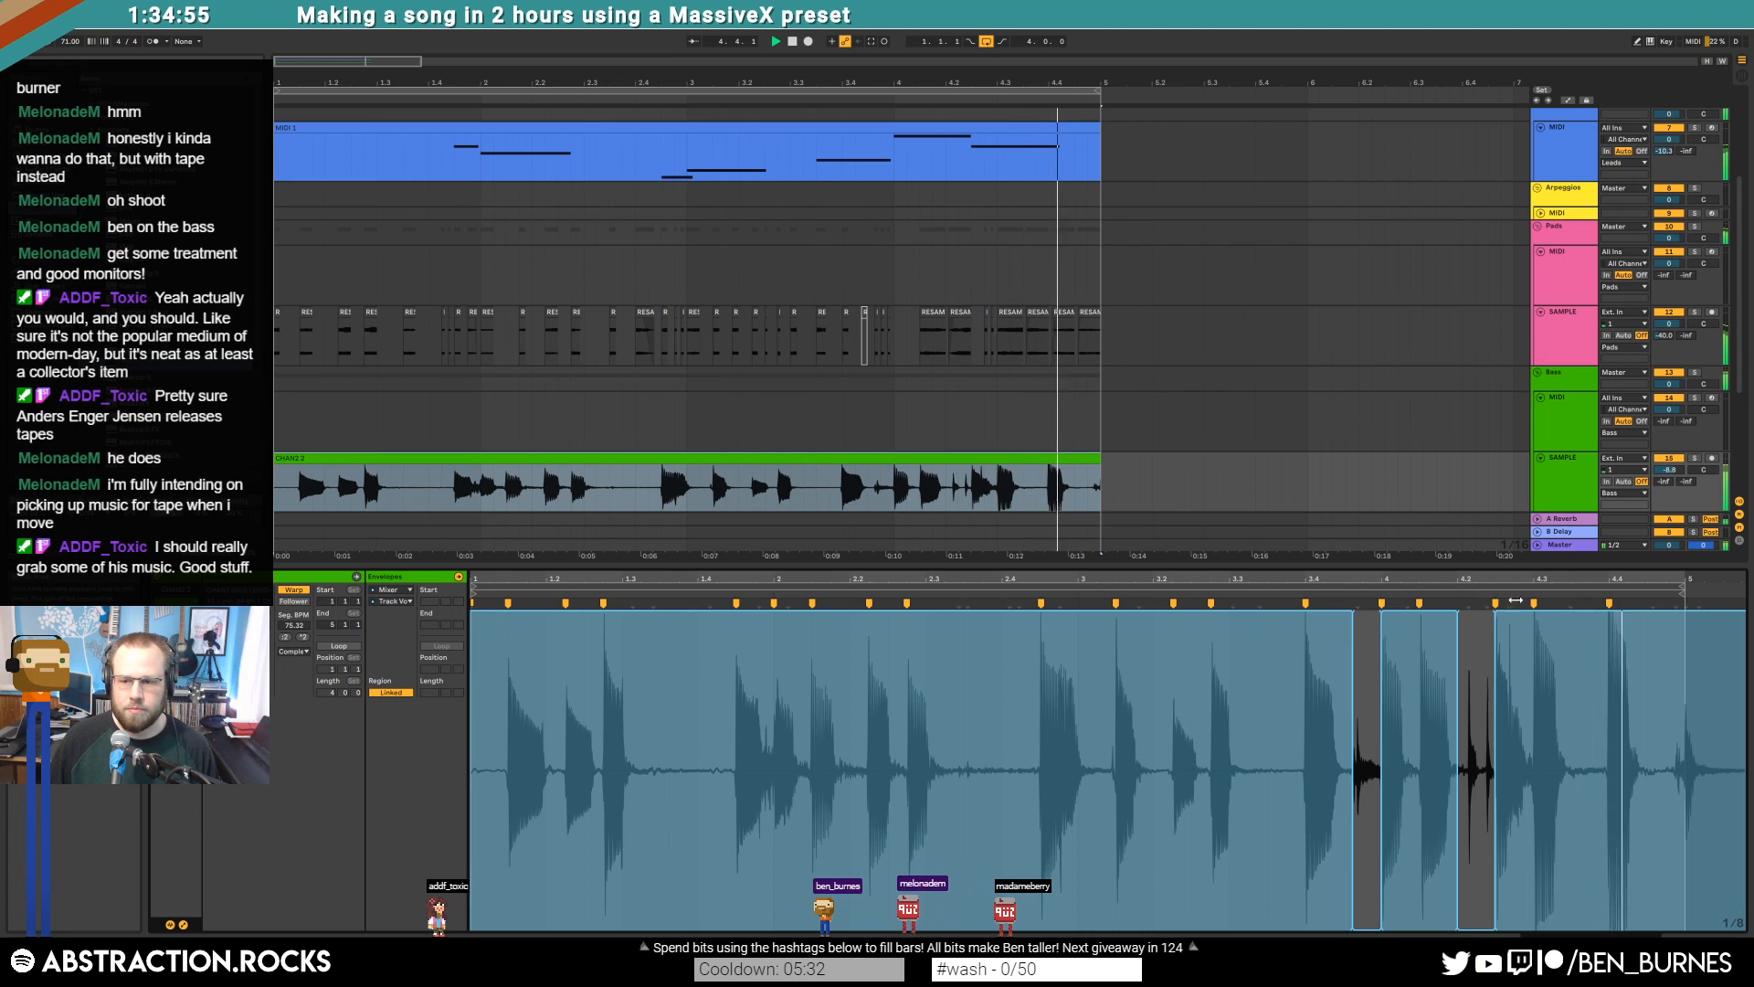
key("space")
Split out the last bass note at 4.4, try it at 4.3.3 and 4.4.2, and play back the ending
scroll(1106, 503, "up", 5)
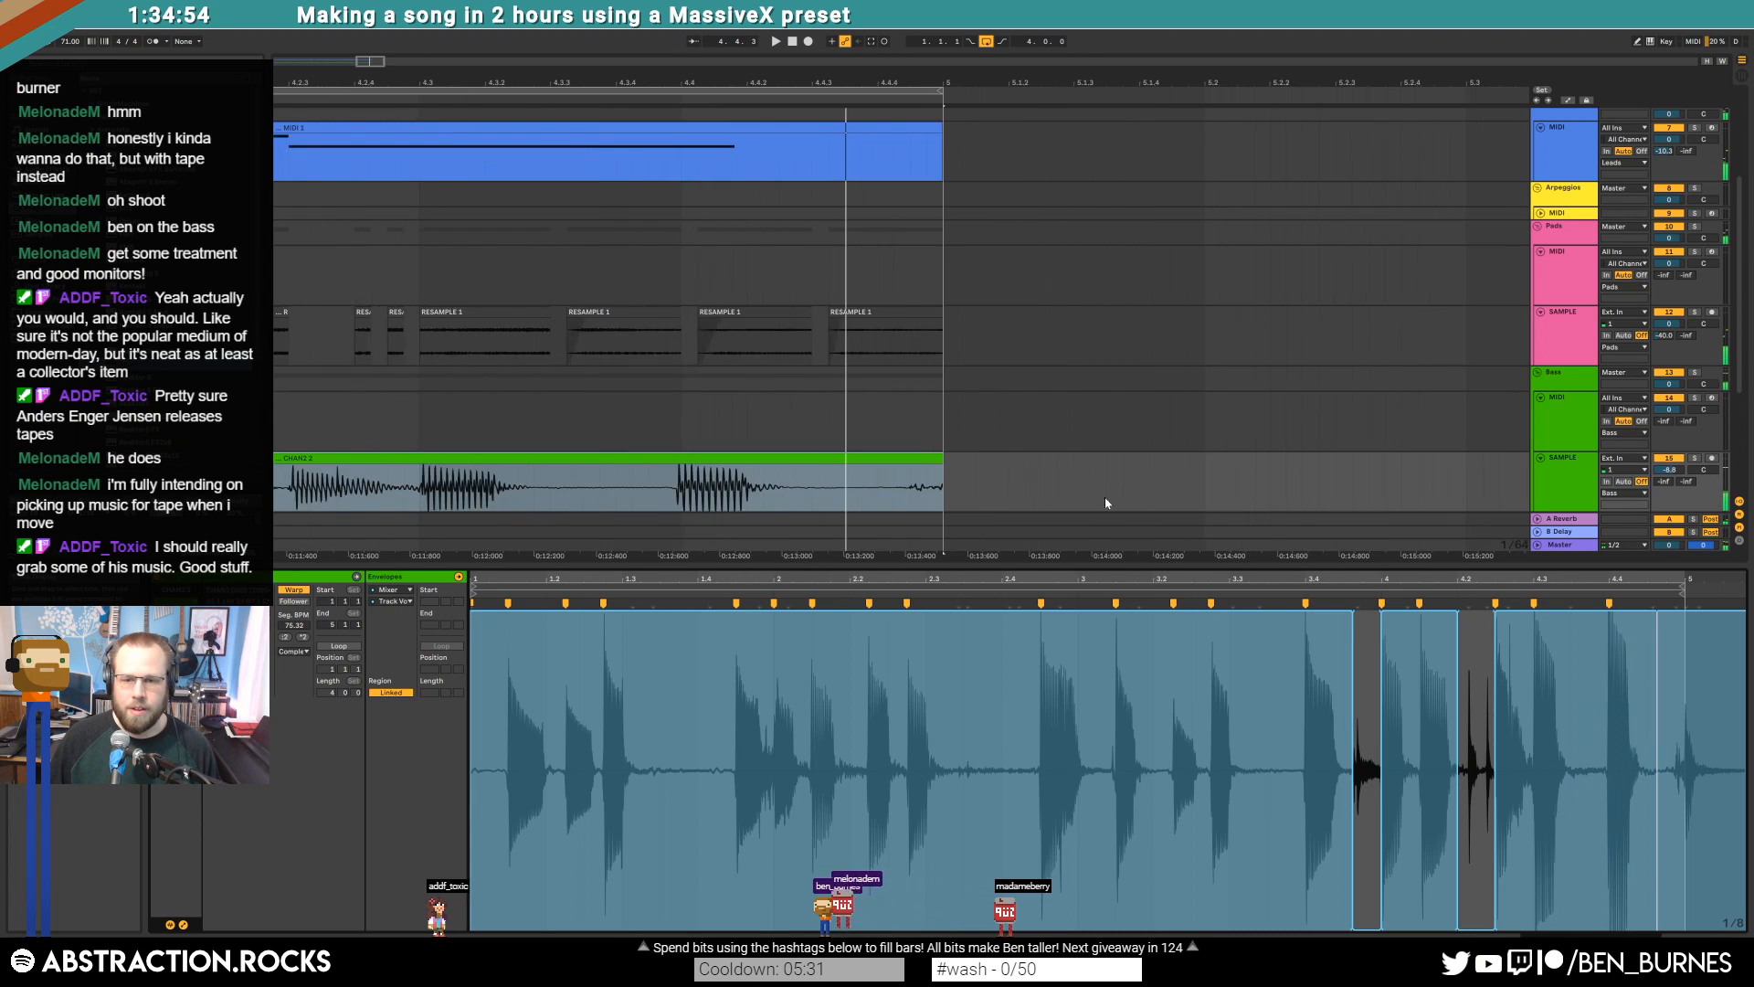
left_click(681, 489)
left_click_drag(765, 491, 817, 491)
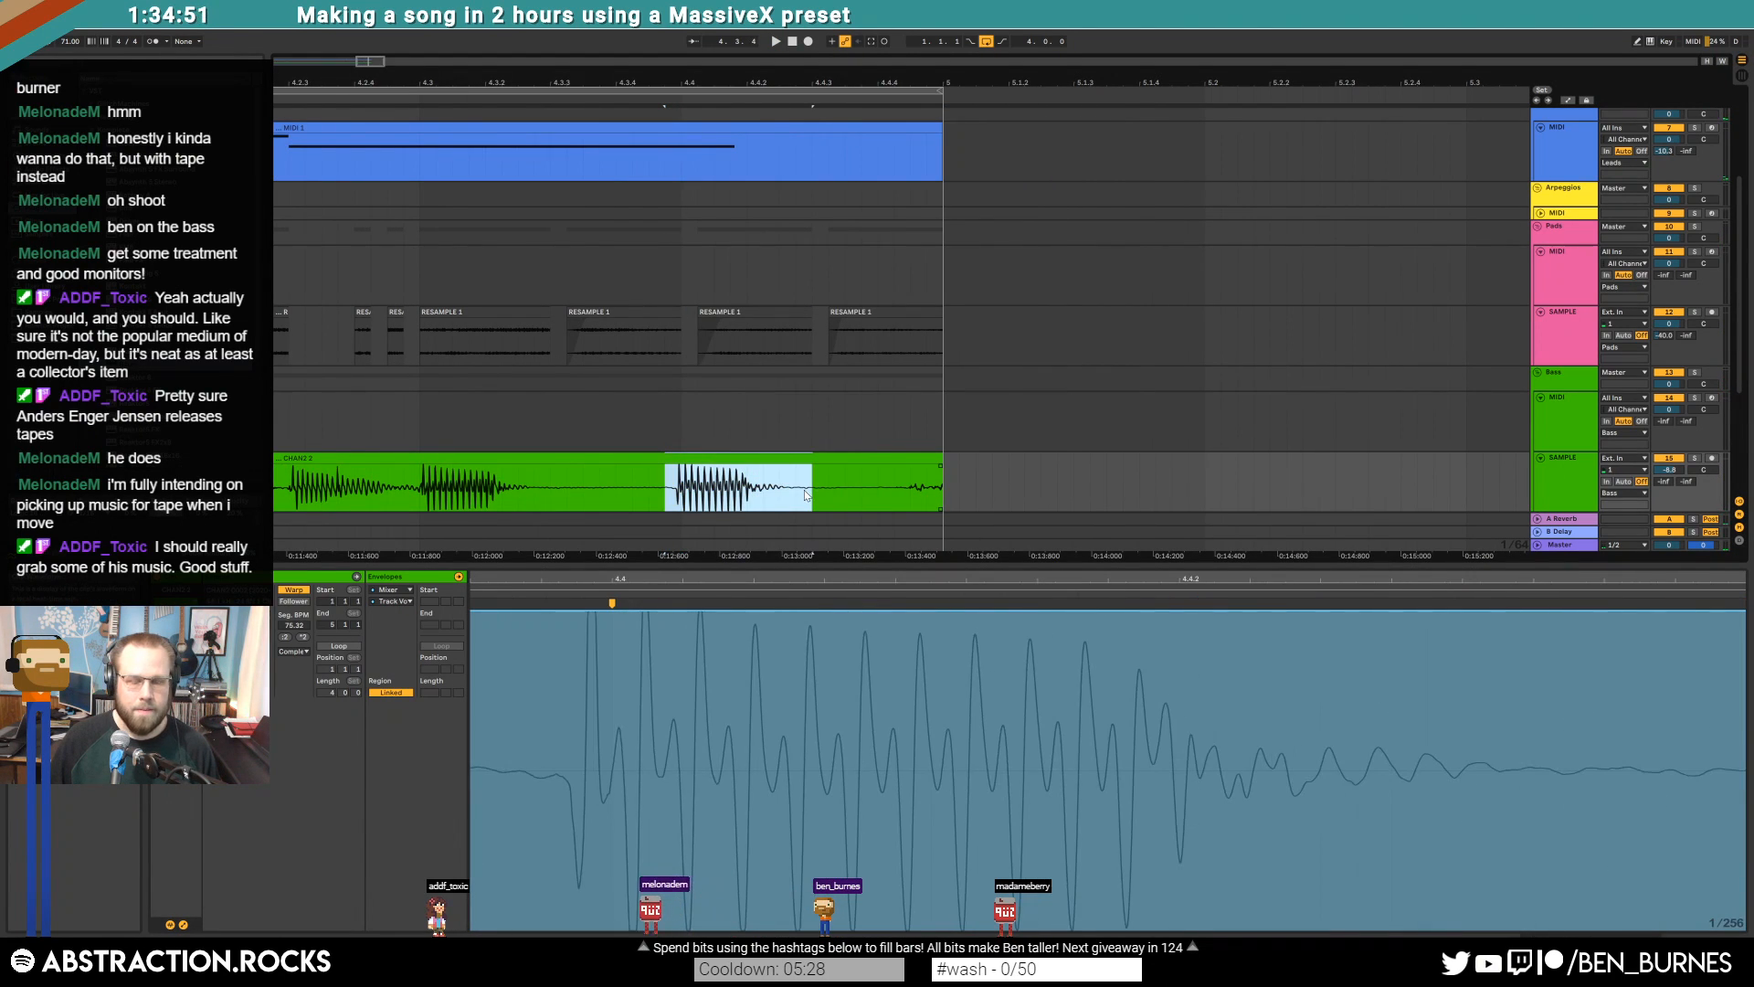
mouse_move(719, 457)
left_mouse_down()
mouse_move(604, 460)
mouse_move(841, 470)
mouse_move(815, 470)
left_mouse_up()
left_click(322, 484)
key("space")
key("space")
left_click(405, 496)
key("space")
left_click(355, 493)
key("space")
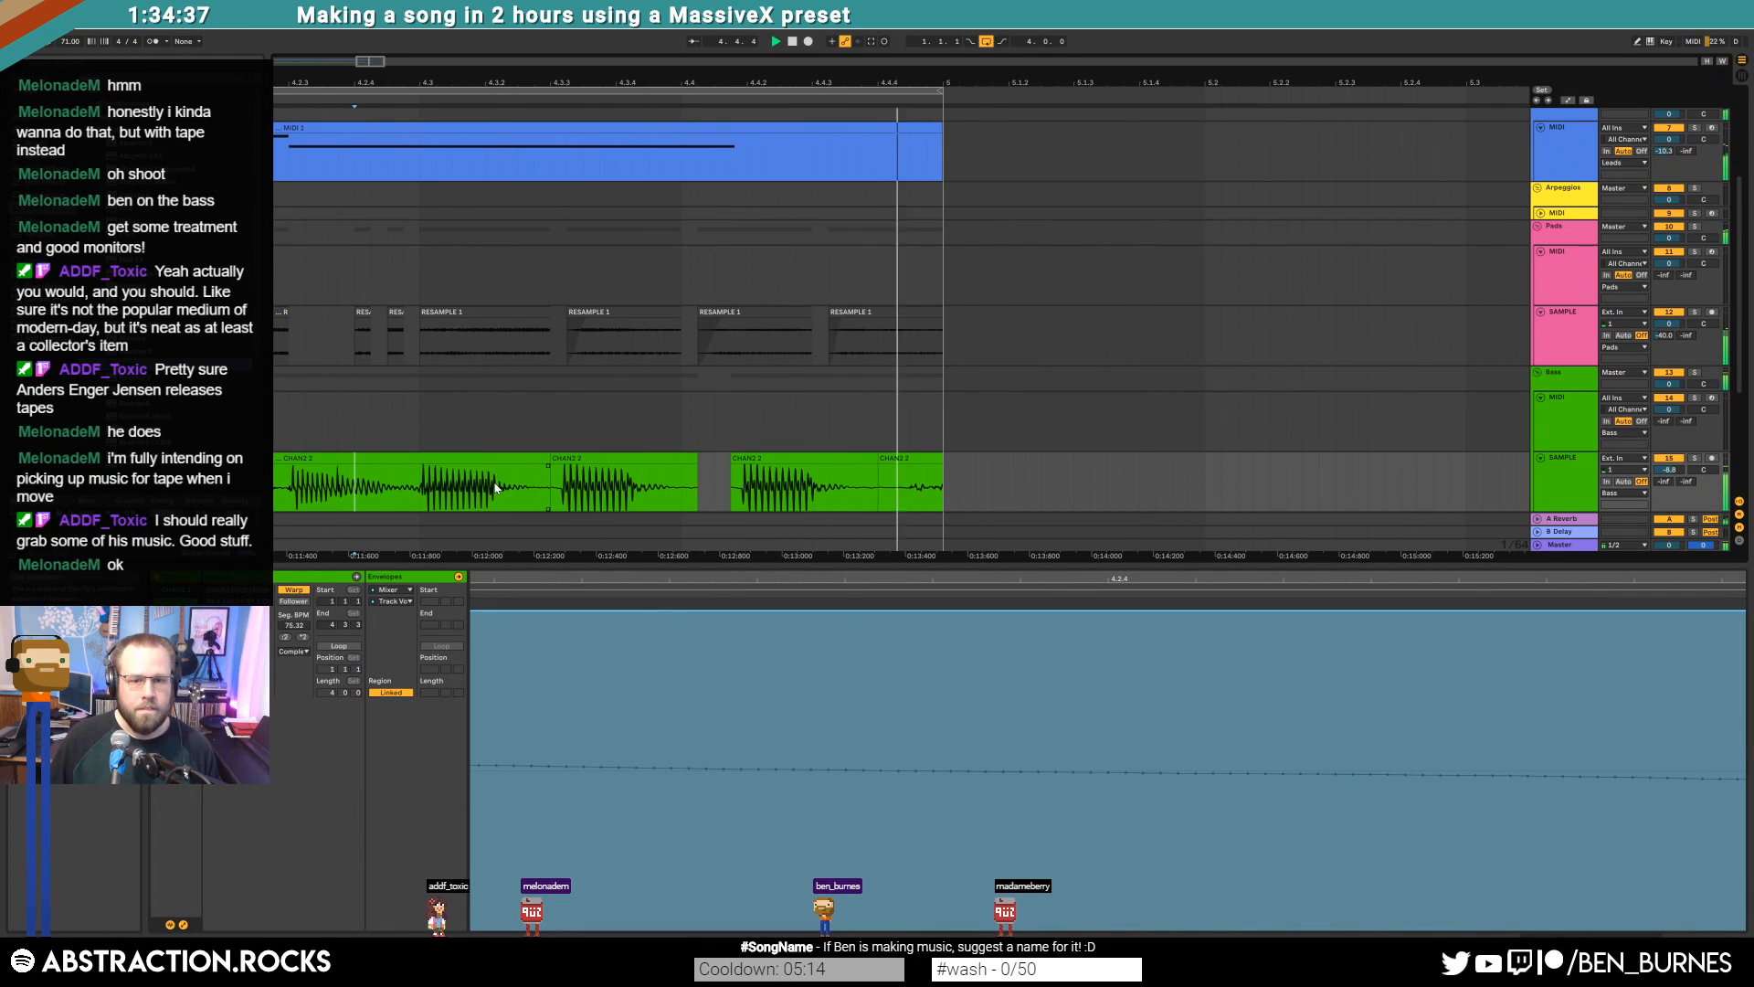
Delete the bass note at 4.4.2 and the leftover clip behind it, keeping the note at 4.3.3
left_click(832, 457)
key("Delete")
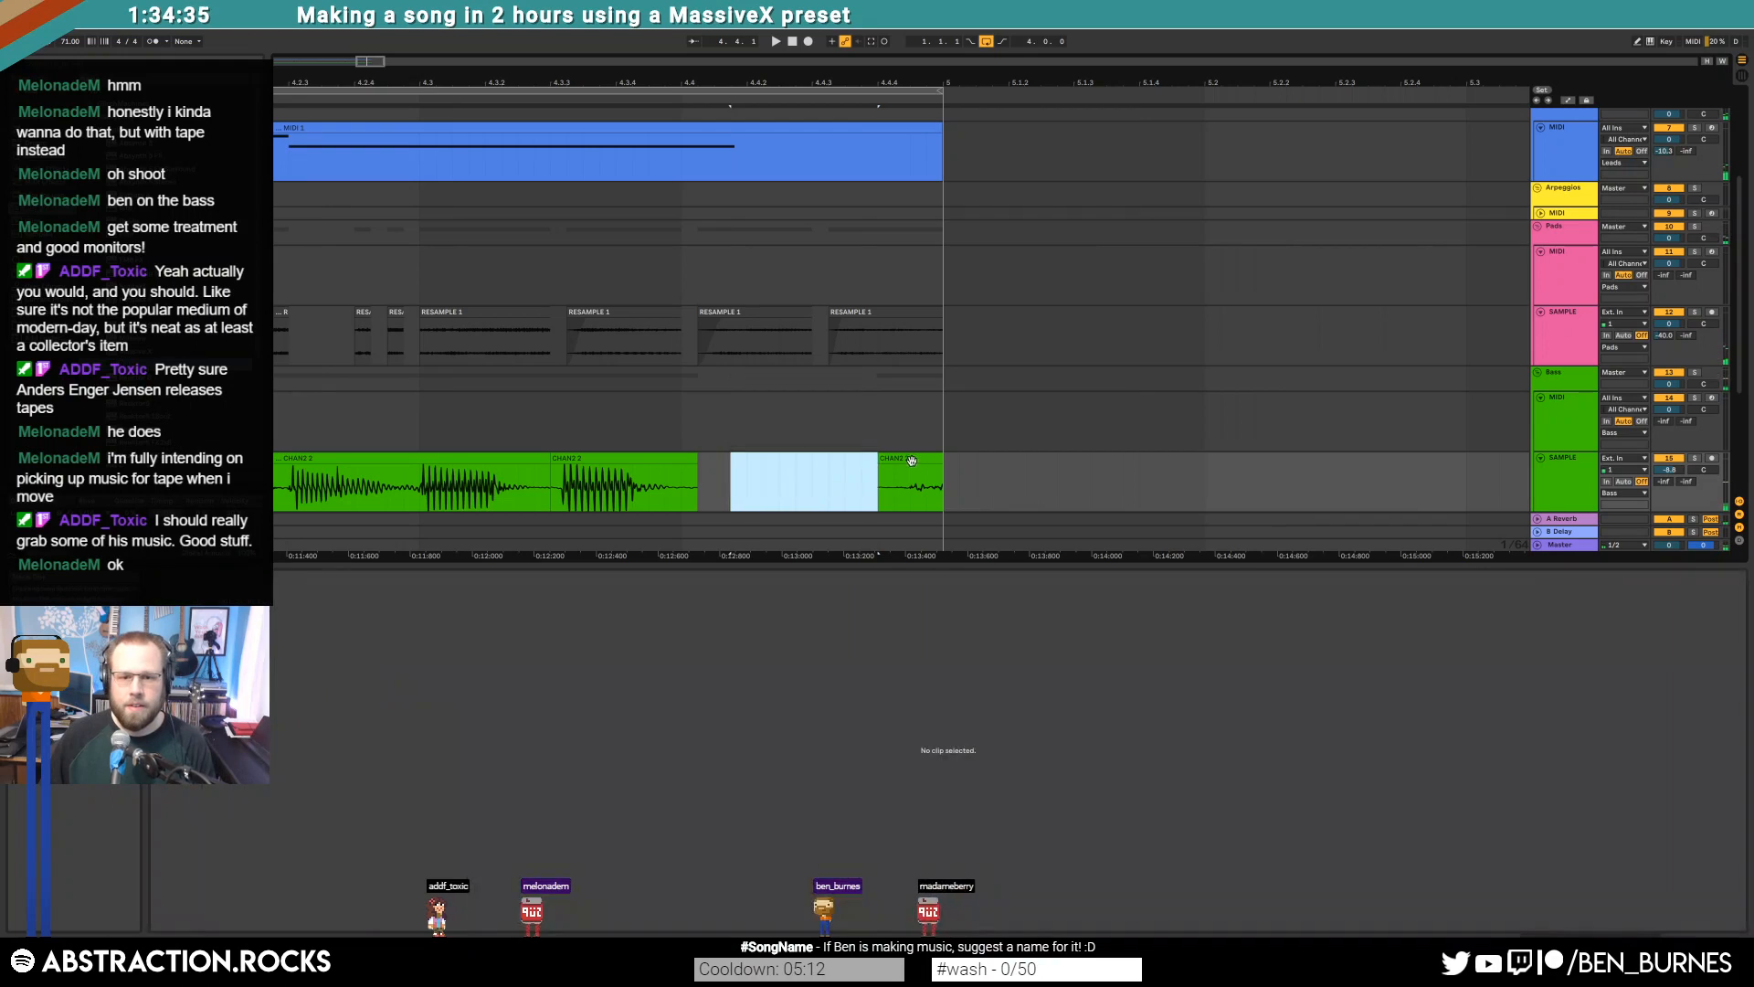
left_click(910, 459)
key("Delete")
left_click(685, 491)
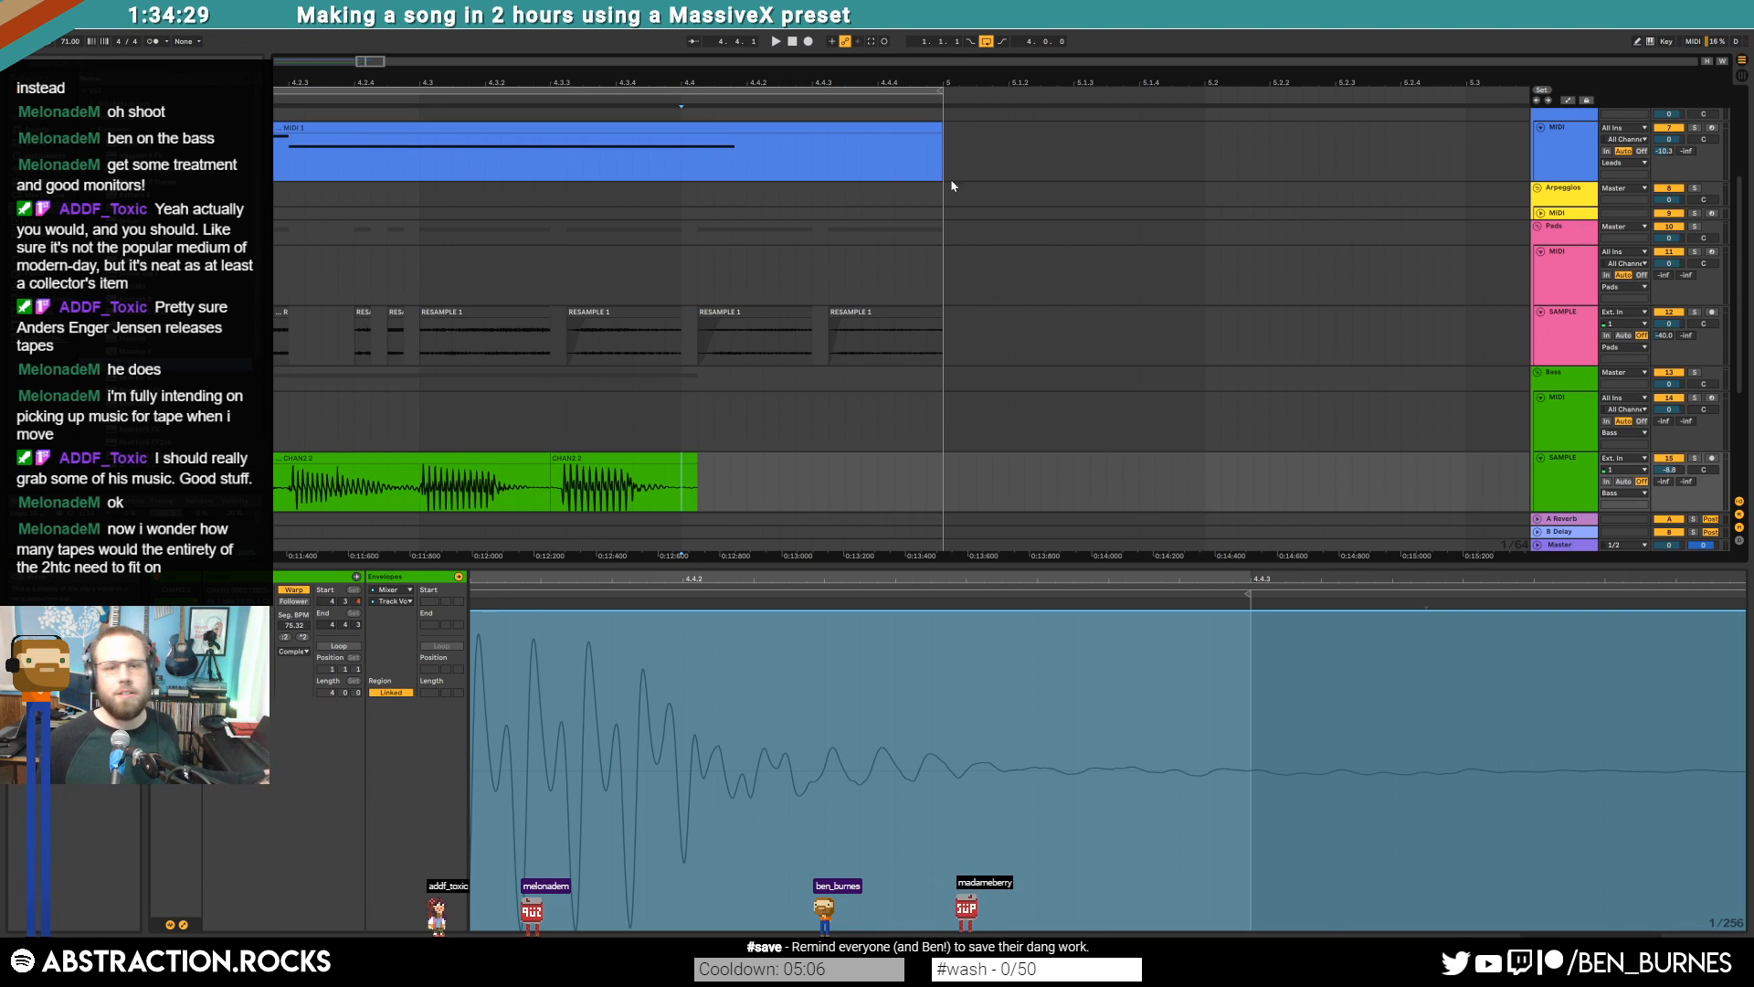
Arm CHAN2 and record a new bass take starting around 5.1.2, past the loop's end
scroll(945, 169, "up", 2)
scroll(943, 167, "up", 2)
left_click(1576, 214)
left_click(1574, 154)
left_click(1573, 127)
left_click(1712, 139)
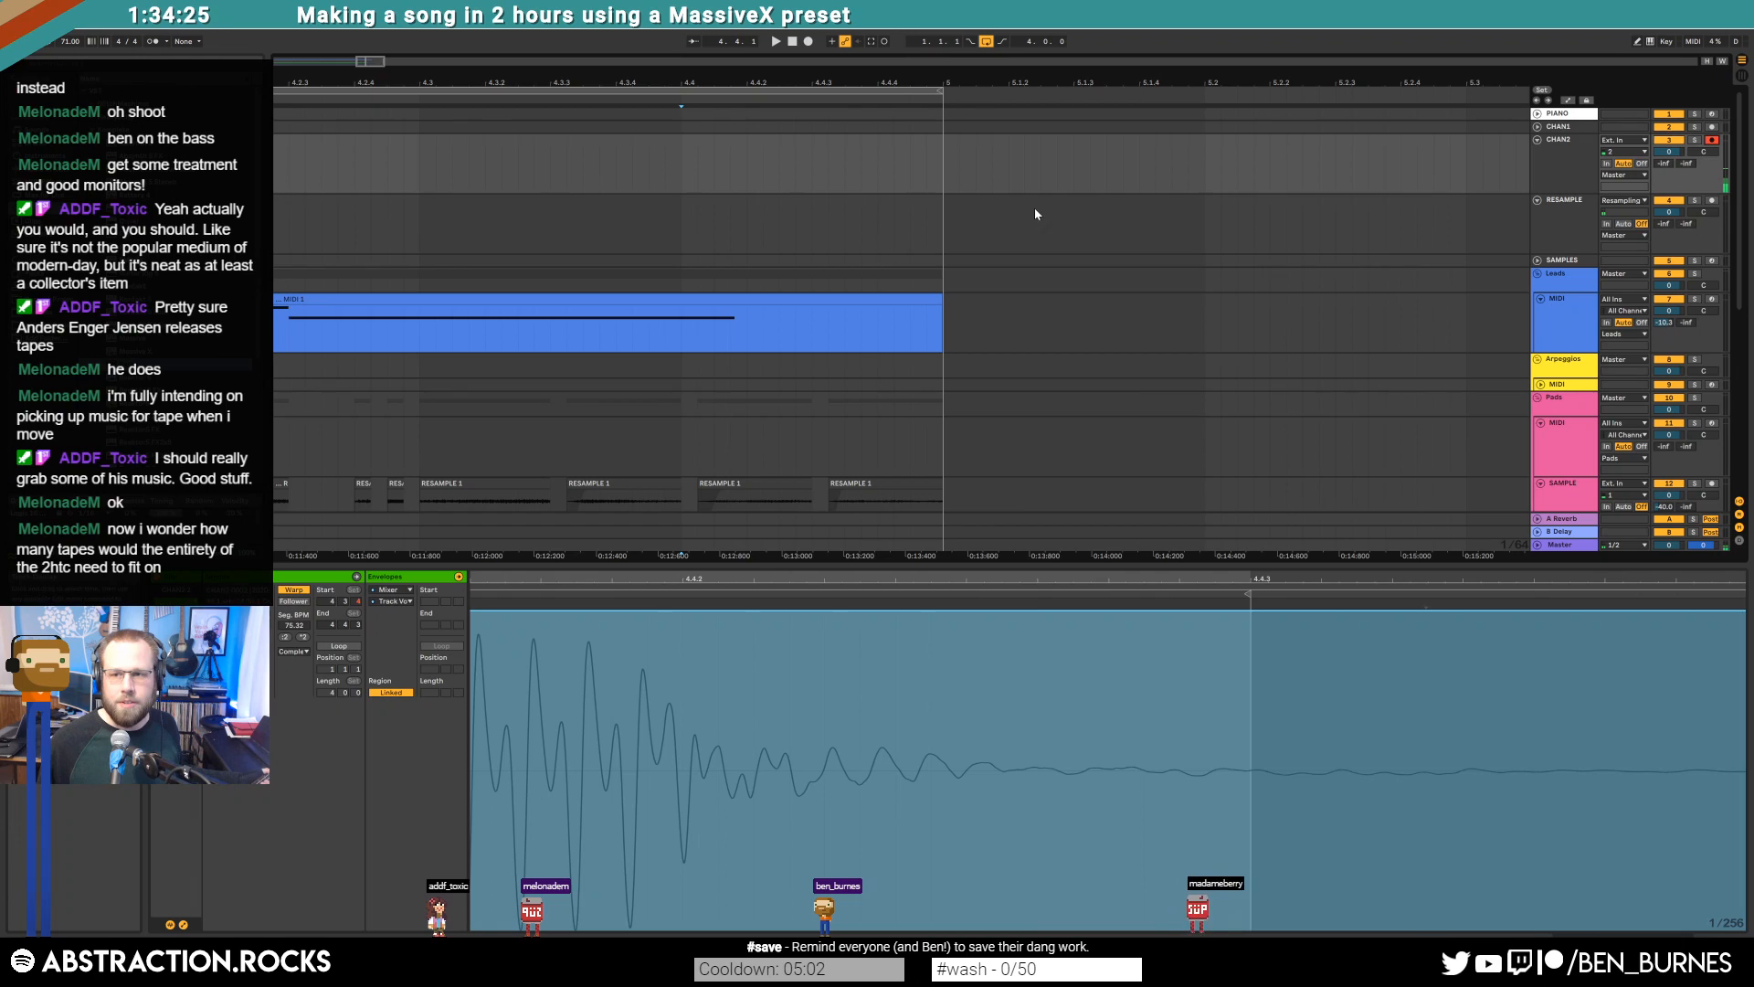
left_click(1030, 168)
key("F9")
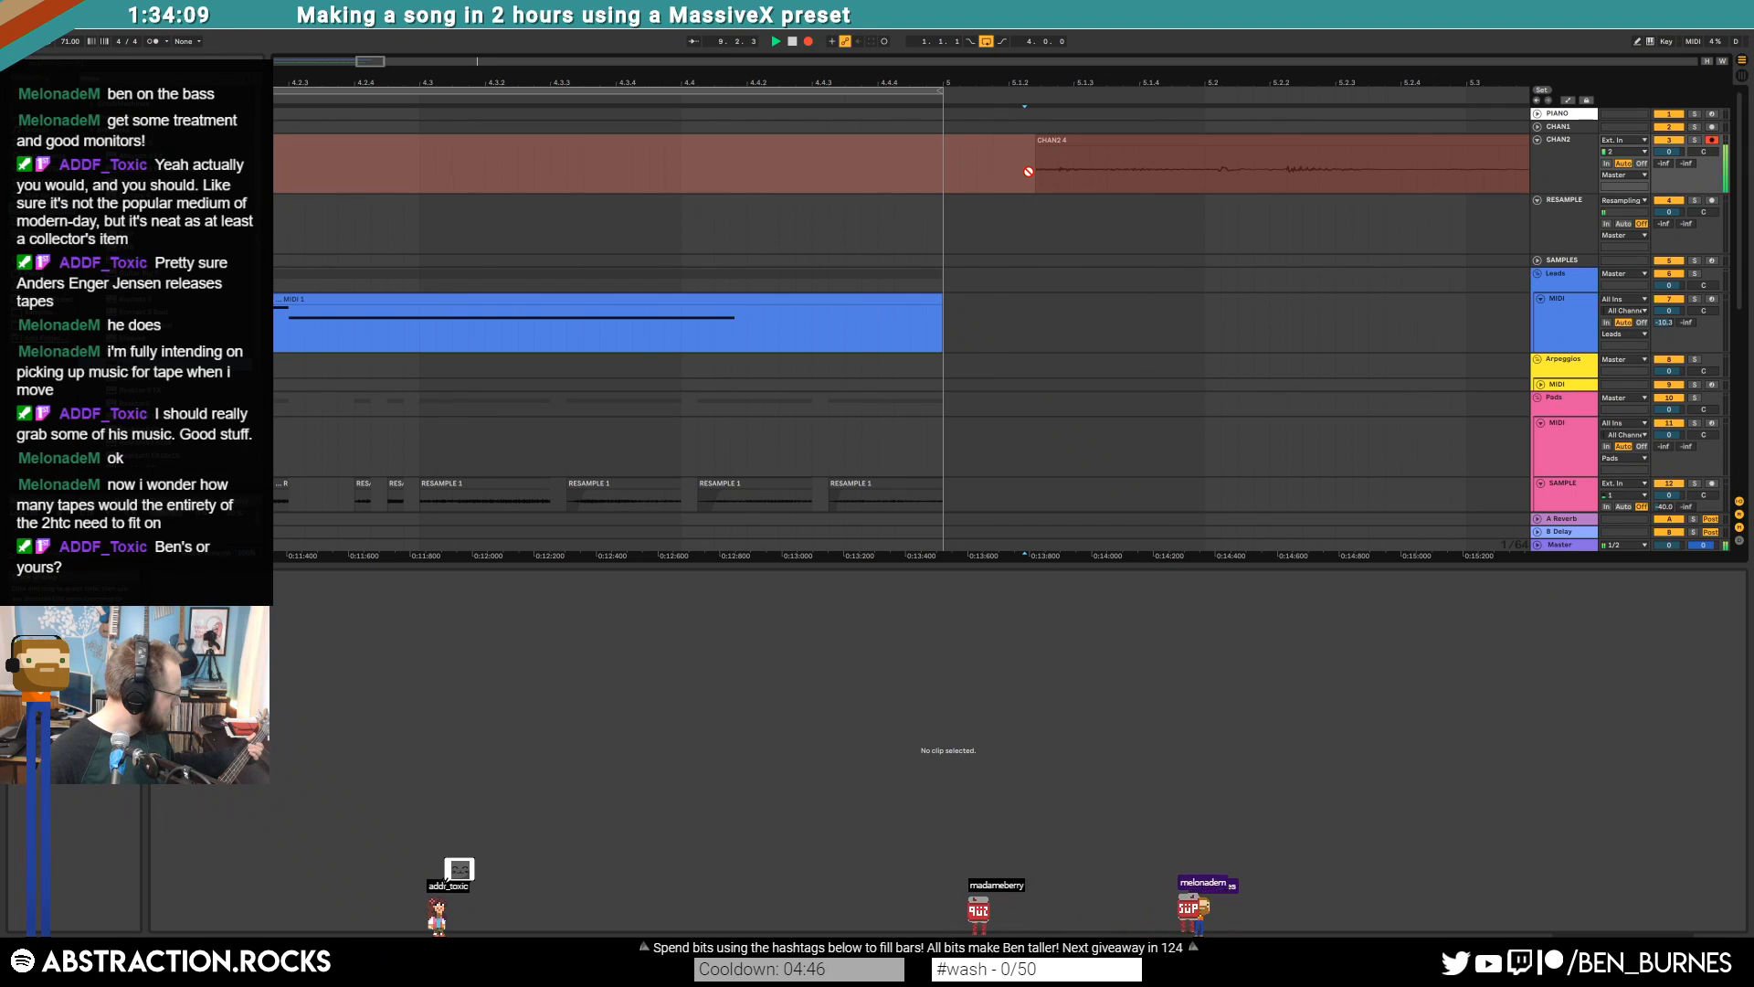
key("space")
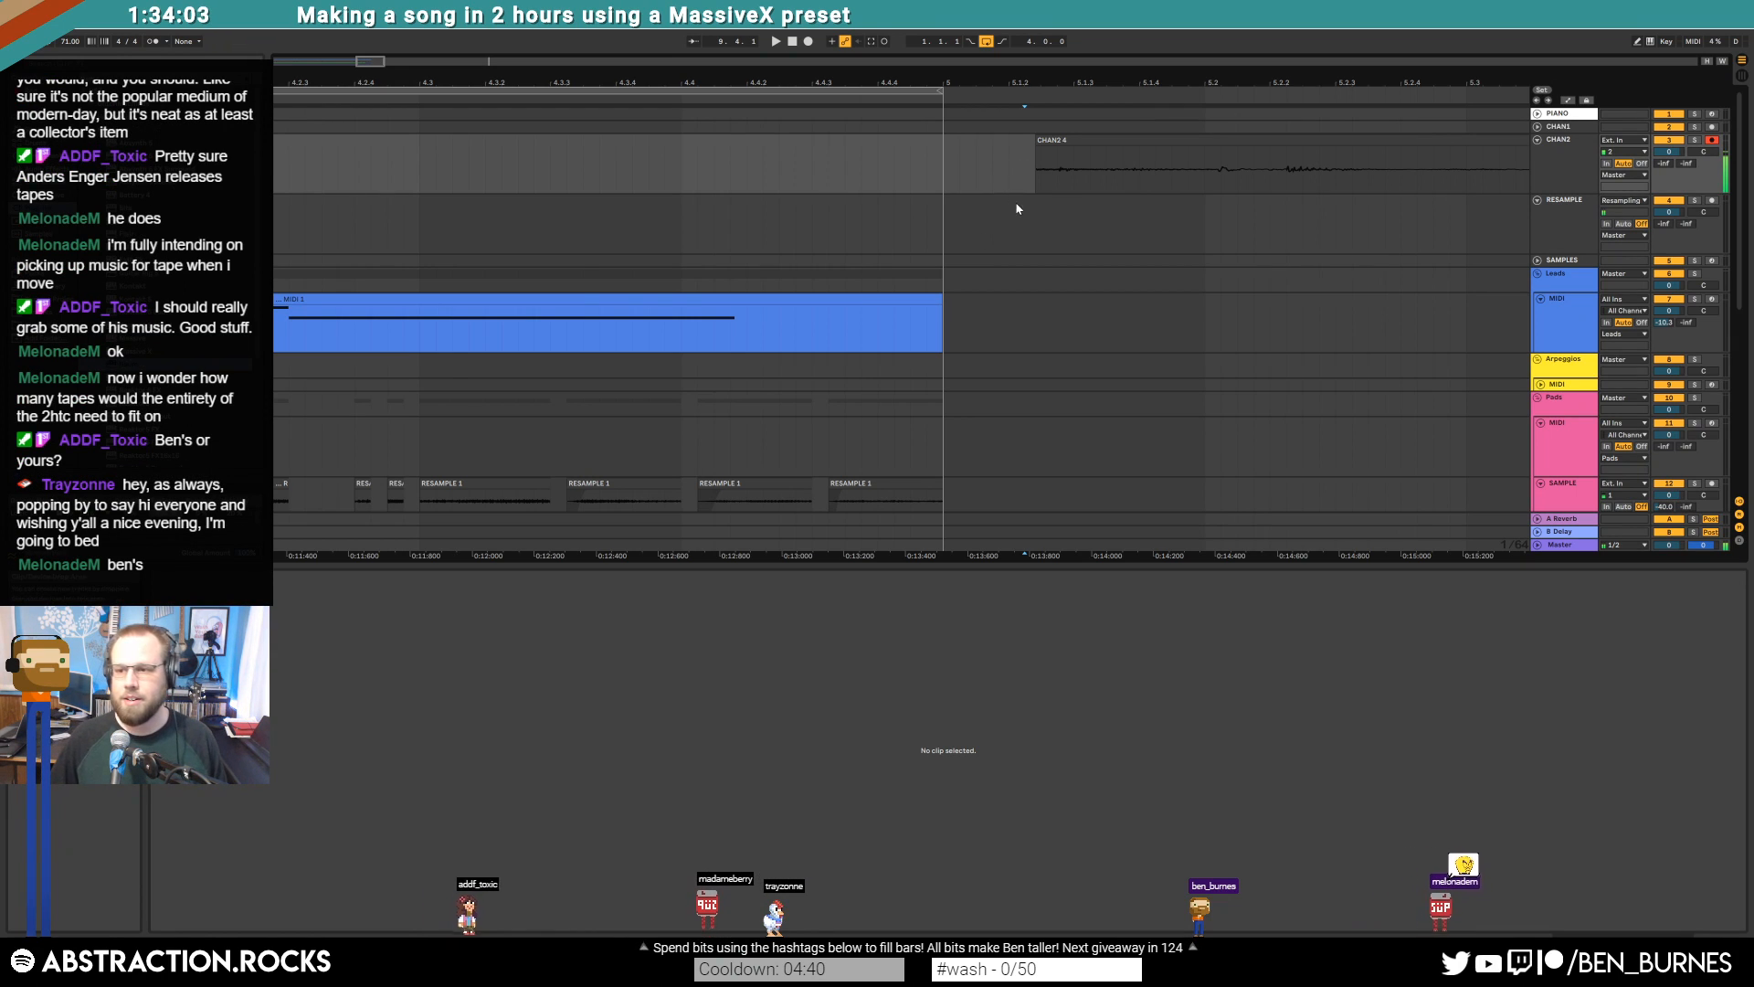
Cut the sustained bass note between about 8.2.3 and 8.4 out of the new CHAN2 take
left_click(1074, 261)
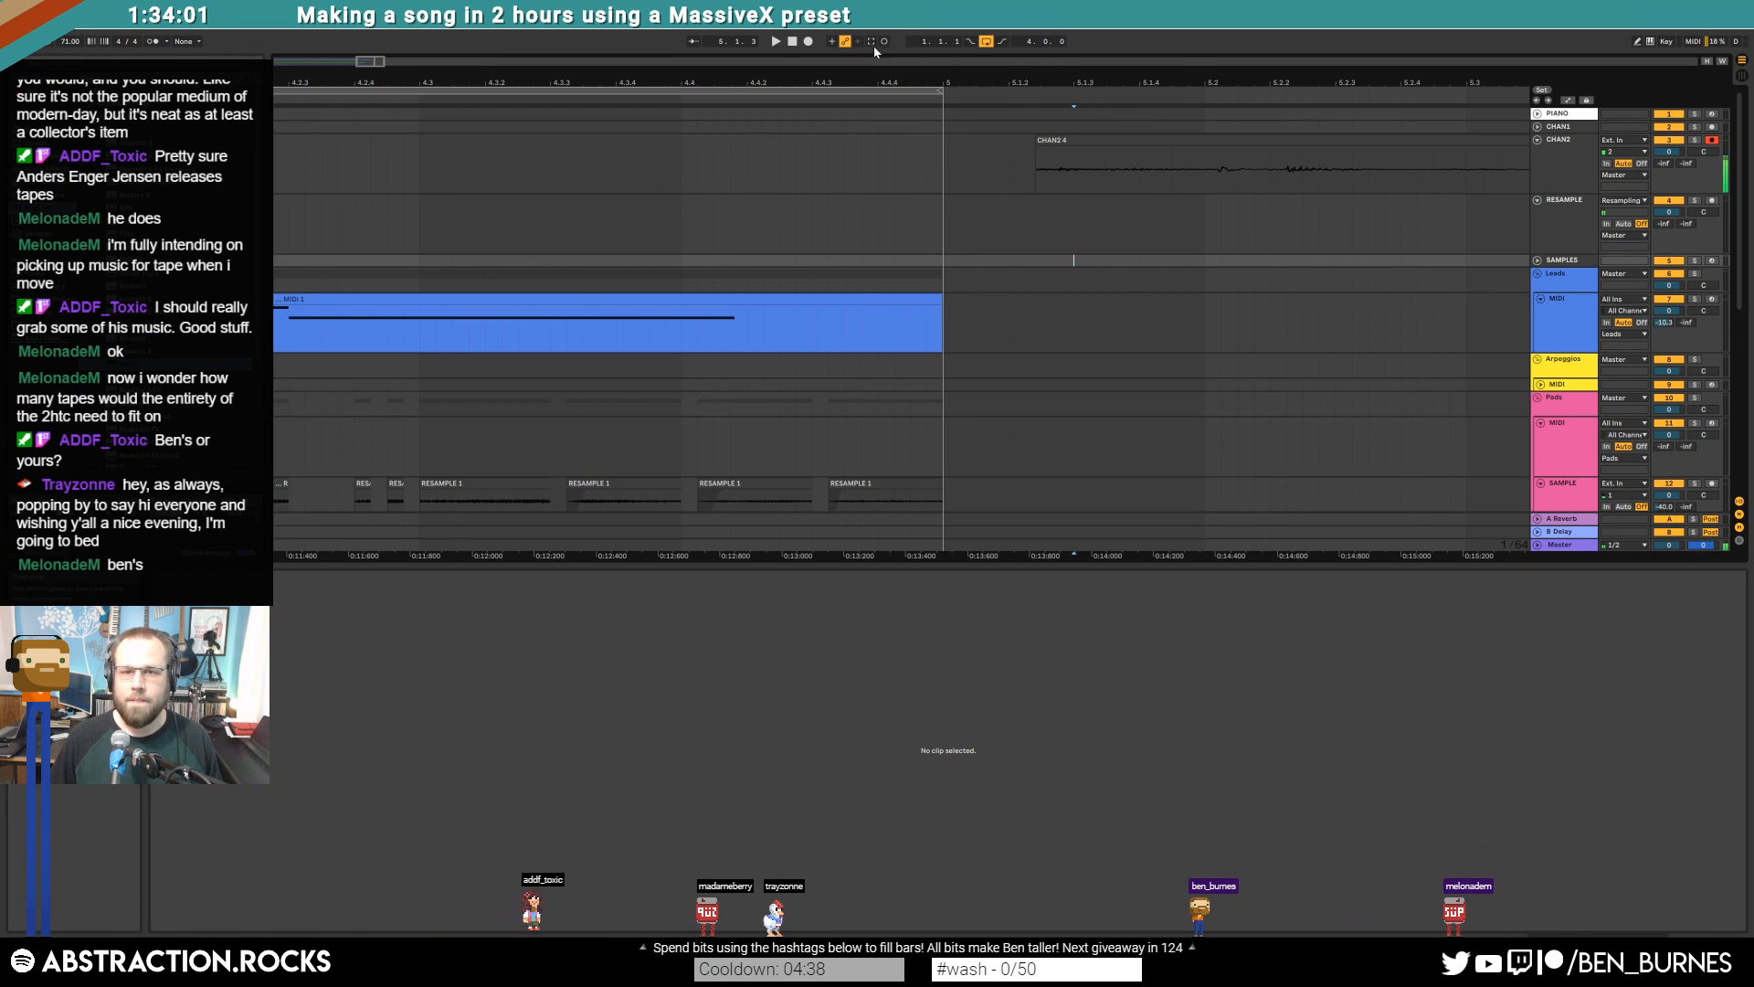
left_click_drag(377, 62, 467, 21)
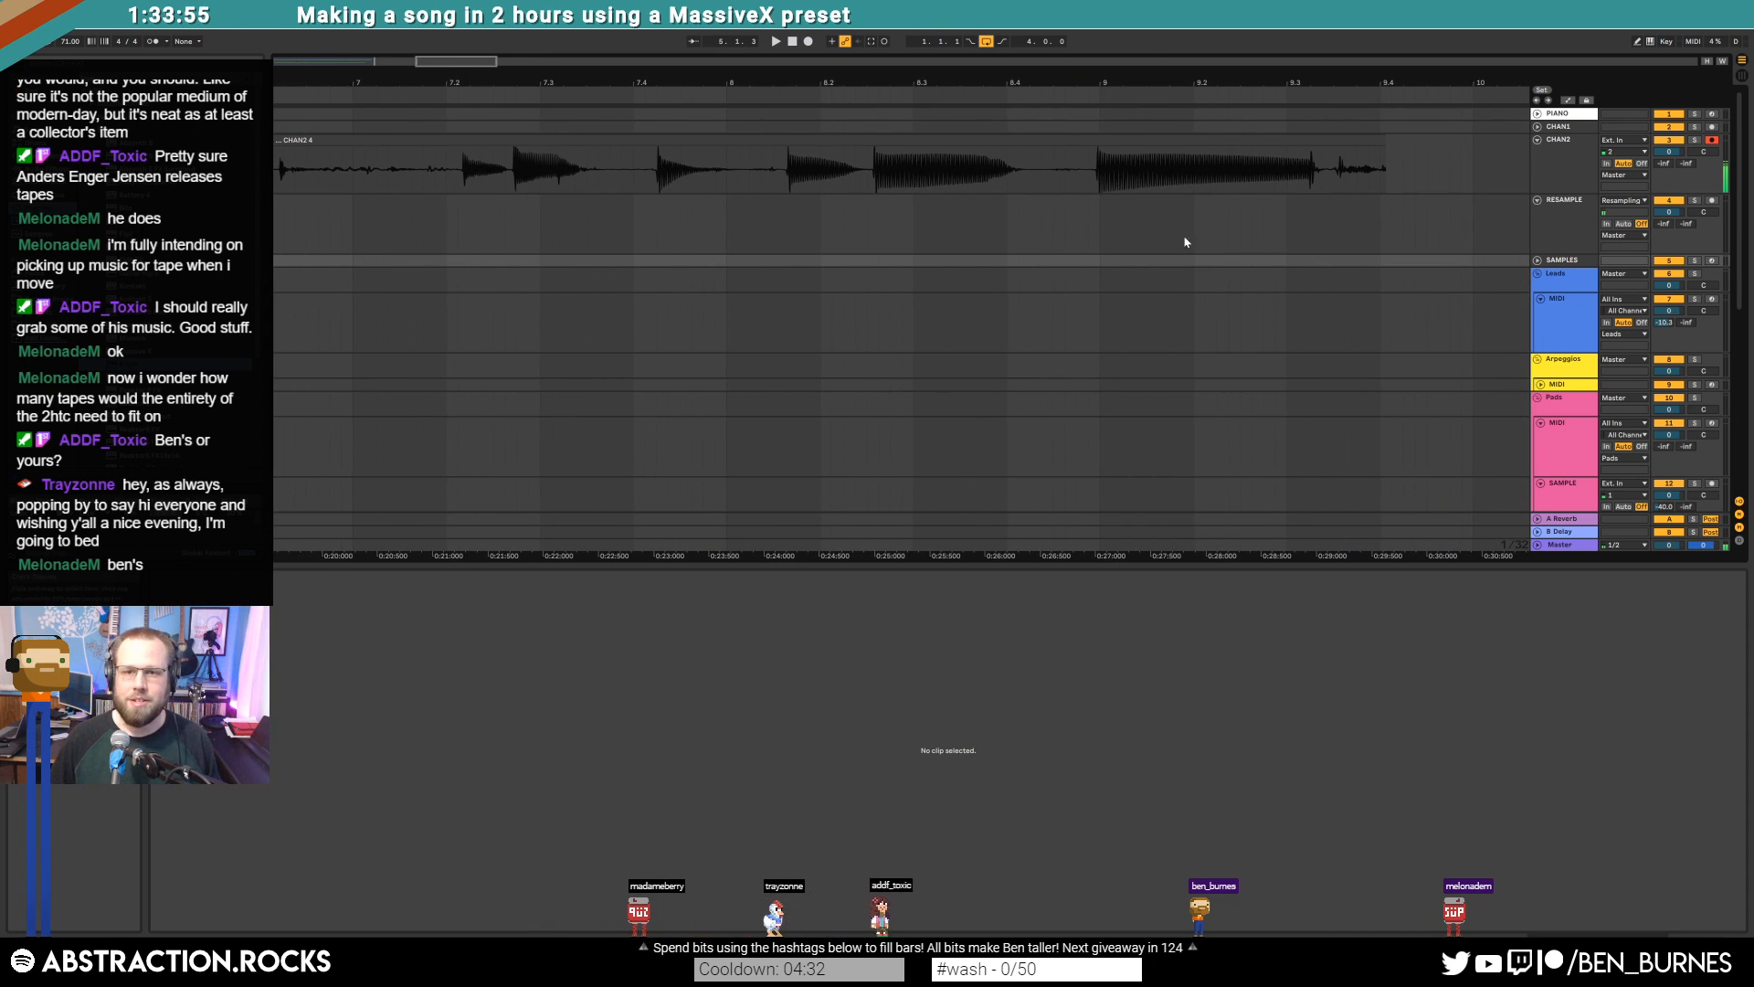
left_click(870, 173)
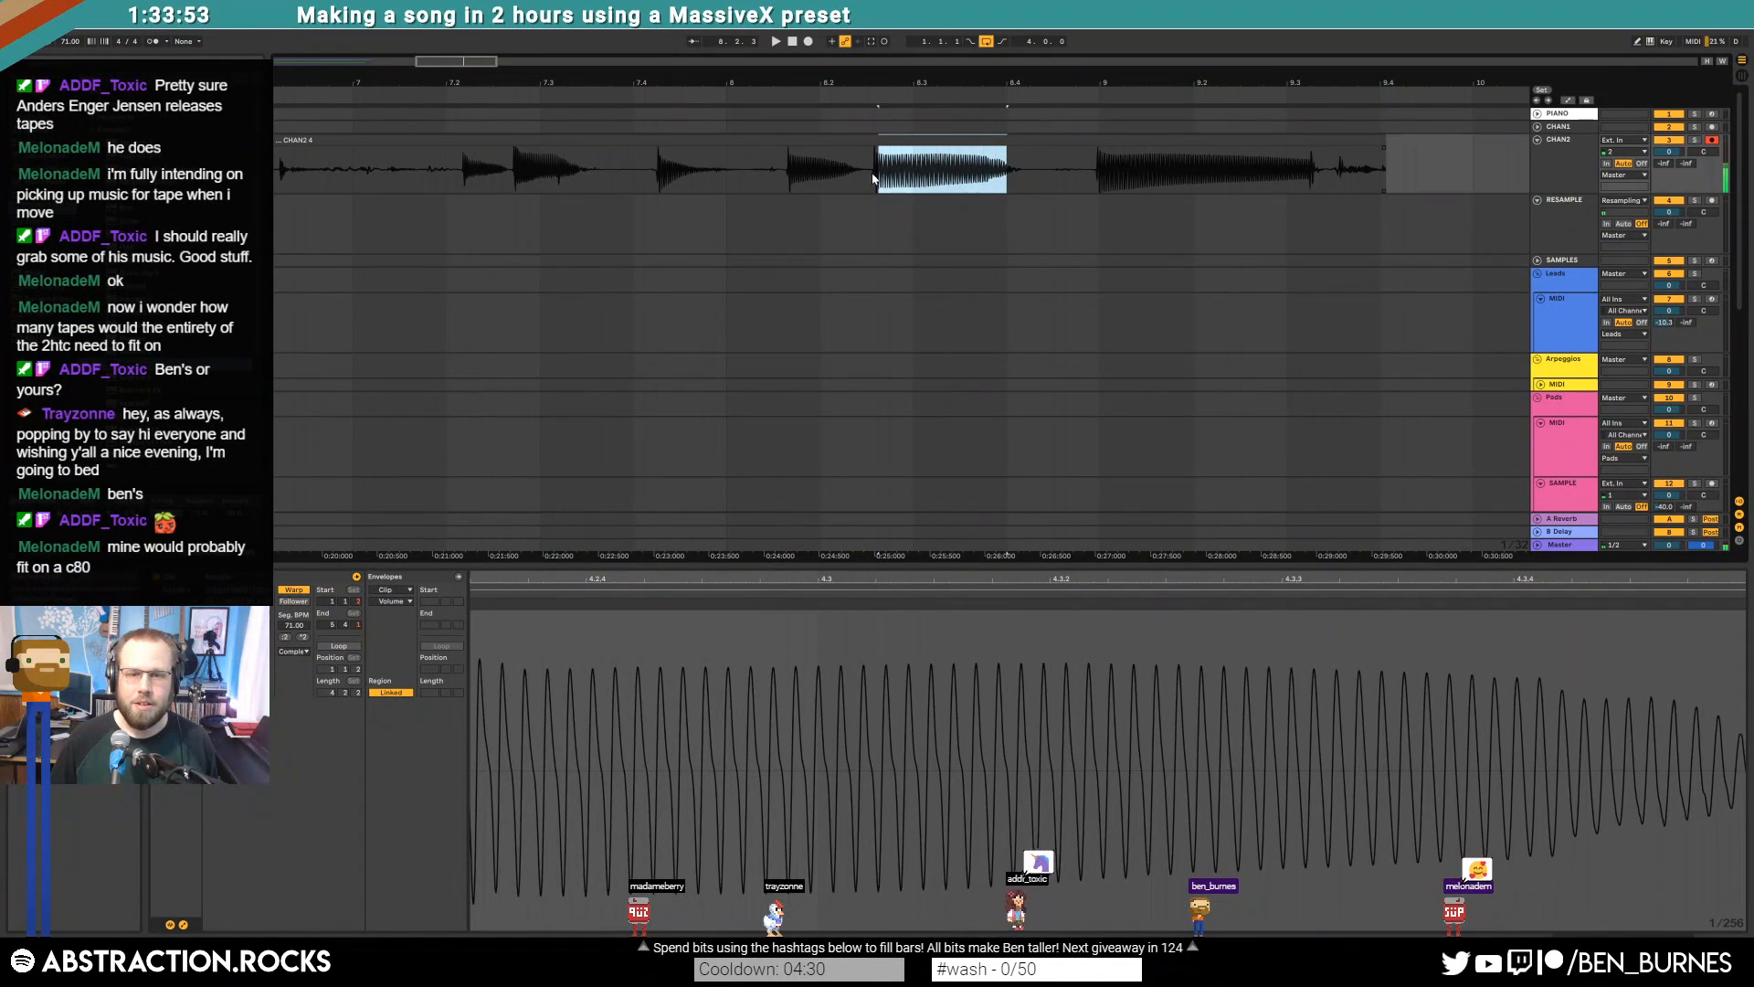
left_click(1030, 178, "shift")
key("Delete")
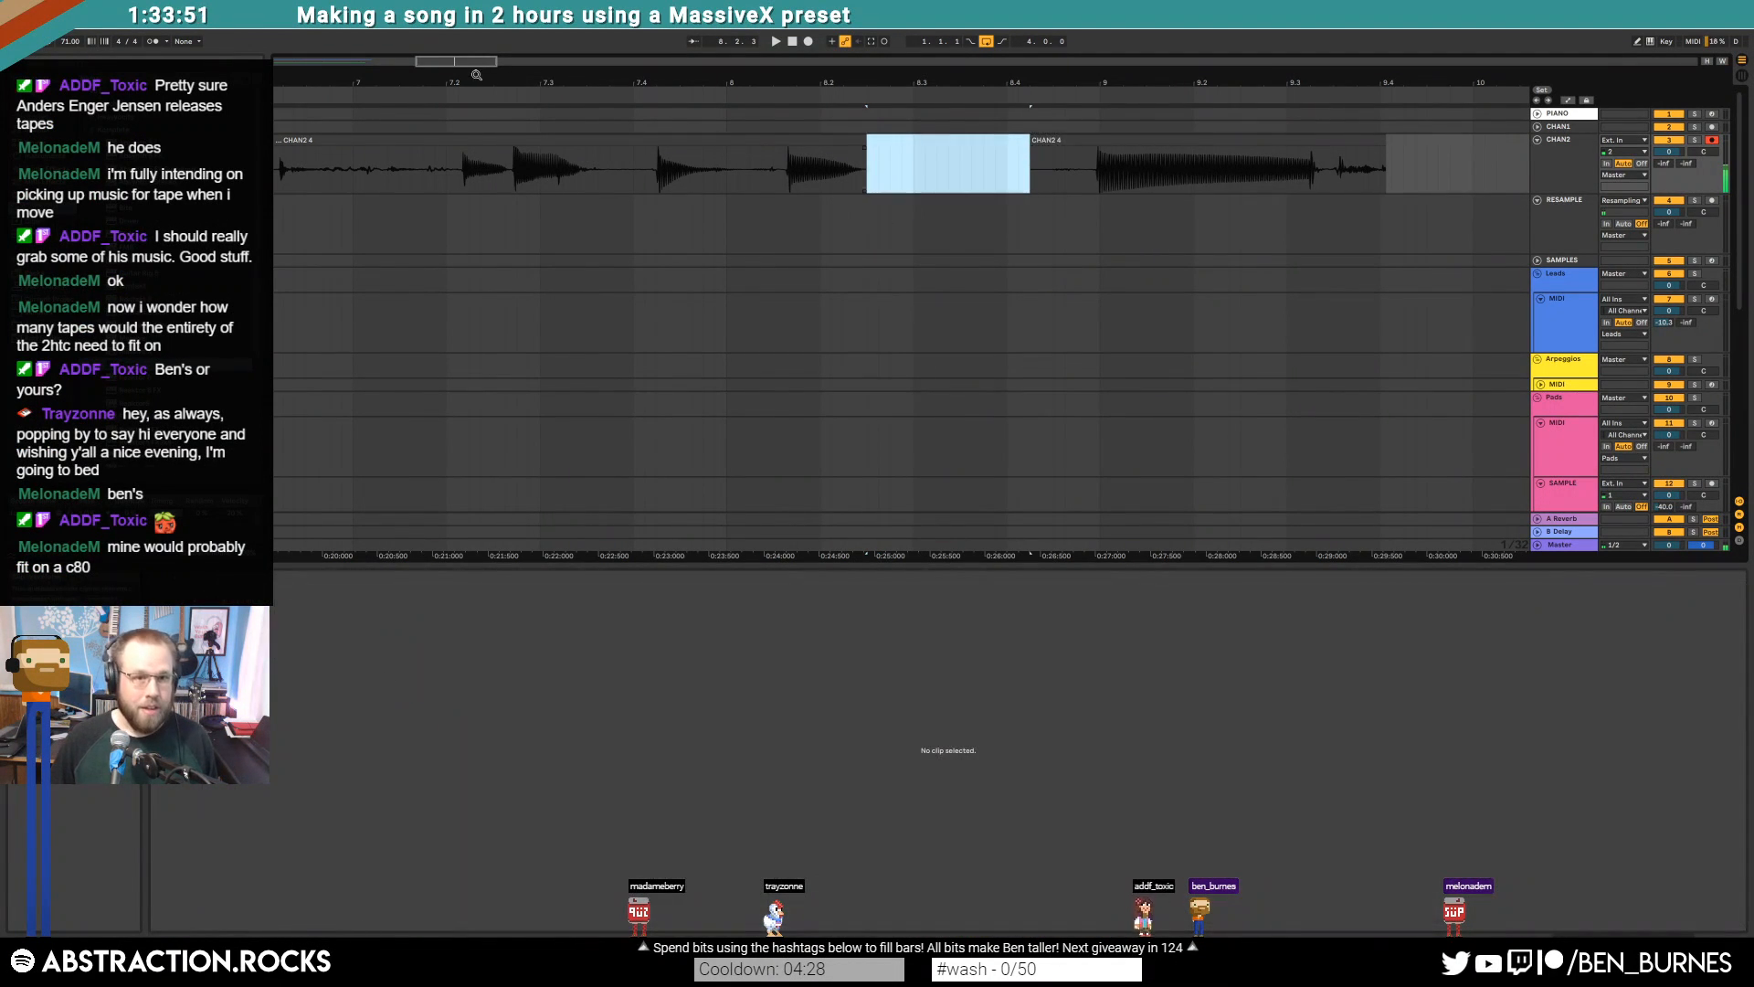
Paste the cut sustained note onto the Bass group's SAMPLE track at 4.3.3, over the existing last note
left_click_drag(480, 75, 1194, 57)
scroll(640, 386, "down", 2)
scroll(597, 417, "down", 5)
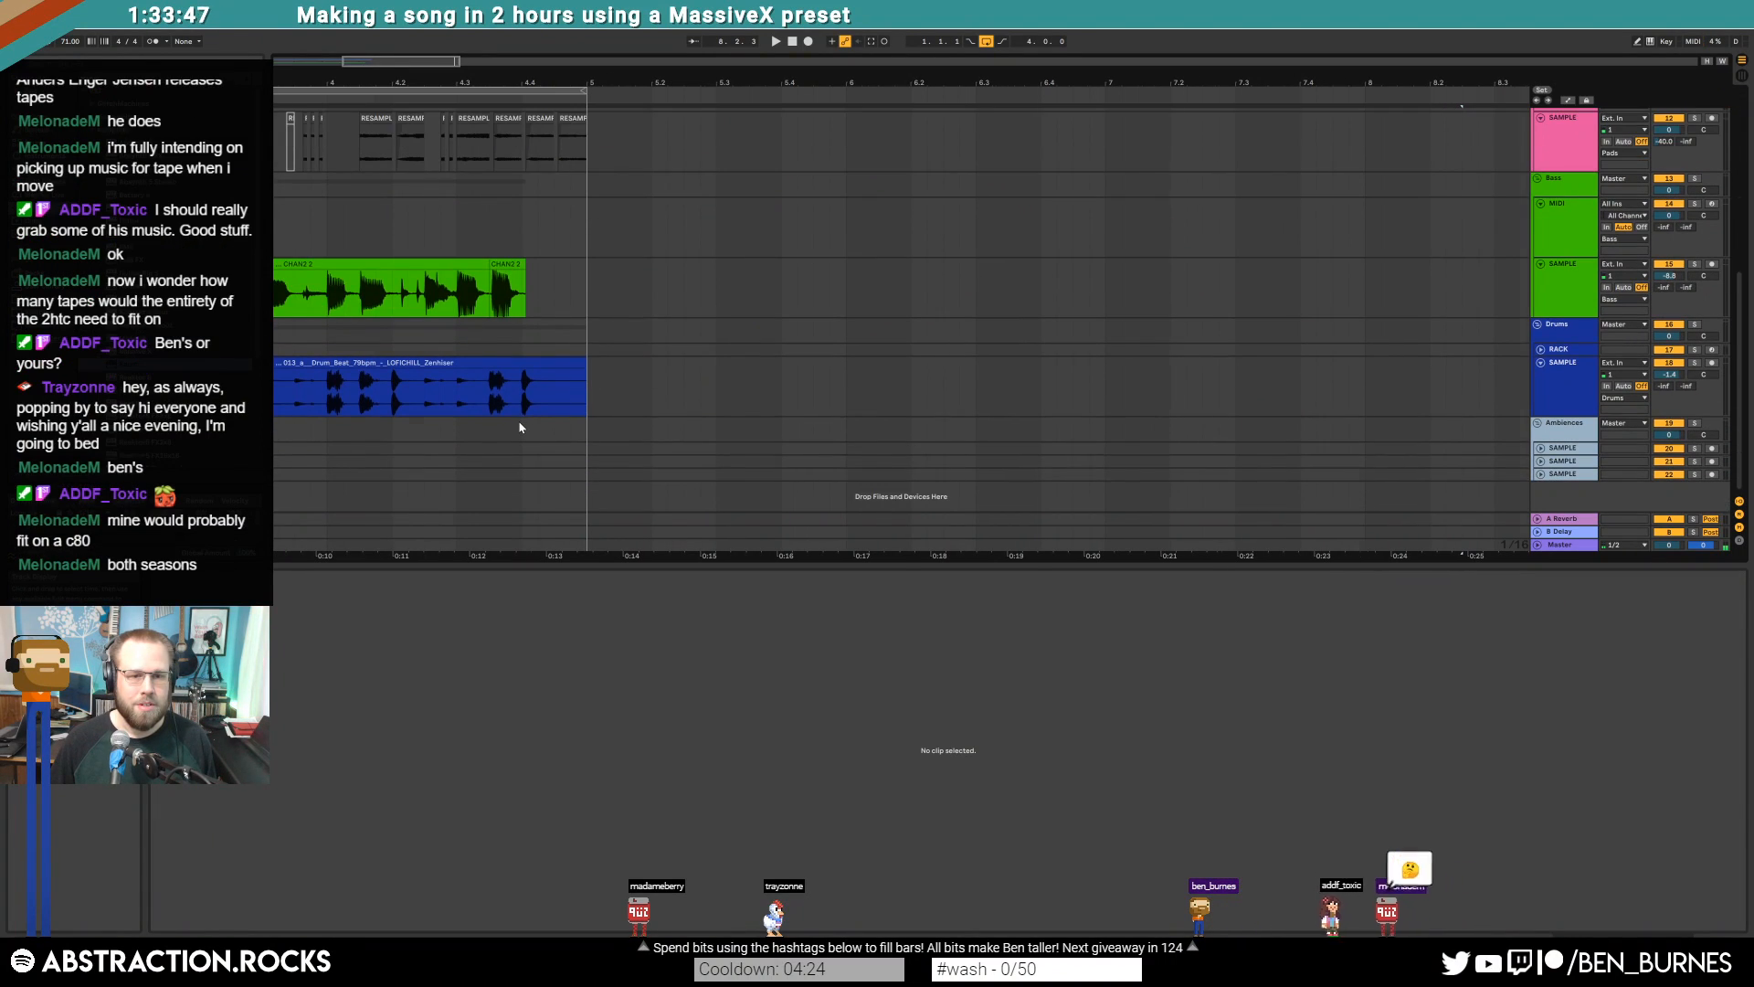
scroll(520, 427, "up", 10)
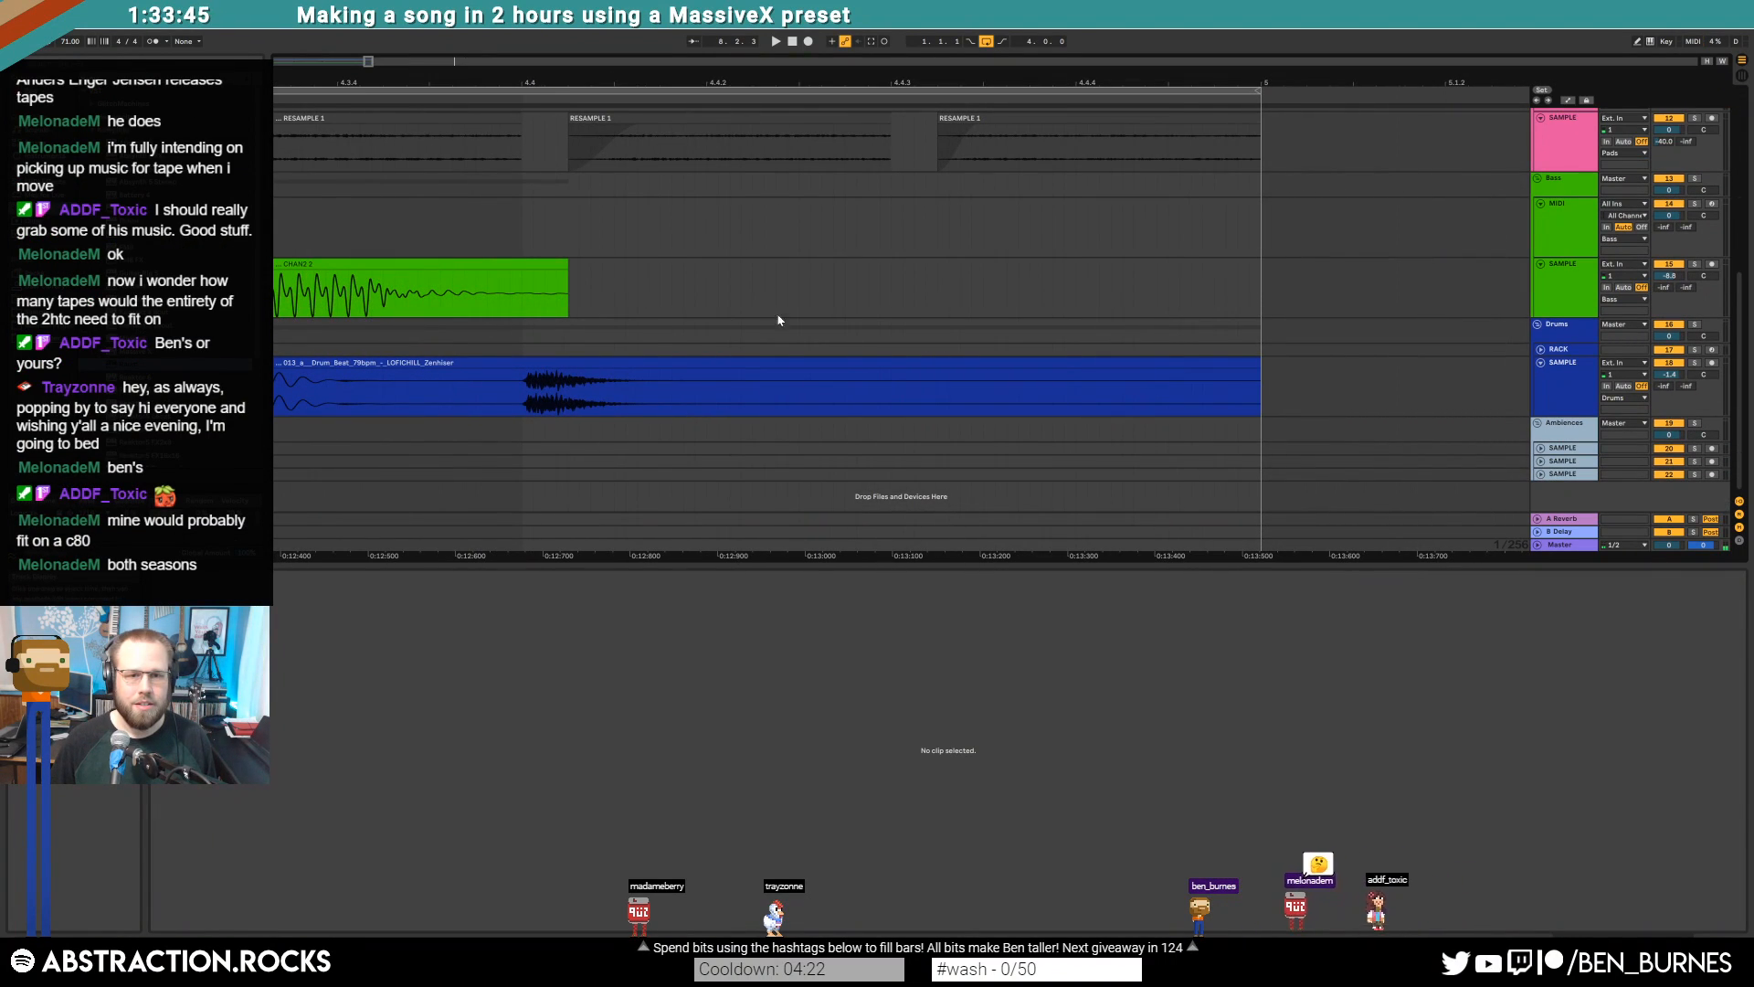
scroll(776, 307, "up", 1)
left_click_drag(367, 61, 365, 57)
left_click(477, 348)
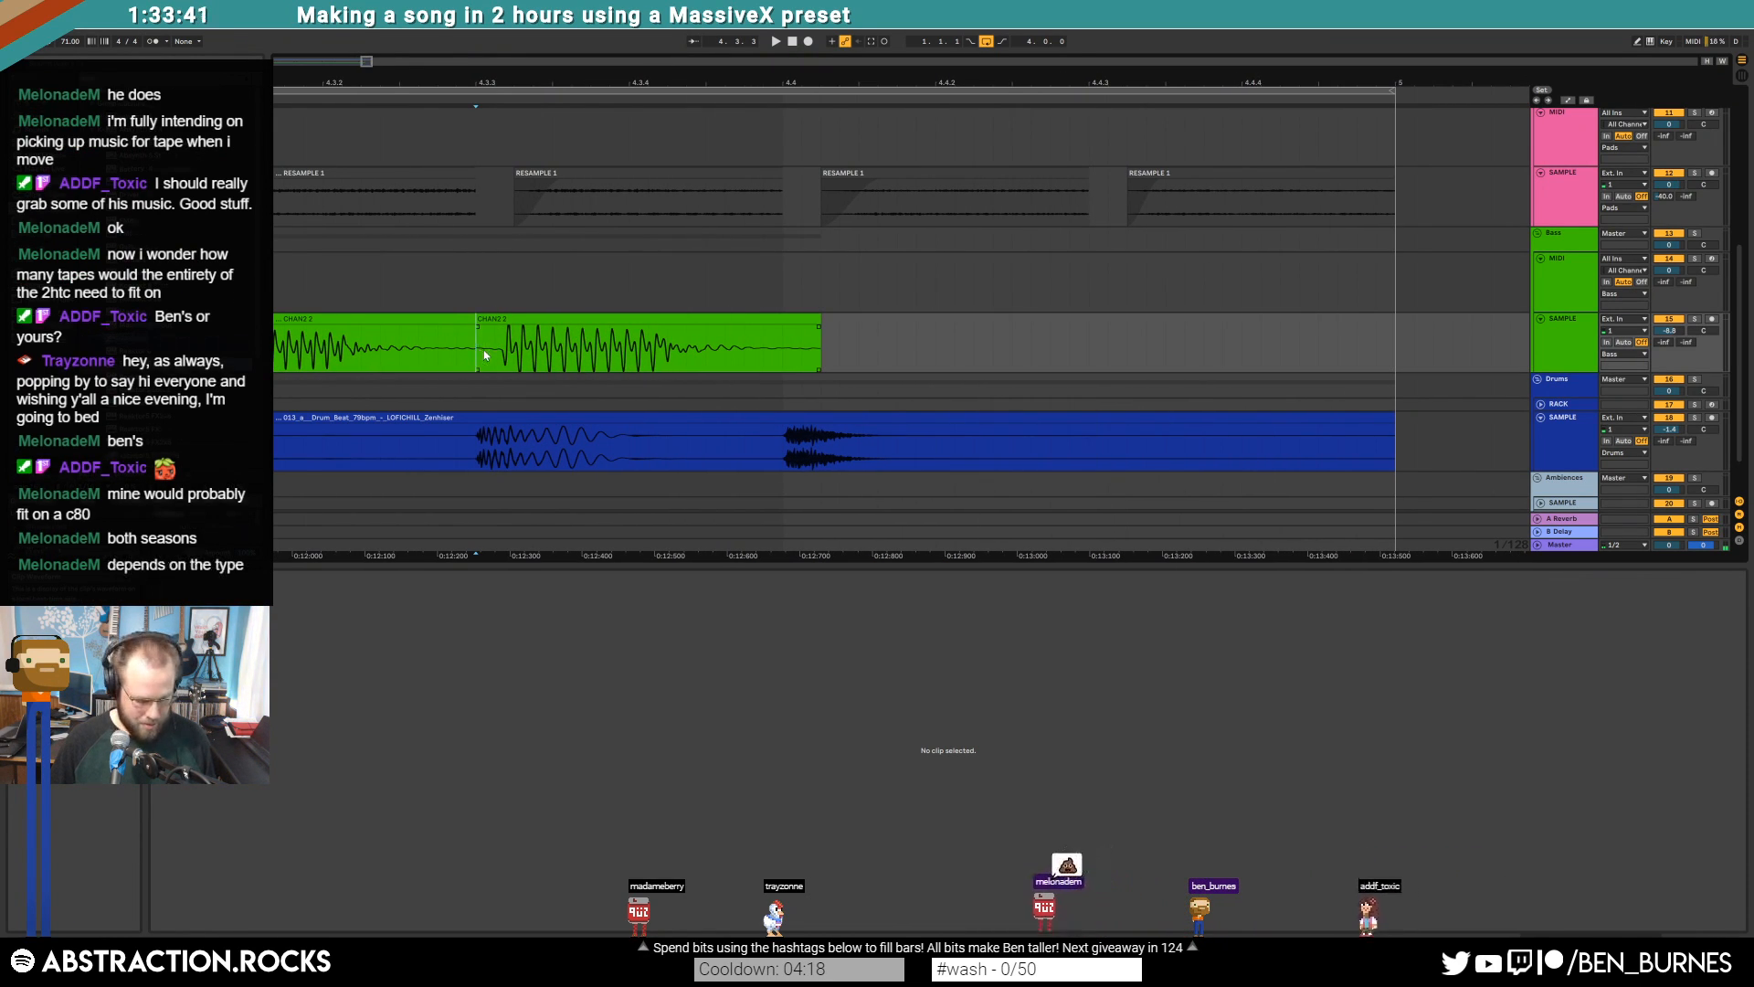
key("ctrl+v")
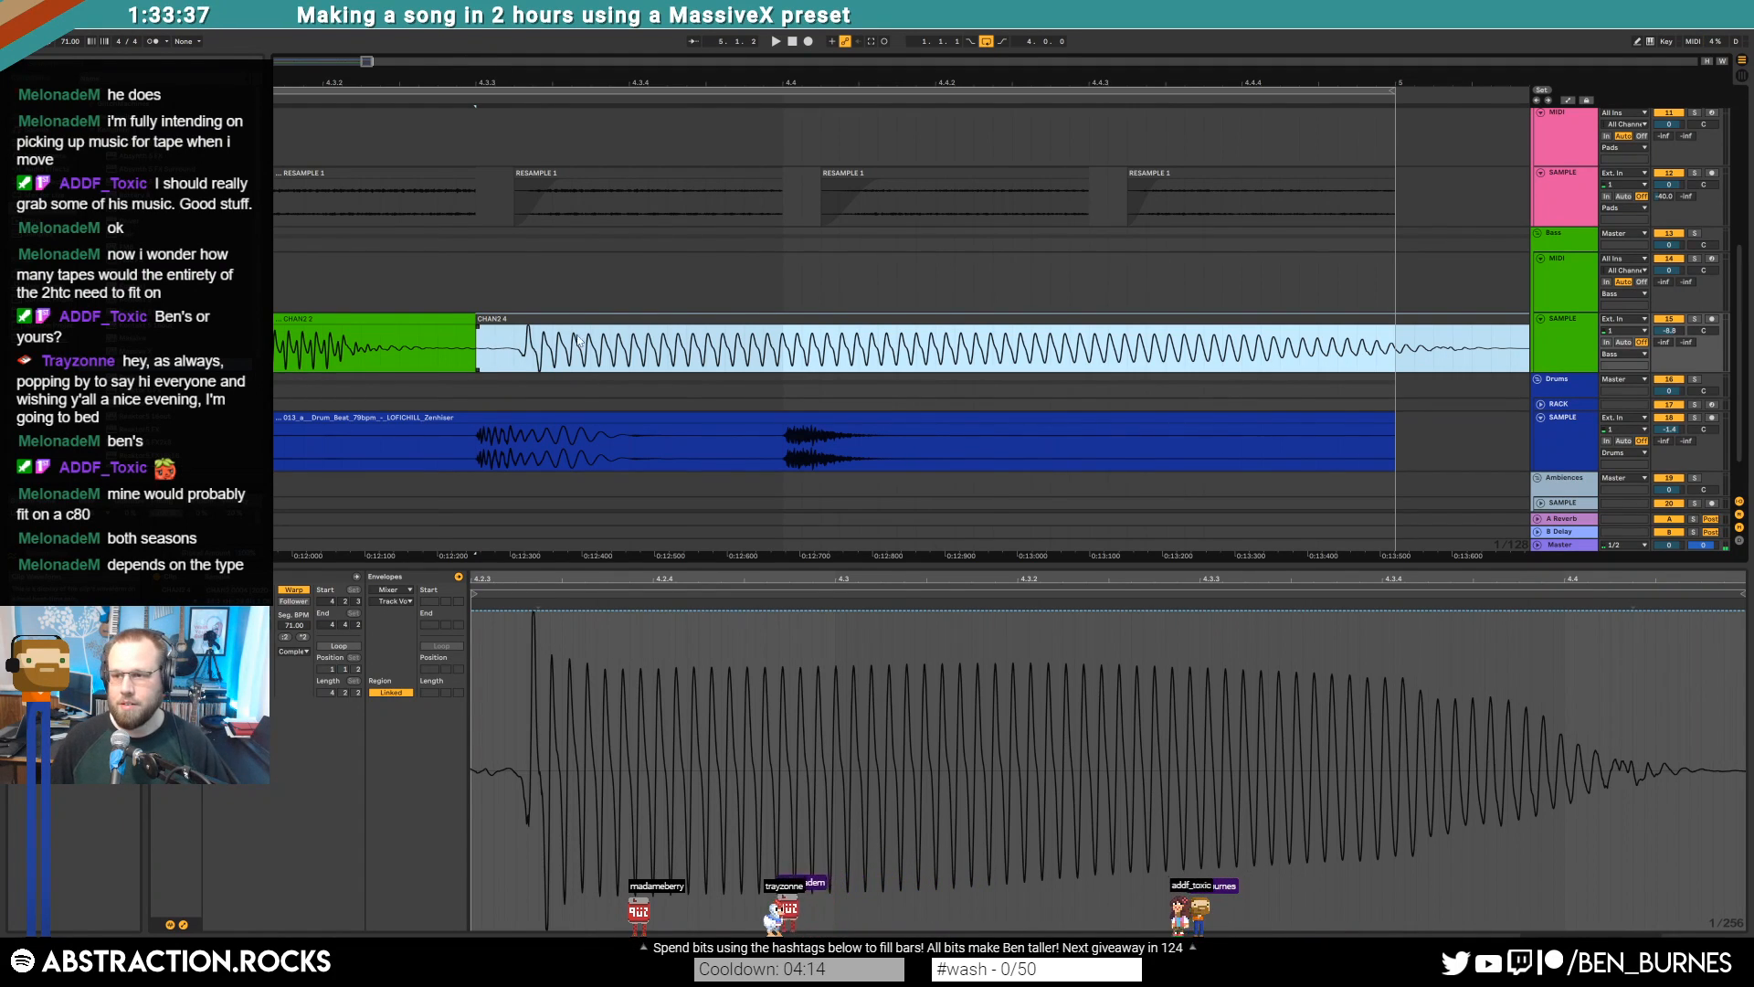
Try to trim the silent start of the pasted sustained note at 4.3.3 and shorten its tail with a fade-out
scroll(865, 336, "down", 3)
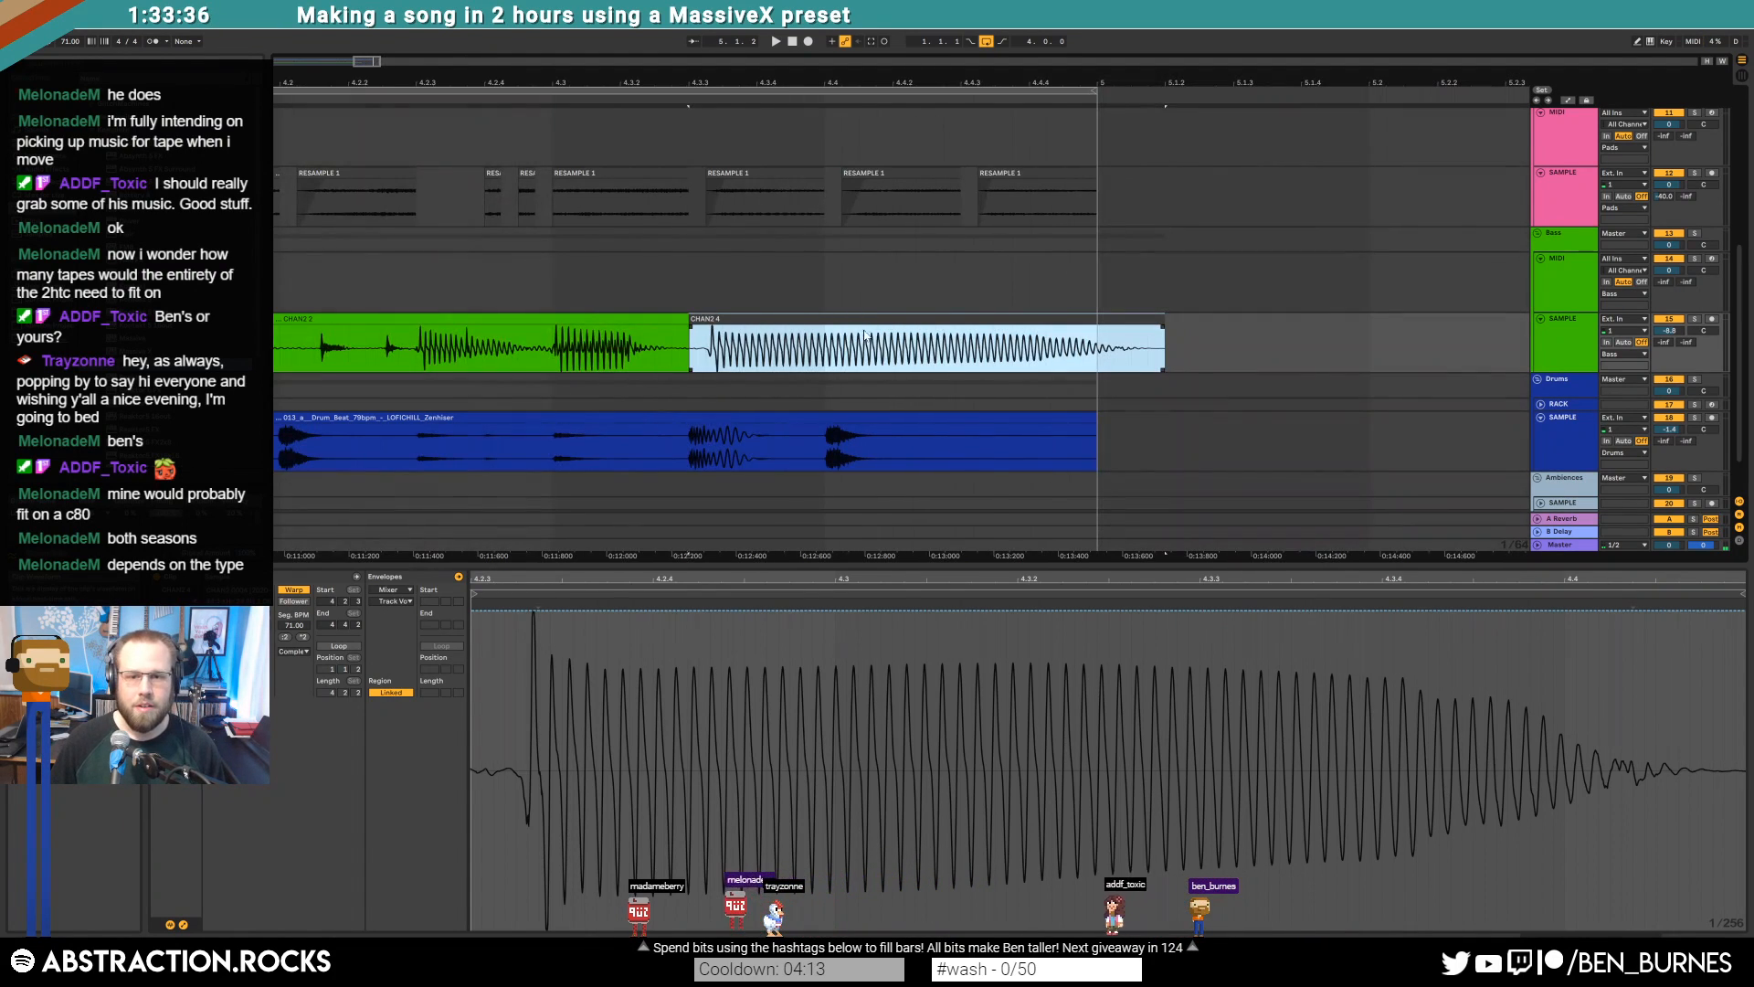
left_click(560, 344)
key("space")
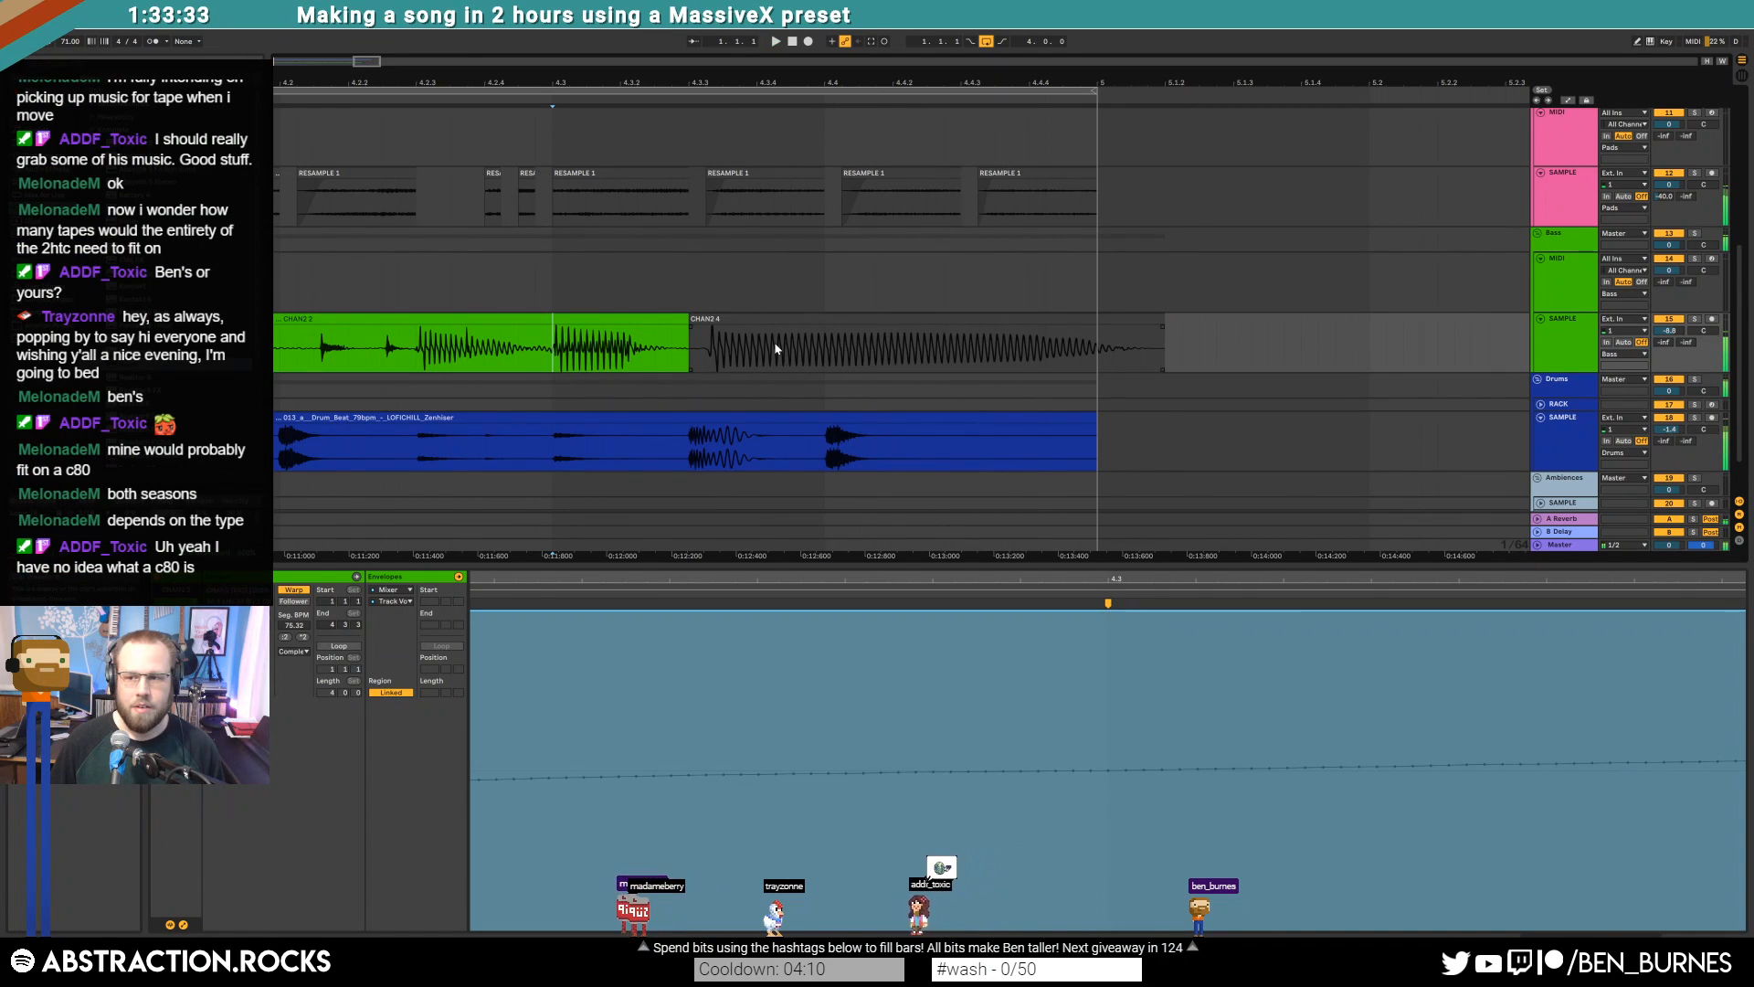
key("space")
left_click_drag(695, 321, 707, 322)
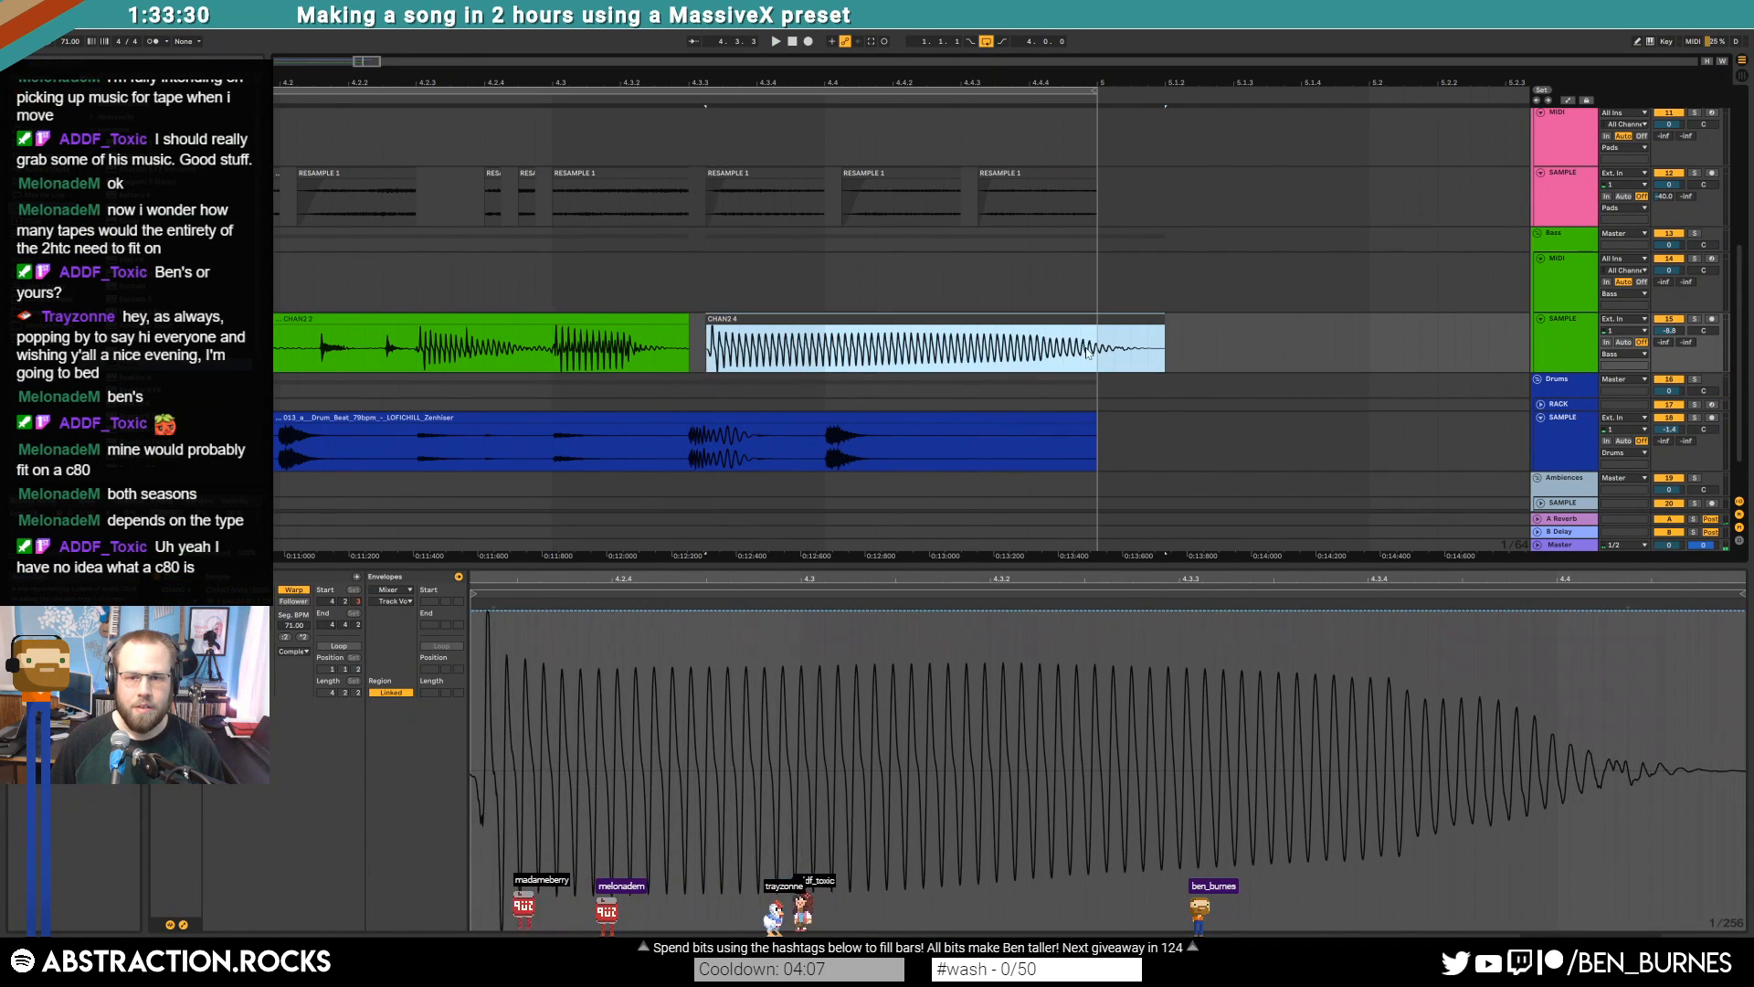
left_click(1166, 326)
left_click_drag(1163, 320, 795, 329)
left_click(283, 367)
key("space")
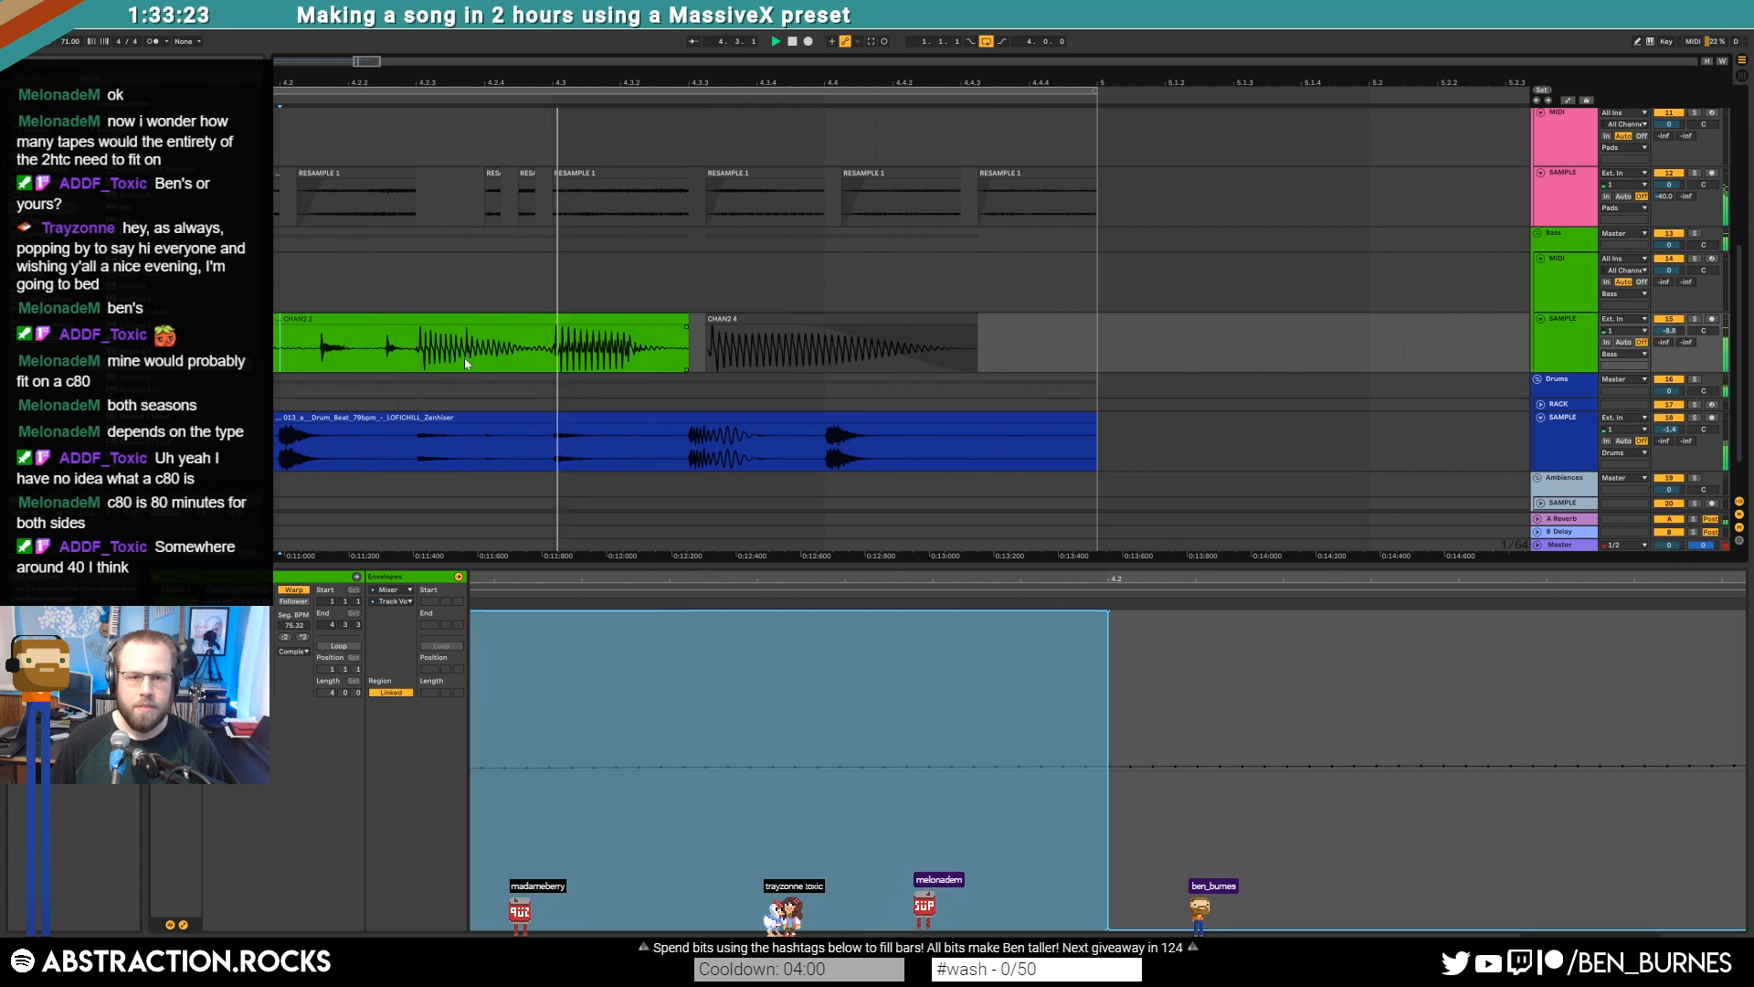
Undo the trims and the paste of the sustained note over the bass note at 4.3.3
key("ctrl+z")
key("ctrl+z")
key("ctrl+z")
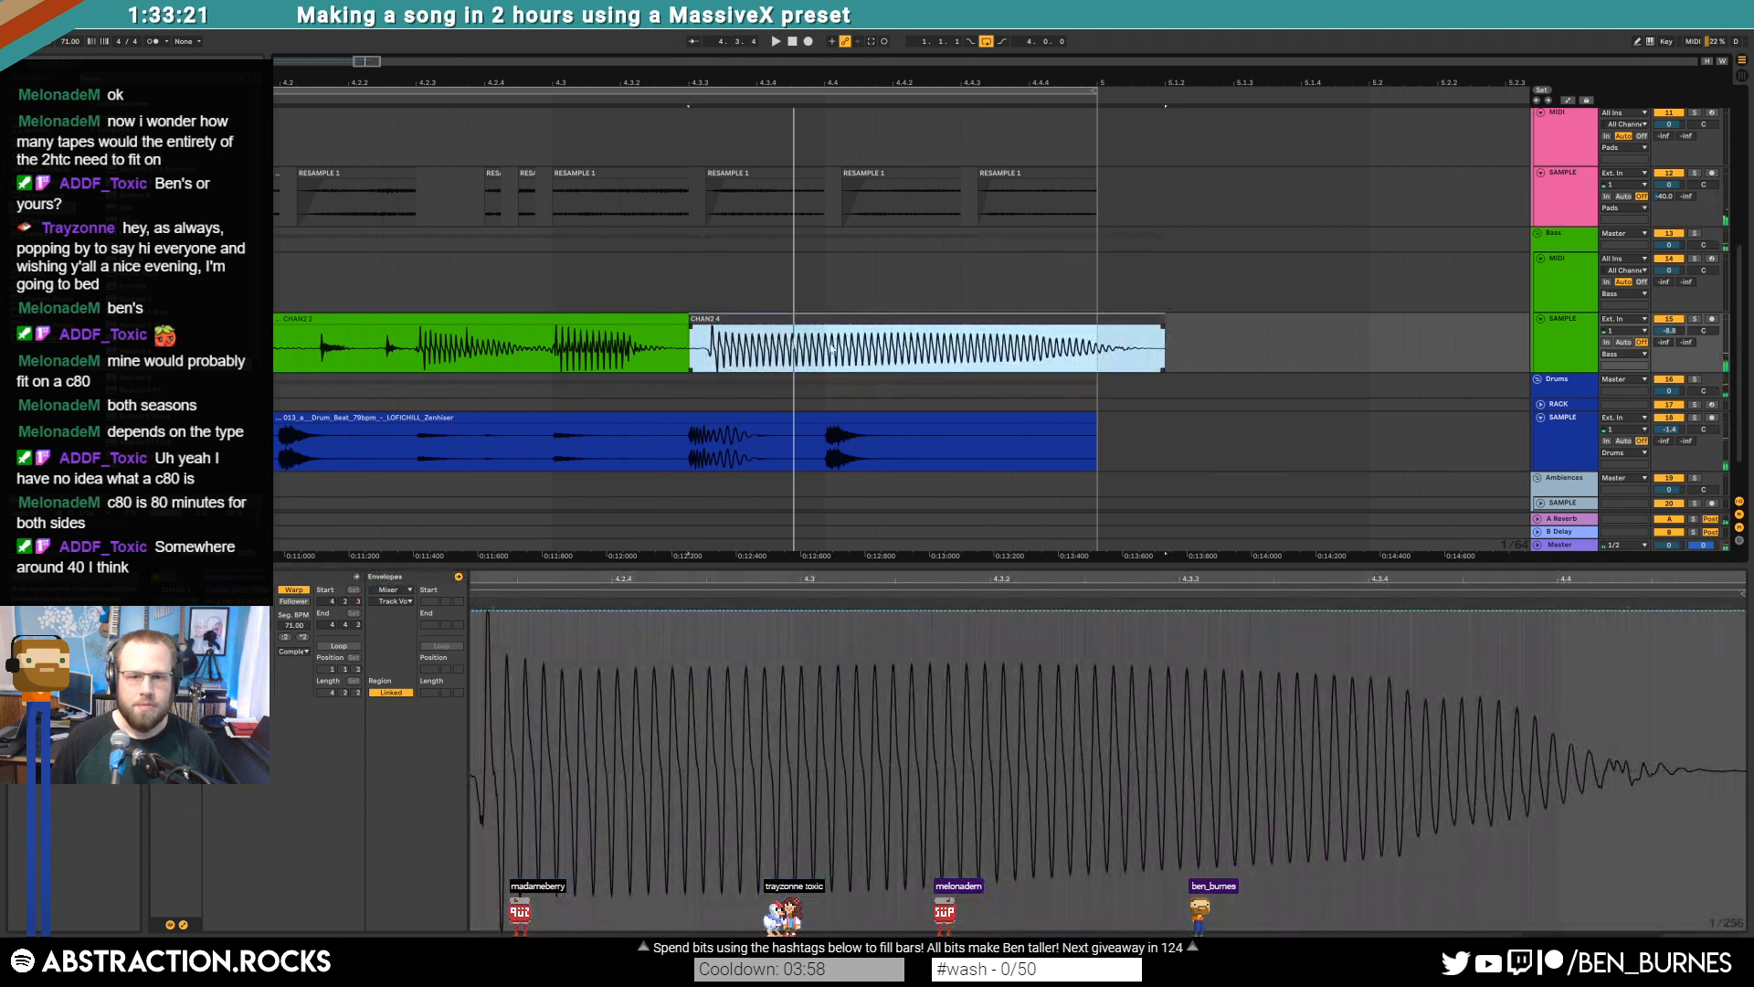
key("ctrl+z")
key("ctrl+z")
key("ctrl+z")
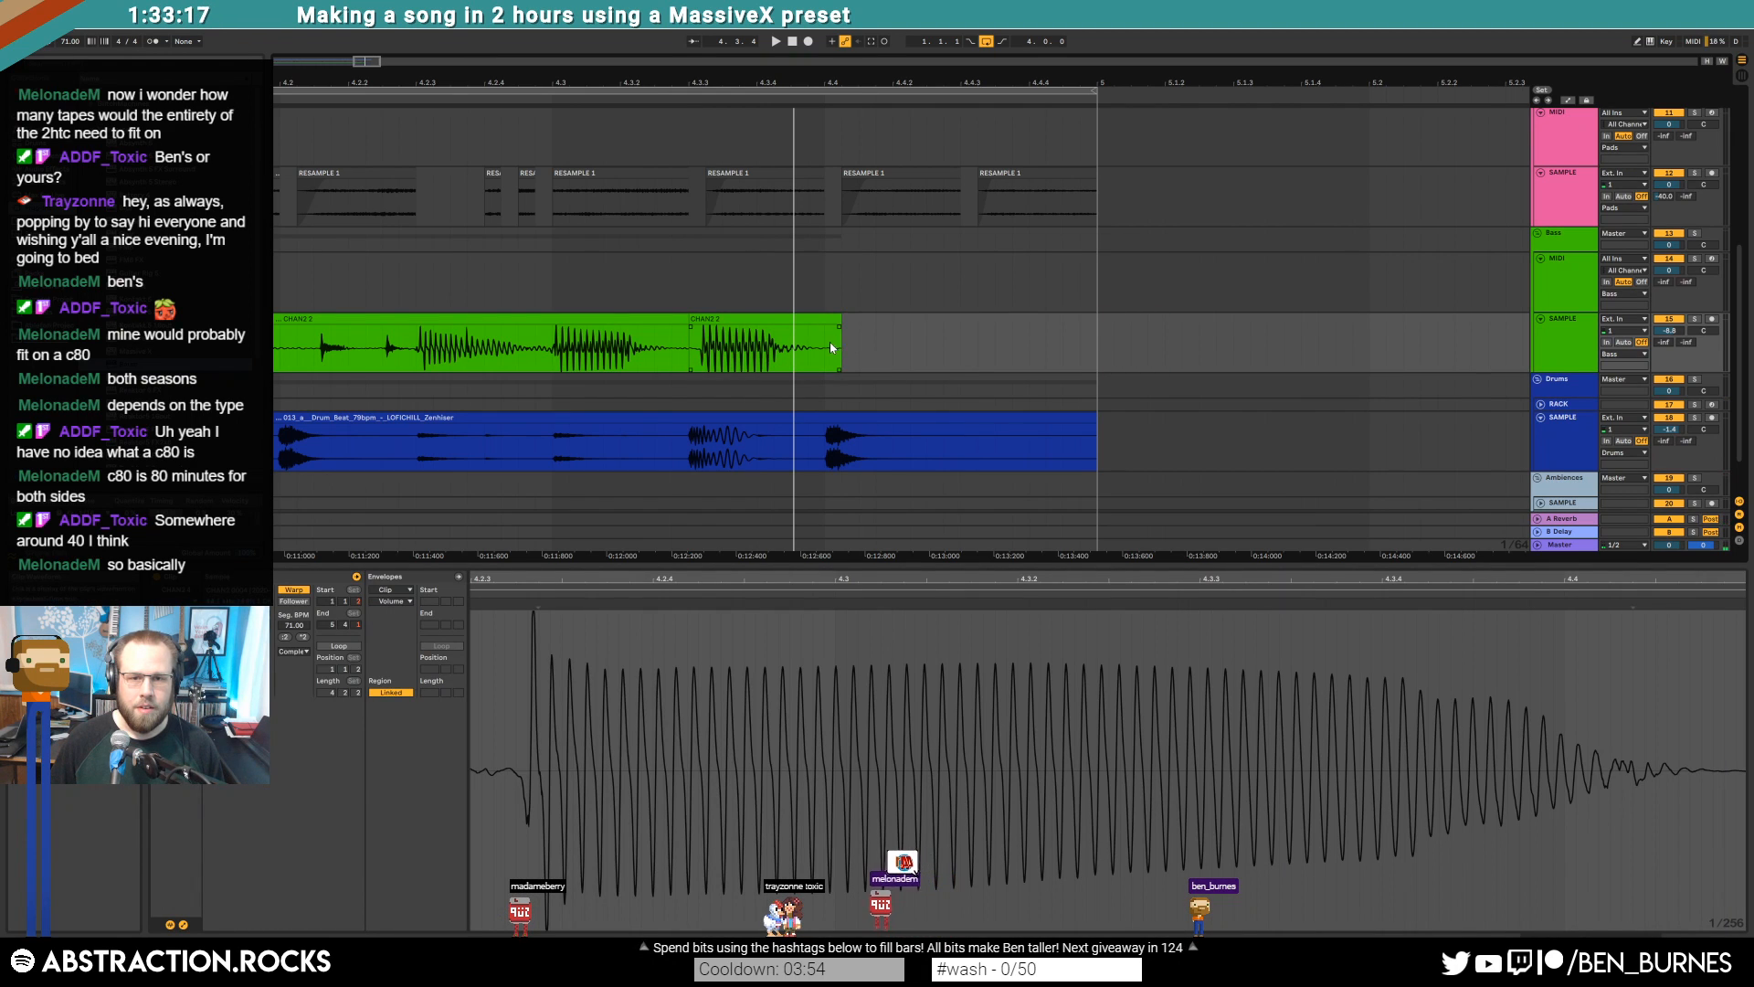
Paste the sustained note onto the Bass SAMPLE track just before 4.4.2 and shorten it with a fade-out
left_click(883, 345)
key("ctrl+v")
left_click_drag(1076, 321, 1078, 322)
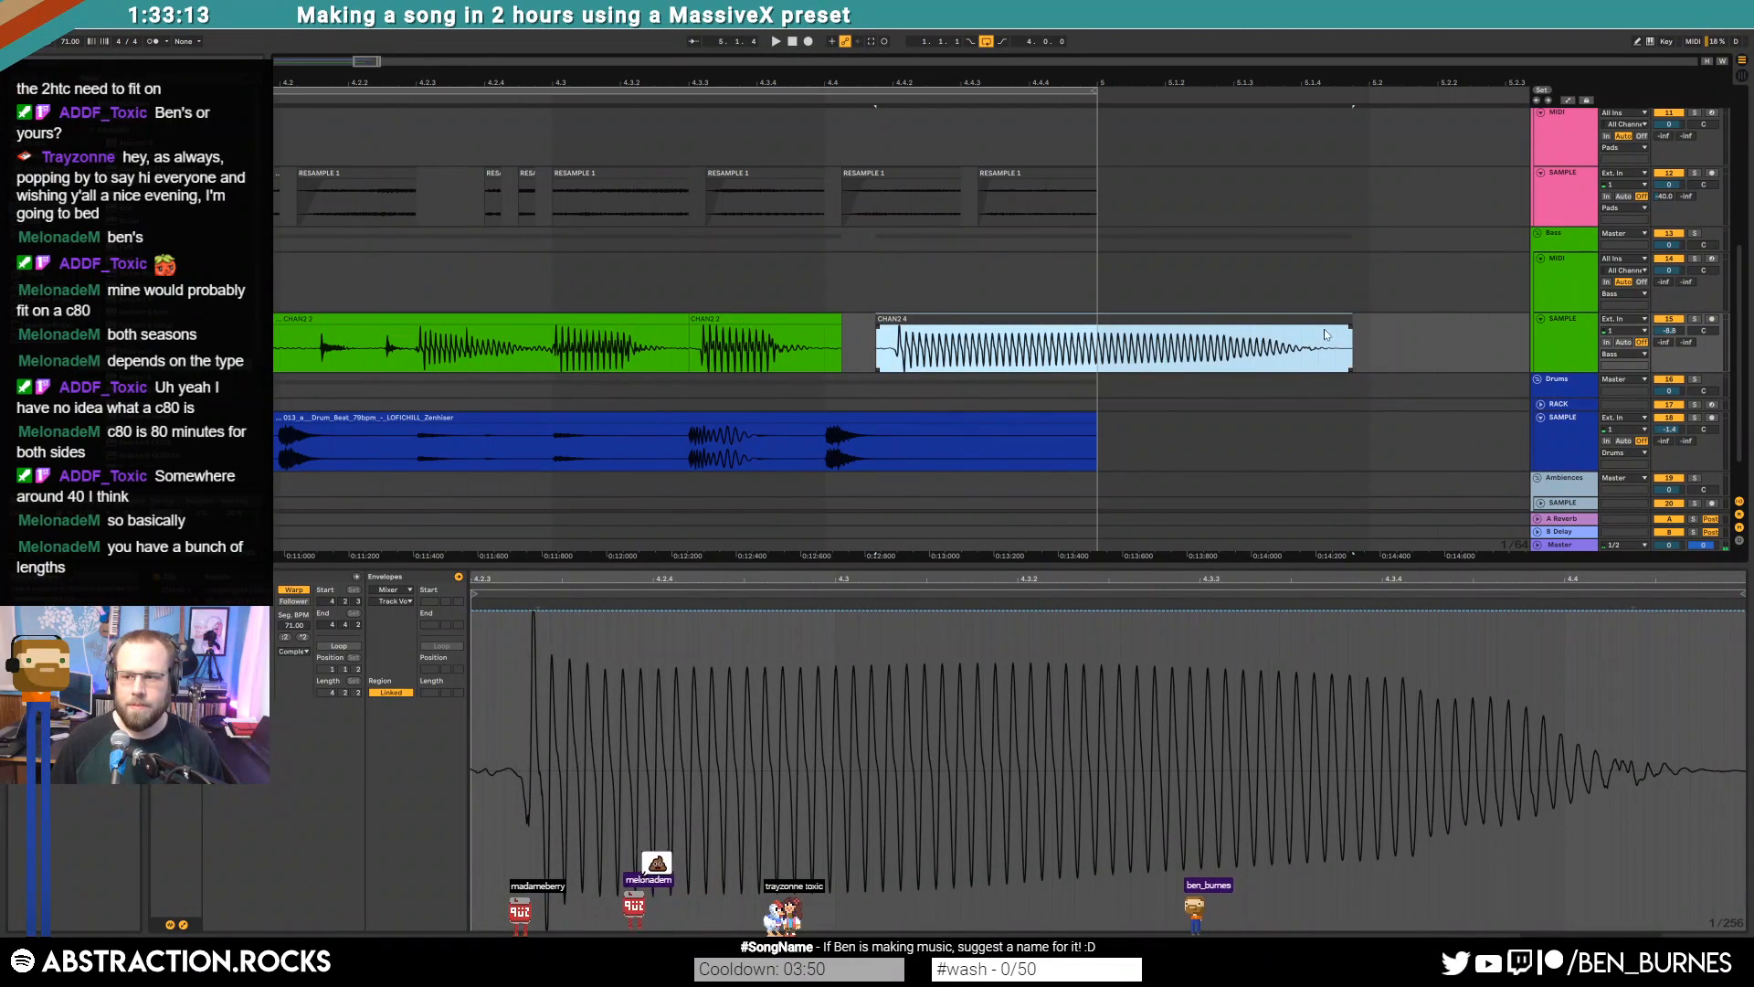
left_click_drag(1351, 322, 934, 345)
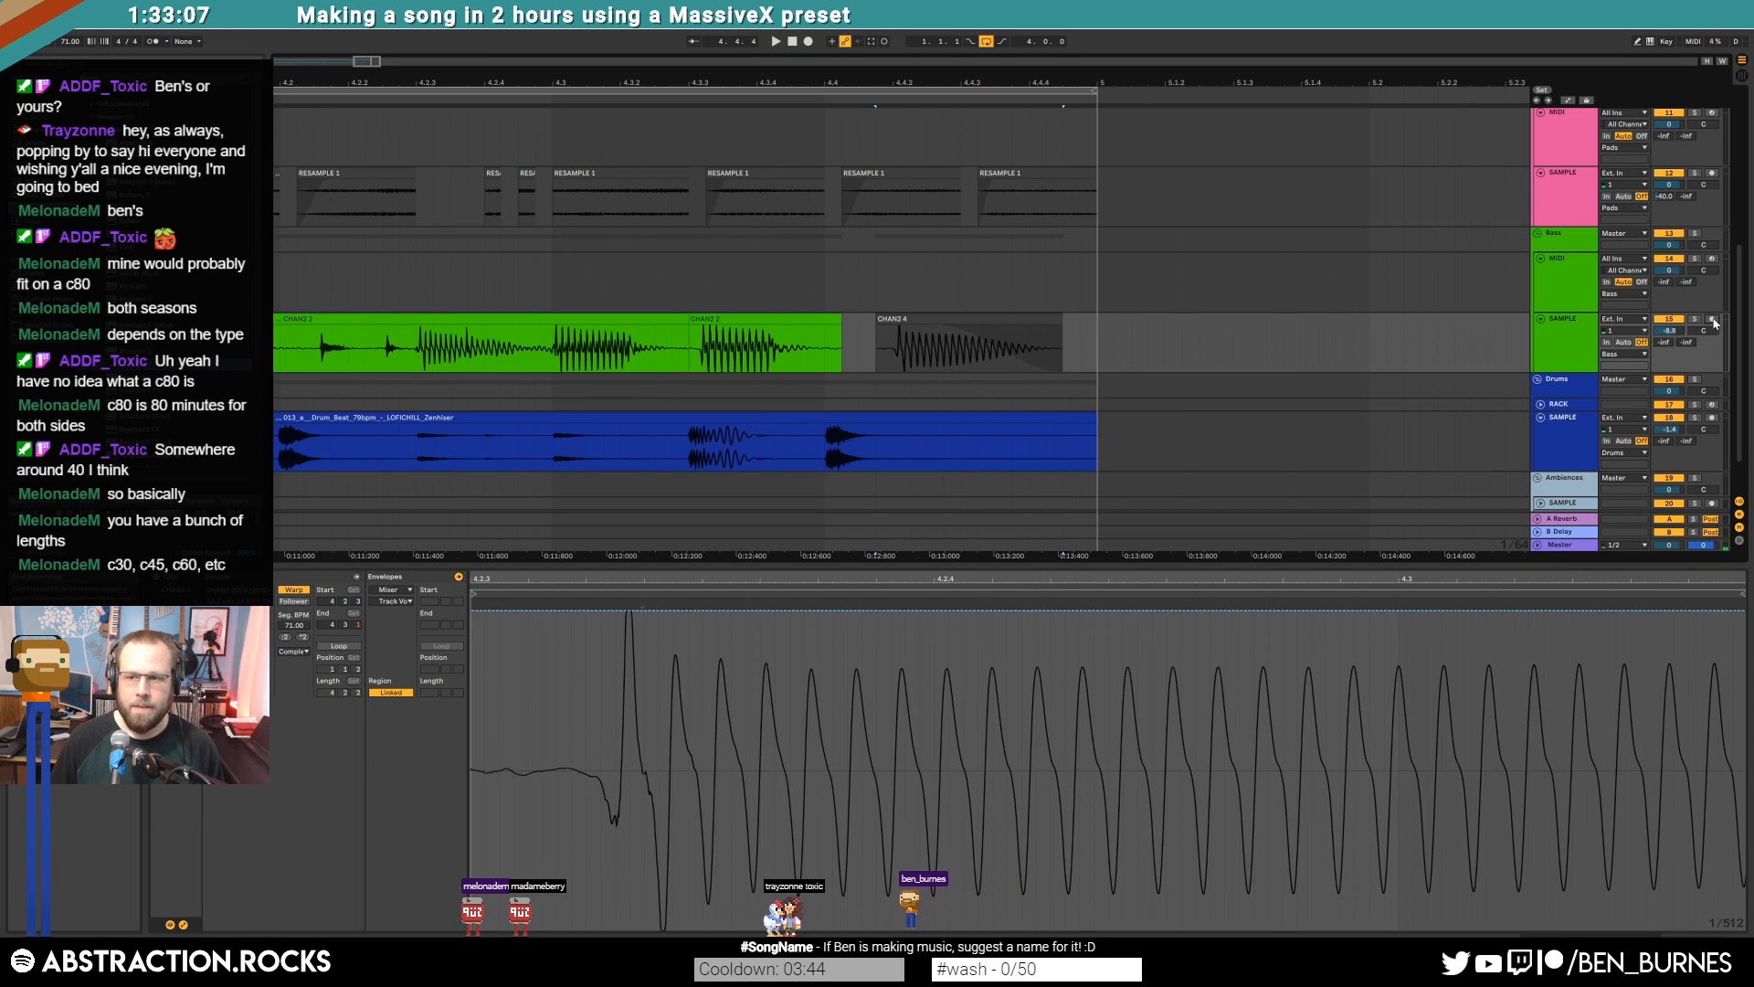
Play the end of the bass line, then extend the pasted note to bar 5 and make its fade-out start further along
left_click(399, 343)
key("space")
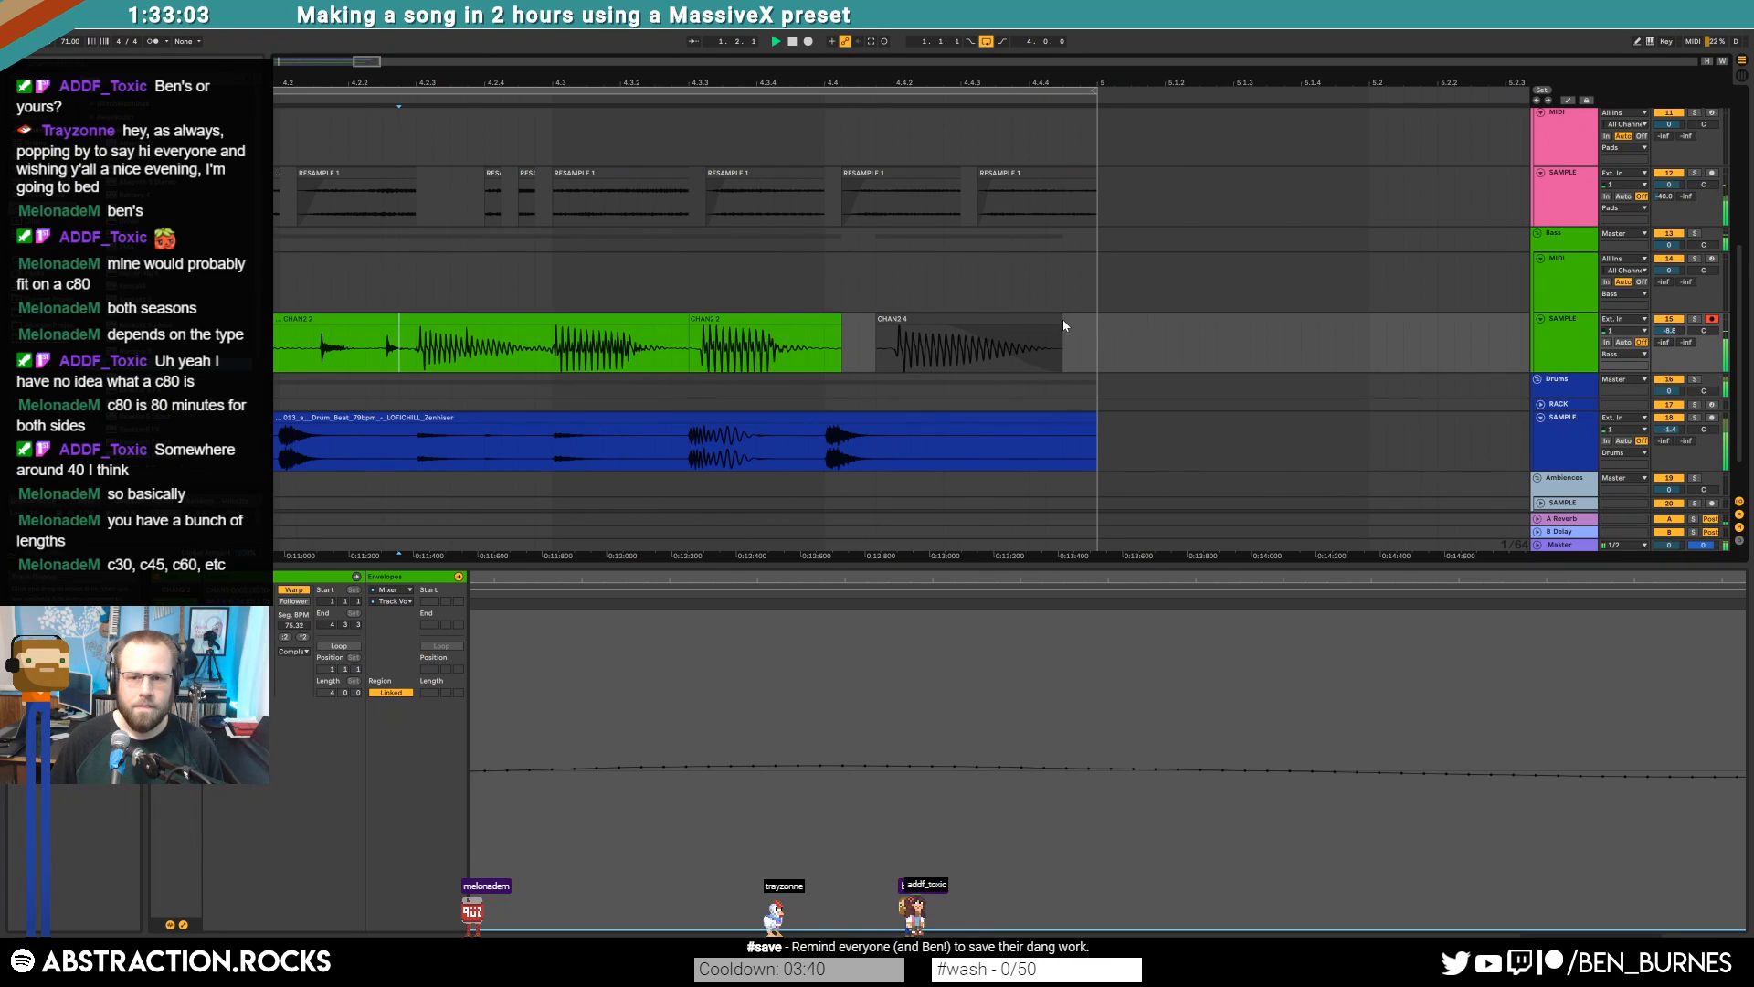
left_click_drag(1062, 320, 1081, 331)
left_click_drag(971, 328, 1033, 331)
key("space")
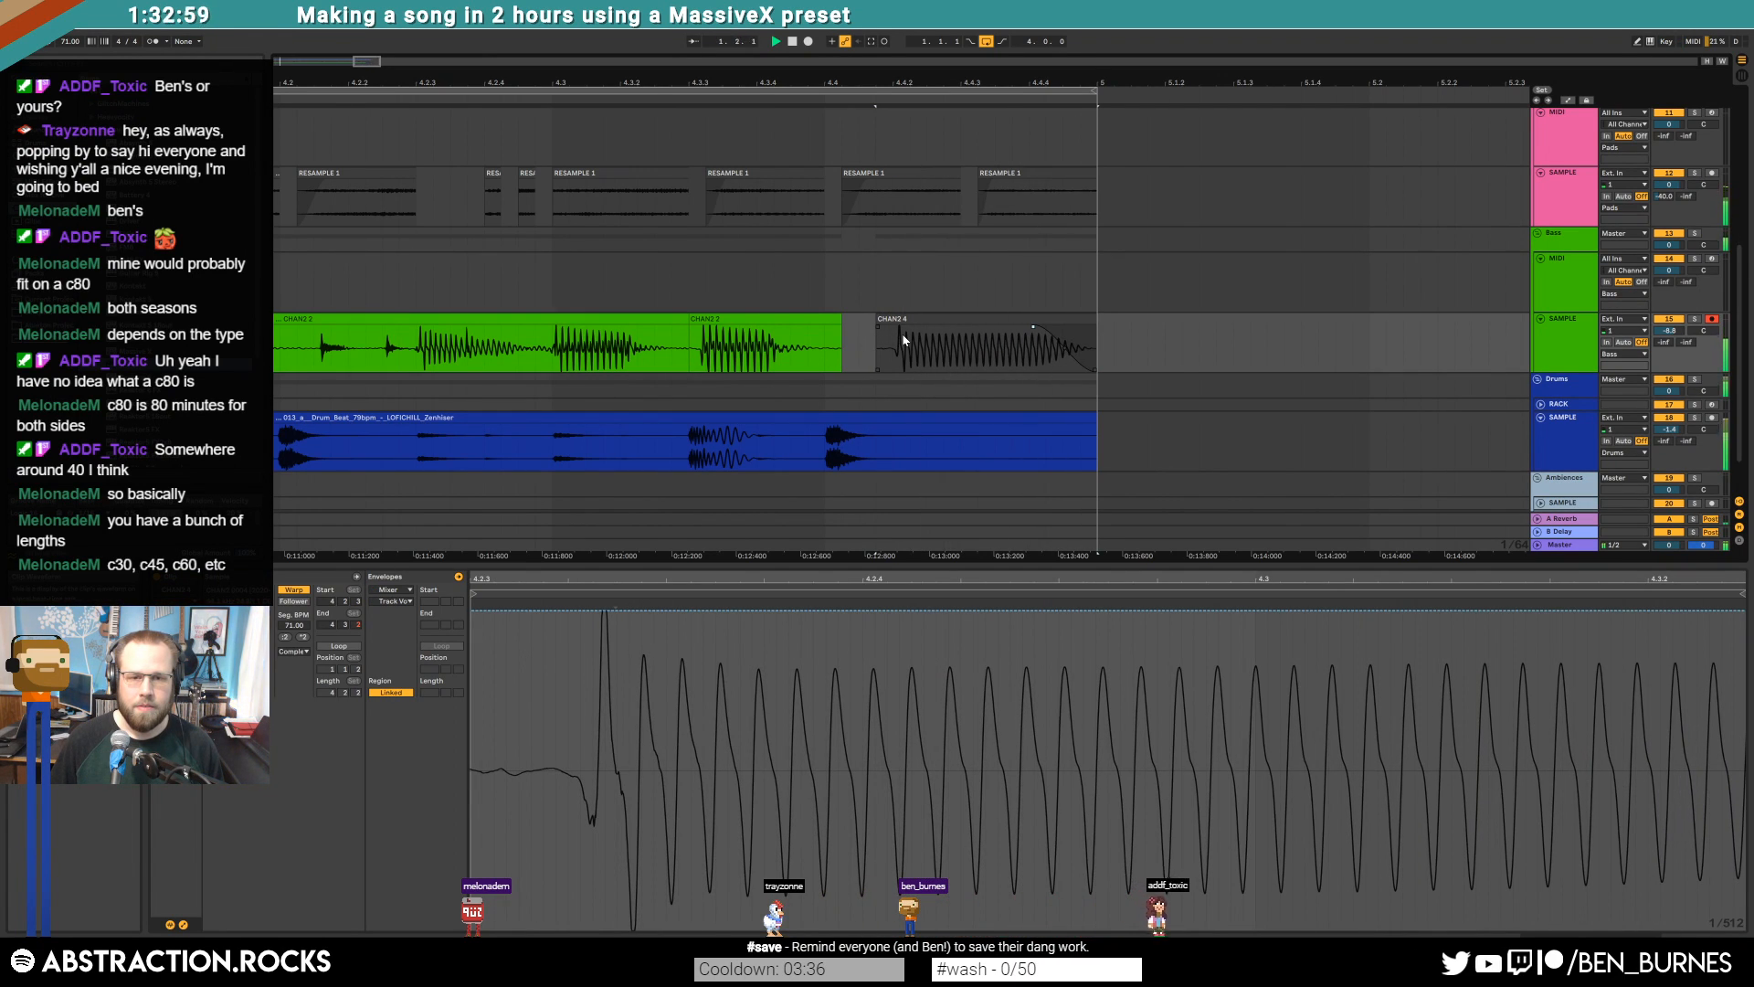
Unfold the Drums group's RACK track and insert an empty one-bar MIDI clip at bar 1
left_click_drag(365, 64, 333, 61)
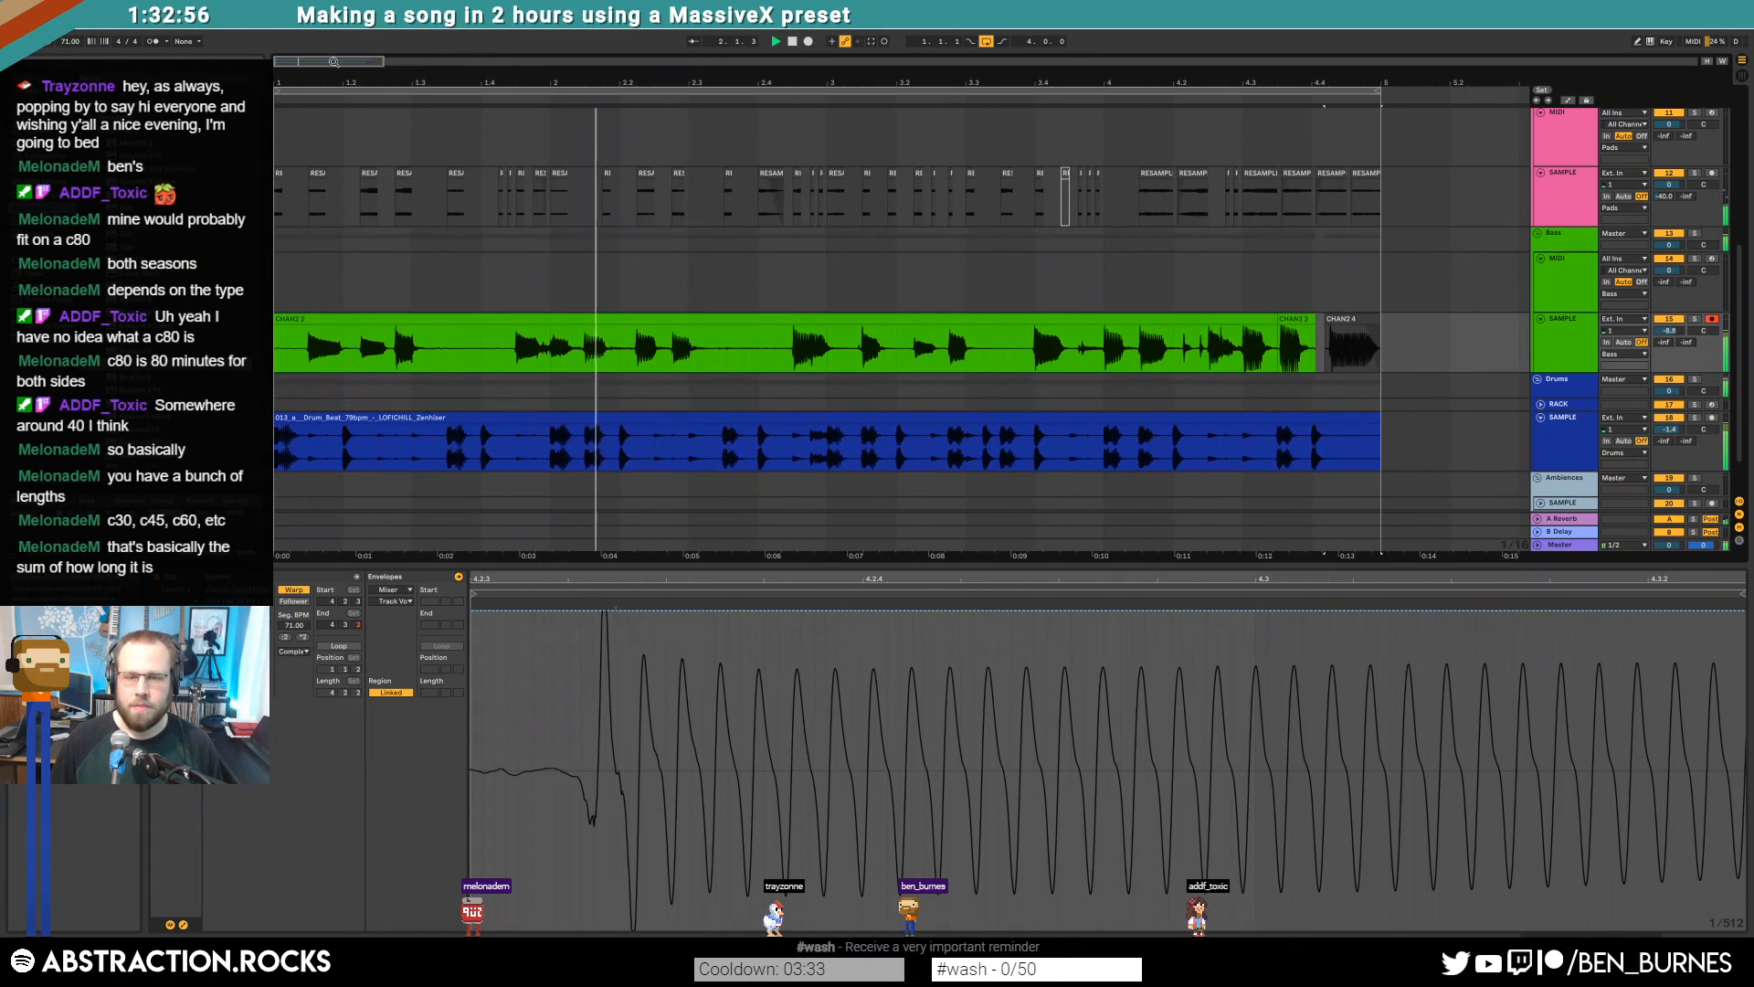
left_click(1542, 405)
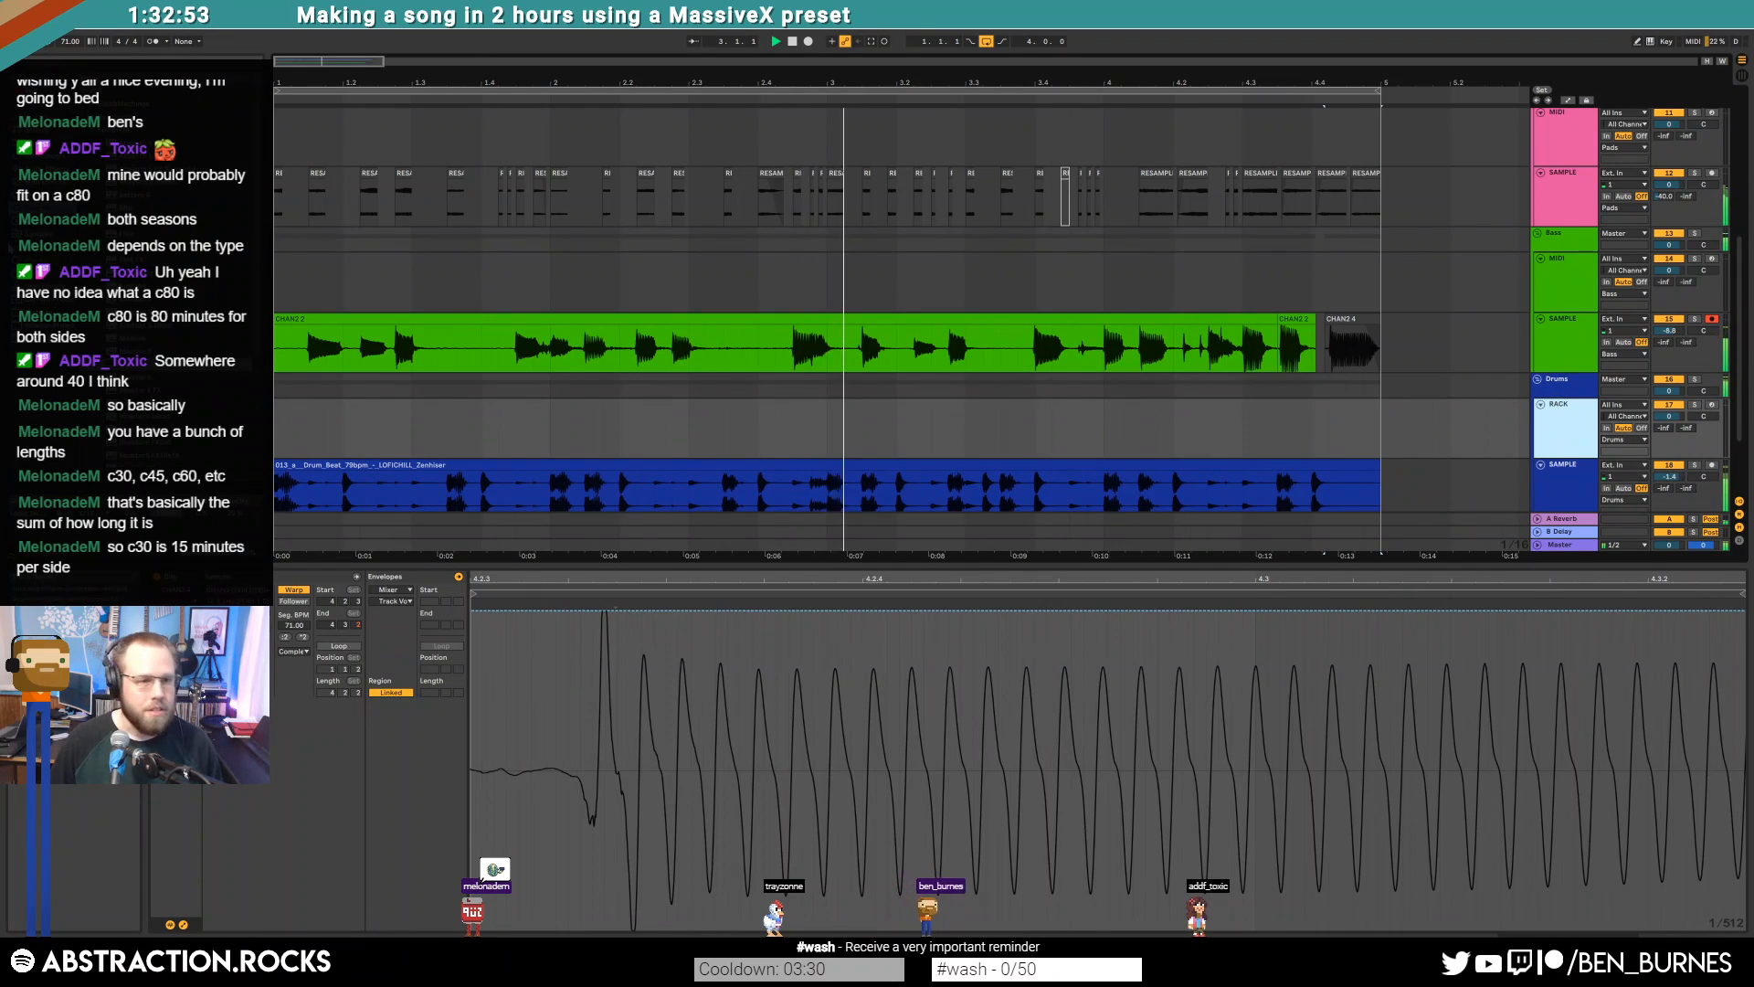
key("space")
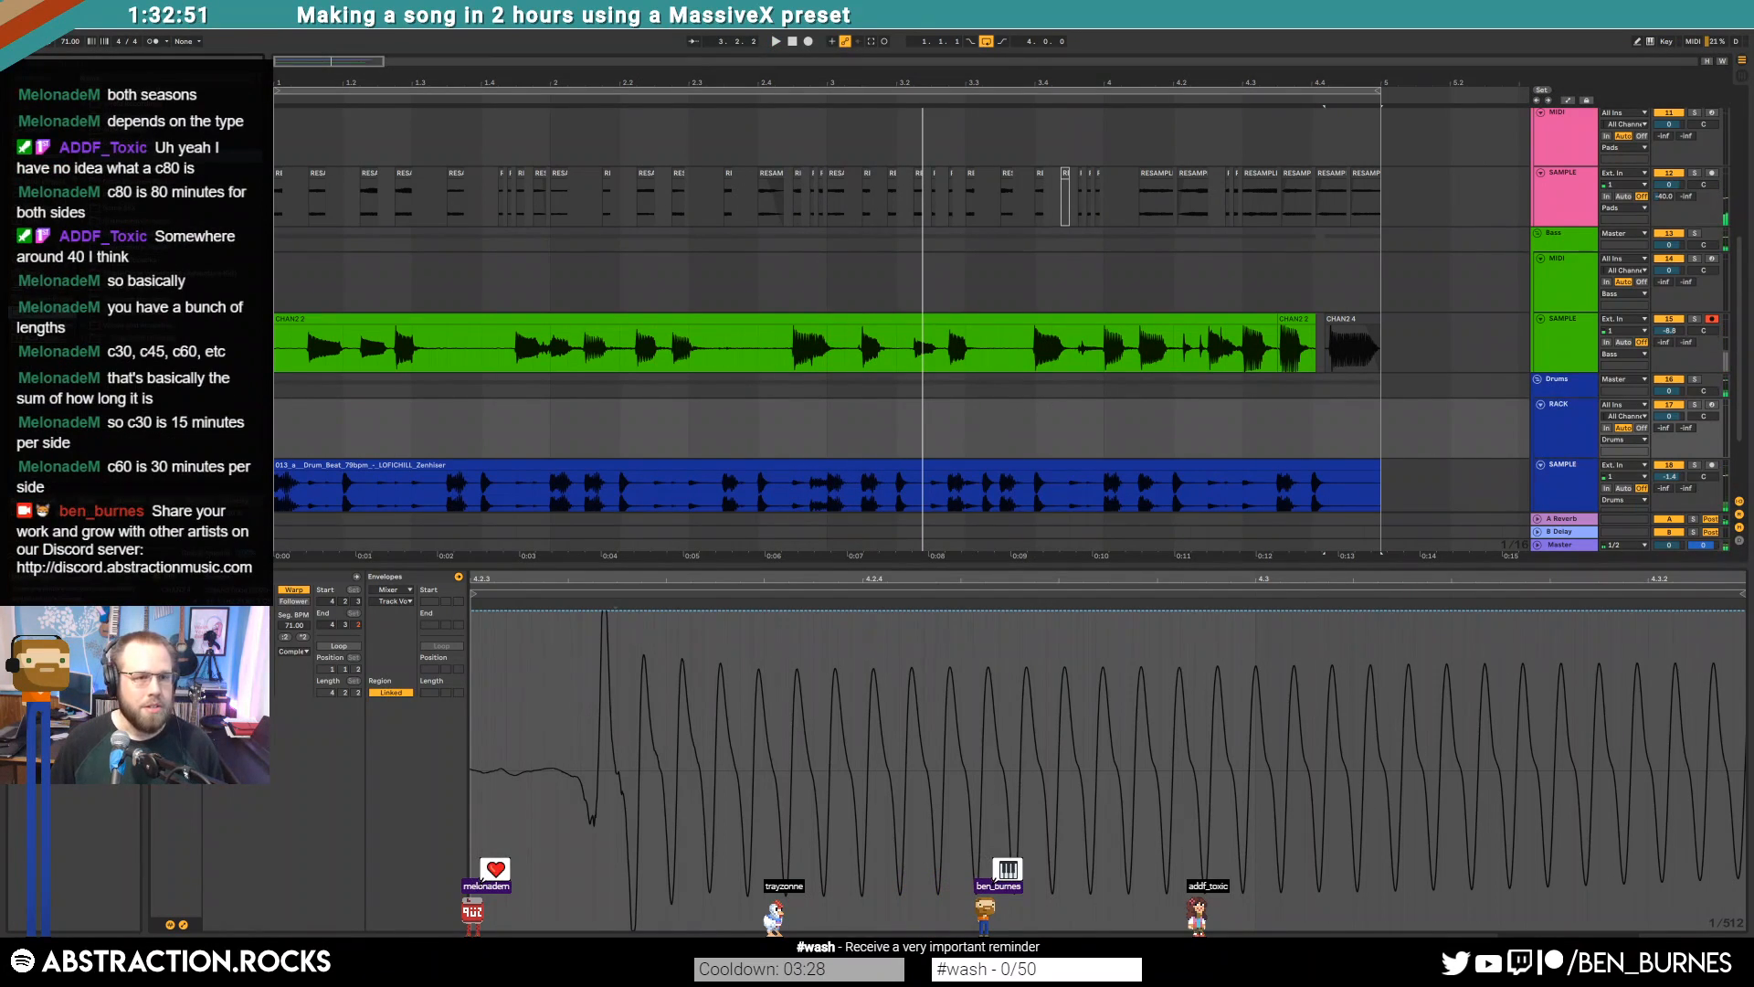
key("shift+Tab")
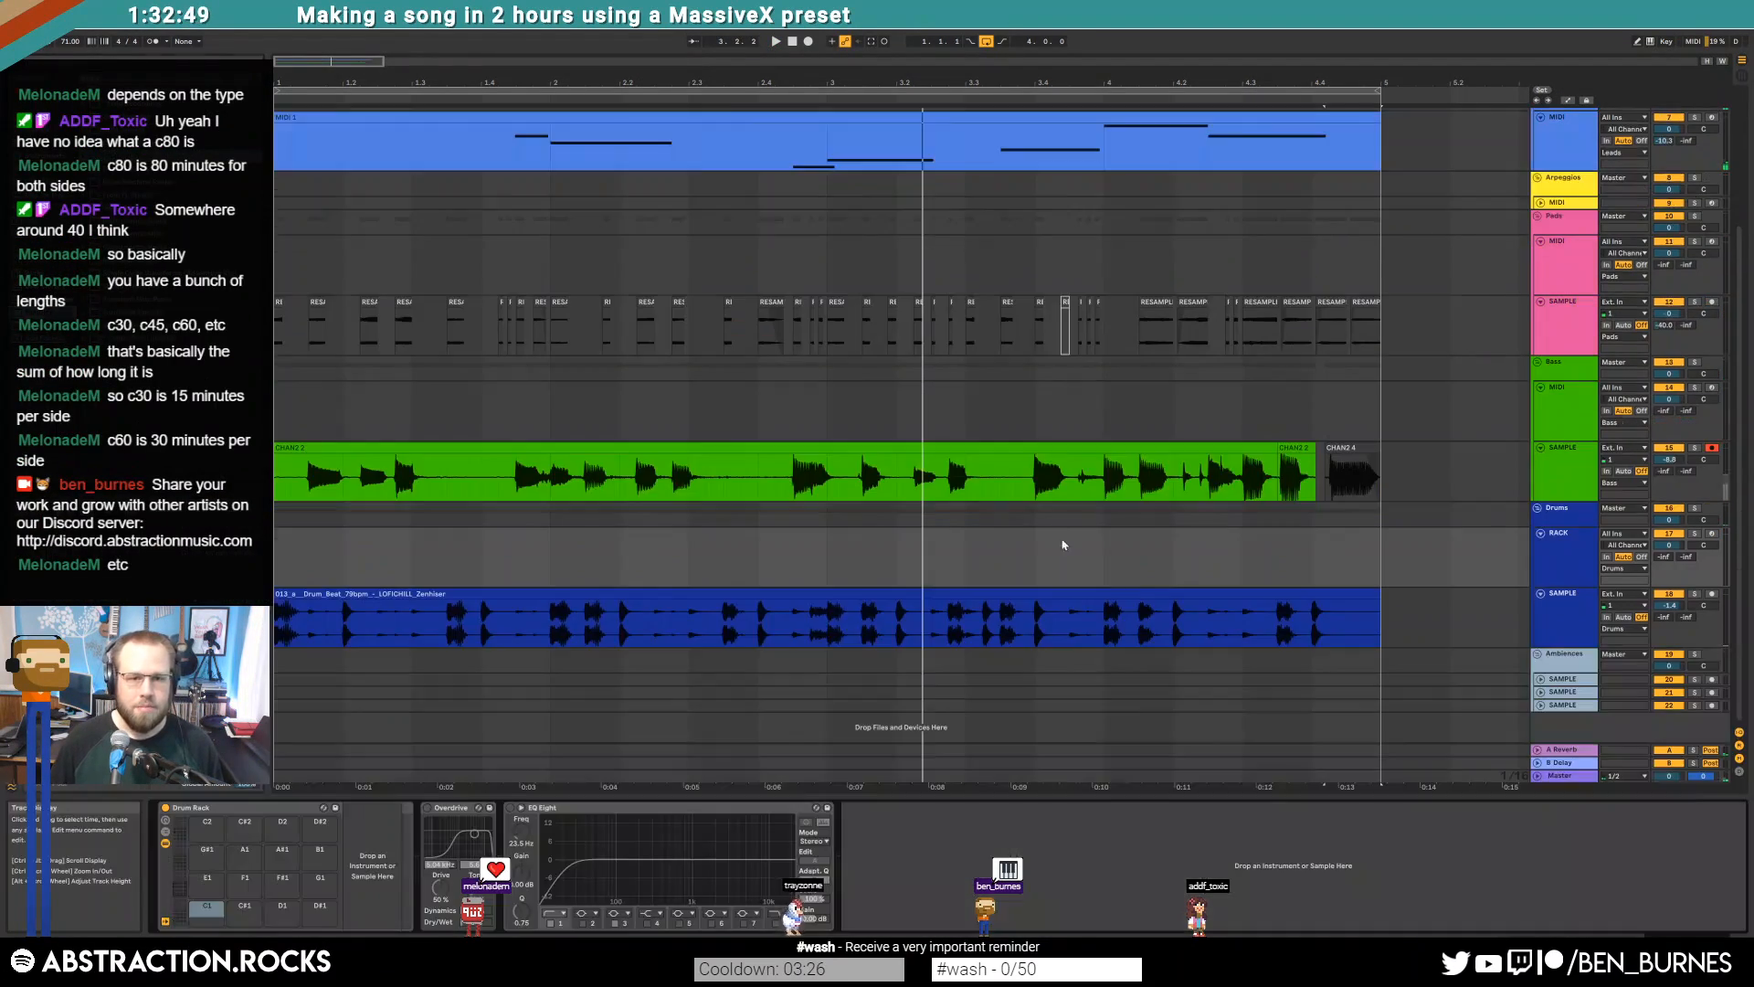
left_click(278, 548)
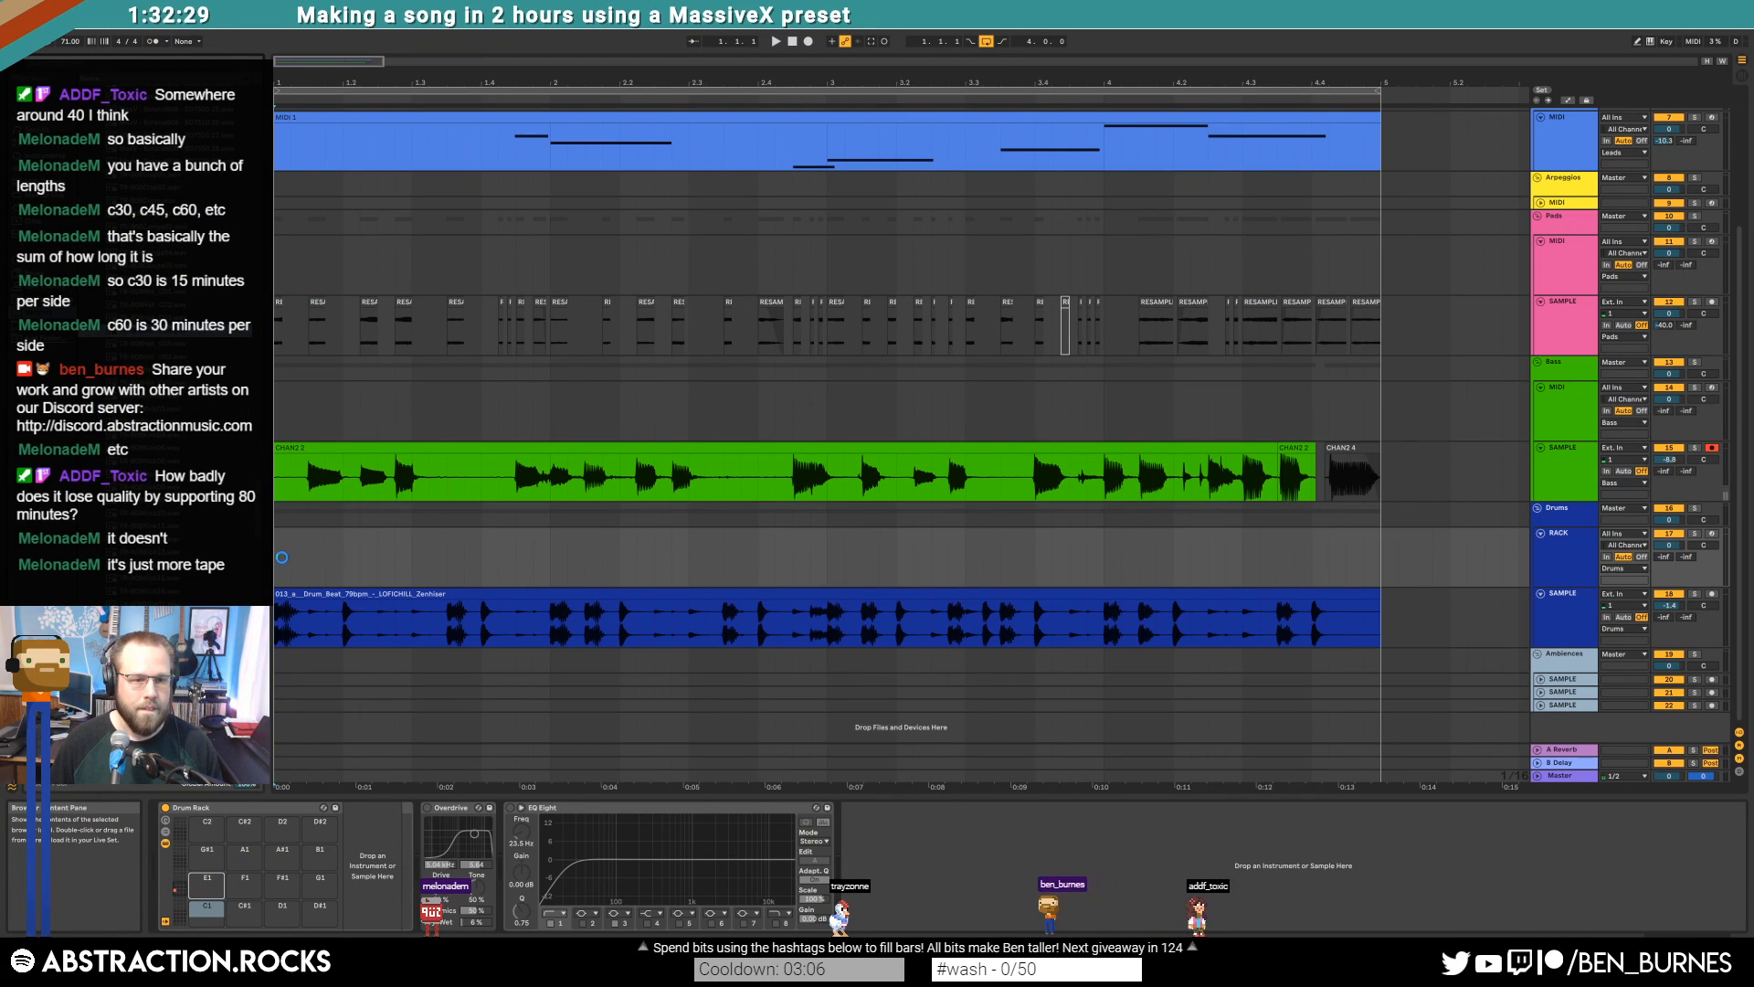
left_click_drag(274, 555, 550, 562)
key("ctrl+shift+m")
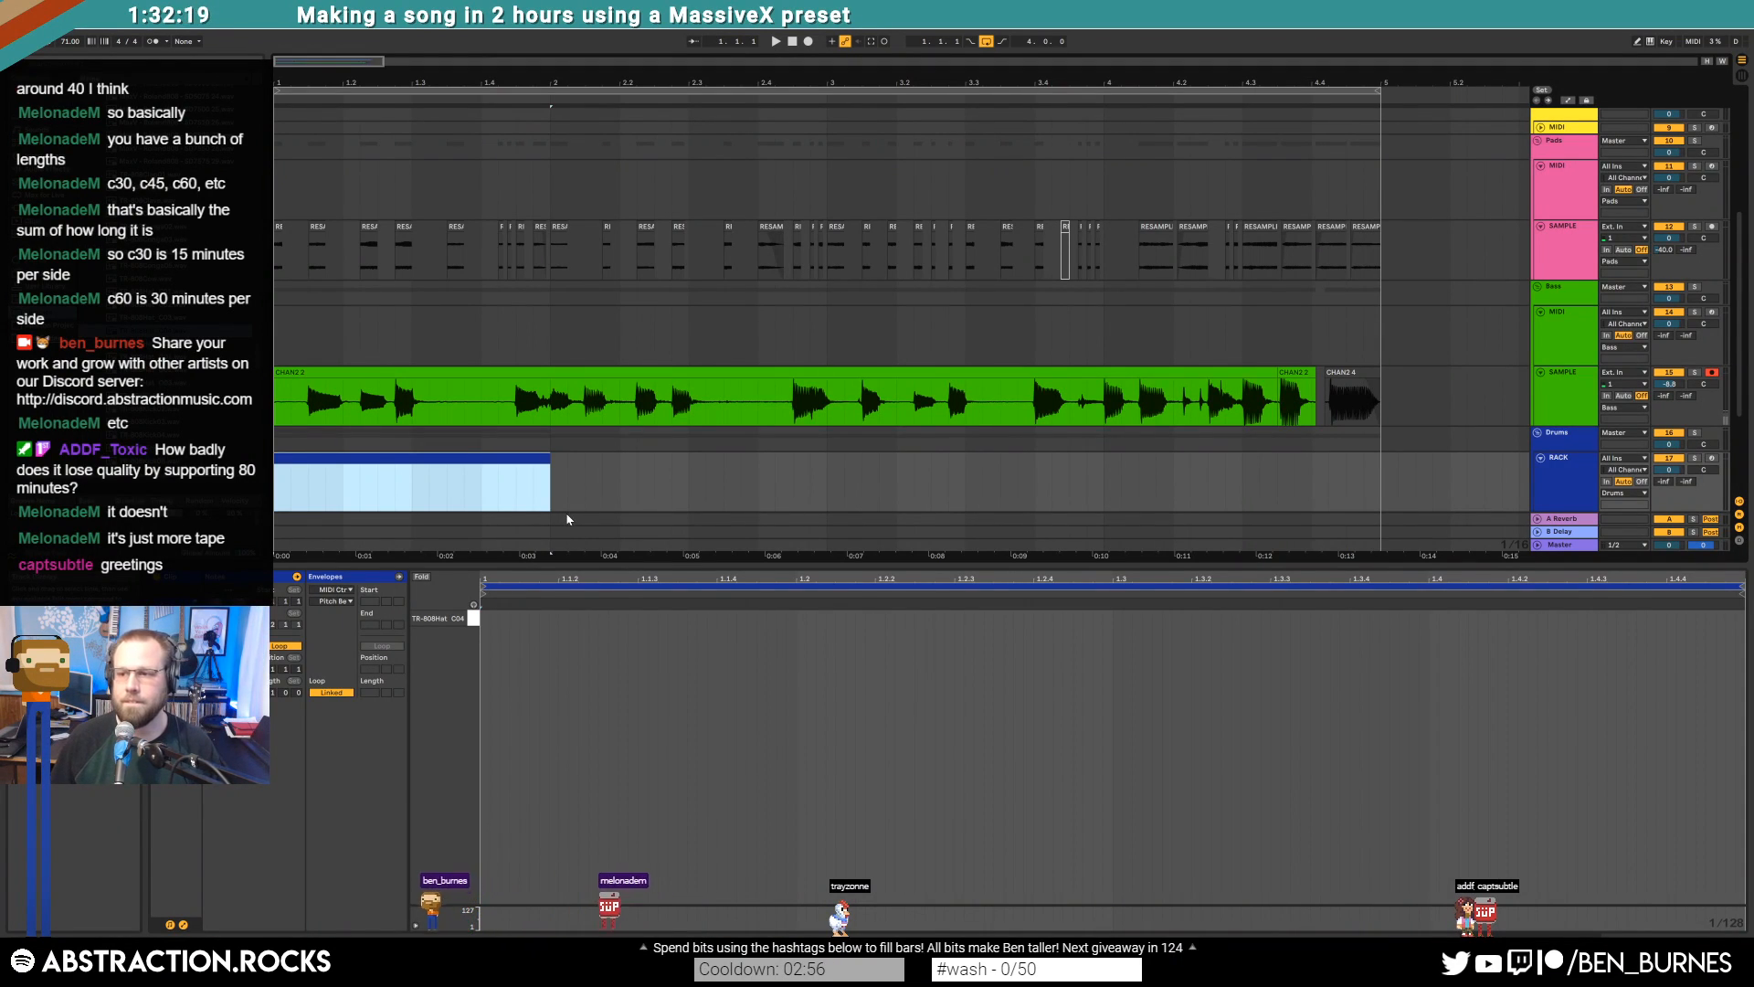
Add a sixteenth-long TR-808Hat_C04 note at the clip's start and duplicate it into three consecutive hits
scroll(599, 358, "down", 3)
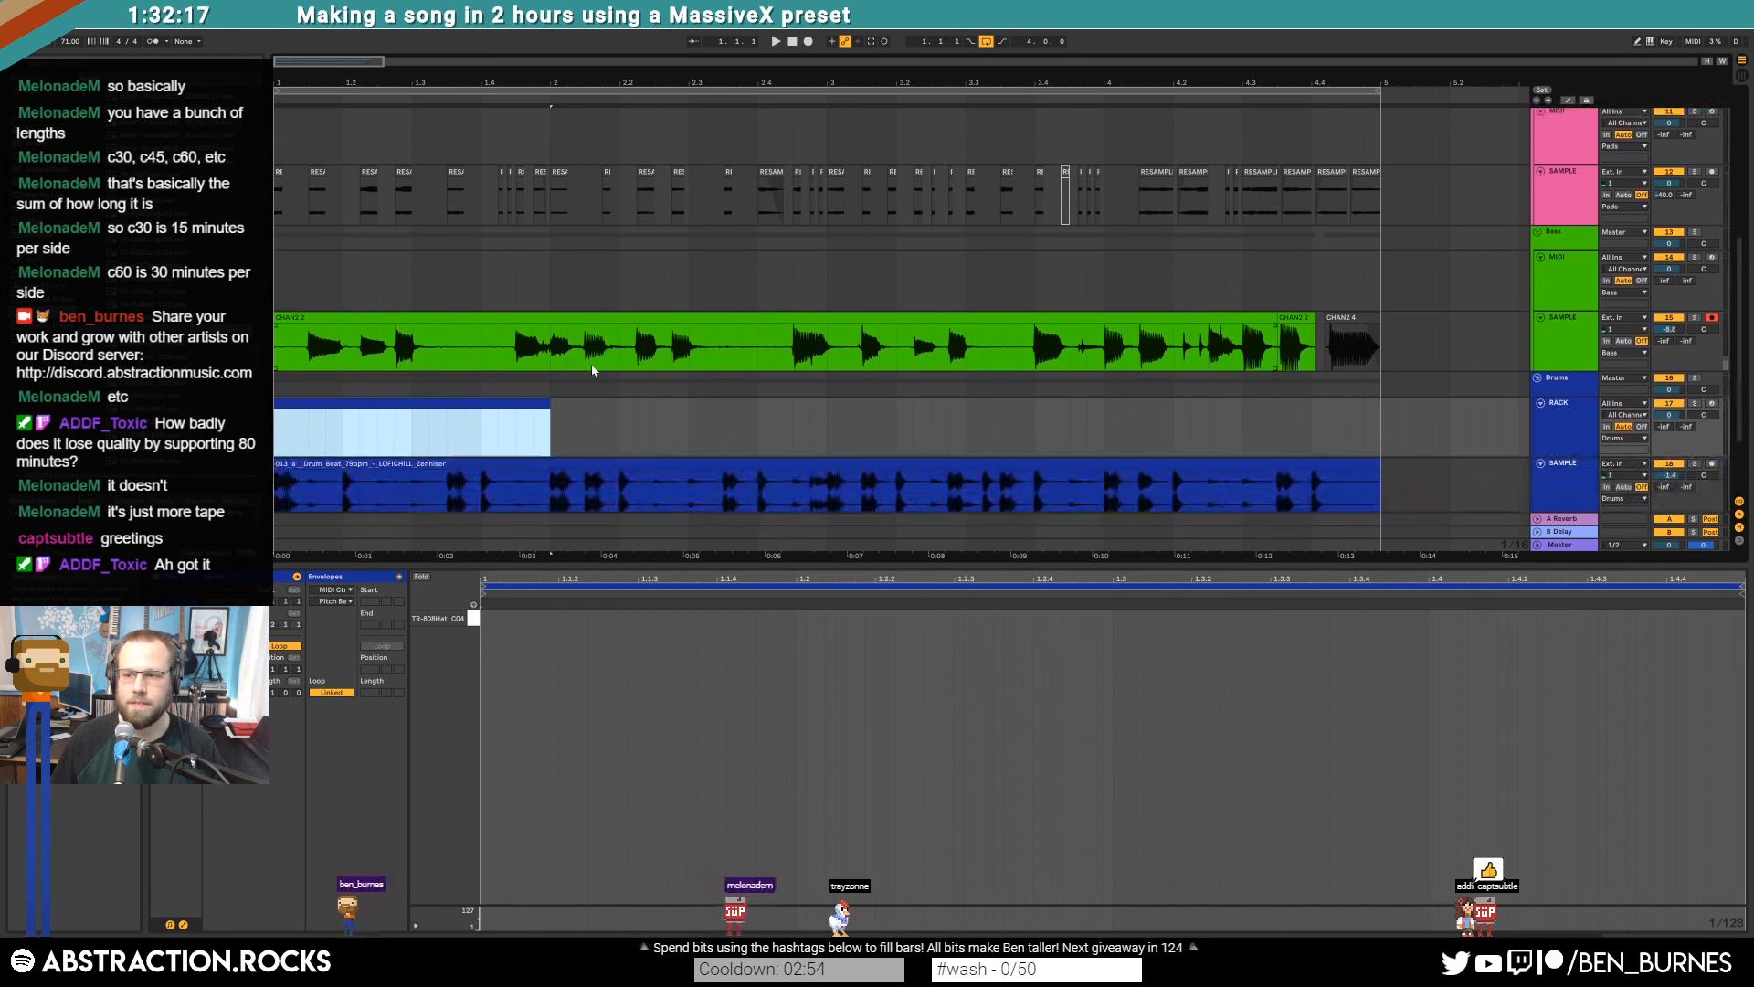
double_click(484, 618)
left_click_drag(561, 556, 560, 656)
key("space")
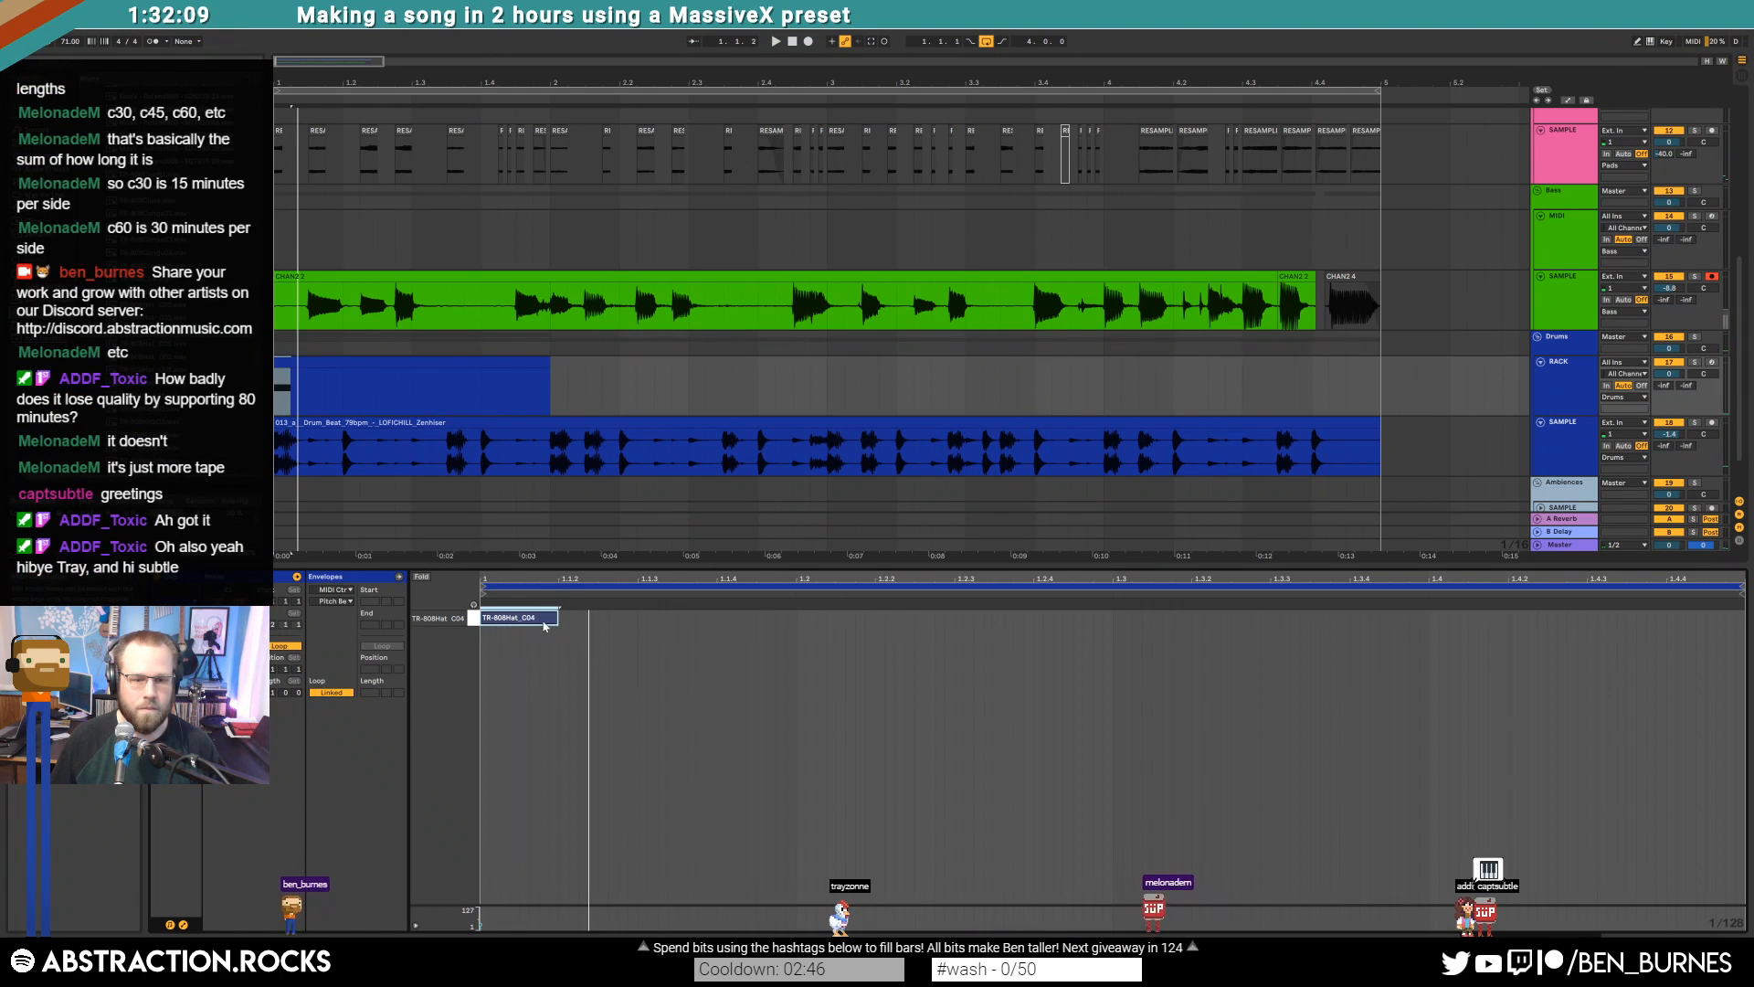
key("ctrl+d")
key("ctrl+d")
left_click_drag(589, 619, 647, 673)
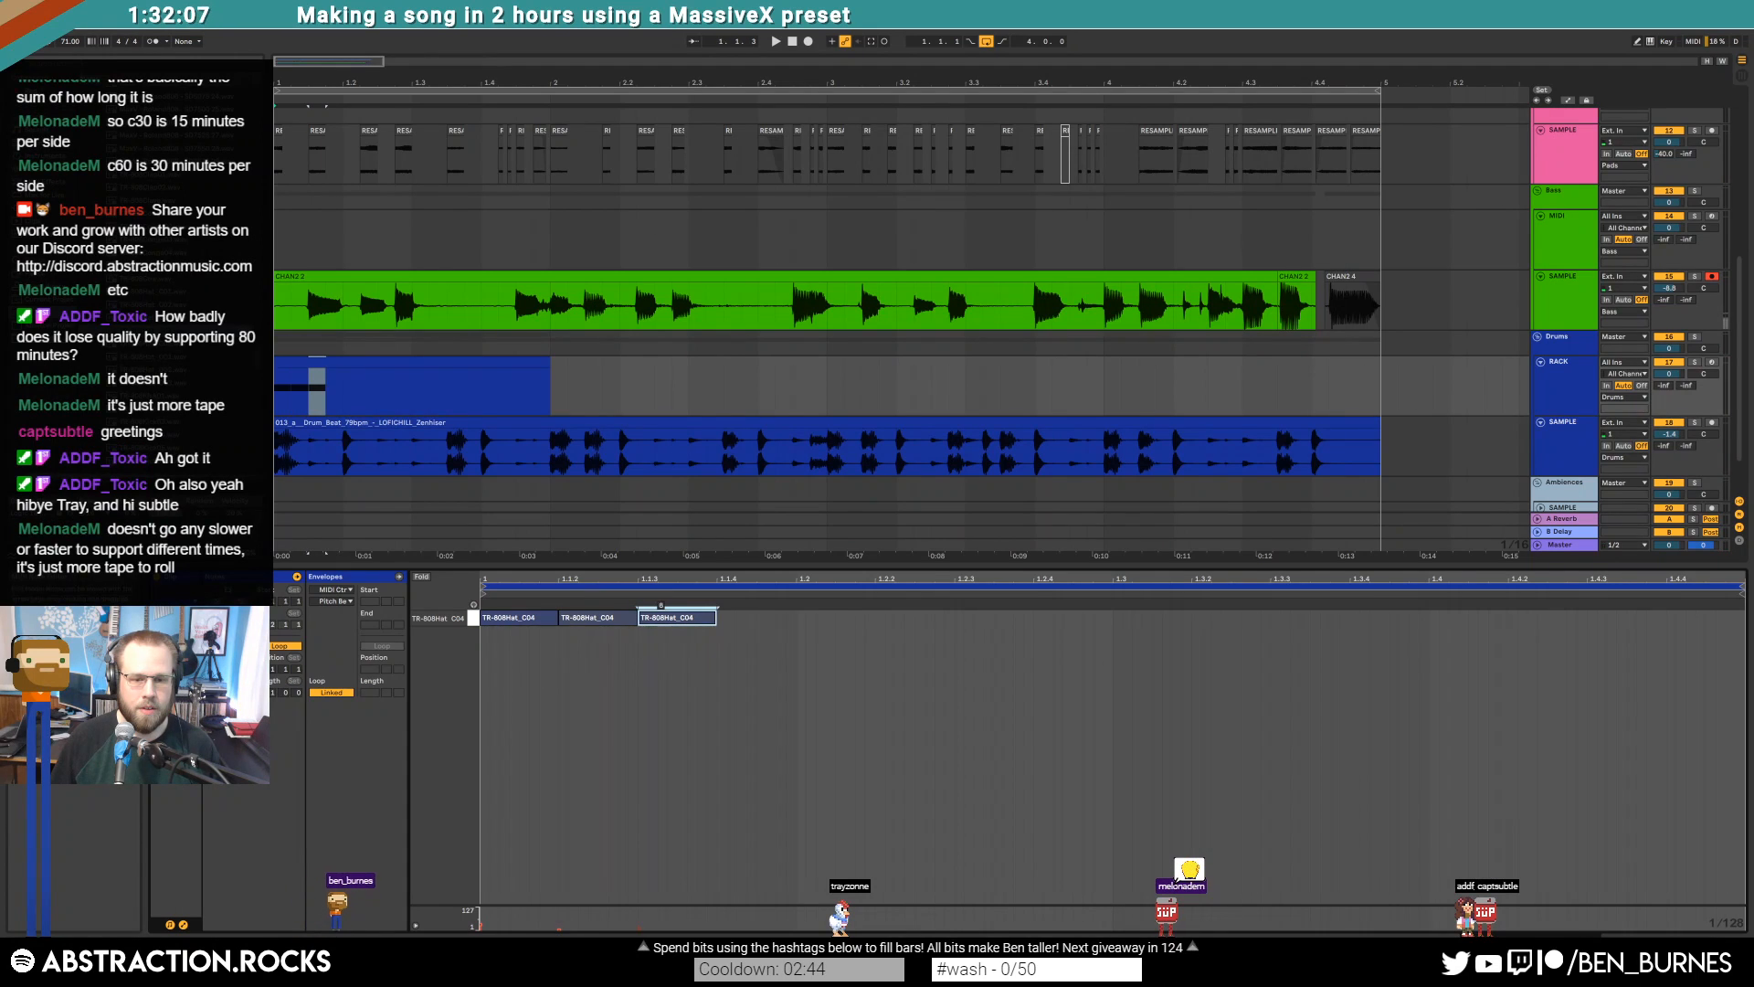
Duplicate the TR-808Hat_C04 hits until consecutive sixteenths fill the whole one-bar clip
key("ctrl+a")
key("ctrl+d")
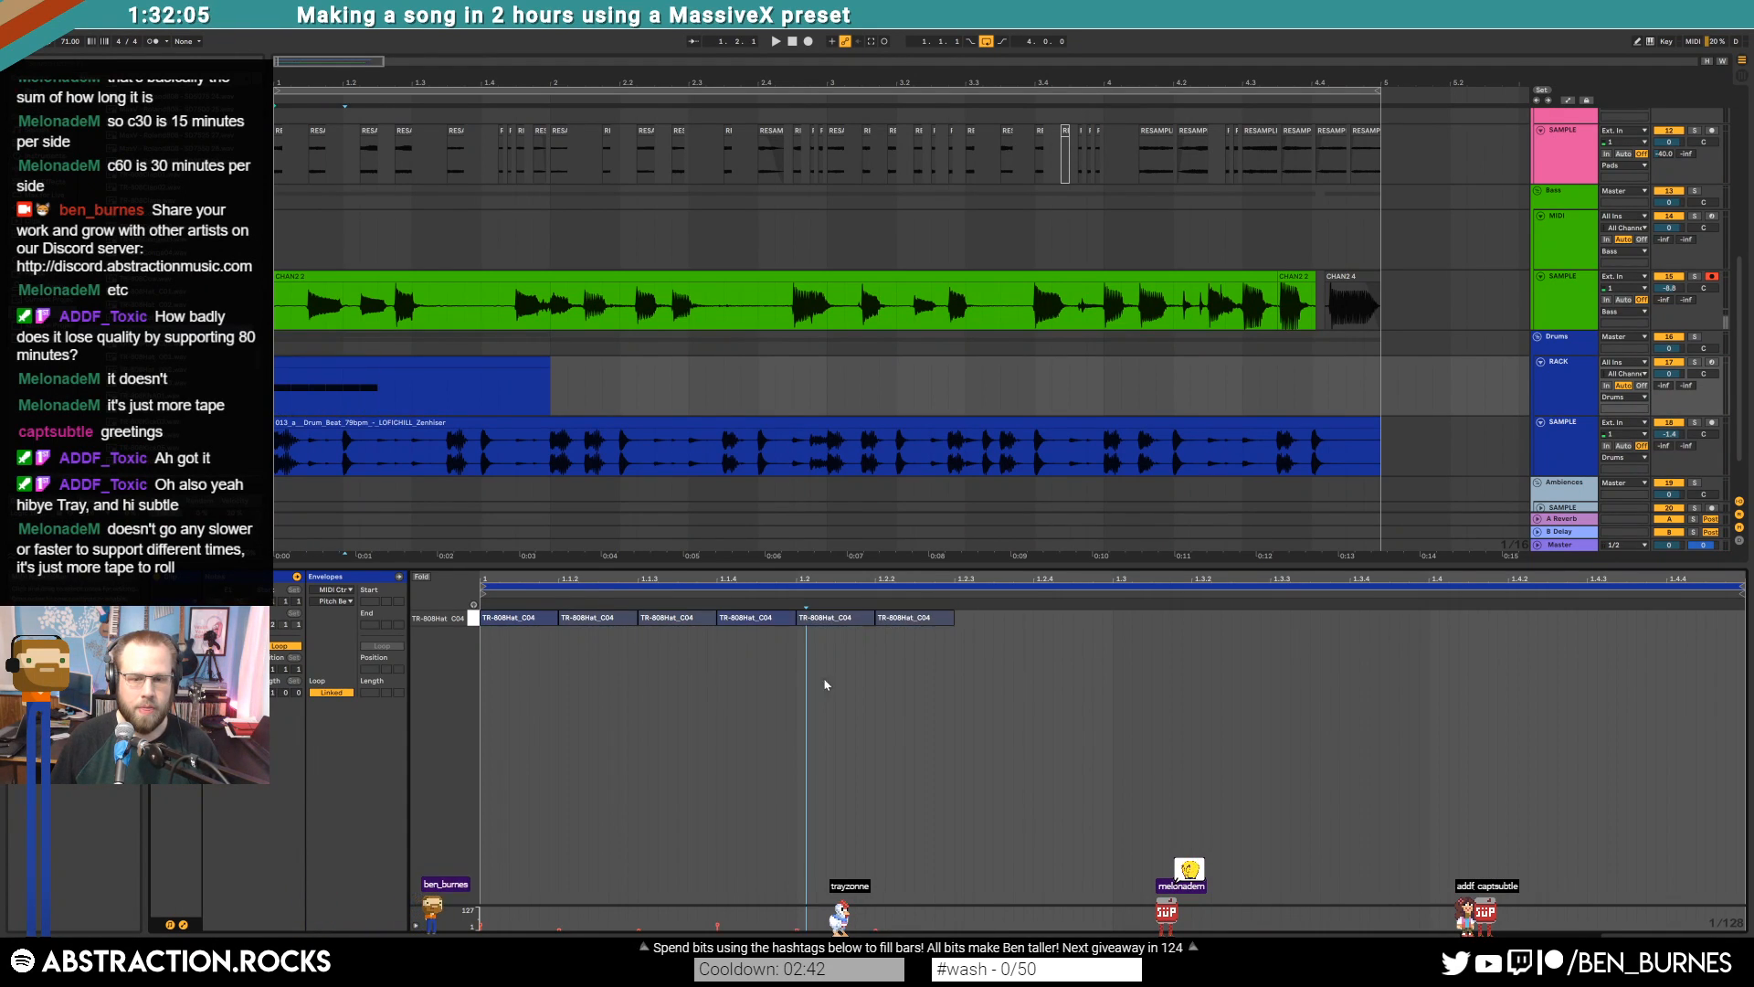
left_click(765, 623)
key("ctrl+c")
left_click(957, 613)
key("ctrl+v")
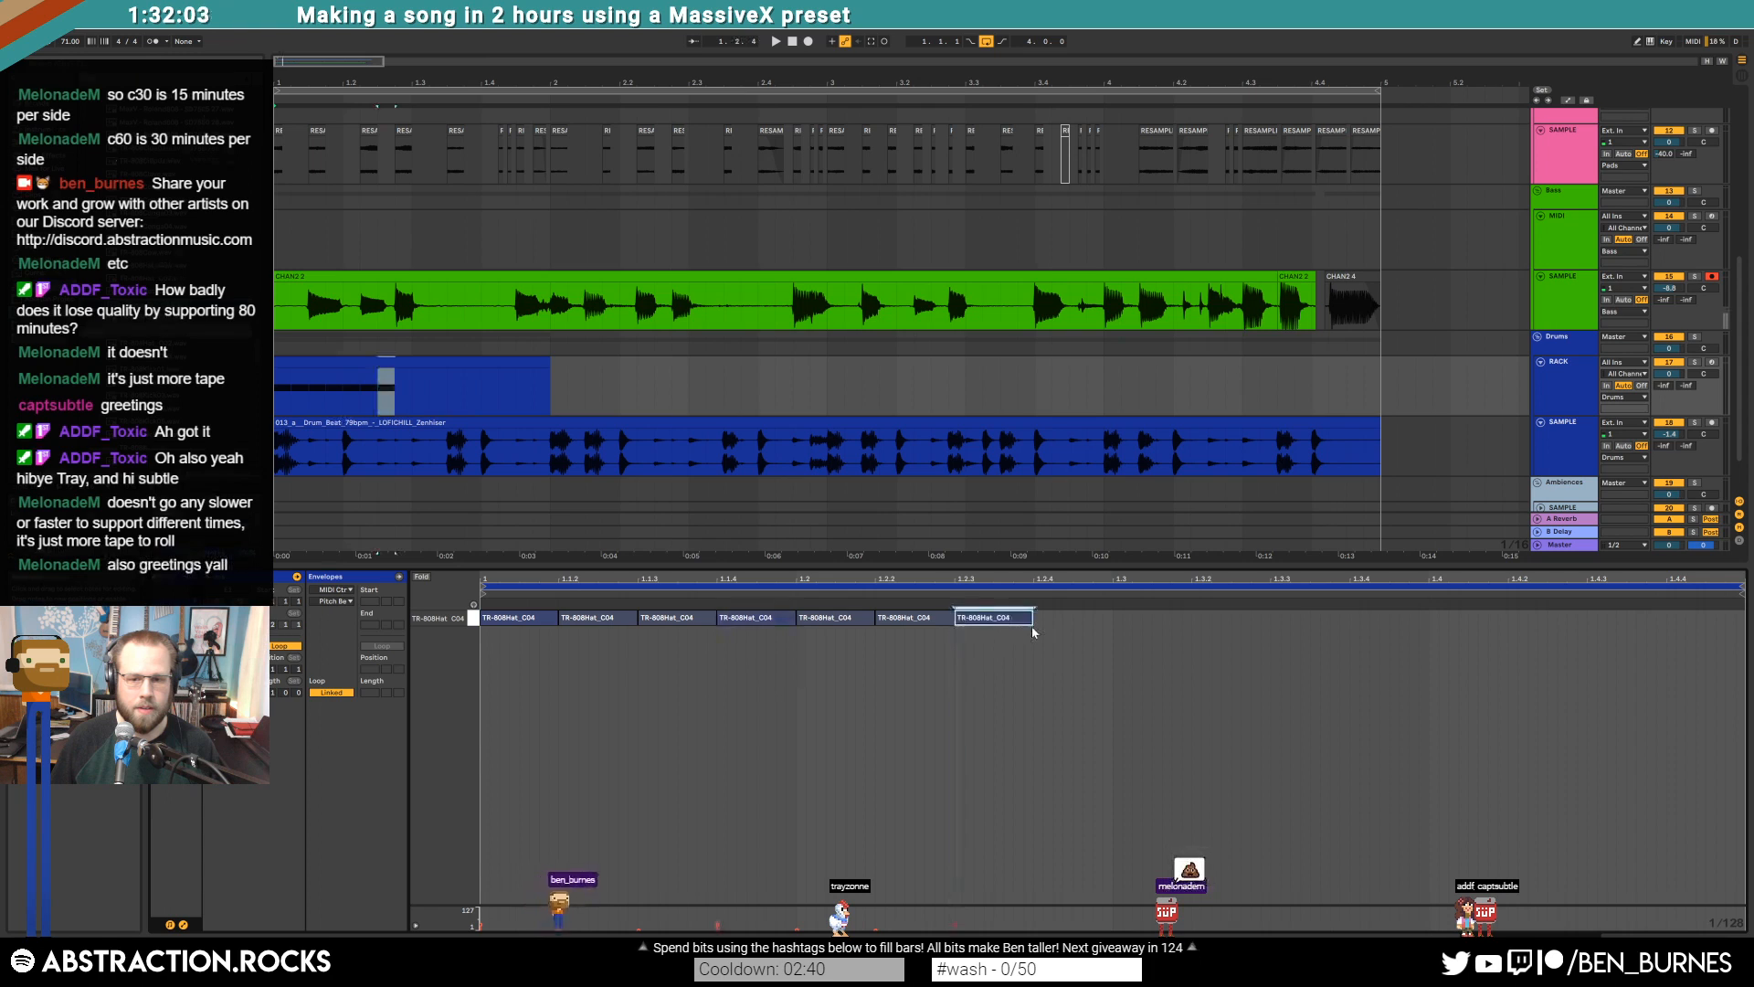
key("ctrl+d")
key("ctrl+a")
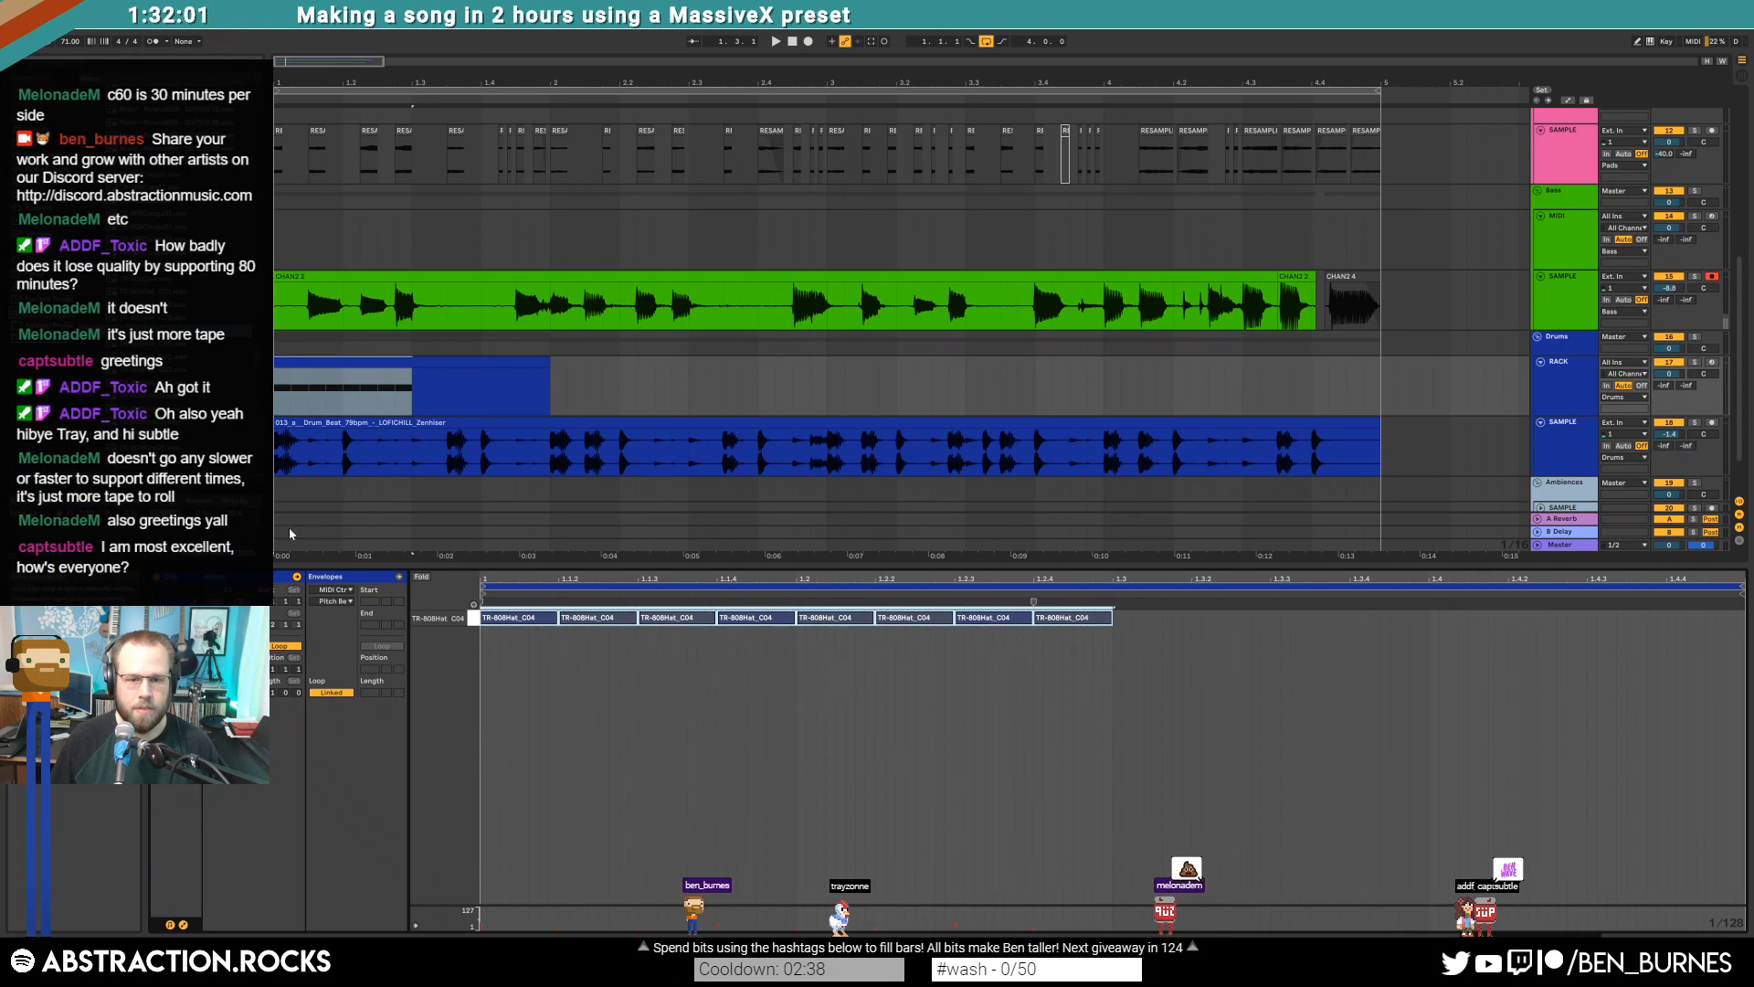
key("ctrl+d")
Extend the looped hat clip on the RACK track to bar 5 during playback
key("space")
left_click(567, 365)
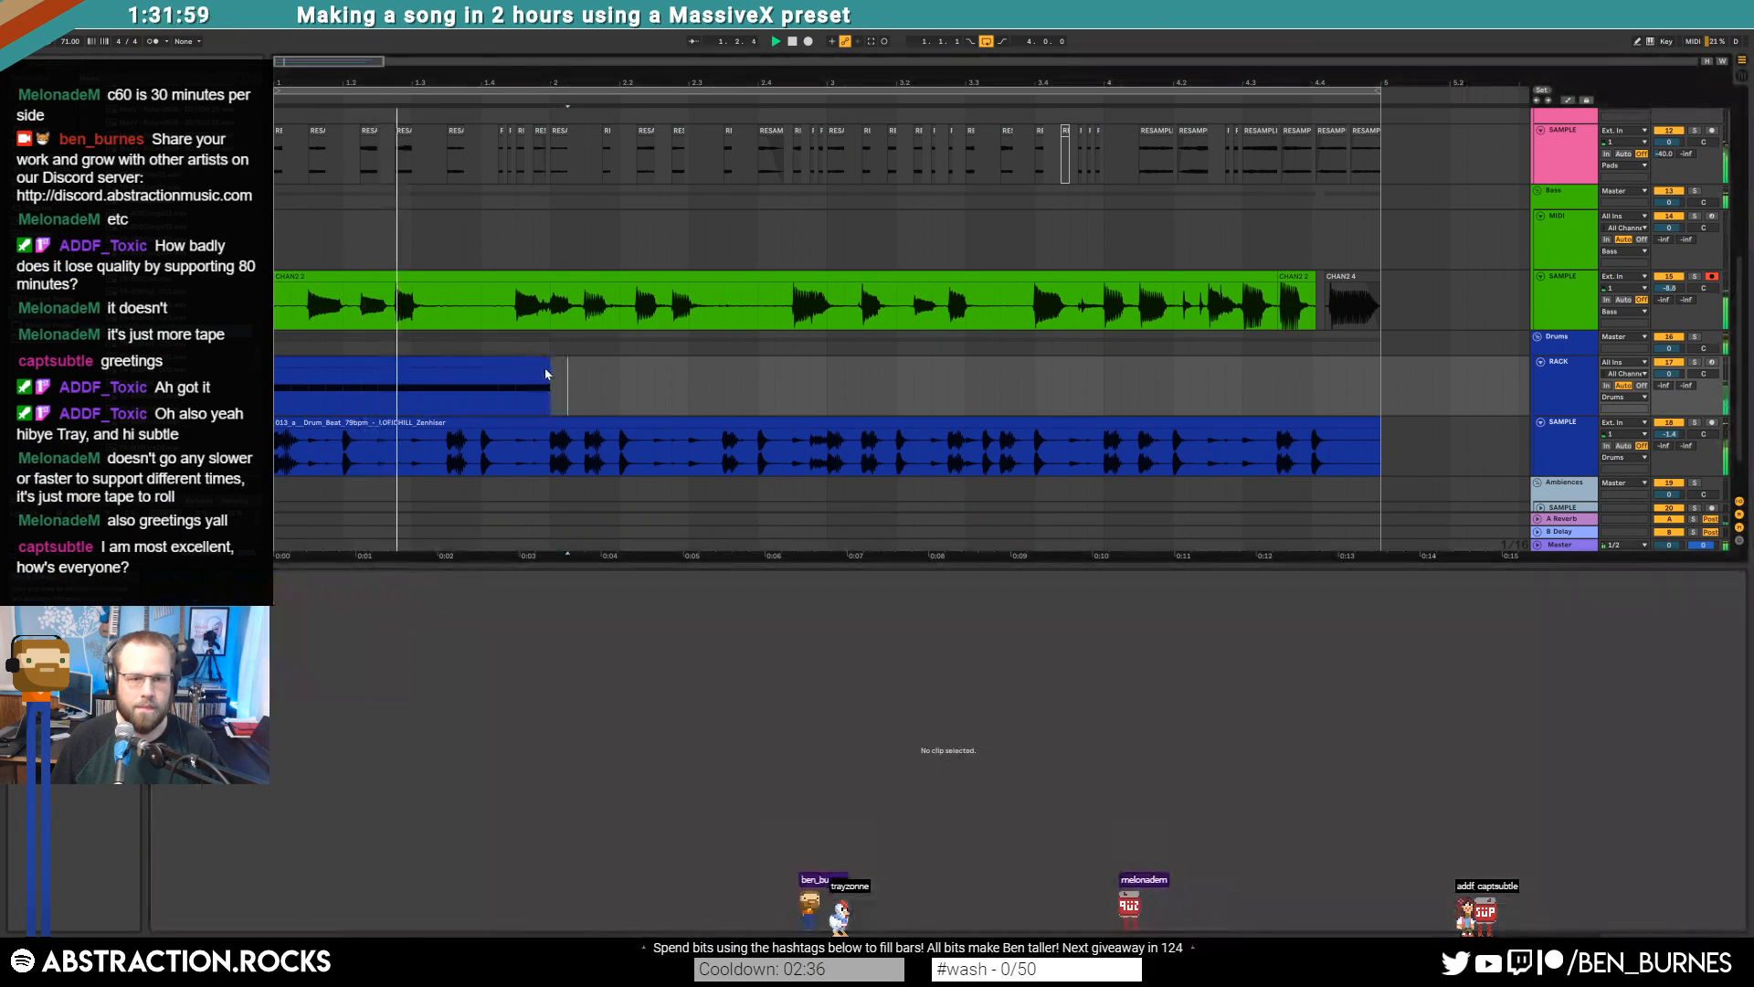
left_click_drag(546, 366, 1381, 366)
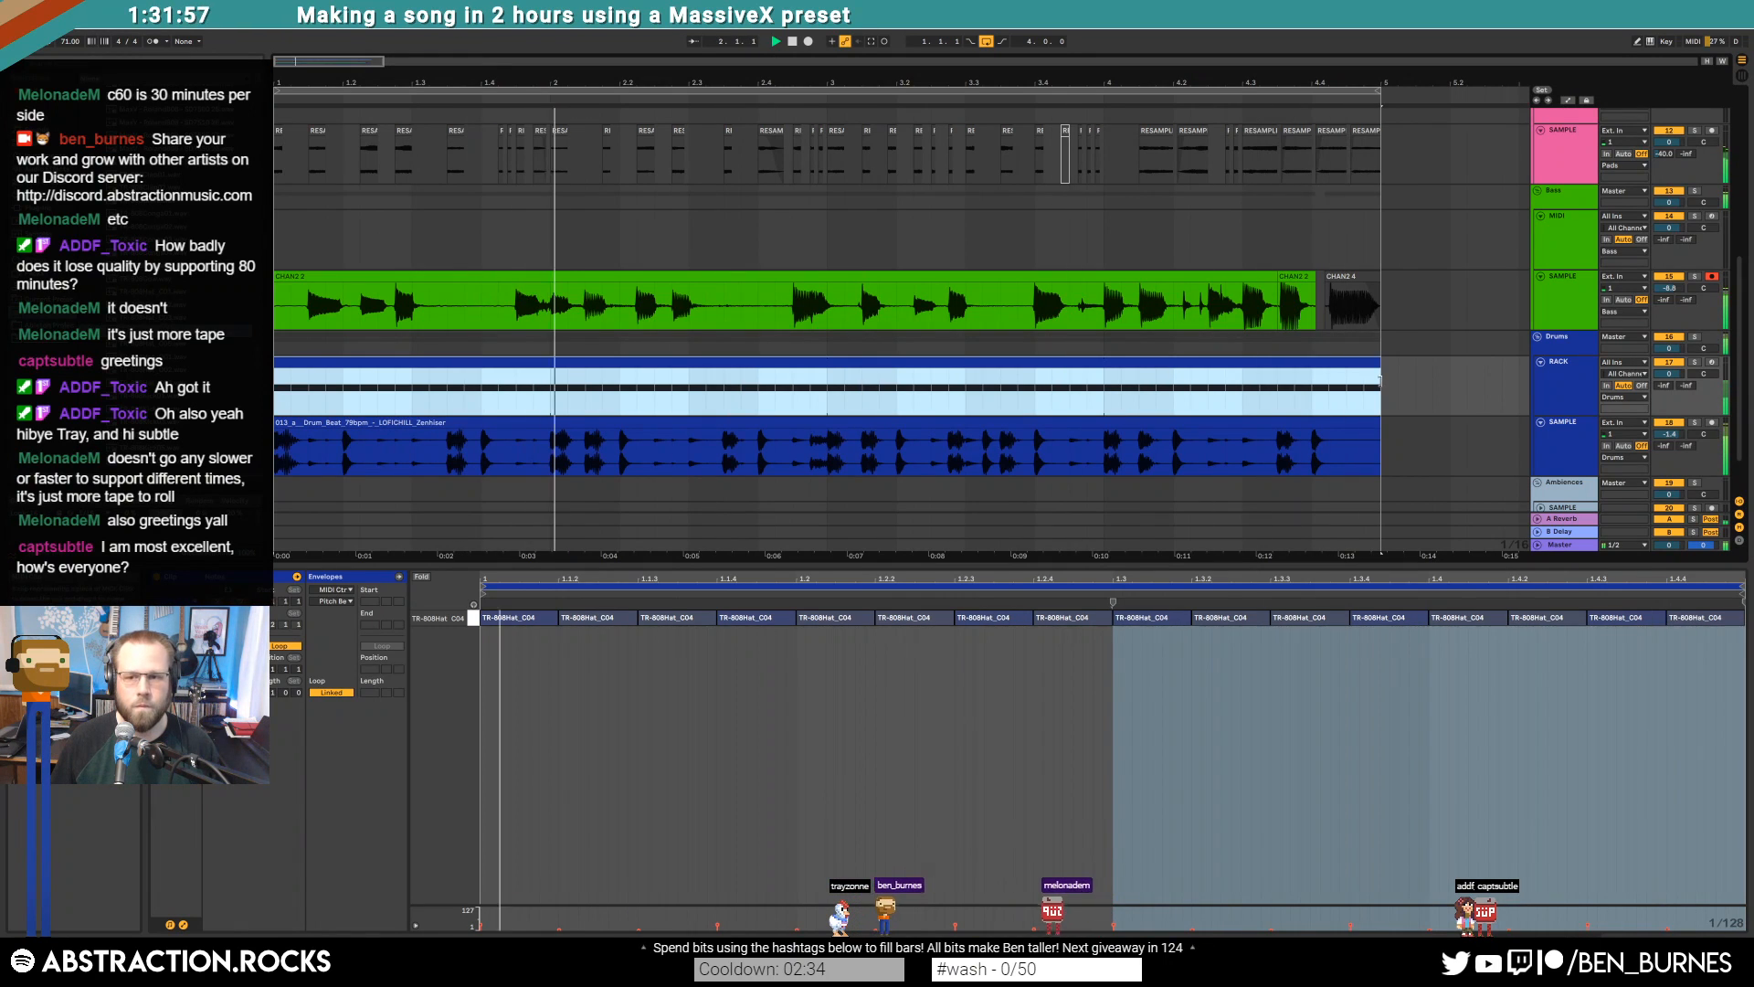
Reduce the two neighbouring RESAMPLE 1 clips after 3.3 on the Pads SAMPLE track to one starting just before 3.3.2
key("shift+Tab")
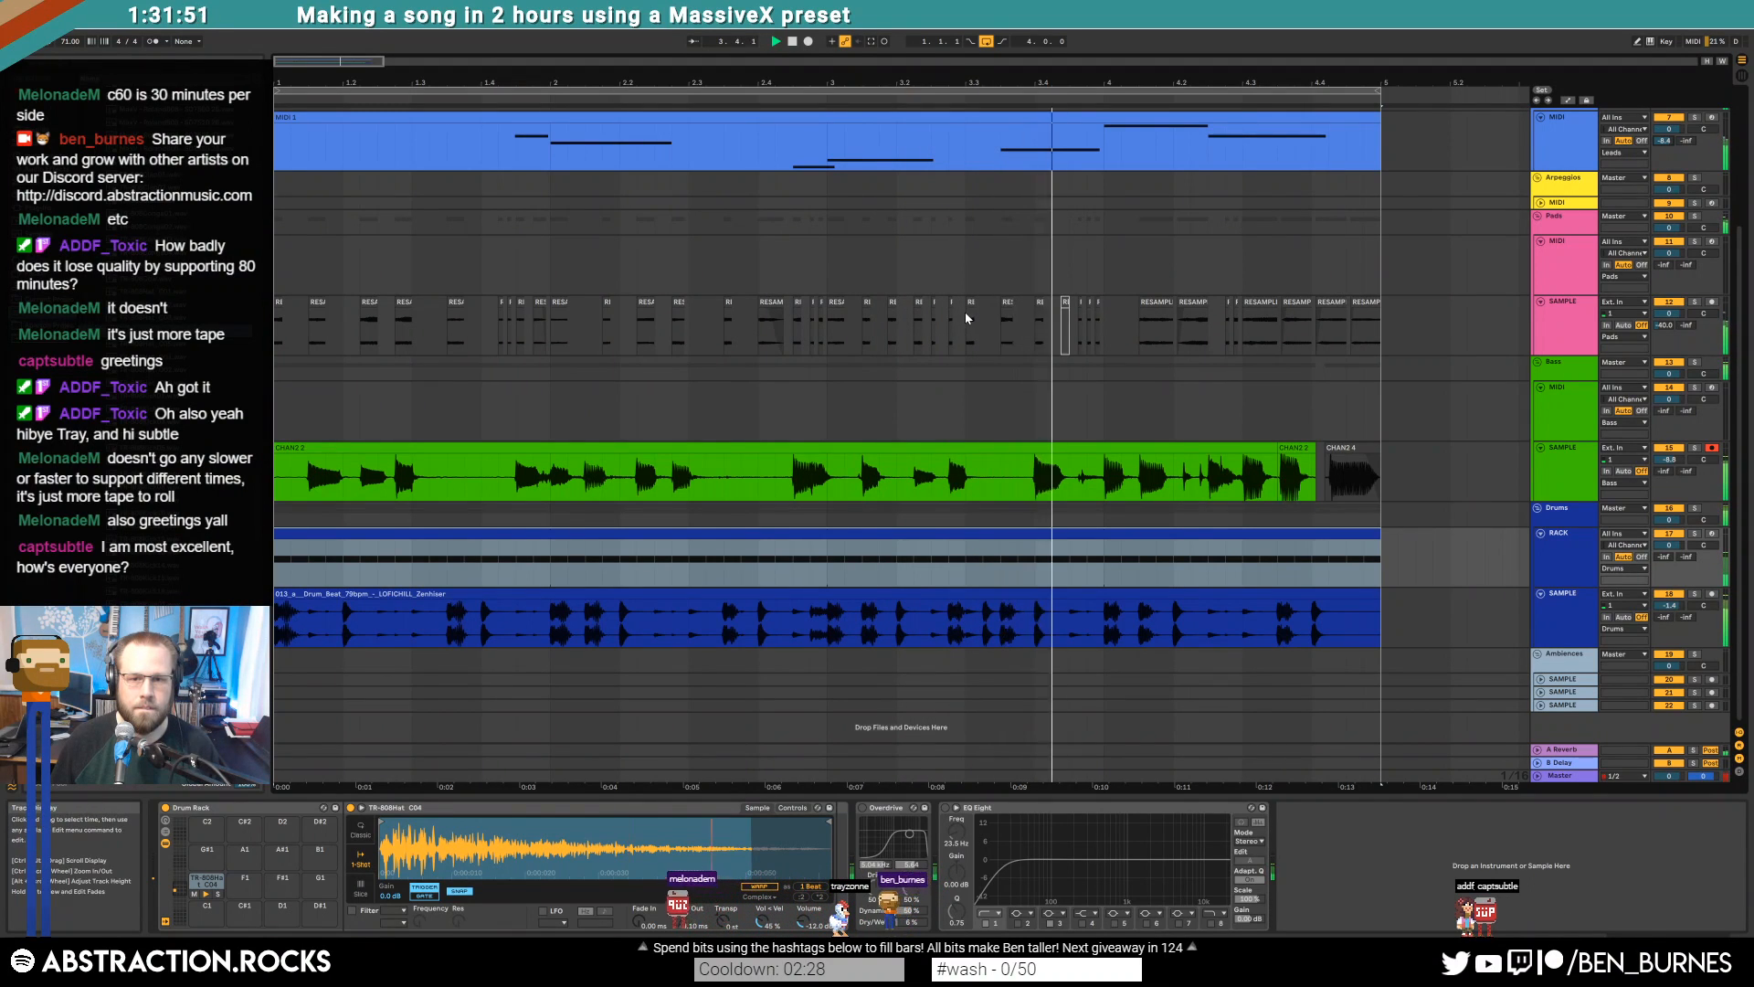
scroll(976, 314, "up", 3, "ctrl")
scroll(976, 313, "up", 2, "ctrl")
left_click(1017, 311)
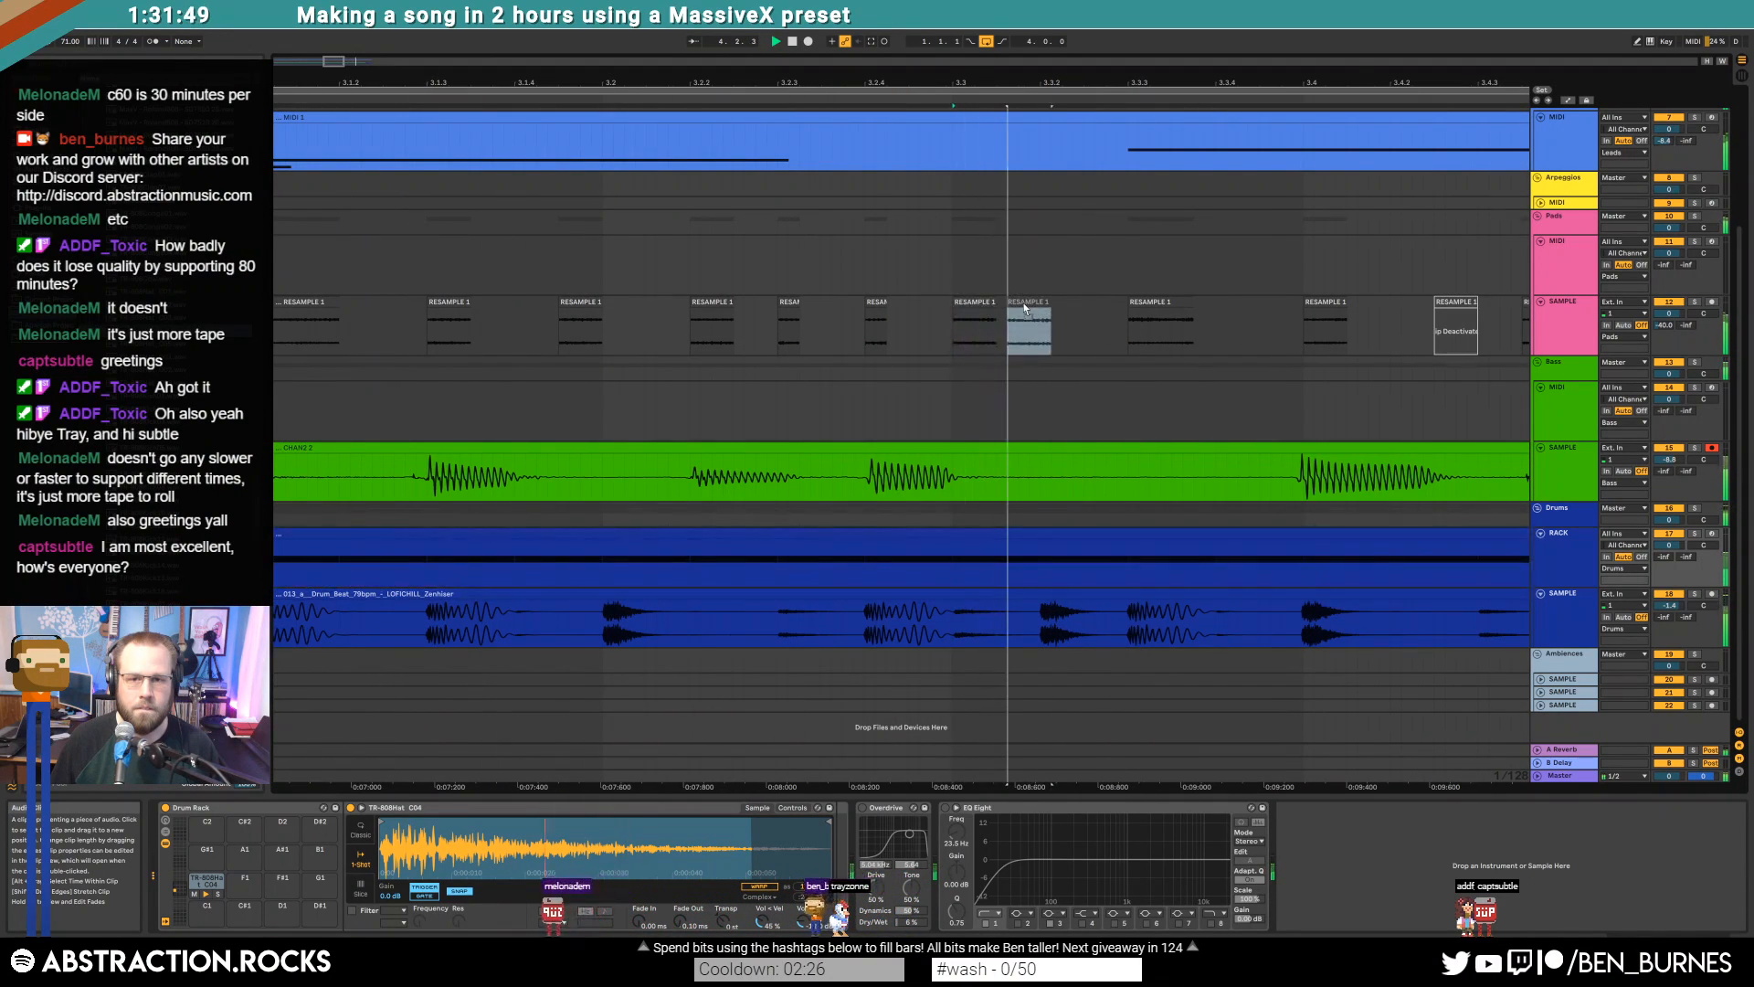
left_click_drag(1014, 302, 1016, 302)
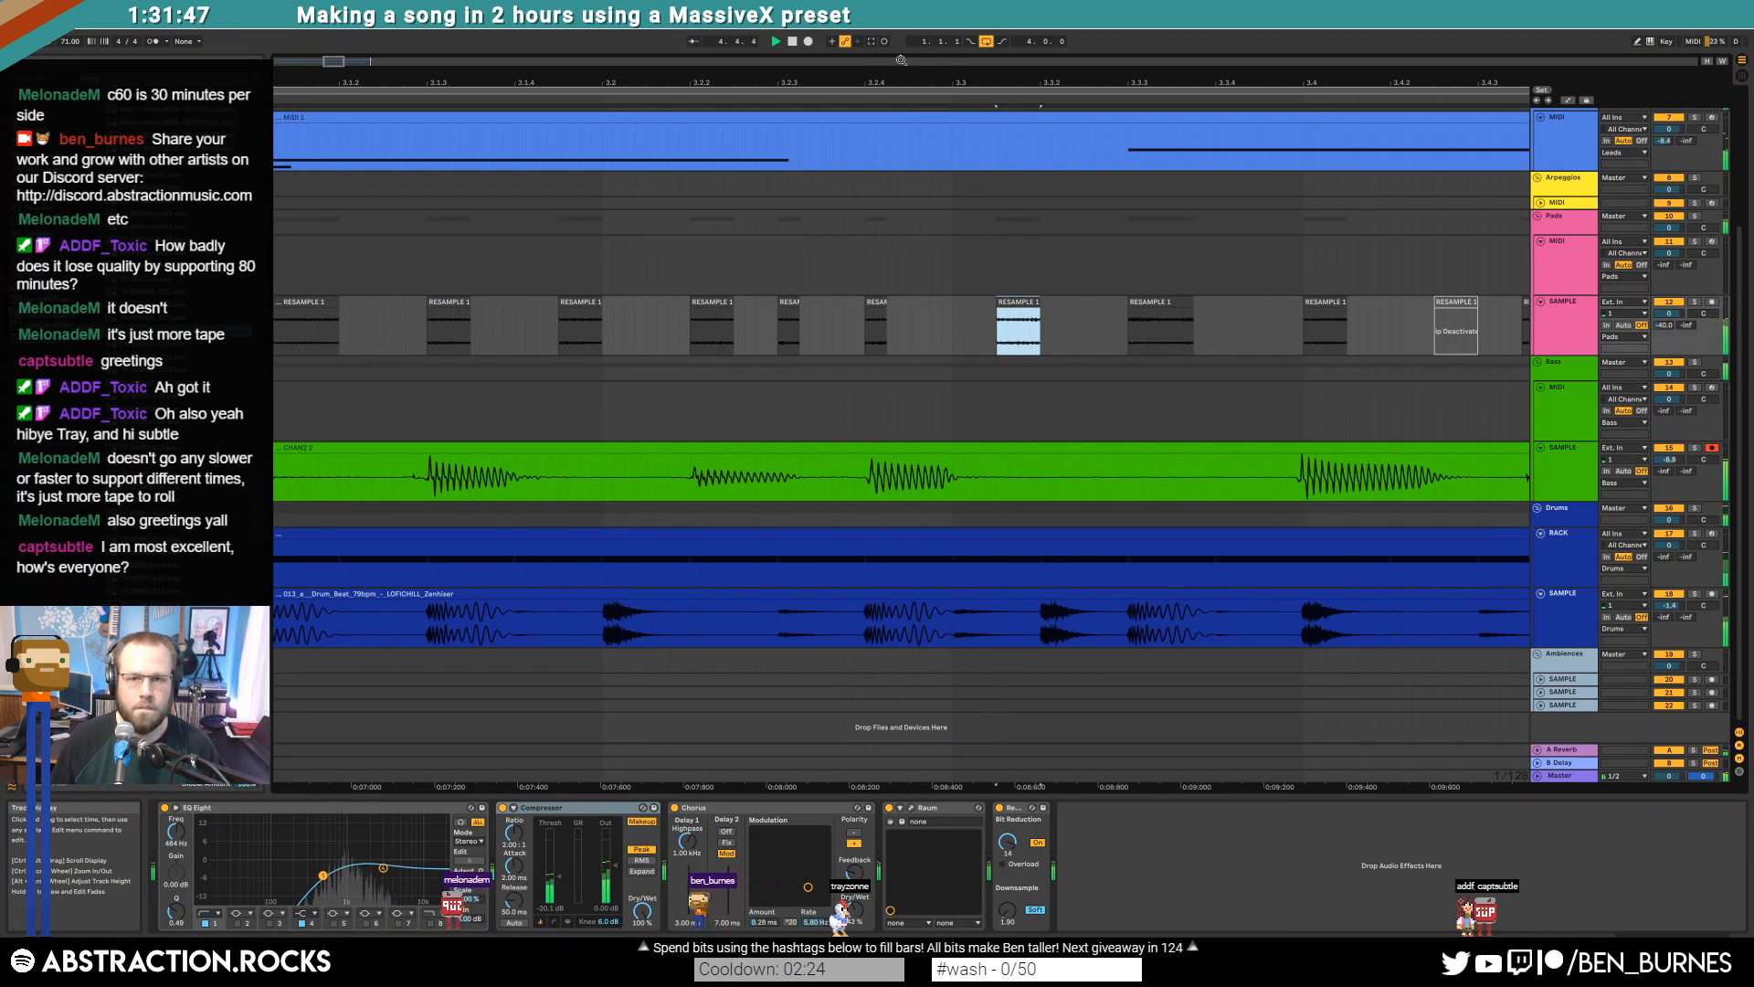
Move the short Pads RESAMPLE 1 clip ahead of 3.4.4 back to 3.4.3 and nudge the last one before bar 4 later
left_click_drag(1389, 82, 807, 78)
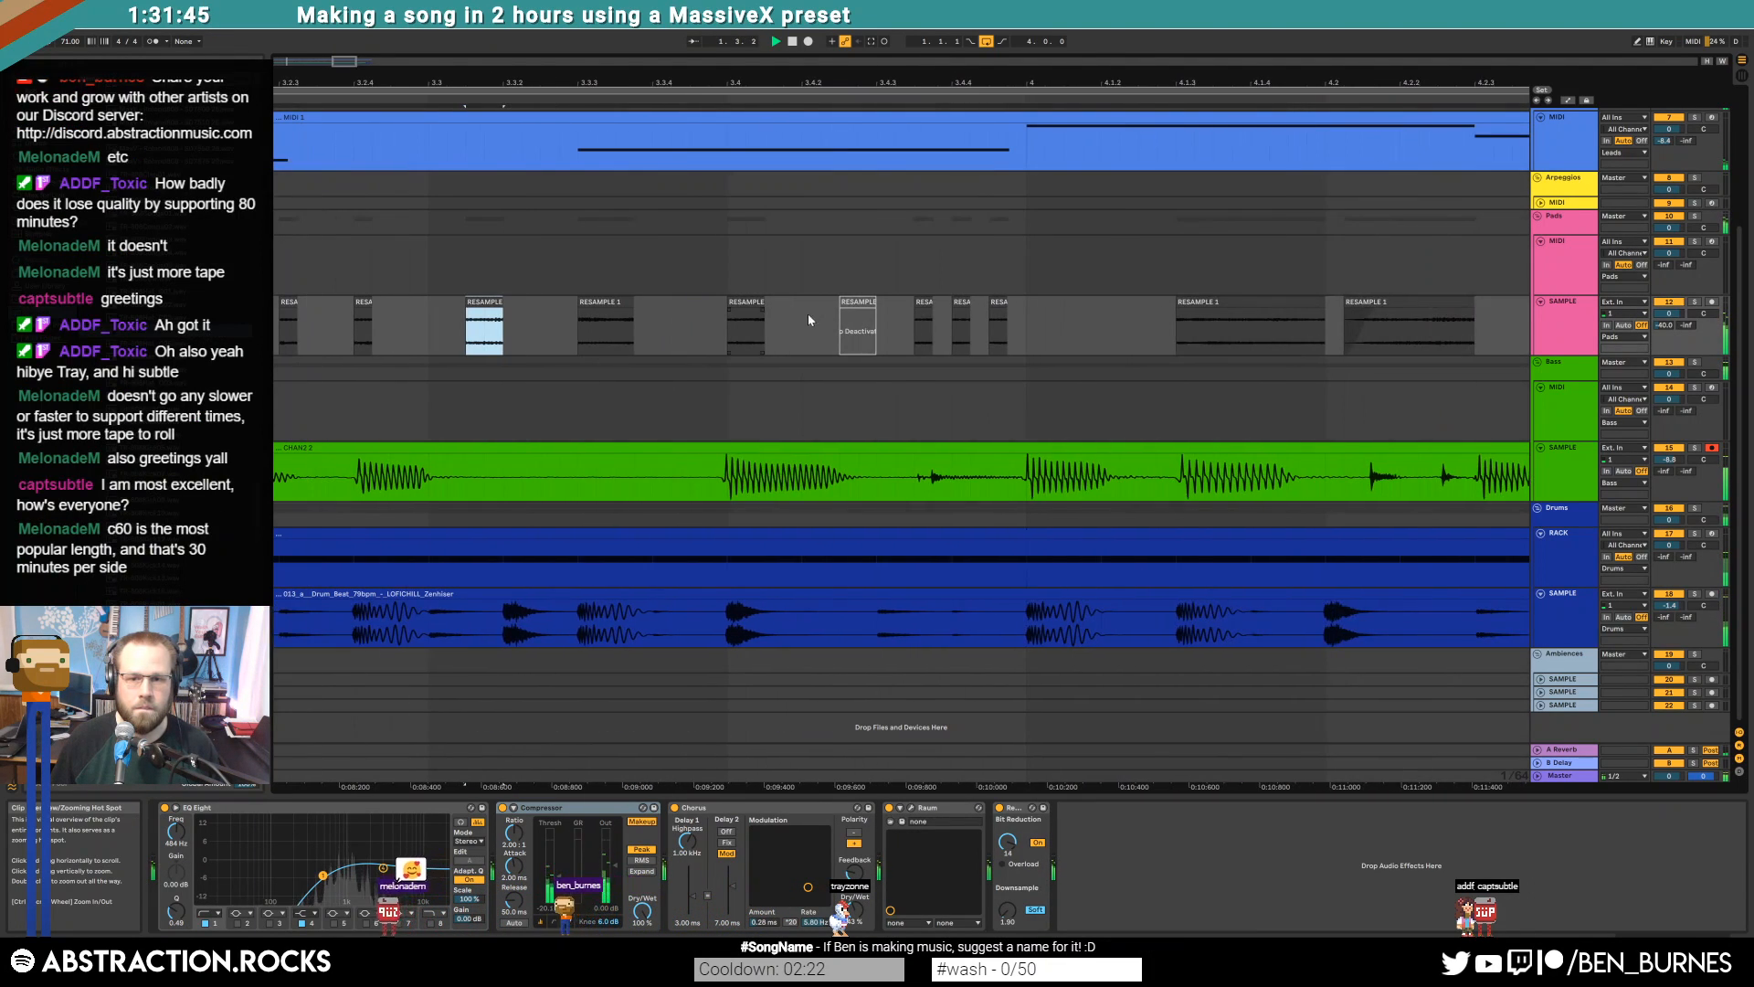
left_click(956, 306)
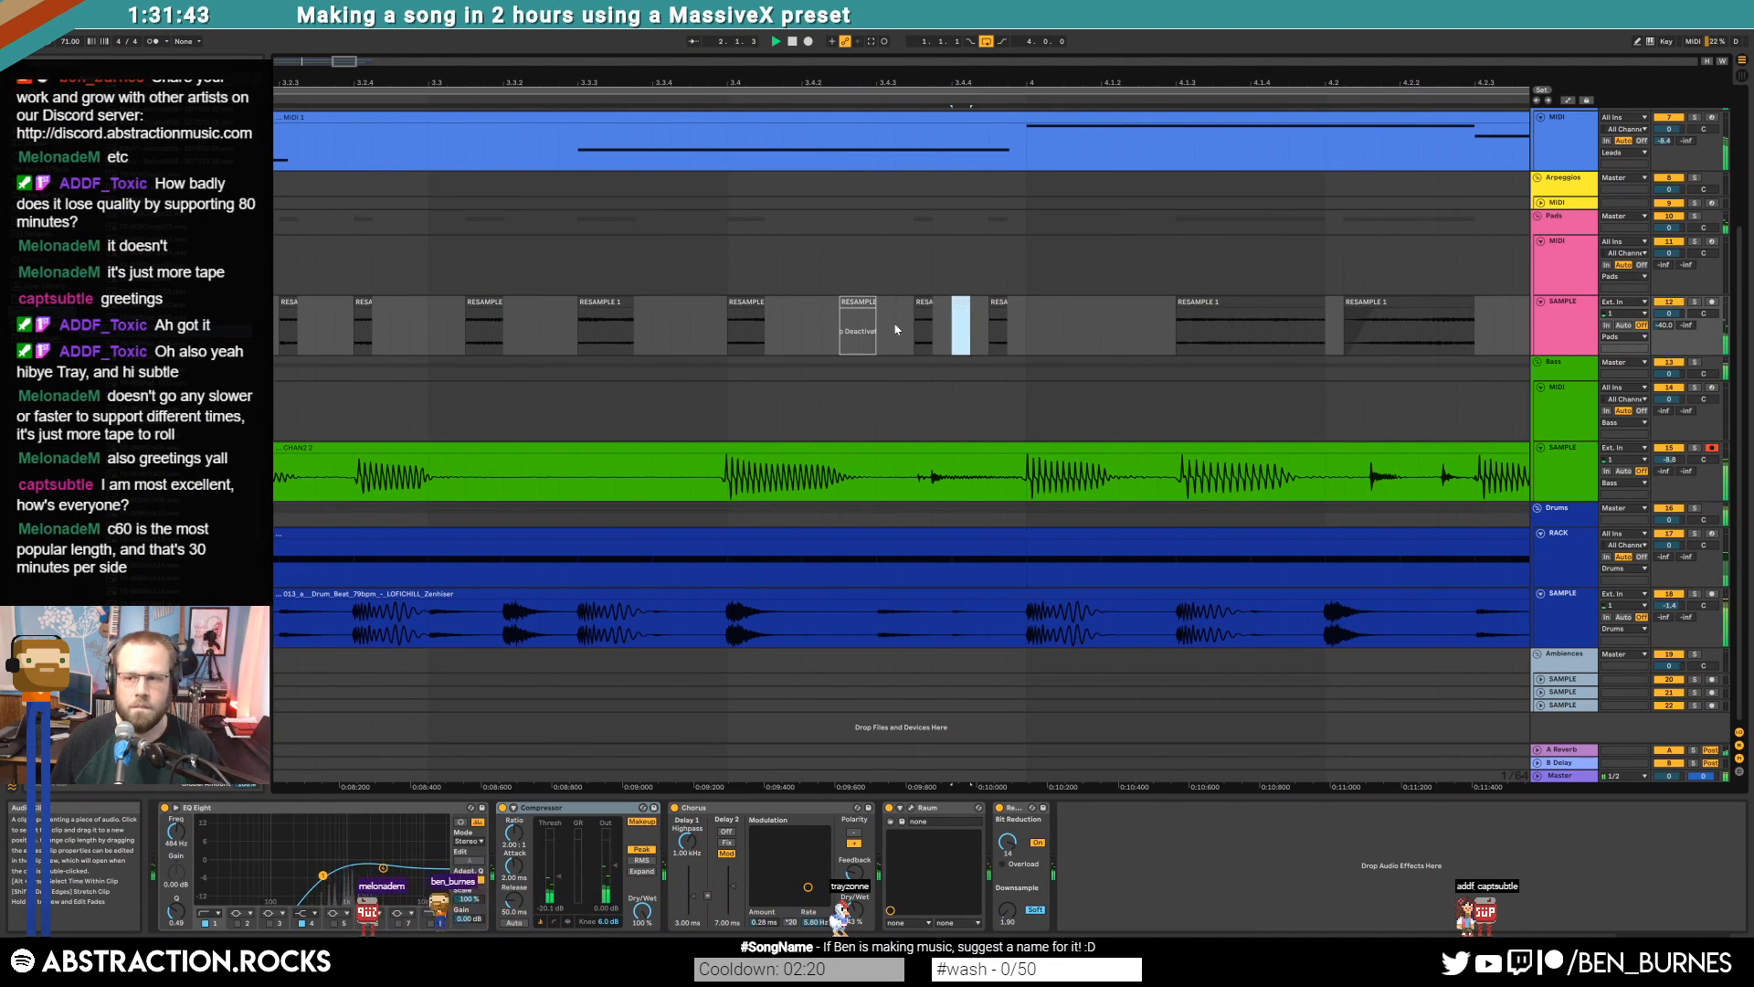
scroll(655, 344, "down", 3)
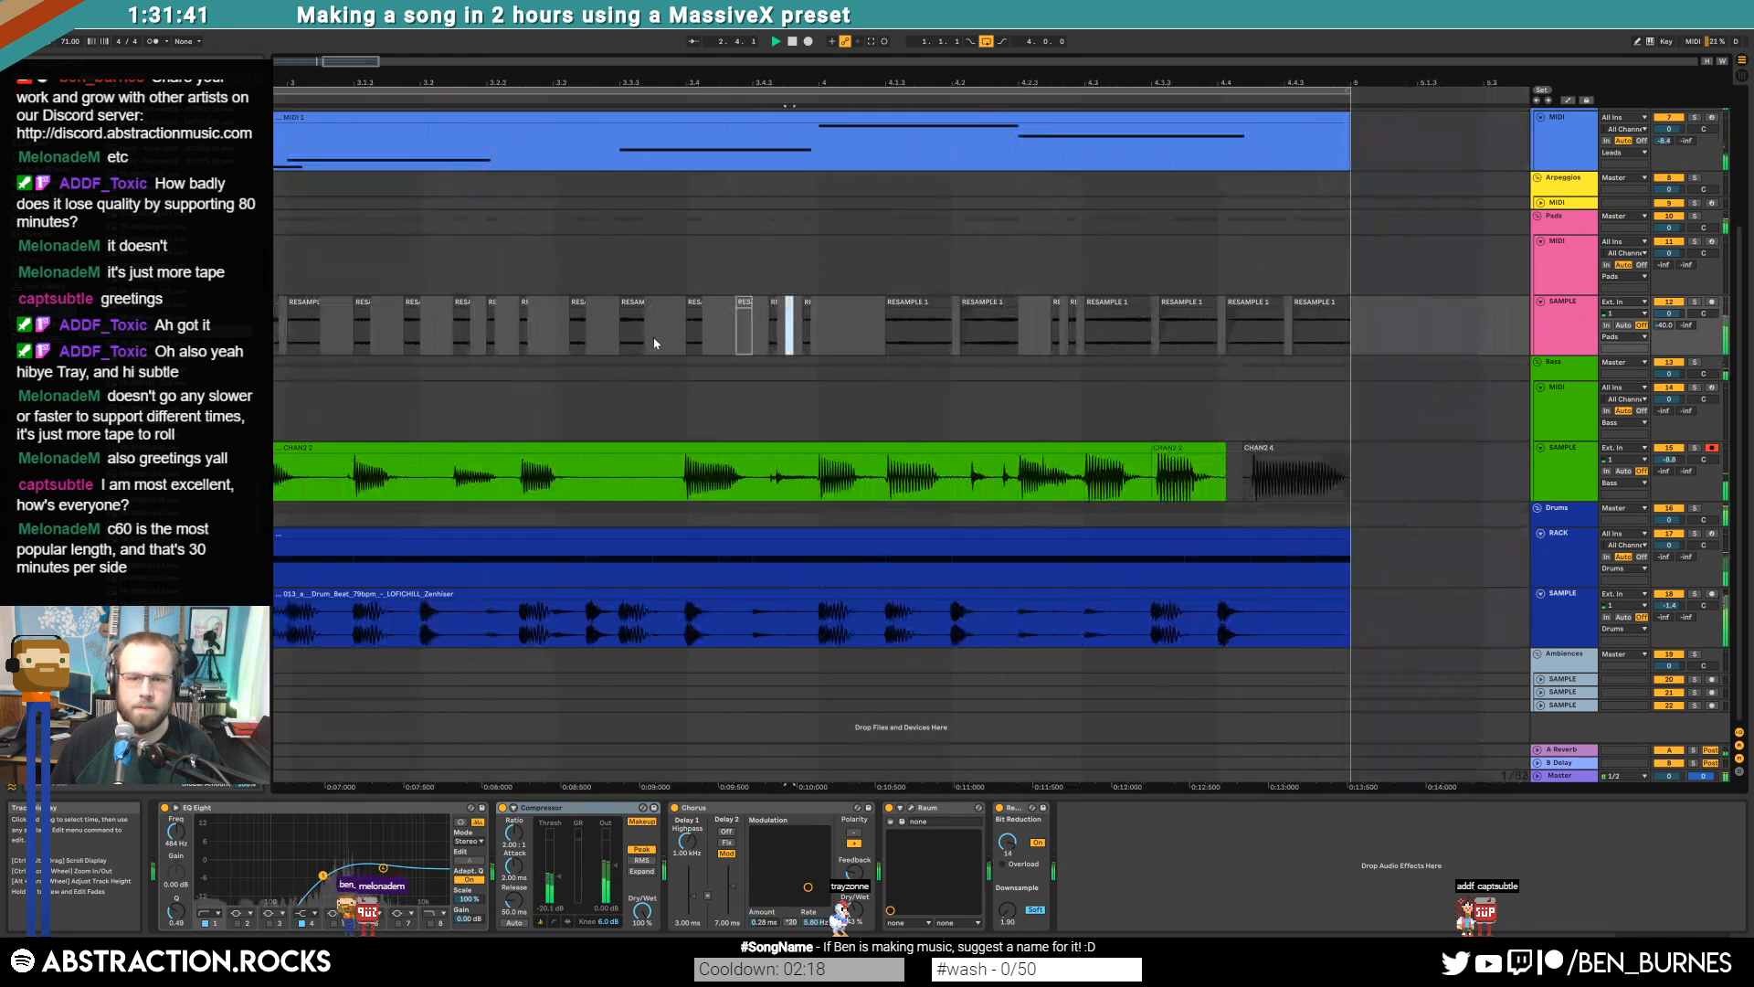
left_click_drag(372, 62, 376, 32)
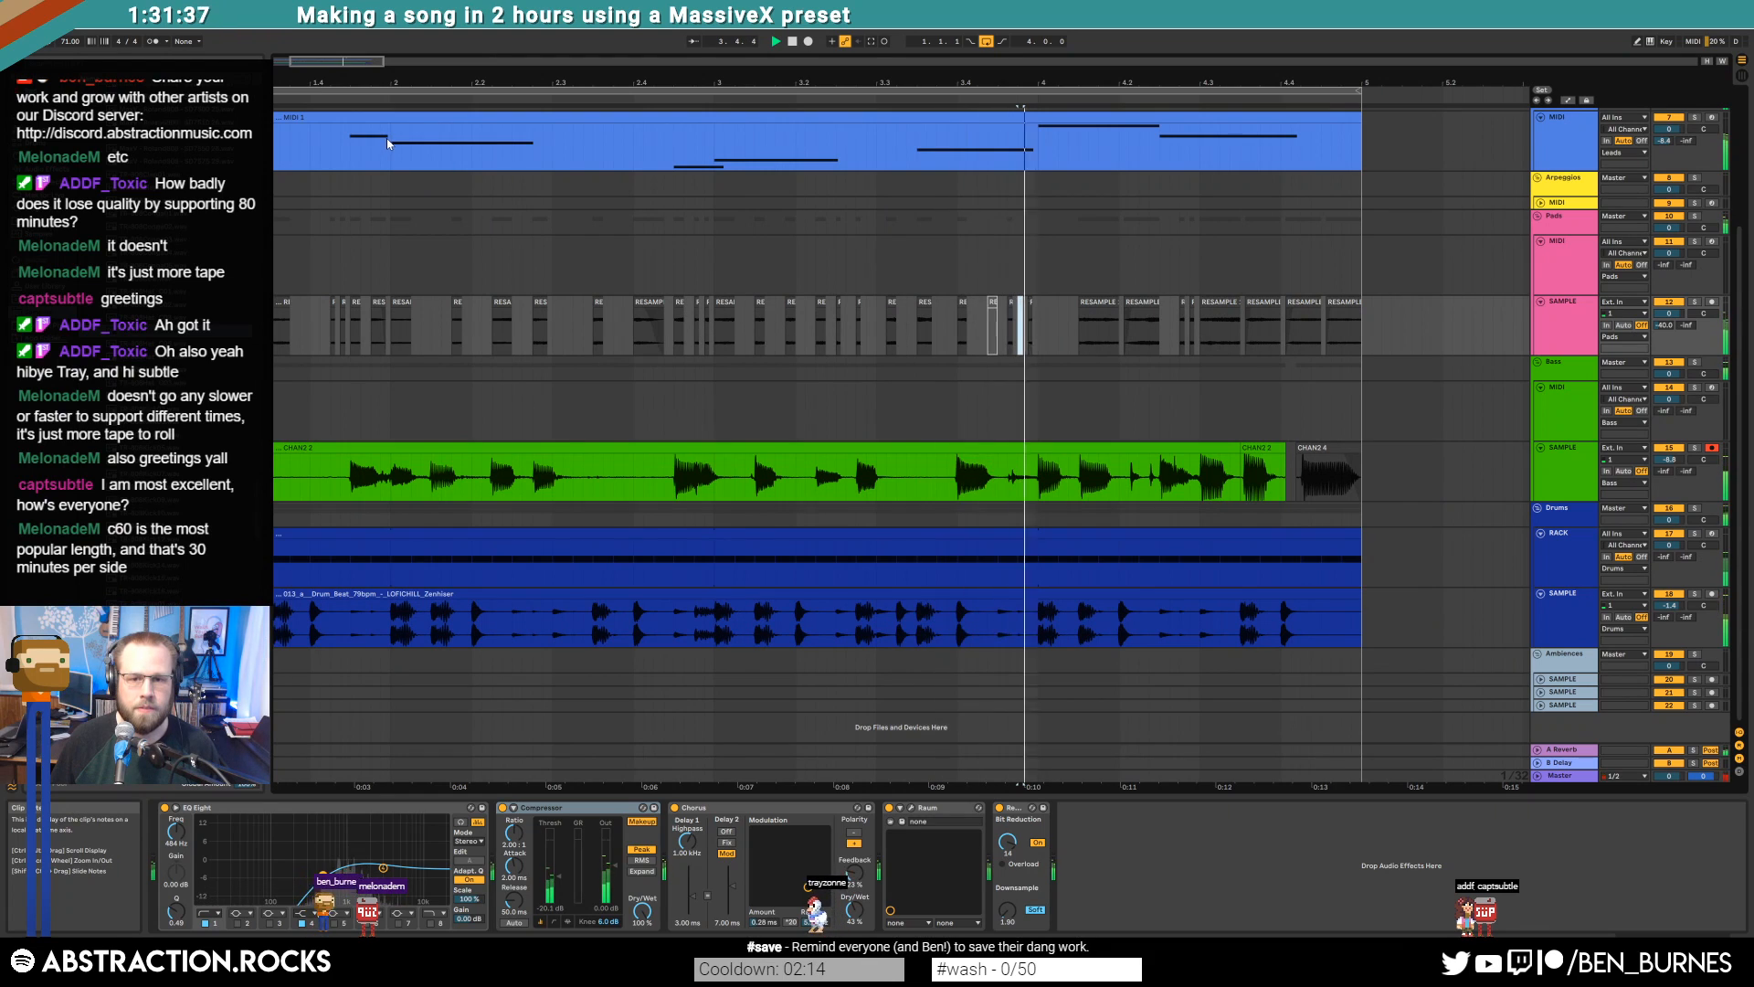
scroll(955, 304, "up", 5)
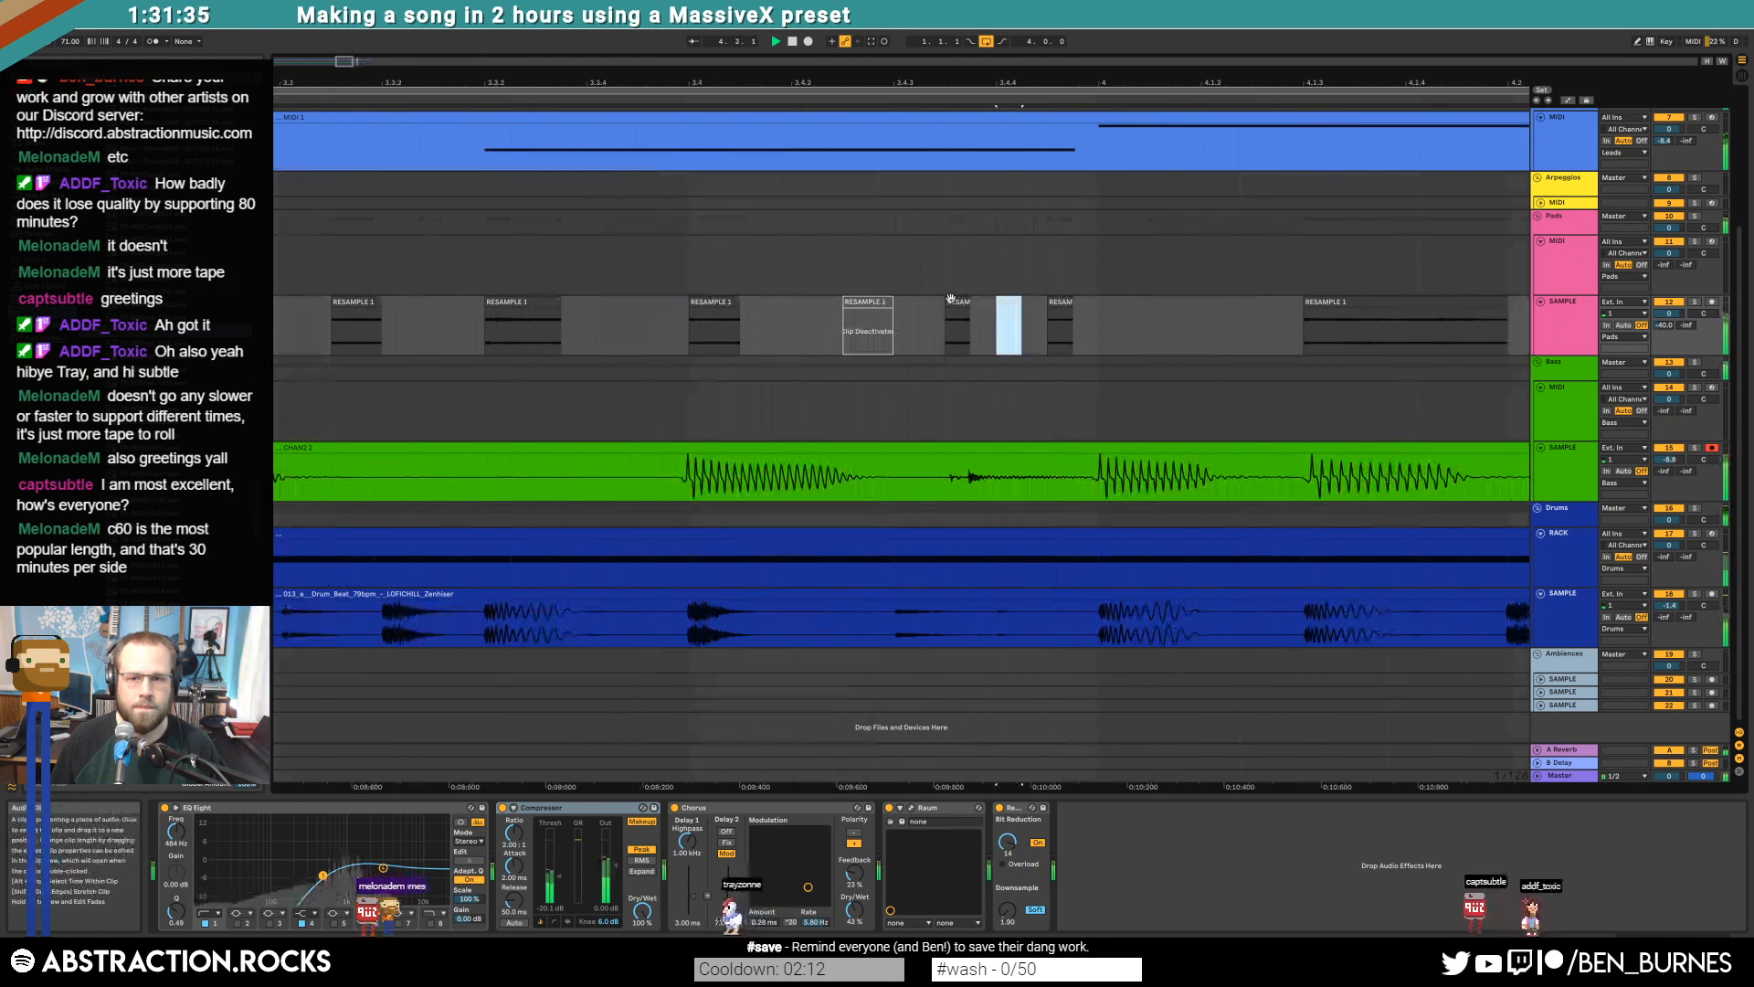
left_click(950, 302)
left_click_drag(952, 302, 901, 302)
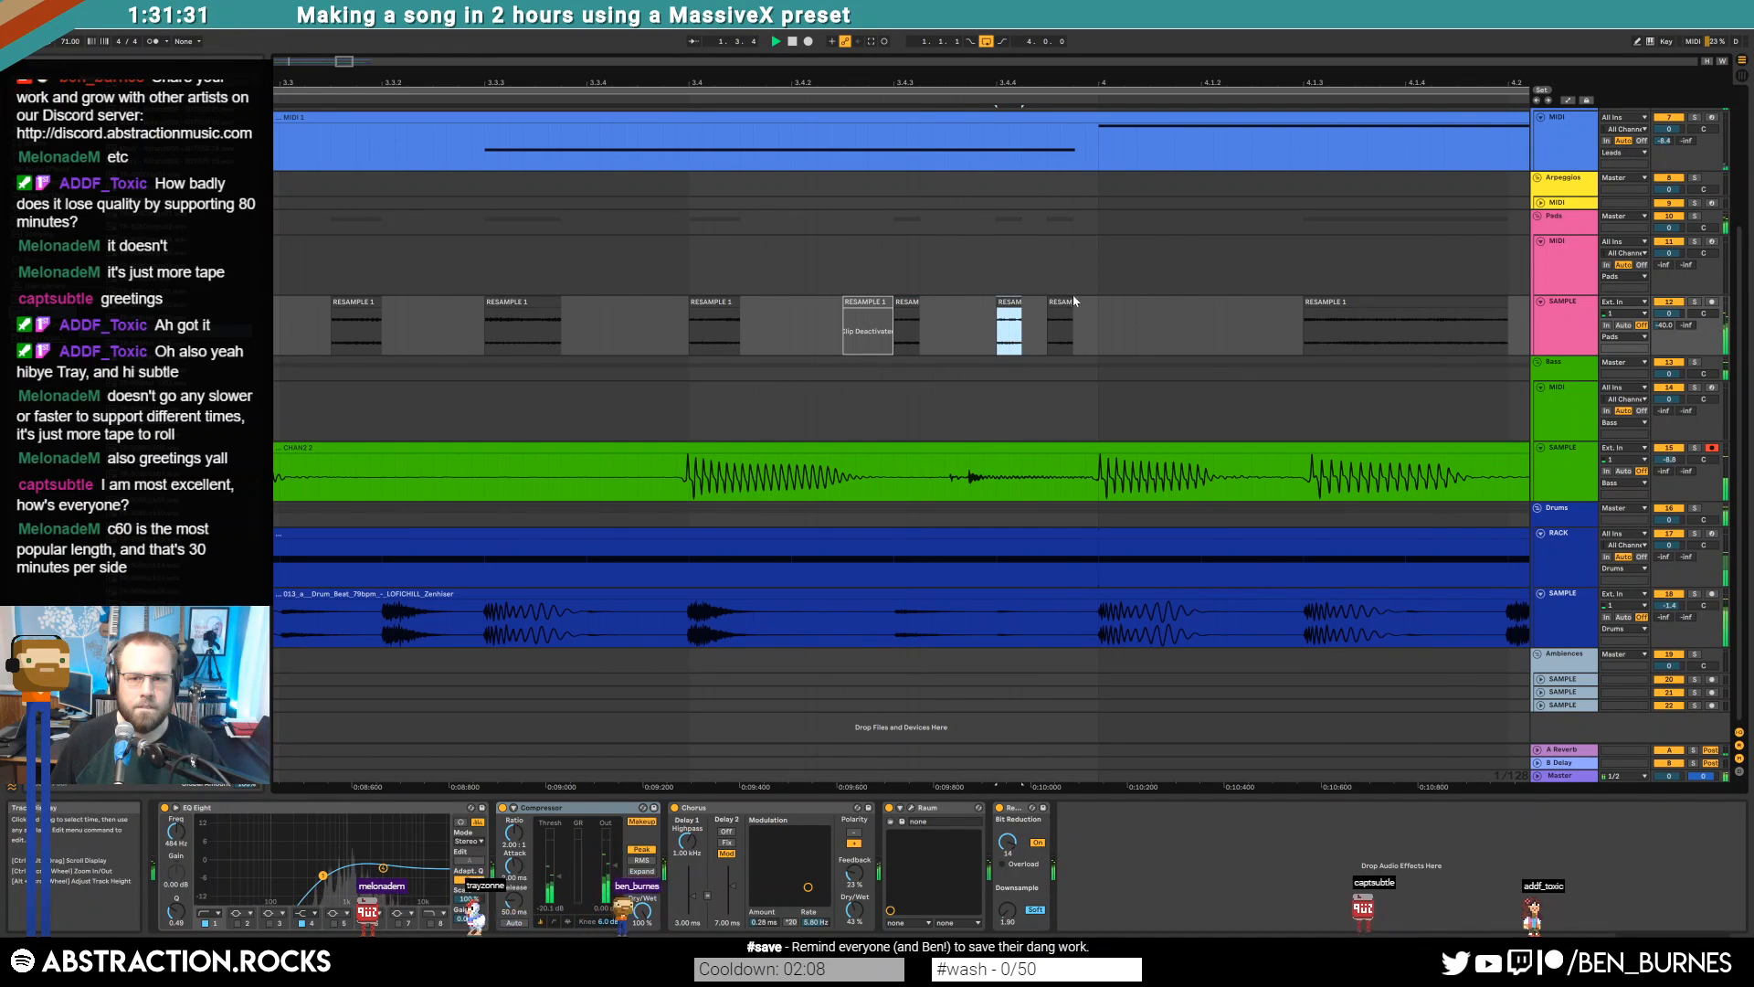
key("Right")
Extend the lead note at bar 4 to 4.3, start the following note there, and unfold the Arpeggios MIDI track
left_click_drag(340, 62, 343, 7)
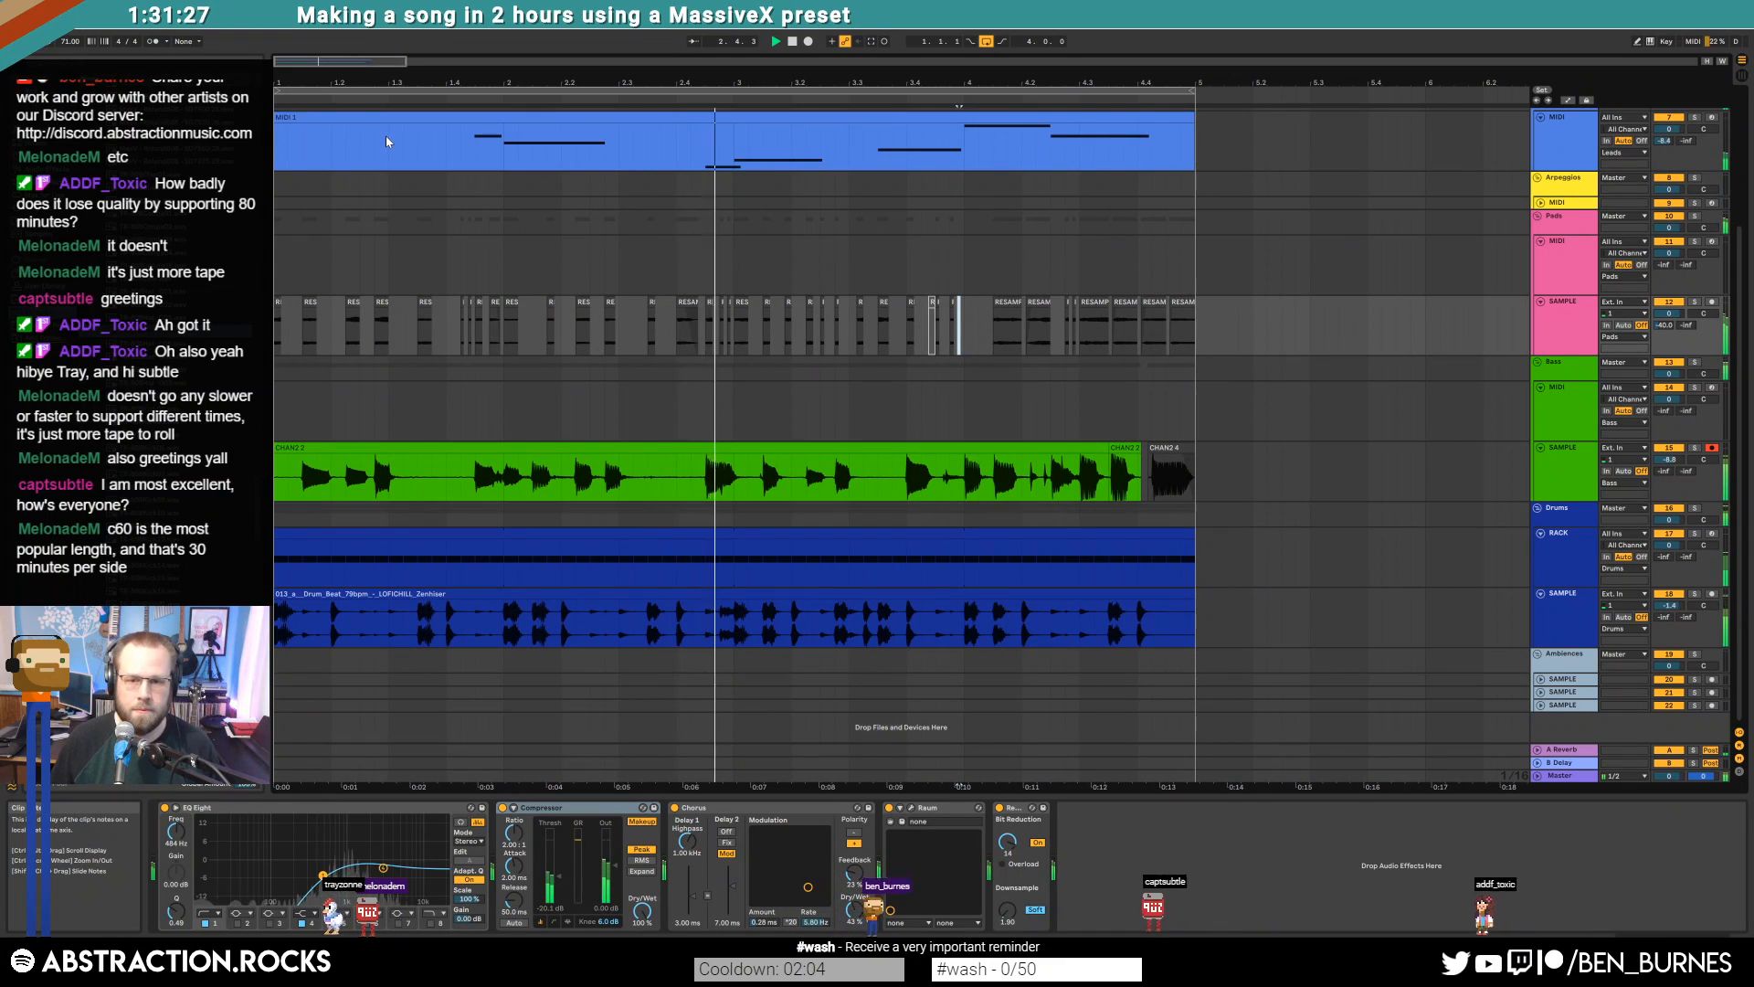
left_click(1572, 470)
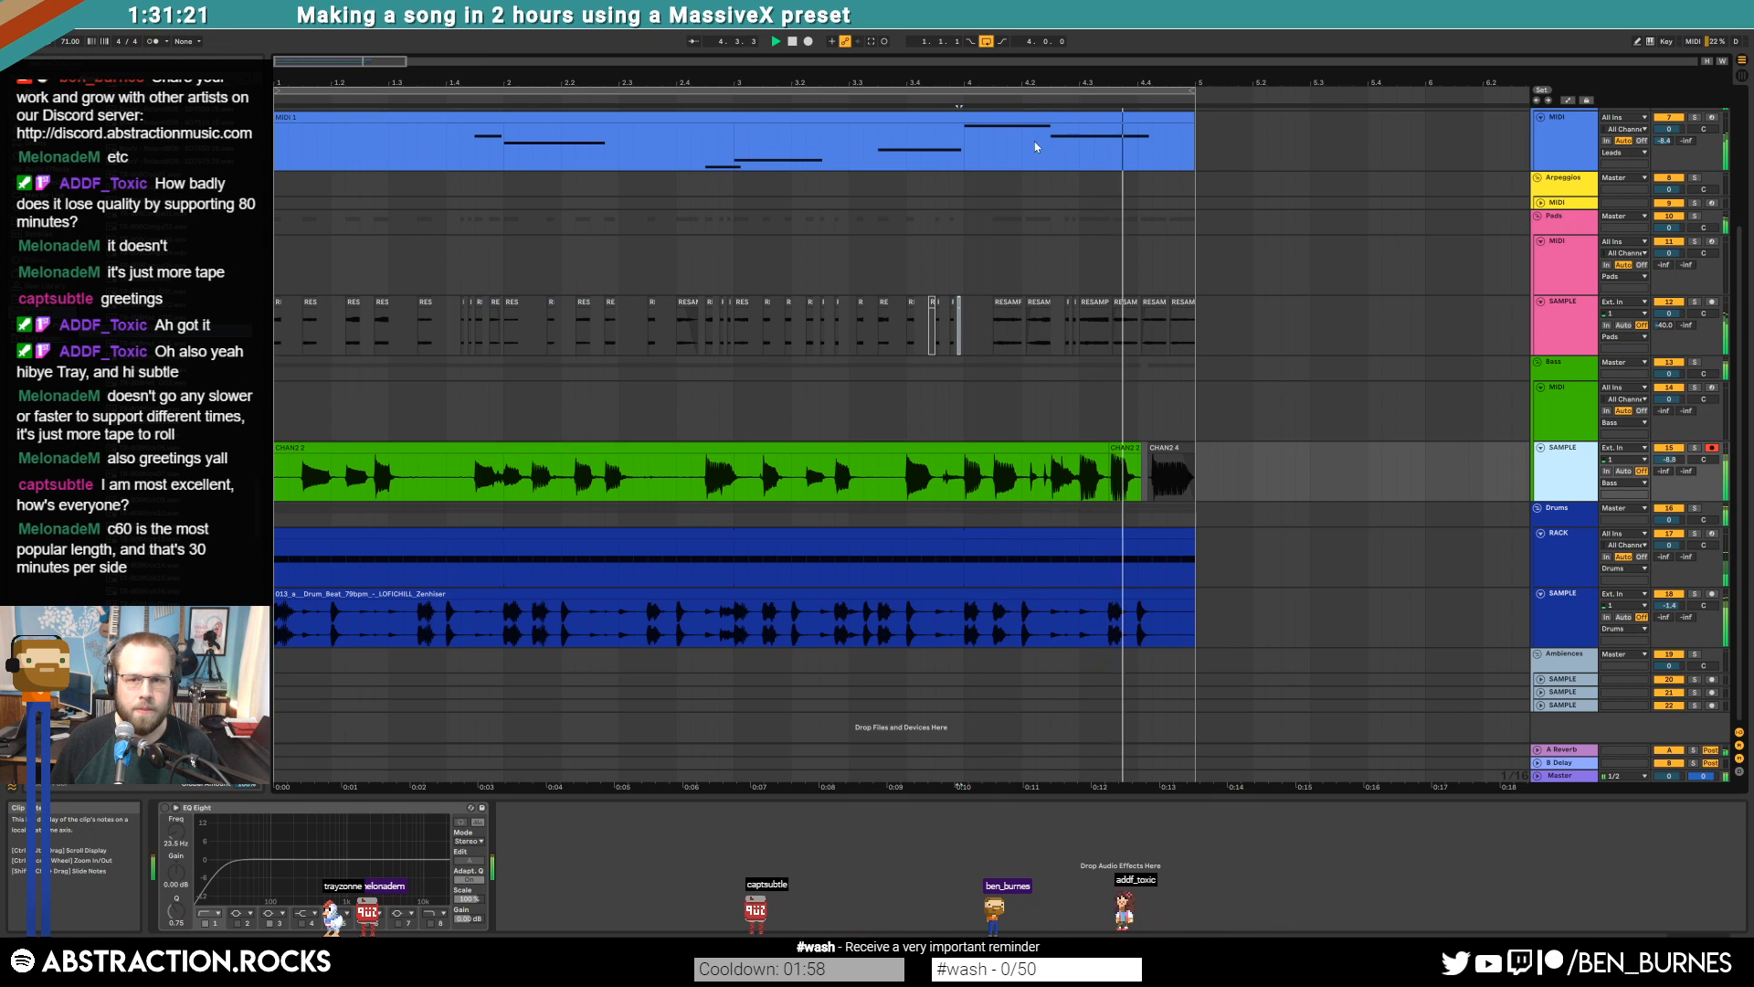
double_click(1077, 118)
left_click(1600, 701)
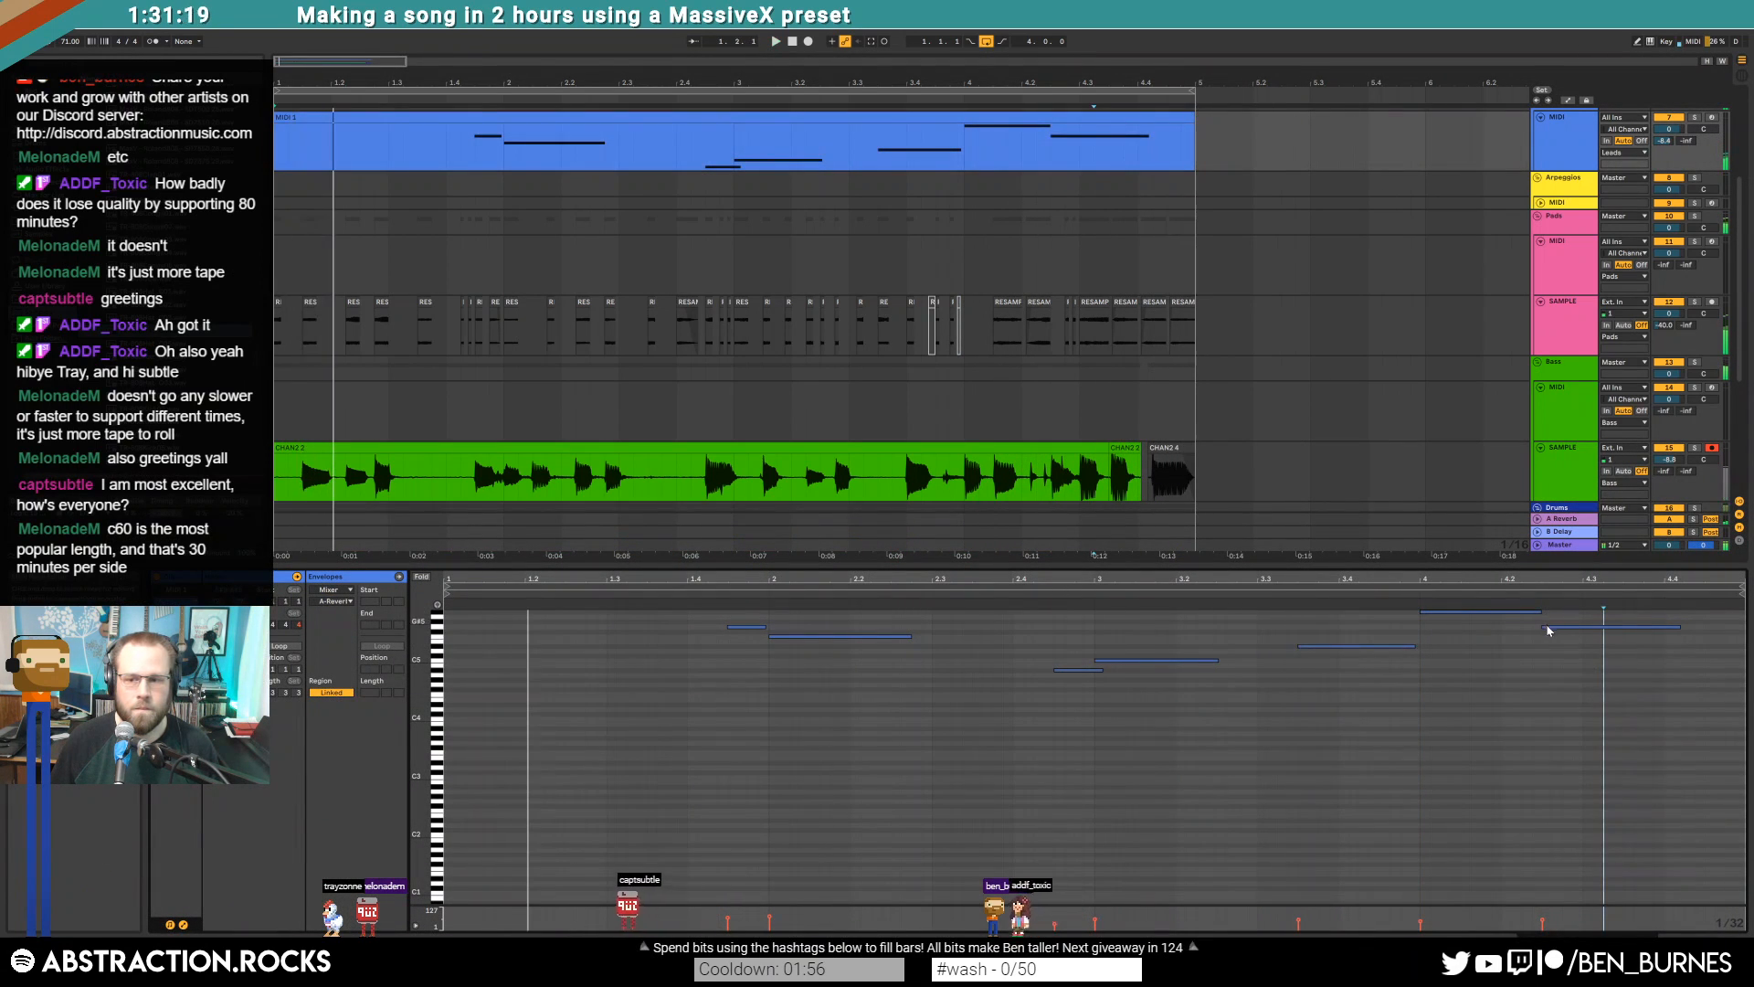
left_click_drag(1544, 629, 1590, 630)
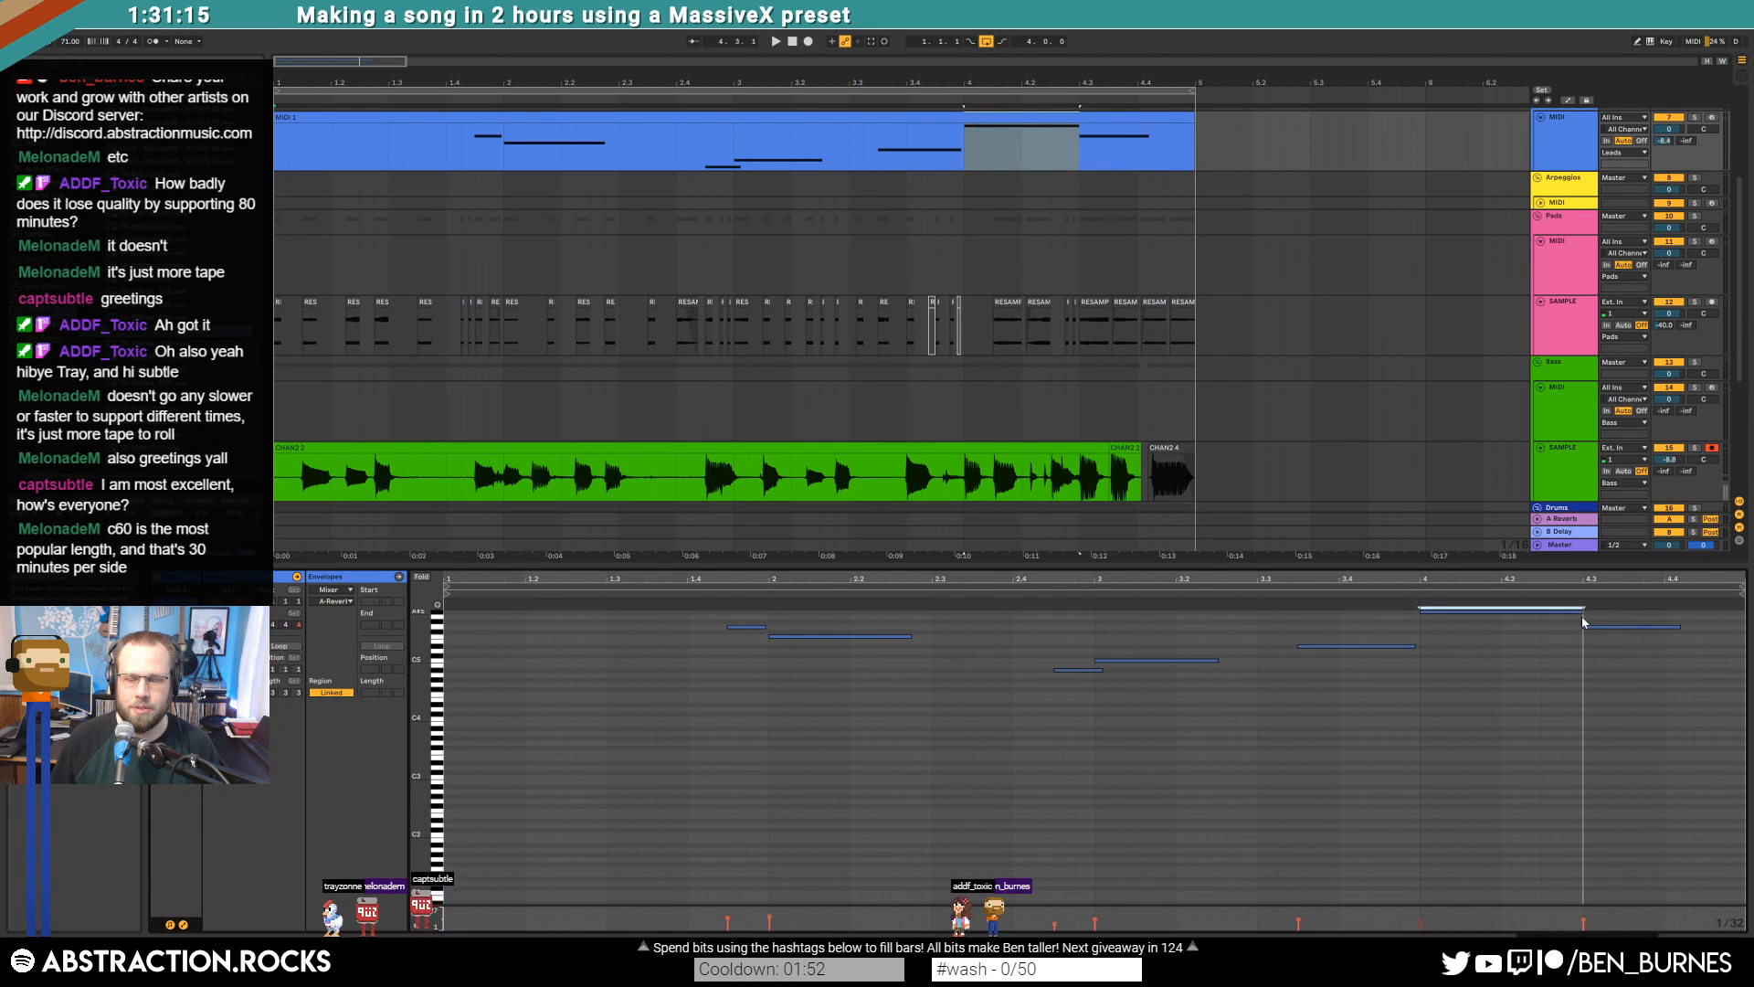
key("shift+Tab")
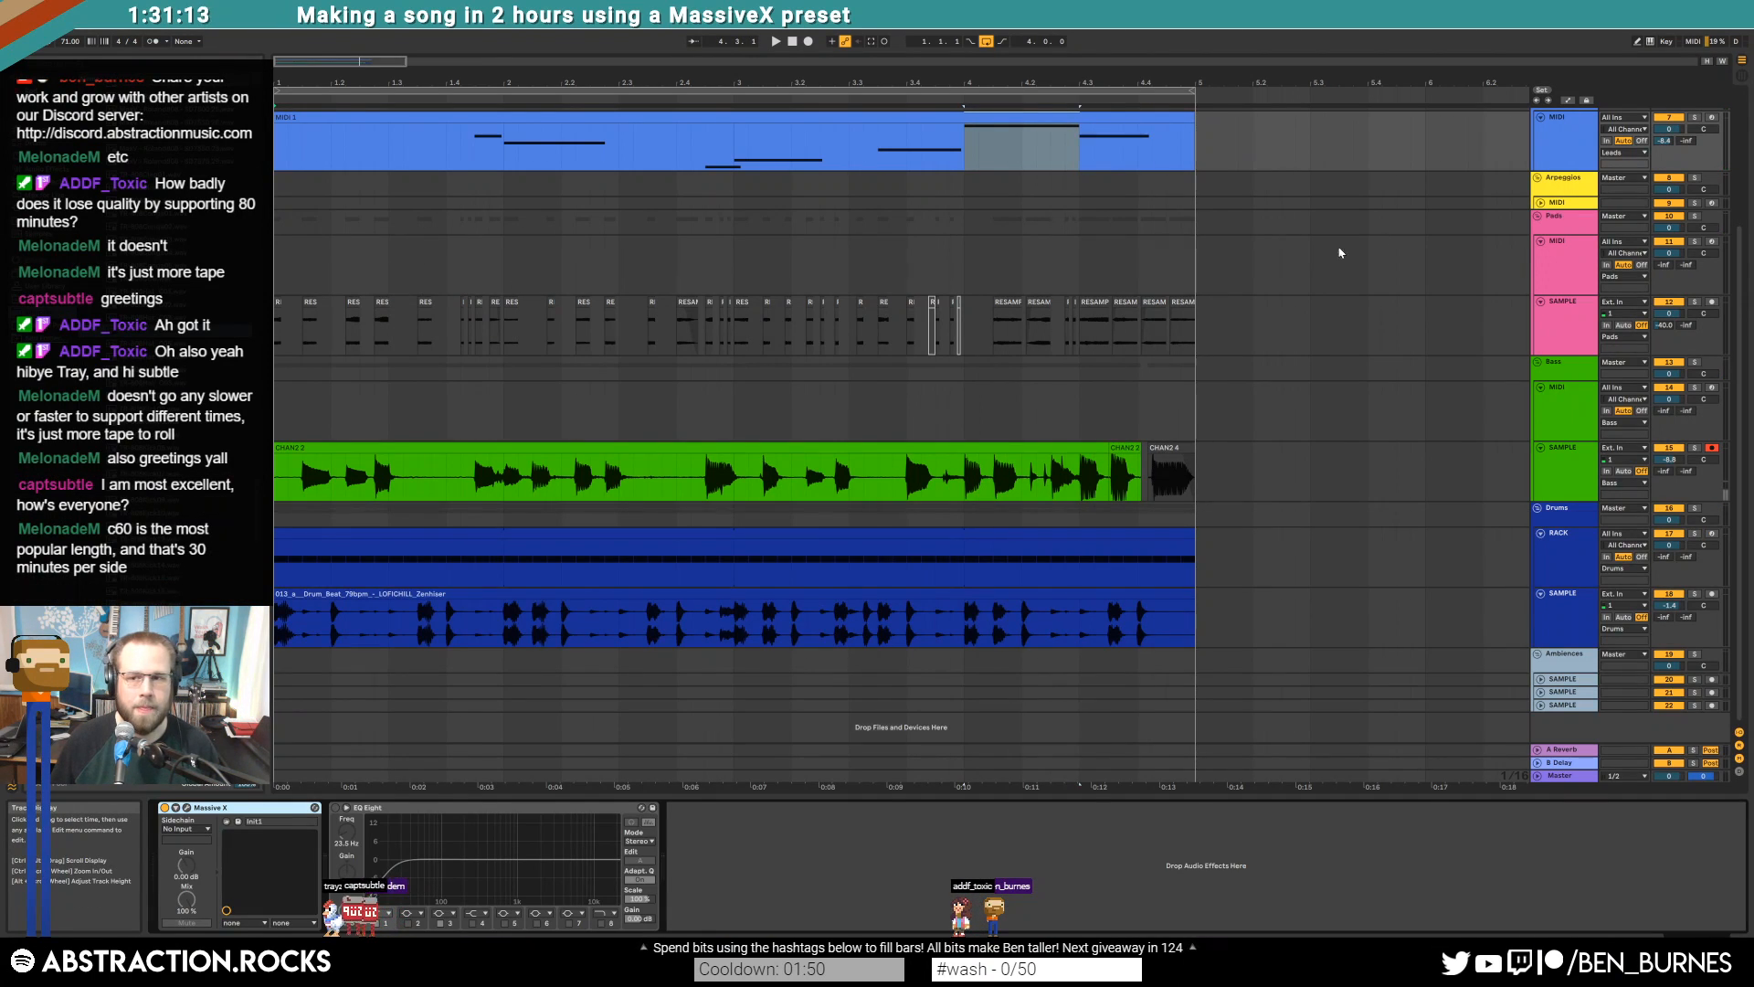
left_click(1544, 209)
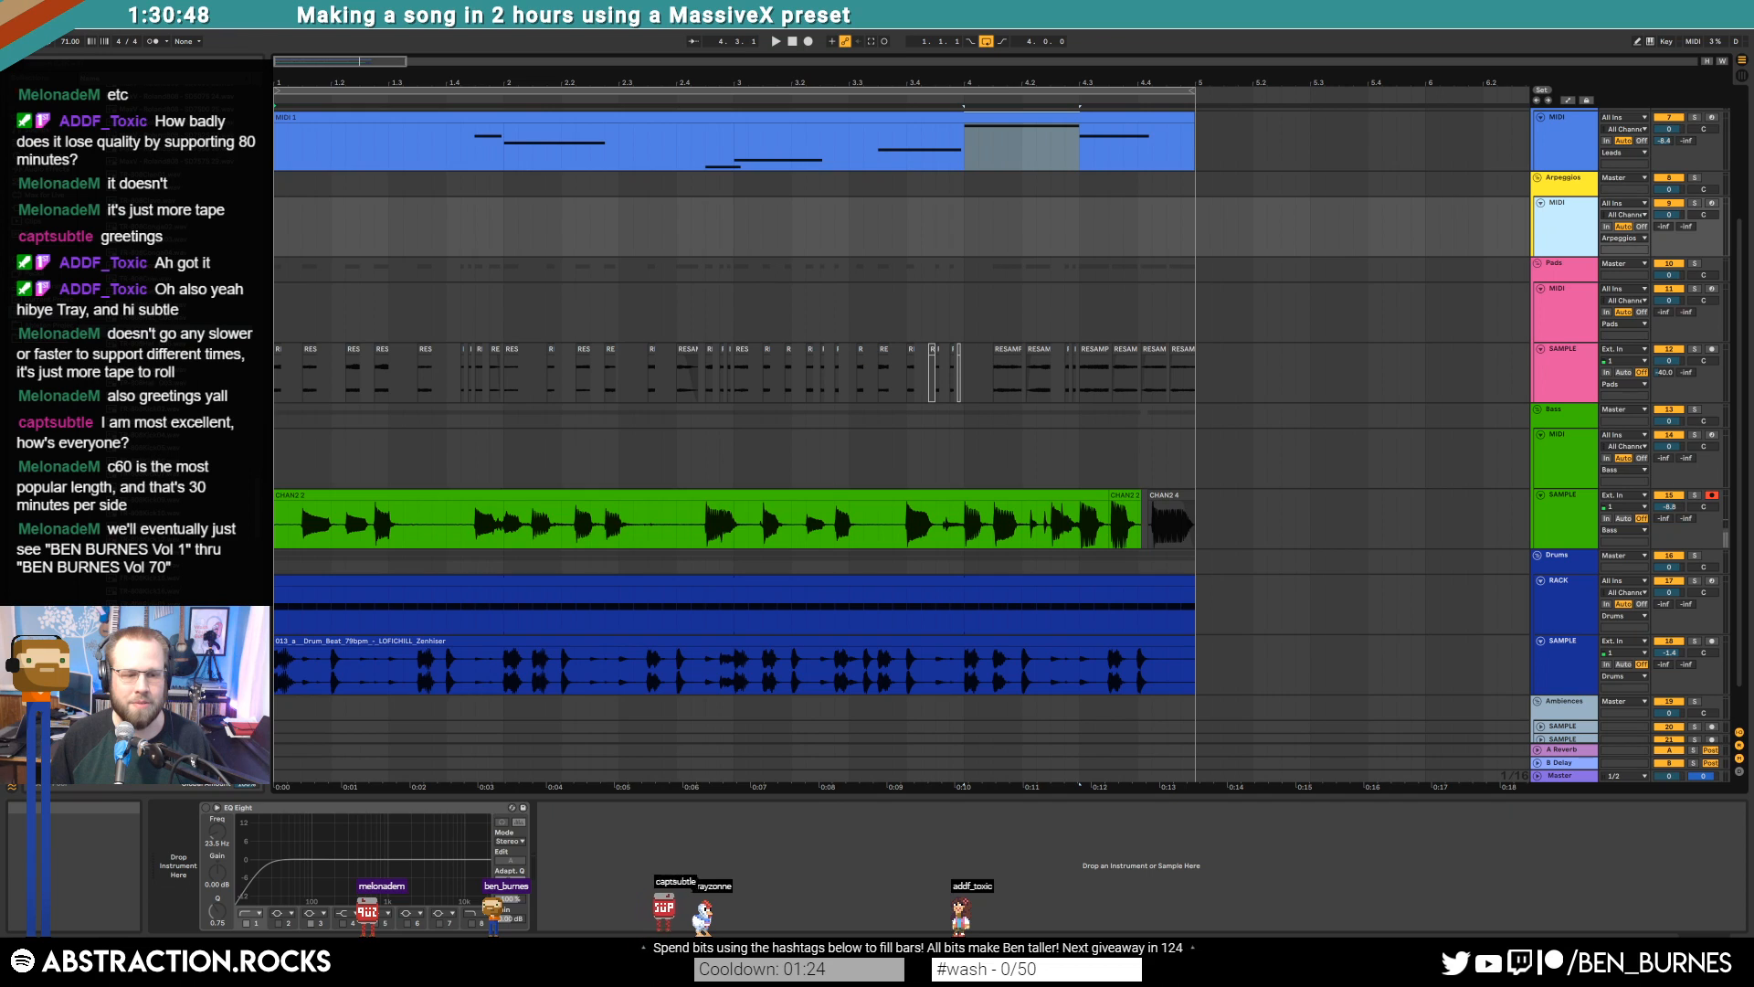
Switch to File Explorer, open the File Storage (F:) drive, and launch the media player alongside it
key("super+e")
key("super")
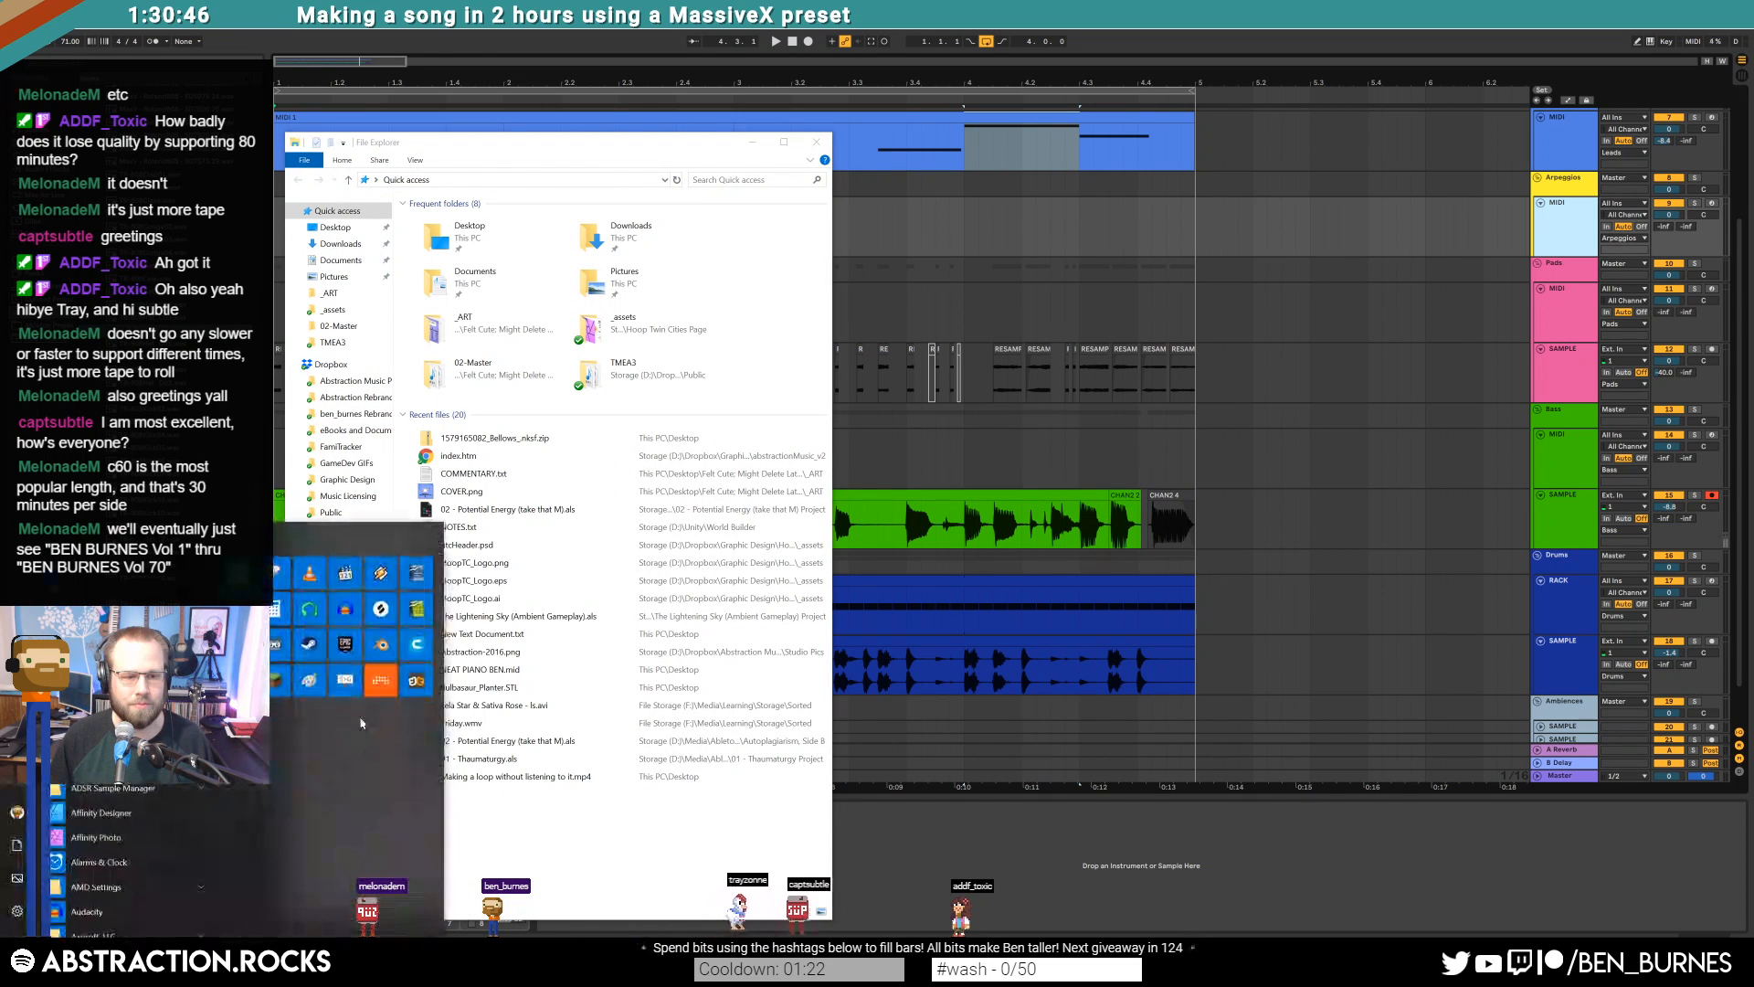
left_click(343, 606)
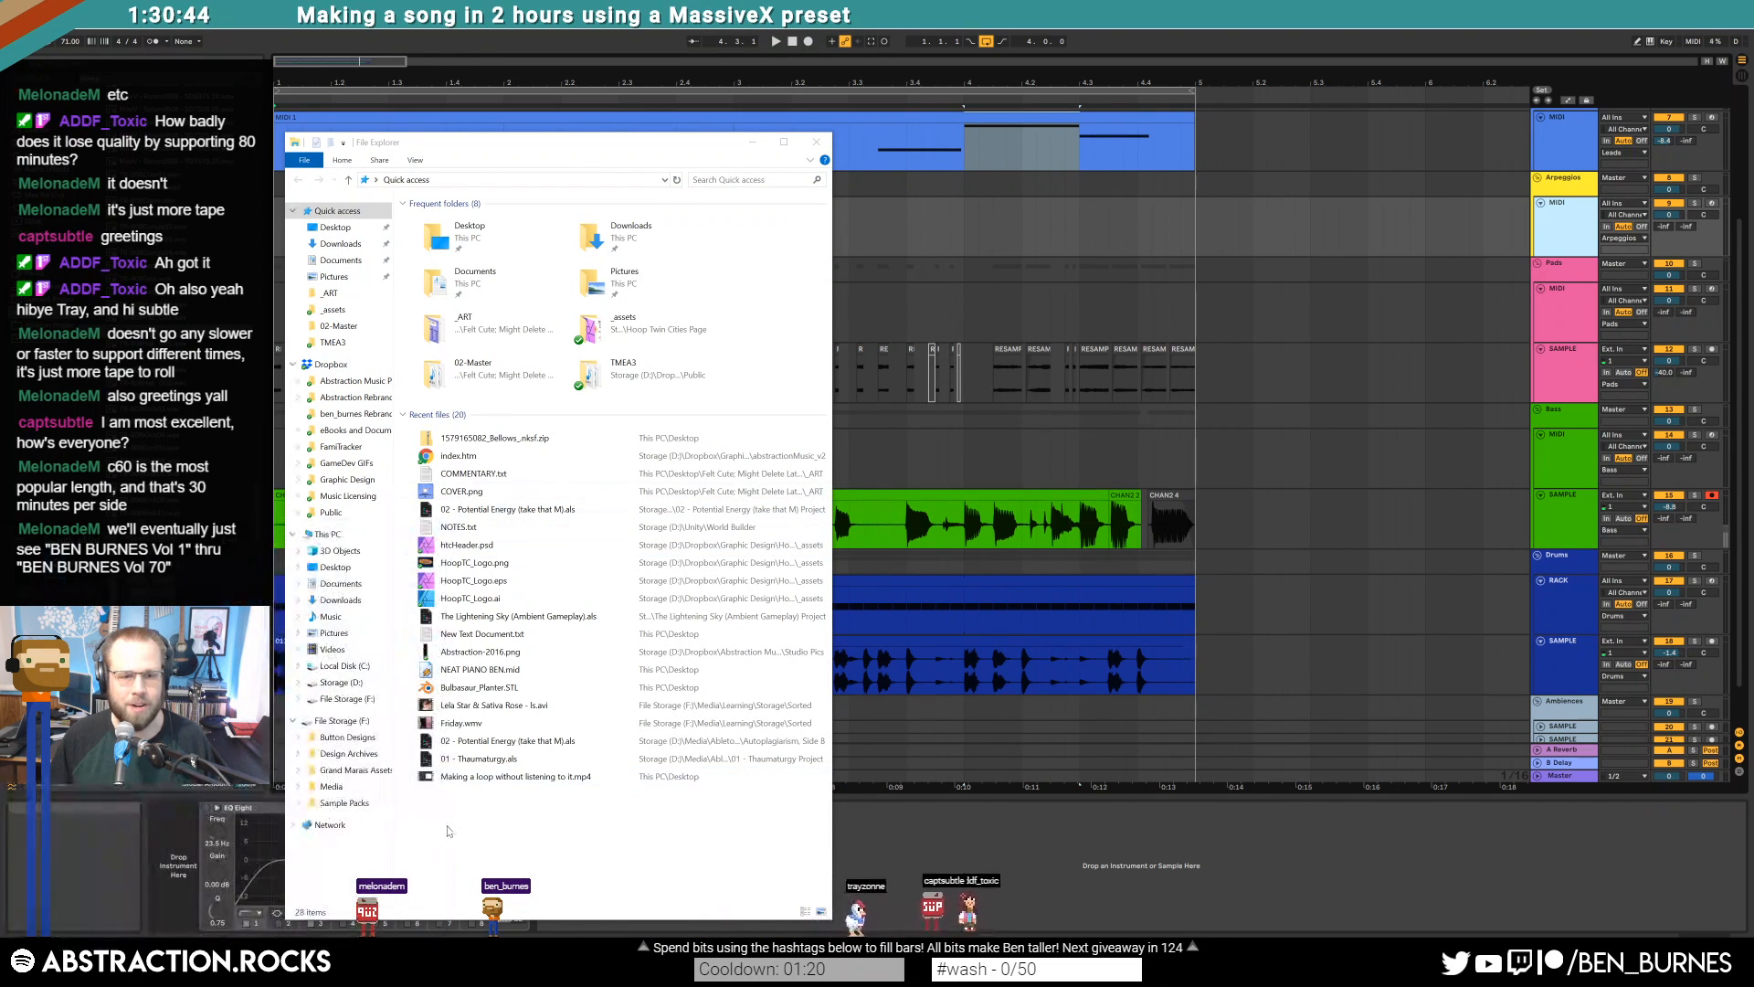
left_click(340, 700)
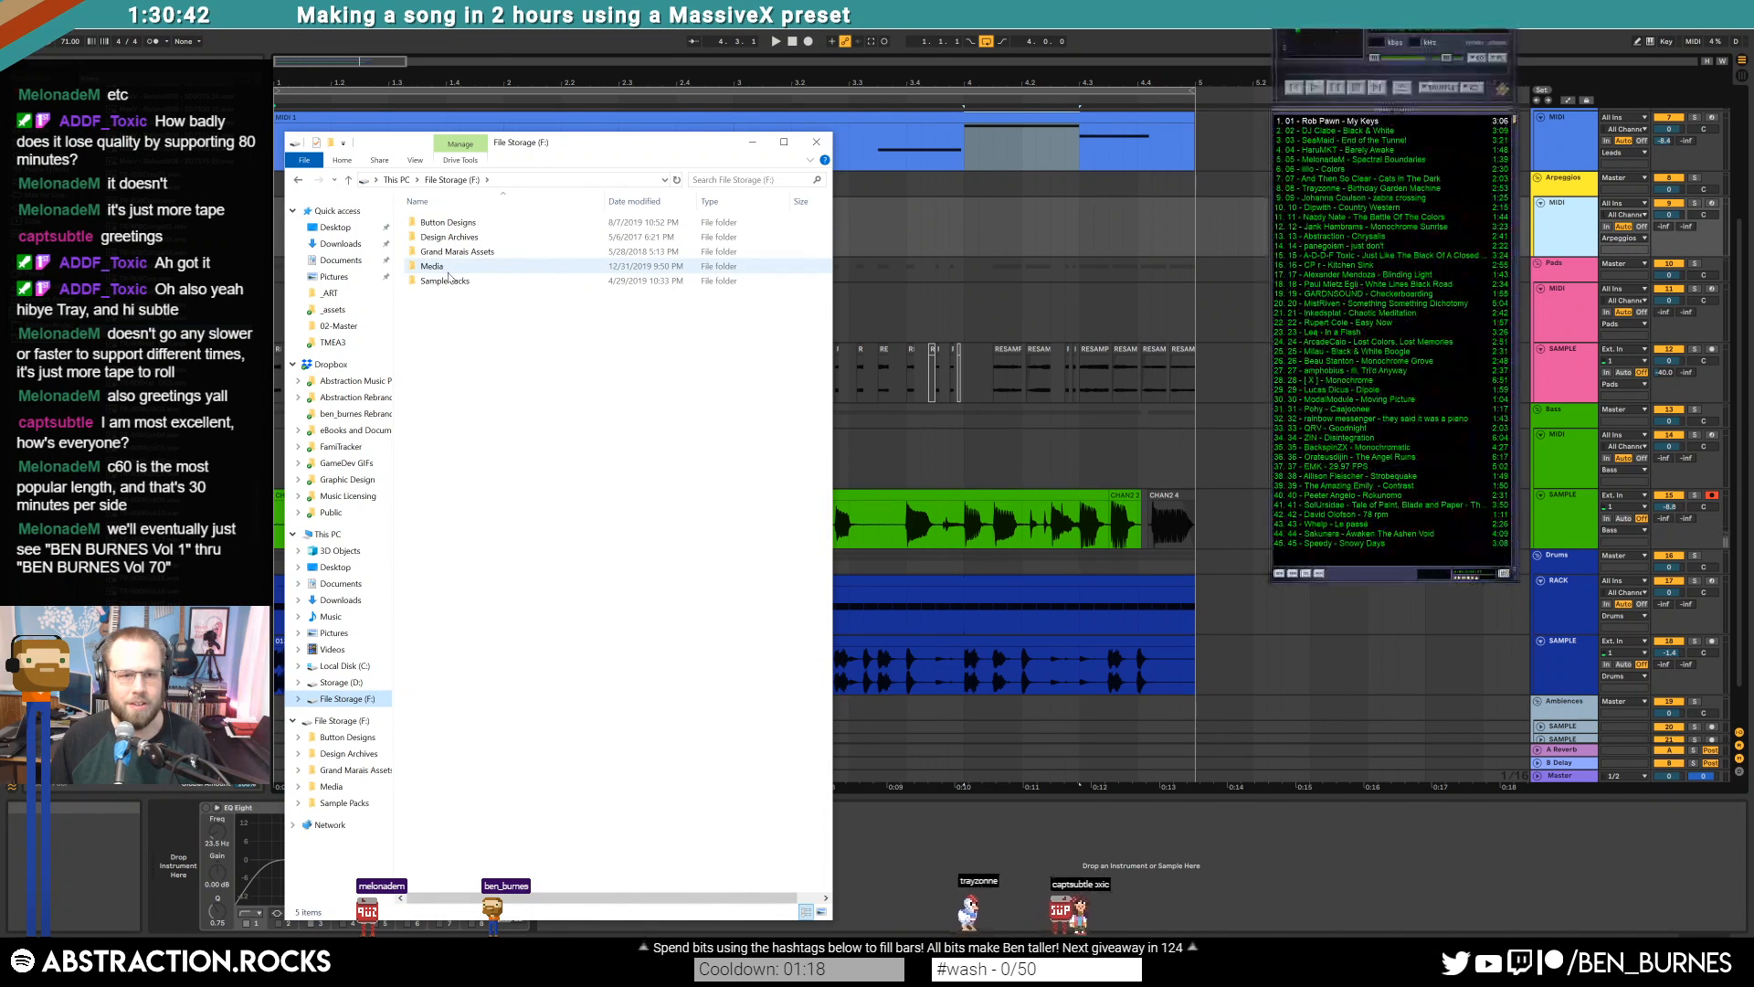
Clear every track from the media player's playlist
left_click(1377, 130)
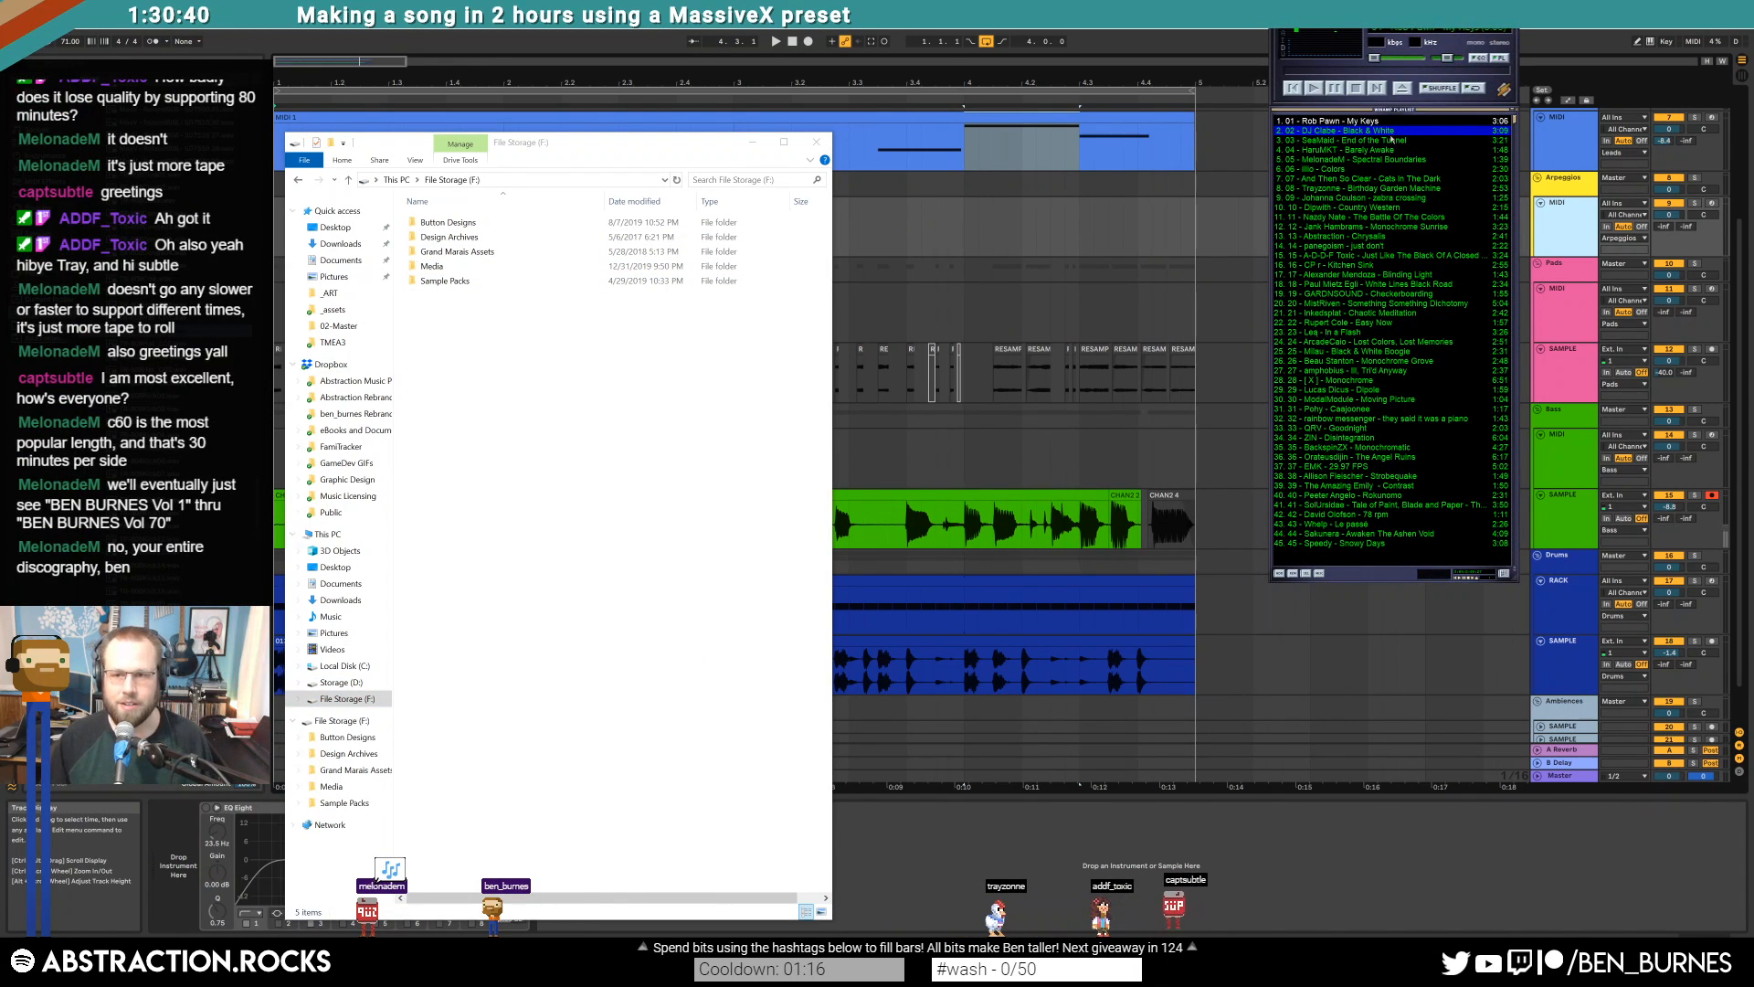
key("ctrl+a")
key("Delete")
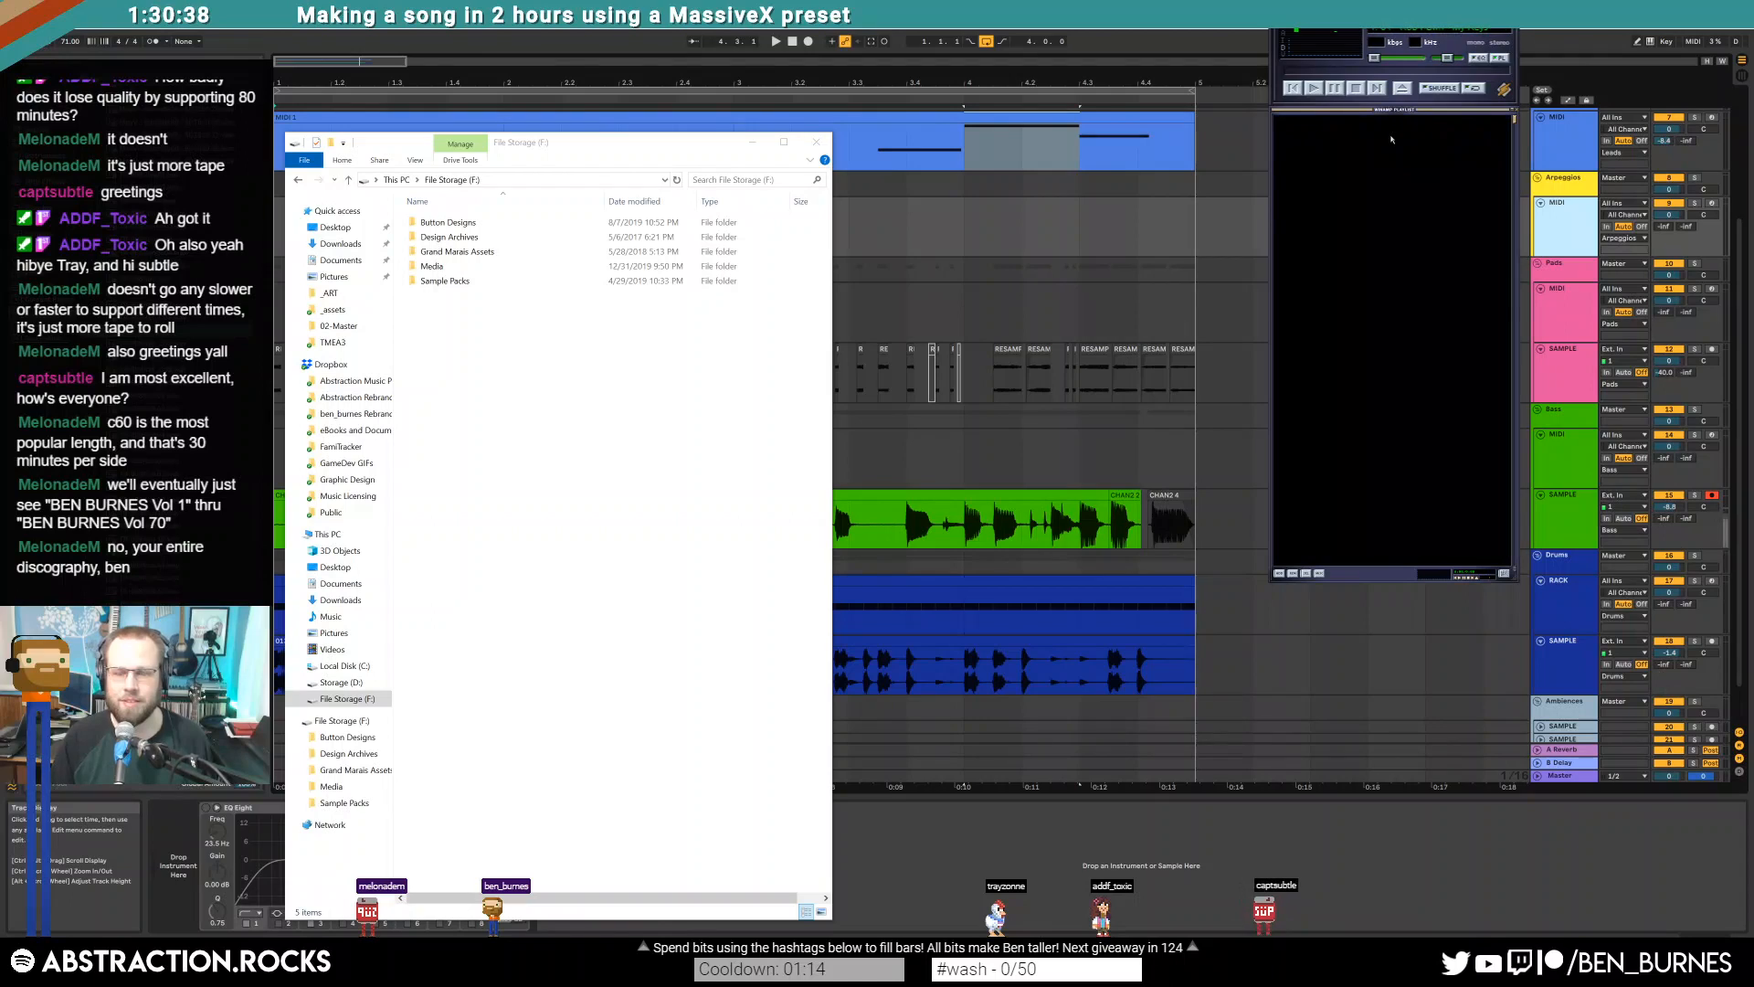
Add all tracks from Media > Music and Audio > MP3s > Abstraction > 2016 Two Hour Challenges to the playlist
double_click(438, 266)
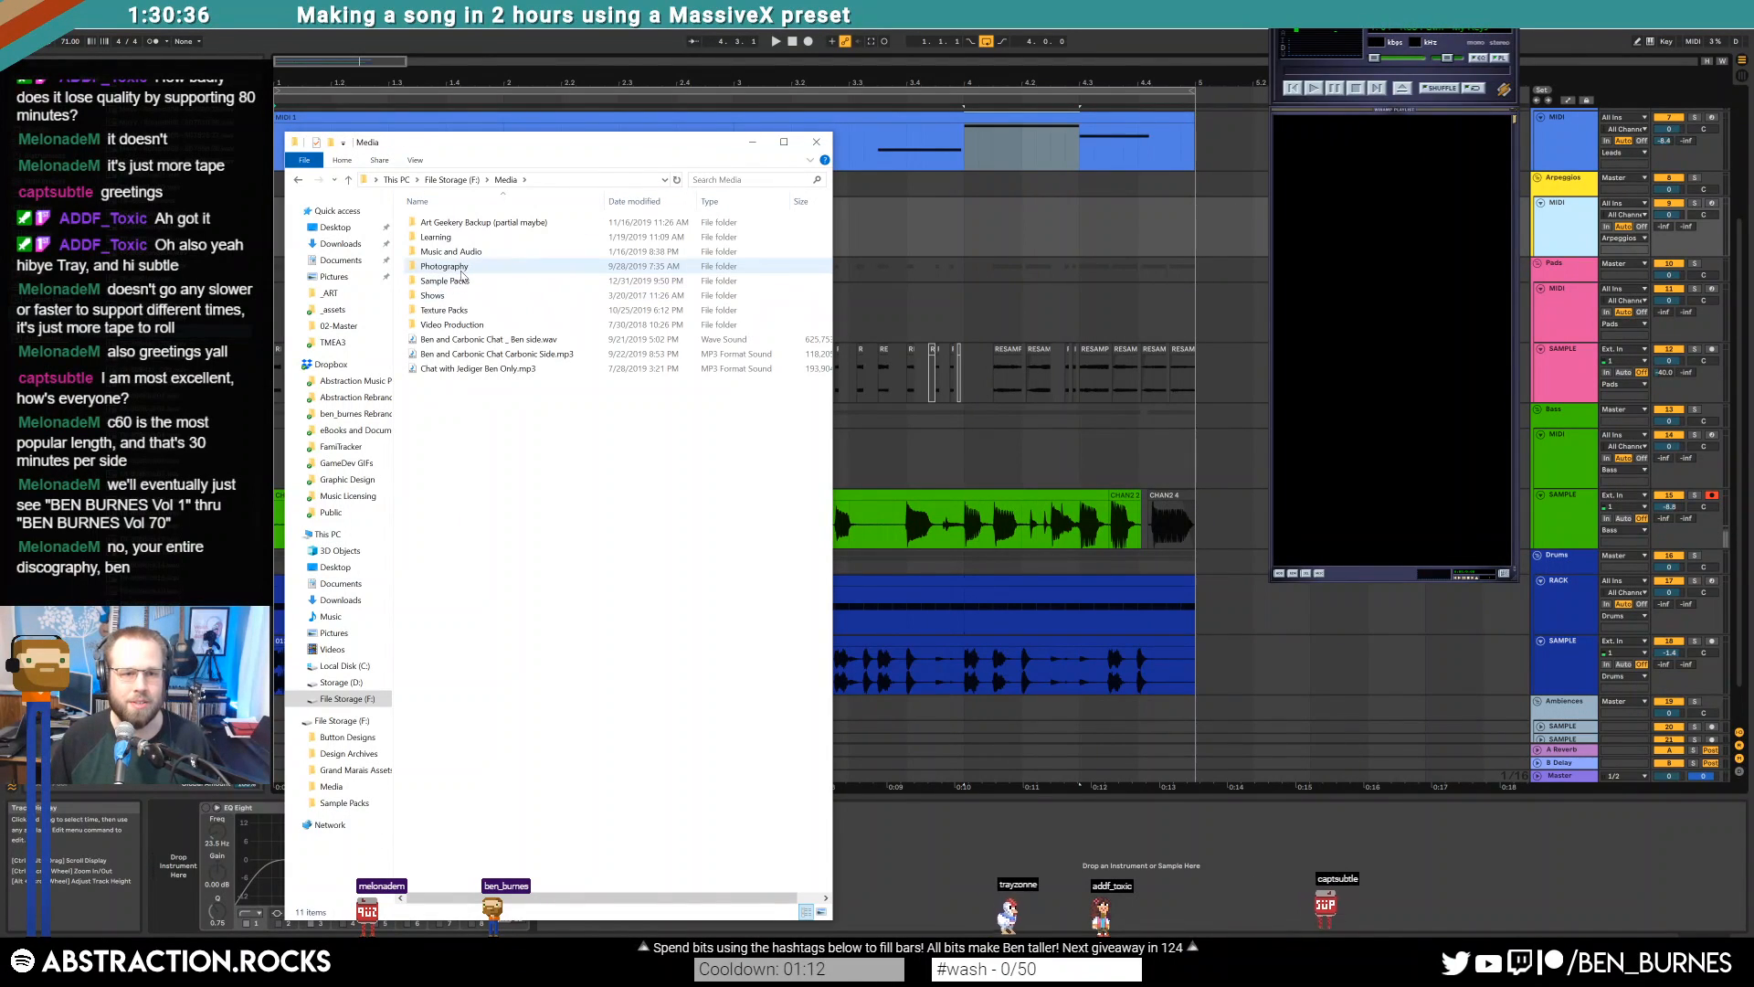
double_click(467, 252)
double_click(454, 310)
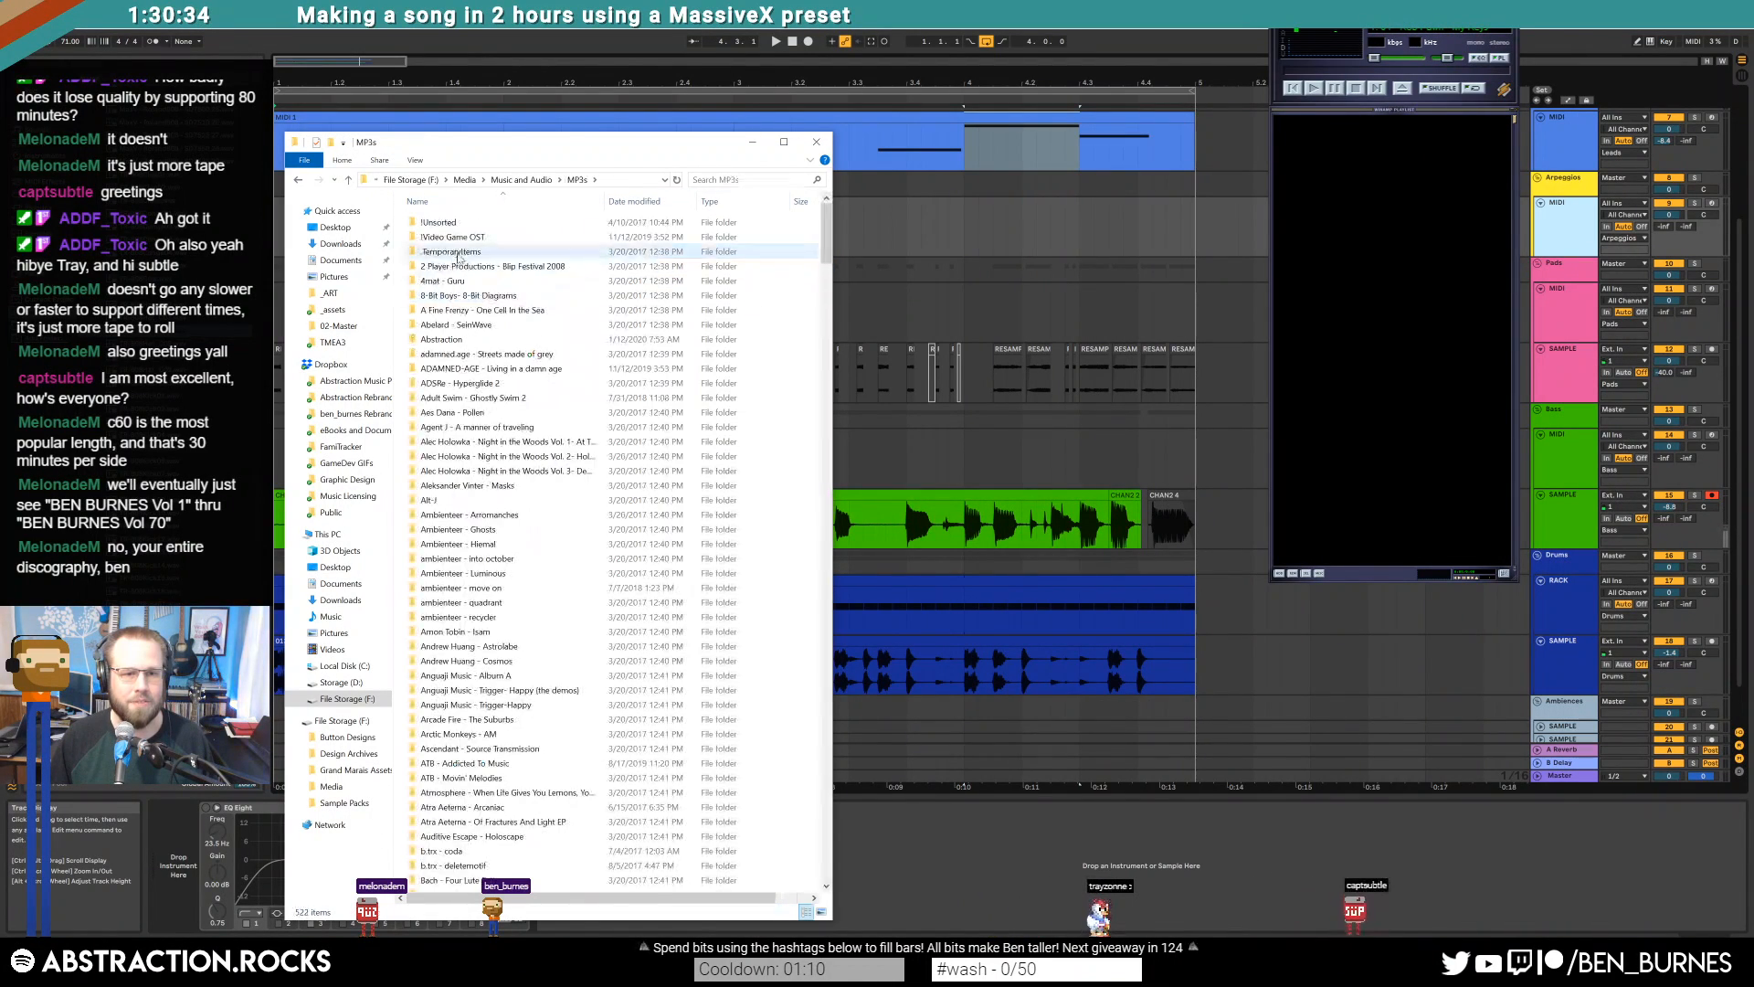
double_click(454, 336)
double_click(494, 237)
key("ctrl+a")
left_click_drag(1344, 172, 1343, 172)
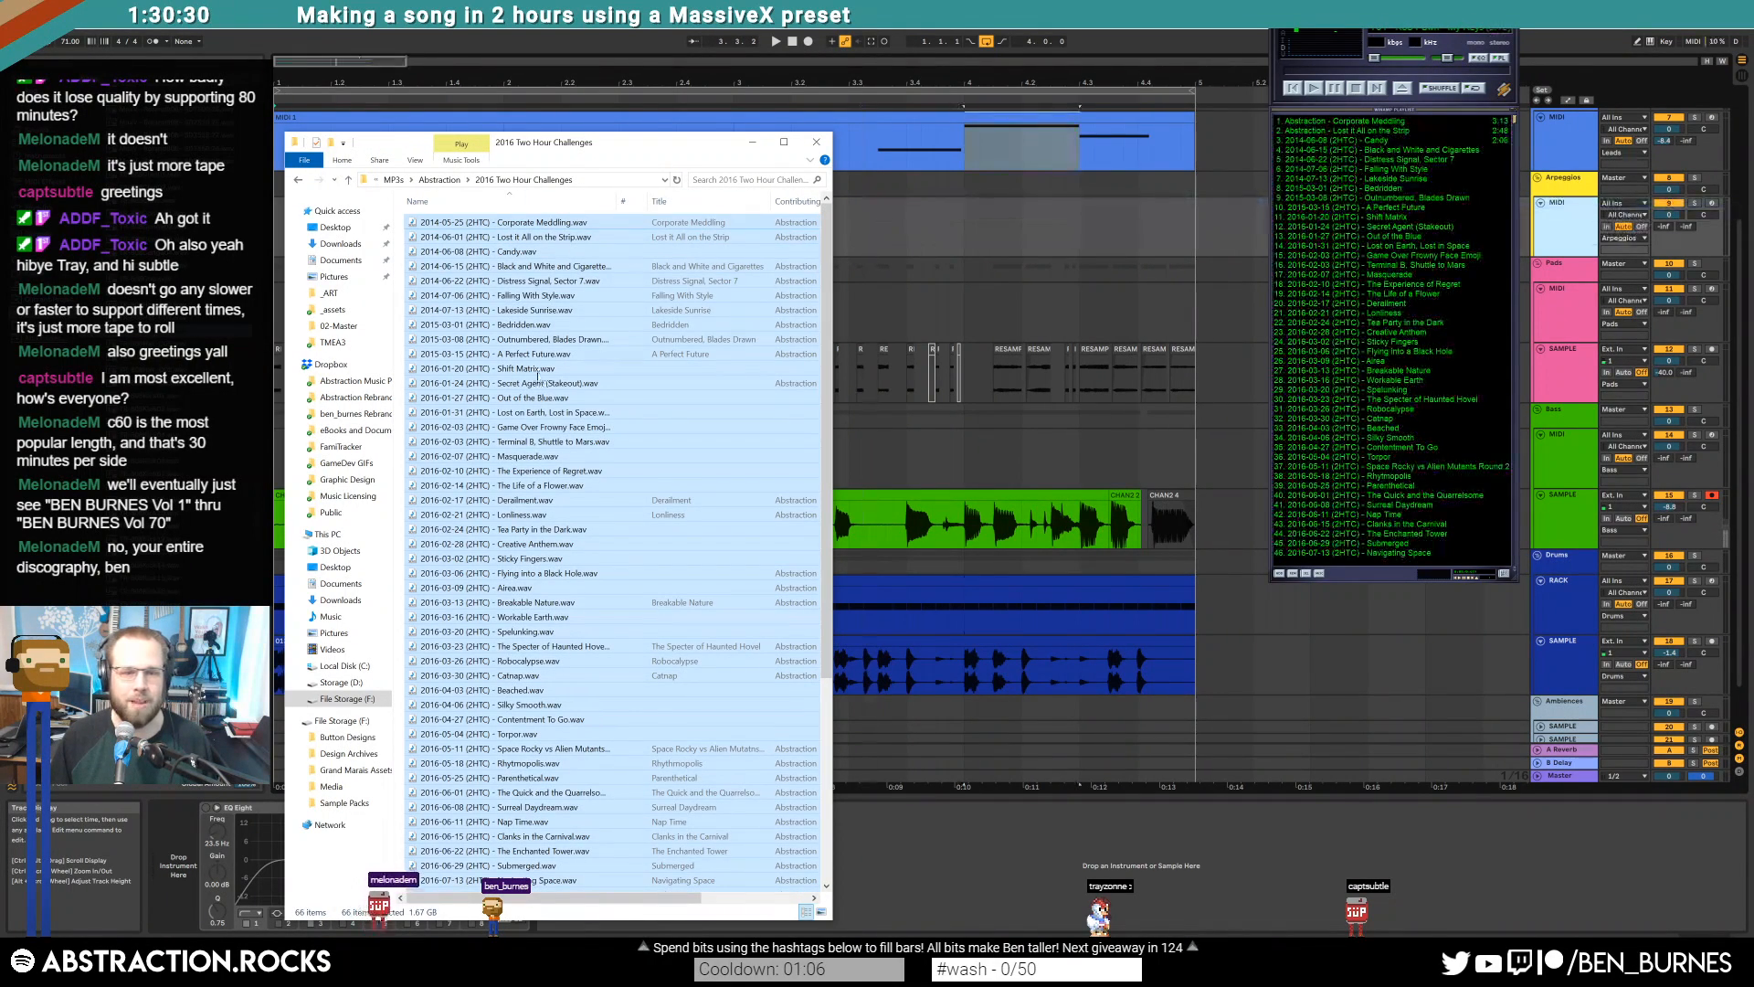
Add all tracks from the 2017 Two Hour Challenges folder to the playlist
left_click(530, 384)
key("alt+Left")
double_click(469, 238)
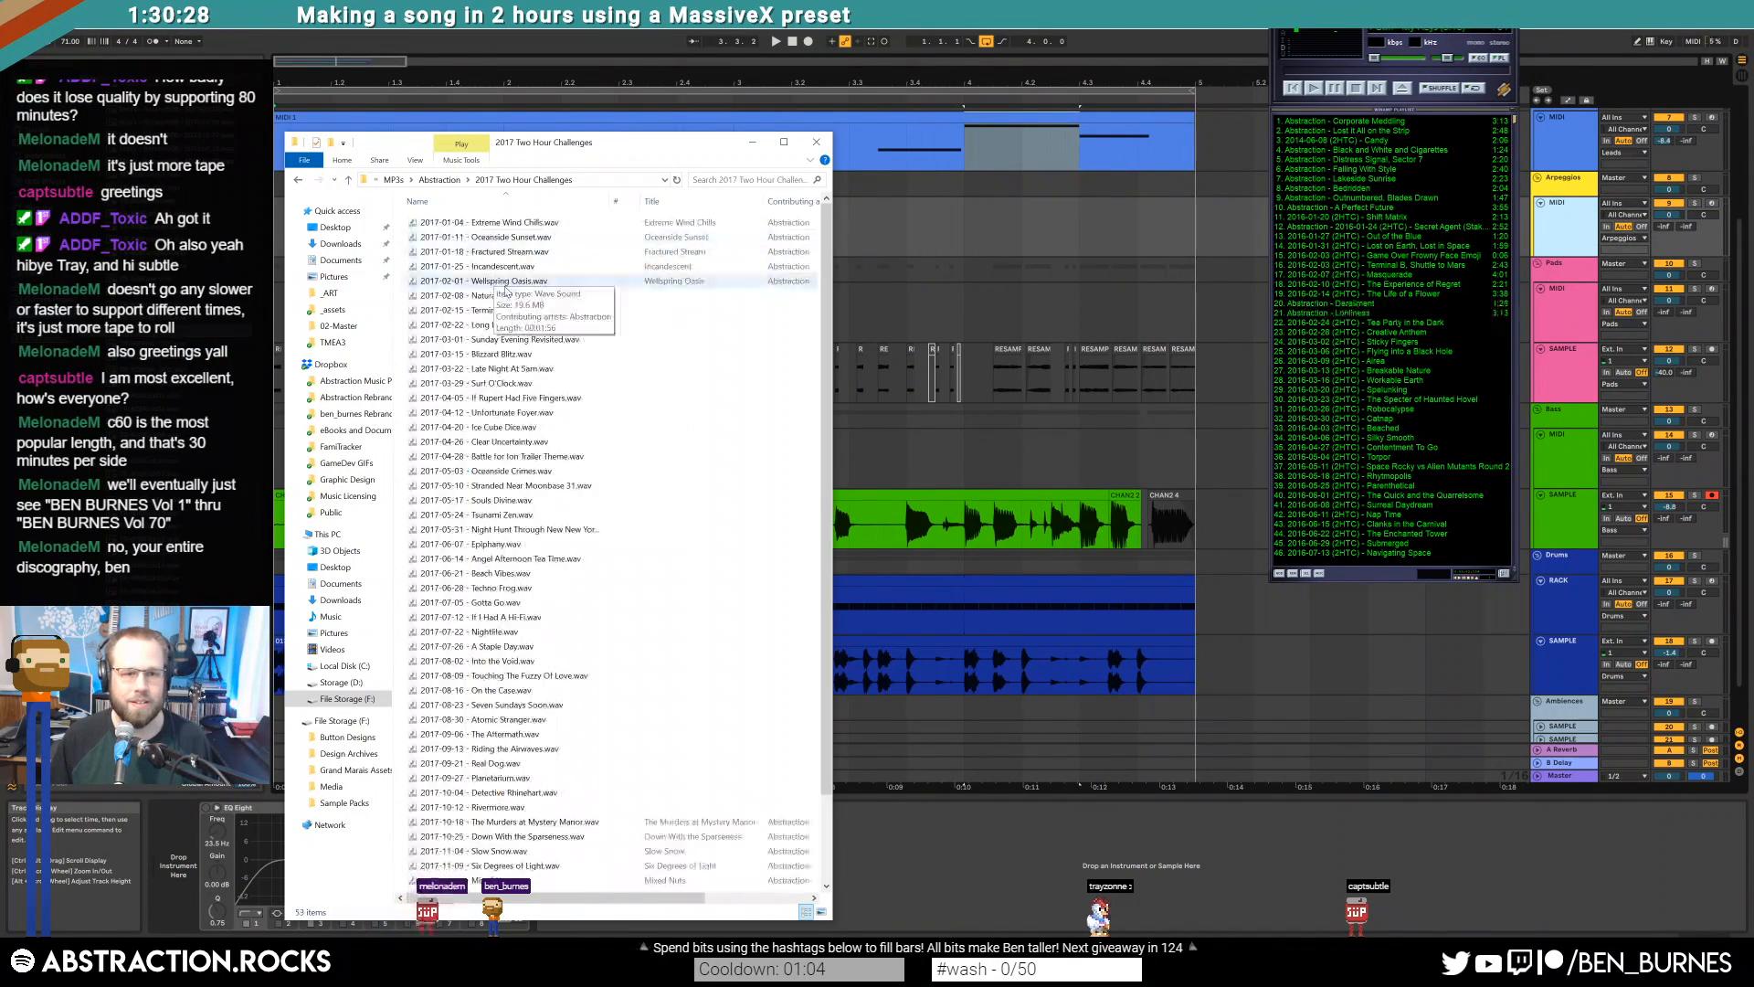
key("ctrl+a")
left_click_drag(1437, 235, 1436, 237)
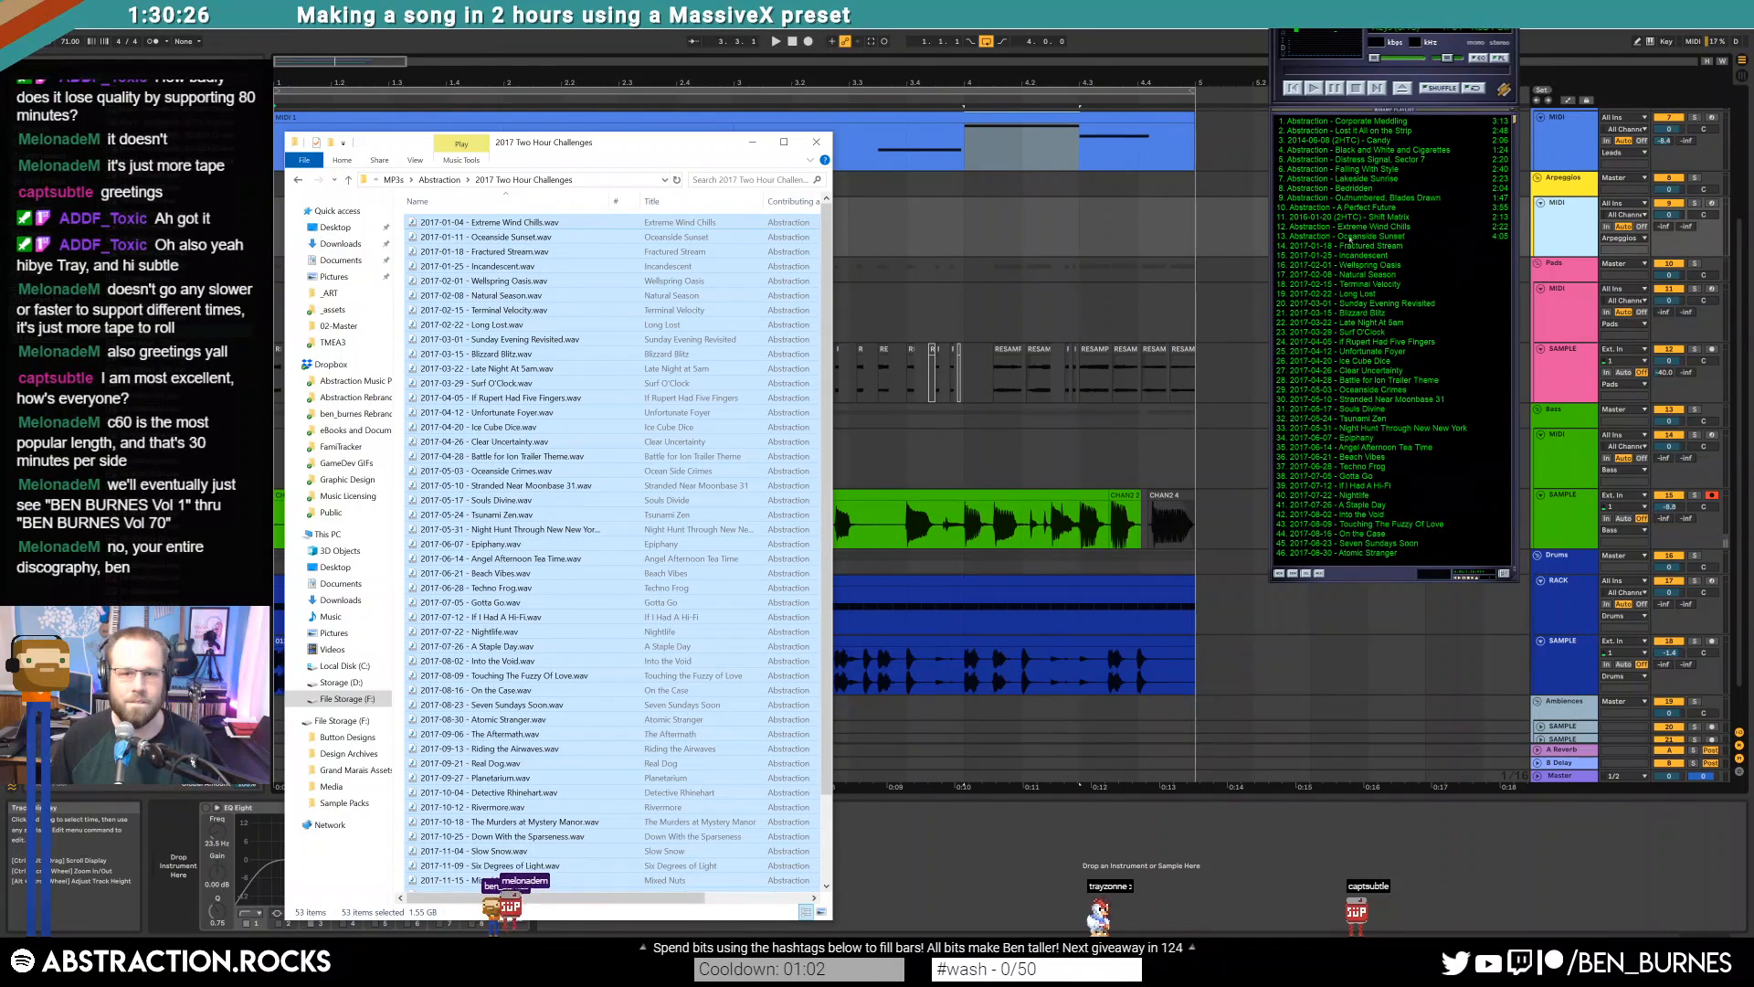
Add all tracks from the 2018 Two Hour Challenges folder to the playlist
key("alt+Left")
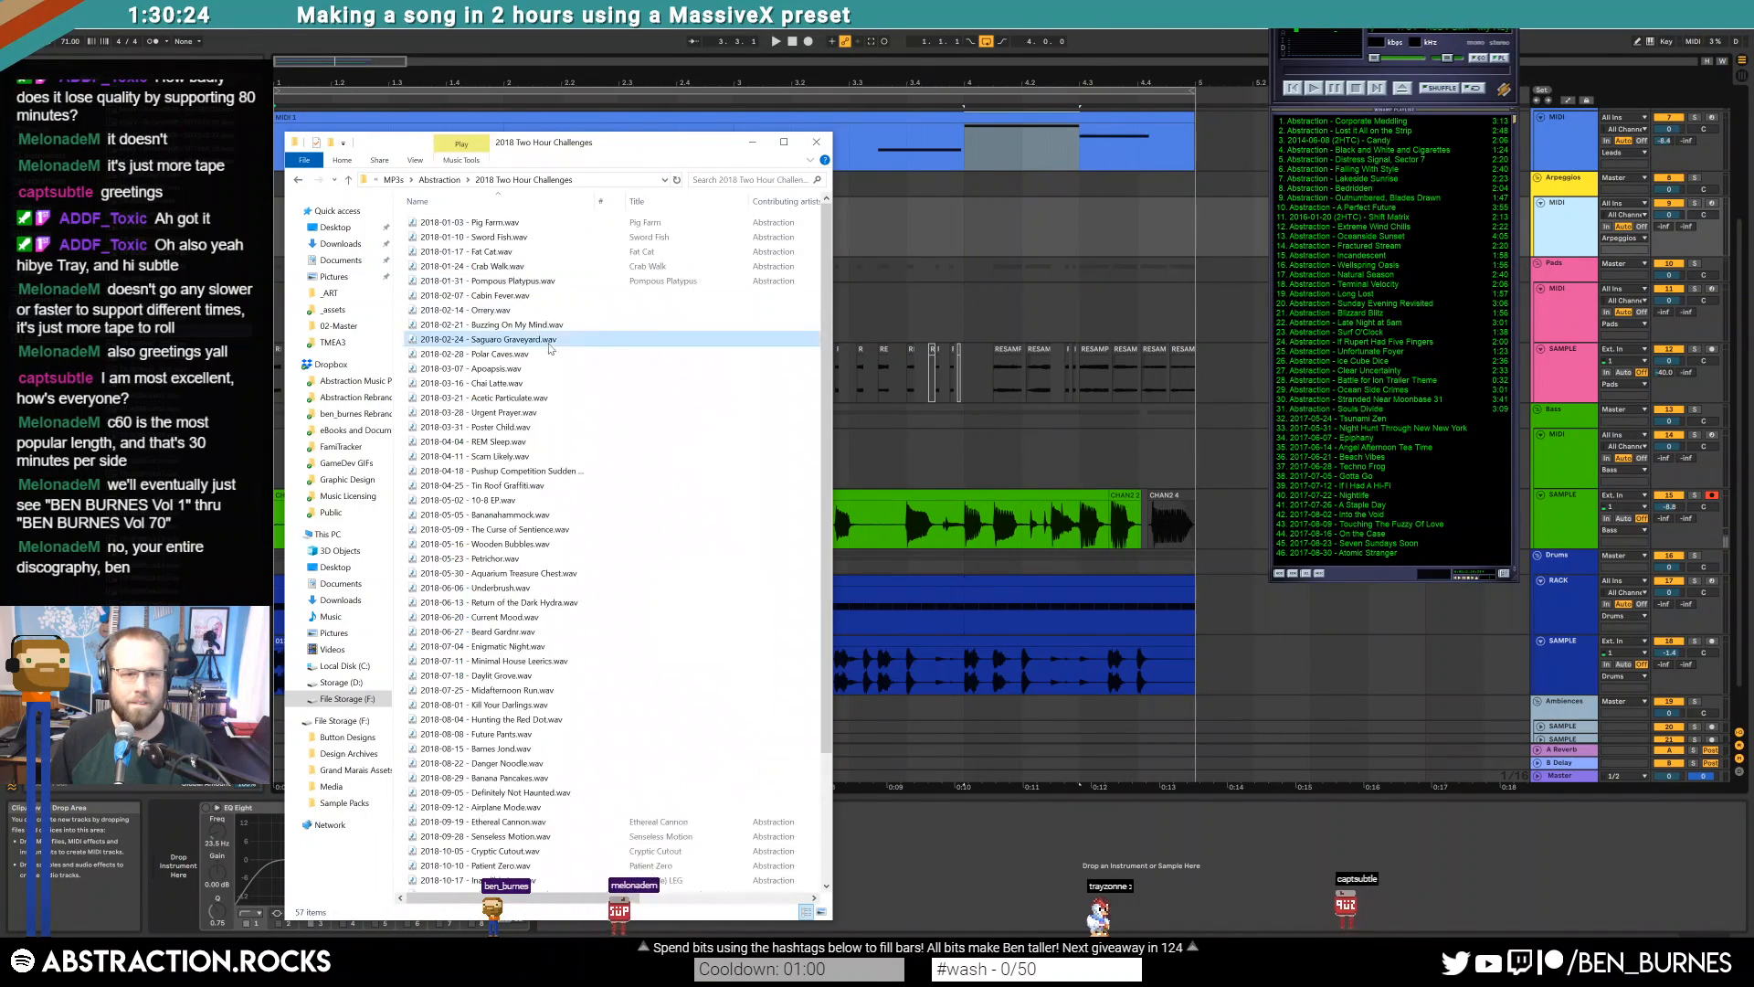
double_click(505, 252)
key("ctrl+a")
left_click_drag(505, 255, 1413, 252)
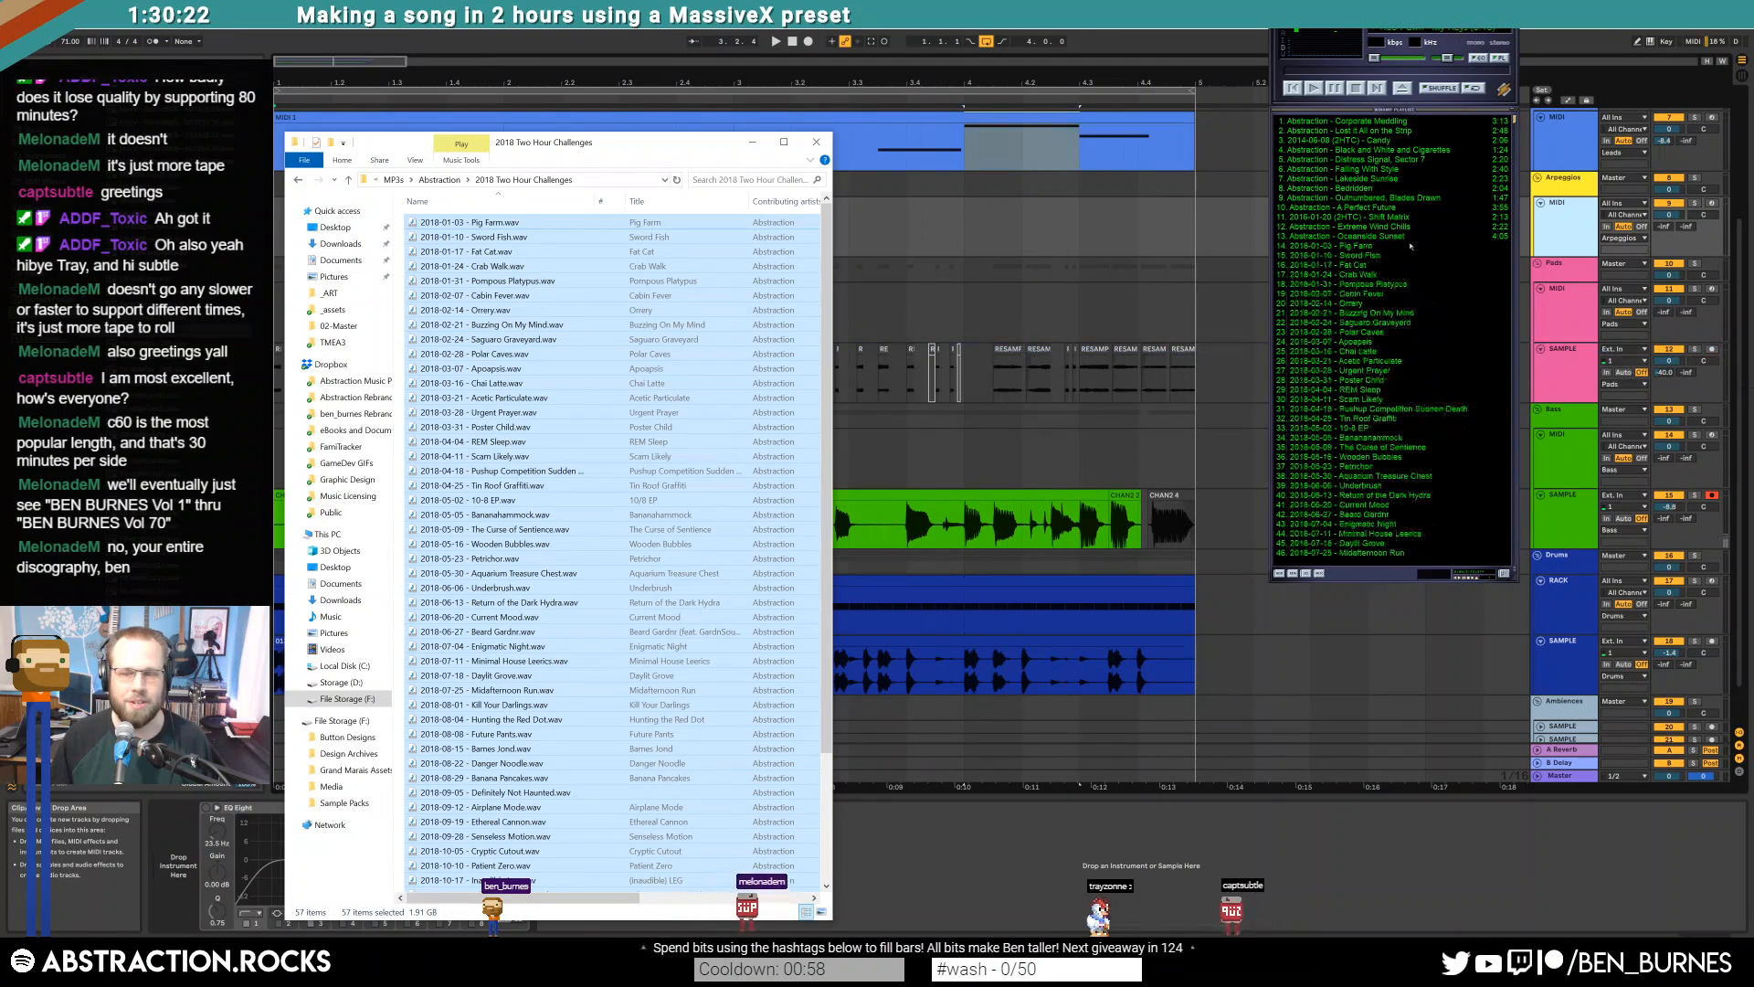
Add the 2019 Two Hour Challenges tracks to the playlist, leaving out one of the two 17 Completely Mind-Blowing Facts files
key("alt+Left")
double_click(505, 266)
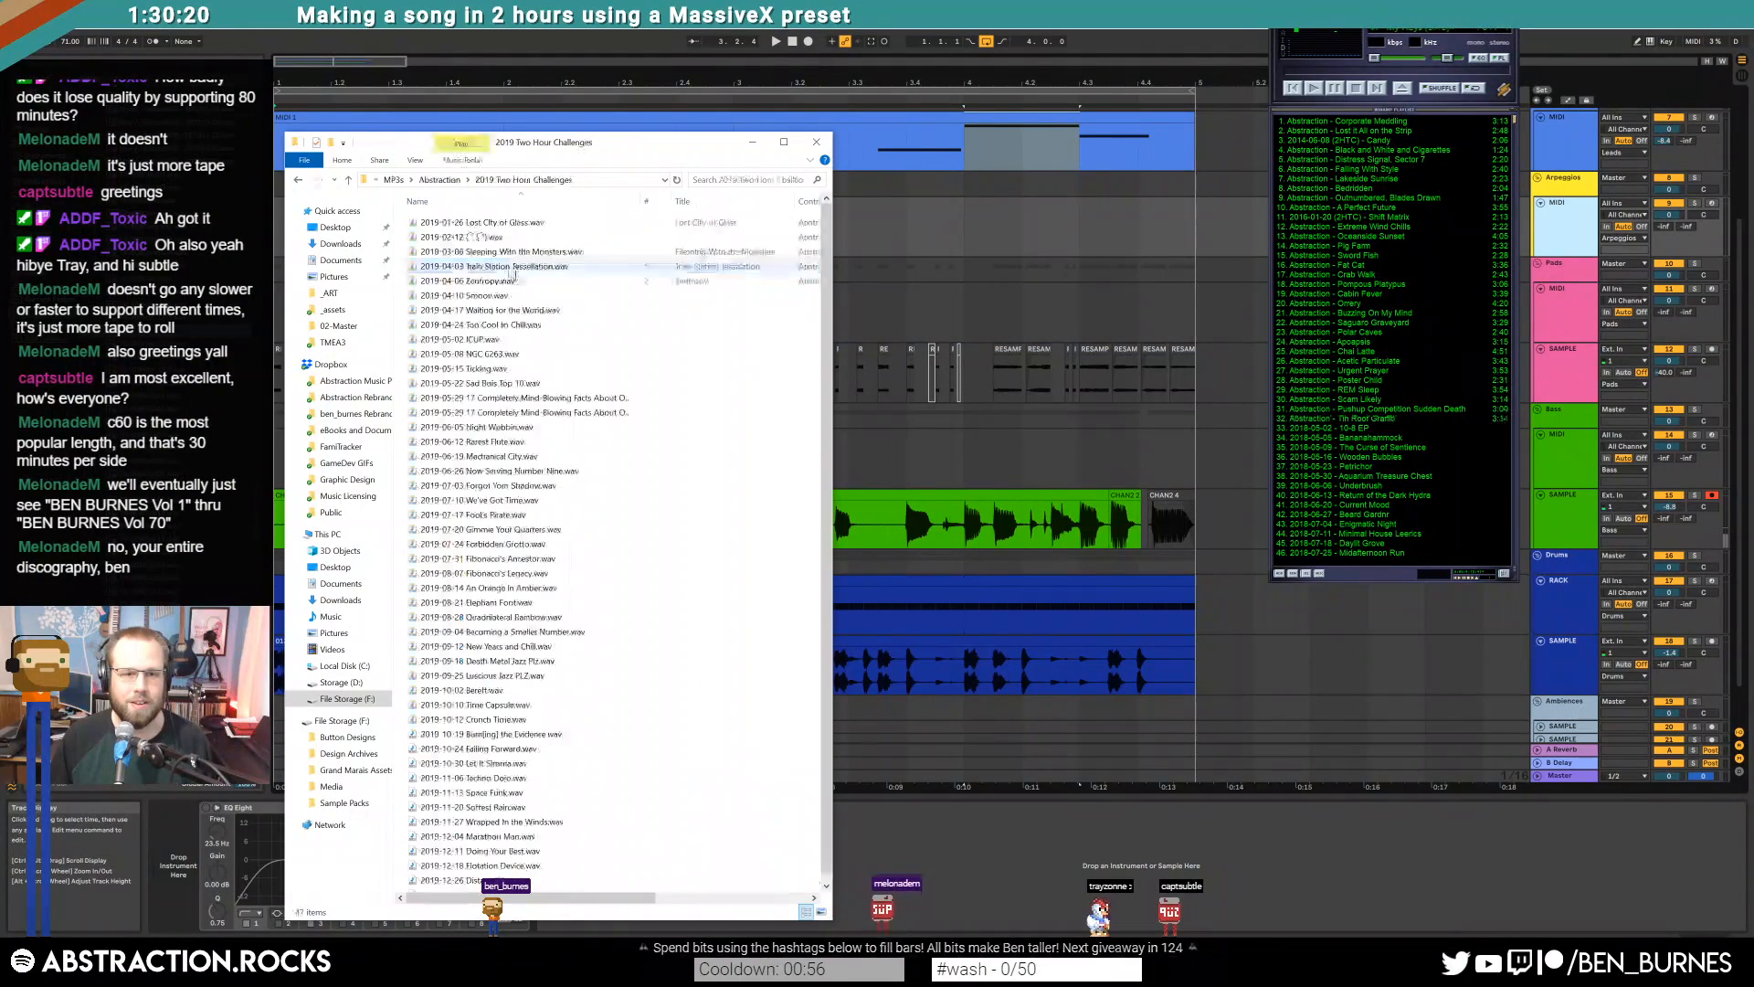
key("ctrl+a")
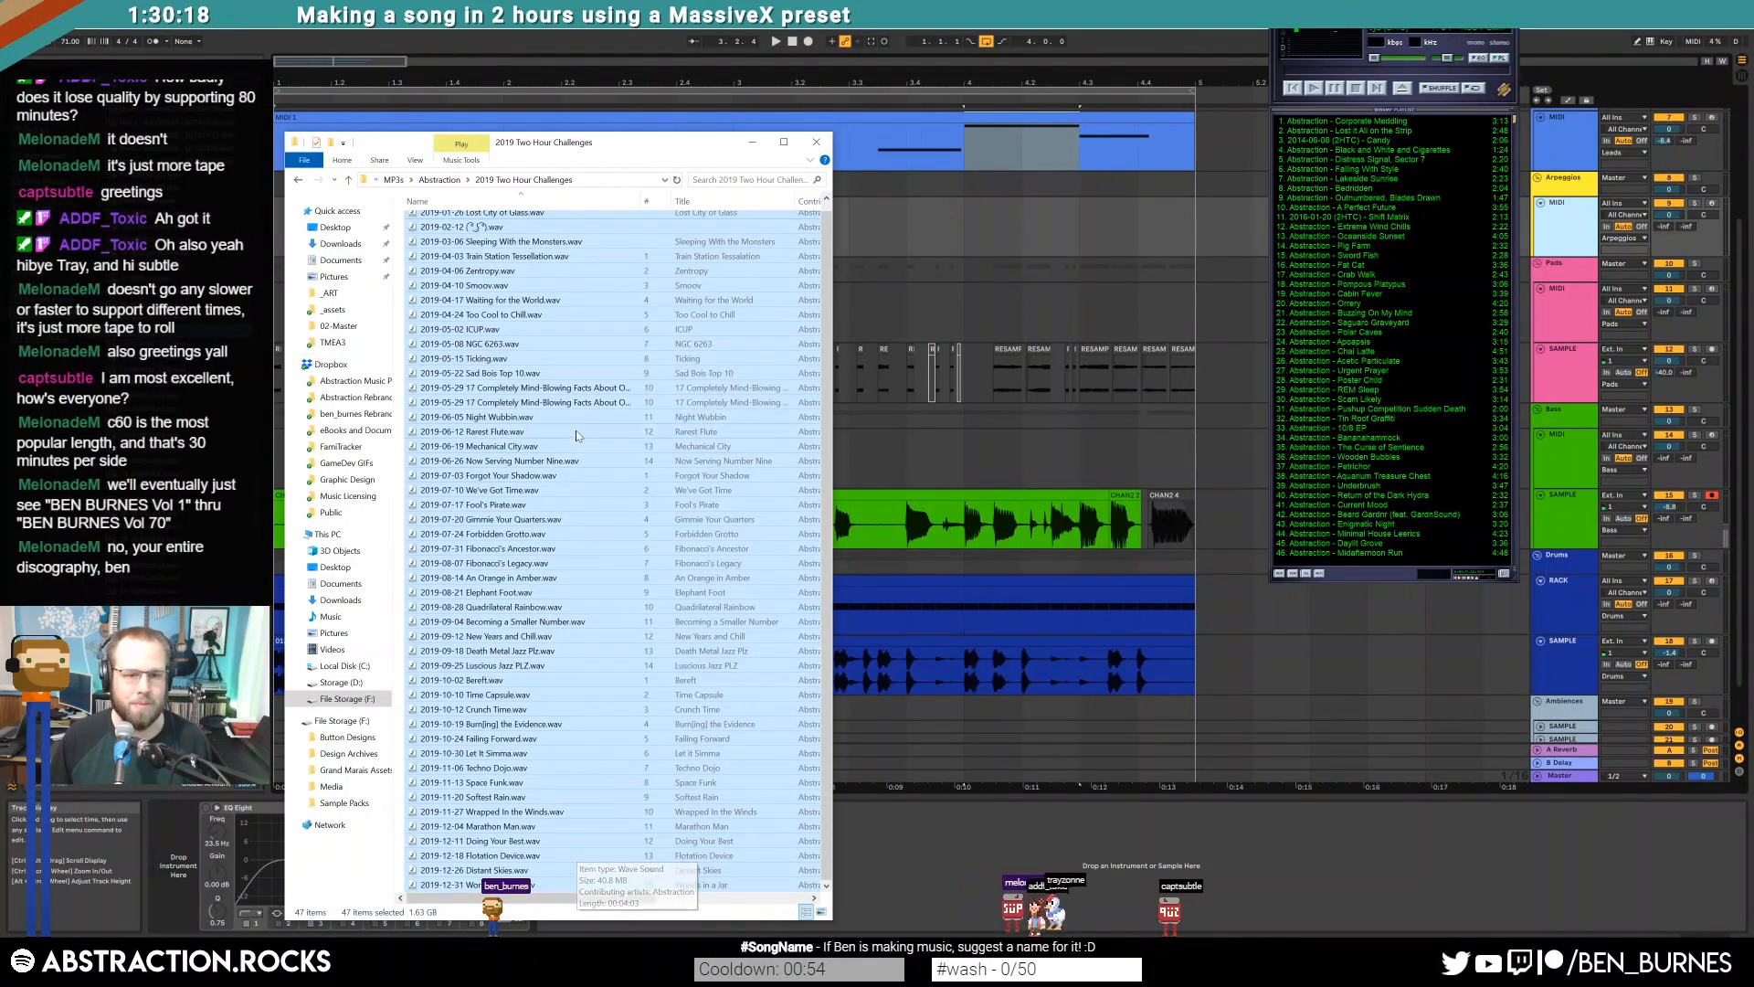
left_click(585, 388, "ctrl")
scroll(549, 365, "up", 1)
left_click_drag(601, 454, 1411, 283)
Check the 2020 Two Hour Challenges folder, close File Explorer, and look over the playlist before returning to Ableton Live
key("alt+Left")
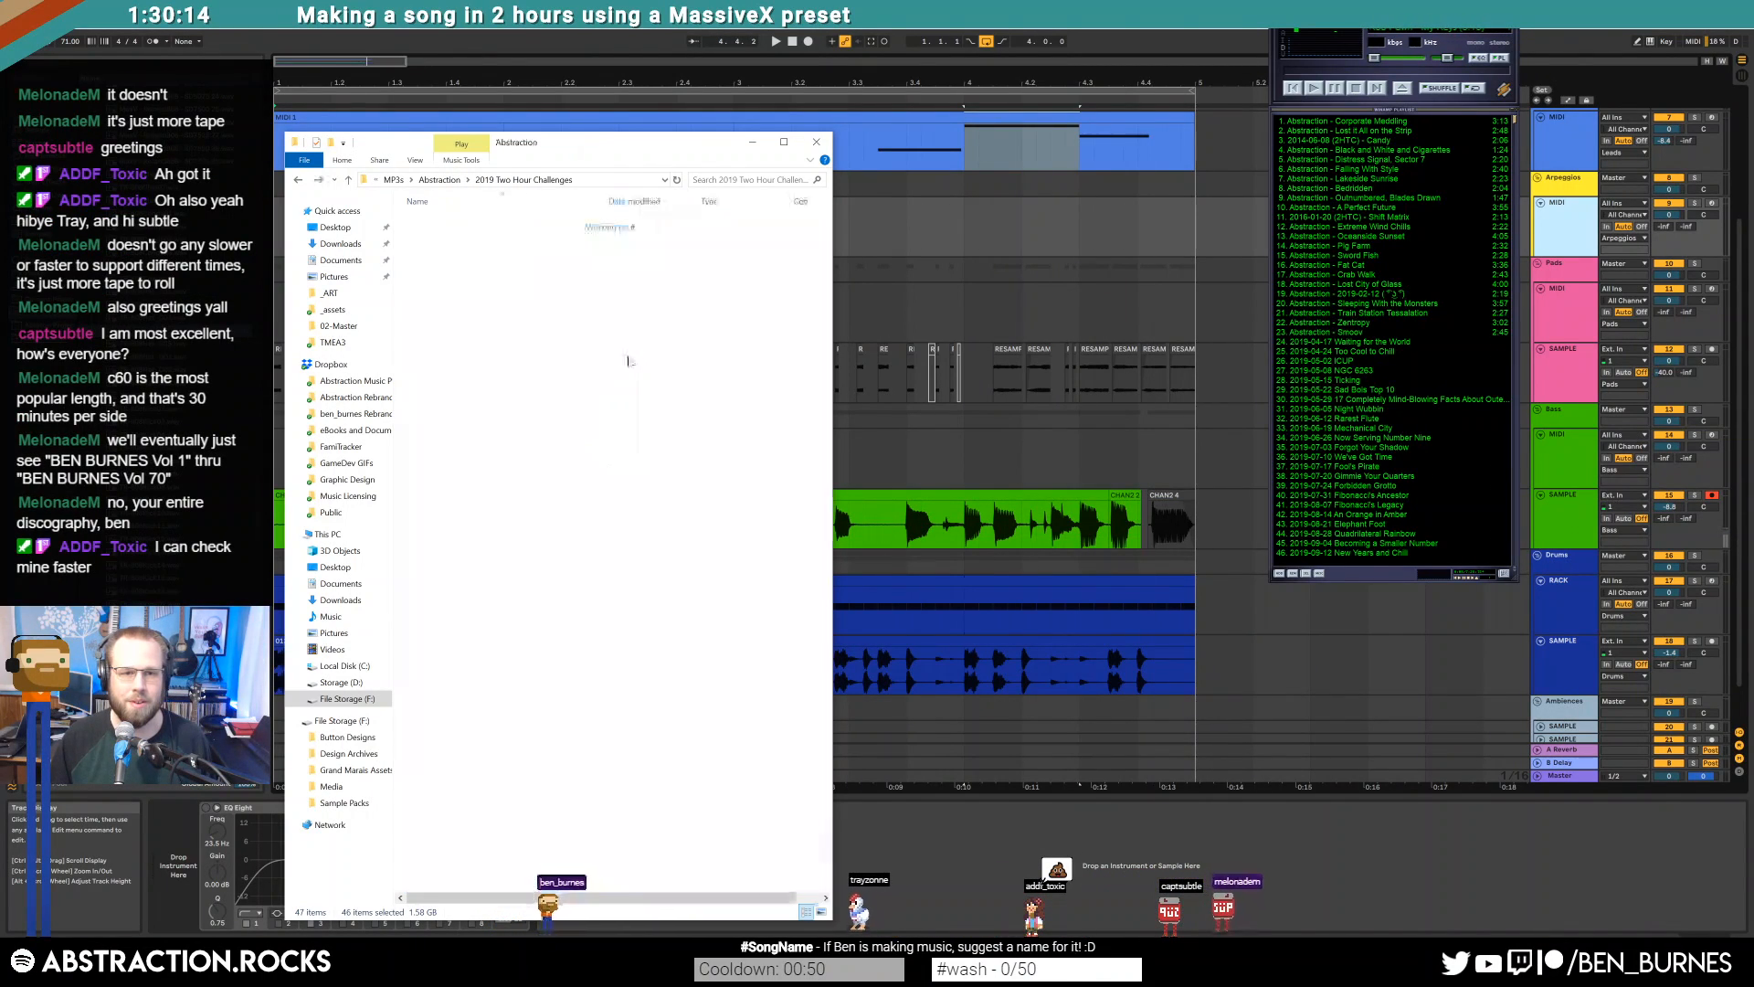
double_click(489, 285)
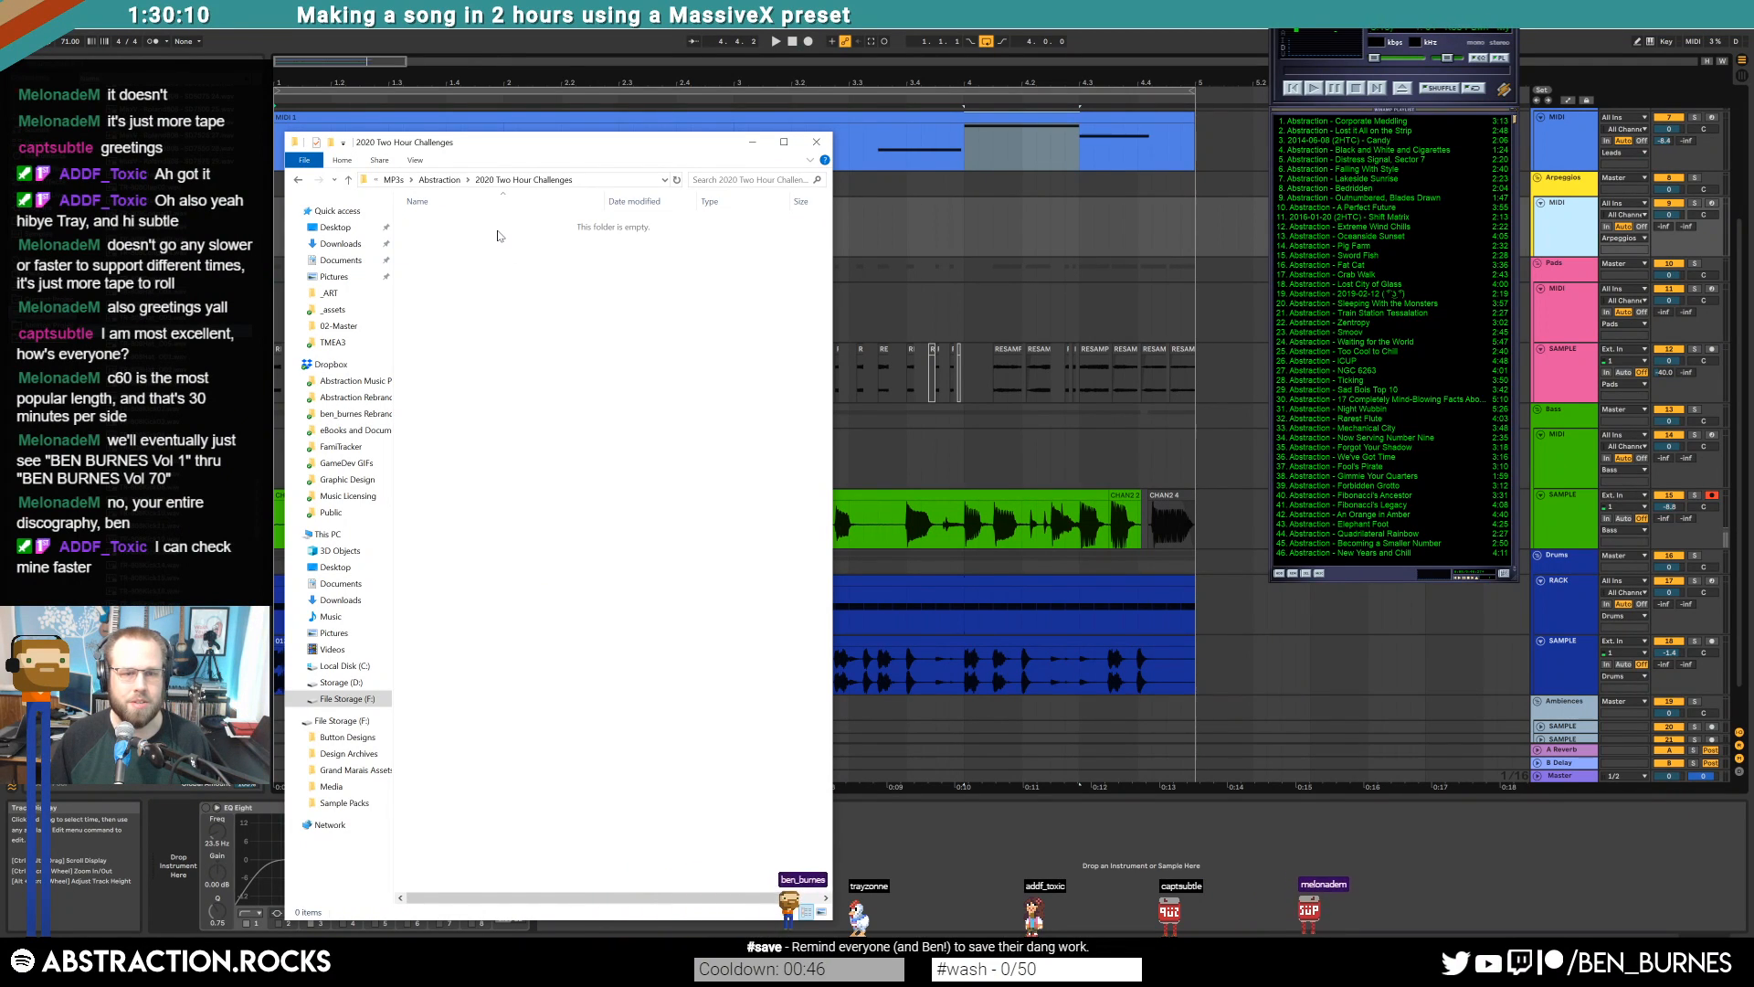
key("alt+Left")
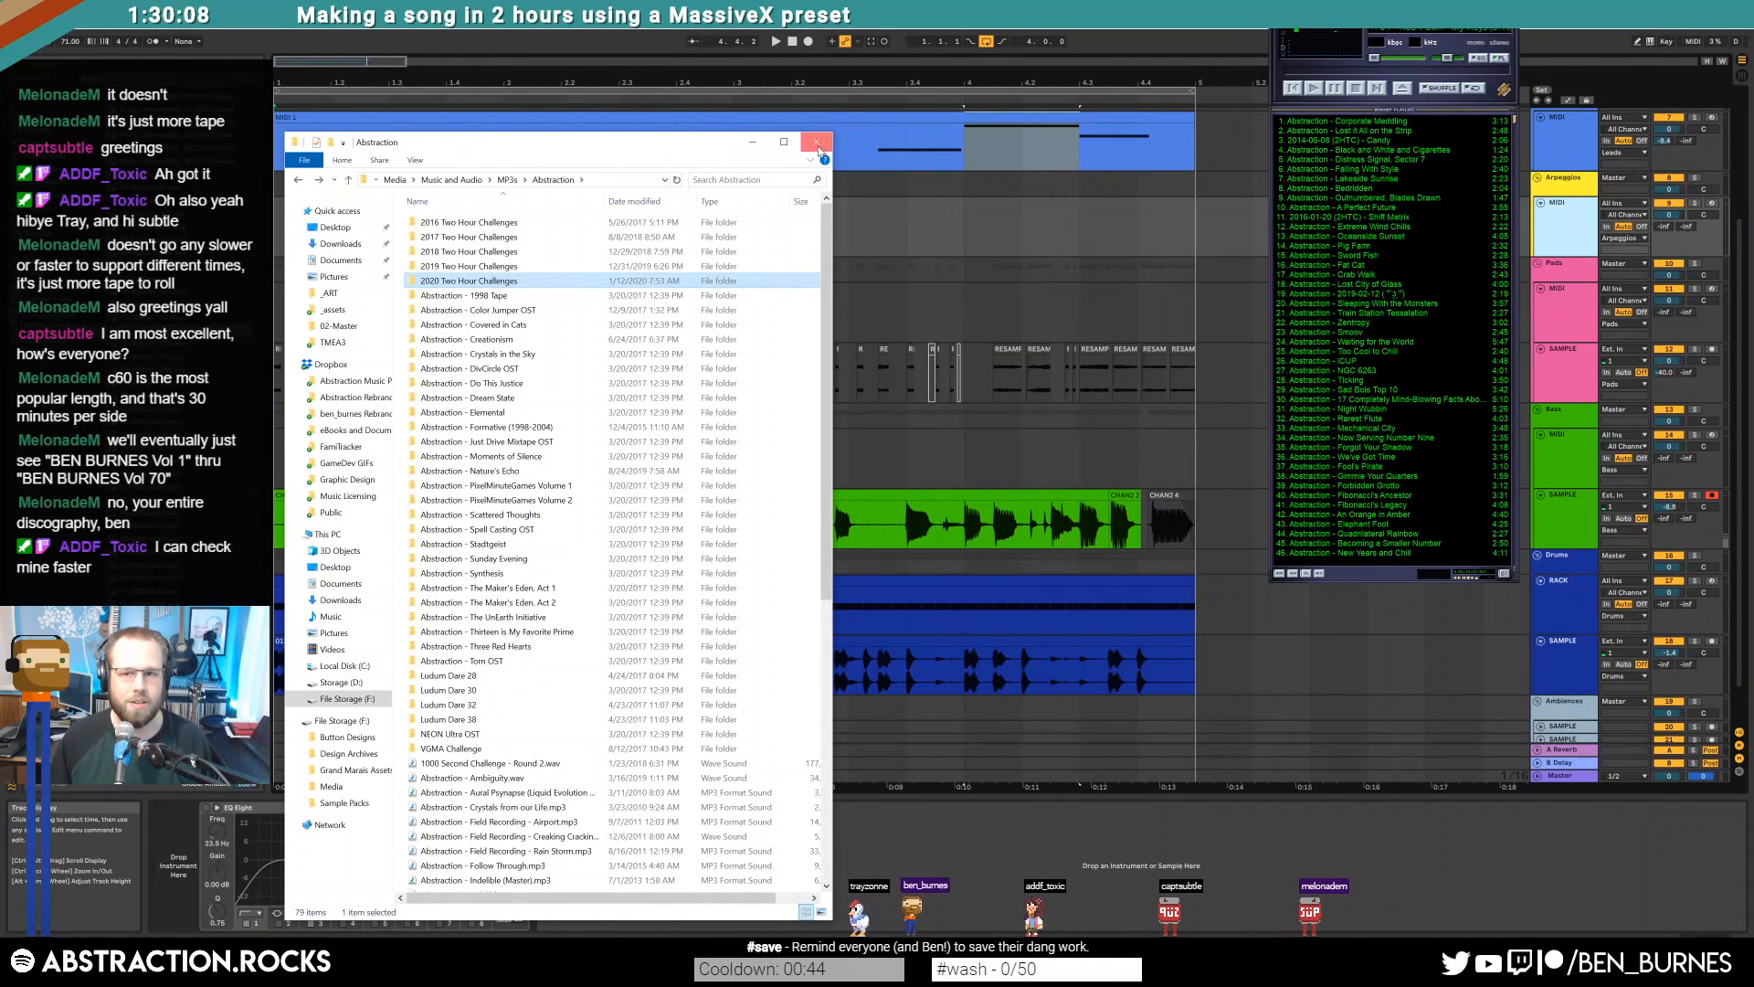
left_click(816, 143)
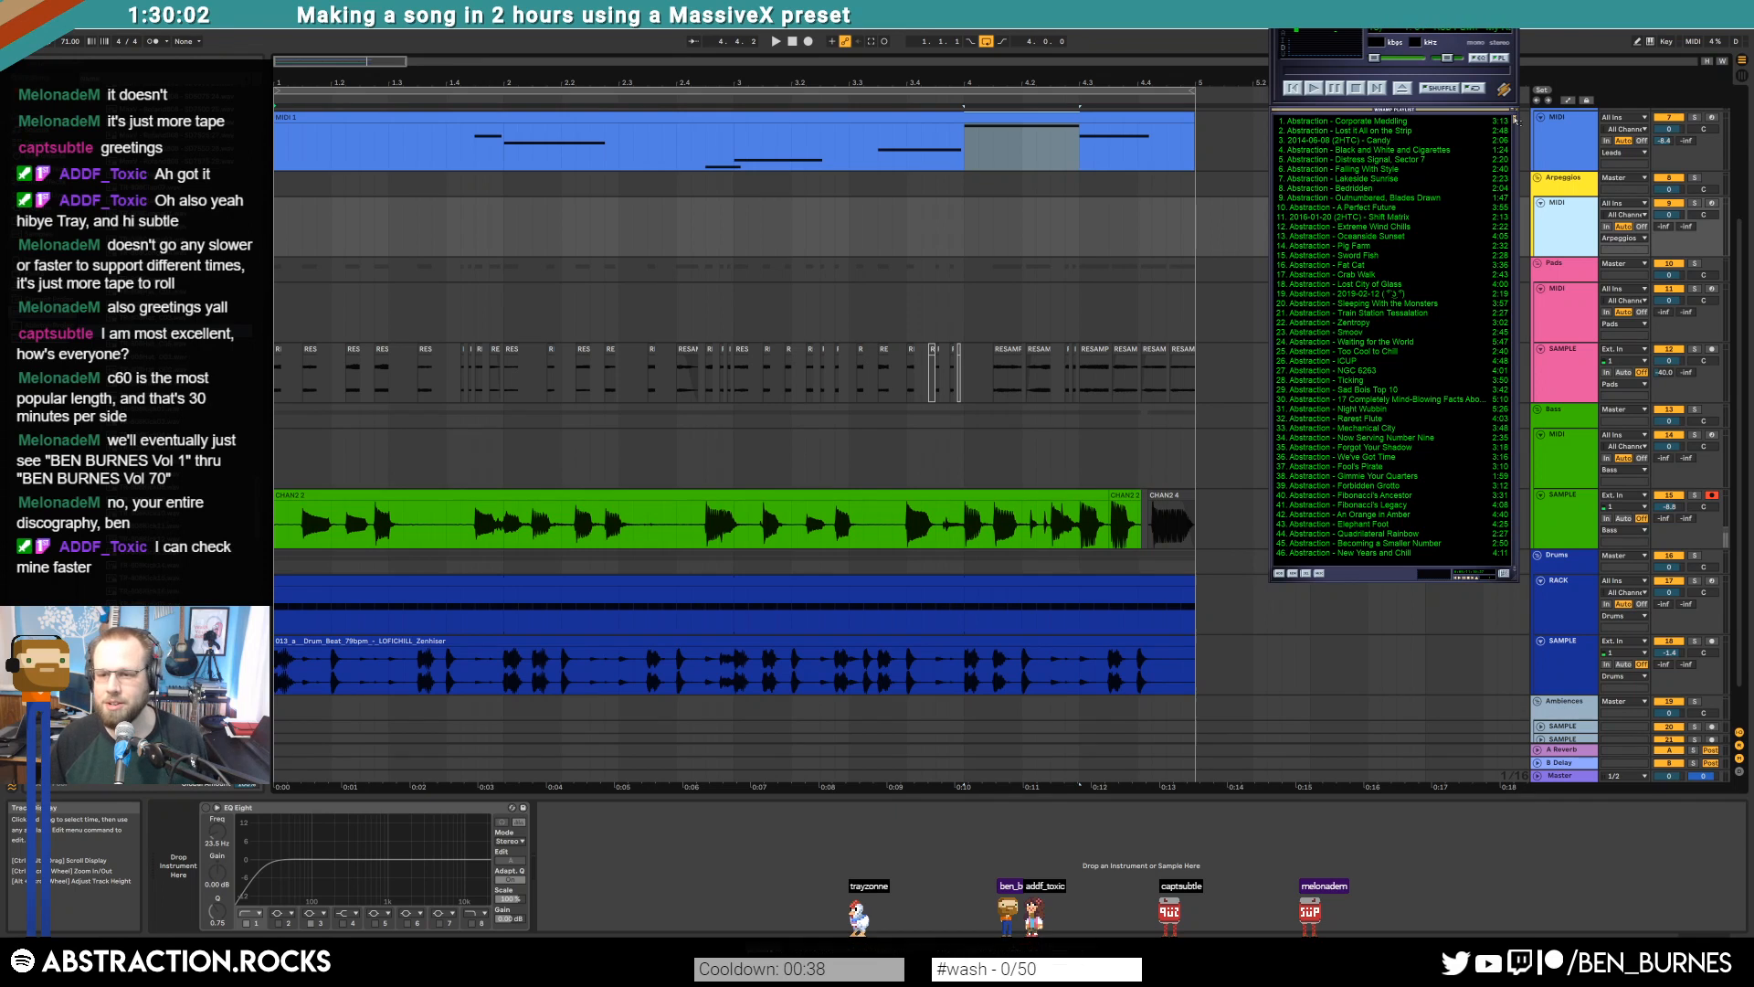
mouse_move(1515, 118)
left_mouse_down()
mouse_move(1508, 568)
mouse_move(1514, 116)
left_mouse_up()
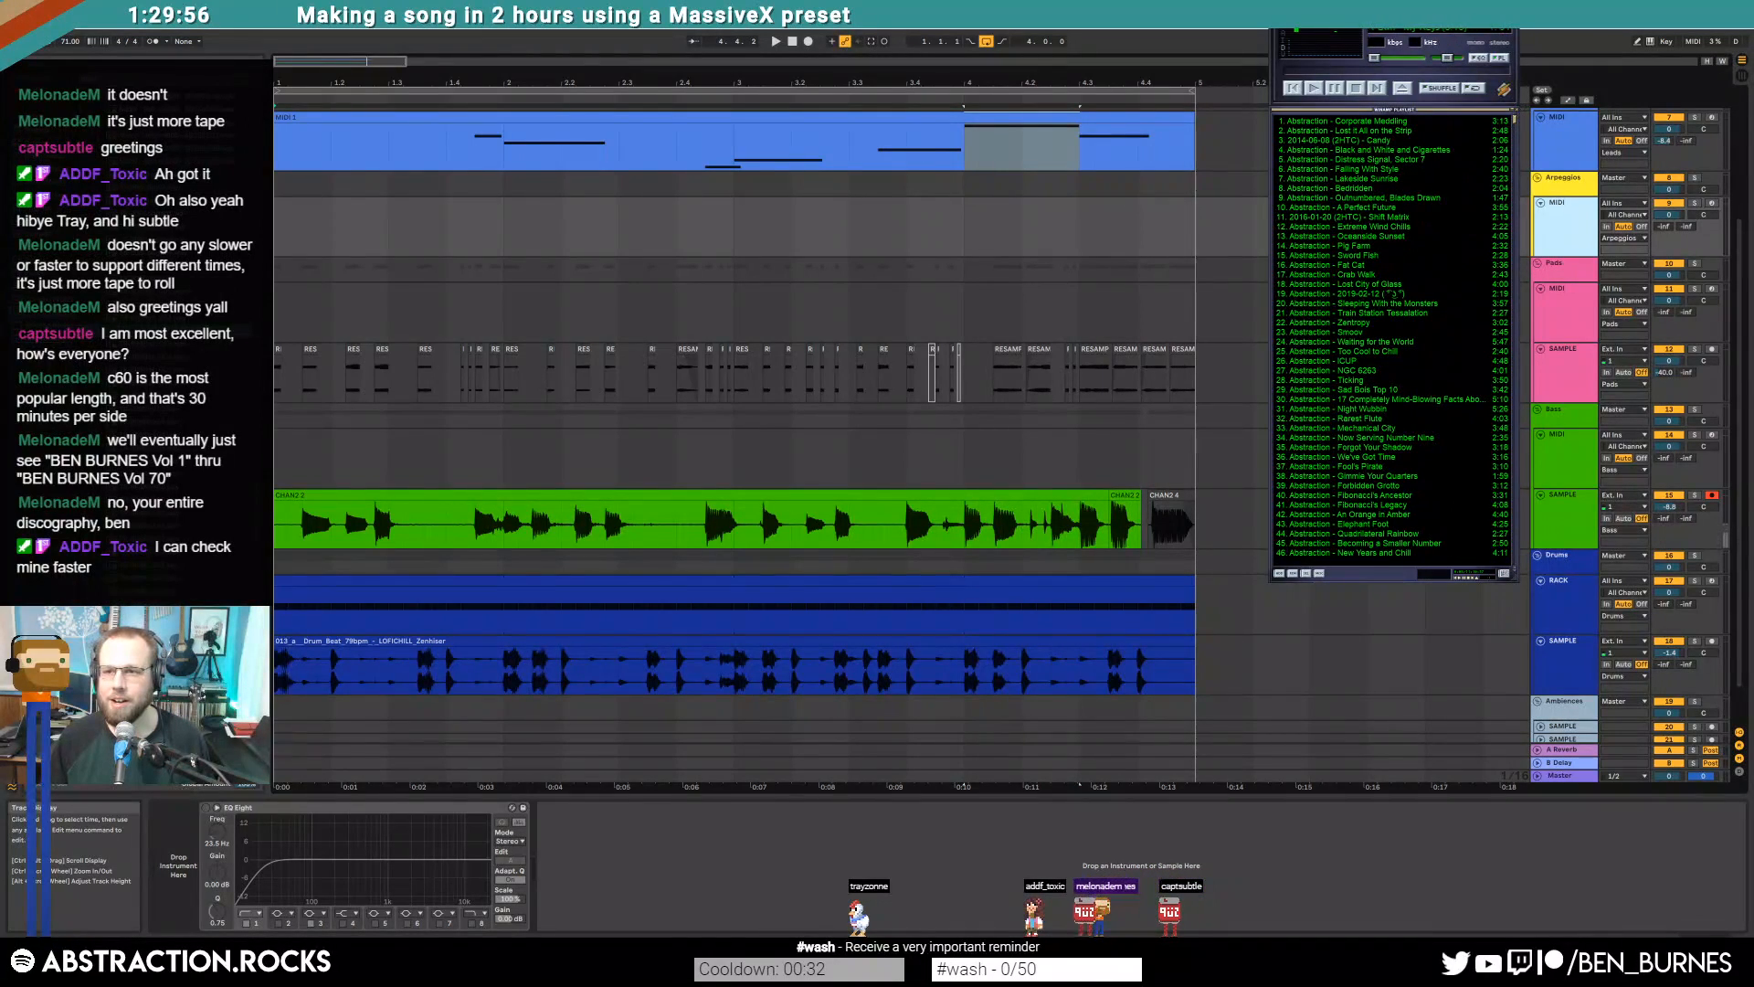
left_click(1229, 38)
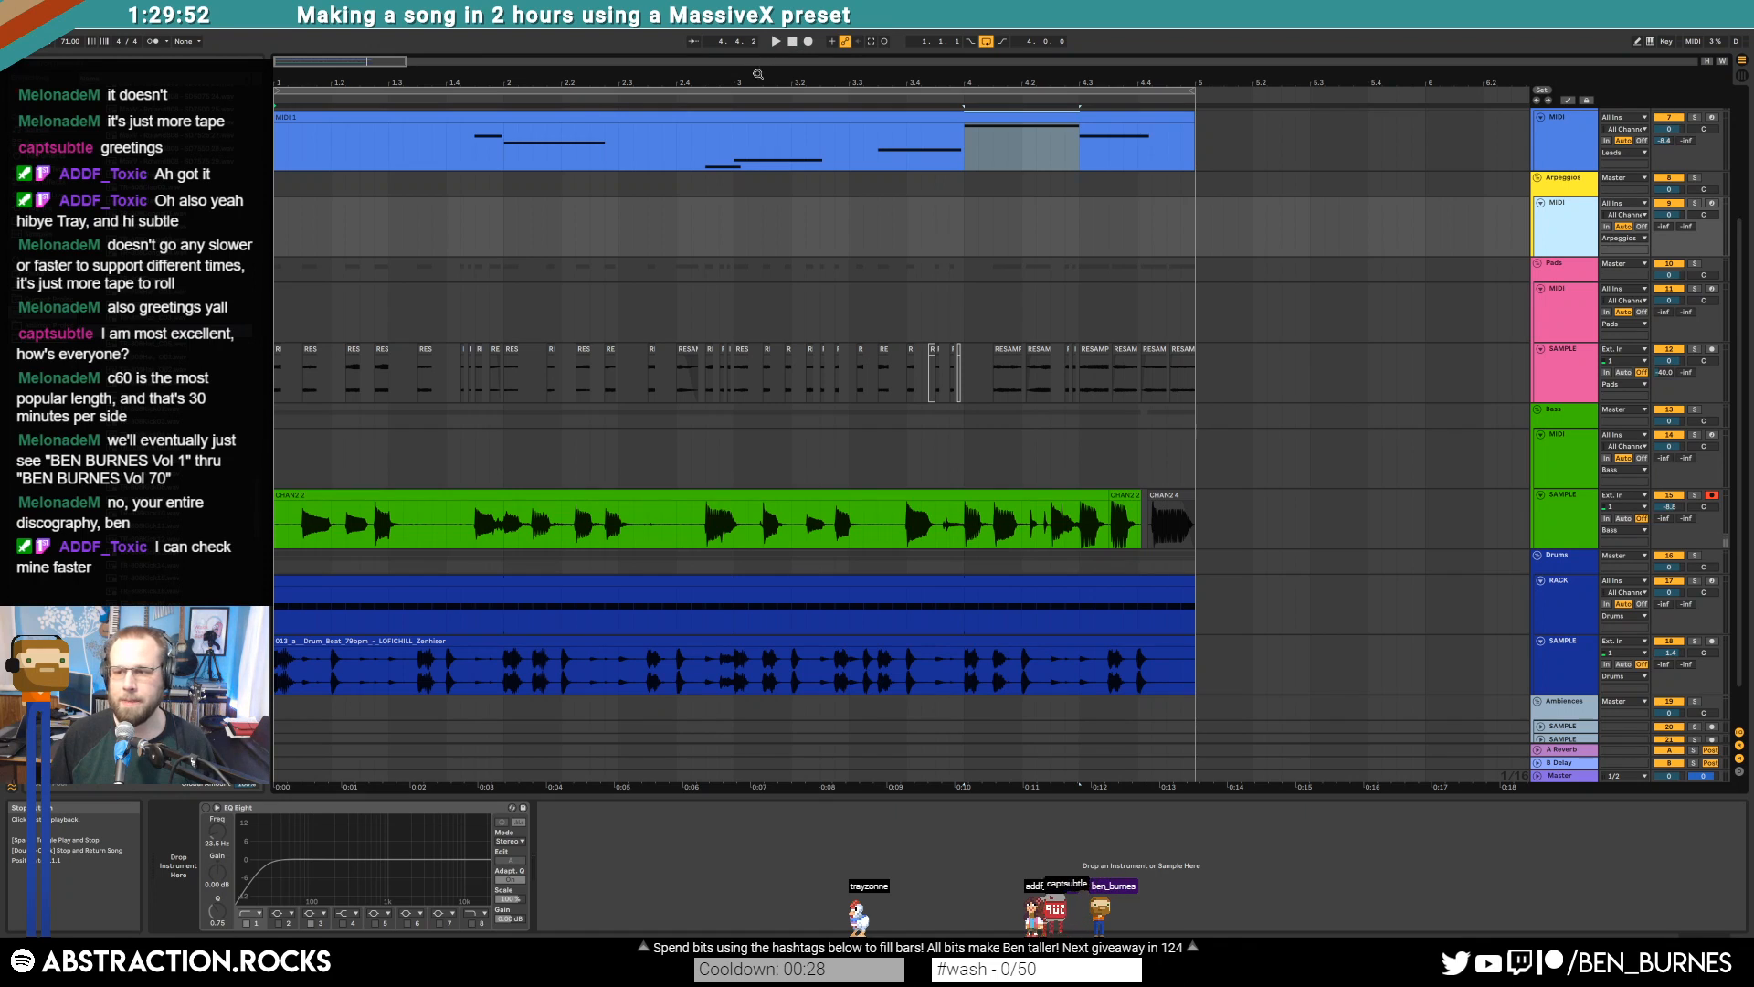
Play the four-bar loop and deactivate the short RESAMPLE 1 clip at 1.3.3 on the Pads SAMPLE track
mouse_move(557, 83)
left_mouse_down()
mouse_move(433, 46)
mouse_move(523, 71)
left_mouse_up()
left_click(792, 41)
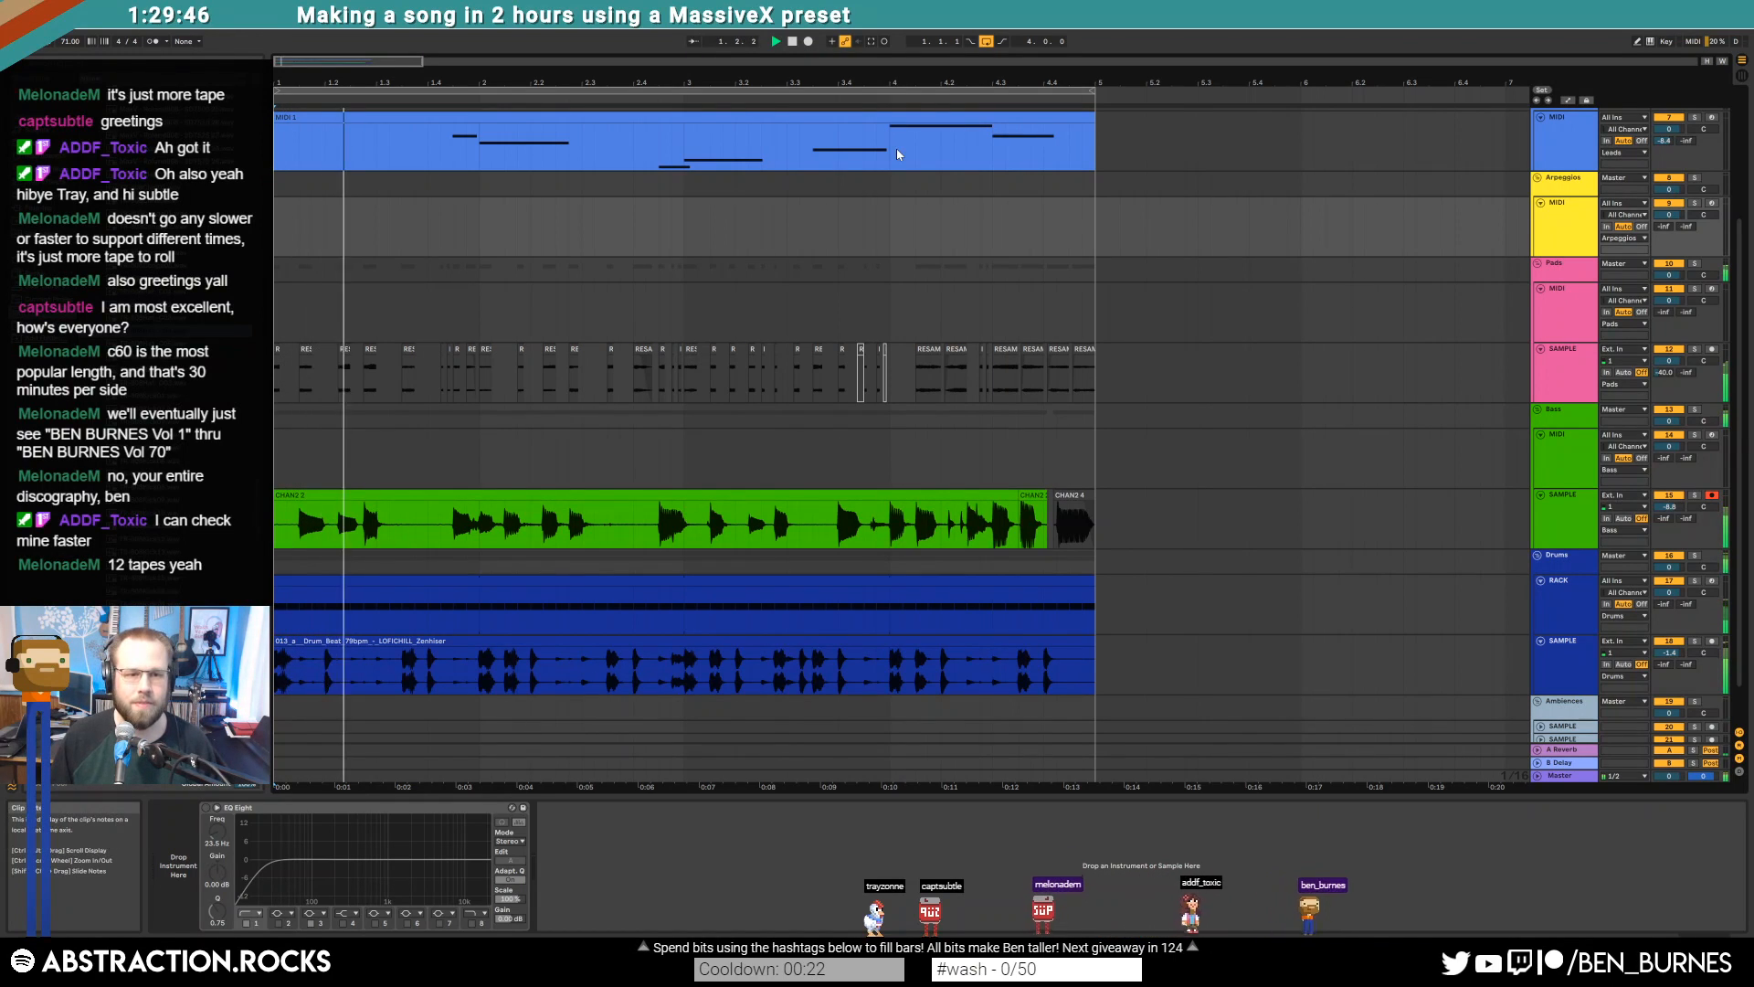
left_click(408, 351)
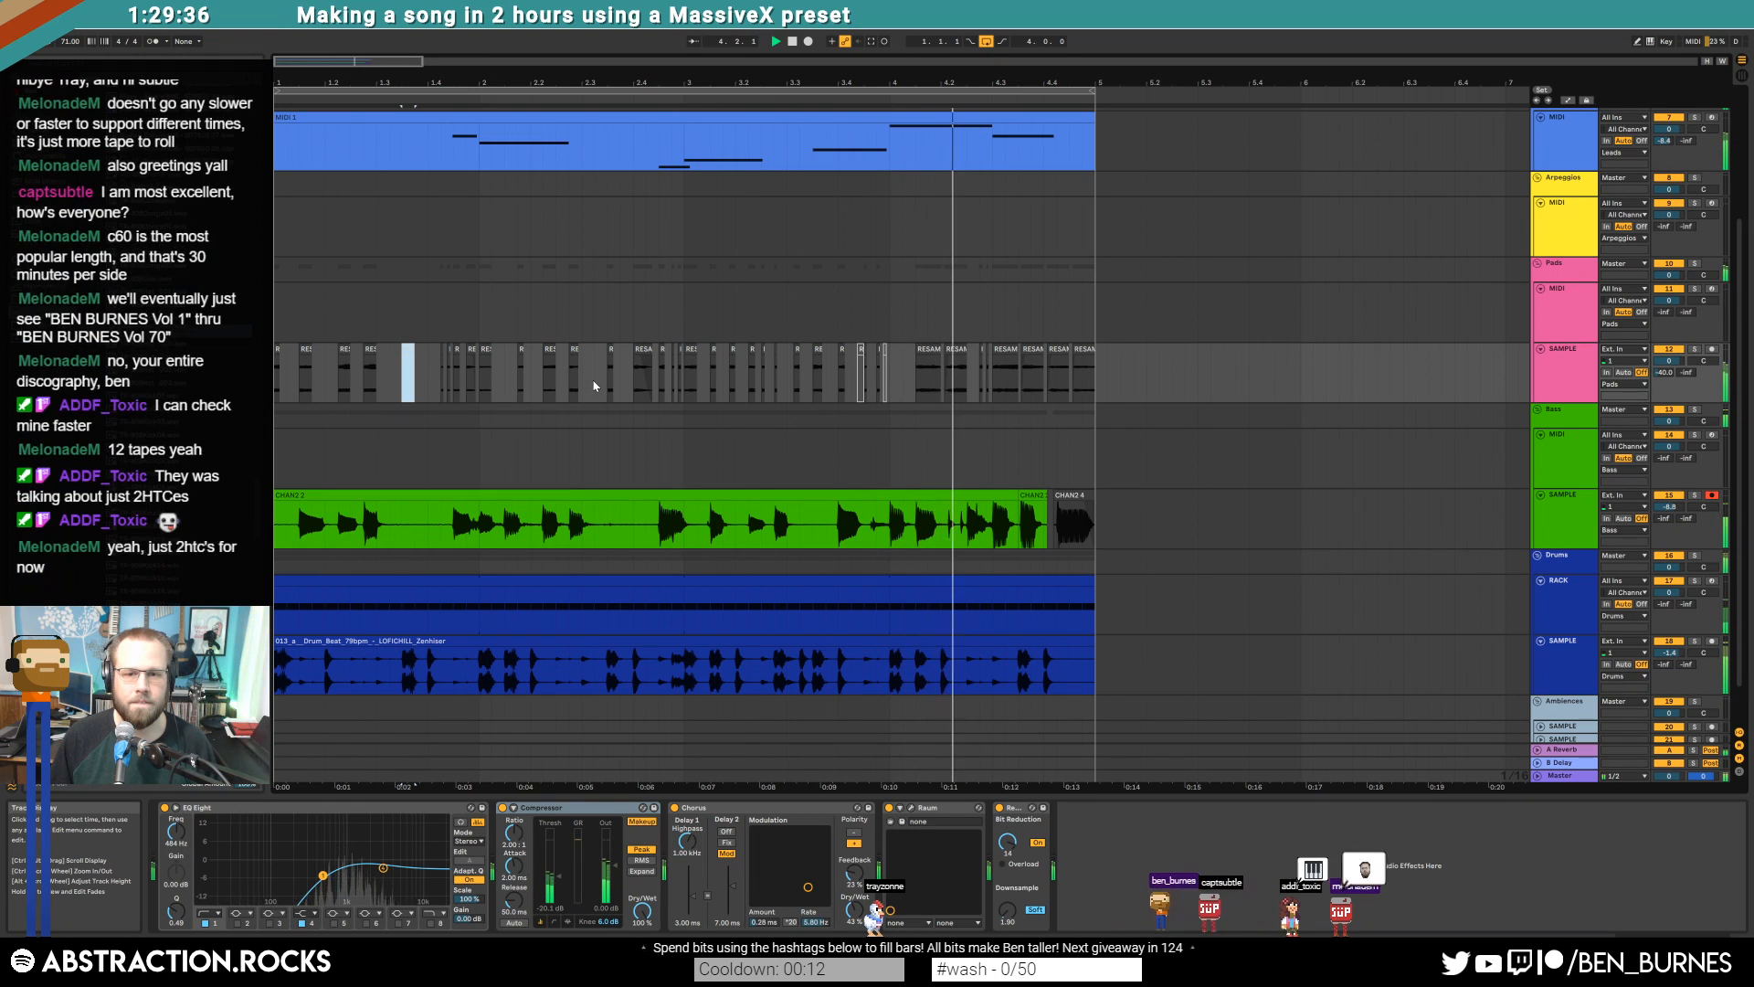
left_click(441, 391)
key("space")
Lower the Compressor threshold and reduce the Chorus modulation on the Pads SAMPLE track
scroll(539, 481, "down", 2)
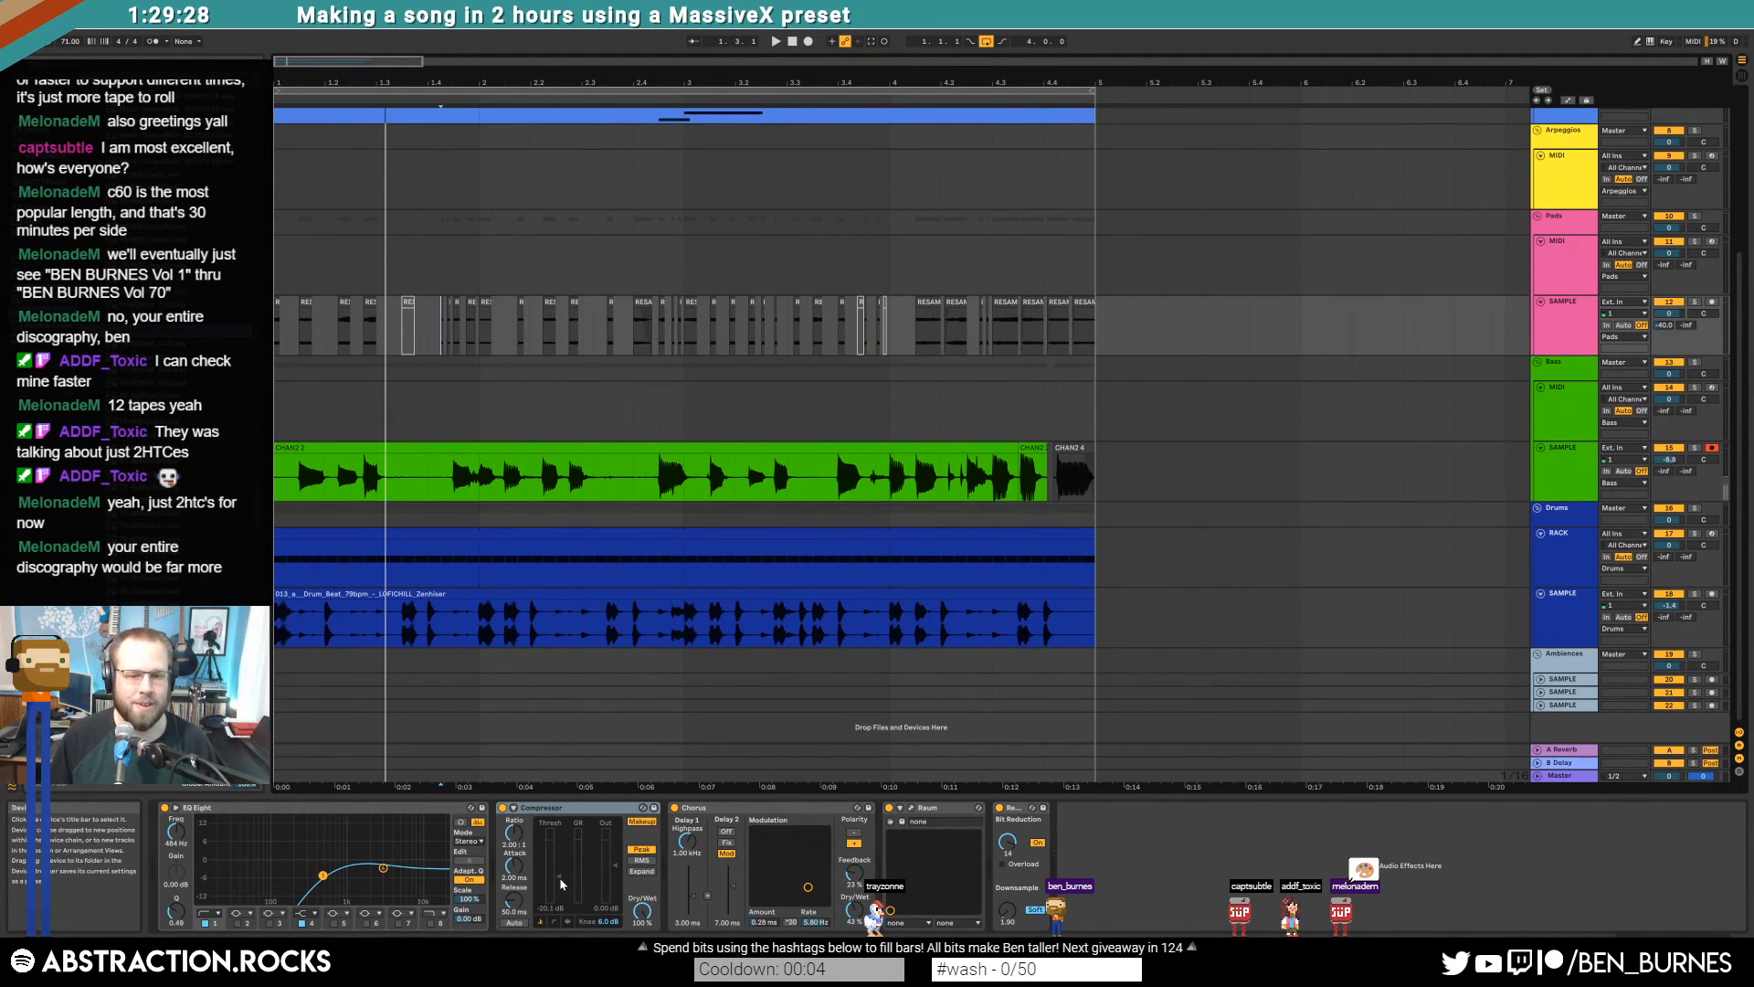
left_click_drag(560, 879, 560, 896)
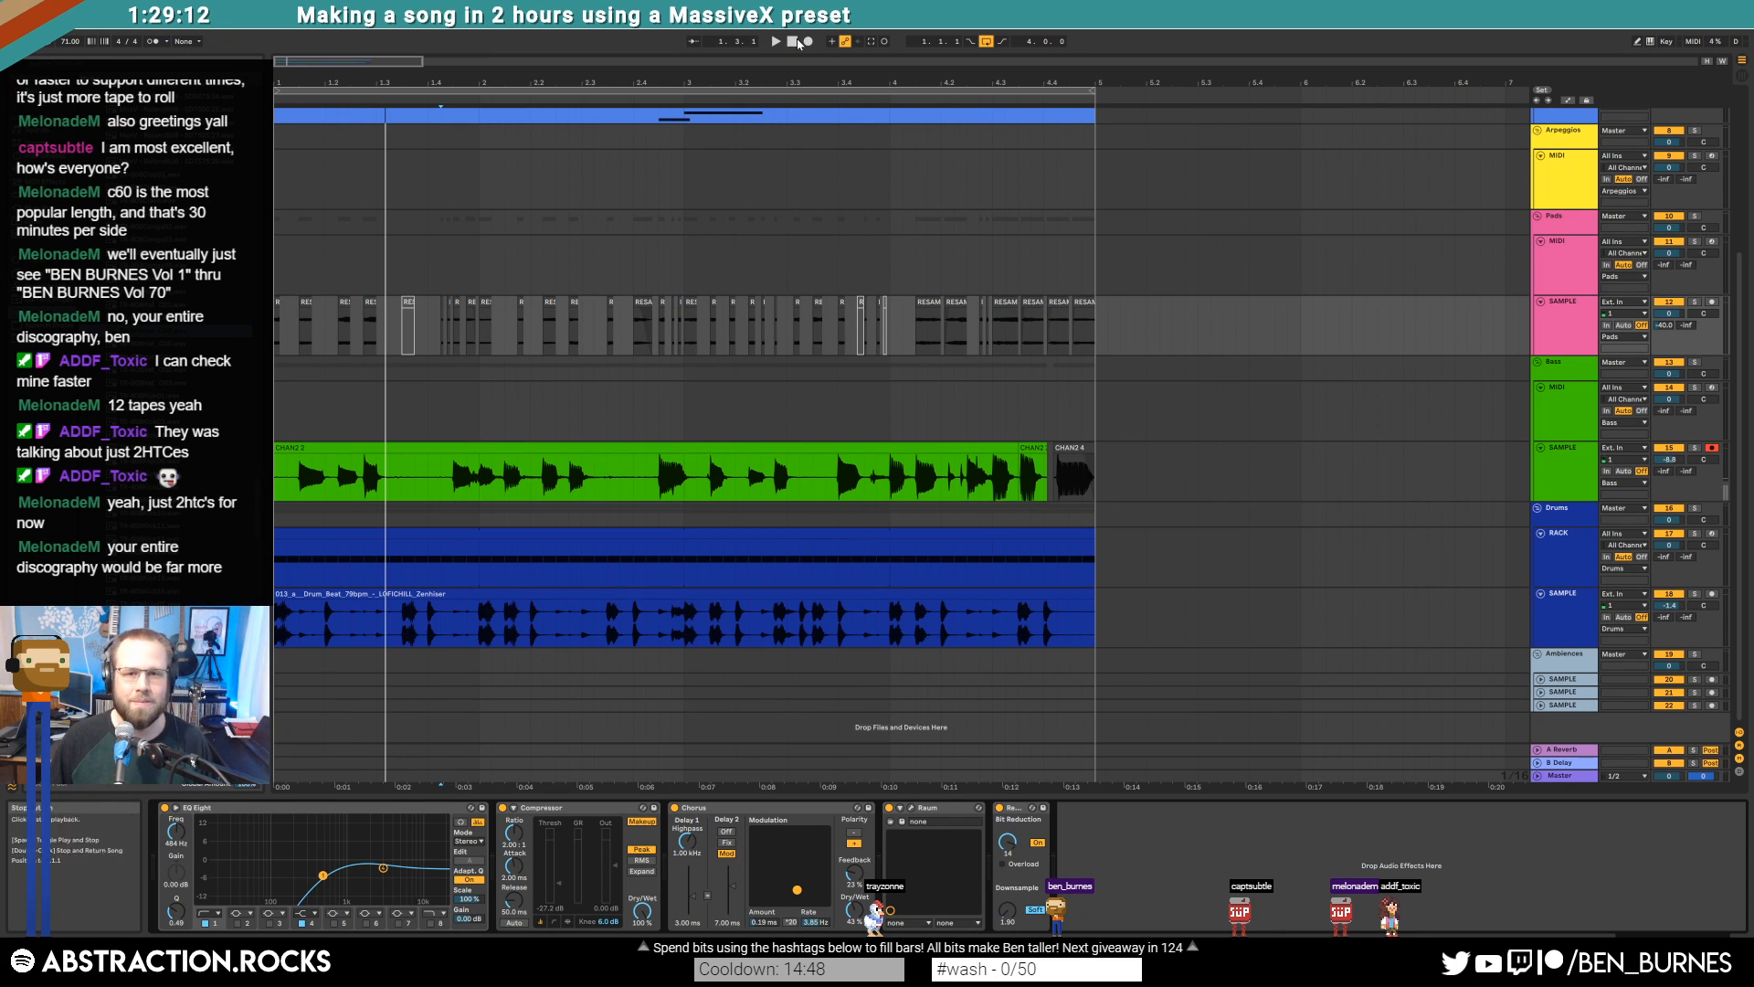
scroll(609, 233, "up", 2)
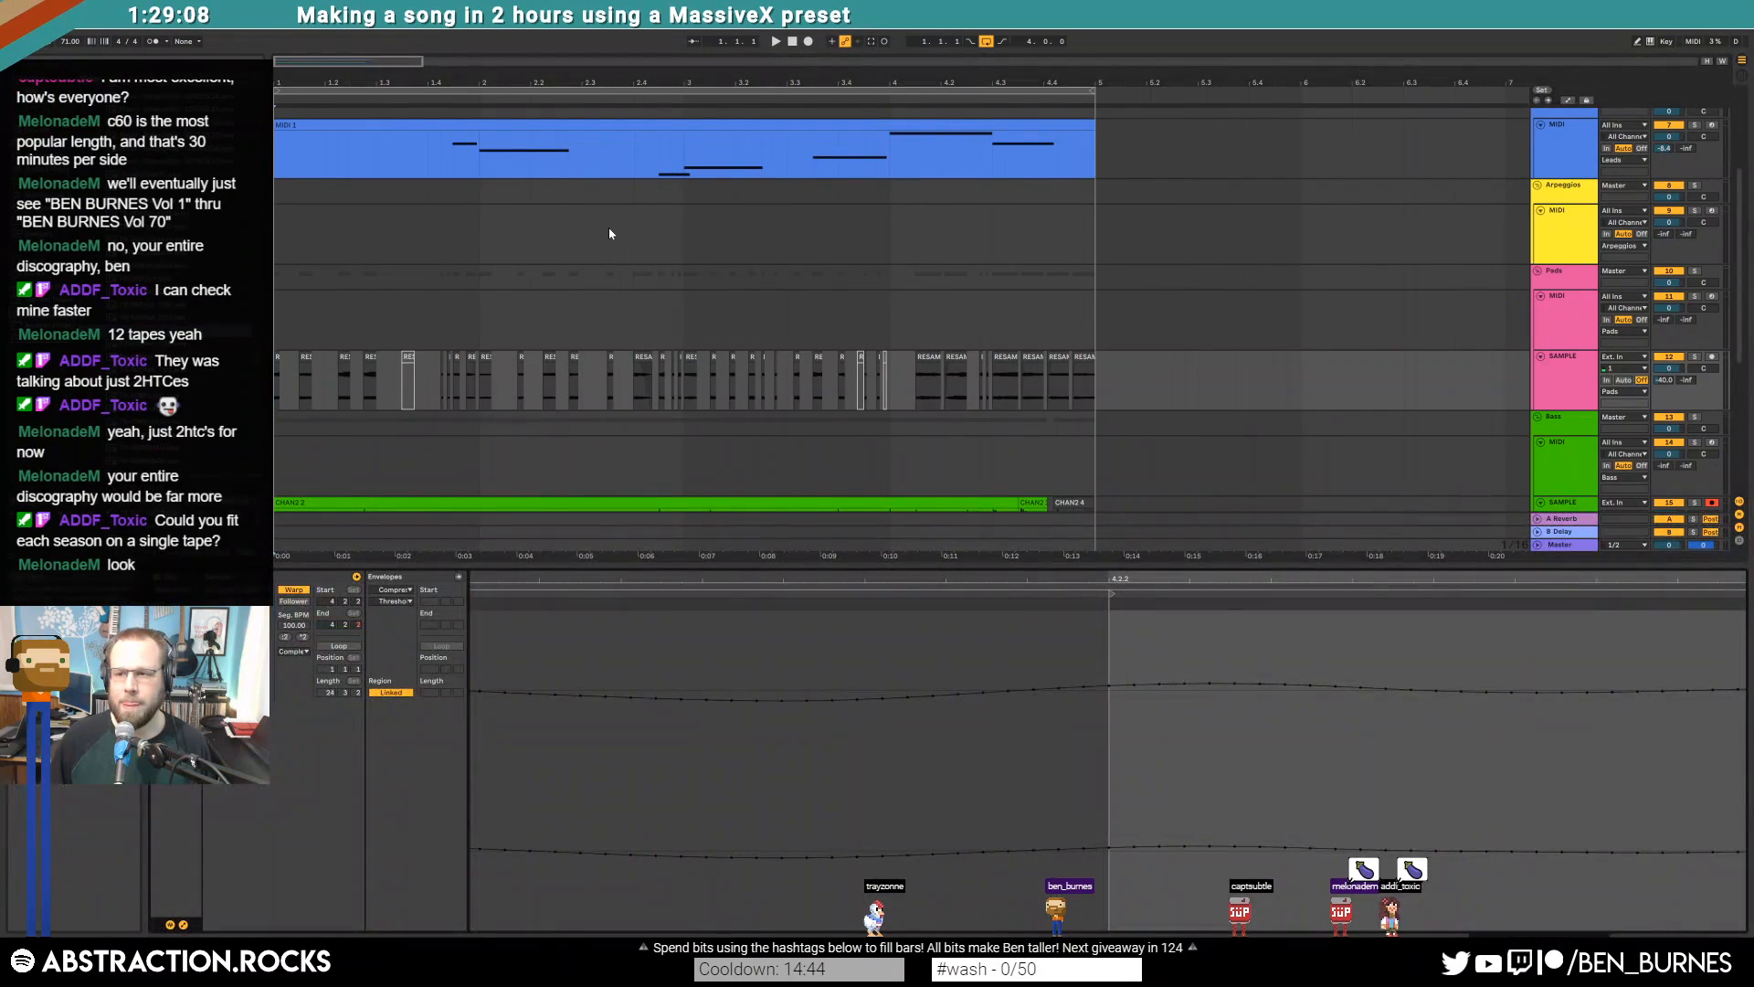
Delete the leftover audio clip after bar 5 on the CHAN2 track while the loop plays
scroll(639, 415, "up", 4)
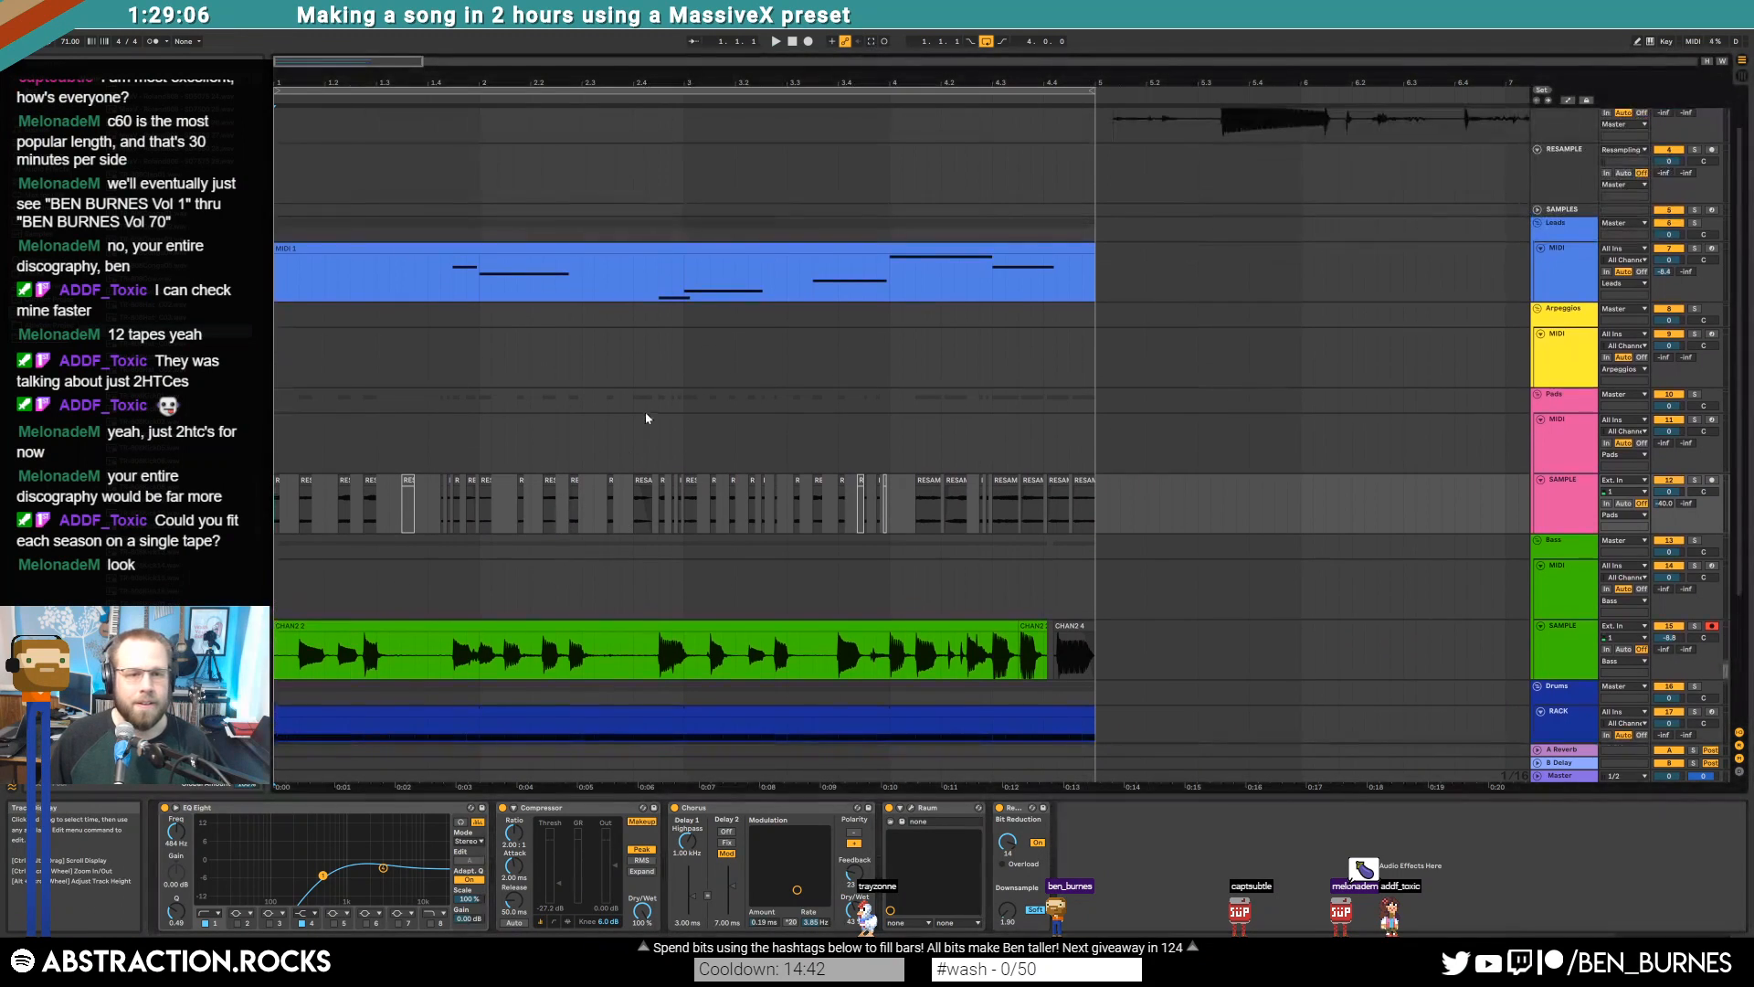
key("space")
scroll(1207, 311, "up", 2)
scroll(1232, 317, "down", 5)
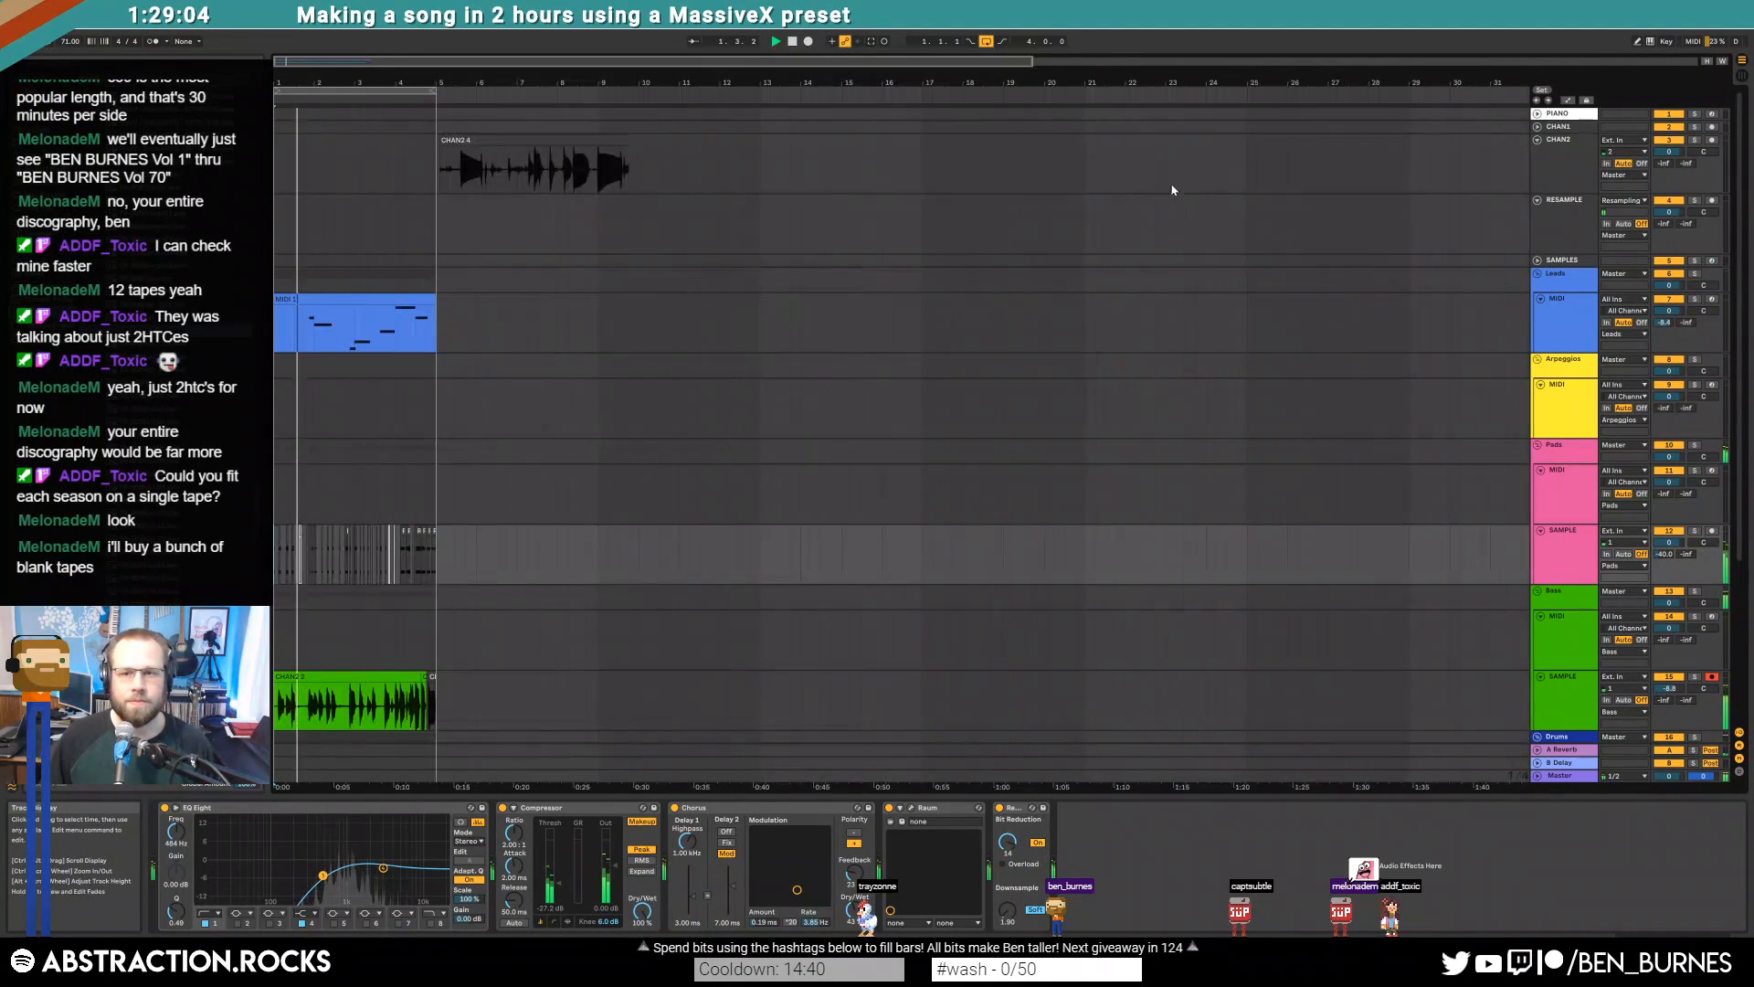
left_click(528, 142)
key("Delete")
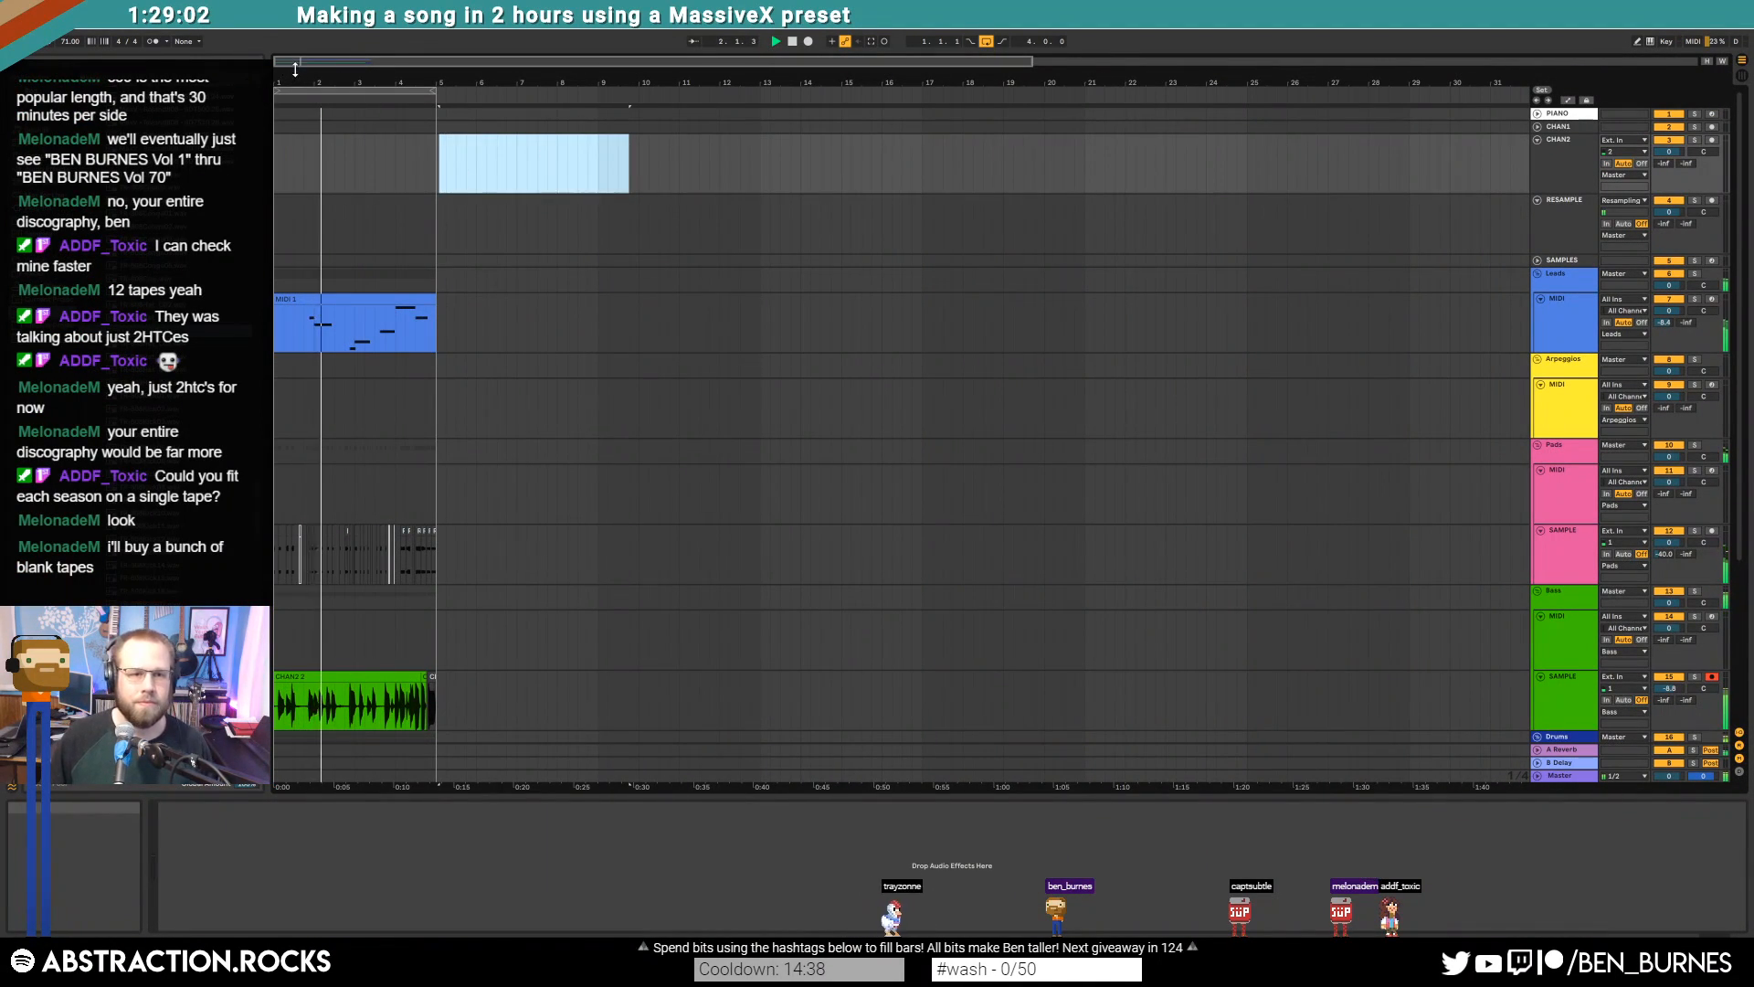
left_click_drag(370, 61, 308, 78)
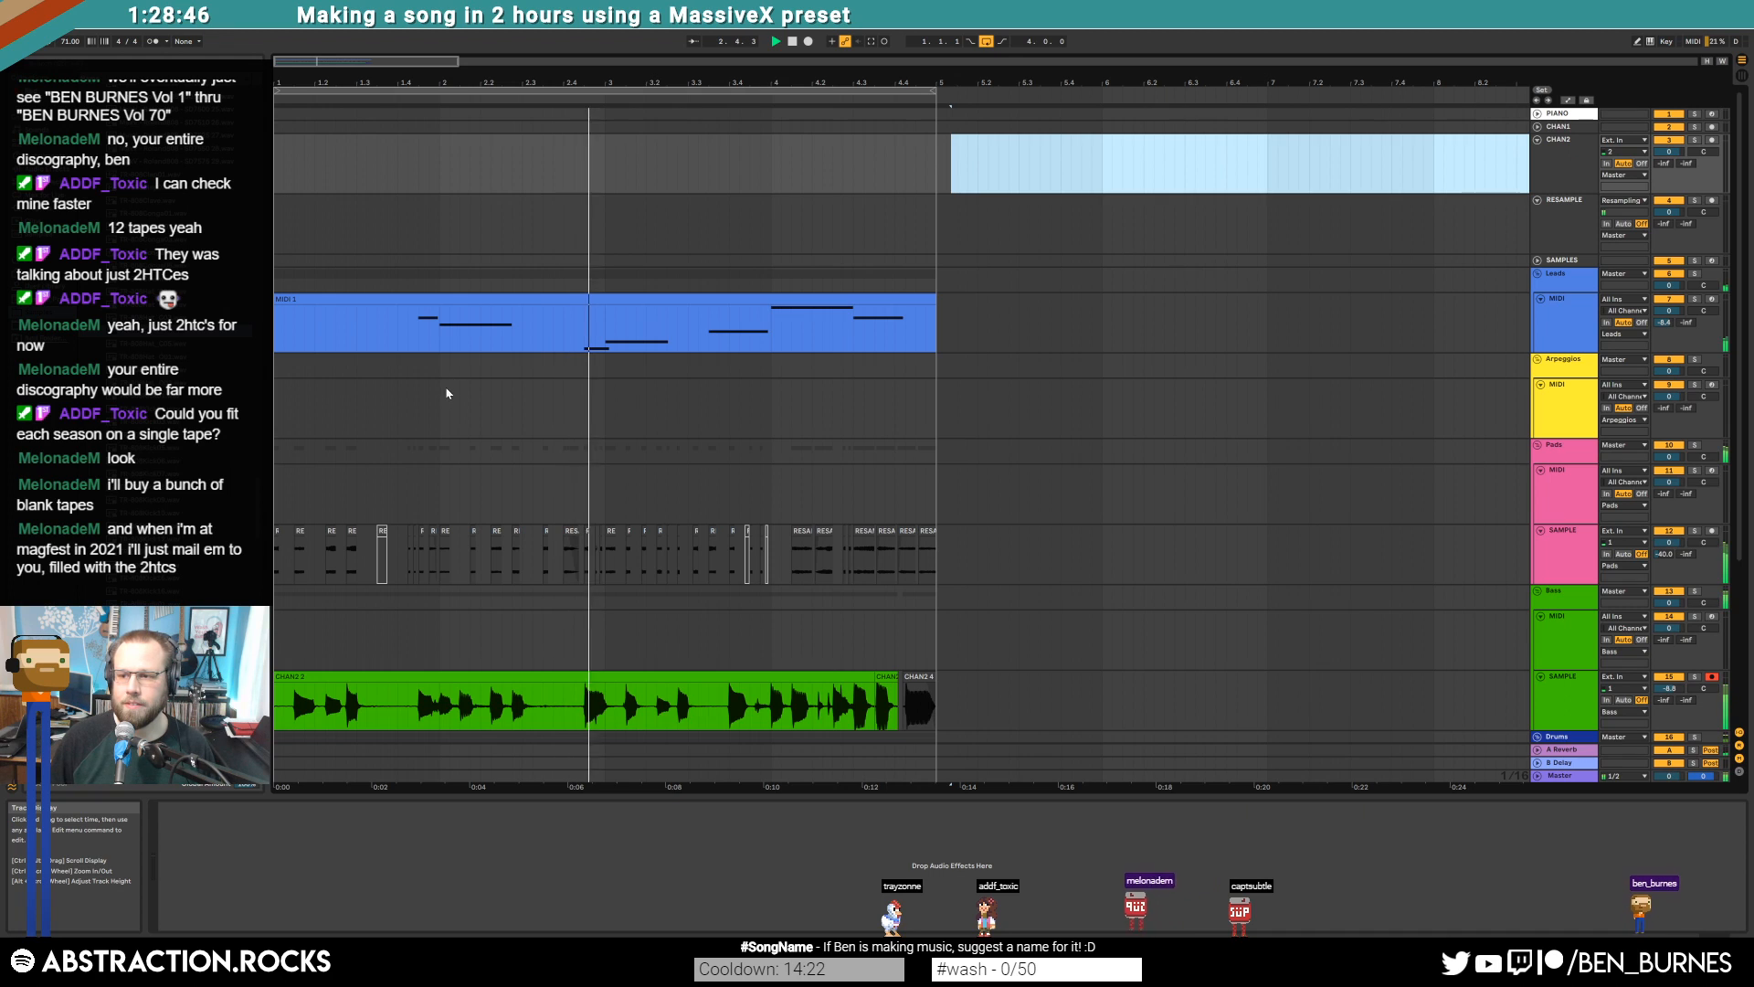
Duplicate the whole four-bar loop across all tracks so a copy starts at bar 5
left_click(278, 329)
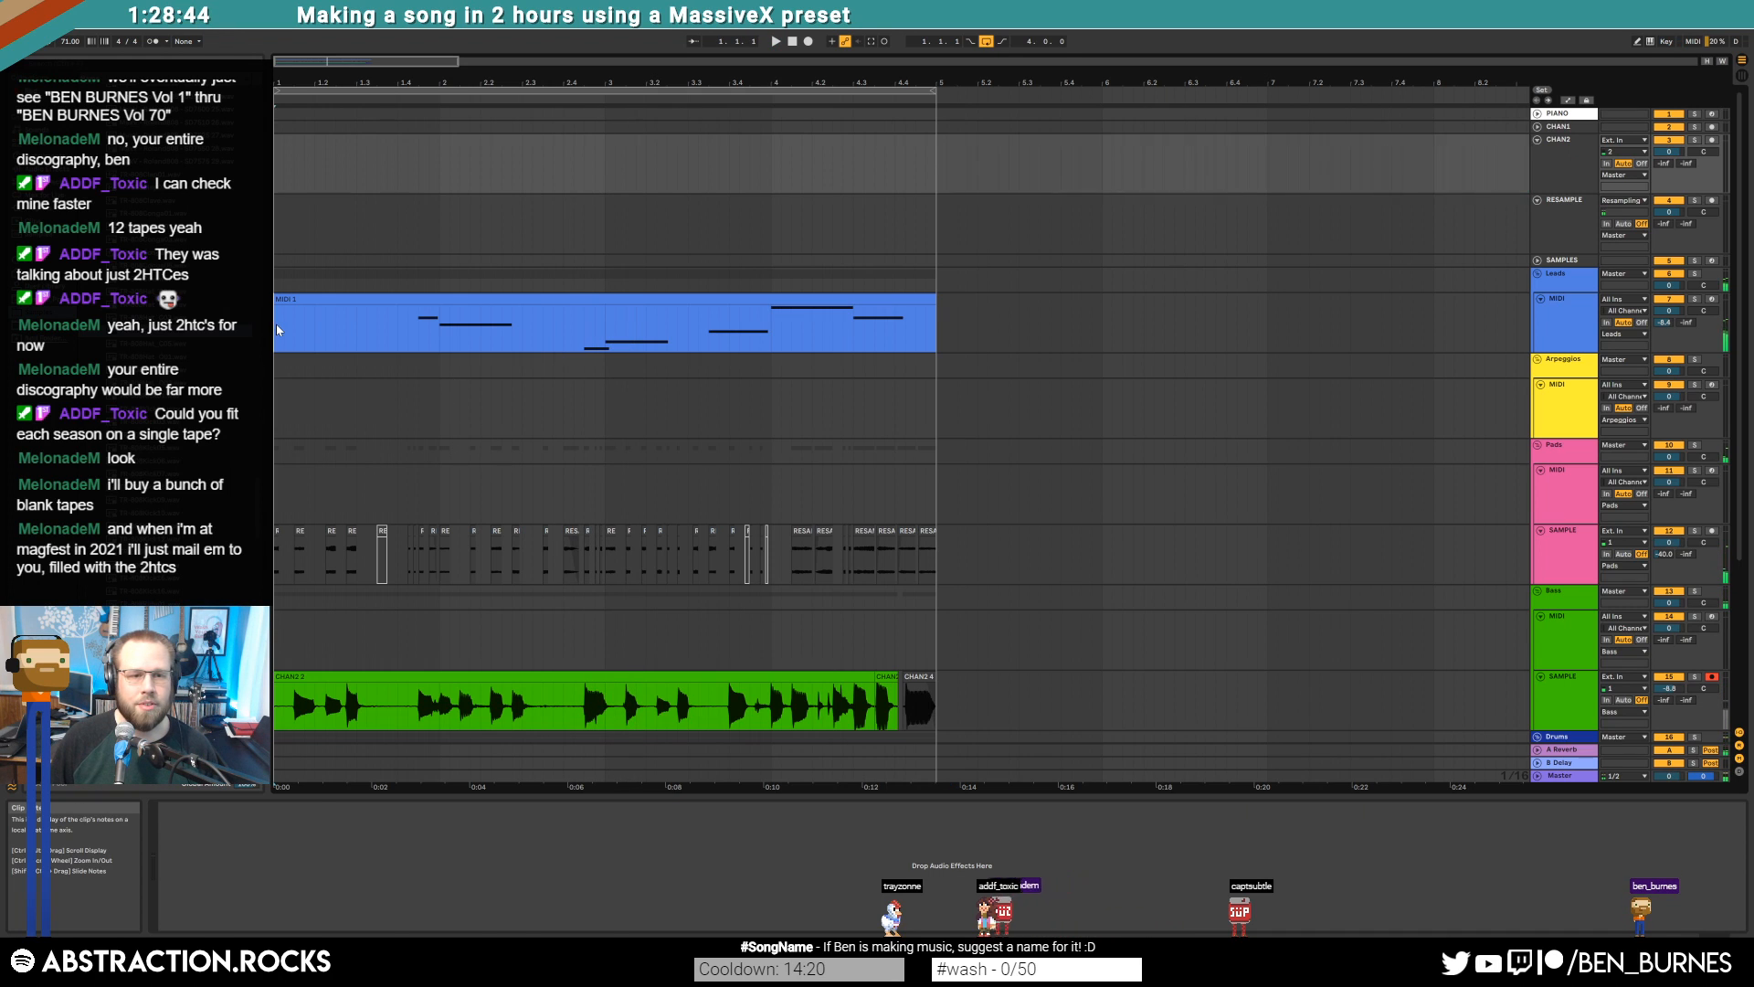
scroll(457, 336, "down", 1)
scroll(458, 340, "down", 5)
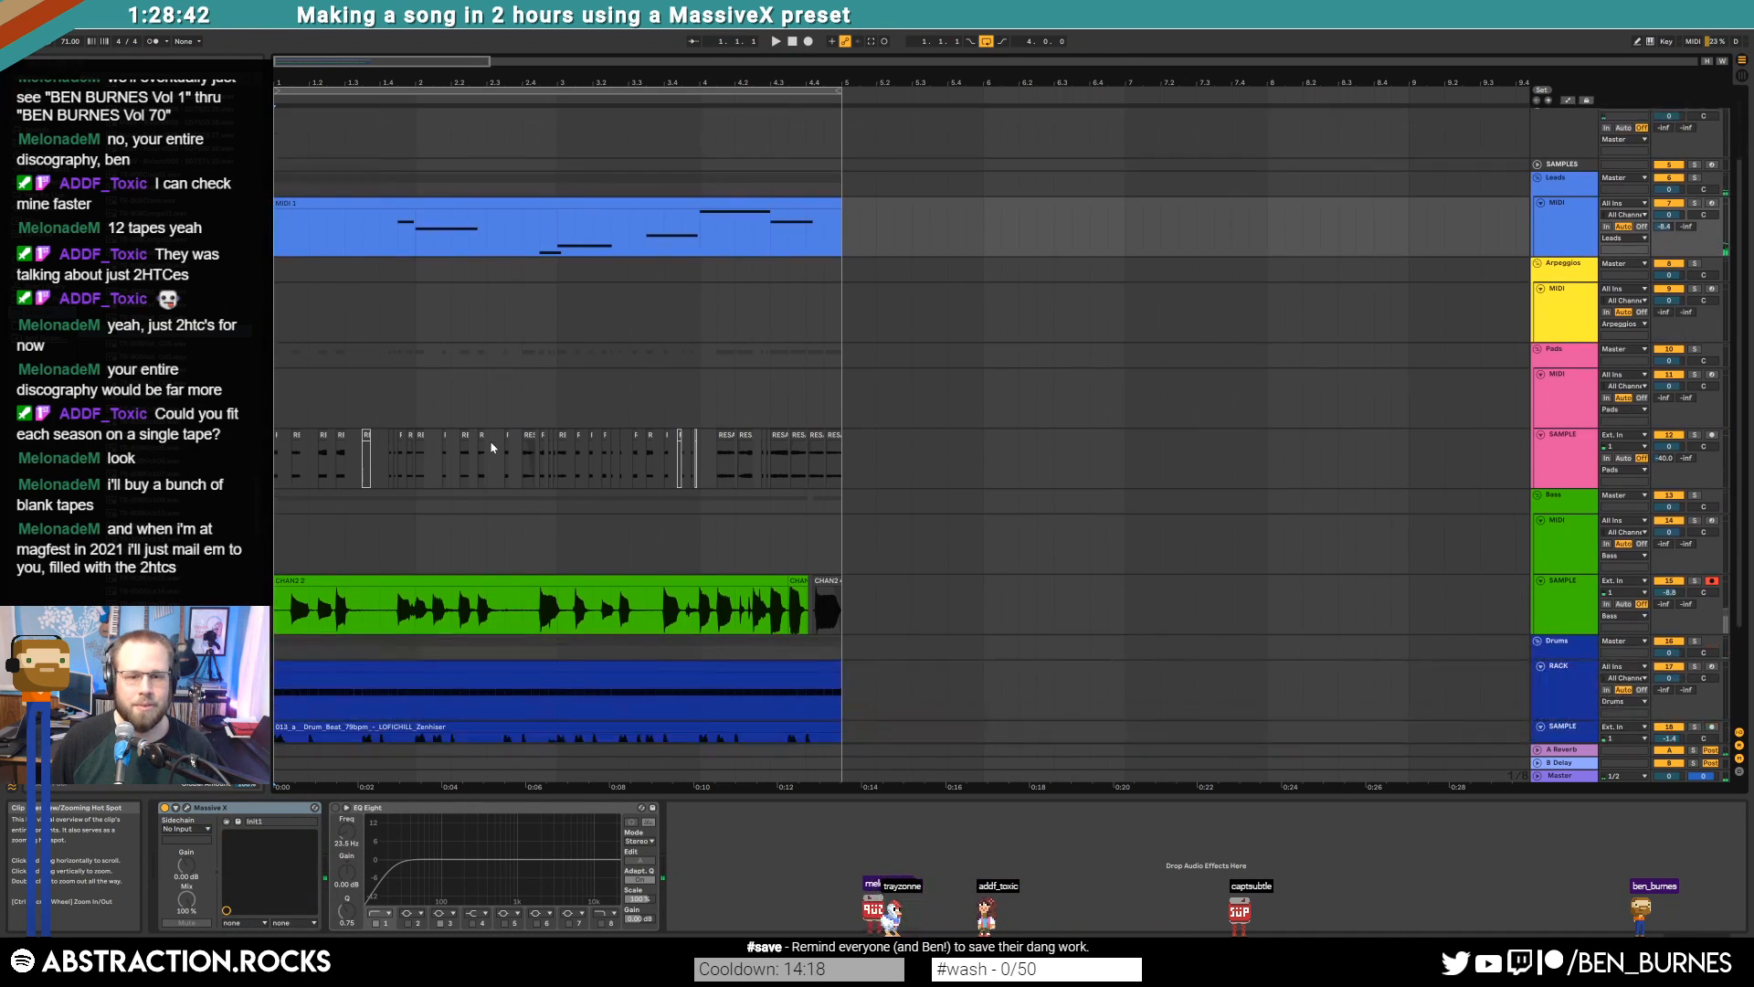
key("ctrl+a")
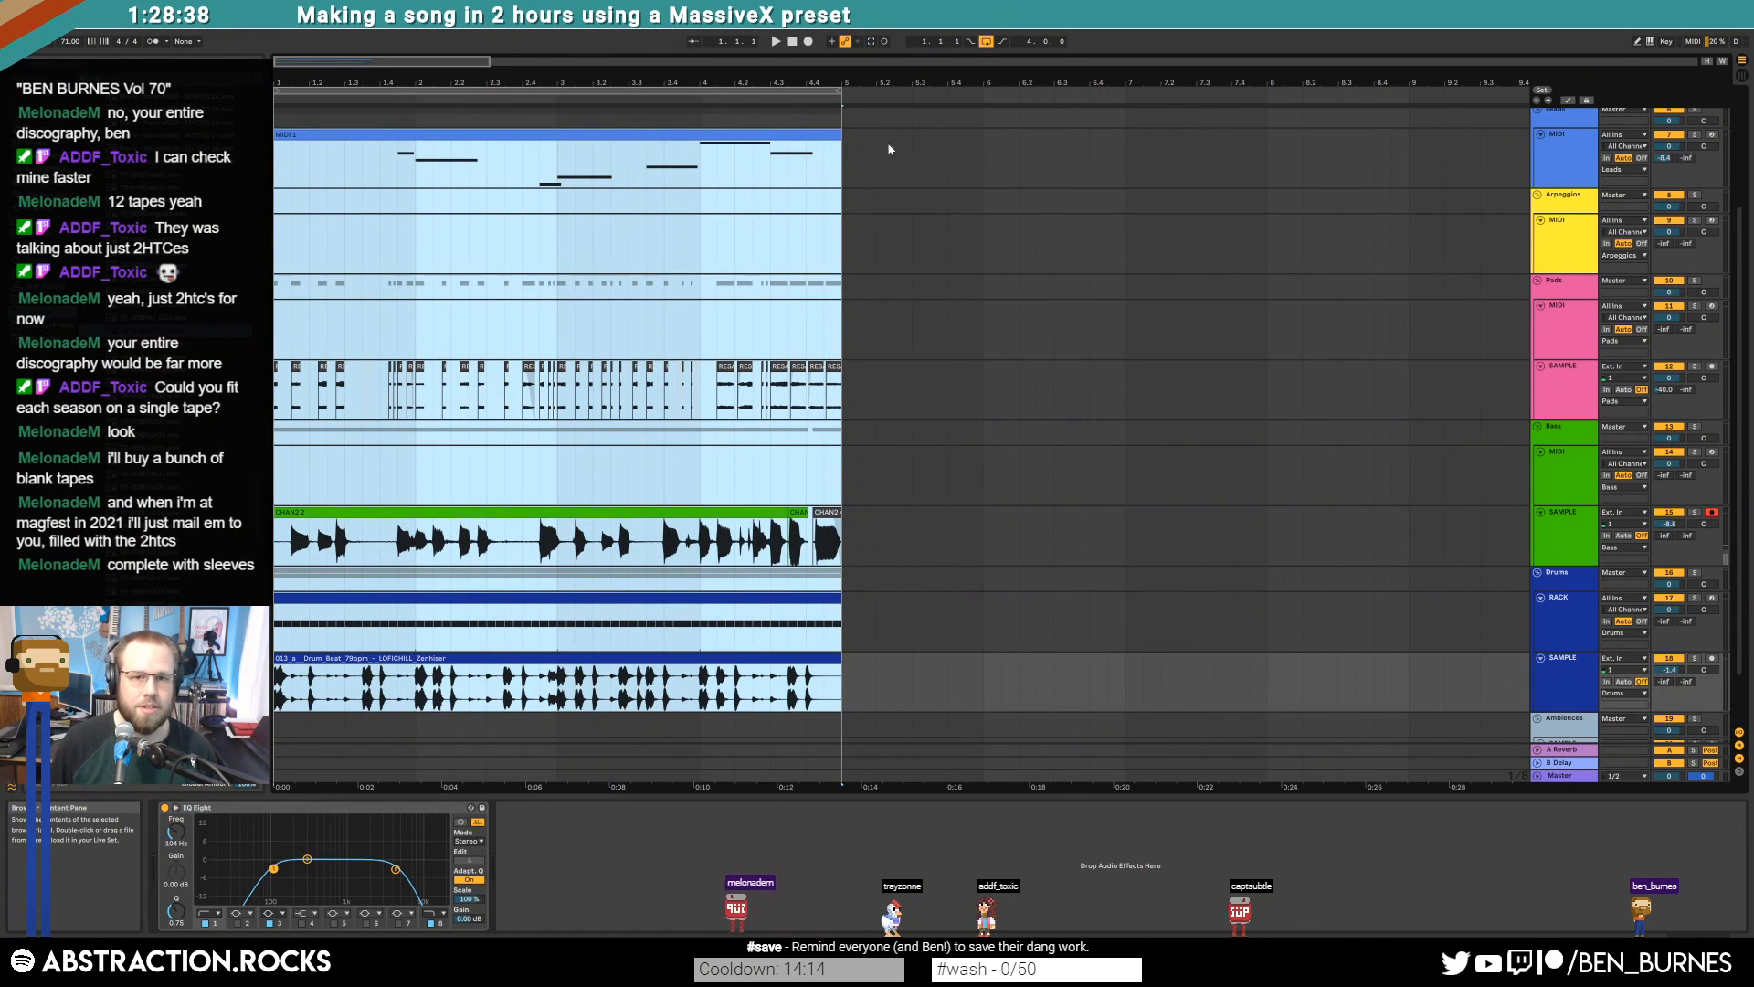
key("ctrl+d")
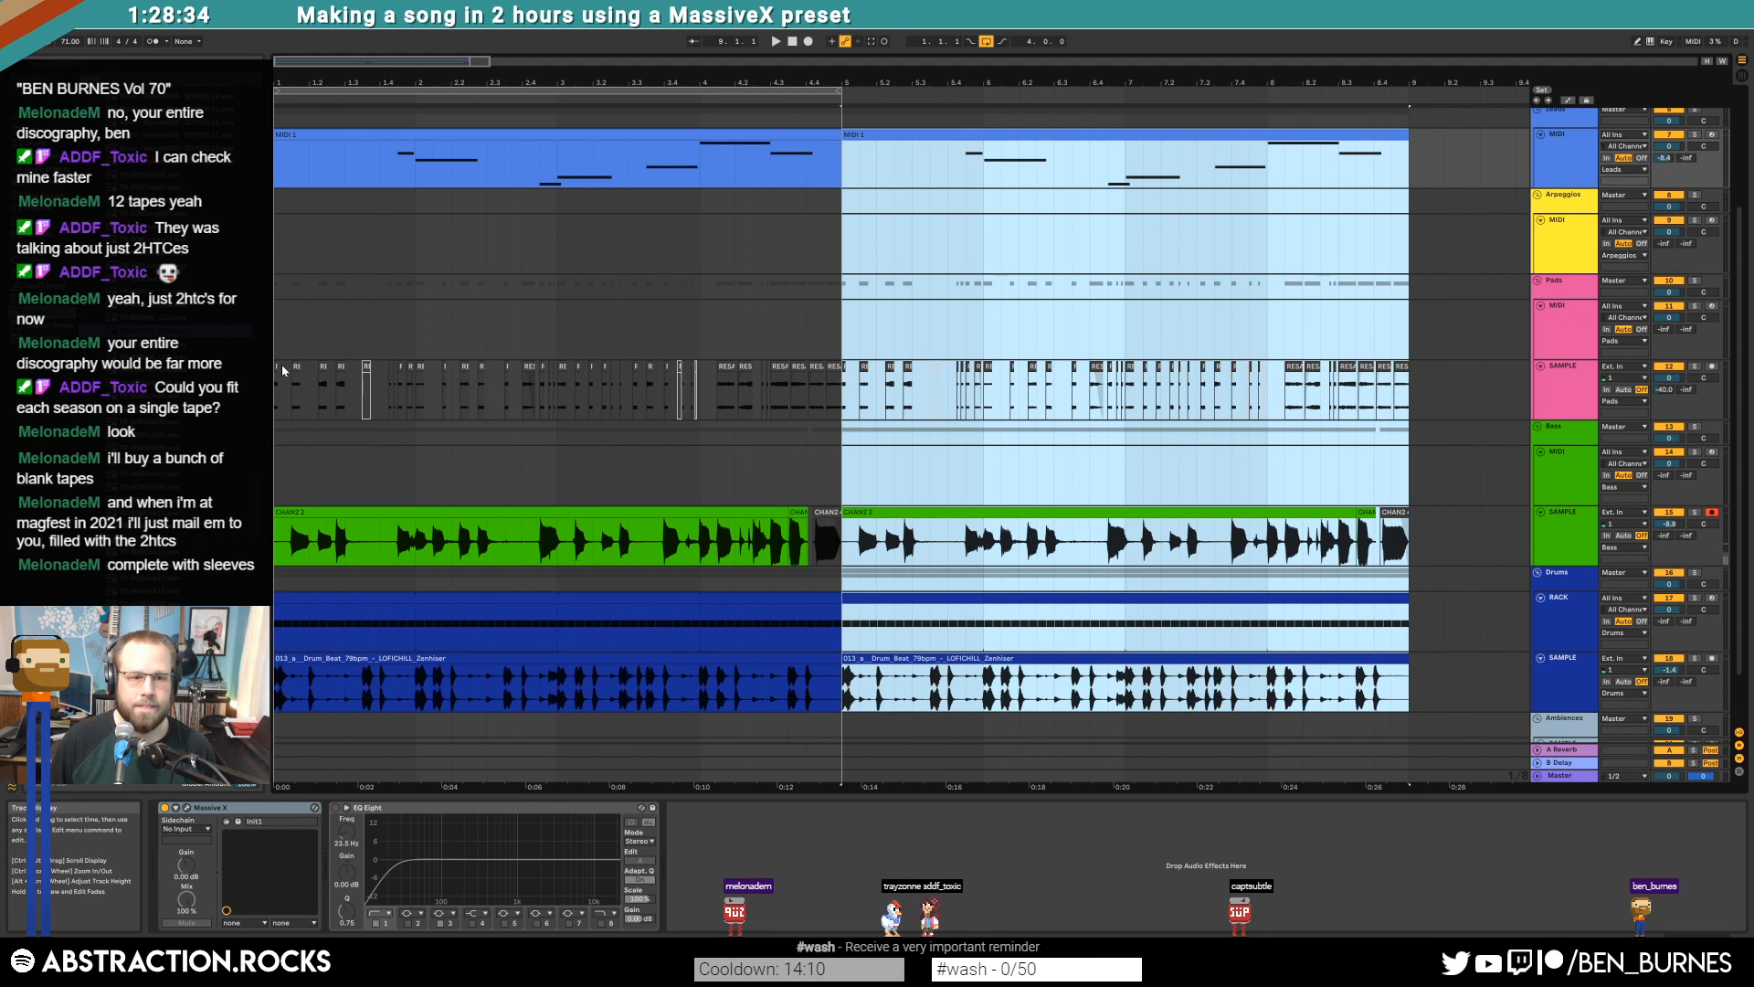
Replace the chops in bars 1 to 4 of the Pads SAMPLE track with sustained RESAMPLE 1 clips, duplicating the extended one-bar clip
left_click_drag(276, 365, 413, 384)
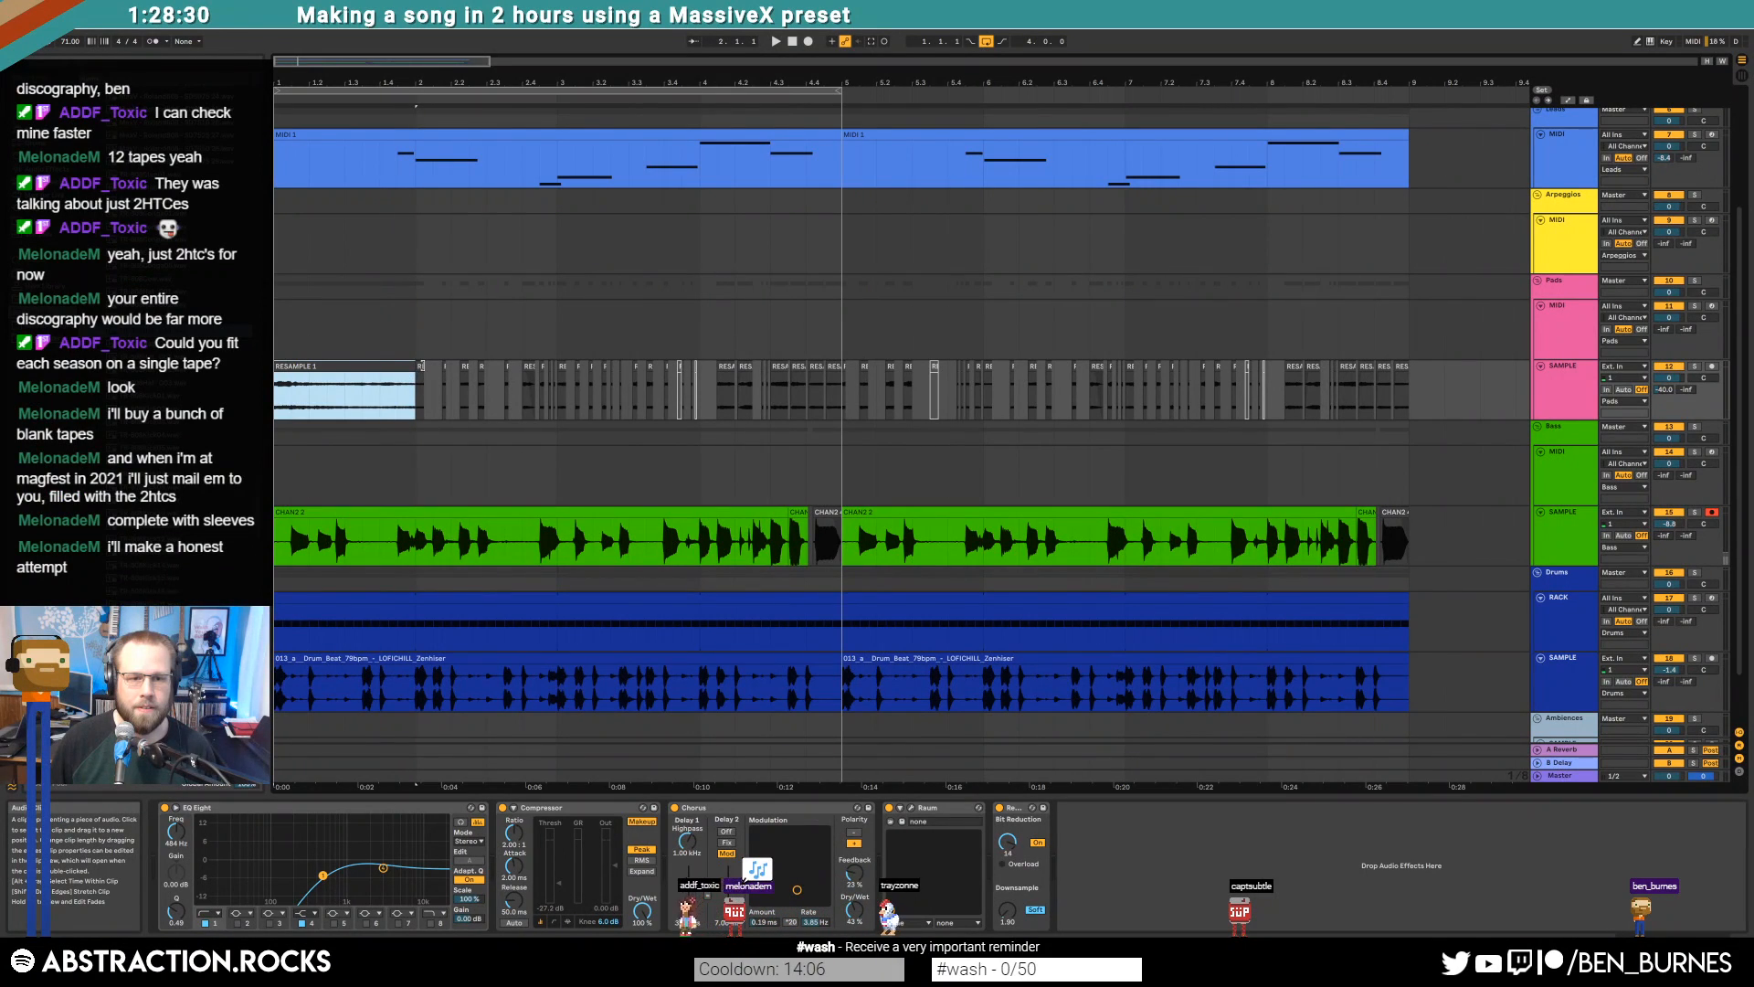
key("ctrl+d")
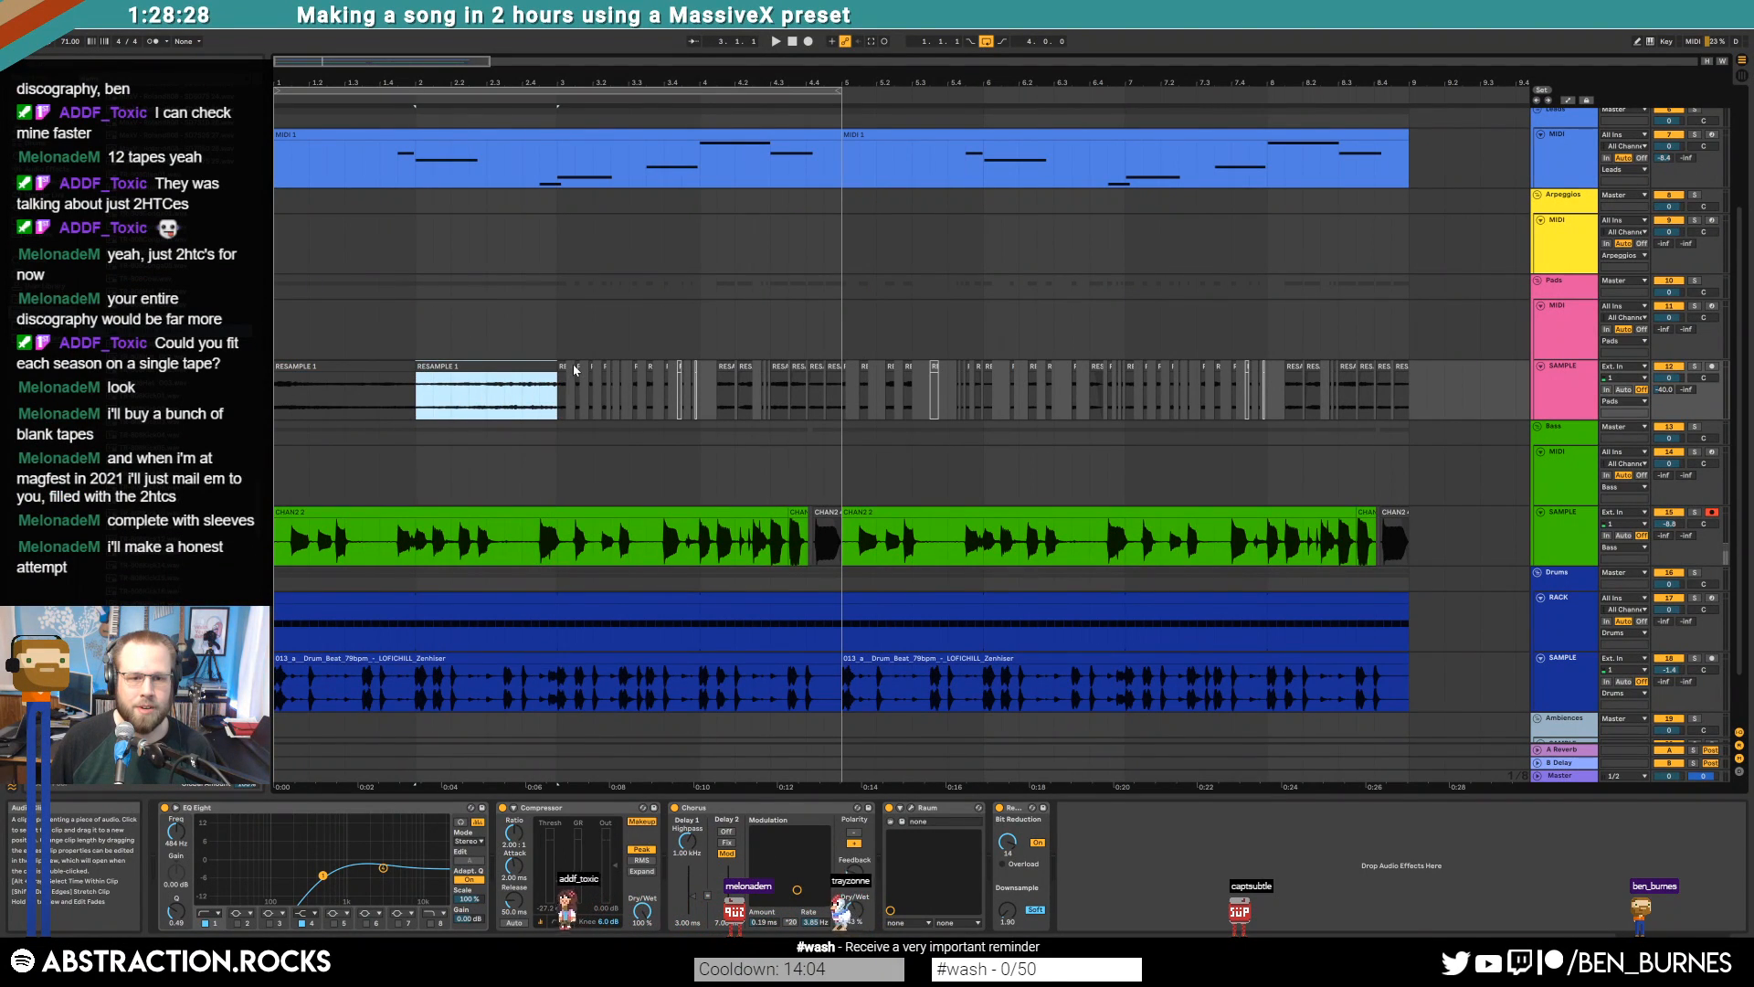
left_click_drag(566, 370, 771, 377)
left_click(720, 373)
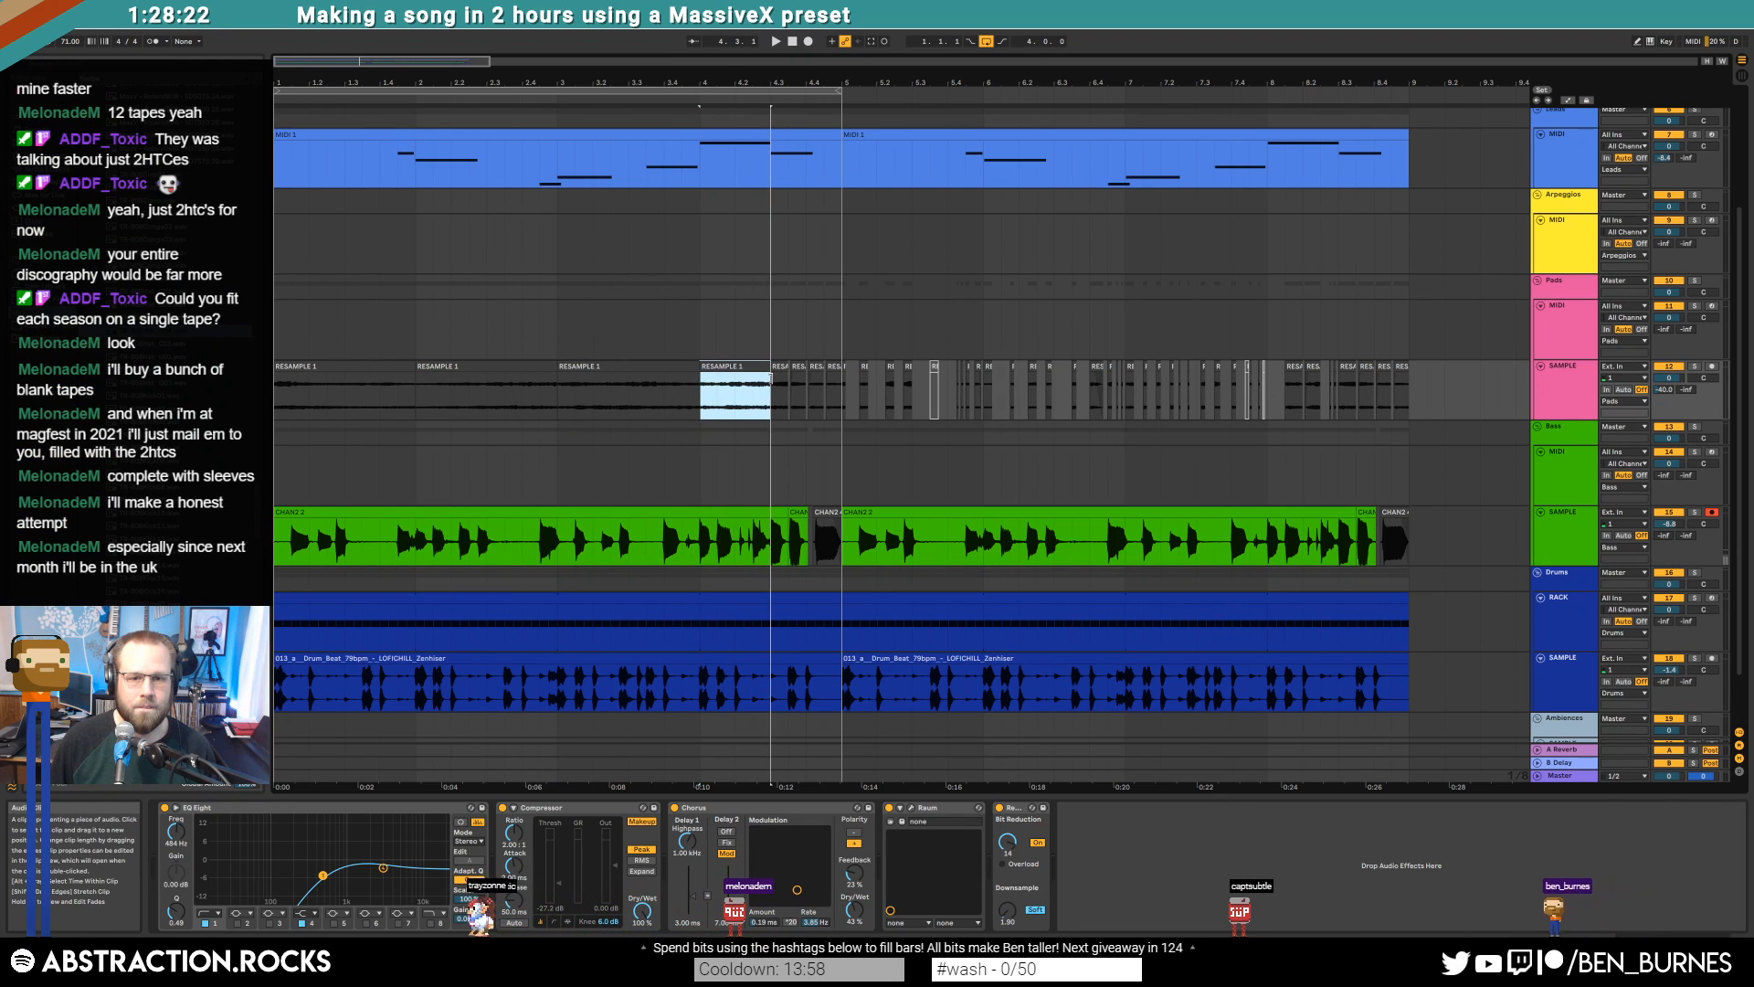
key("ctrl+d")
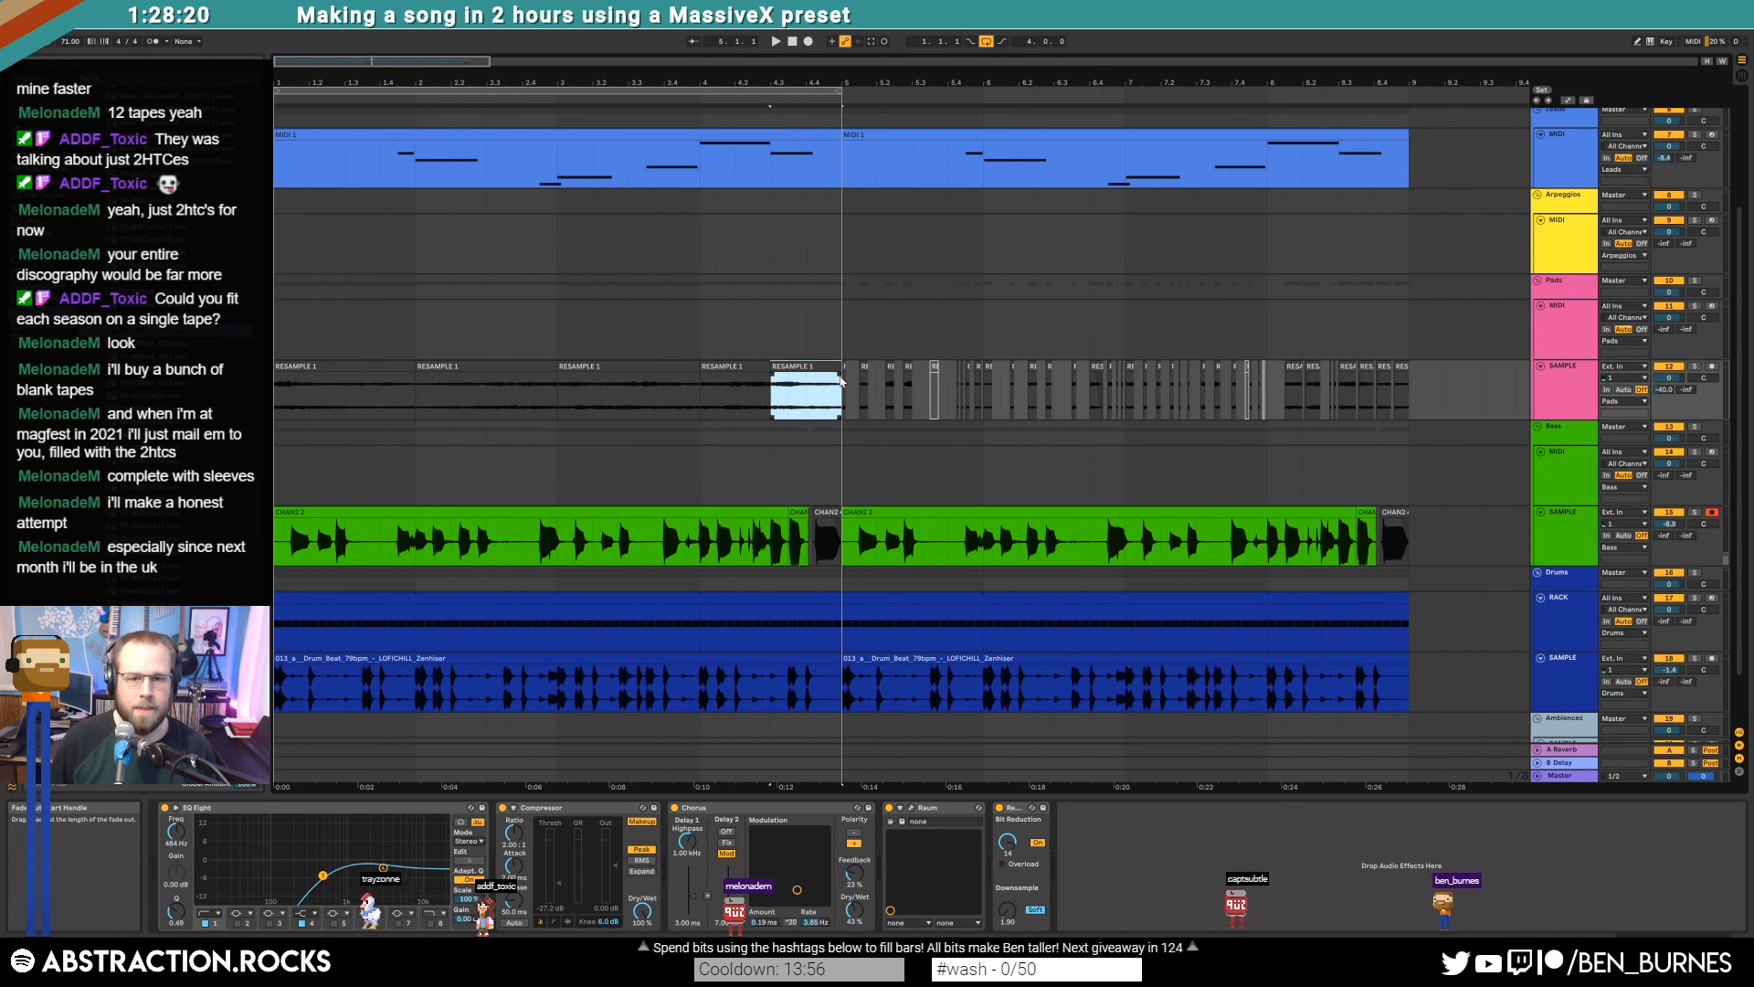
left_click(841, 377)
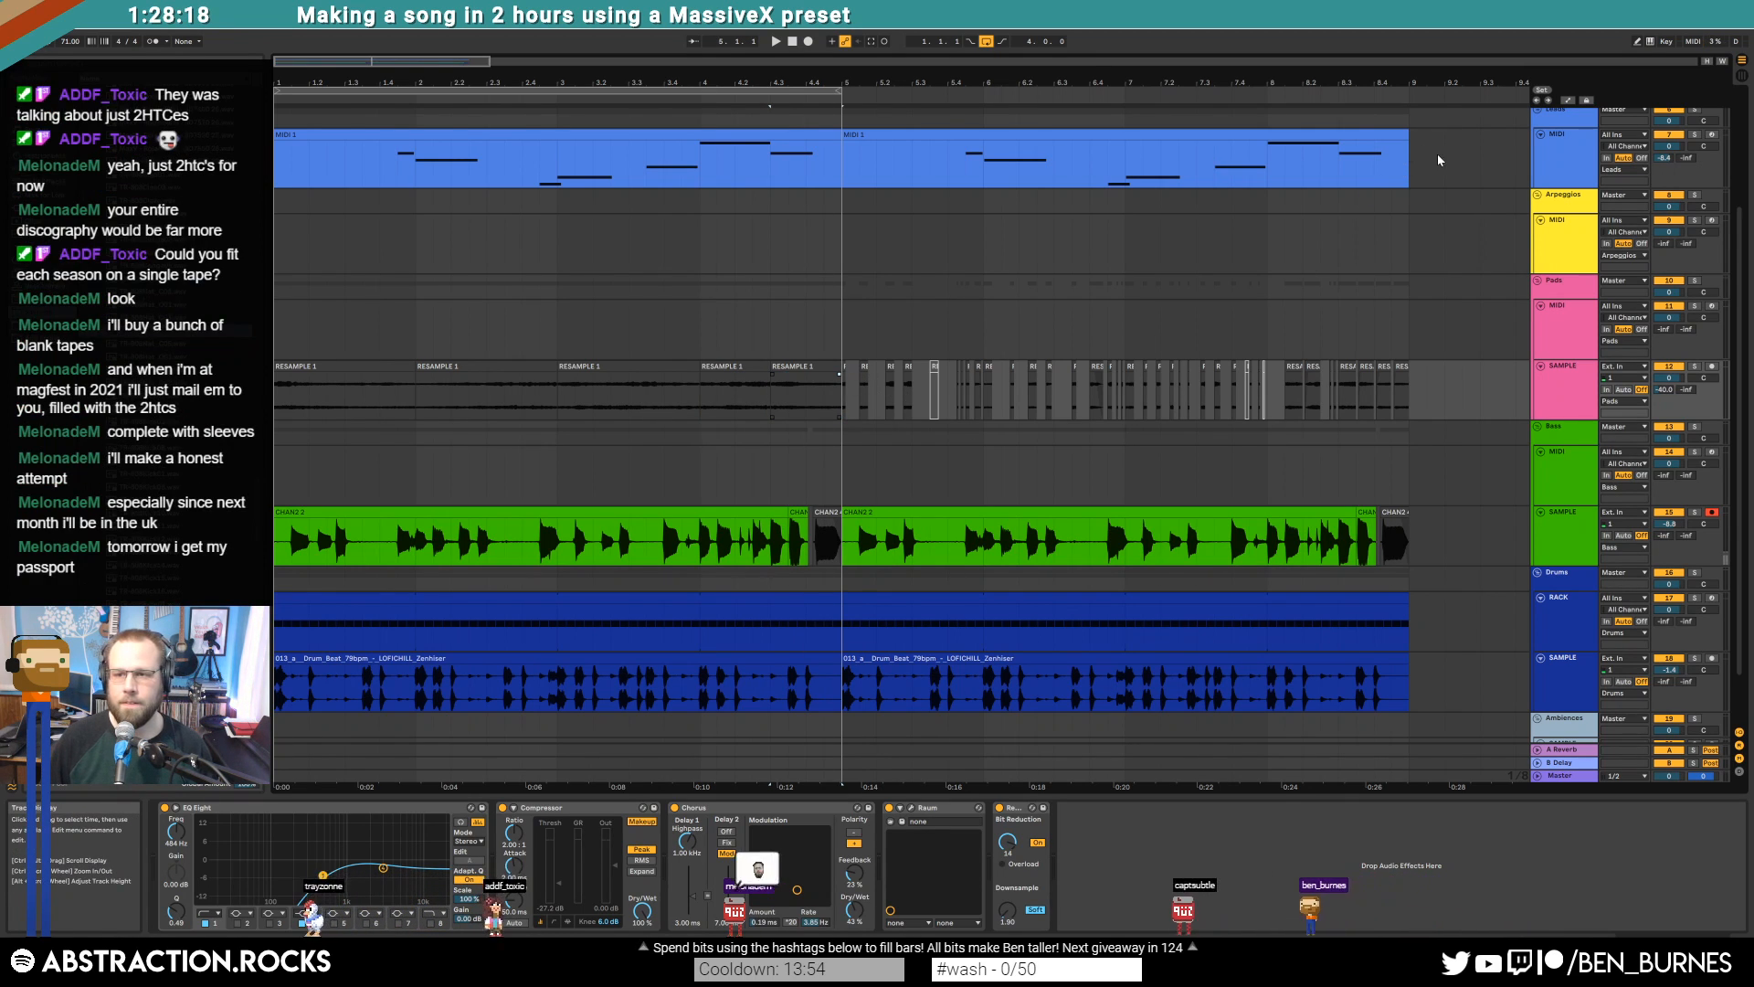
Move all clips of the duplicated four-bar section one bar later, so it starts at bar 6
left_click_drag(1438, 154, 842, 665)
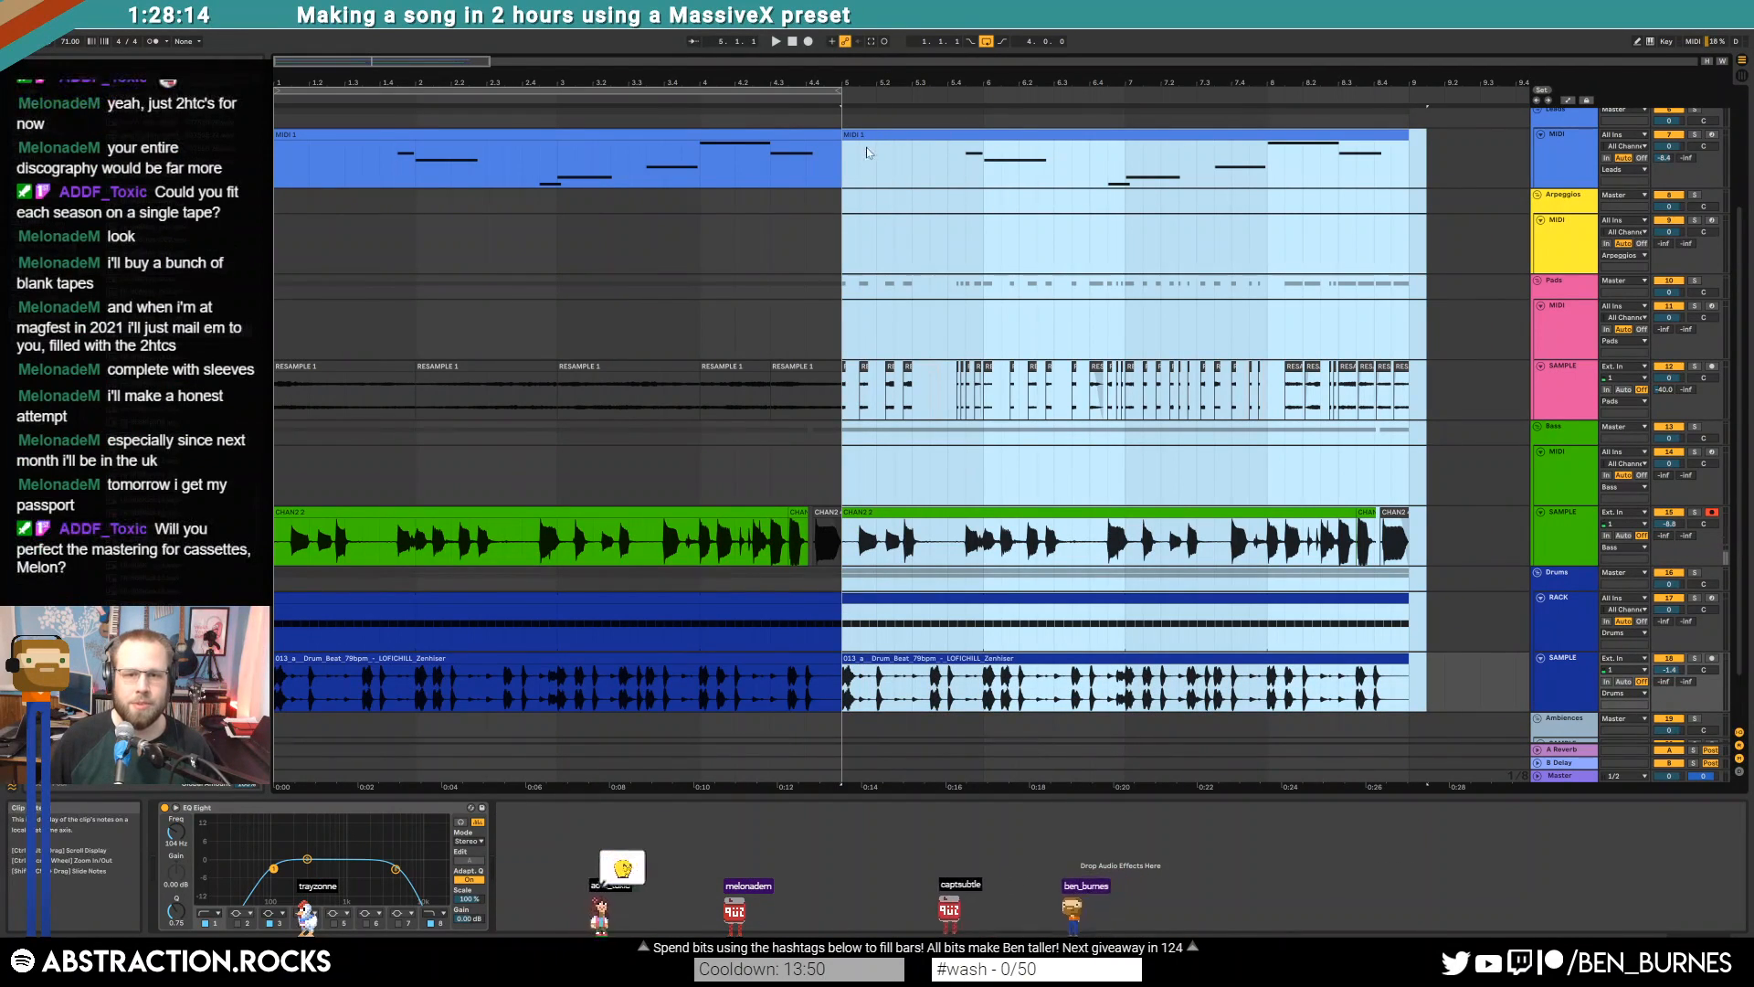
left_click_drag(869, 152, 1031, 139)
left_click_drag(1020, 146, 1002, 148)
left_click(664, 267)
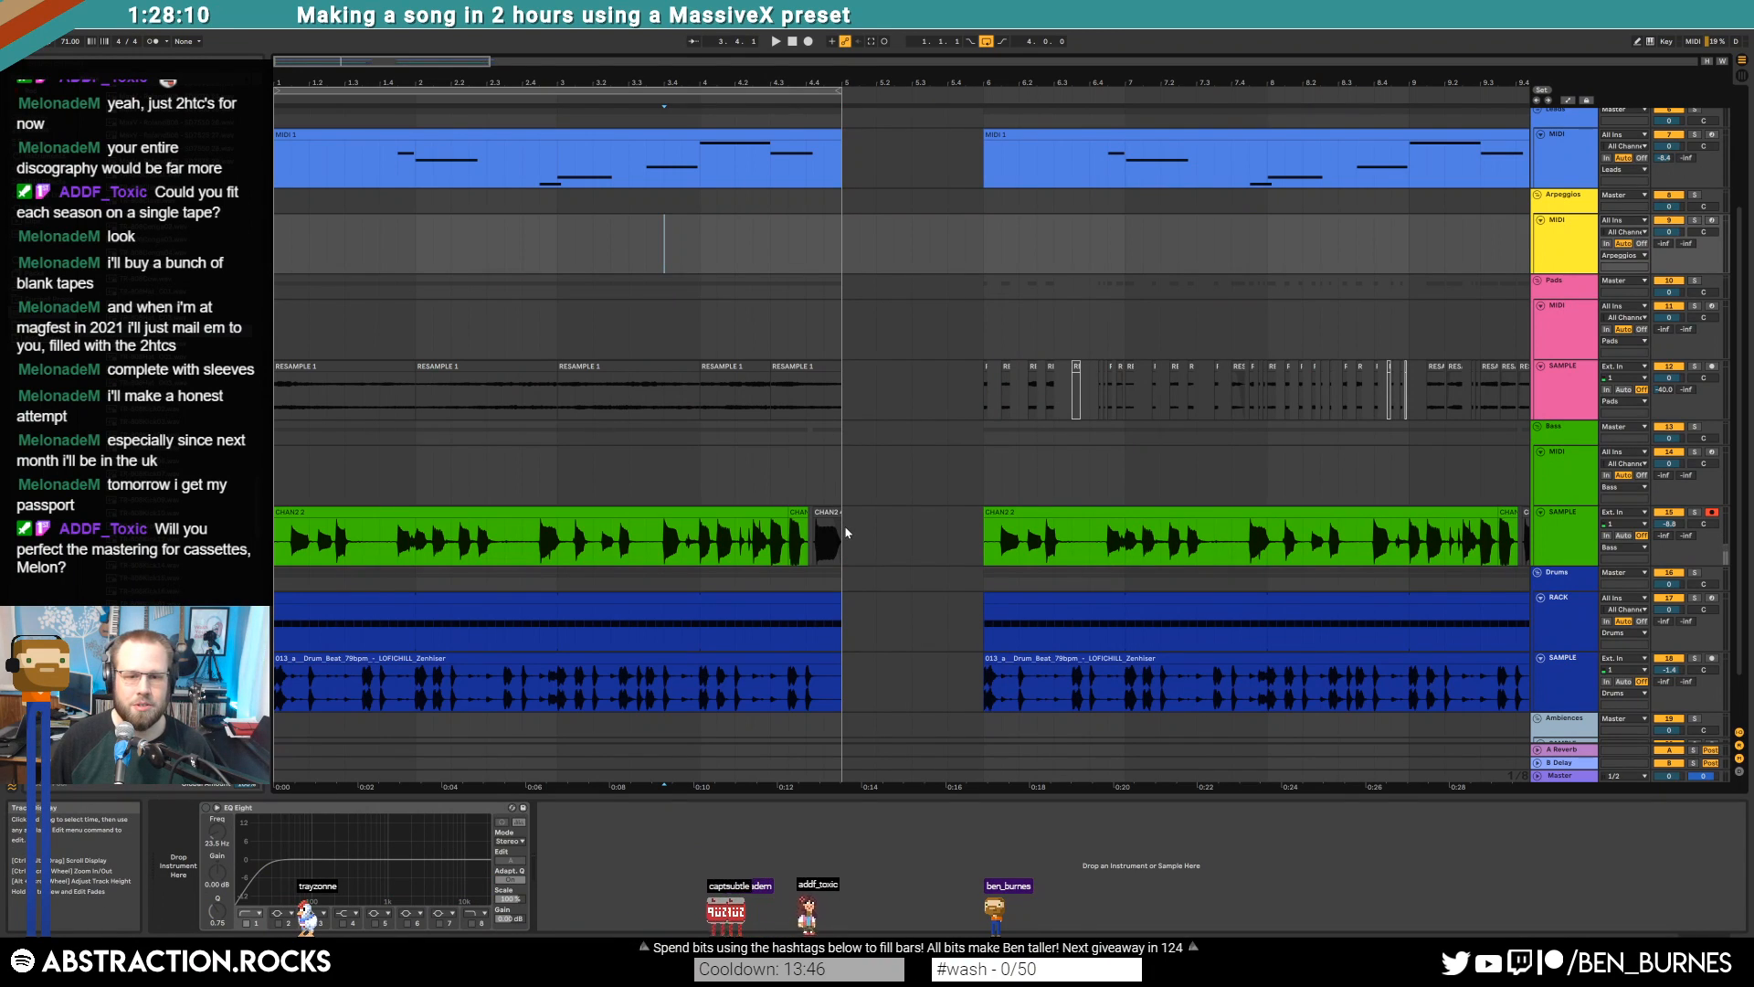
Delete the Bass SAMPLE clips and the Drums SAMPLE drum beat loop from the first four bars
left_click_drag(844, 526, 275, 539)
key("Delete")
left_click(826, 657)
key("Delete")
Browse the kick samples and load TR-808Kick11 onto the C1 pad of the RACK track's Drum Rack
left_click(597, 592)
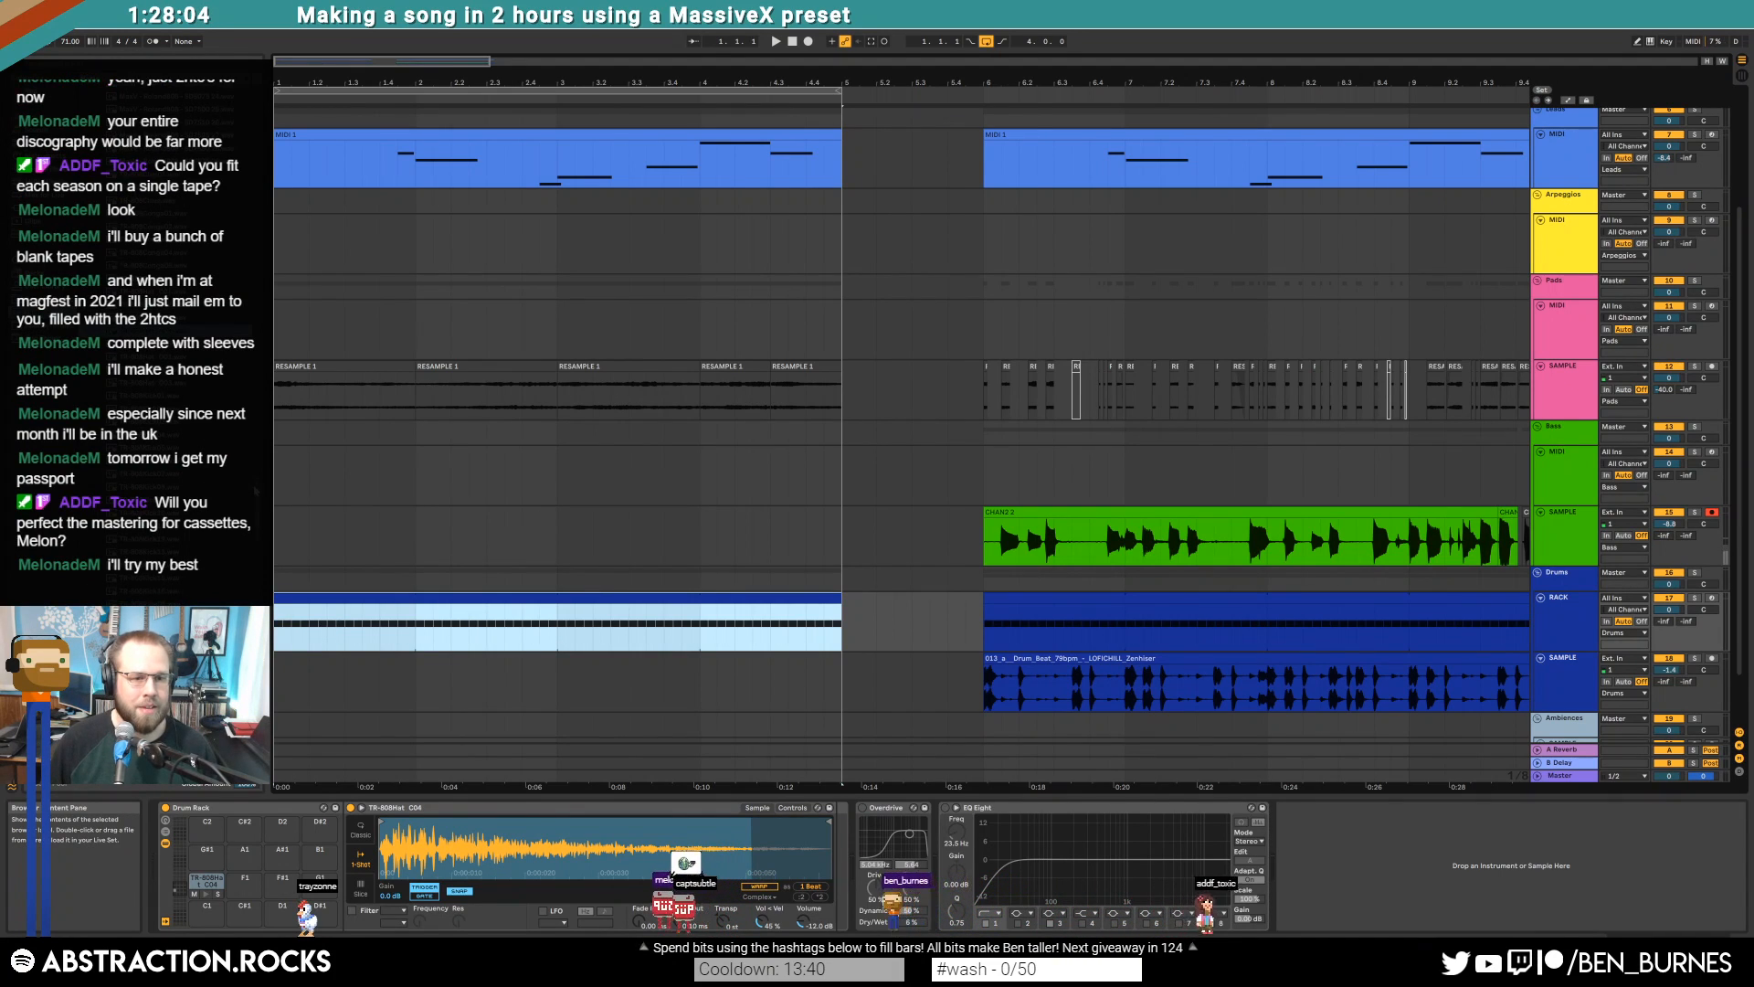
left_click(234, 474)
scroll(201, 471, "up", 3)
scroll(201, 471, "down", 2)
key("Up")
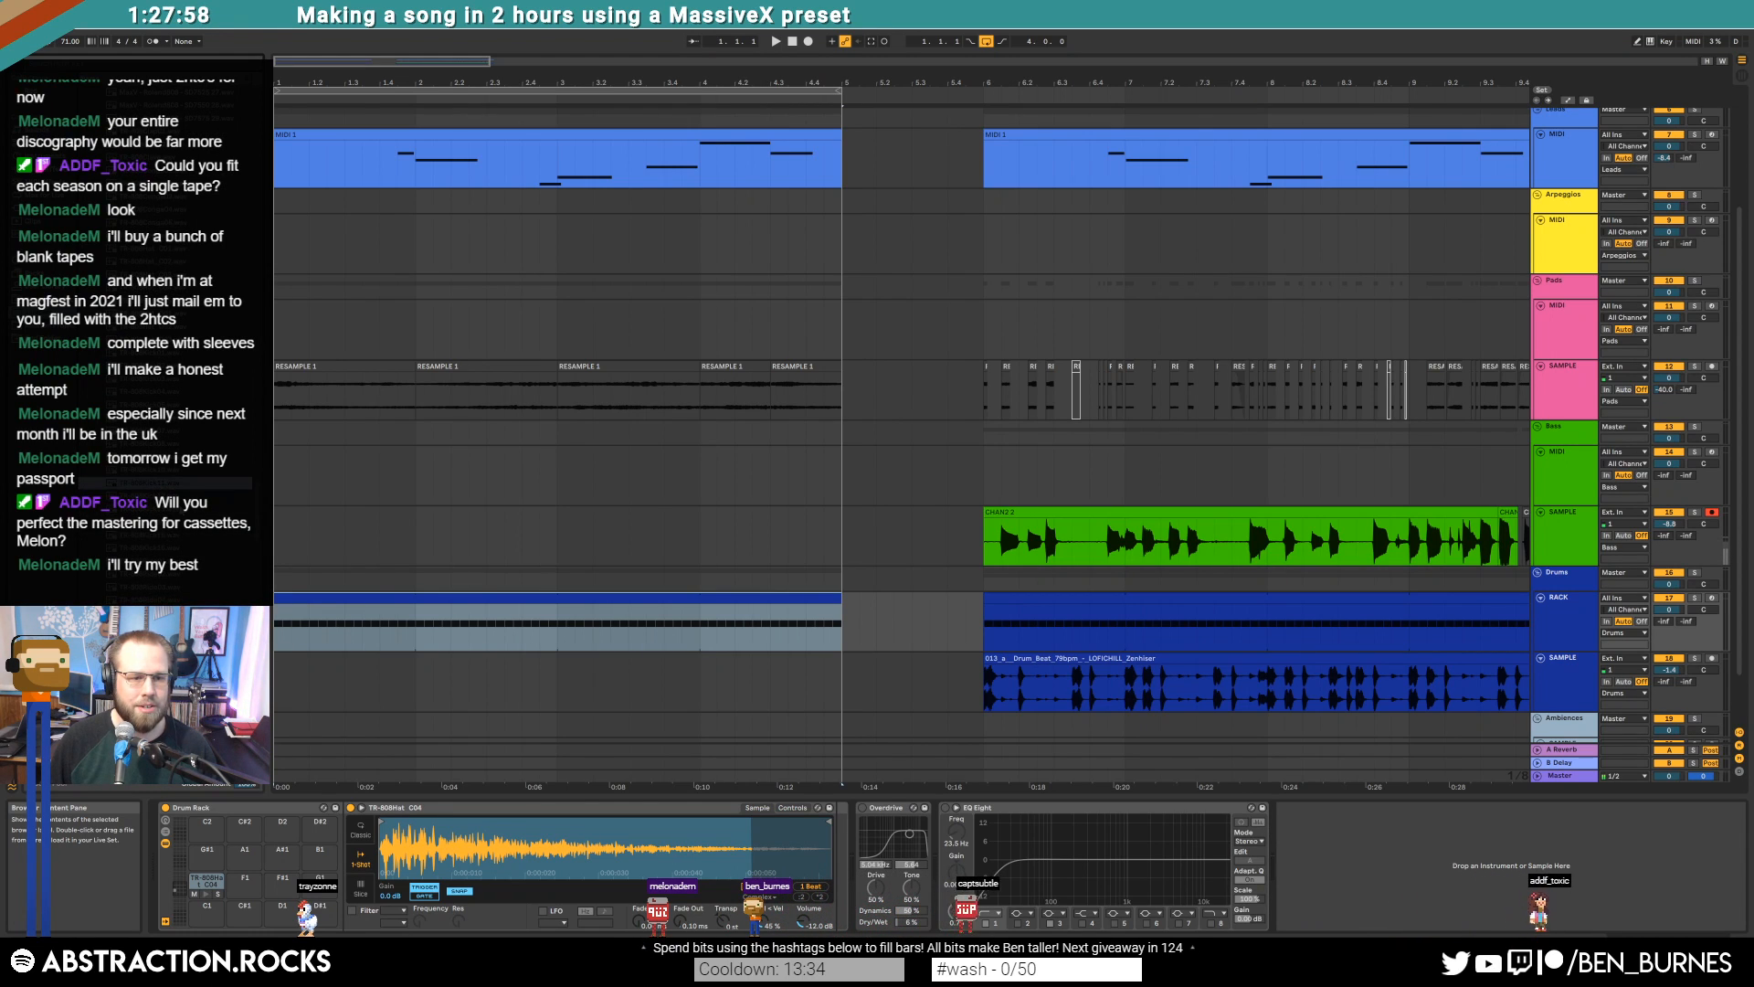
key("Up")
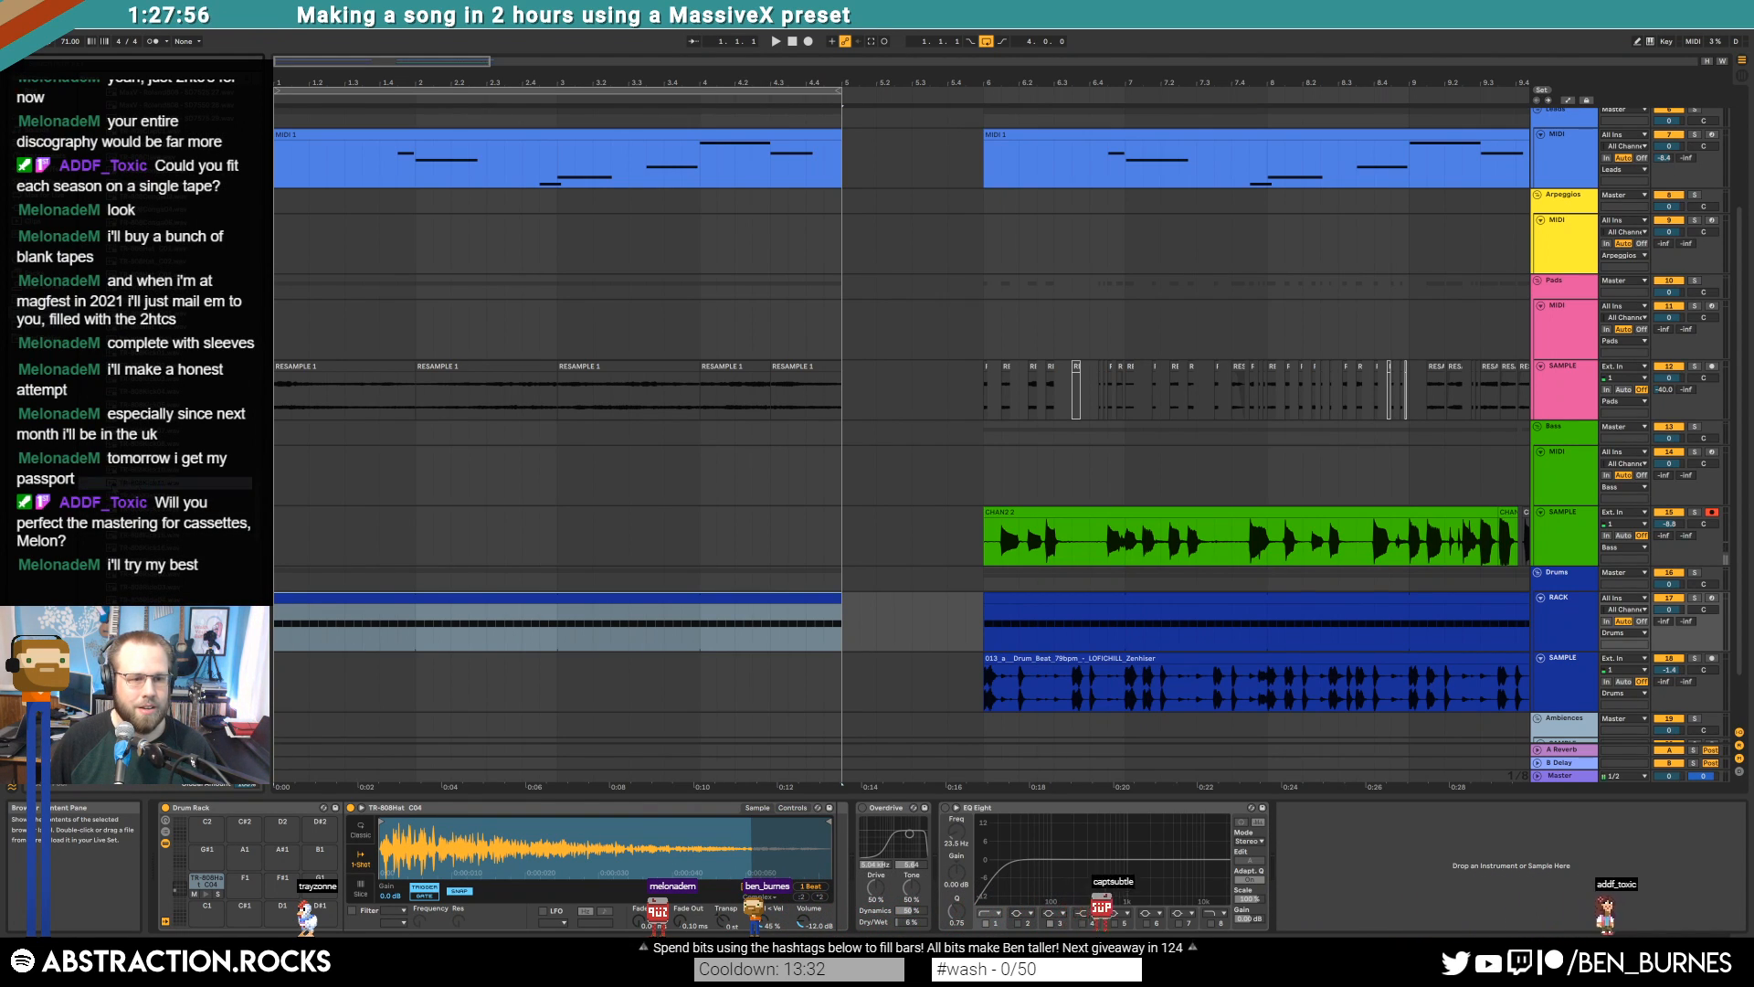
left_click_drag(137, 485, 206, 910)
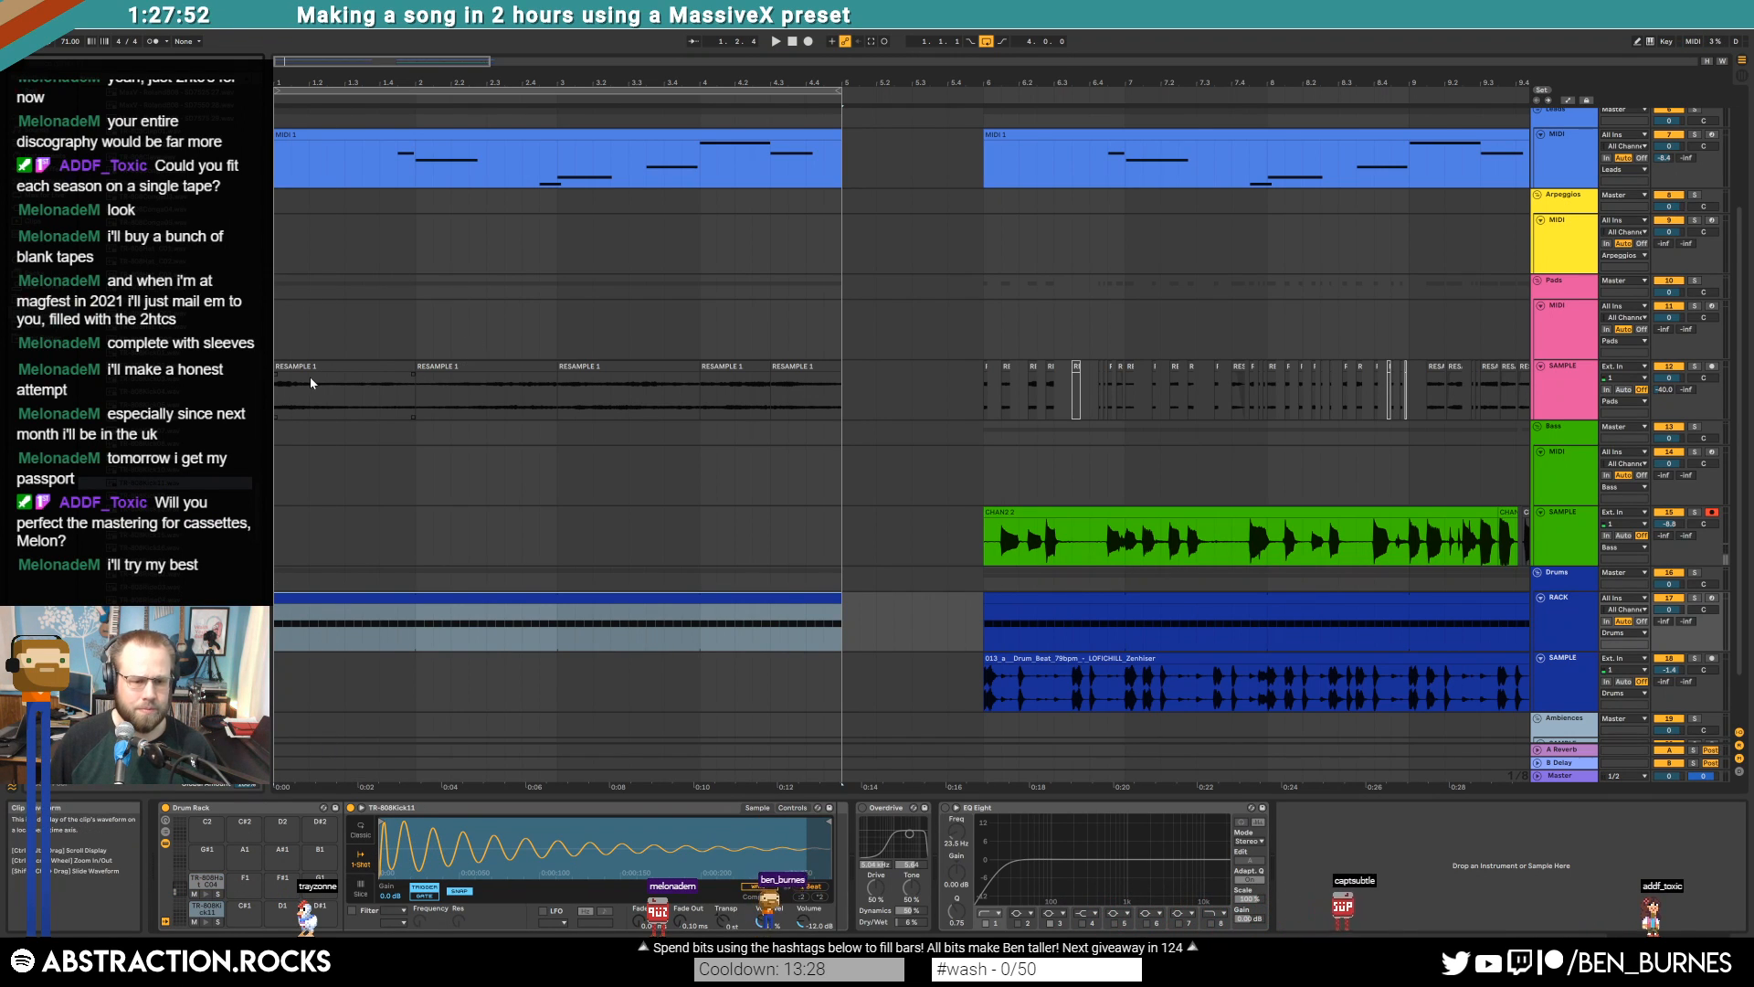
mouse_move(417, 838)
left_mouse_down()
mouse_move(417, 873)
mouse_move(417, 841)
left_mouse_up()
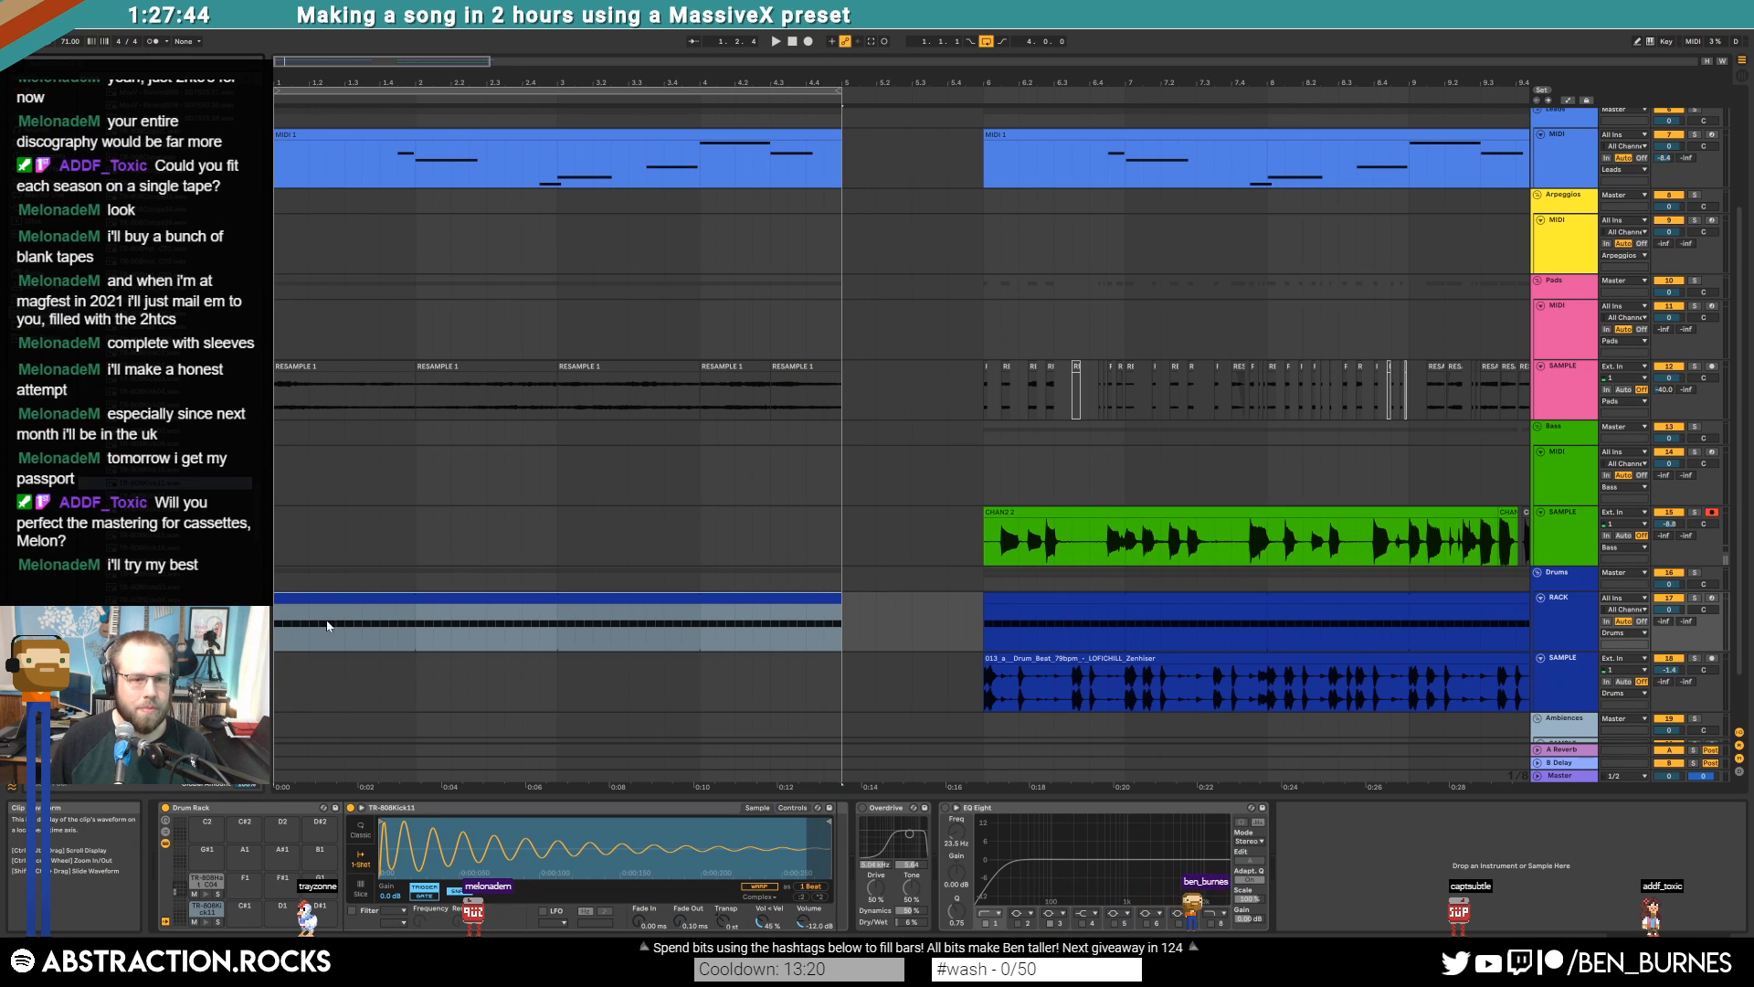
Add a TR-808Kick11 note on each of the four beats in the RACK clip's one-bar pattern
double_click(336, 592)
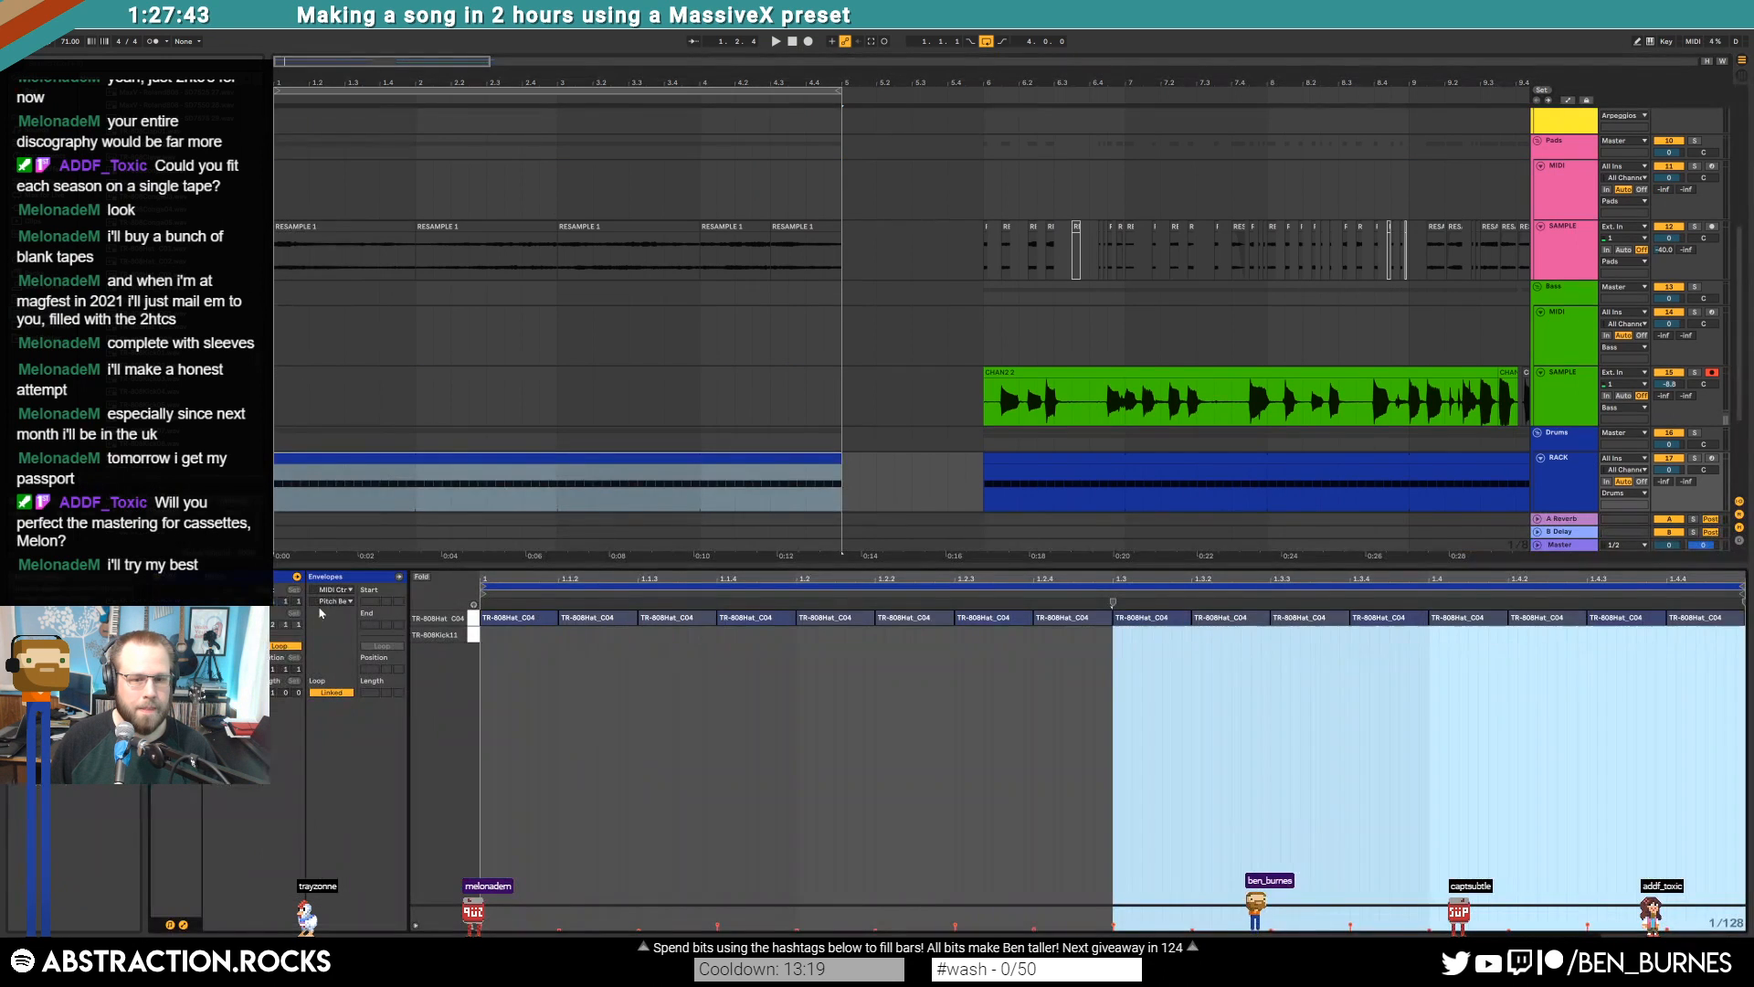
double_click(485, 634)
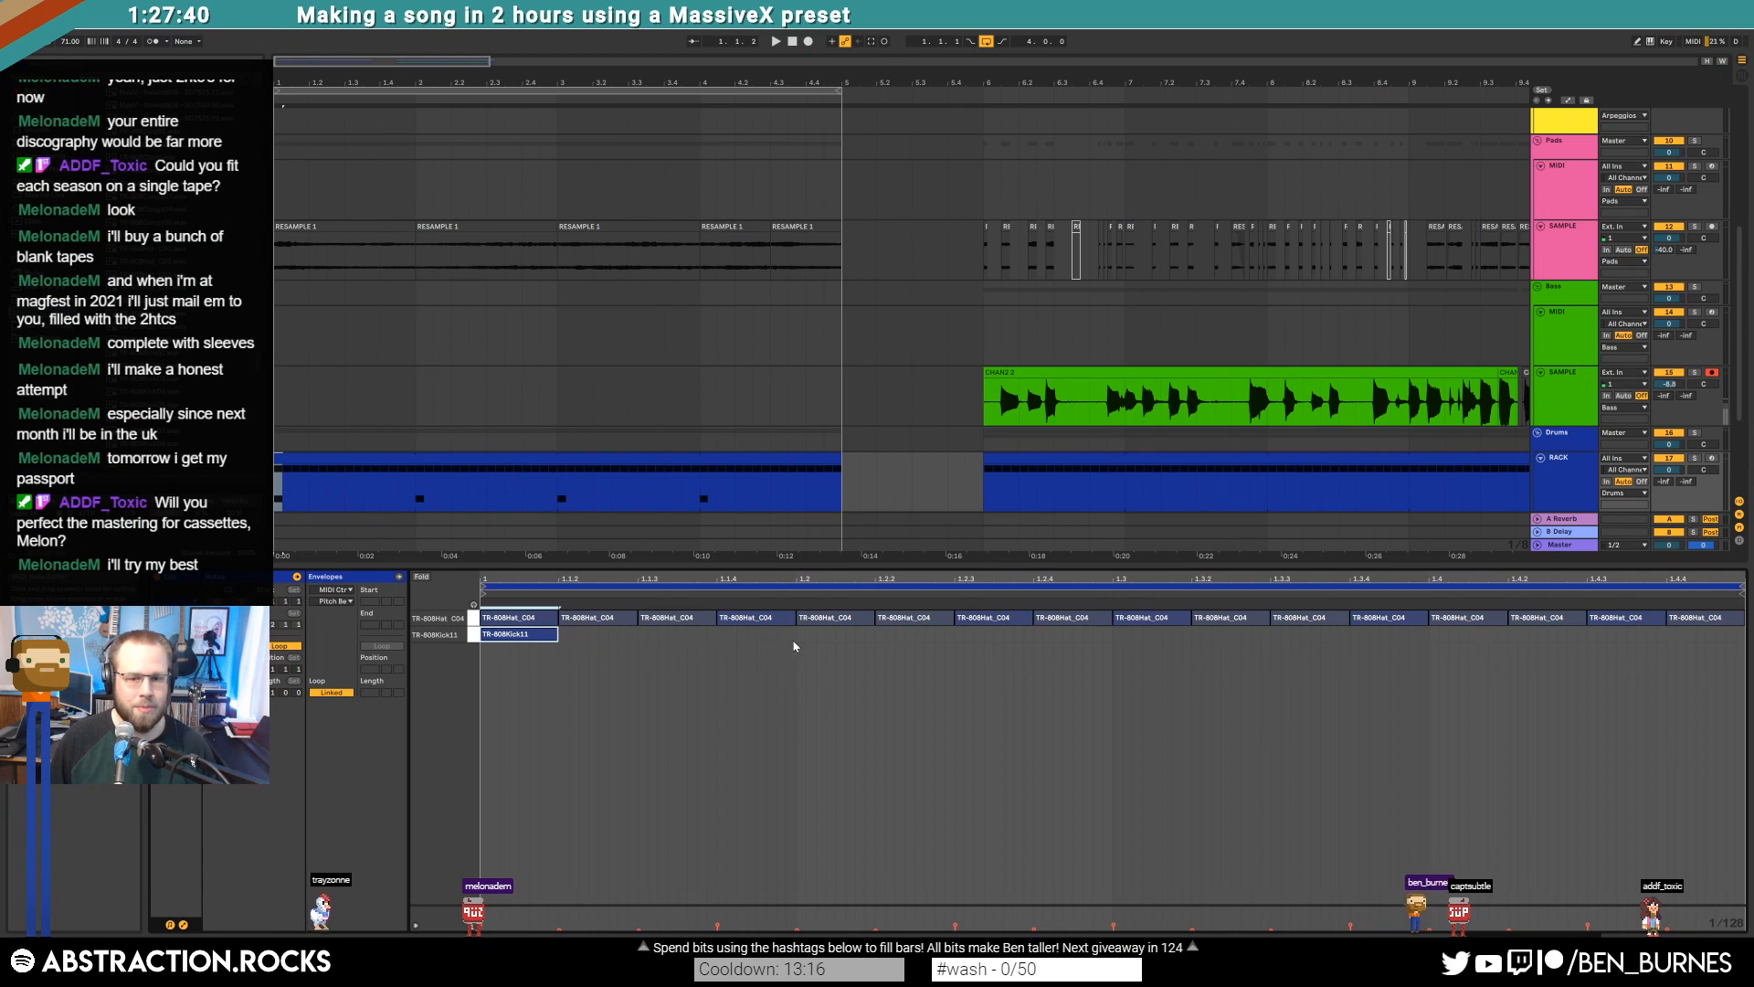
key("ctrl+d")
key("ctrl+d")
key("ctrl+d")
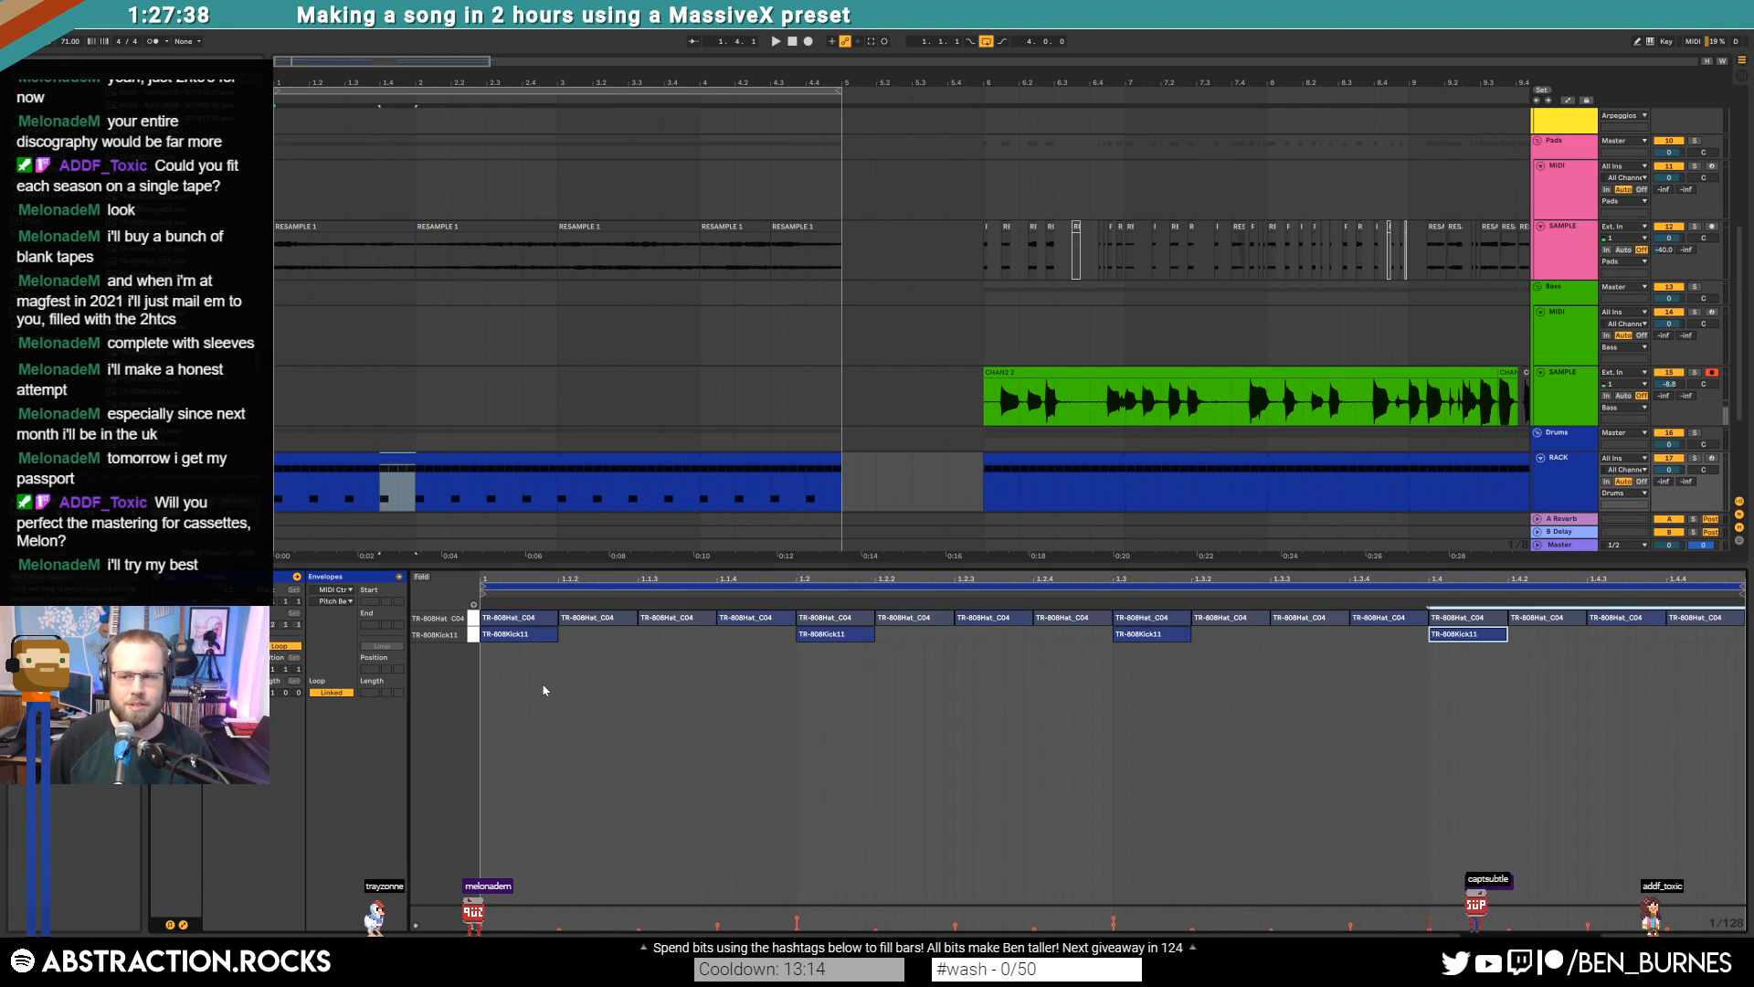
key("shift+Tab")
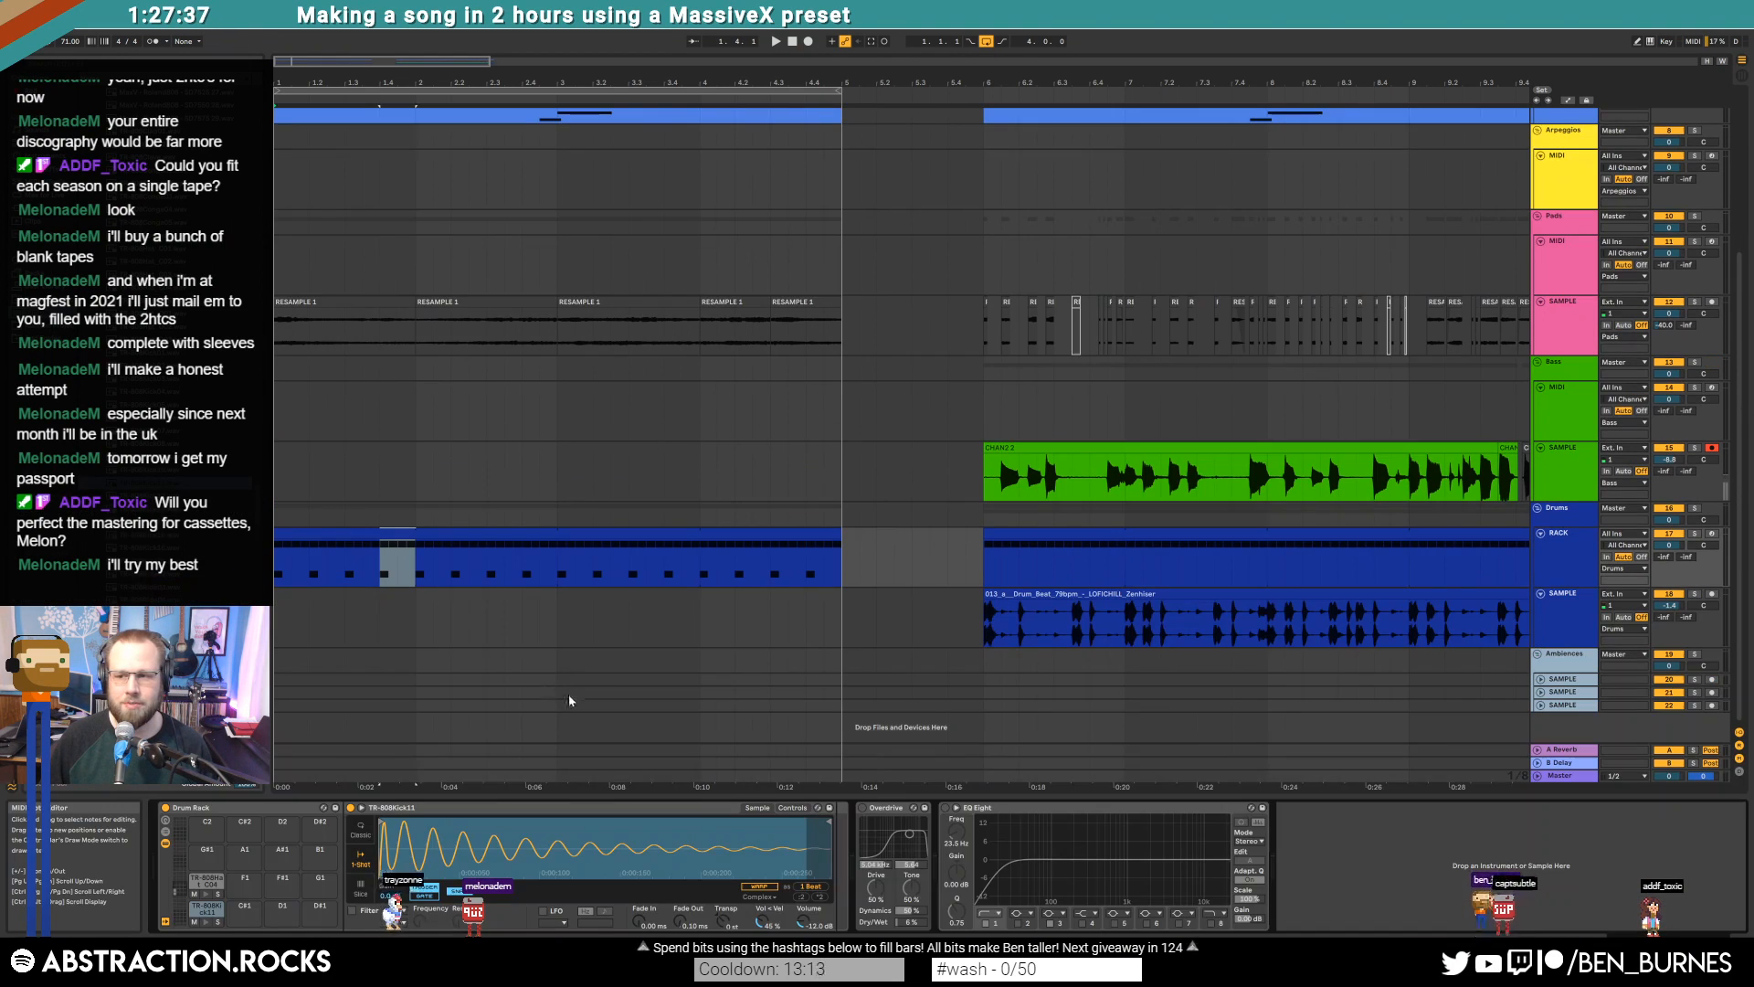
Duplicate the Compressor on the Pads SAMPLE track and enable its sidechain with the RACK track as the audio source
left_click(361, 302)
left_click(555, 828)
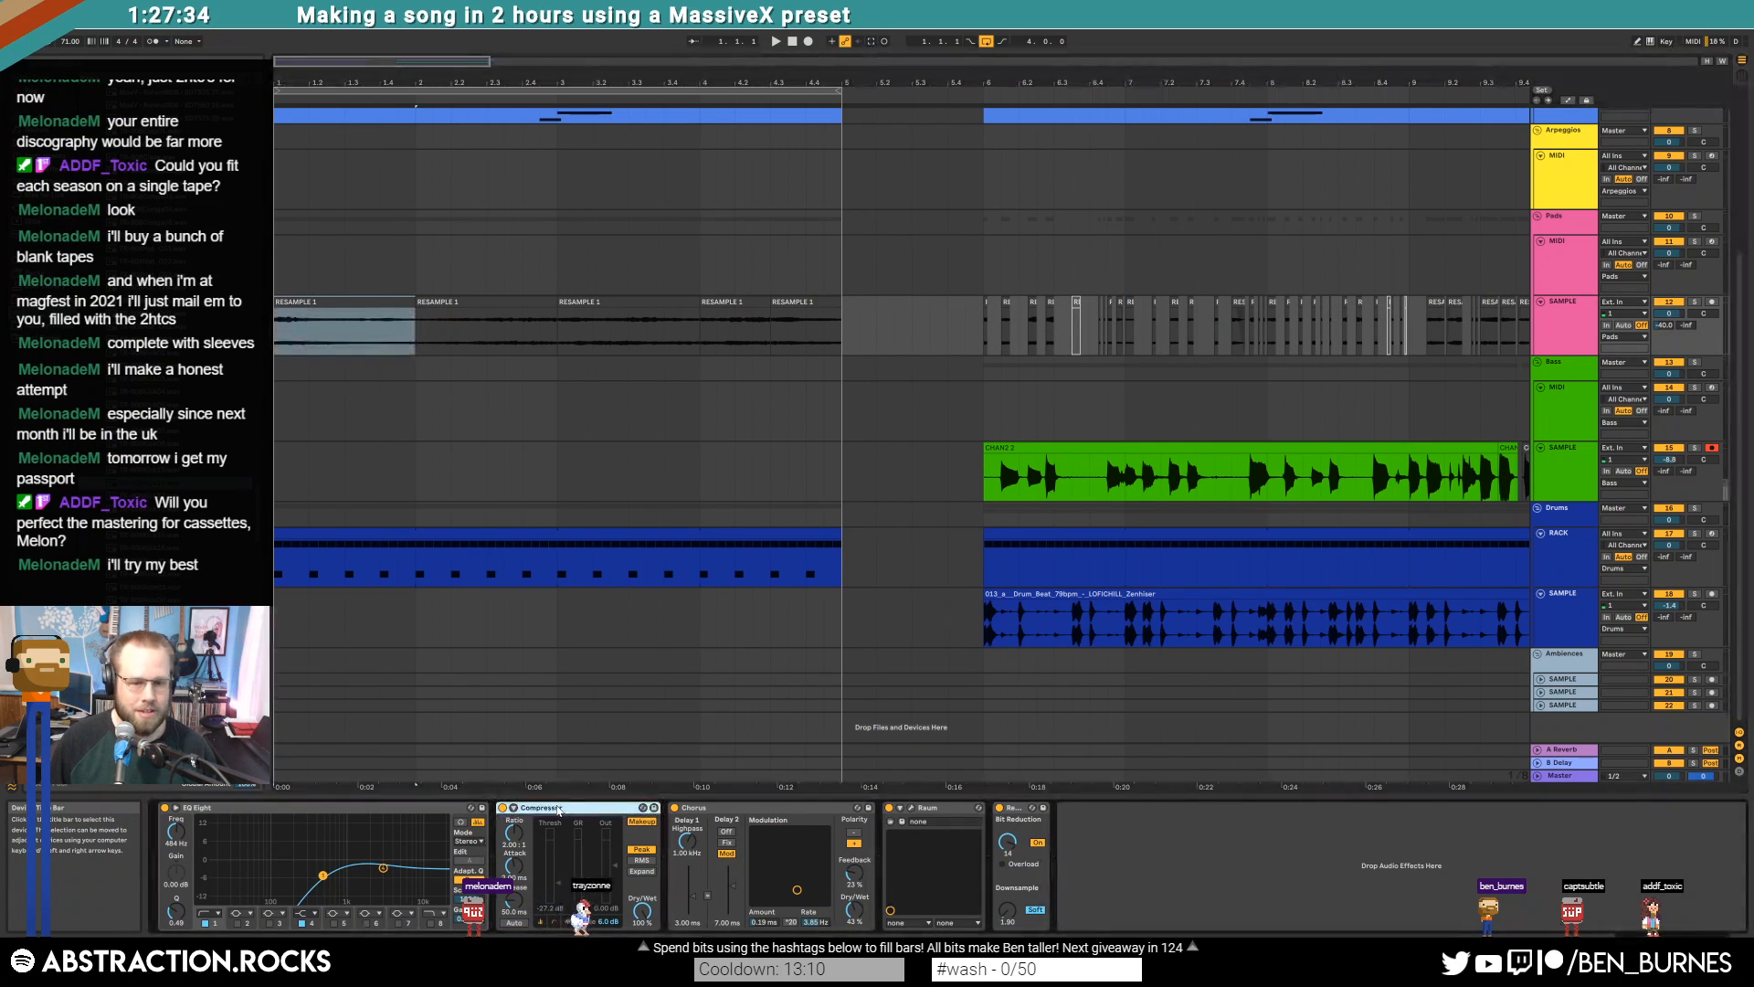
key("ctrl+d")
left_click(686, 811)
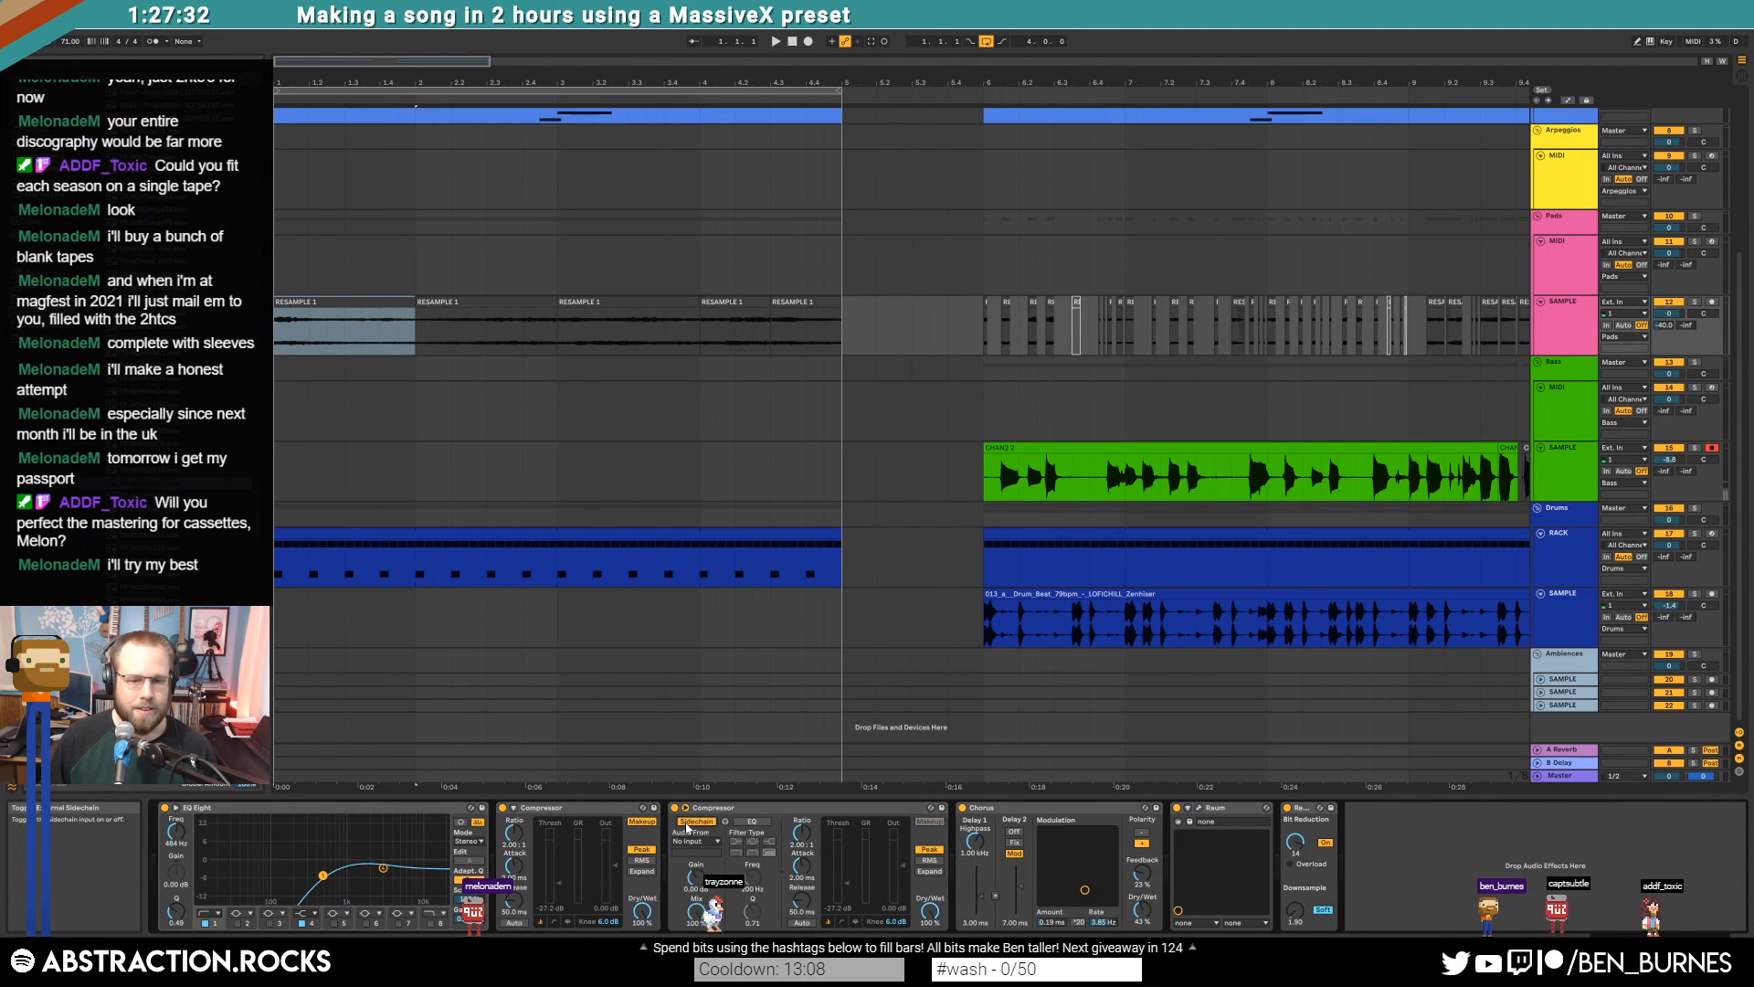
left_click(695, 834)
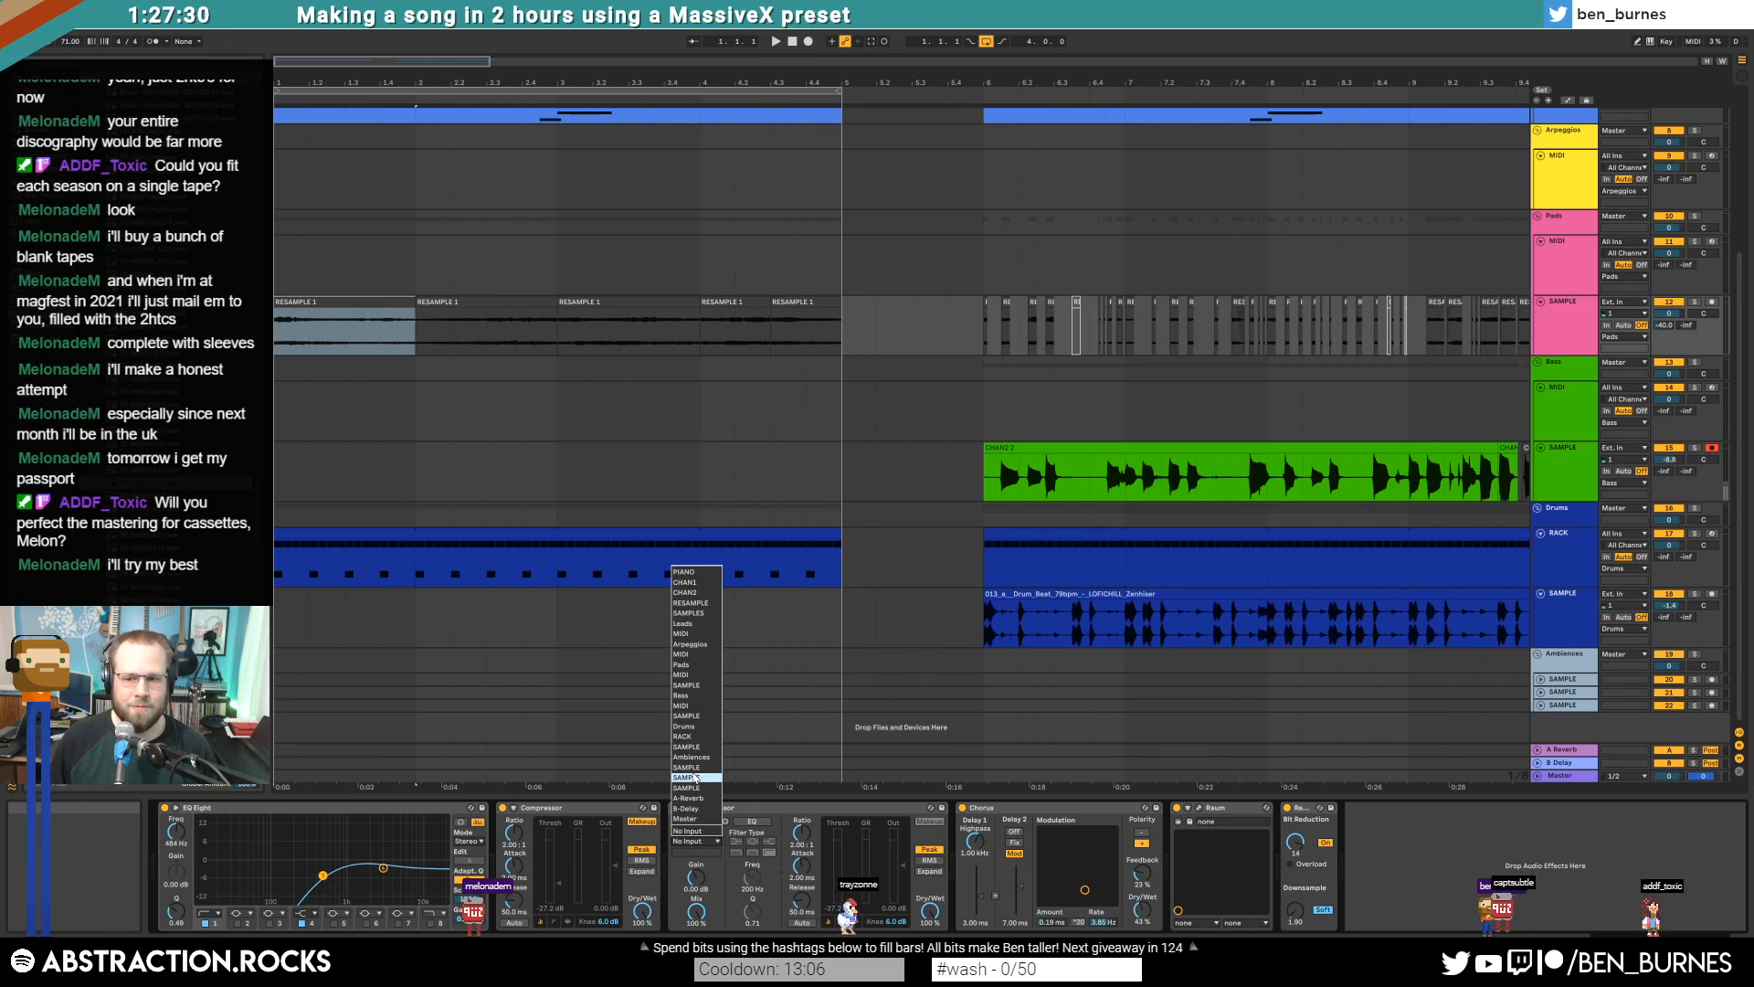
left_click(686, 736)
left_click(696, 851)
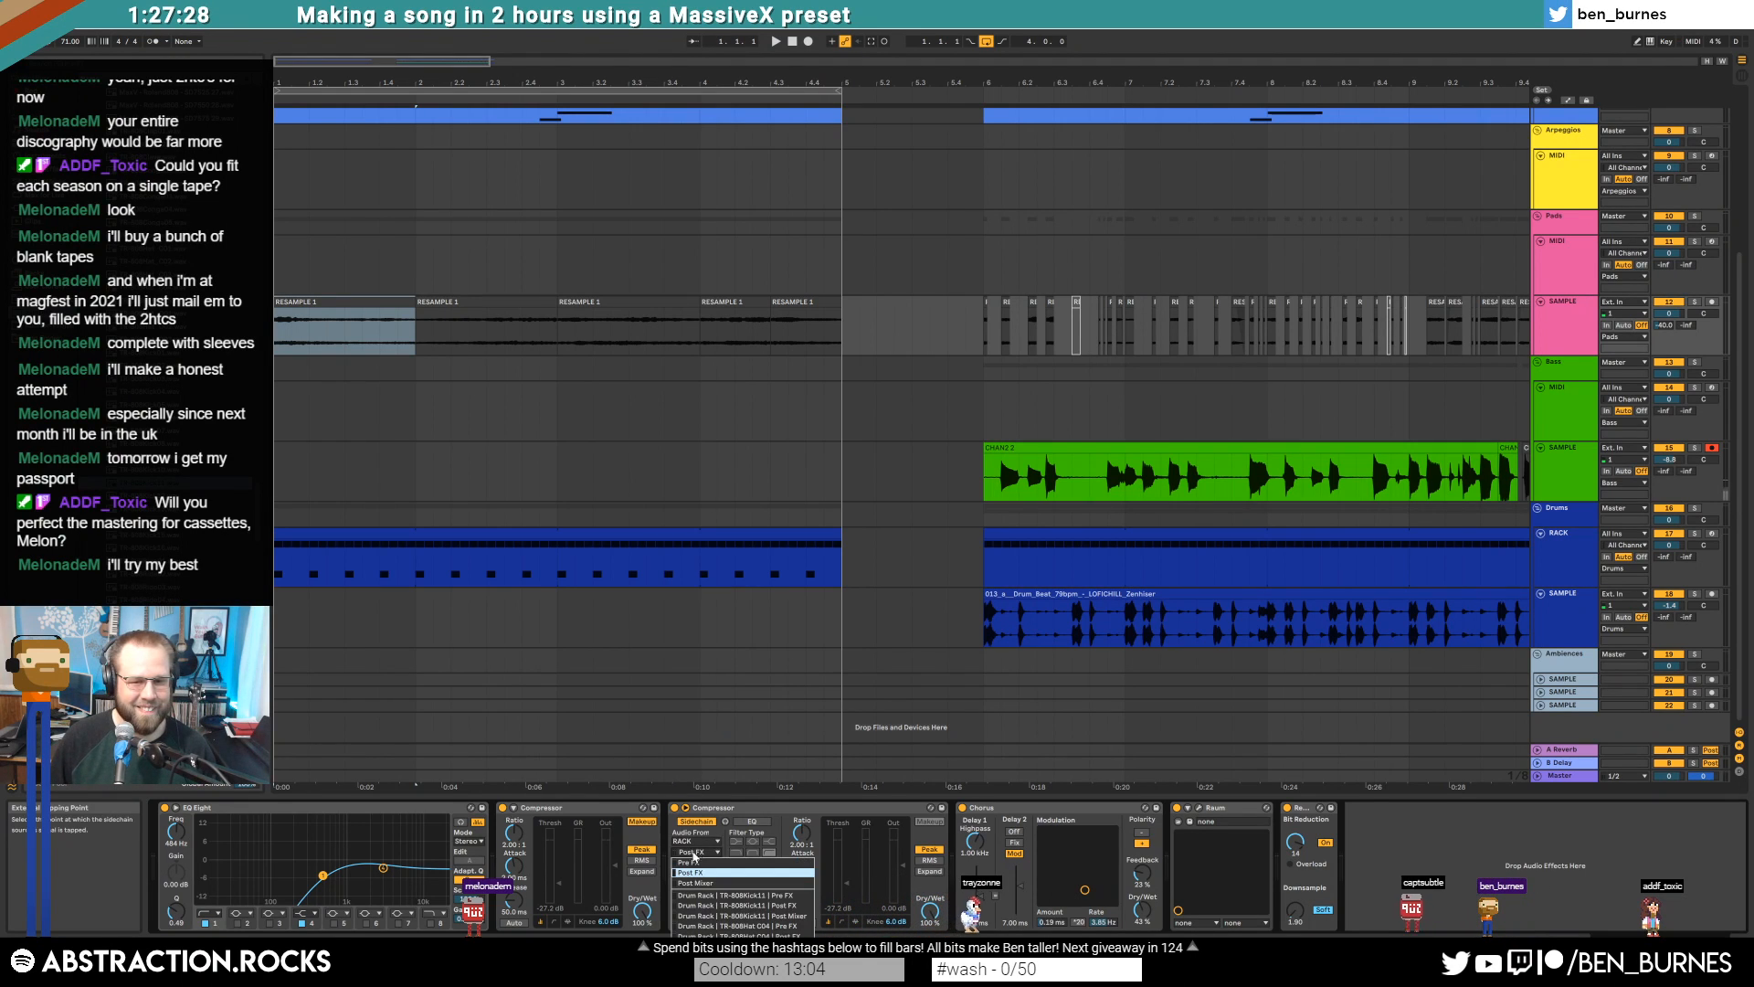
left_click(729, 895)
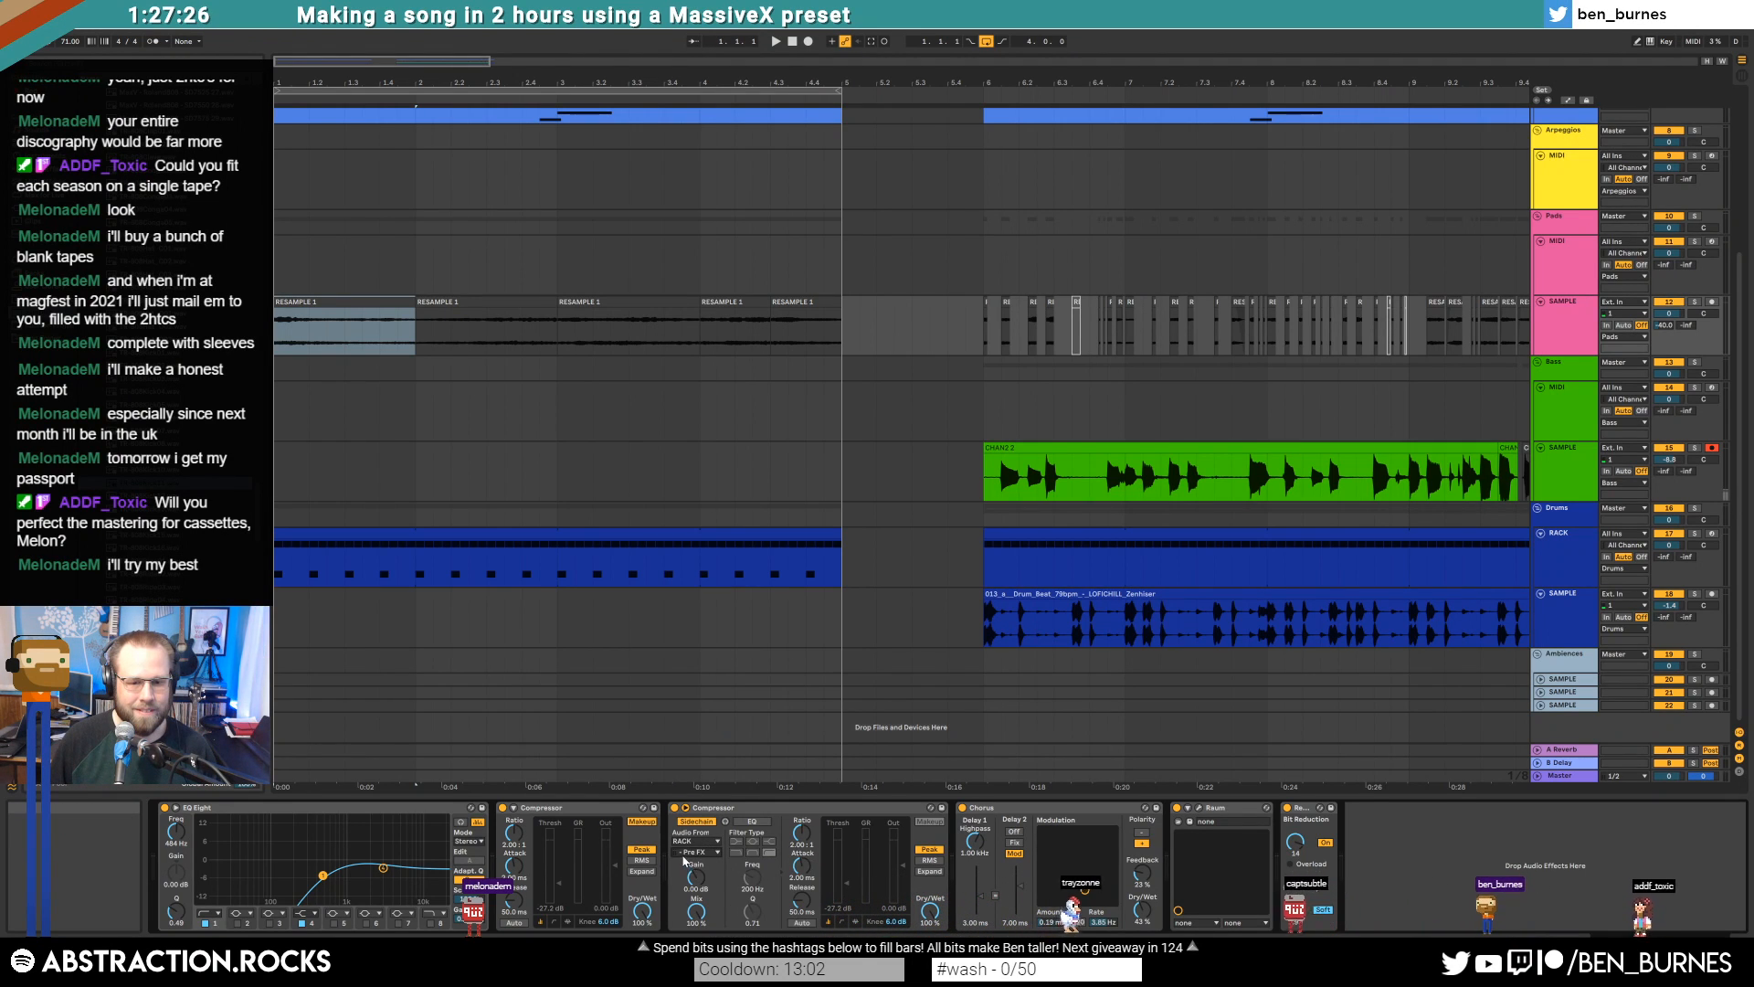
Lower the second Compressor's threshold on the Pads SAMPLE track and adjust its release while the loop plays
left_click_drag(846, 884, 846, 890)
key("space")
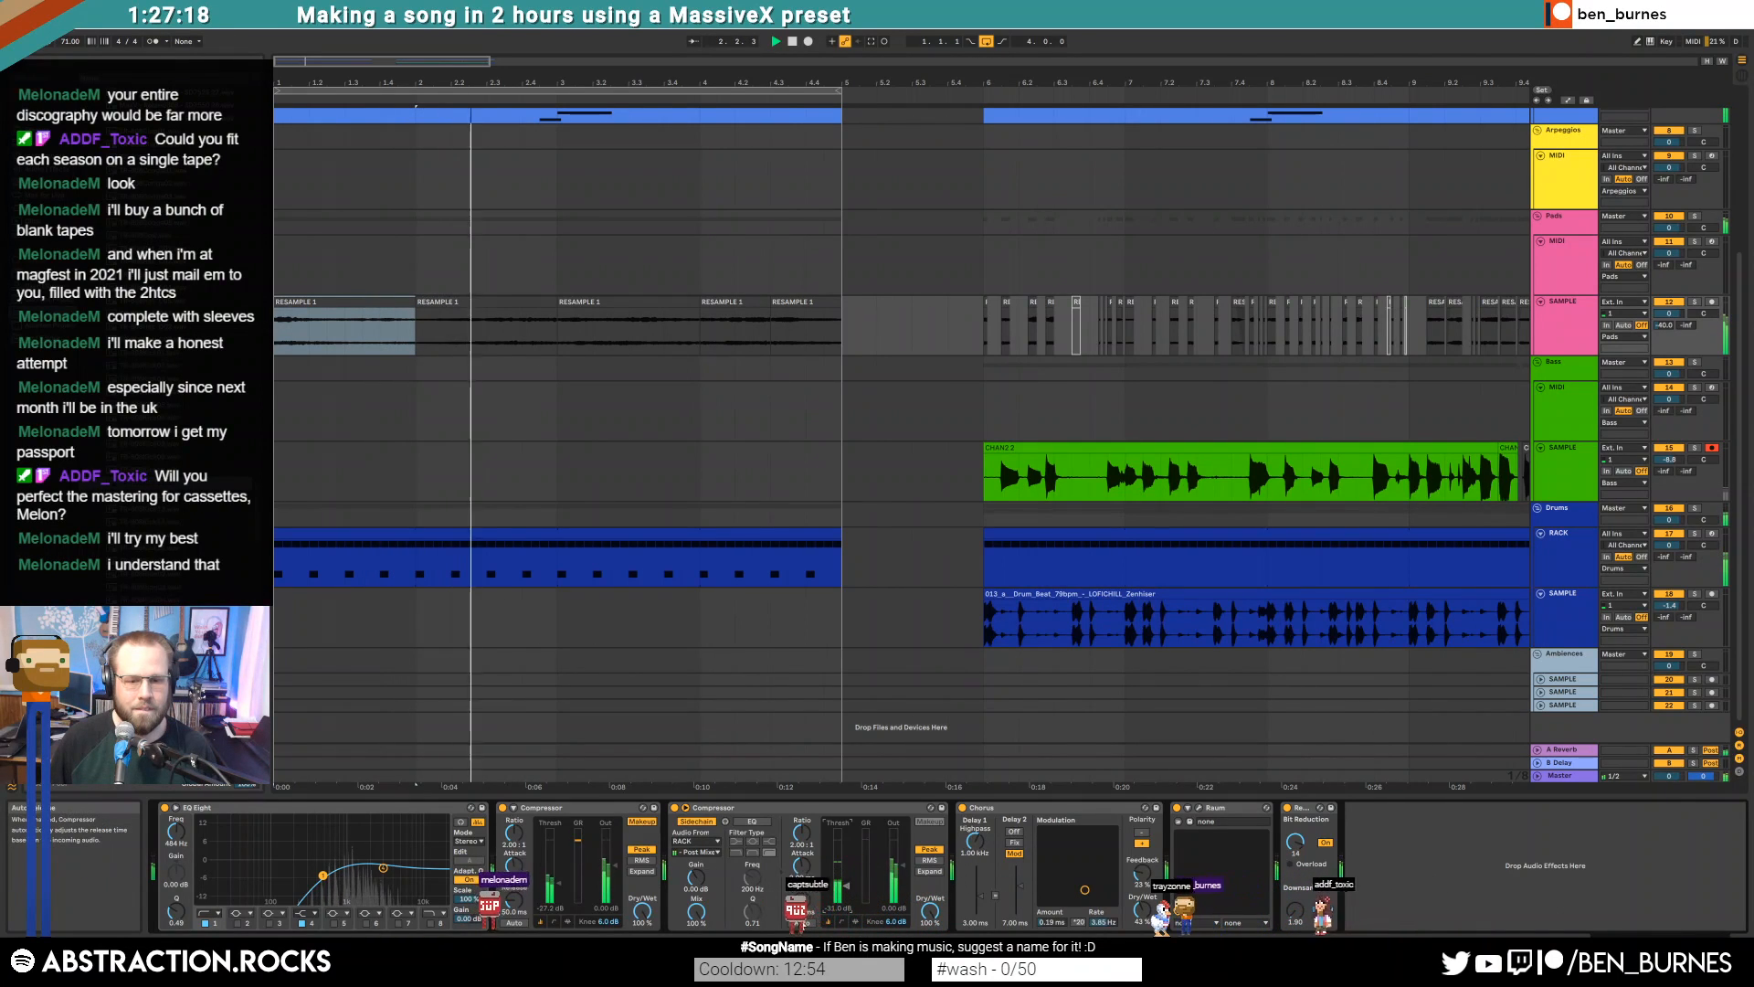
mouse_move(804, 900)
left_mouse_down()
mouse_move(804, 856)
mouse_move(847, 898)
mouse_move(801, 875)
left_mouse_up()
Deactivate the Leads MIDI clip in the first four bars and stop playback
scroll(623, 260, "up", 3)
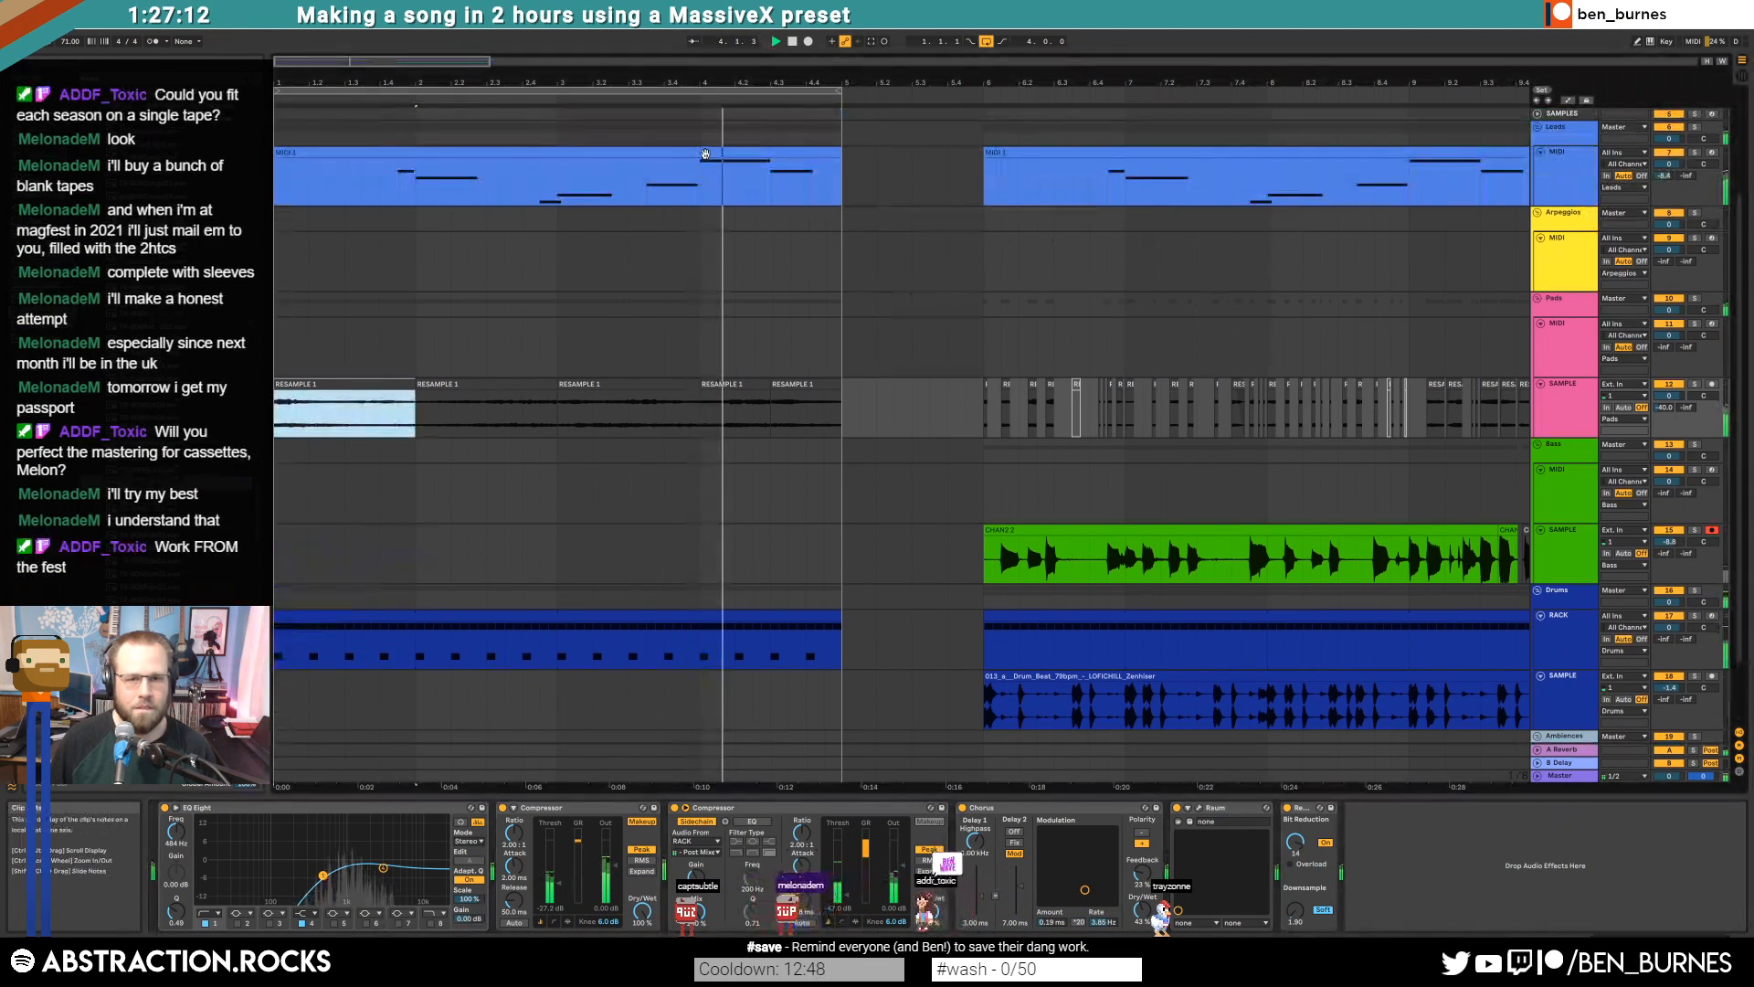
left_click(710, 154)
key("0")
key("space")
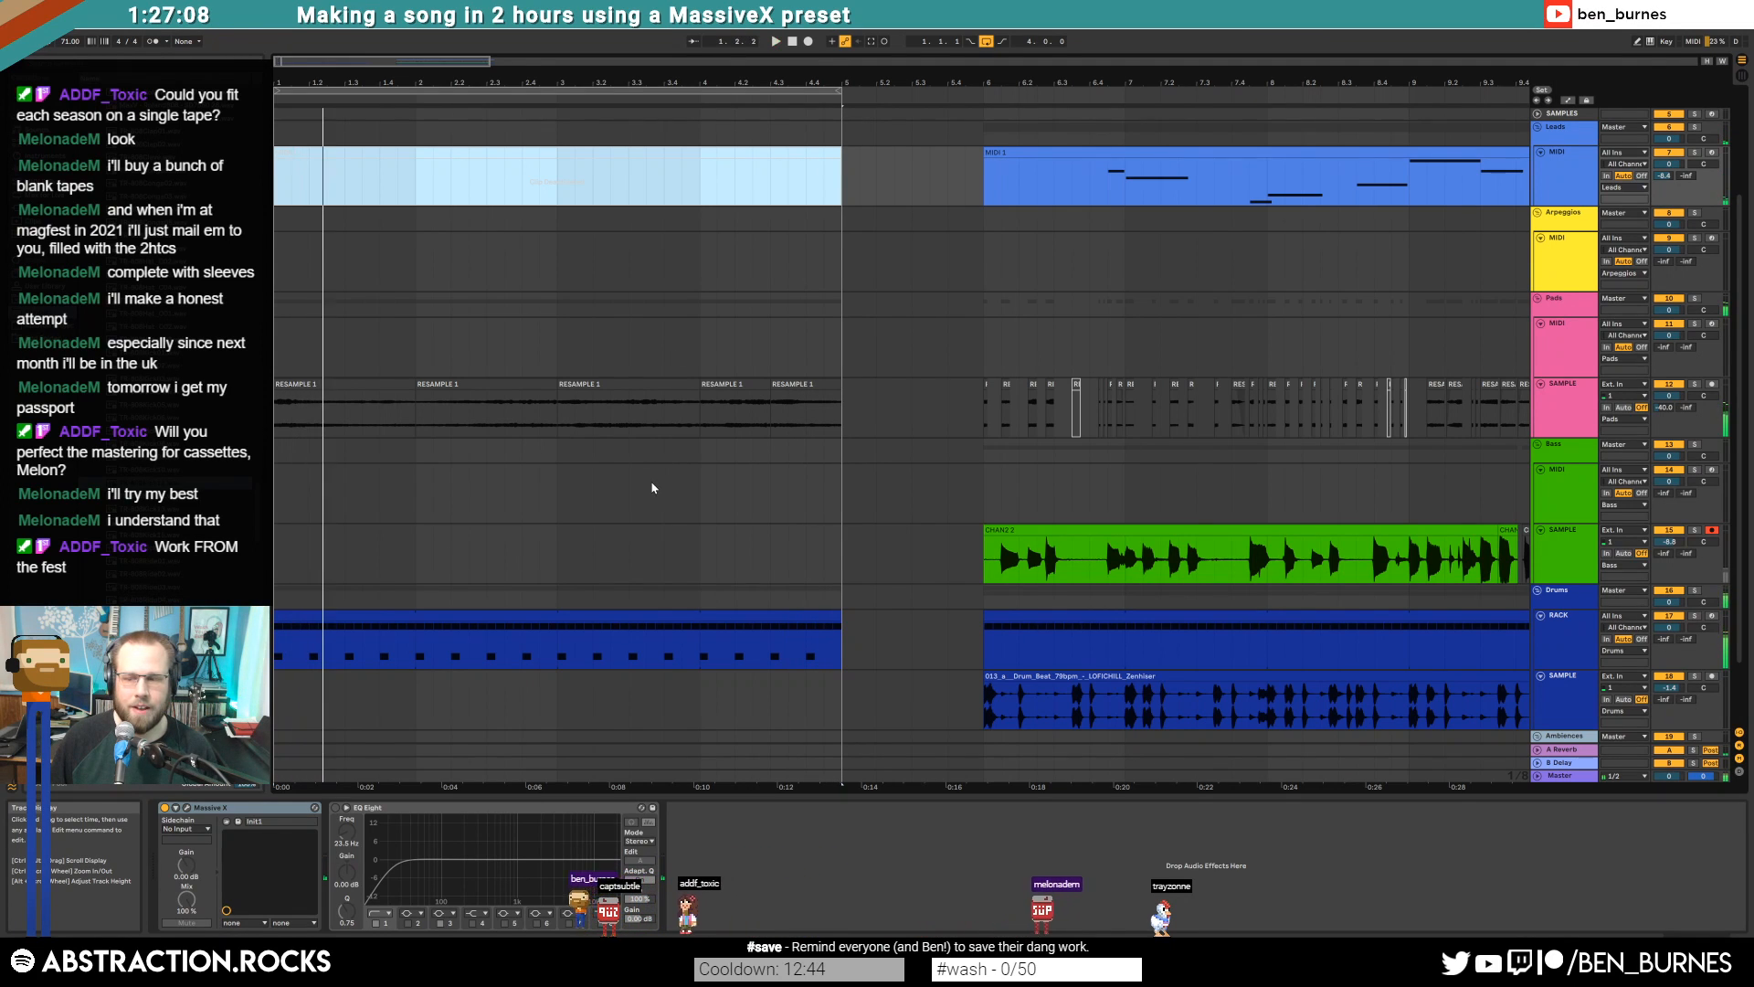
Turn on the Overdrive effect on the drum RACK track and reselect the first RACK clip
scroll(659, 516, "down", 2)
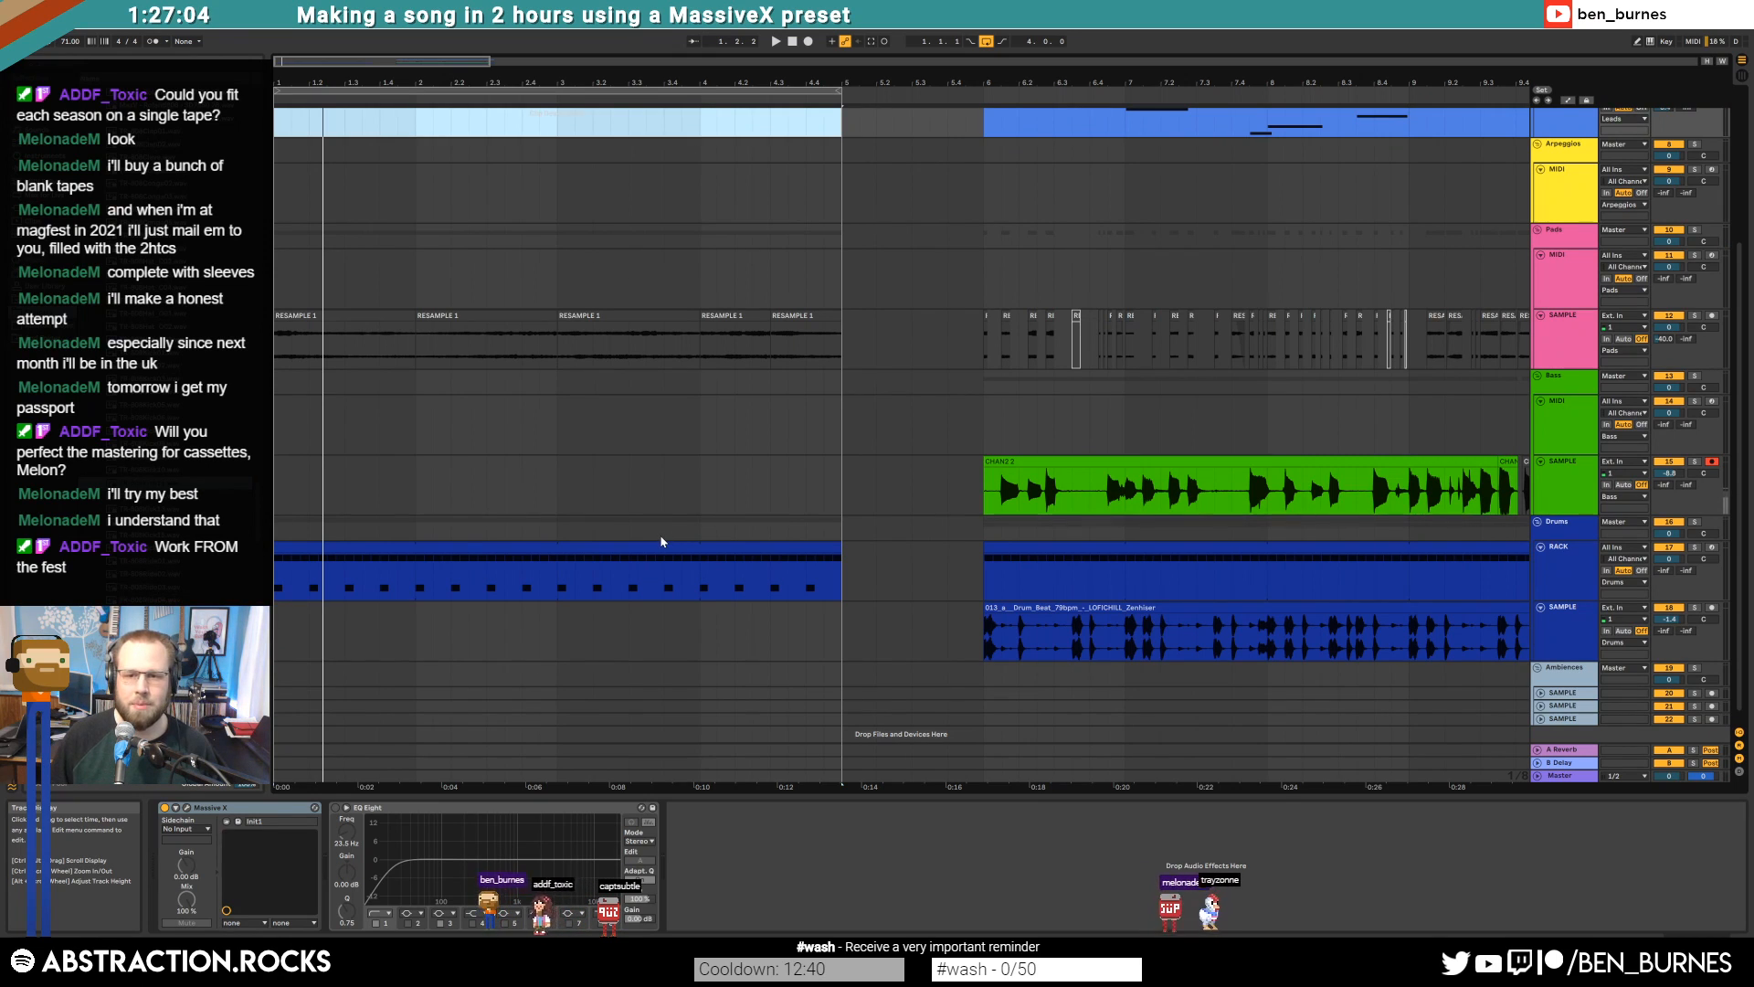
left_click(644, 543)
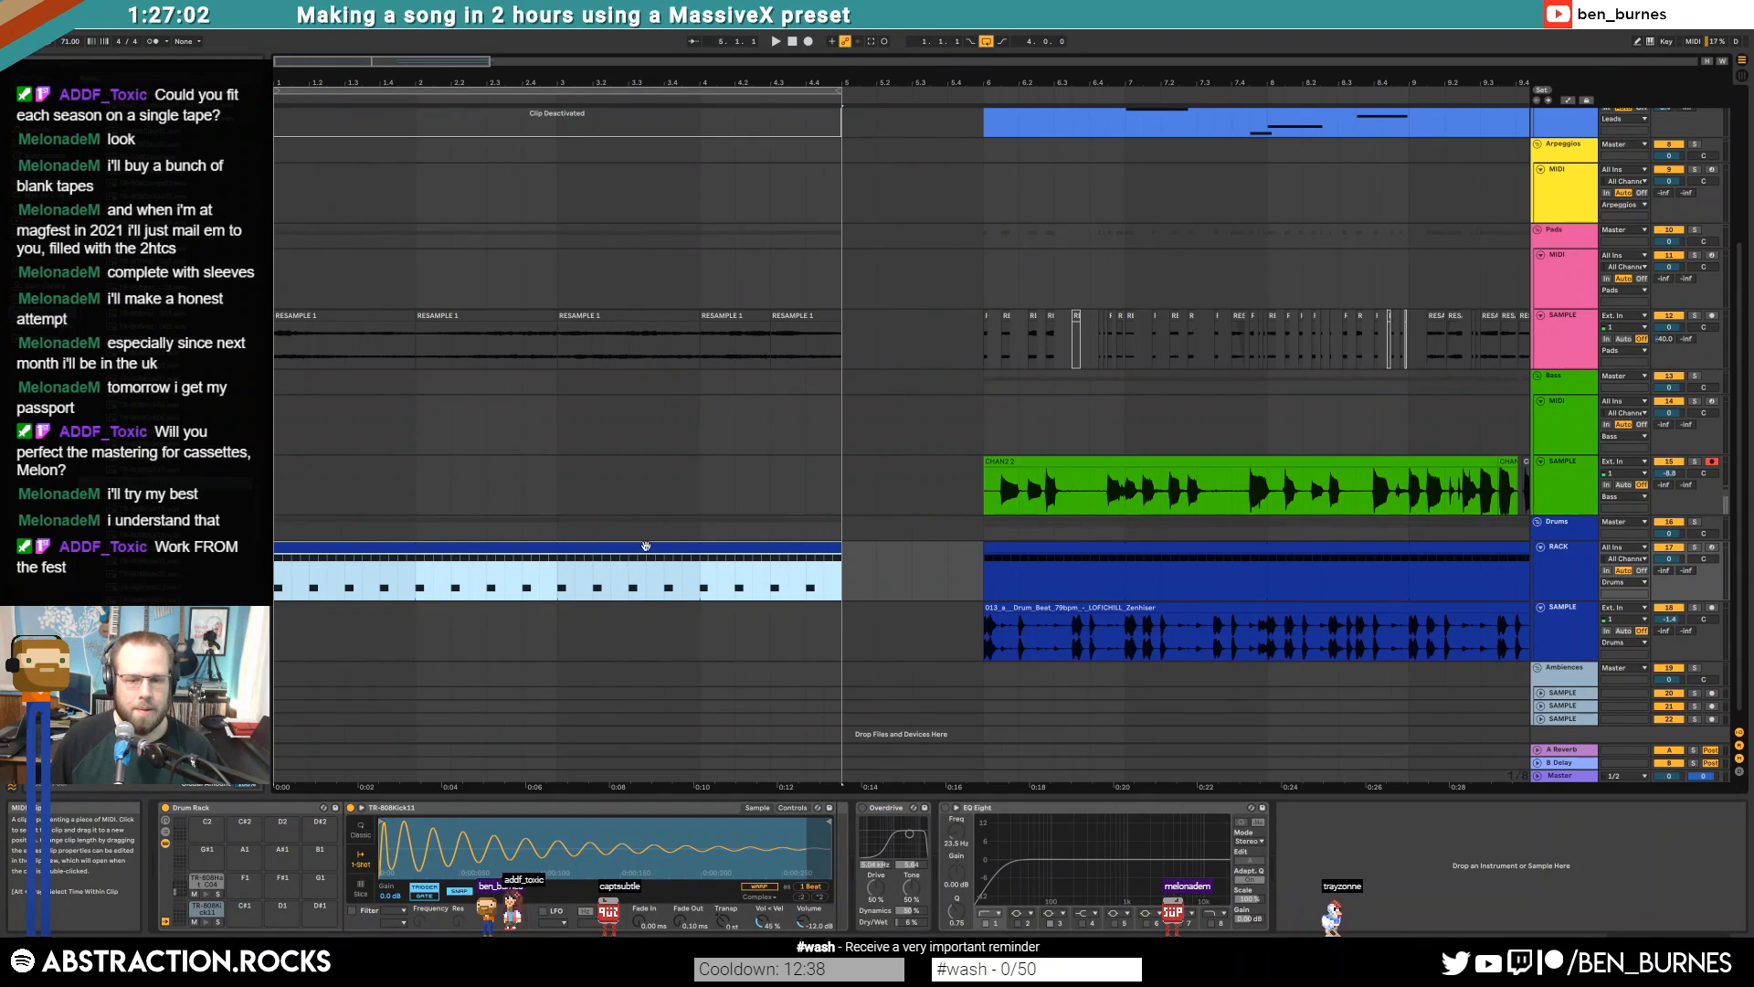
left_click(864, 809)
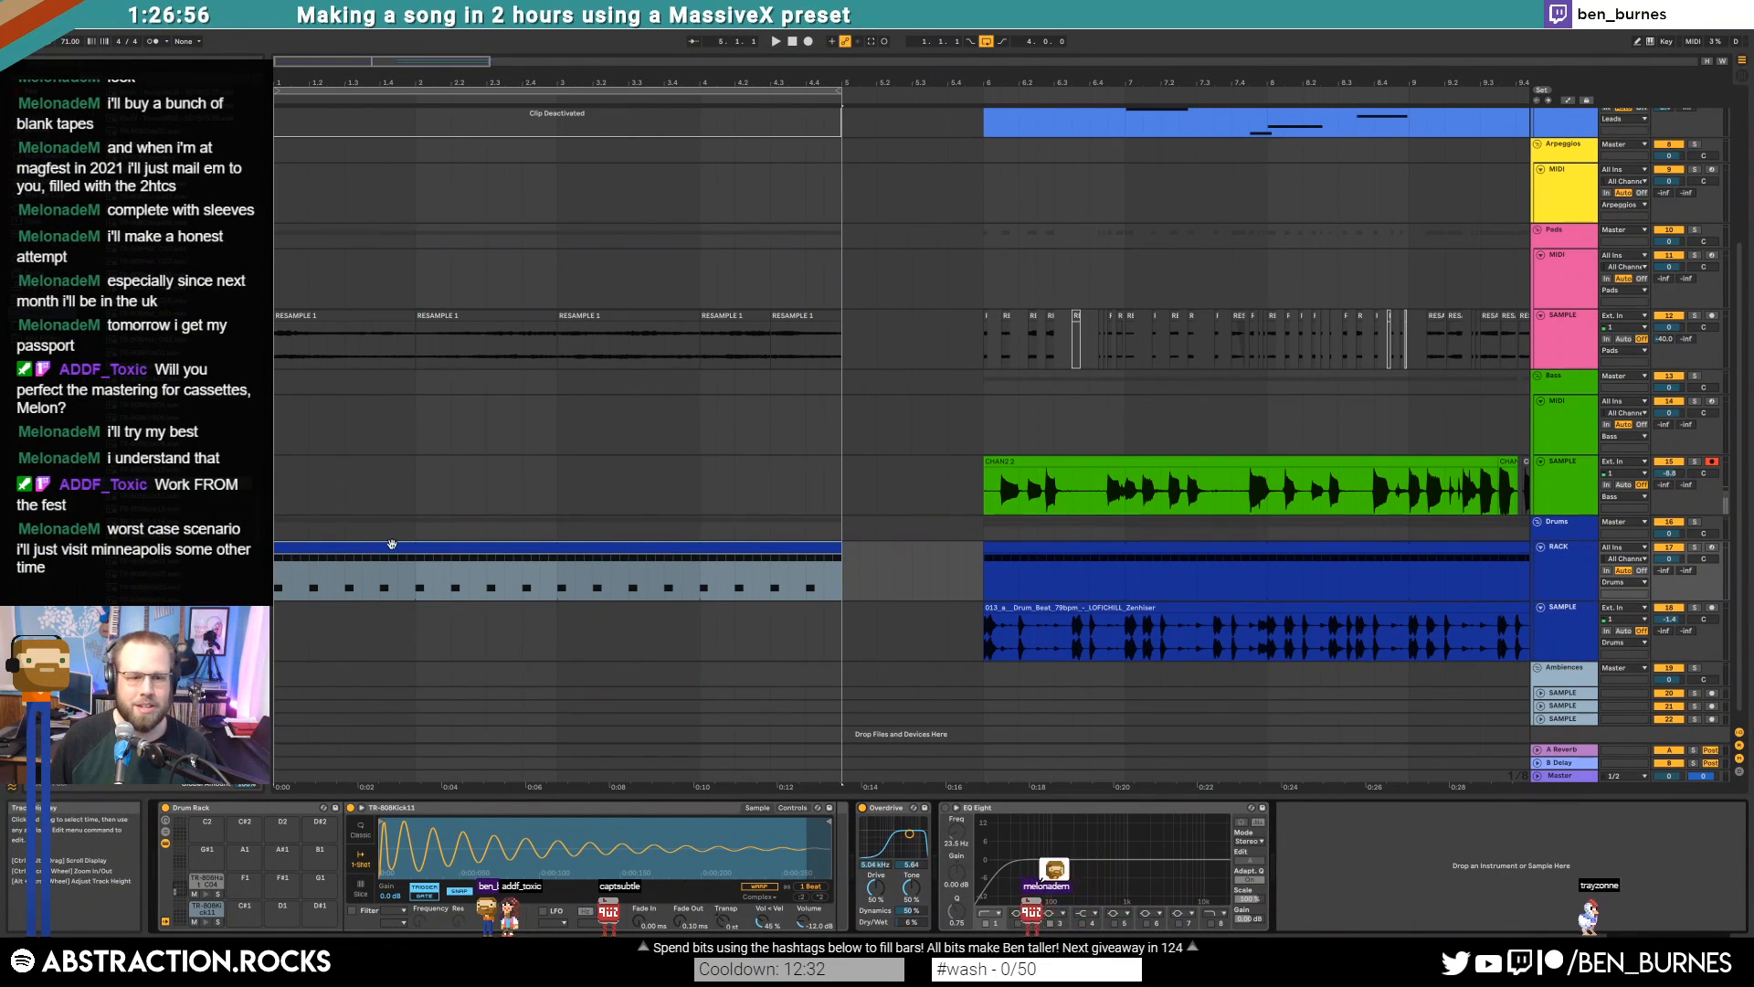
left_click(637, 551)
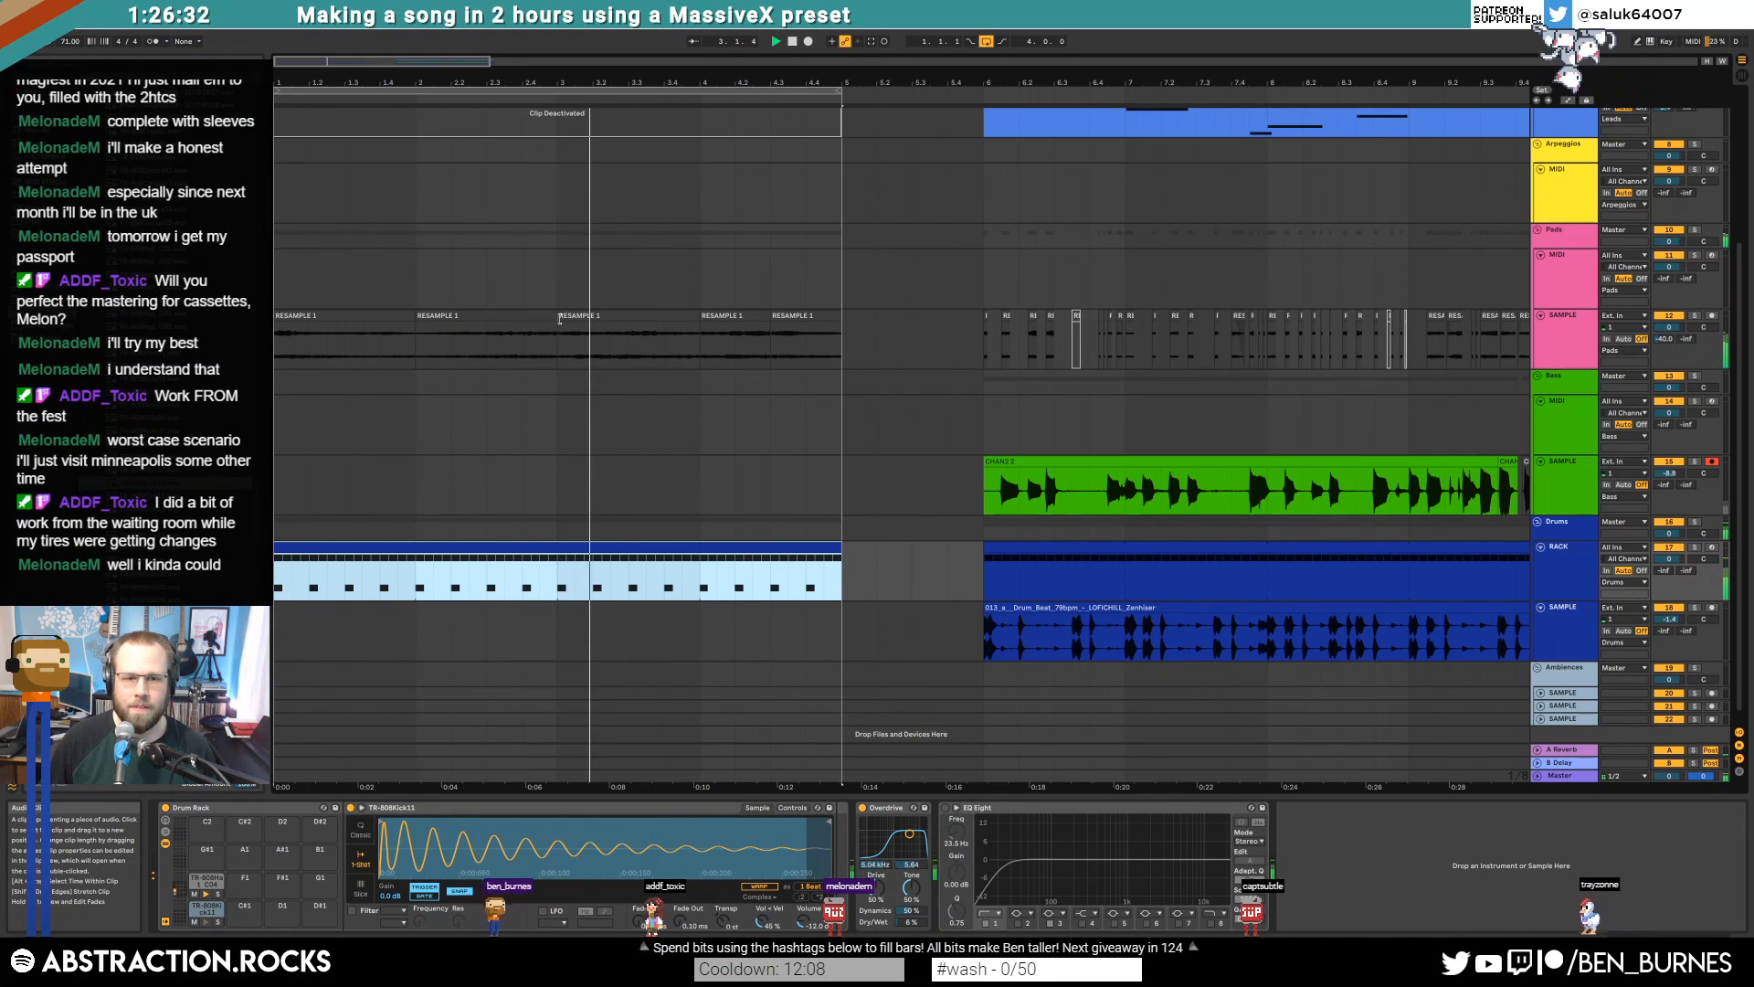
Lower the Pads SAMPLE track's EQ Eight low-cut frequency to about 118 Hz and check the hat and kick notes in the RACK clip
left_click(447, 317)
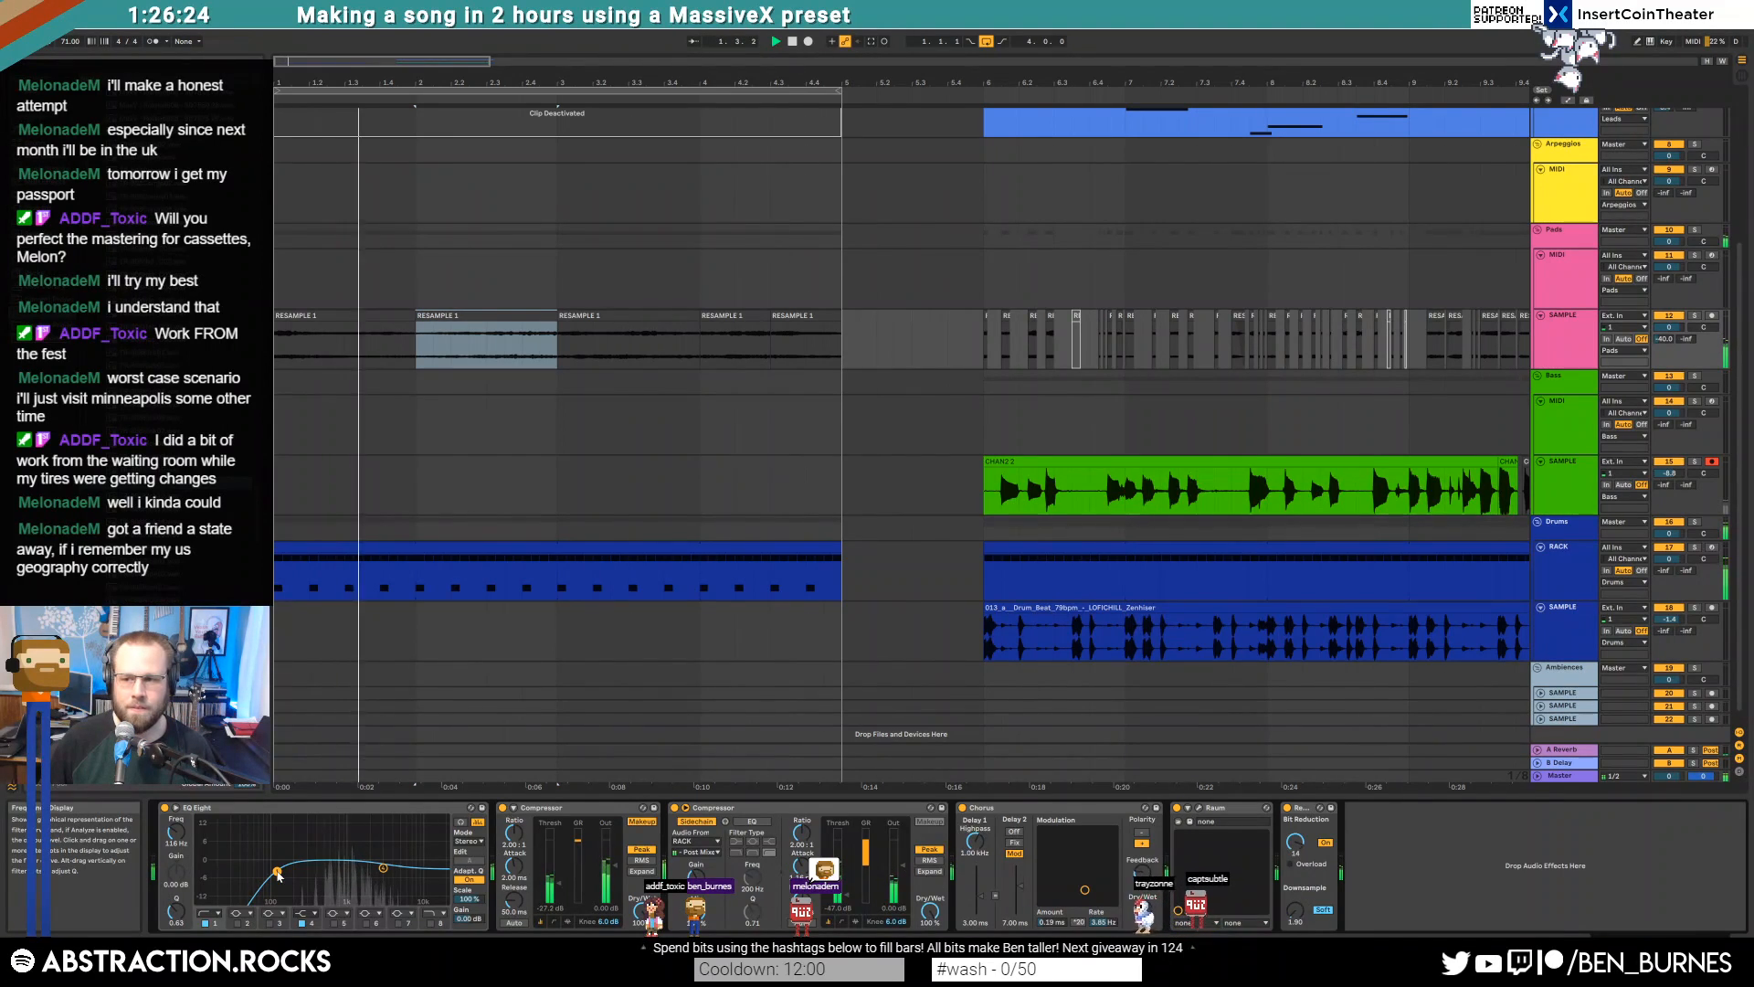
left_click(446, 547)
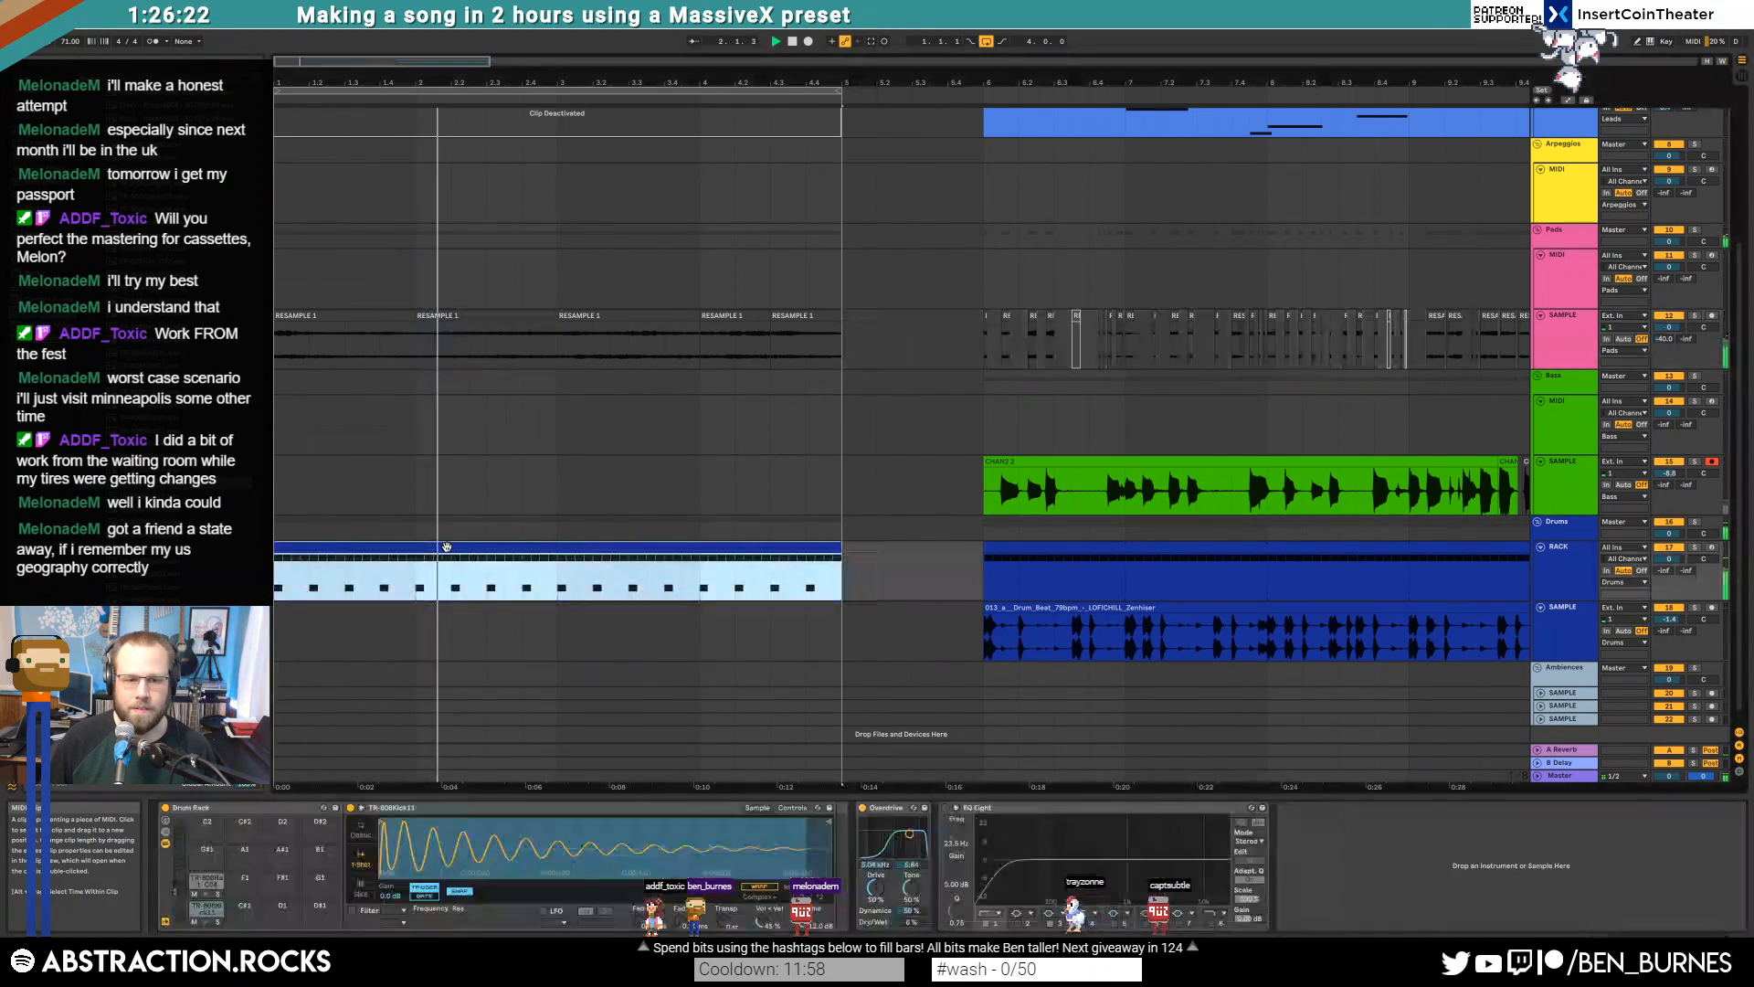
double_click(446, 546)
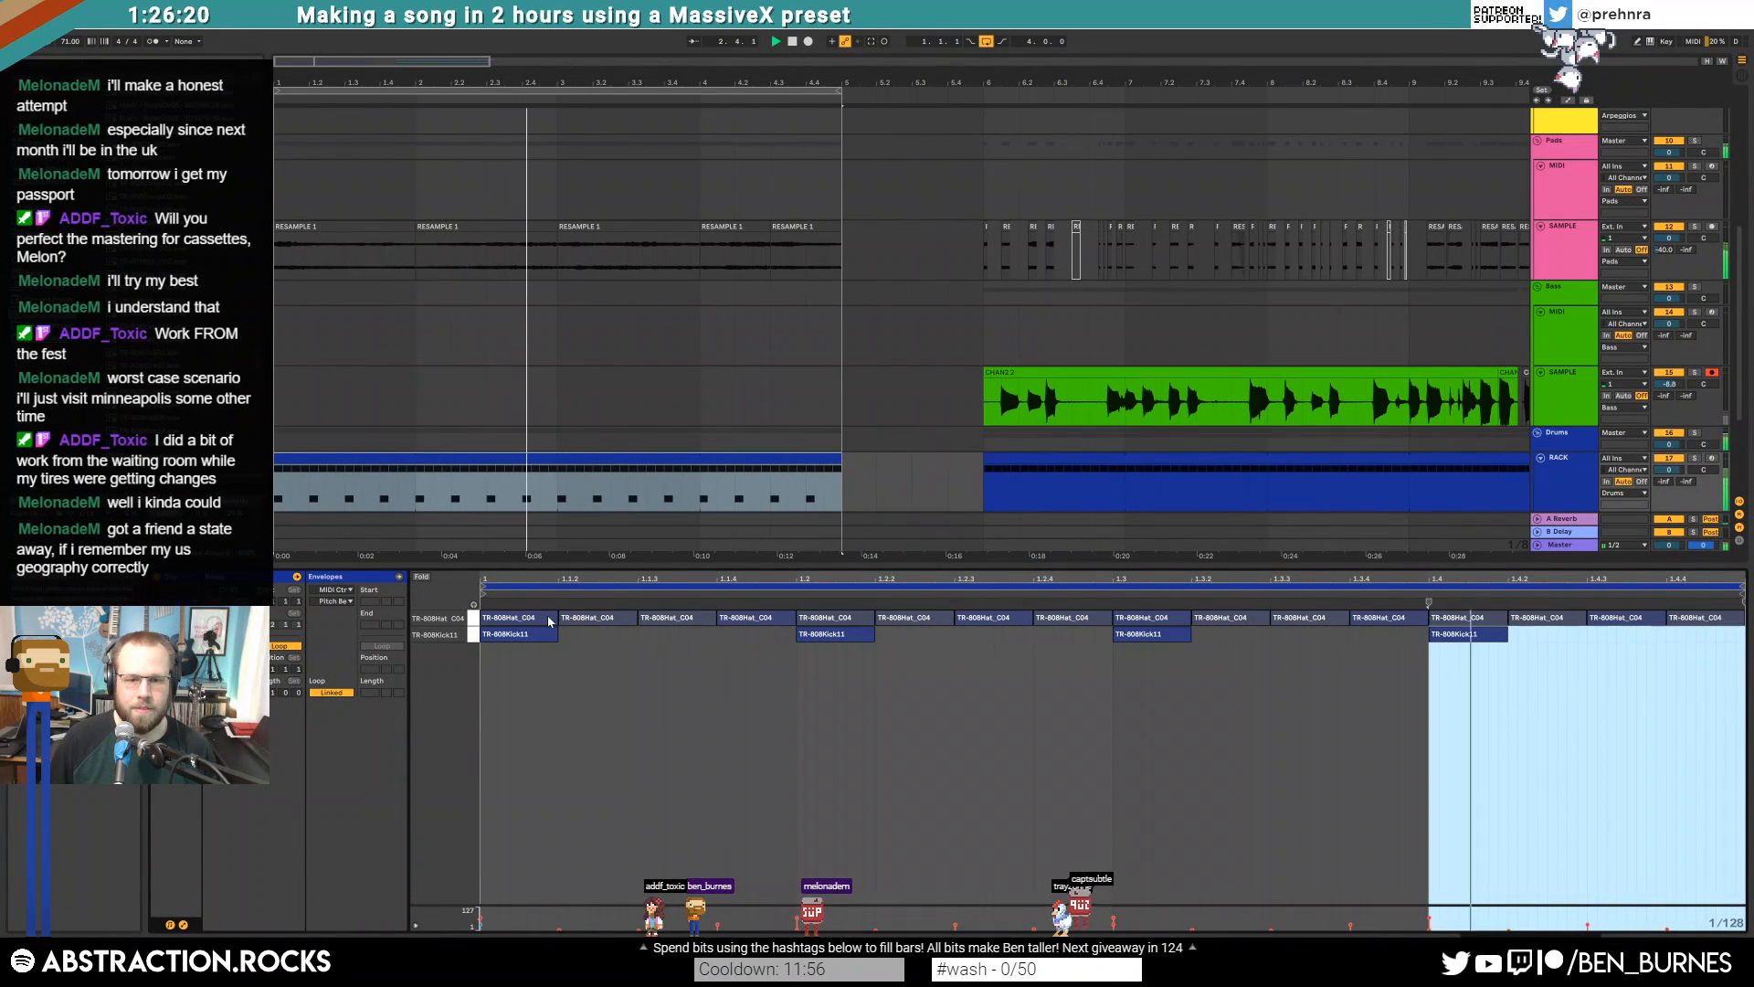
key("shift+Tab")
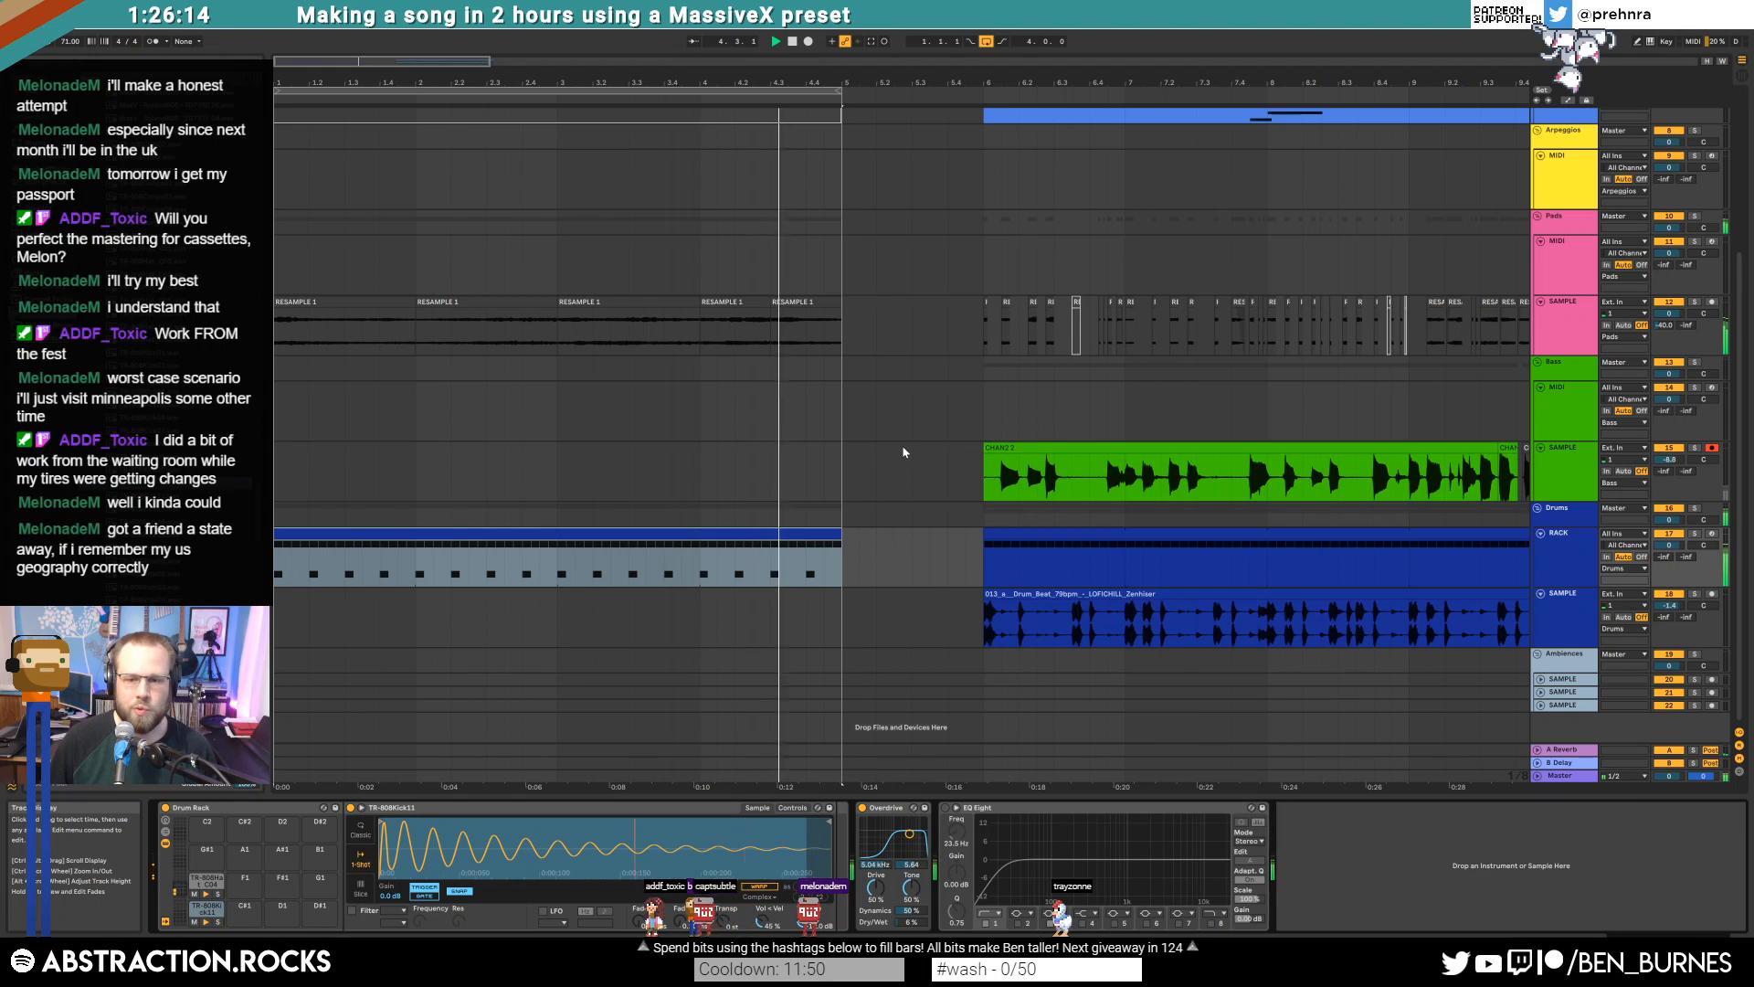
Load Massive on the Bass MIDI track, reposition its window, and open the Filter 1 type choices
left_click(352, 387)
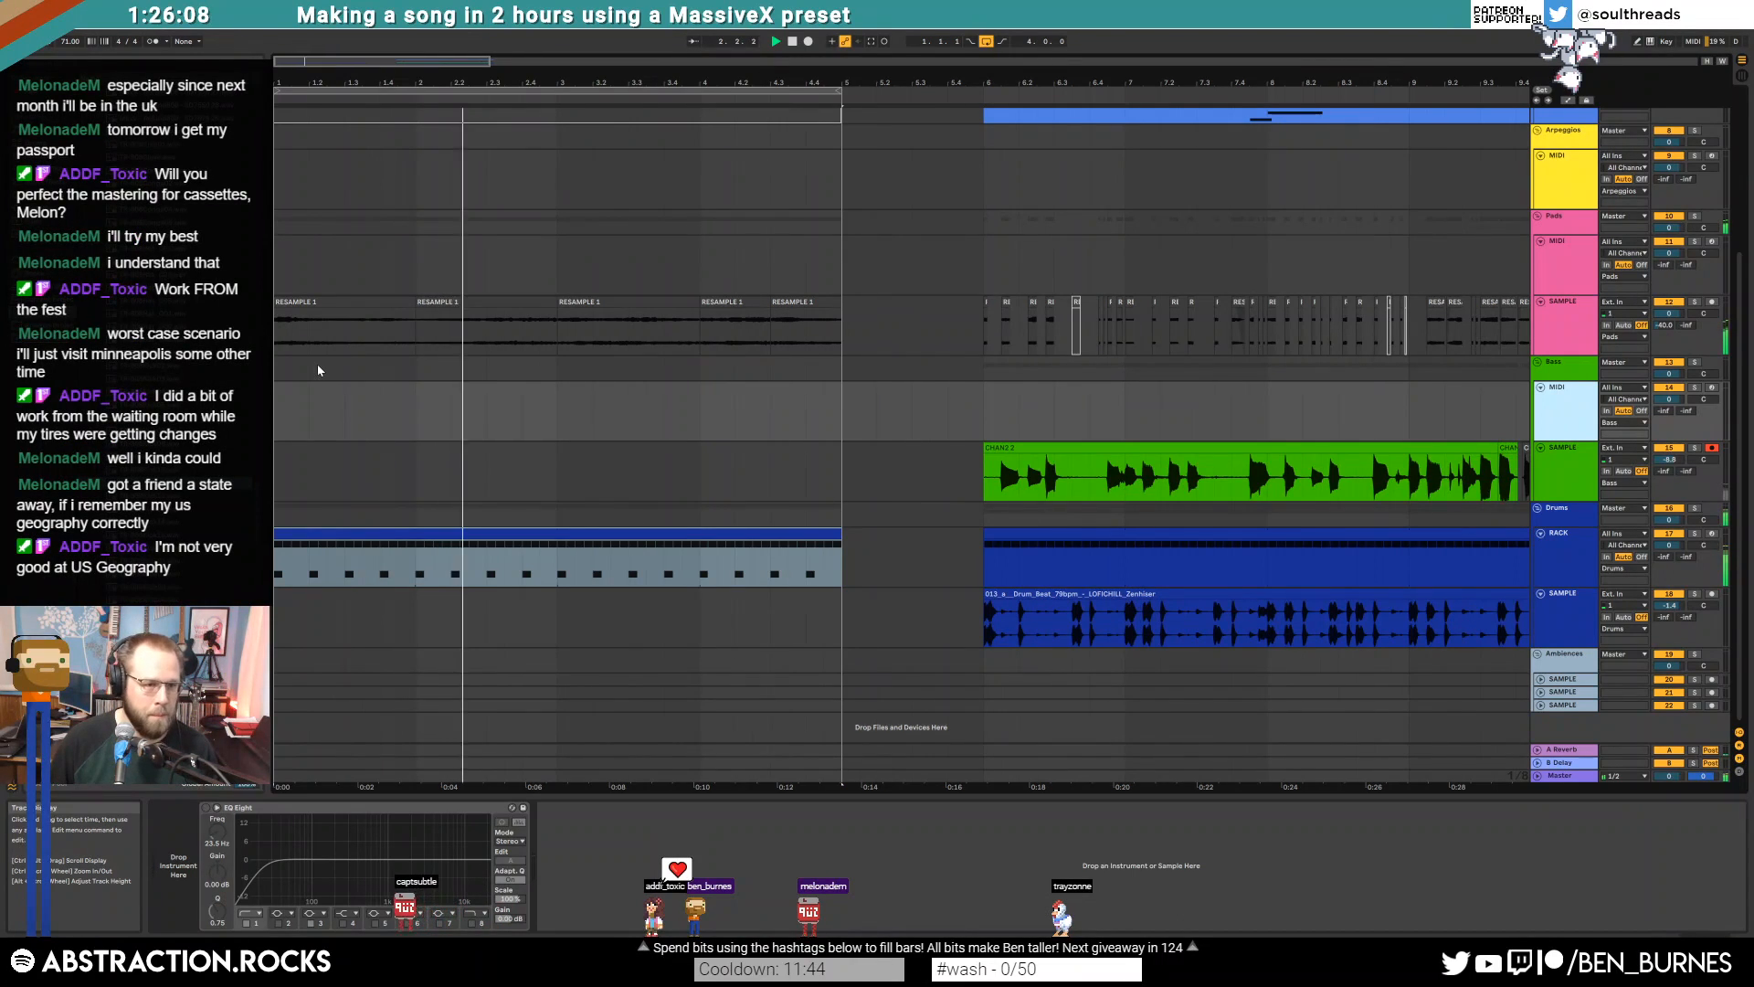
left_click(36, 214)
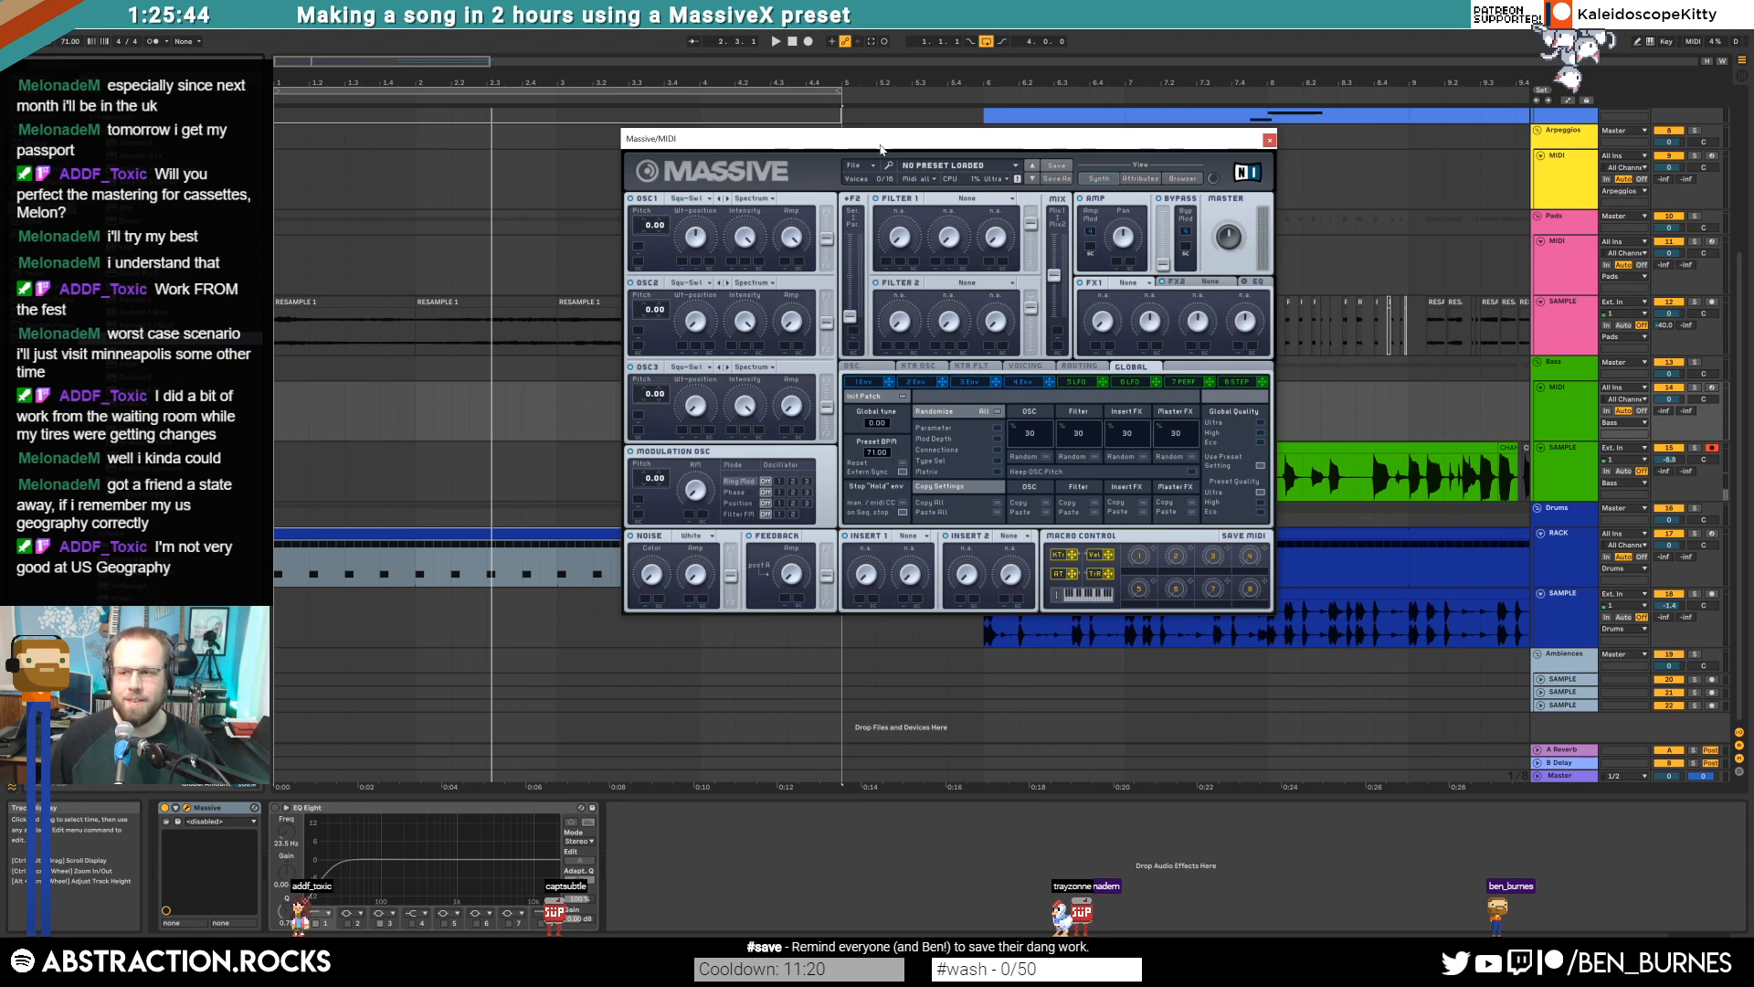
left_click_drag(922, 139, 1162, 164)
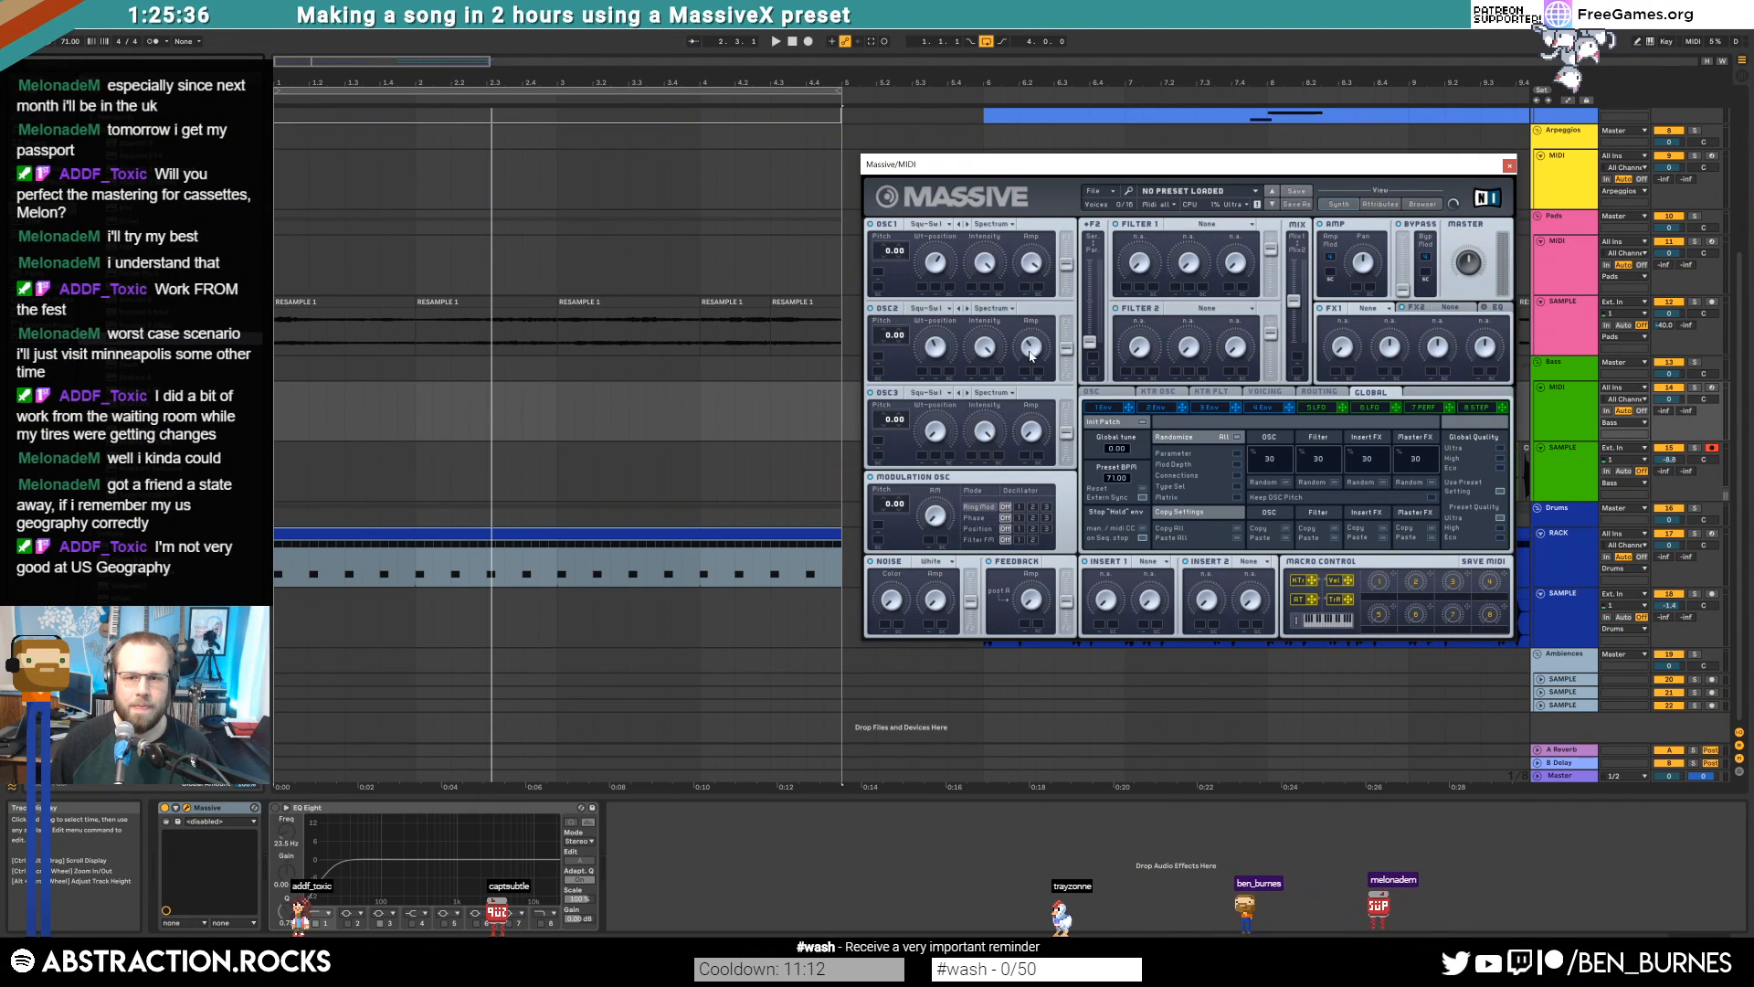
left_click(1194, 228)
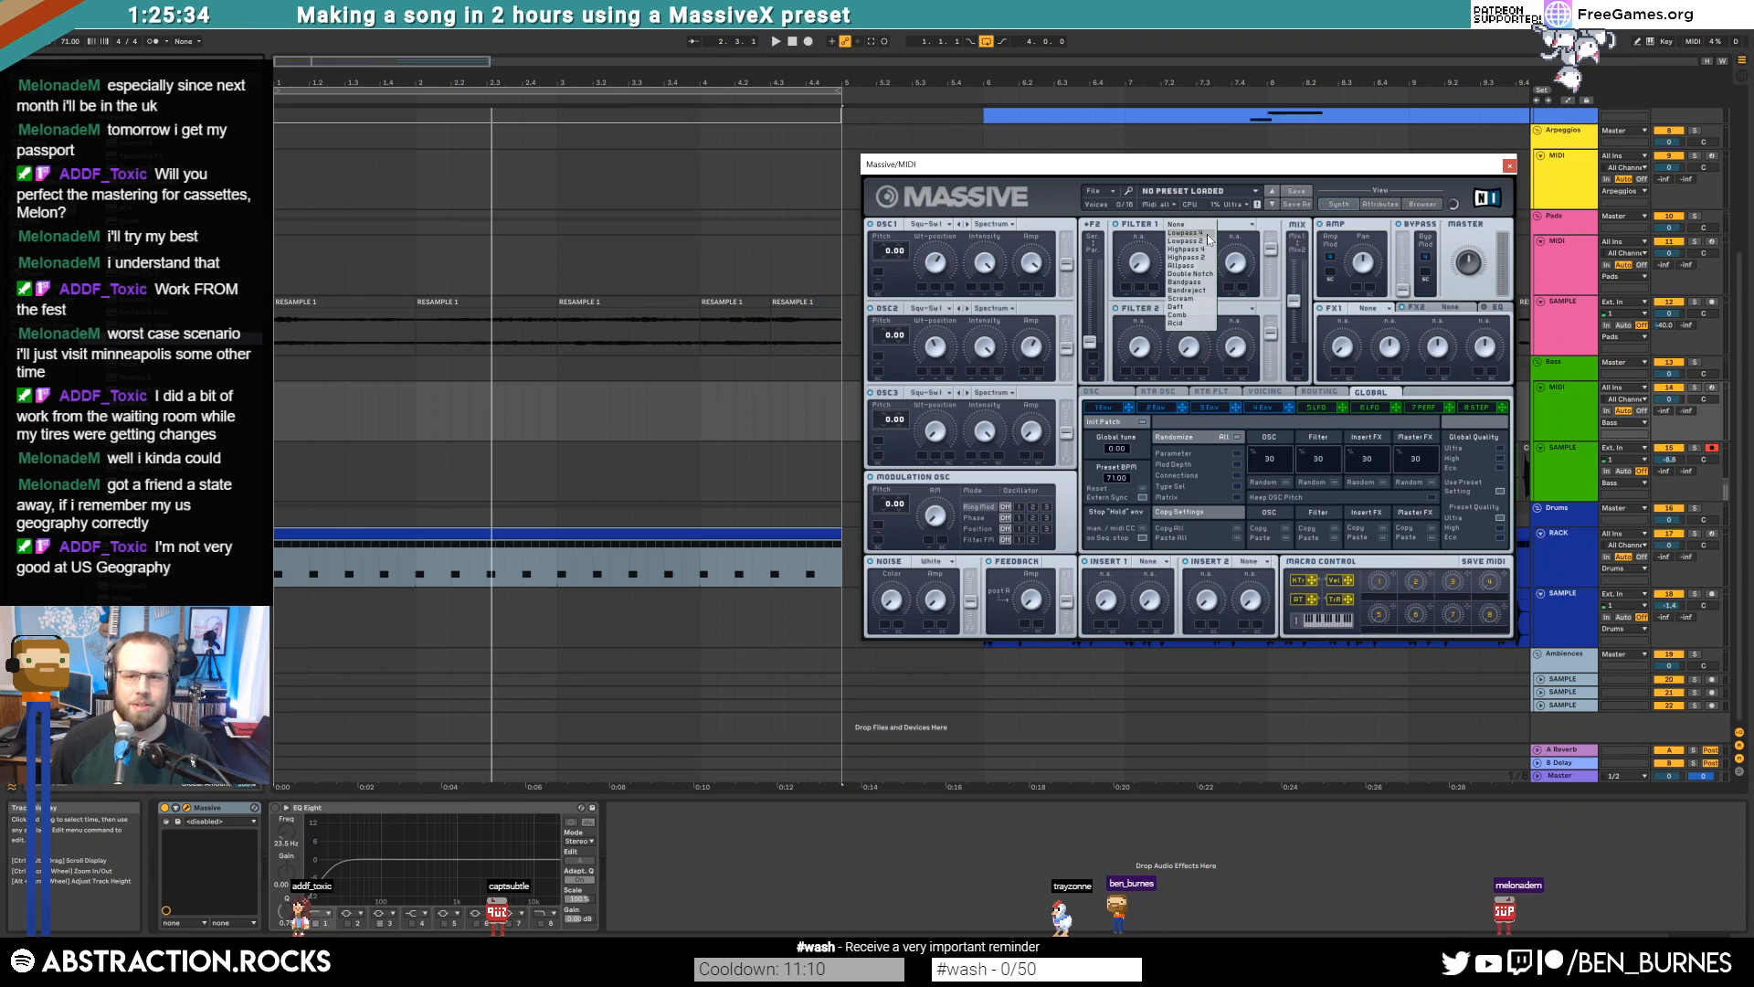
Set Massive's Filter 1 type to Scream and display the envelope used to modulate its cutoff
left_click(1186, 246)
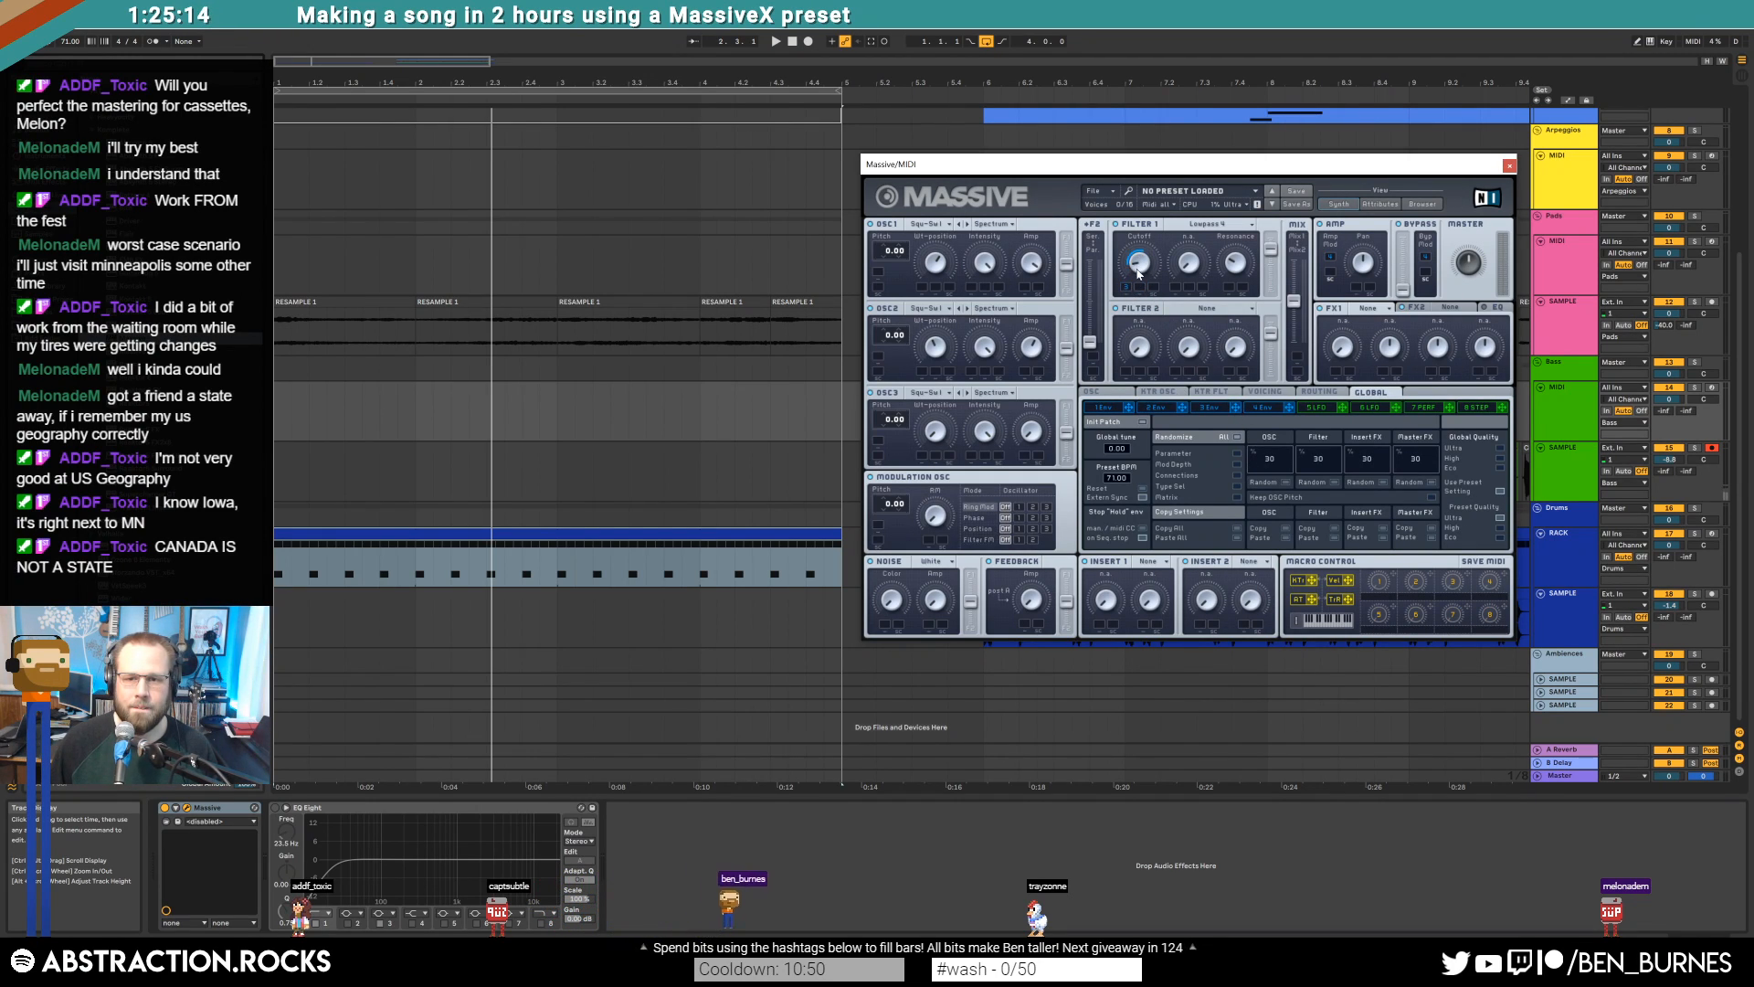
left_click(1232, 409)
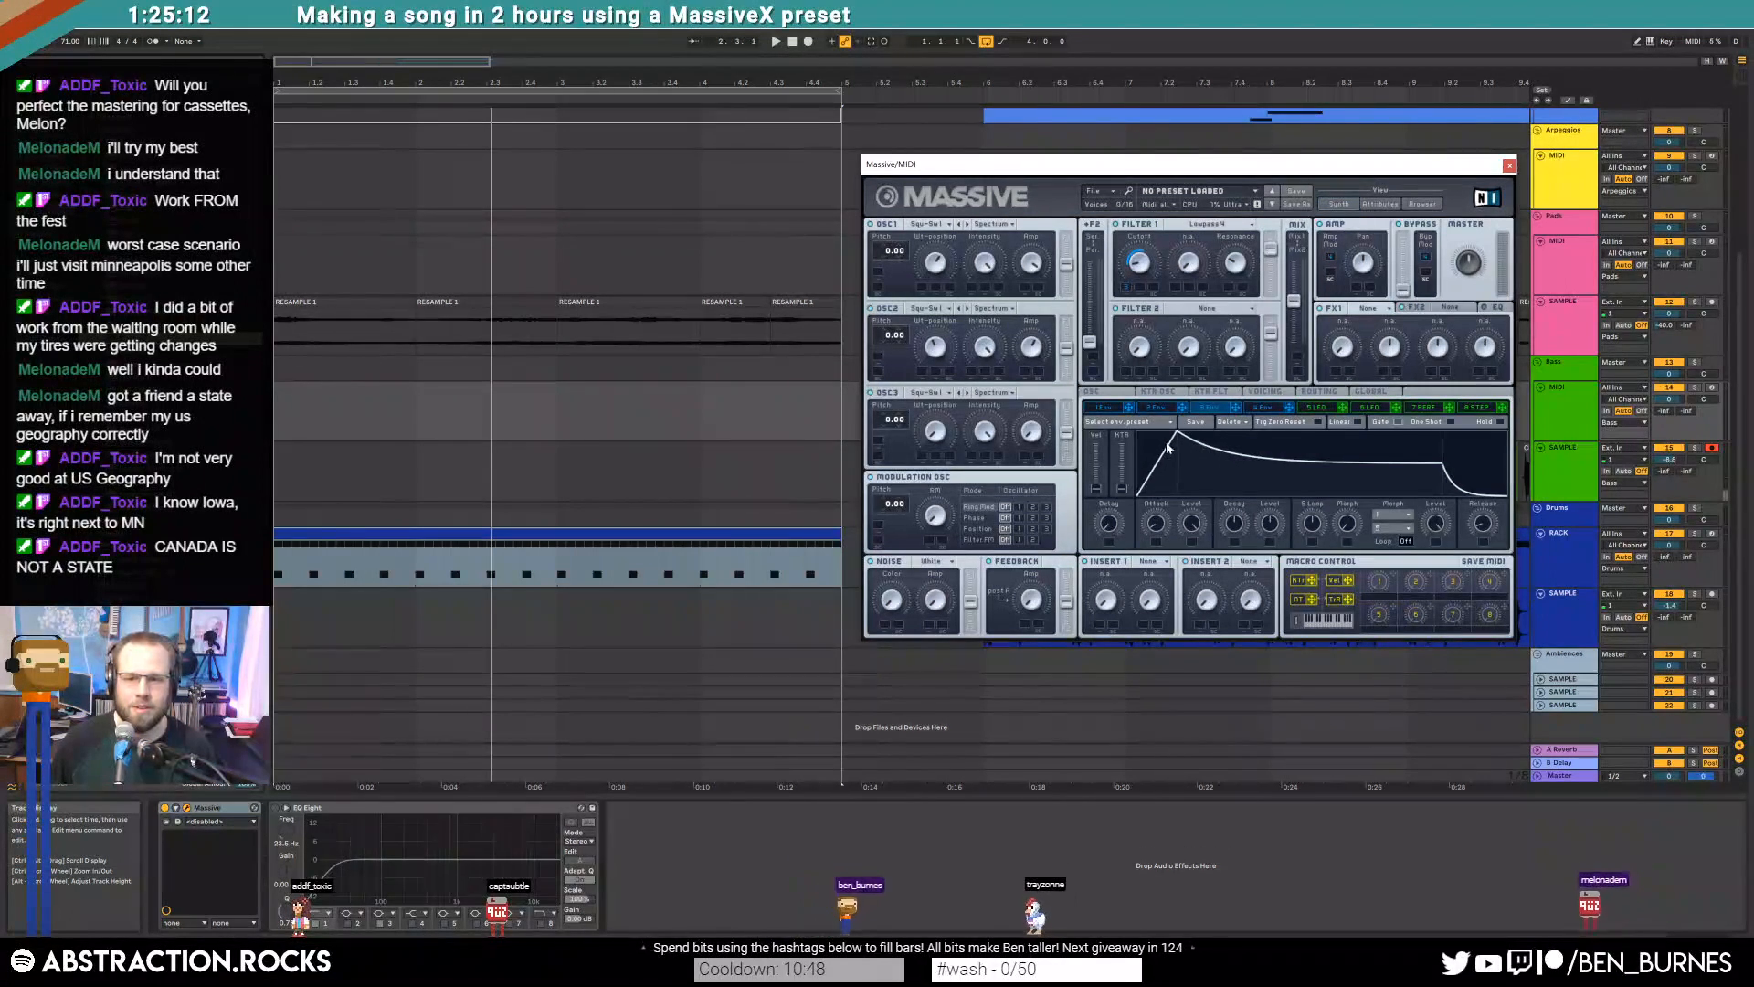
left_click(1208, 224)
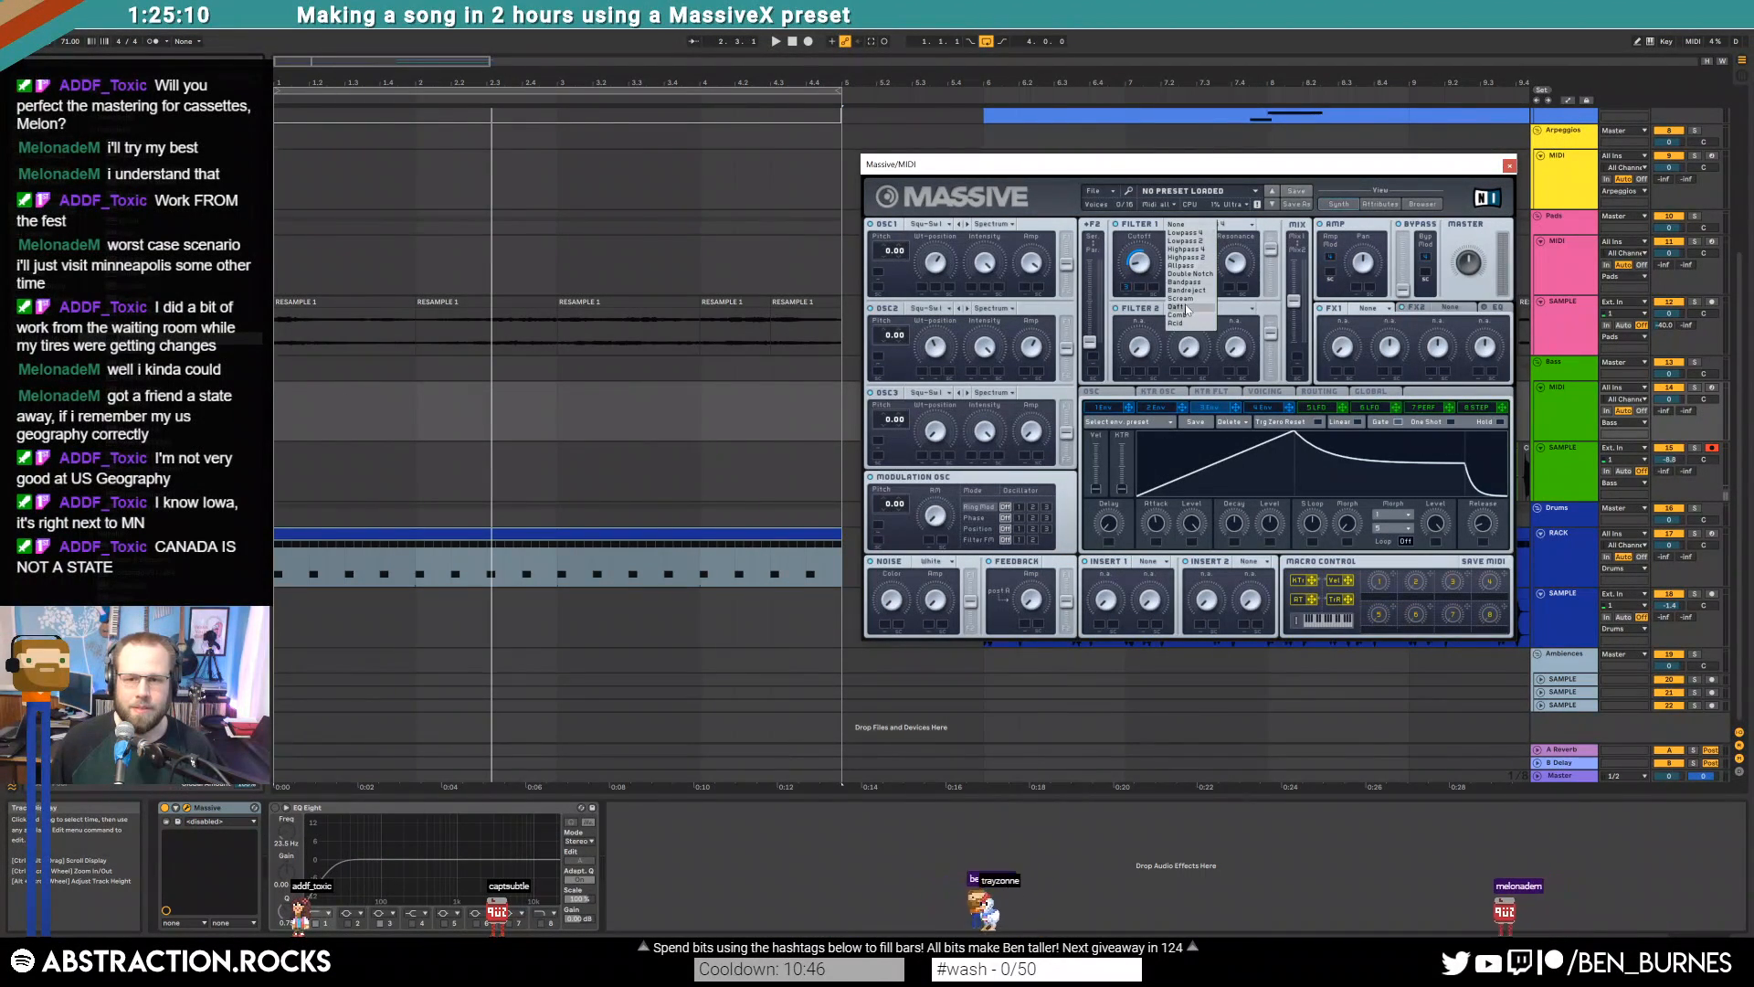
left_click(1187, 306)
Arm the Bass MIDI track for recording and reshape the envelope's decay and sustain while auditioning the sound
left_click(1711, 388)
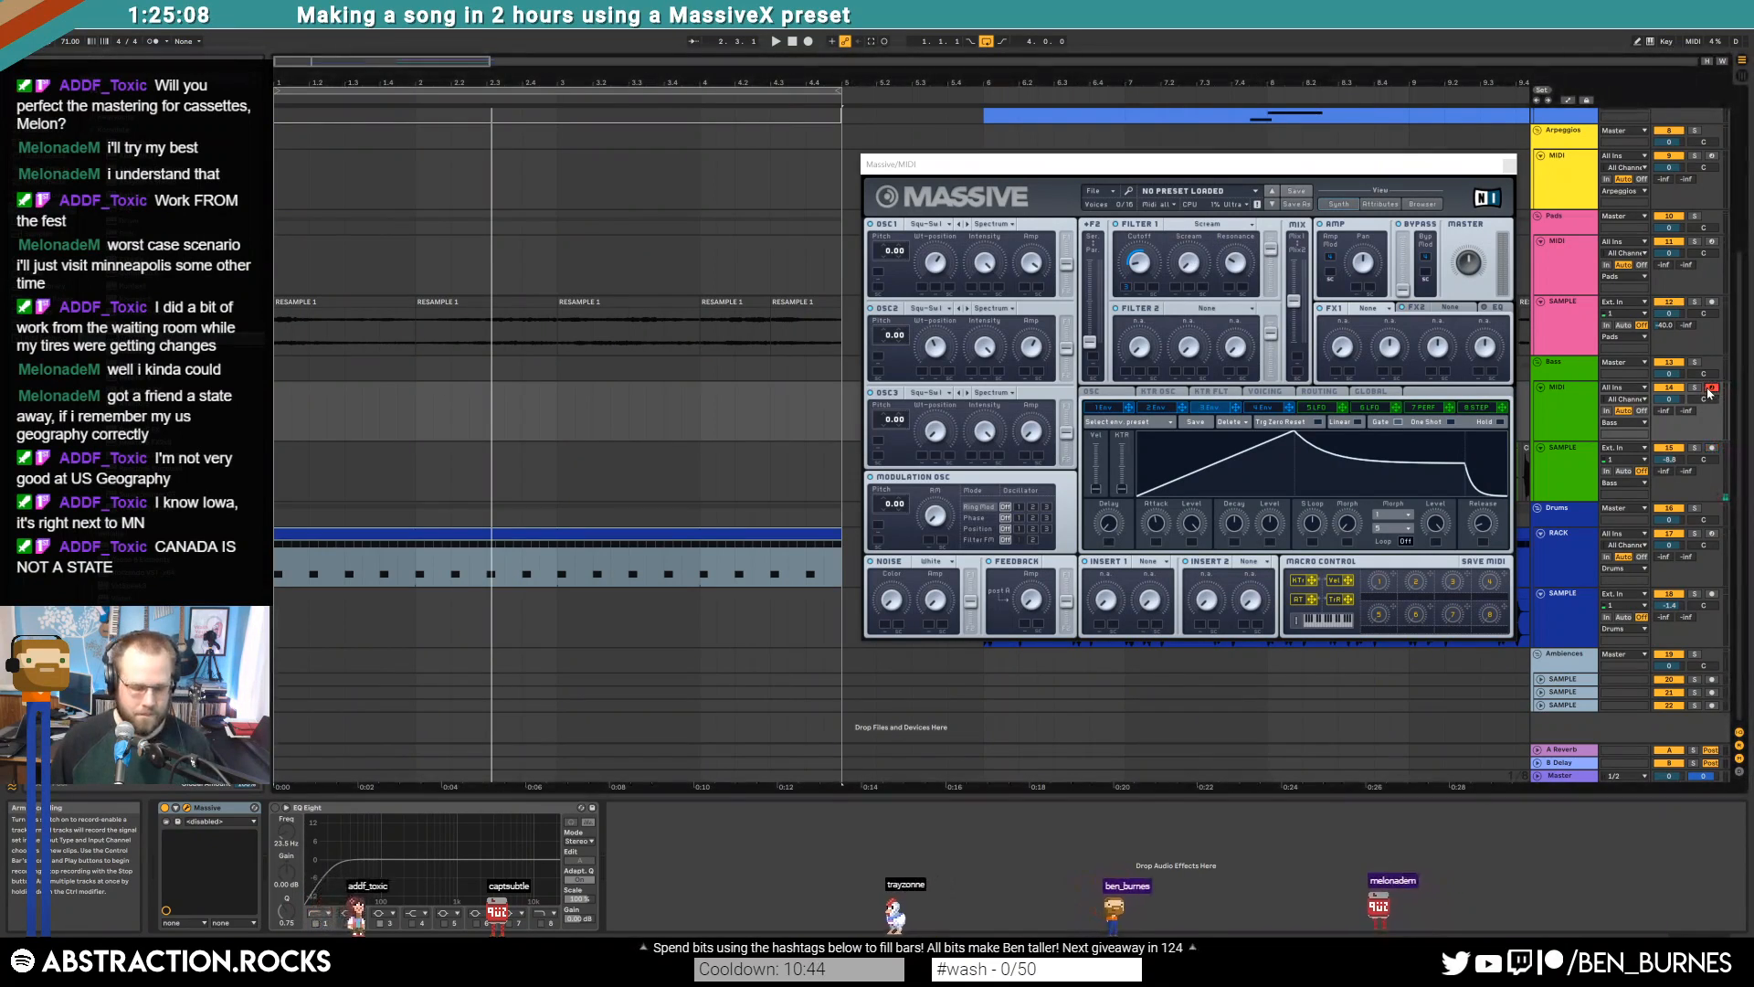
left_click(1294, 436)
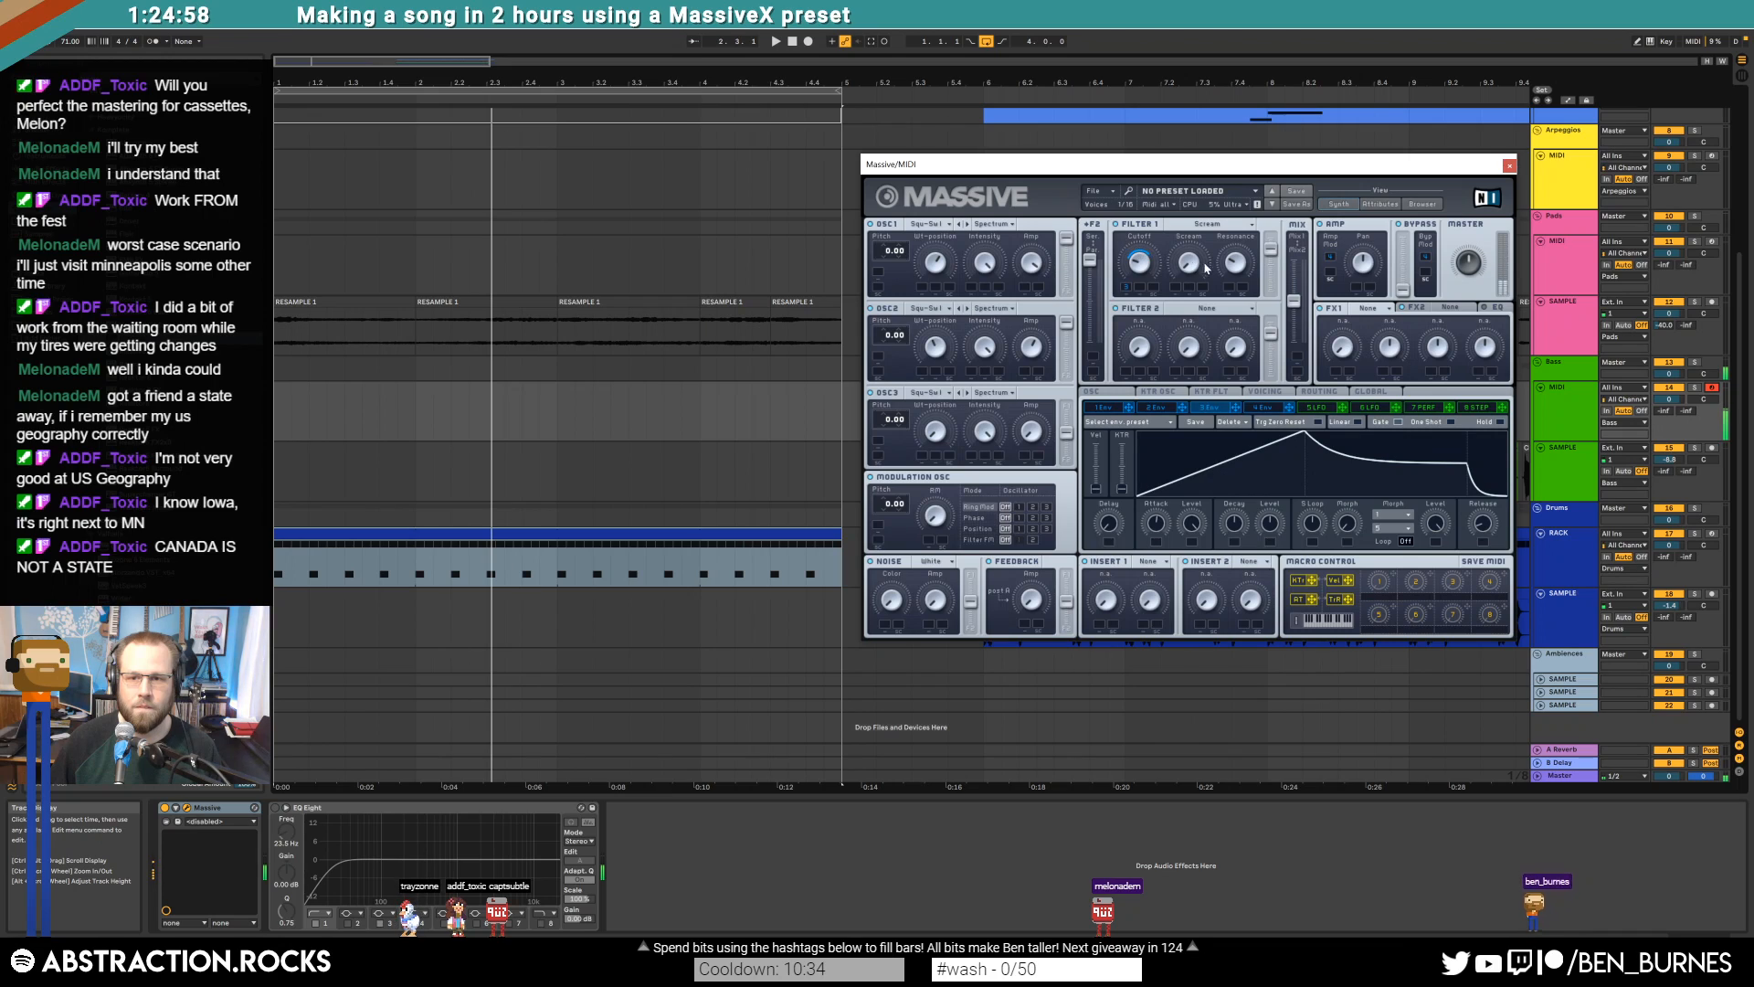
left_click_drag(1447, 453, 1441, 342)
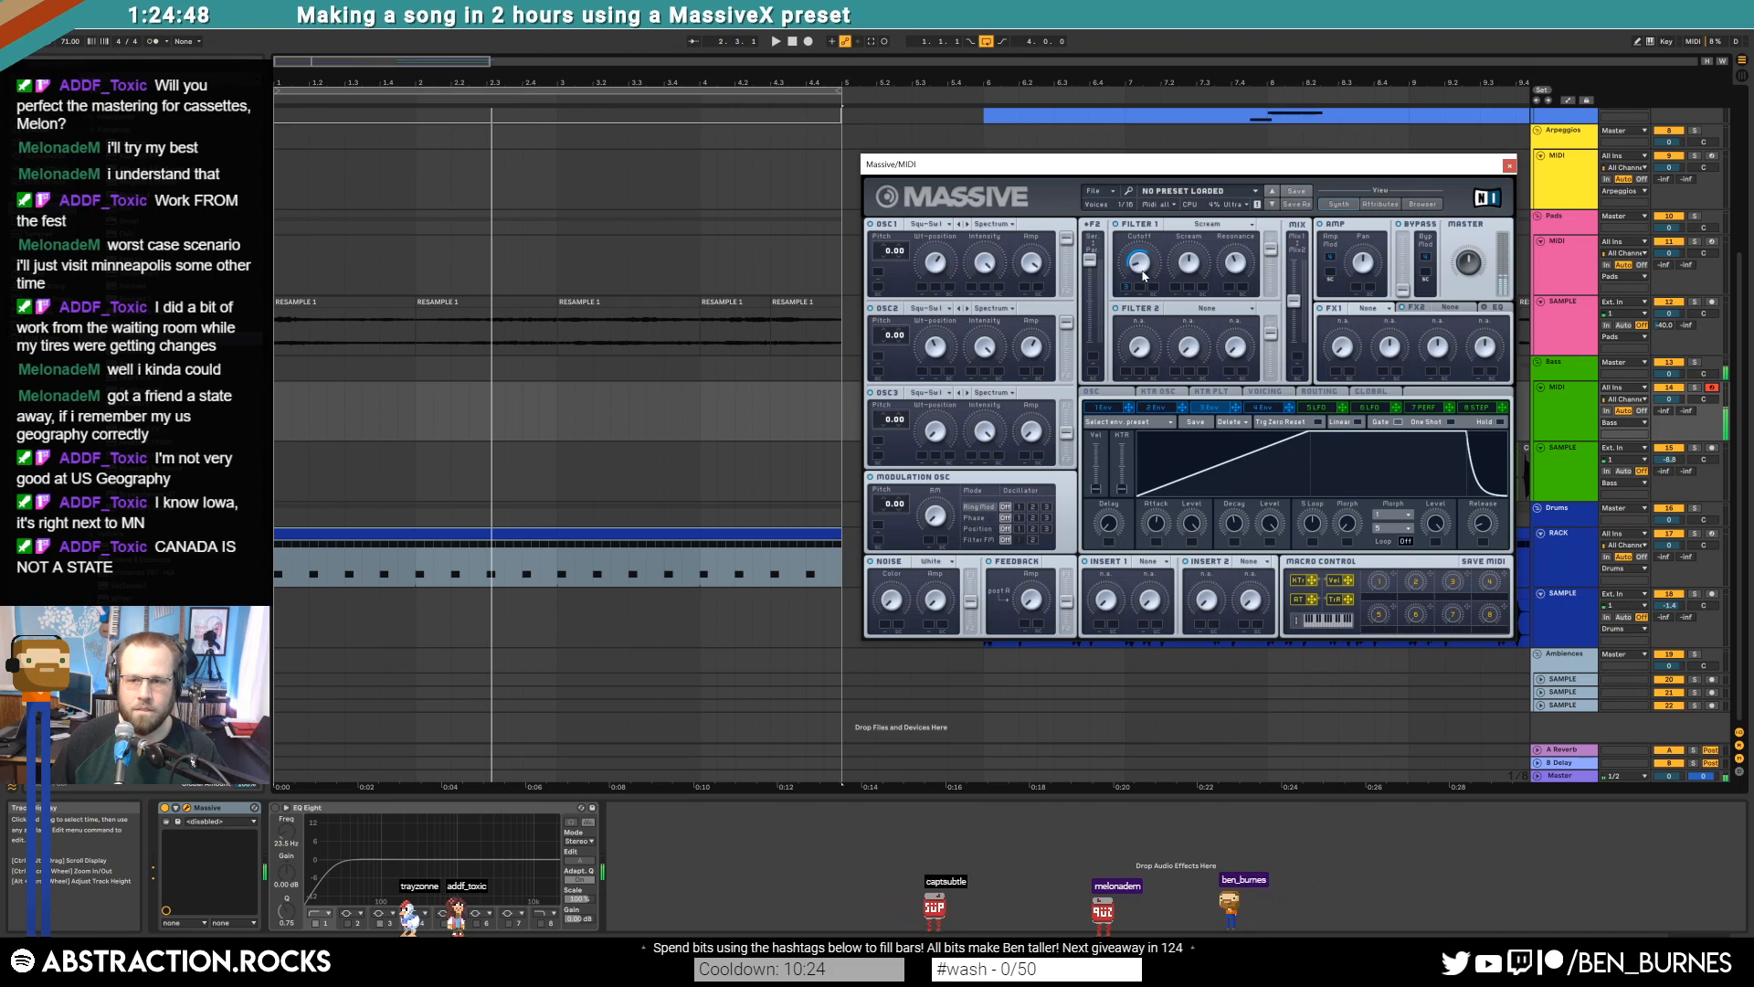
left_click_drag(1301, 444, 1257, 426)
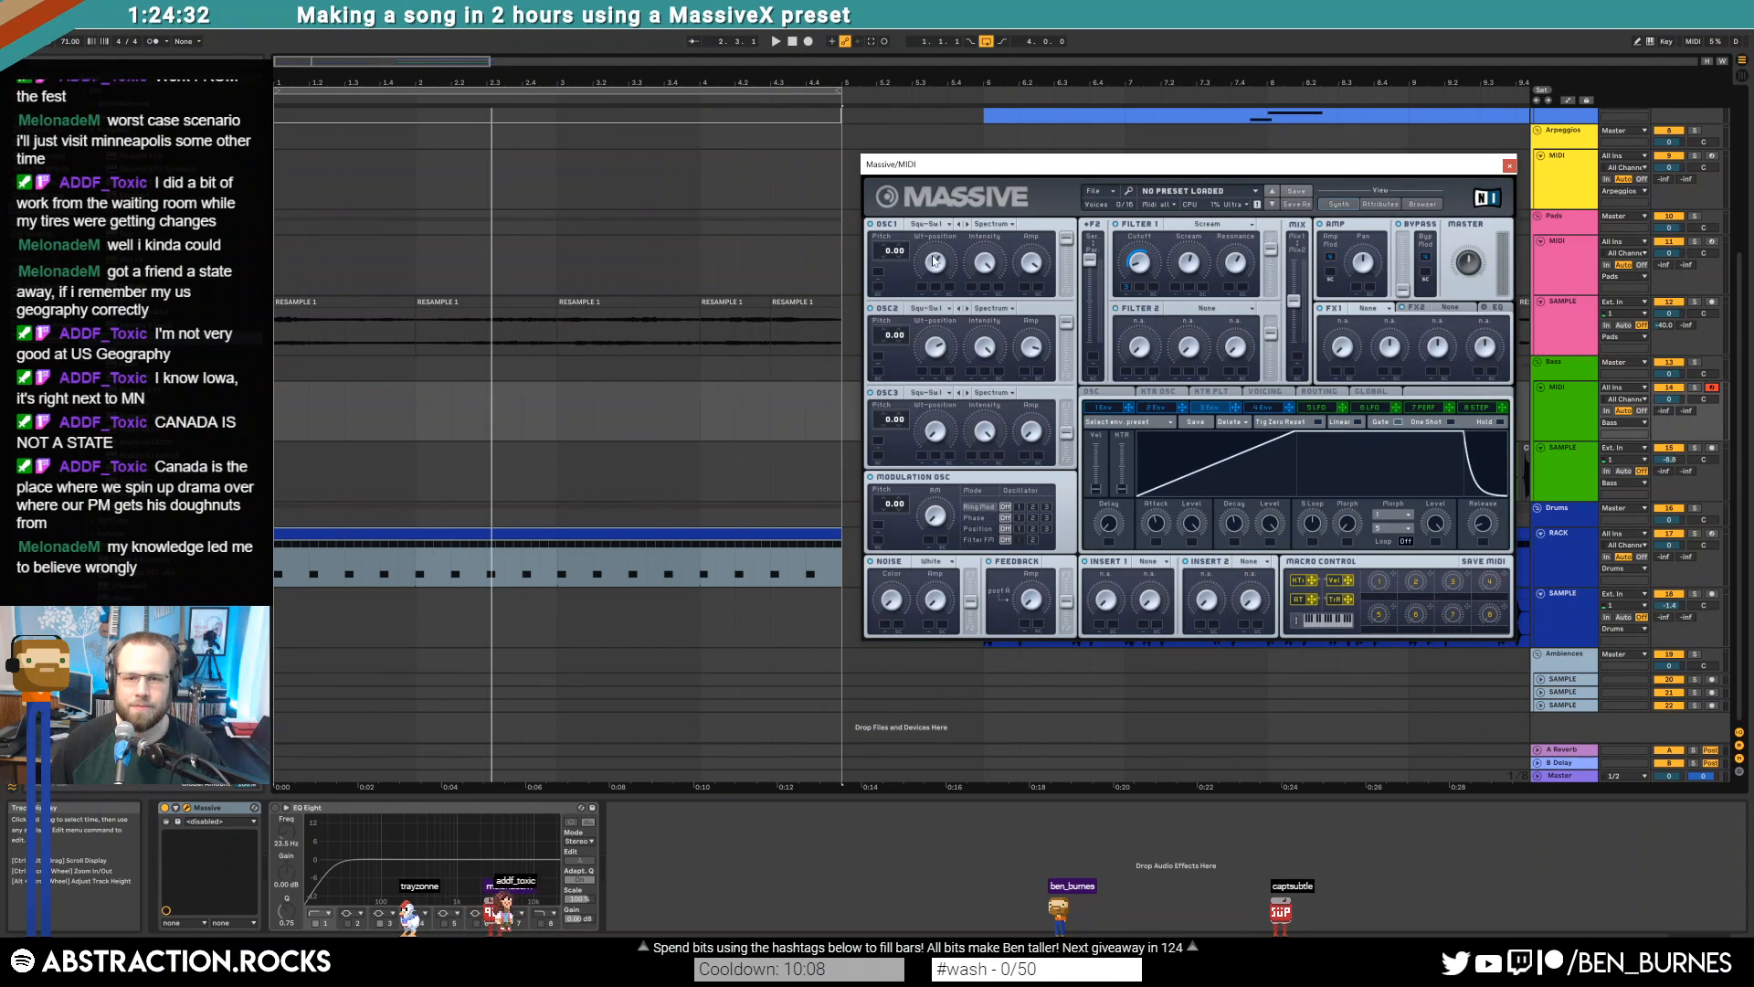
Change Oscillator 2's wavetable to Chrome and close the Massive window
left_click(935, 307)
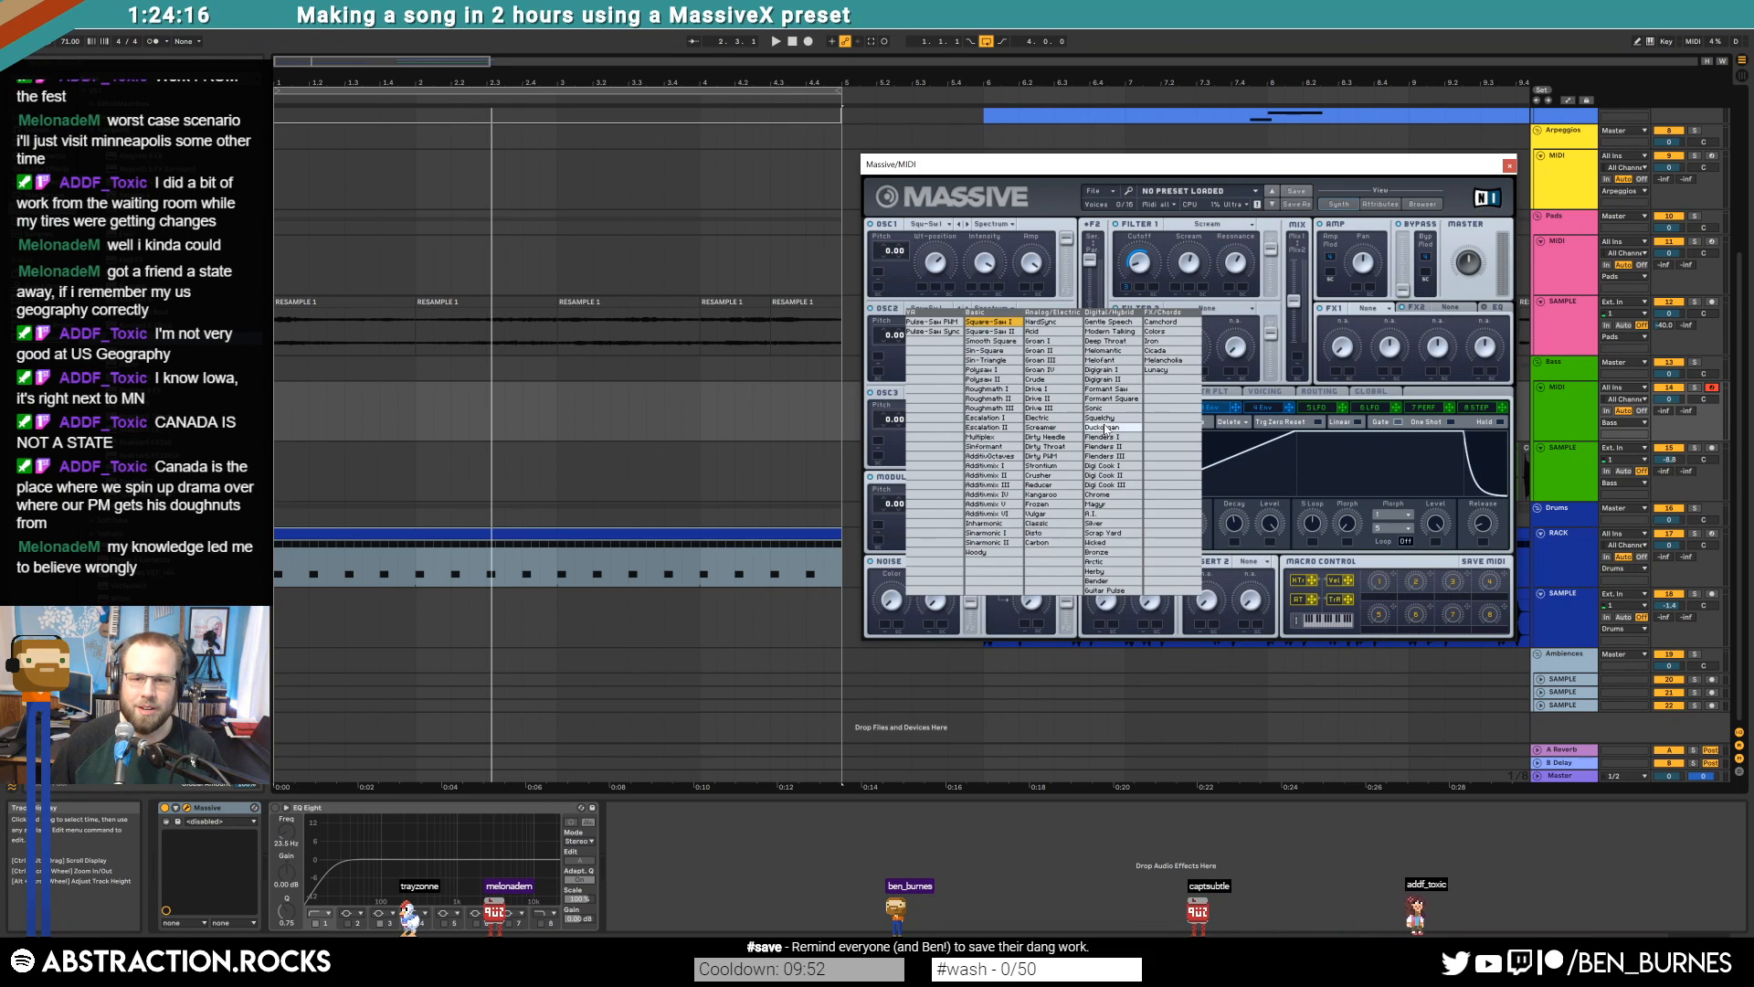
left_click(1130, 498)
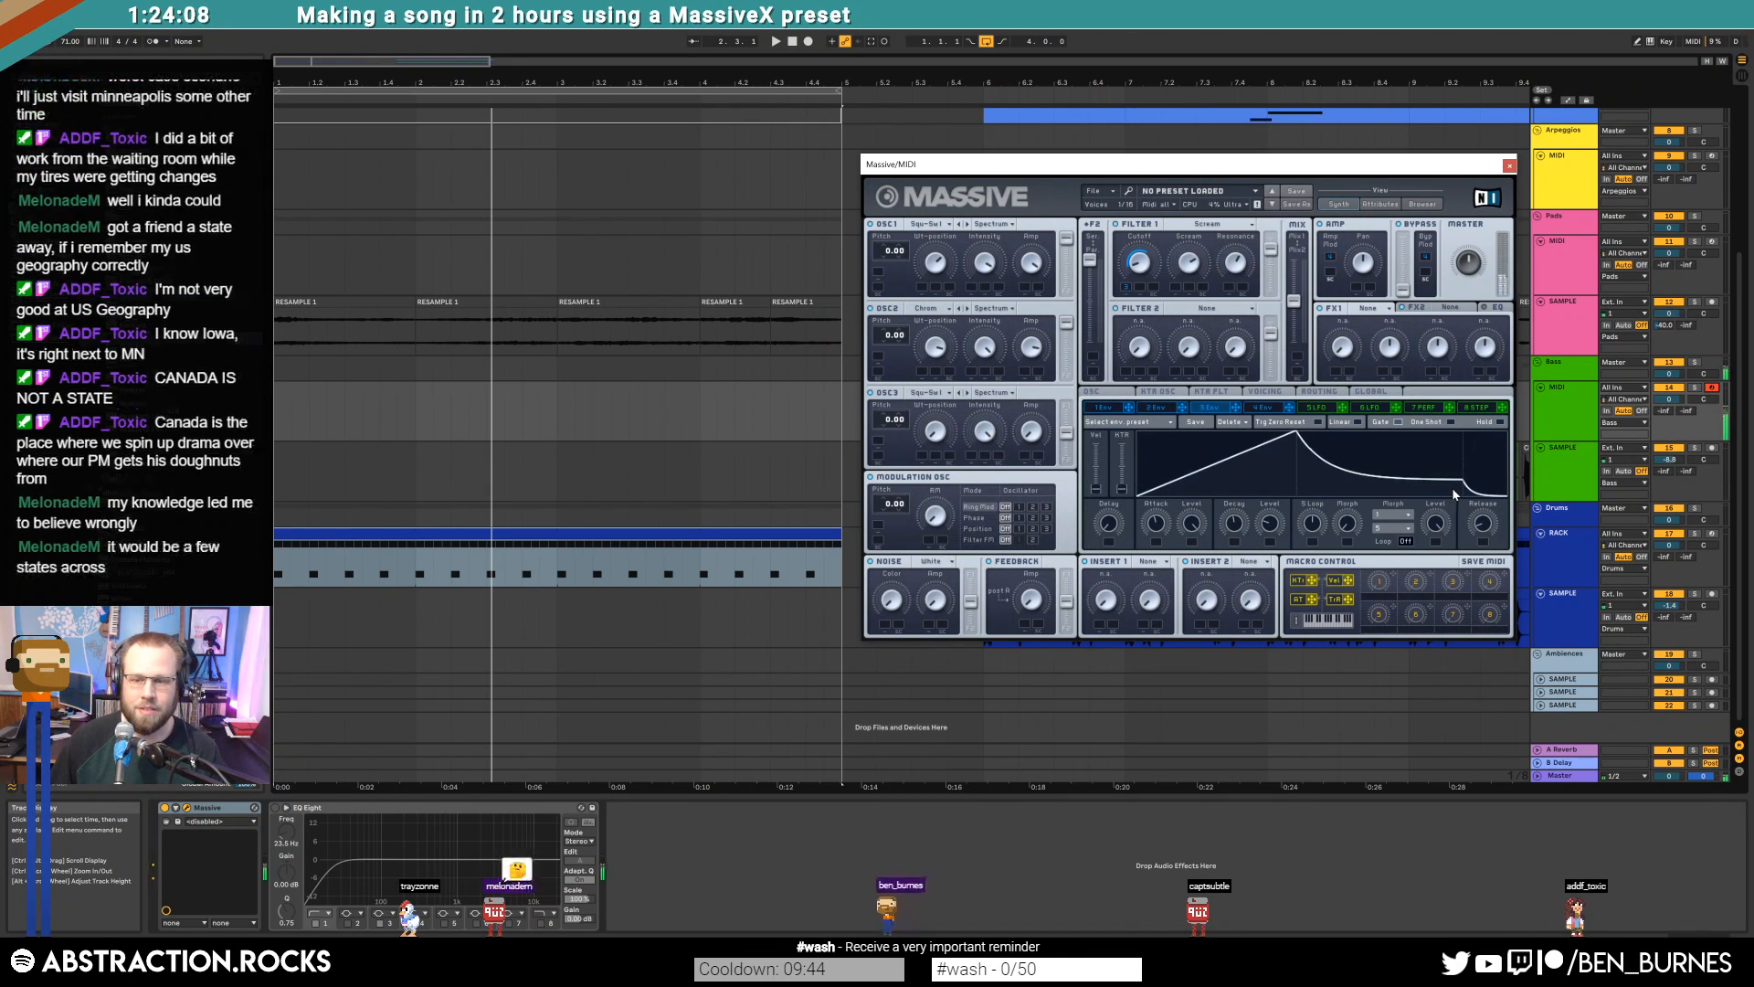
left_click(1510, 166)
Record a bass line onto the armed Bass MIDI track across the four-bar loop, along with the drums and pads
left_click(793, 43)
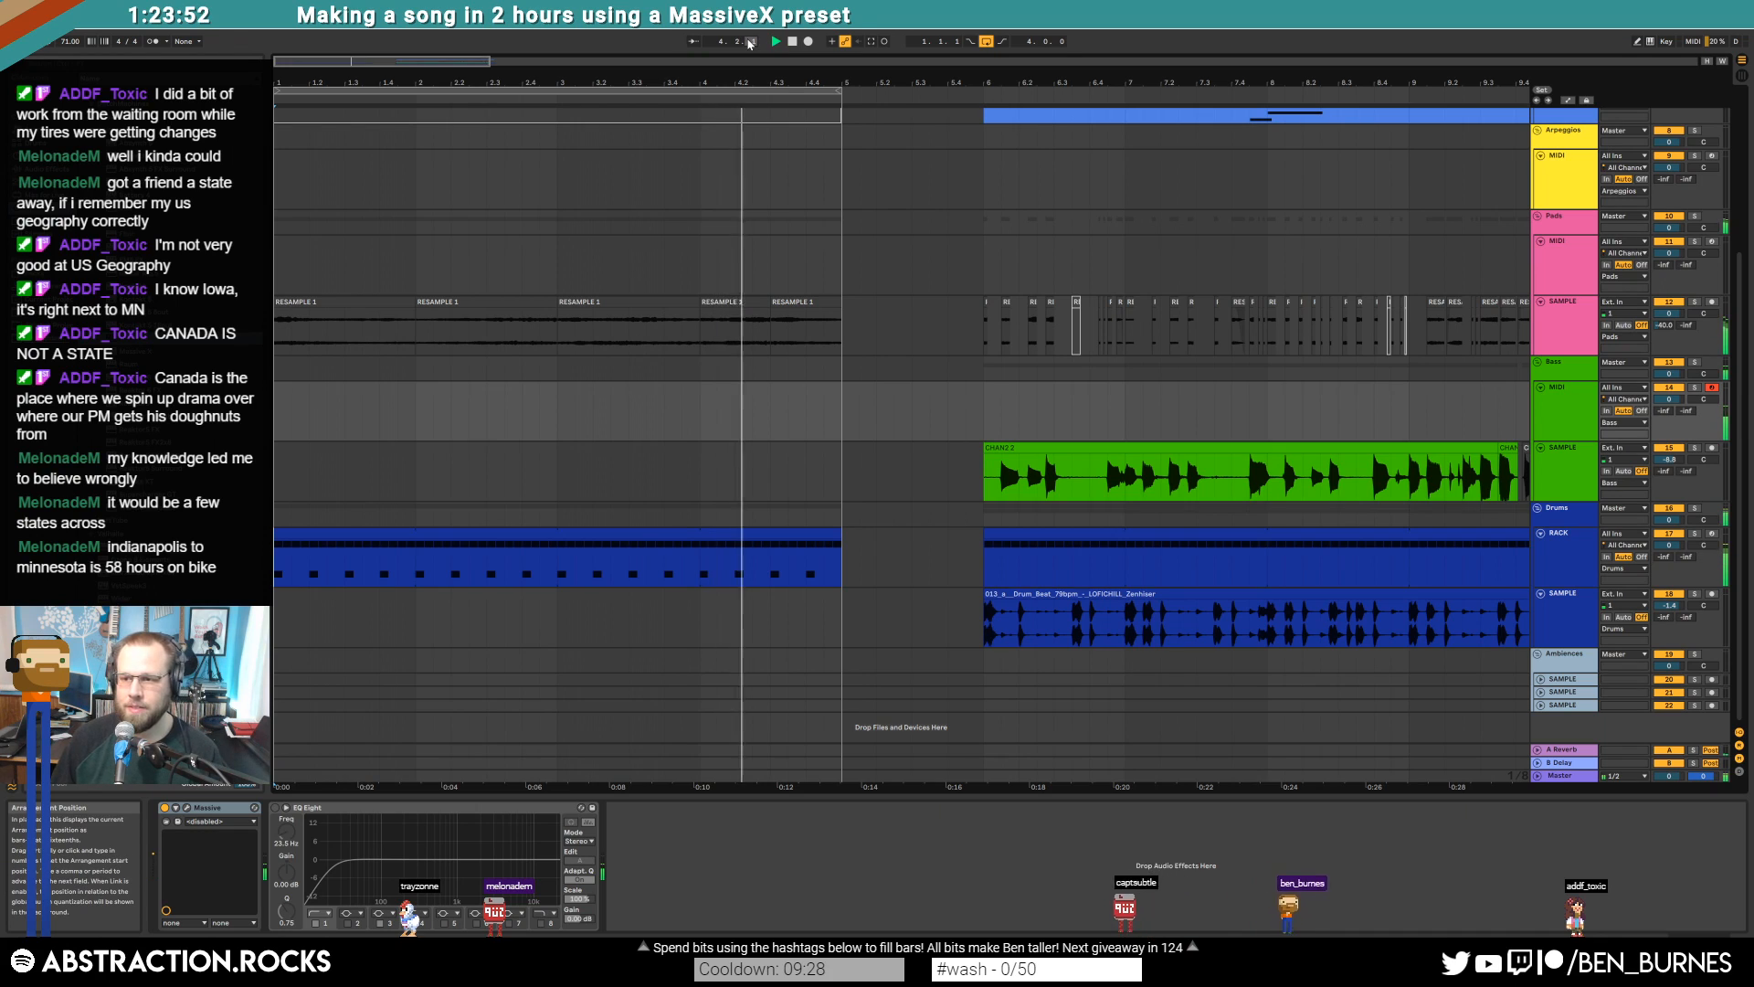
key("space")
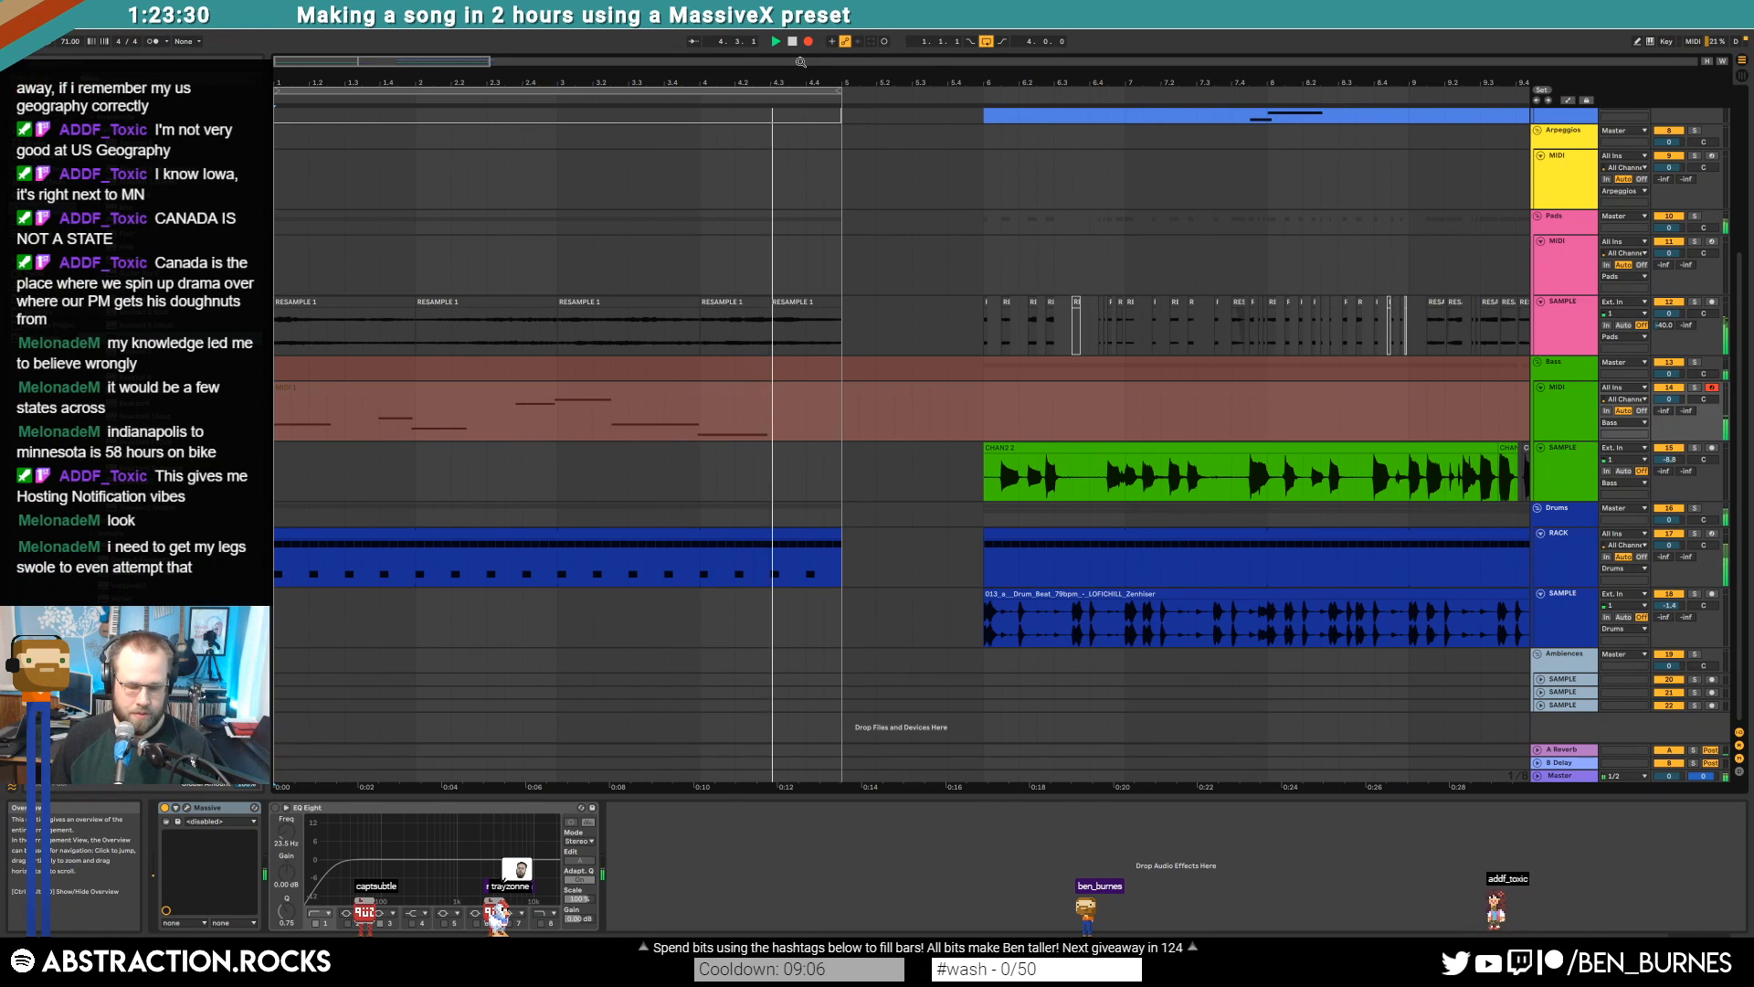
key("space")
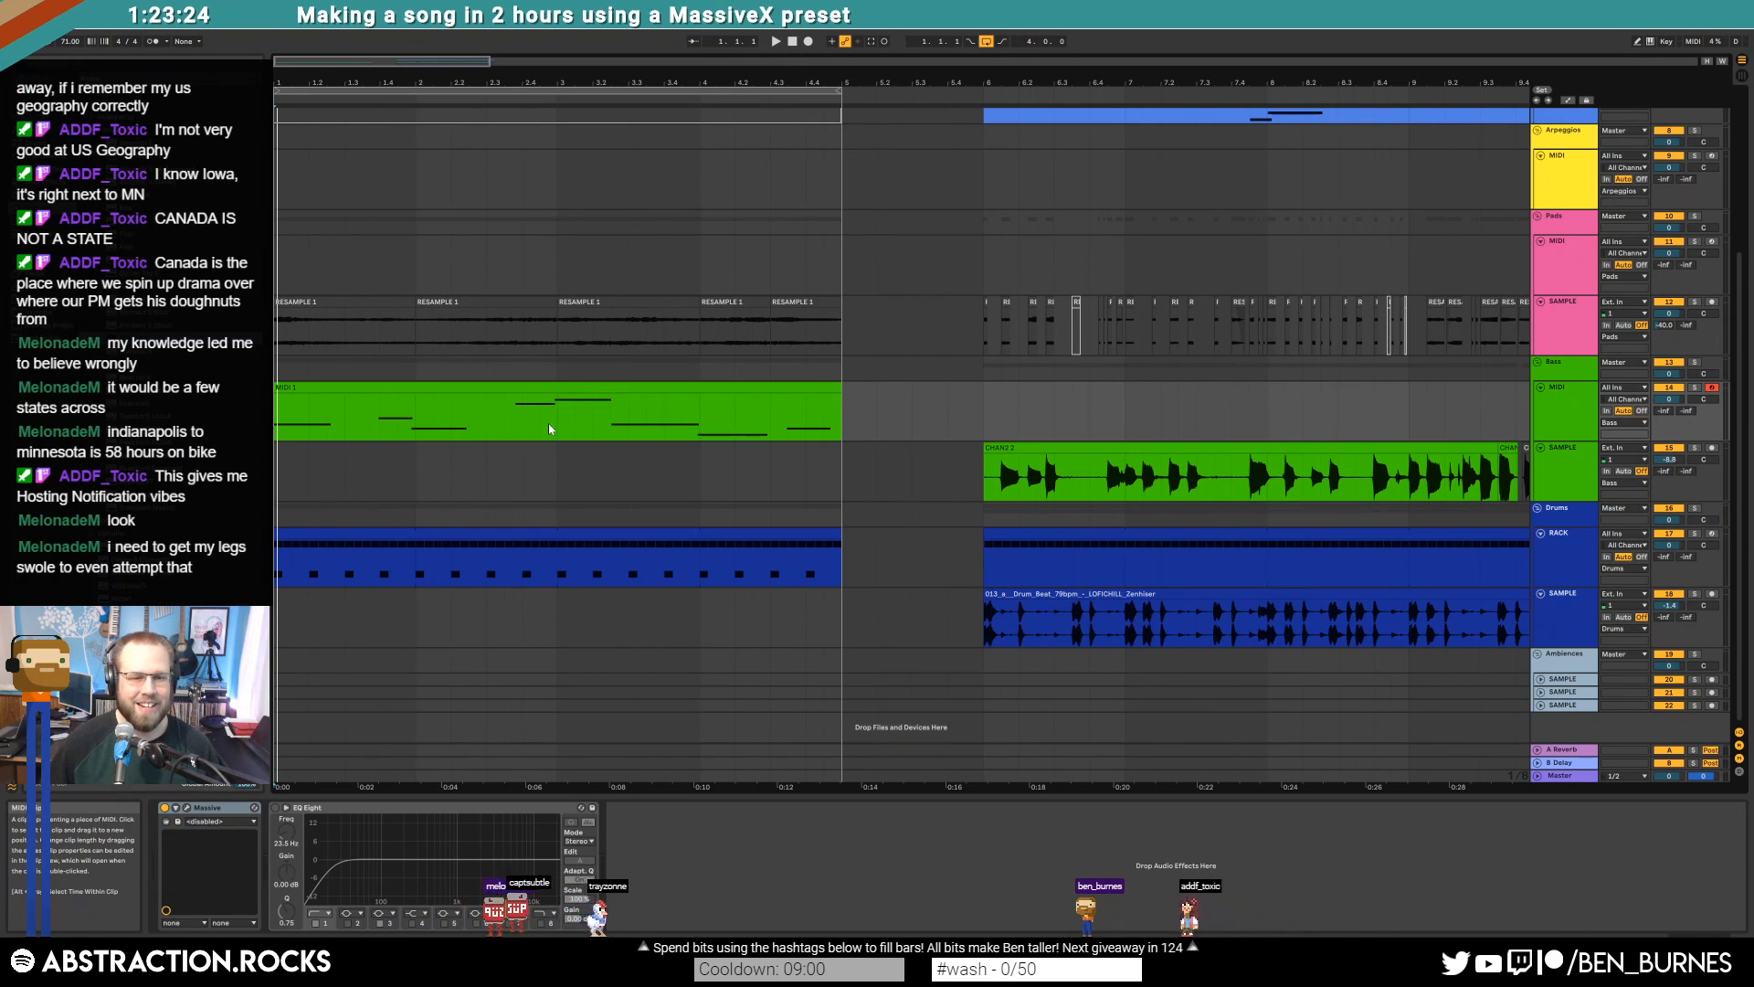
Reopen Massive on the bass track and reshape its envelope with a longer release while playing back the recorded clip
left_click(187, 808)
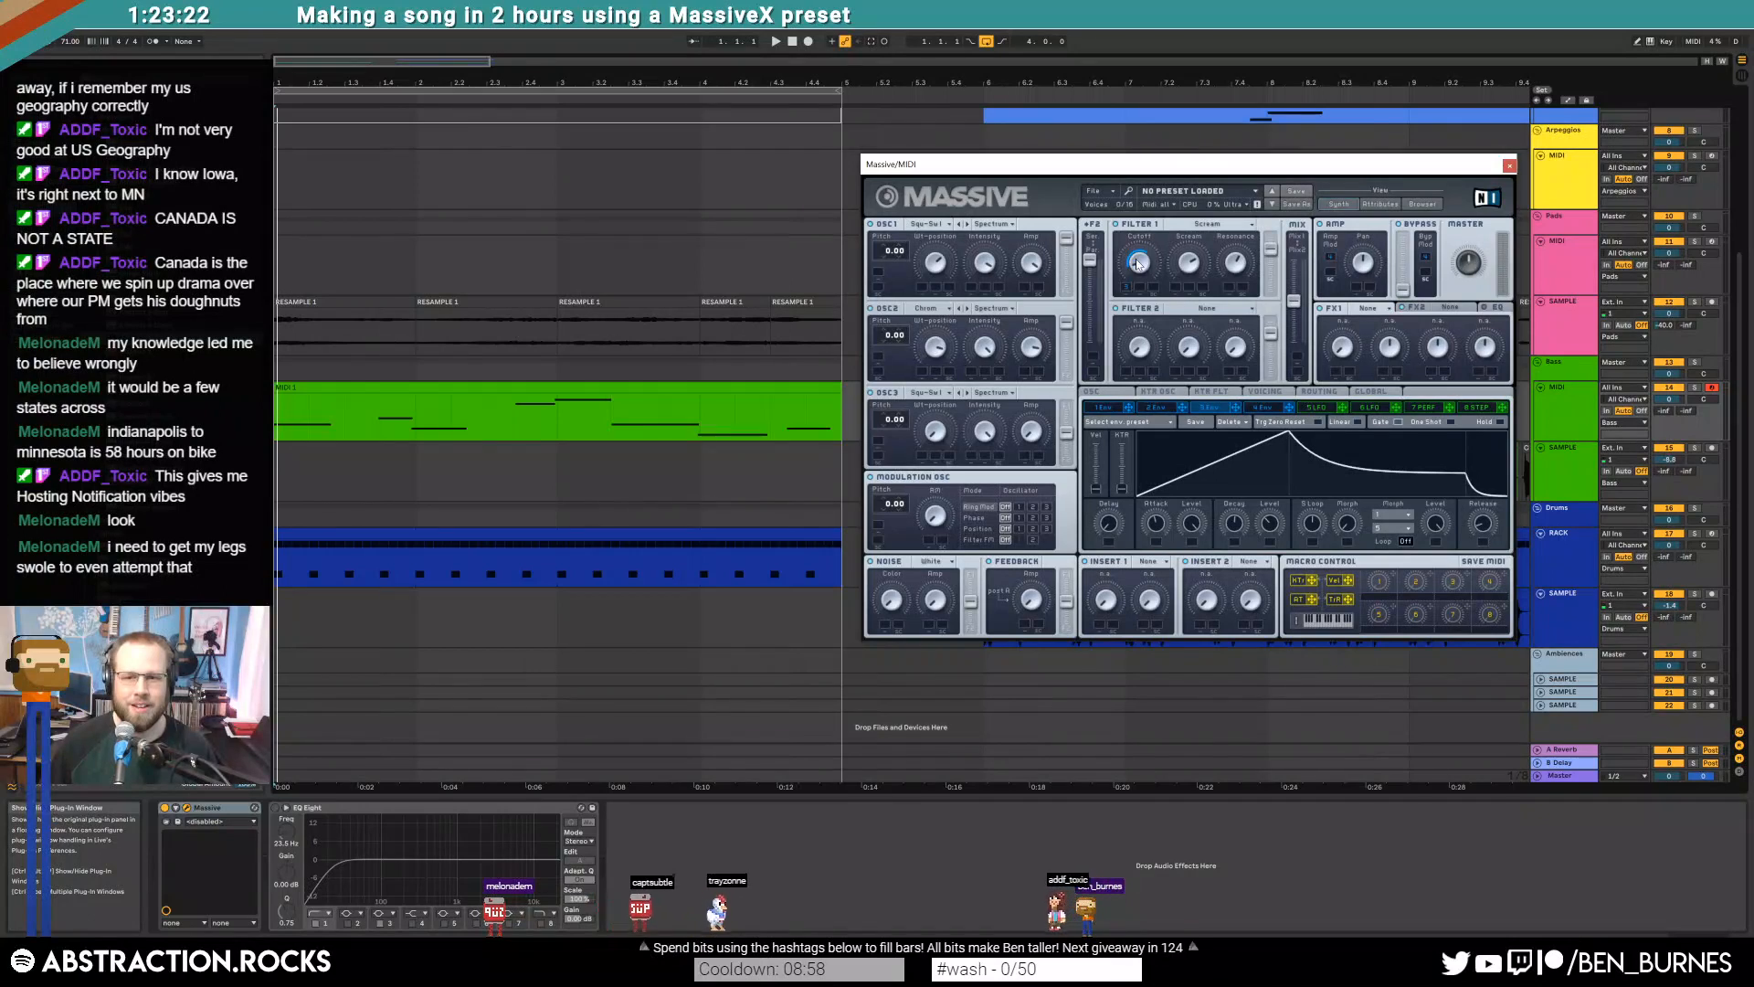
left_click_drag(1359, 466, 1418, 448)
key("space")
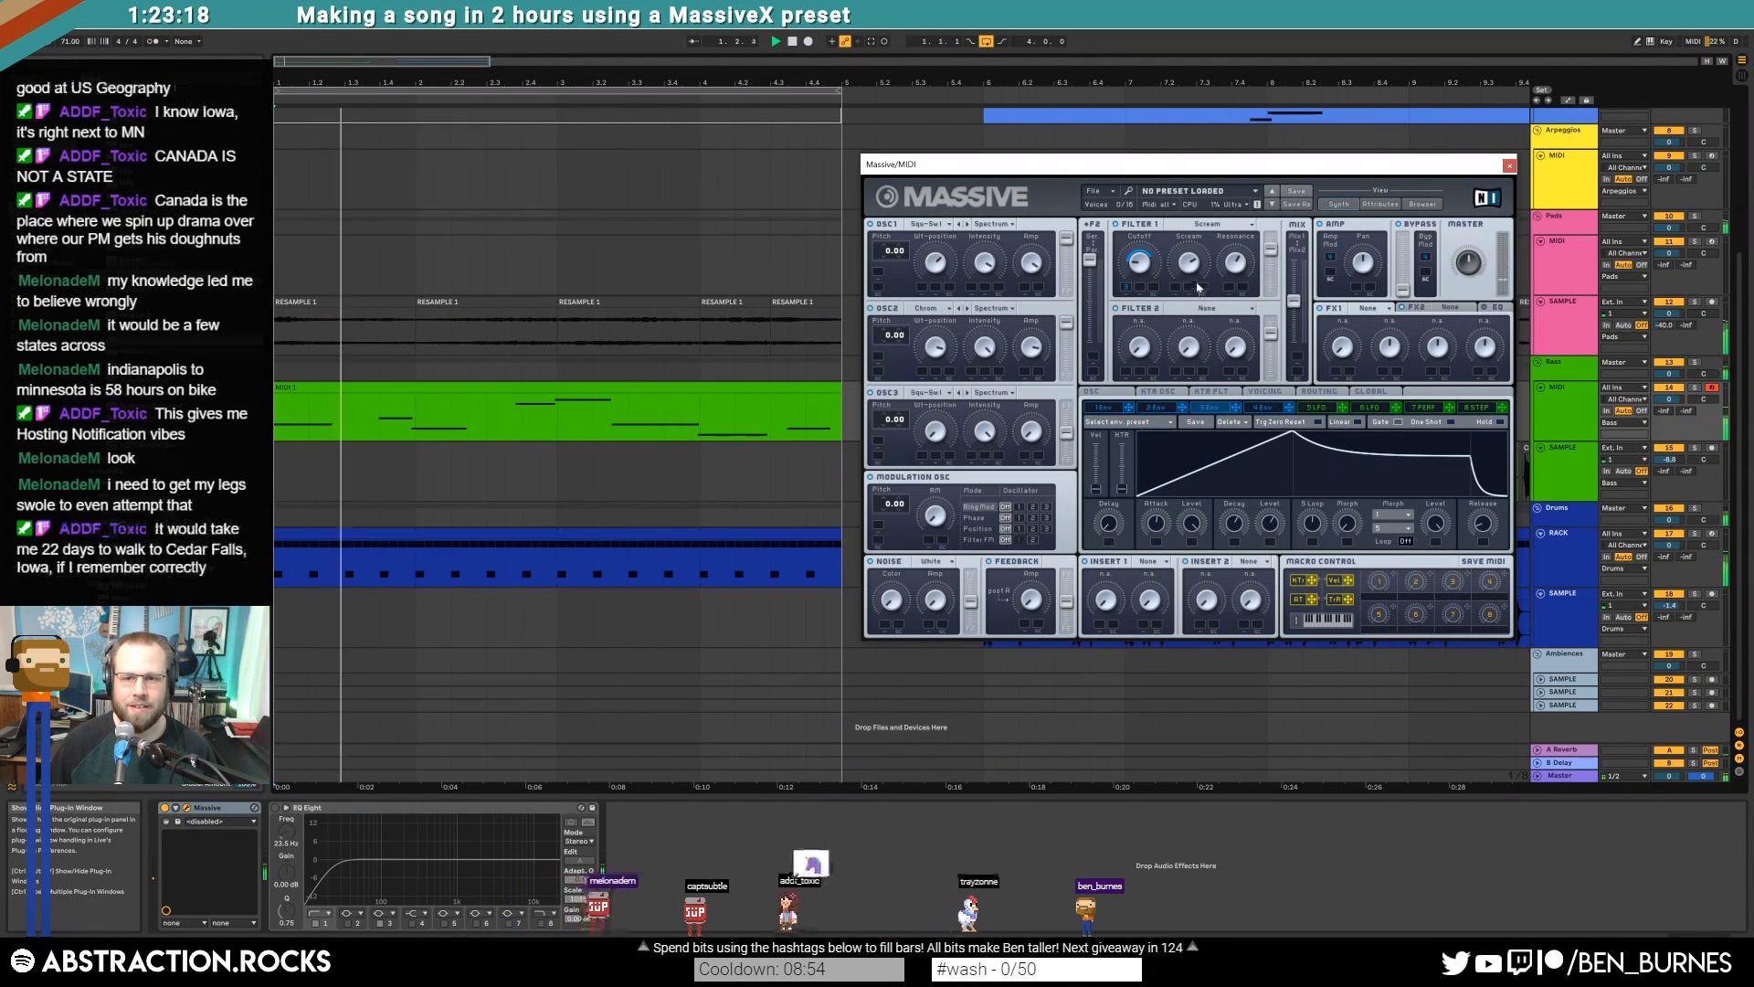
left_click_drag(1293, 432, 1357, 453)
left_click_drag(1479, 526, 1470, 483)
key("space")
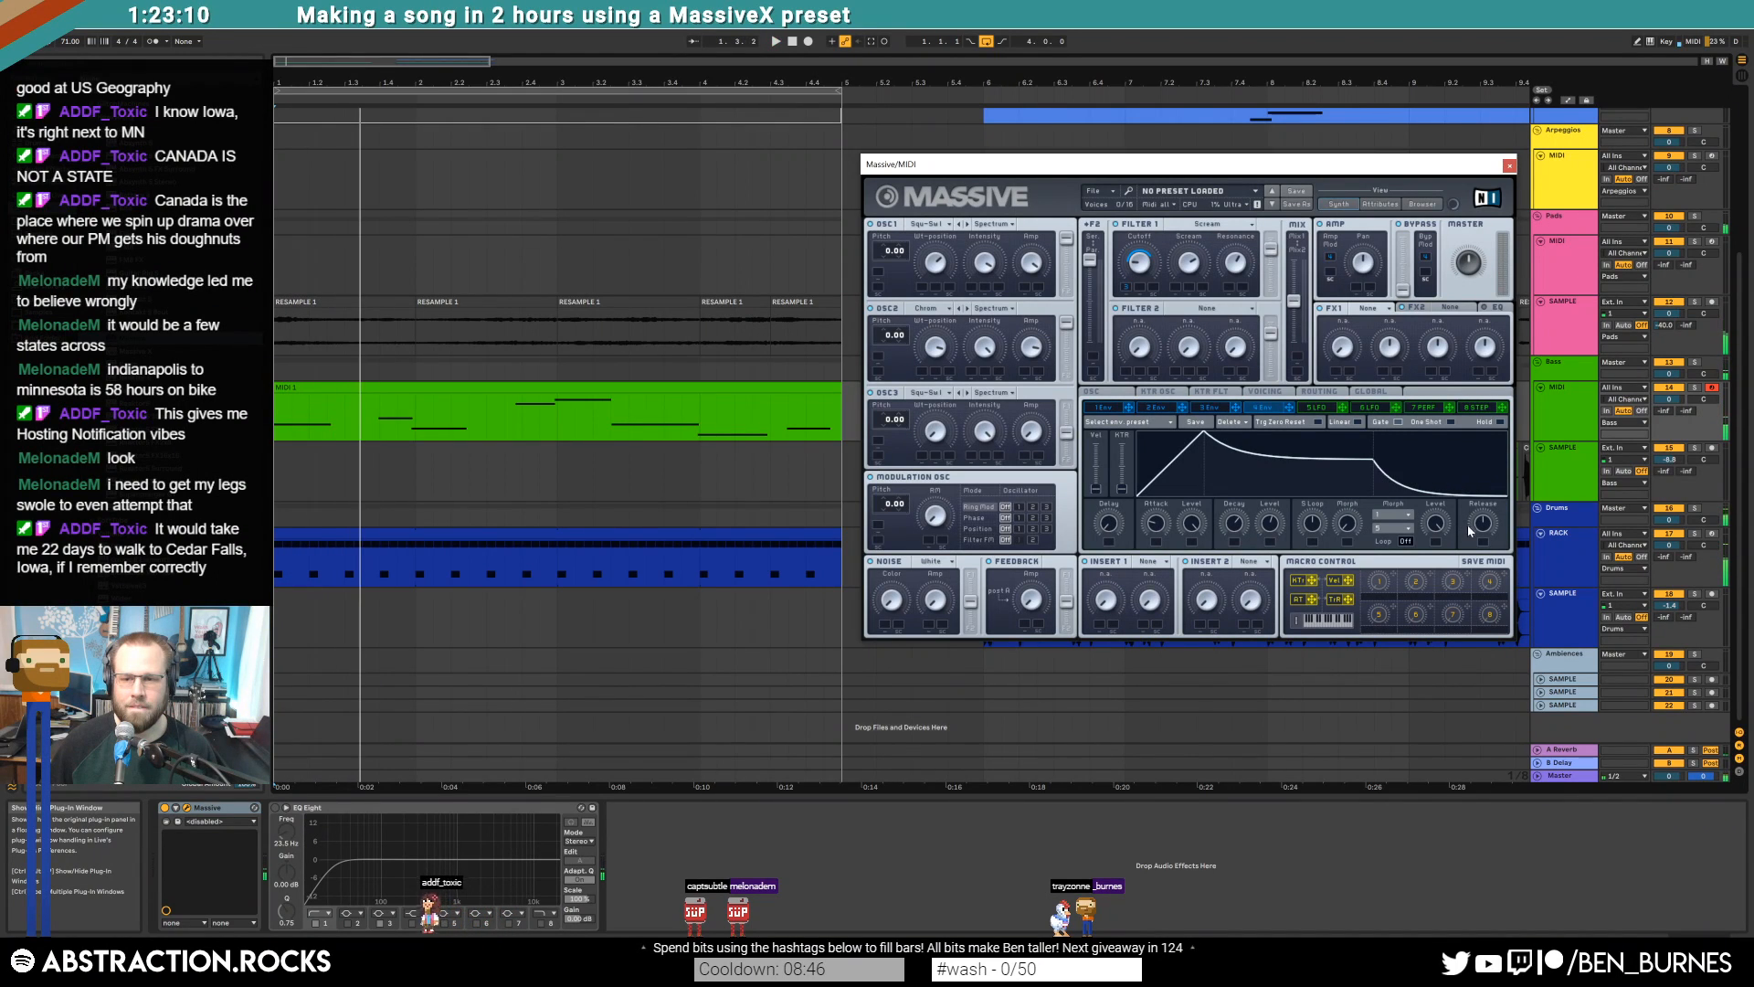
Lengthen the third envelope's release and adjust Filter 1's cutoff while the bass line plays
left_click(1214, 409)
left_click_drag(1479, 525, 1472, 473)
key("space")
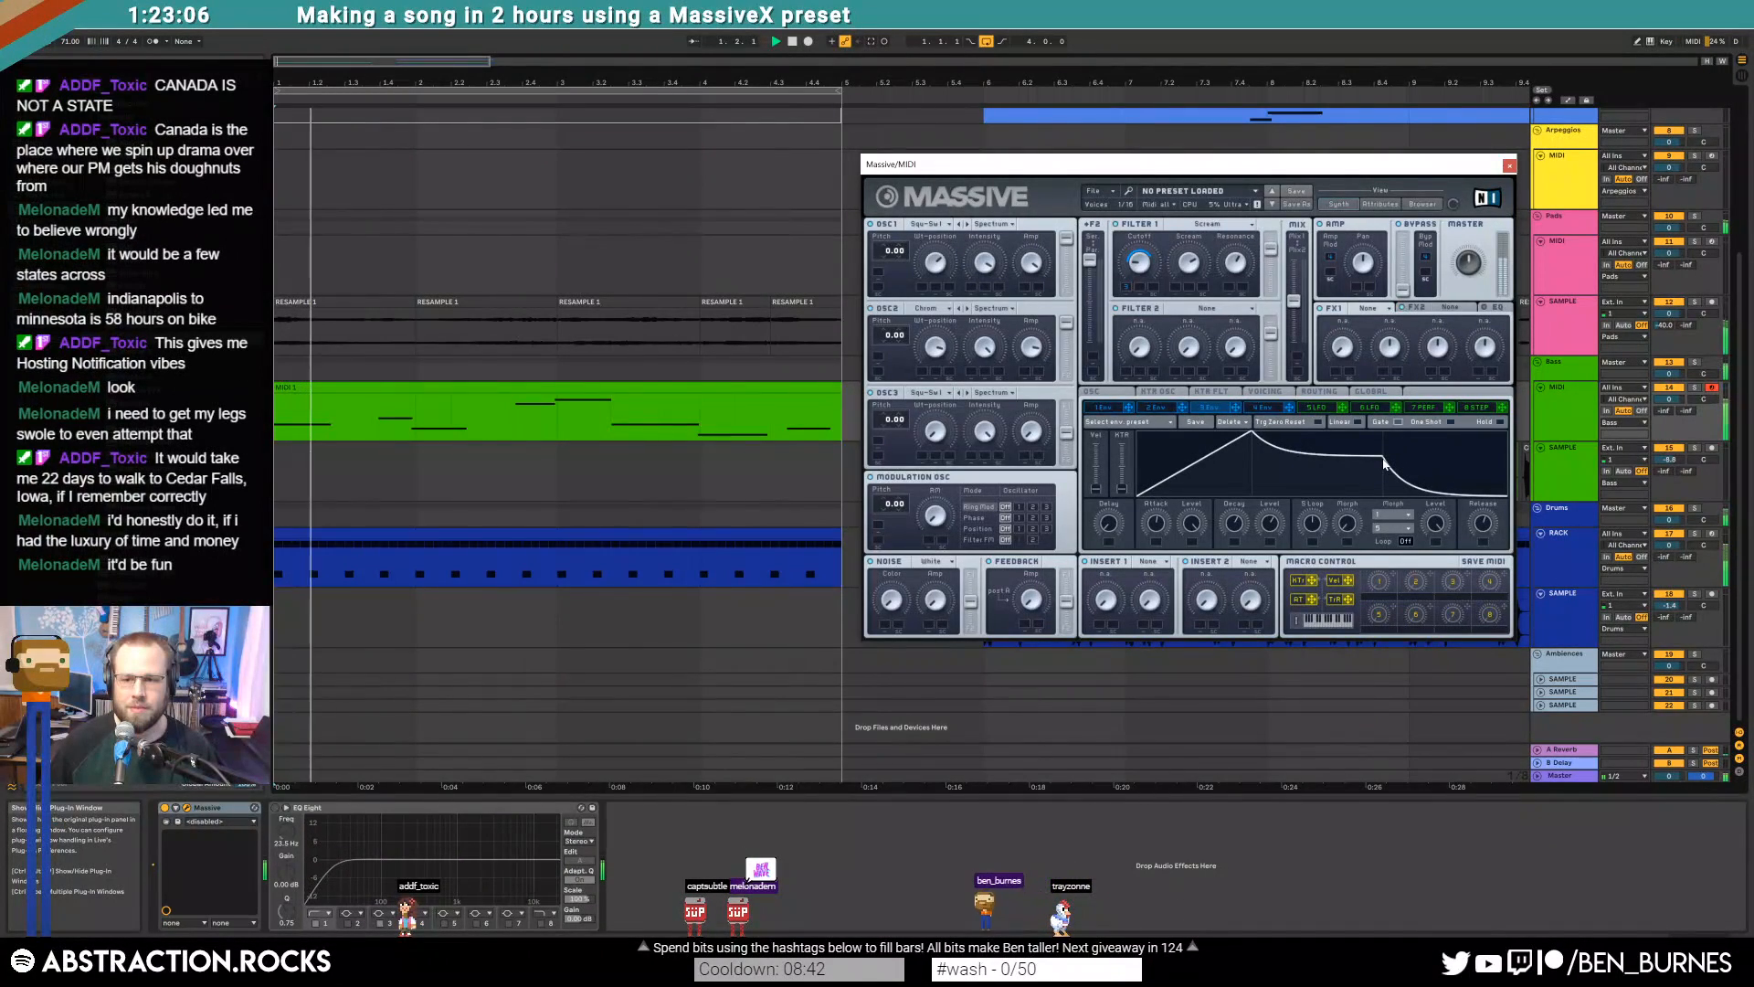
left_click_drag(1384, 459, 1443, 465)
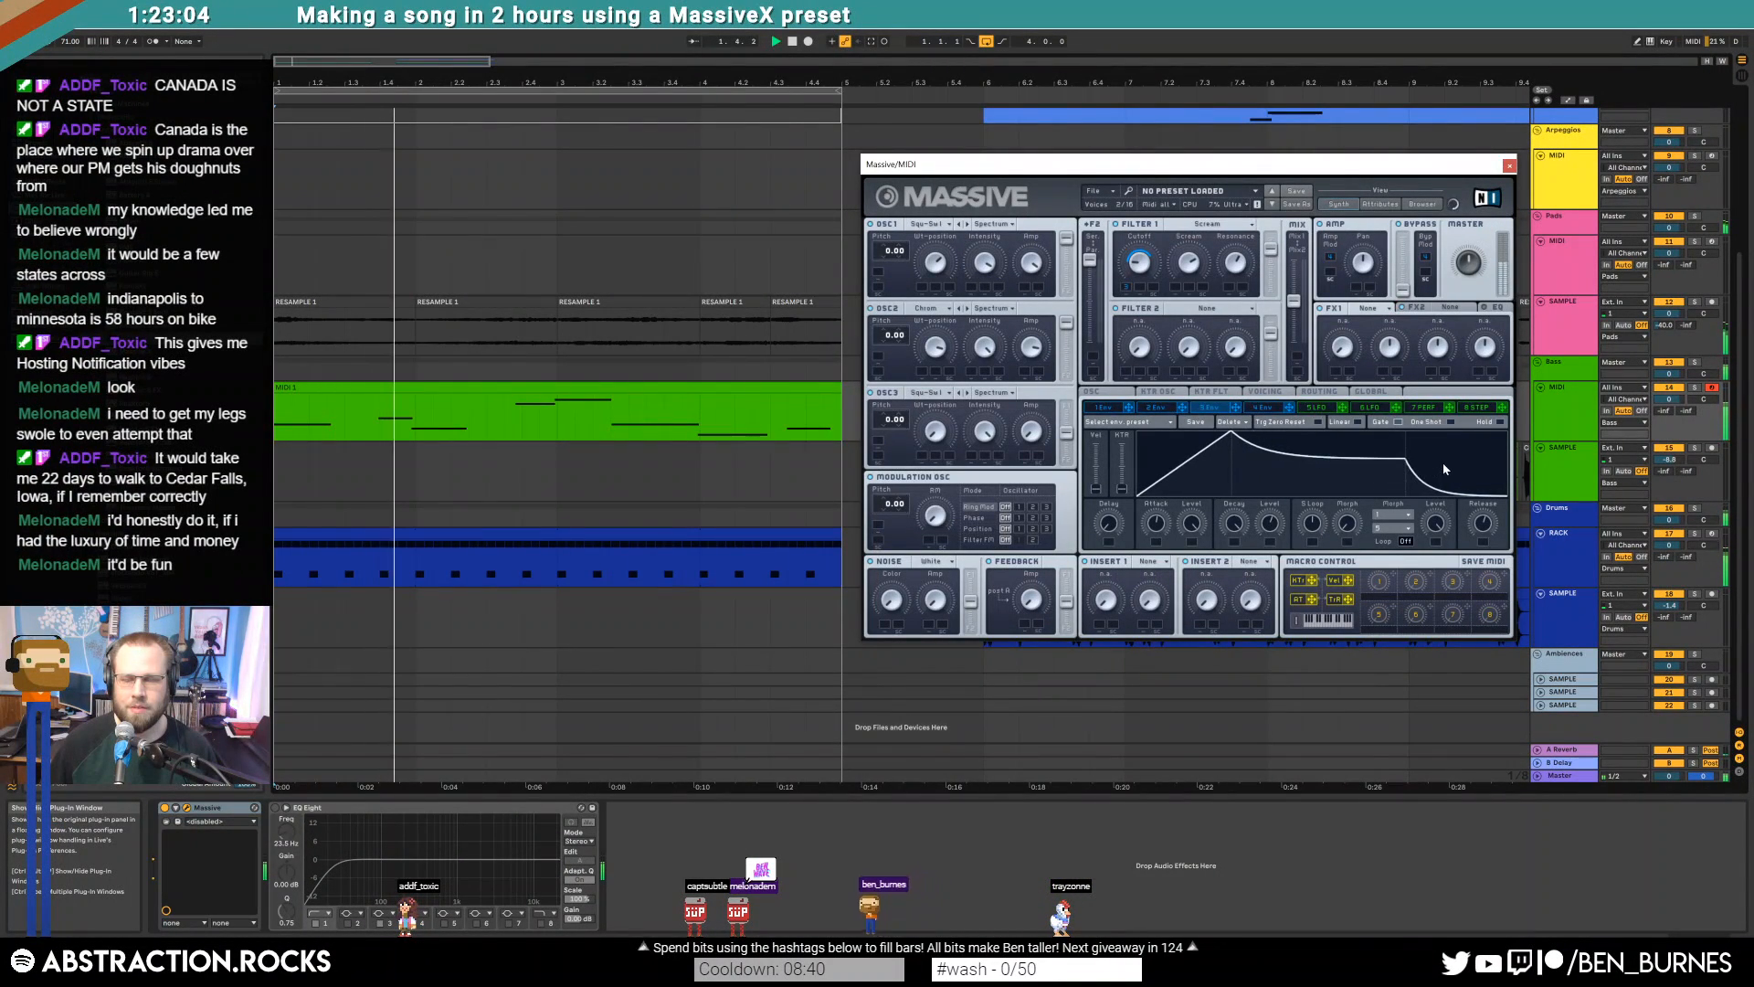
left_click_drag(1136, 252, 1140, 272)
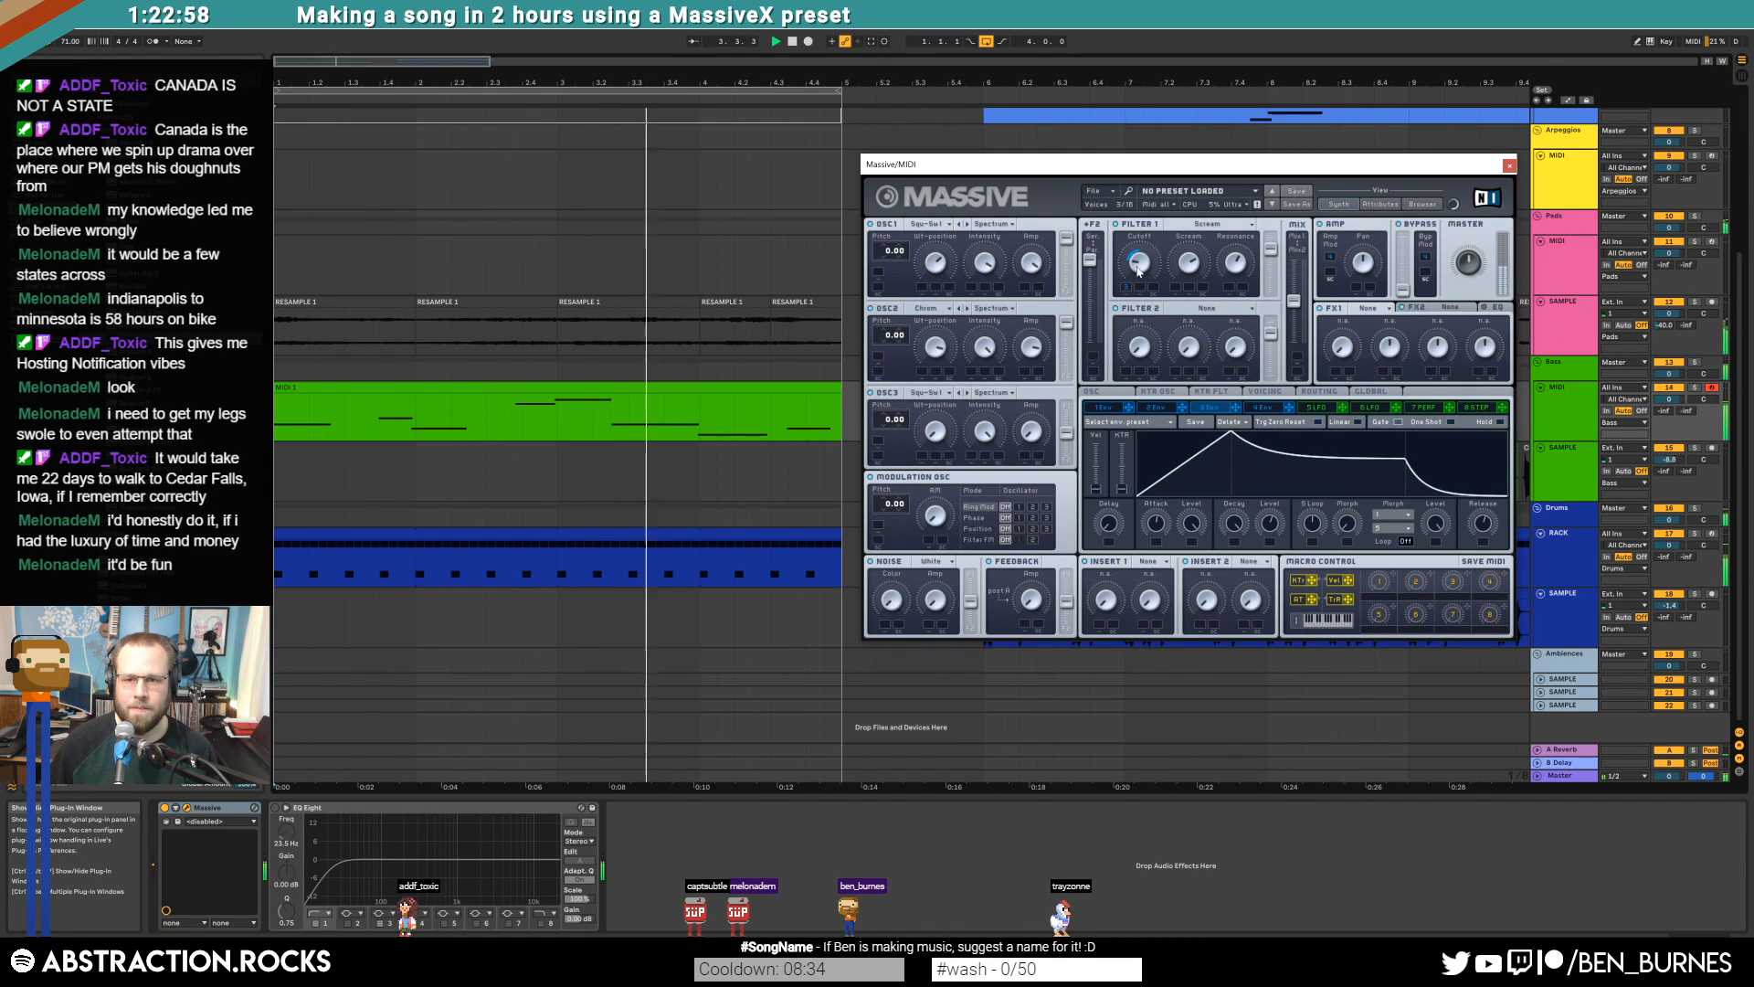
Load a Bitcrusher into Massive's Insert 1 slot and start playback to hear it
left_click(1376, 310)
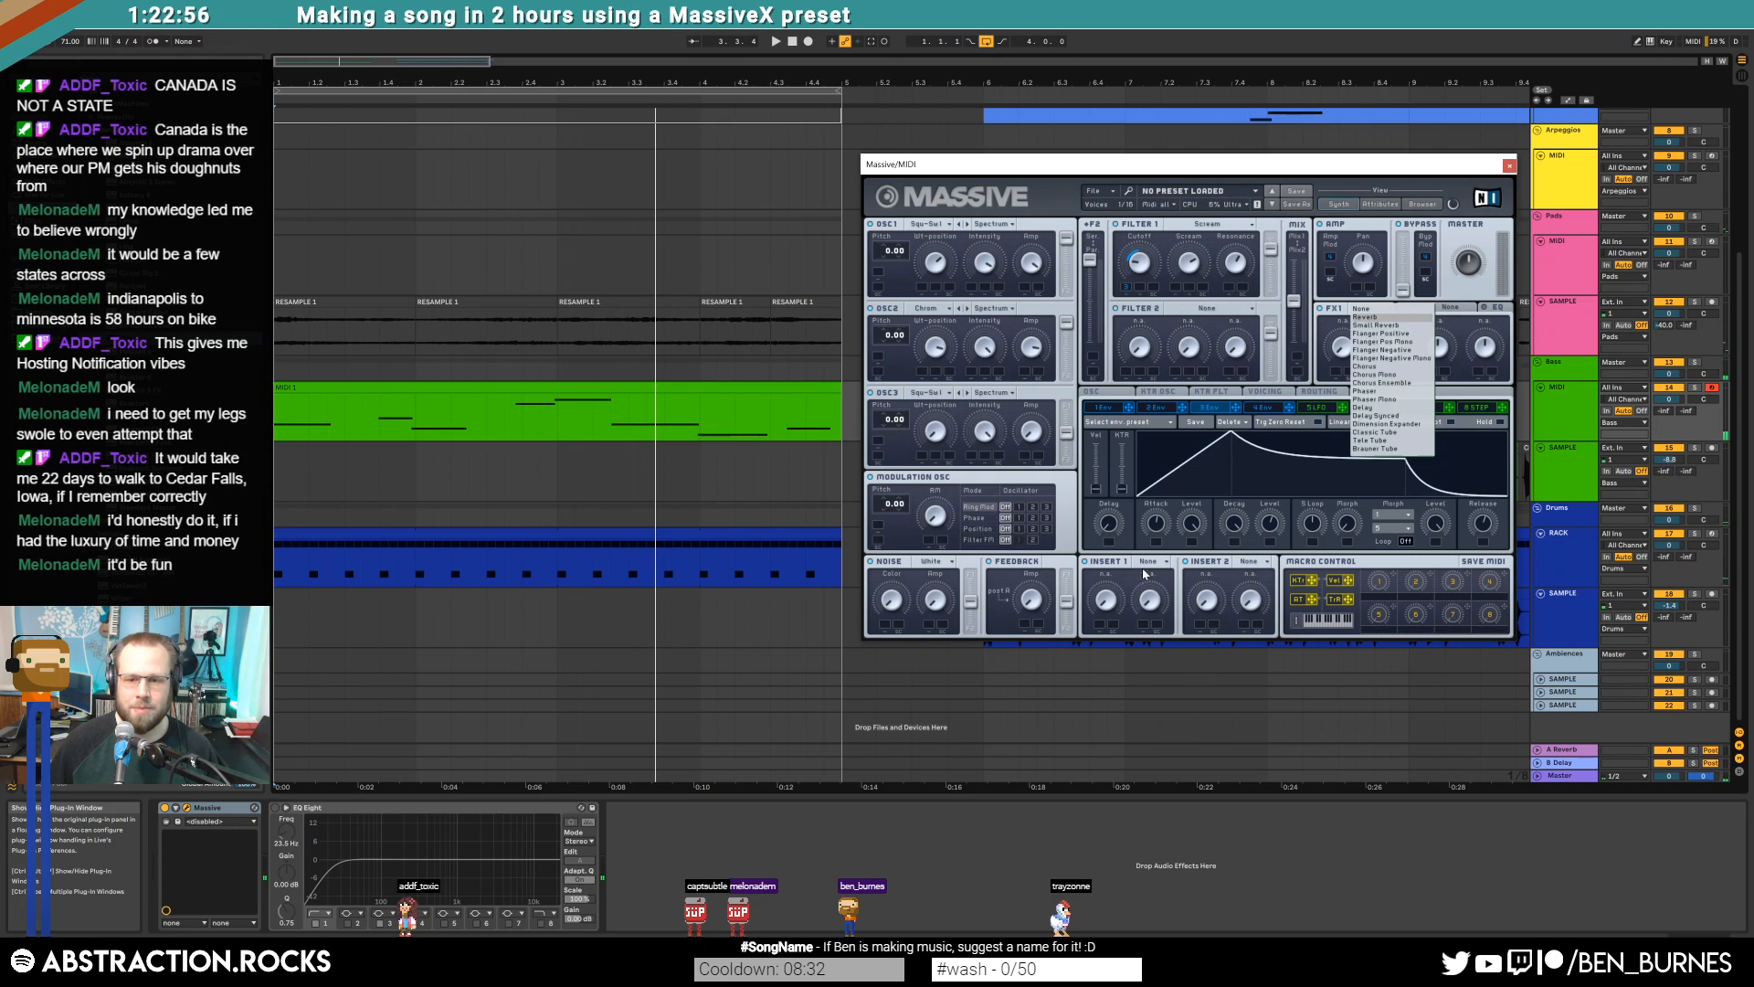
left_click(1142, 577)
left_click(1157, 562)
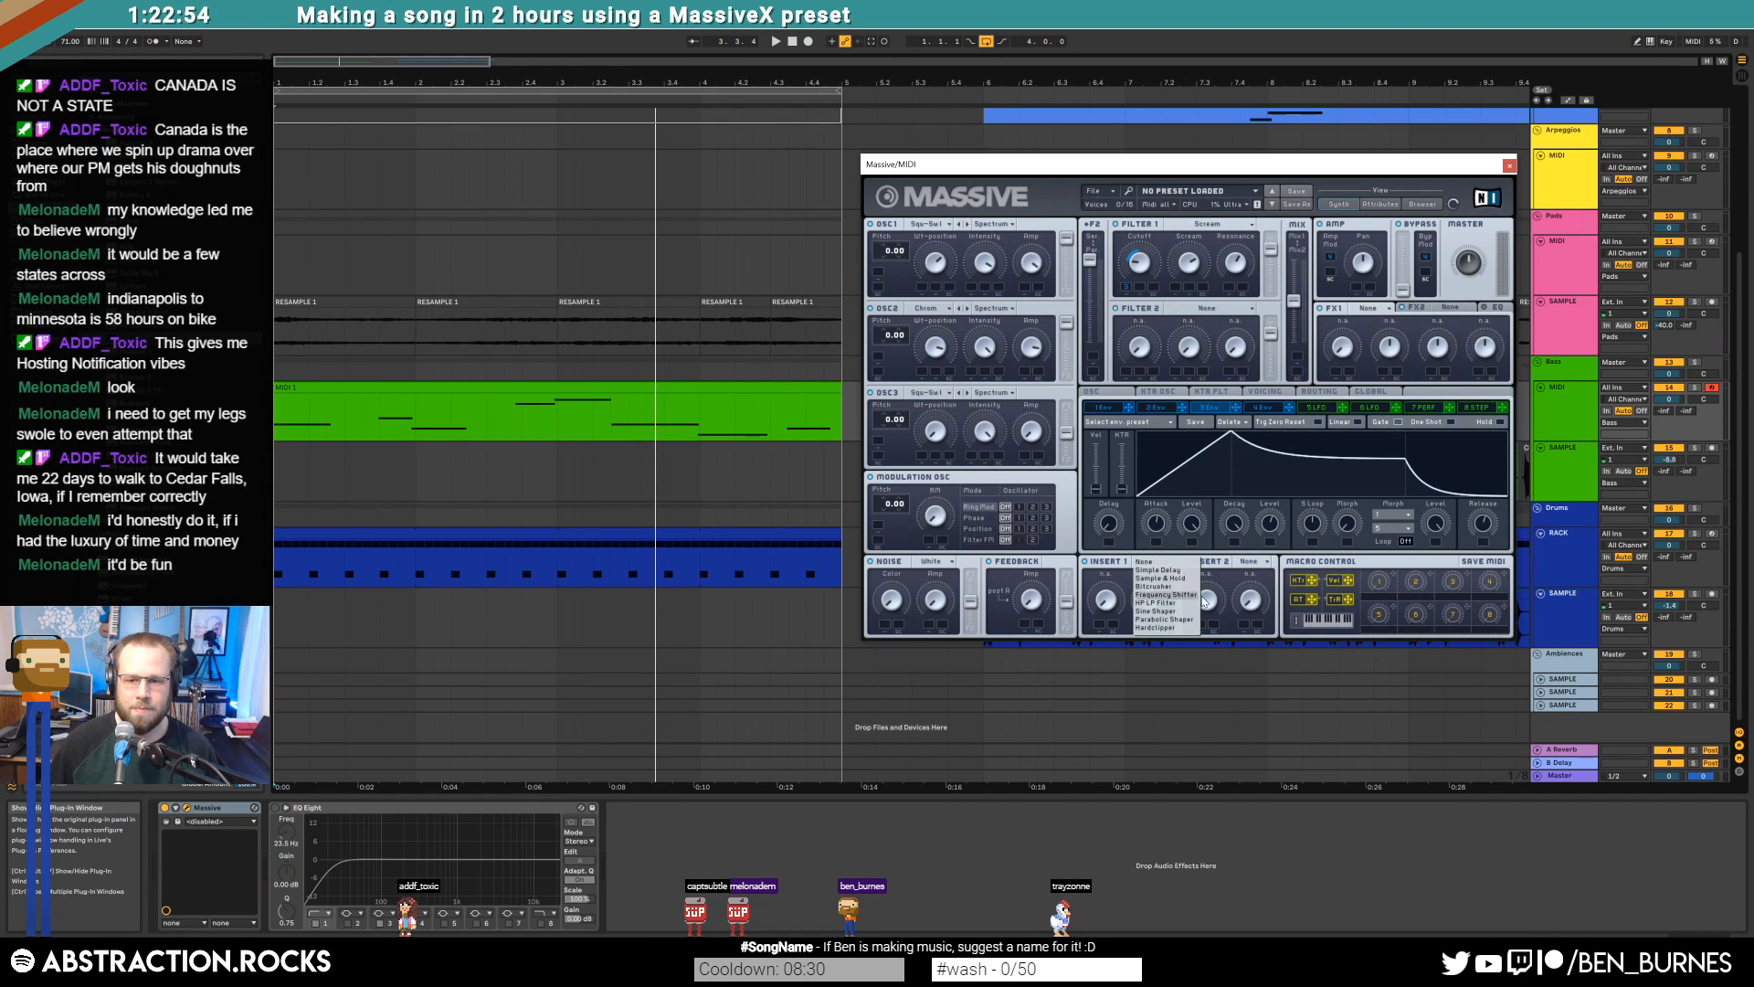
left_click(1177, 587)
key("space")
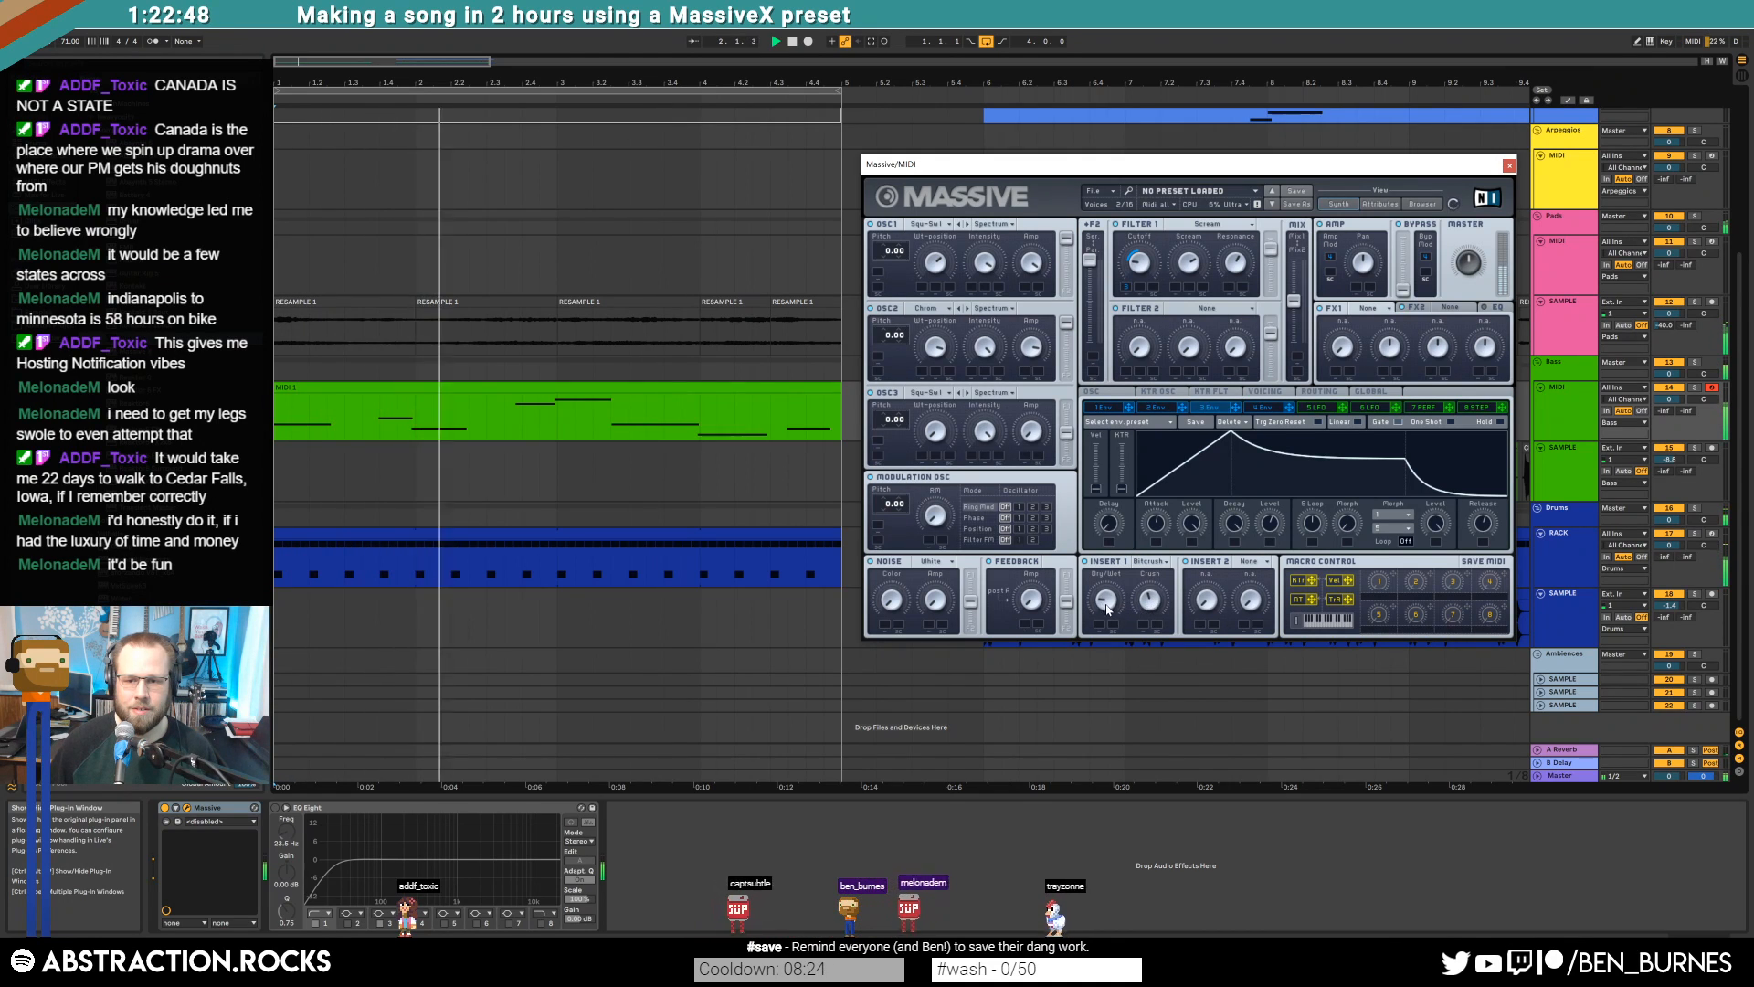
Try Simple Delay in the Insert 2 slot, and replace it with Hardclipper
left_click(1252, 561)
left_click(1261, 574)
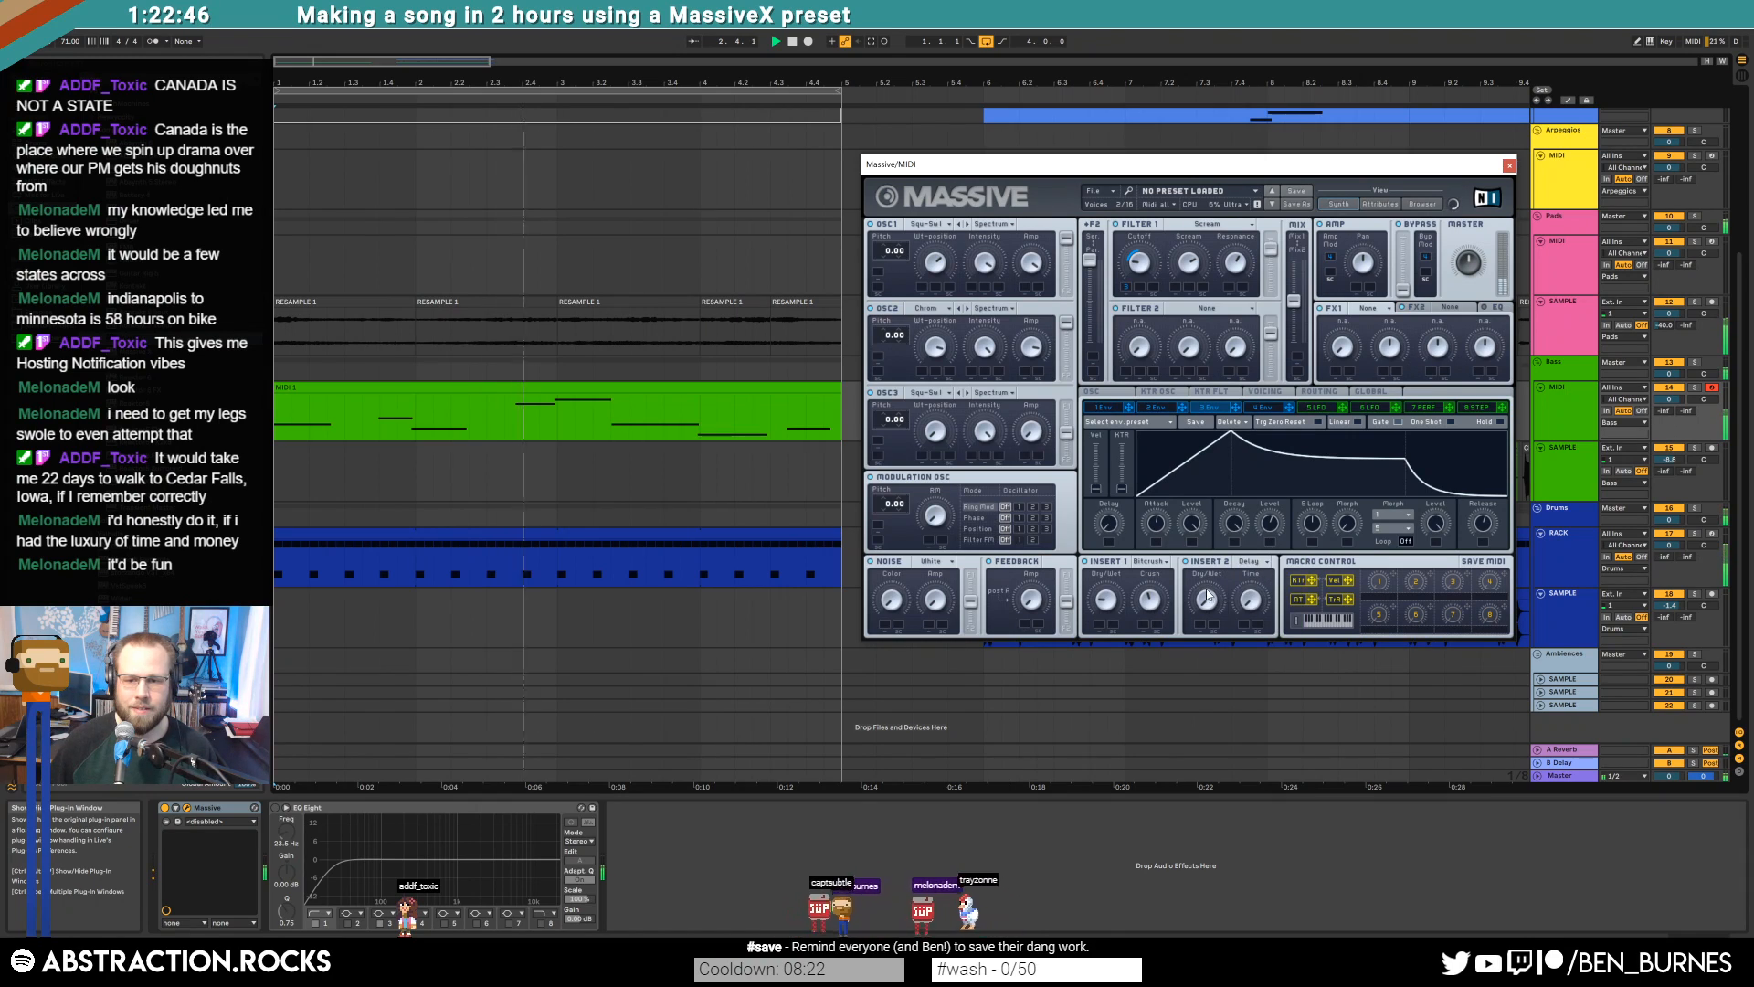
left_click(1252, 561)
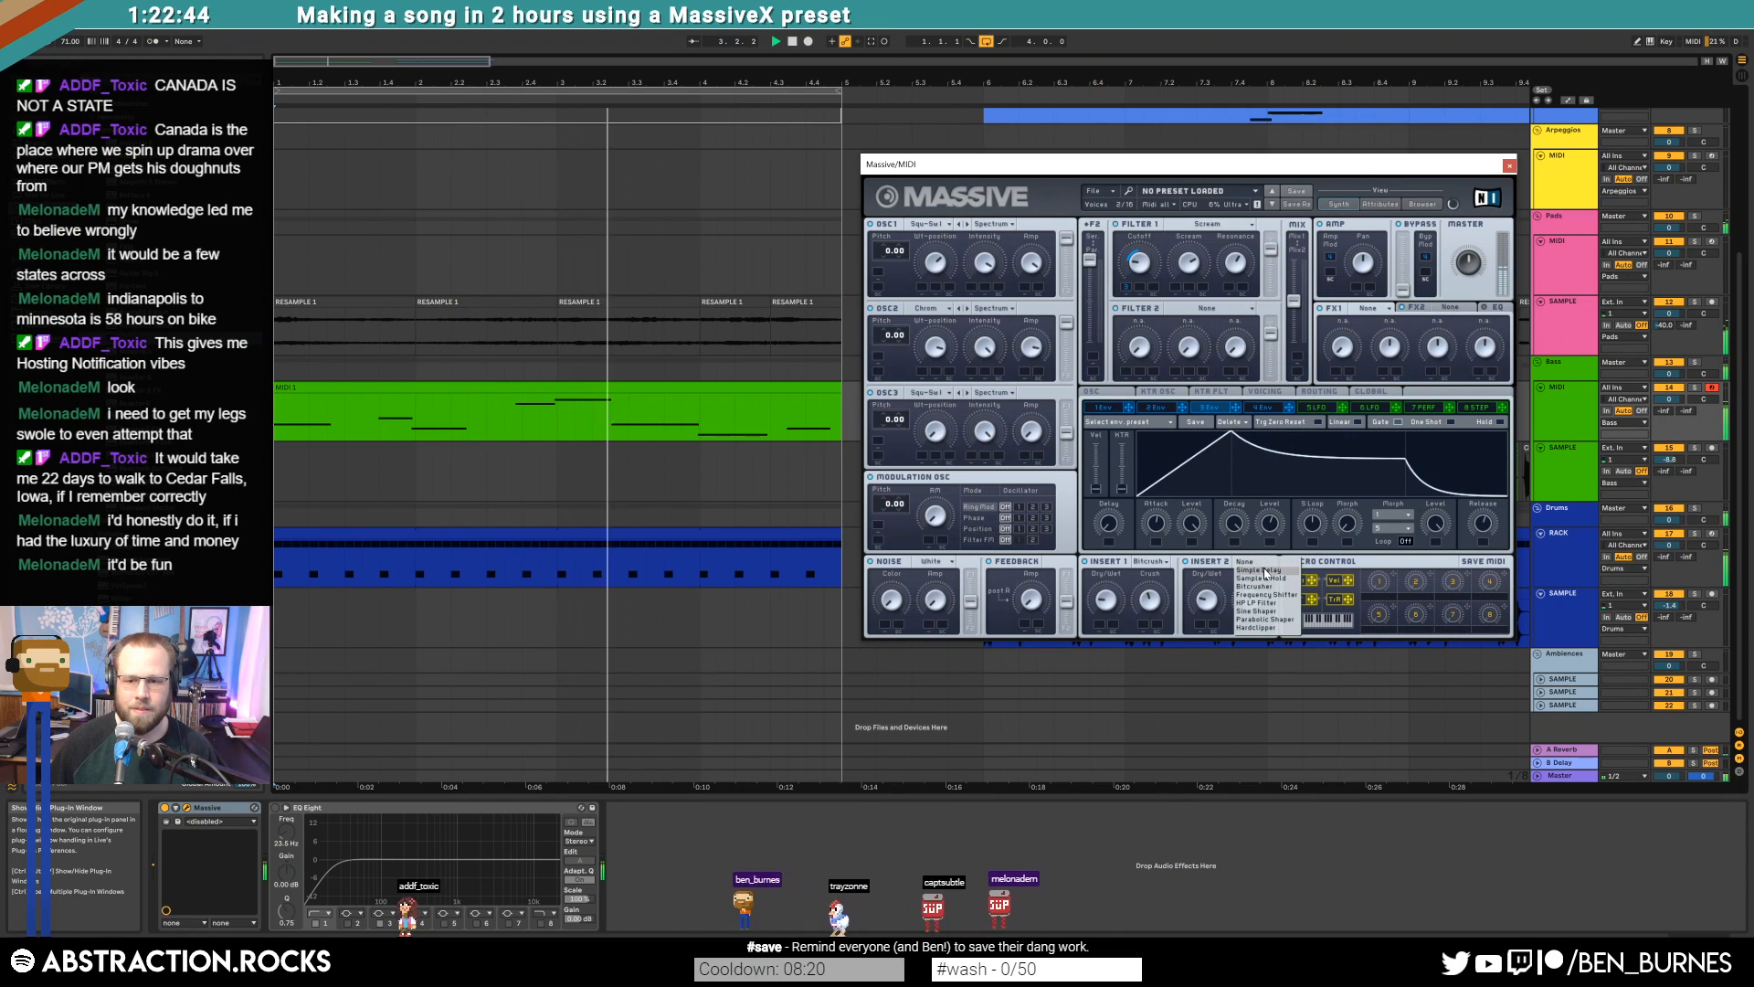
left_click(1279, 628)
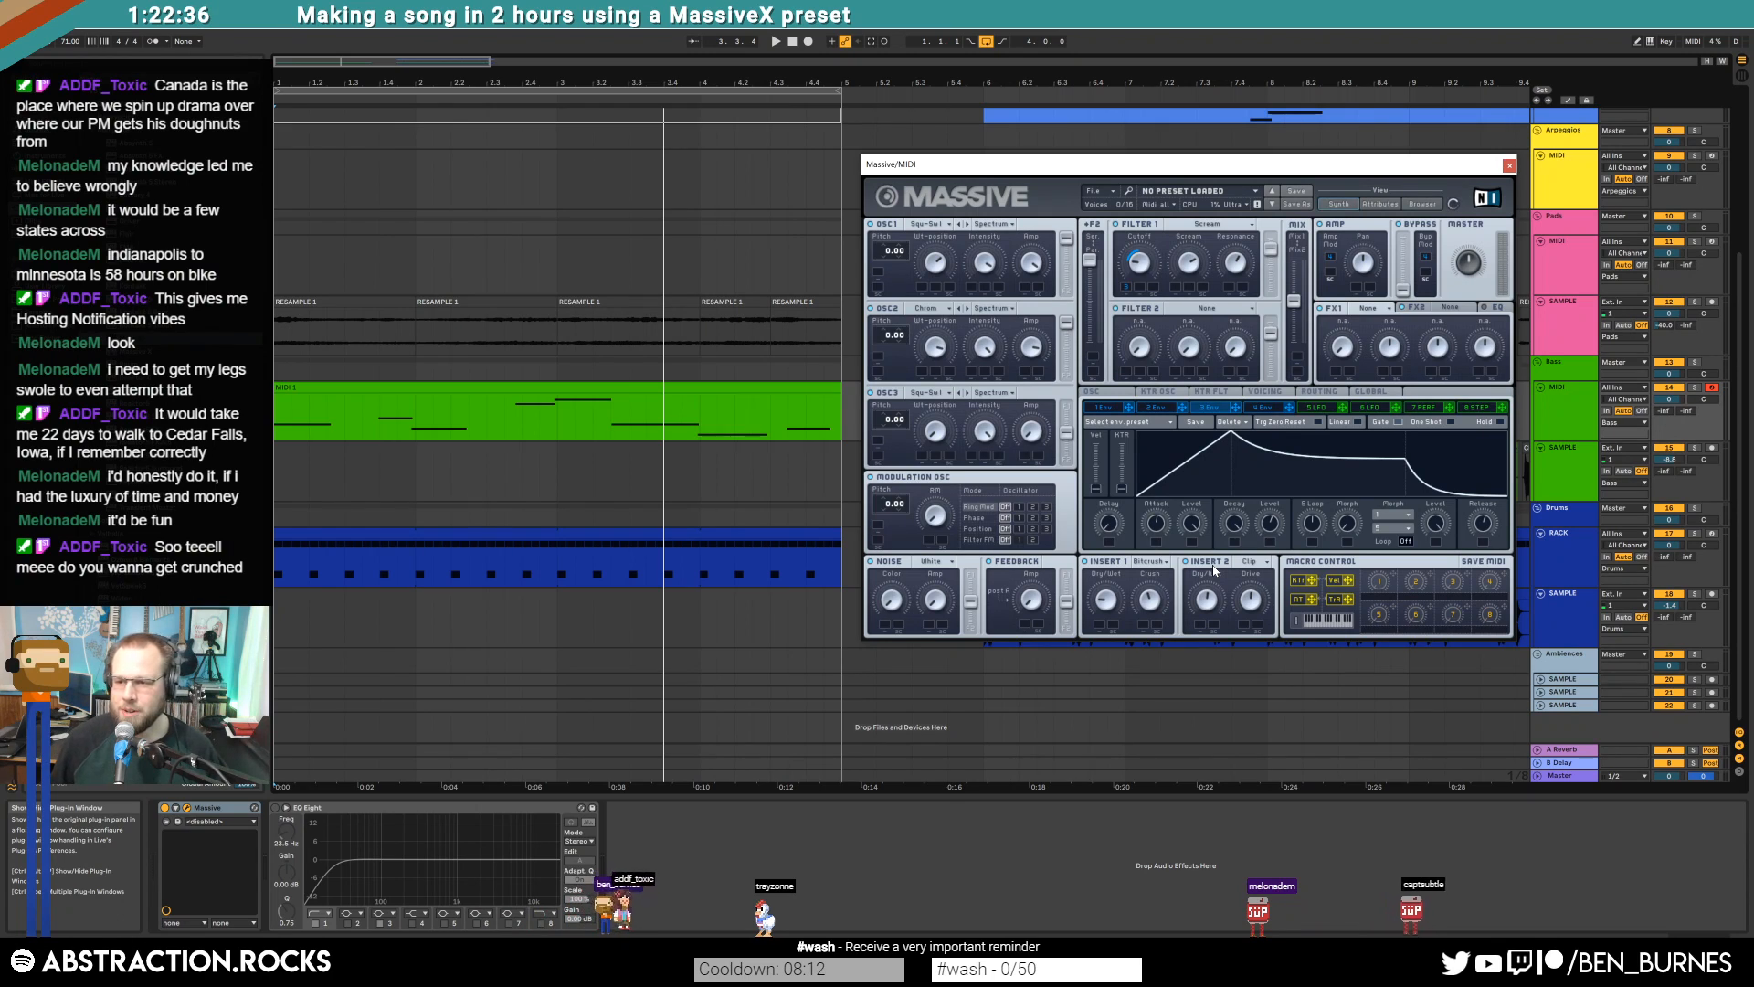
Audition the bass with a higher Crush amount on Insert 1 and set the noise source to Tape Hiss
key("space")
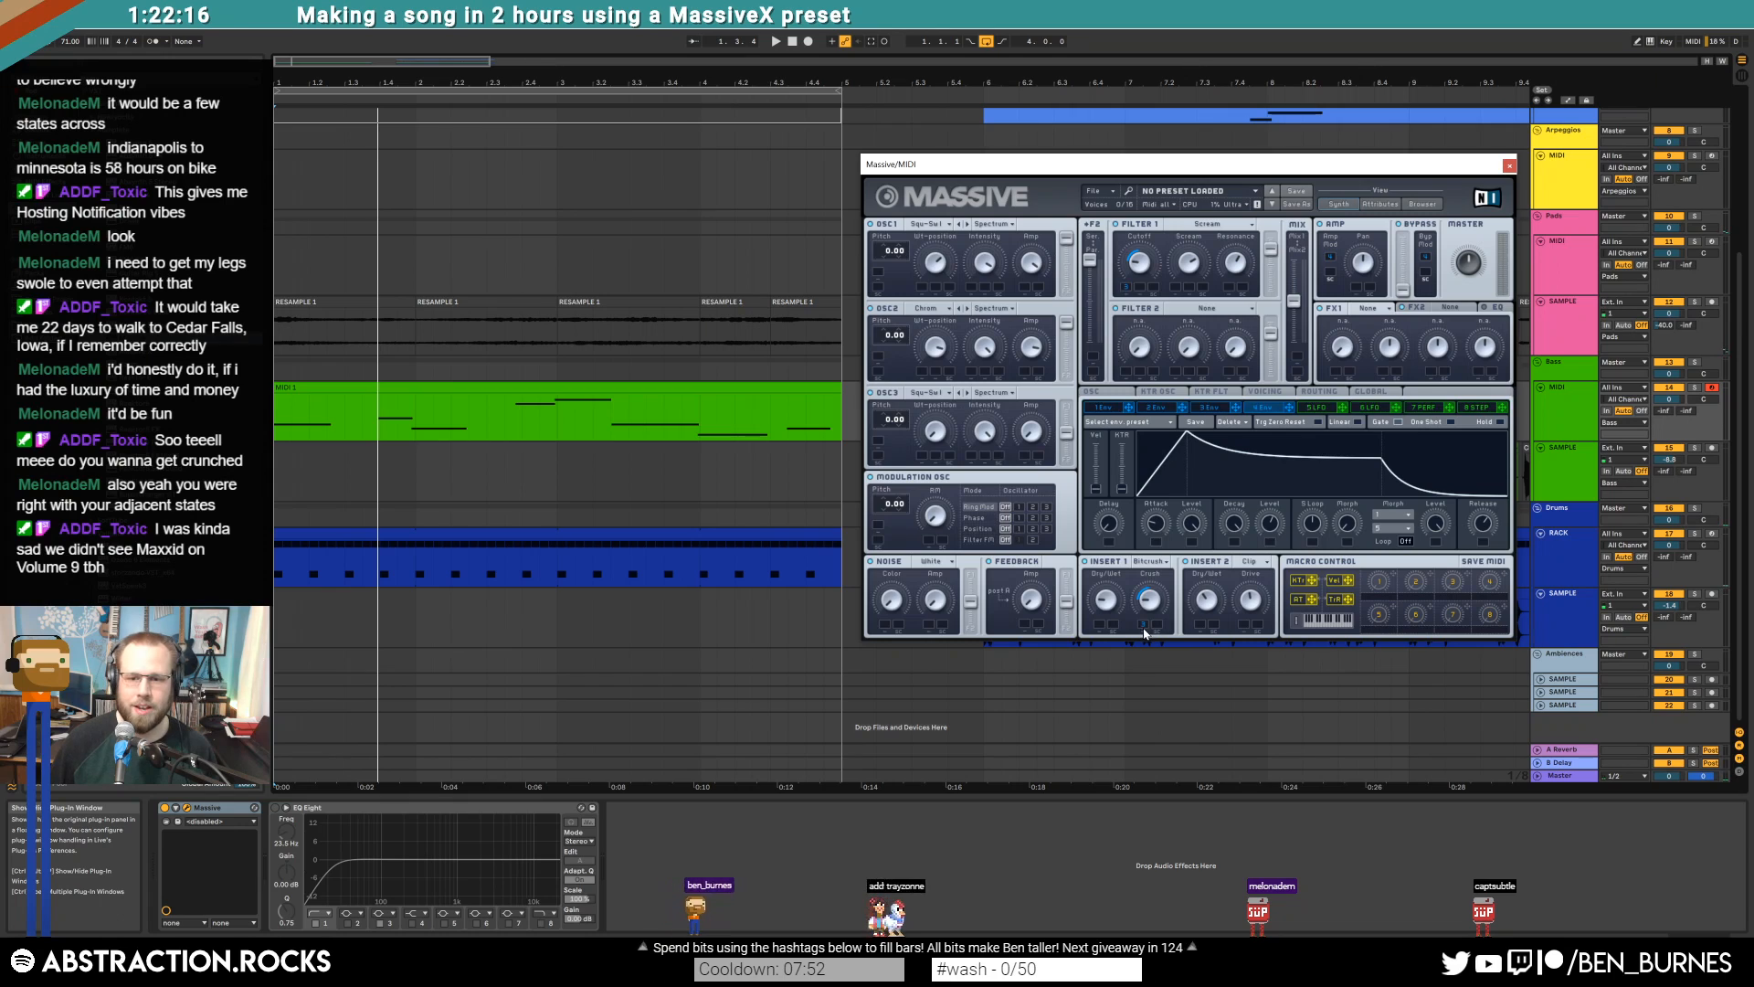
key("space")
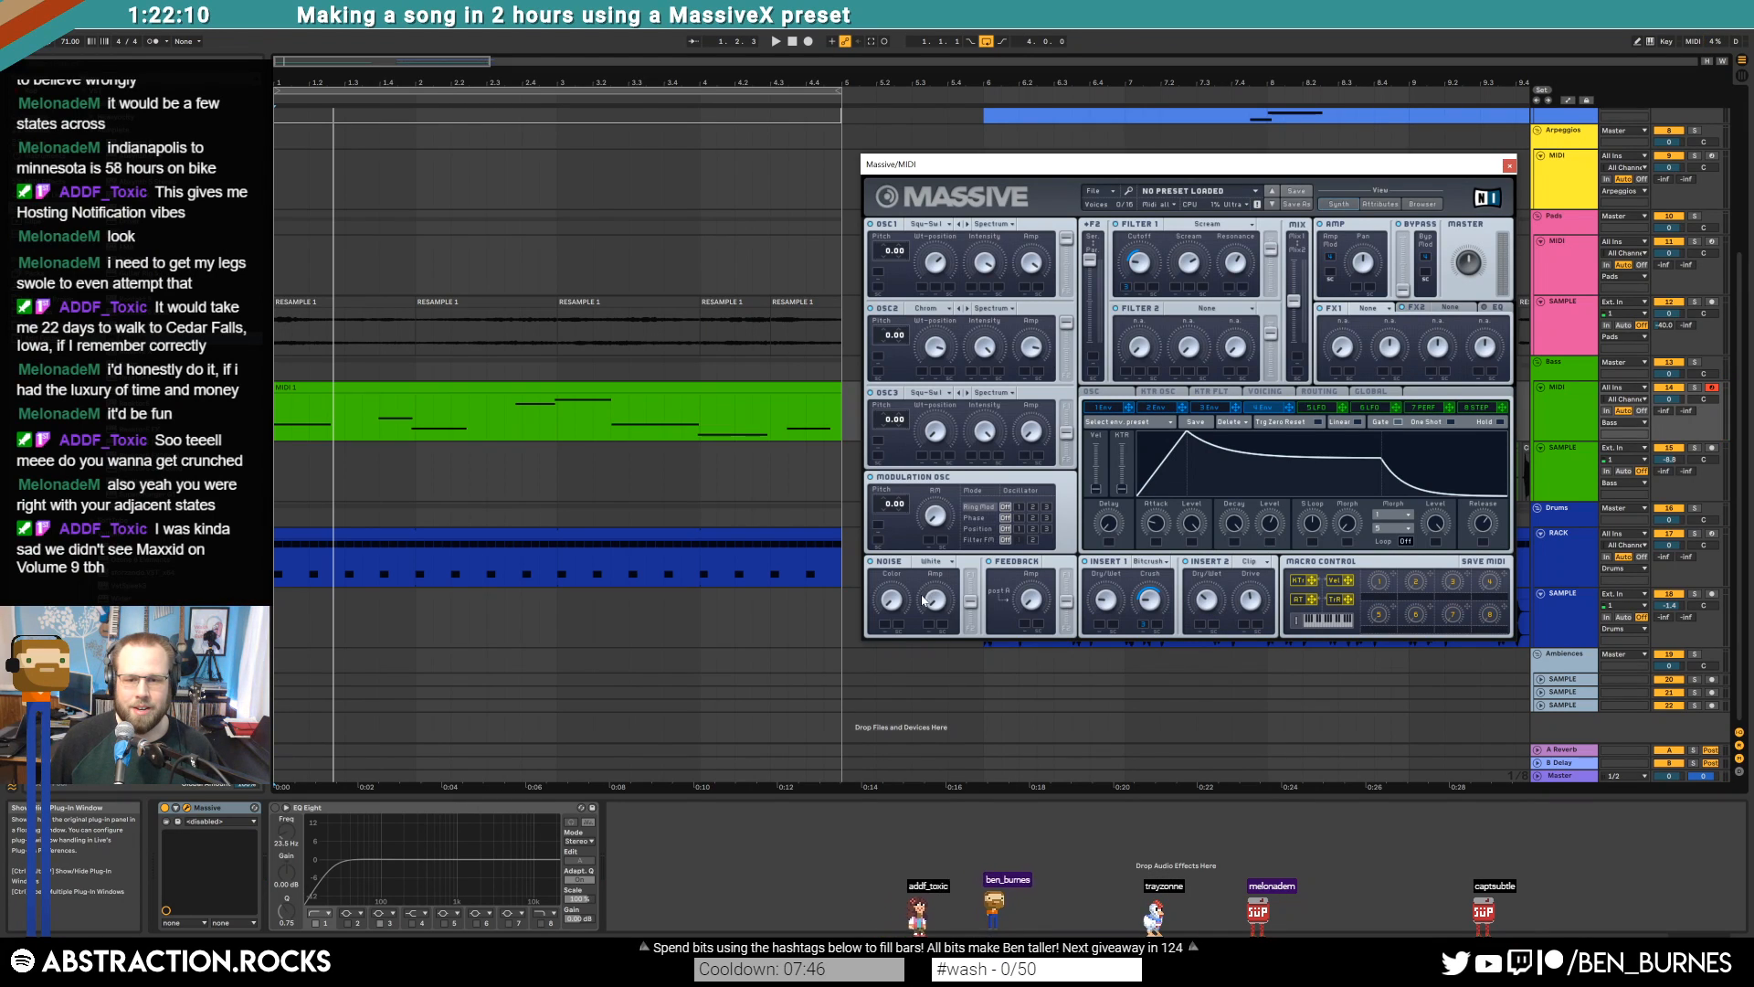
left_click(941, 567)
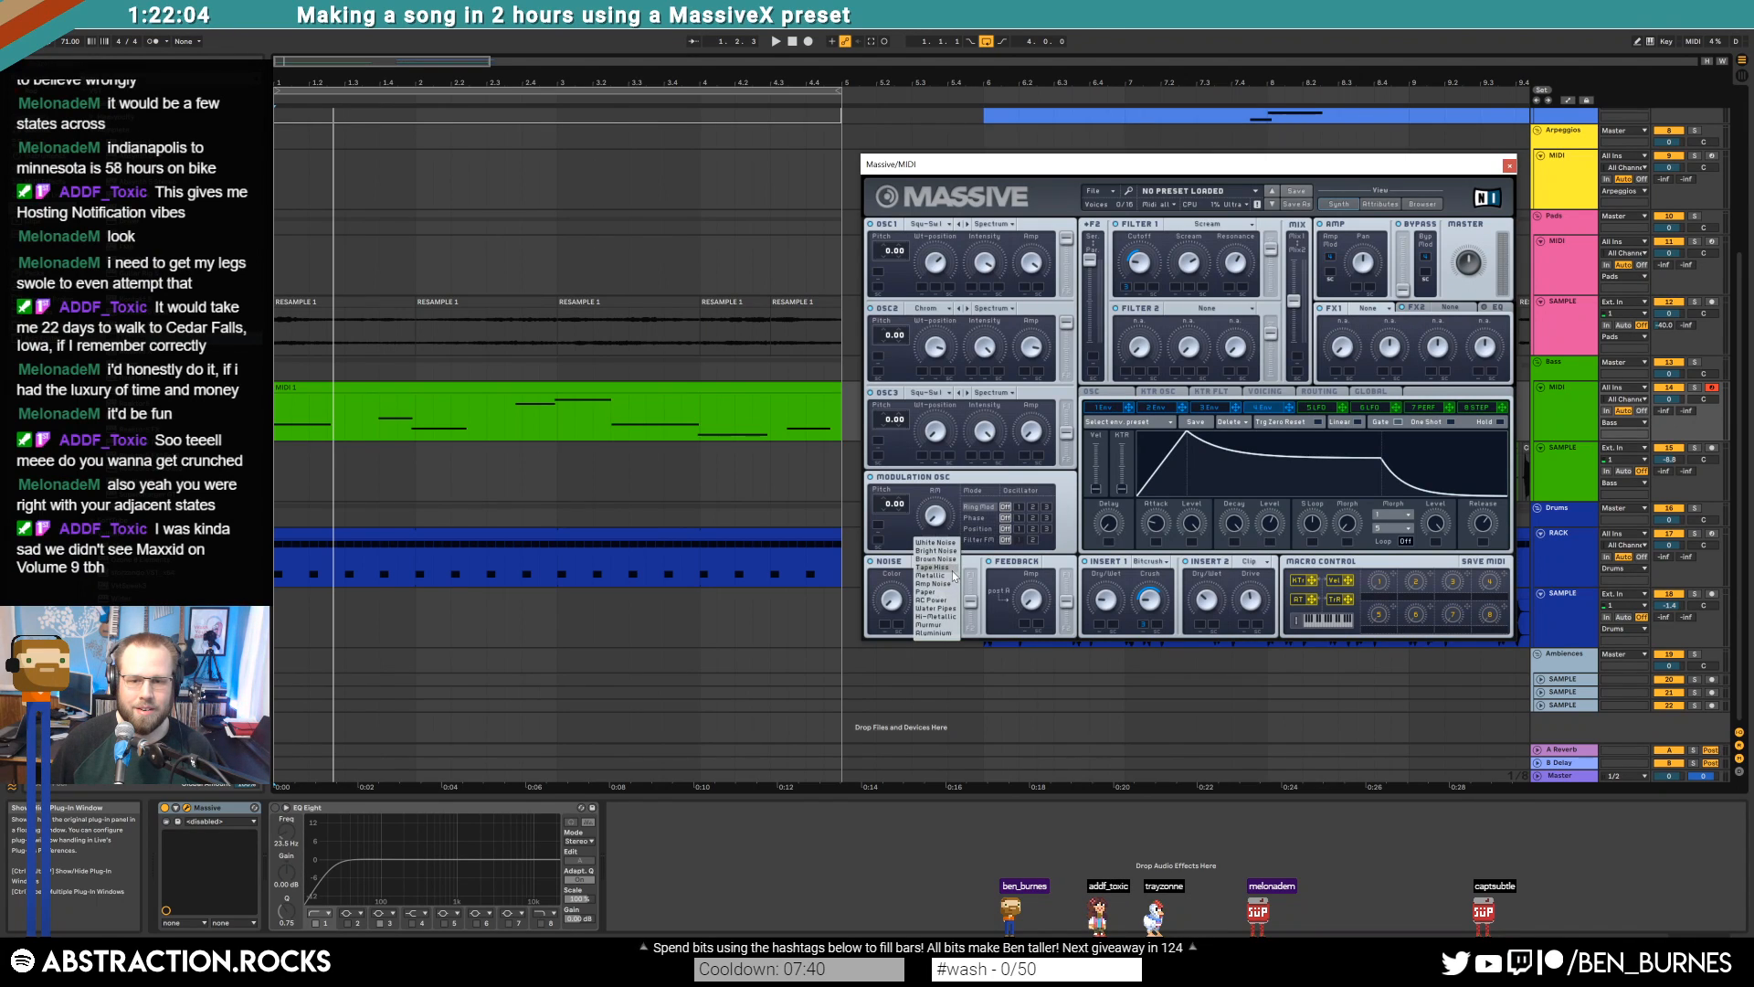
left_click(950, 570)
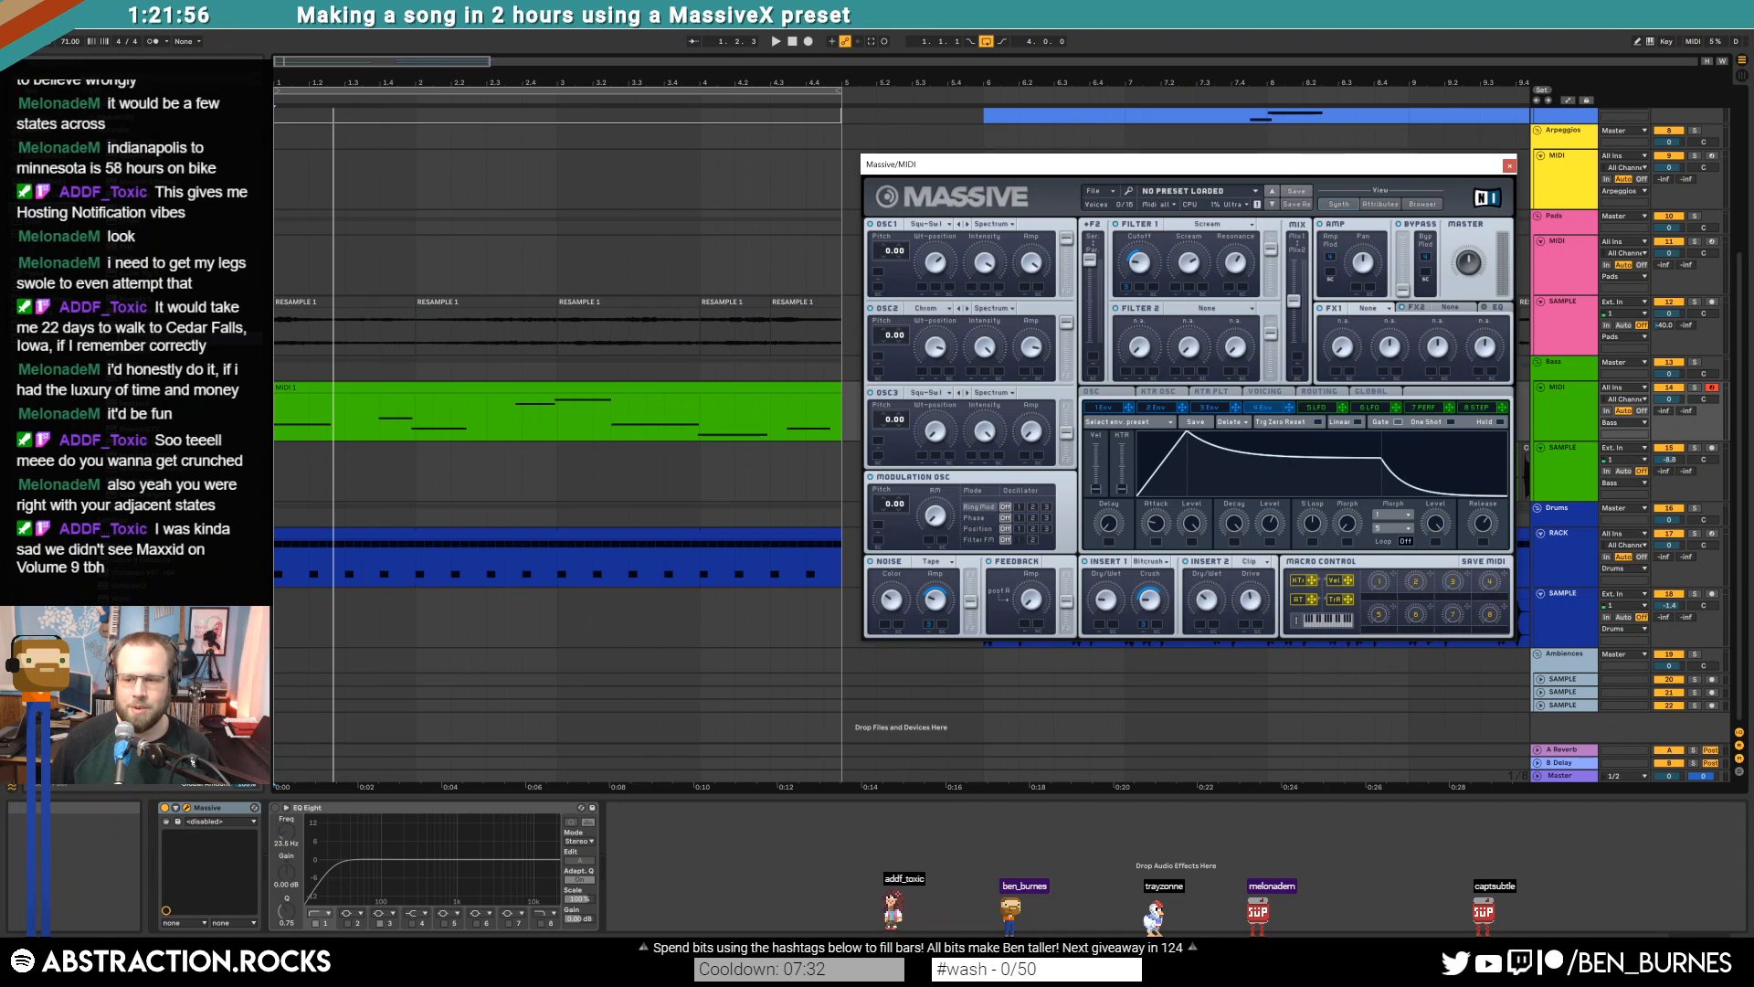
Check the April 2020 dates in the system calendar and return to the Massive window
left_click(1681, 968)
left_click(1733, 550)
left_click(1734, 550)
left_click(1734, 550)
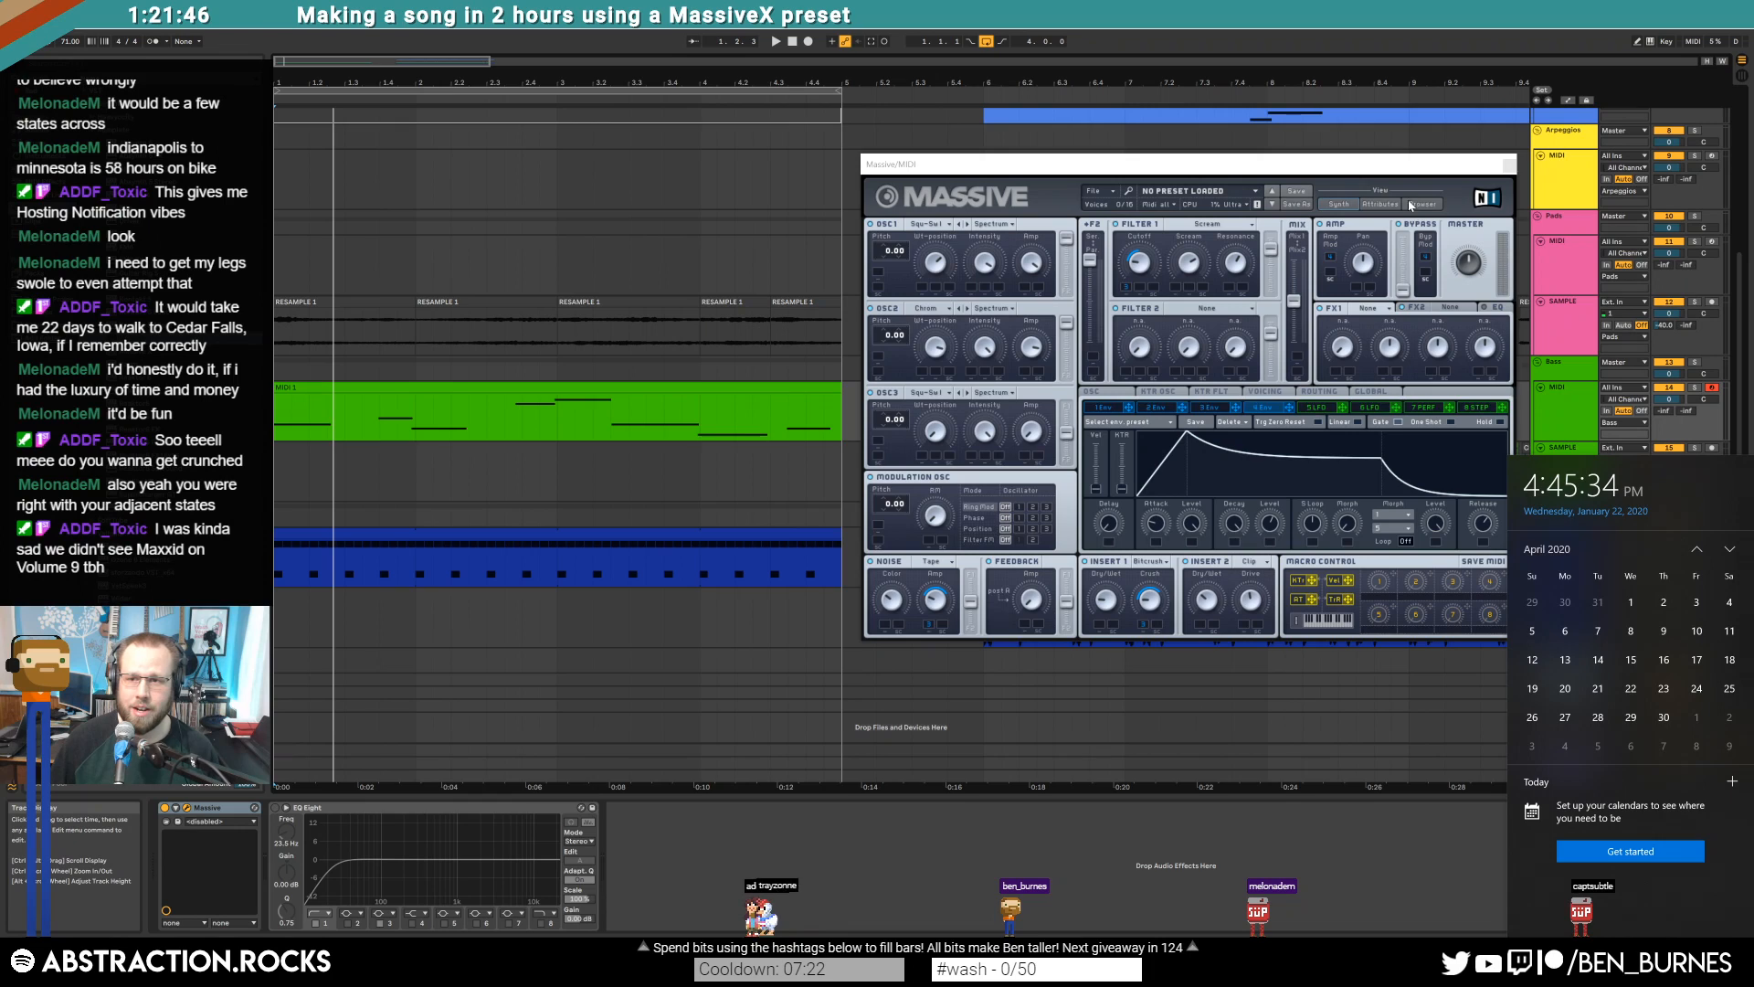
left_click(1401, 172)
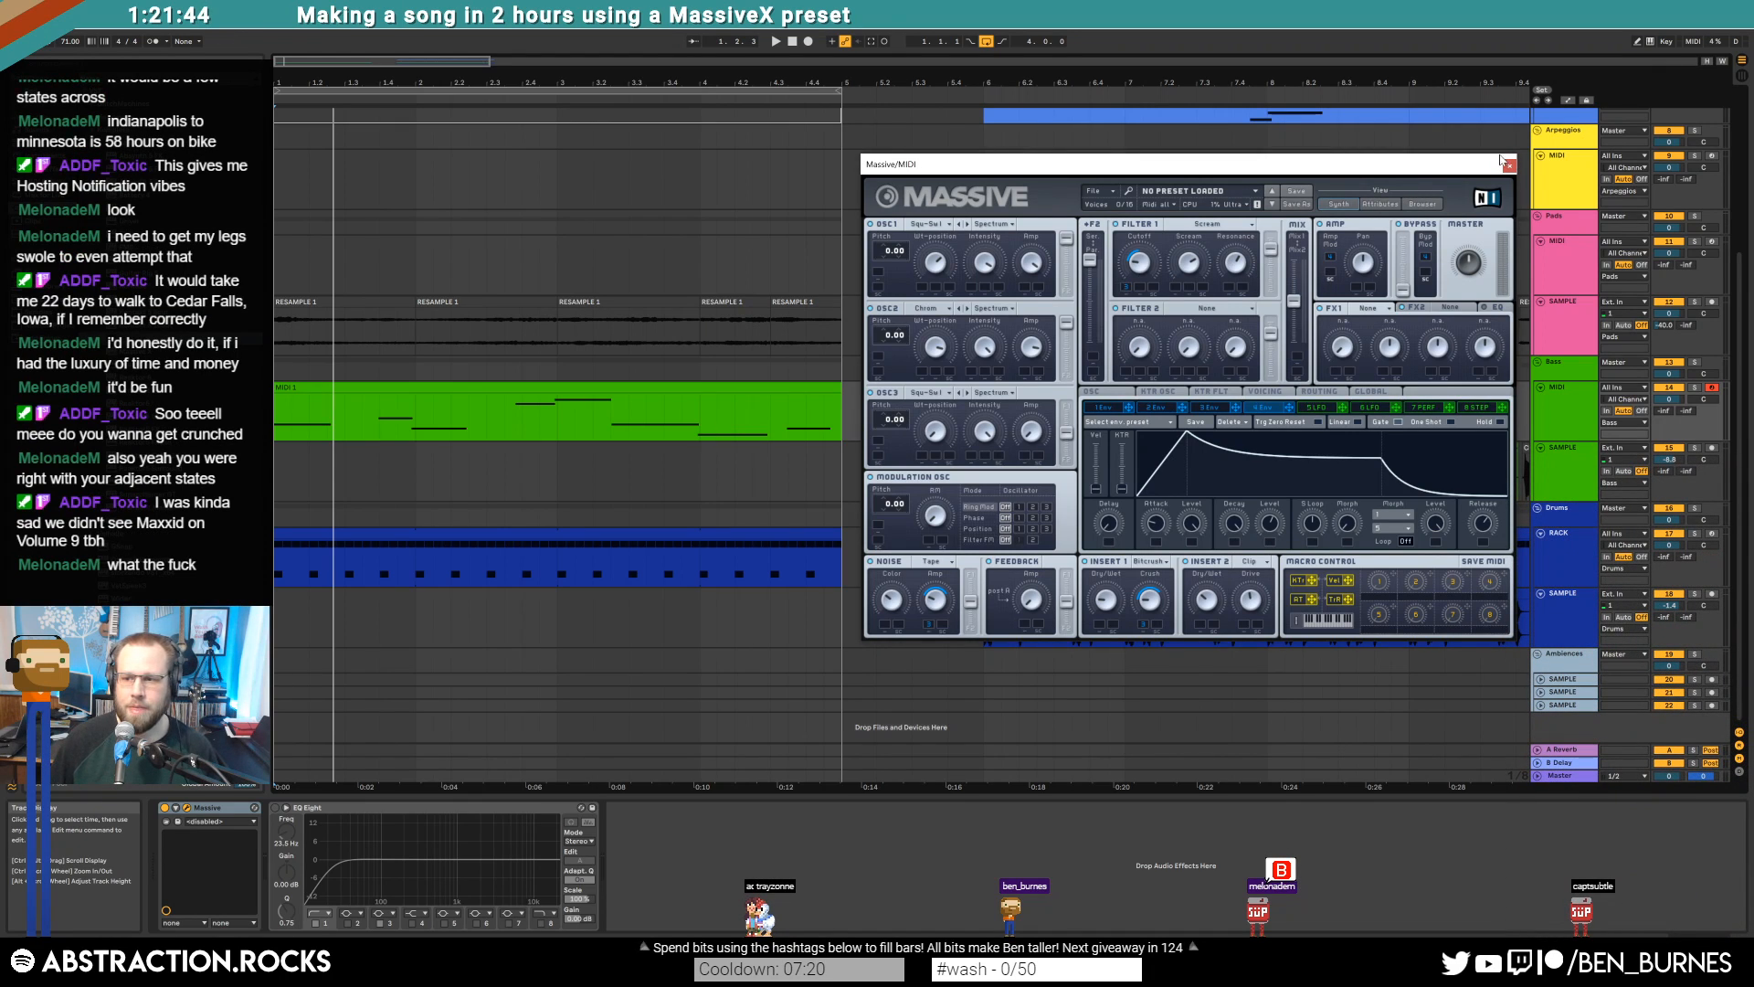
Select the recorded bass clip and play it back to hear the updated Massive sound
left_click(340, 386)
key("space")
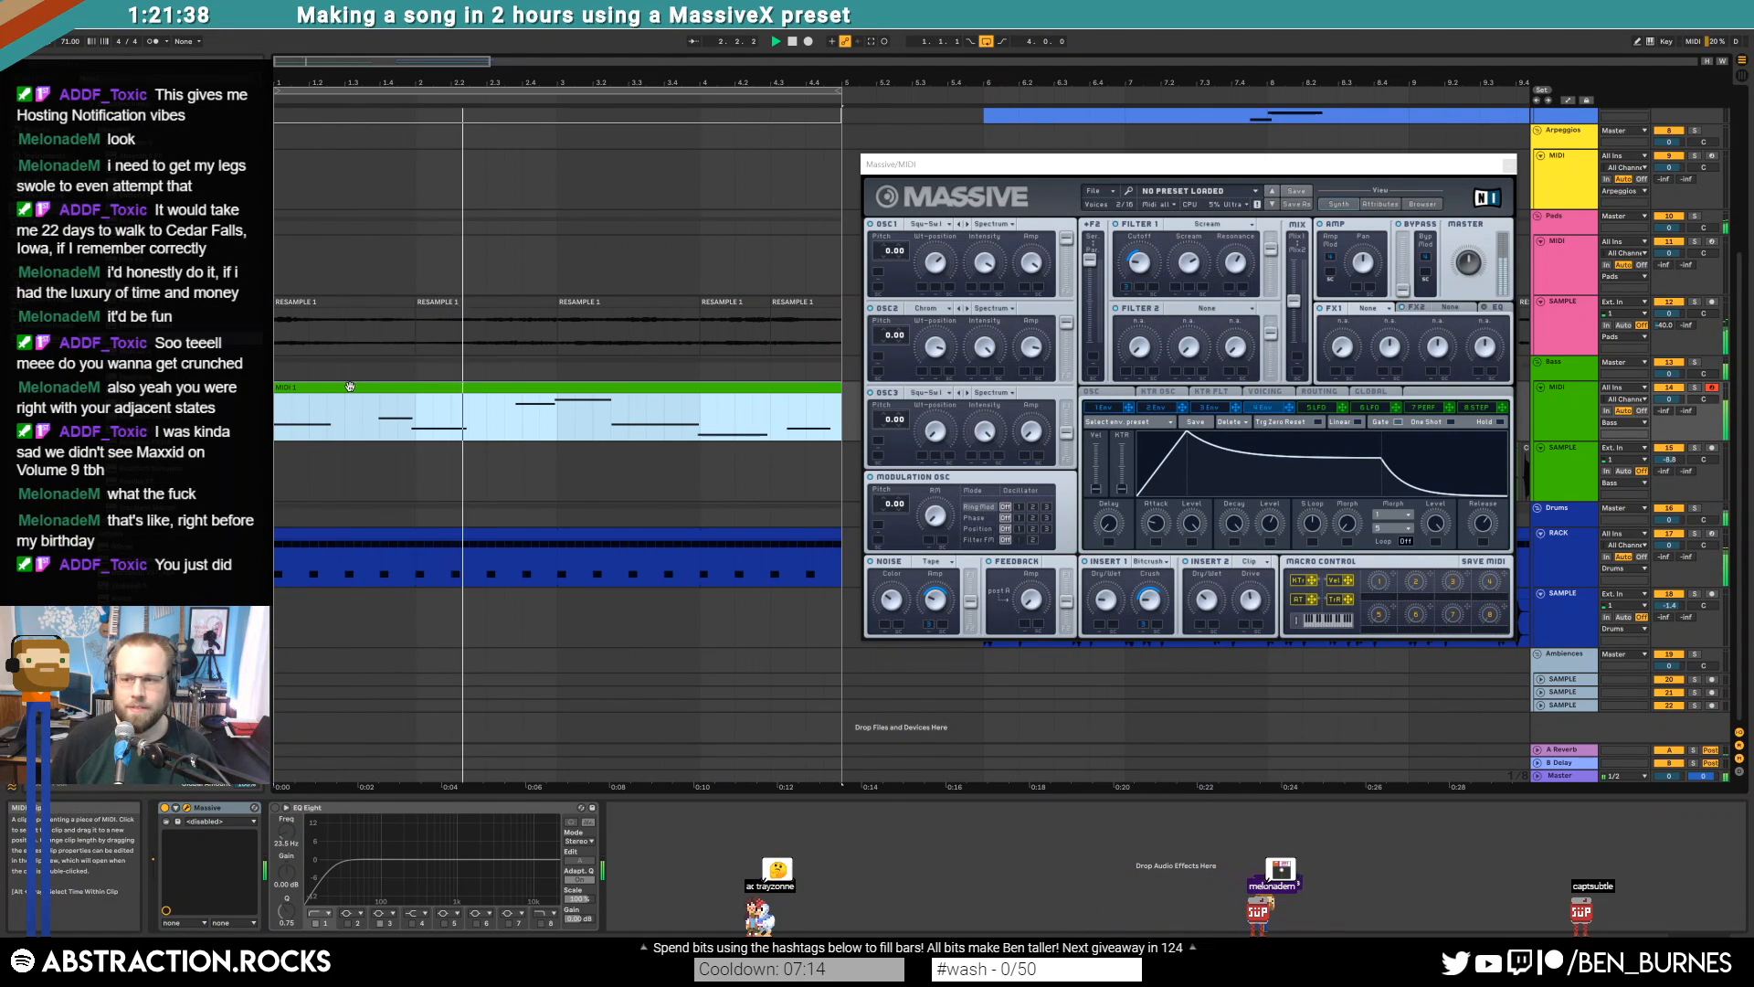
key("space")
Look through Massive's Global, Routing, Voicing and Osc pages, and play the bass loop back
left_click(1385, 394)
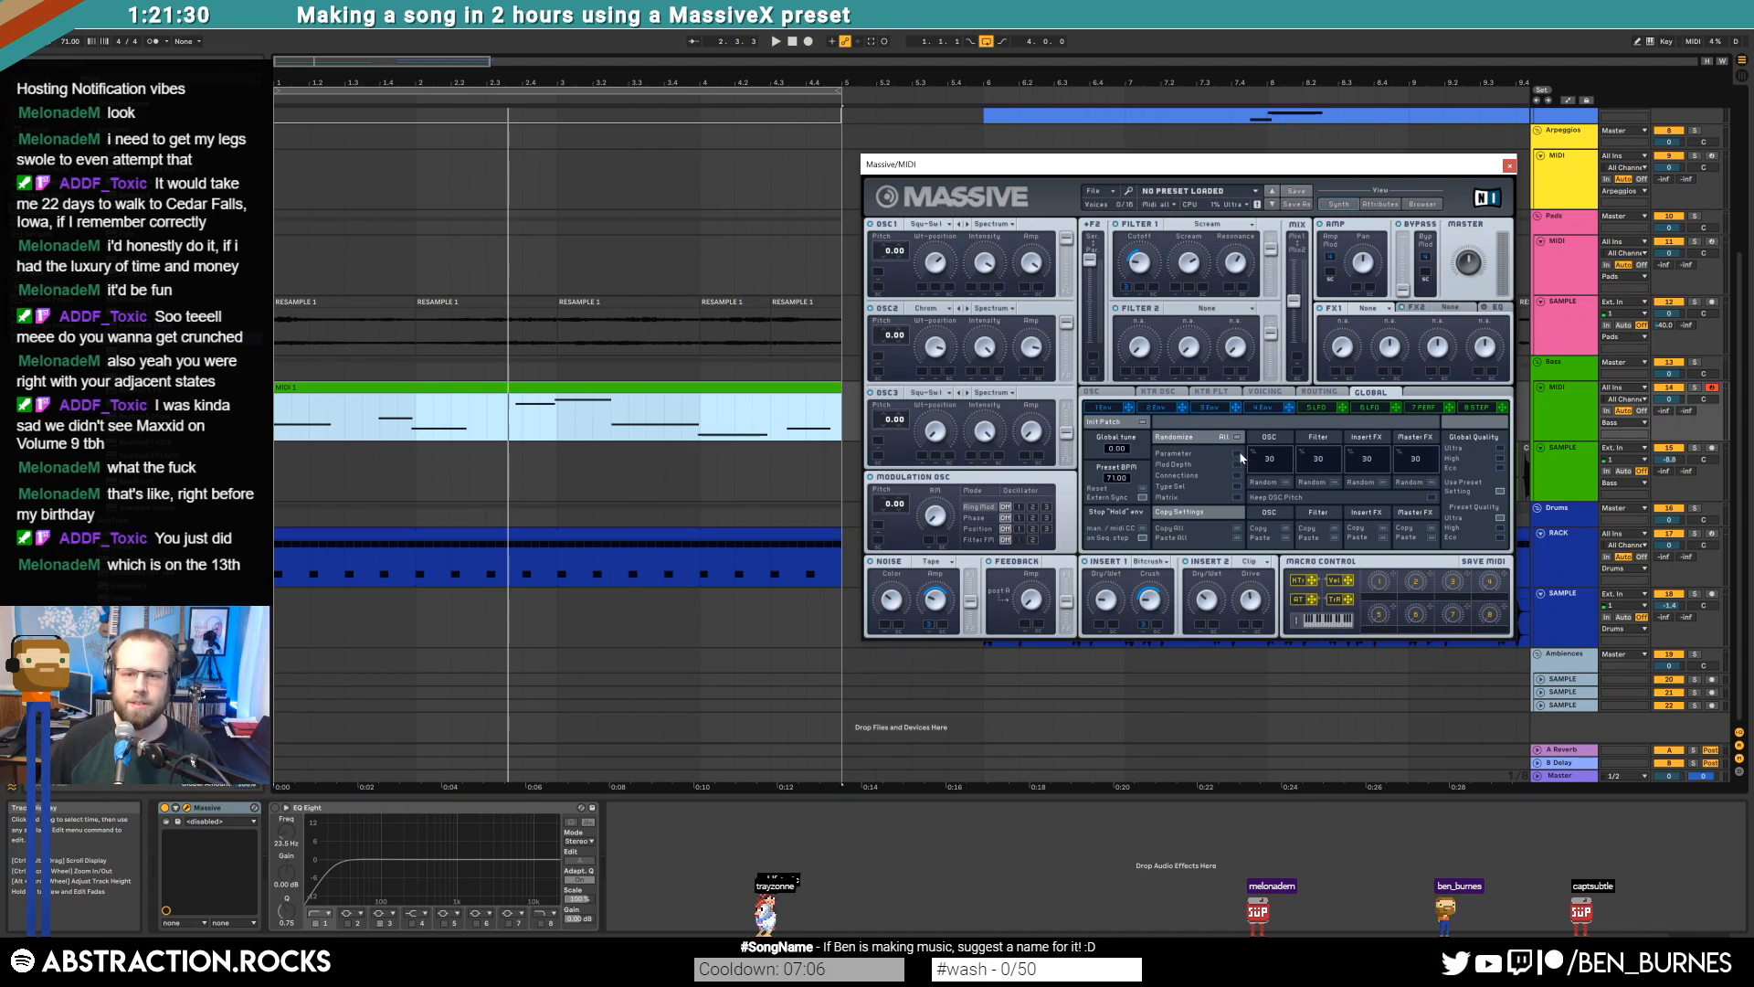
left_click(1319, 391)
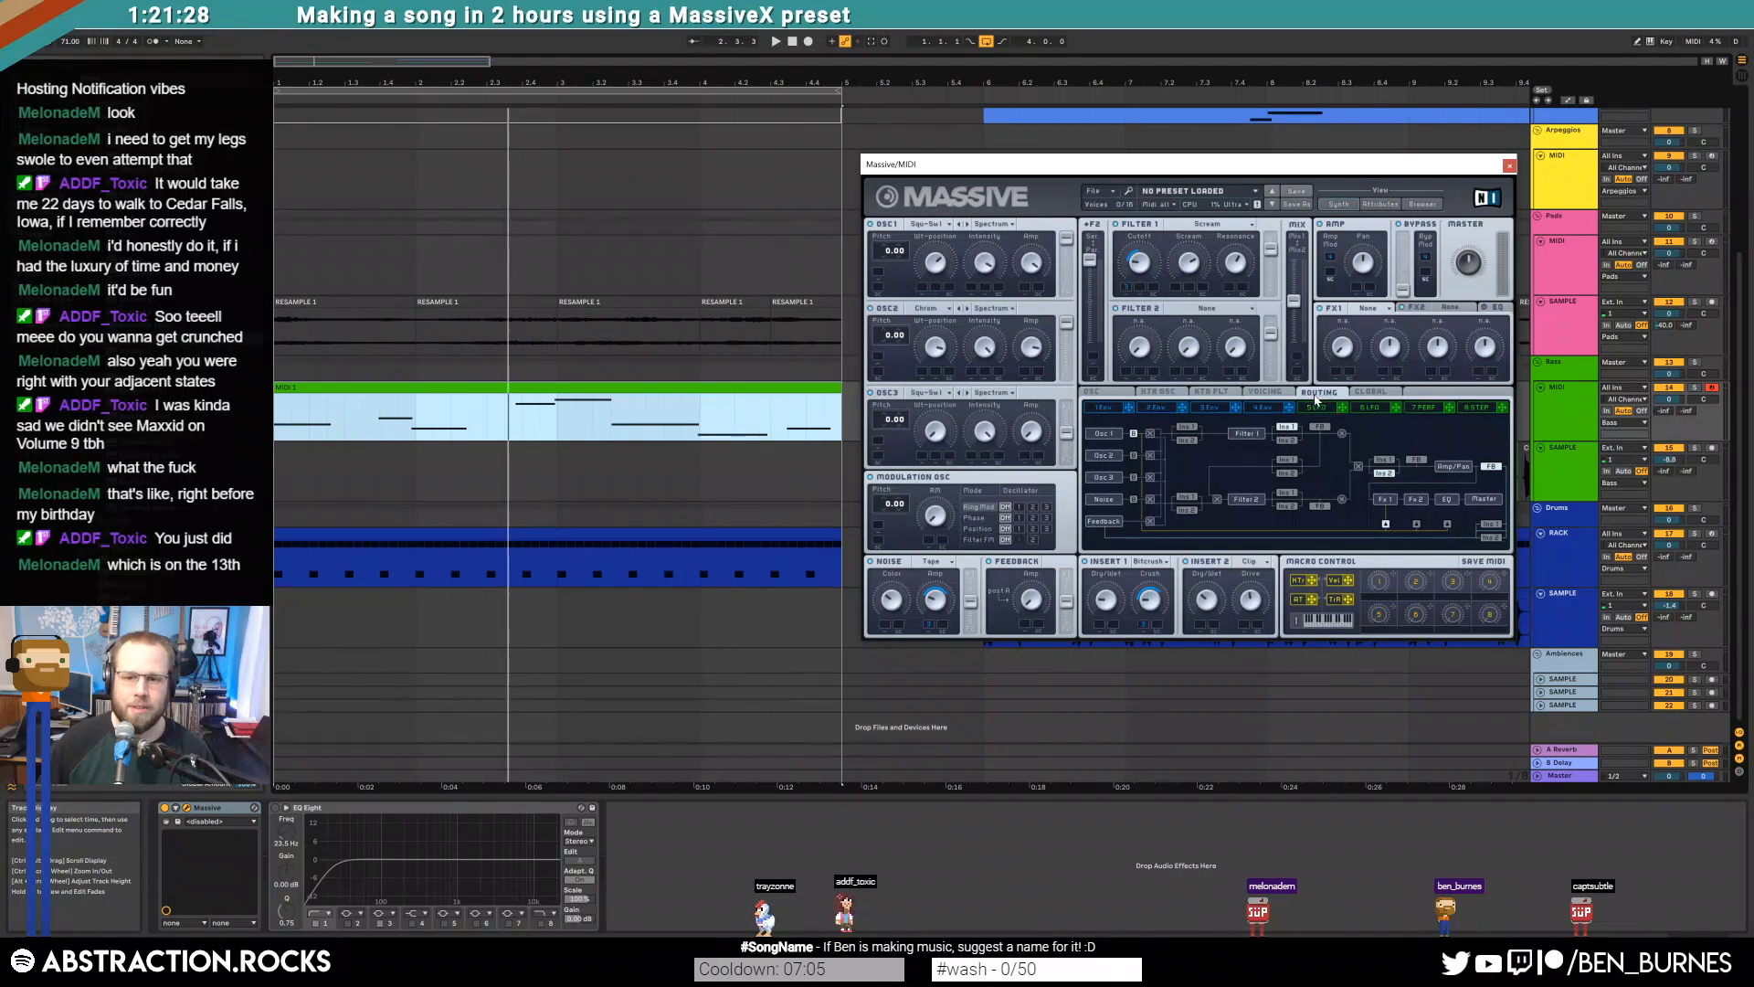
left_click(1264, 391)
left_click(1094, 391)
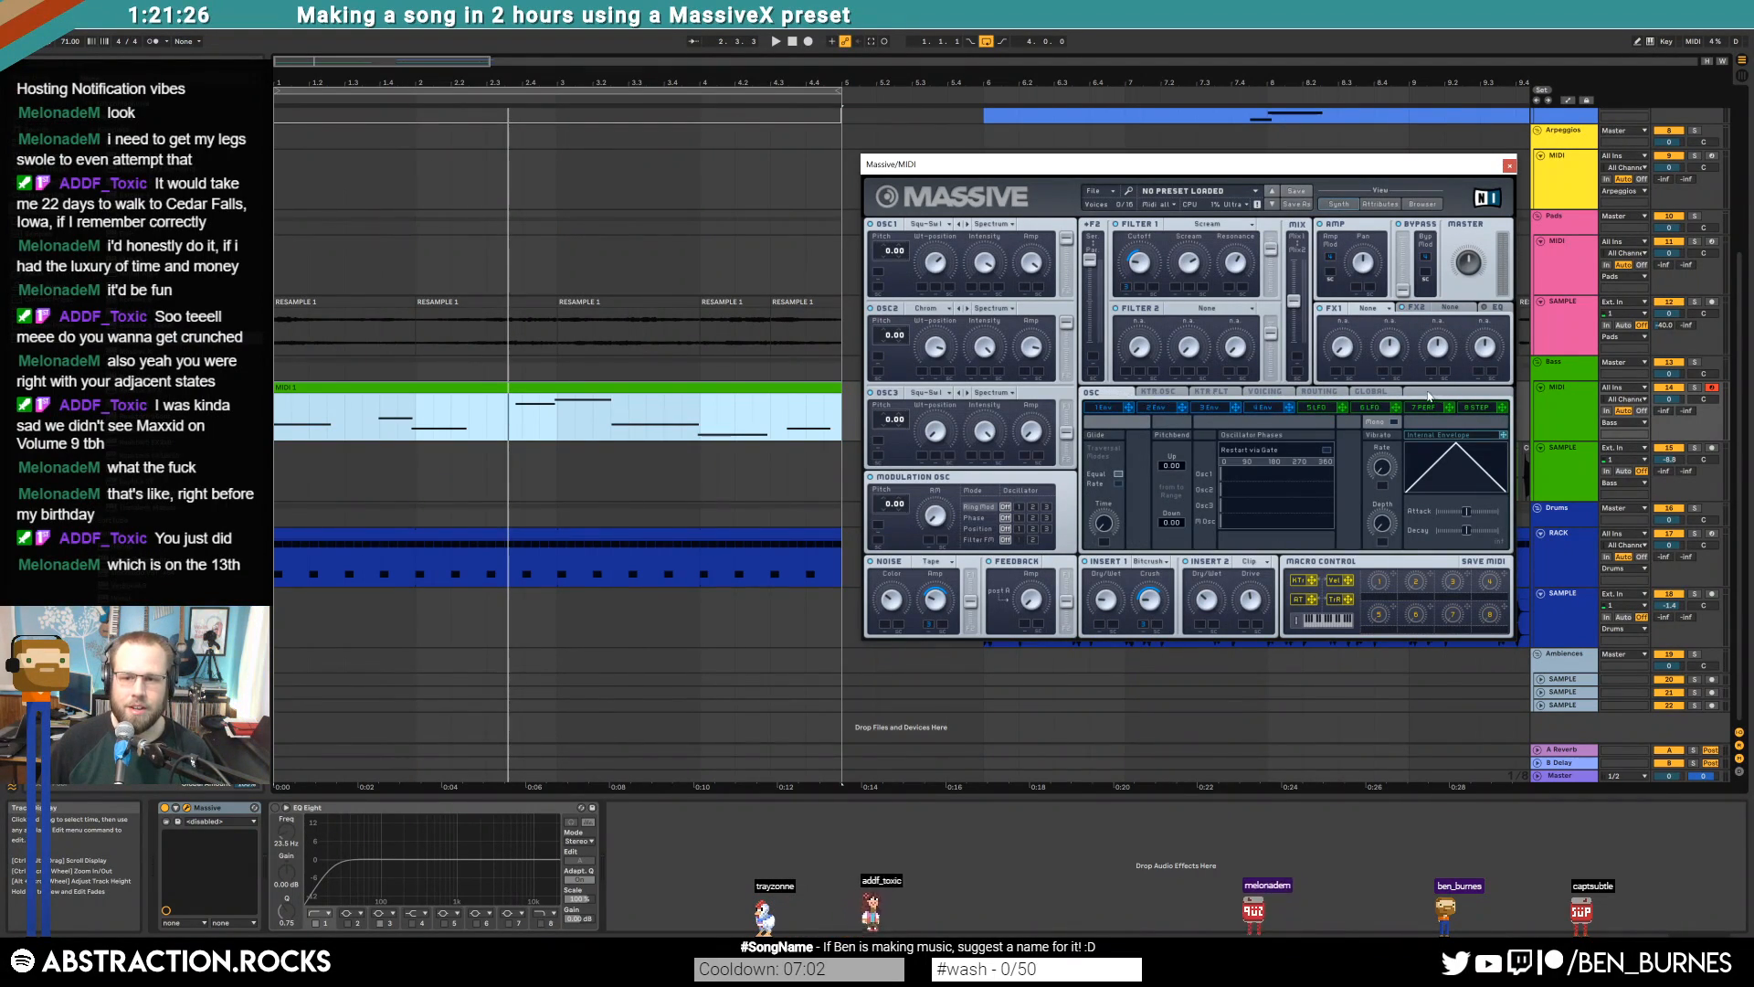
left_click(1264, 392)
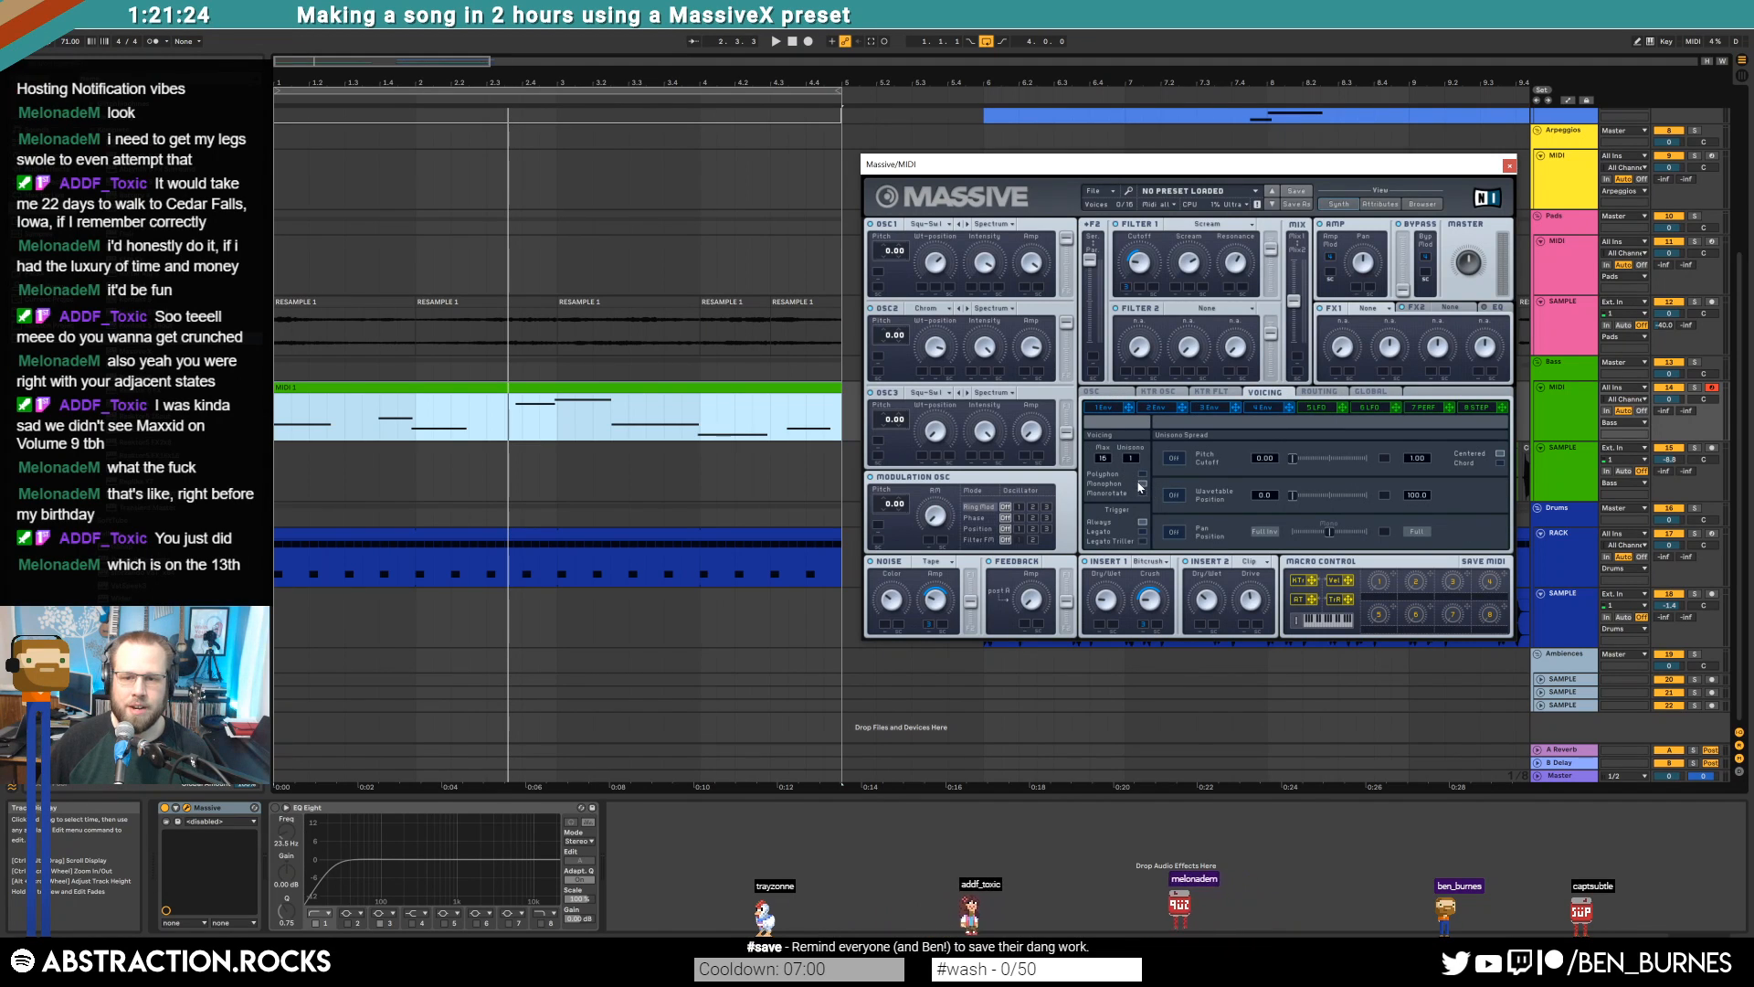
key("space")
left_click(1092, 392)
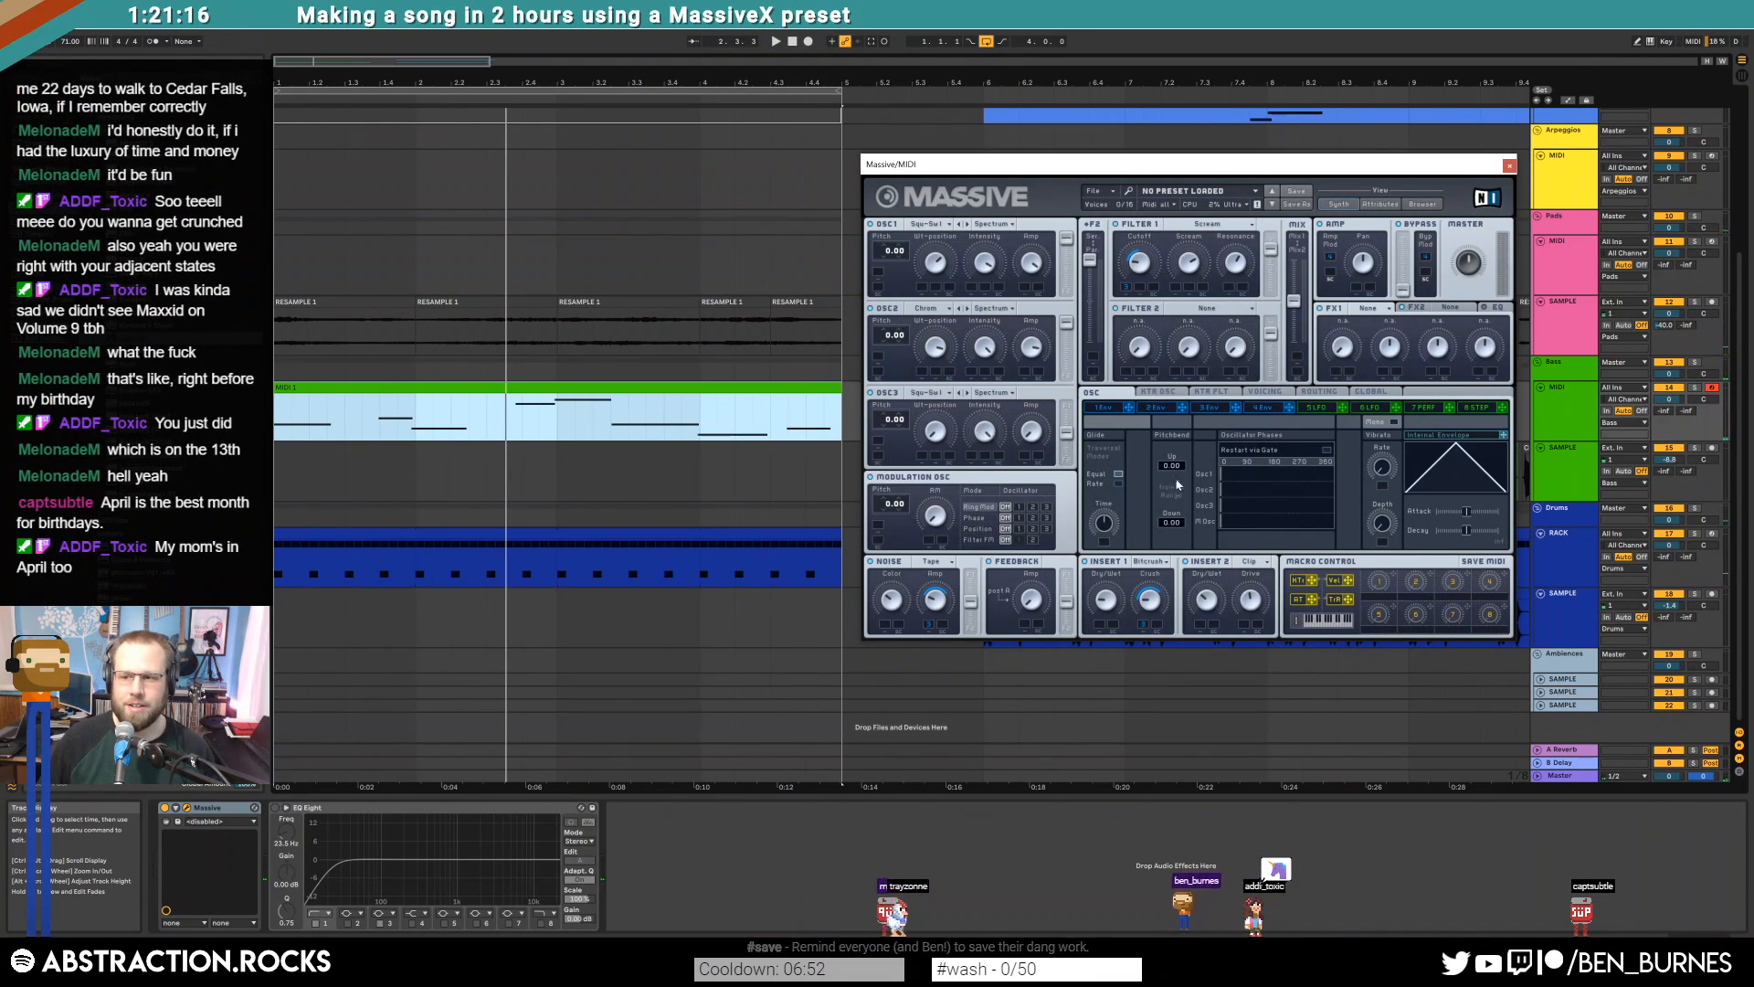
key("space")
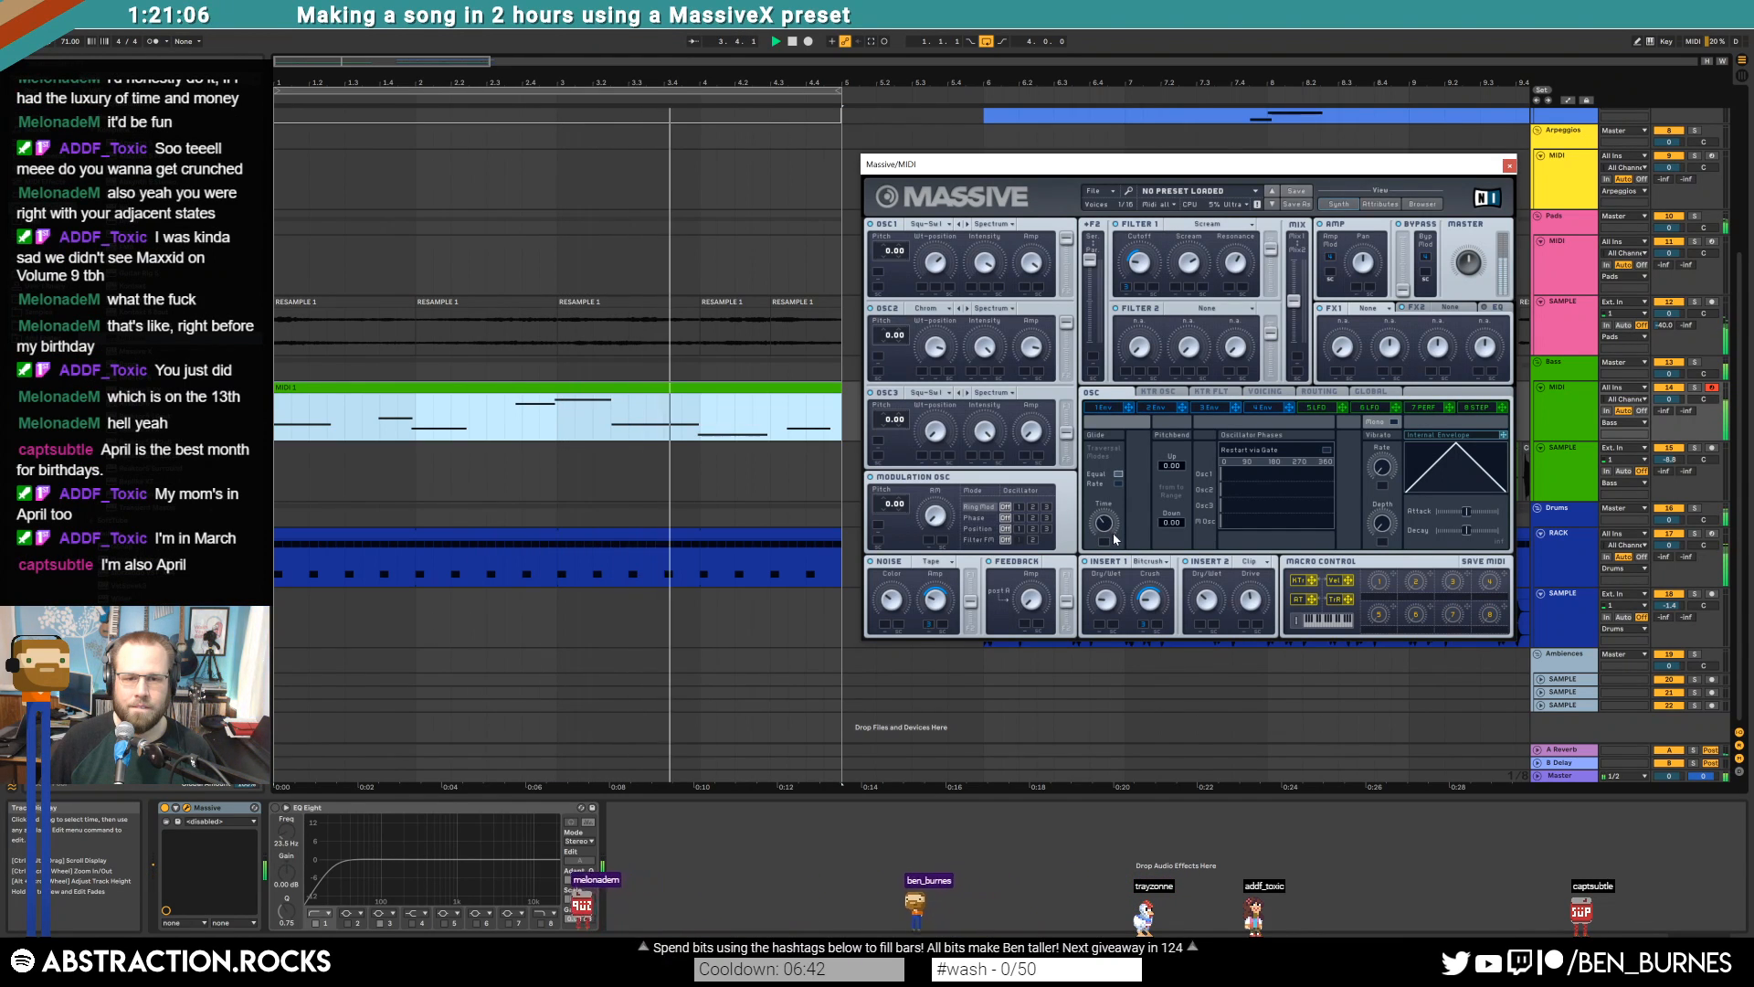
Shorten the C1 note in bar 3 of the bass clip to end at about beat 3.4, and close the Massive window
double_click(724, 389)
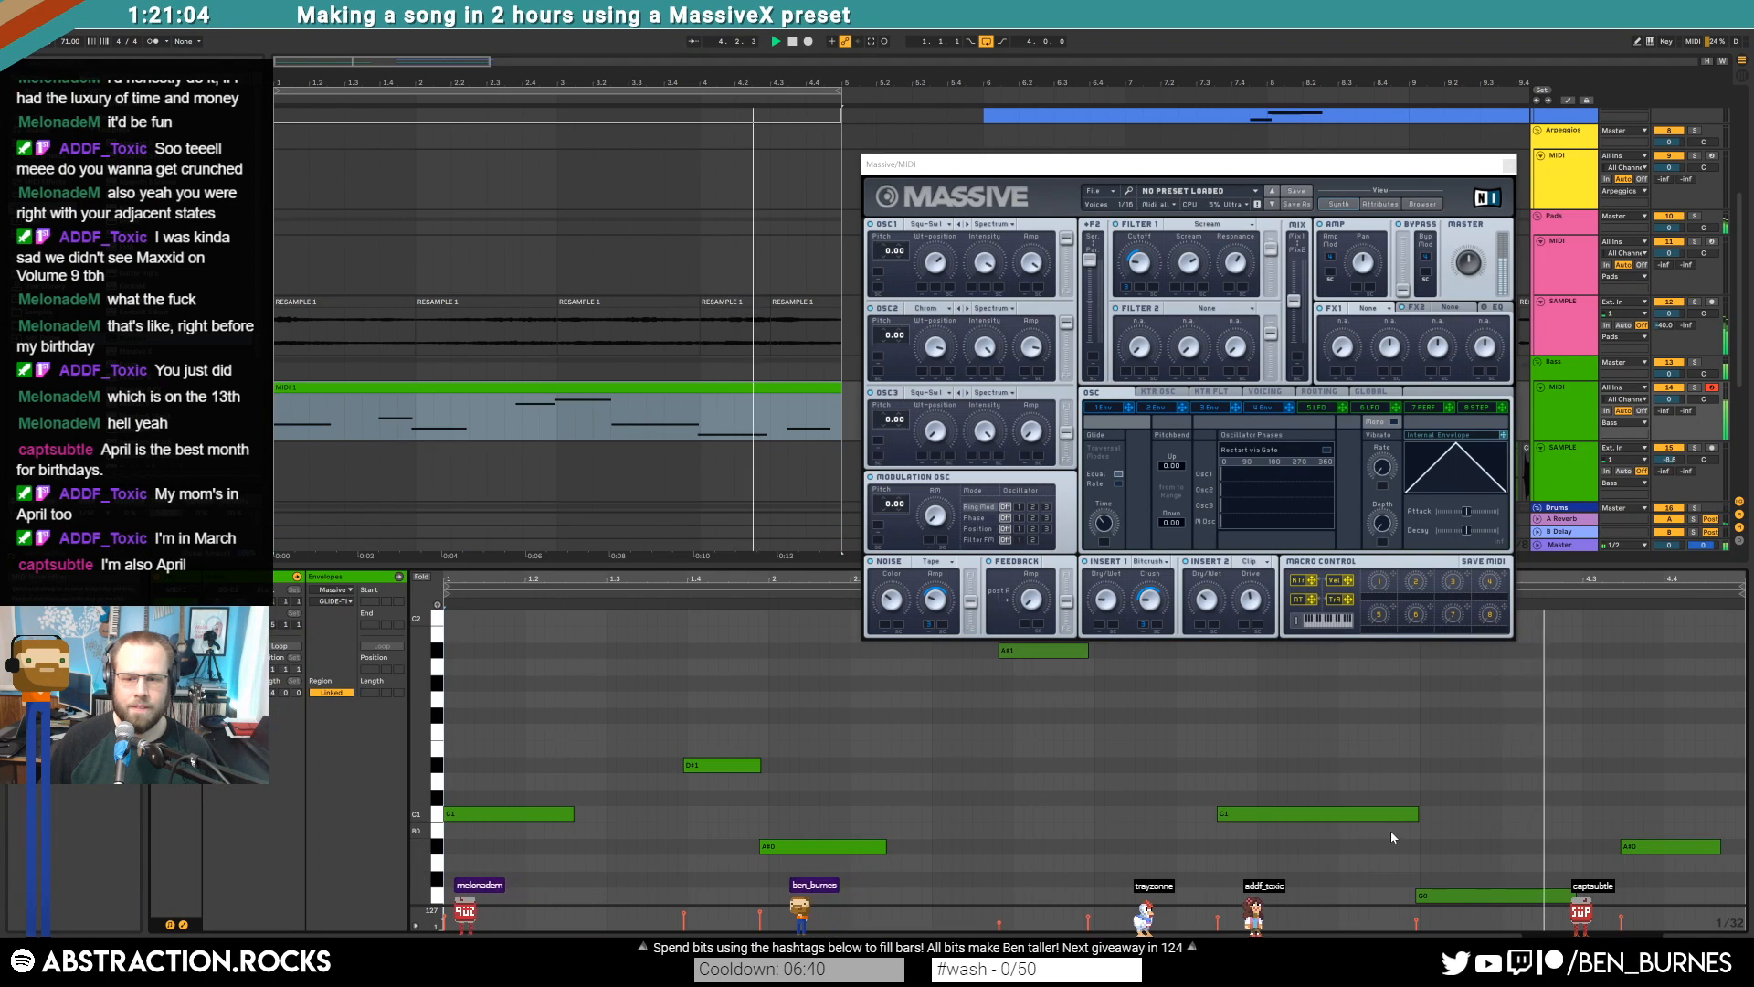
left_click_drag(1418, 813, 1339, 809)
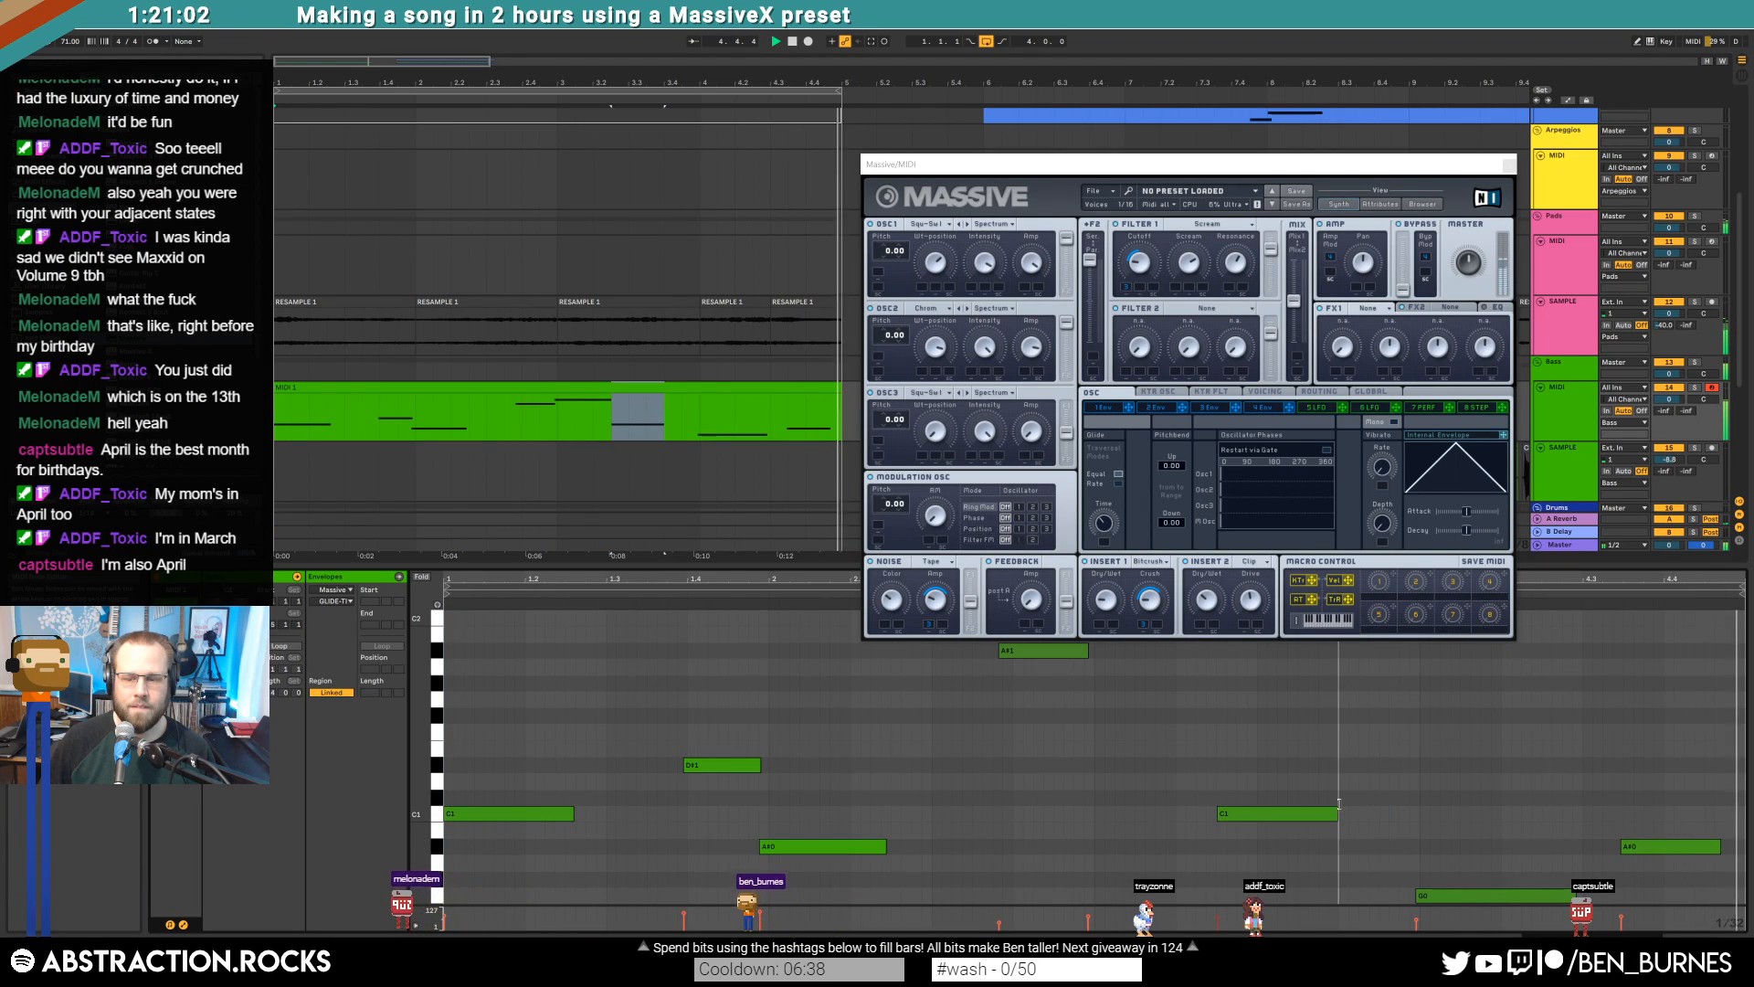
left_click(1509, 167)
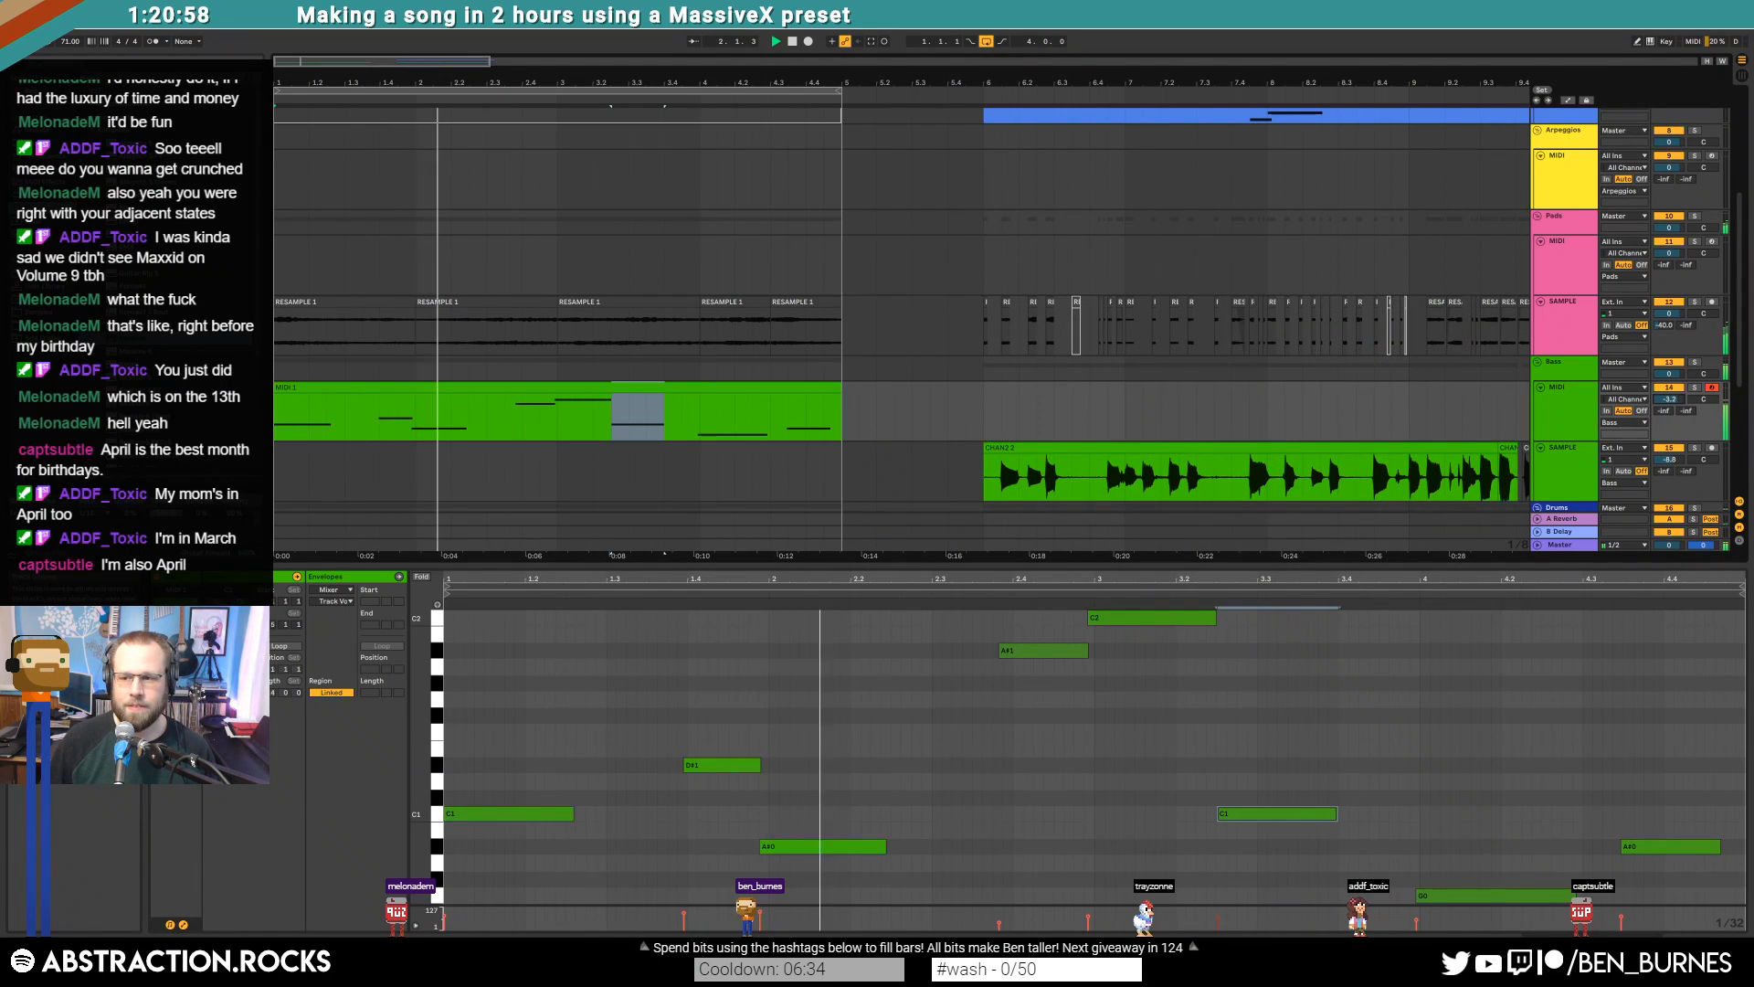
key("shift+Tab")
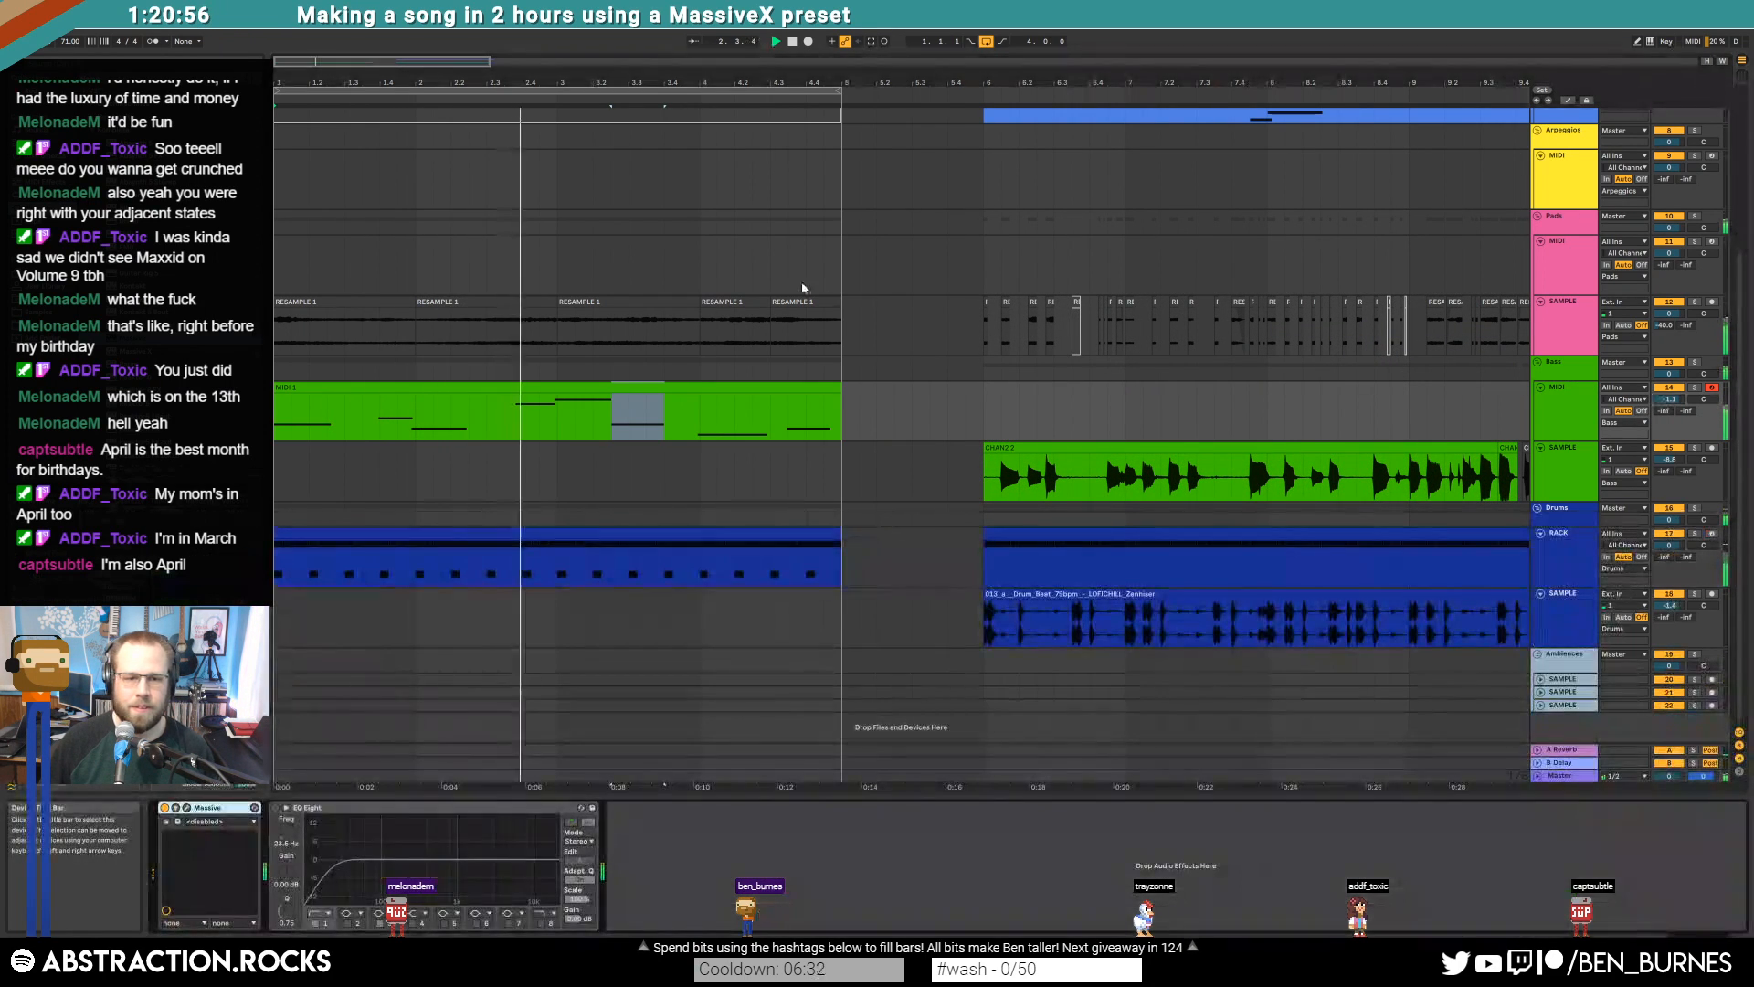
Check the bass notes and Massive's Osc page again, and replay the loop
double_click(609, 387)
key("shift+Tab")
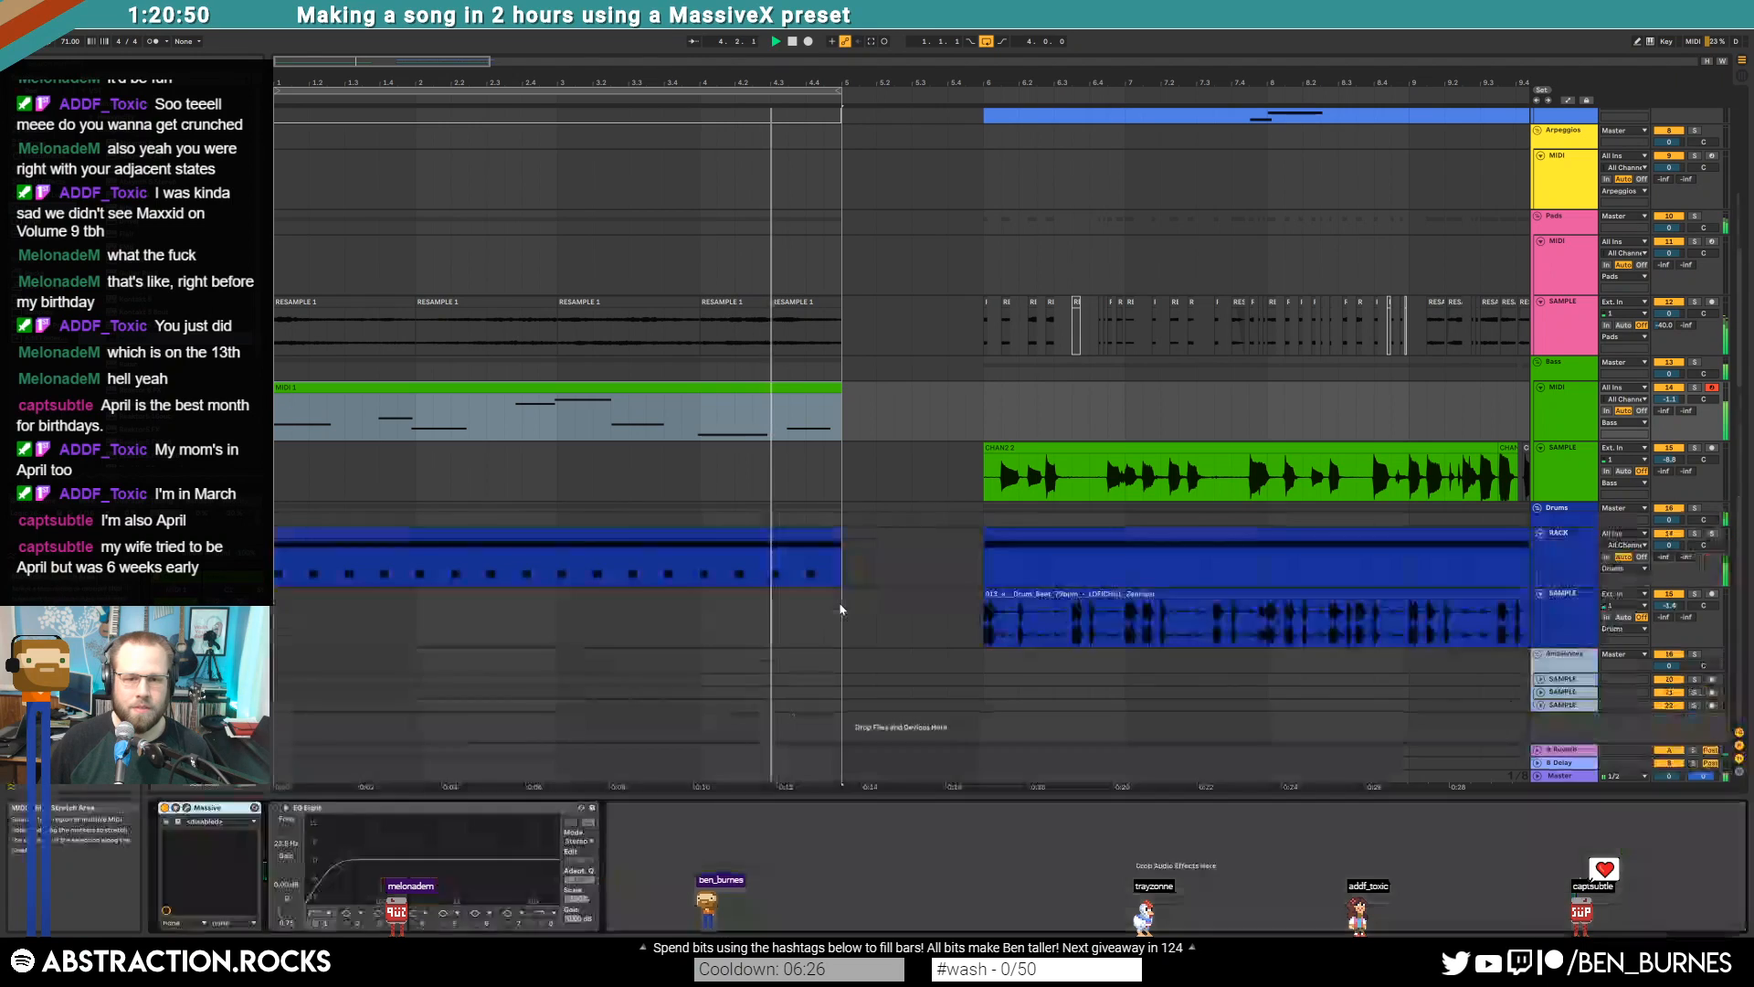
left_click(187, 808)
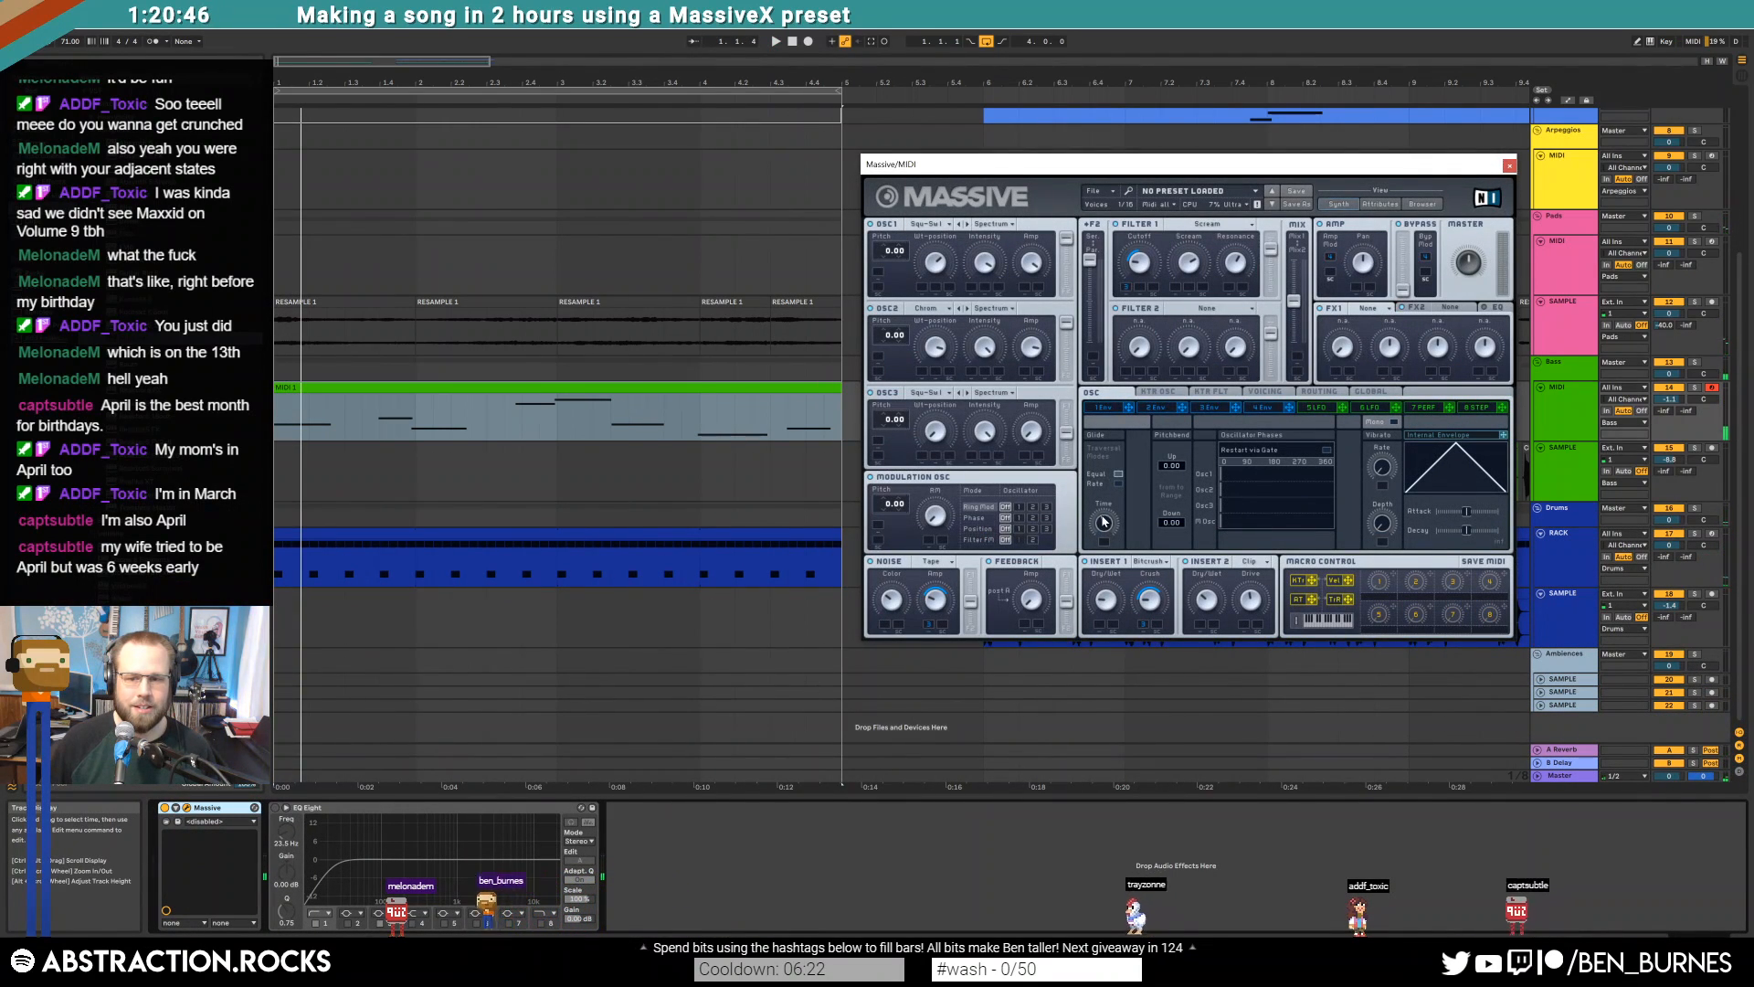
left_click(1510, 167)
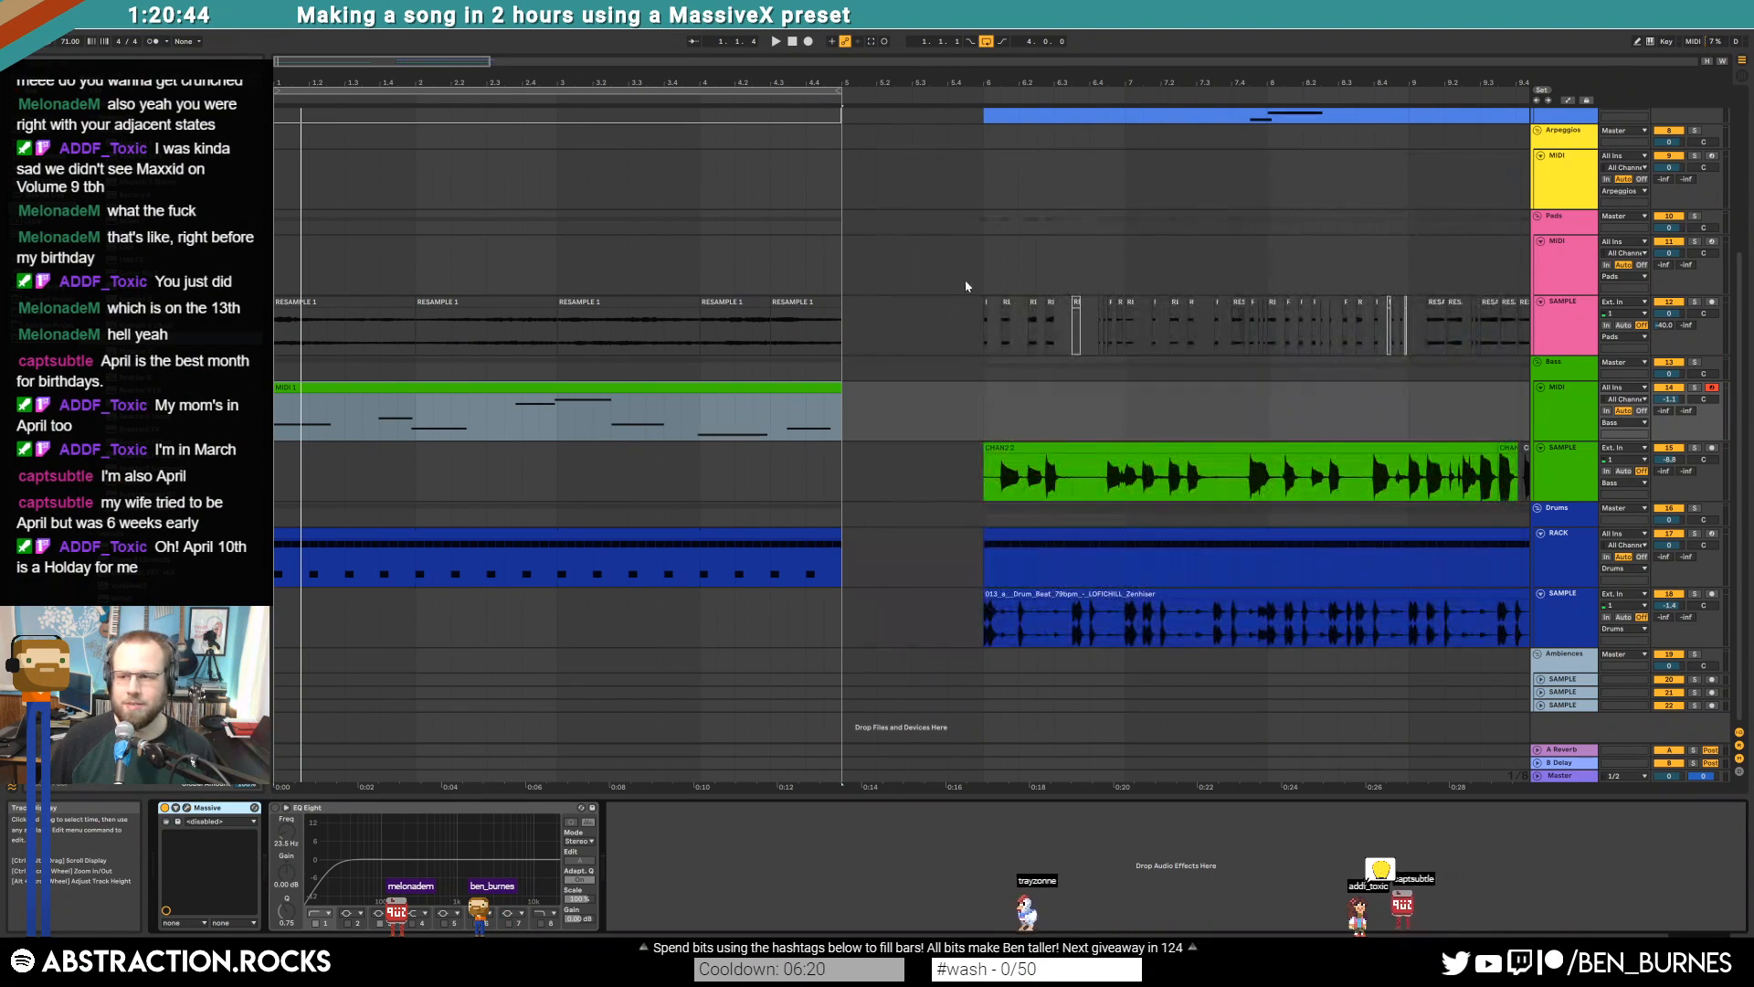
key("space")
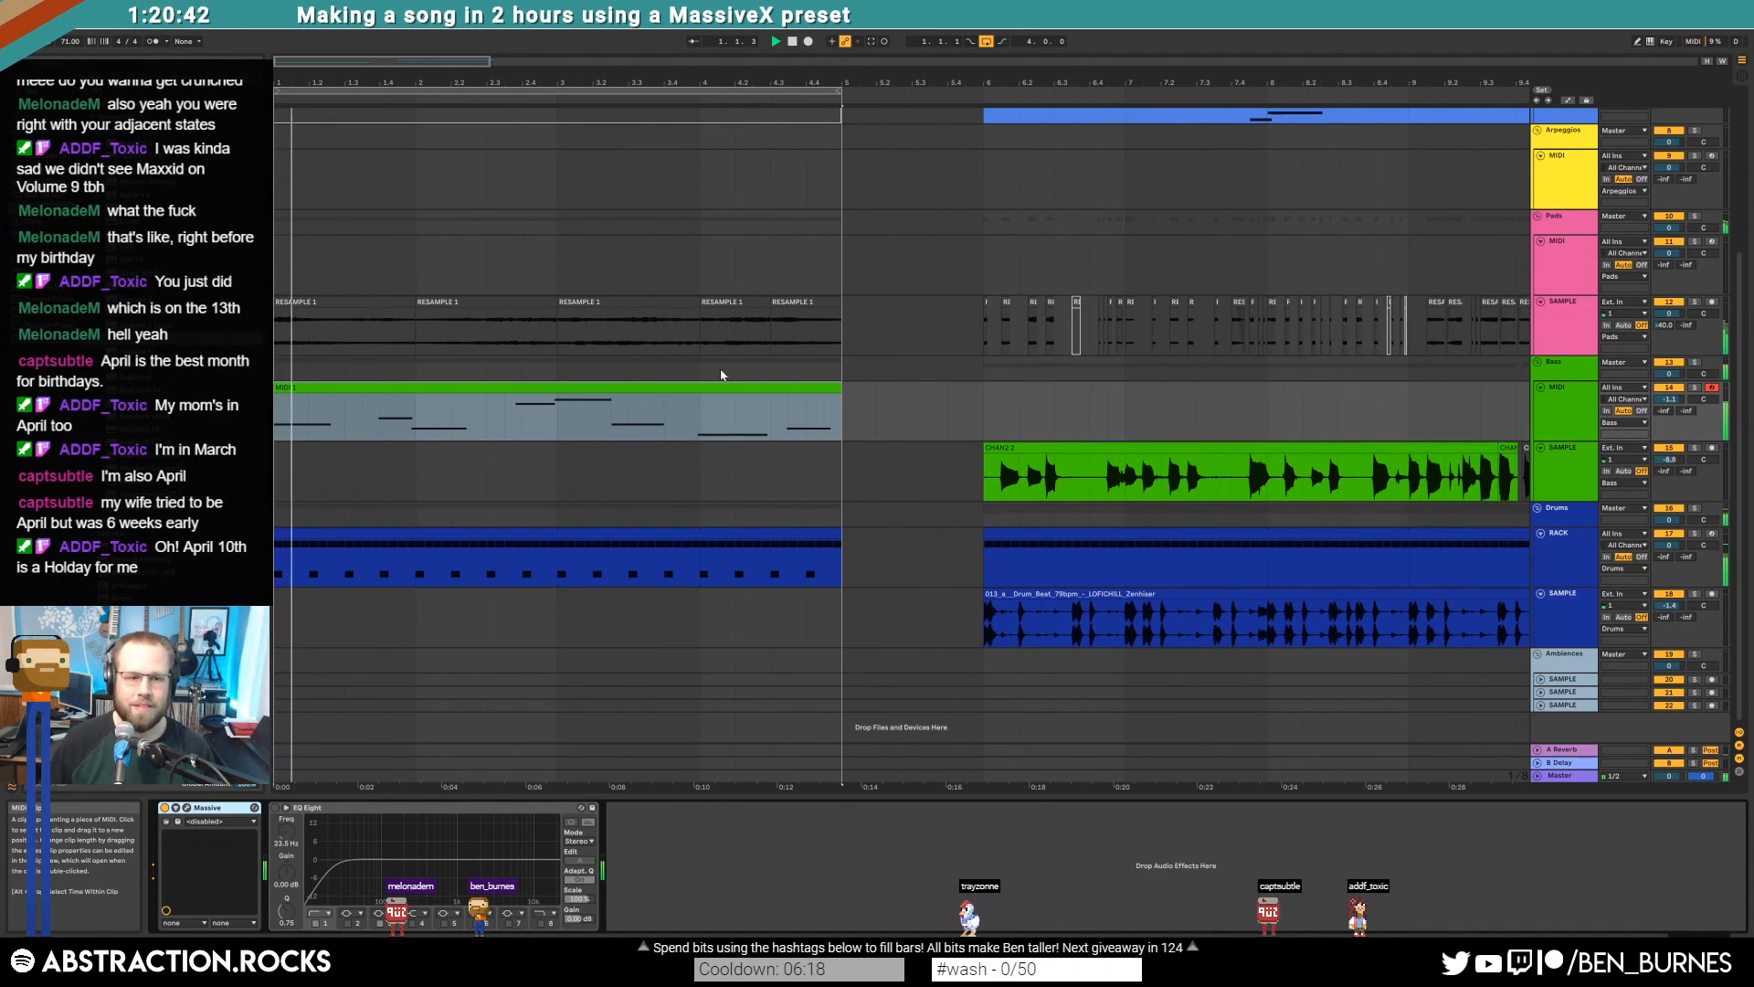
Try starting the A#0 note at bar 2 slightly earlier, overlapping the D#1 note, and select the clip for playback
double_click(437, 403)
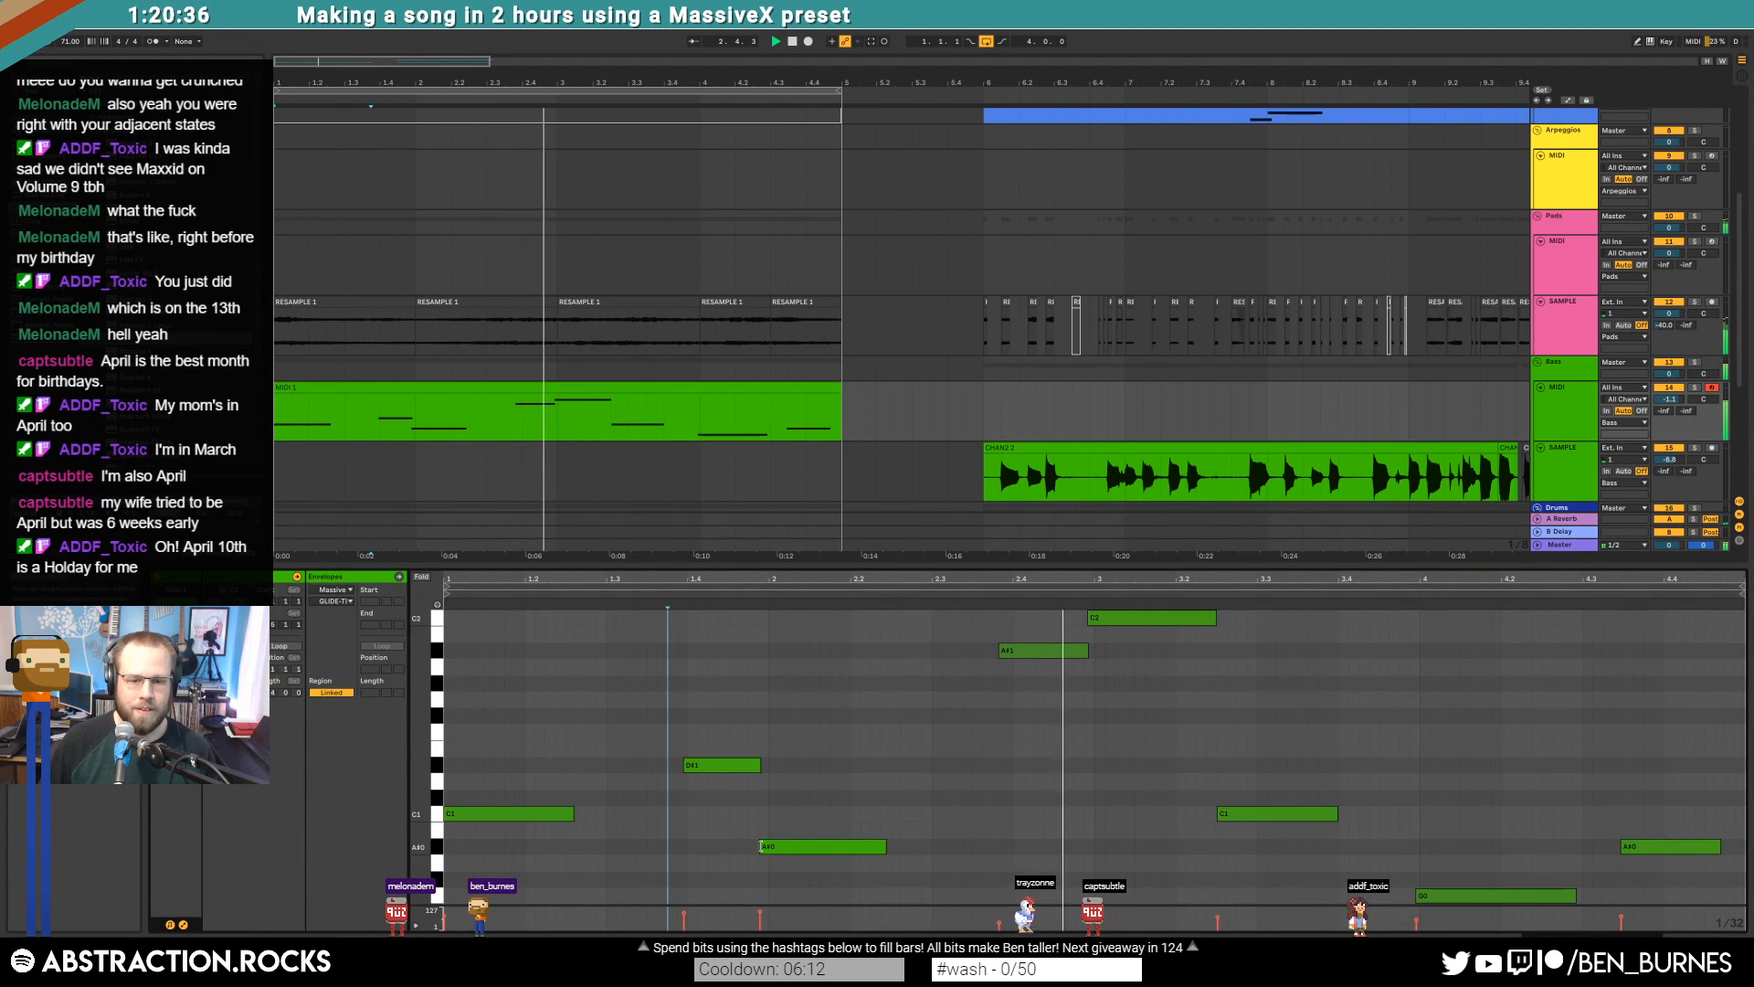
left_click_drag(760, 846, 749, 846)
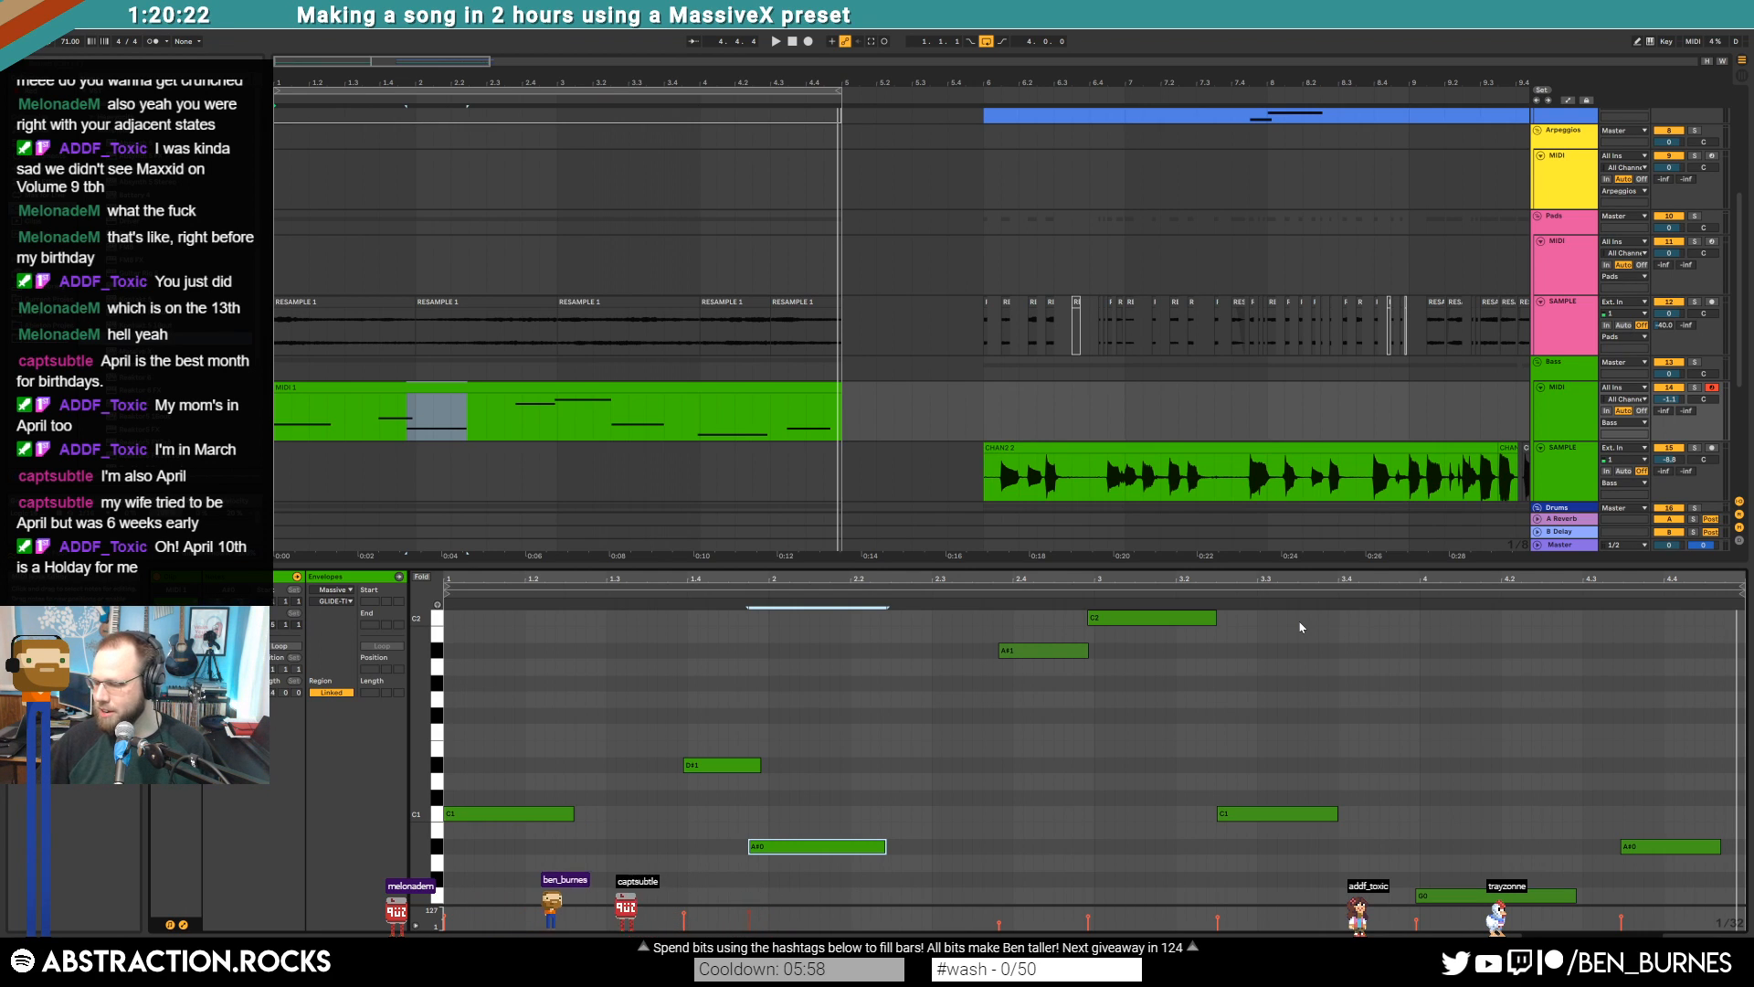
left_click(751, 675)
key("shift+Tab")
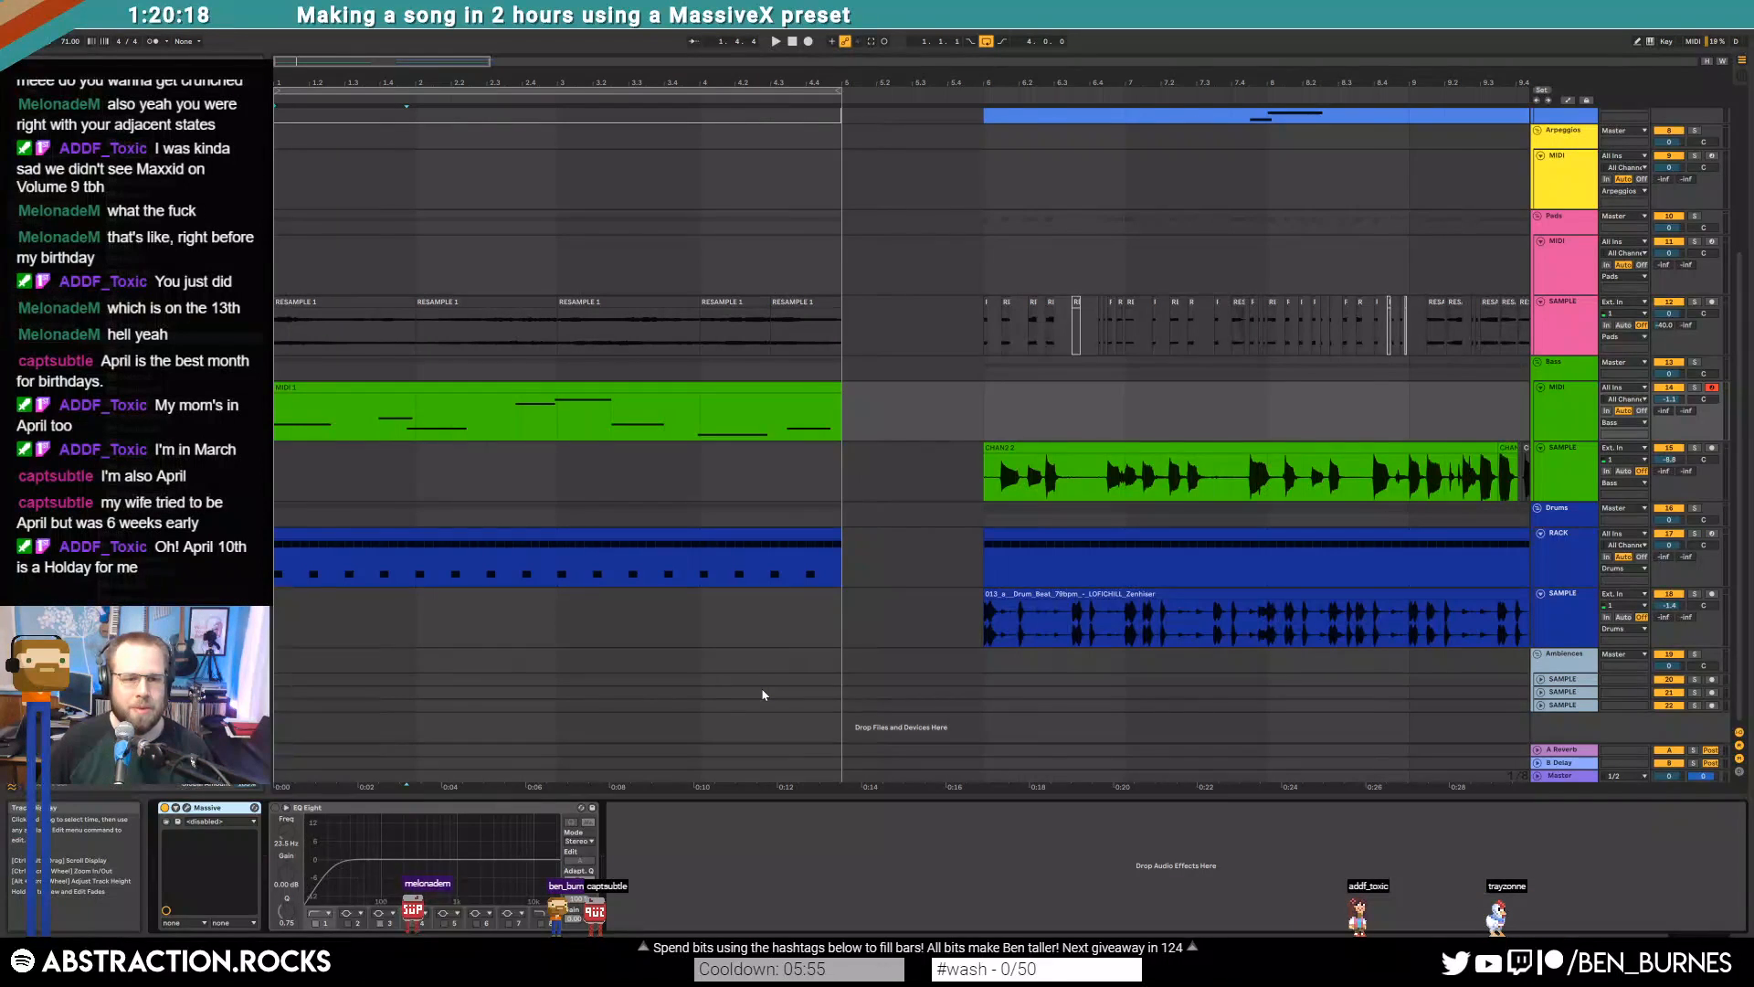
left_click(456, 385)
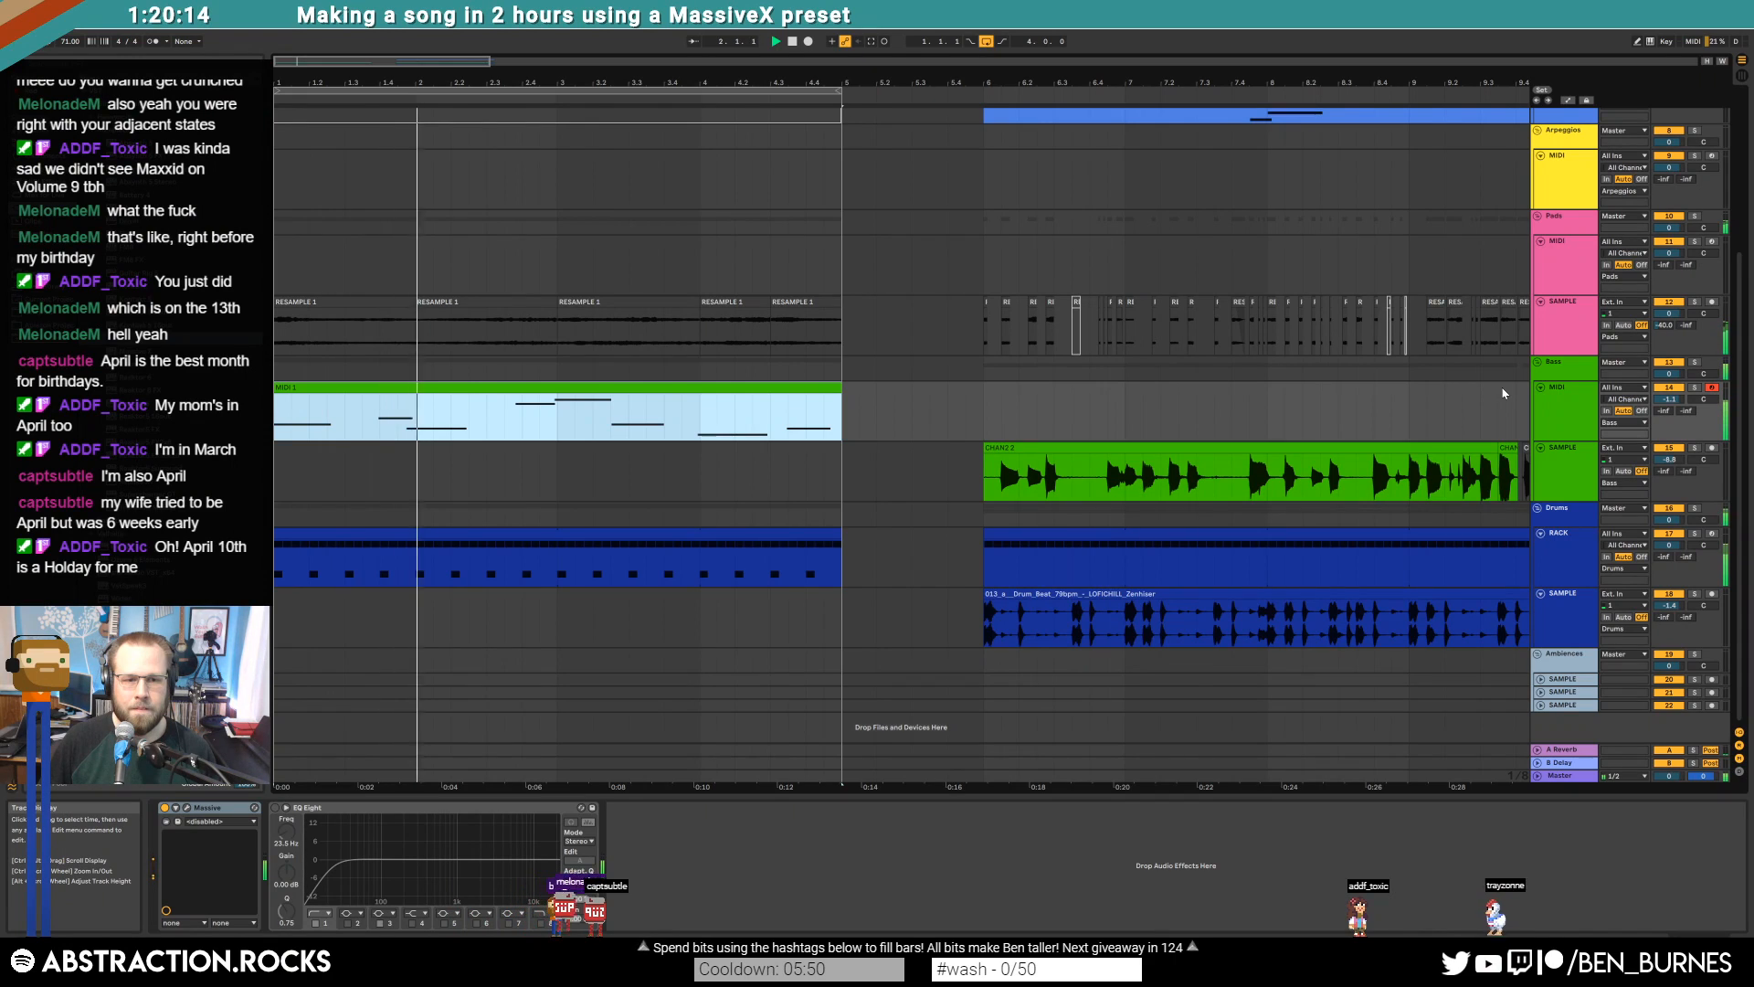
Adjust the A#0 note at bar 2 to start right where the D#1 note ends, and play the bass clip
double_click(428, 388)
key("space")
left_click_drag(753, 848, 762, 848)
left_click(760, 848)
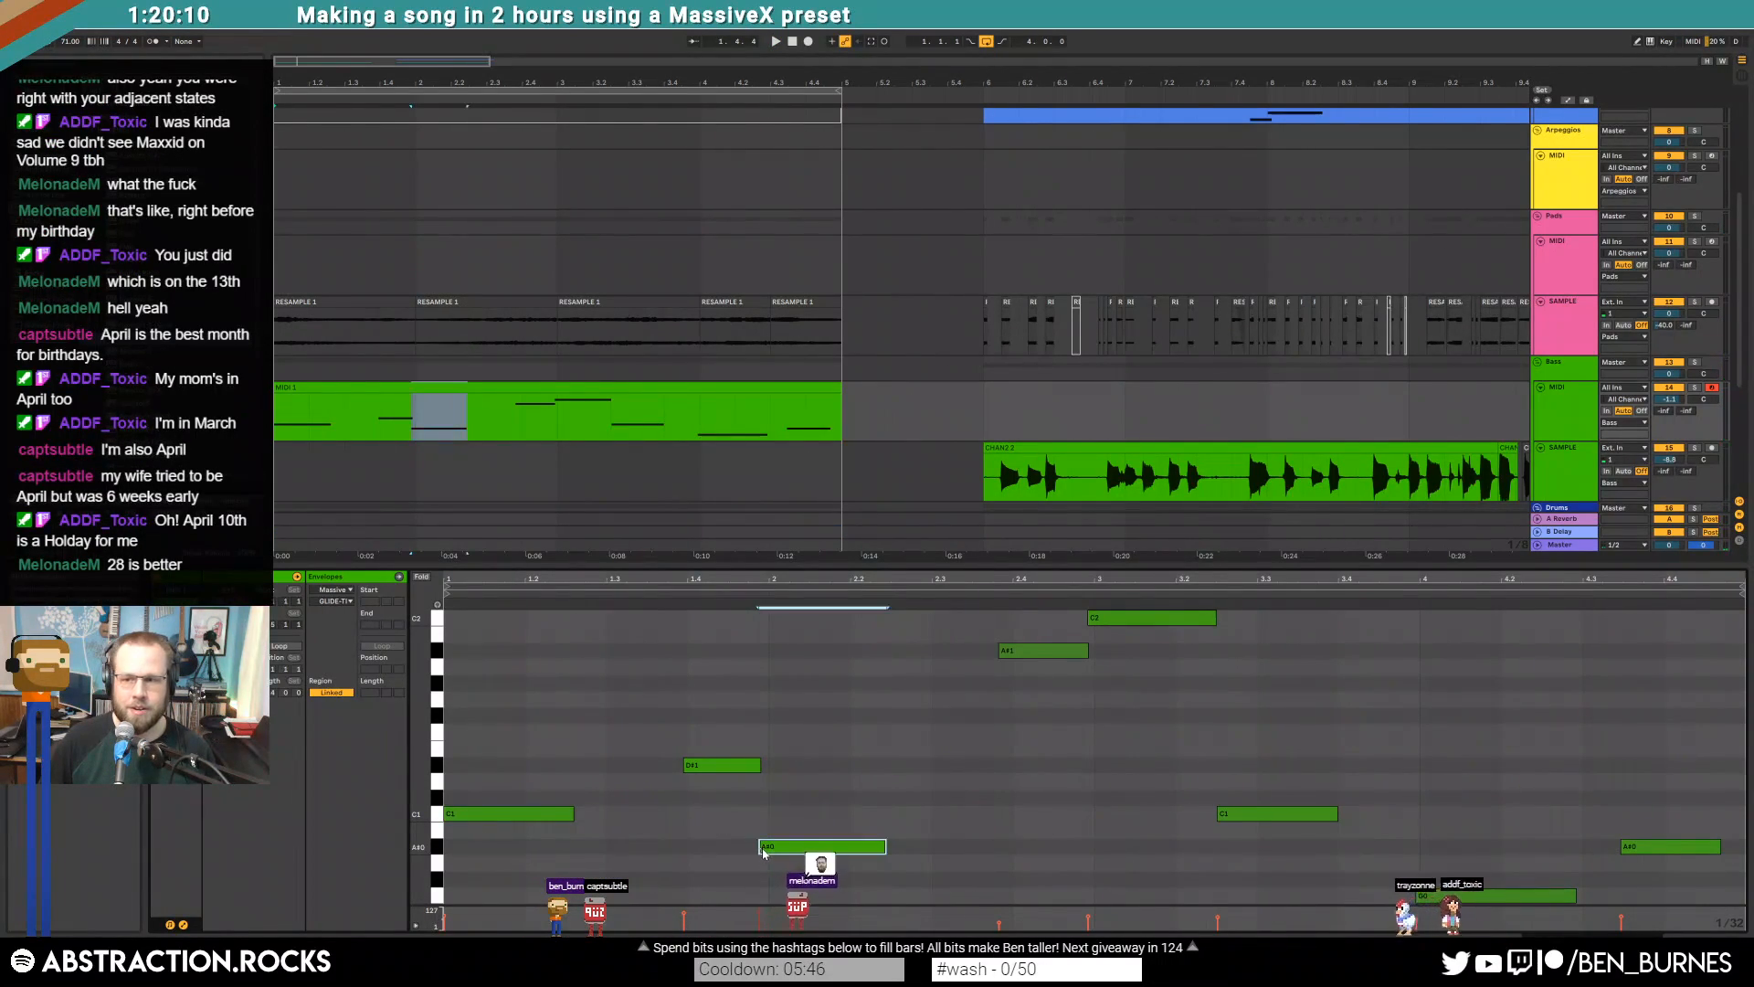
left_click(758, 850)
left_click(763, 850)
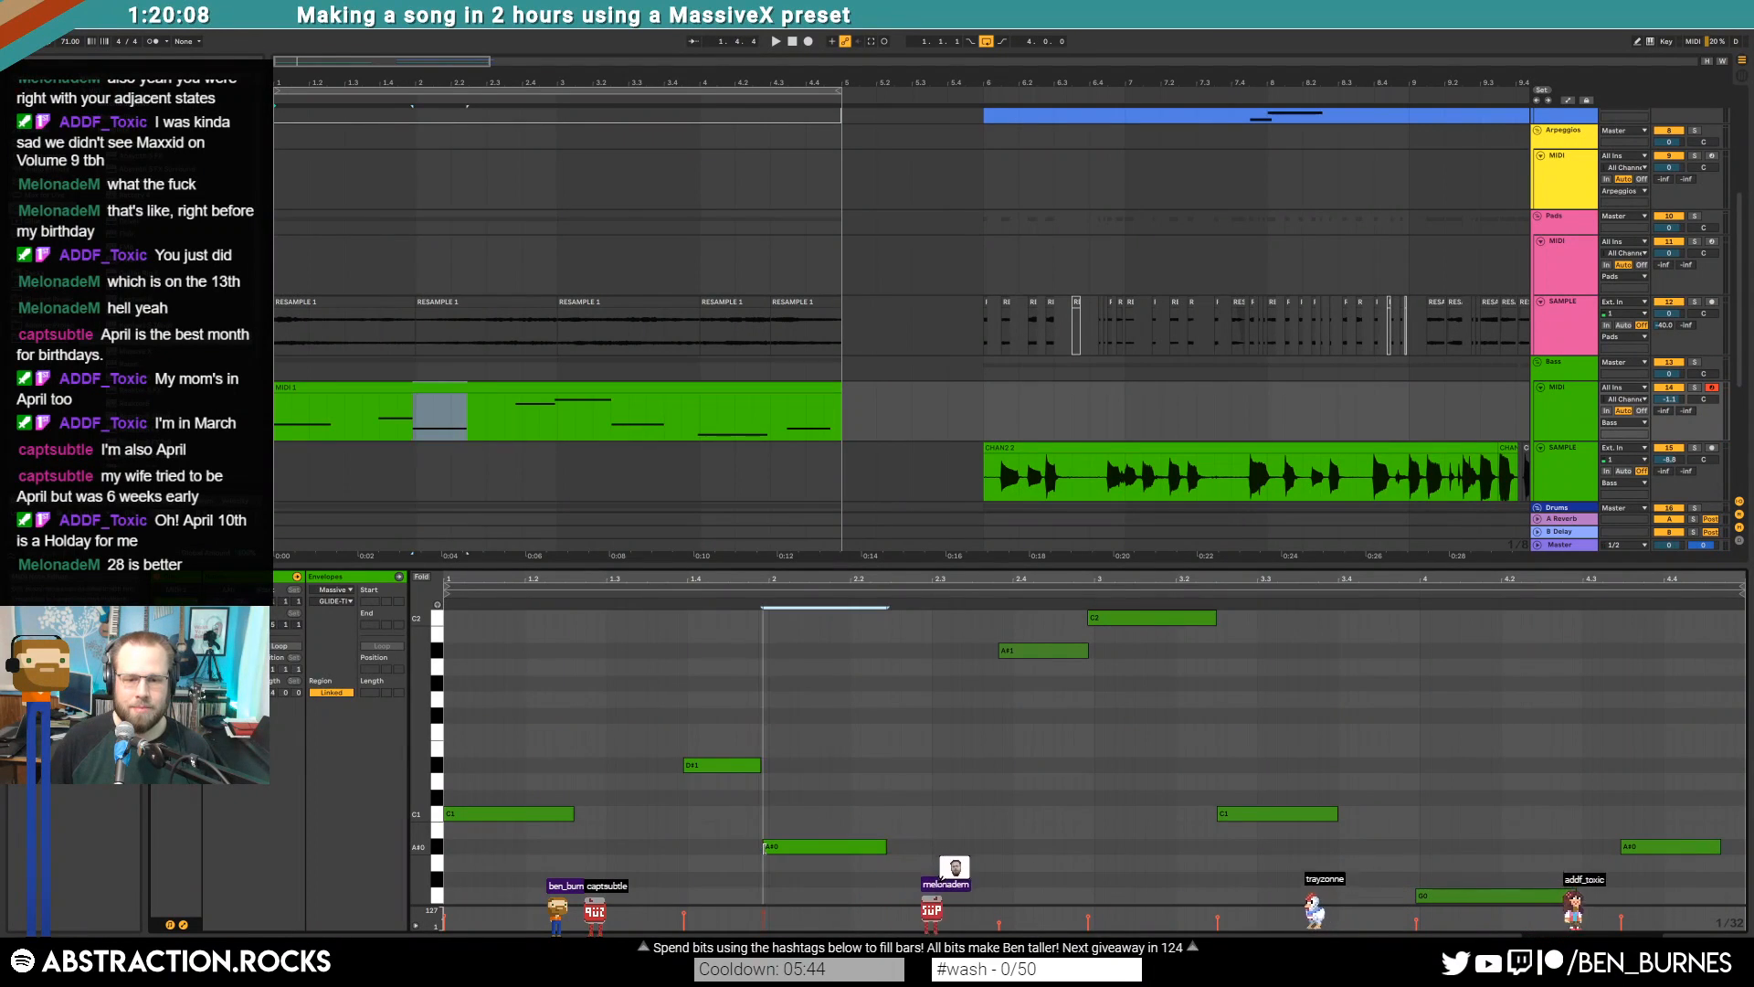
left_click_drag(764, 853, 776, 855)
key("space")
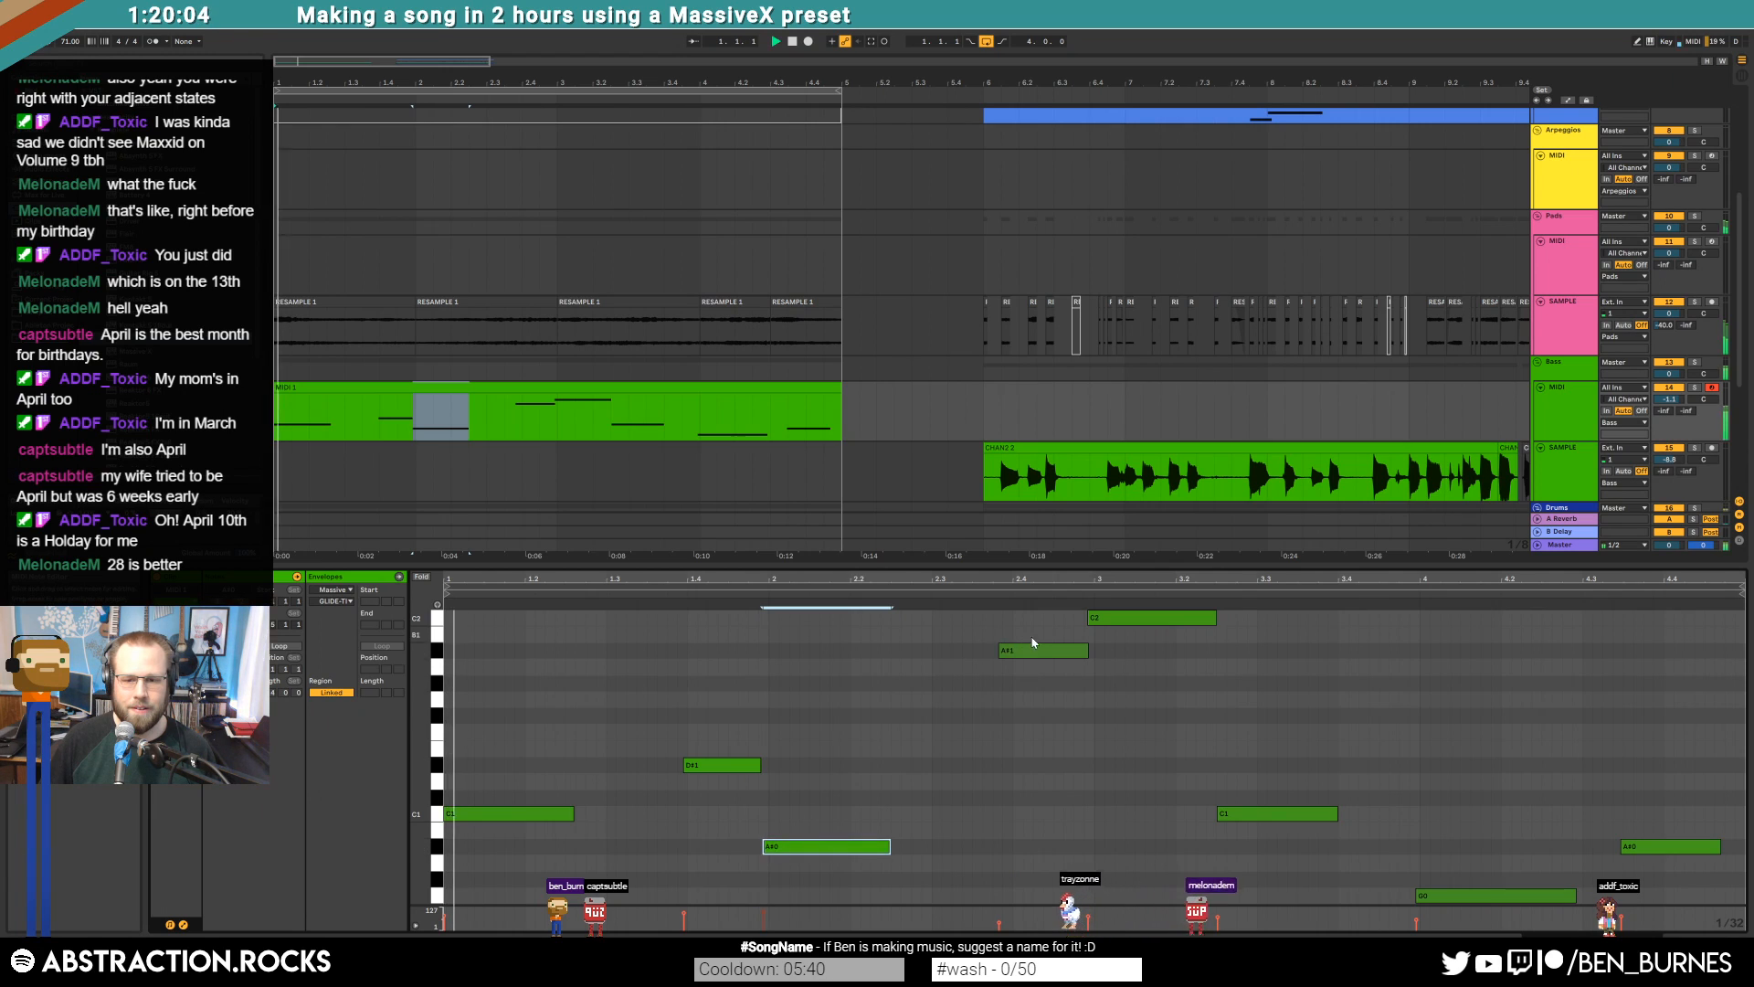
Try moving the A#1 note in bar 2 of the bass clip up to C2, and replay the loop
left_click_drag(1067, 652, 1066, 618)
key("shift+Tab")
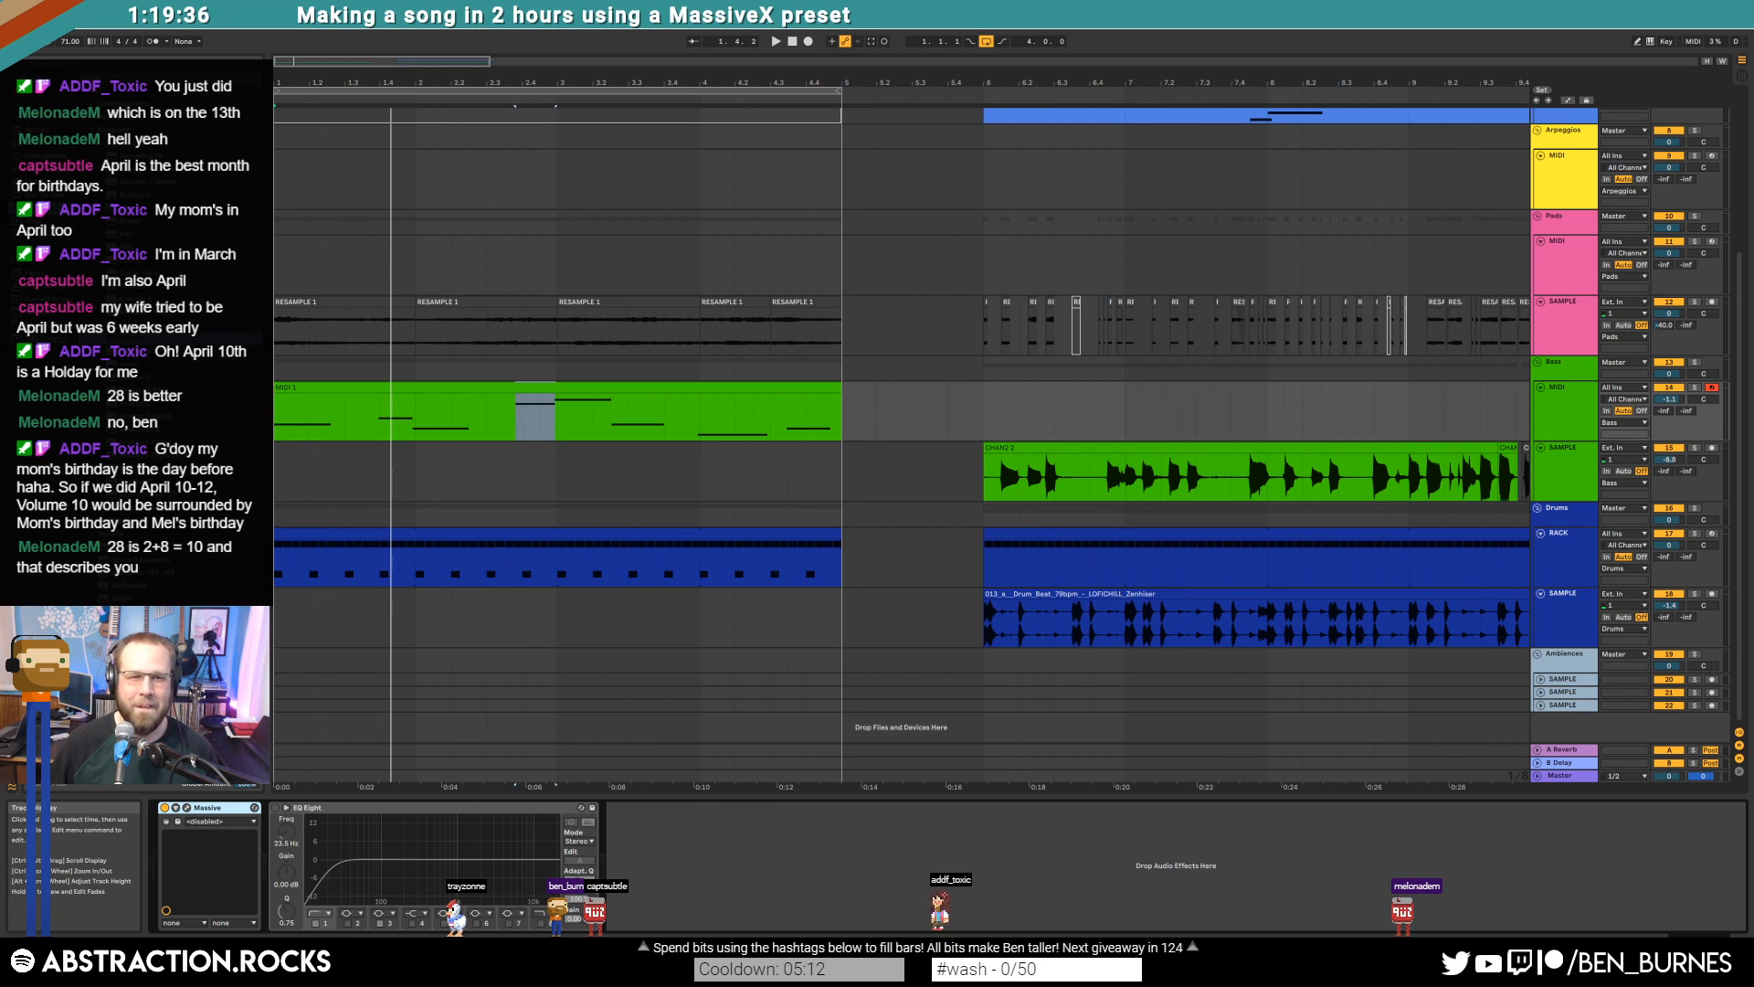
left_click(382, 300)
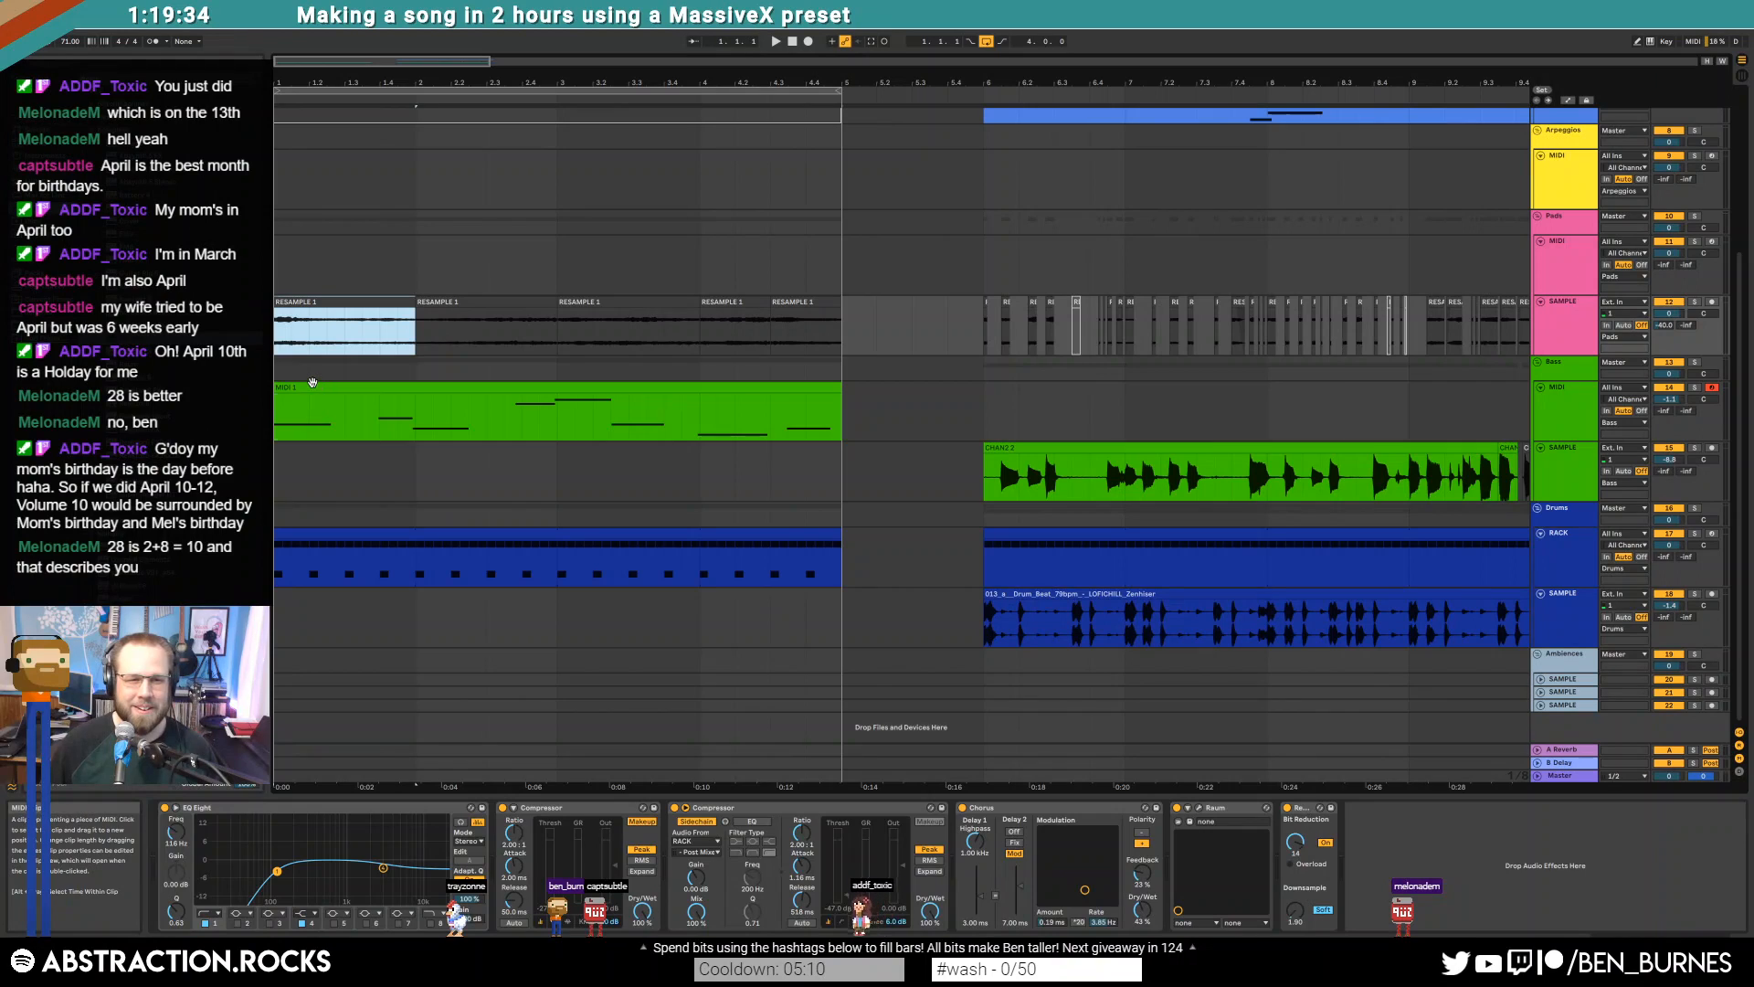
left_click(313, 385)
key("space")
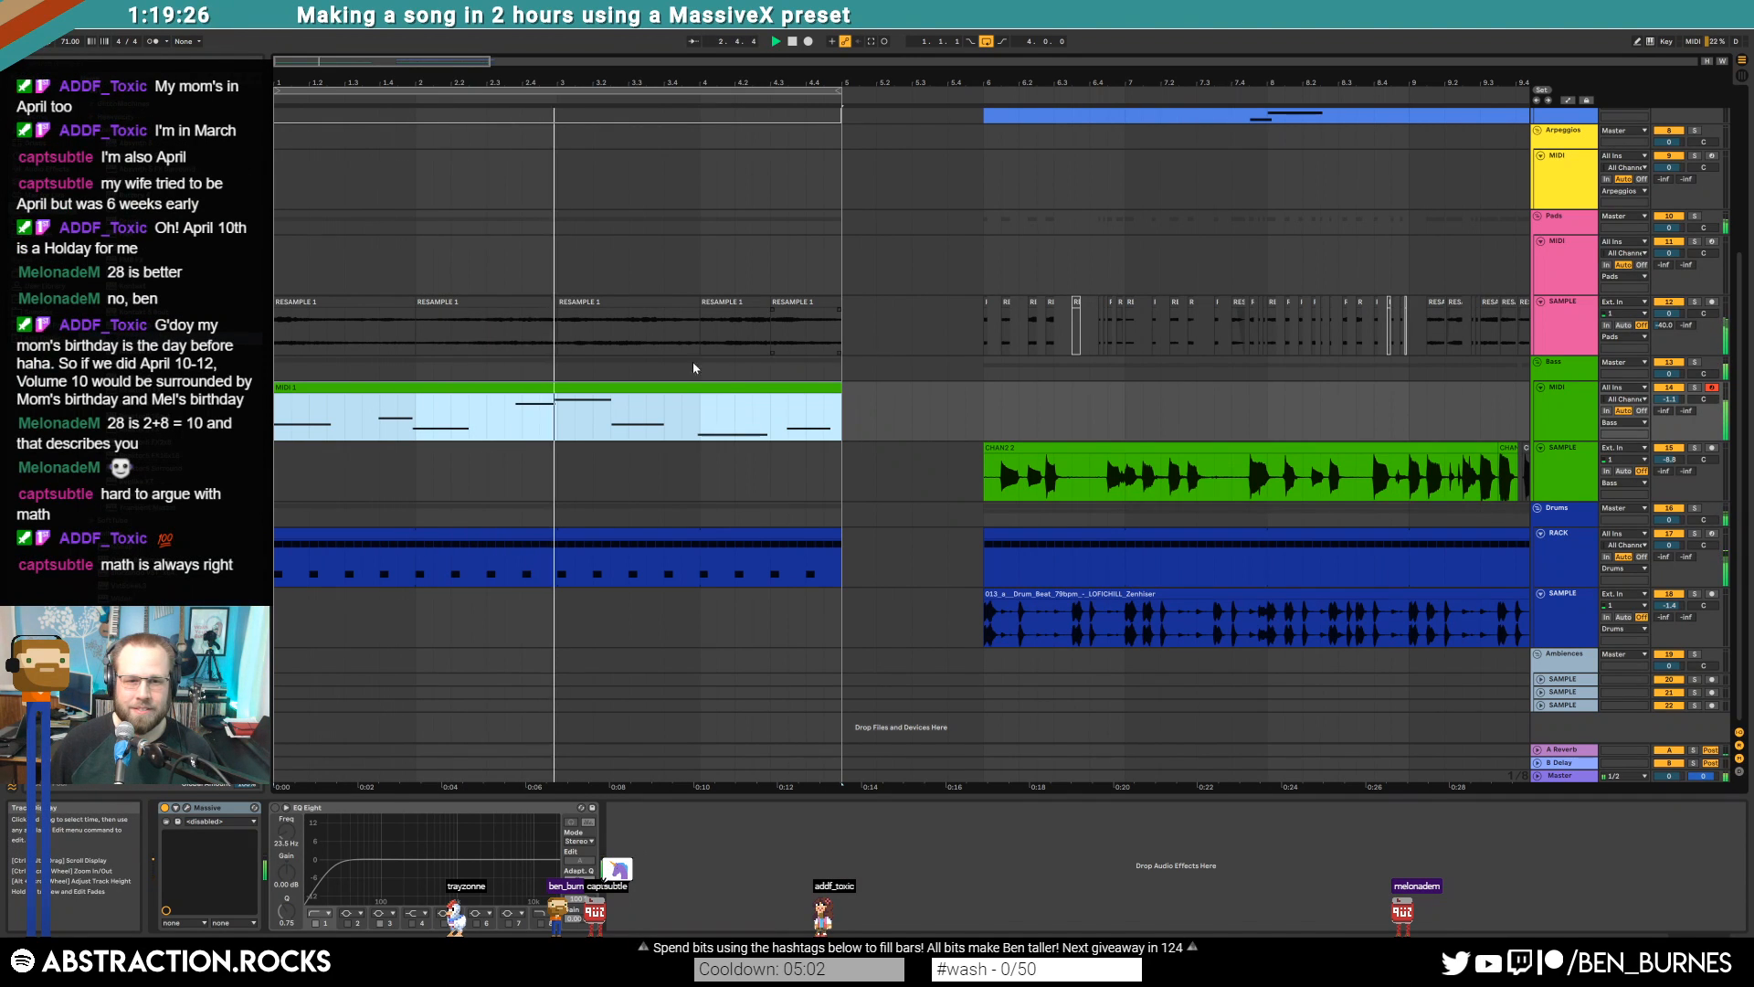
double_click(535, 387)
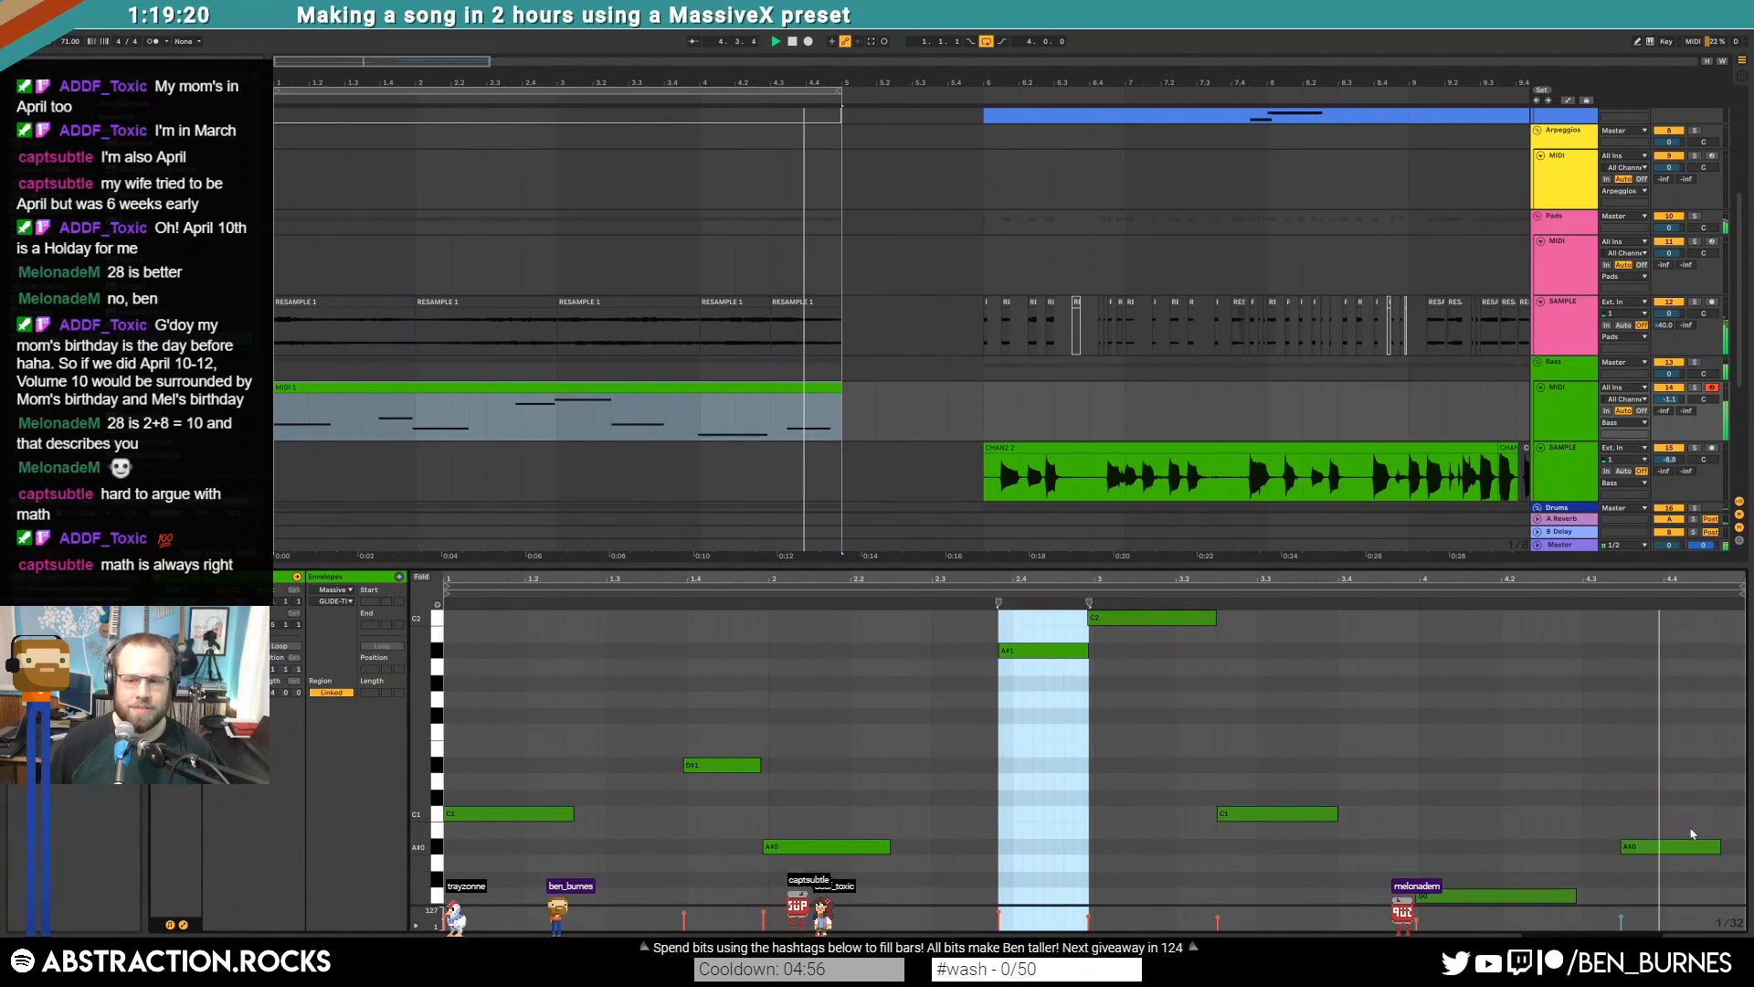
key("shift+Tab")
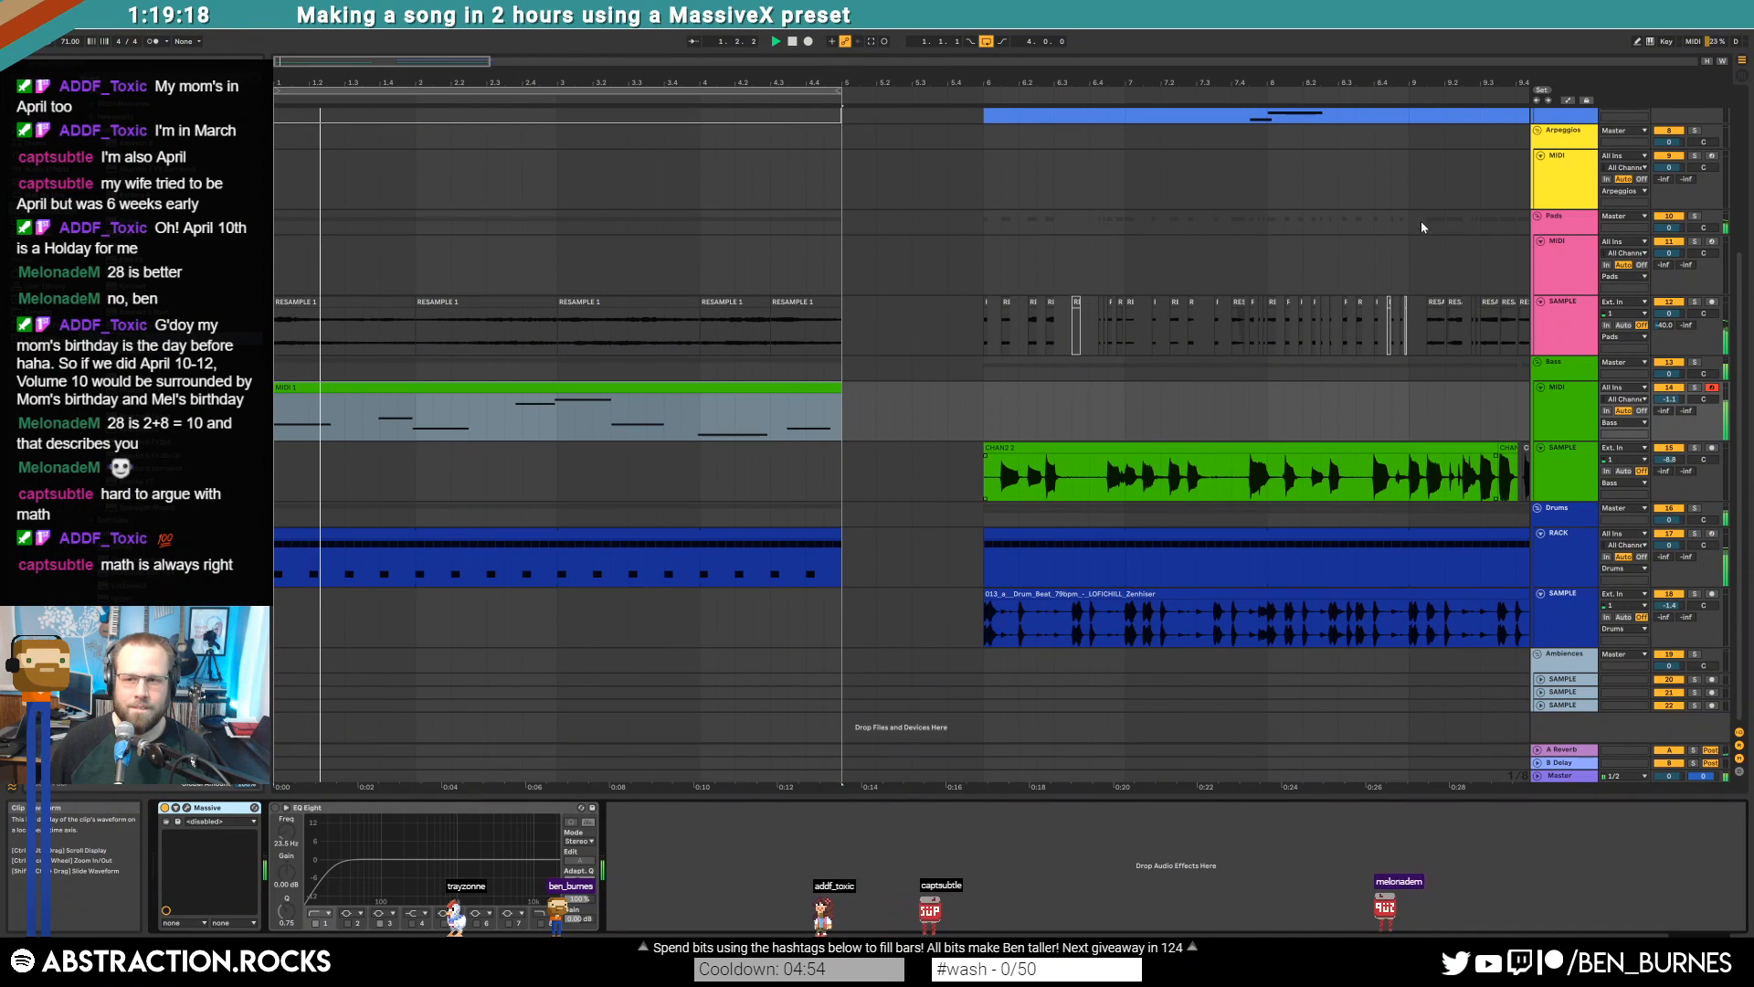
Arm the Arpeggios MIDI track and shorten all hi-hat notes in the opening drum rack clip to less than half their length
left_click(1713, 155)
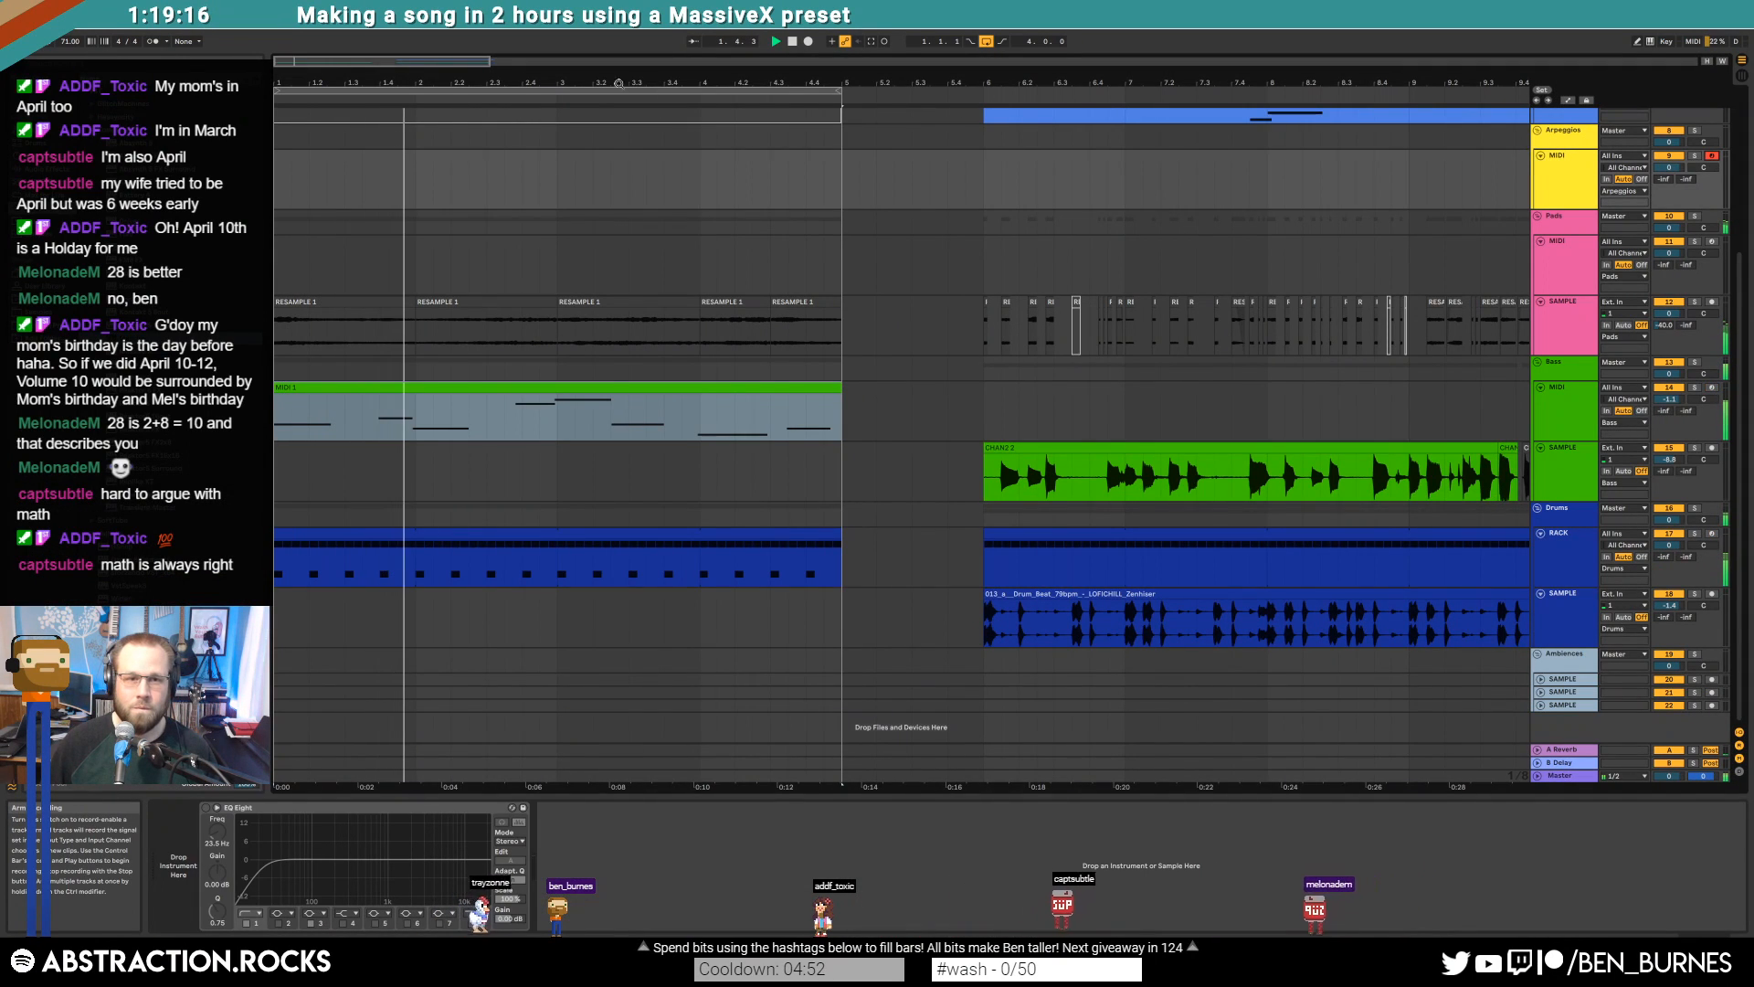
left_click_drag(638, 86, 638, 52)
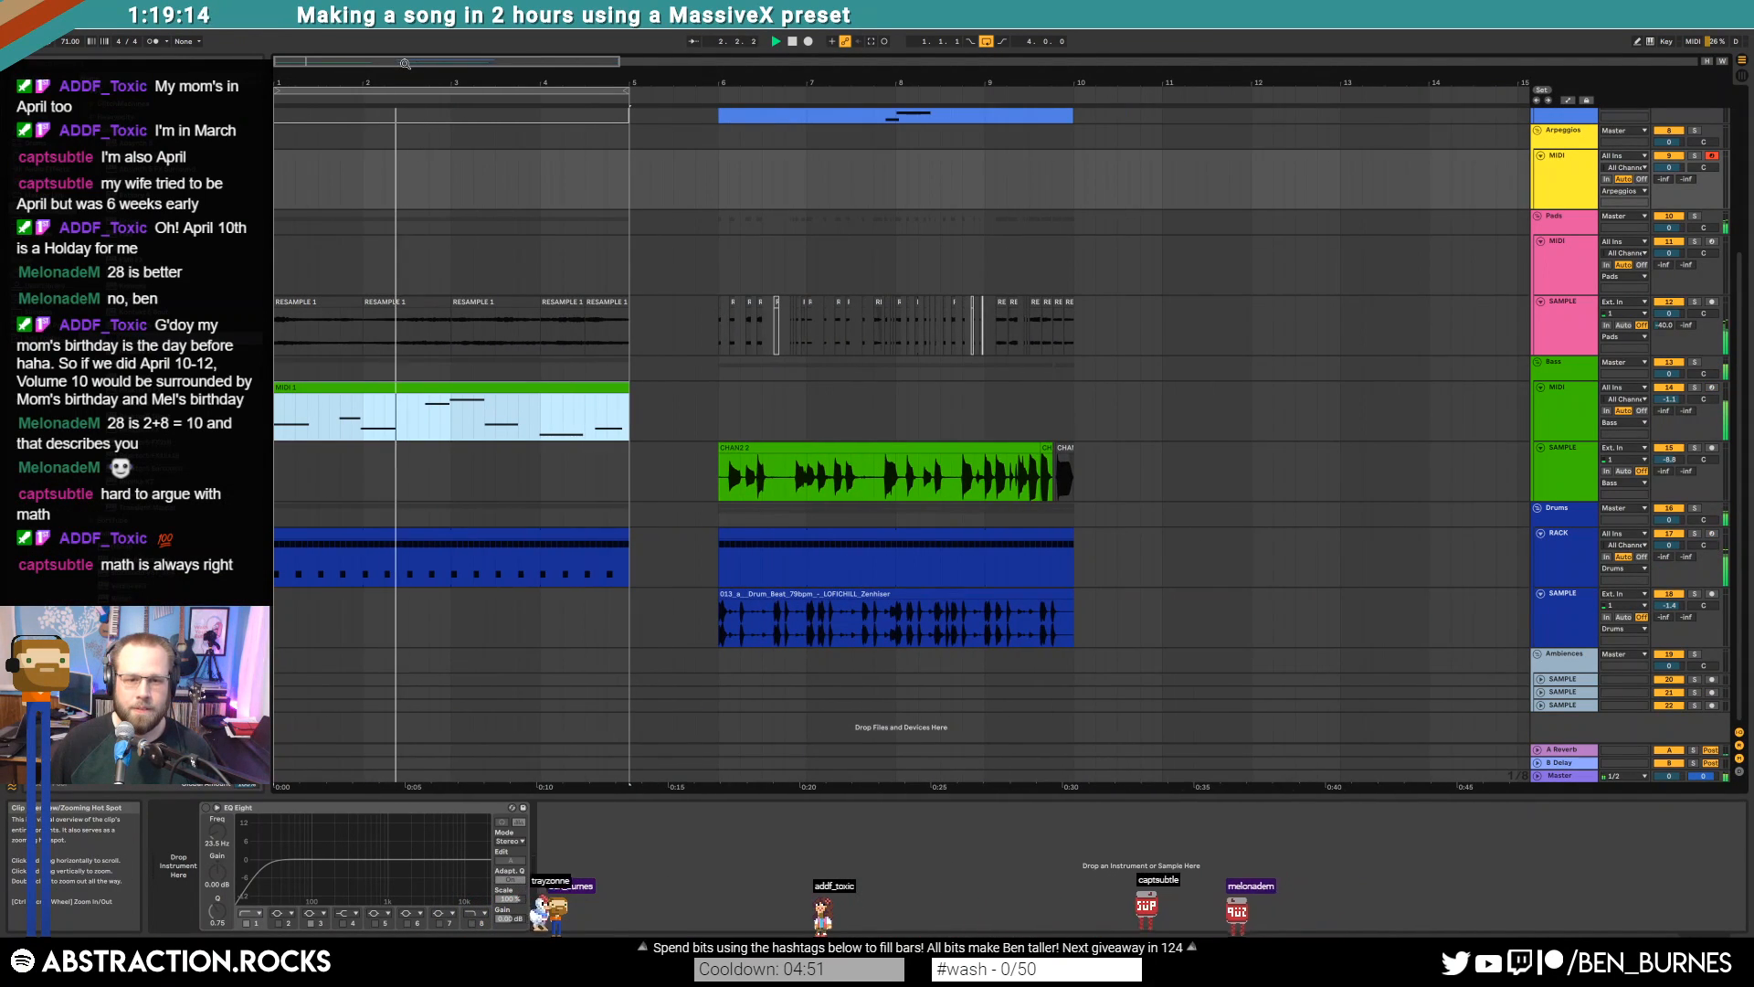
double_click(451, 548)
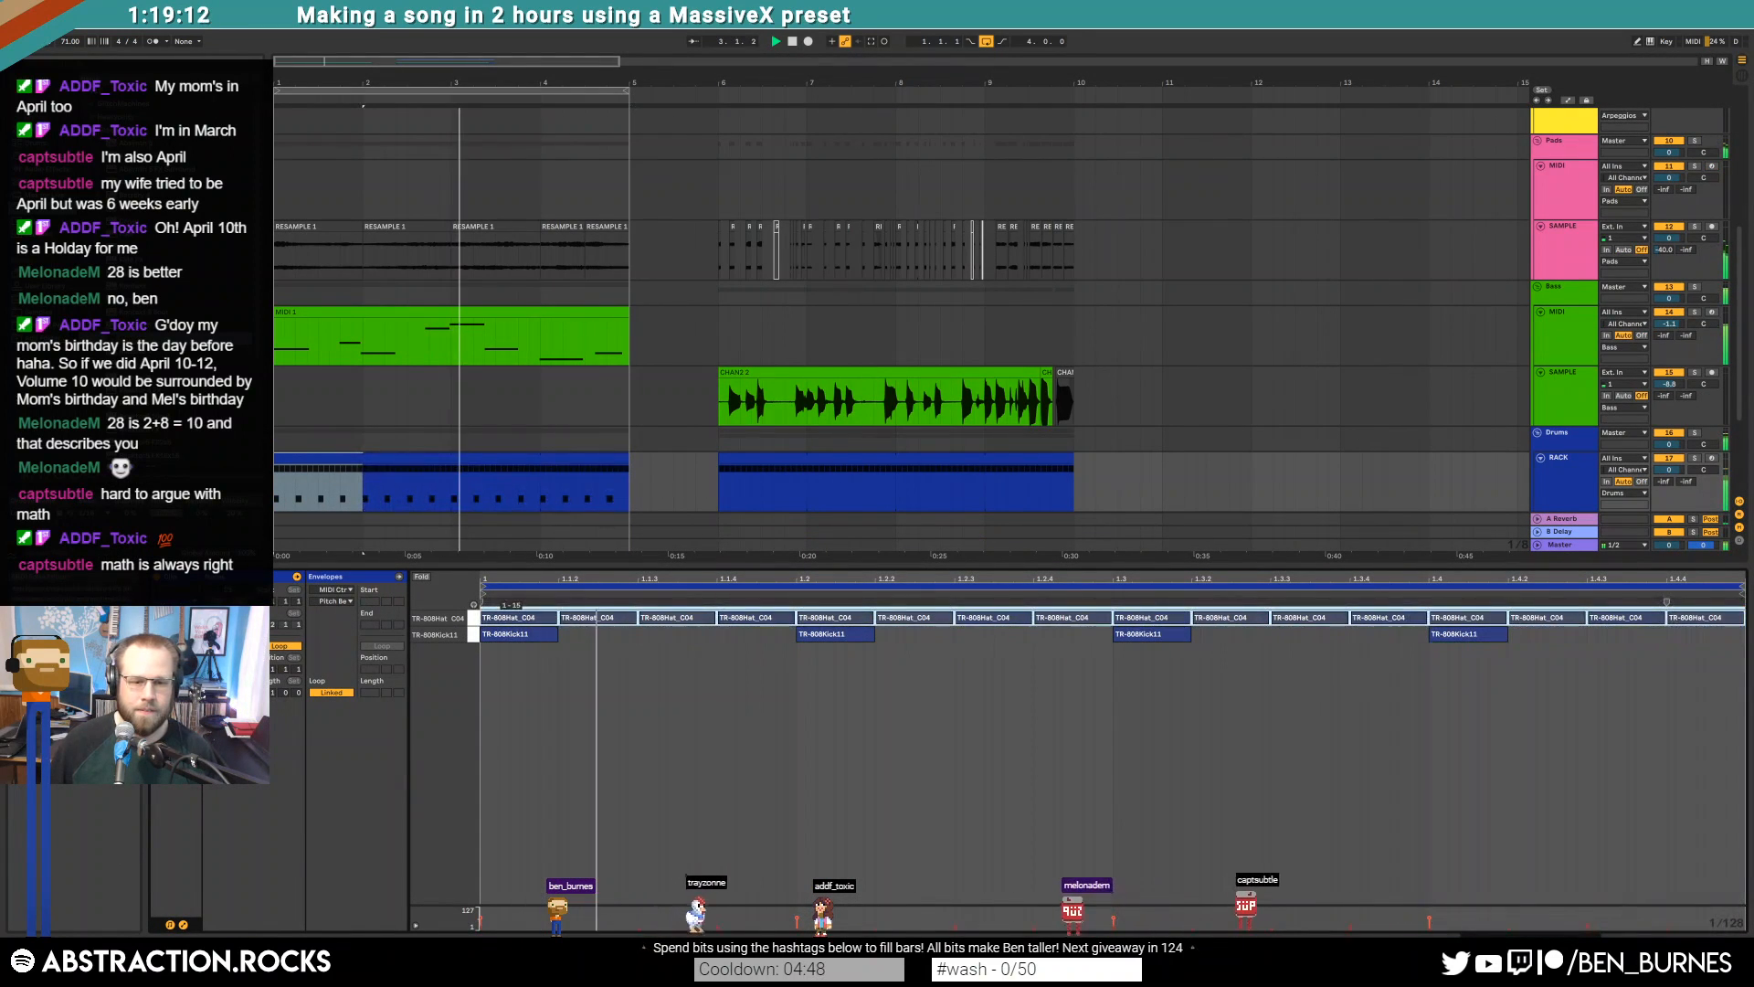
left_click_drag(557, 617, 512, 615)
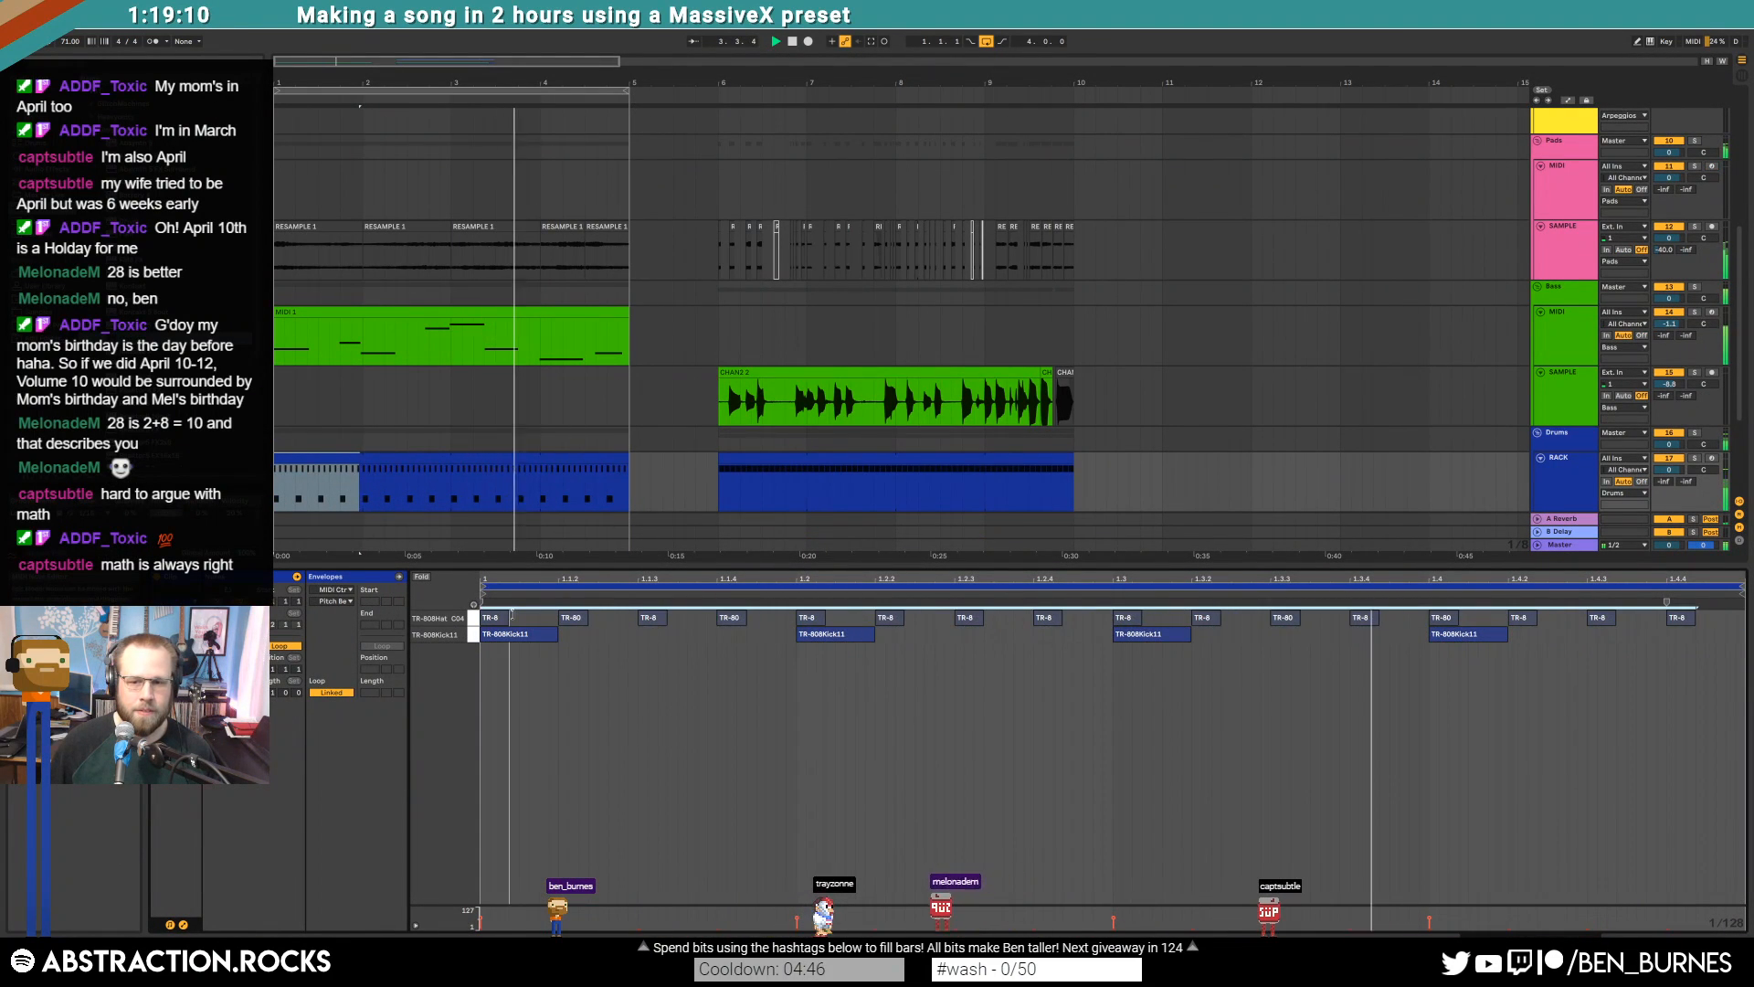
key("shift+Tab")
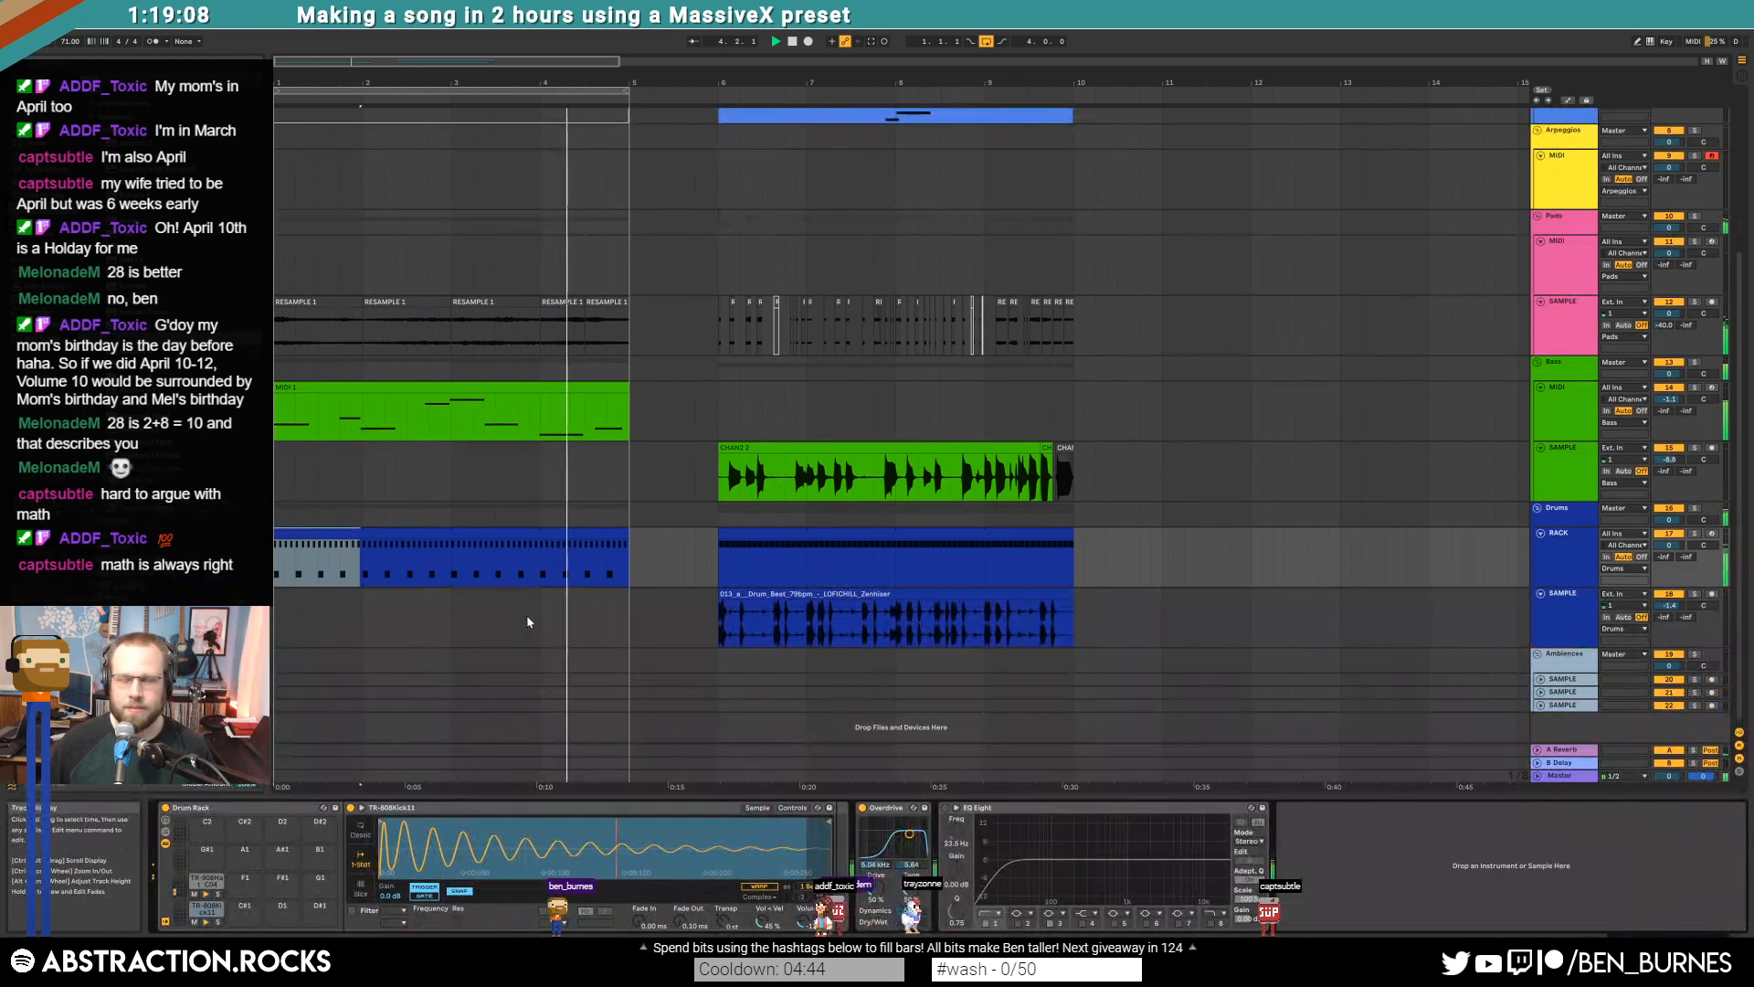
Show the TR-808 hi-hat sample in the Drum Rack and stop playback
left_click(206, 879)
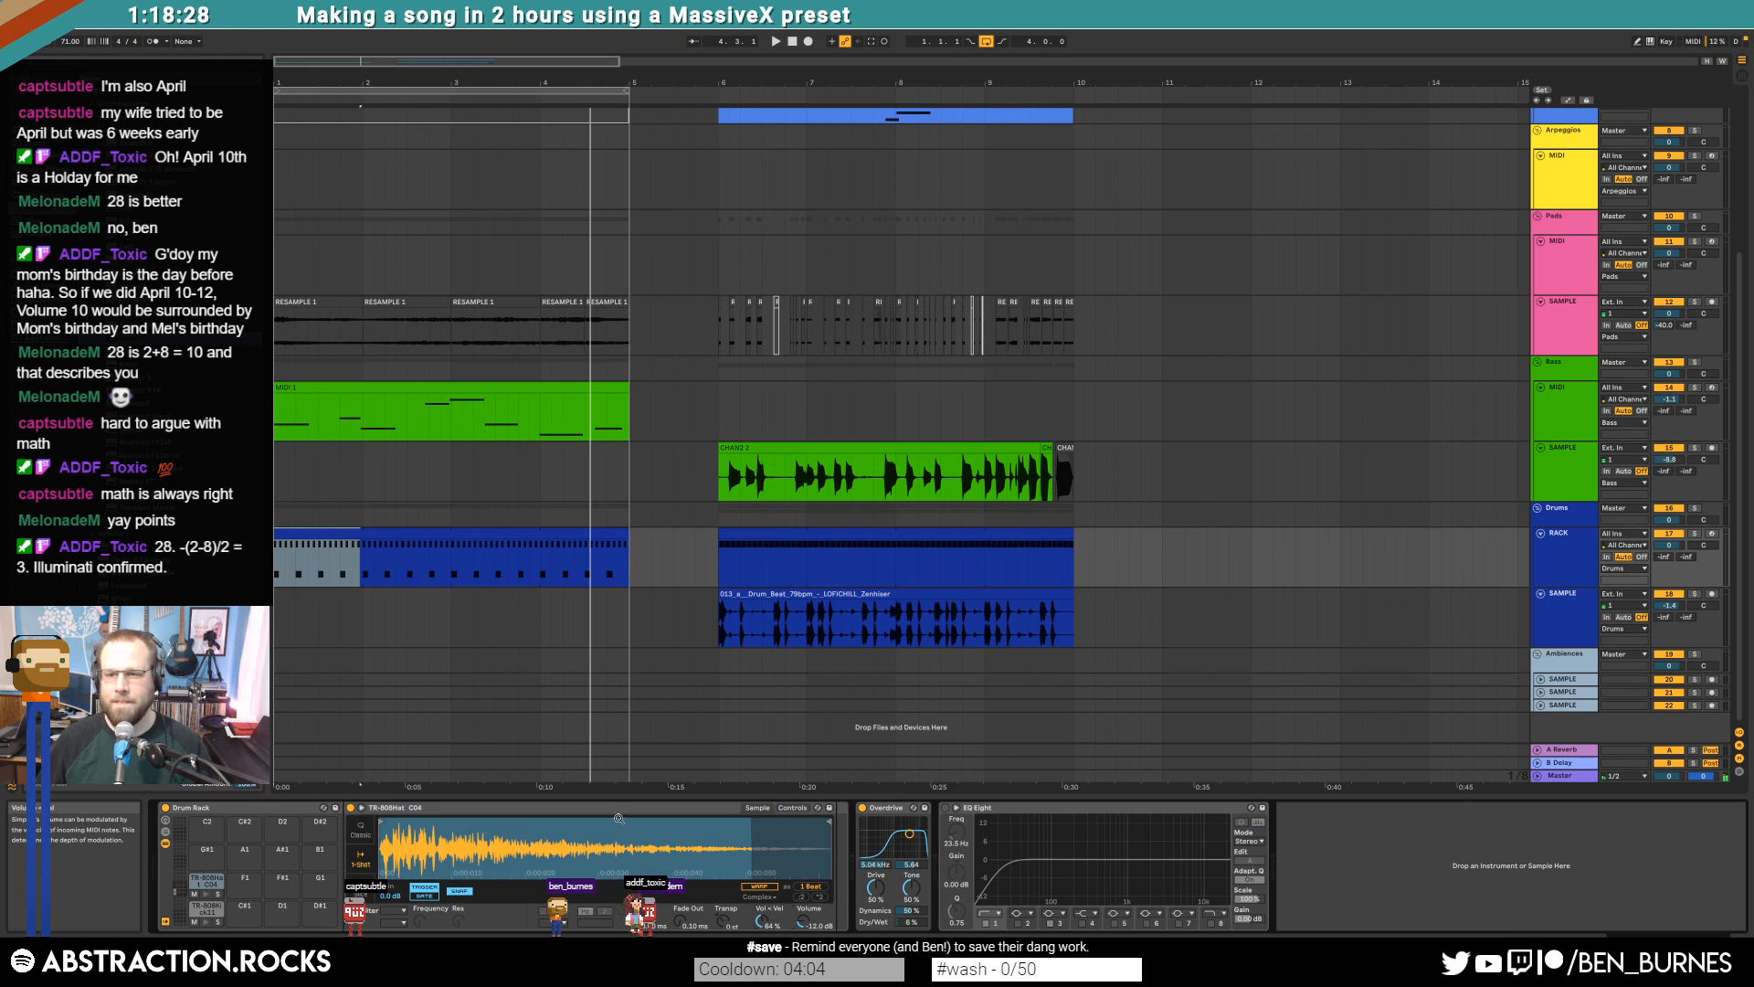
left_click(794, 41)
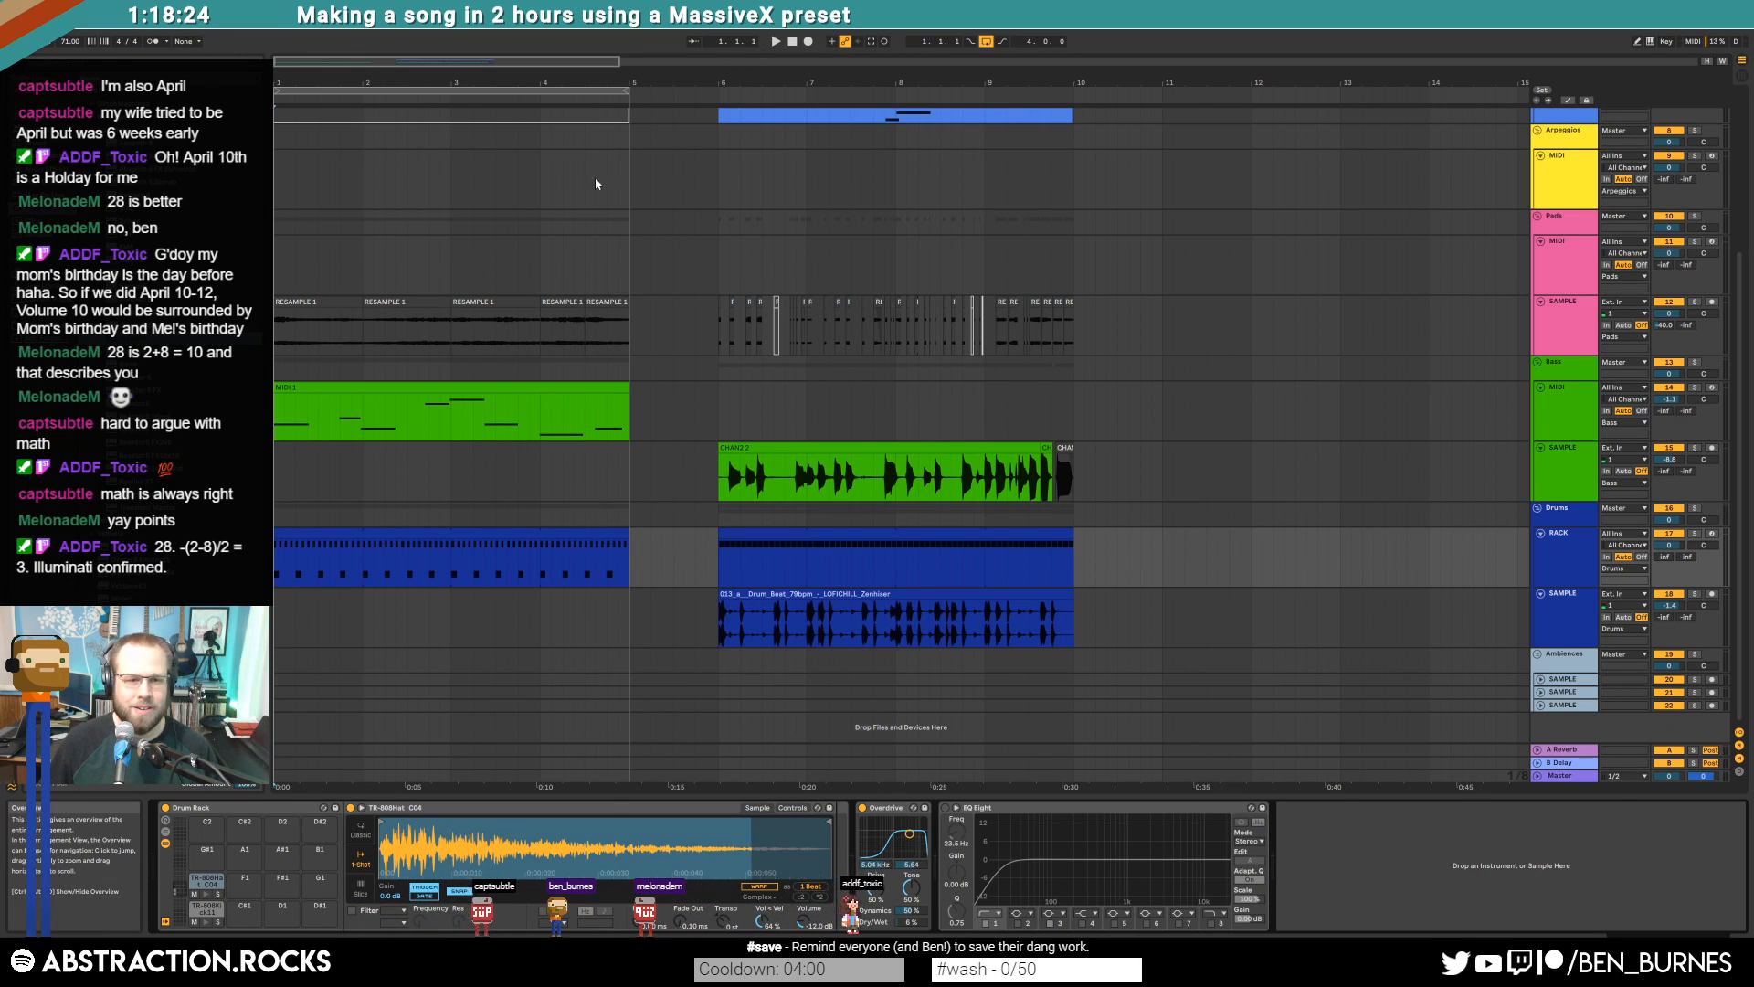
Trim the ends of the first two RESAMPLE 1 clips on the Pads sample track to leave short gaps, and play the loop
left_click_drag(362, 304, 441, 304)
left_click(350, 314)
key("space")
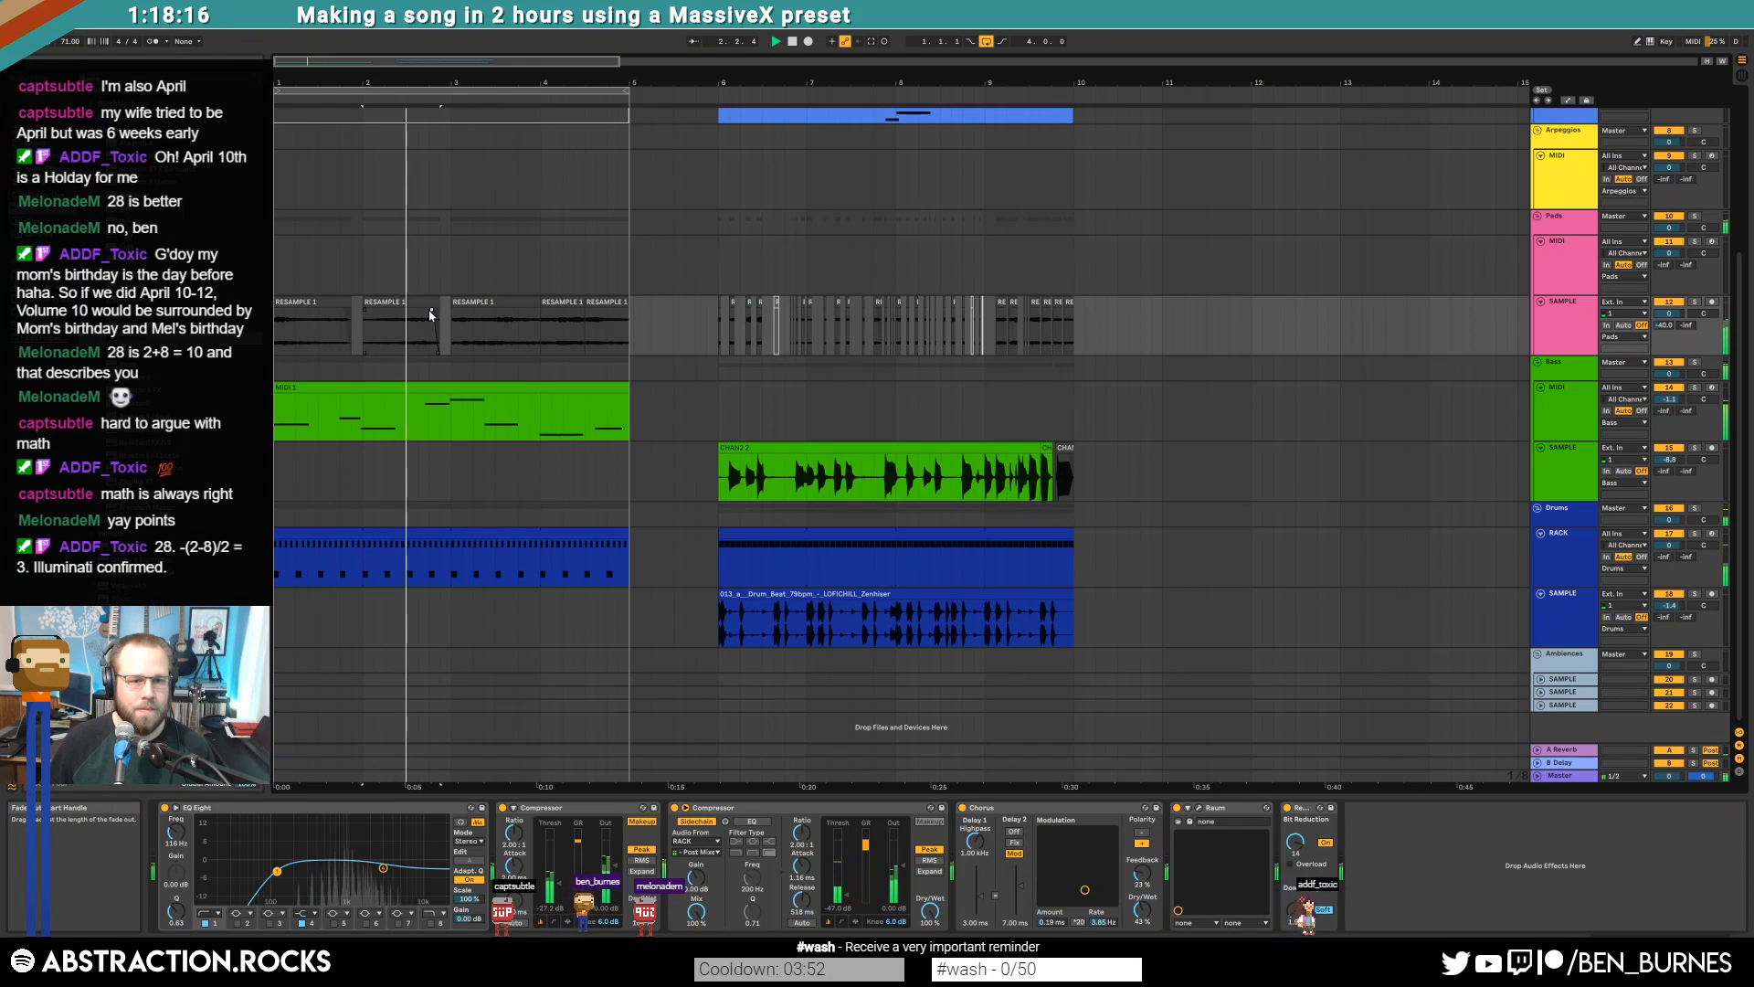
key("space")
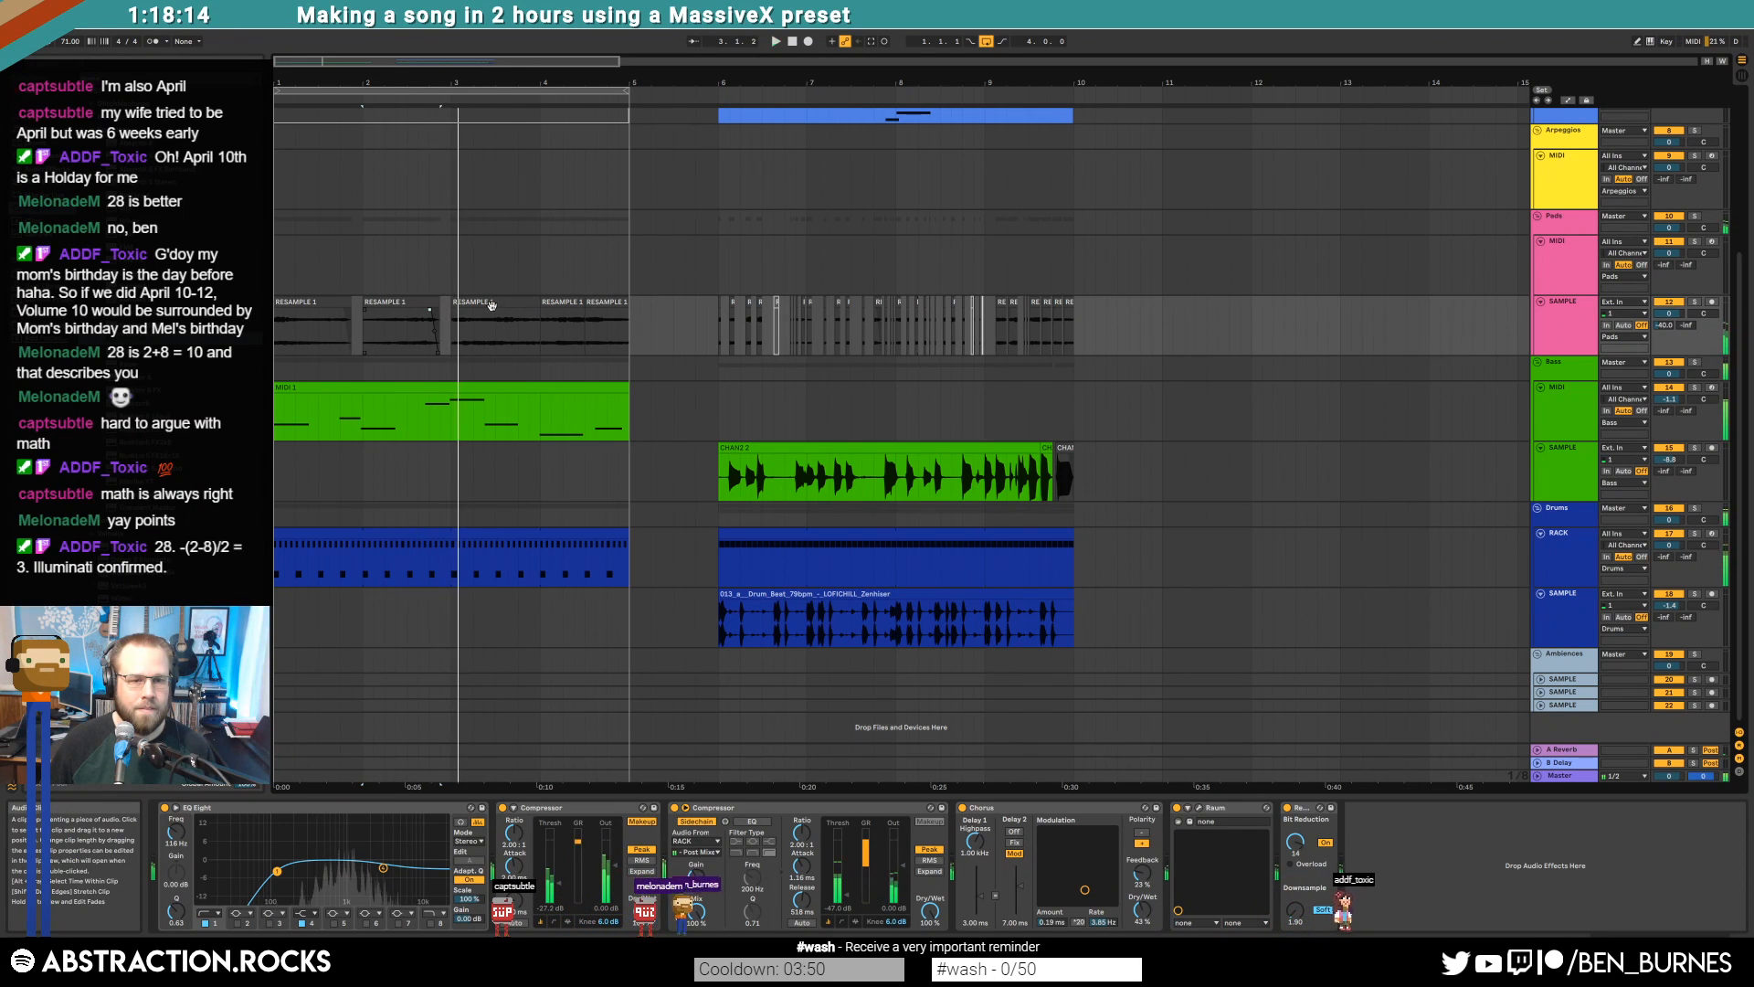
Undo the trims on the first two RESAMPLE 1 clips, then give the first clip a short fade-out and play the loop
key("ctrl+z")
key("ctrl+z")
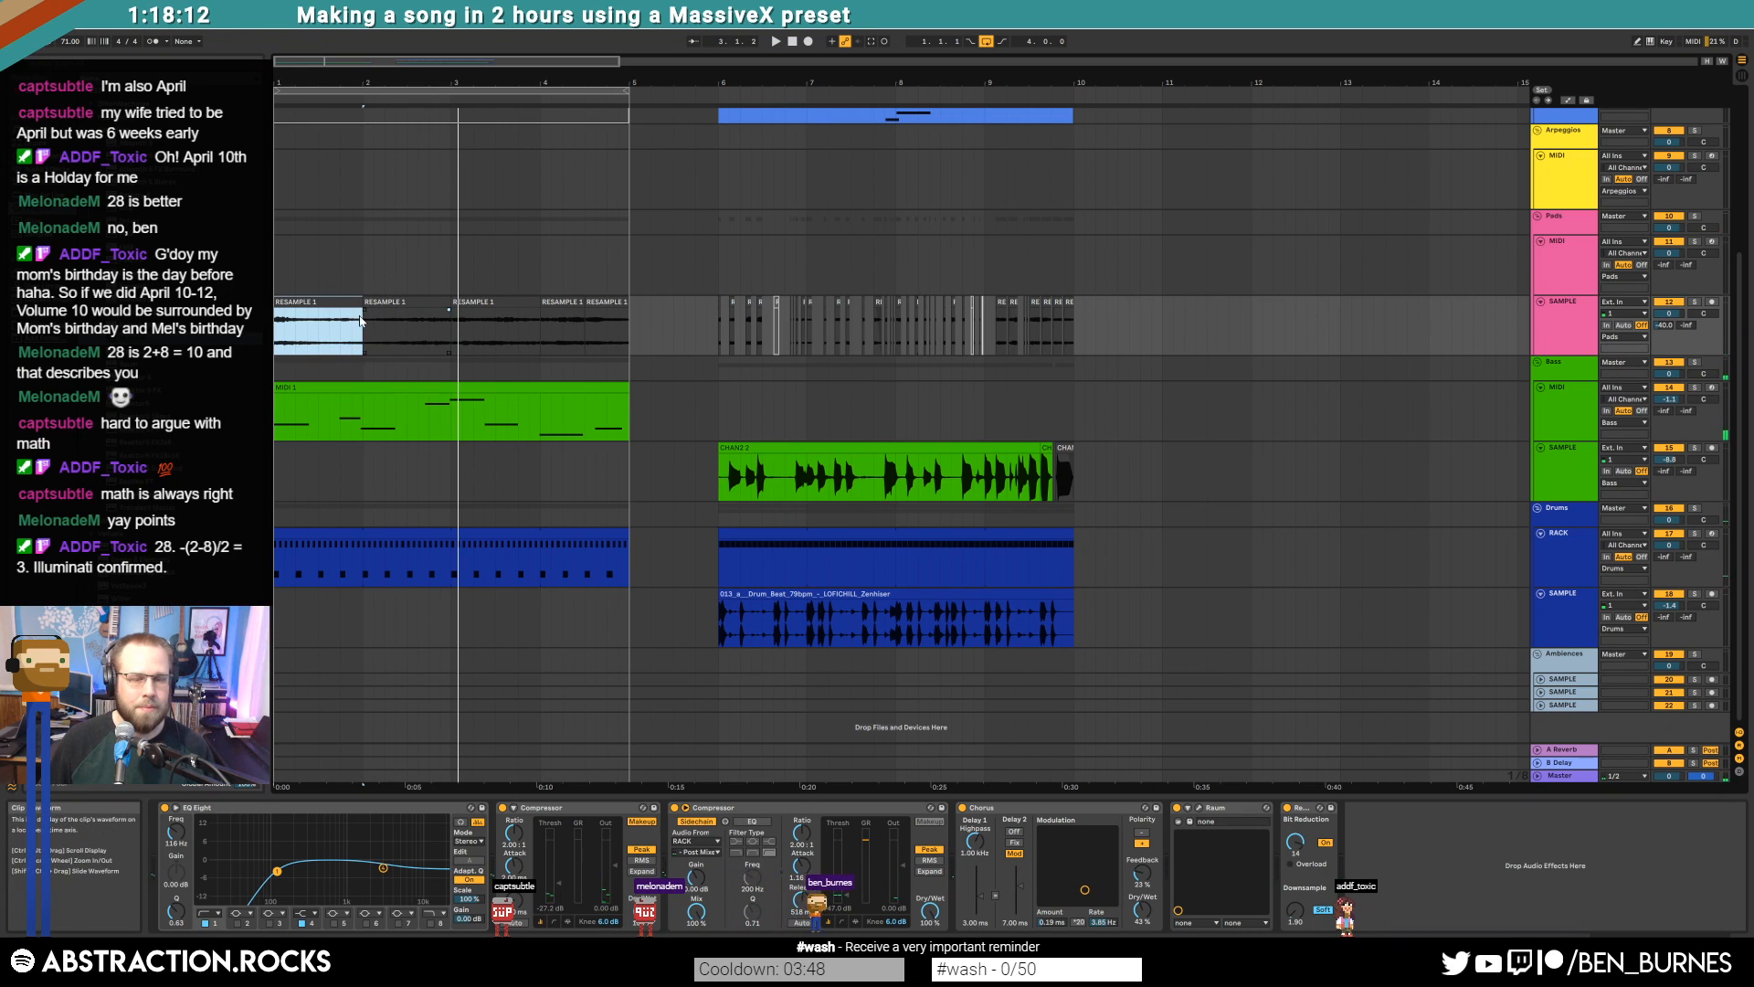
left_click_drag(355, 309, 349, 310)
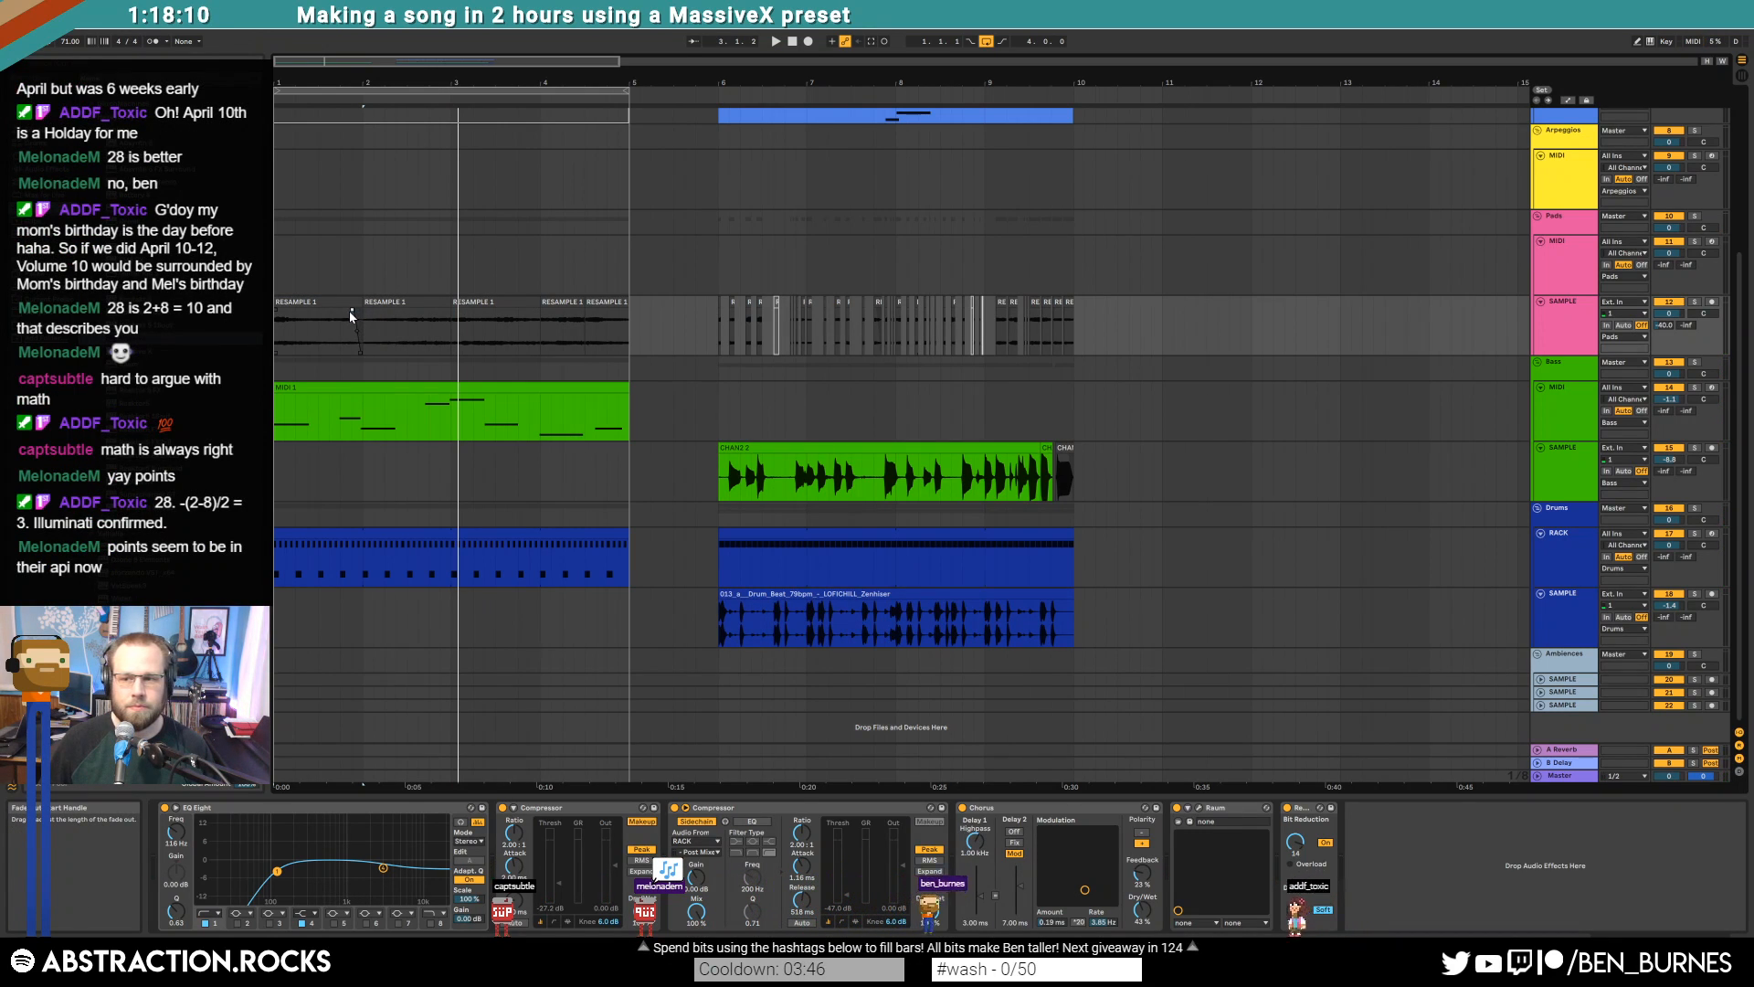
key("space")
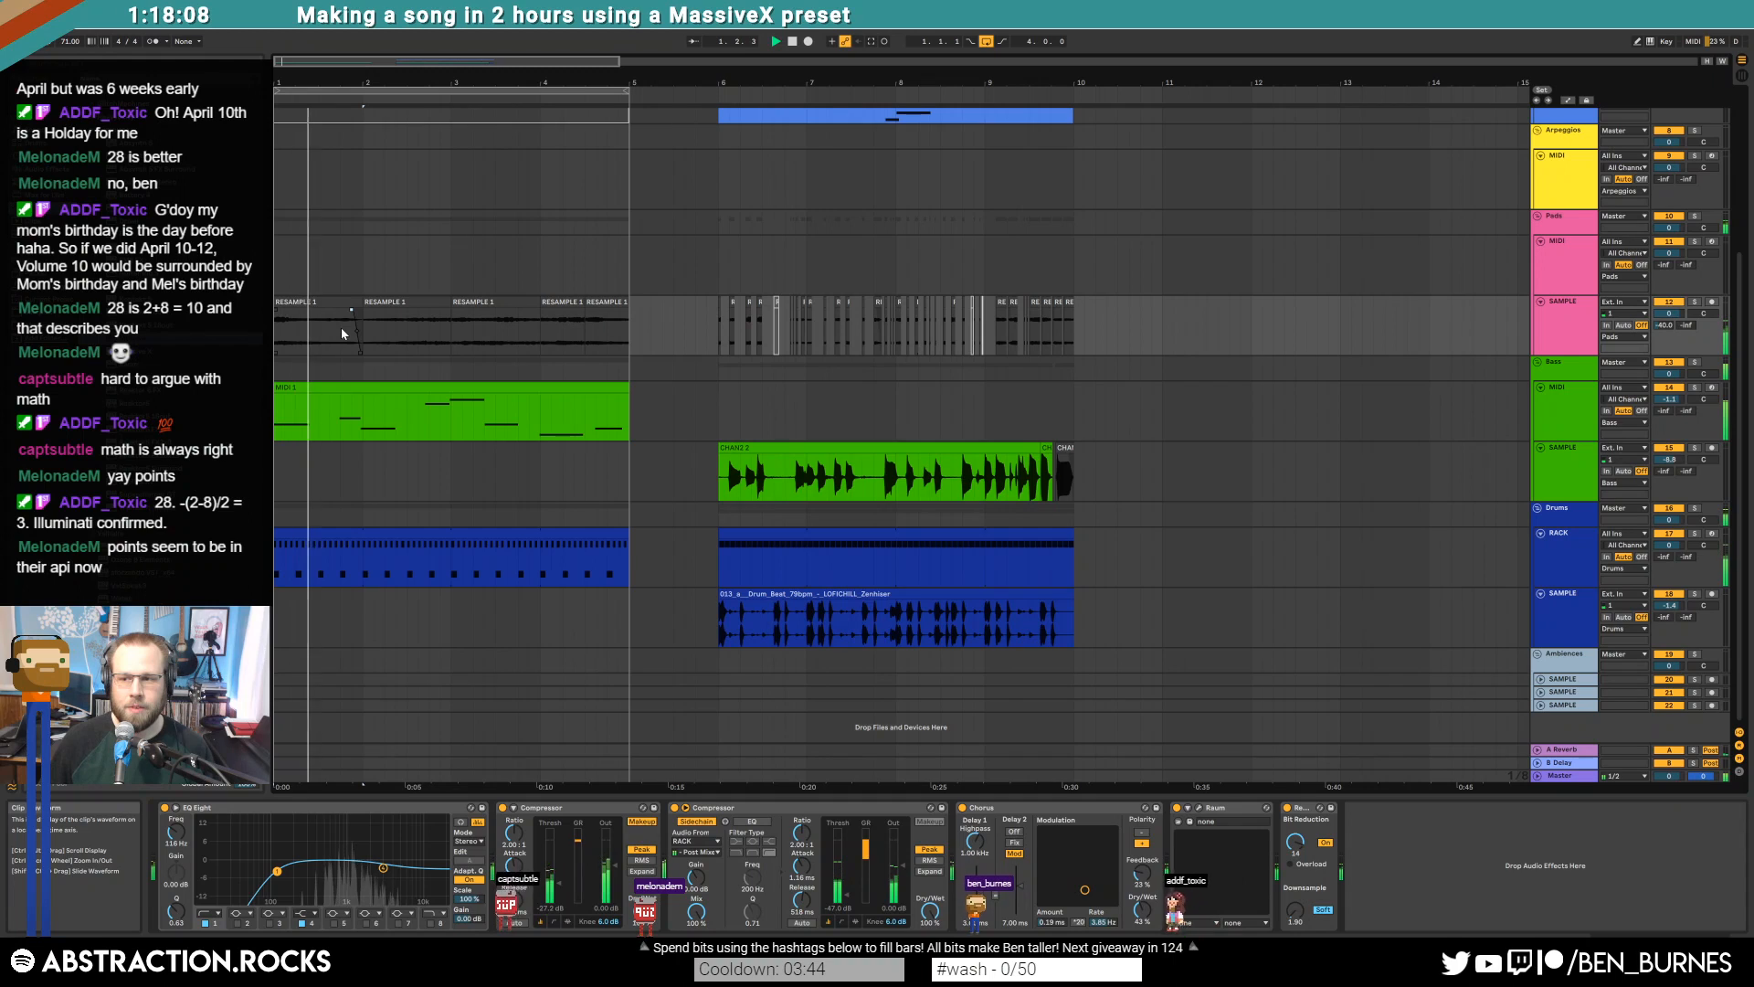
key("space")
Raise the Pads sample track's A Reverb send to about -17.8 dB and replay part of the loop
left_click_drag(1665, 324, 1670, 329)
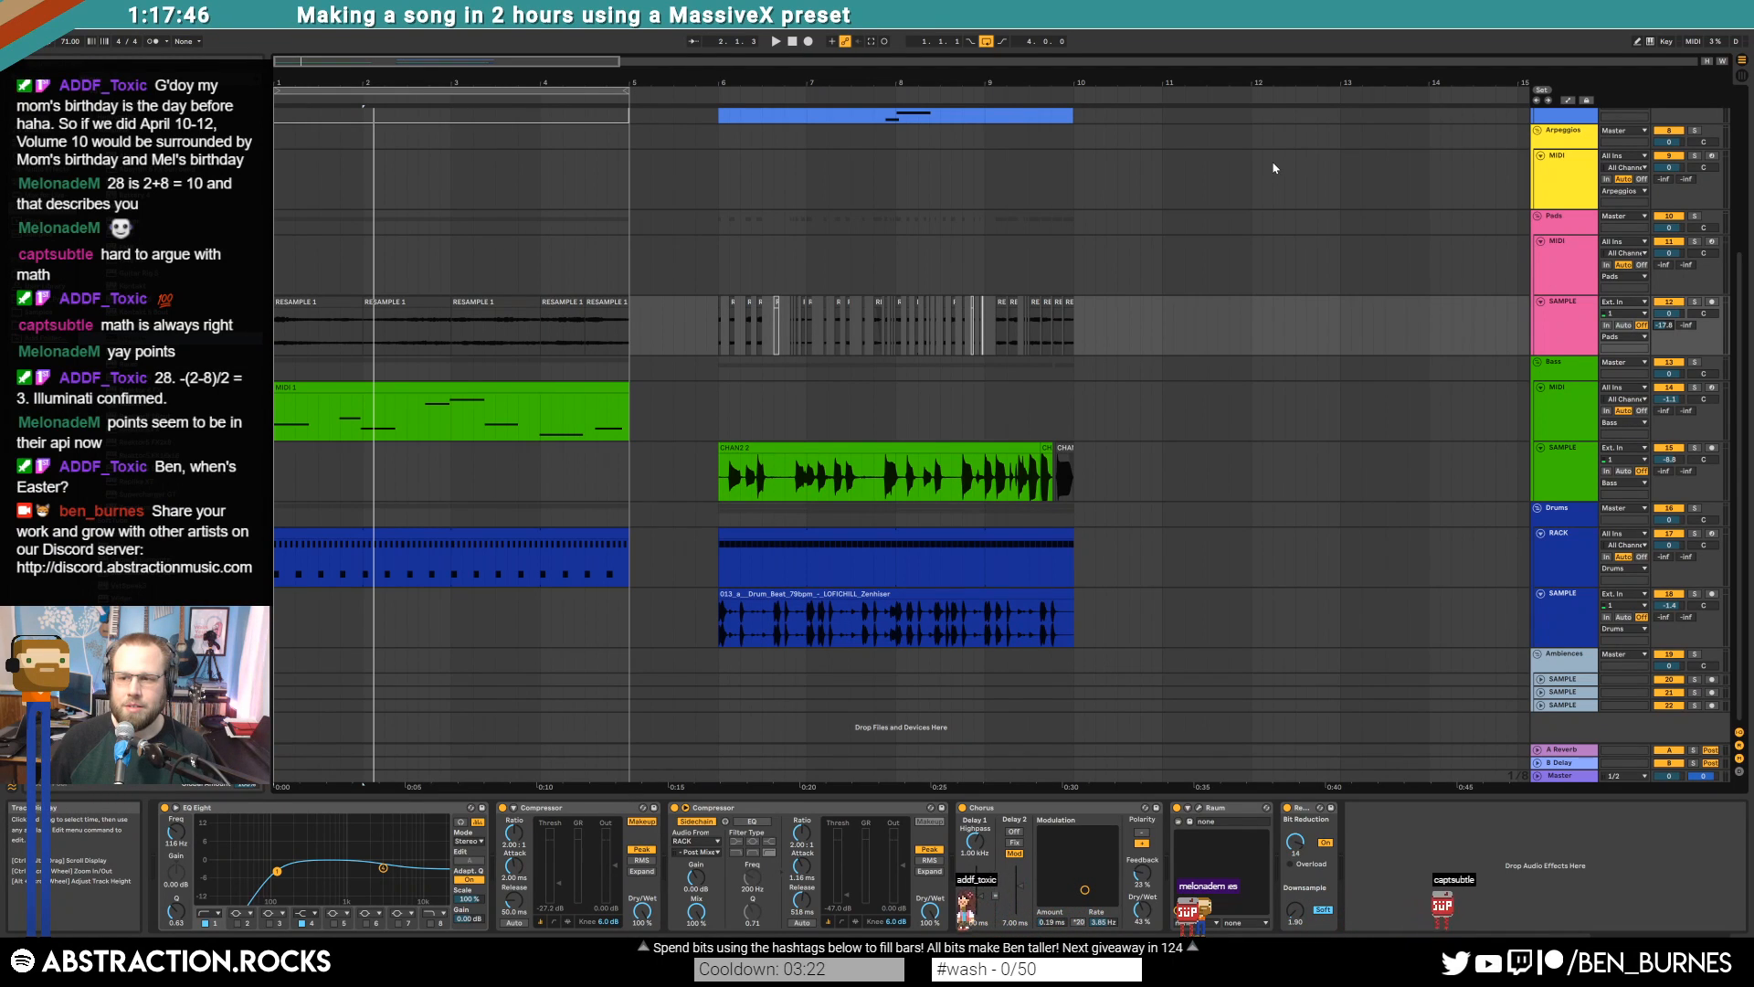
left_click(307, 329)
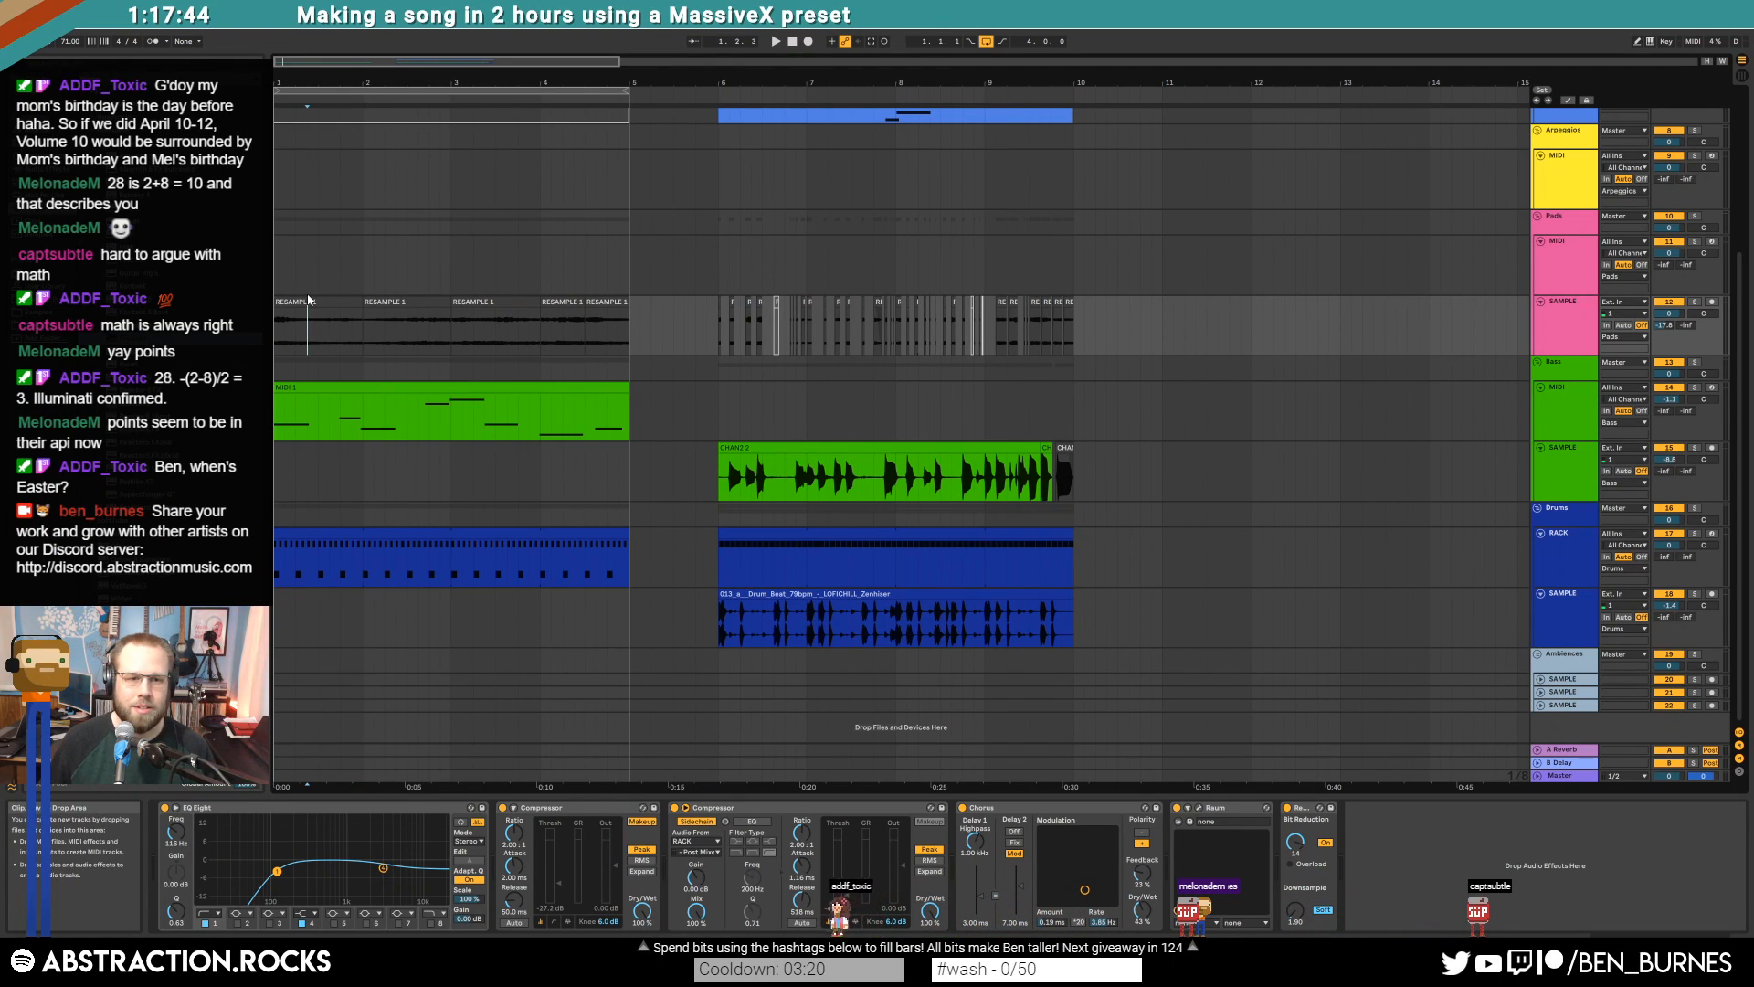
key("space")
left_click(792, 41)
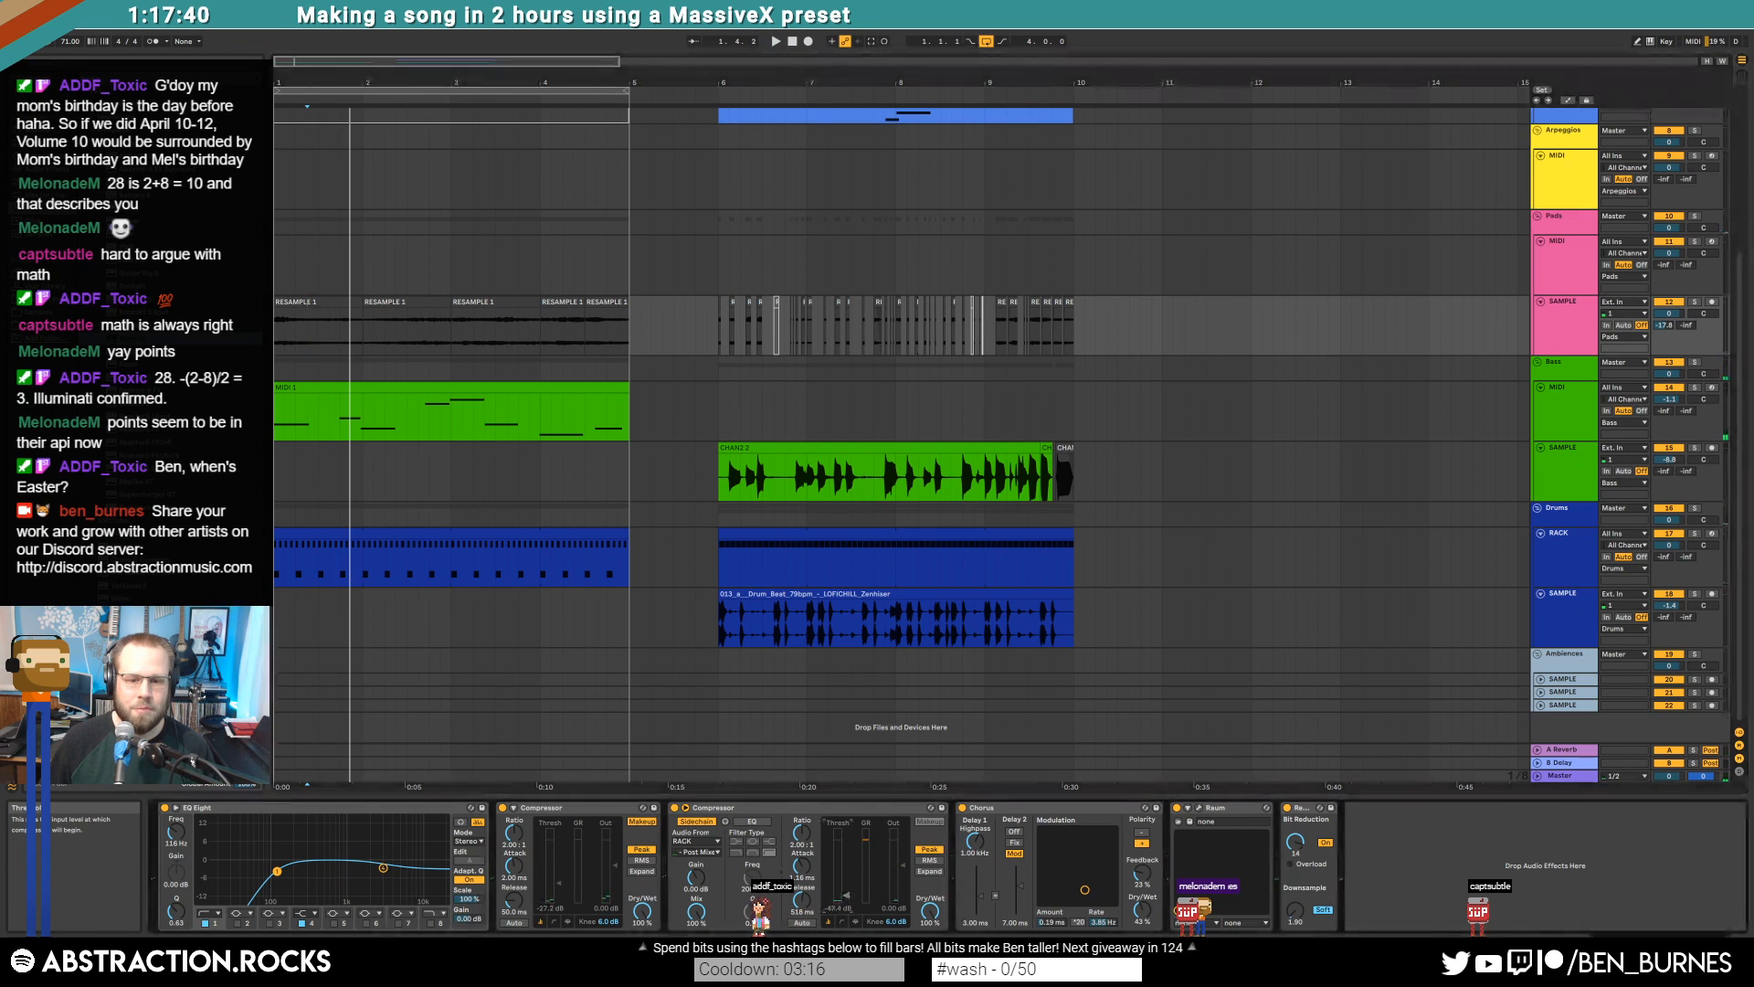
Adjust the threshold and time controls of the sidechained compressor on the Pads sample track while the loop plays from the start
key("space")
double_click(791, 45)
key("space")
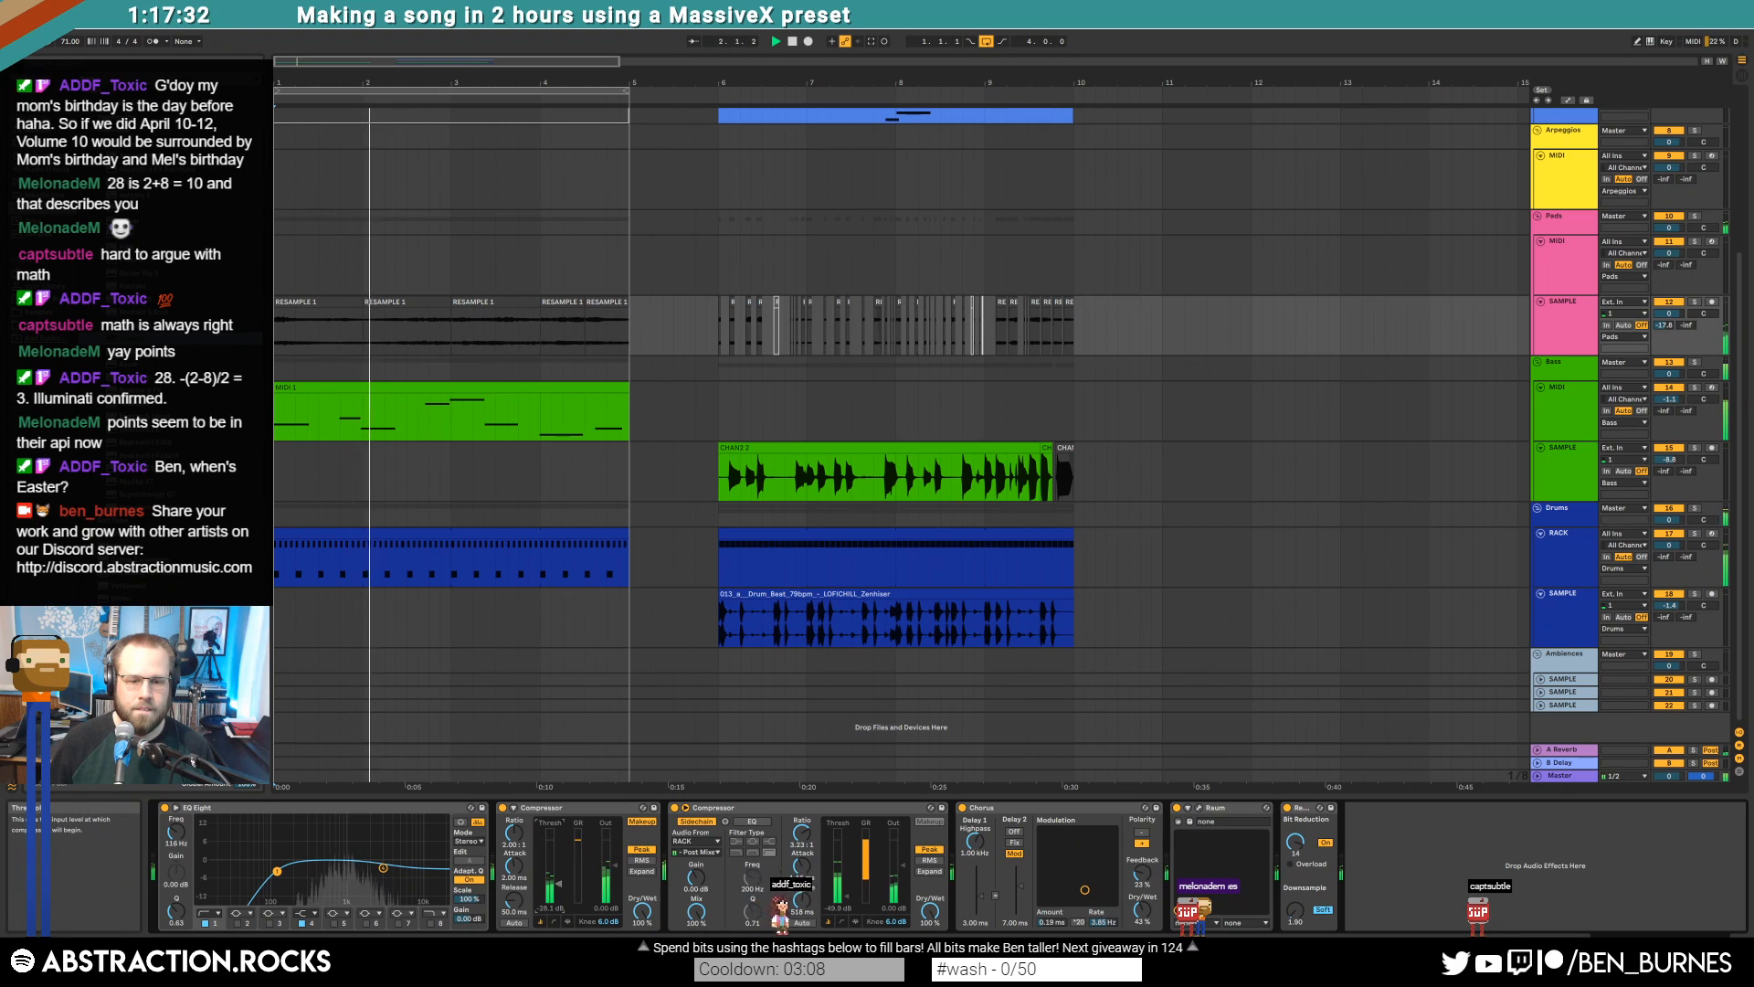
mouse_move(832, 891)
left_mouse_down()
mouse_move(833, 864)
mouse_move(846, 891)
left_mouse_up()
left_click_drag(801, 838, 801, 851)
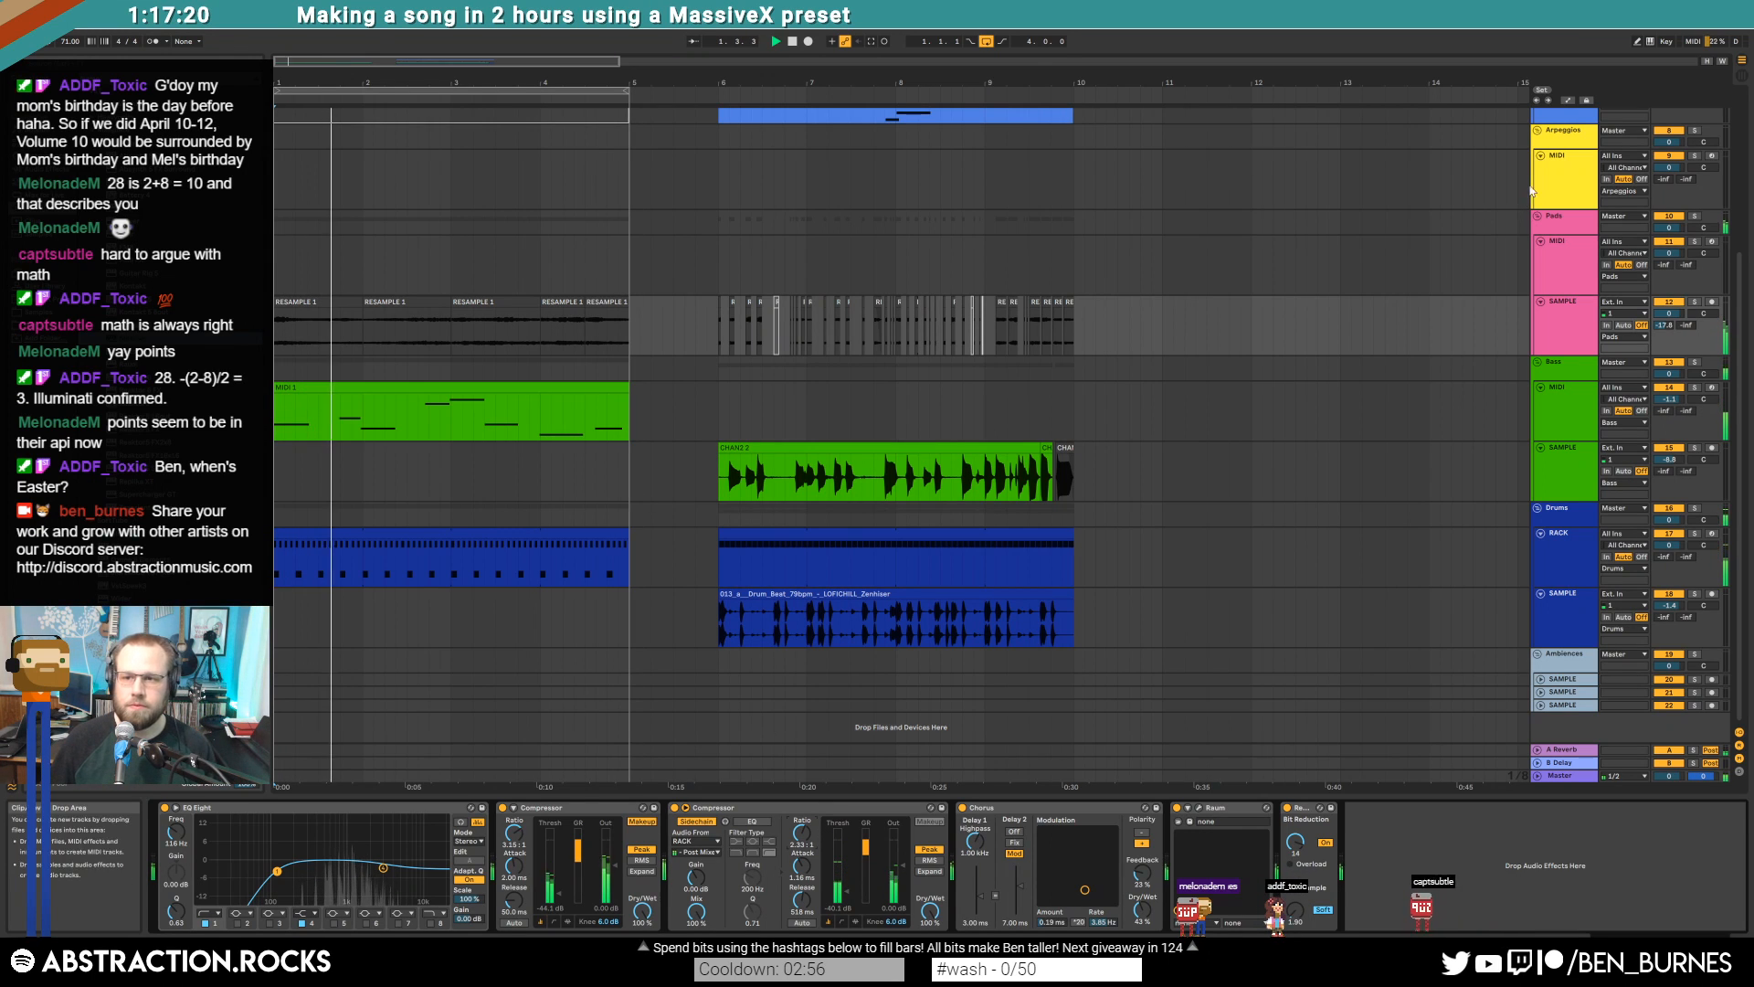
Select the Arpeggios MIDI track, load a Wavetable instrument ahead of its EQ Eight, and stop playback
left_click(1528, 191)
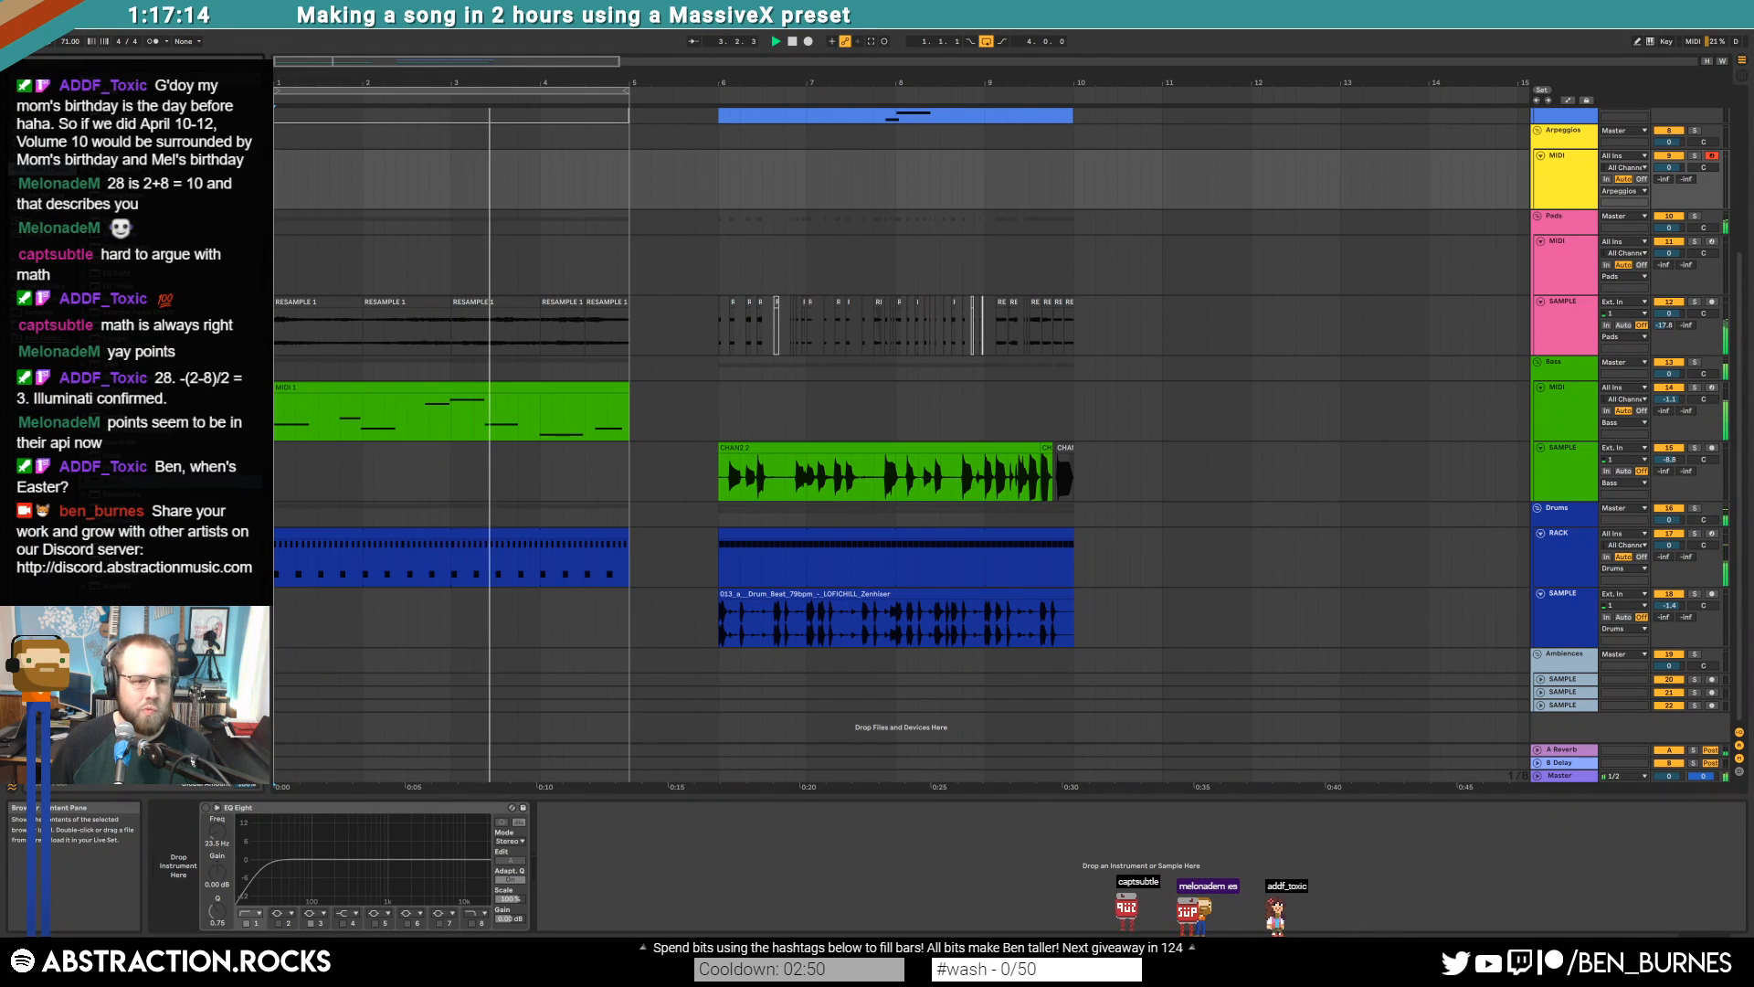
key("space")
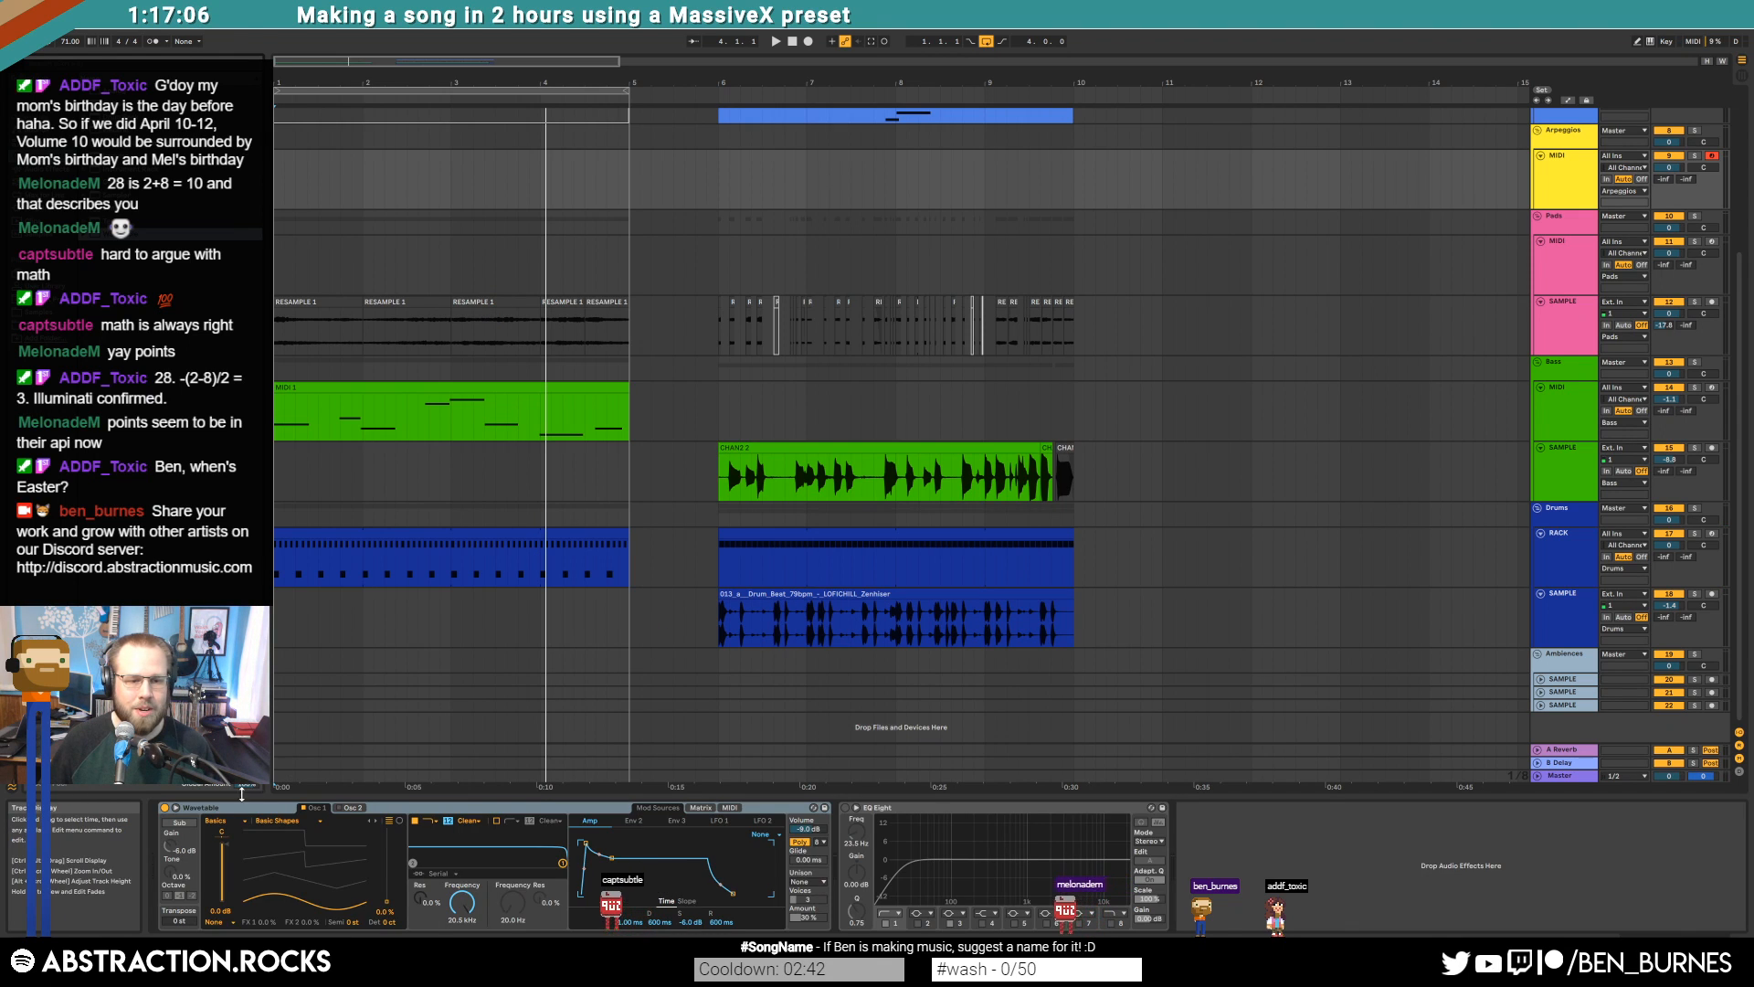
left_click(265, 813)
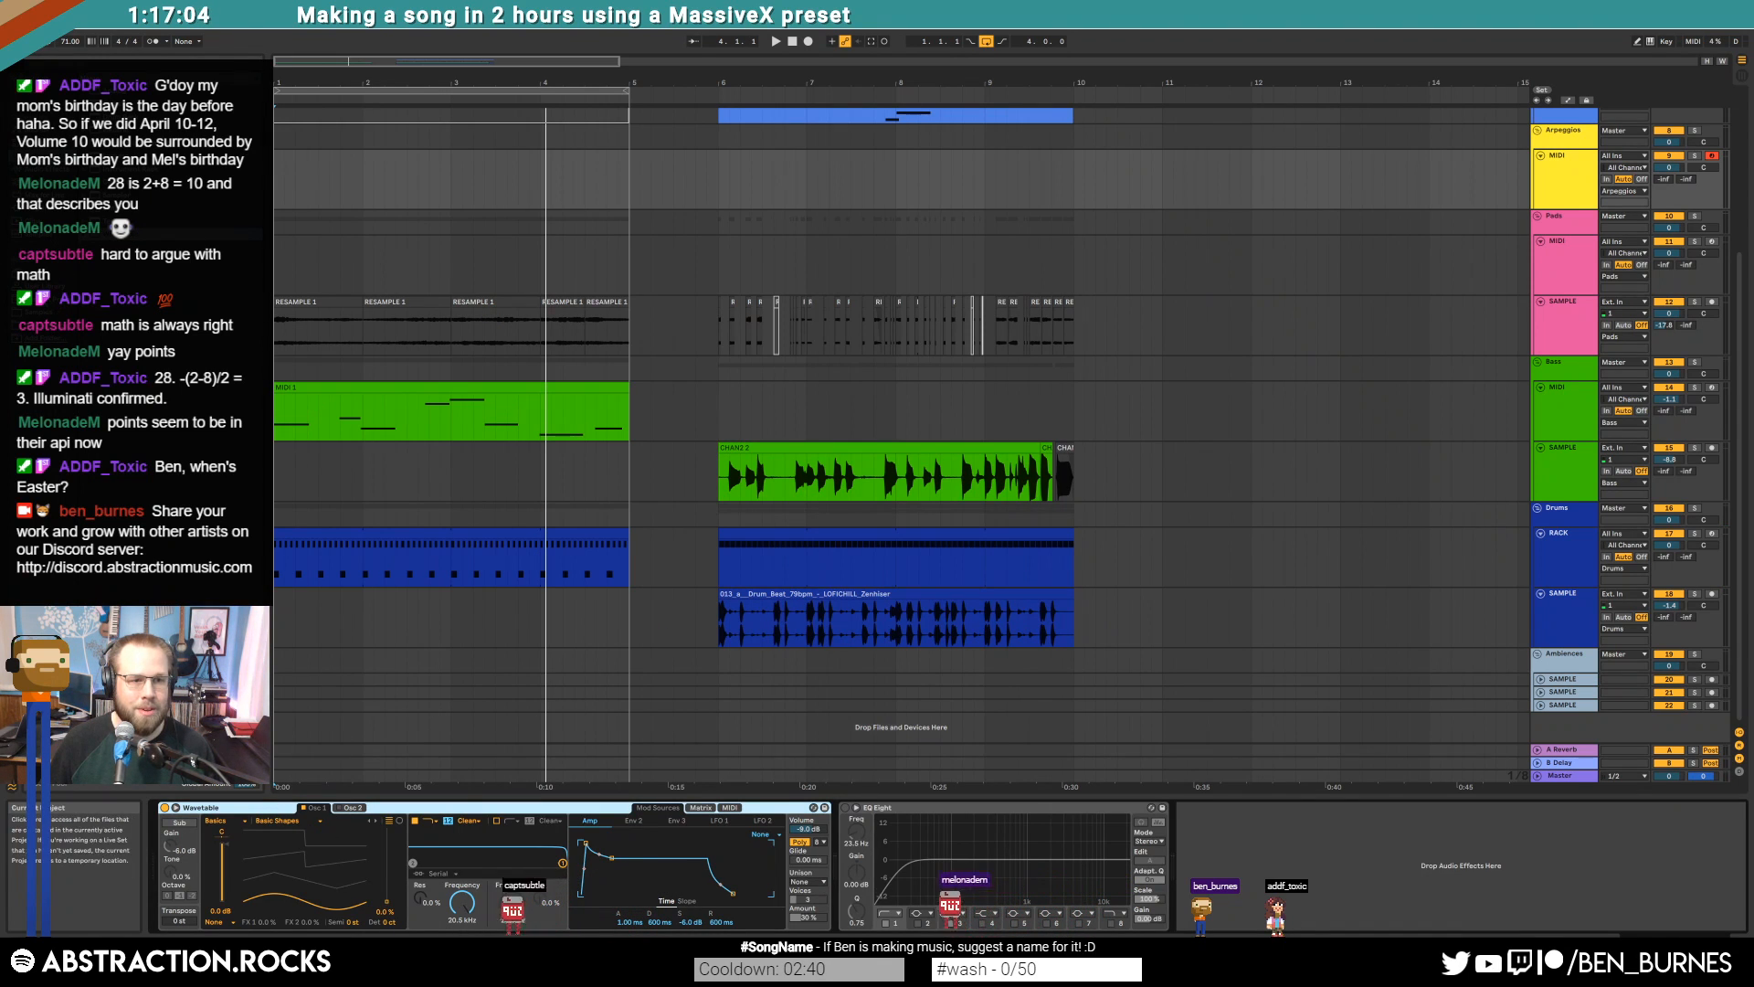
left_click(38, 313)
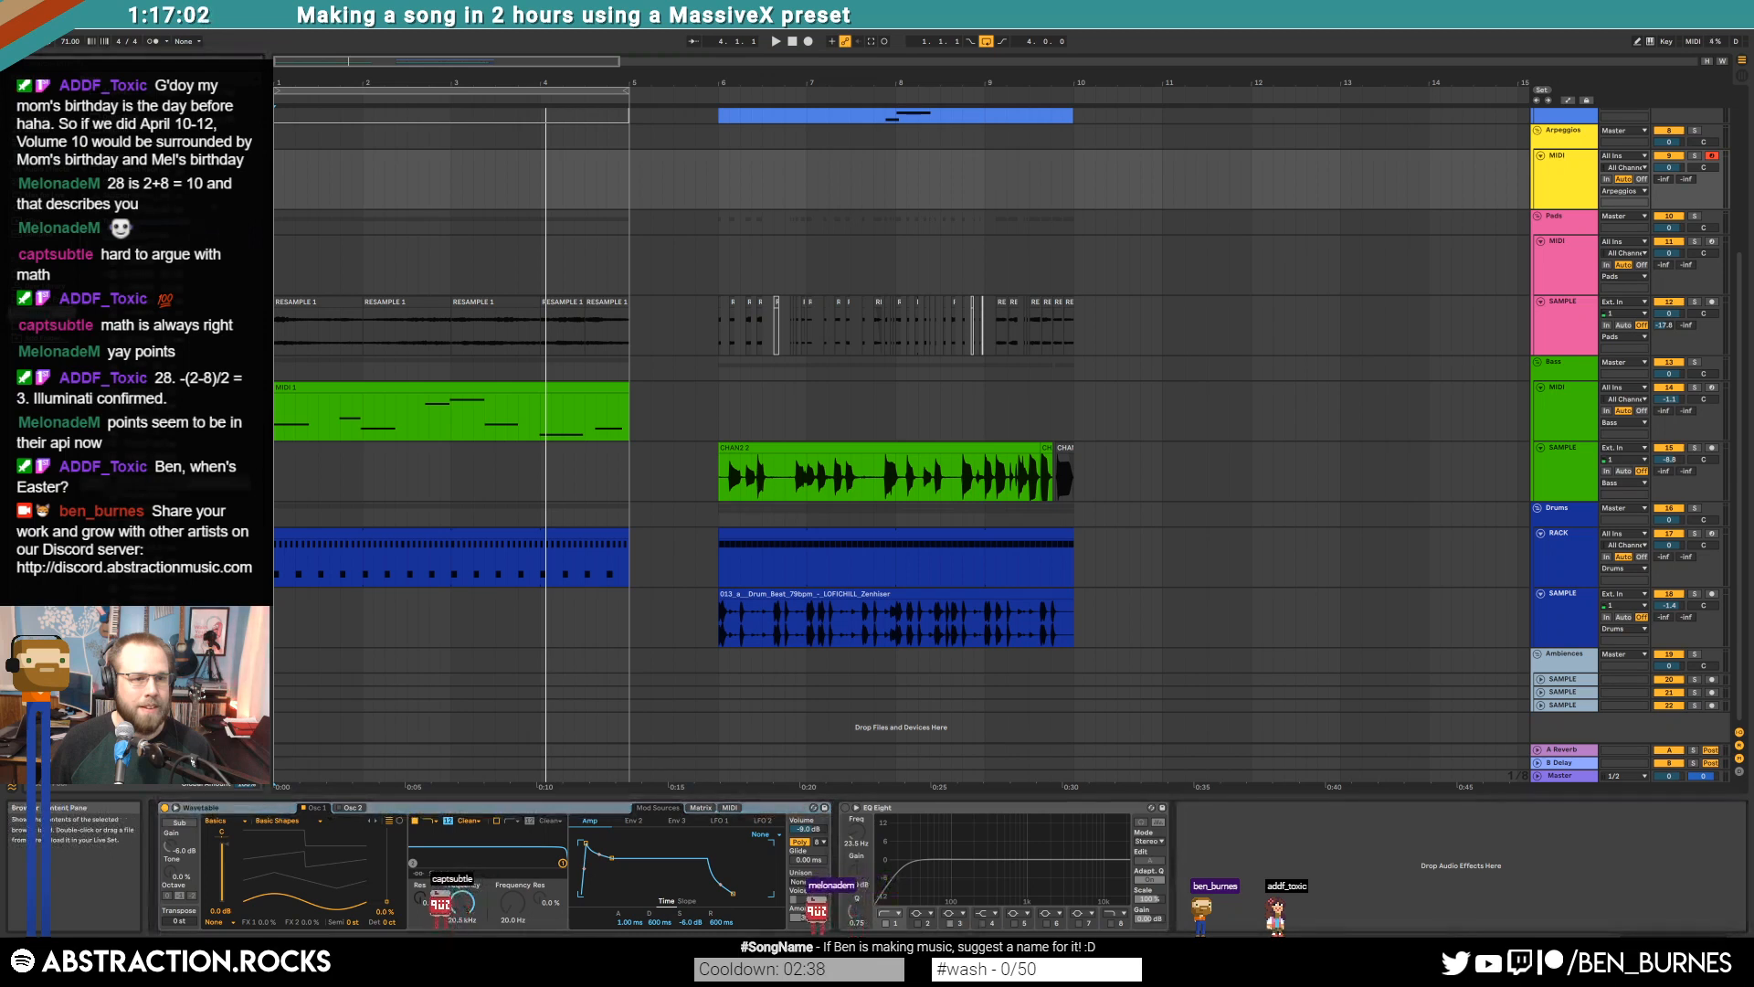
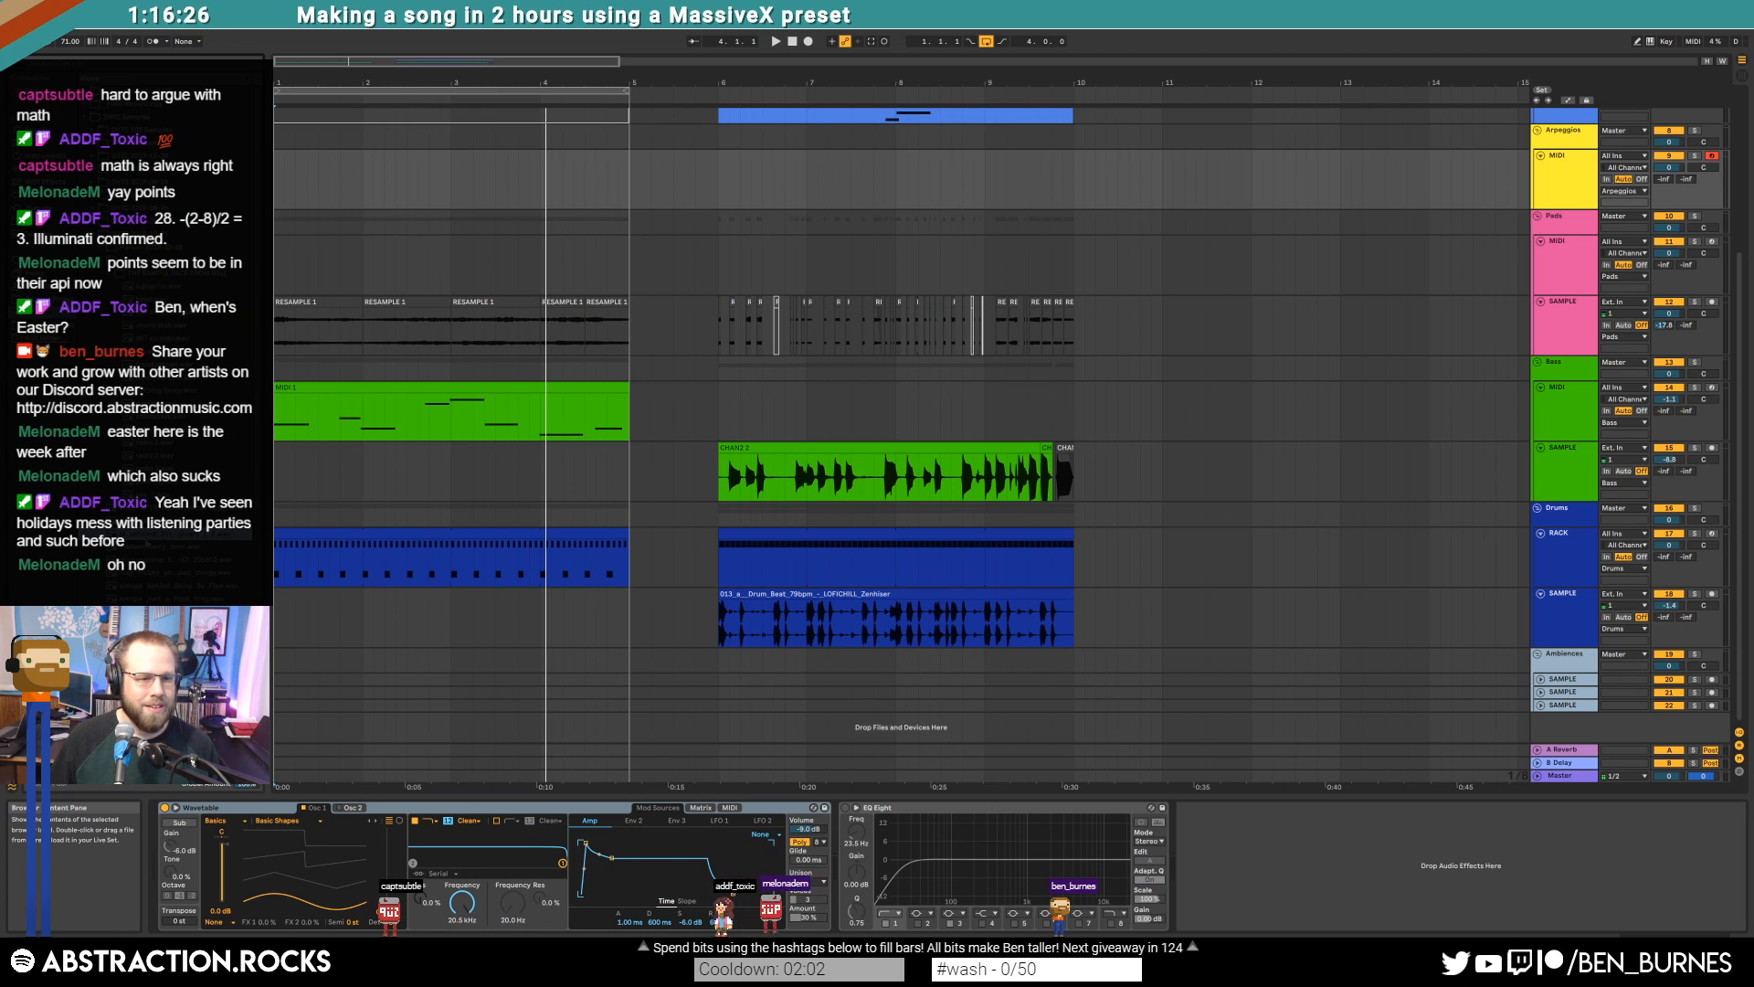
Replace Oscillator 1's Basic Shapes wavetable with the user sample whose name starts with "M untitled 2019-12"
left_click(247, 822)
left_click(276, 824)
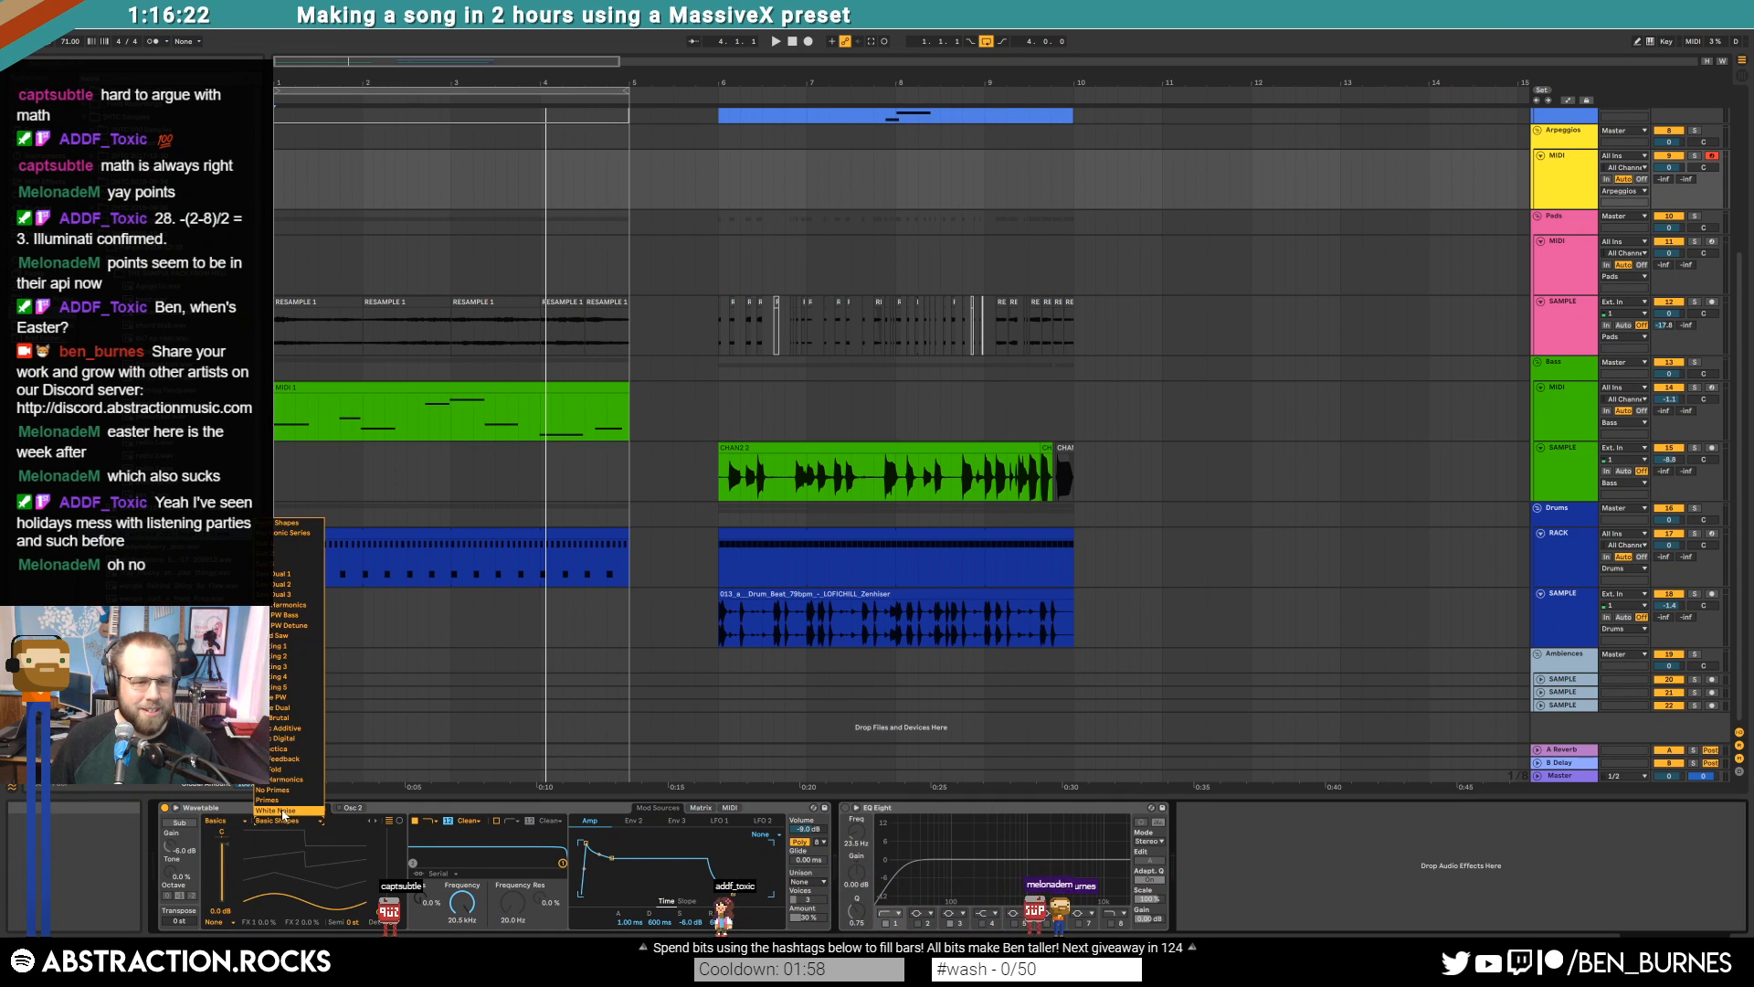
left_click(326, 827)
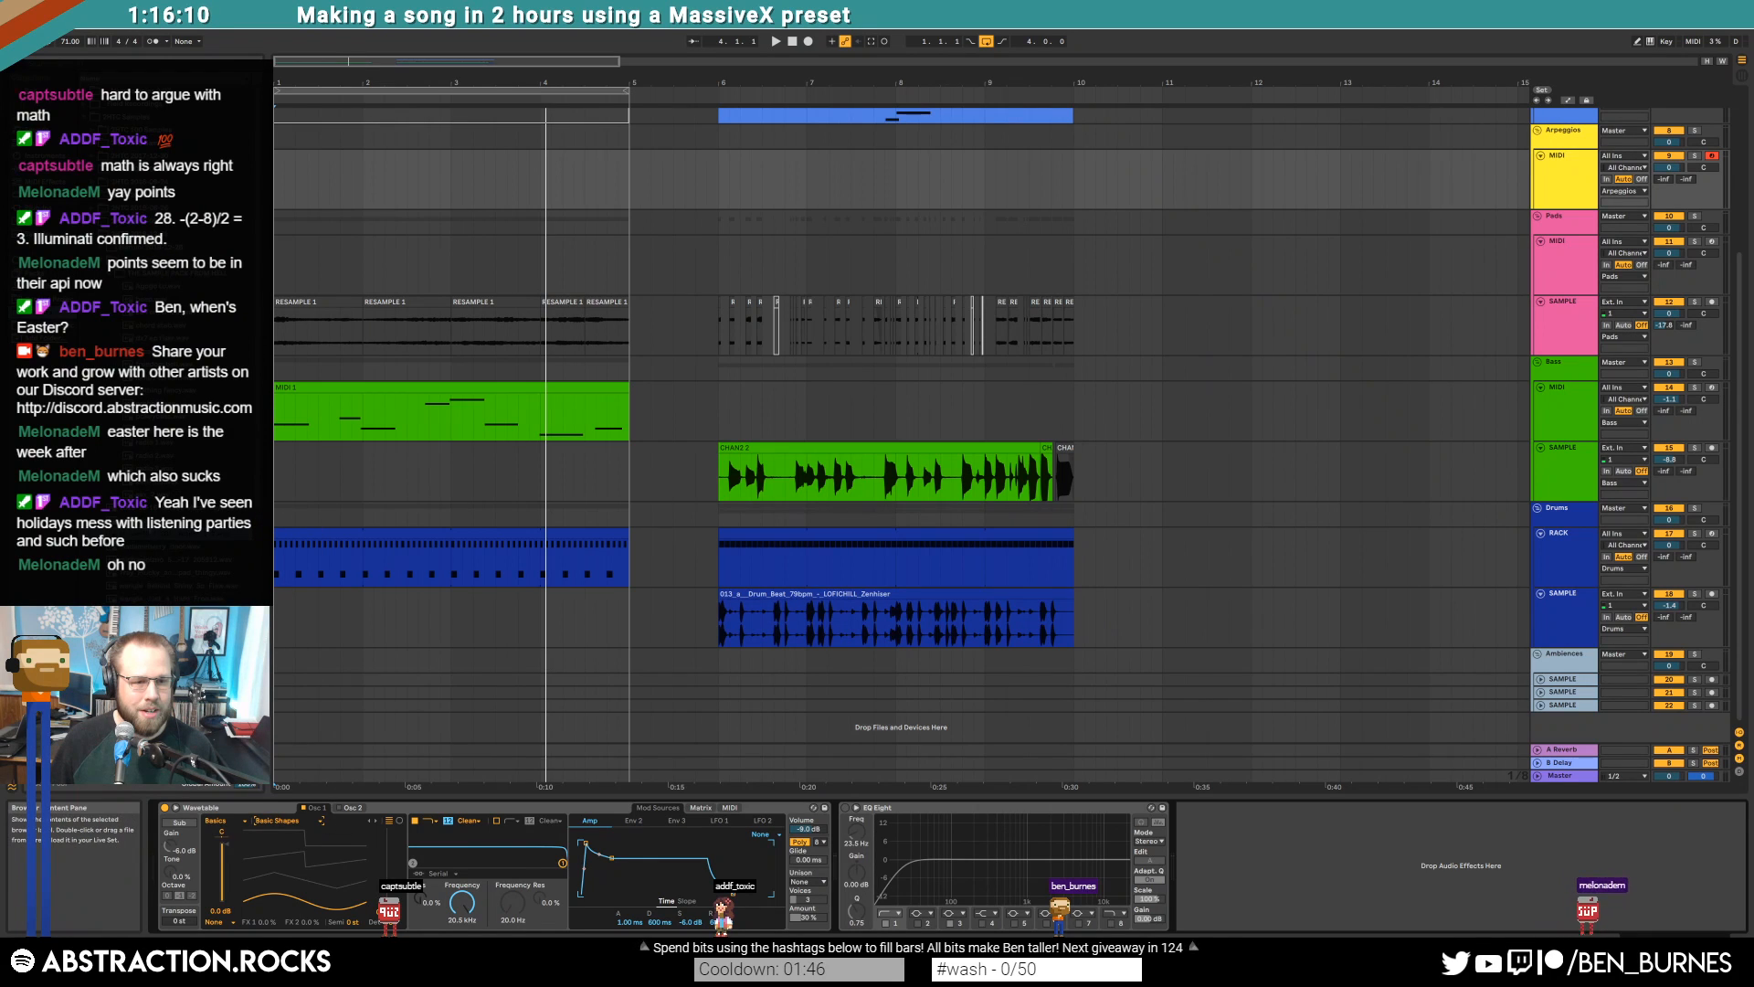
left_click_drag(285, 861, 320, 865)
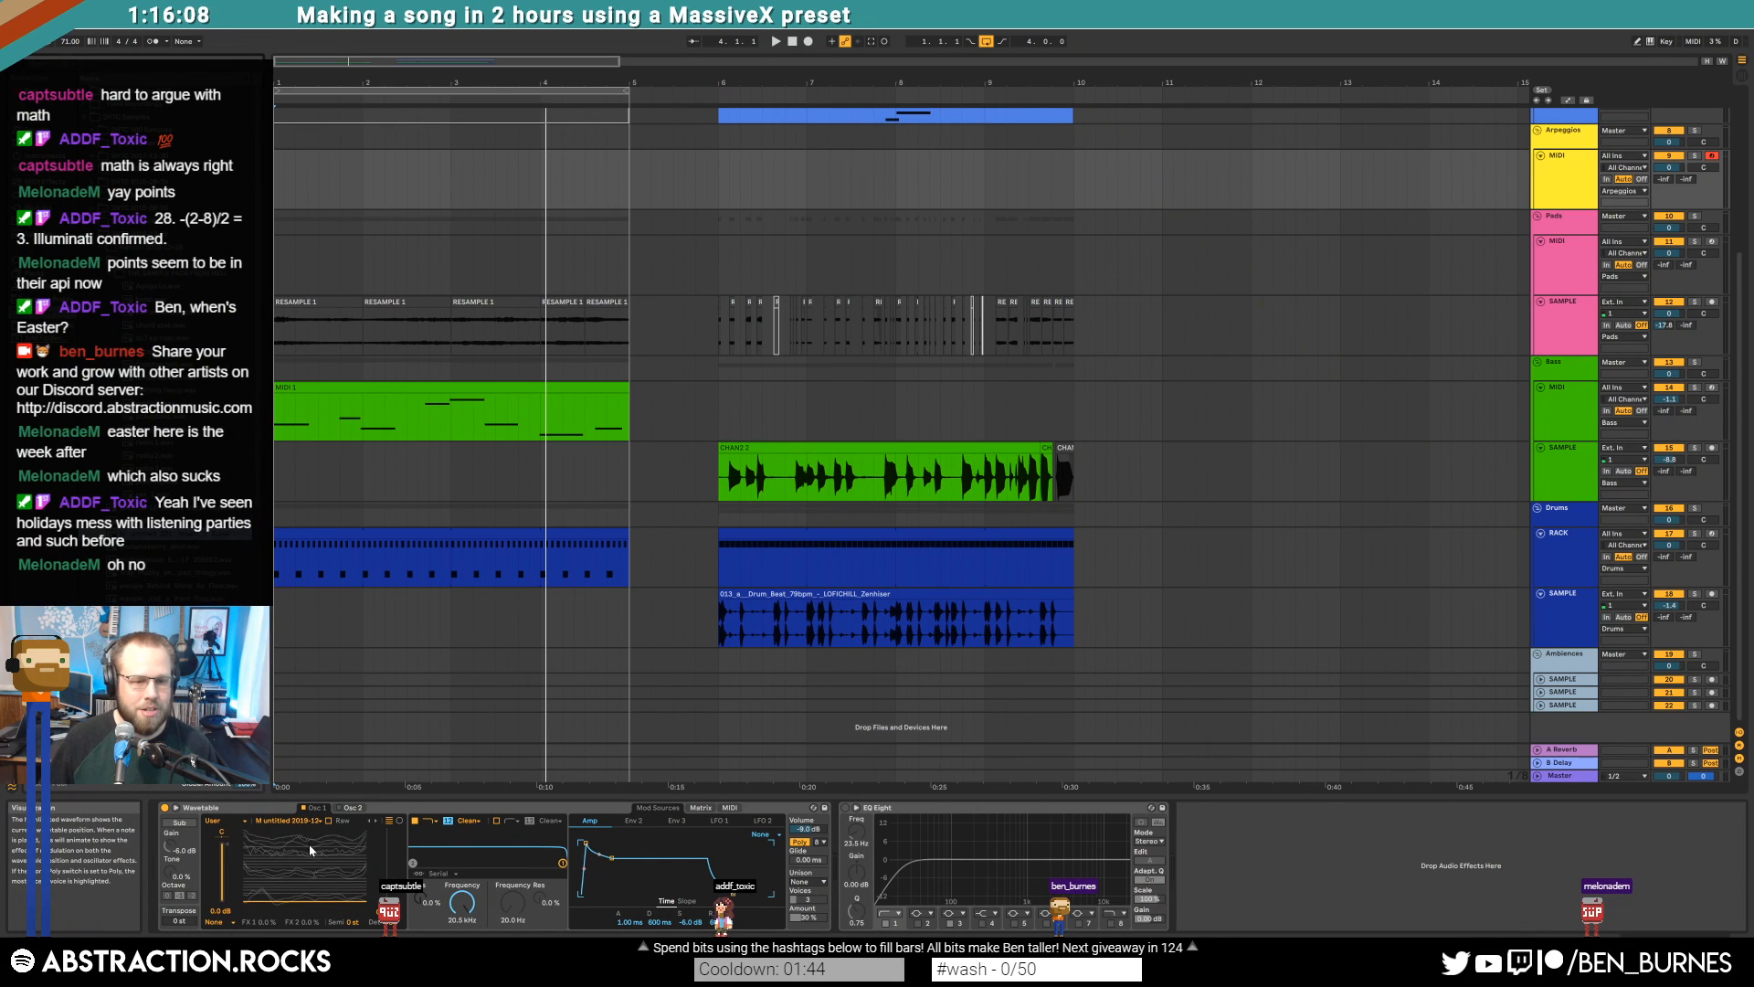
Try Oscillator 1's Raw option, show the modulation matrix, and set the wavetable position to about 51%
left_click(328, 822)
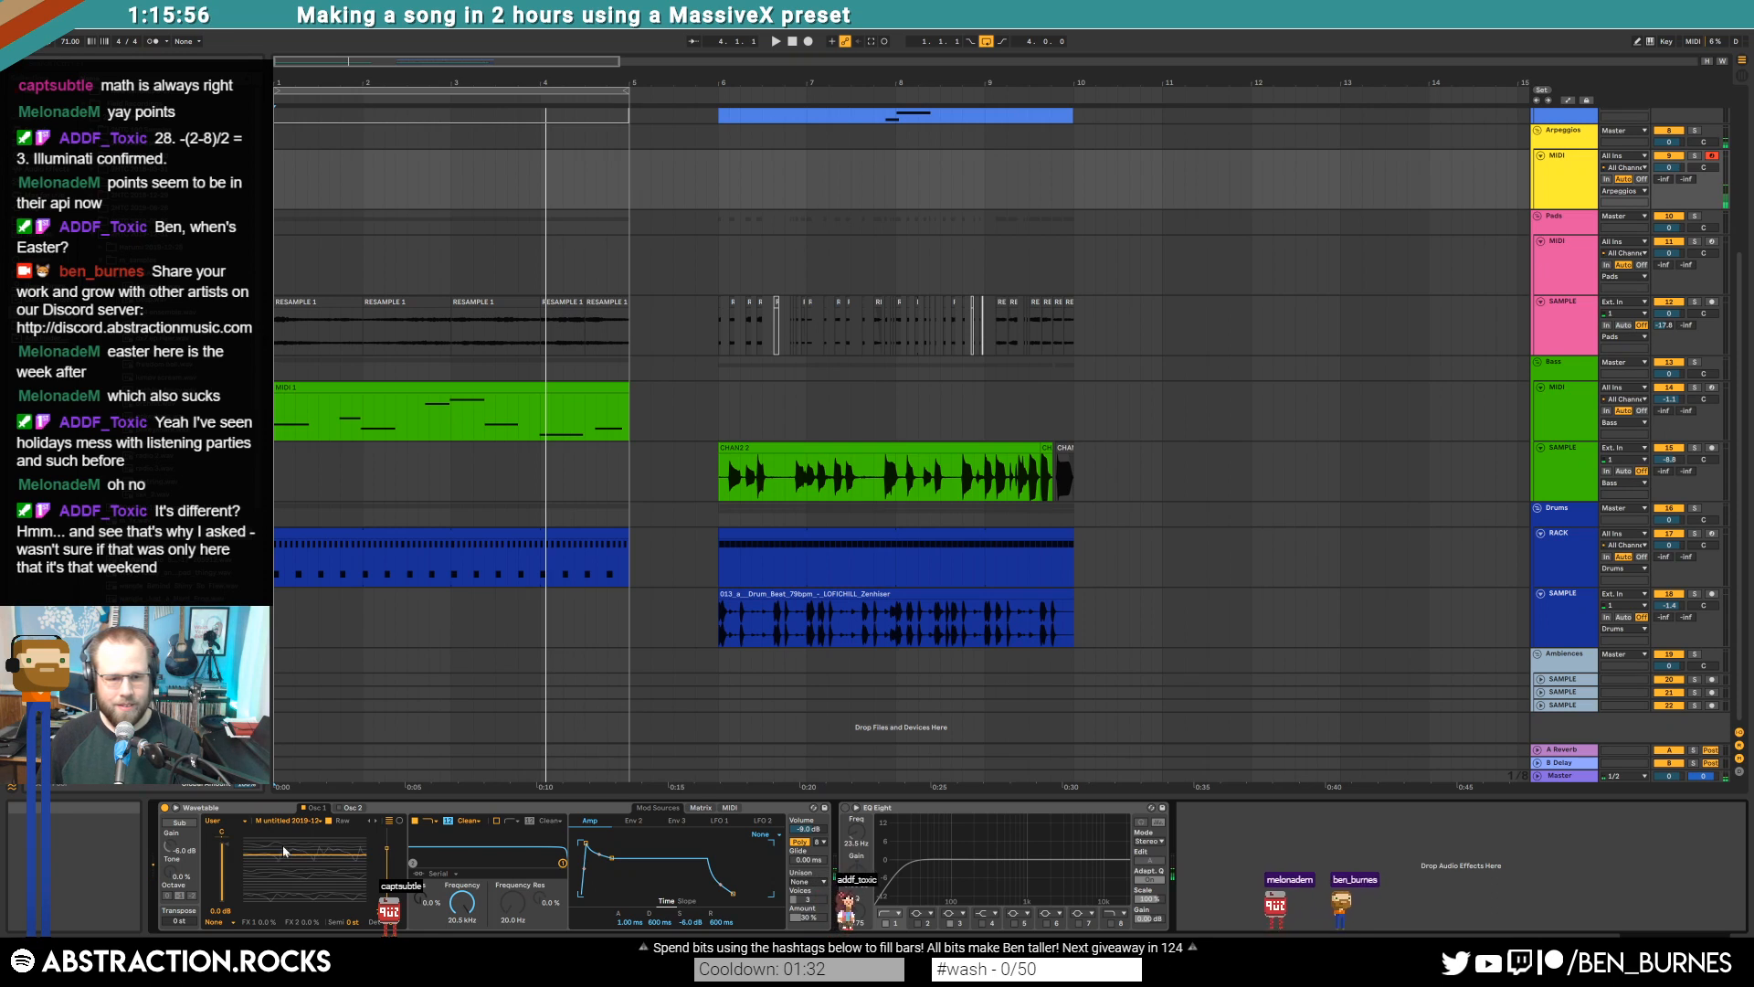
left_click(328, 822)
mouse_move(325, 850)
left_mouse_down()
mouse_move(325, 878)
mouse_move(325, 838)
mouse_move(325, 859)
left_mouse_up()
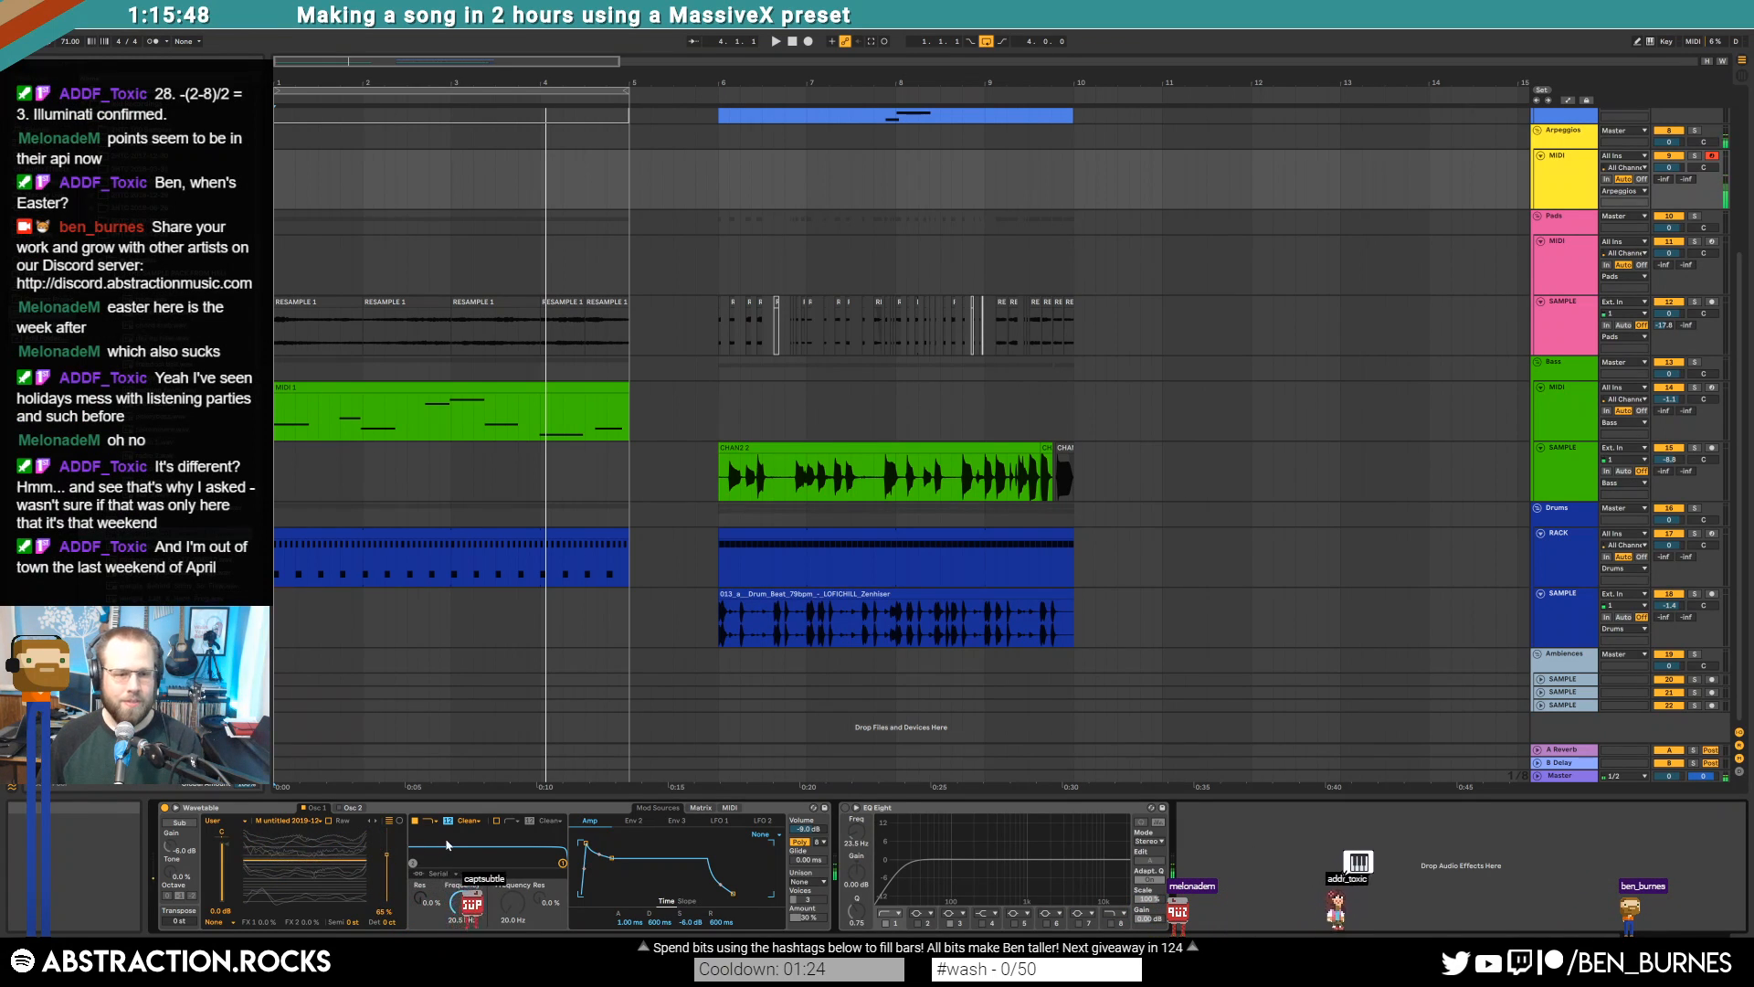
left_click(700, 809)
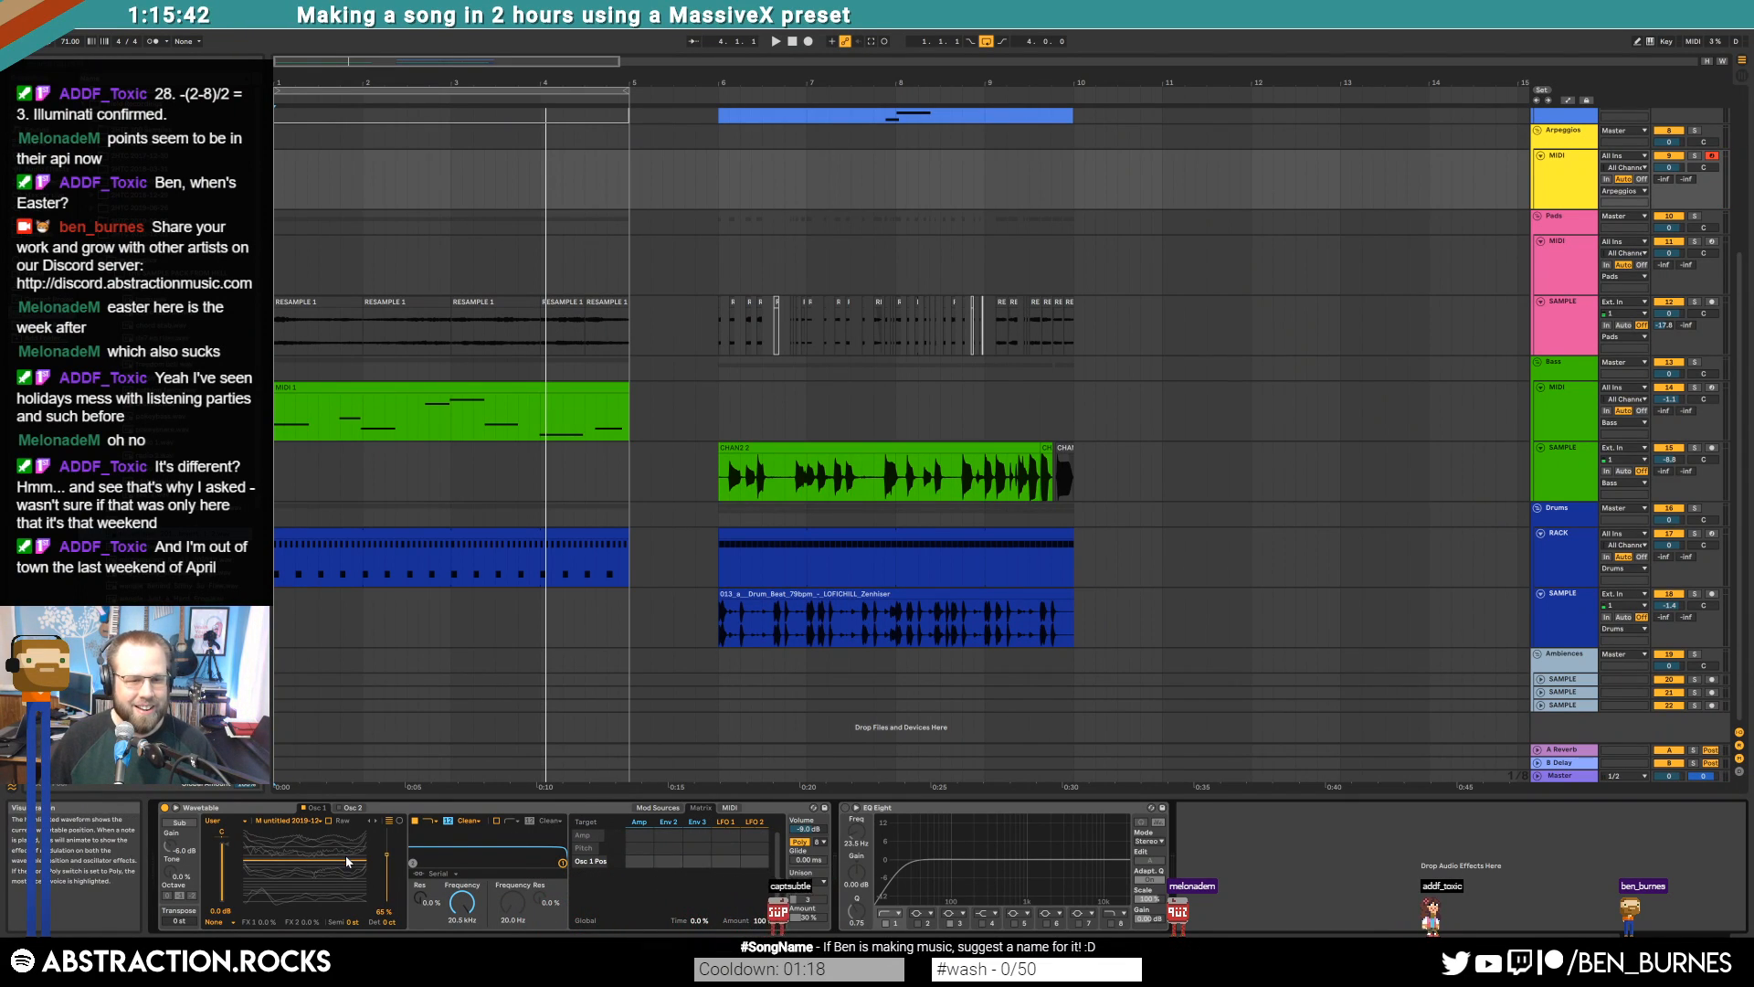
left_click_drag(386, 836, 387, 860)
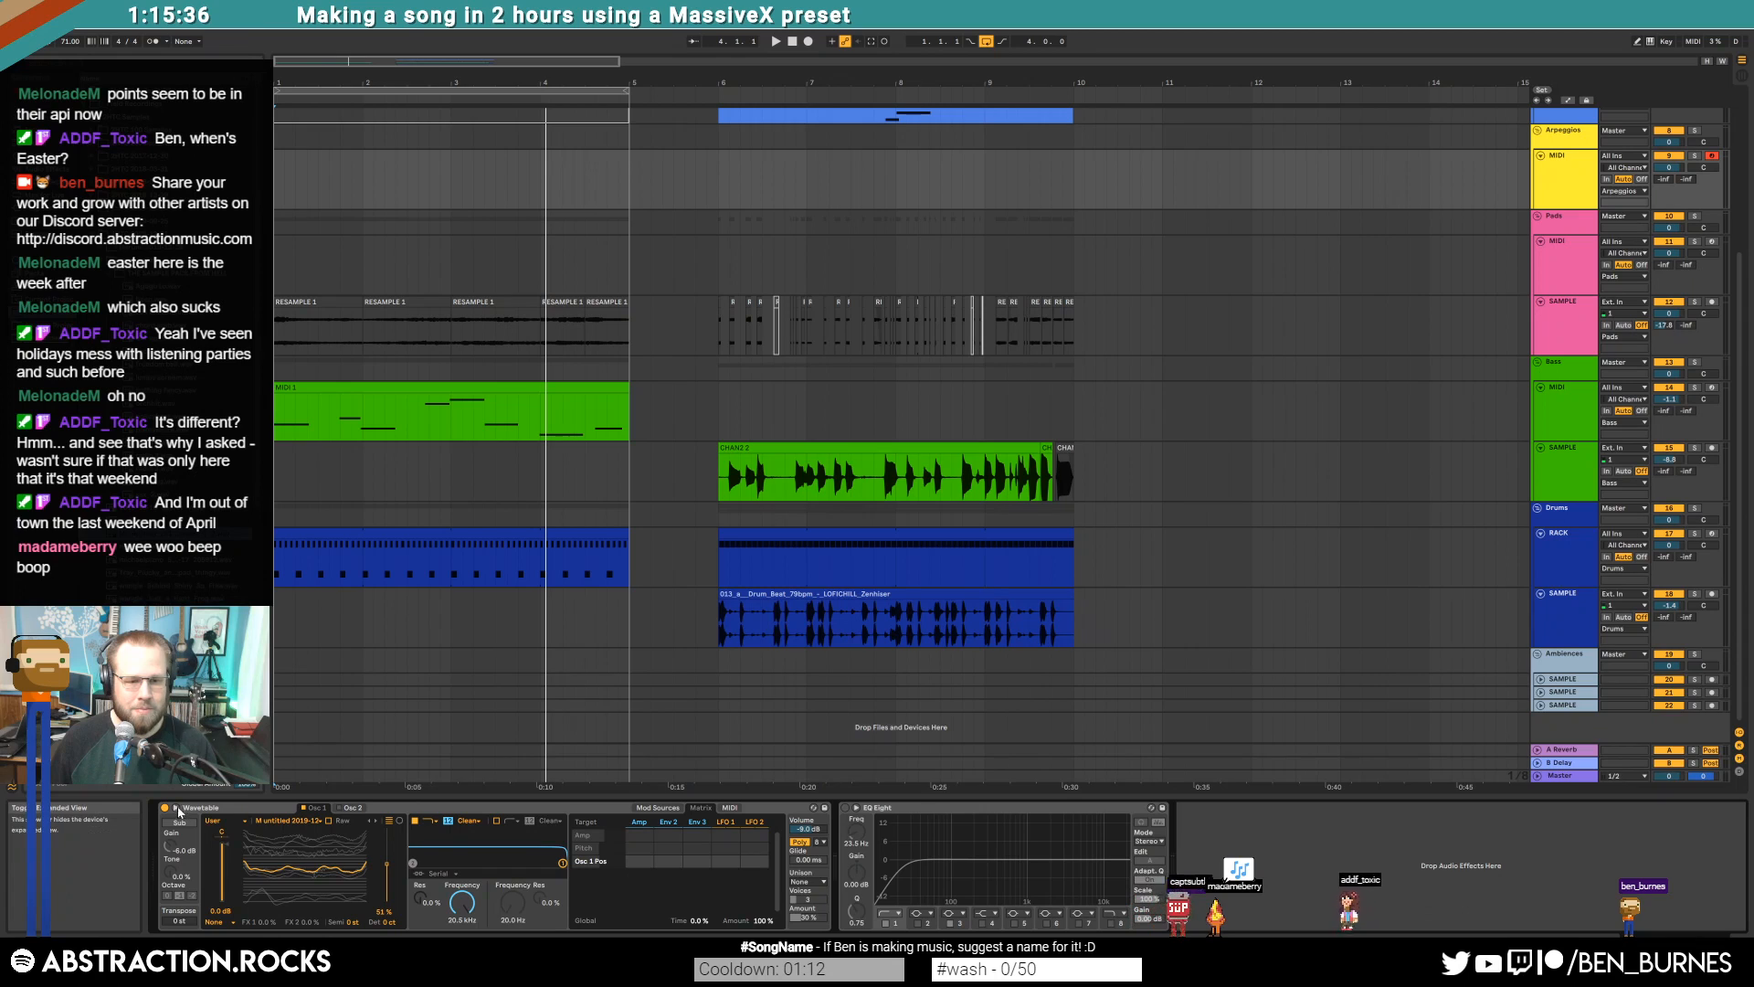
Set Oscillator 1's position to 44% and modulate it by 100 from LFO 1, using a random stepped waveform at 30 Hz
left_click(813, 807)
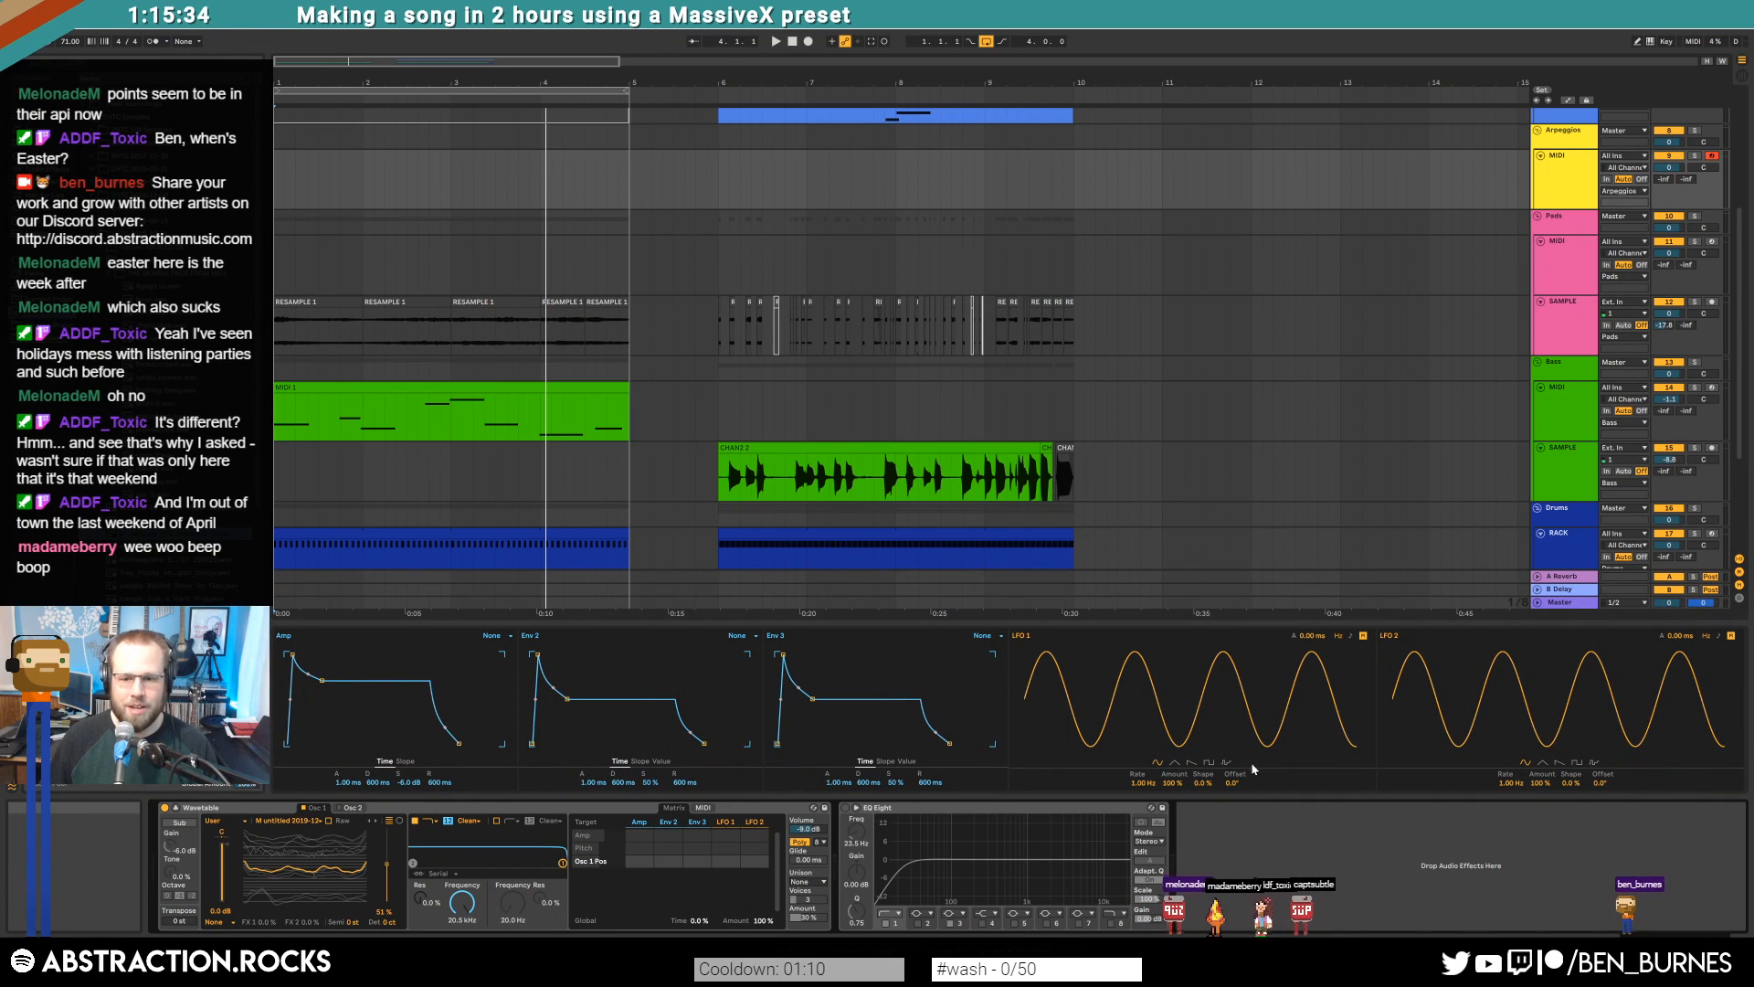
left_click_drag(1142, 783, 1142, 720)
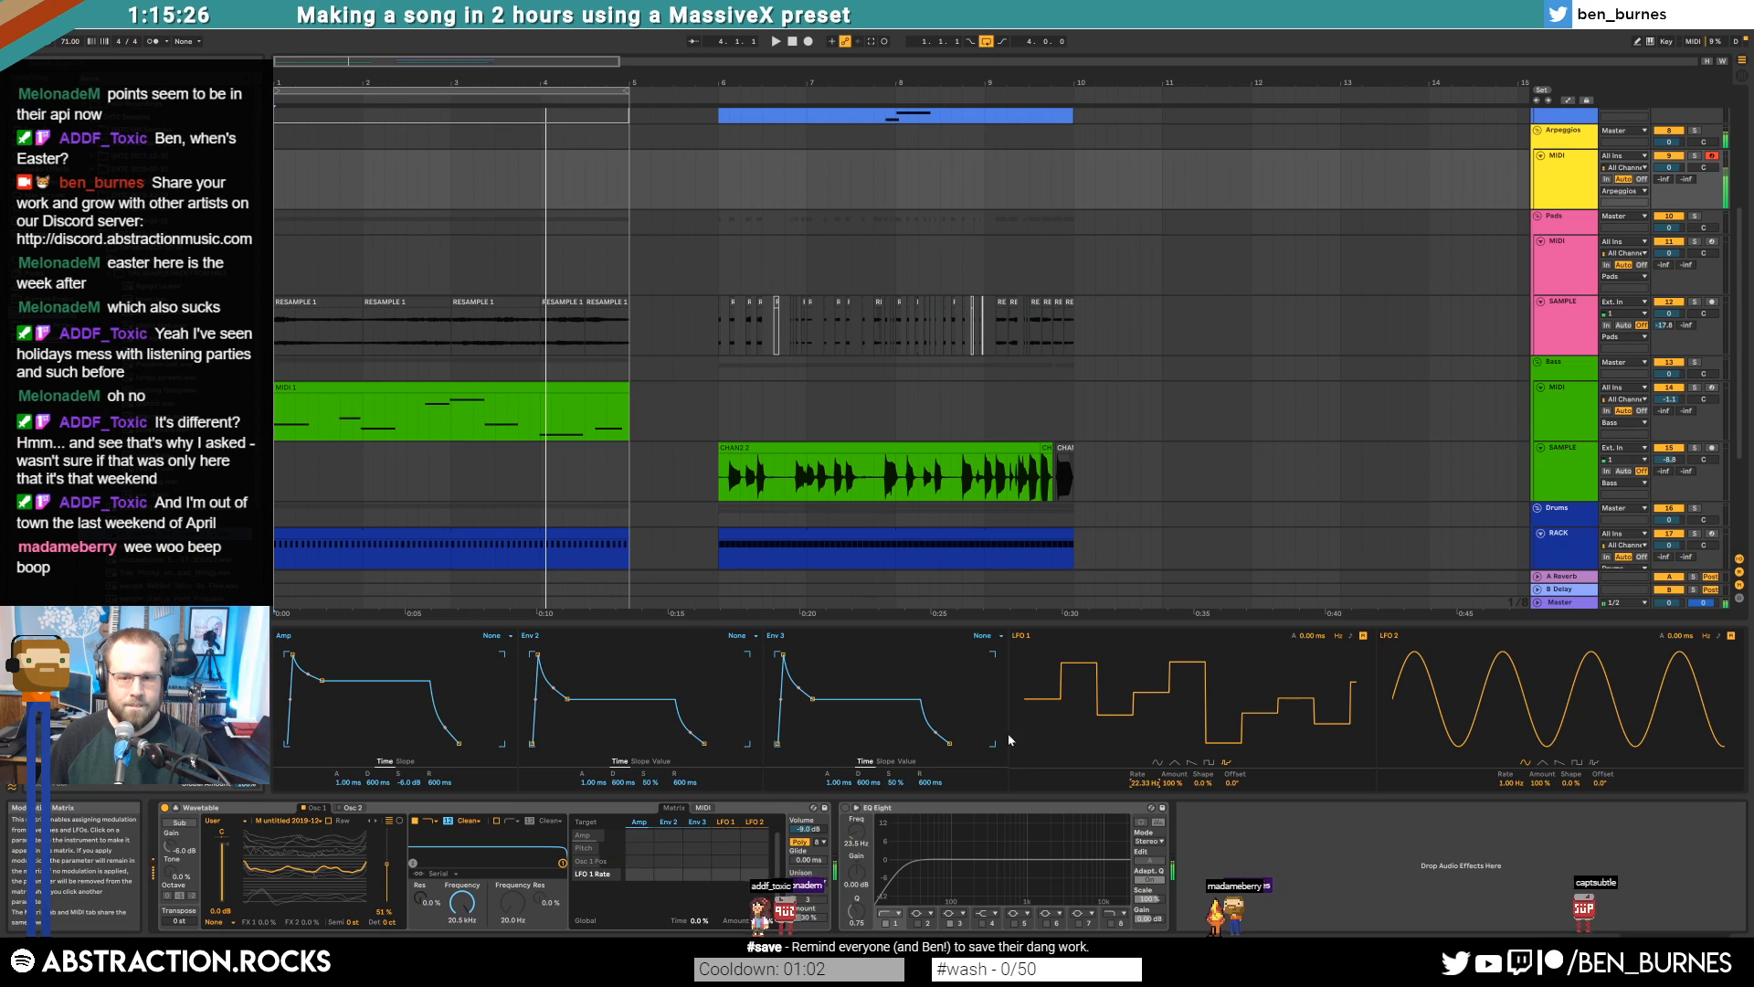
left_click_drag(726, 874, 727, 859)
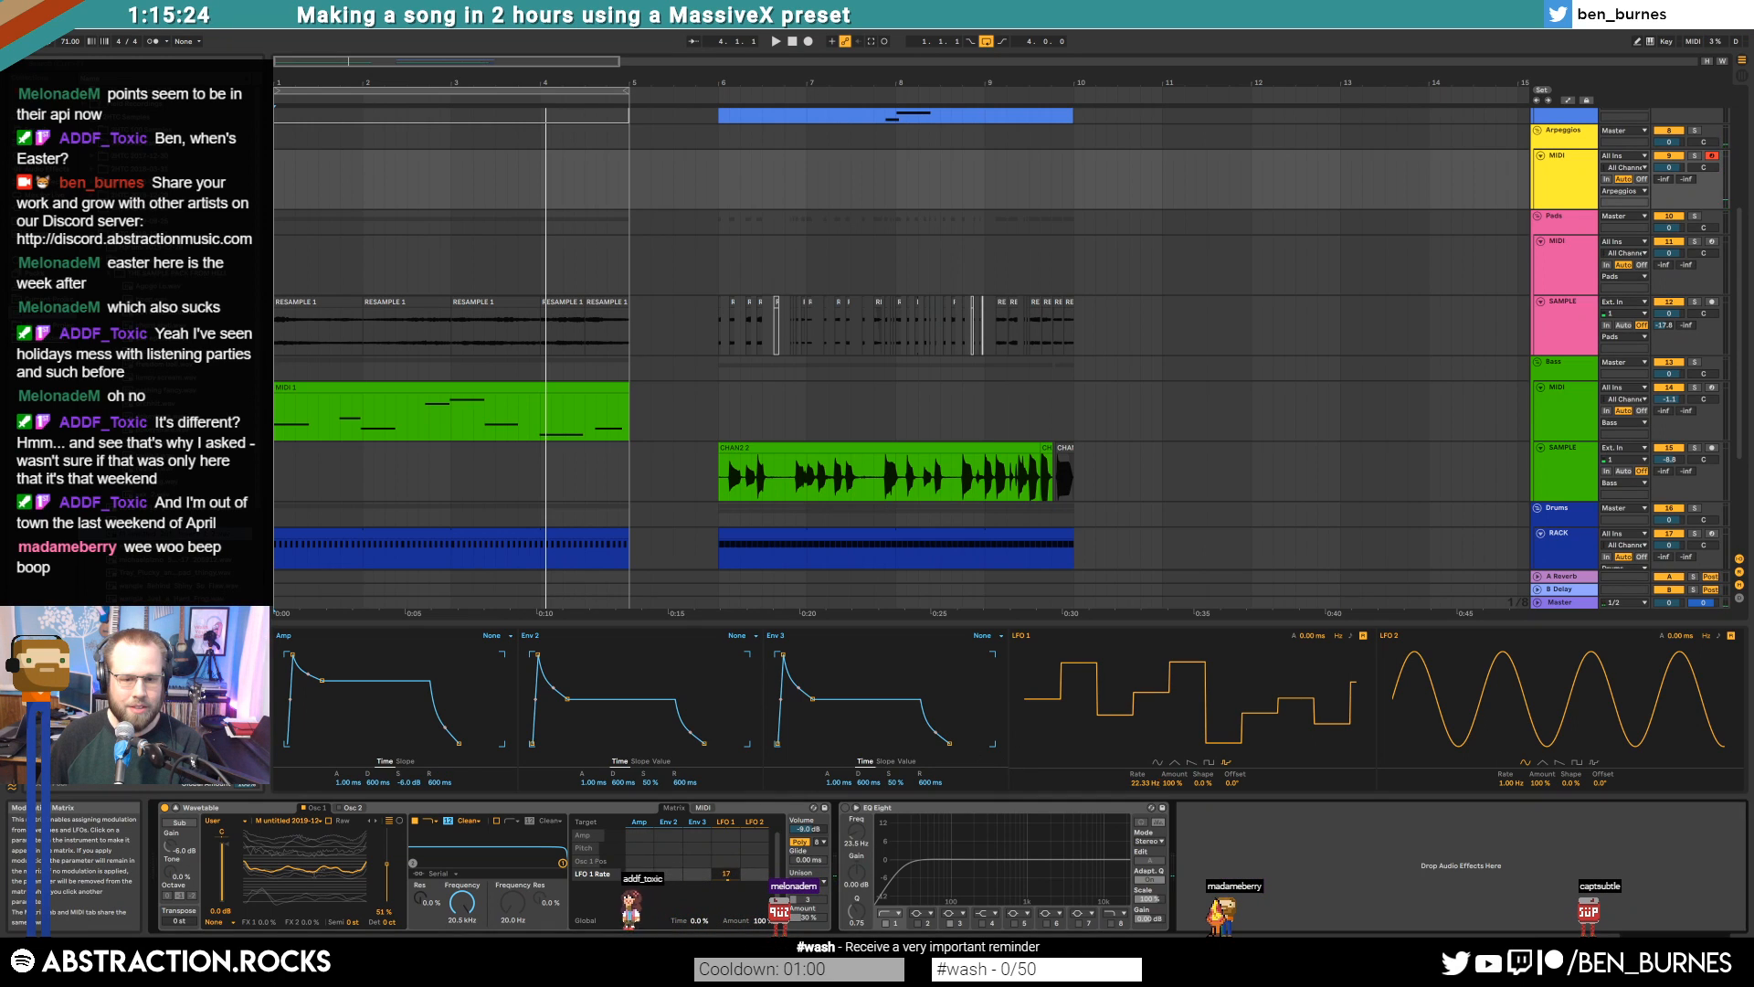
left_click_drag(386, 874, 385, 883)
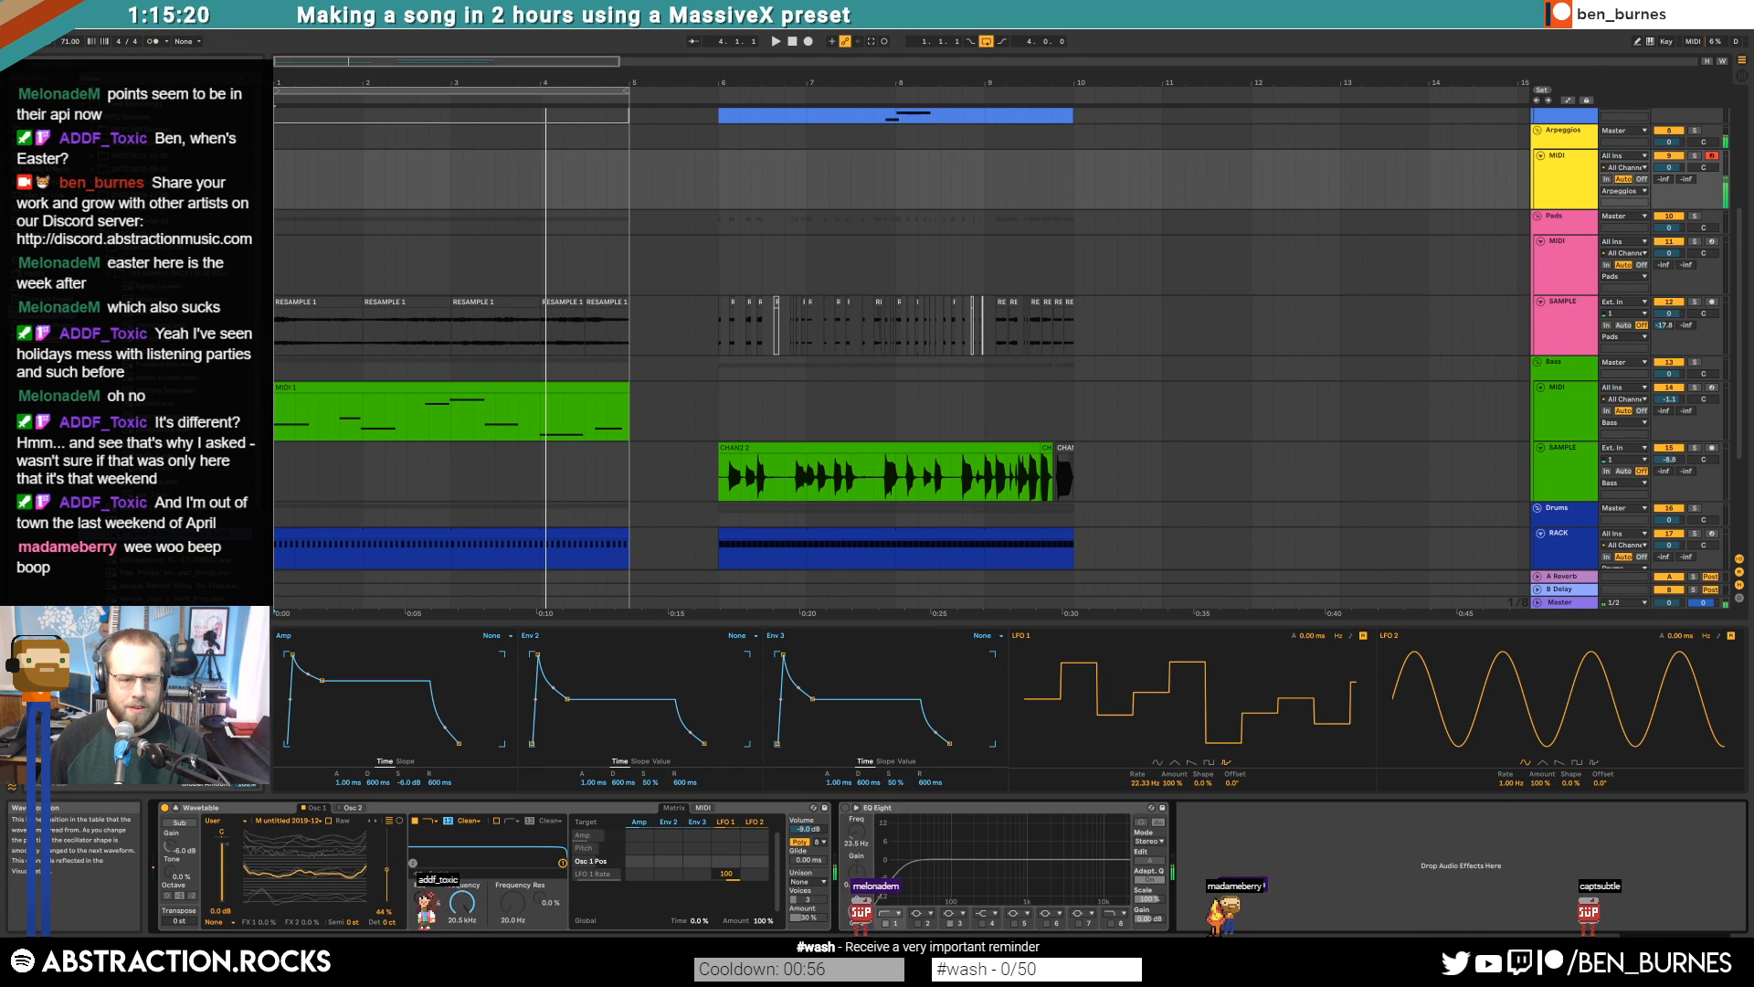
left_click(728, 875)
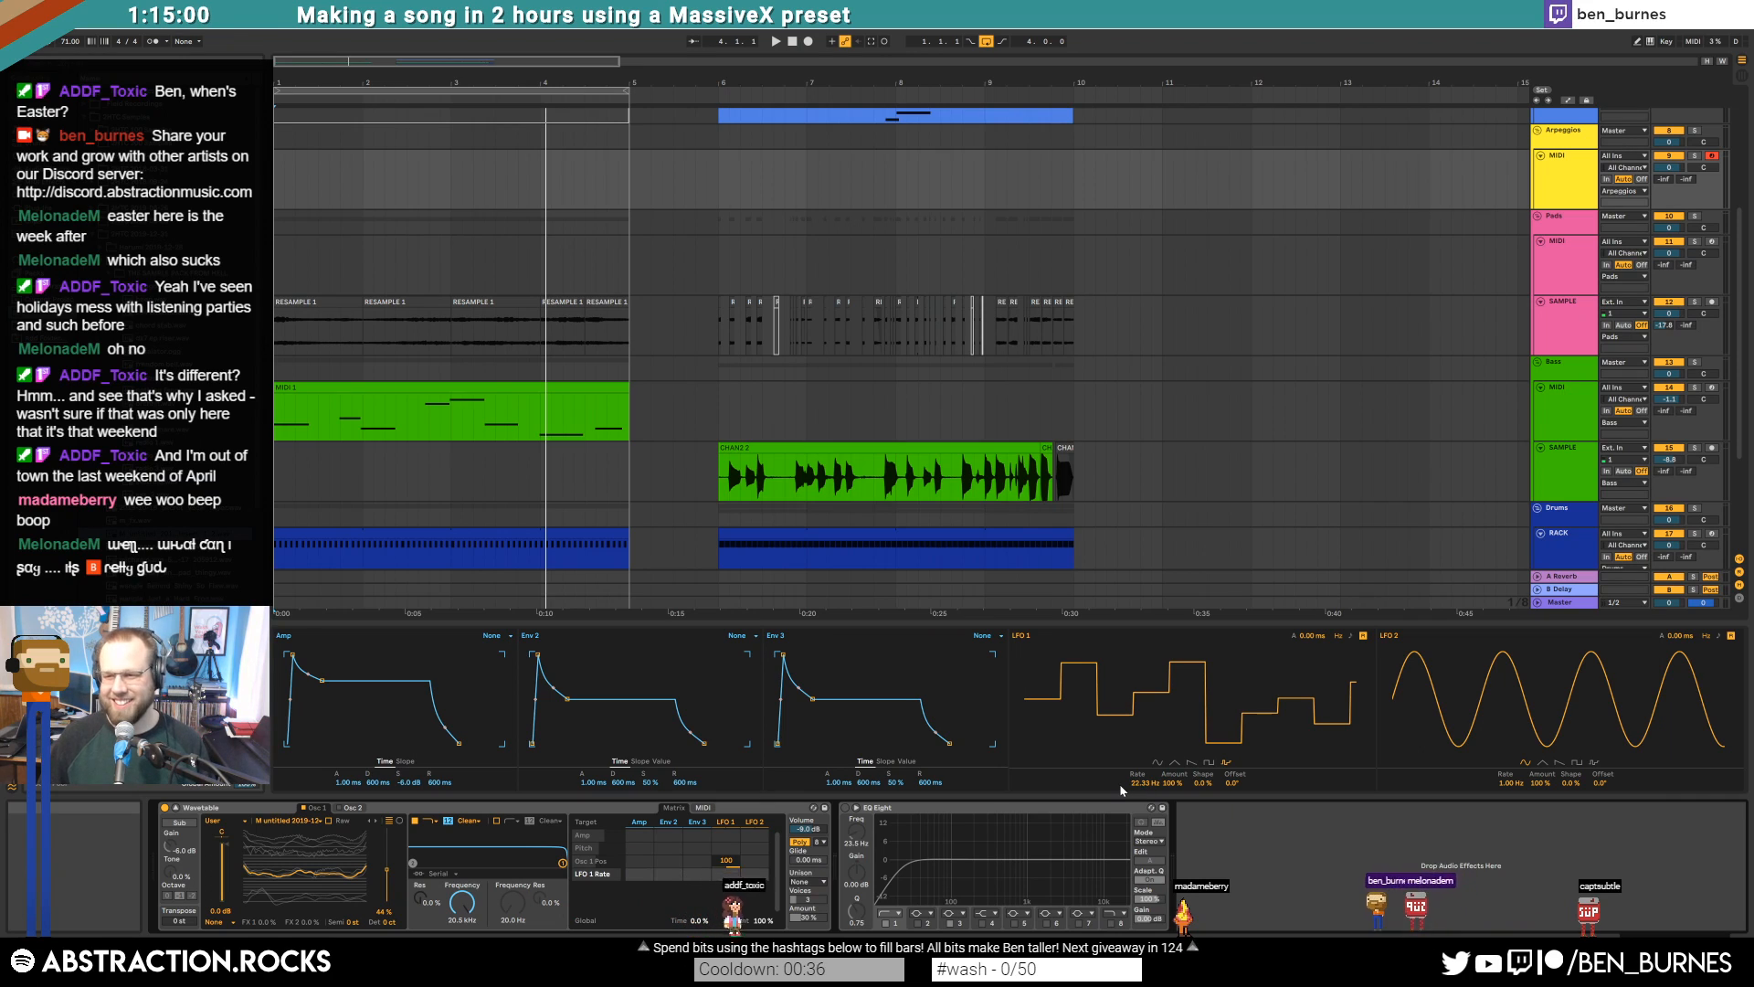
left_click_drag(1141, 785, 1141, 749)
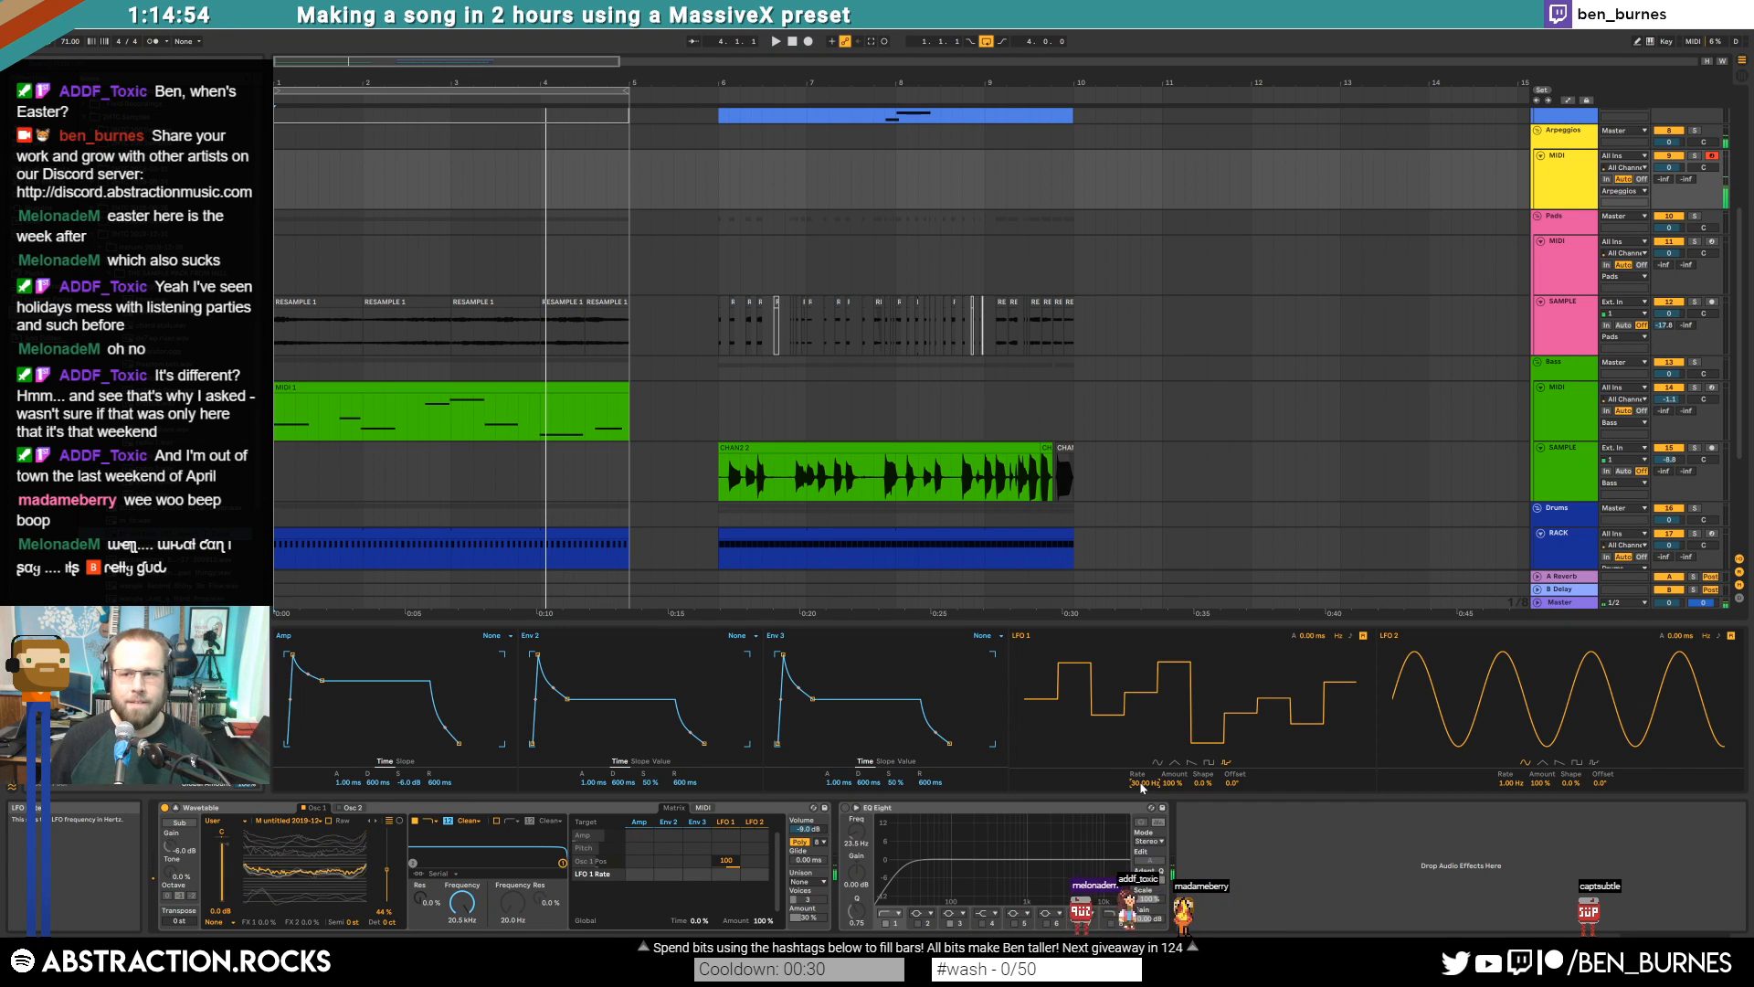
key("space")
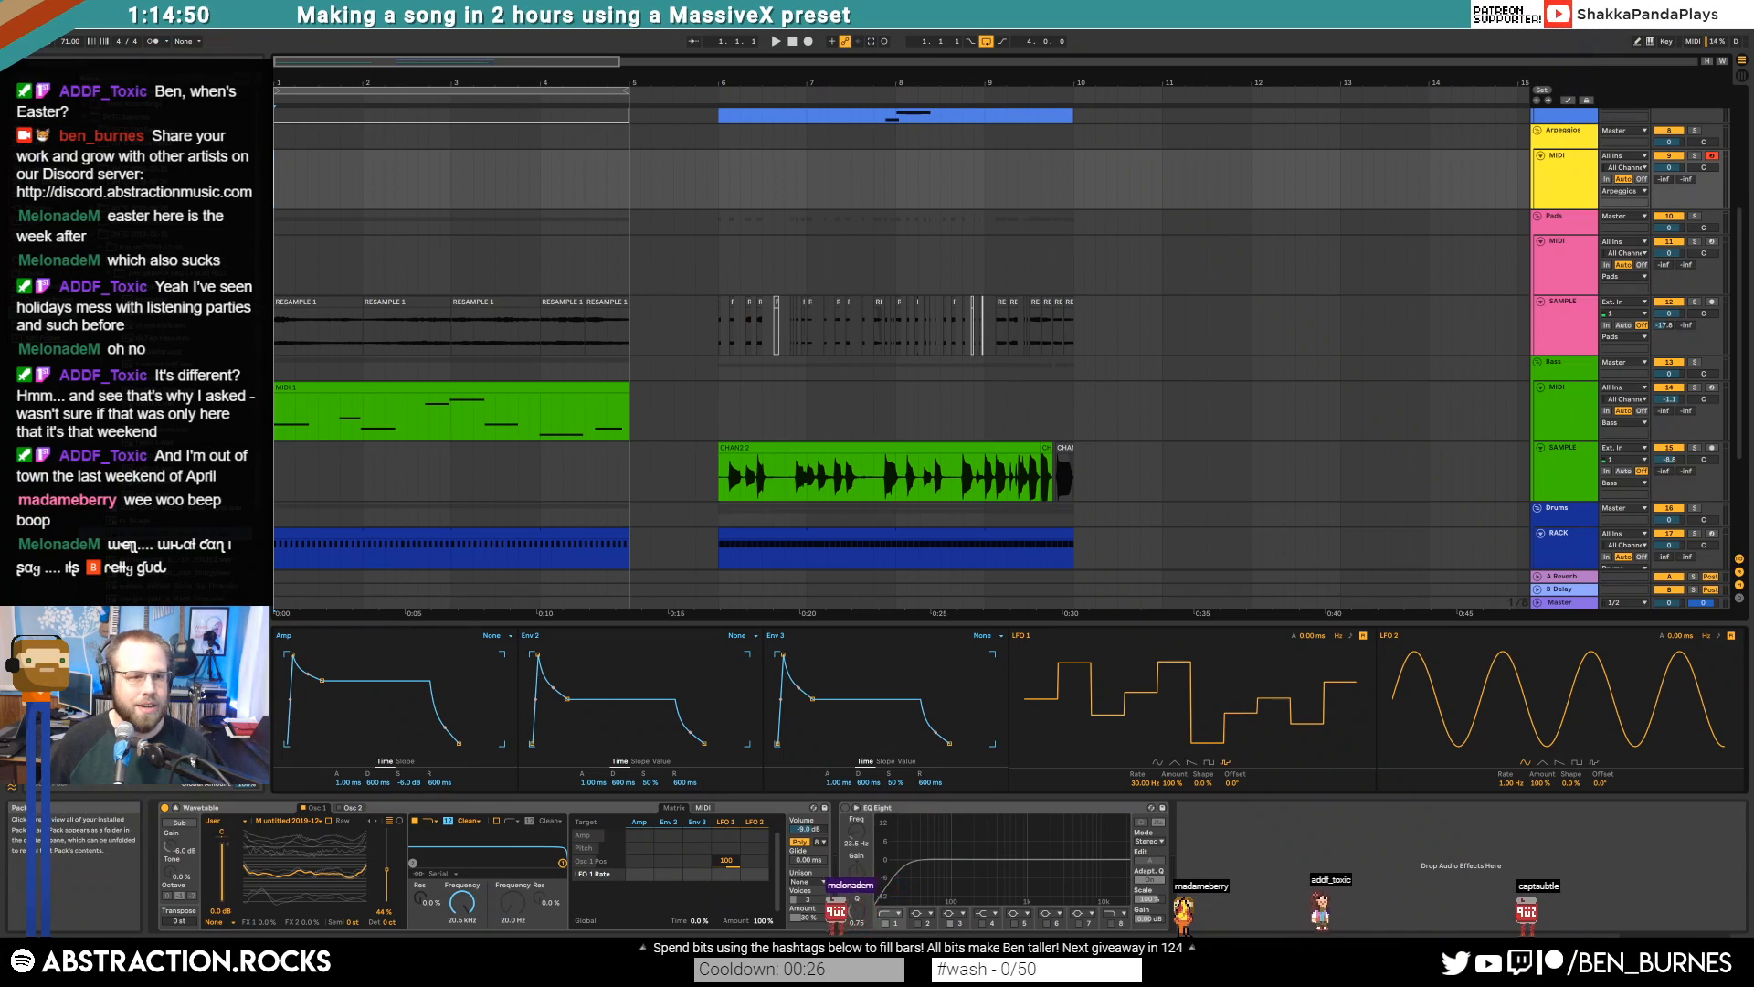
Insert Raum and ValhallaDelay before EQ Eight, and set the delay to PingPong style with its low EQ at 2000 Hz
left_click_drag(694, 888, 850, 877)
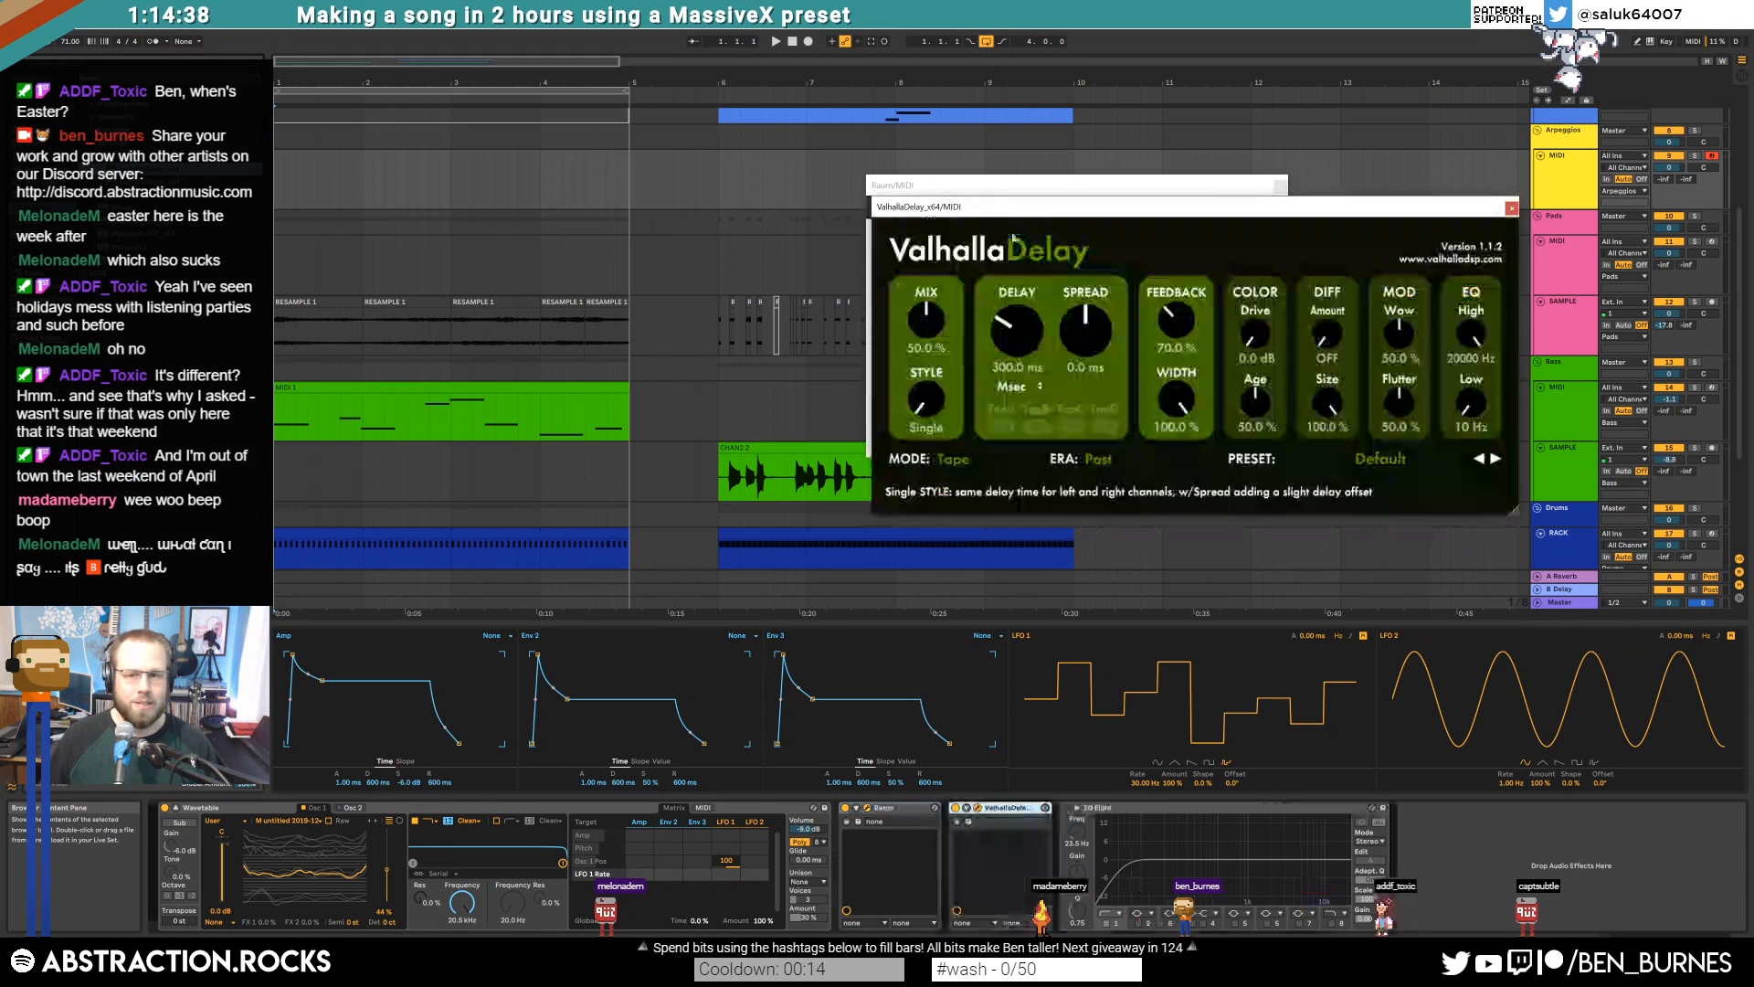
left_click_drag(878, 695, 878, 622)
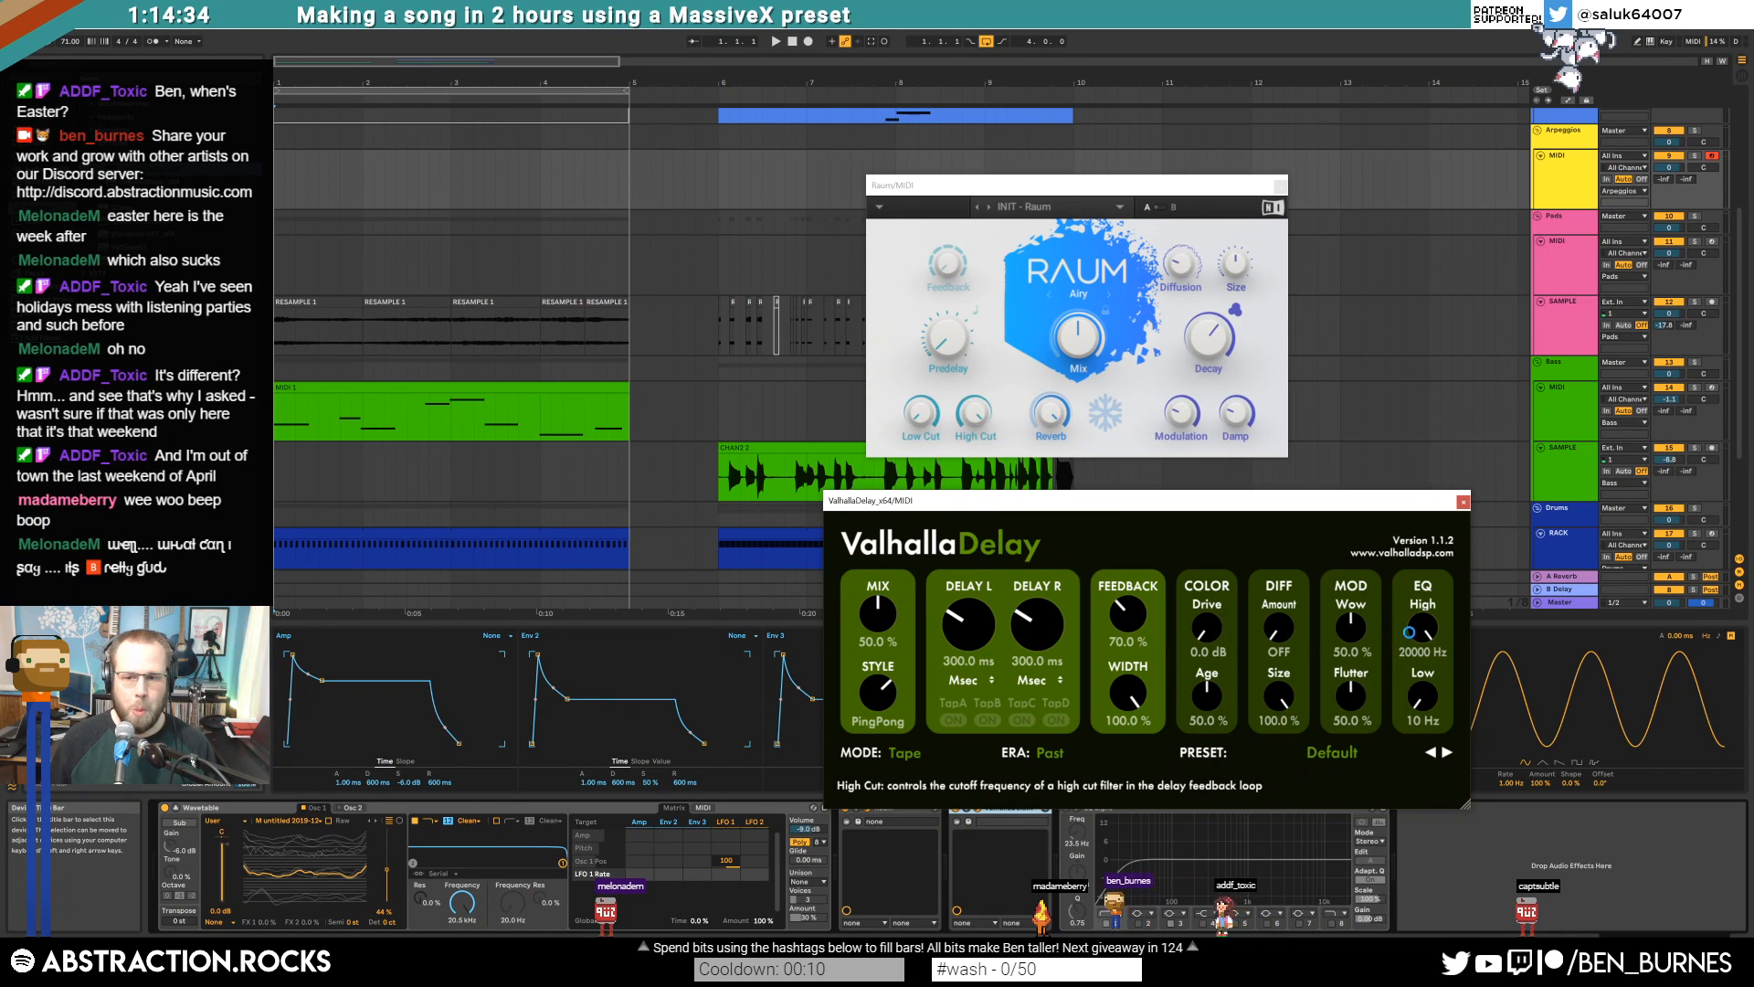
left_click_drag(1423, 702, 1388, 301)
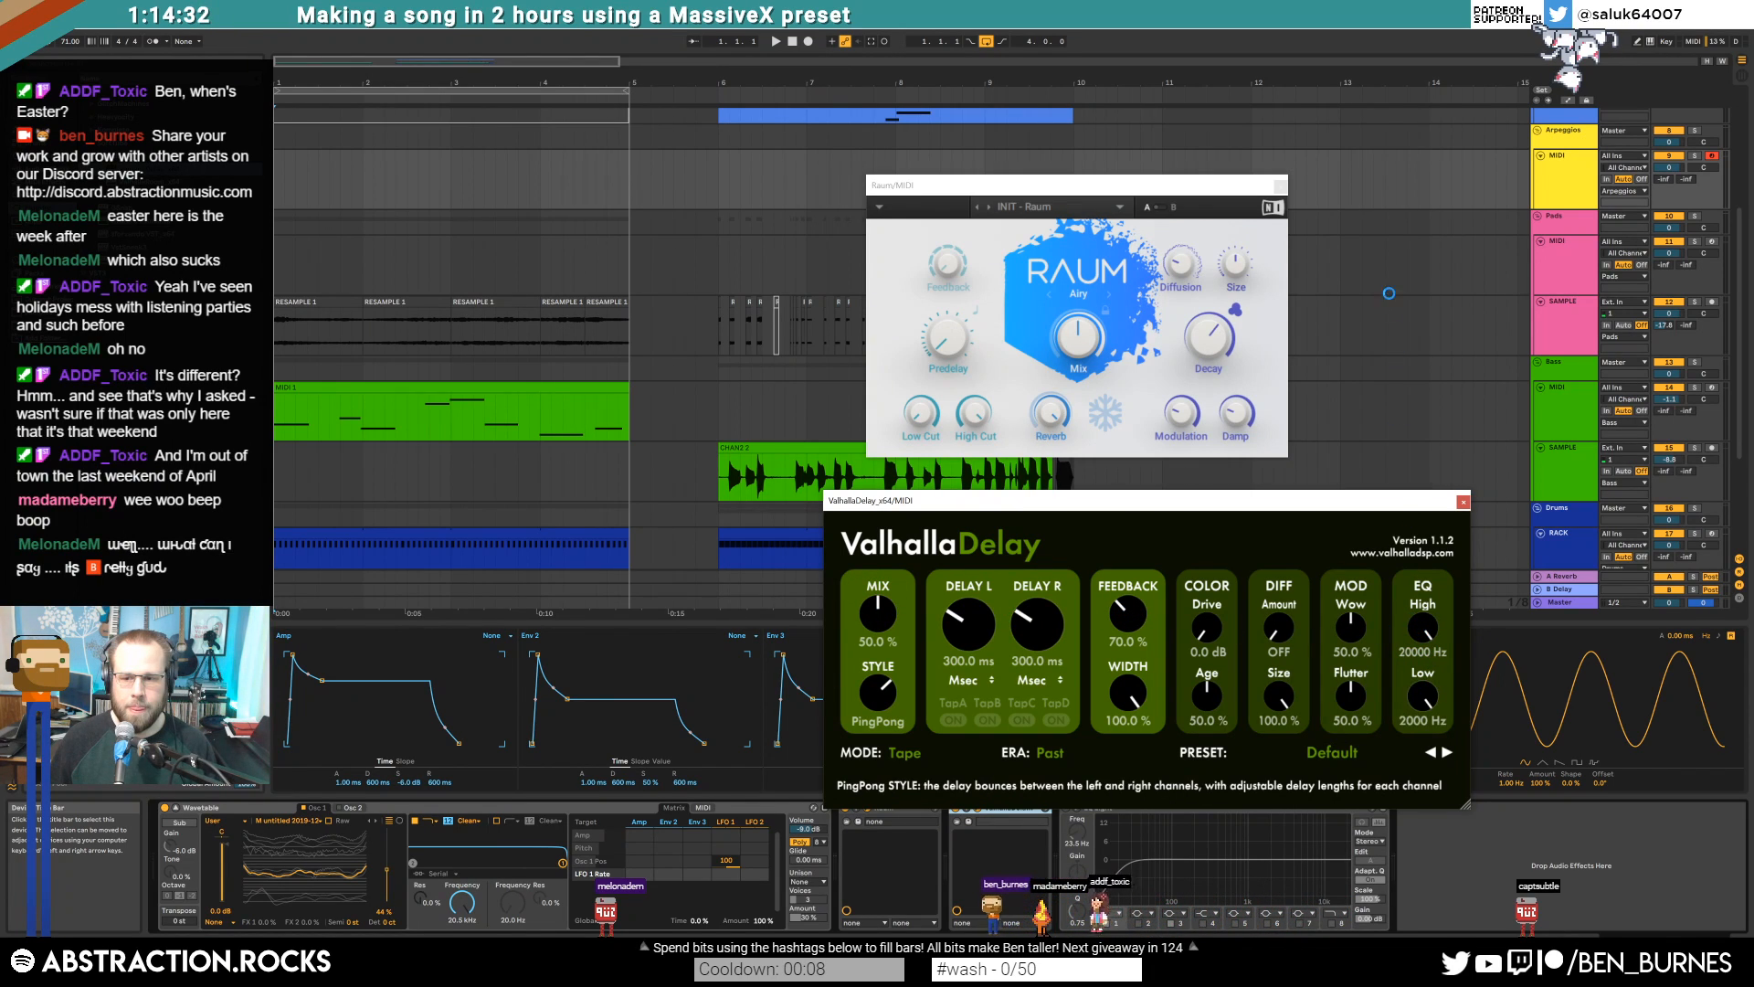
Set ValhallaDelay to 368 ms left, 268 ms right, 50.8% mix, 77.2% feedback, 7.1 dB drive and 38.8% age, and close it
left_click_drag(968, 625, 1036, 636)
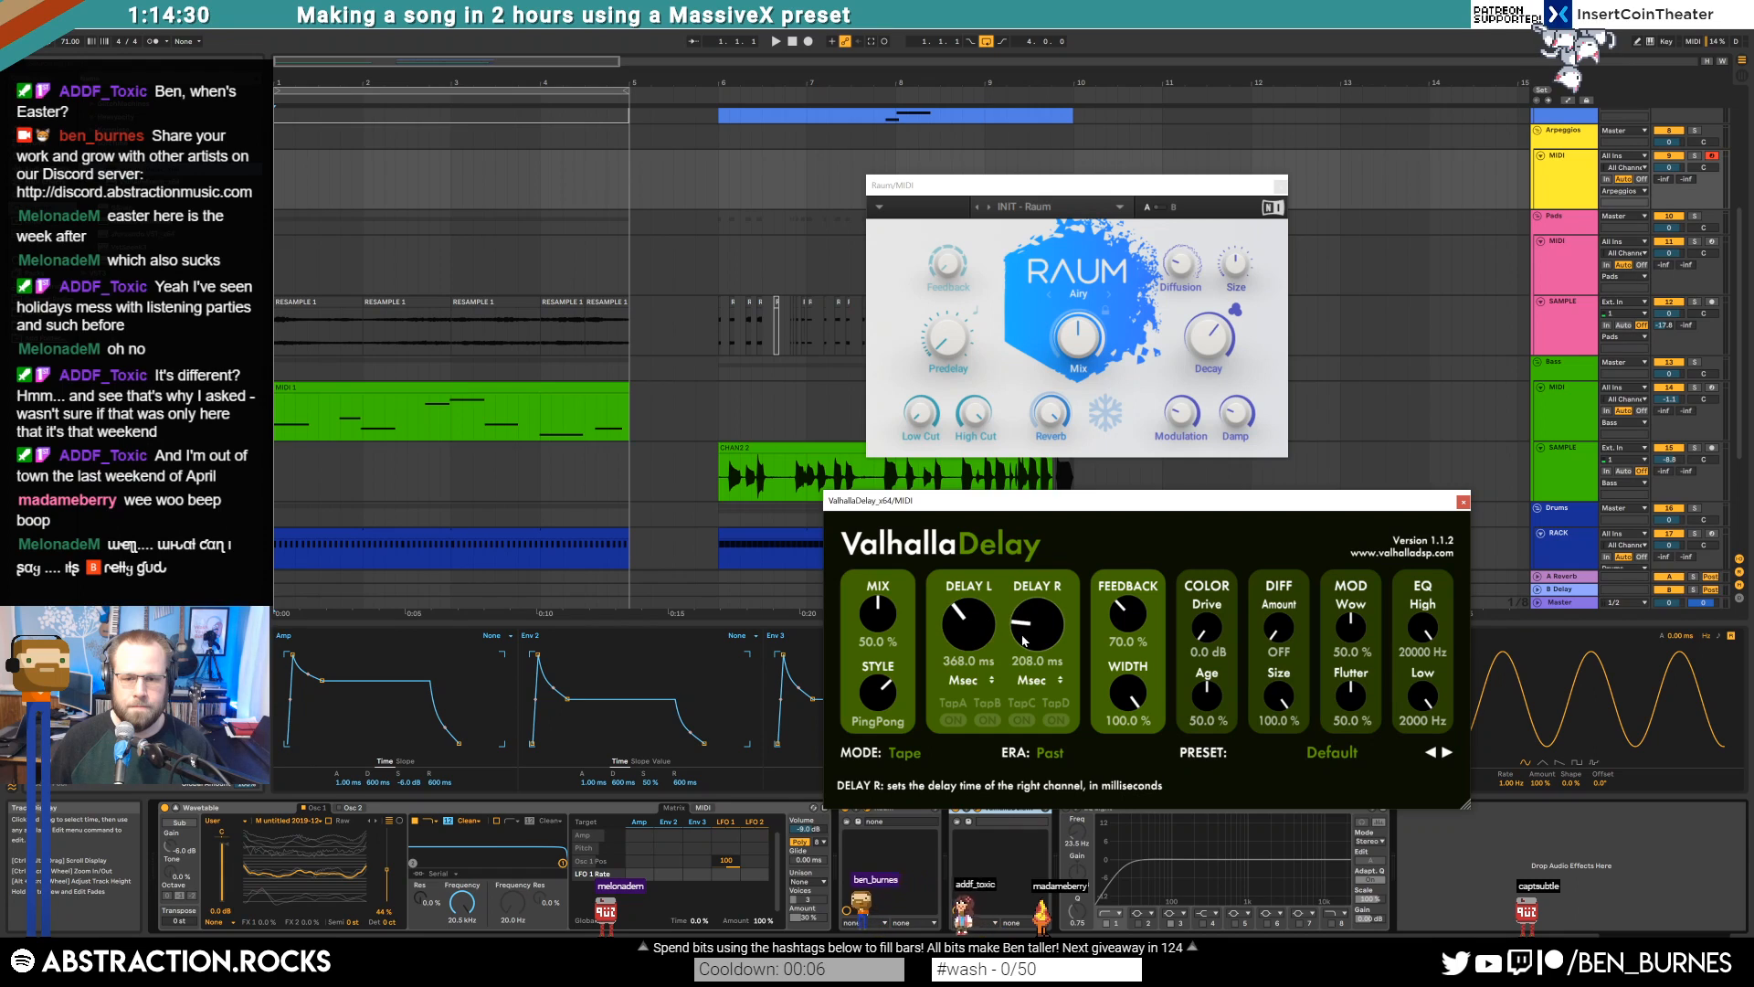
left_click_drag(879, 615, 879, 614)
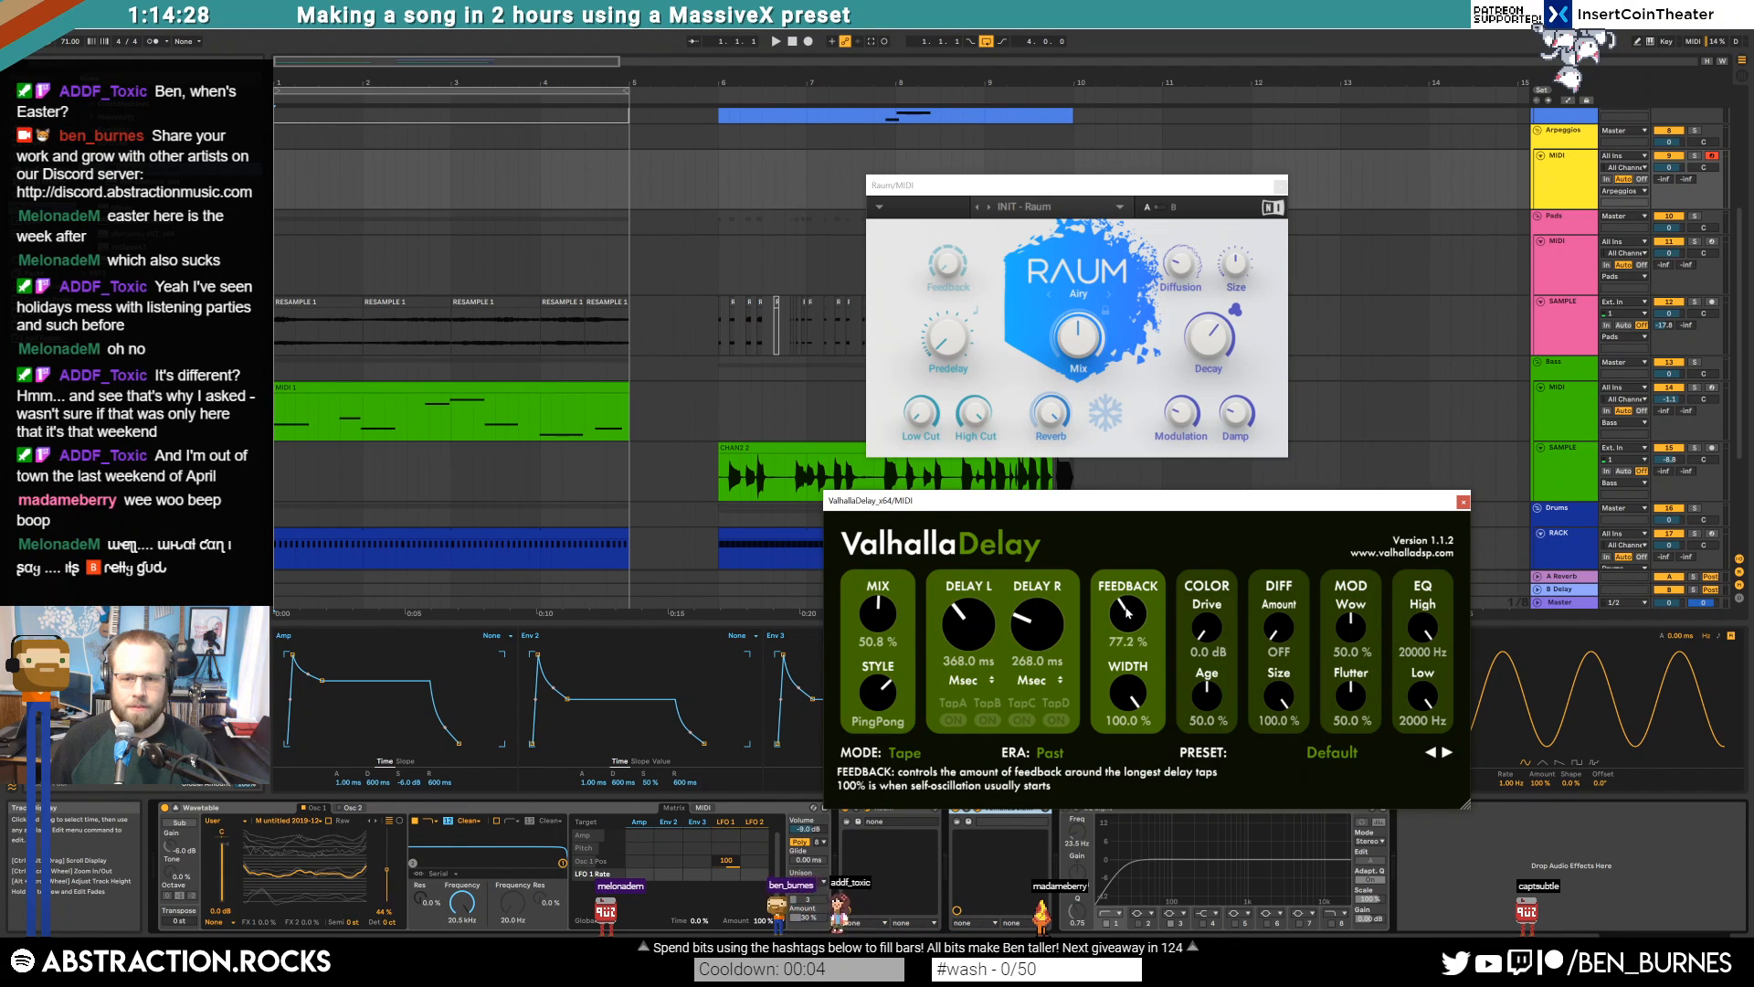
left_click_drag(1207, 627, 1207, 560)
left_click_drag(1207, 696, 1207, 722)
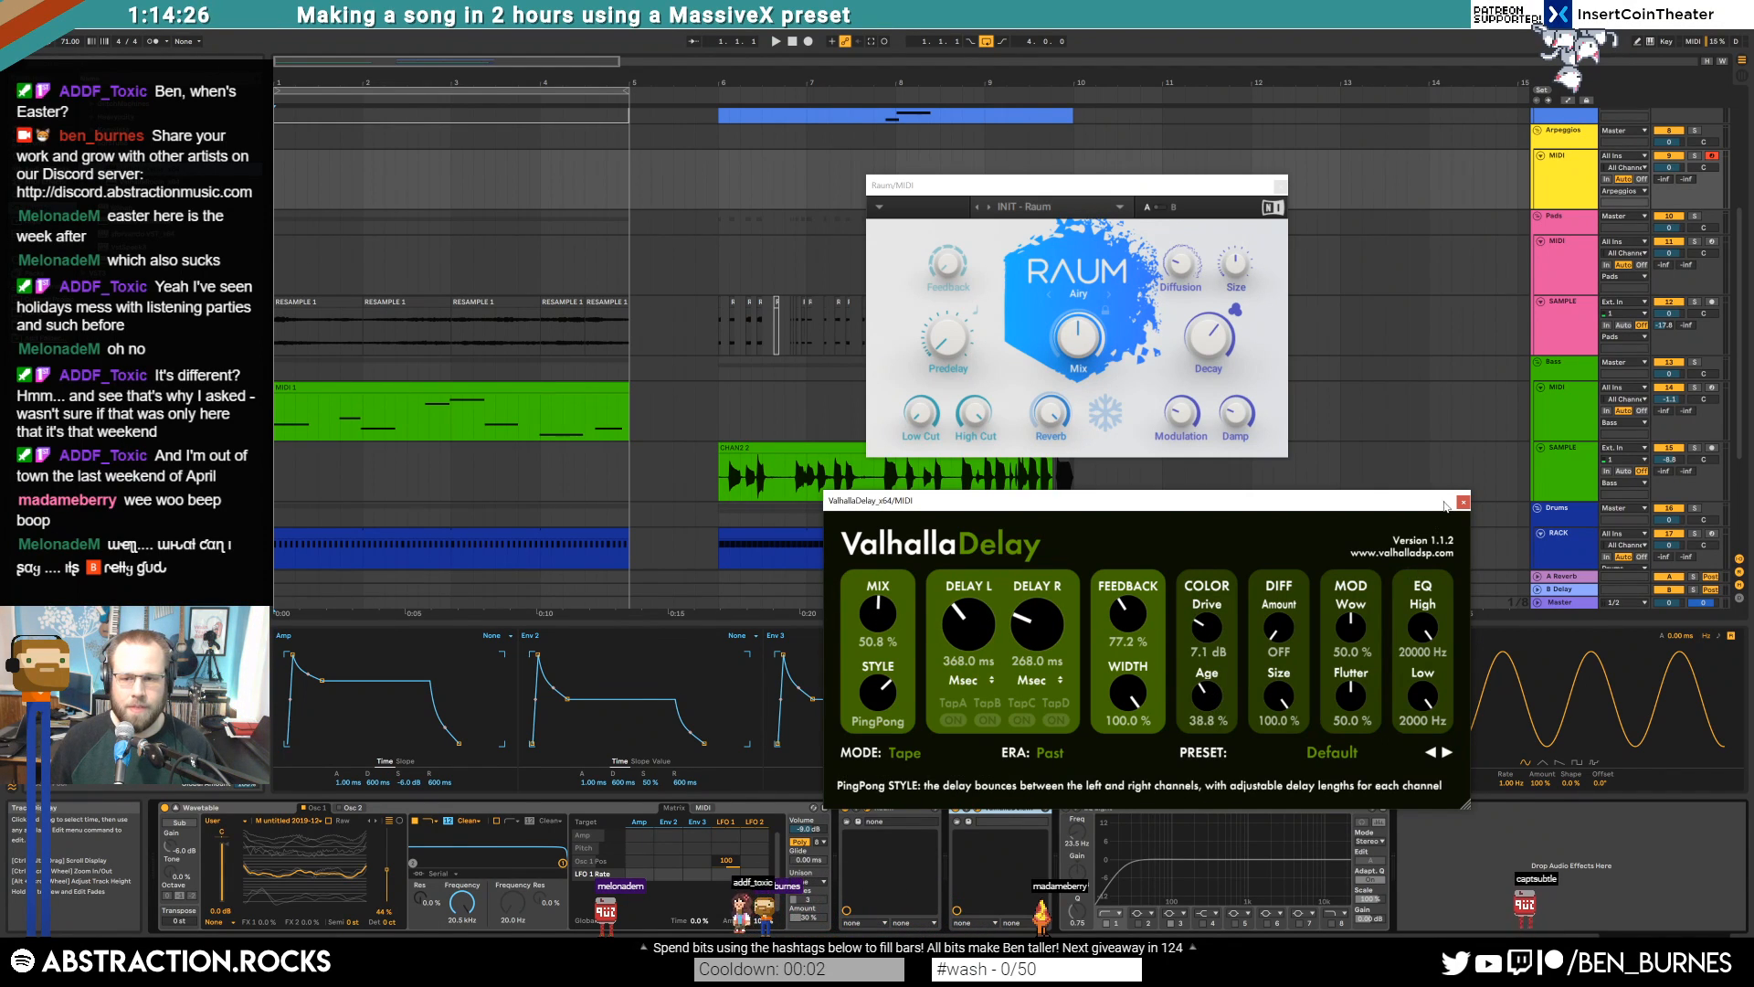
left_click(1463, 502)
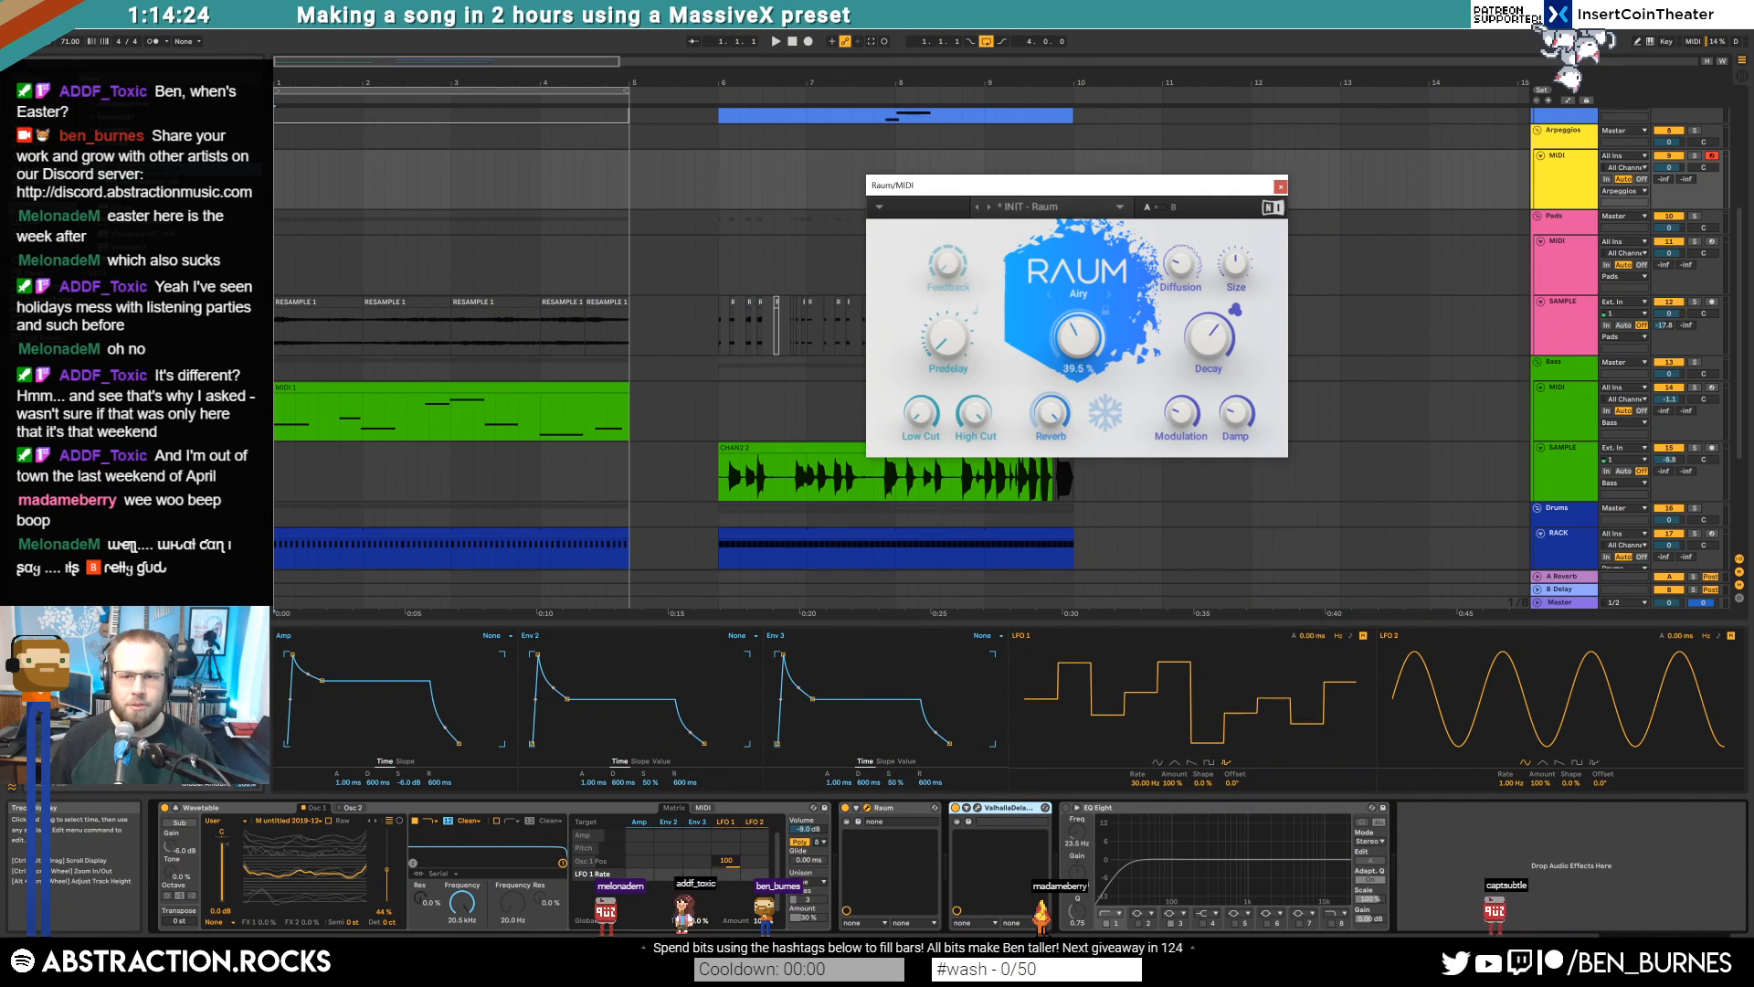
Set Raum's decay to 3.9 s and close its window
left_click_drag(1097, 348, 1096, 347)
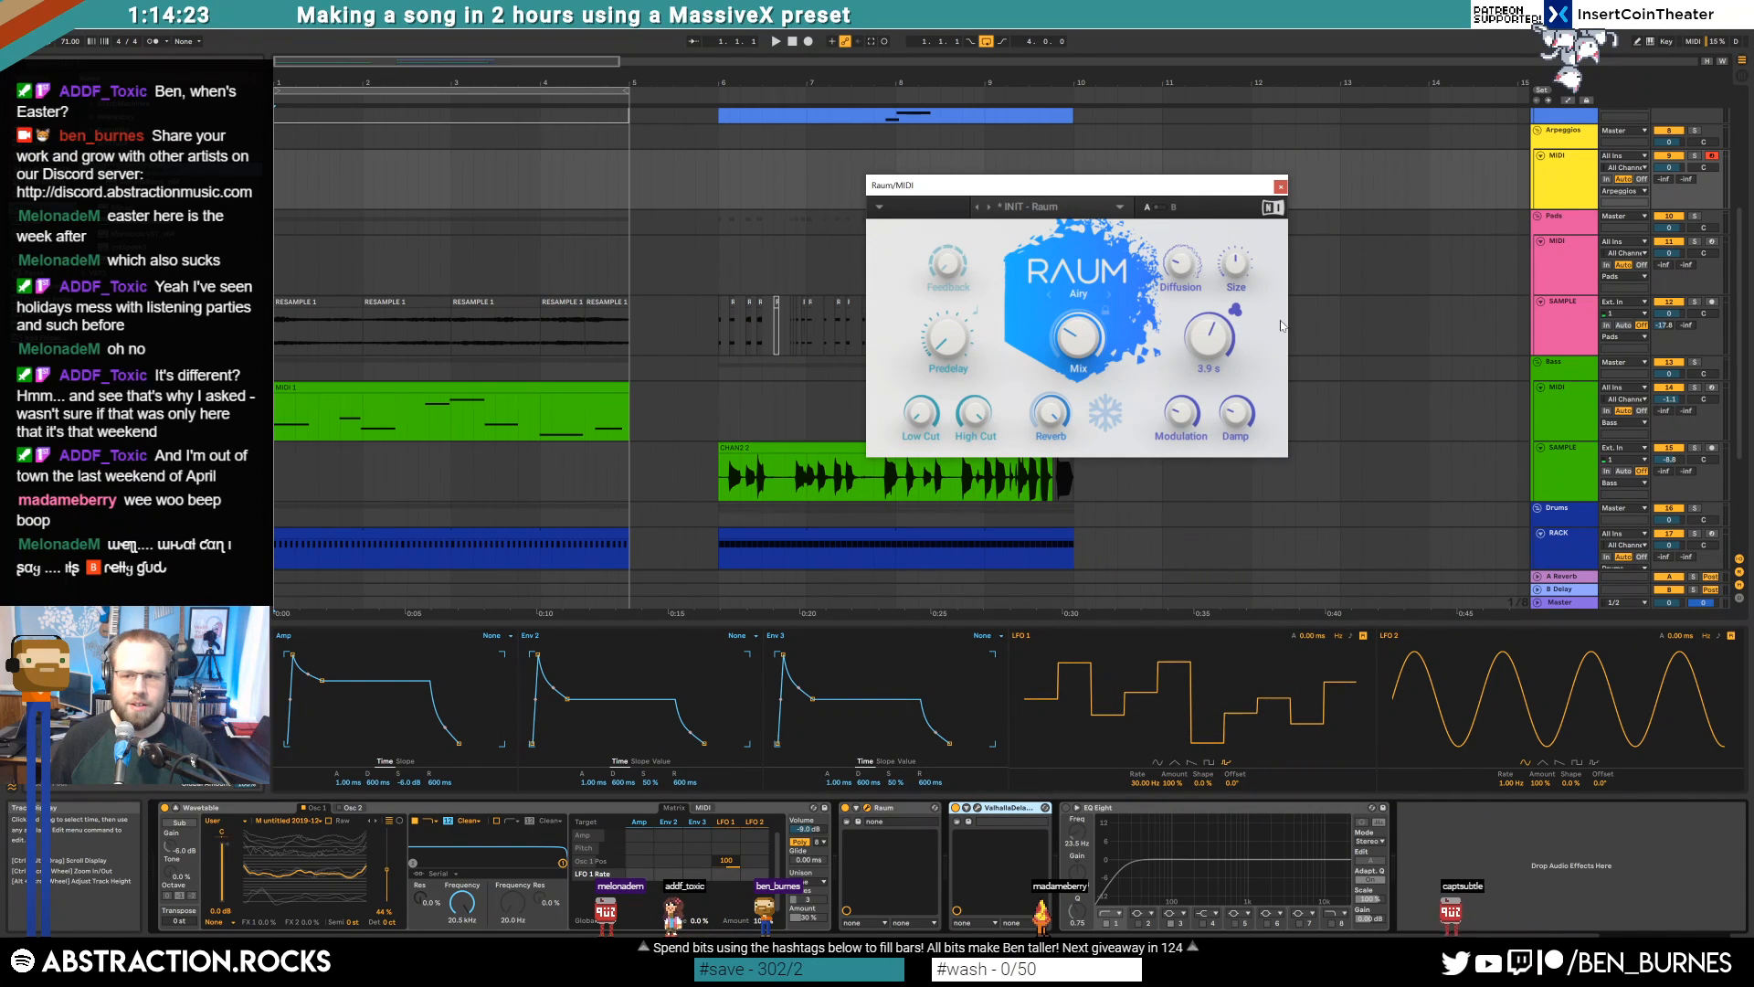
left_click(1281, 186)
Record a four-bar melody on the Arpeggios MIDI track and extend its clip to bar 5
left_click(809, 42)
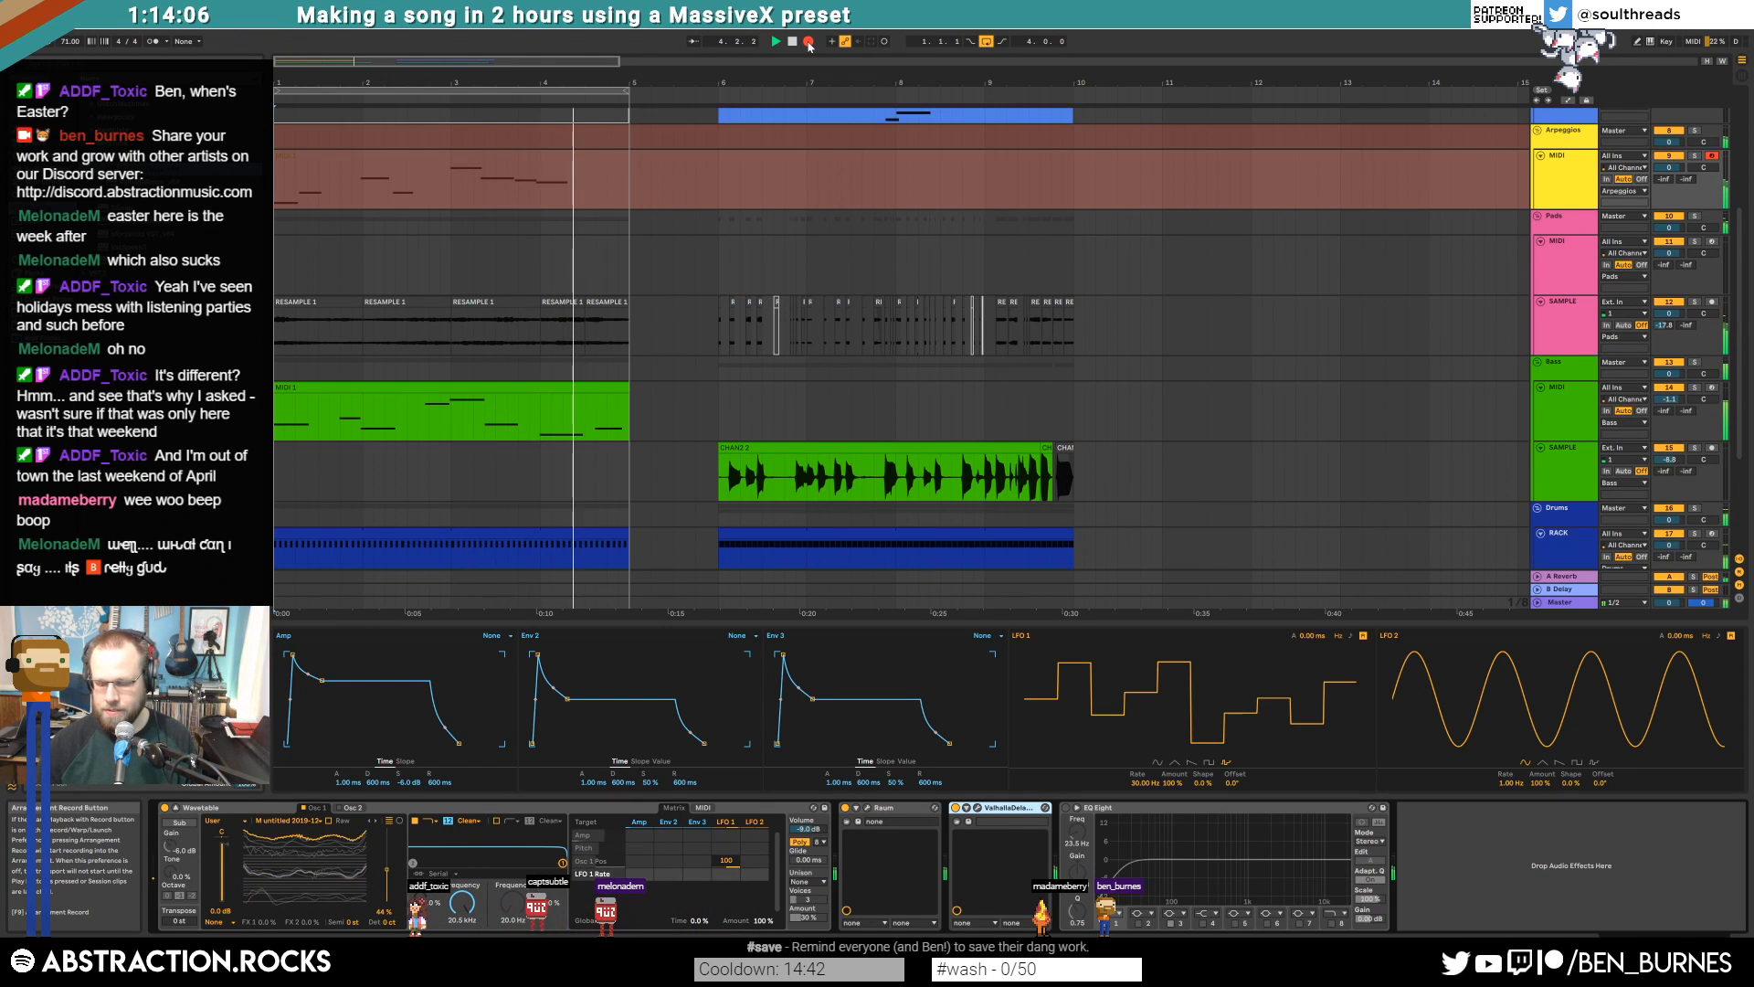
left_click(808, 42)
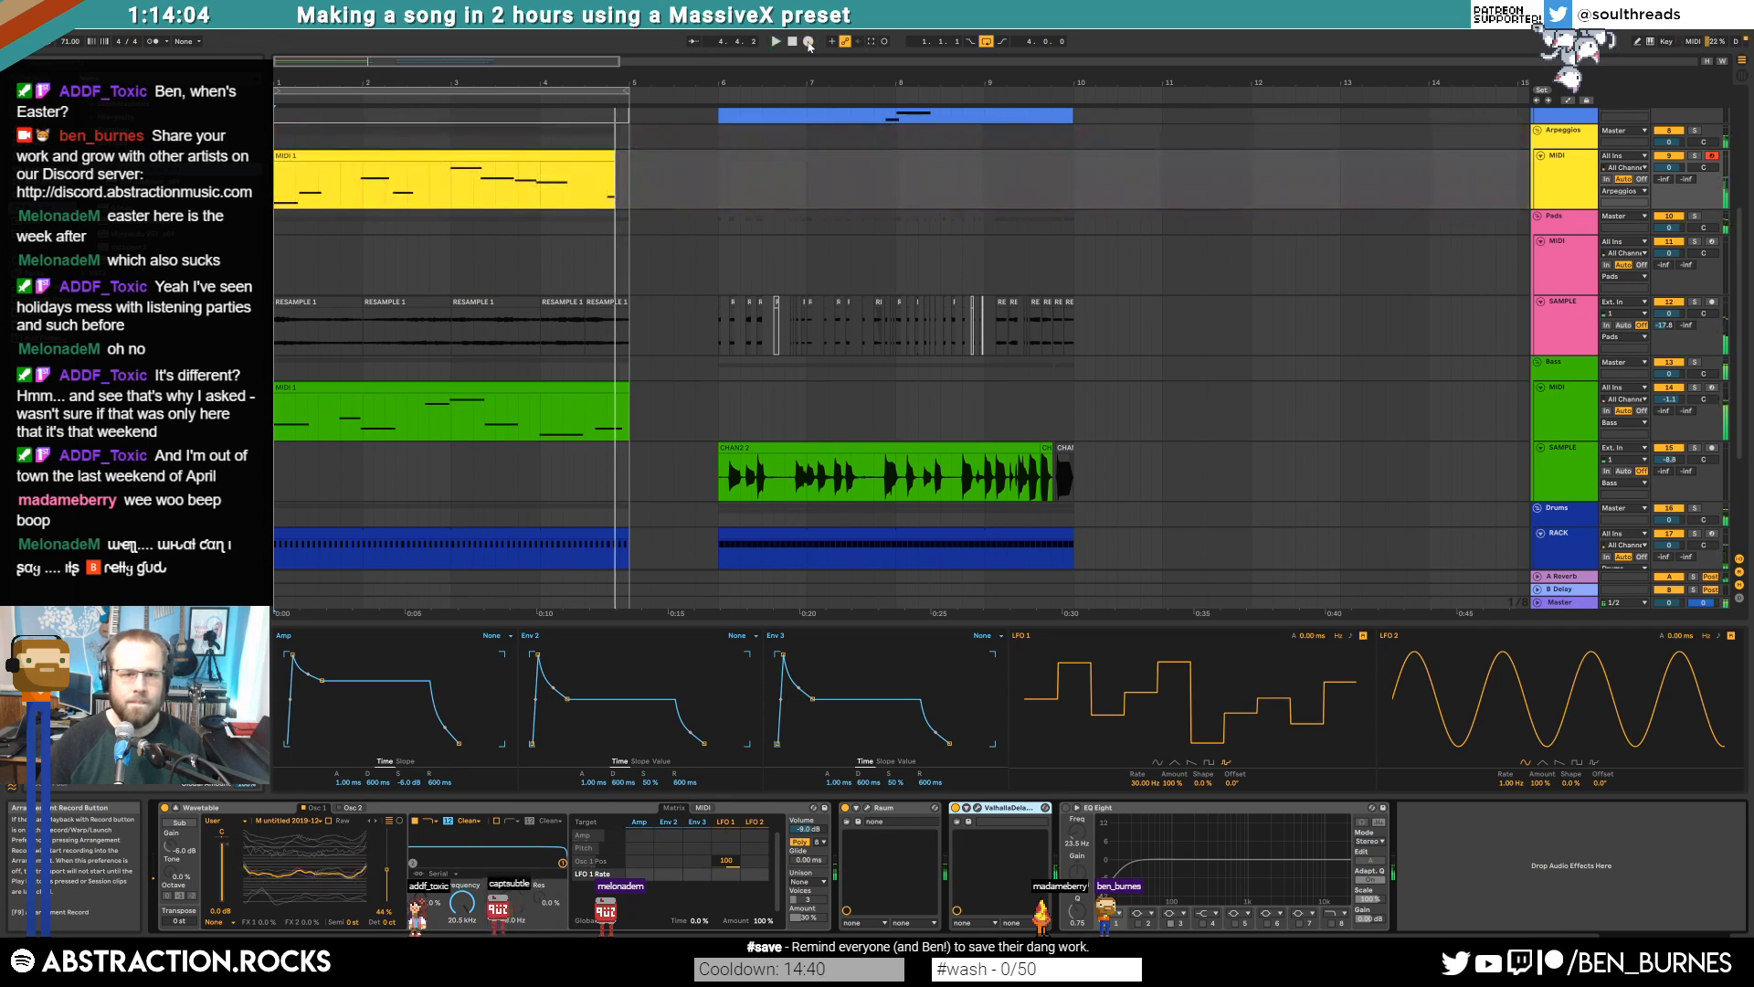
left_click_drag(608, 155, 627, 156)
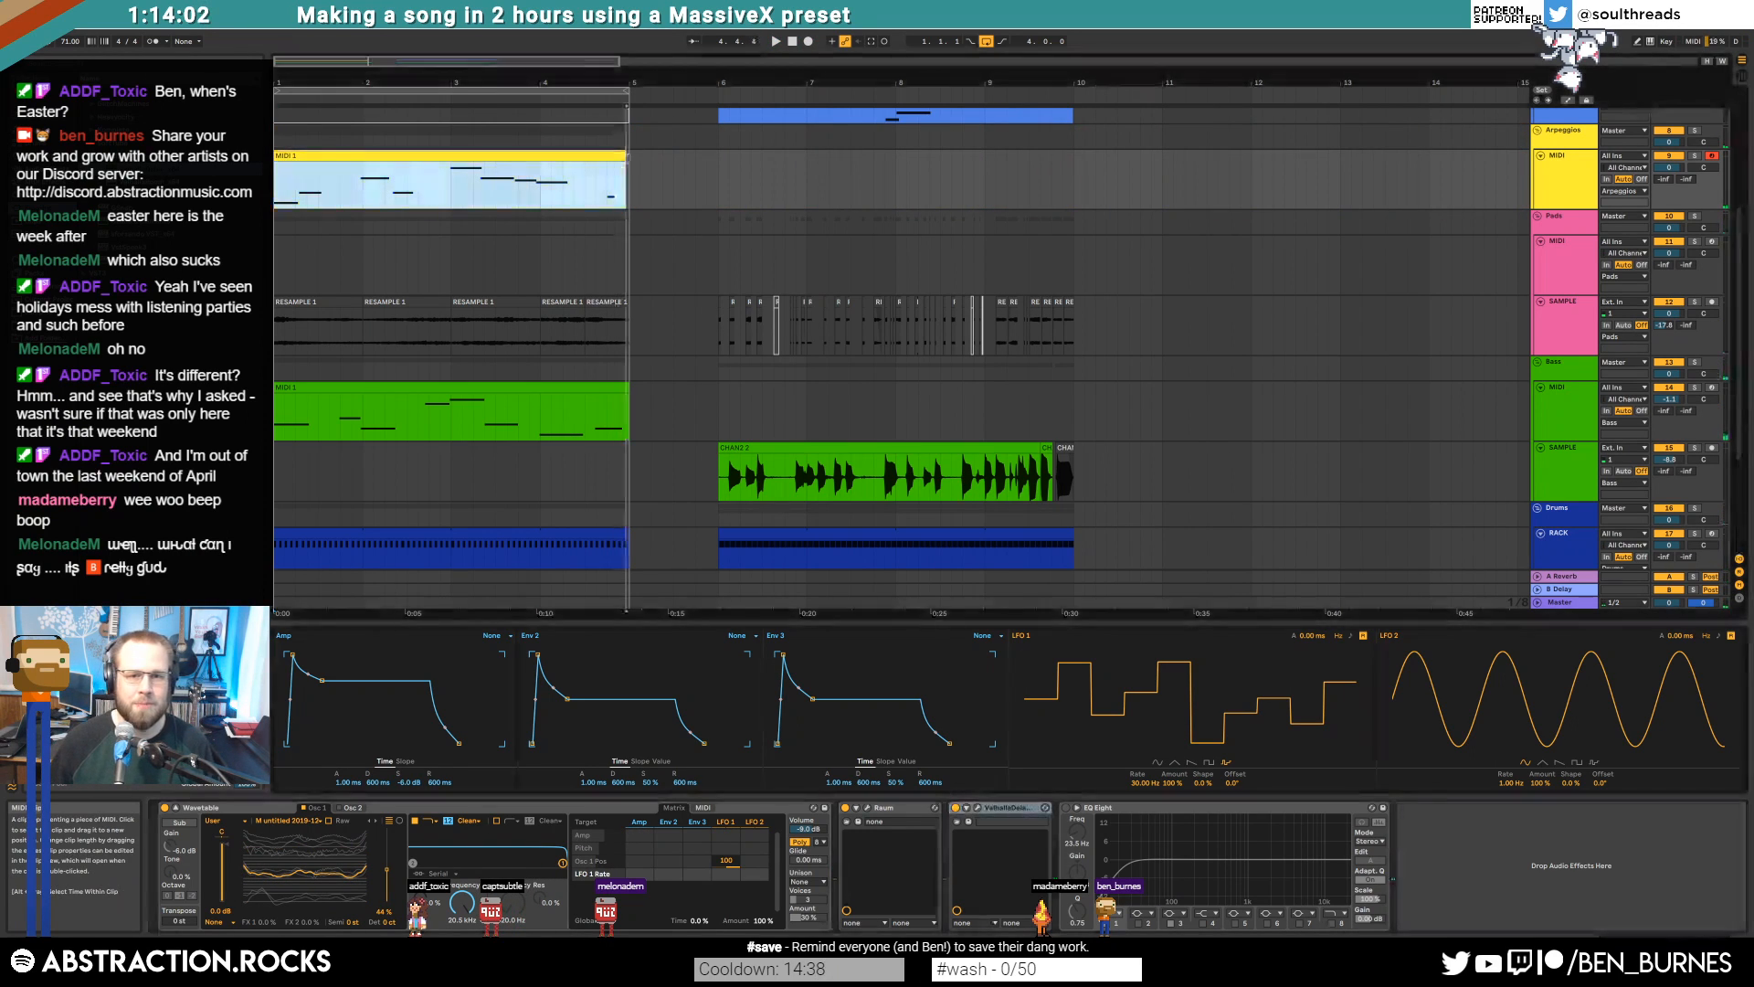
Open the recorded arpeggio clip's notes and lengthen the last note to the end of the clip
double_click(617, 154)
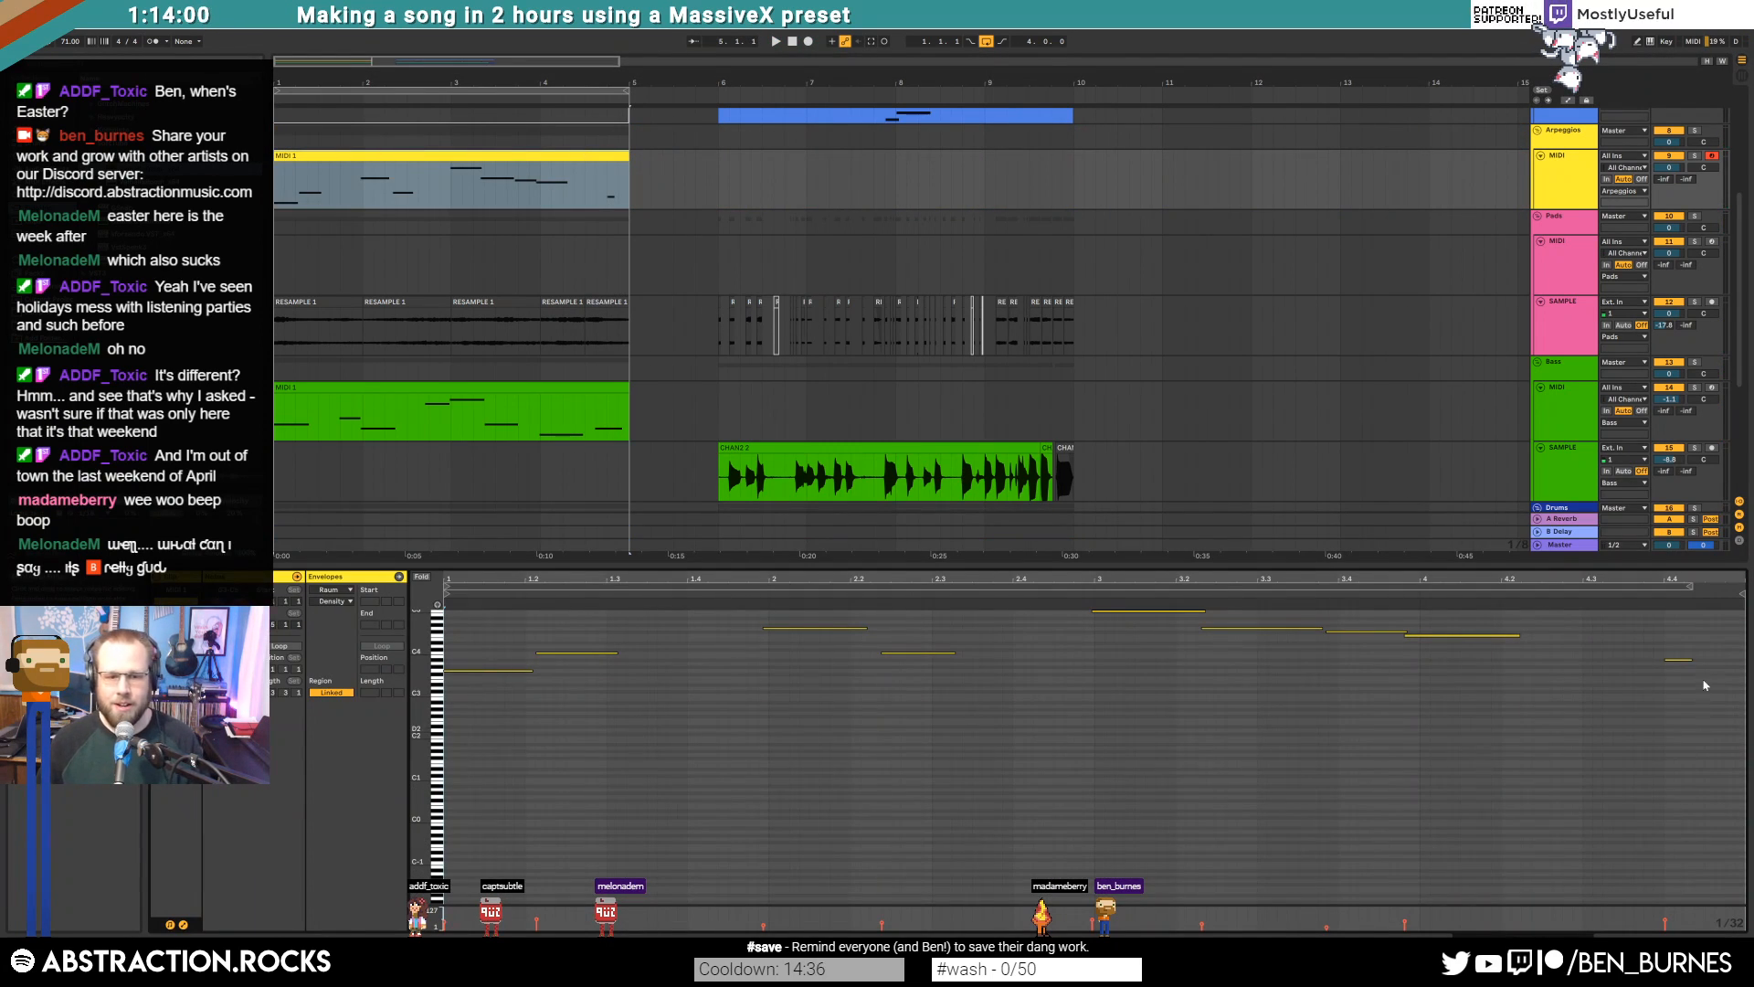
left_click_drag(1671, 645, 1700, 685)
key("shift+Right")
key("shift+Right")
key("shift+Right")
key("shift+Right")
key("shift+Right")
key("shift+Right")
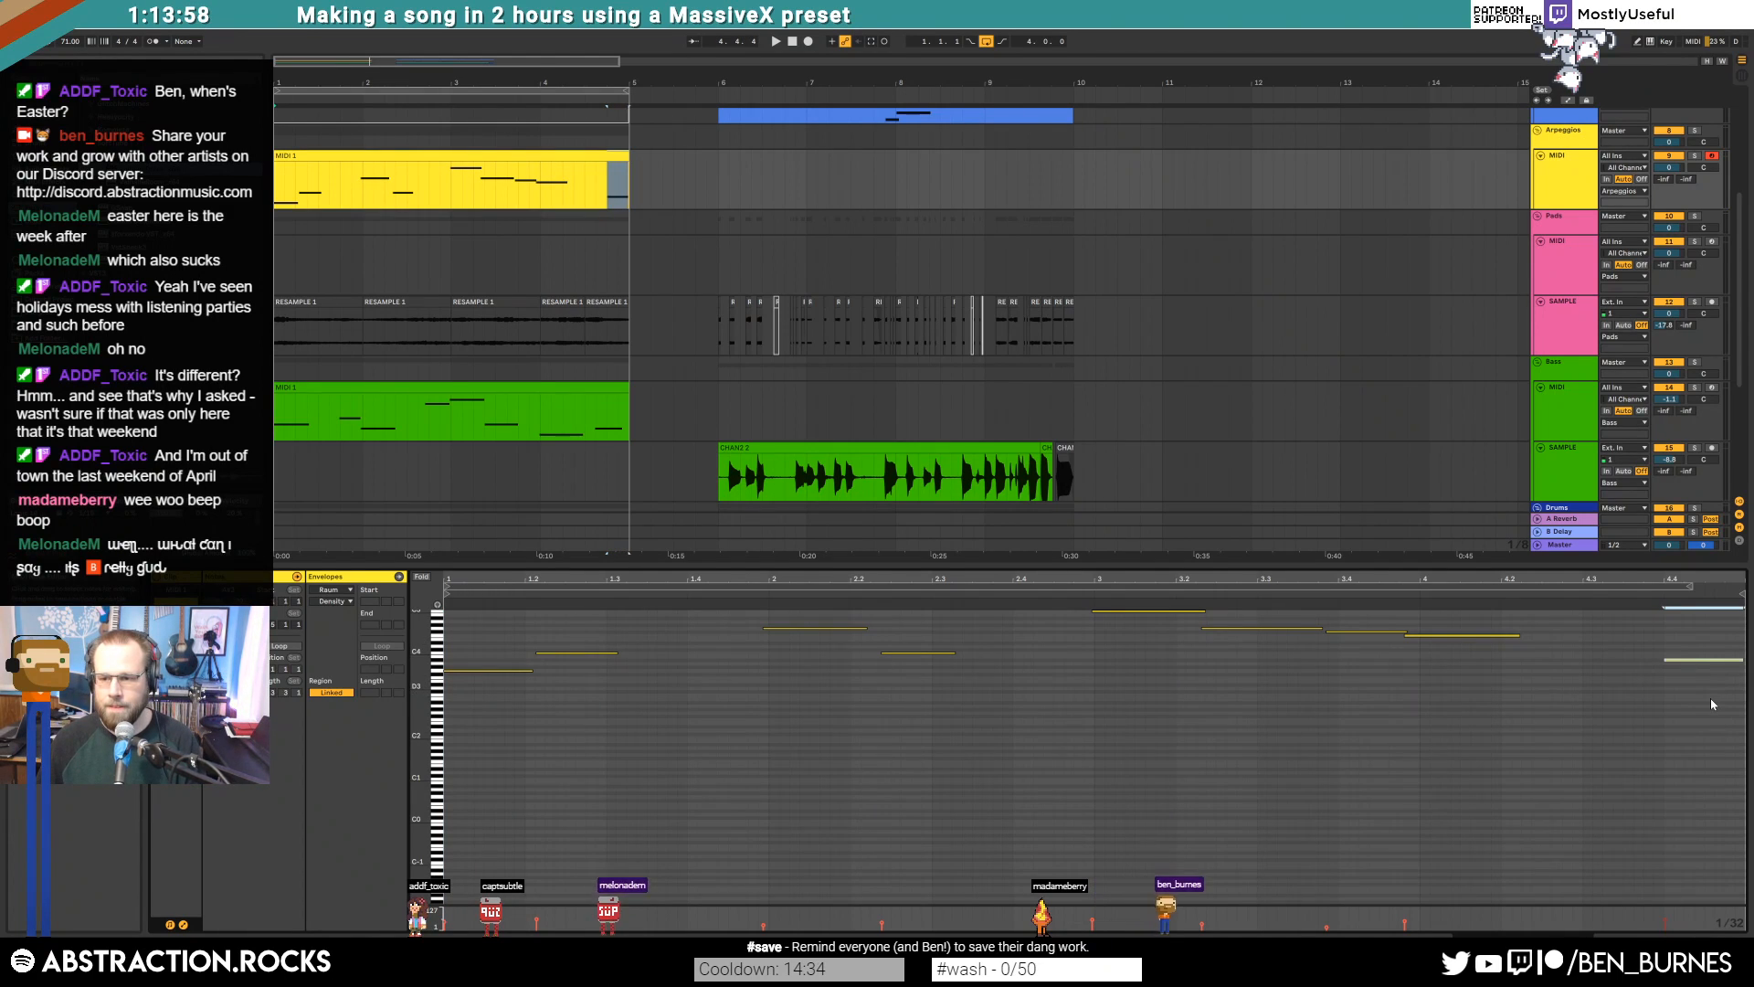
Nudge the arpeggio notes near 2.2, 3.2 and bar 4 into time and quantize all notes in the clip
left_click(1350, 632)
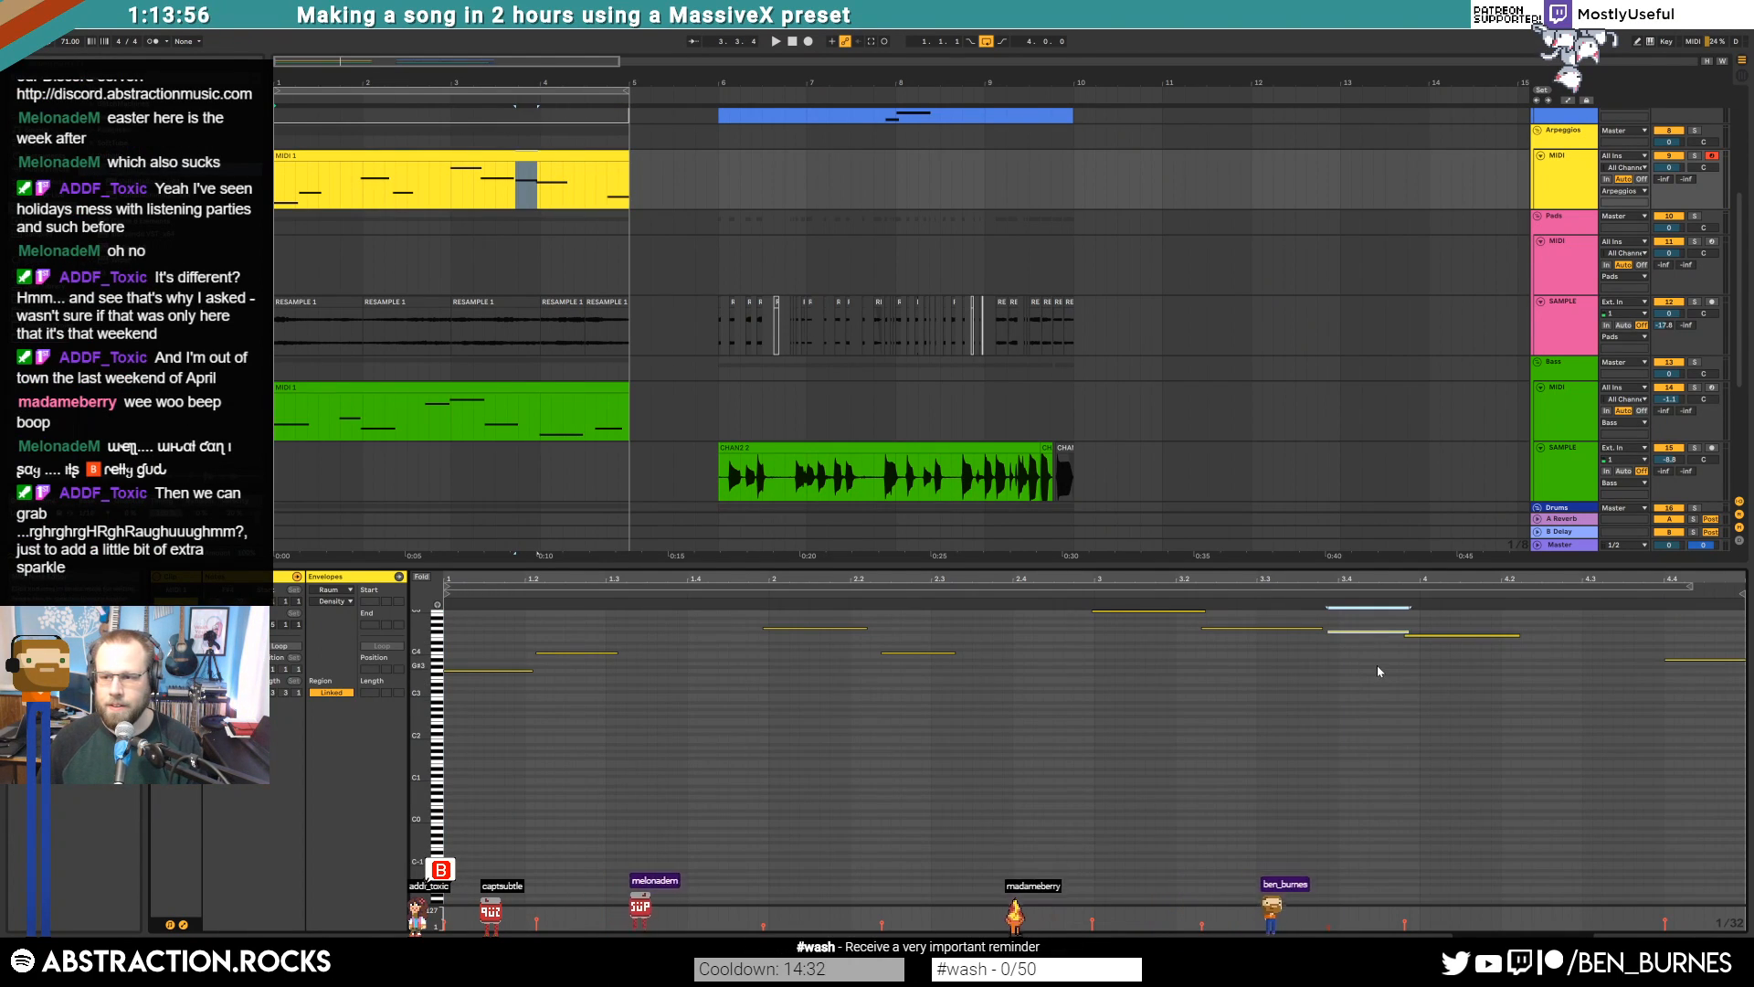
left_click_drag(1444, 624, 1457, 665)
key("Right")
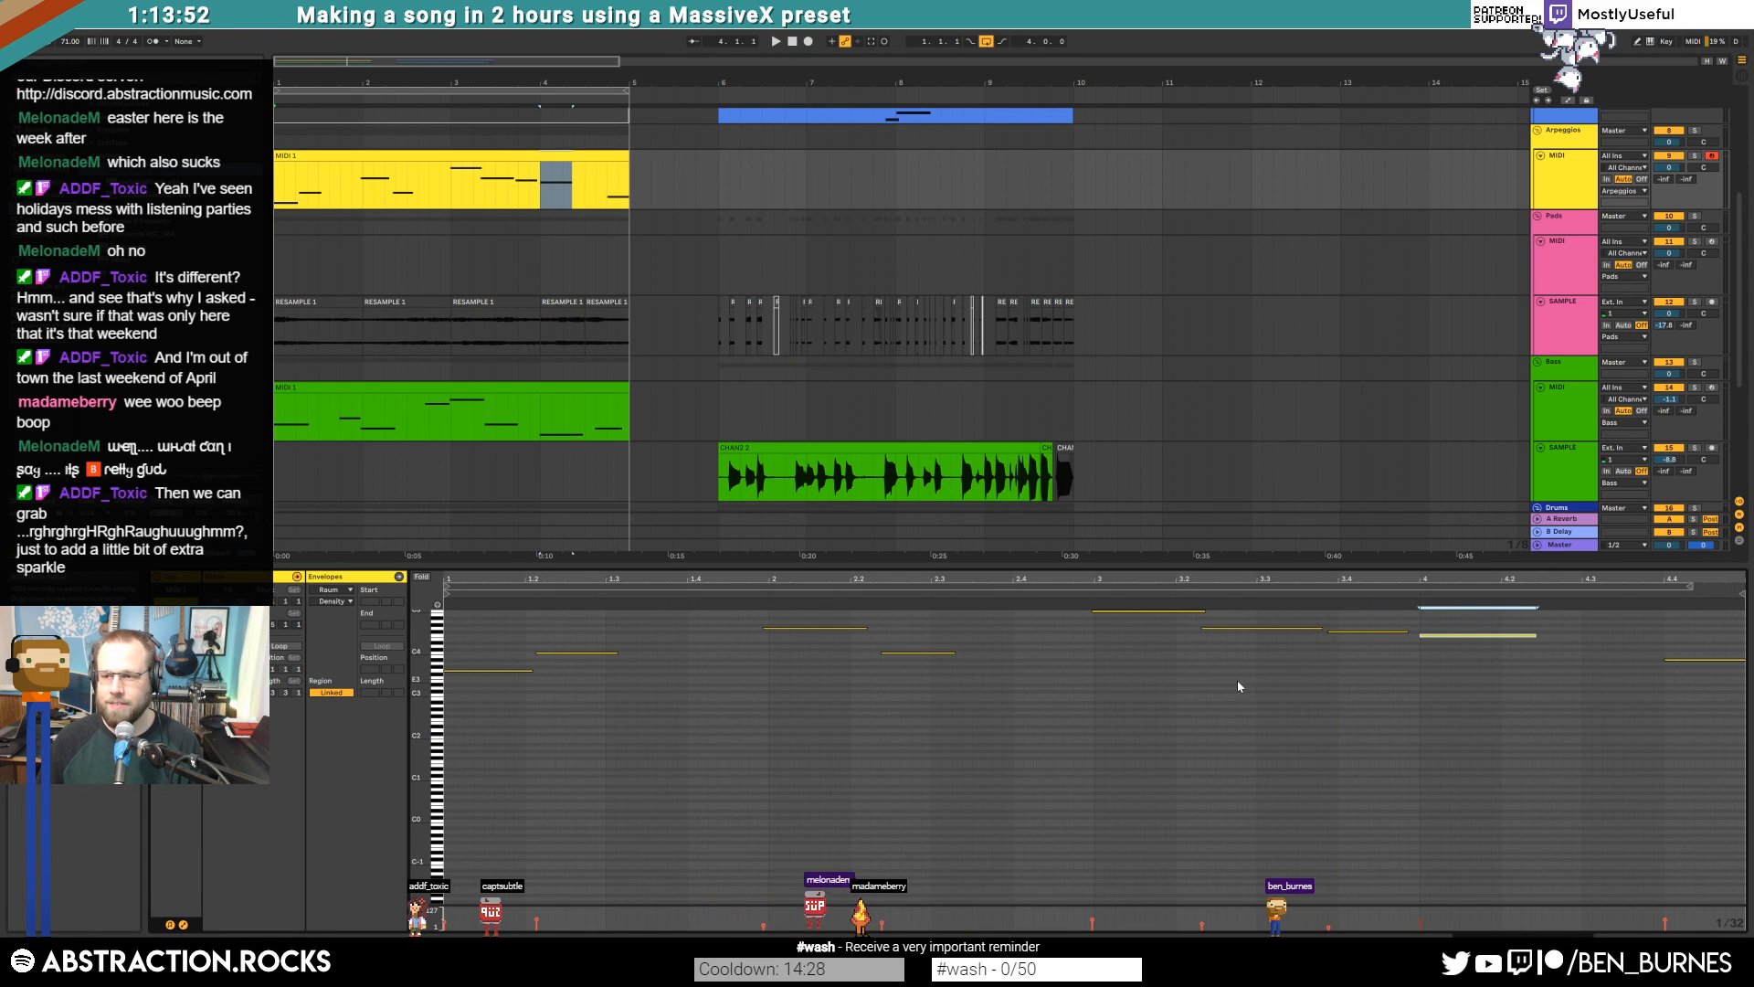
left_click_drag(1216, 672, 1244, 618)
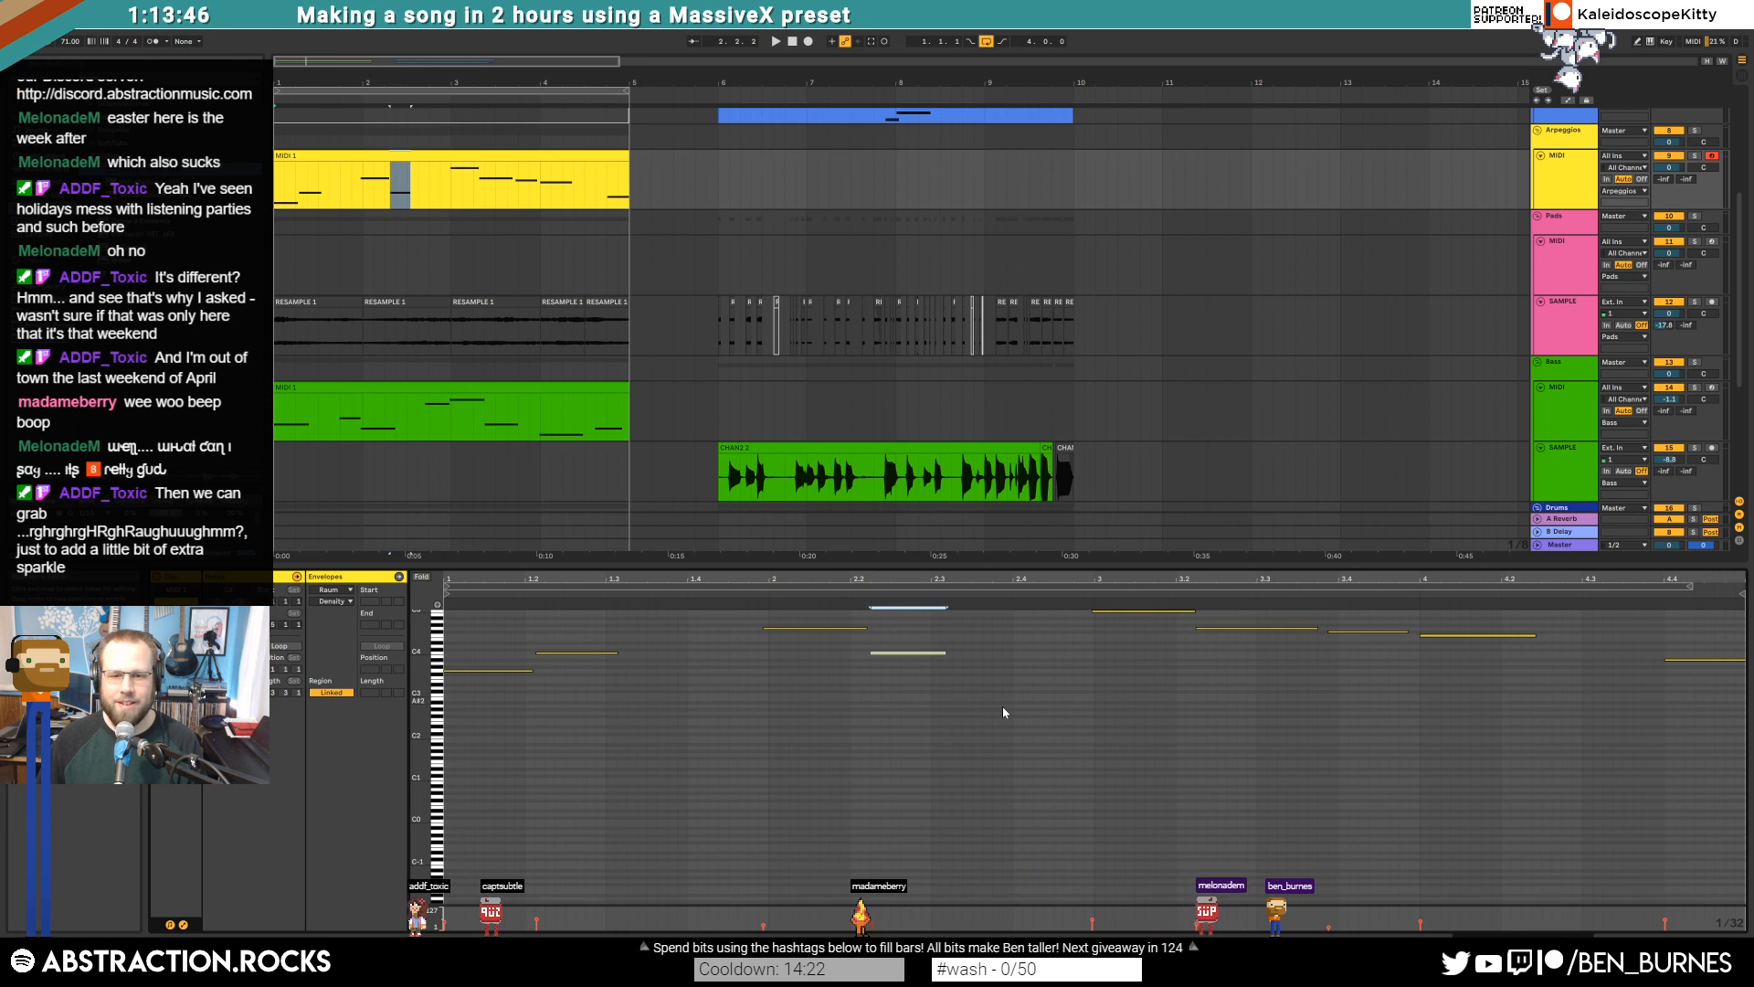
key("ctrl+a")
key("ctrl+u")
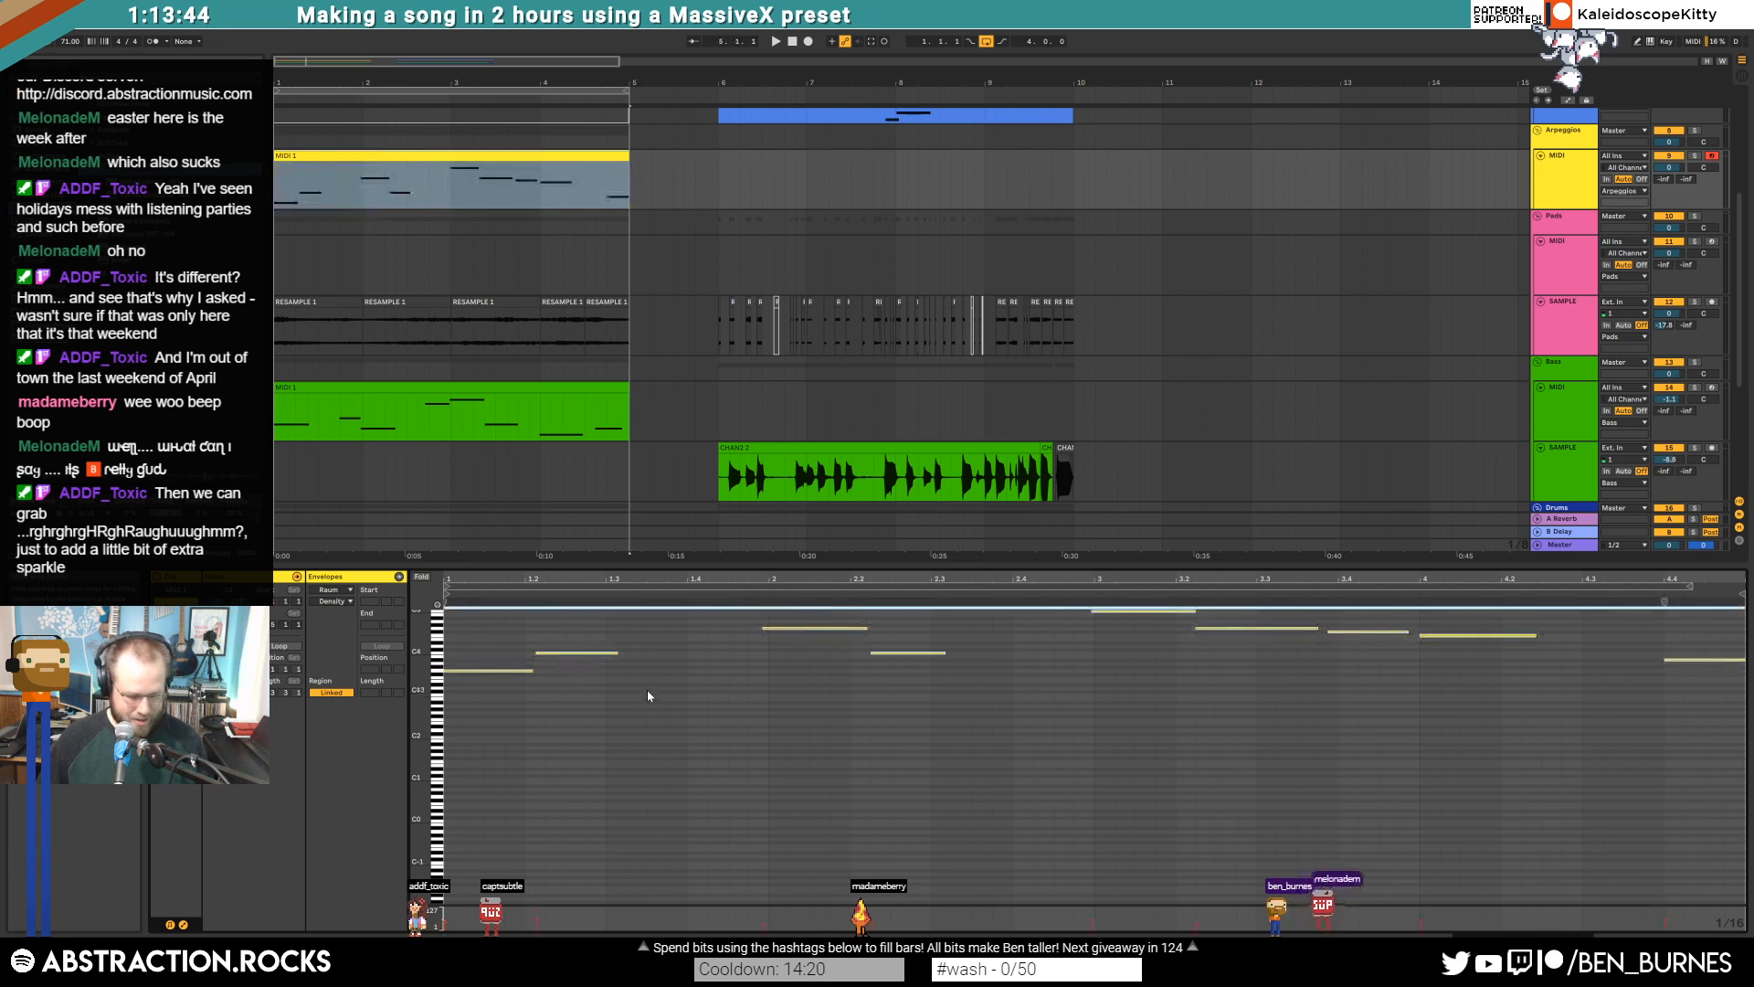
During playback, move the second note slightly earlier, shorten the note at bar 2 and start the following note where it ends
left_click_drag(578, 629, 587, 682)
key("space")
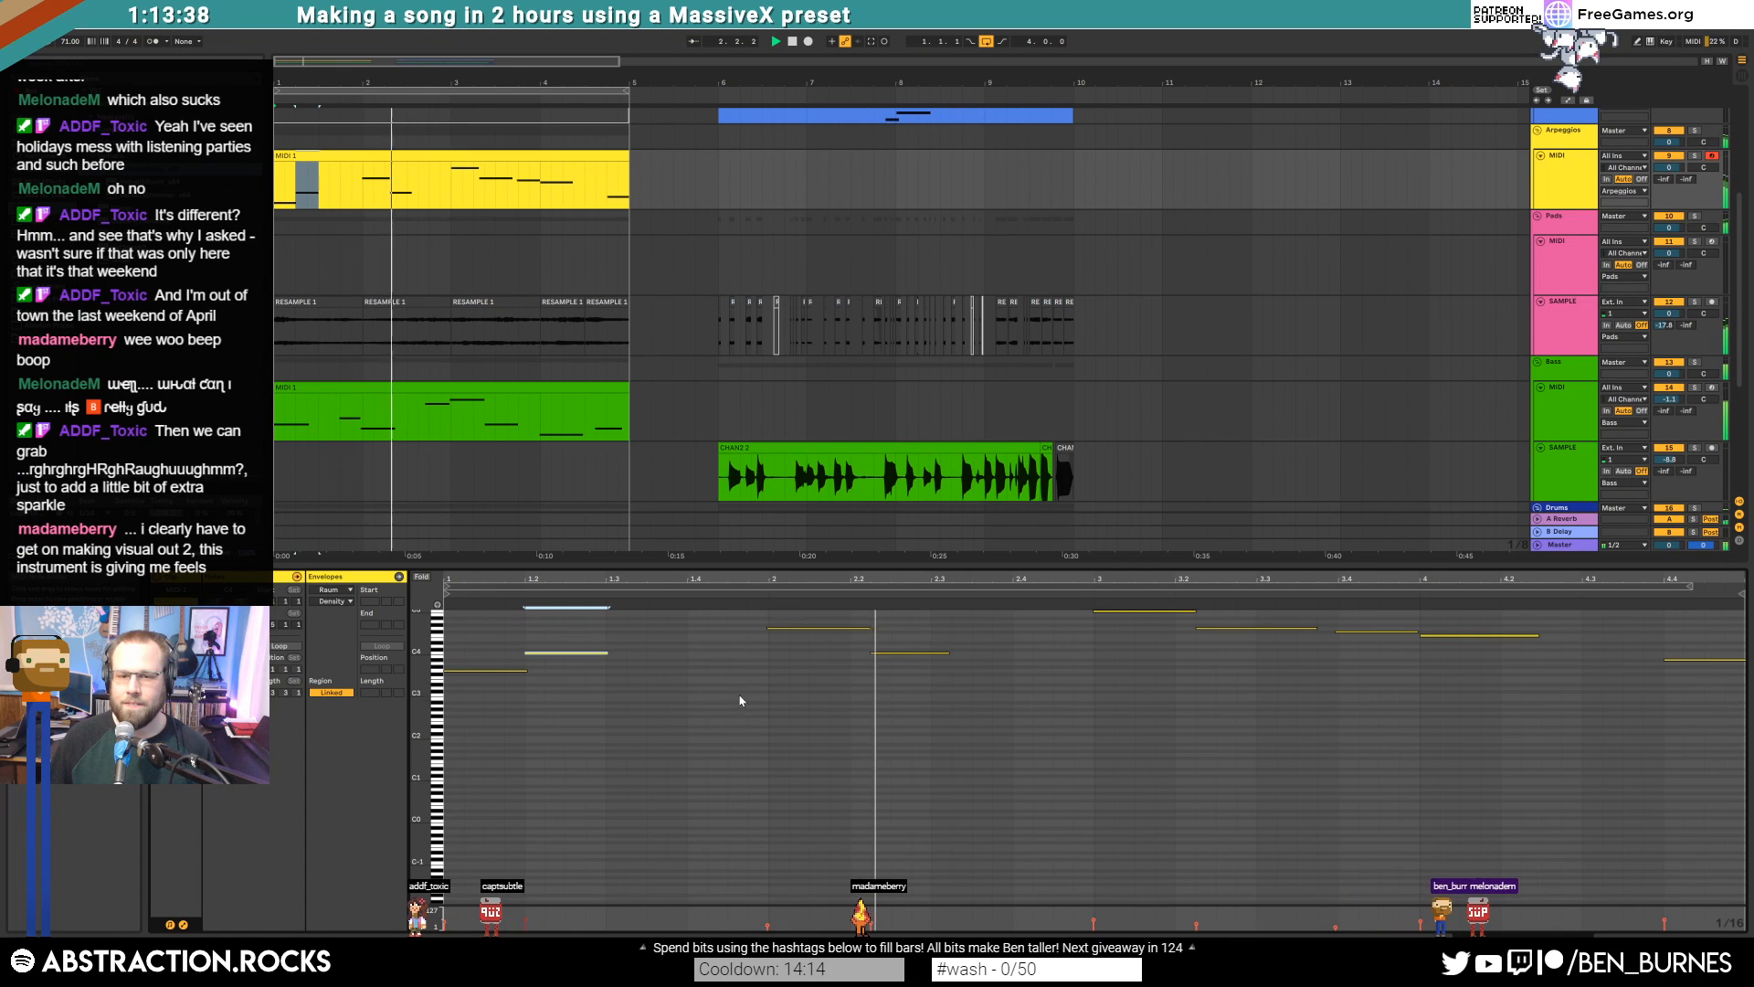
left_click(851, 628)
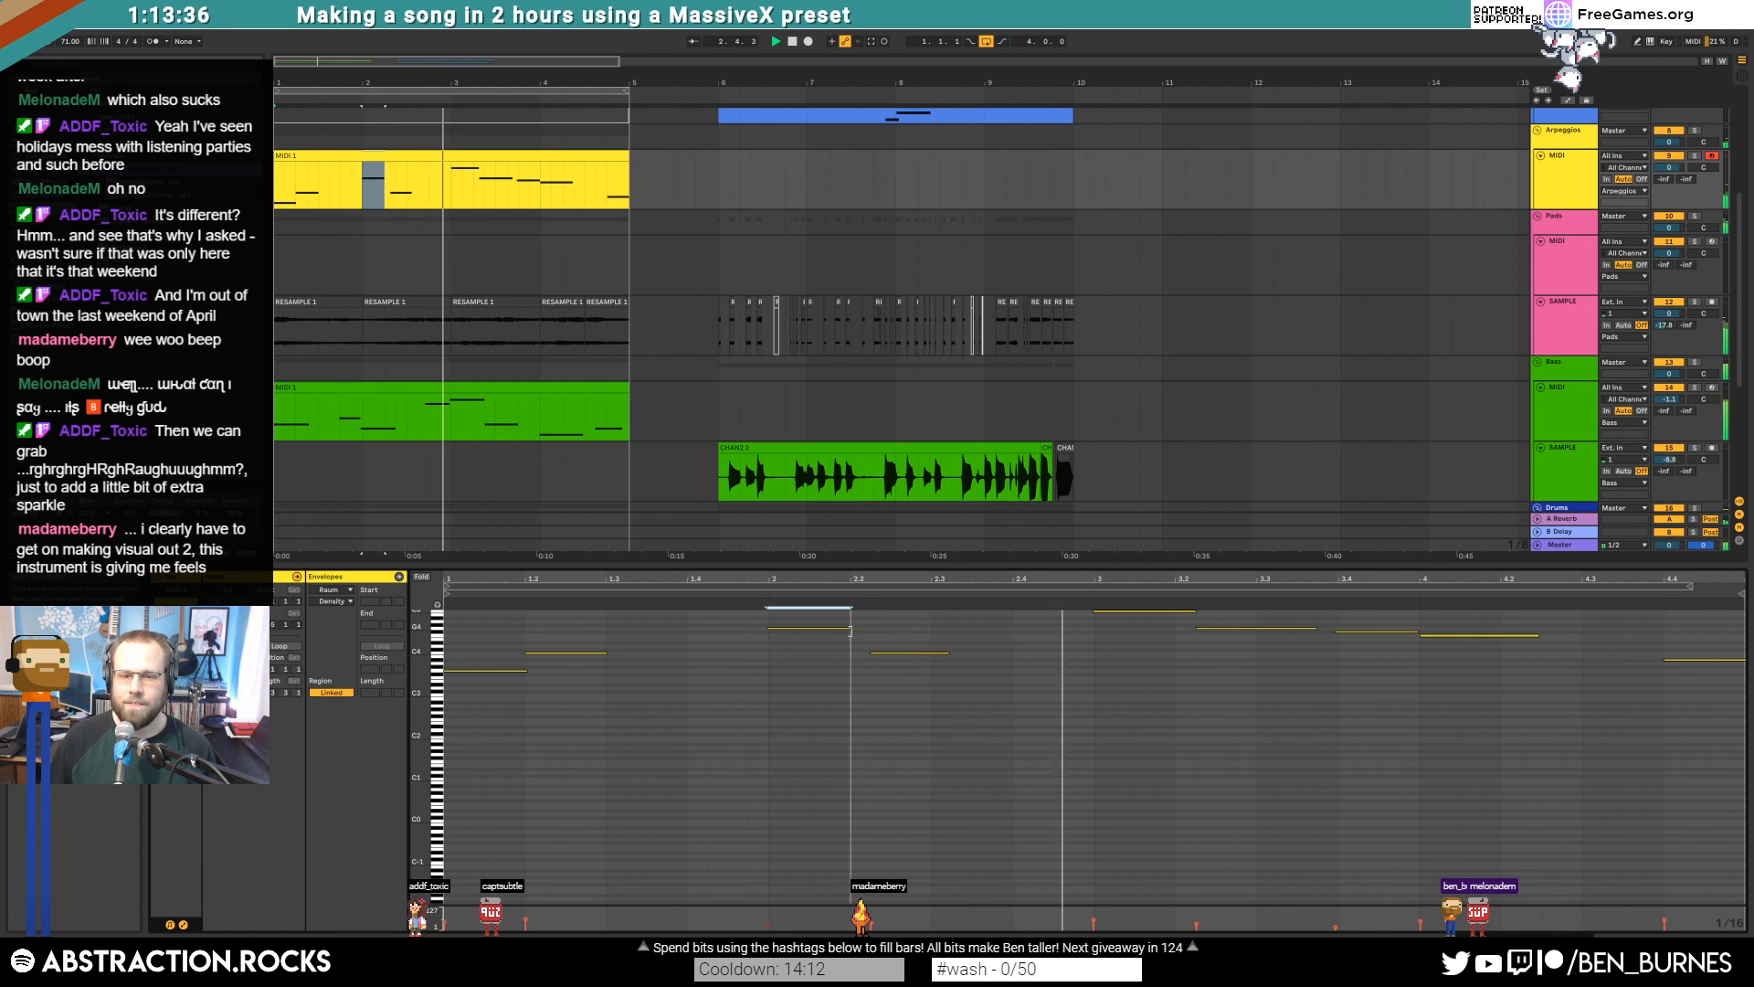
left_click(910, 653)
key("Left")
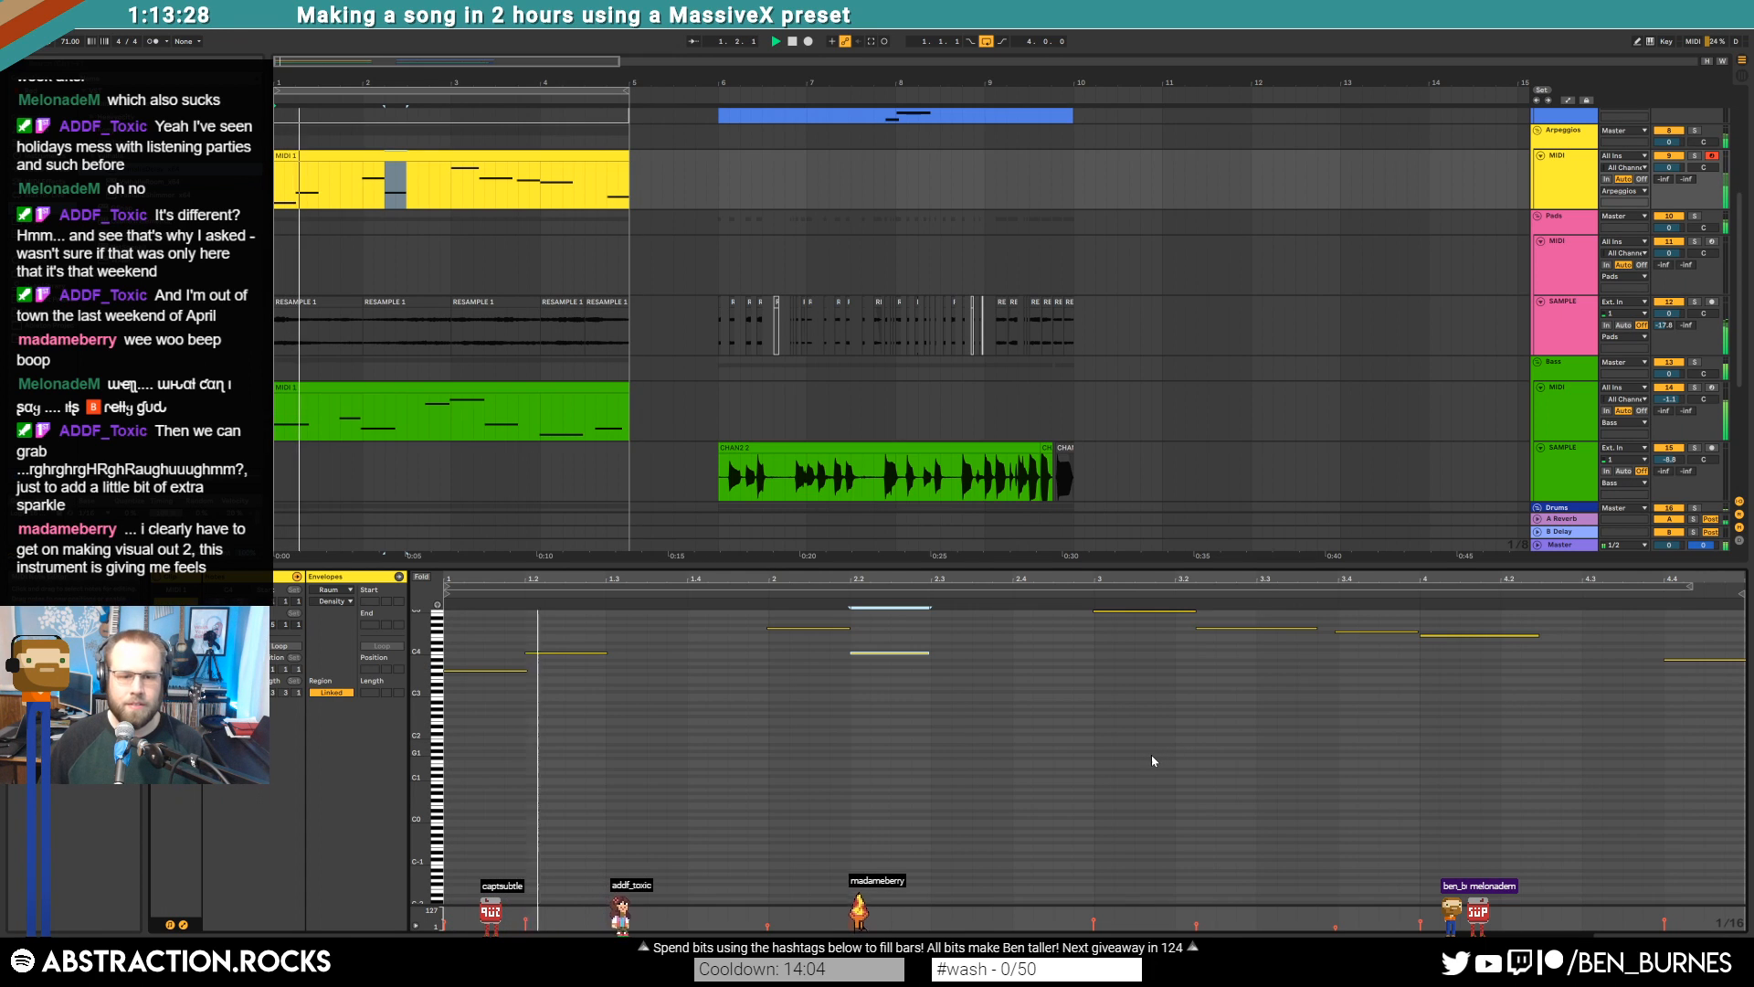
Try the sine and square waveforms on Wavetable's LFO 1 and return it to the random stepped waveform
key("shift+Tab")
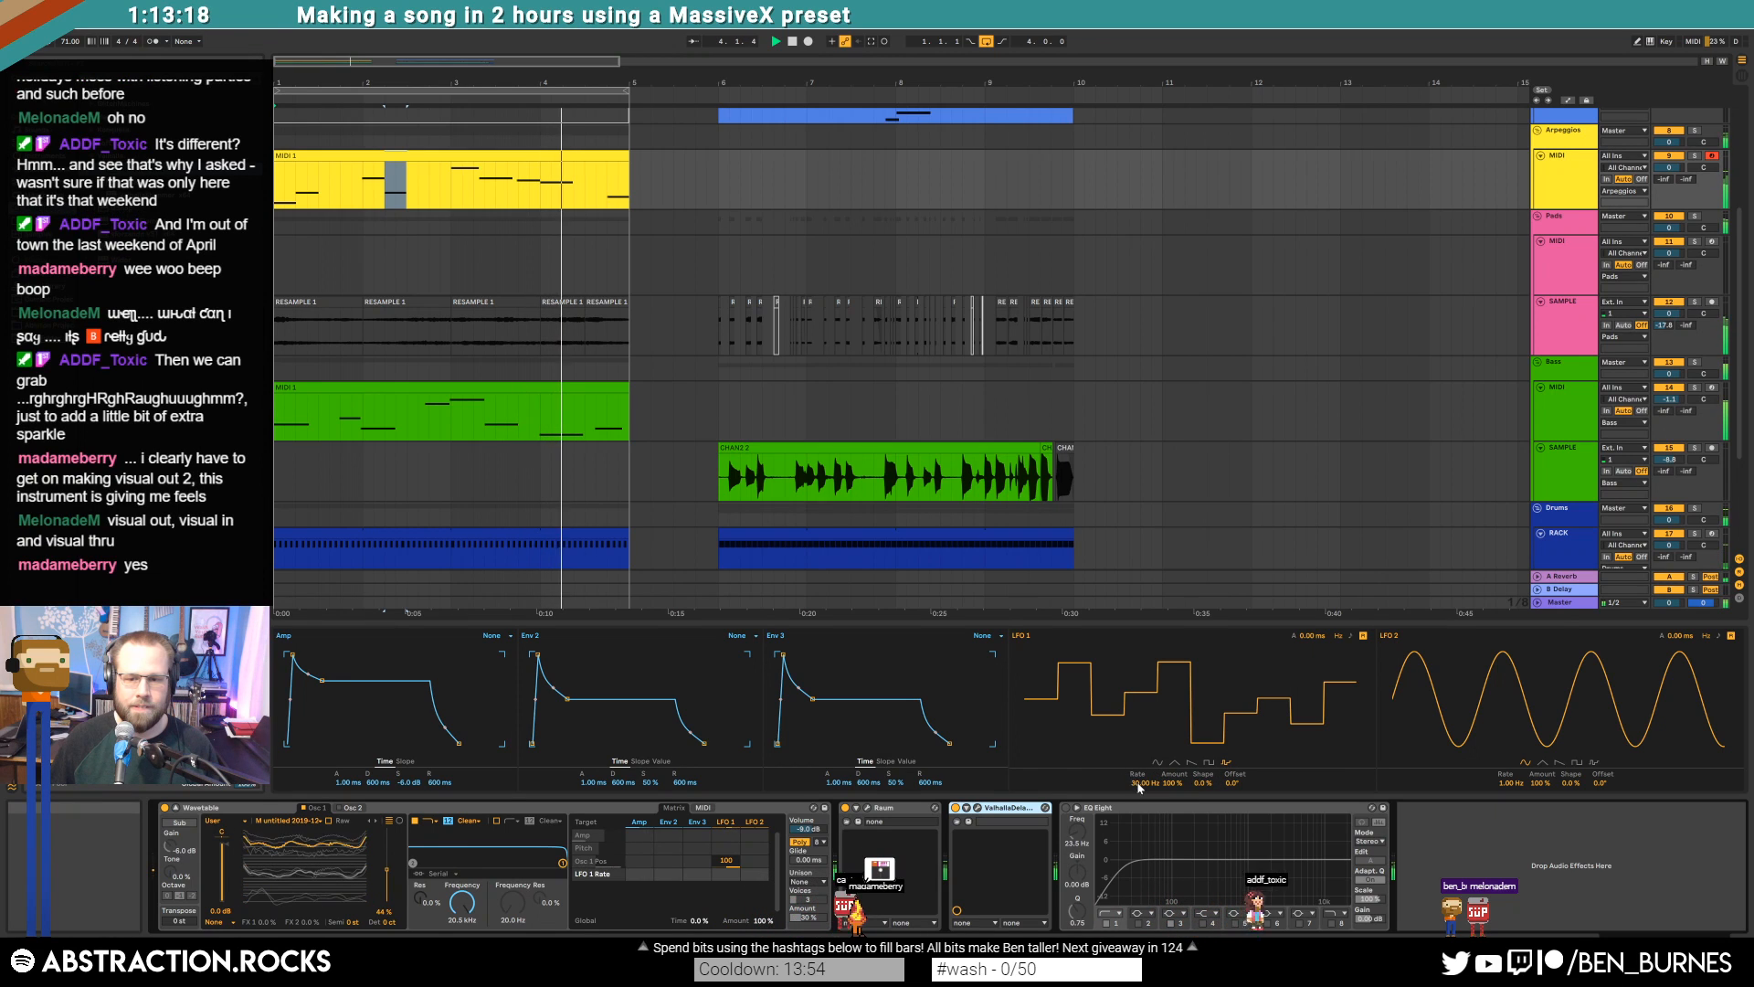
left_click(1158, 762)
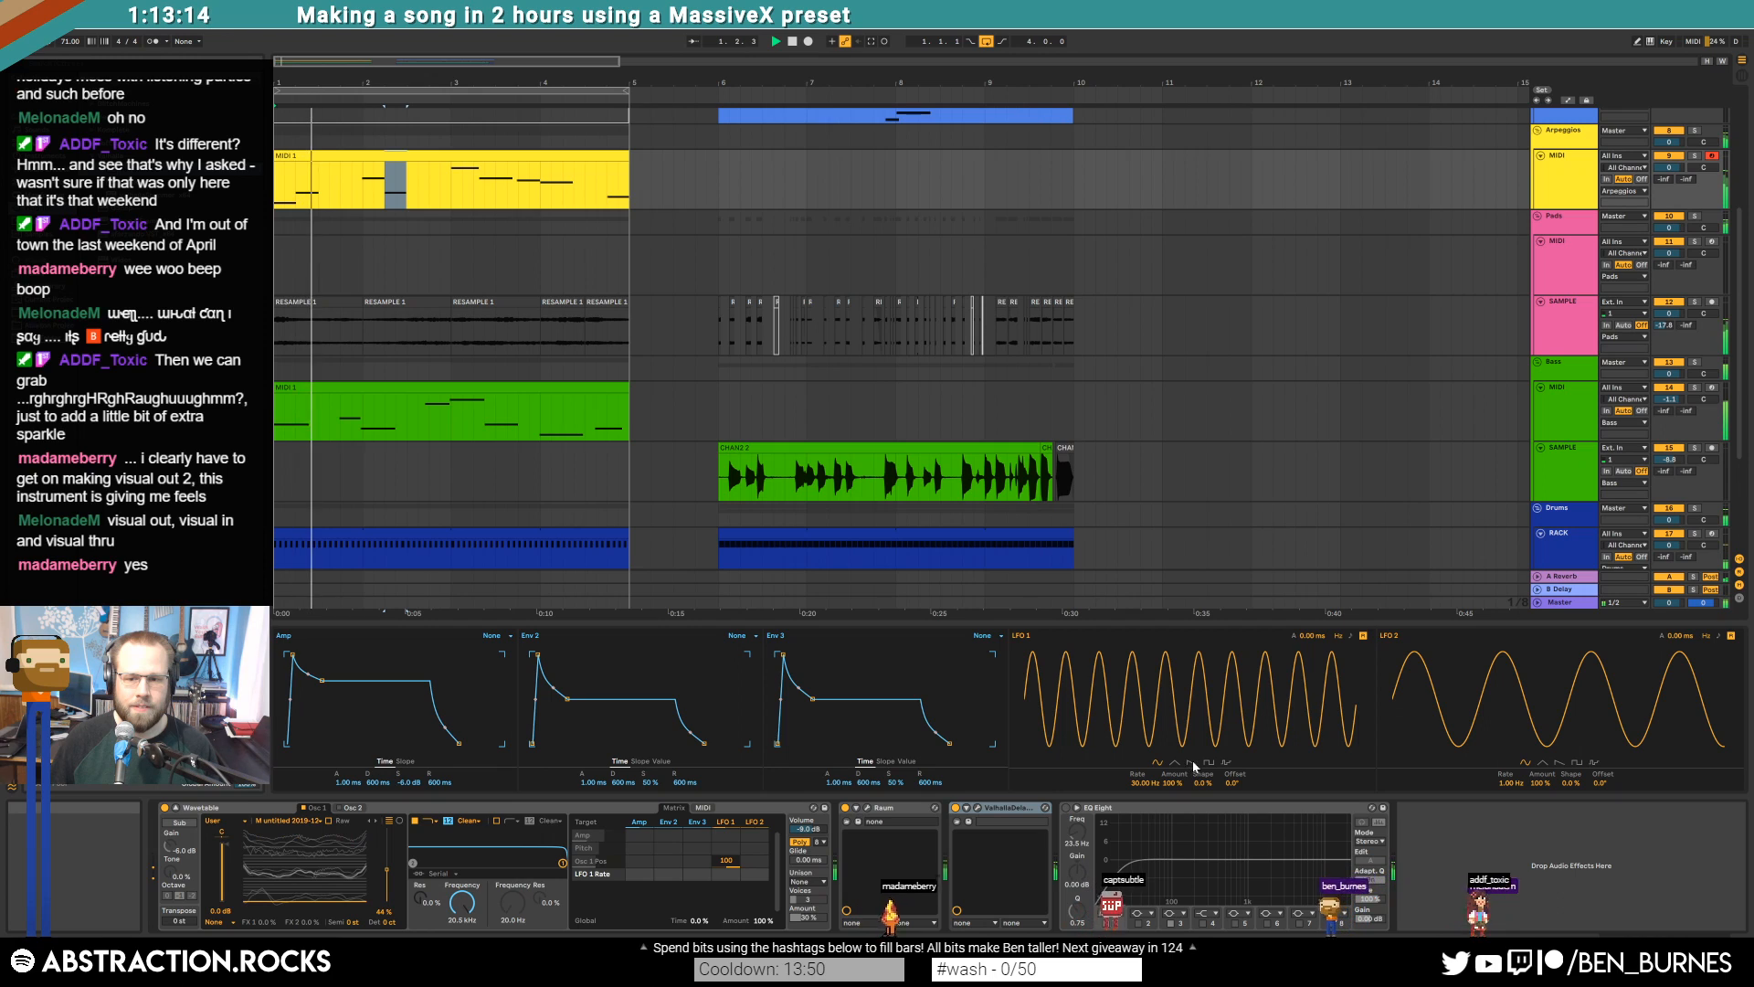
left_click(1209, 763)
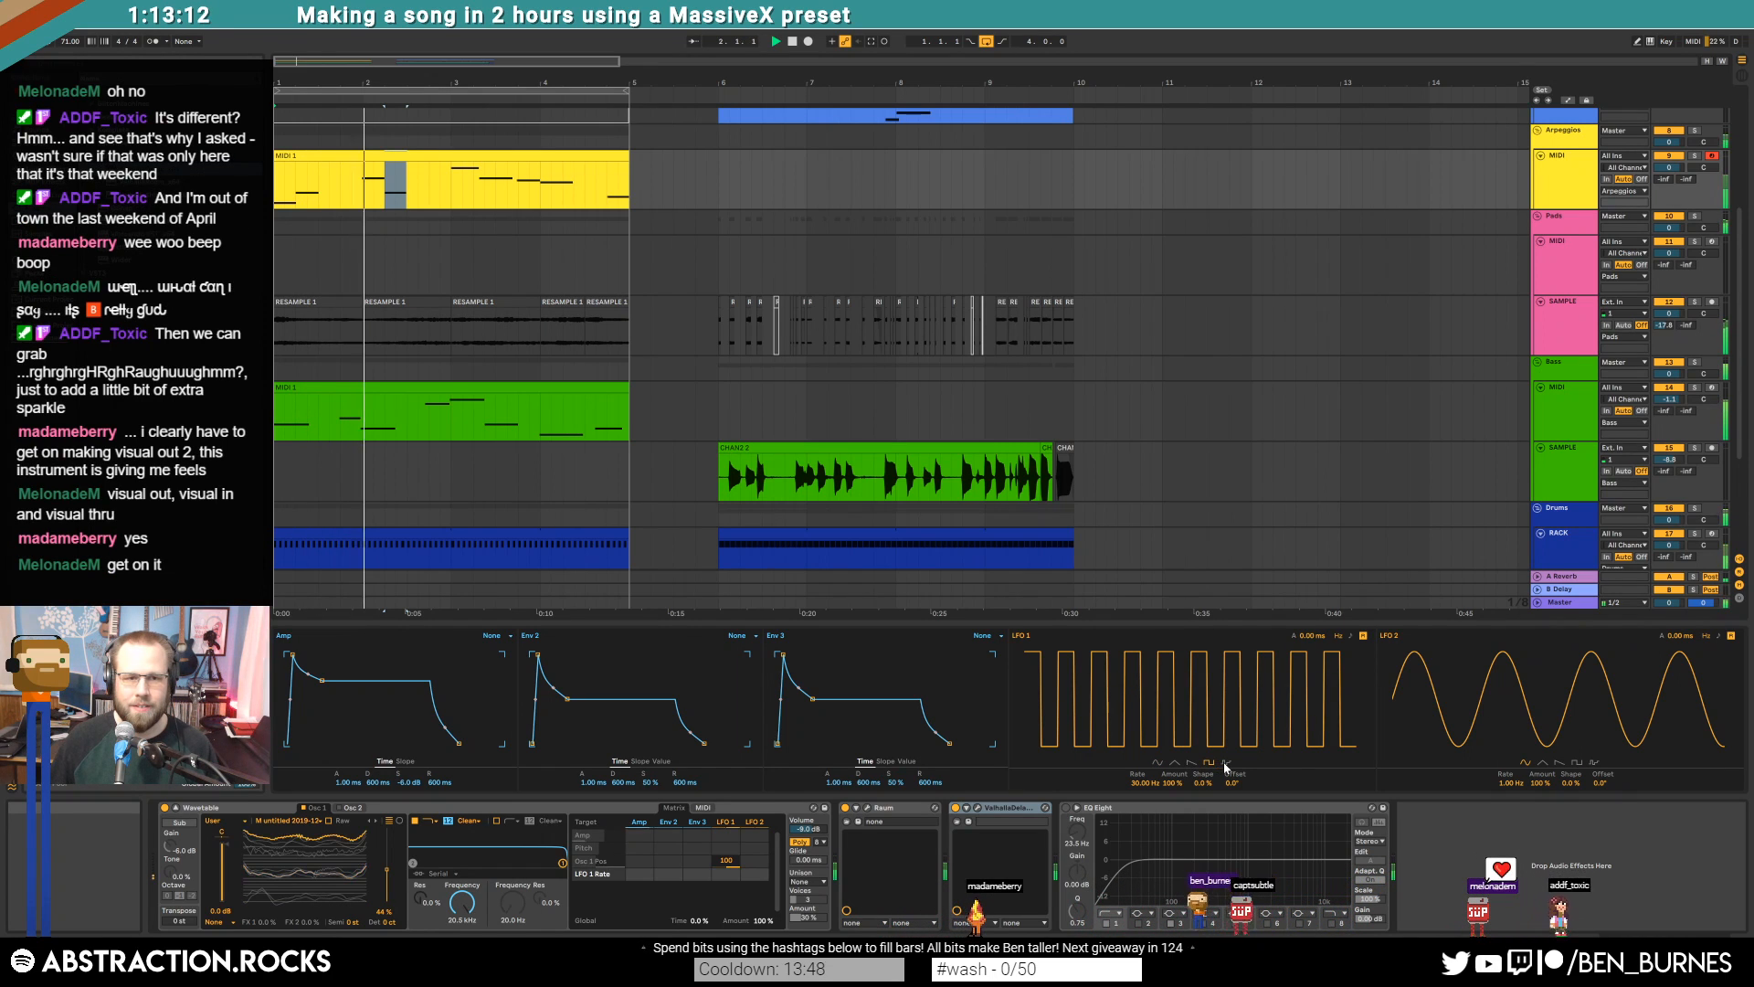
left_click(1227, 763)
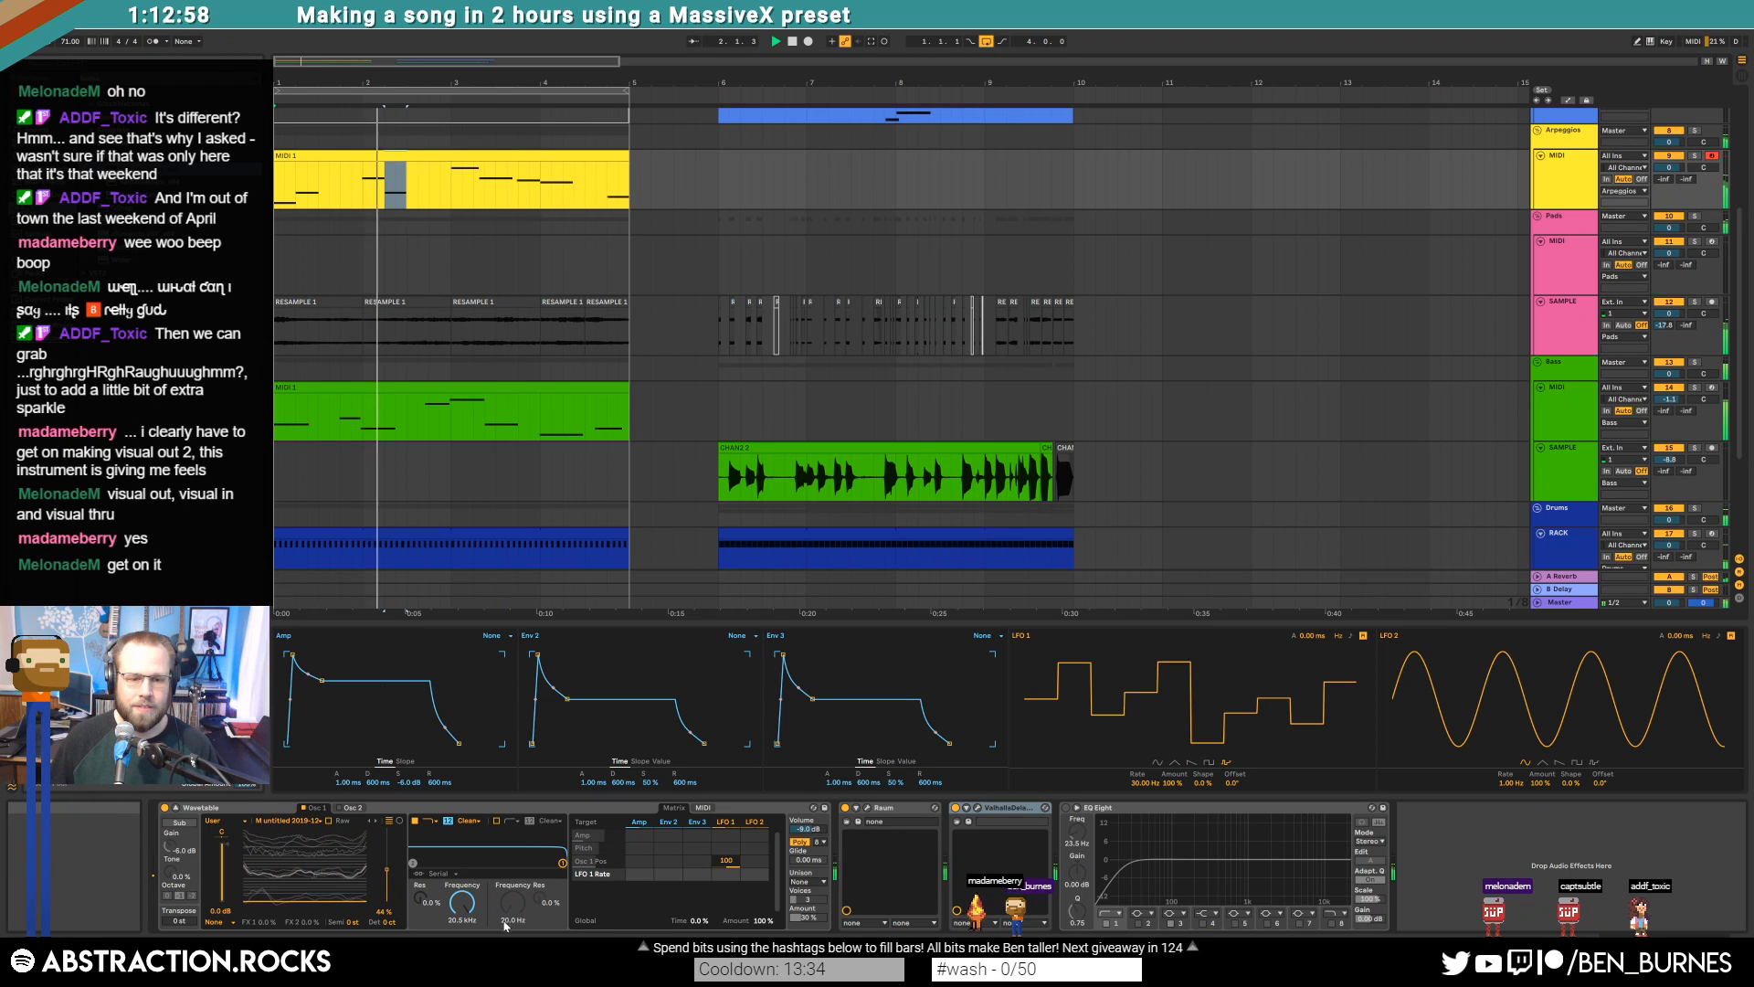
Set Wavetable's Filter 1 to 4.08 kHz with 44% resonance and stop playback
left_click_drag(562, 863, 527, 853)
key("space")
Shift the boundary between the arpeggio's high note at bar 3 and the following note slightly later
left_click(525, 156)
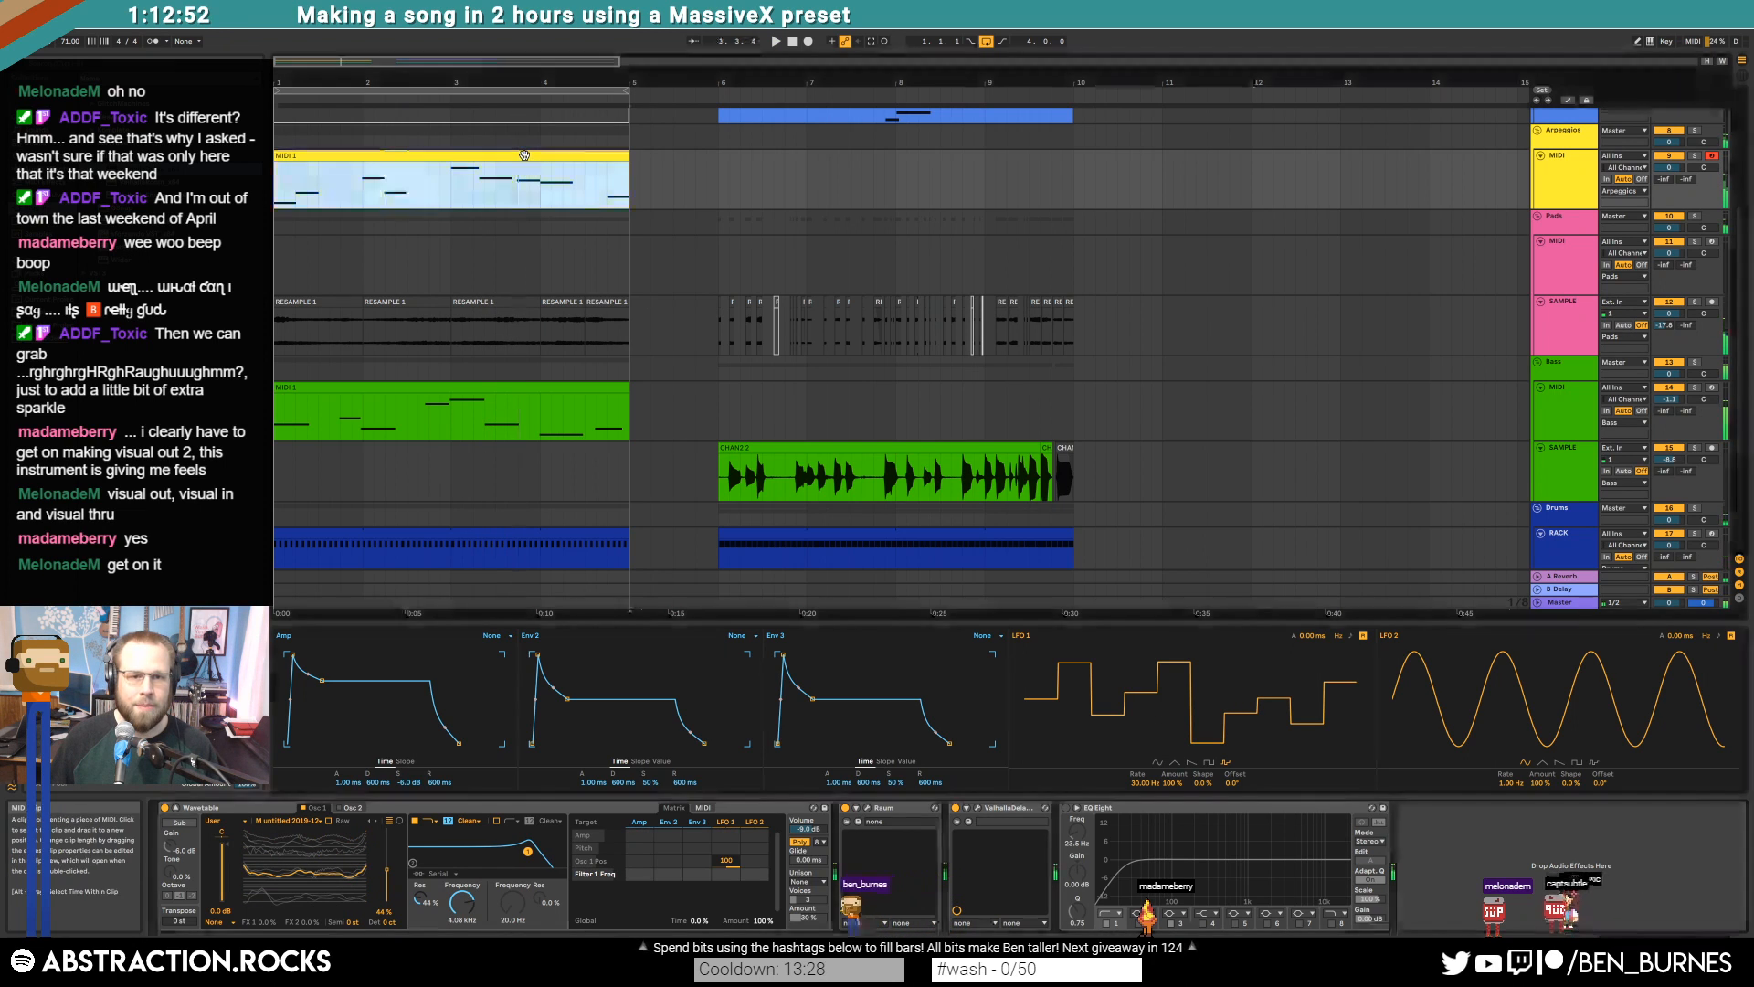
double_click(524, 155)
left_click(1172, 627)
left_click(1200, 630)
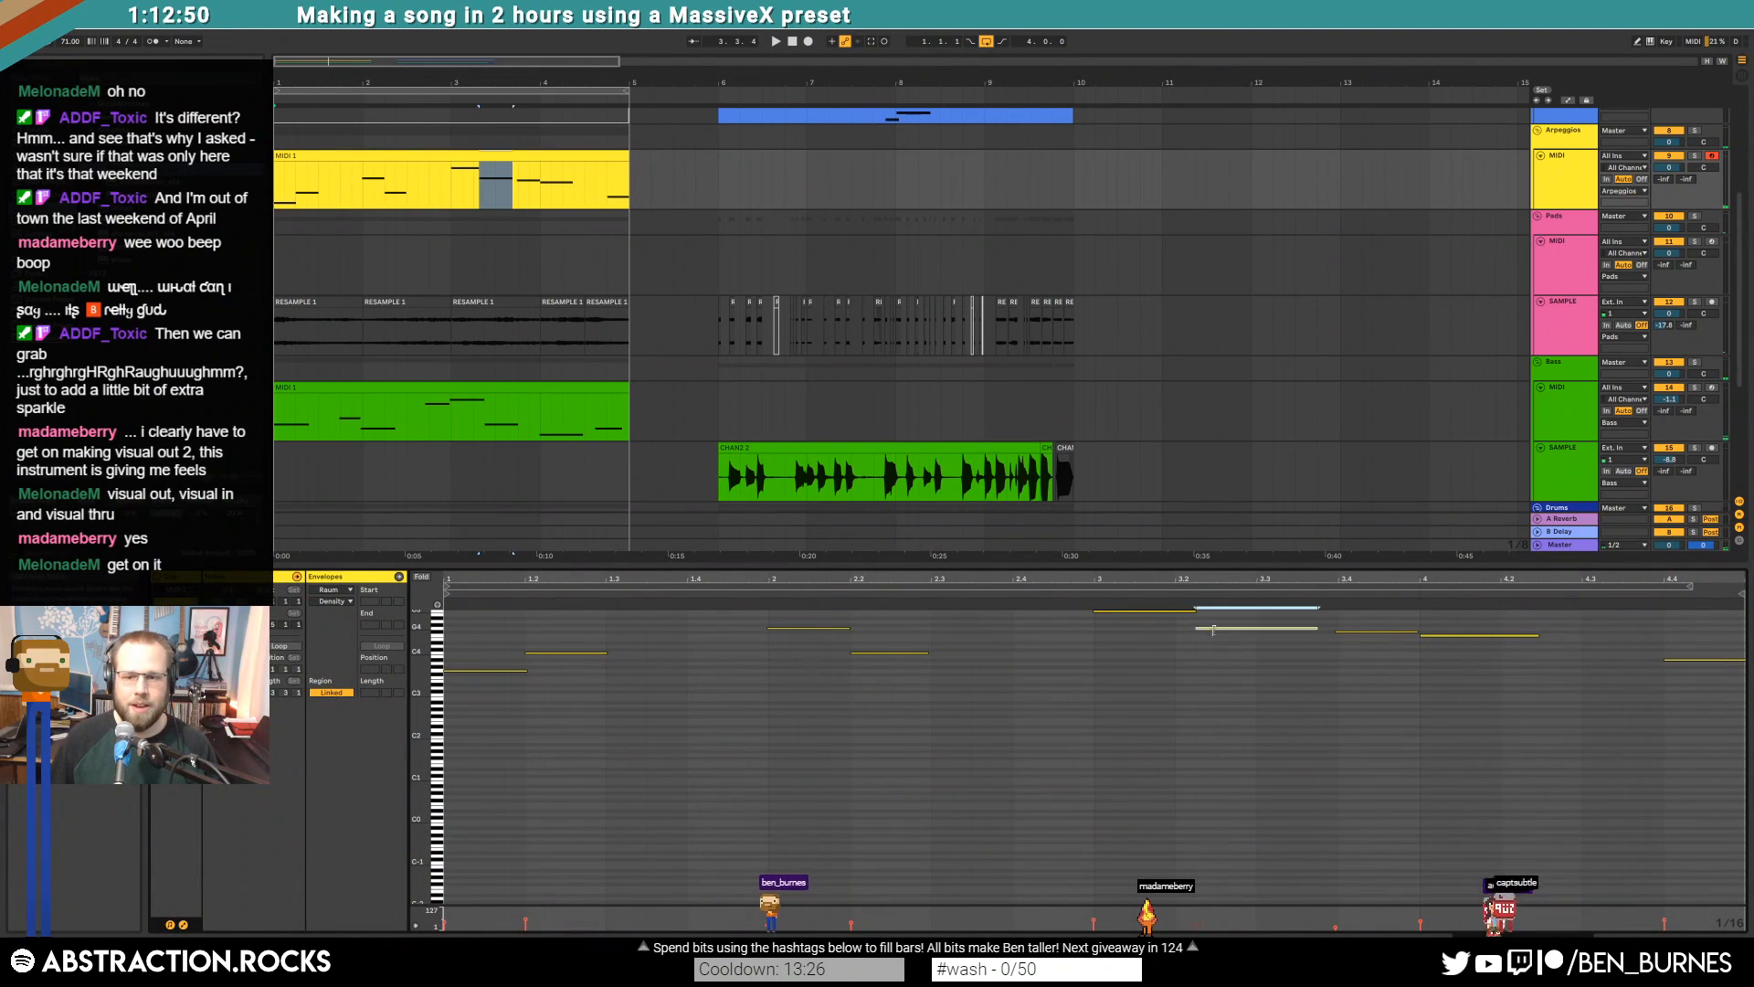
left_click_drag(1196, 612, 1217, 614)
key("shift+Tab")
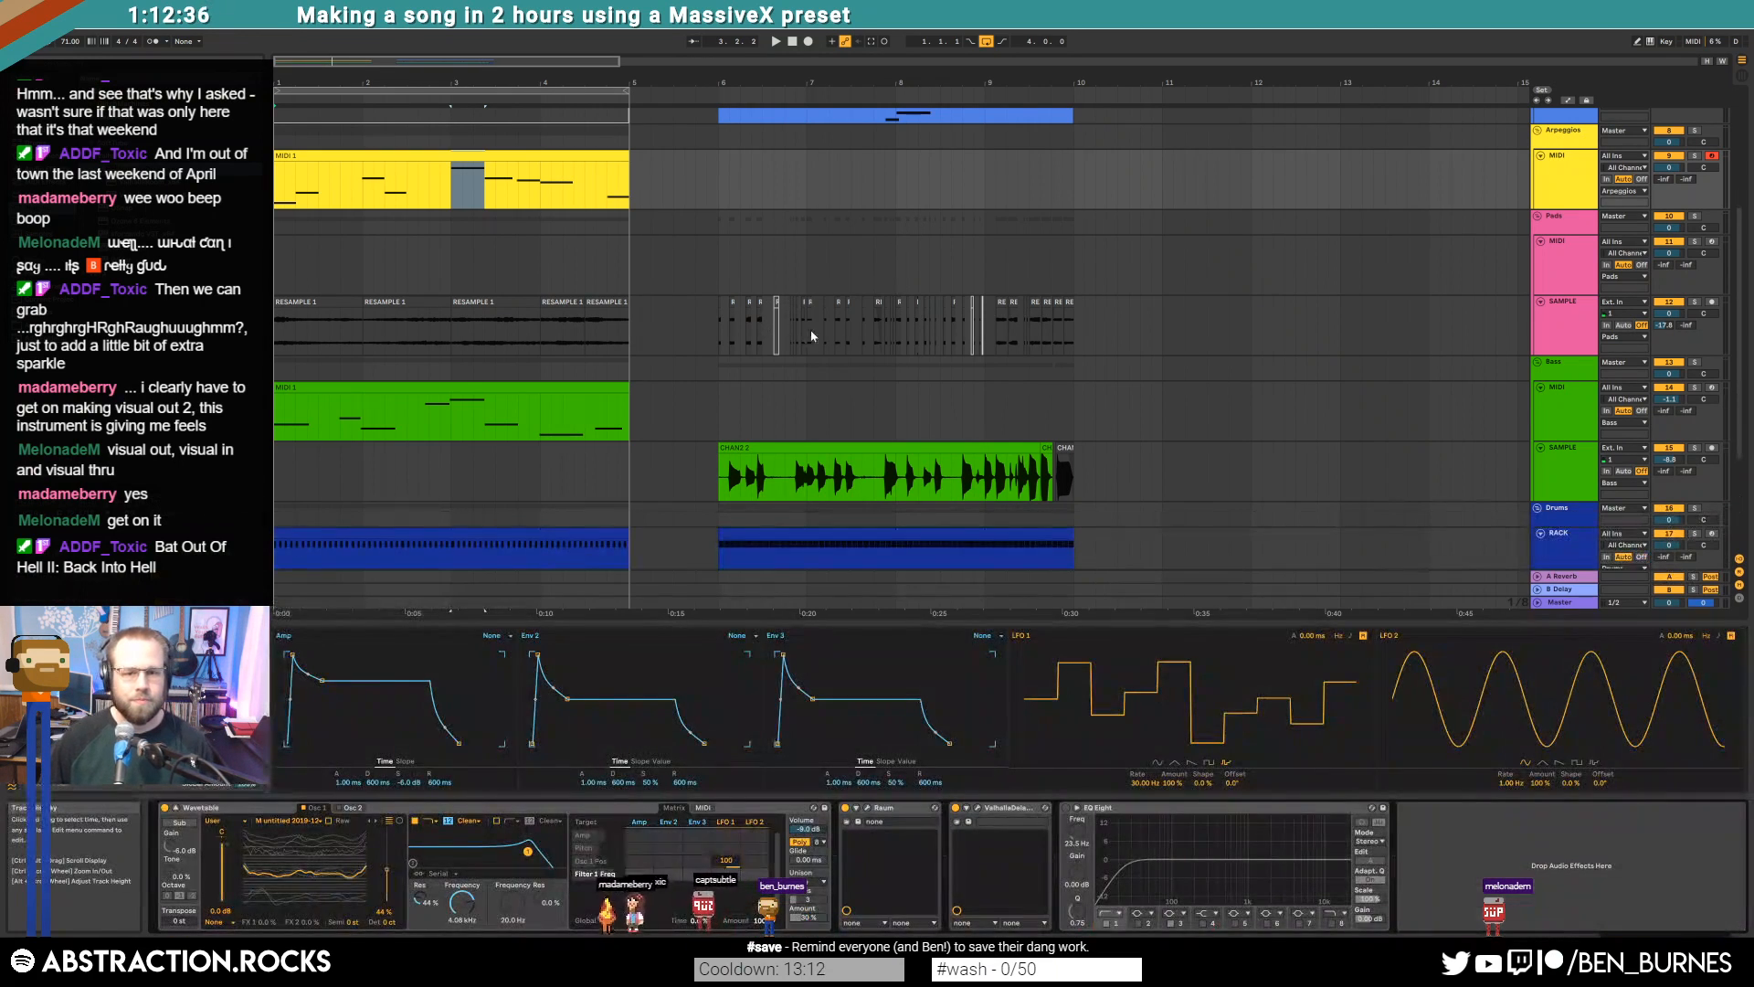
Collapse Wavetable's expanded view and move the whole block of clips from bars 6–9 to start at bar 10
scroll(896, 320, "down", 2)
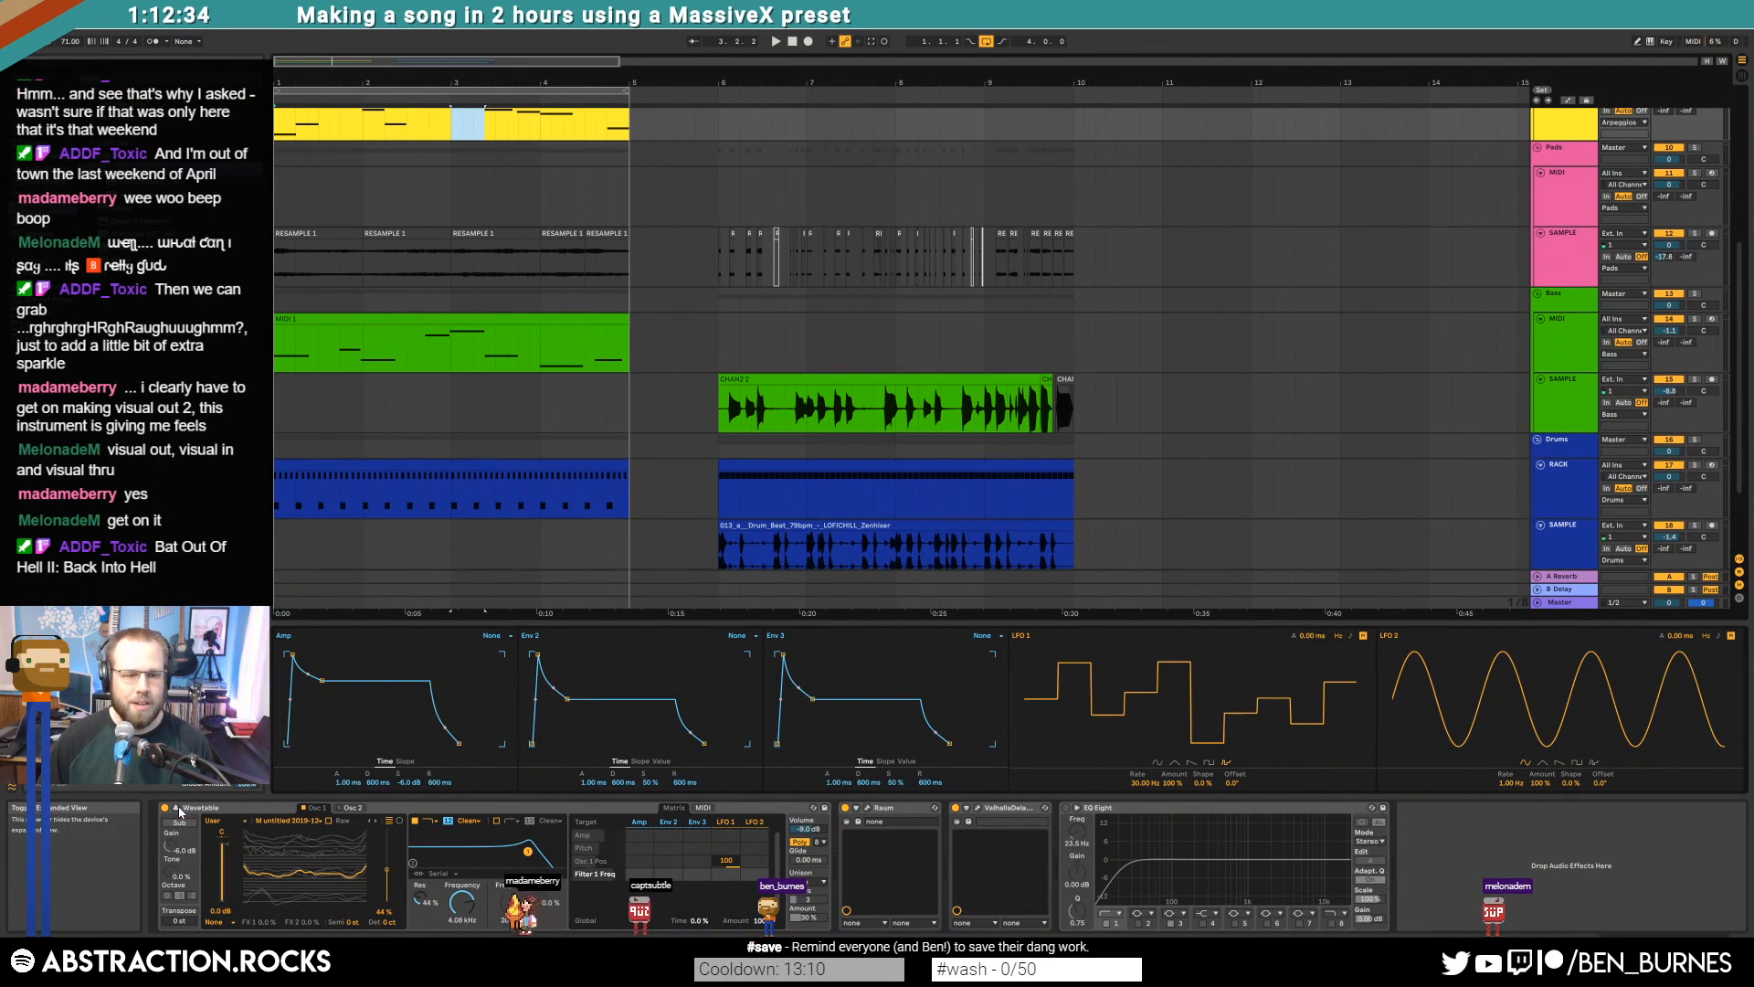
left_click(177, 809)
scroll(791, 585, "up", 4)
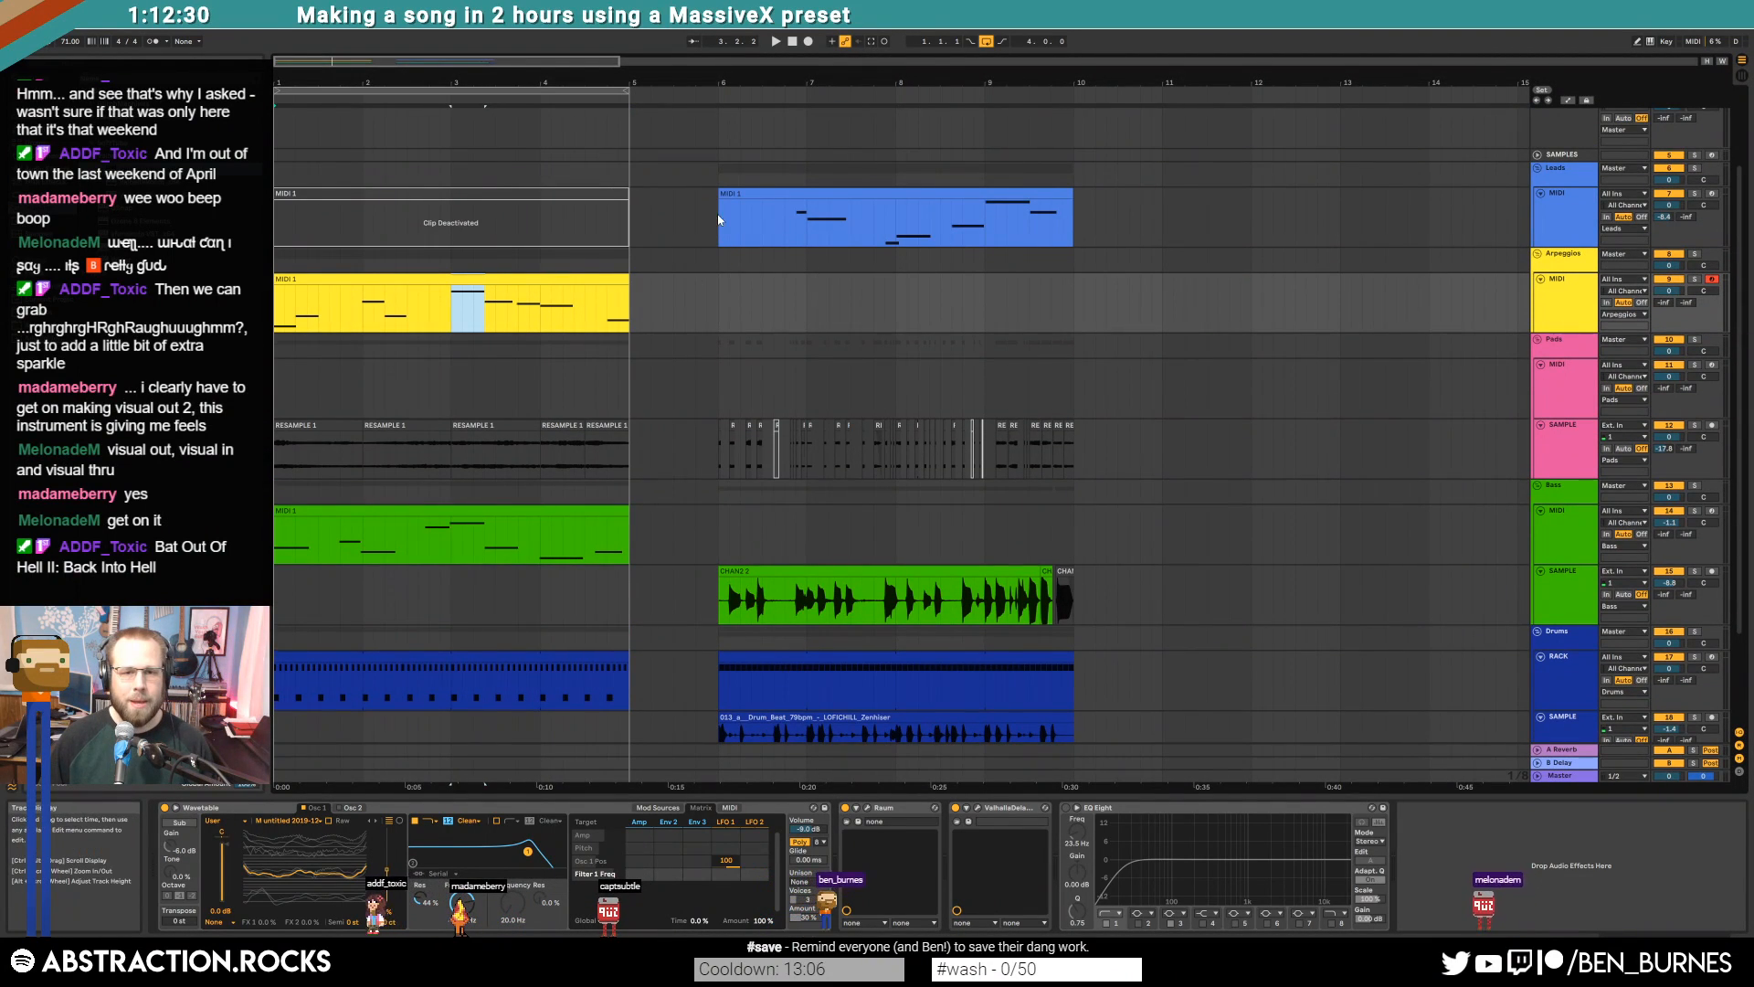
scroll(729, 232, "down", 3)
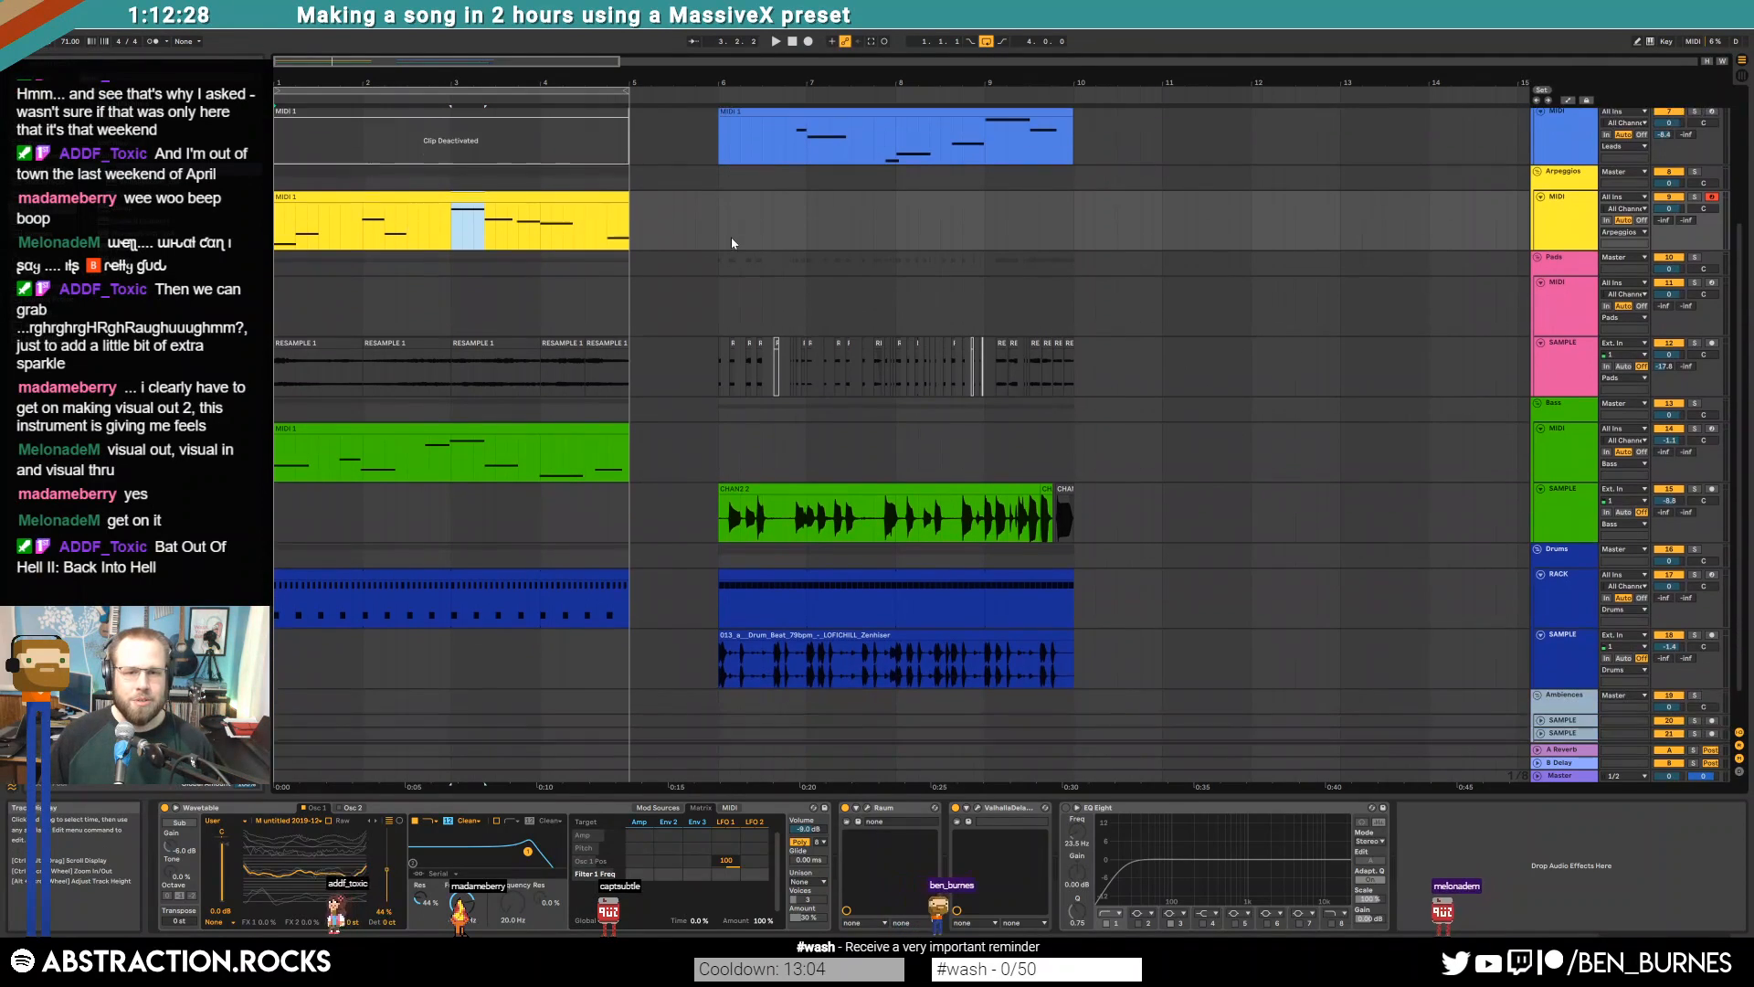
left_click_drag(818, 337, 1074, 647)
key("Delete")
scroll(1138, 399, "up", 3)
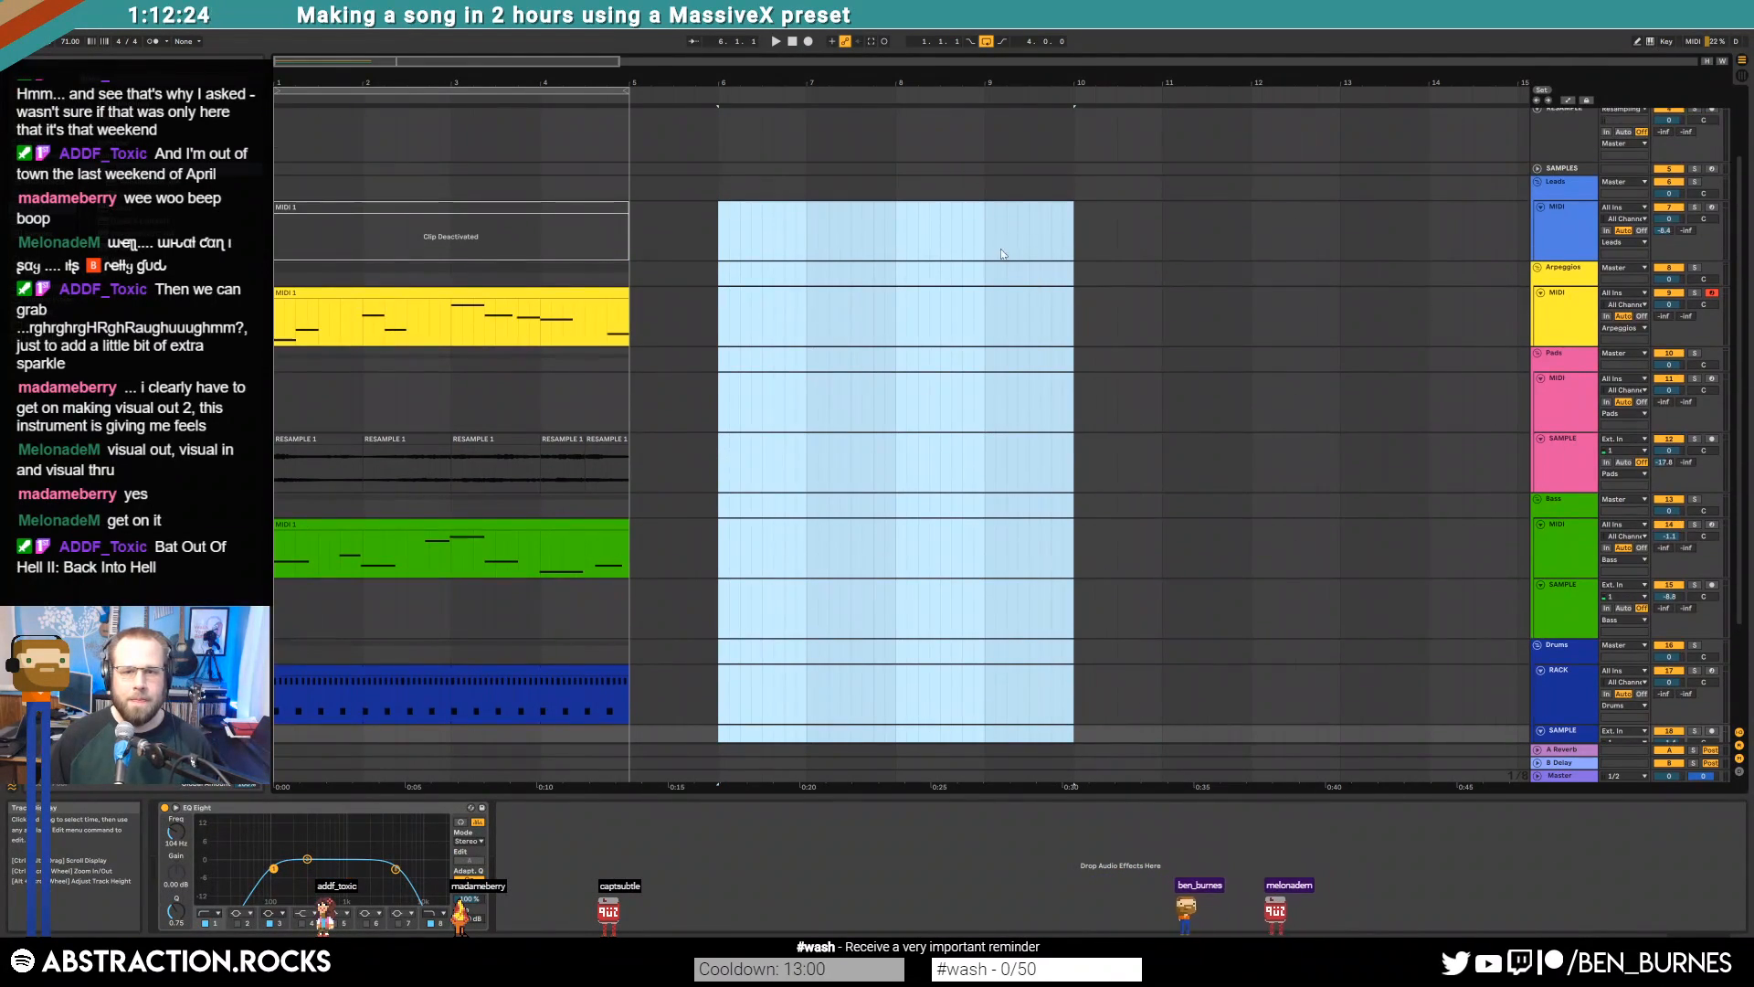
left_click(985, 233)
left_click(1078, 225)
key("ctrl+v")
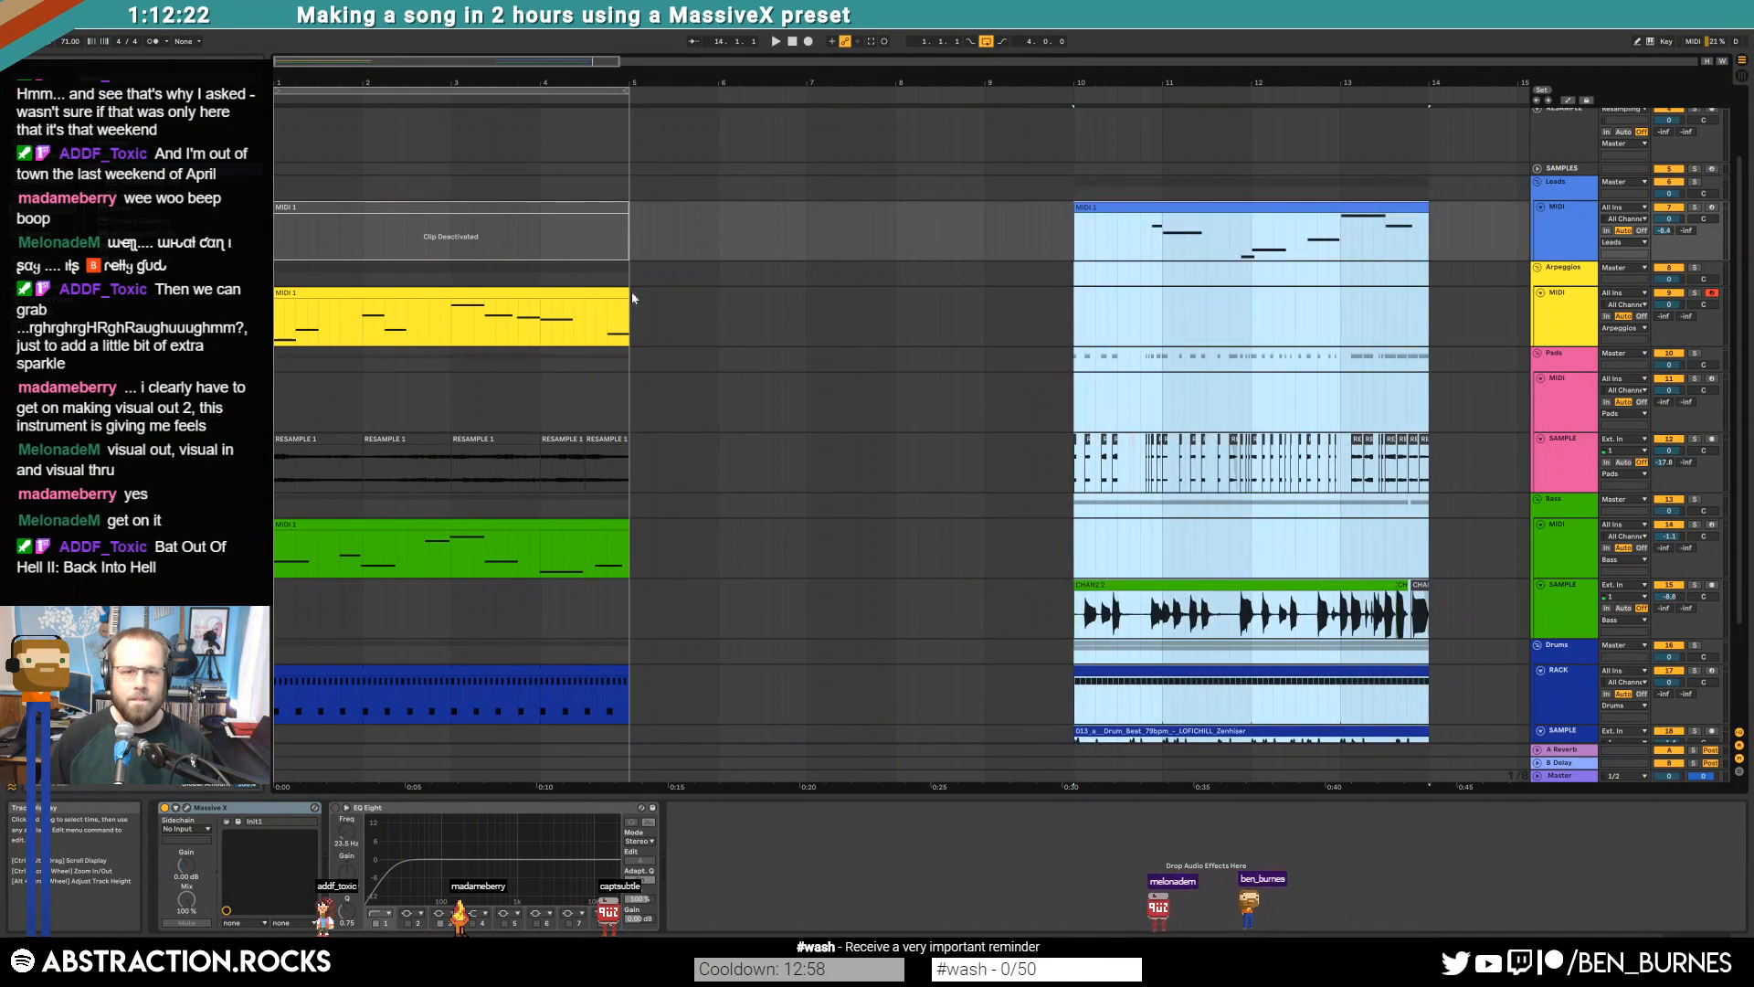
Place the arpeggio clip at bars 5 and 10, and duplicate the opening pad, bass and drum clips to bar 5
left_click_drag(571, 289, 1363, 303)
scroll(646, 456, "down", 3)
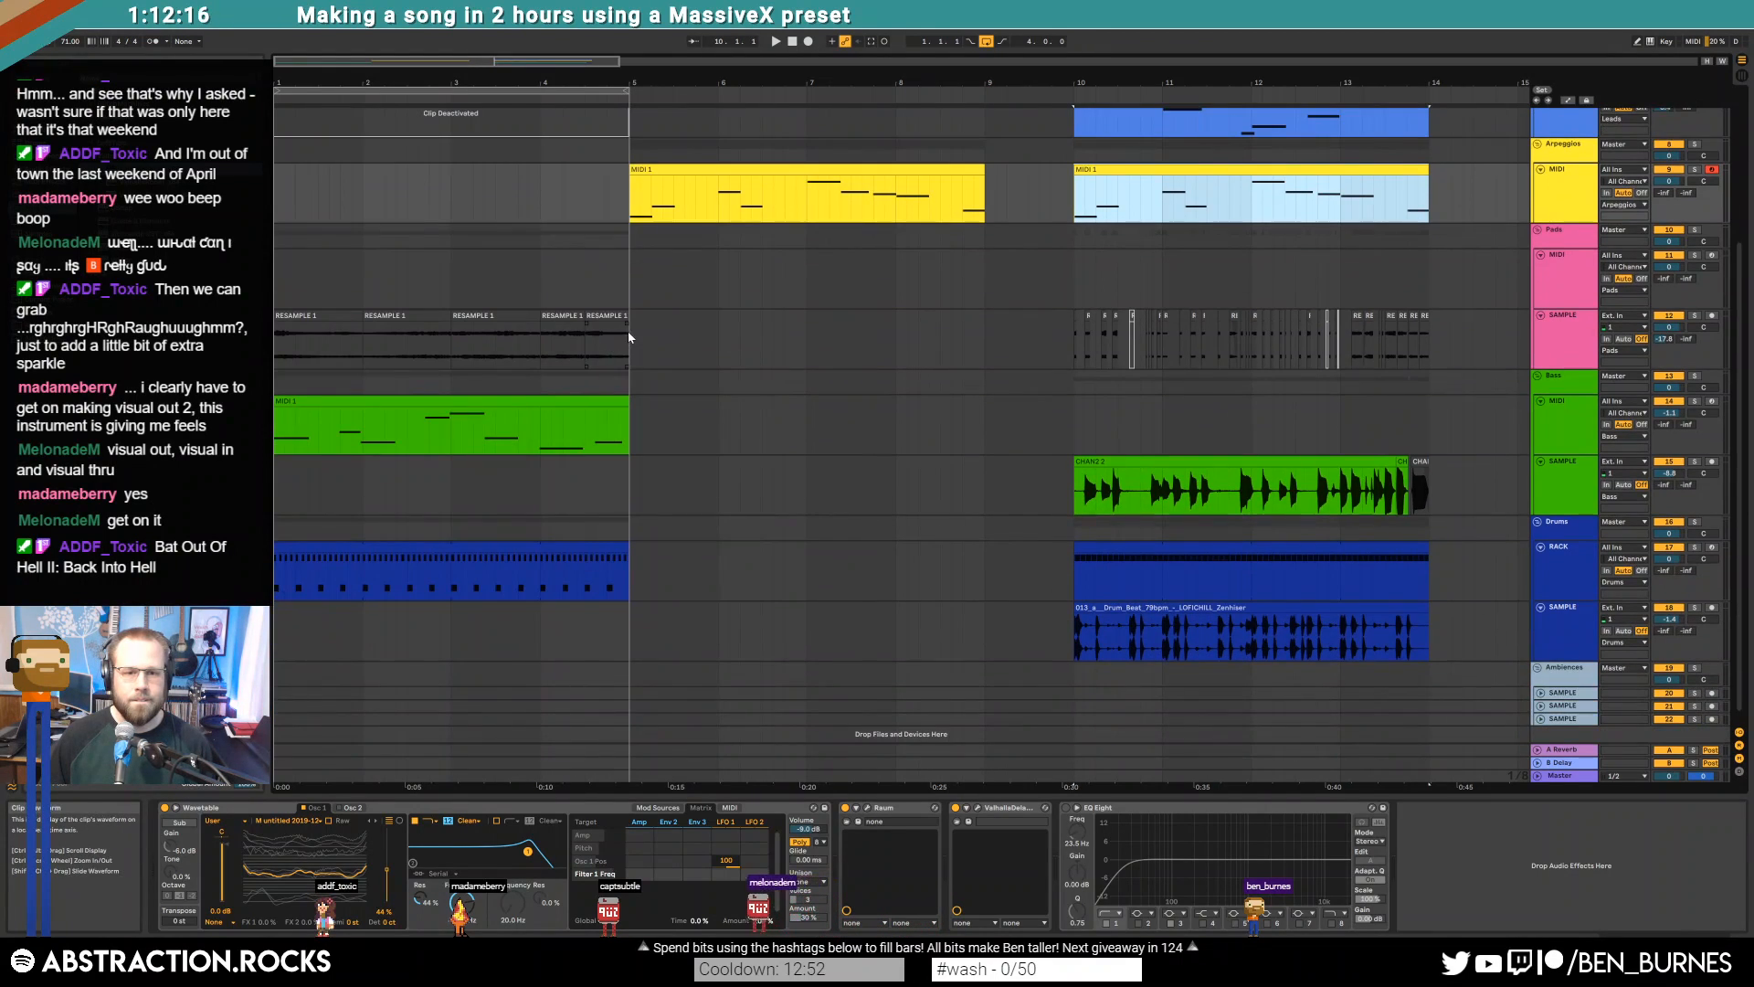
left_click_drag(408, 503, 264, 568)
key("ctrl+d")
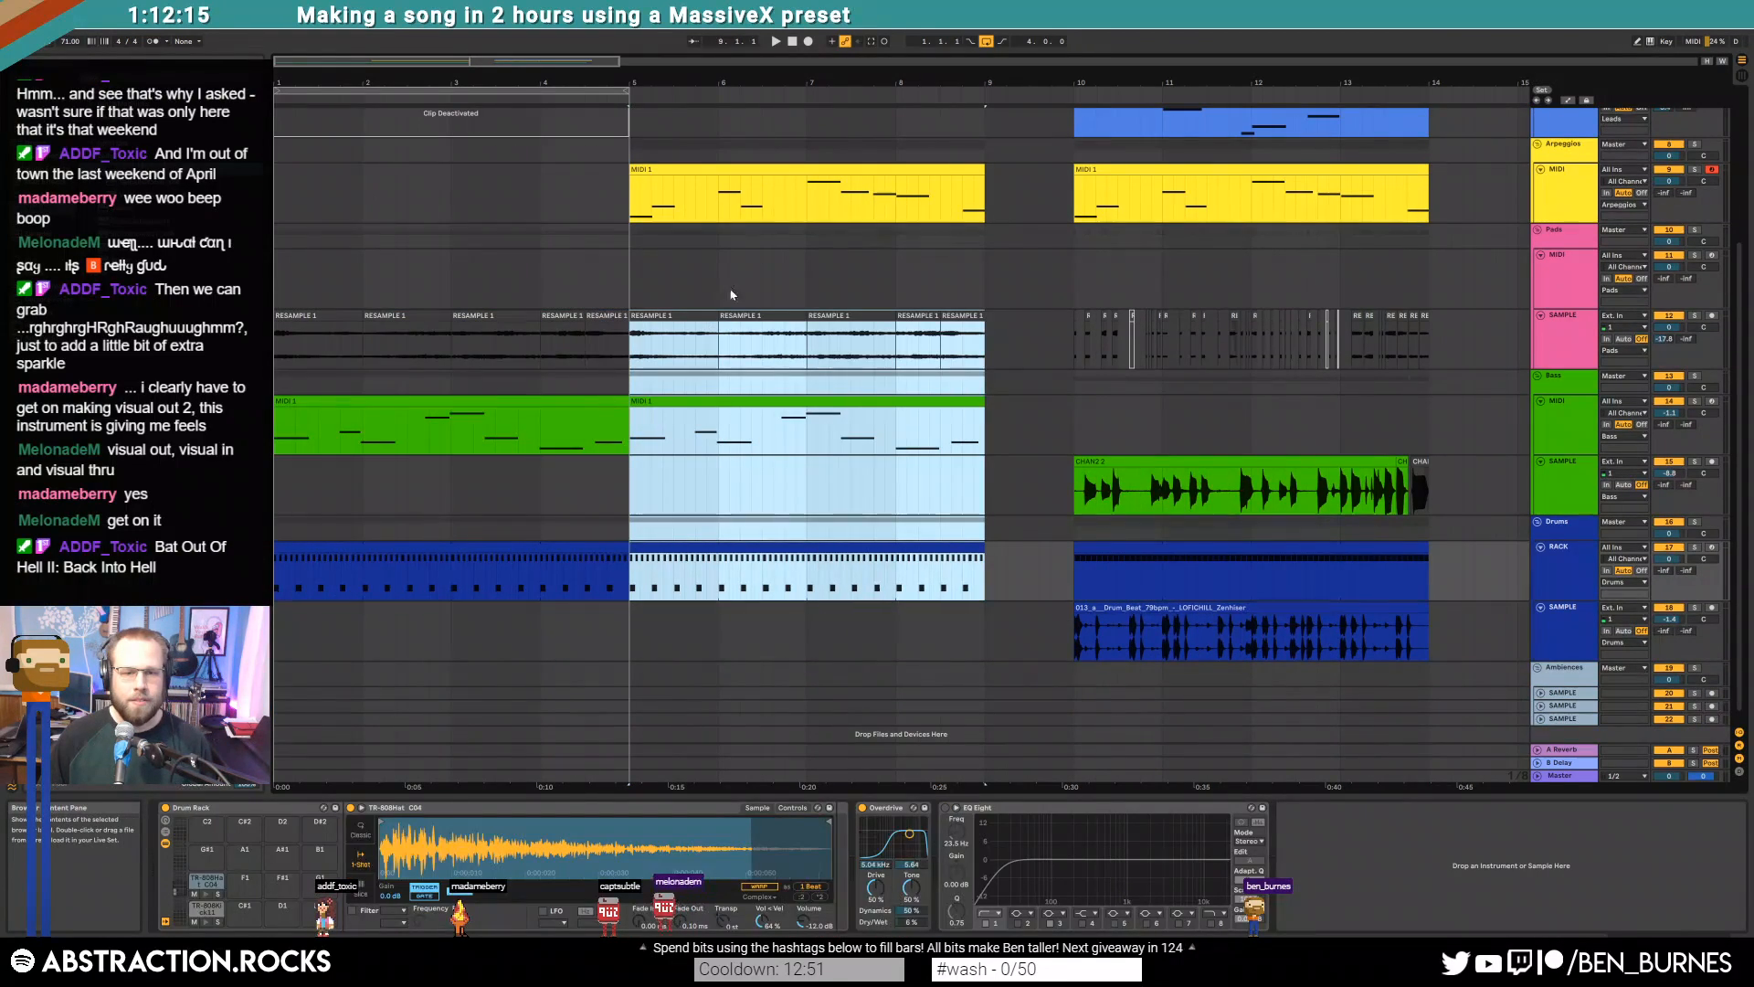
Turn off the loop and delete the deactivated lead clip from the opening four bars
left_click(614, 98)
left_click(551, 121)
scroll(551, 146, "up", 1)
left_click(536, 140)
key("0")
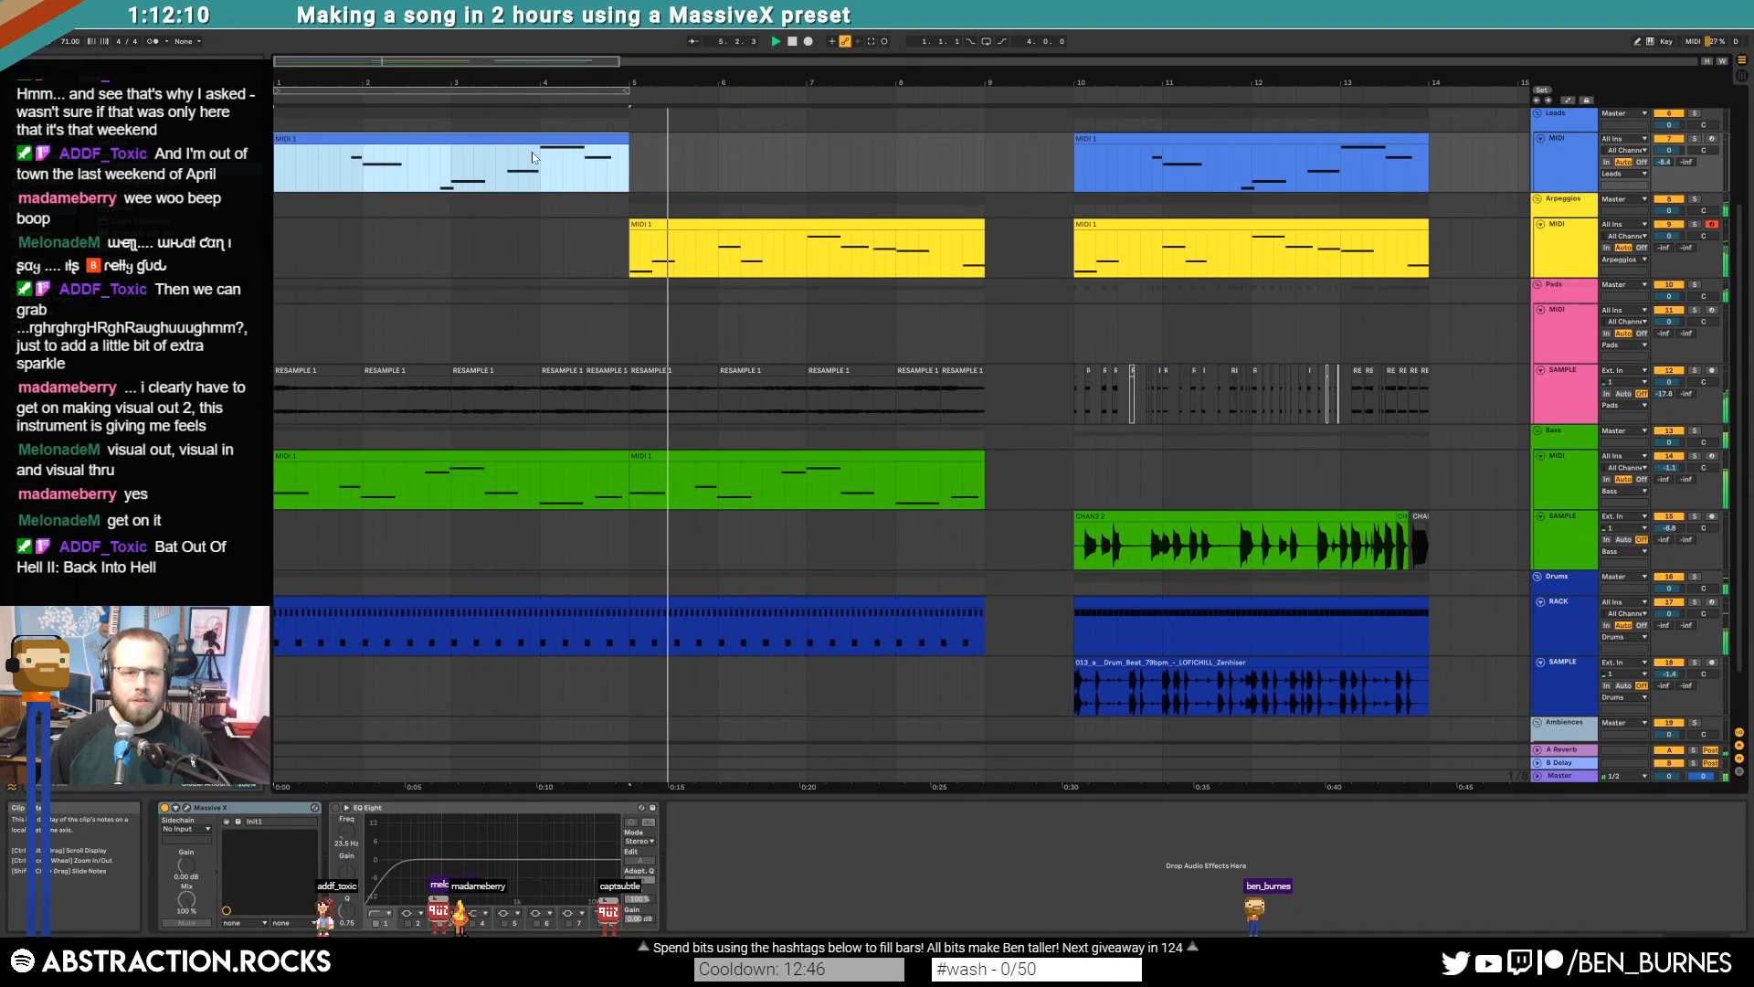
key("Delete")
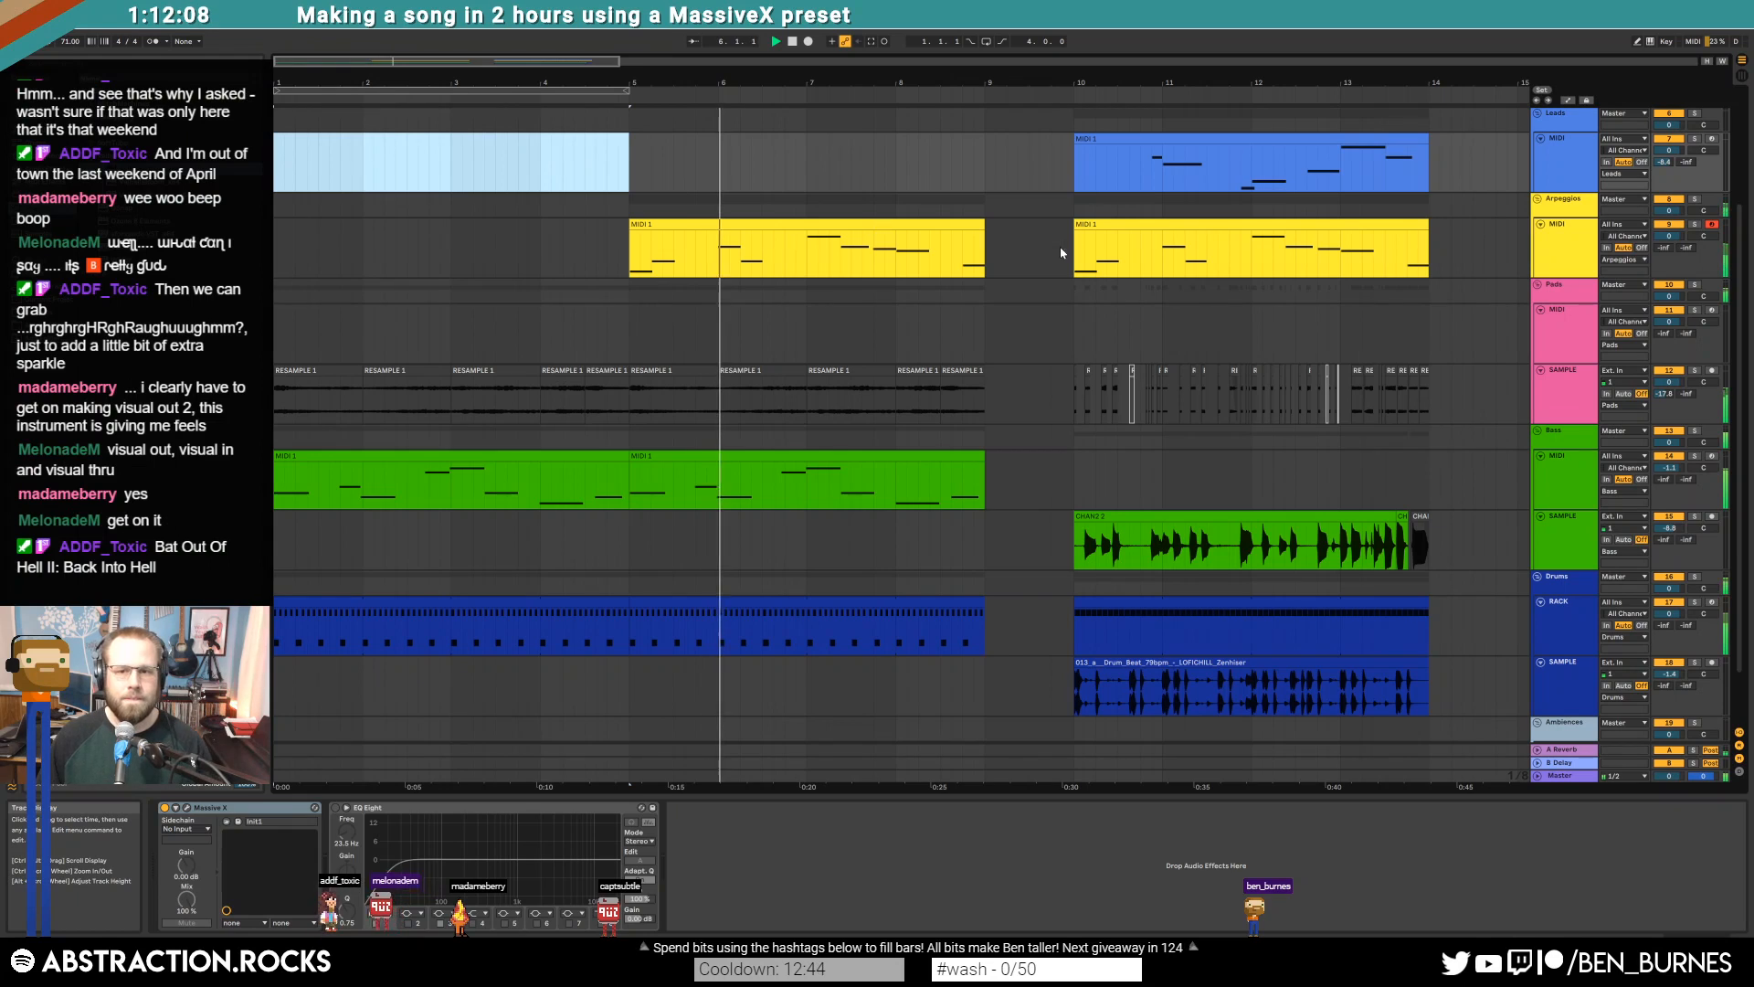
Automate the arpeggio's Filter 1 frequency to drop sharply at bar 10, and hide the automation lanes
left_click(1131, 222)
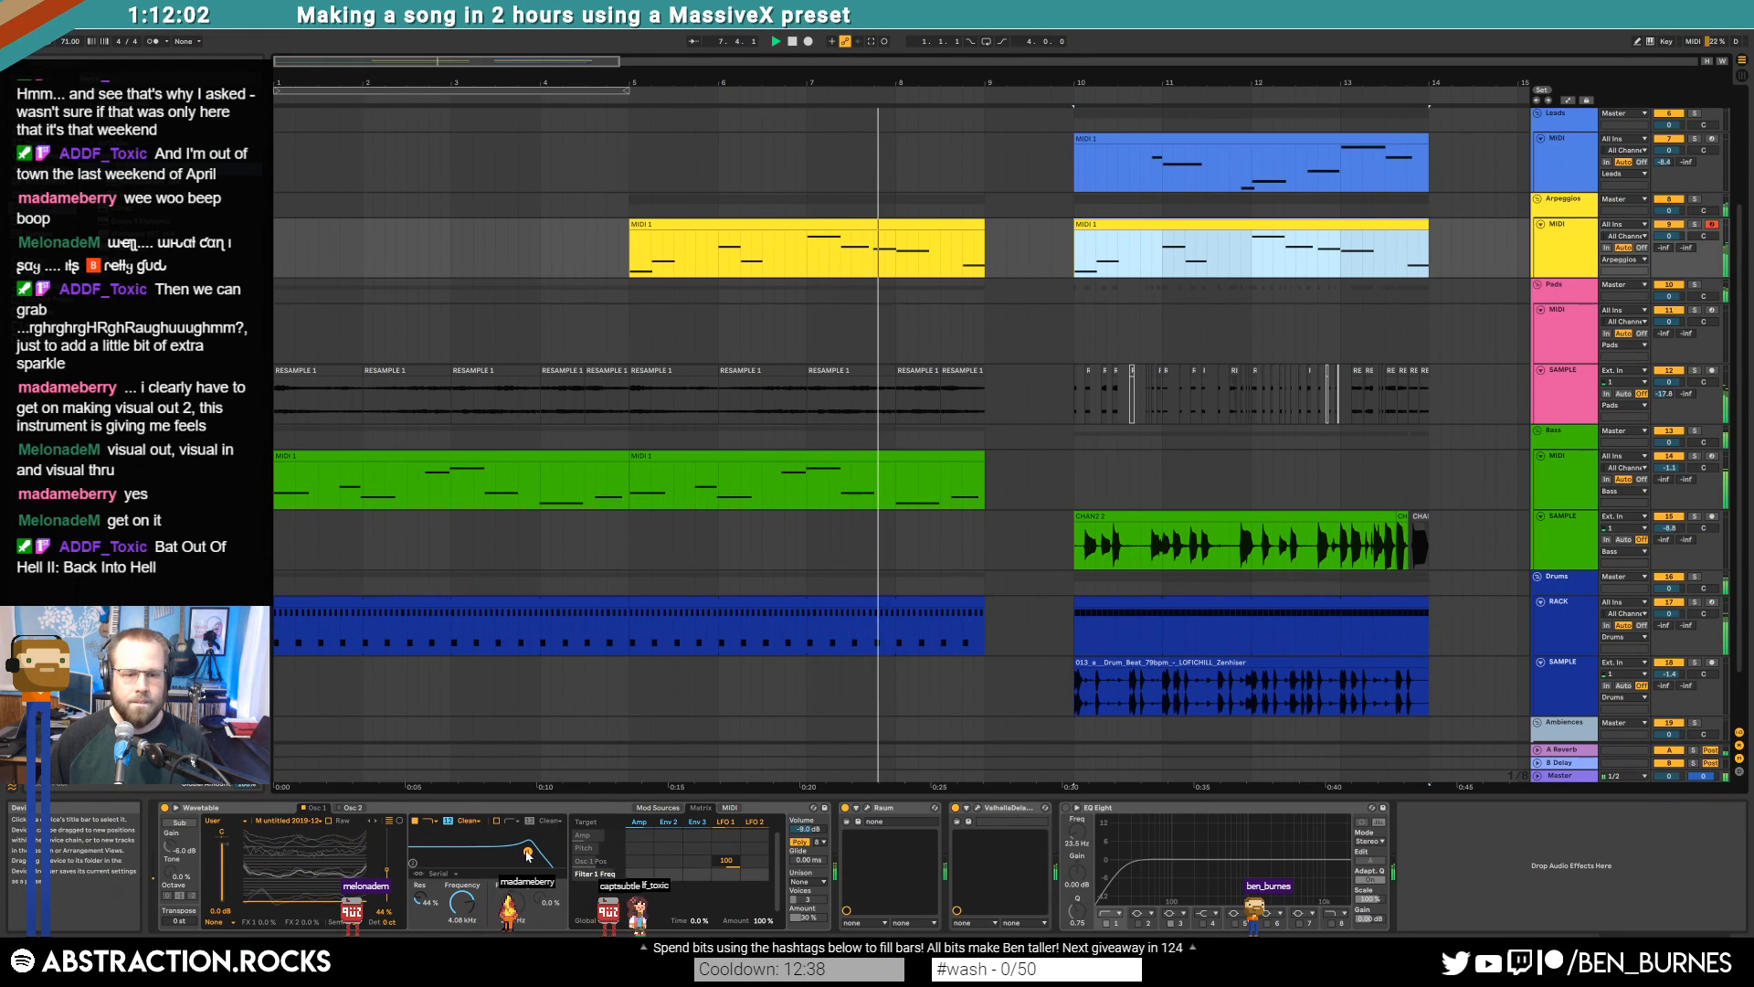
key("a")
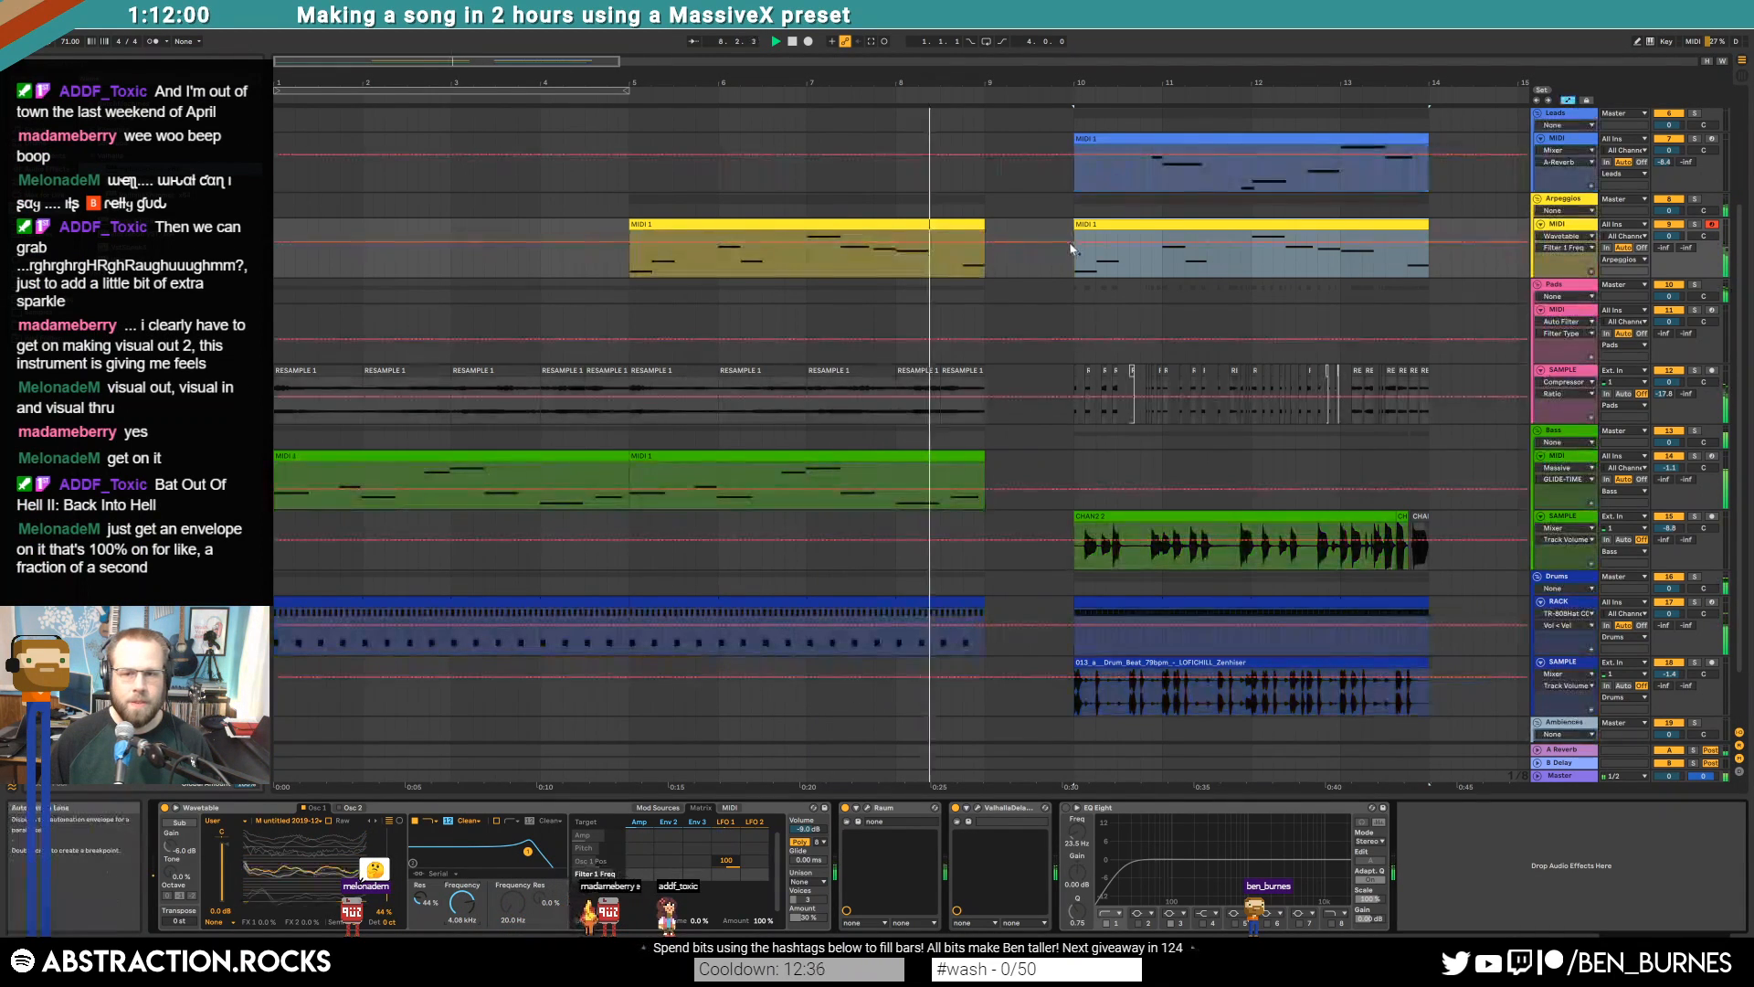
left_click(1075, 243)
left_click(1063, 242)
left_click_drag(1075, 243, 1075, 258)
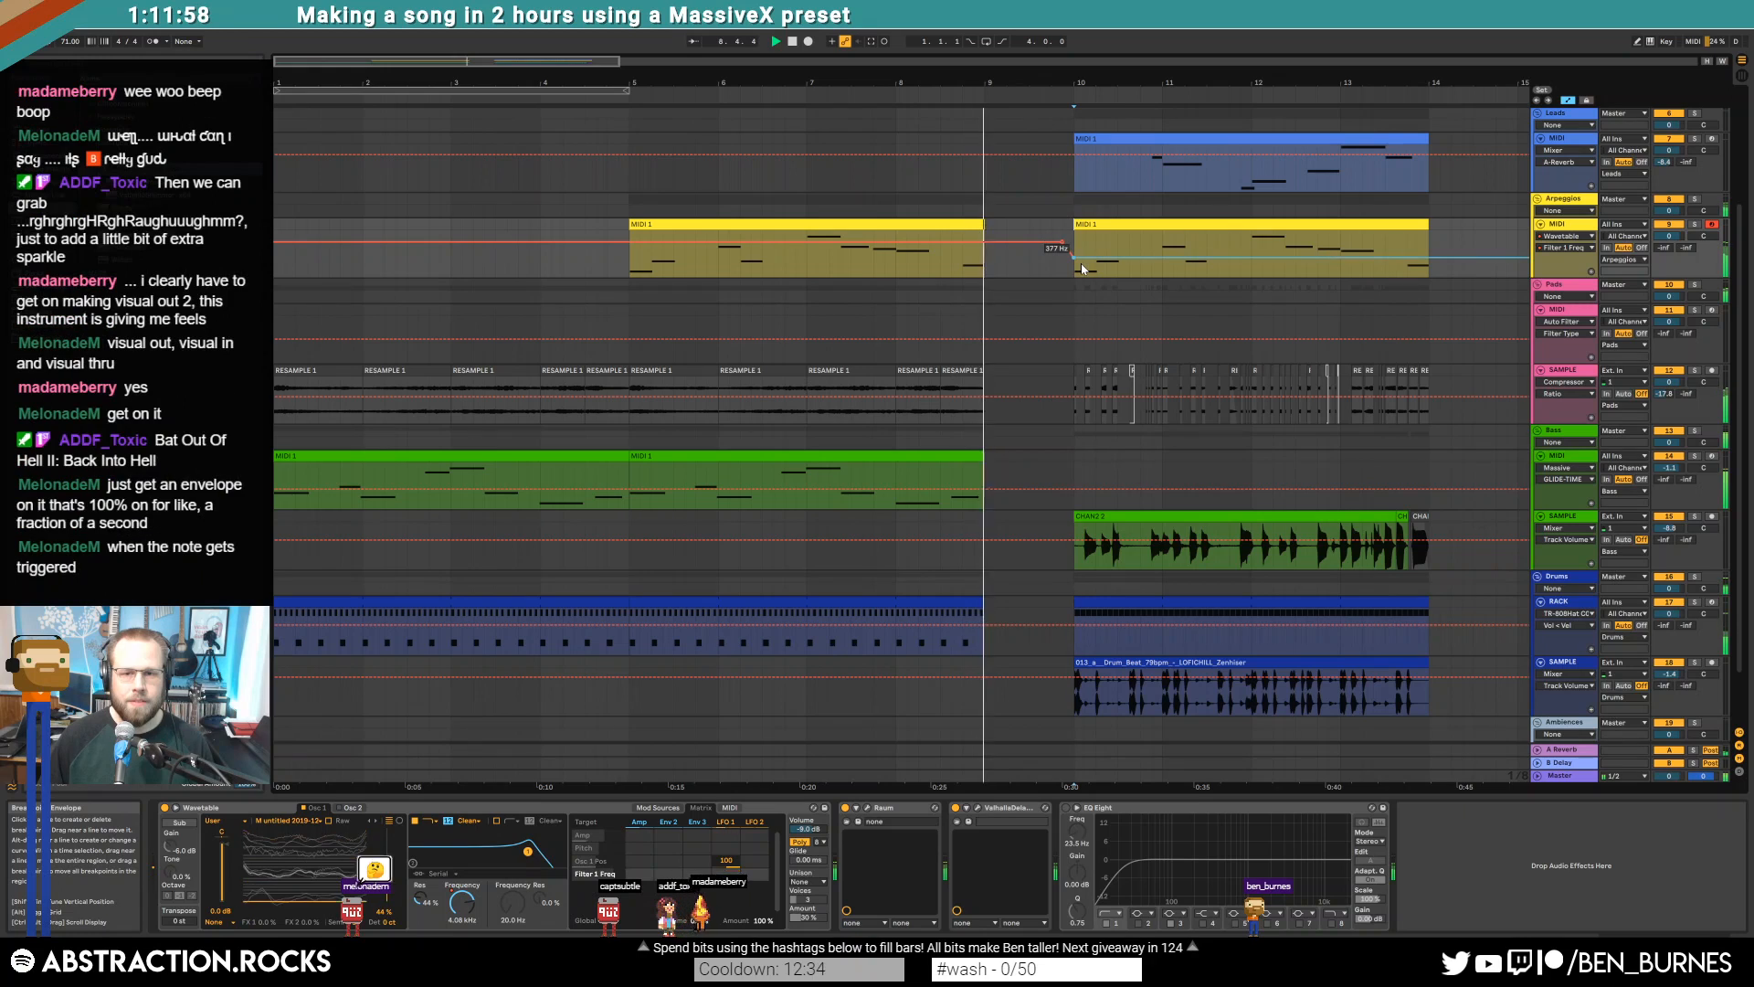
key("a")
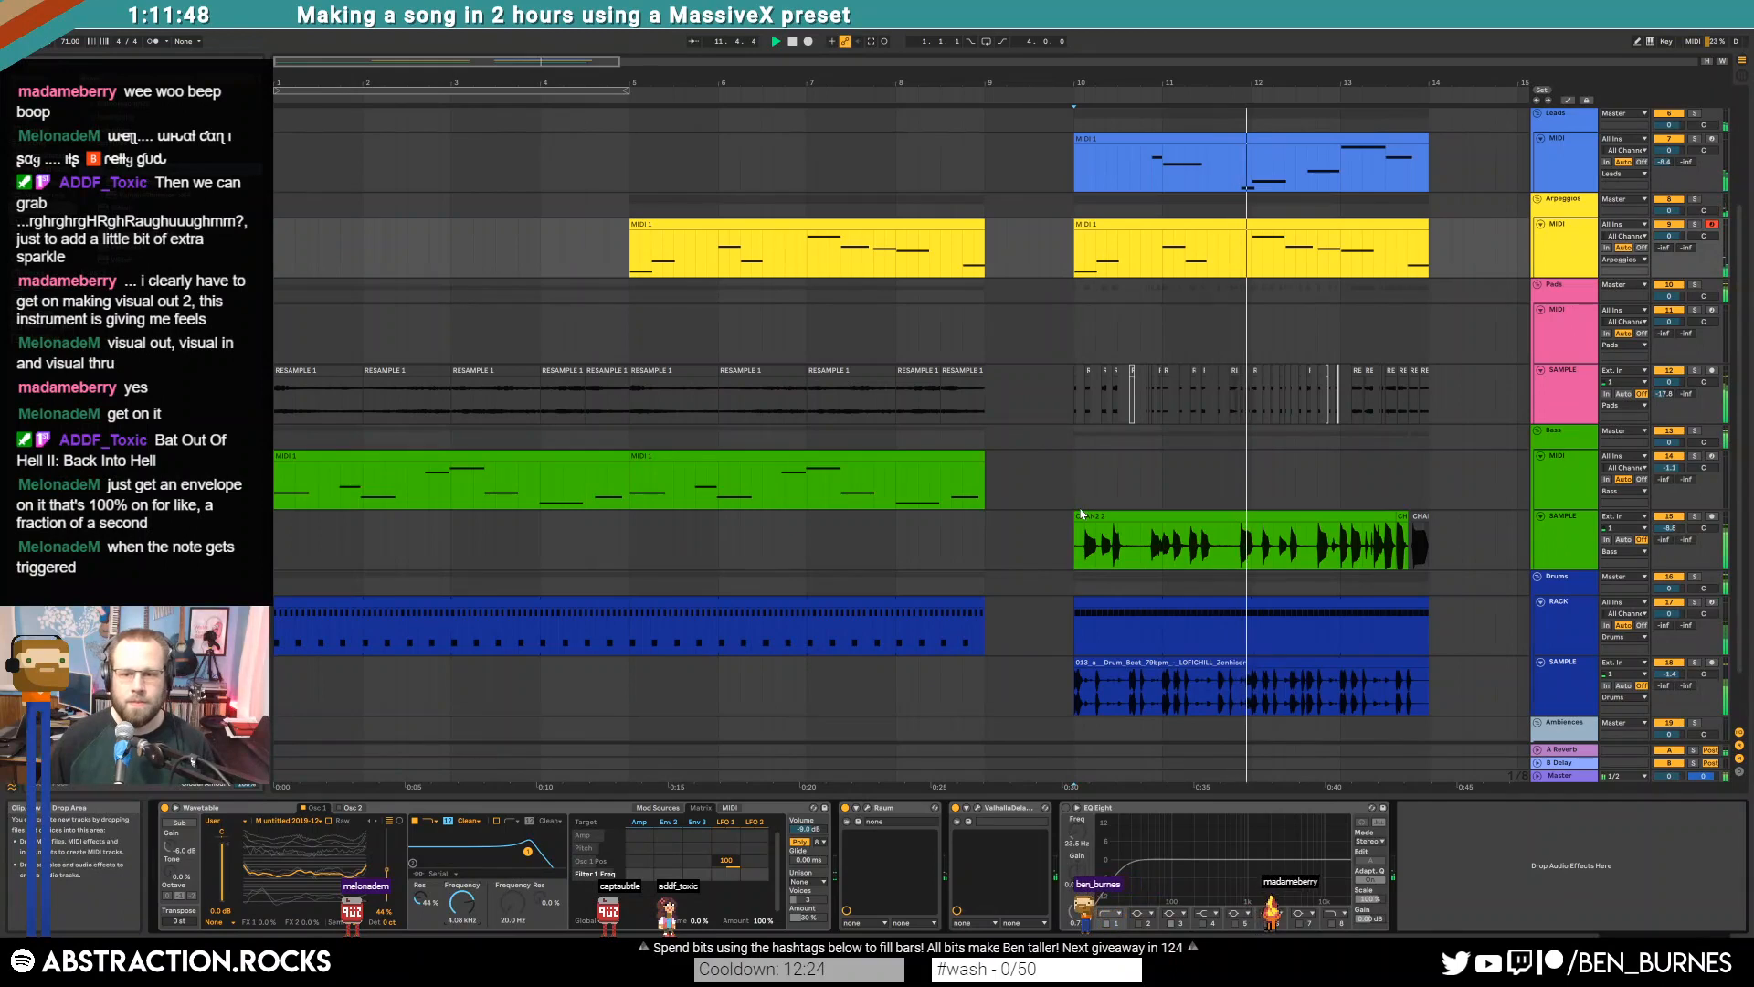
Loop the four-bar section covered by the lead clip starting at bar 10
left_click(1309, 151)
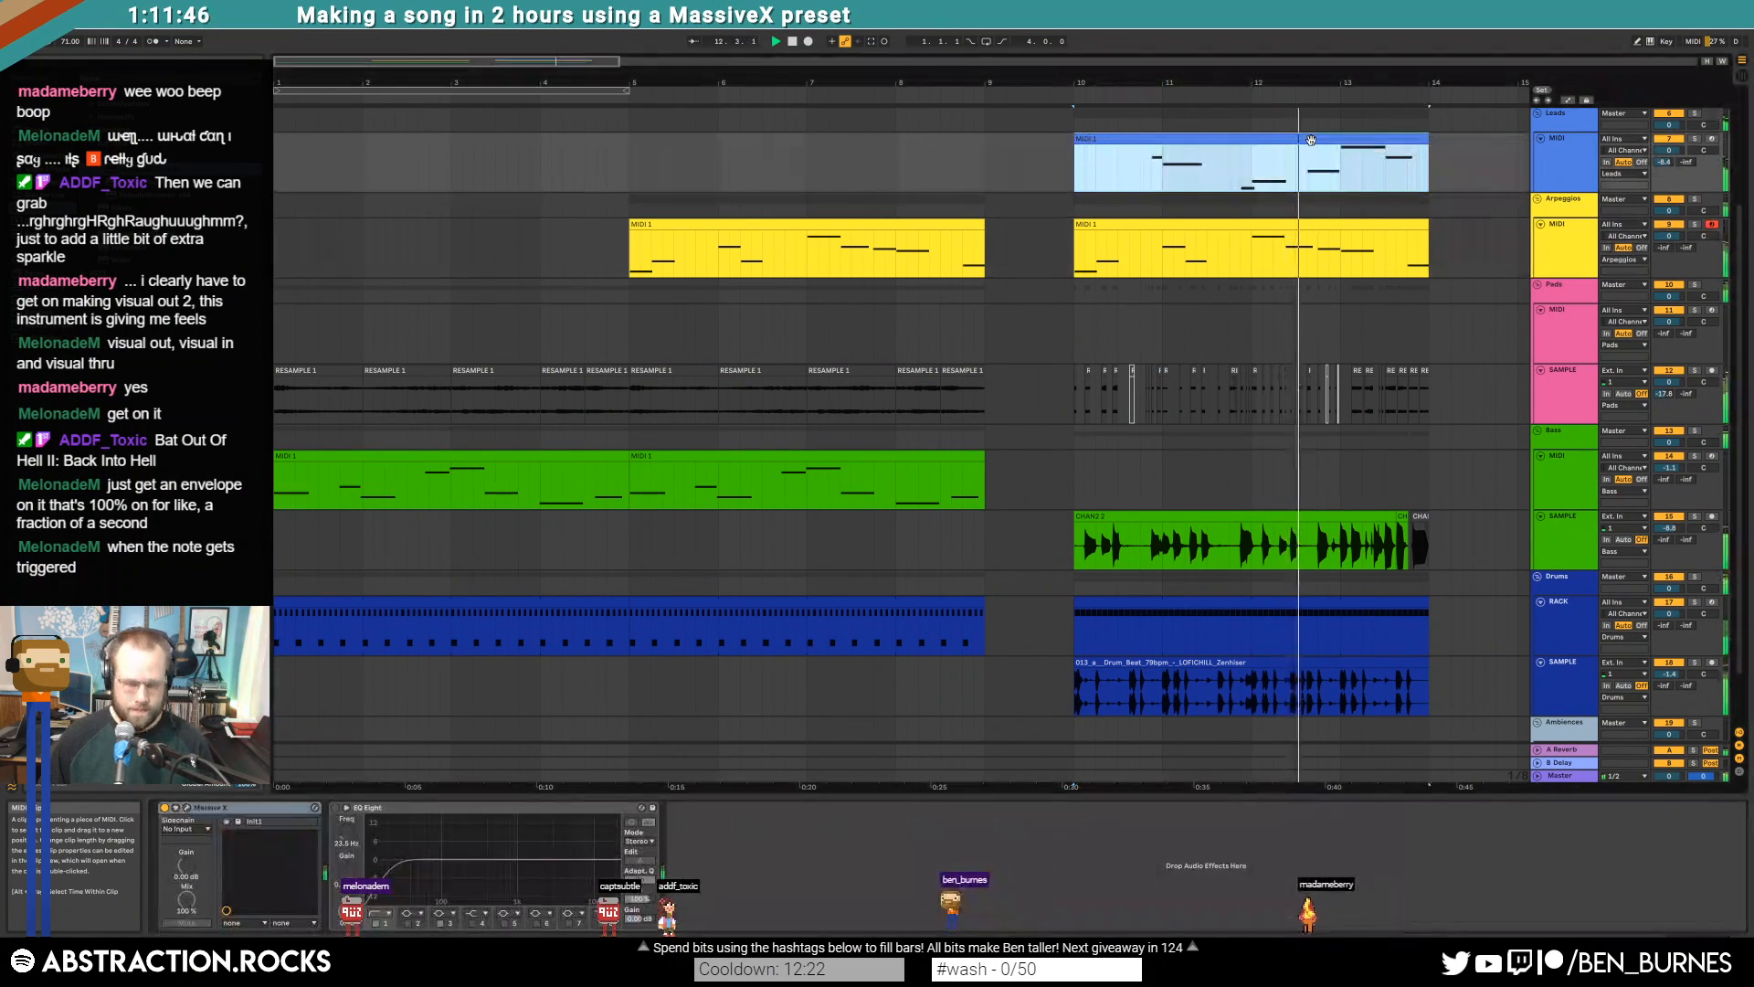
key("ctrl+l")
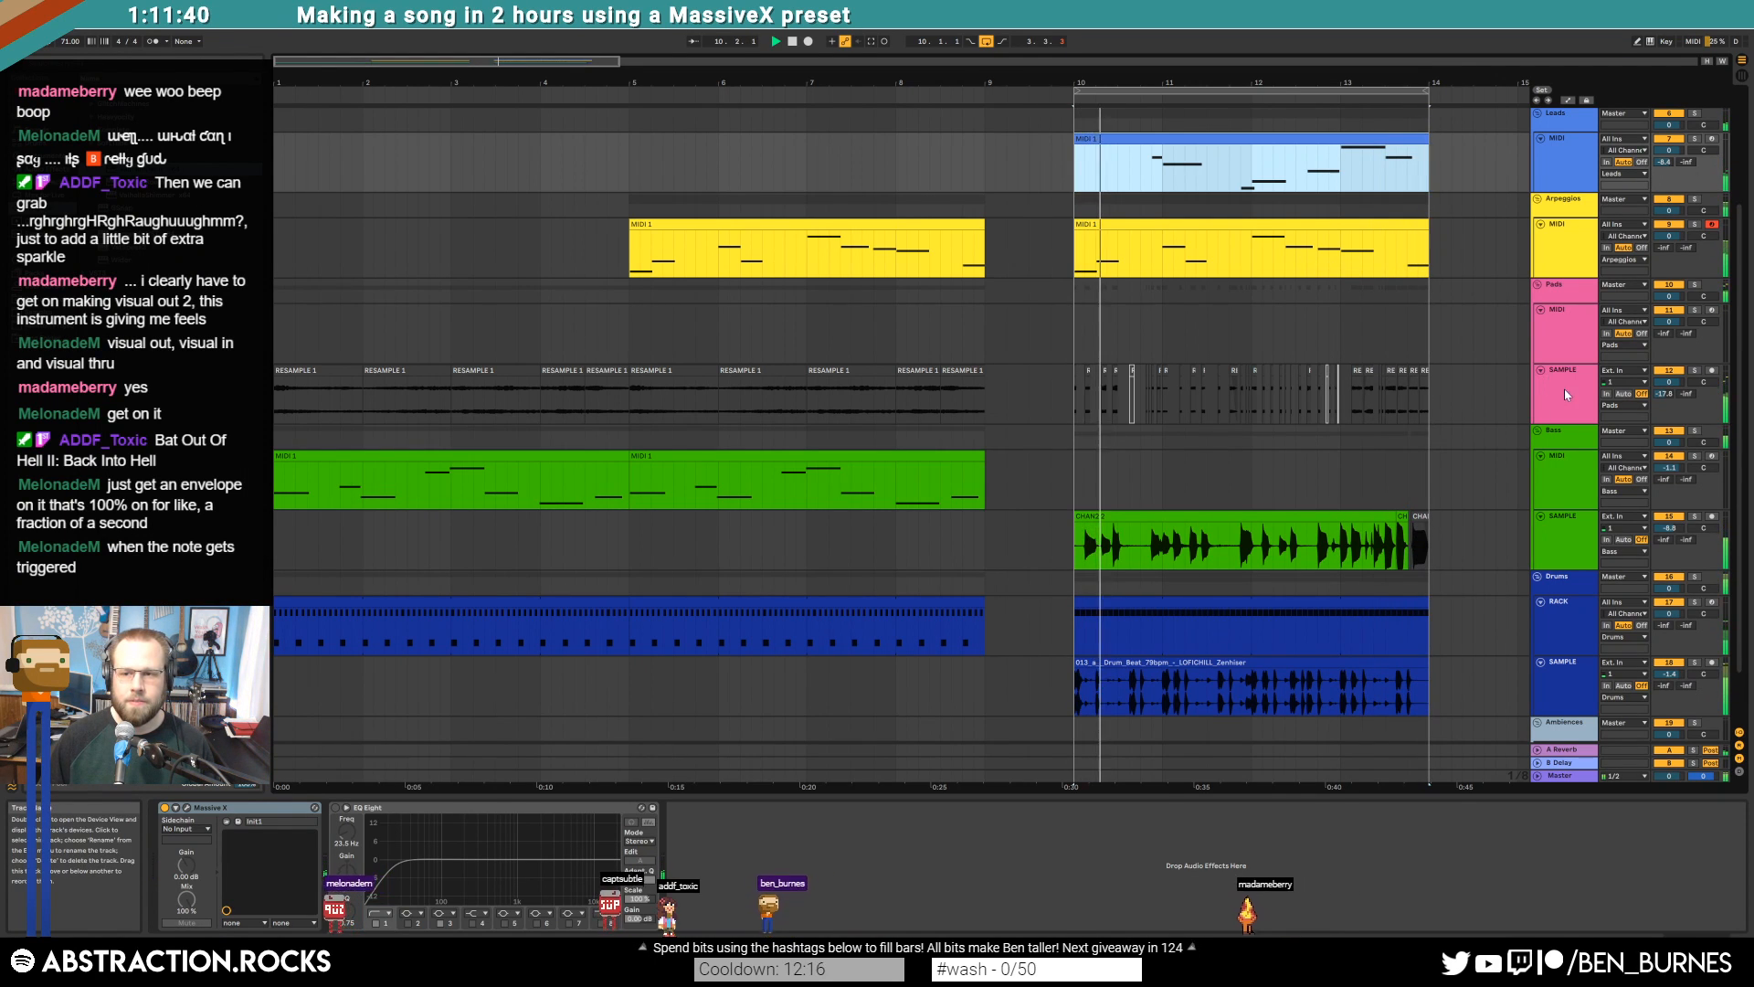
Add an Auto Pan before the Chorus on the pad sample track and adjust its amount and rate
left_click(1336, 370)
left_click_drag(558, 894, 558, 883)
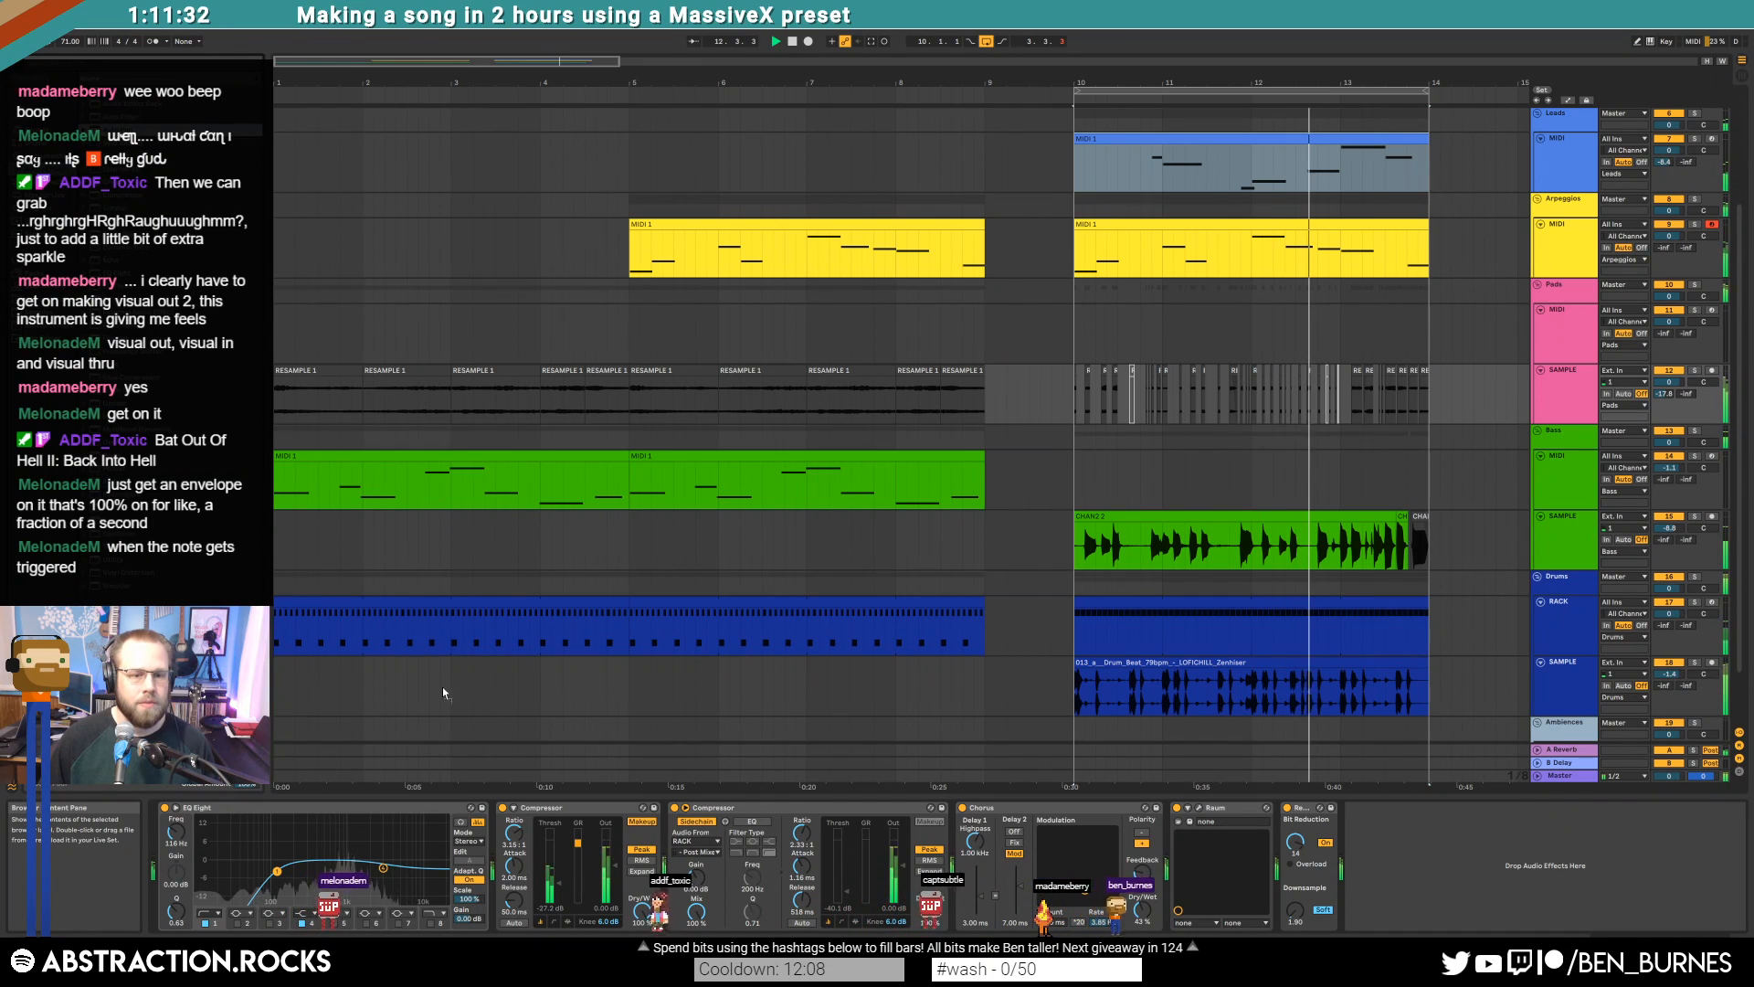
left_click_drag(950, 864, 974, 872)
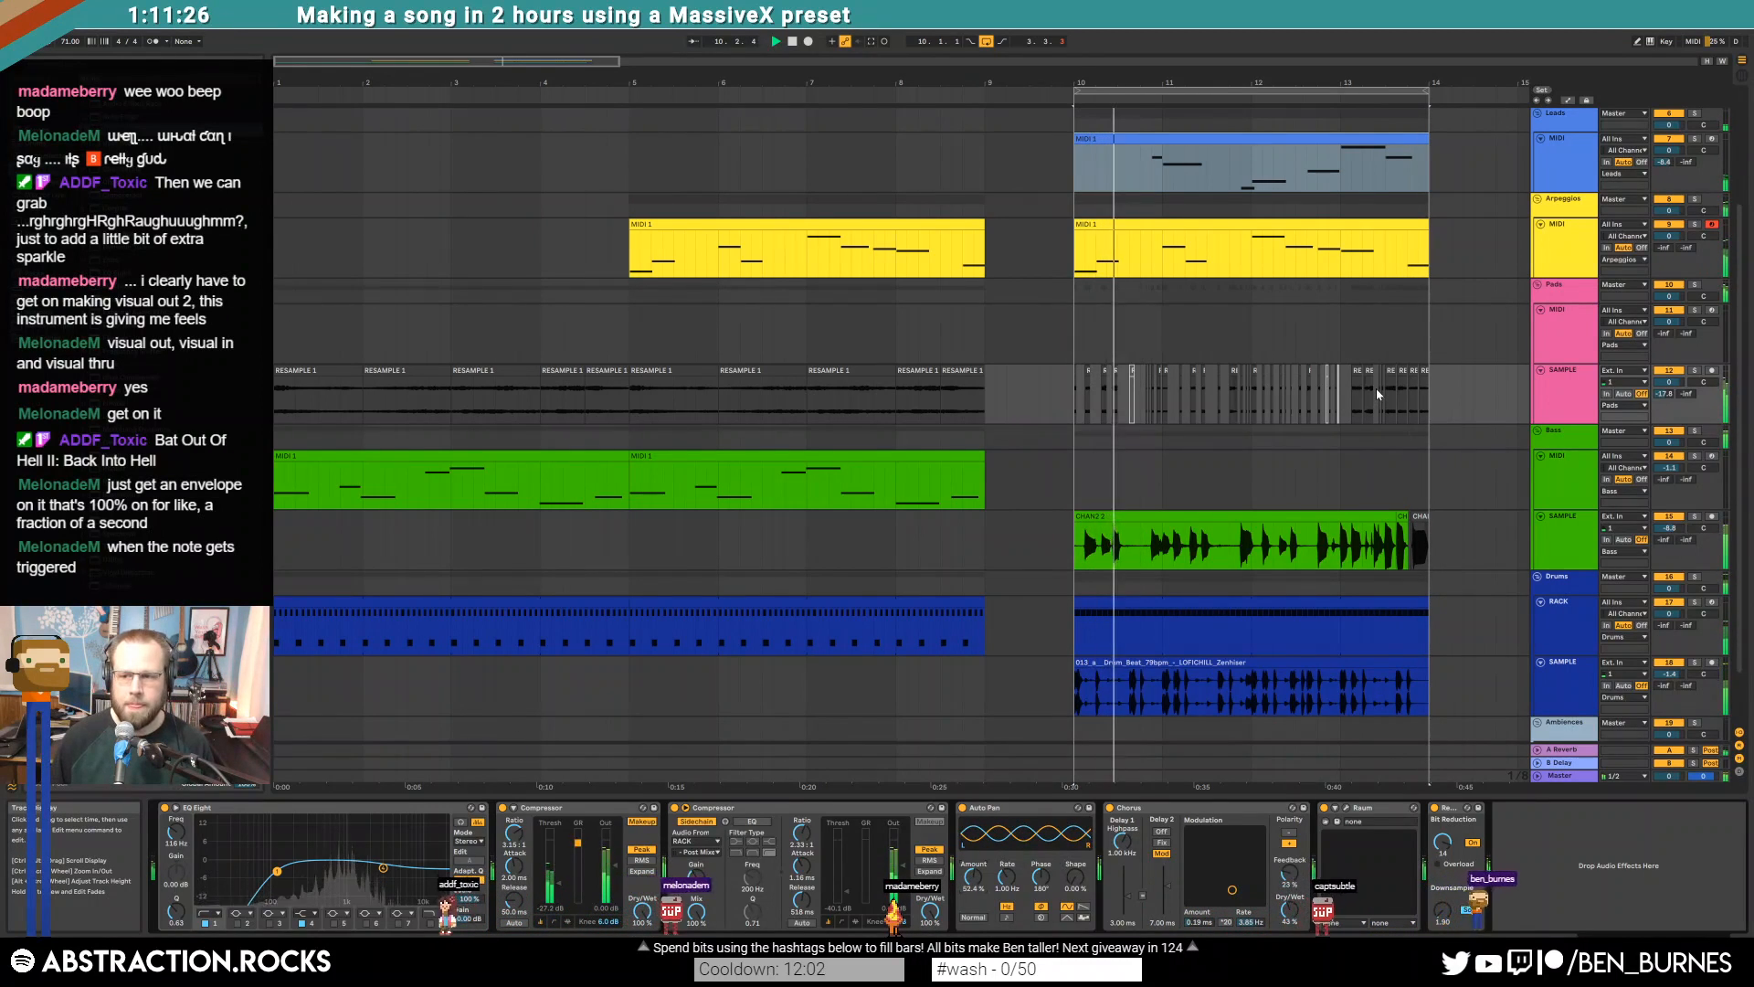
left_click_drag(974, 876, 1007, 896)
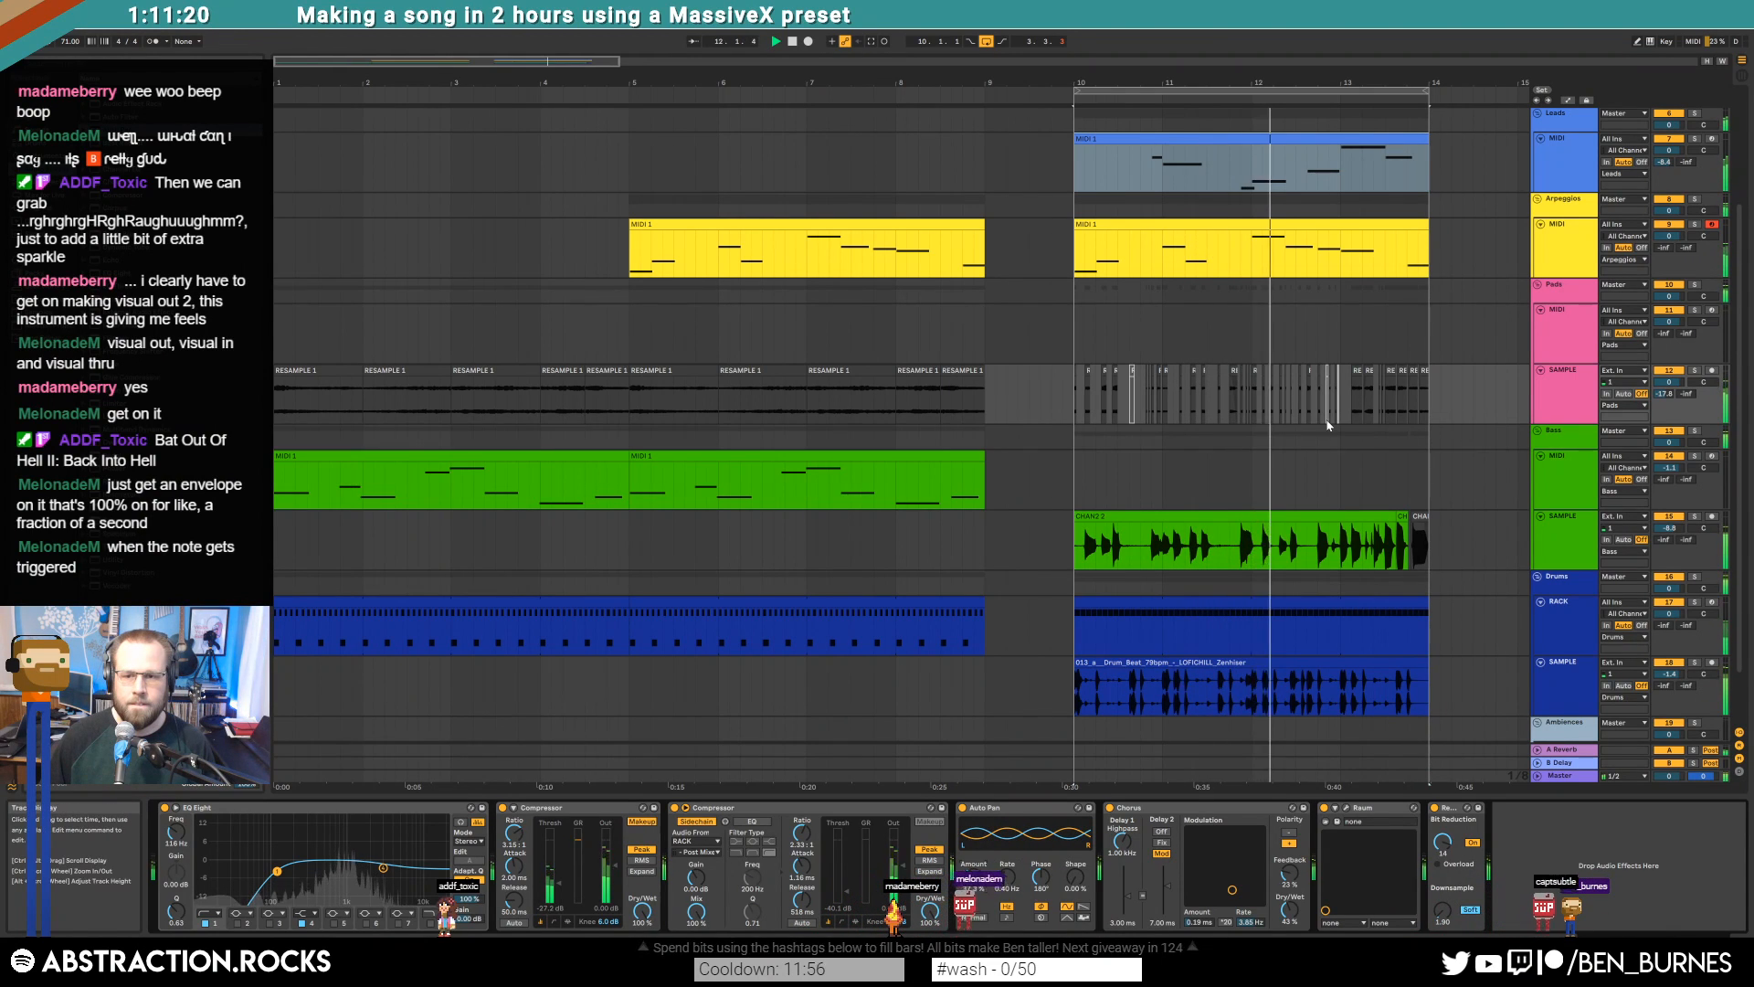
Shift the short pad chop just after bar 12 slightly later and deactivate the chop that follows it
scroll(1330, 423, "up", 5)
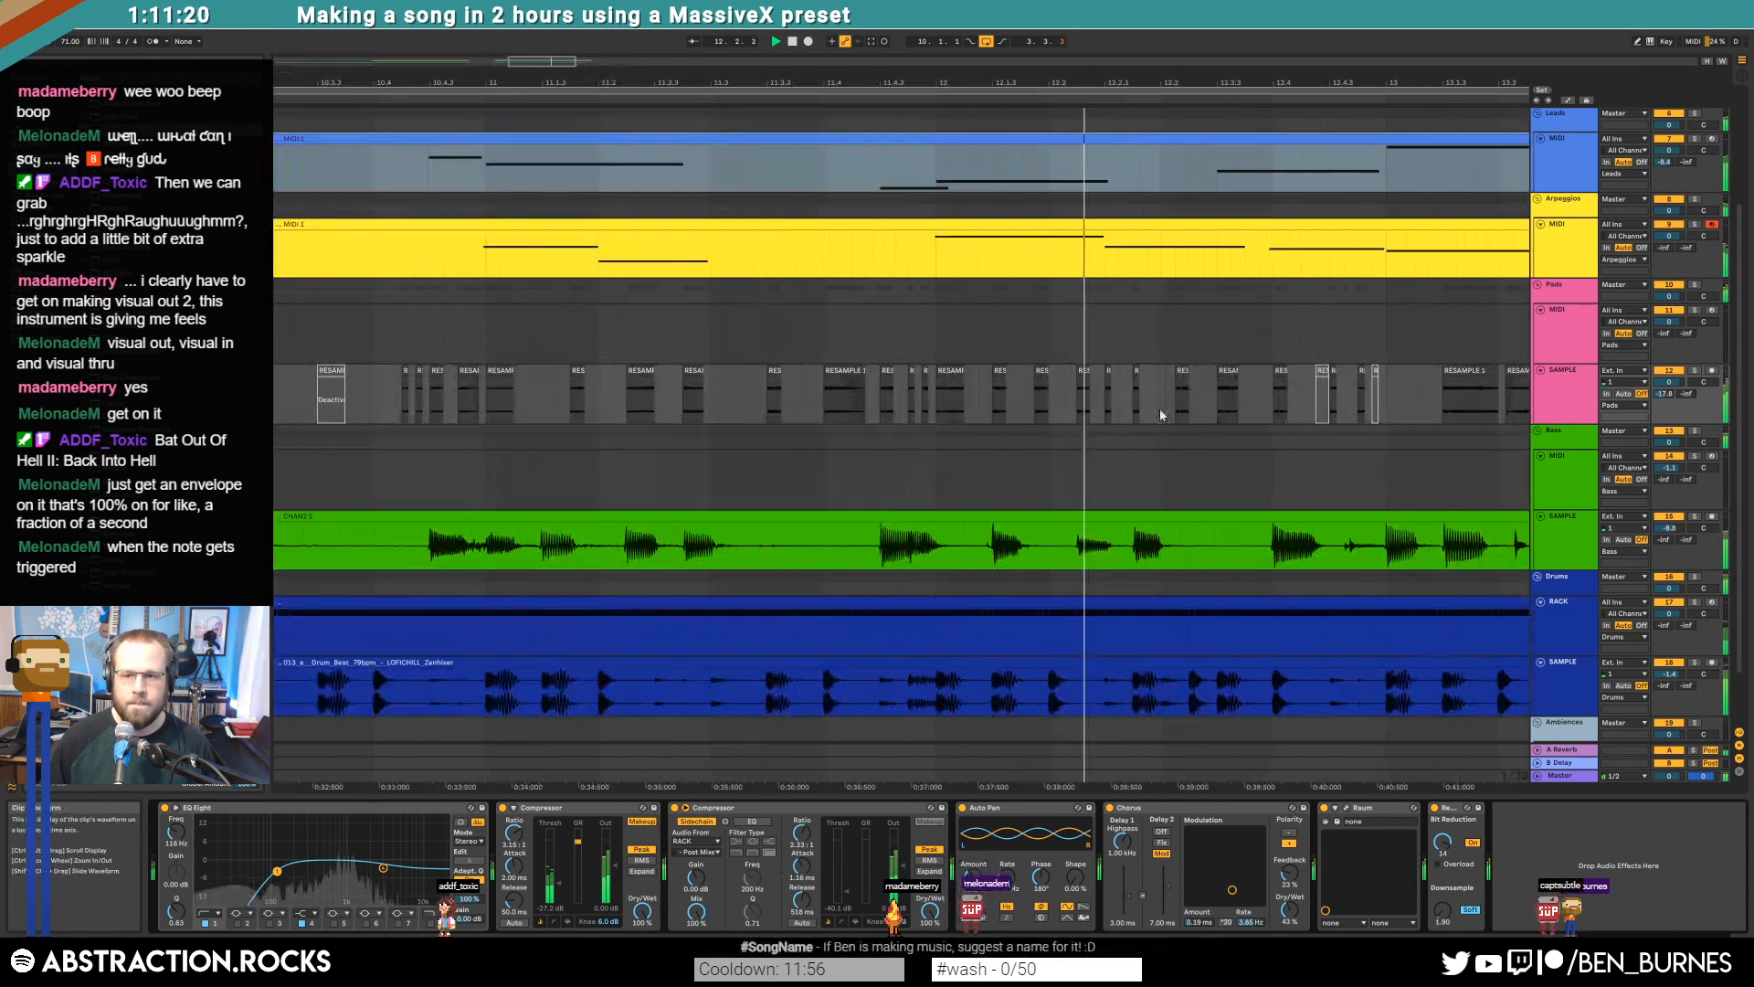
left_click(1008, 374)
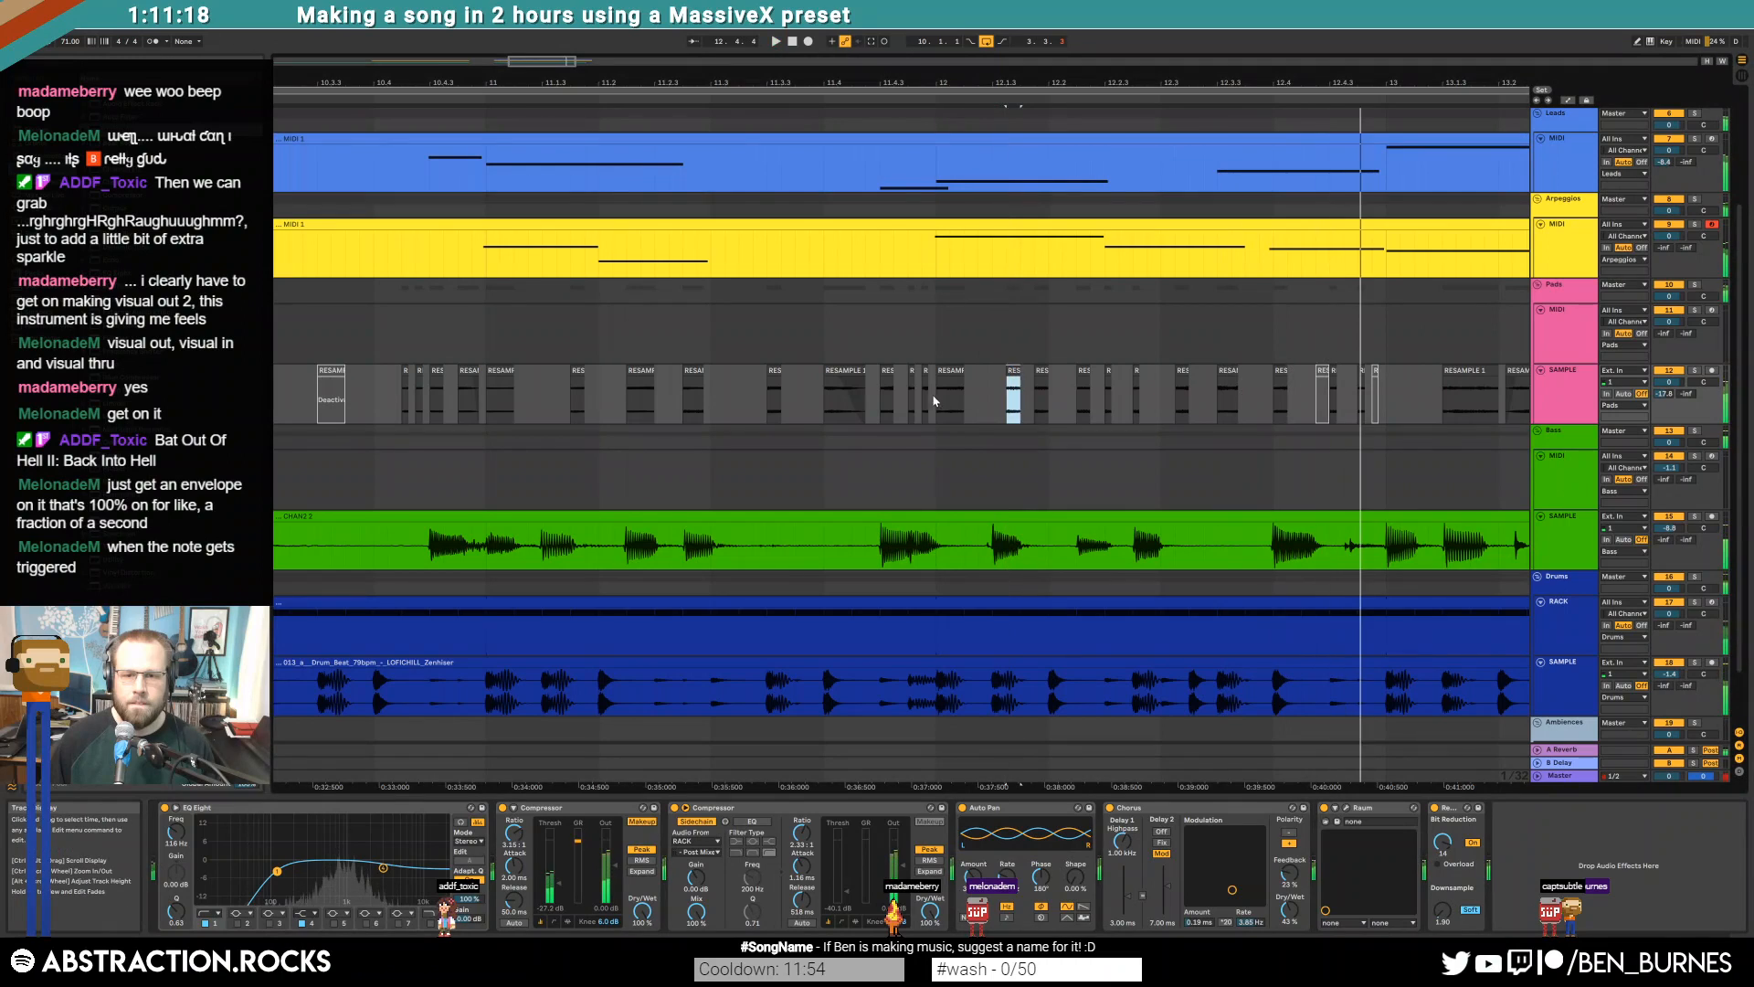
left_click(1024, 372)
key("space")
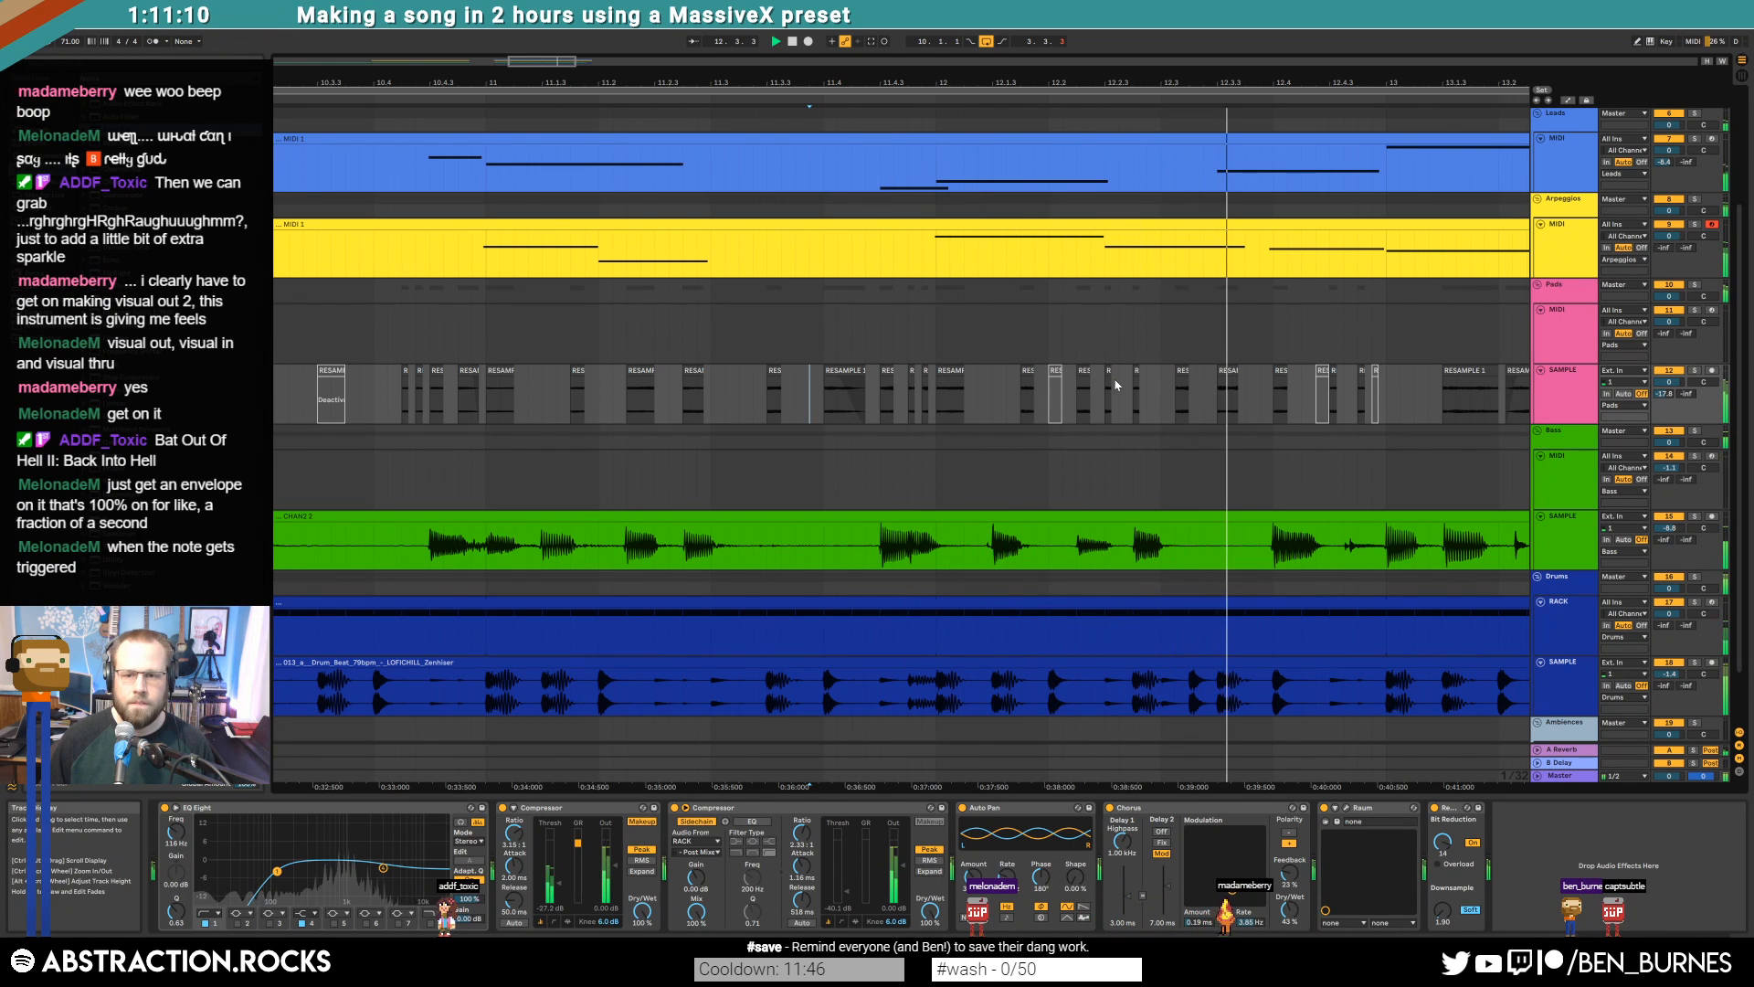
Shorten all hi-hat notes in the drum rack clip at bar 10 to half their length
scroll(1194, 387, "down", 5)
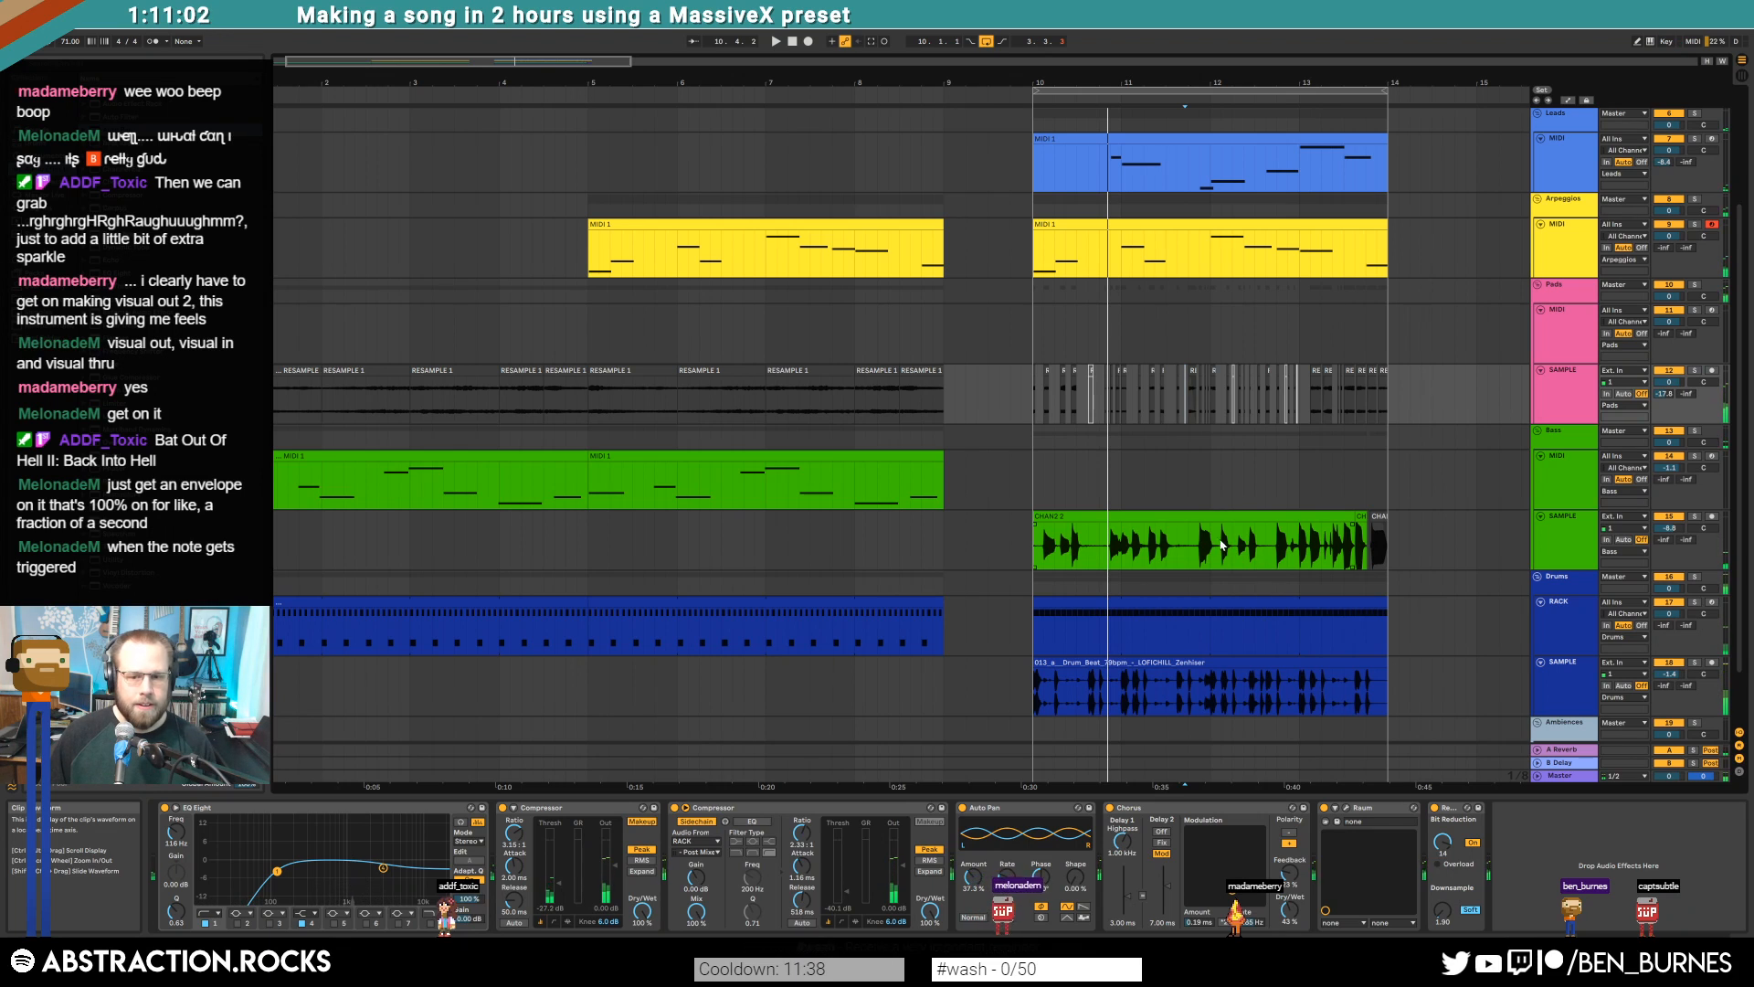
double_click(1076, 599)
left_click(665, 715)
key("ctrl+a")
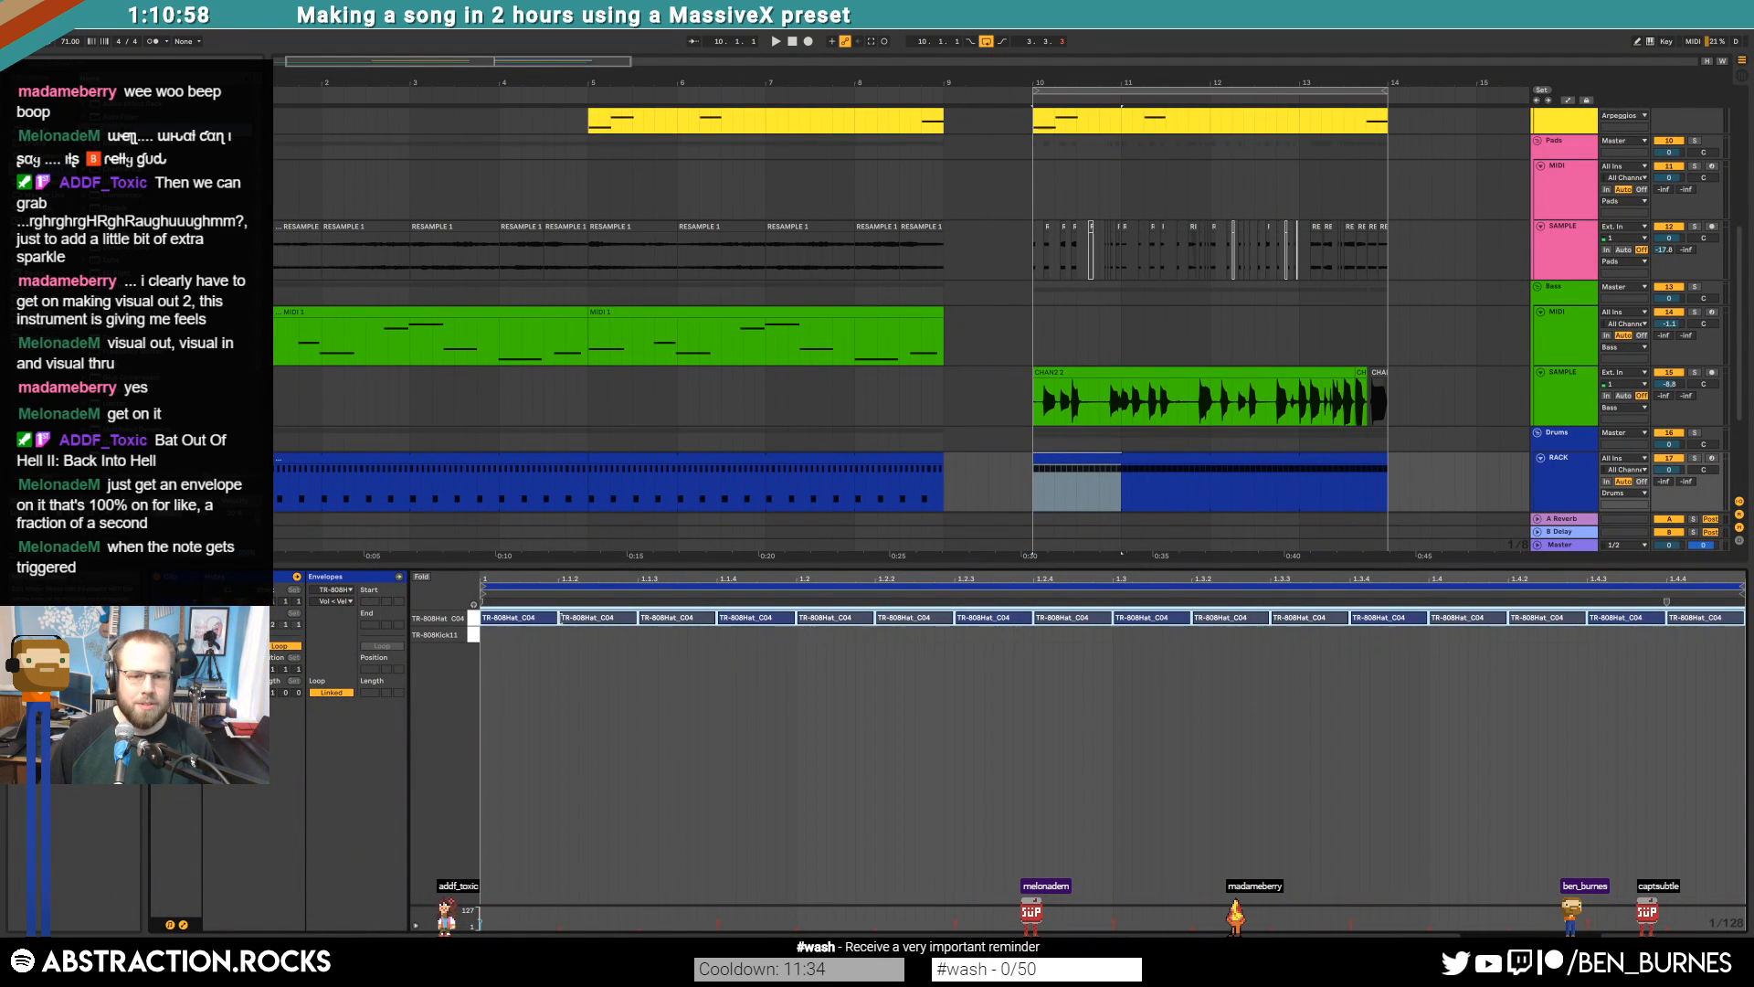
left_click_drag(550, 618, 511, 619)
left_click(560, 647)
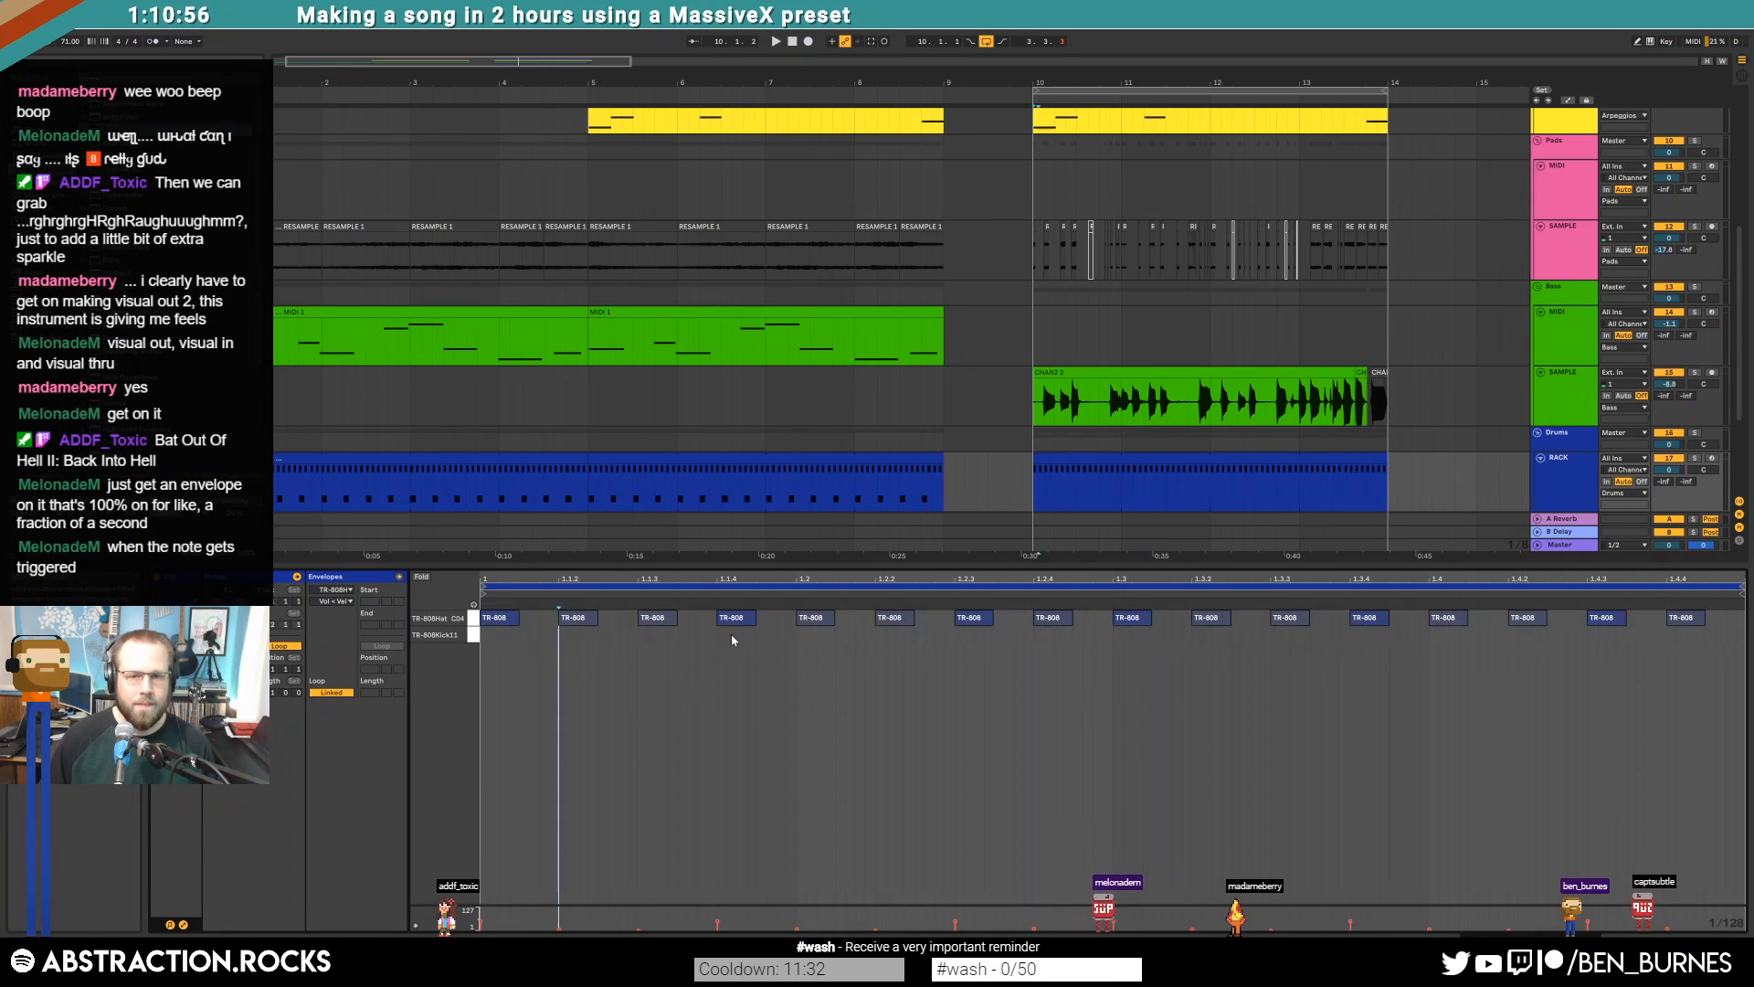
key("shift+Tab")
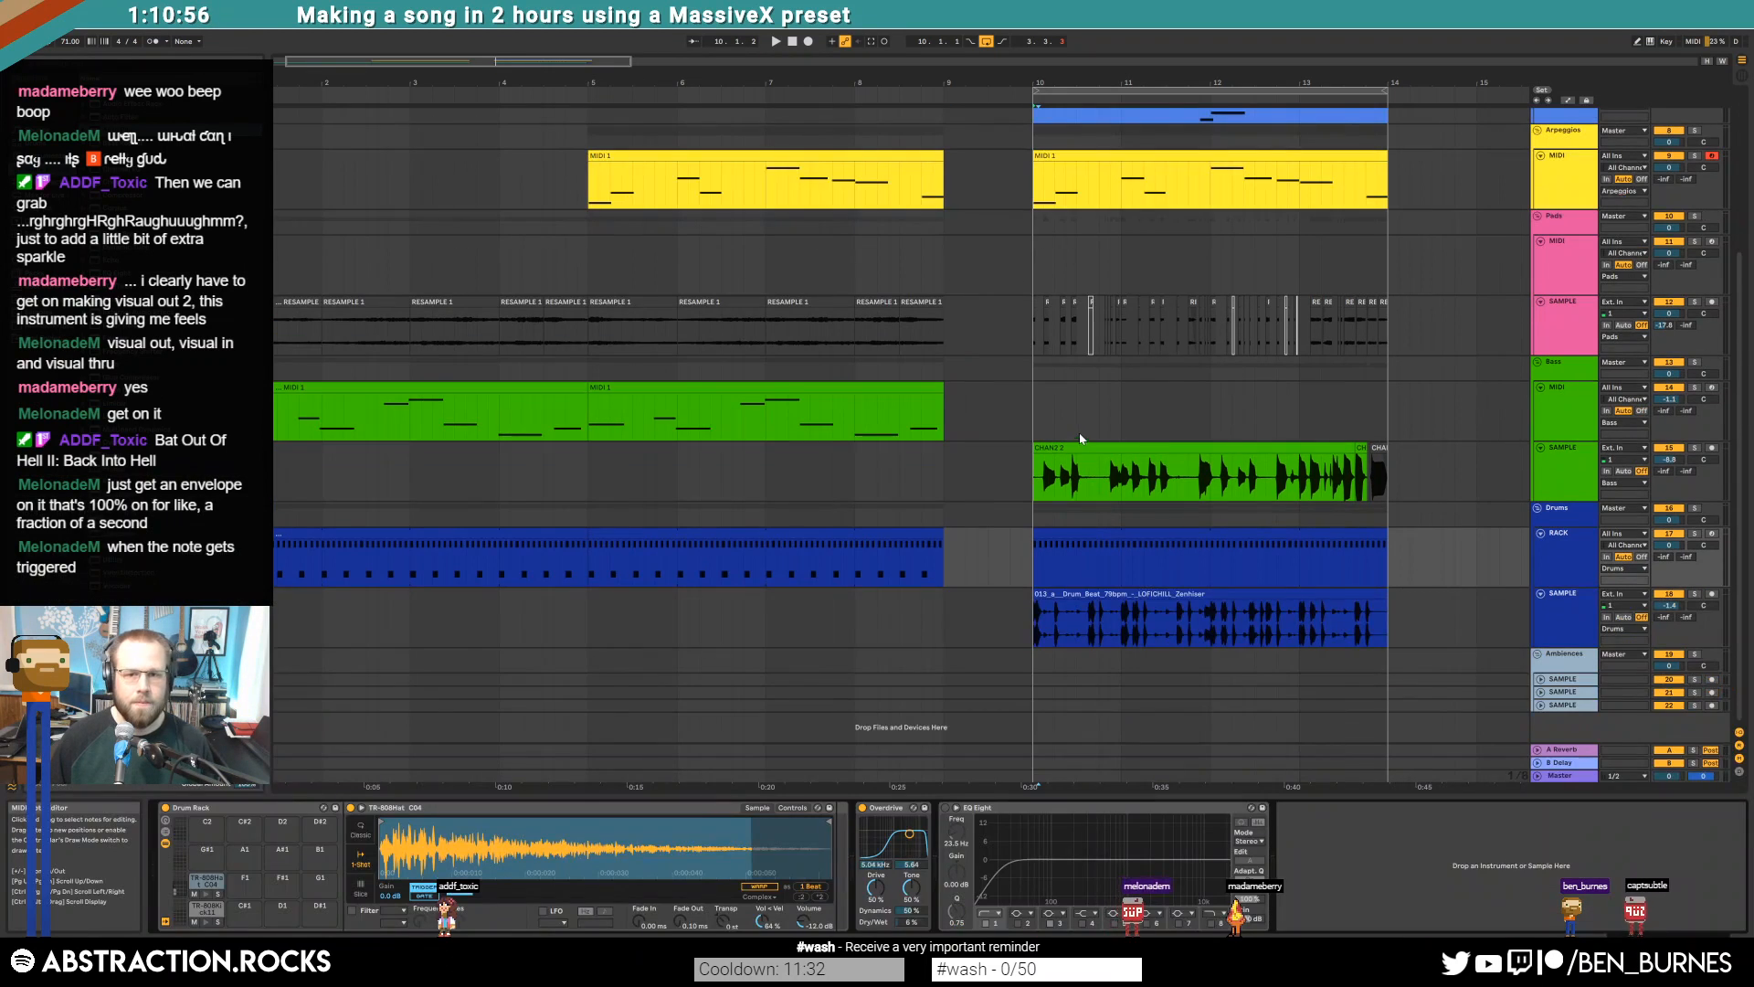
Fill bar 9 with a copy of the first bar of the arpeggio clip and play it back
left_click(595, 187)
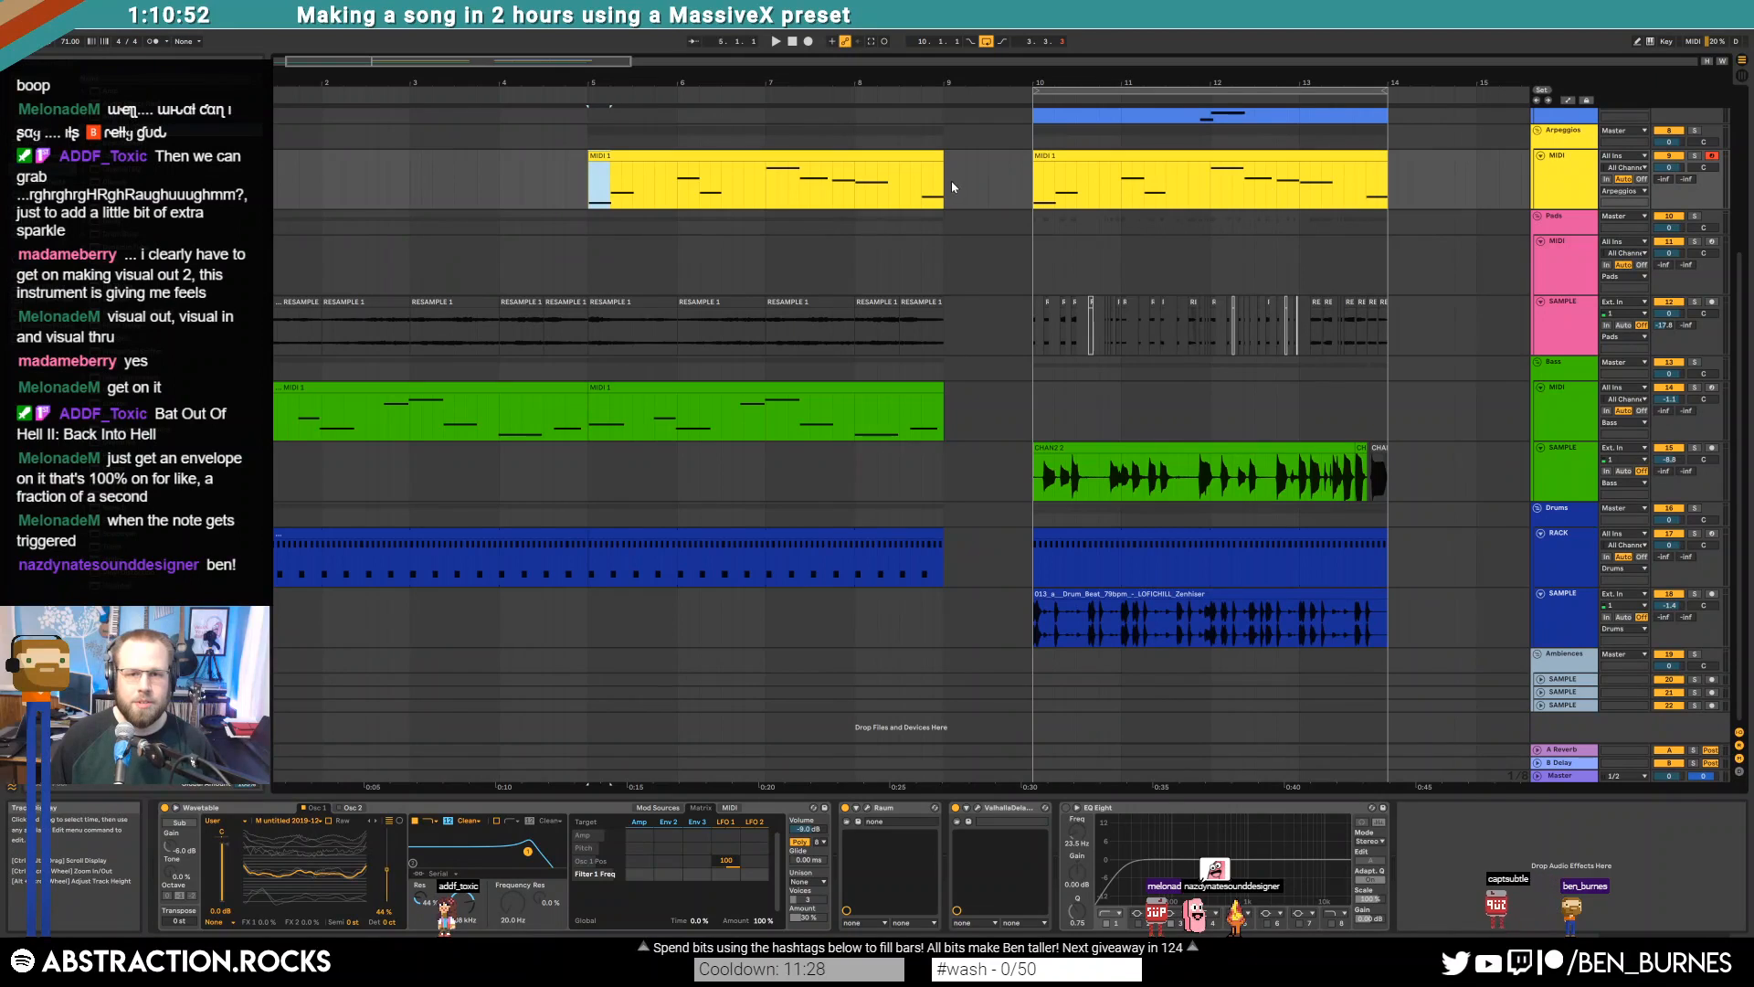
left_click_drag(999, 161, 1015, 161)
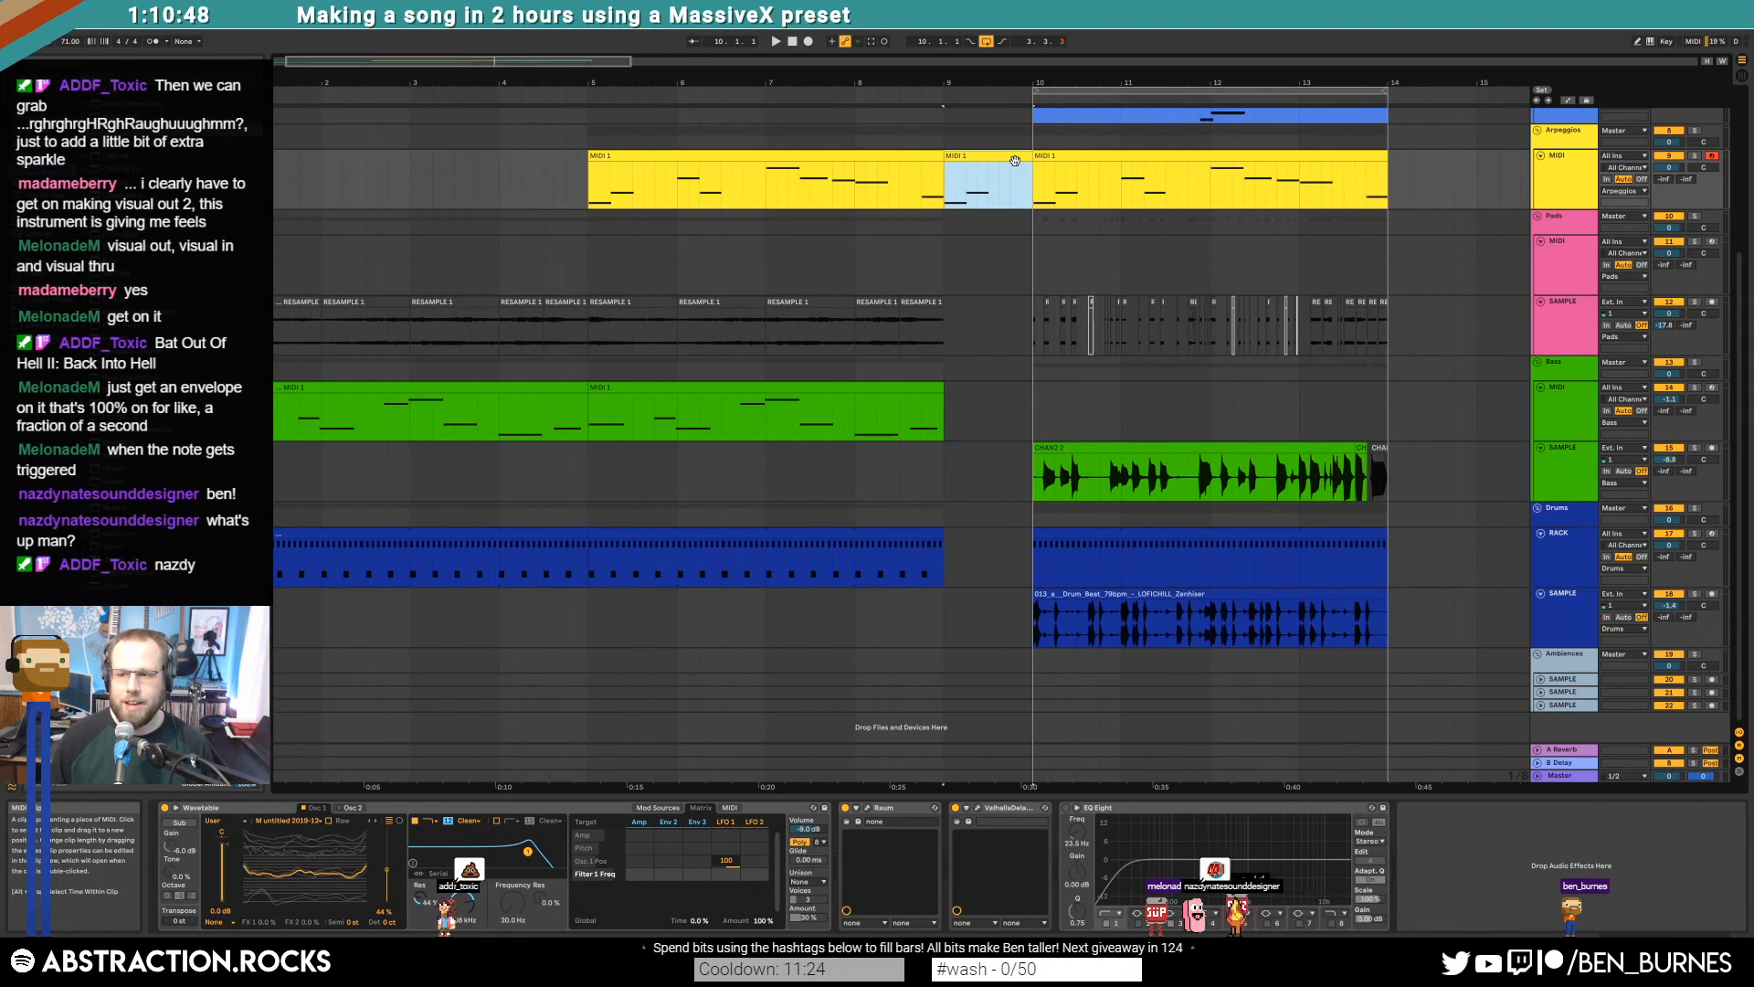
key("space")
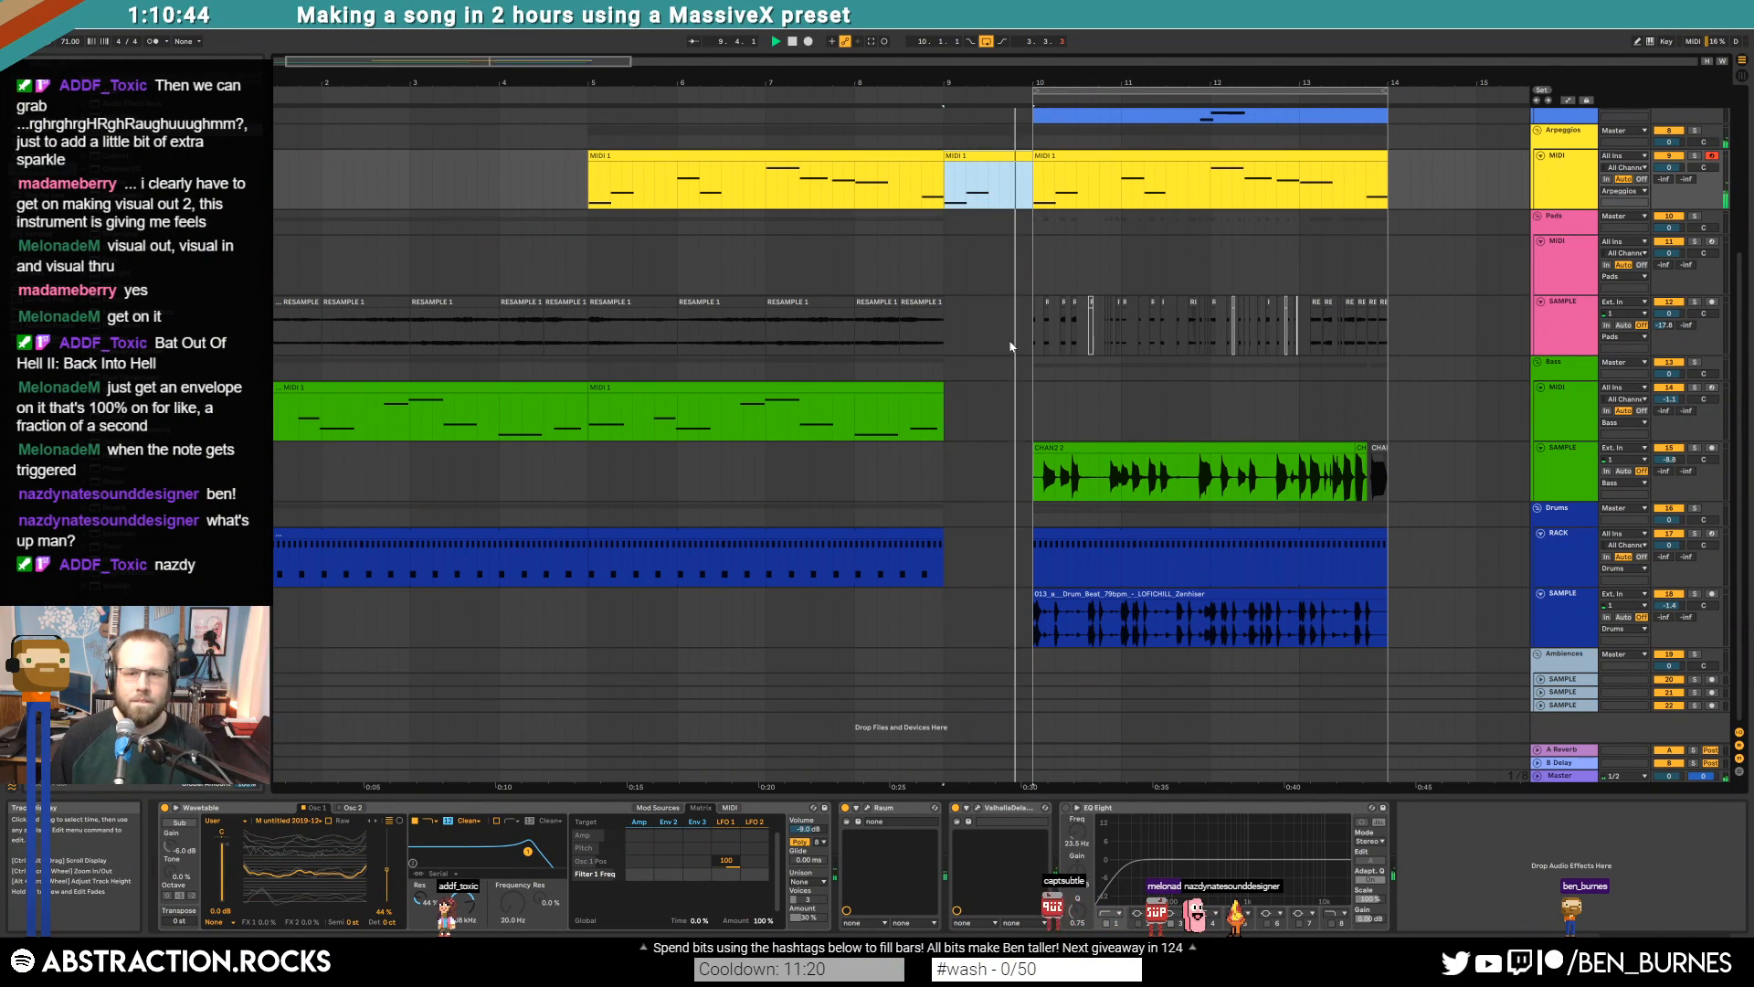
Copy the one-bar pad resample clip from bar 1 to bar 9
left_click(286, 304)
key("space")
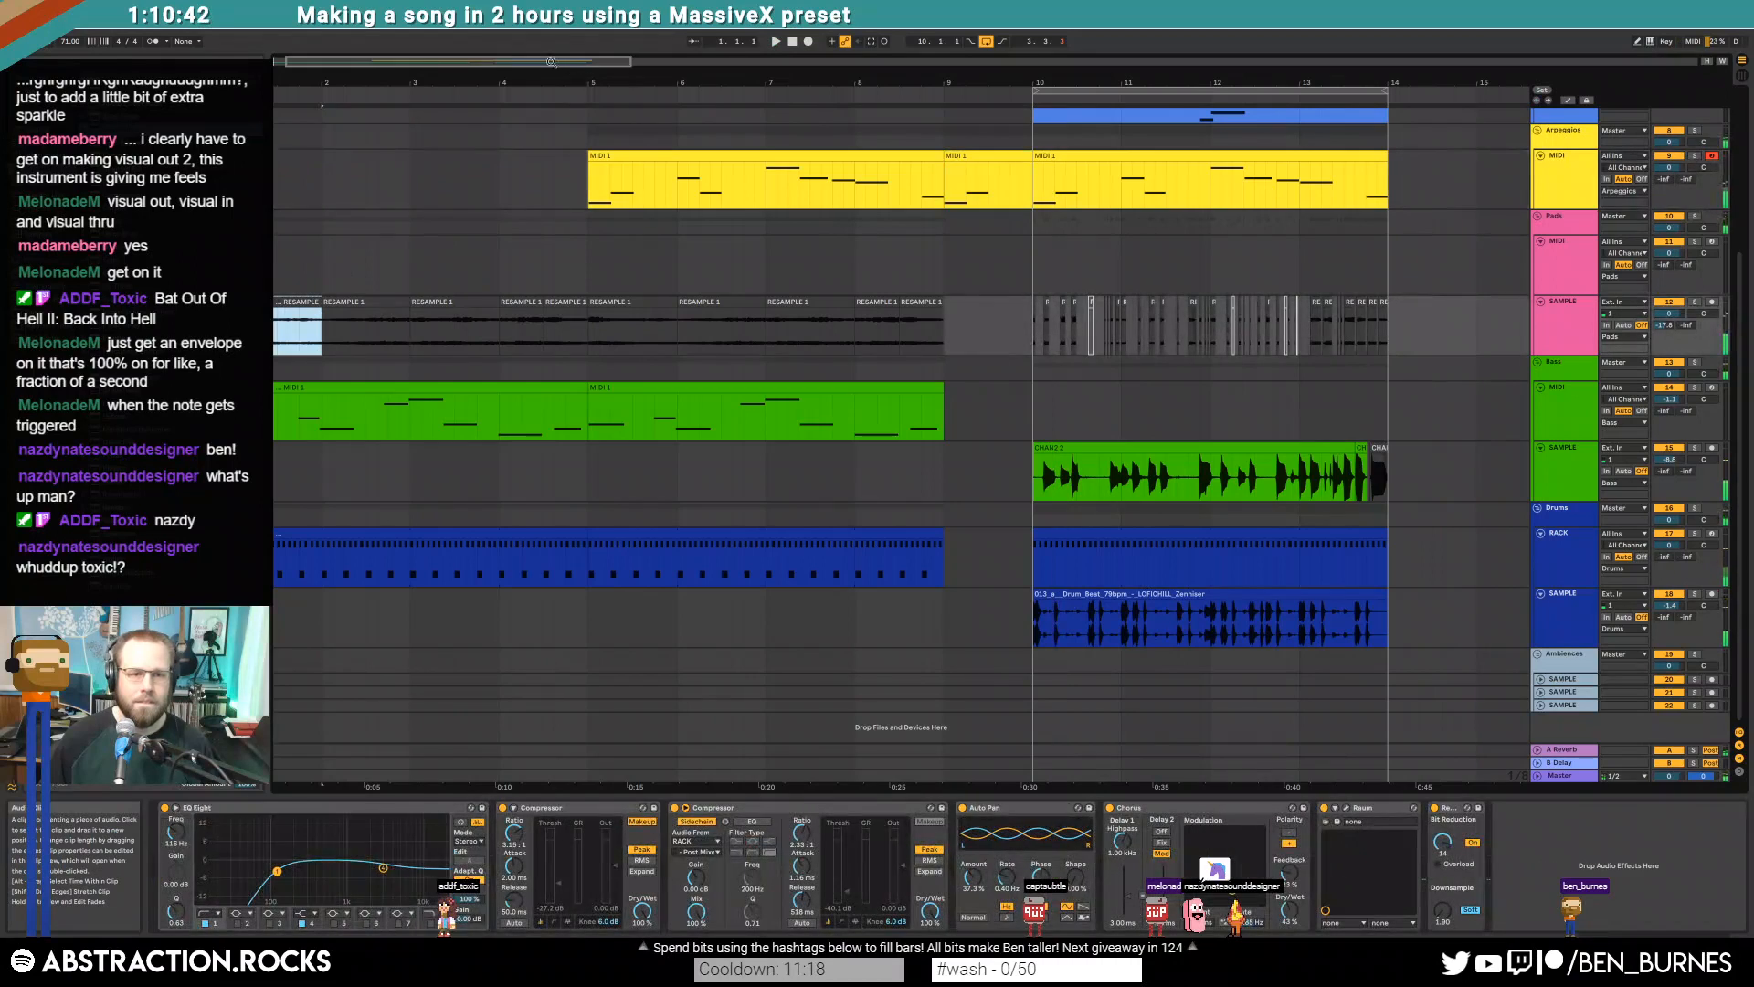
left_click_drag(497, 64, 475, 65)
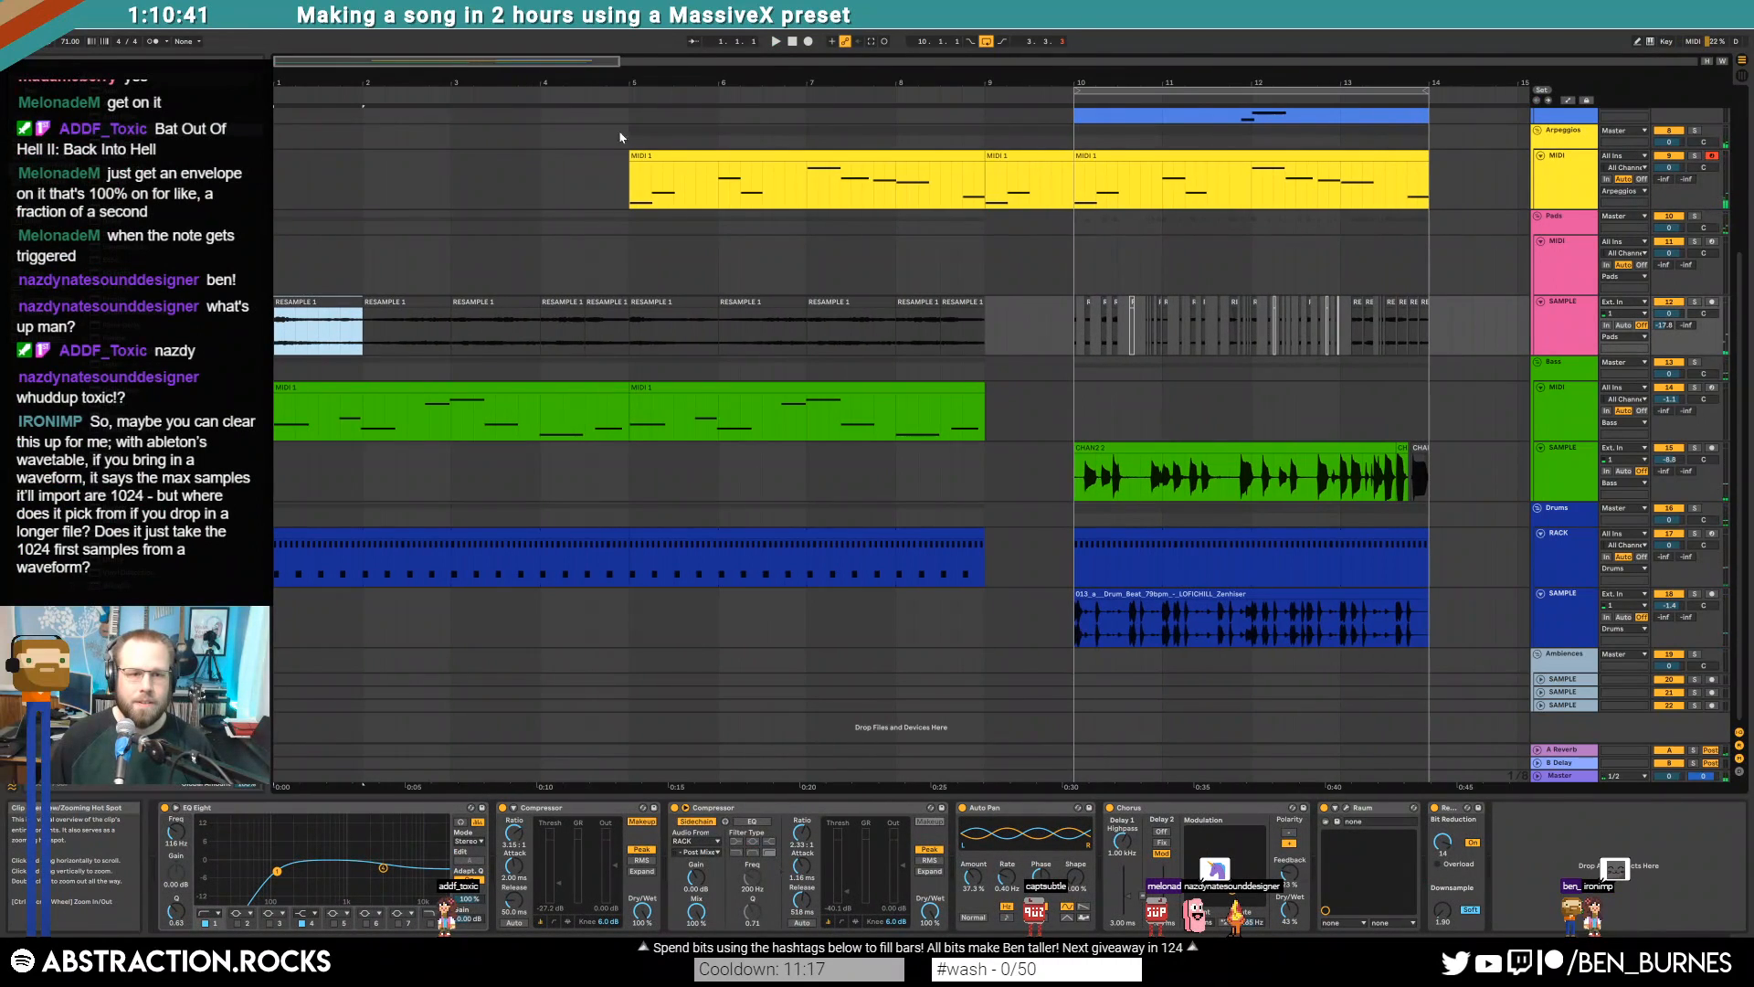
key("ctrl+v")
key("ctrl+z")
left_click(990, 321)
key("ctrl+v")
Trim the pad clip at bar 9 to an eighth-note chop and delete the rest of it
scroll(1031, 344, "up", 3)
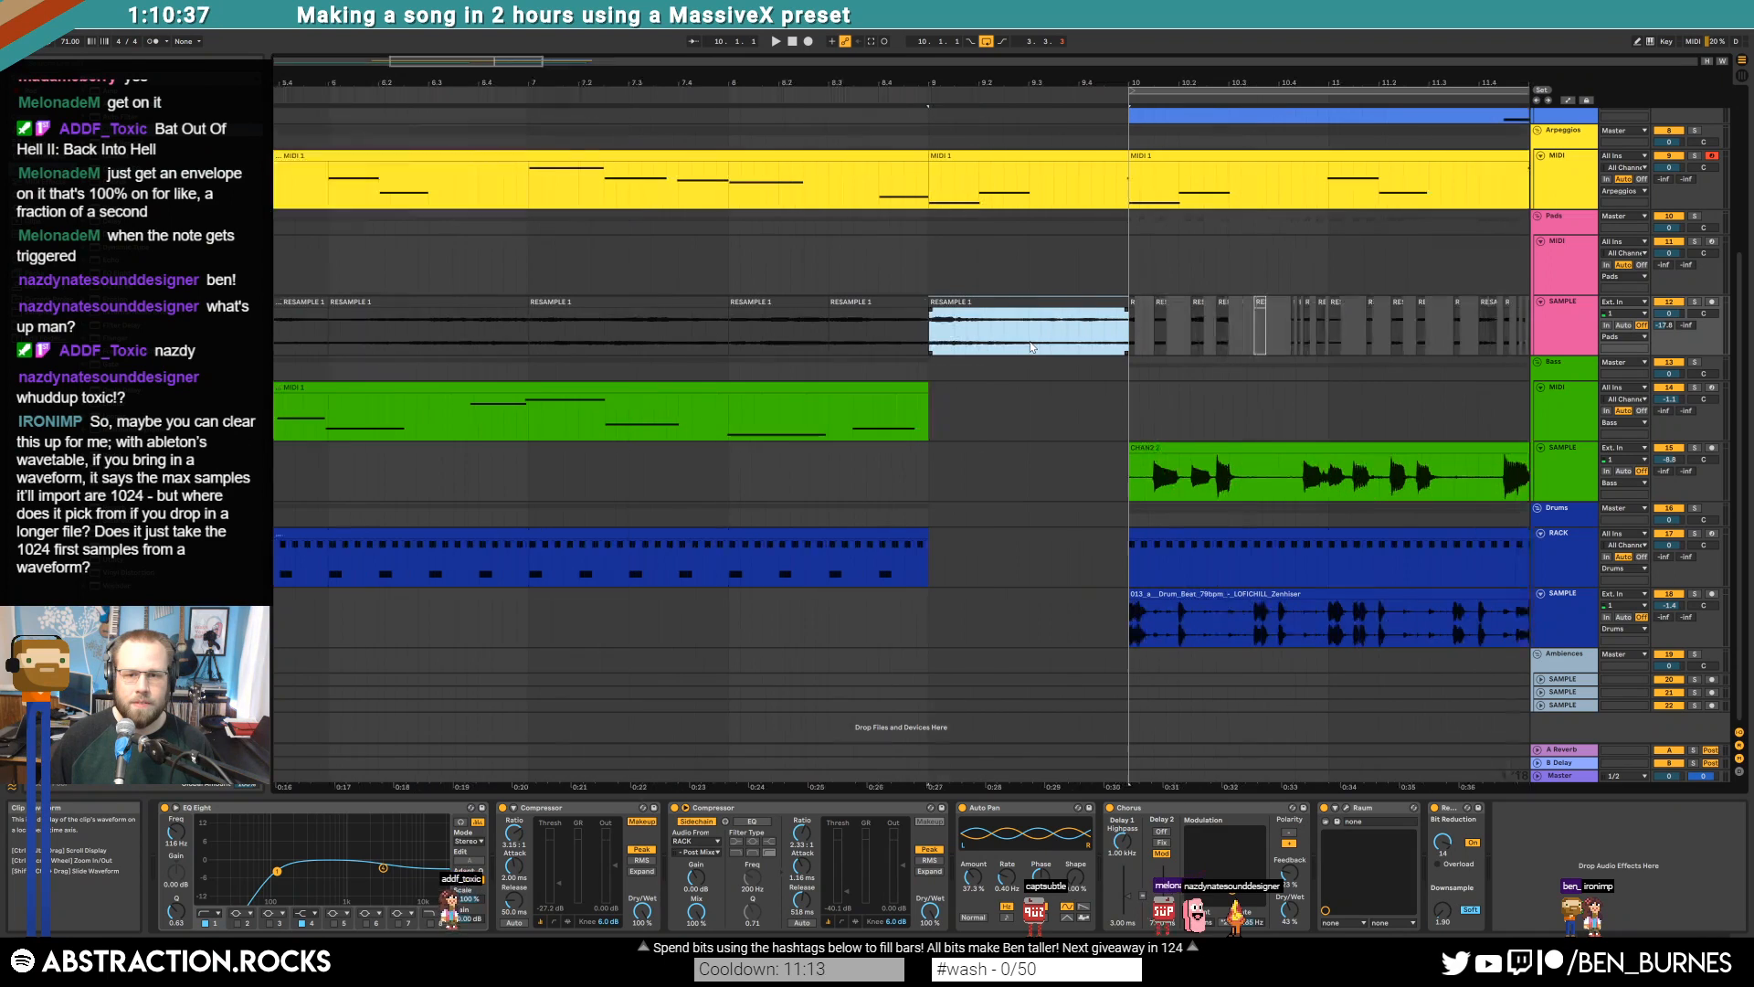
left_click(969, 327)
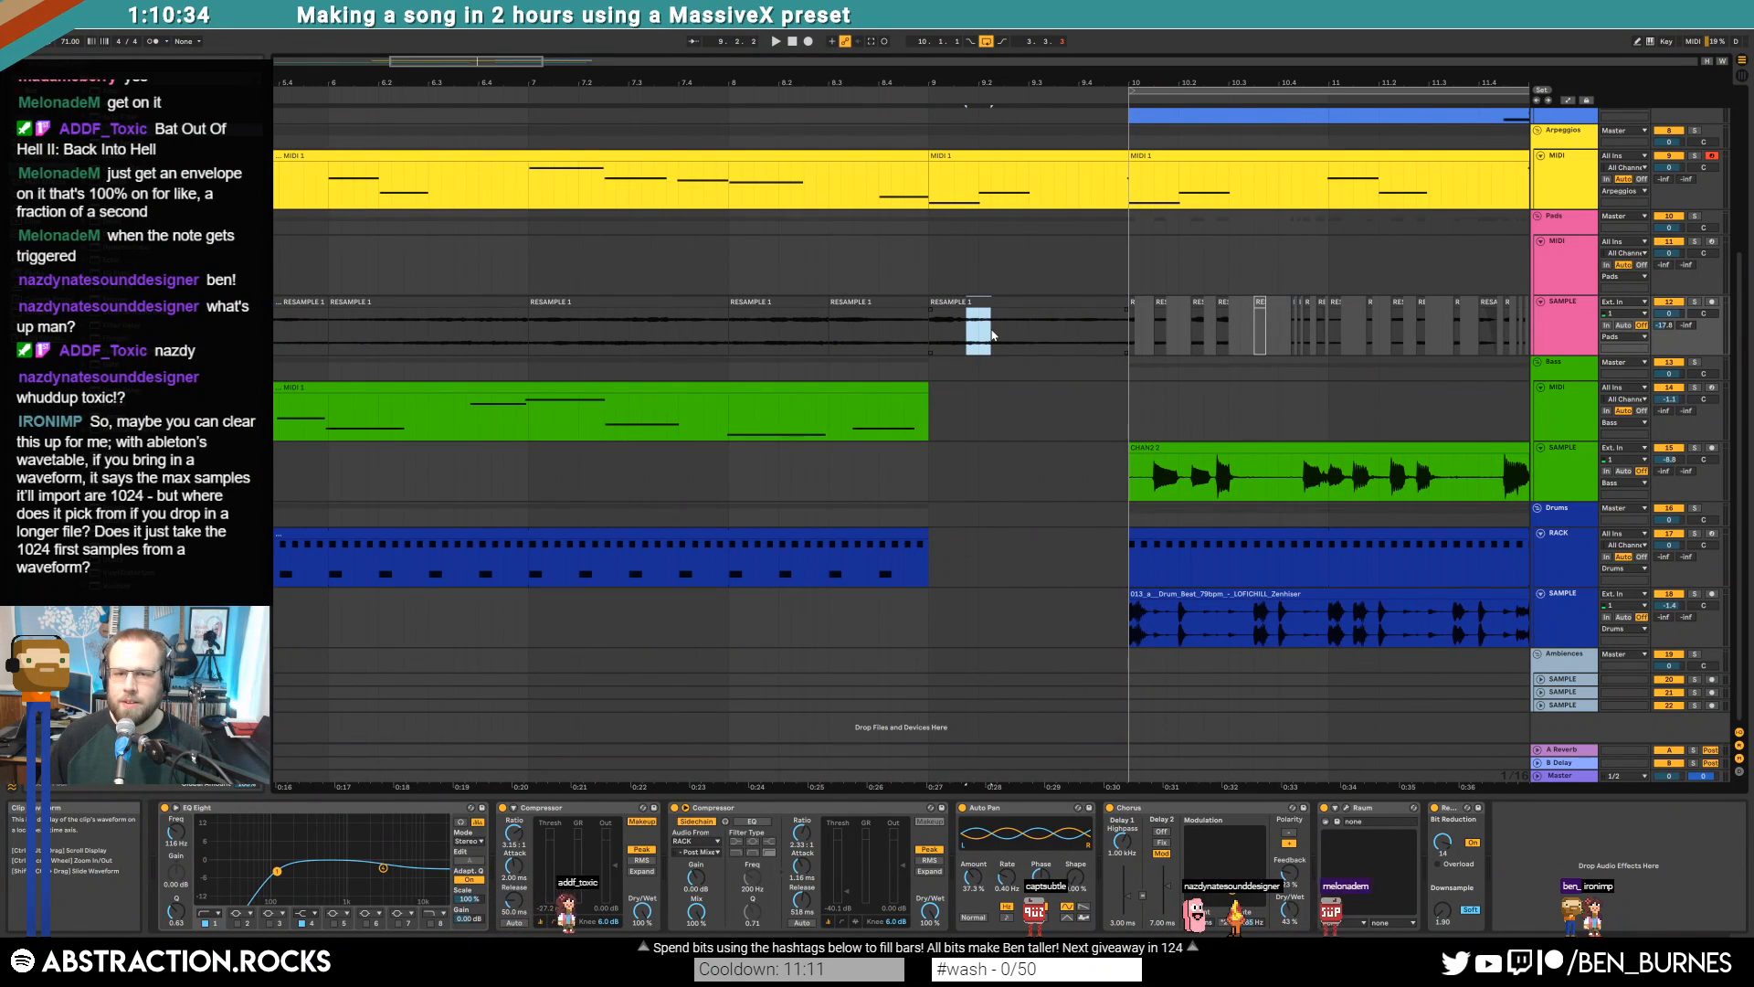
left_click_drag(955, 337, 976, 336)
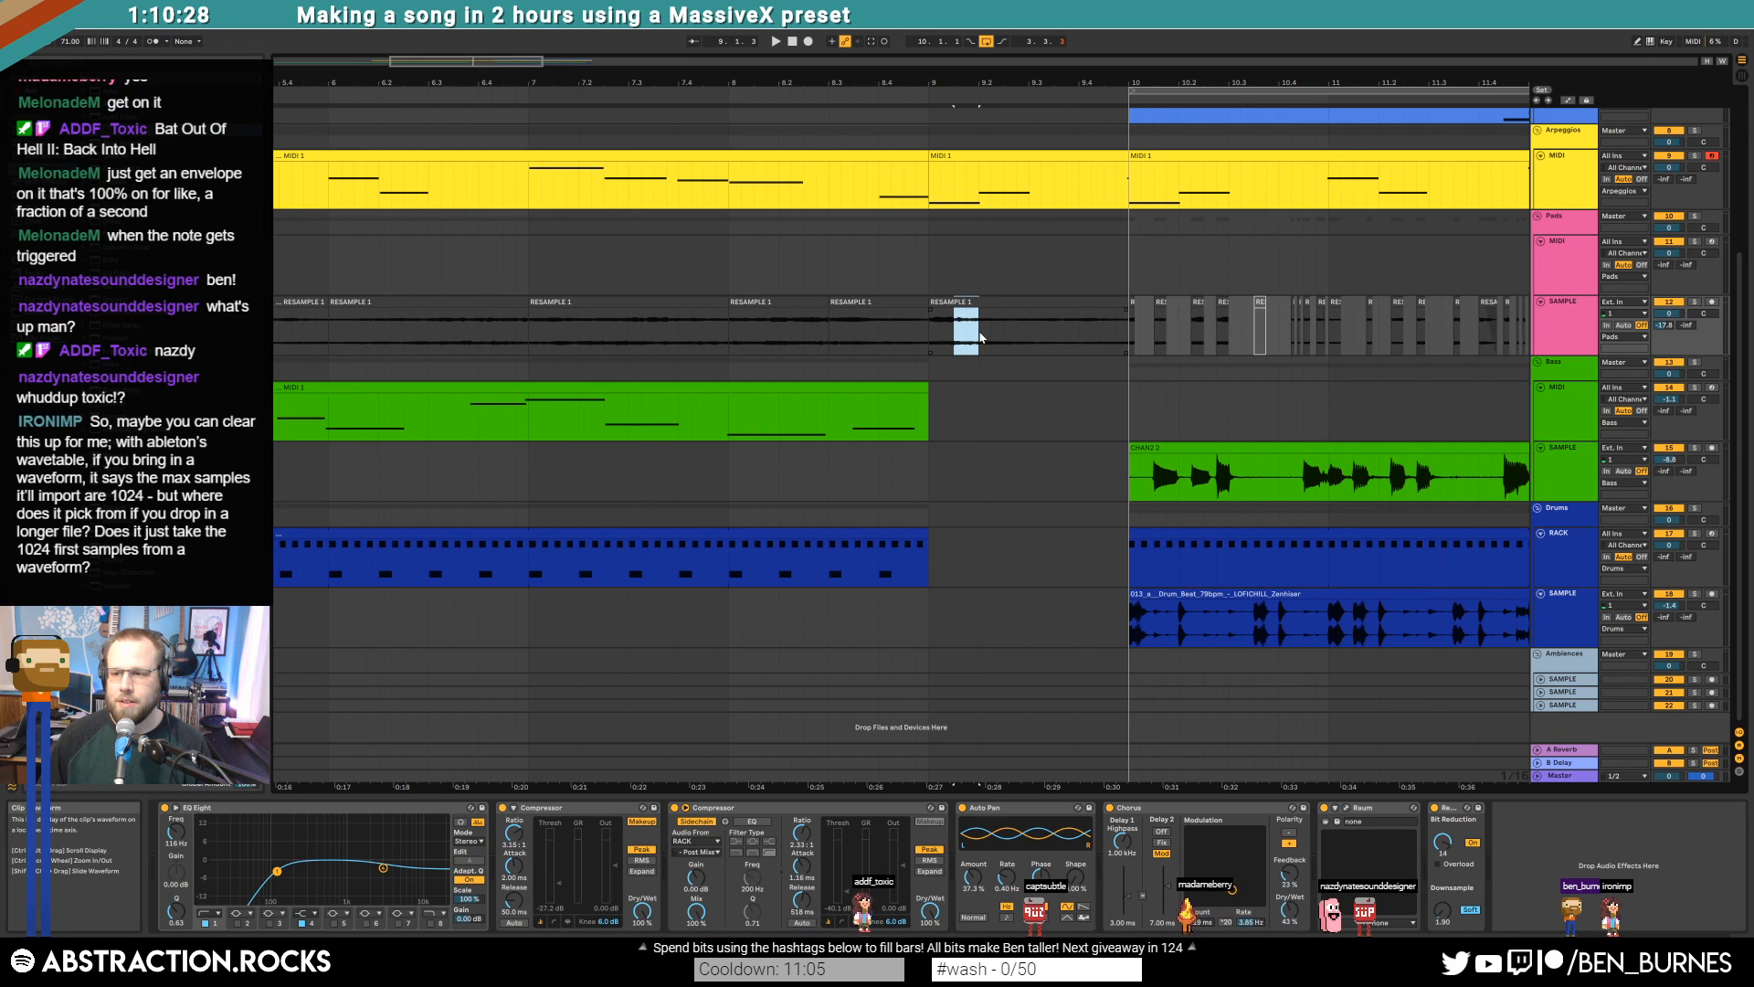
left_click(952, 320)
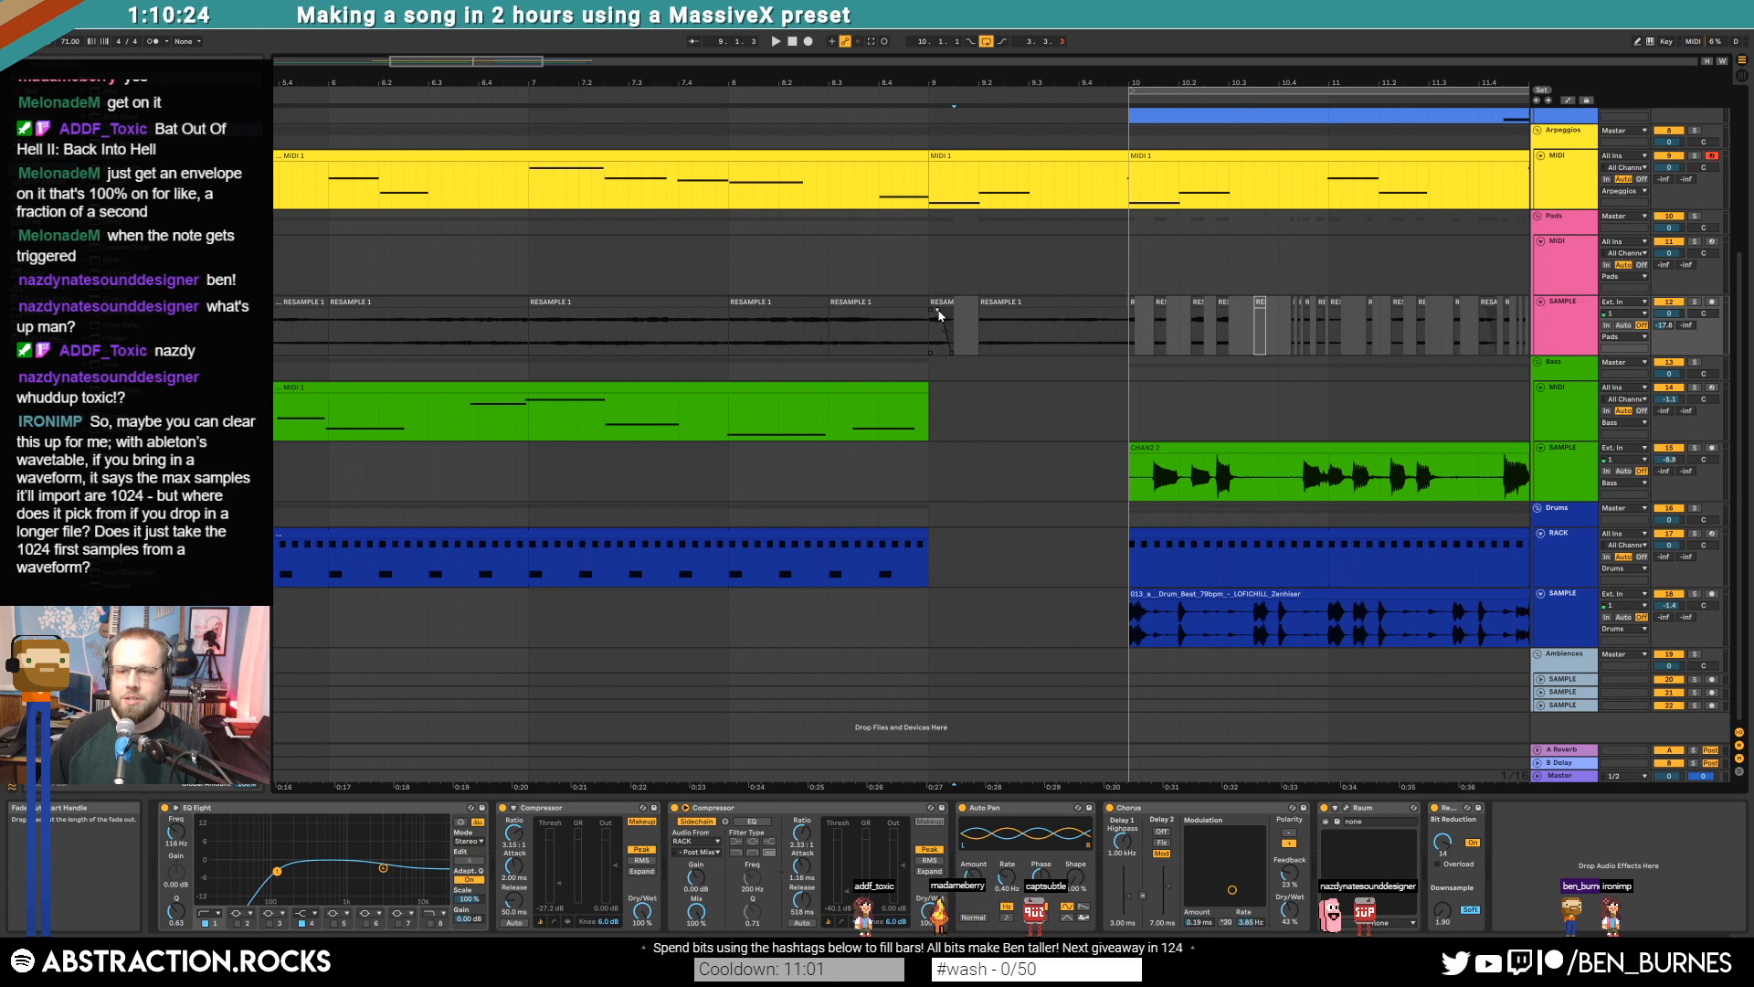
left_click(989, 302)
key("Delete")
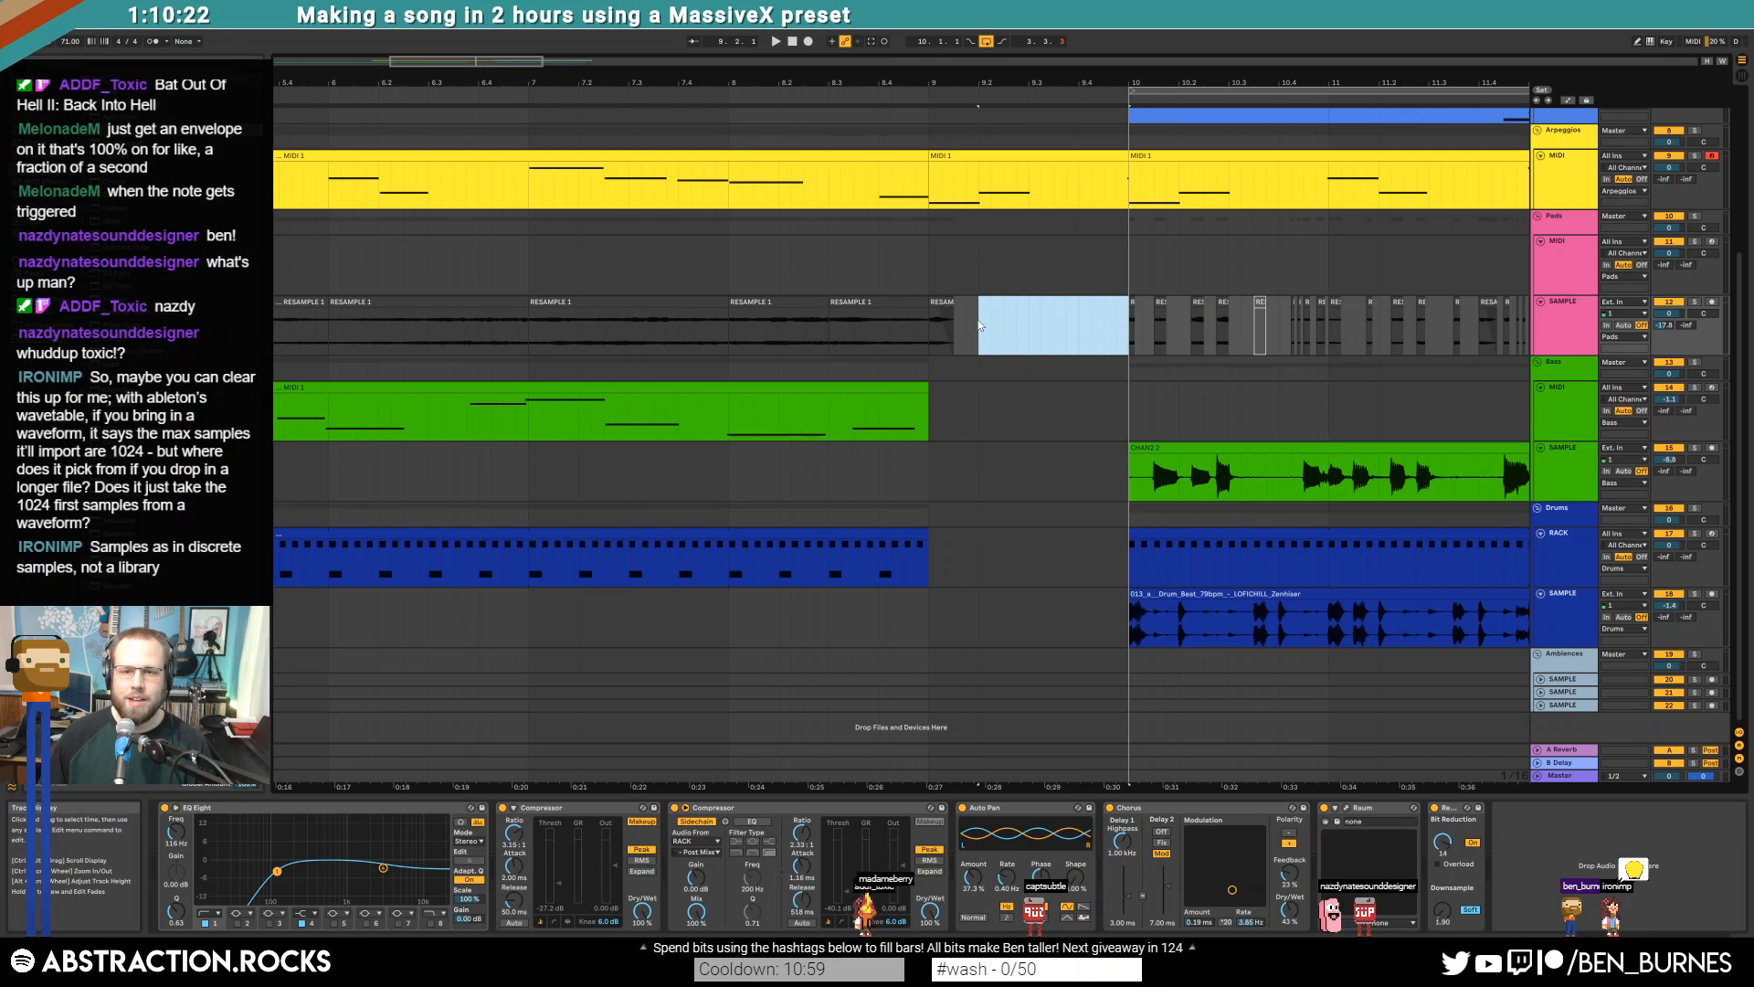
Duplicate the pad chop and its following gap three times to fill bar 9
left_click_drag(978, 321, 947, 320)
key("ctrl+d")
key("ctrl+d")
key("ctrl+d")
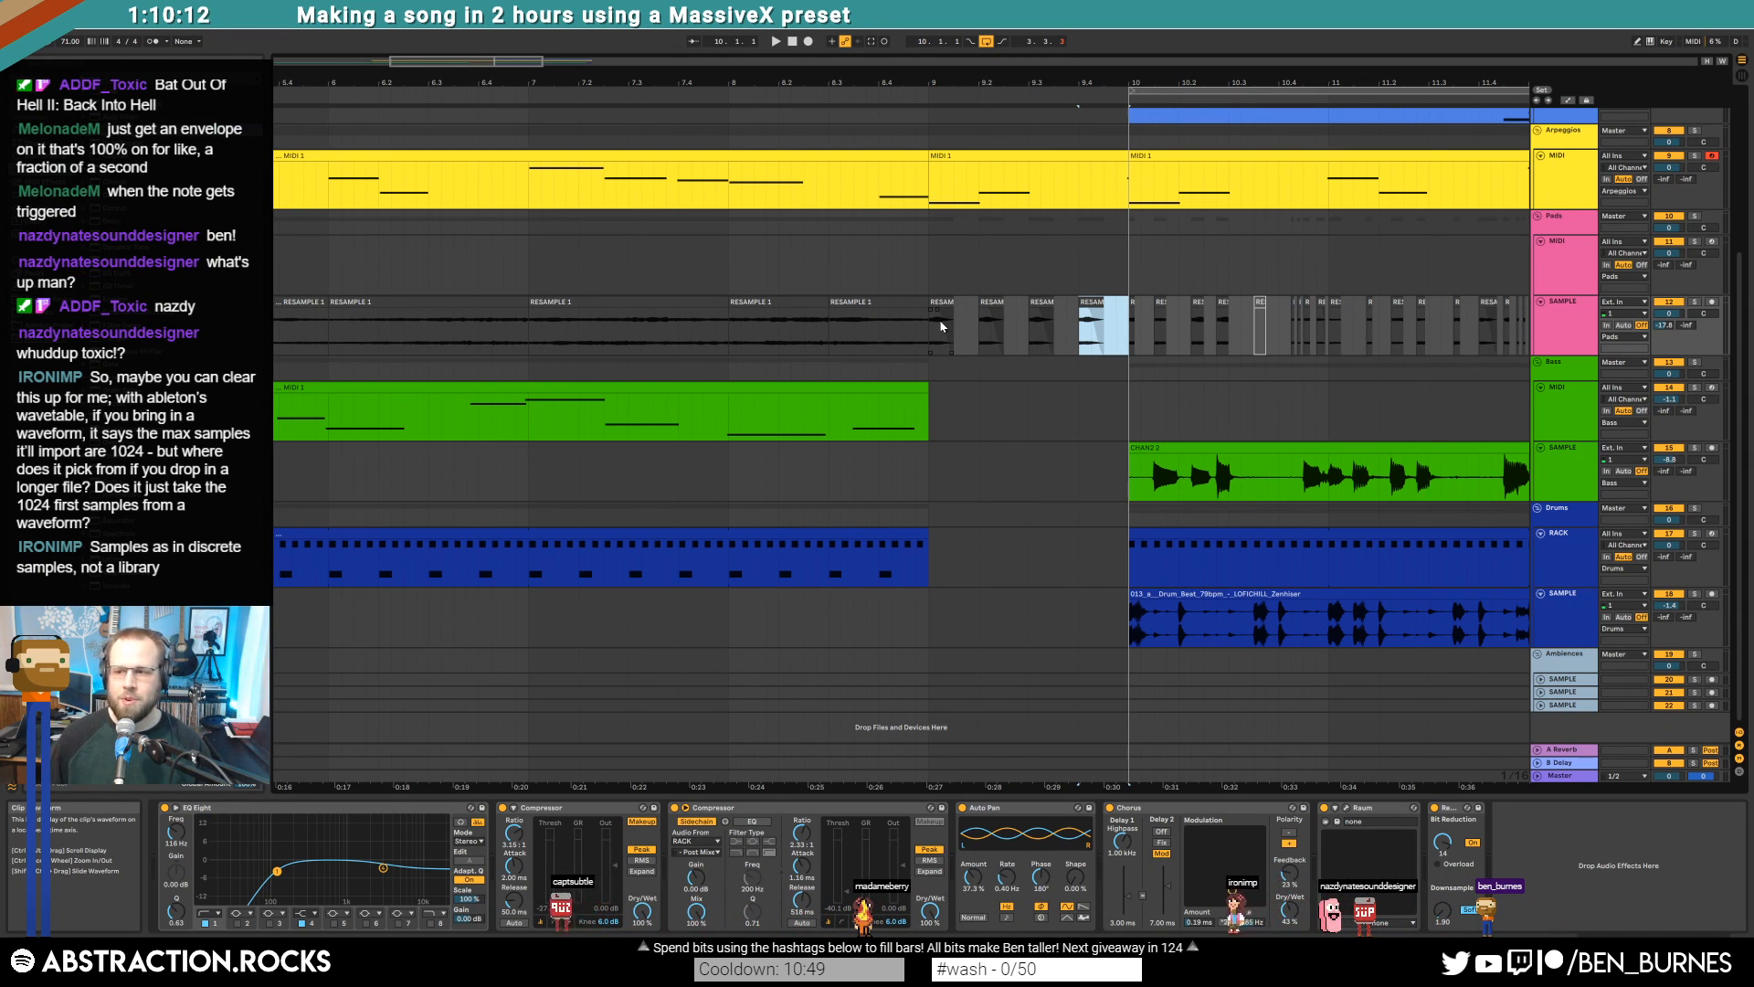
left_click(816, 335)
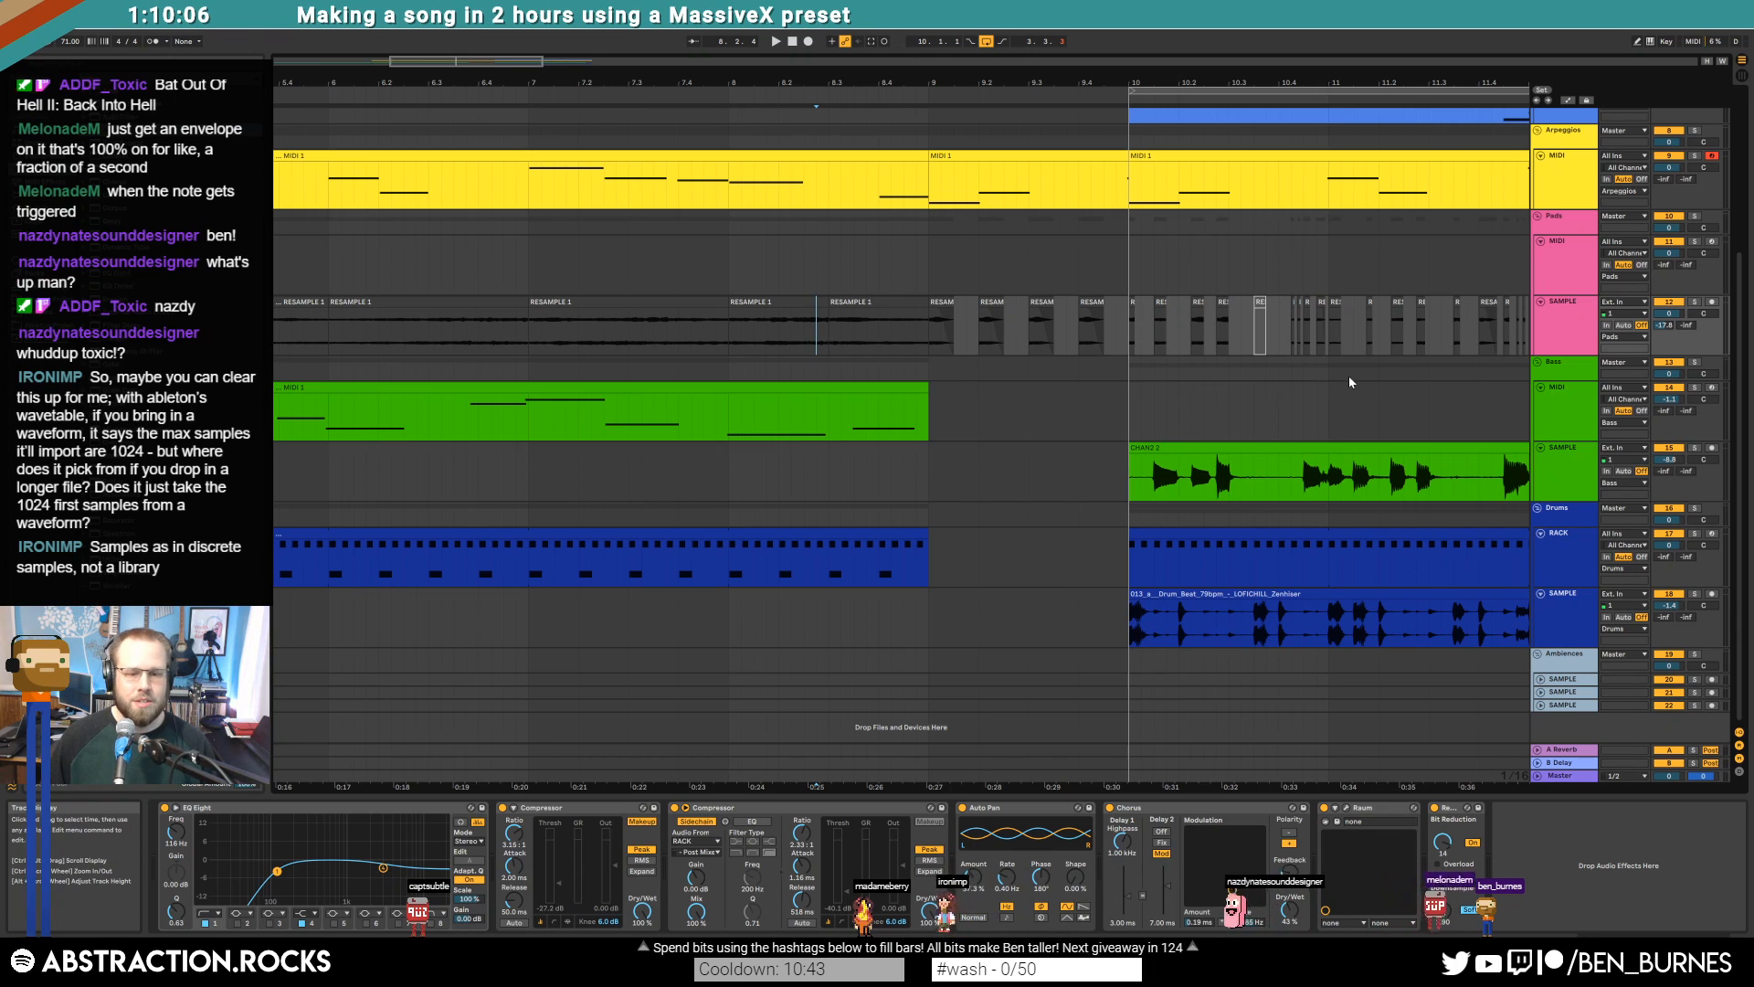
Sweep the arpeggio's wavetable position with LFO 1's Osc 1 Pos modulation cleared, restore that modulation to 100, and play the transition through bar 9
left_click(1591, 191)
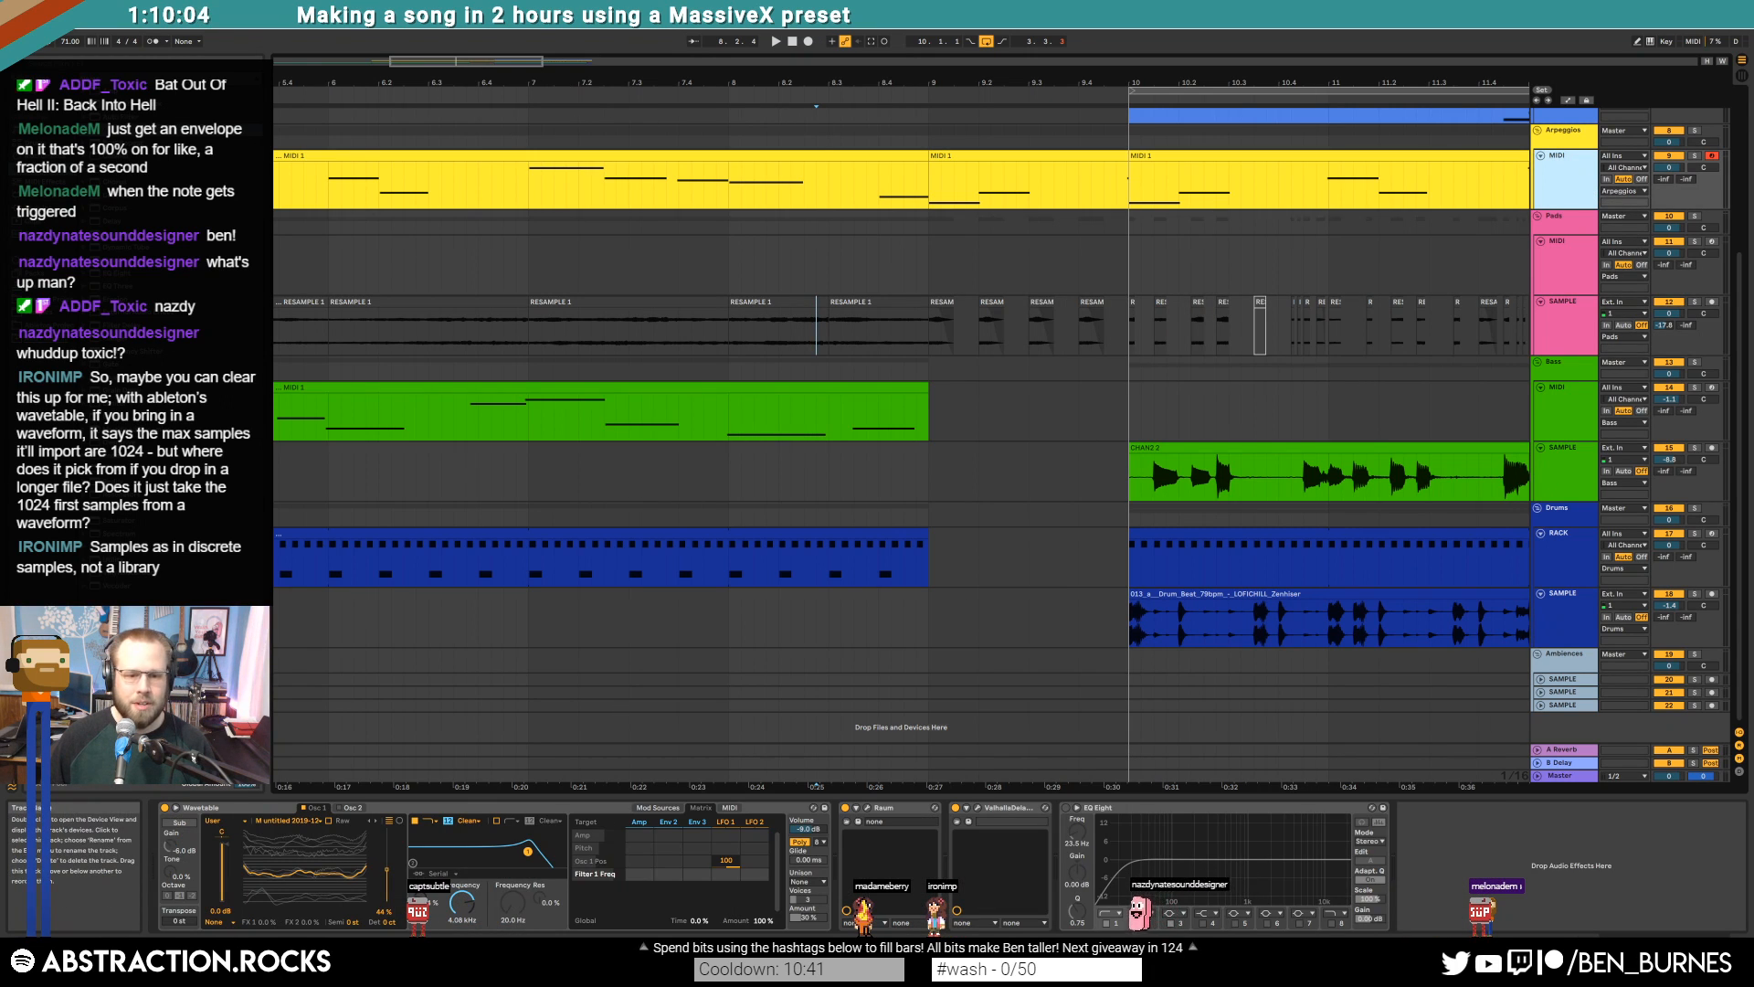
double_click(728, 862)
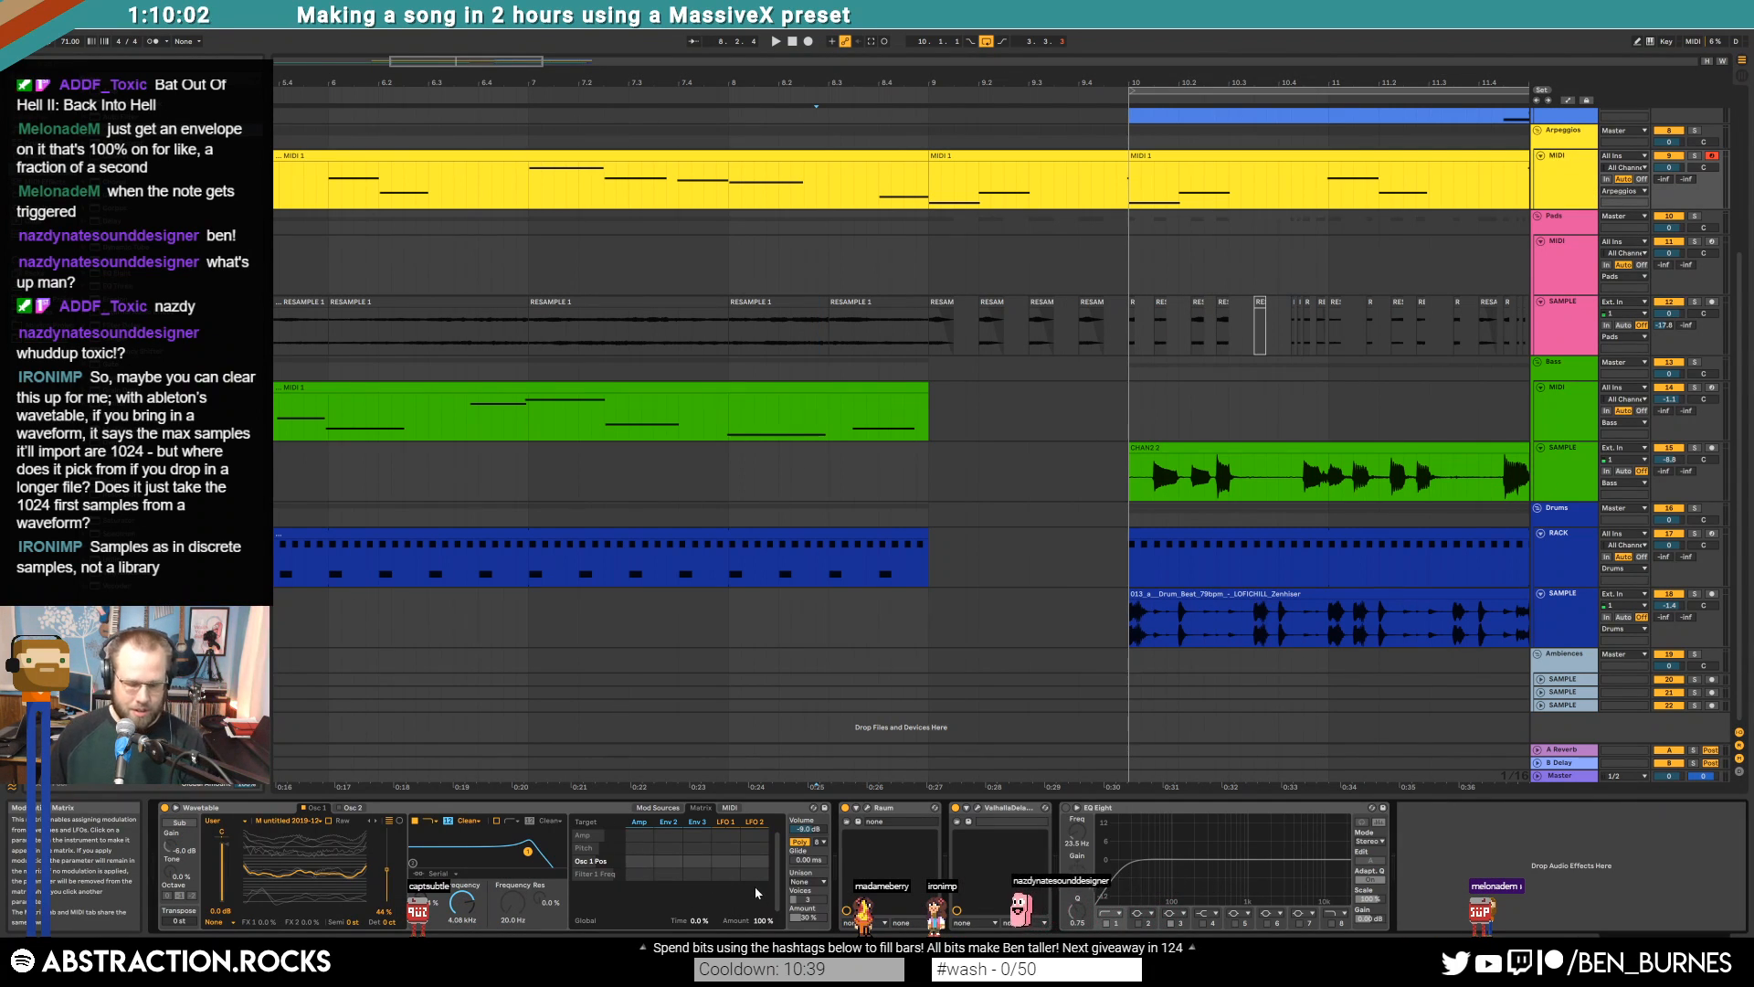
mouse_move(388, 876)
left_mouse_down()
mouse_move(388, 838)
mouse_move(387, 902)
mouse_move(387, 873)
left_mouse_up()
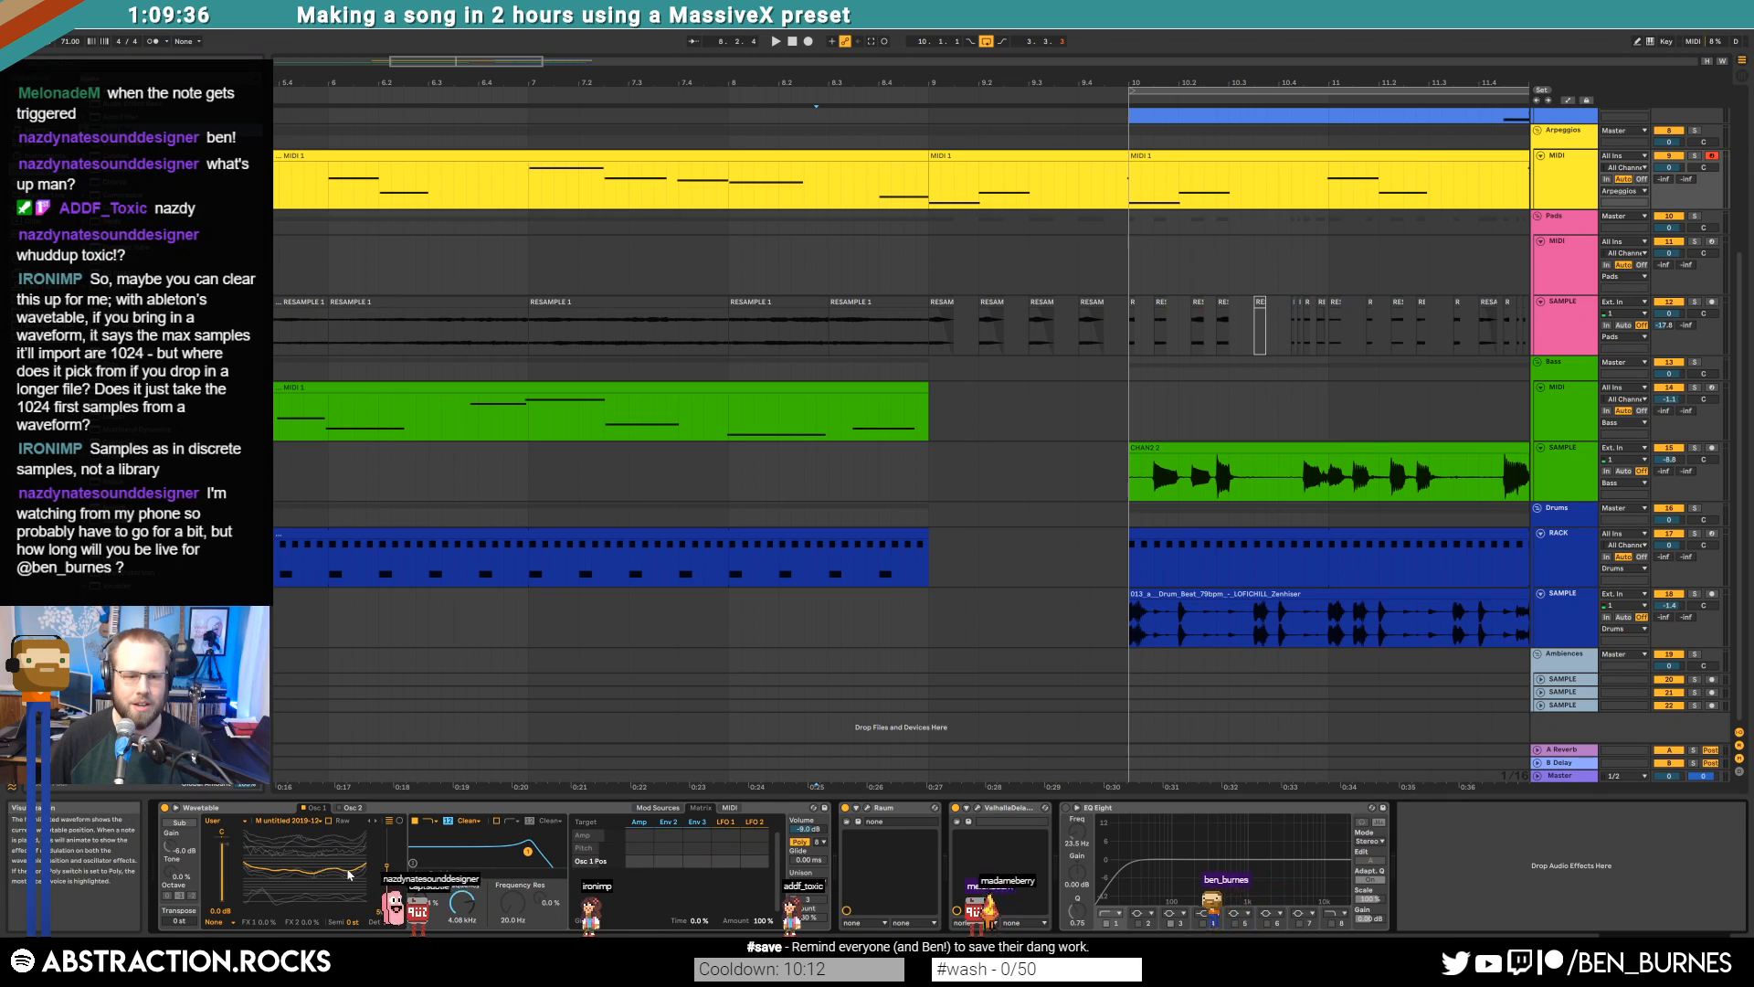
left_click_drag(726, 861, 729, 777)
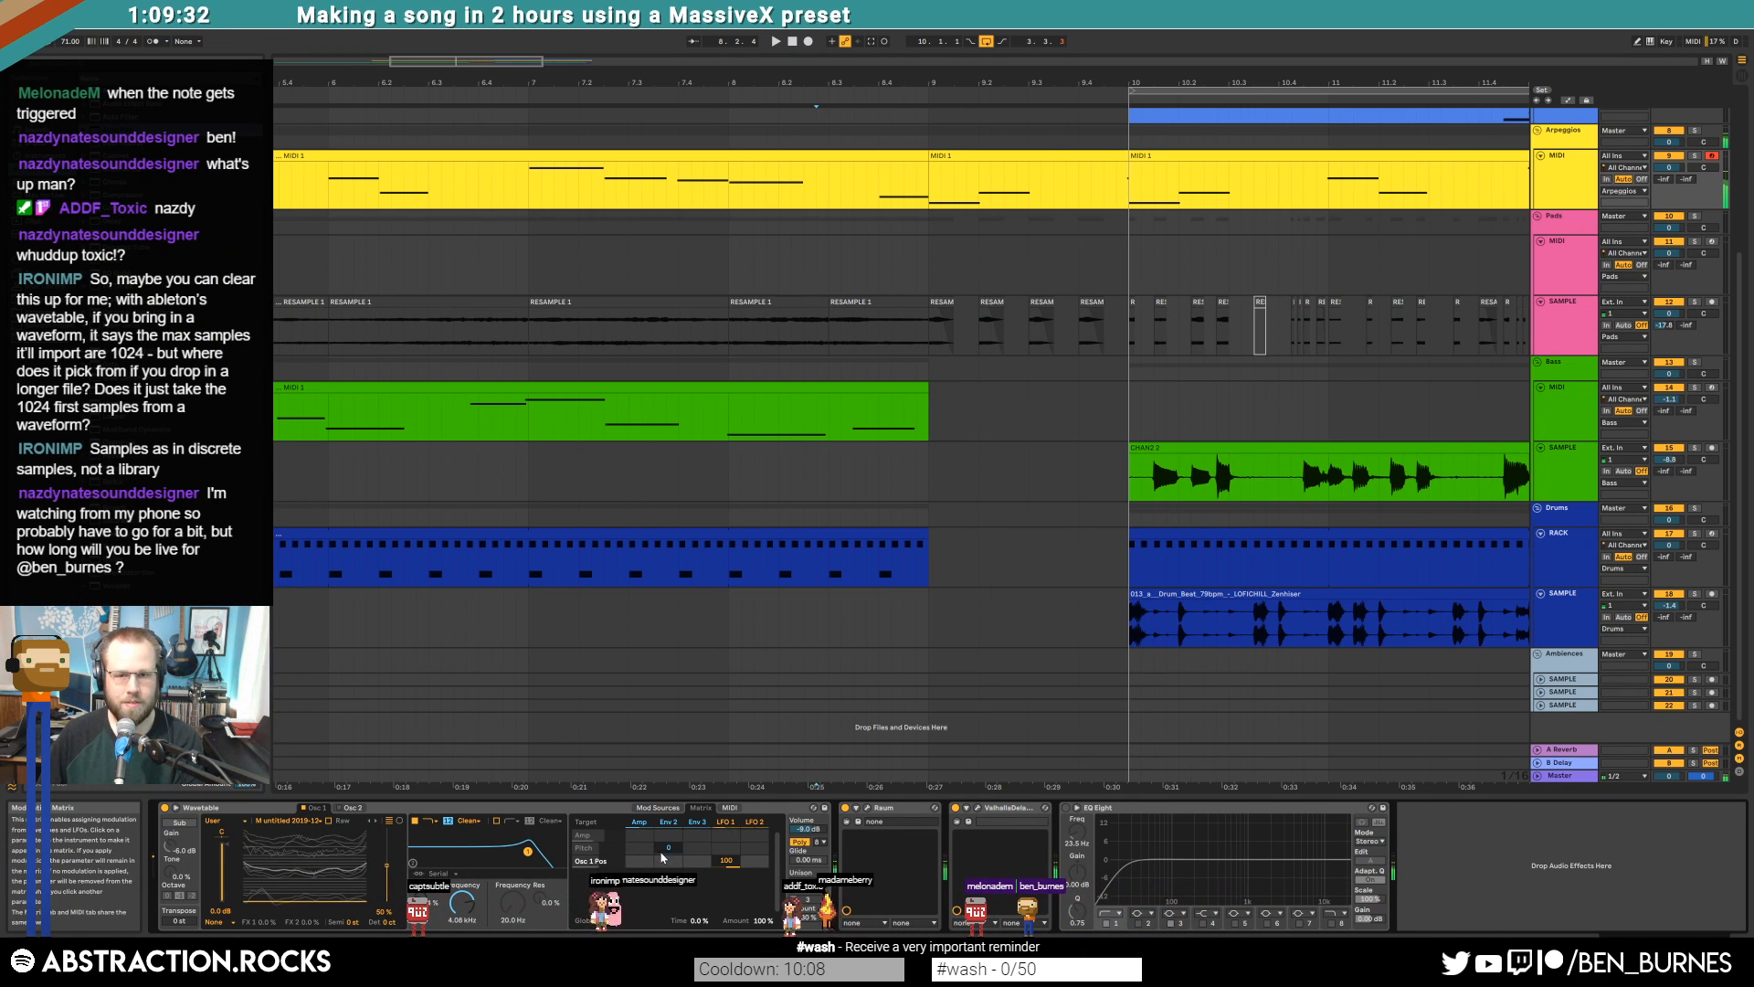
left_click(853, 178)
key("space")
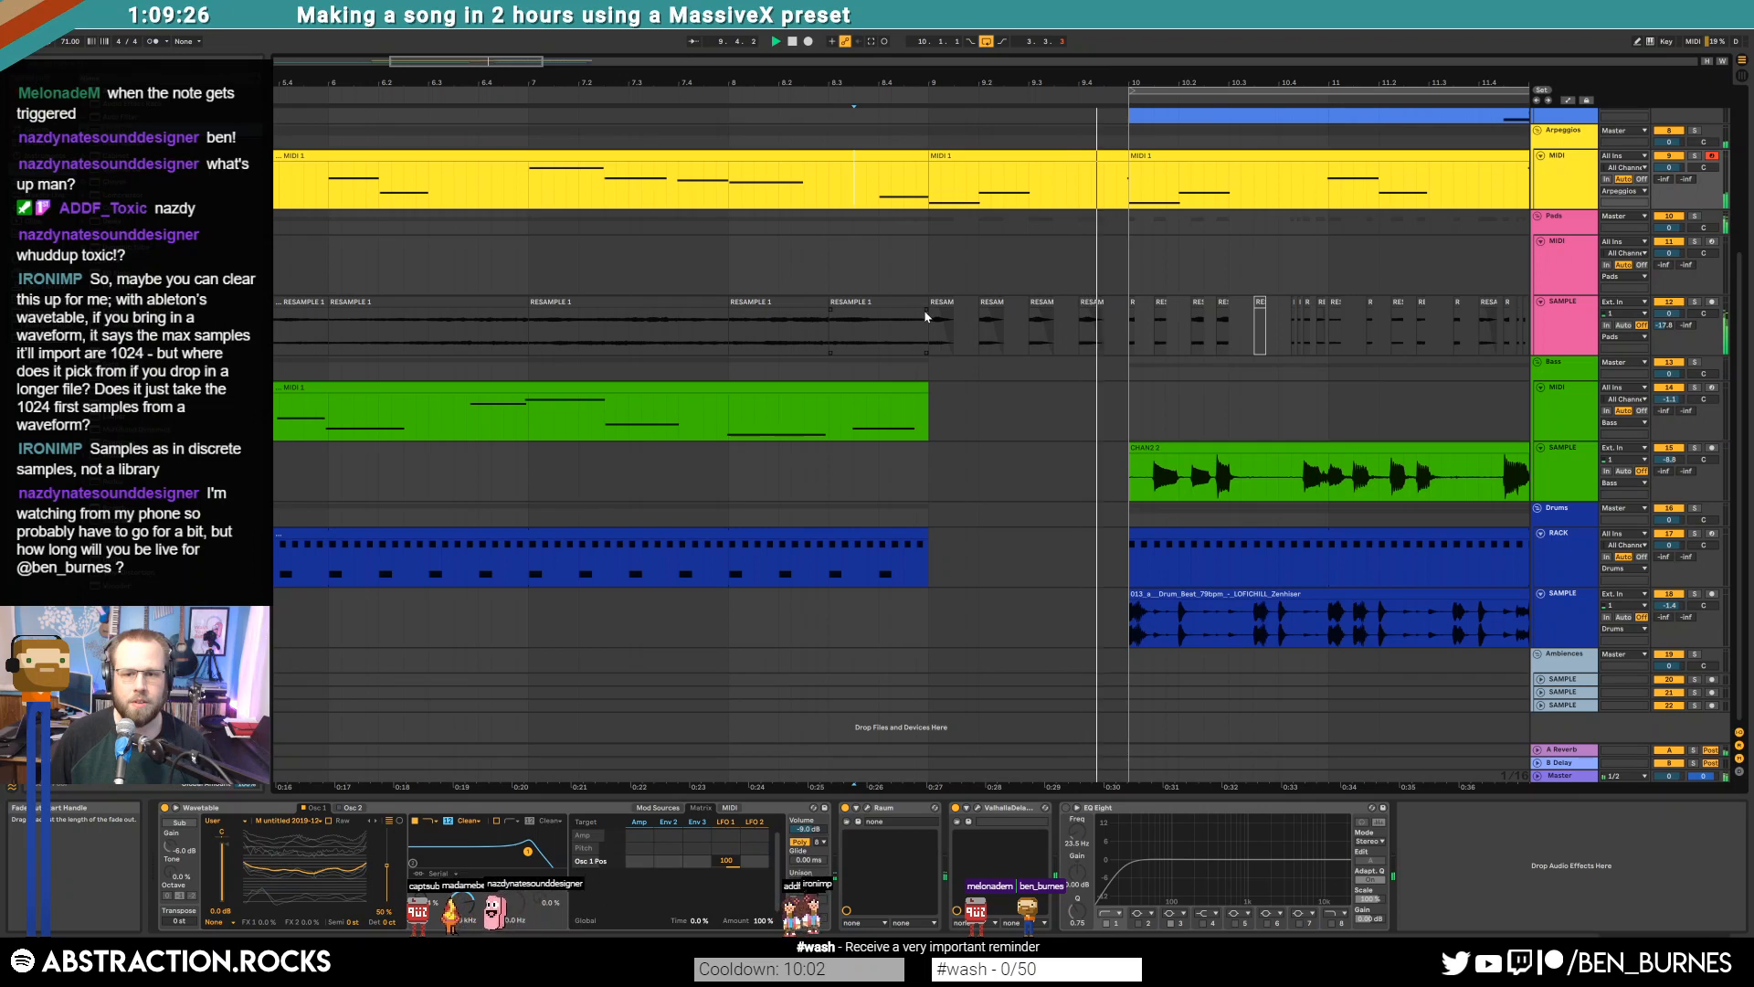
key("space")
Copy a one-beat section of the last bass note in bar 8 to the final beat of bar 9
left_click(729, 425)
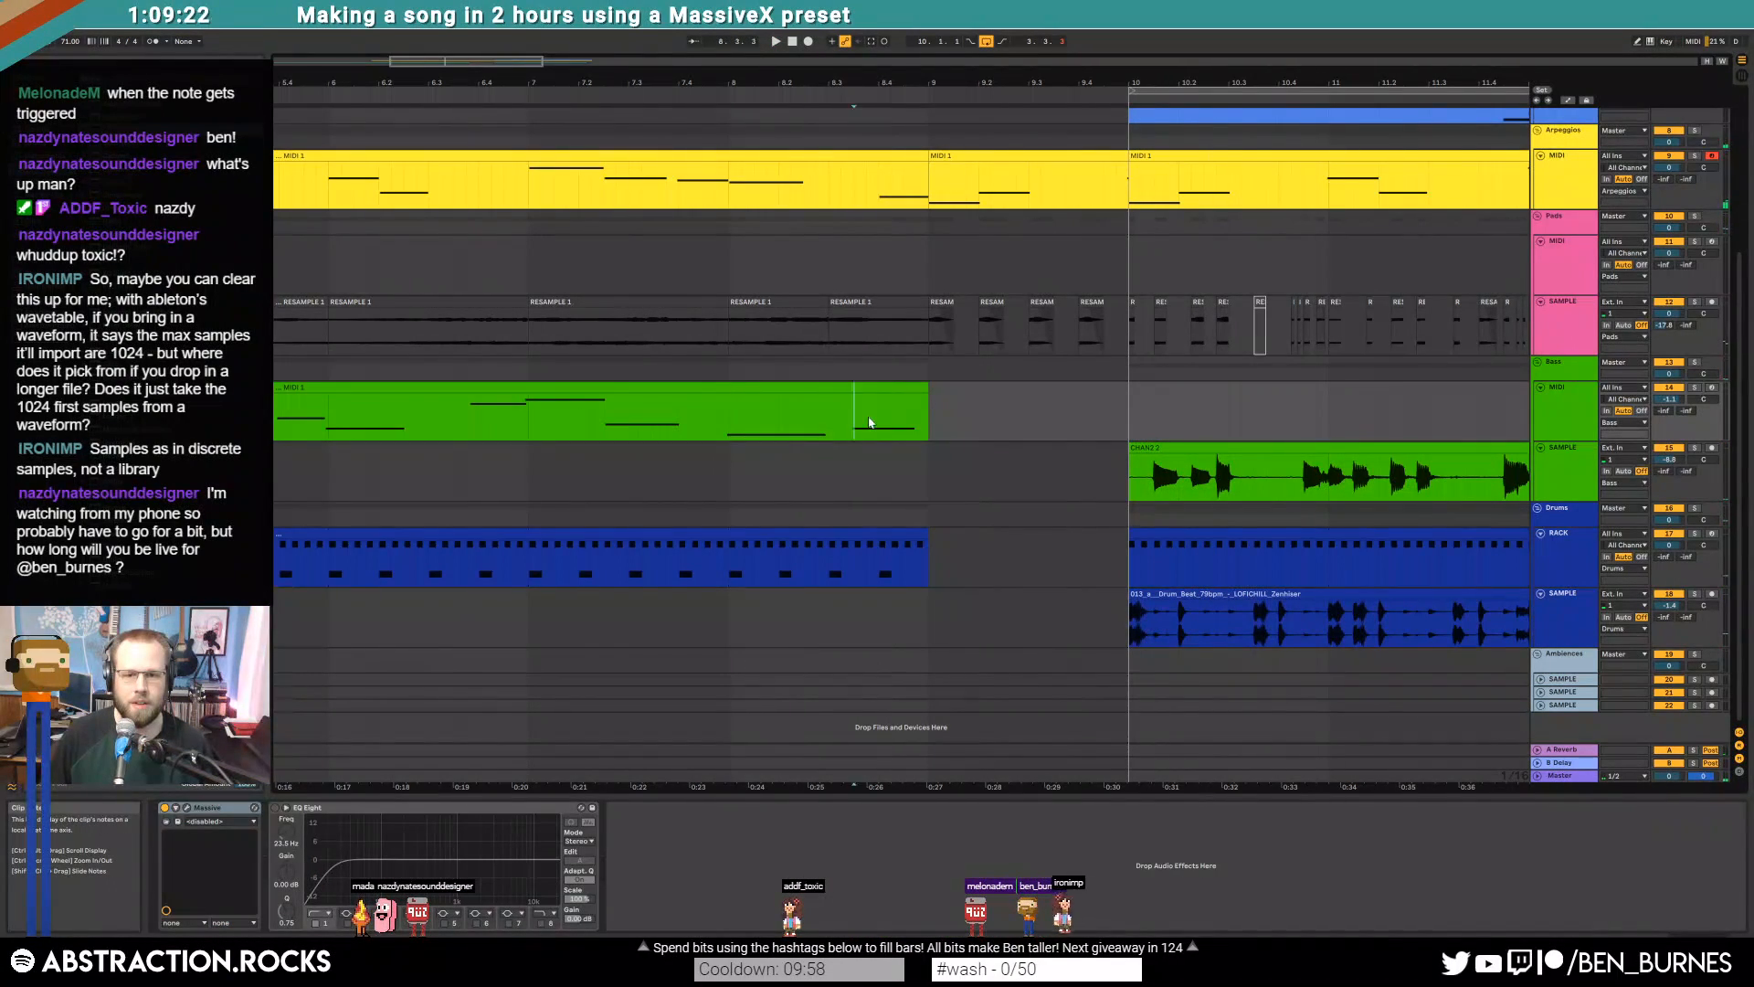
left_click(1077, 413)
key("ctrl+v")
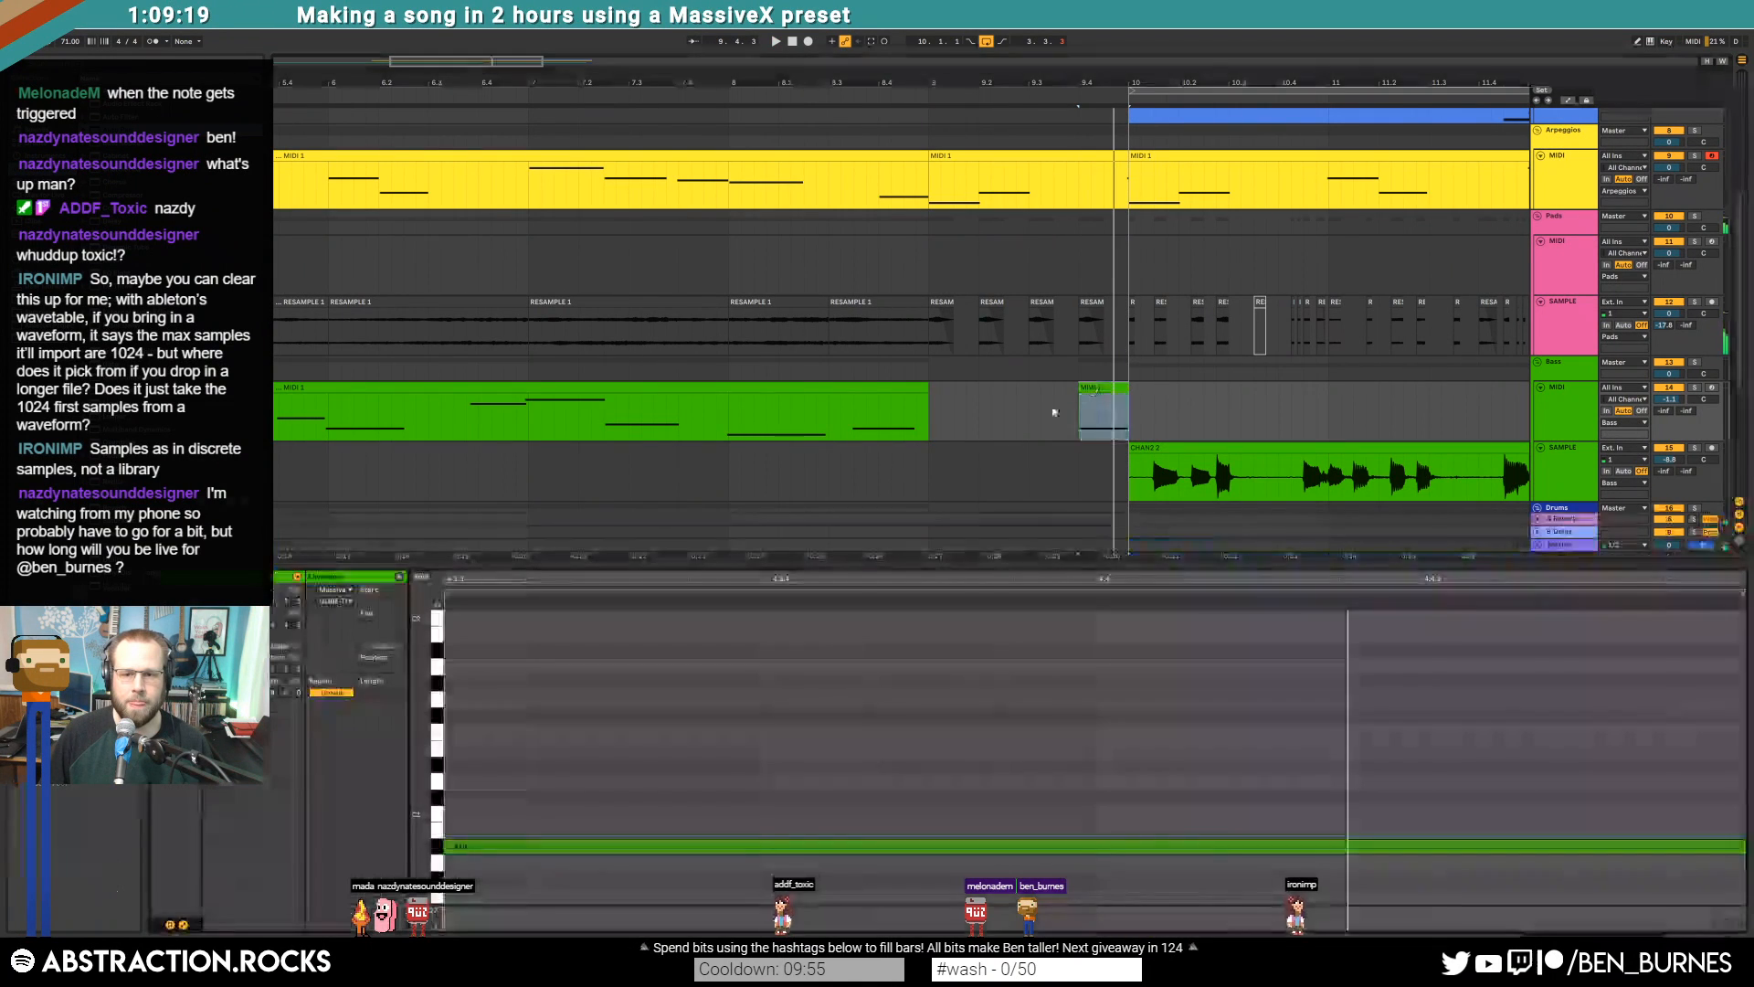
Open the copied bass clip at bar 9 and align its note's start with the clip's start
double_click(1104, 388)
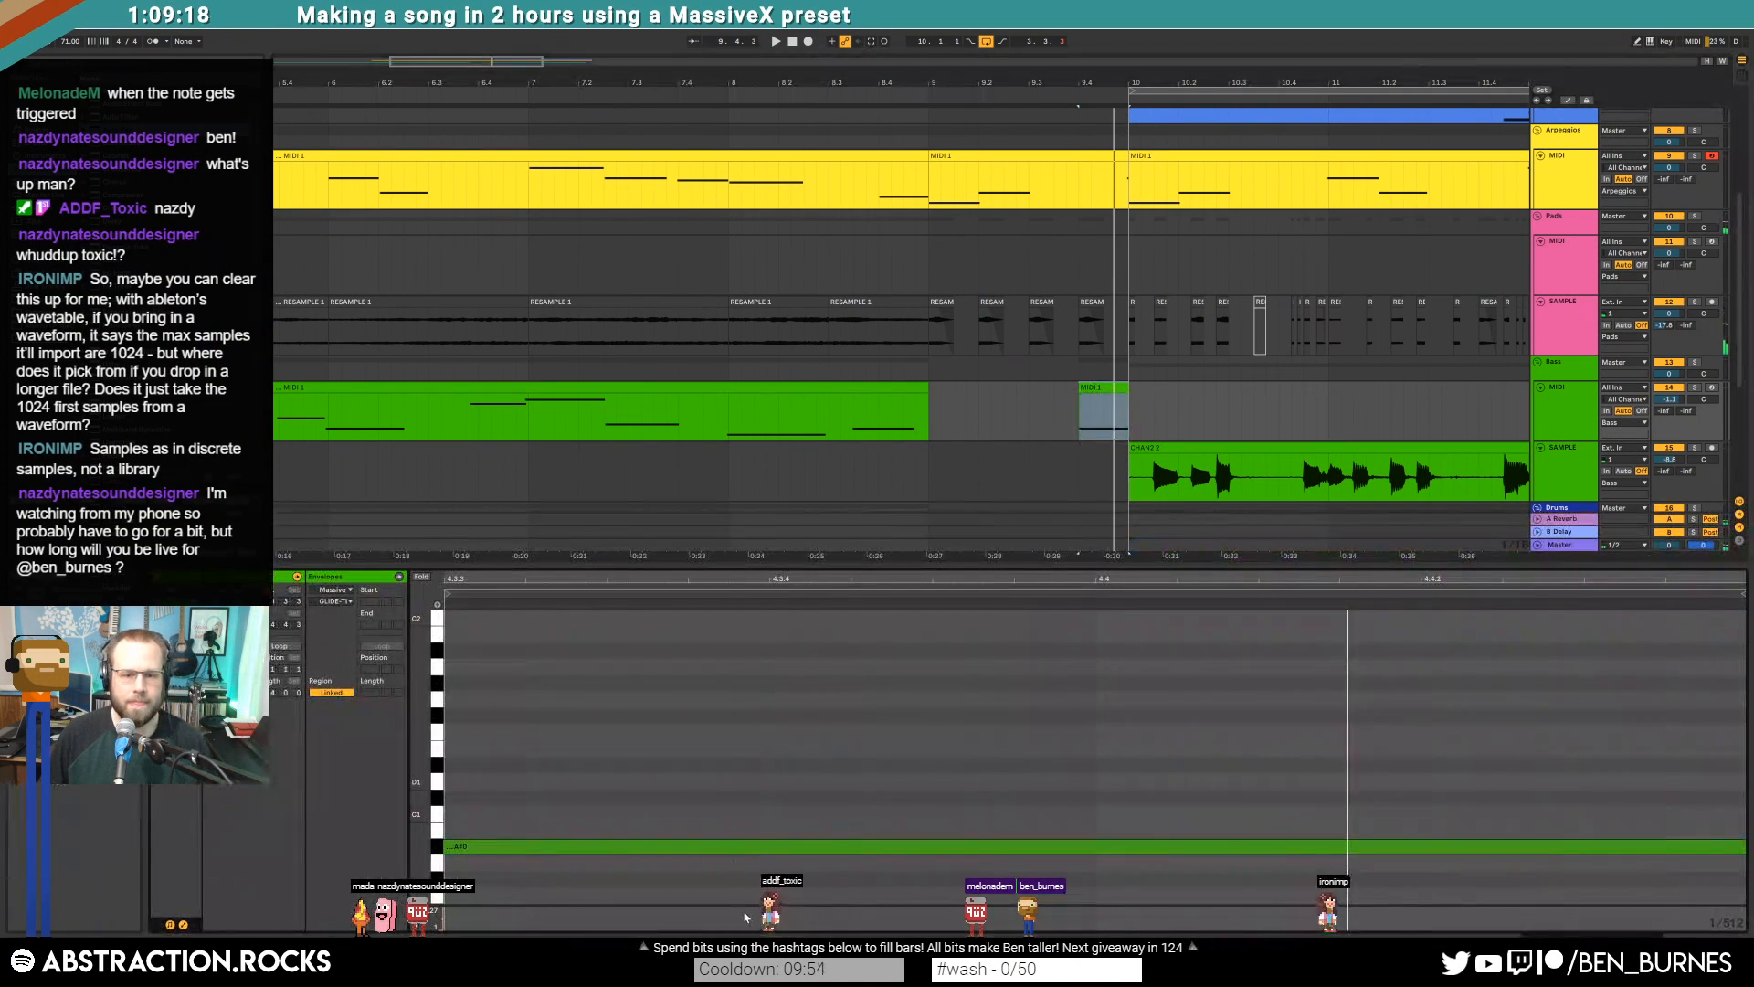
left_click_drag(414, 758, 347, 758)
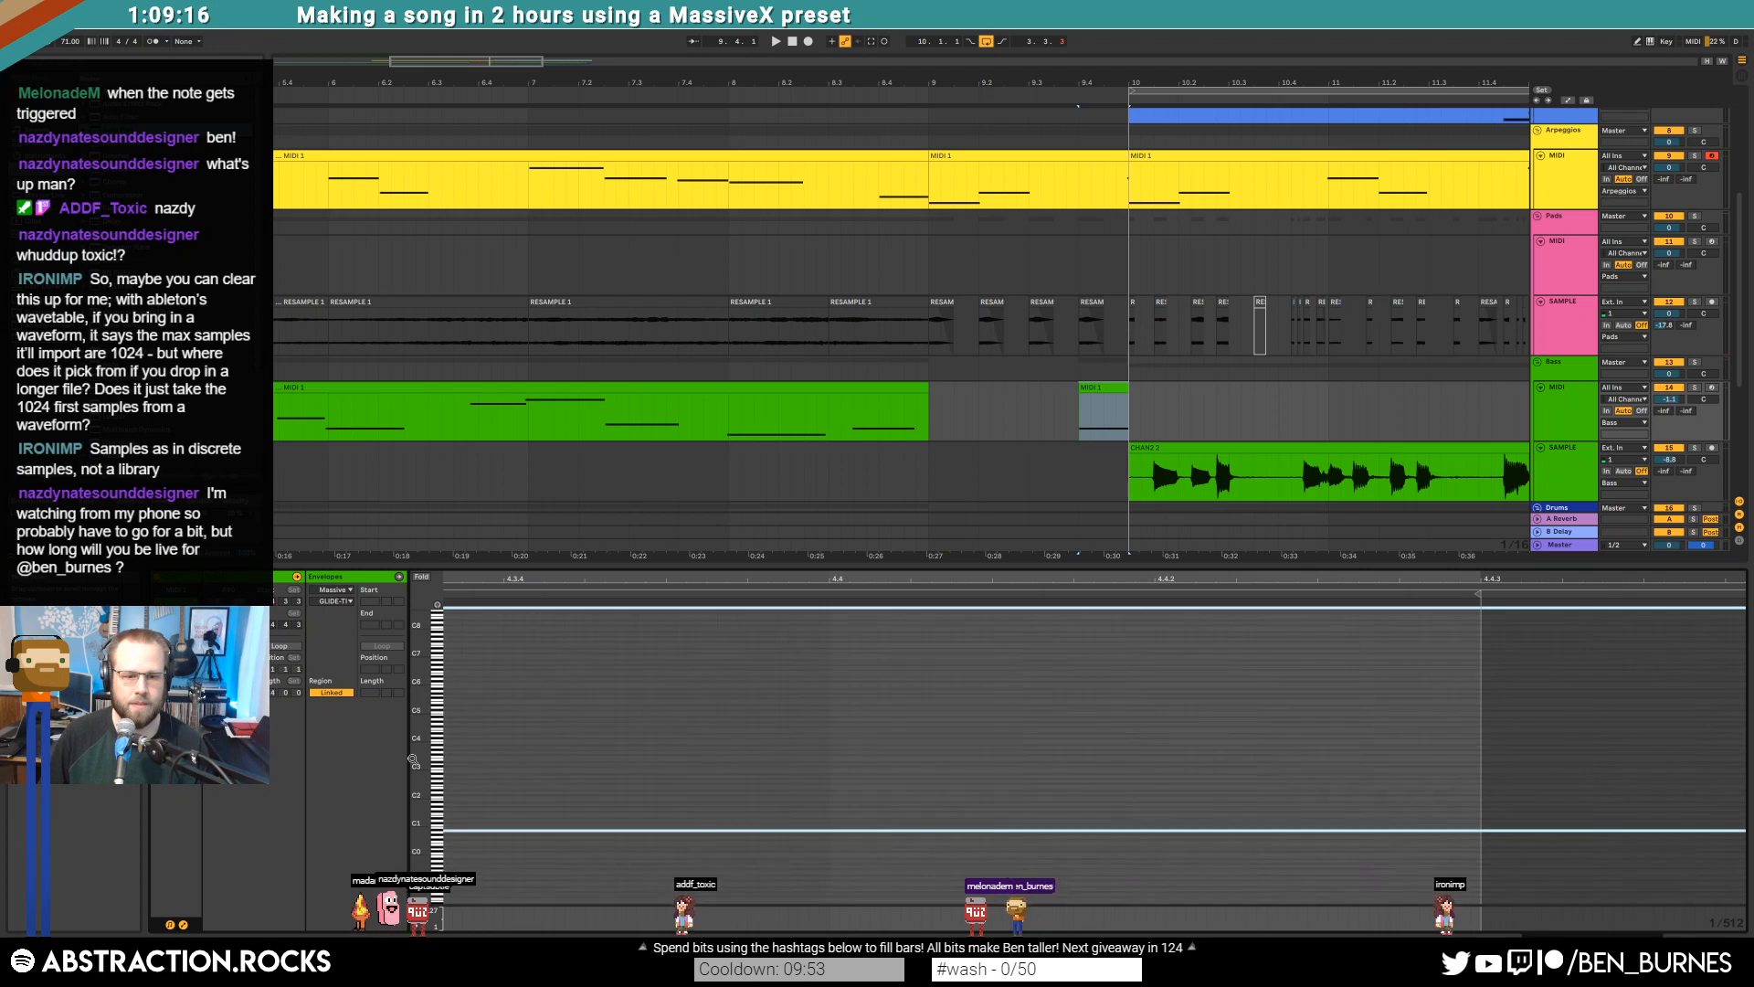
left_click_drag(678, 580, 1382, 553)
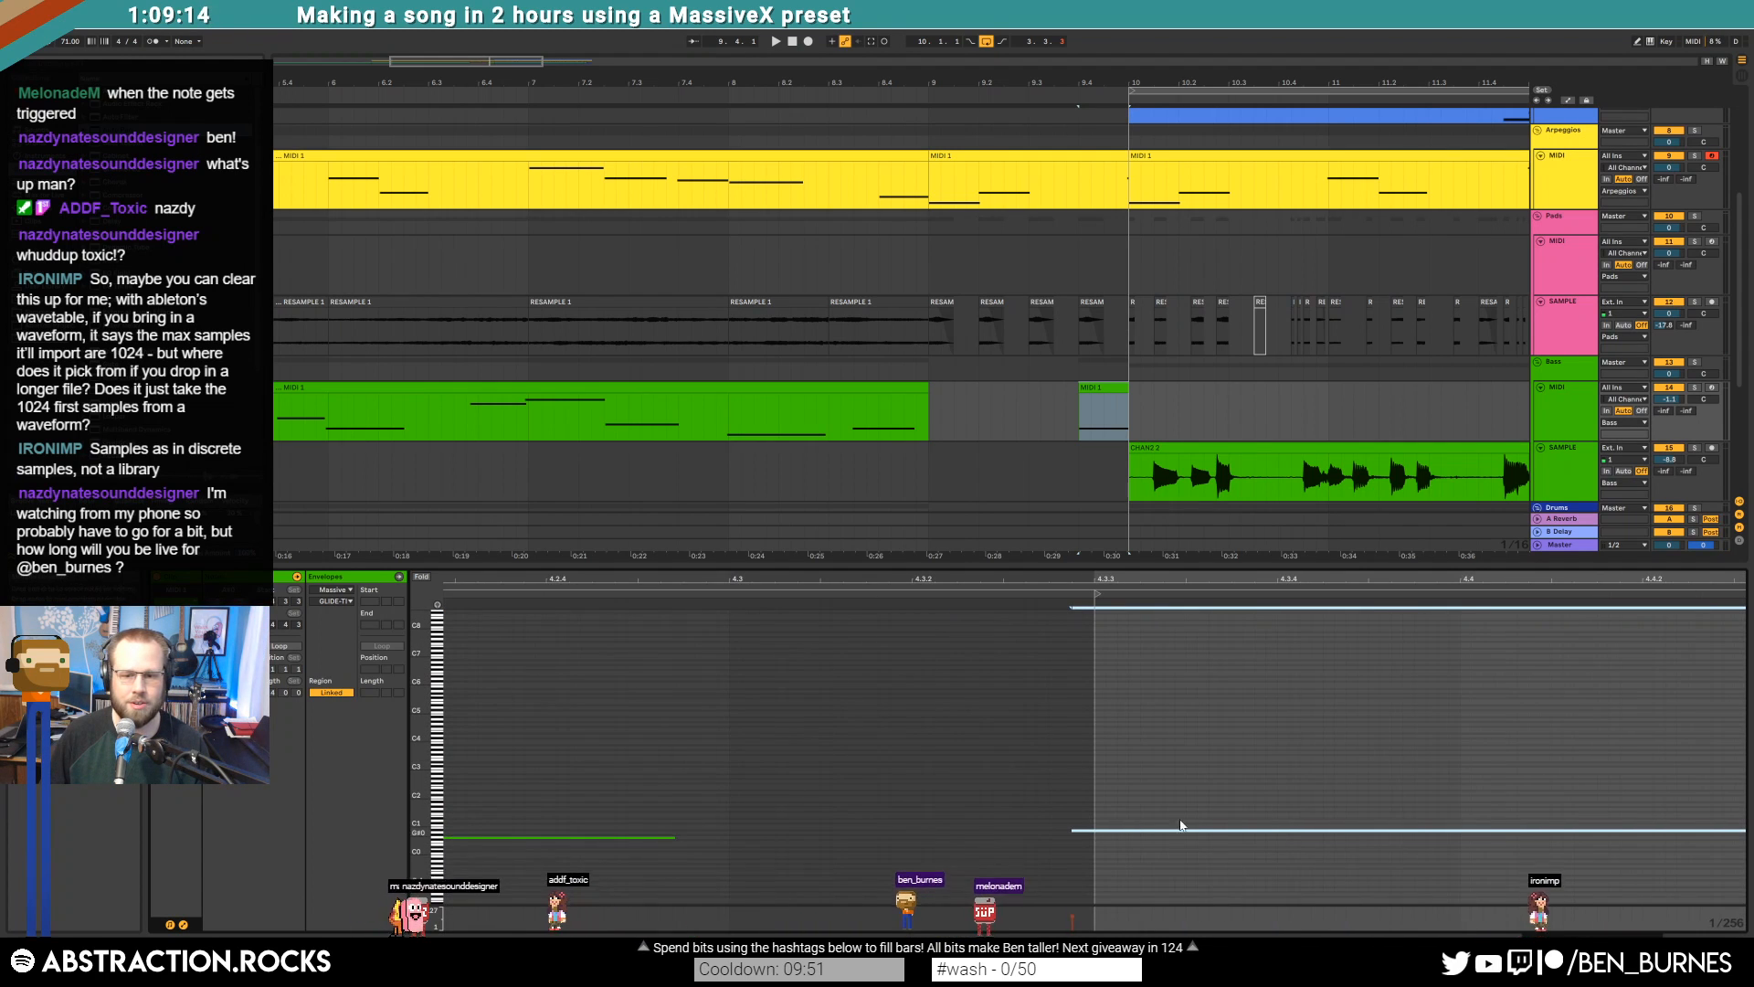
scroll(1258, 855, "right", 1)
scroll(1334, 841, "right", 1)
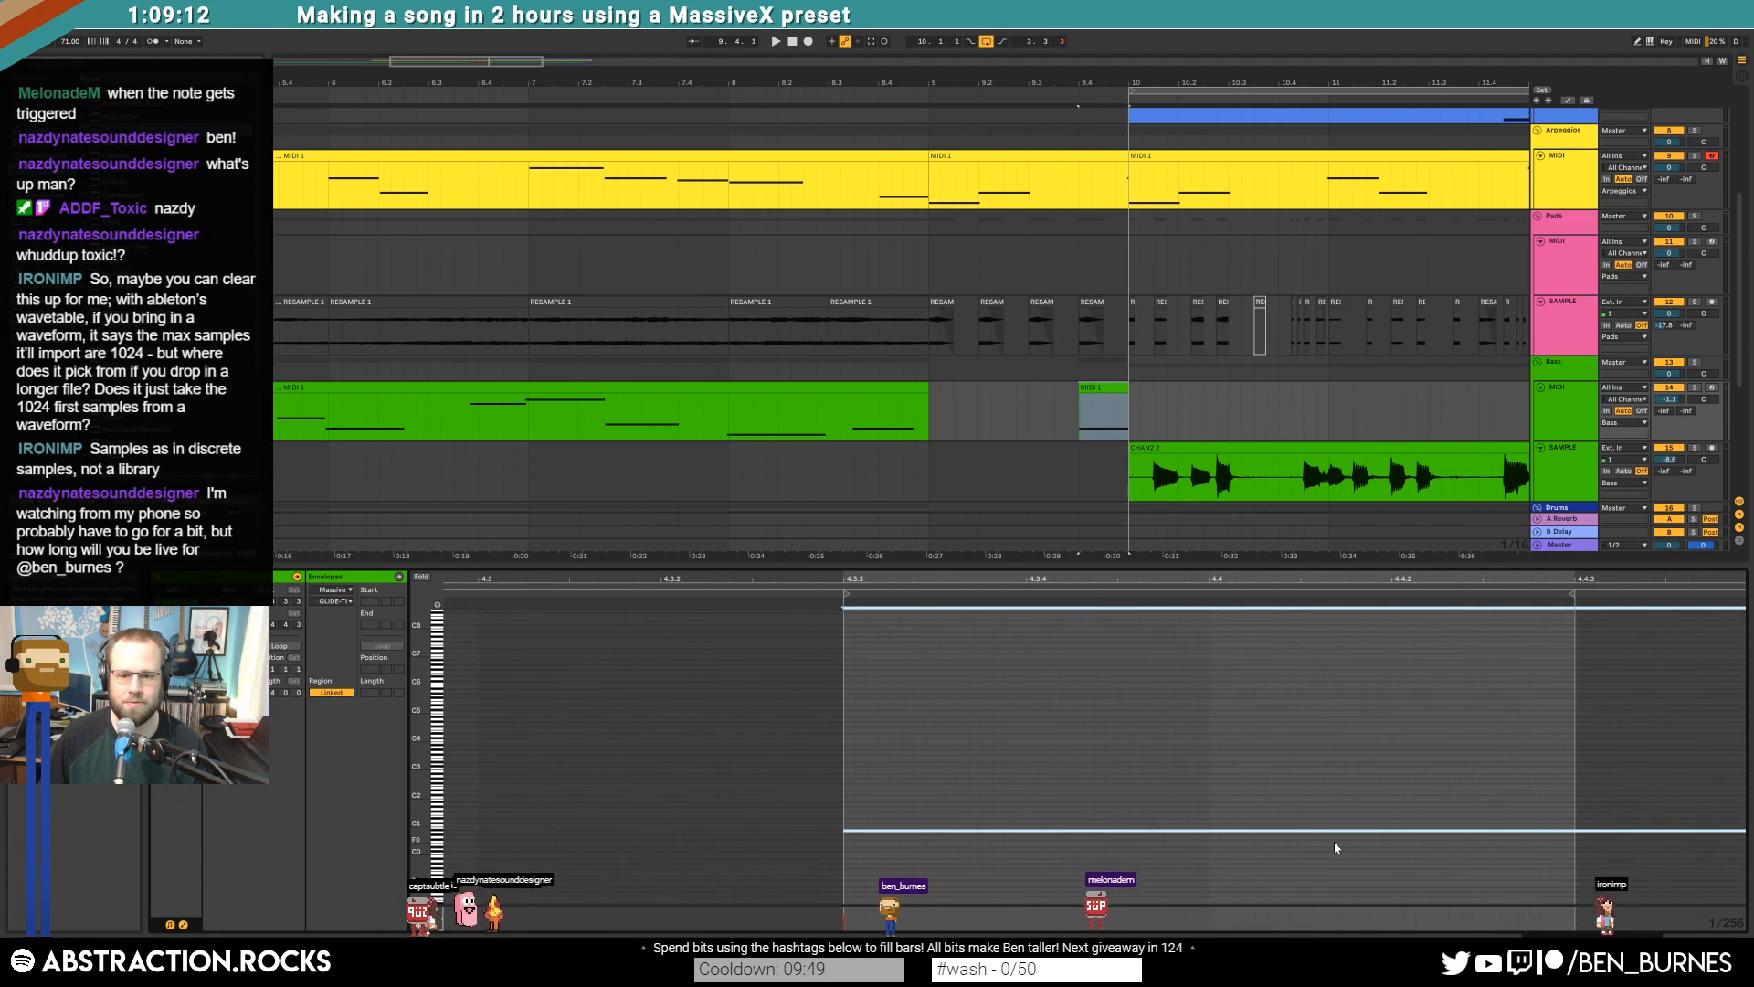
Shorten the copied bass note so that it ends just before the end of its clip
key("shift+Left")
key("shift+Left")
key("shift+Left")
key("shift+Left")
key("shift+Left")
key("shift+Left")
key("shift+Left")
key("shift+Left")
key("shift+Left")
key("shift+Left")
key("shift+Left")
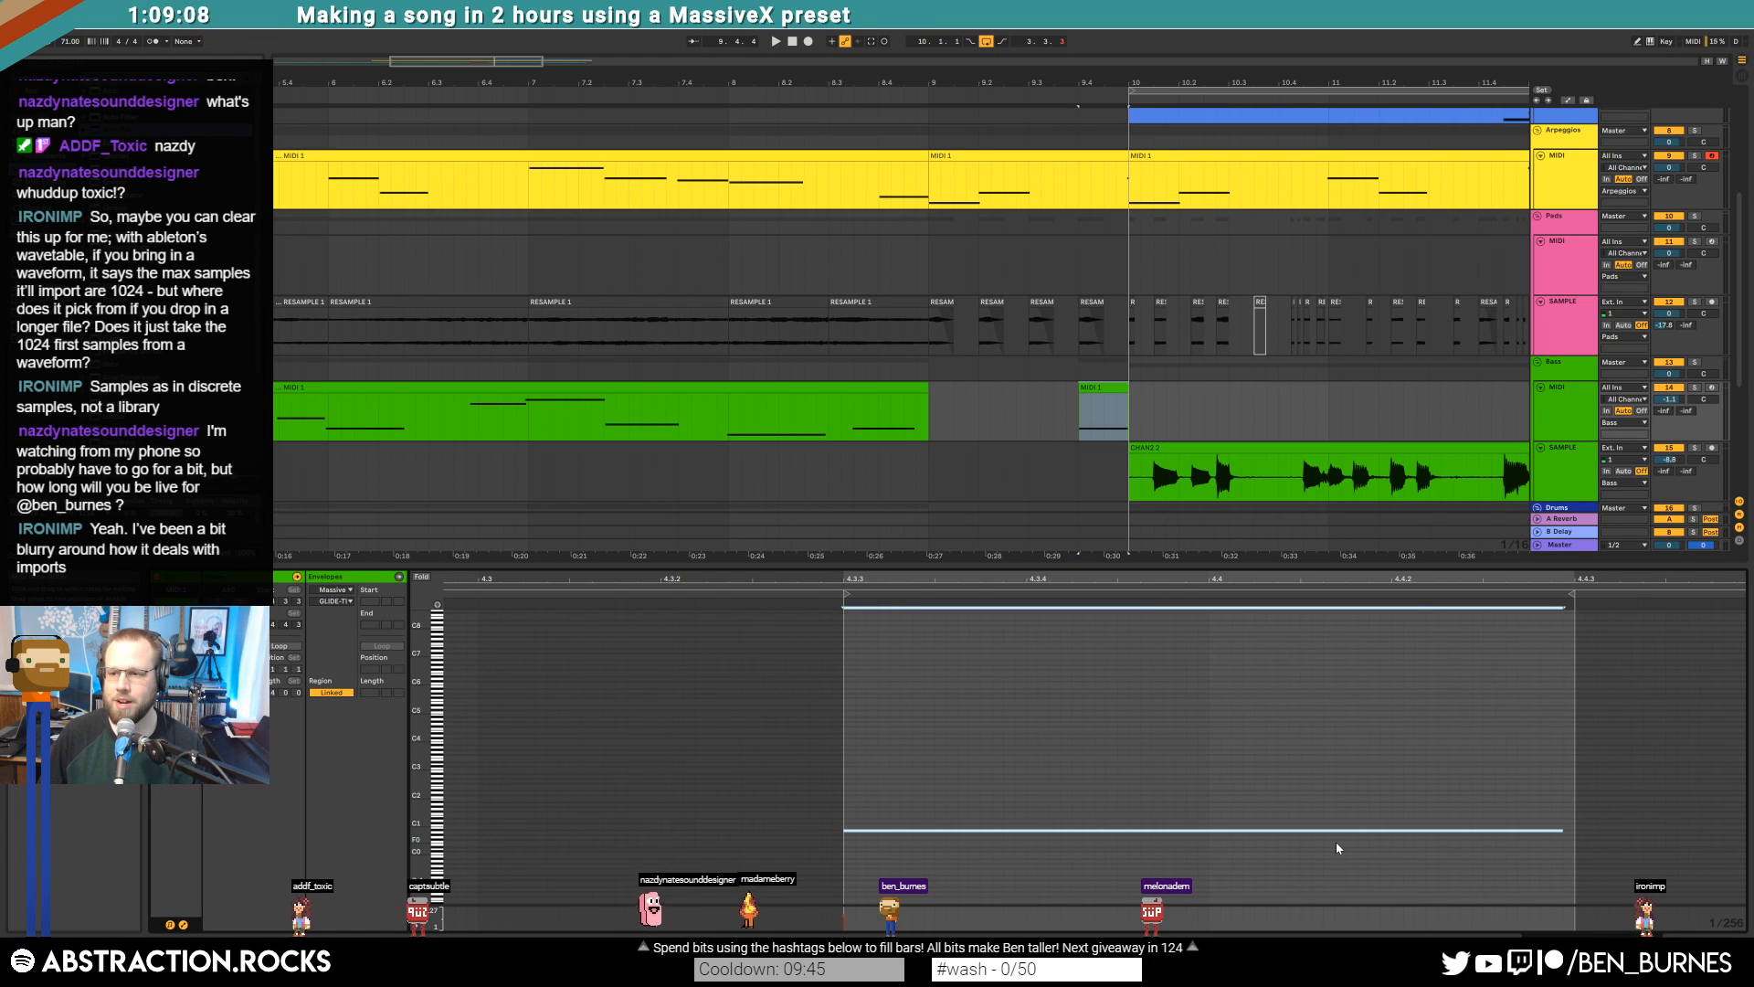
left_click(1345, 809)
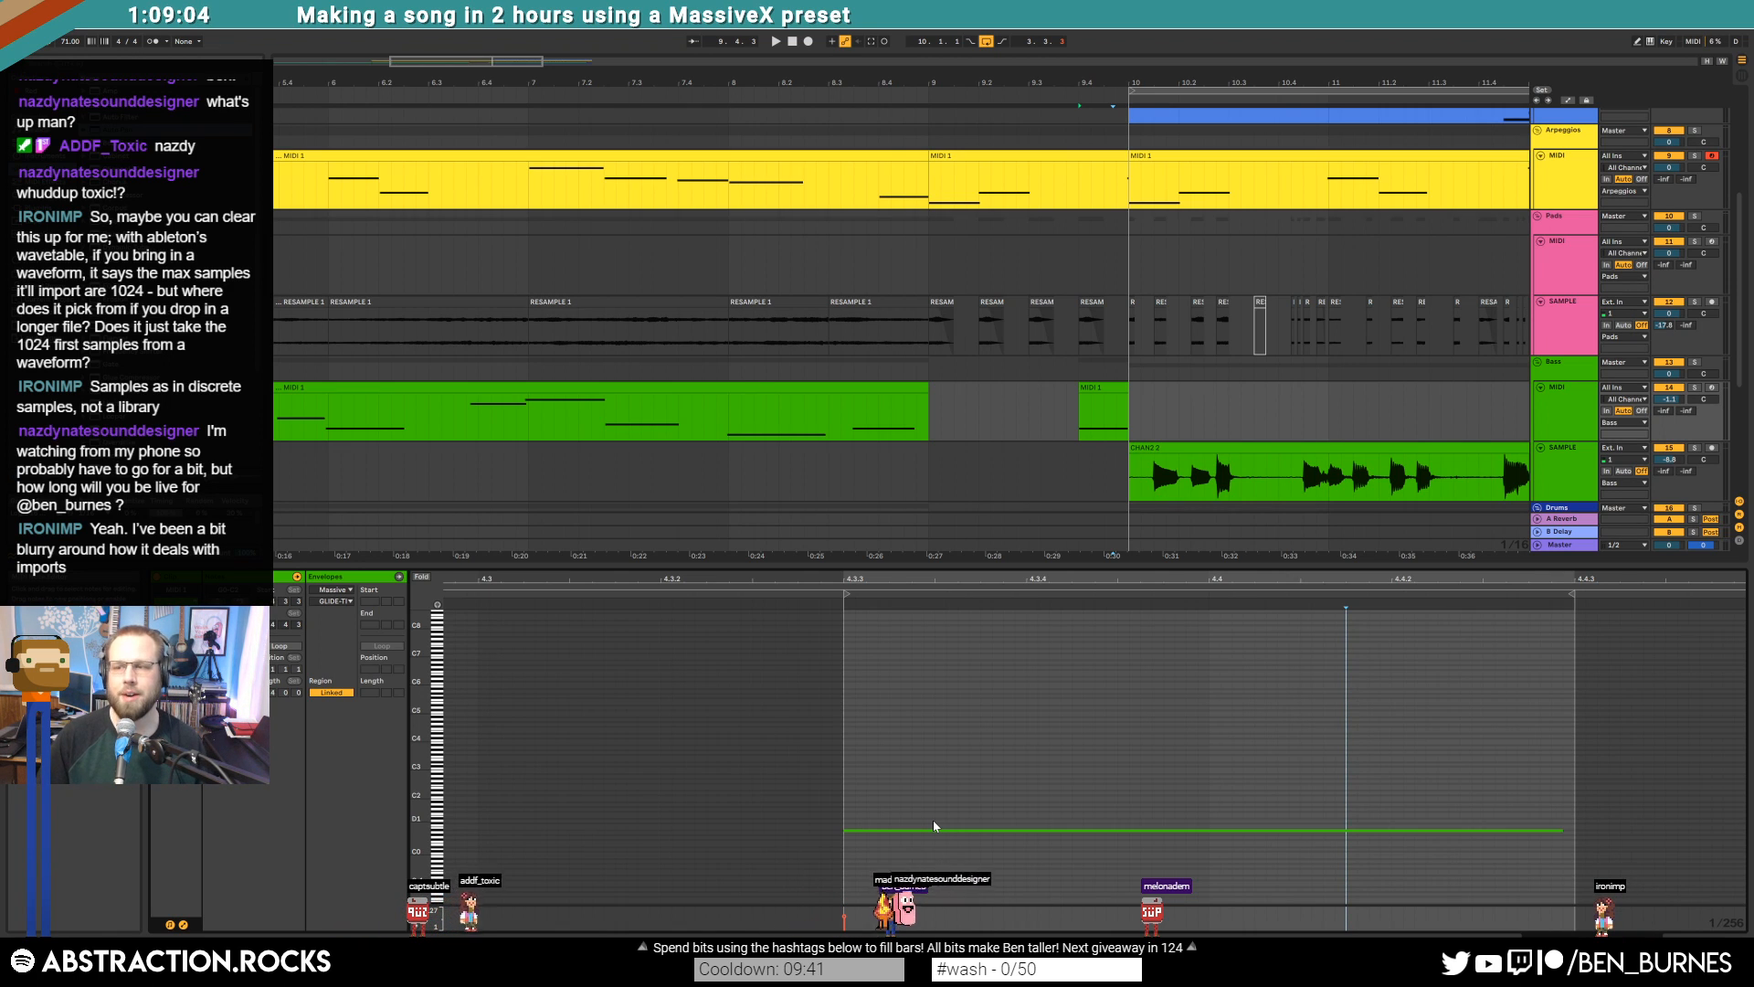
Play the transition from midway through bar 9 into the following section and show the bass track's devices
left_click(904, 830)
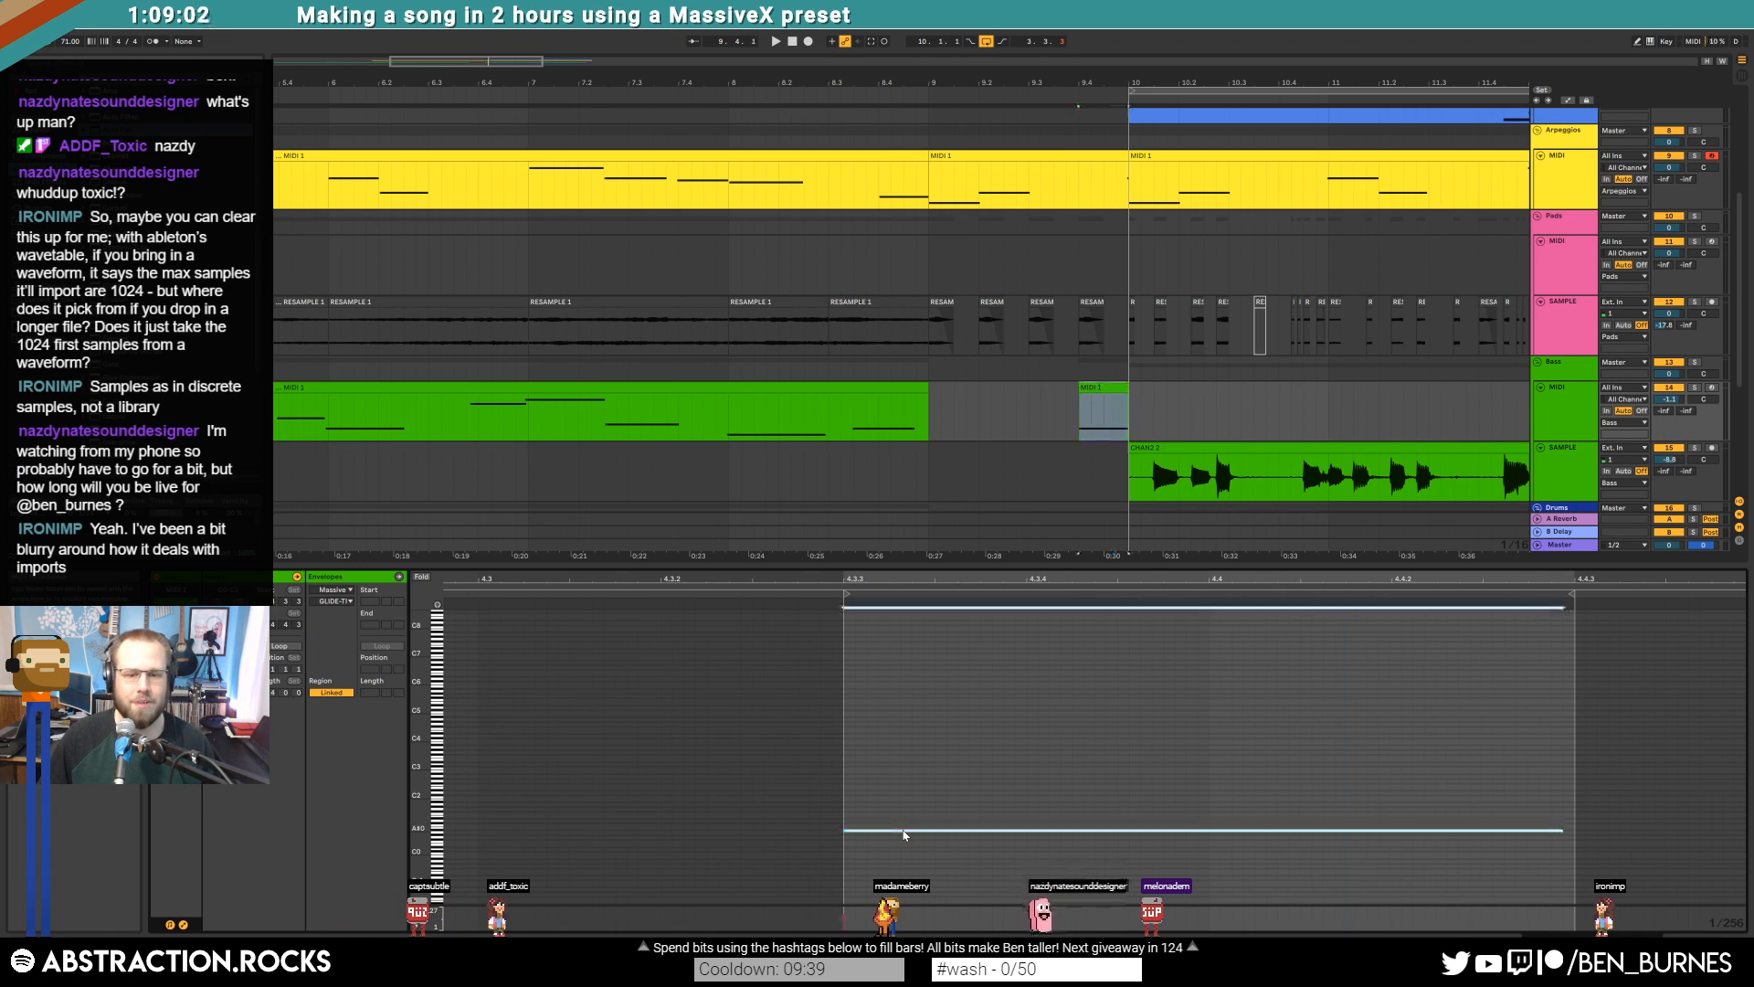
left_click(909, 835)
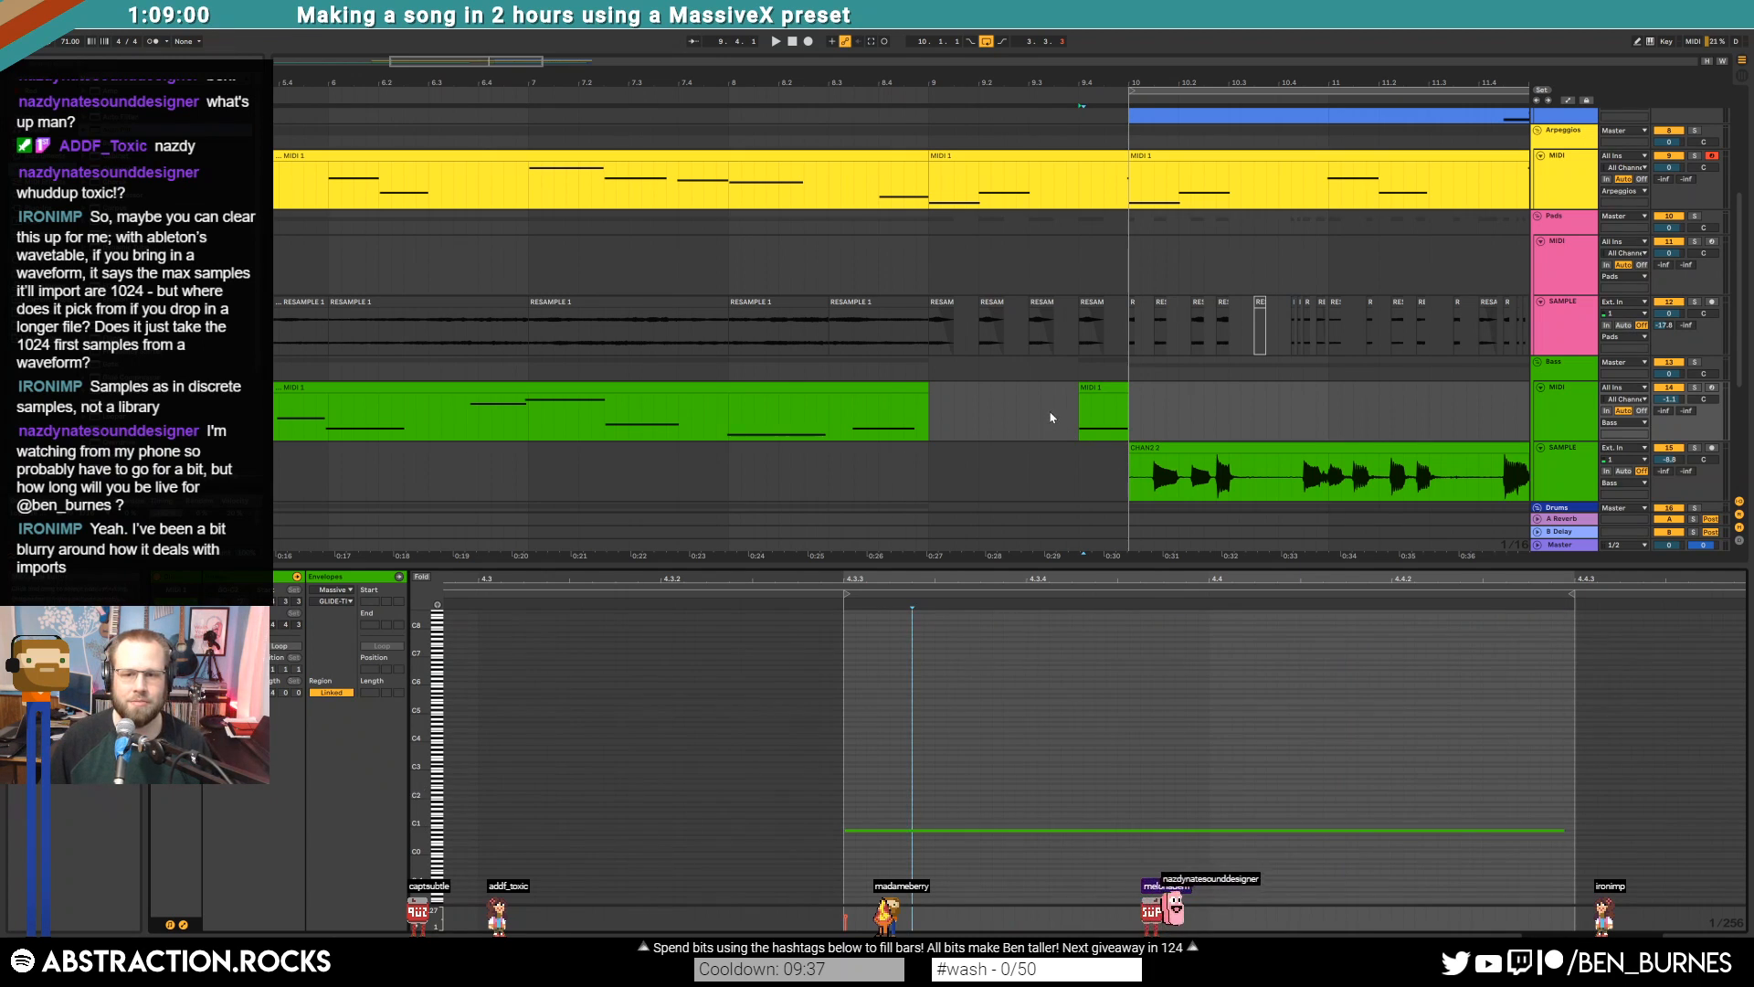
left_click(1027, 417)
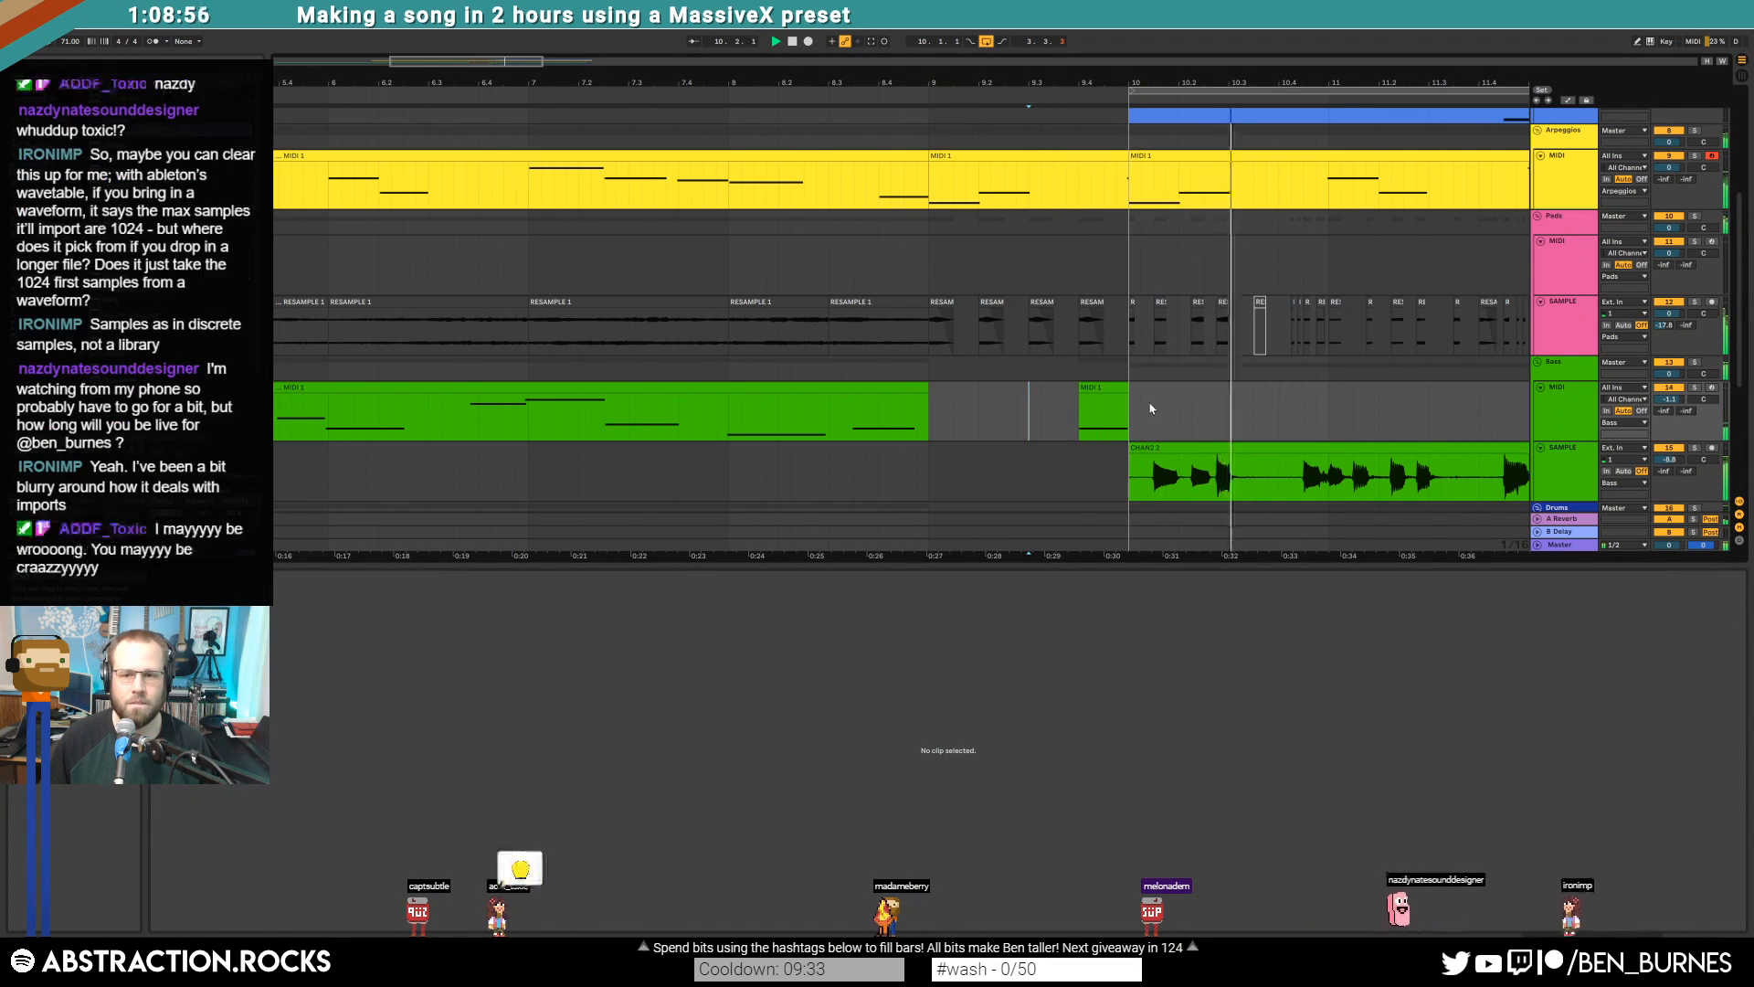
key("shift+Tab")
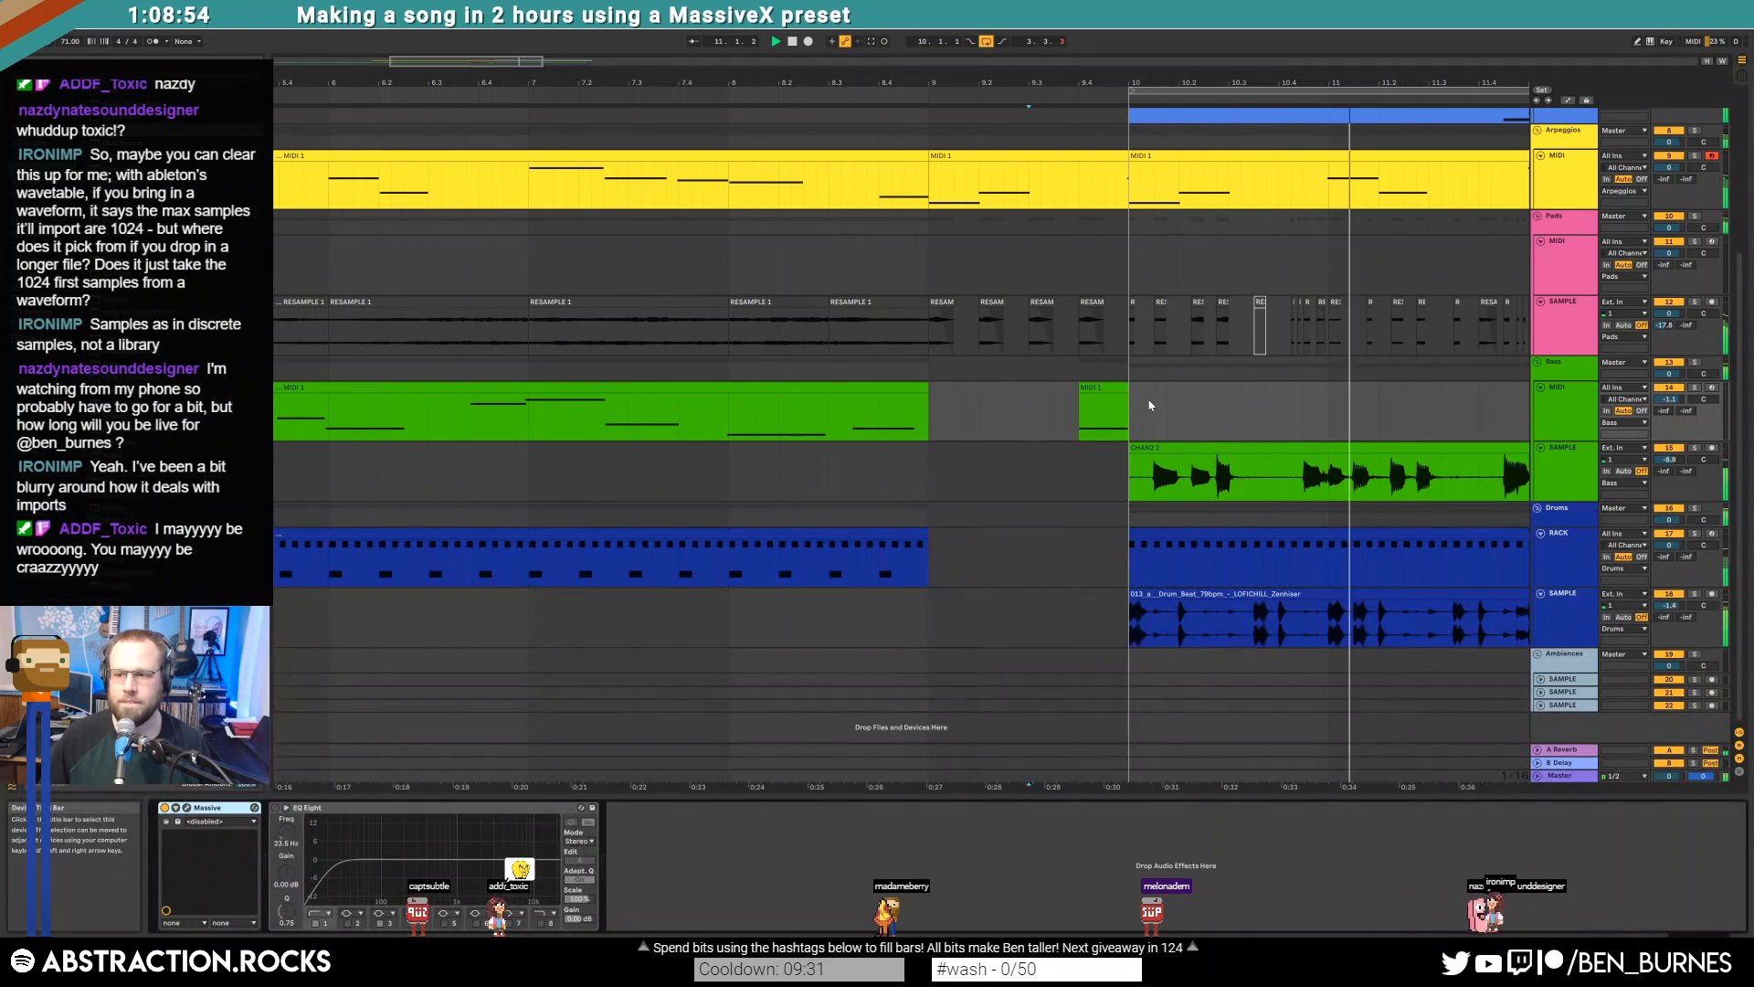
left_click_drag(599, 63, 615, 62)
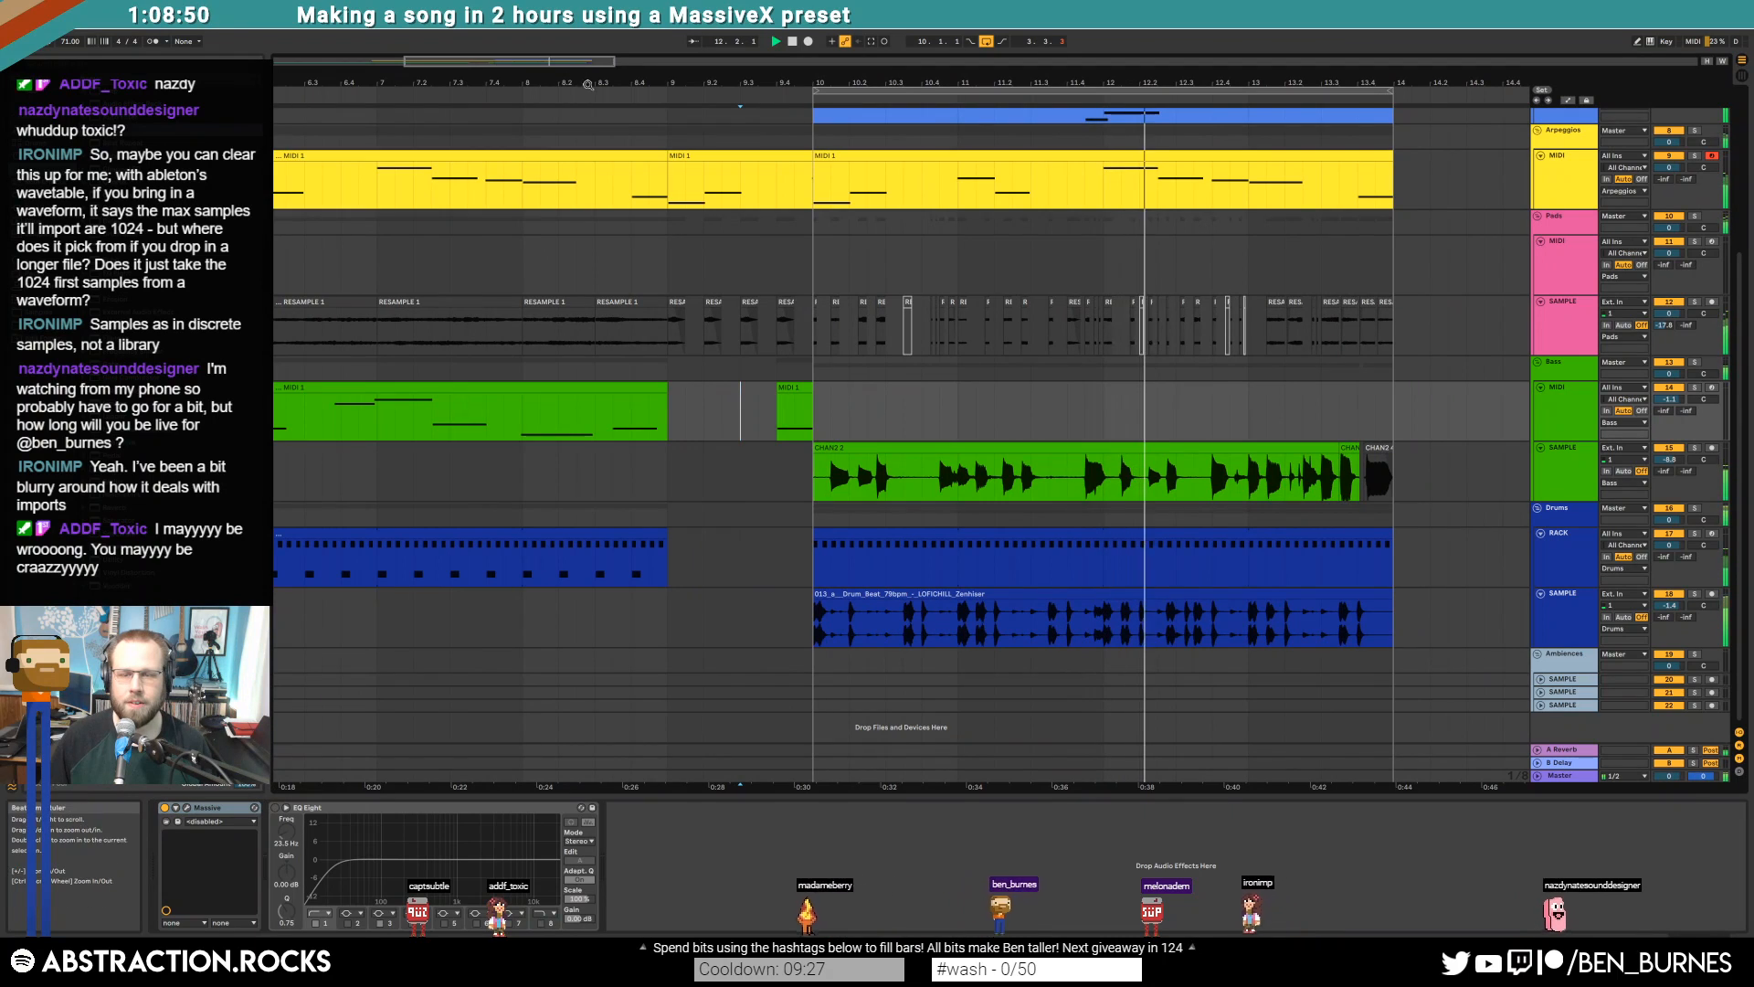
Open the one-bar arpeggio clip at bar 9 for note editing
double_click(740, 183)
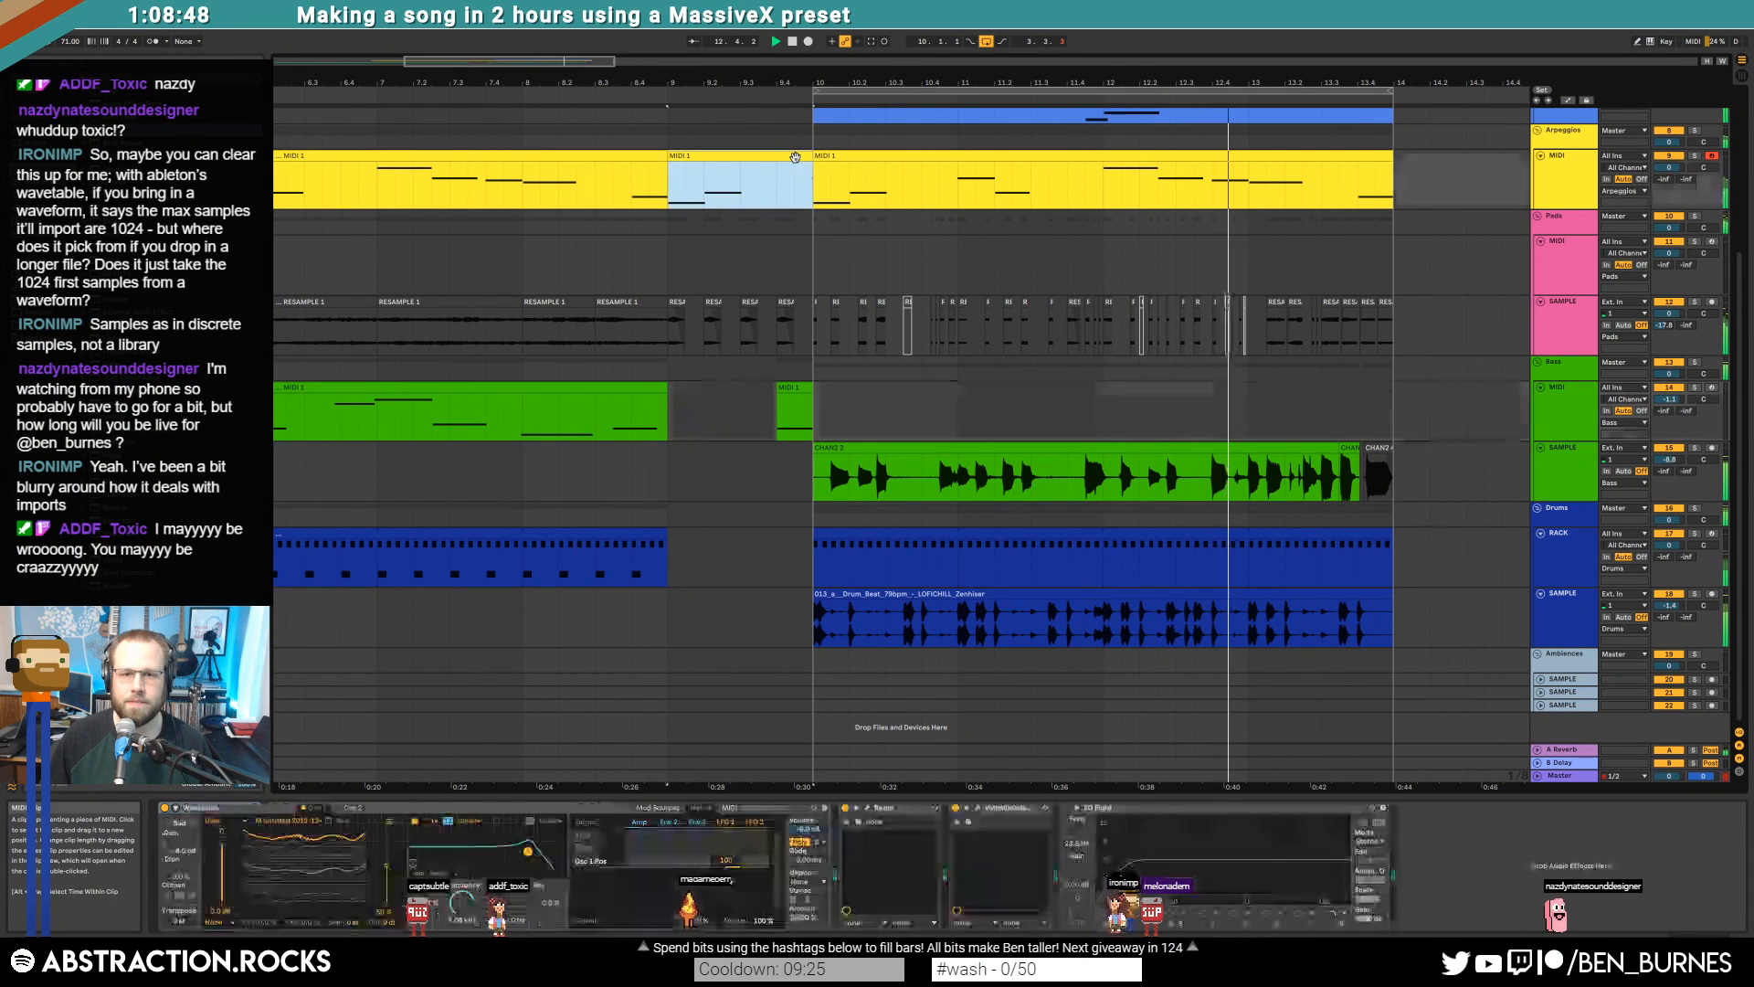
left_click(1652, 625)
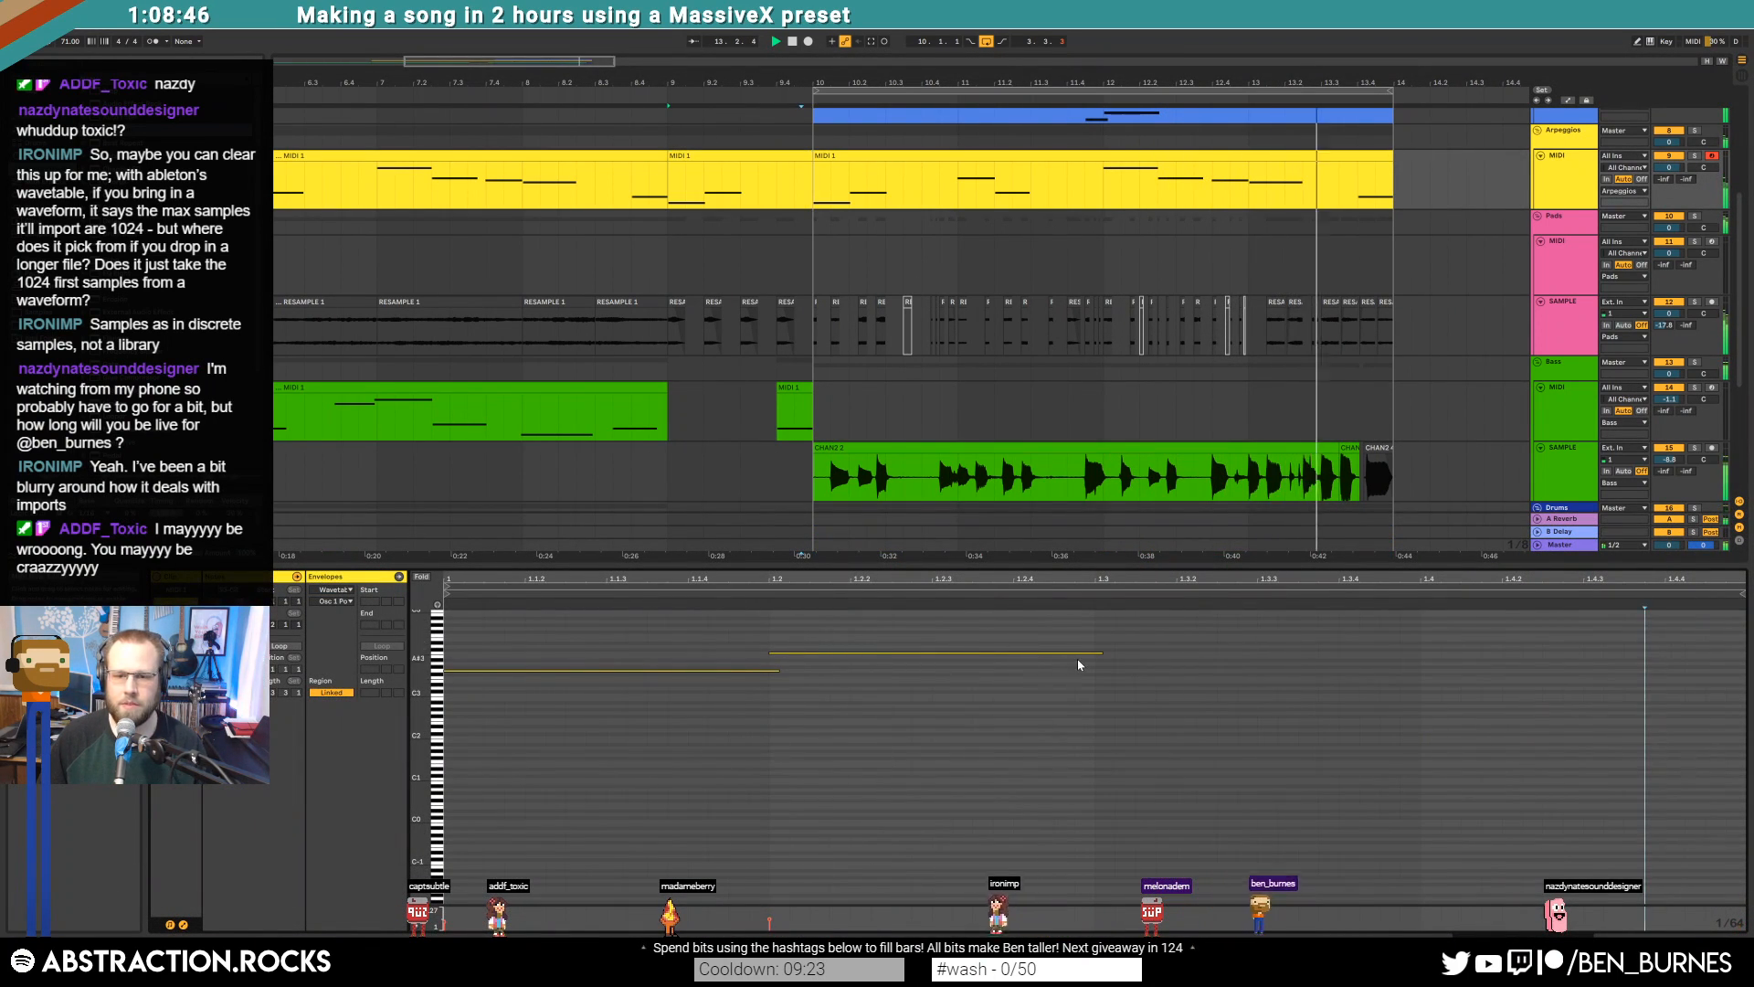
Extend the second note of the bar 9 arpeggio clip to beat 4 and shorten the first note to end before beat 2
left_click_drag(1101, 654, 1421, 653)
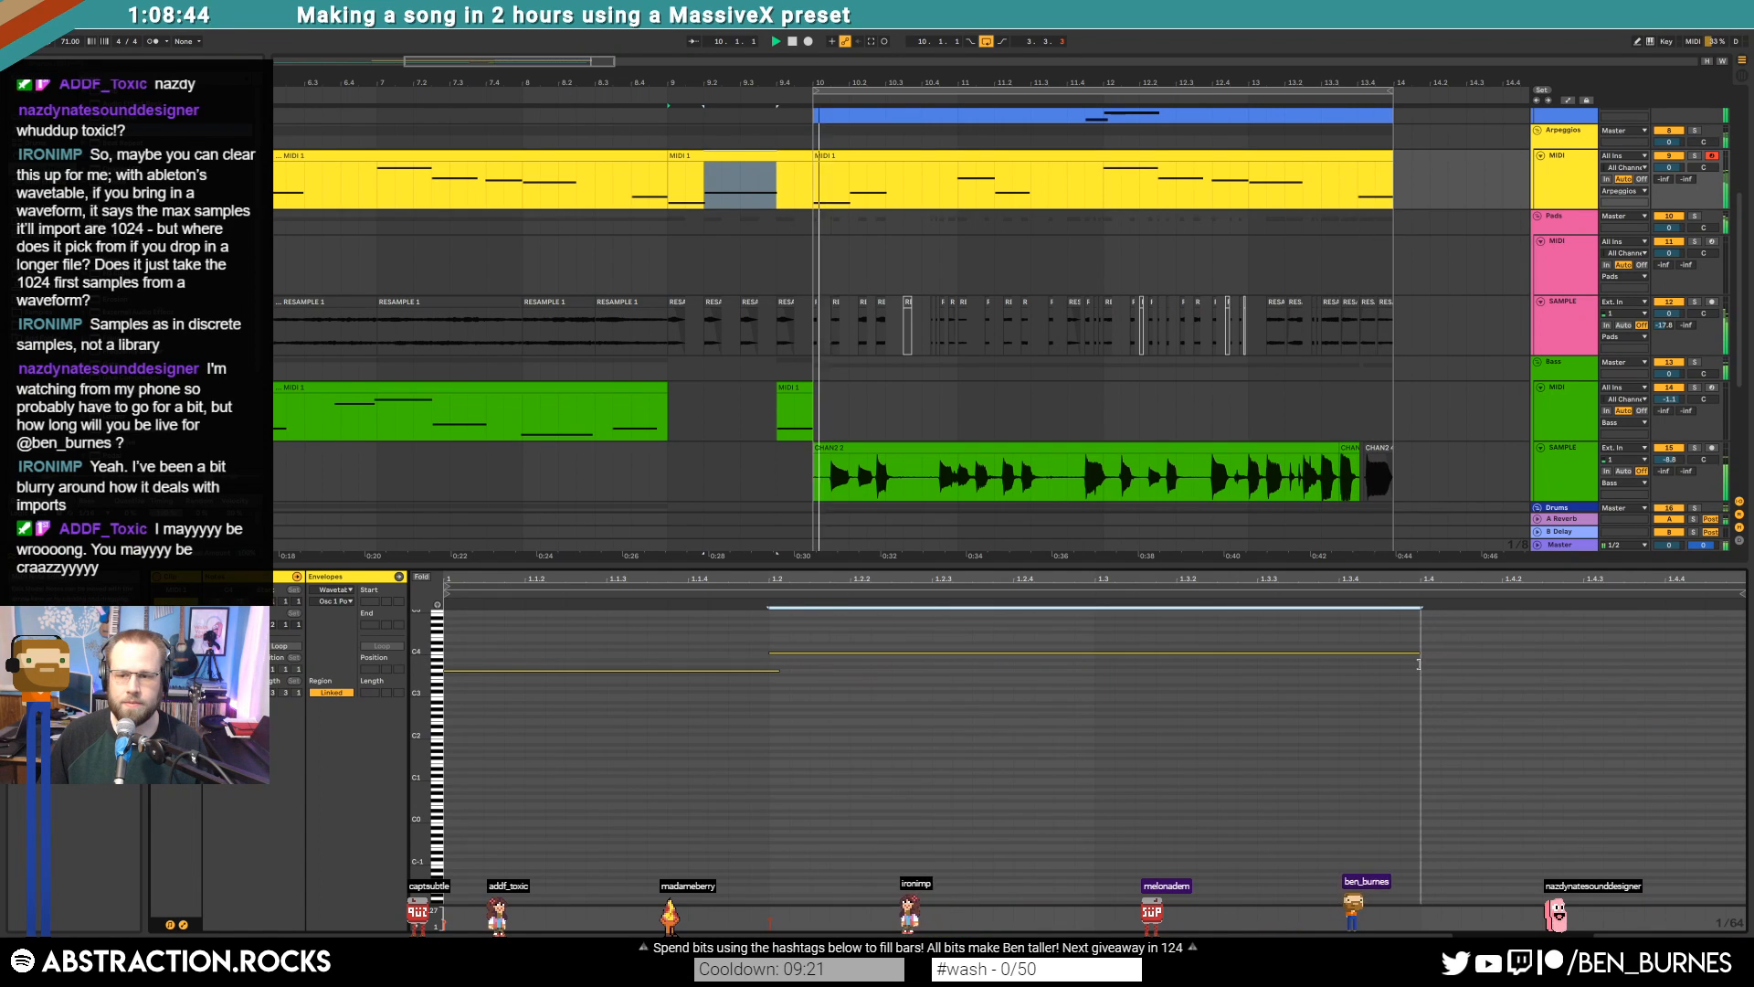
left_click_drag(780, 677, 729, 676)
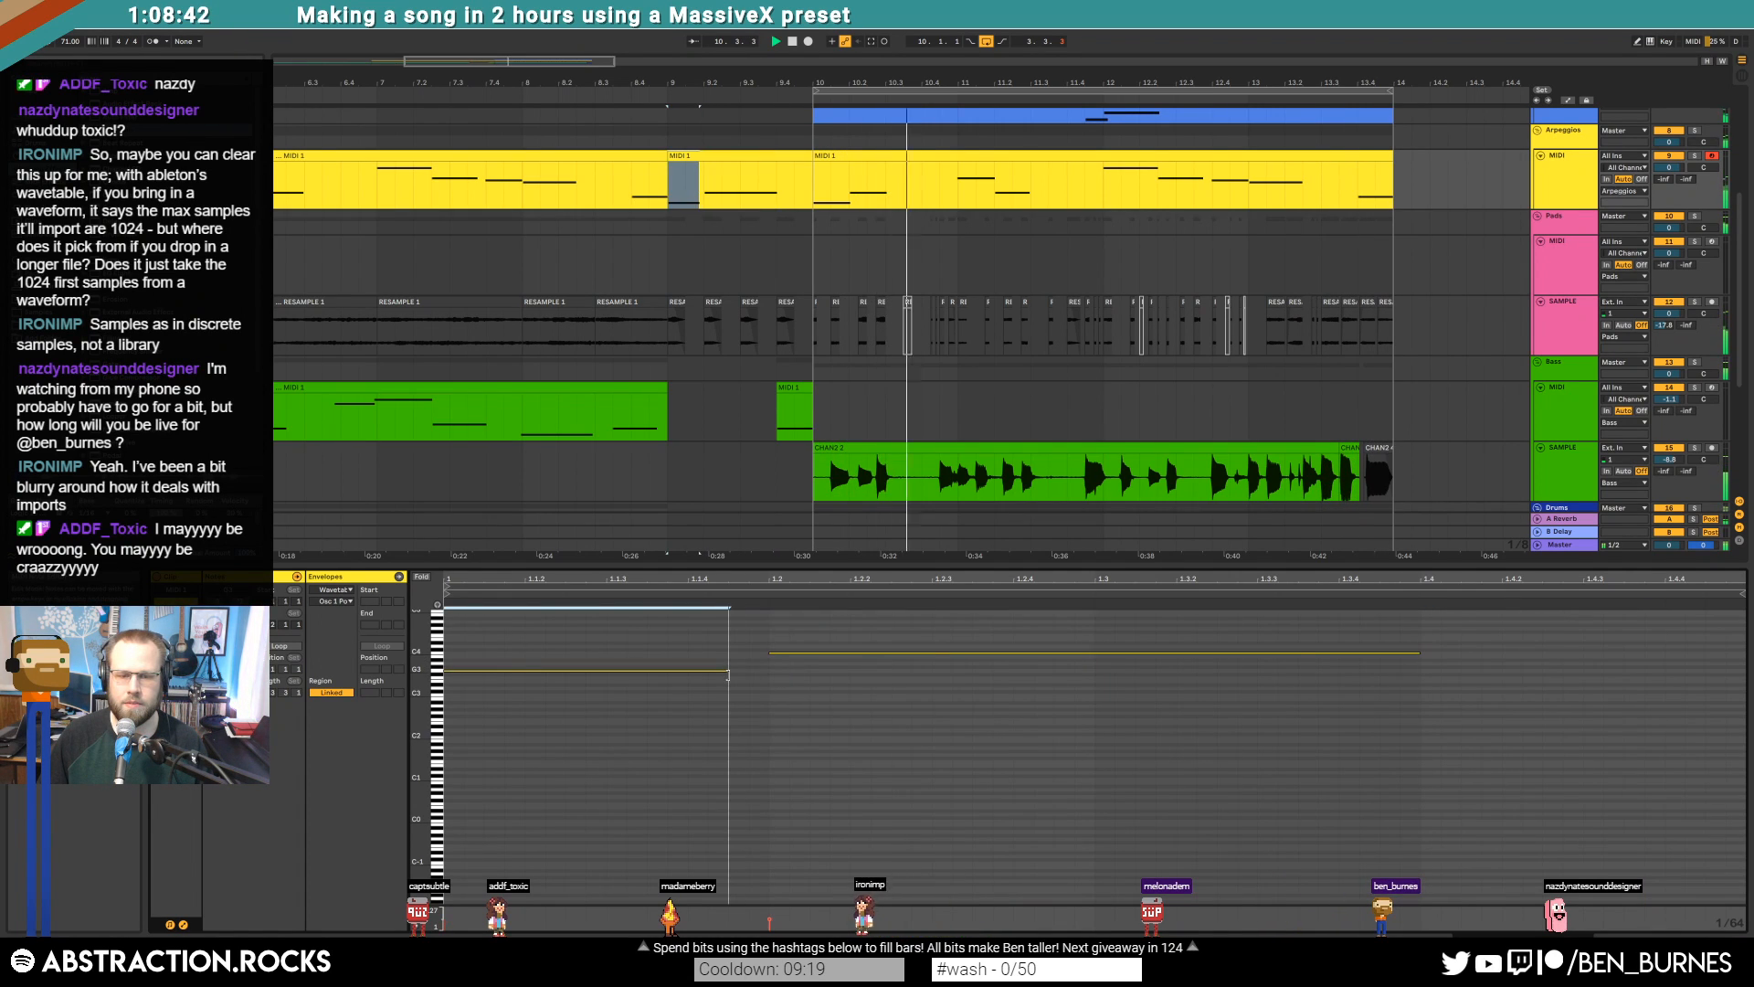
left_click(694, 168)
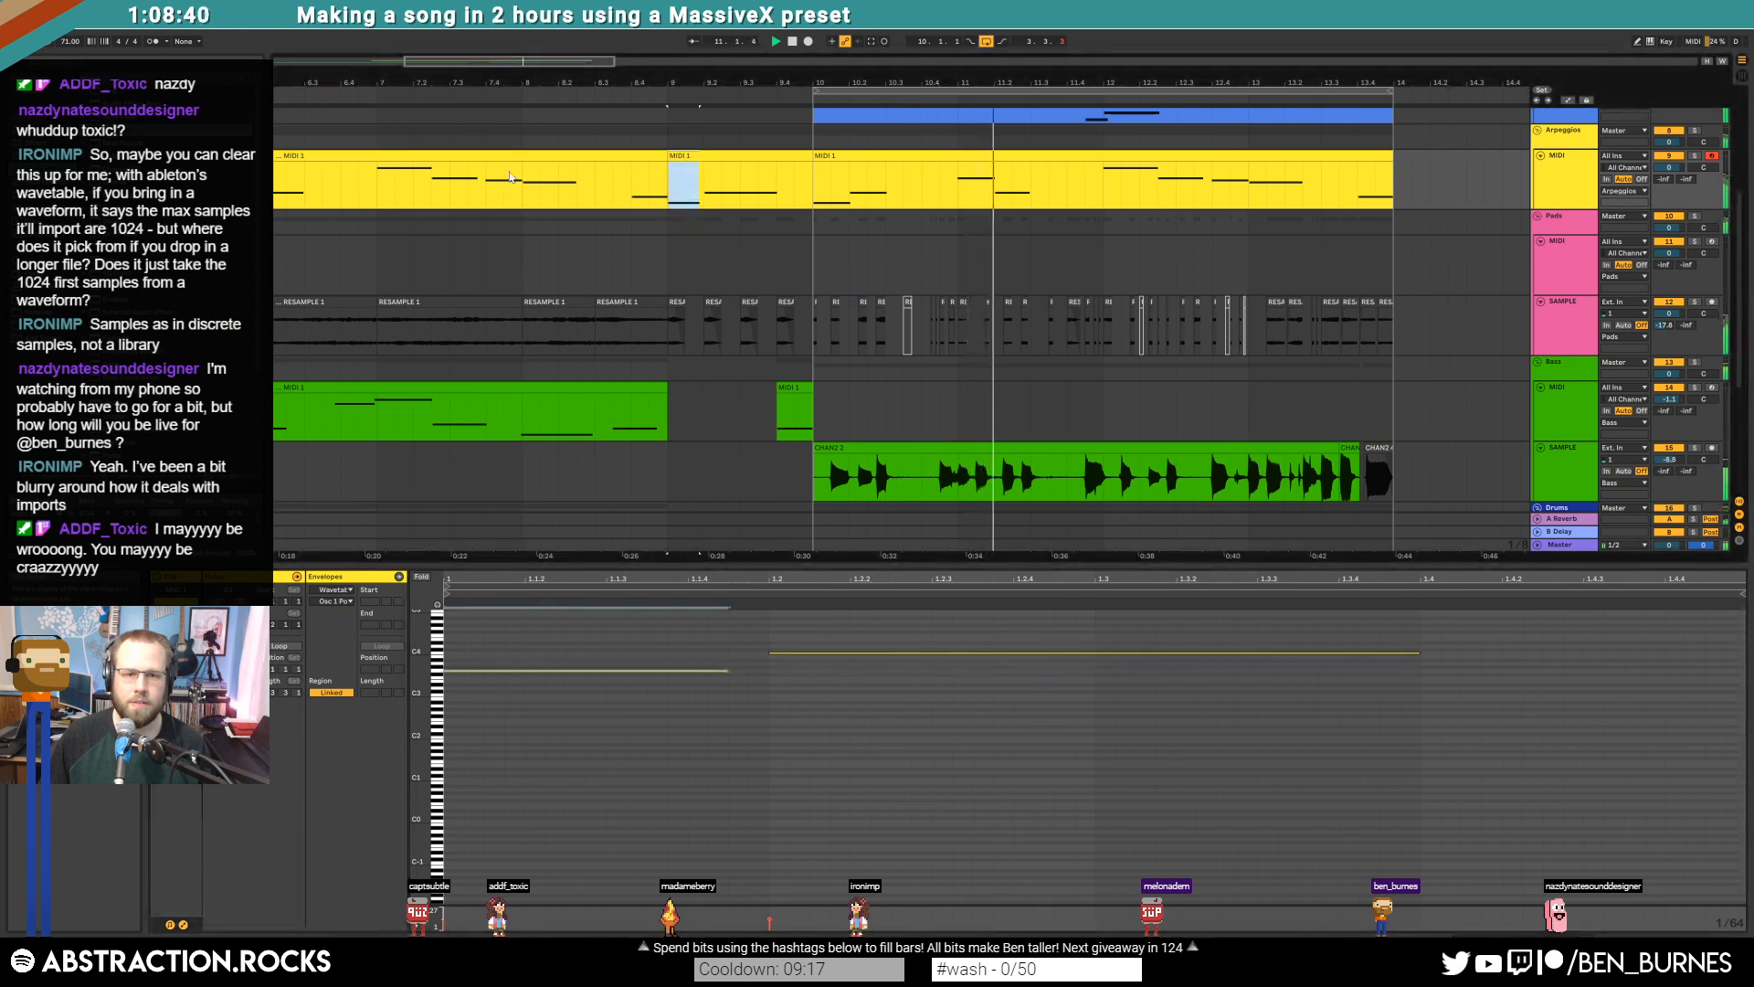
Delete the second note of the bar 9 arpeggio clip and lengthen the first note to just before beat 3
scroll(573, 179, "down", 5)
left_click(533, 181, "shift")
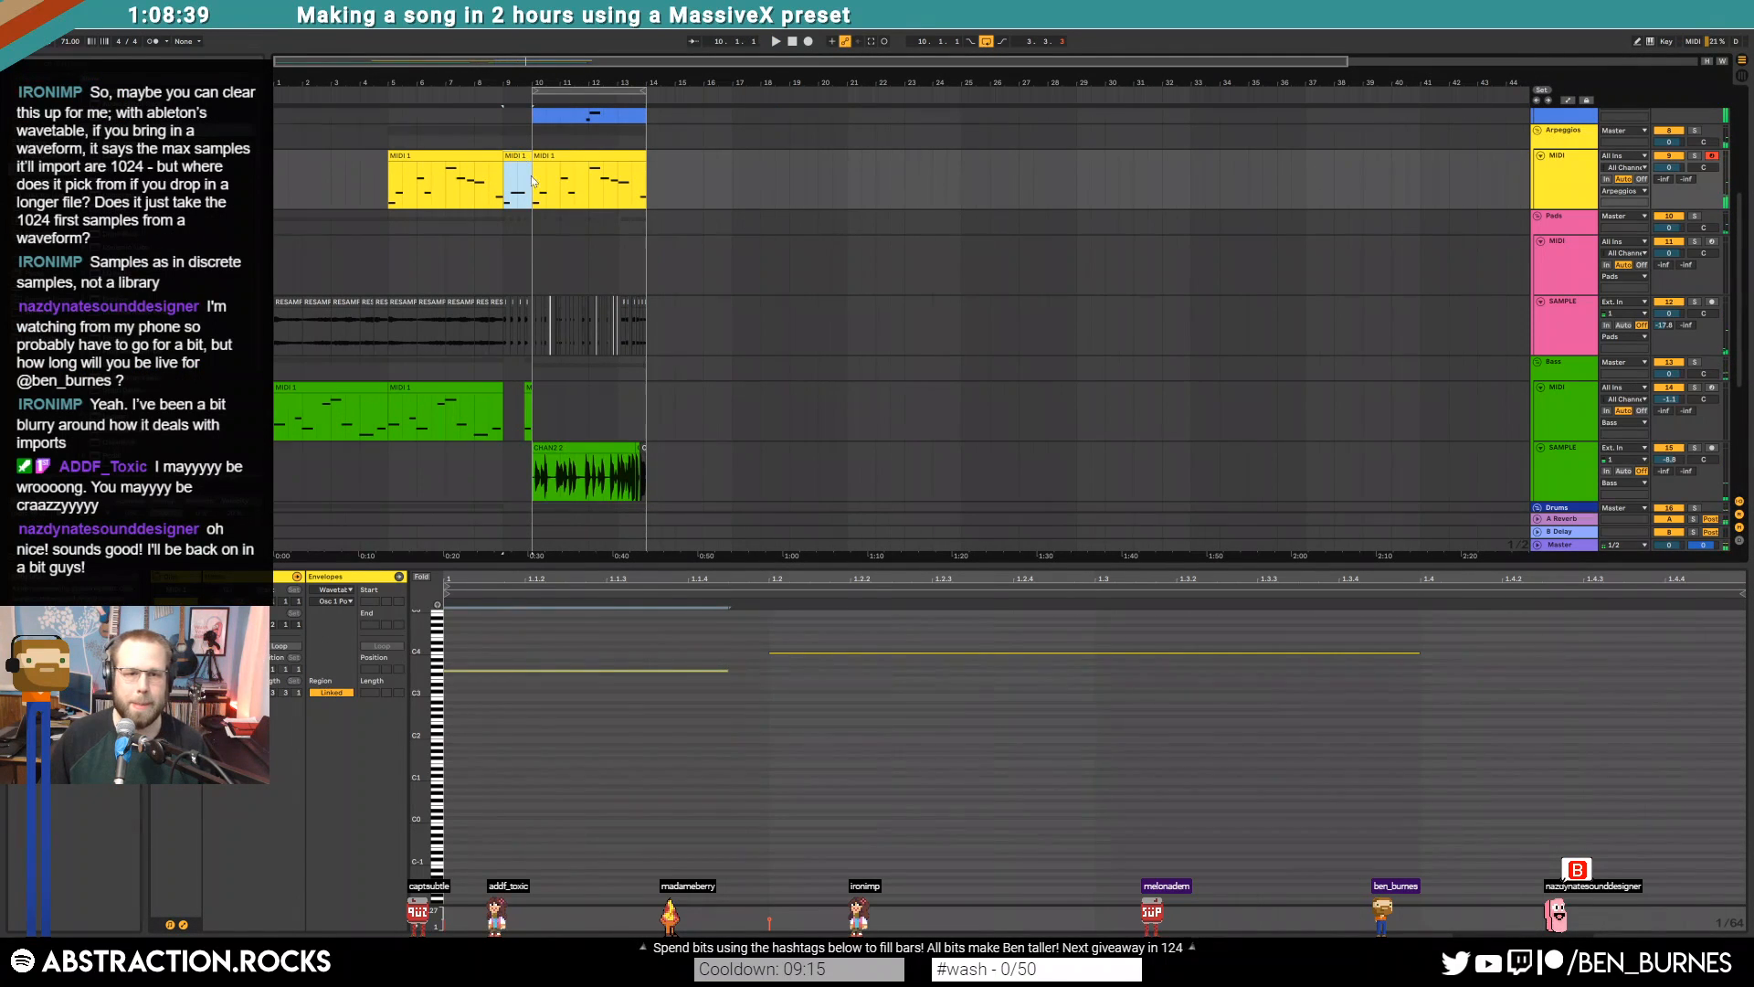
left_click(831, 654)
key("Delete")
left_click(724, 670)
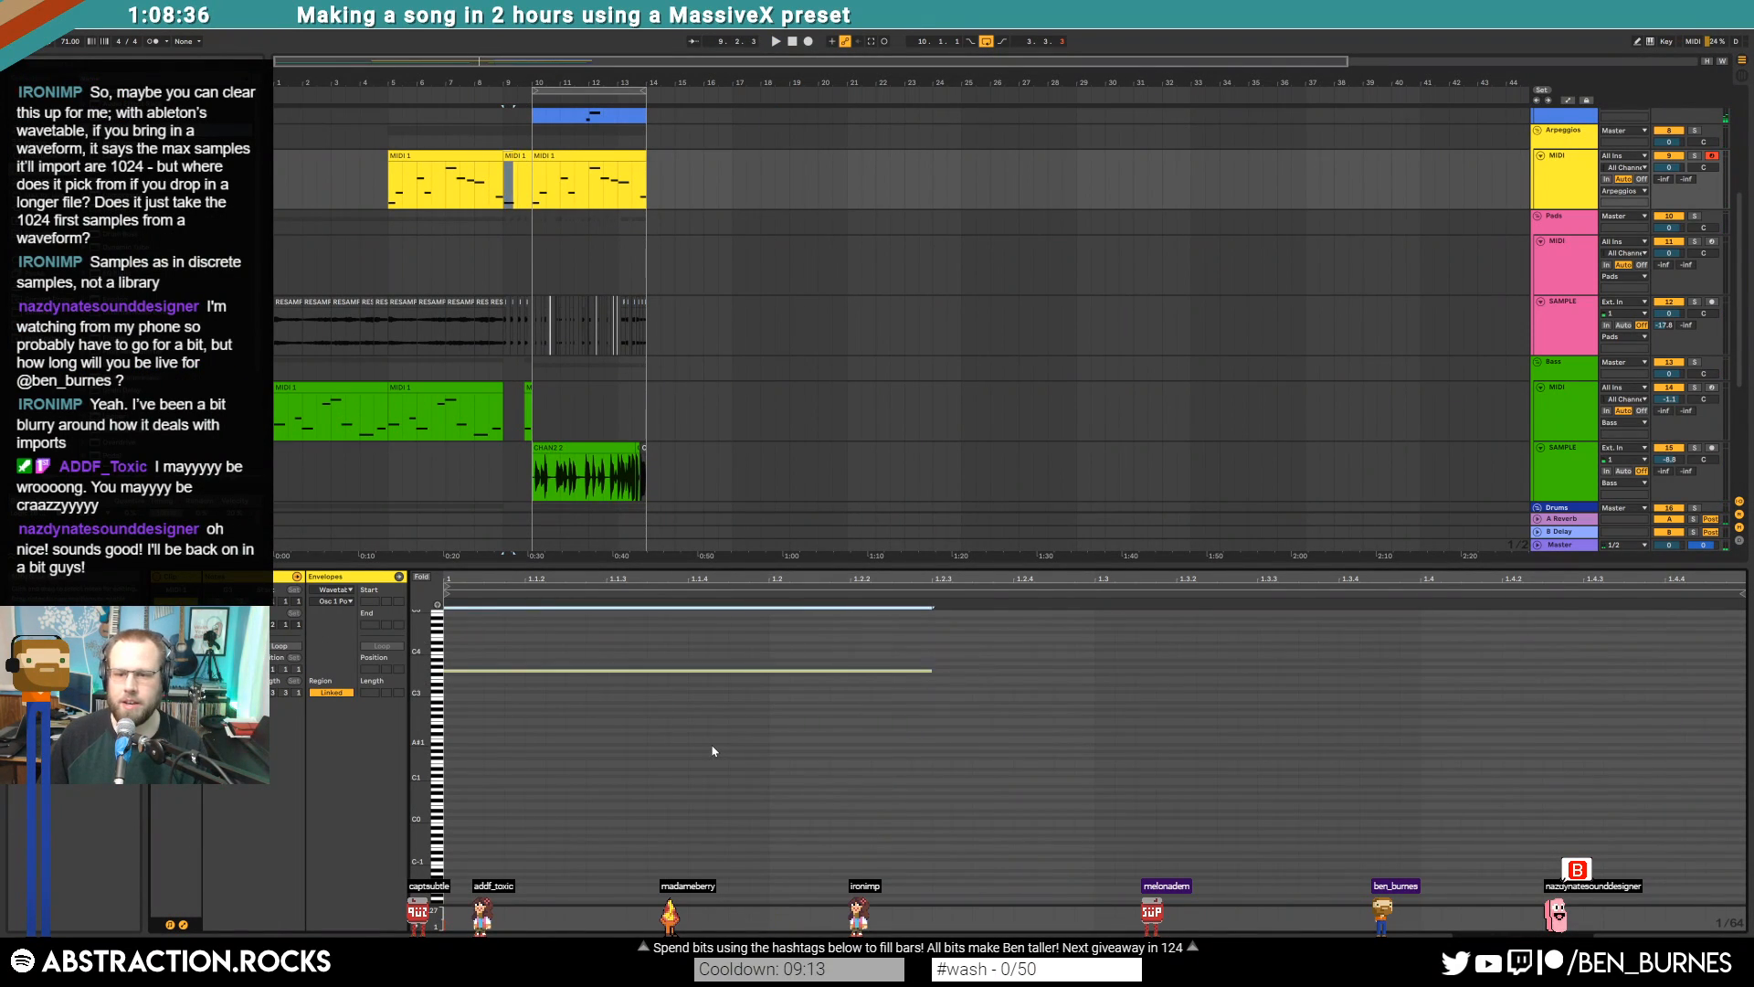
key("shift+Right")
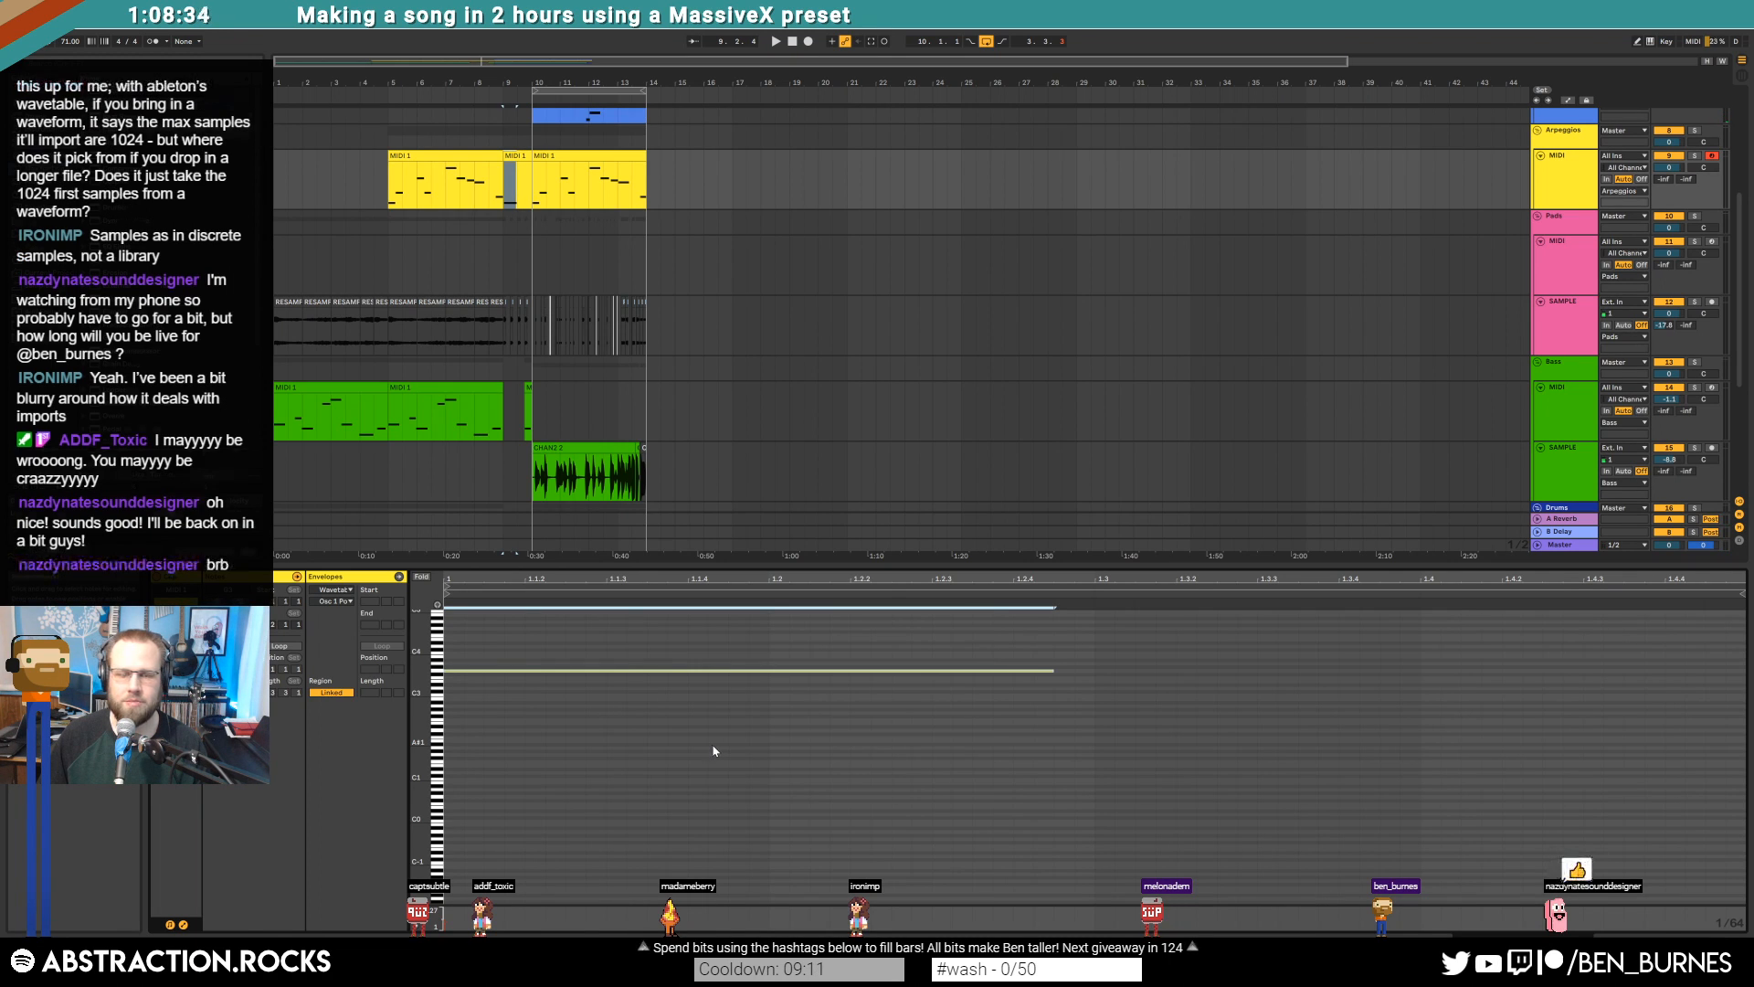
left_click(710, 748)
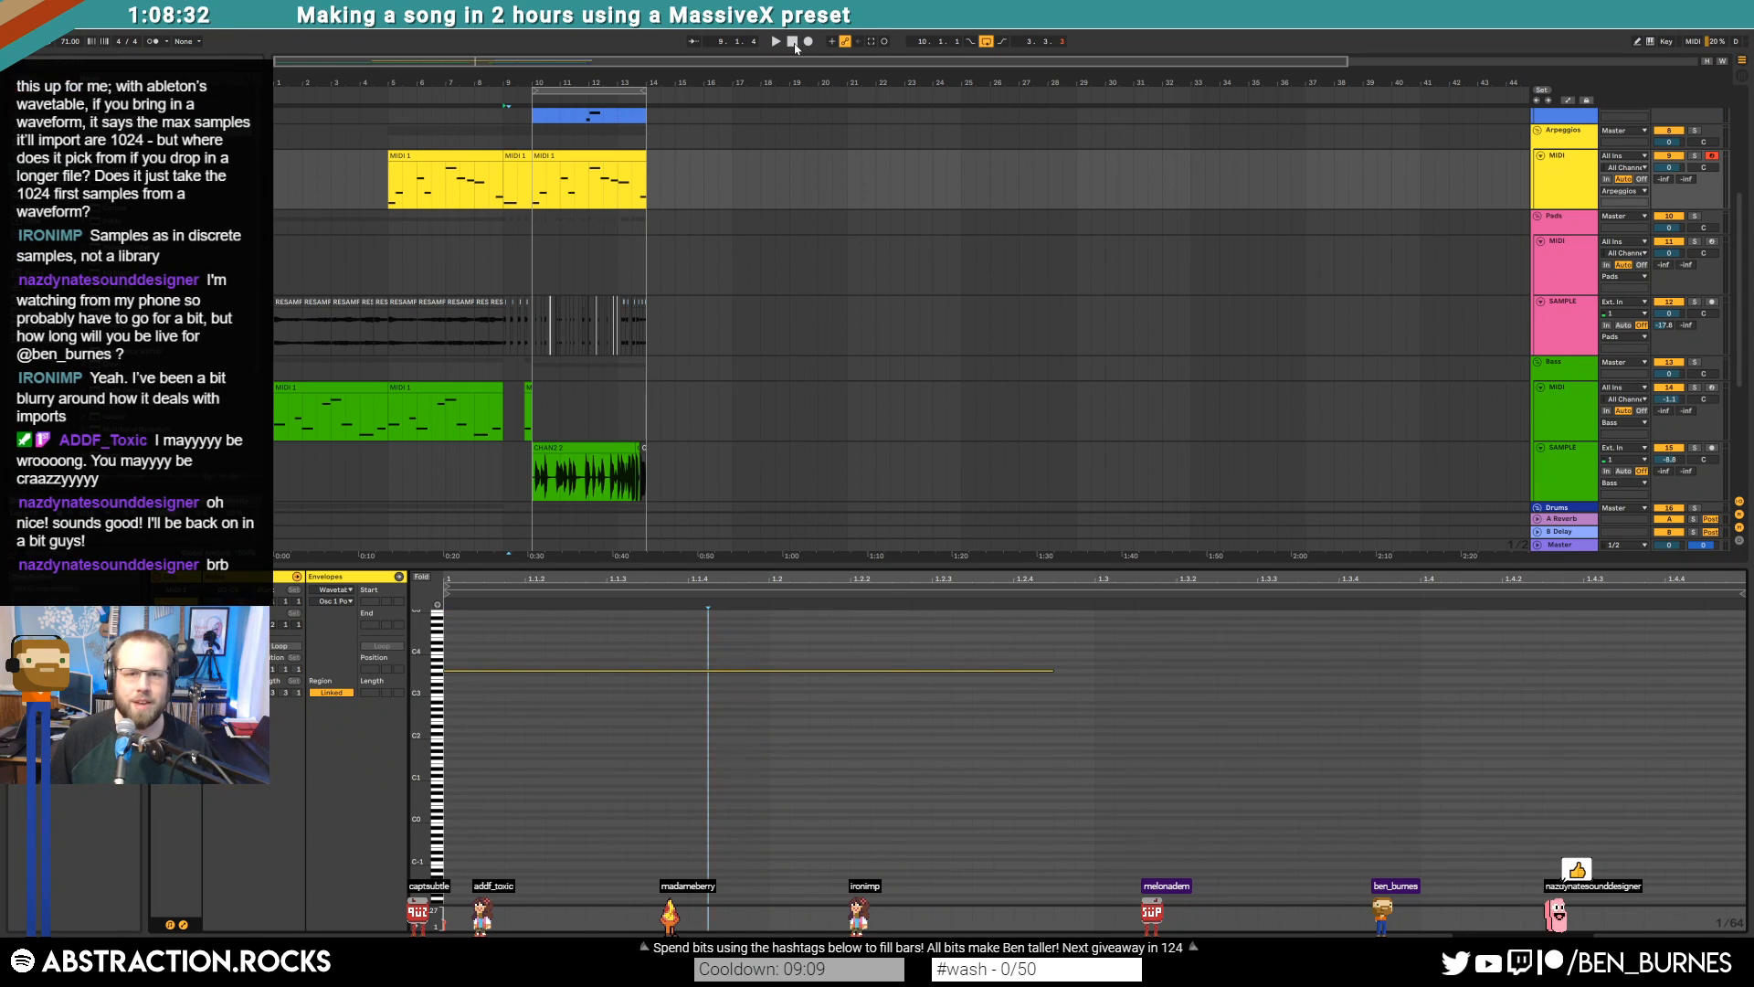
Play the song from the beginning with the arpeggio's devices and the drum tracks in view
left_click(794, 42)
key("shift+Tab")
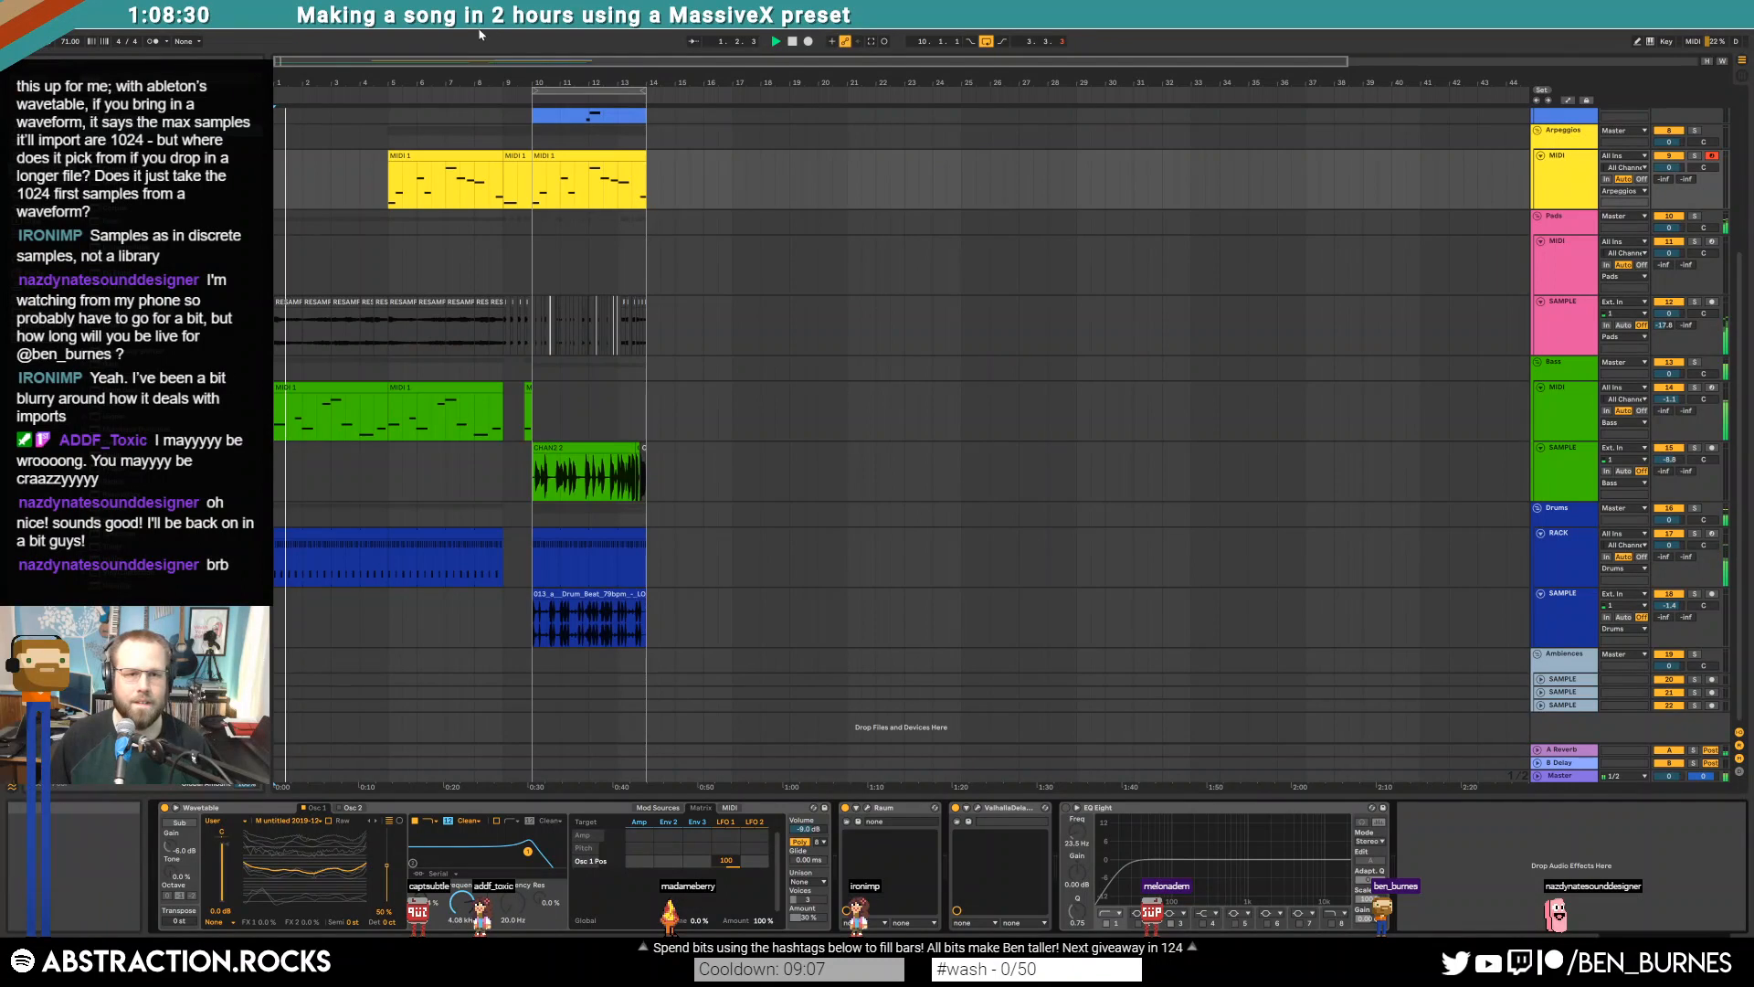
mouse_move(482, 61)
left_mouse_down()
mouse_move(482, 96)
mouse_move(482, 78)
left_mouse_up()
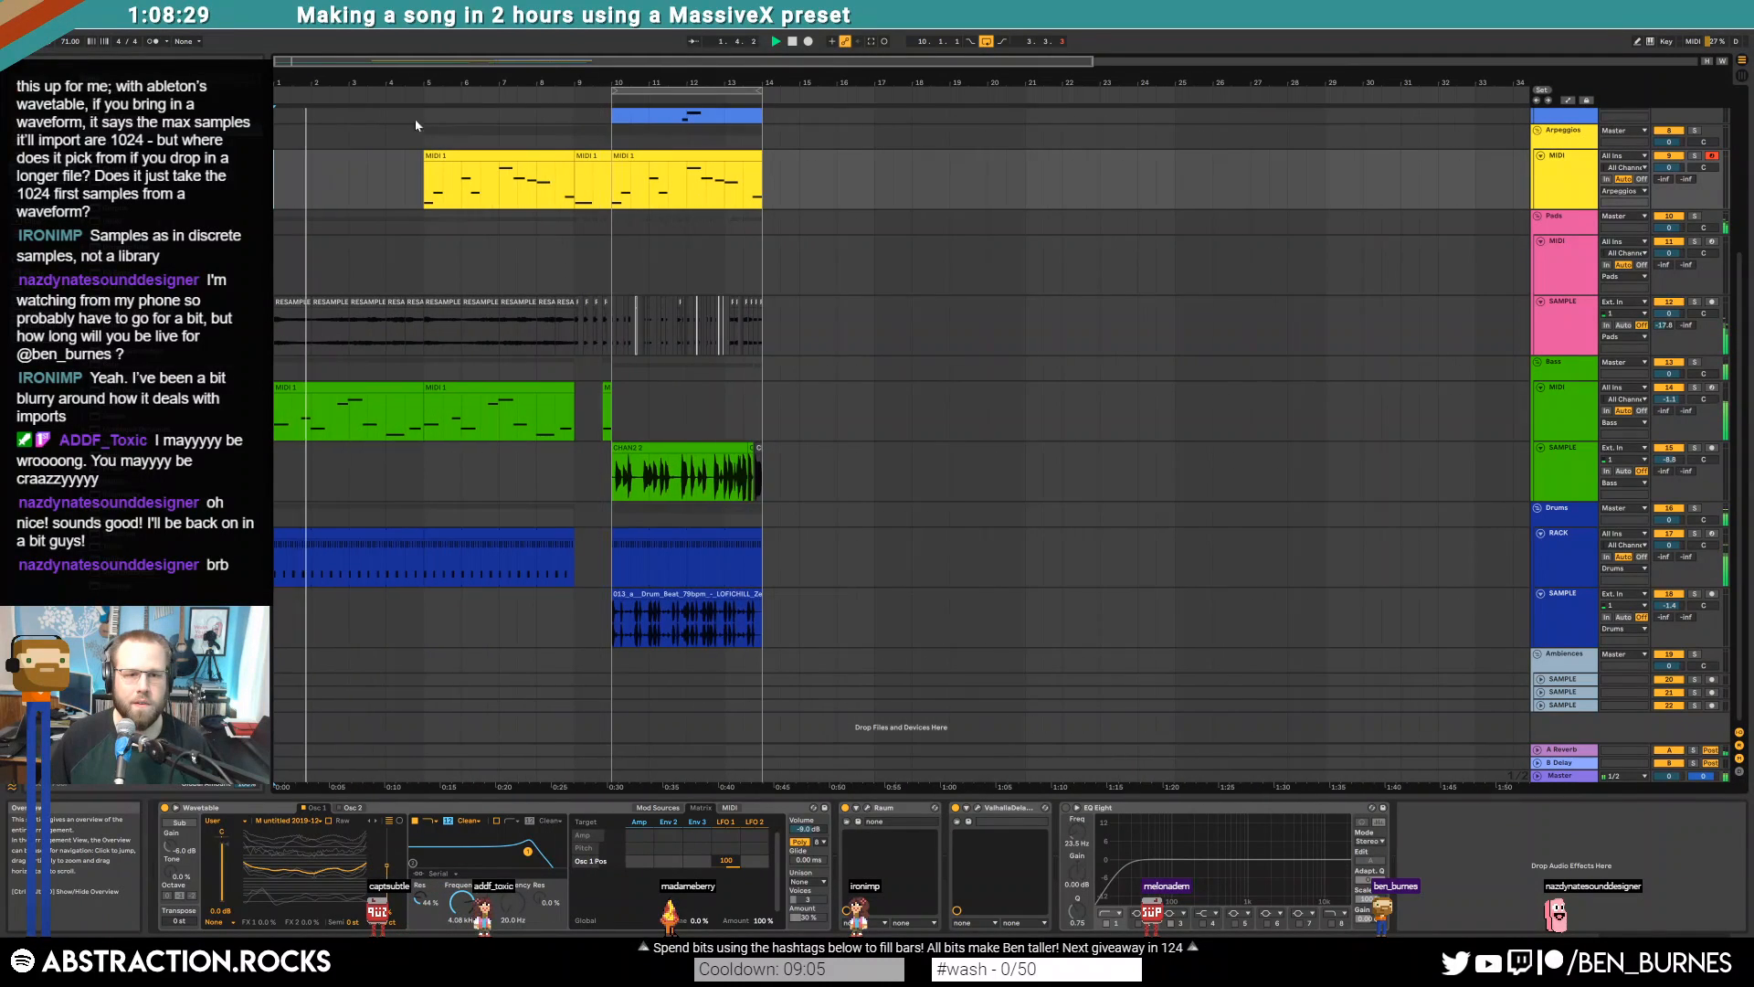
Set the low-cut band of the bass MIDI track's EQ Eight to 36.3 Hz with a Q of 0.41
left_click(432, 338)
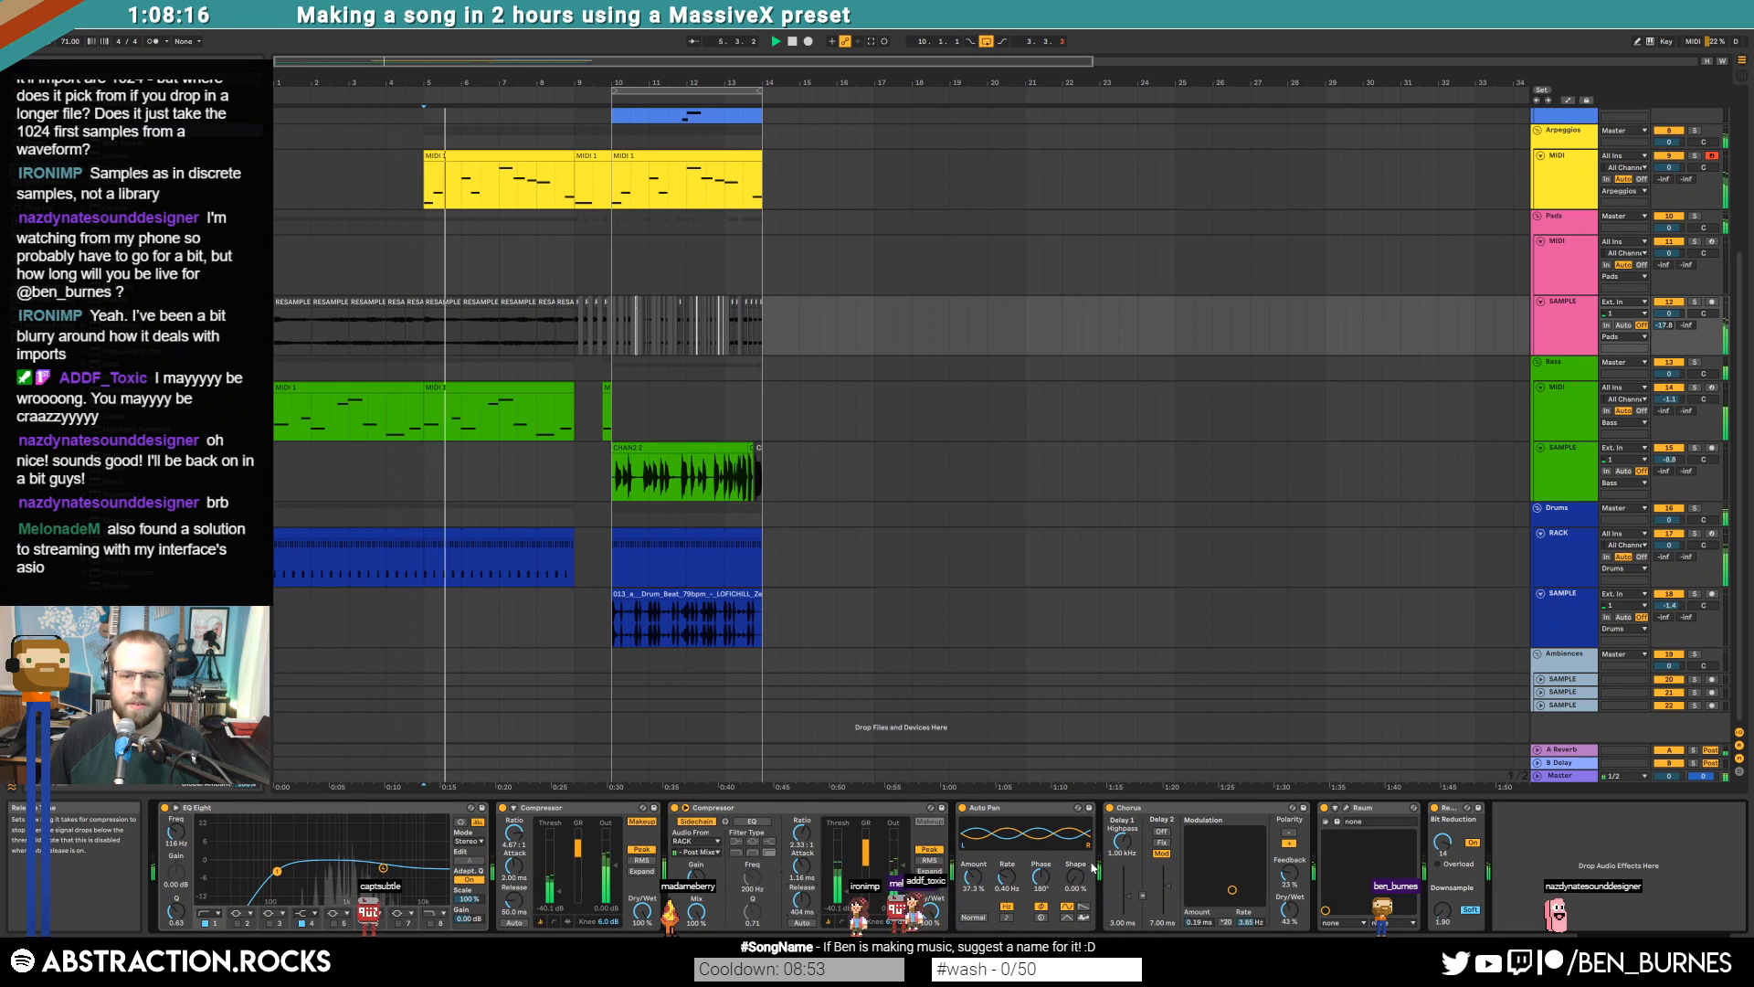
left_click(1561, 407)
left_click(188, 808)
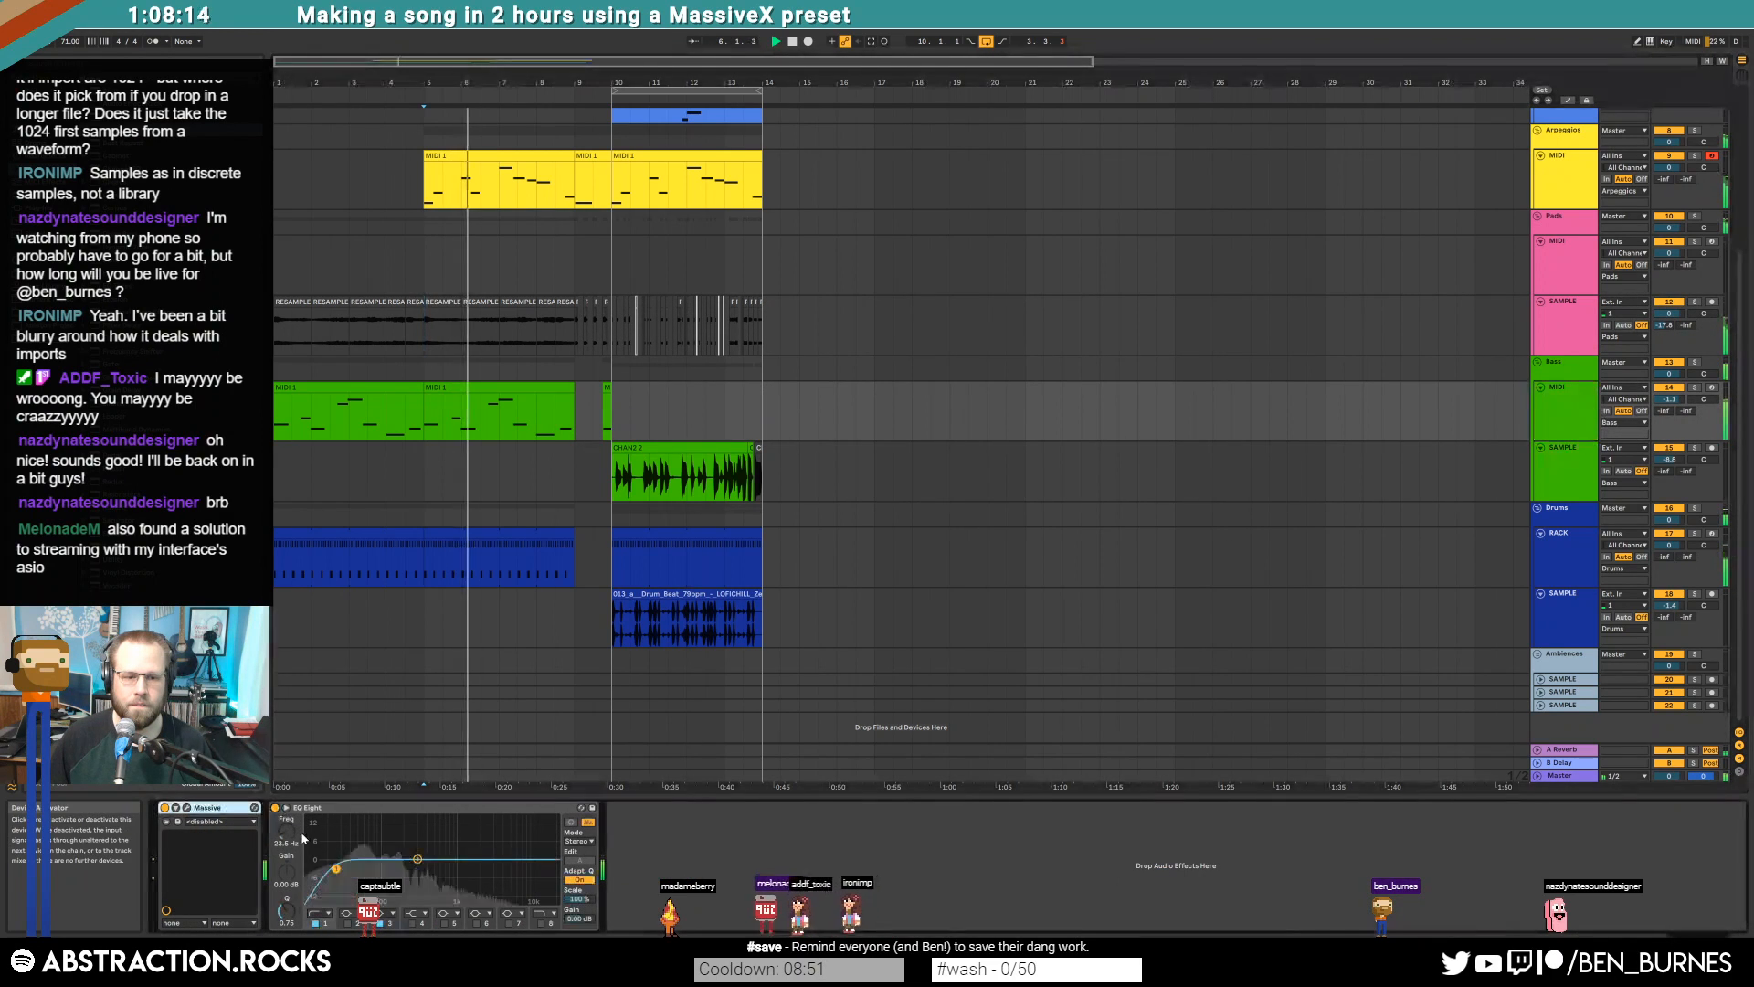
left_click_drag(337, 869, 343, 872)
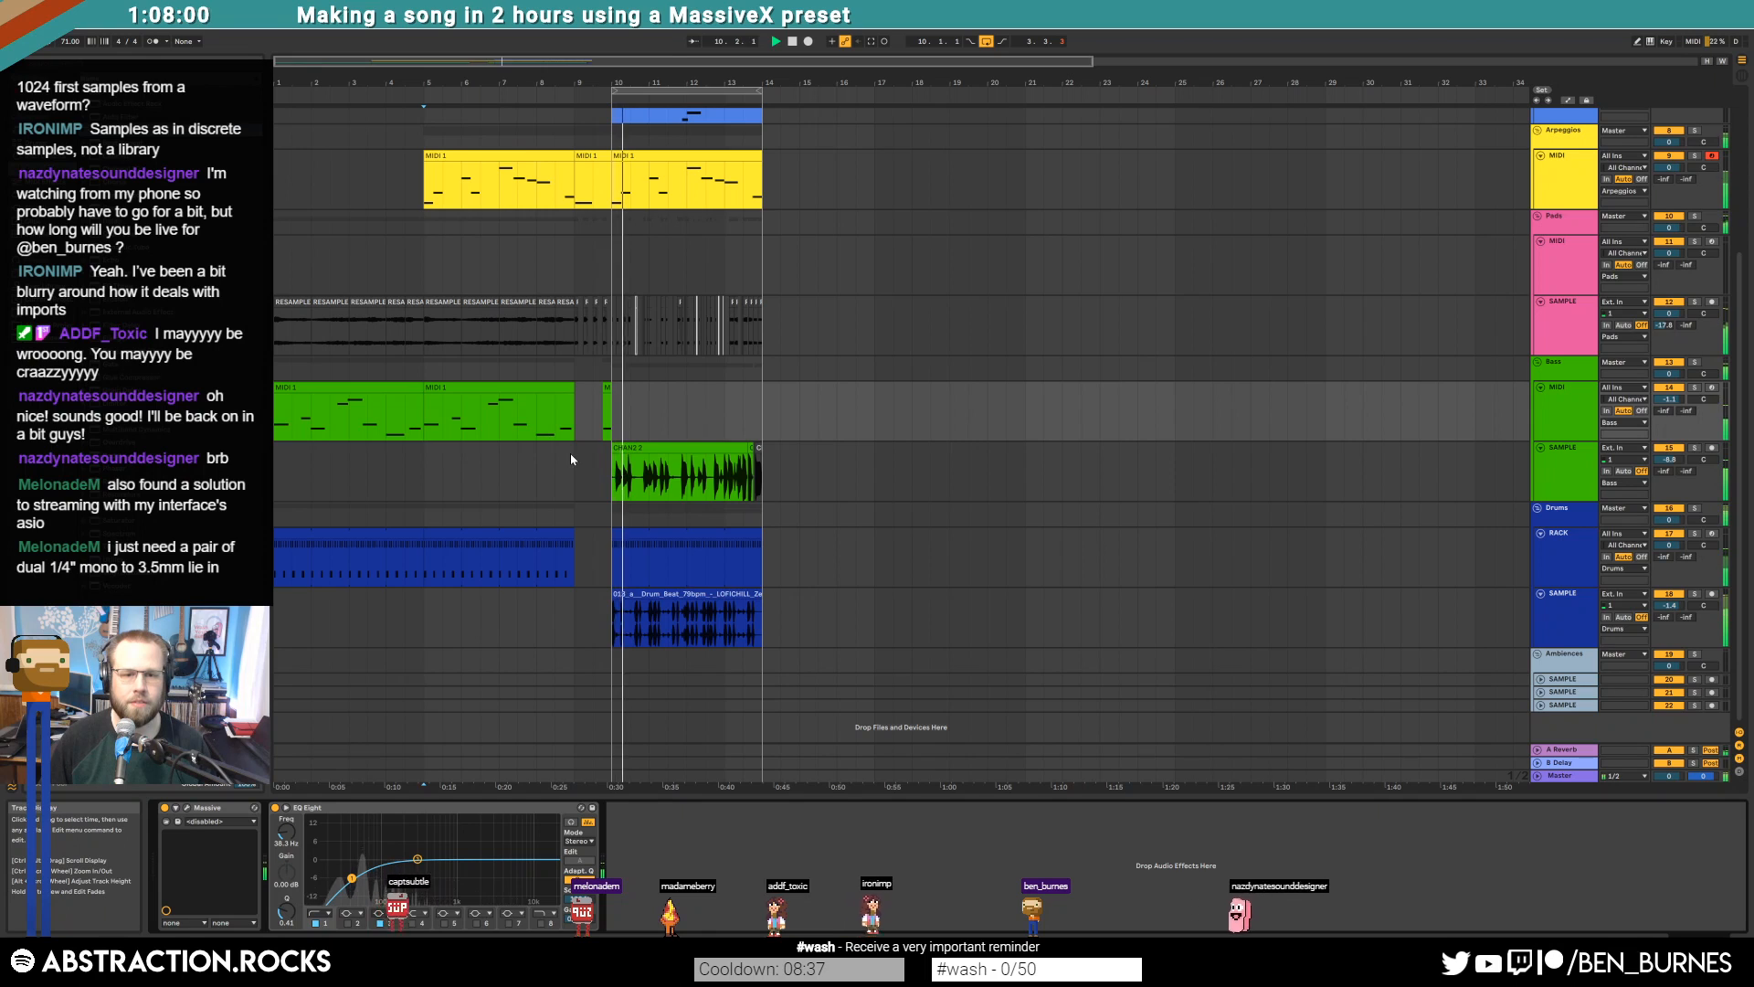
Restart playback from around bar 8 to hear the lead-in to the transition
scroll(566, 388, "up", 3, "ctrl")
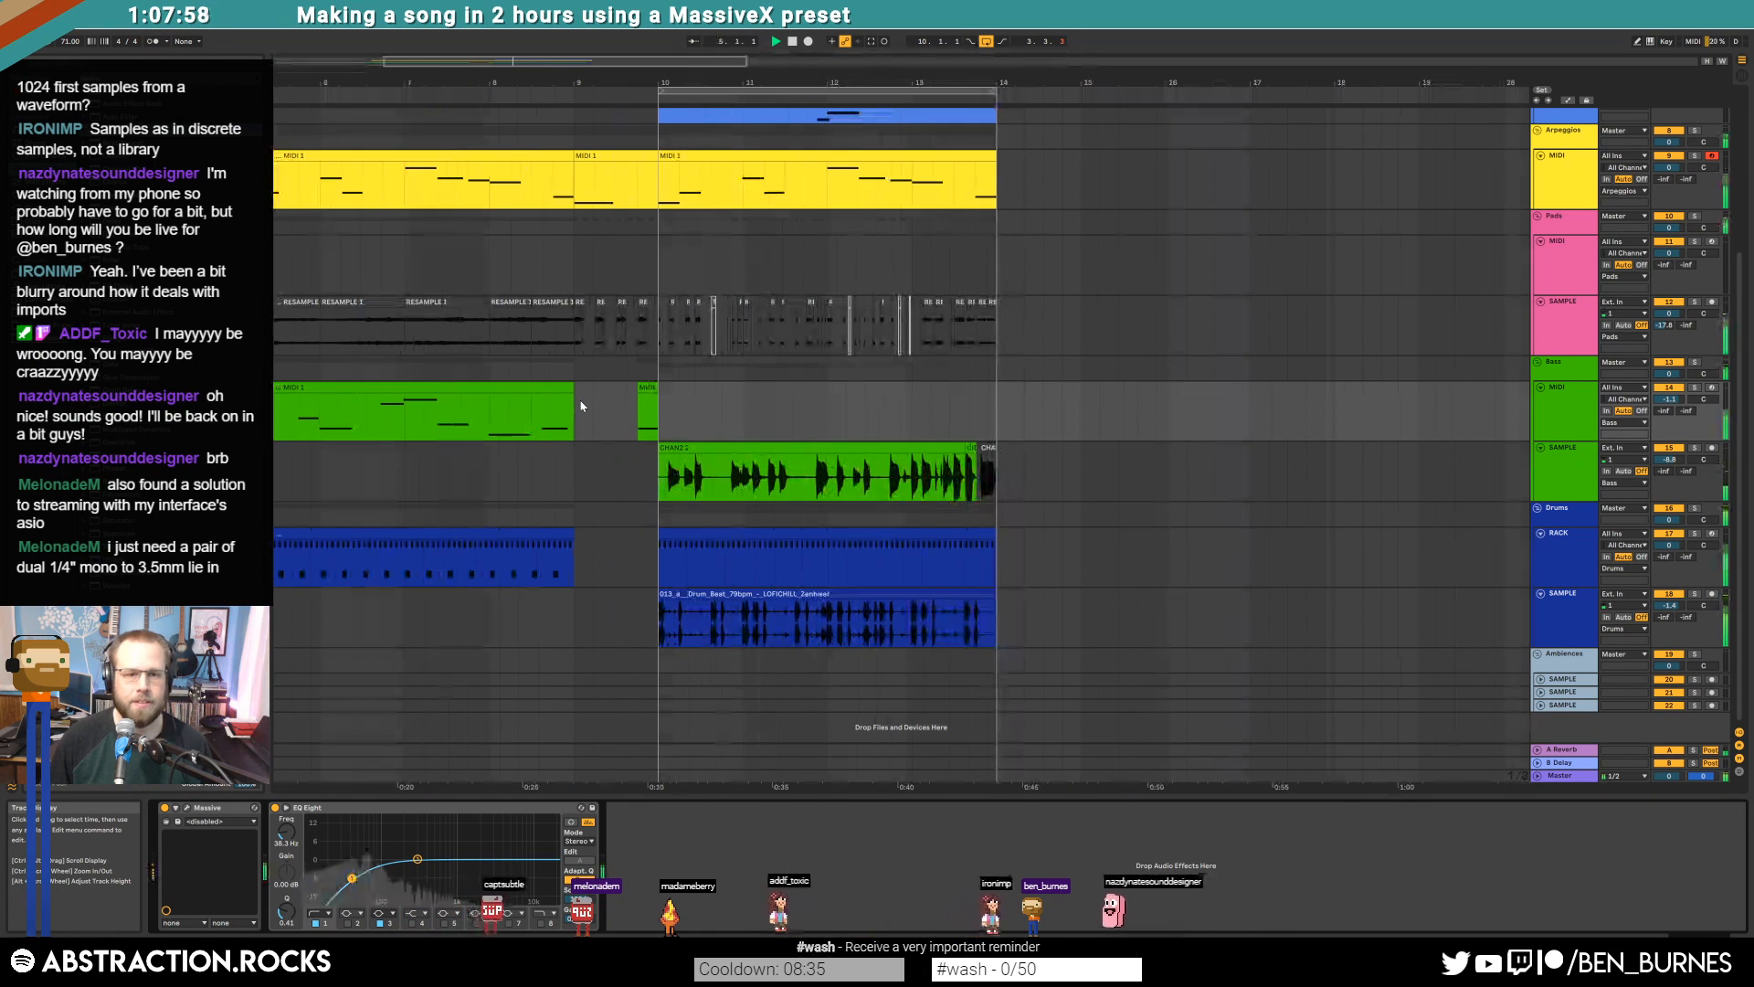
key("space")
left_click(521, 365)
key("space")
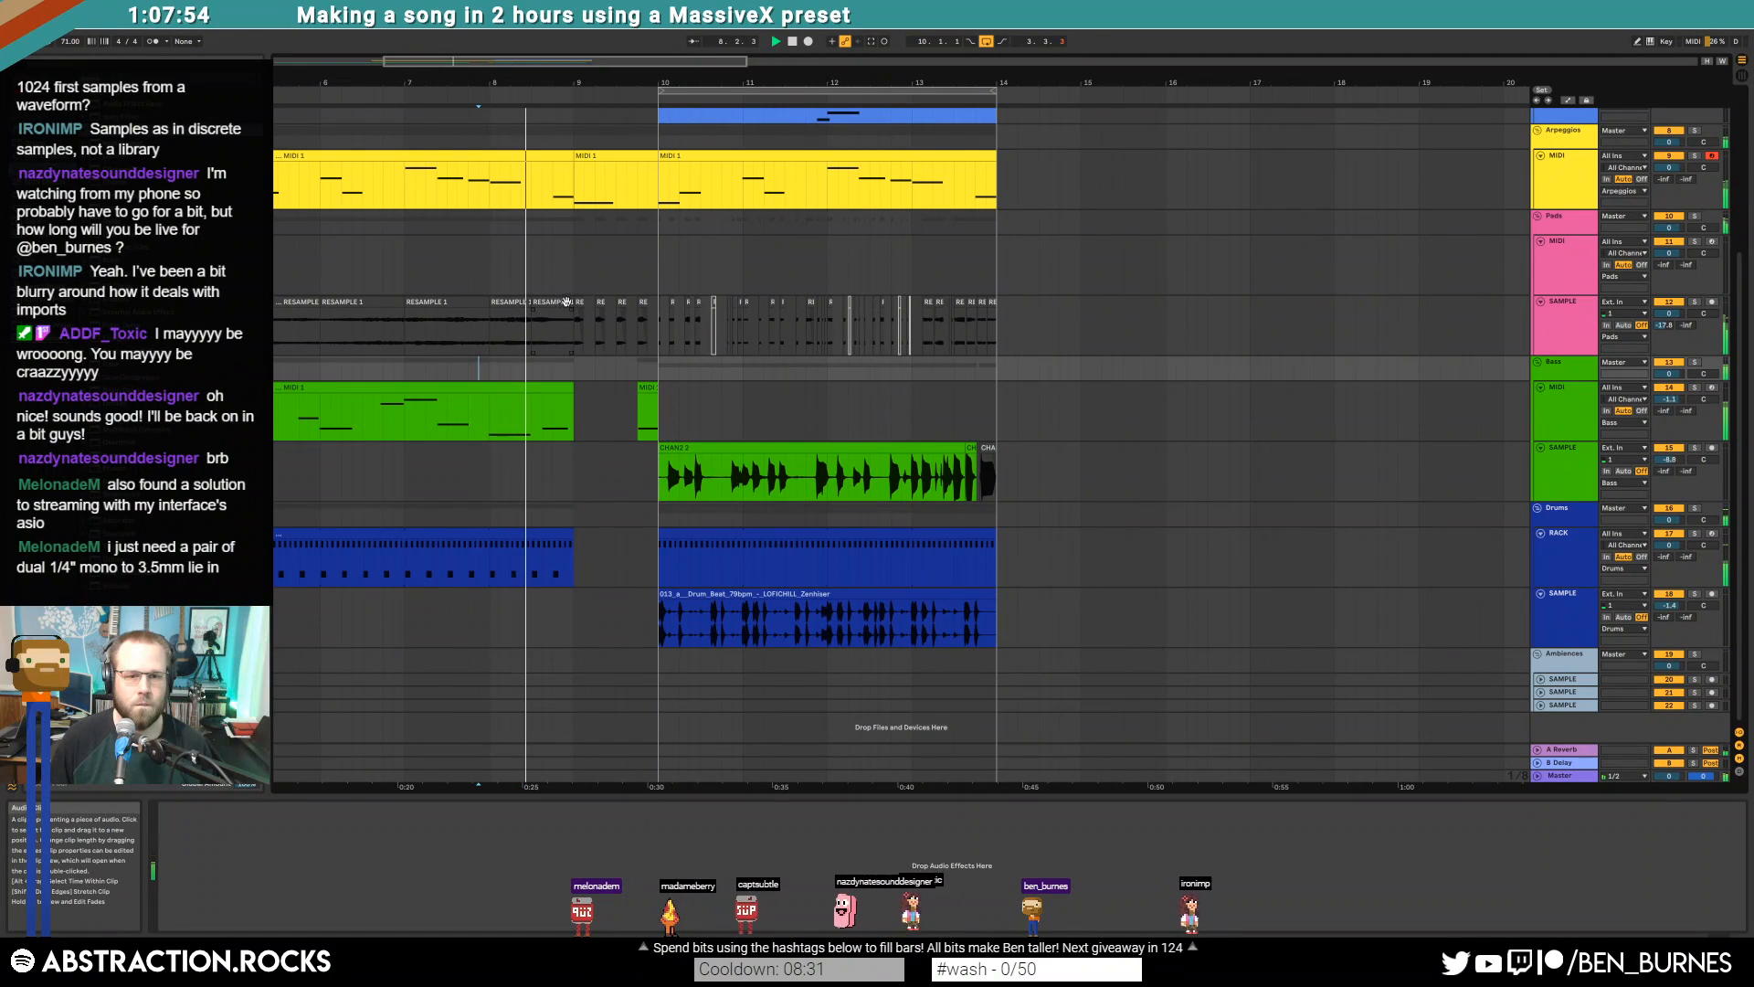
Shorten the last resampled pad clip of bar 8 to end slightly before bar 9, and play the transition
left_click(541, 312)
key("space")
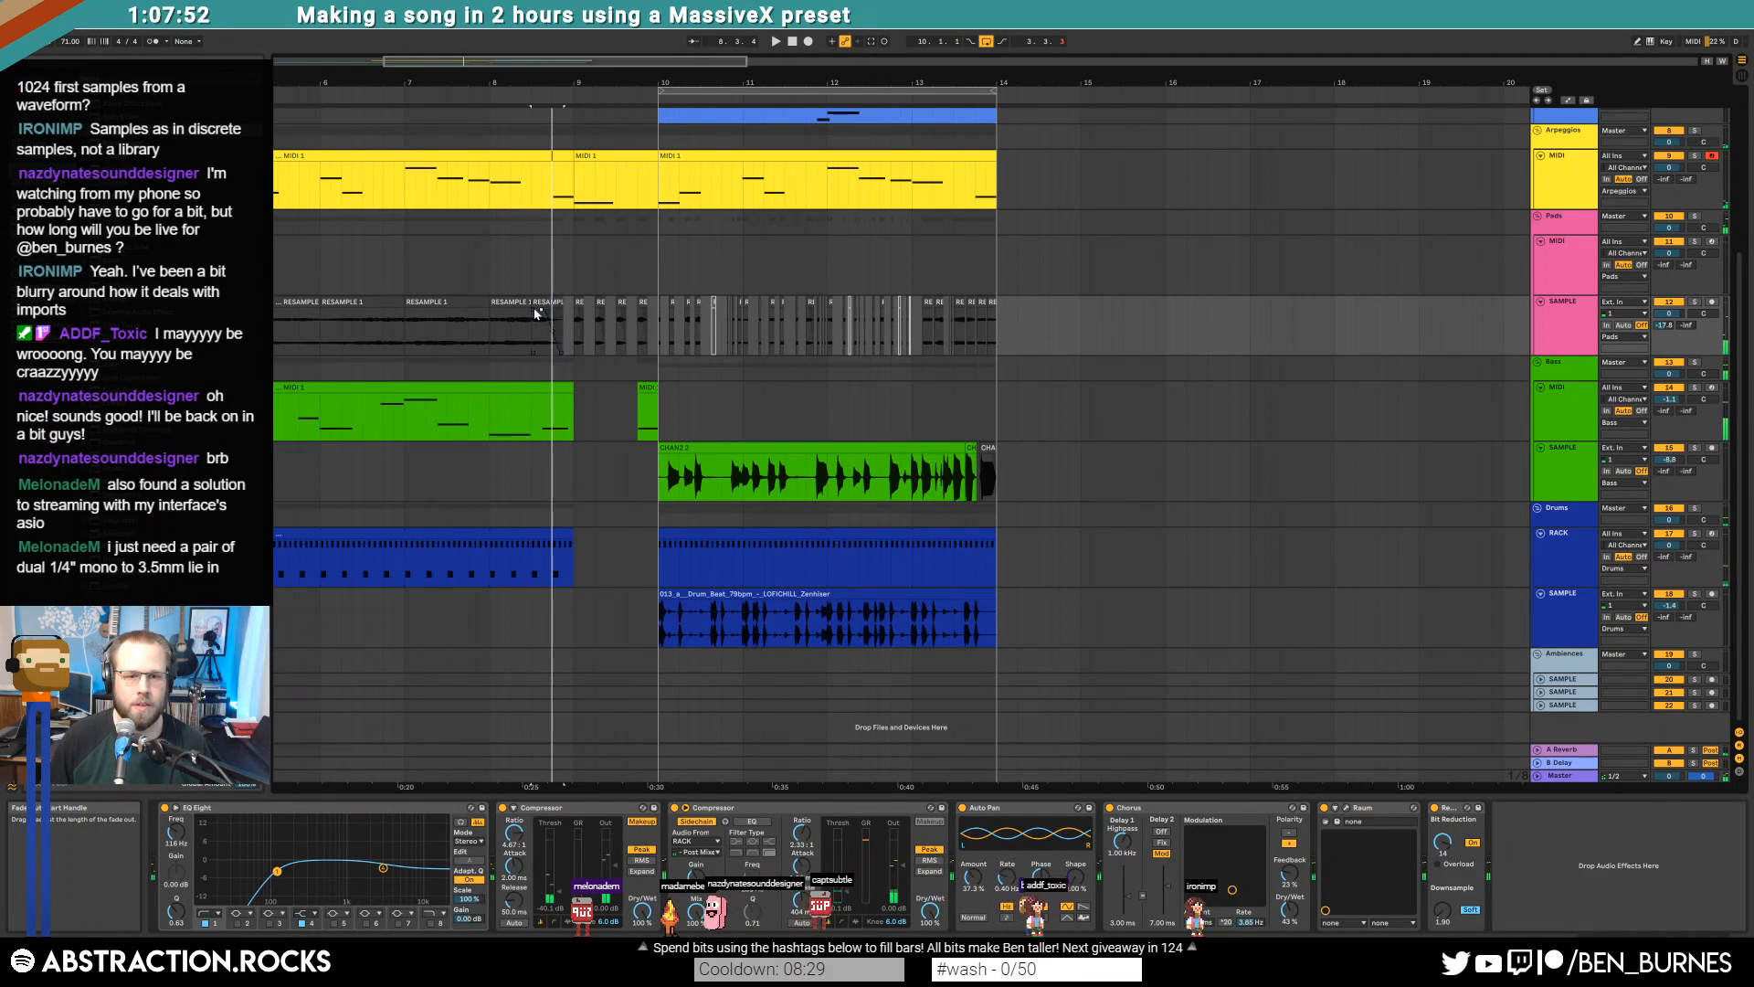
left_click(526, 327)
key("space")
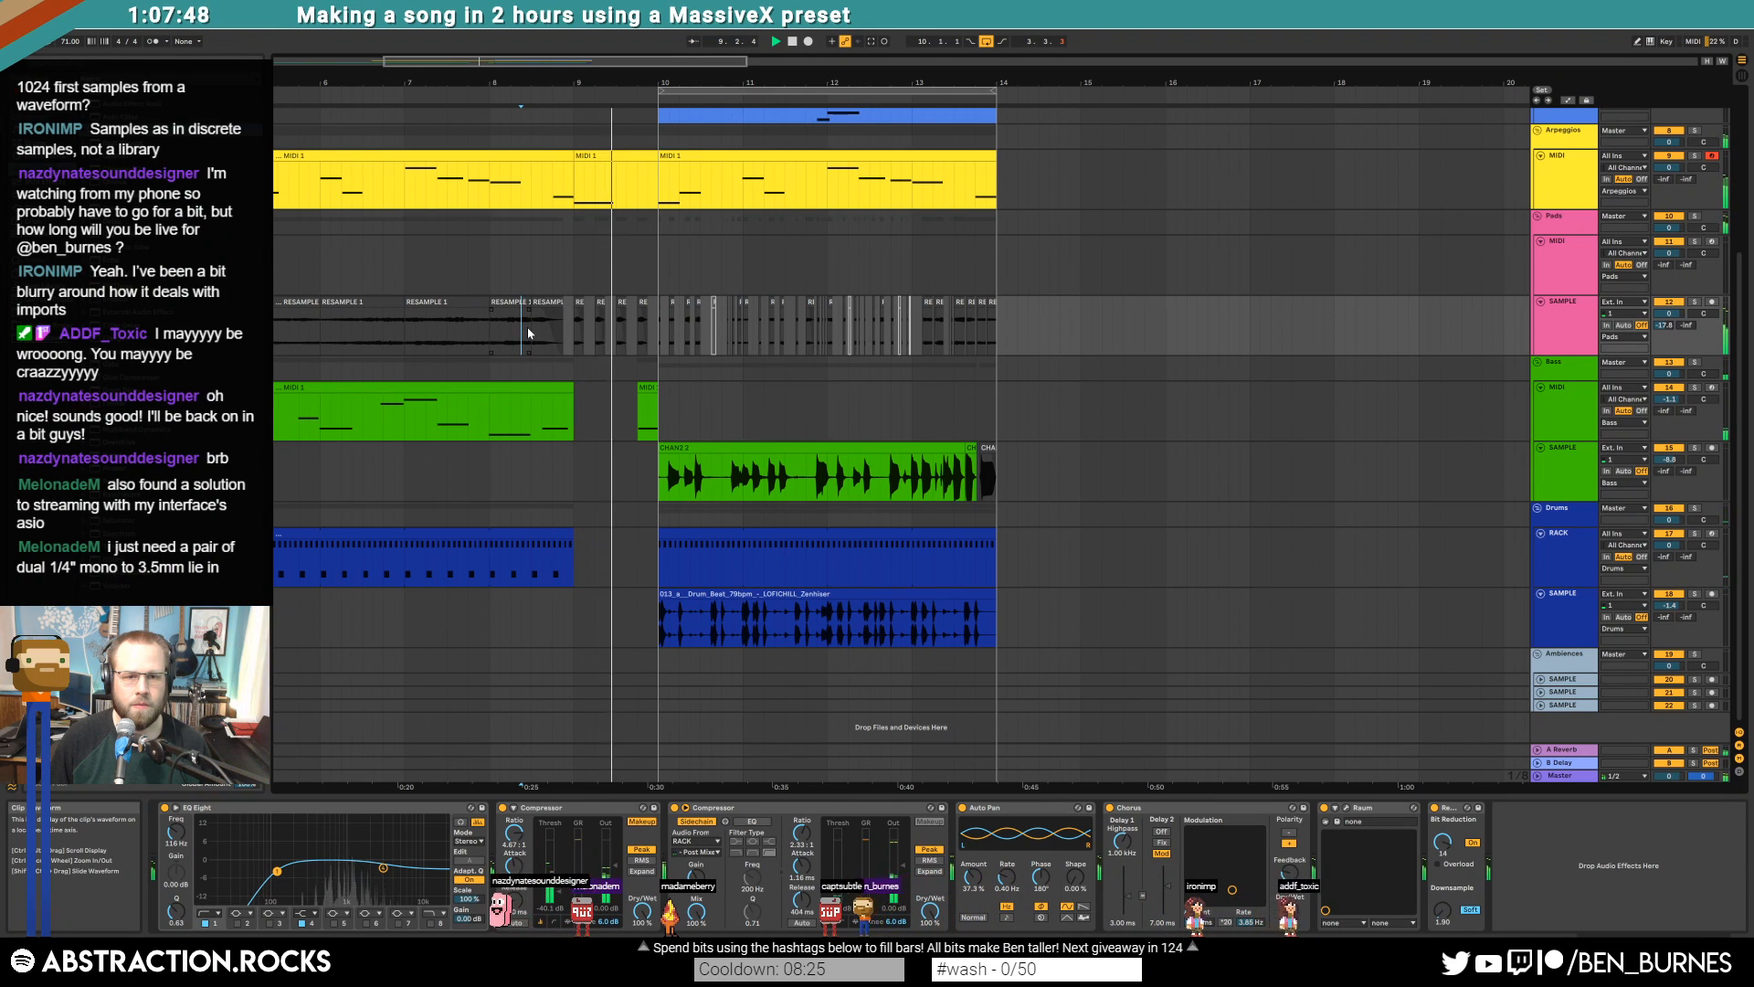
key("space")
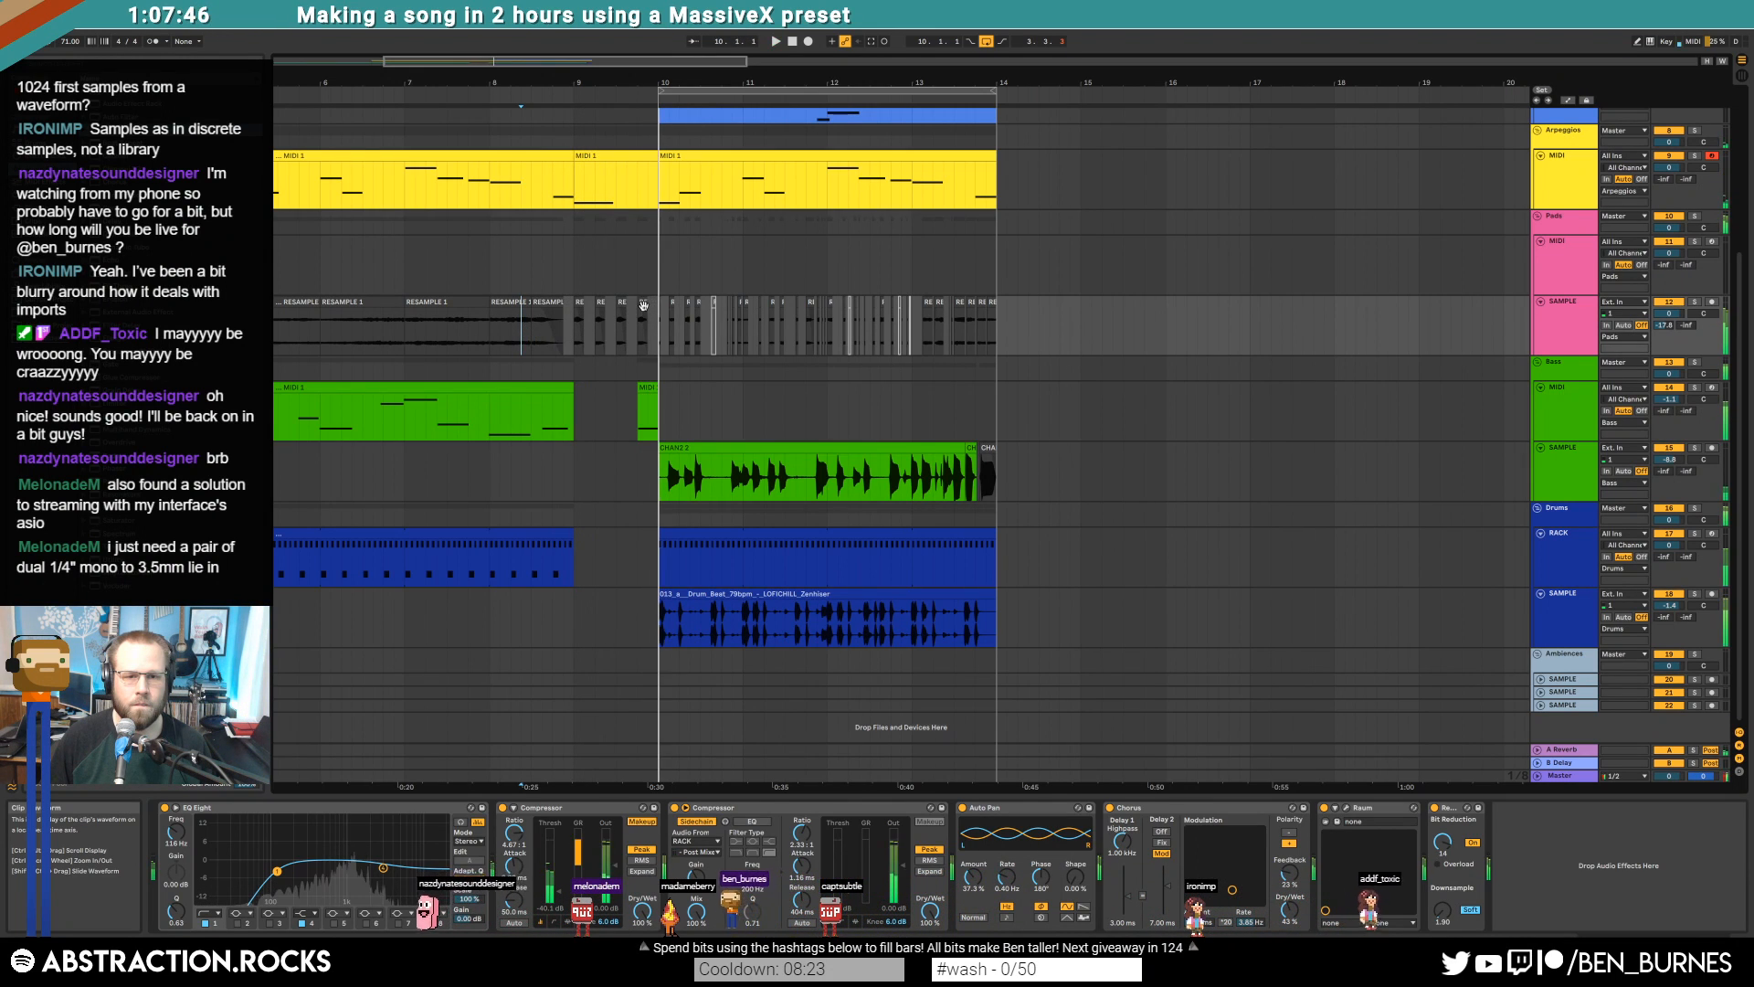
Try extending the last pad clip of bar 9 up to bar 10 while playing the transition
scroll(645, 305, "up", 5)
left_click_drag(648, 303, 701, 302)
left_click_drag(597, 312, 663, 311)
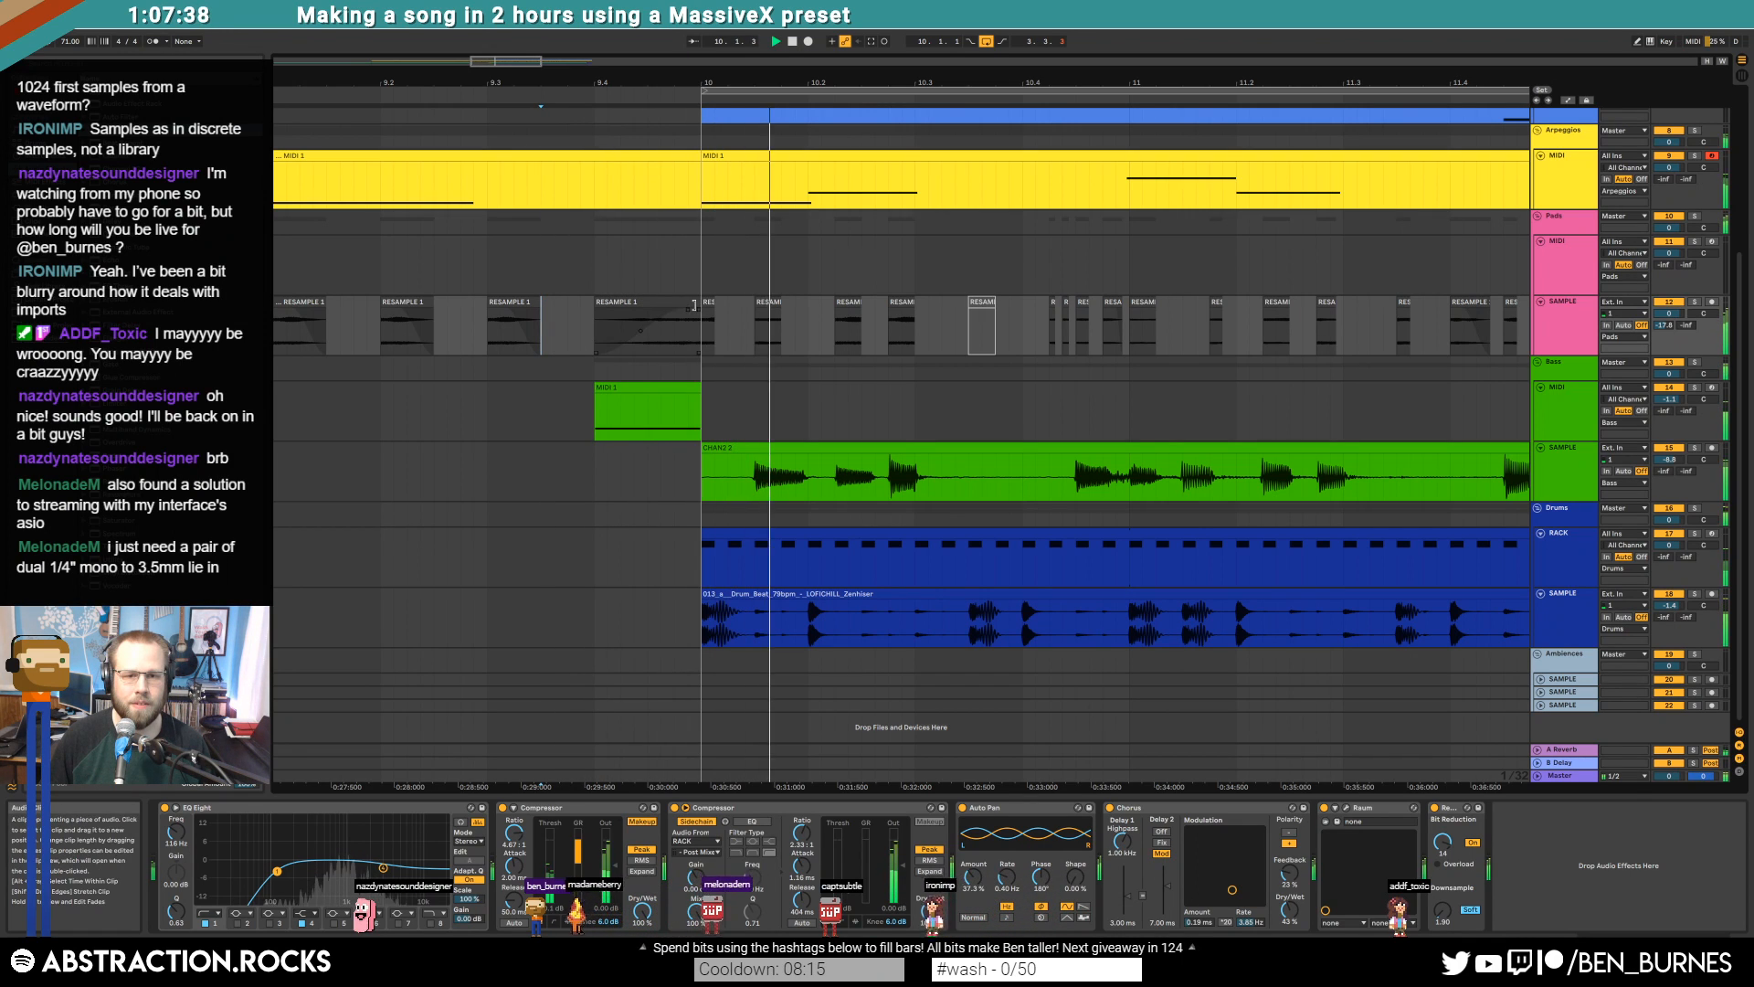
left_click_drag(661, 321, 596, 320)
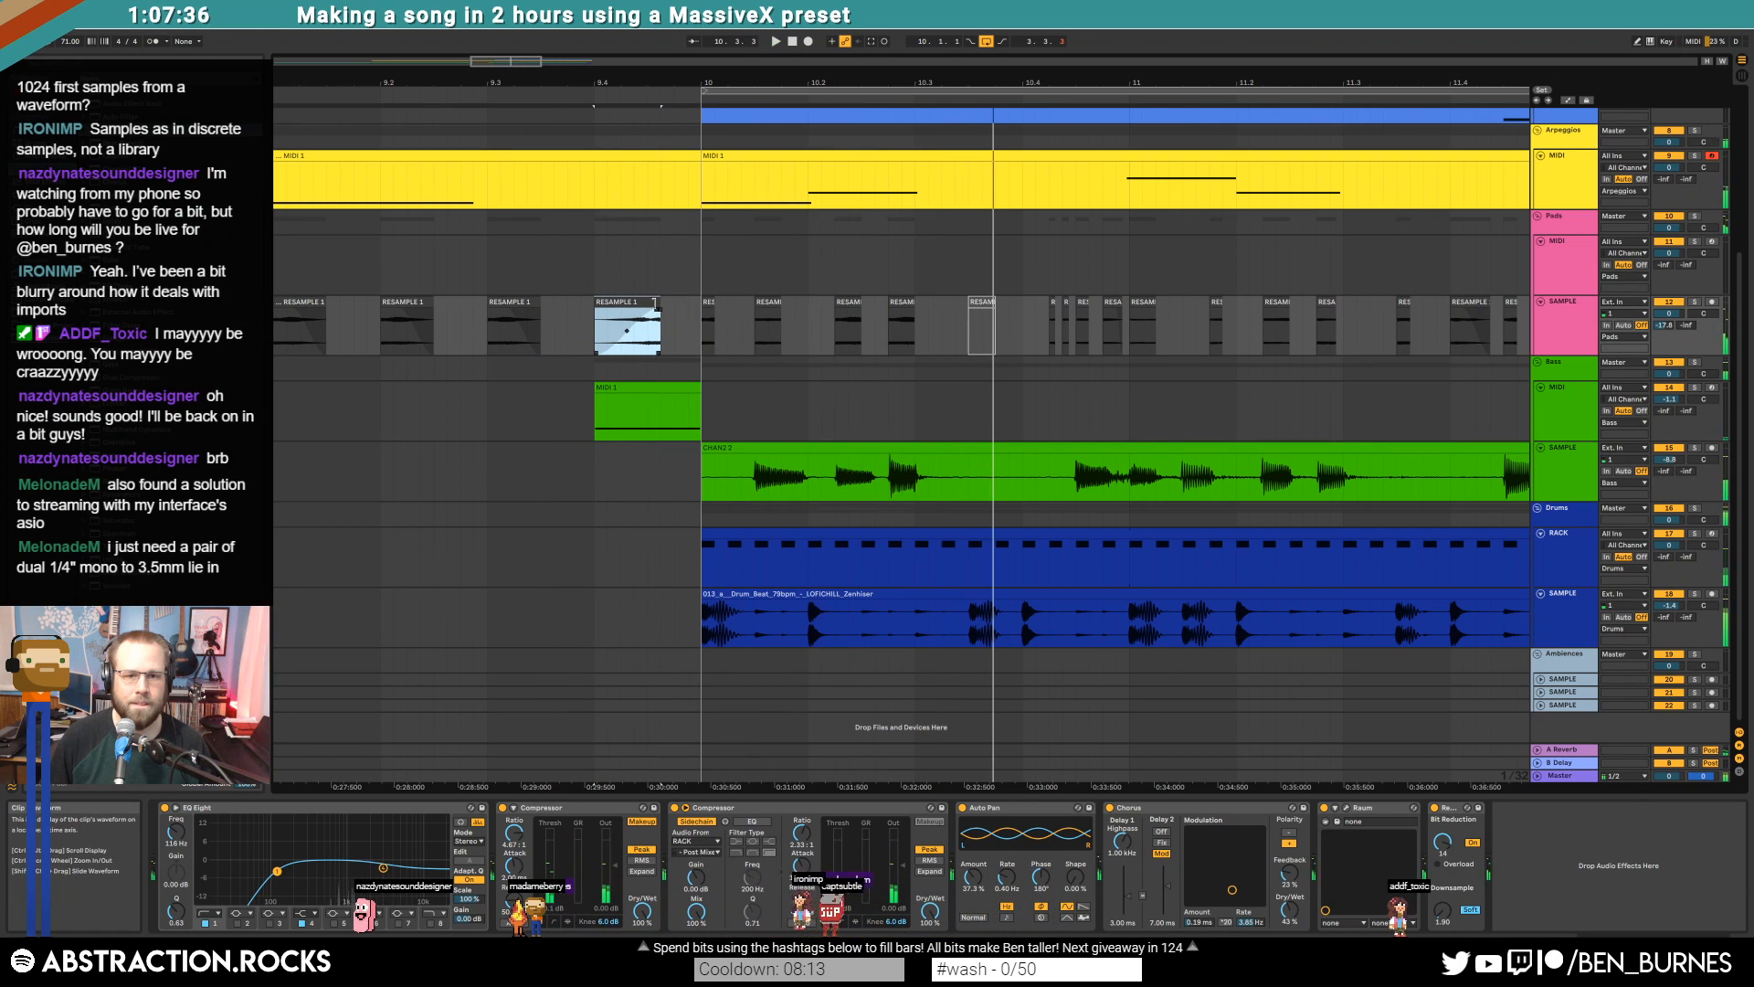
key("space")
left_click(340, 329)
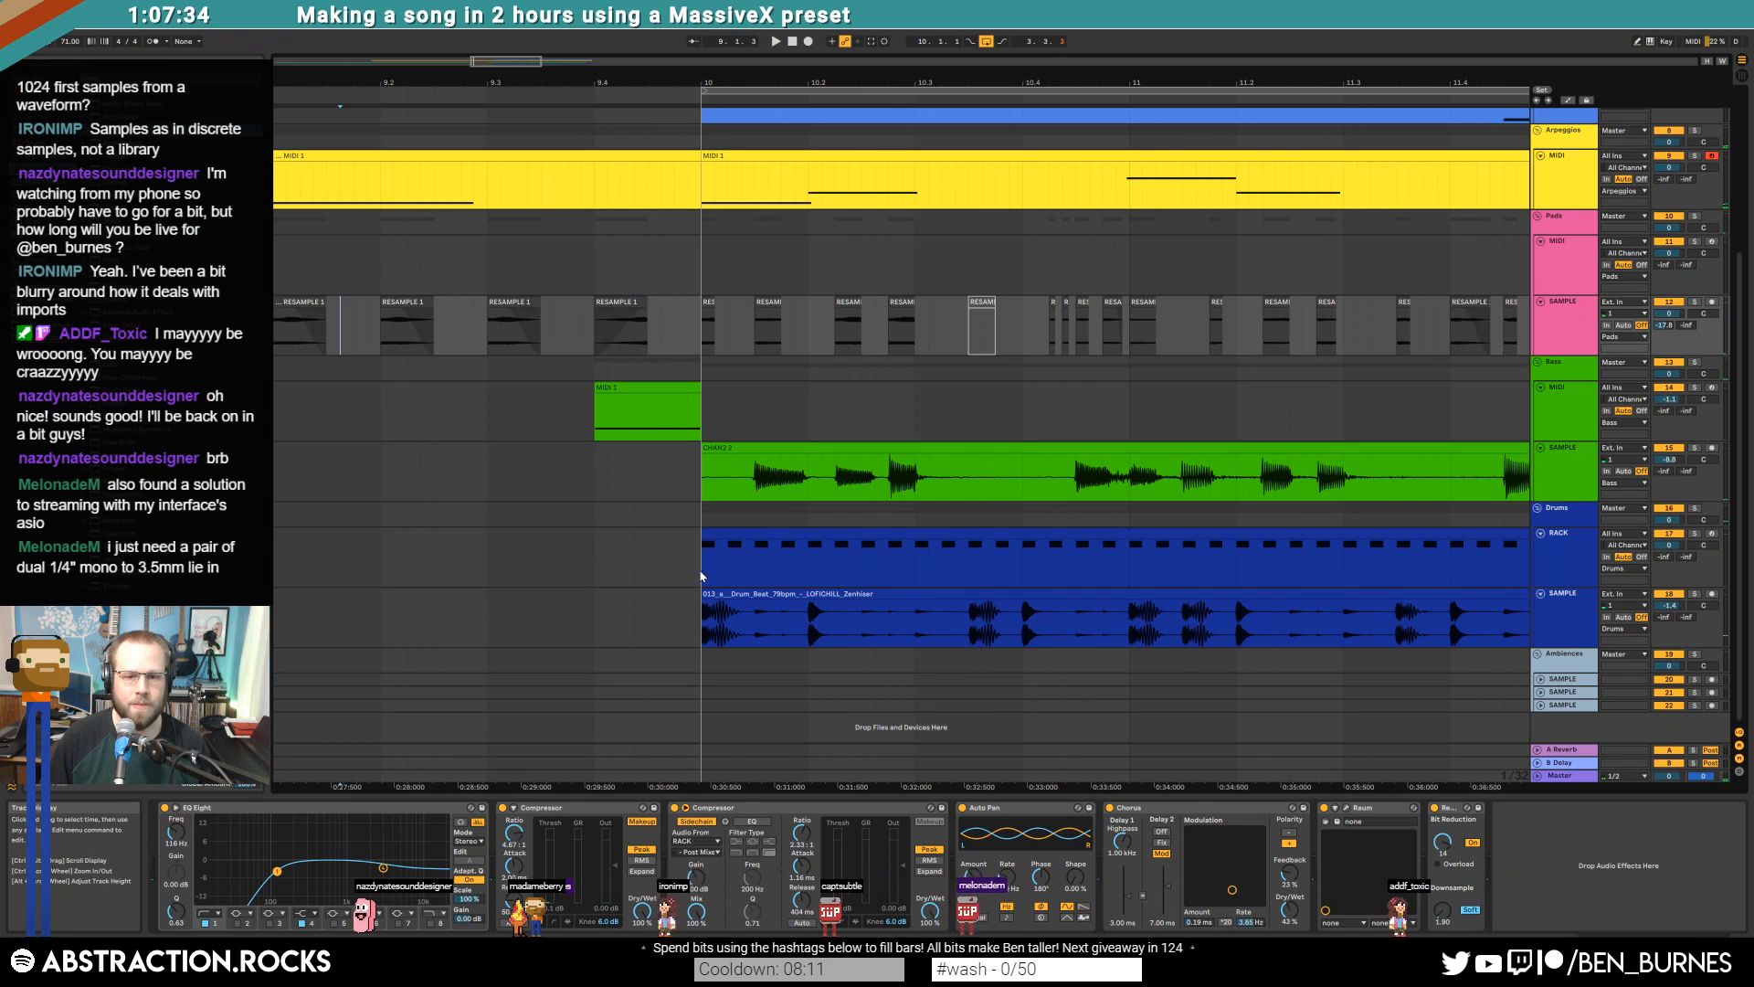
Copy short hits from the drum sample's beat 10.2 and bar 10 start to the last two sixteenths of bar 9, and play the fill
left_click(706, 629)
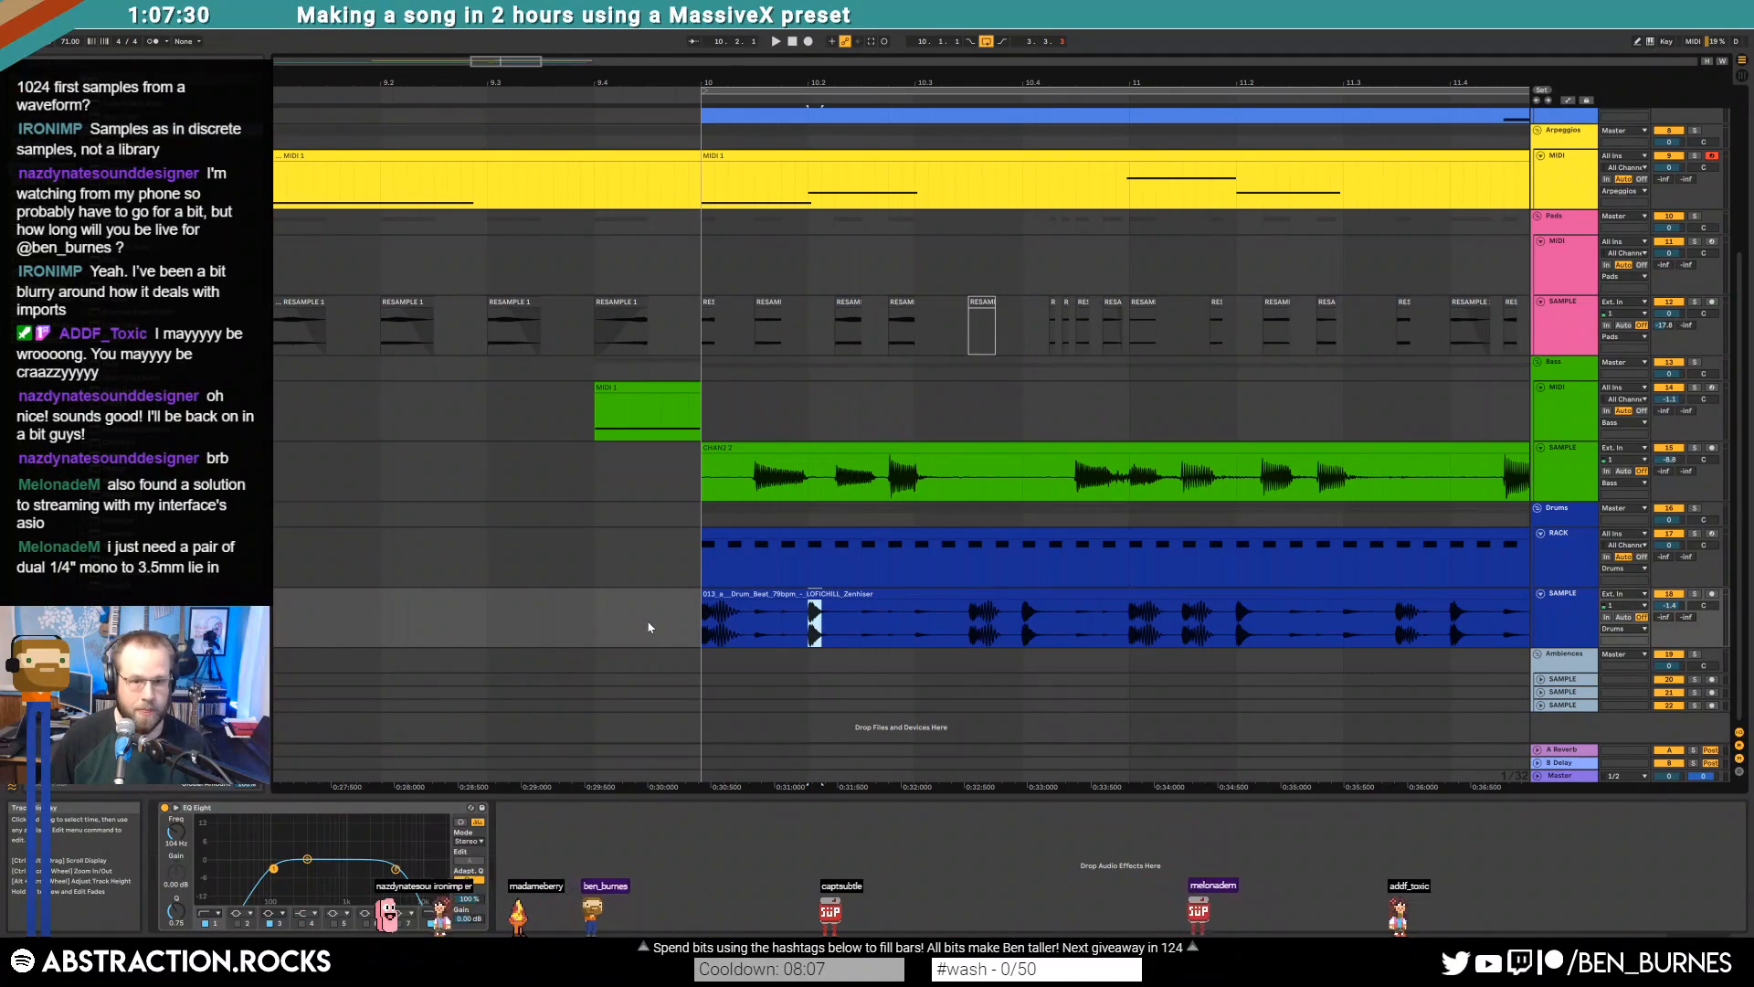
left_click(710, 626)
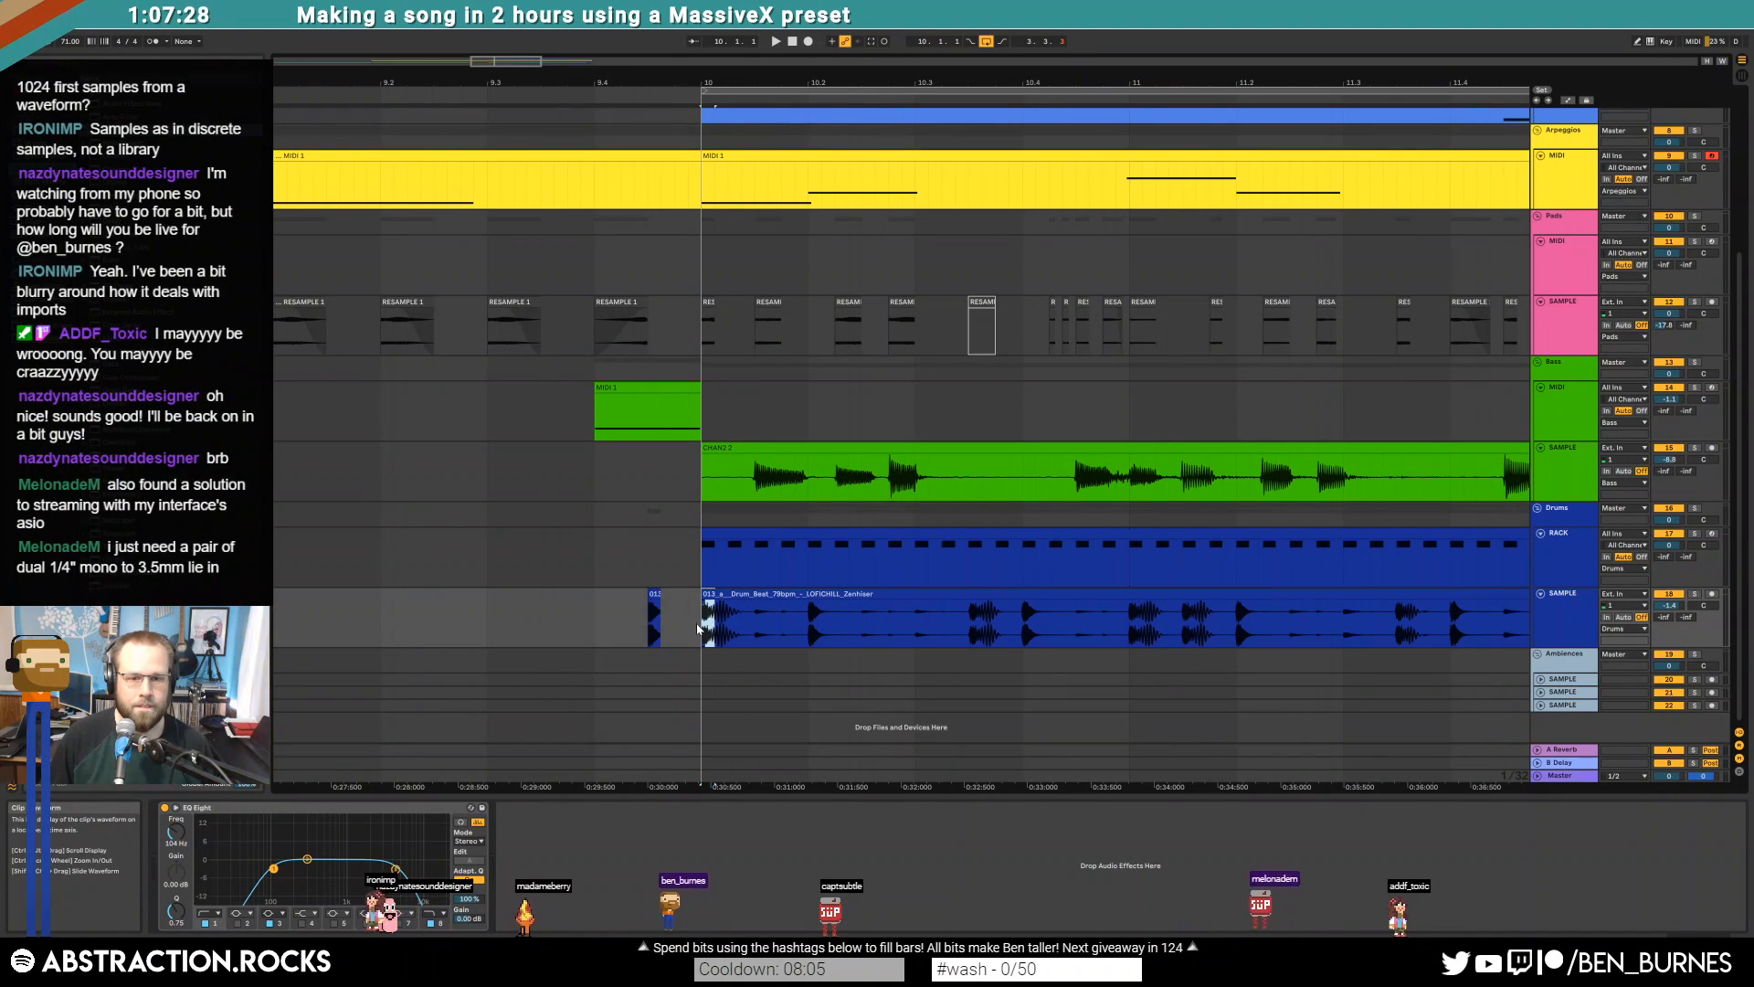
key("space")
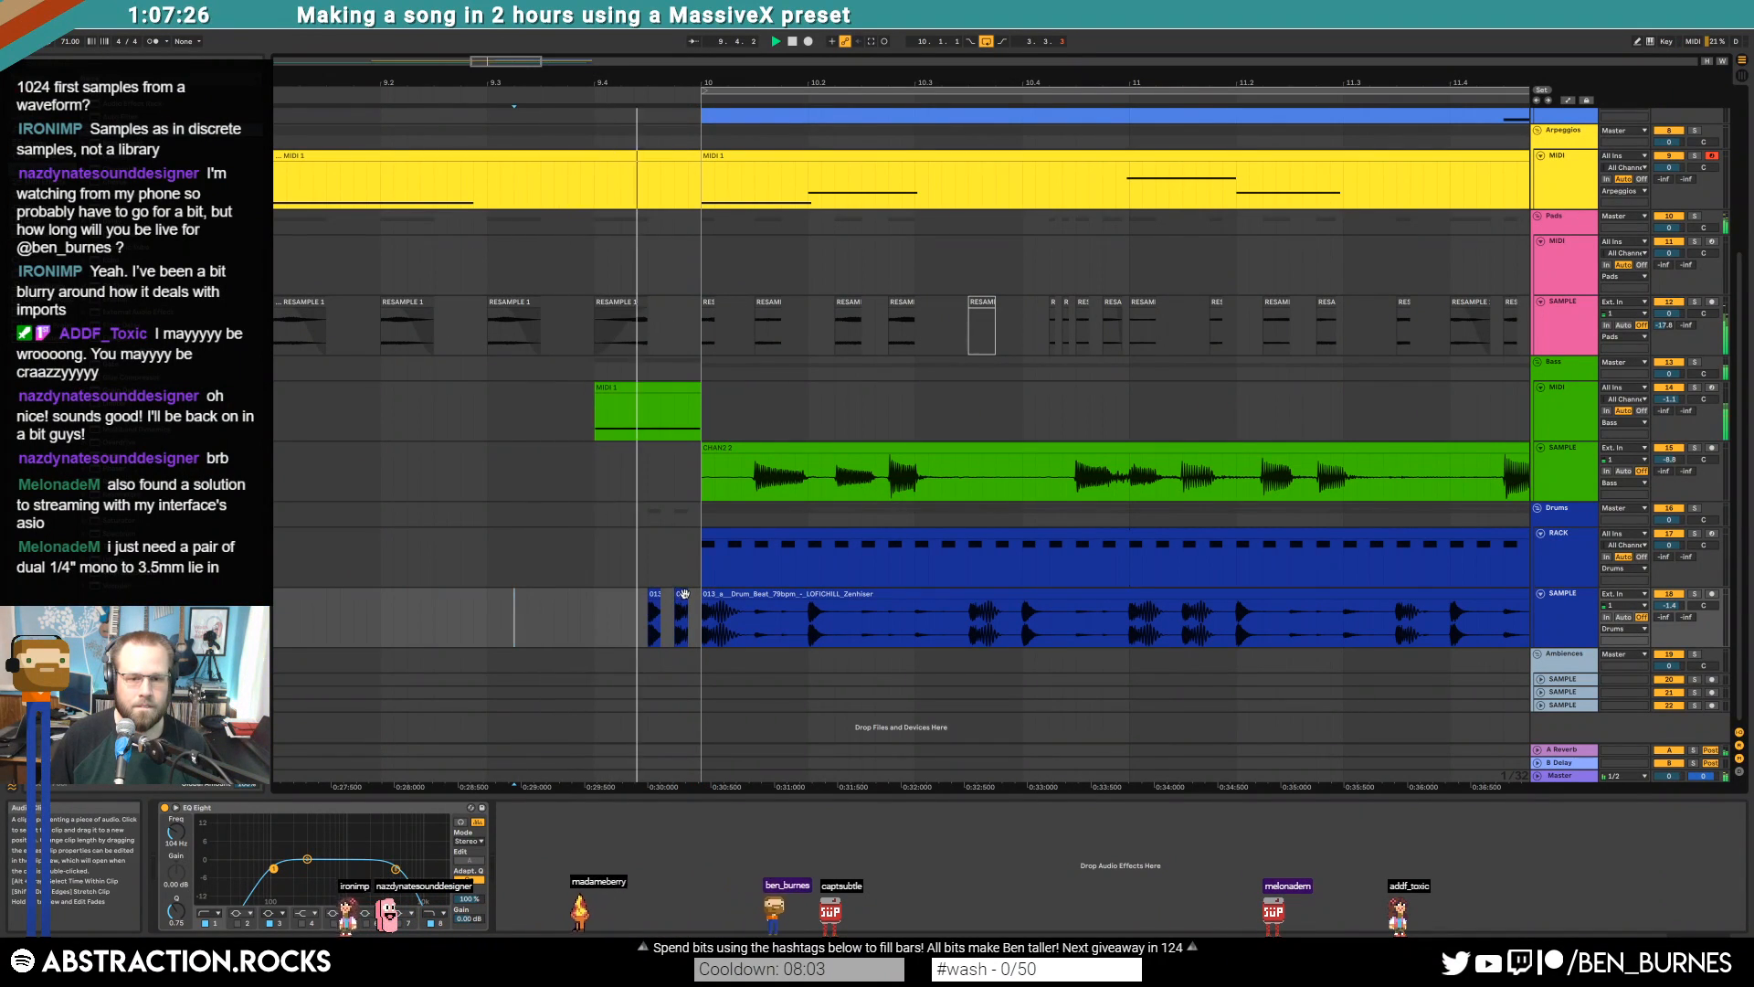
left_click(692, 603)
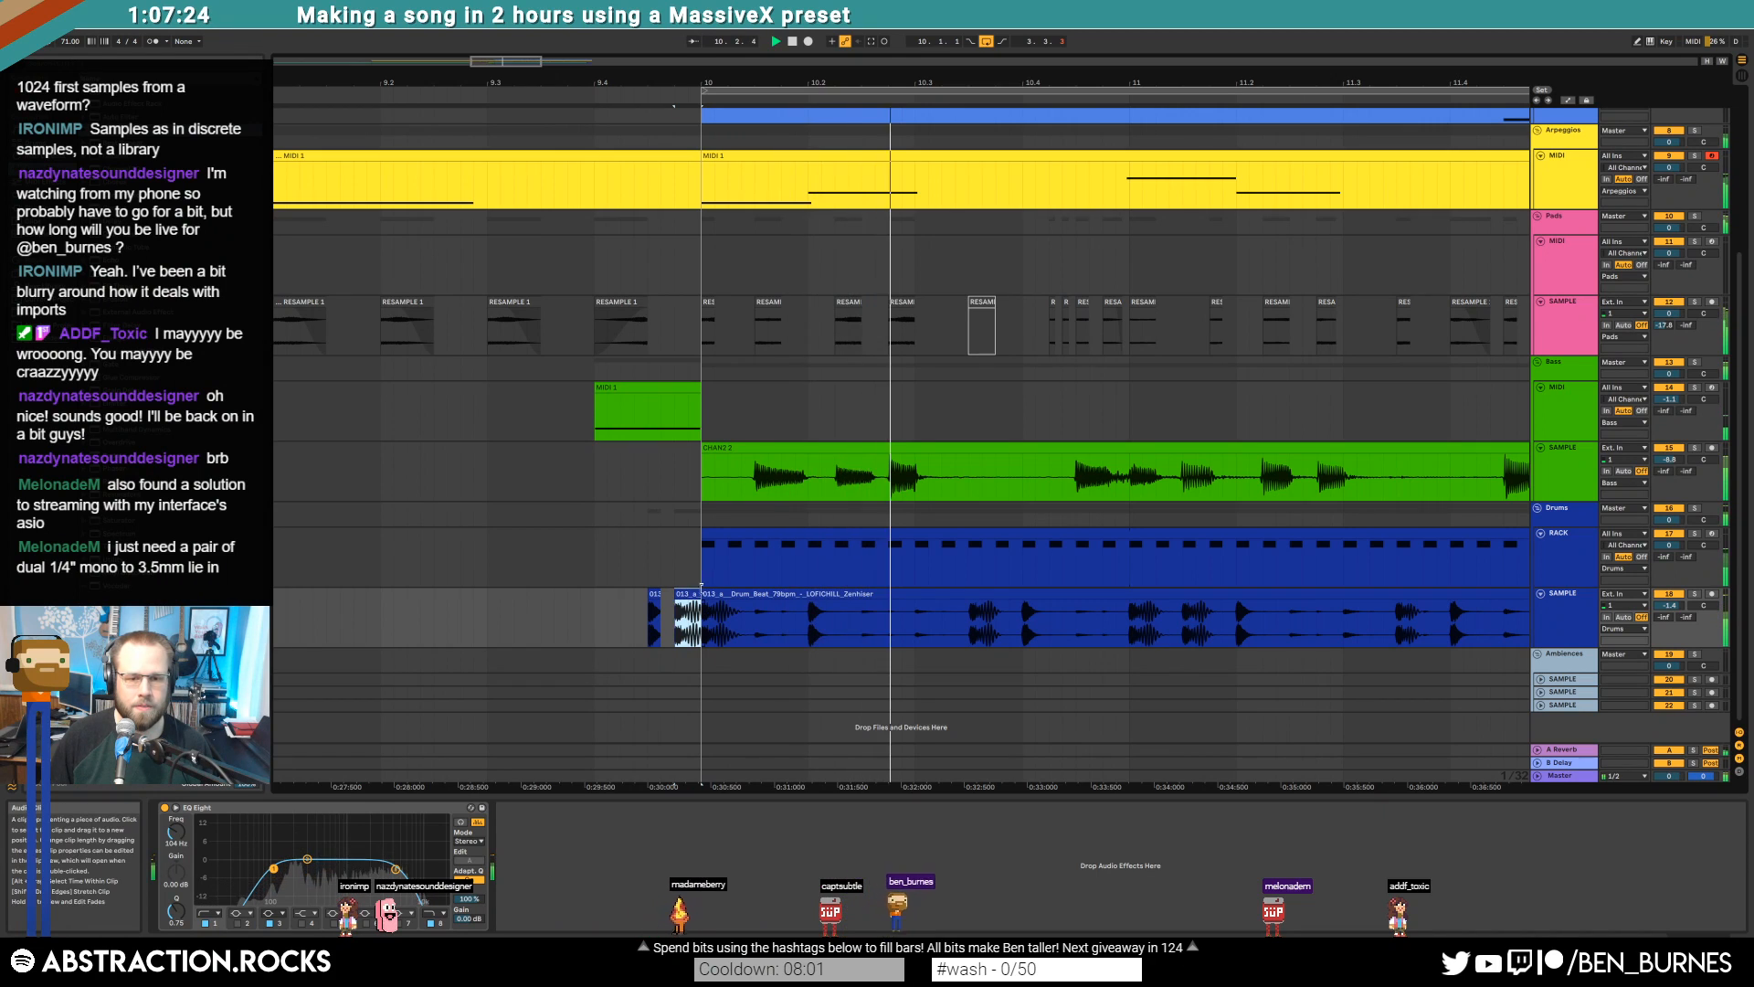
left_click_drag(698, 594, 686, 594)
Listen through the lead section from bar 10 while reviewing the arrangement from the drums up to the lead track
scroll(1012, 340, "up", 1)
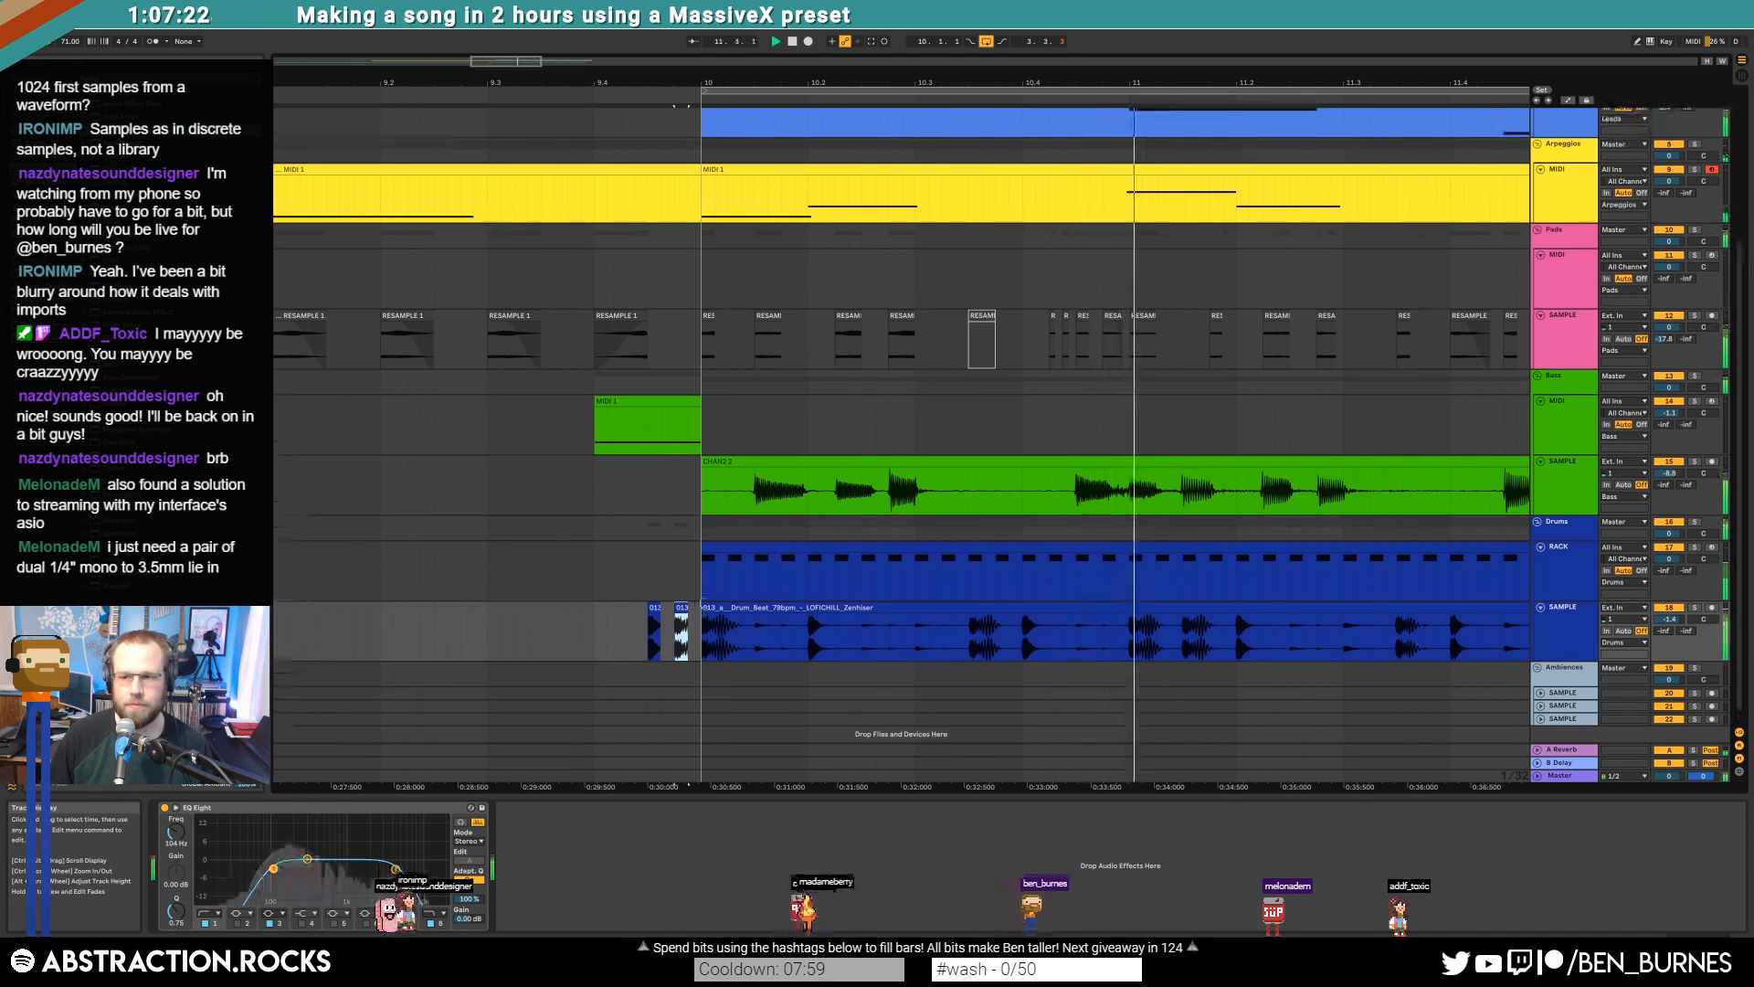
scroll(813, 398, "down", 5)
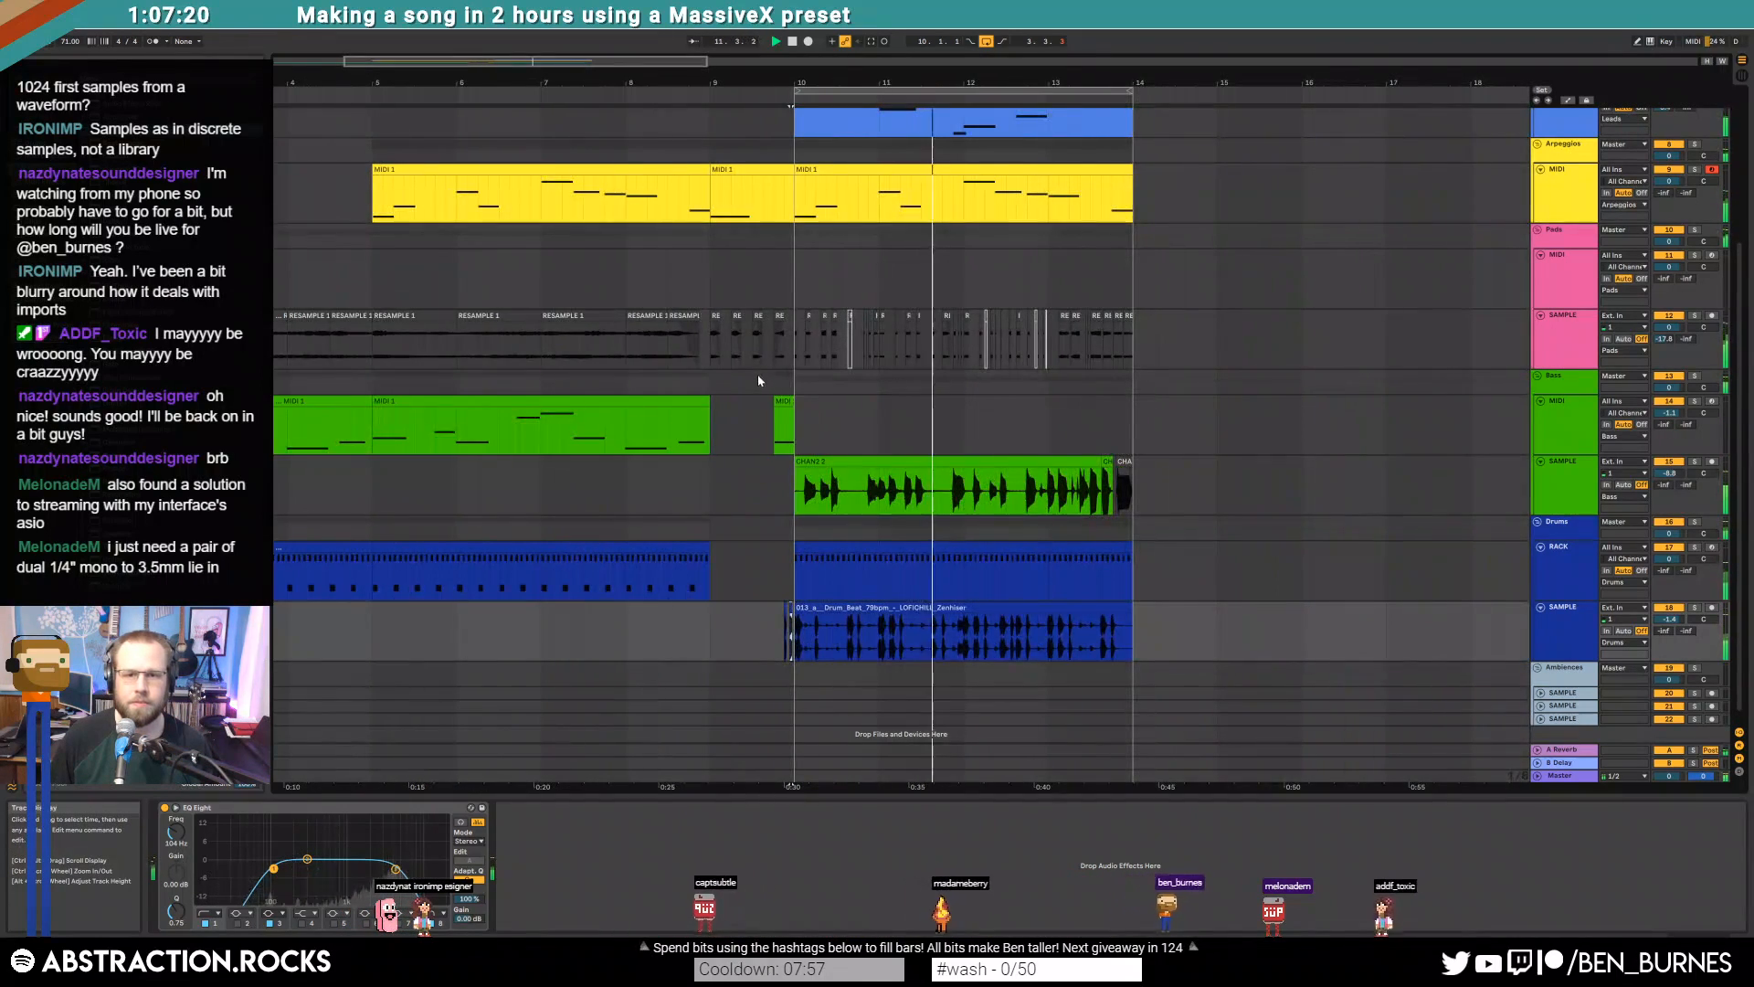
scroll(790, 234, "down", 1)
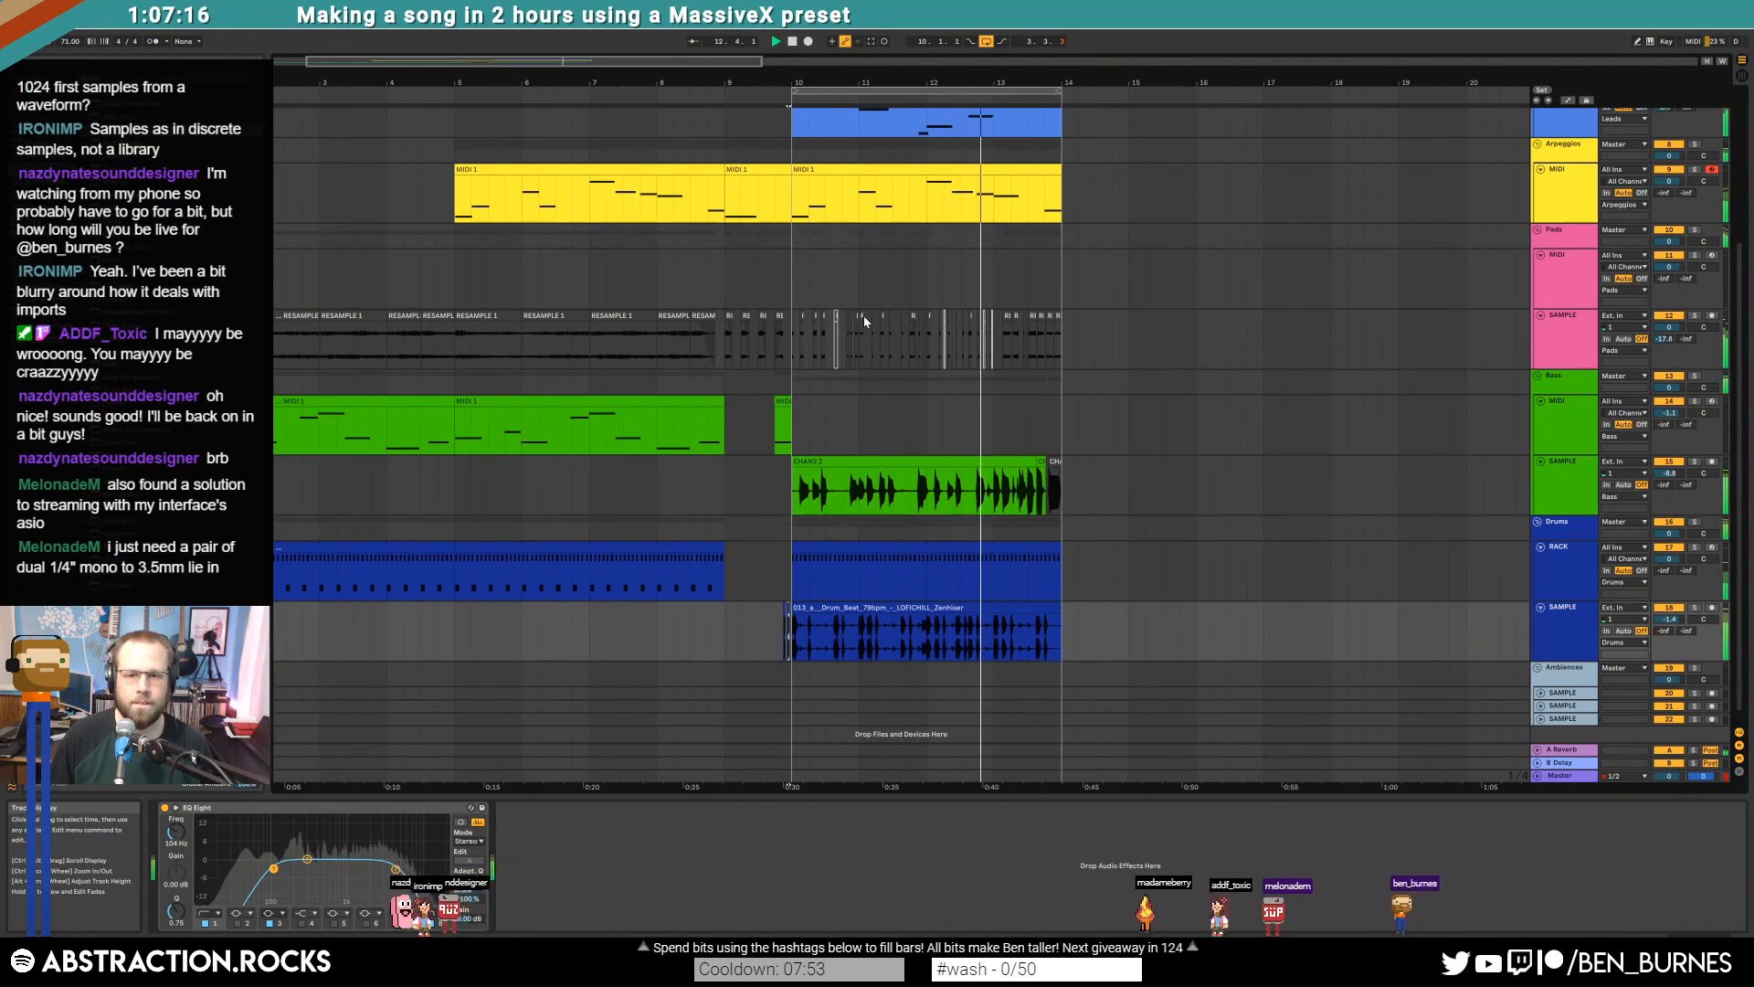
scroll(863, 315, "up", 2)
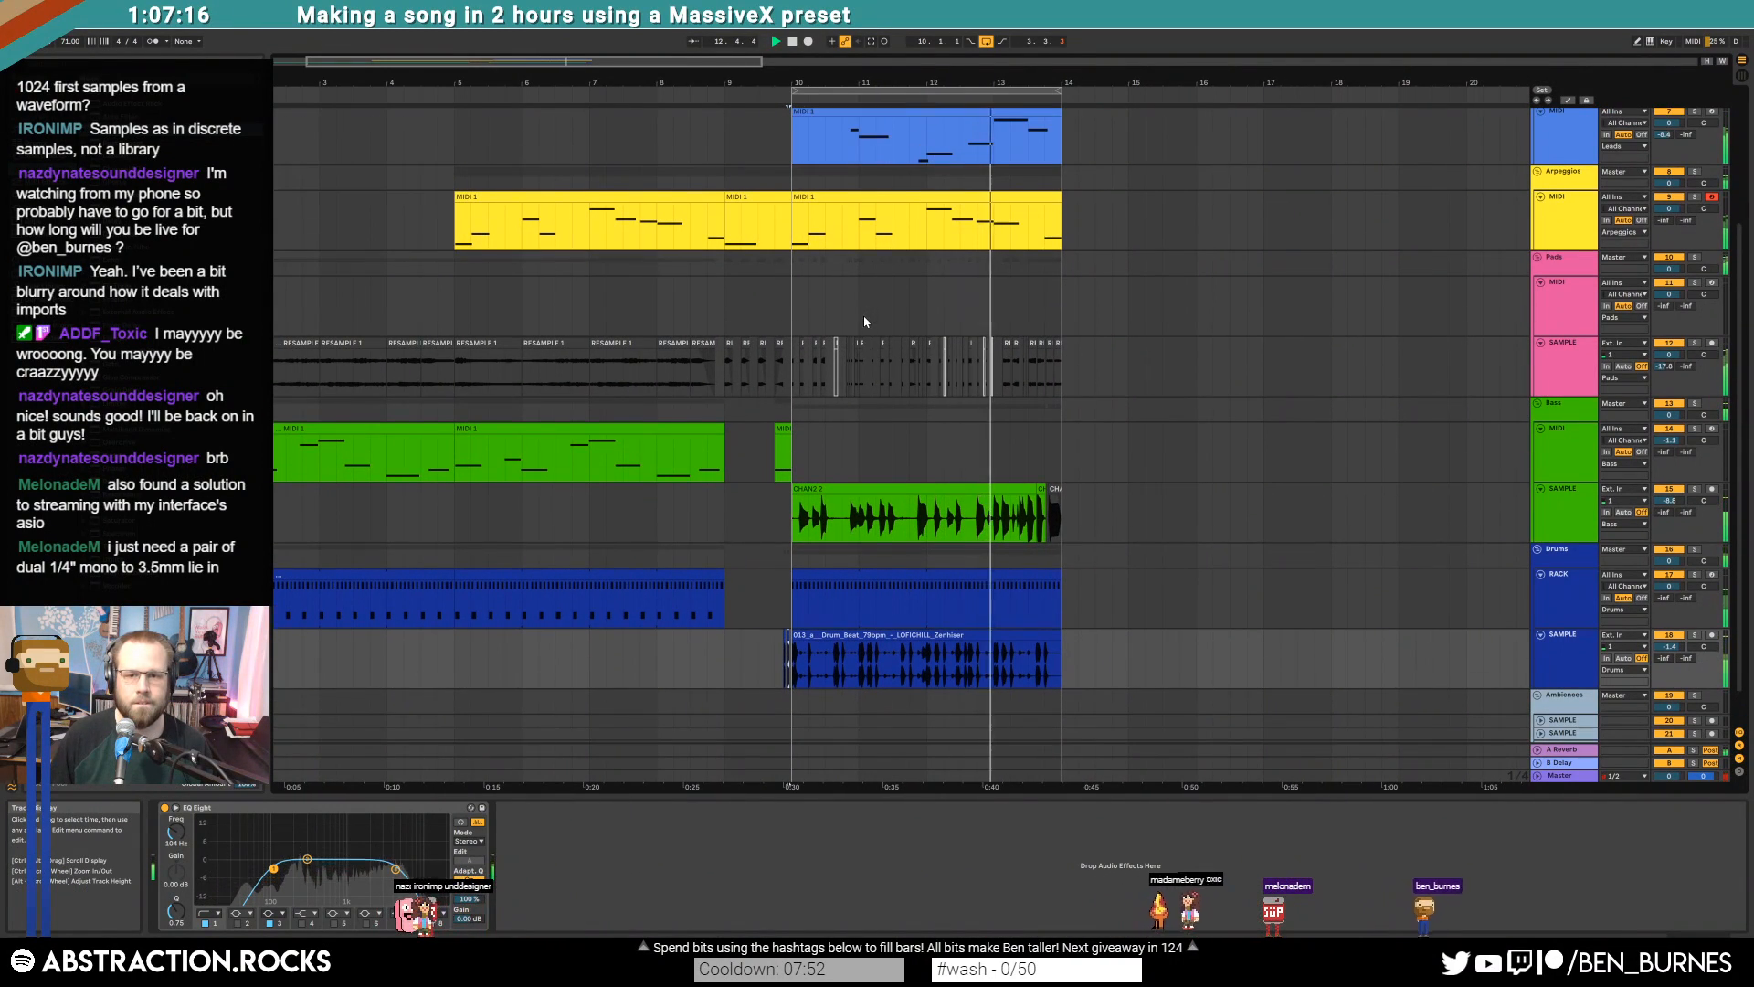
Create an empty one-bar MIDI clip at bar 9 on the drum rack track
left_click(1571, 366)
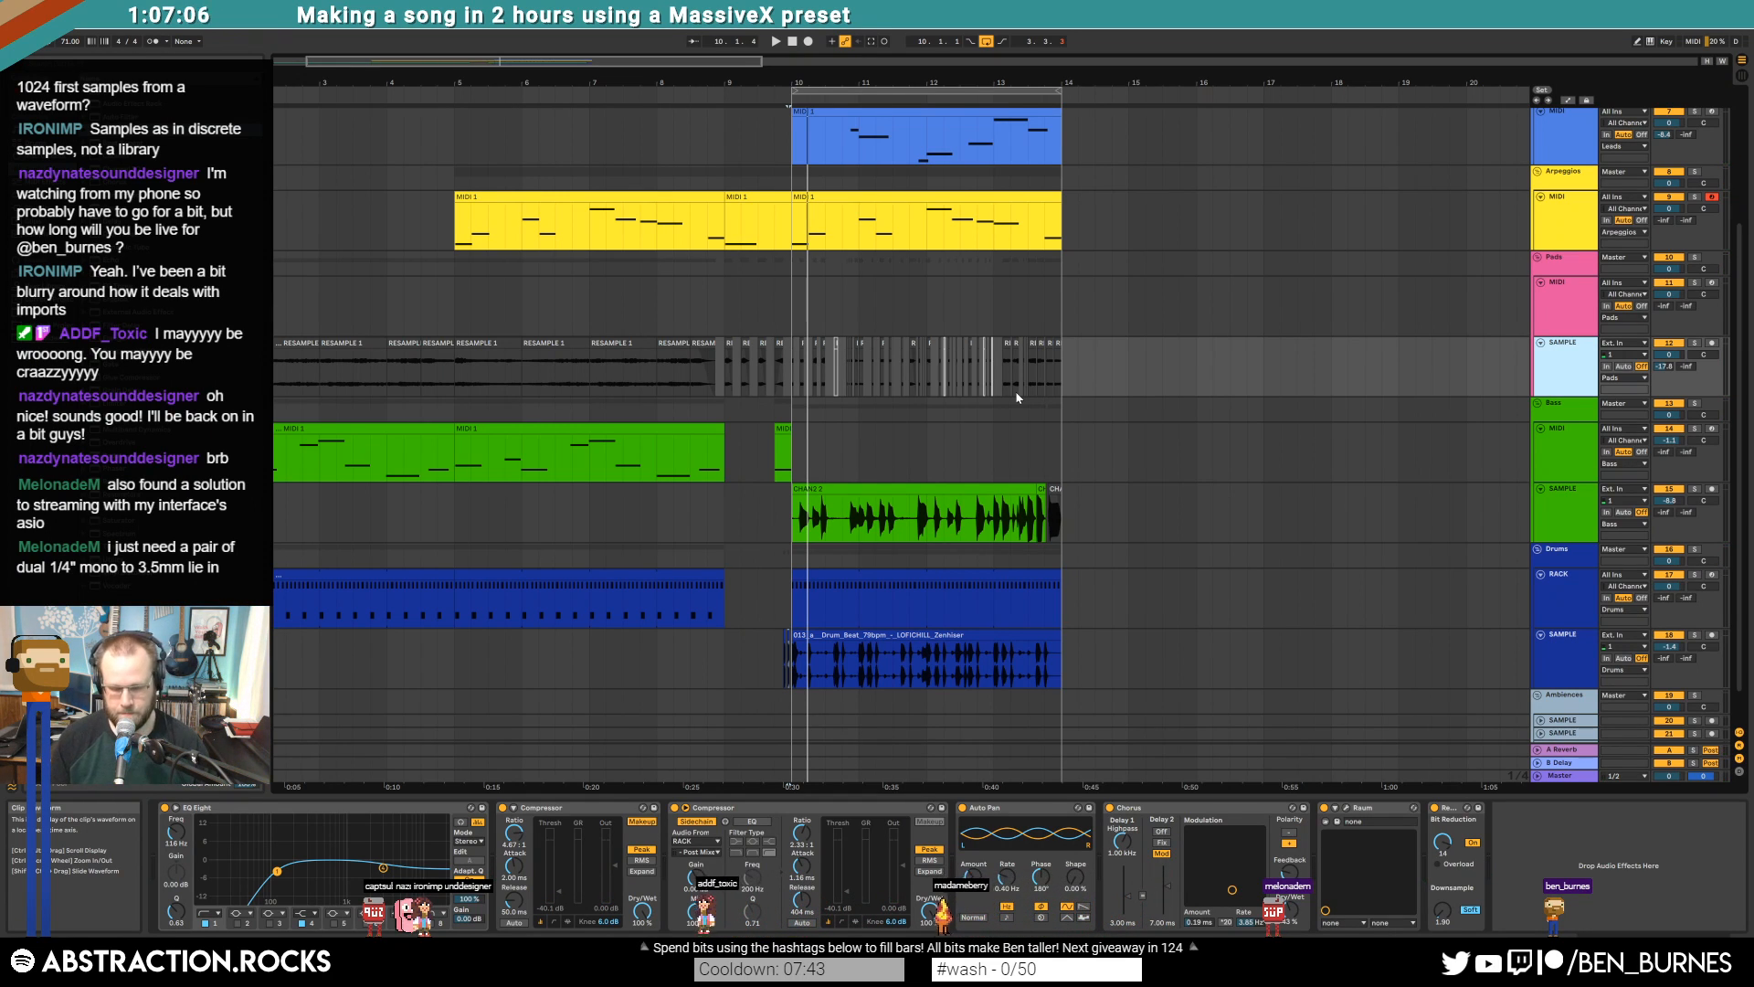
scroll(1017, 398, "left", 2)
key("space")
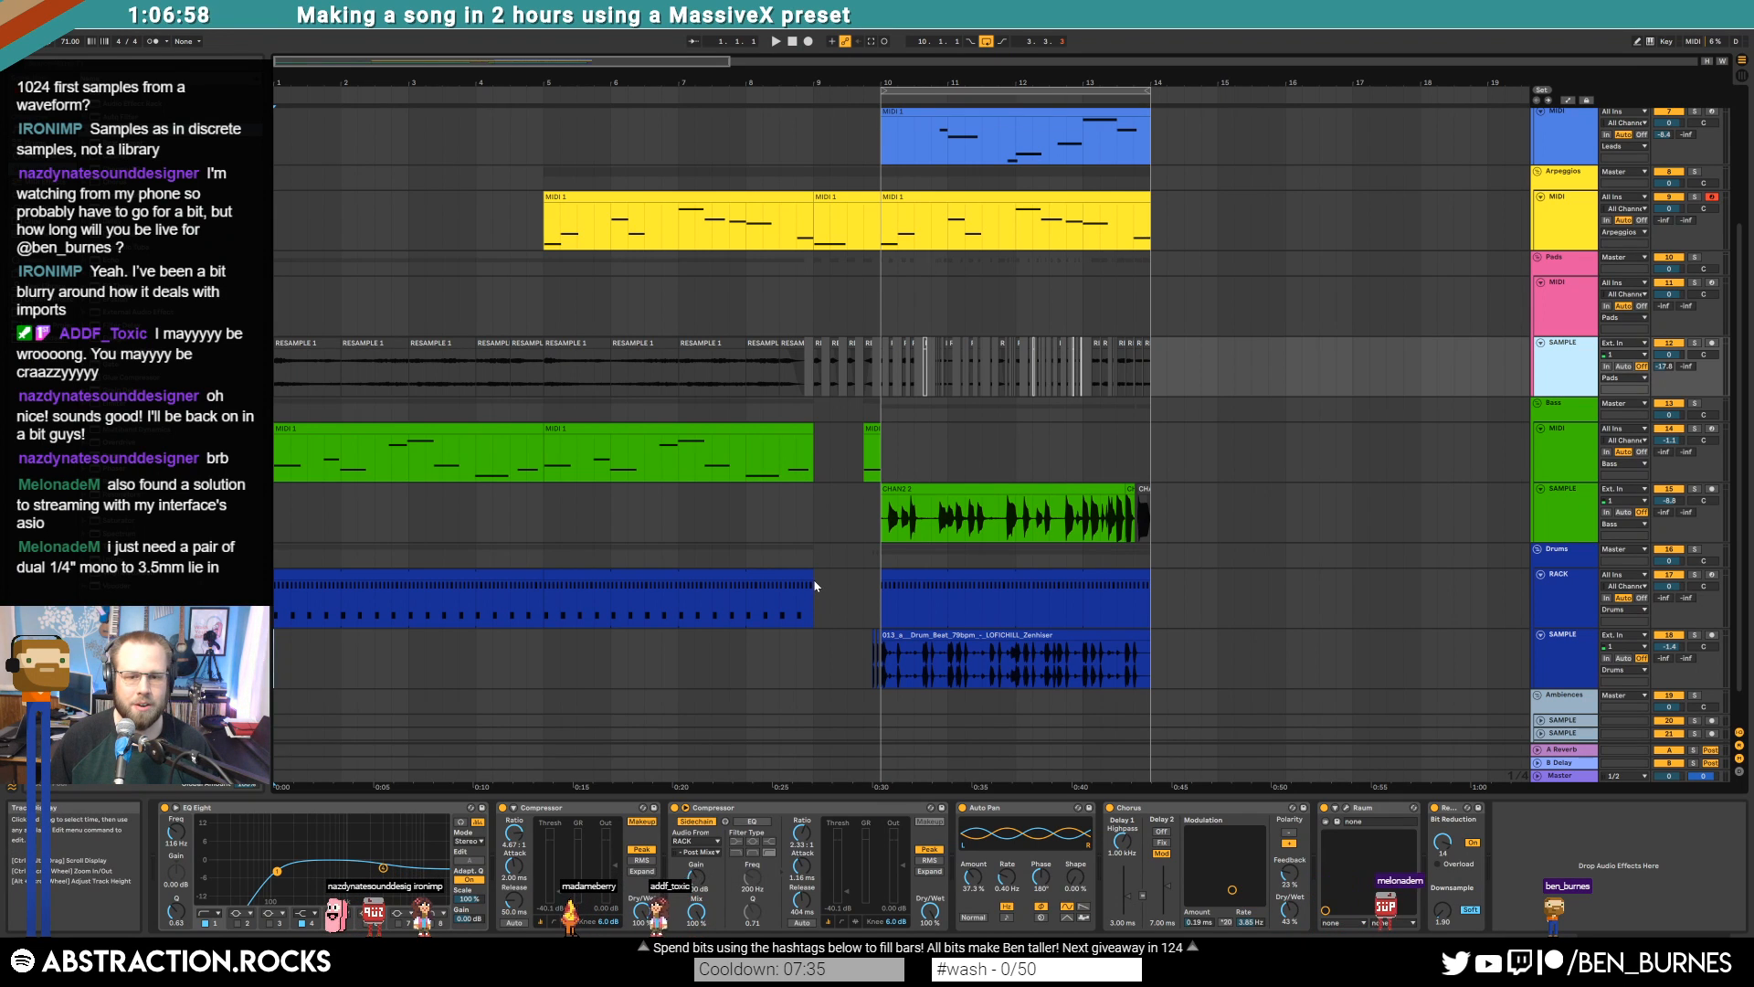
left_click_drag(863, 584, 881, 585)
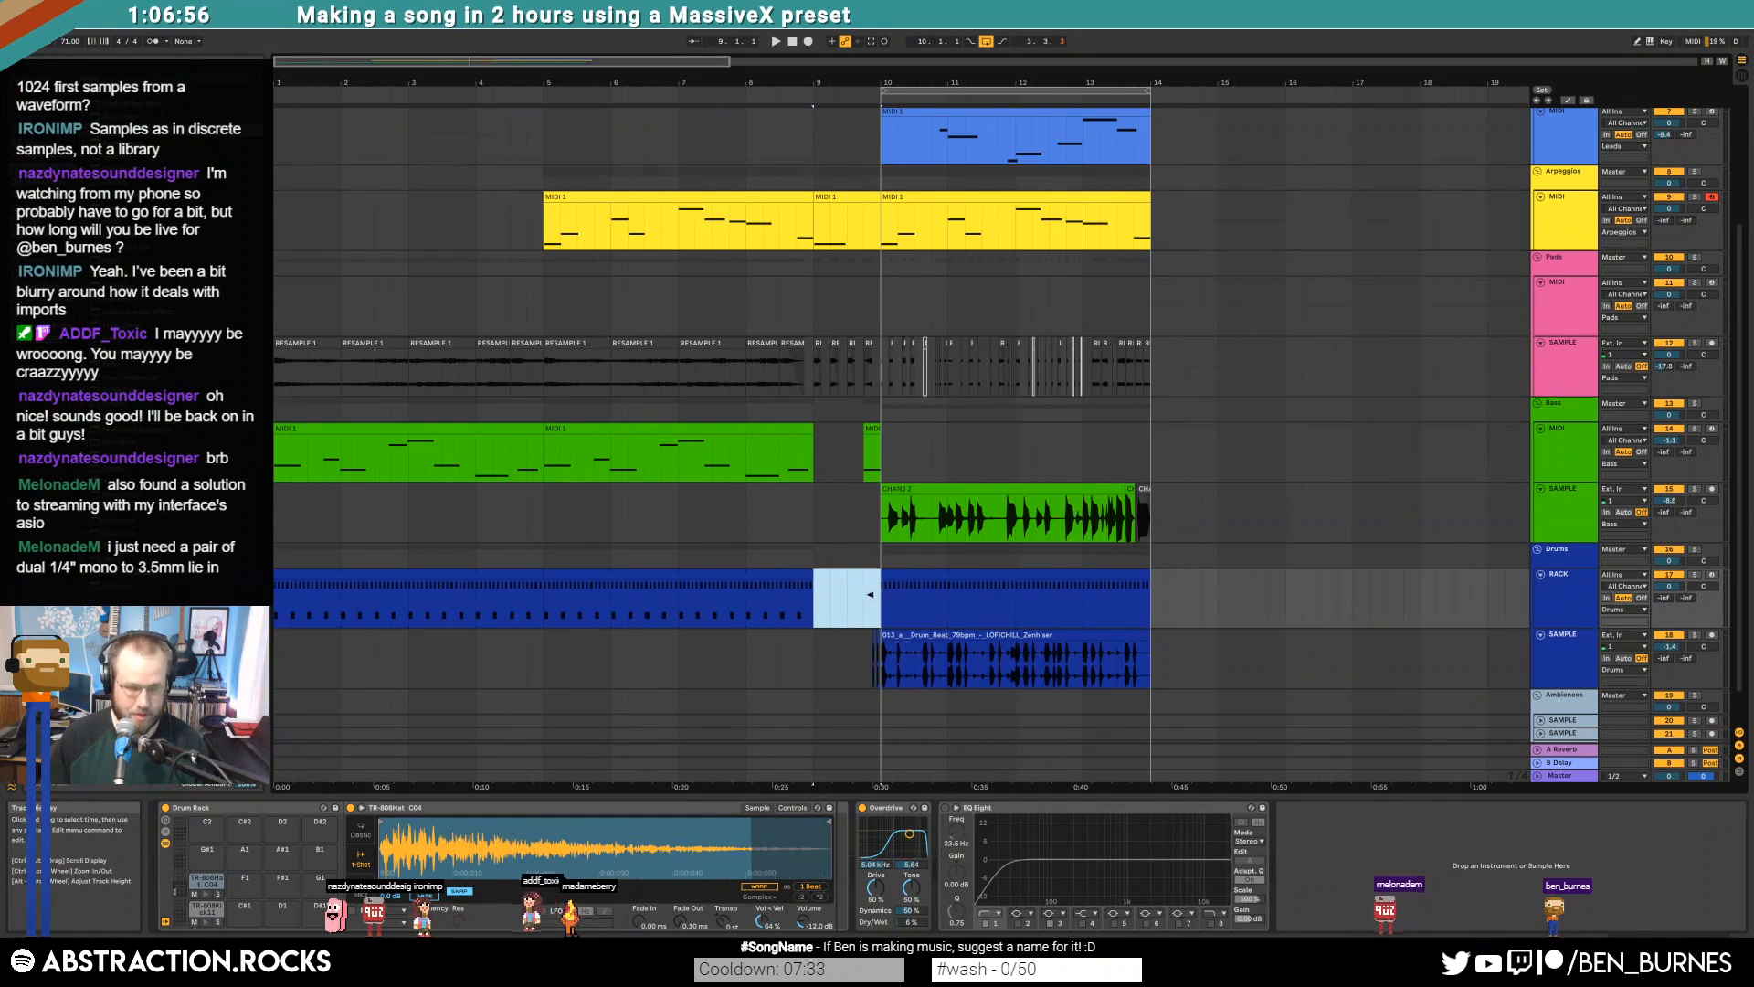
key("ctrl+shift+m")
Add TR-808 hat notes on all four beats of bar 9 and fill beat four with consecutive sixteenths
left_click(483, 619)
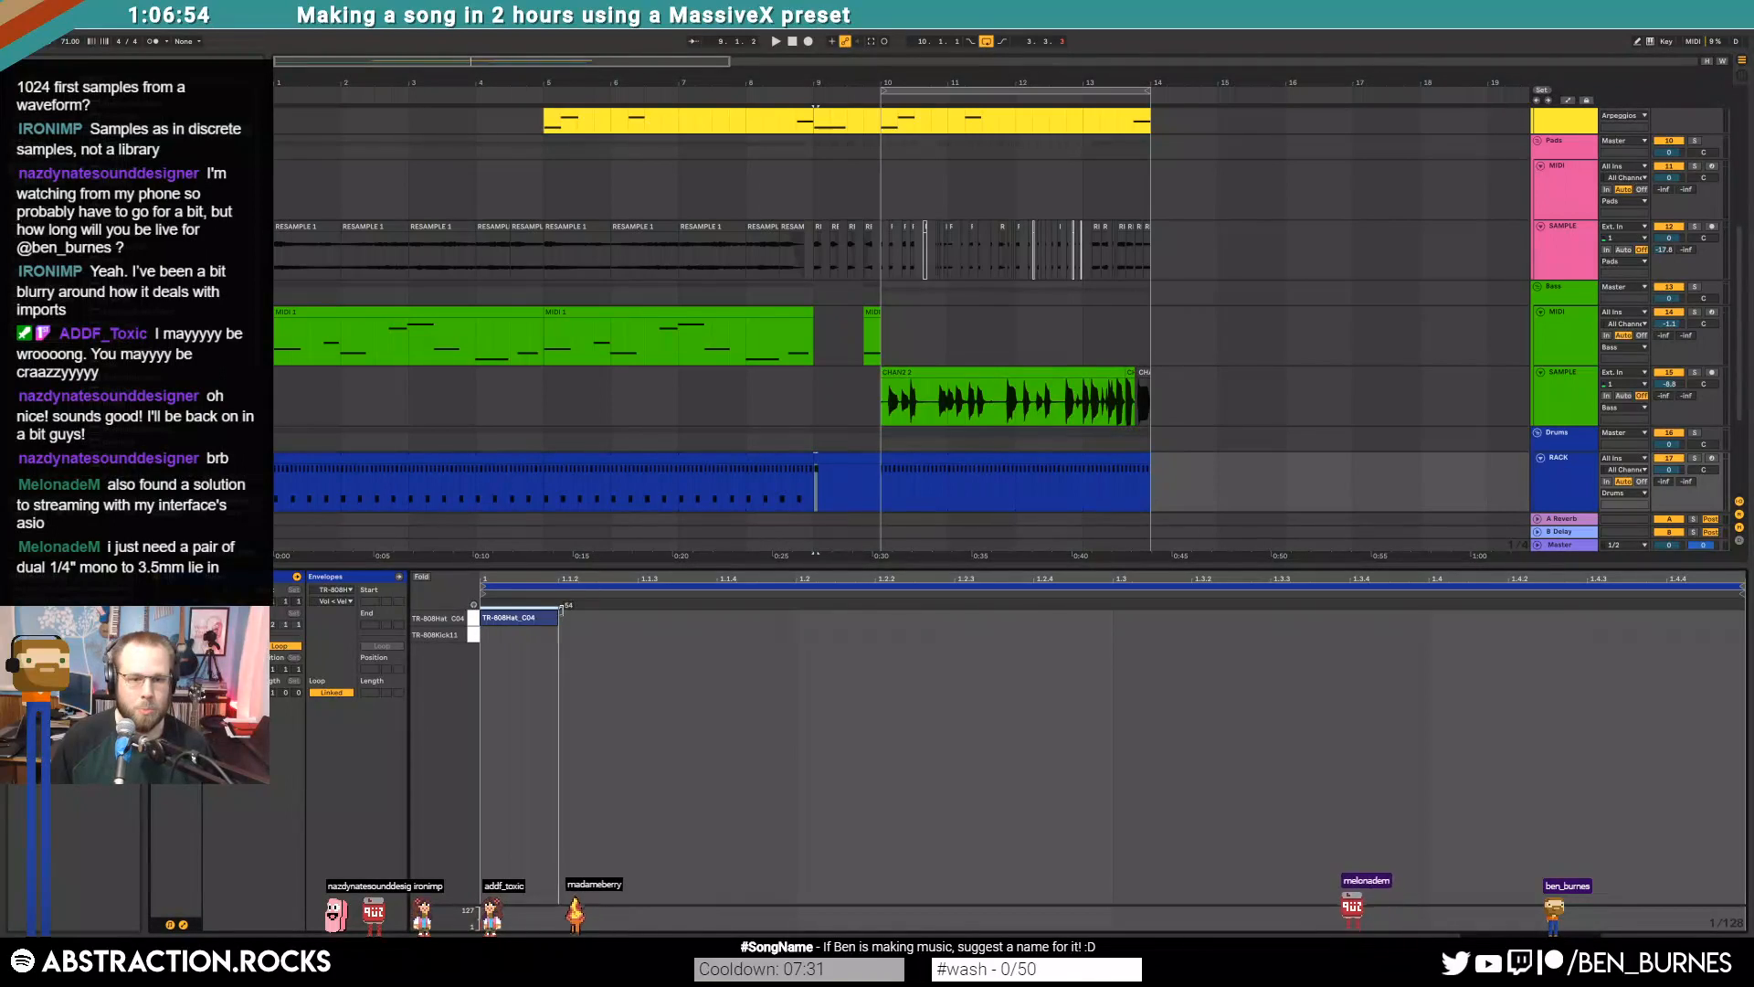
left_click(805, 618)
left_click(1120, 618)
left_click(1436, 617)
key("ctrl+d")
key("ctrl+d")
key("ctrl+d")
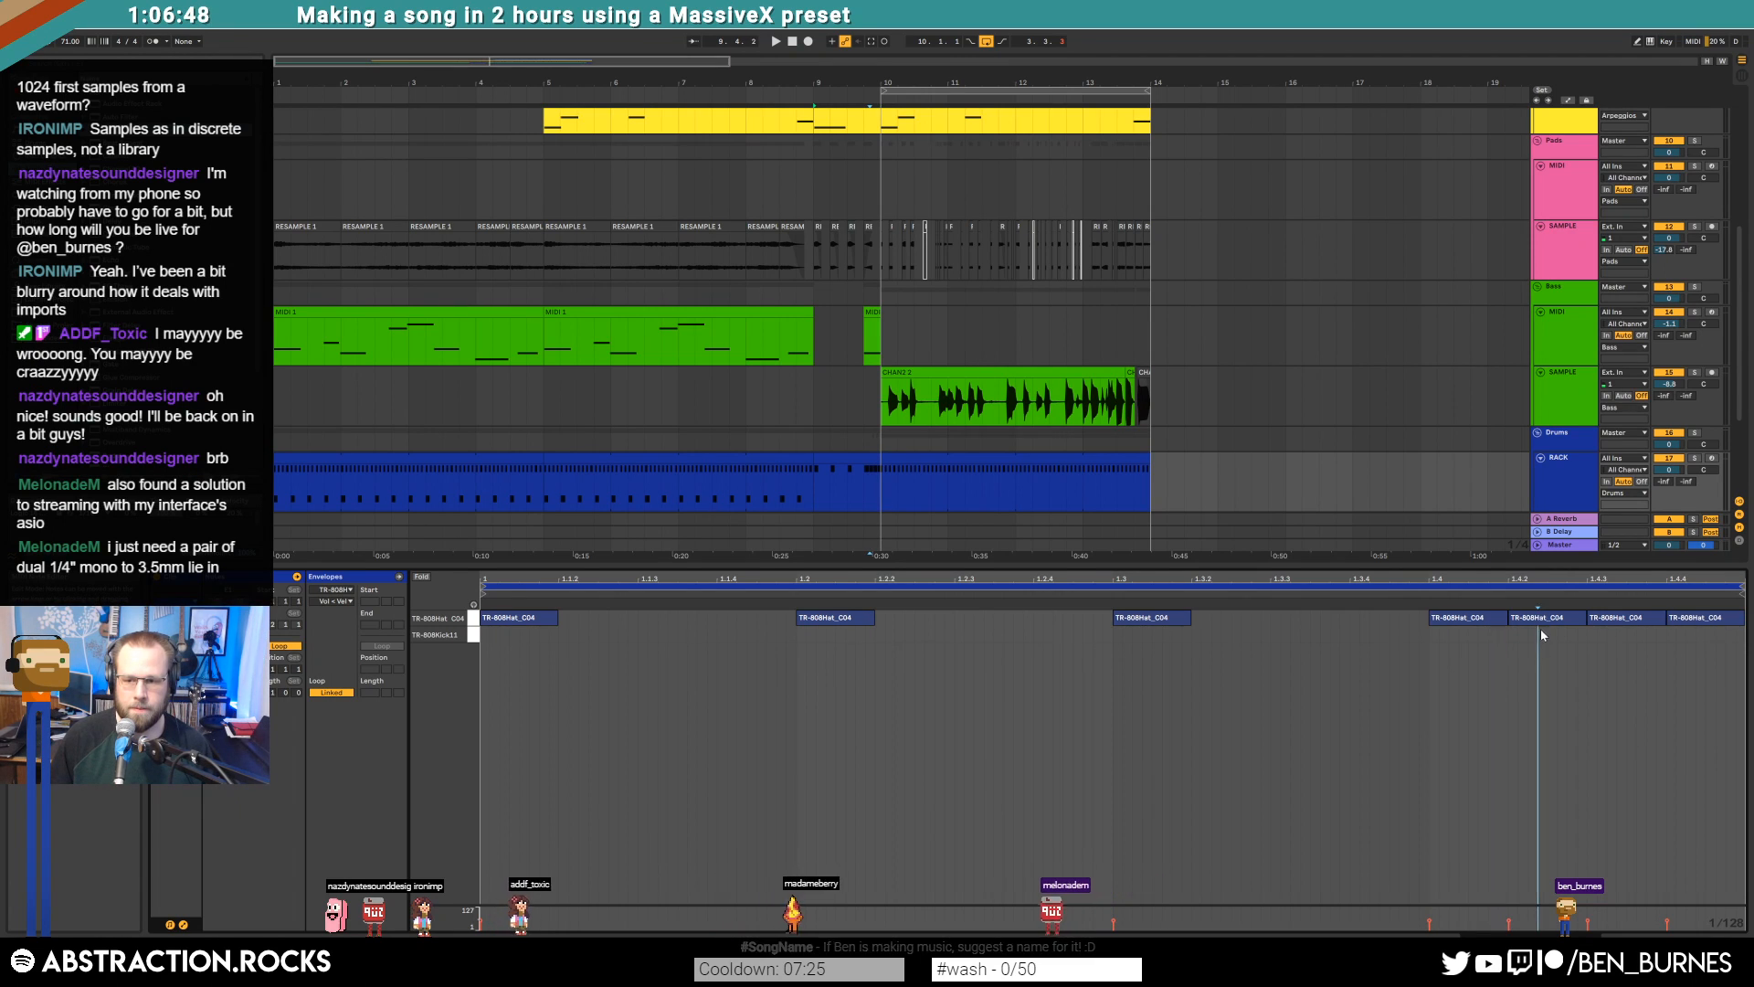
left_click(1595, 617)
left_click_drag(1685, 618, 1645, 649)
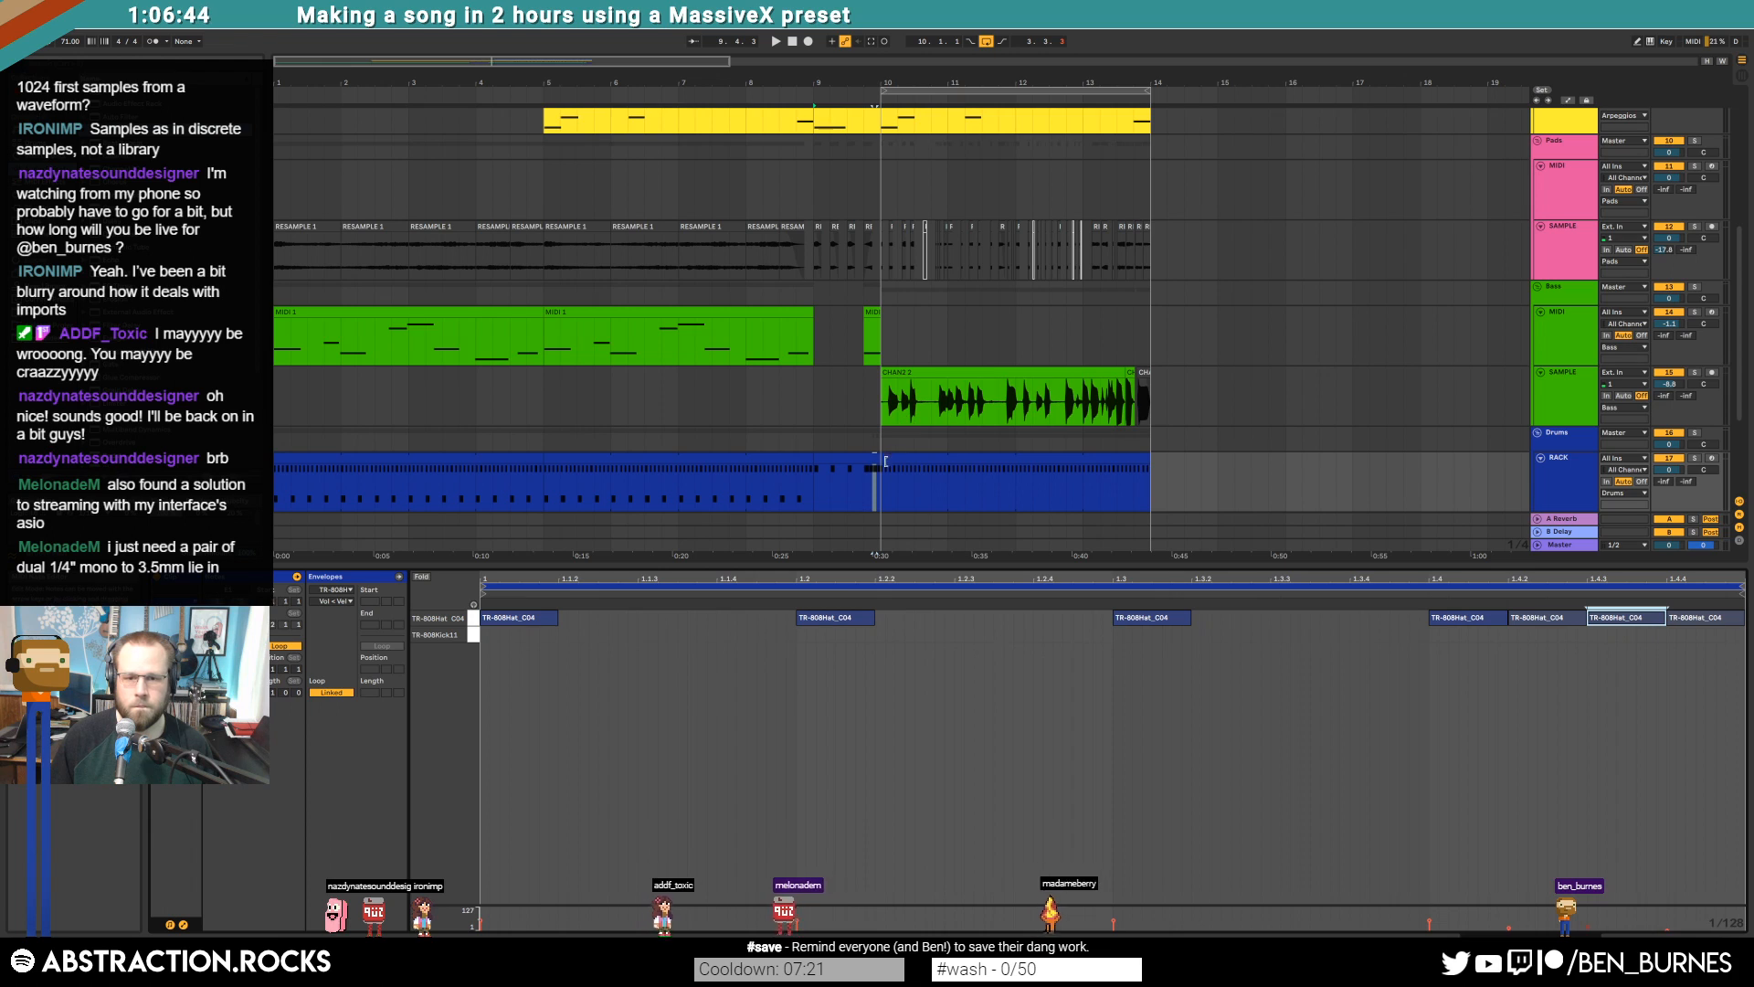
In the drum rack clip at bar 10, build a rapid hat roll from 1.2.4 to 1.3 and double the hat at 1.4.3
left_click(926, 459)
left_click(1097, 619)
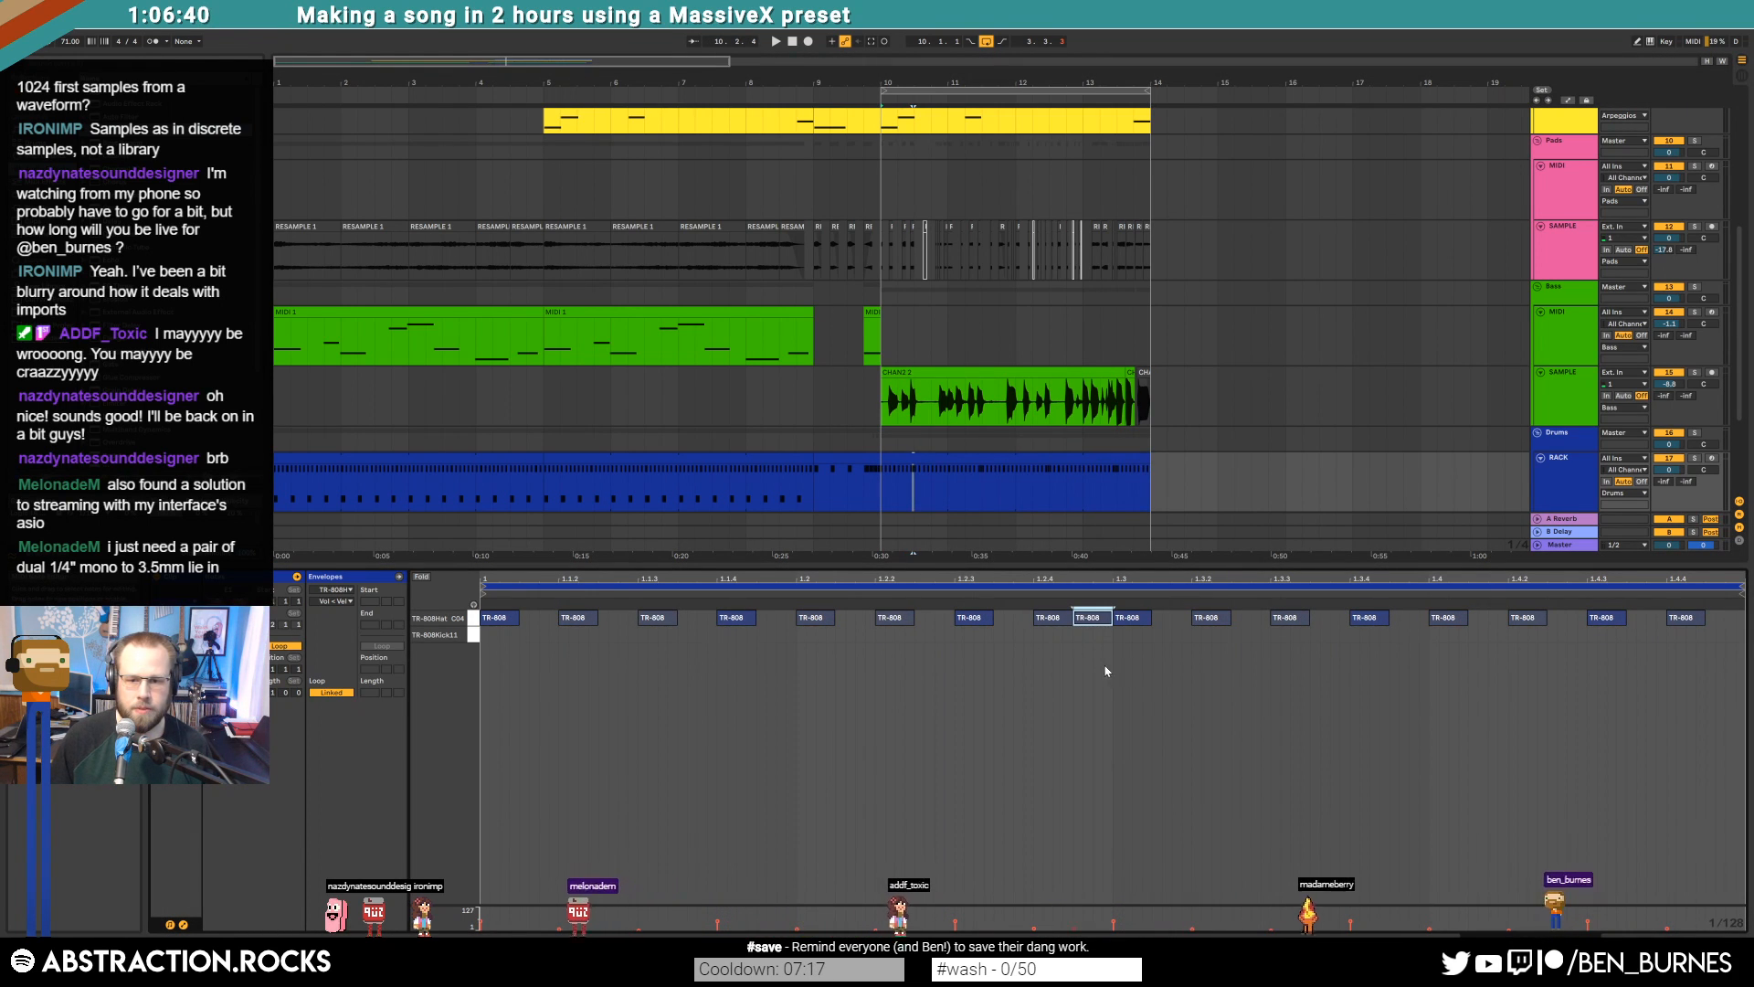
left_click(1053, 618)
left_click_drag(1052, 617, 1047, 617)
key("ctrl+d")
key("ctrl+d")
key("ctrl+d")
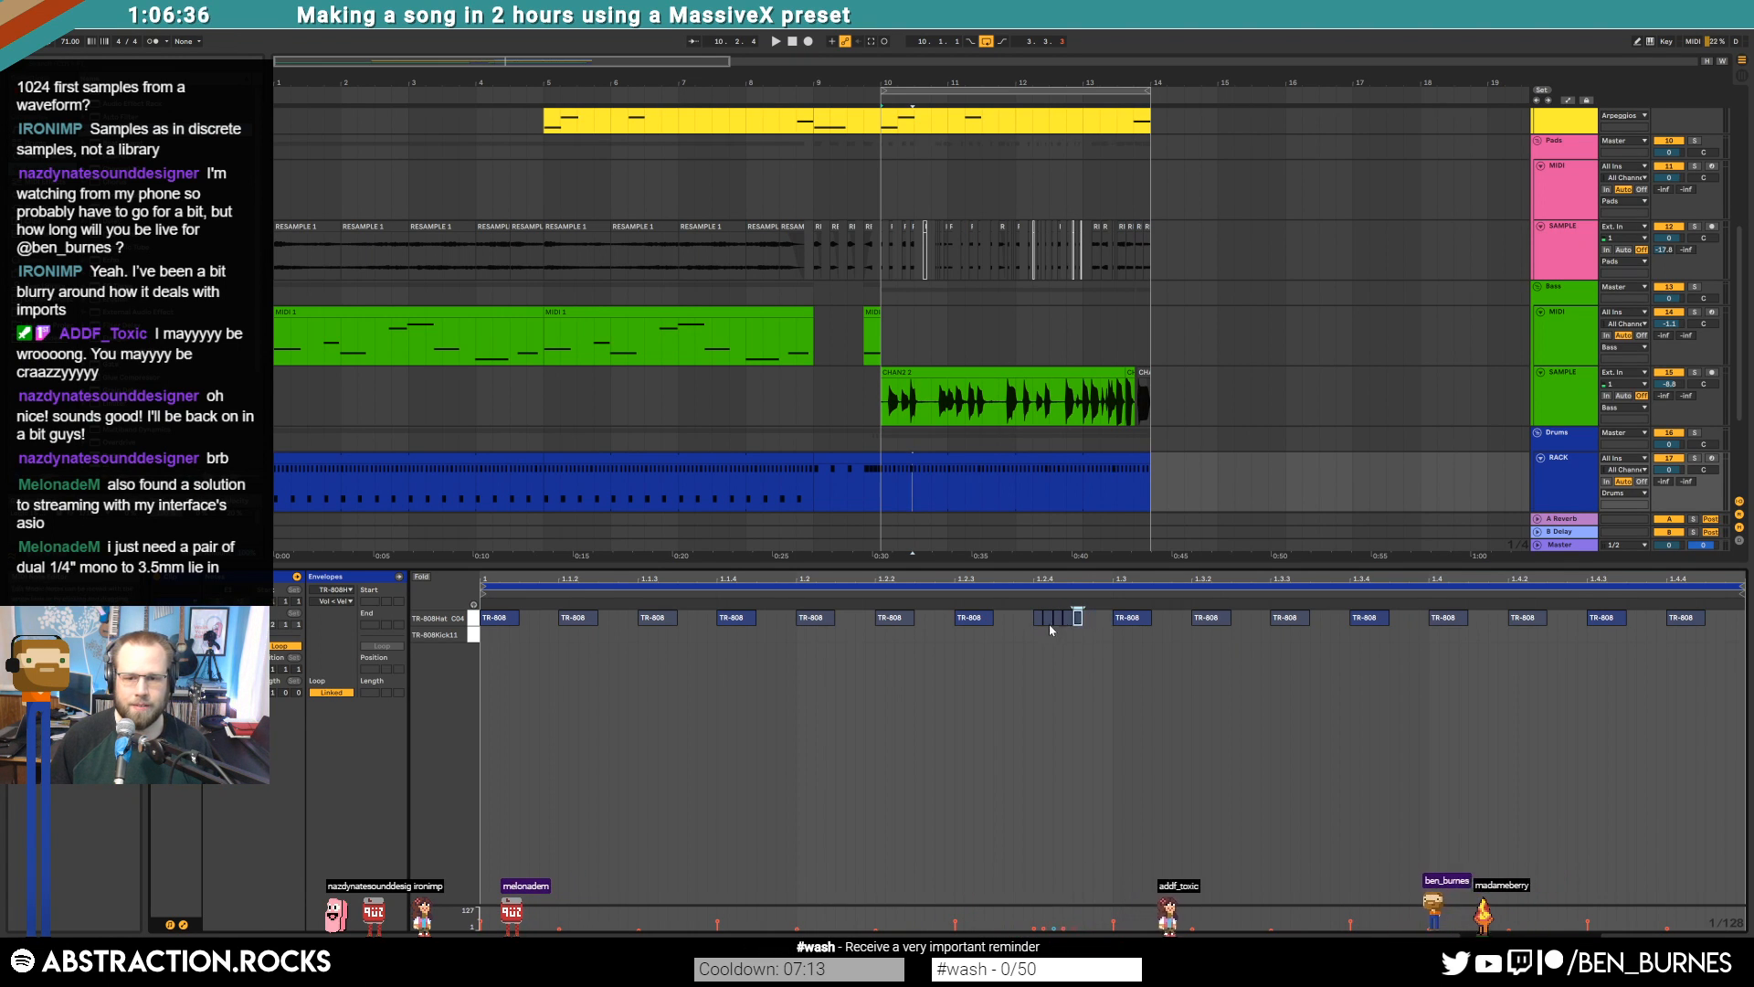
key("space")
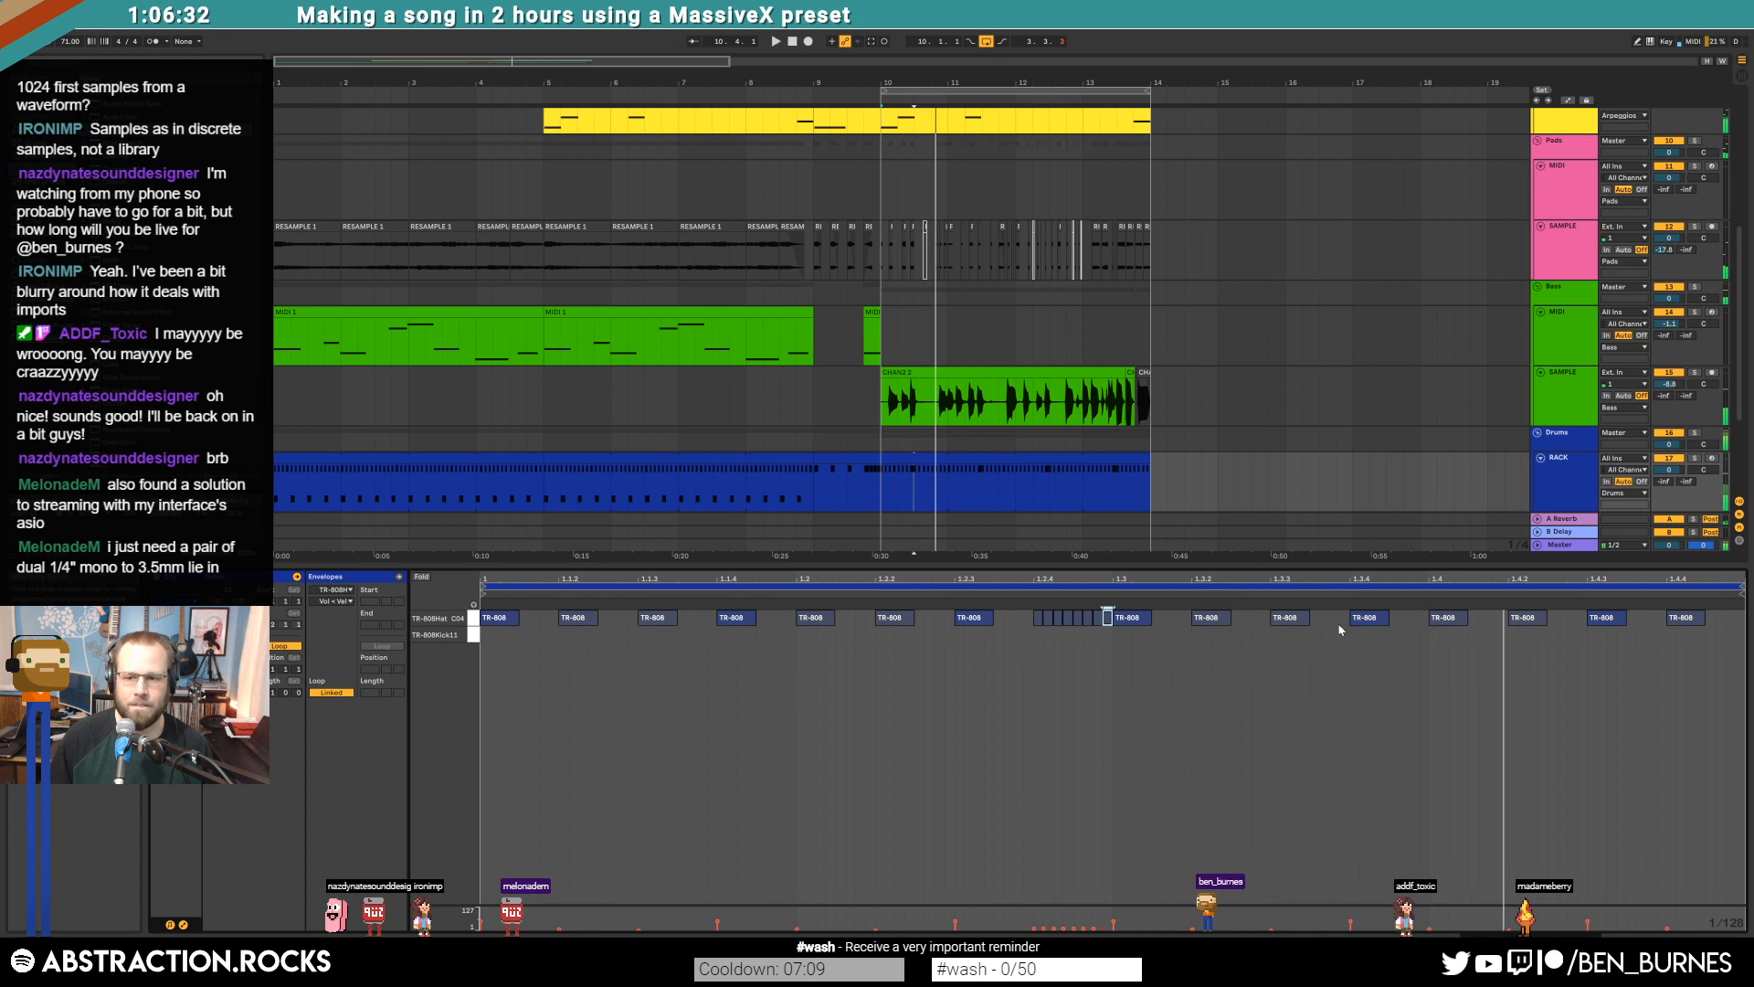
left_click(1608, 621)
key("ctrl+d")
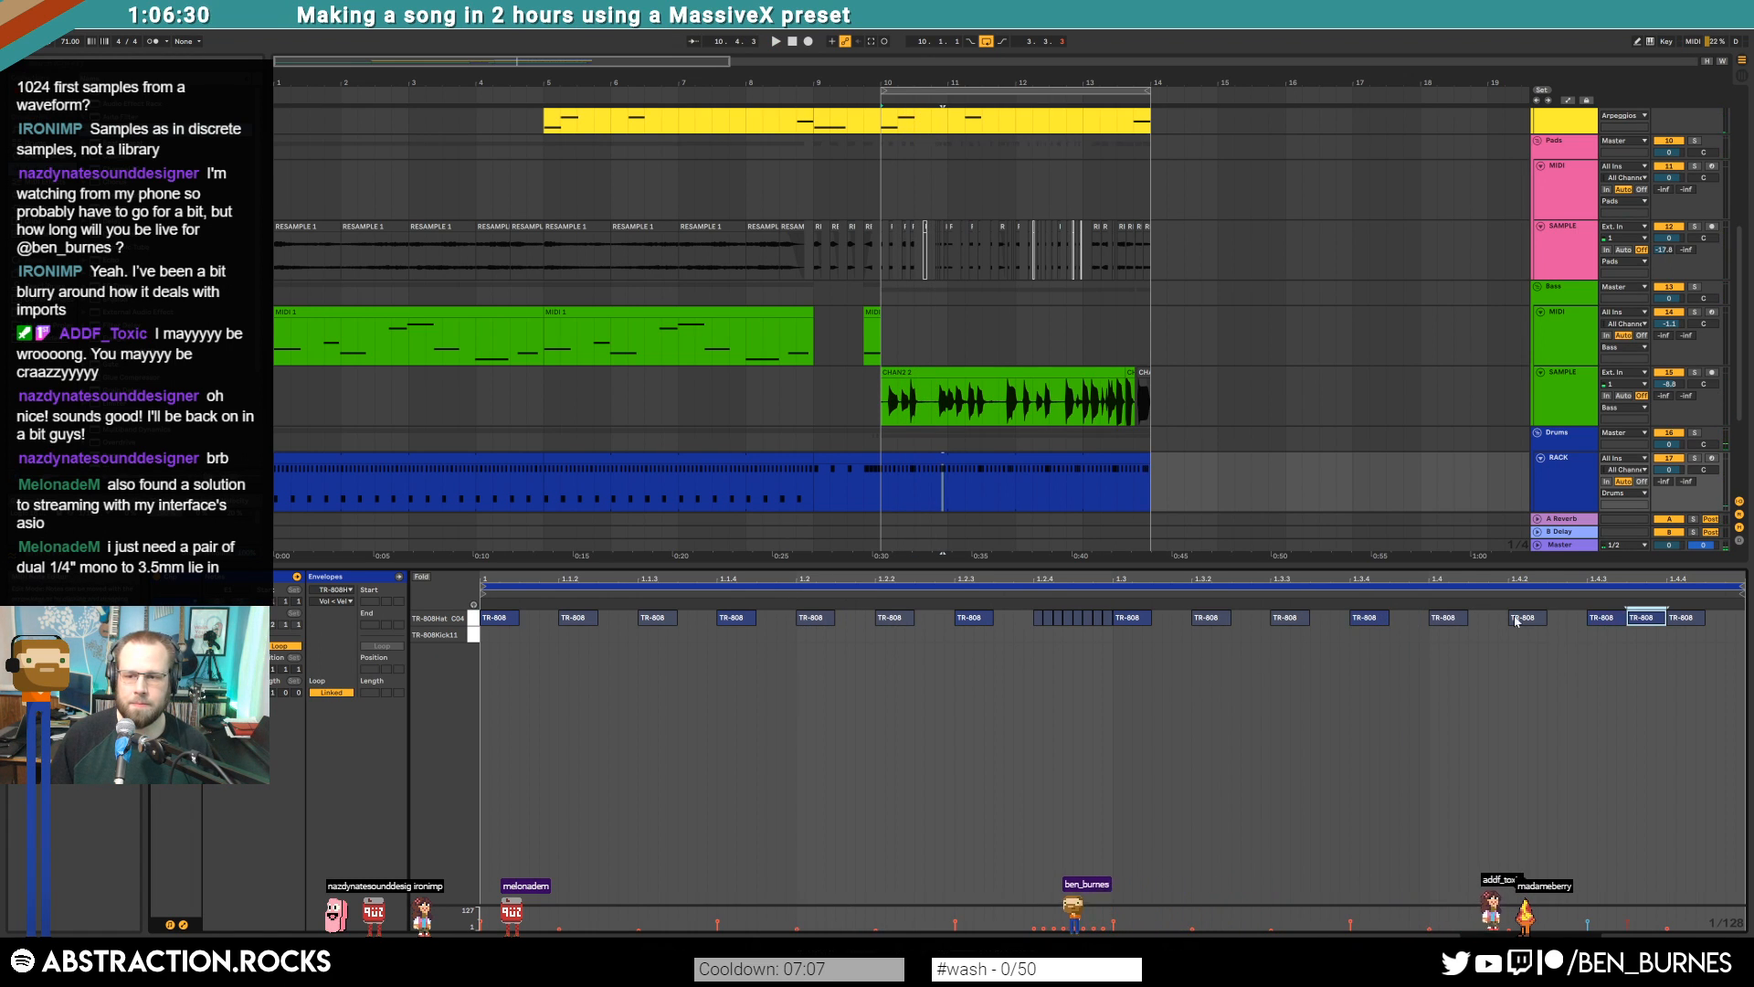
Consolidate the drum rack pattern from bar 10 to bar 14 into one clip and play it
scroll(965, 495, "up", 3)
left_click(976, 461)
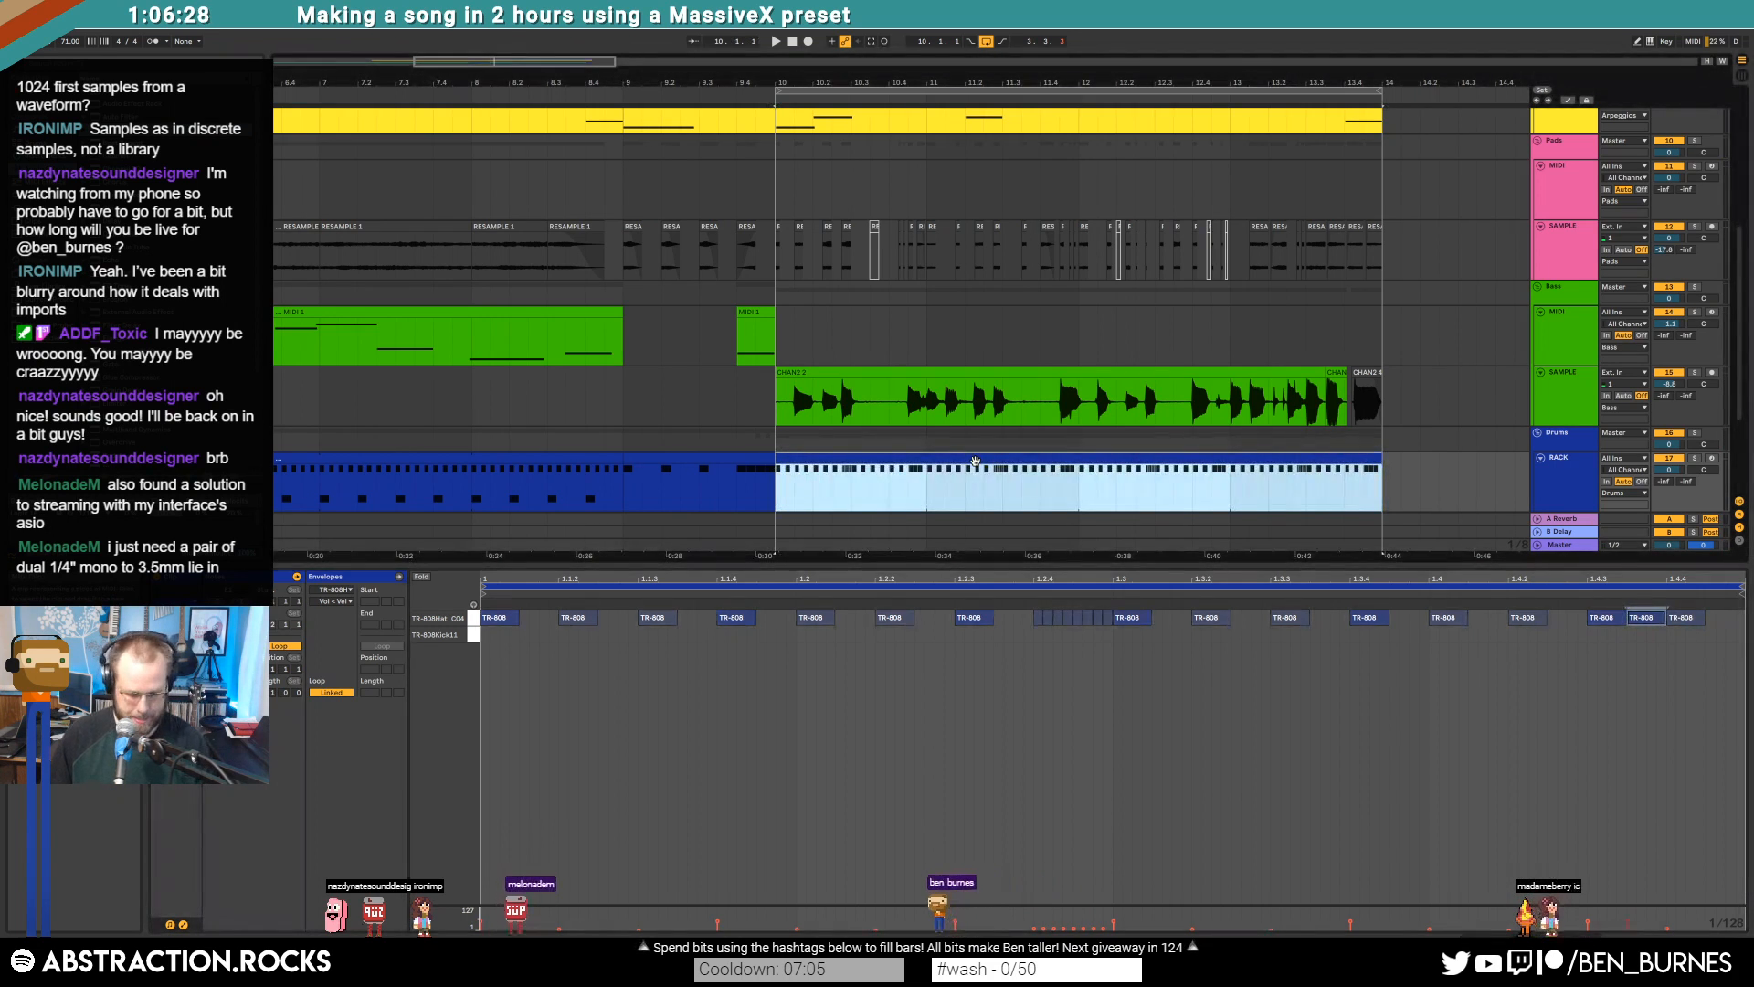
key("space")
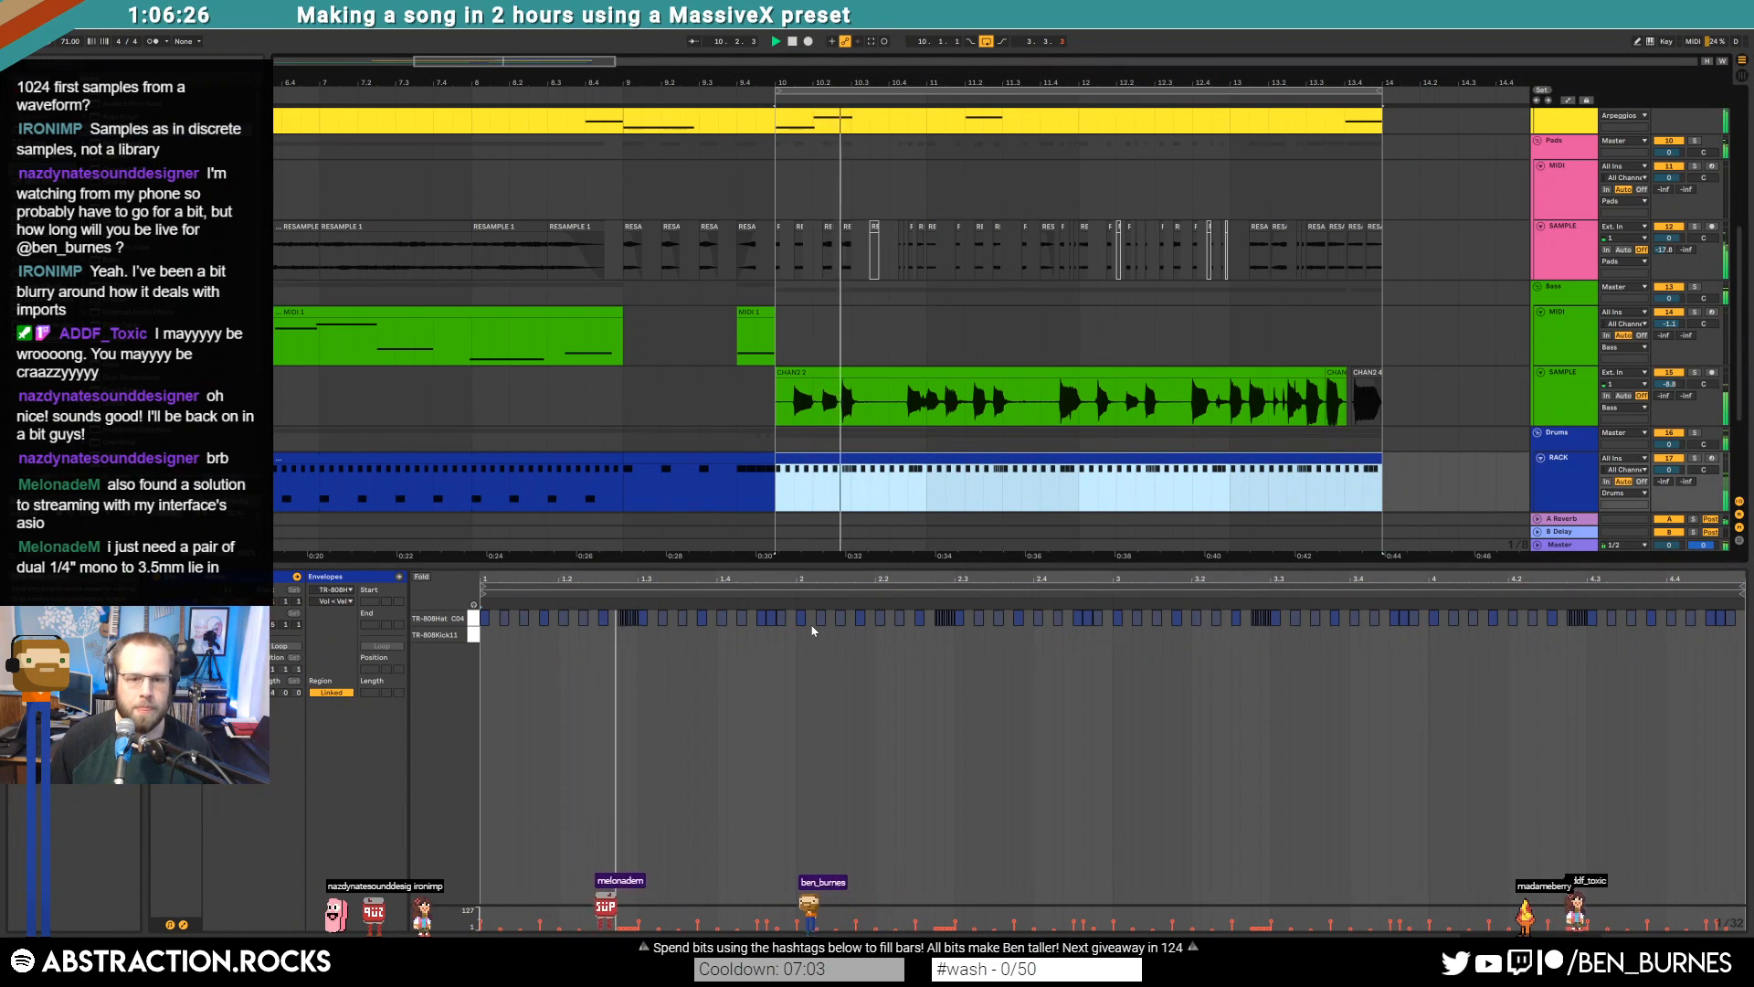
key("space")
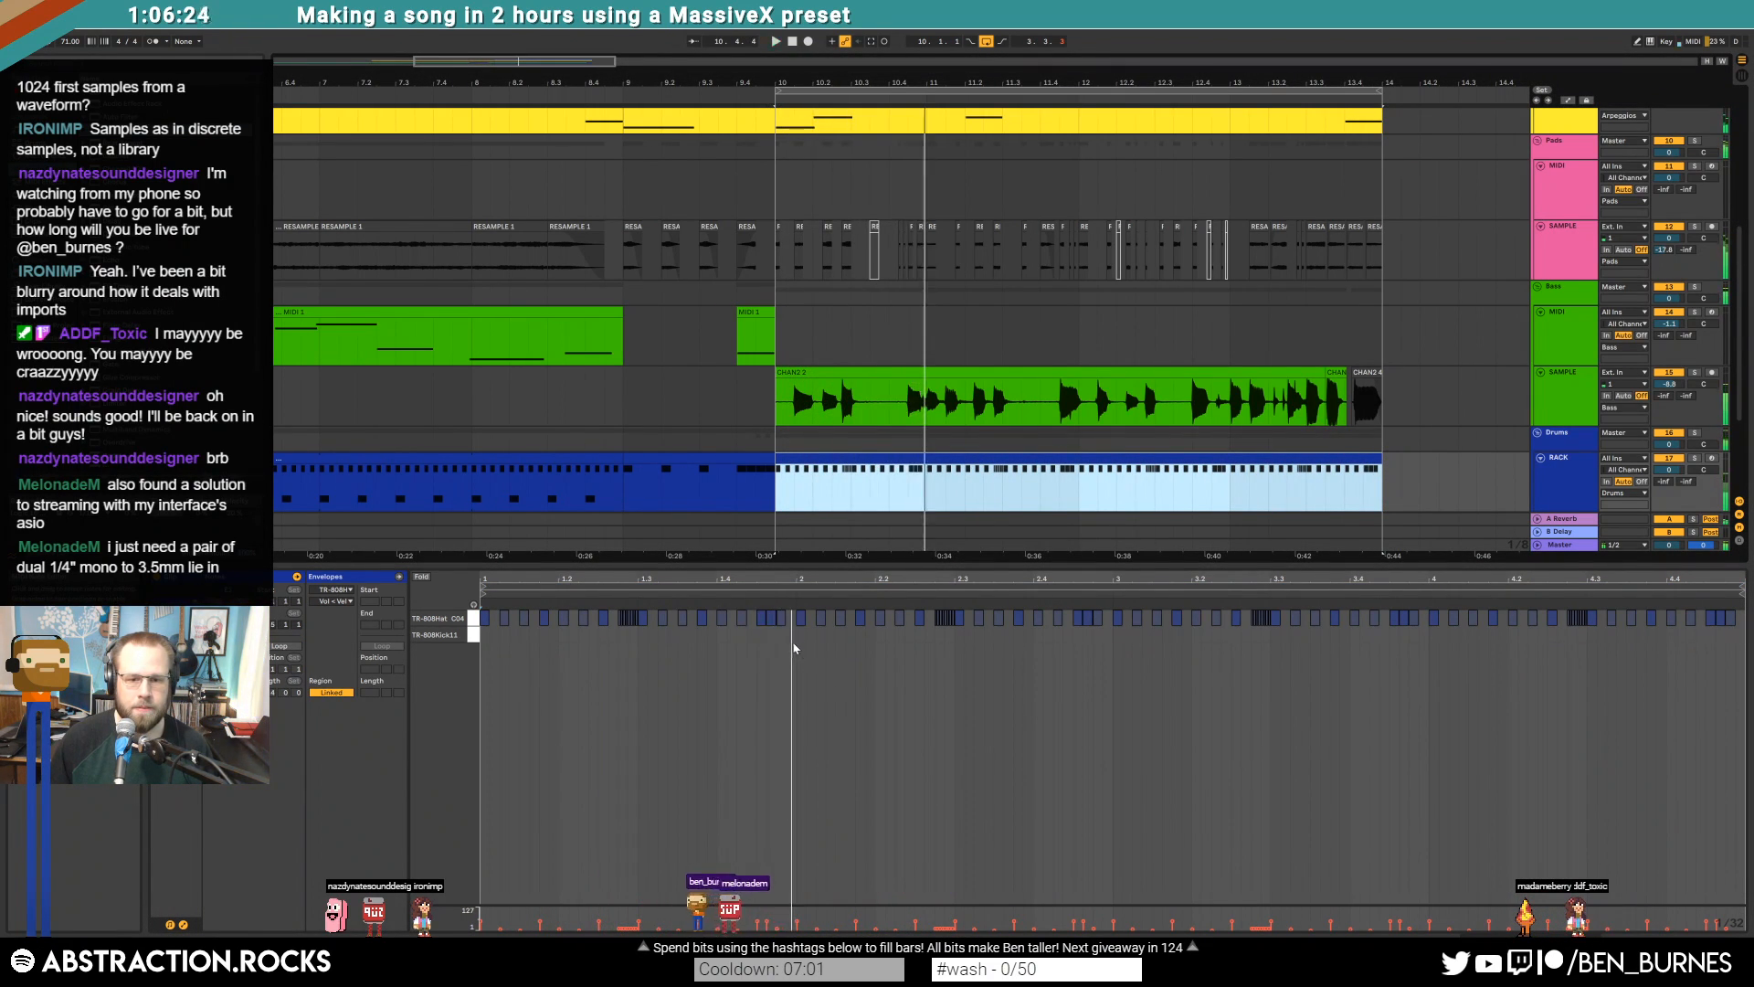
Add extra hats around the start of the clip's second bar and replace the roll before 2.3 with a single hat
scroll(795, 645, "up", 3)
left_click(769, 620)
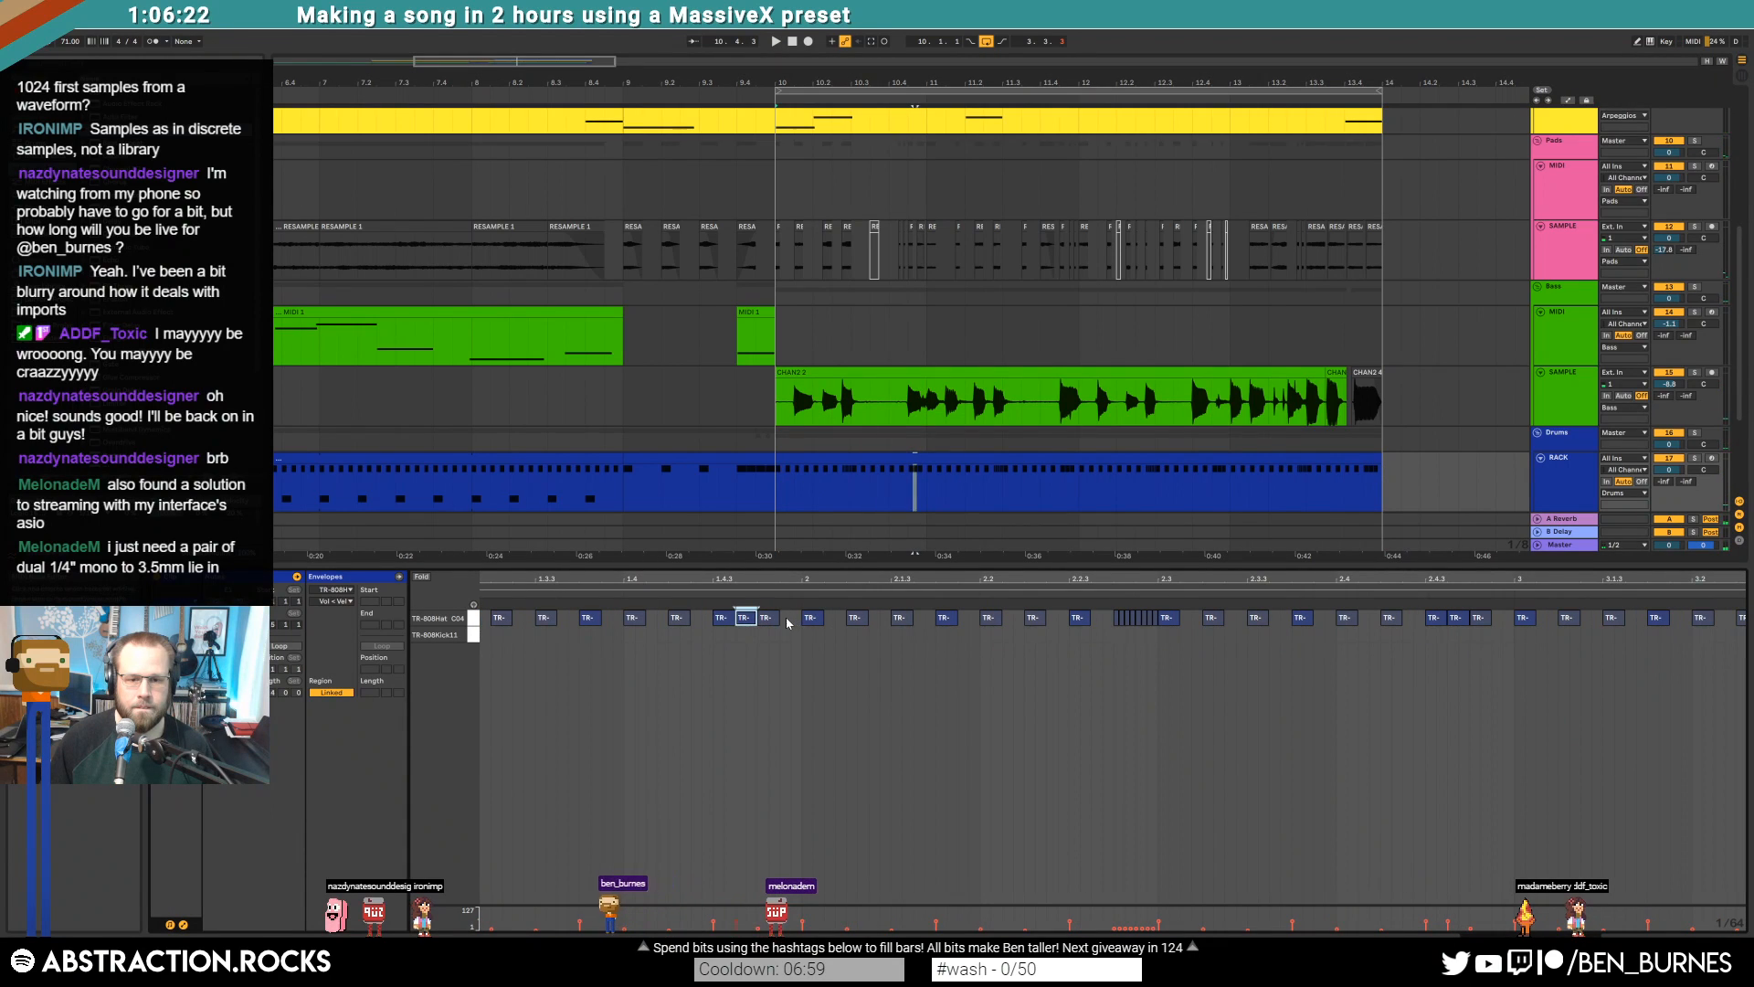
double_click(834, 618)
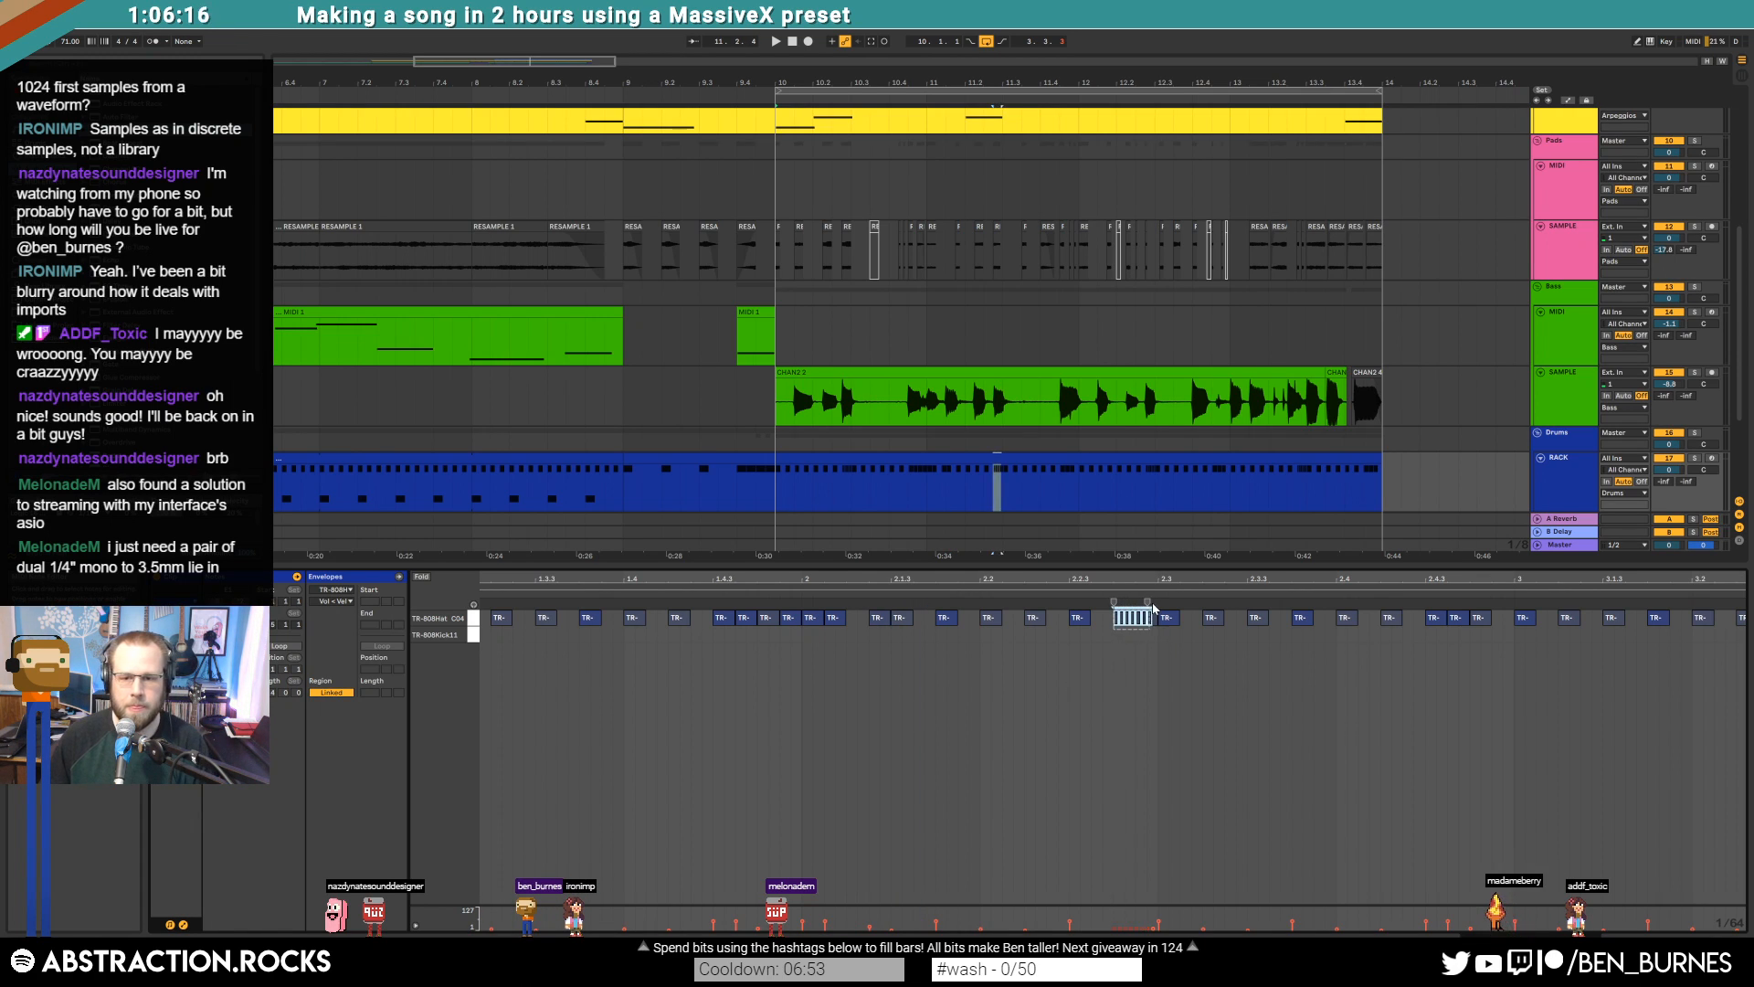
double_click(1116, 619)
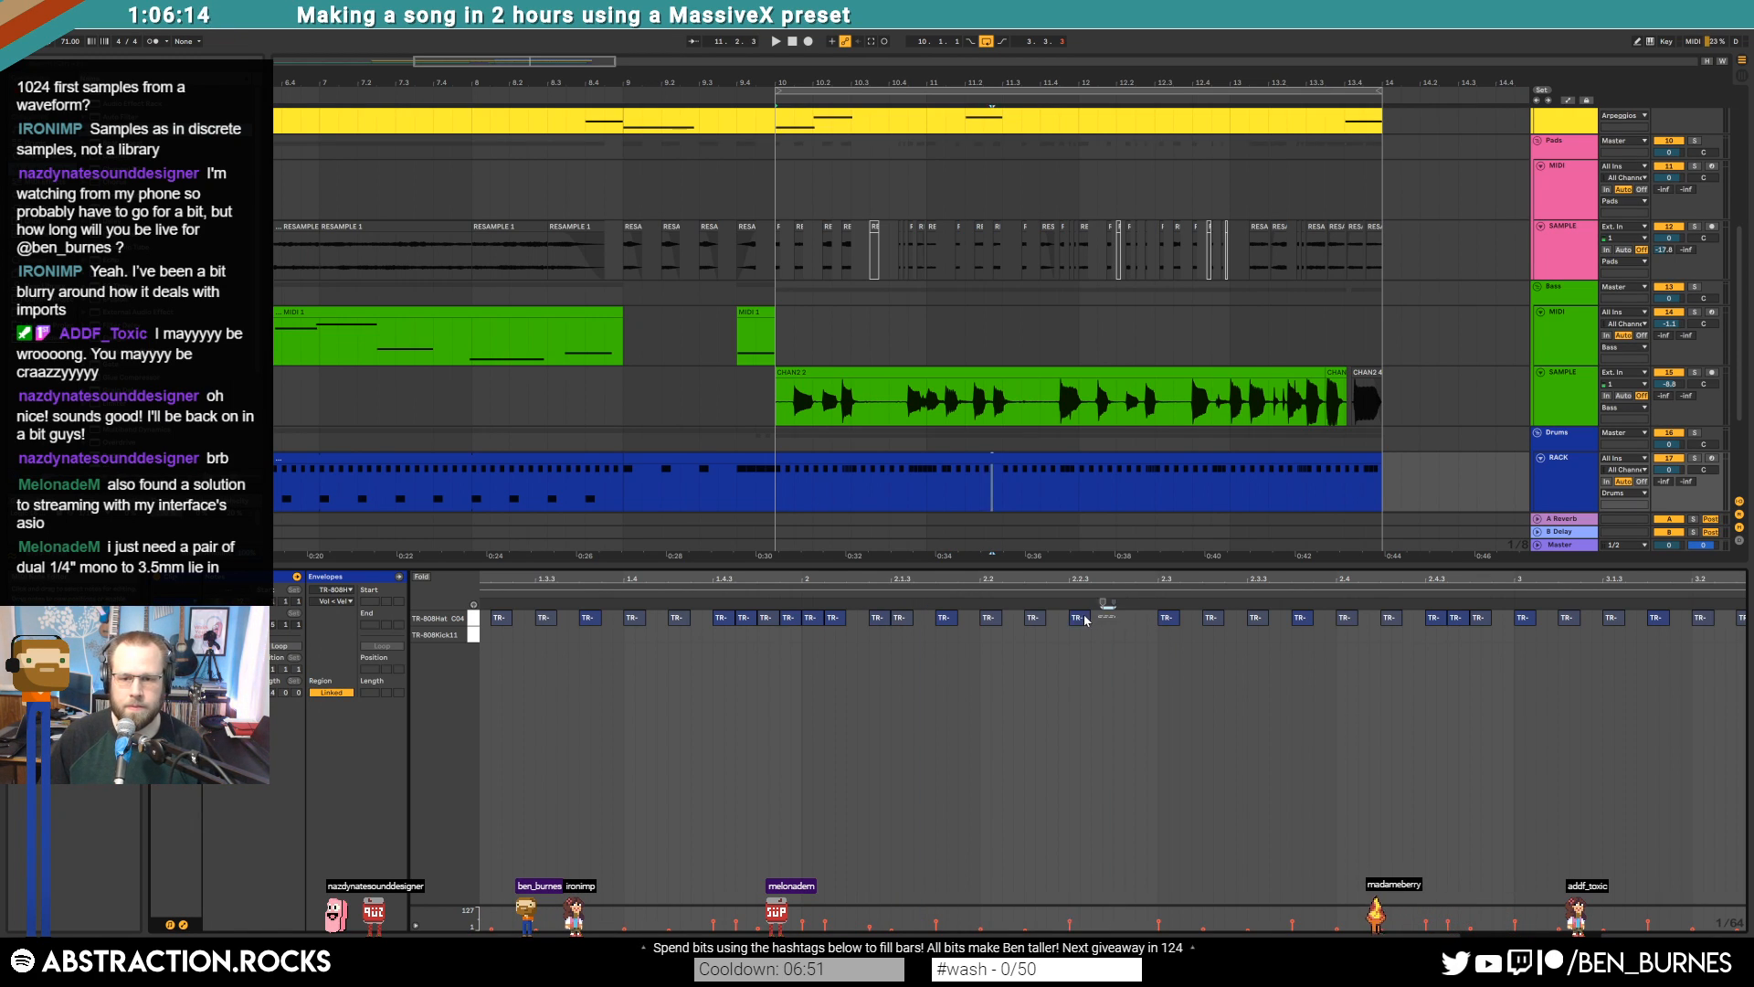
Delete the drum rack and drum sample material between 11.2.3 and 11.3, and play through the gap
scroll(1088, 466, "down", 4)
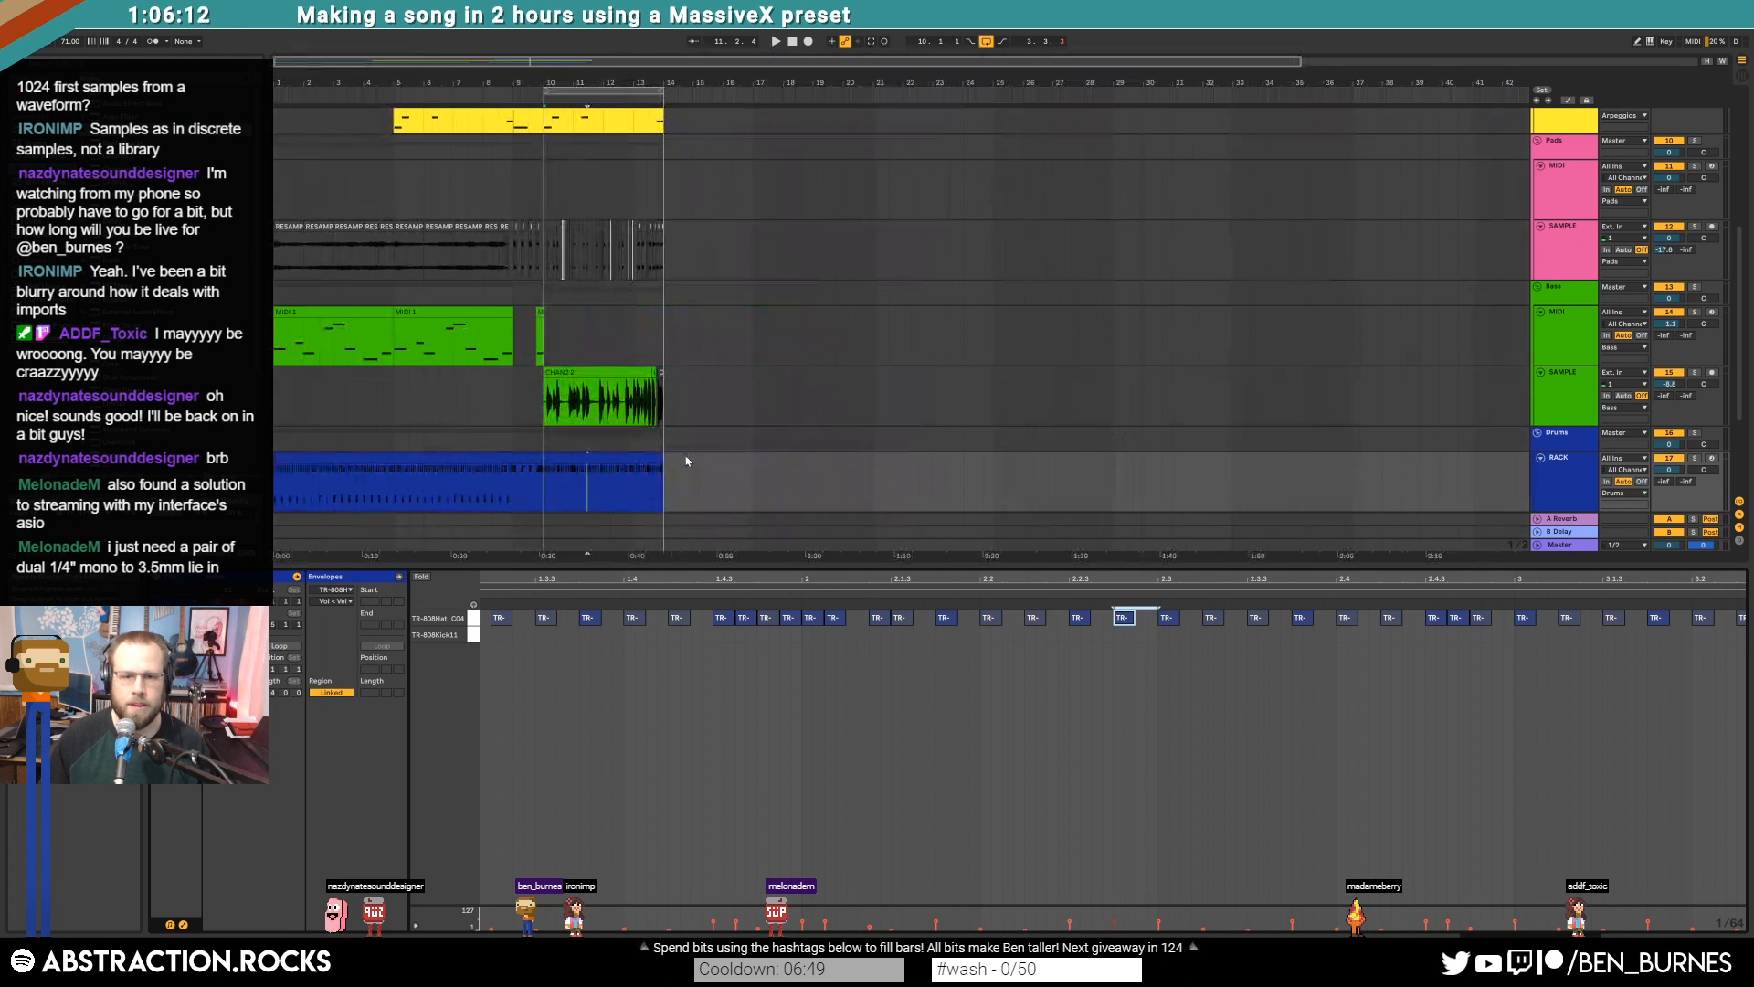
scroll(617, 464, "up", 6)
scroll(599, 467, "down", 3)
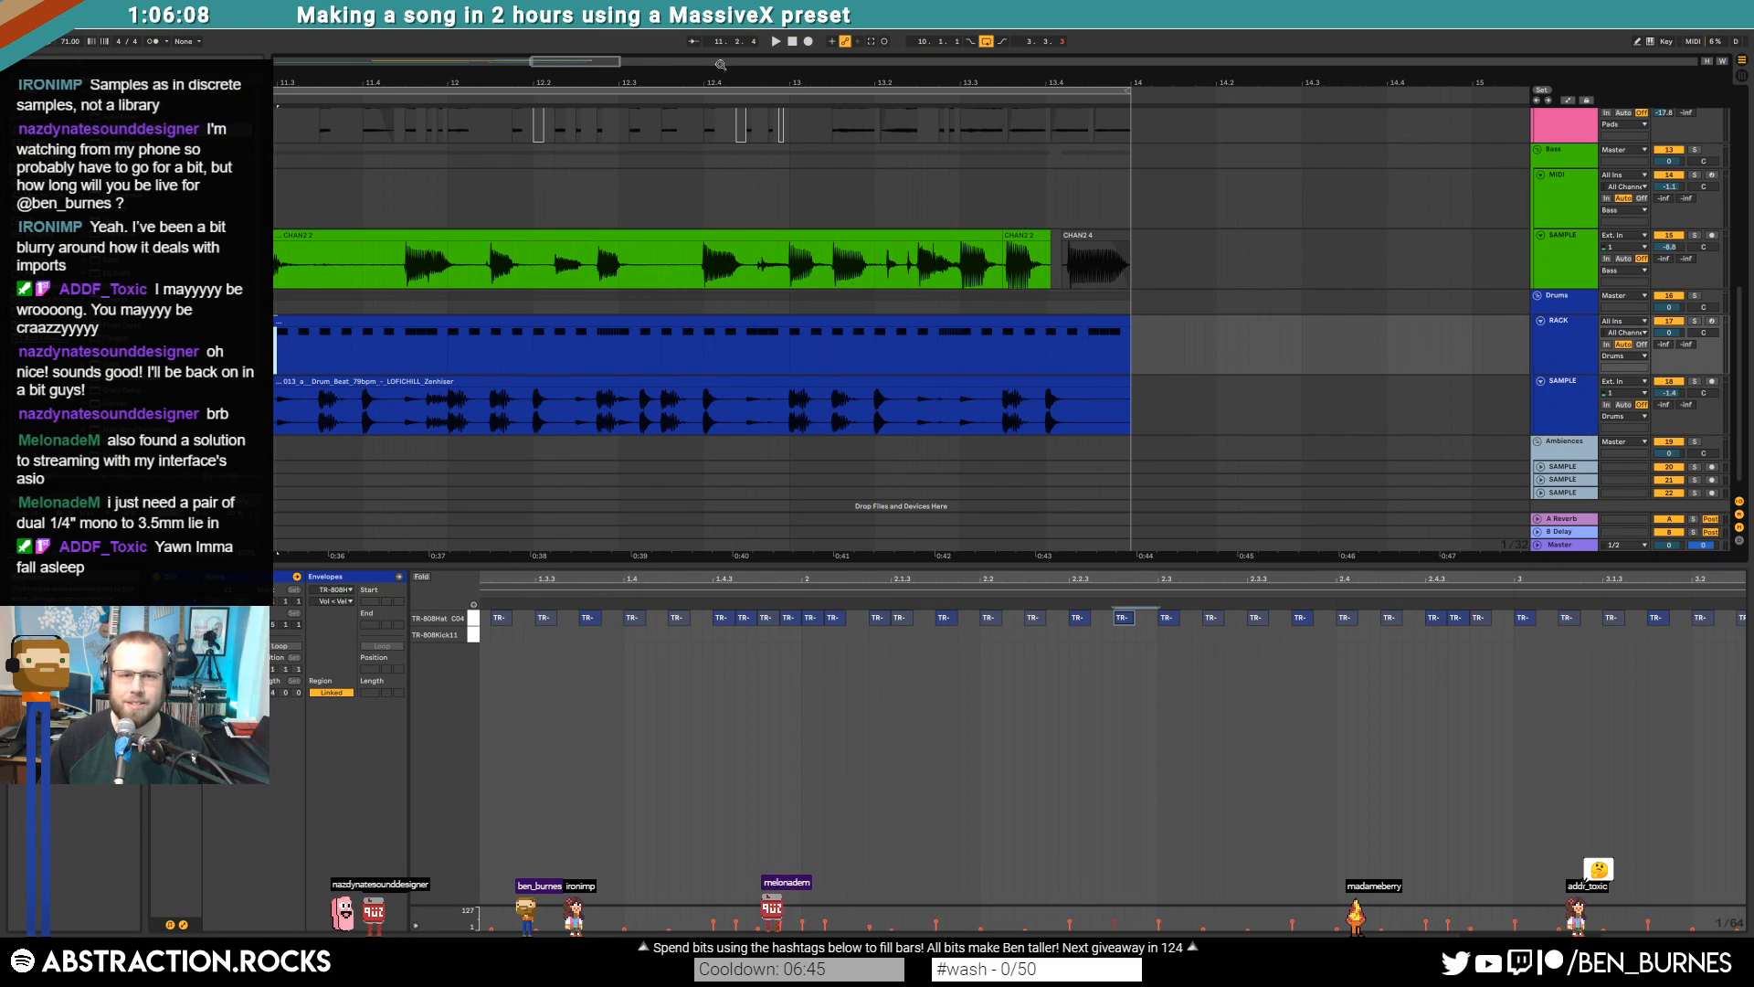
left_click_drag(569, 63, 528, 66)
scroll(830, 402, "up", 3)
left_click_drag(799, 411, 898, 321)
key("Delete")
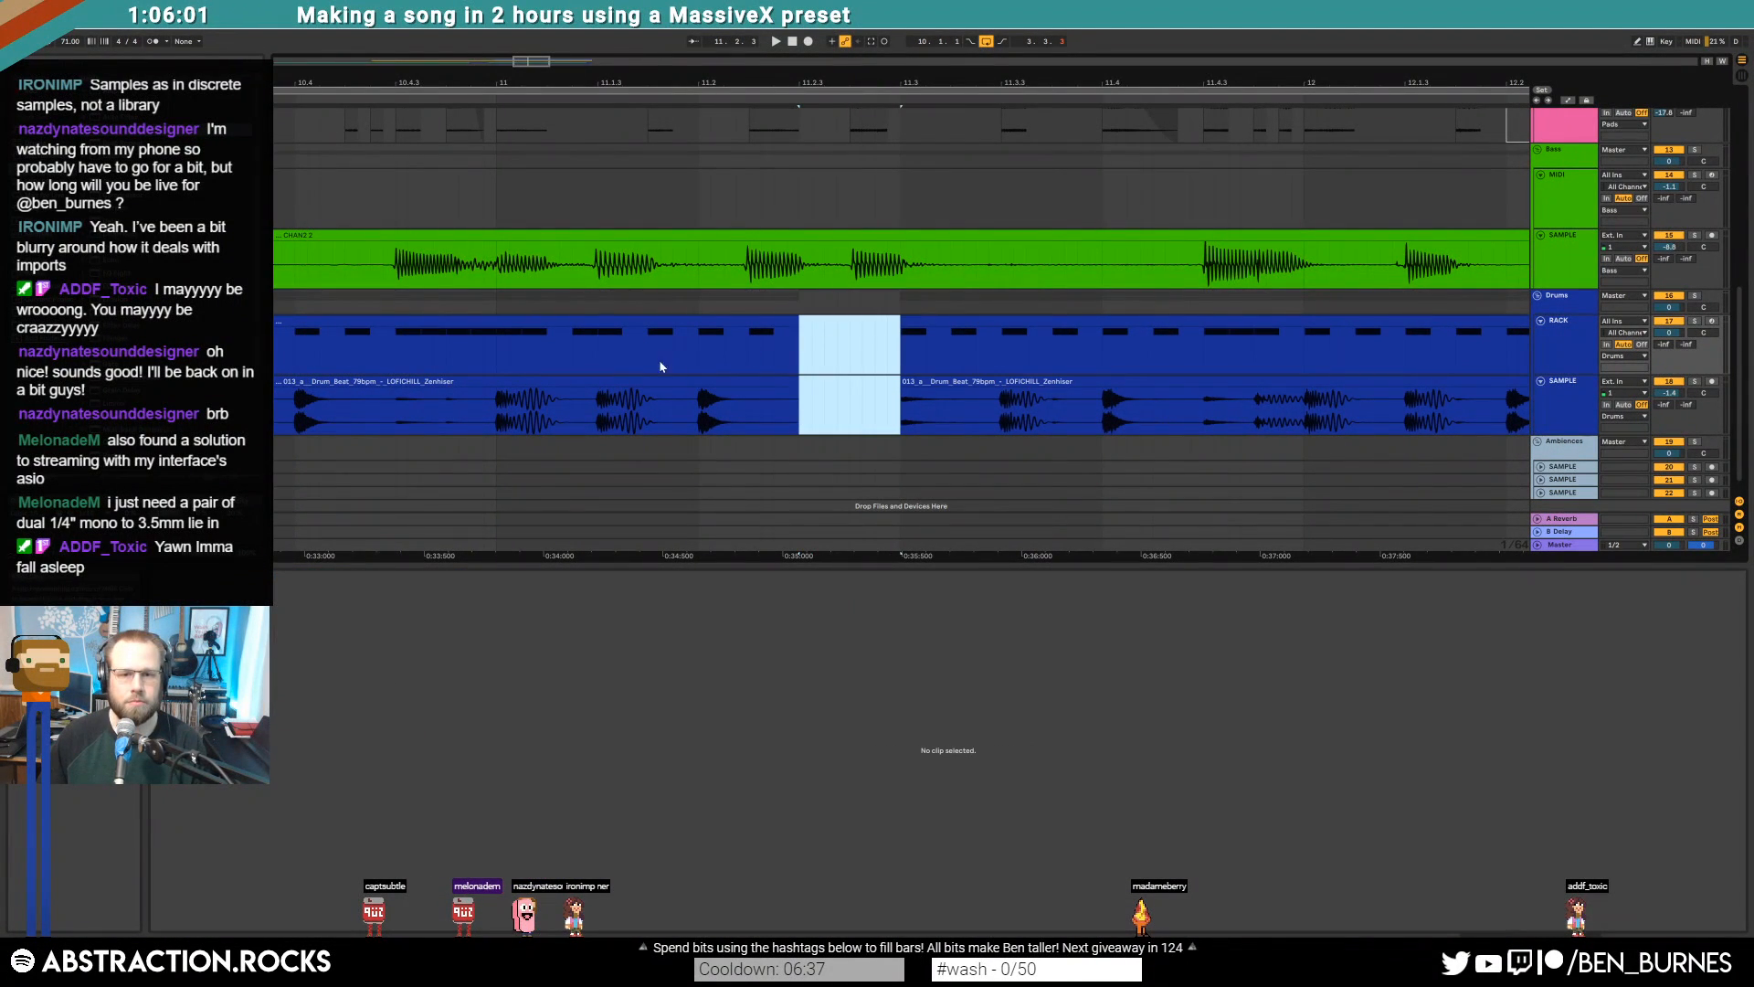
left_click(632, 325)
key("space")
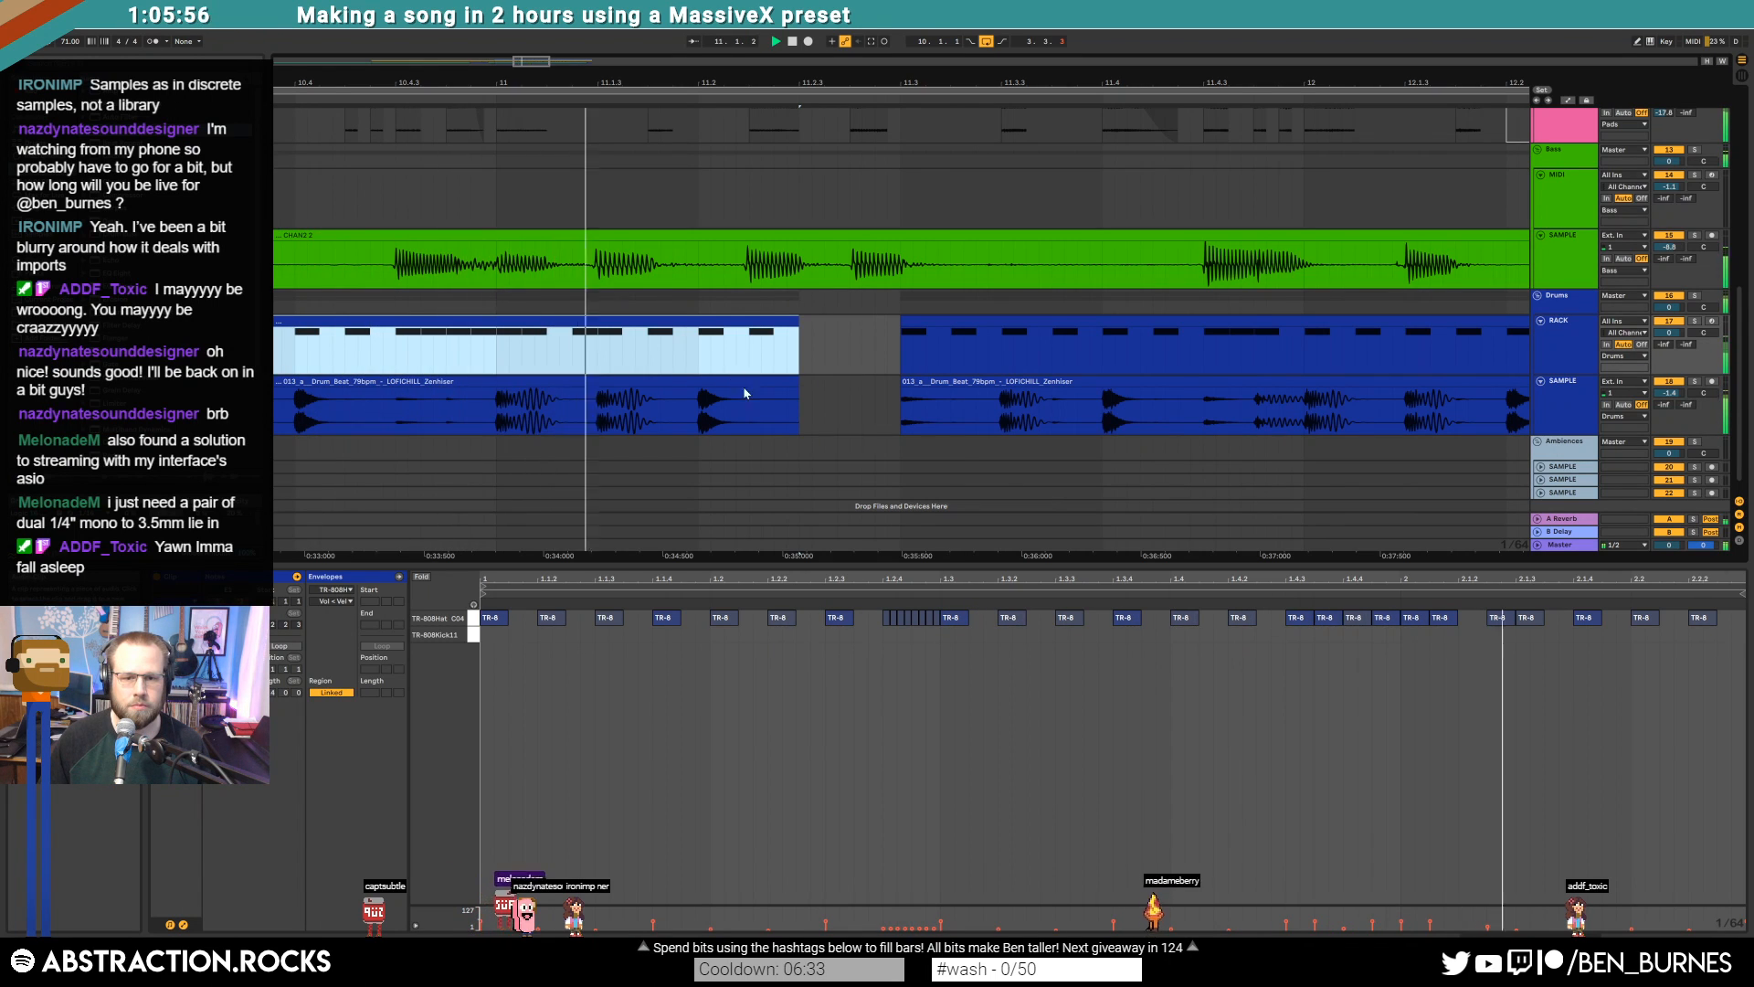
left_click(863, 356)
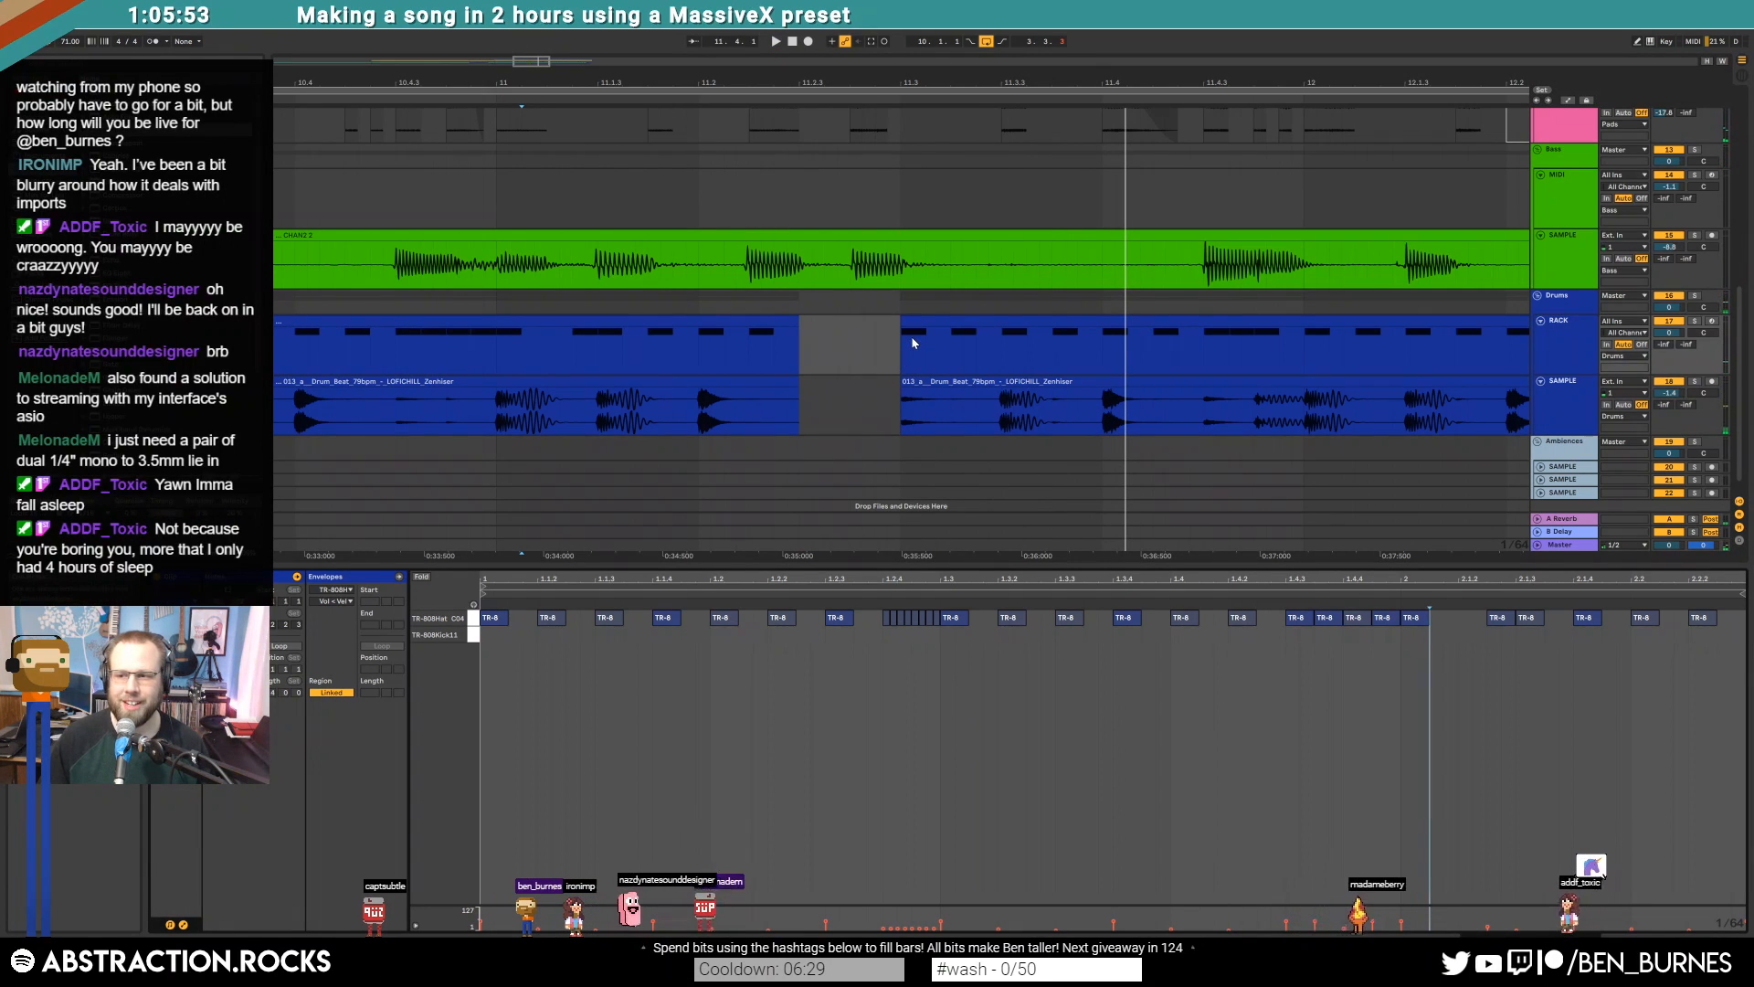
Shift the gap on both drum tracks to 11.3–11.3.3 by trimming the following clips and extending the preceding ones
left_click_drag(902, 324, 1003, 333)
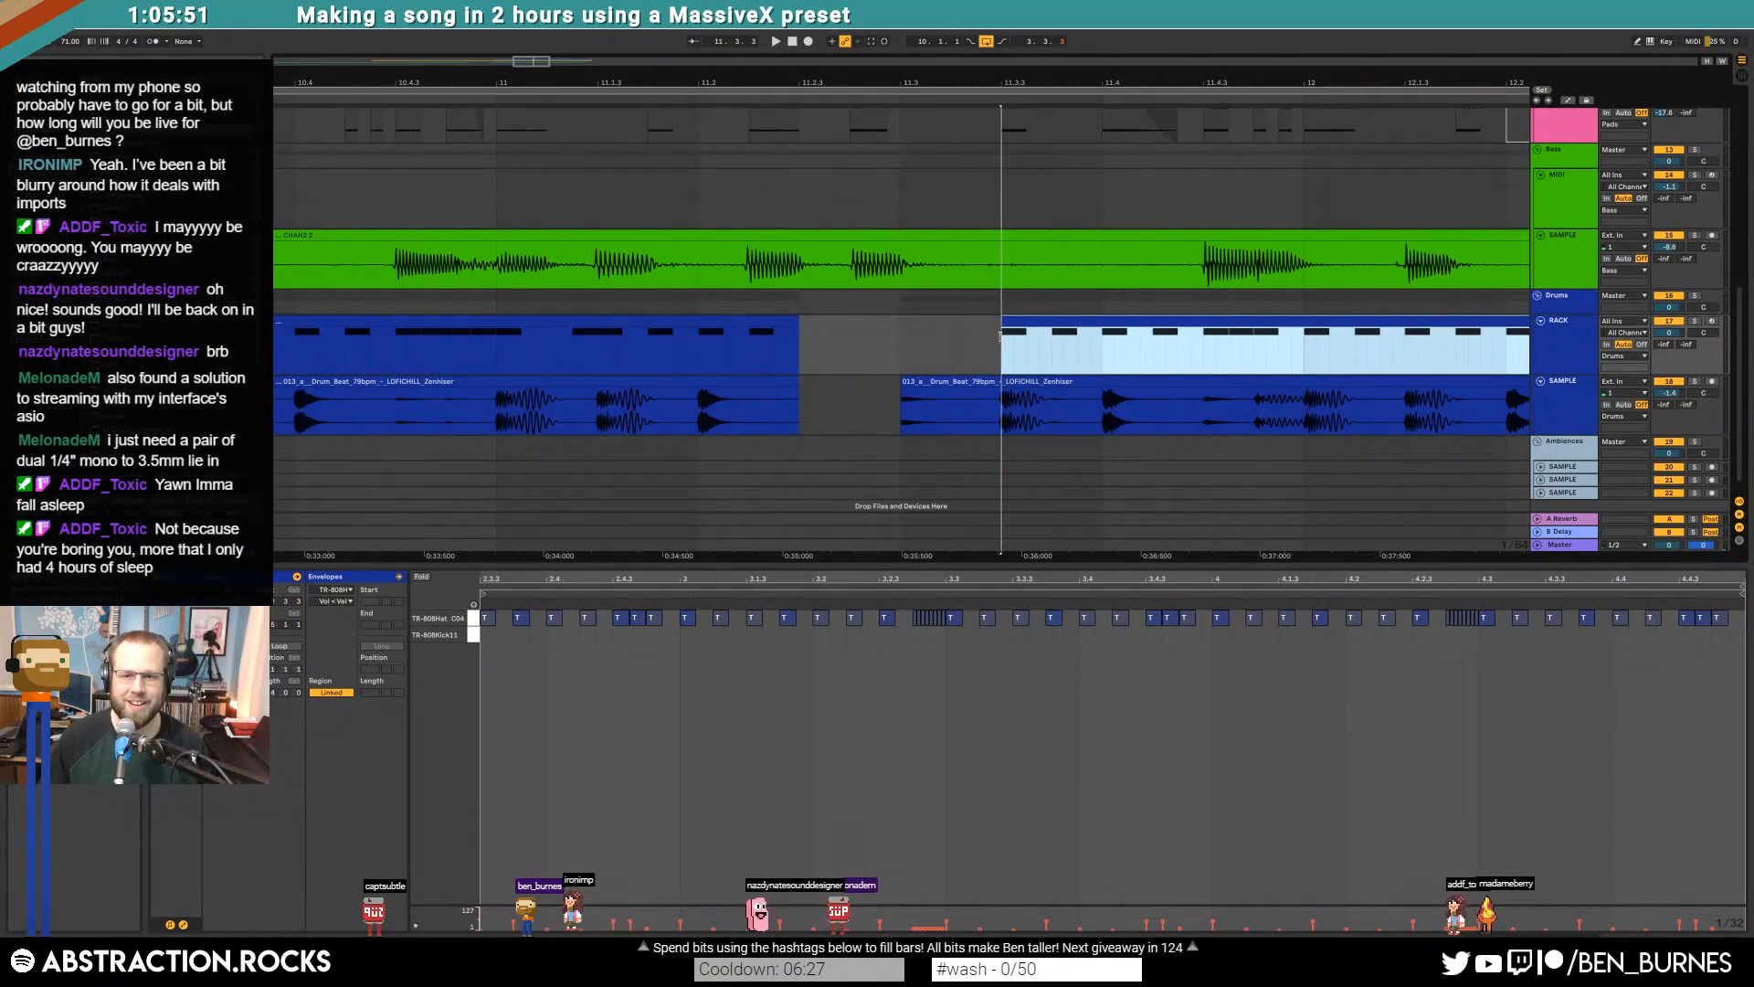
left_click_drag(903, 380, 1005, 380)
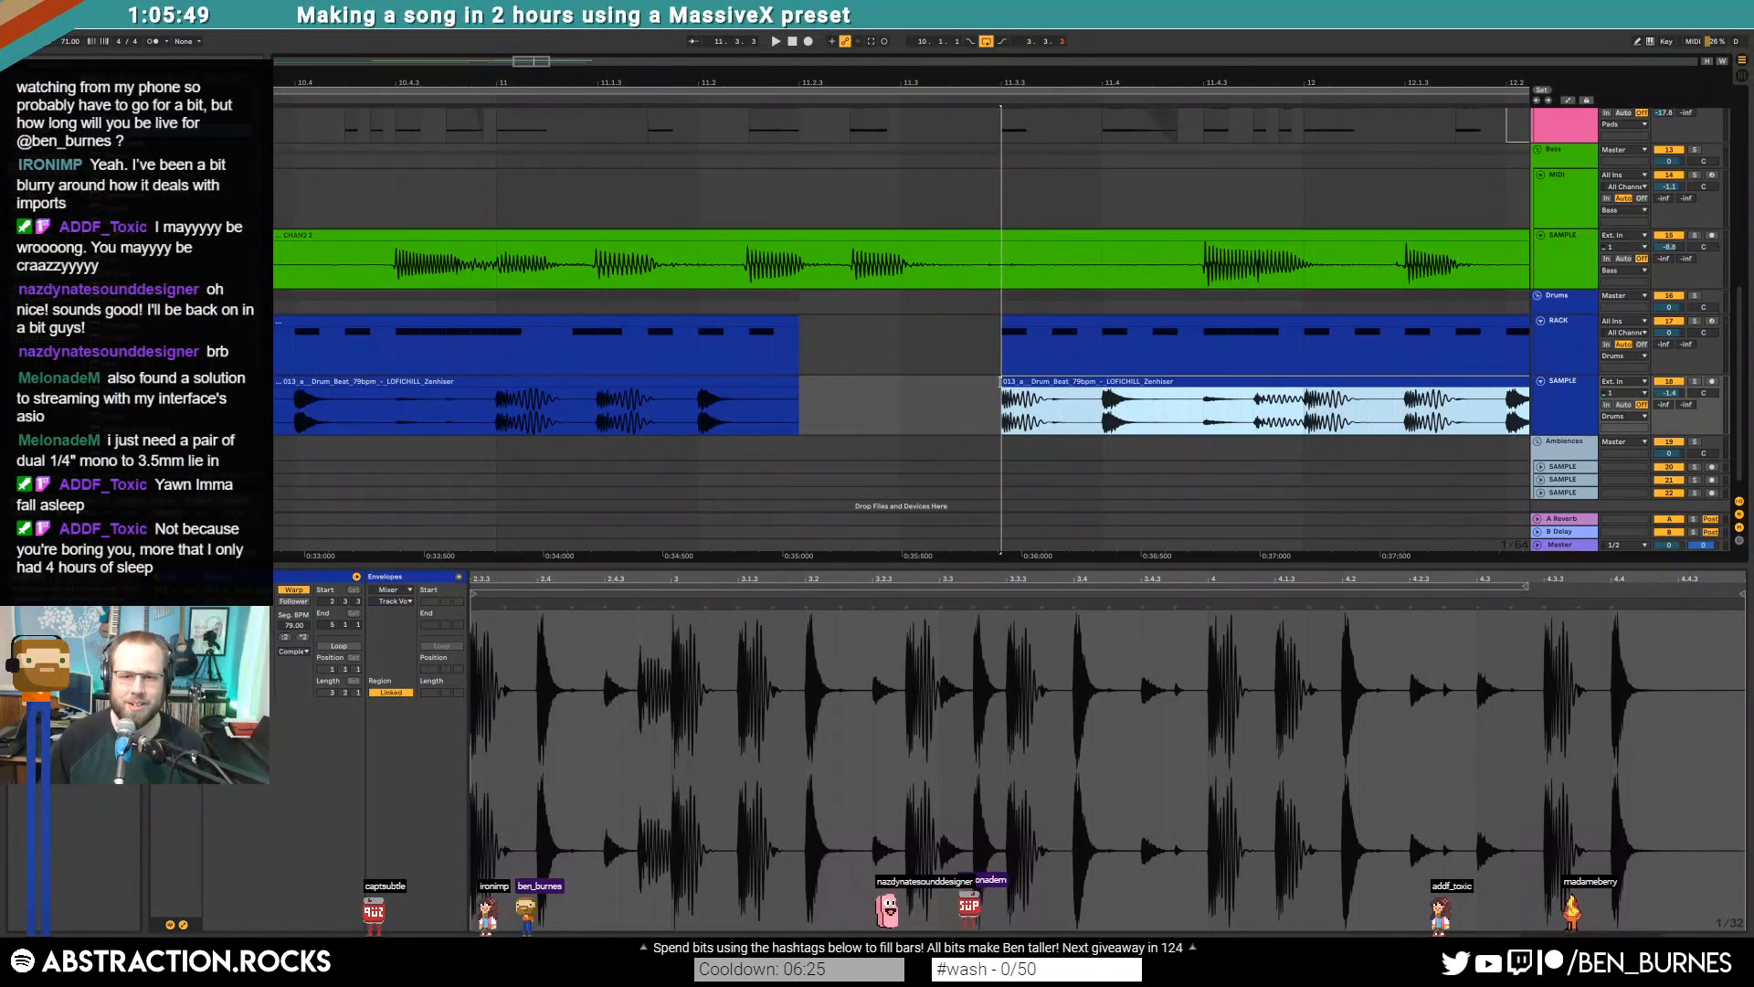
left_click_drag(798, 382, 921, 384)
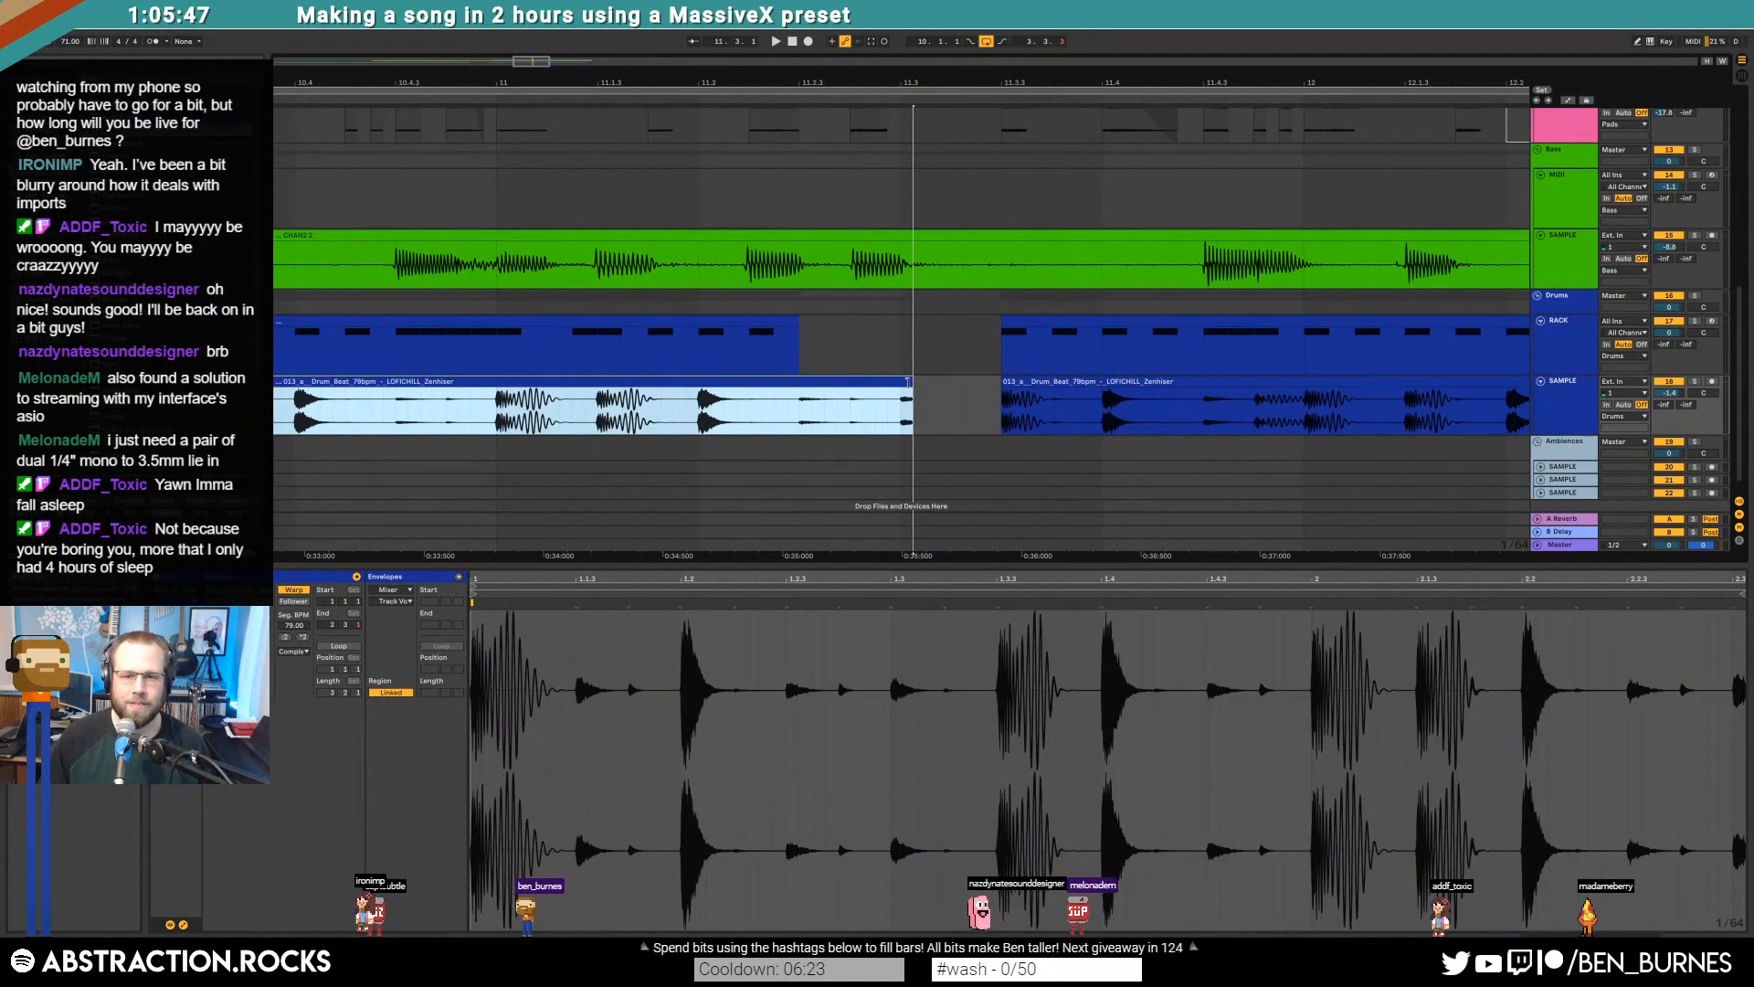
left_click_drag(800, 346, 914, 348)
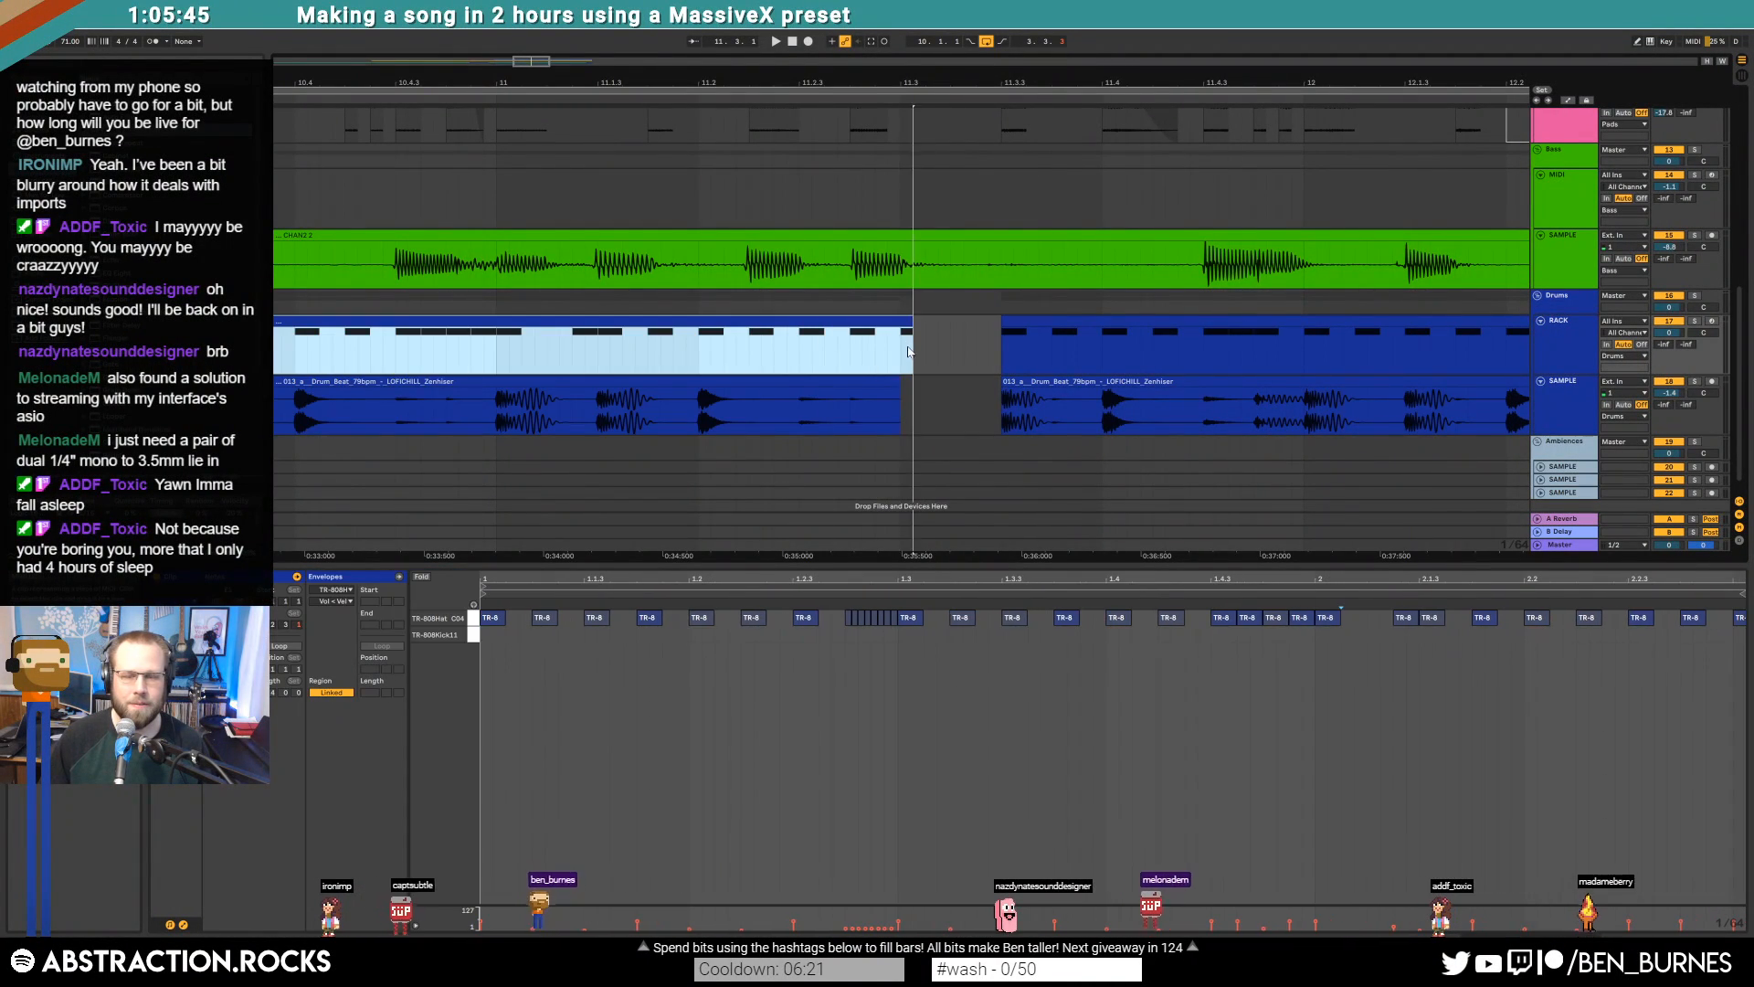
left_click(1564, 694)
left_click_drag(1599, 579, 835, 603)
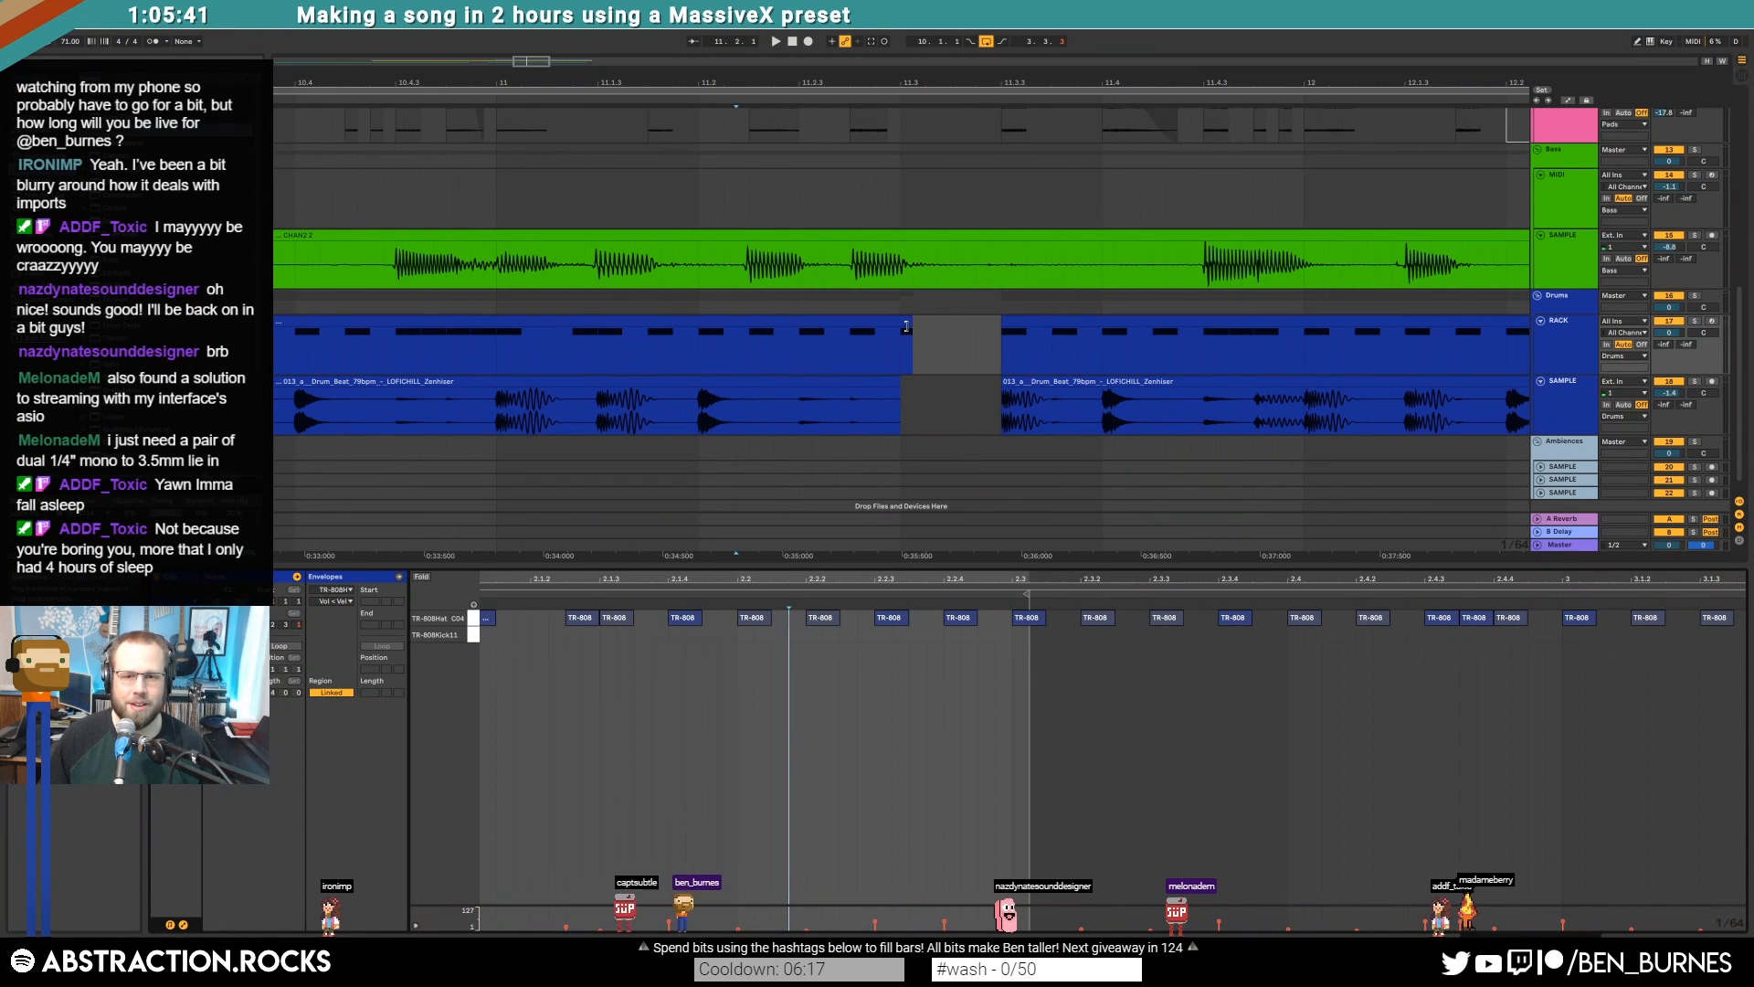
left_click_drag(908, 326, 899, 326)
Add an extra hat directly after the 11.2.3 hit in the drum rack clip before the gap
left_click(1285, 788)
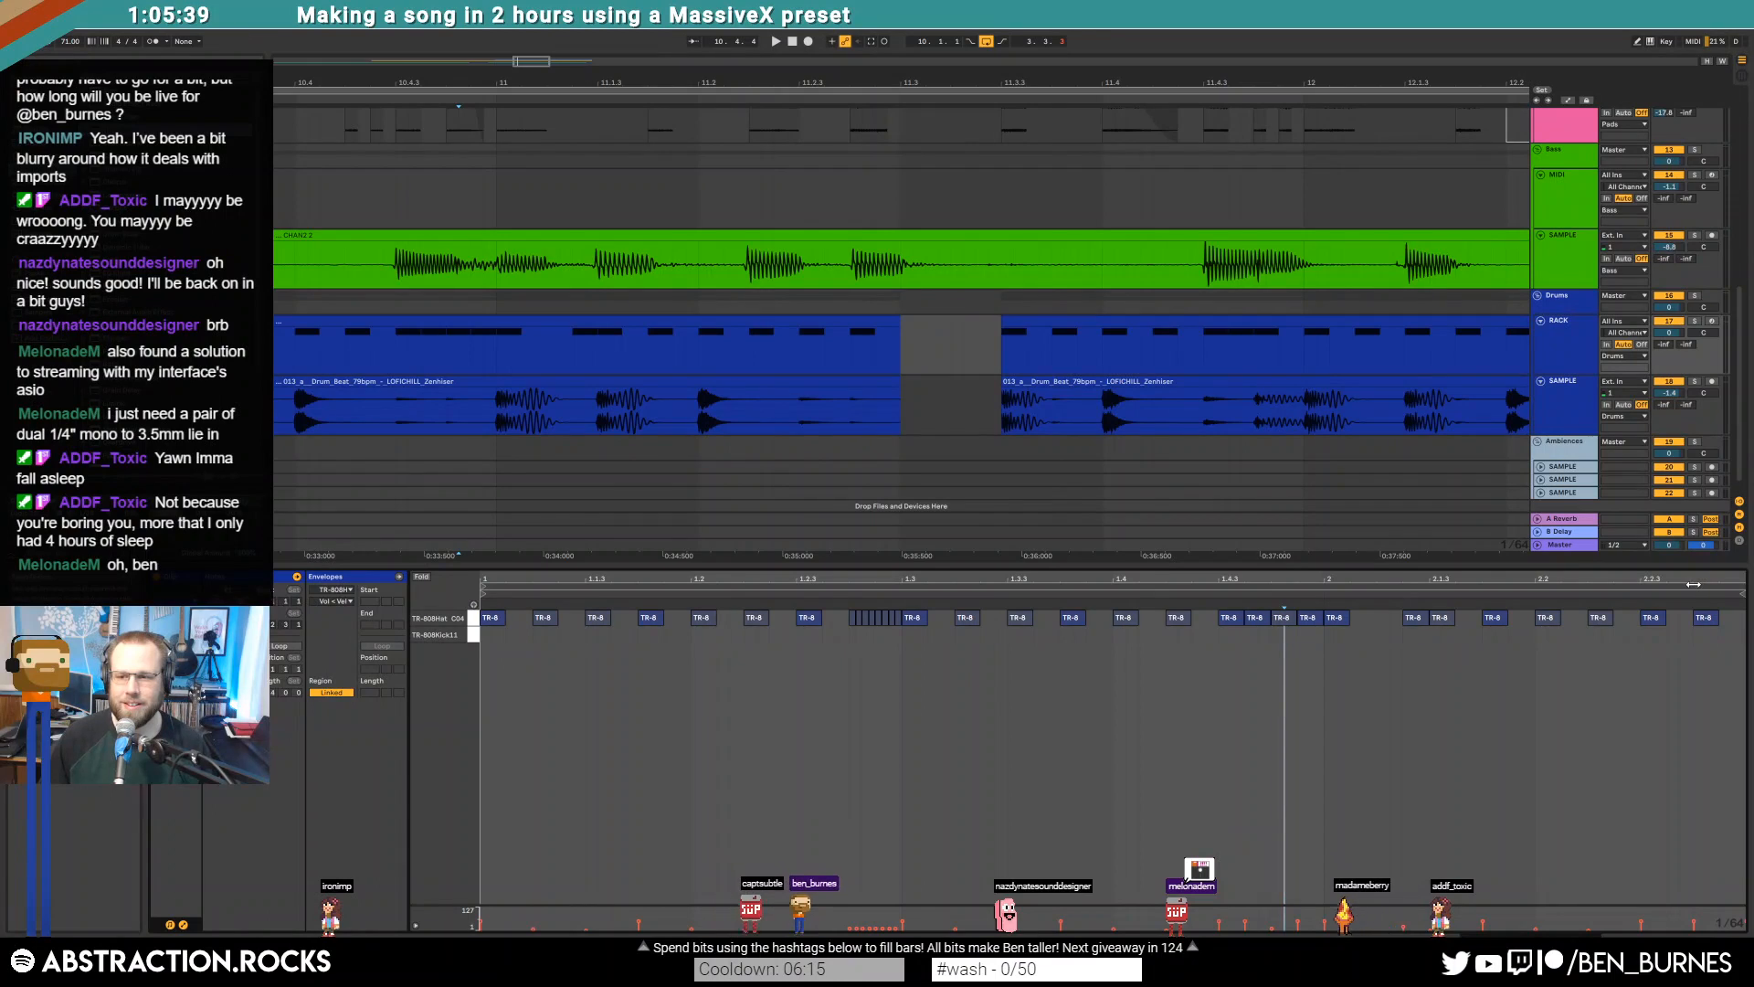
left_click_drag(1694, 584, 1283, 611)
left_click(1274, 676)
left_click(1309, 622)
left_click(1229, 621)
key("ctrl+d")
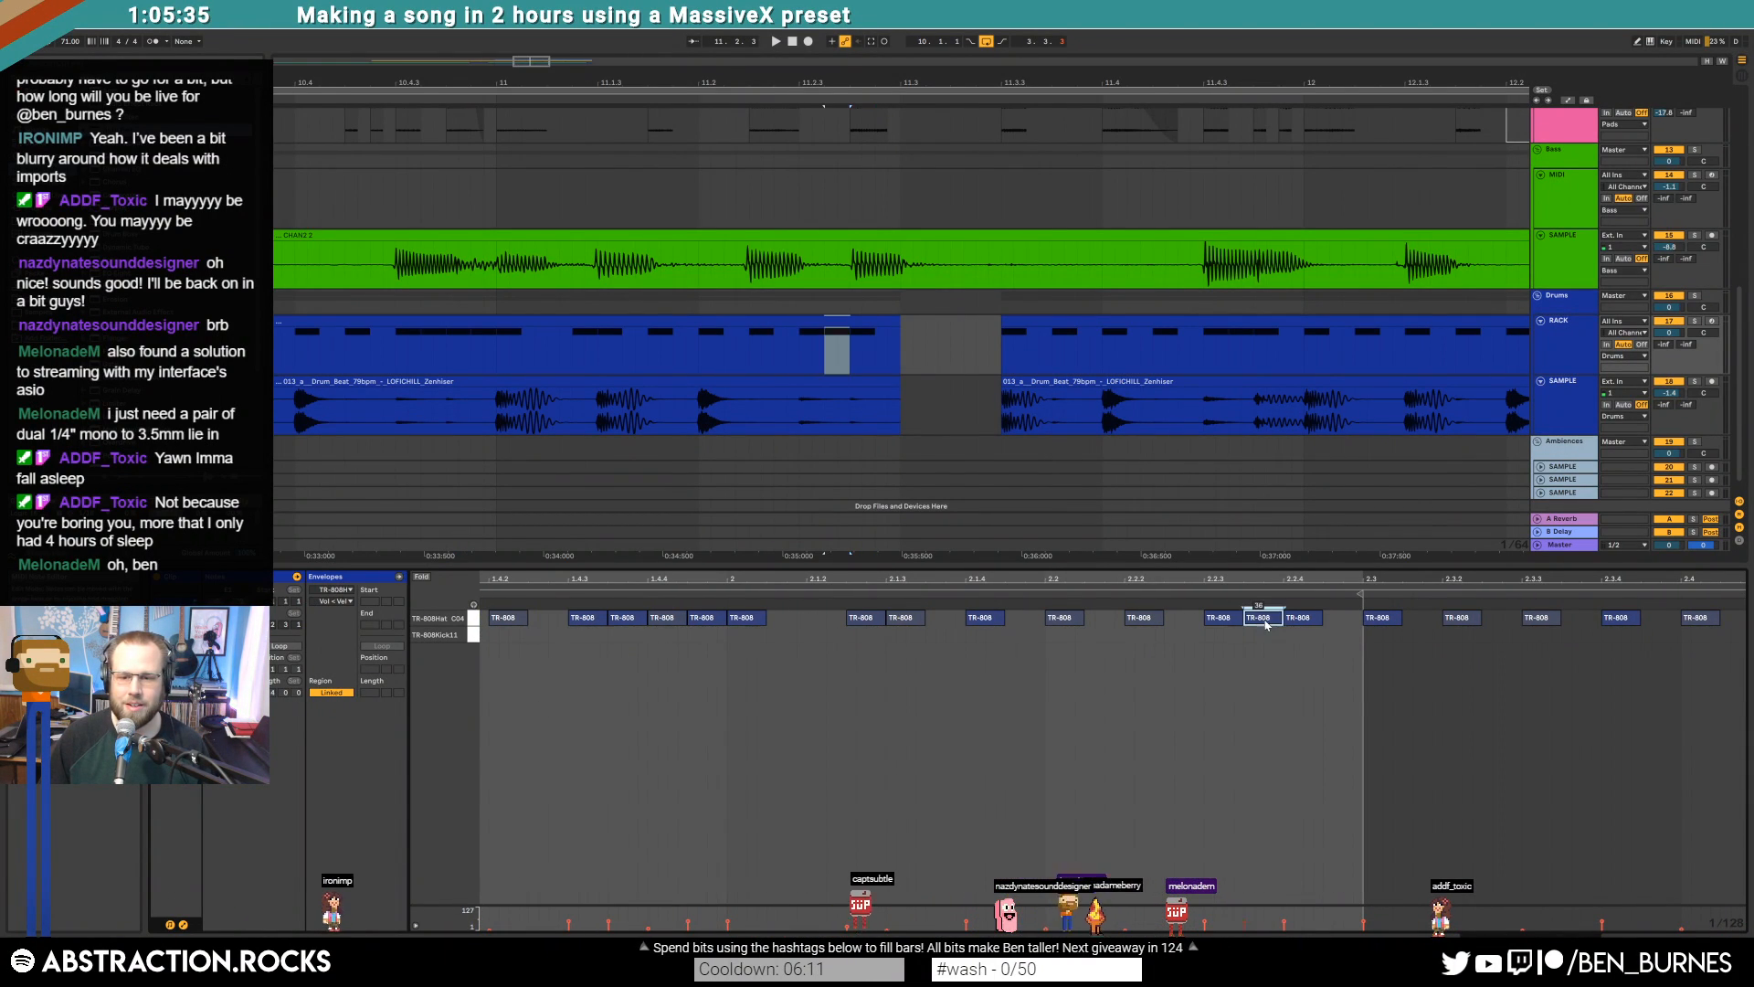
left_click(1298, 625)
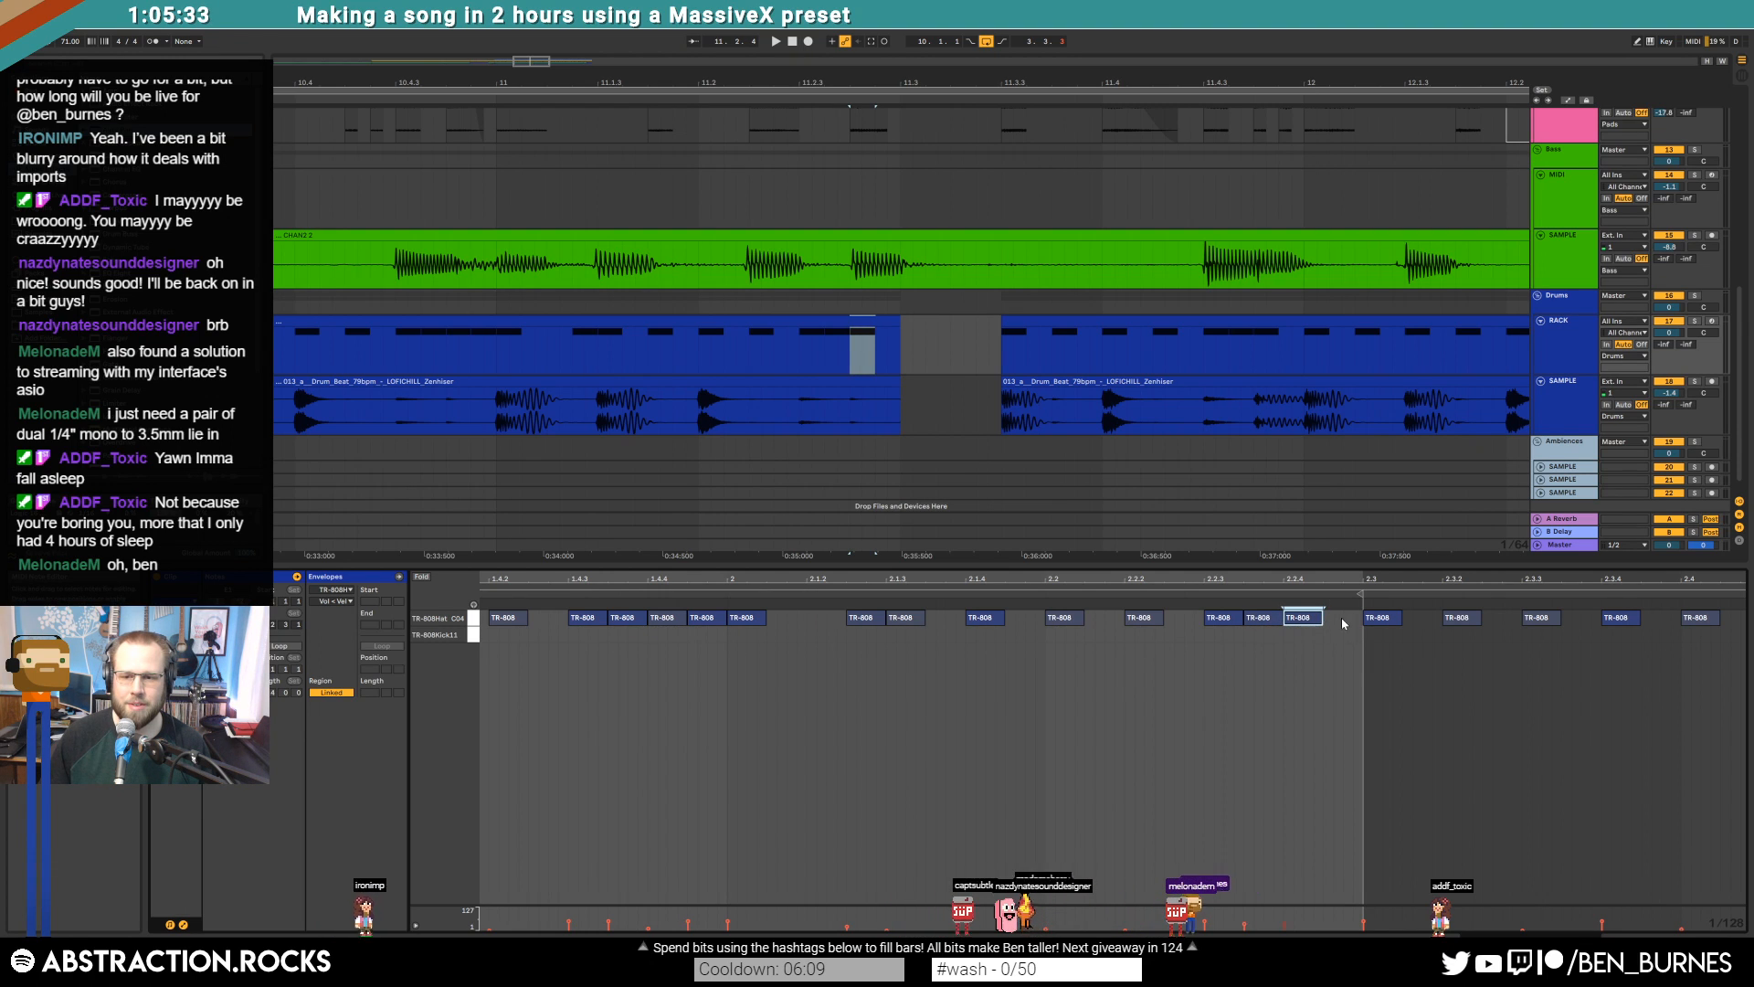
Delete the unused hat notes beyond the clip's end at 11.3, and play the drum break
left_click_drag(1354, 630, 1687, 617)
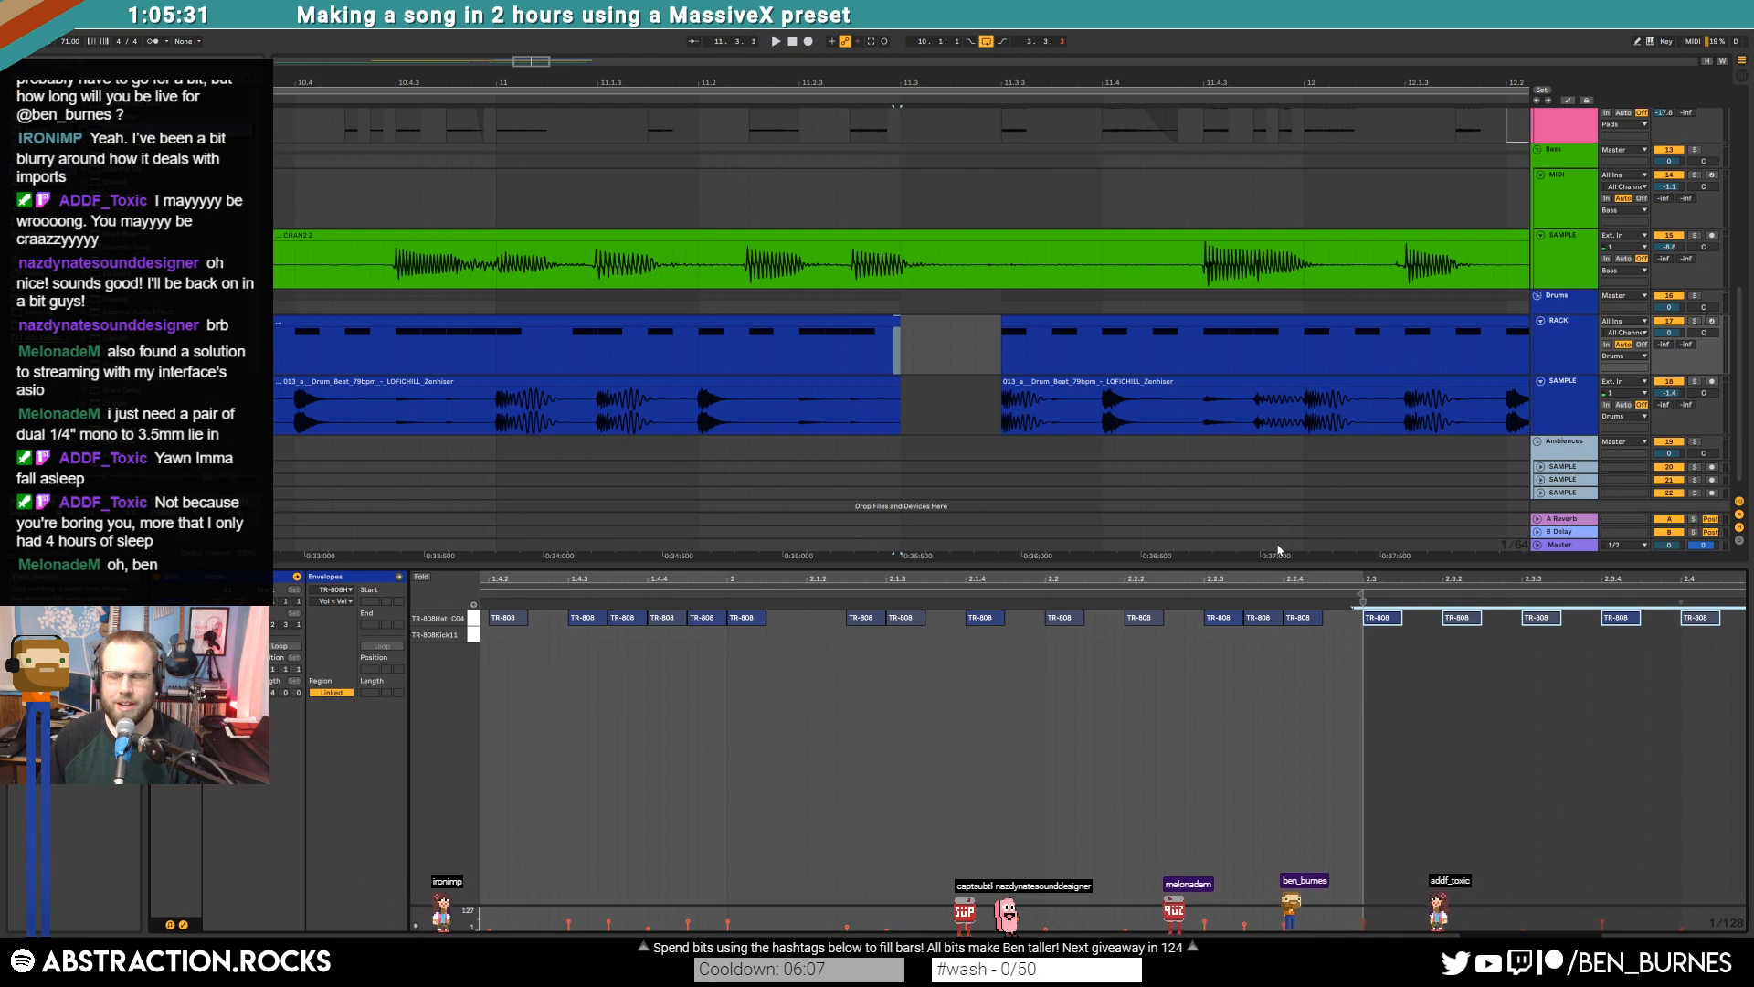
key("Delete")
left_click(1276, 717)
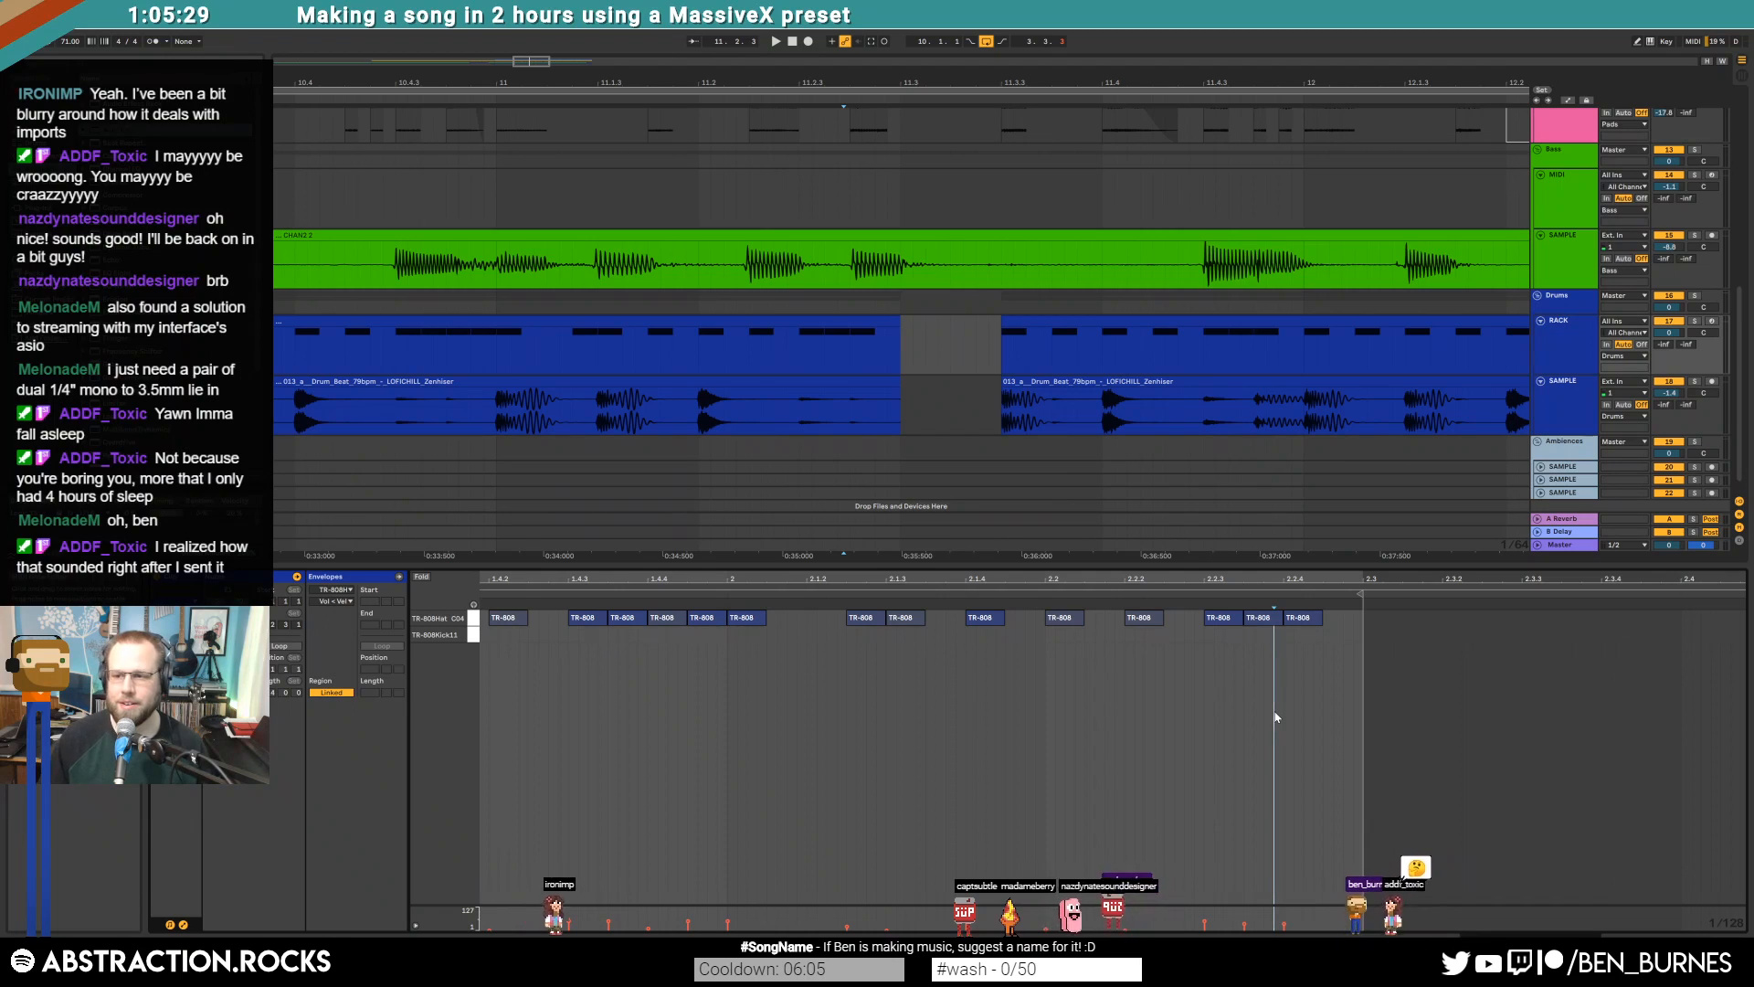
left_click(568, 592)
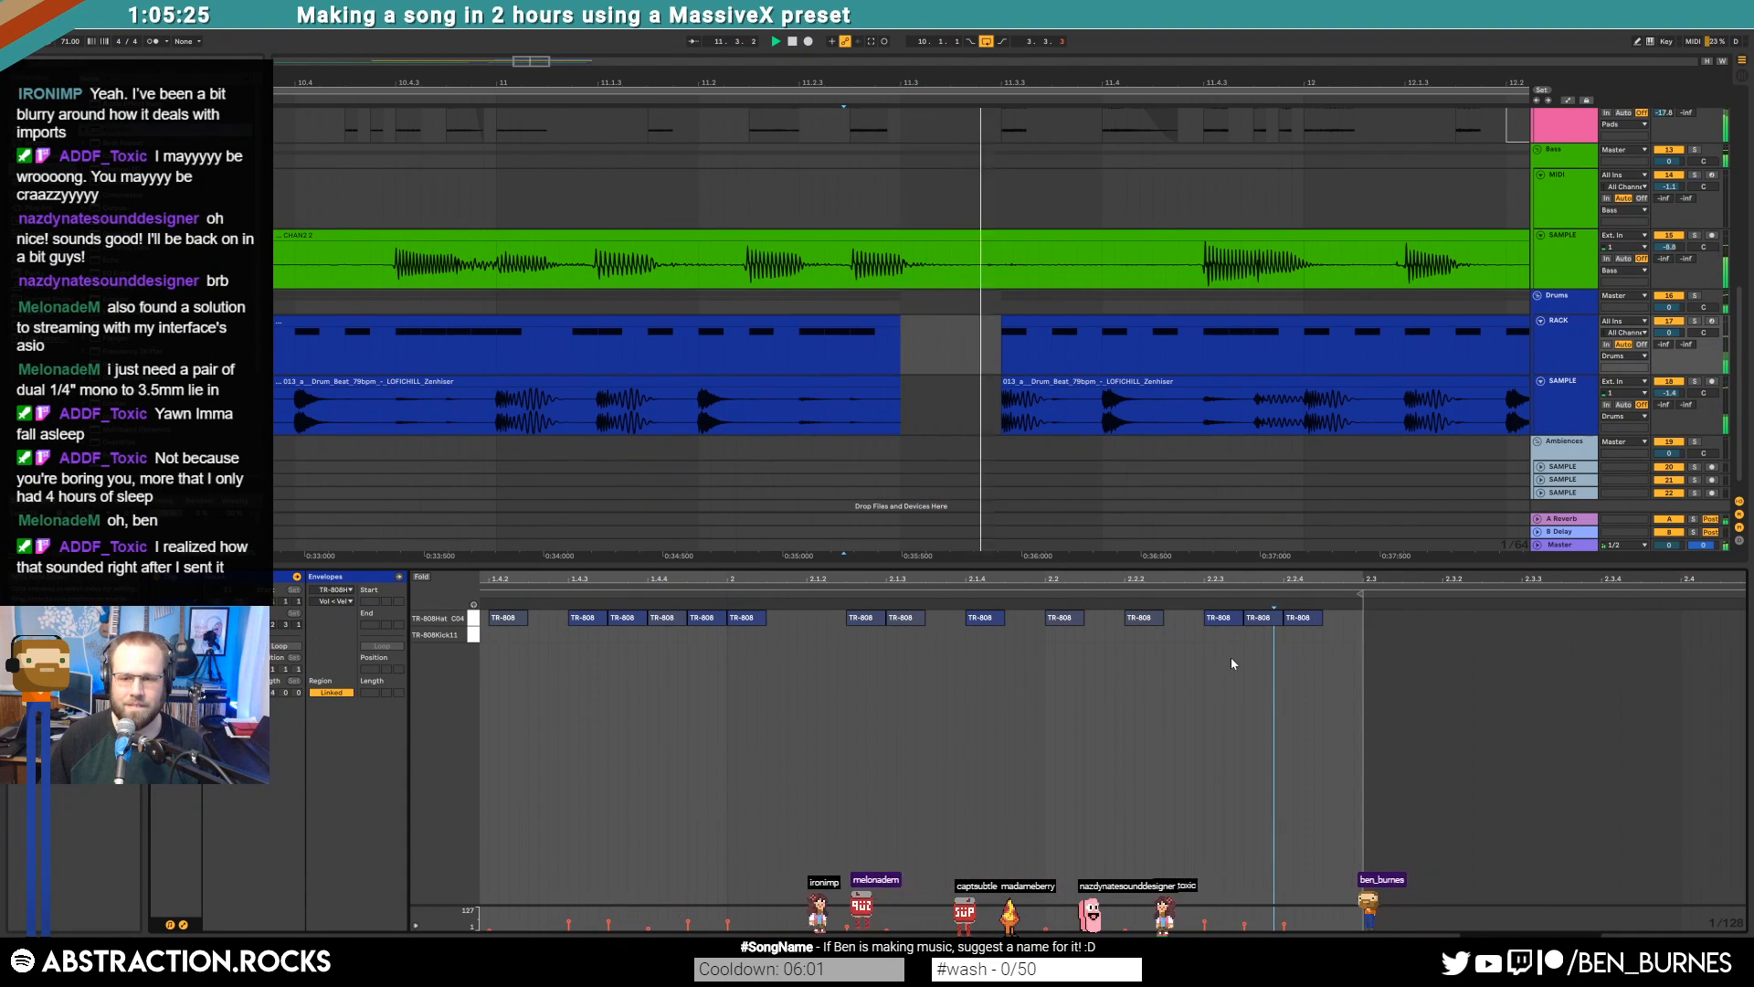
key("space")
Shorten the hat roll at 12.2.4 in the drum rack clip after the gap by deleting its last notes
scroll(946, 337, "right", 15)
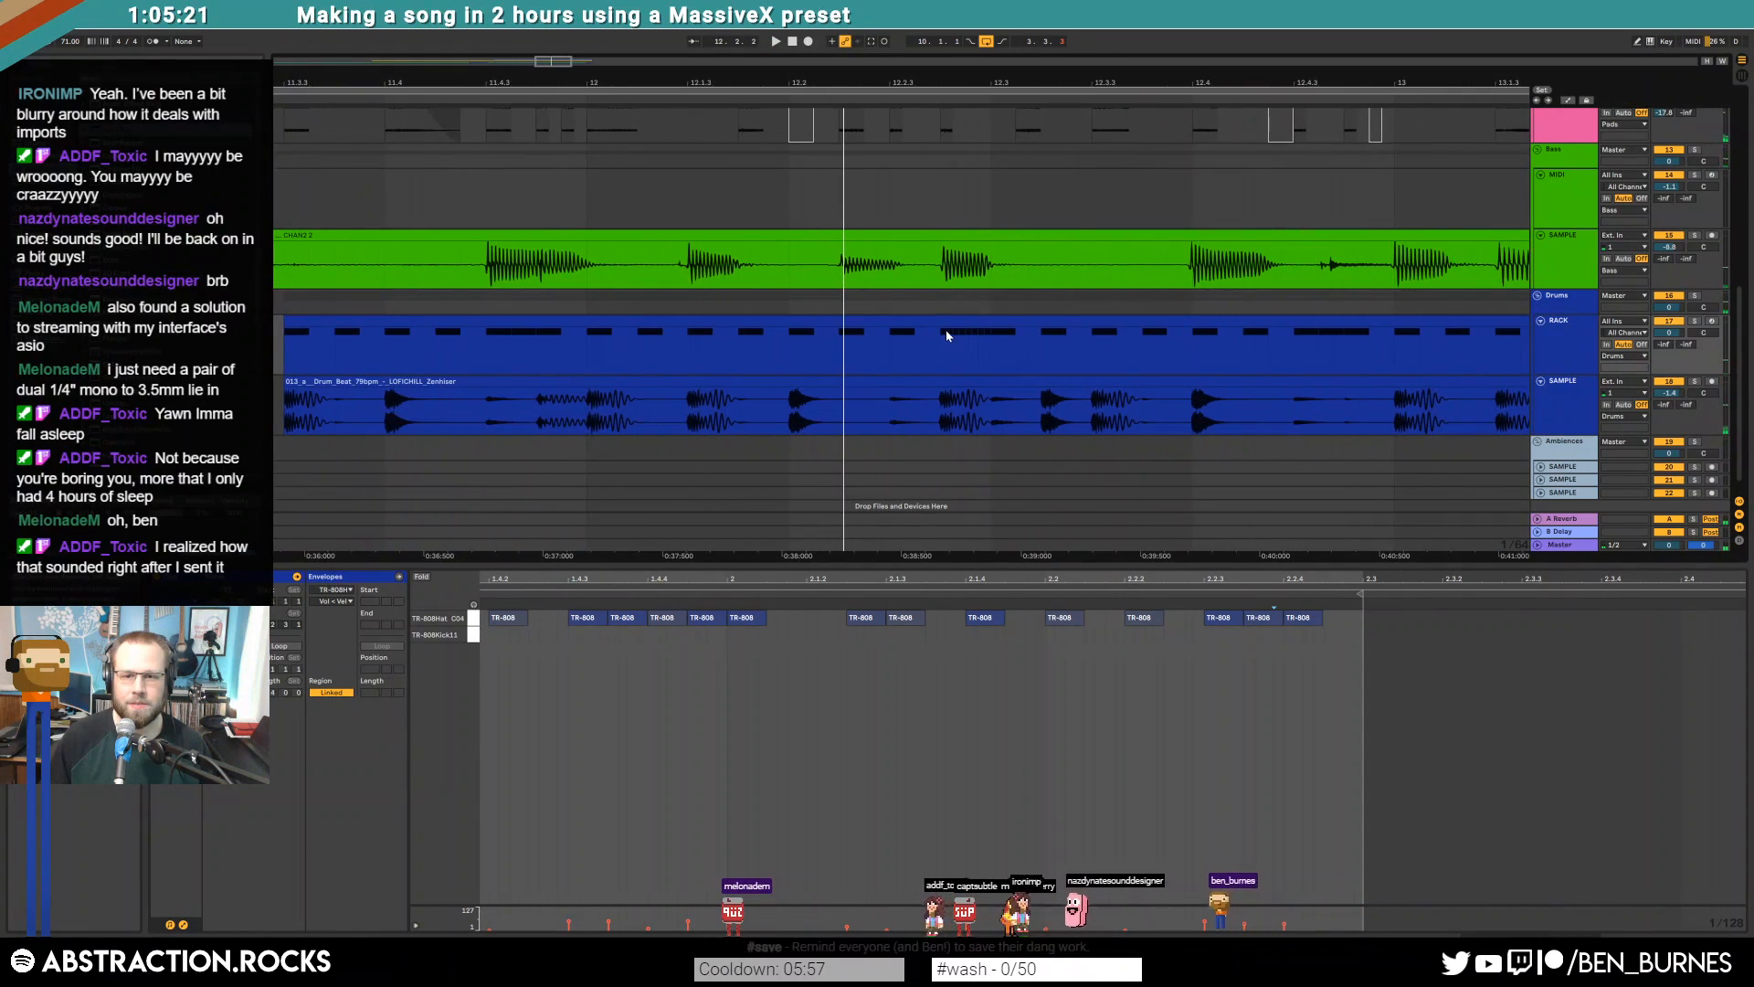
left_click(947, 337)
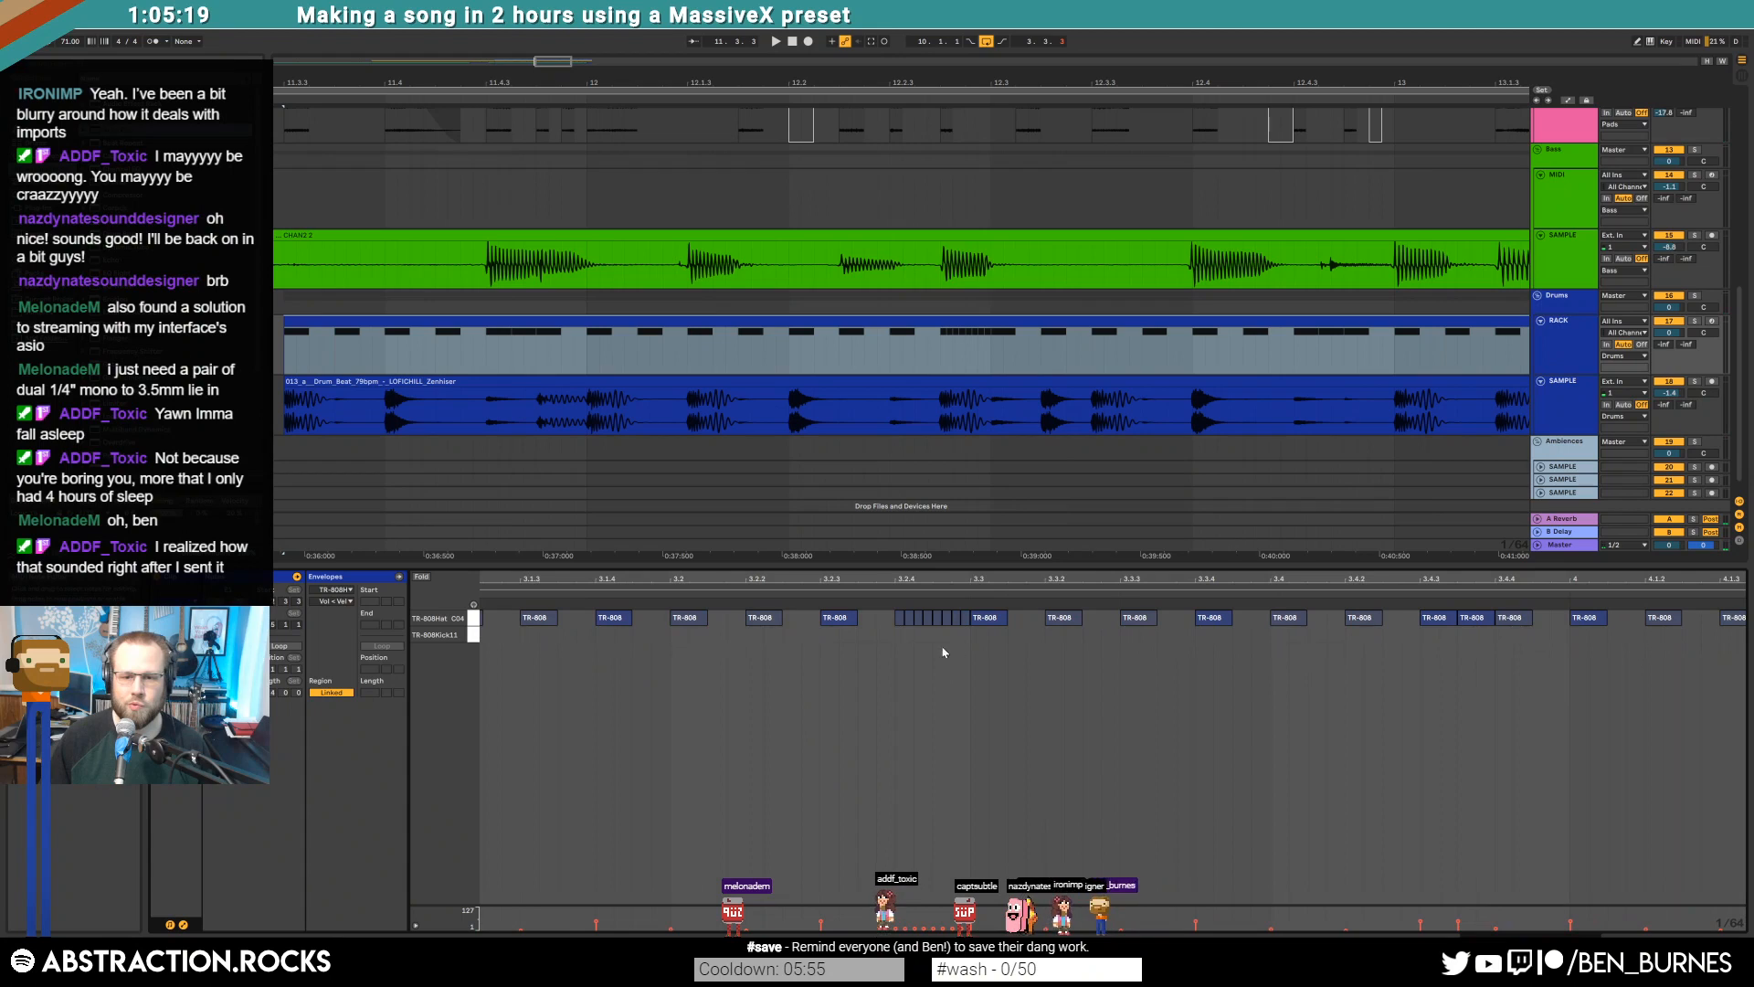
left_click(952, 618)
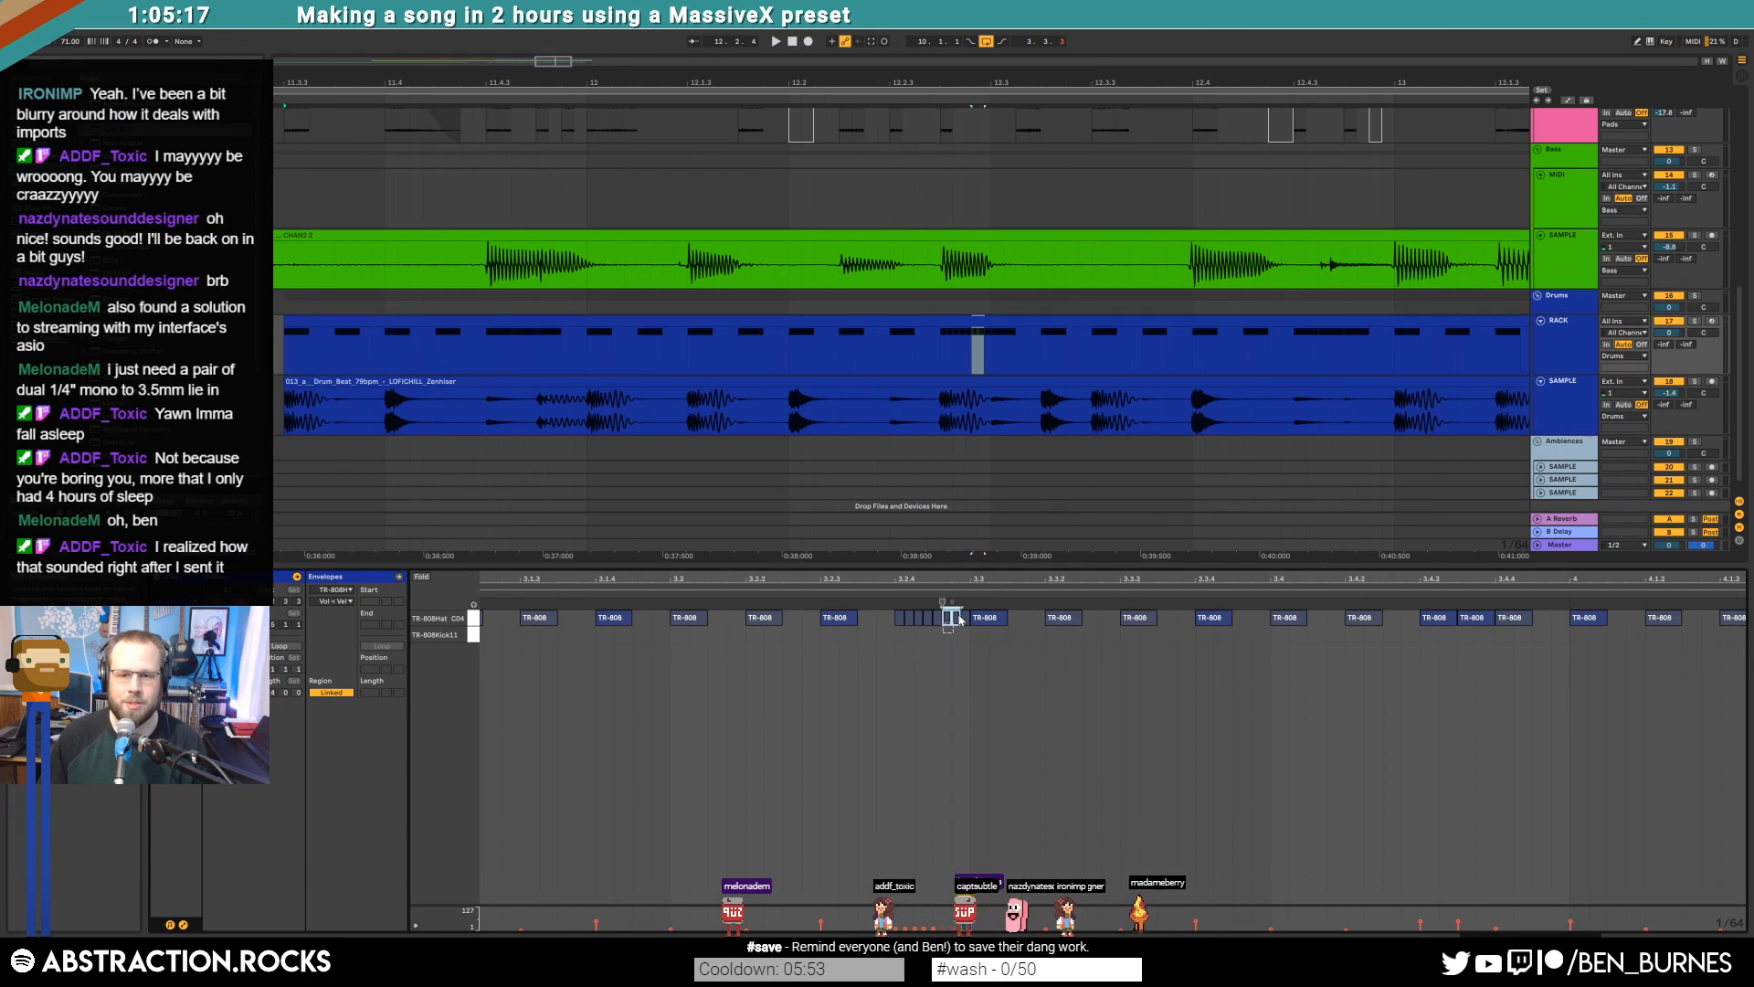
left_click_drag(962, 617, 969, 618)
key("Delete")
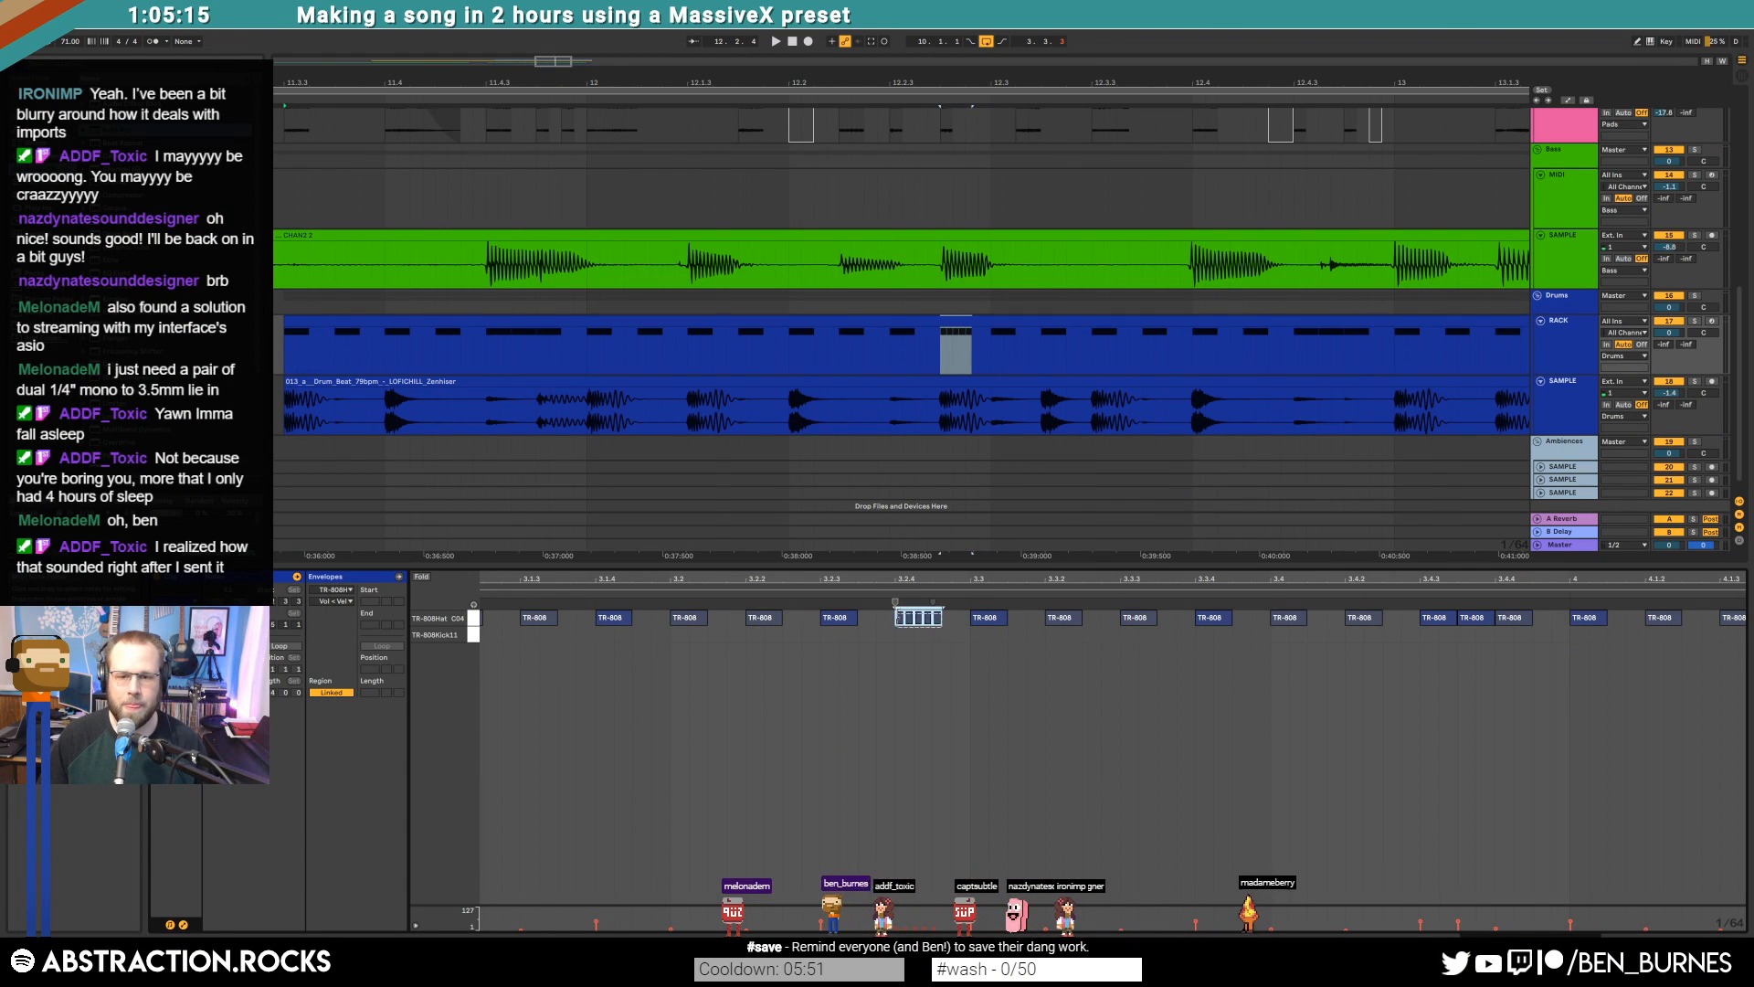
Paste a copy of the shortened roll at 12.3.2, play it, and try it at 12.3 instead
left_click(1049, 641)
key("ctrl+v")
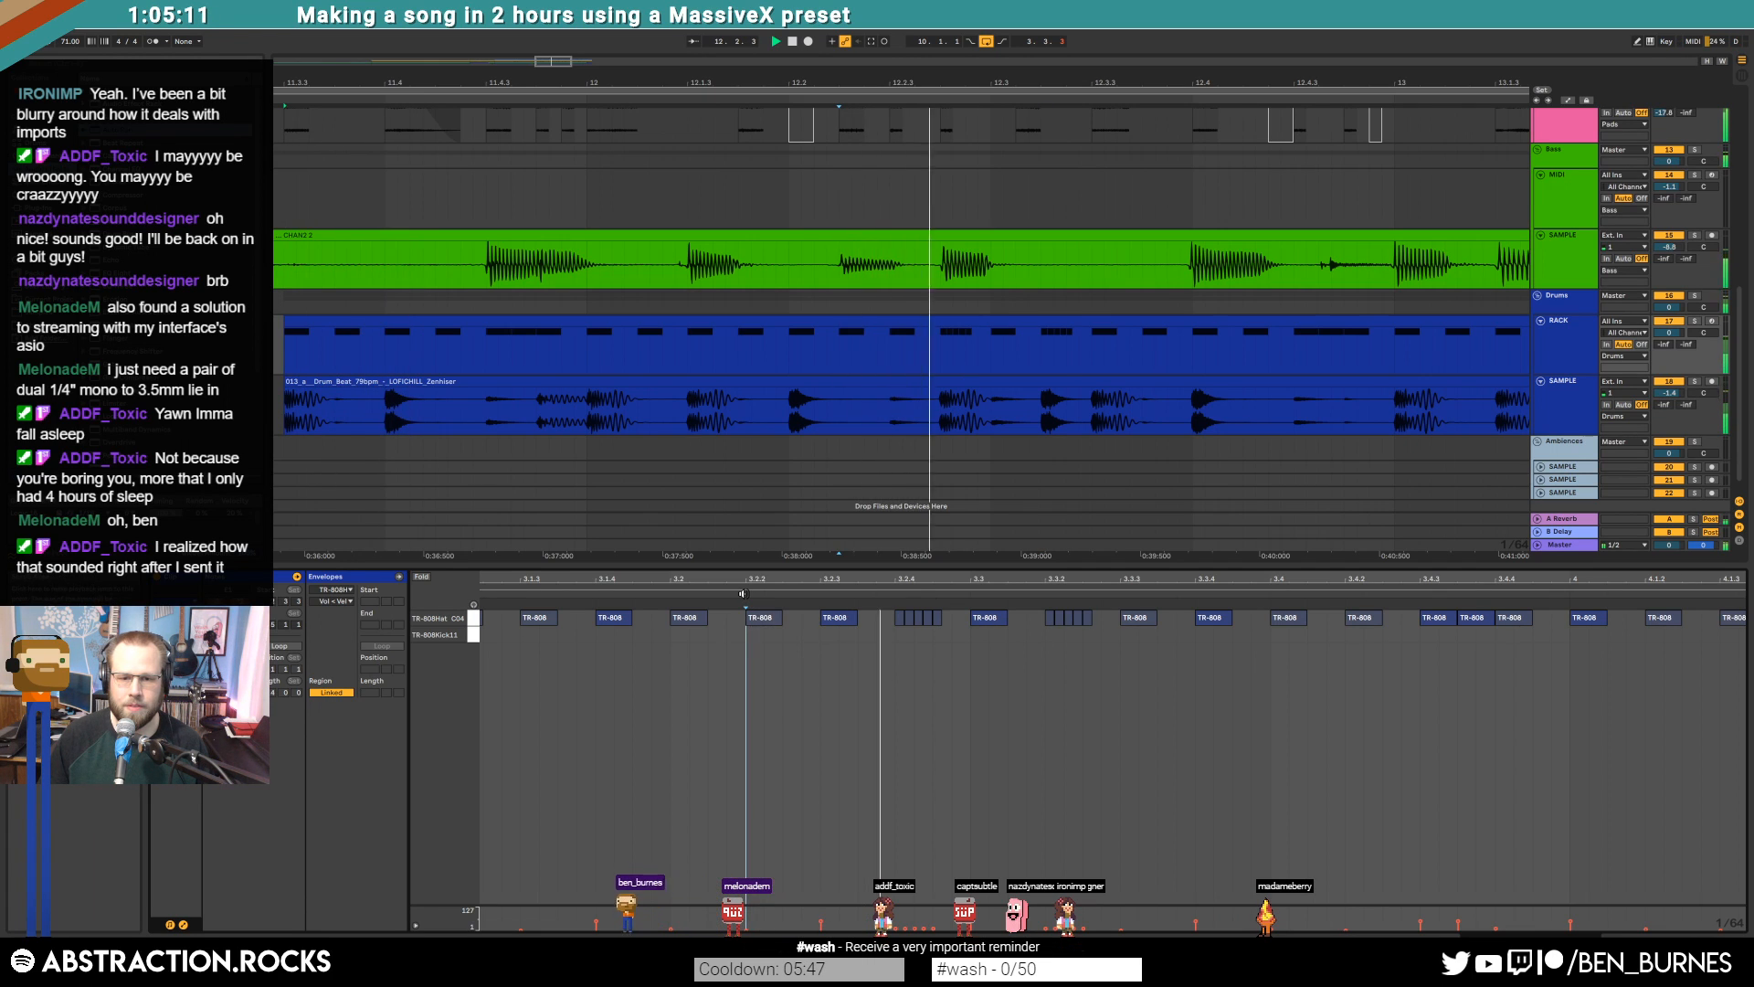
key("space")
left_click_drag(1048, 635, 1099, 618)
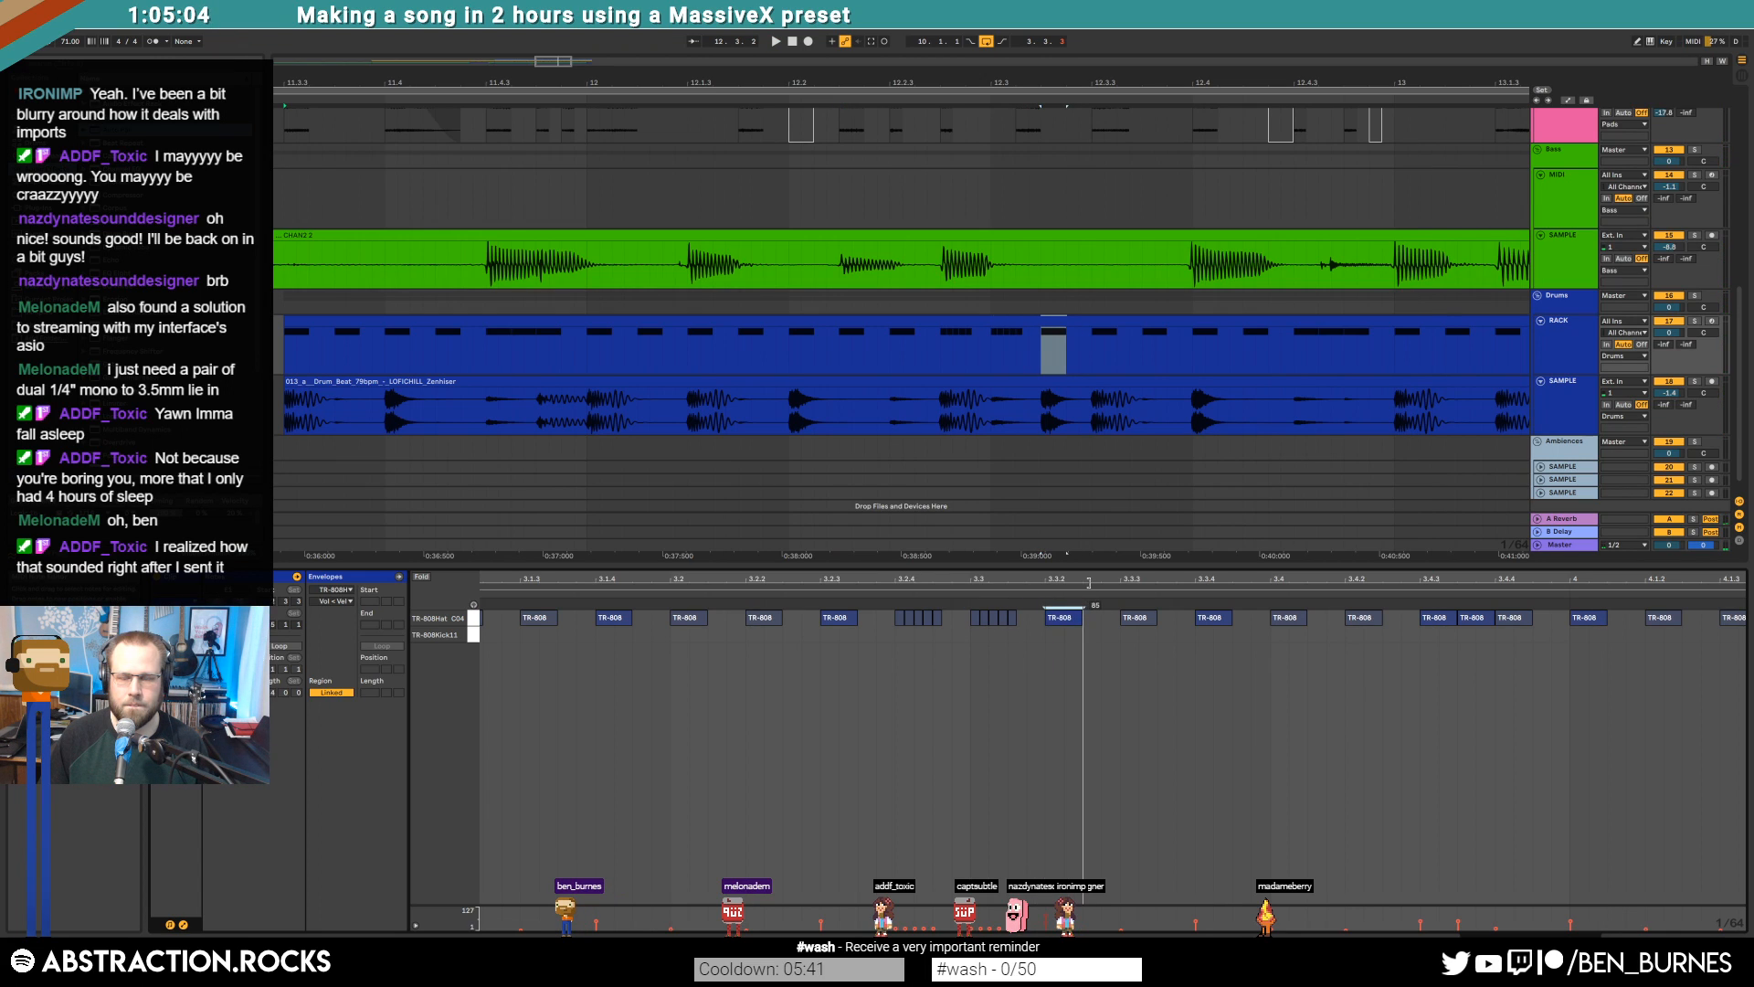
left_click_drag(1089, 582, 1086, 590)
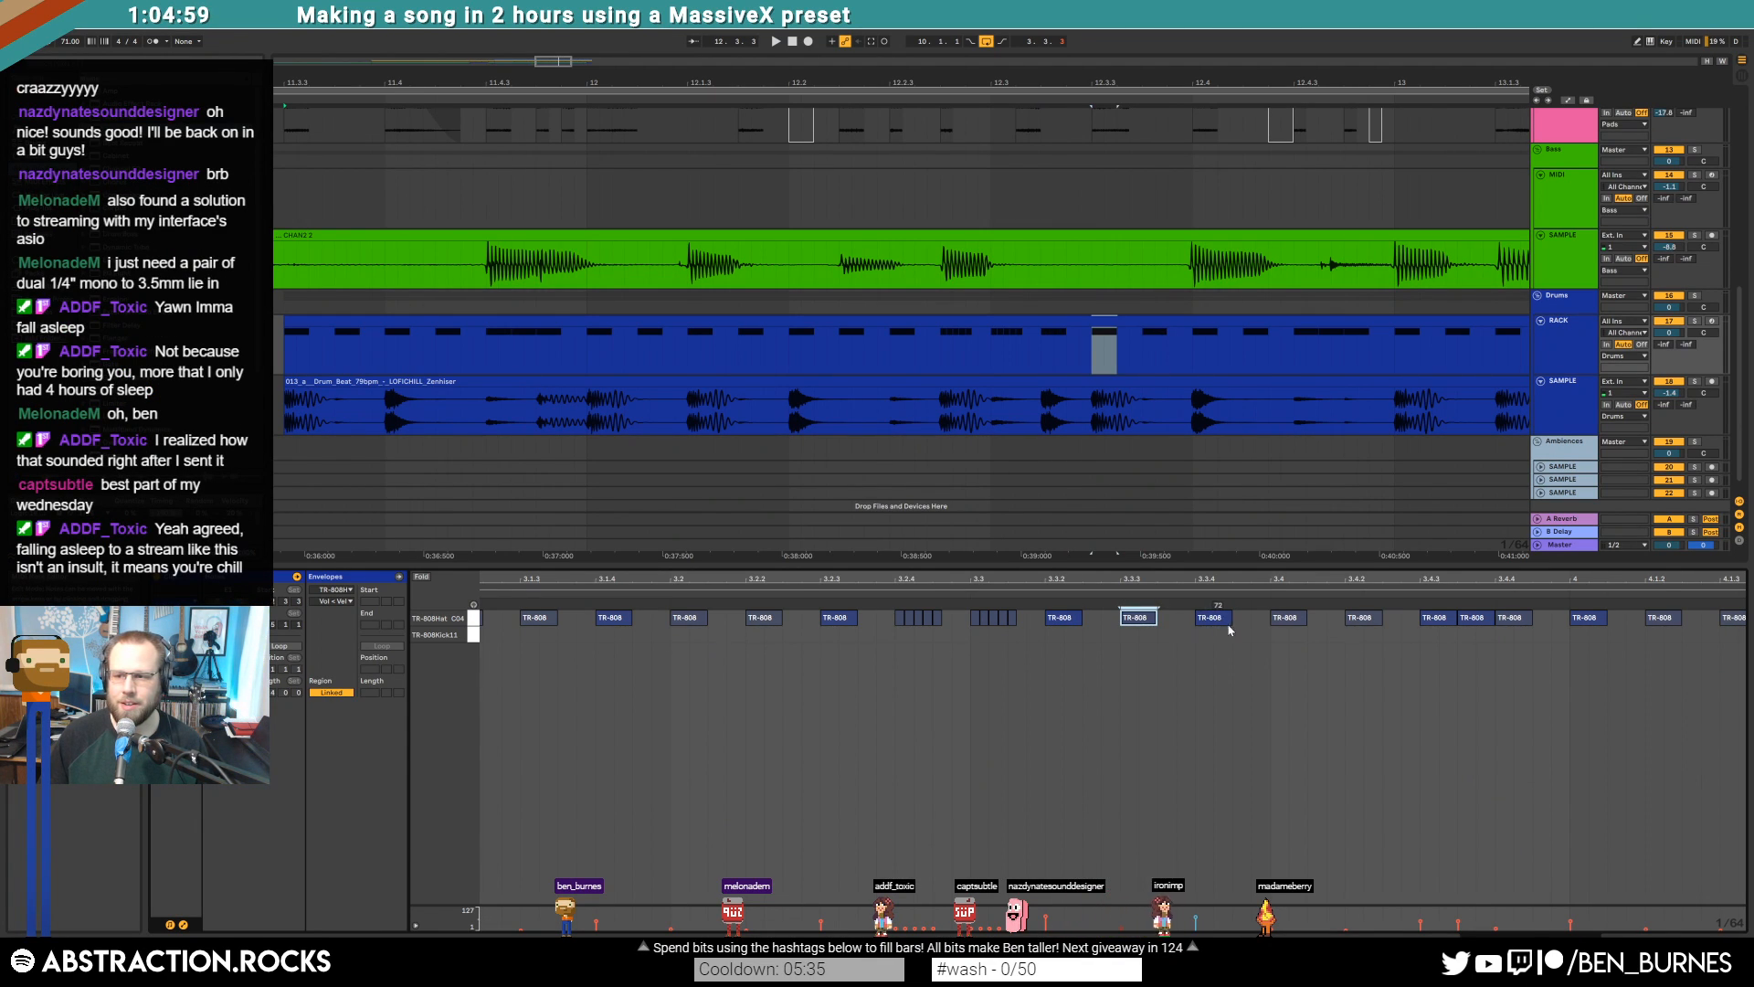
left_click(1285, 619)
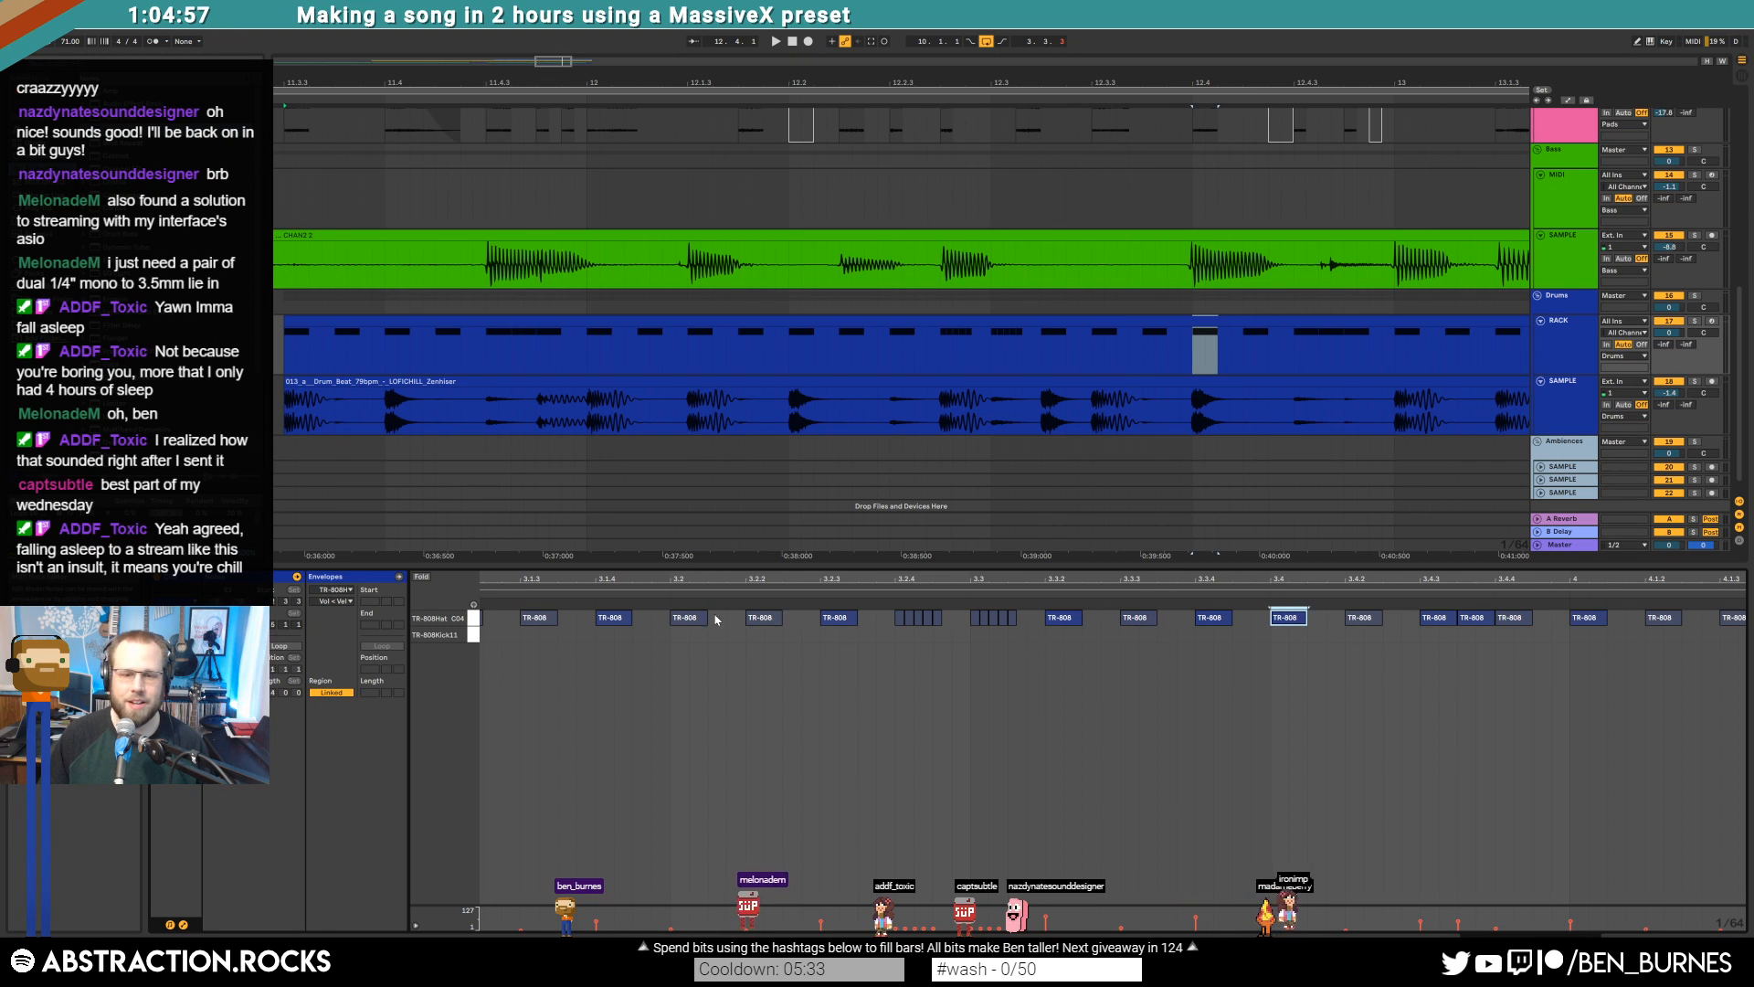
left_click(1213, 618)
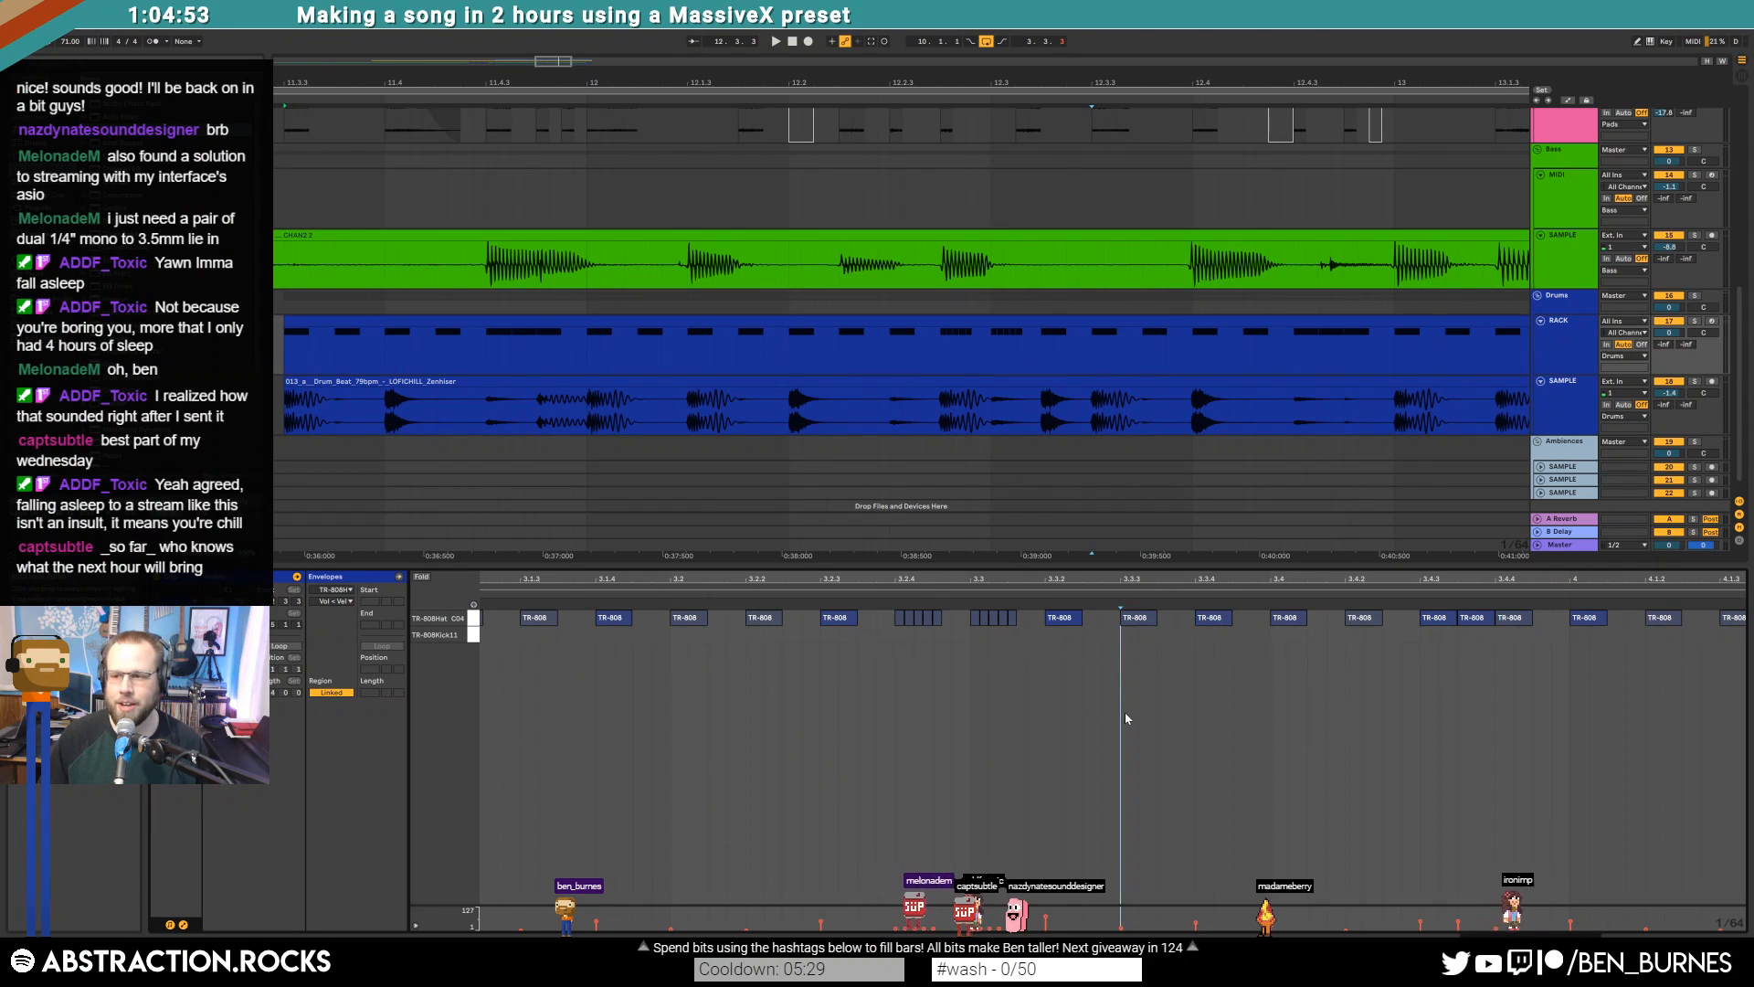
Play the bar, then swap the copied roll at 12.3 for a single hat and place the roll at 12.3.3
scroll(1077, 727, "down", 3)
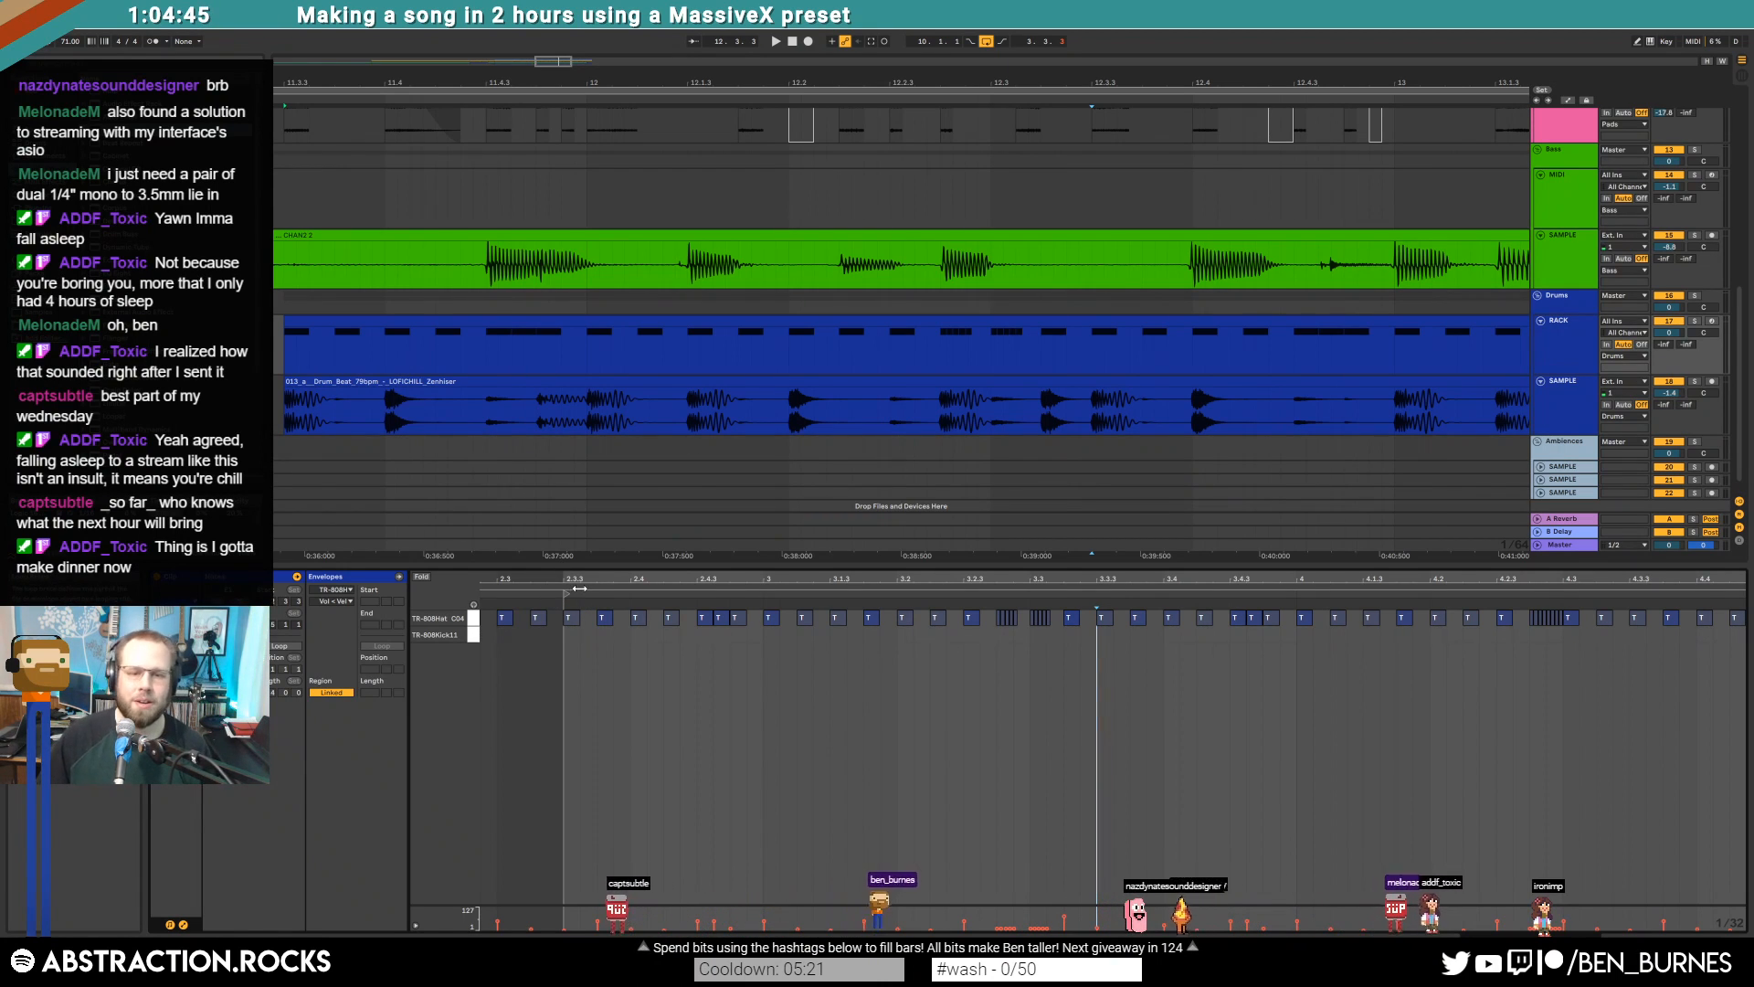
left_click(722, 618)
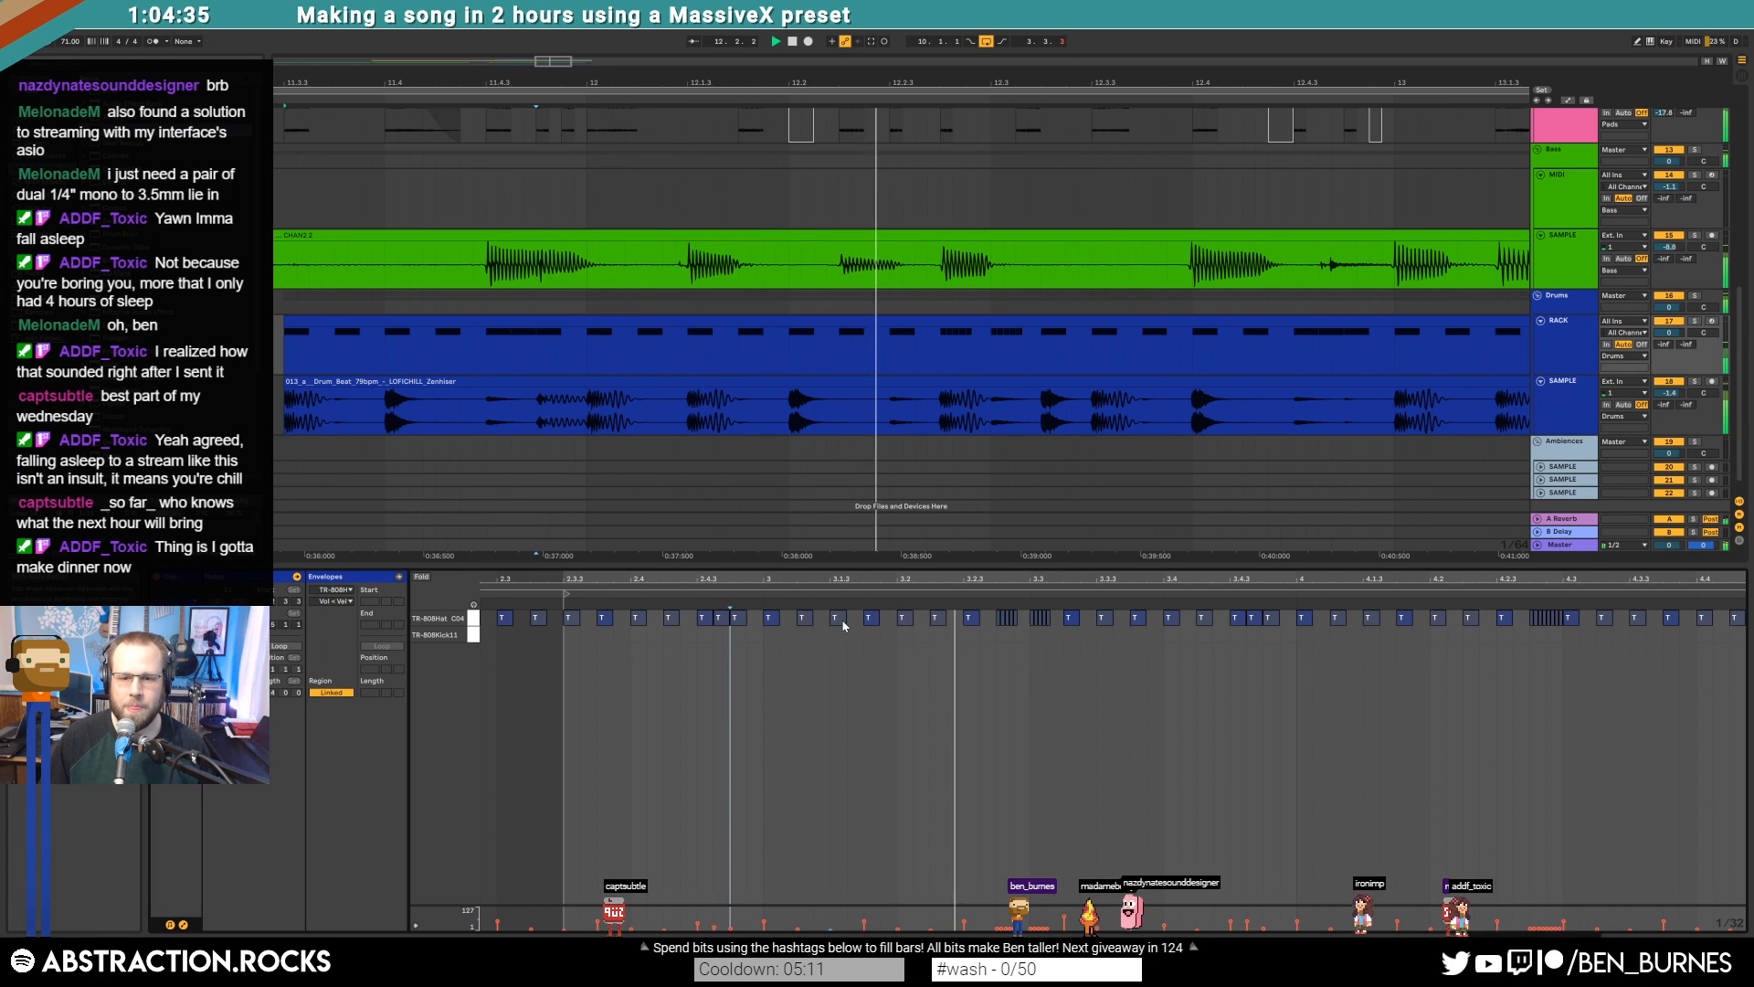
key("space")
left_click_drag(1029, 638, 1084, 619)
key("Delete")
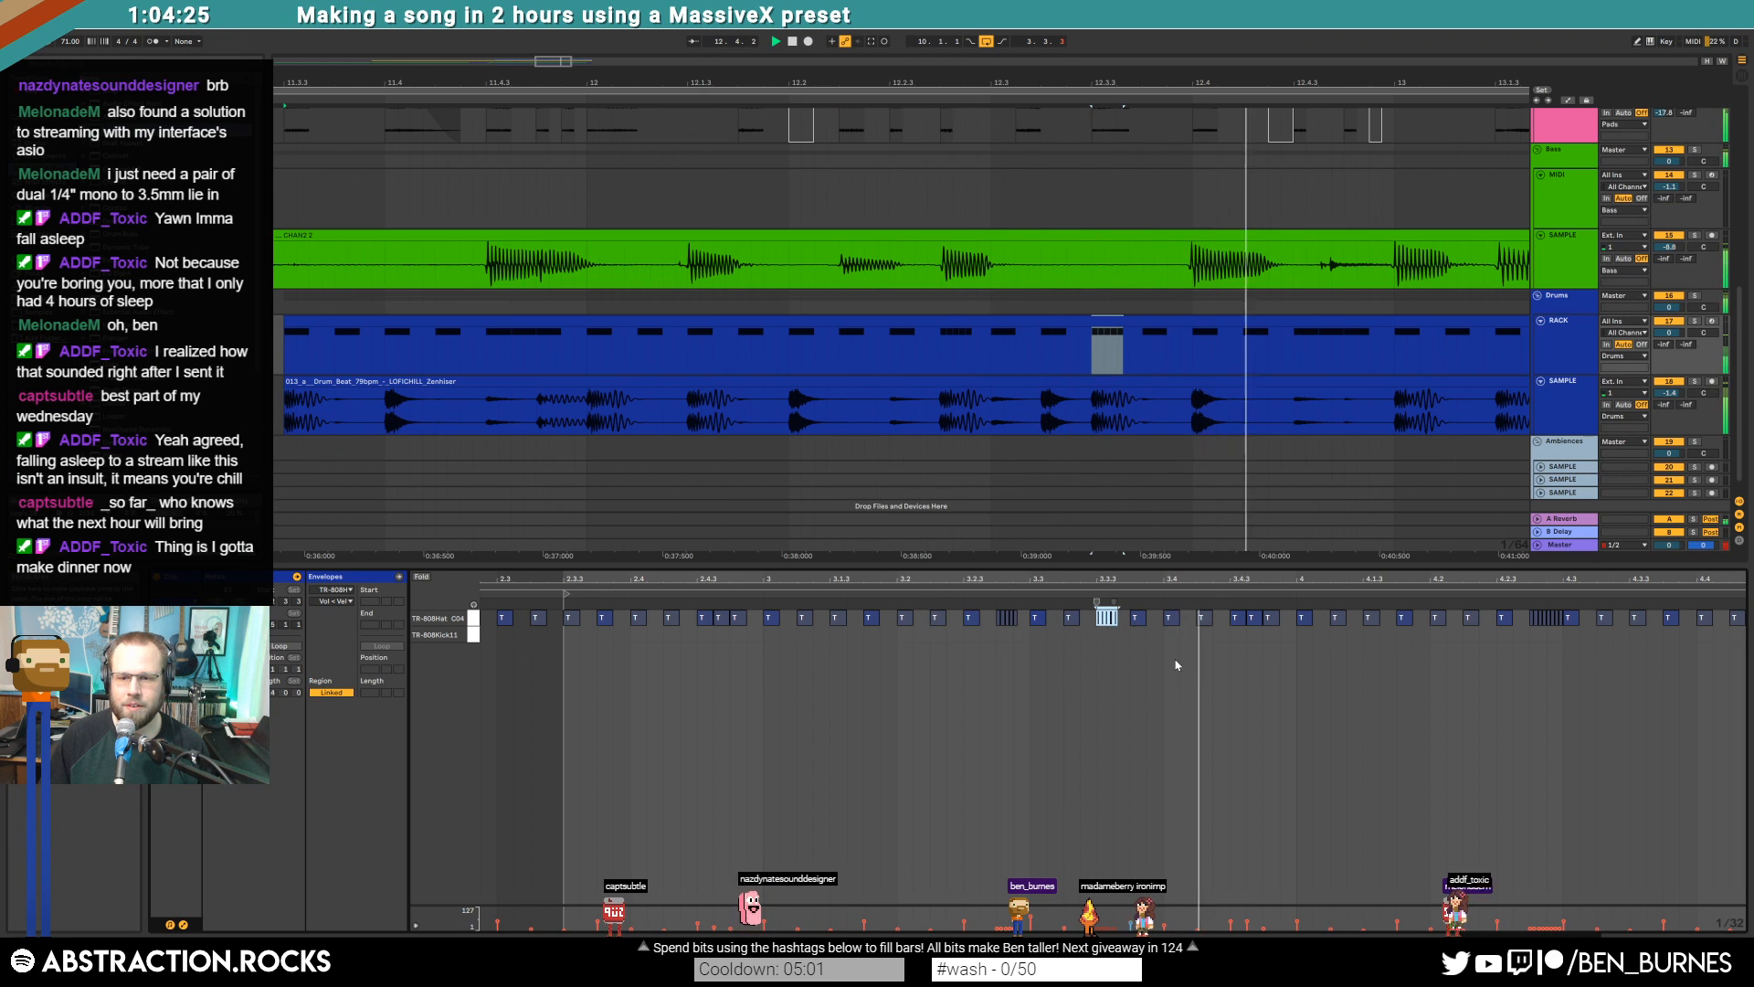
Turn the three hats between 12.4.3 and bar 13 into evenly spaced 1/16 triplets, and play them
scroll(1266, 611, "up", 3)
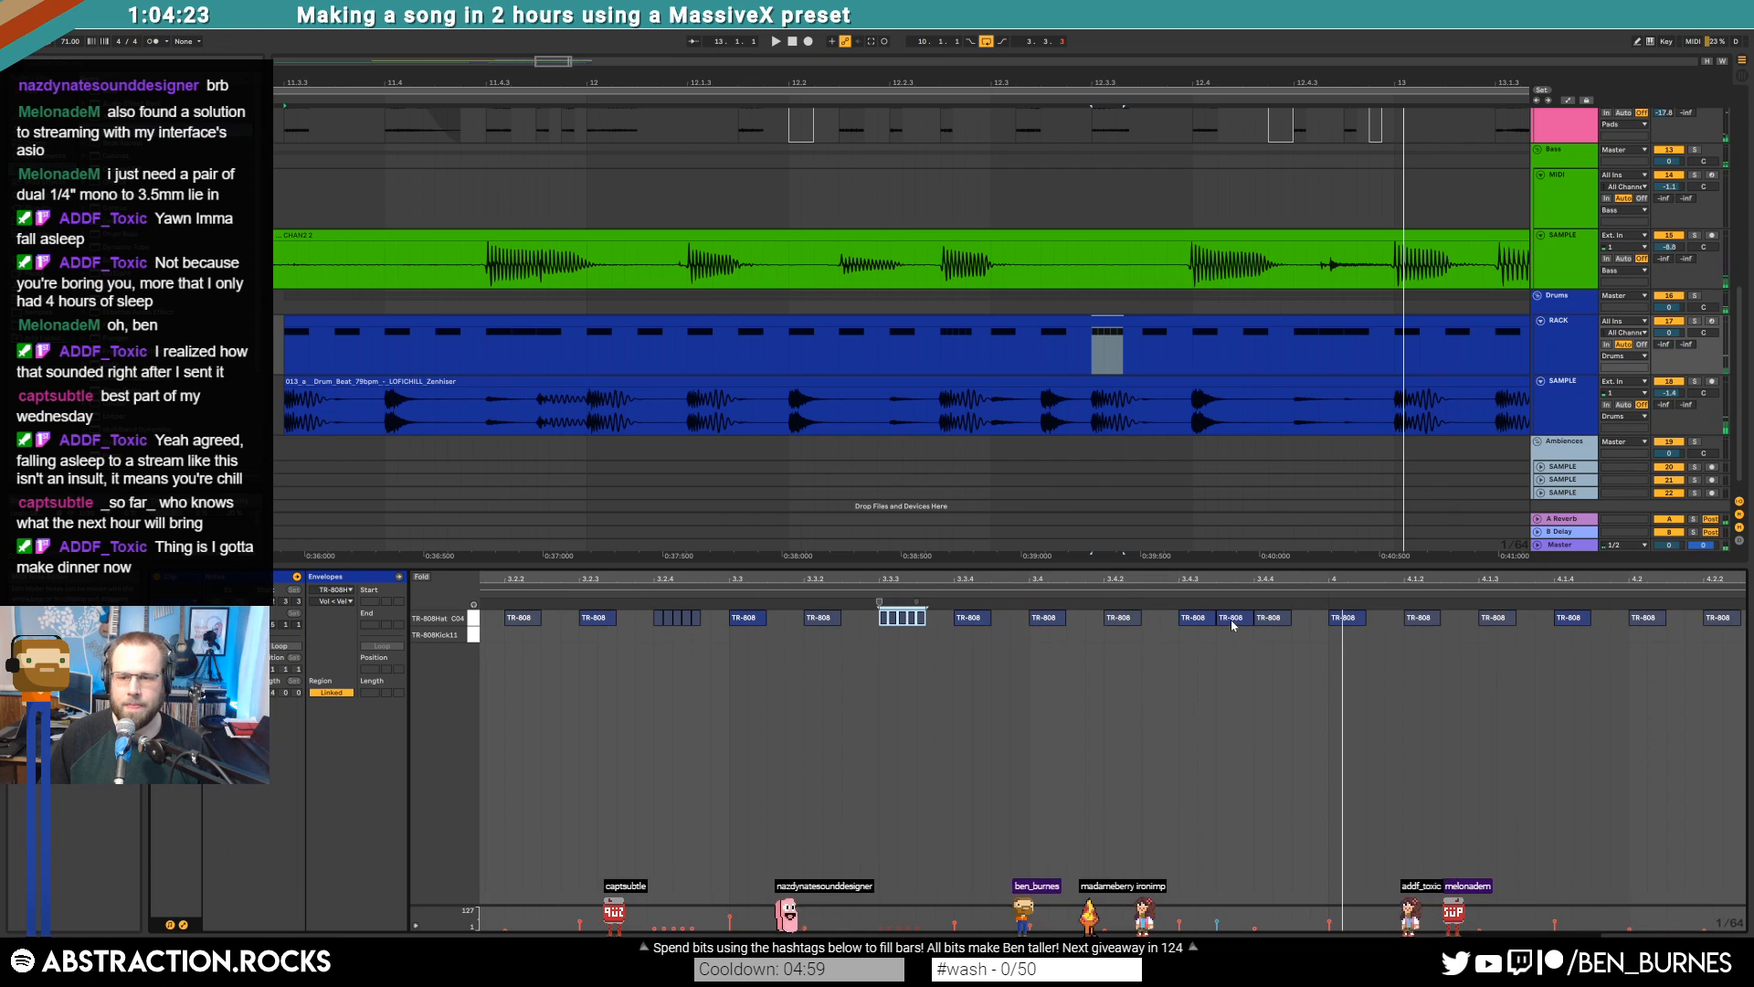
mouse_move(1213, 619)
left_mouse_down()
mouse_move(1197, 619)
mouse_move(1229, 618)
left_mouse_up()
key("ctrl+d")
key("ctrl+d")
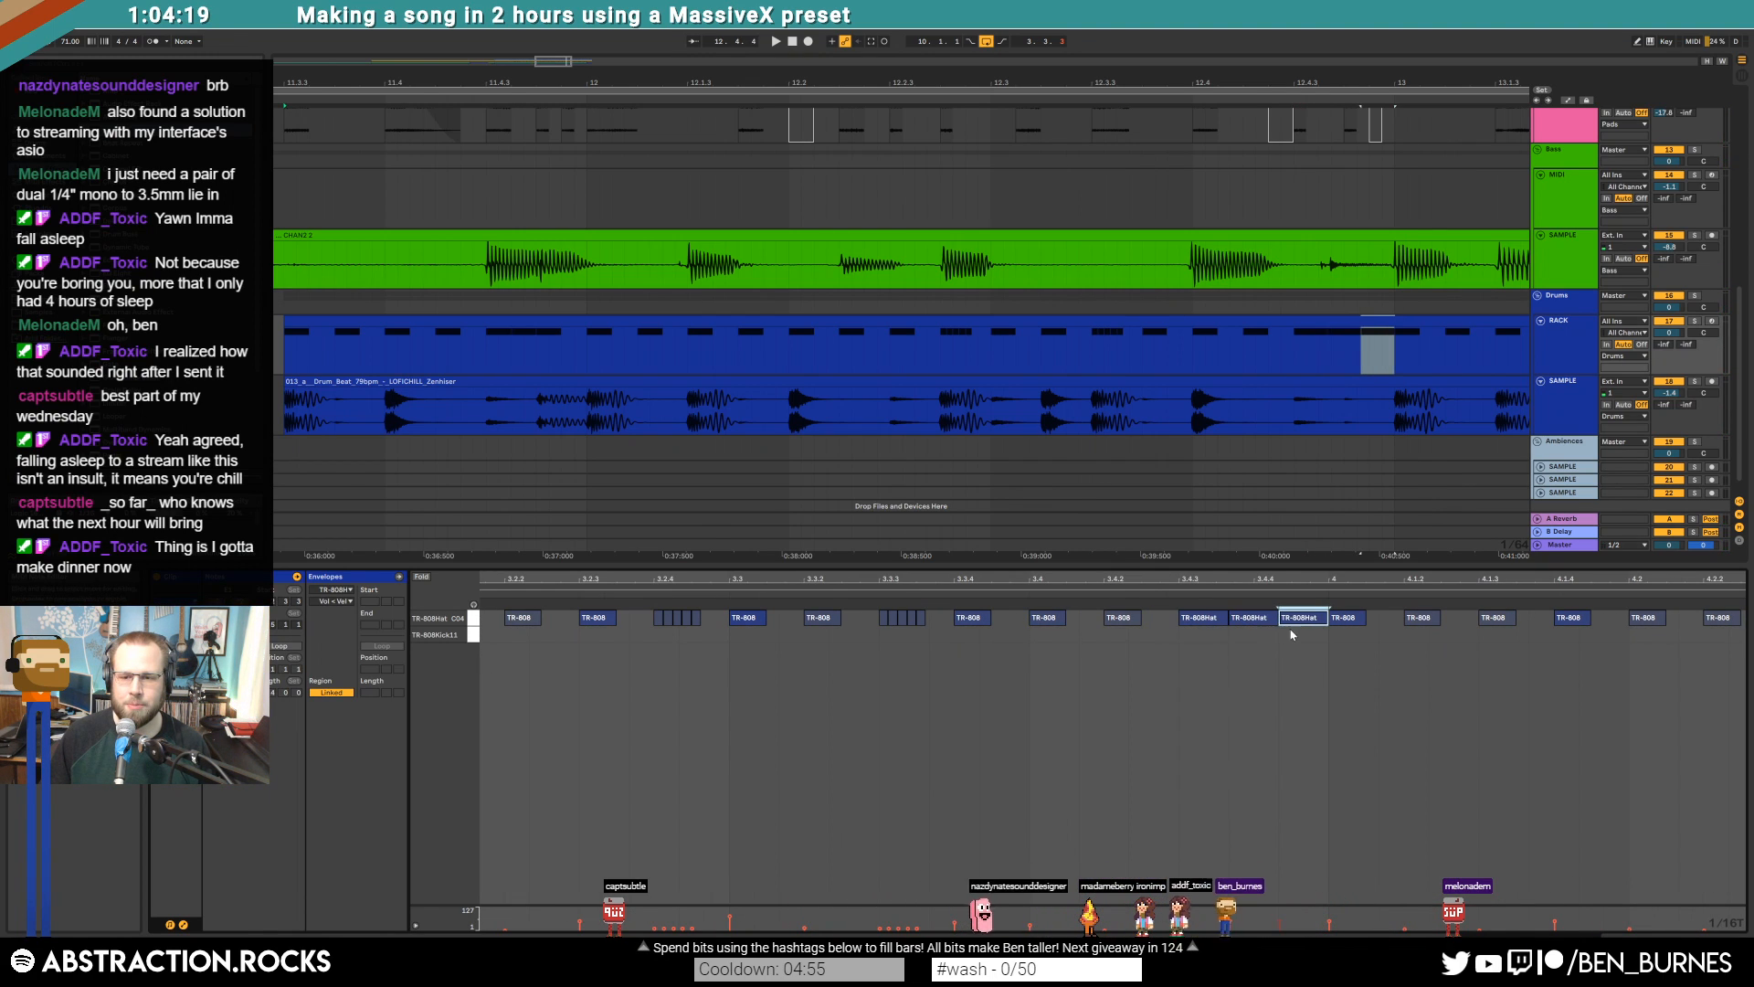
left_click(1252, 618)
left_click(1299, 617)
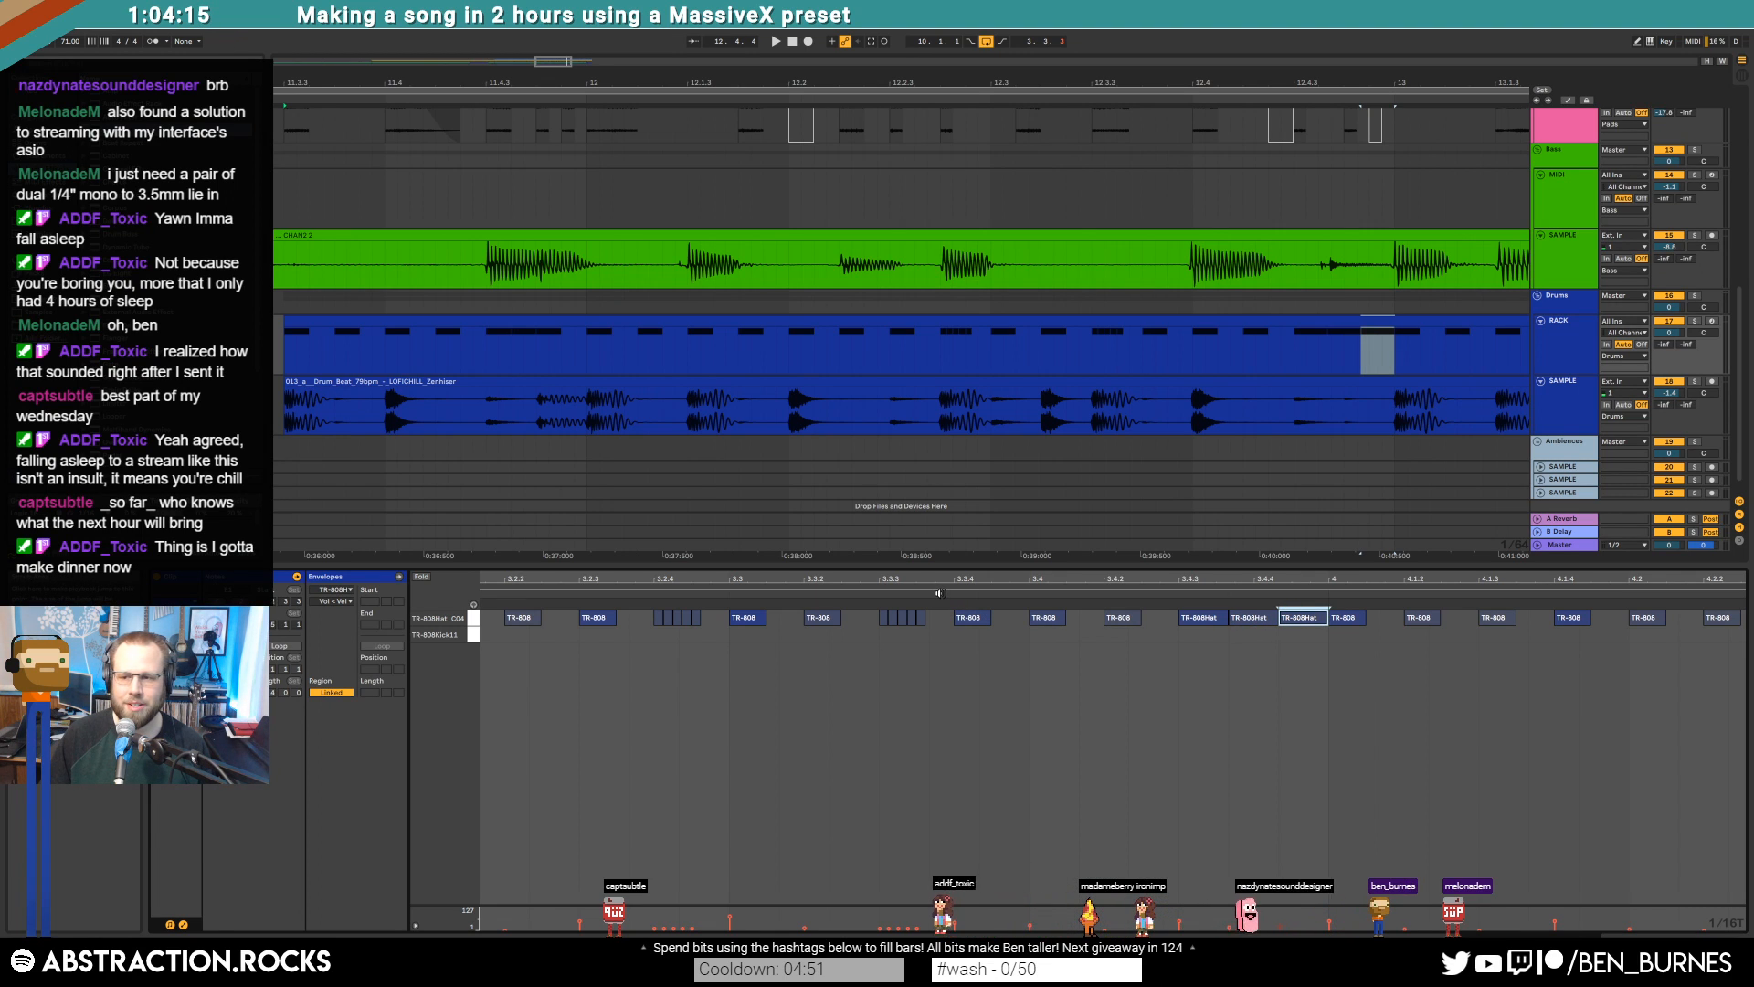
key("space")
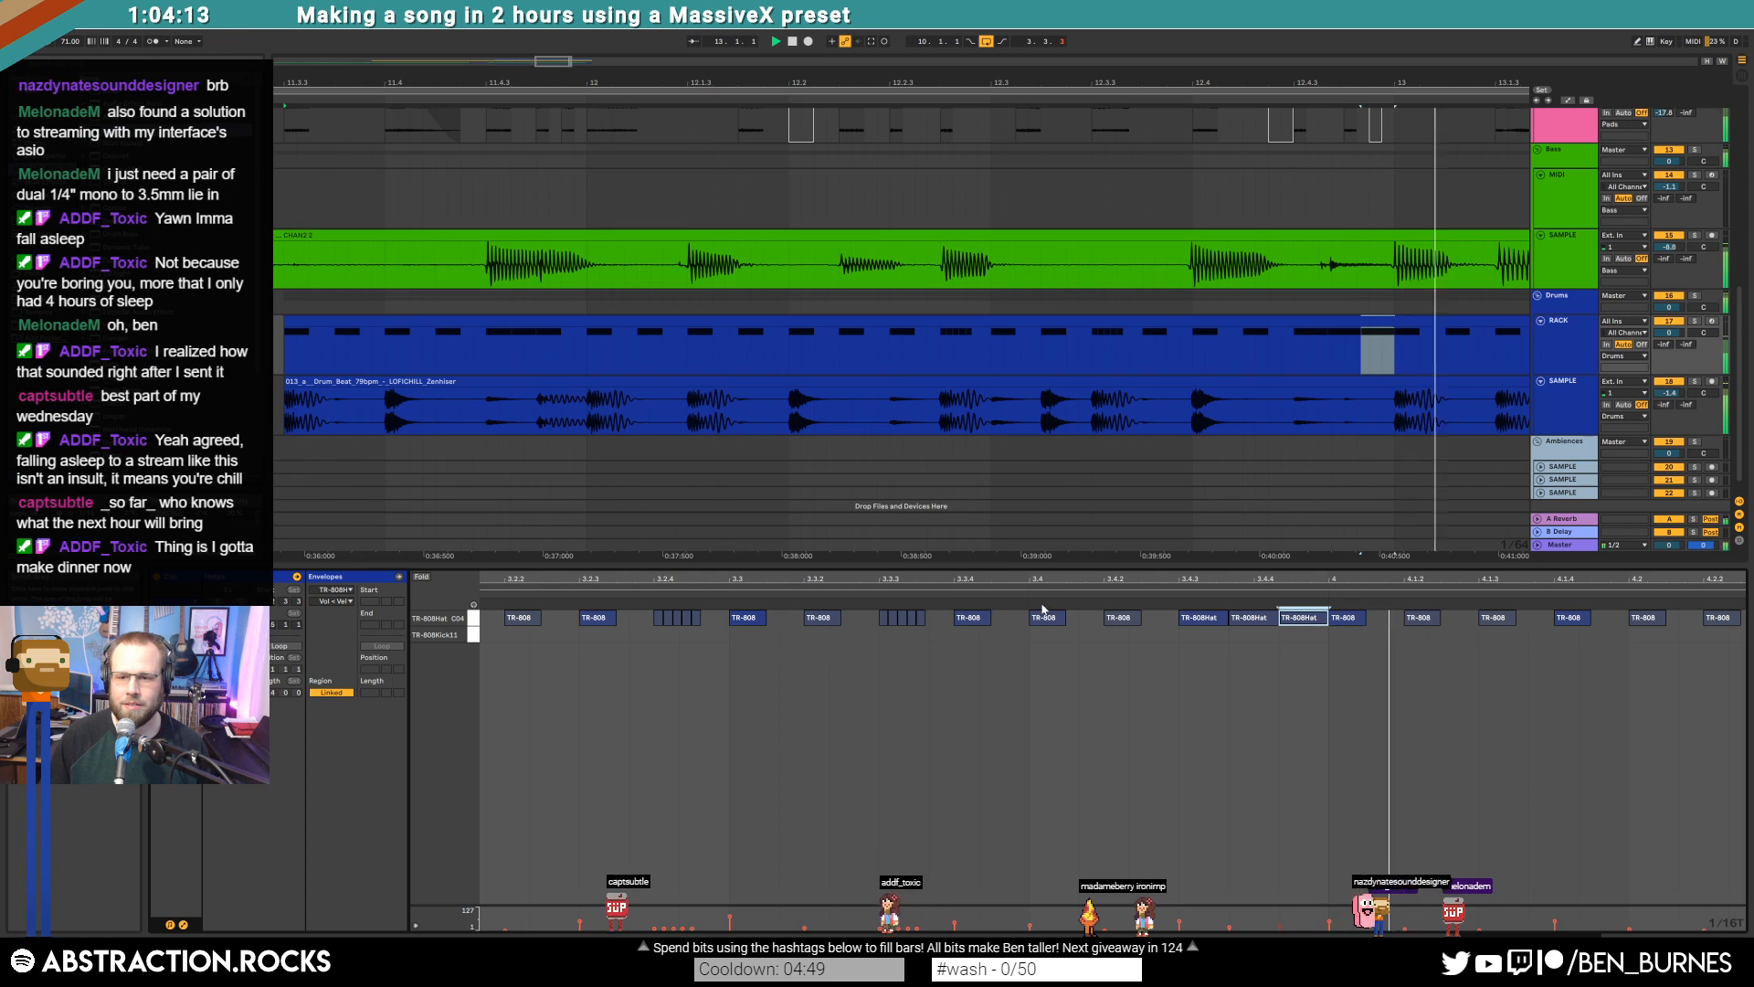
Delete the last two hats following the 13.4.3 hit at the end of the drum rack clip
left_click_drag(1280, 579, 857, 560)
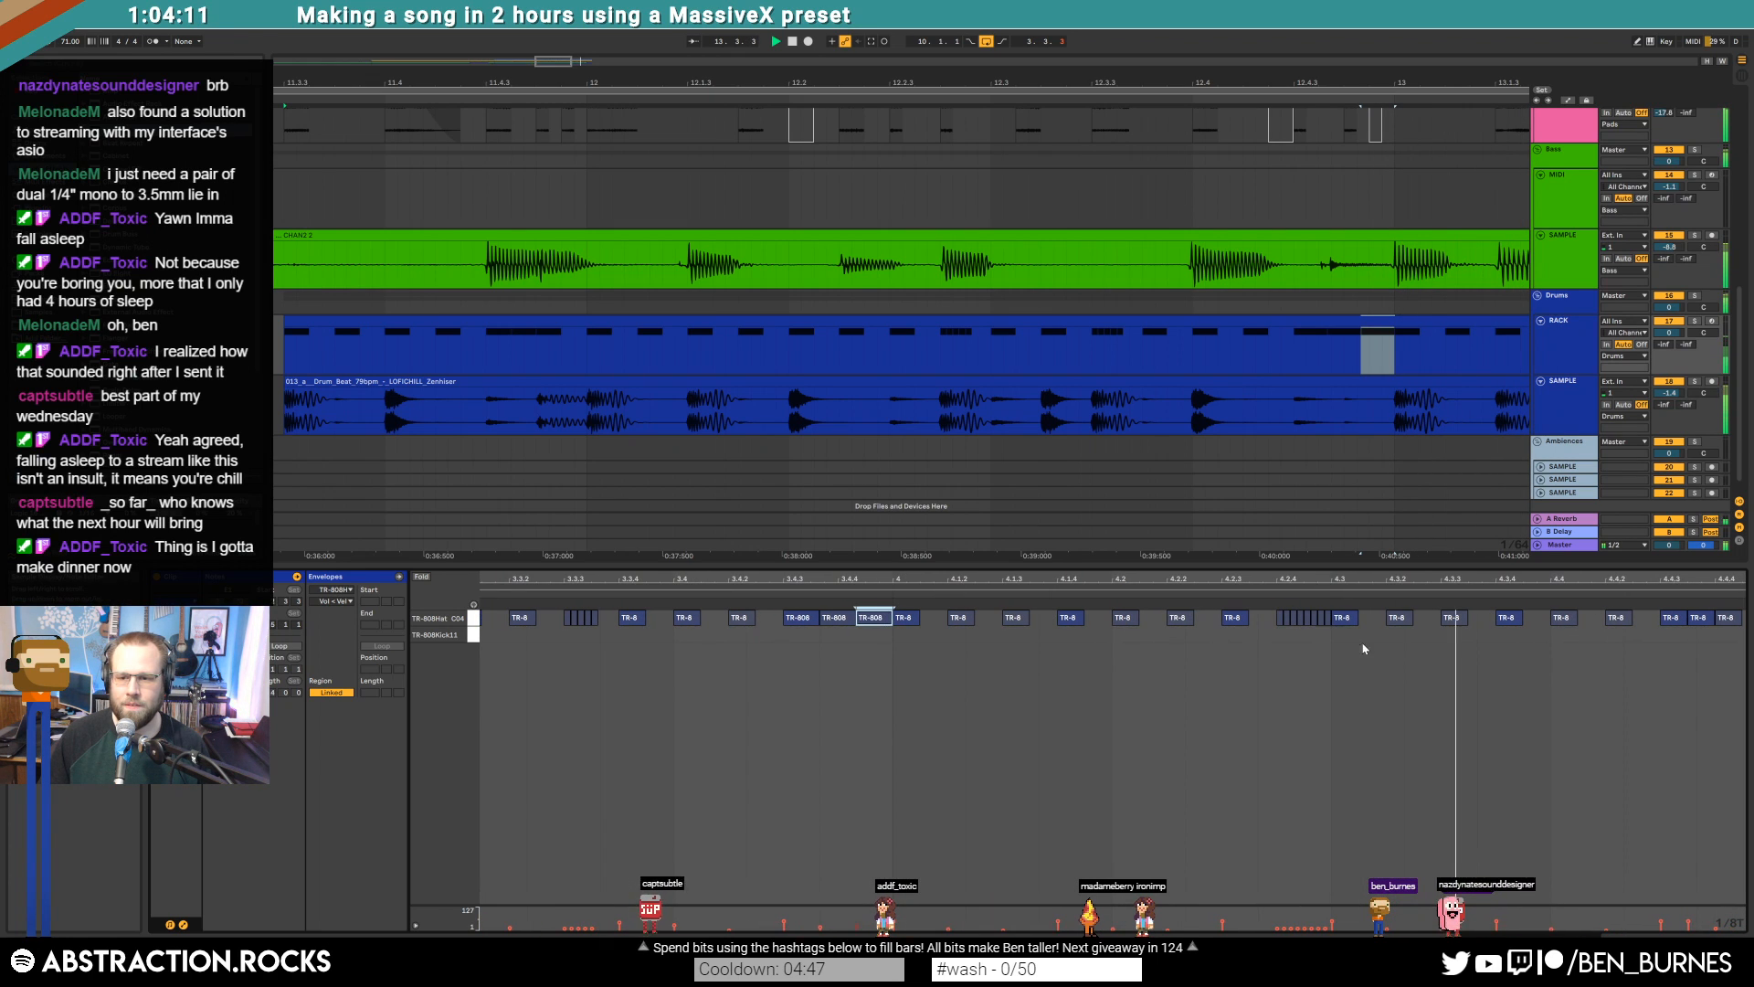
left_click_drag(1696, 622, 1727, 623)
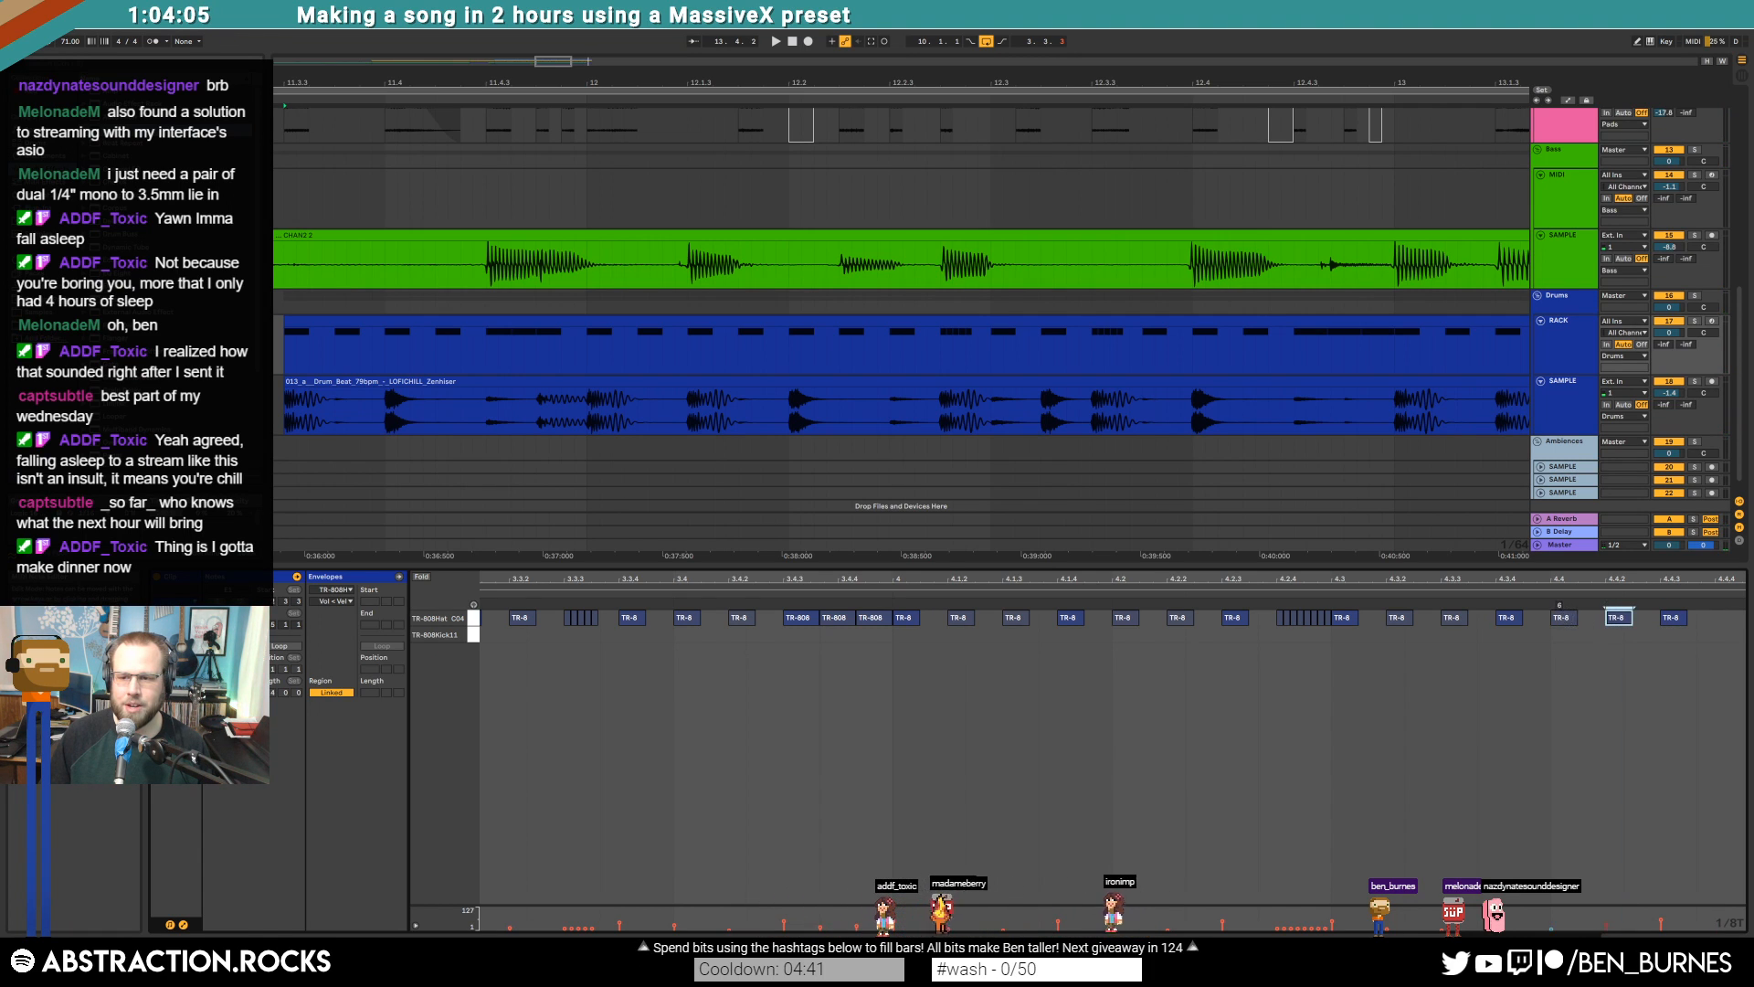
left_click_drag(1617, 620, 1618, 625)
left_click(1593, 682)
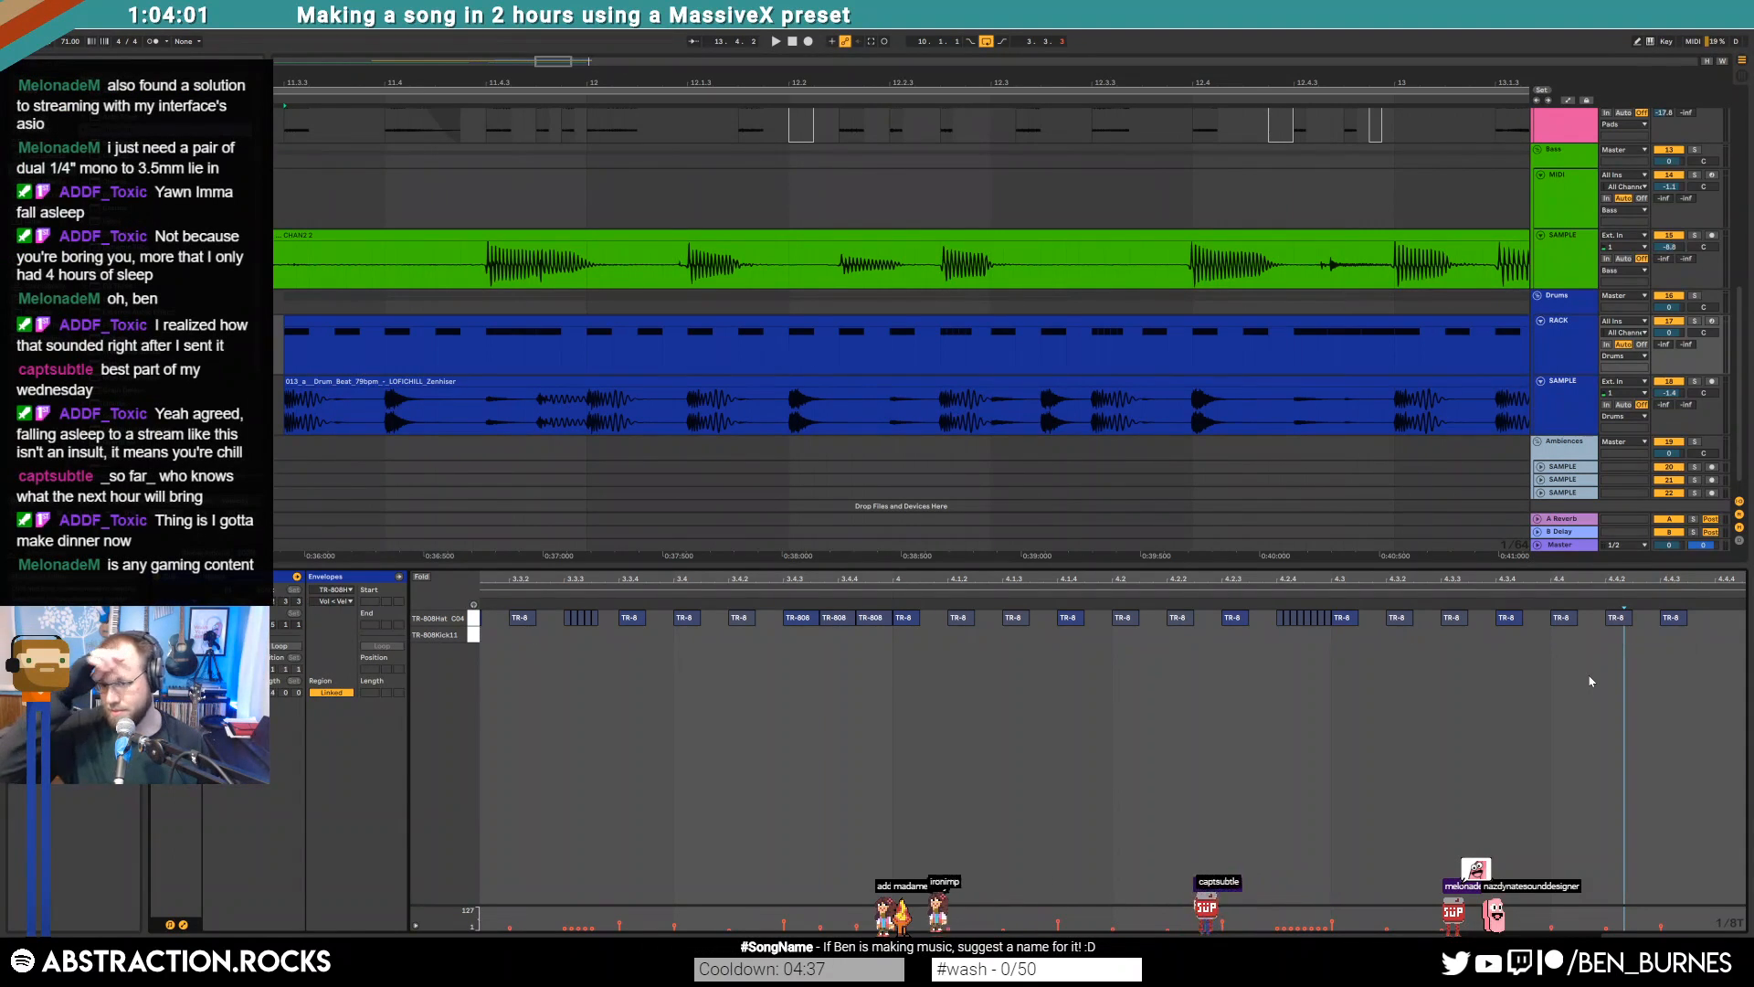
Return to the wider arrangement with the device view shown, and play the section from 9.4
double_click(1460, 574)
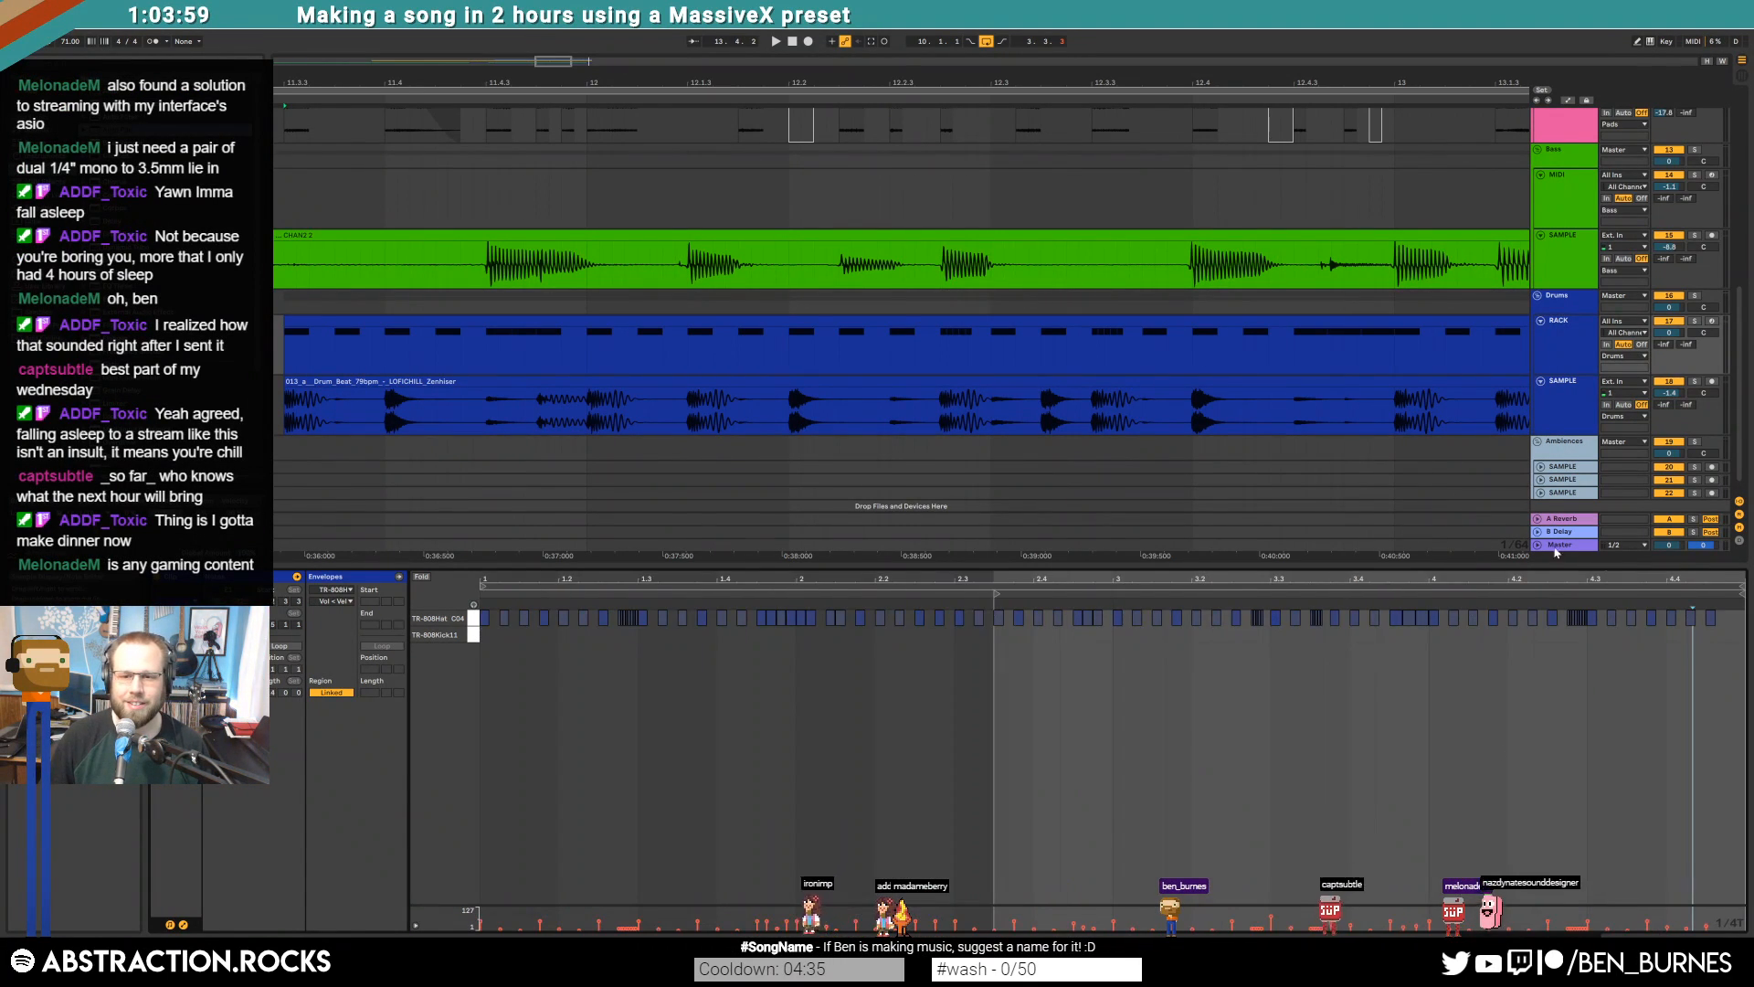
key("shift+Tab")
left_click_drag(1120, 82, 1120, 23)
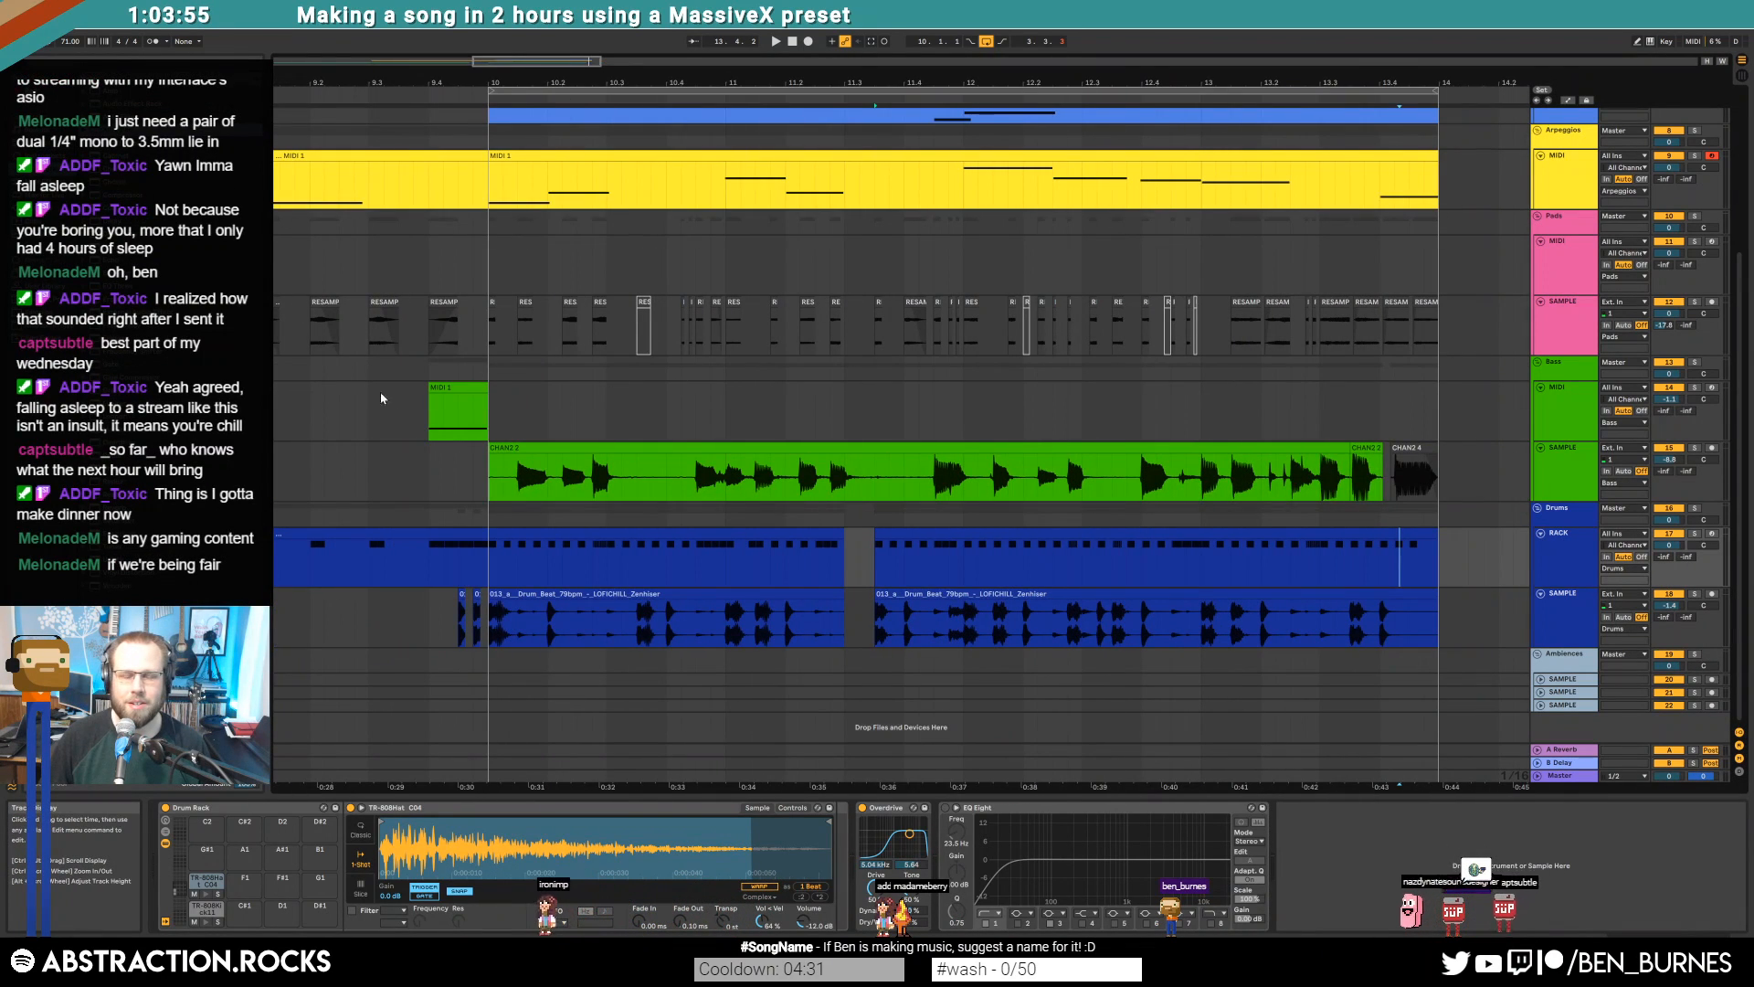
left_click(455, 470)
key("space")
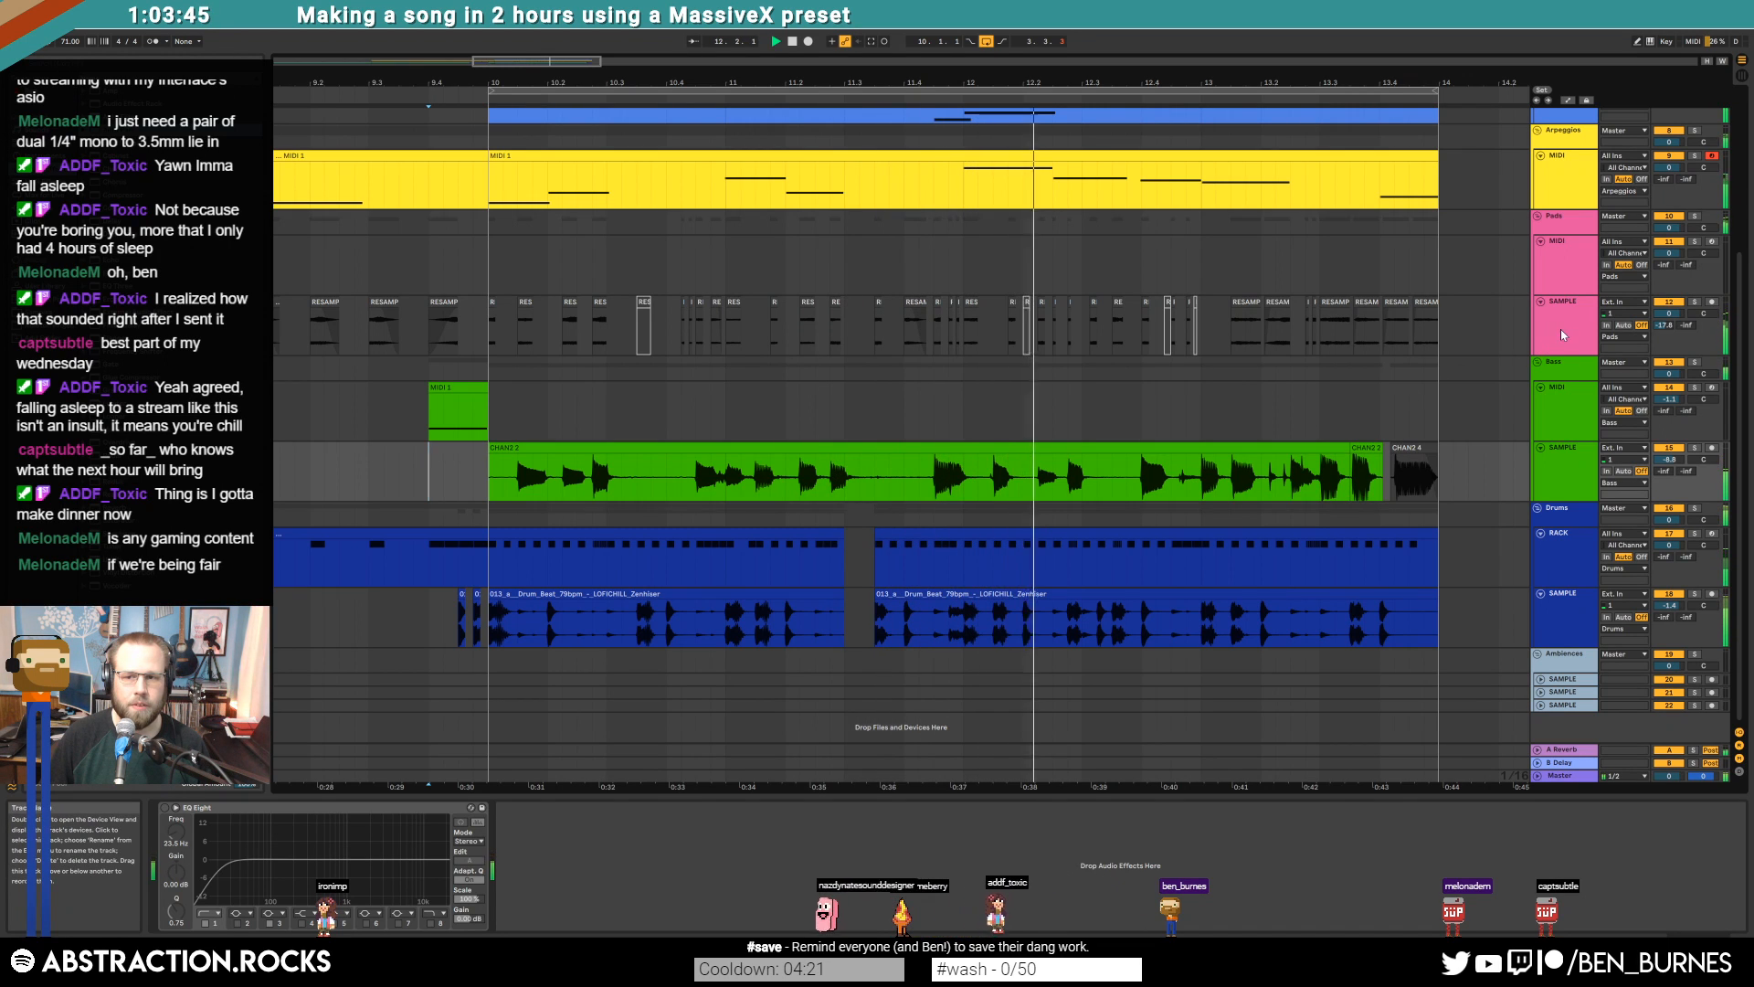
key("space")
Edit the compressor threshold automation on the pads sample track at bar 10, and play across the change
left_click_drag(1434, 330, 491, 334)
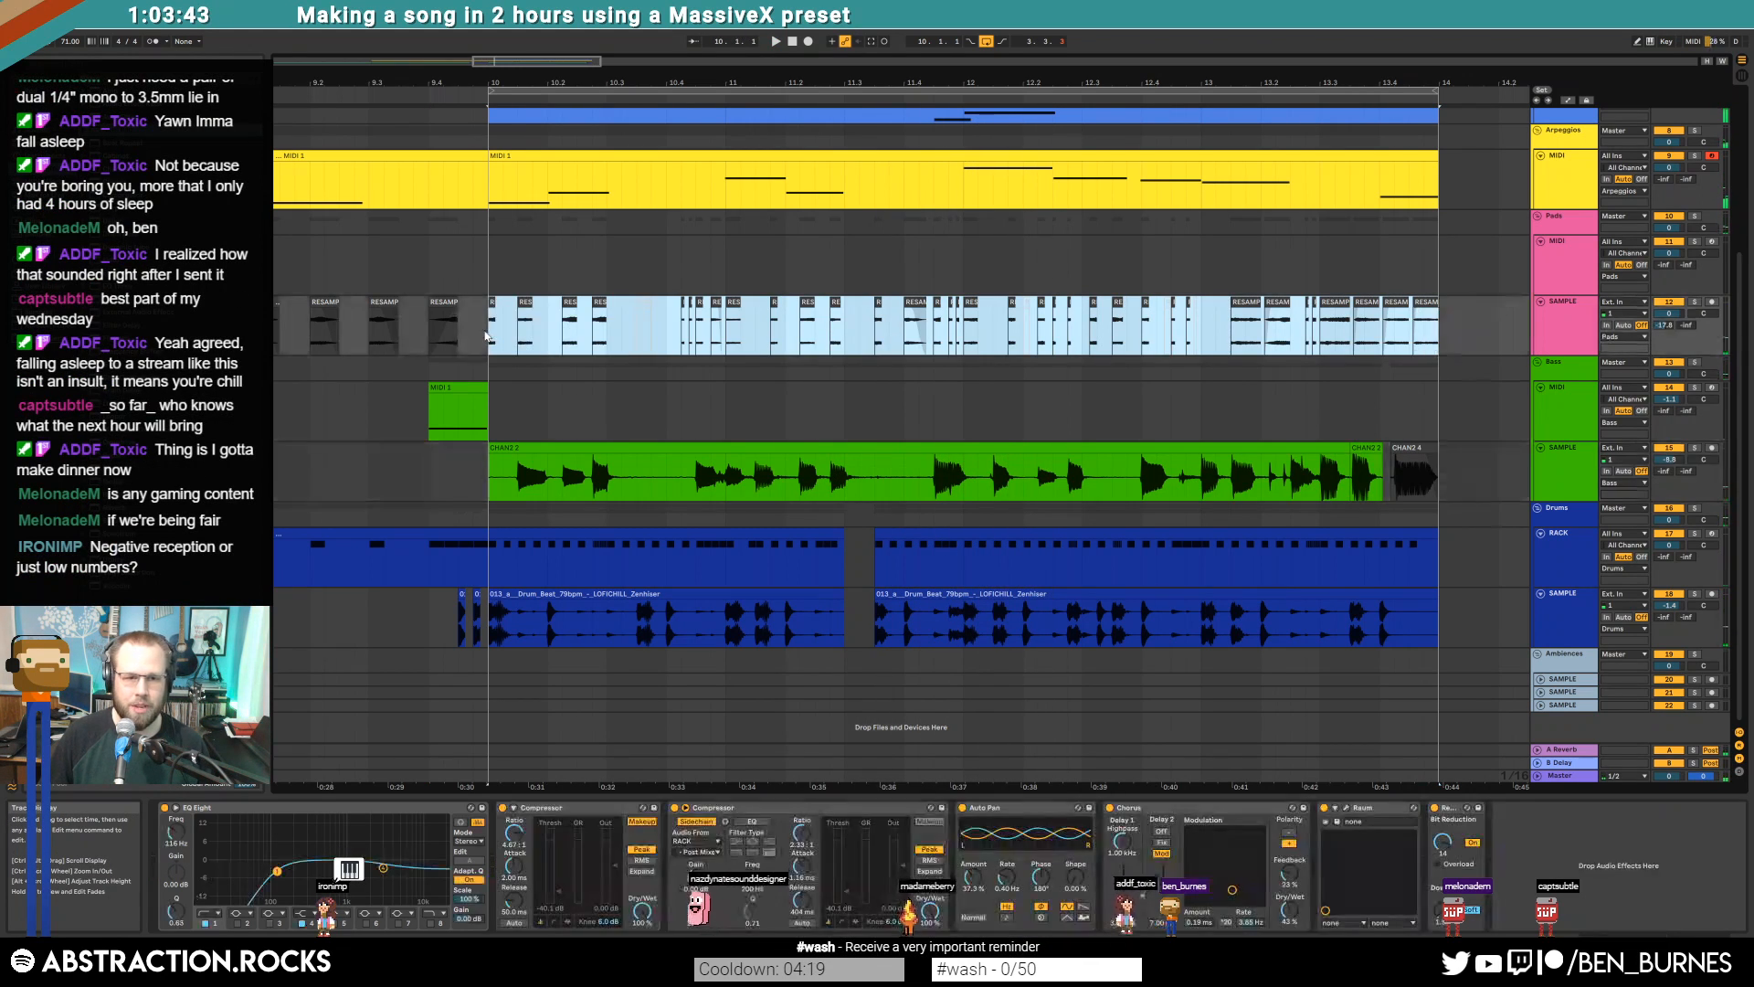
left_click(491, 334)
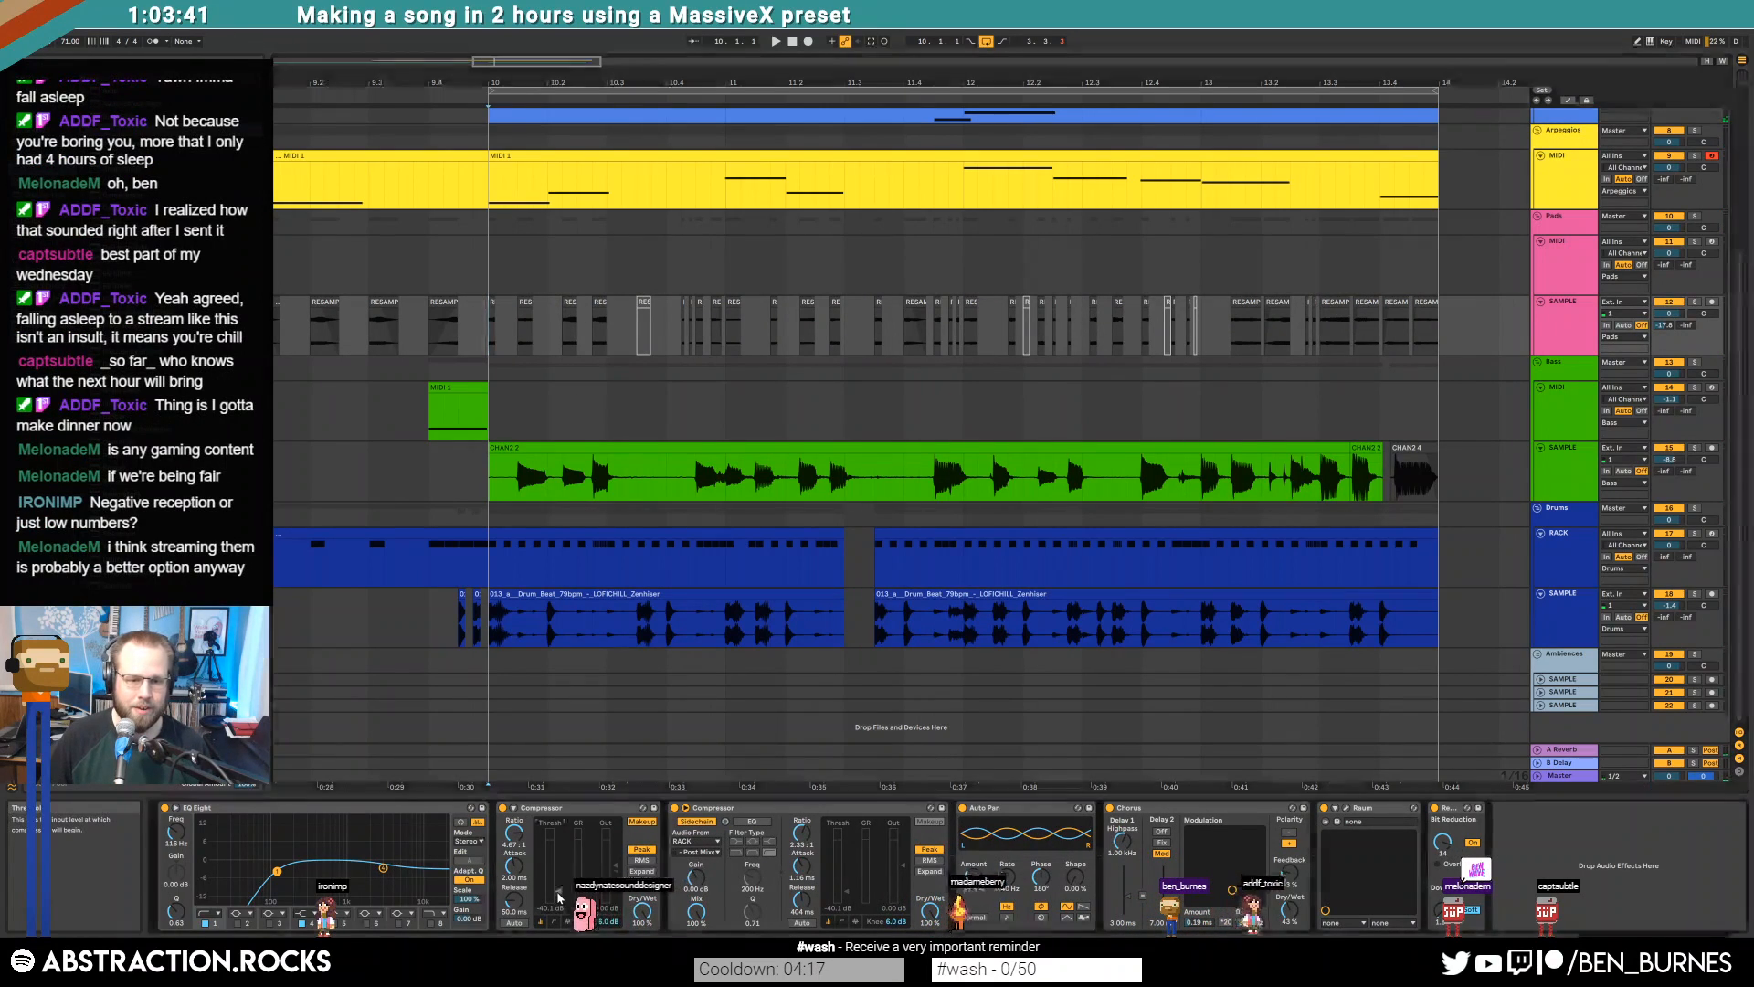
key("a")
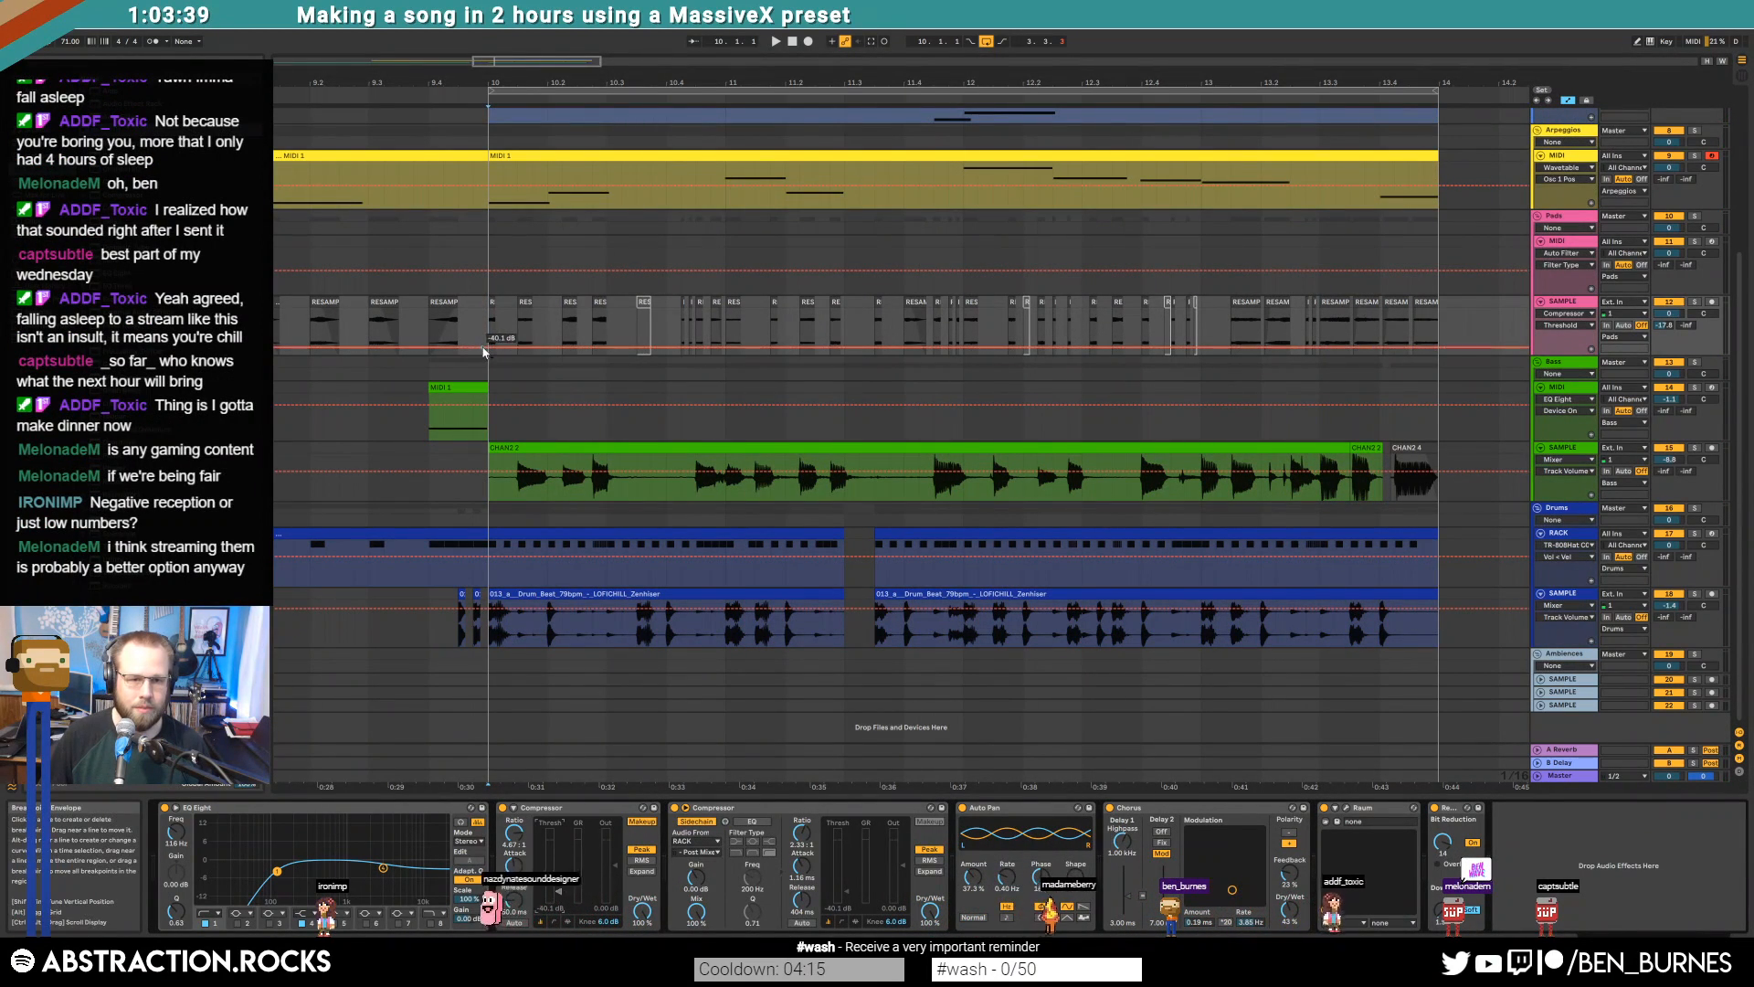
left_click_drag(489, 344, 517, 330)
key("space")
key("space")
key("w")
key("a")
left_click(591, 325)
left_click(792, 41)
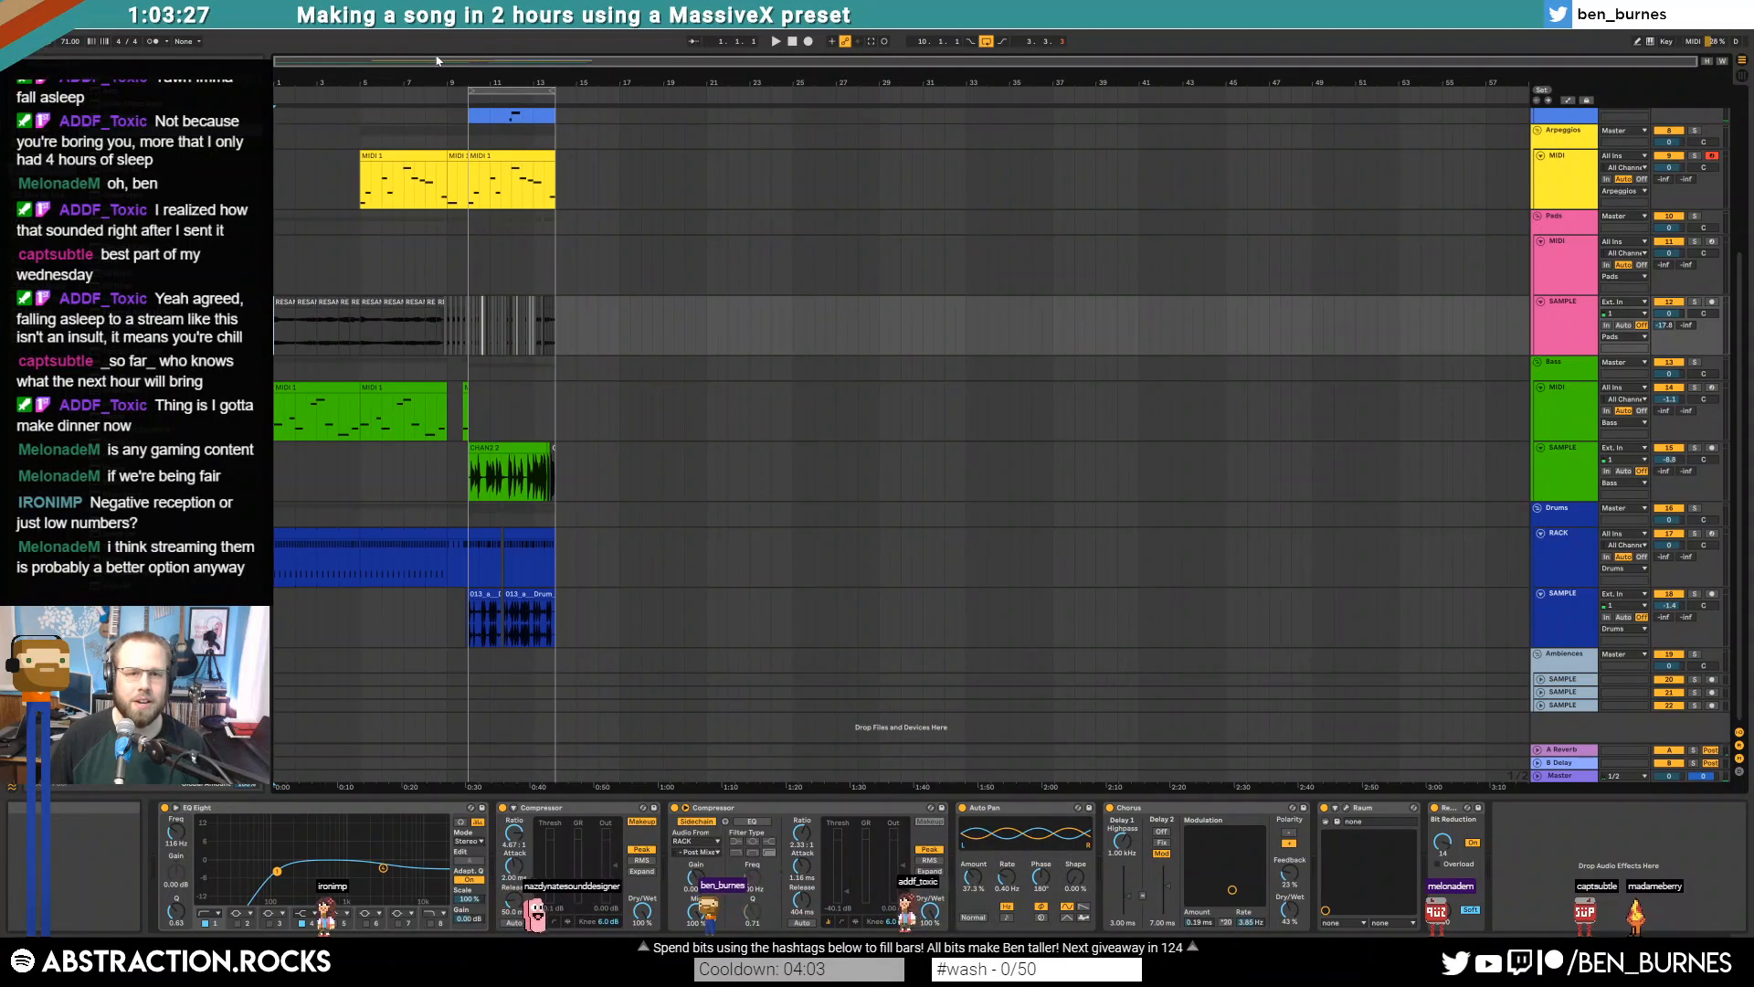
Play the song from the start, and replay the transition from bar 9 into the lead section
left_click_drag(435, 60, 599, 112)
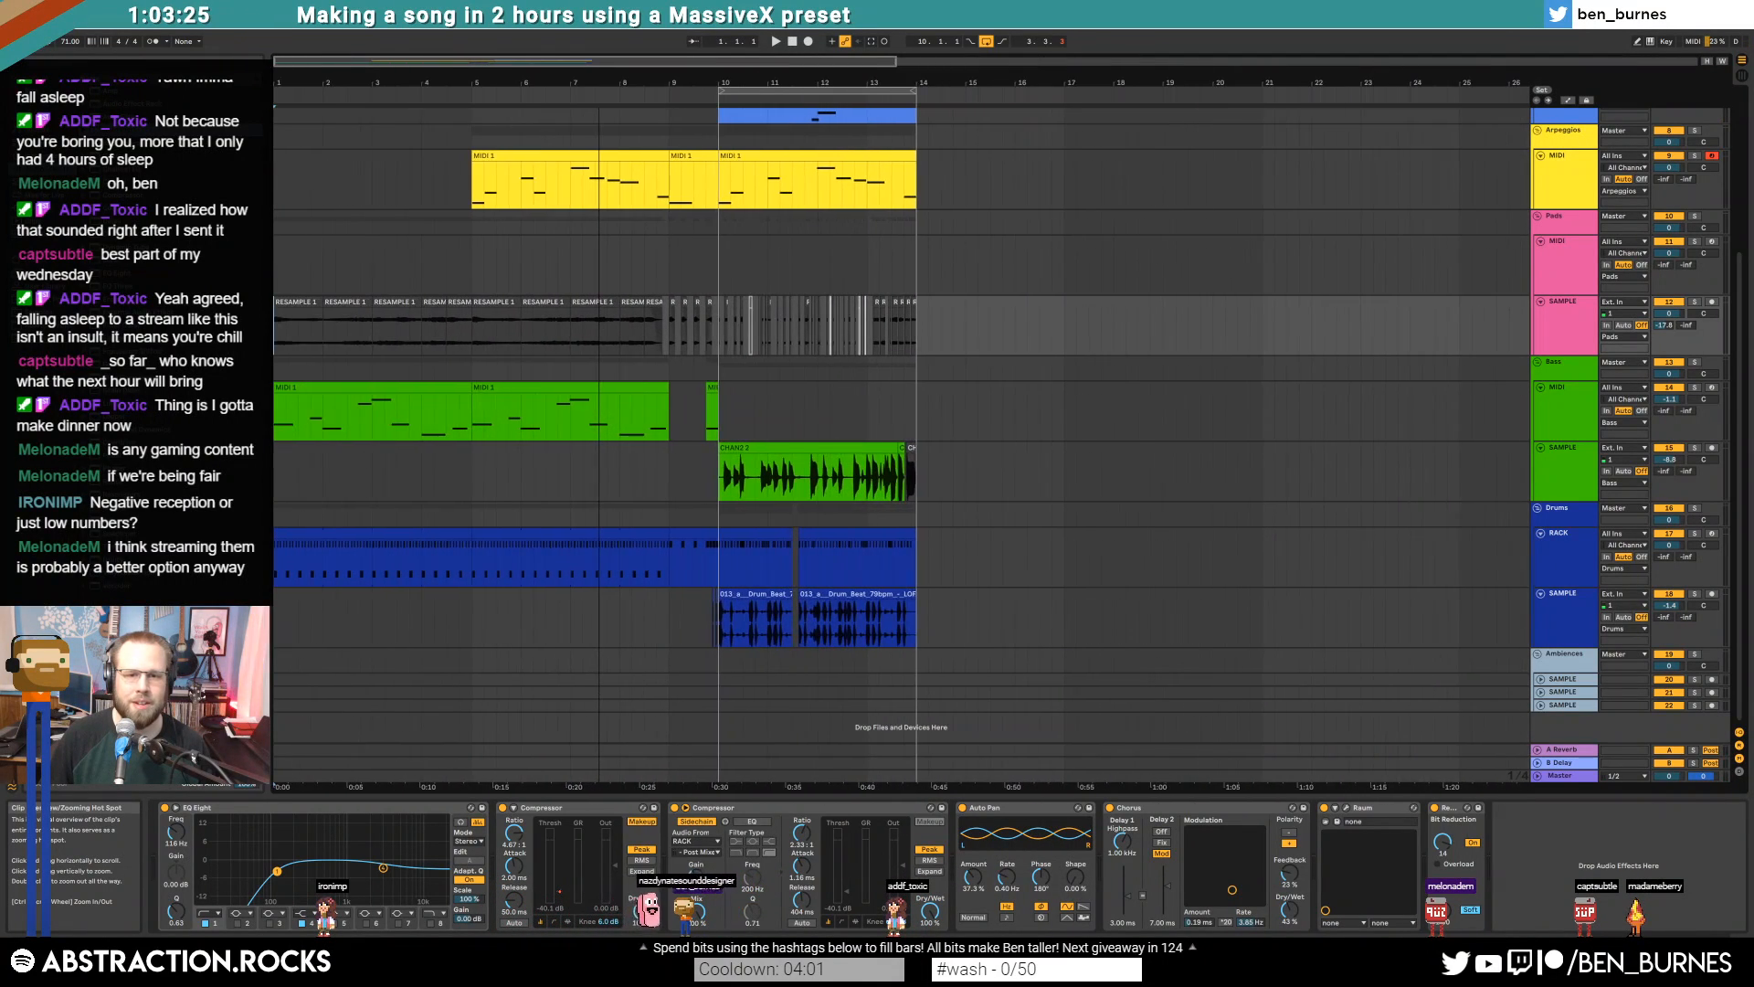
mouse_move(344, 60)
left_mouse_down()
mouse_move(344, 87)
mouse_move(320, 60)
left_mouse_up()
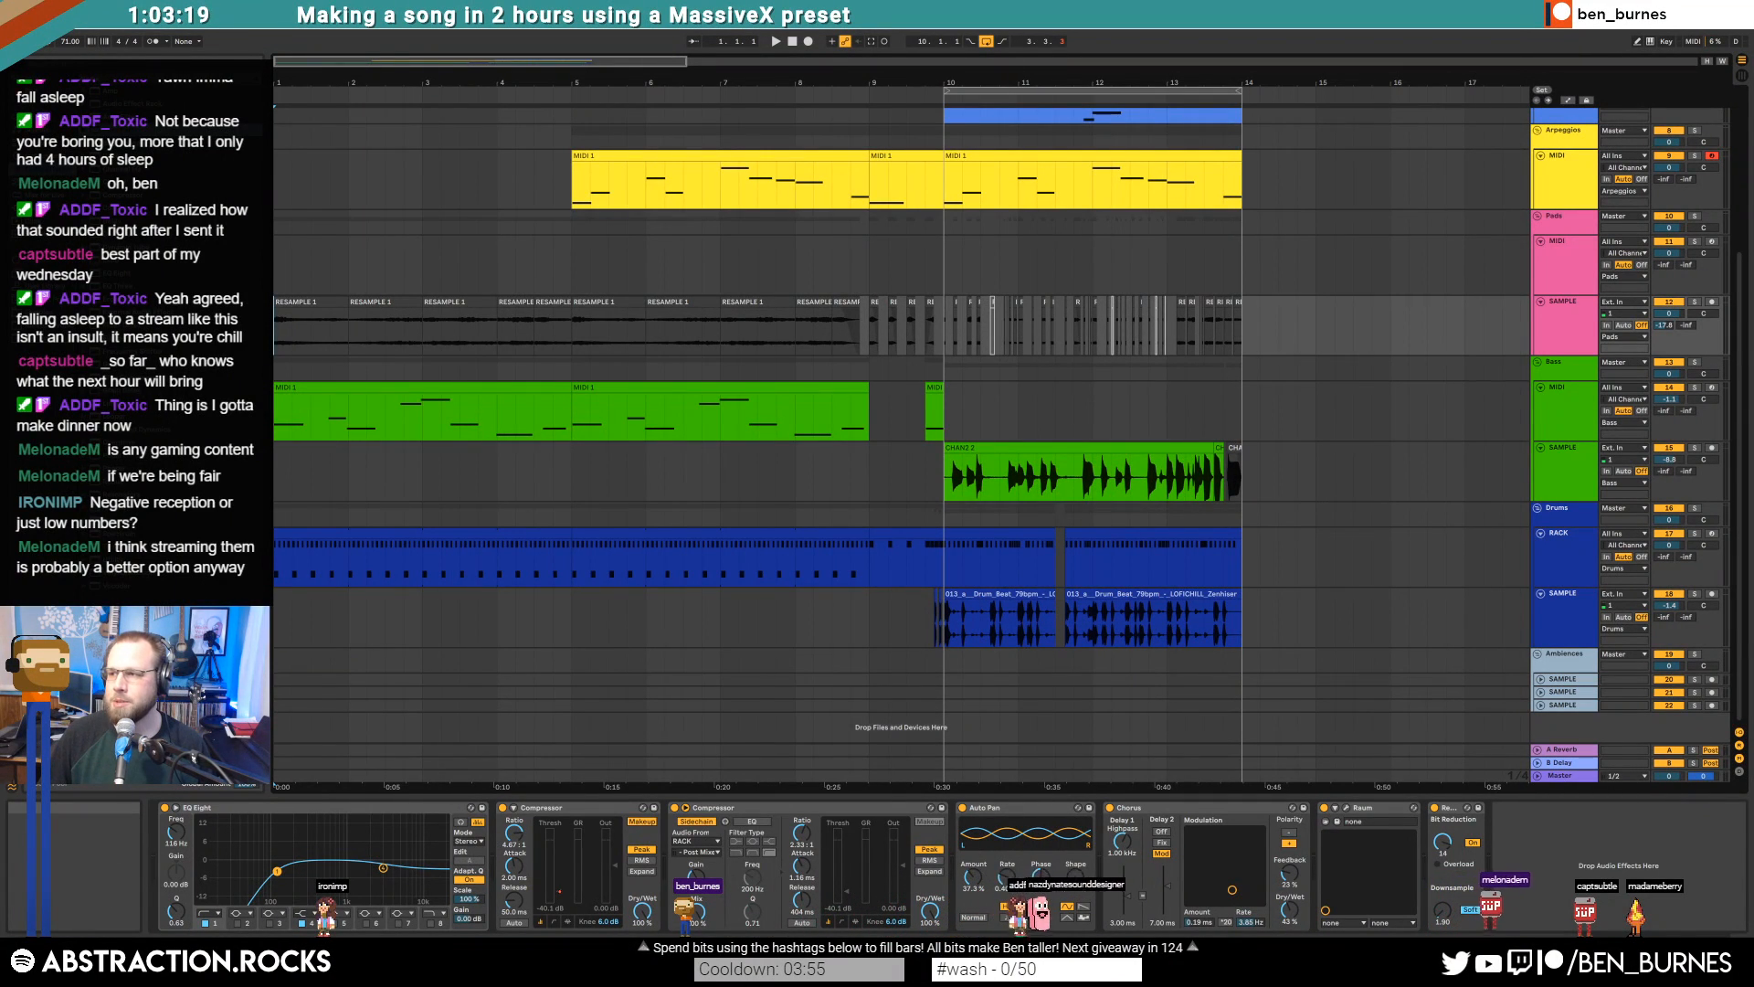
left_click(776, 43)
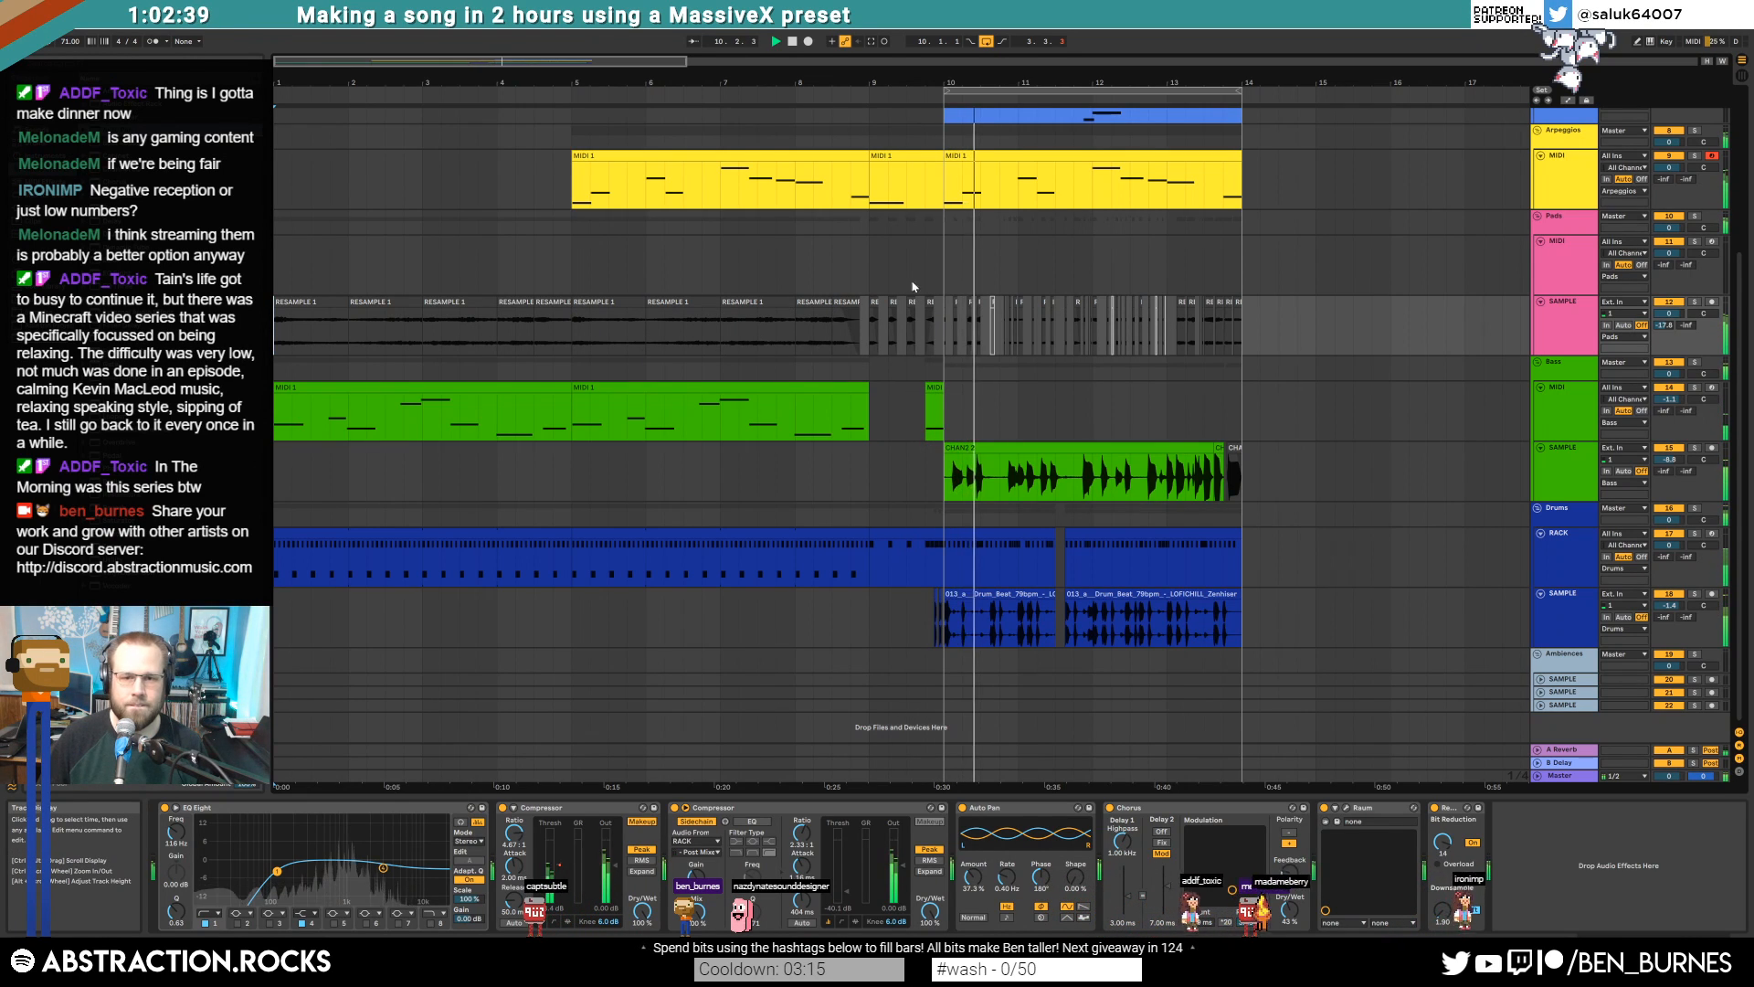
left_click(936, 309)
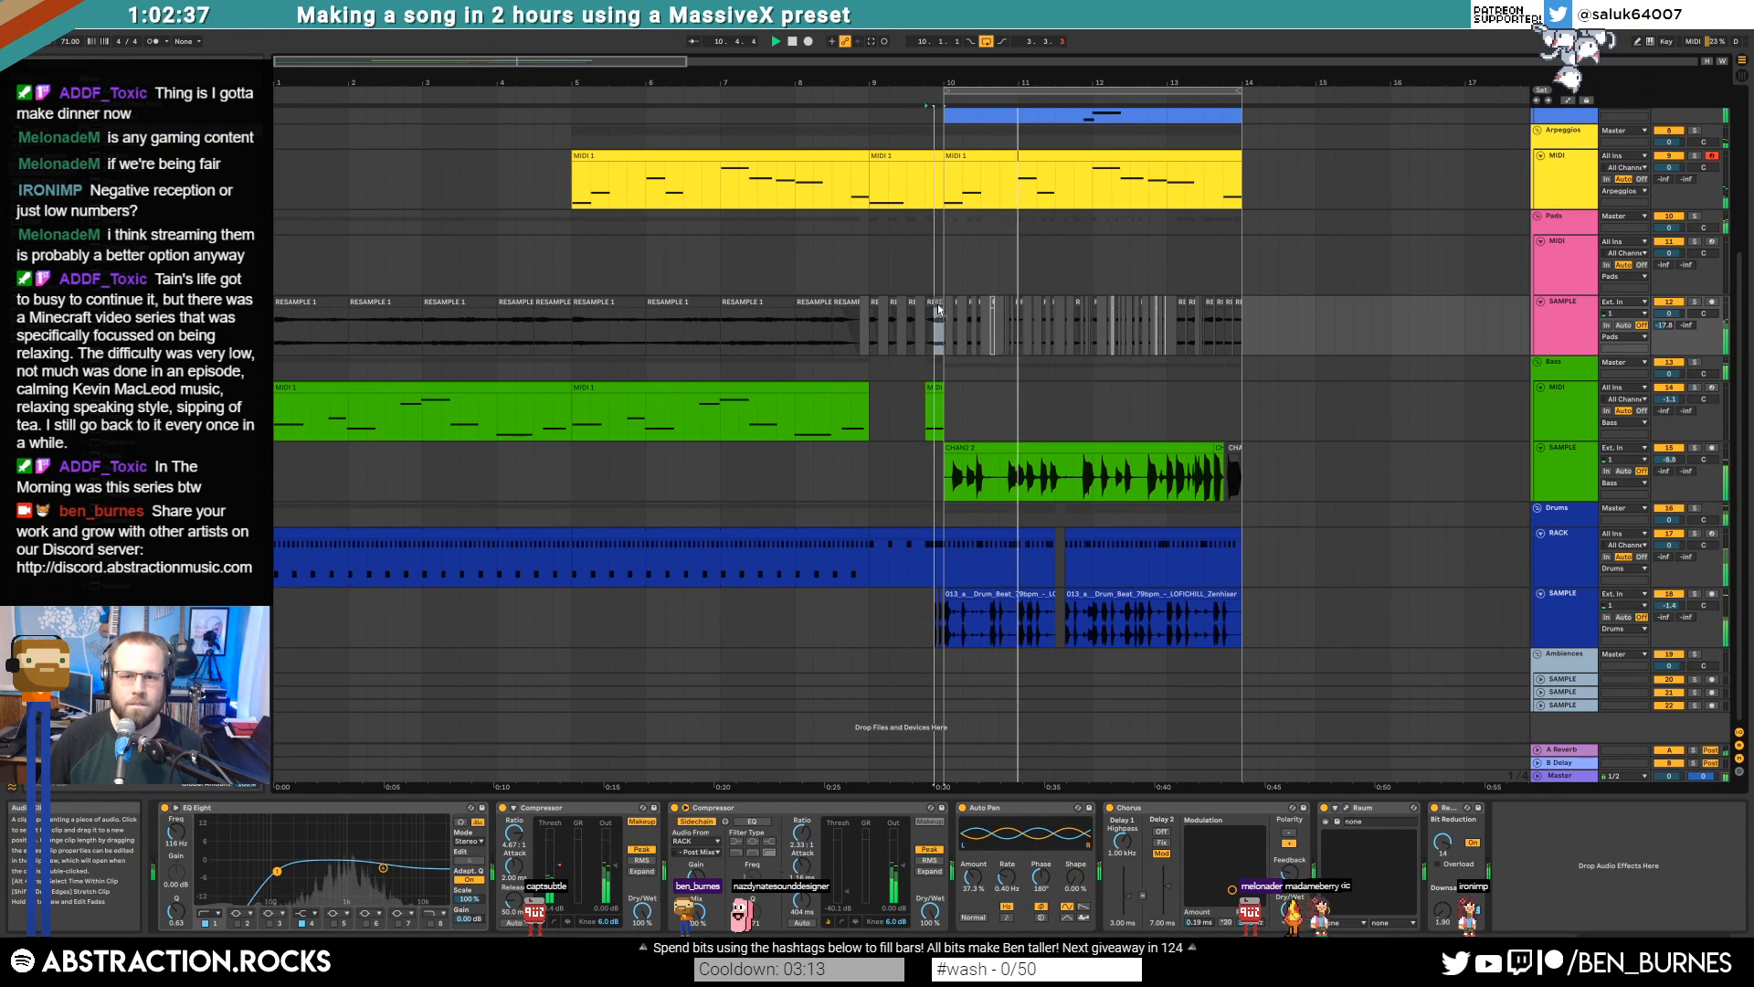
left_click(870, 322)
key("space")
key("space")
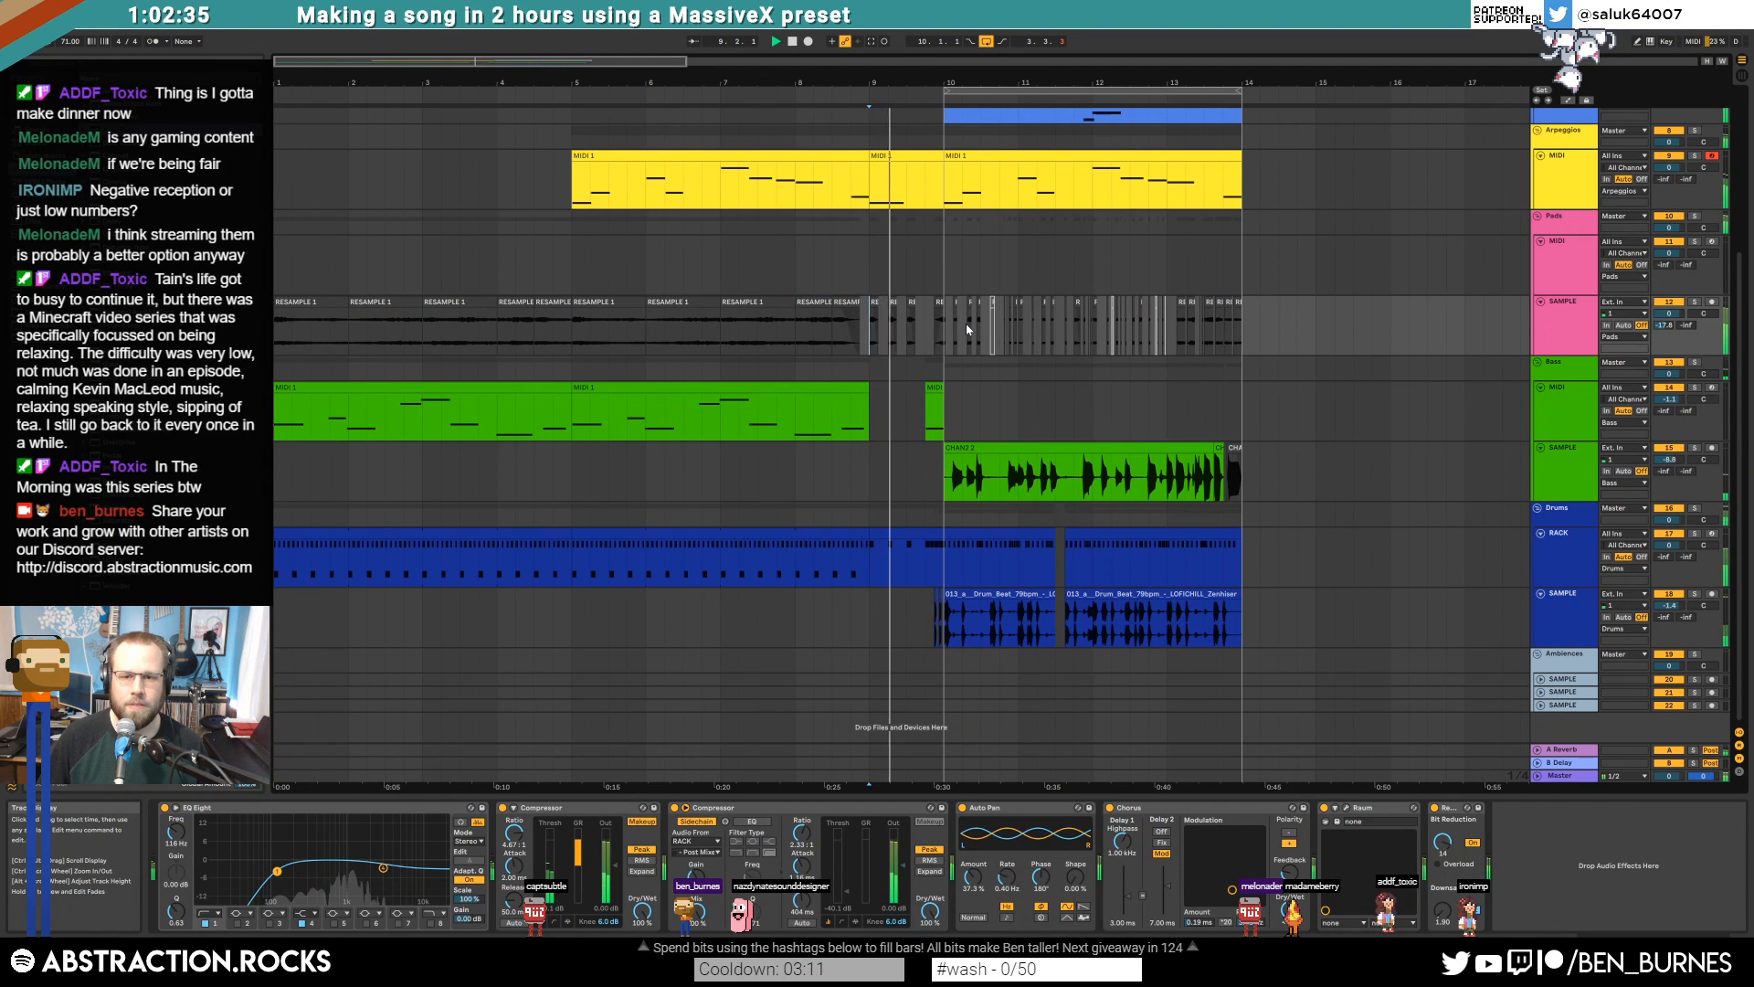
Listen through the lead section in bars 10 to 14 while reviewing the lead, arpeggio, pad, bass and drum tracks
scroll(969, 327, "up", 2)
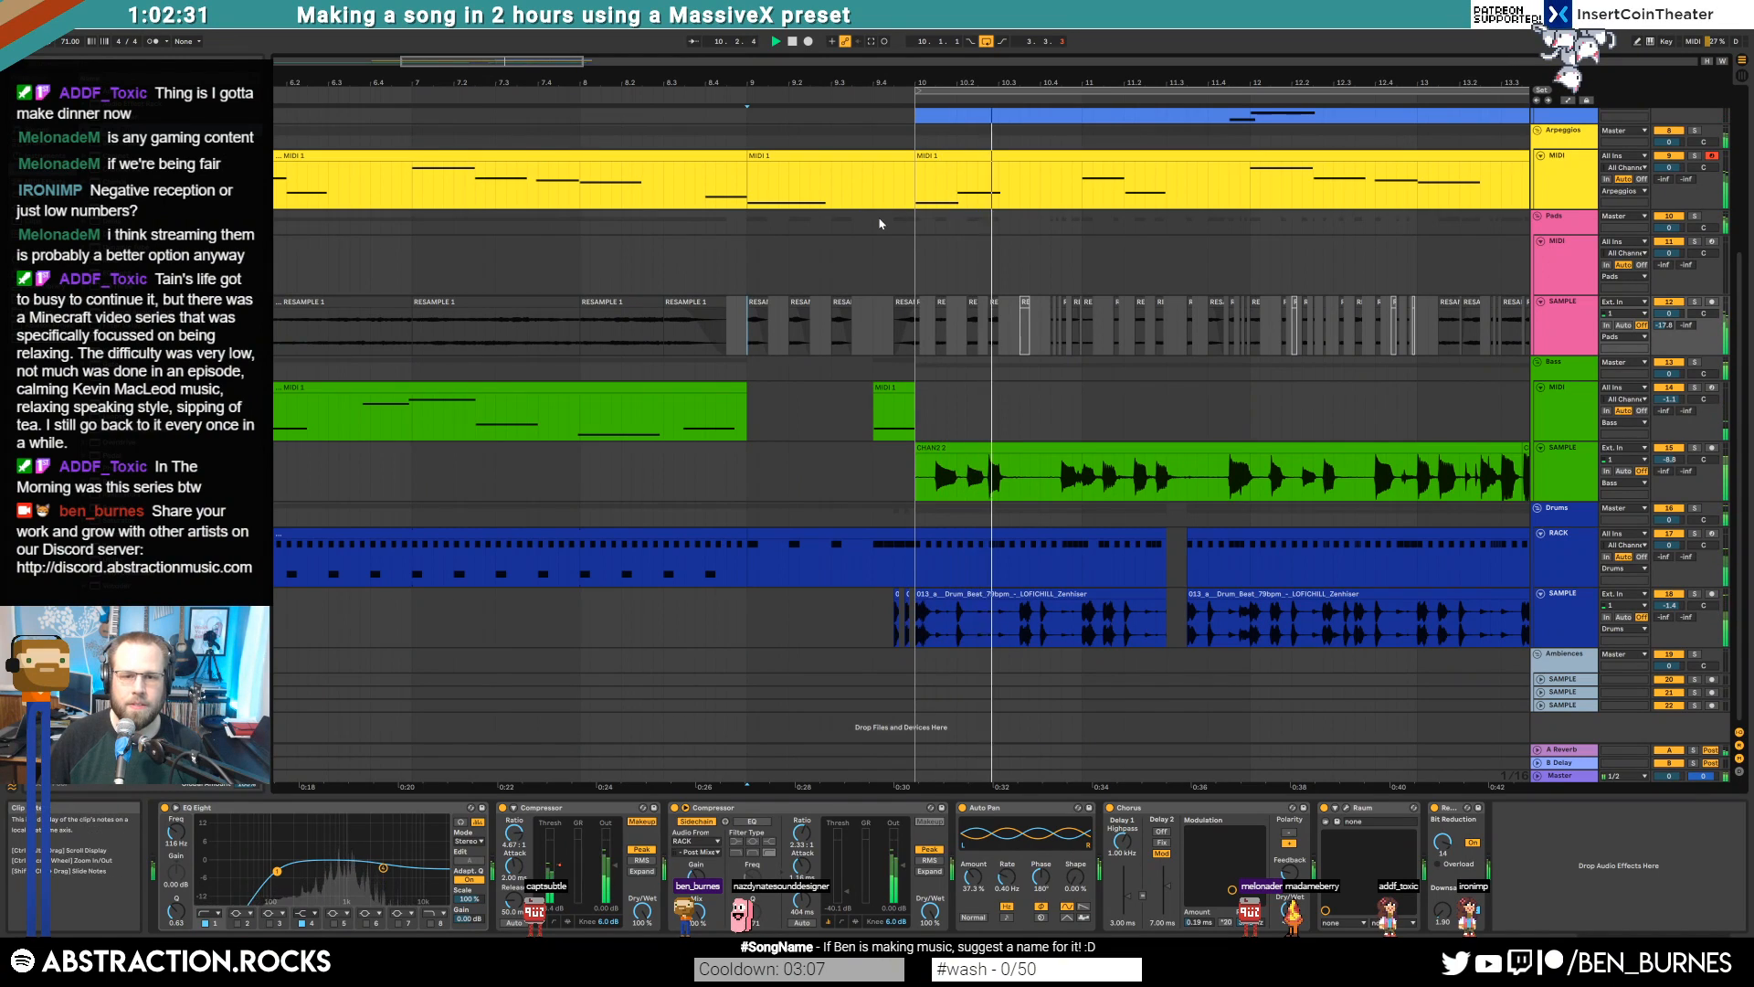
left_click_drag(514, 61, 568, 37)
scroll(1052, 299, "up", 1)
scroll(1052, 298, "up", 1)
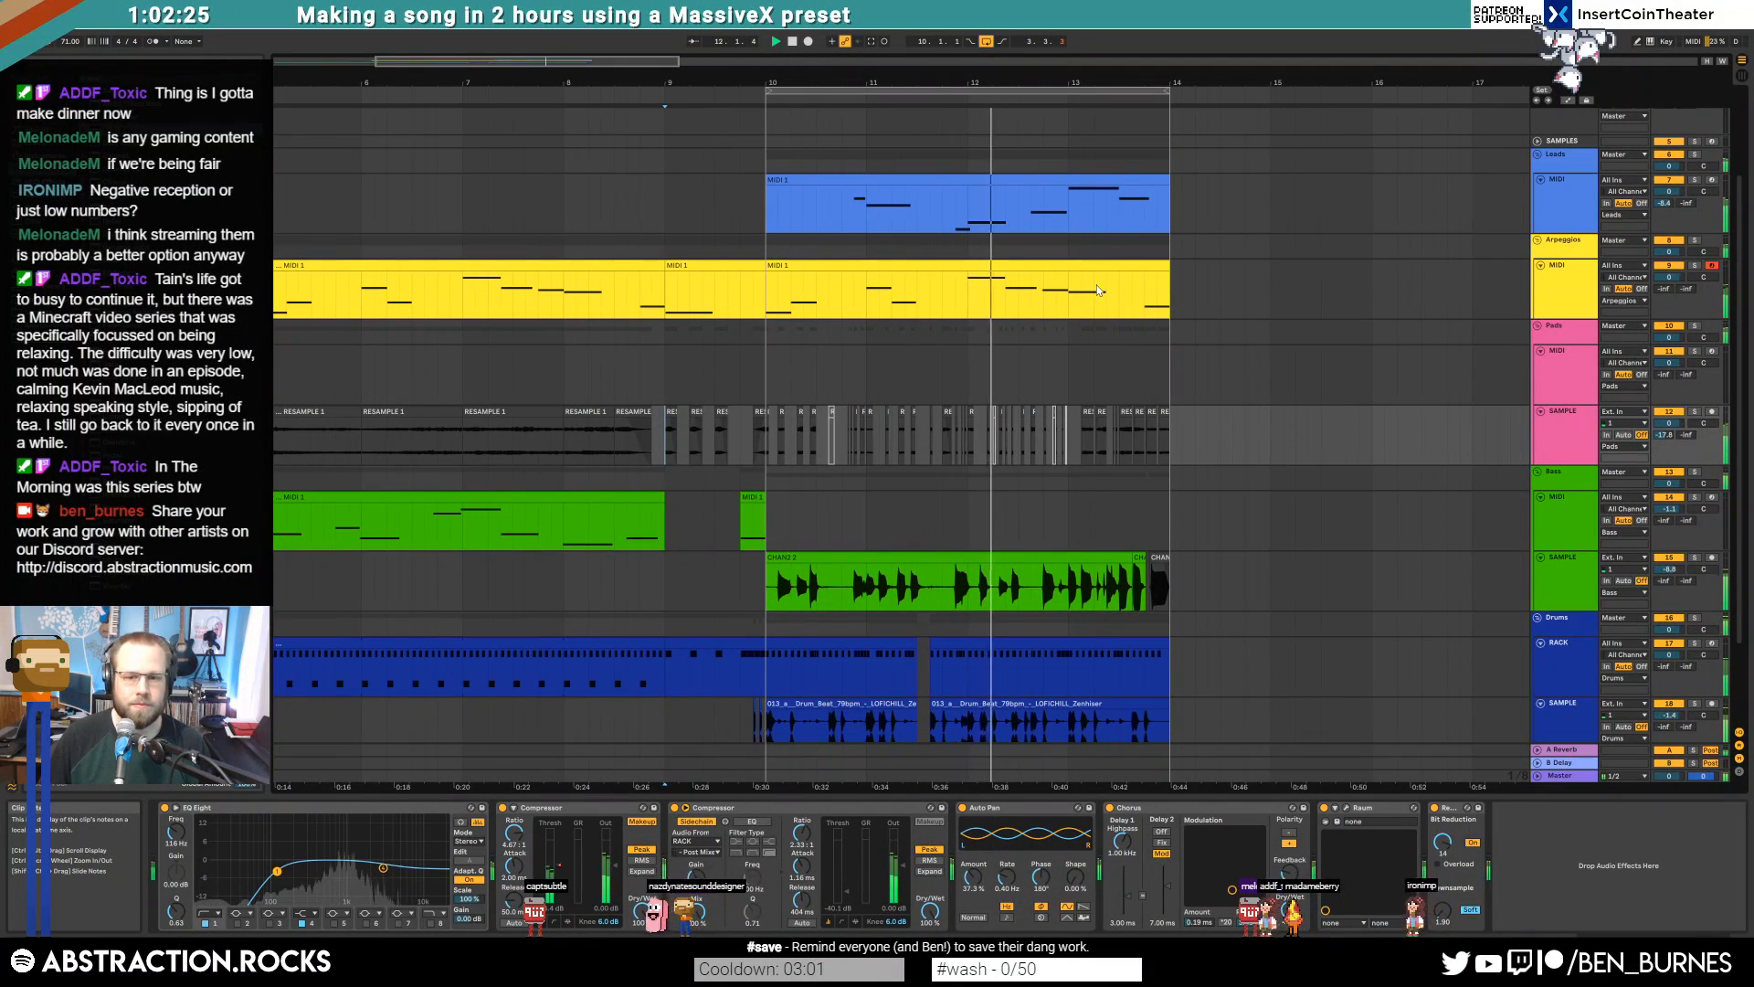
key("shift+Tab")
key("shift+Tab")
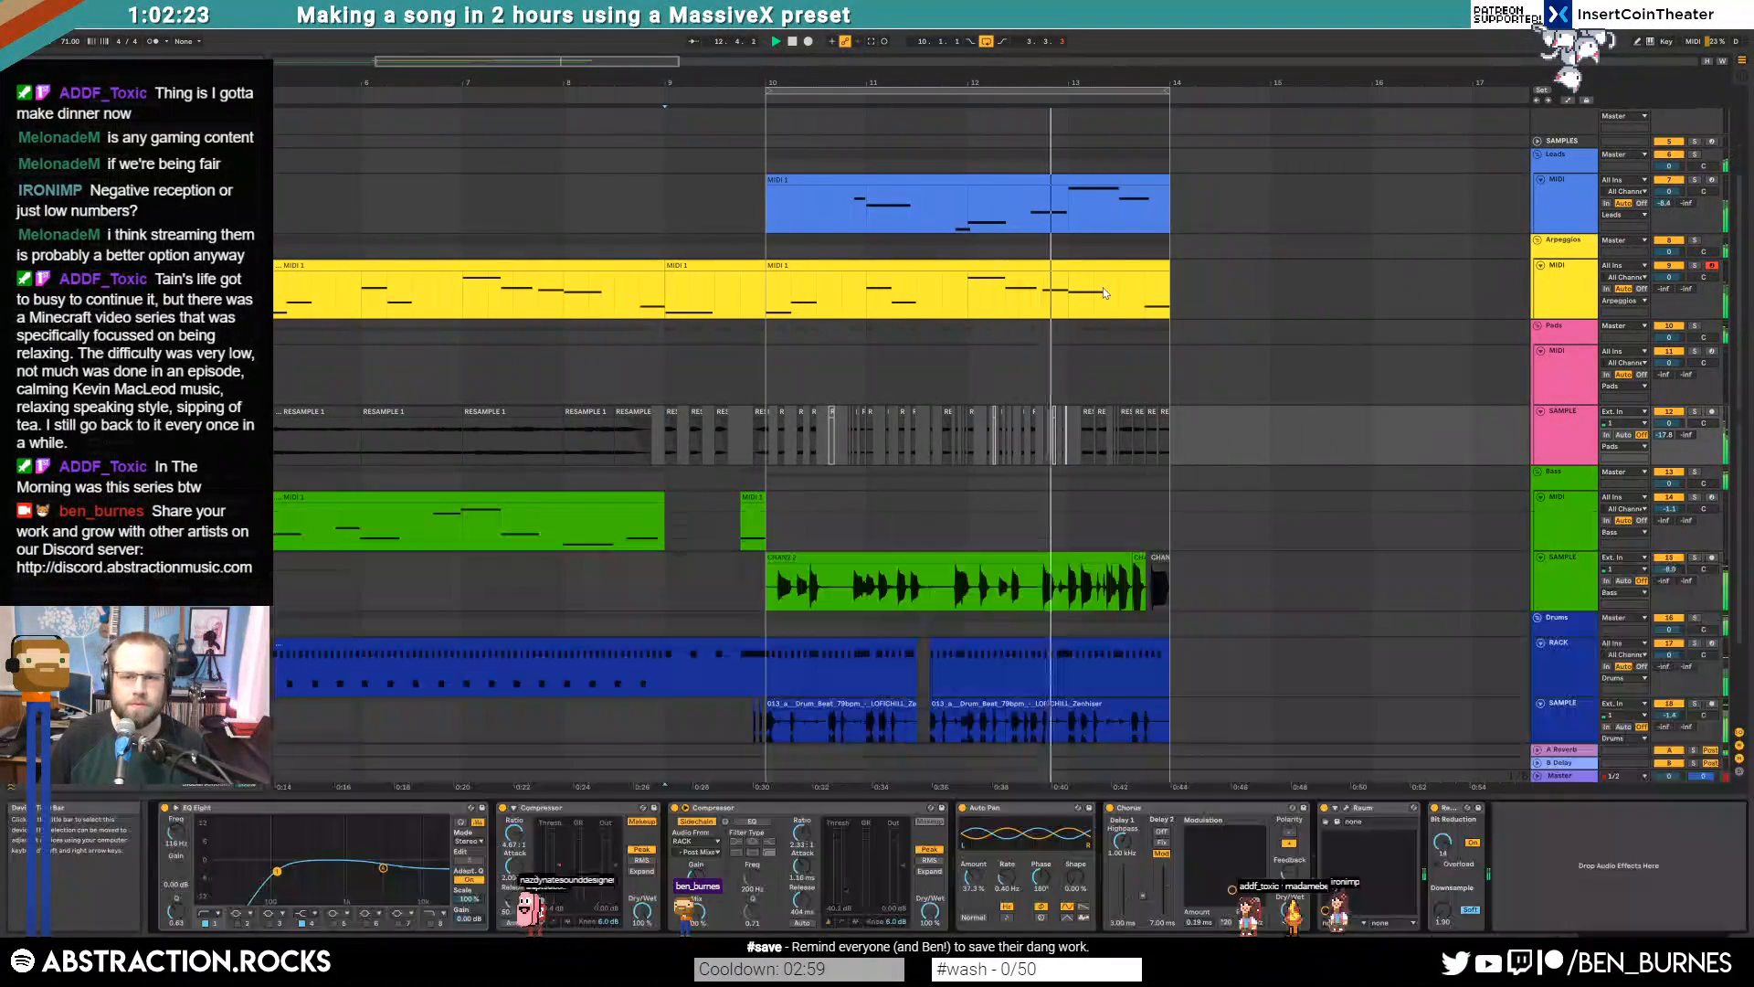
scroll(1108, 300, "down", 1)
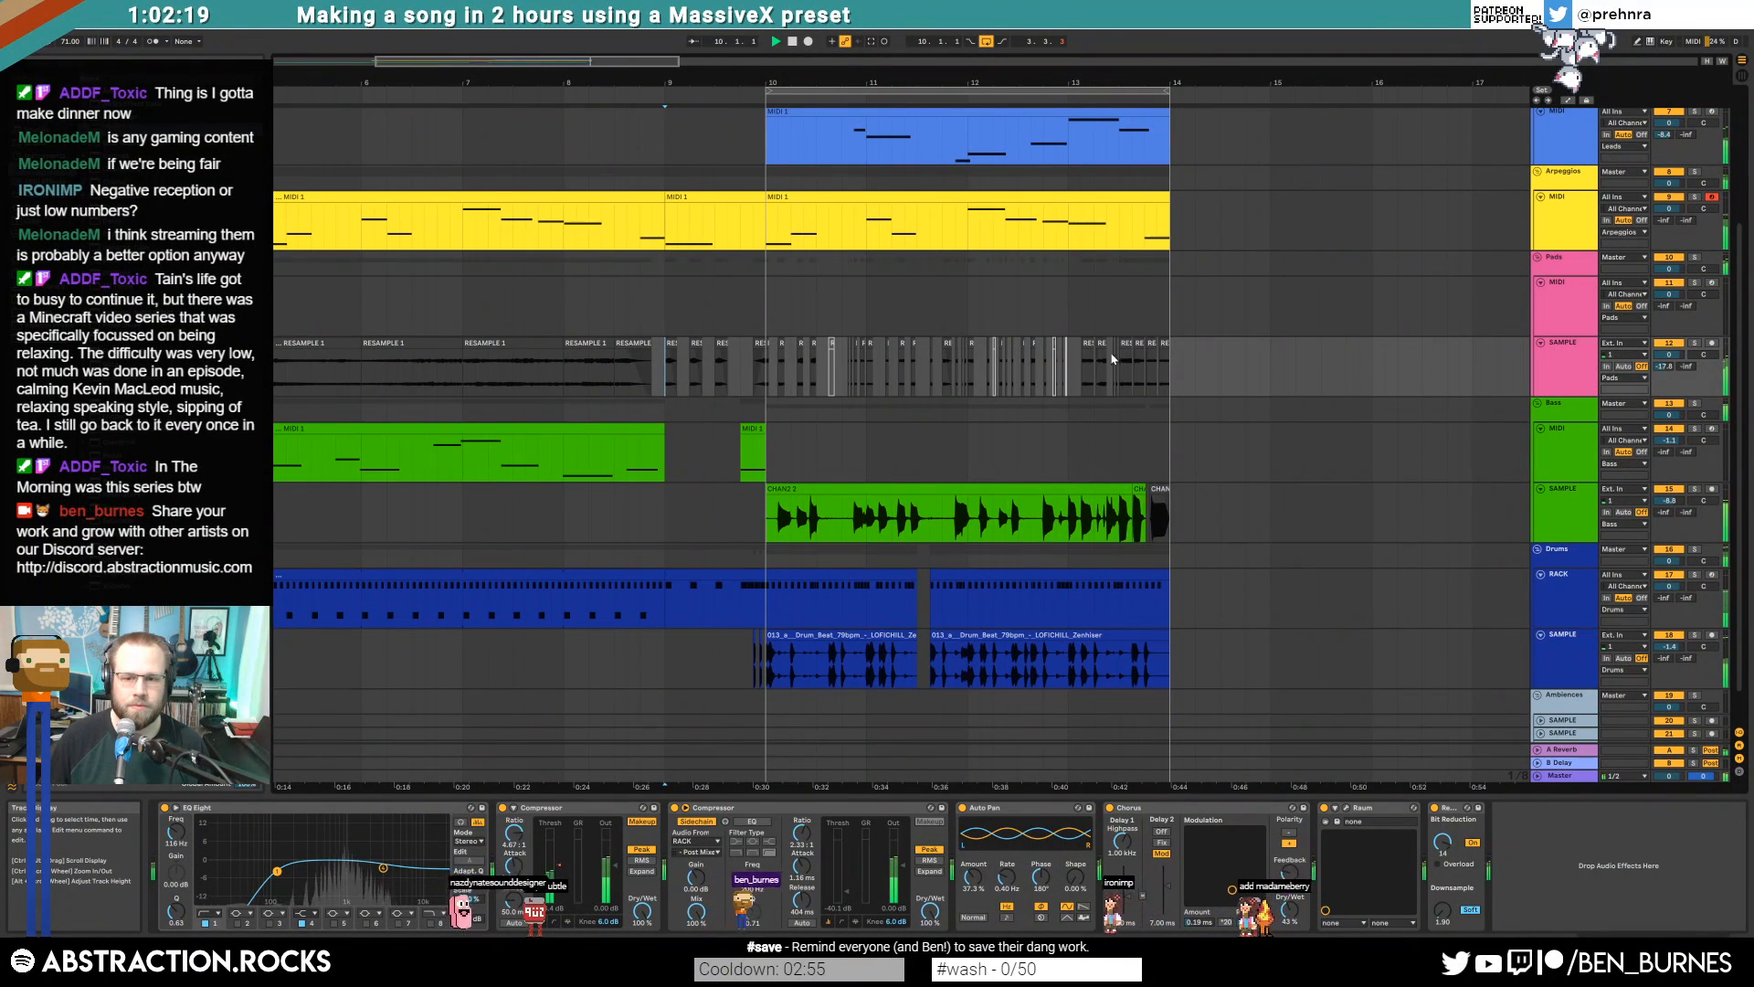
Shorten the drum sample clip and the drum rack clip so both end at the same point shortly before bar 14
scroll(1173, 663, "up", 5, "ctrl")
left_click_drag(1165, 634, 1073, 634)
left_click_drag(1166, 576, 1075, 581)
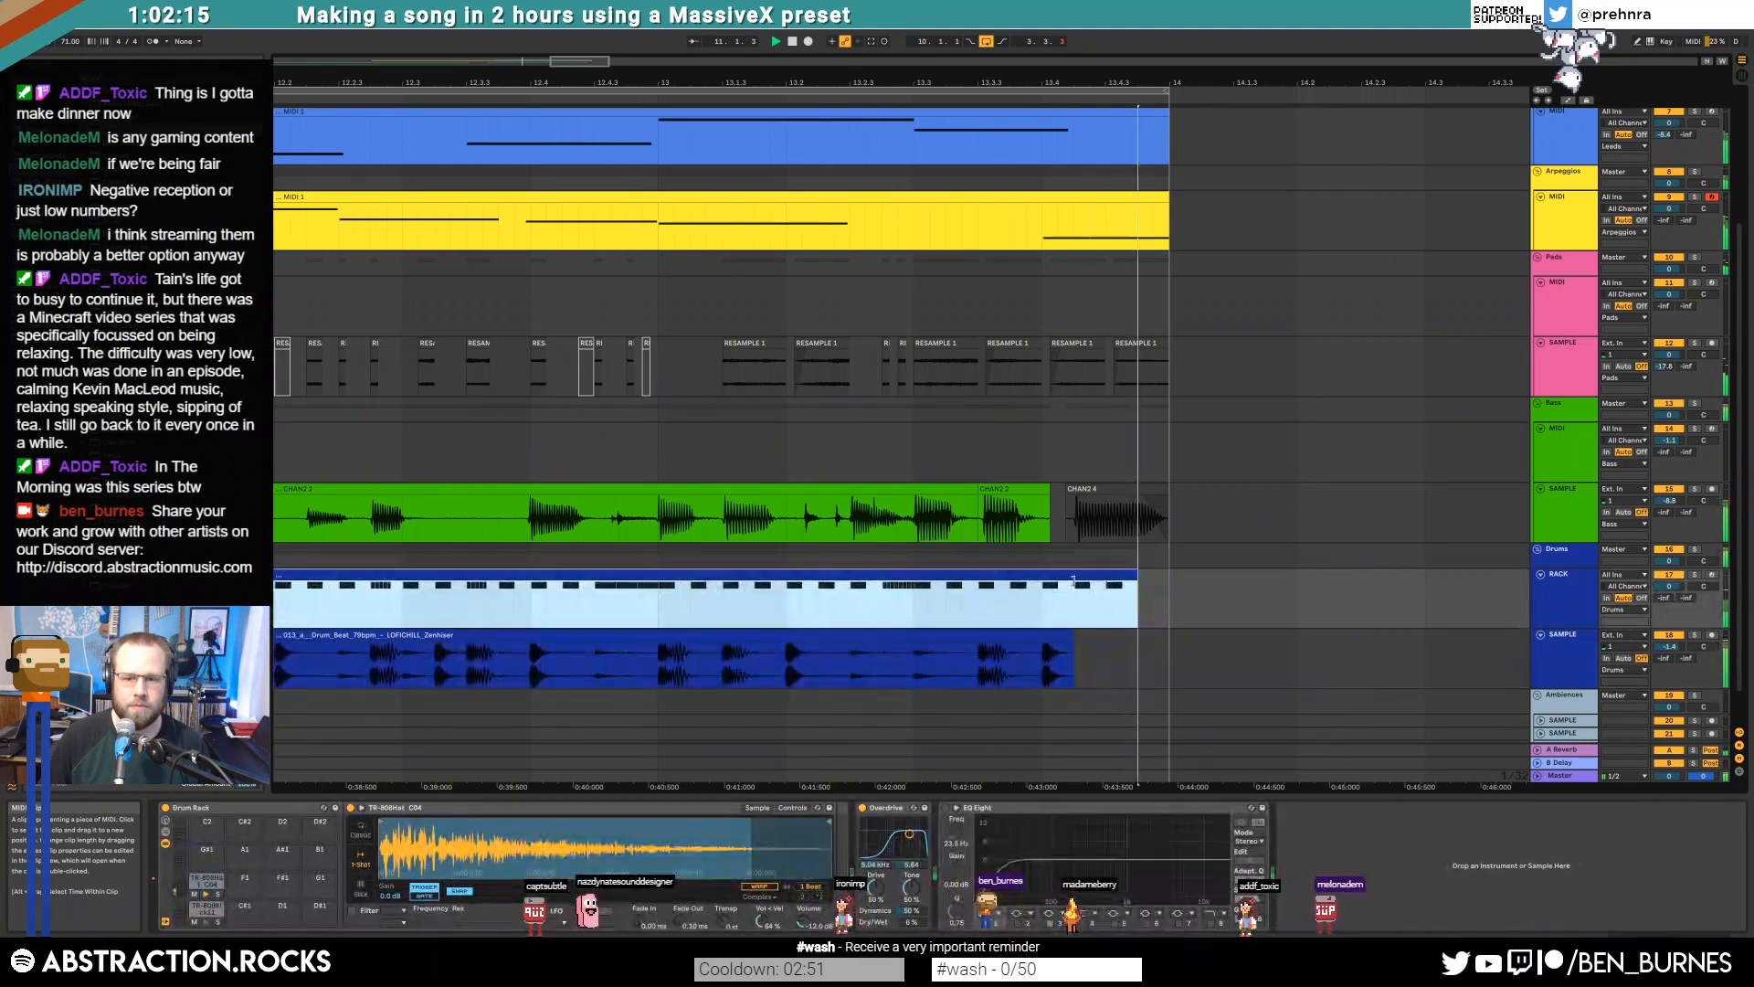
left_click_drag(589, 62, 586, 61)
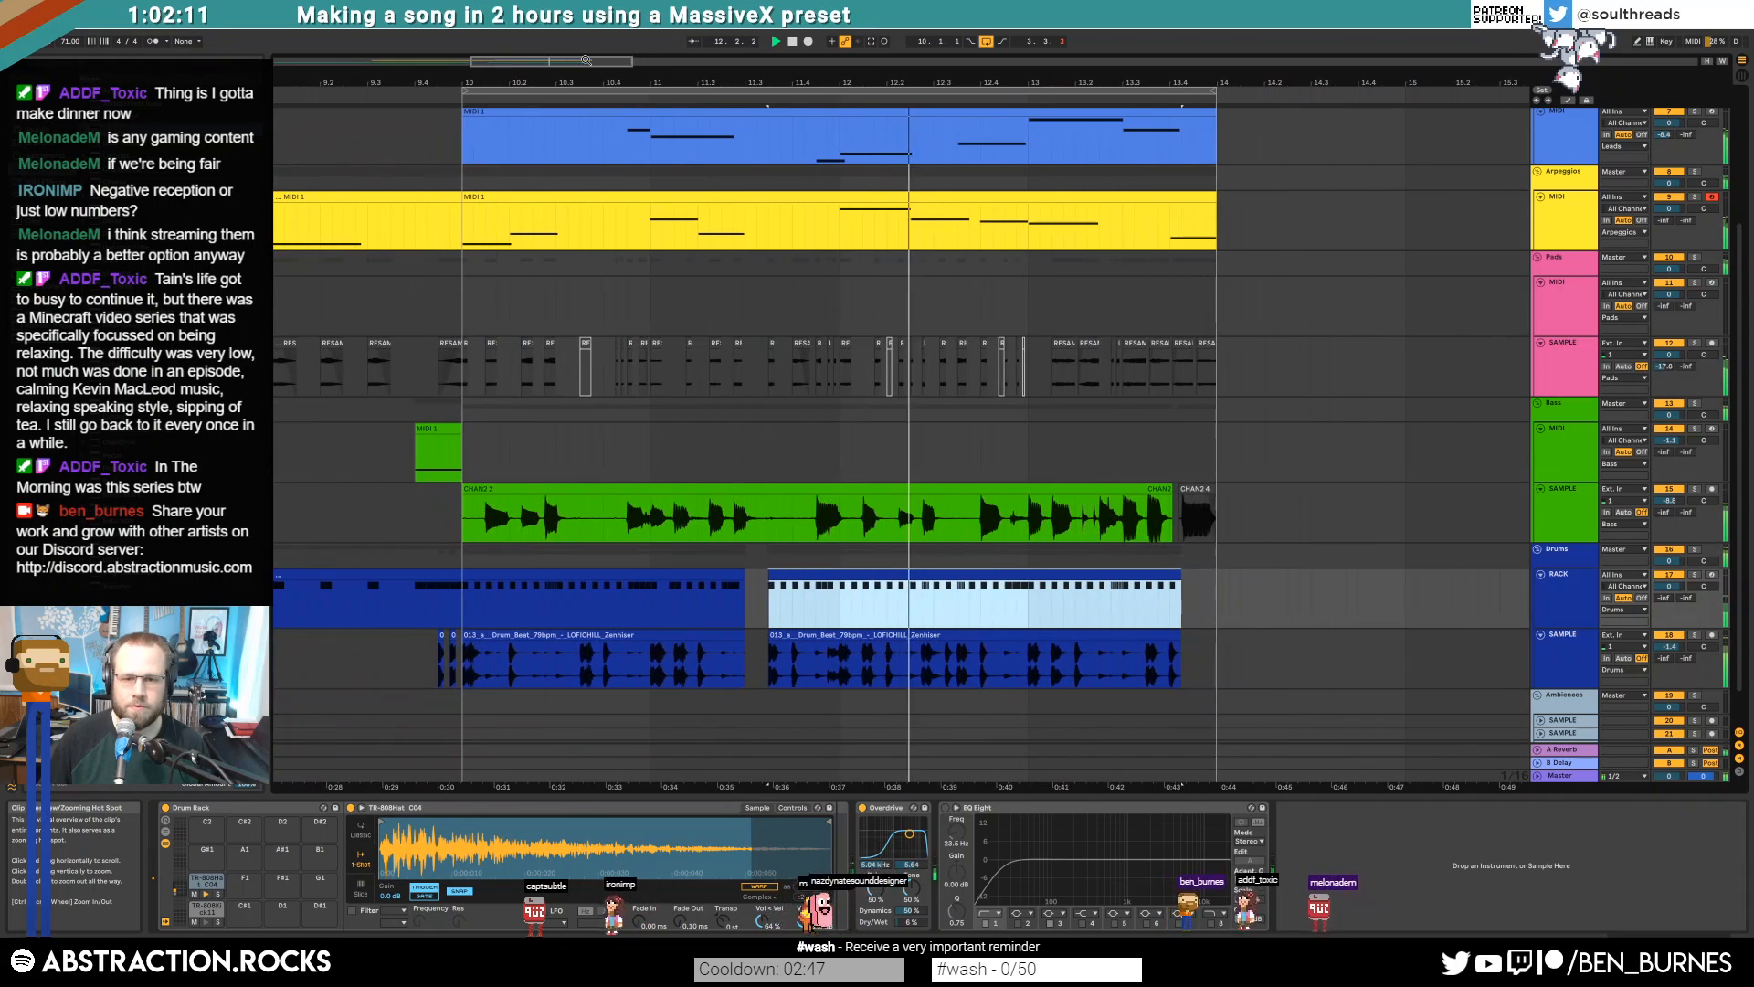
Review the devices on the pads sample and lead tracks, stop playback, and inspect the lead's Massive X synth
left_click(1566, 371)
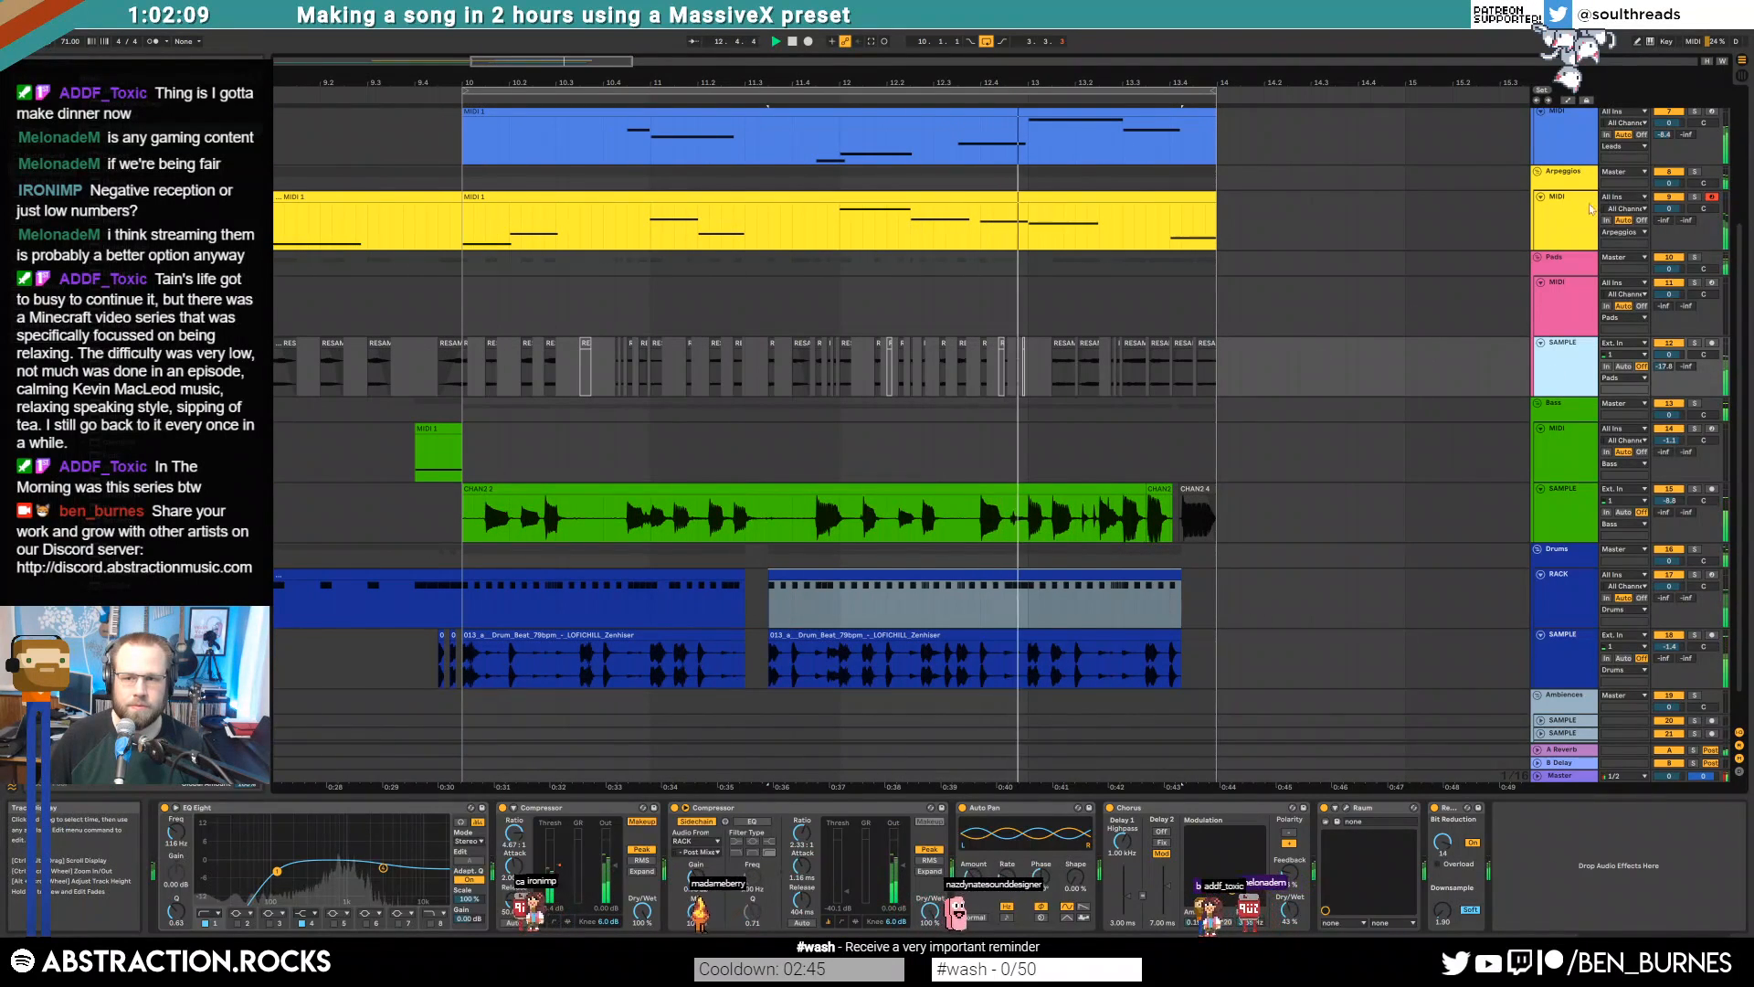
scroll(1554, 200, "up", 1)
left_click(1555, 189)
key("space")
left_click(186, 810)
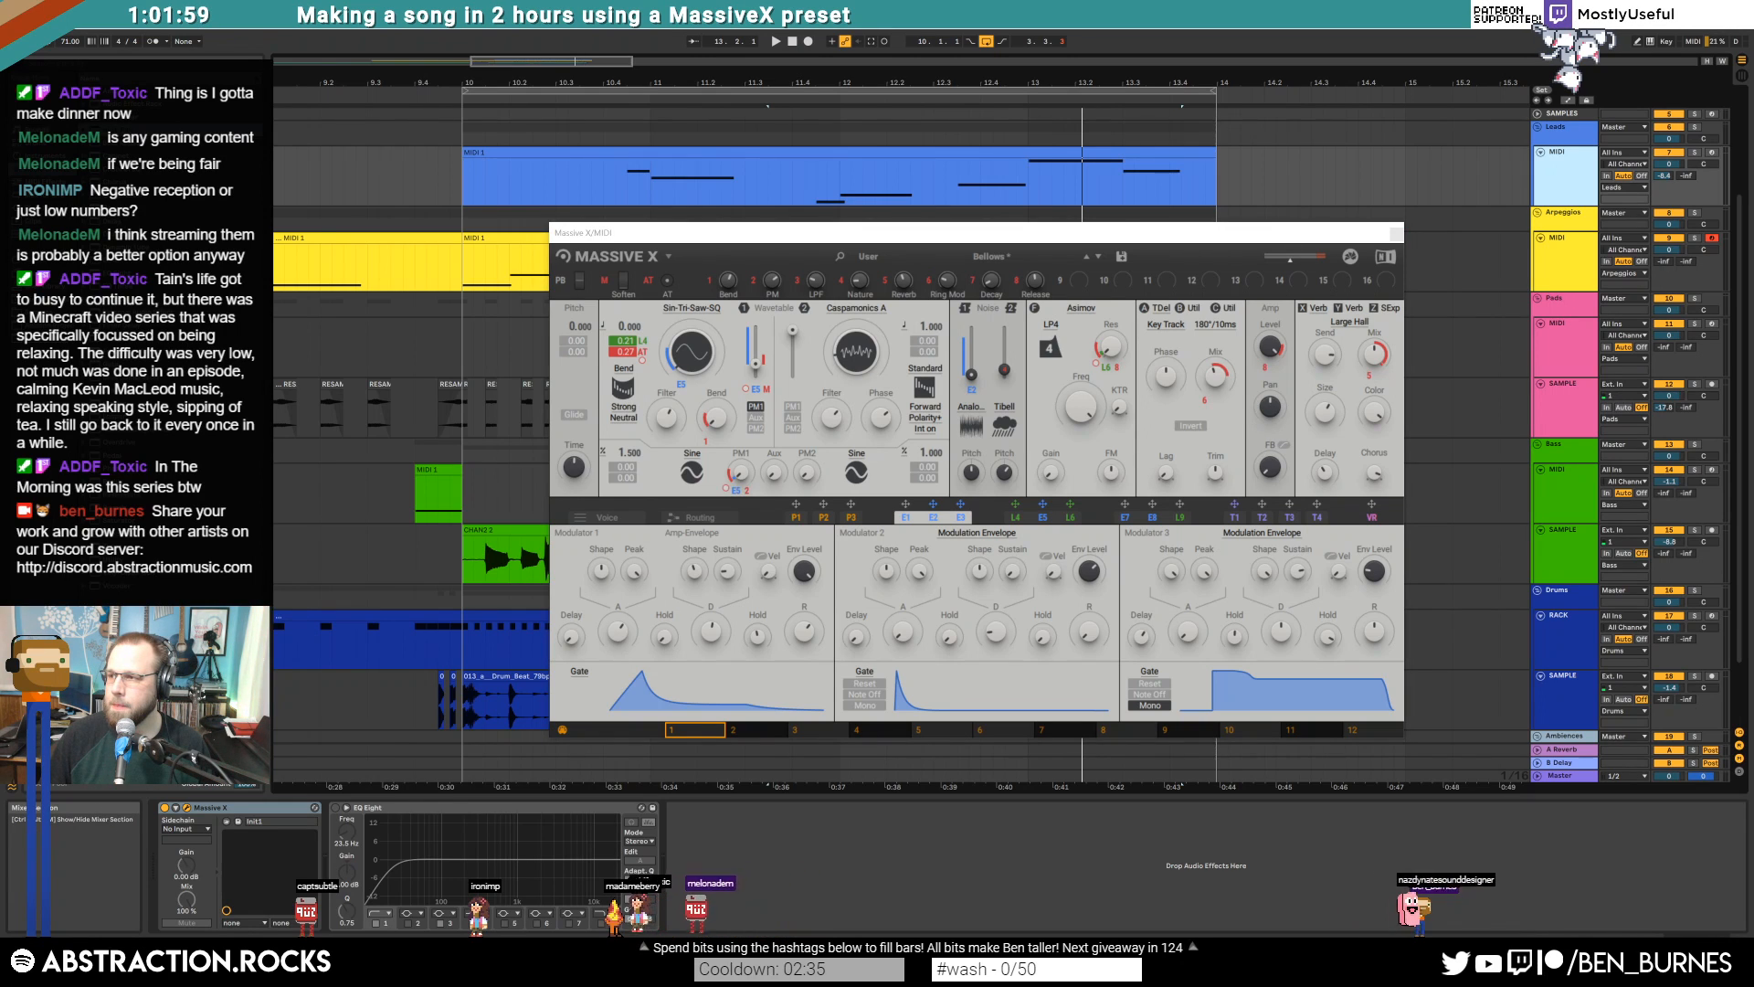
left_click(1396, 235)
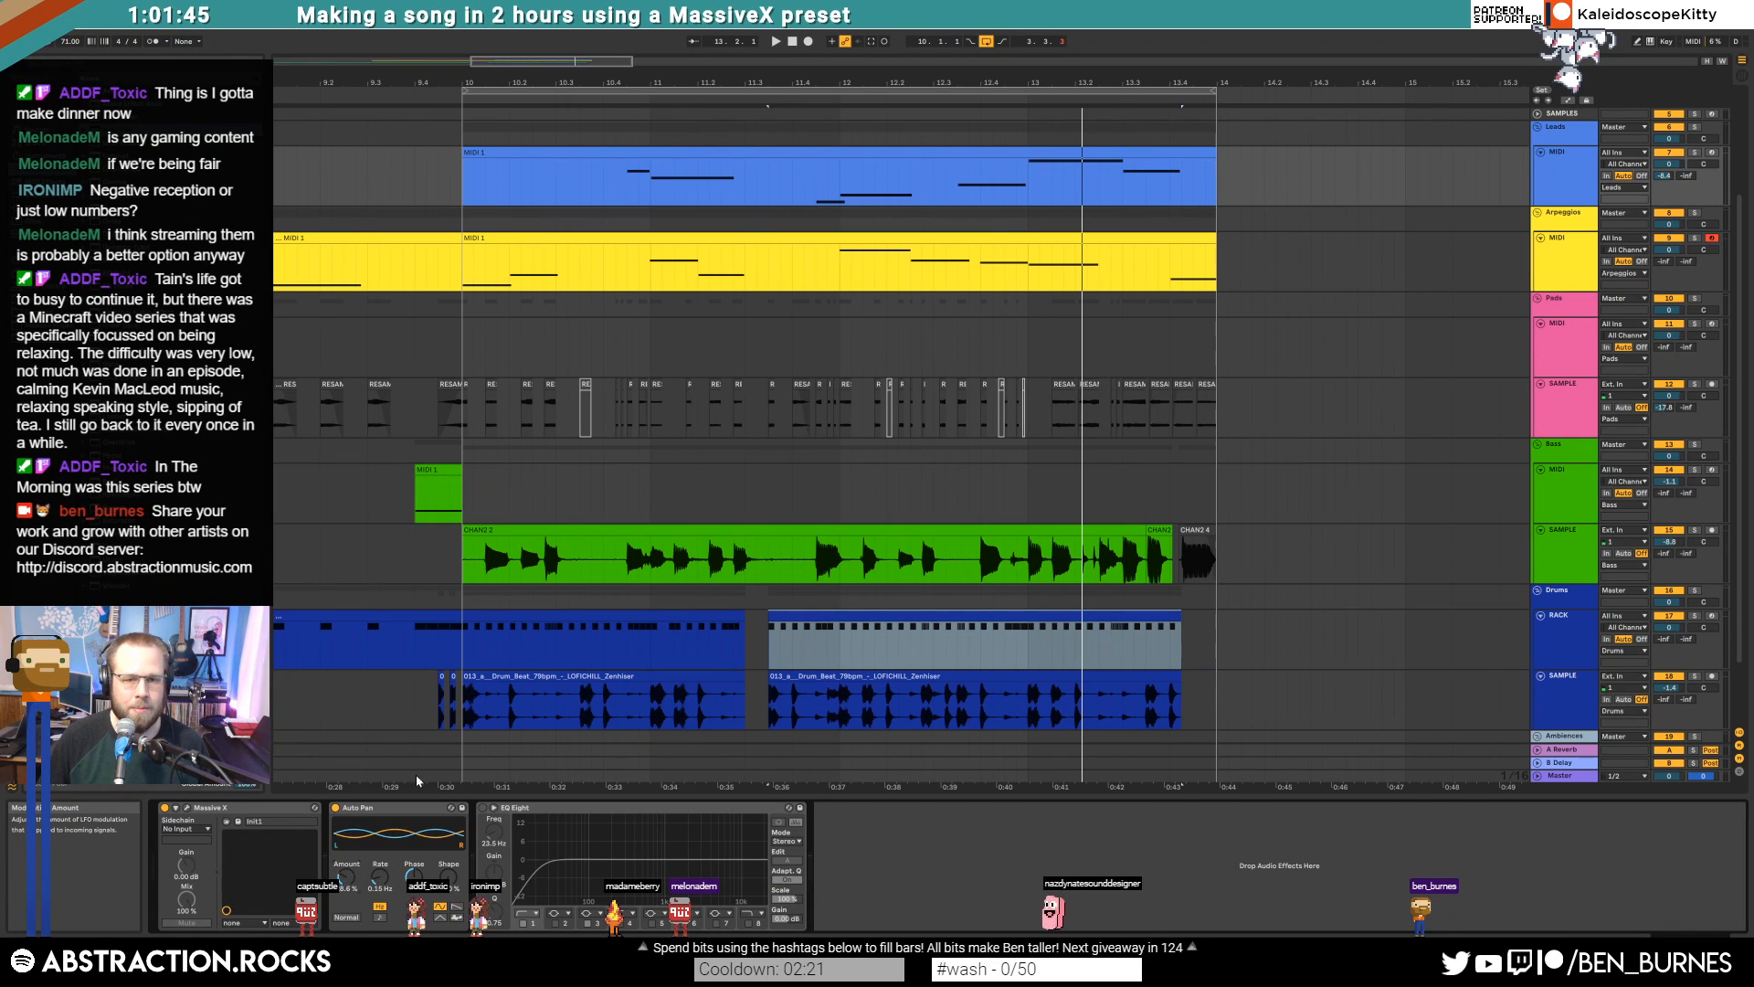
Play from around 10.4 and set the Auto Pan on the lead track to an amount of 31% at 4.60 Hz
left_click(615, 209)
key("space")
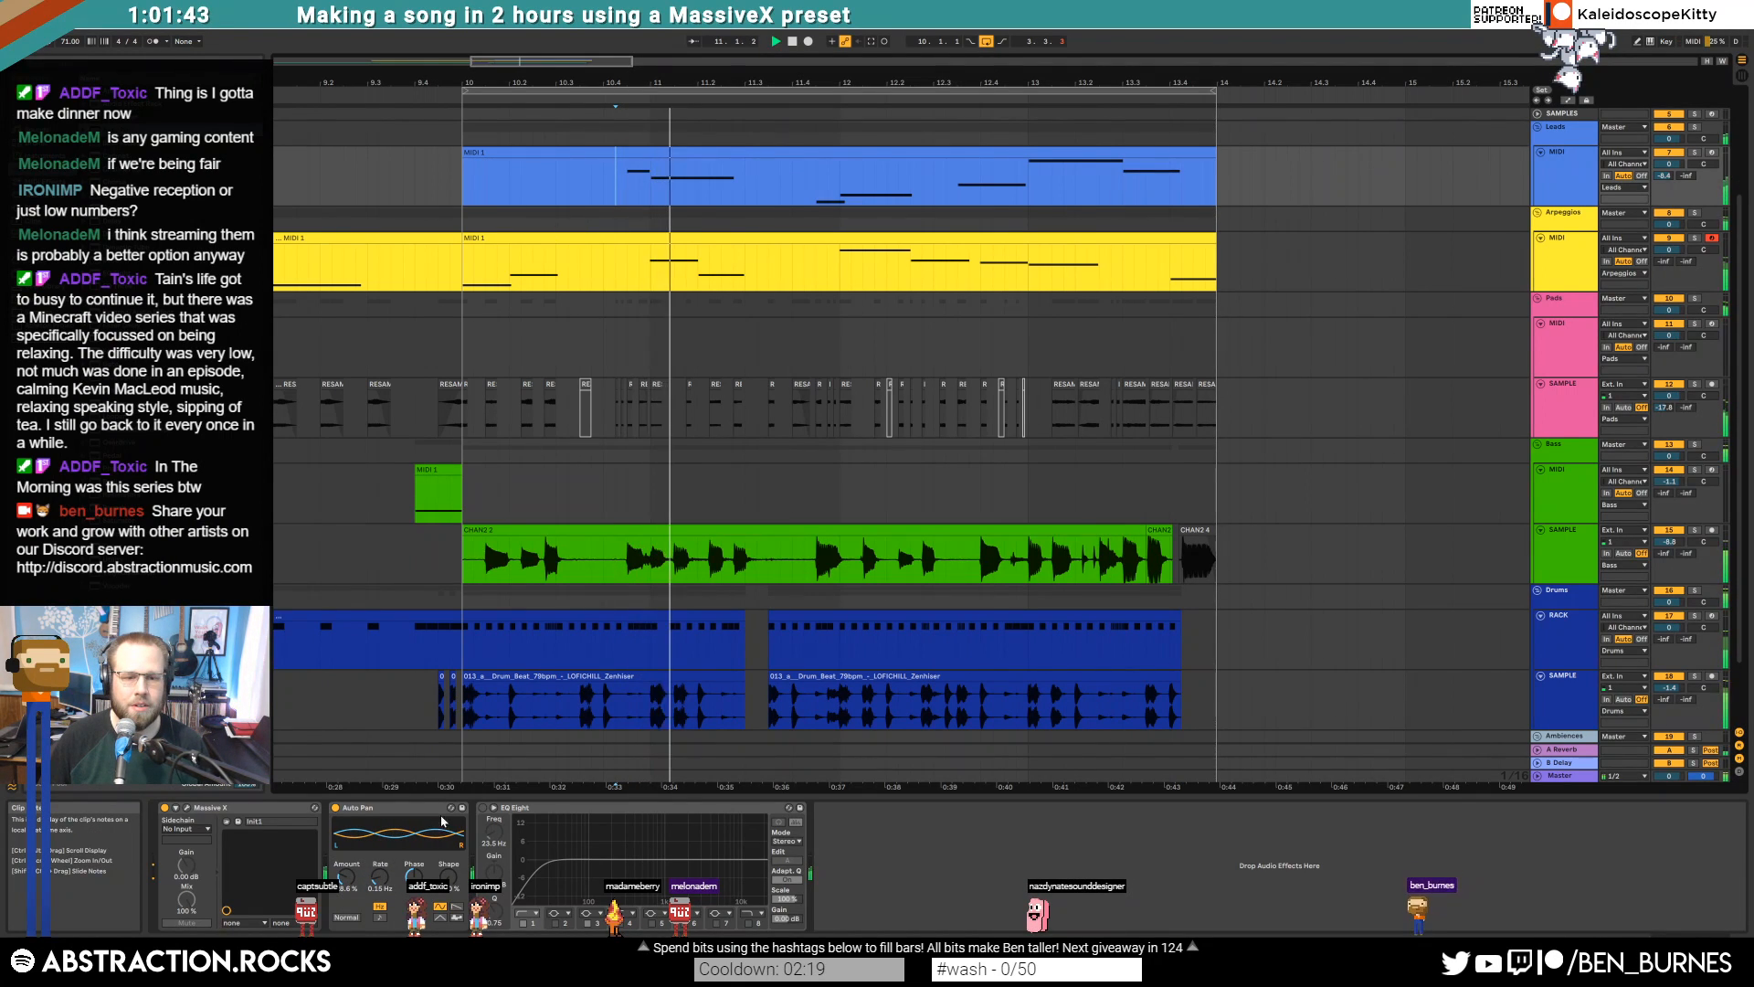
left_click_drag(346, 878, 380, 830)
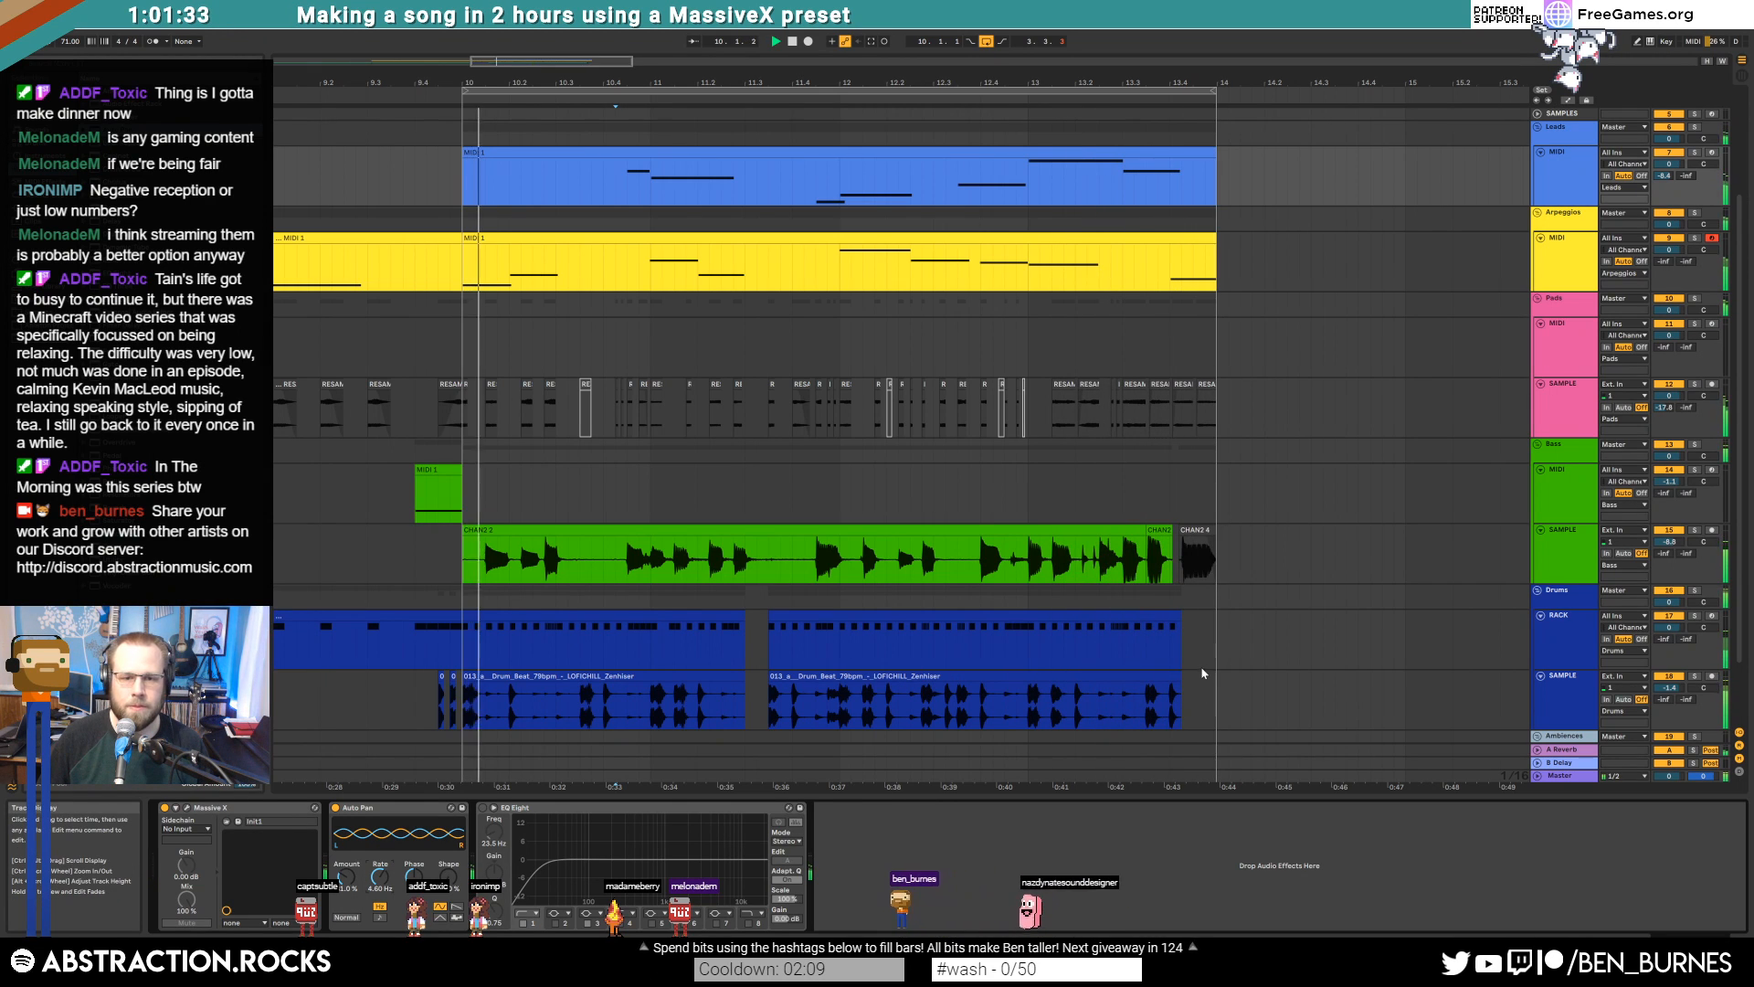
Insert a new MIDI track in the Arpeggios group, move the existing arpeggio track into Leads, and give it the group's blue color
left_click_drag(557, 61, 753, 23)
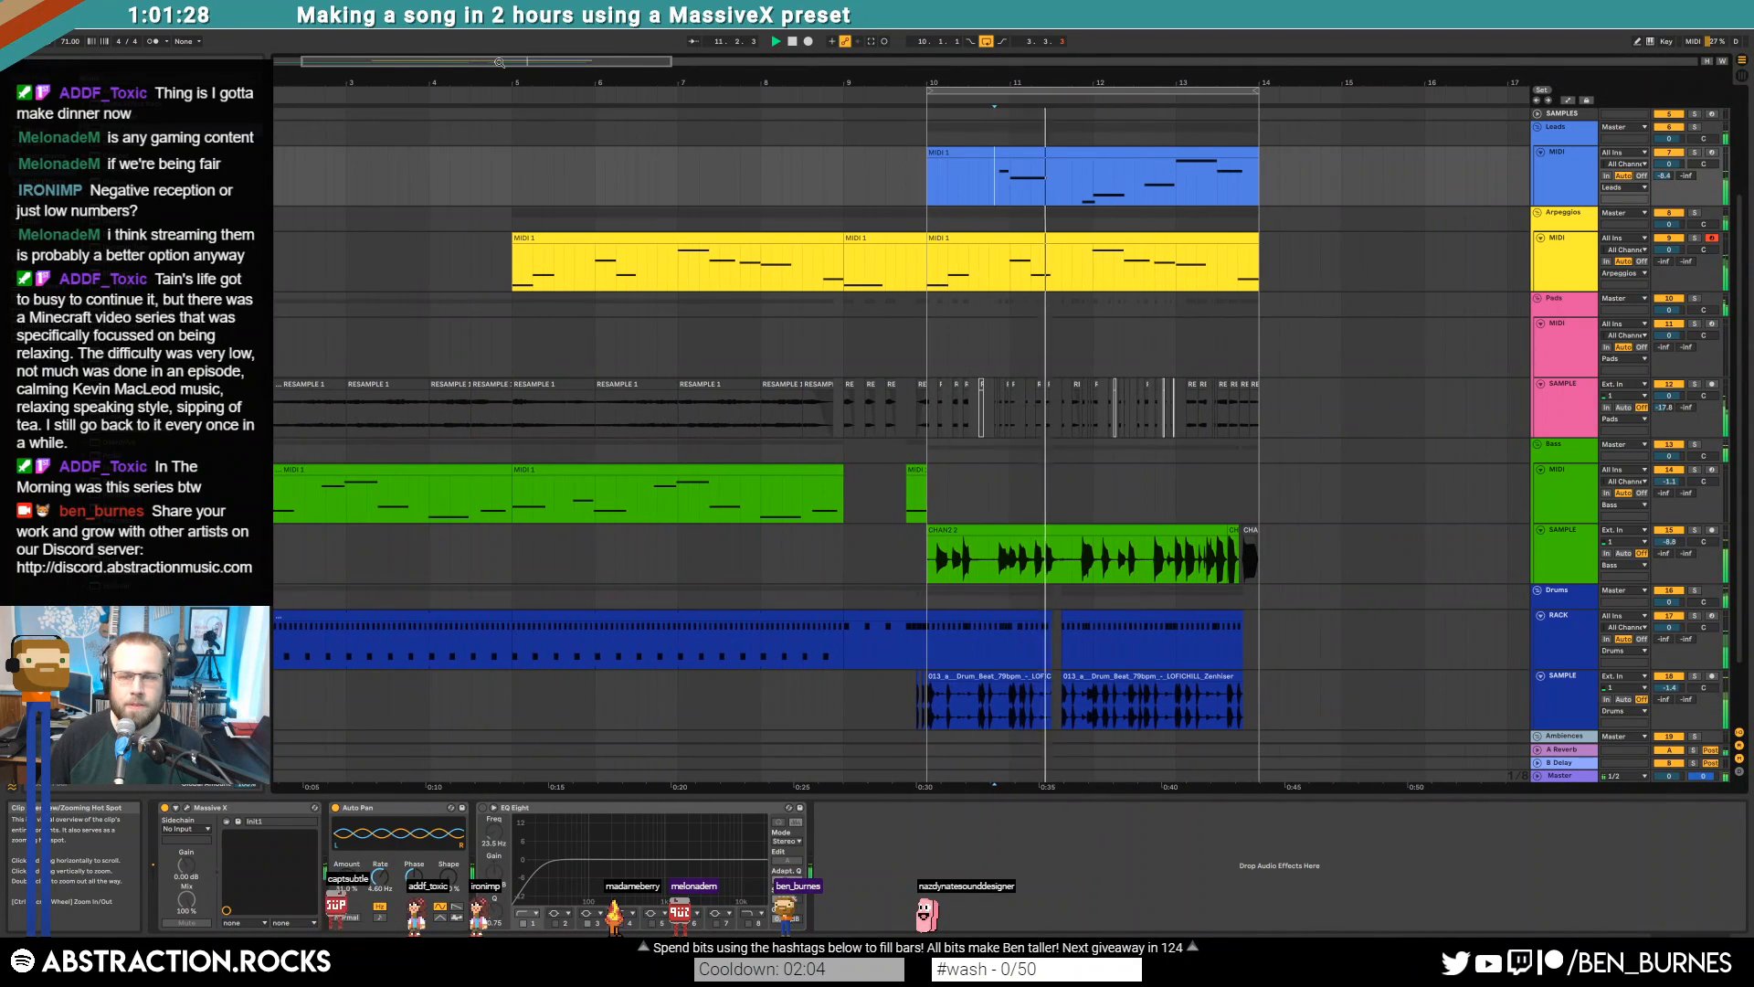
left_click(1550, 283)
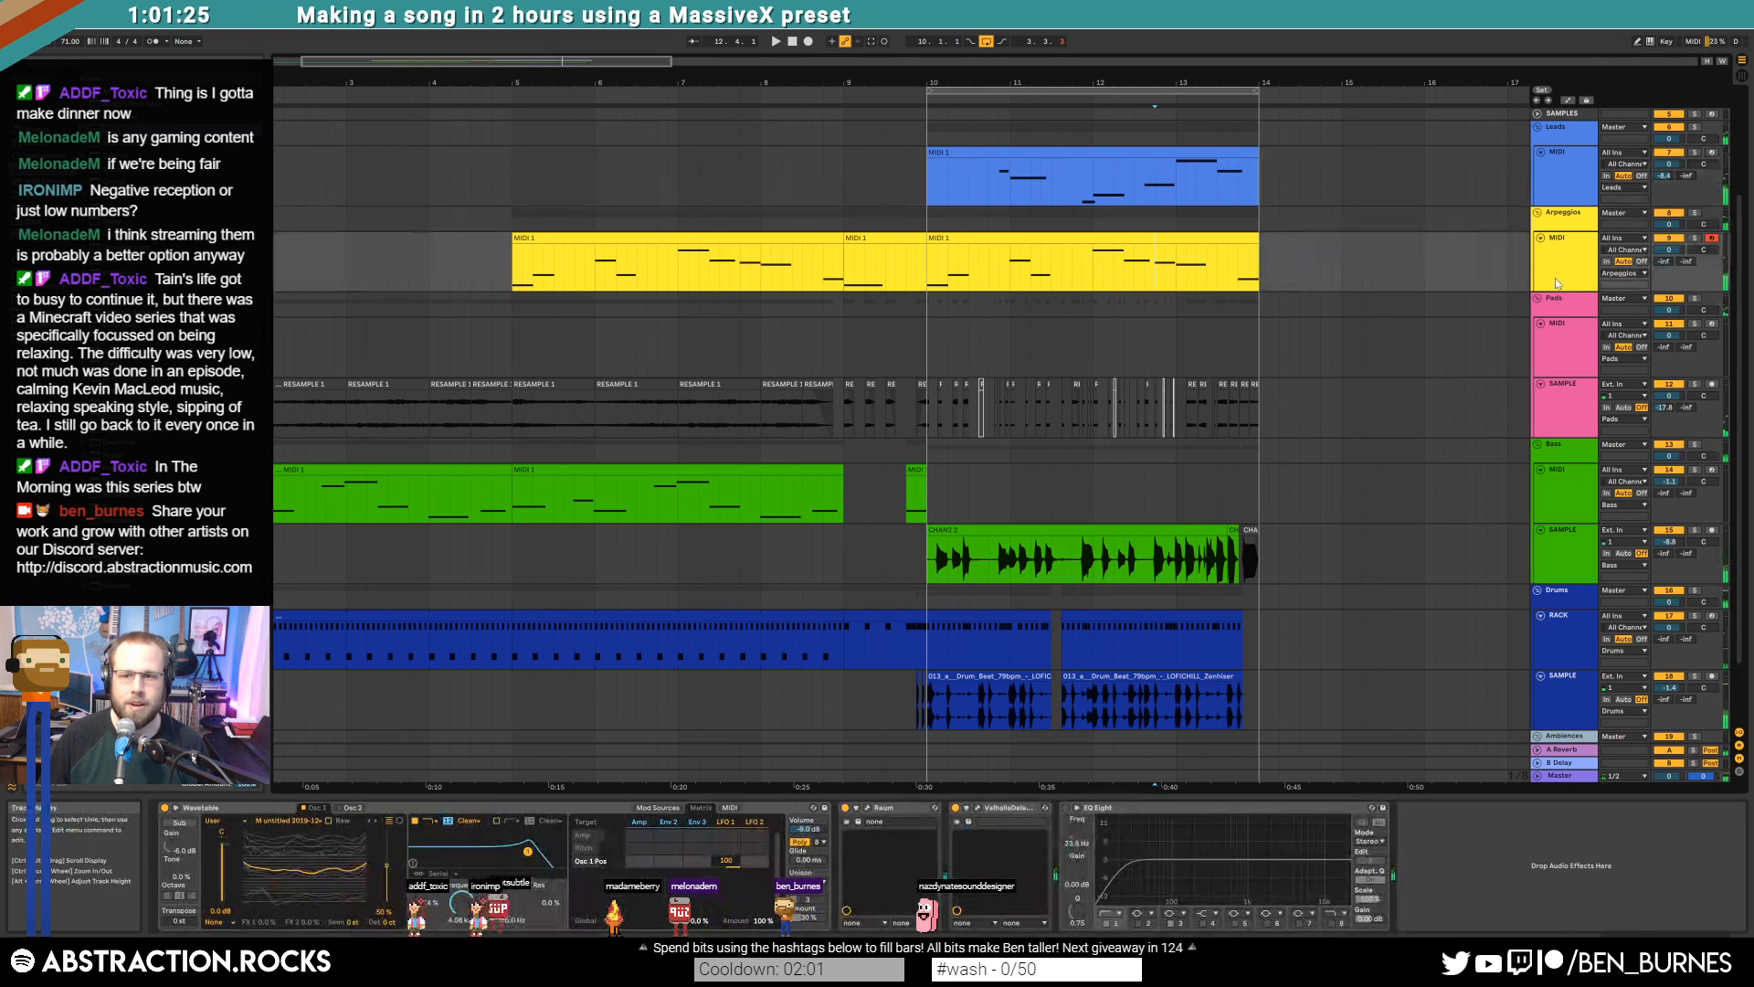
key("ctrl+shift+t")
left_click_drag(1550, 281, 1571, 225)
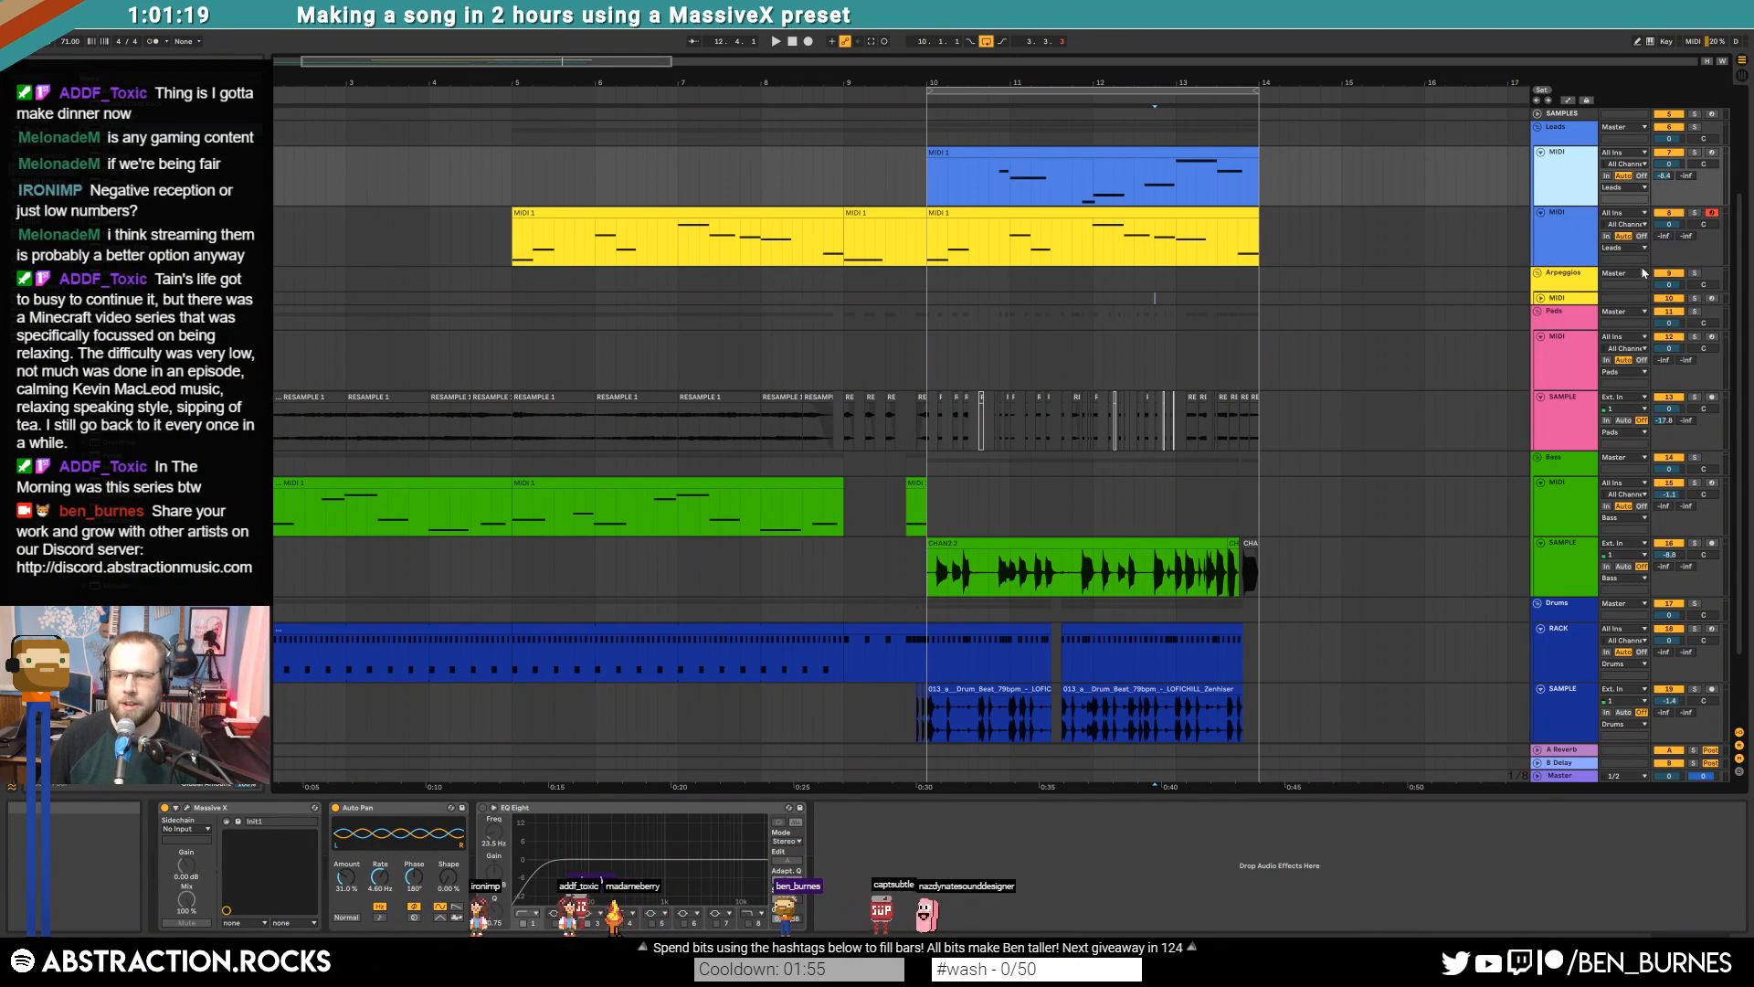
right_click(1590, 239)
left_click(1471, 465)
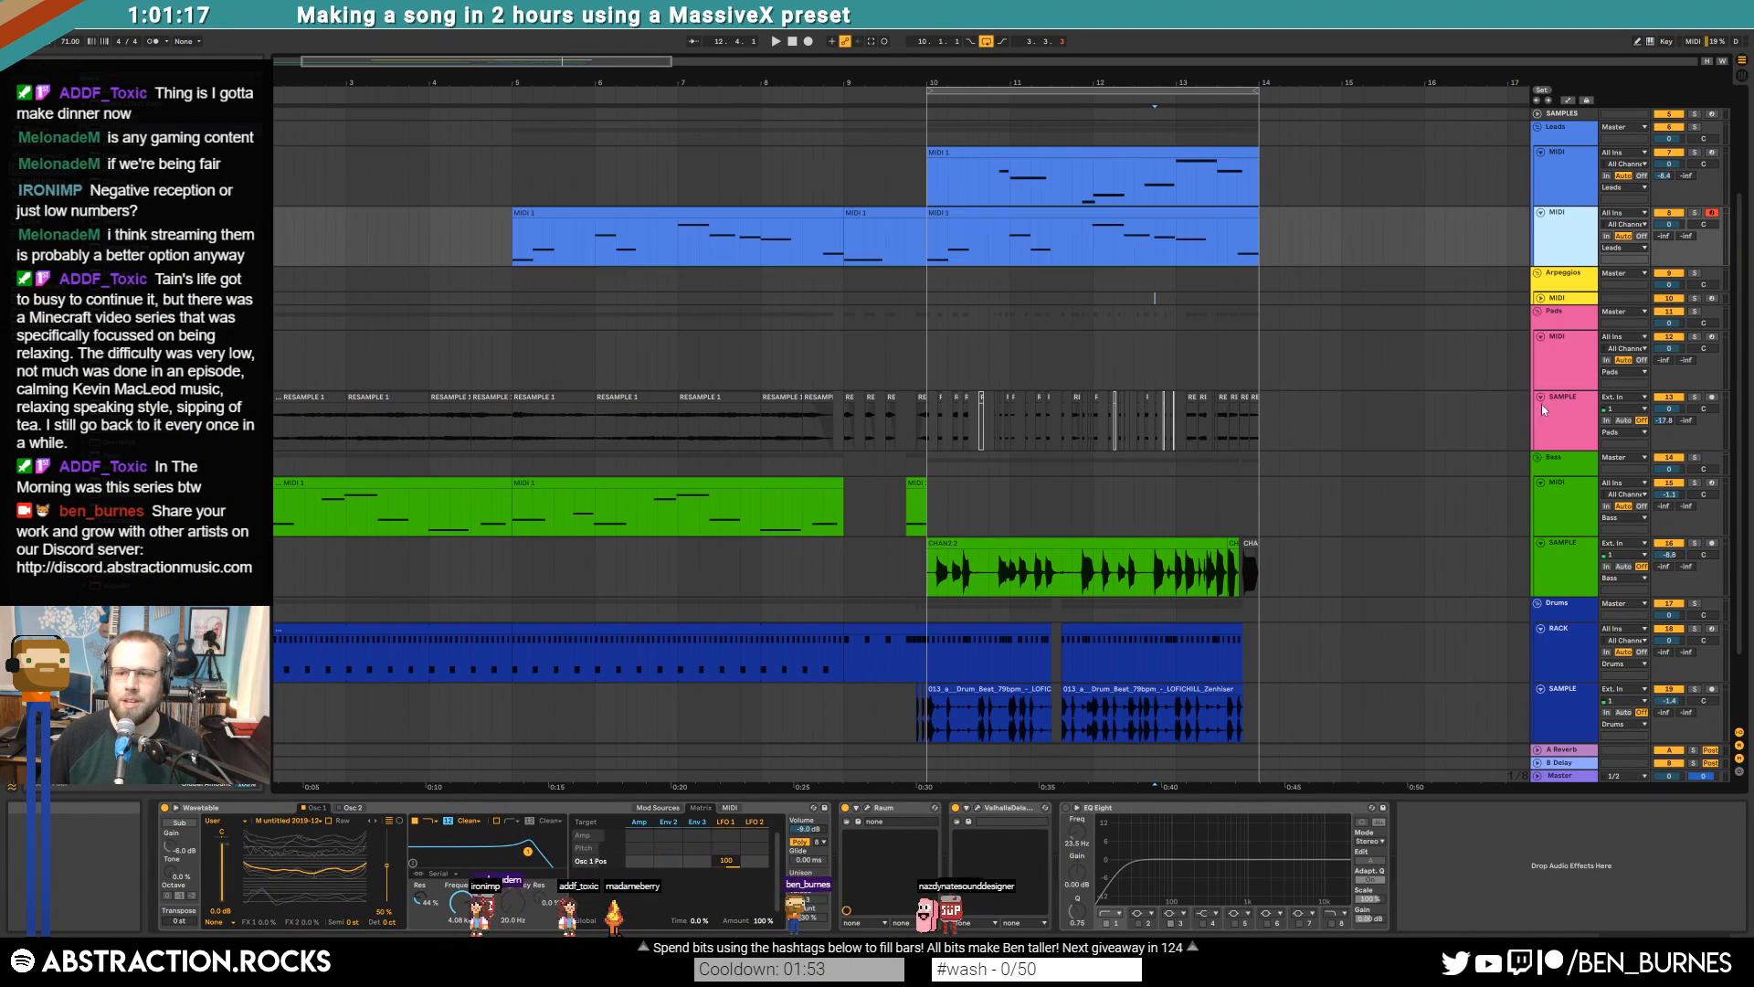
Unfold the empty Arpeggios MIDI track, load Massive on it, and set Filter 1 to Lowpass 4
left_click(1542, 299)
left_click(1558, 308)
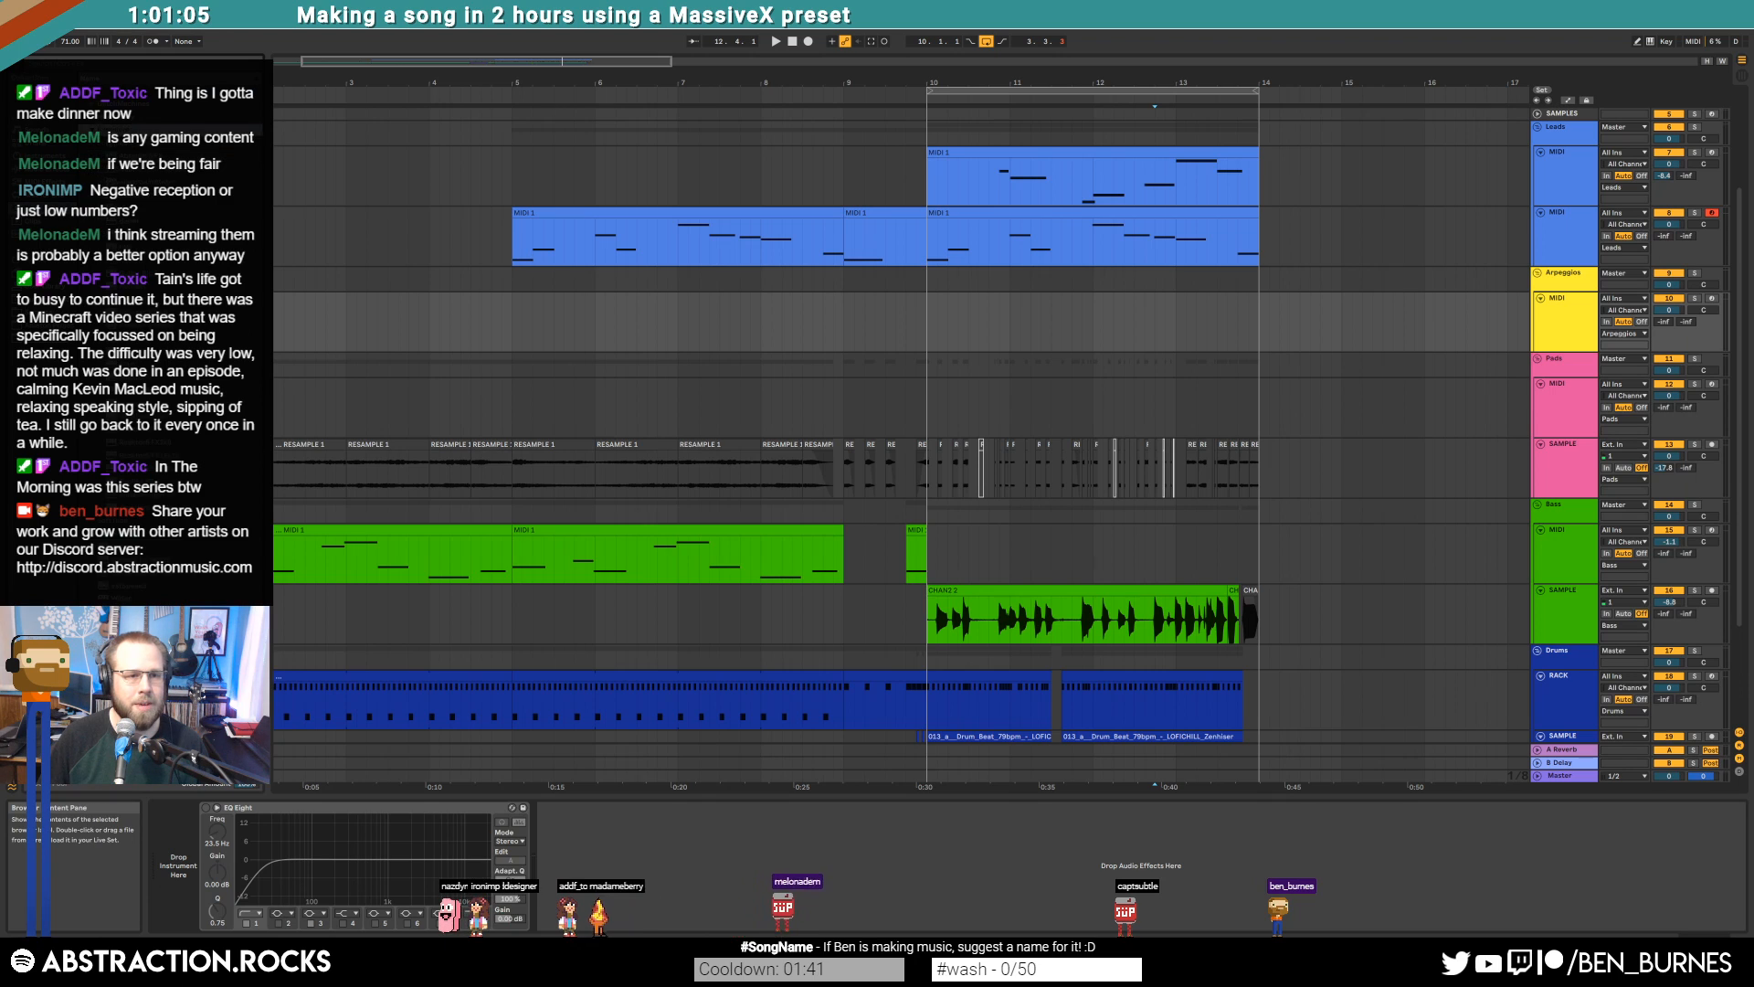
left_click(1005, 327)
left_click_drag(994, 259, 1068, 412)
left_click(1026, 651)
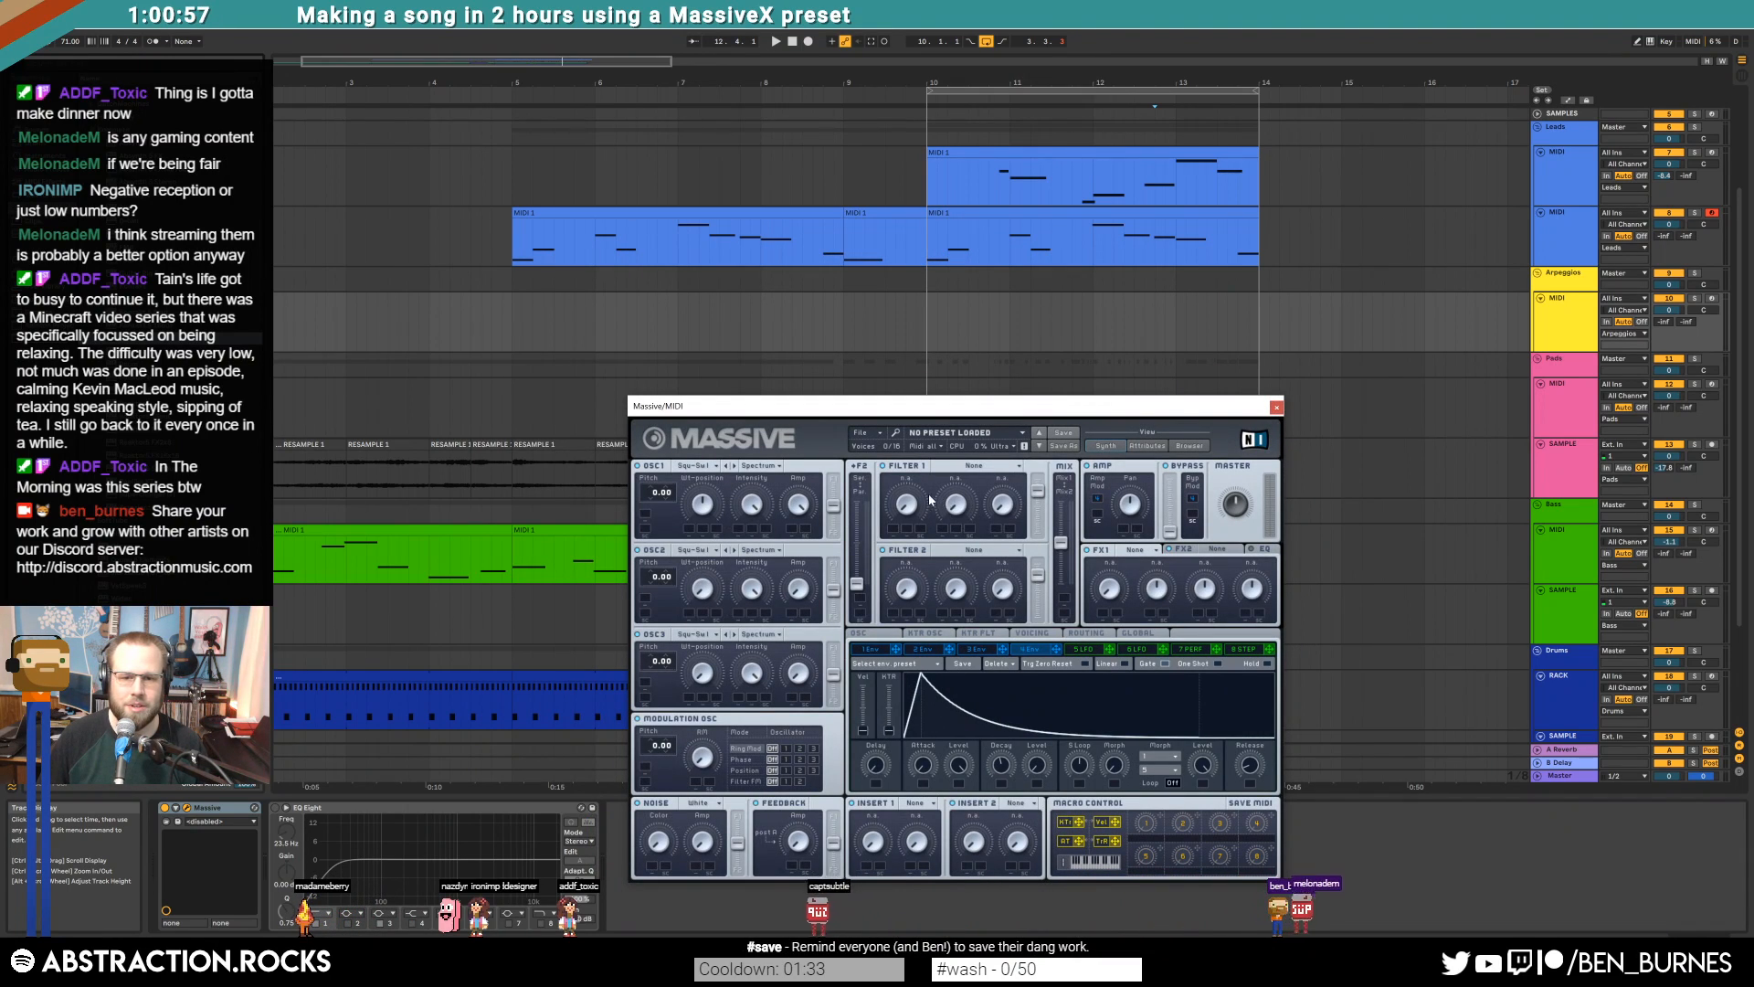
left_click(974, 466)
left_click(977, 483)
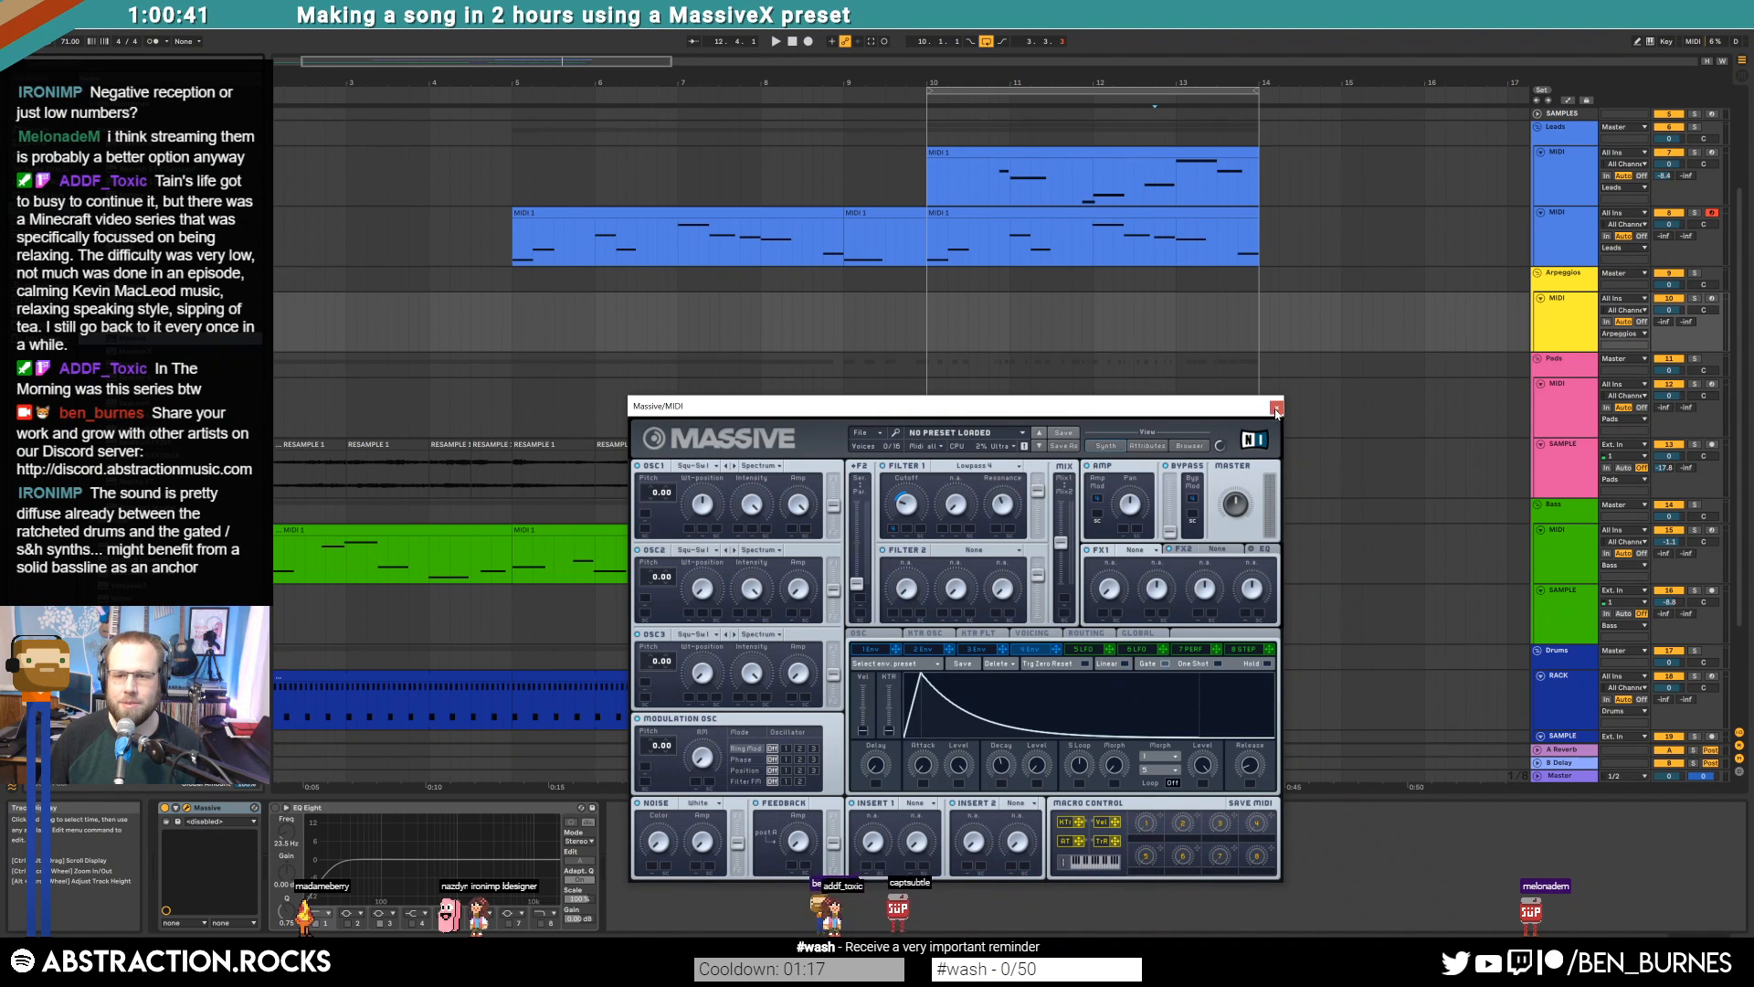
left_click(1276, 409)
Apply the track color to all clips on the bass sample track
left_click(1254, 608)
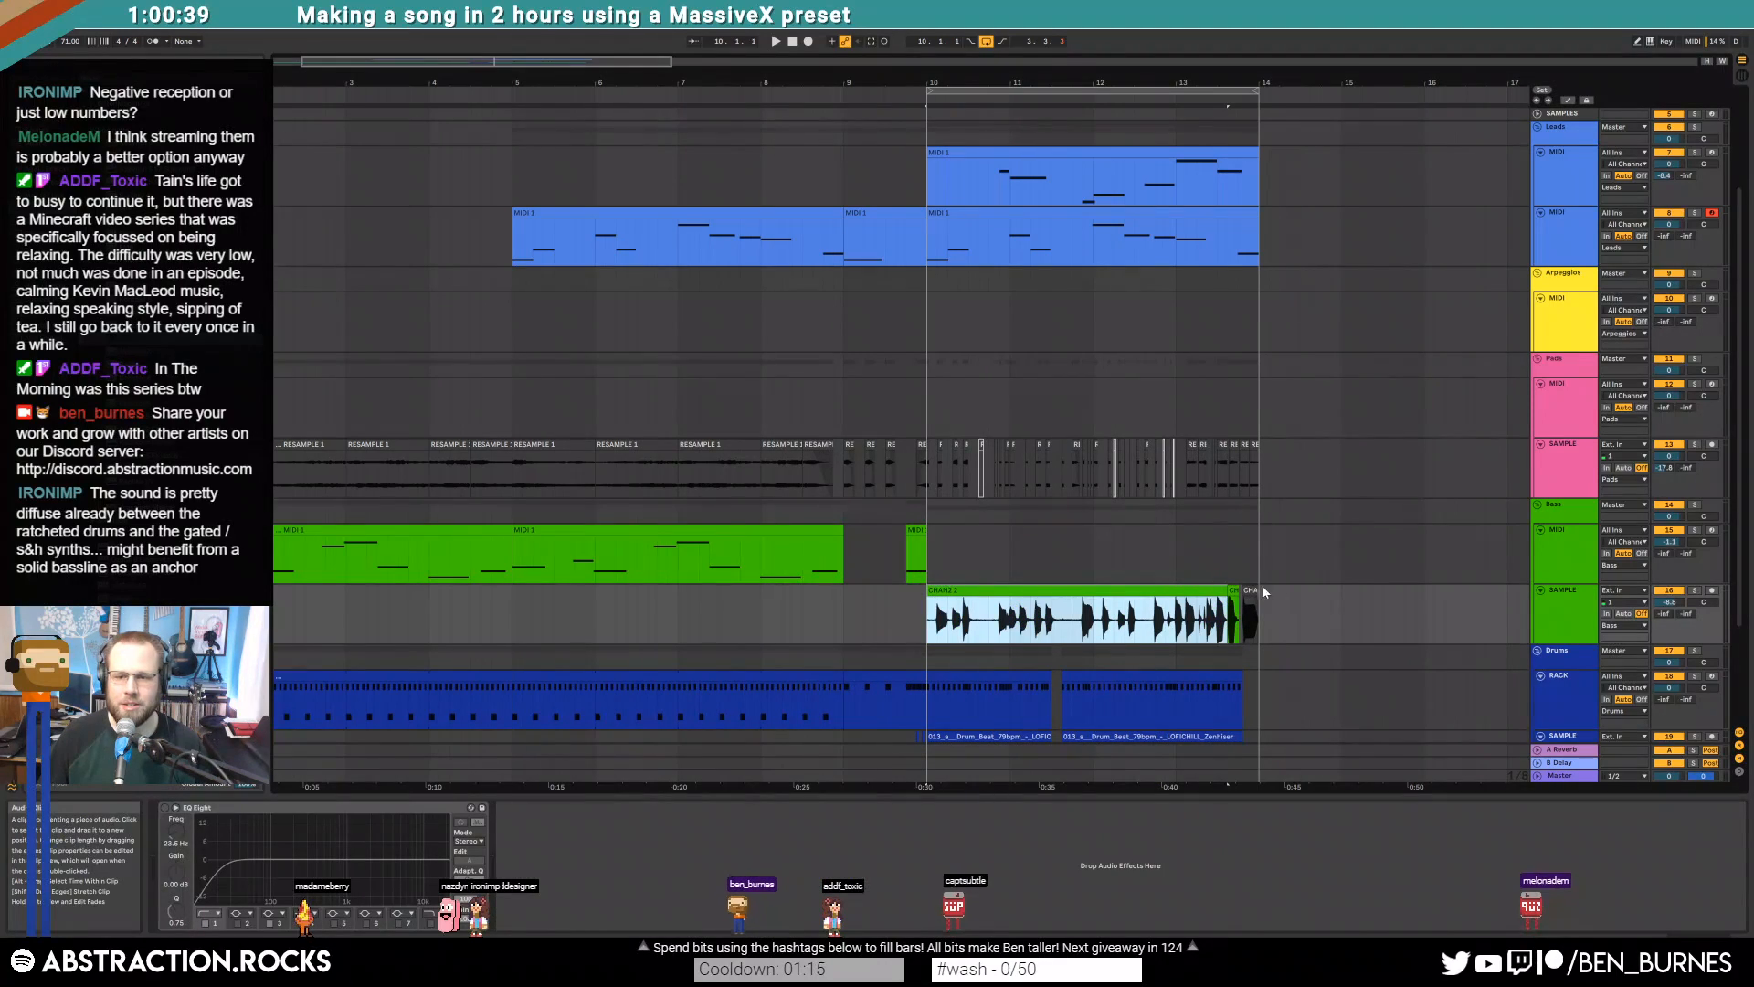
right_click(1556, 610)
left_click(1666, 848)
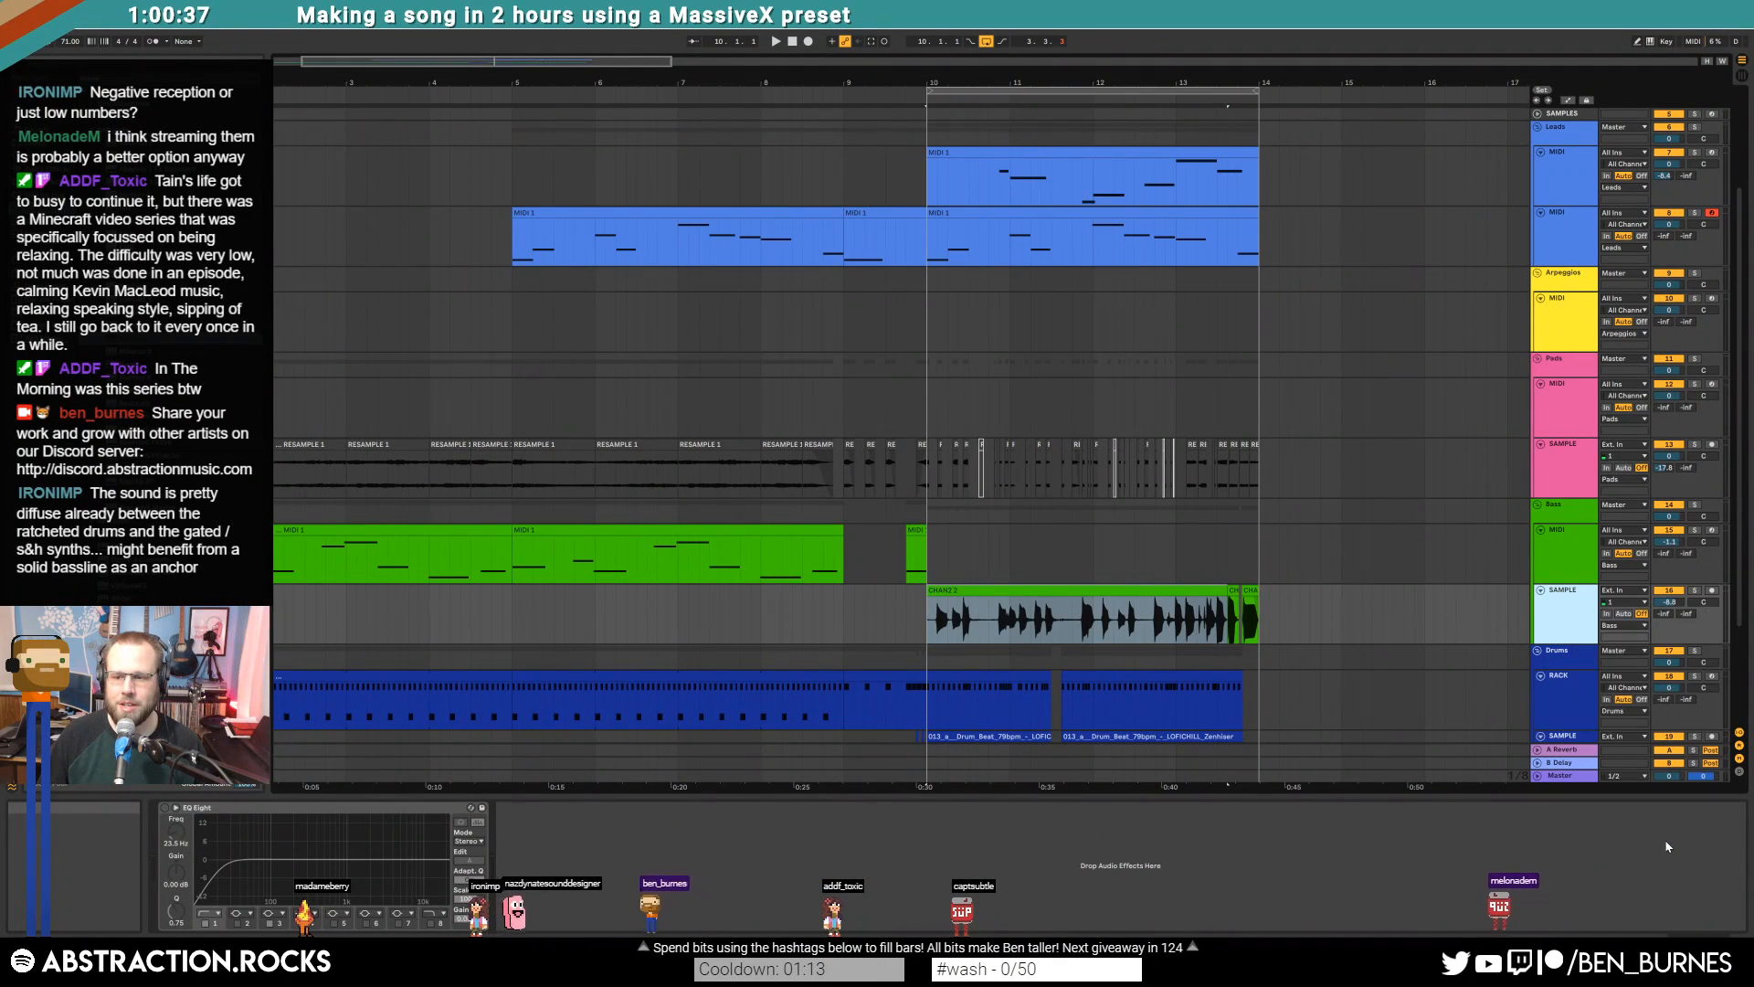
Copy the four-bar bass MIDI clip to bar 10 on the same track while the lead section plays
key("space")
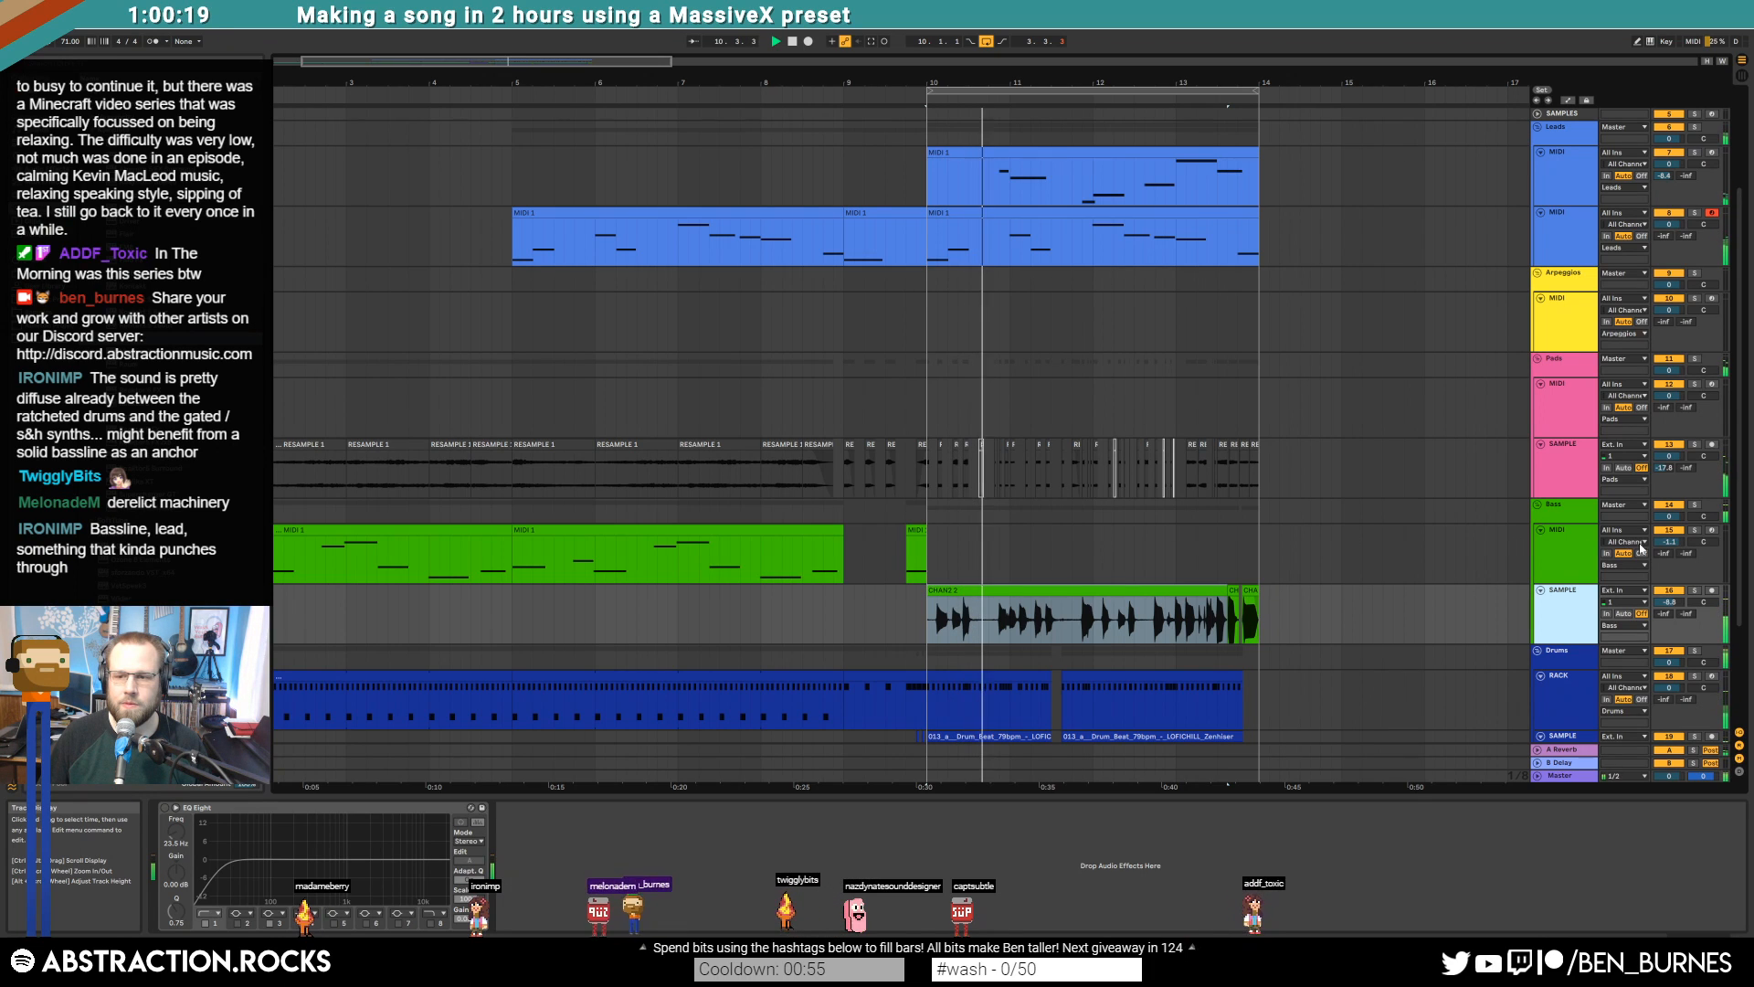
left_click(426, 533)
key("ctrl+c")
left_click(929, 549)
key("ctrl+v")
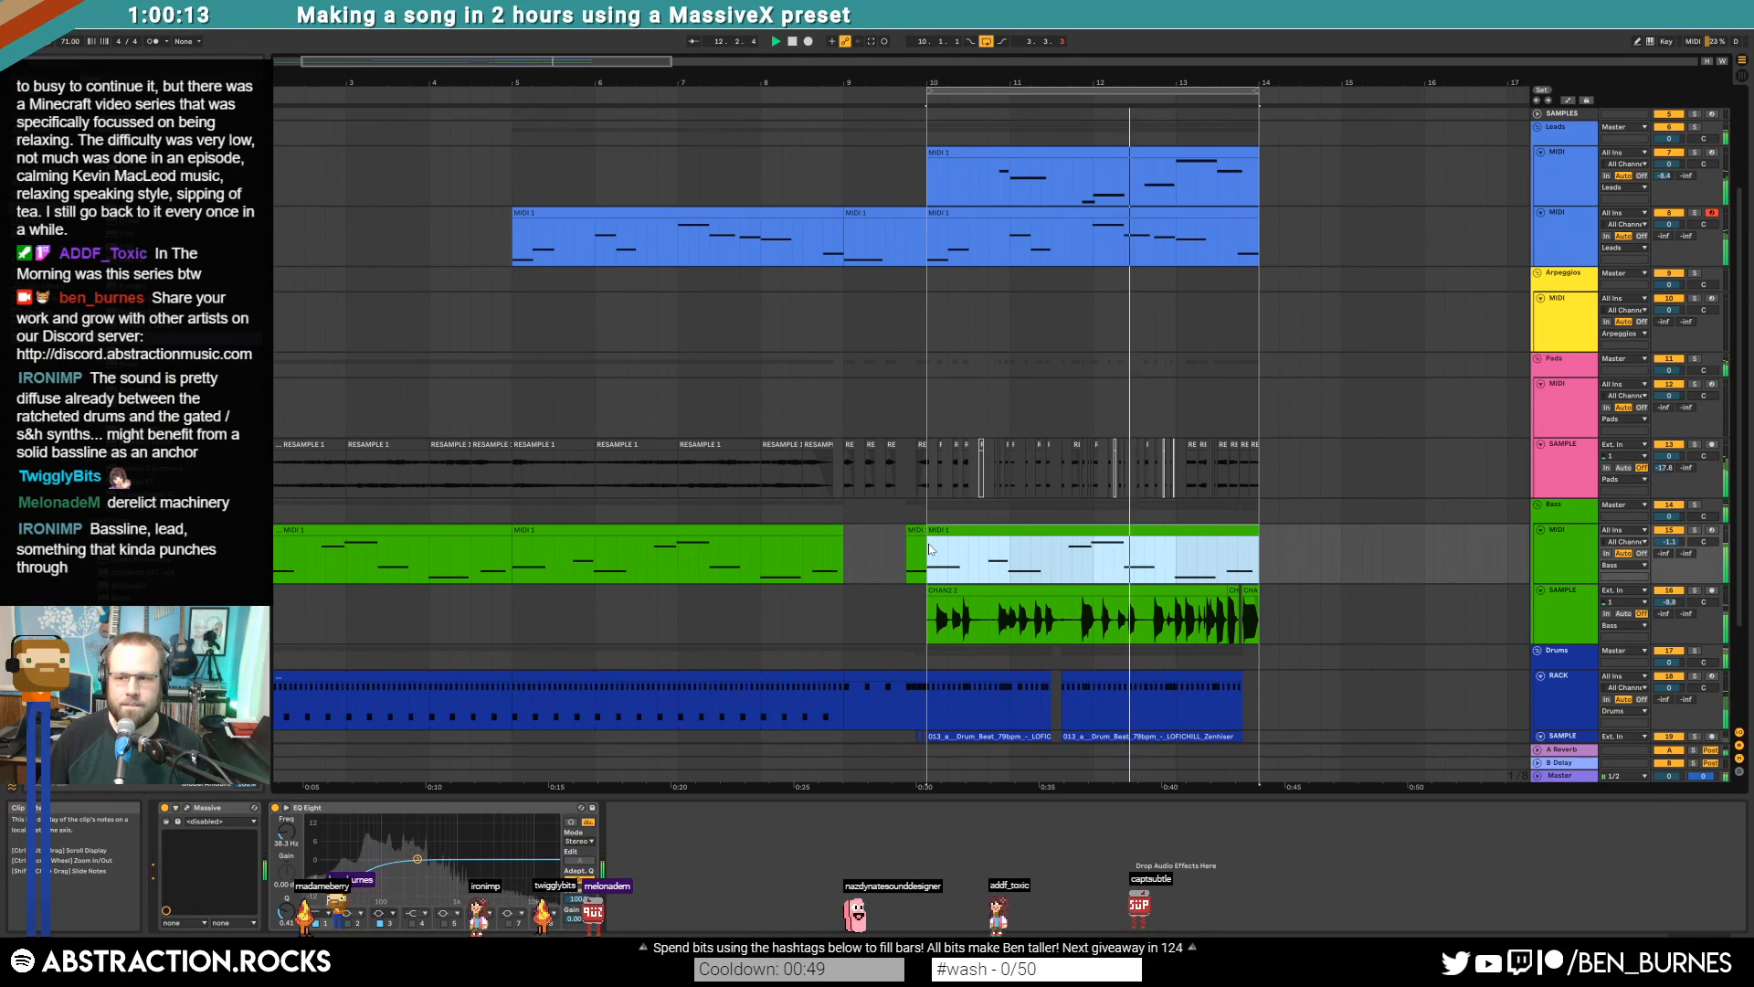
Shape the bass MIDI track's EQ Eight with a low-mid boost, a midrange dip and a higher boost during playback, and stop
left_click_drag(425, 868, 456, 861)
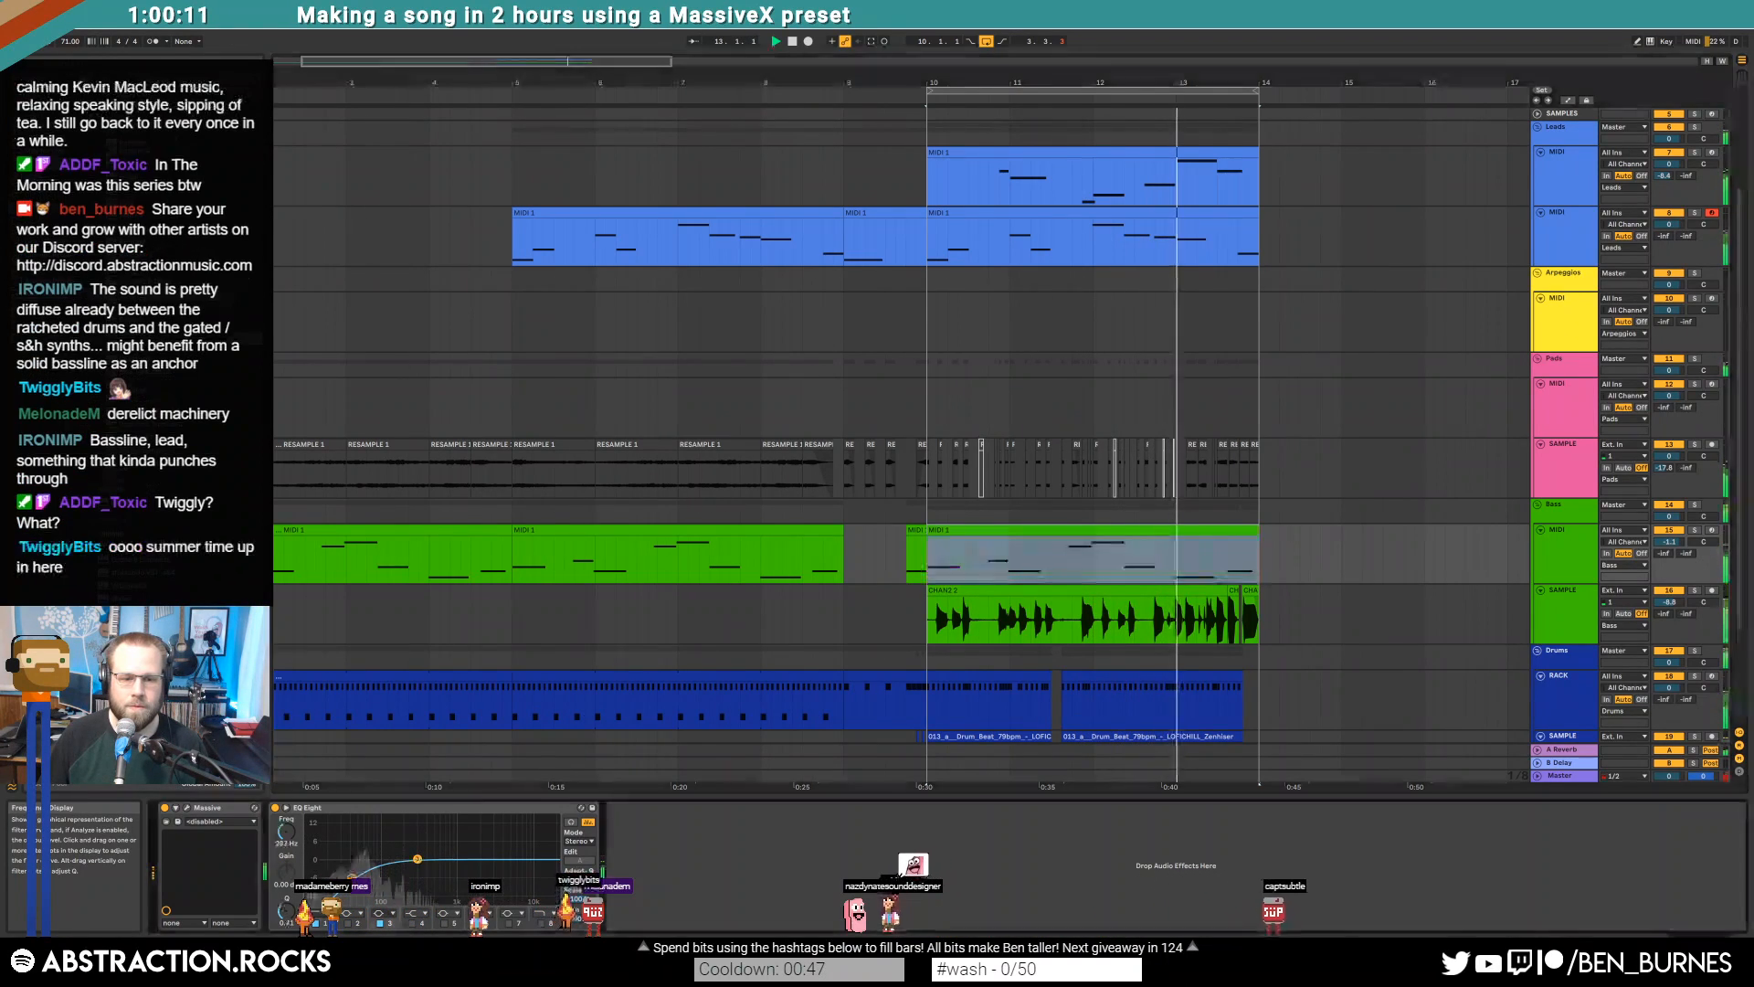
left_click(445, 923)
left_click_drag(444, 860, 404, 887)
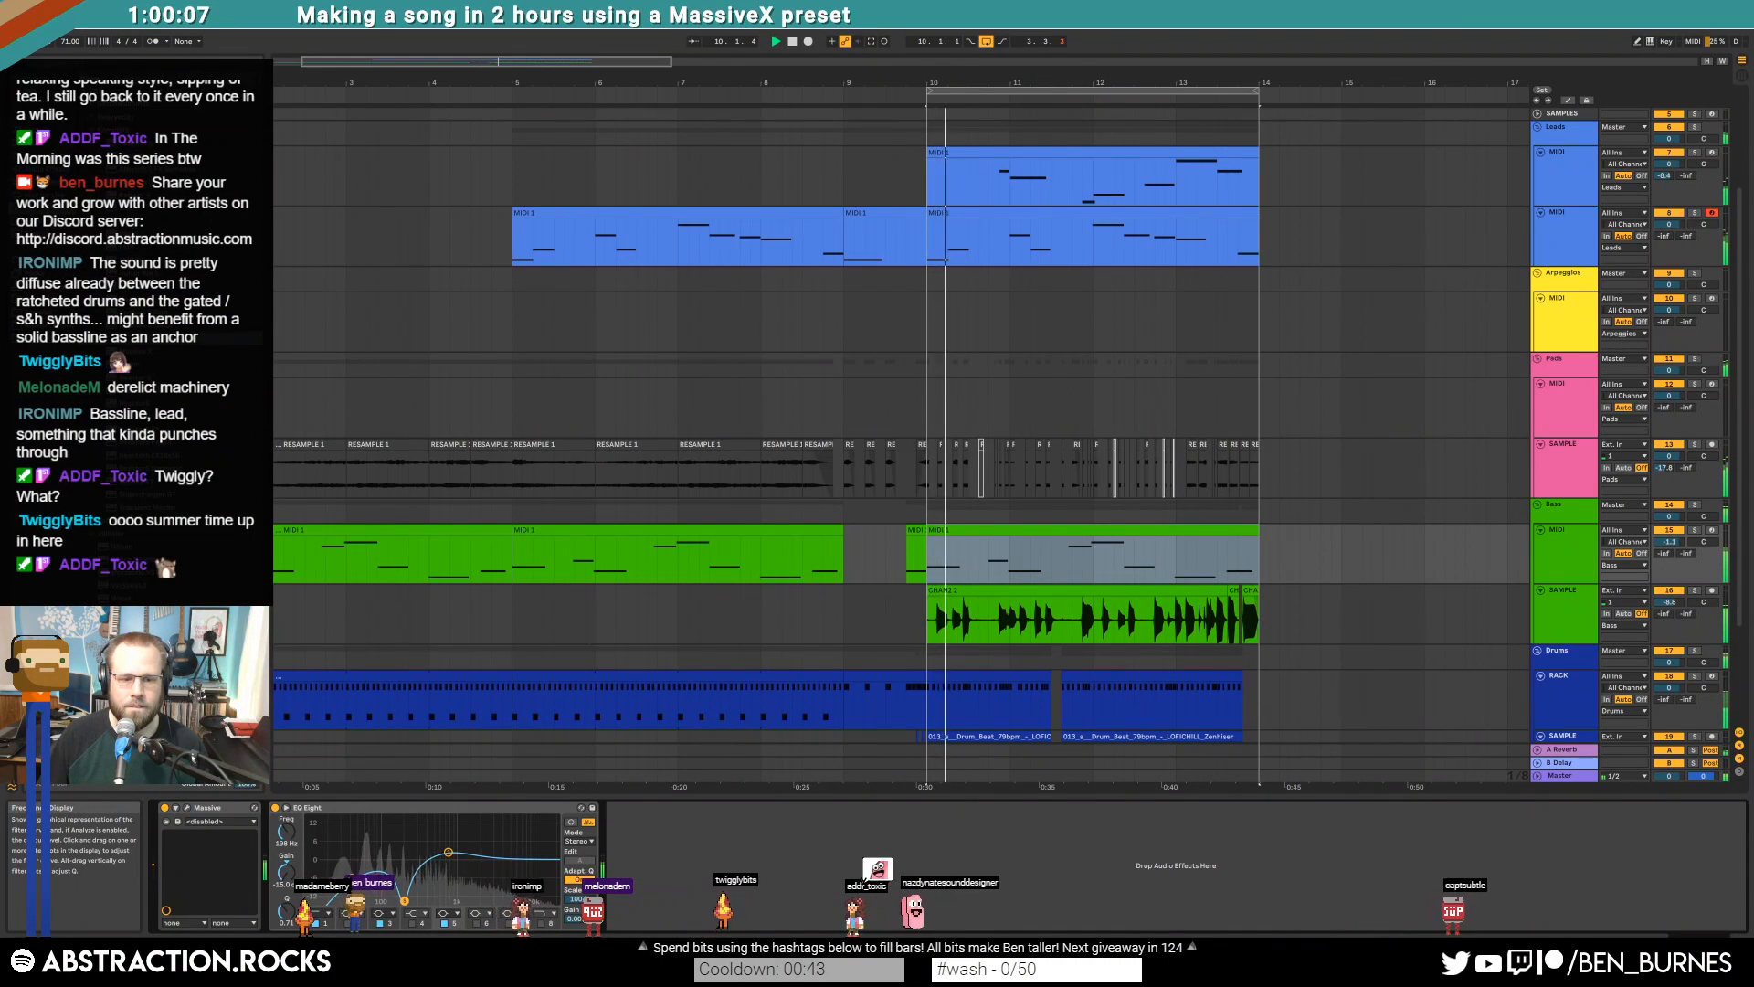
left_click_drag(288, 914, 446, 842)
left_click(351, 878)
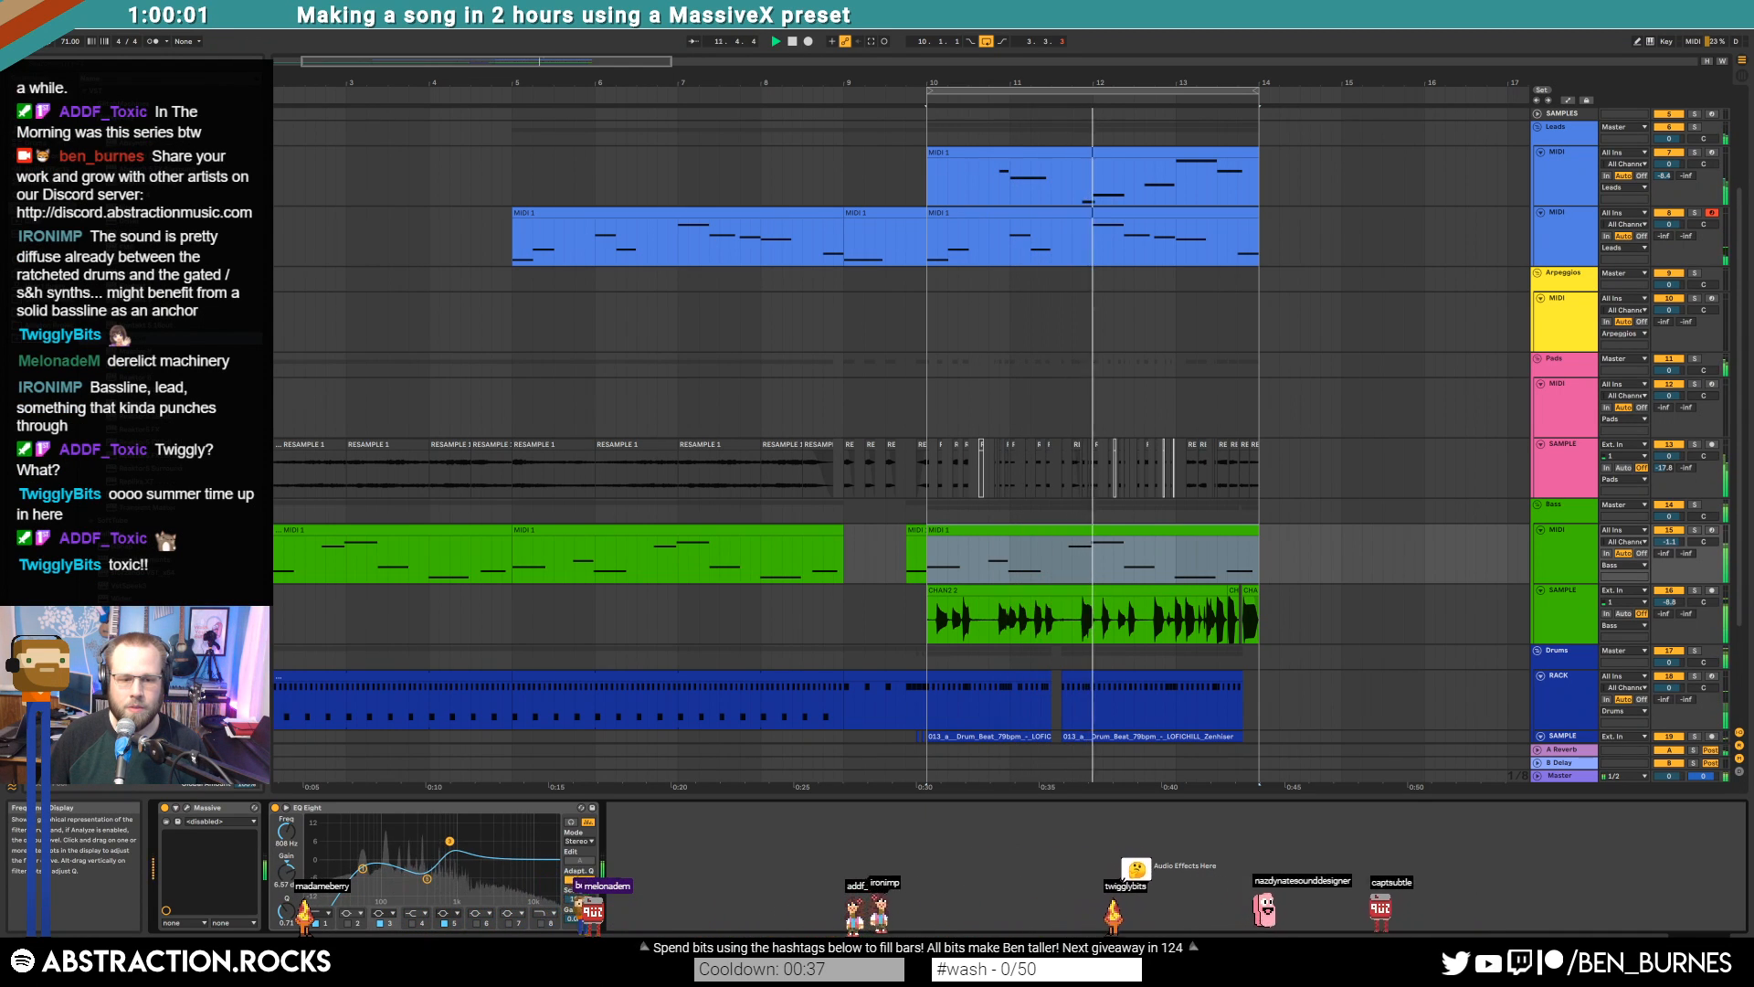
left_click(425, 881)
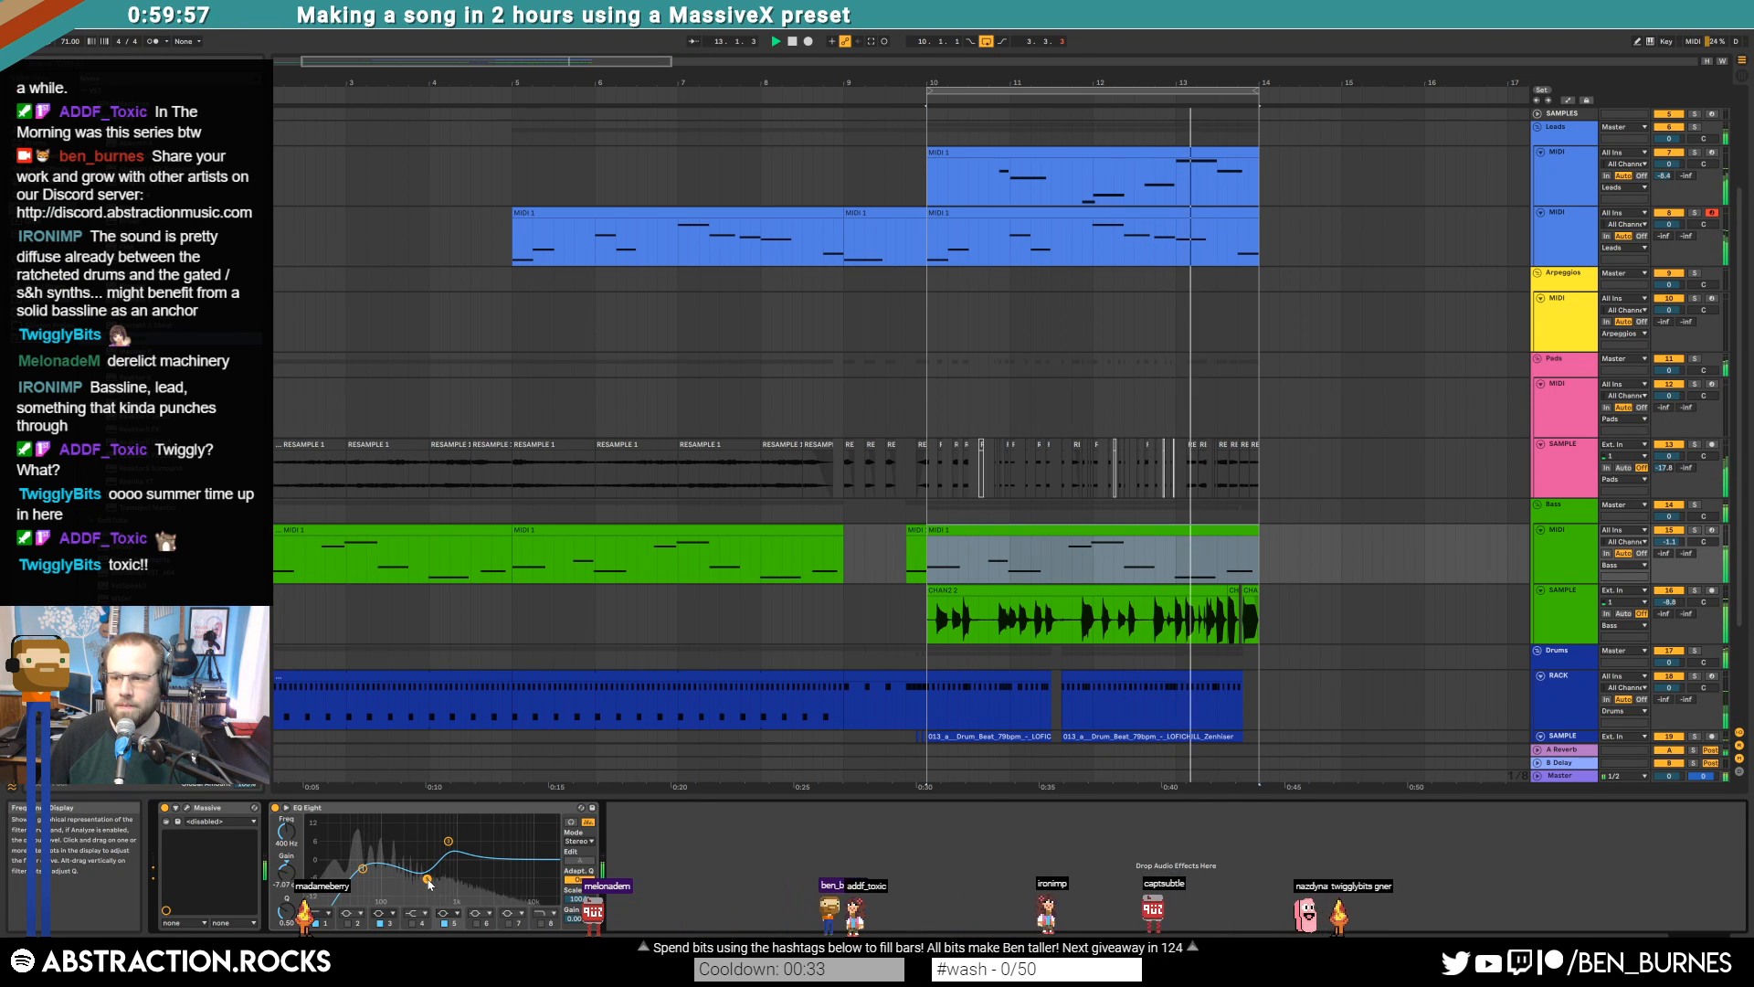
key("space")
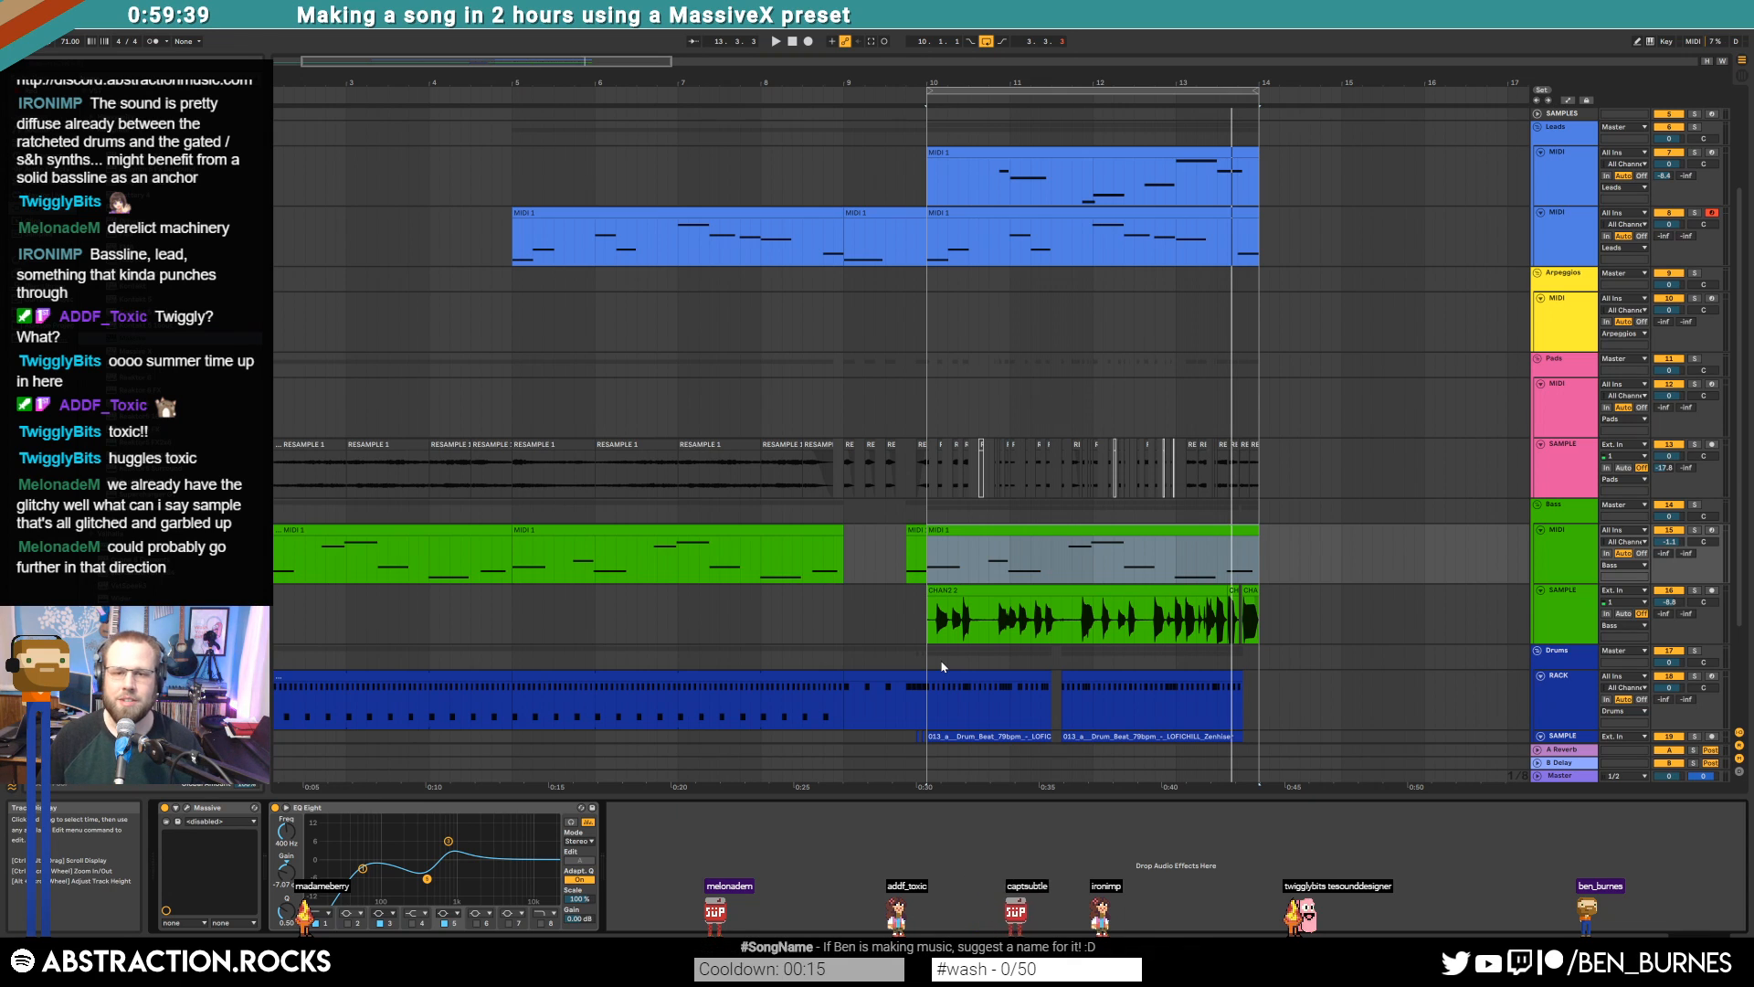
Select bar 5 on the Arpeggios MIDI track and arm the track for recording
left_click(515, 328)
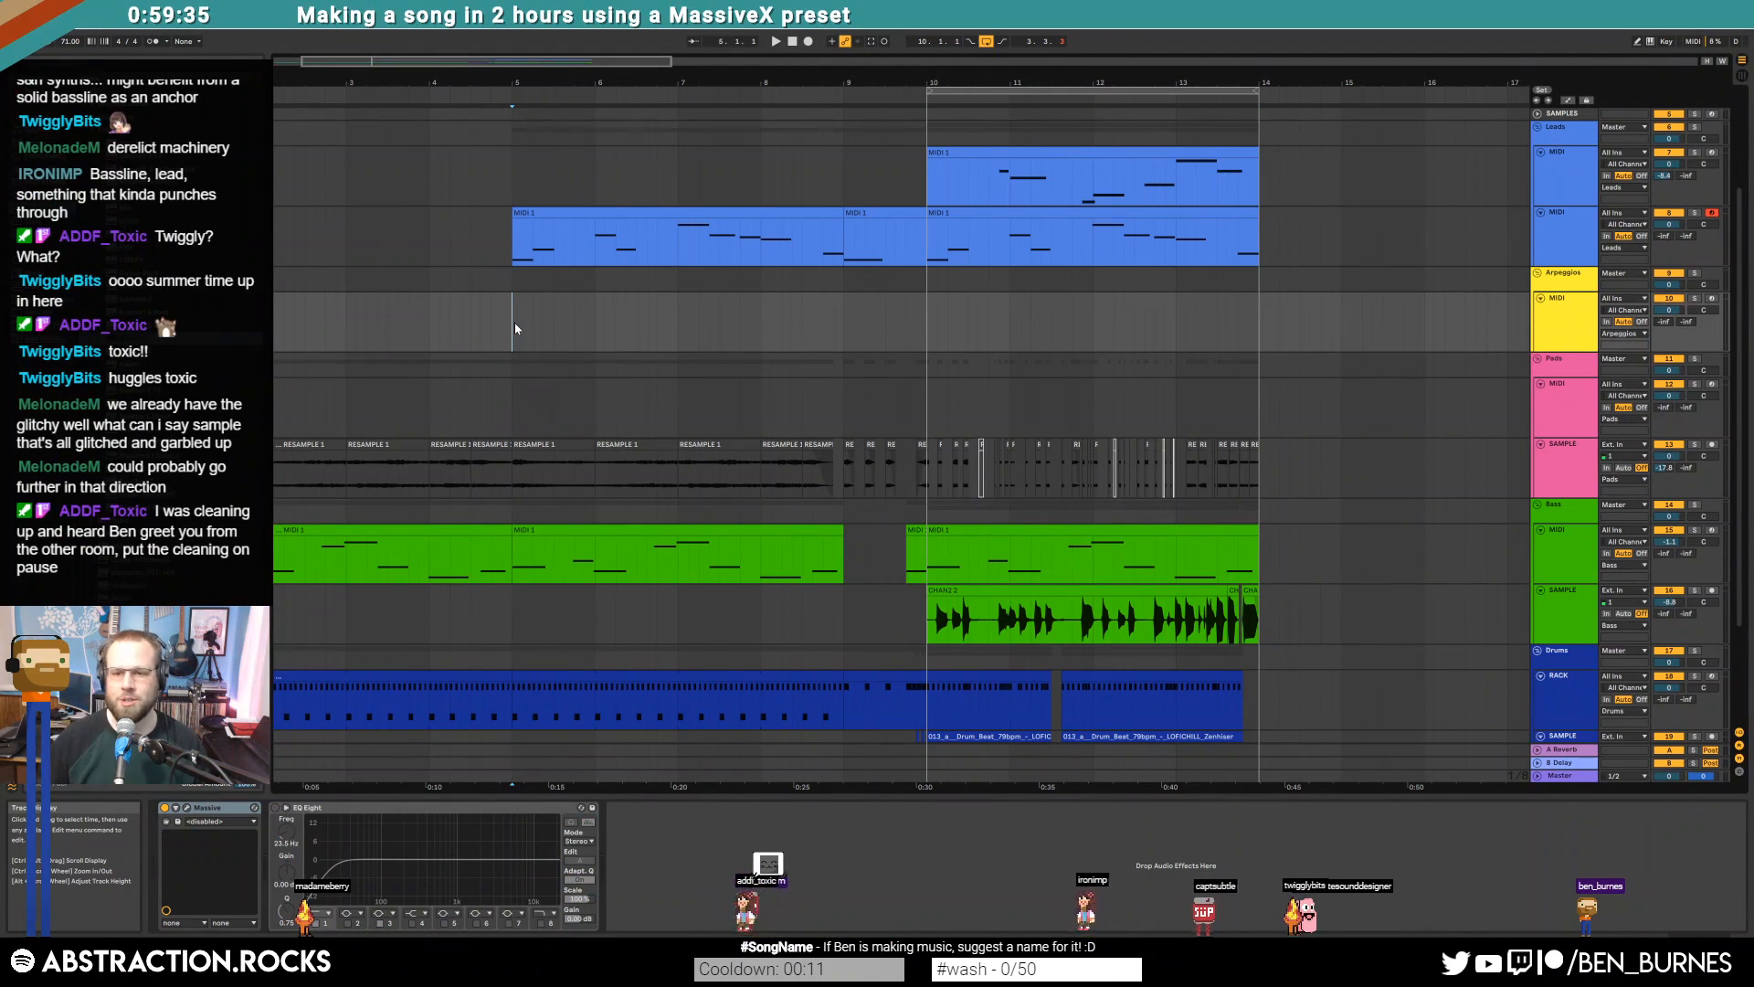
left_click_drag(516, 329, 593, 328)
left_click(1698, 304)
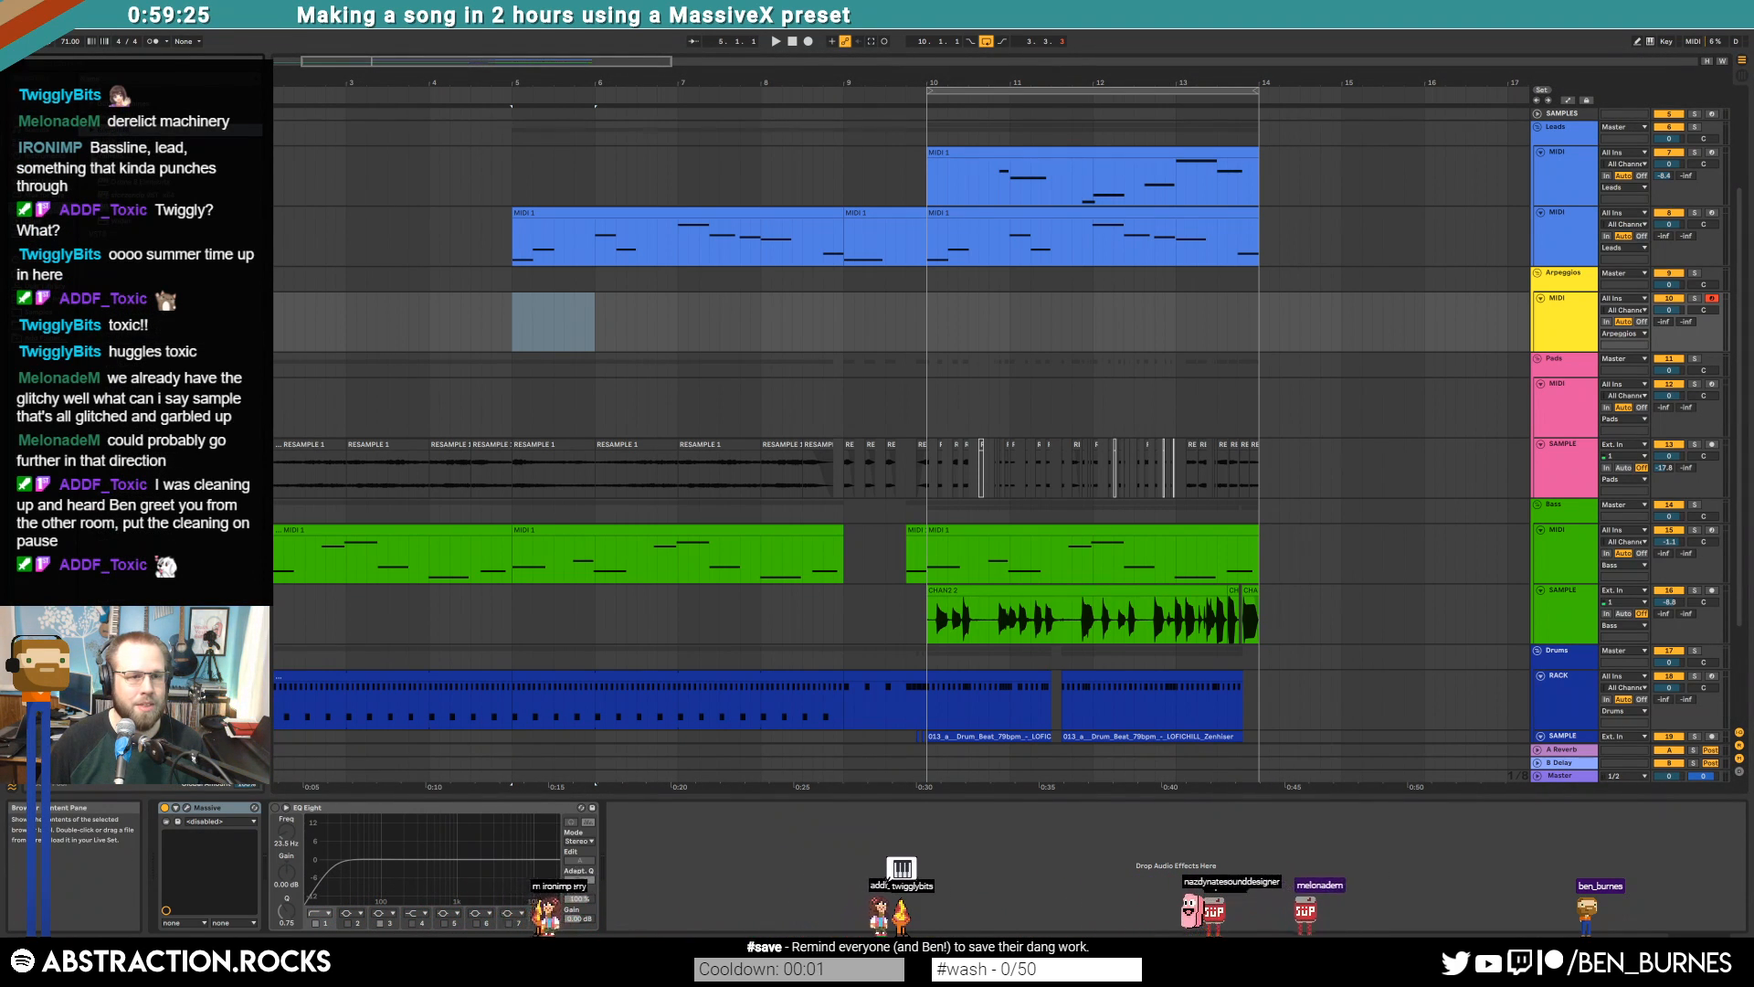
Add ValhallaDelay to the Arpeggios track with Dual style, 252 ms left, 352 ms right, 64.4% feedback, 6.9 dB drive and 28% mix
left_click_drag(295, 896, 294, 895)
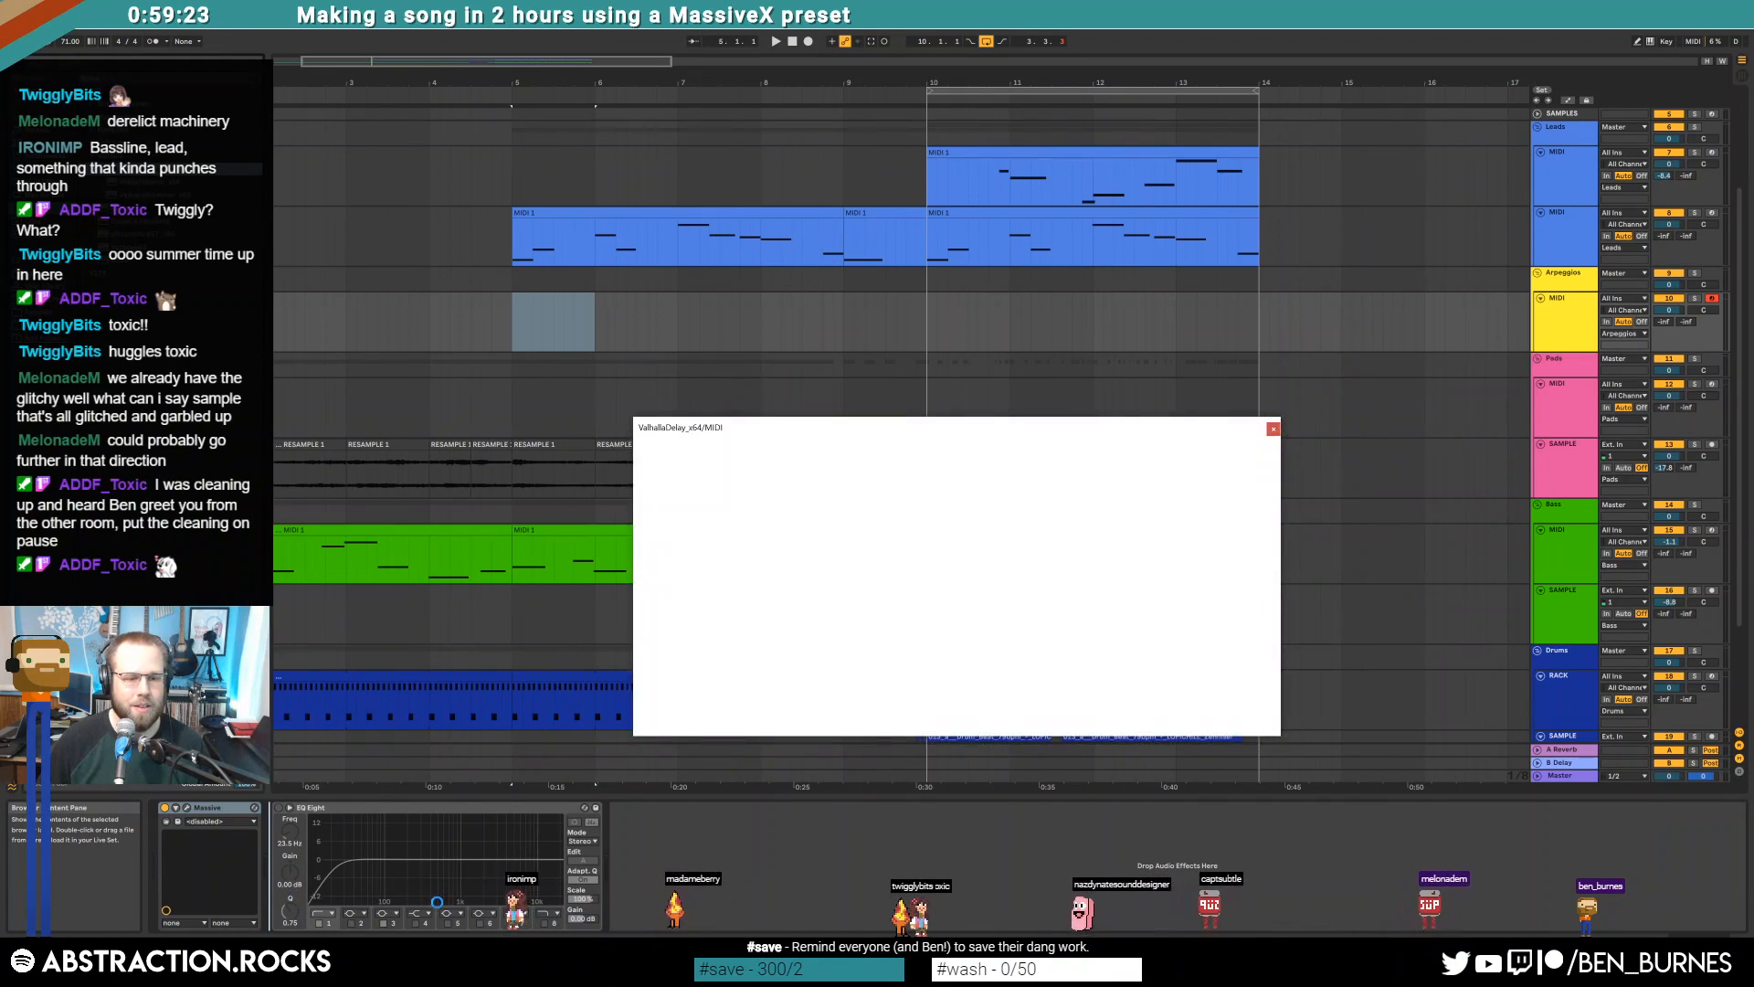
left_click_drag(711, 626, 691, 603)
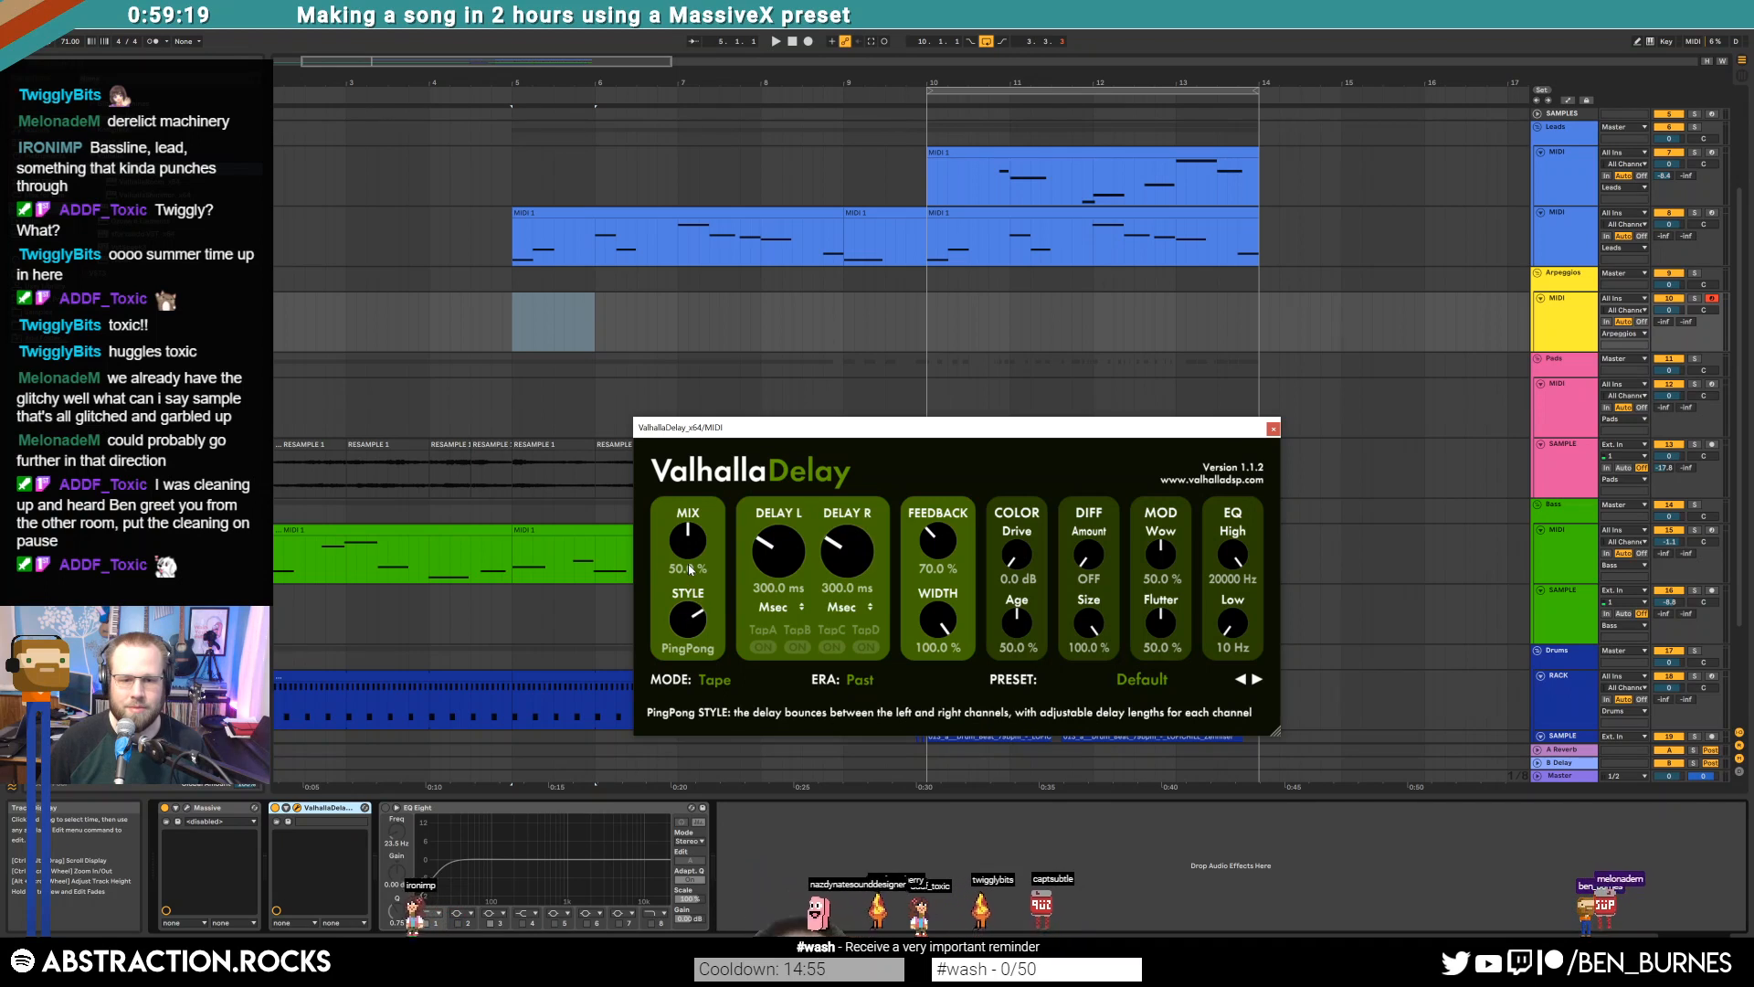
left_click_drag(776, 552, 1005, 507)
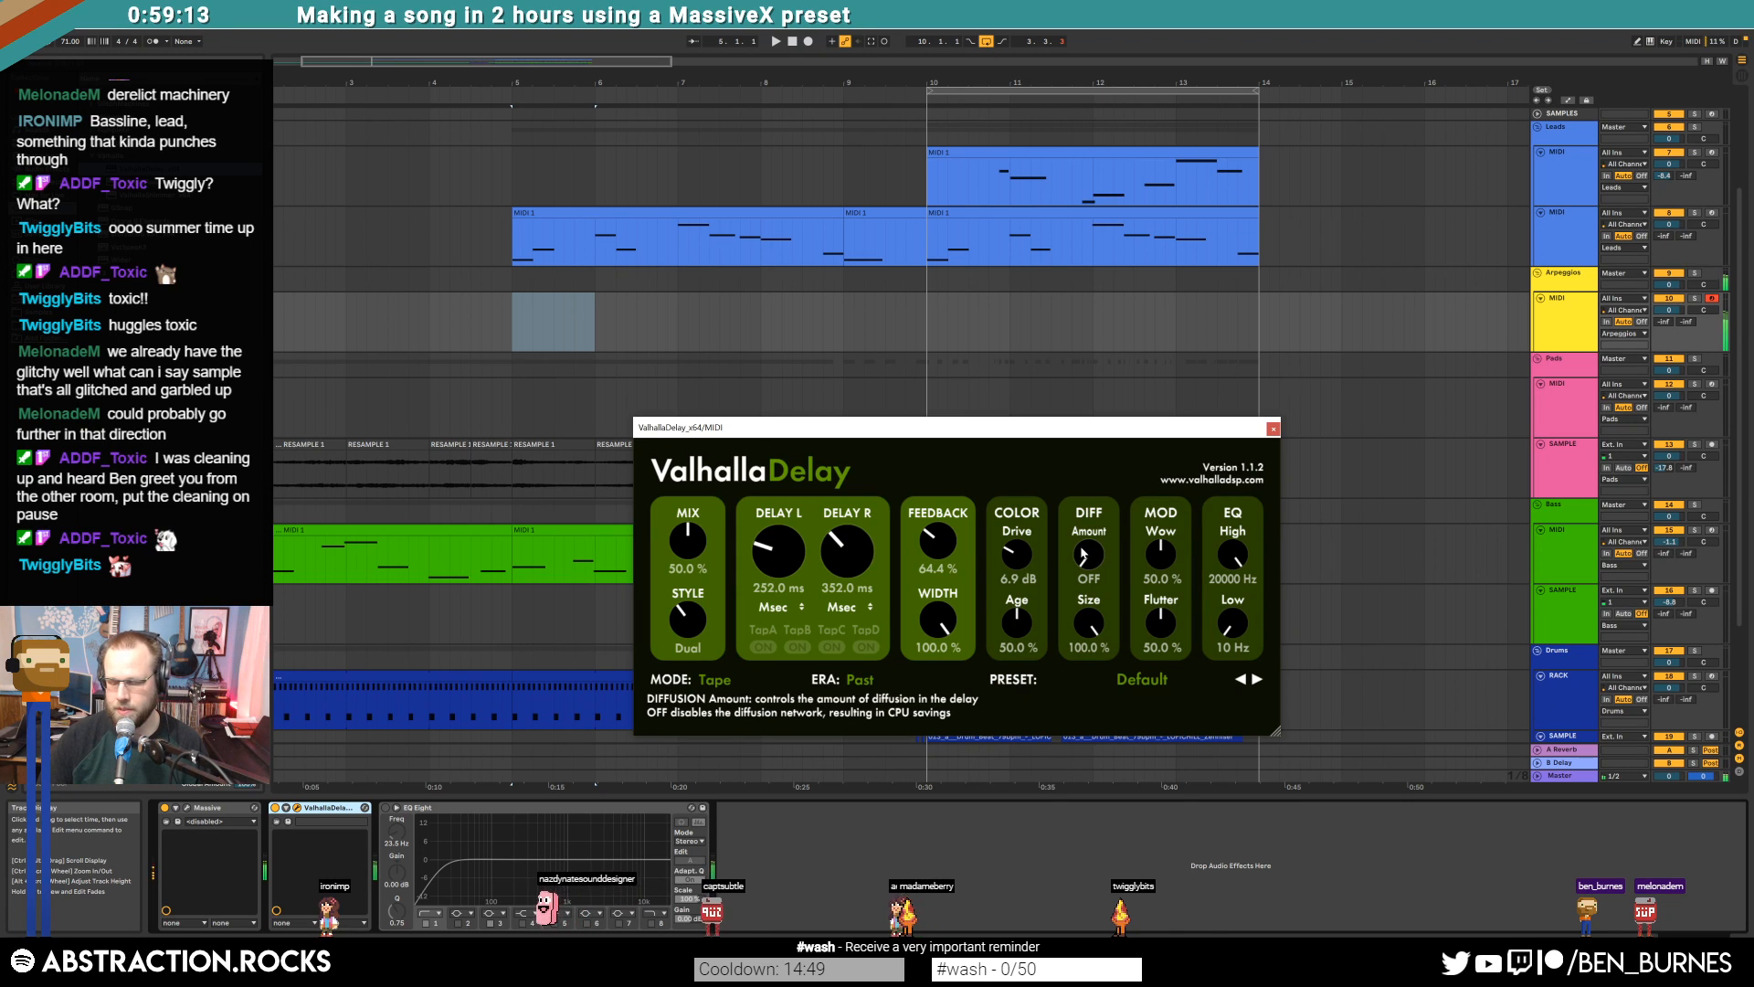
mouse_move(688, 547)
left_mouse_down()
mouse_move(704, 569)
mouse_move(690, 556)
left_mouse_up()
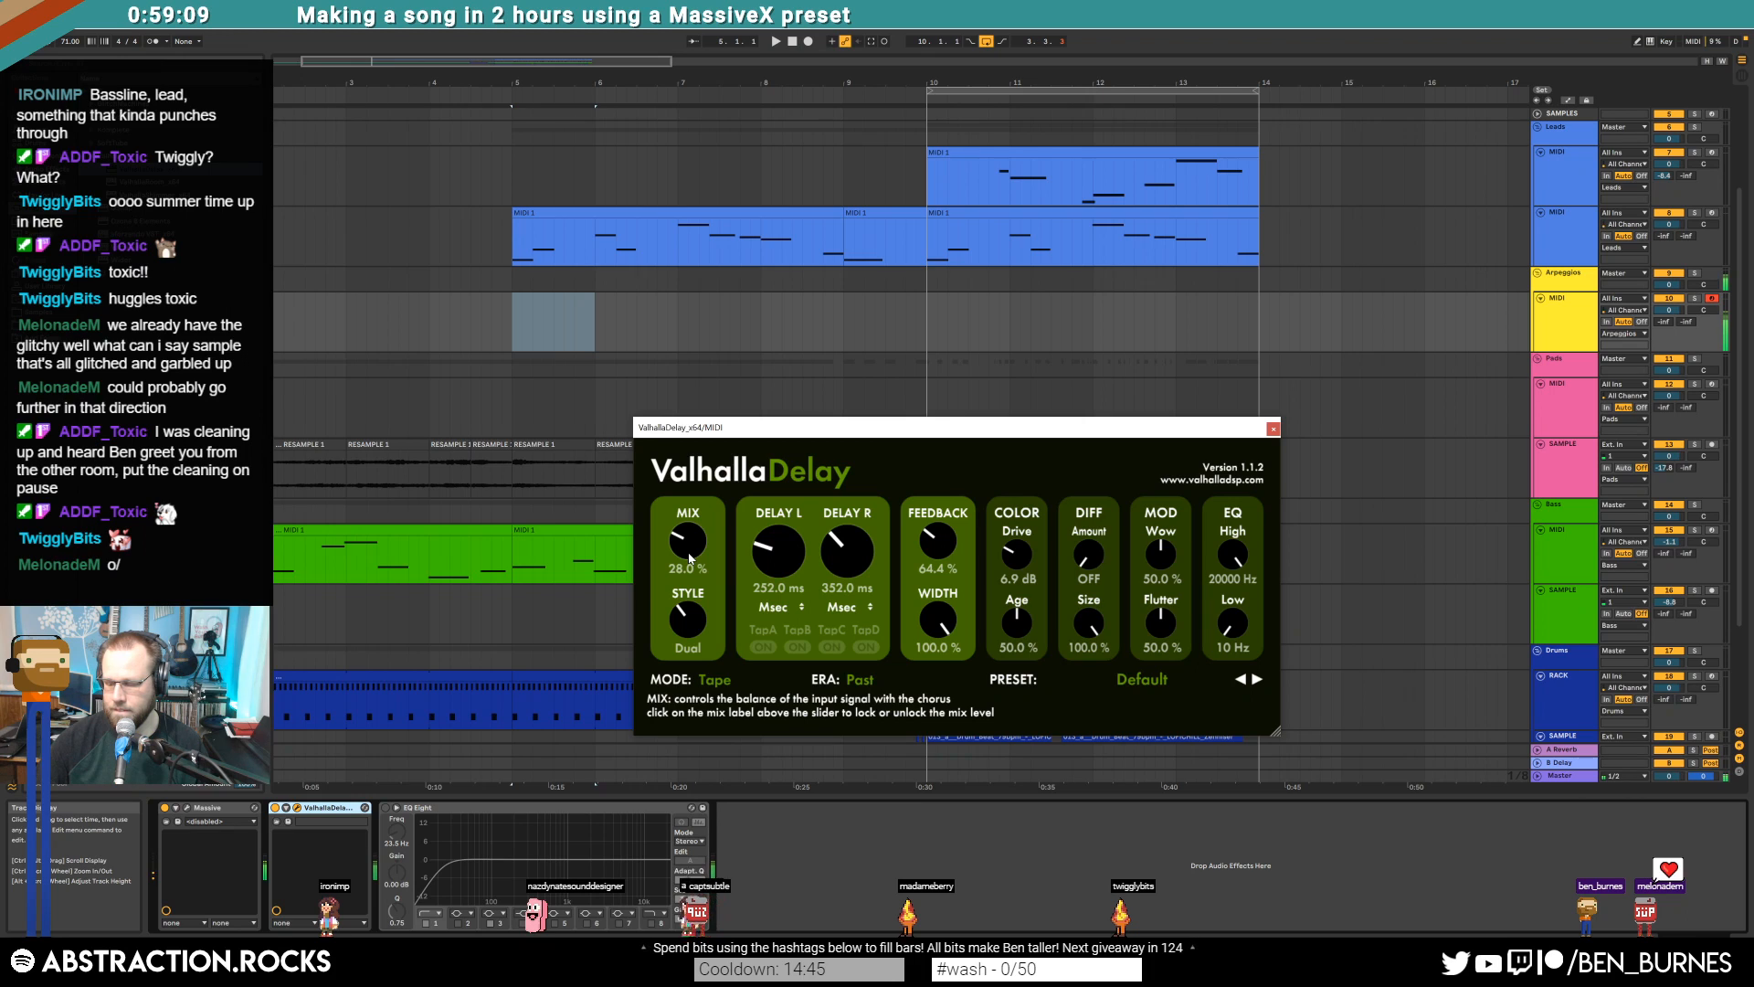
left_click(1275, 429)
Play the arrangement from bar 5 to try out the Massive arpeggio sound, and stop during bar 7
left_click(512, 335)
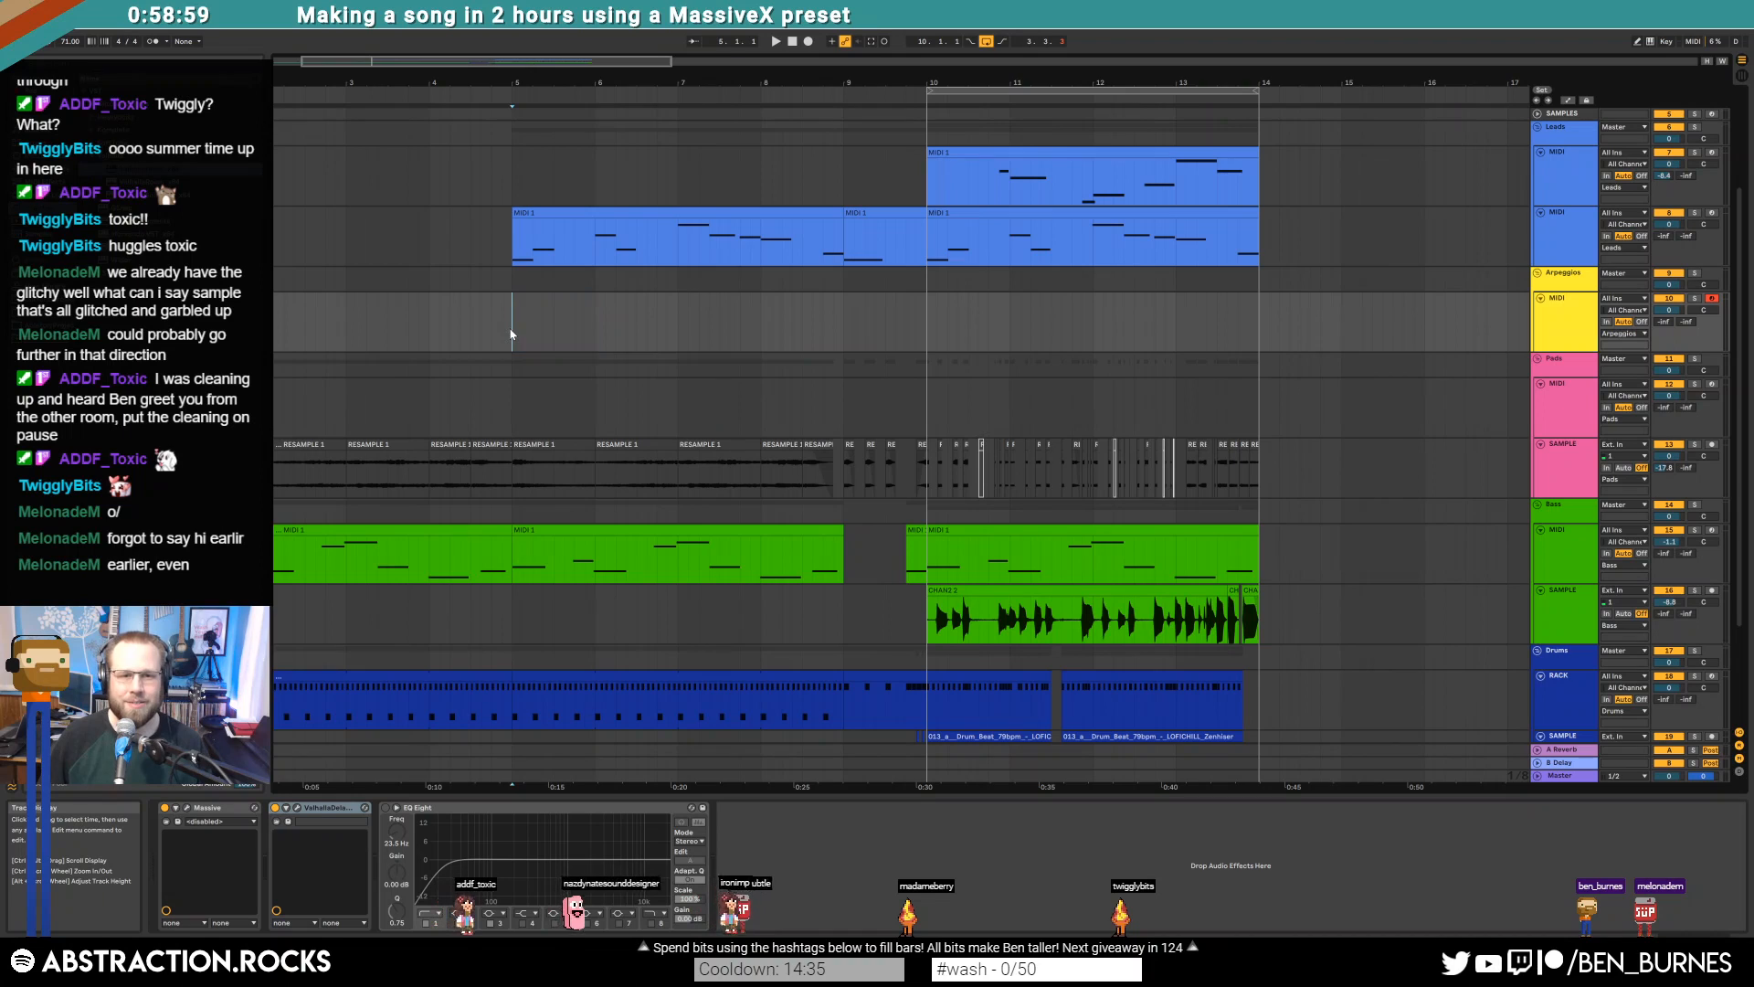
key("space")
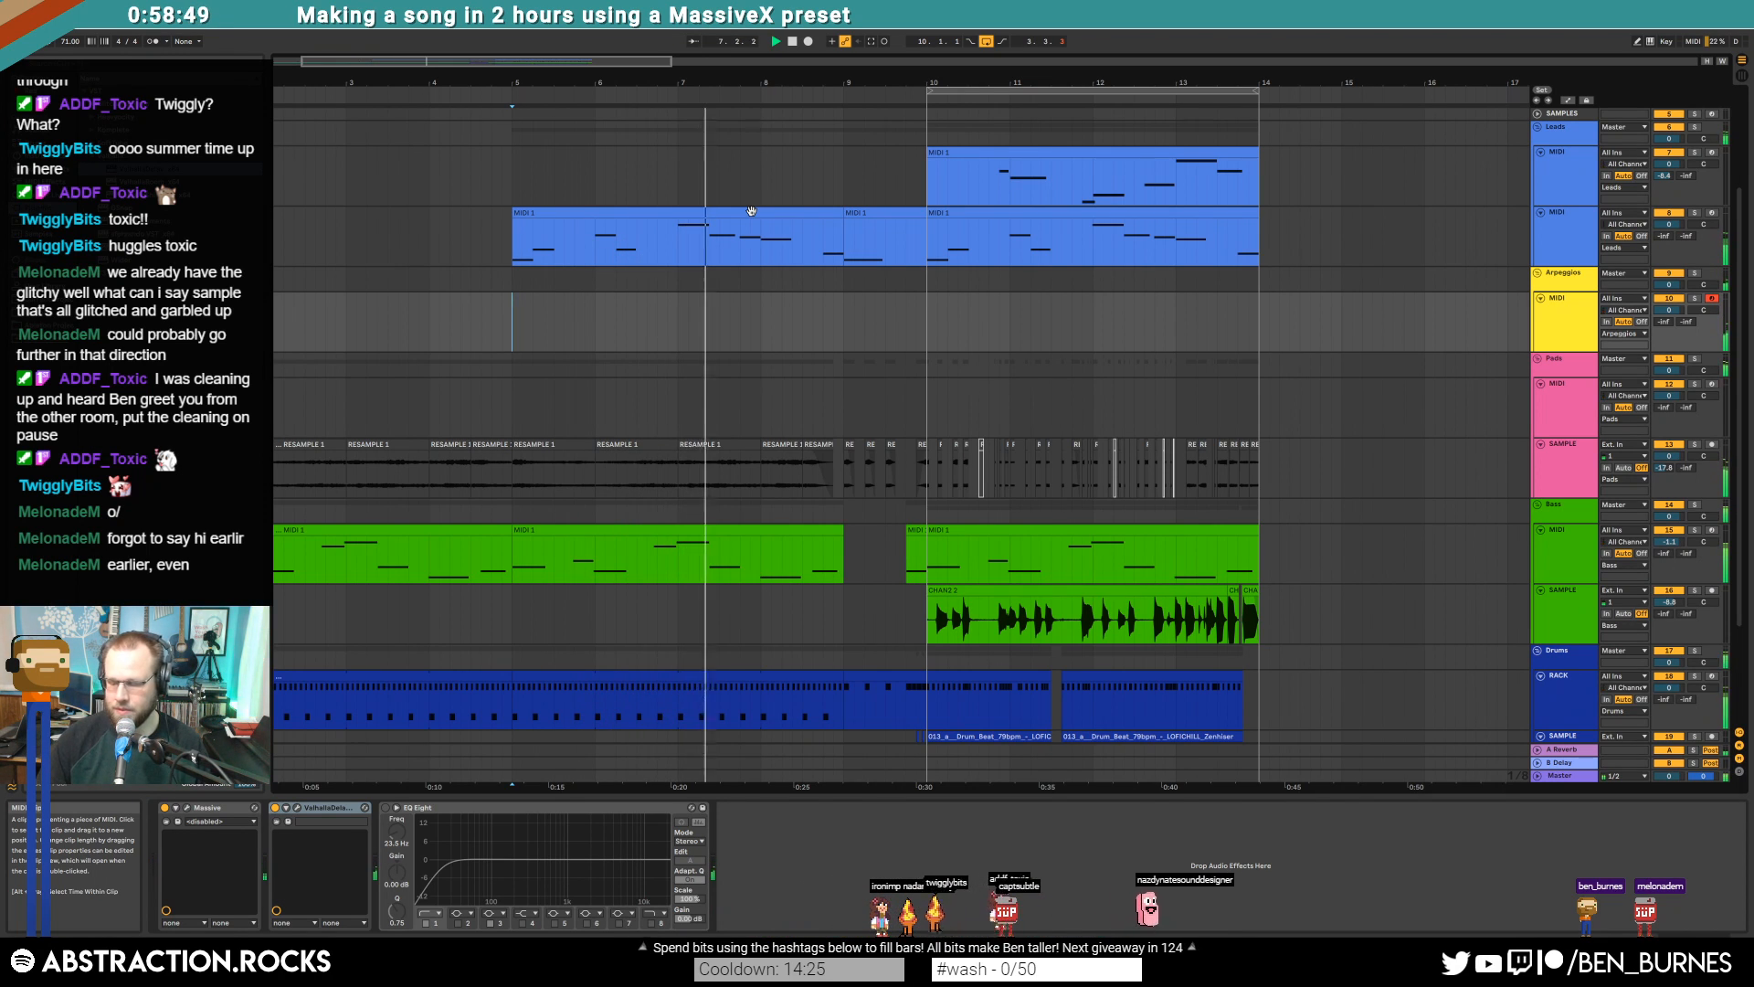
key("space")
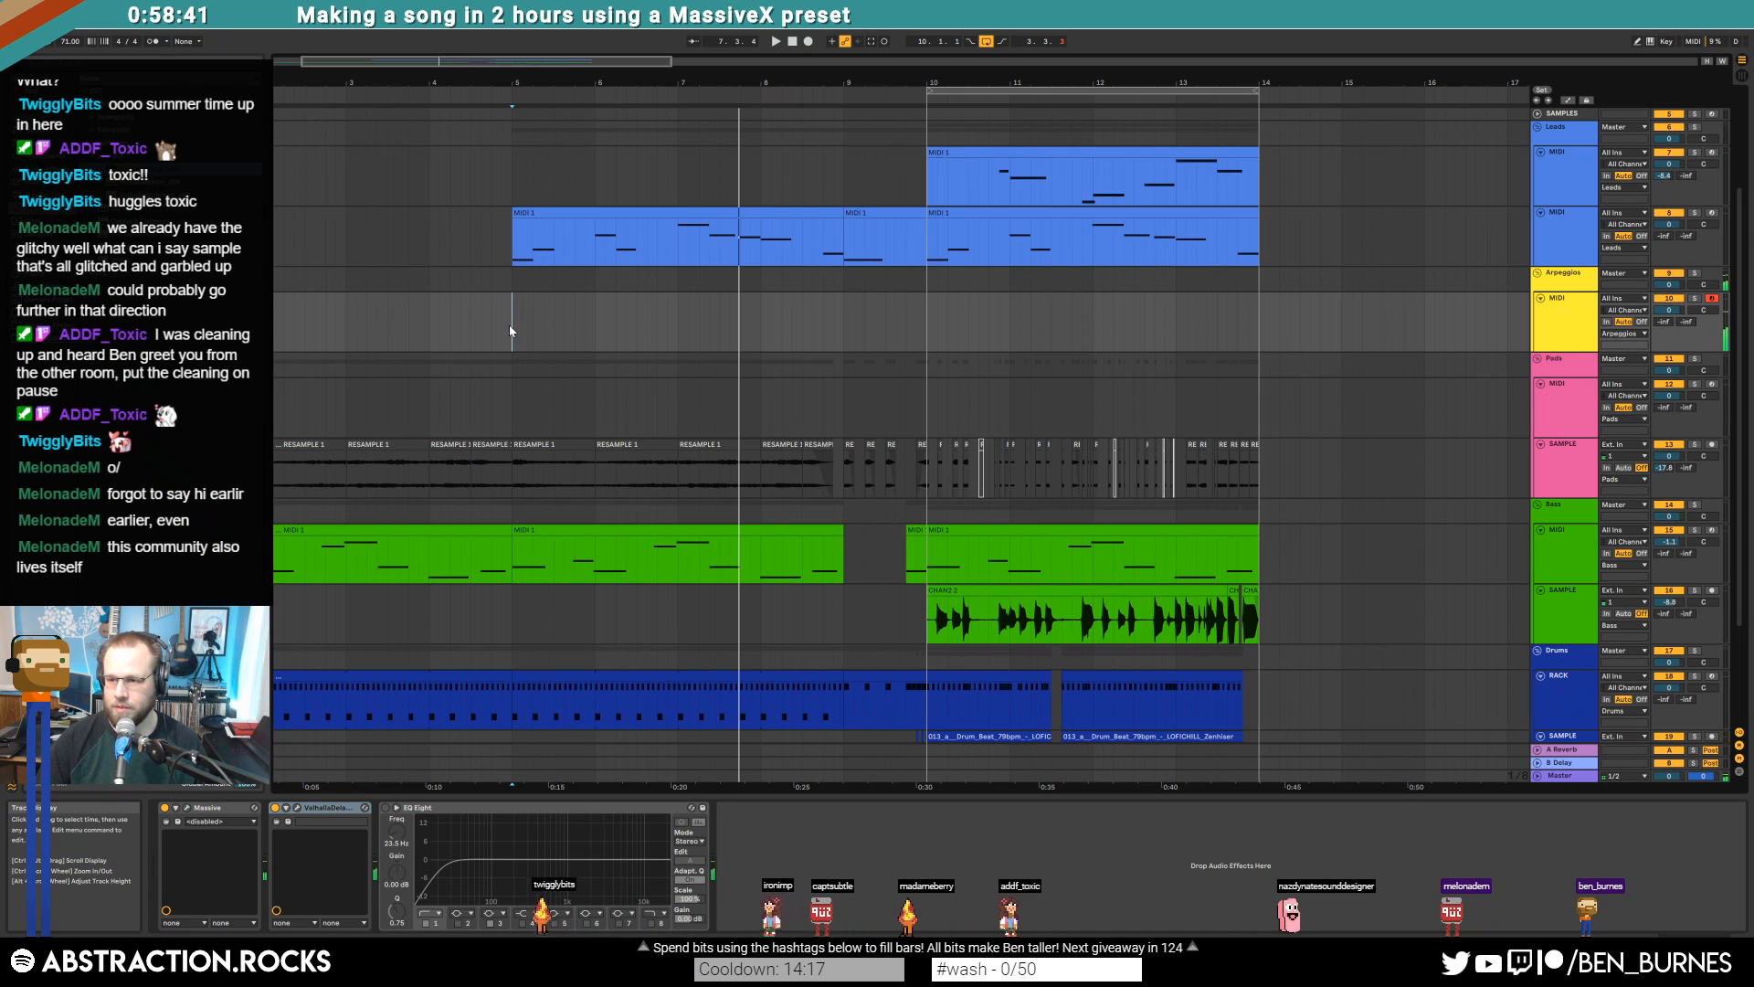
Create an empty one-bar MIDI clip at bar 5 on the Arpeggios MIDI track and show its higher octaves for editing
left_click_drag(509, 331, 607, 337)
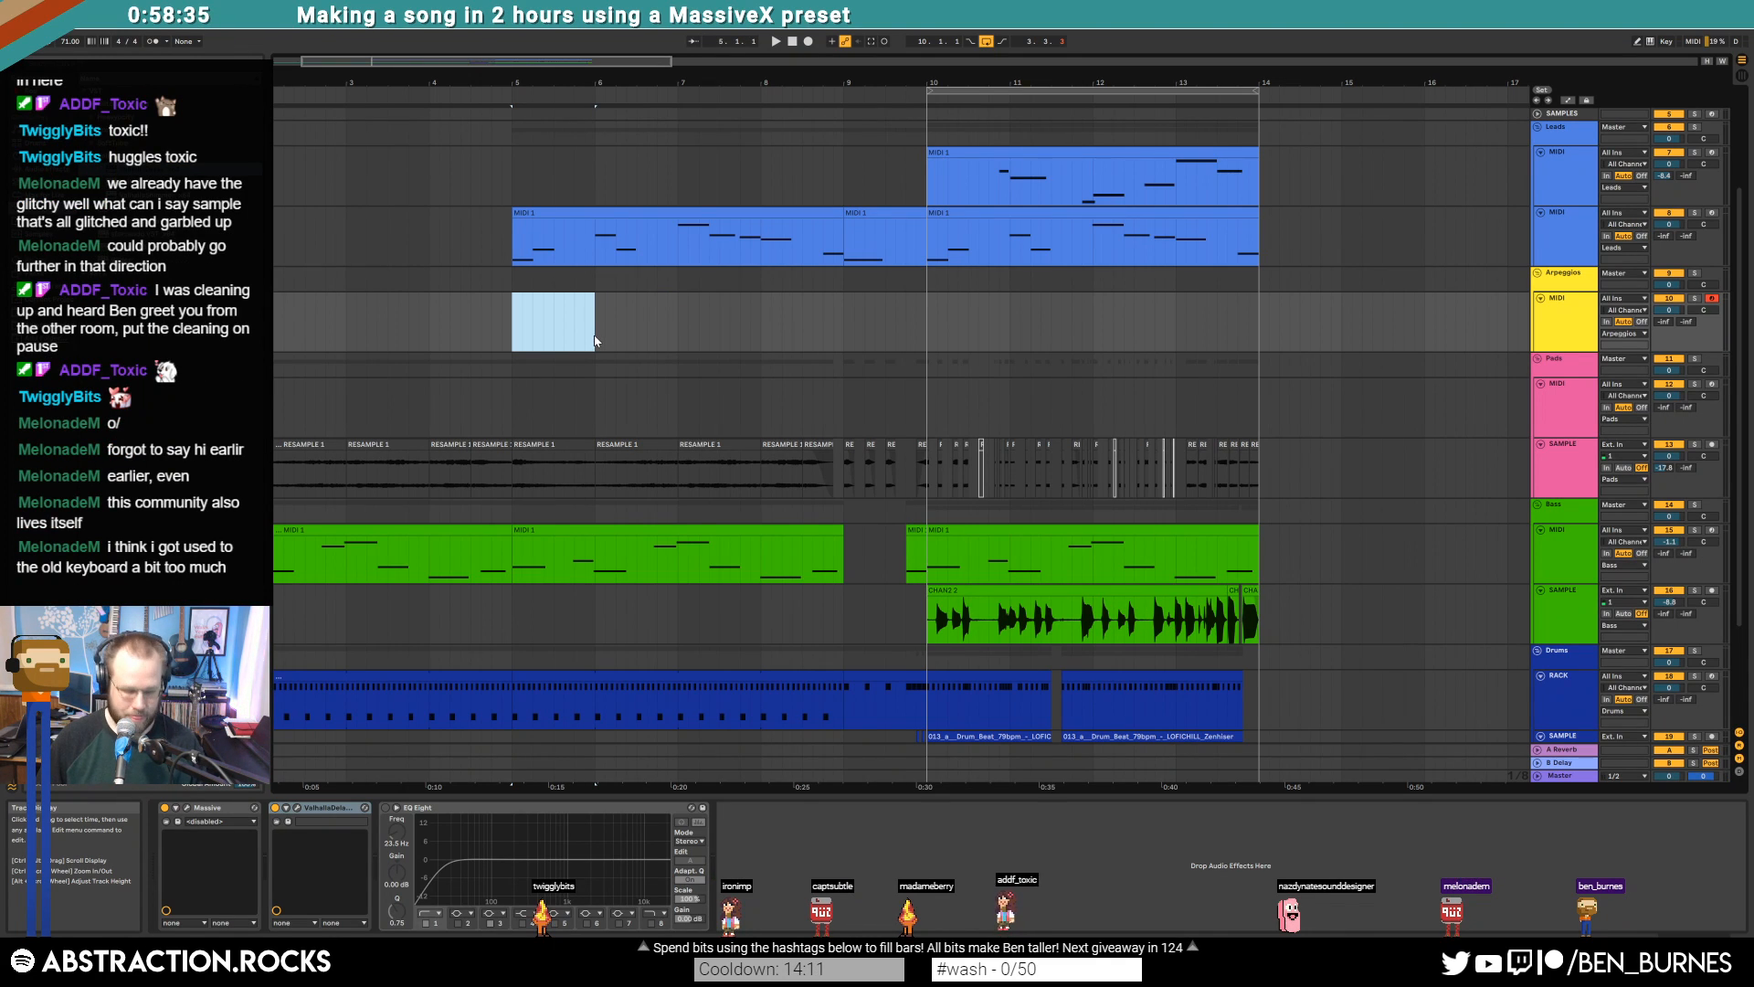
key("ctrl+shift+m")
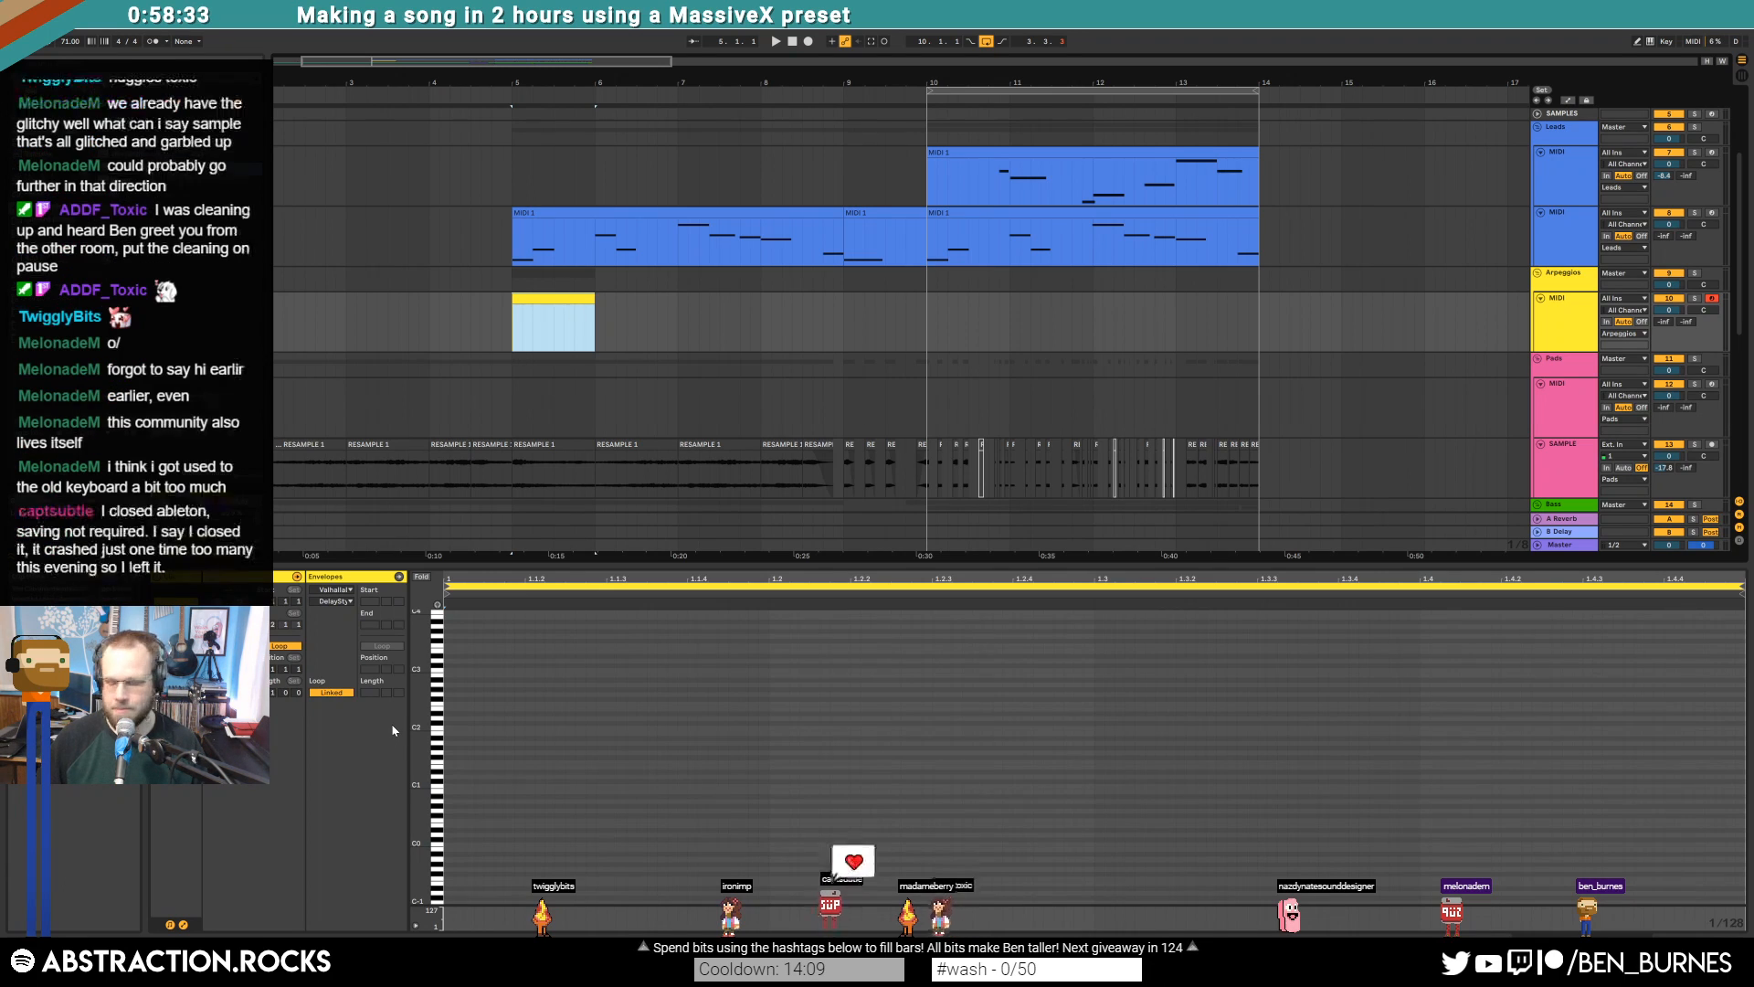
left_click_drag(429, 642, 429, 695)
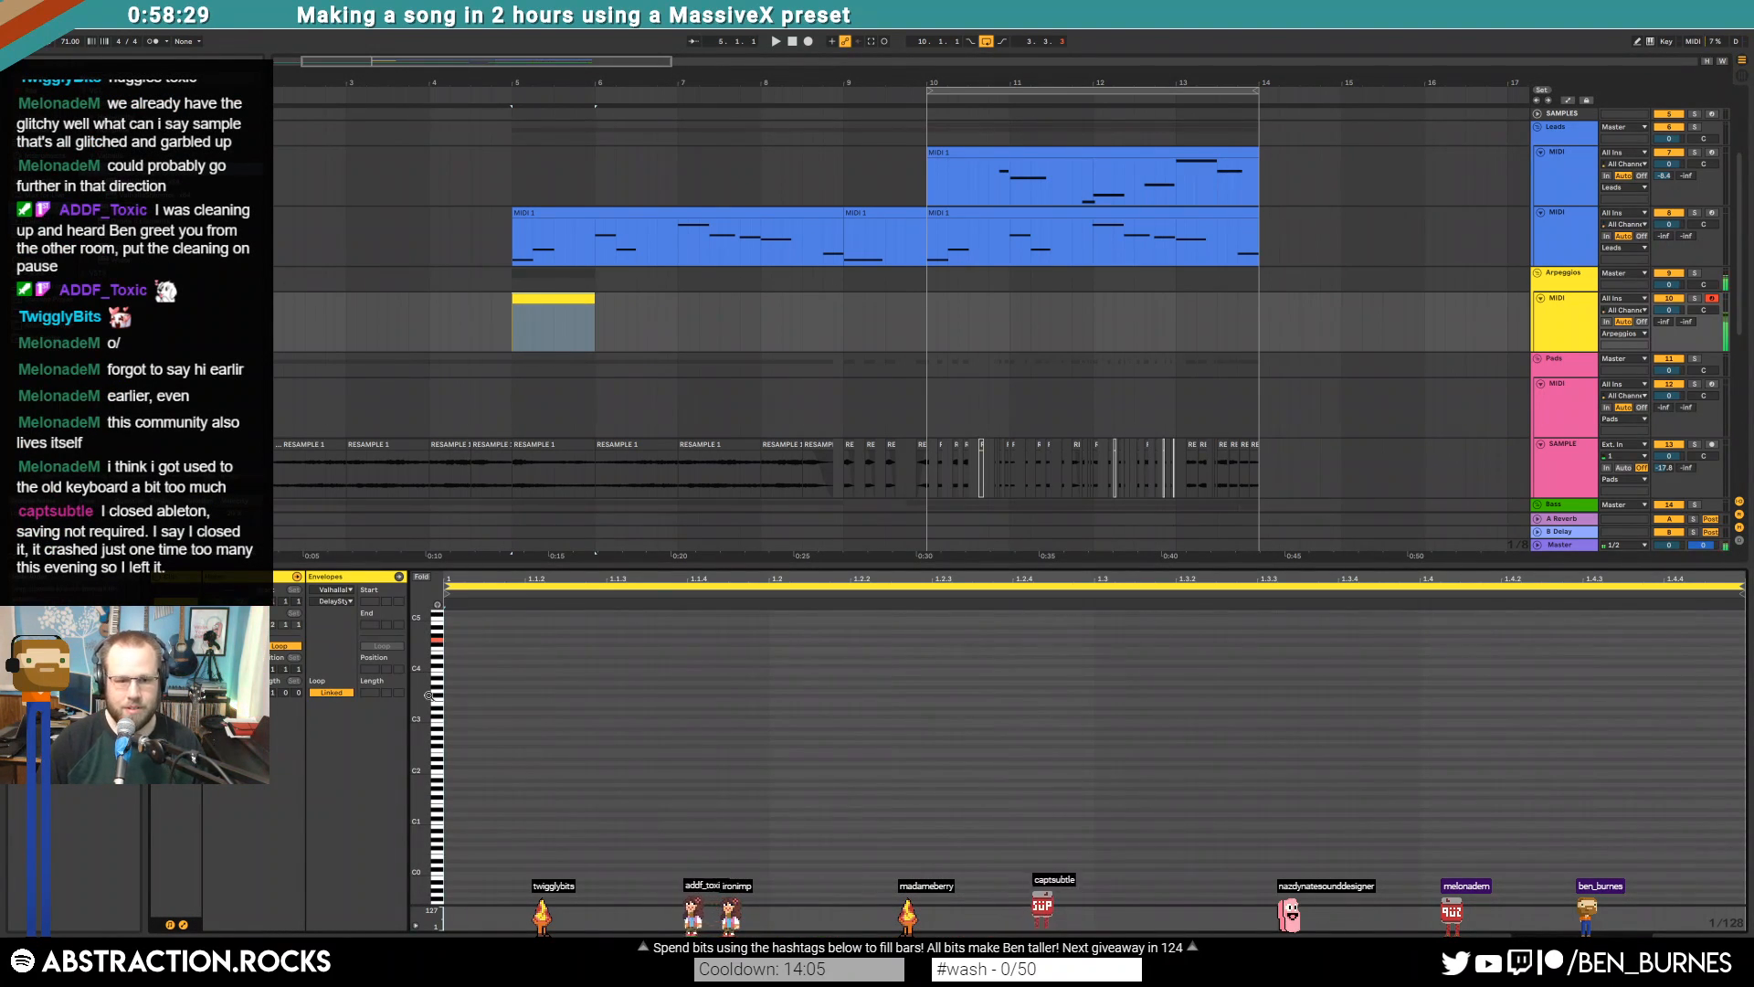
Draw three short descending 1/32 notes at the start of the Arpeggios clip and play them from bar 5
double_click(452, 642)
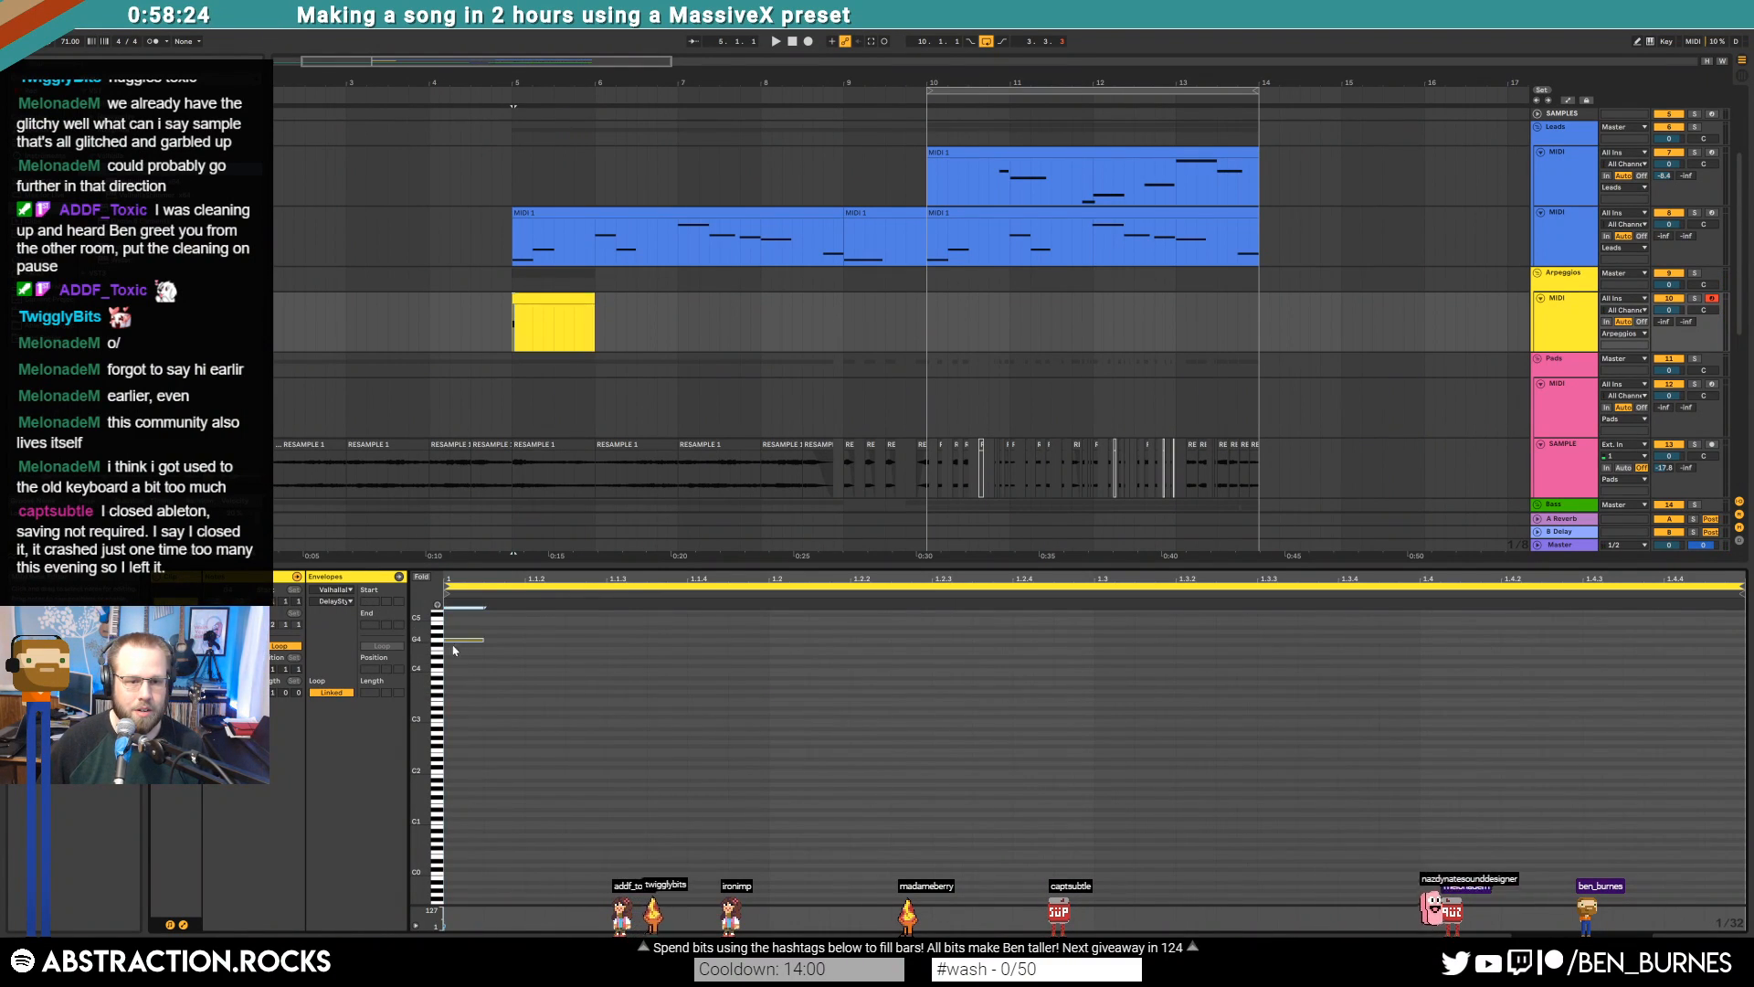
double_click(531, 671)
key("space")
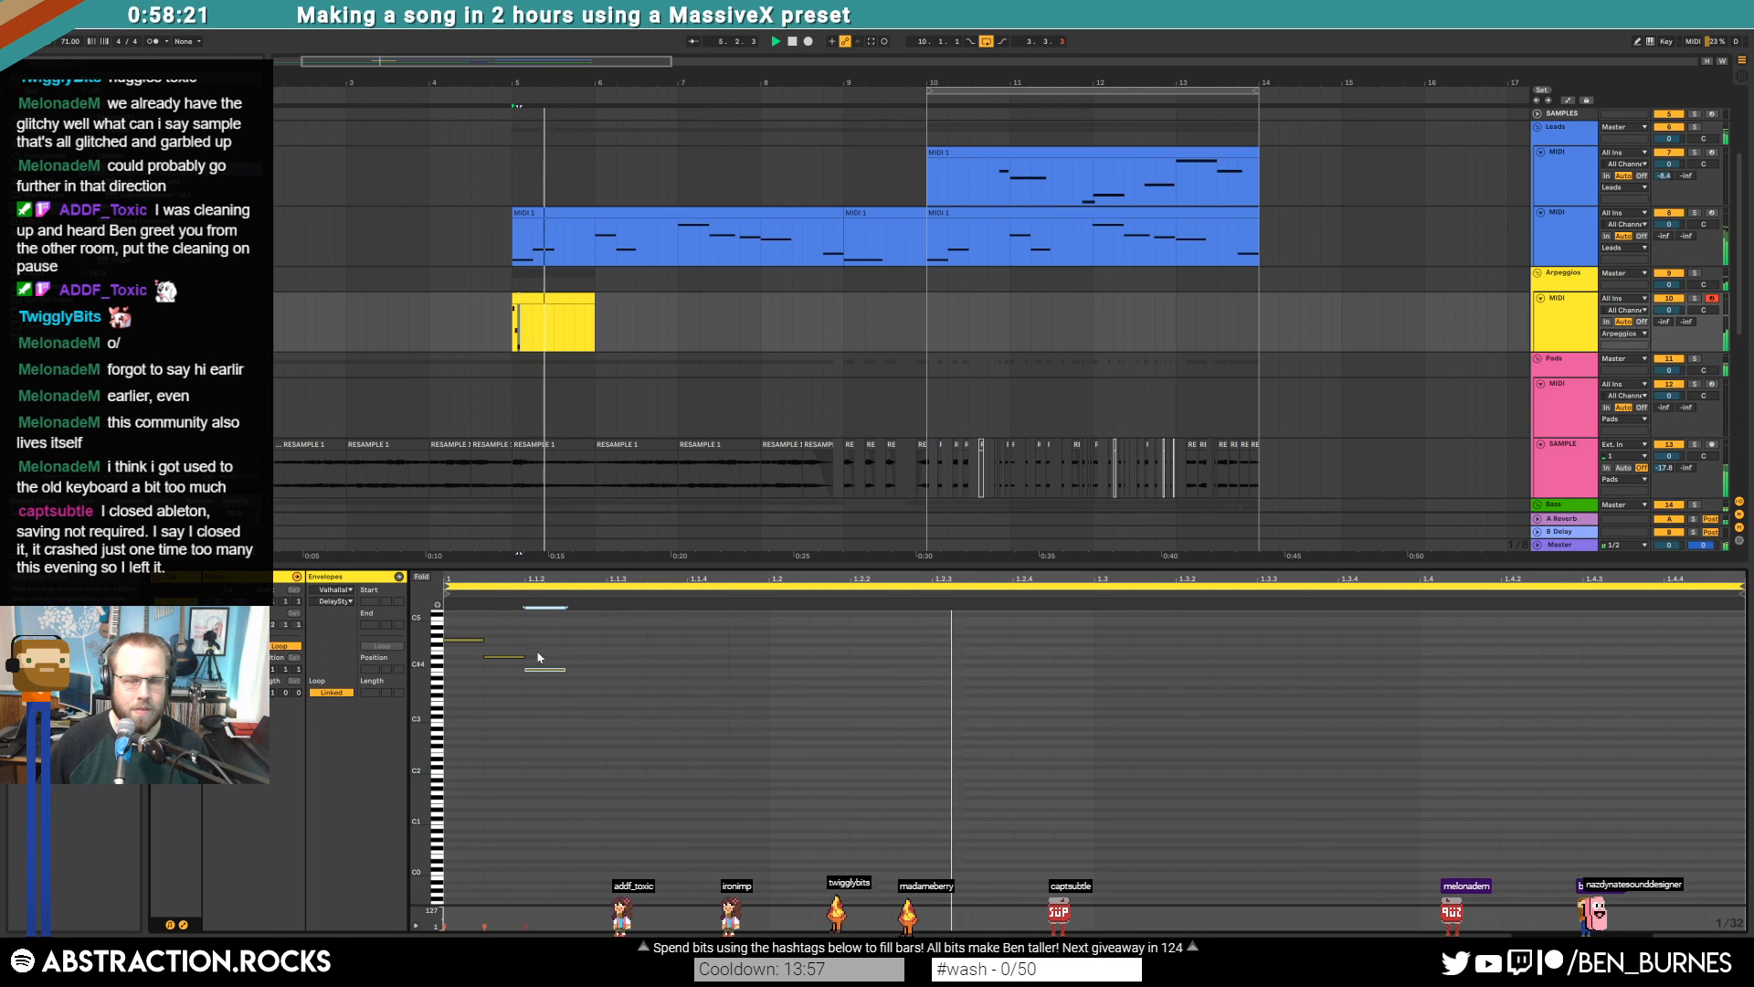
Open the Massive synth on the Arpeggios track and replay the new notes from bar 5 to judge their sound
key("shift+Tab")
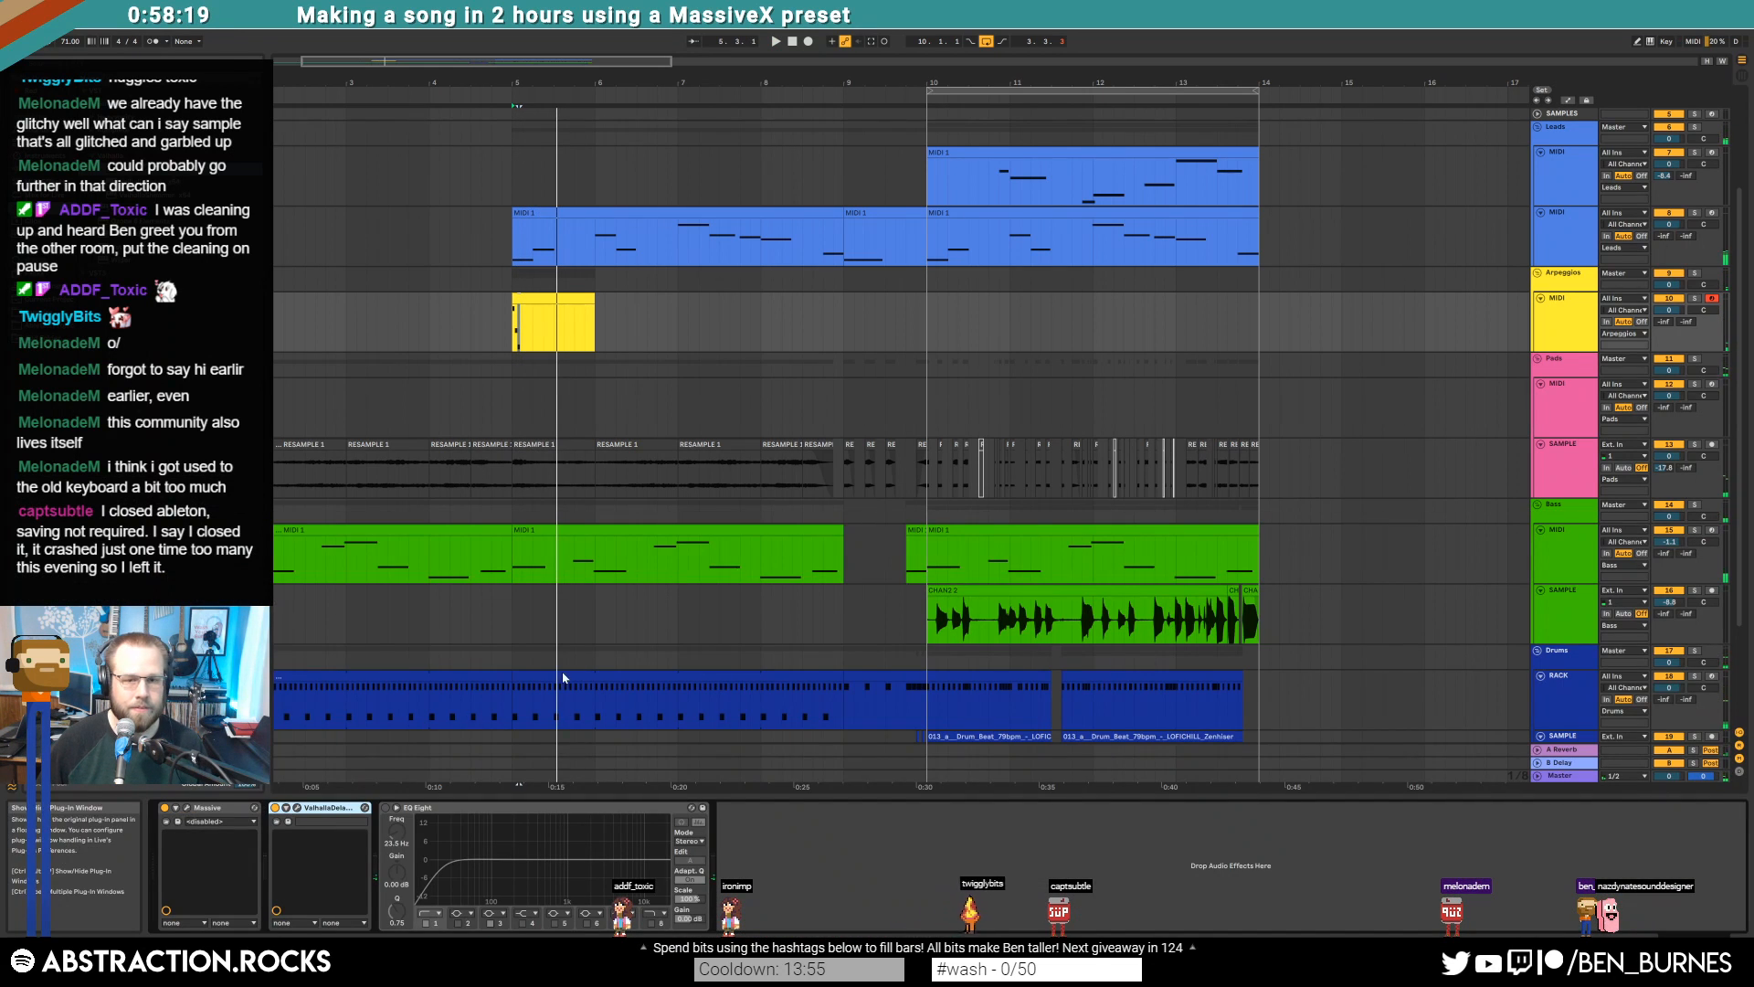
key("ctrl+alt+p")
key("space")
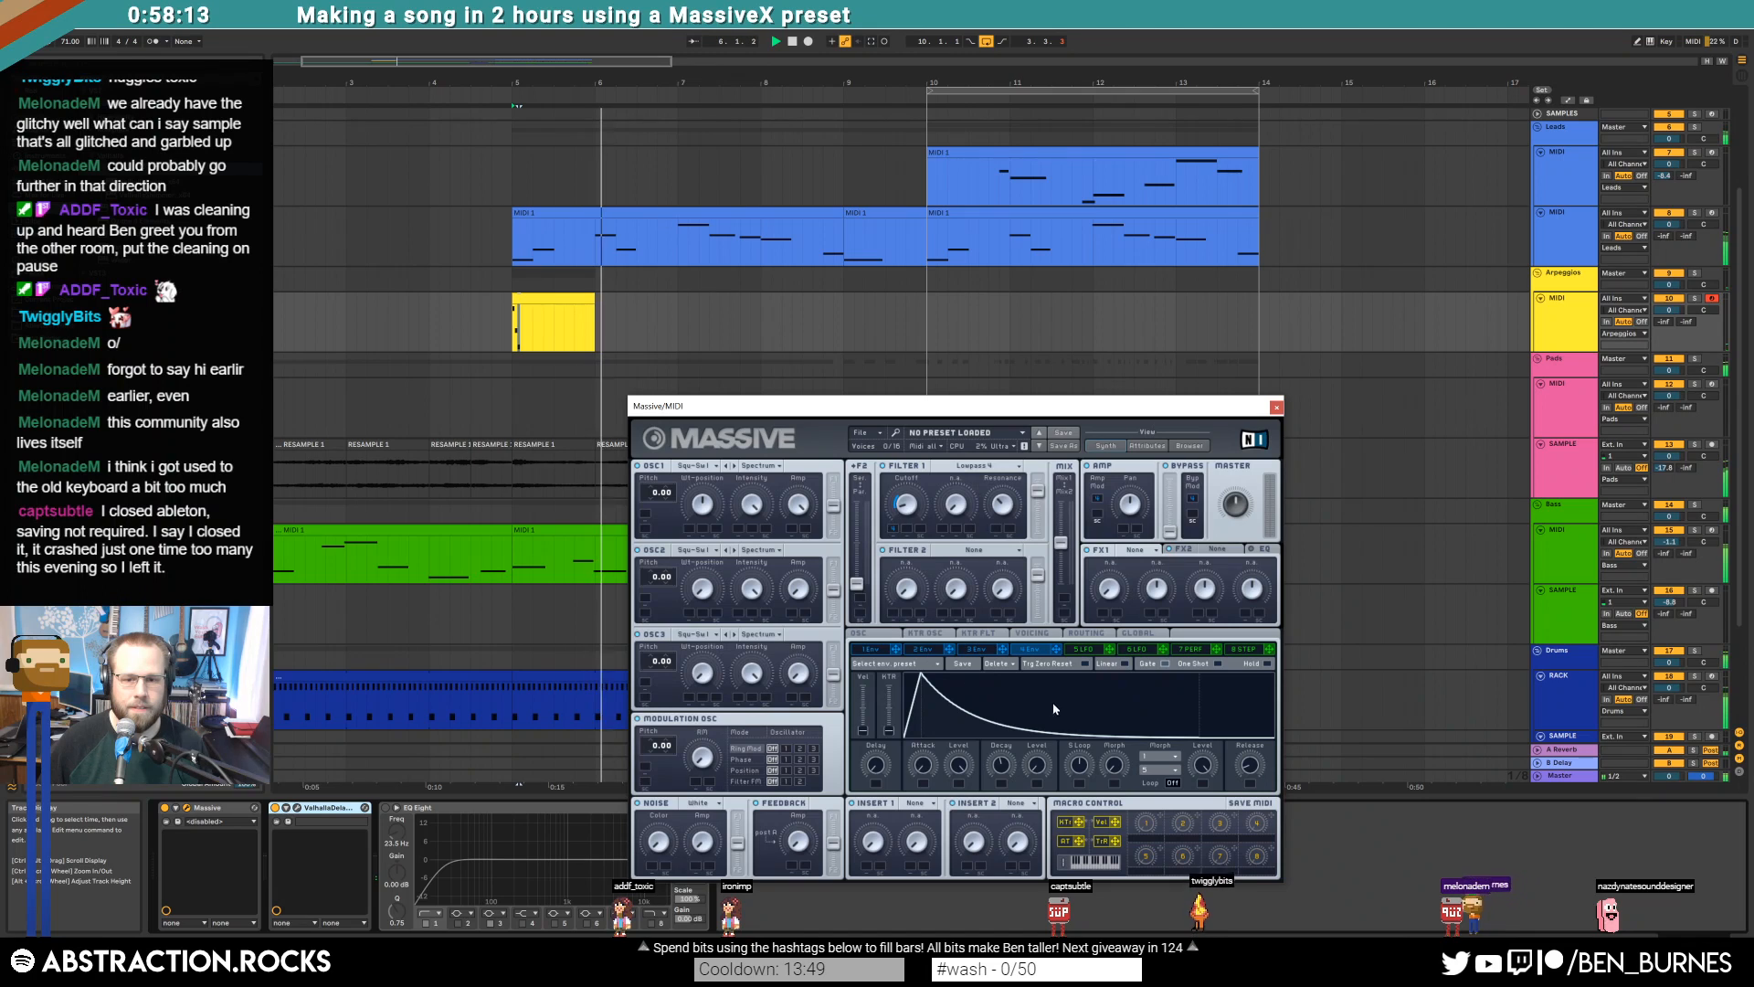
key("space")
key("space")
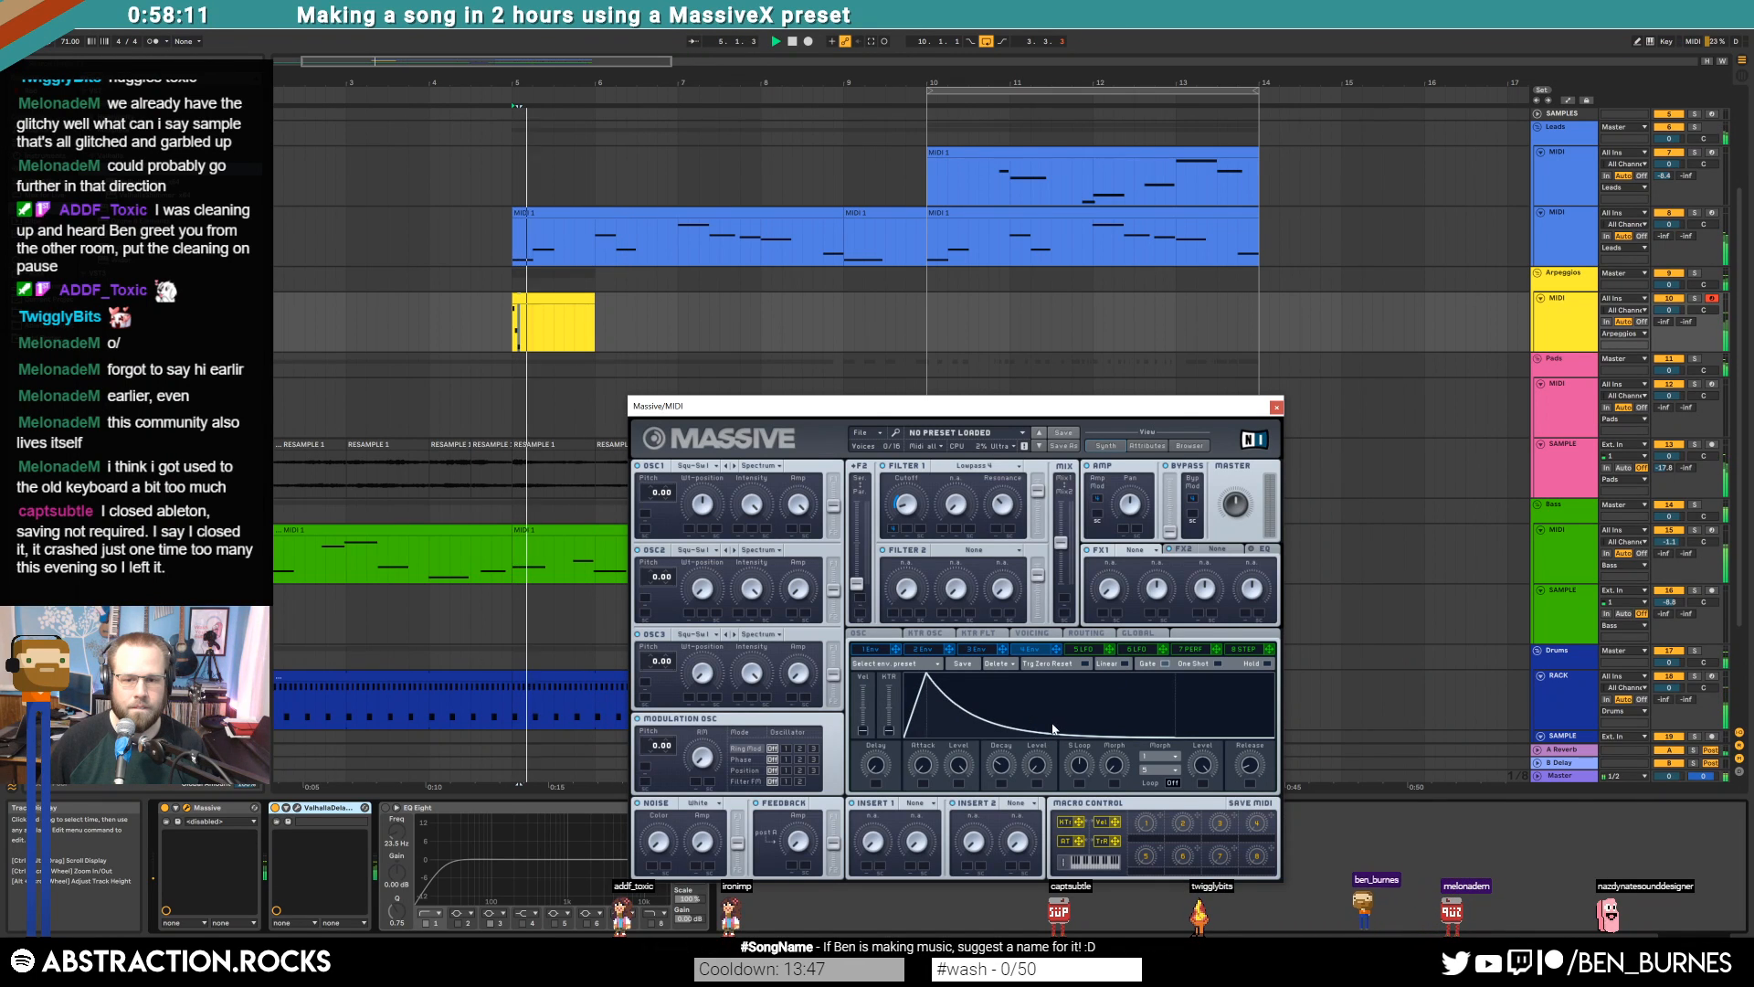
key("space")
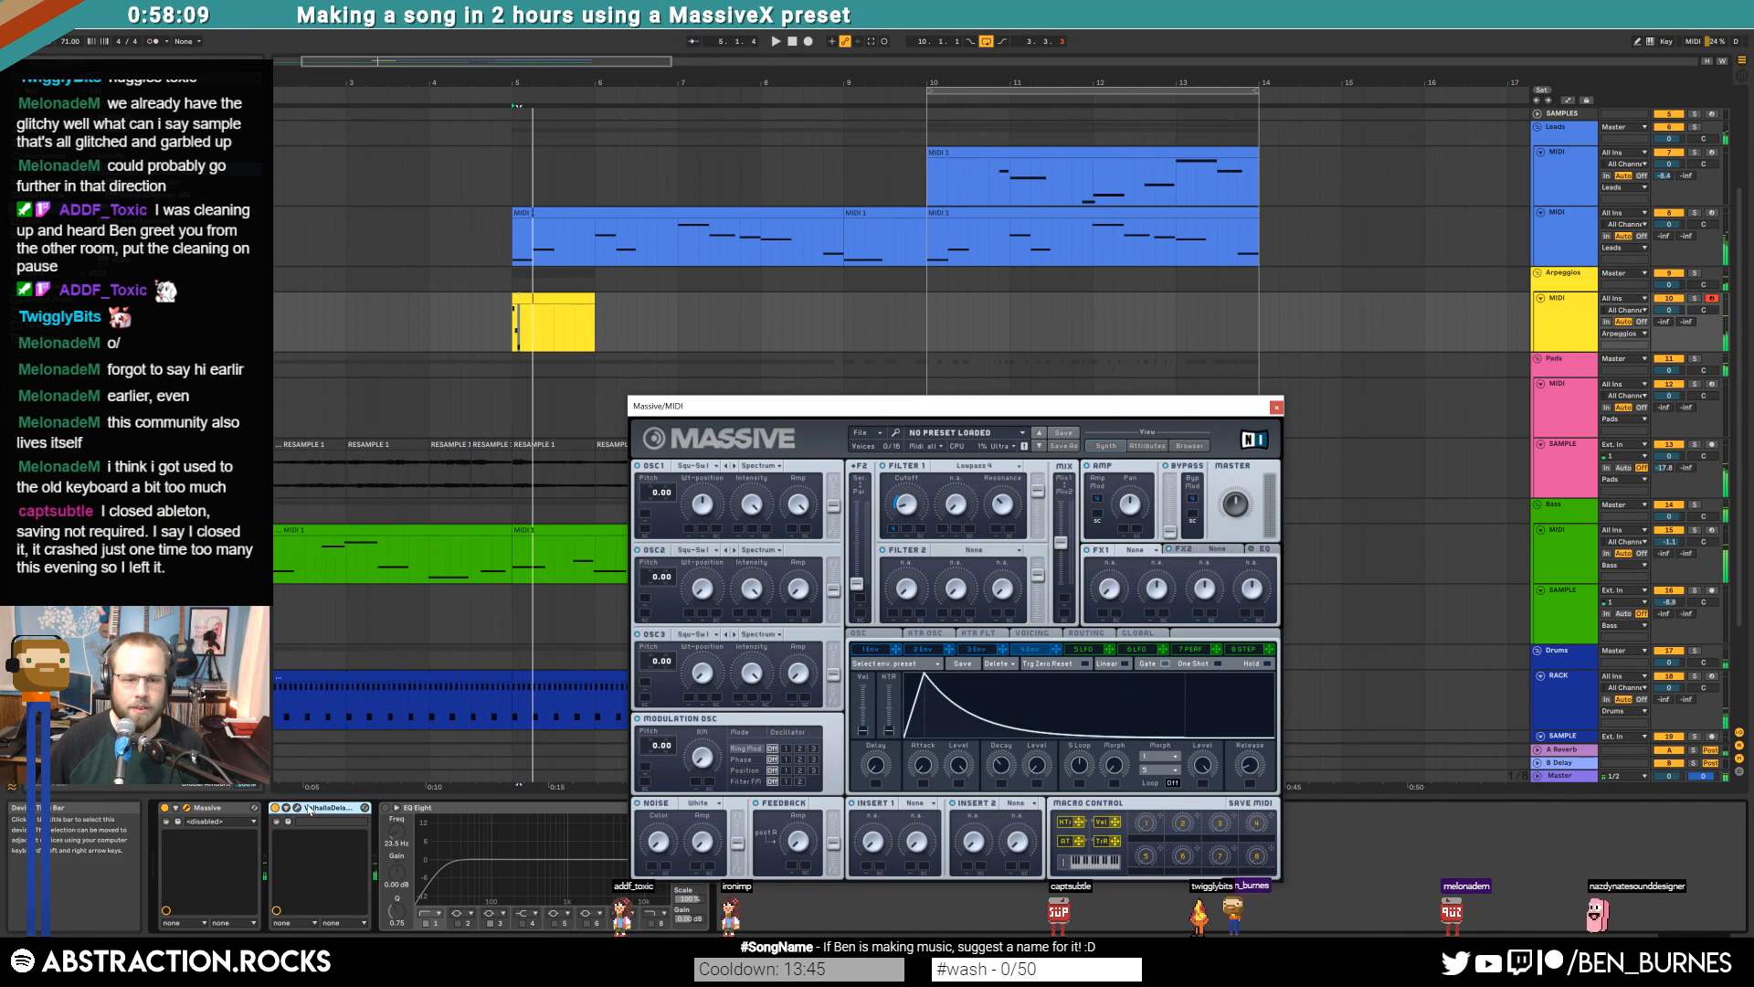
Set the feedback of the Arpeggios track's ValhallaDelay to about 99.6% during playback, and close the delay window
left_click(303, 810)
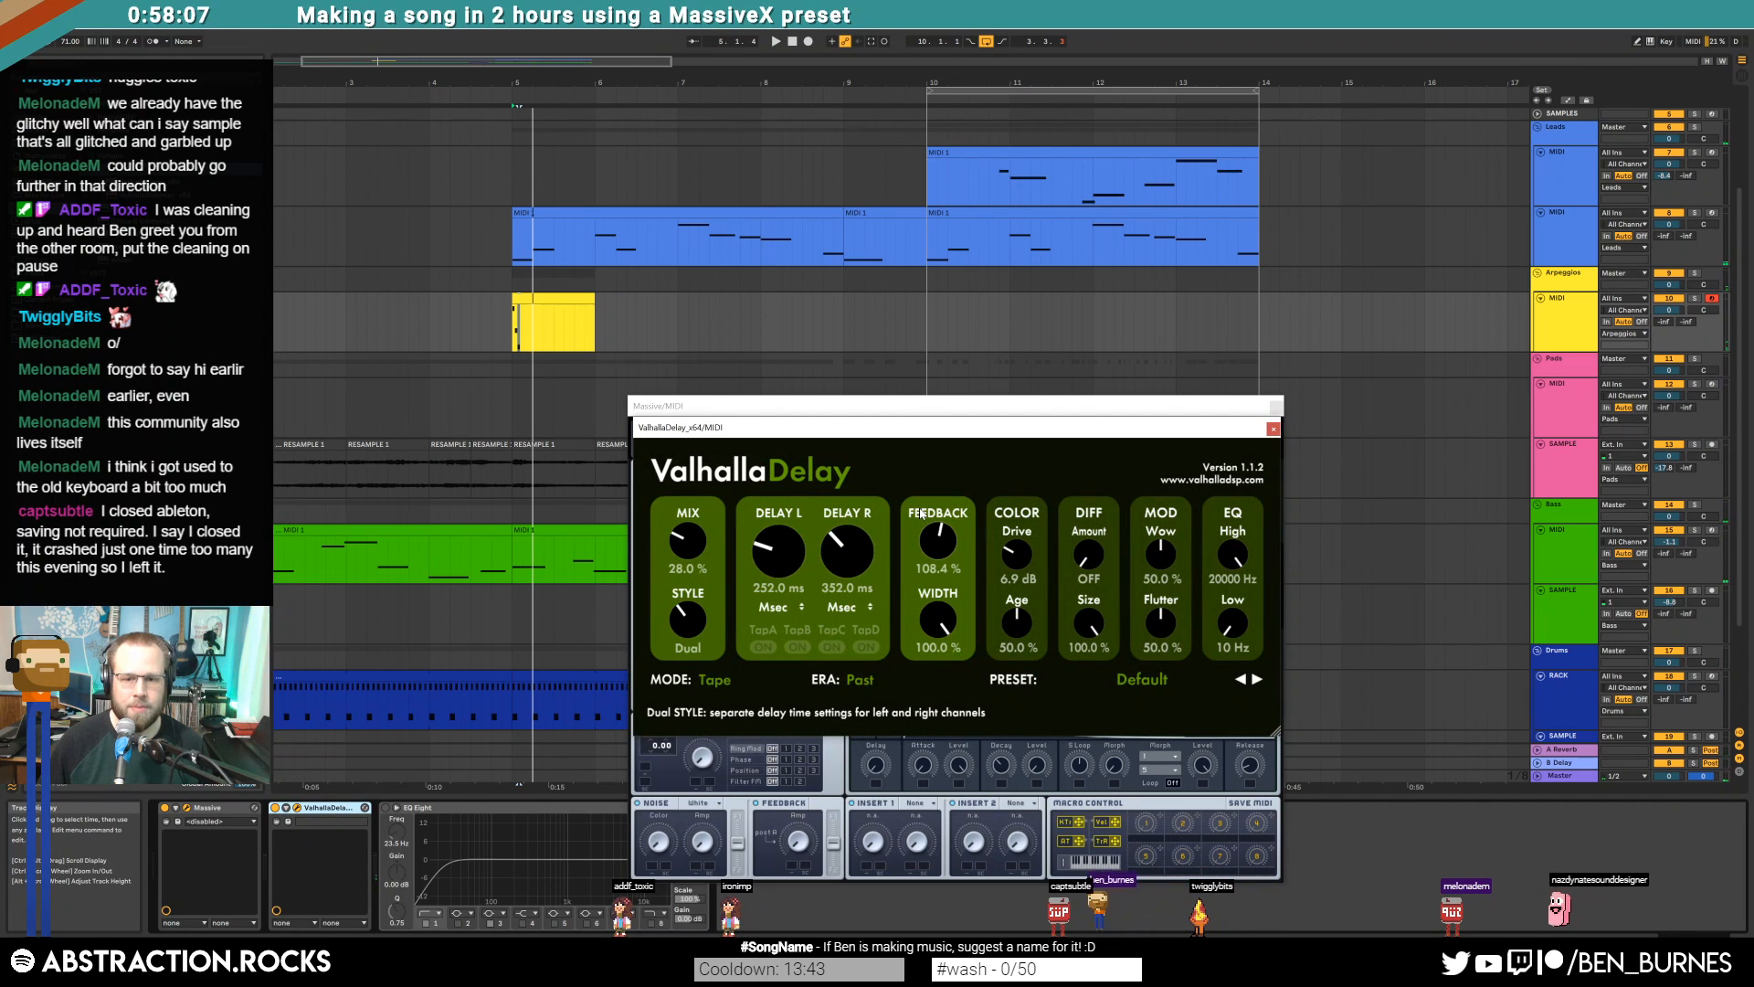
key("space")
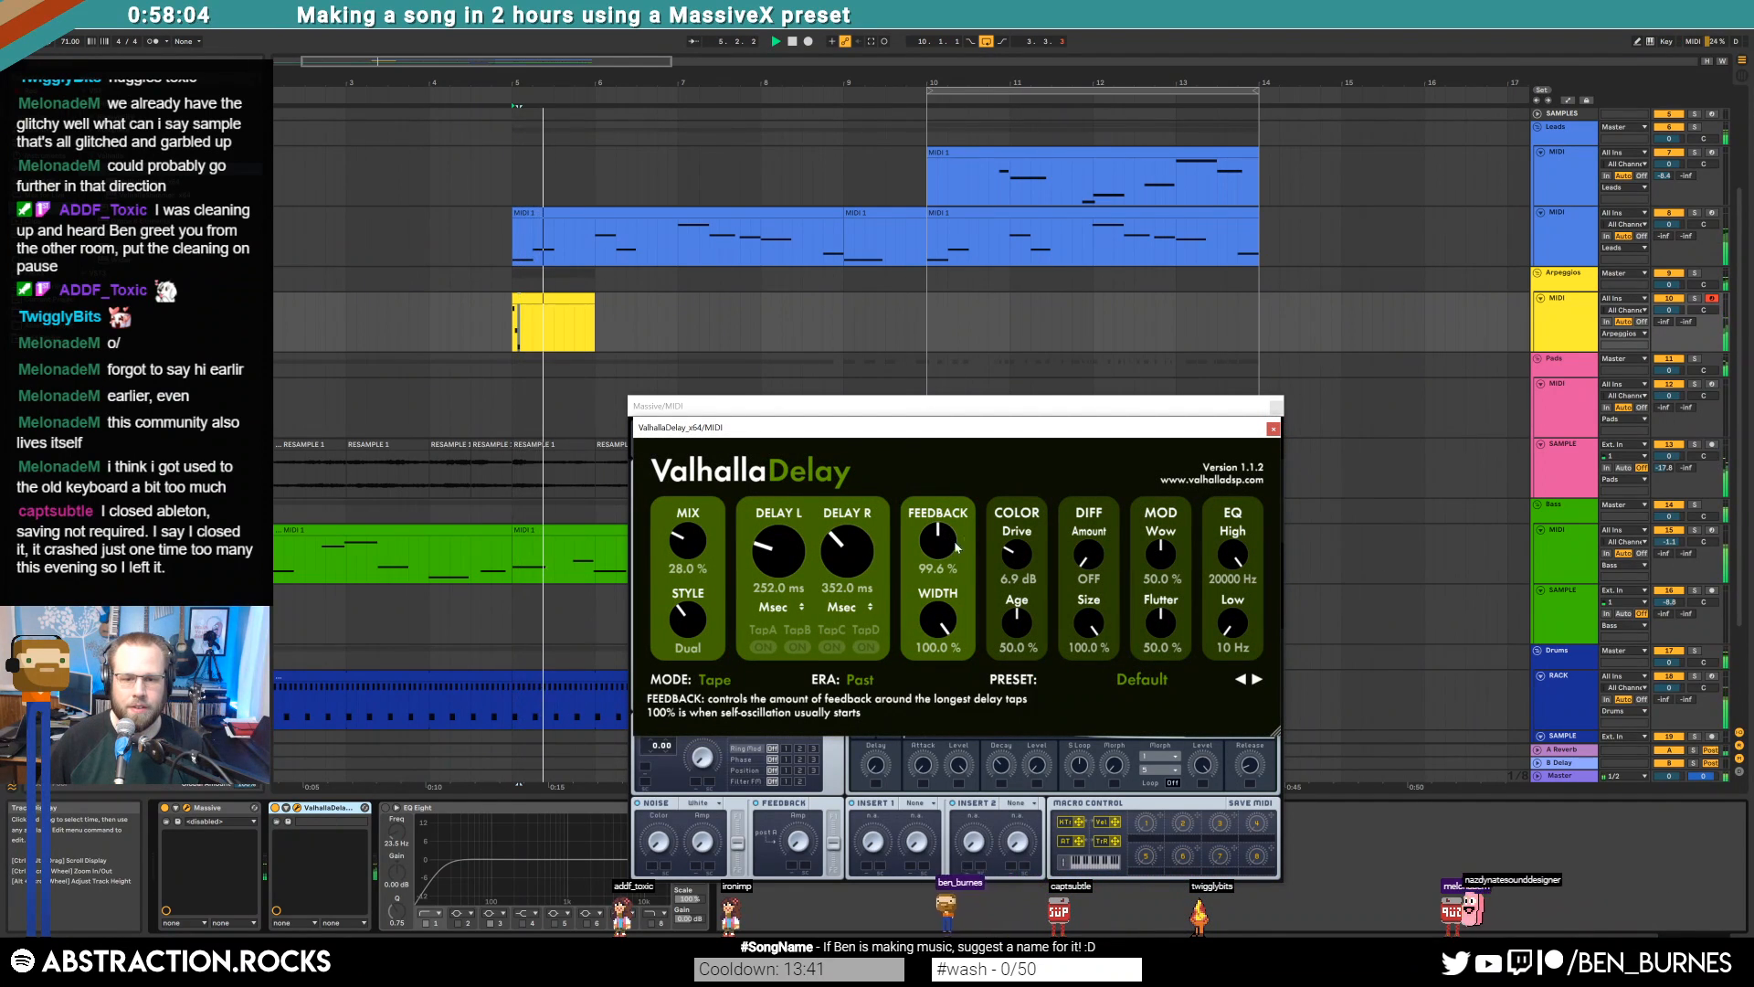
left_click(1273, 429)
Extend the looped arpeggio clip from bar 6 to bar 10 and close the Massive window
left_click_drag(595, 316, 845, 321)
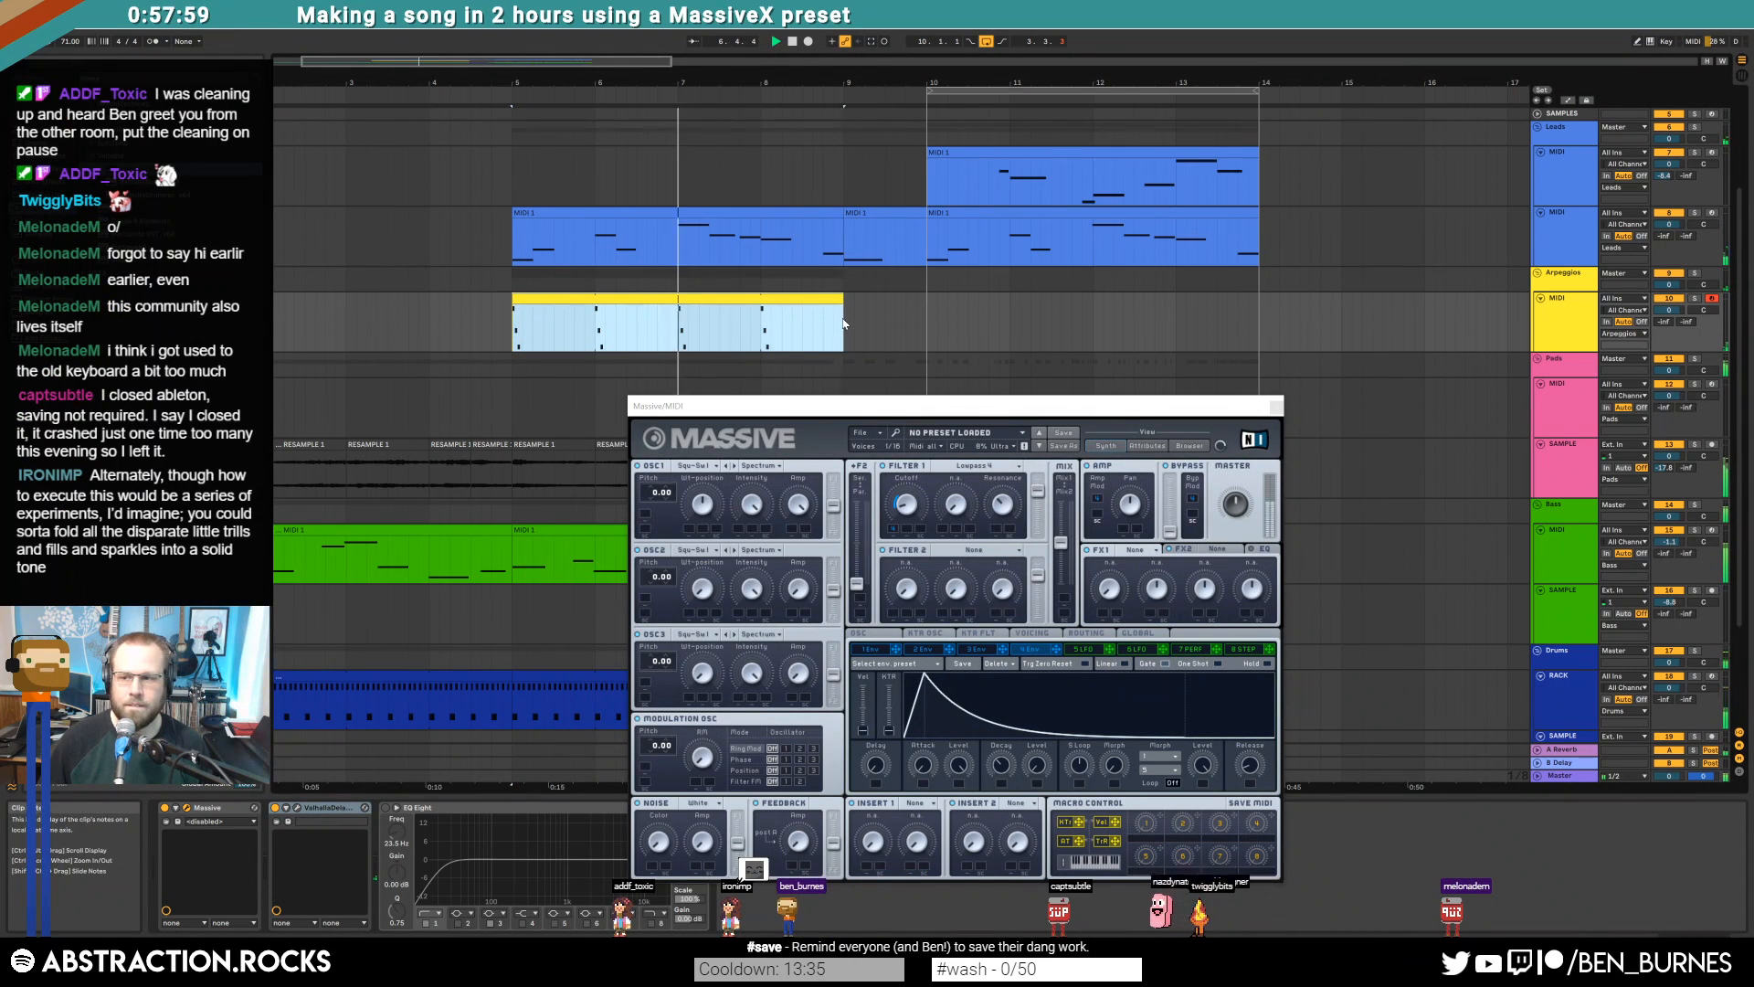
double_click(842, 323)
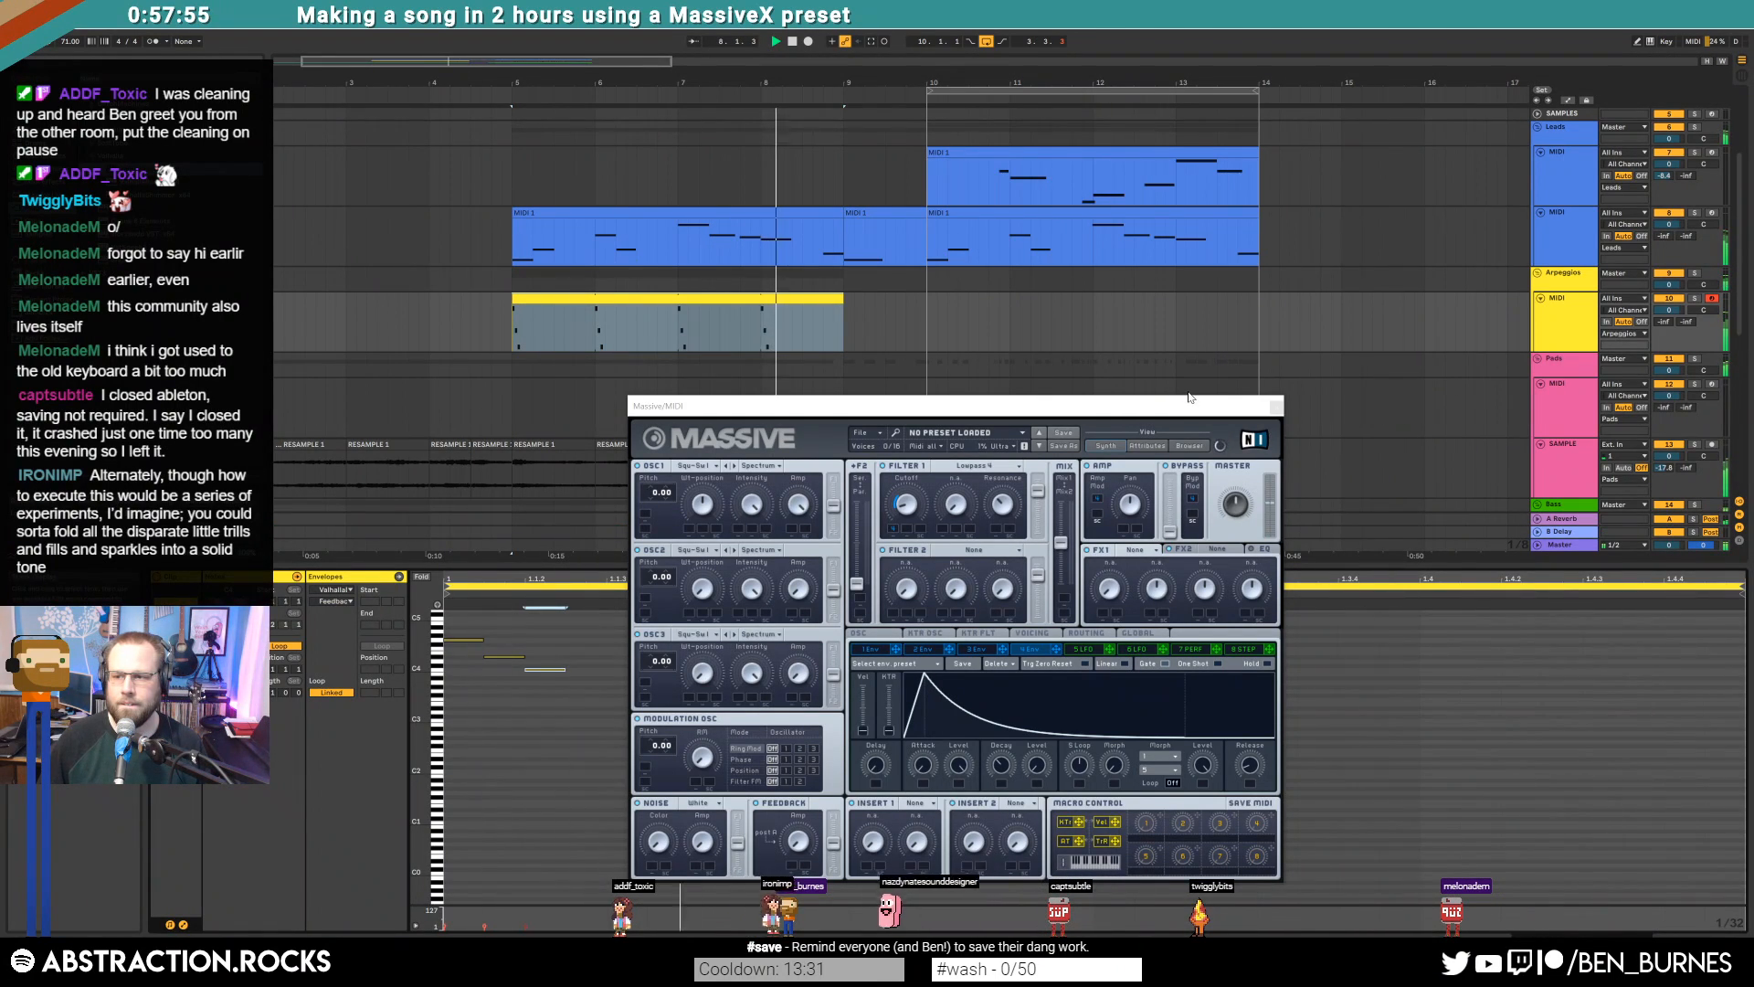
left_click(1276, 408)
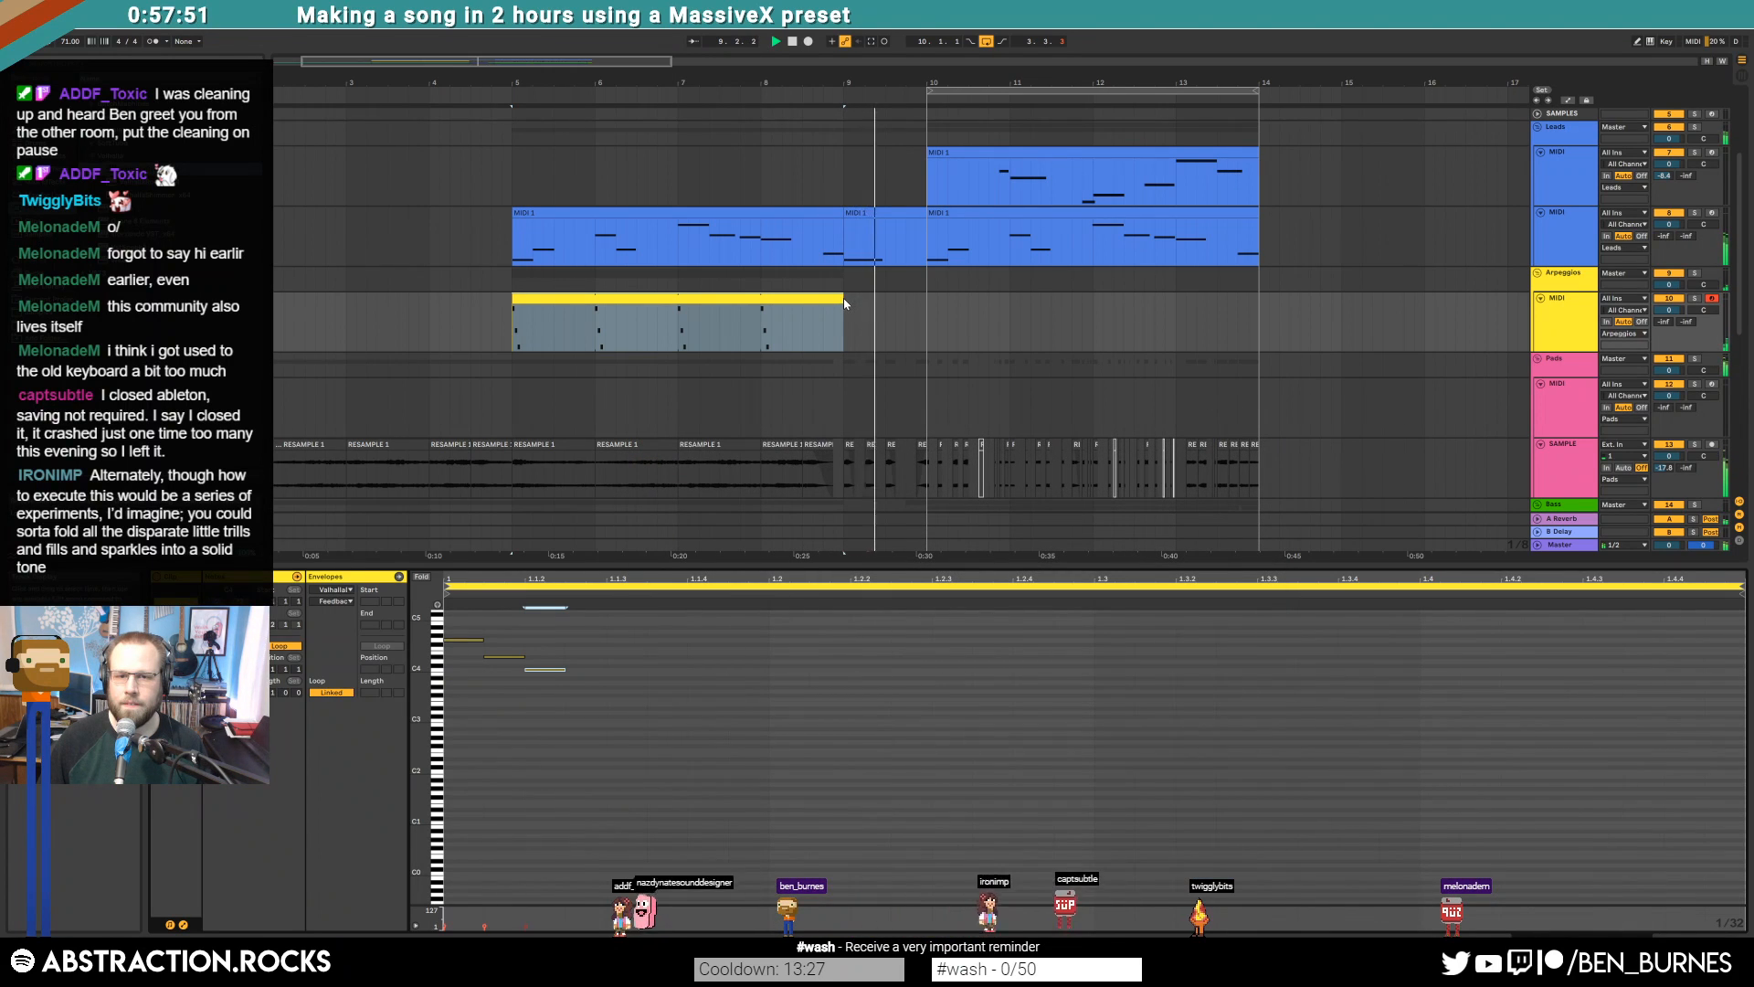
left_click_drag(845, 305, 925, 311)
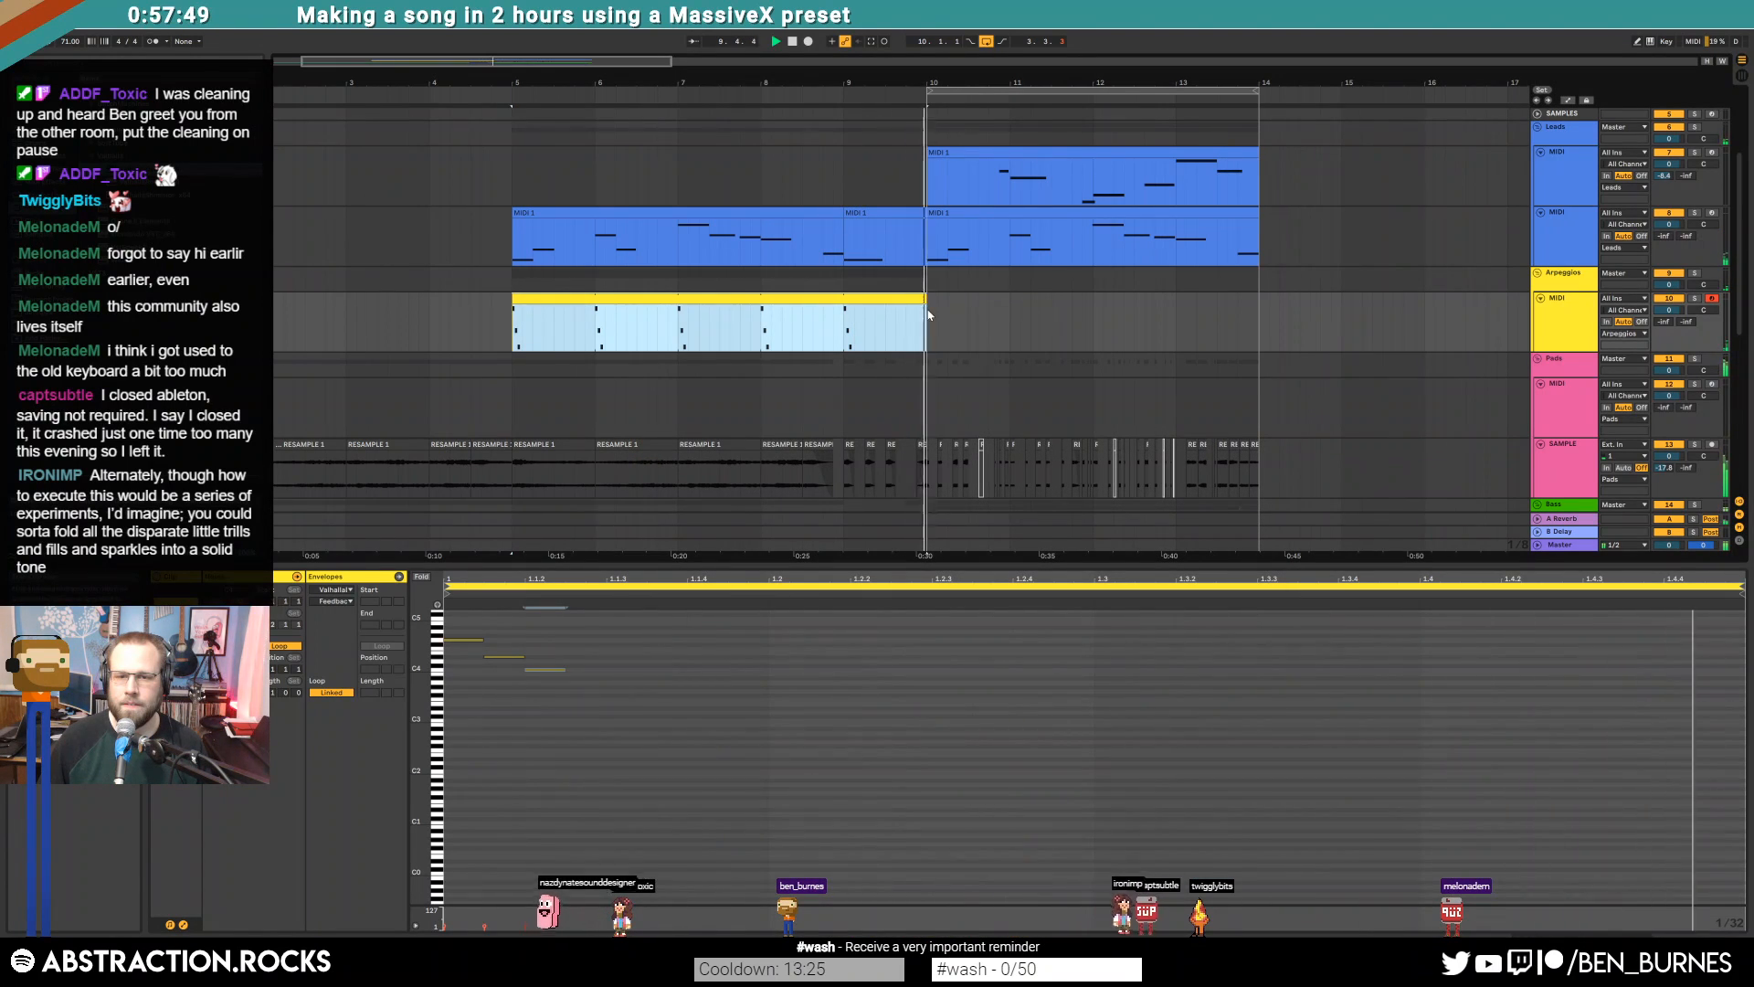
Listen to the section from bar 10 while checking the bass sample and resampled pad clips, and stop playback
scroll(998, 364, "down", 4)
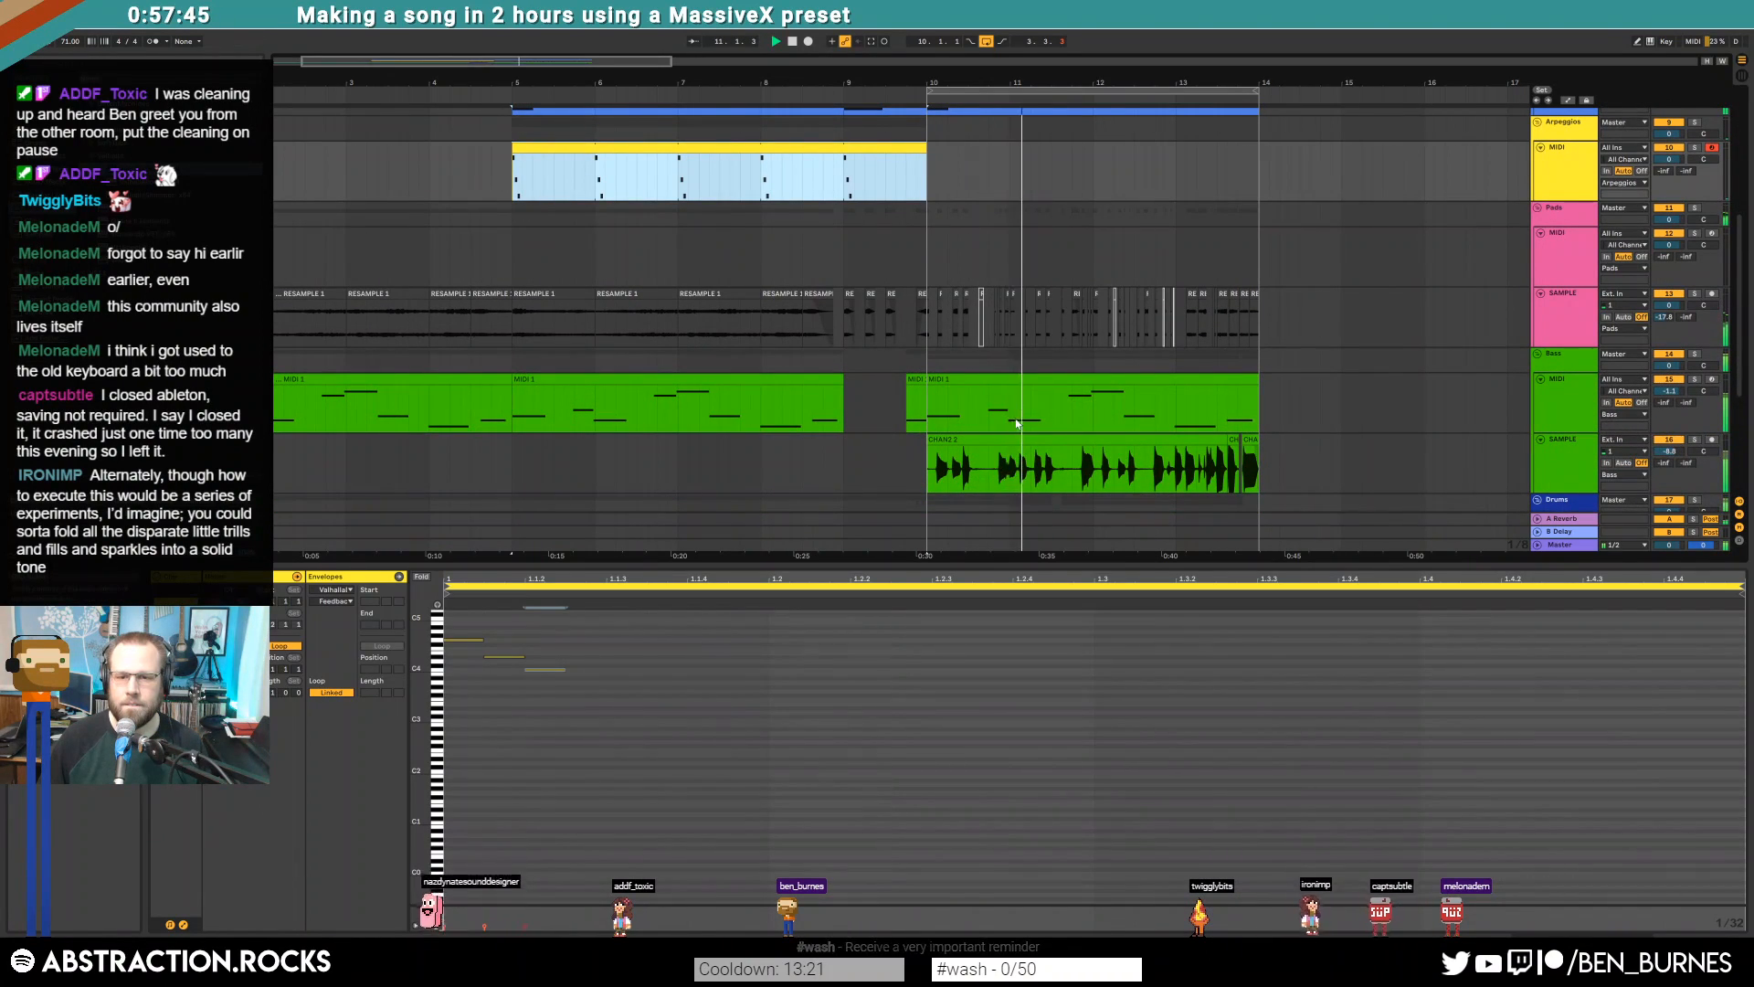
left_click(1026, 440)
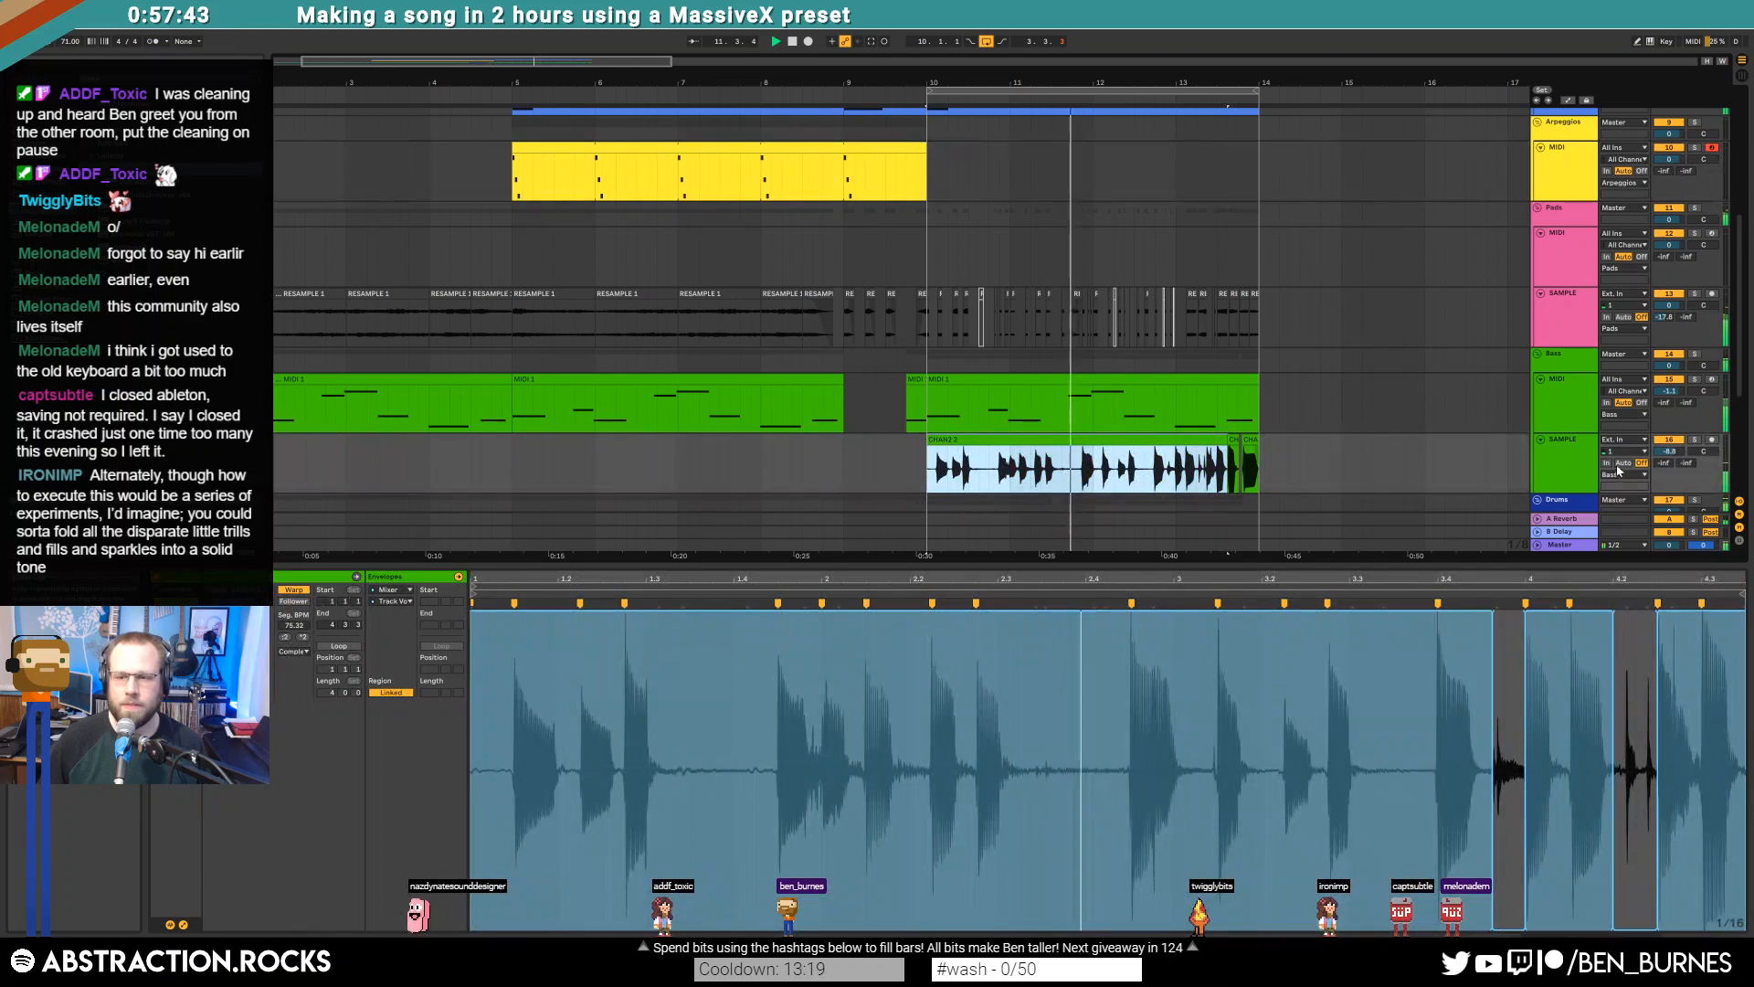
left_click(1469, 482)
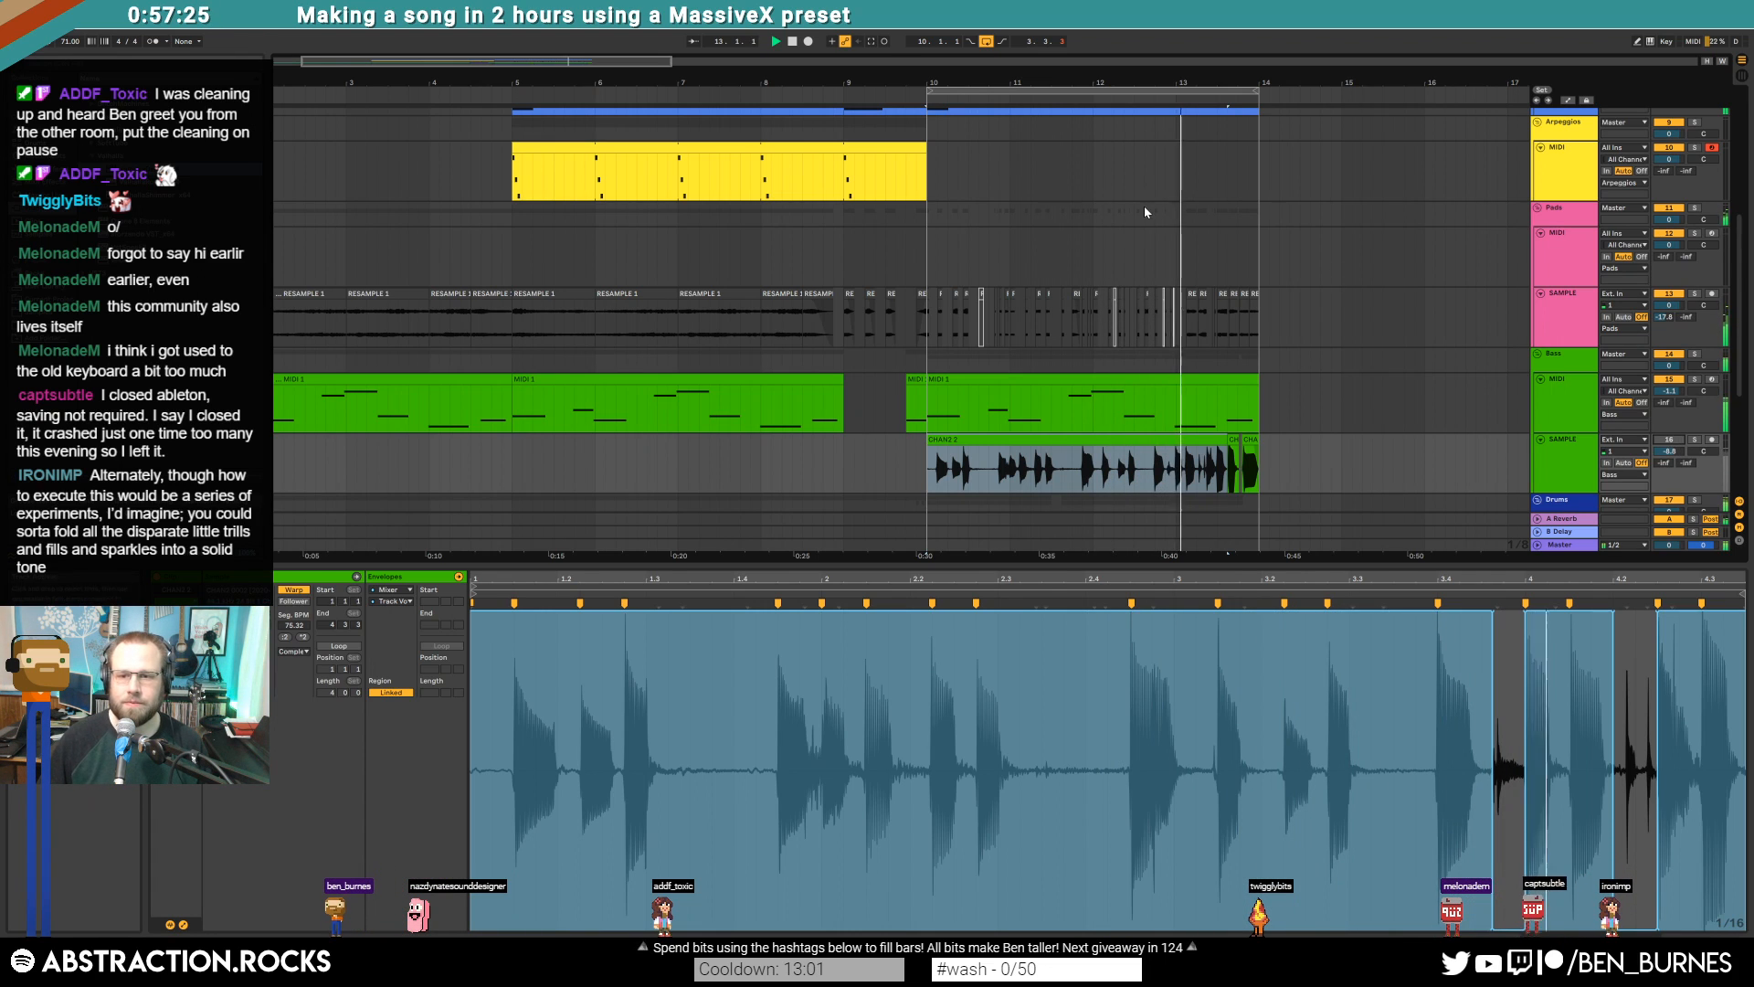
left_click(1372, 402)
scroll(1313, 396, "down", 5)
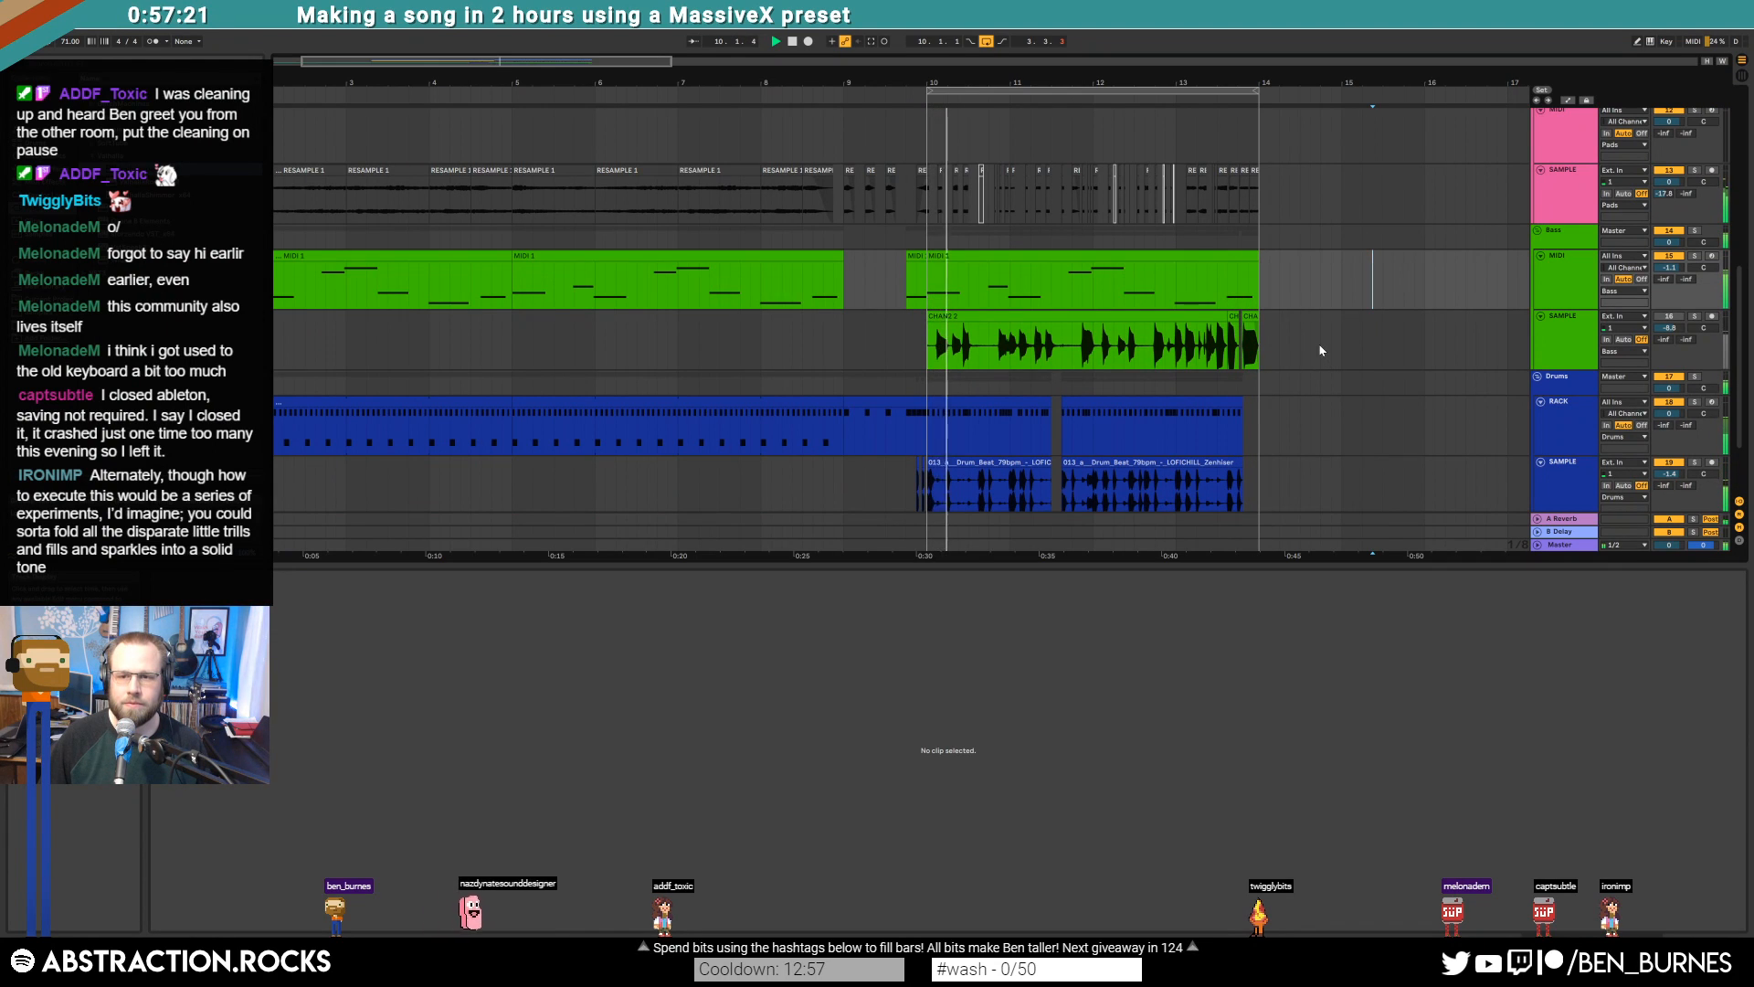
left_click(1240, 193)
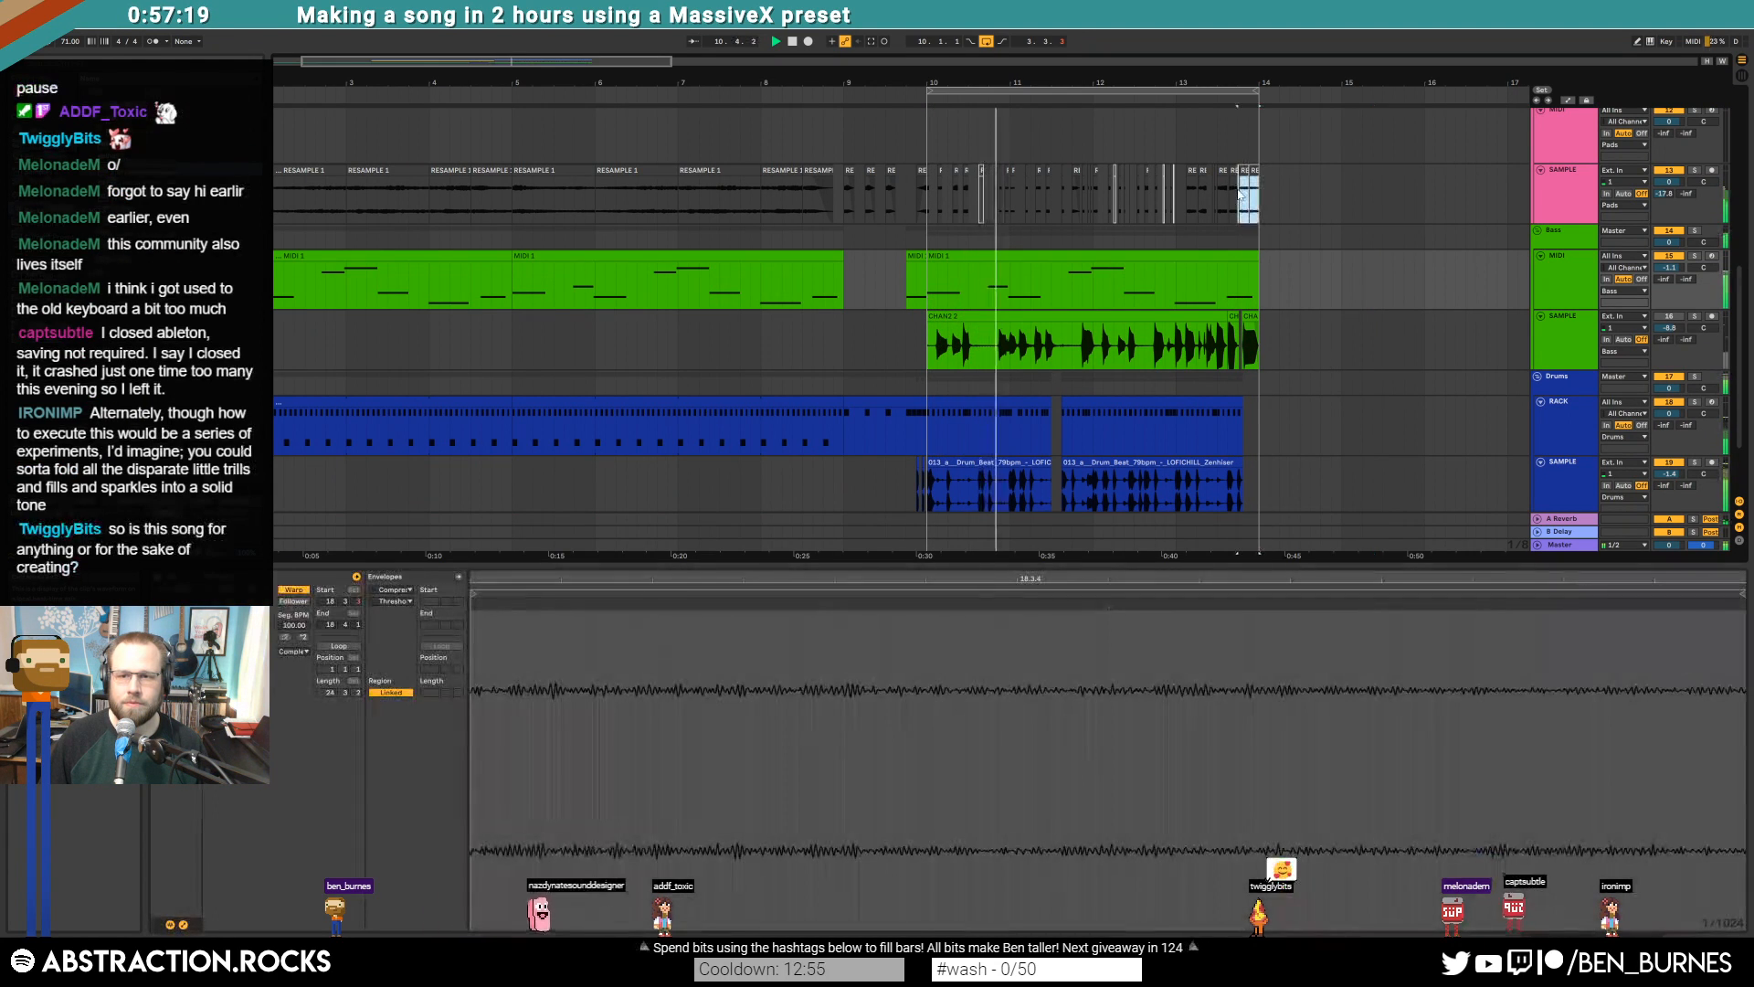
key("space")
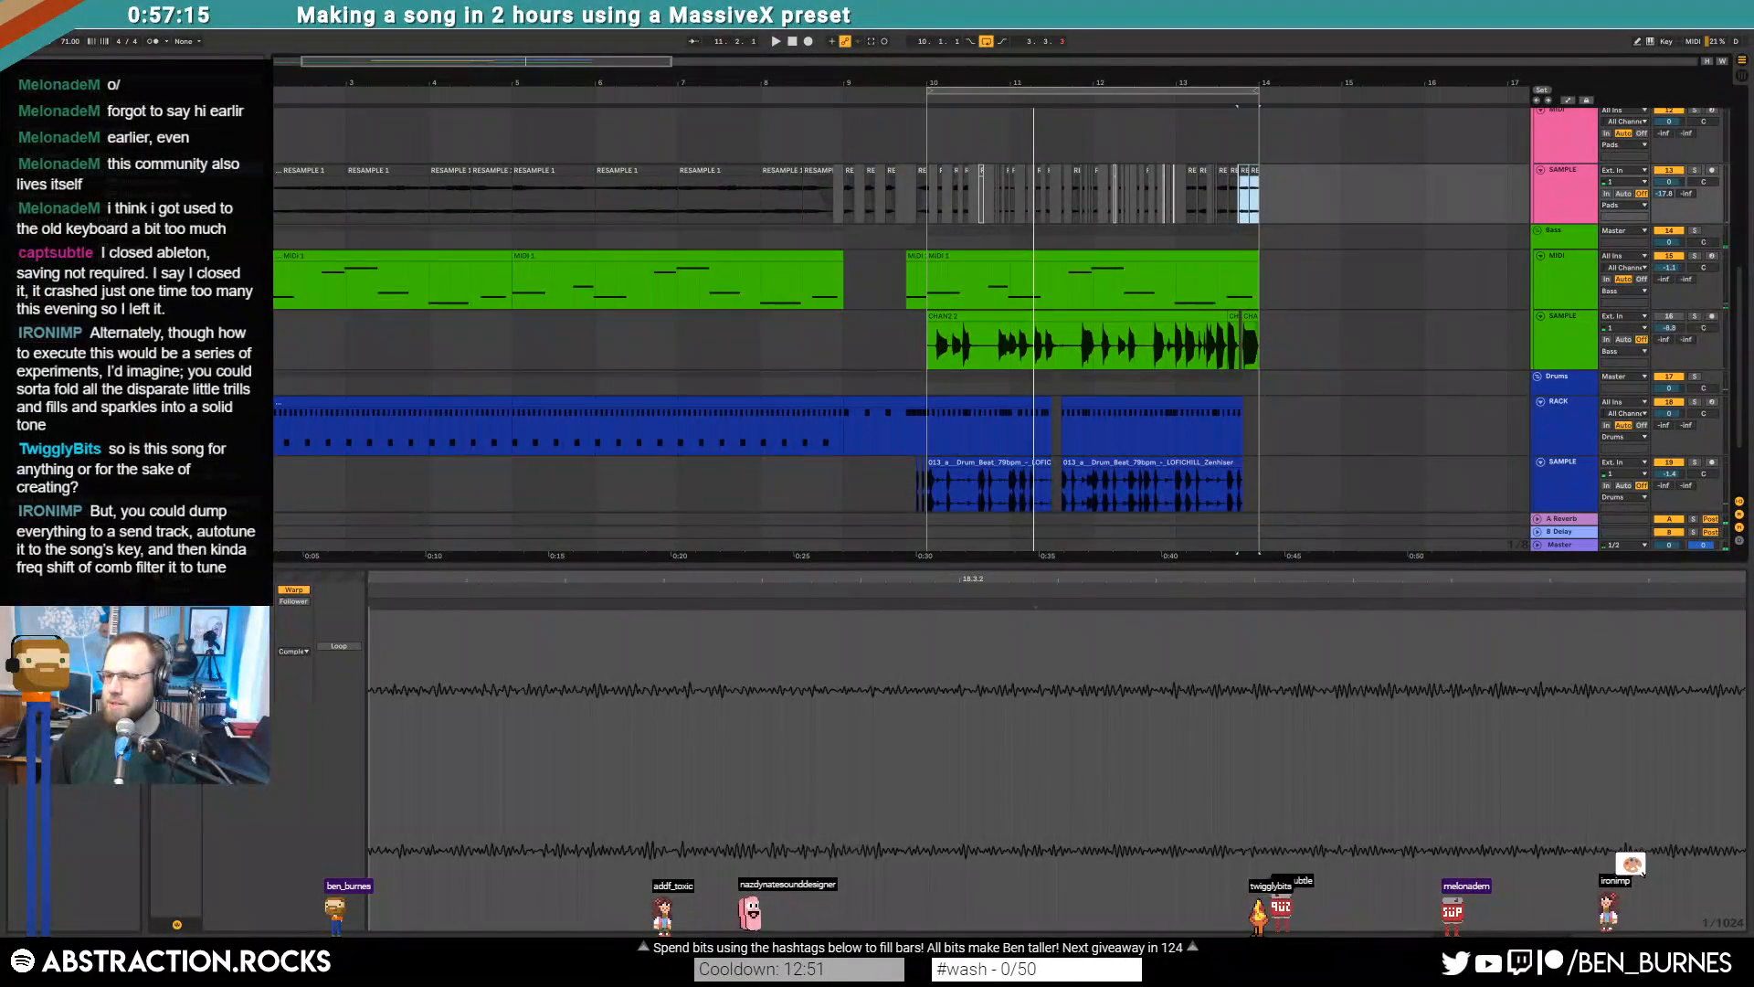
Switch to the browser, show the Produce This #59 competition page, and minimize it
left_click_drag(1753, 229, 959, 136)
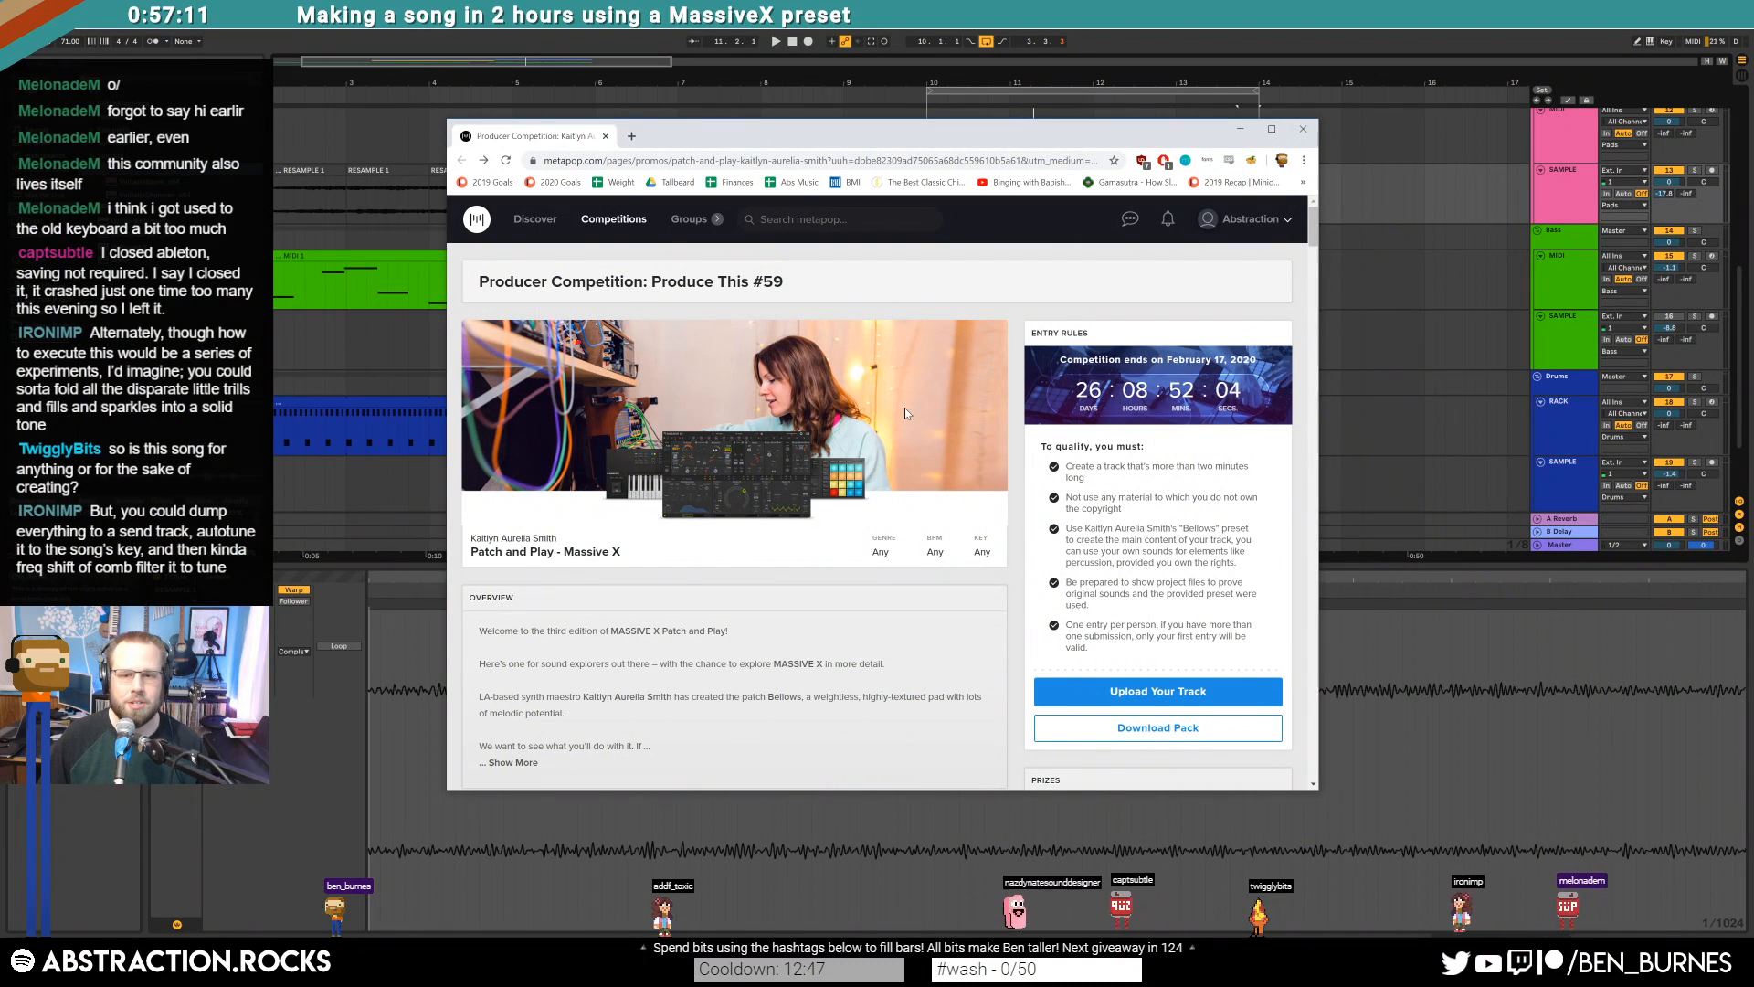
scroll(921, 420, "down", 3)
scroll(921, 421, "up", 3)
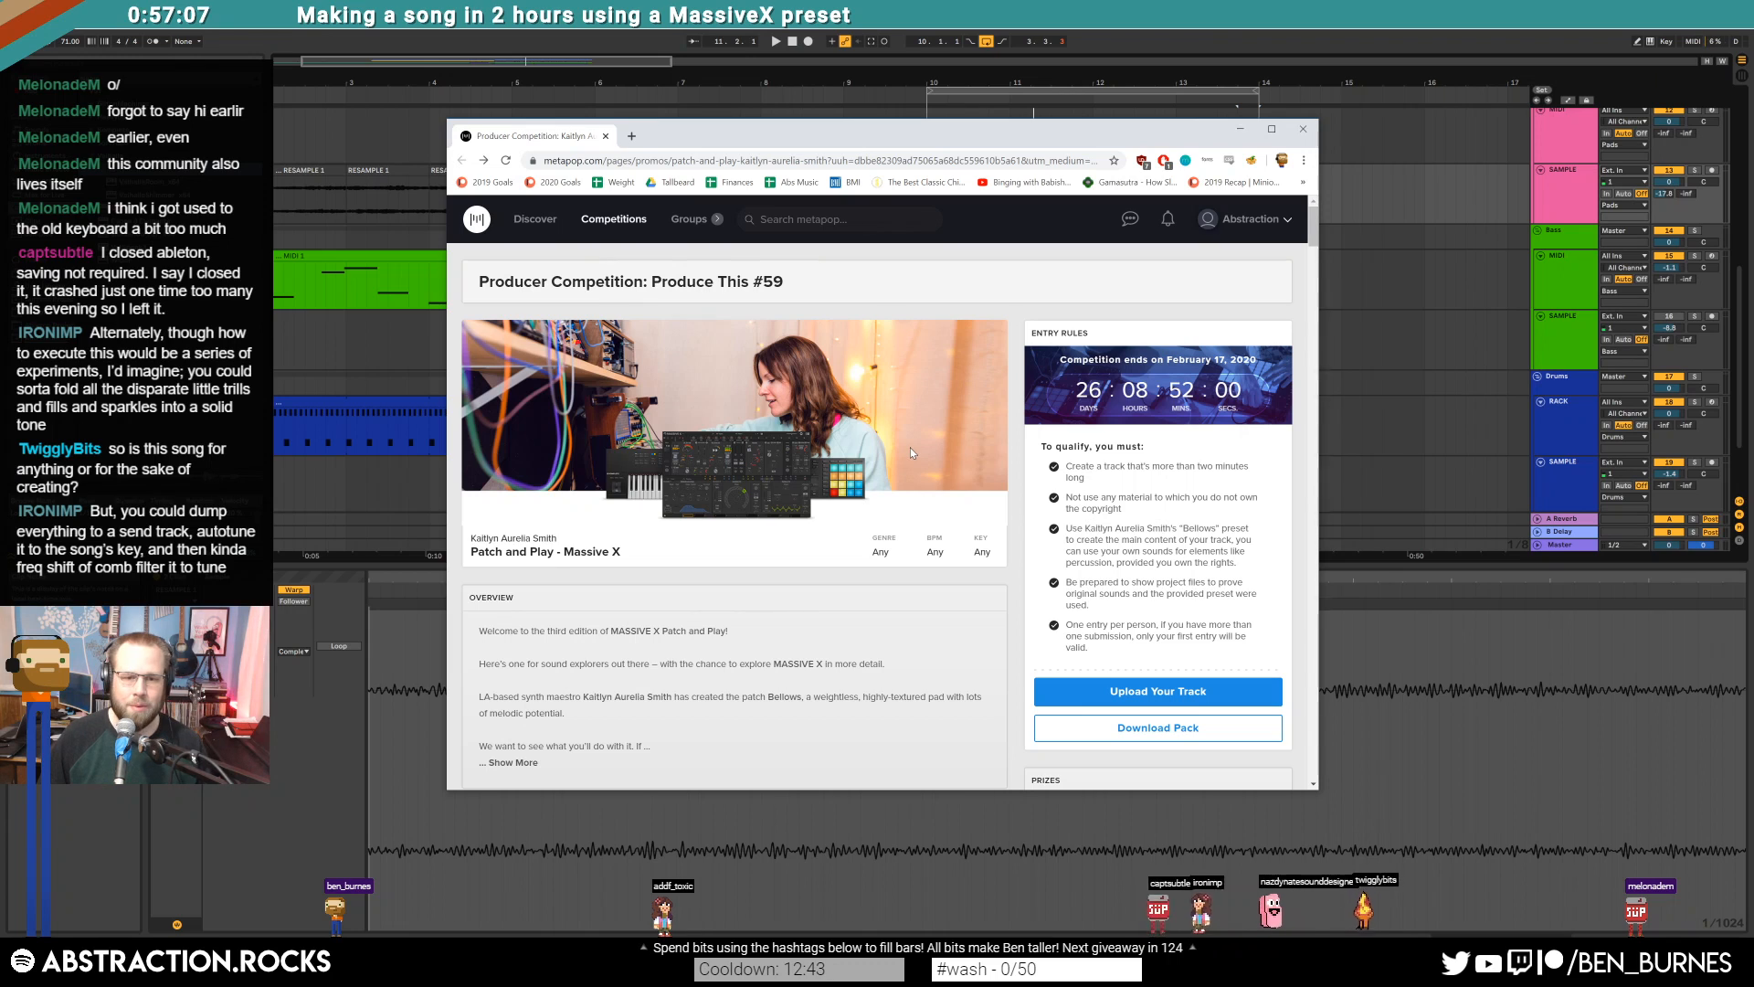
left_click(1240, 130)
Look over the lead clip, the resampled pad clips and the arpeggio clip in the arrangement
scroll(1050, 144, "up", 5)
left_click(1063, 137)
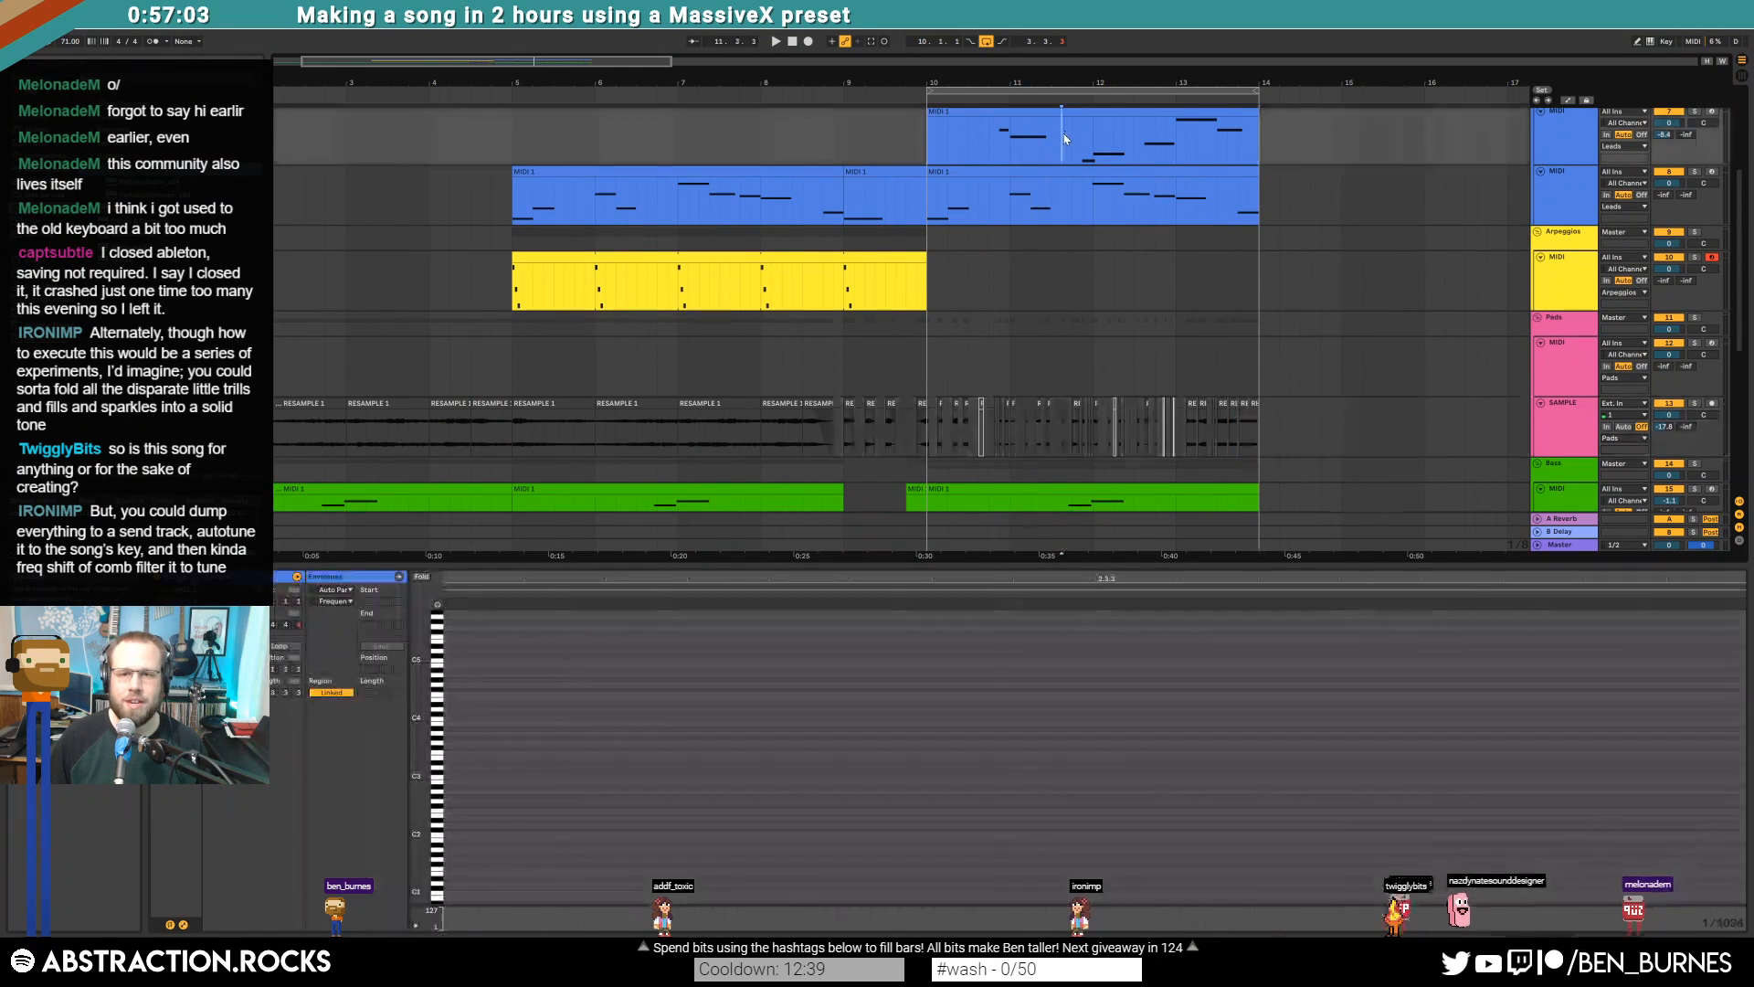
scroll(1064, 139, "down", 3)
left_click(1259, 331)
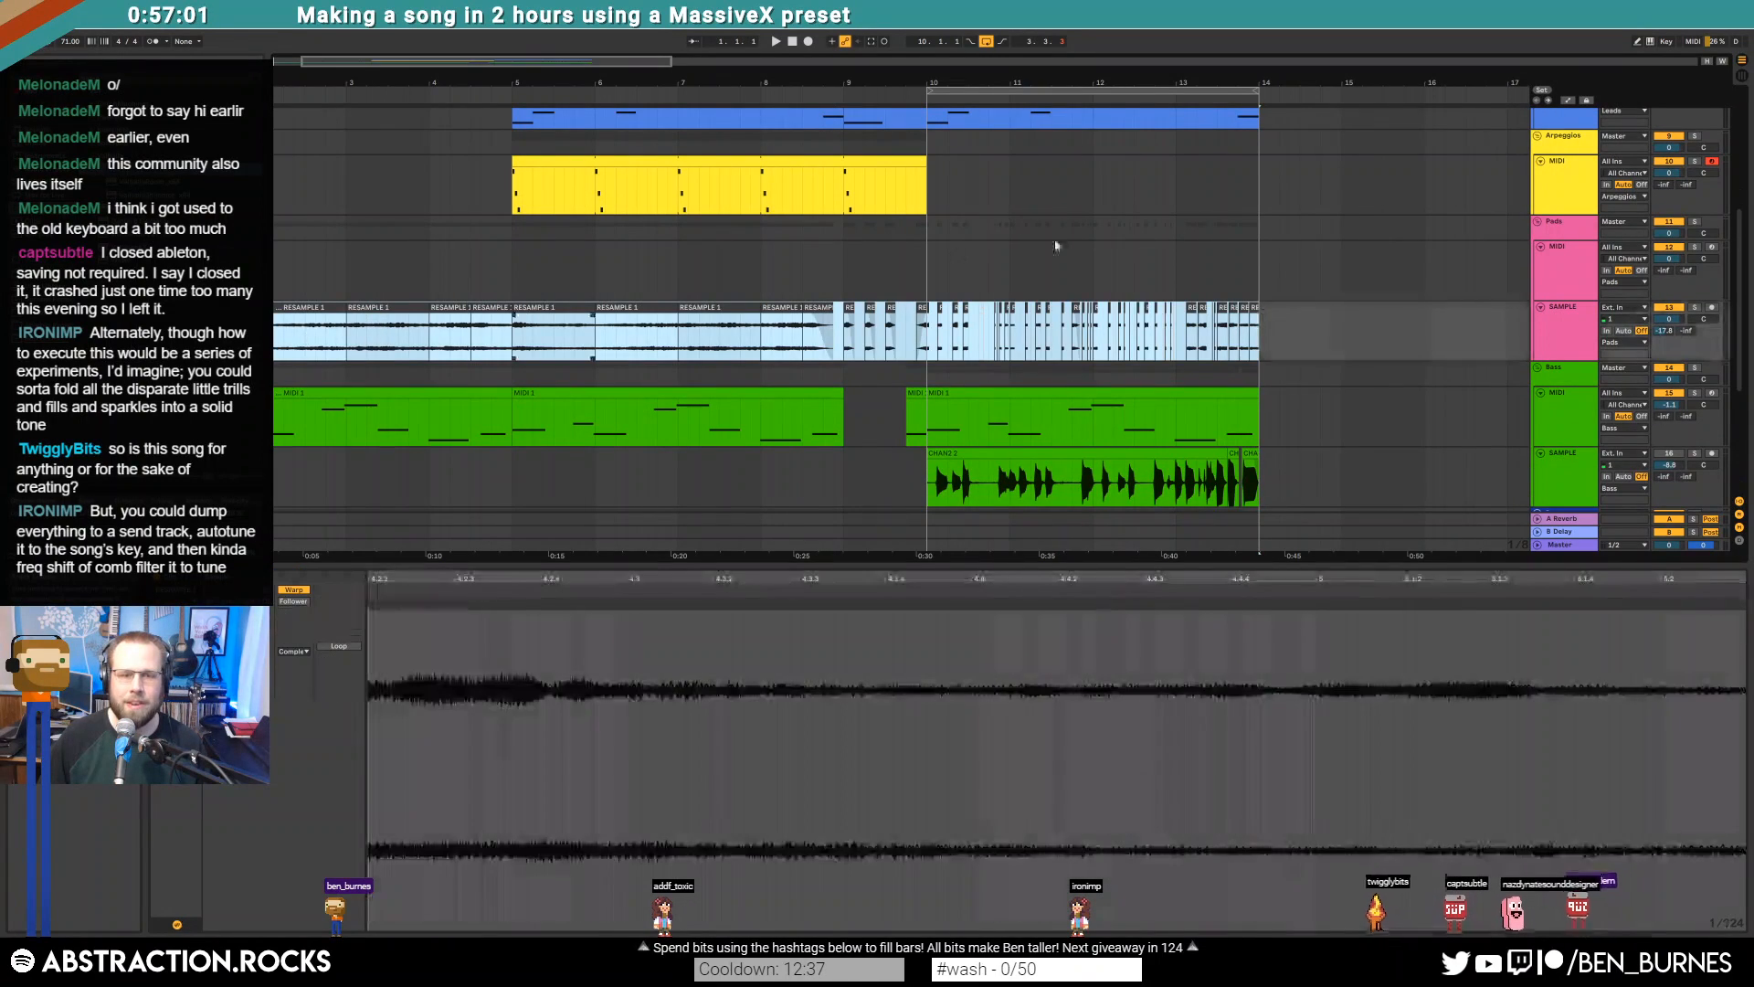
left_click(921, 183)
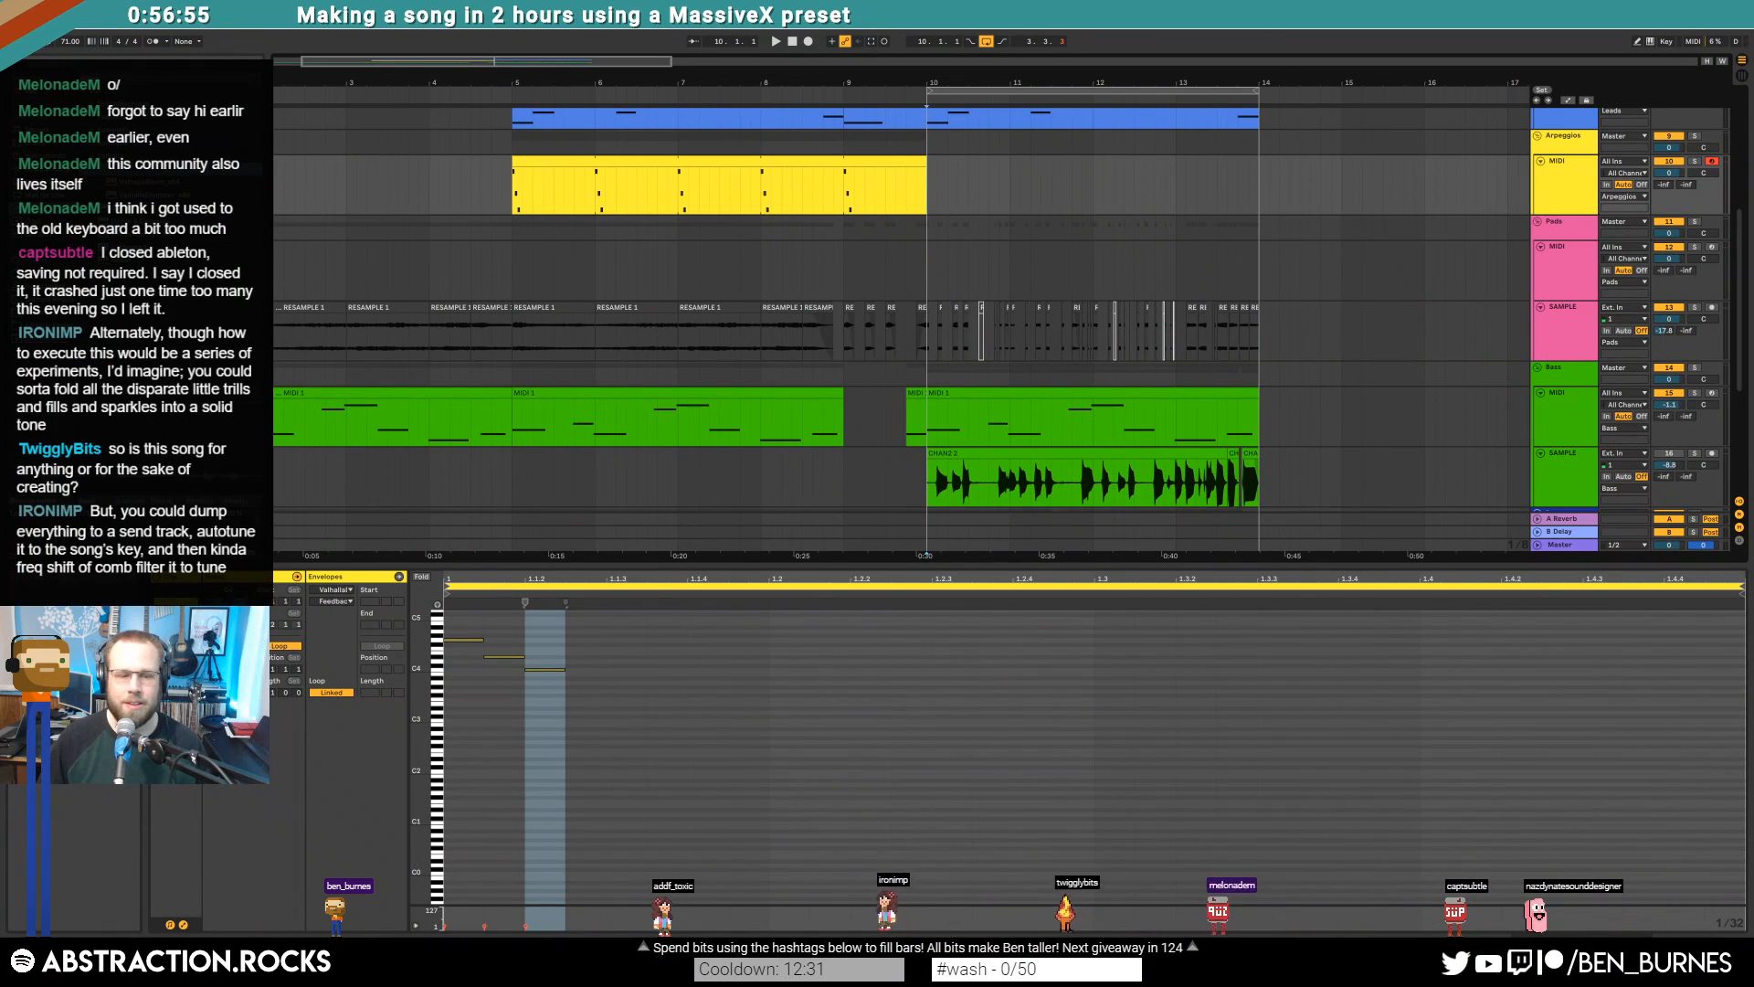
Bring up the competition page in the browser again and move its window off the arrangement
mouse_move(137, 965)
left_click(176, 897)
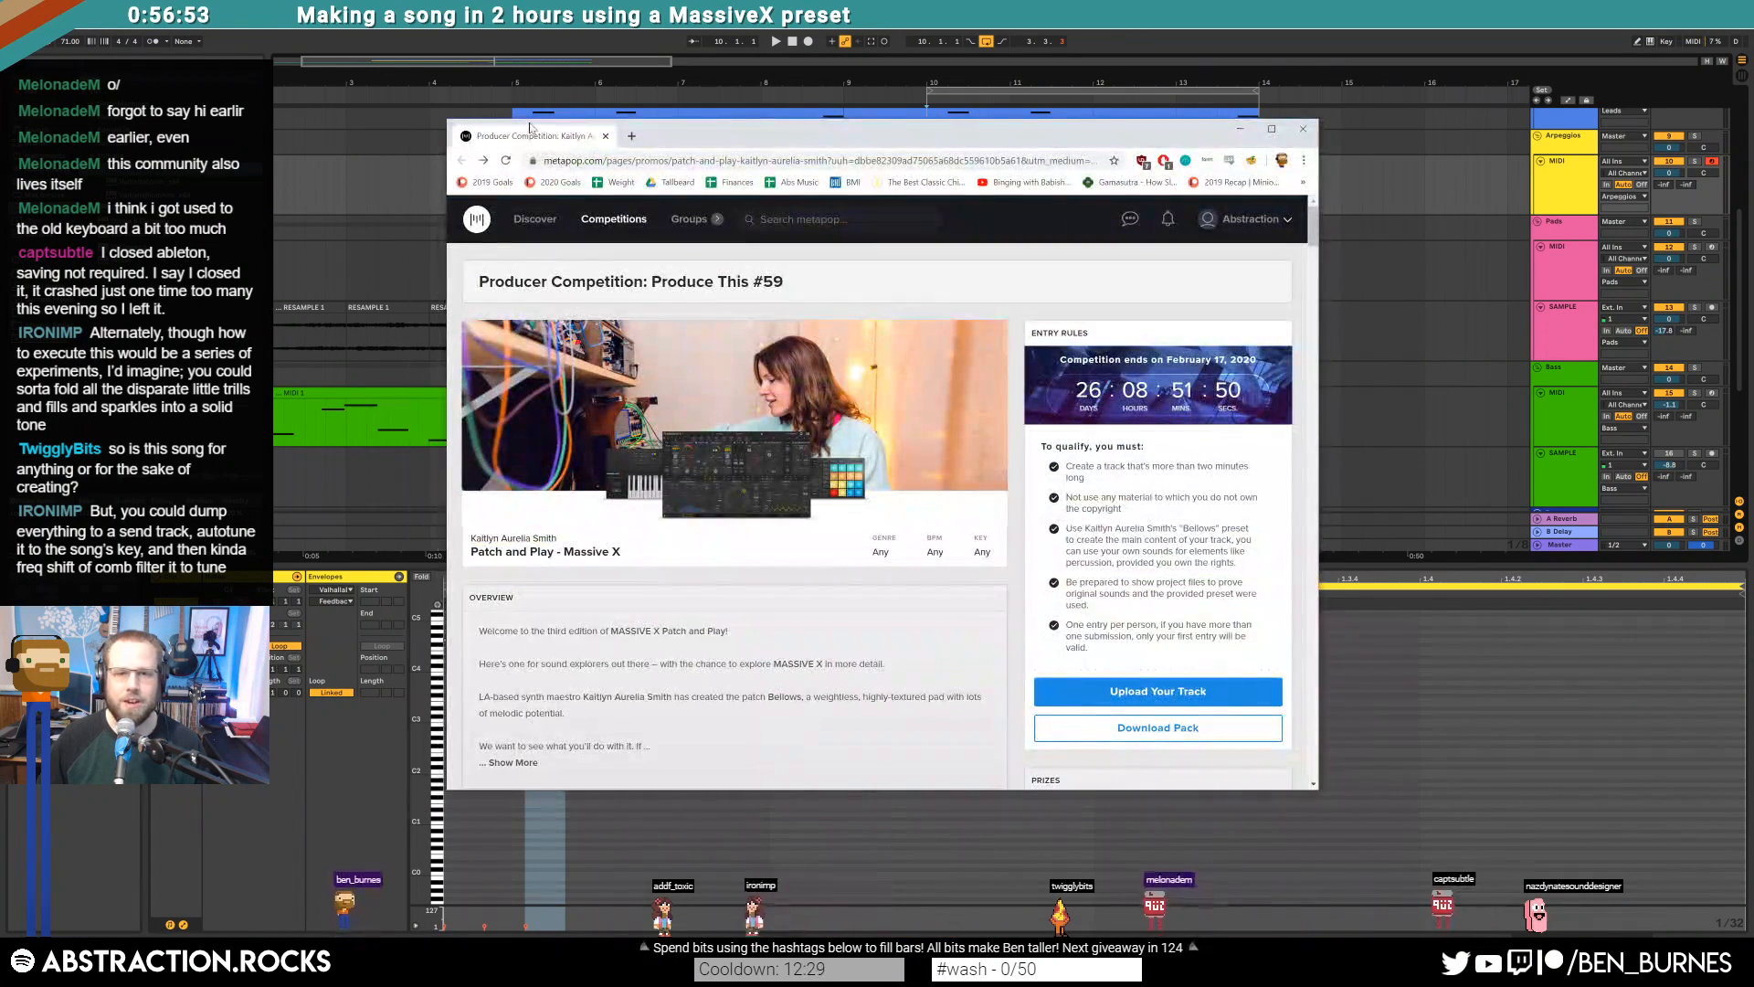
left_click_drag(539, 140, 1753, 140)
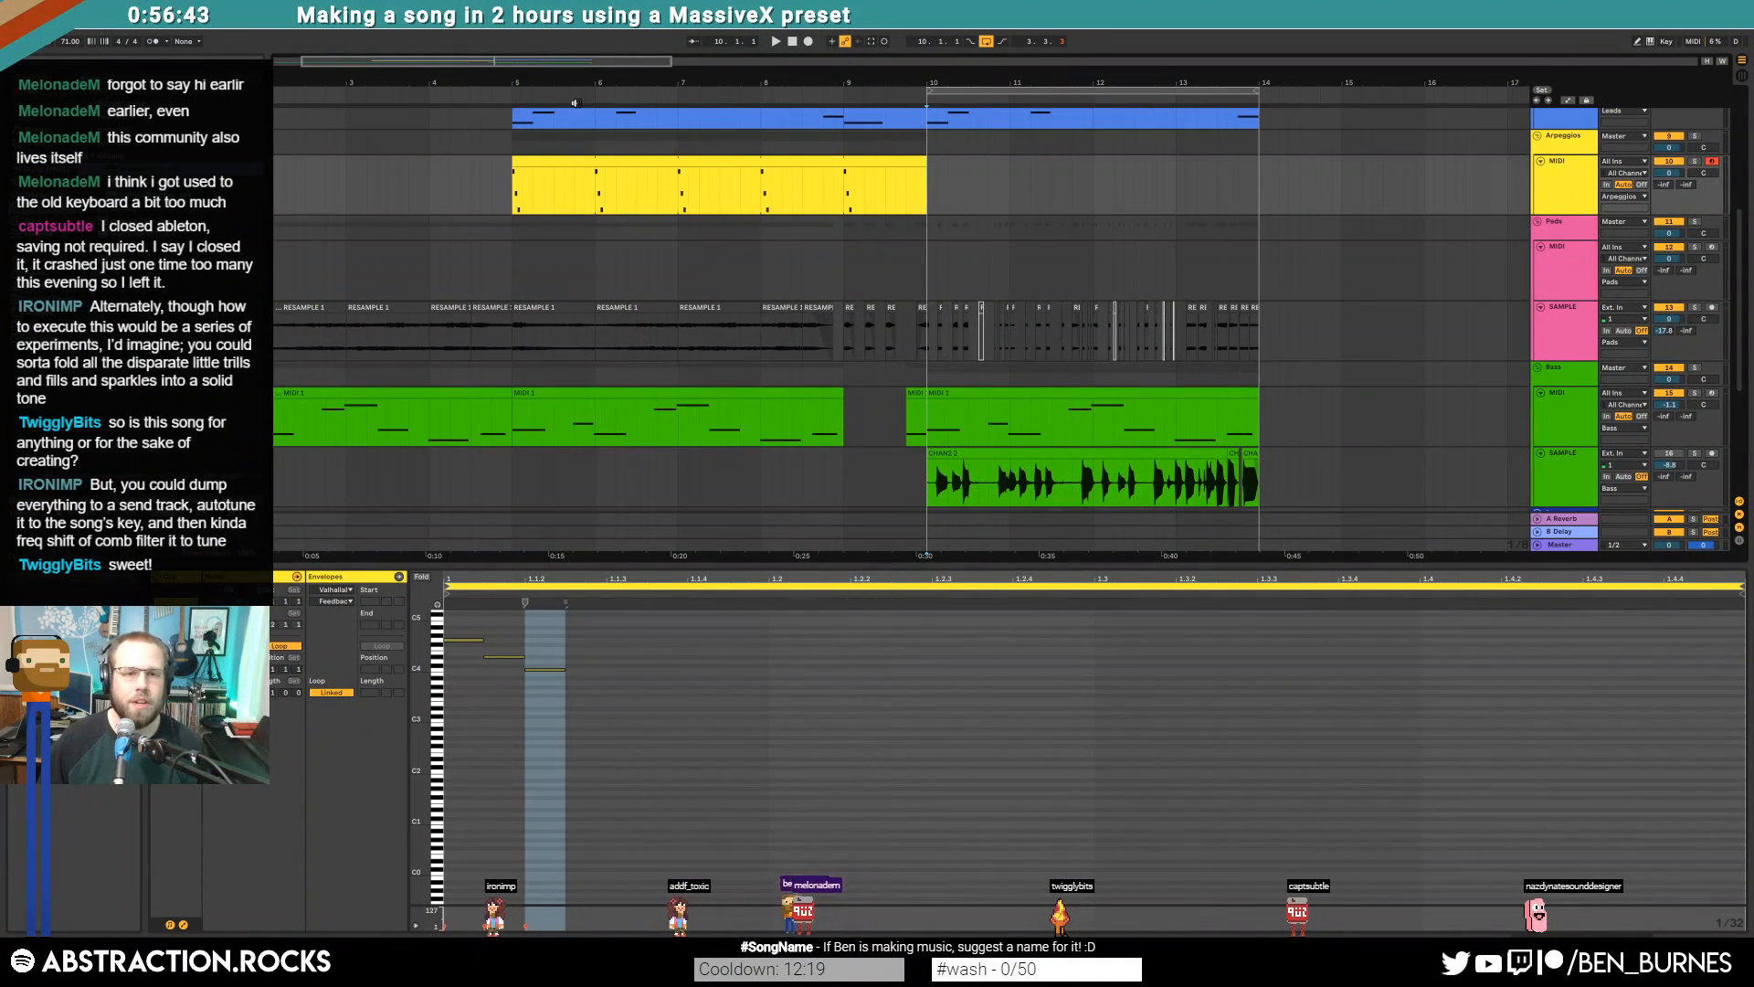
Raise the frequency of the mid band in the lower Leads track's EQ Eight while playing from bar 5
scroll(731, 238, "up", 3)
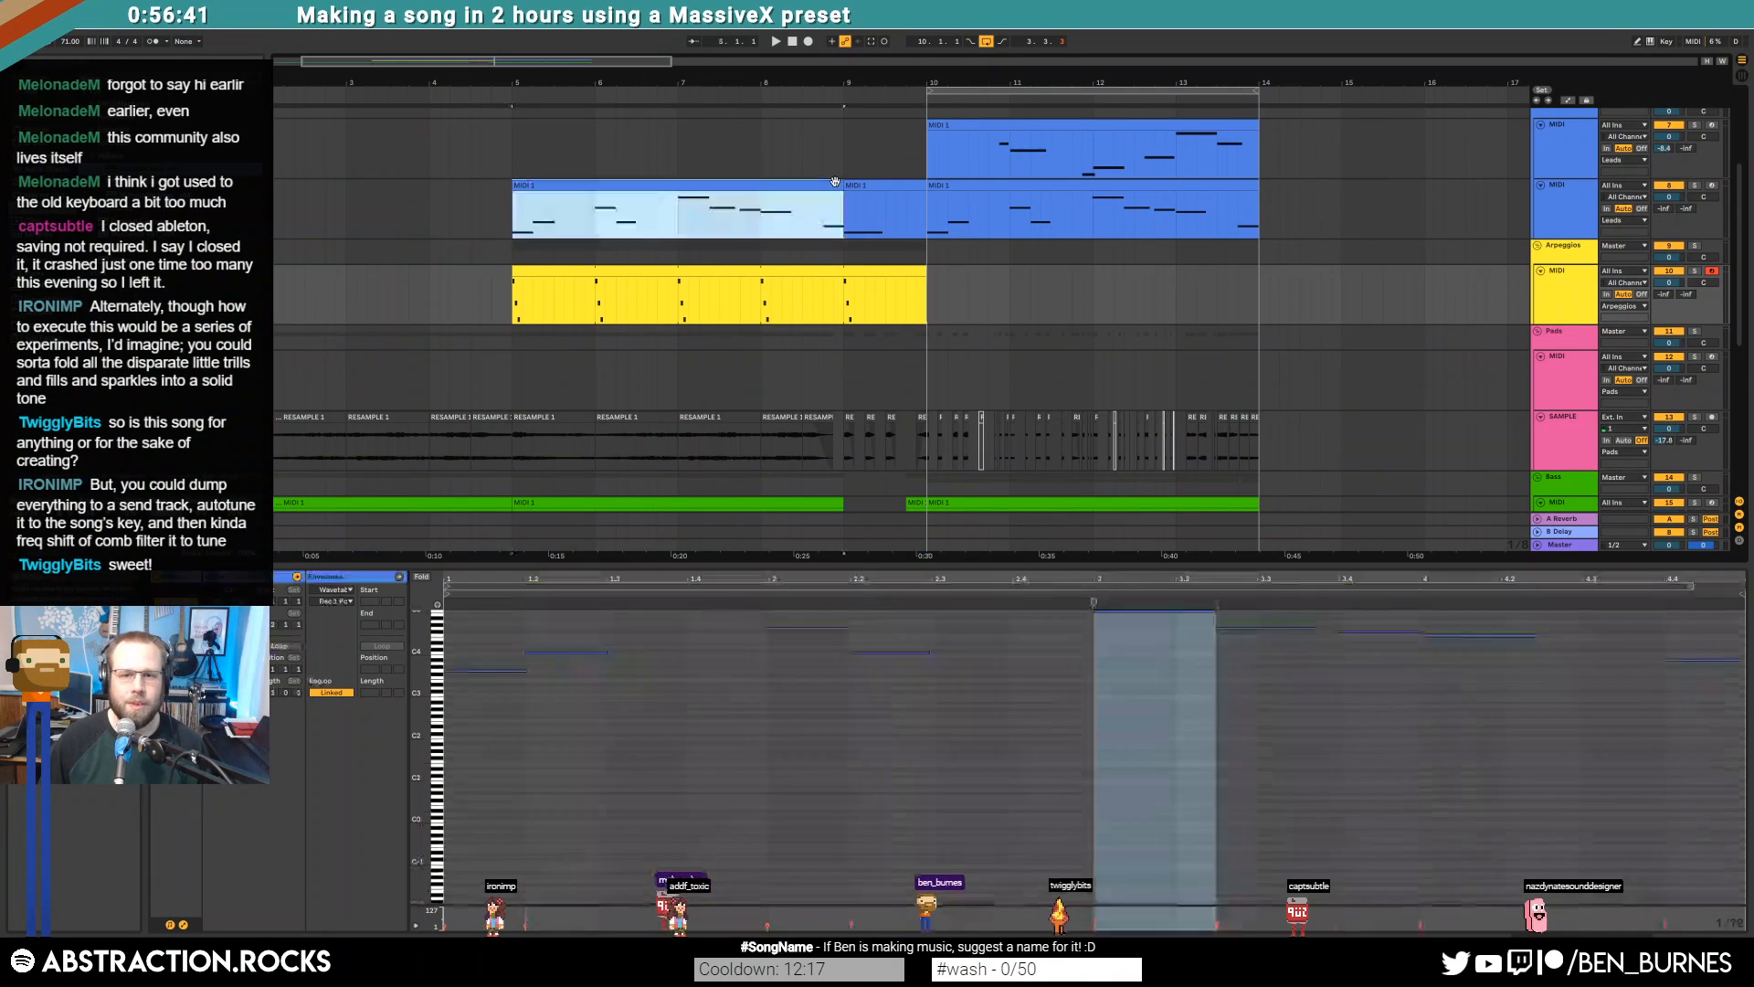
left_click(835, 183)
key("shift+Tab")
left_click(1066, 809)
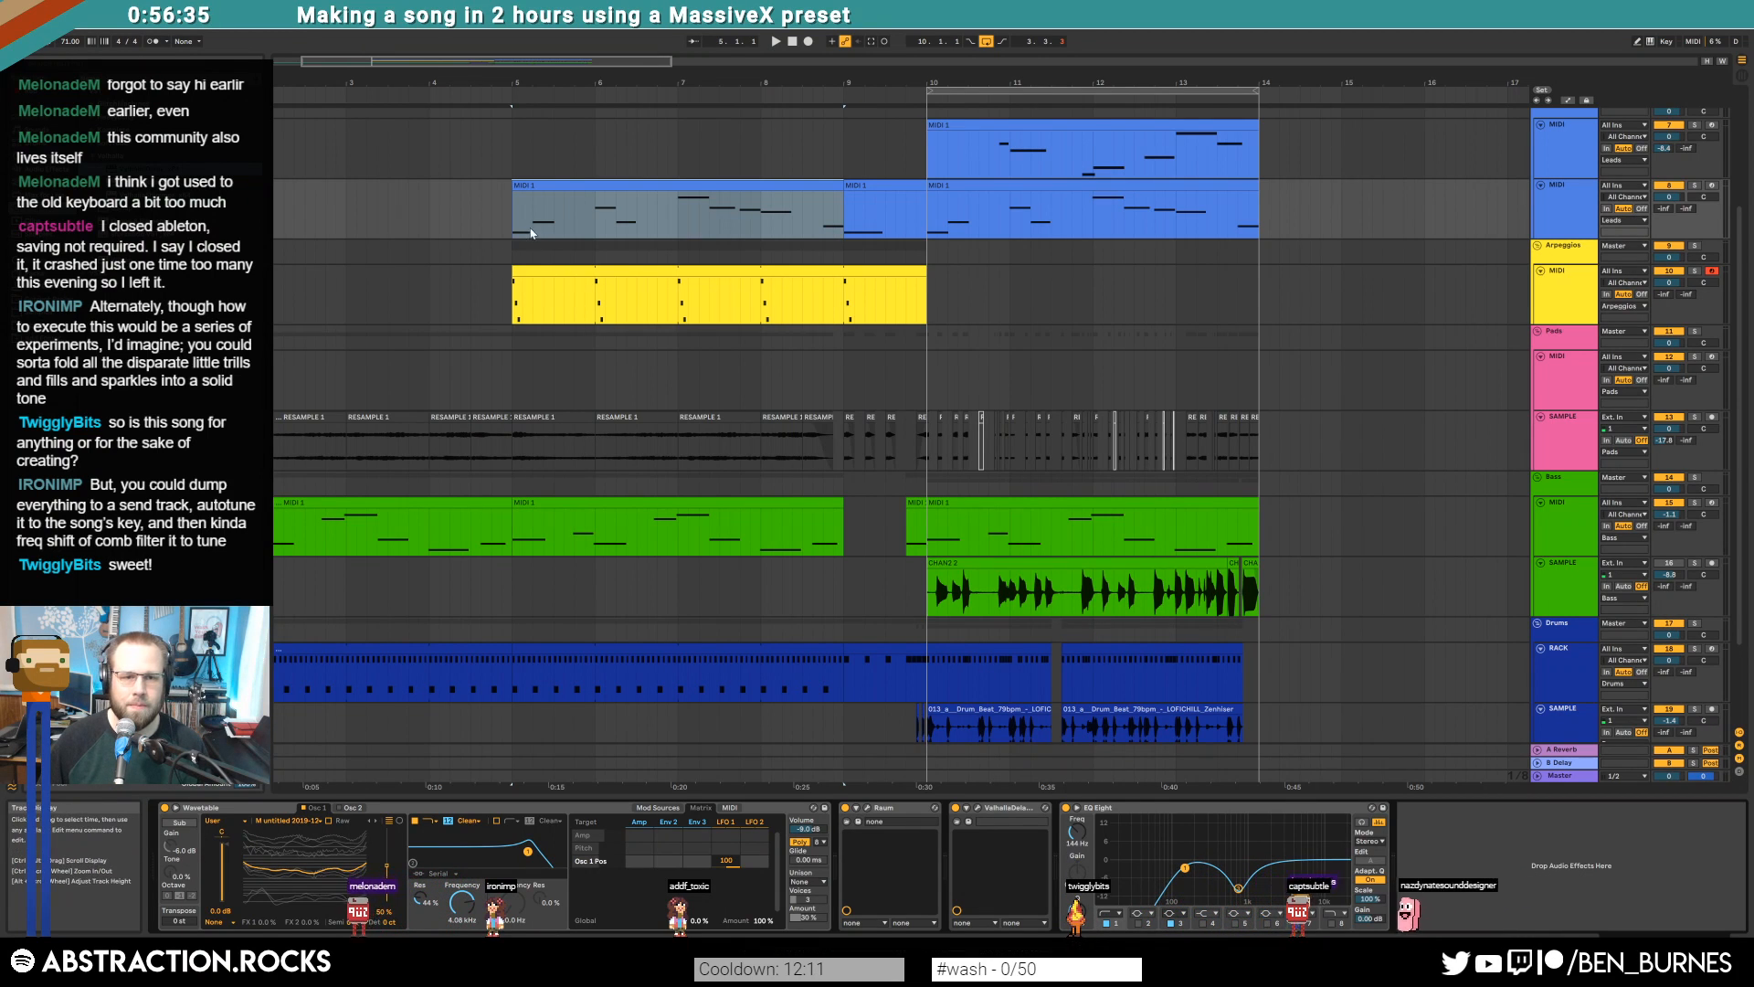
key("space")
left_click_drag(1185, 867, 1235, 870)
key("space")
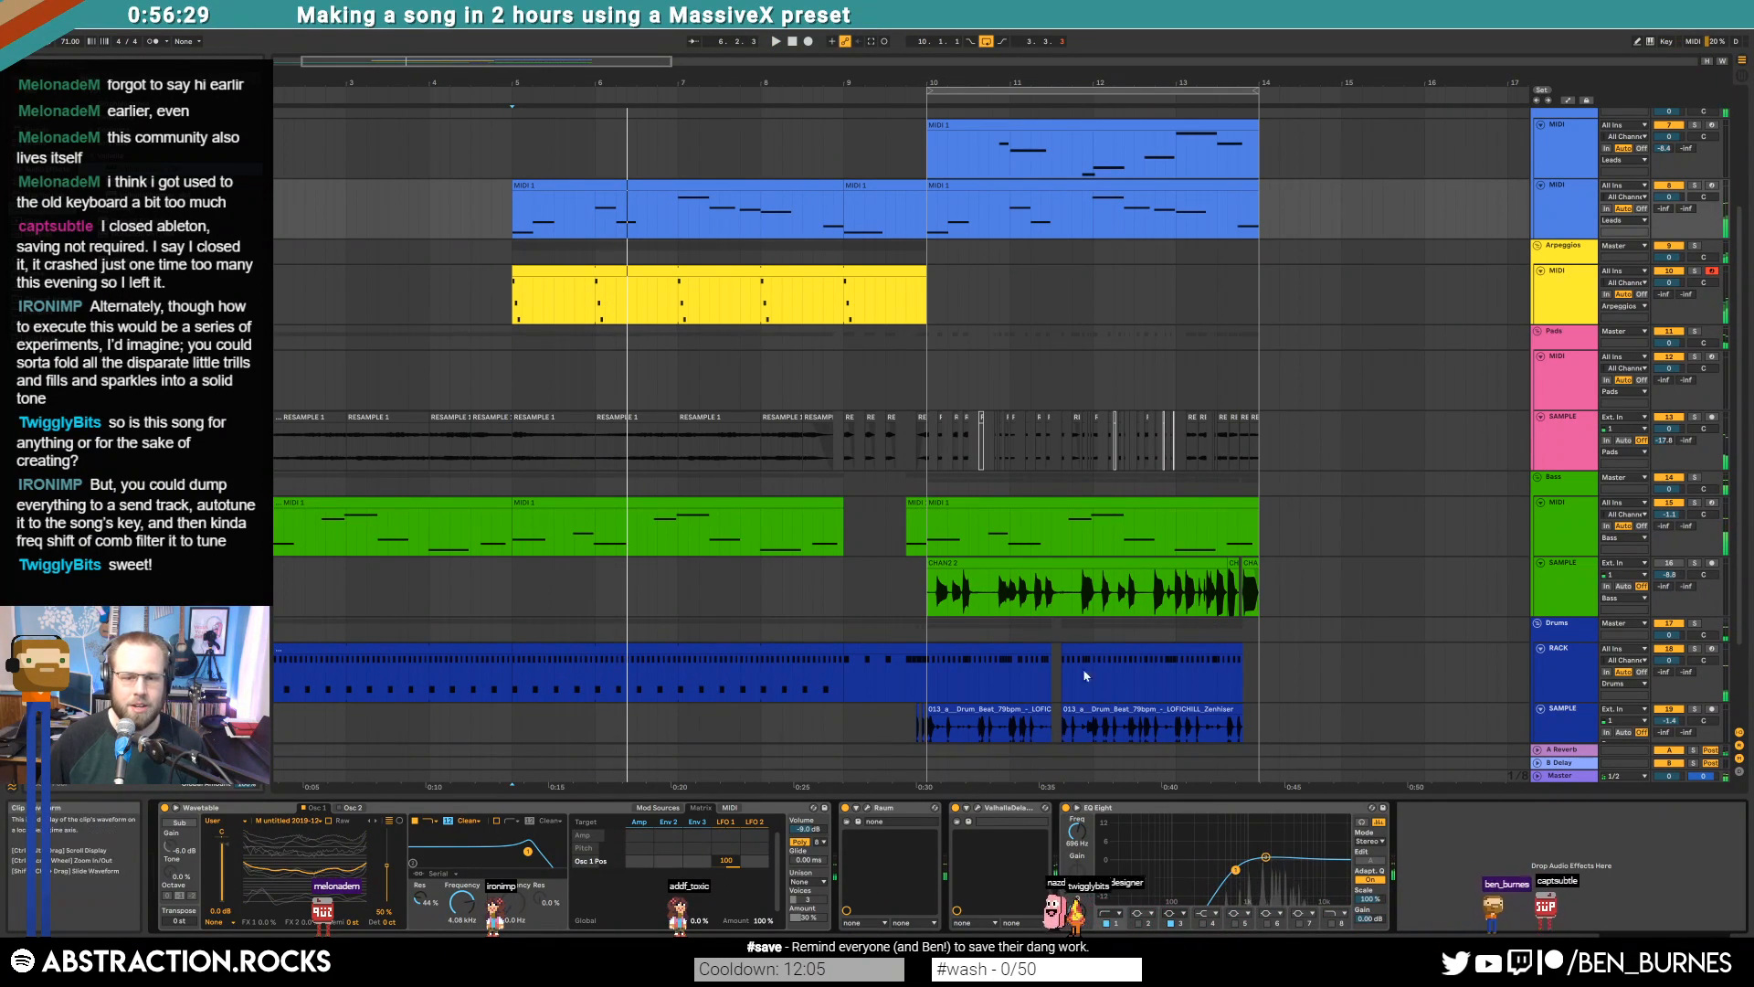
left_click(1176, 810)
Reshape the low cut in the Pads SAMPLE track's EQ Eight and switch off one band while playing from bar 7
left_click(739, 476)
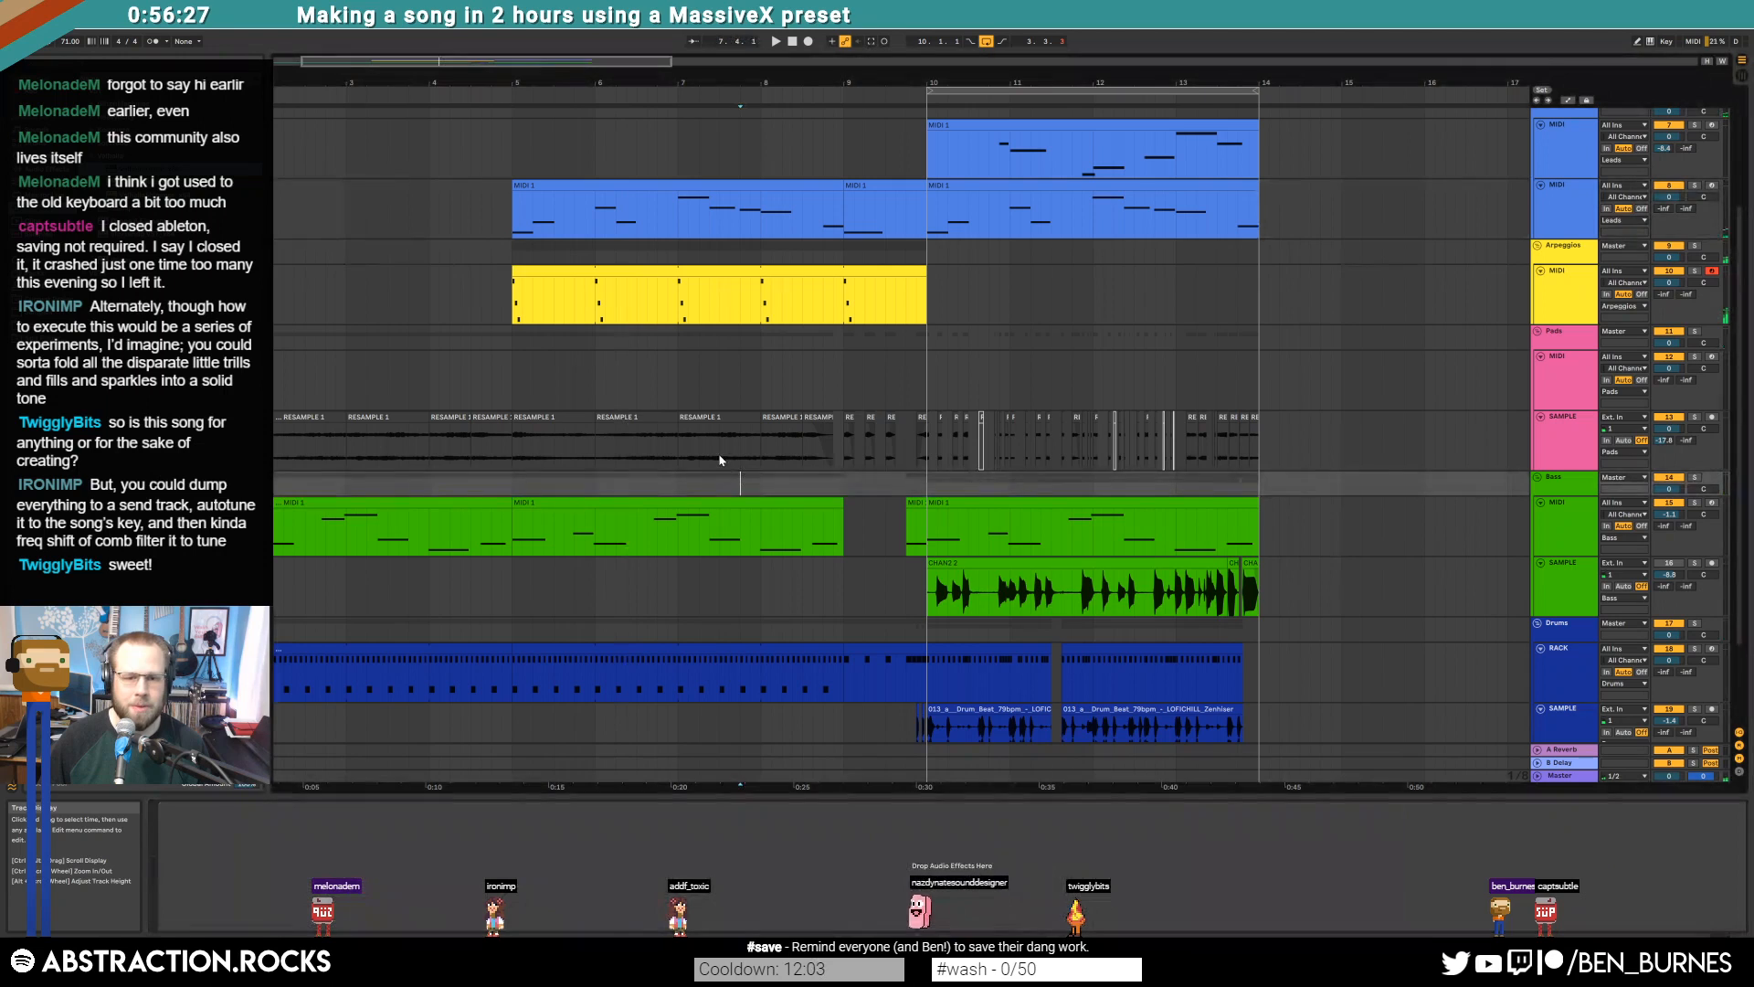
left_click(721, 458)
key("space")
left_click_drag(277, 871, 369, 894)
left_click_drag(177, 911, 176, 921)
left_click_drag(324, 870, 333, 868)
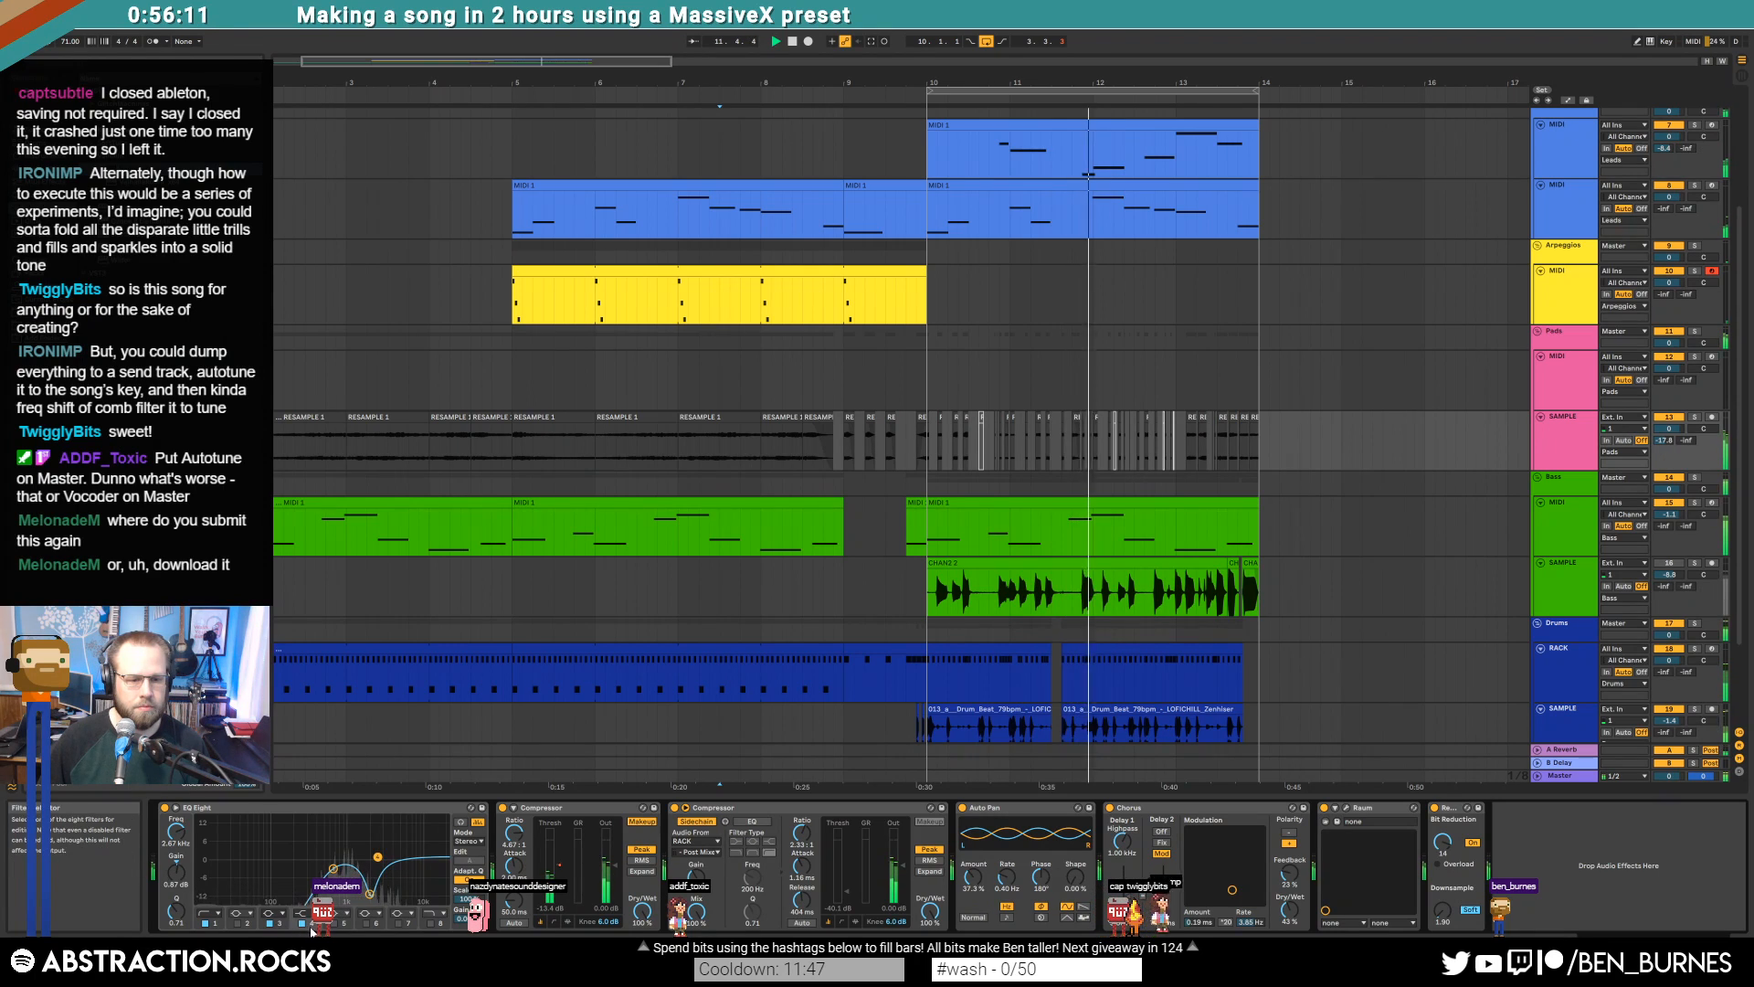
left_click(269, 924)
left_click_drag(377, 857, 336, 879)
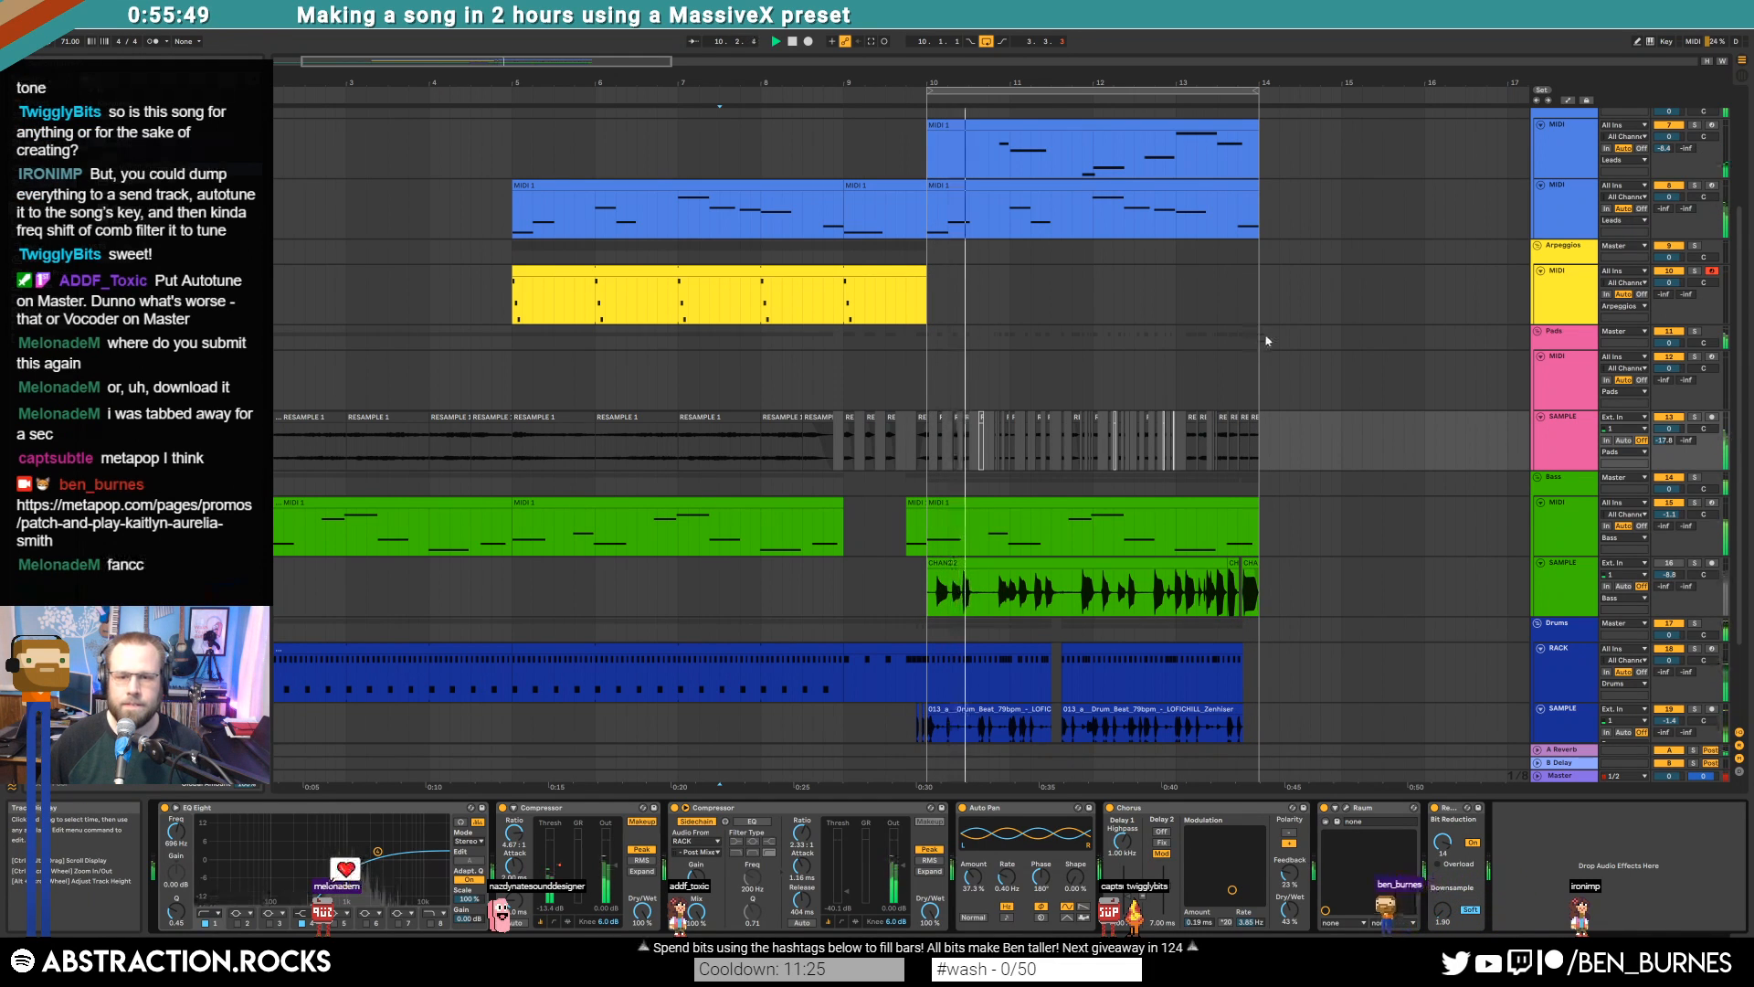
Extend the Arpeggios clip to bar 14 and play the arrangement from bar 5
left_click(1169, 291)
left_click(1175, 294)
key("space")
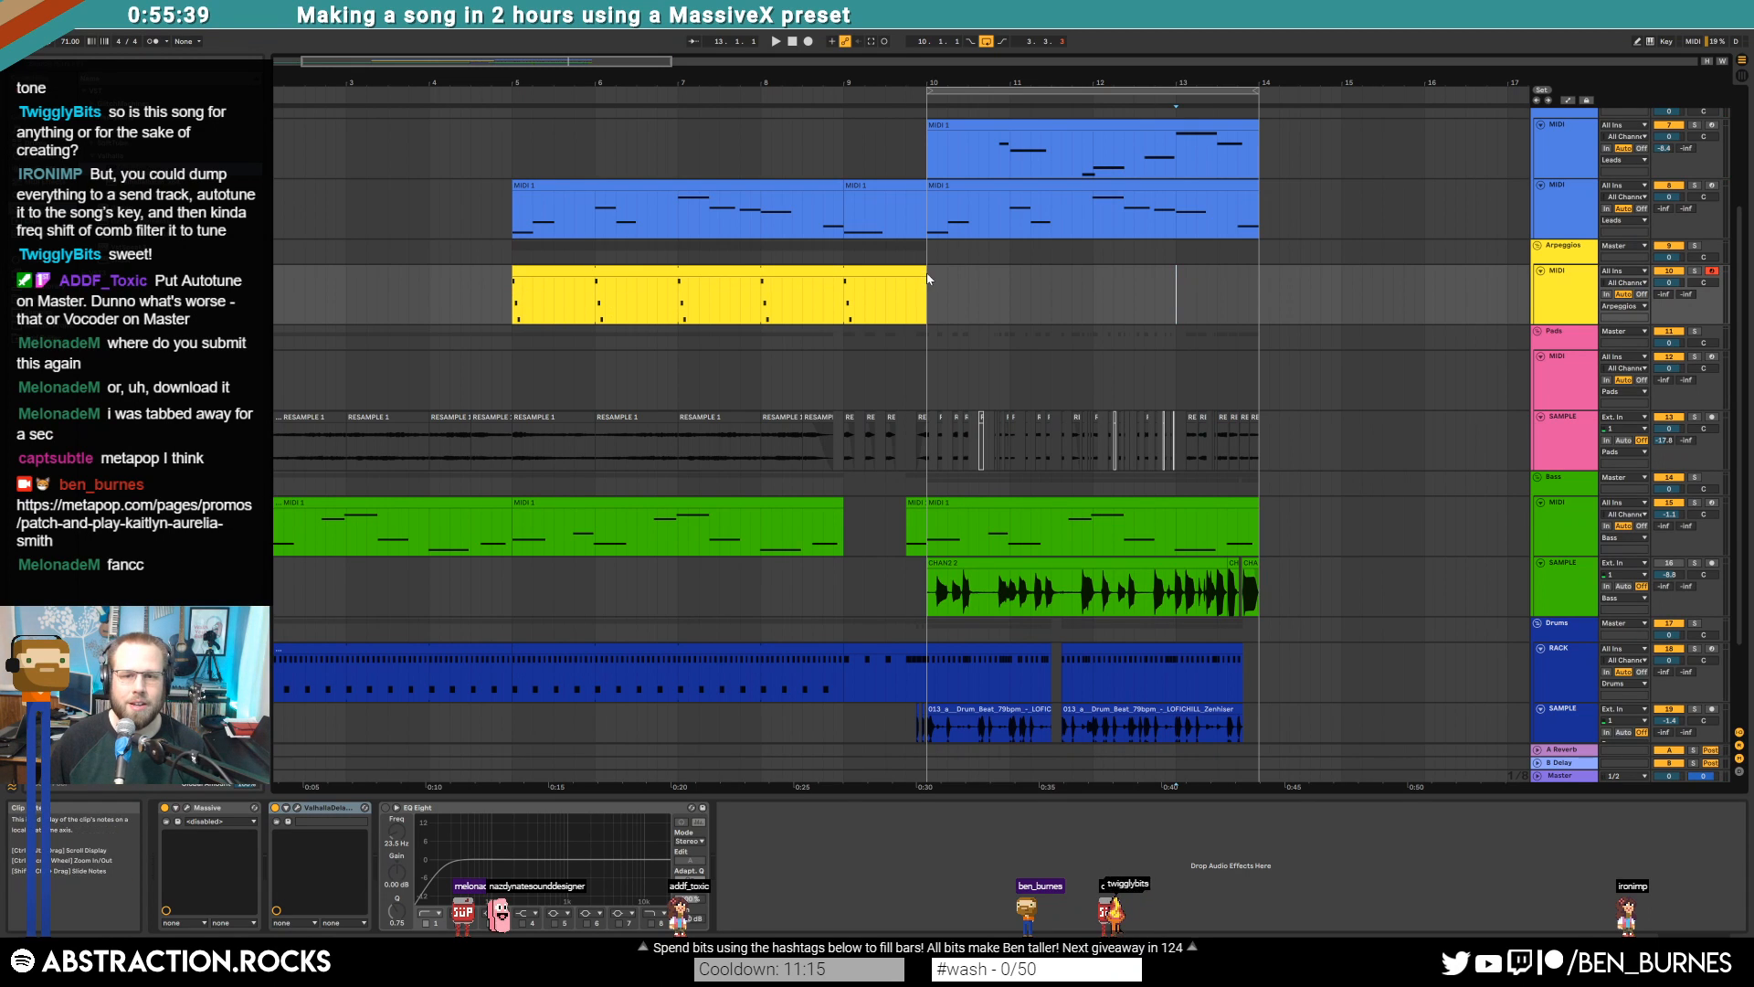
left_click_drag(923, 273, 1292, 290)
key("space")
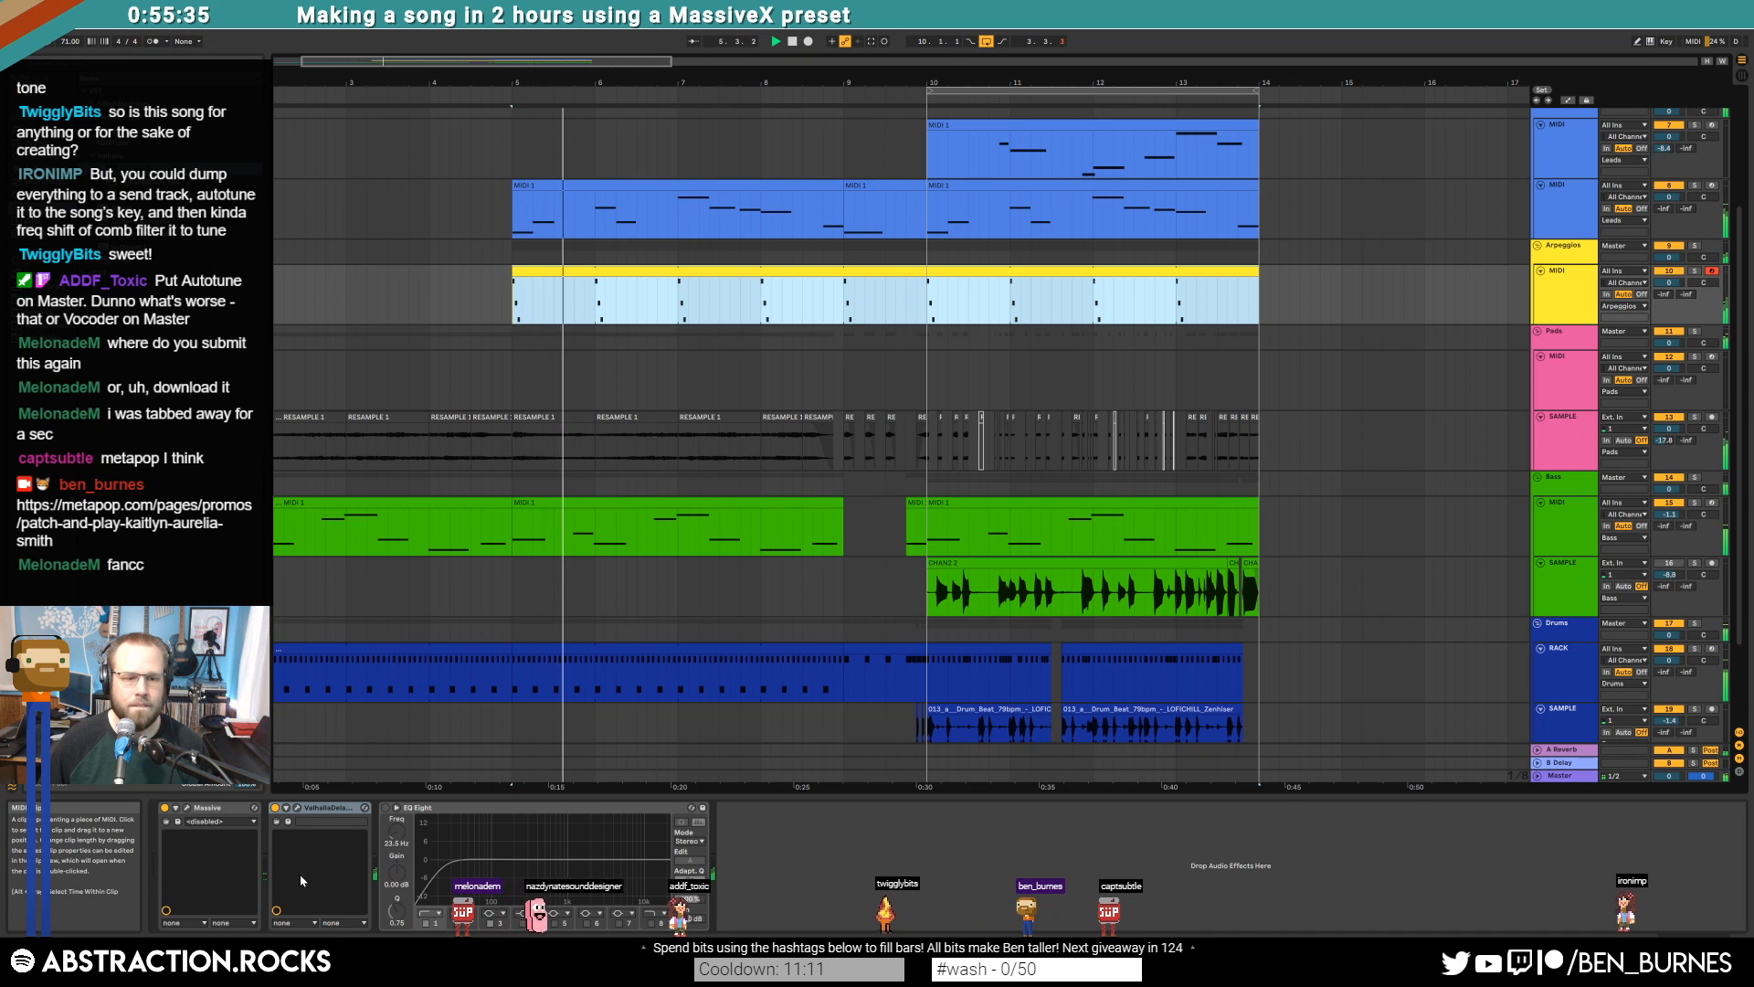
Lengthen the attack of Massive's envelope on the Arpeggios track and replay from bar 5
left_click(187, 807)
left_click_drag(913, 695, 1030, 681)
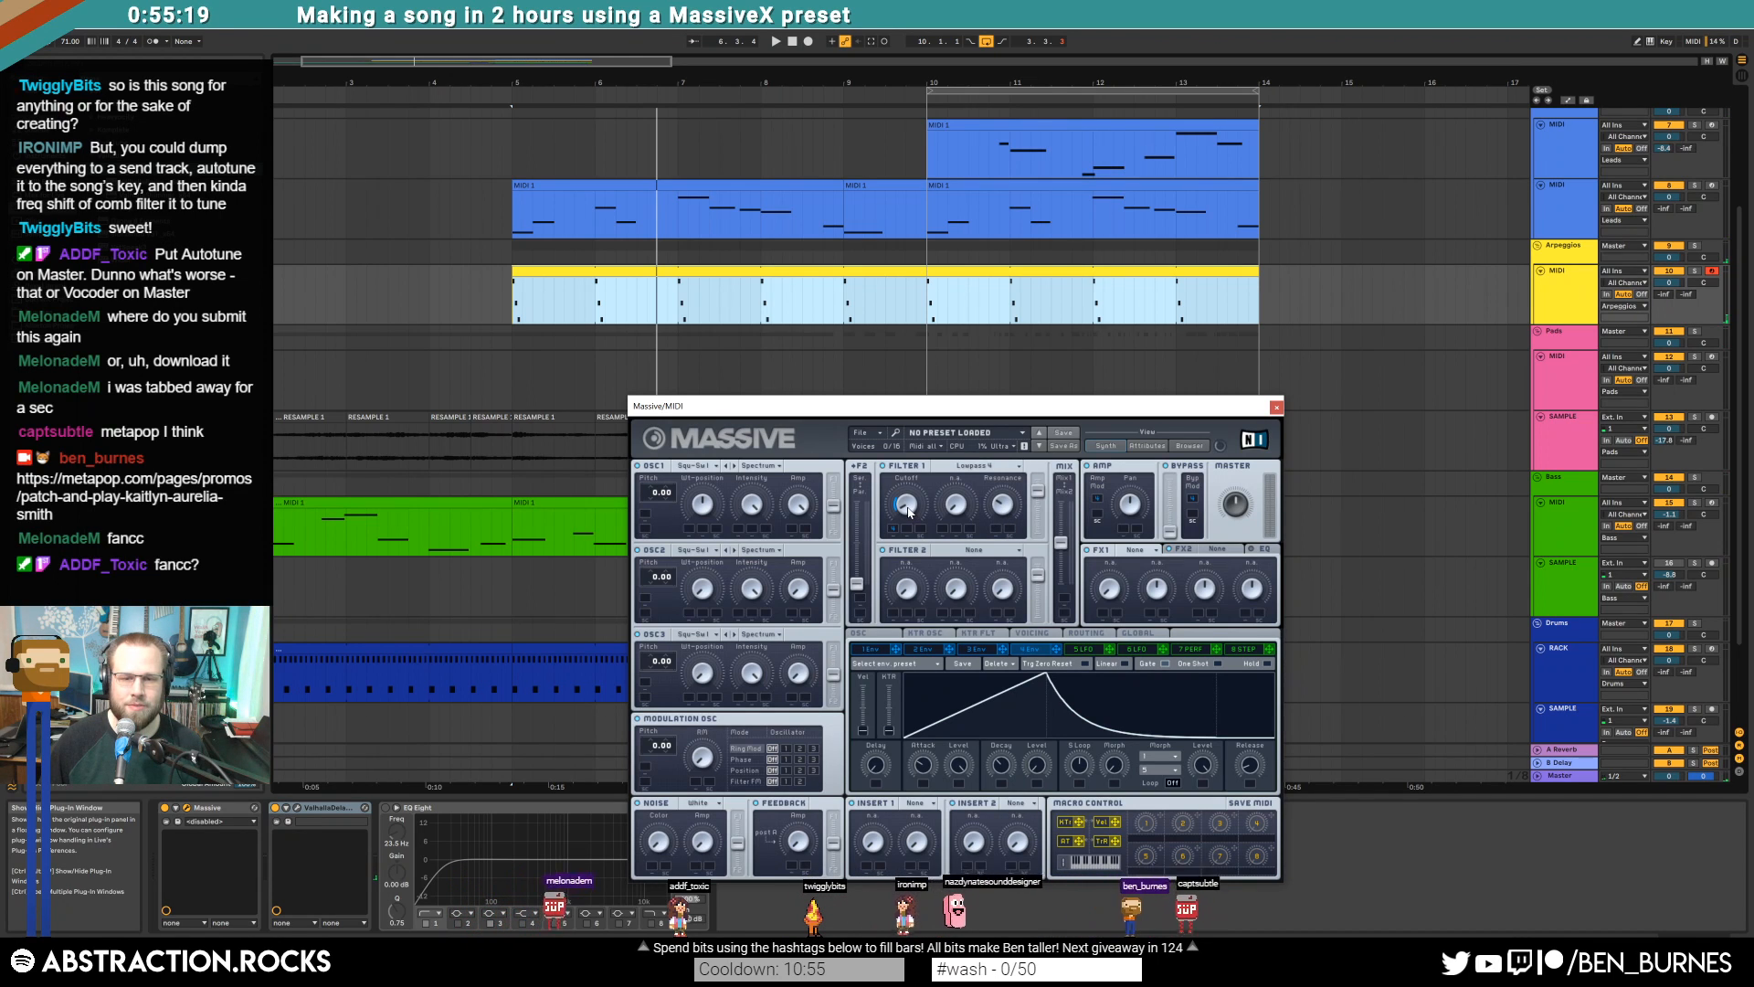
key("space")
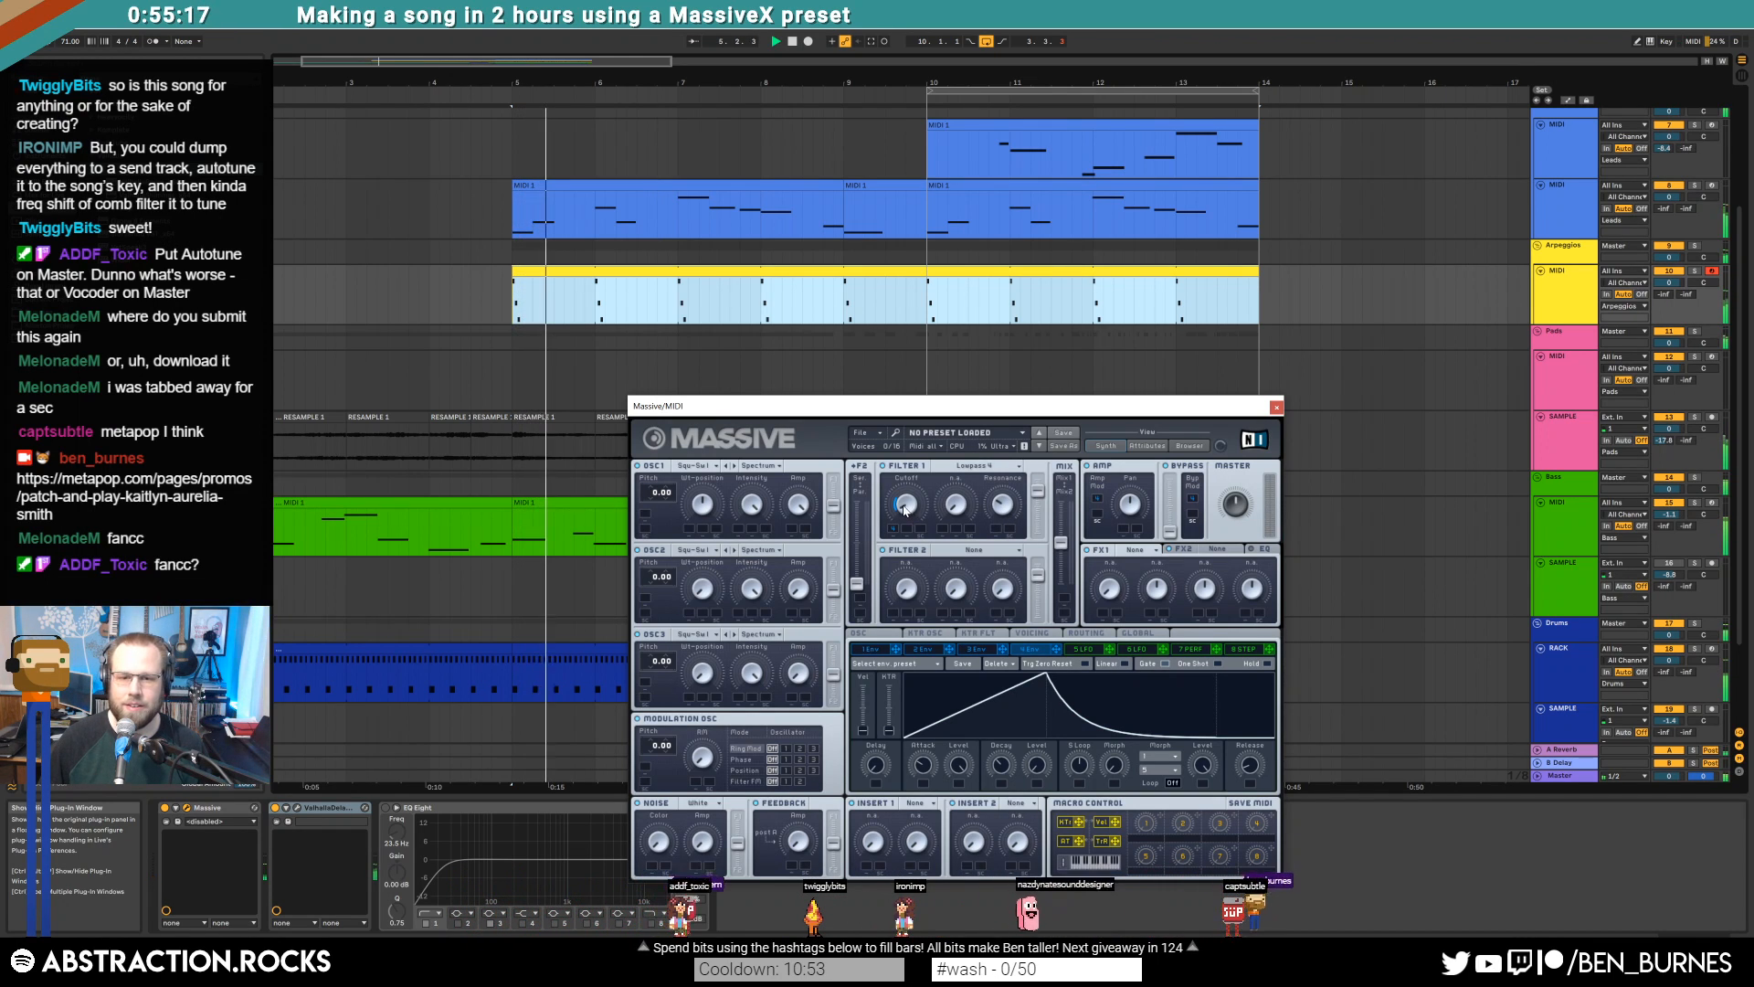
Lower the Arpeggios MIDI track's volume and set its ValhallaDelay times to 280 ms left and 340 ms right
left_click_drag(1668, 283, 1668, 307)
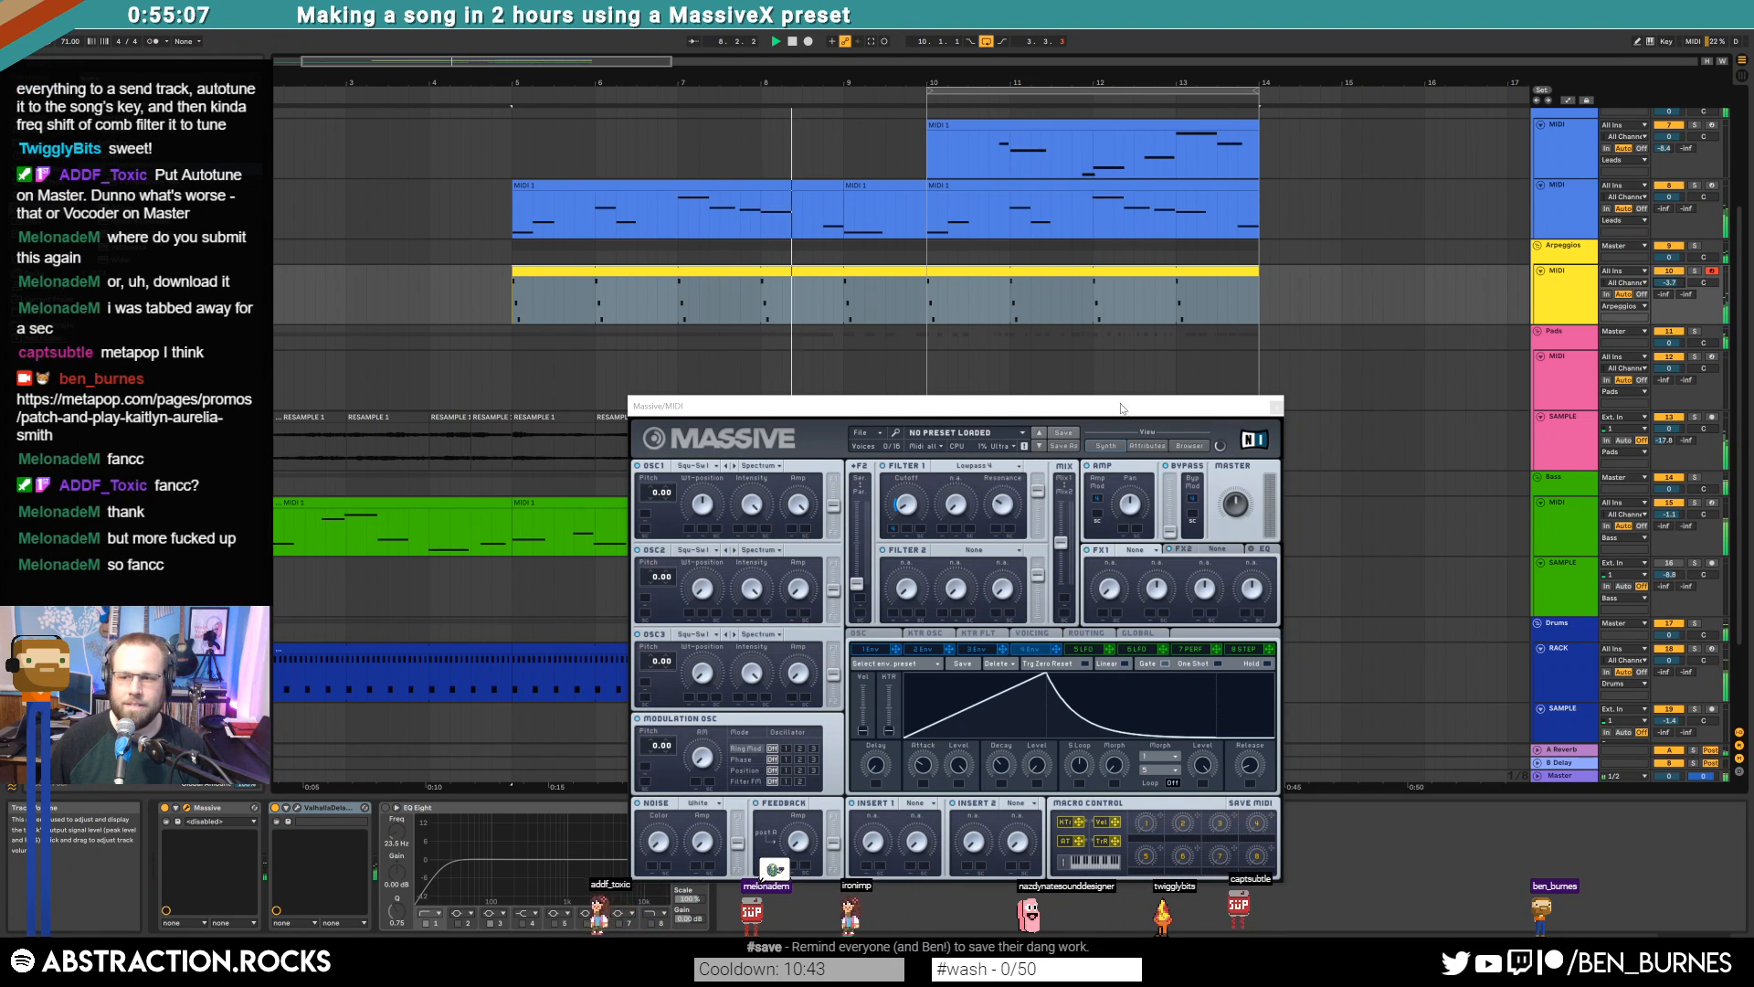
left_click(1278, 409)
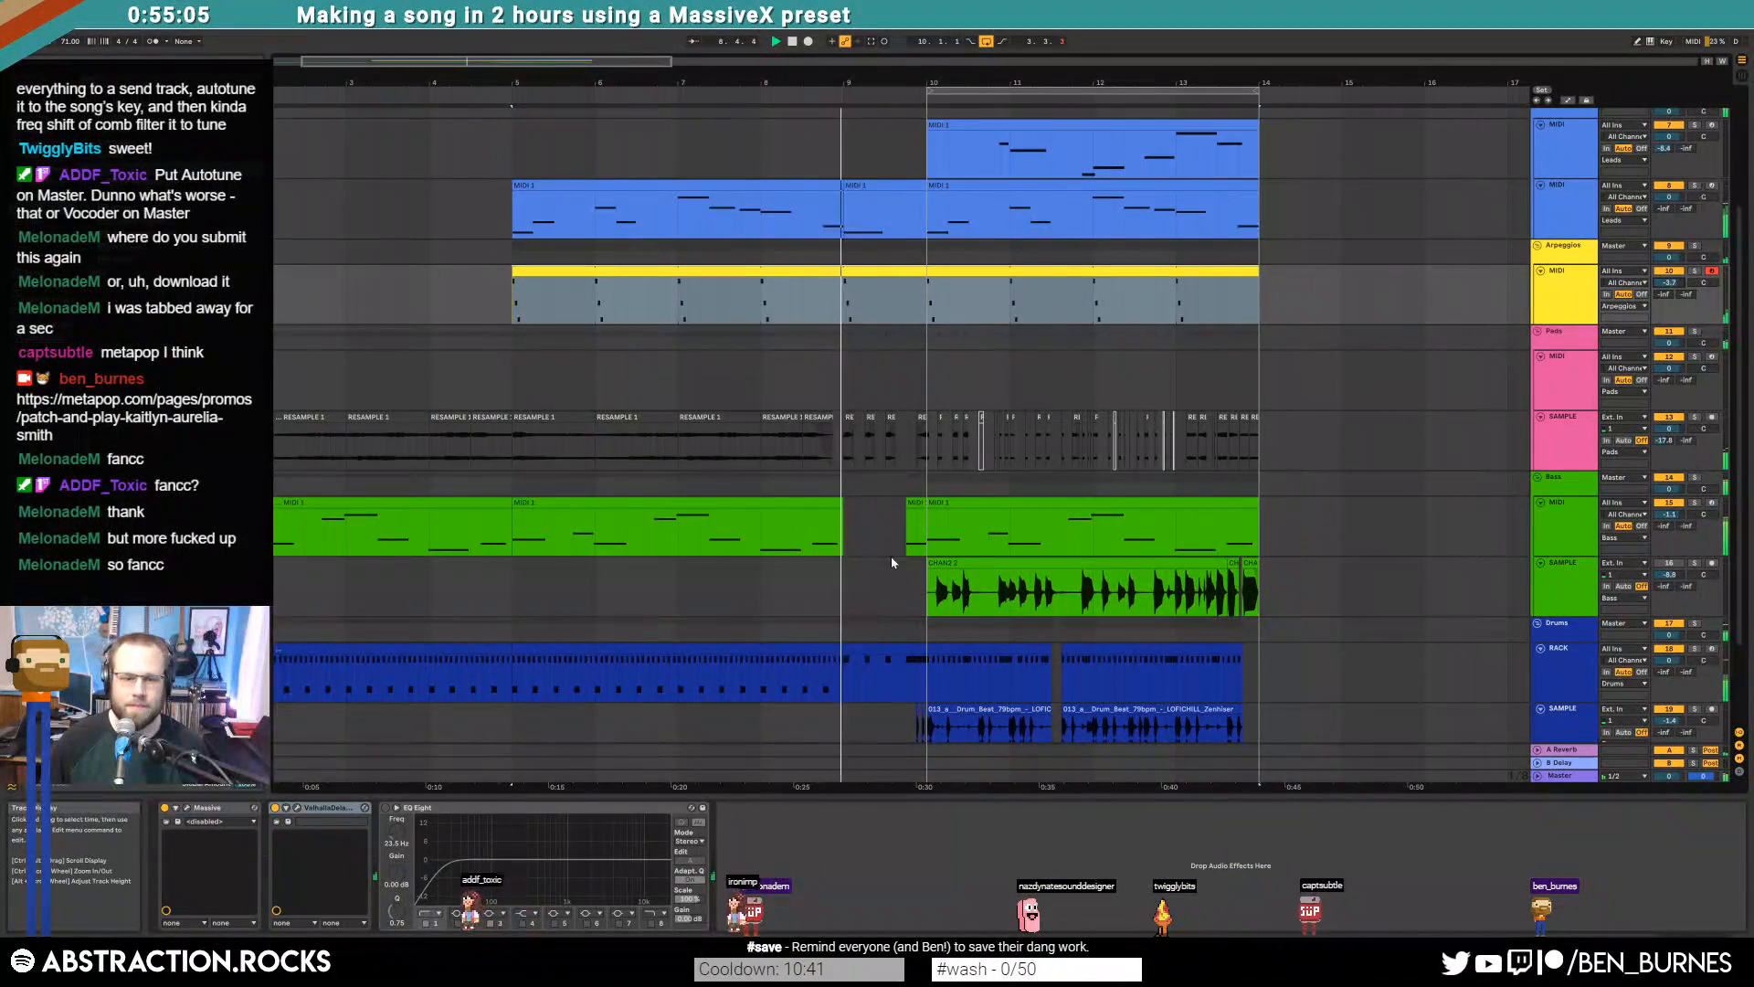
left_click(299, 809)
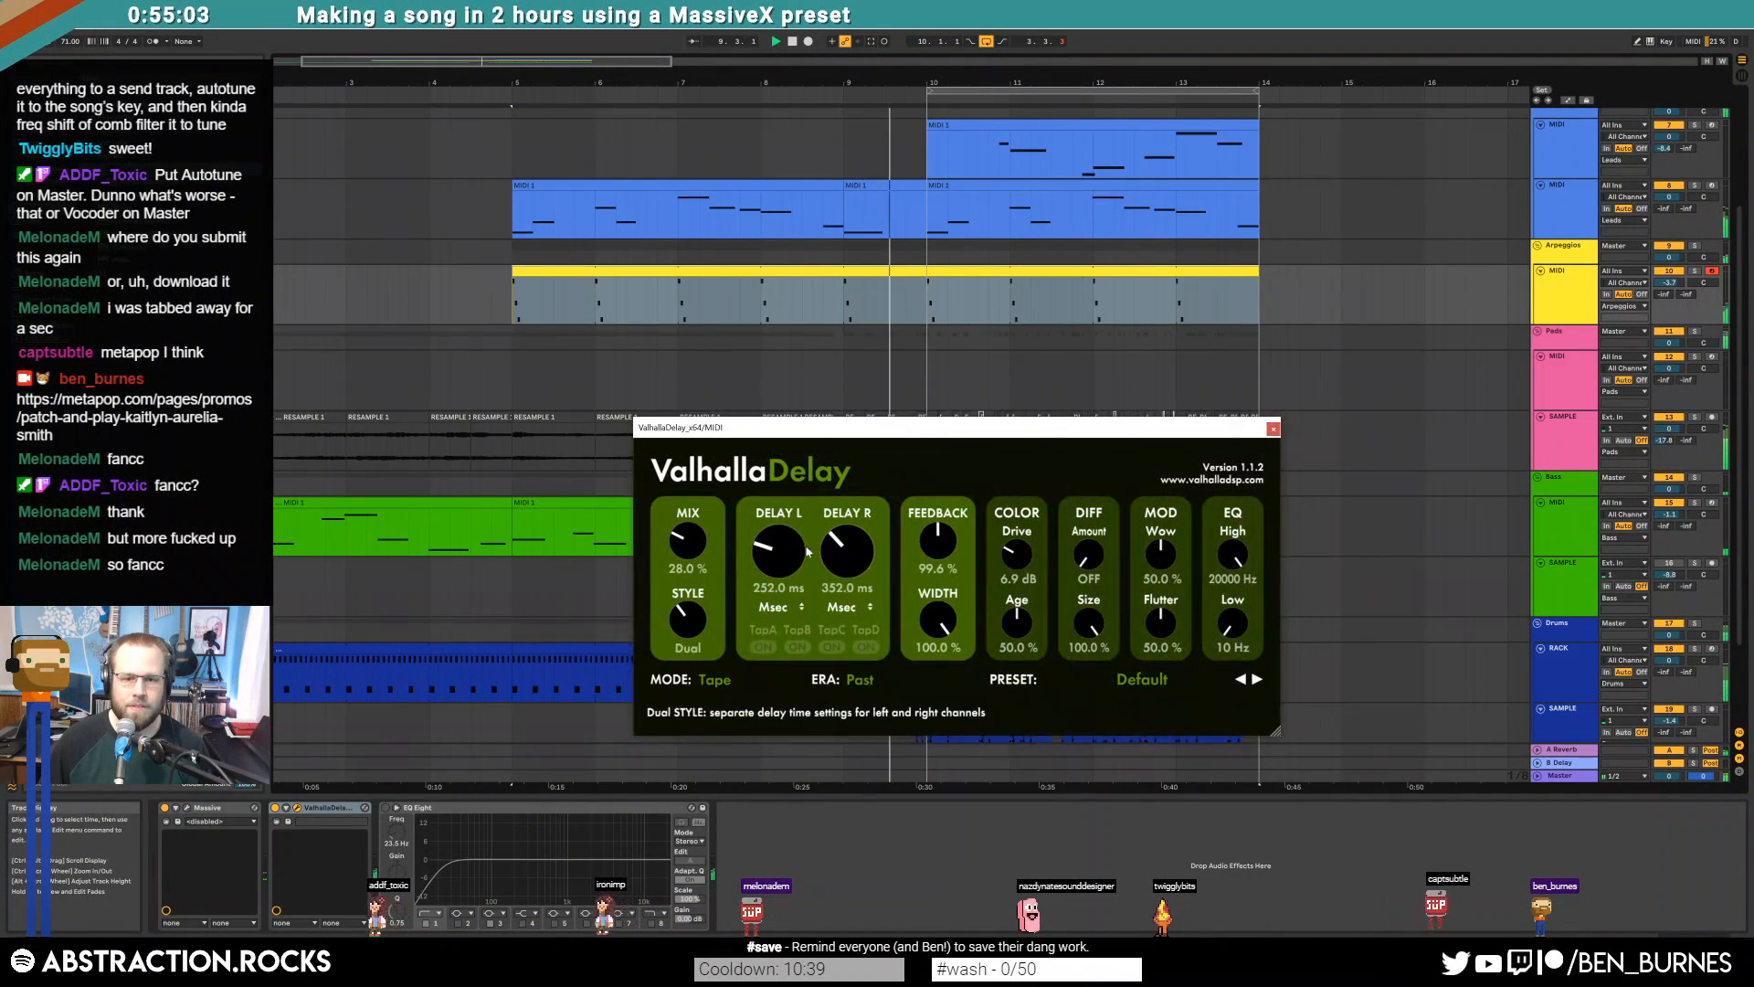
left_click_drag(835, 546, 837, 548)
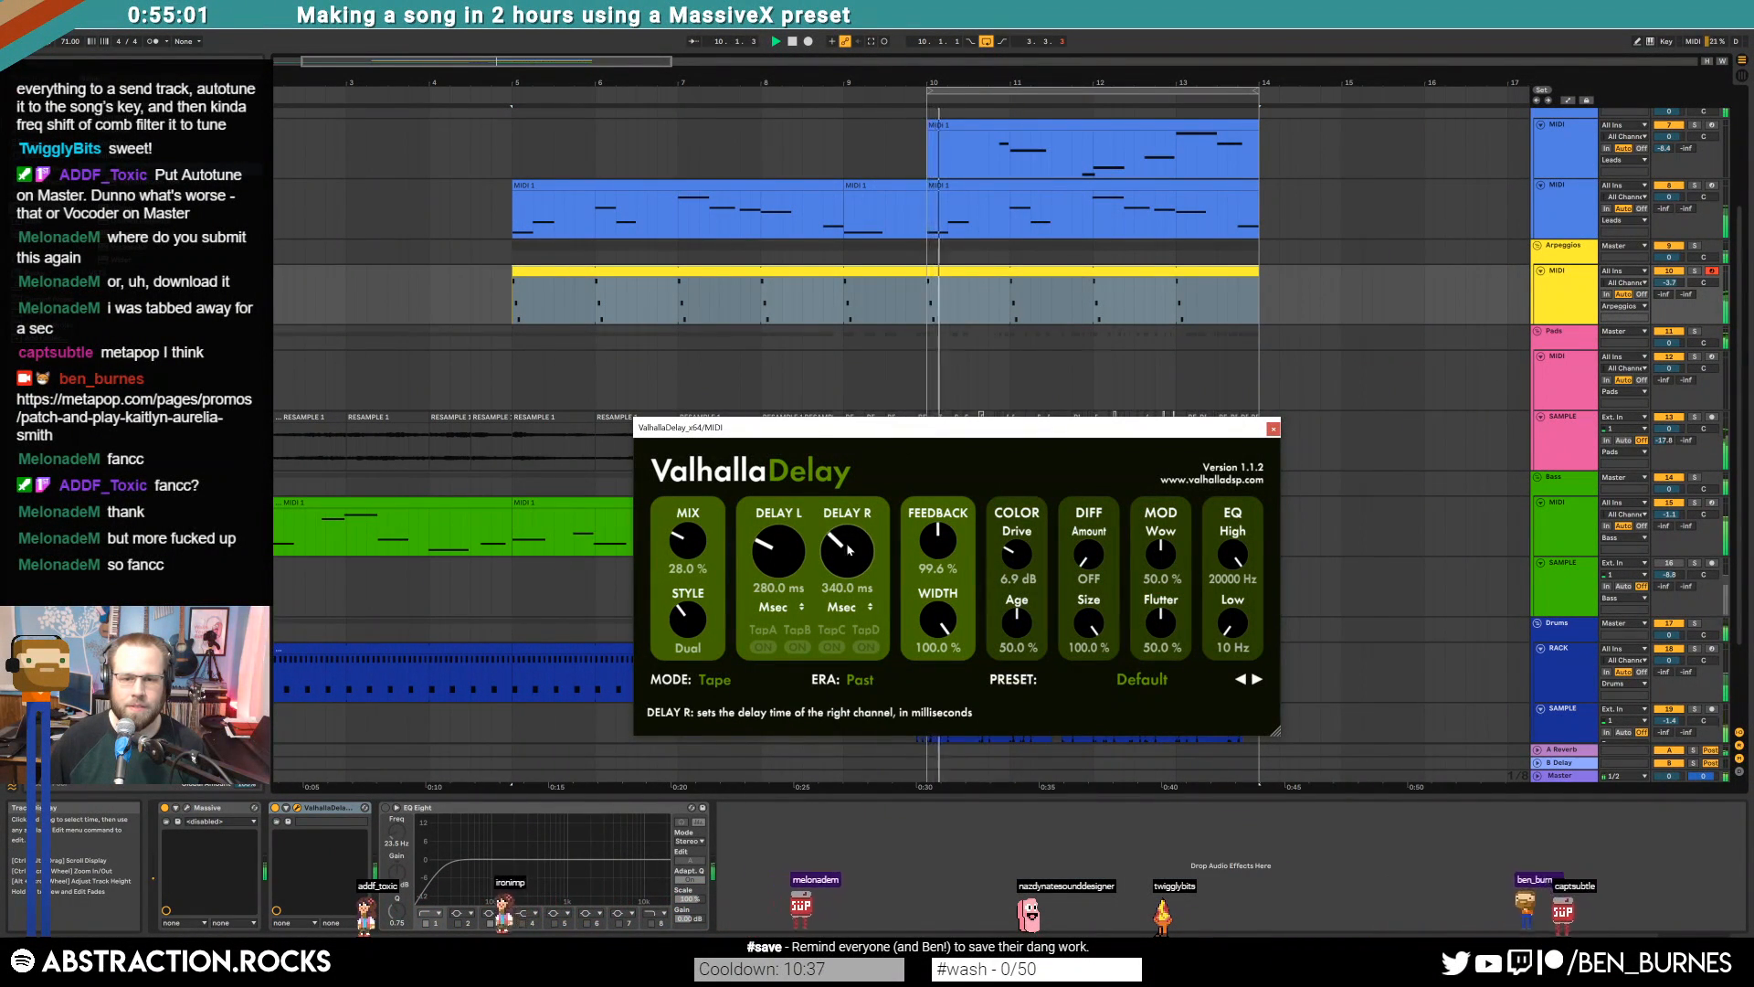
left_click(1274, 428)
Unfold the upper Ambiences SAMPLE track, place the Get_Lo_Cymbal1 sample in the gap before beat 9.4, and reverse it
scroll(1176, 451, "down", 3)
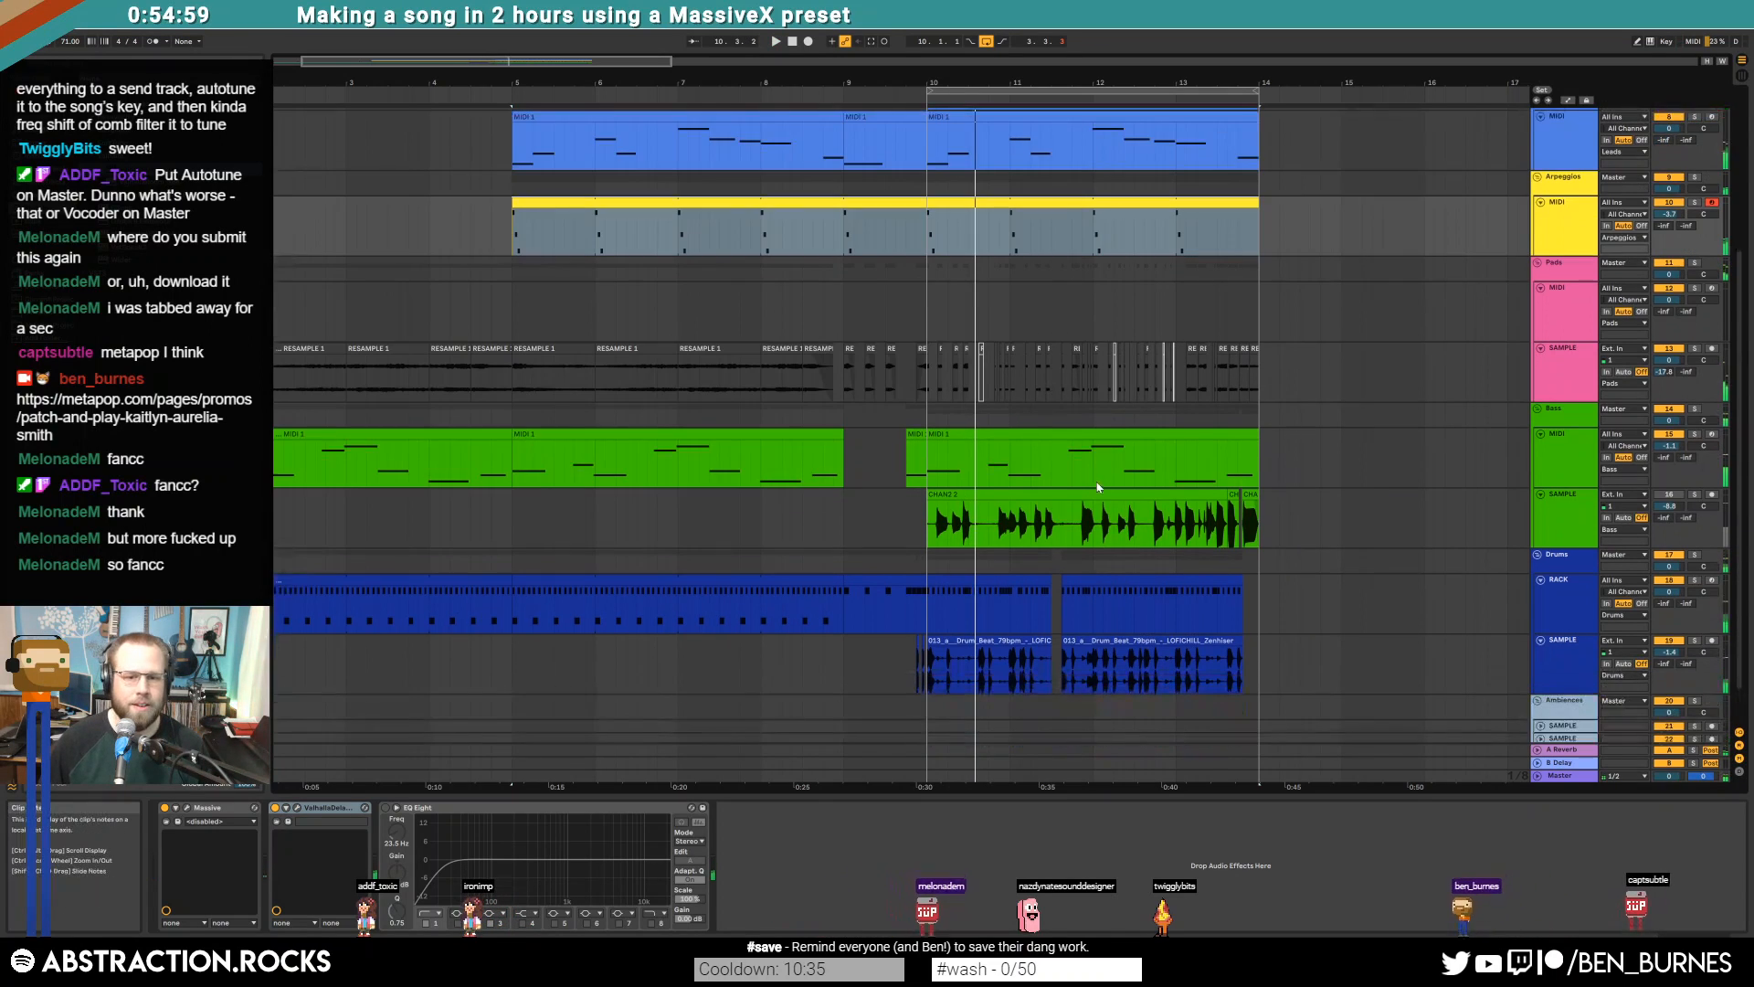
left_click(1540, 680)
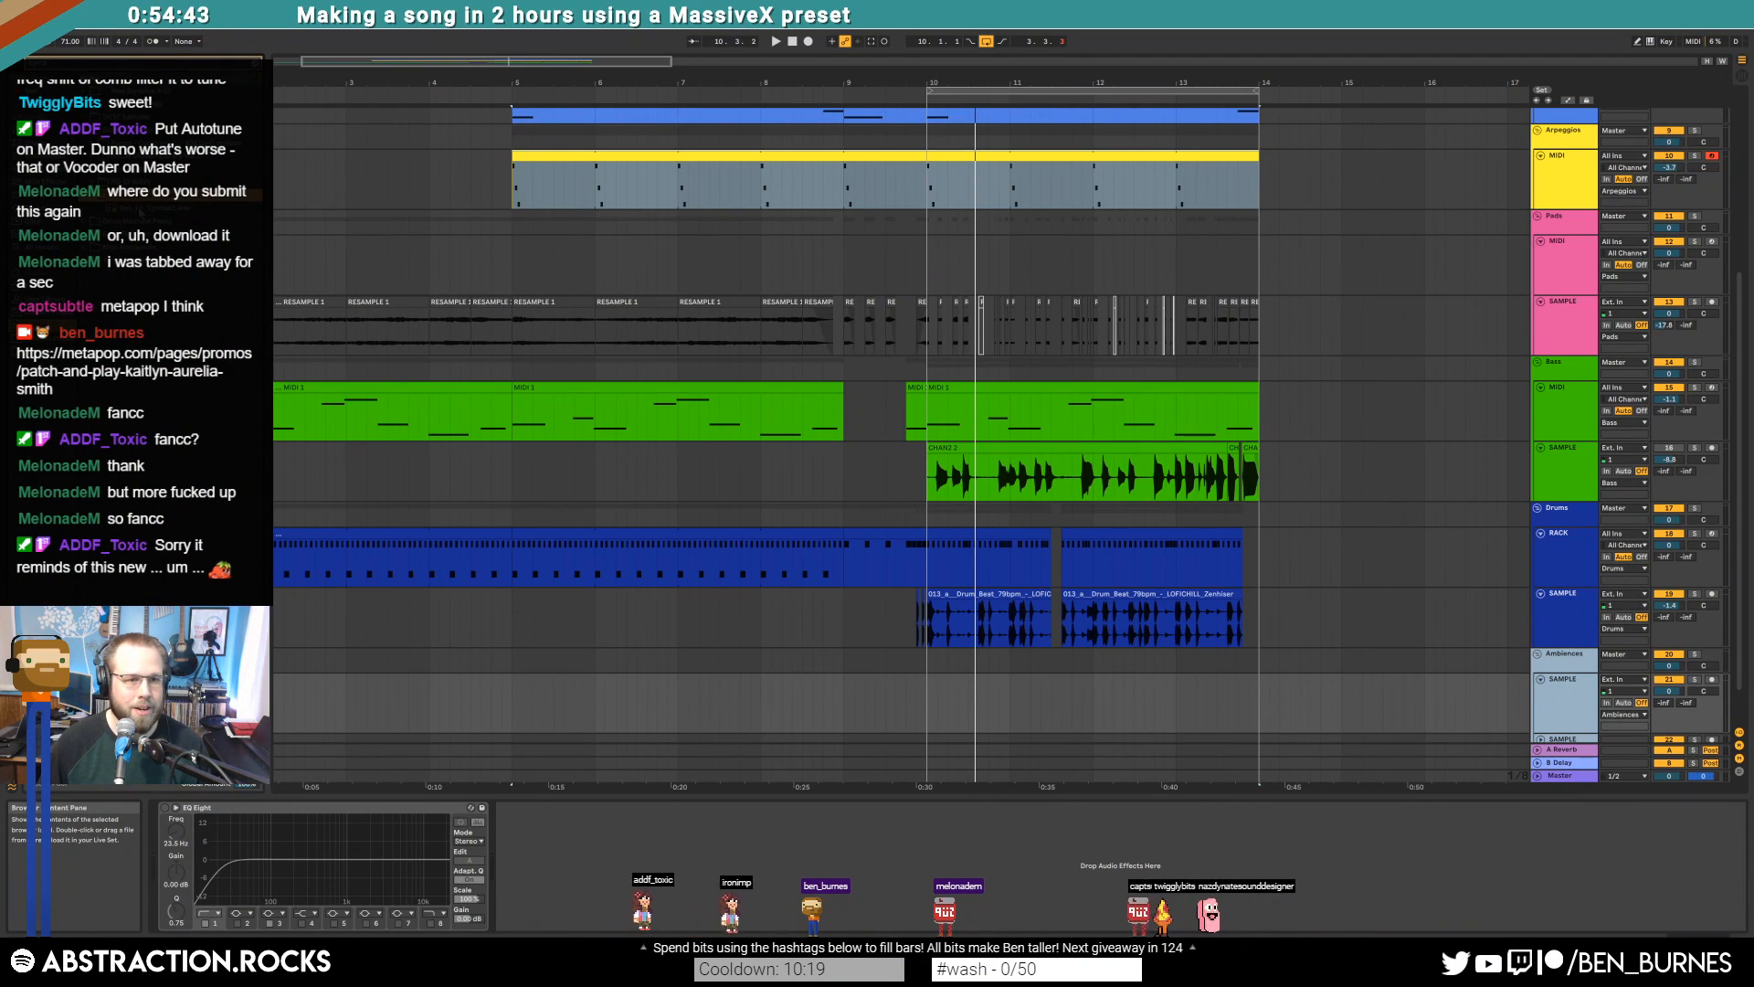
left_click_drag(709, 470, 837, 688)
scroll(918, 717, "up", 5)
key("r")
left_click(809, 680)
scroll(834, 687, "up", 3)
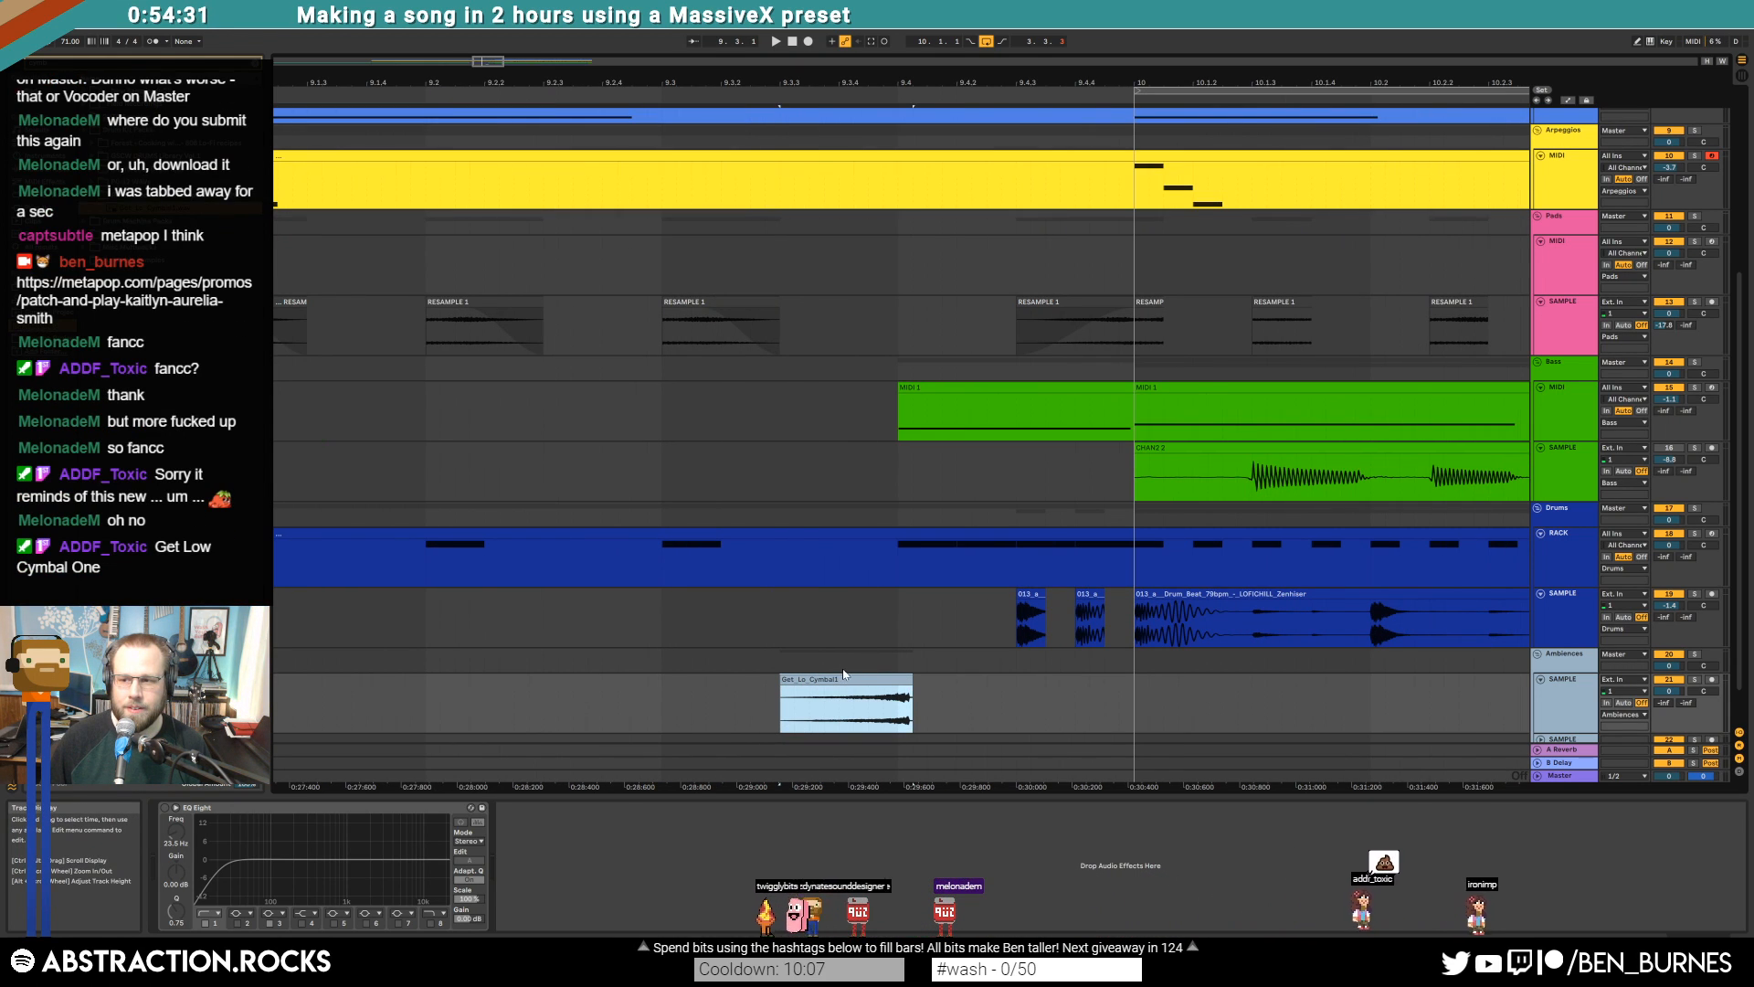
left_click(863, 678)
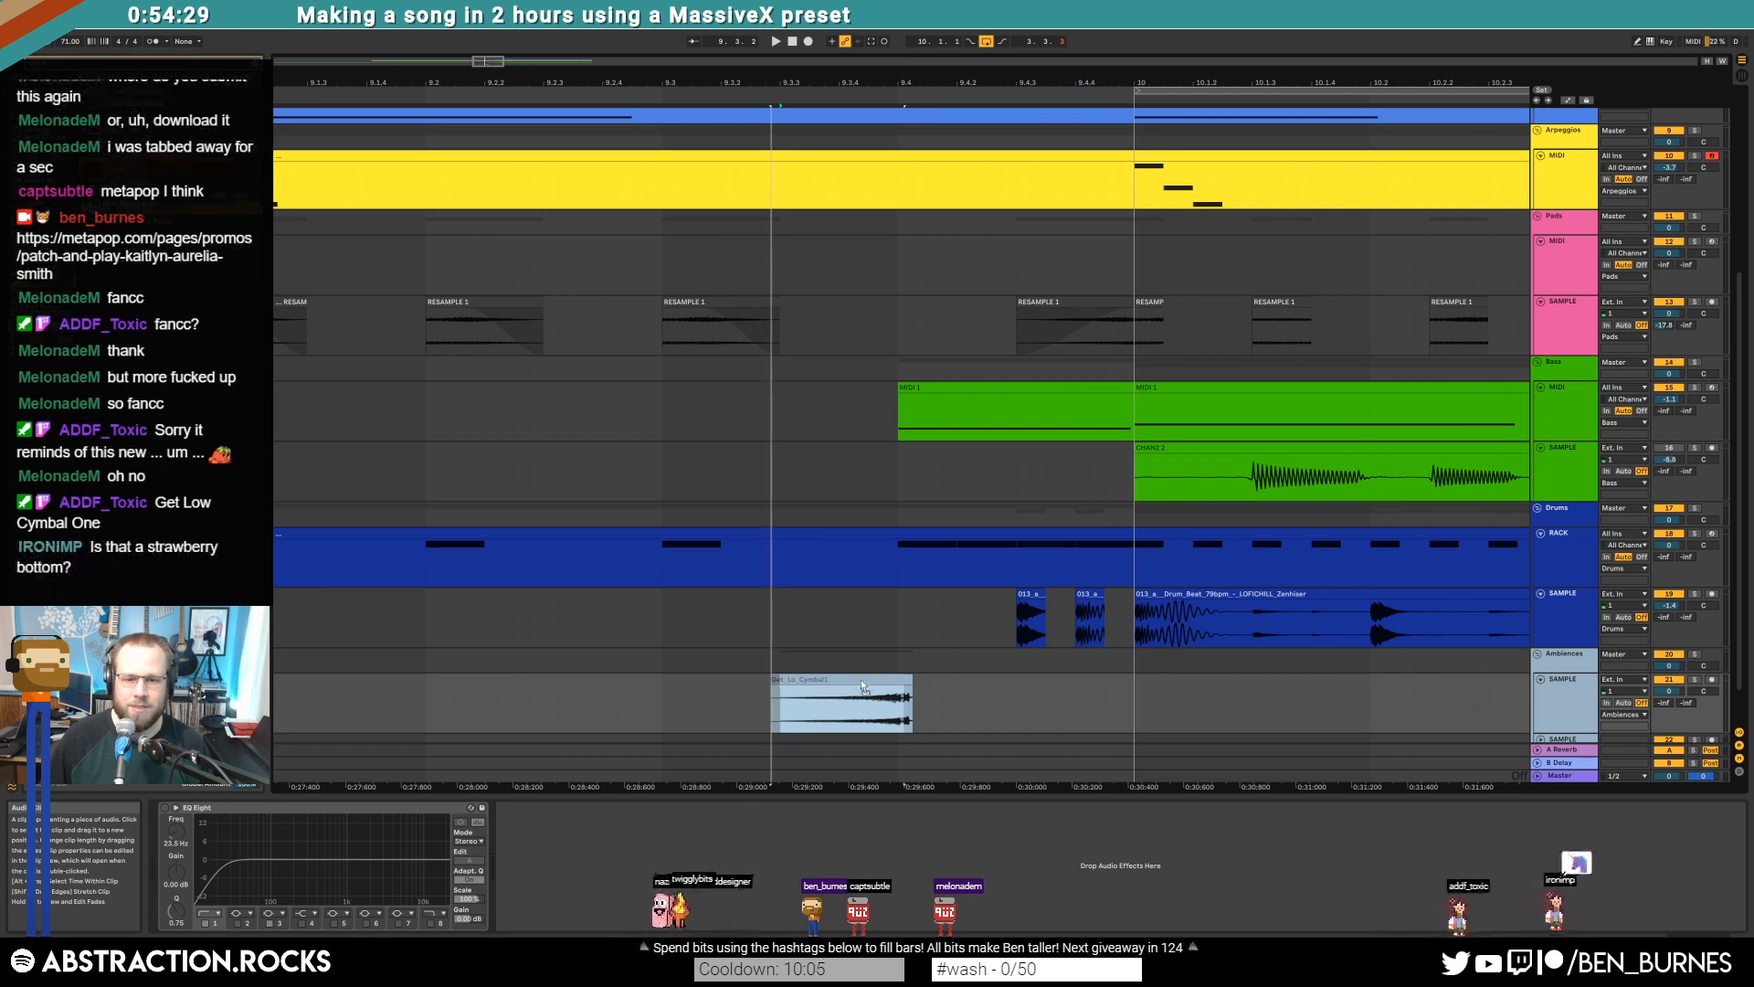
Fade in the reversed cymbal clip and lower the Ambiences SAMPLE track's volume while playing the transition into bar 10
left_click(611, 704)
key("space")
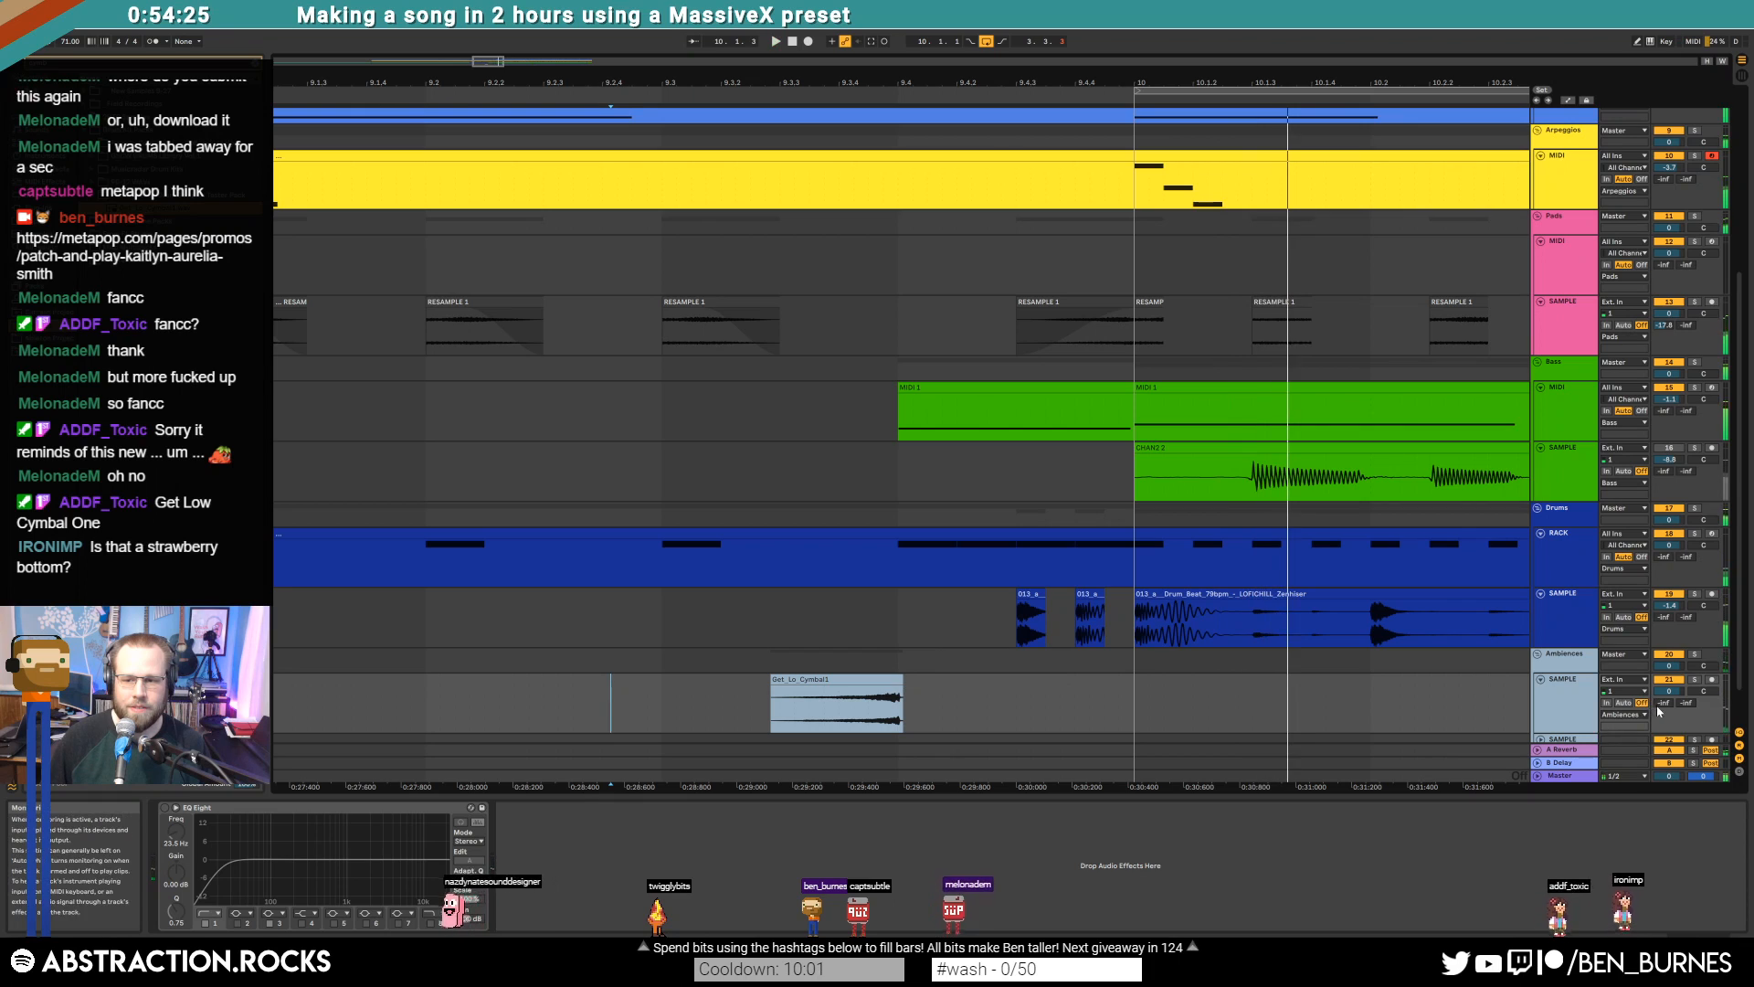
left_click_drag(817, 680, 845, 690)
left_click(665, 703)
key("space")
left_click_drag(1680, 700, 1679, 720)
key("space")
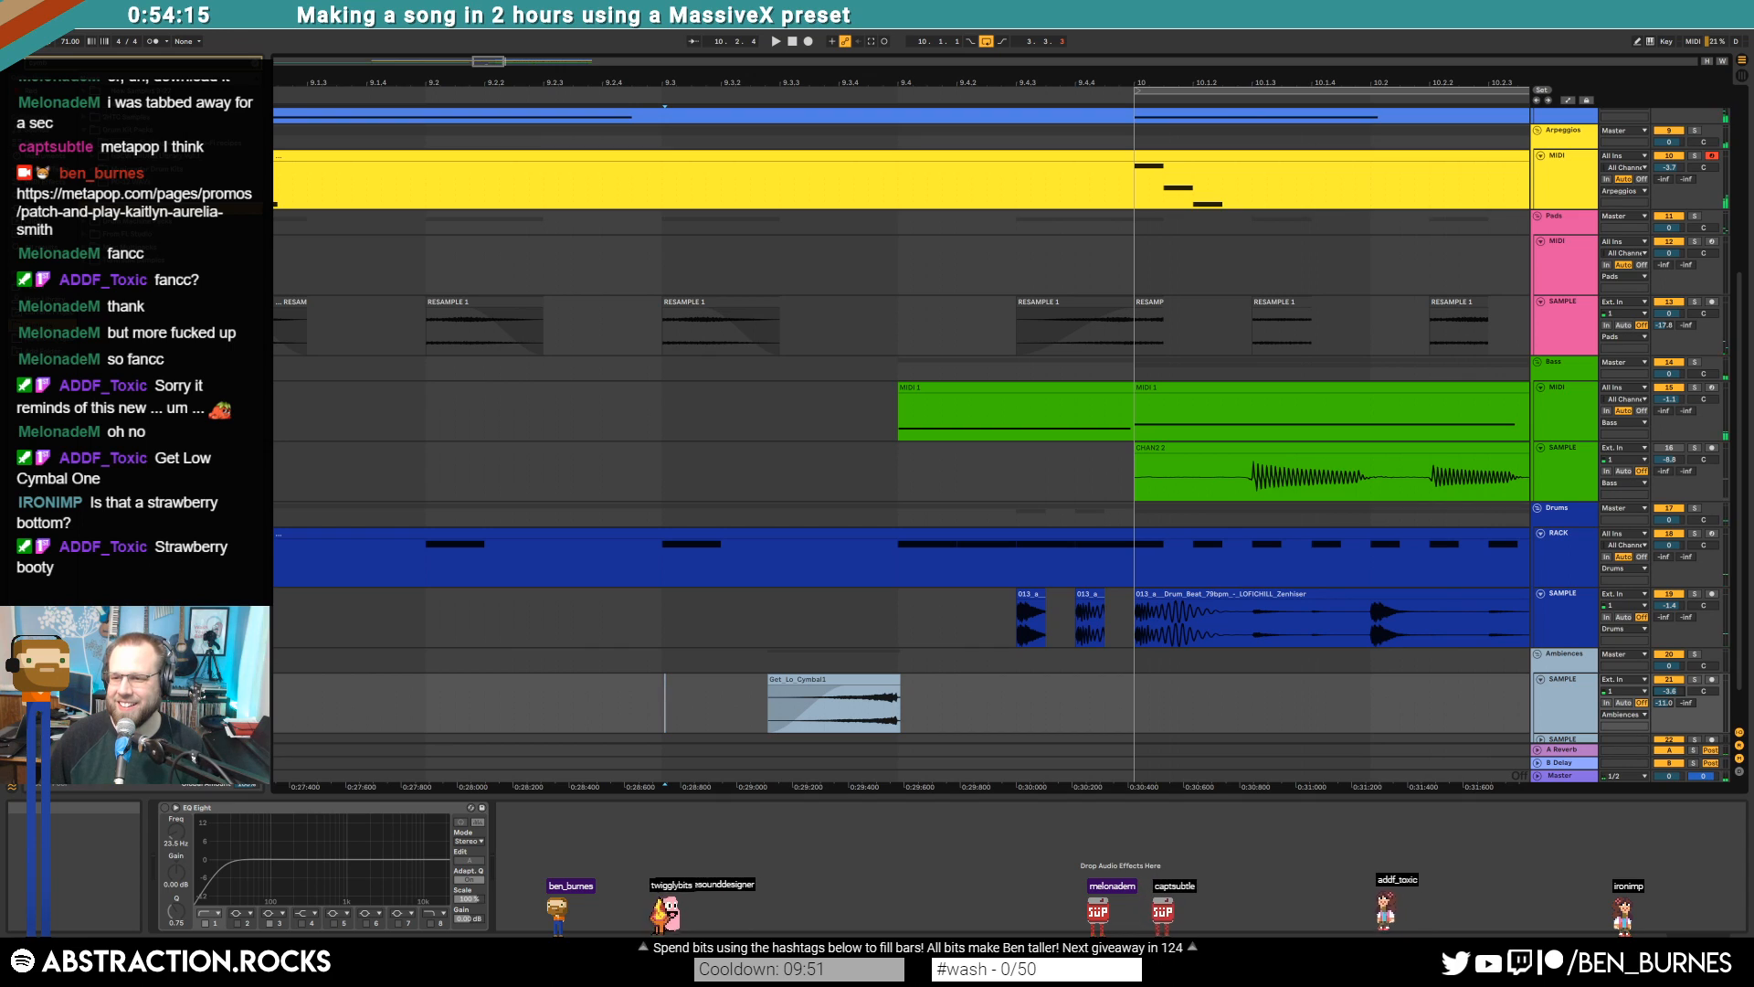
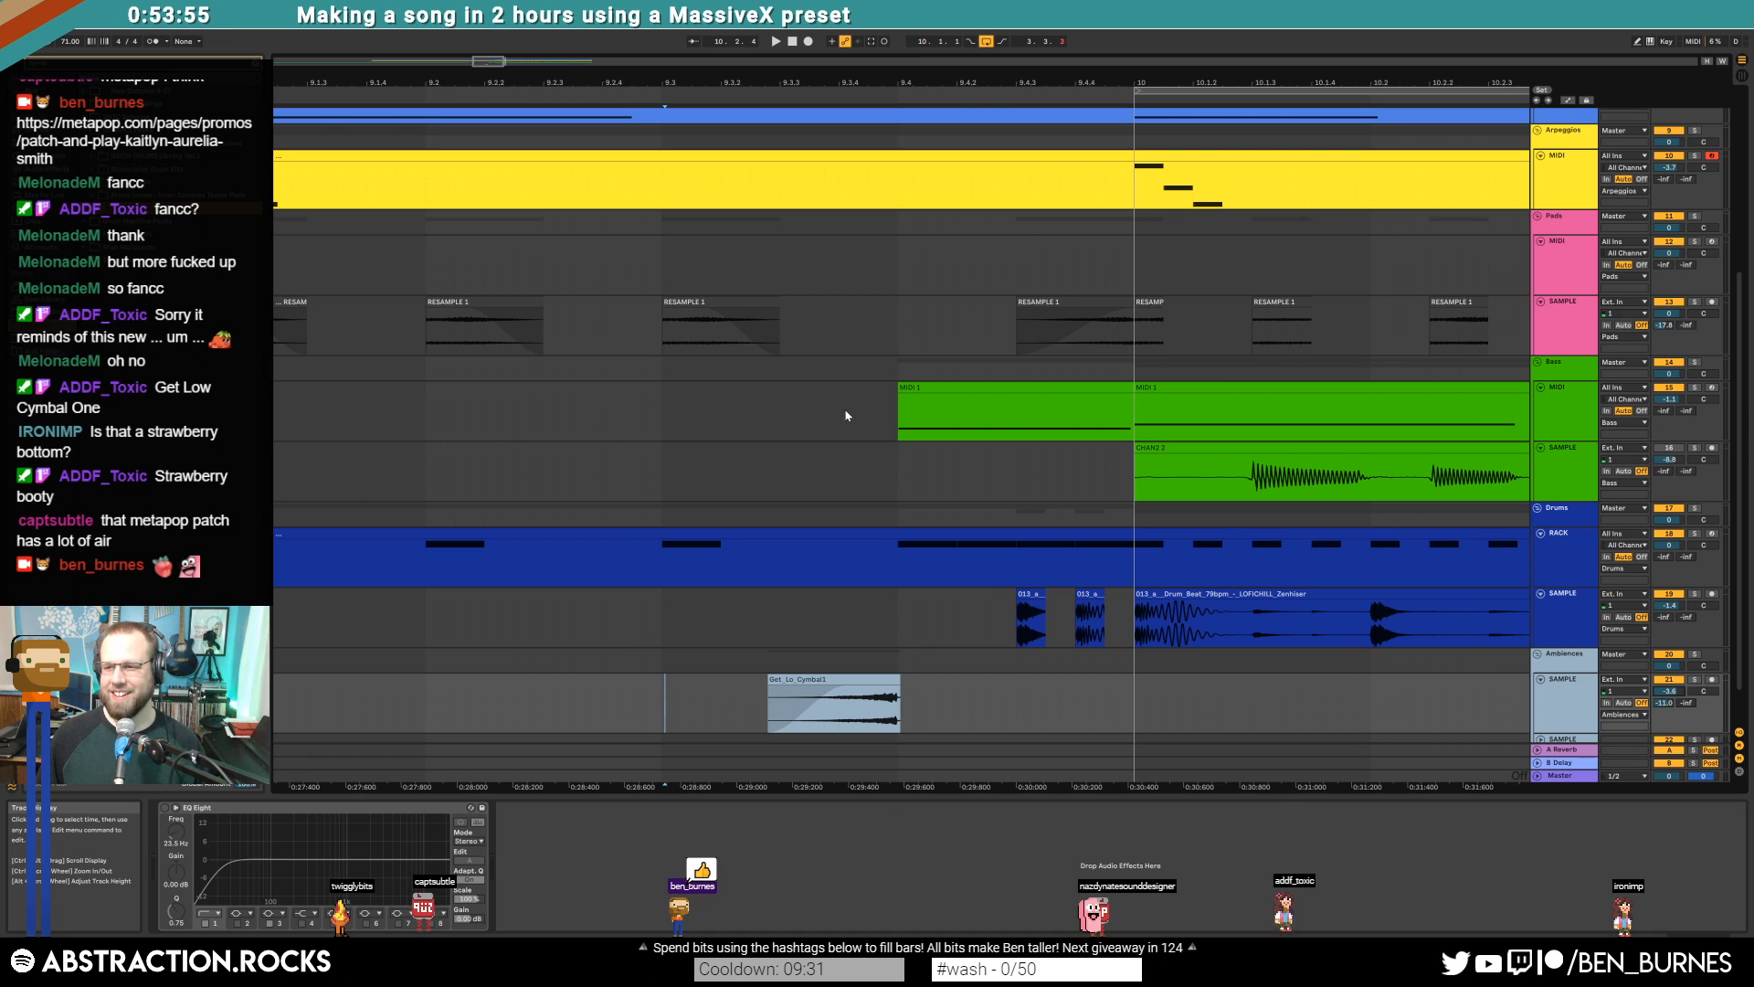
Play from the start and activate the Ambiences SAMPLE track's EQ Eight with only a high cut enabled
scroll(746, 473, "down", 5)
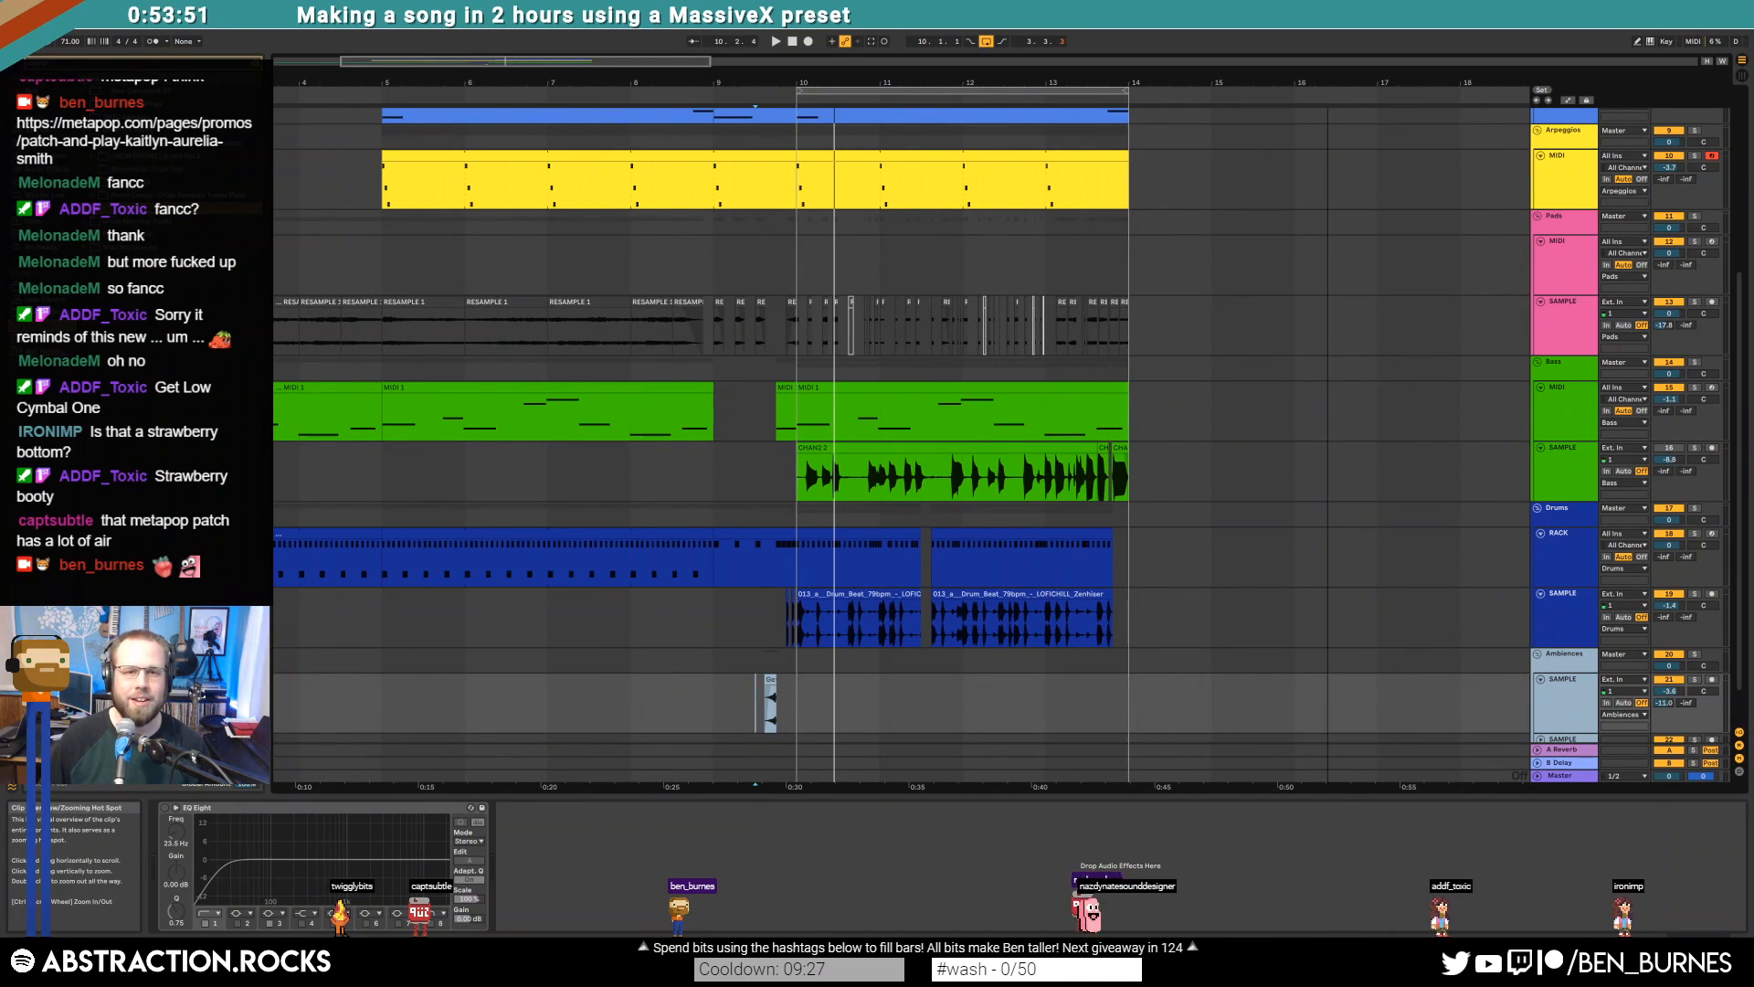
left_click_drag(719, 72, 629, 56)
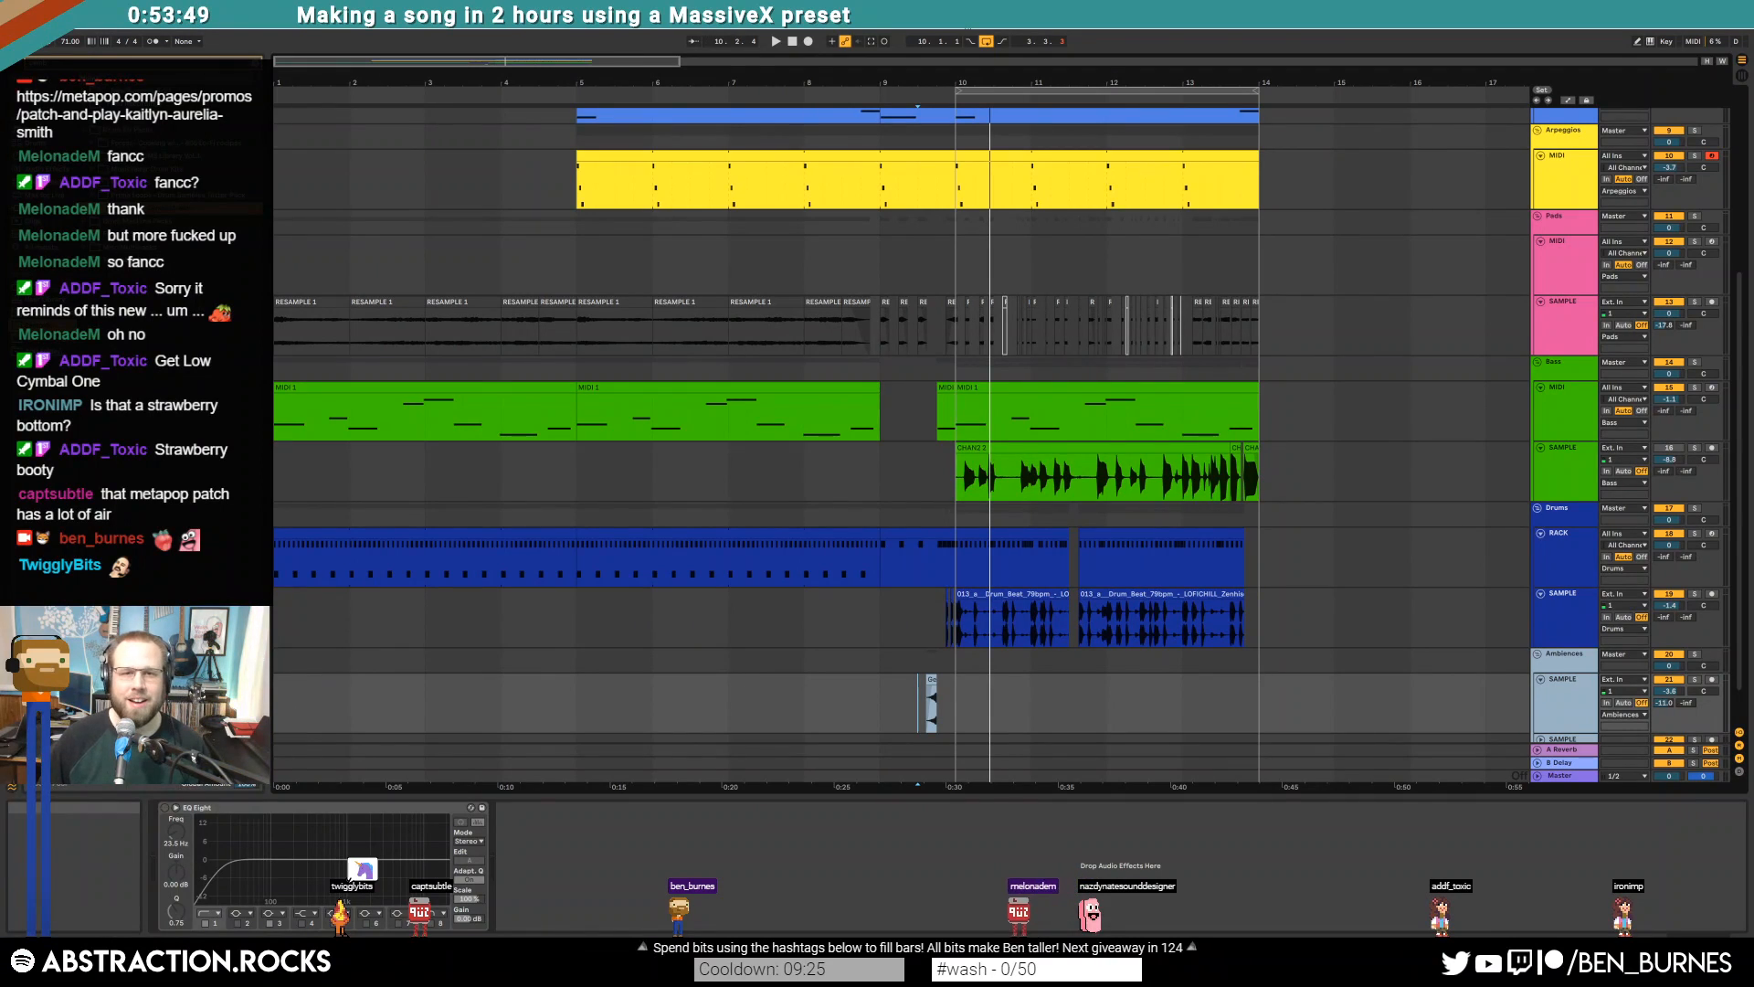
double_click(793, 41)
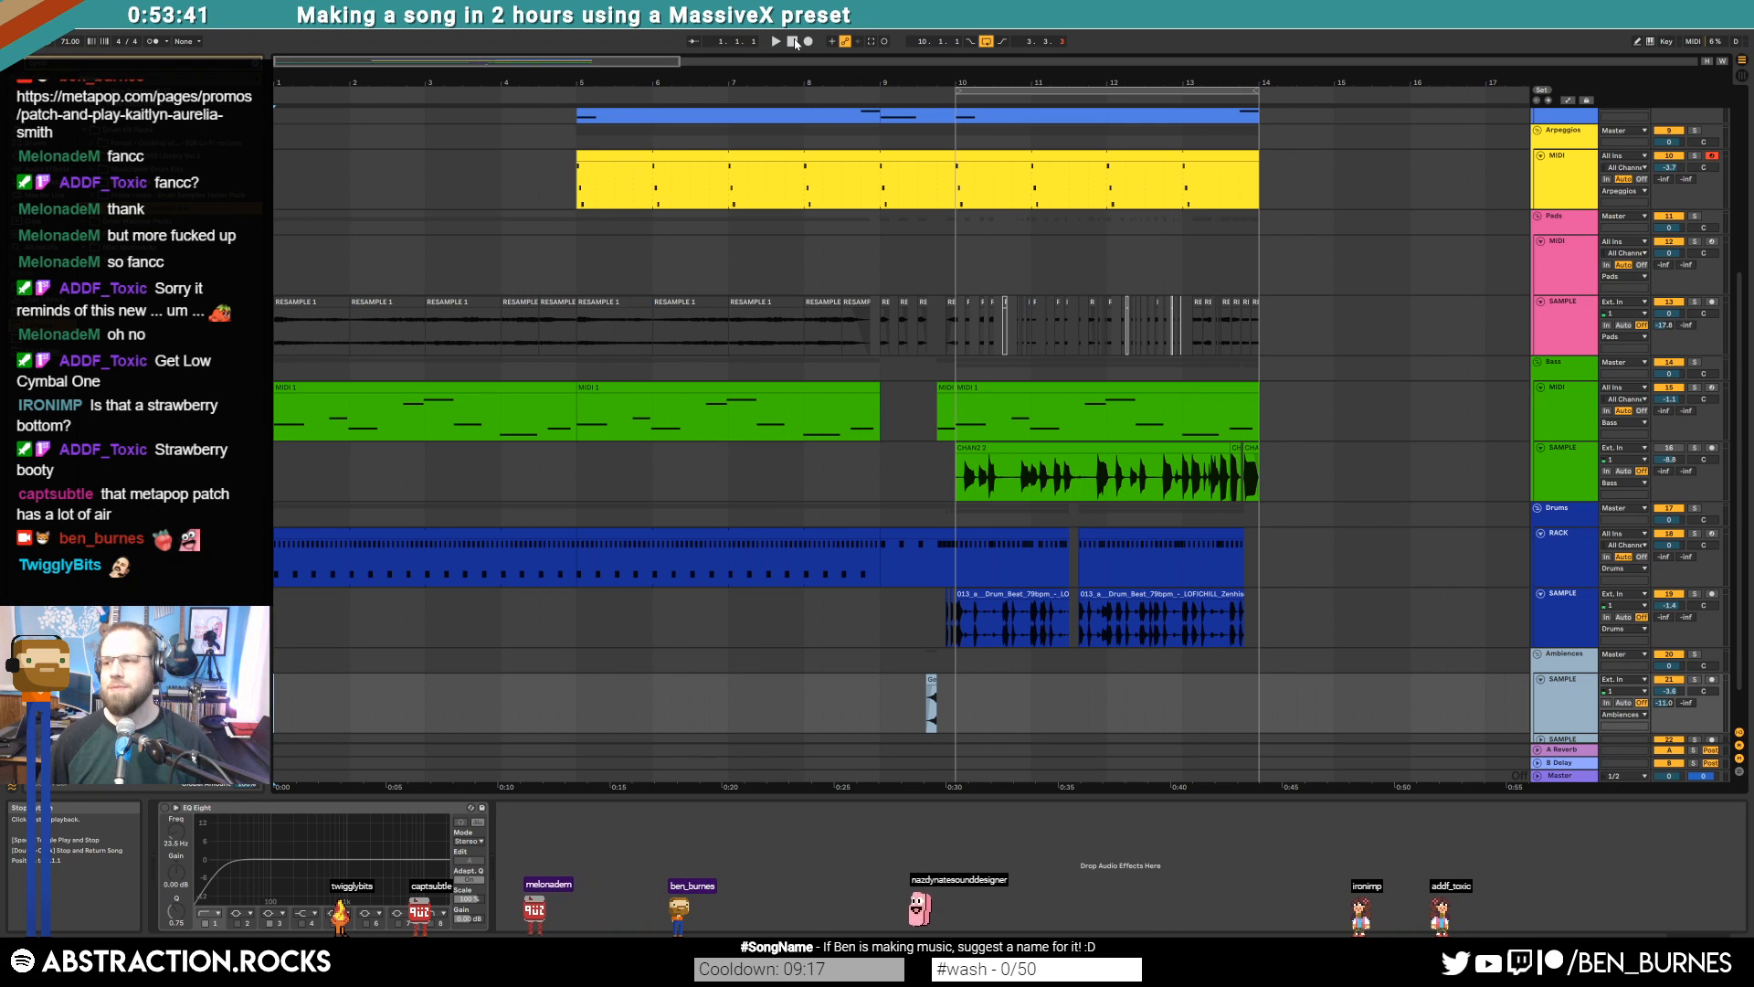
key("space")
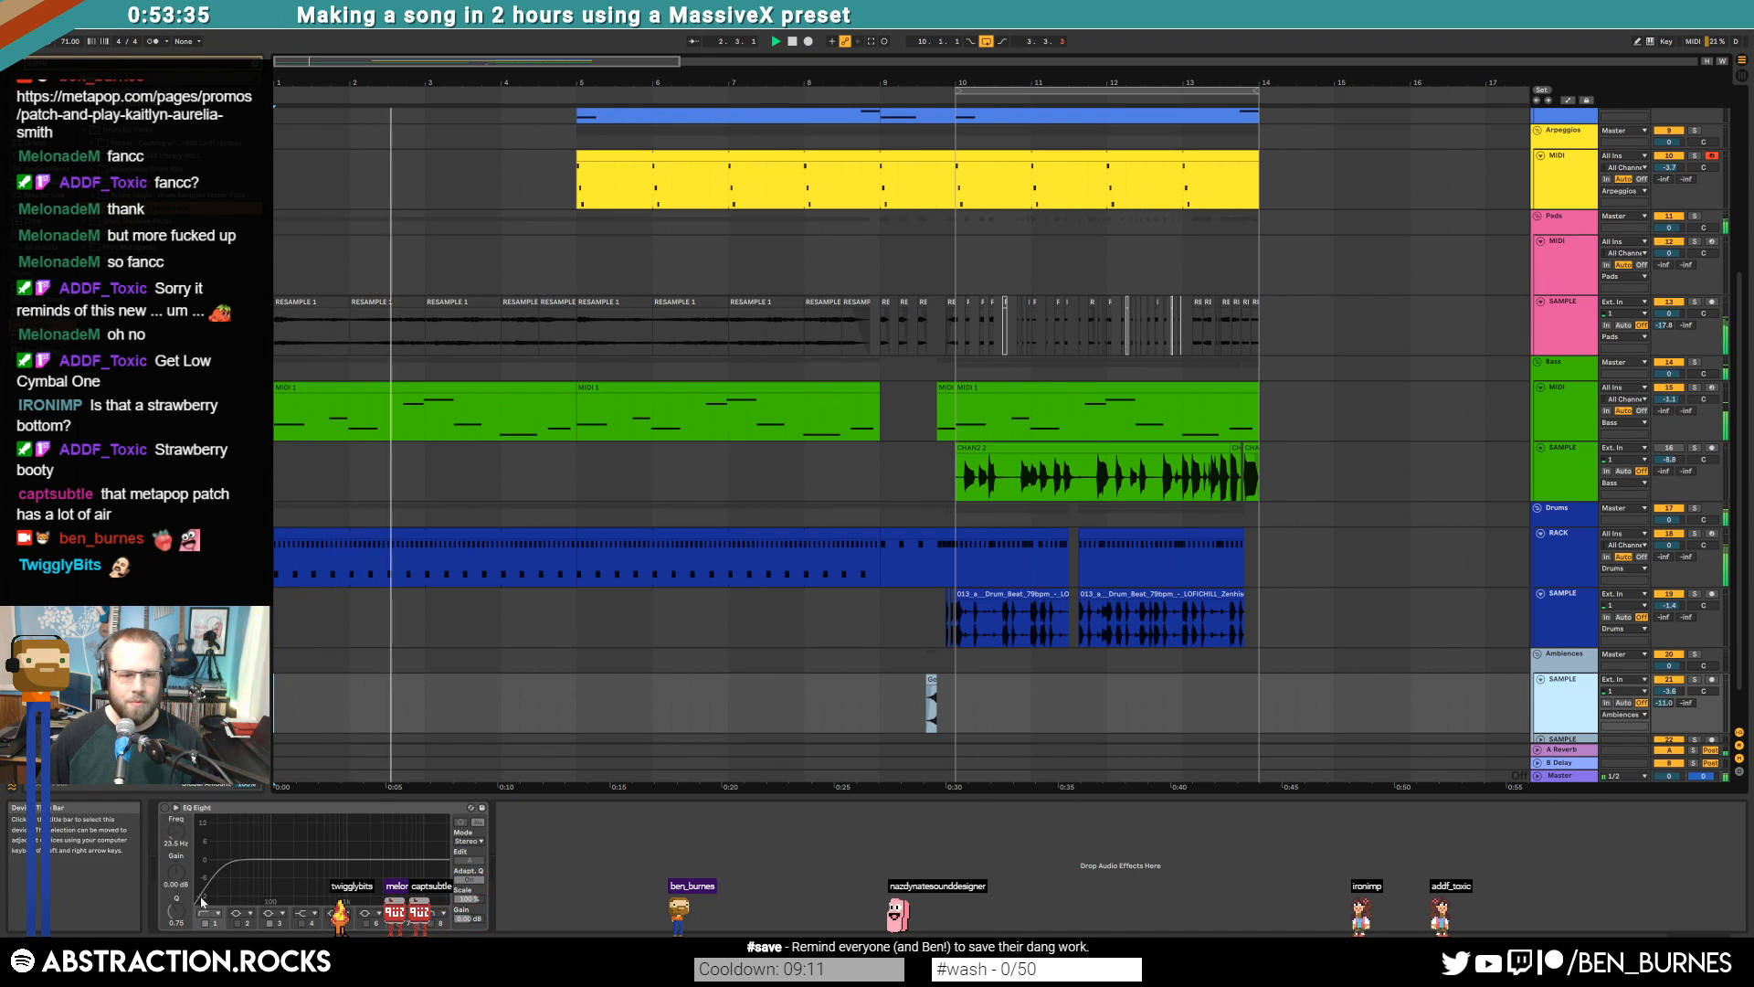
left_click(165, 808)
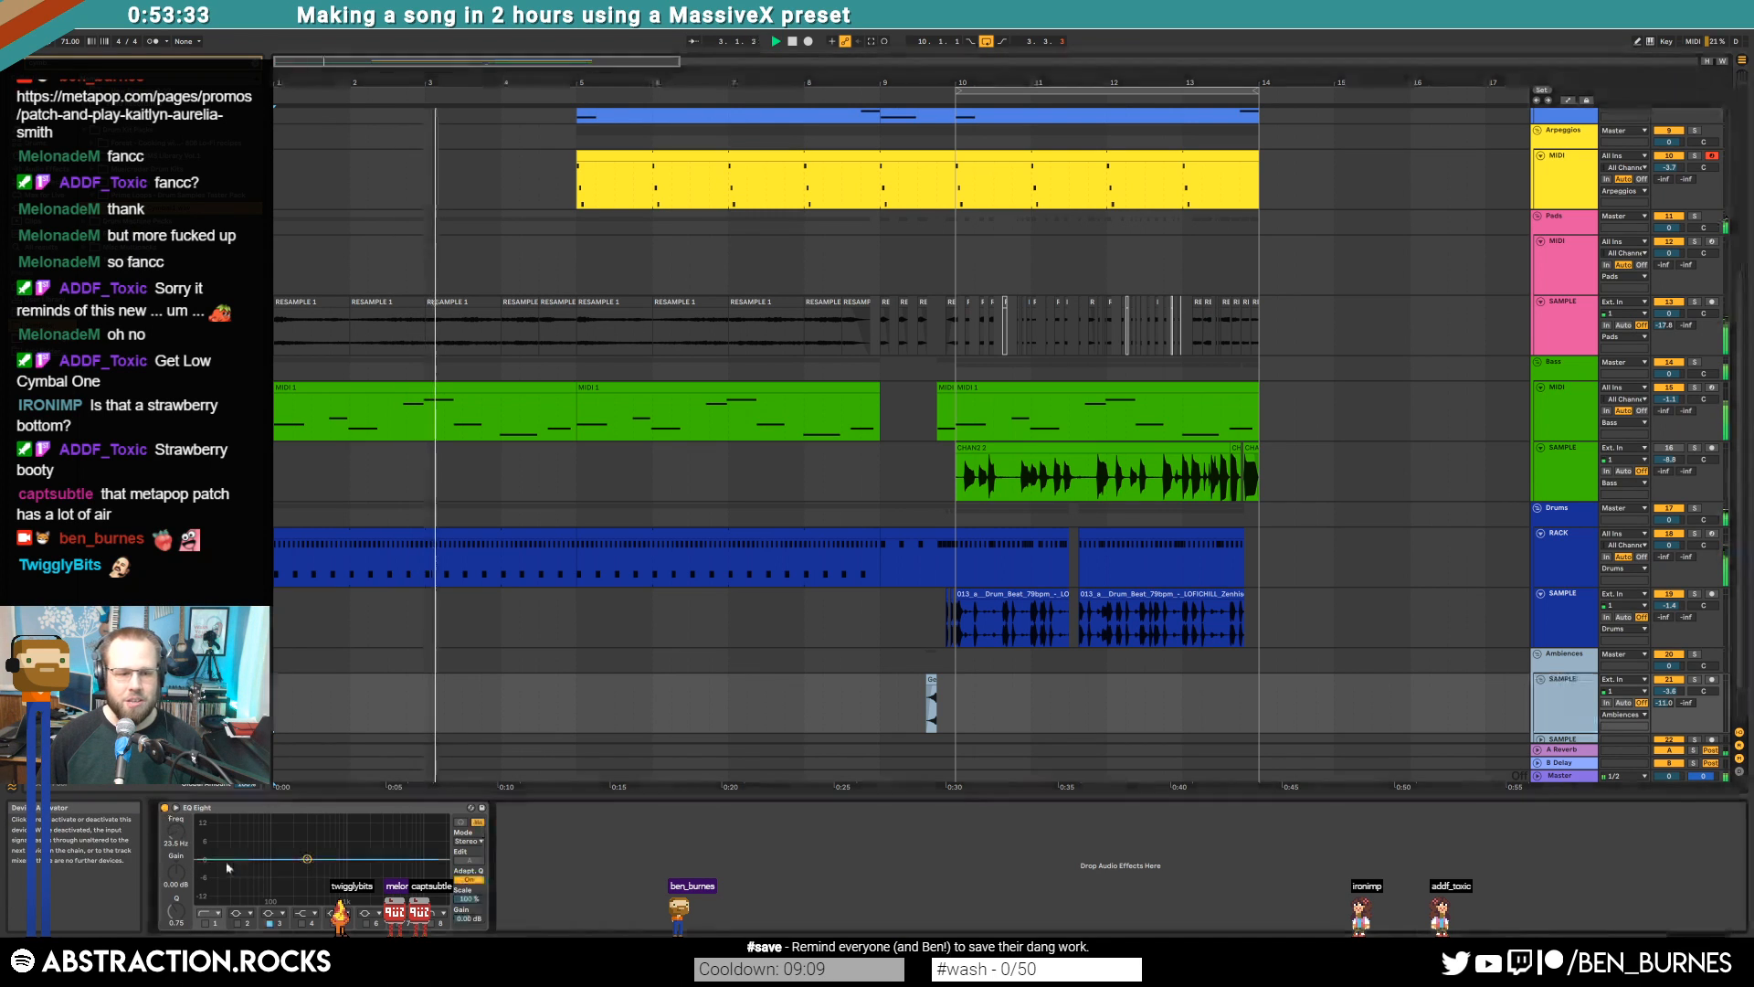
left_click(344, 925)
left_click(270, 925)
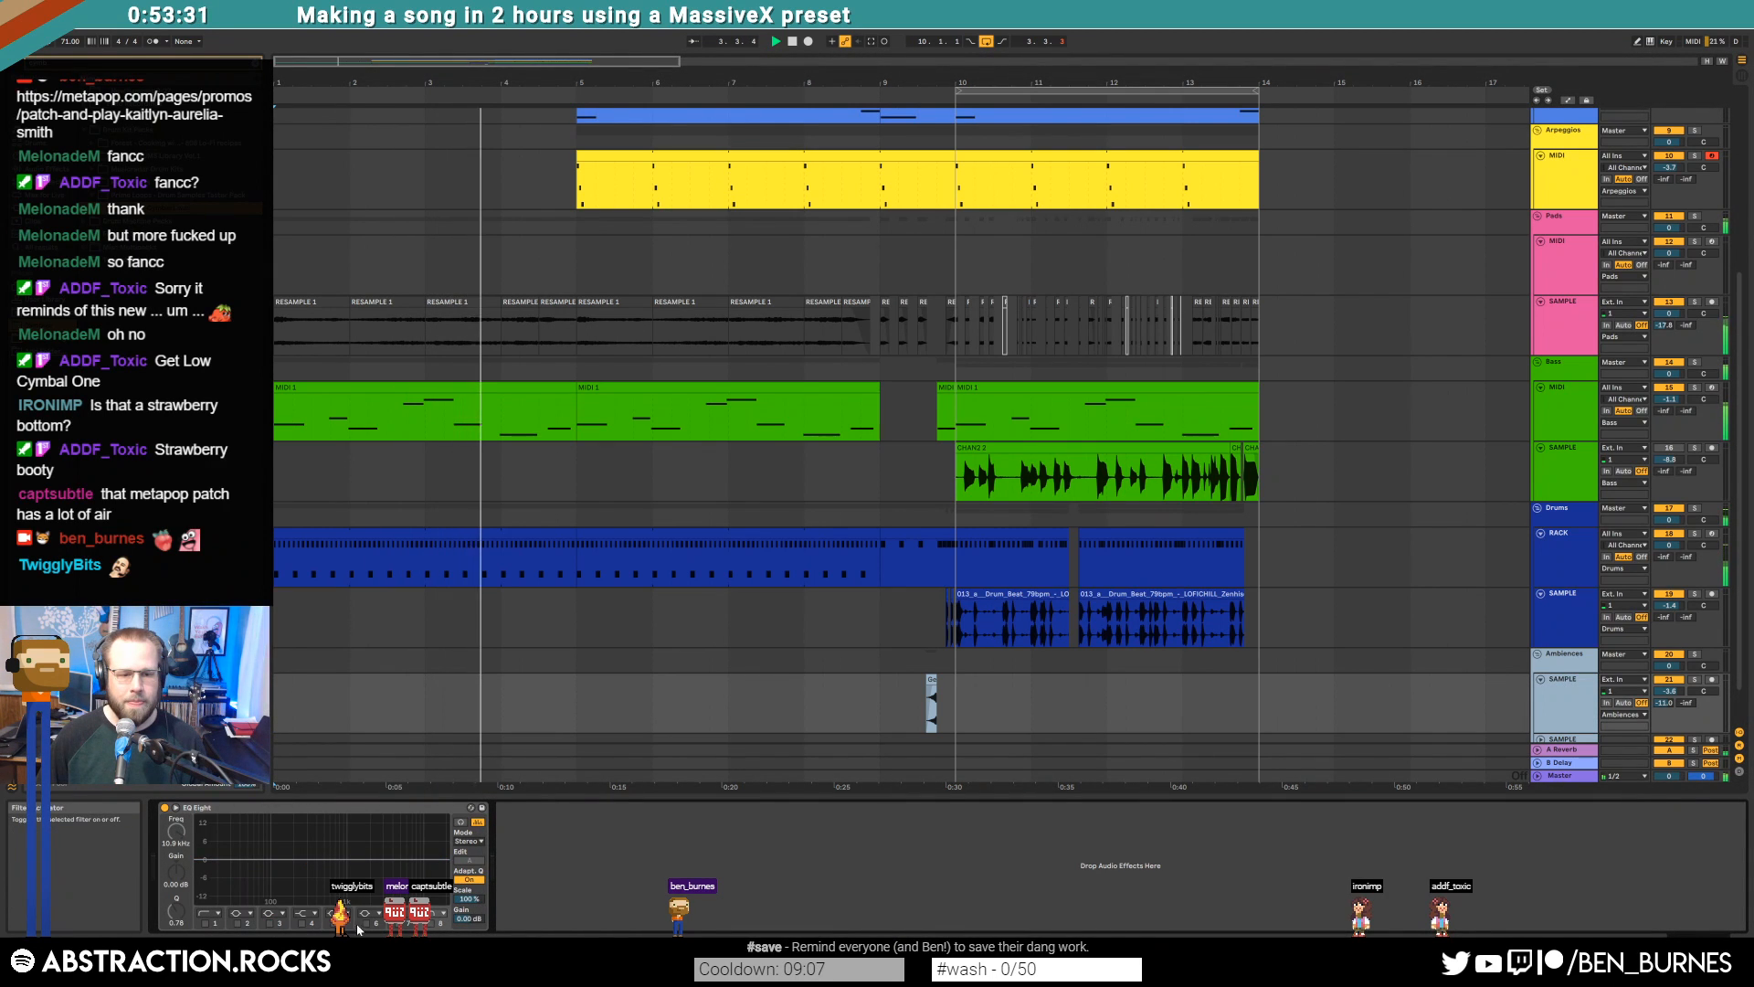
left_click(432, 924)
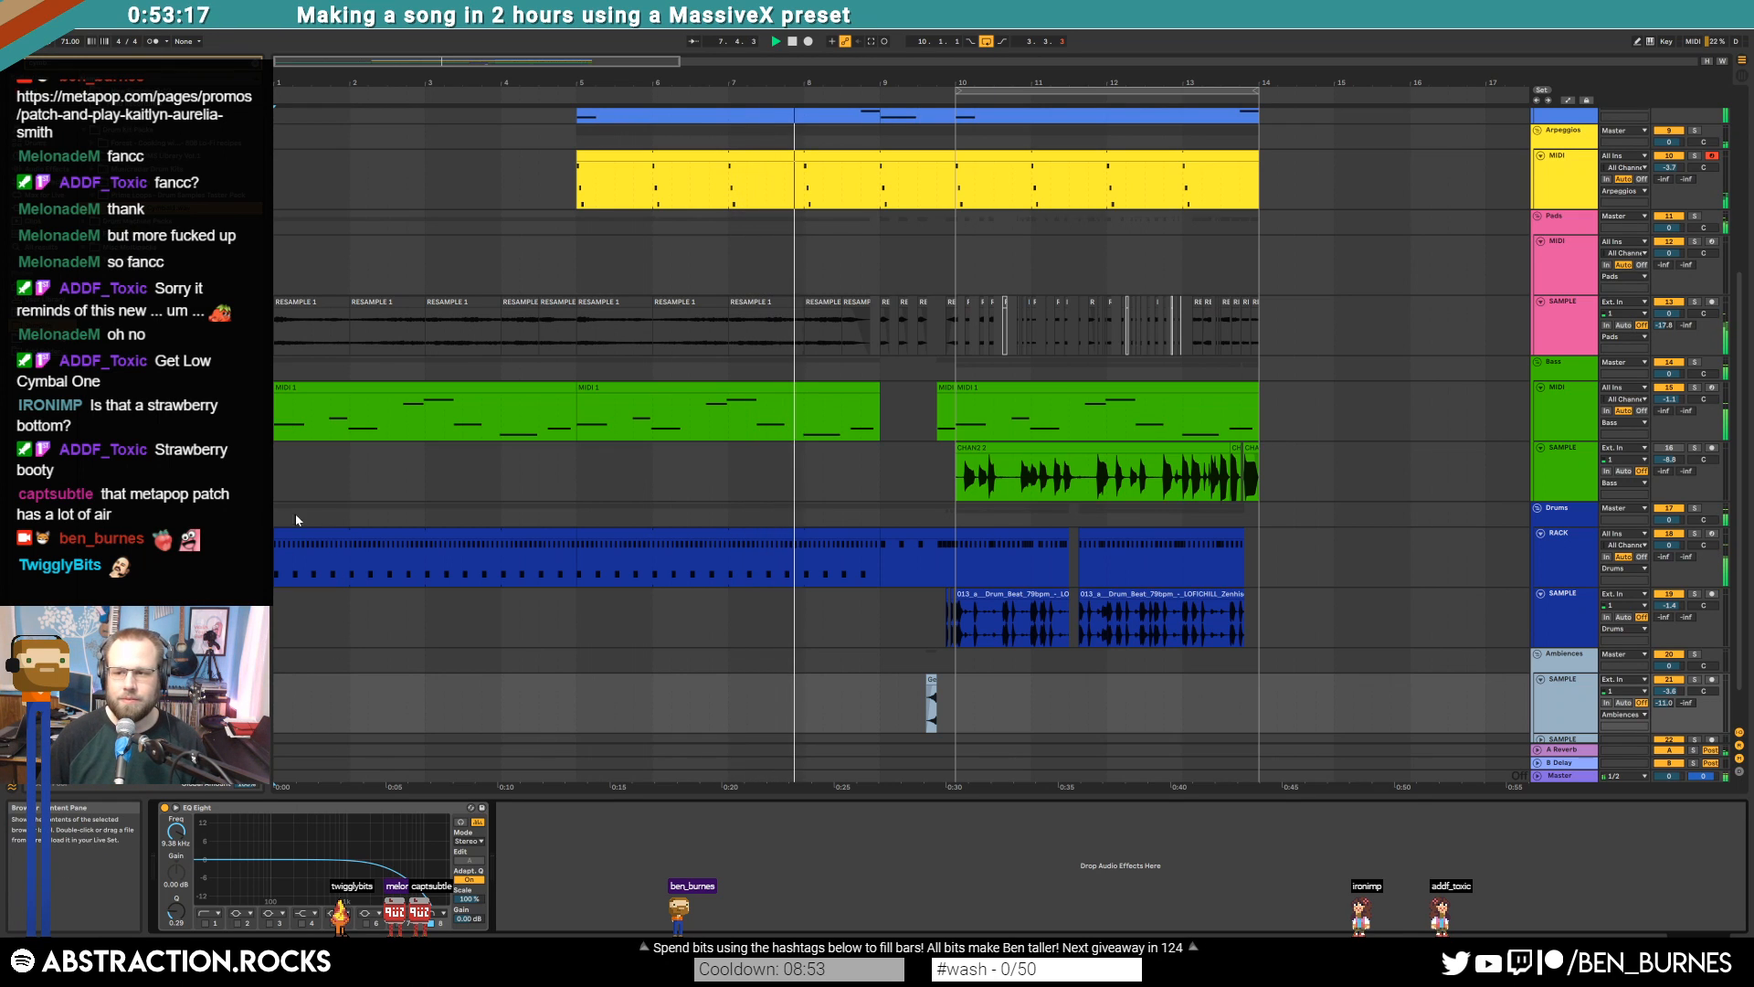
Delete the Arpeggios clip section spanning bar 9 so the arpeggio pauses until bar 10
left_click(846, 174)
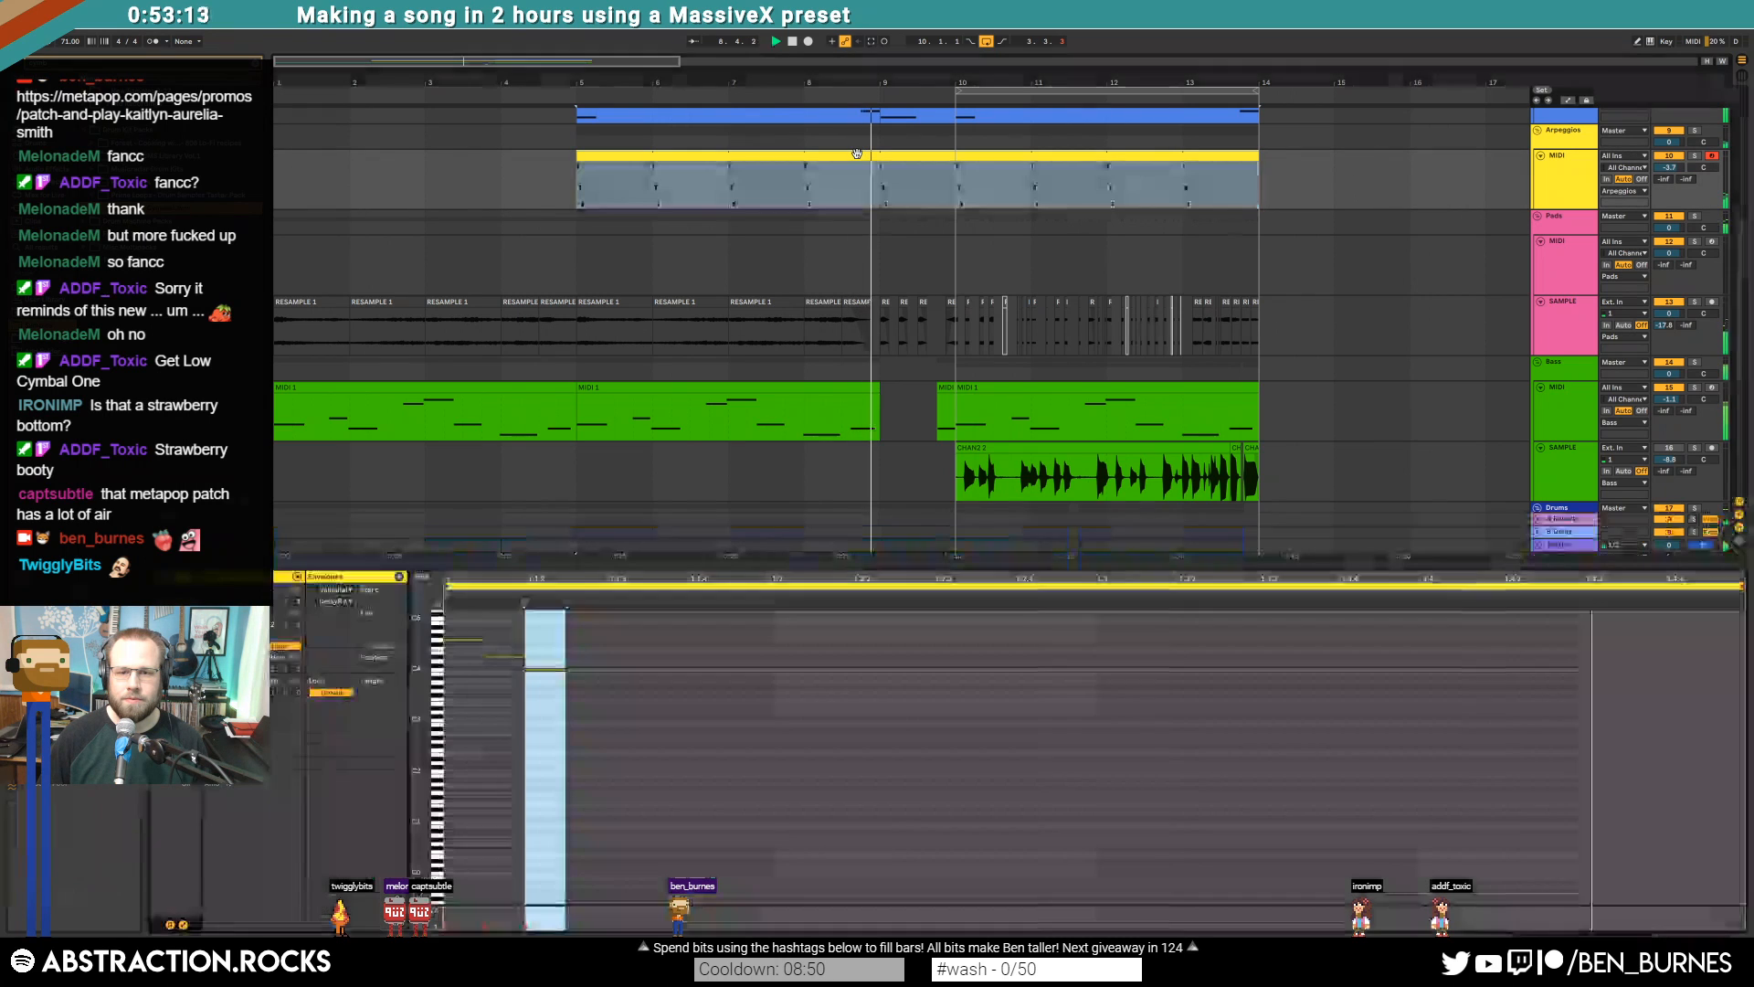
double_click(857, 153)
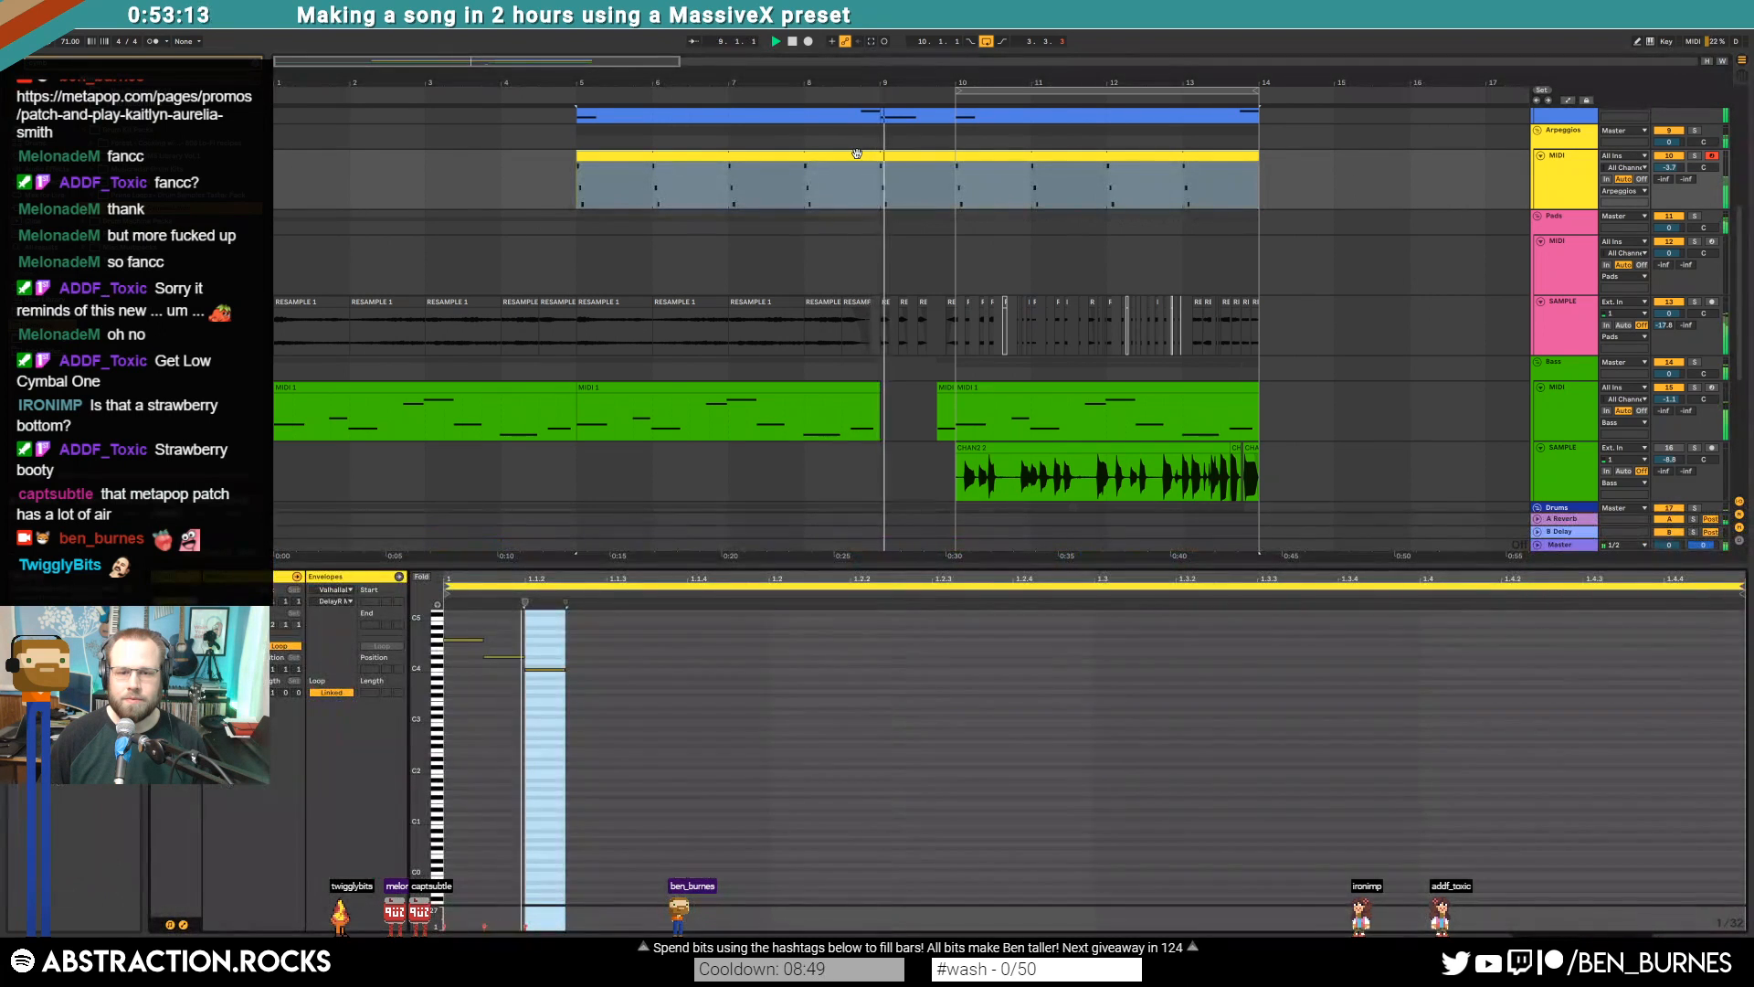
left_click(883, 188)
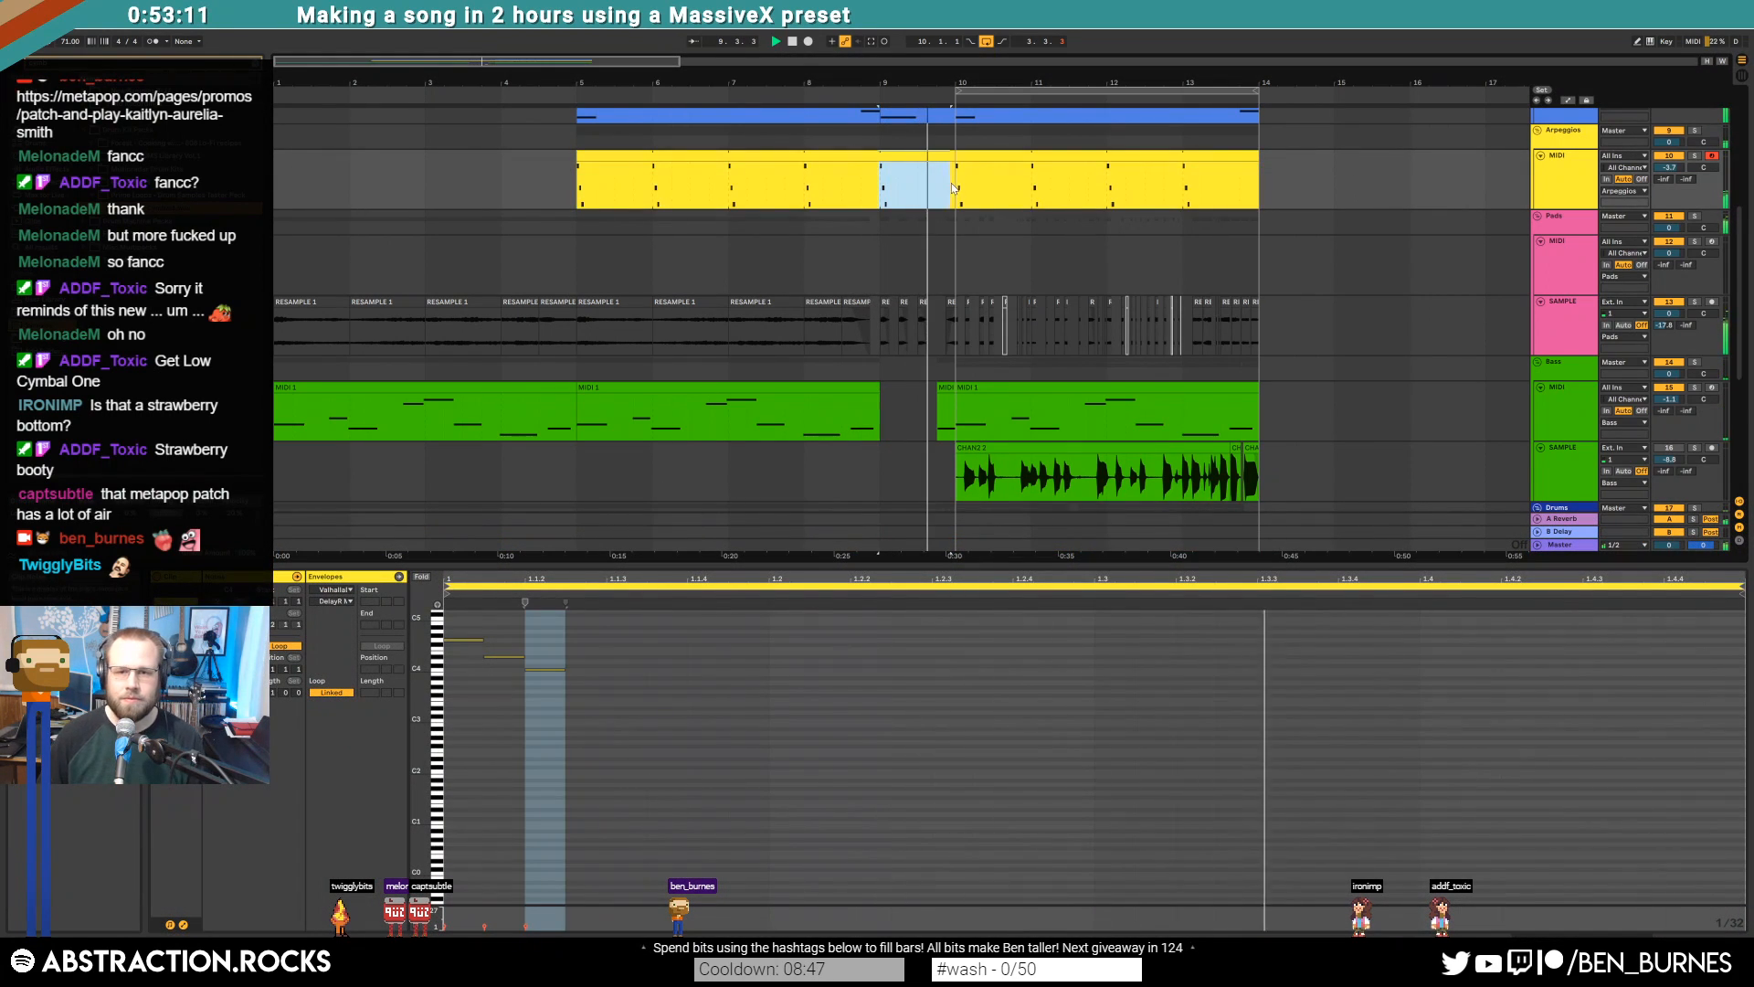
key("ctrl+4")
left_click_drag(883, 183, 956, 180)
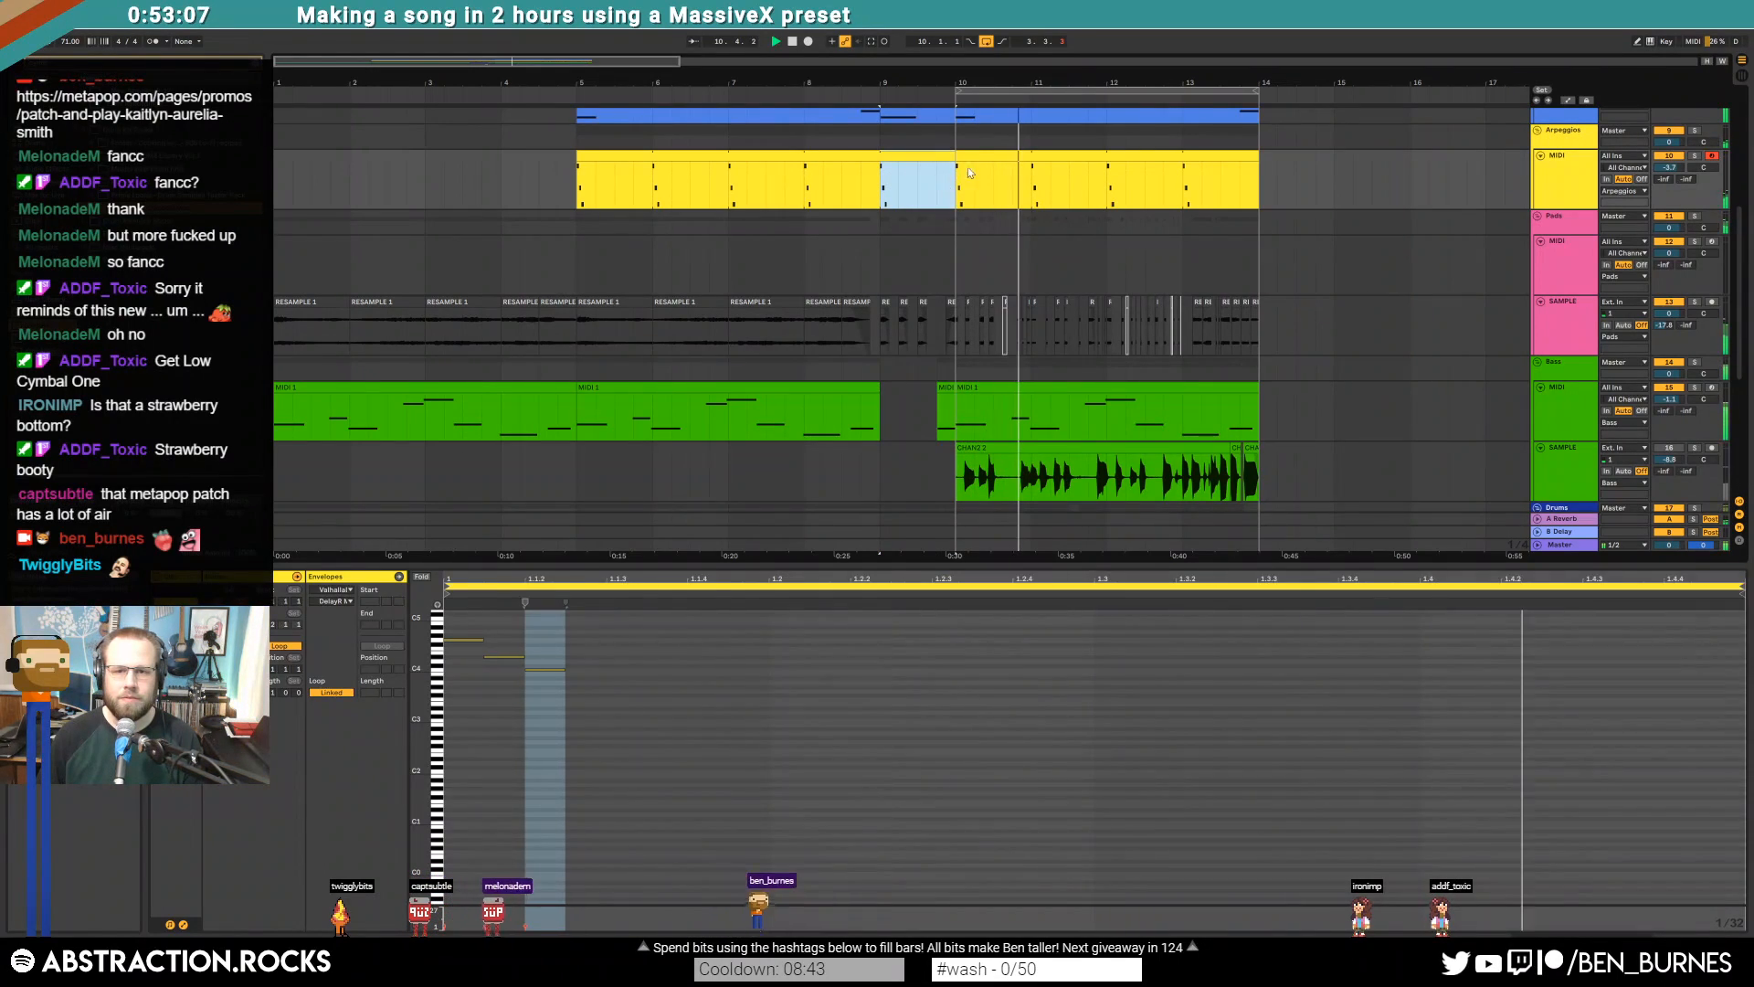
key("Delete")
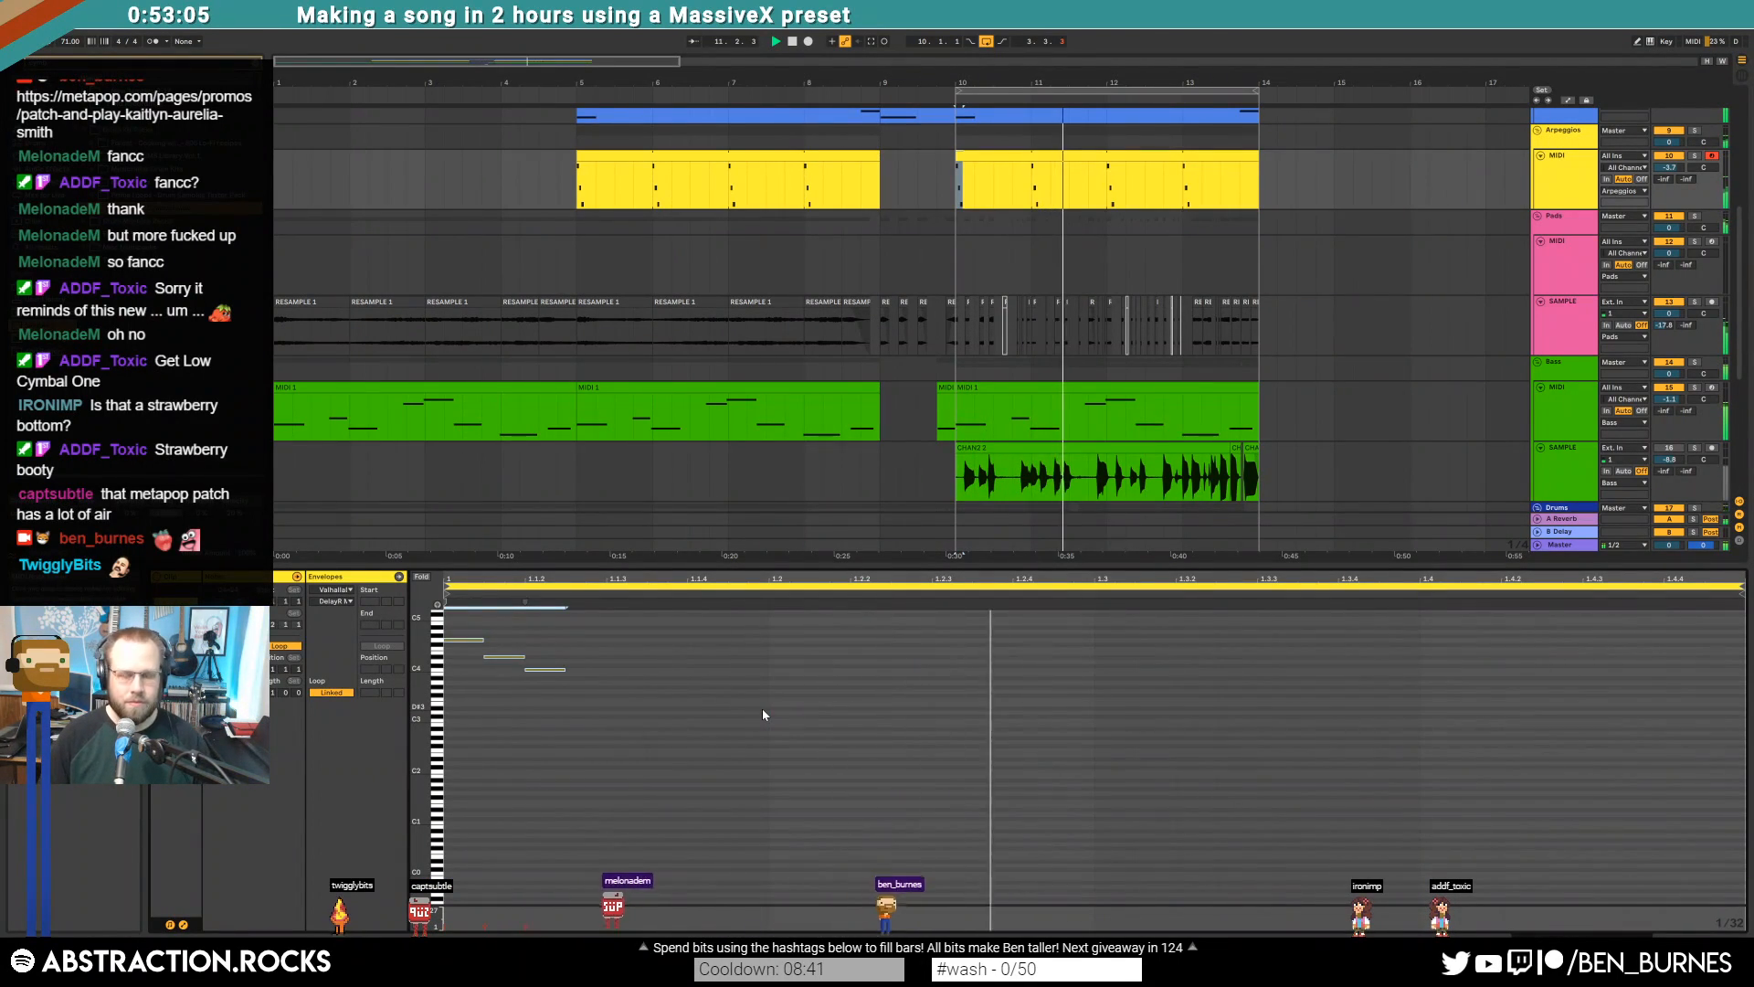
Transpose the notes of the Arpeggios clip at bar 10 down one octave and lower the track's volume
key("shift+Down")
key("shift+Tab")
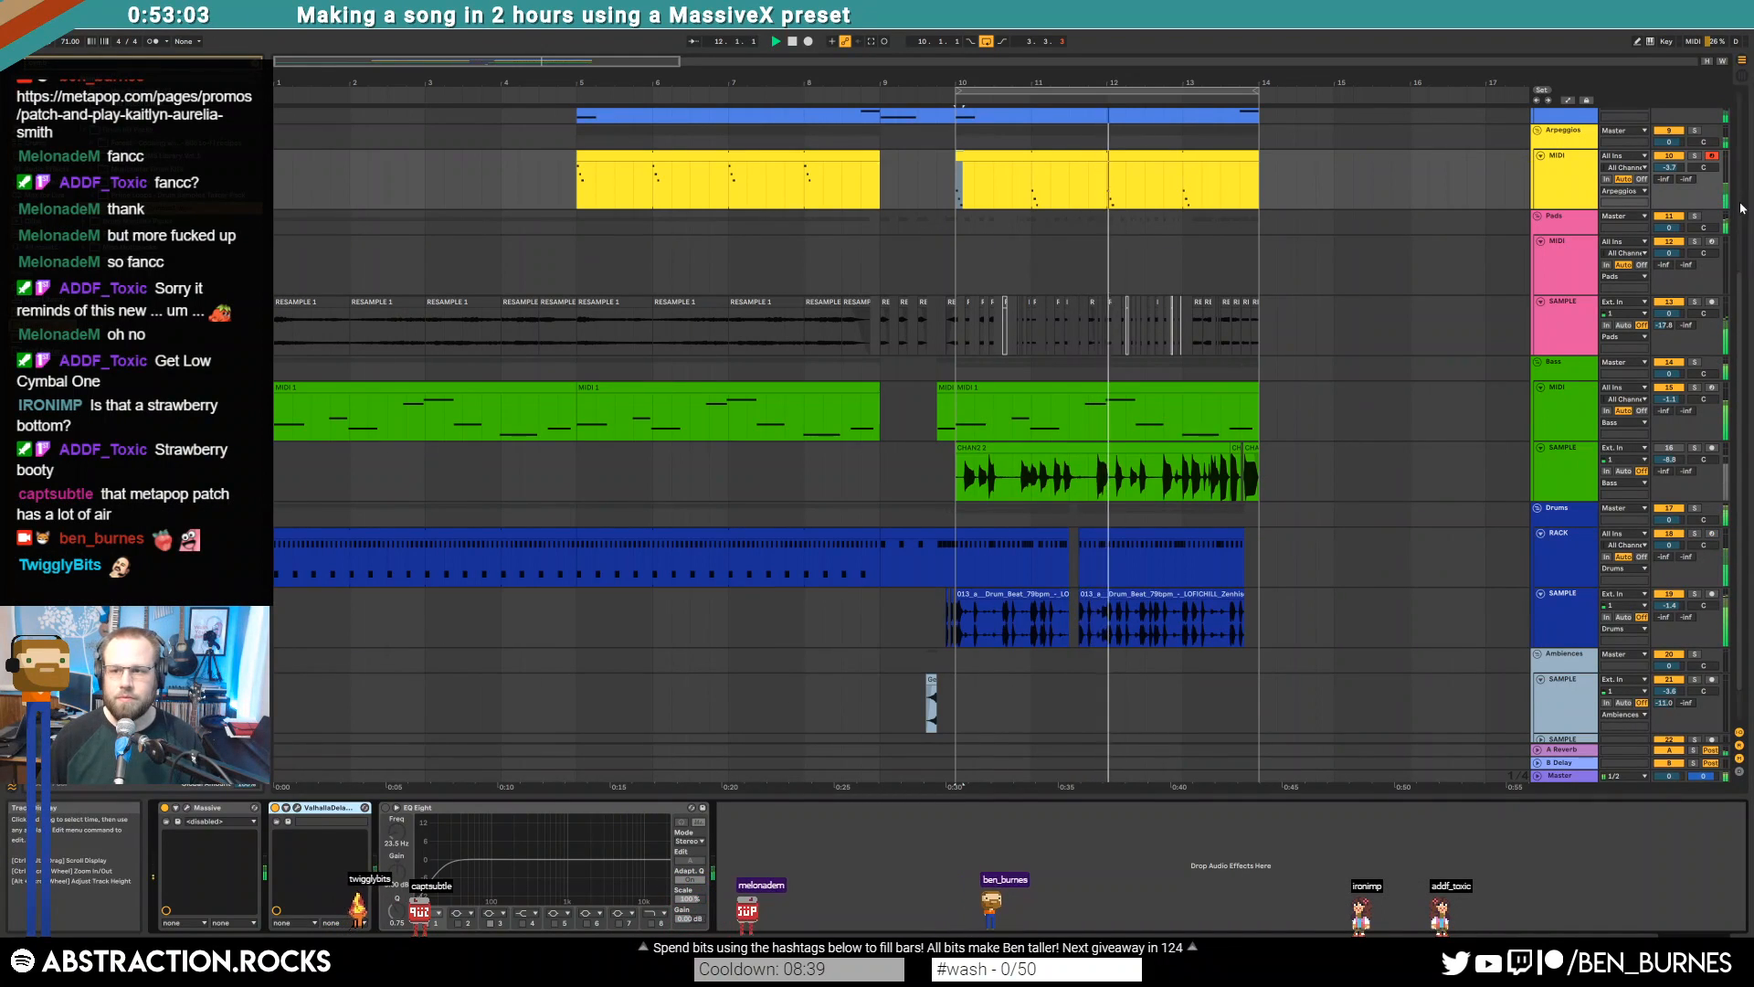
left_click_drag(1671, 168, 1671, 190)
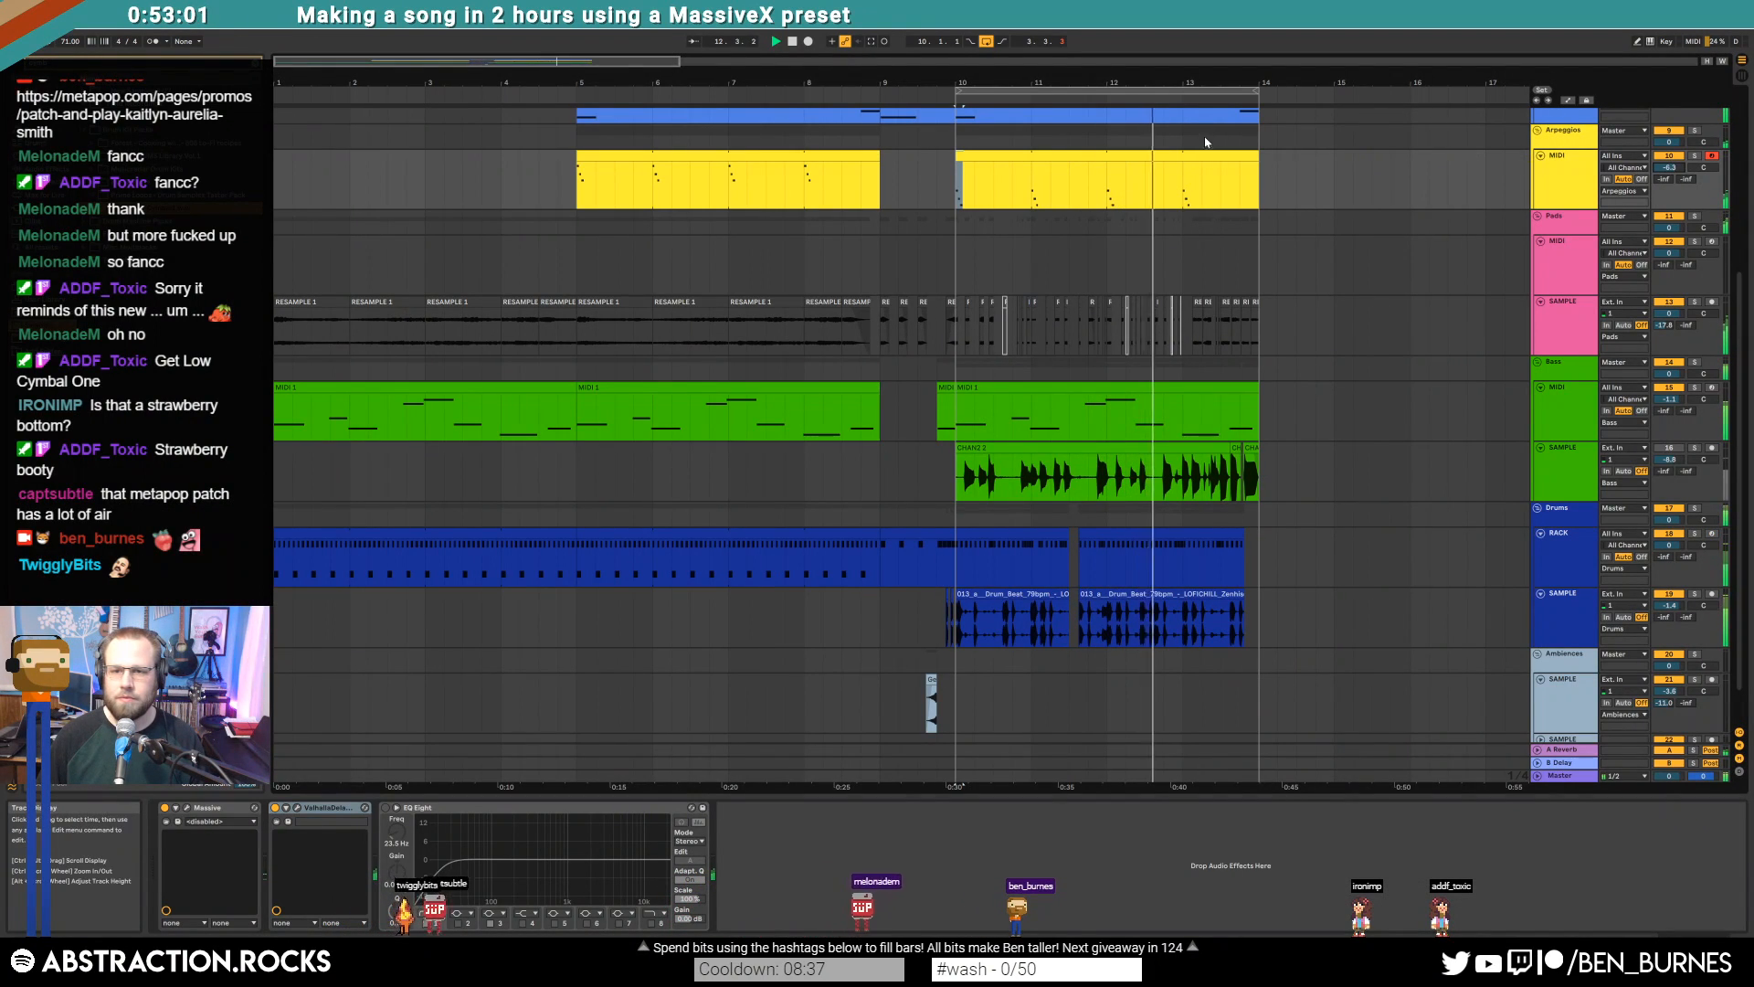
Transpose all notes of the Arpeggios clip at bar 10 up two octaves and lower the track's volume further
double_click(1198, 155)
left_click(1012, 728)
key("ctrl+a")
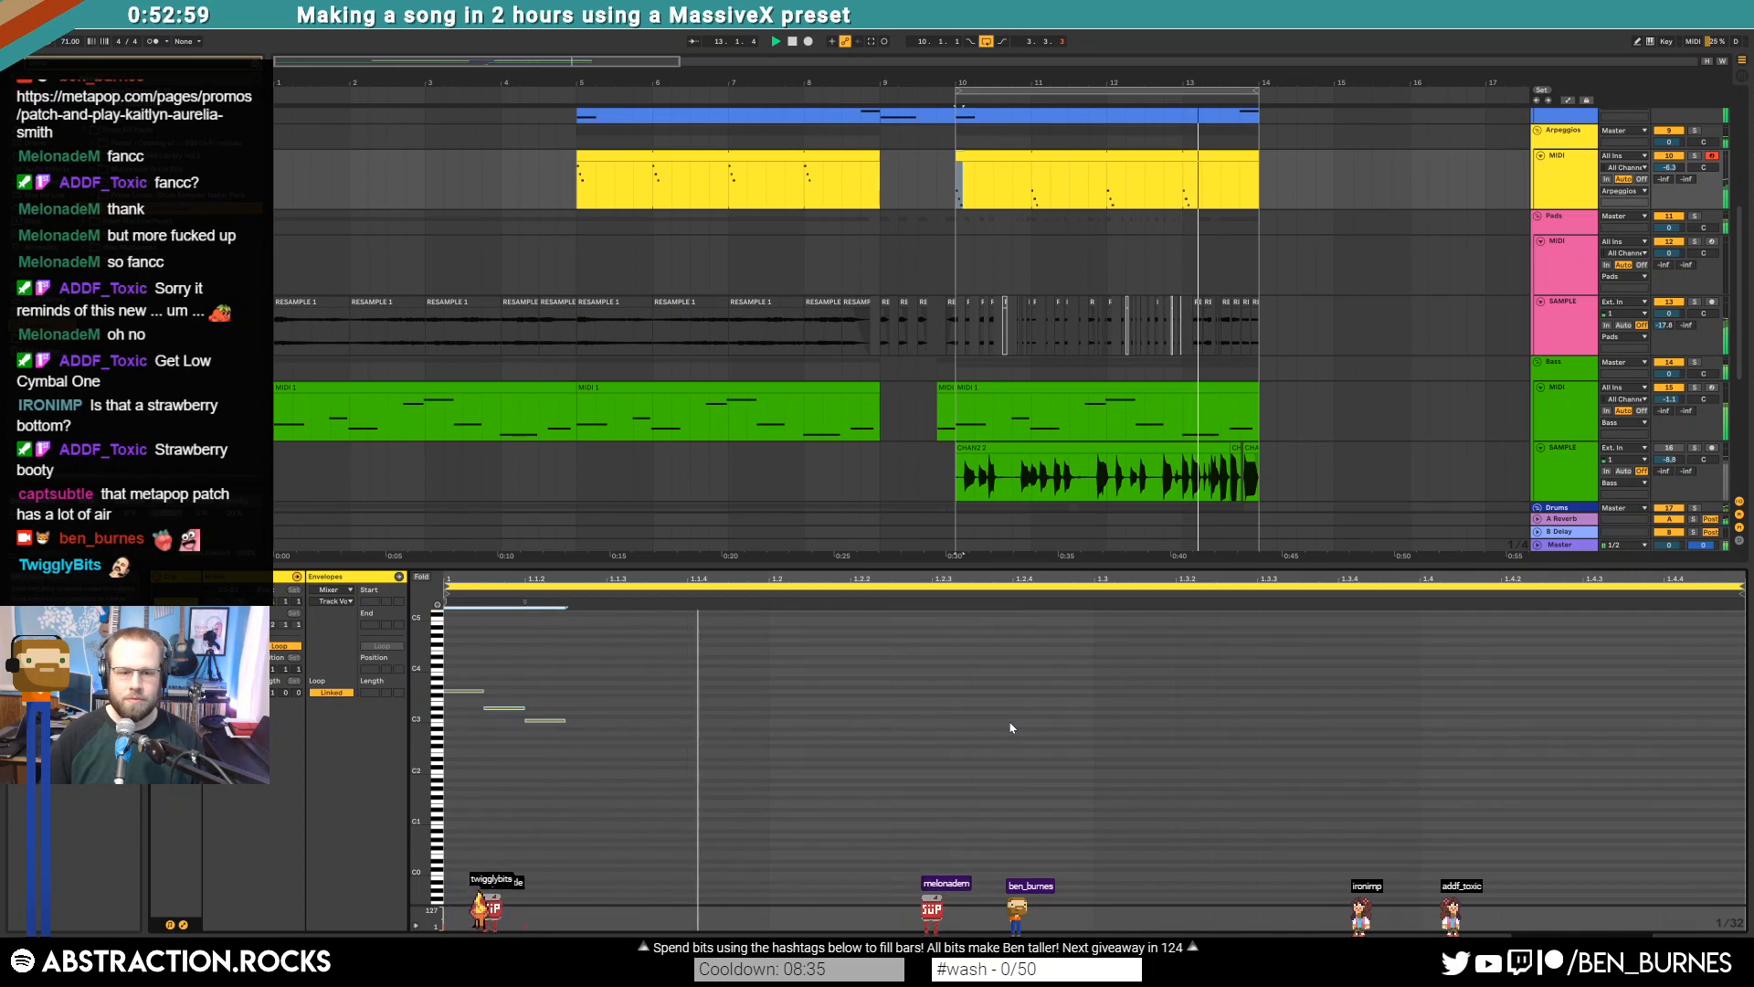
key("shift+Up")
key("shift+Up")
key("shift+Tab")
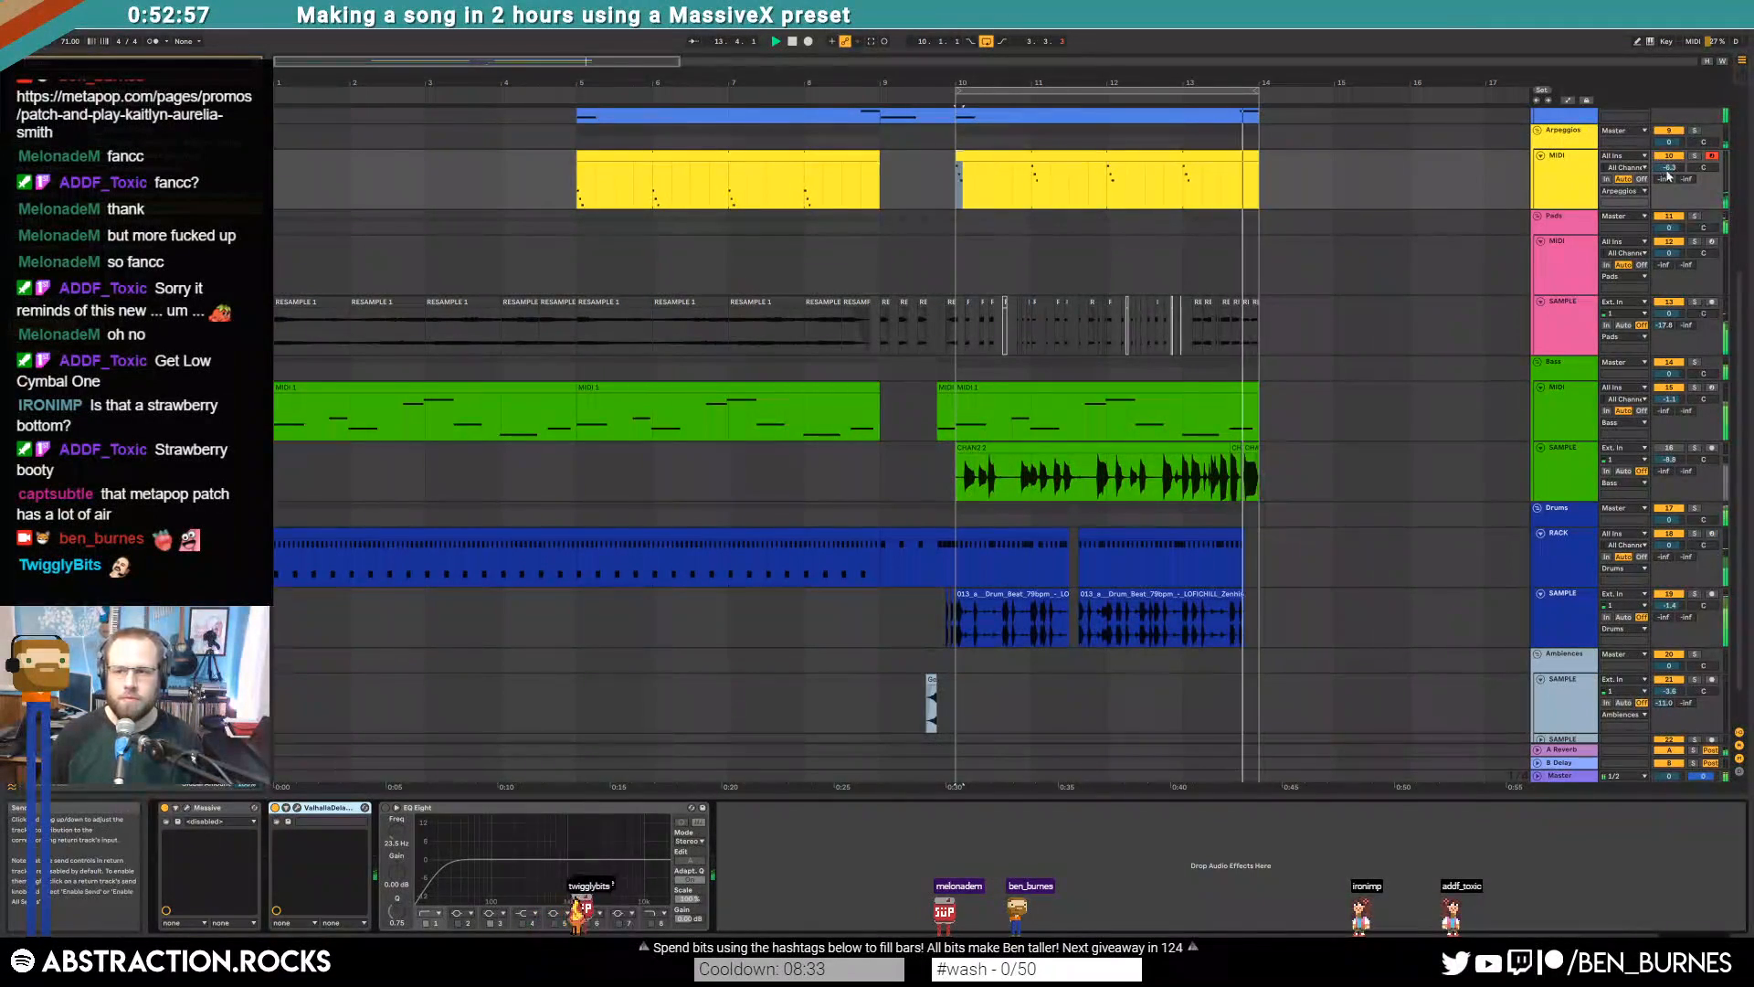
mouse_move(1670, 168)
left_mouse_down()
mouse_move(1671, 194)
mouse_move(1665, 173)
left_mouse_up()
key("space")
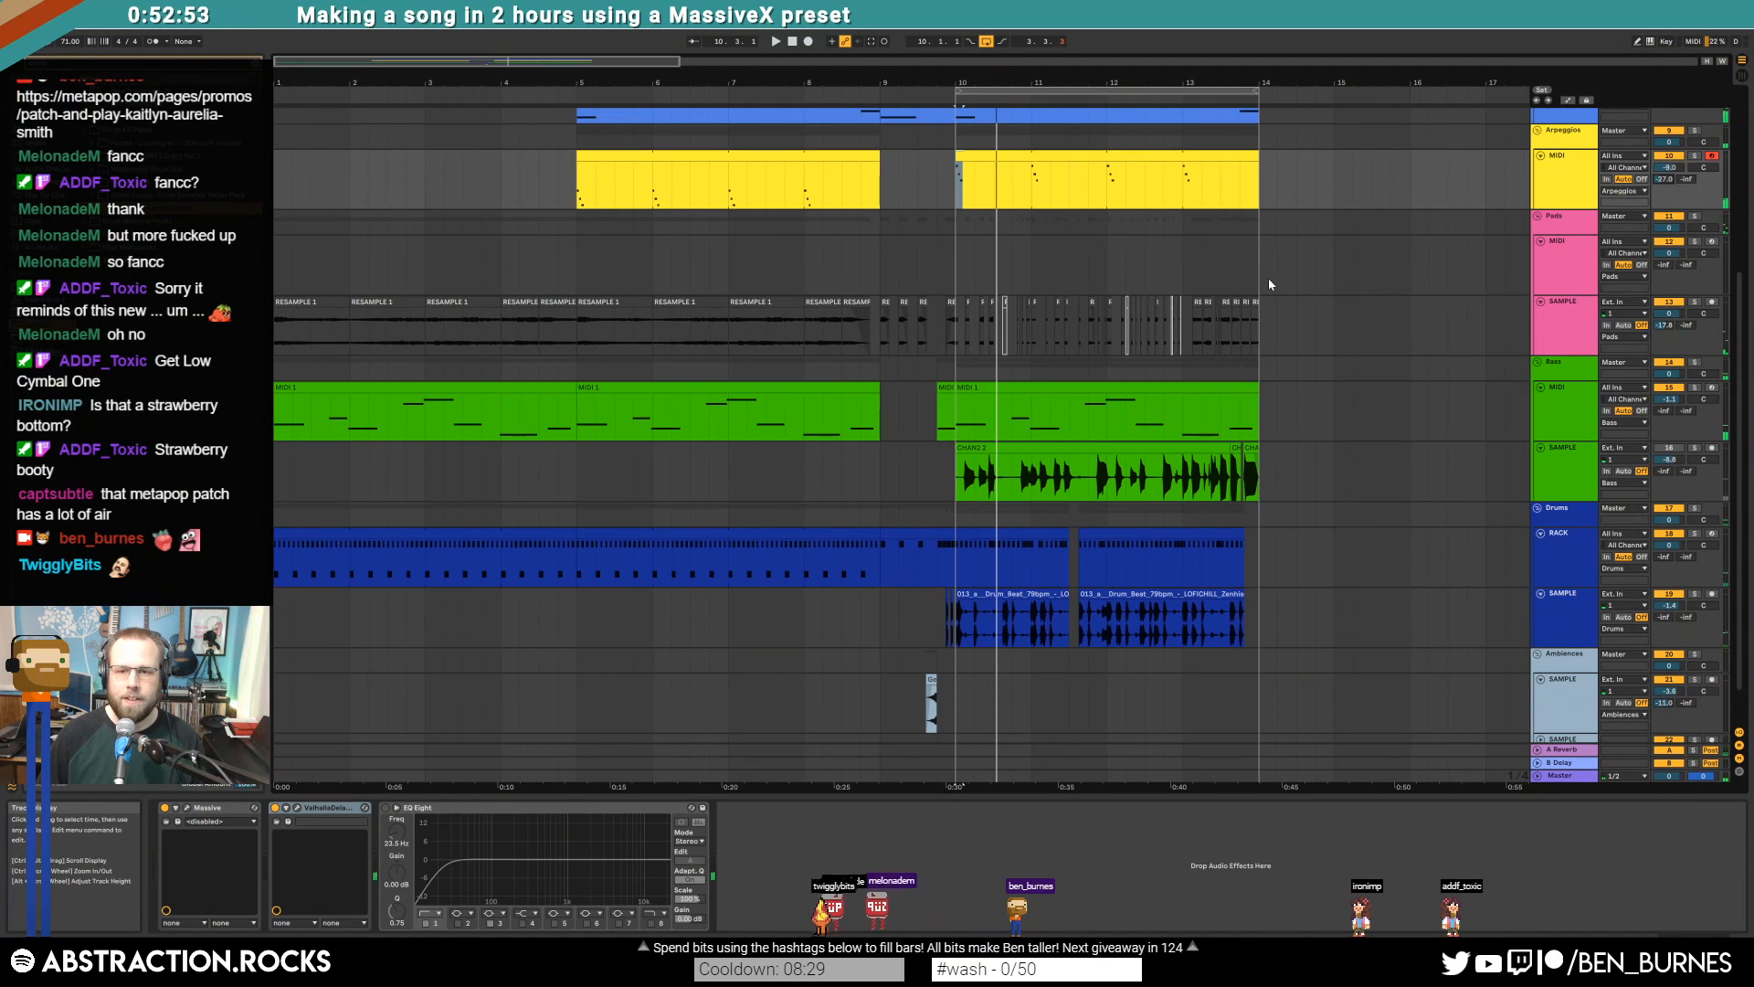
left_click(1269, 278)
scroll(1192, 399, "up", 3)
key("shift+Tab")
key("shift+Tab")
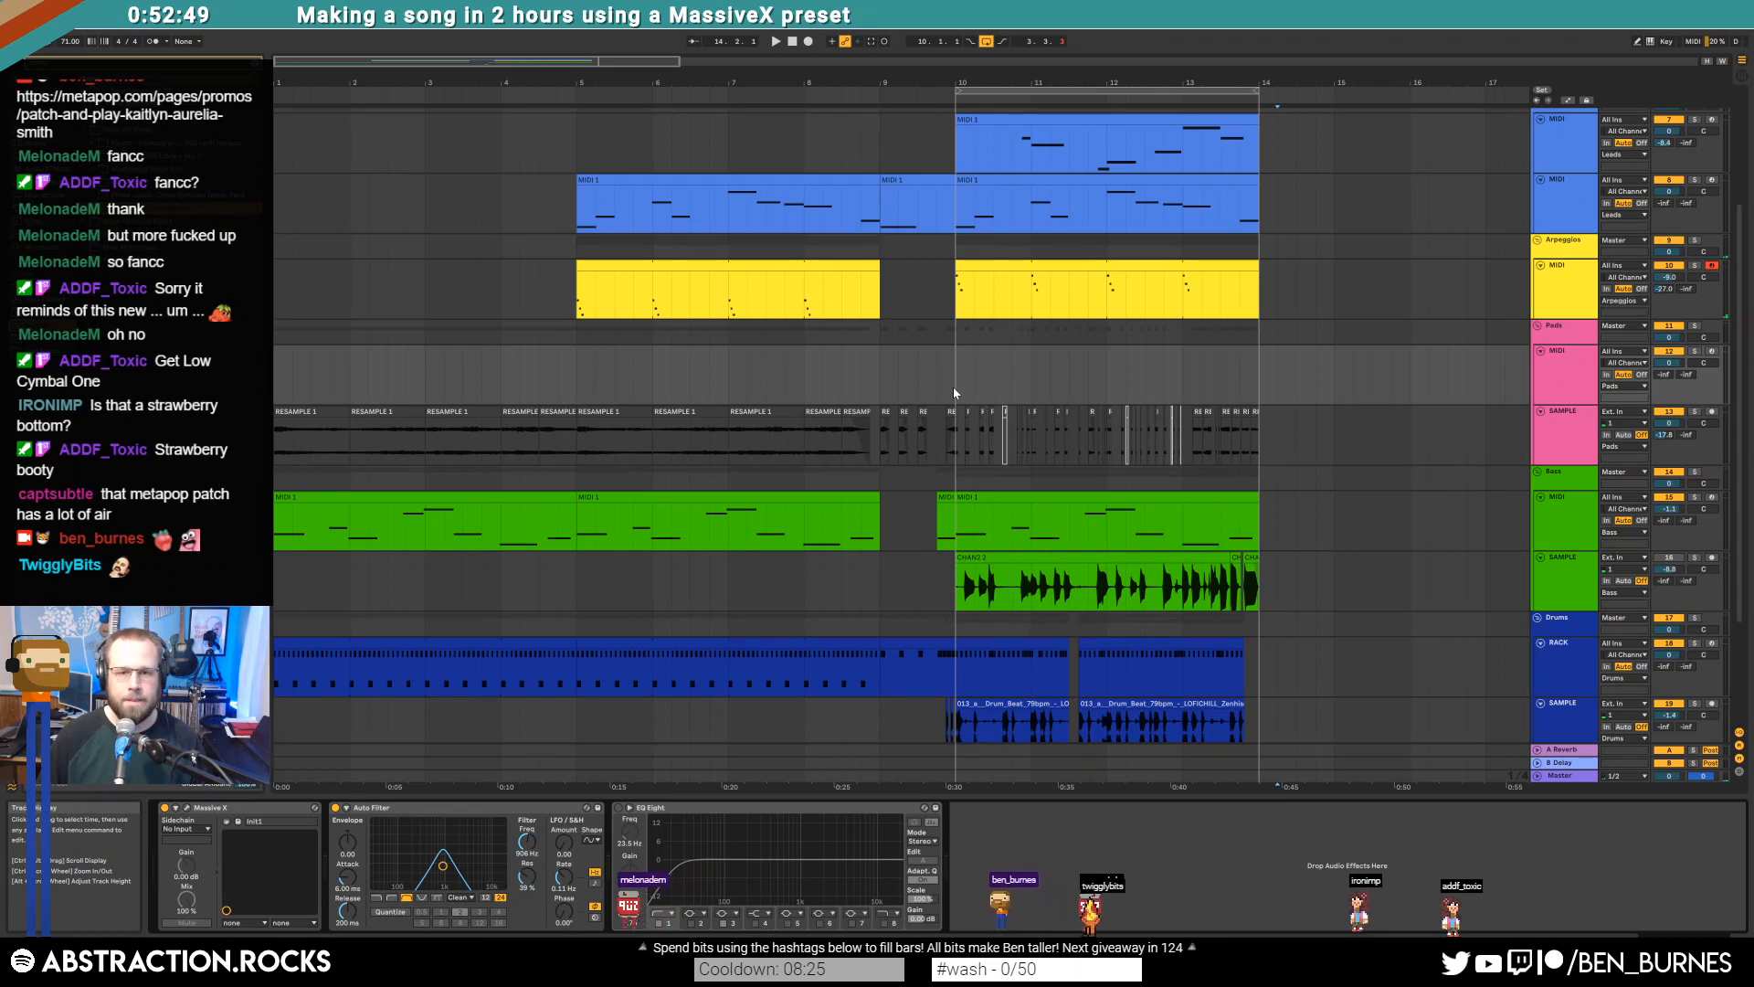
left_click(759, 268)
key("shift+Tab")
key("shift+Tab")
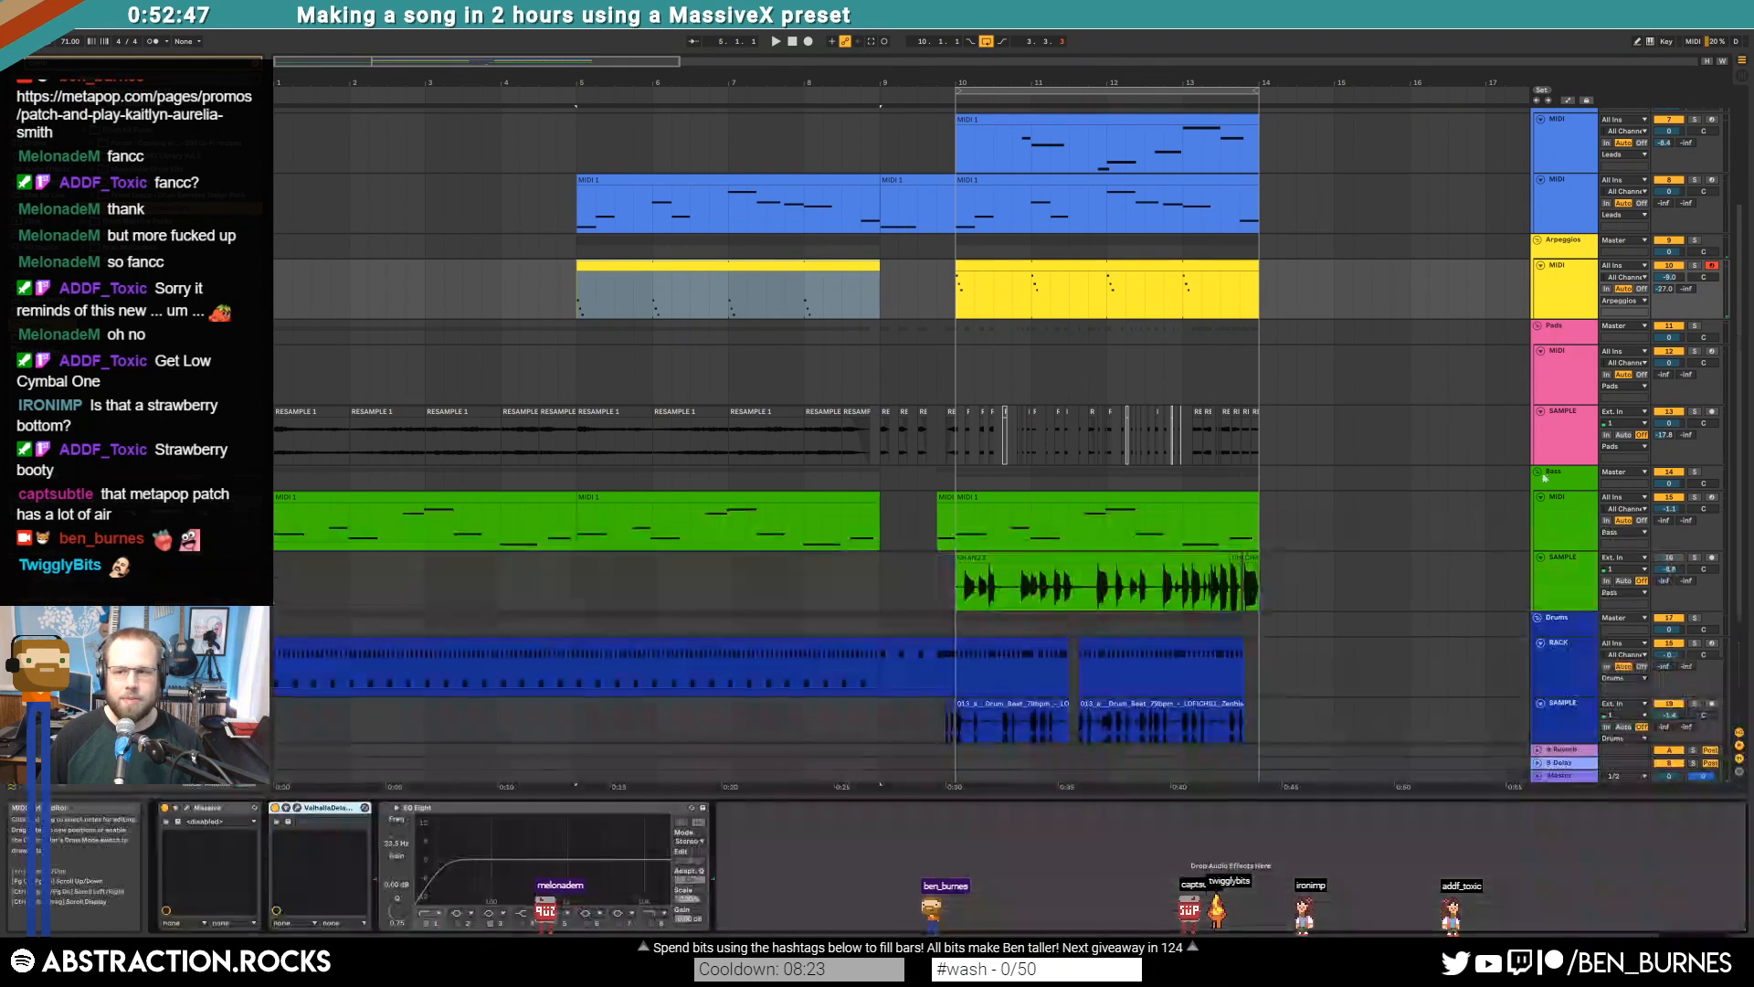
Fold the RESAMPLE, CHAN2, Leads MIDI, Arpeggios MIDI and Pads SAMPLE tracks in the arrangement
scroll(313, 249, "up", 3)
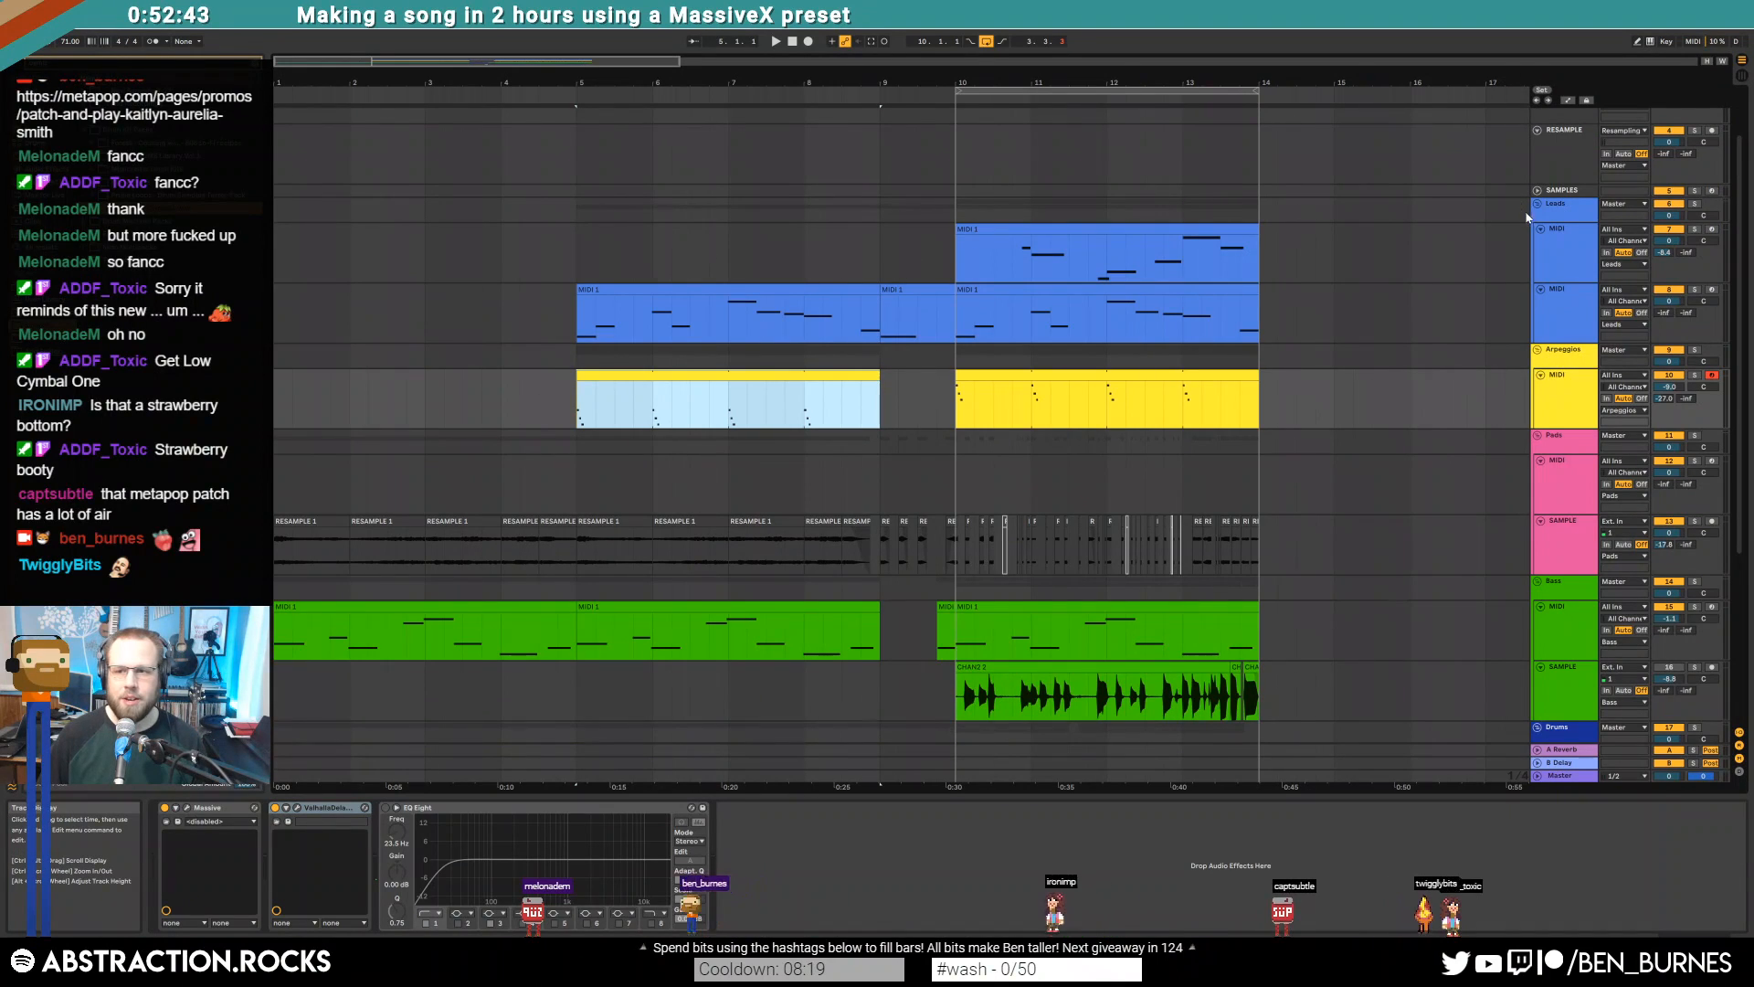
left_click(1539, 132)
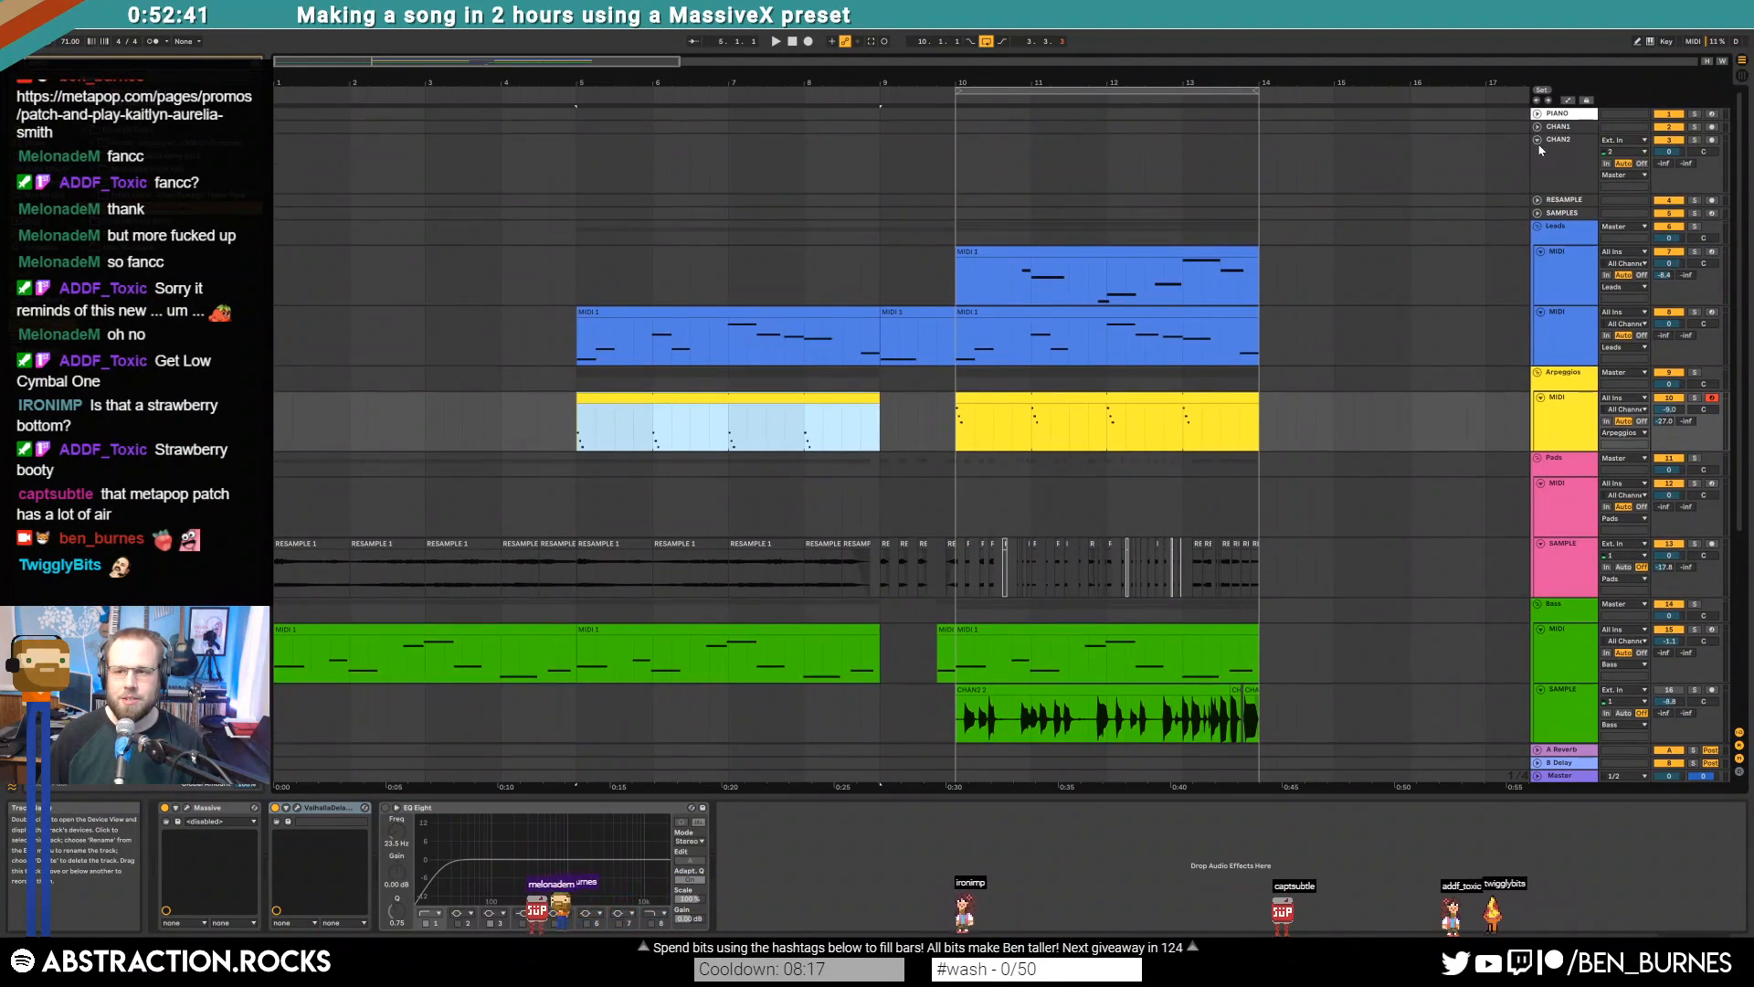
left_click(1551, 243)
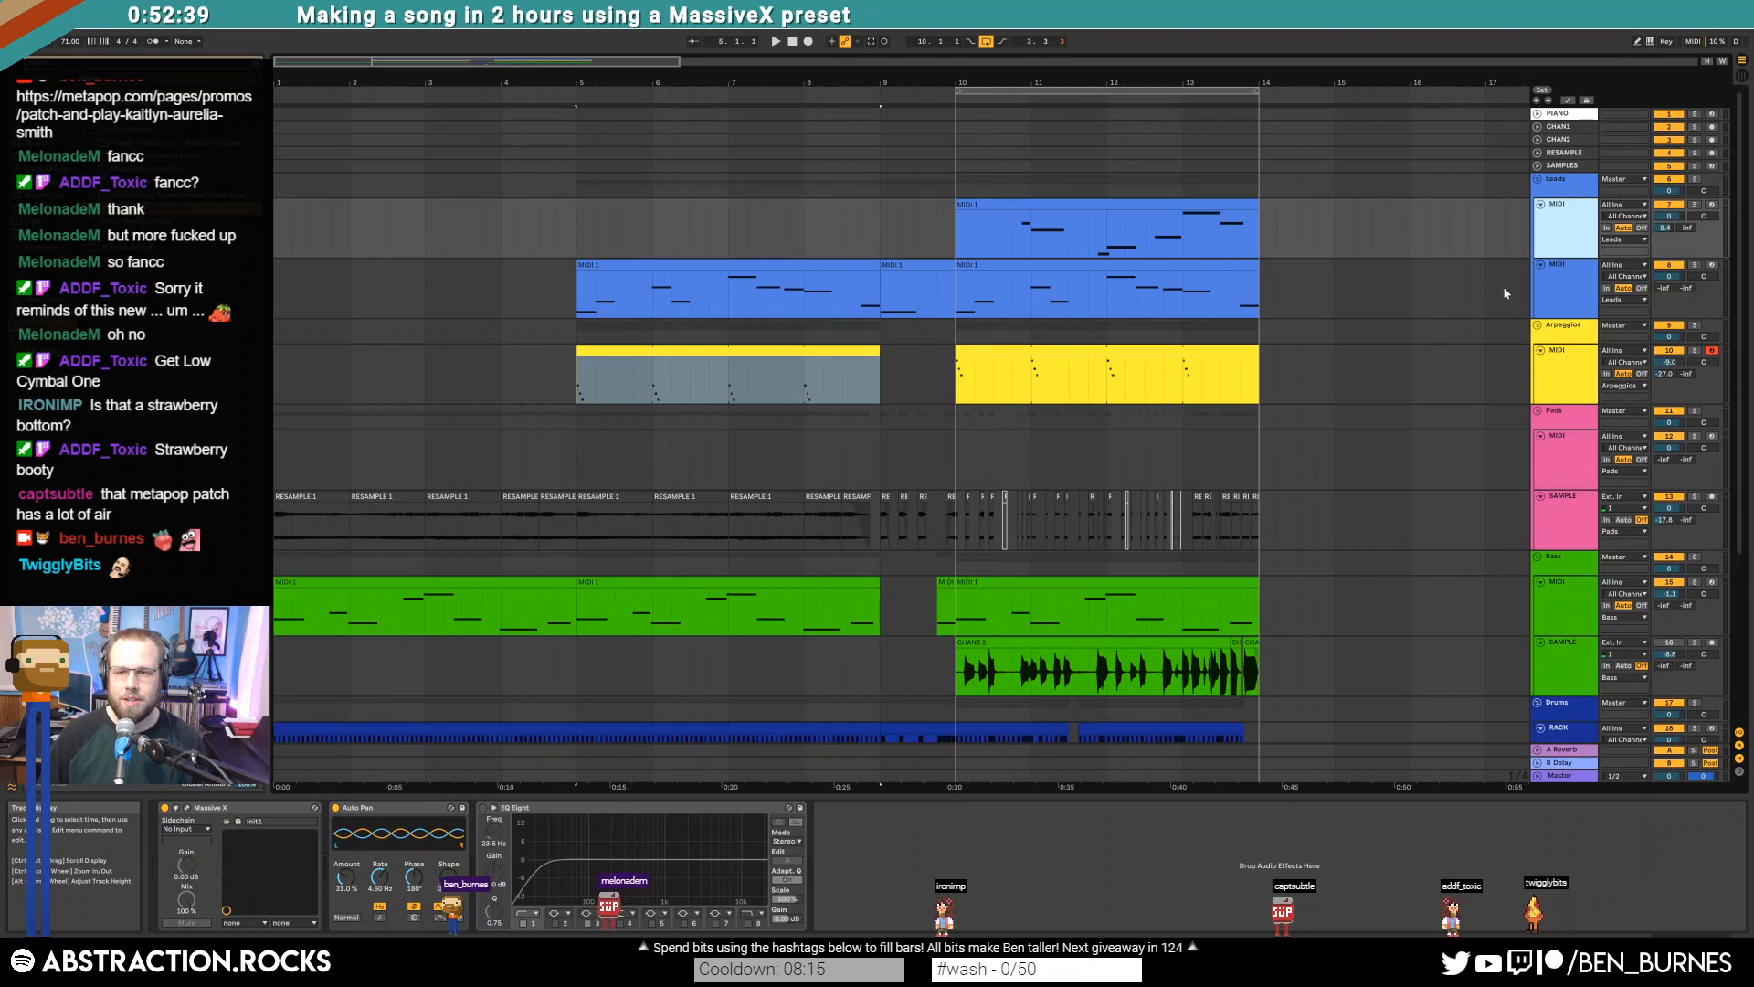
left_click(1541, 264)
left_click(1542, 205)
left_click(1540, 256)
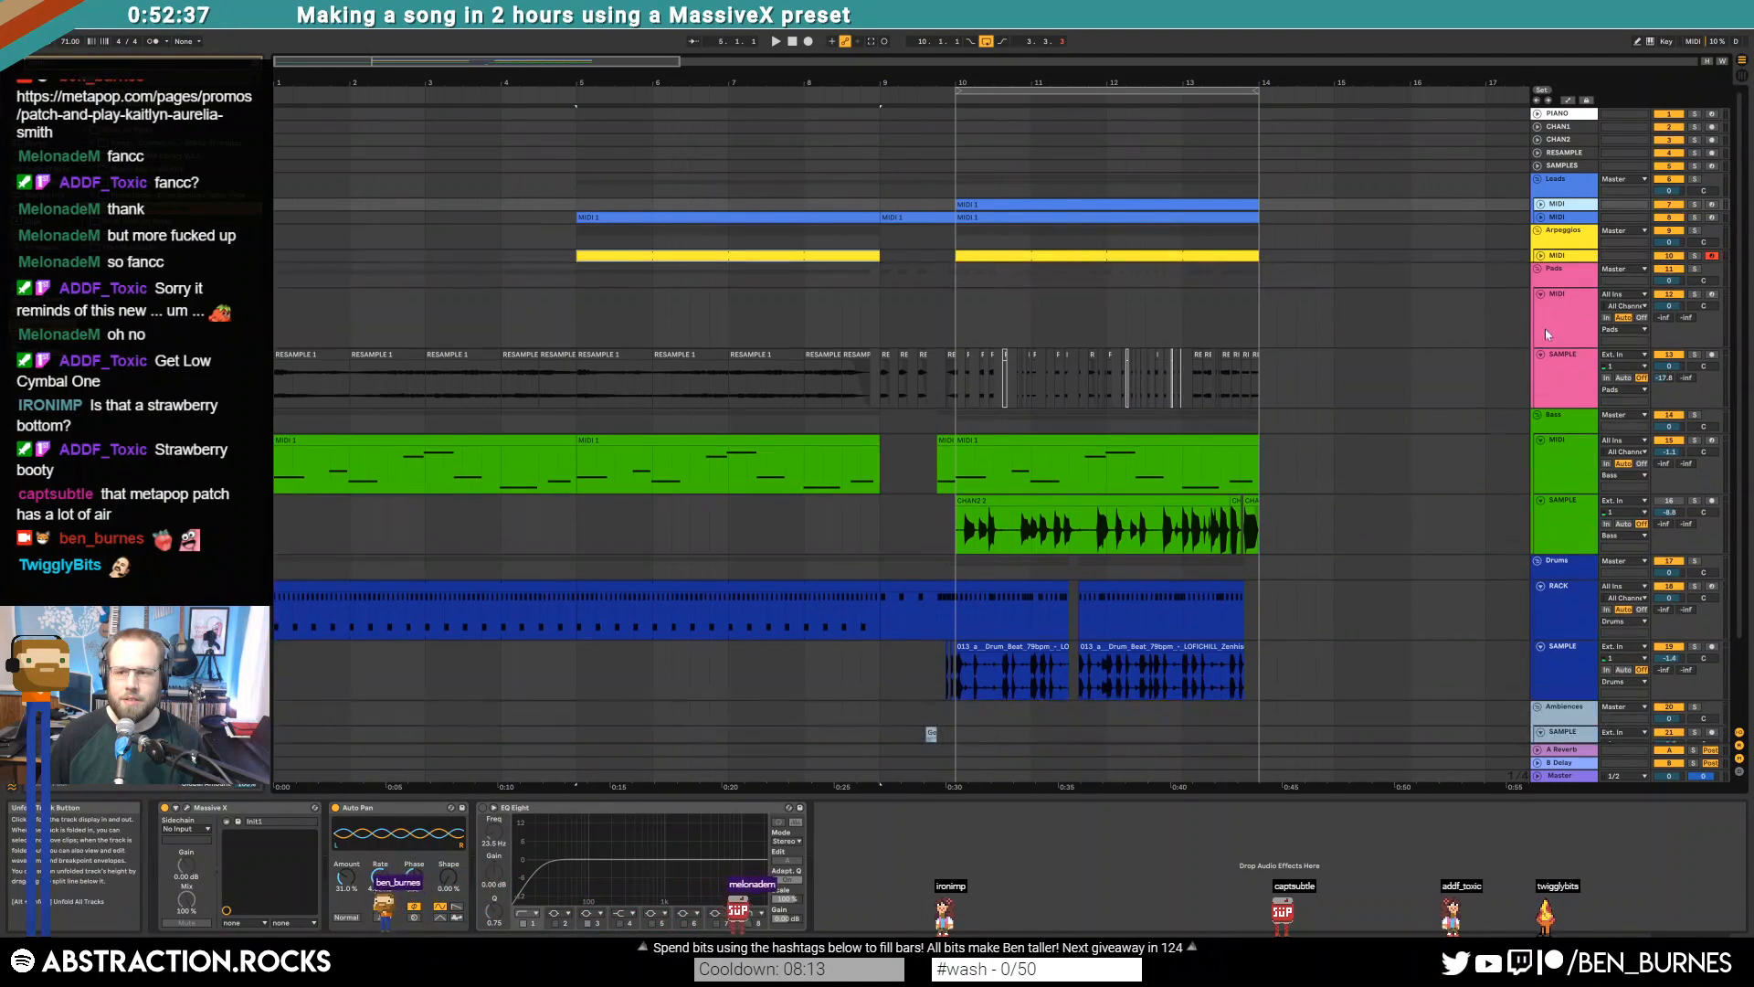
left_click(1542, 357)
Assign the Pads SAMPLE track's color to its clips and fold the child tracks of the Bass, Drums and Ambiences groups
left_click(1554, 353)
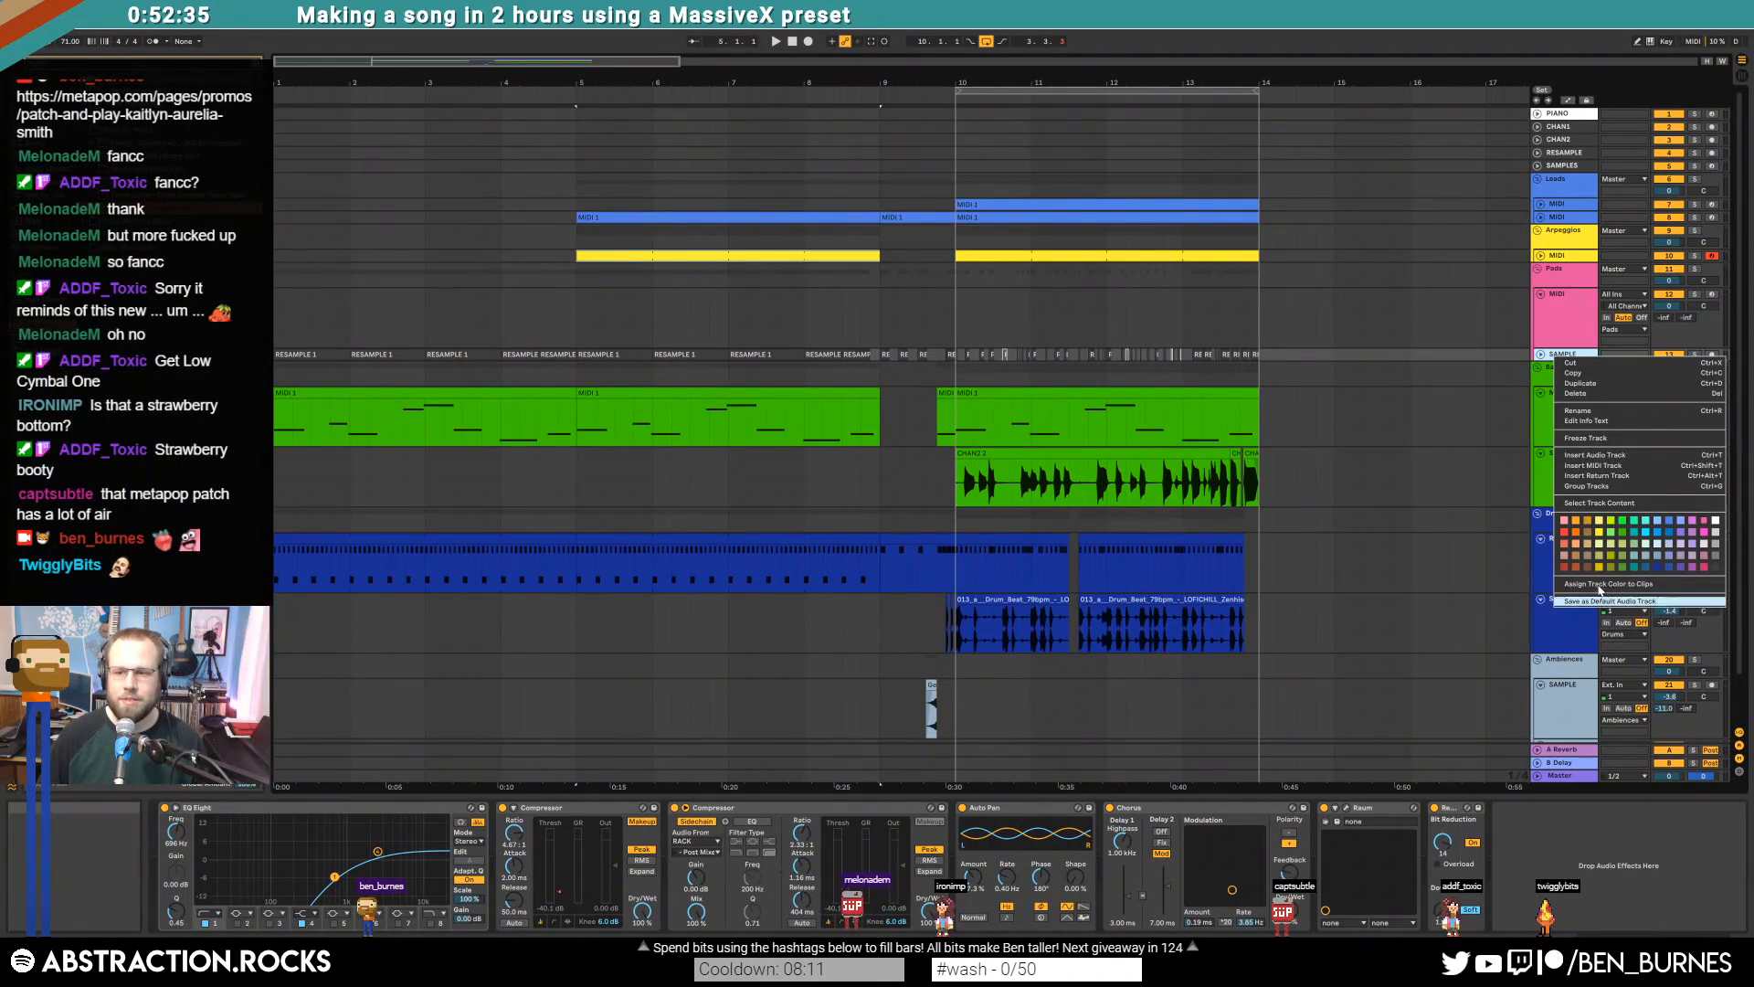
left_click(1541, 393)
left_click(1544, 411)
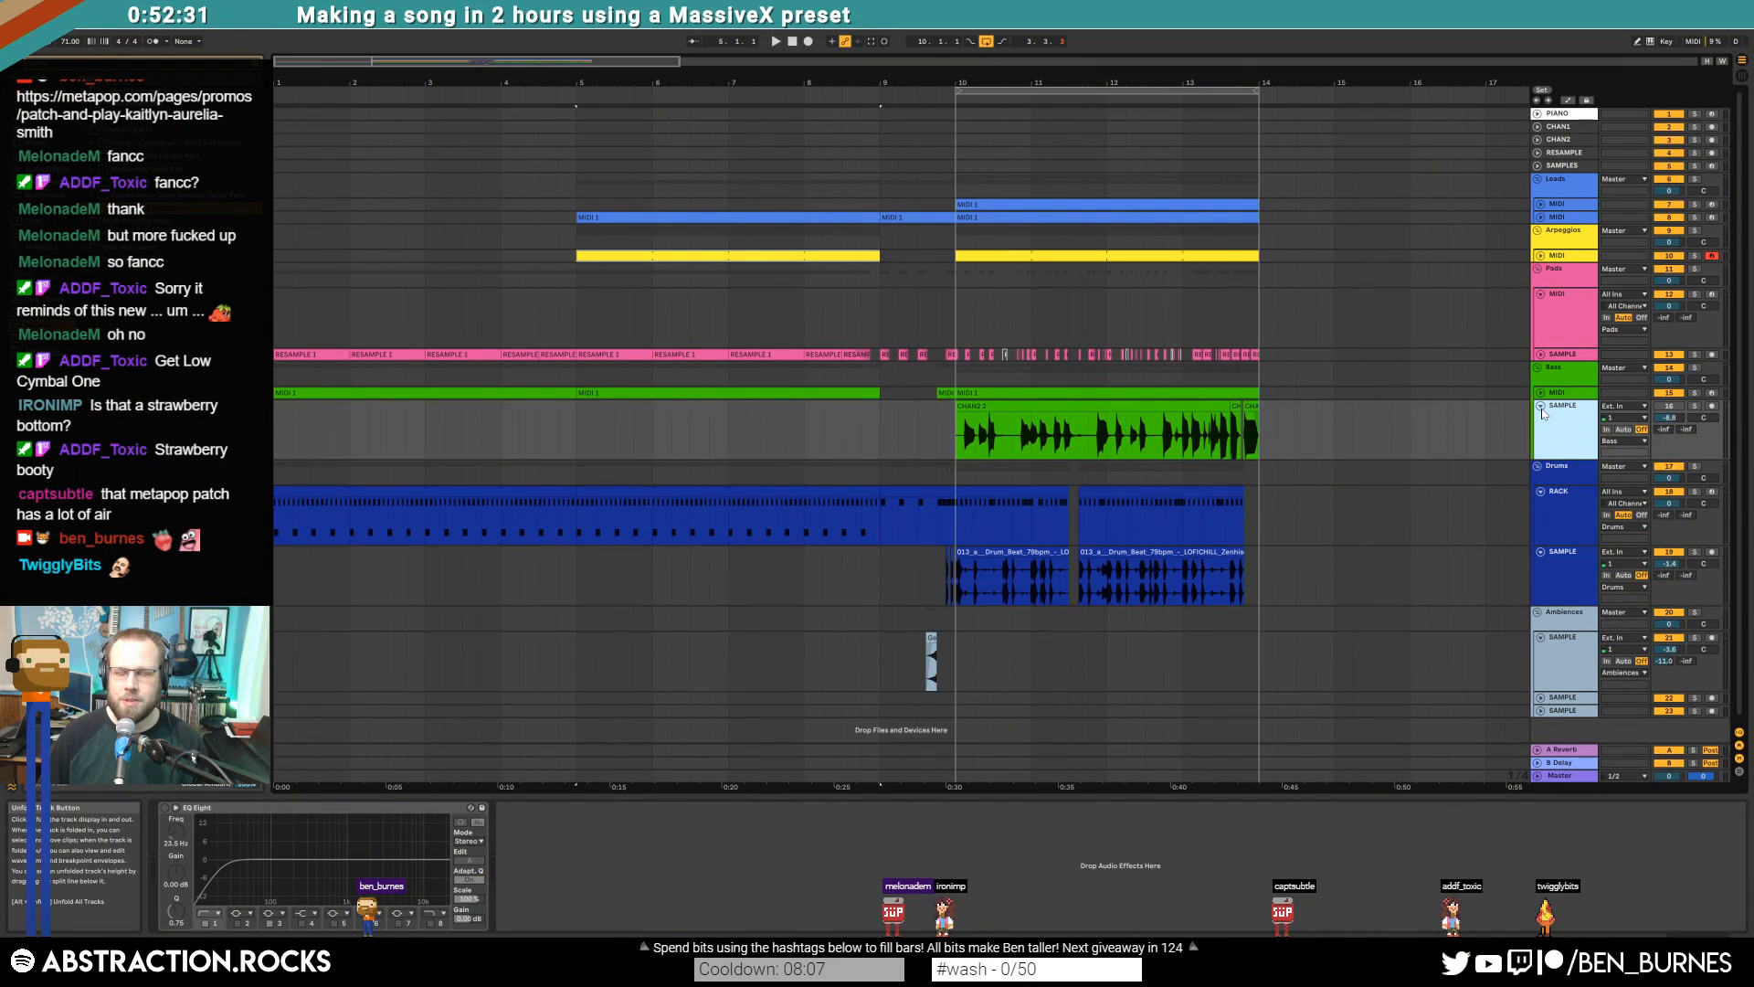
left_click(1542, 406)
left_click(1542, 443)
left_click(1542, 457)
left_click(1541, 496)
Recolor the SAMPLE track in the Bass group dark grey
right_click(1544, 408)
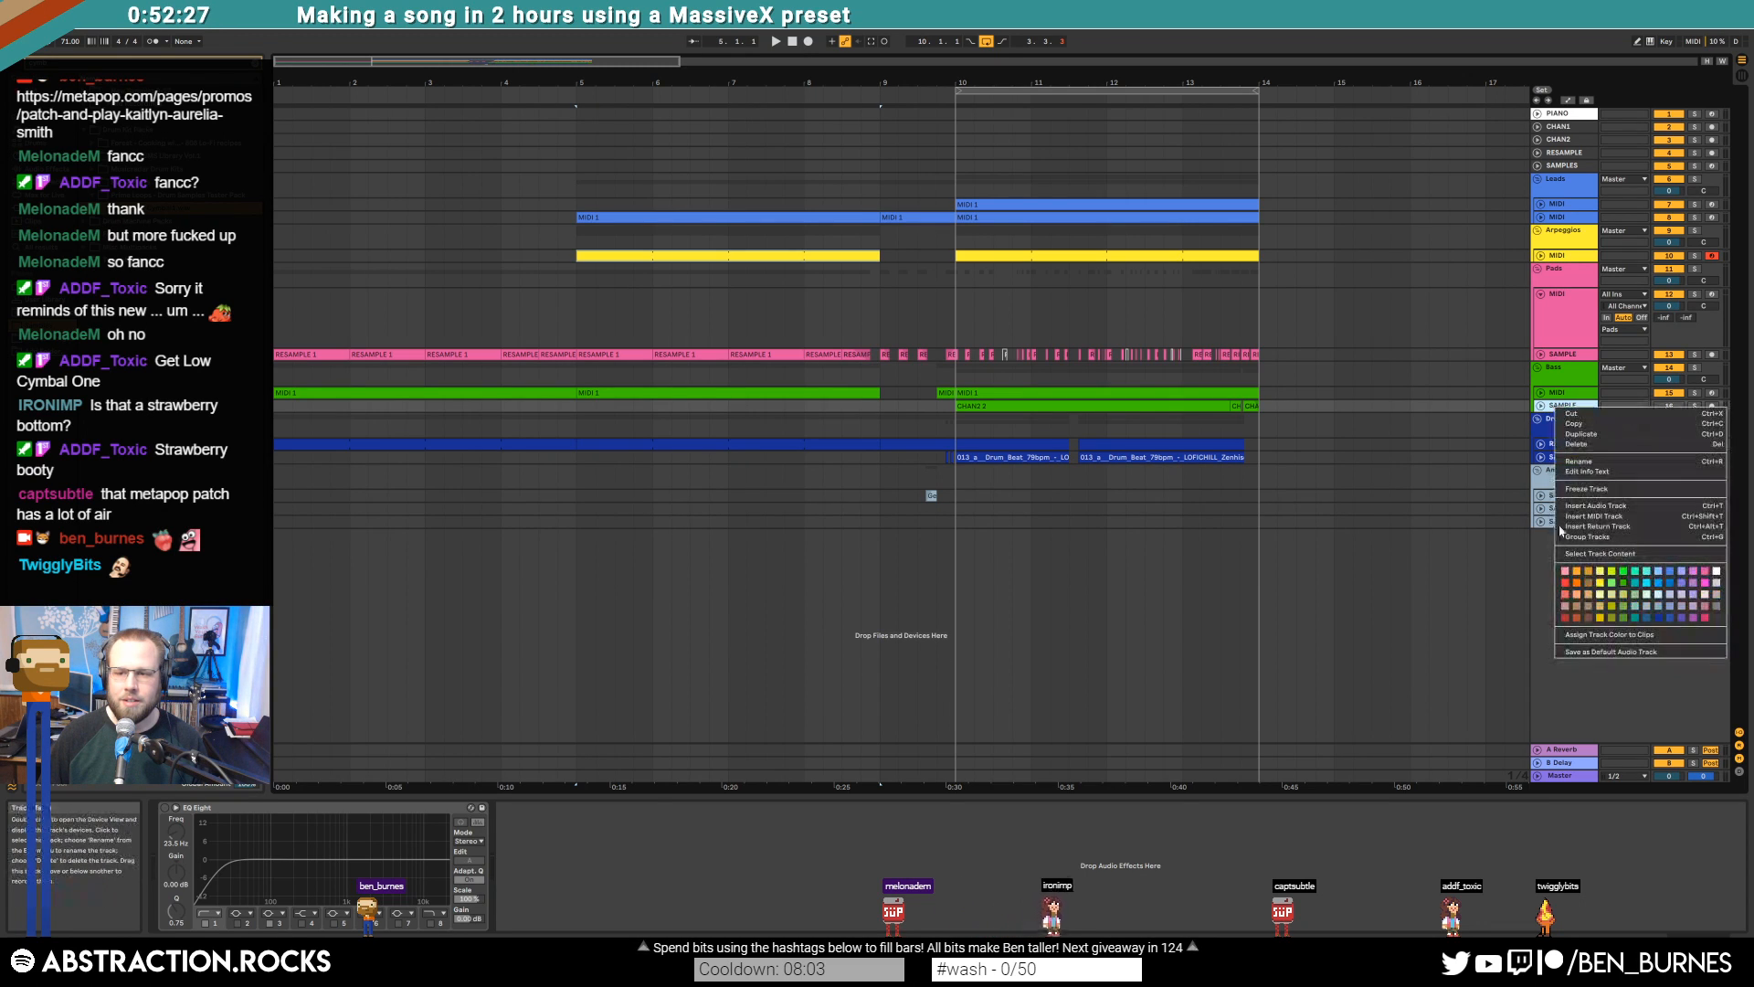
left_click(1717, 619)
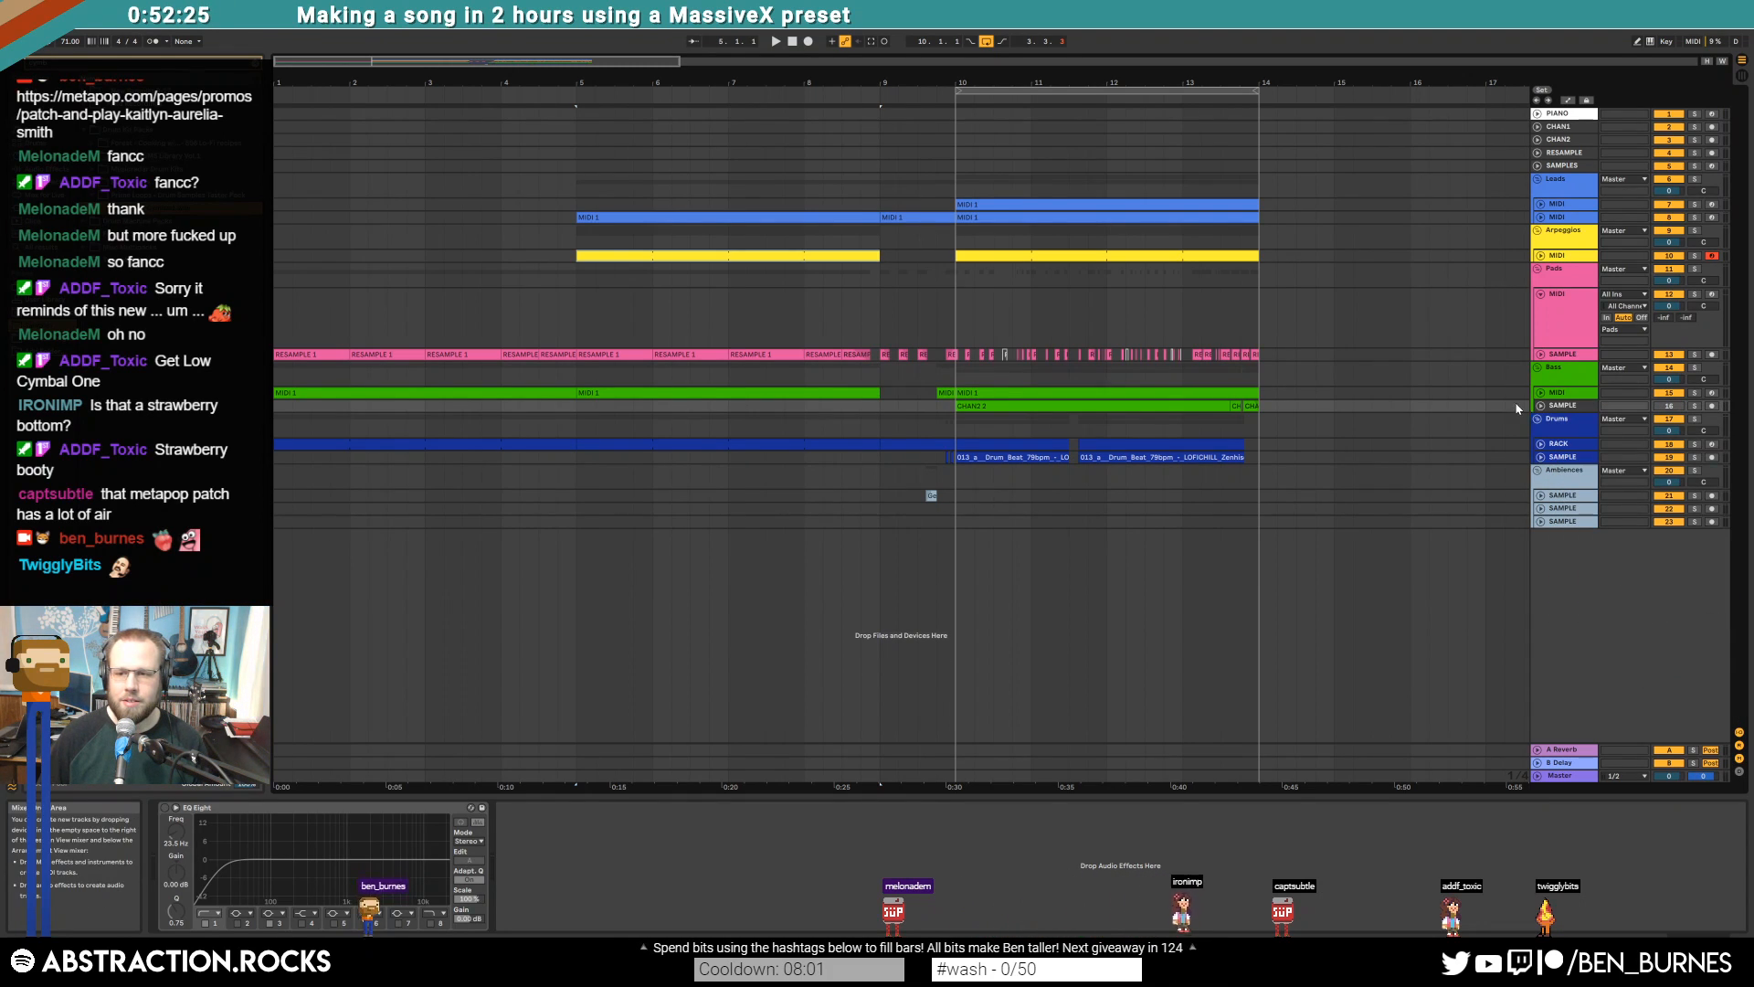
Duplicate the bar 10 to 14 section of all grouped tracks to bar 14, extend the loop to bar 18 and start playback
left_click_drag(954, 179, 1265, 521)
key("ctrl+d")
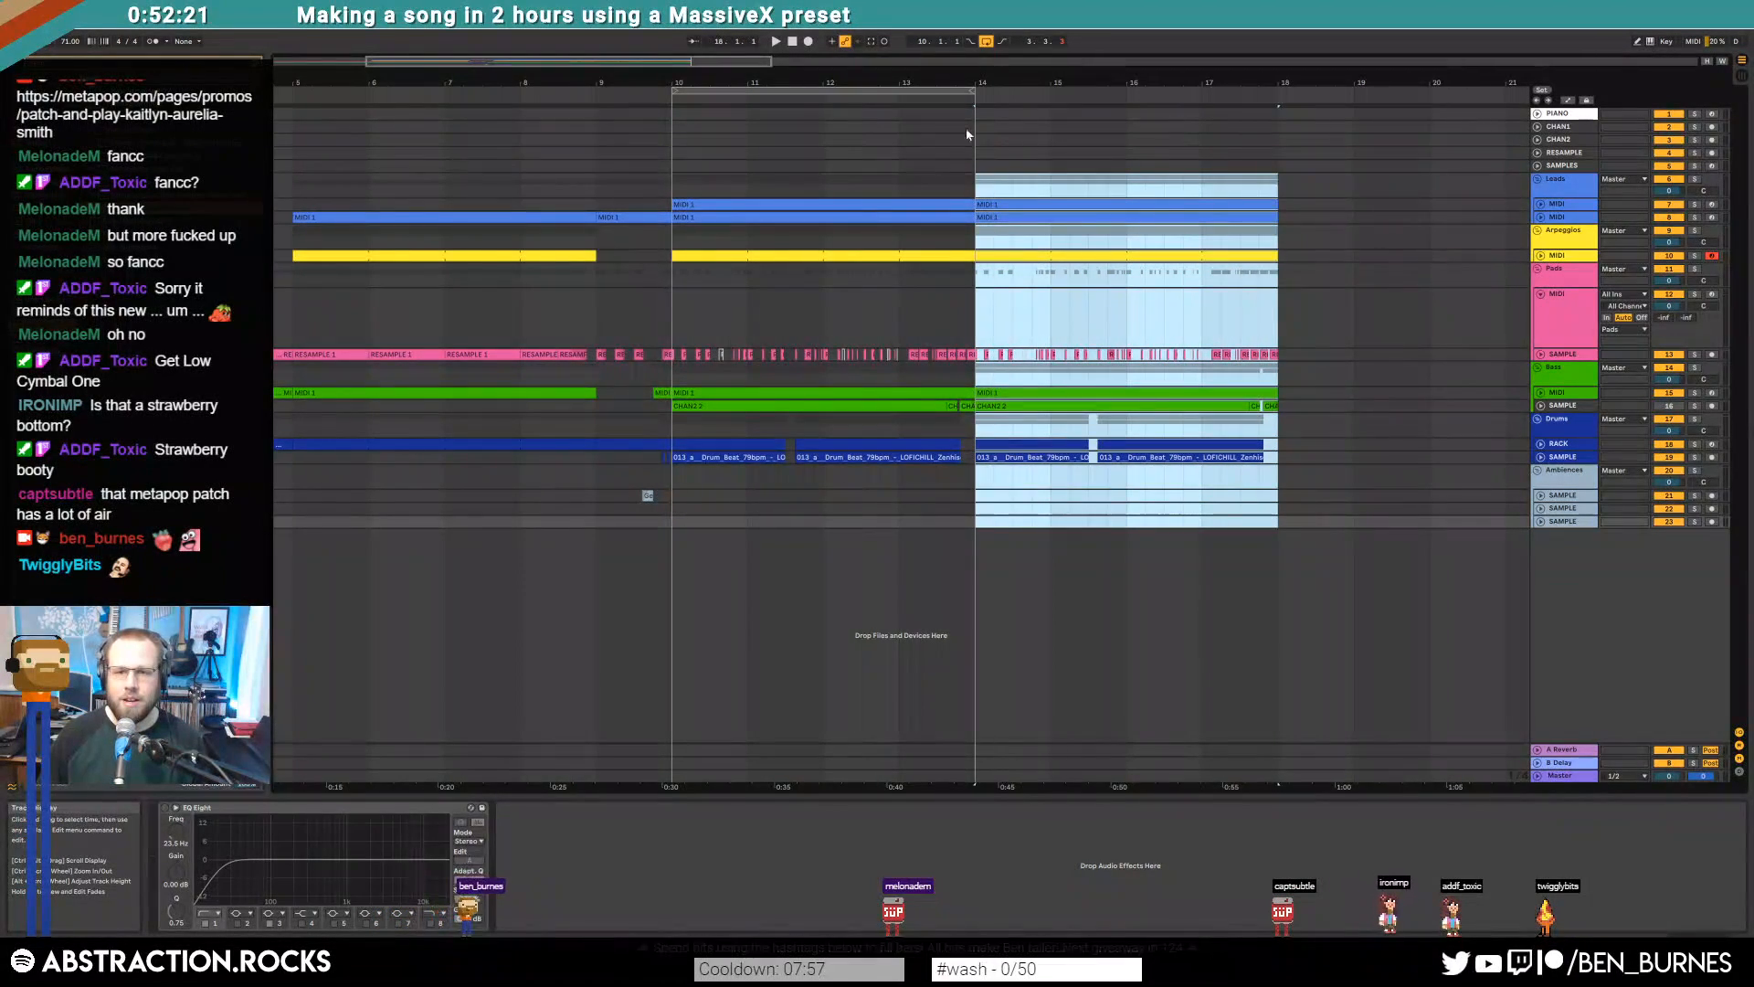
left_click_drag(971, 92, 1278, 127)
key("space")
Unfold both Leads MIDI tracks and open the second track's duplicated clip at bar 14 in the note editor
left_click(1543, 206)
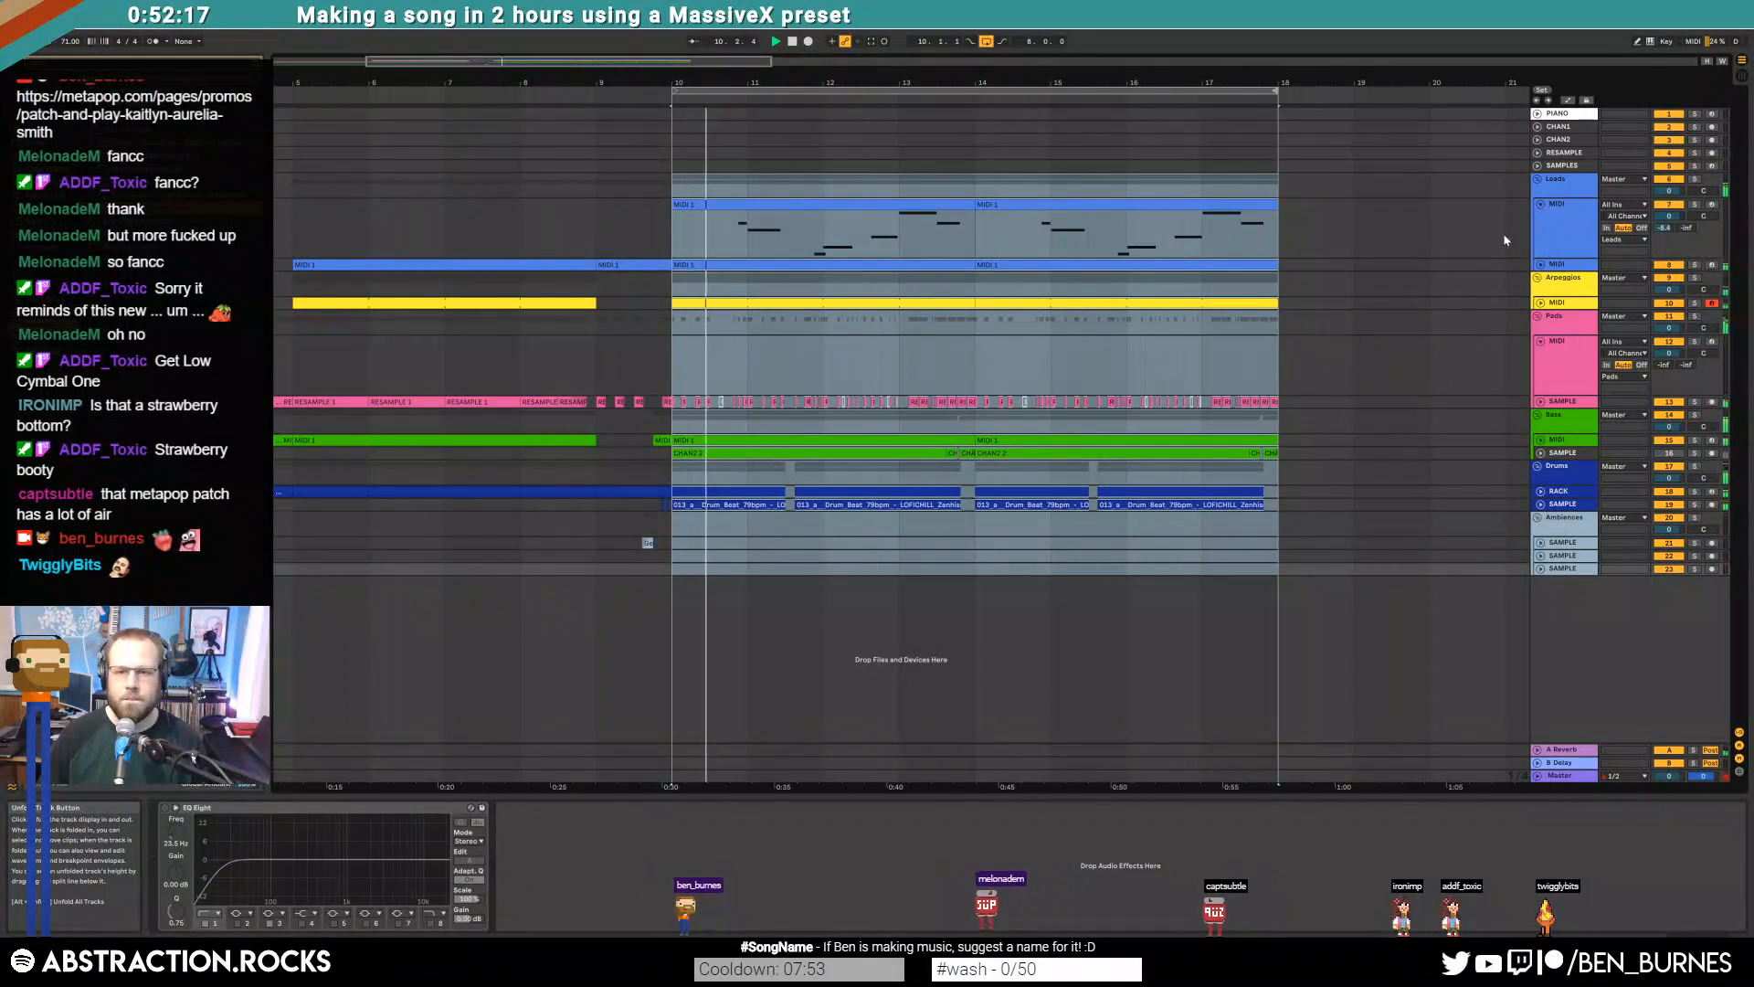
left_click(1542, 265)
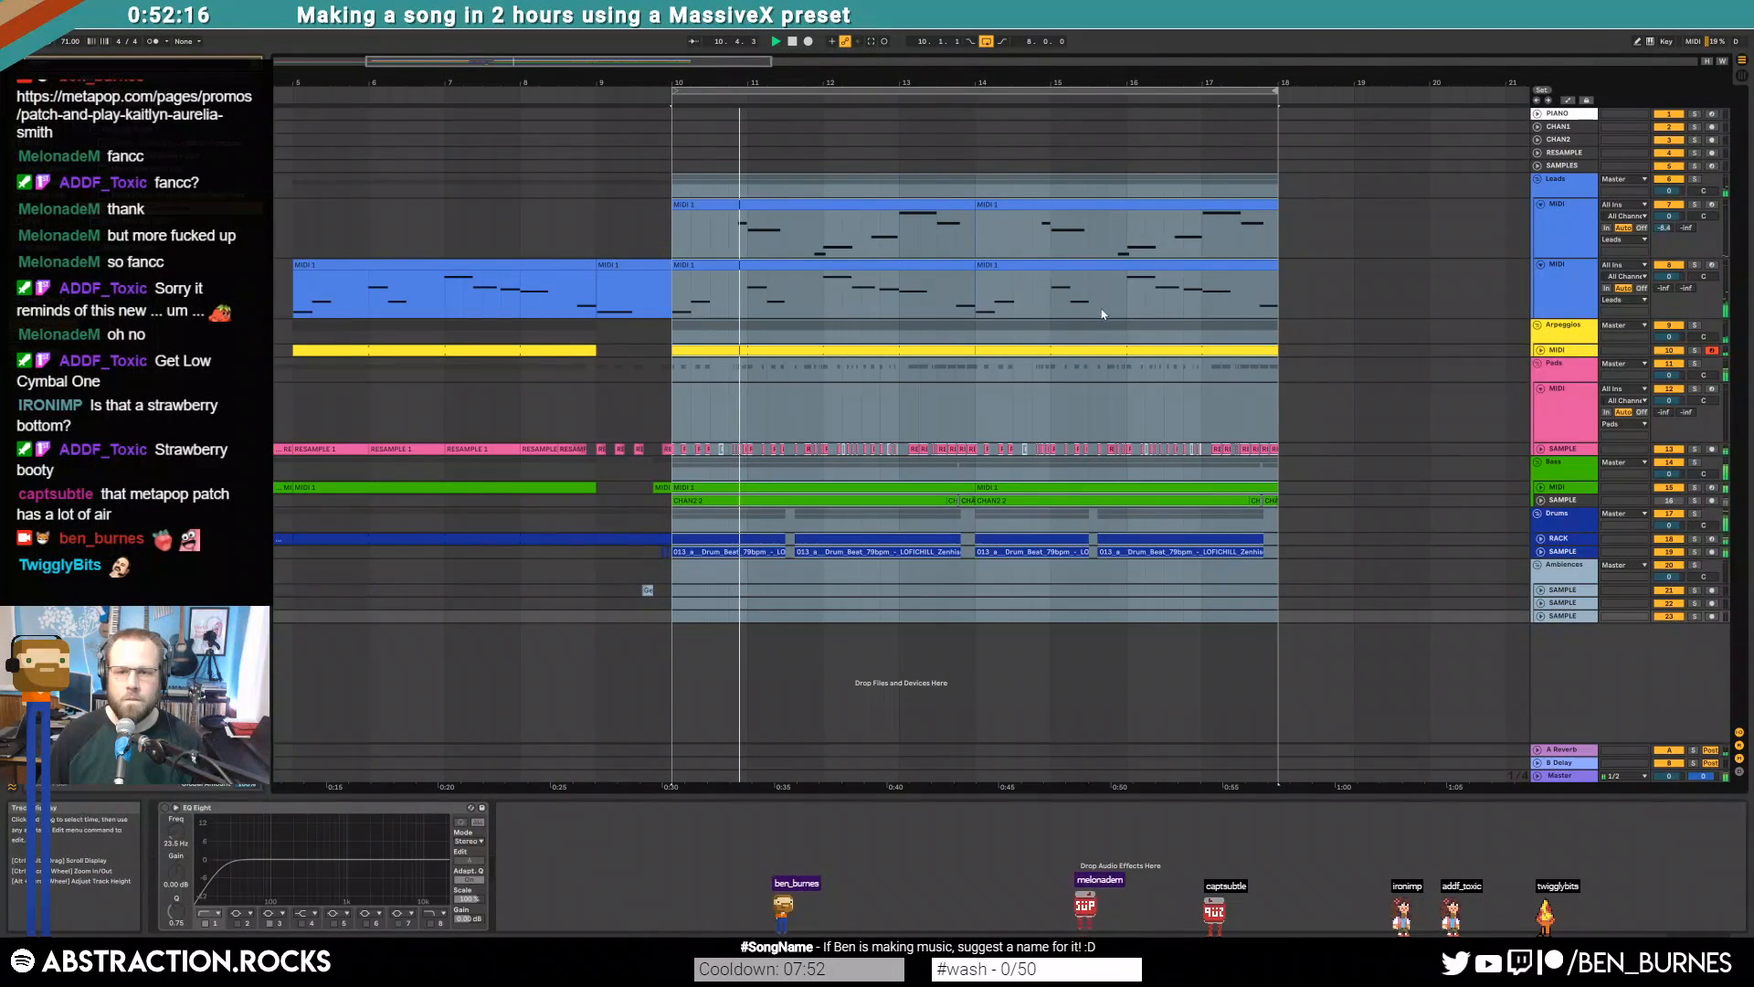
double_click(1017, 267)
left_click(973, 787)
scroll(995, 769, "up", 3)
left_click_drag(444, 728, 419, 721)
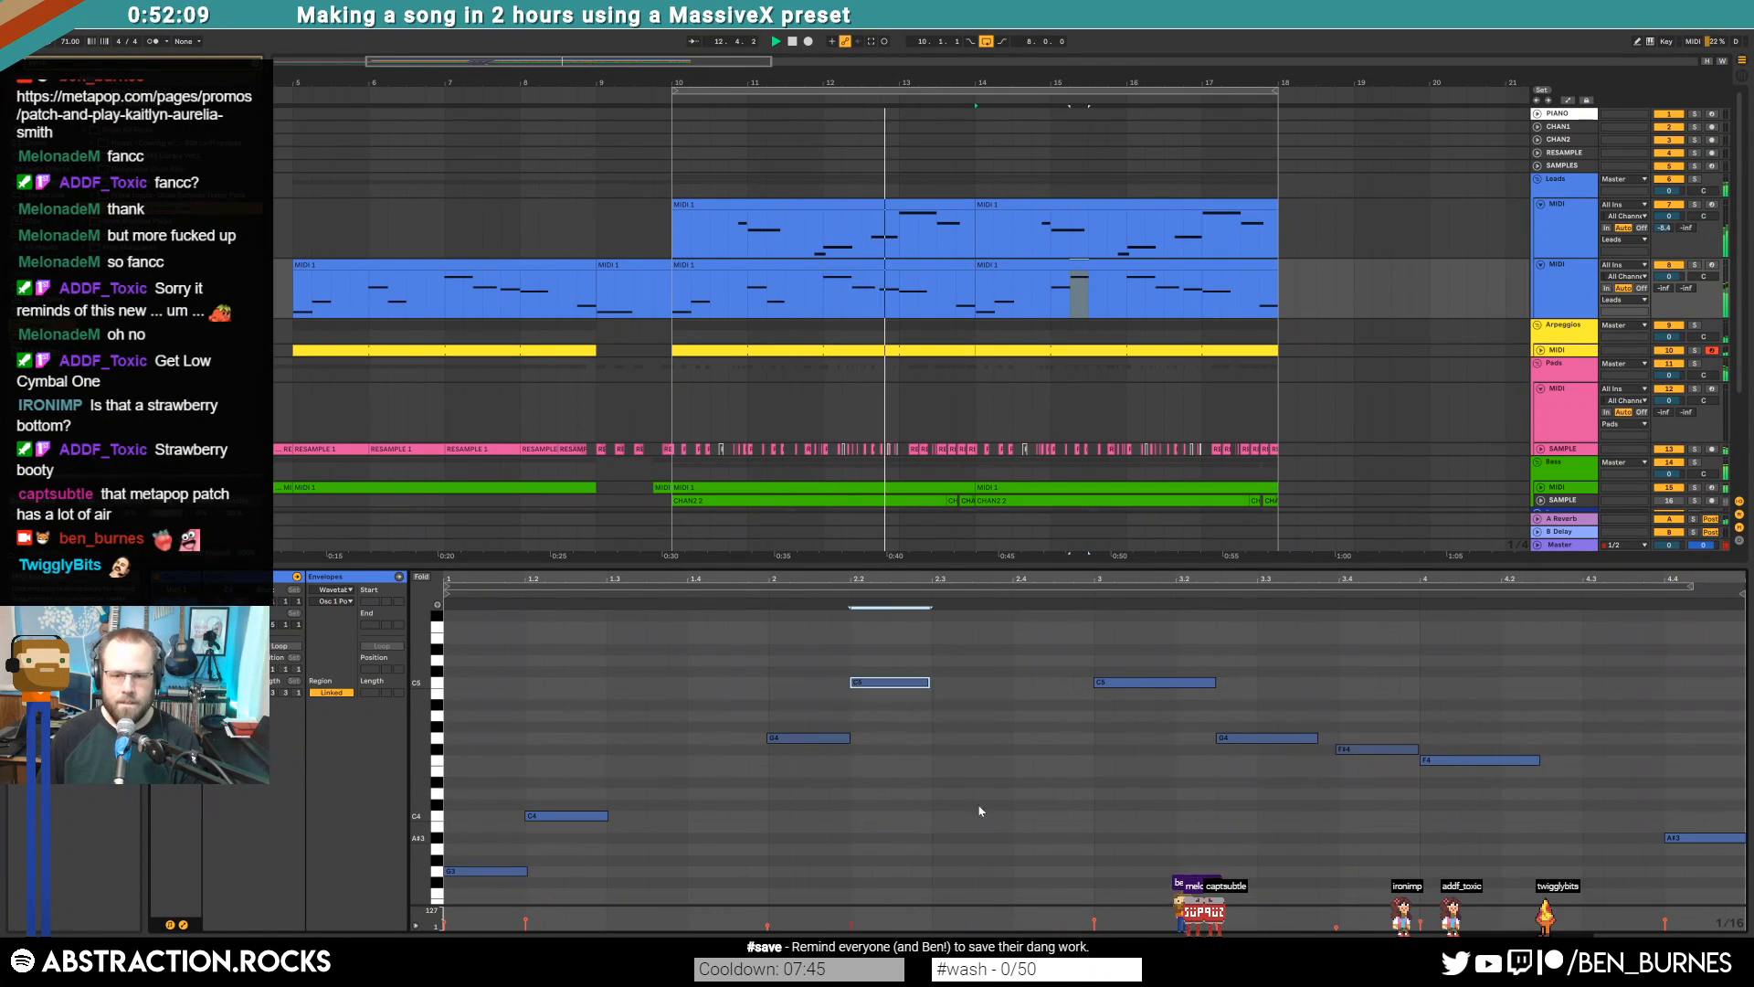
Raise the C5 note at bar 3 of the clip to D#5 and the G4 note following it to A#4
left_click_drag(1130, 668, 1139, 713)
key("Up")
key("Up")
key("Up")
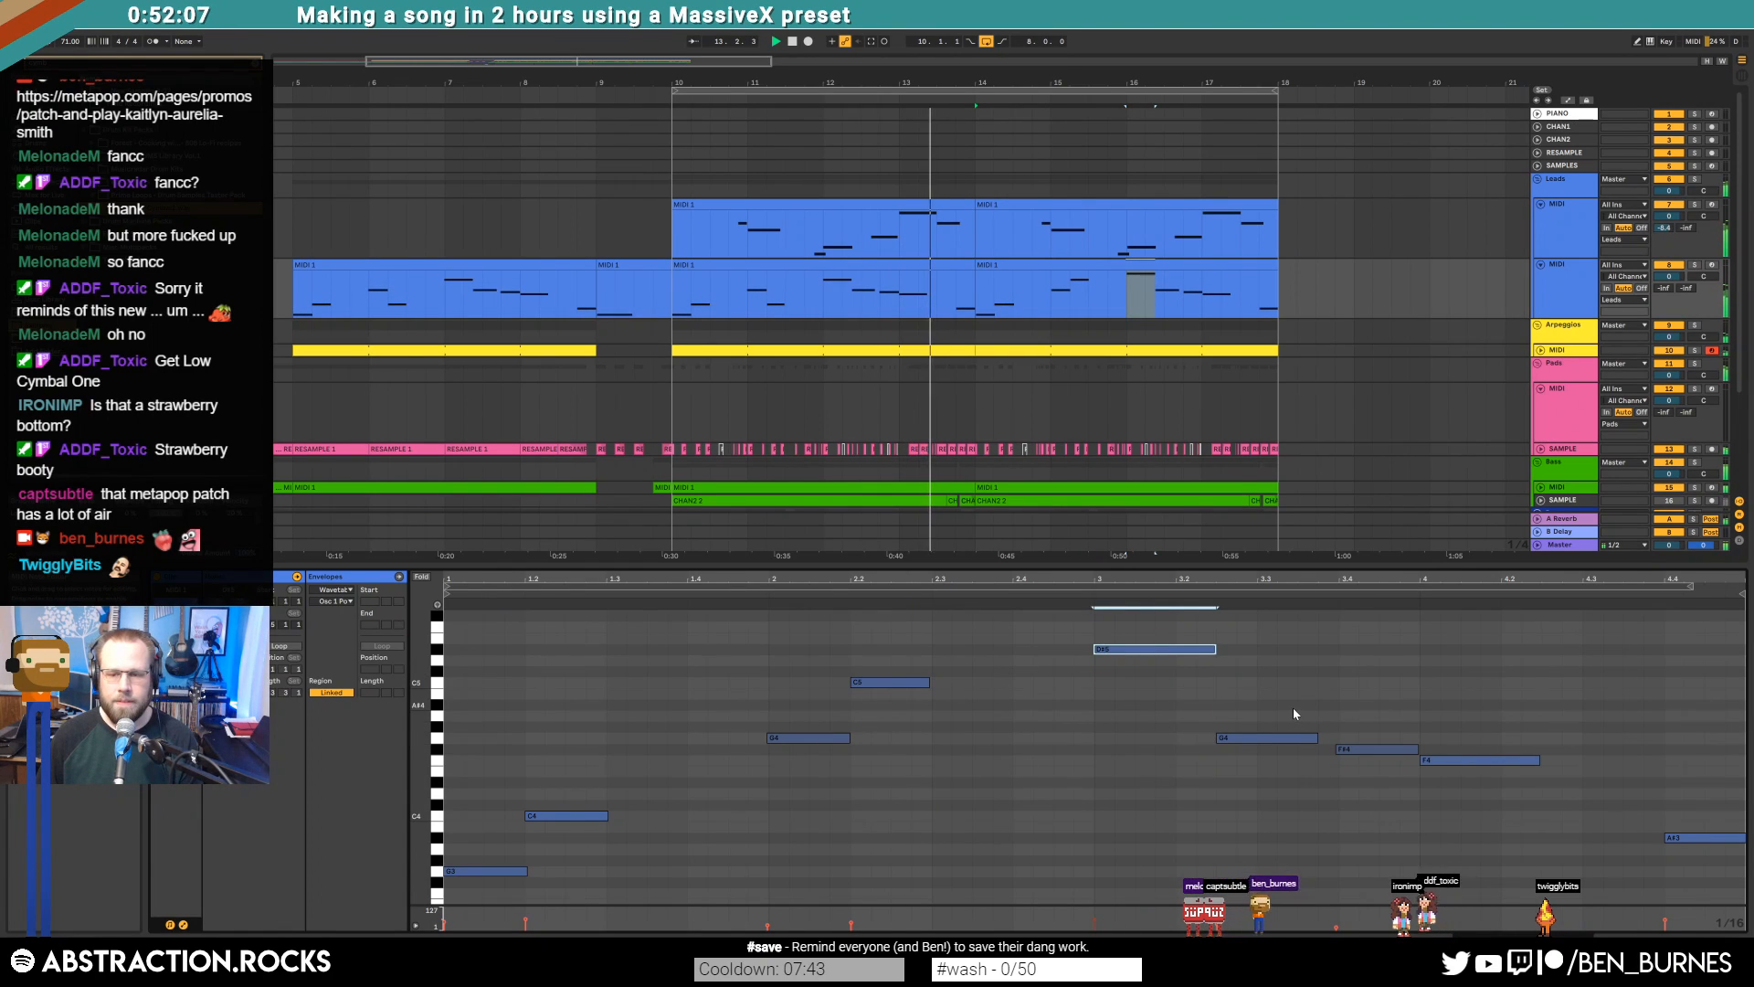
left_click_drag(1287, 706, 1294, 787)
key("Up")
key("Up")
key("Up")
Raise the F#4 note before bar 4 of the clip to G#4 and the F4 note at bar 4 to G4
left_click_drag(1370, 726, 1381, 779)
key("Up")
key("Up")
key("Up")
left_click_drag(1469, 735, 1480, 797)
key("Up")
key("Up")
left_click_drag(1381, 717, 1378, 728)
Try raising the last note of the second Leads MIDI clip by two semitones
left_click_drag(1673, 768, 1687, 899)
key("Up")
key("Up")
key("Down")
key("Down")
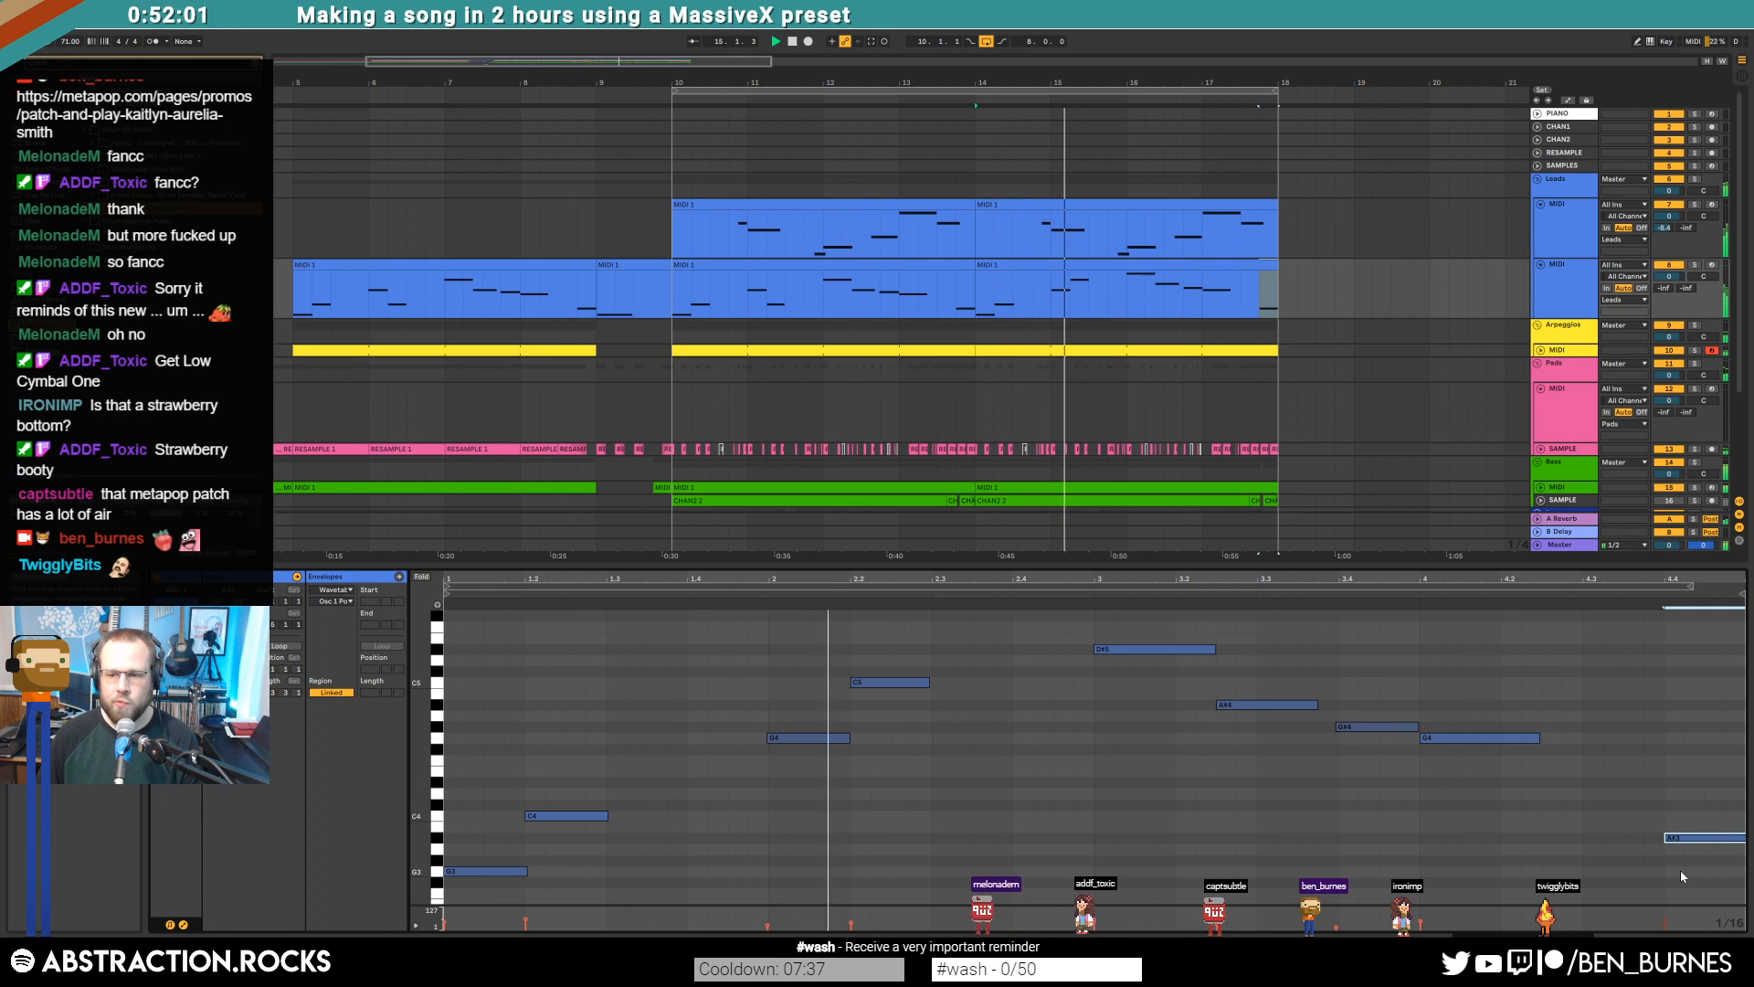
Stop playback and open the first Leads MIDI track's duplicated clip at bar 14 in the note editor
key("space")
left_click(1084, 207)
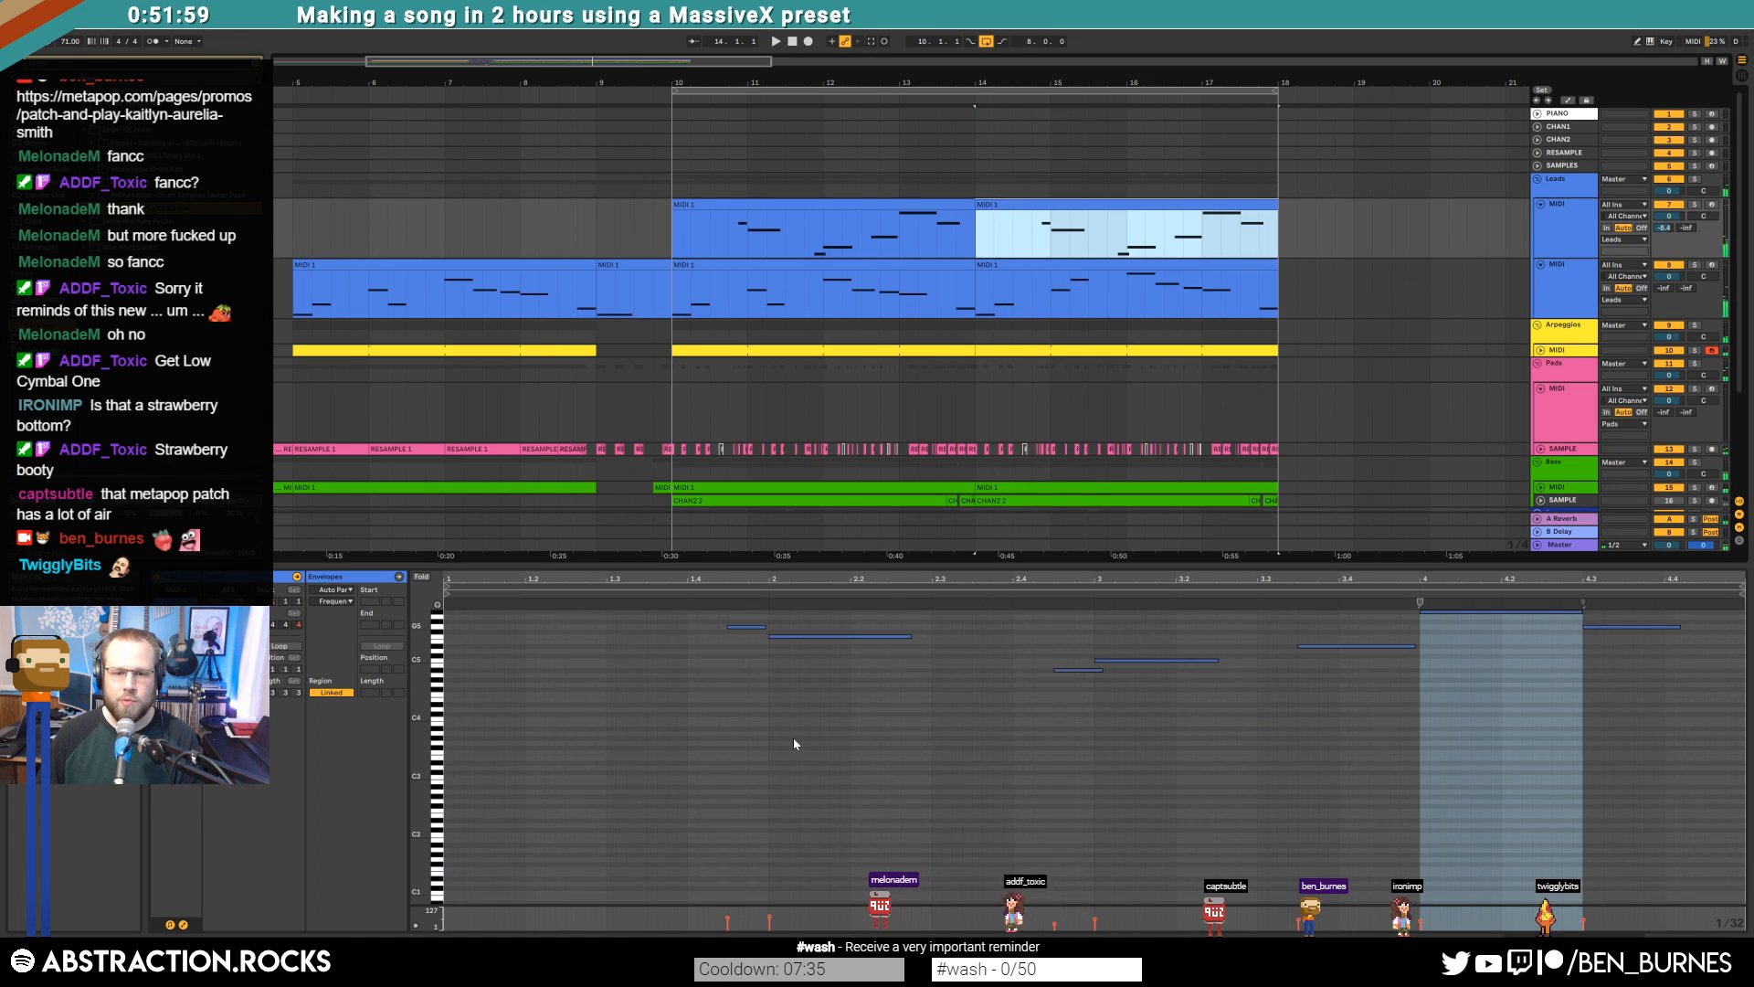
Shorten the long note opening bar 2 of the upper lead's second clip to about one beat and add a C5 note after it
left_click(841, 793)
scroll(813, 758, "up", 2)
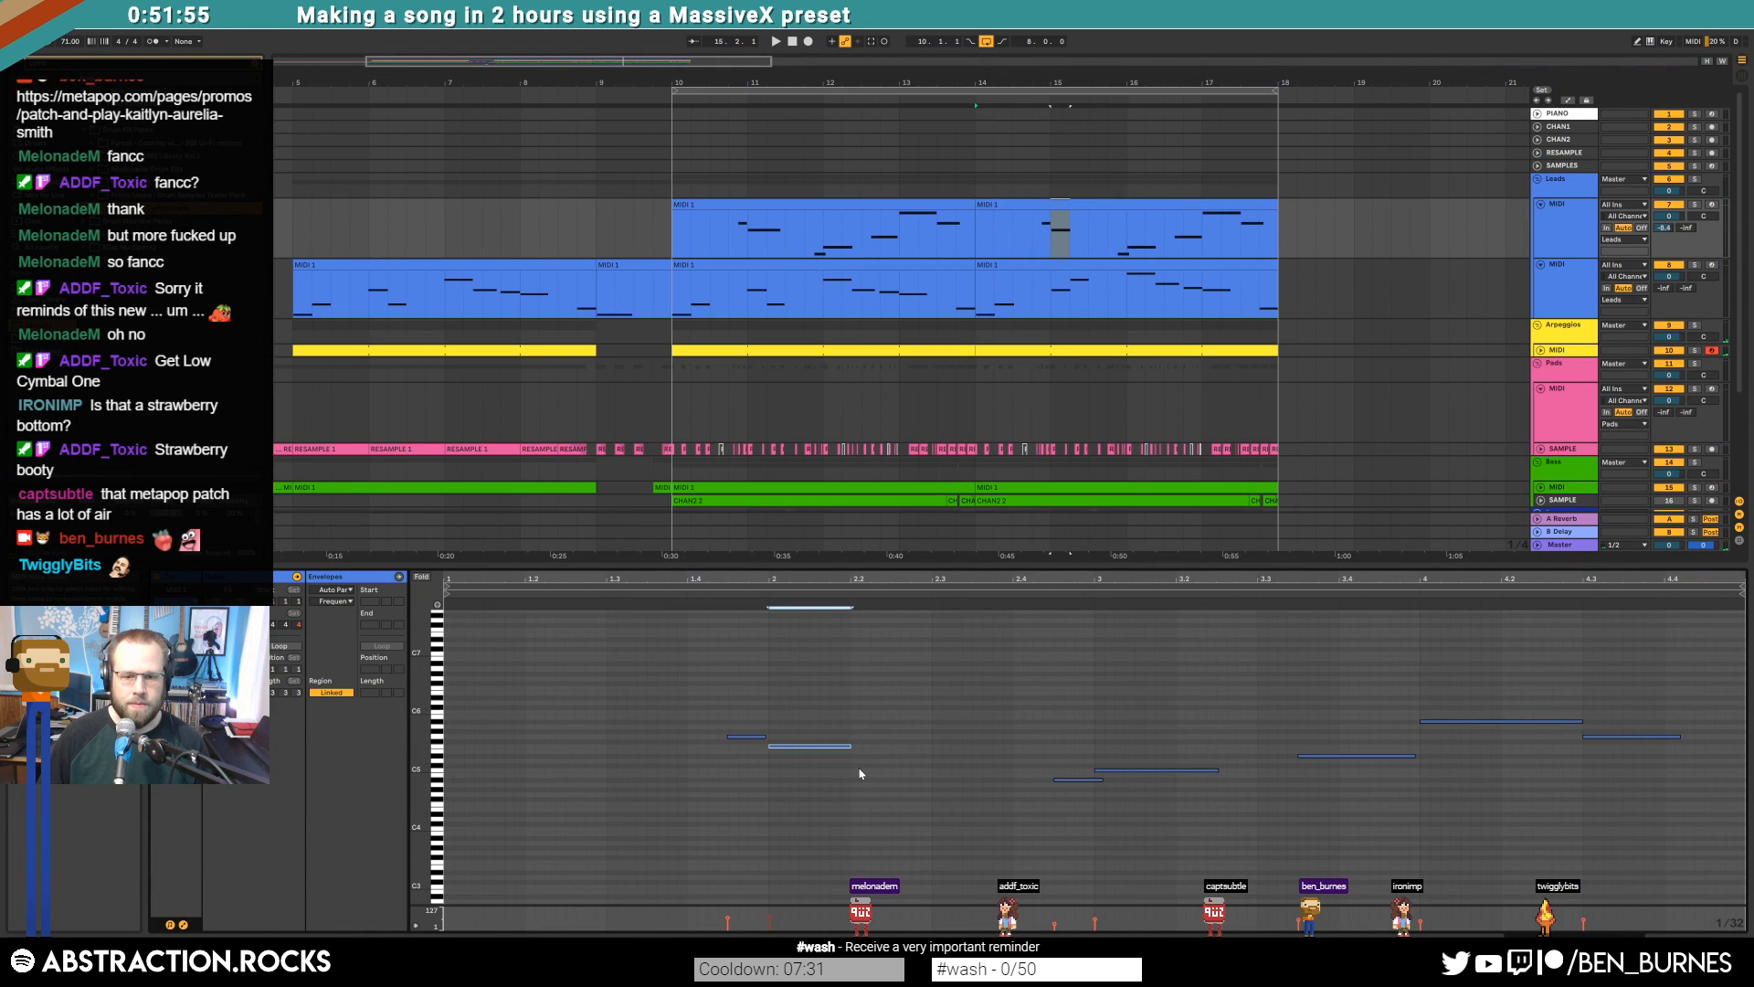
left_click(976, 772)
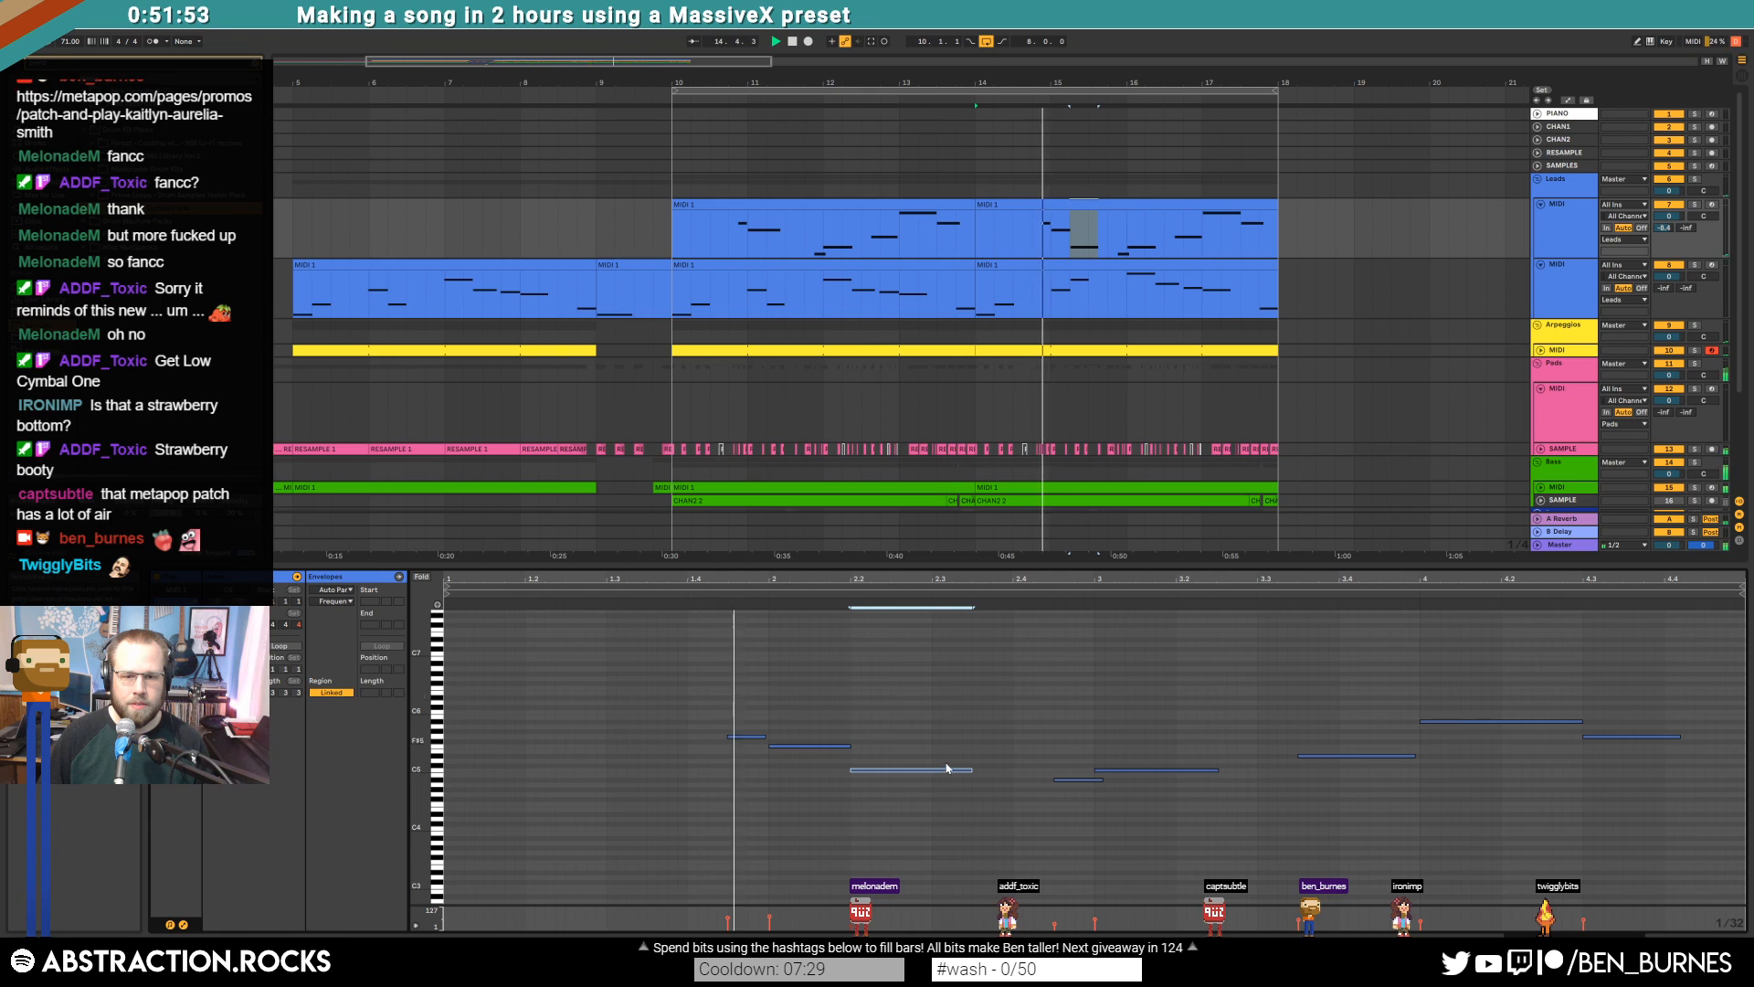
key("space")
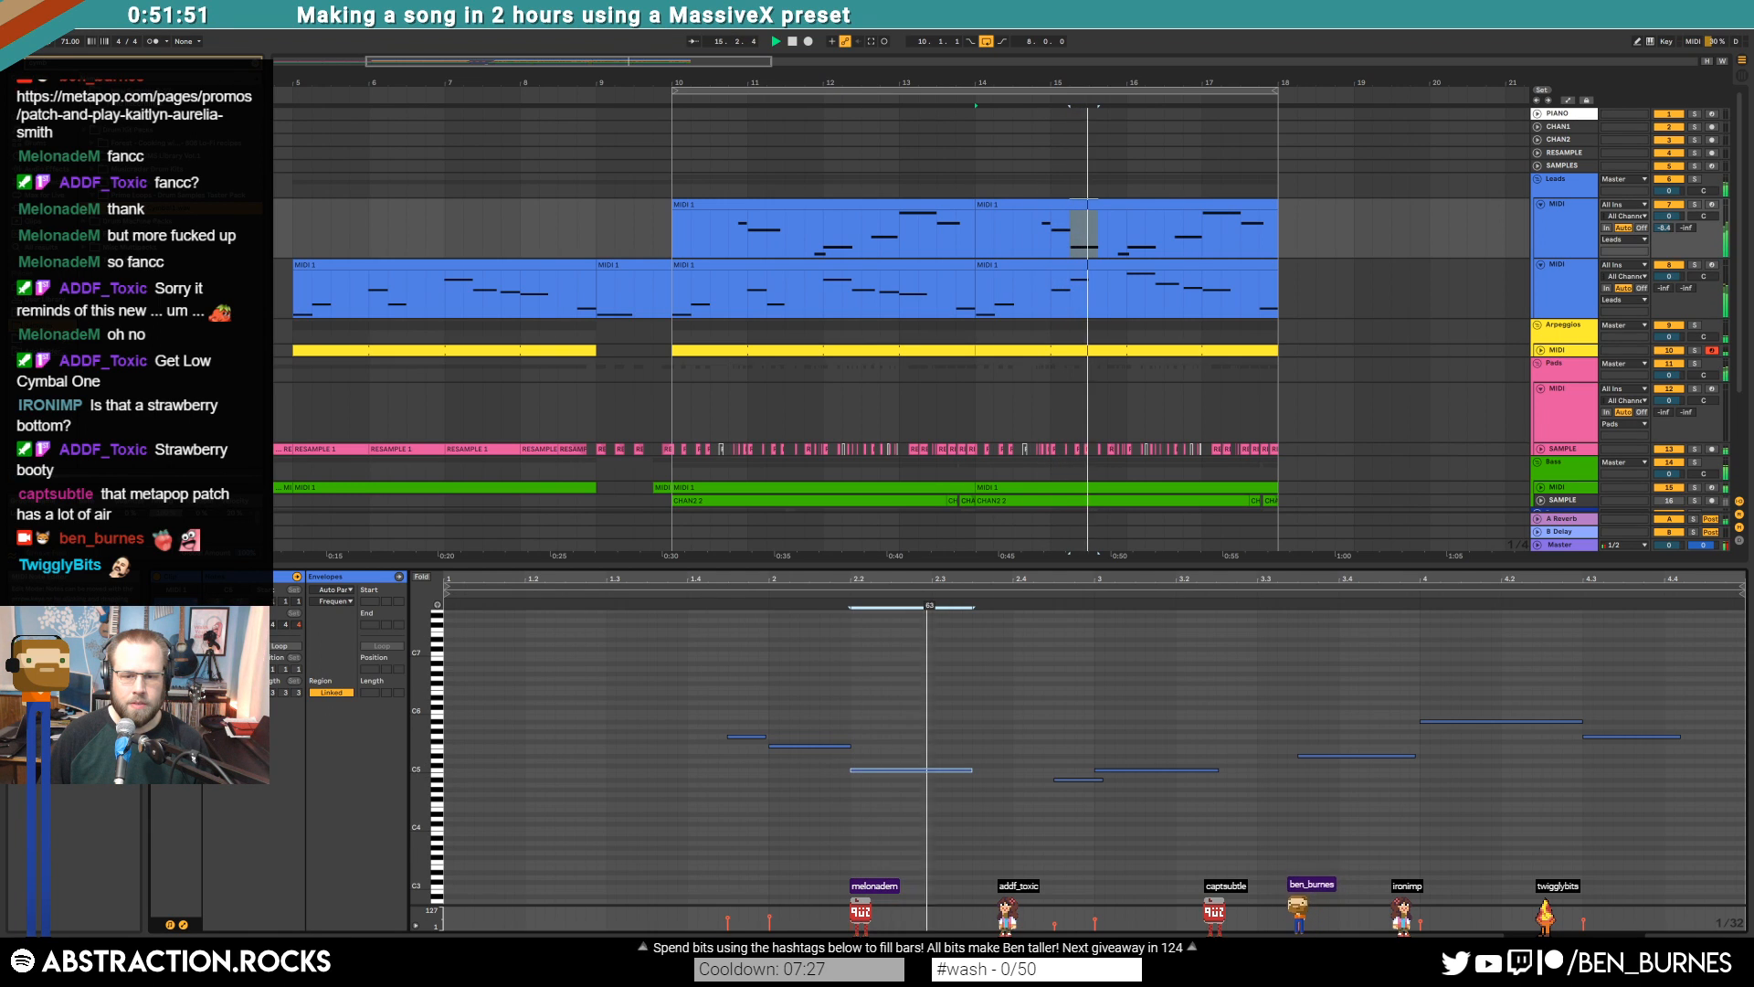
Add a G4 note slightly over one beat long after the C5 note in bar 3 of the lead clip
left_click(1097, 779)
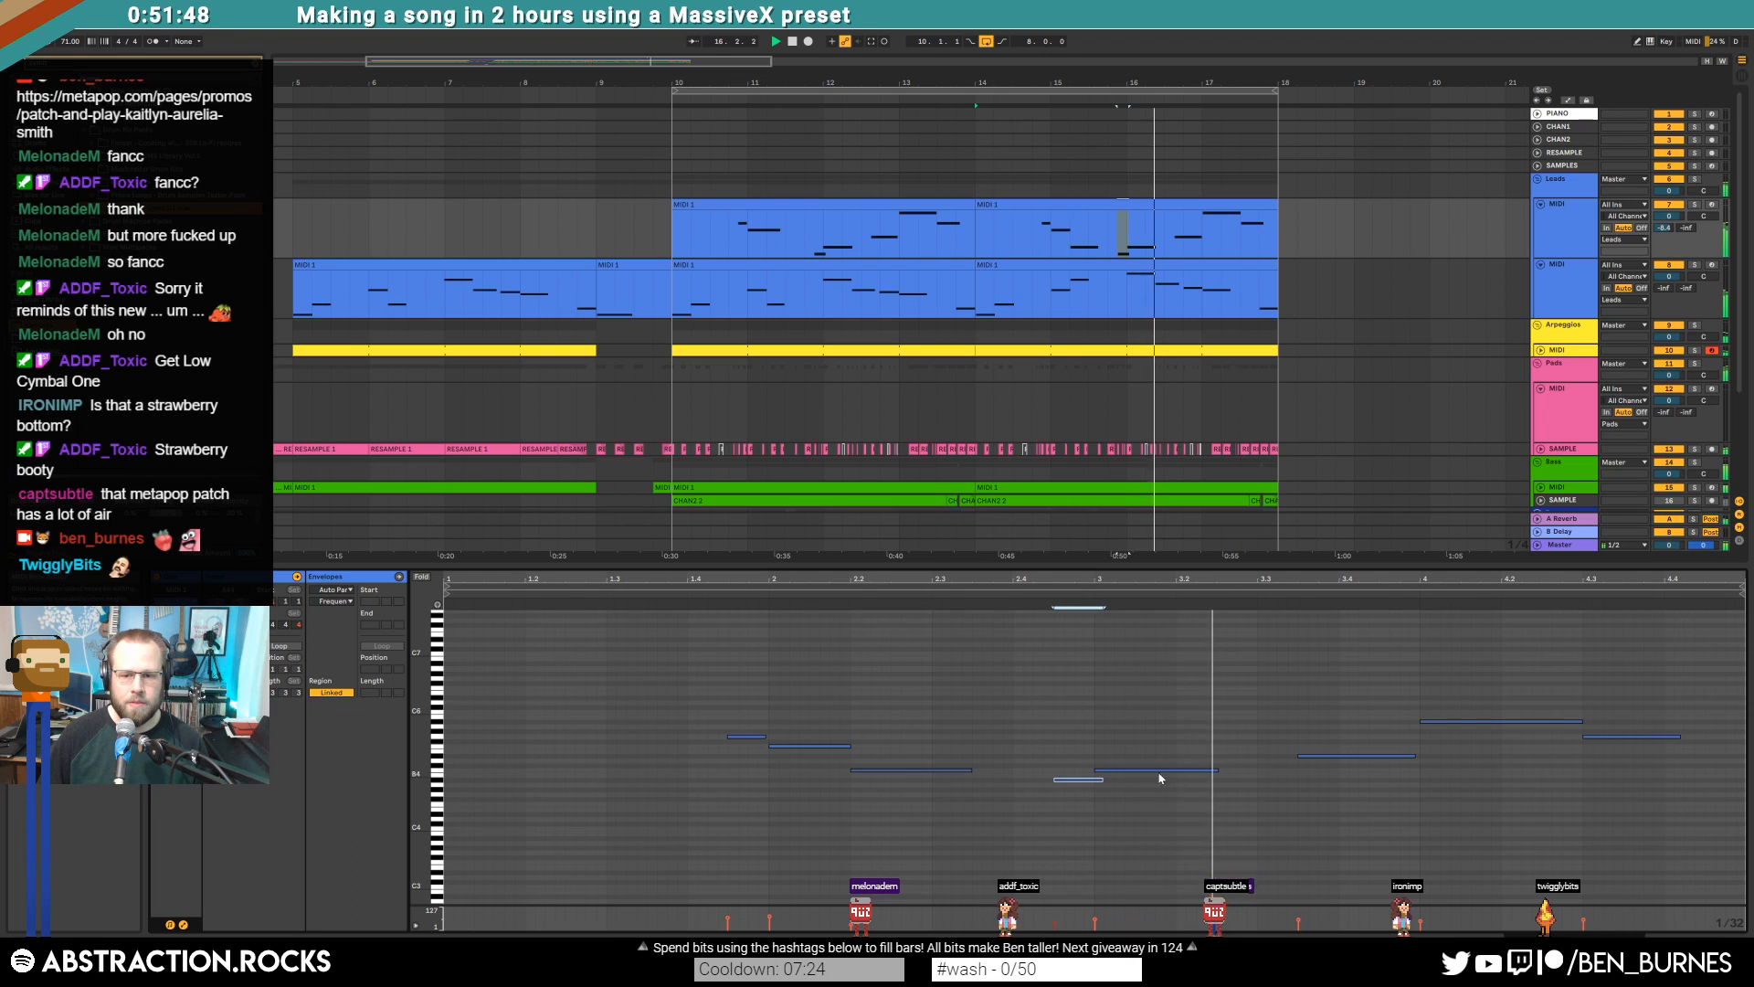
double_click(1221, 793)
key("space")
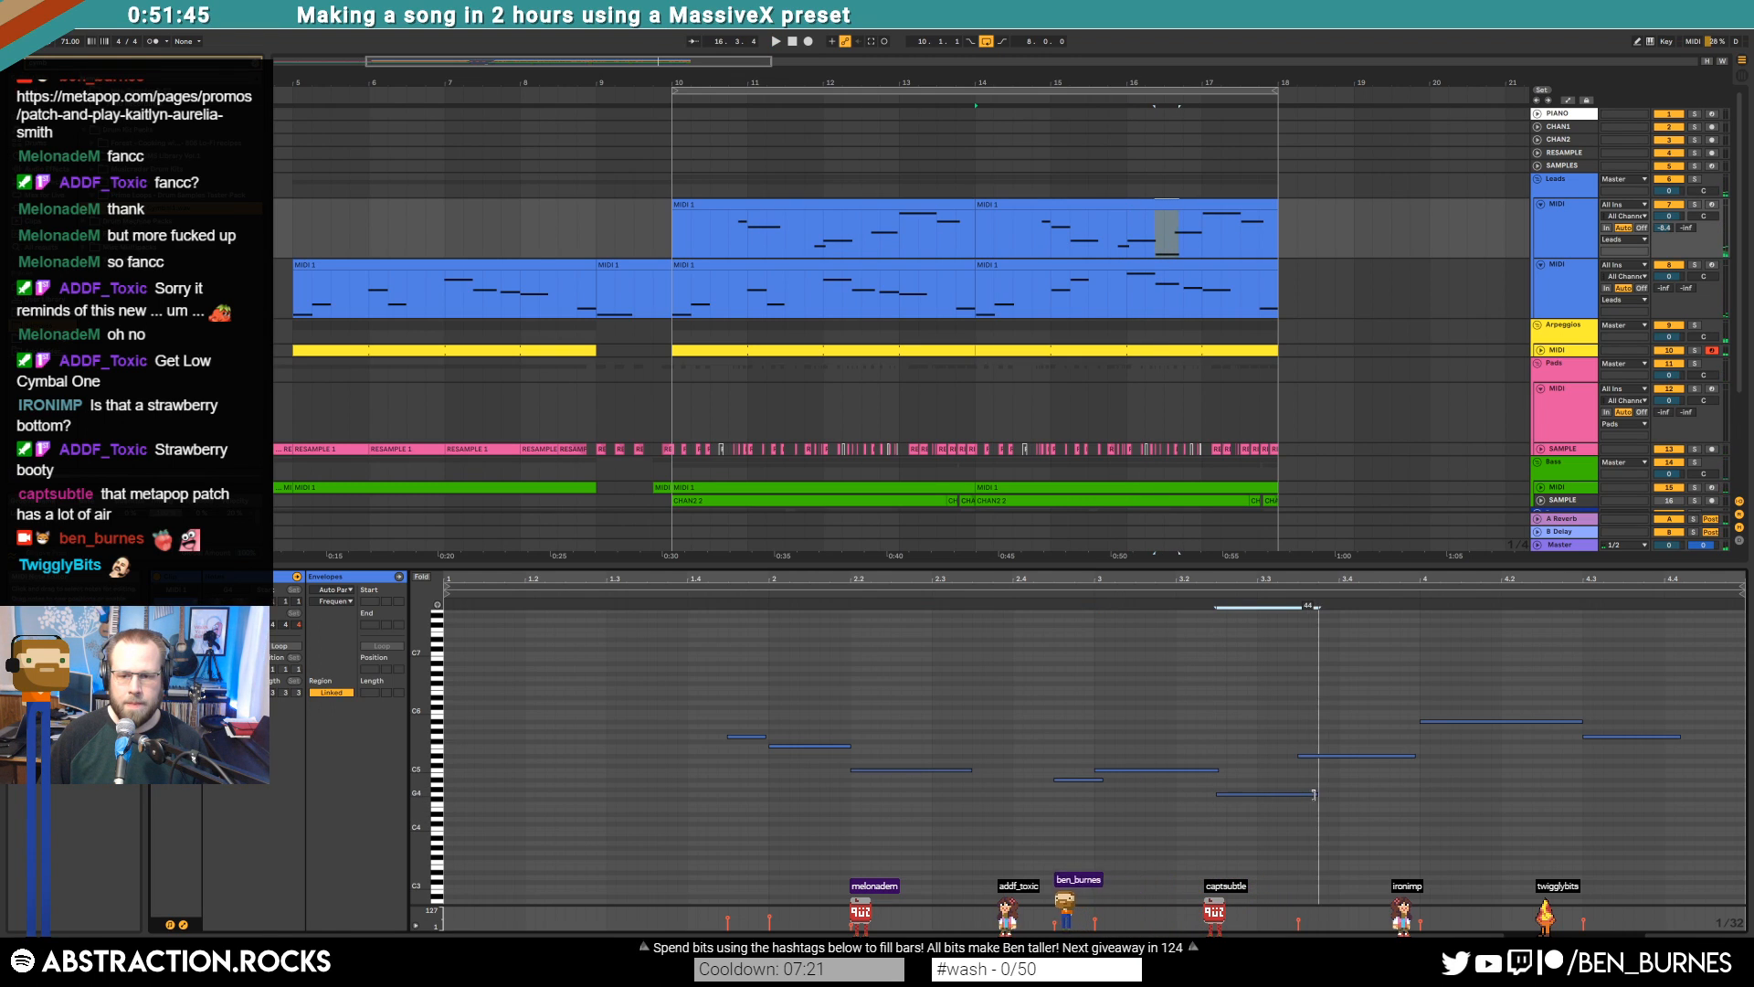
left_click_drag(1312, 787, 1309, 789)
left_click(1279, 802)
left_click(1281, 795)
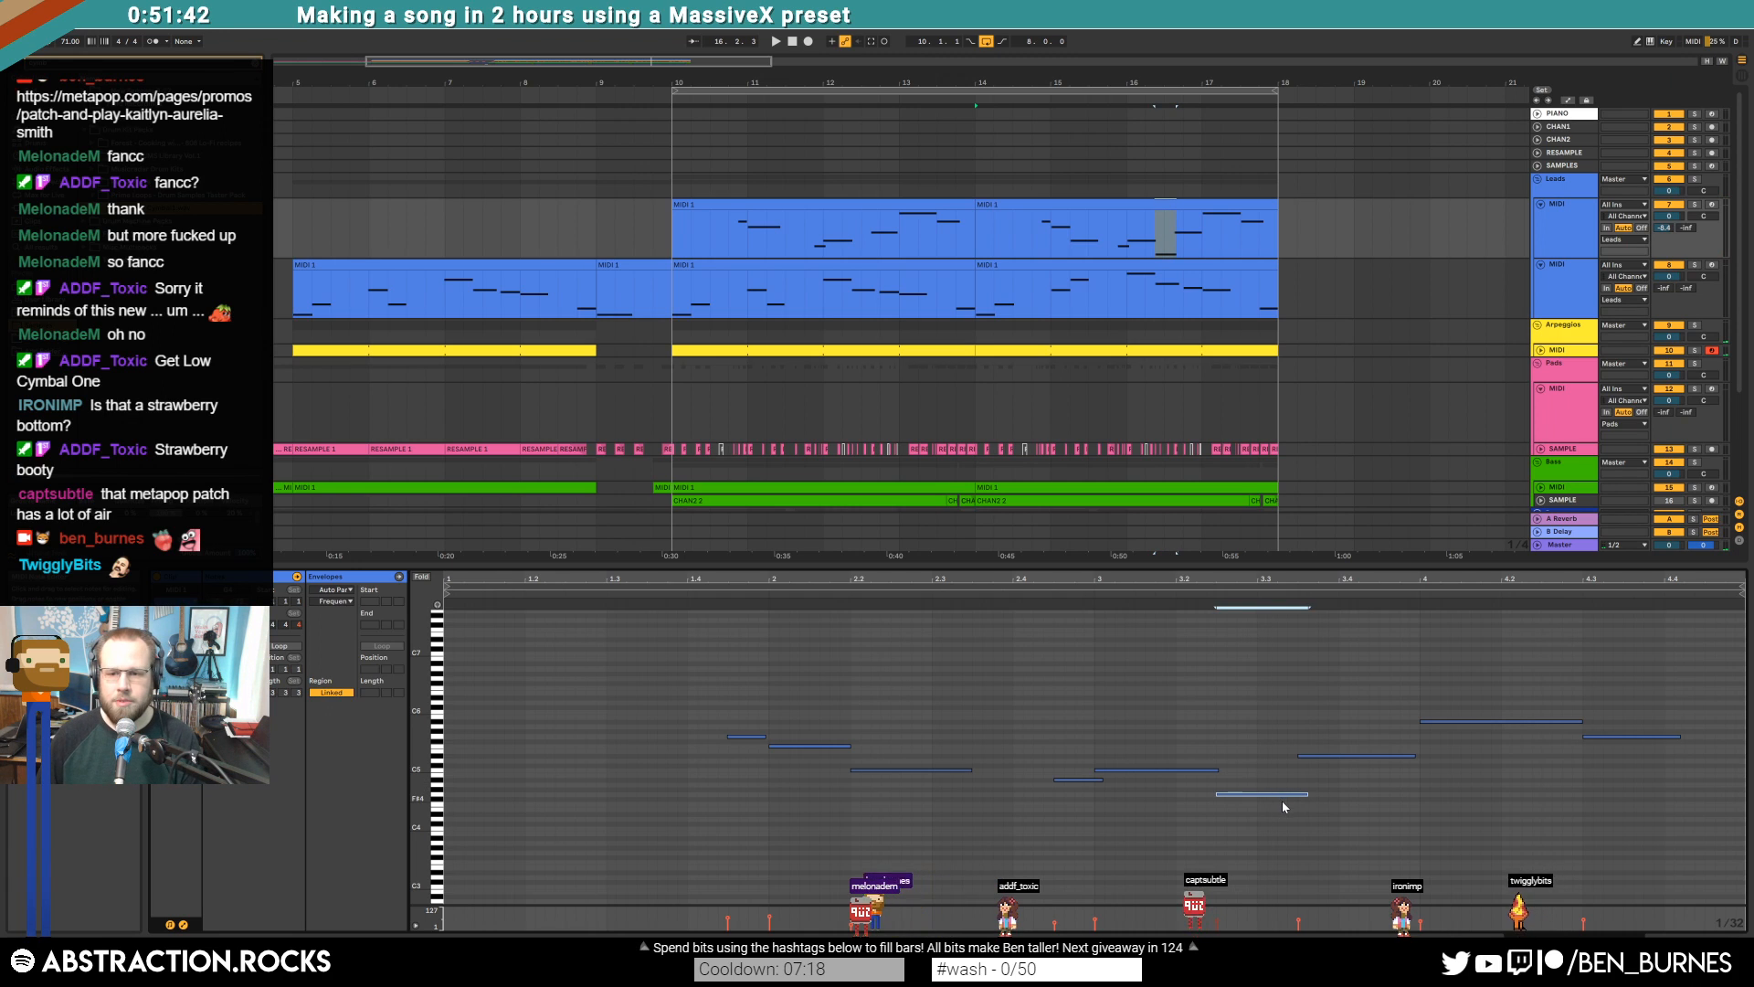
Raise the last note of bar 3 by four semitones and trim its beginning so it starts half a beat later
left_click(1321, 756)
key("Up")
key("Up")
key("Up")
key("Up")
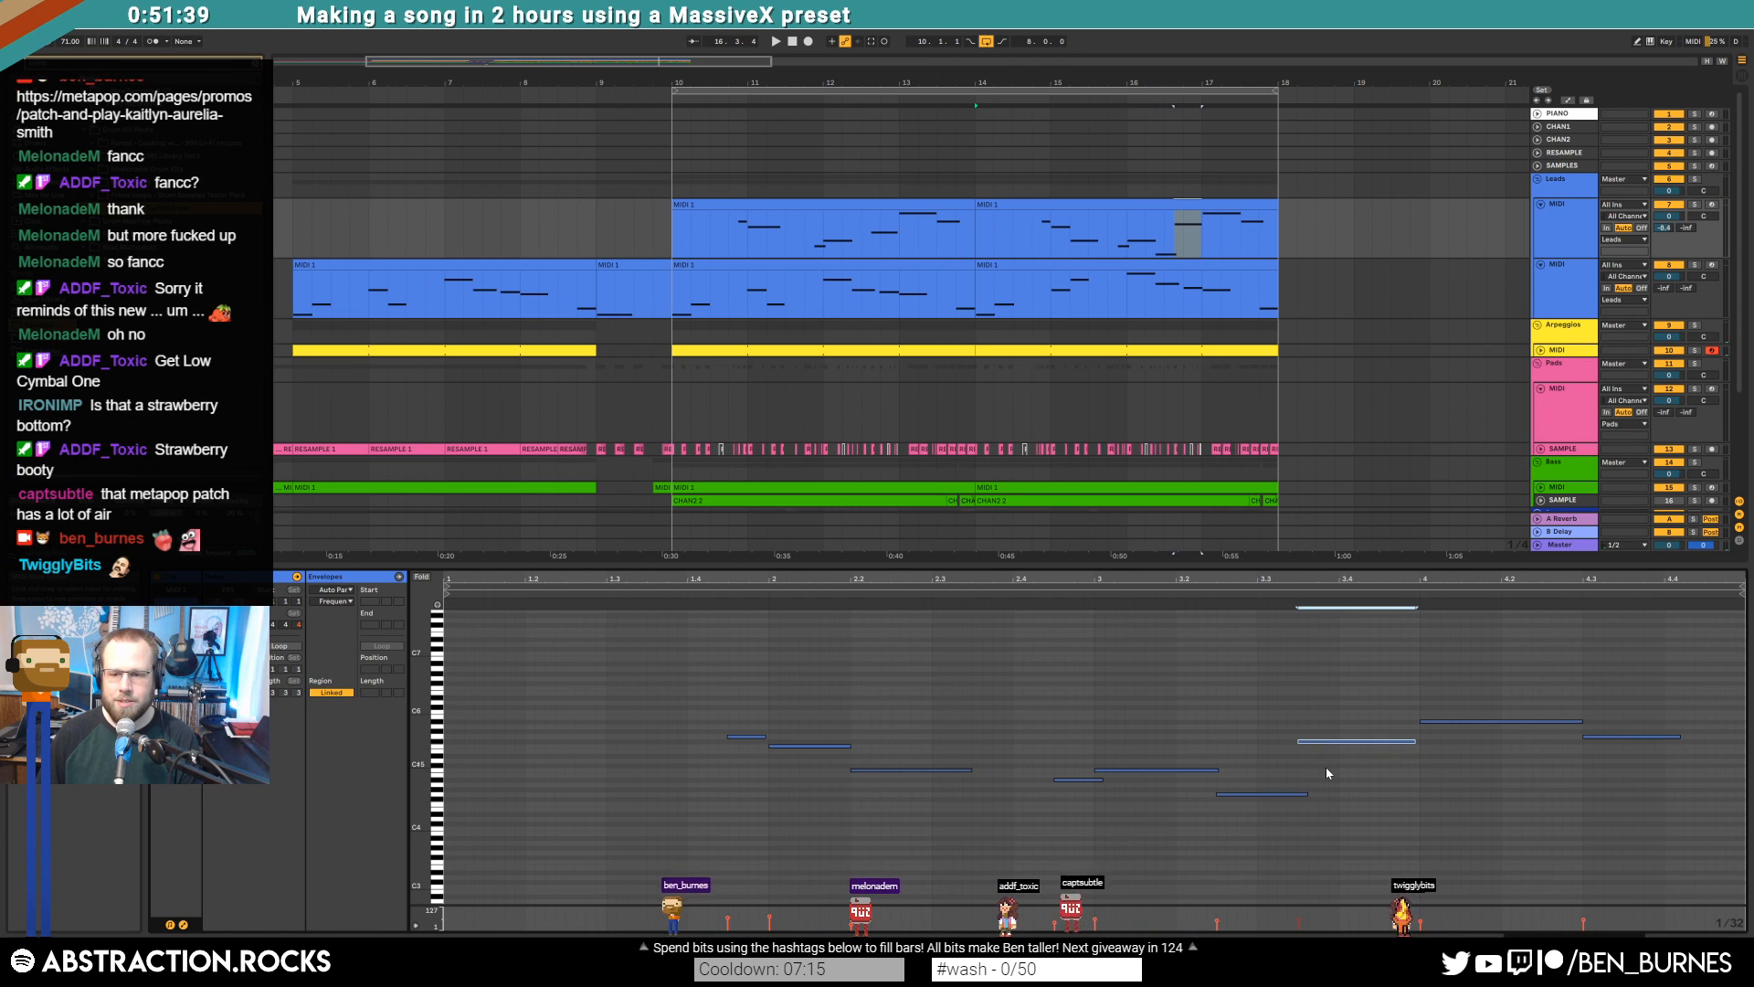
key("Right")
key("Right")
key("Right")
key("Right")
key("shift+Left")
key("shift+Left")
key("shift+Left")
key("shift+Left")
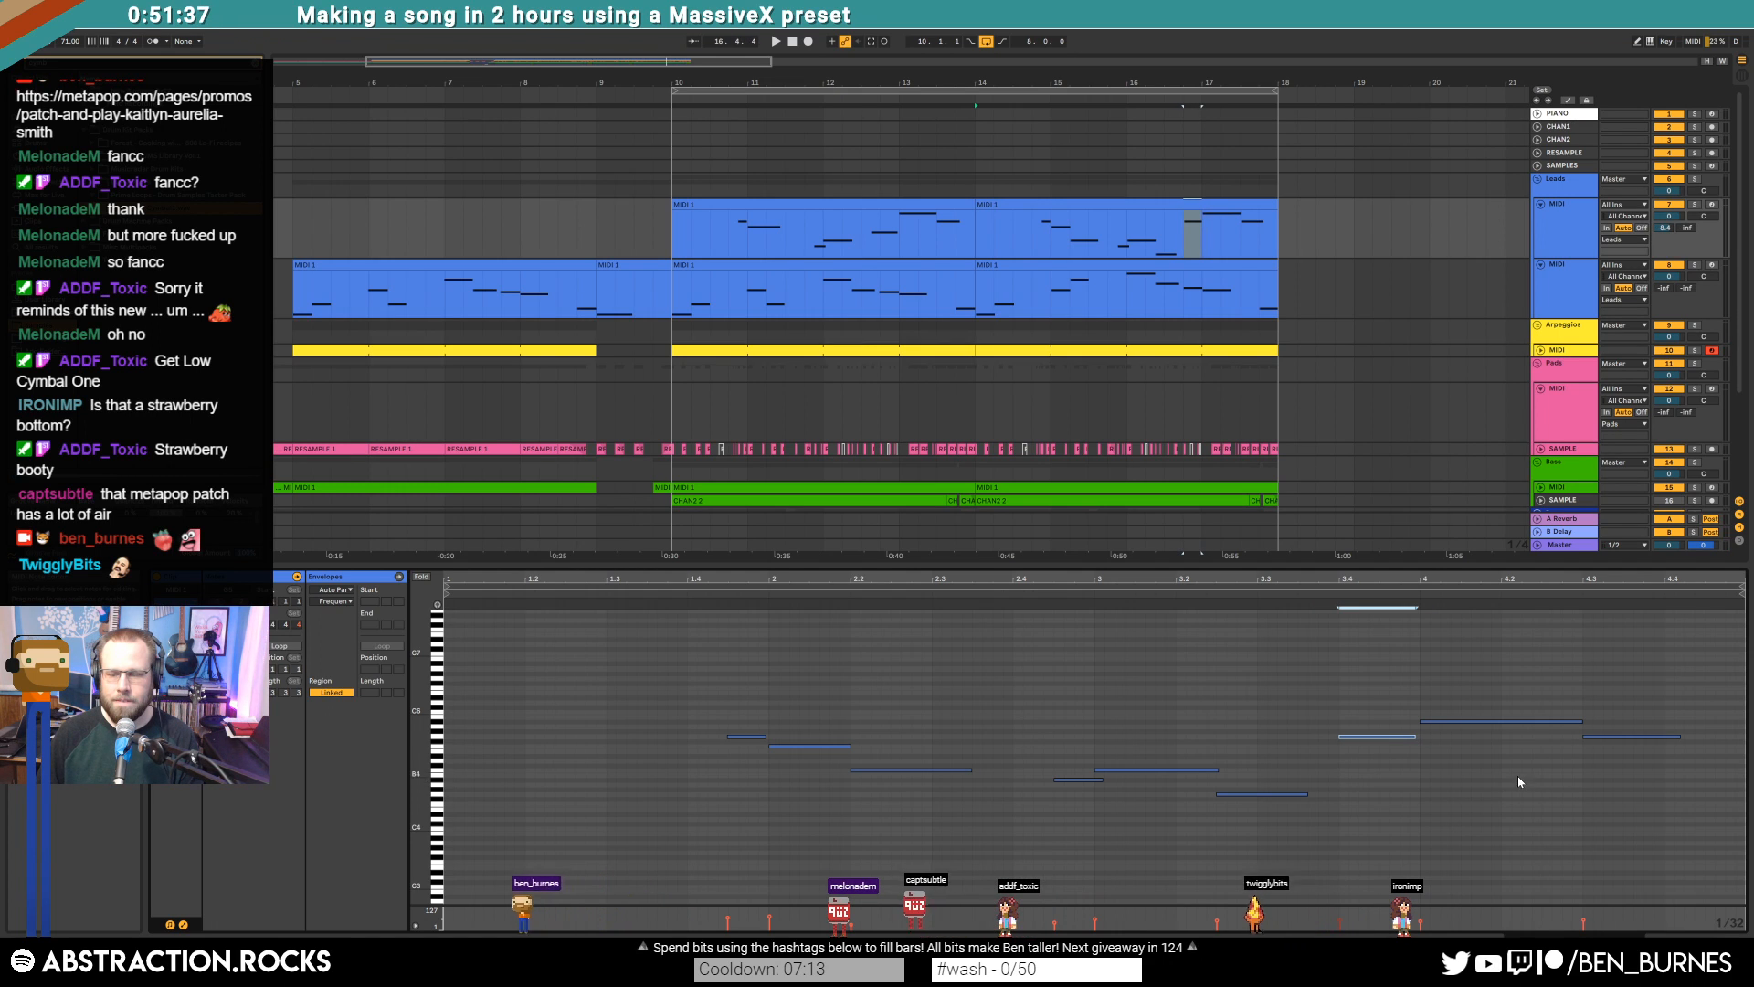
Play back the edited lead melody up to its final note and reopen the clip's notes
left_click(1632, 737)
key("space")
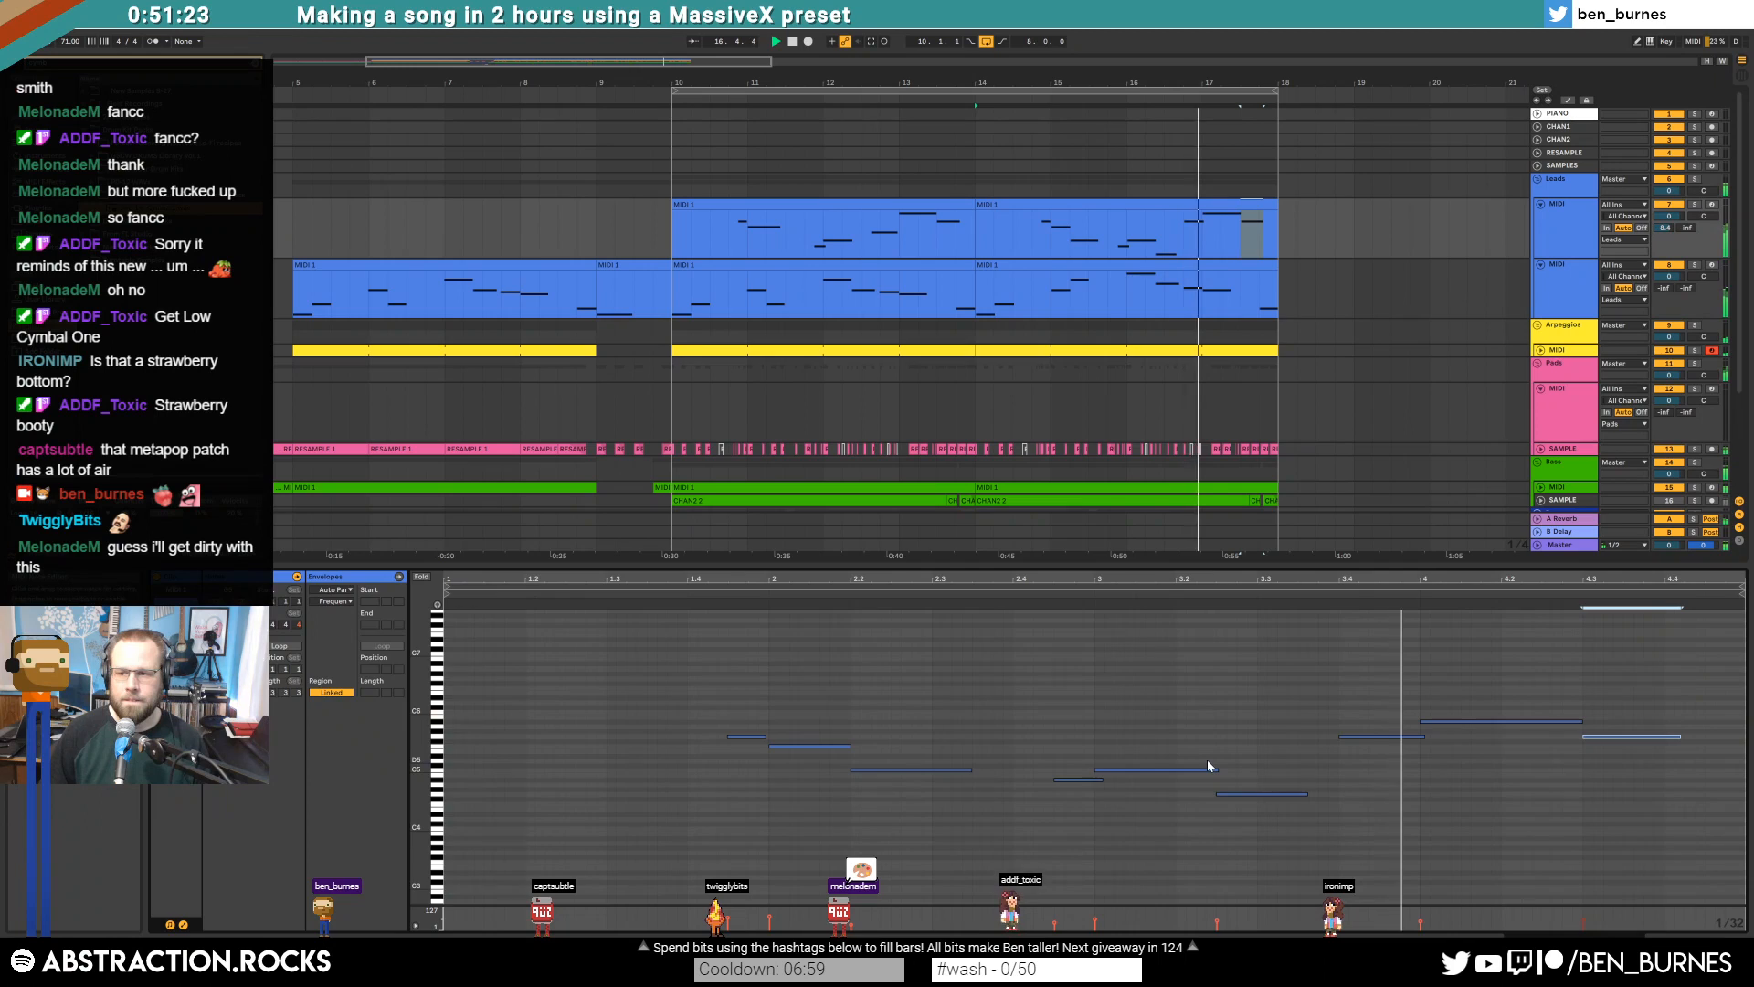
key("shift+Tab")
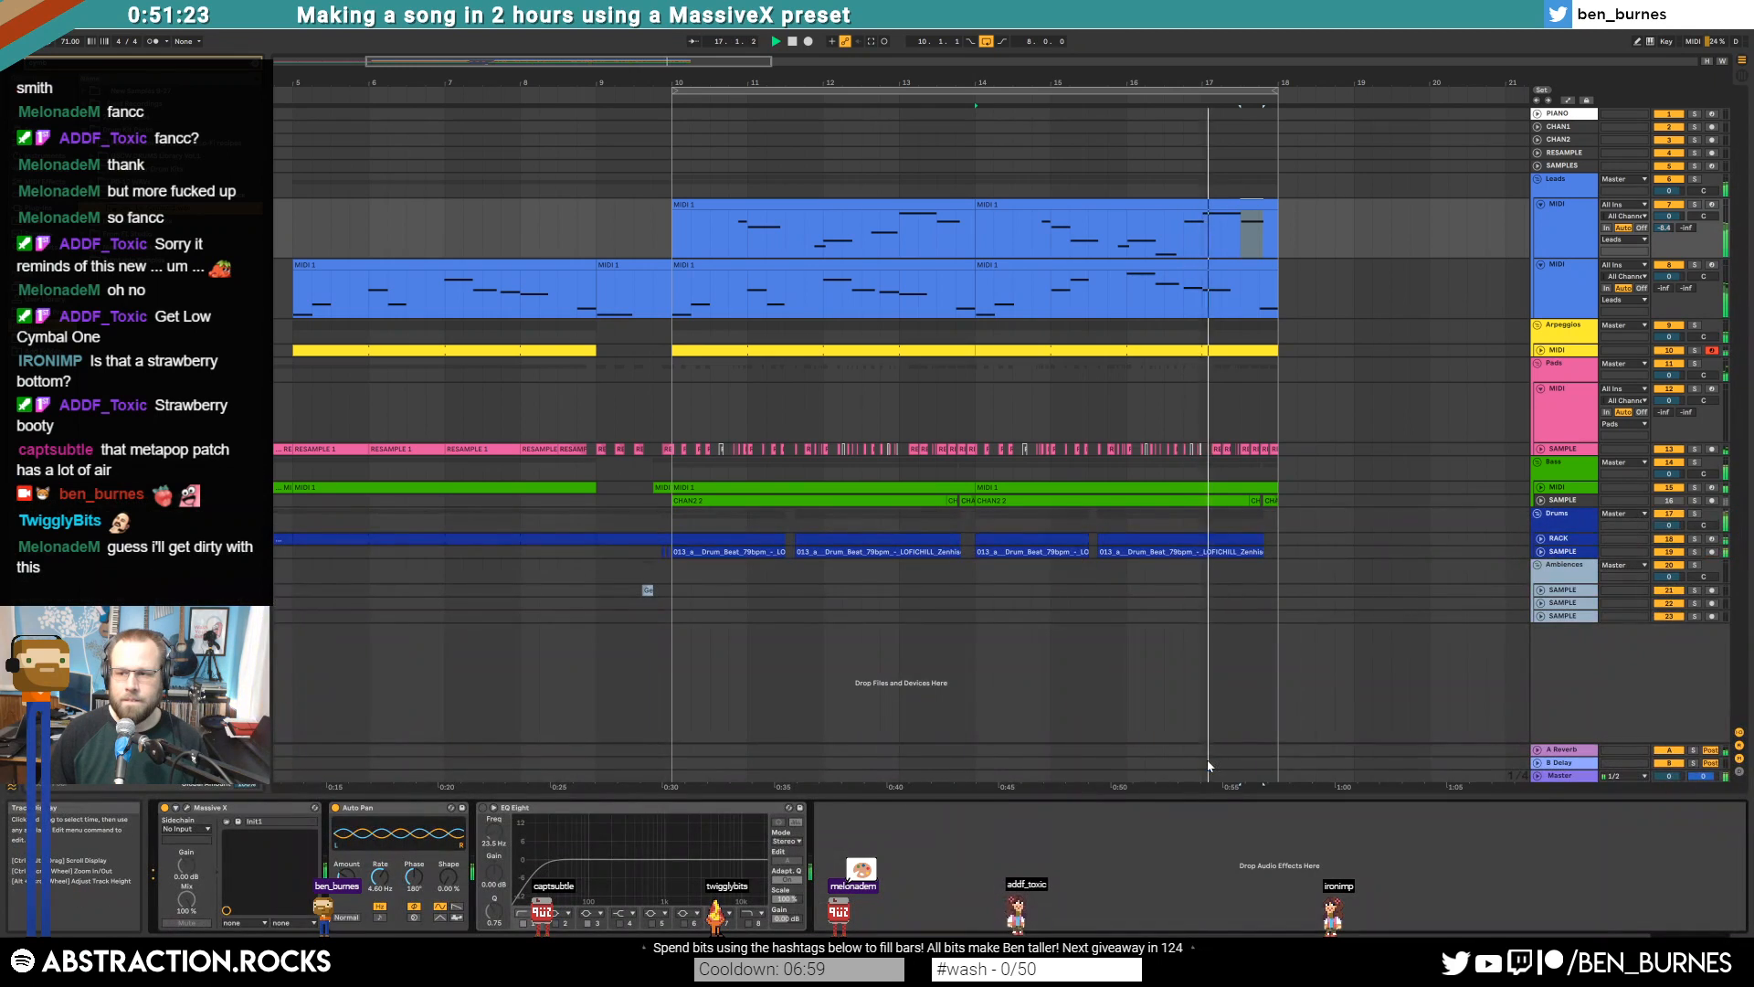
double_click(1223, 203)
key("space")
left_click_drag(1642, 669, 1654, 774)
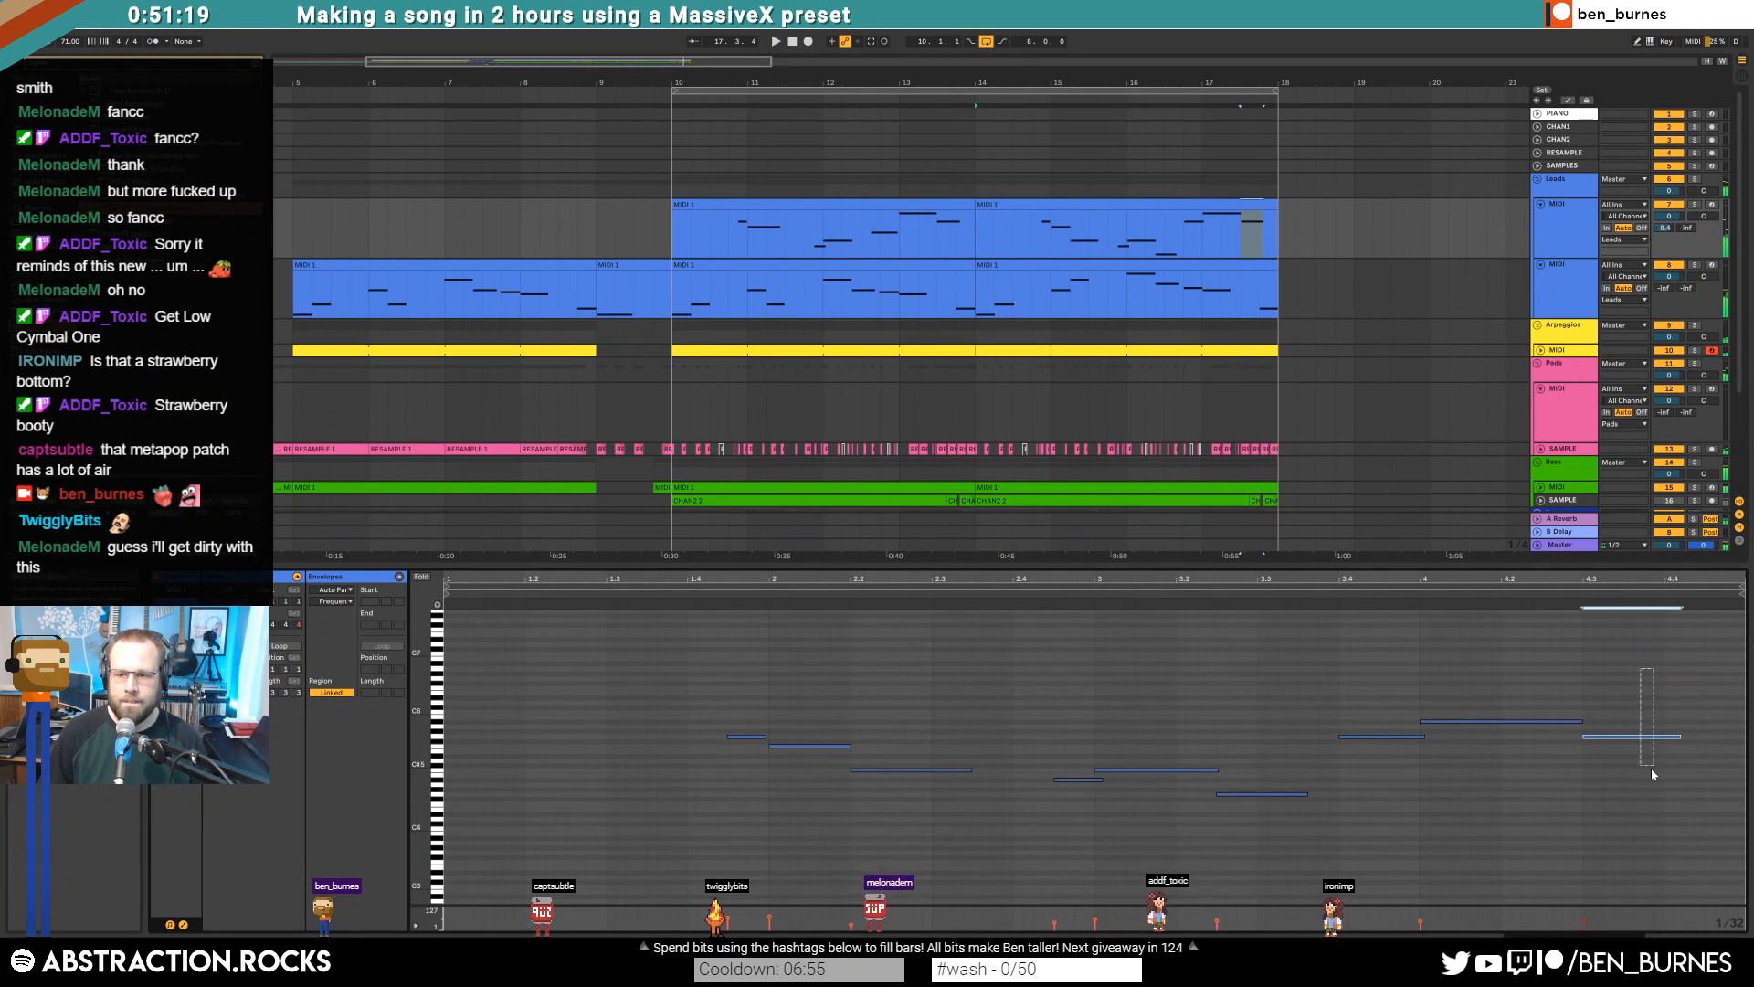
Arm the upper lead track and lower the clip's final note by two semitones
left_click(1712, 205)
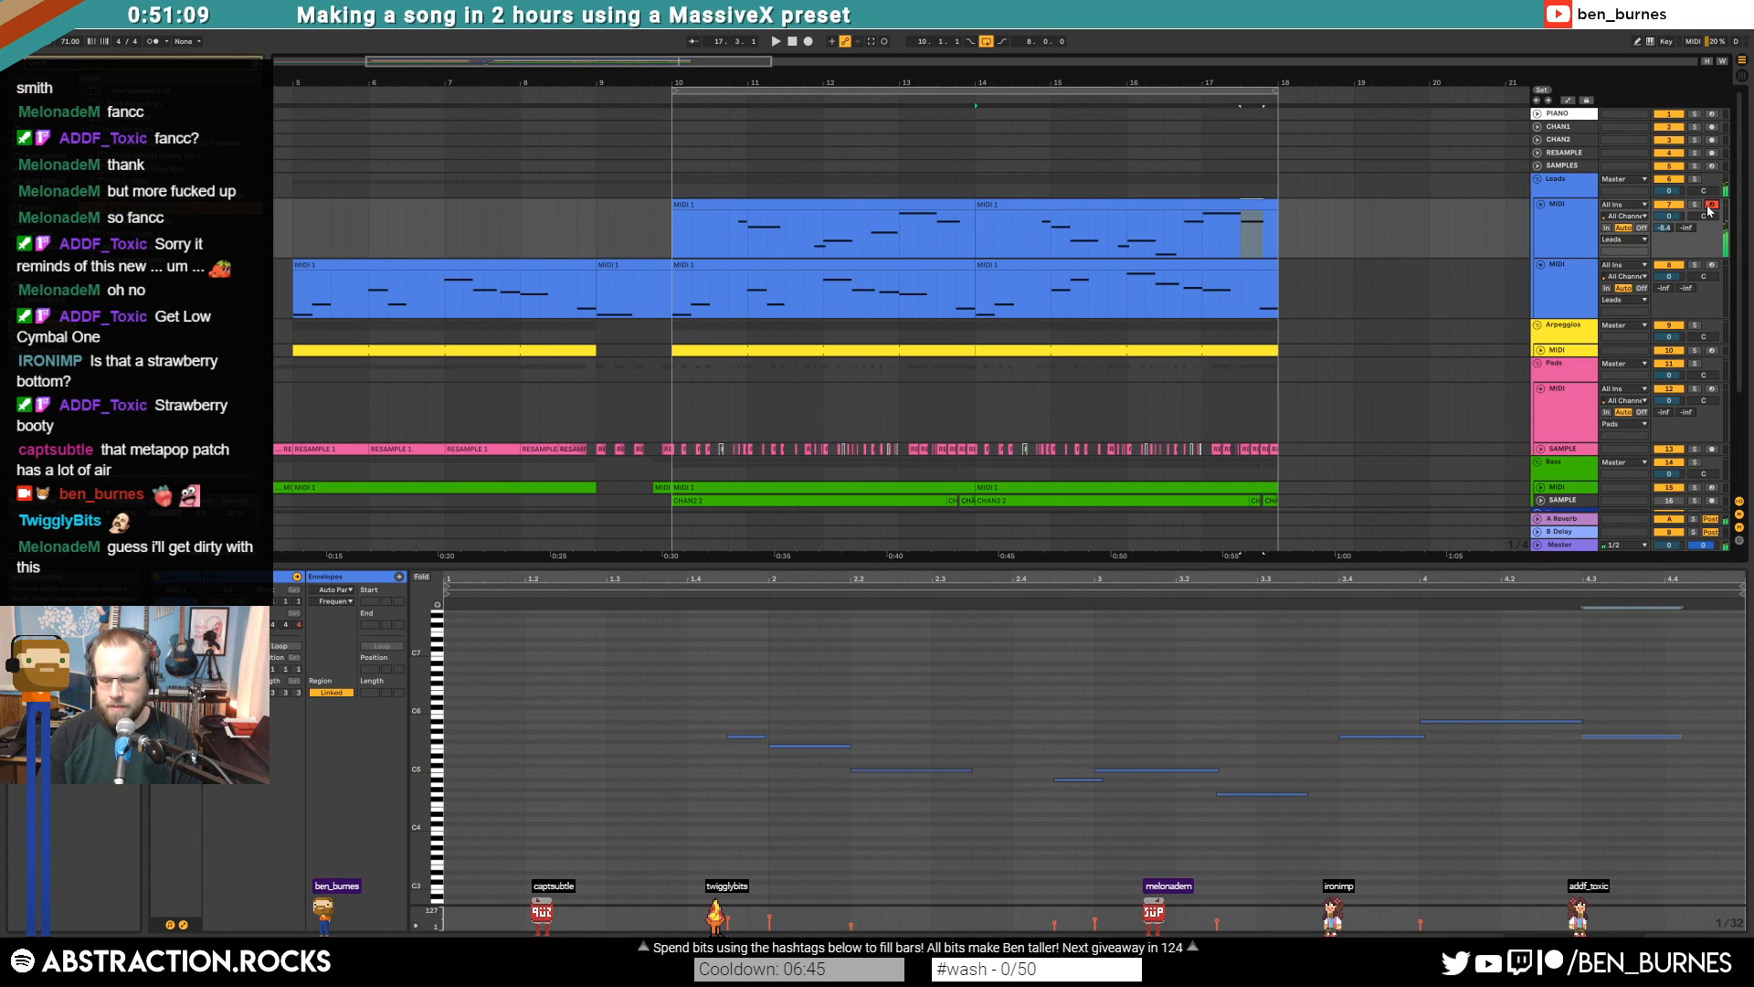
left_click(1633, 769)
key("ctrl+z")
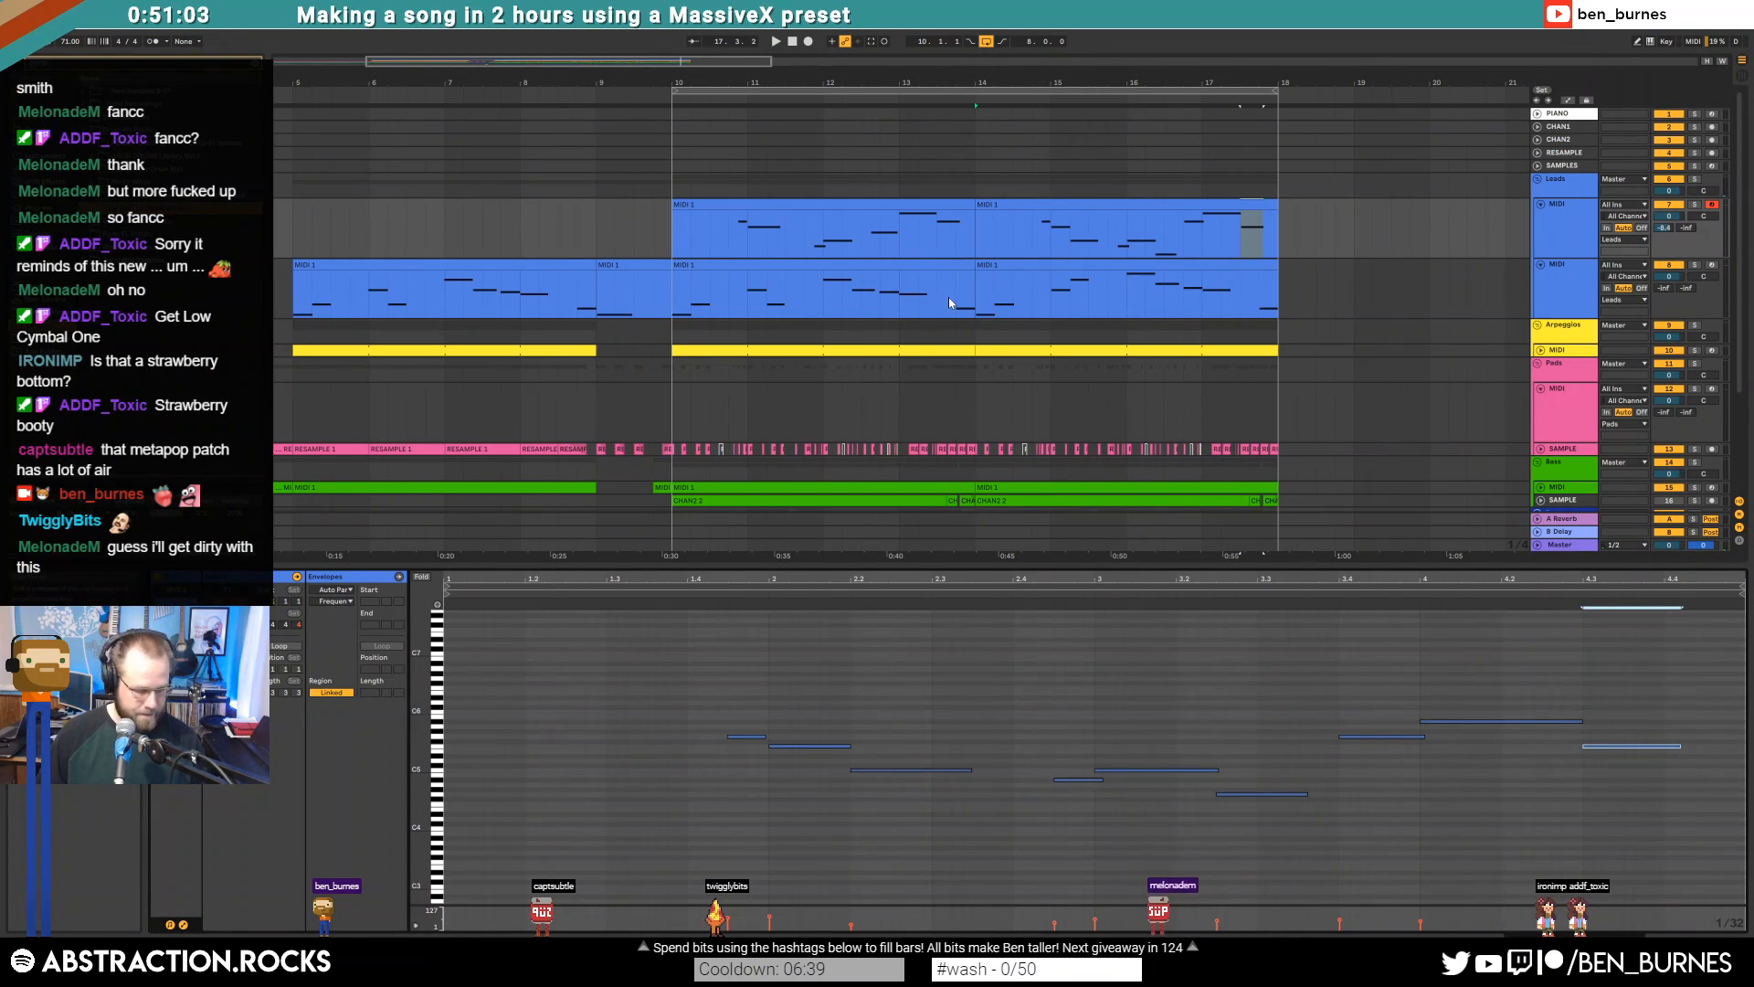
Play the looped section from the arrangement and unfold the Pads group's sample track to check its clips
key("shift+Tab")
left_click(1315, 451)
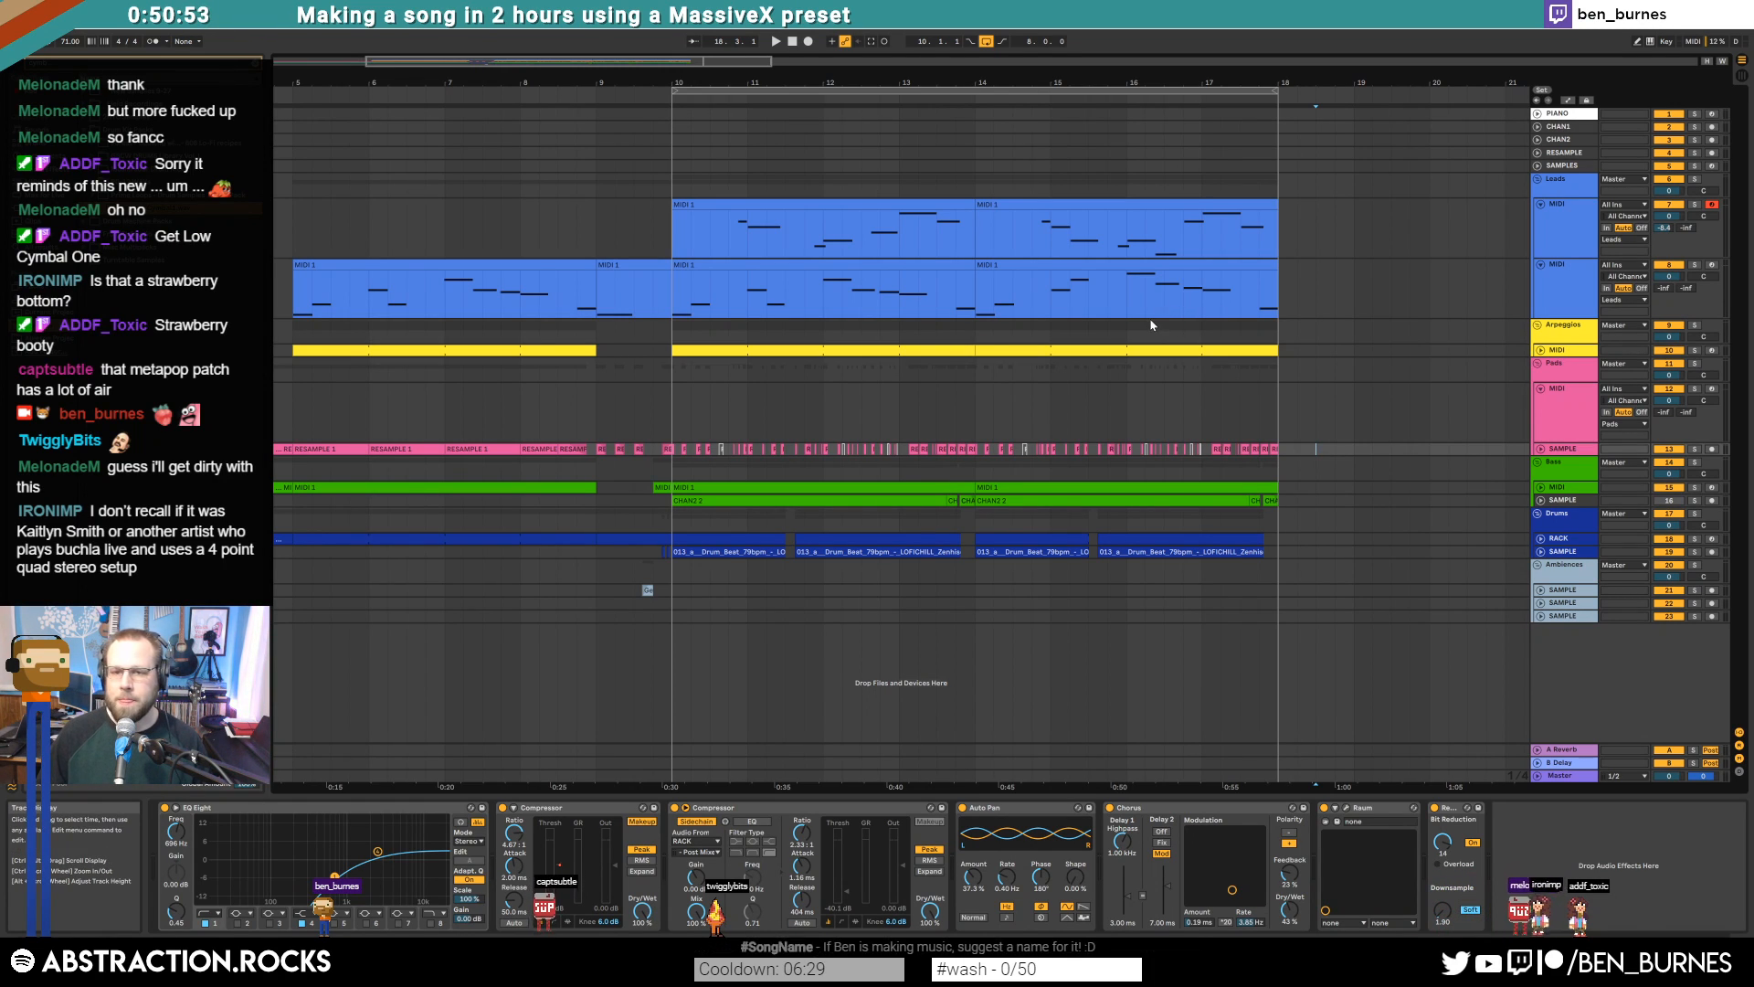
left_click_drag(599, 62, 683, 72)
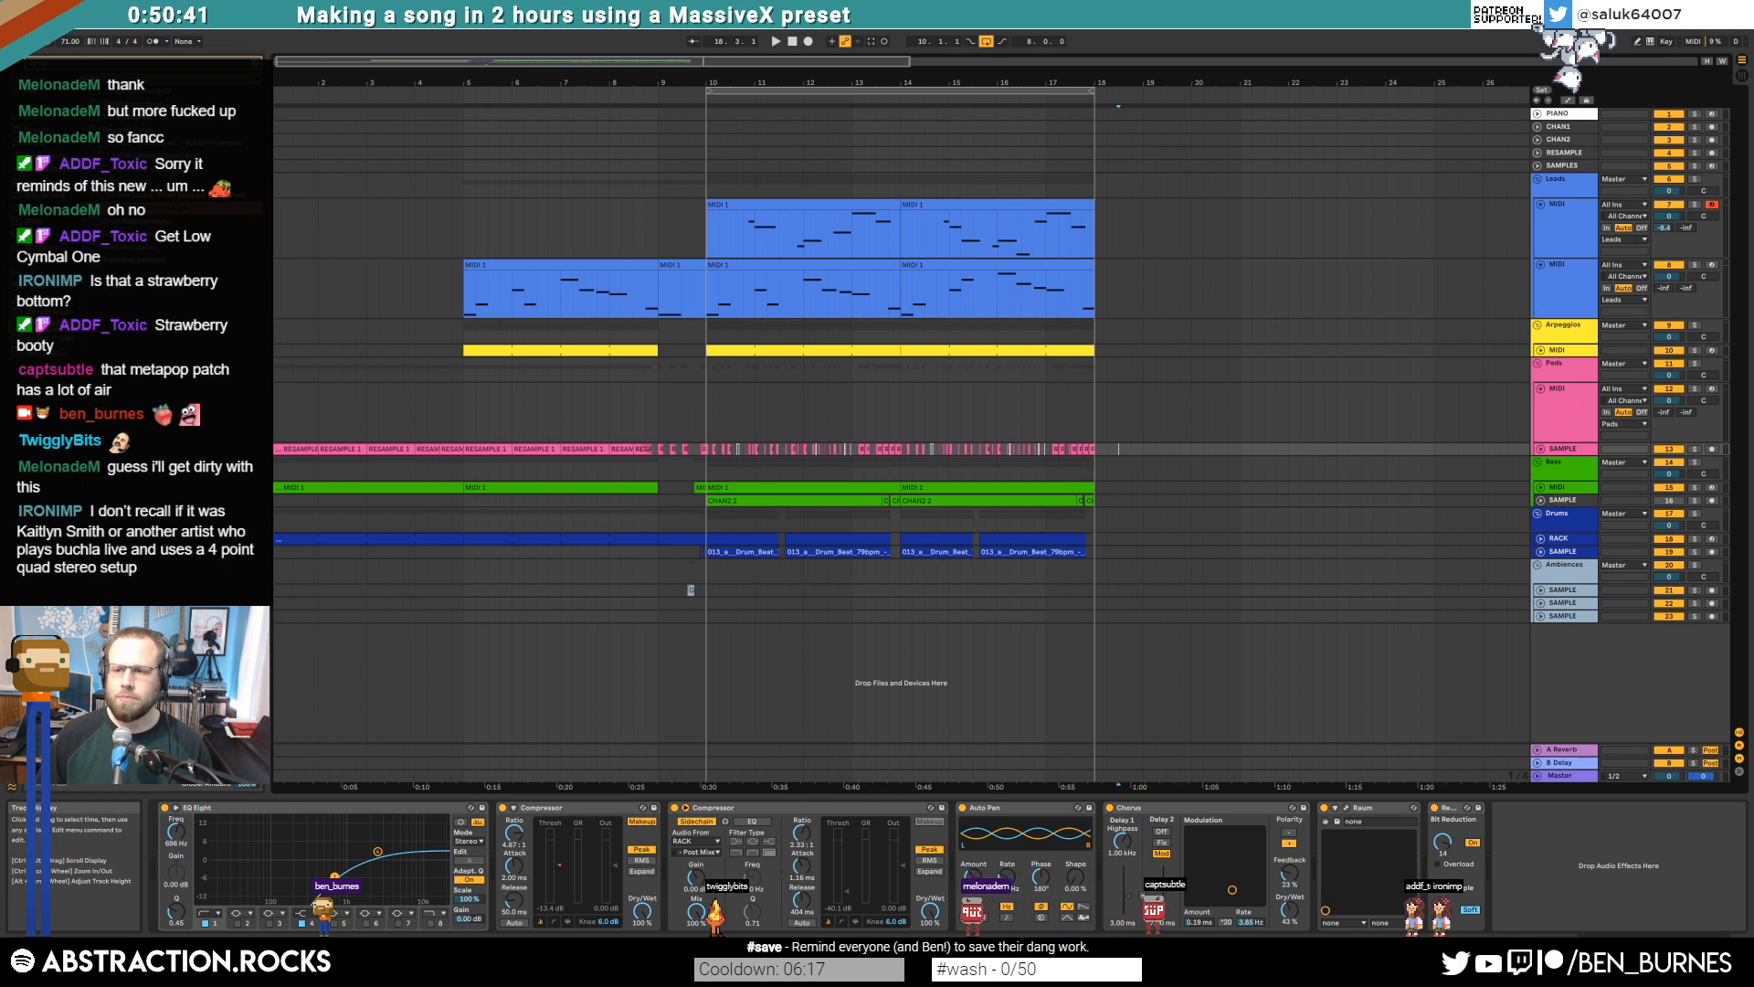
left_click(1100, 230)
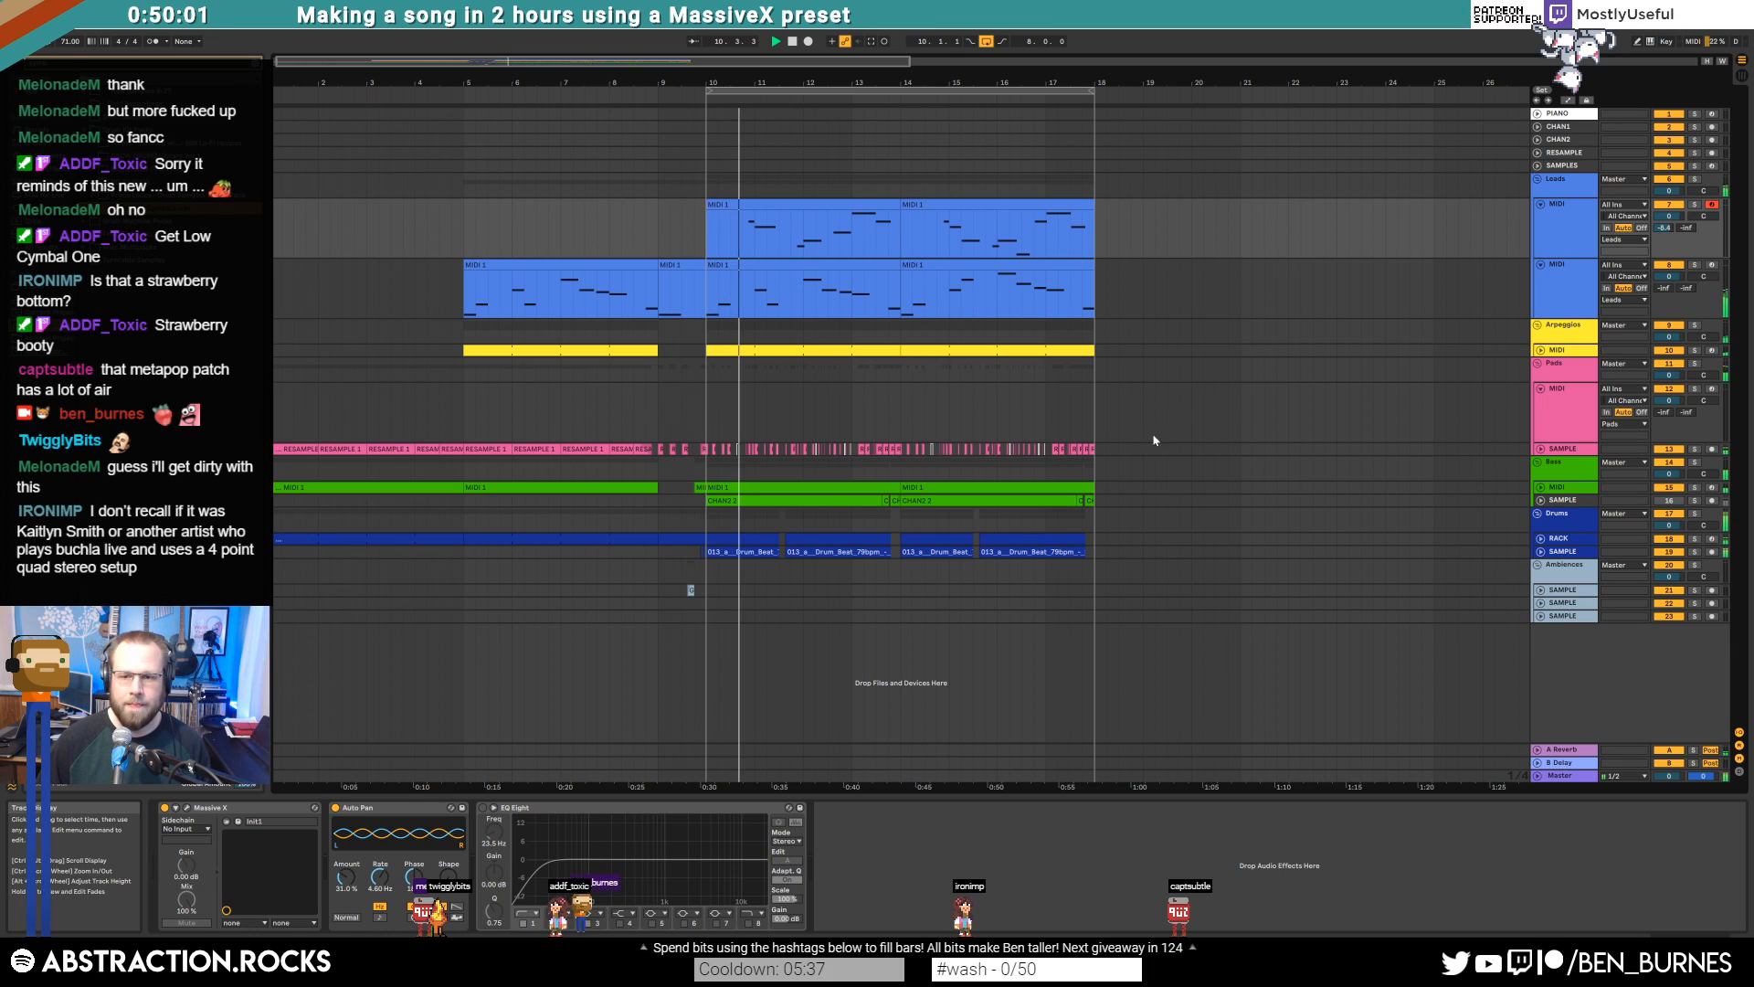
left_click(1540, 451)
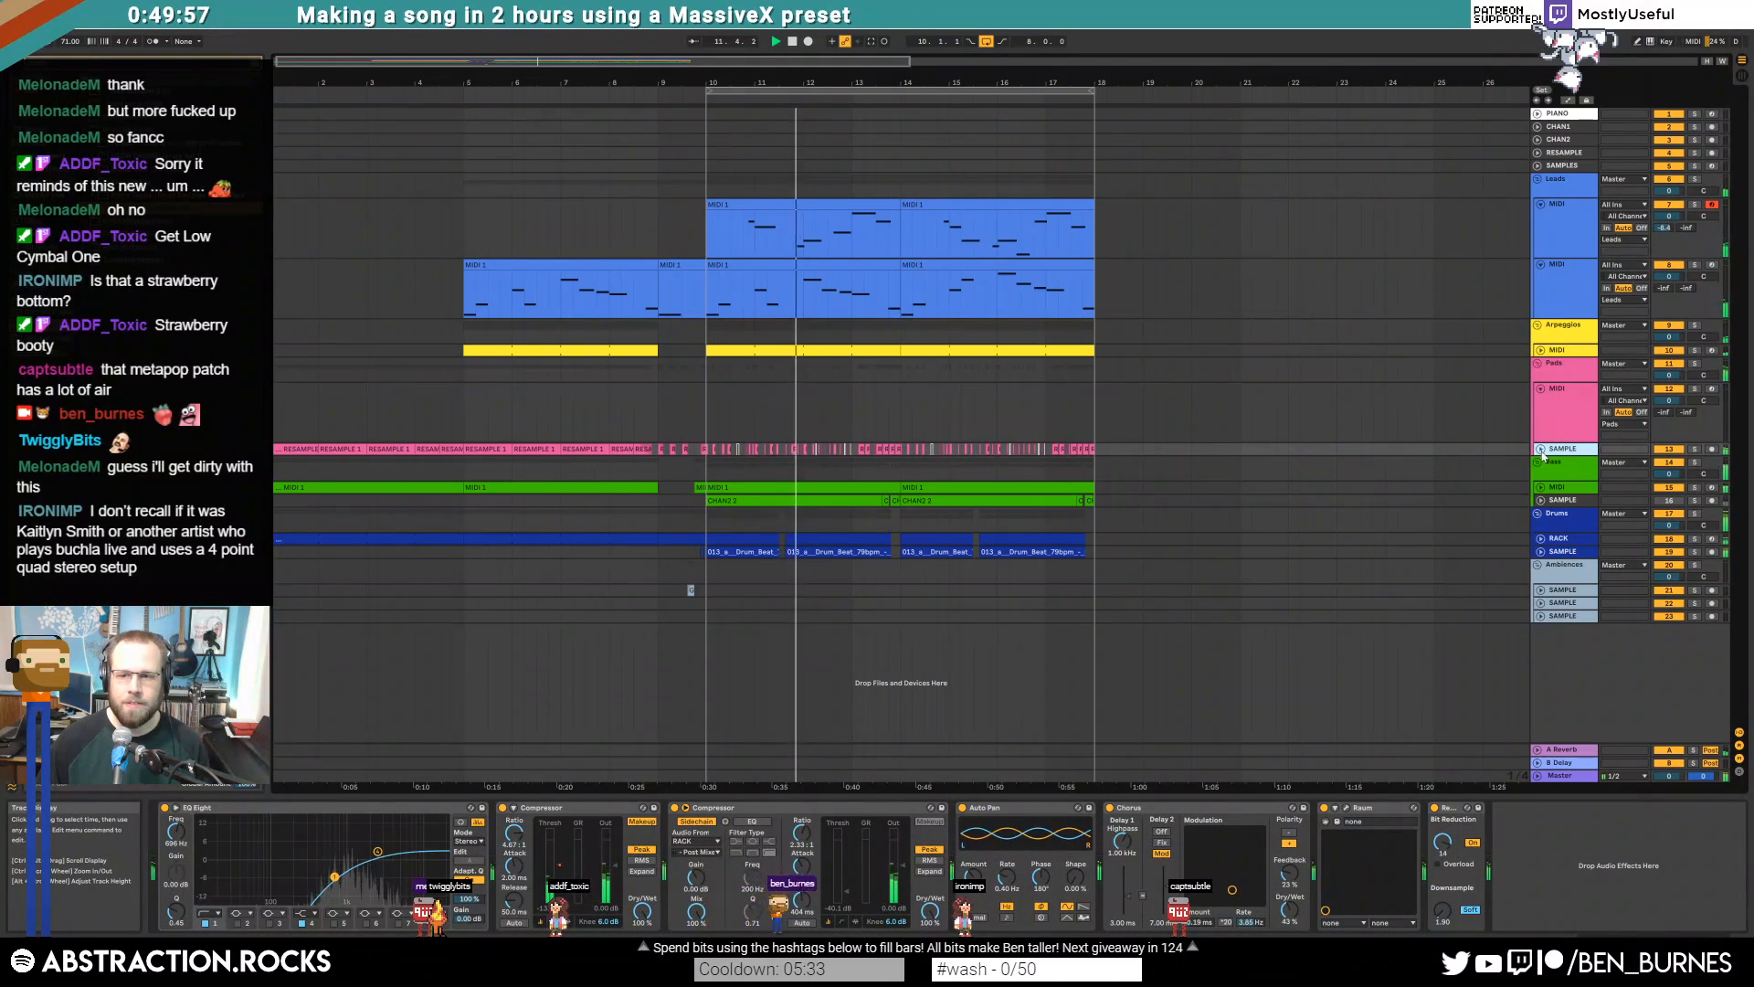
left_click(1540, 450)
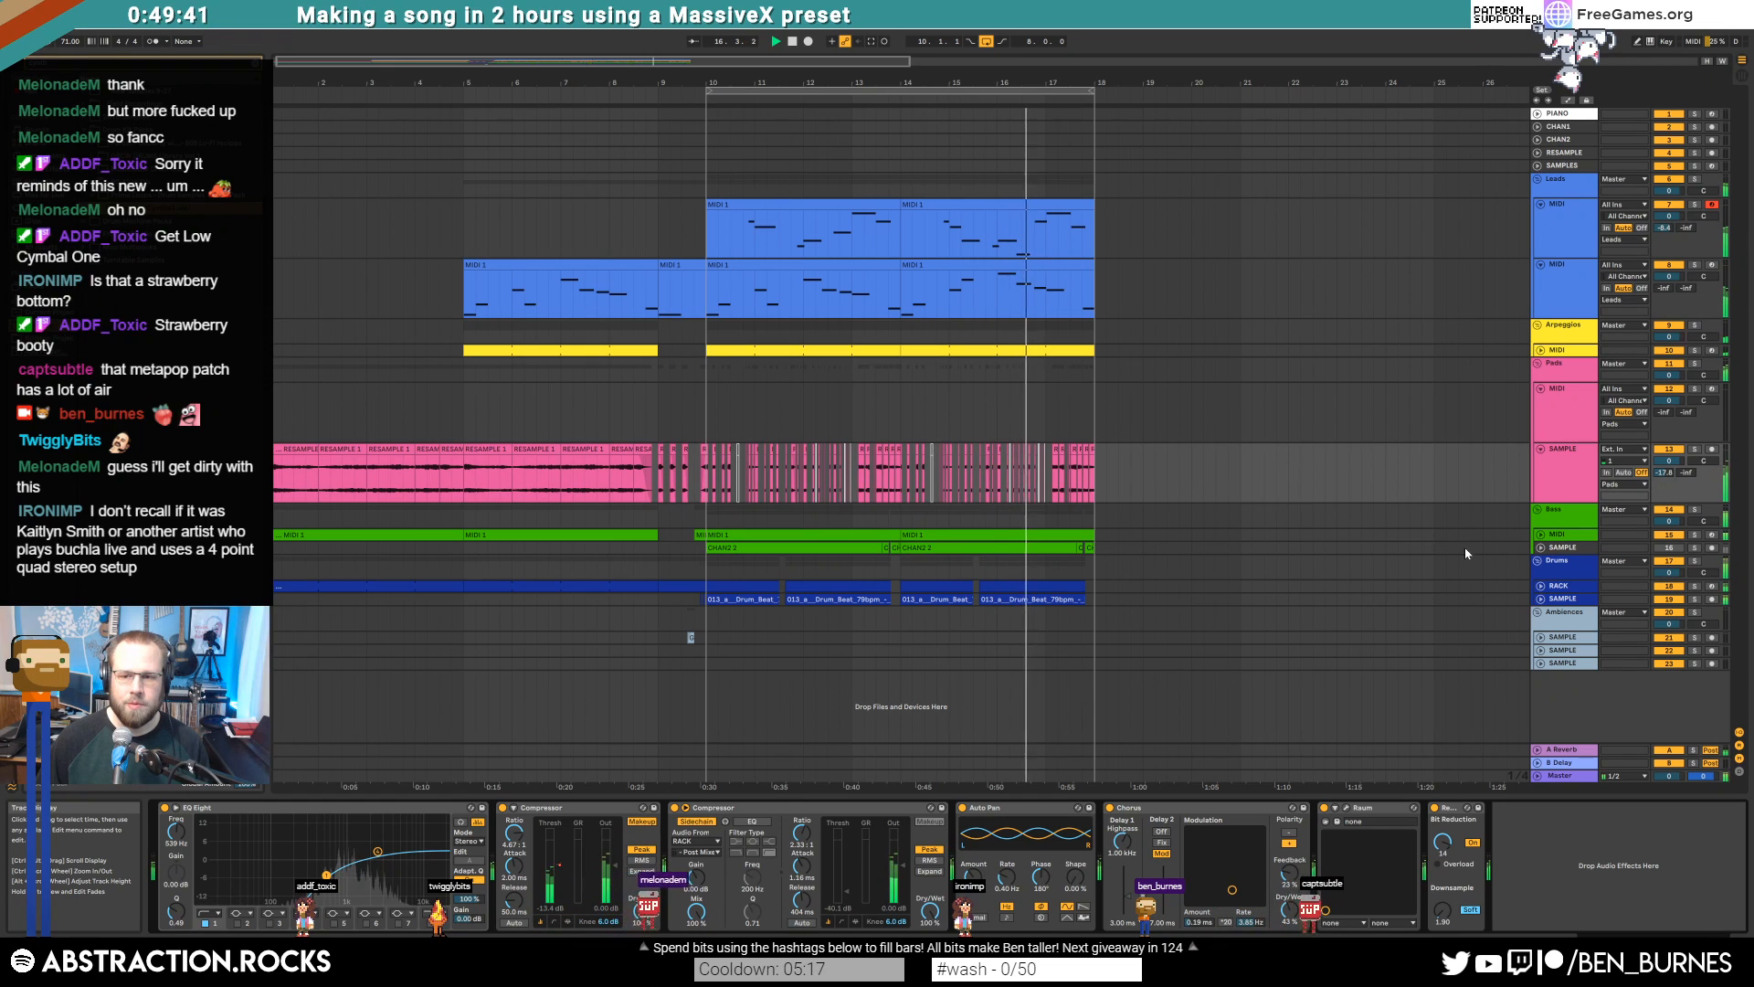
Open the last Bass MIDI clip, raise the note around bar 4 an octave to G1 and move it slightly earlier
left_click(1540, 536)
double_click(1045, 537)
left_click(1463, 868)
left_click(1471, 897)
key("shift+Up")
key("Left")
key("Left")
key("Left")
left_click(1240, 595)
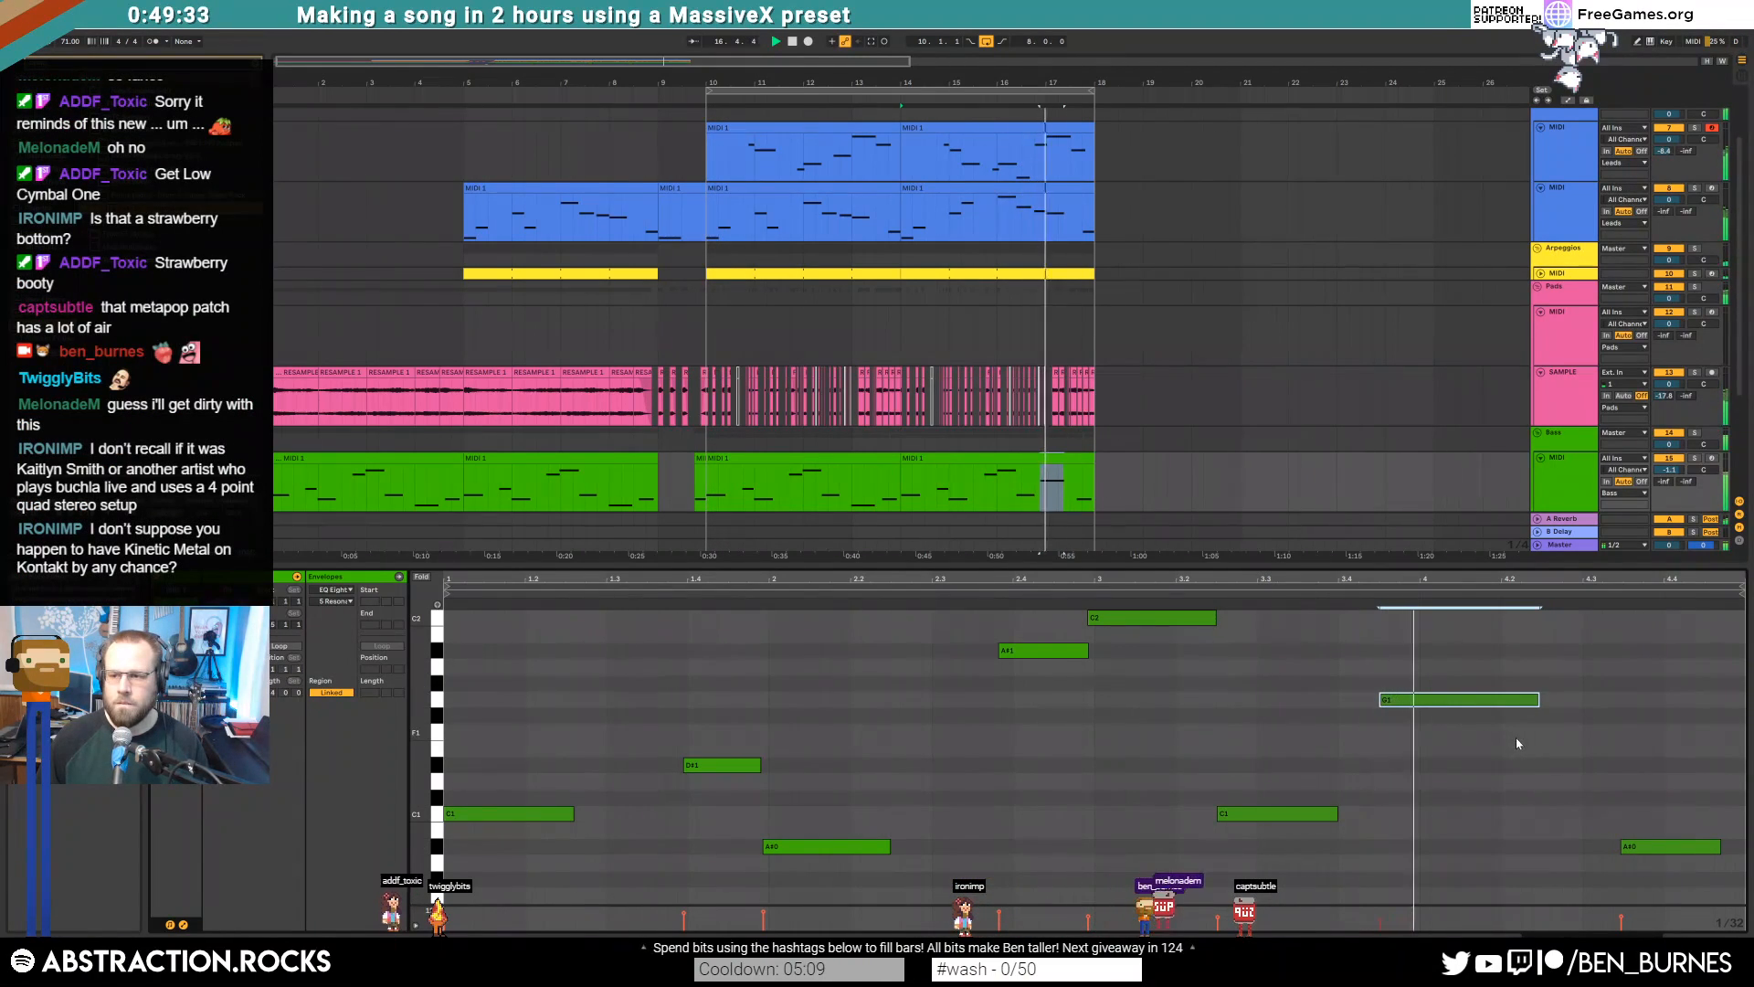
Shorten the G1 bass note to about one and a half beats and place an F1 note between it and the final note
key("space")
left_click_drag(1539, 700, 1505, 700)
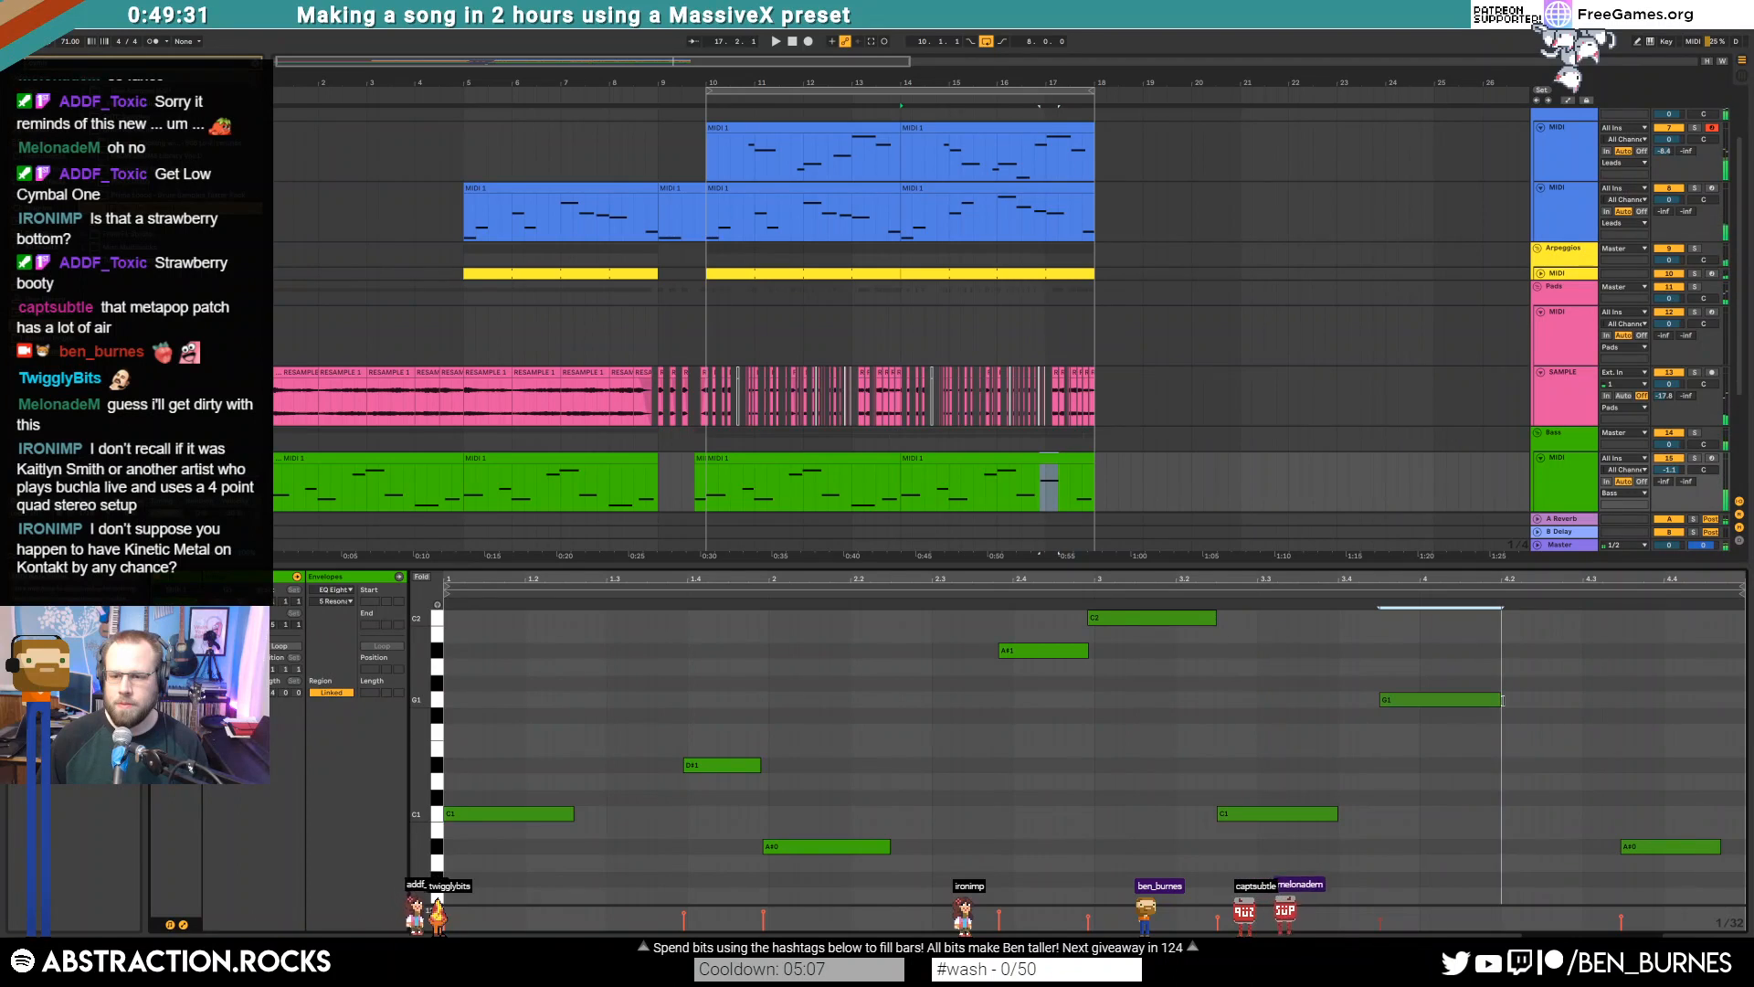
left_click(1519, 728)
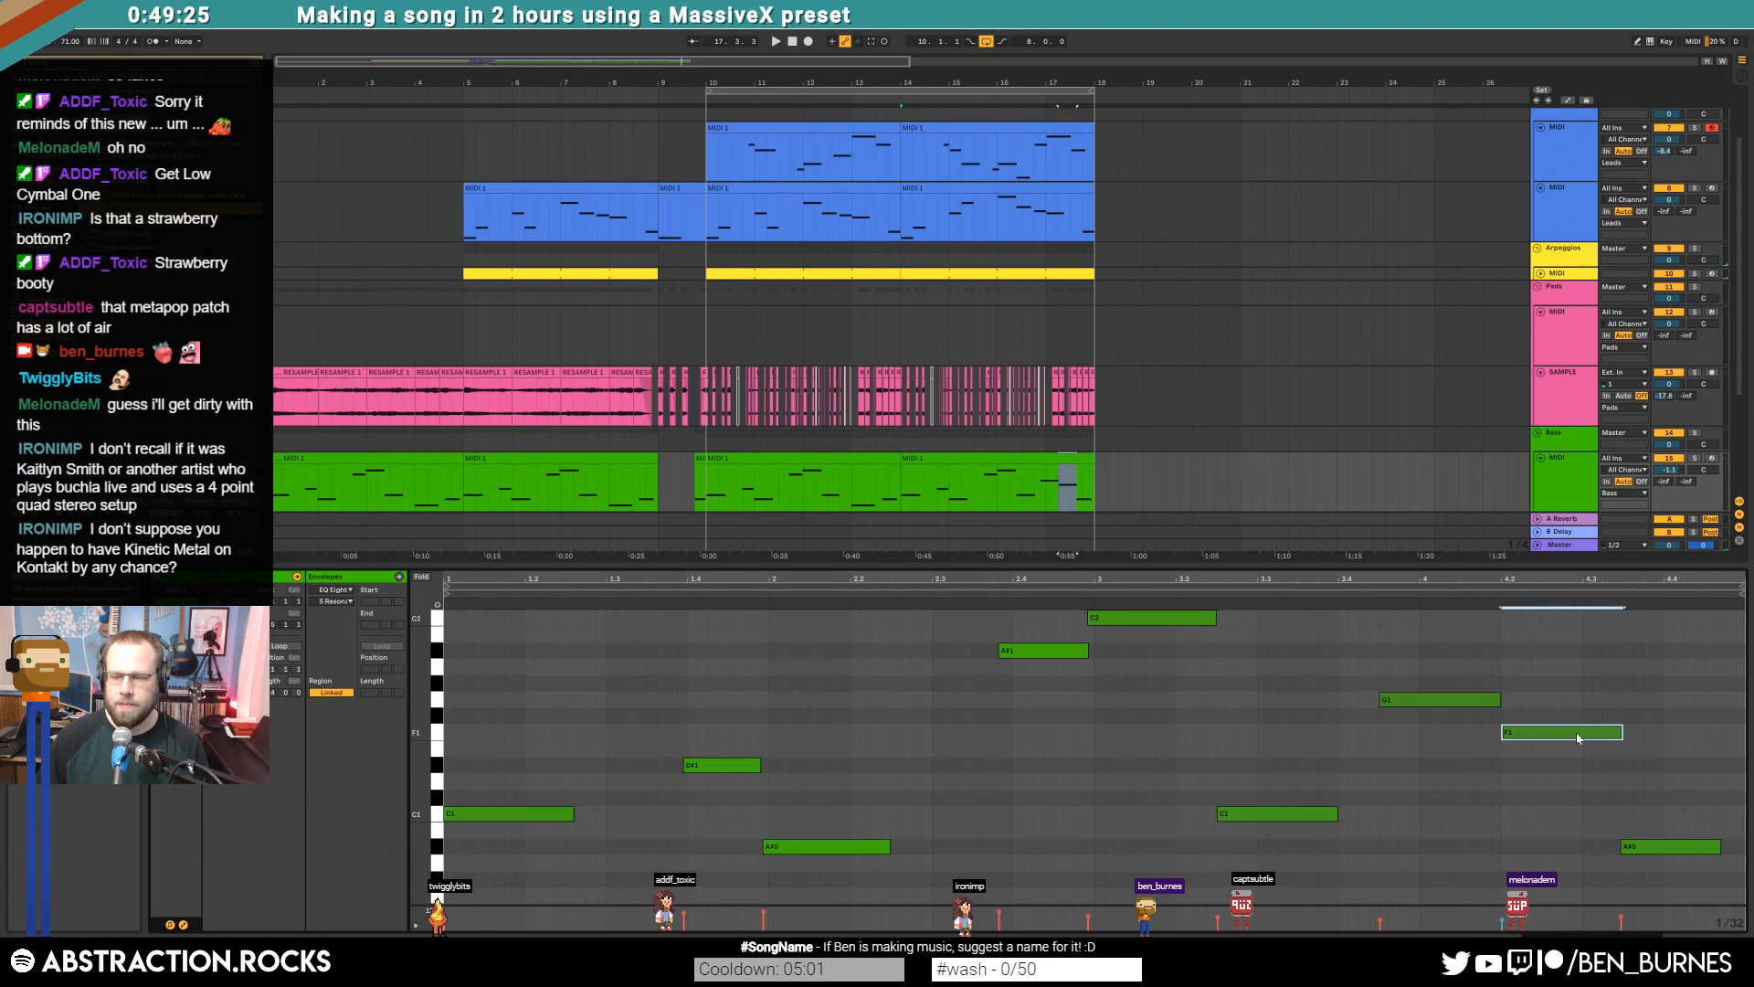
left_click_drag(1523, 730, 1624, 742)
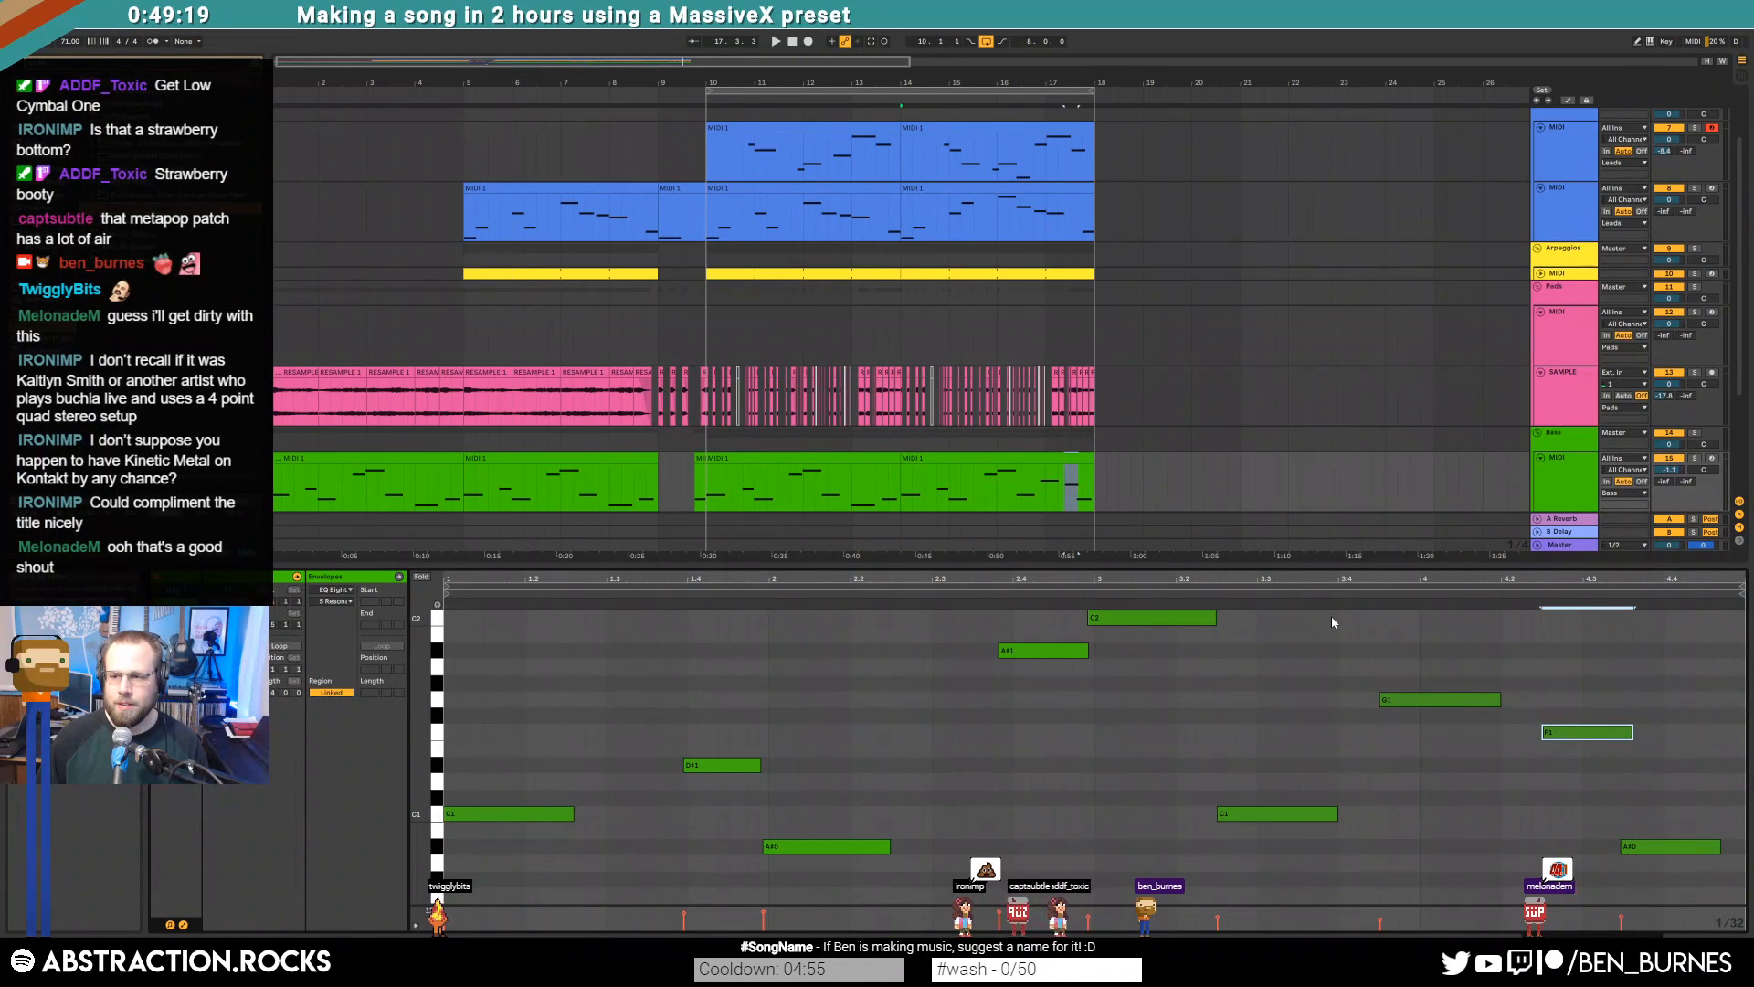
Audition the bass ending, trim the start of the final A#0 note by half a beat and lengthen the F1 note by half a beat
left_click(1310, 598)
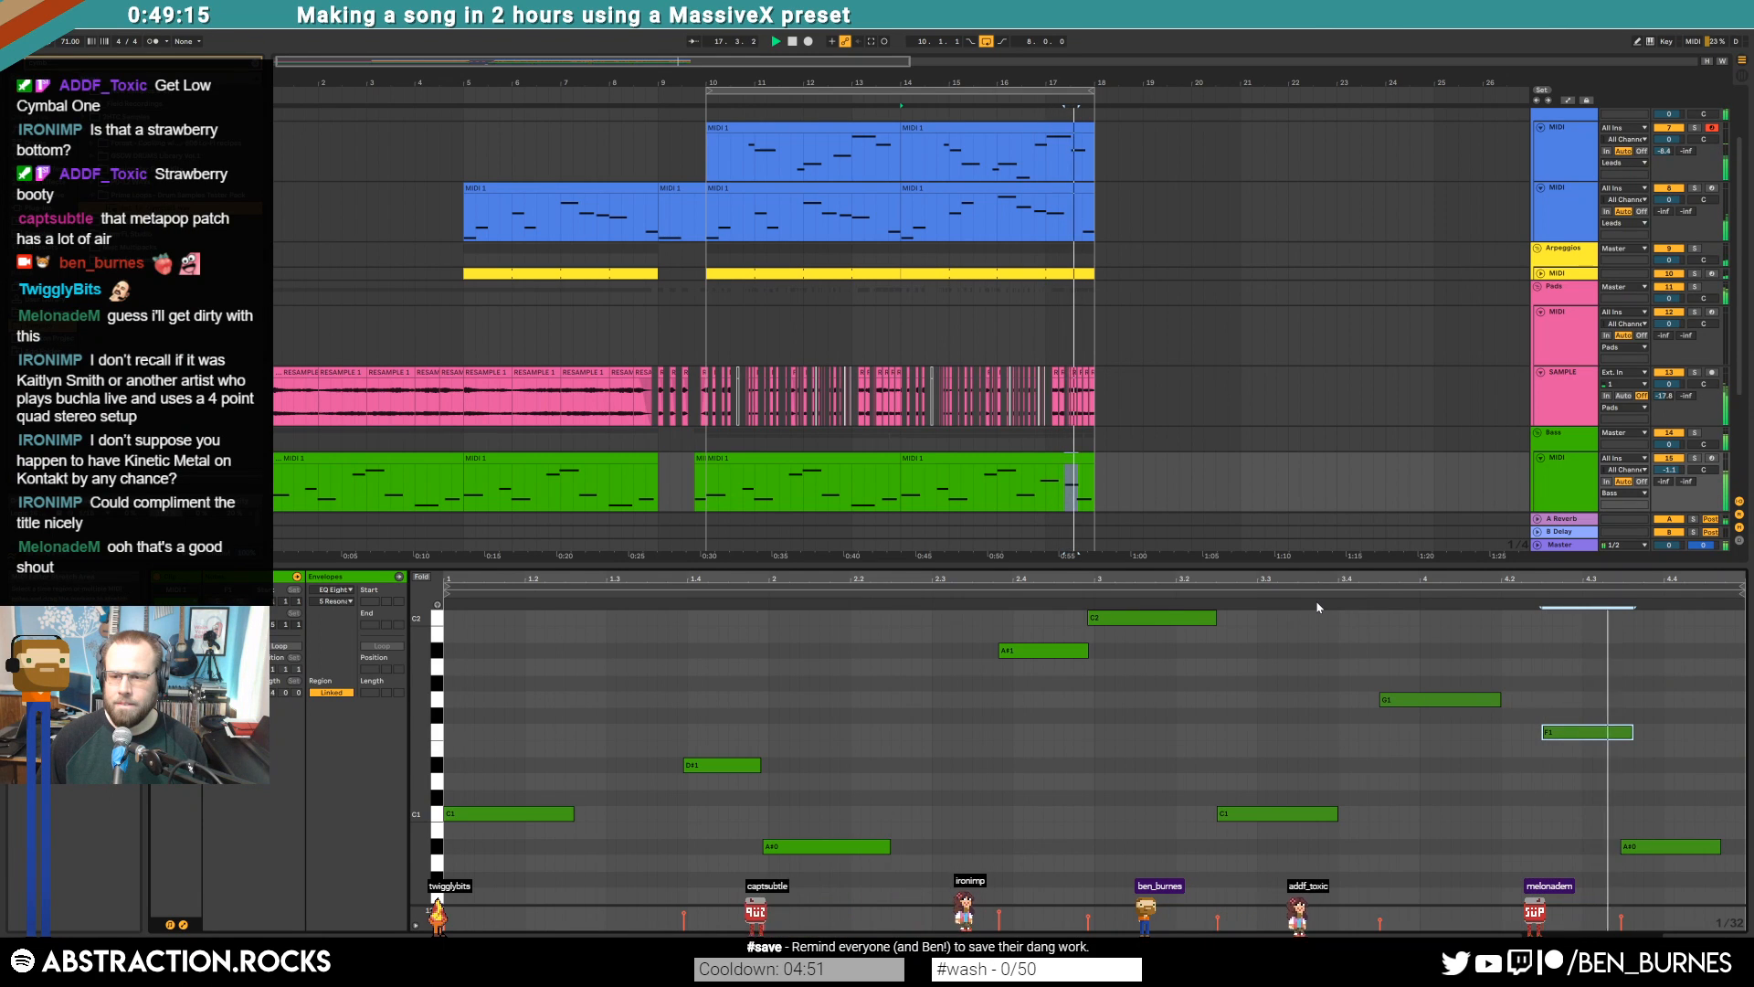
key("space")
left_click_drag(1622, 846, 1662, 847)
left_click_drag(1632, 734, 1673, 743)
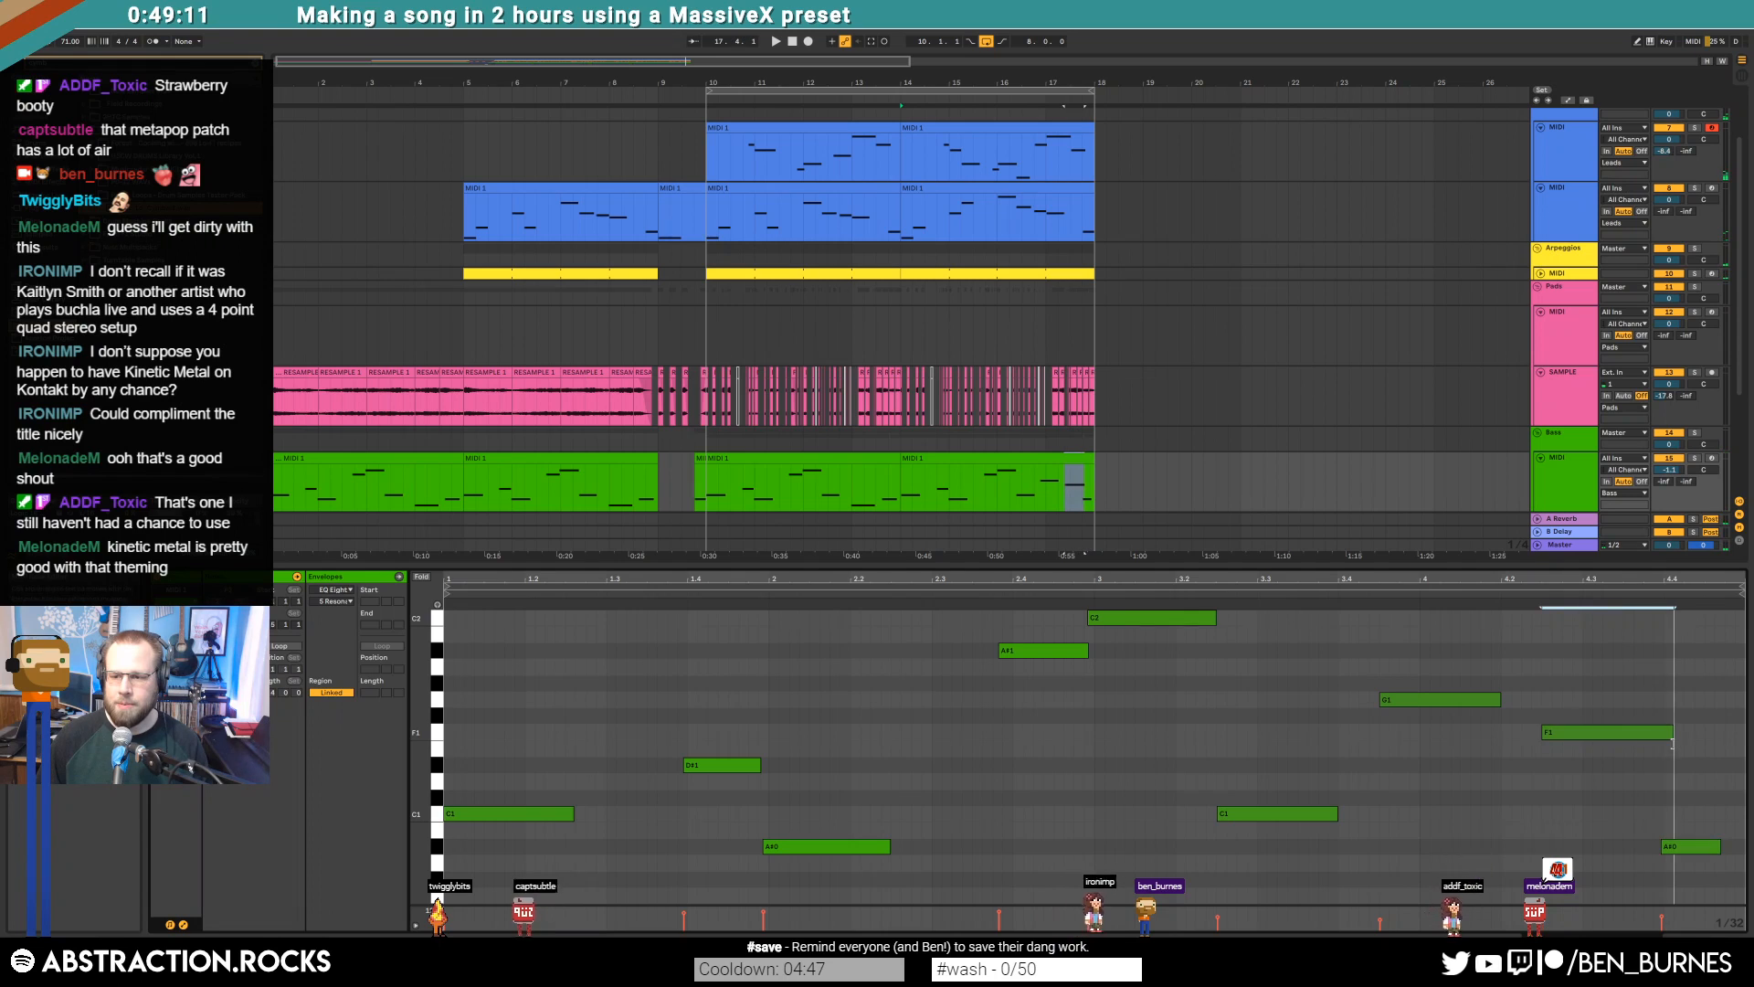
Look over the Massive synth settings on the Bass MIDI track and close its window
key("shift+Tab")
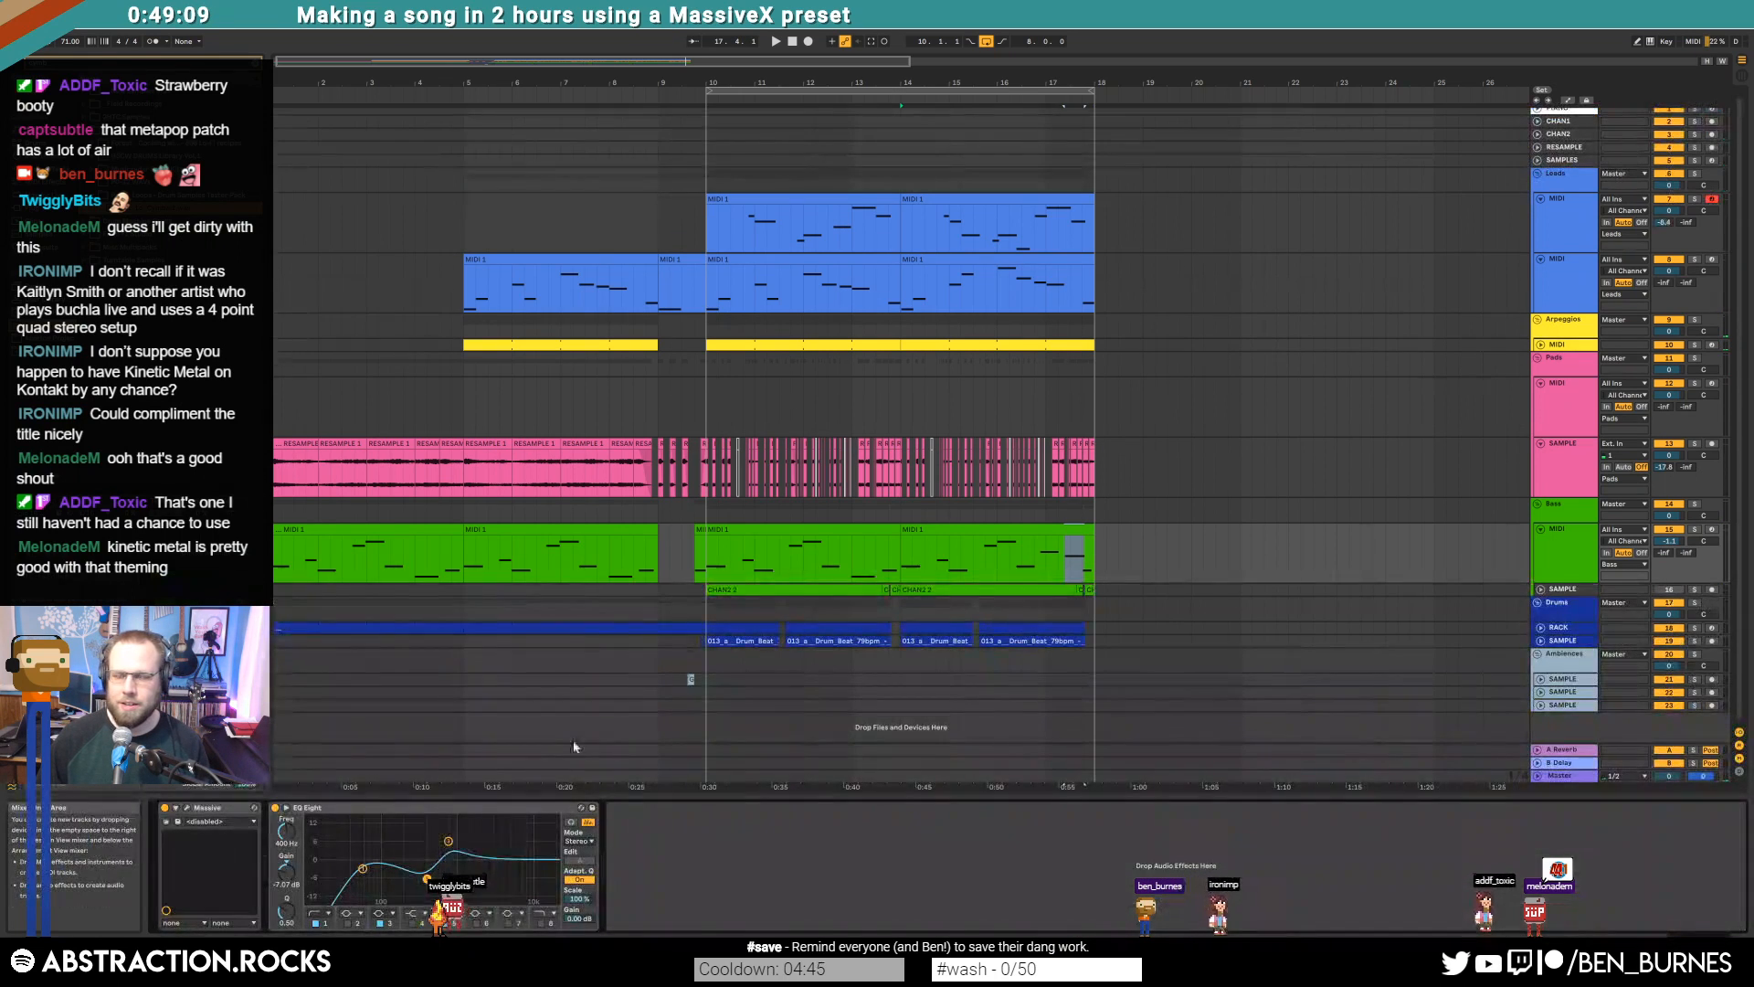
left_click(187, 809)
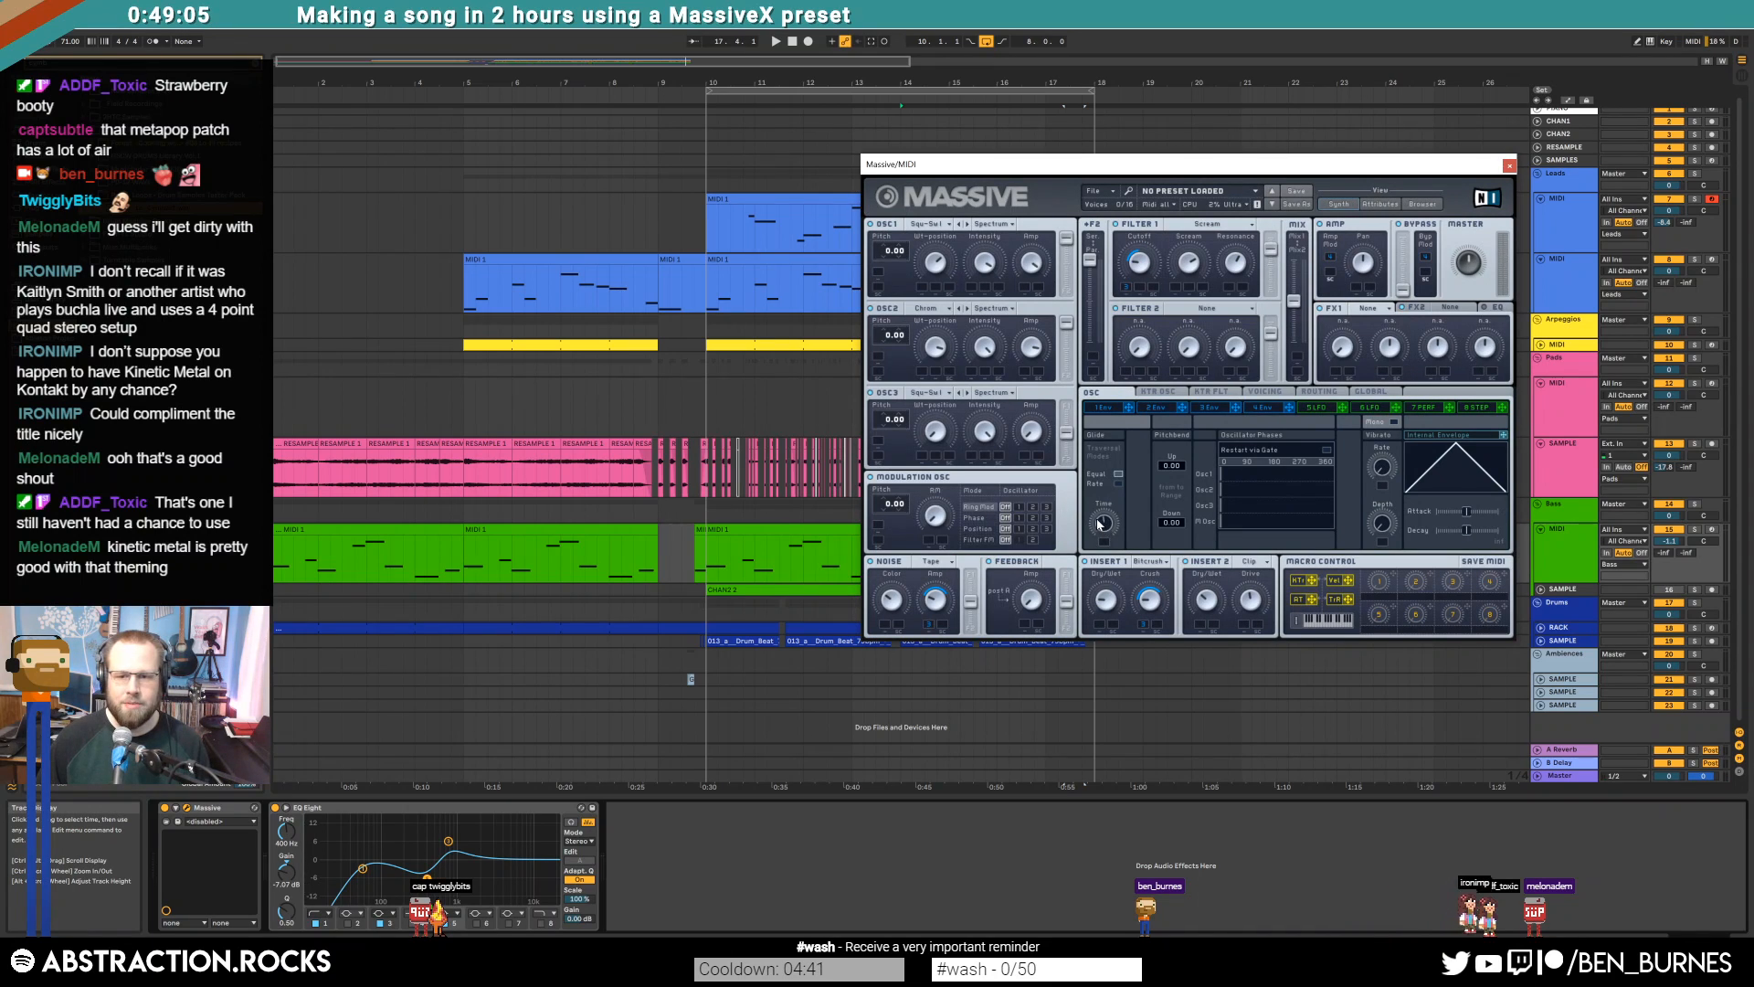
left_click(1509, 164)
Save the Live set as "2020-01-22 Derelict Machinery" in the "2 Hour Tracks 2020" folder under Ableton Projects
key("ctrl+s")
left_click(381, 70)
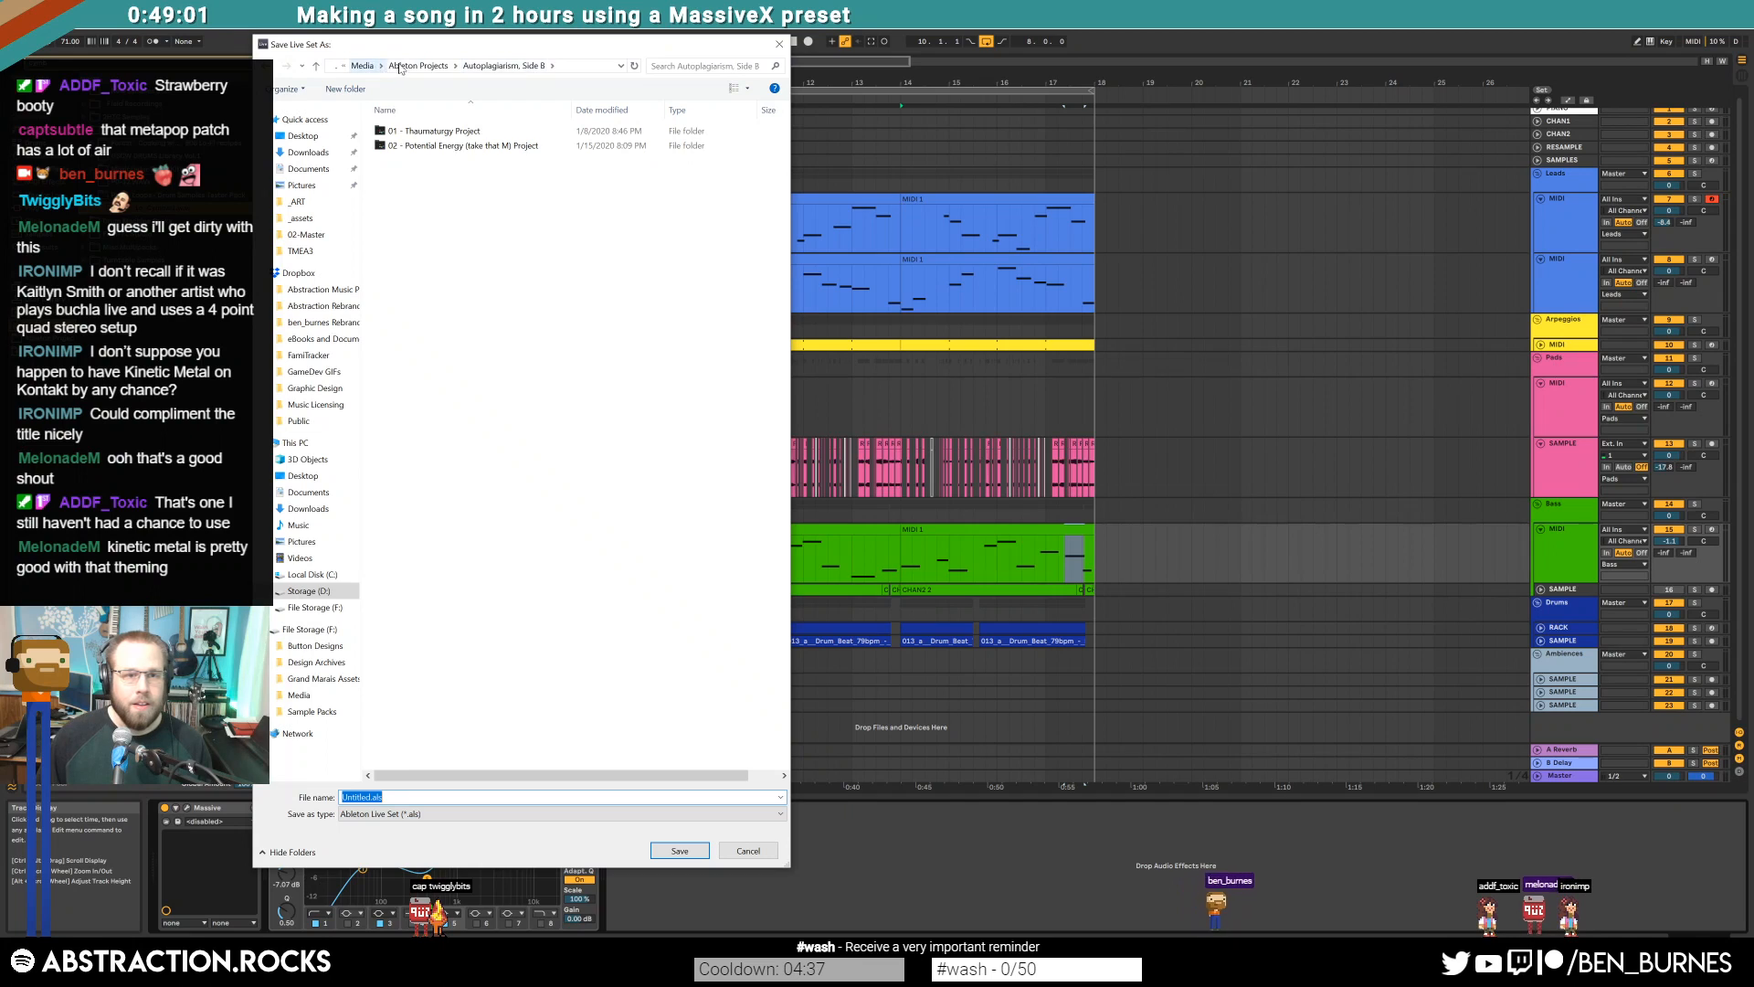
left_click(401, 67)
double_click(440, 234)
left_click(481, 797)
type("2020")
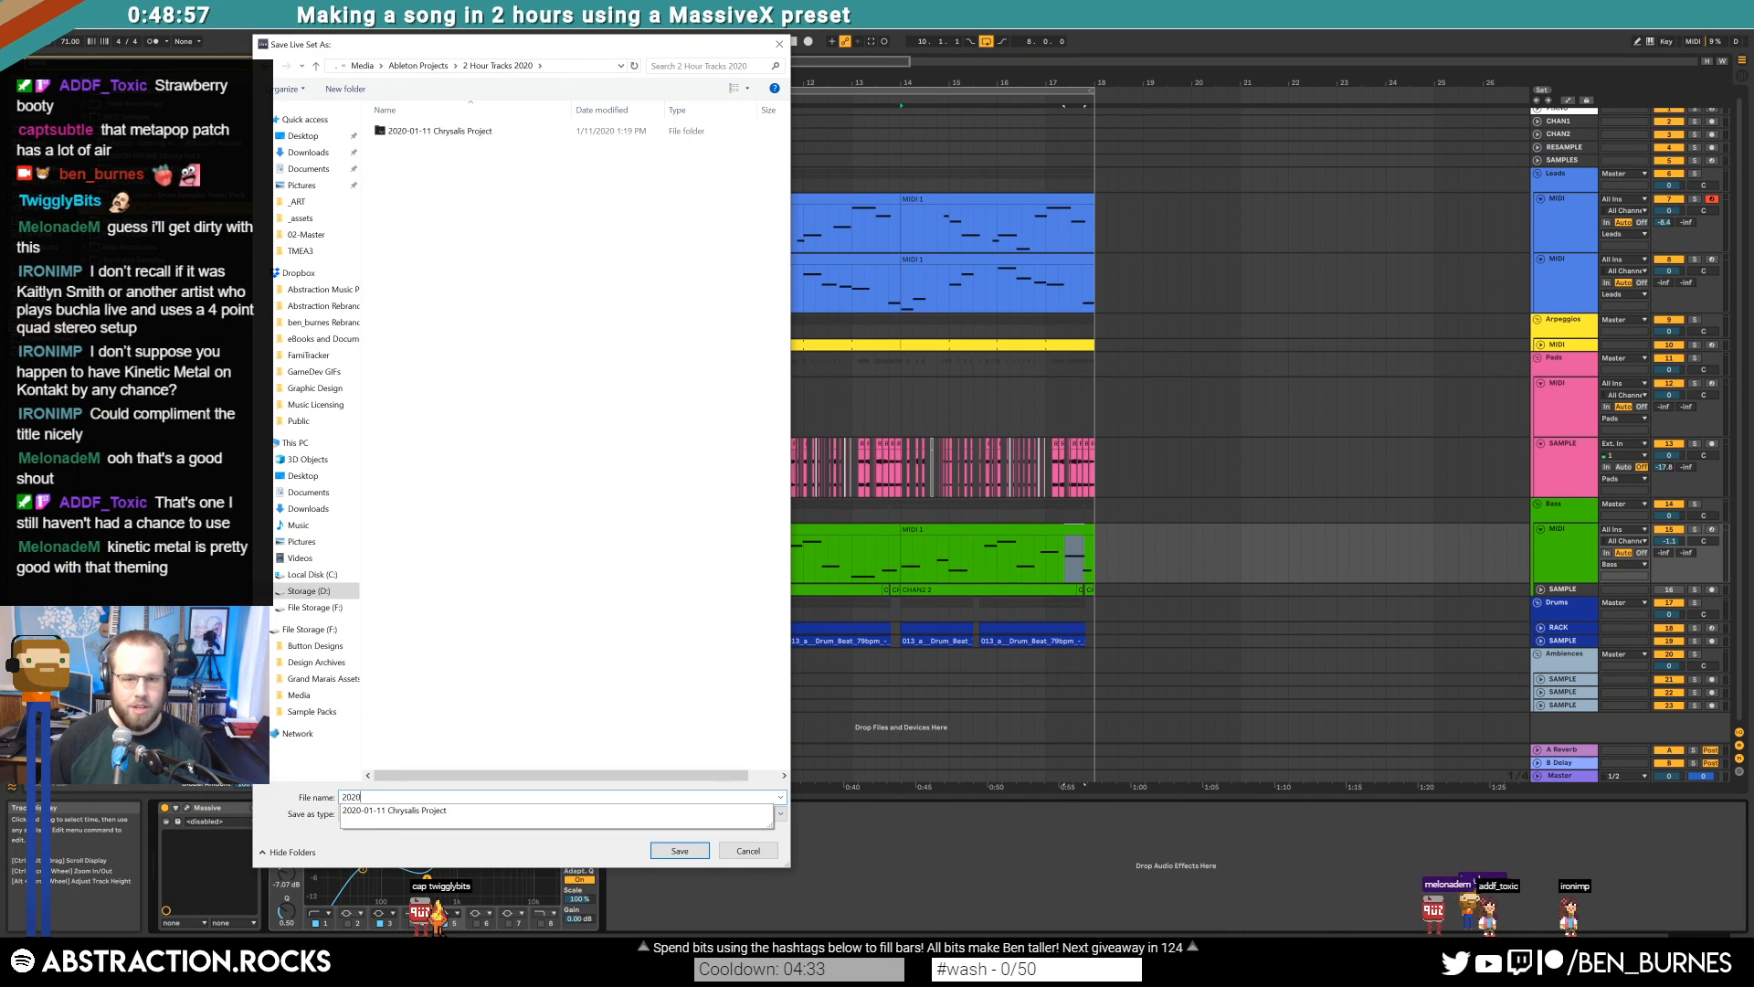
type("-01-22 Derelict Machinery")
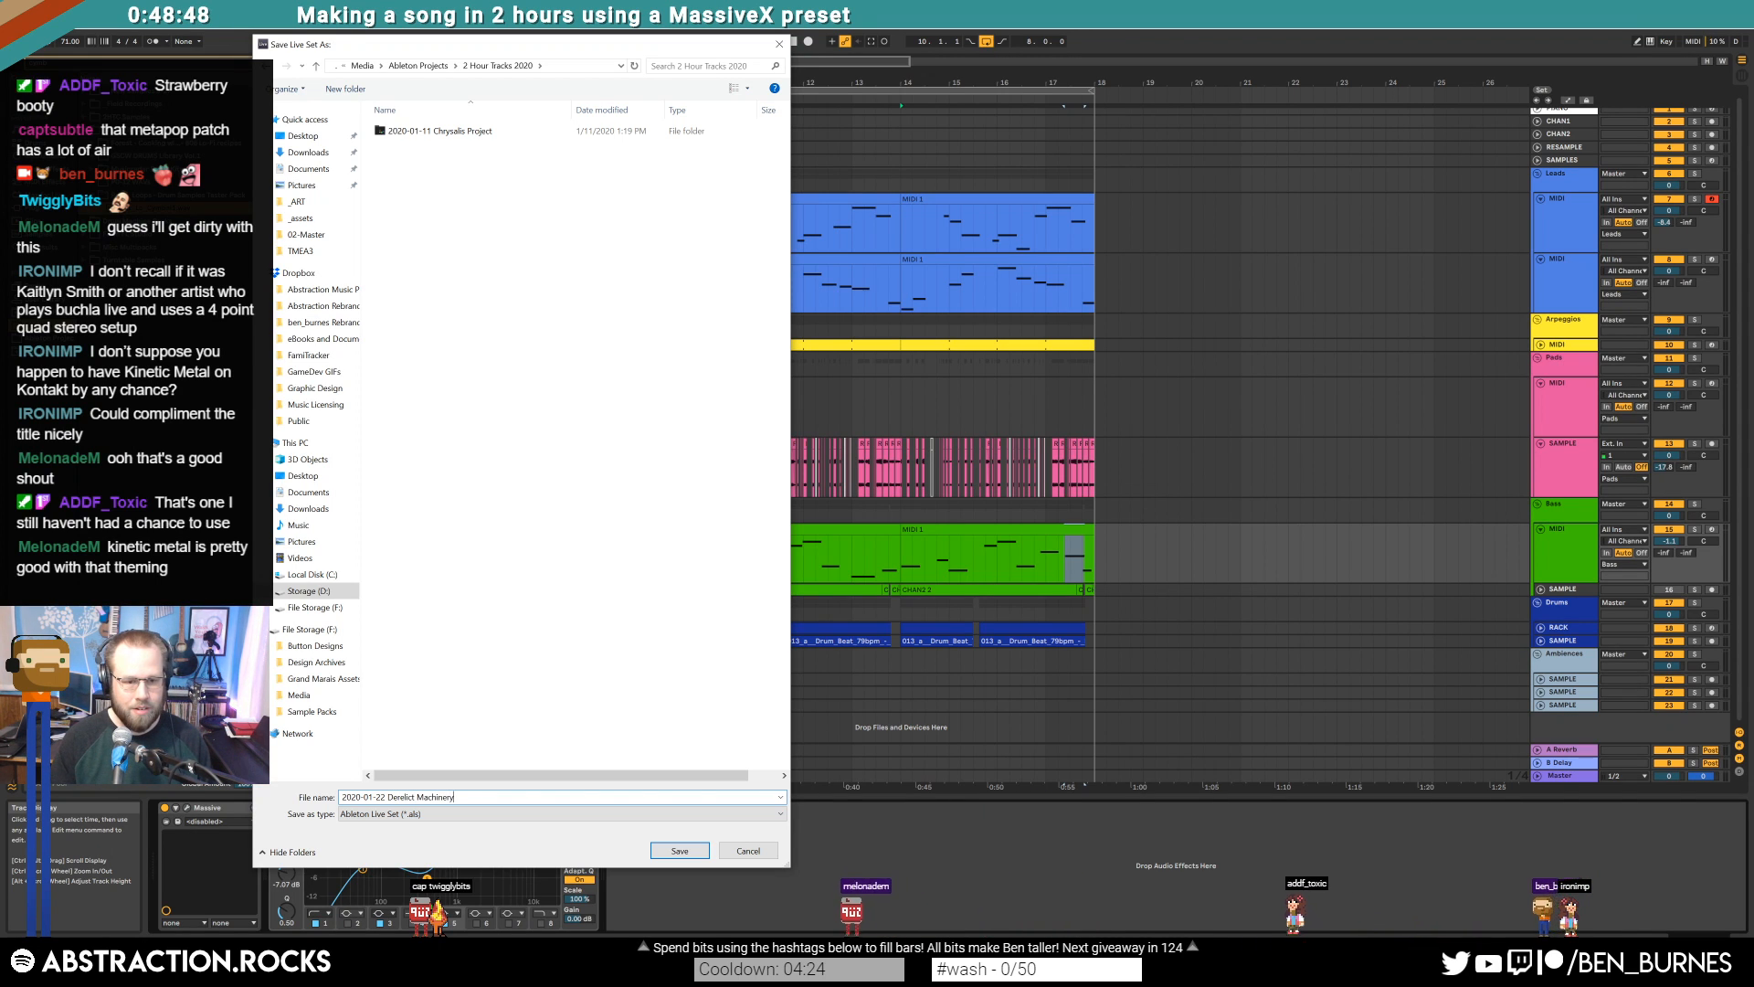
key("Return")
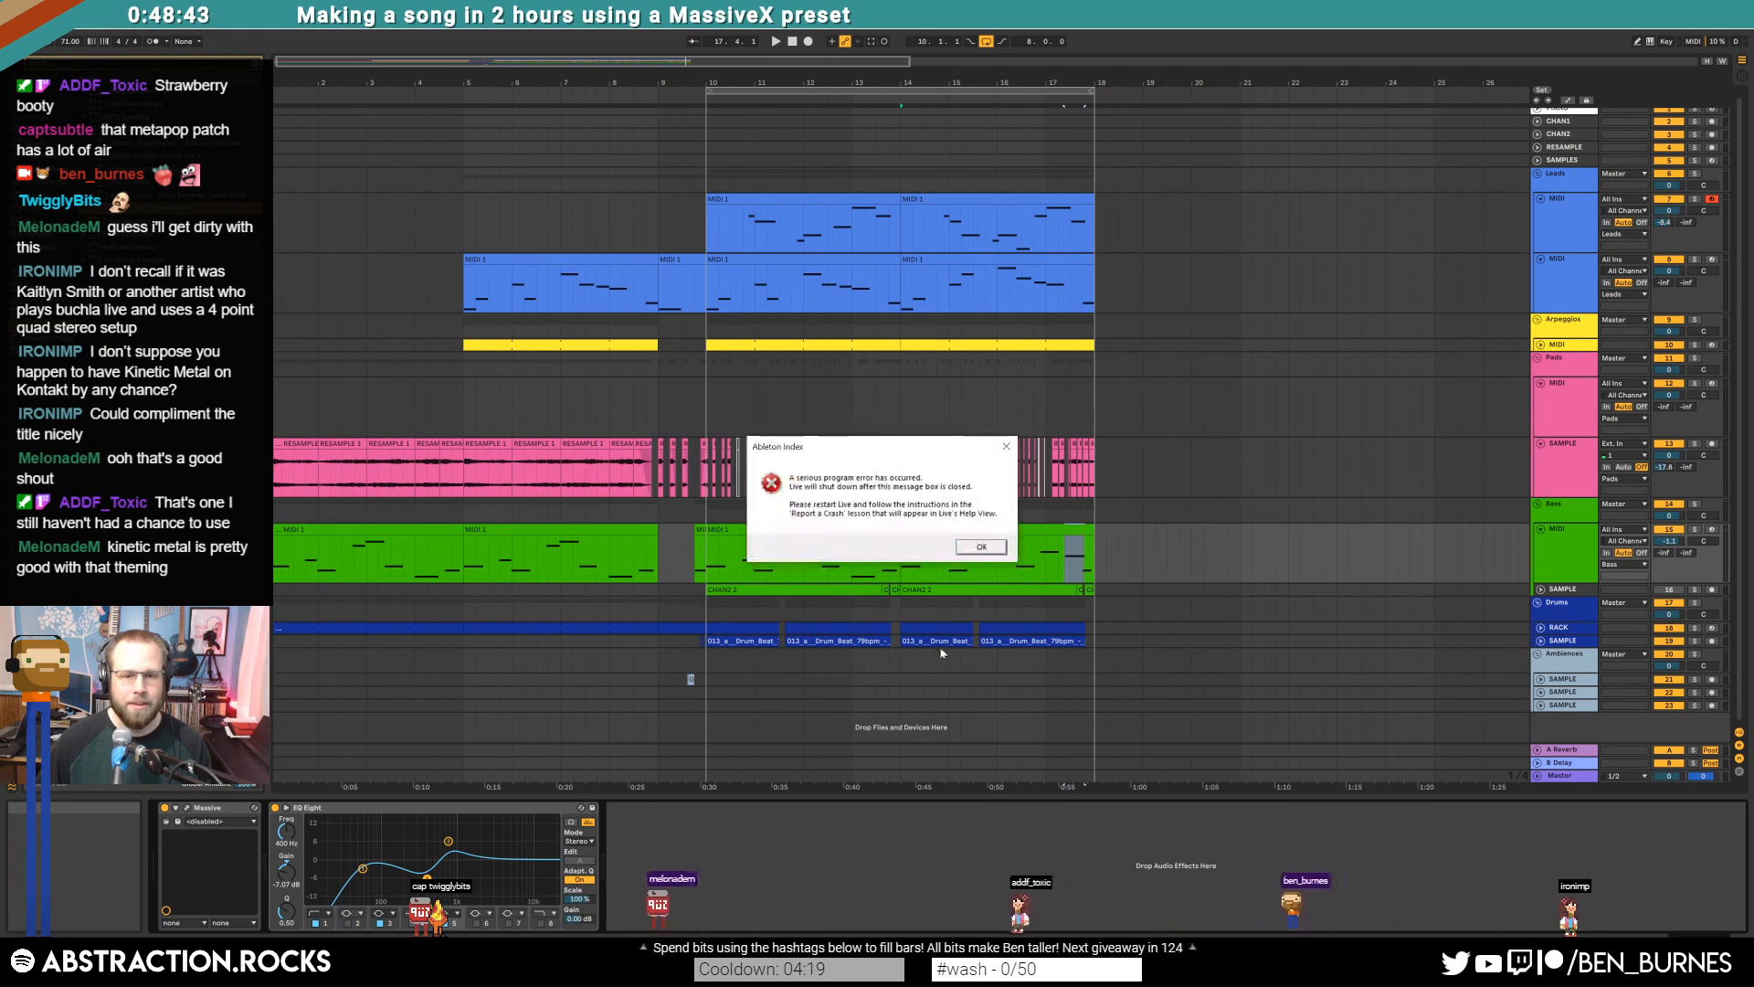
Dismiss the Ableton Index error dialog and return to the arrangement
left_click(983, 550)
left_click(11, 23)
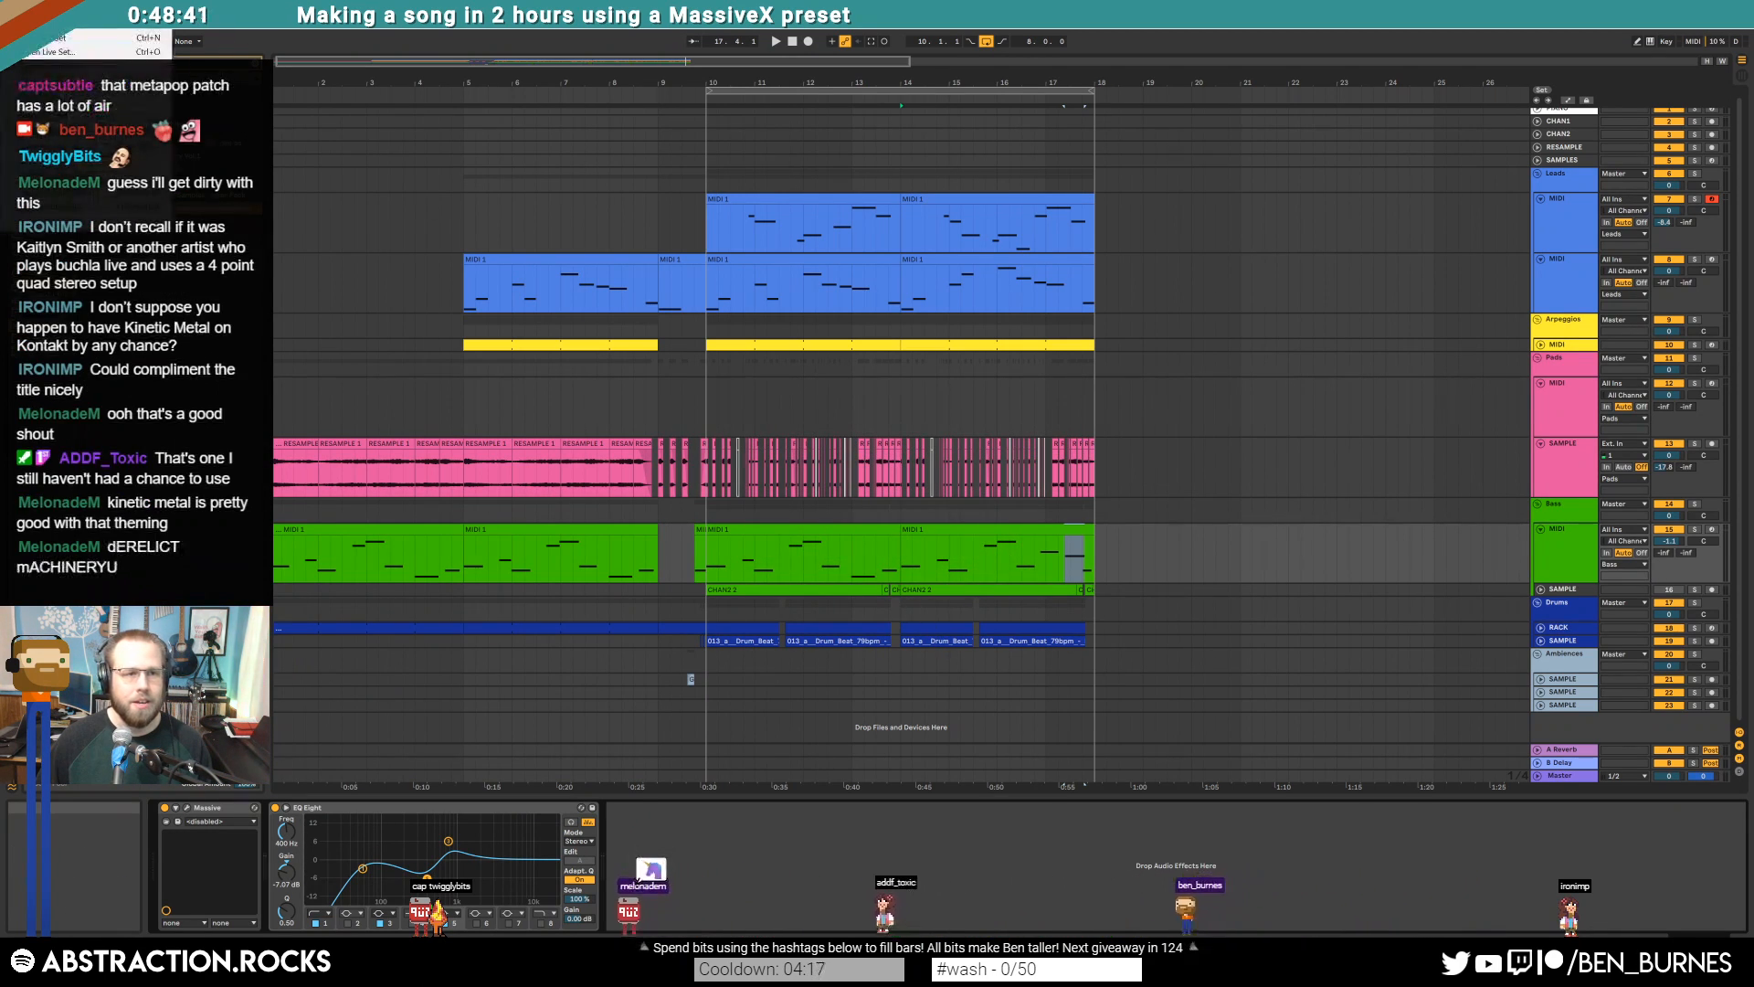
left_click(55, 208)
left_click(948, 498)
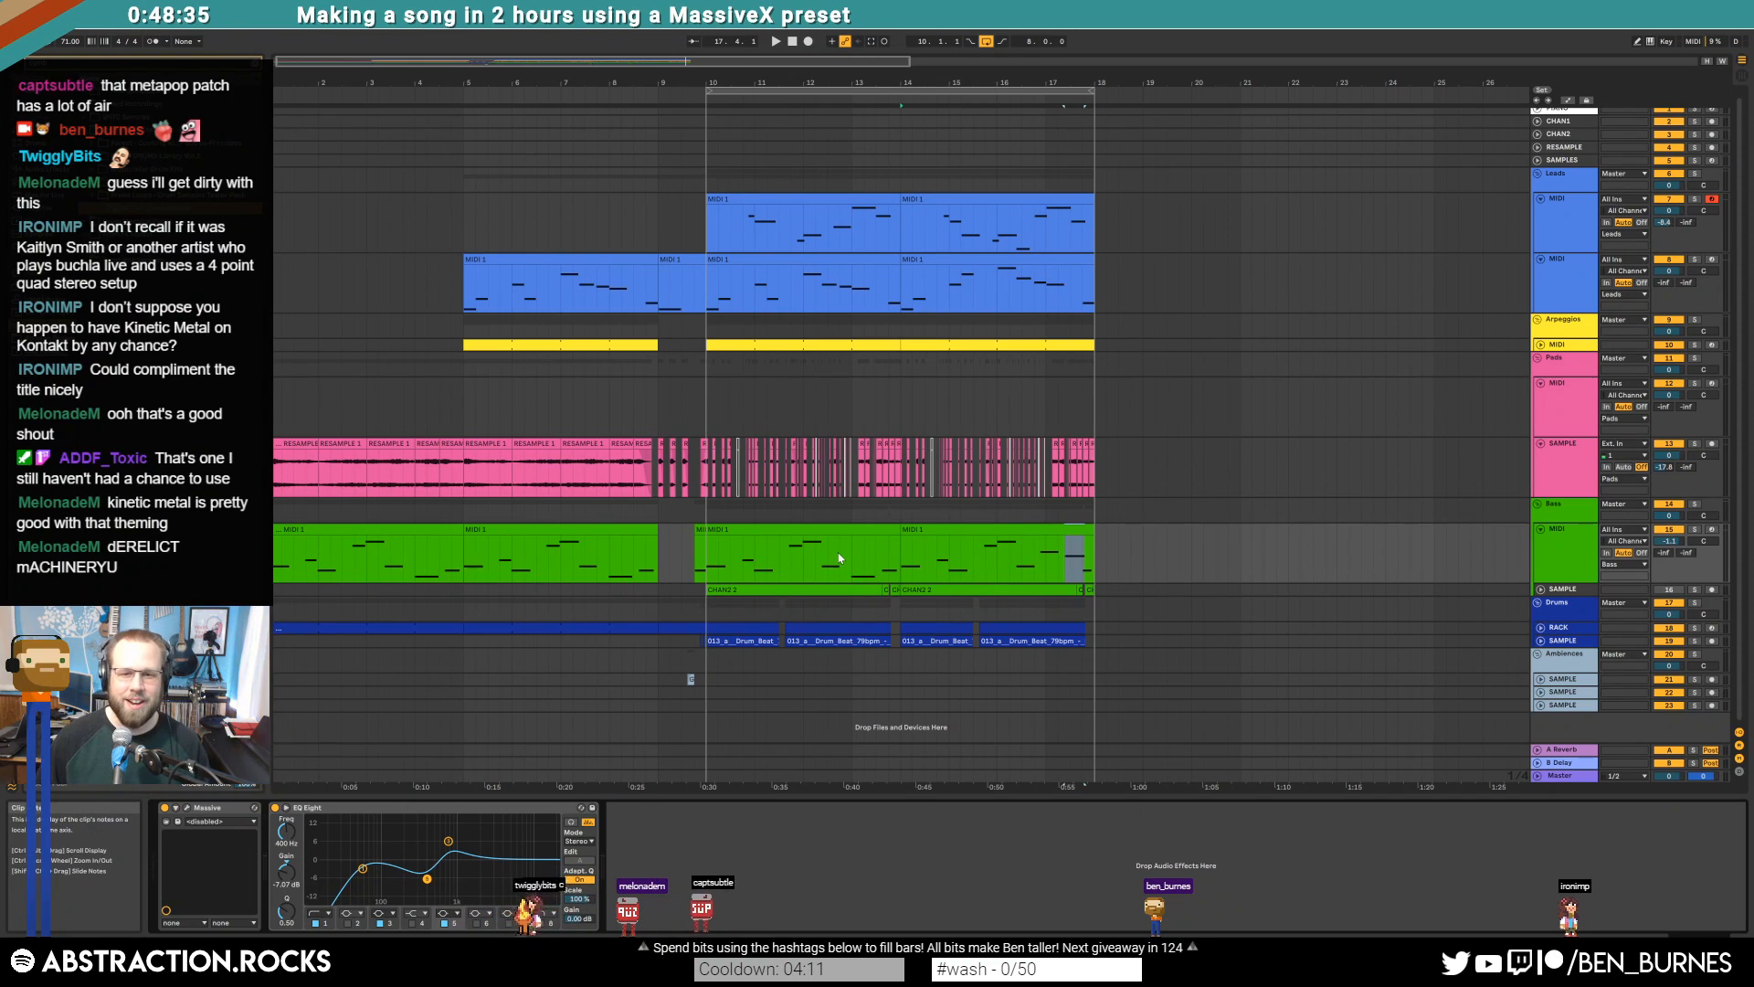
Place the insert marker in the last Bass clip and play back the looped section
left_click(900, 561)
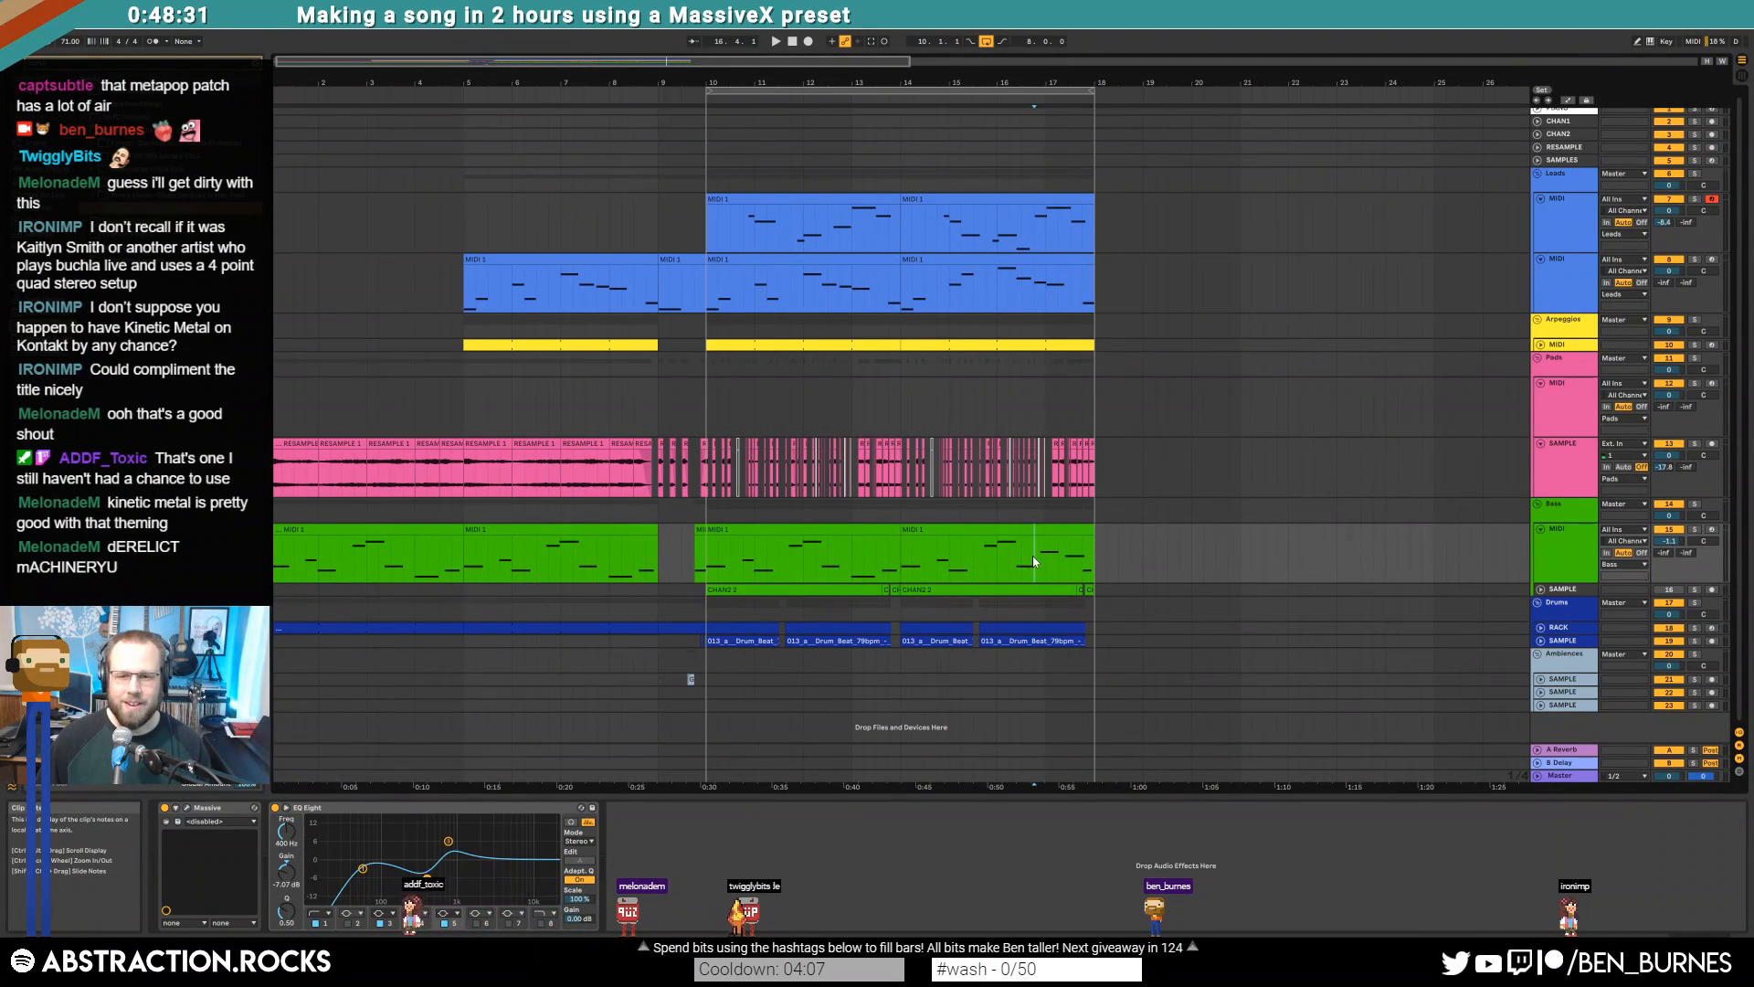
key("space")
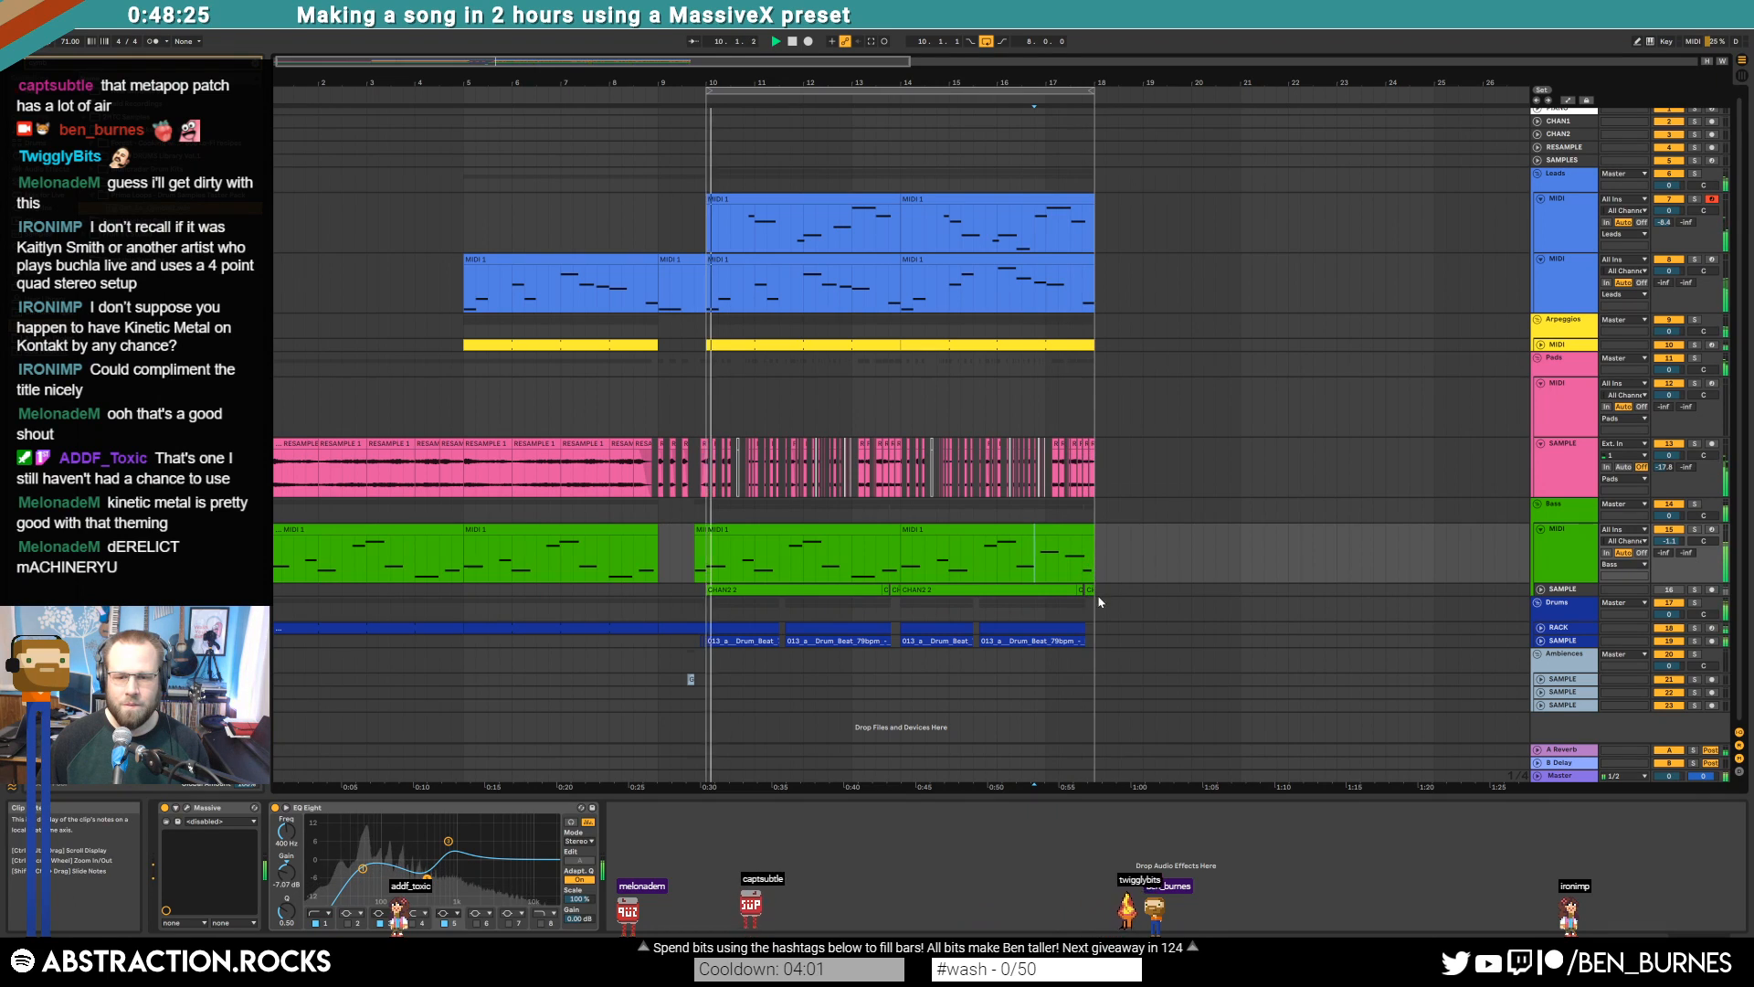
key("space")
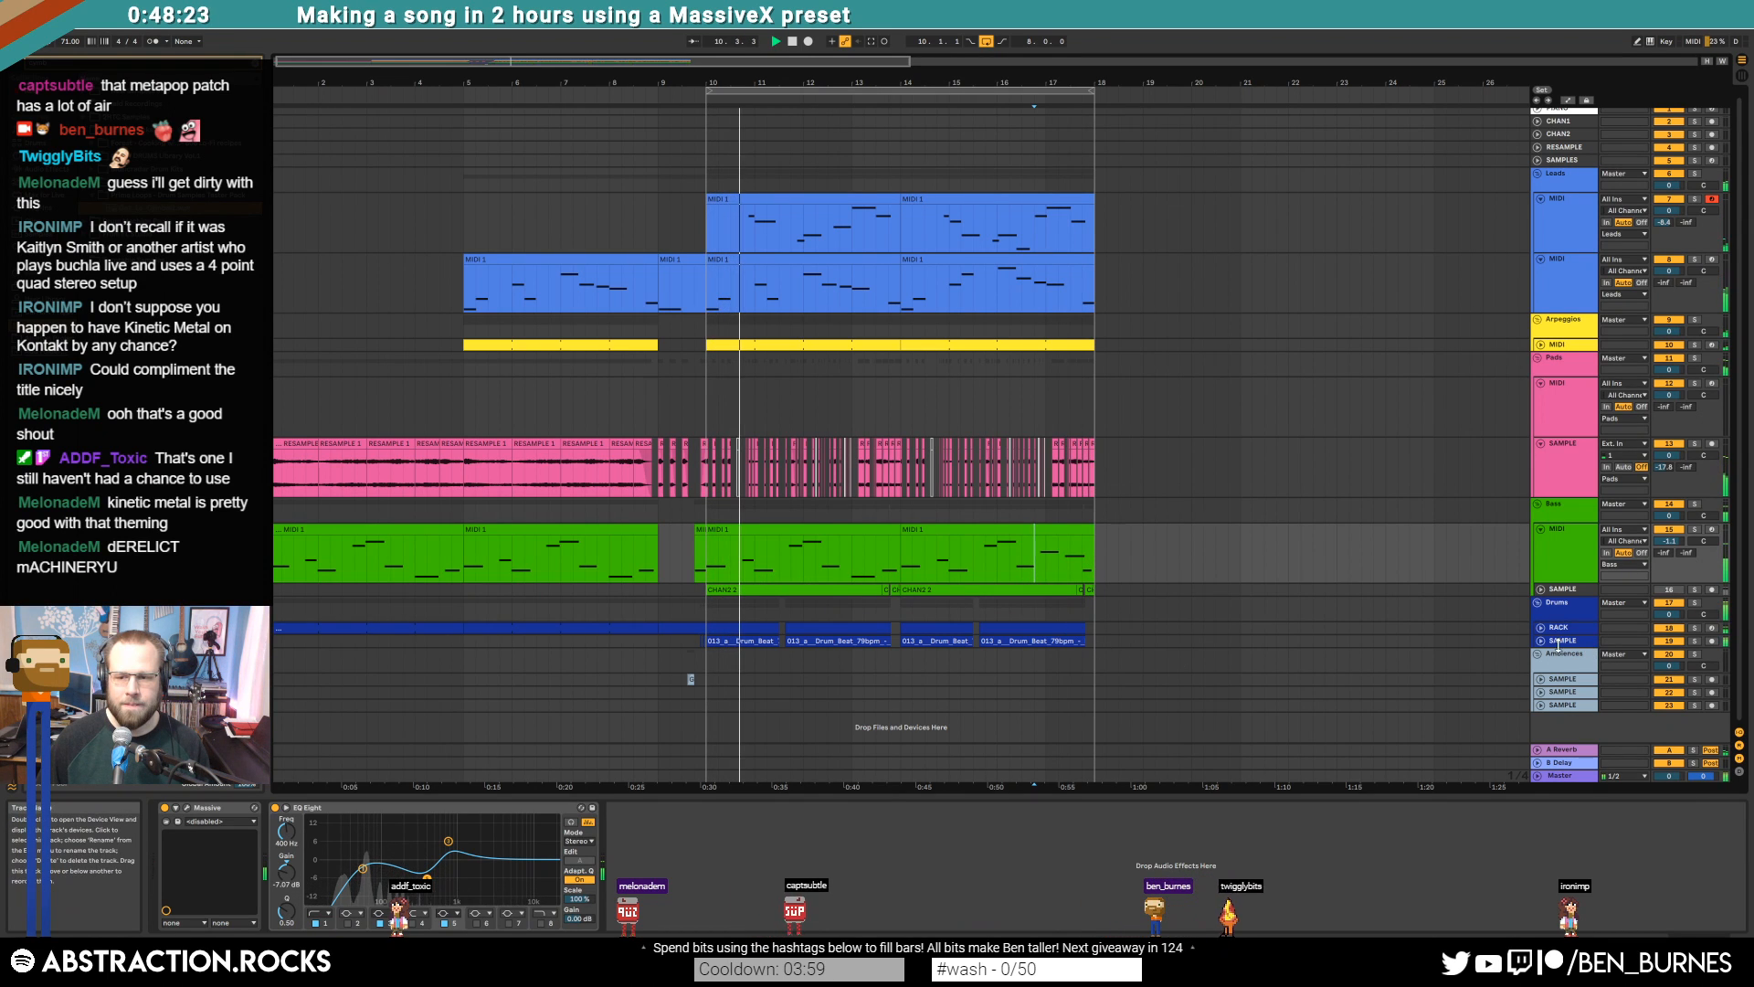
Unfold the Drums SAMPLE track, copy the last hit of the final drum beat clip twice after its end, and play it back
left_click(1540, 641)
scroll(1105, 672, "up", 10)
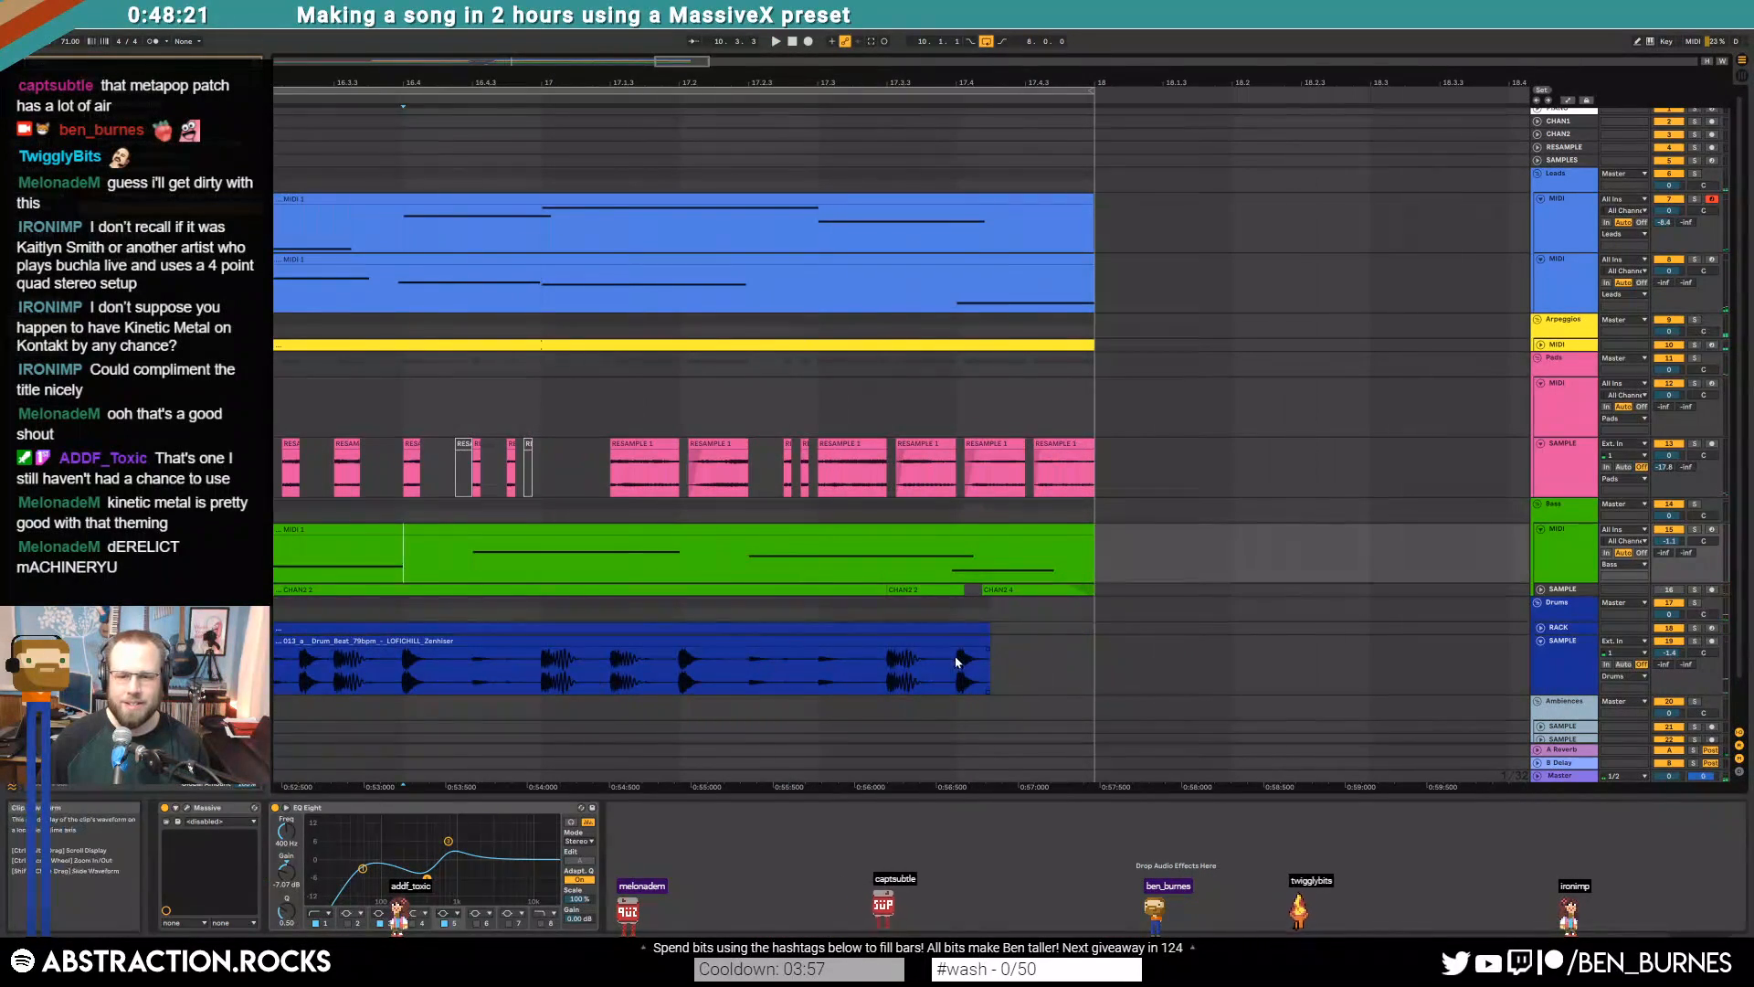
left_click_drag(965, 674, 987, 675)
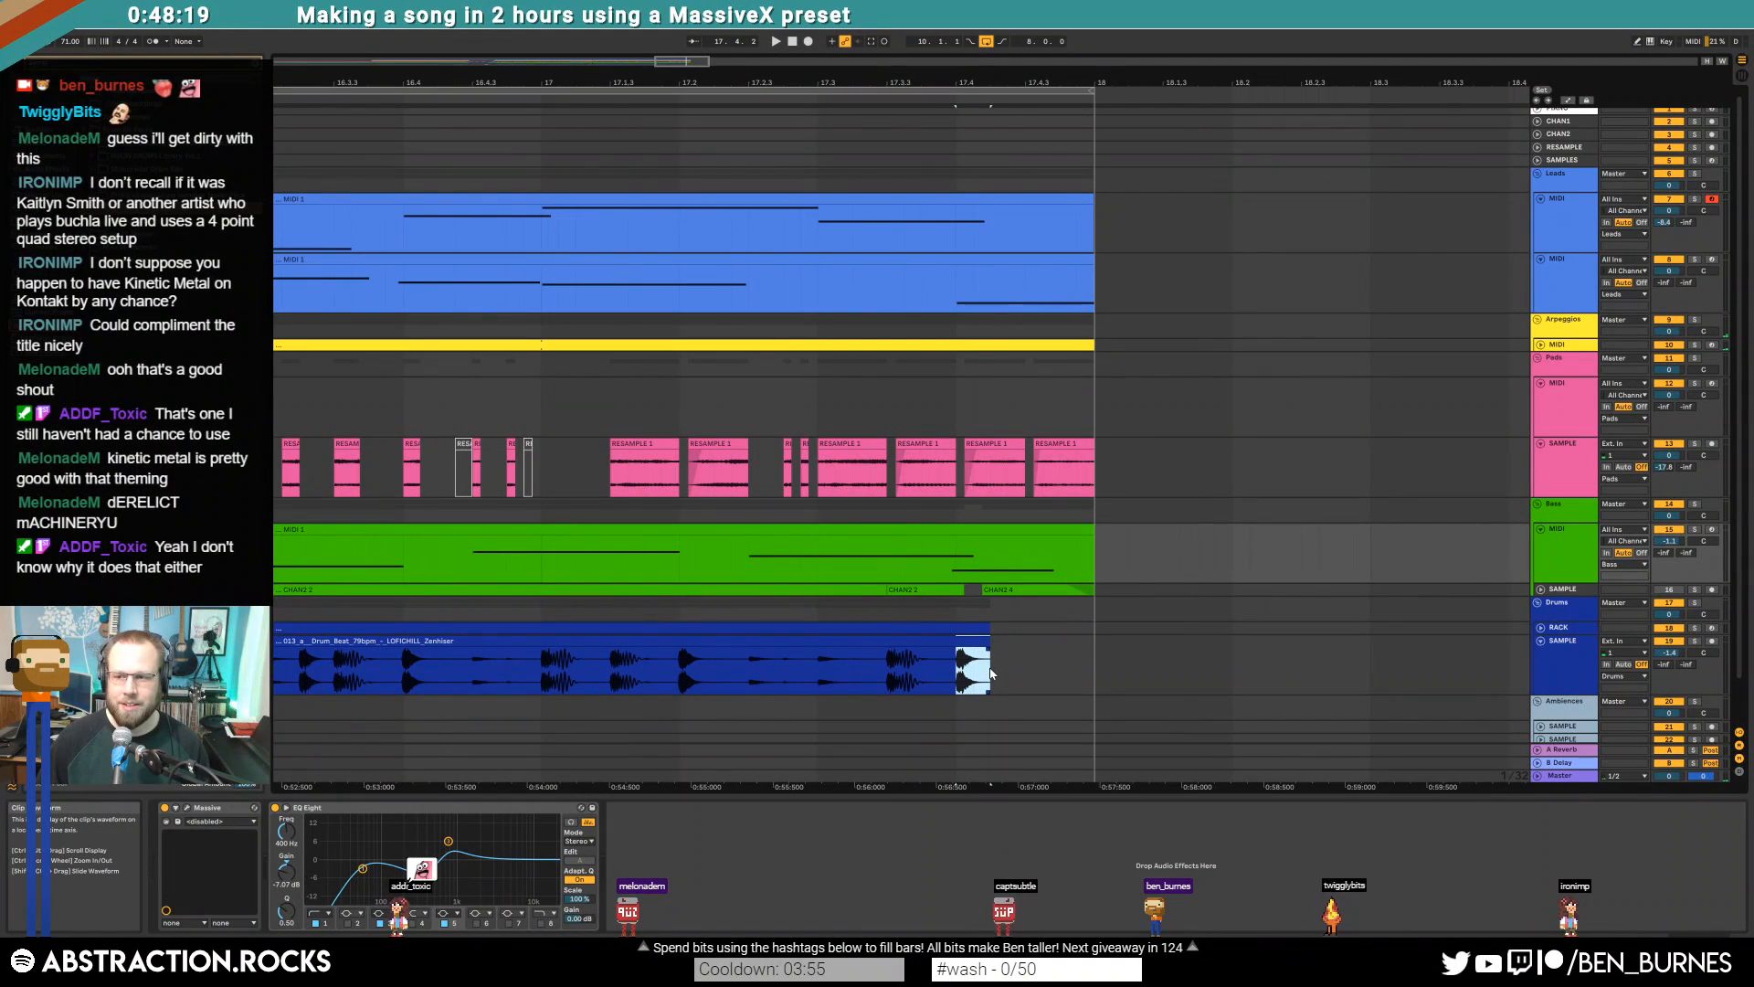
key("ctrl+d")
key("ctrl+d")
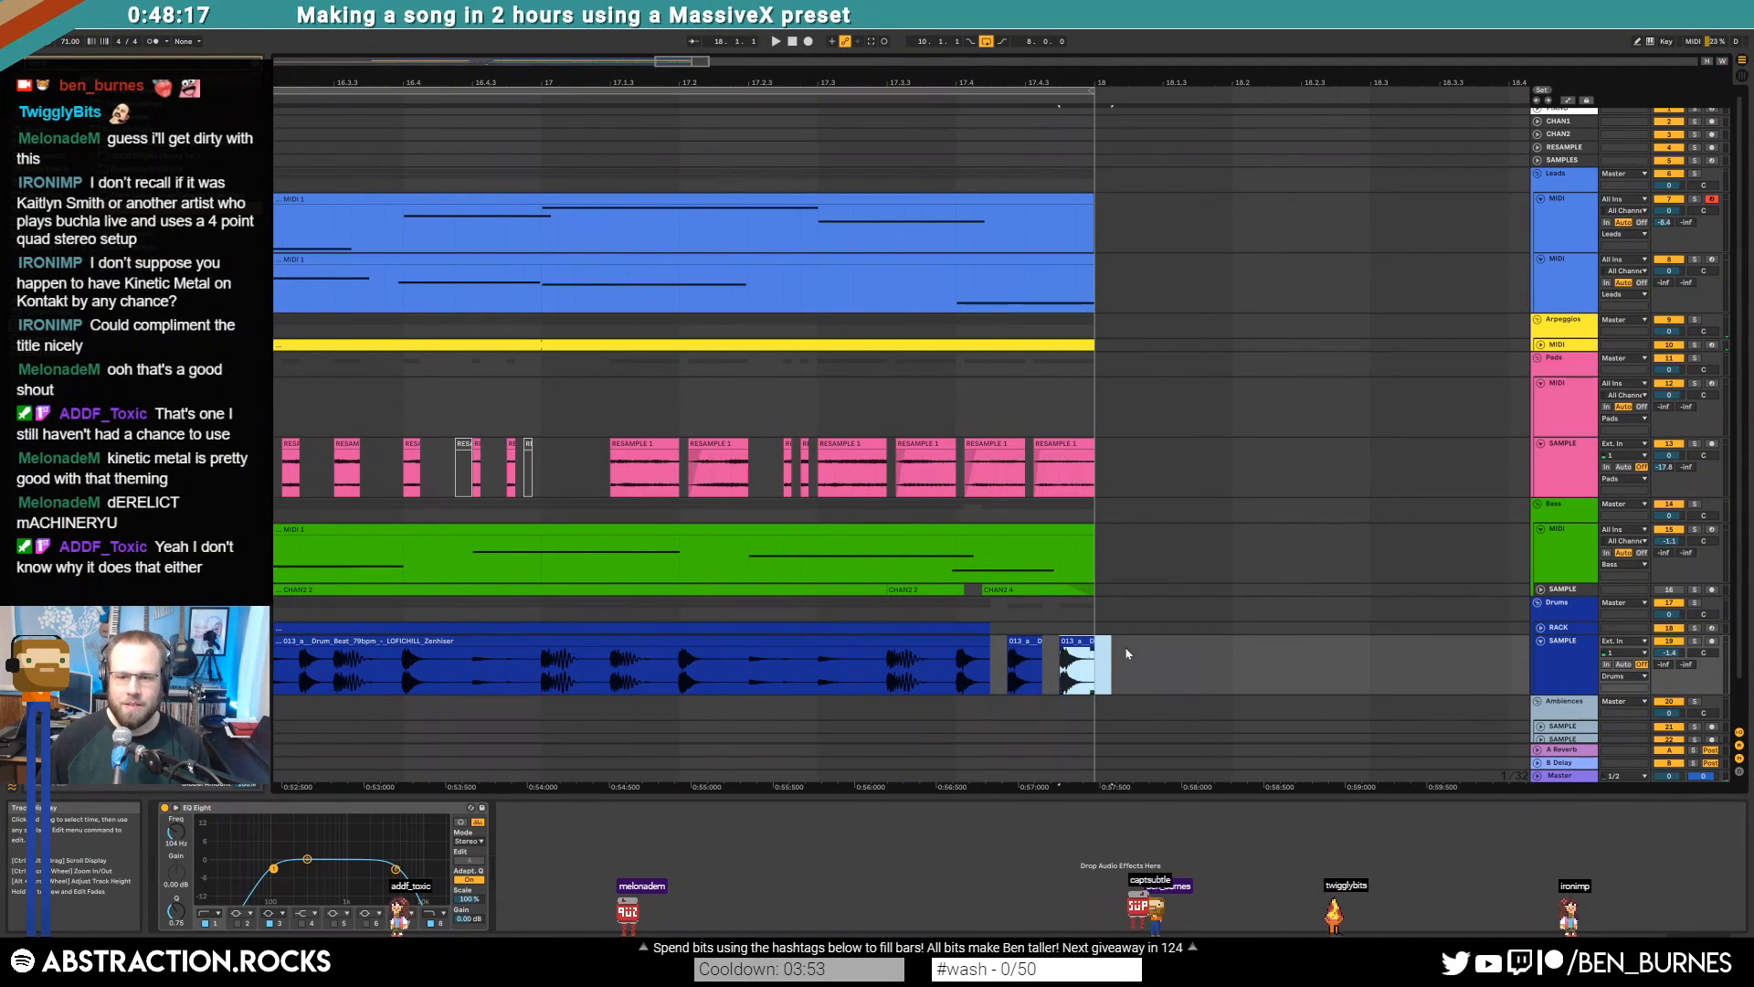
left_click(906, 666)
key("space")
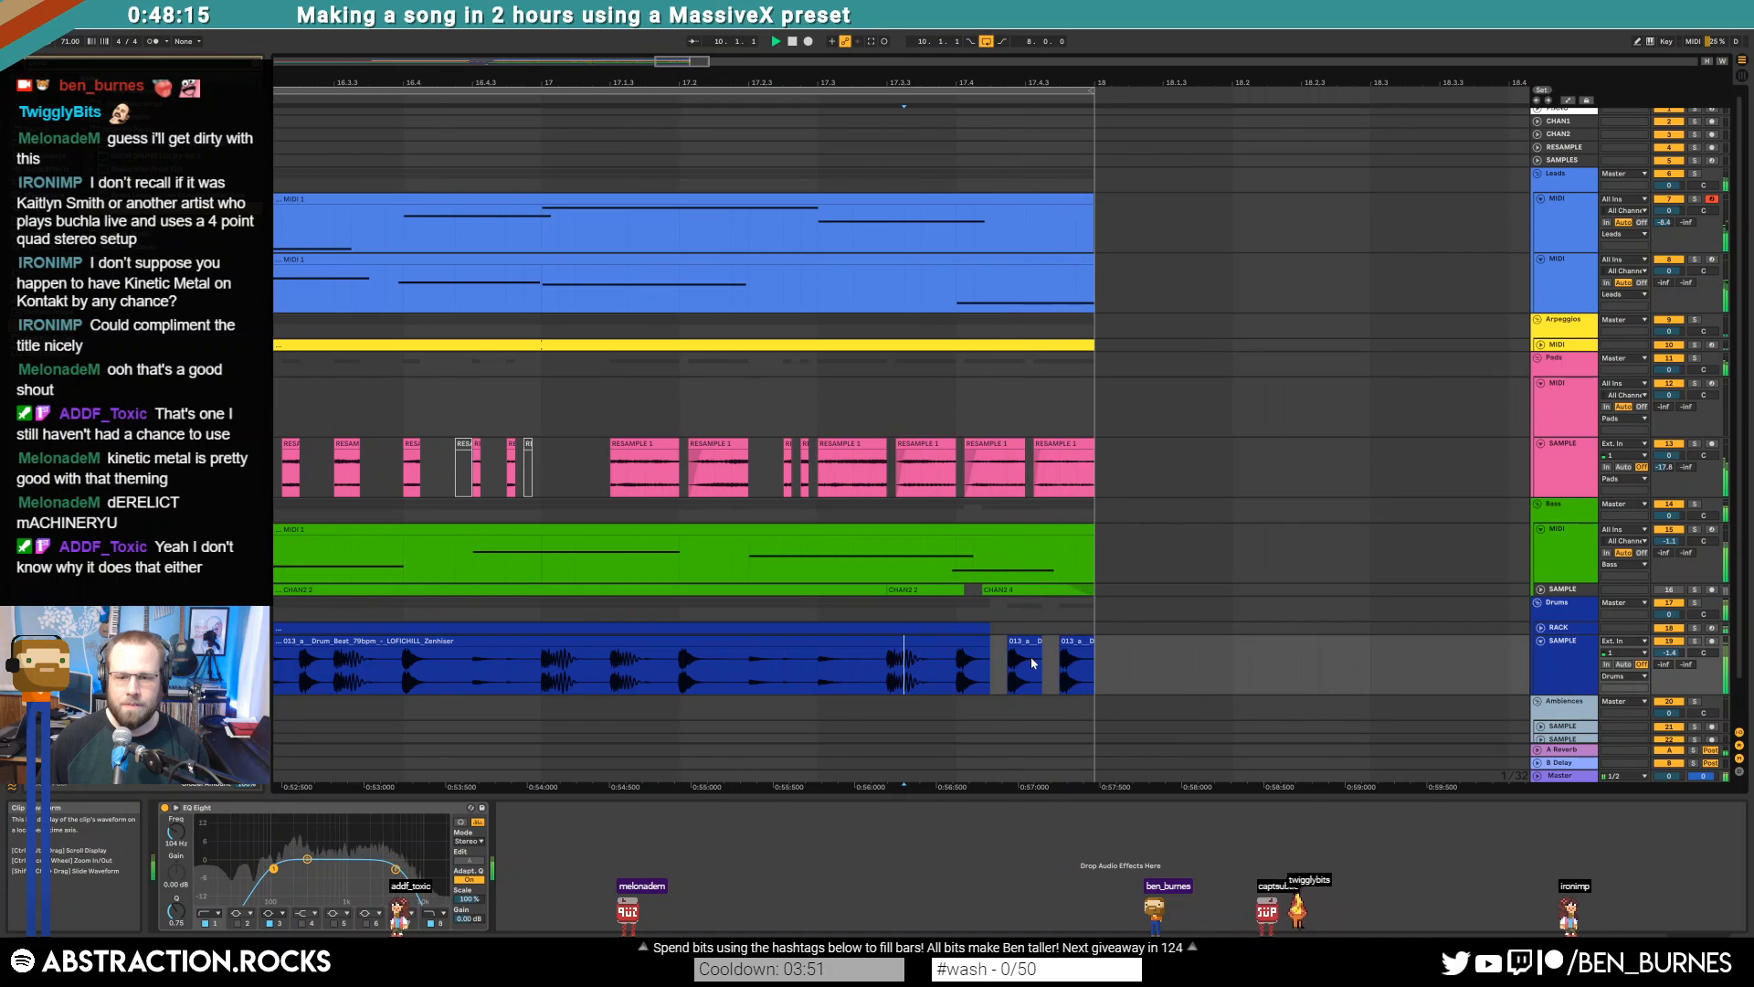
Move the last drum hit copy slightly later toward the end of bar 17 and audition the loop's ending
left_click_drag(1069, 641, 1086, 640)
left_click(869, 668)
key("space")
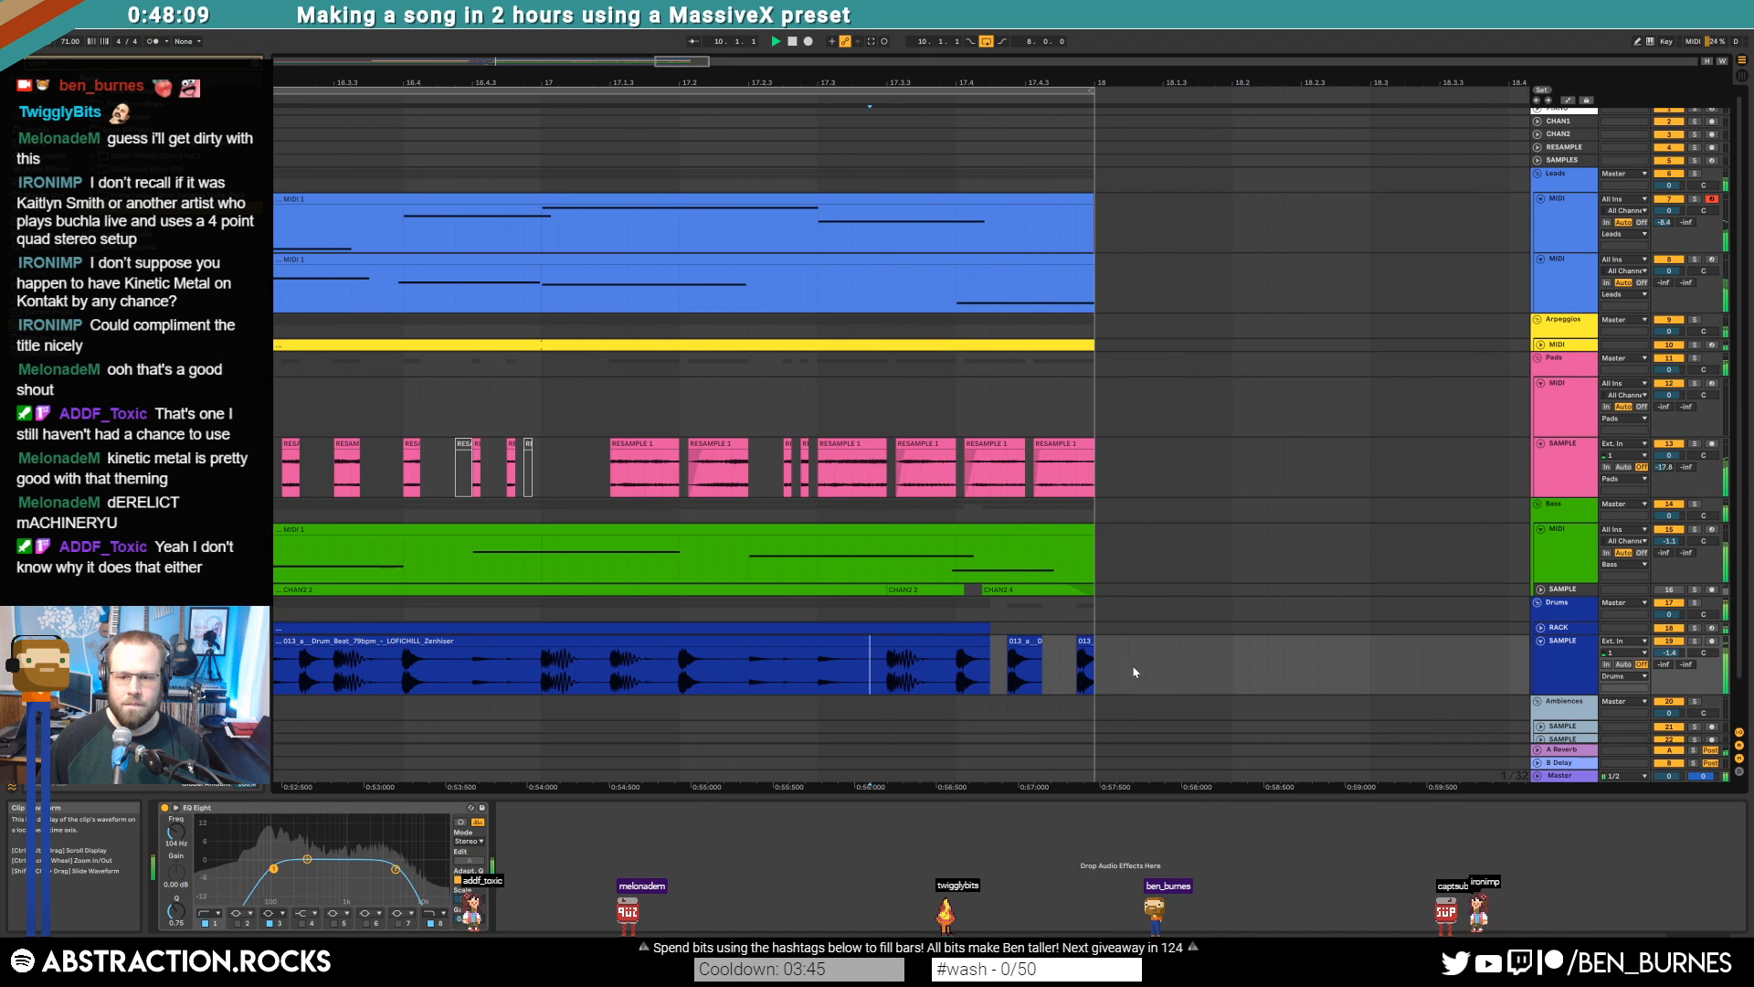
Open the final drum hit's clip view, adjust its sample settings, and return to the device view
double_click(1085, 642)
key("space")
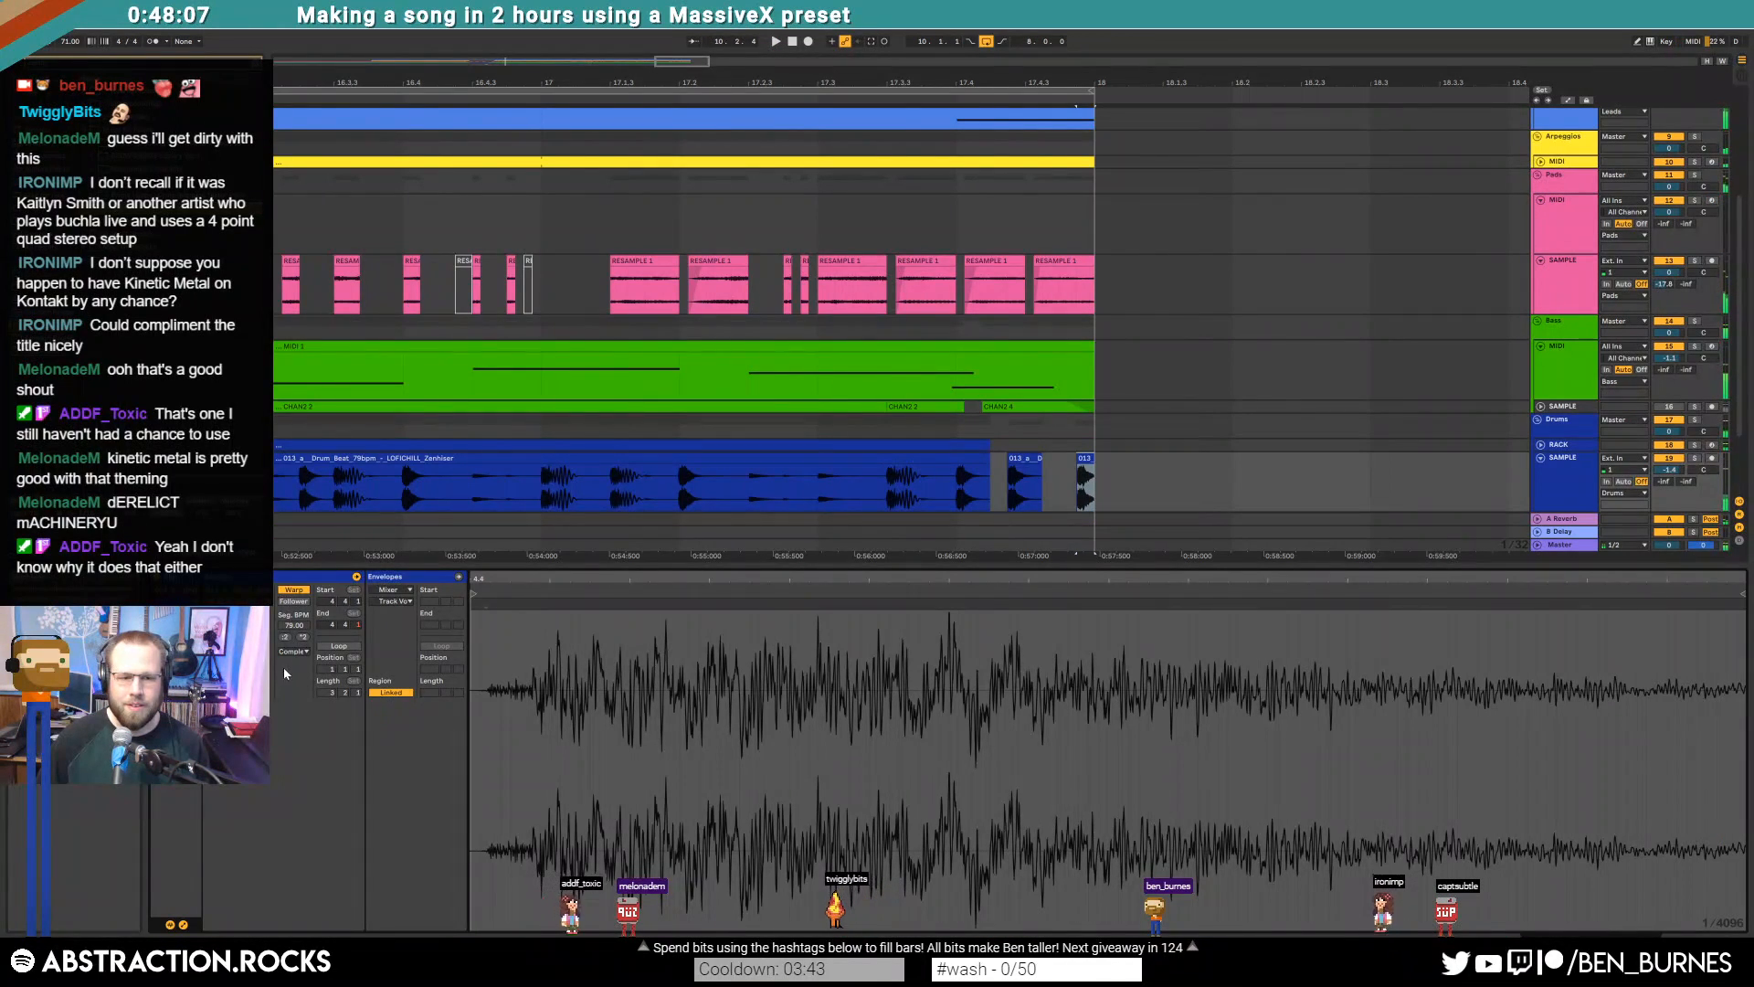
left_click_drag(266, 672, 266, 686)
key("shift+Tab")
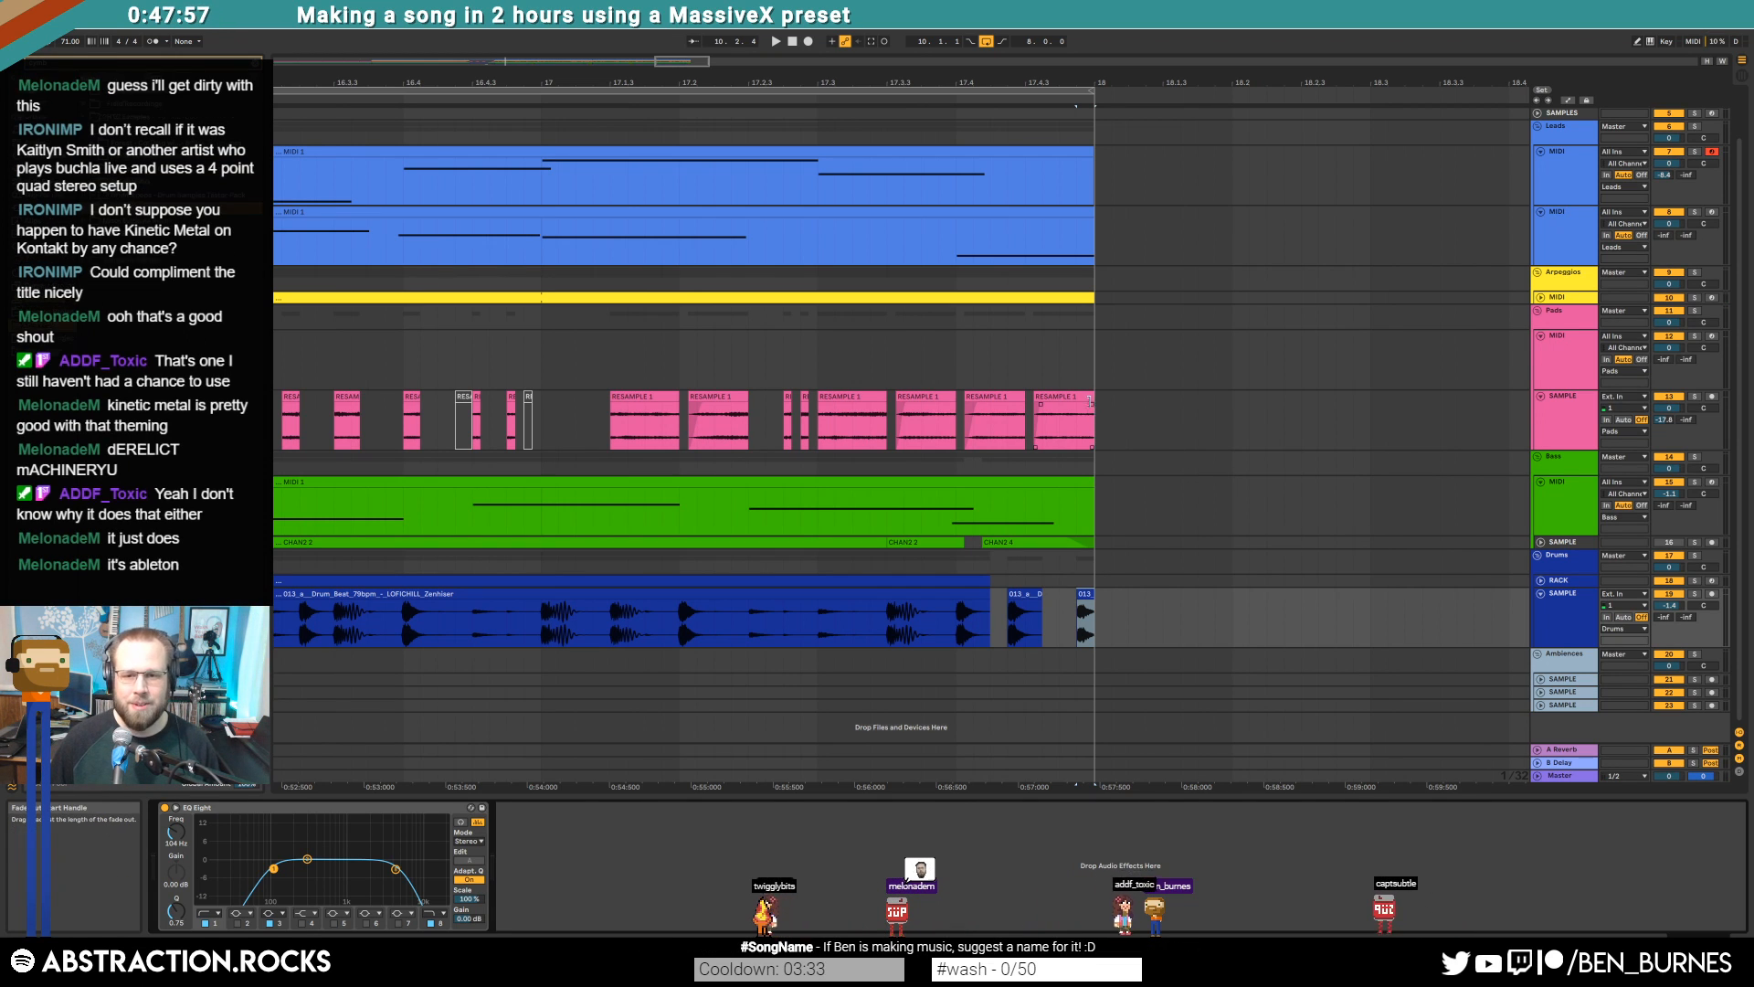
Play back the end of the loop and delete the final RESAMPLE slice on the Pads SAMPLE track
left_click(957, 419)
key("space")
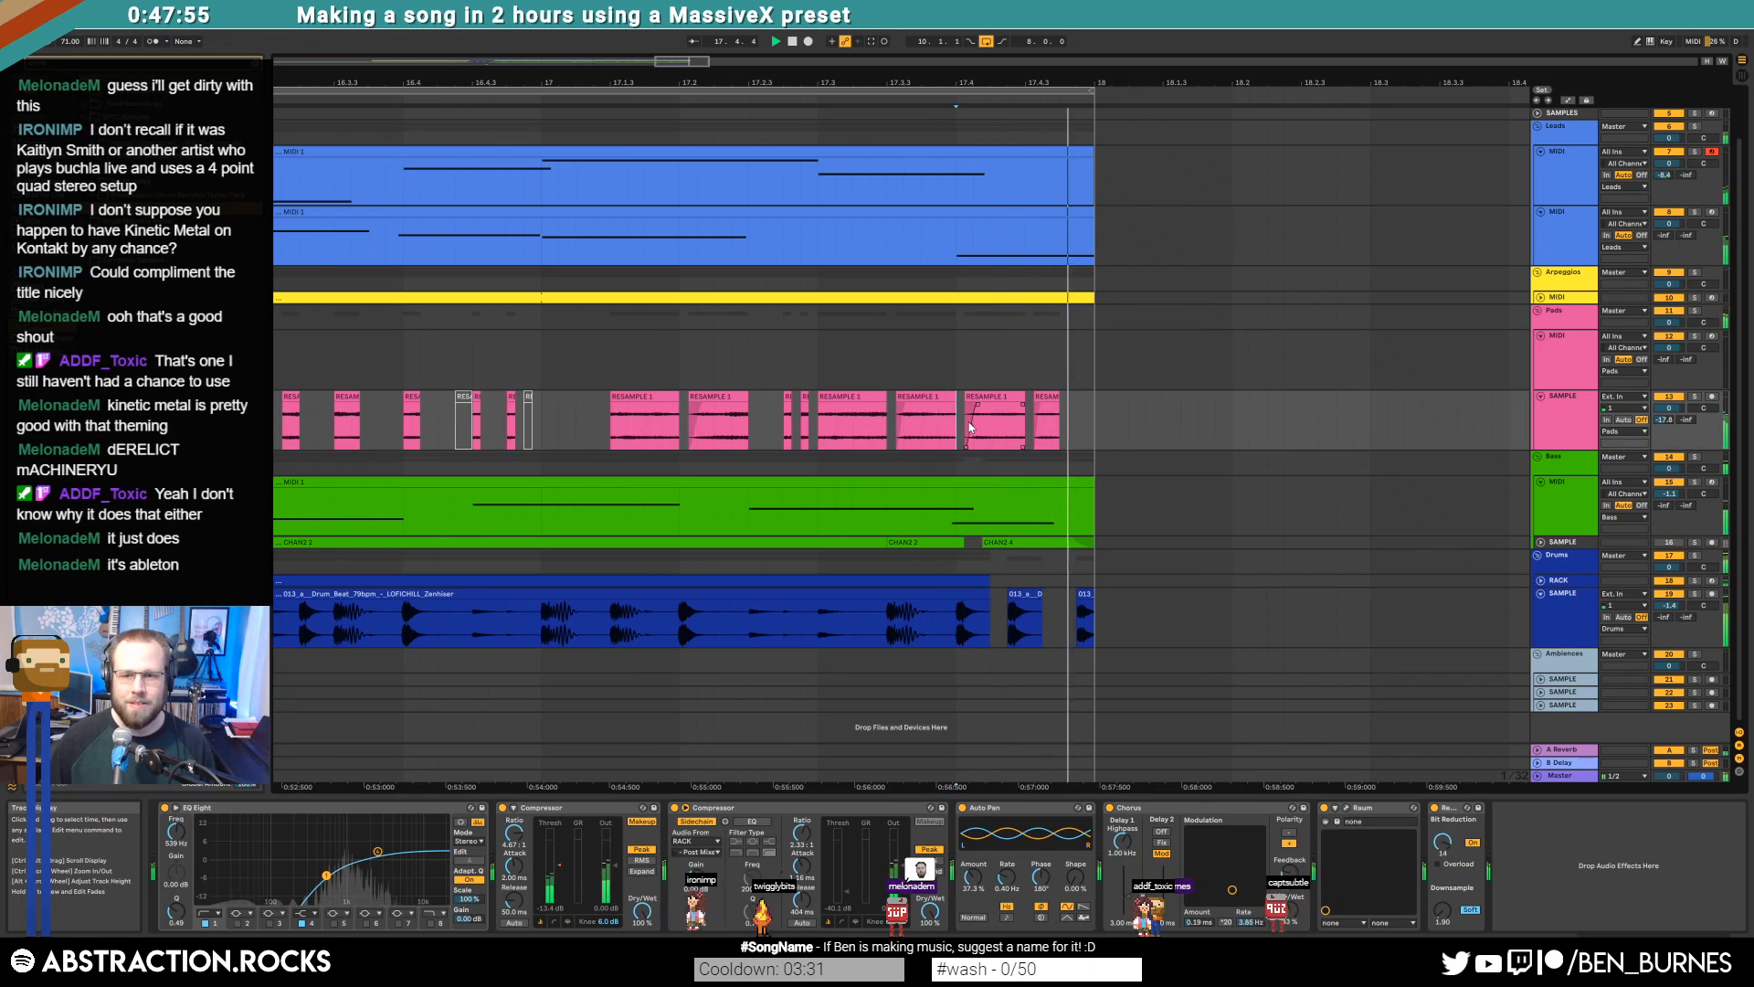
left_click(1049, 397)
key("Delete")
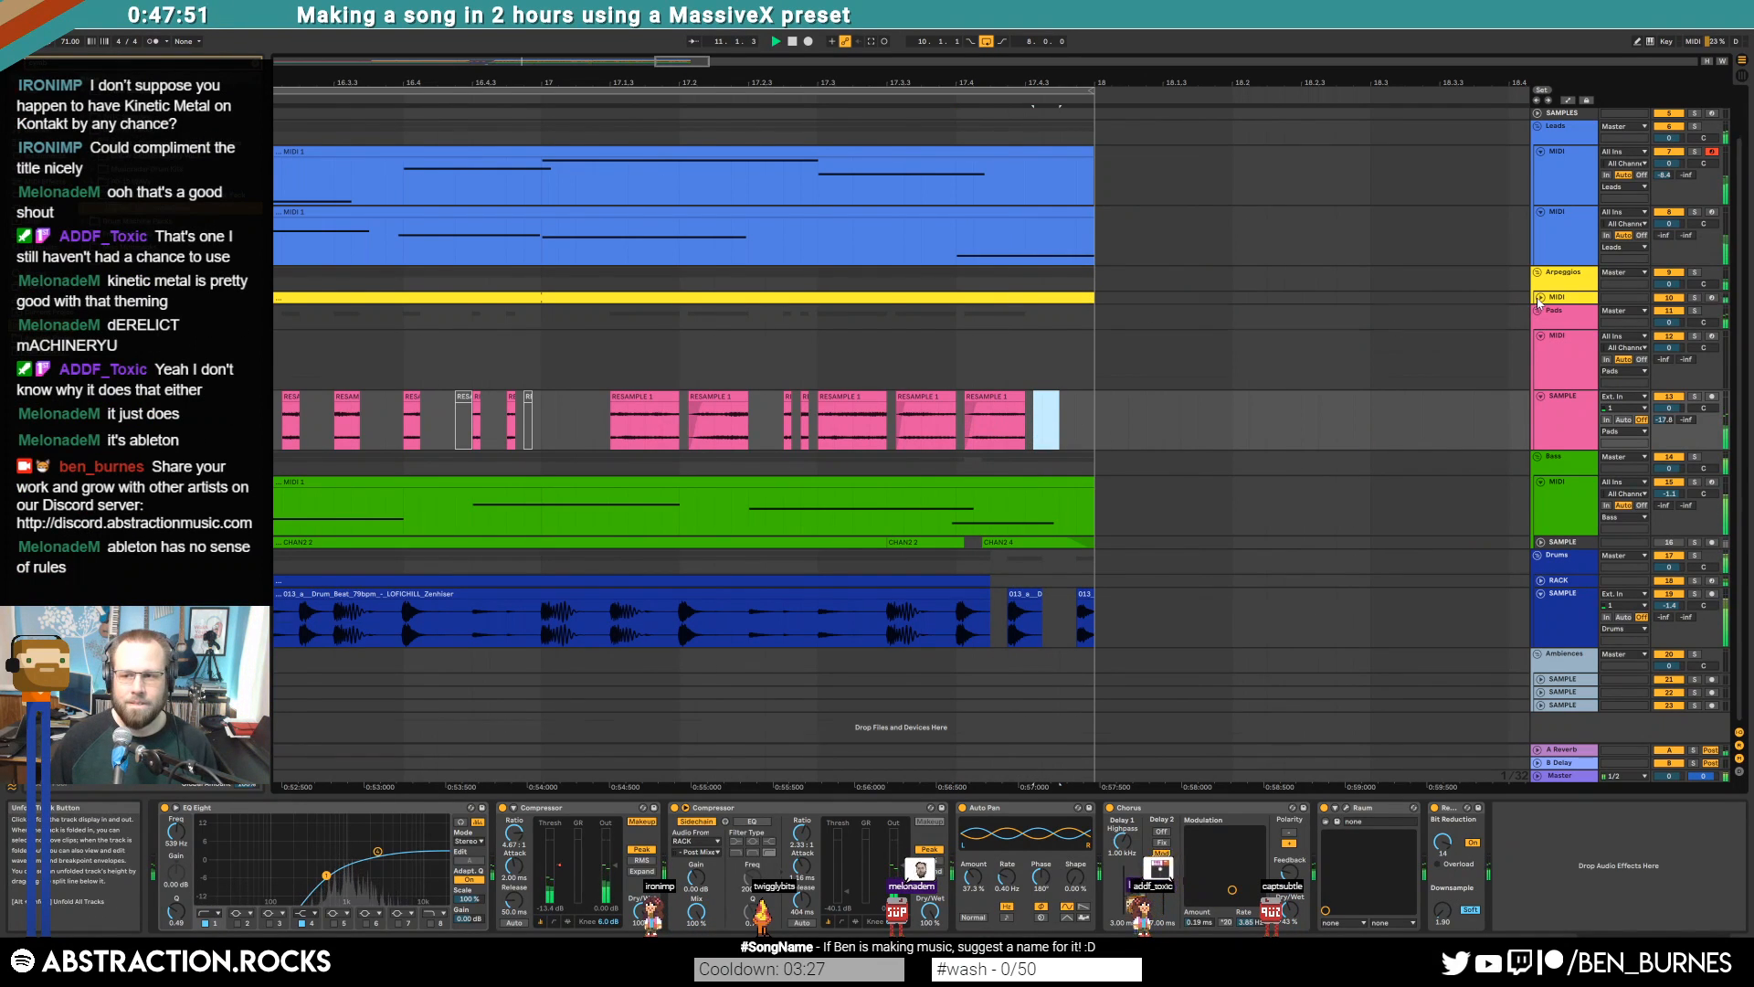
Expand the Arpeggios MIDI track, listen to the looped section in full view, and stop playback
scroll(1144, 299, "up", 1)
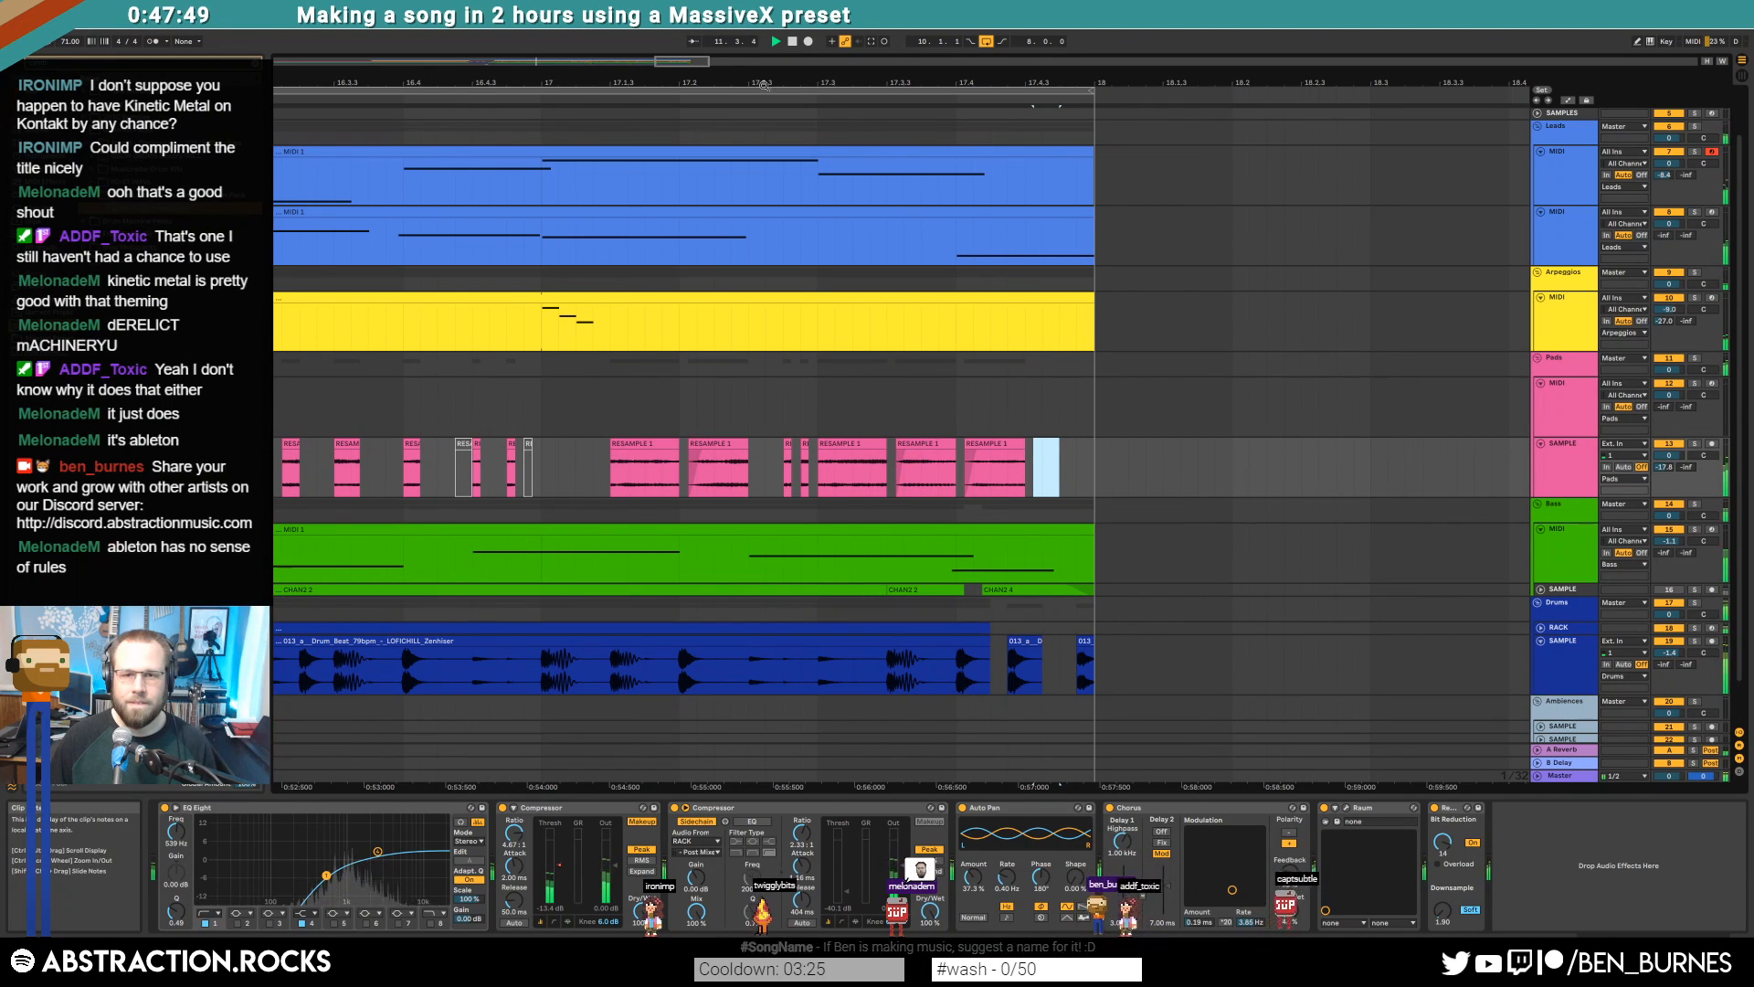
key("minus")
key("minus")
key("minus")
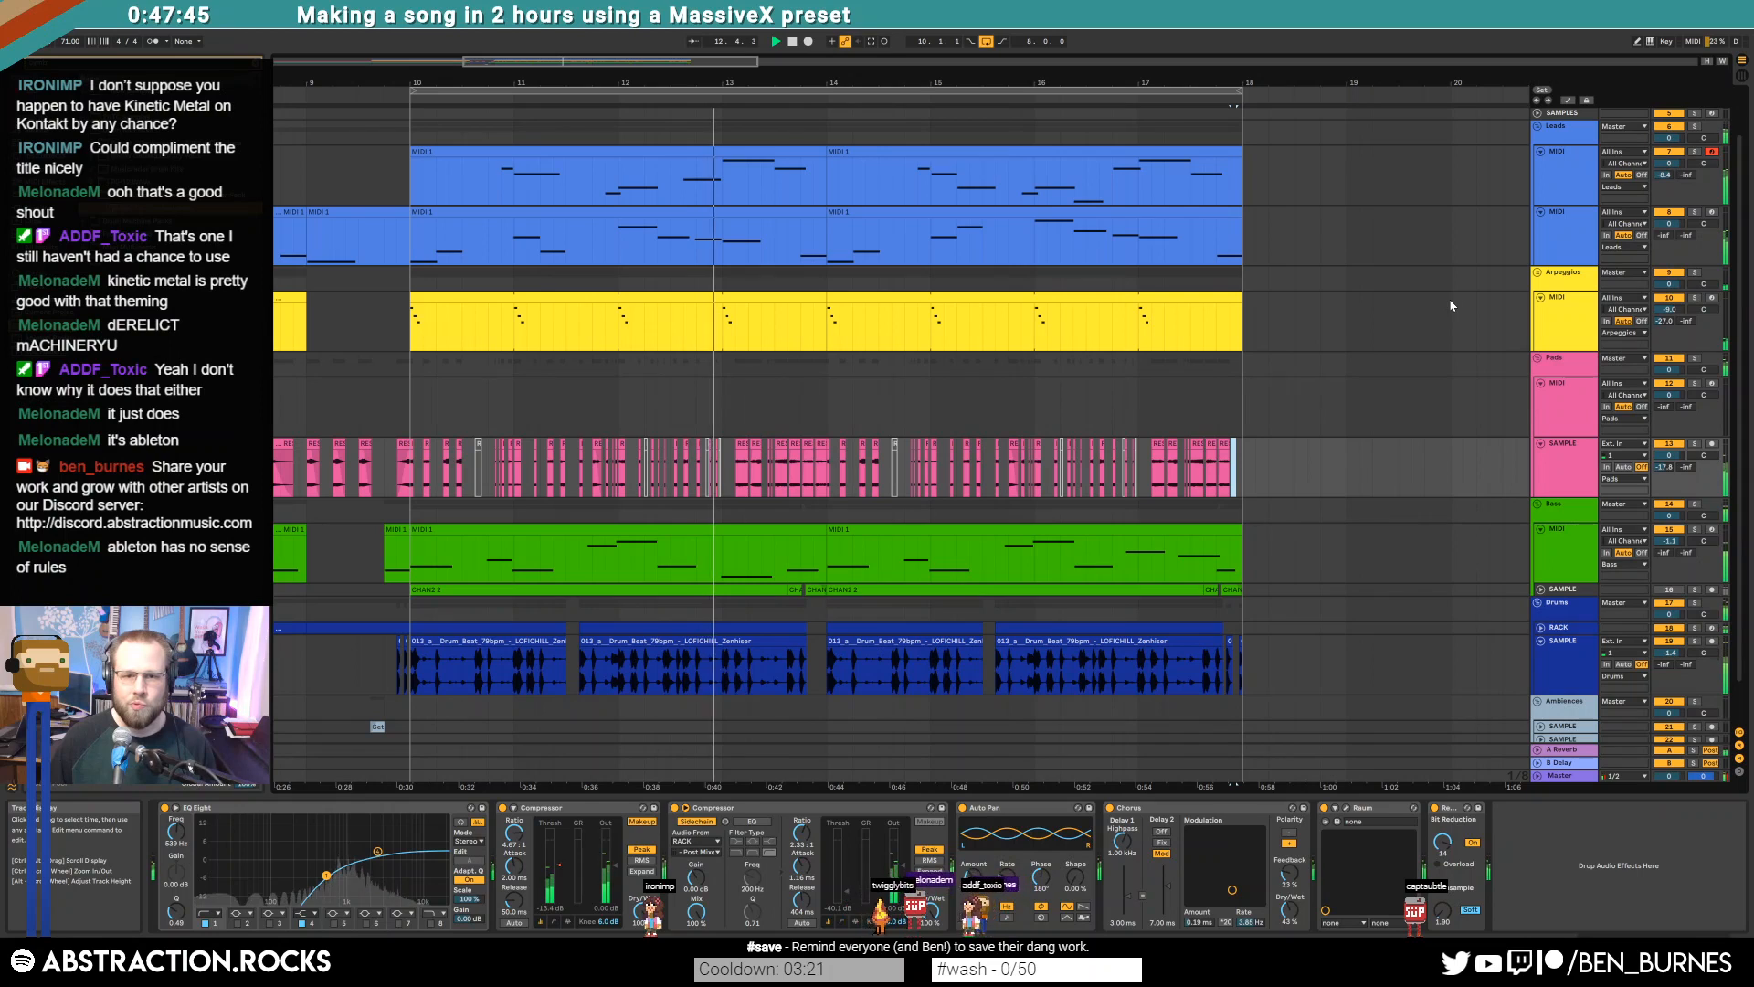
key("space")
scroll(1439, 639, "down", 1)
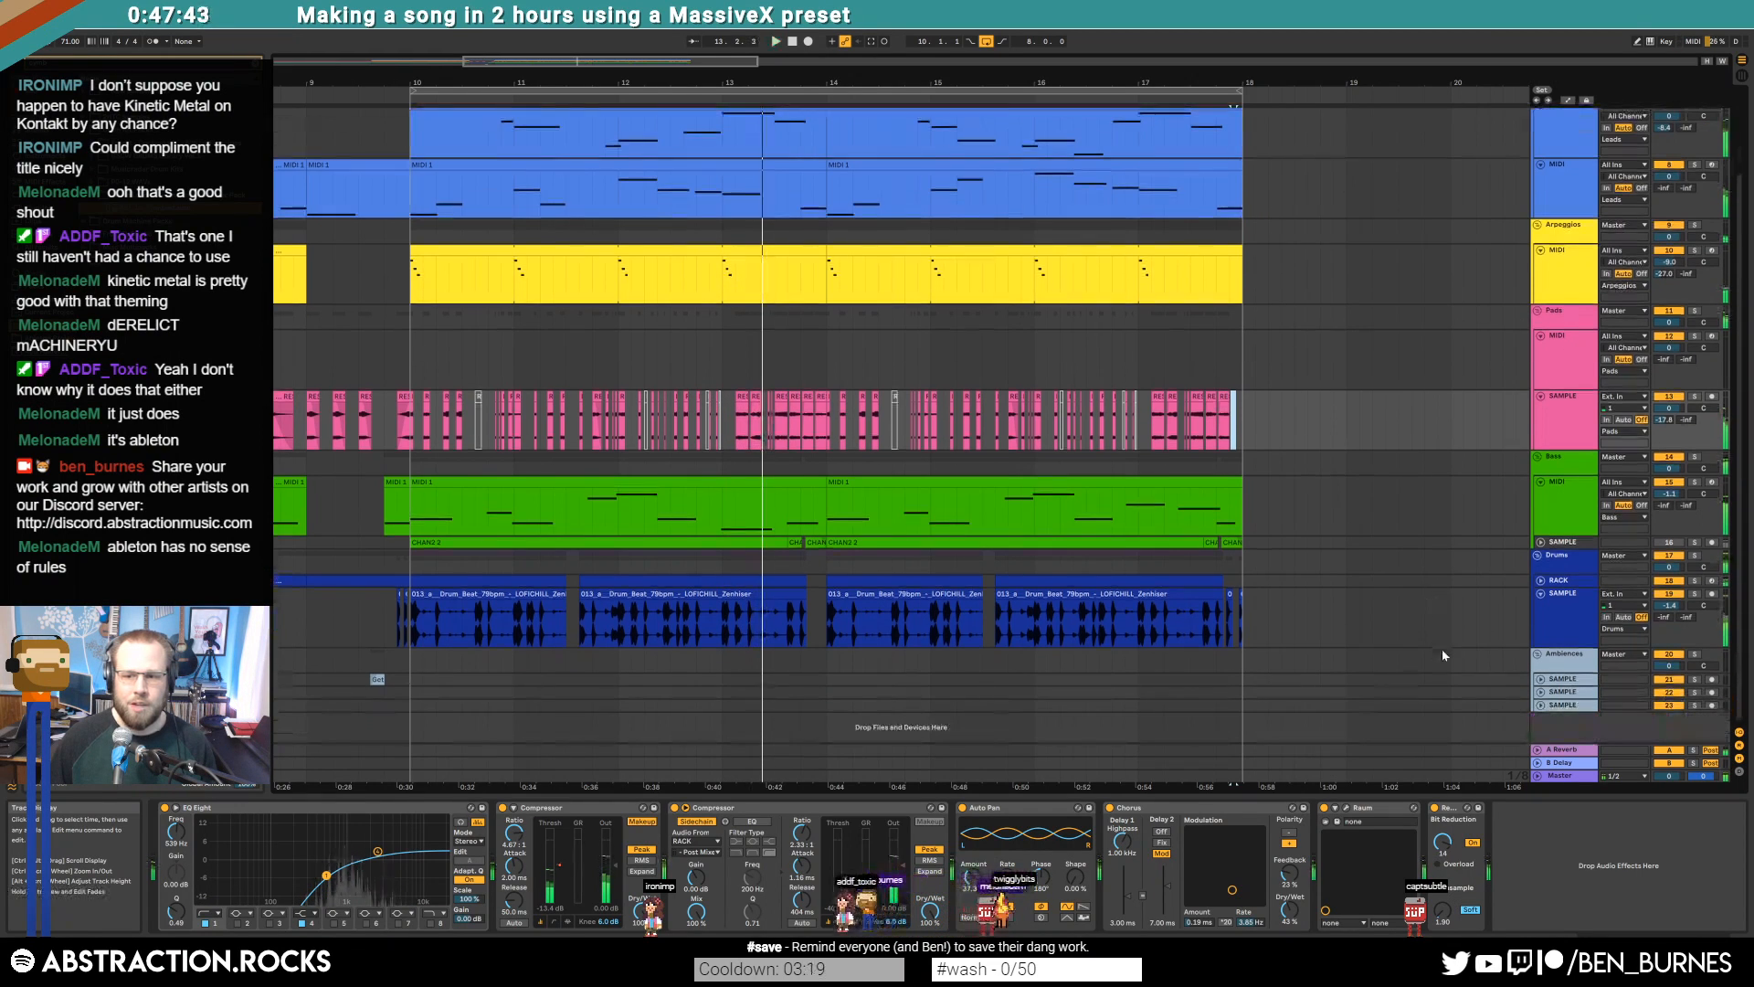
Insert a MIDI track into the Ambiences group beneath its first SAMPLE track and unfold it
left_click(1566, 692)
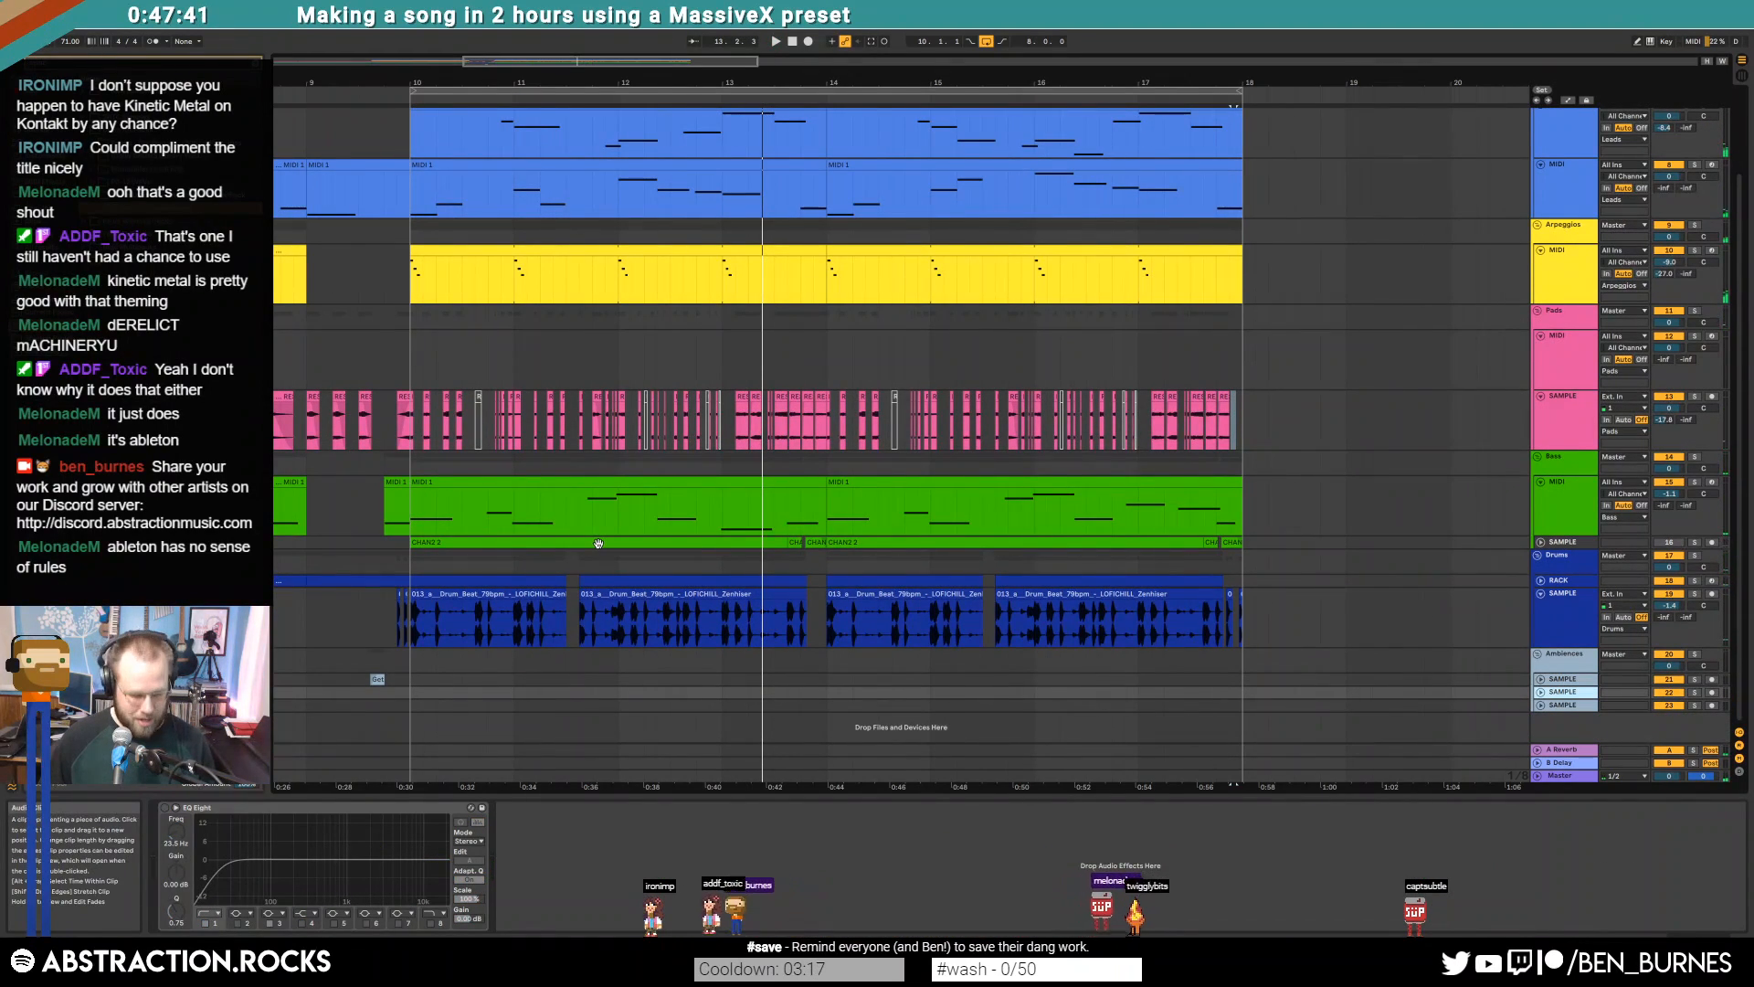
key("ctrl+shift+t")
left_click_drag(1557, 705, 1555, 687)
left_click(1540, 692)
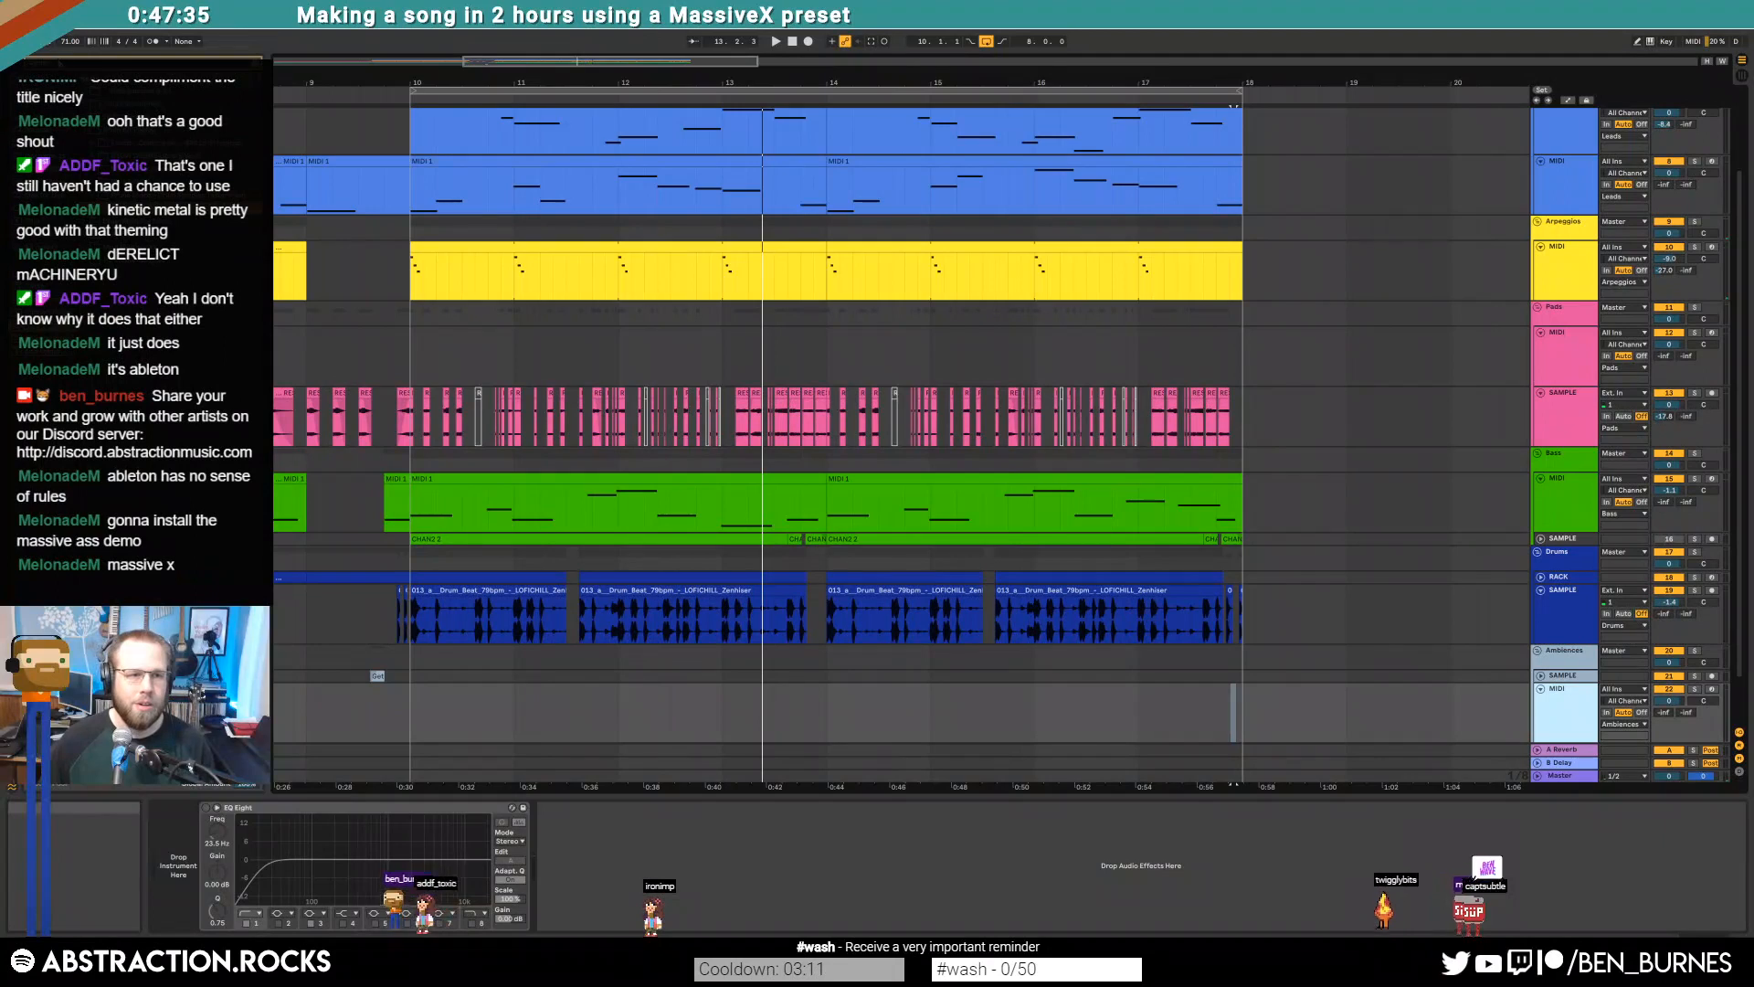
Load Kontakt onto the new Ambiences MIDI track and reposition its window over the arrangement
left_click(183, 208)
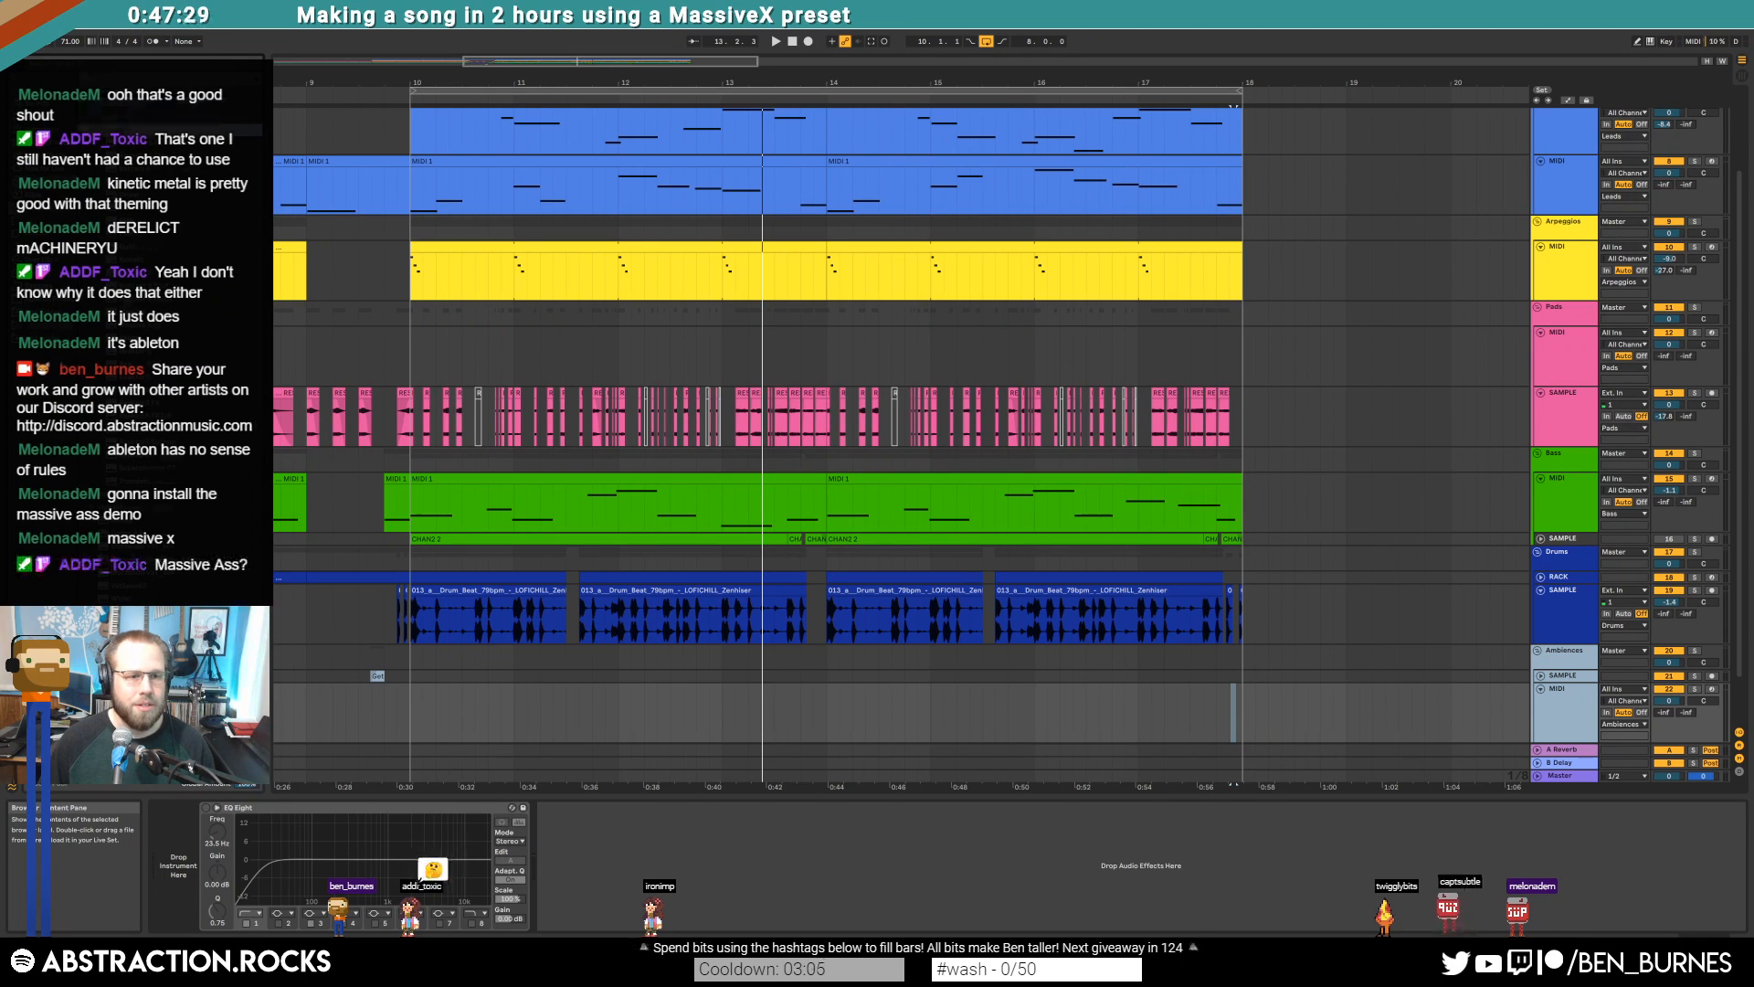
left_click_drag(1093, 706, 198, 862)
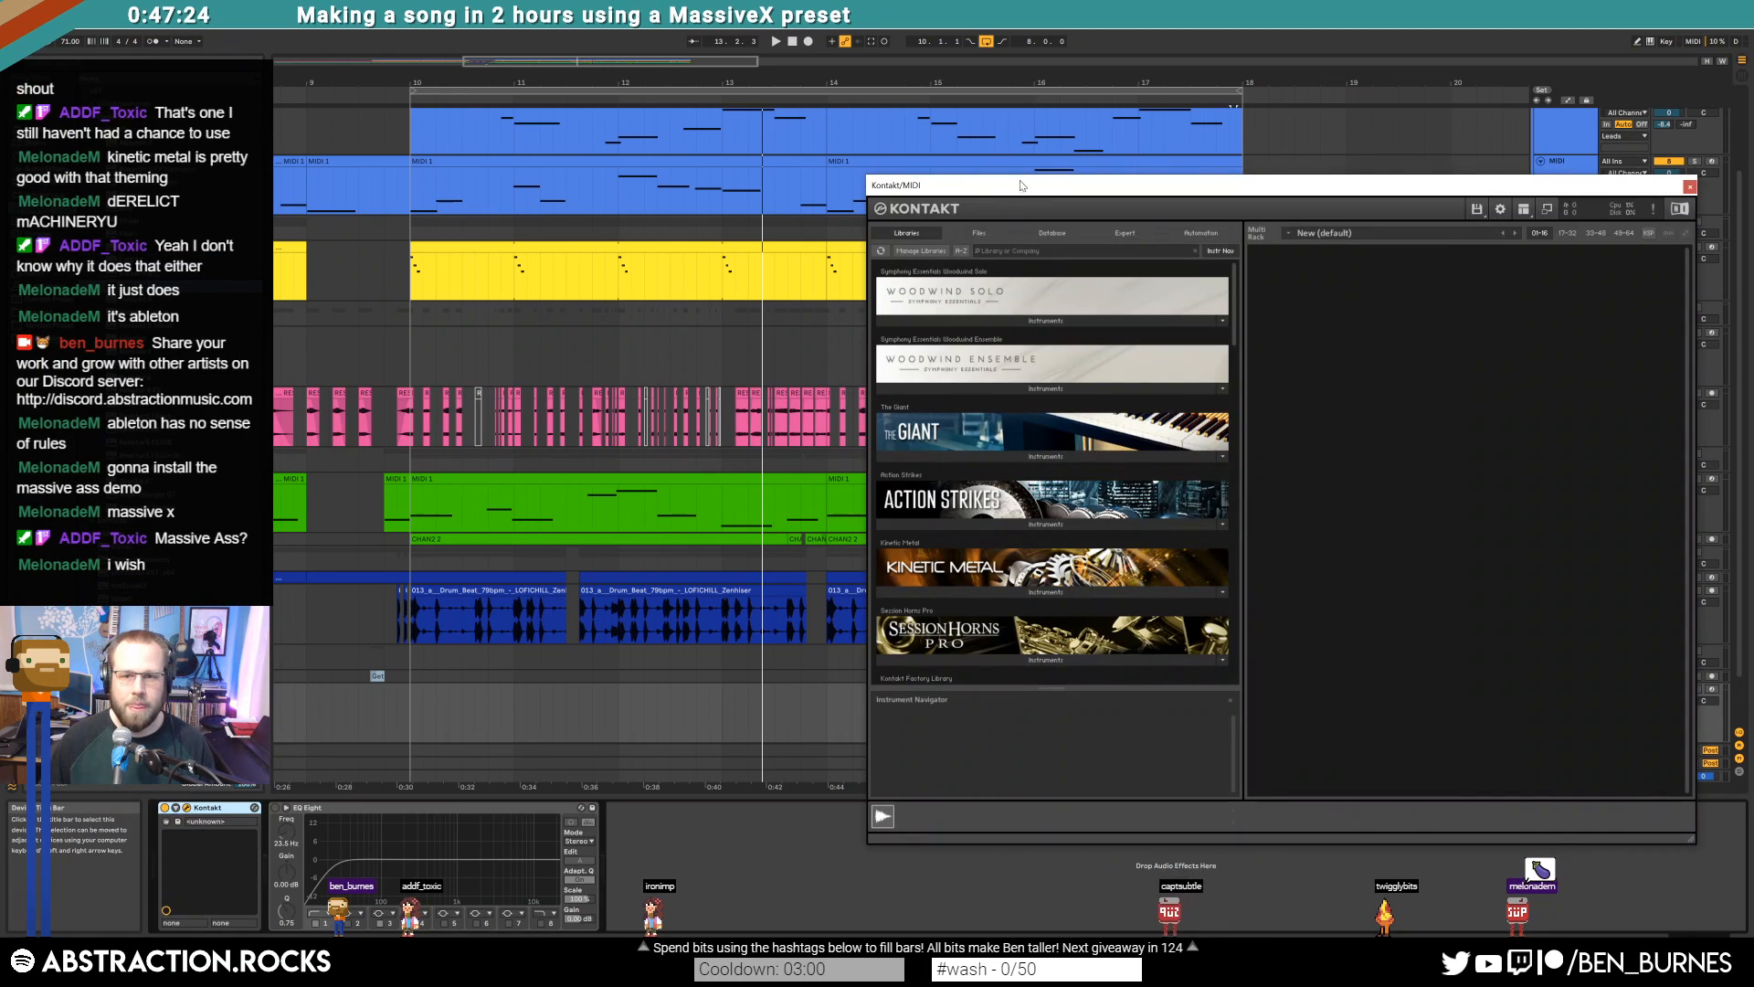
left_click_drag(1022, 182, 772, 135)
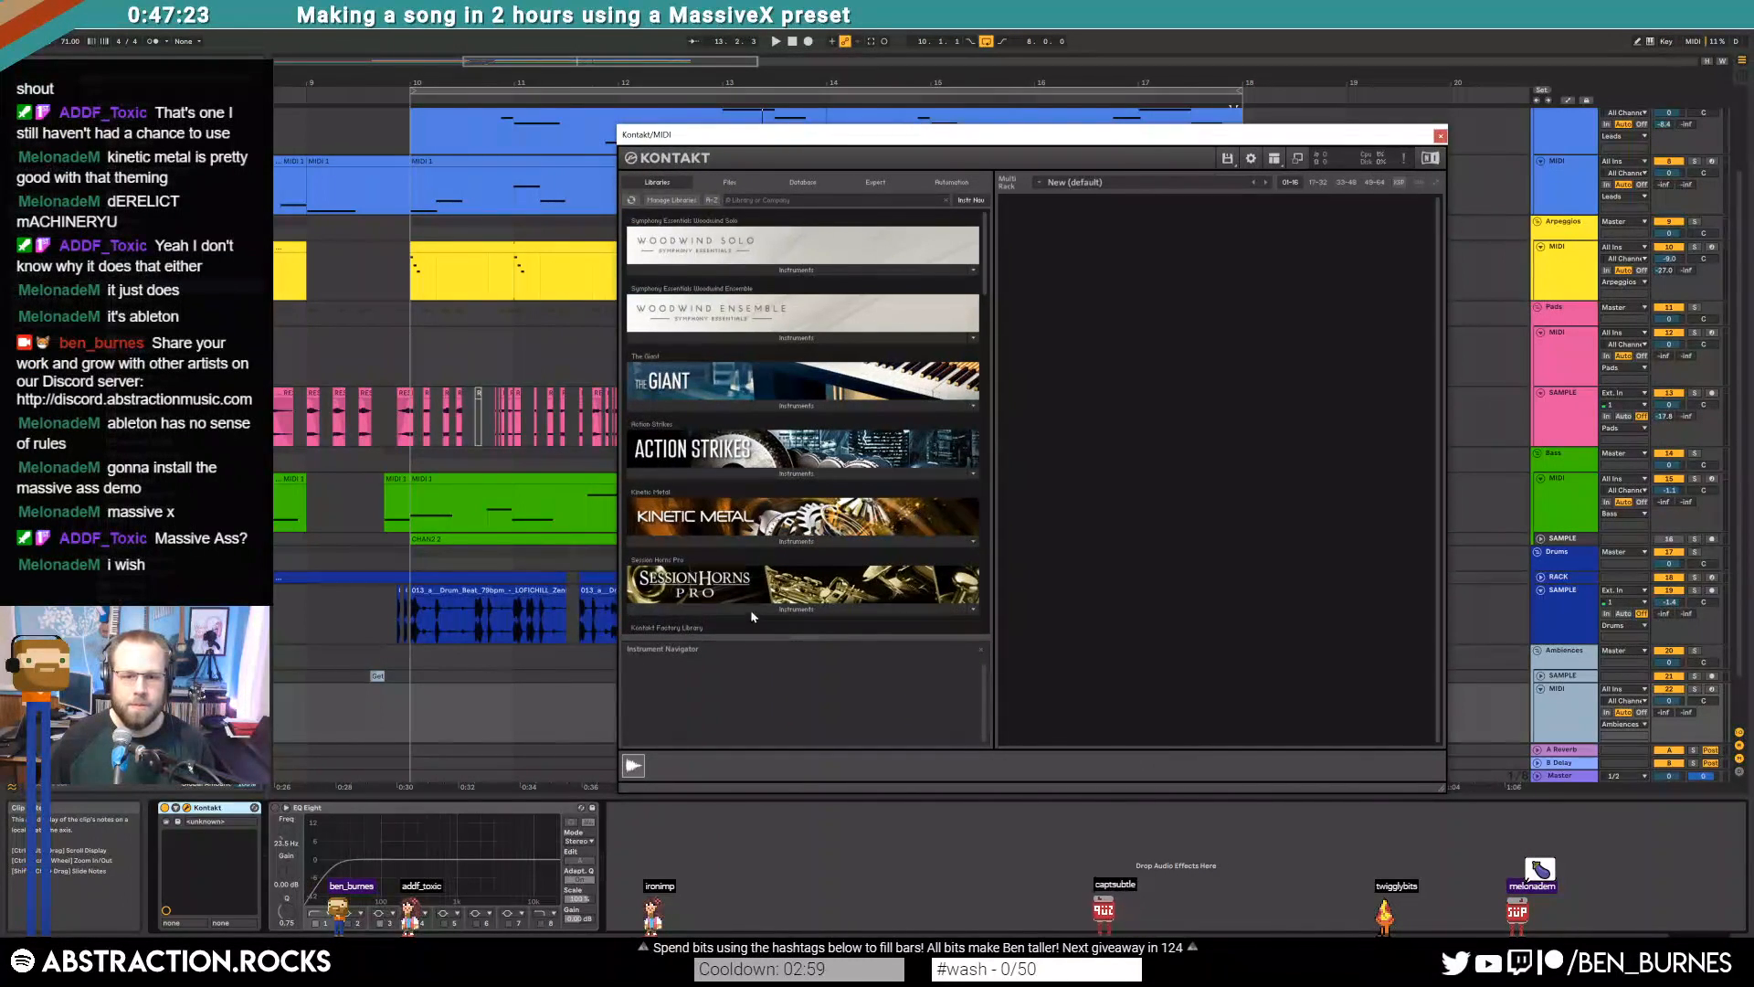
Load the Bhang Drum instrument from the Kinetic Metal library and arm the Ambiences MIDI track for recording
left_click(825, 543)
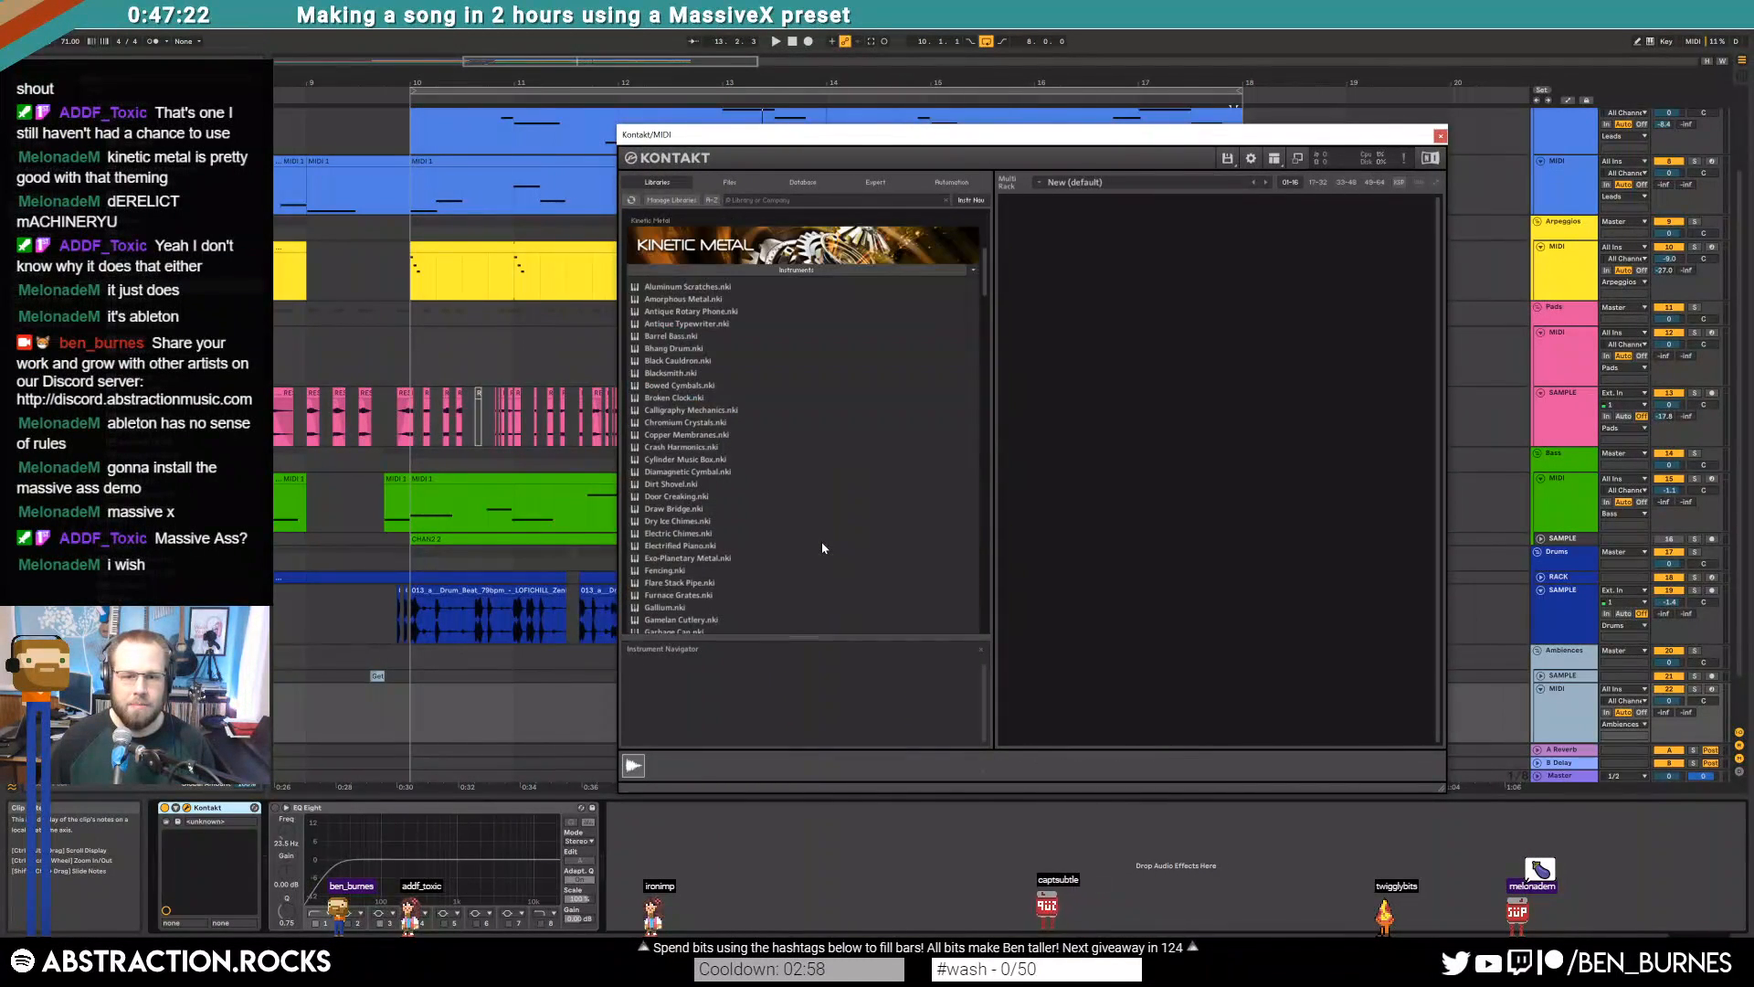
double_click(673, 348)
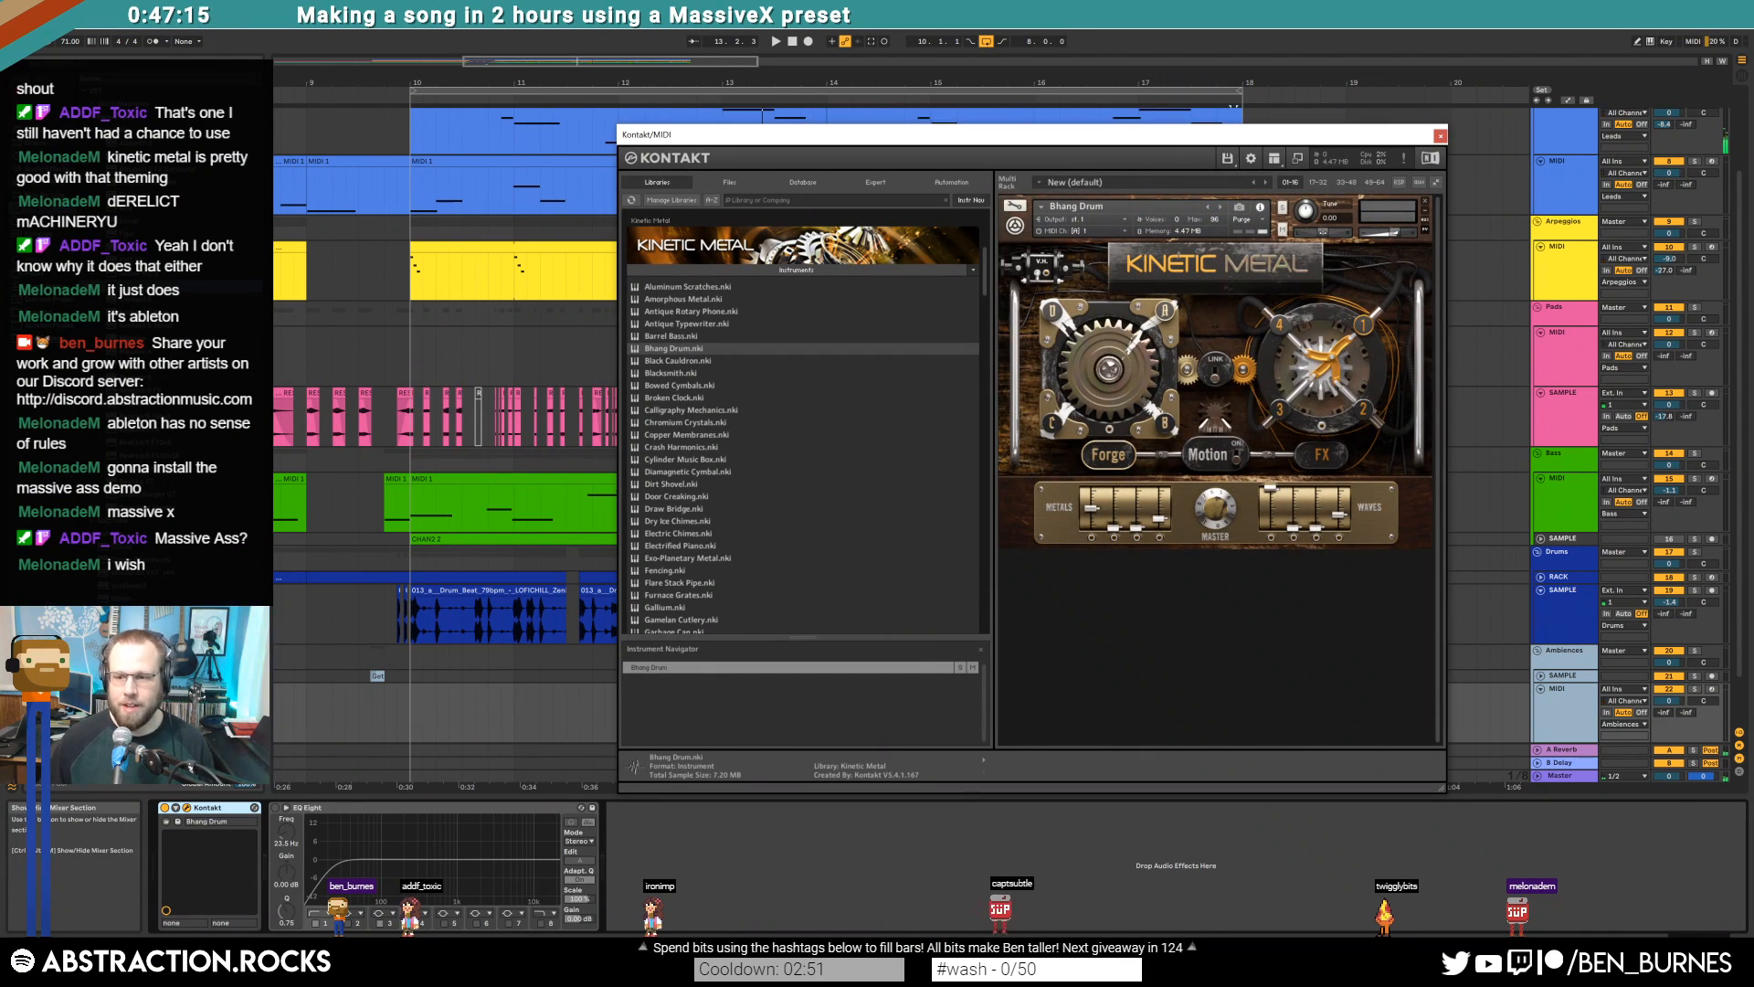
left_click(1711, 690)
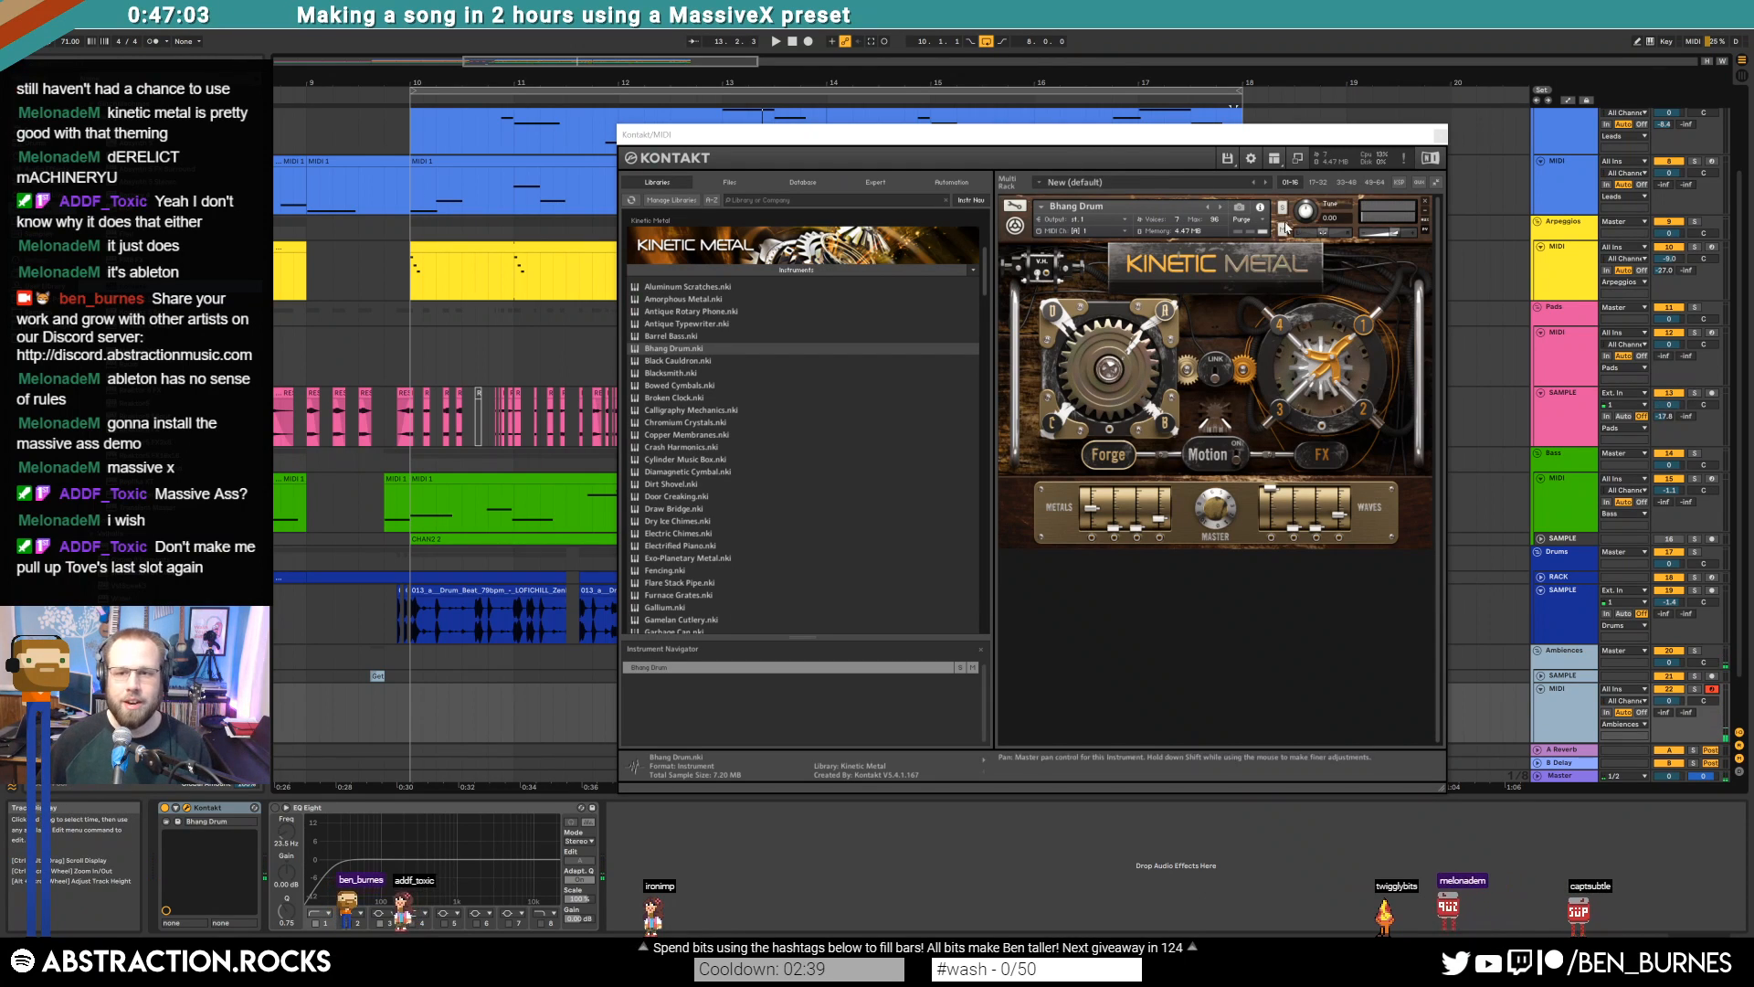
Audition the Kinetic Metal instruments one by one from Black Cauldron through Chromium Crystals
left_click(1221, 207)
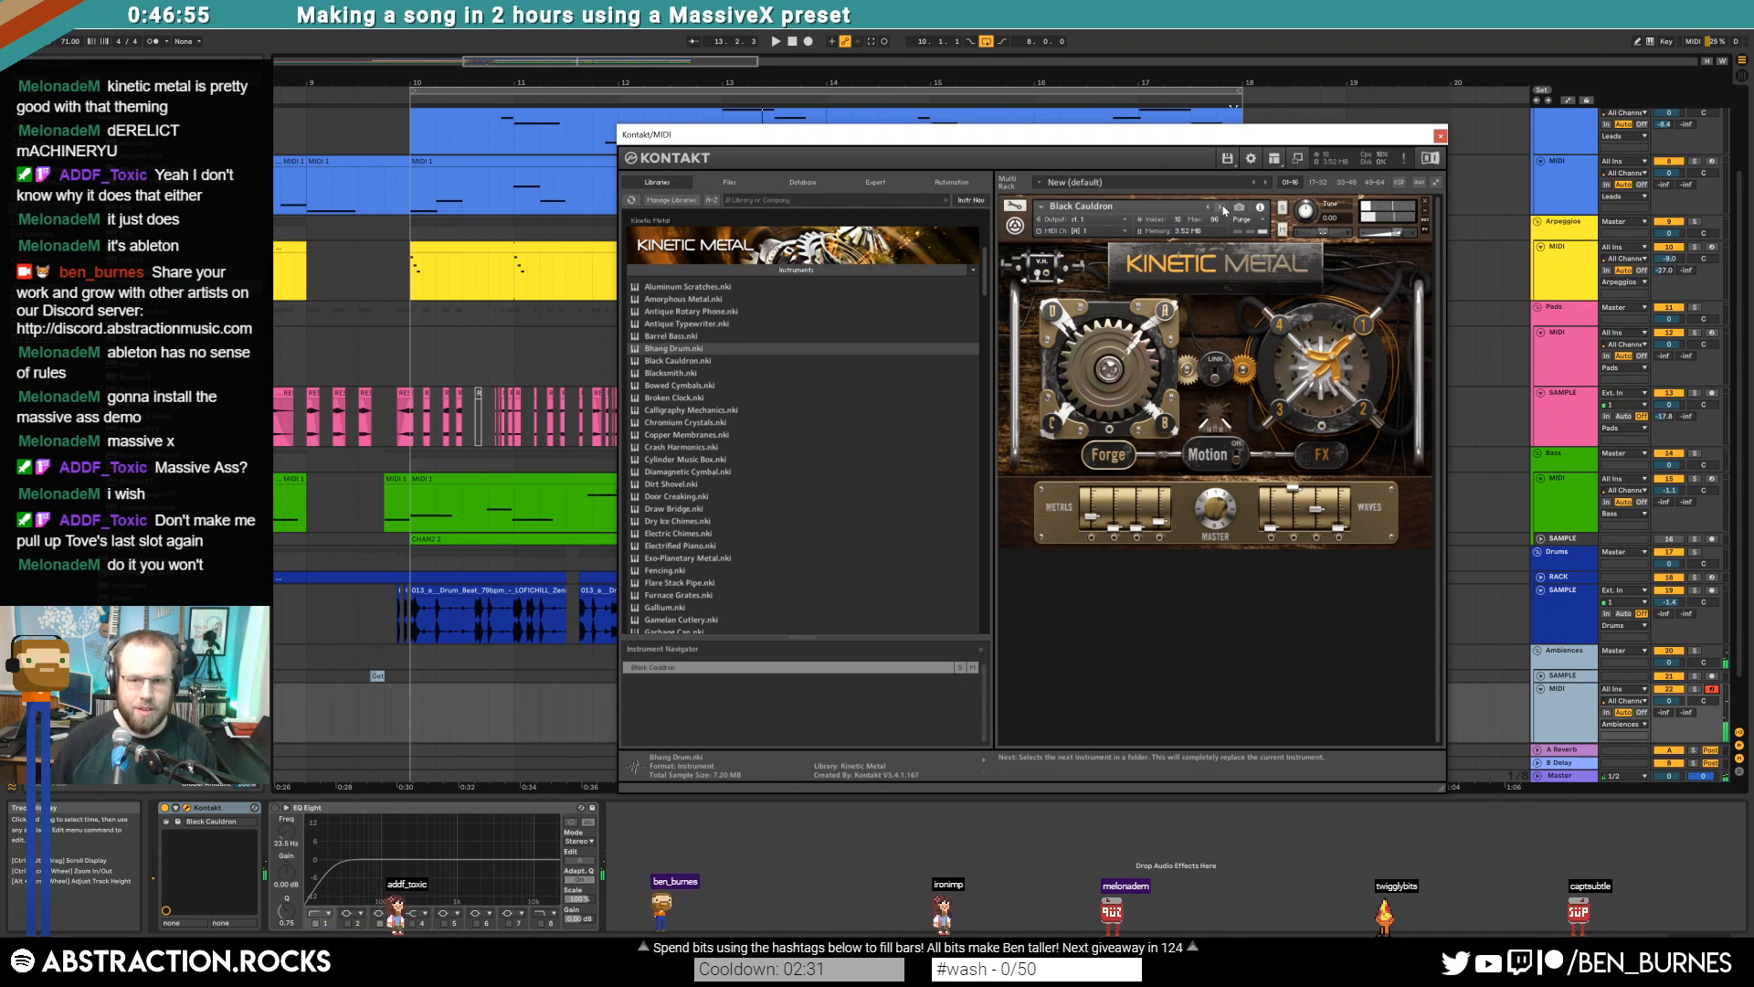
left_click(1221, 209)
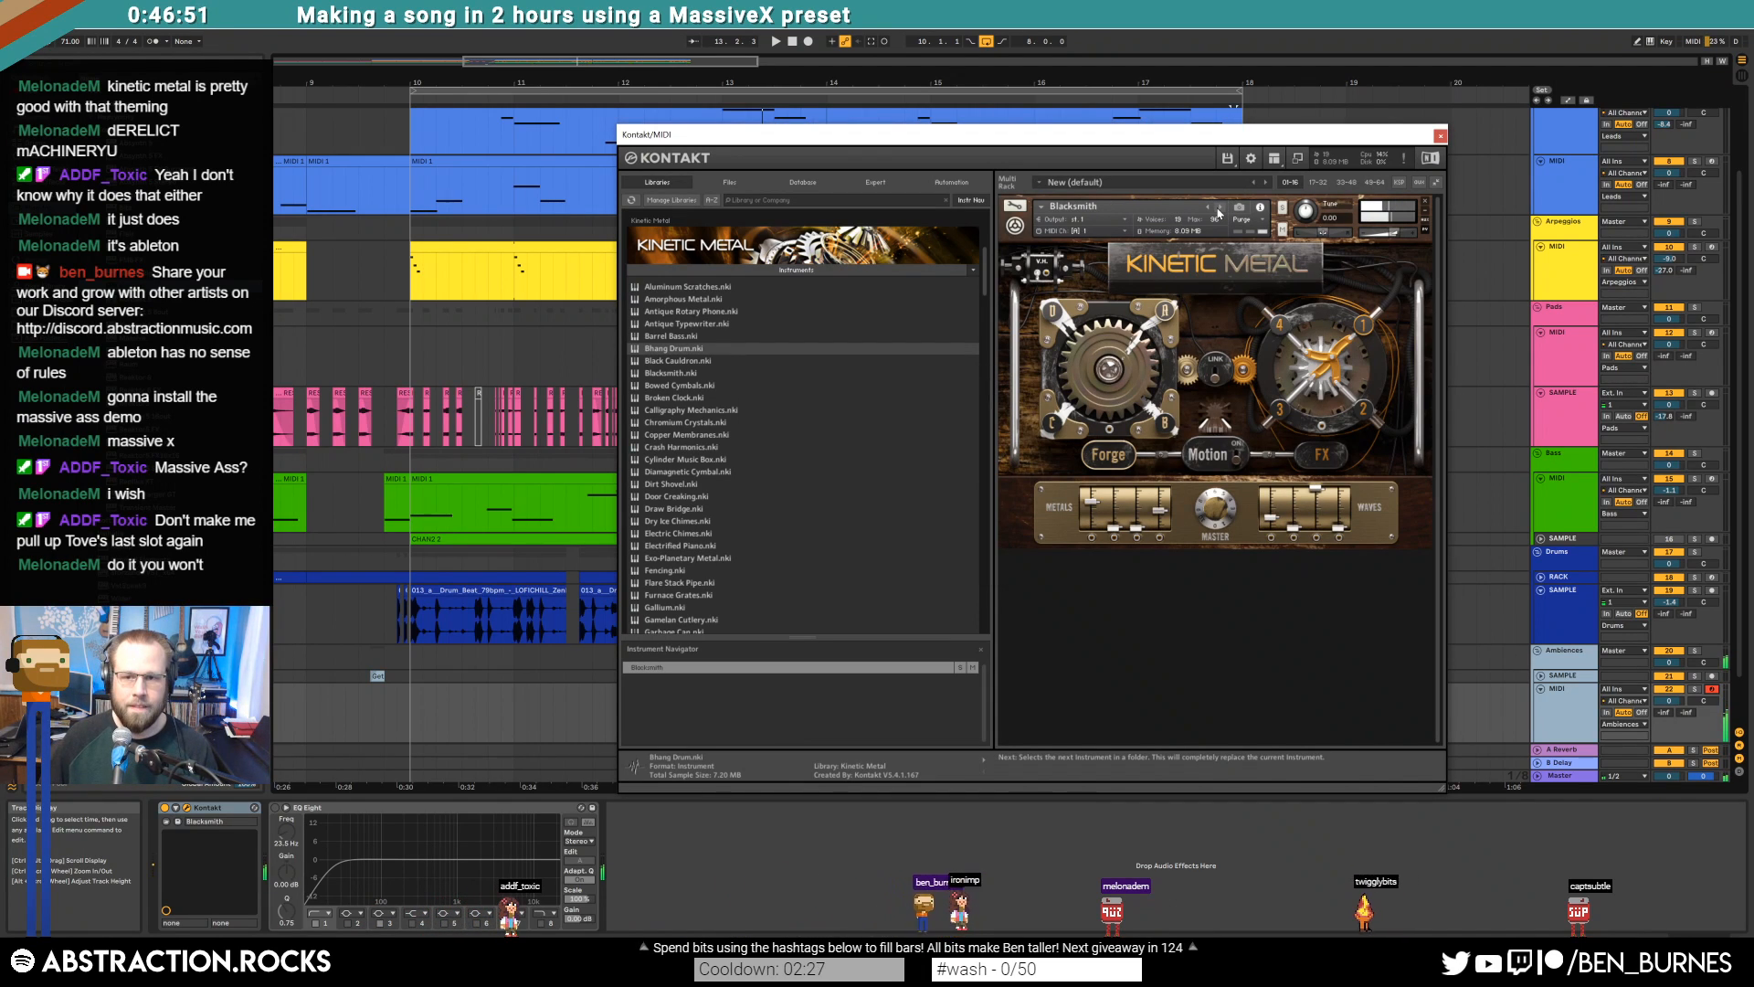
left_click(1220, 210)
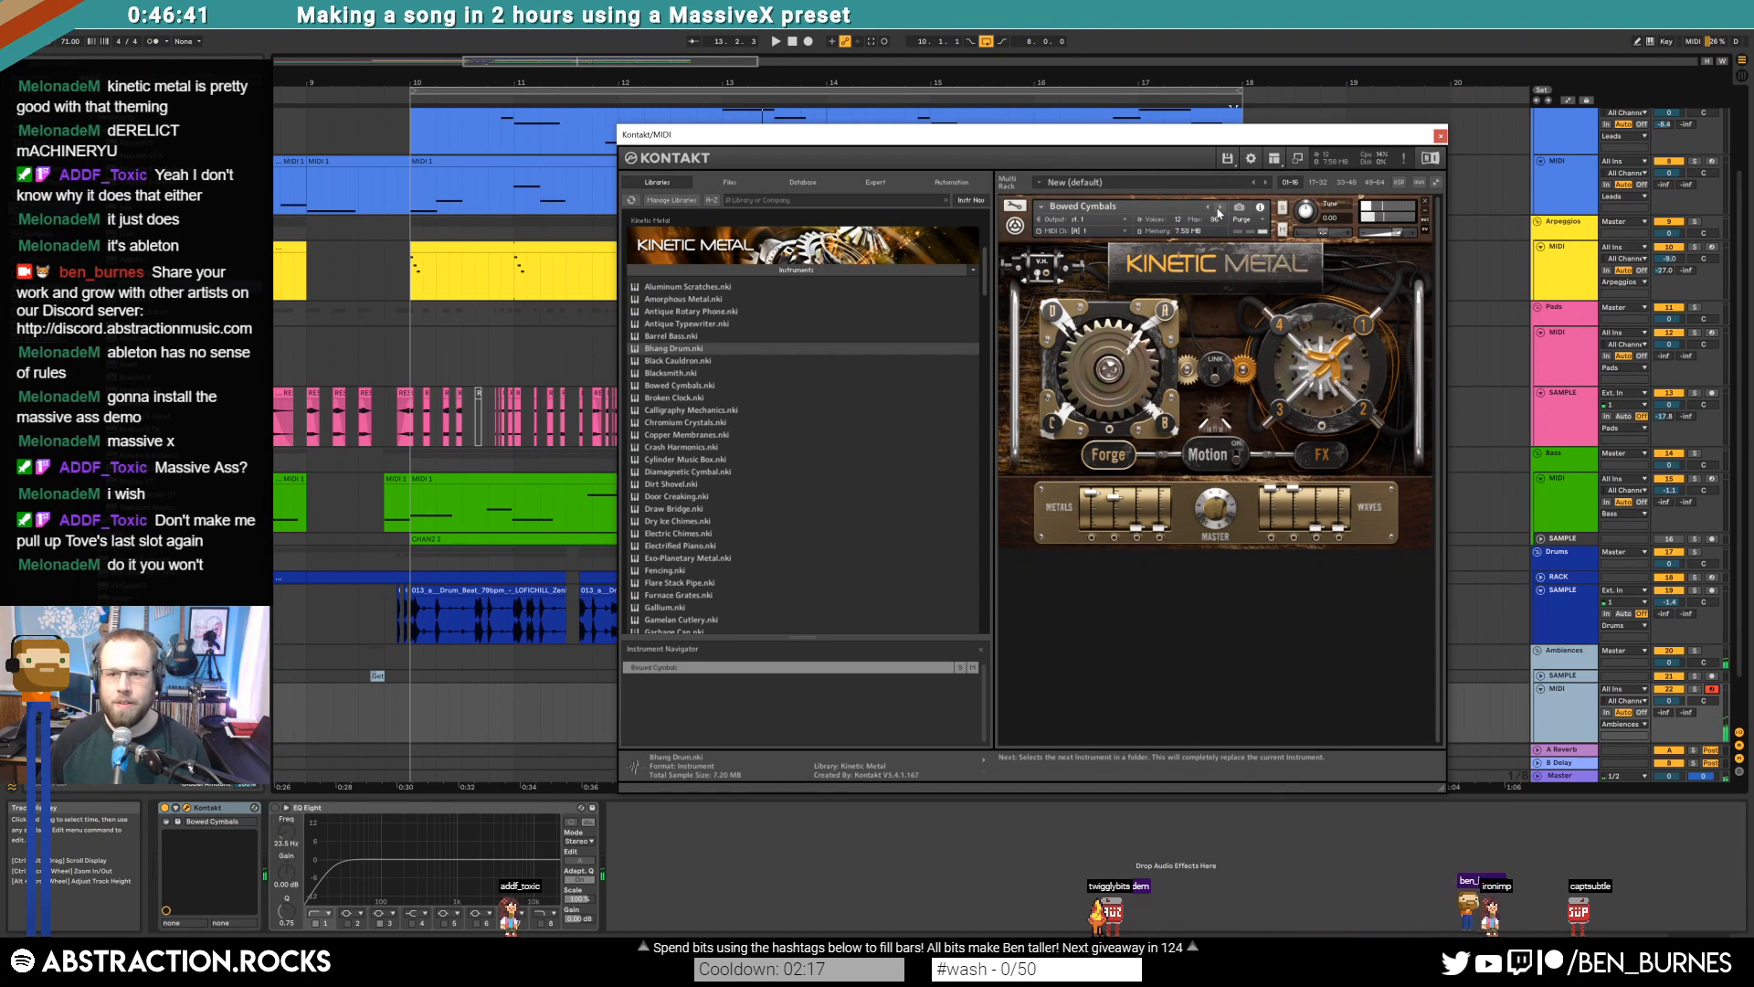
left_click(1218, 210)
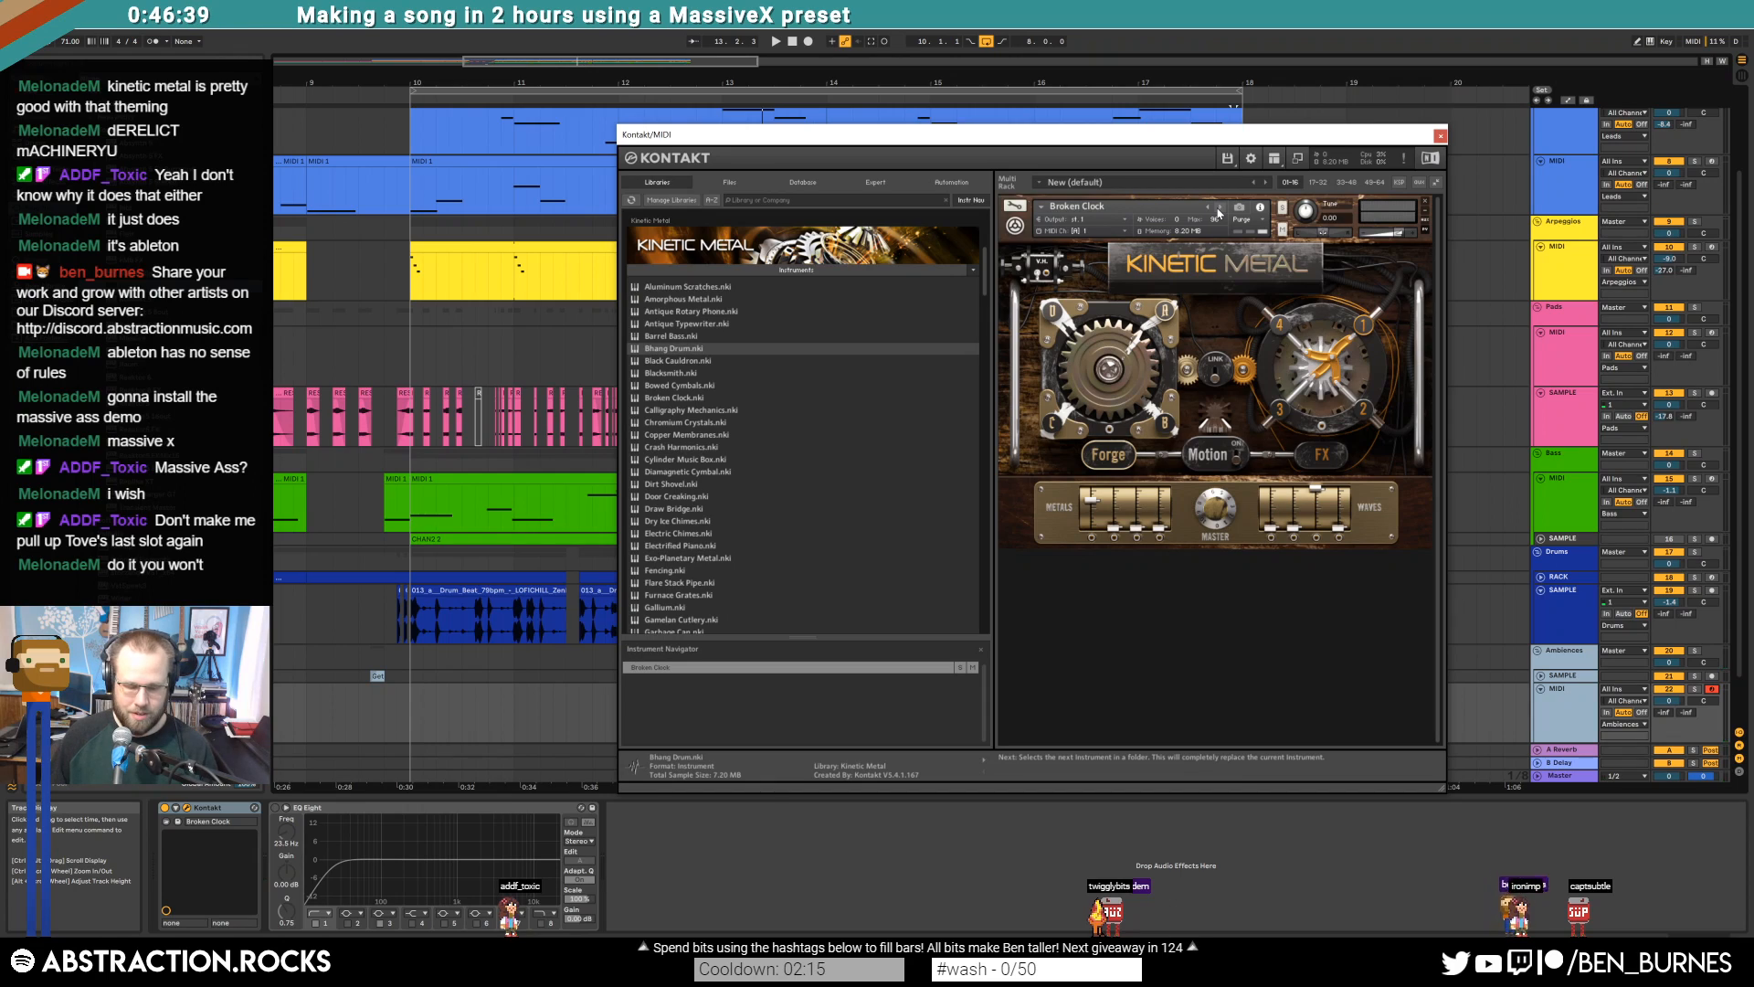
left_click(1218, 209)
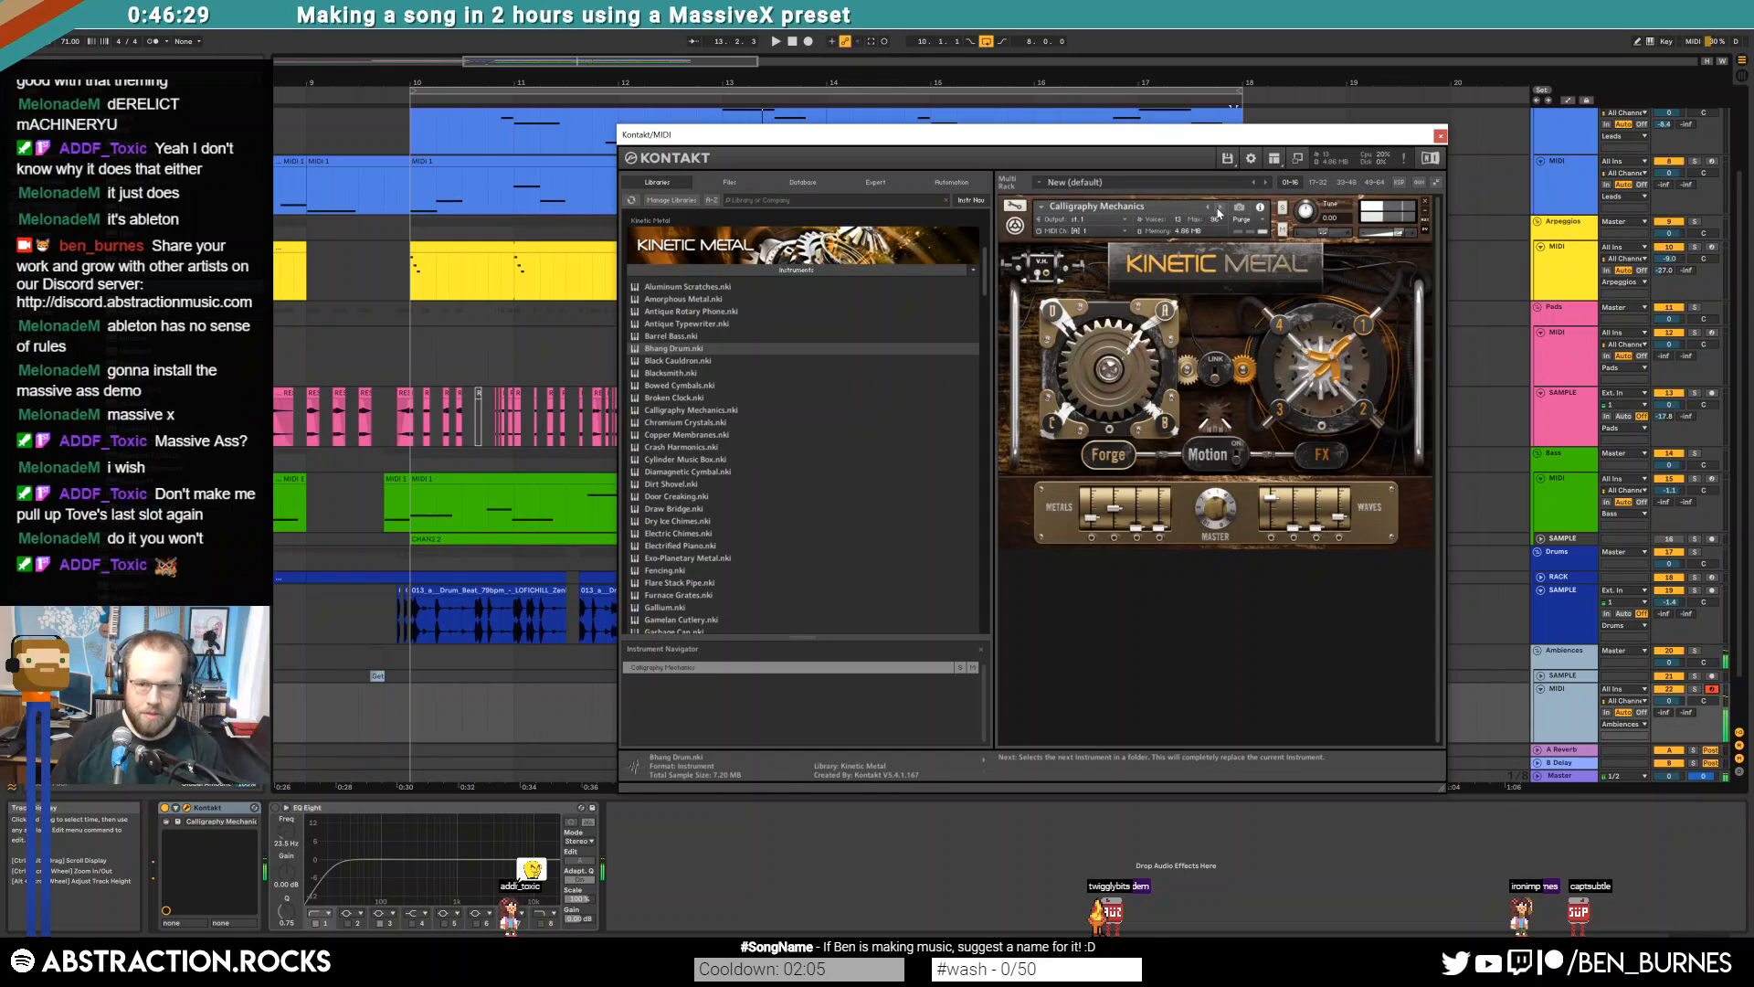
left_click(1219, 211)
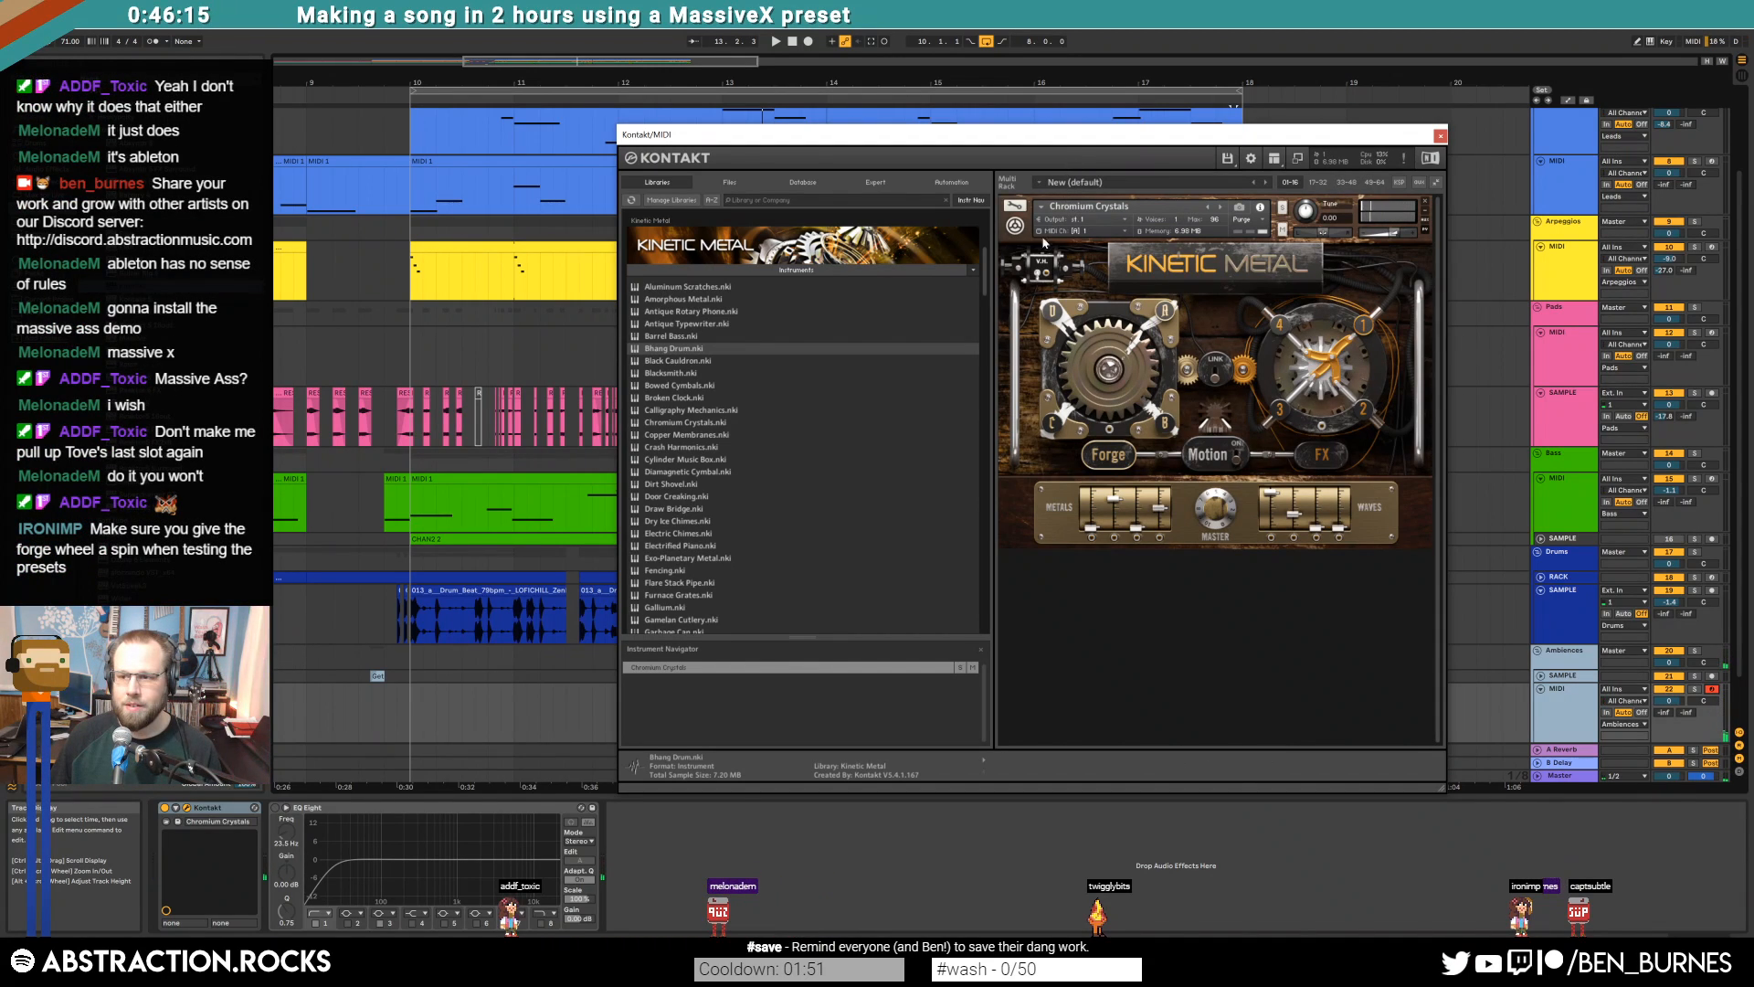
Turn the FX morph wheel through different positions to try out effect variations on Chromium Crystals
mouse_move(1336, 365)
left_mouse_down()
mouse_move(1339, 421)
mouse_move(1323, 416)
mouse_move(1355, 389)
mouse_move(1347, 369)
left_mouse_up()
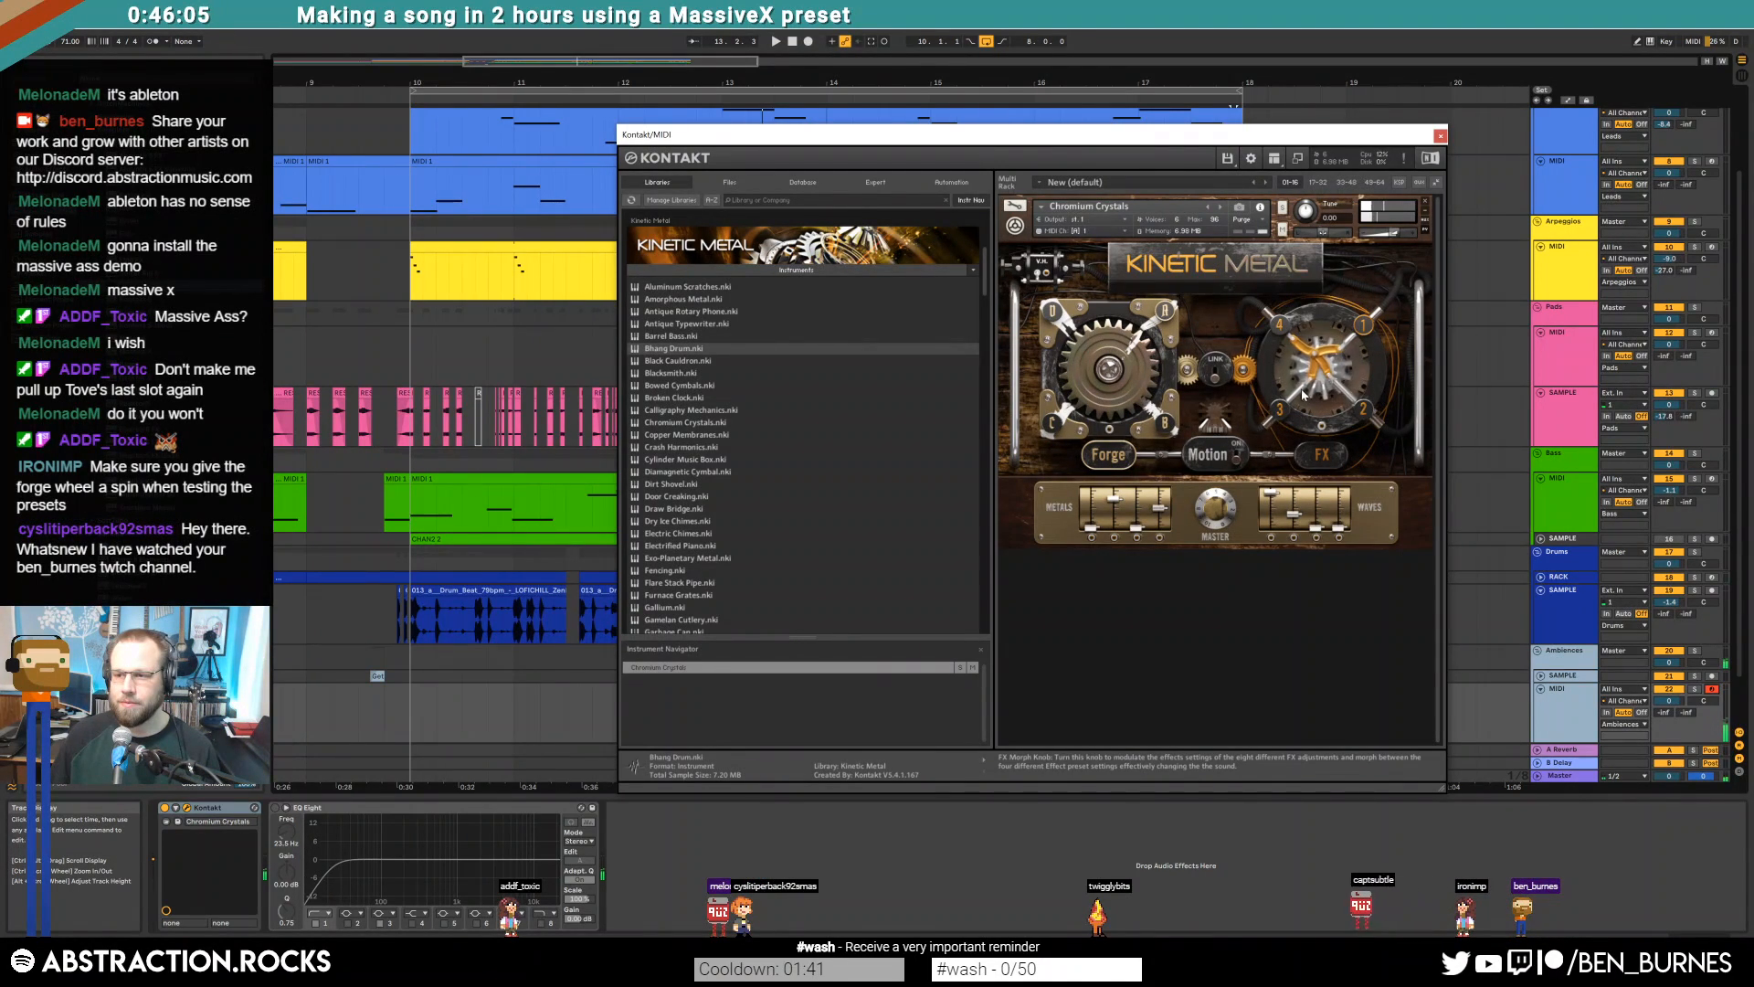
left_click_drag(1344, 369, 1357, 388)
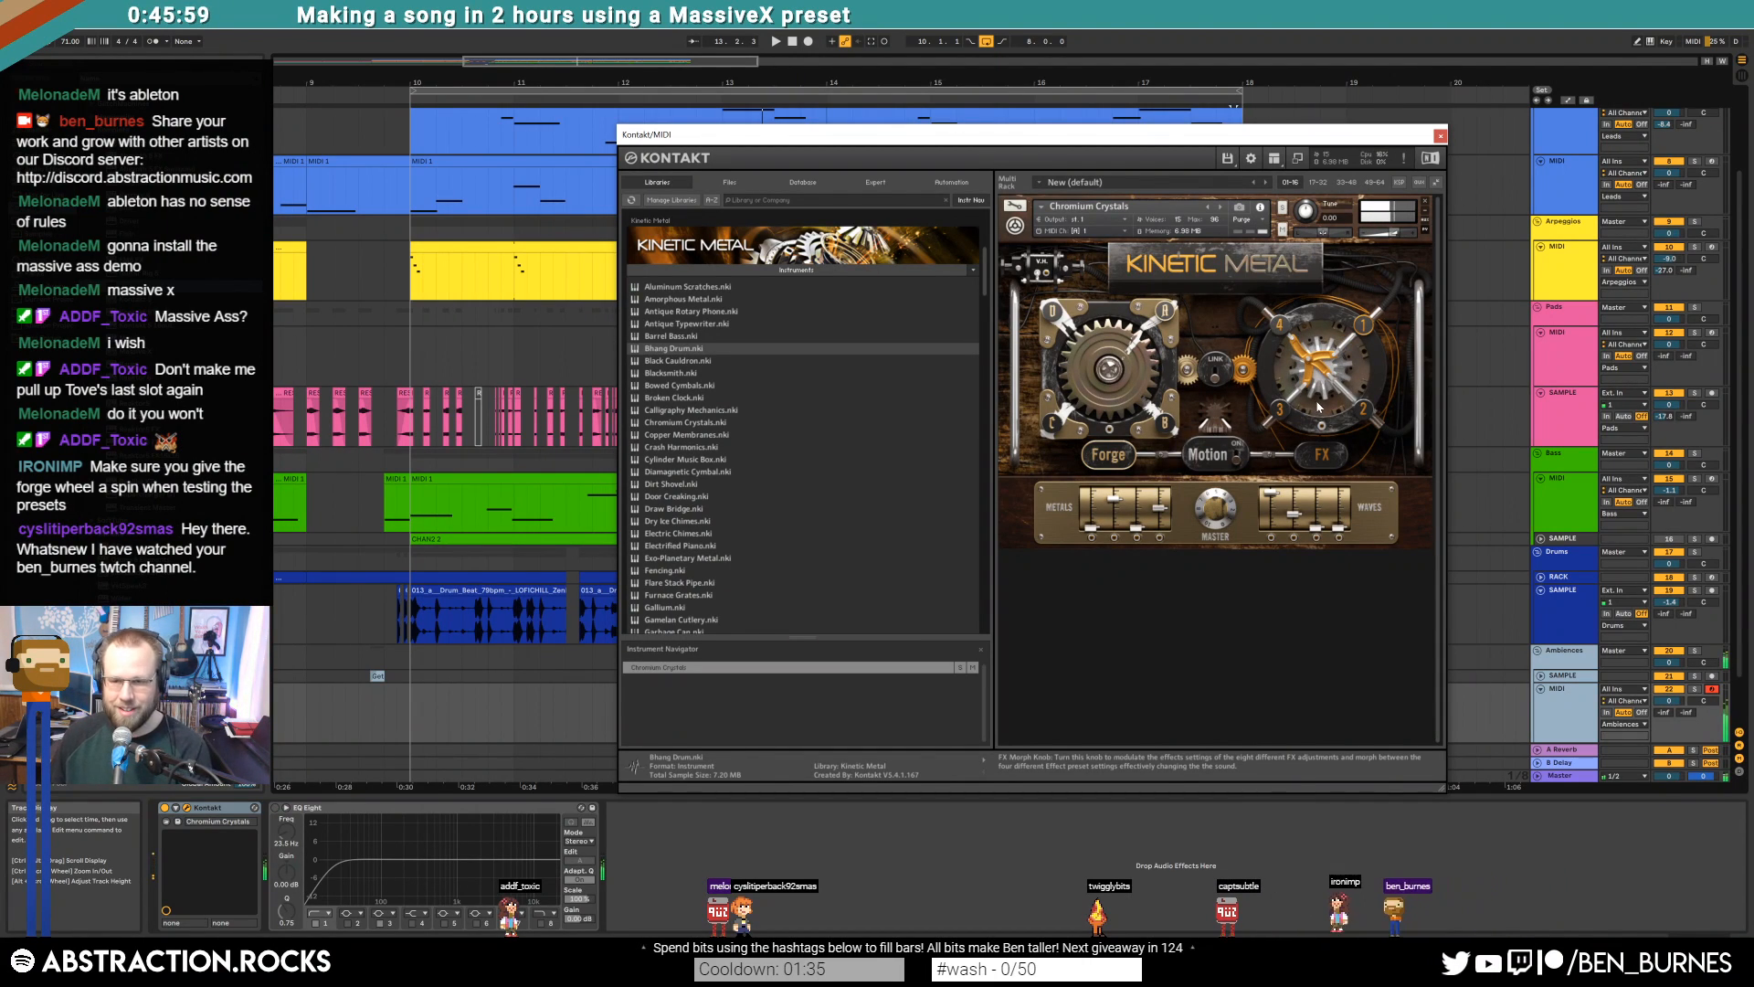
left_click_drag(1336, 393, 1339, 344)
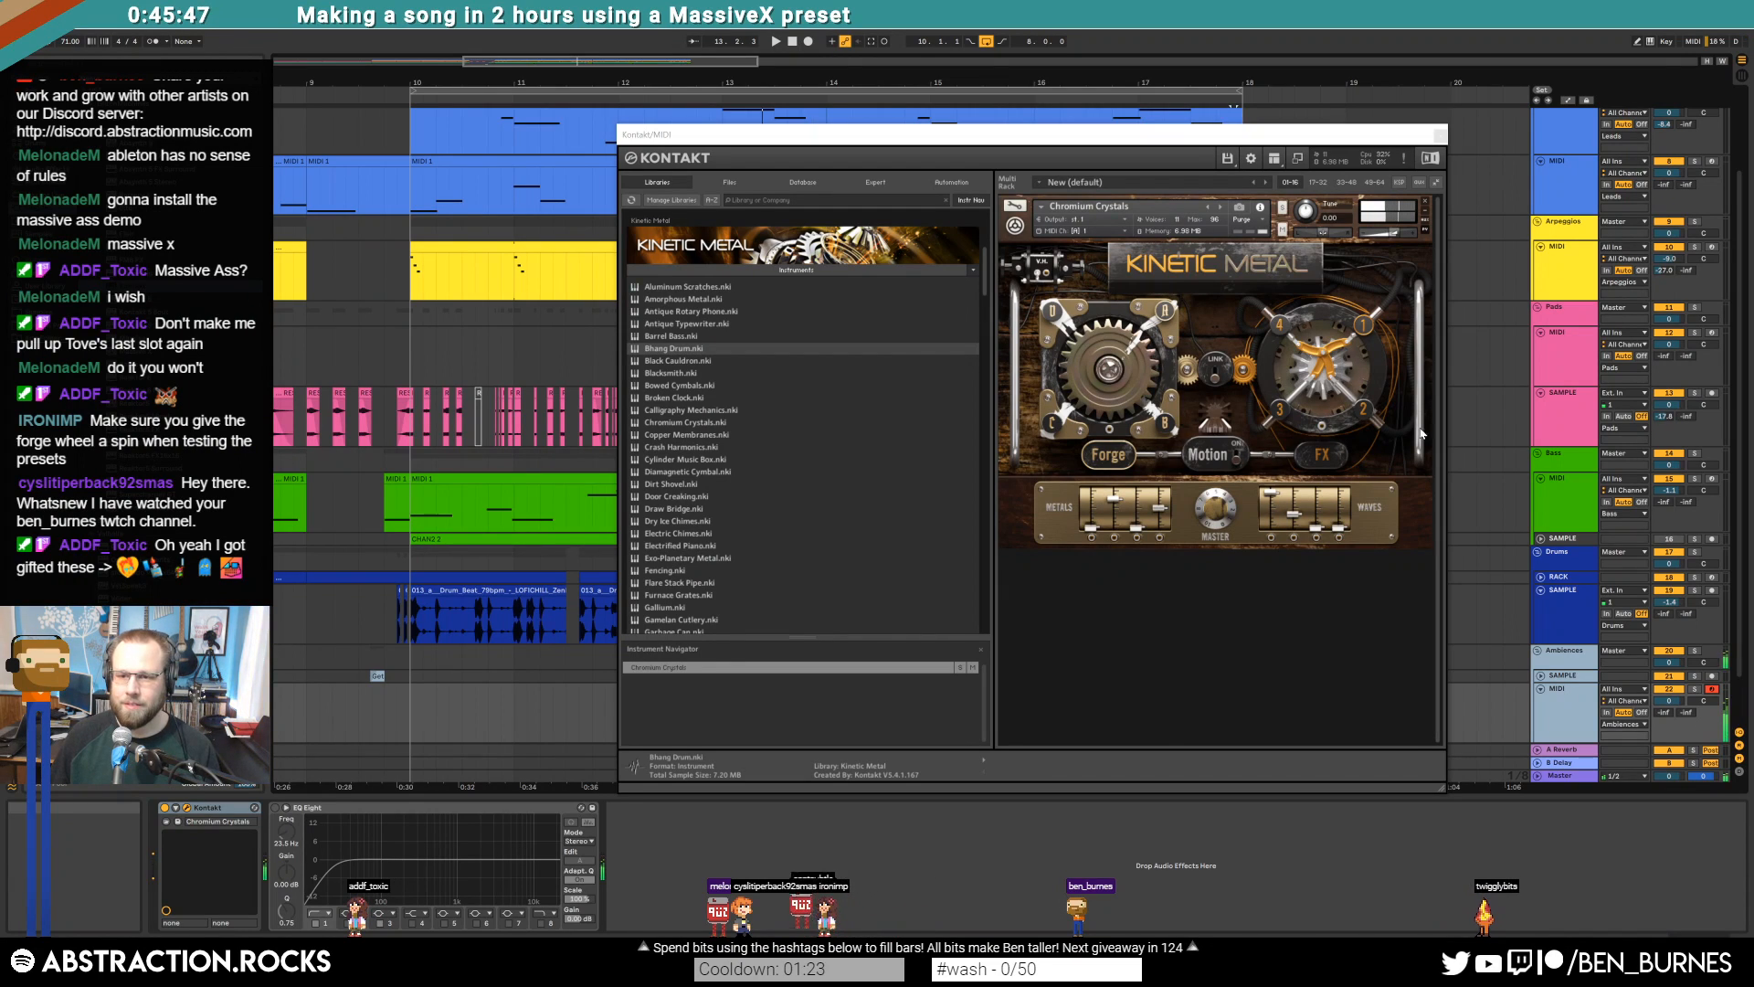
left_click(1327, 367)
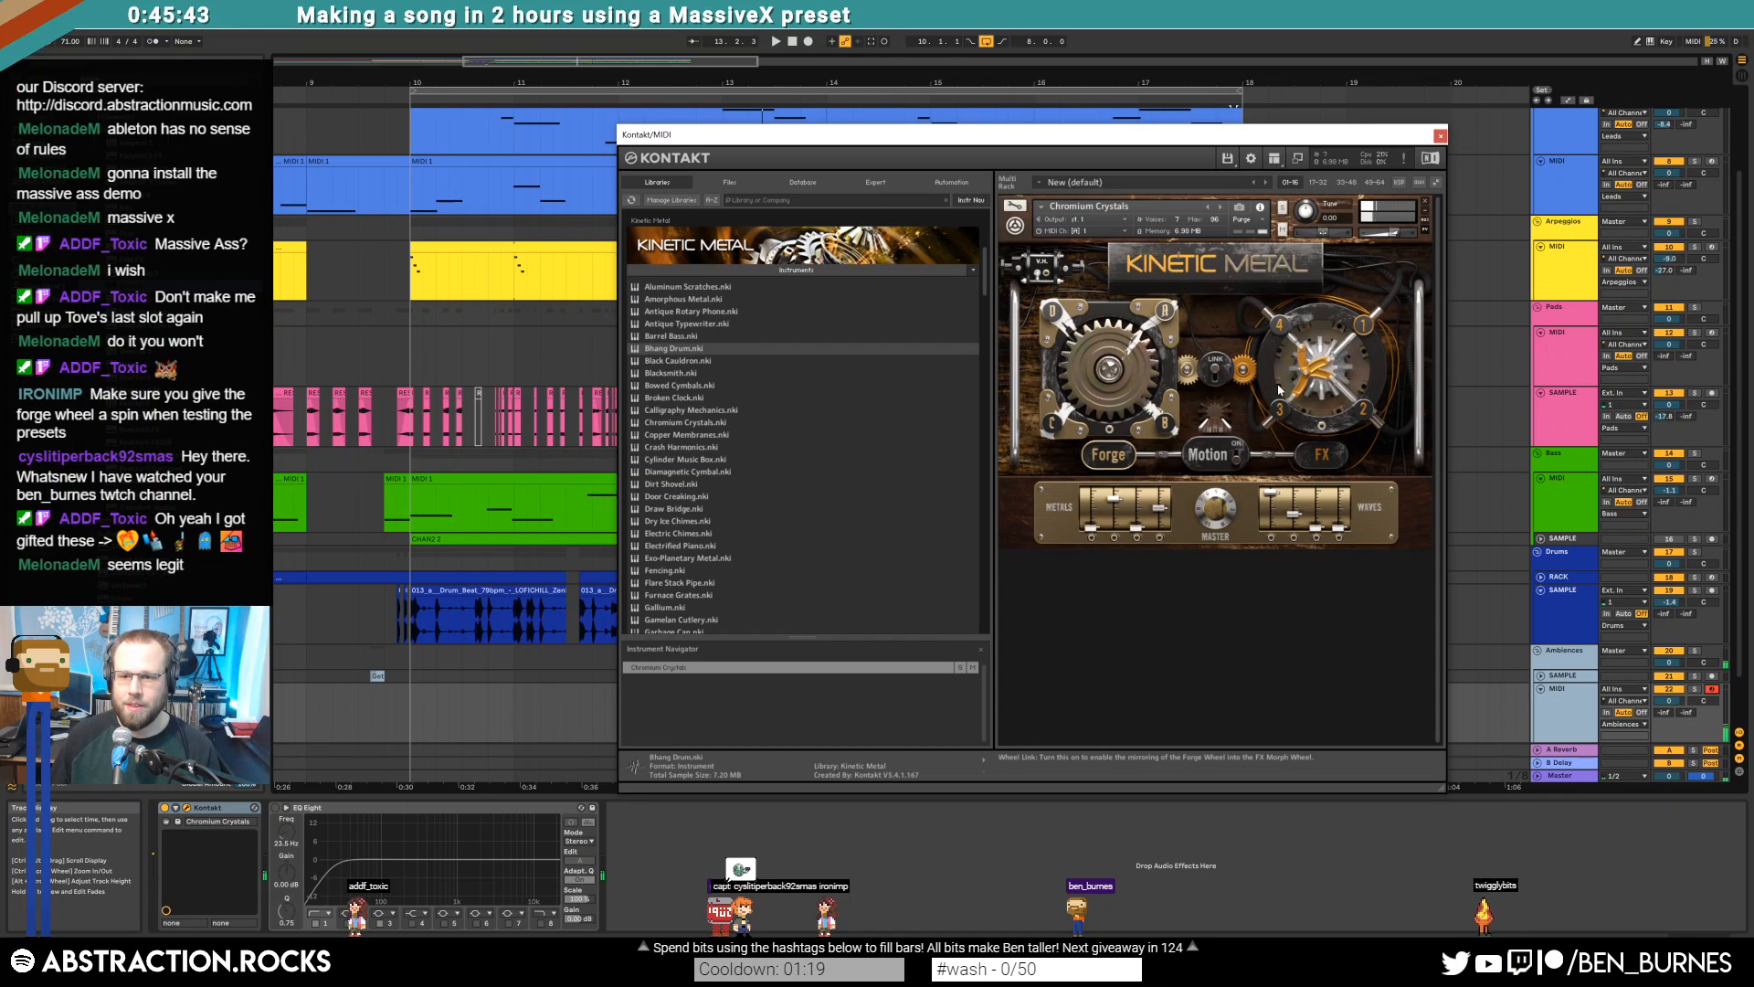
left_click_drag(1313, 392, 1326, 361)
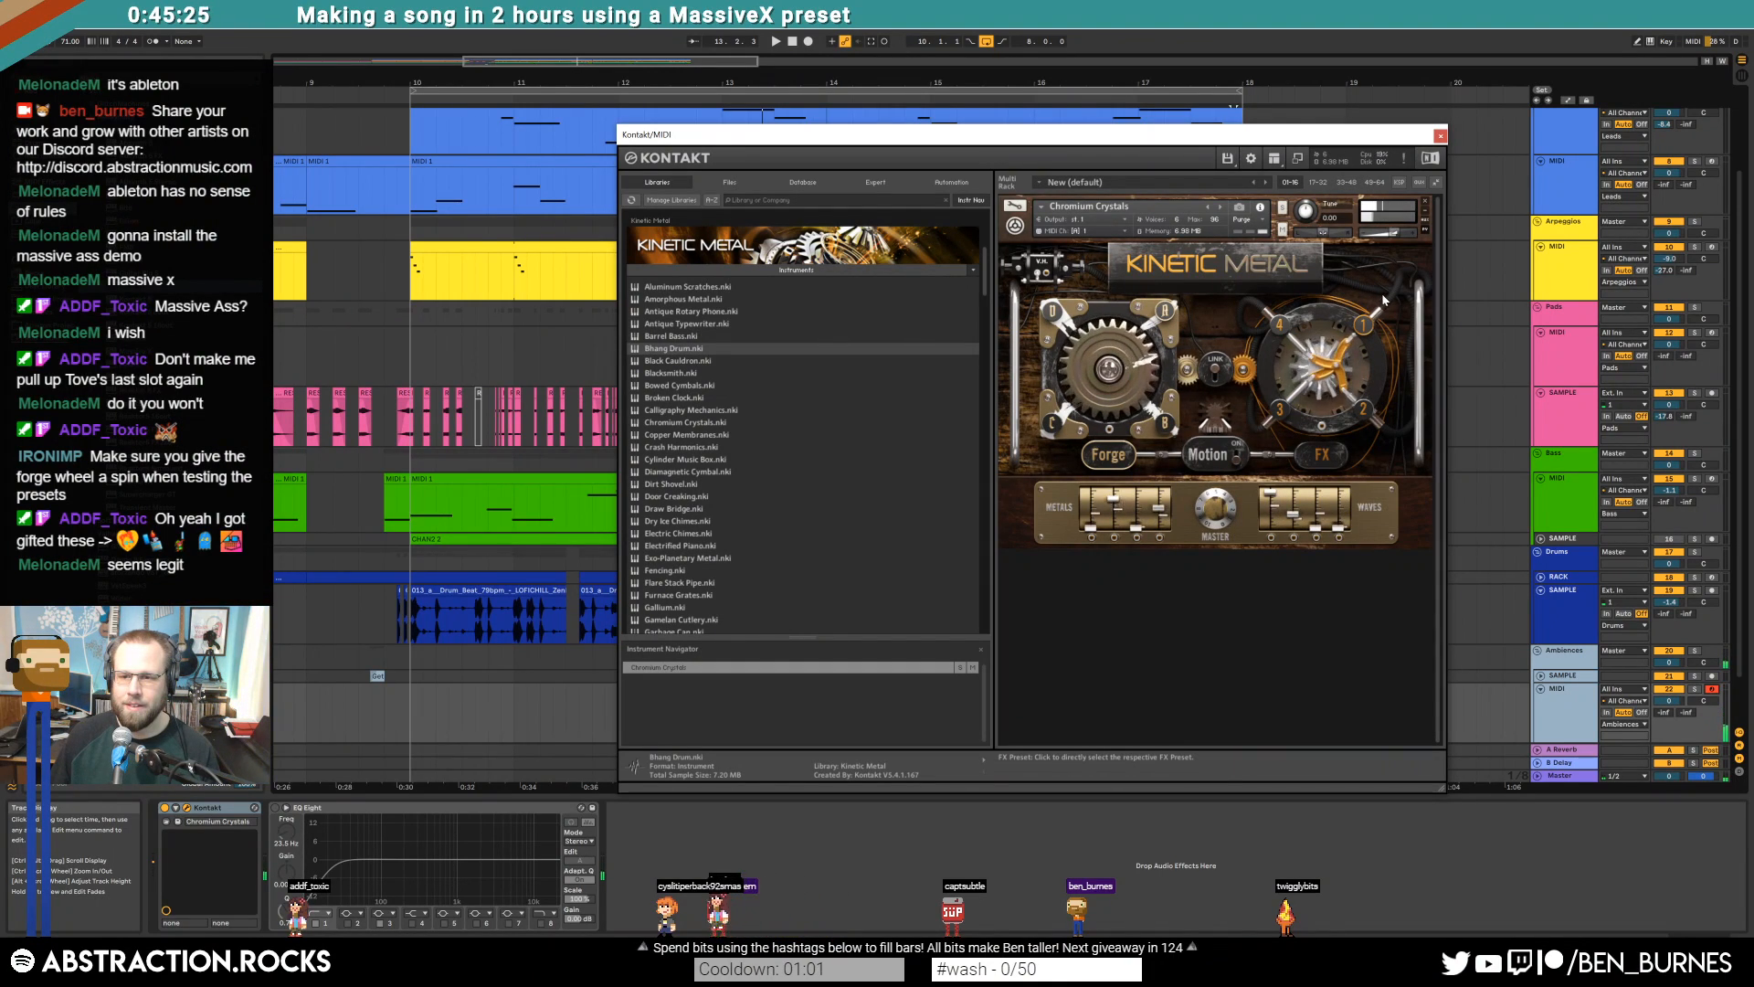
Switch to the Copper Membranes instrument and close the Kontakt window
left_click(1218, 209)
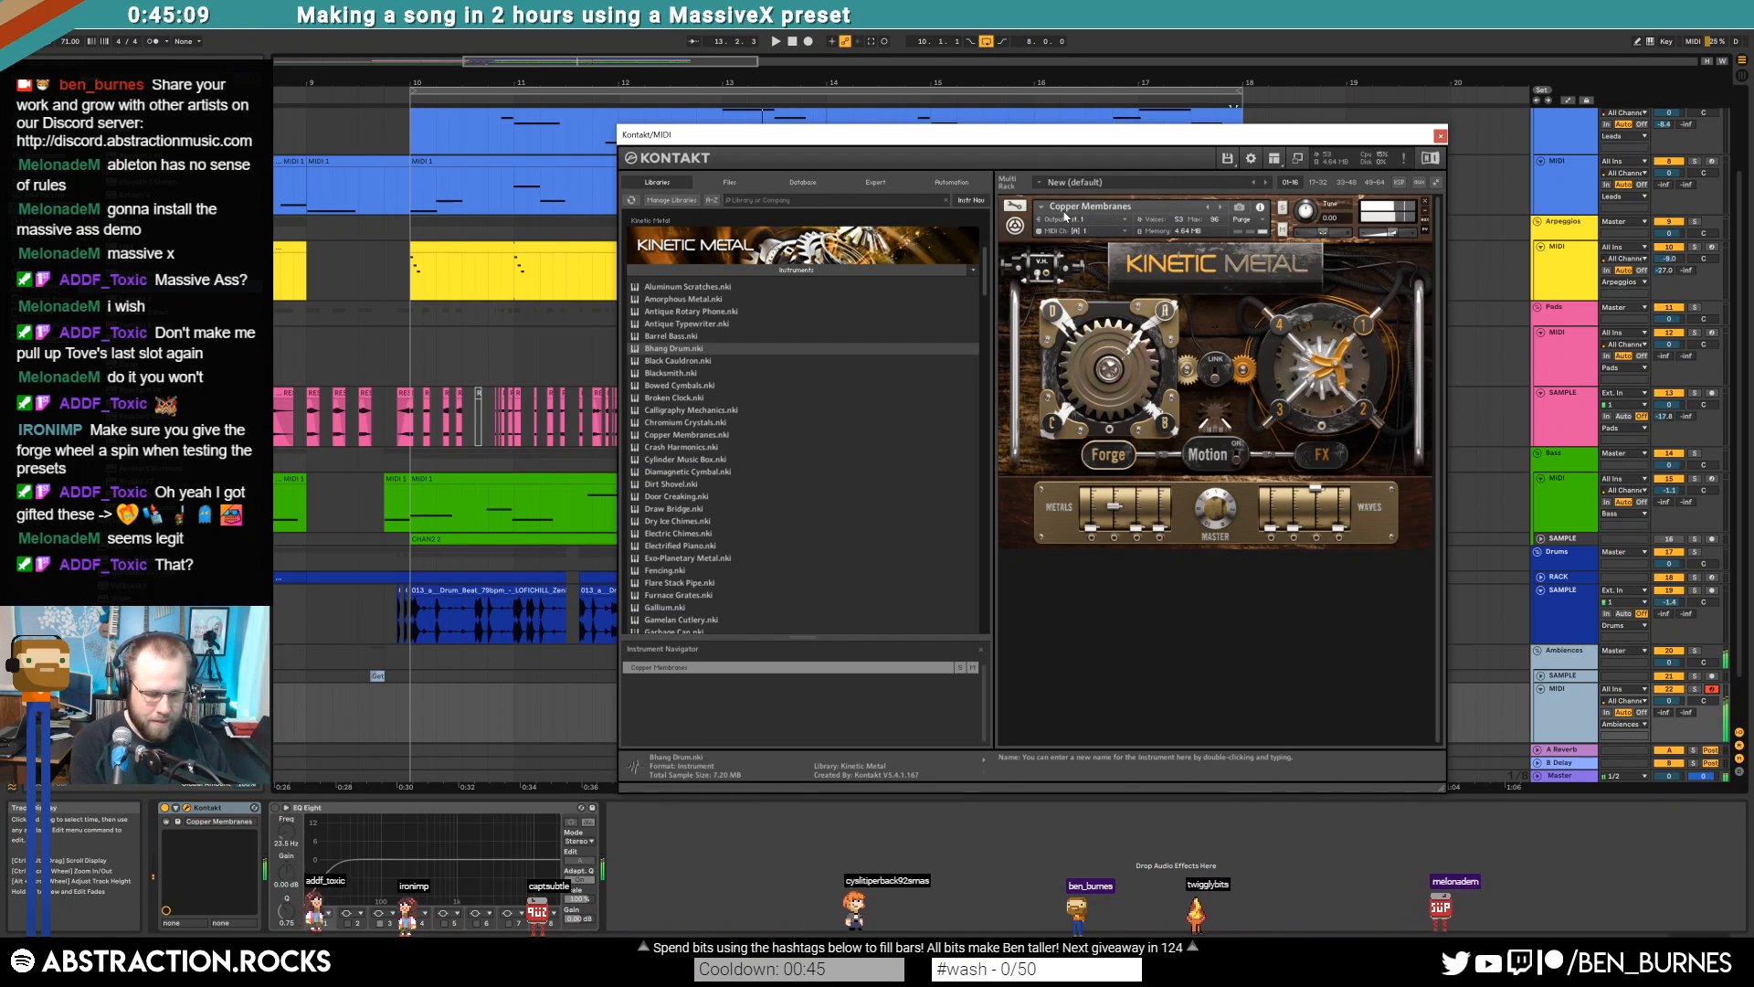
left_click(1441, 136)
Create a one-bar MIDI clip at bar 10 on the Ambiences MIDI track and open it in the note editor
left_click(419, 700)
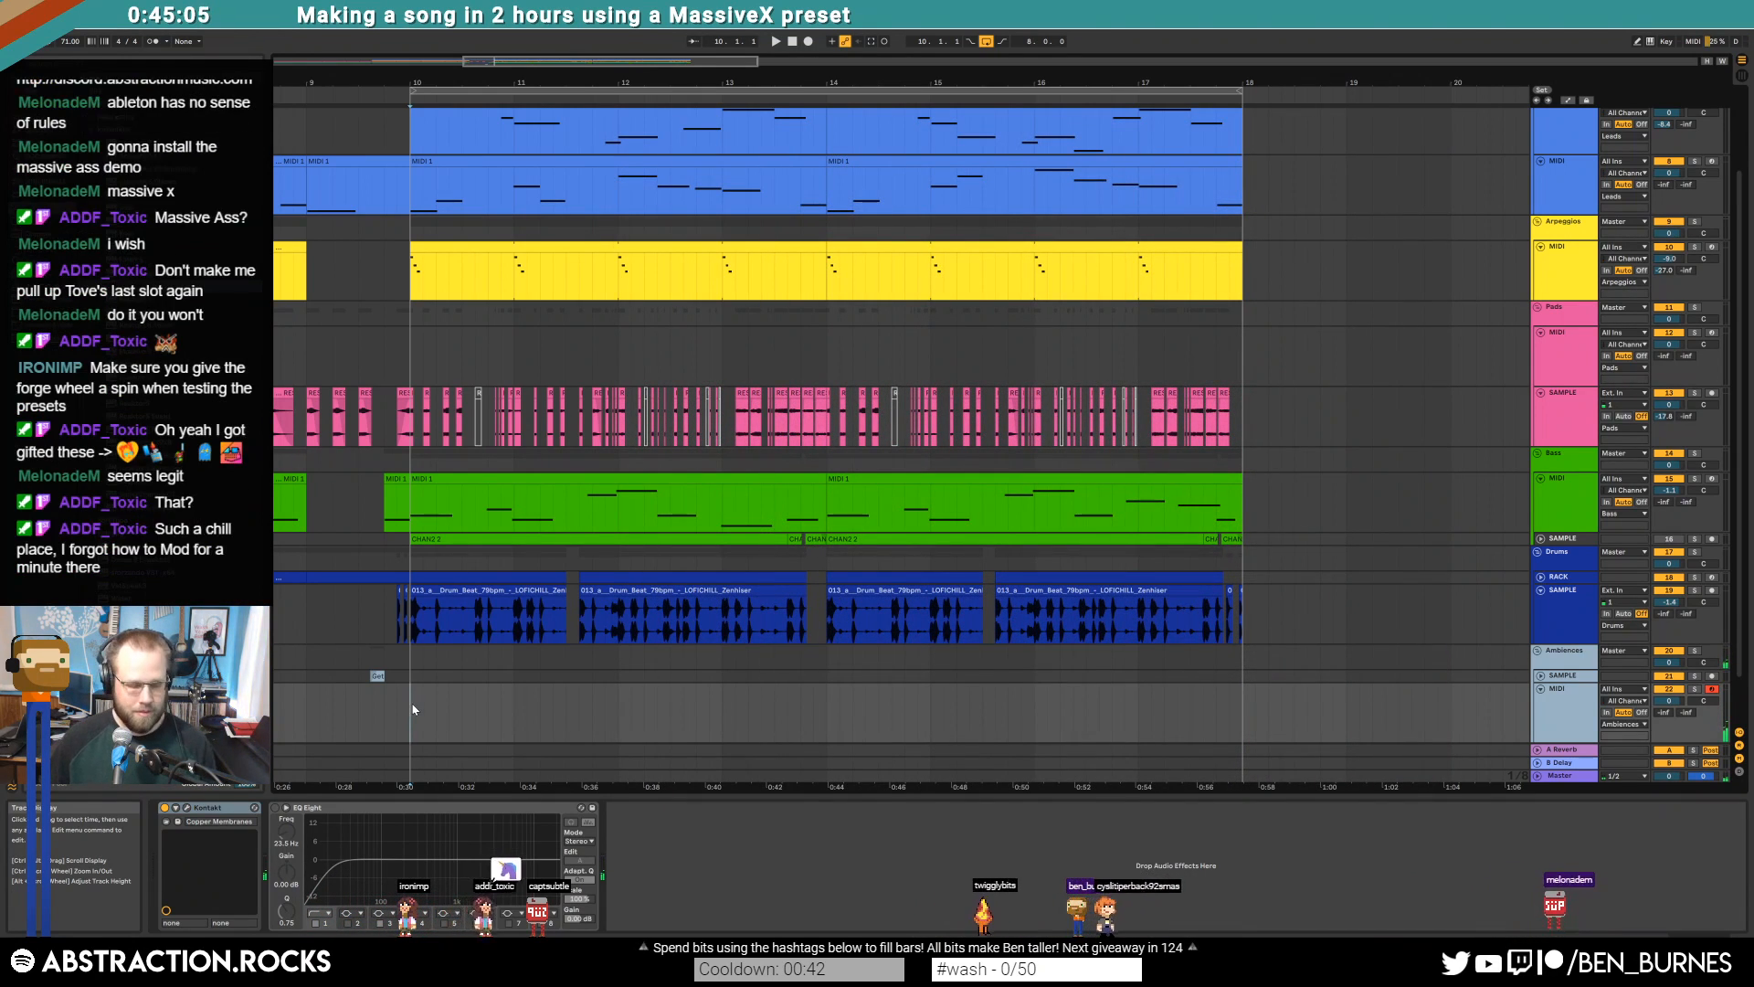
left_click_drag(419, 700, 509, 725)
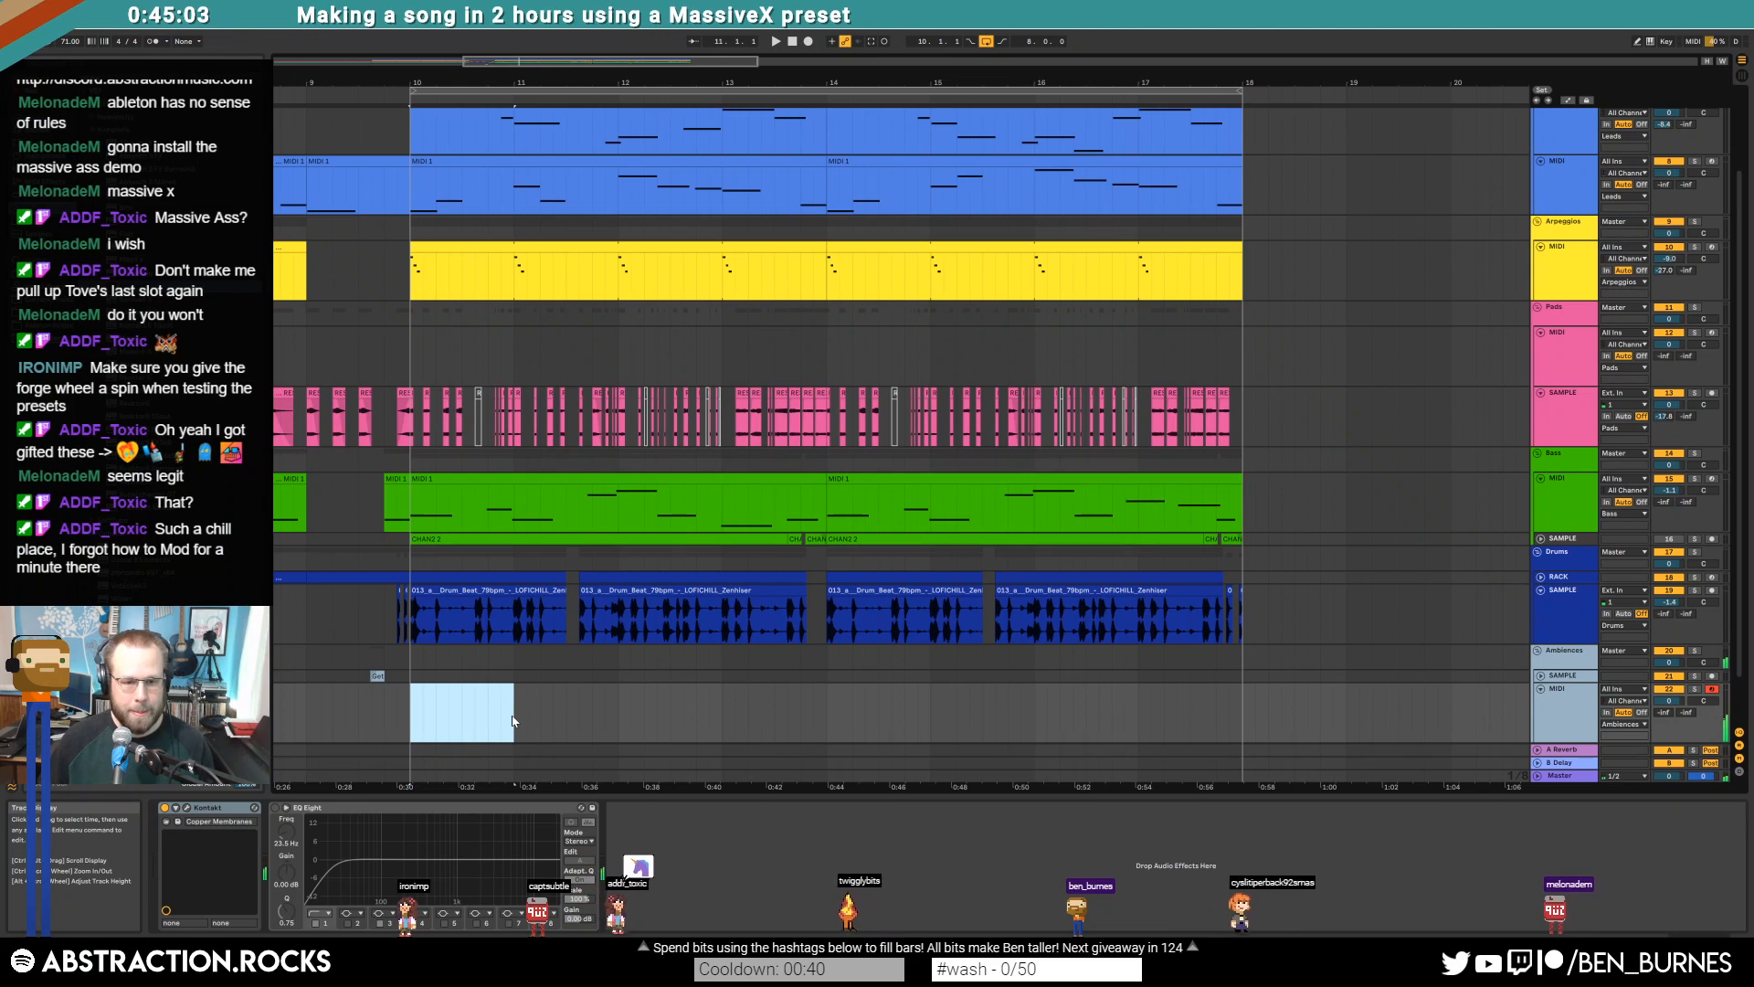
double_click(501, 720)
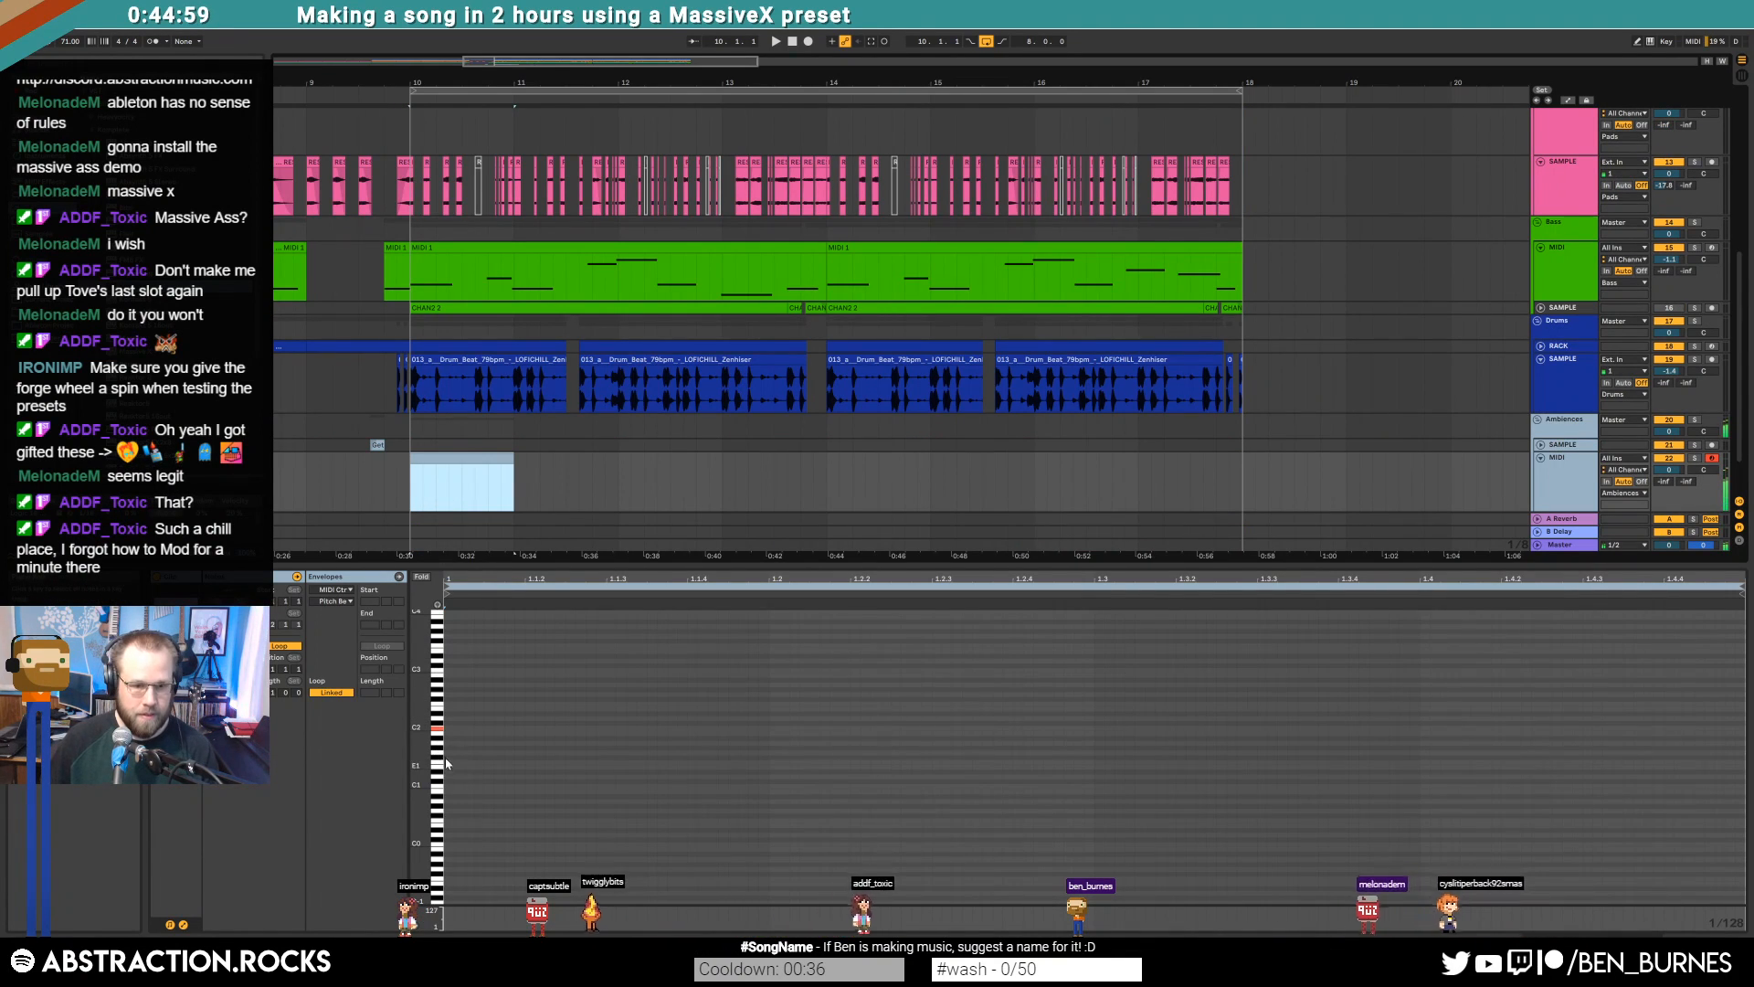
Add a sixteenth-long C2 note at 1.1.2 and repeat it on the second sixteenth of every beat in the bar
left_click(529, 728)
left_click_drag(529, 728, 611, 704)
key("space")
key("space")
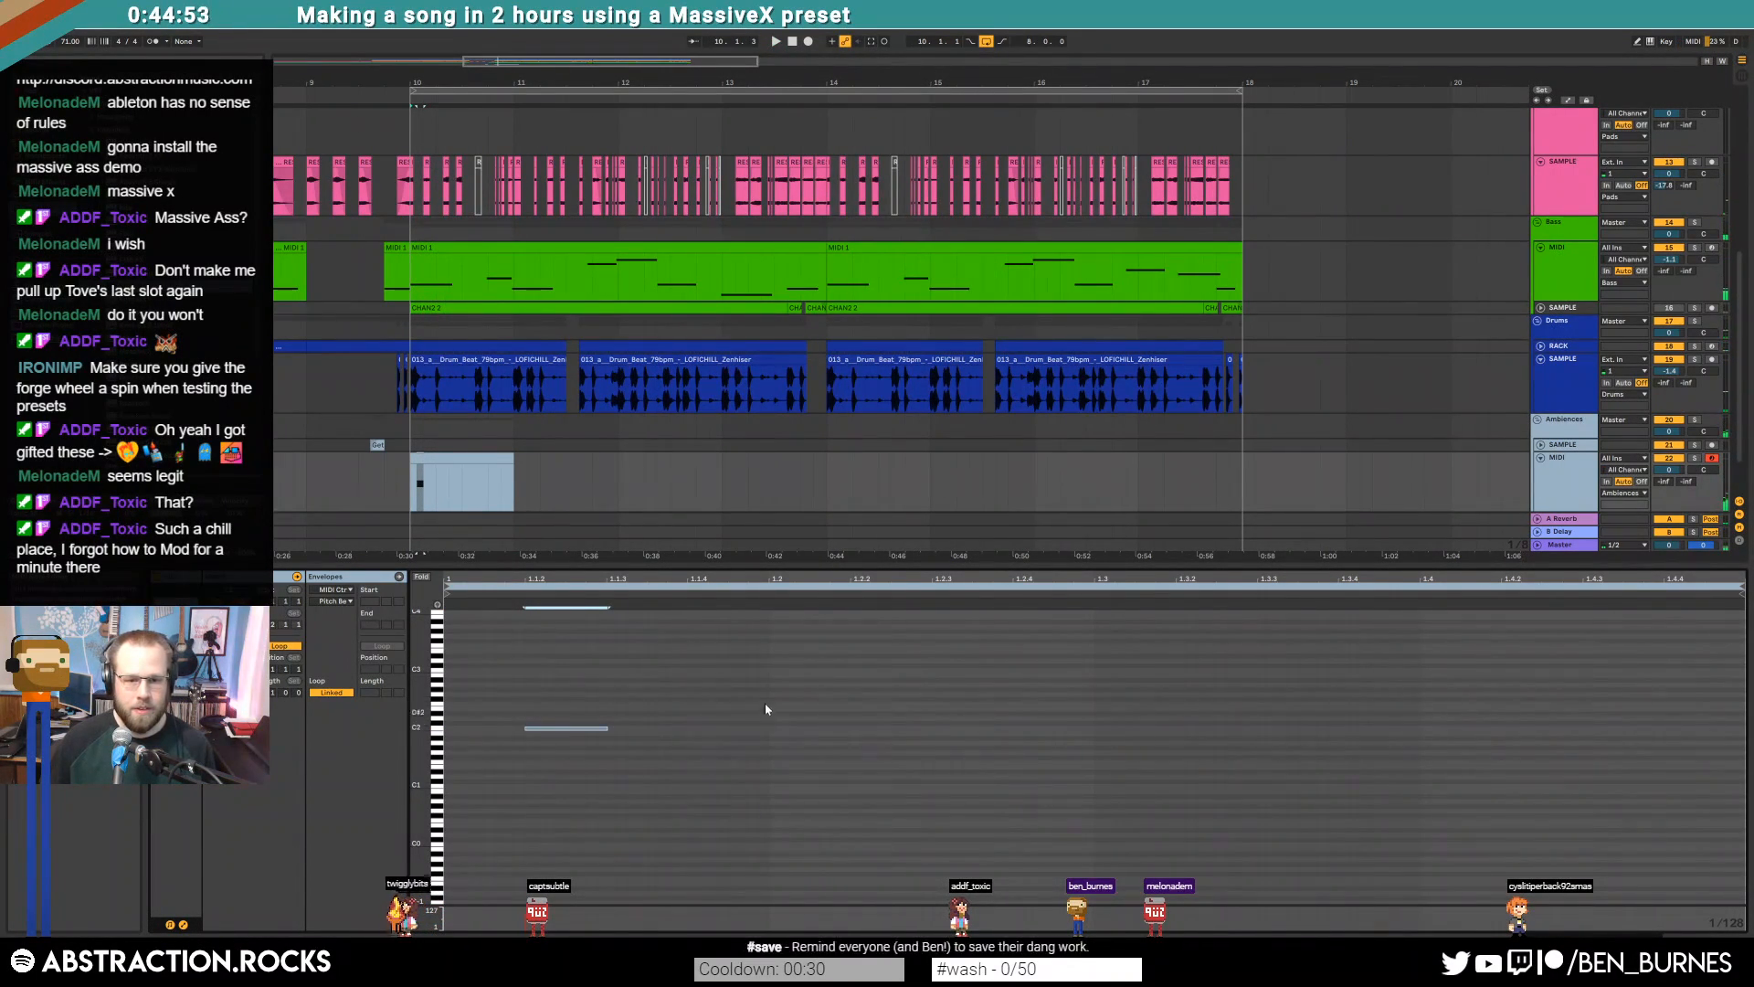
left_click_drag(768, 707, 241, 799)
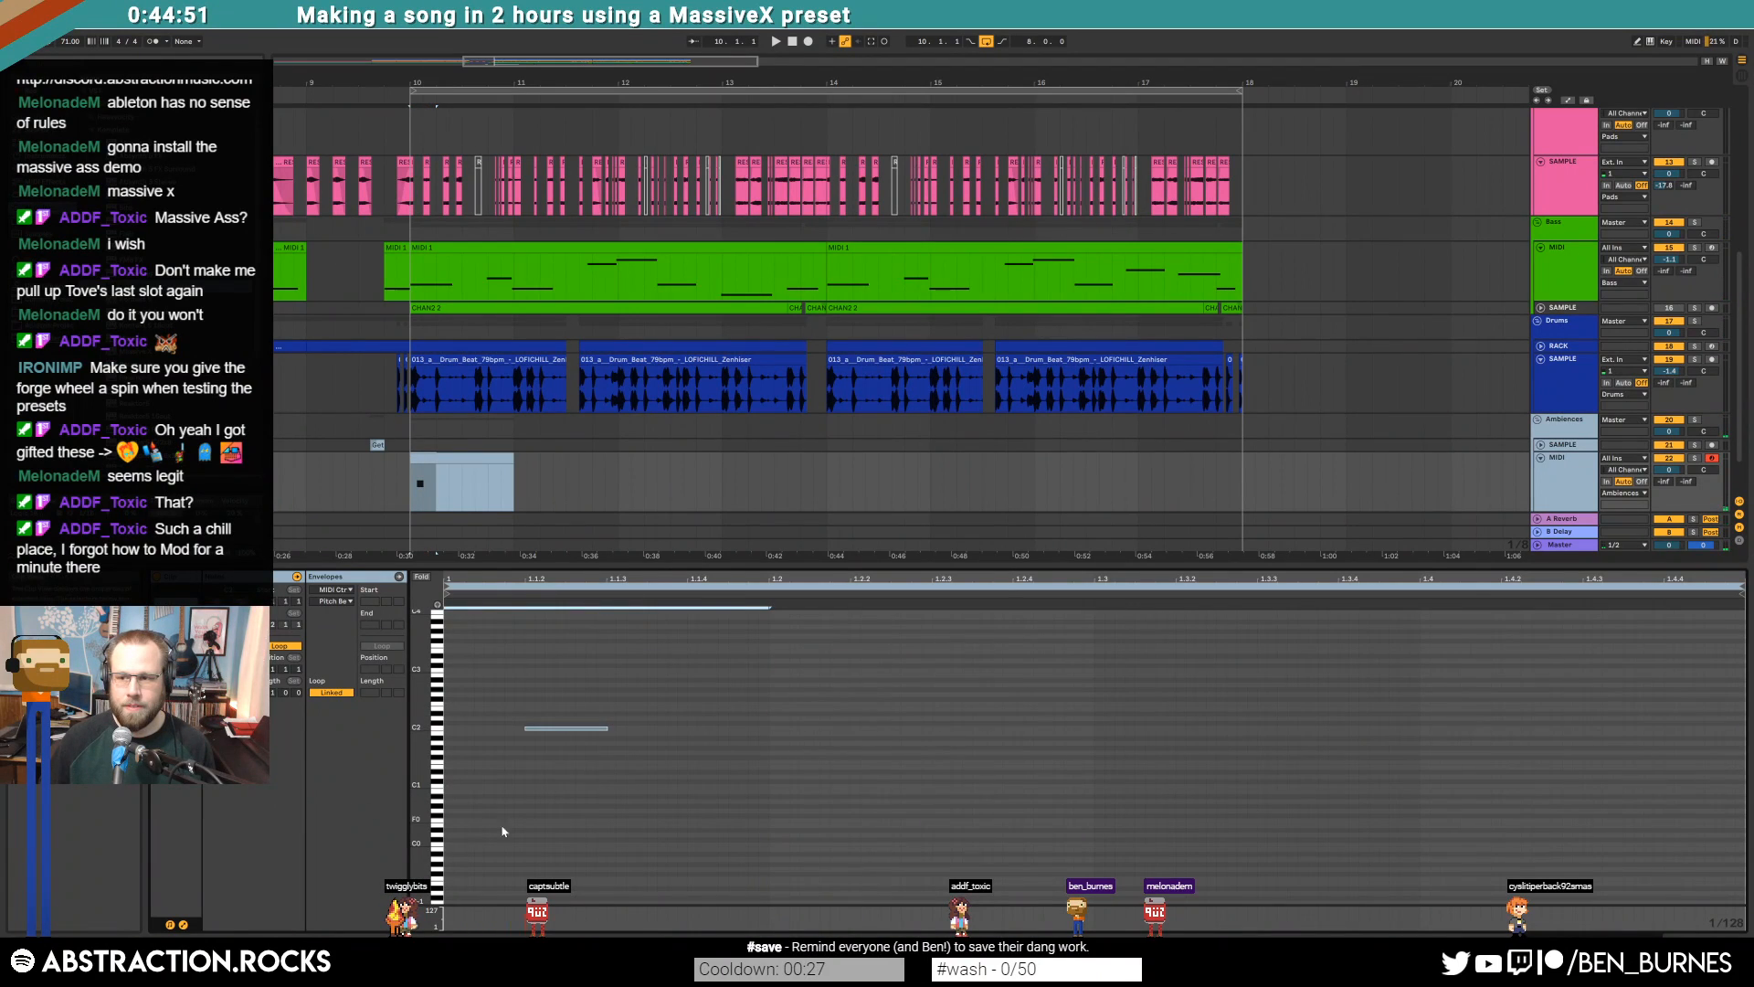
key("ctrl+d")
key("ctrl+d")
key("ctrl+d")
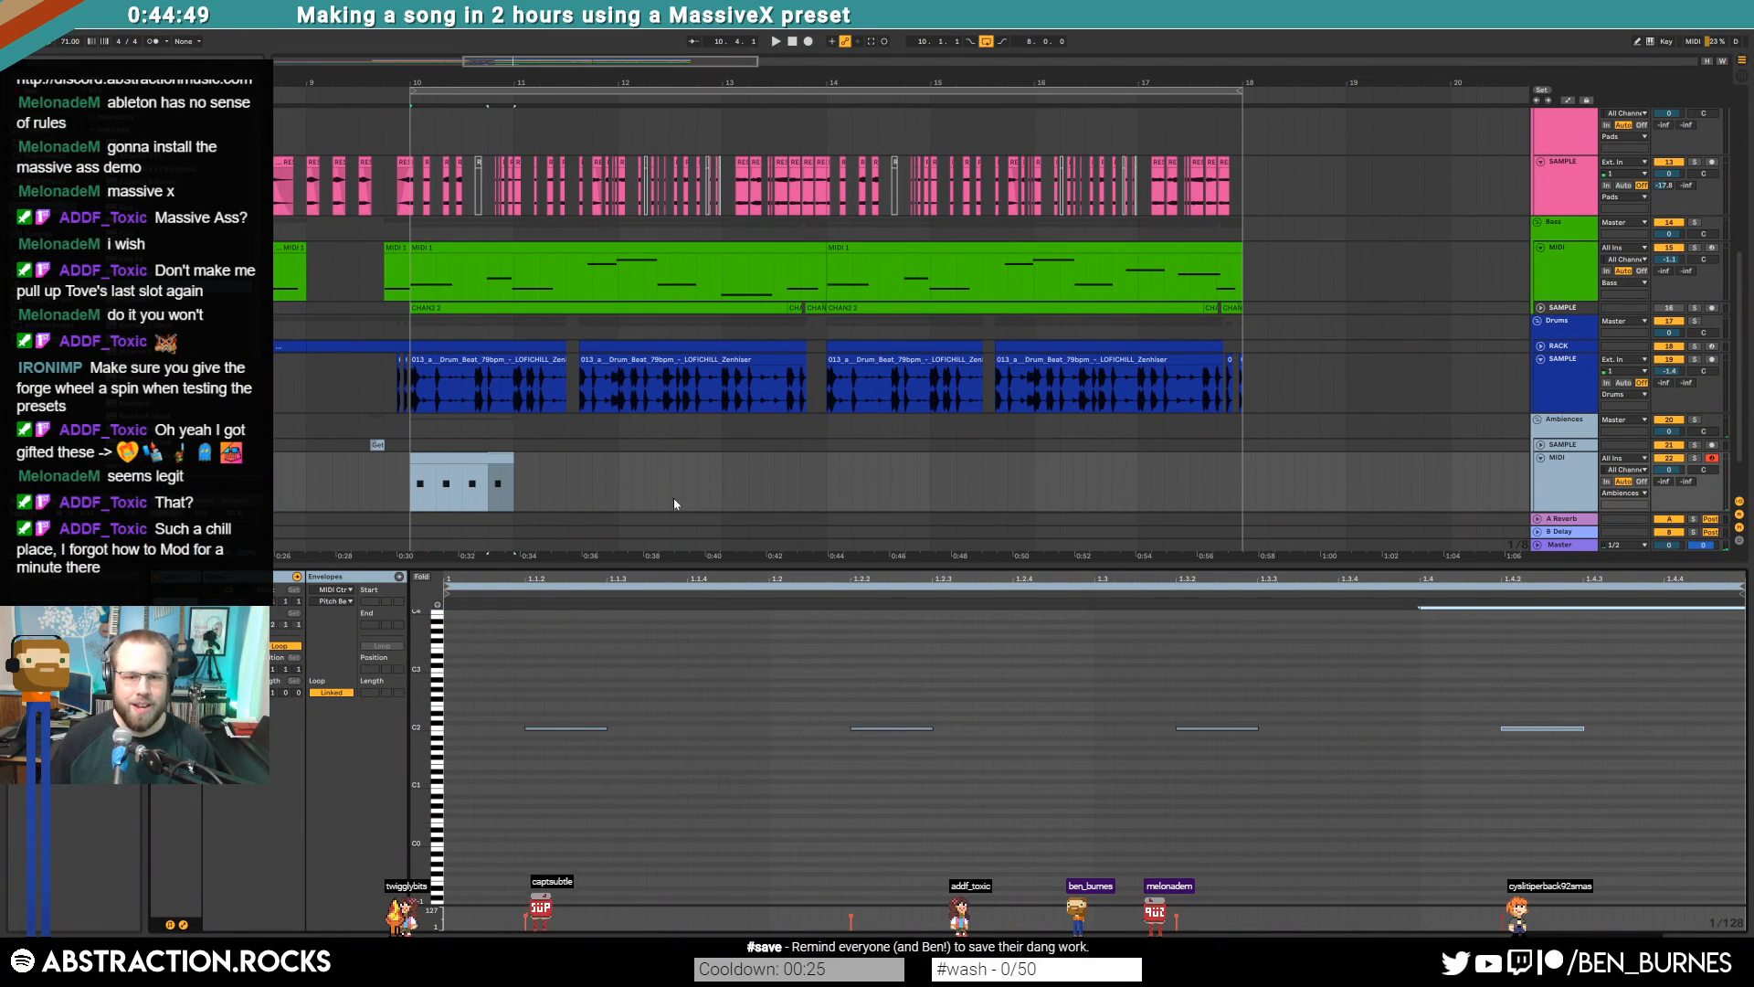
Extend the looped Ambiences MIDI clip to bar 18 and play it back with the loop
left_click_drag(509, 459, 1271, 479)
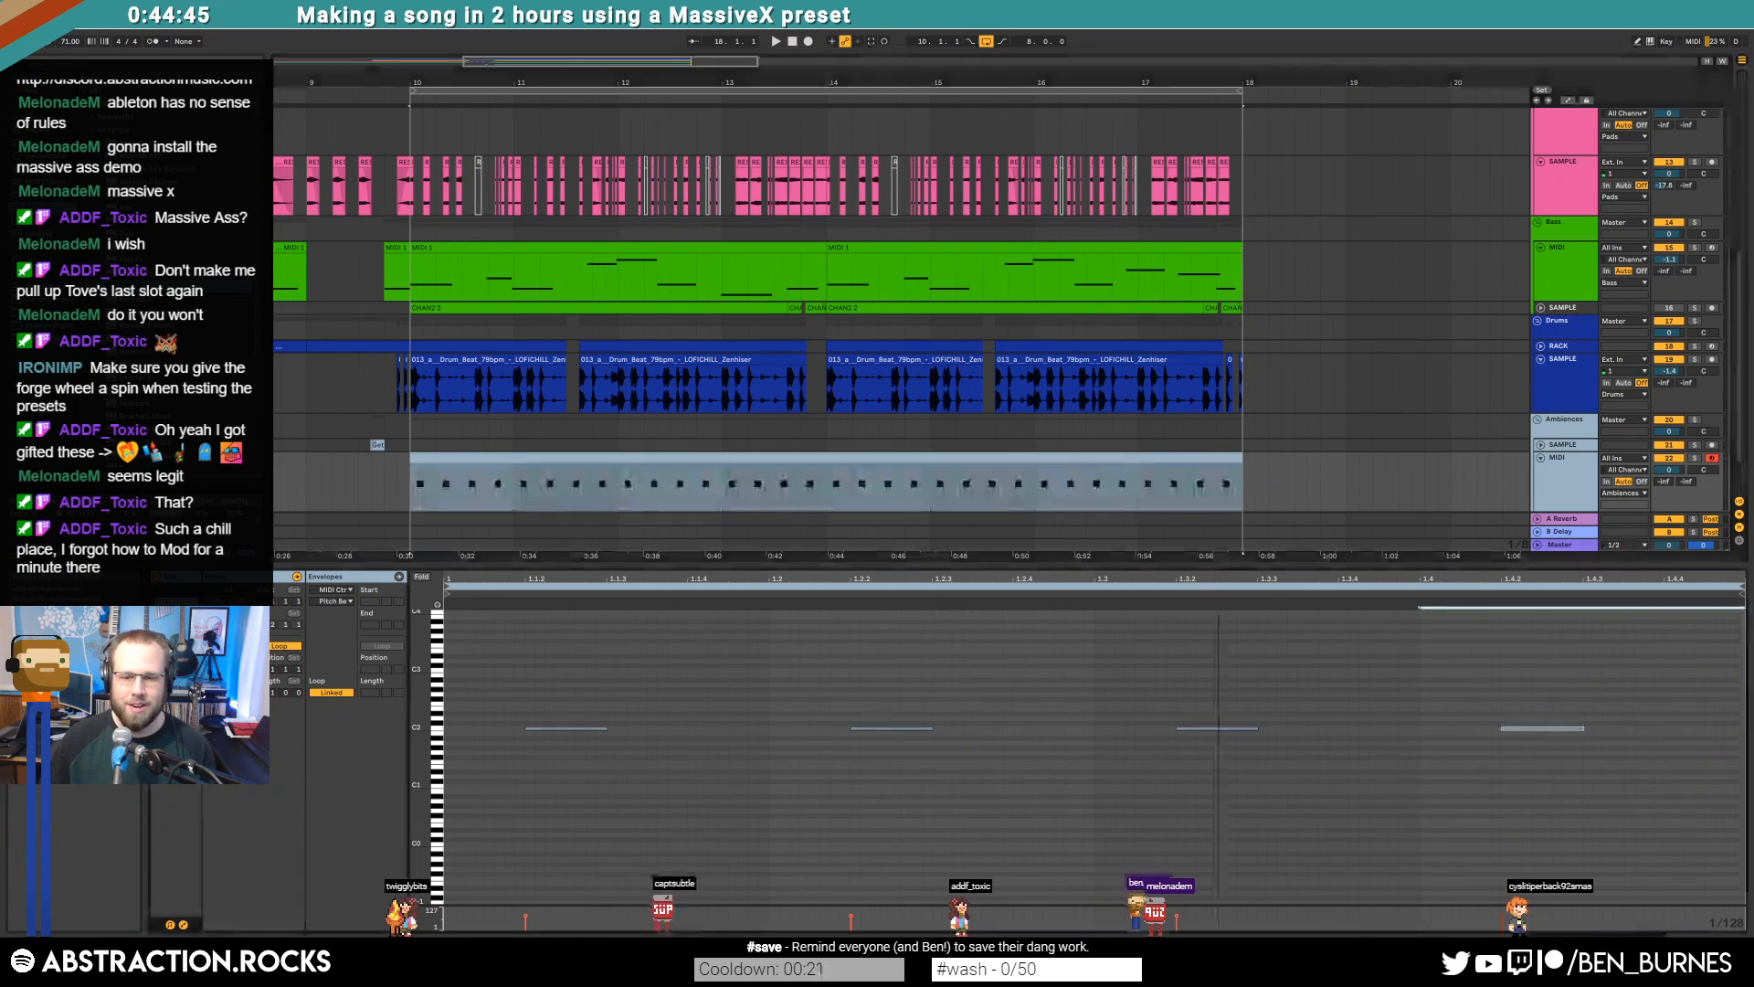
key("shift+Tab")
key("shift+Tab")
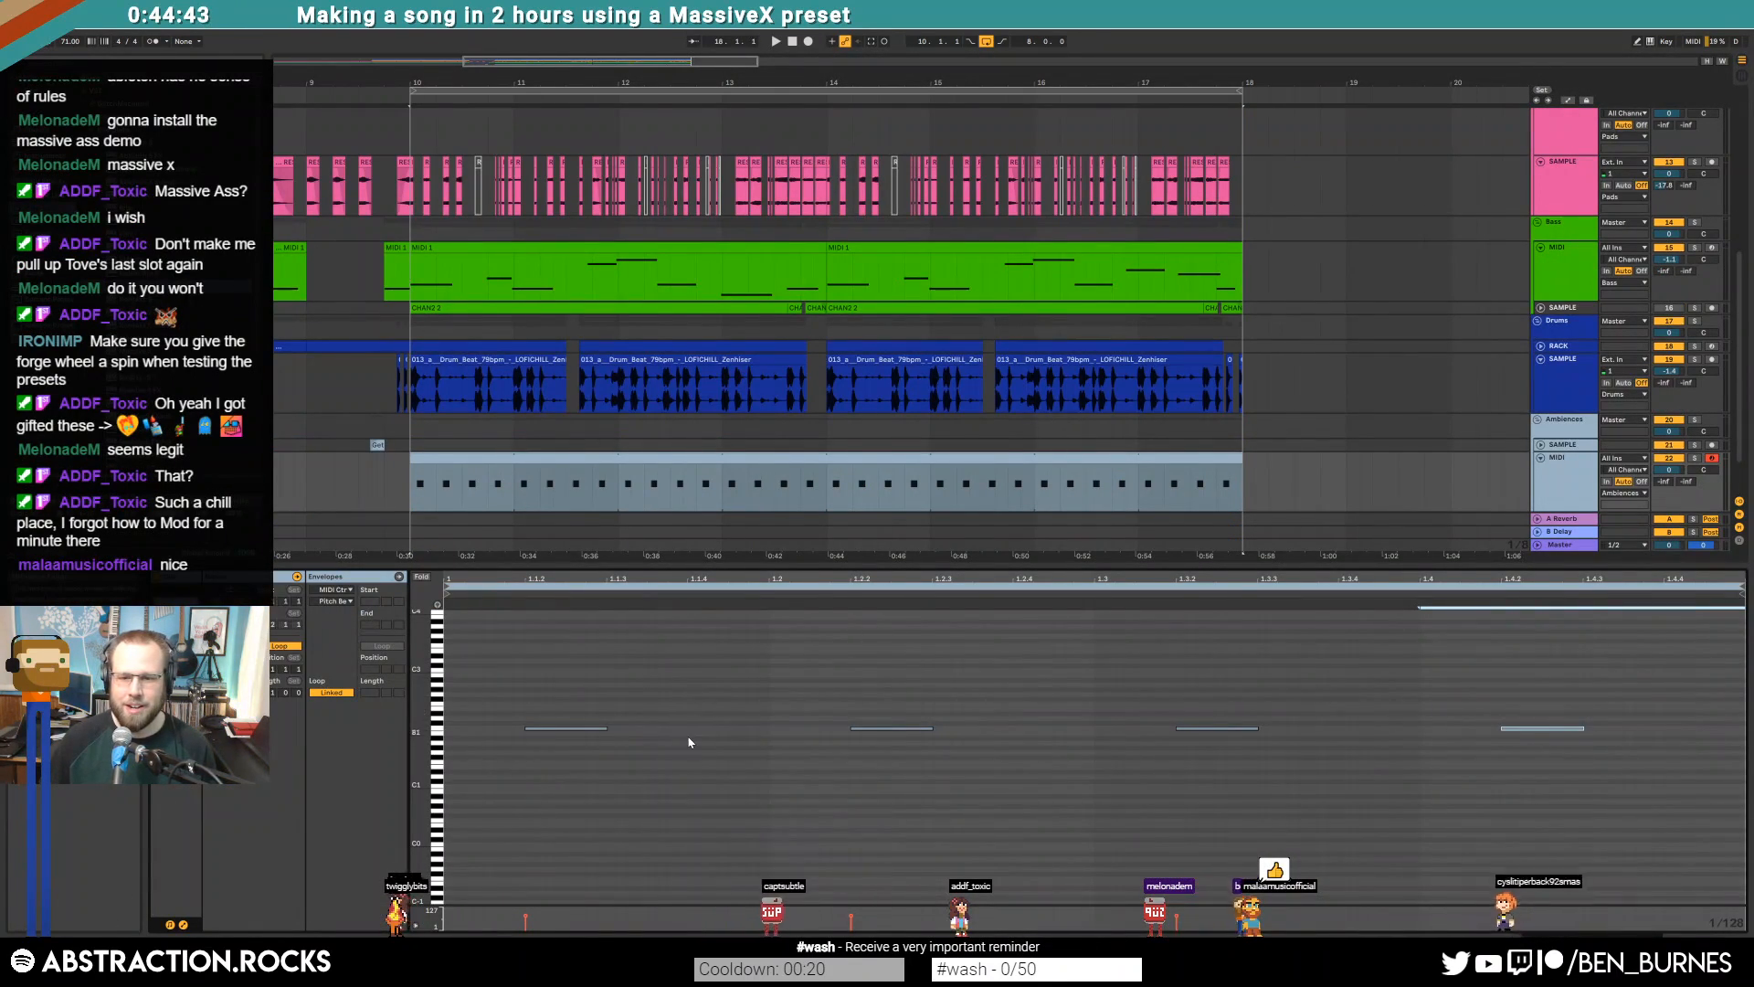
key("space")
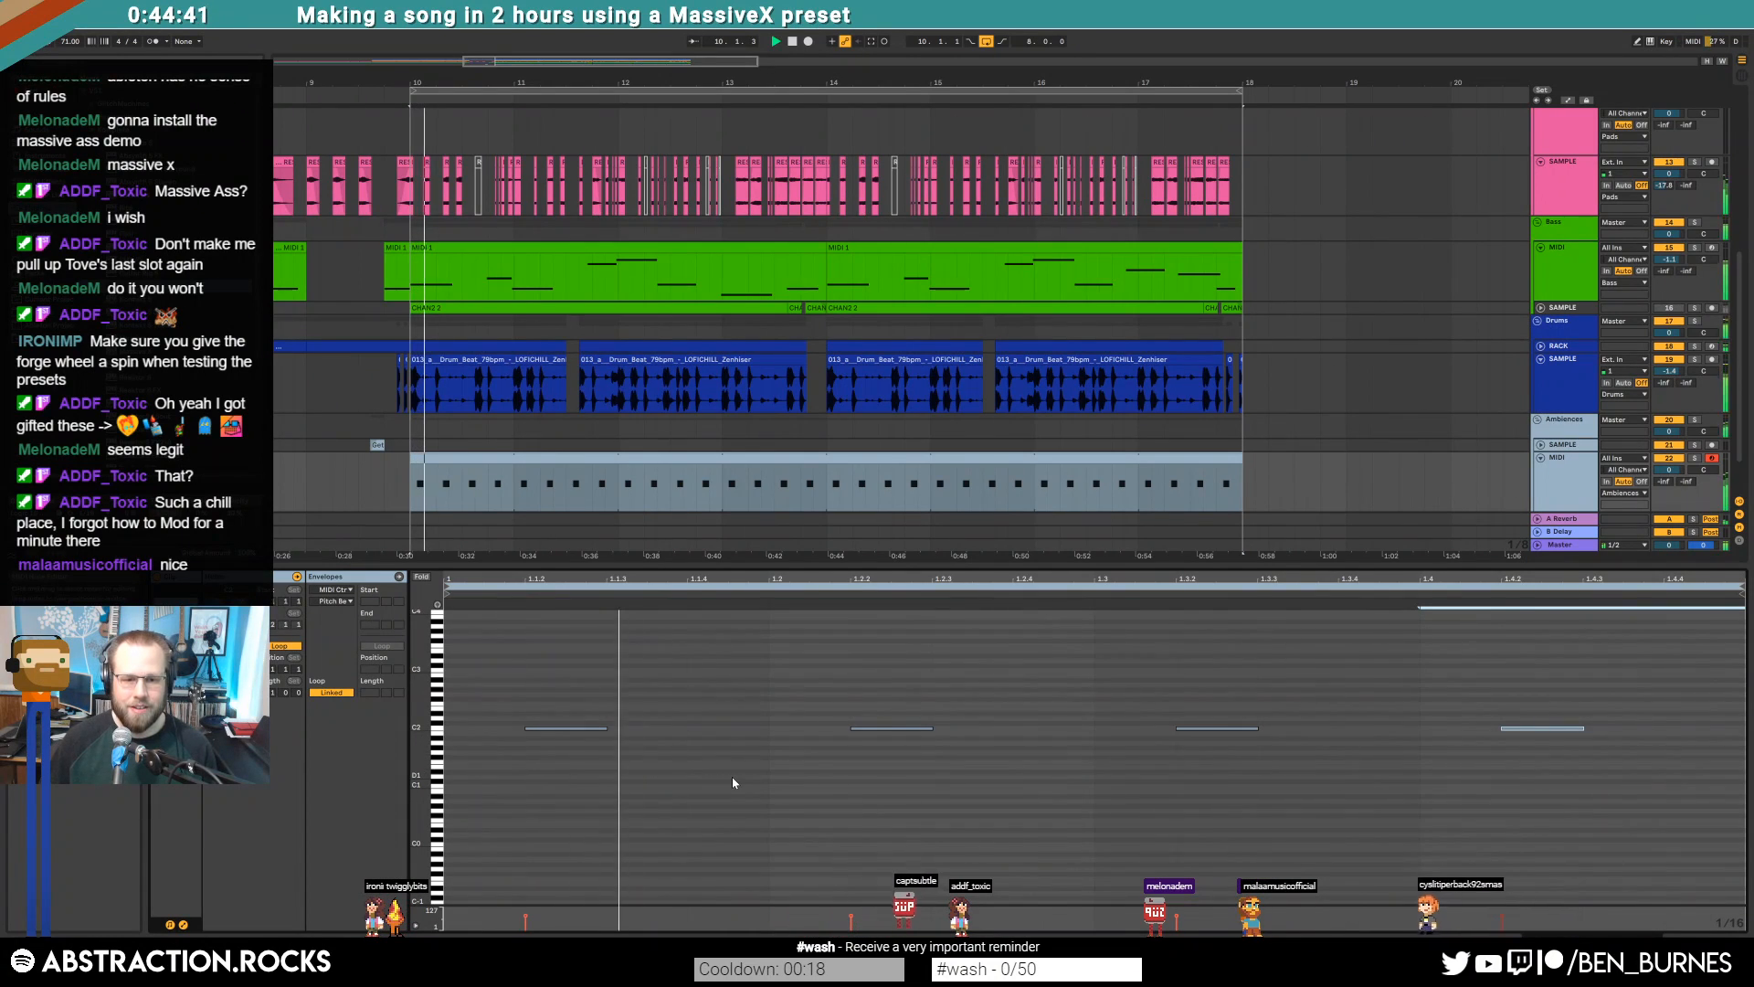
key("space")
Move the second C2 note one sixteenth later to 1.2.3, delete the note on beat three, and play the pattern
left_click_drag(898, 729, 987, 728)
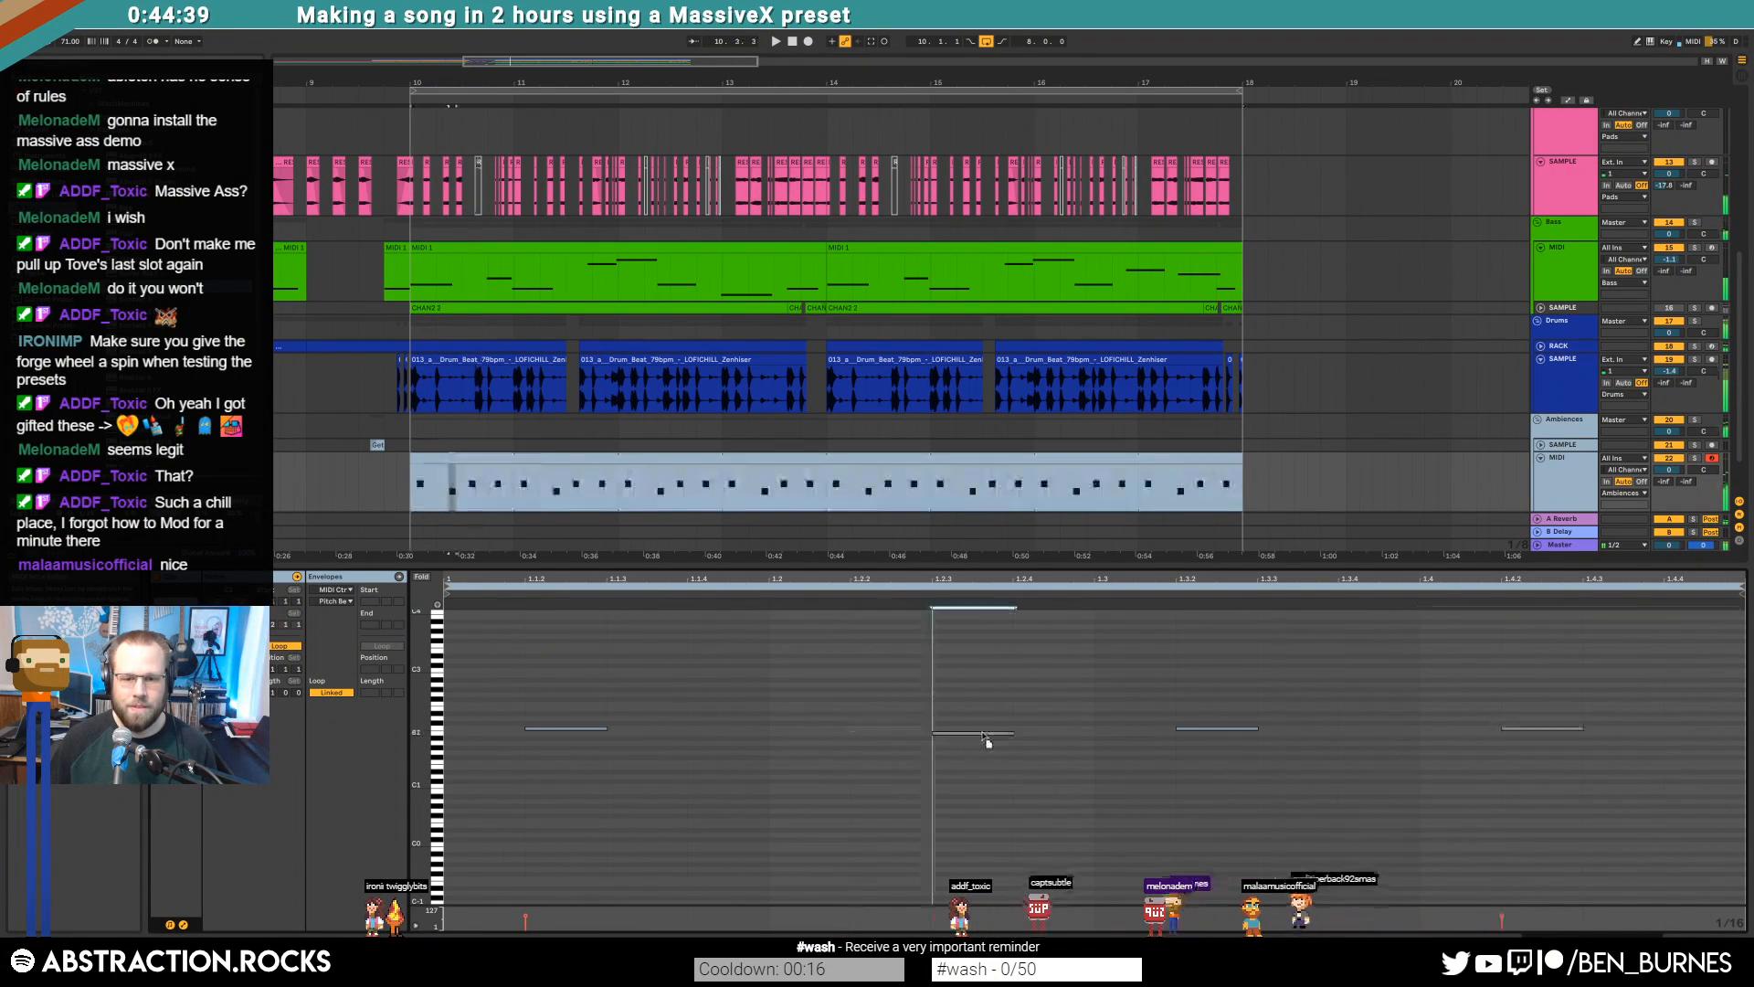
left_click(1206, 727)
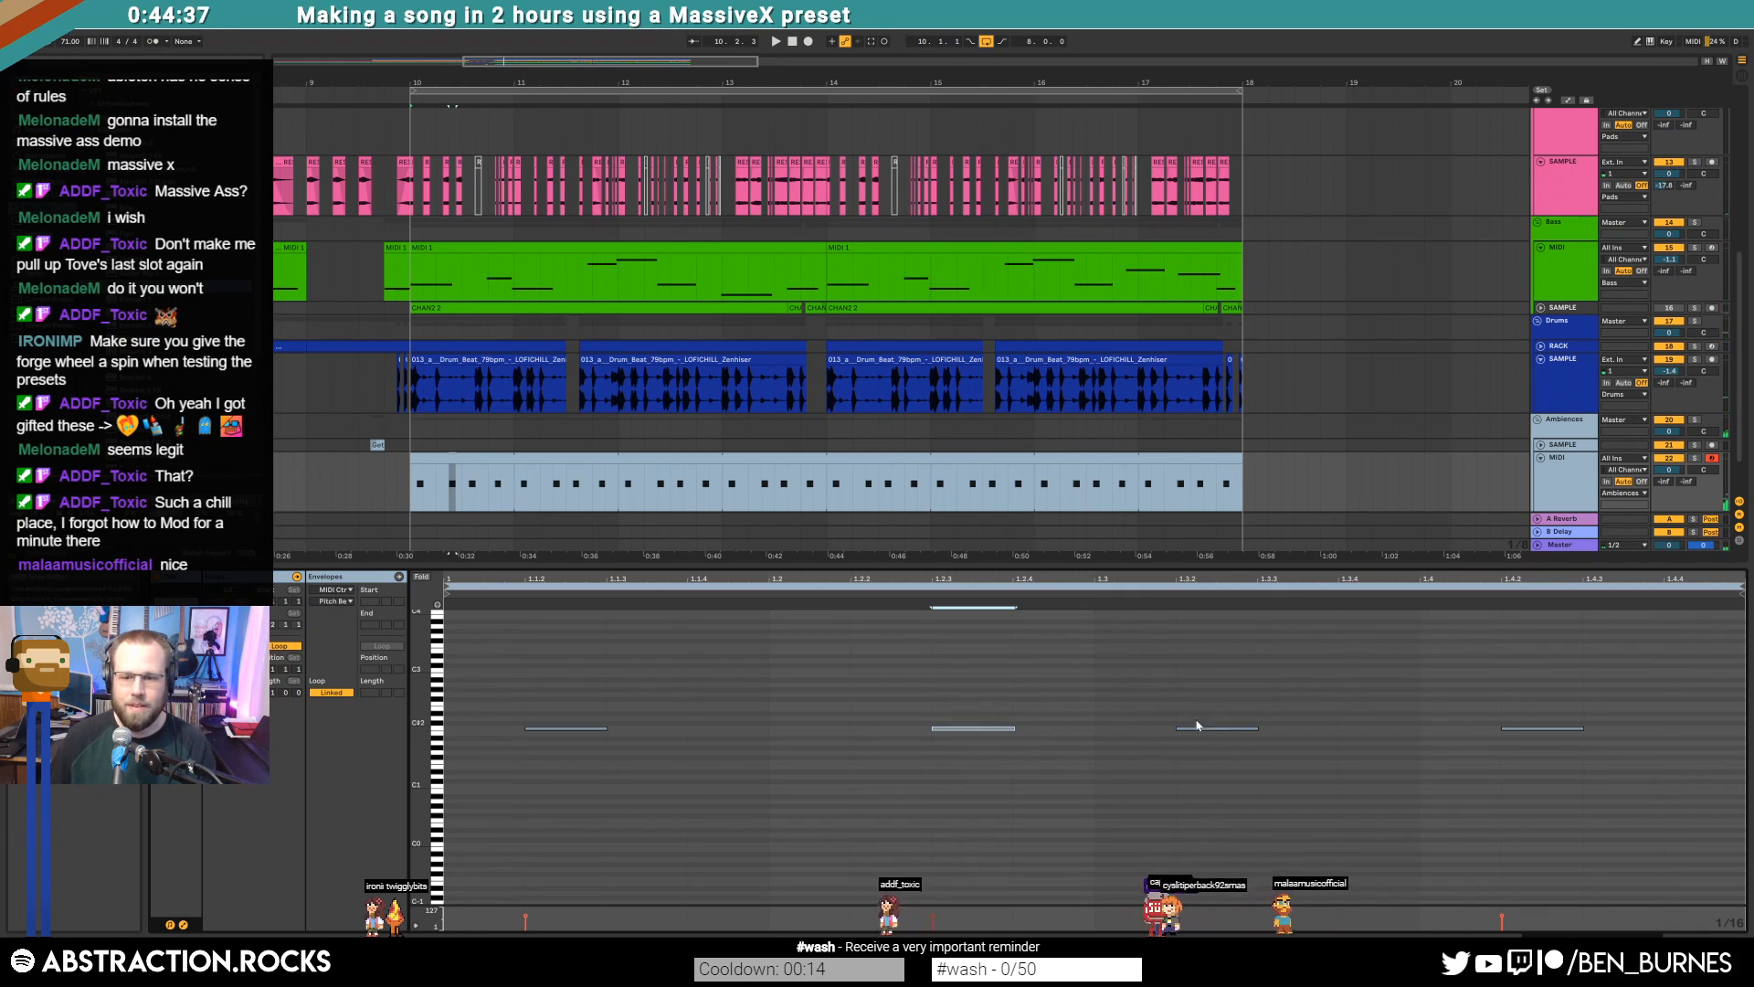
key("Delete")
key("space")
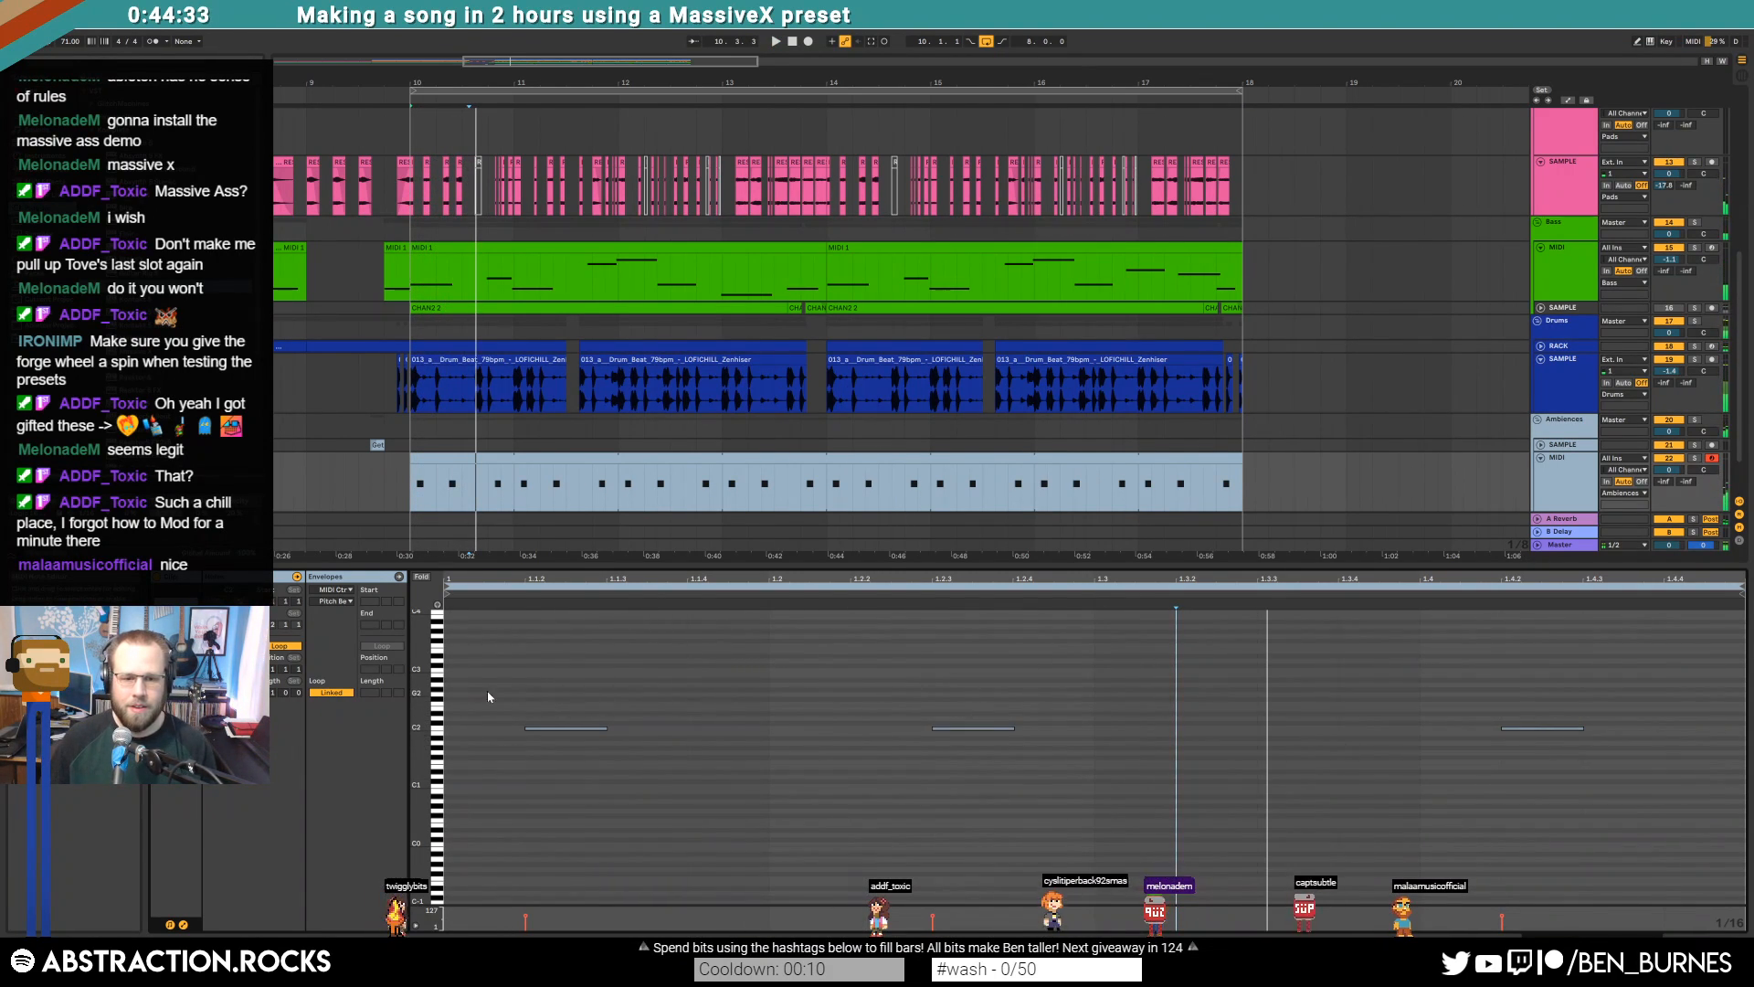
Duplicate the rhythm of the bar's first two beats onto its last two beats
key("space")
left_click_drag(449, 703, 1098, 779)
key("ctrl+d")
Shift the 1.4.2 note two sixteenths later to 1.4.4 and remove the note at 1.4.3
left_click_drag(1545, 705, 1560, 767)
key("Right")
key("Right")
key("space")
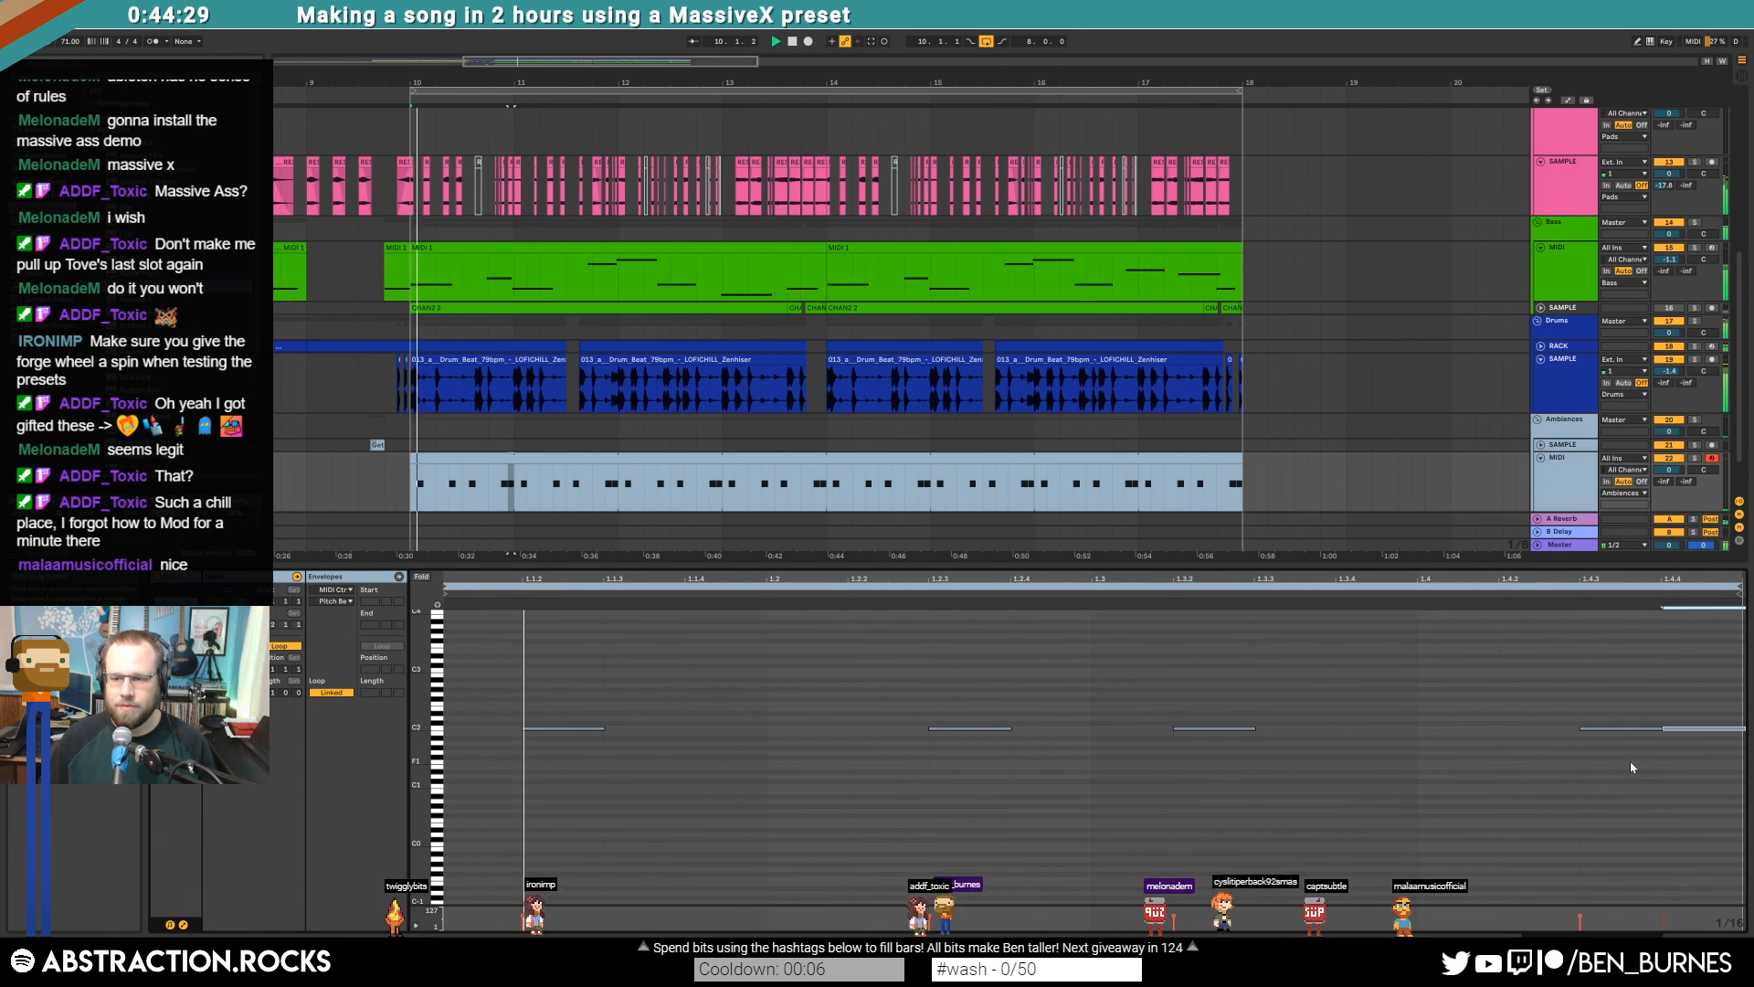
left_click(1646, 728, "shift")
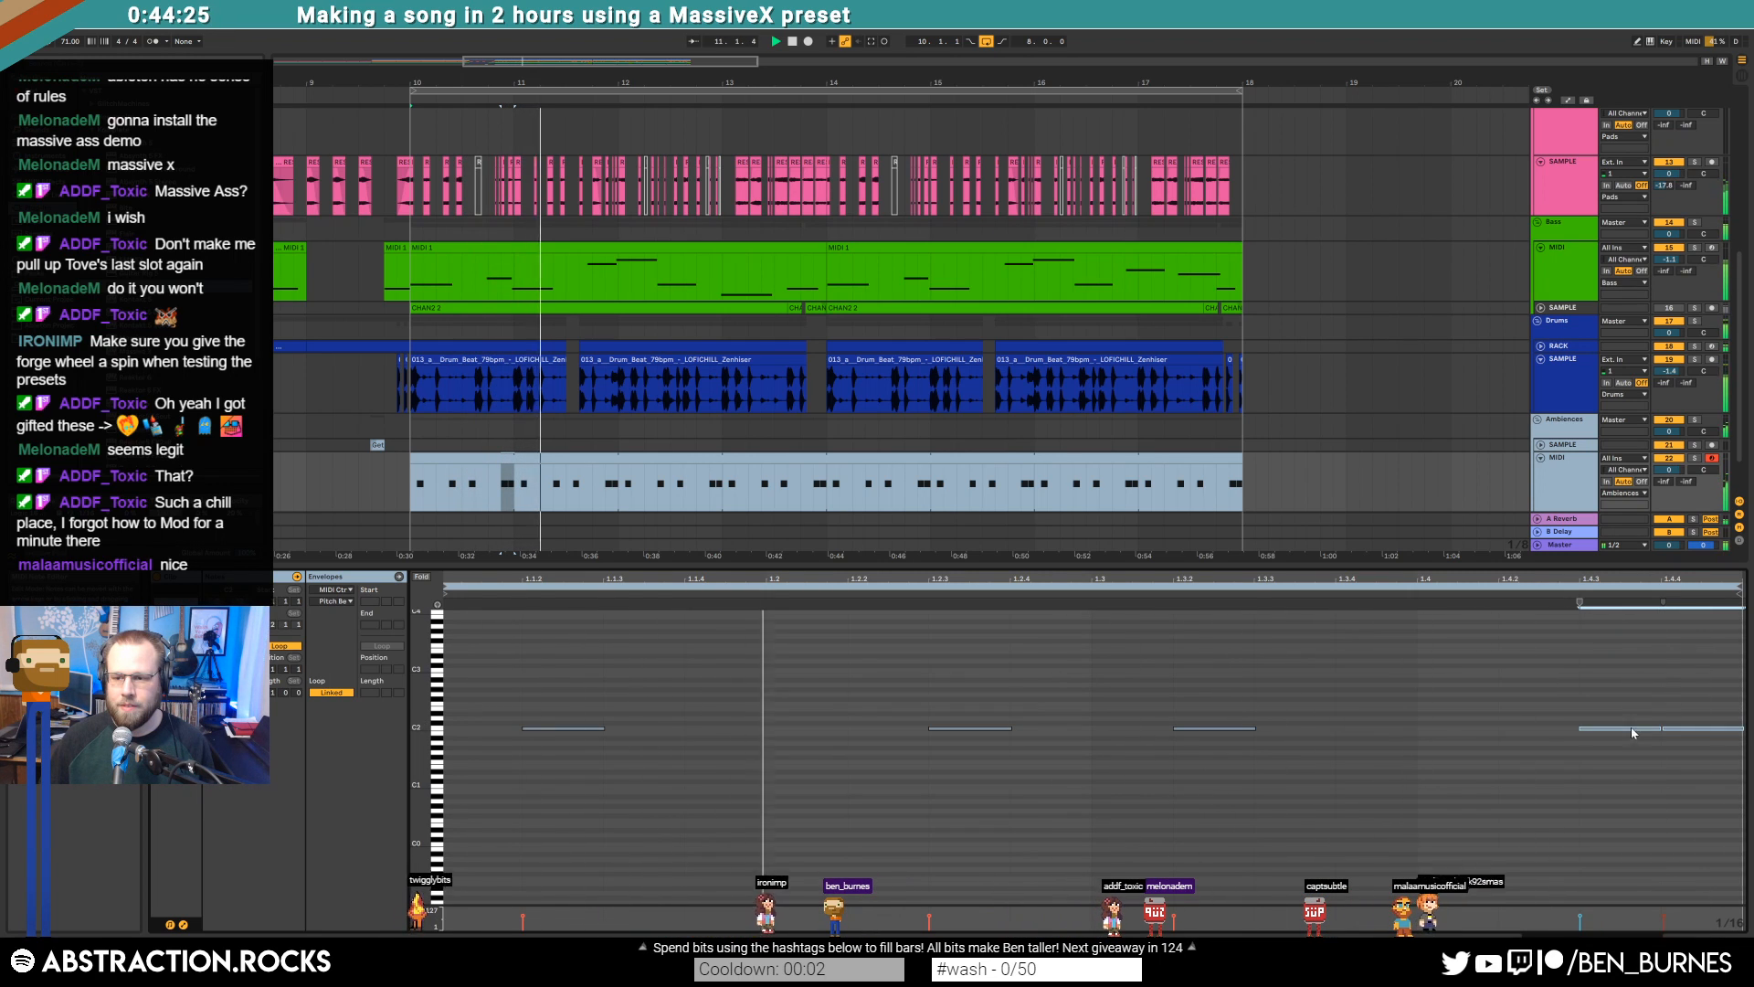
left_click(1636, 728)
key("Delete")
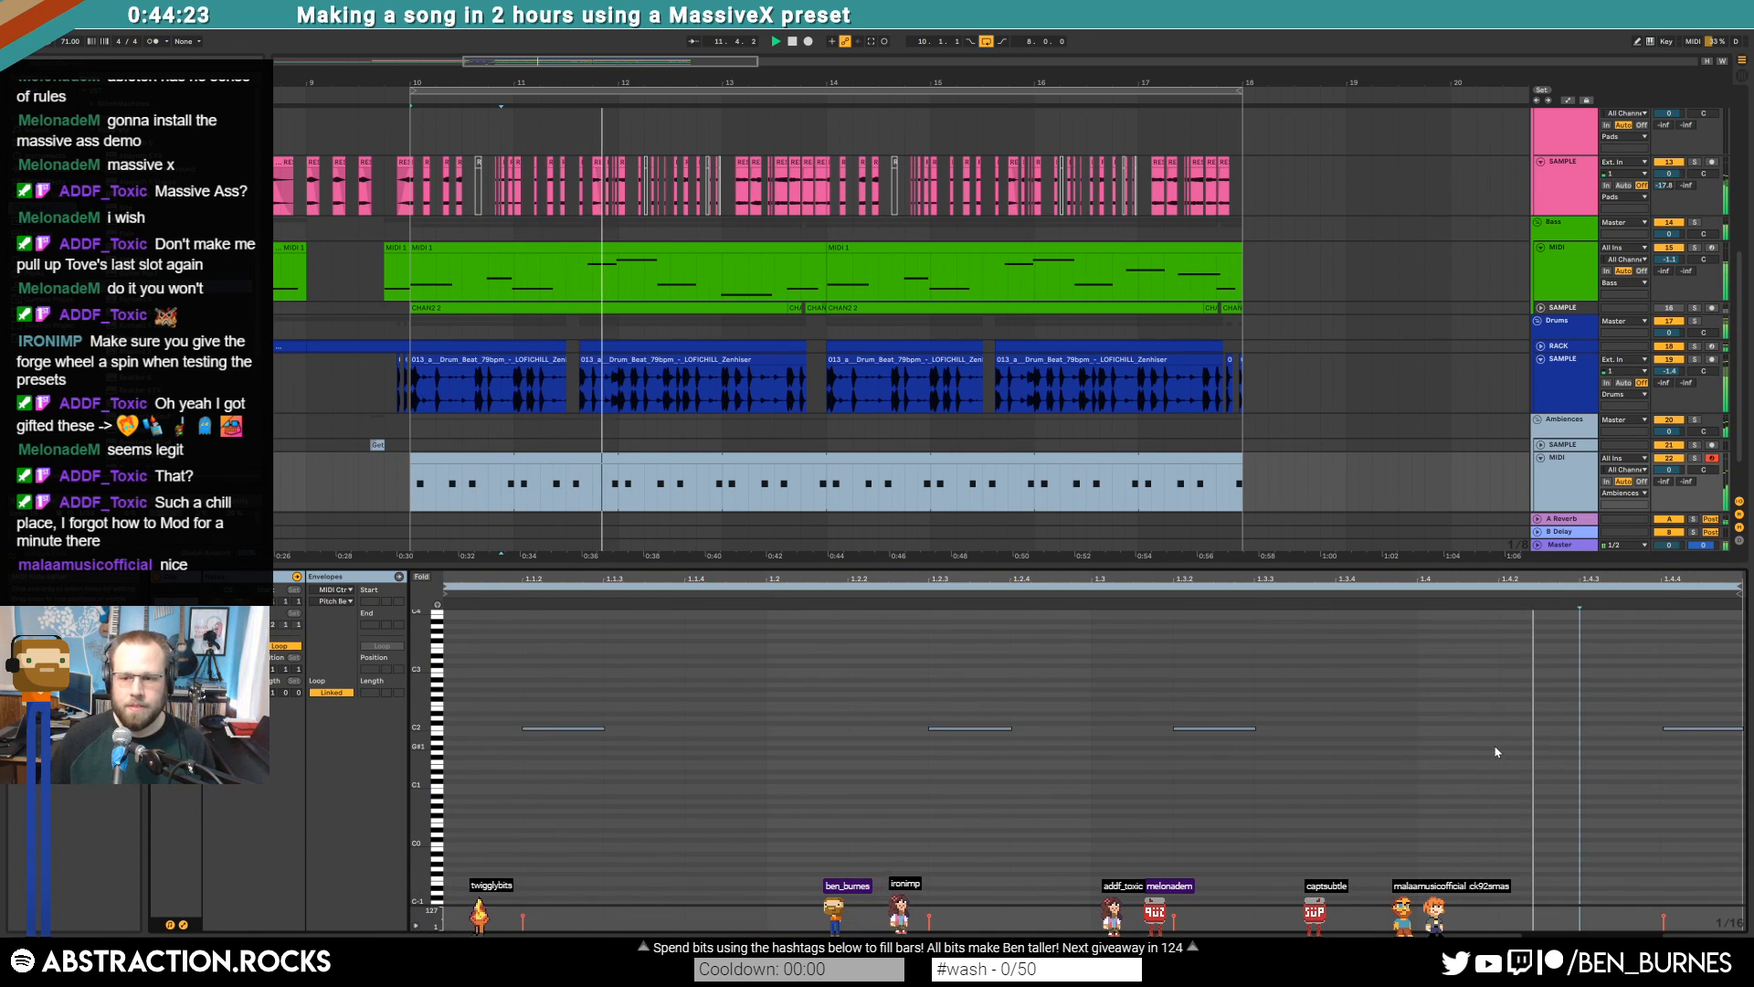
left_click_drag(1704, 698, 859, 814)
key("ctrl+a")
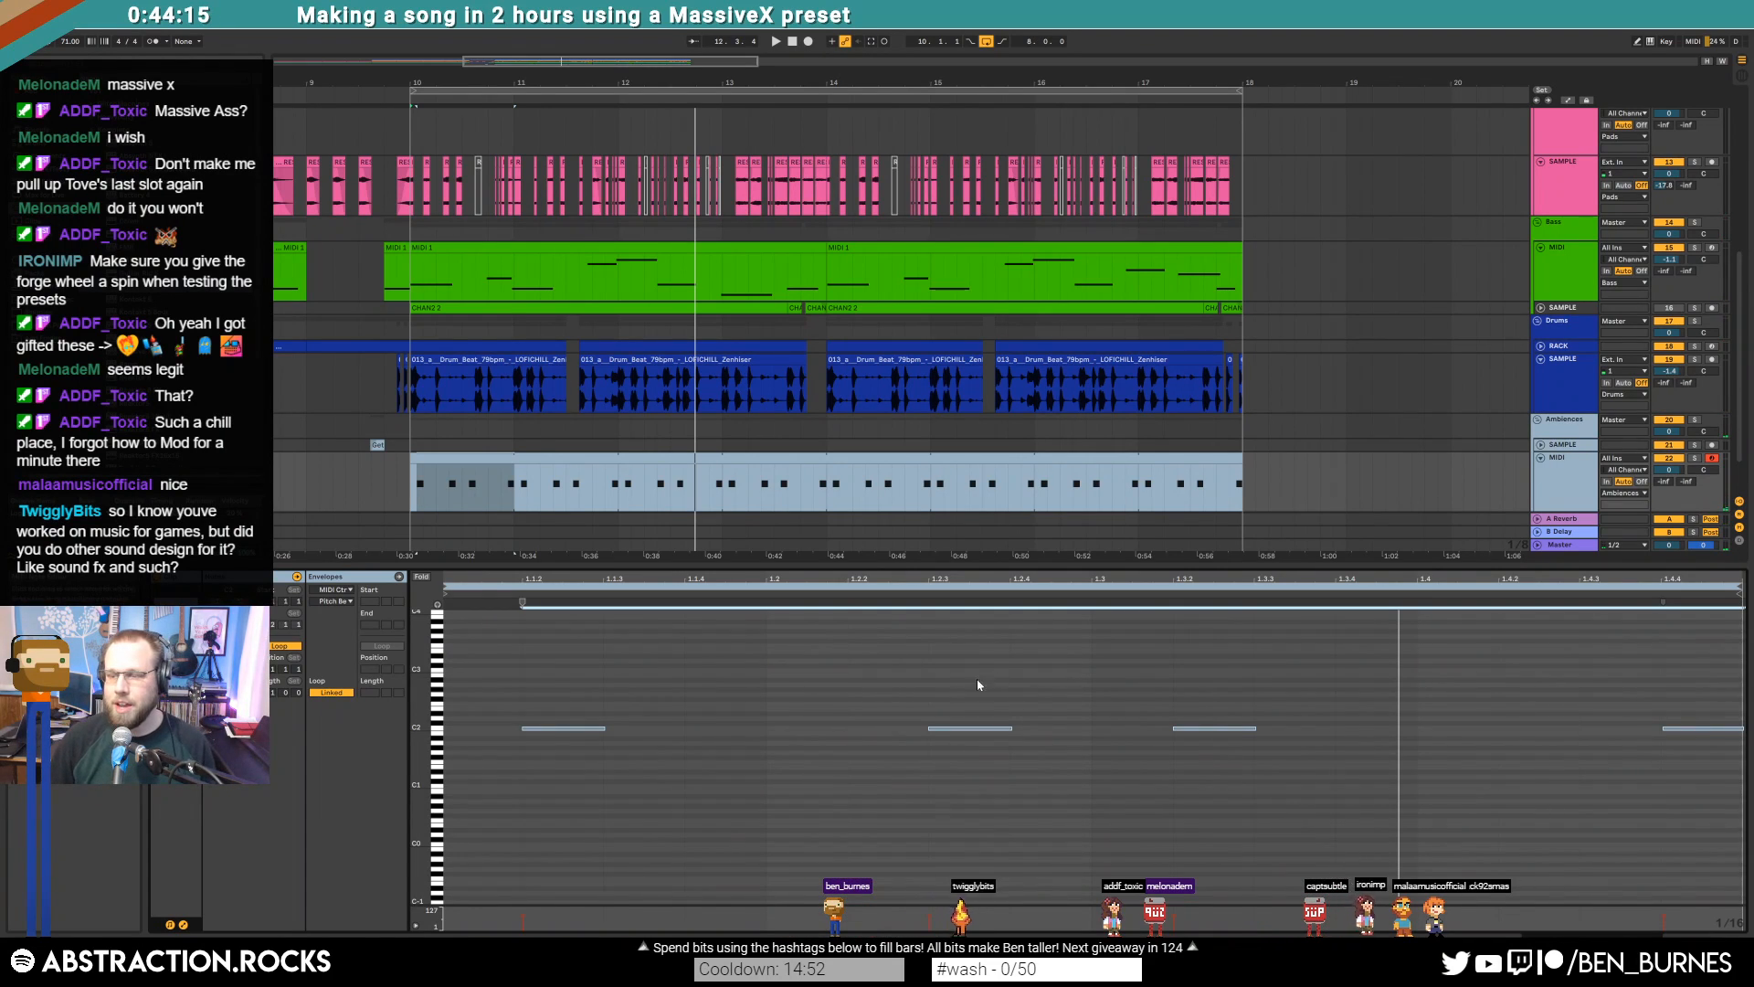
left_click(452, 668)
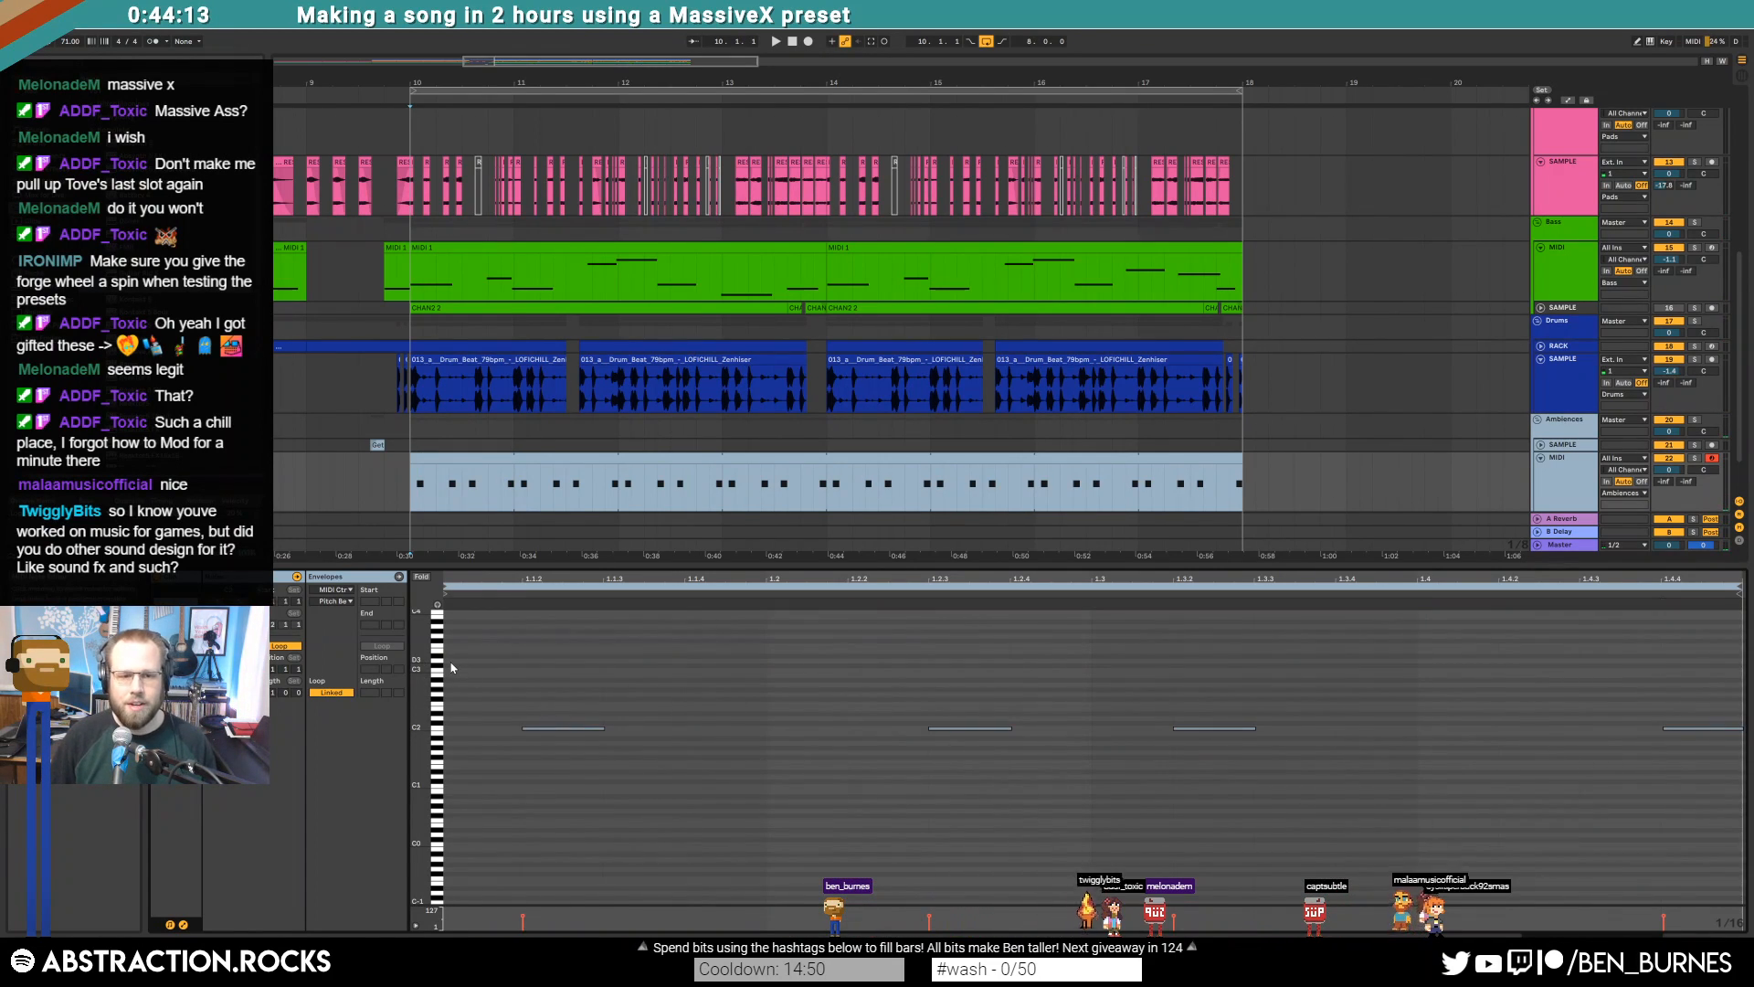
left_click(626, 462)
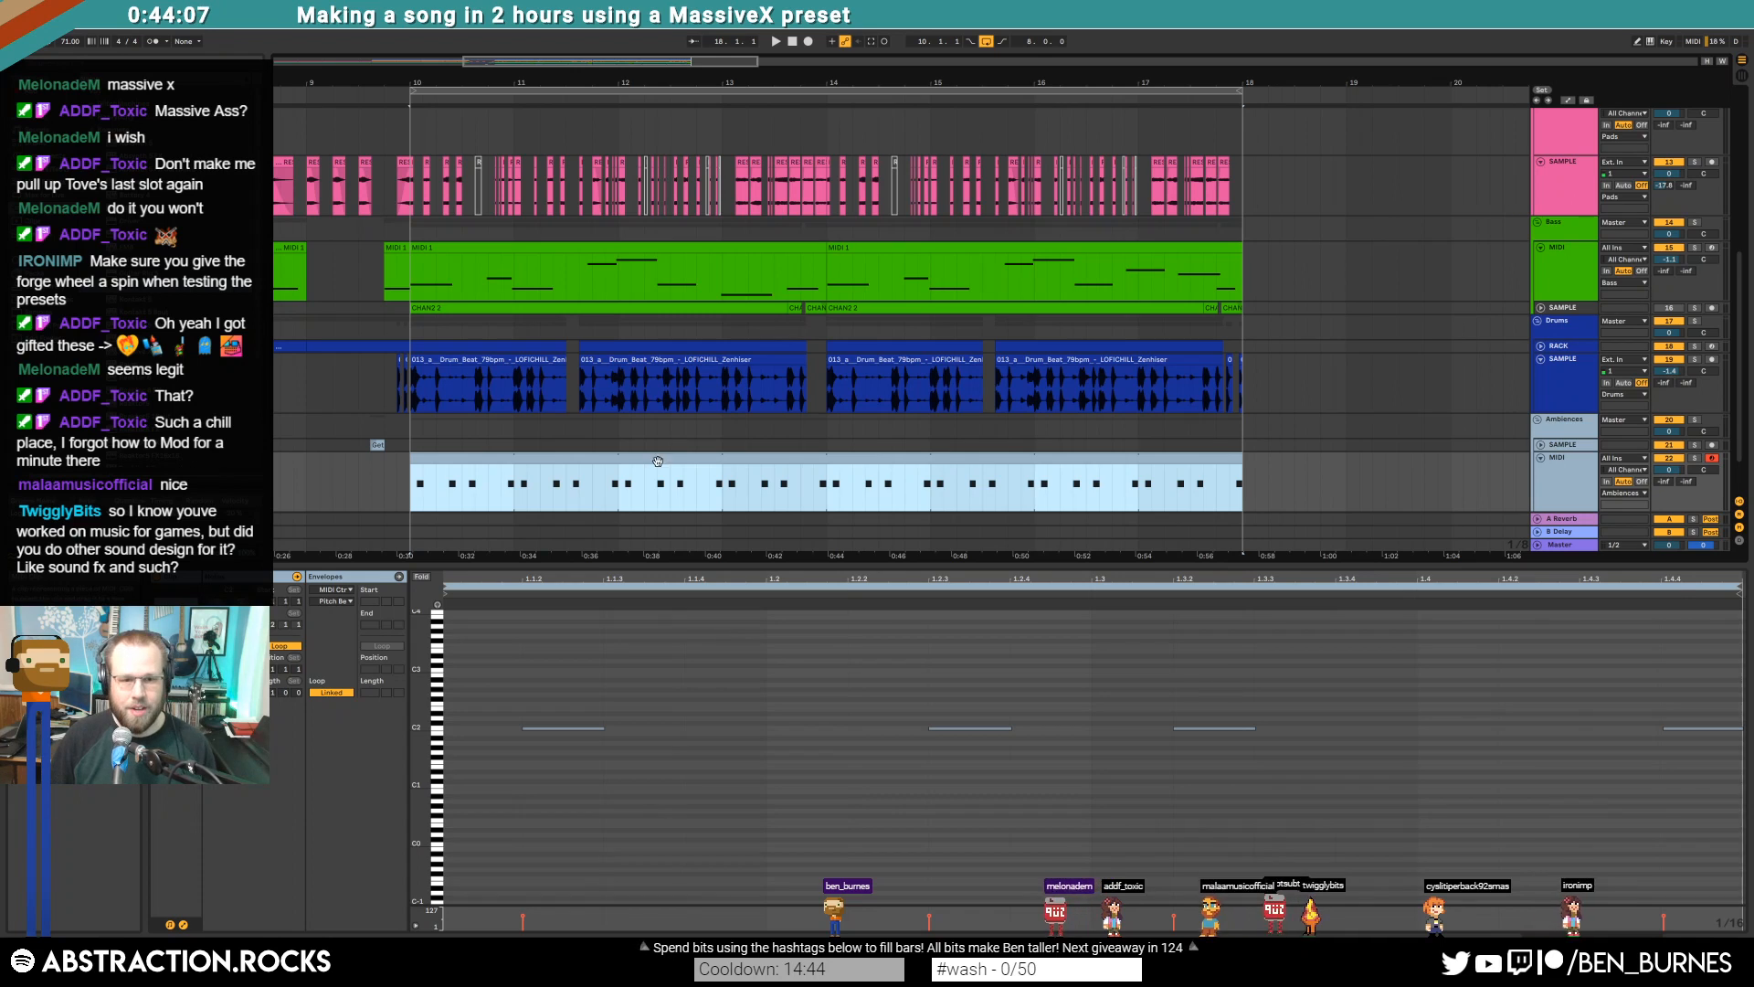
key("shift+Tab")
key("shift+Tab")
left_click(411, 490)
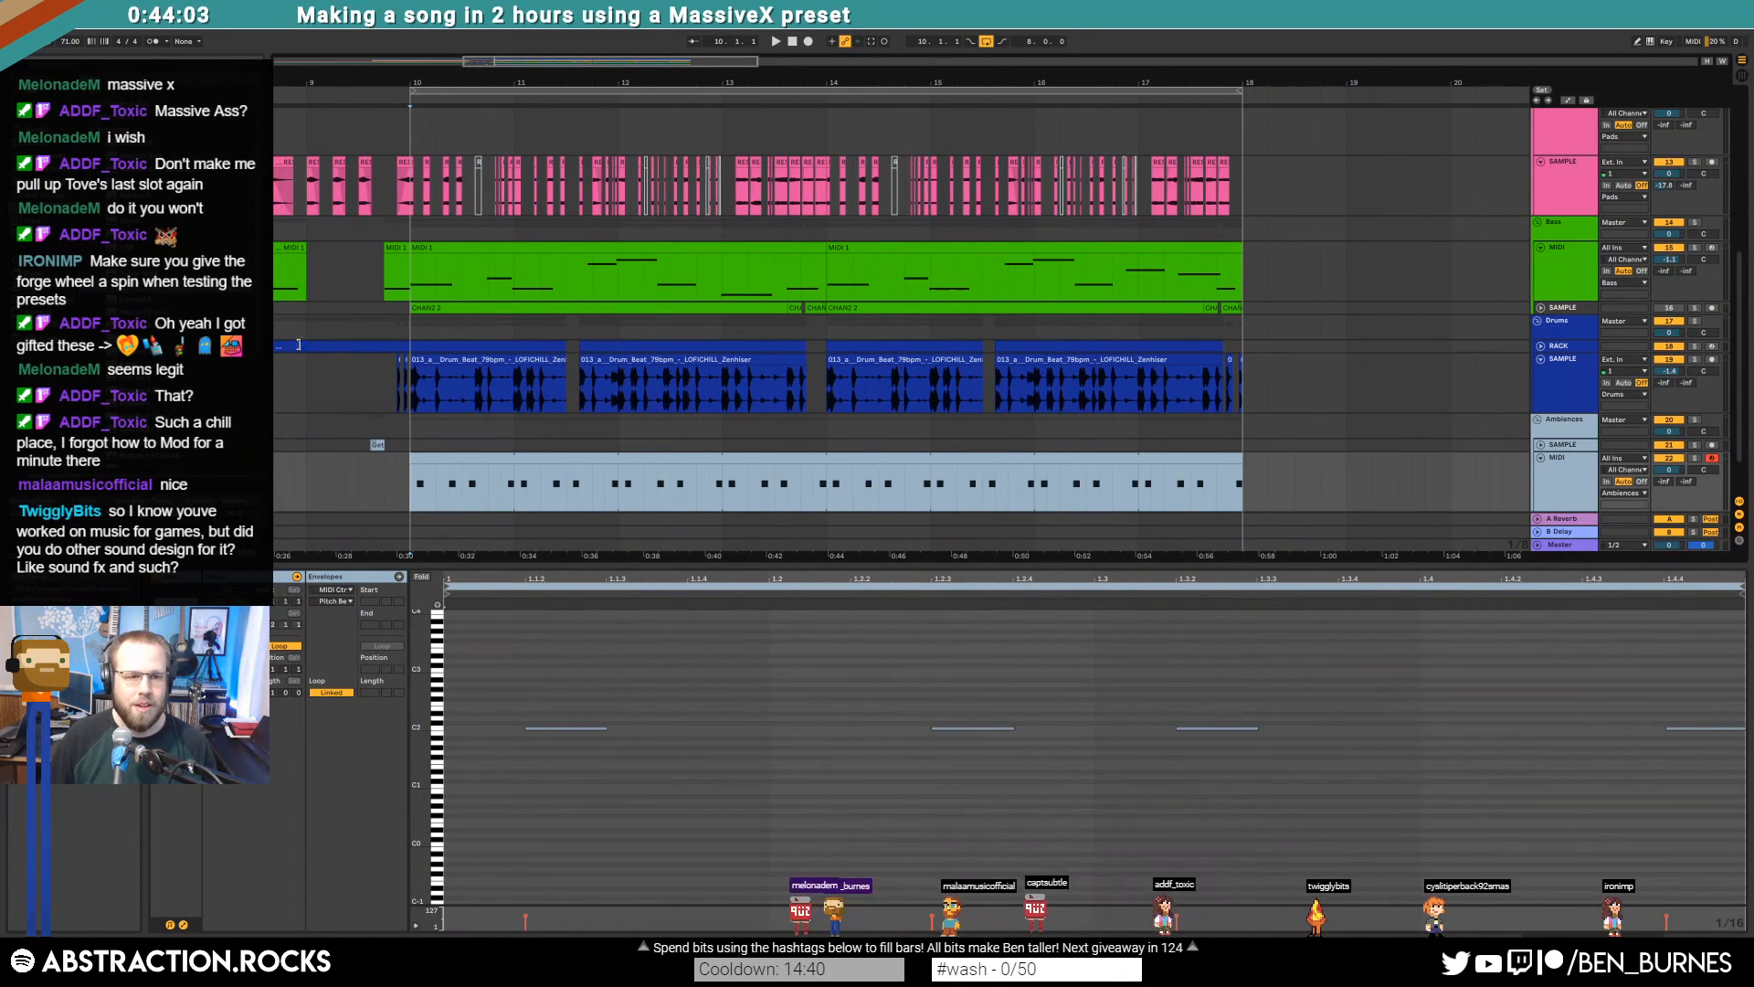
left_click(38, 313)
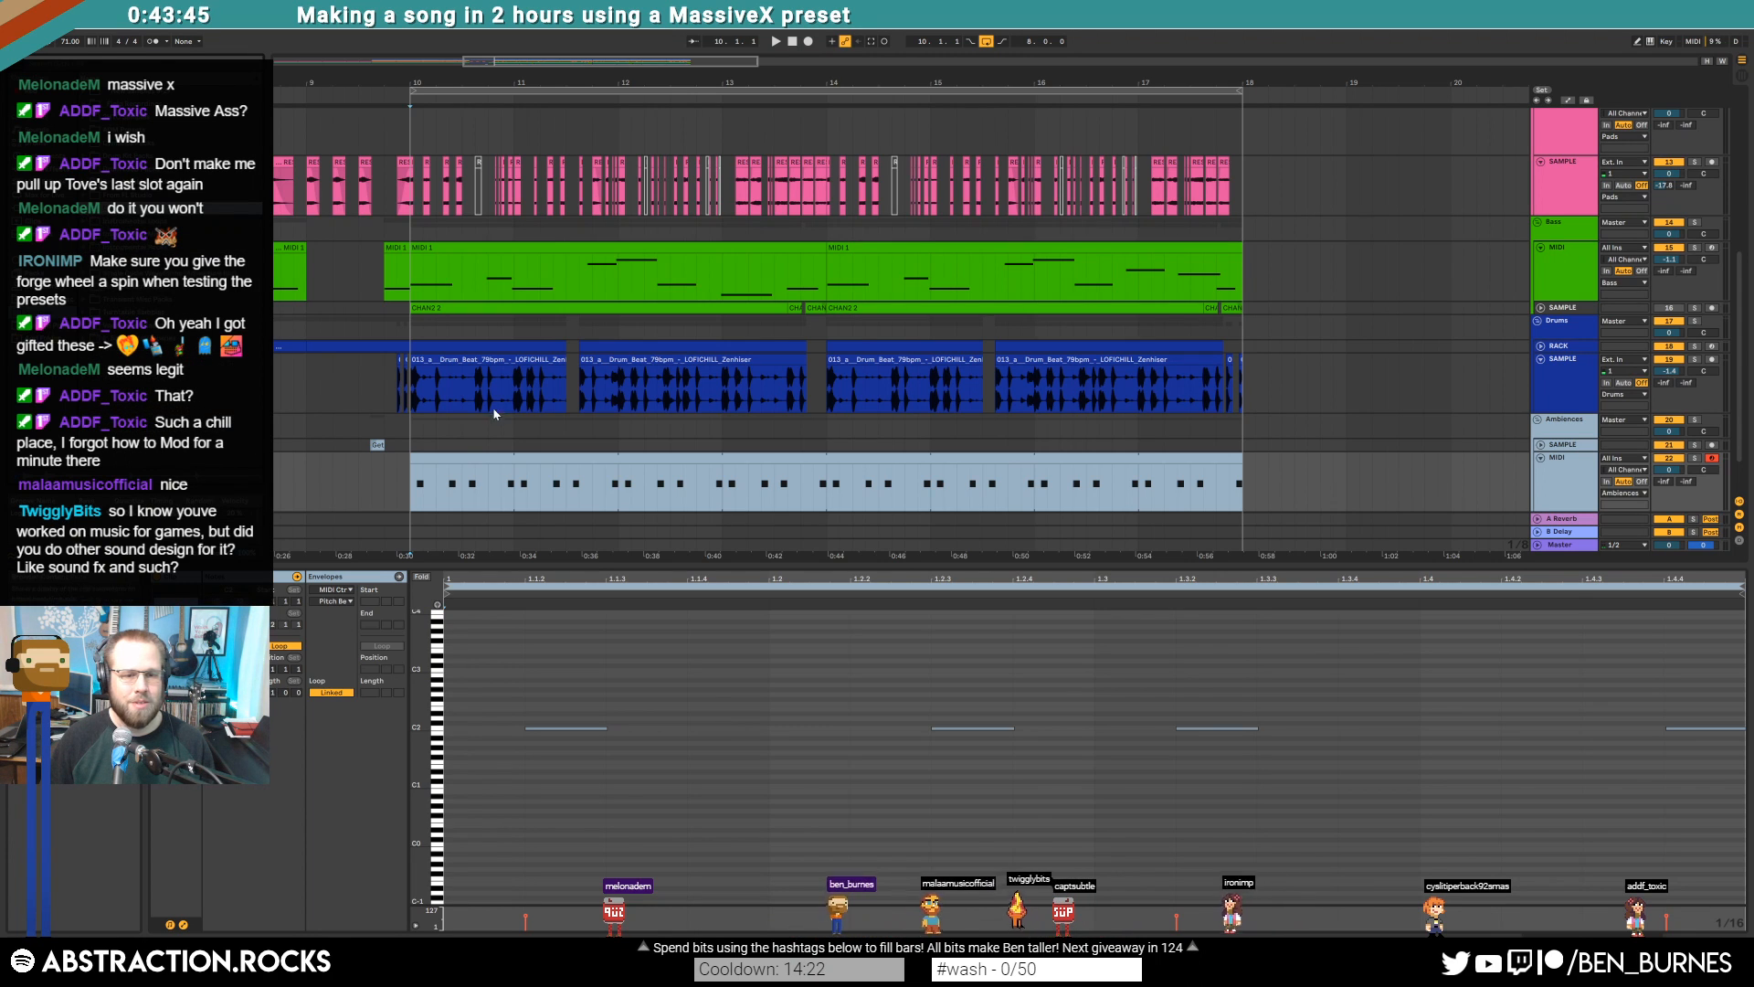
Play the loop to hear the revised Copper Membranes rhythm against the other tracks
left_click(482, 482)
key("space")
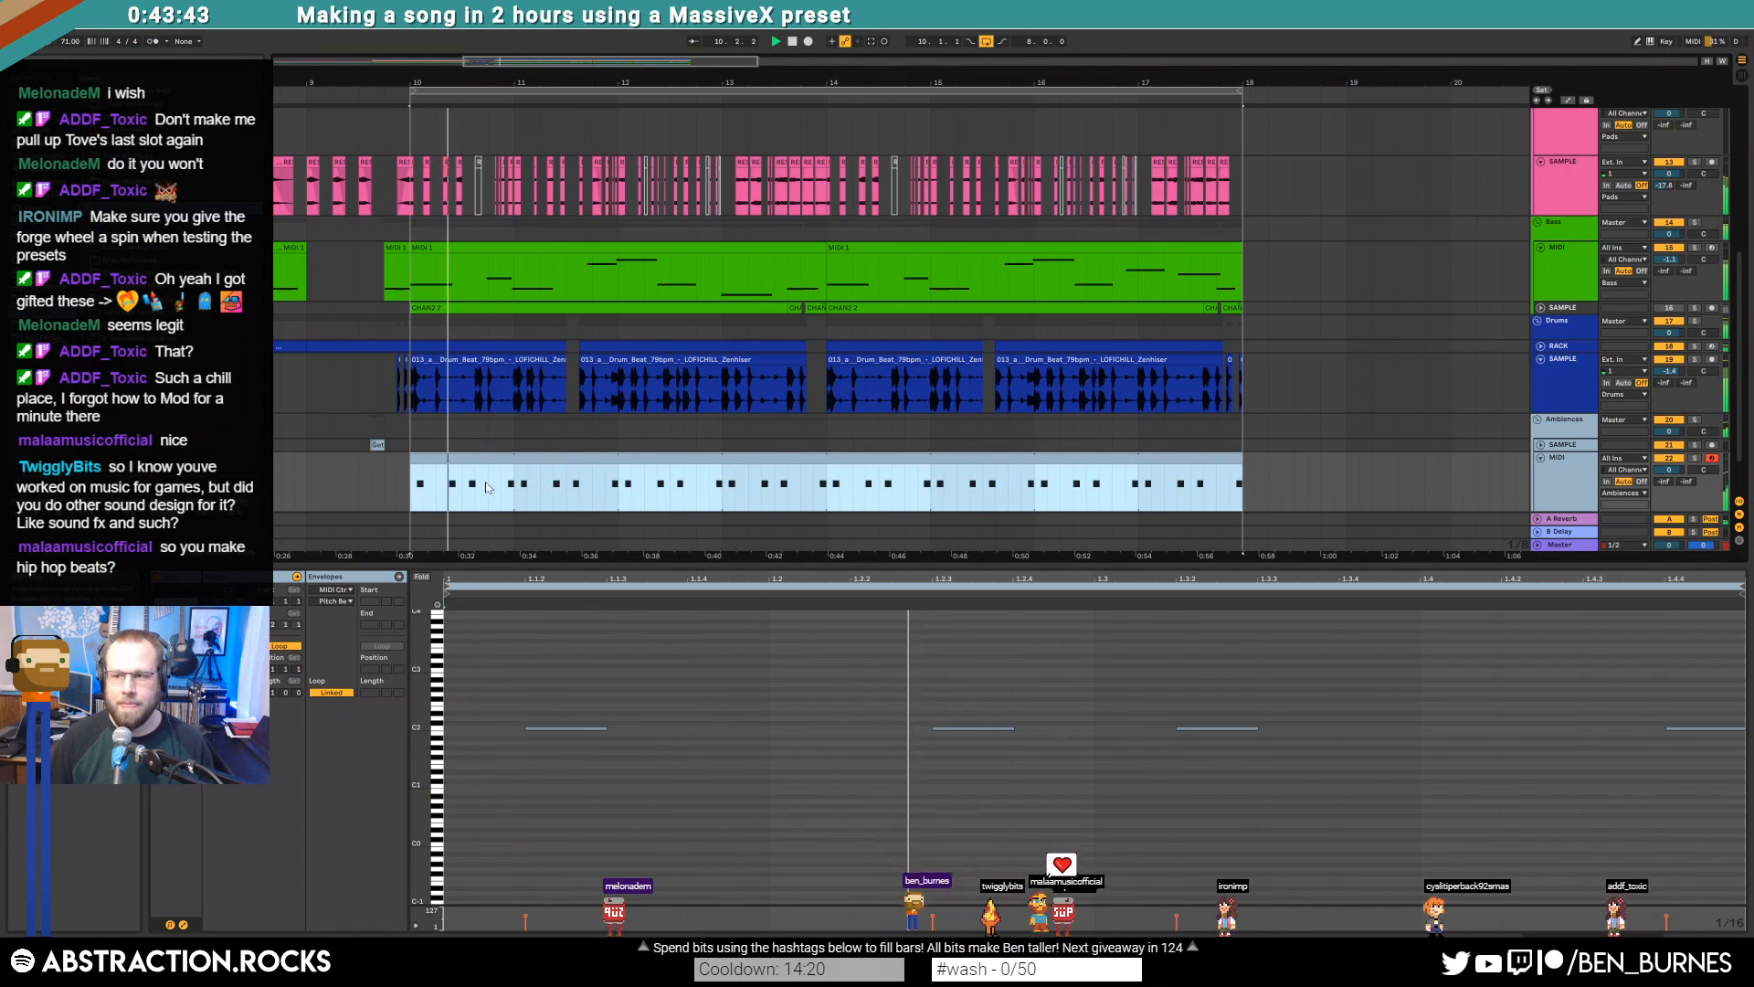
key("space")
Insert an Erosion effect between Kontakt and EQ Eight on the Ambiences MIDI track
key("shift+Tab")
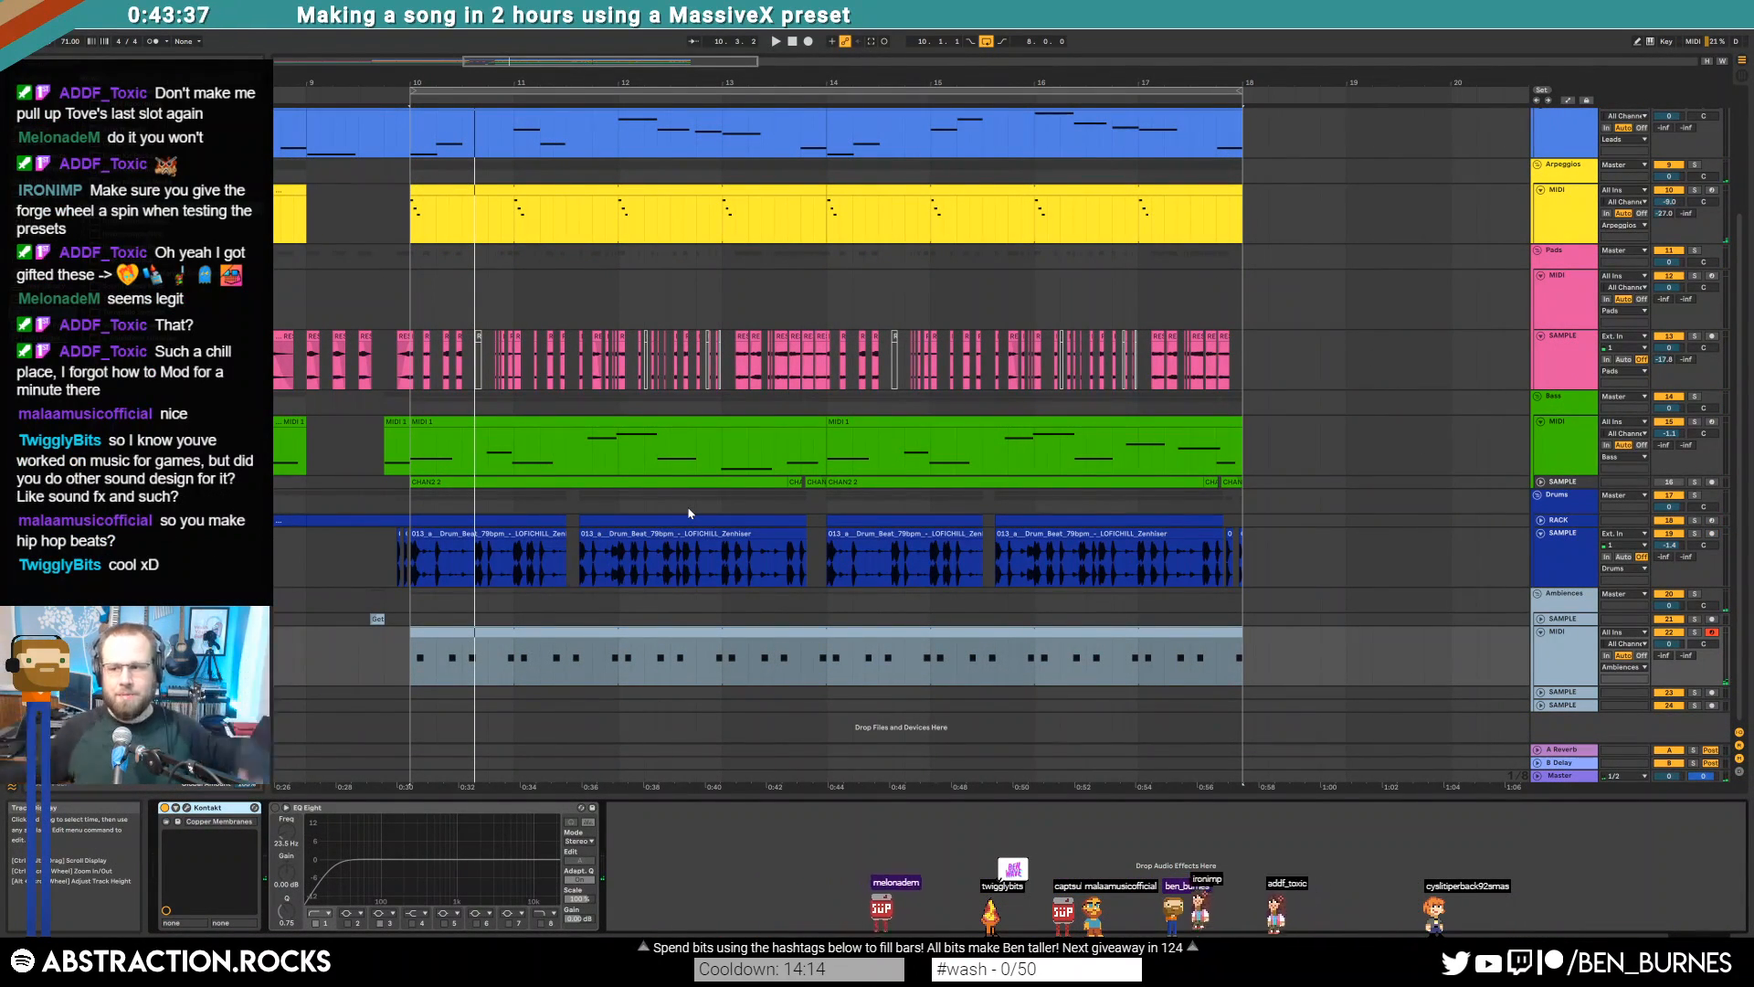
left_click(411, 553)
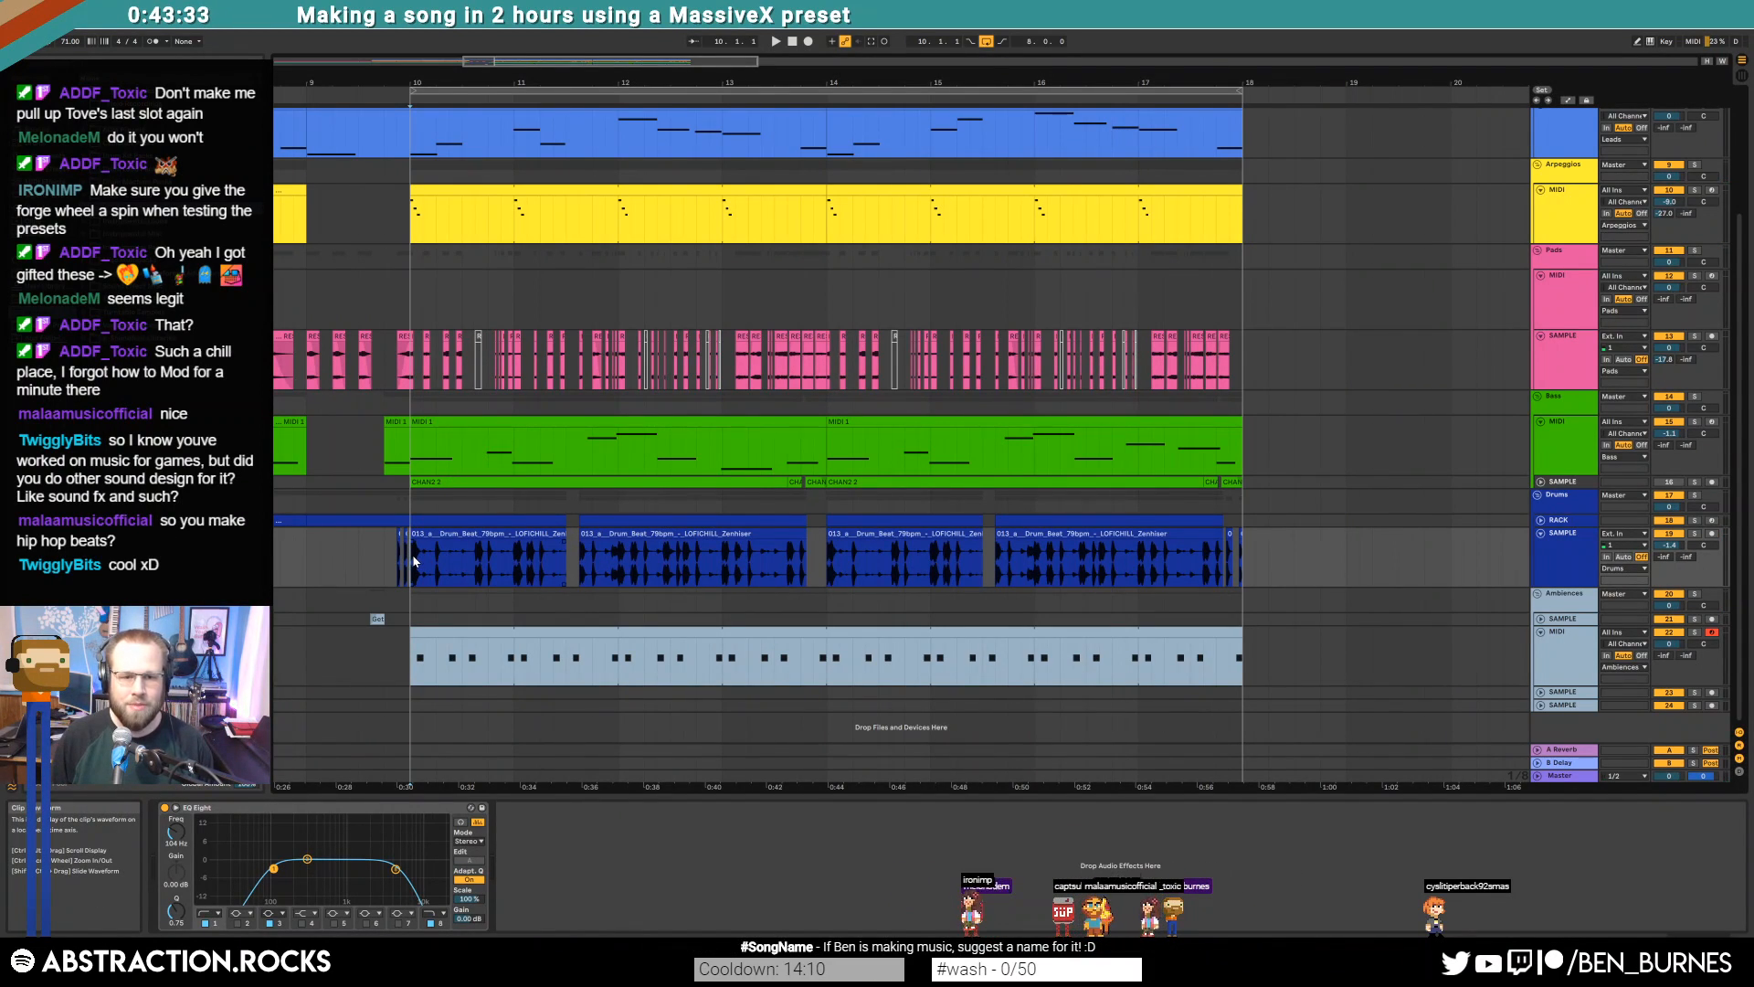
scroll(424, 550, "up", 2)
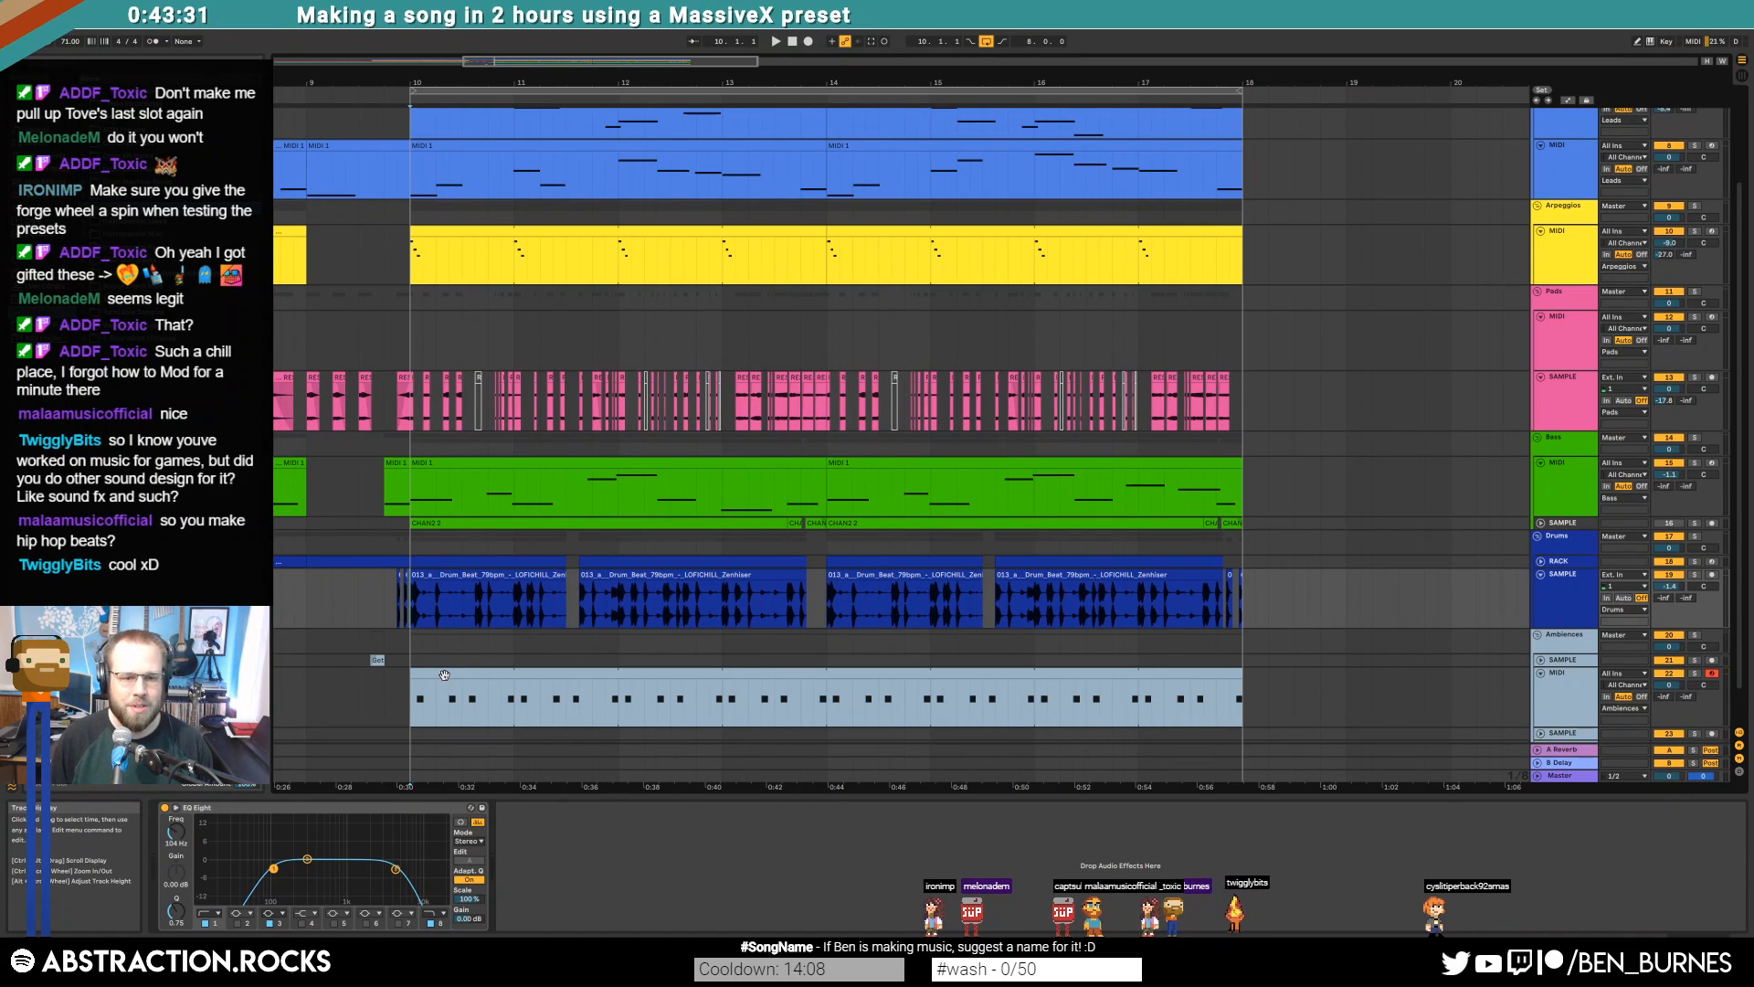
left_click(444, 674)
left_click(36, 209)
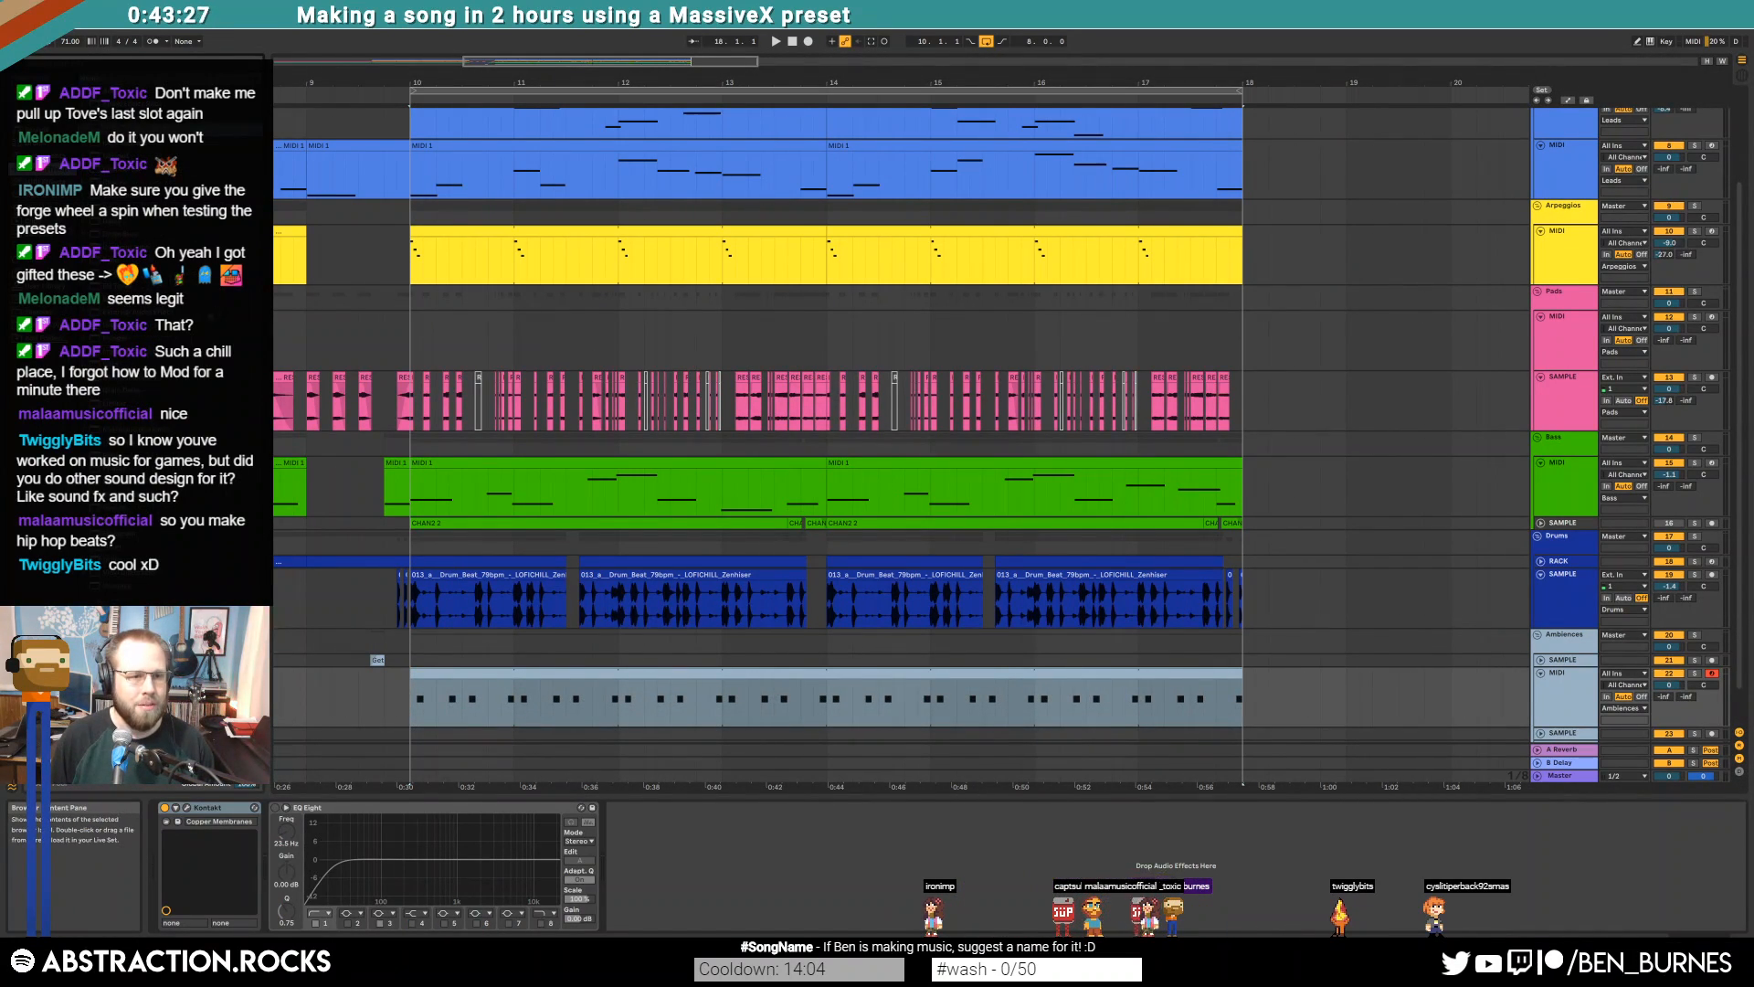
left_click_drag(463, 813, 304, 860)
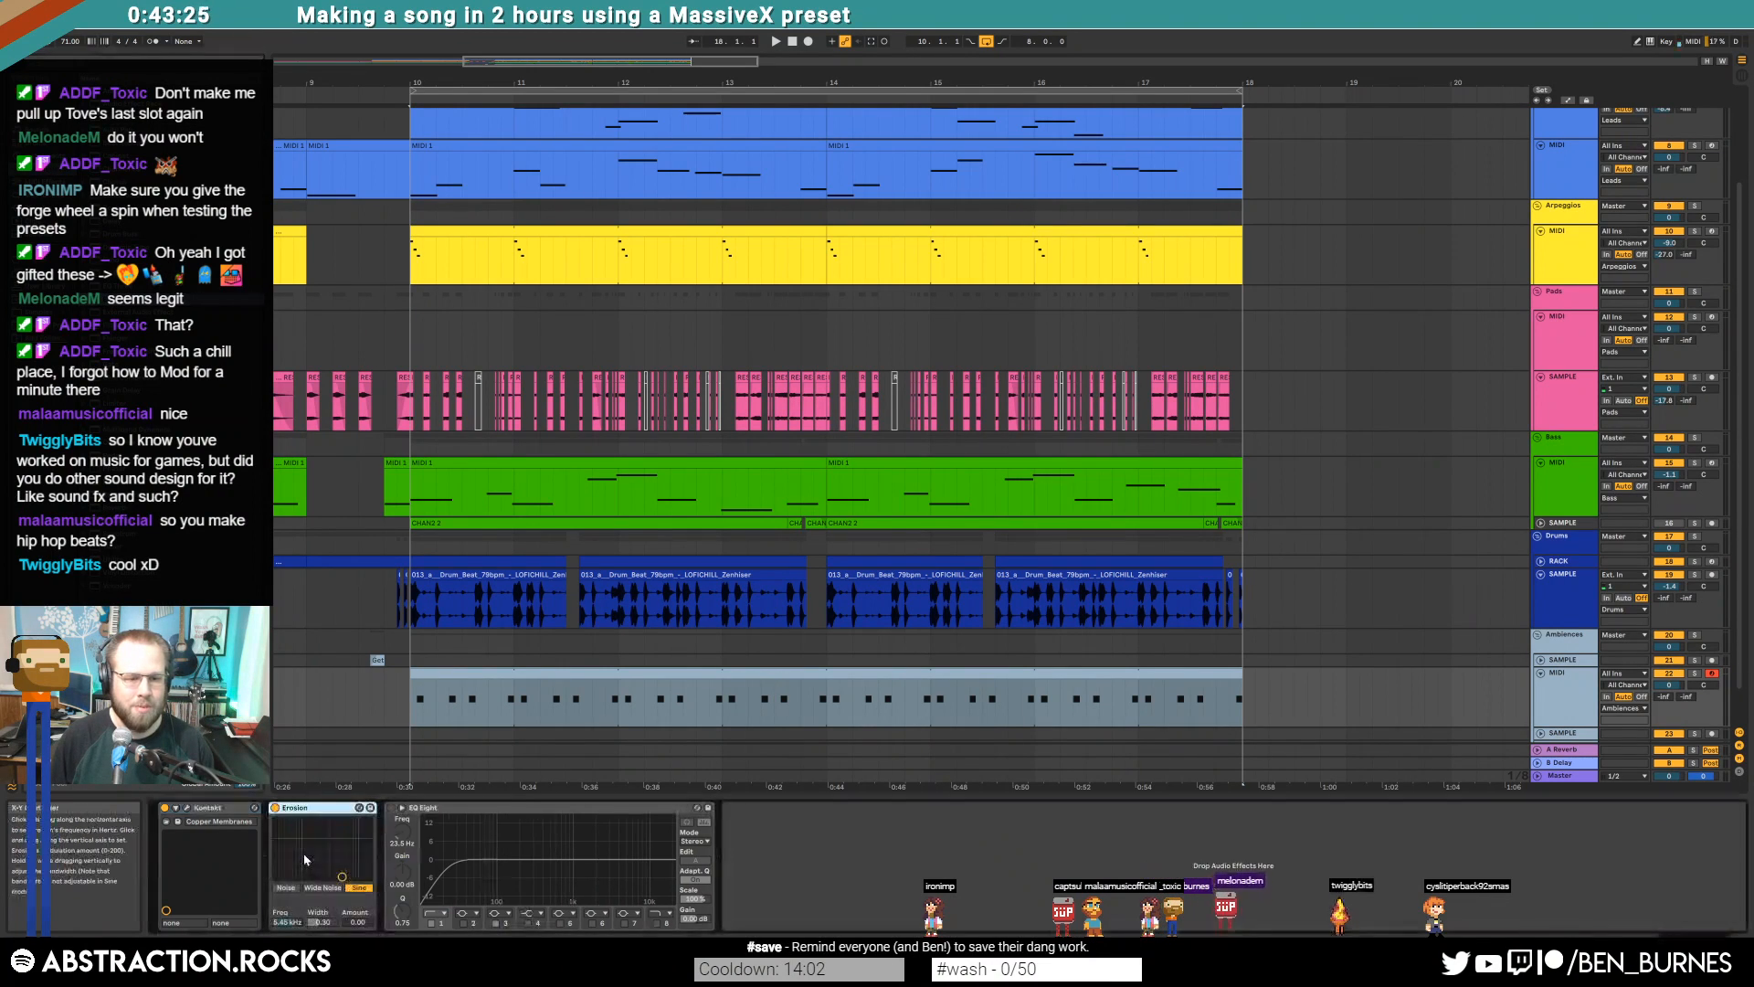
Try Erosion's Wide Noise and Noise modes, settle on Sine, and adjust its frequency and amount during playback
left_click(318, 889)
key("space")
left_click_drag(335, 843, 330, 835)
left_click(288, 888)
left_click(361, 888)
left_click_drag(358, 922, 357, 902)
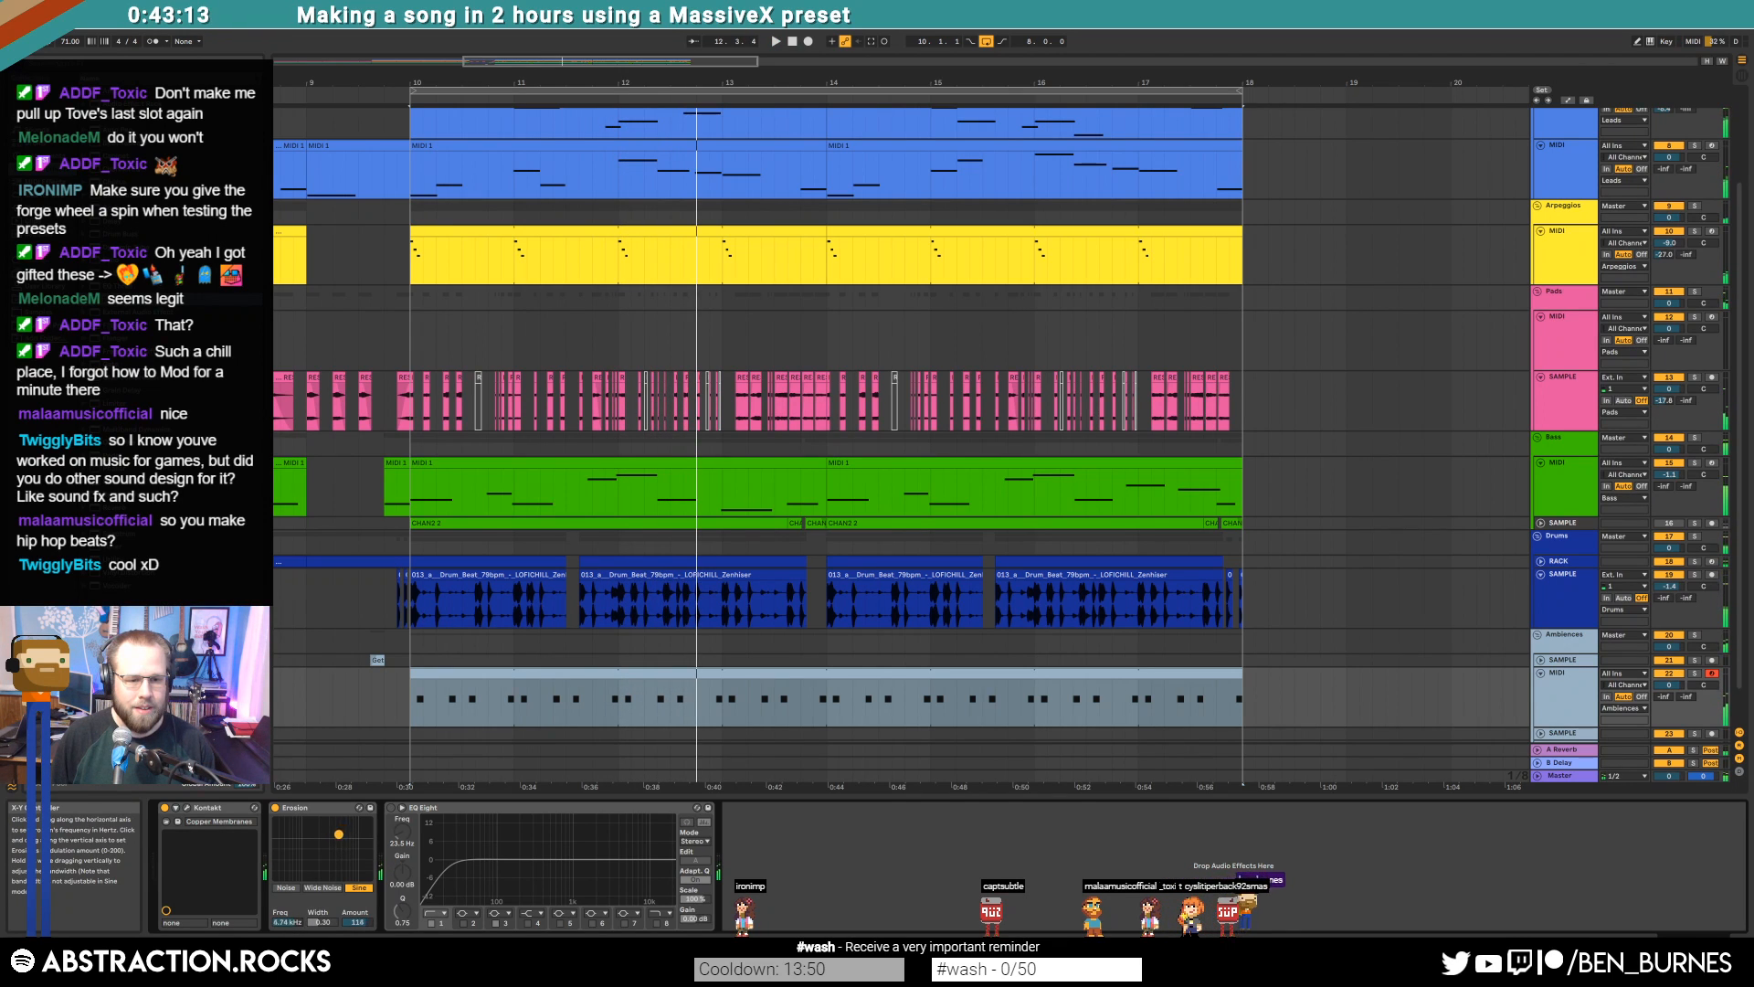
Lower the Ambiences MIDI track's volume slightly and reduce Erosion's frequency to about 1.85 kHz while the loop plays
key("space")
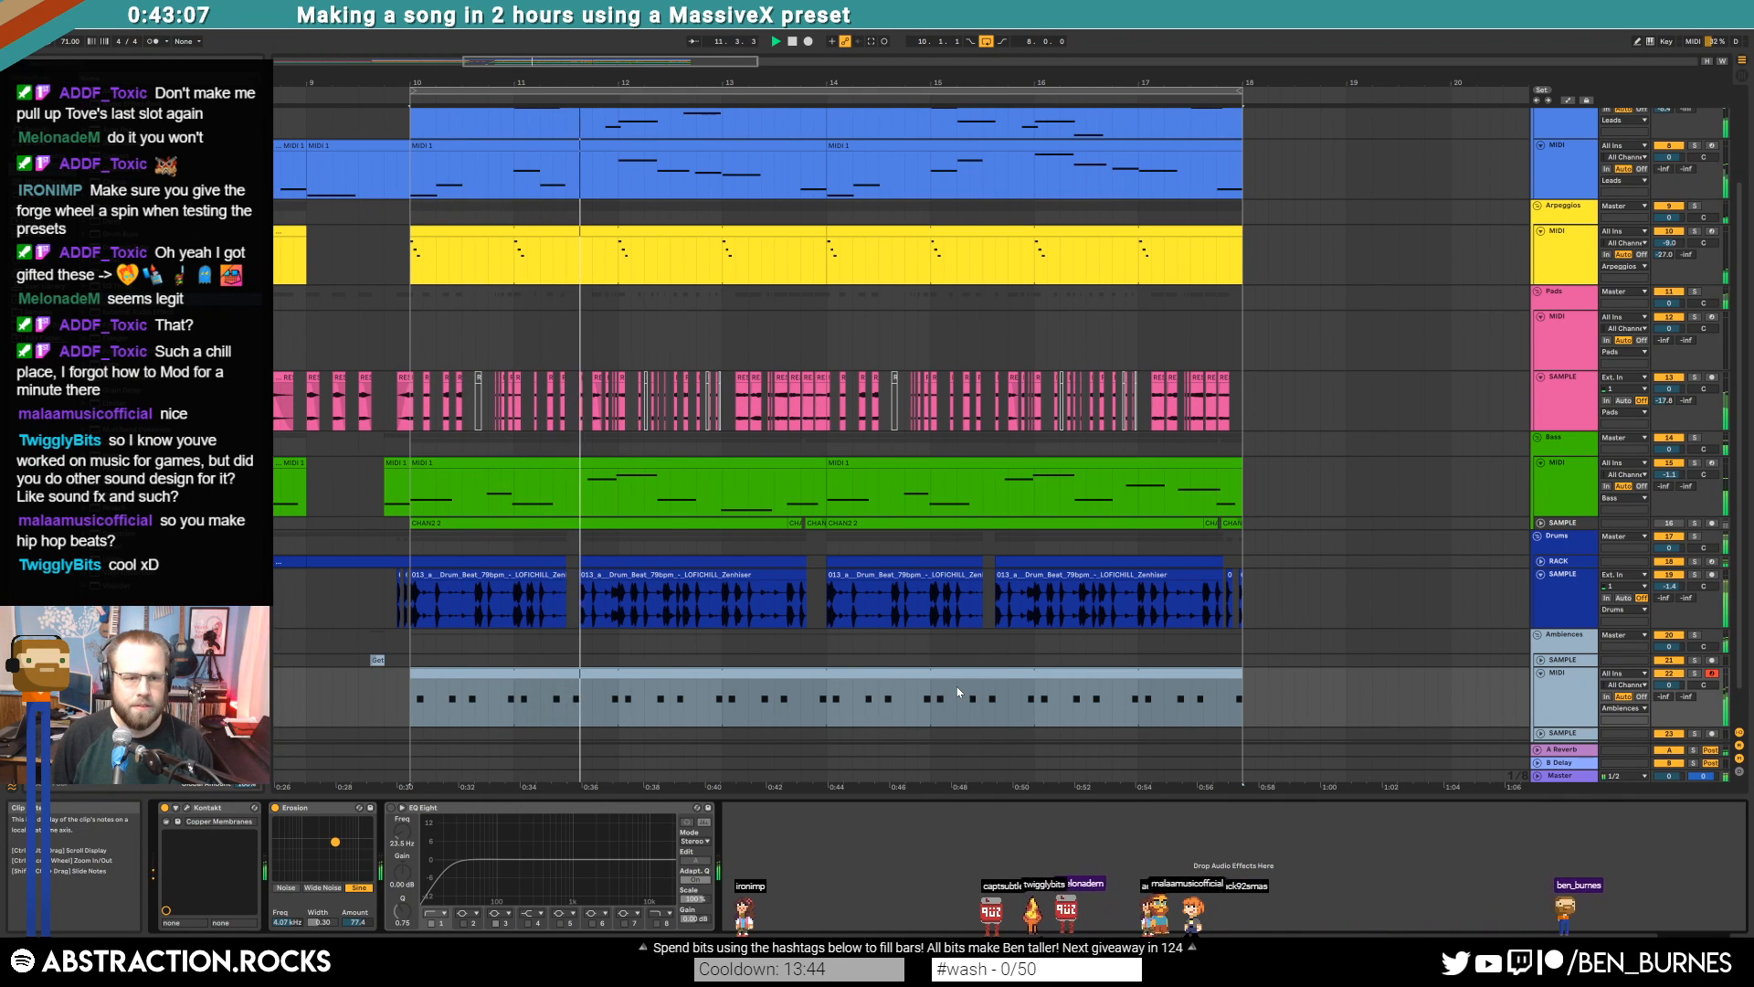
left_click_drag(1670, 685, 1665, 700)
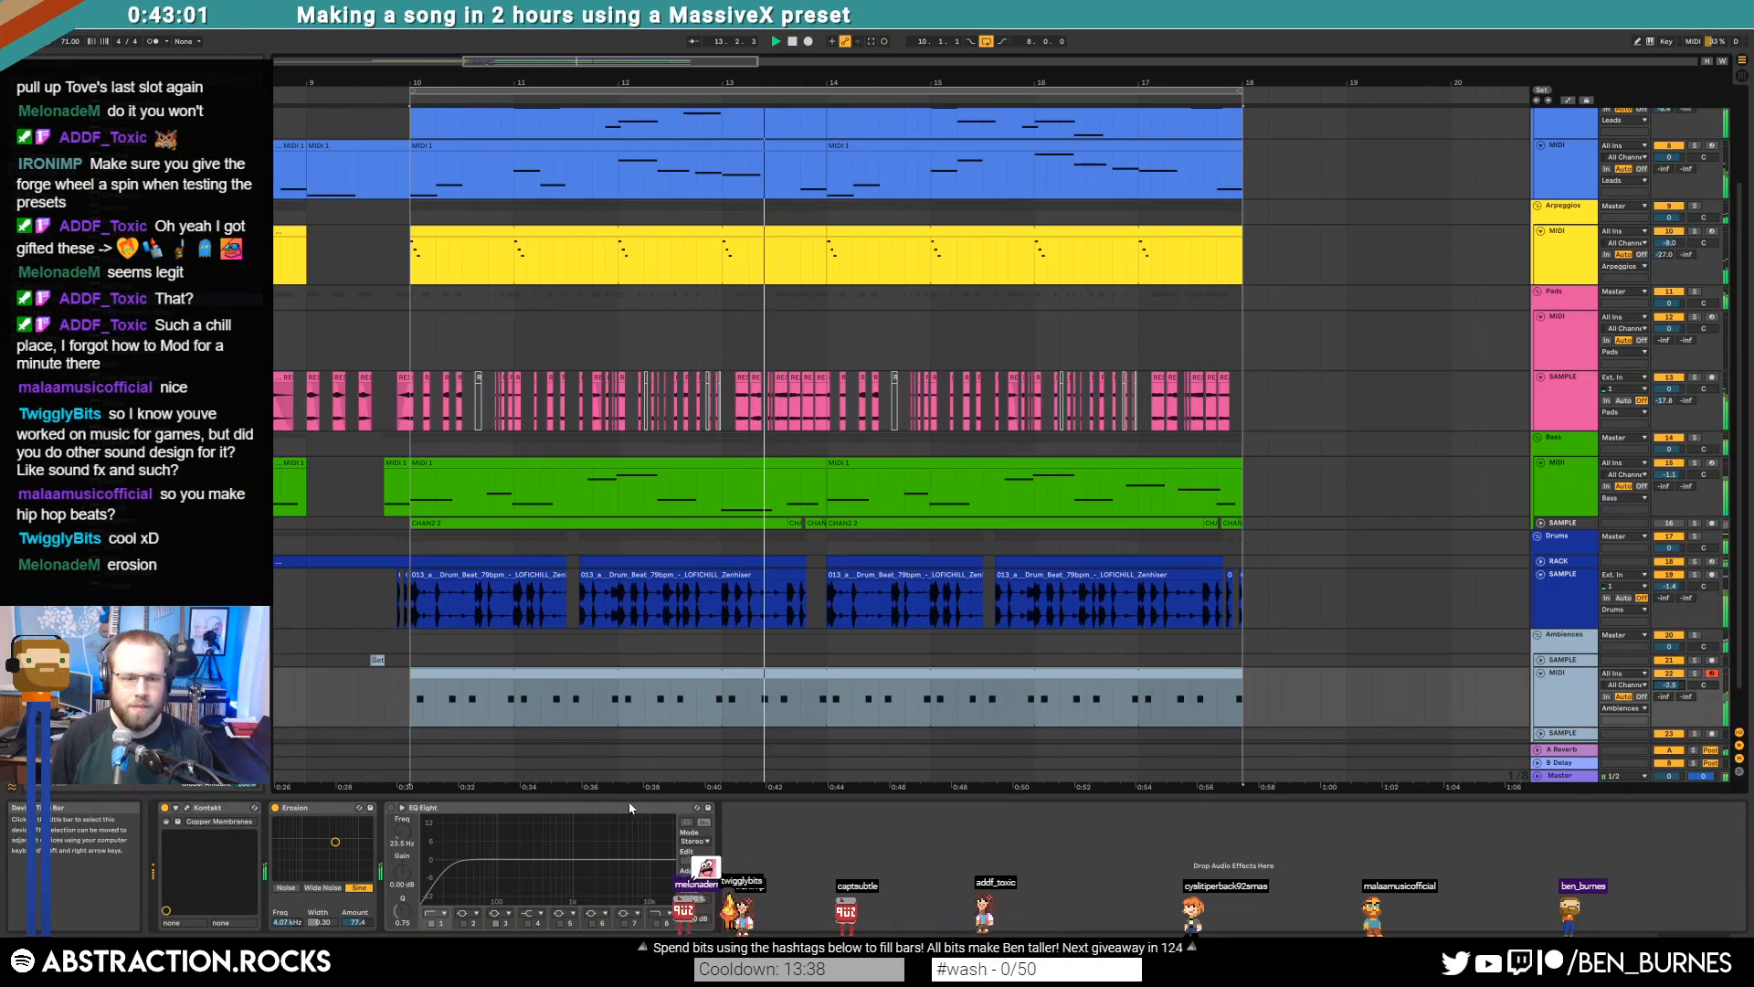
left_click_drag(351, 844, 317, 841)
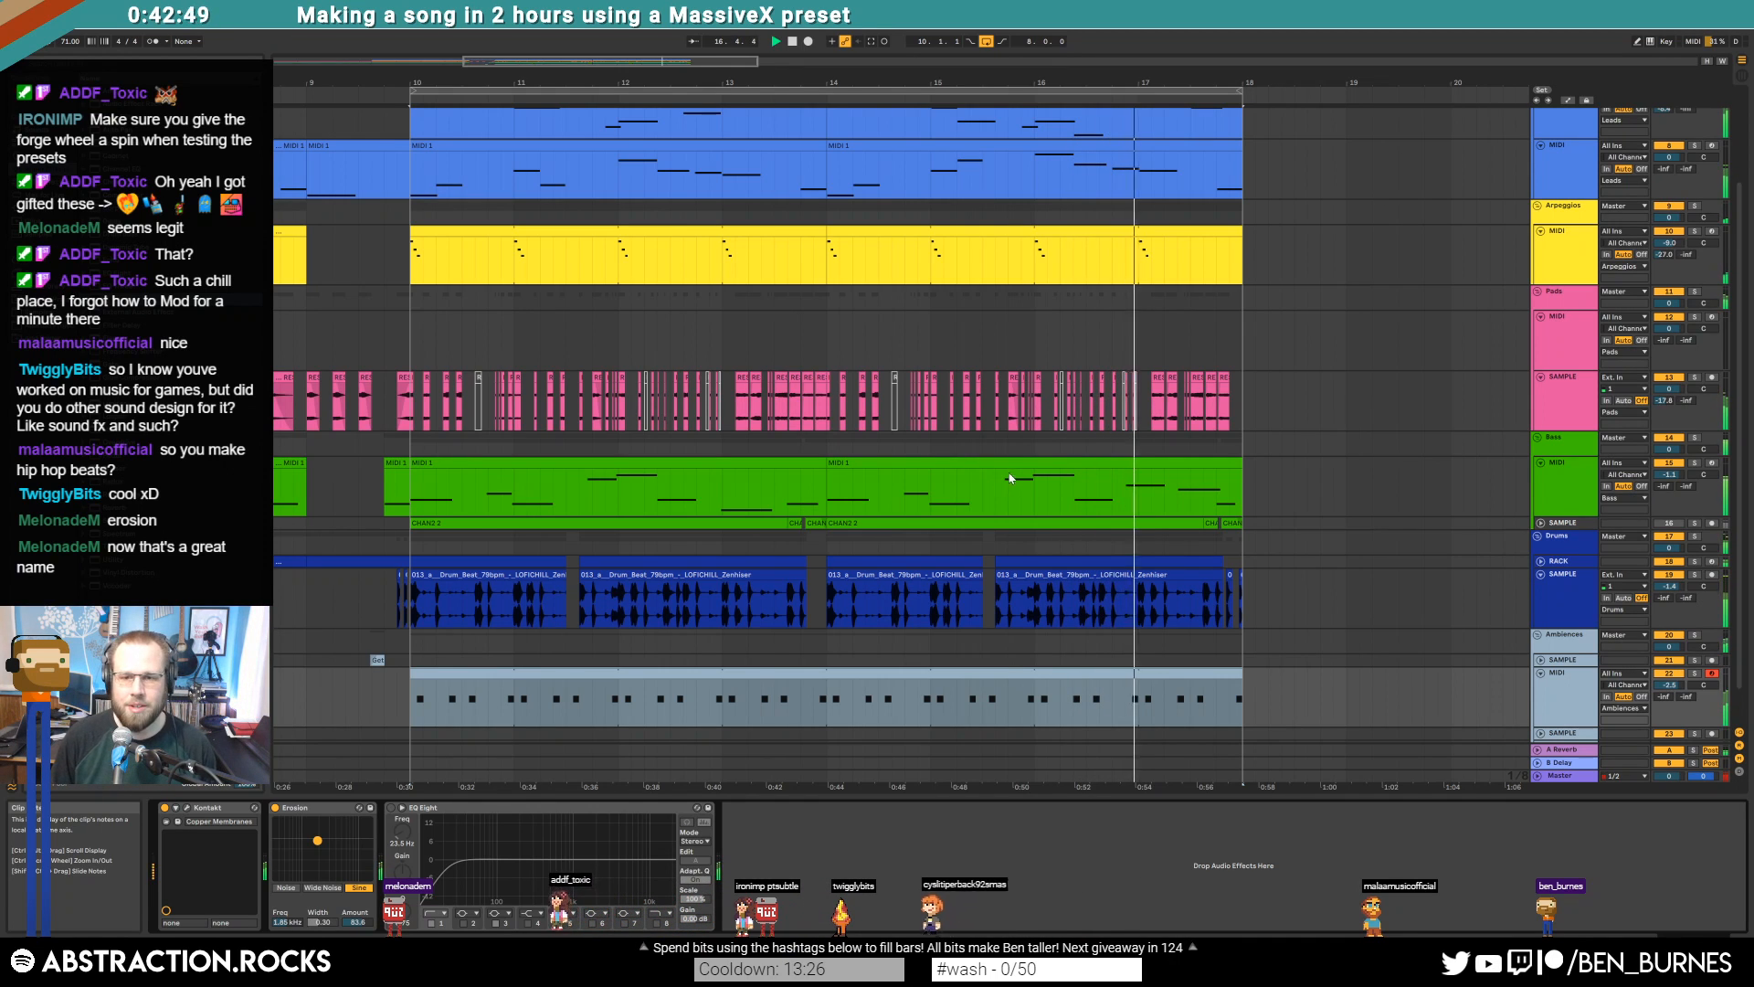
Raise the note just before bar 17 in the lower Leads MIDI clip by four semitones and stop playback
scroll(1162, 306, "up", 2)
double_click(1151, 236)
left_click(1378, 728)
key("Up")
key("Up")
key("Up")
key("Up")
key("shift+Tab")
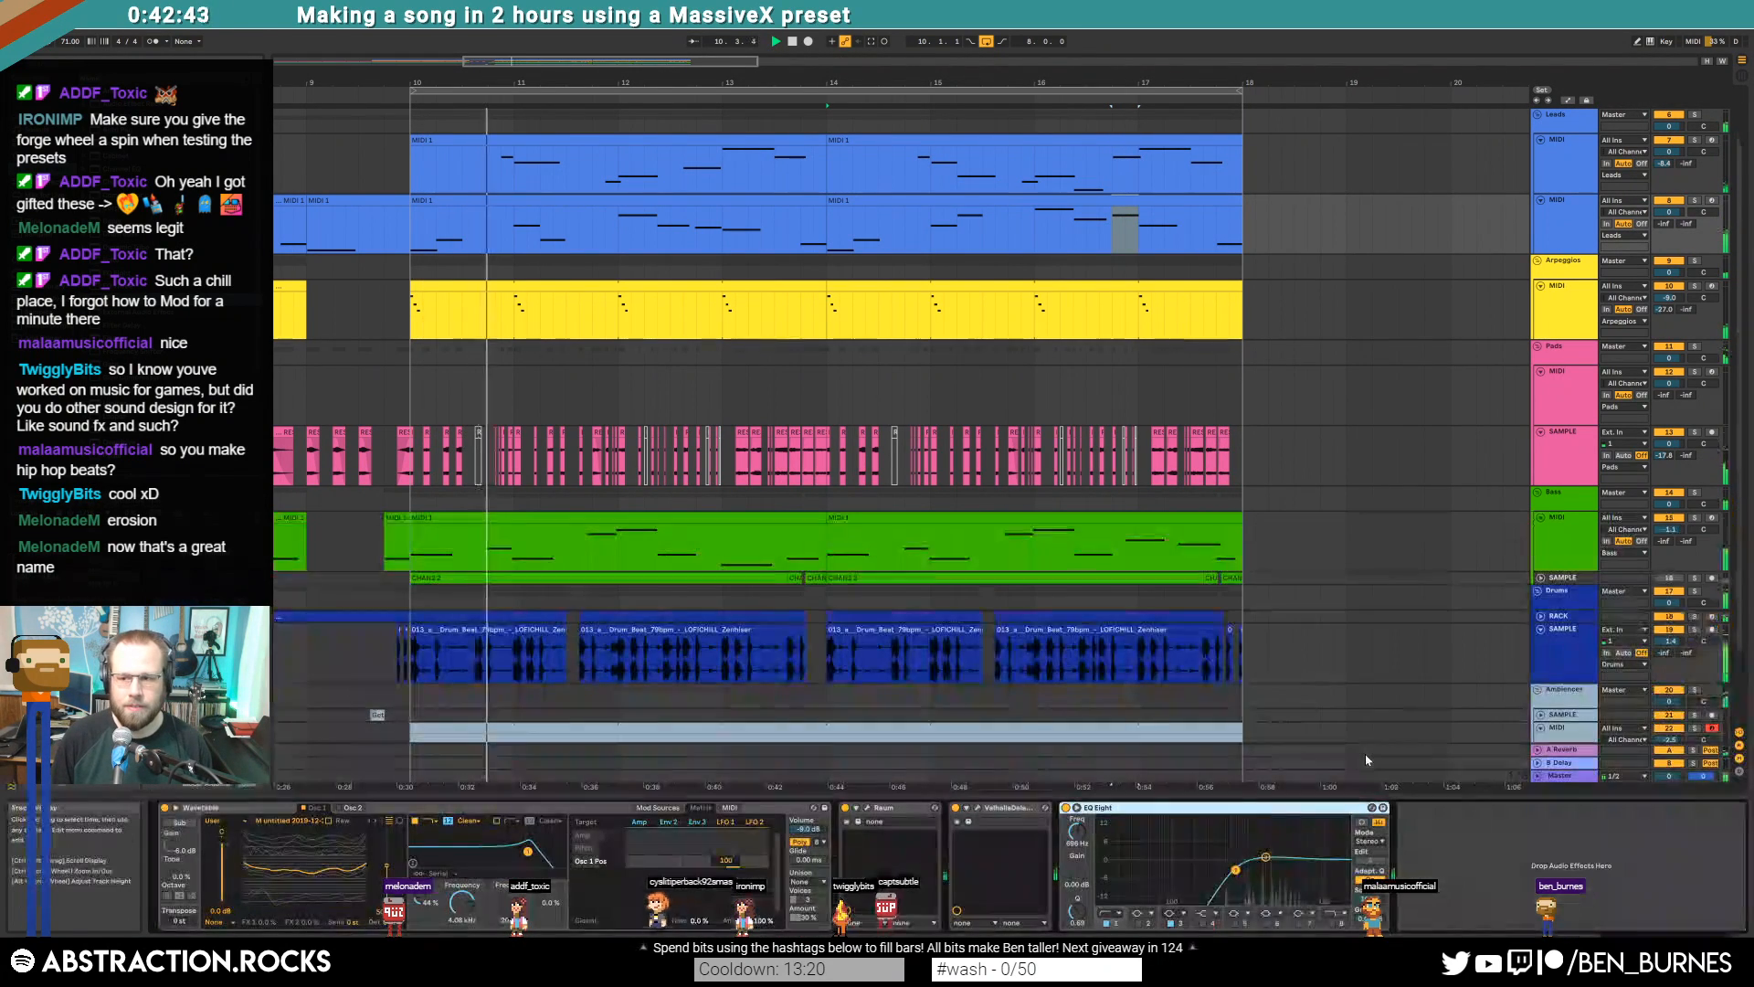
key("space")
Unfold the empty SAMPLE track directly beneath the Ambiences MIDI track
scroll(784, 599, "down", 3)
left_click(577, 674)
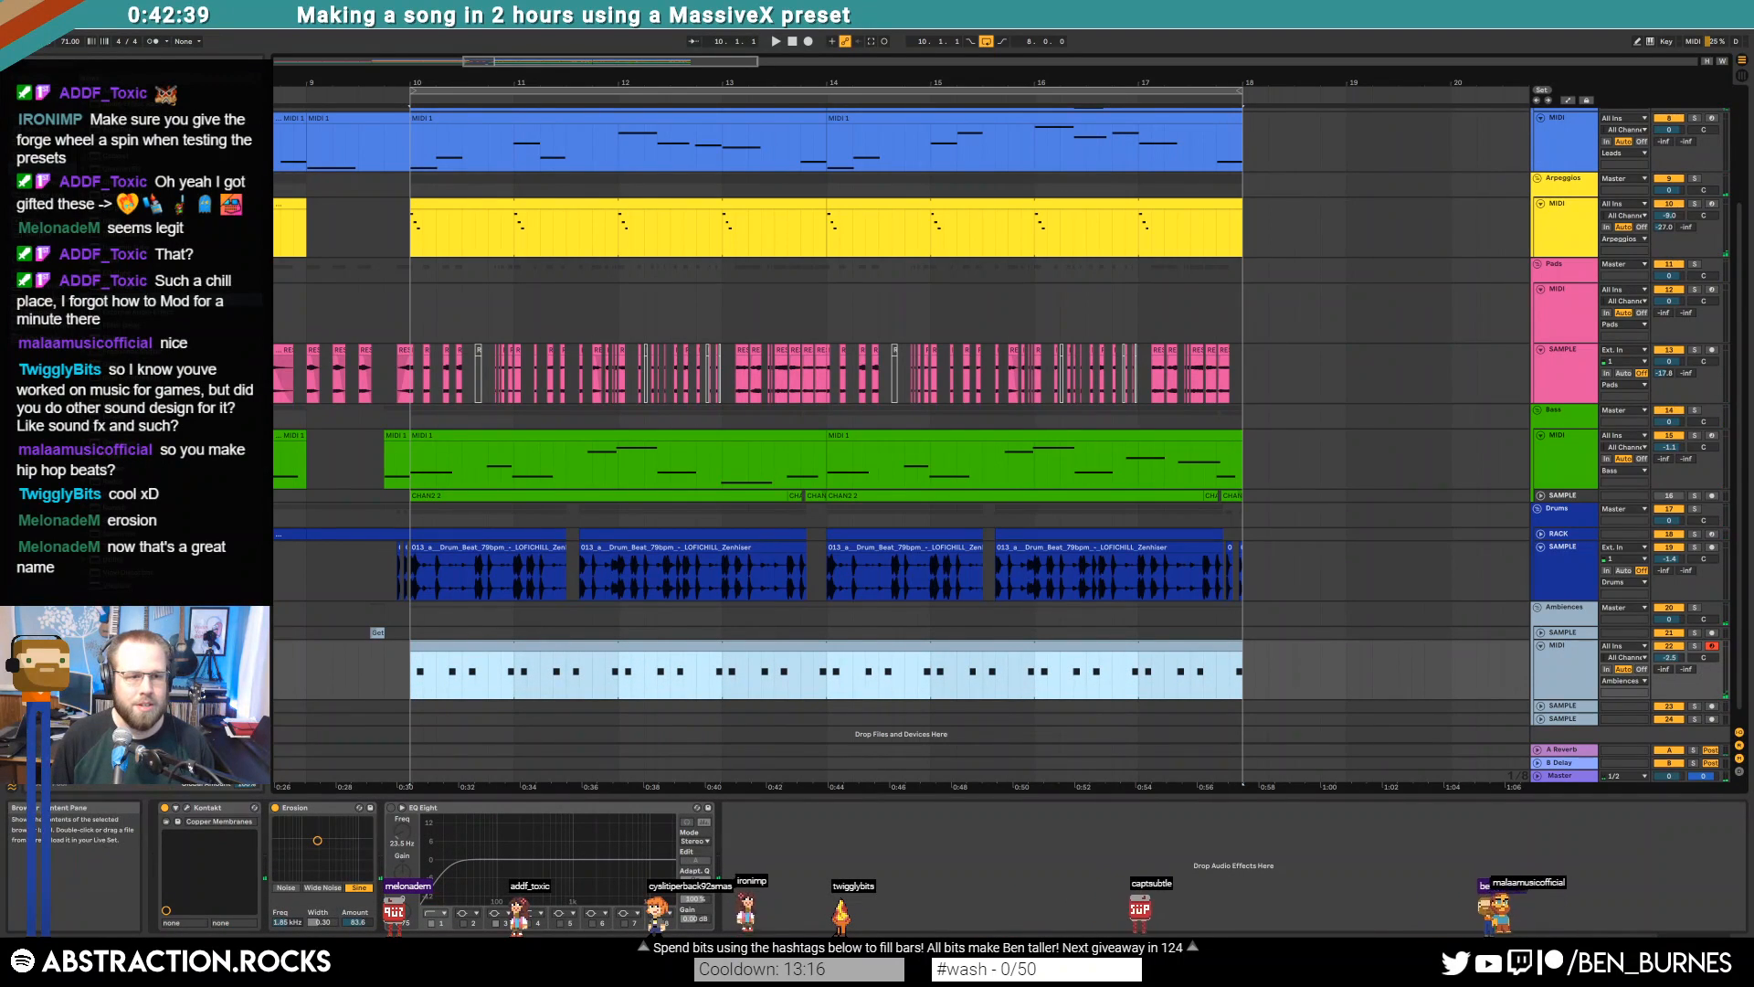
scroll(1329, 628, "down", 1)
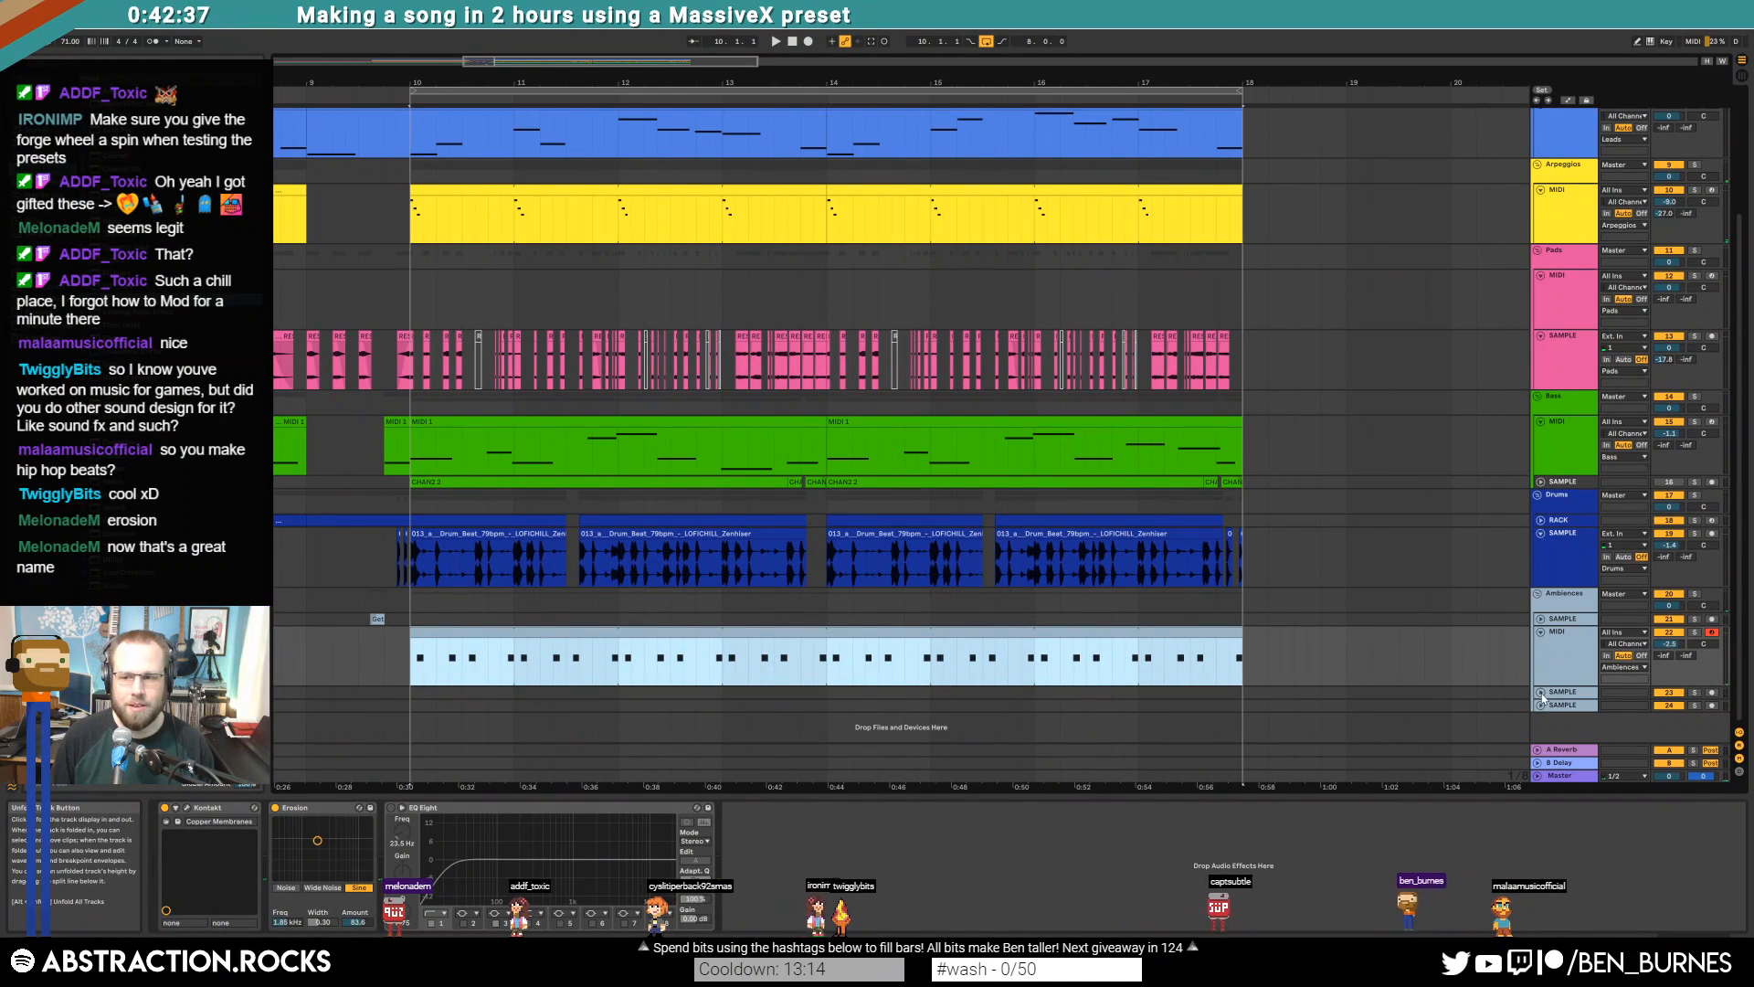
left_click(1551, 696)
scroll(1053, 657, "down", 1)
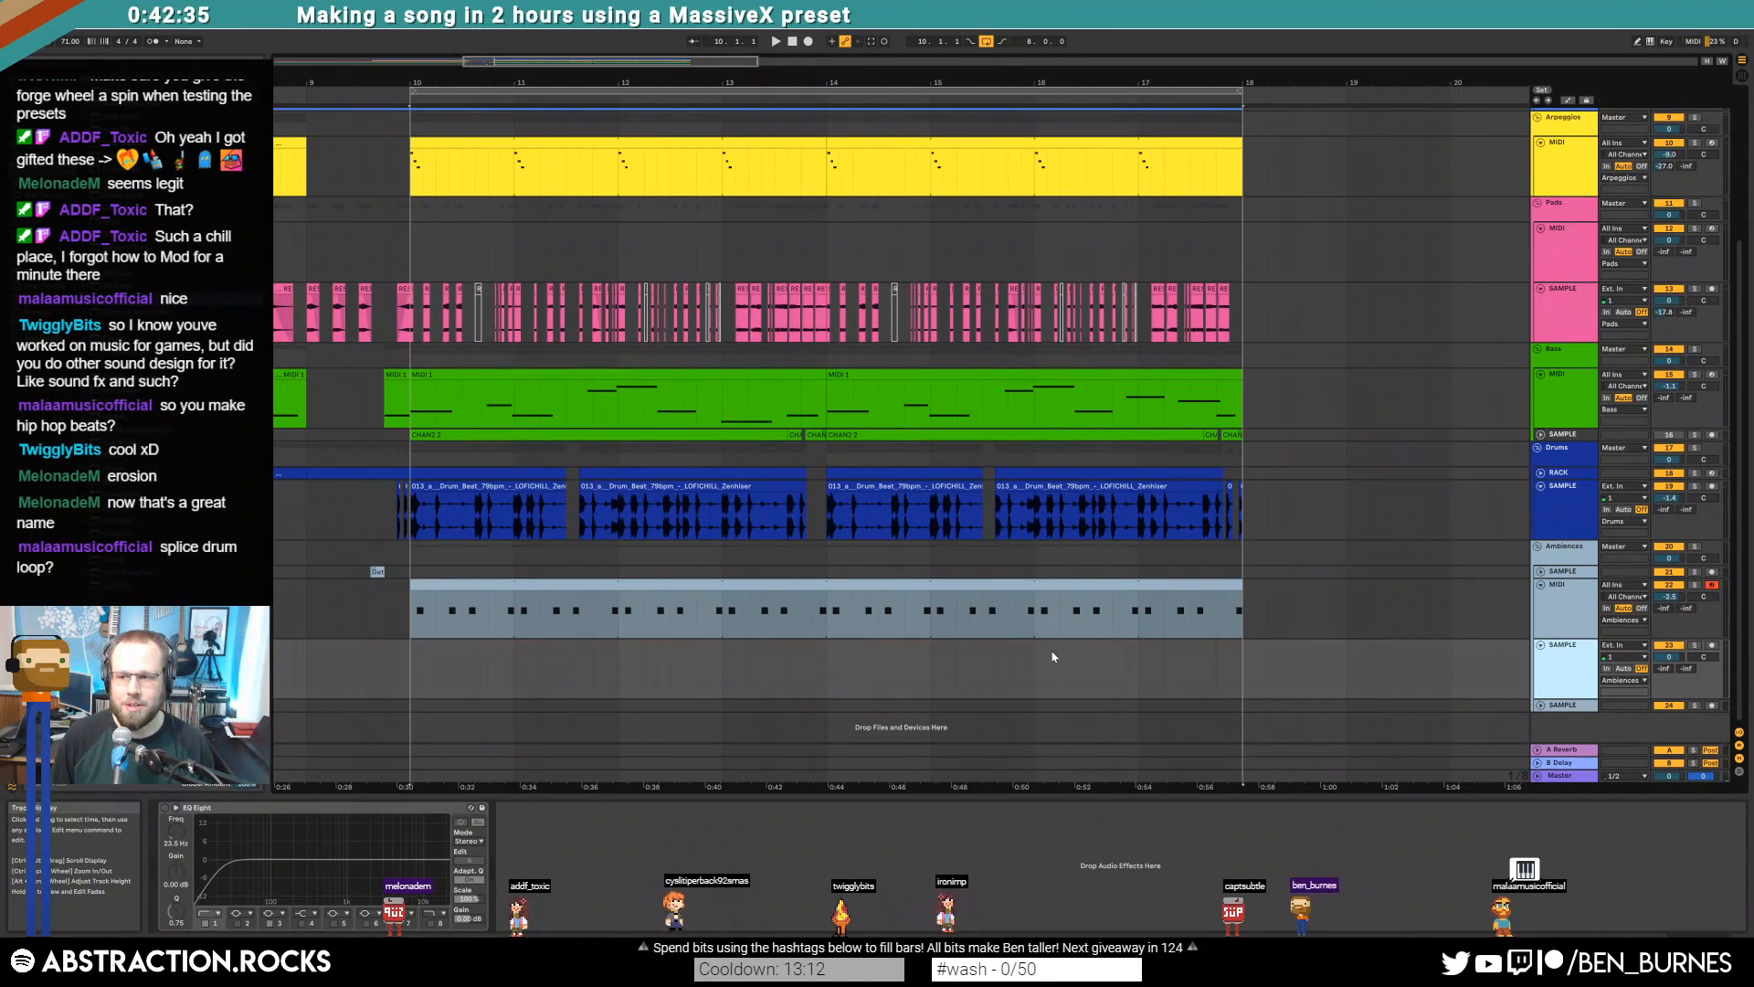
Place the metalpole_standingwave_master sample on the unfolded Ambiences SAMPLE track just after bar 18 and select a short section around bar 19
scroll(547, 691, "up", 3, "ctrl")
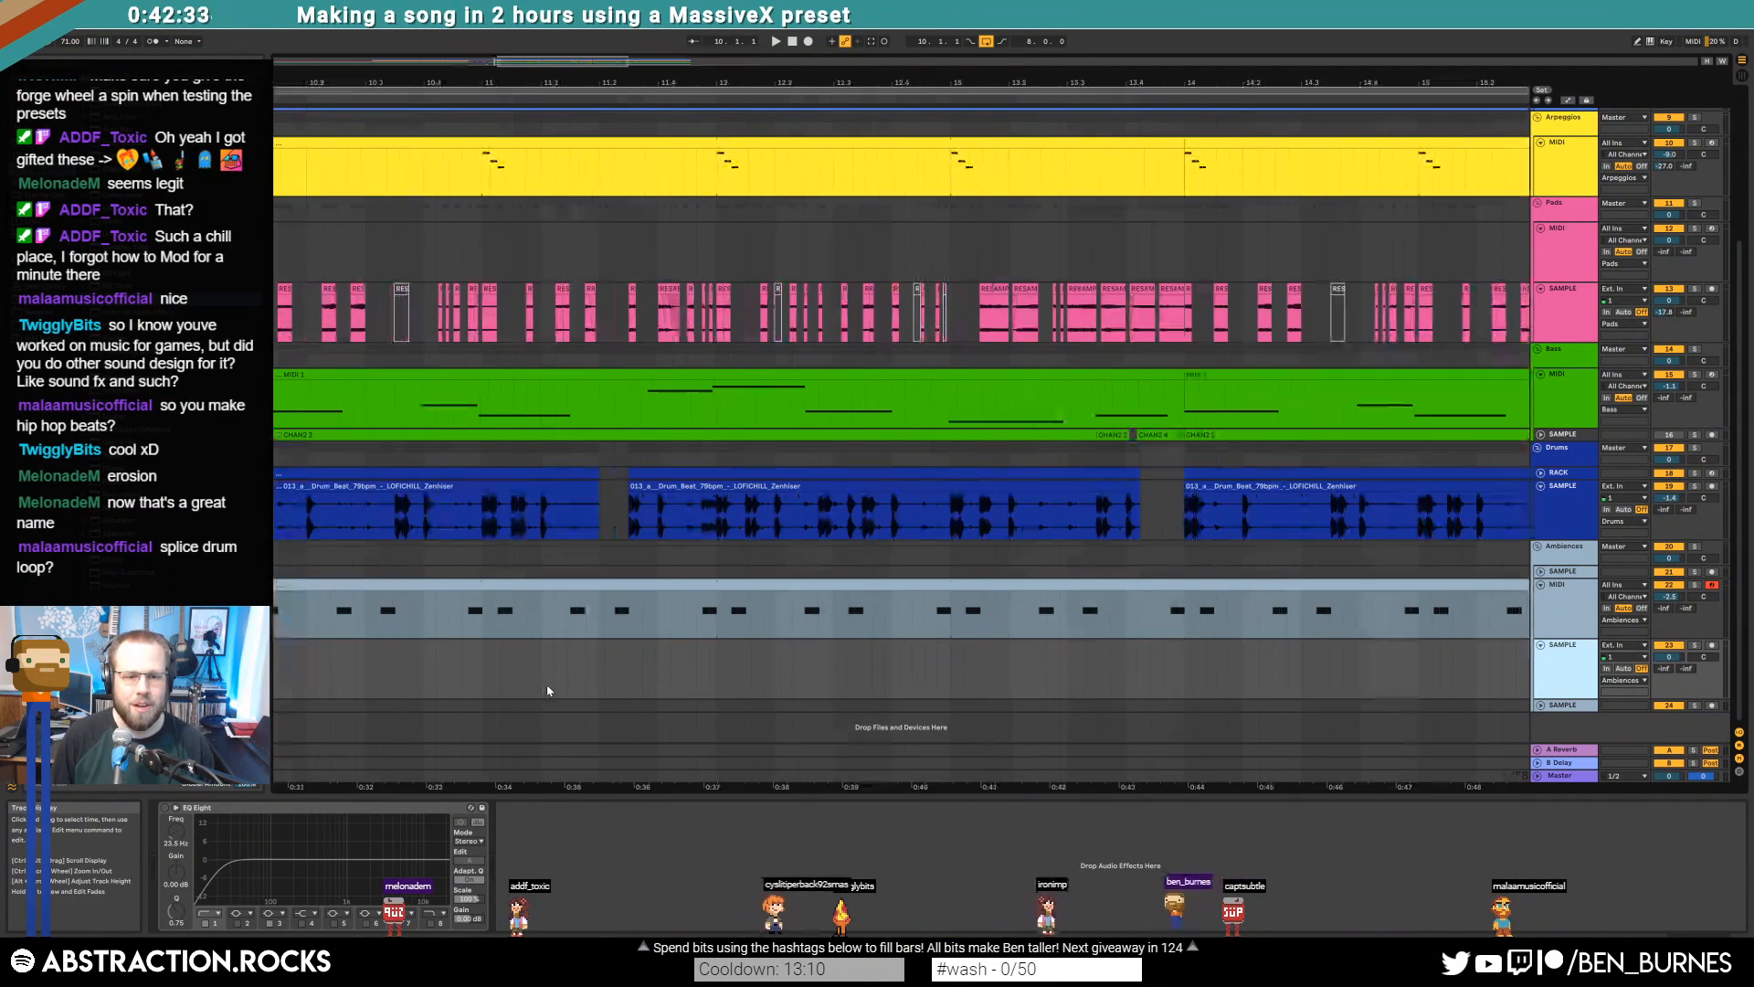
scroll(610, 684, "down", 3, "ctrl")
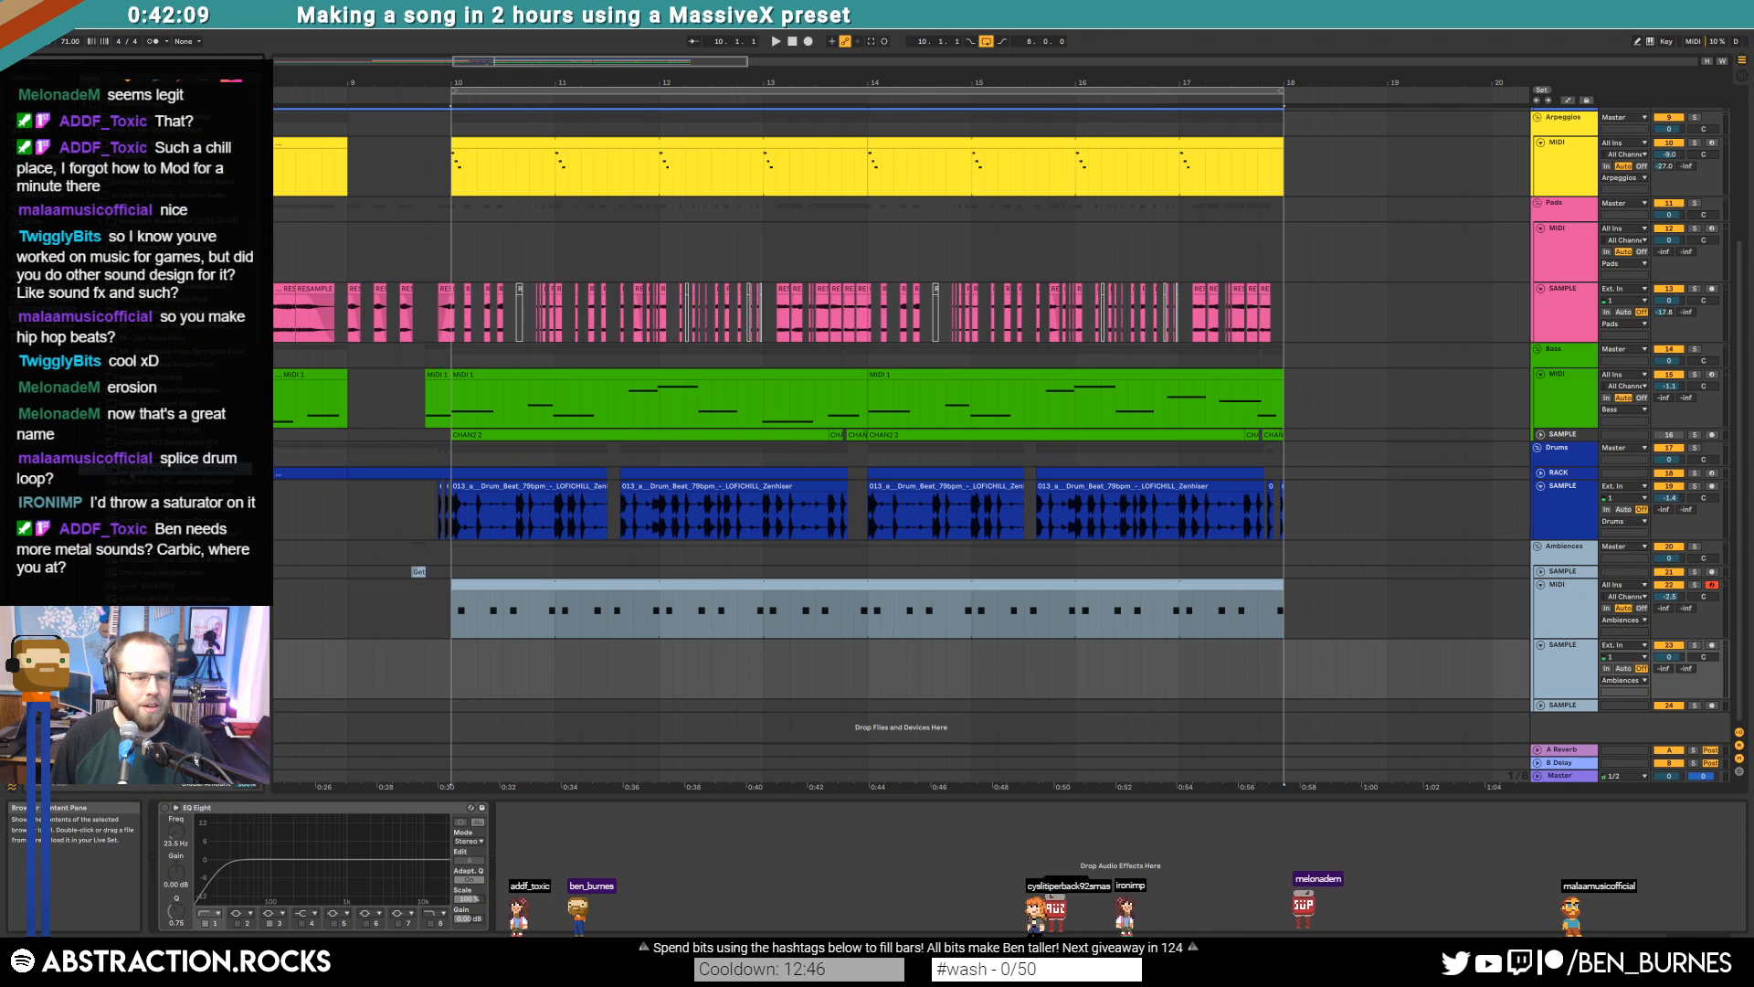
left_click_drag(913, 628, 1375, 679)
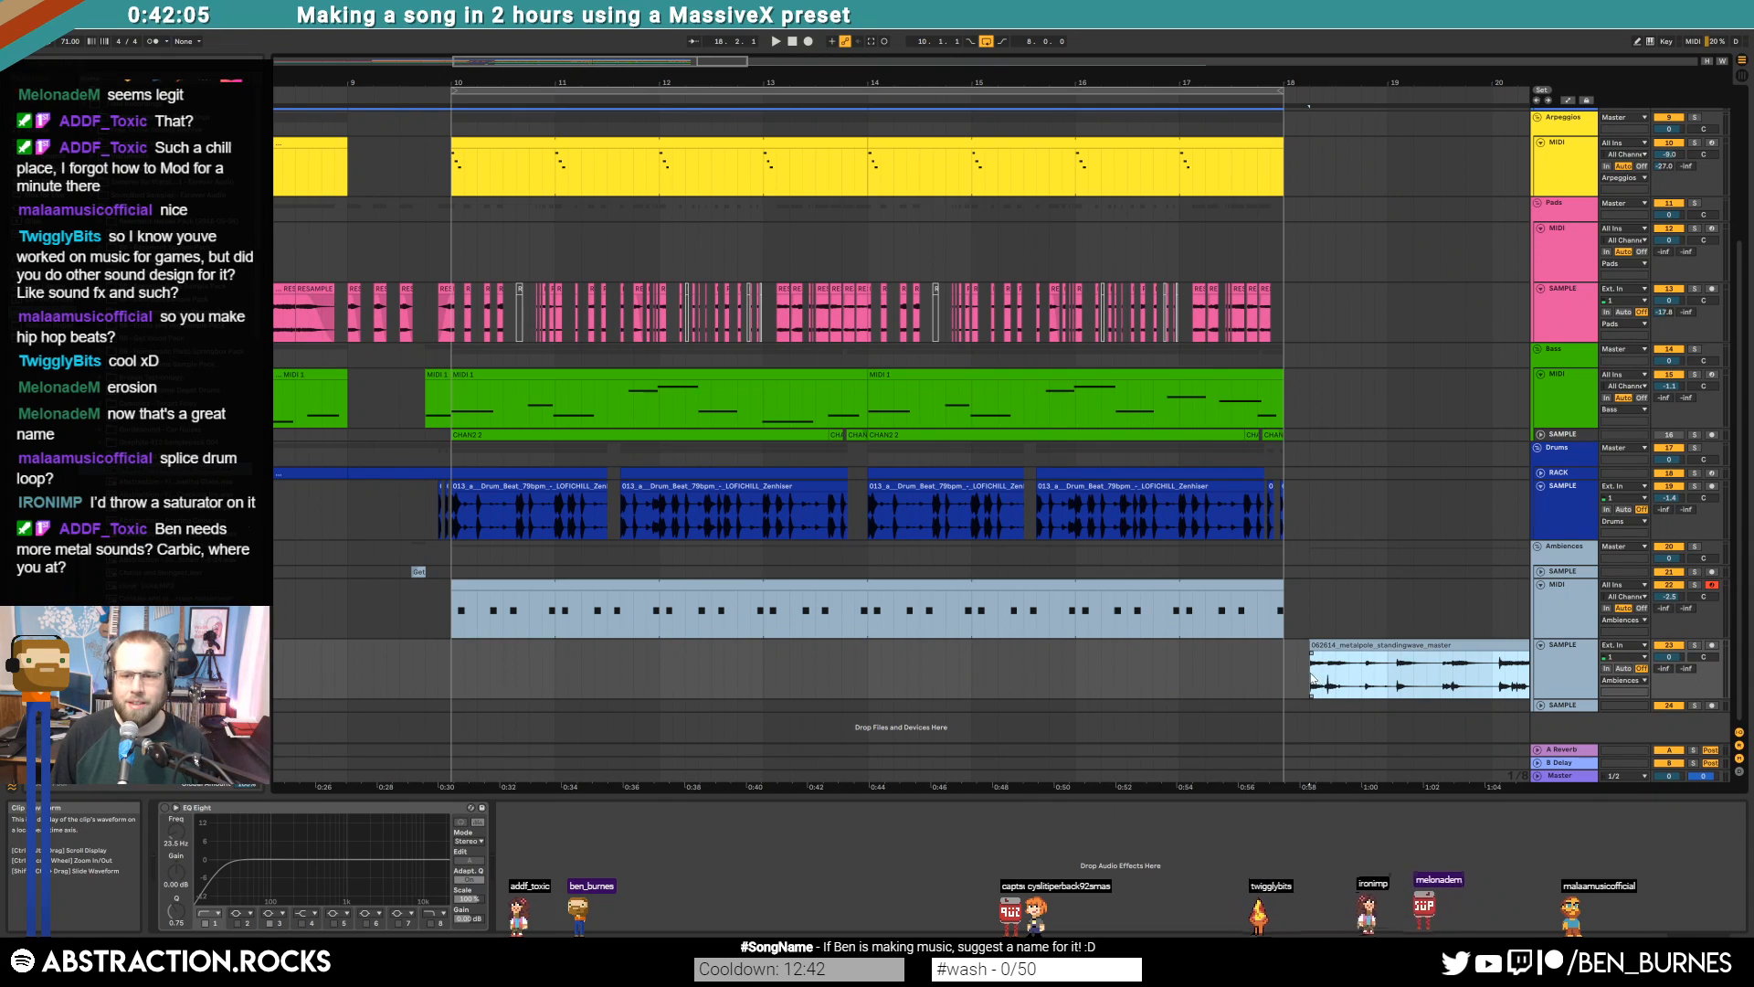
left_click(1402, 682)
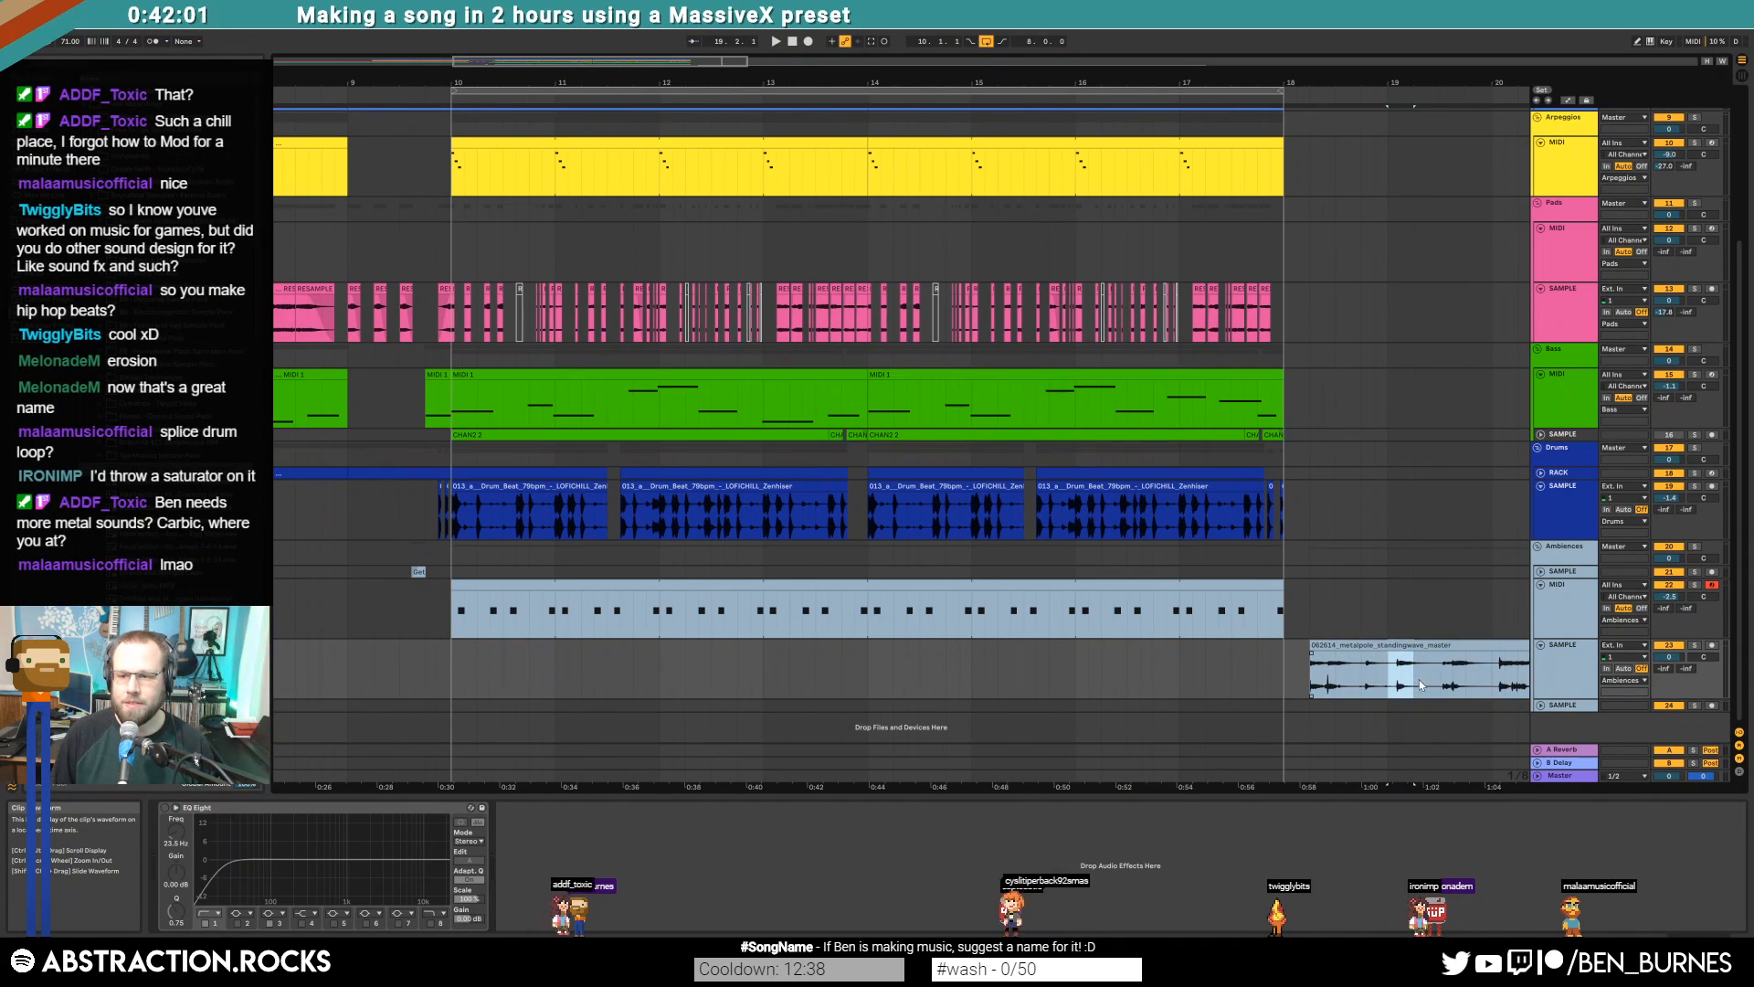
Cut the selected metalpole section around bar 19 and paste it at bar 10 on the Ambiences SAMPLE track
key("Delete")
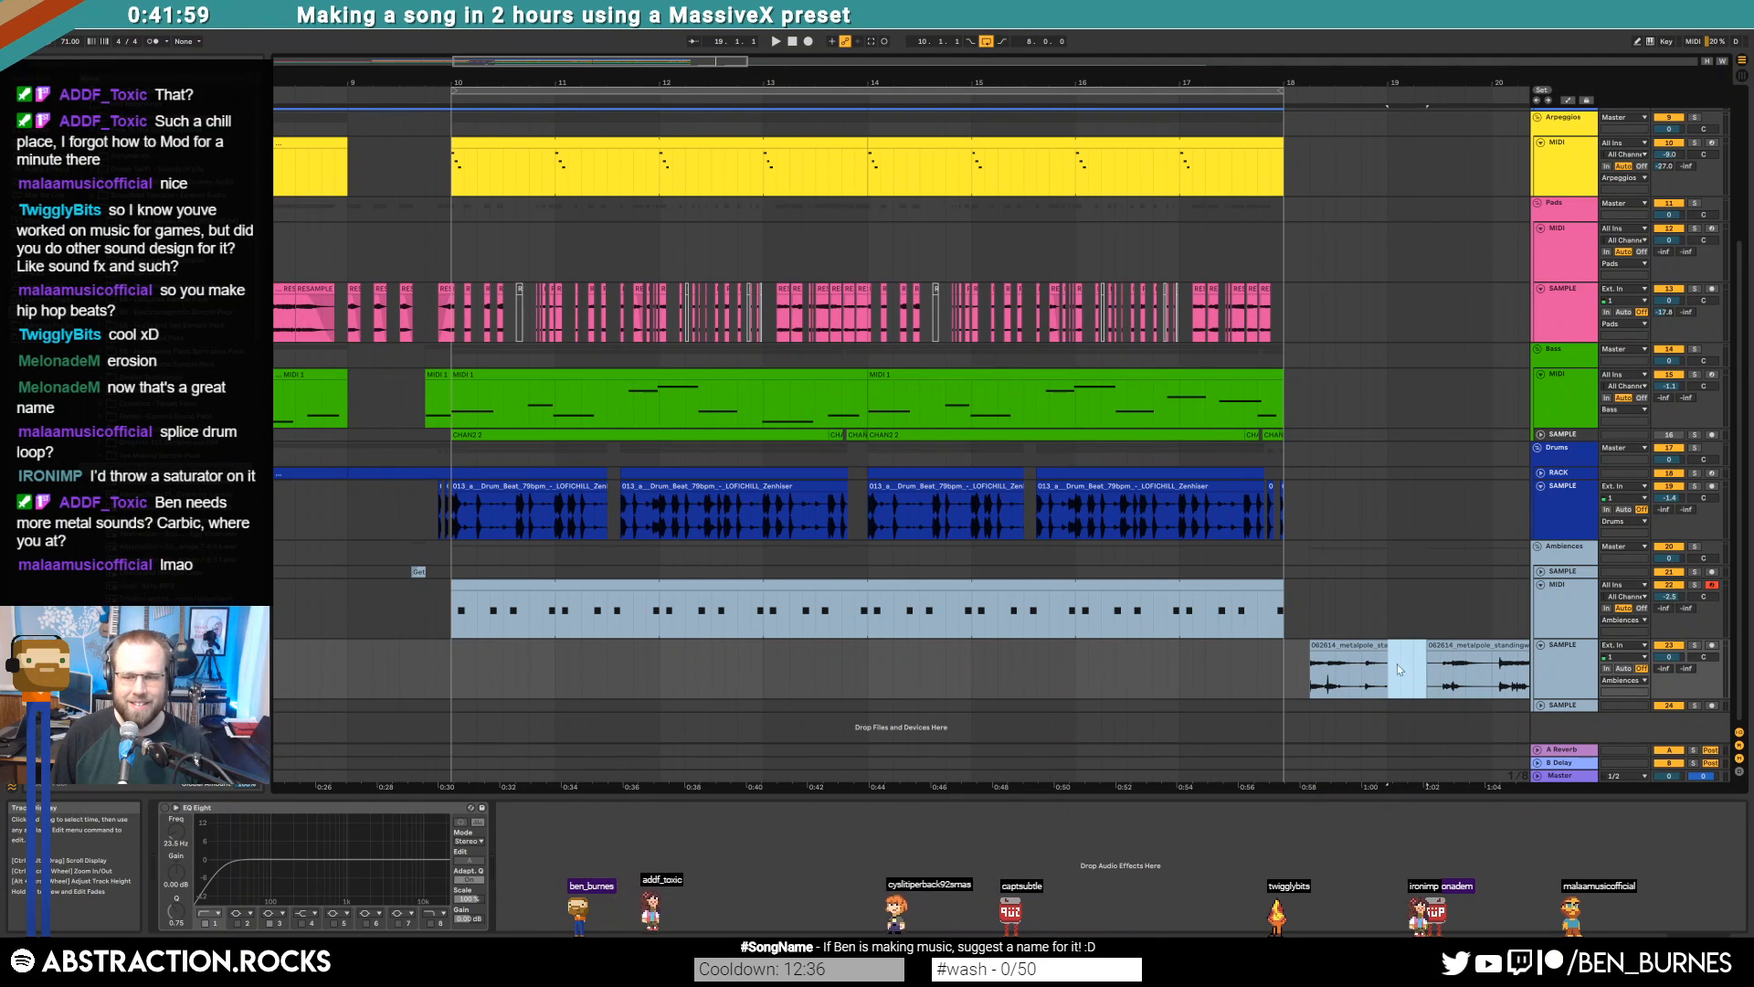
left_click(453, 671)
key("ctrl+v")
scroll(464, 672, "up", 6)
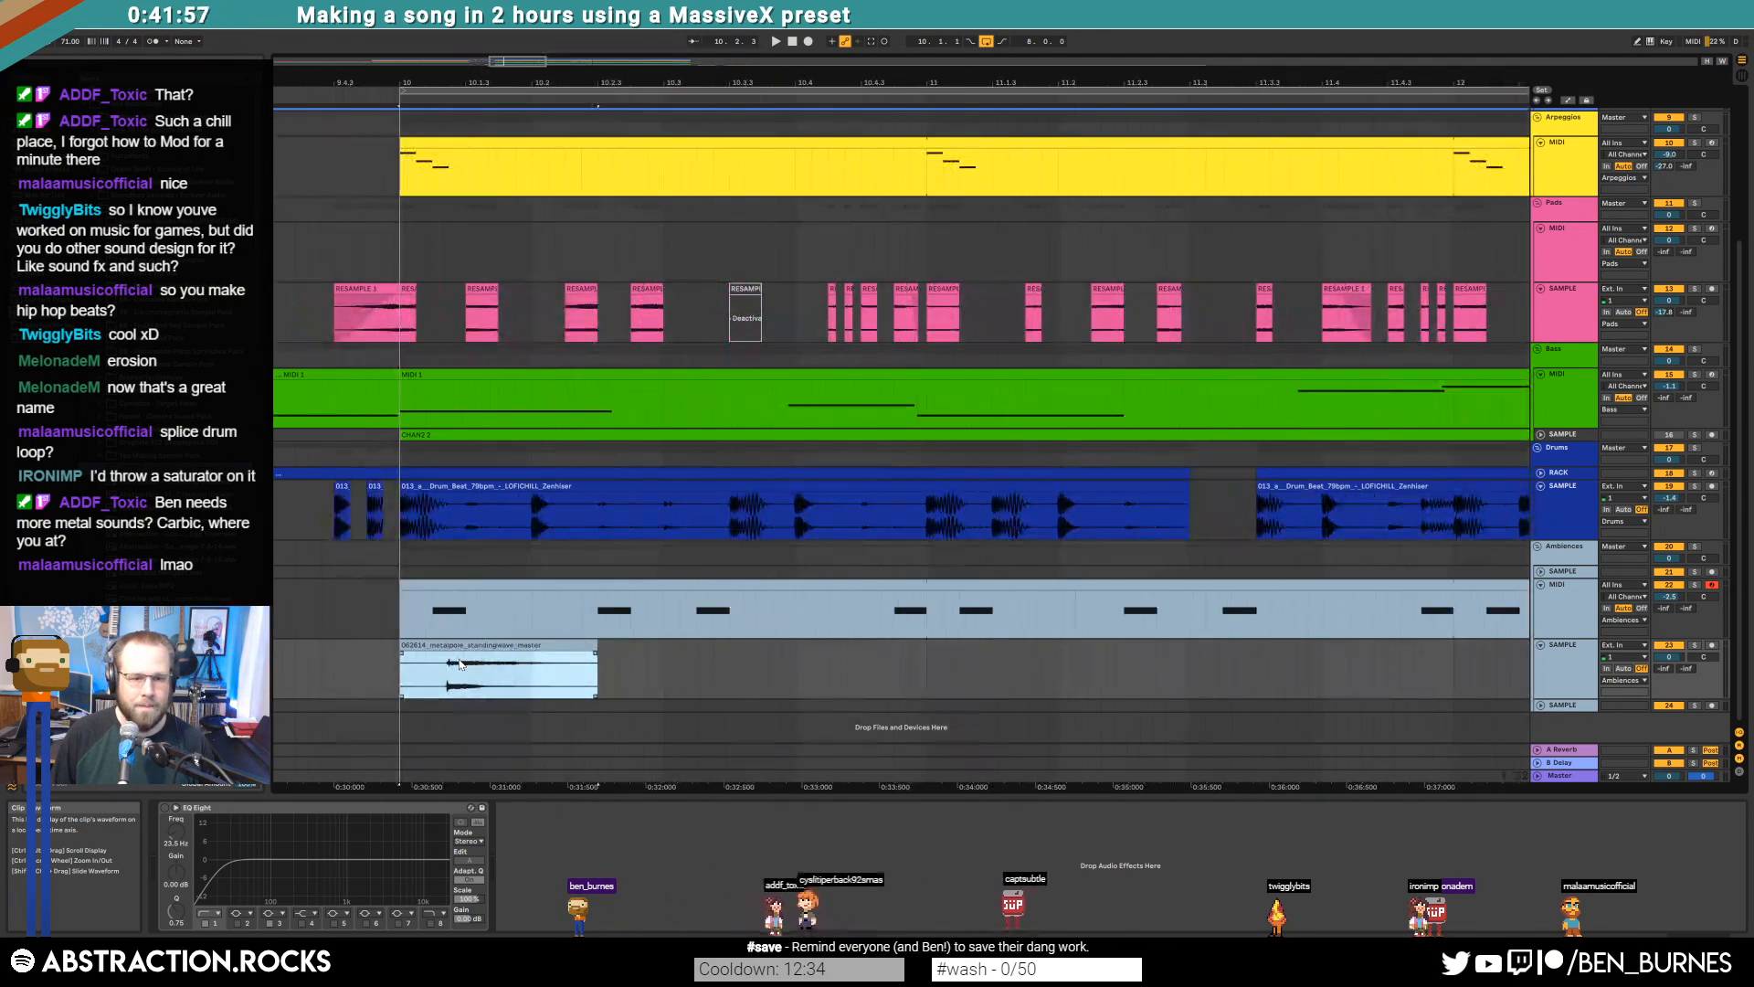
Shift the bar 10 metalpole clip's sample start closer to its strike, audition it, and extend the clip's end slightly
double_click(416, 649)
left_click_drag(476, 588, 556, 591)
key("space")
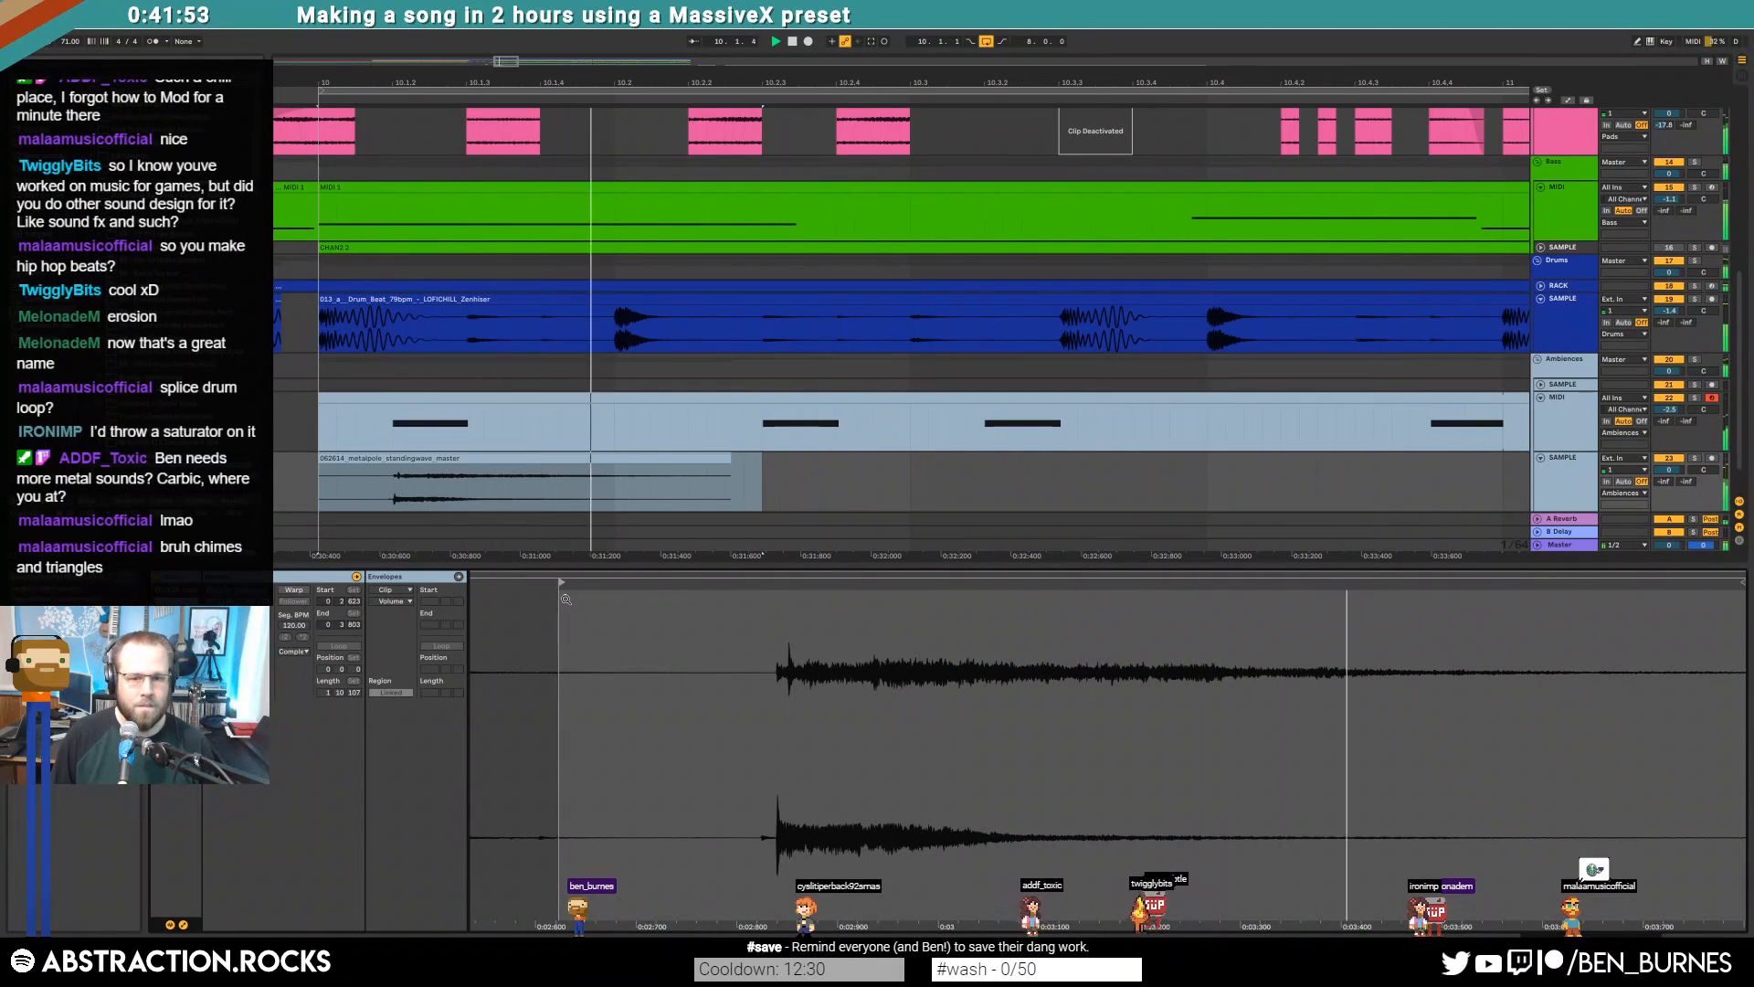
left_click_drag(728, 458, 804, 463)
scroll(912, 468, "down", 3)
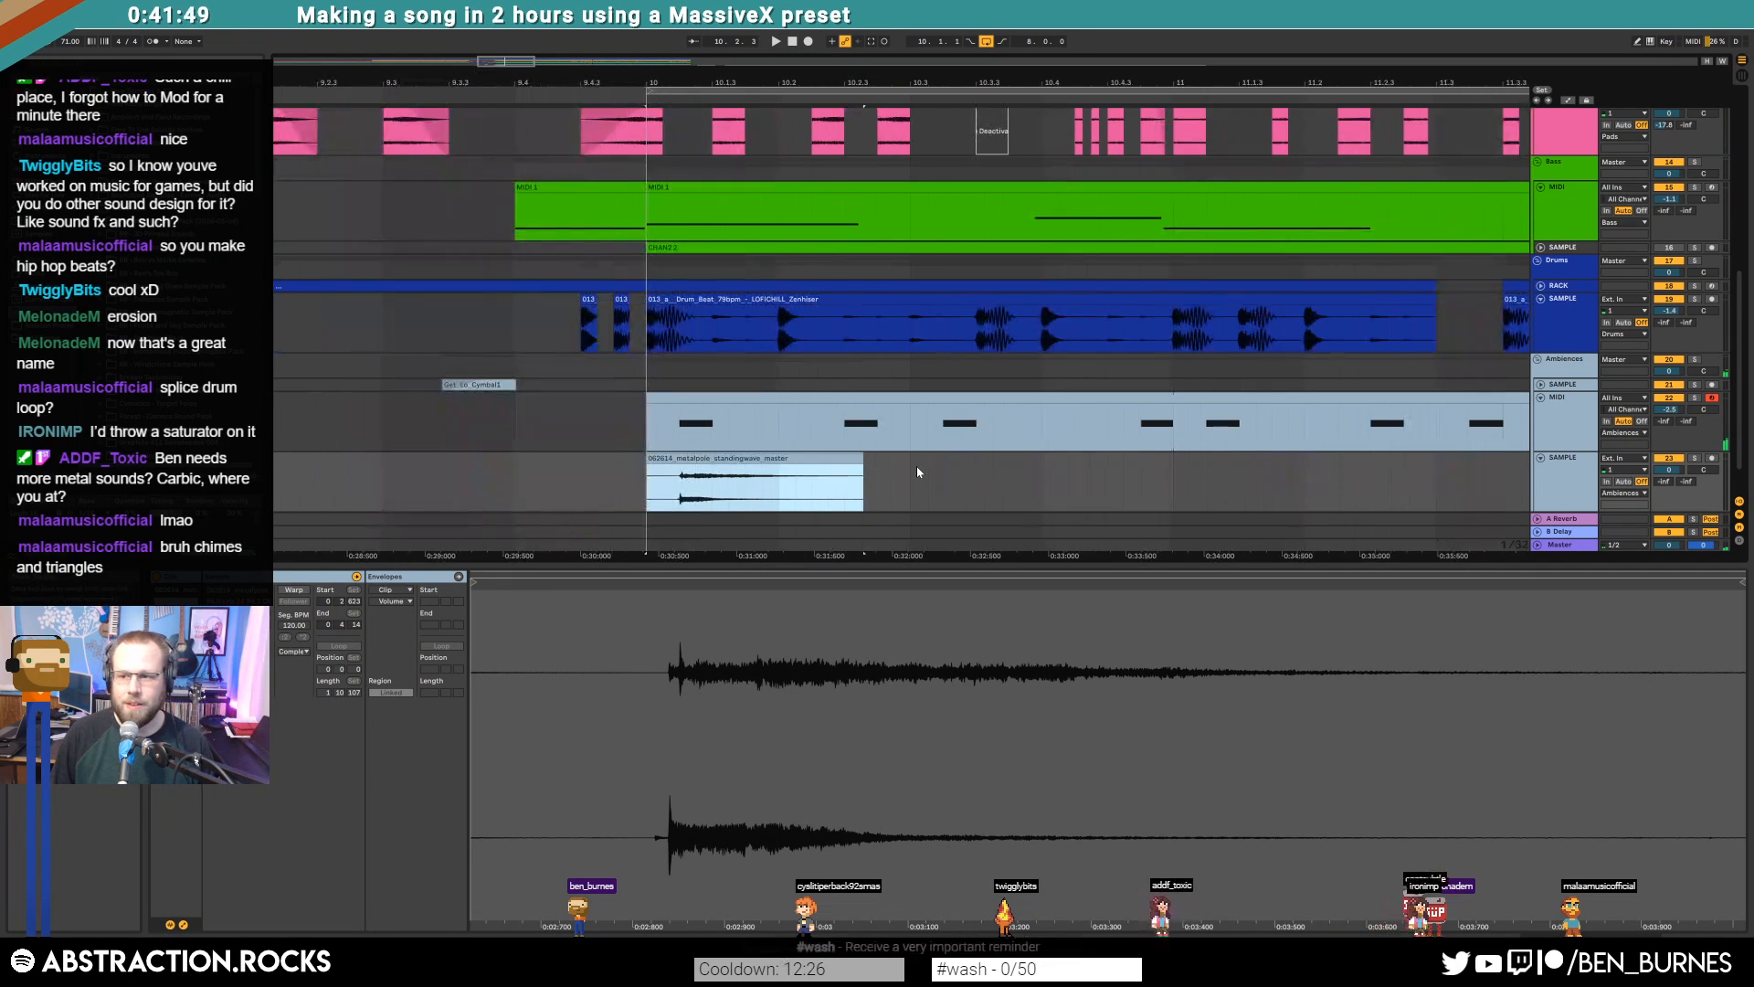
Delete the leftover metalpole piece just after bar 18 on the Ambiences SAMPLE track
key("shift+Tab")
left_click_drag(516, 61, 759, 7)
left_click(782, 645)
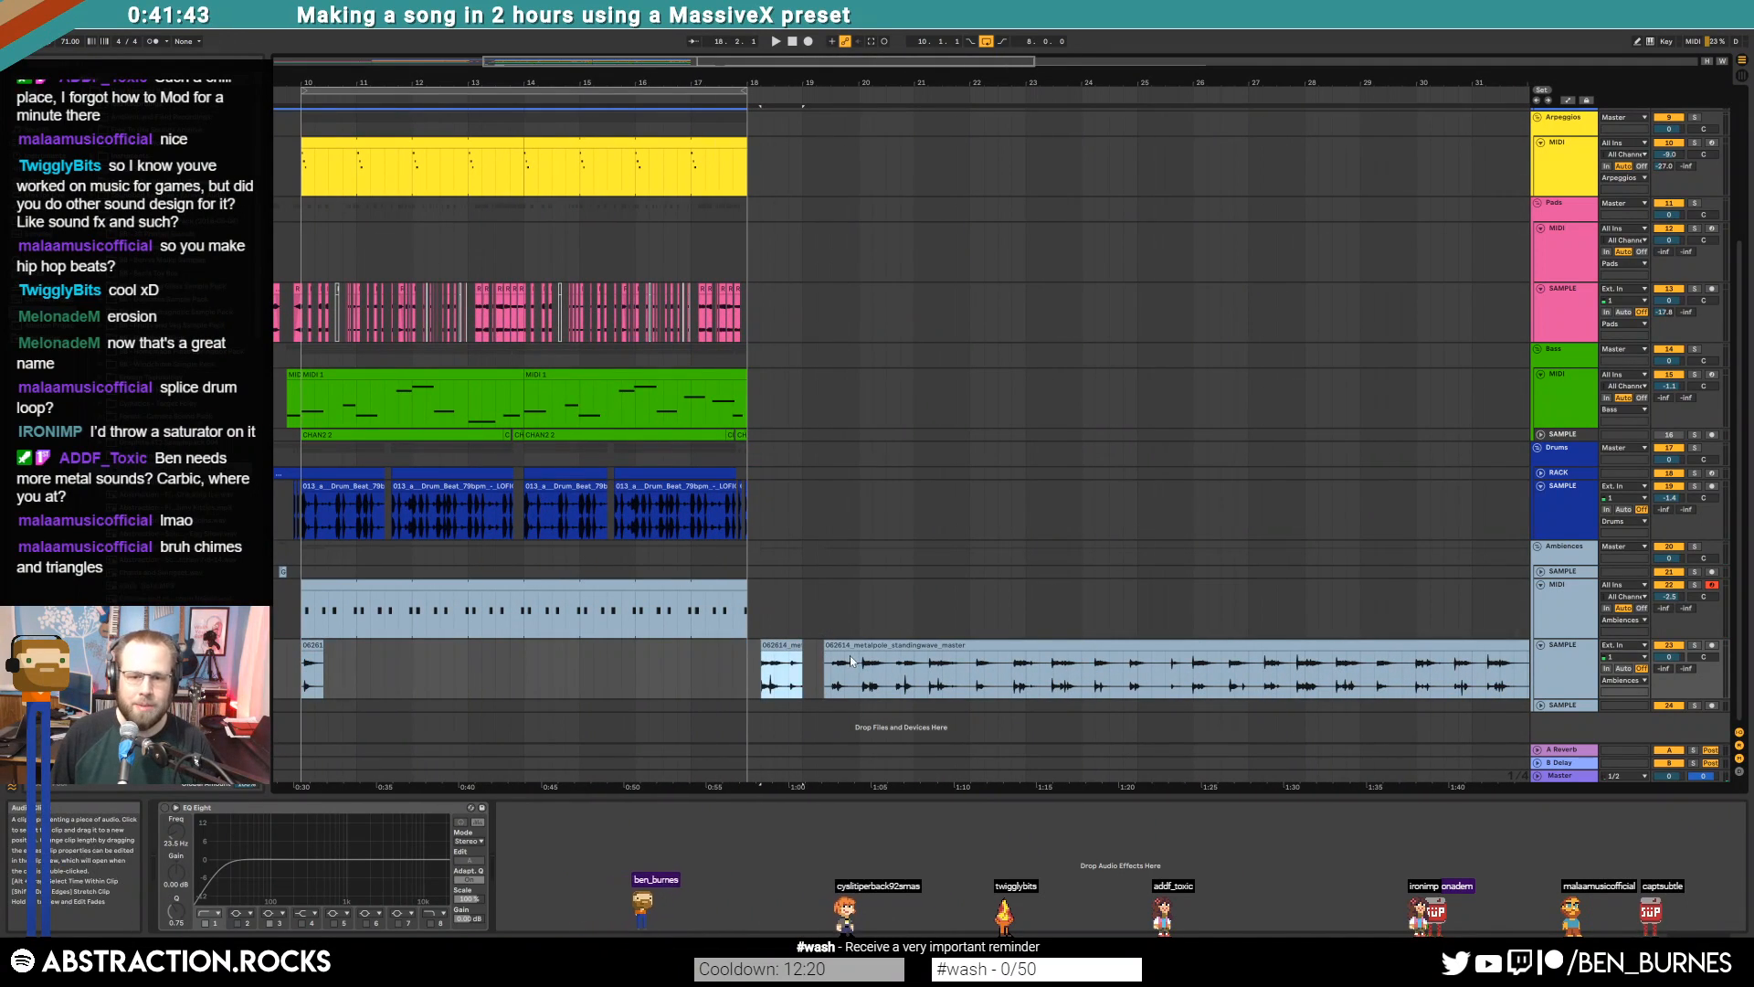
key("Delete")
Cut short single-strike sections near bars 21 and 25 of the metalpole sample and paste them at bars 11 and 12
left_click_drag(932, 674, 942, 674)
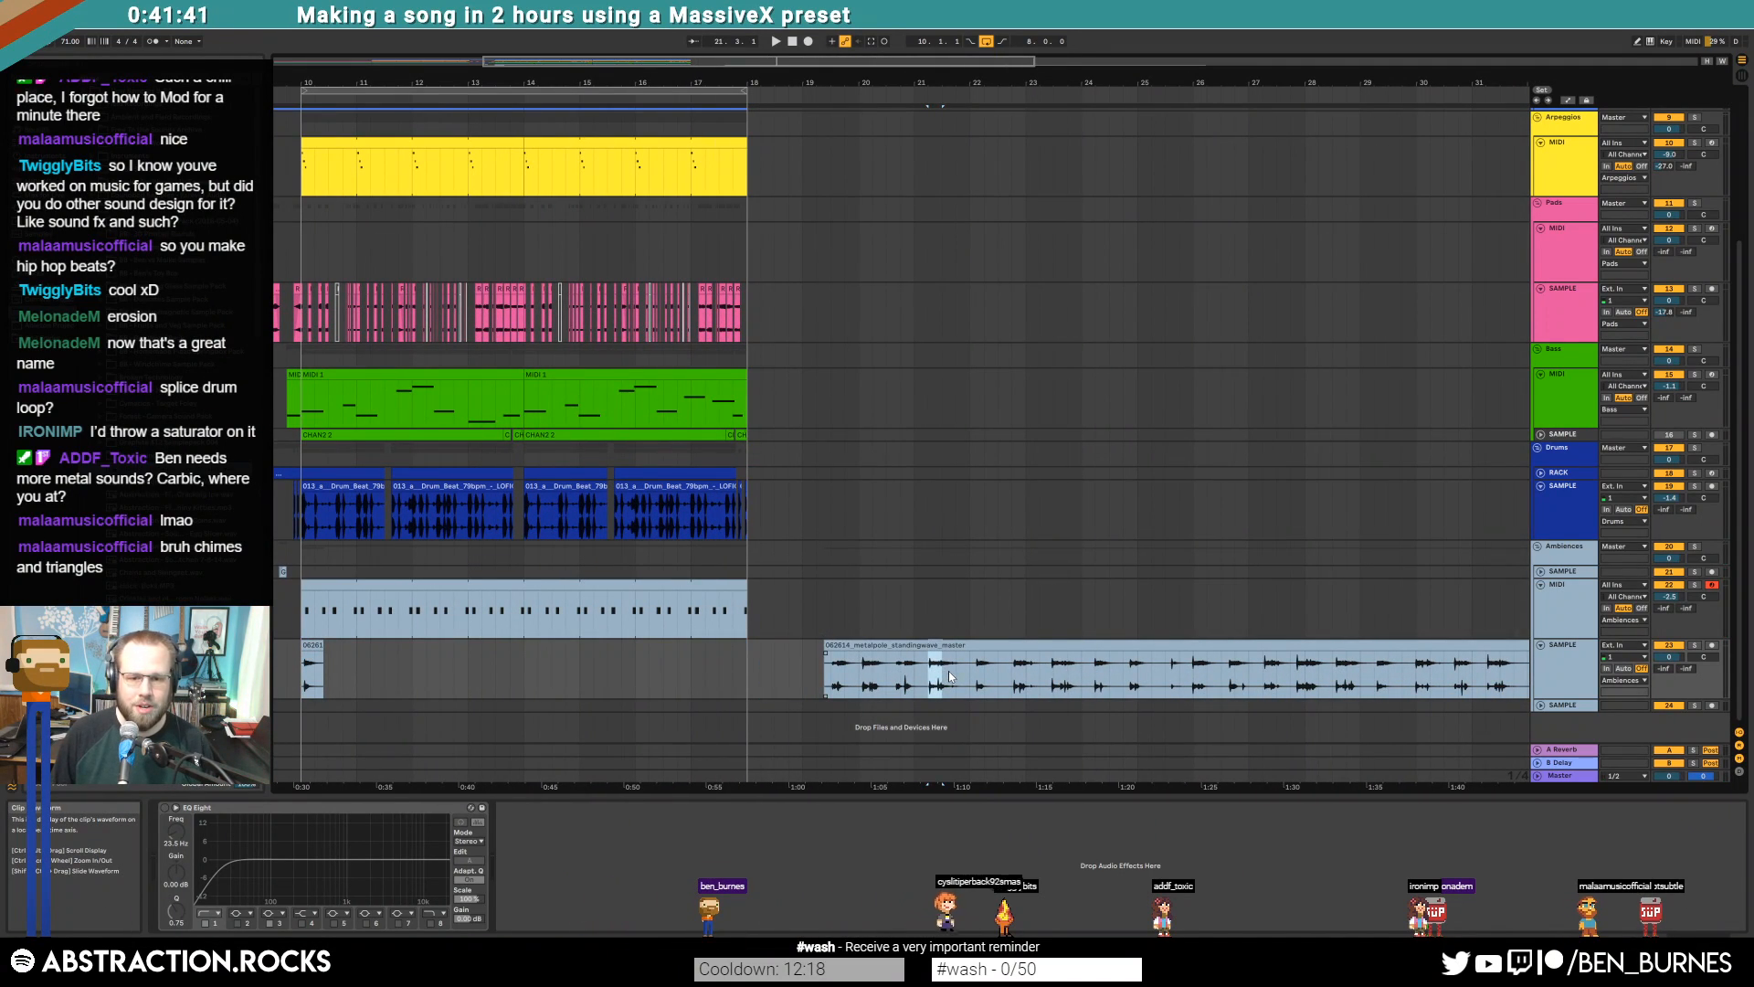
key("ctrl+x")
left_click(360, 661)
key("ctrl+v")
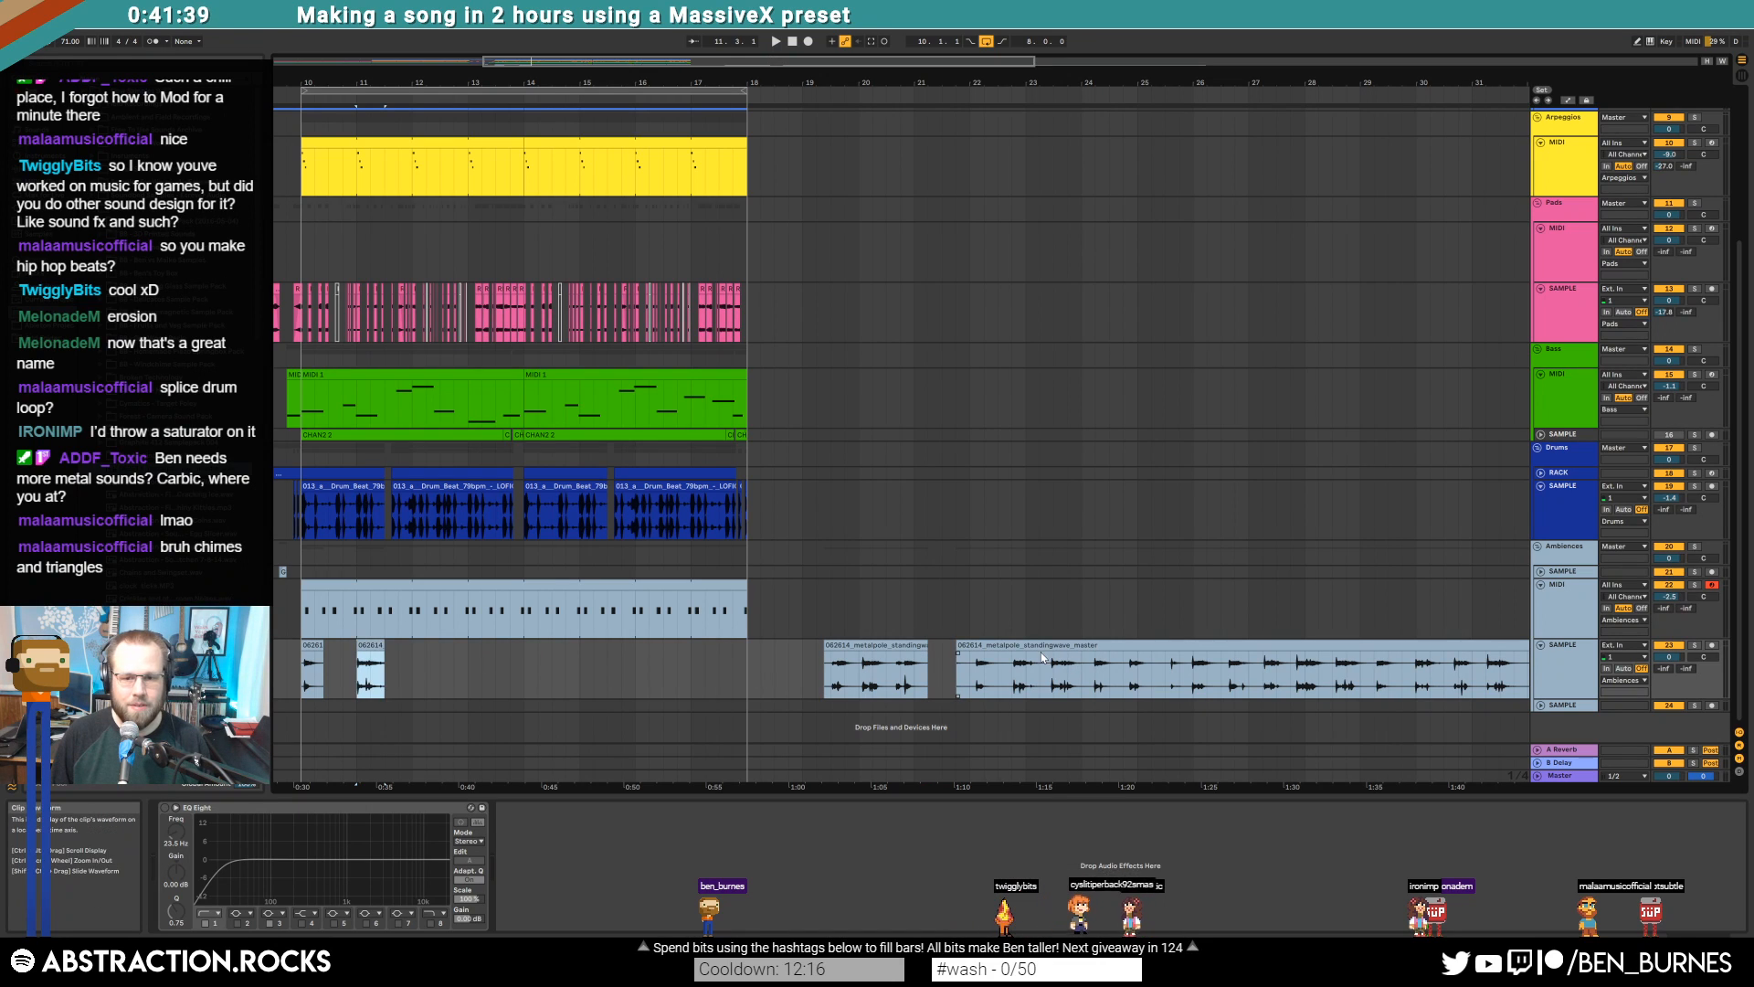
left_click(1143, 677)
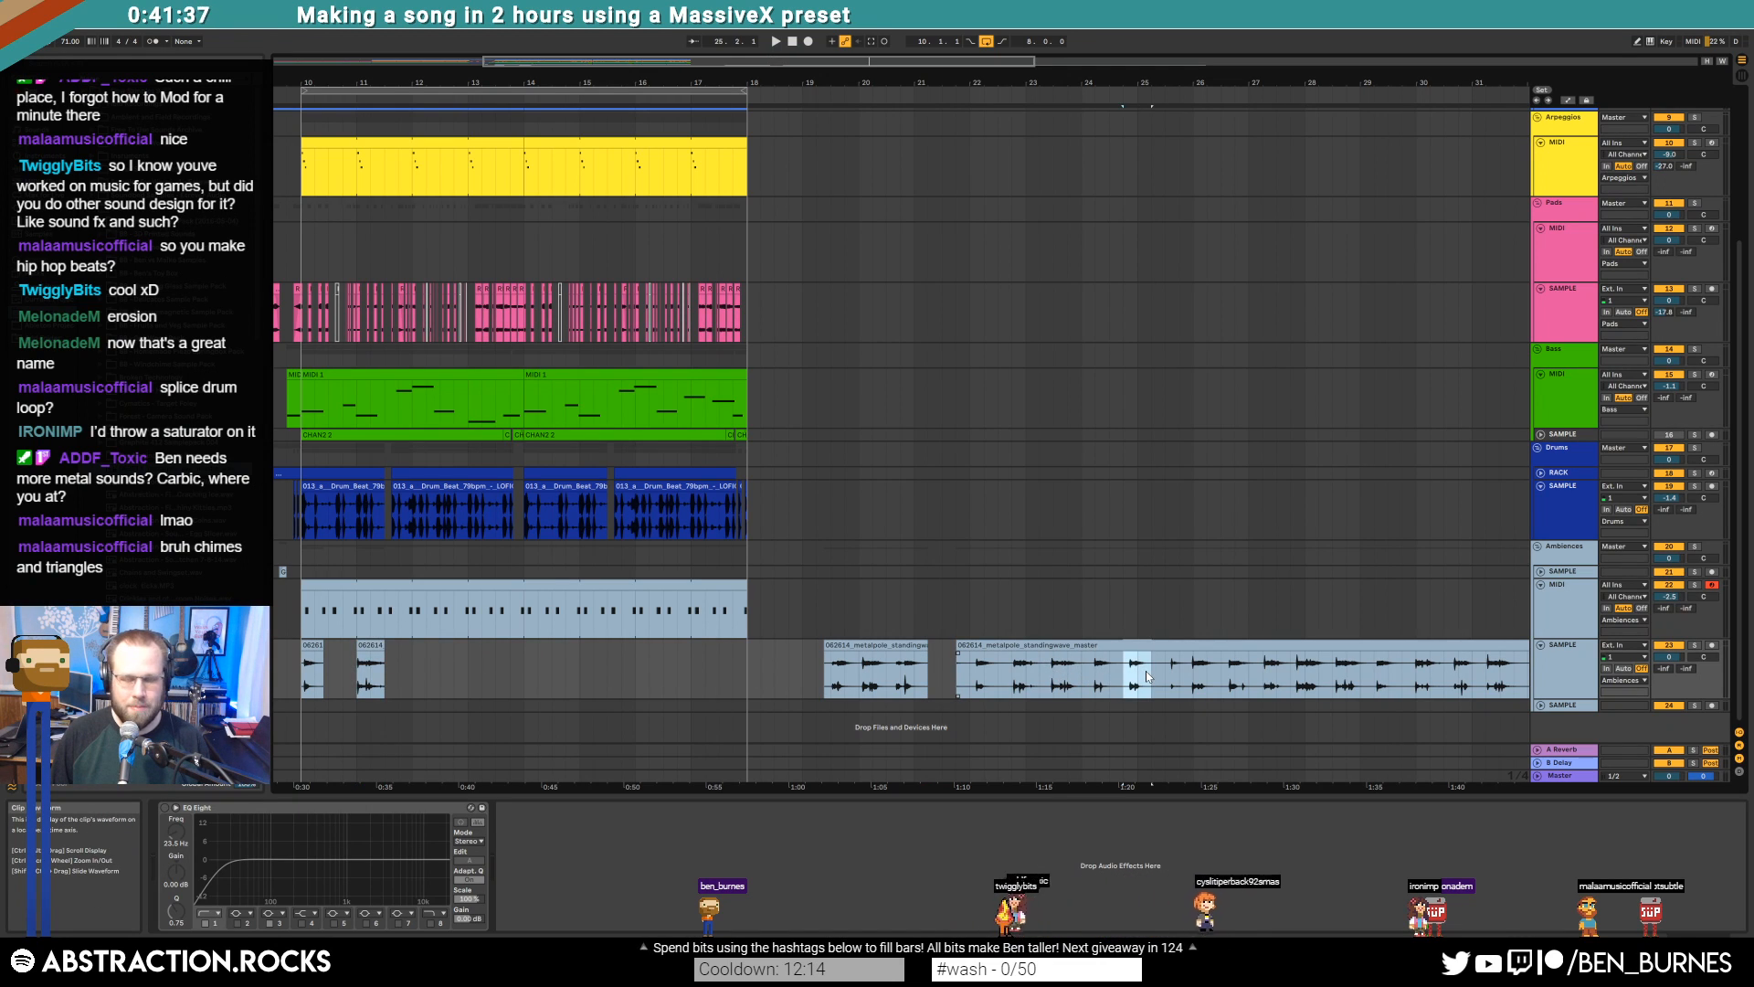
key("ctrl+x")
left_click(423, 663)
key("ctrl+v")
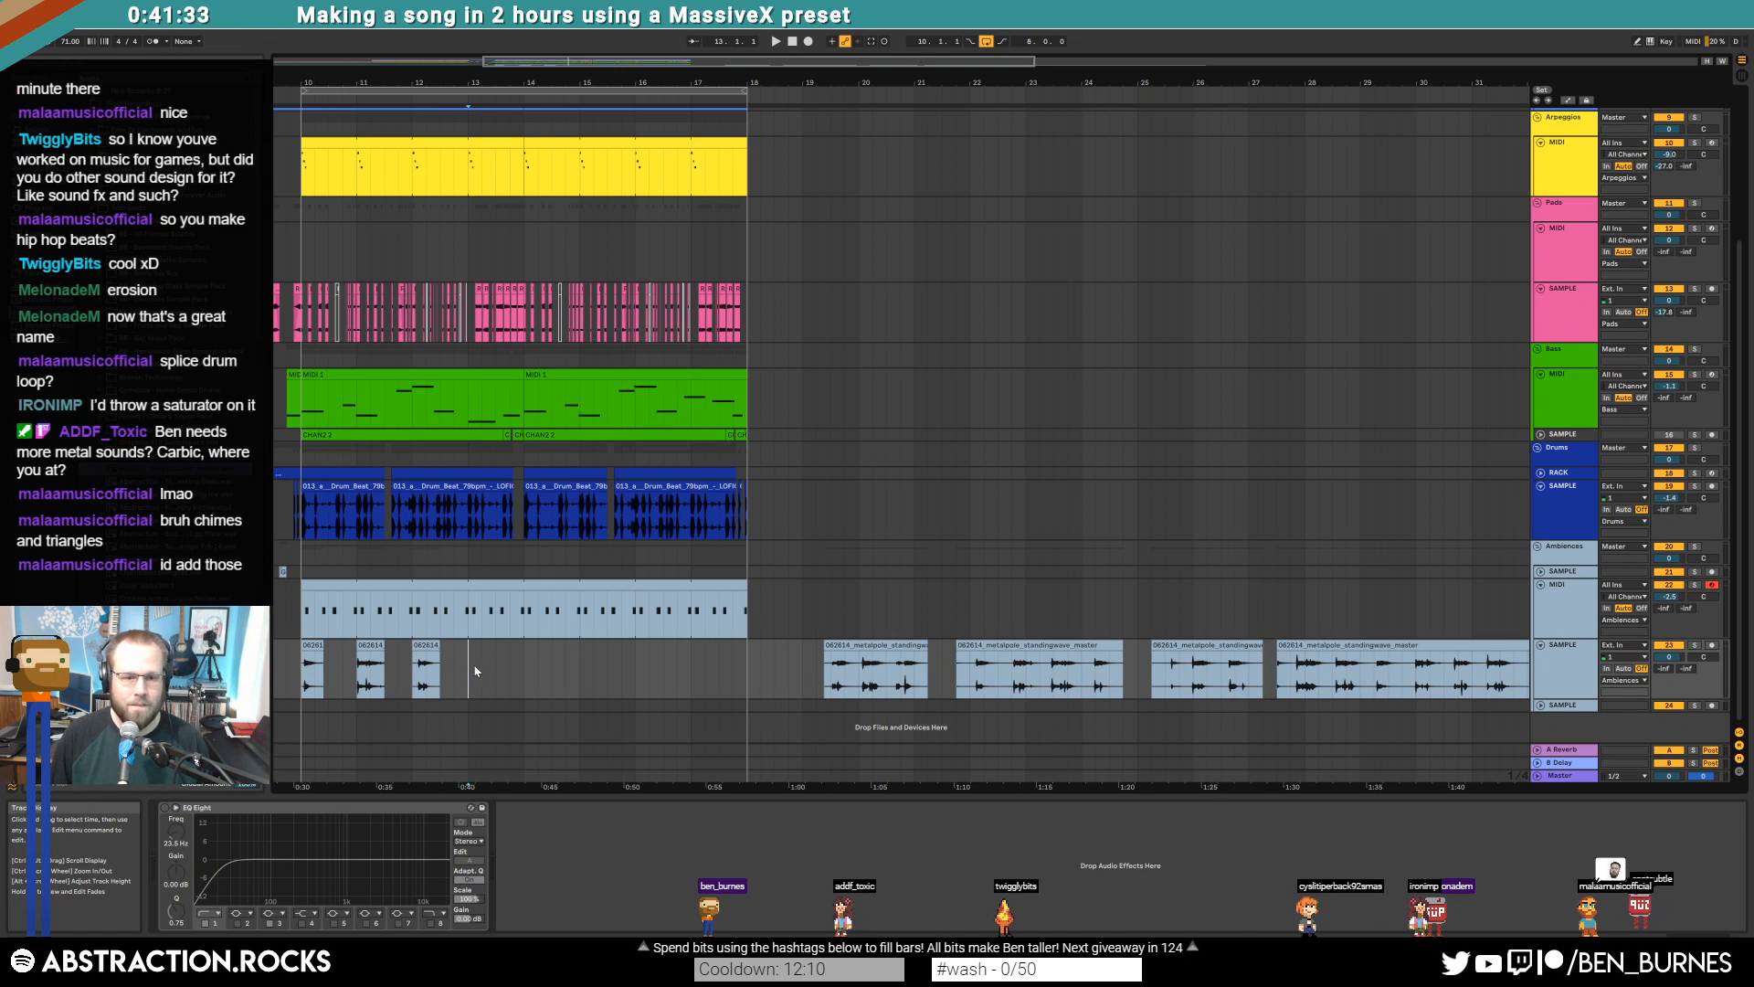
Place the slice cut near bar 27 at bar 13 and delete the remaining metalpole source clips after bar 19
key("Right")
left_click(1316, 656, "shift")
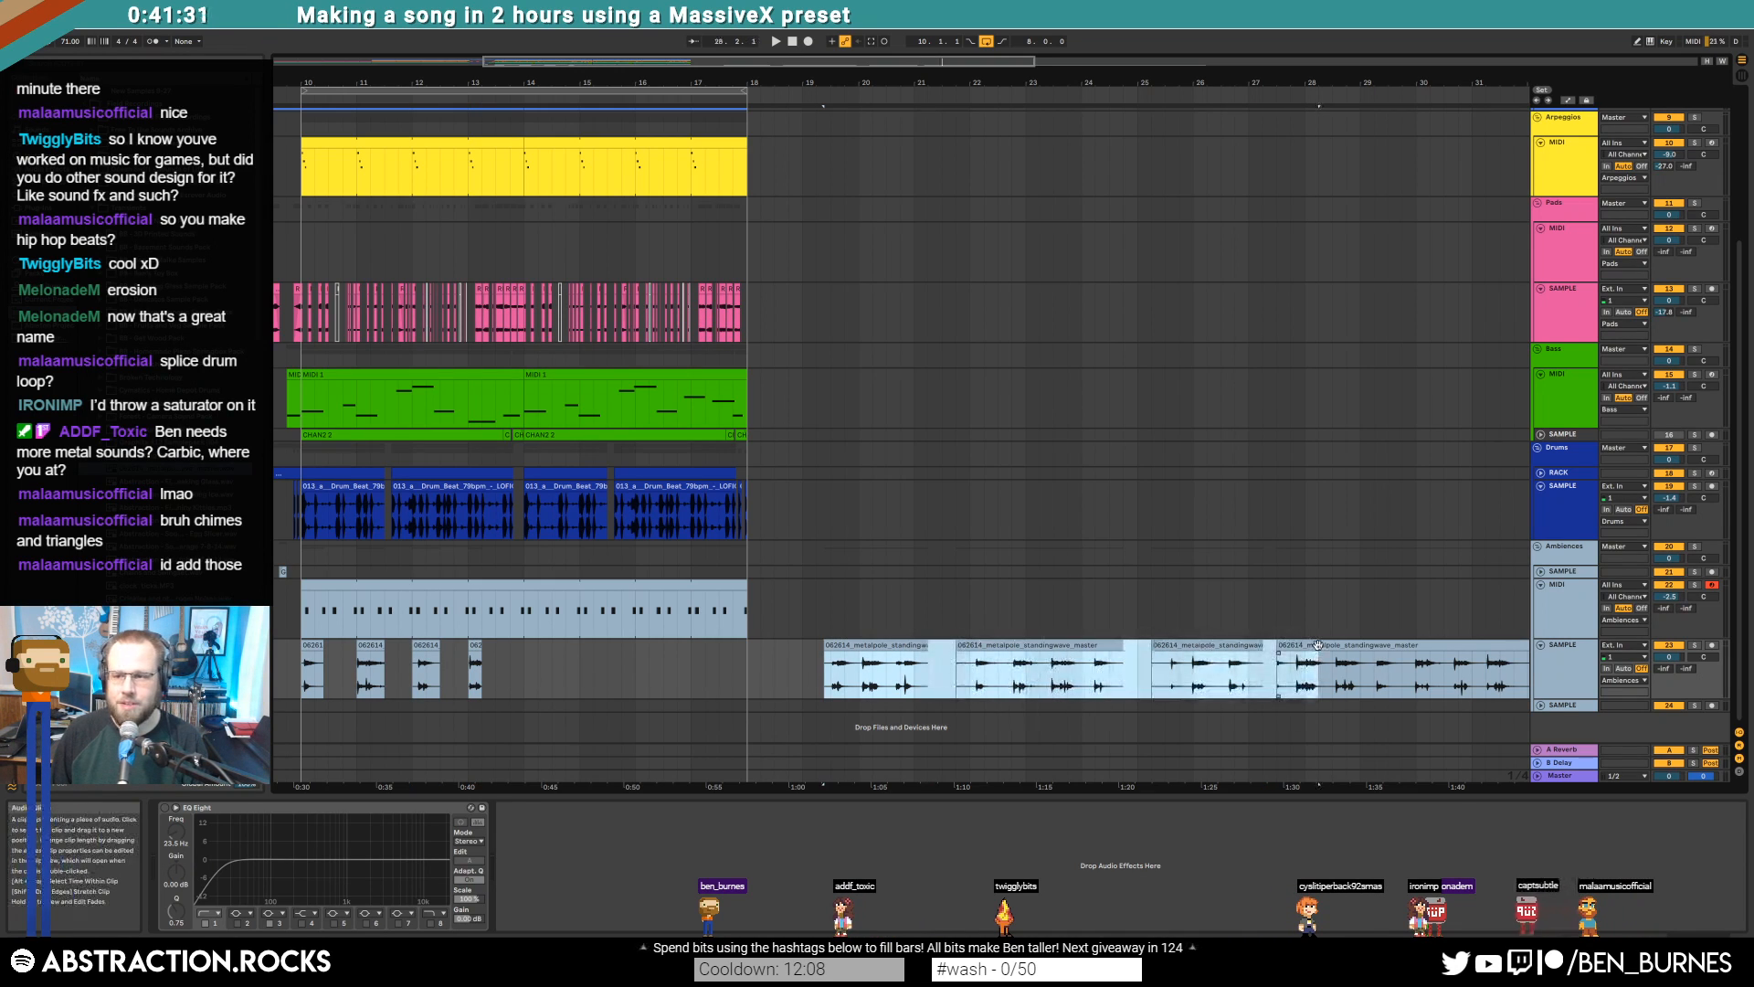
left_click(1317, 646, "shift")
key("Delete")
Move the bar 11 metalpole clip about a sixteenth note later and trim the sample starts of the bar 11 and bar 12 clips toward their strikes
left_click(338, 664)
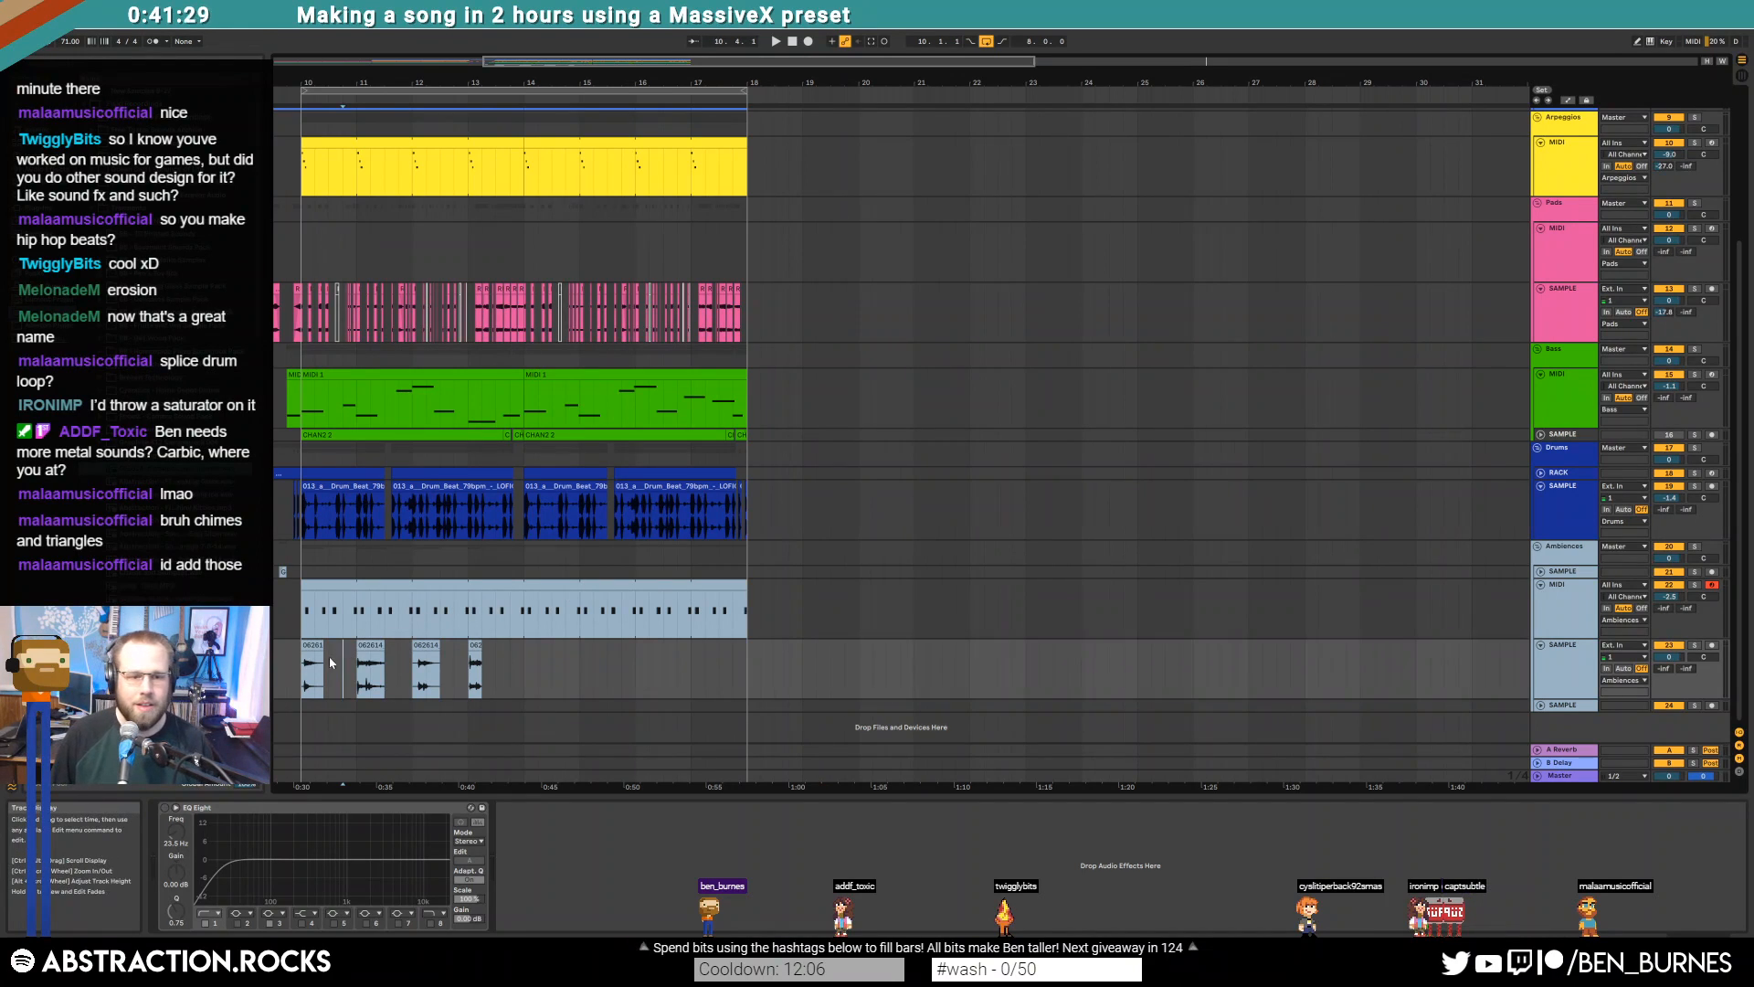
scroll(333, 663, "up", 3)
scroll(458, 641, "up", 3)
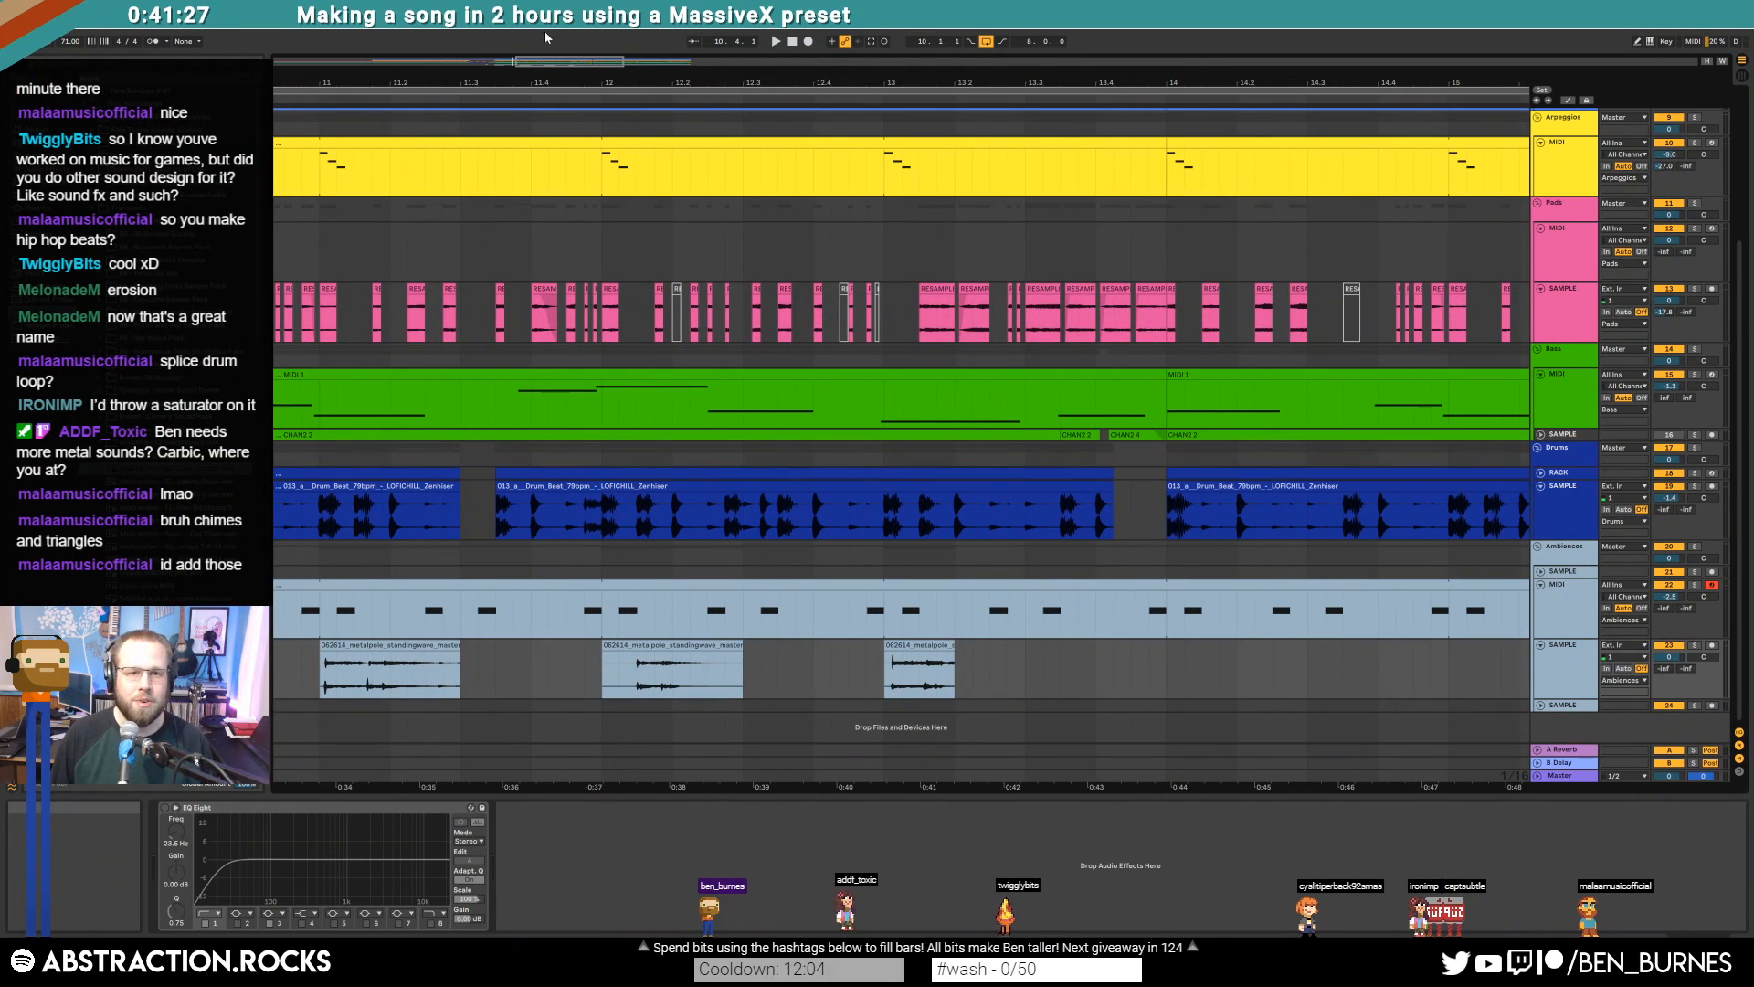
left_click_drag(548, 61, 515, 61)
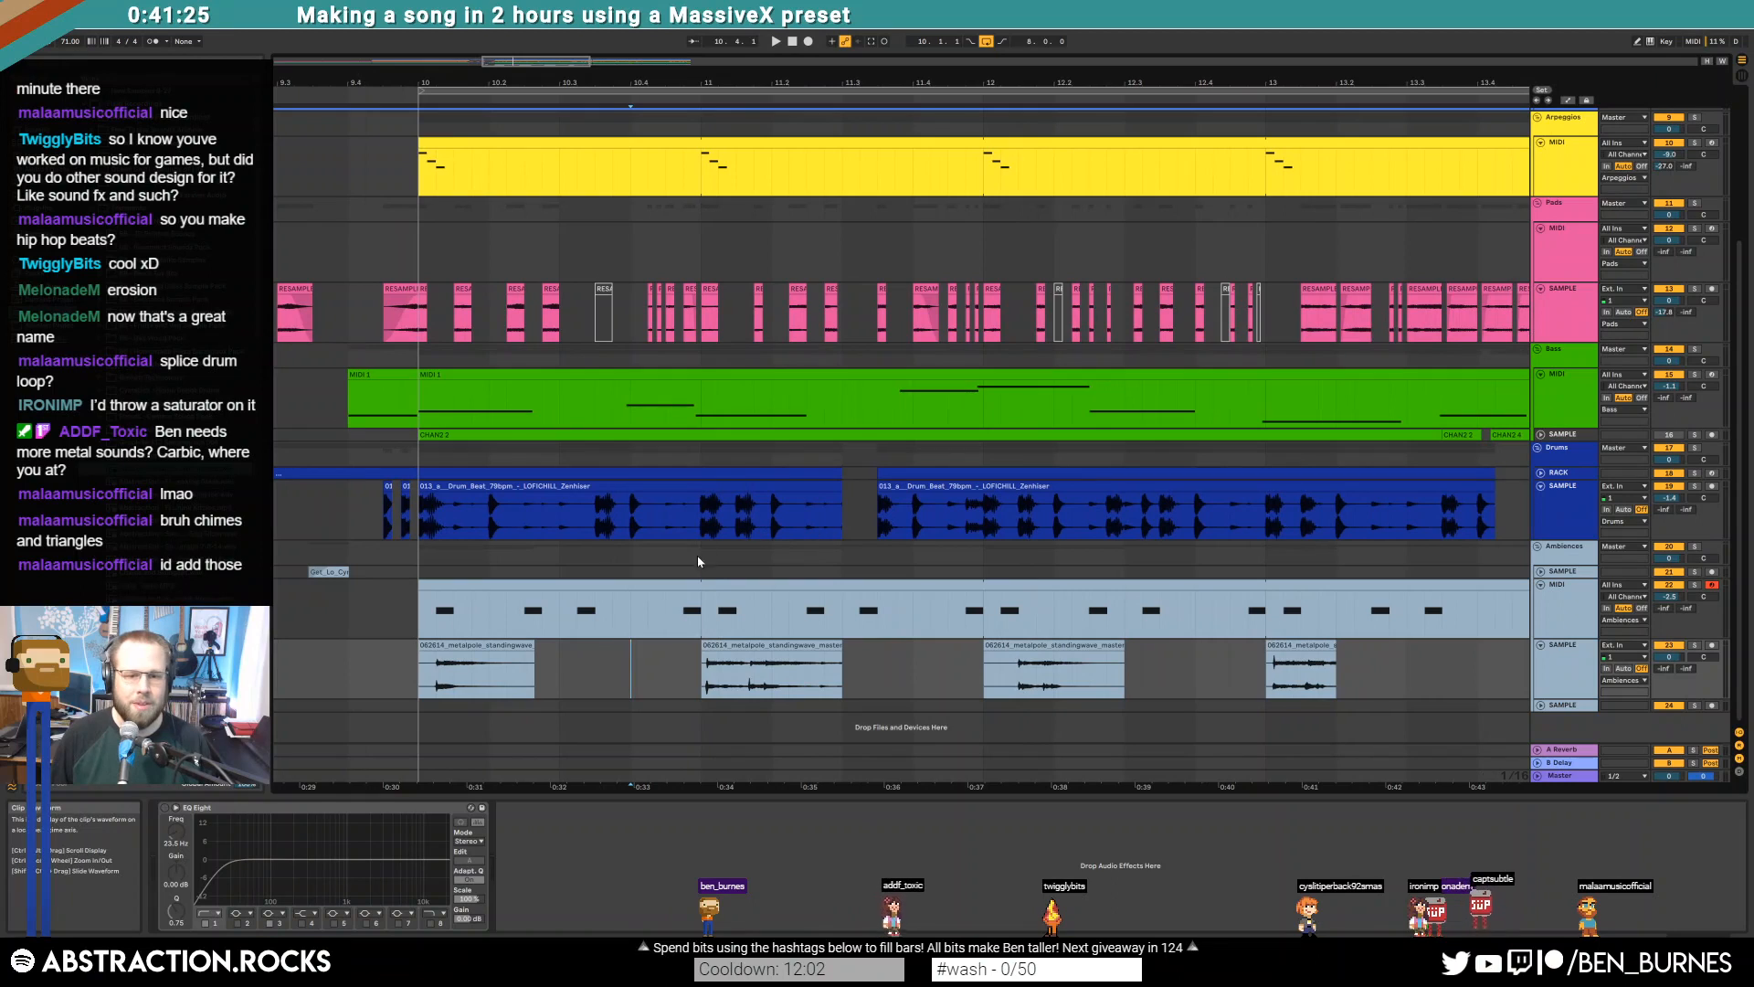
left_click_drag(734, 650, 752, 649)
key("shift+Tab")
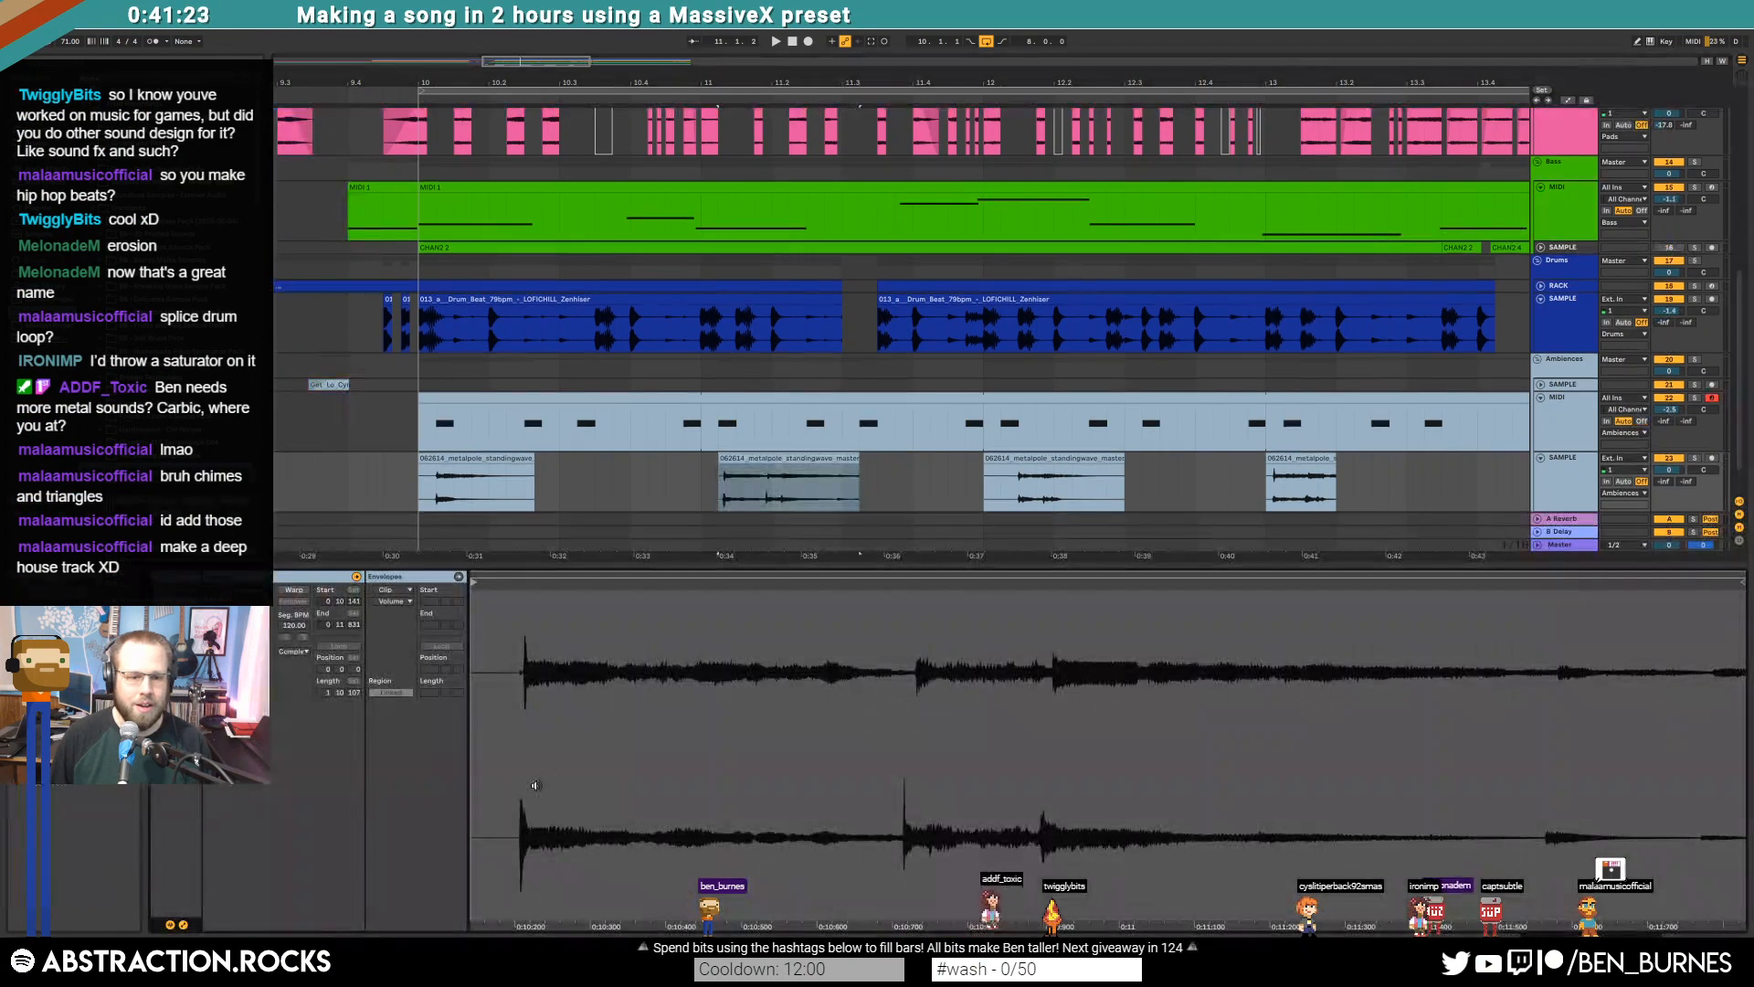
left_click_drag(473, 582, 521, 594)
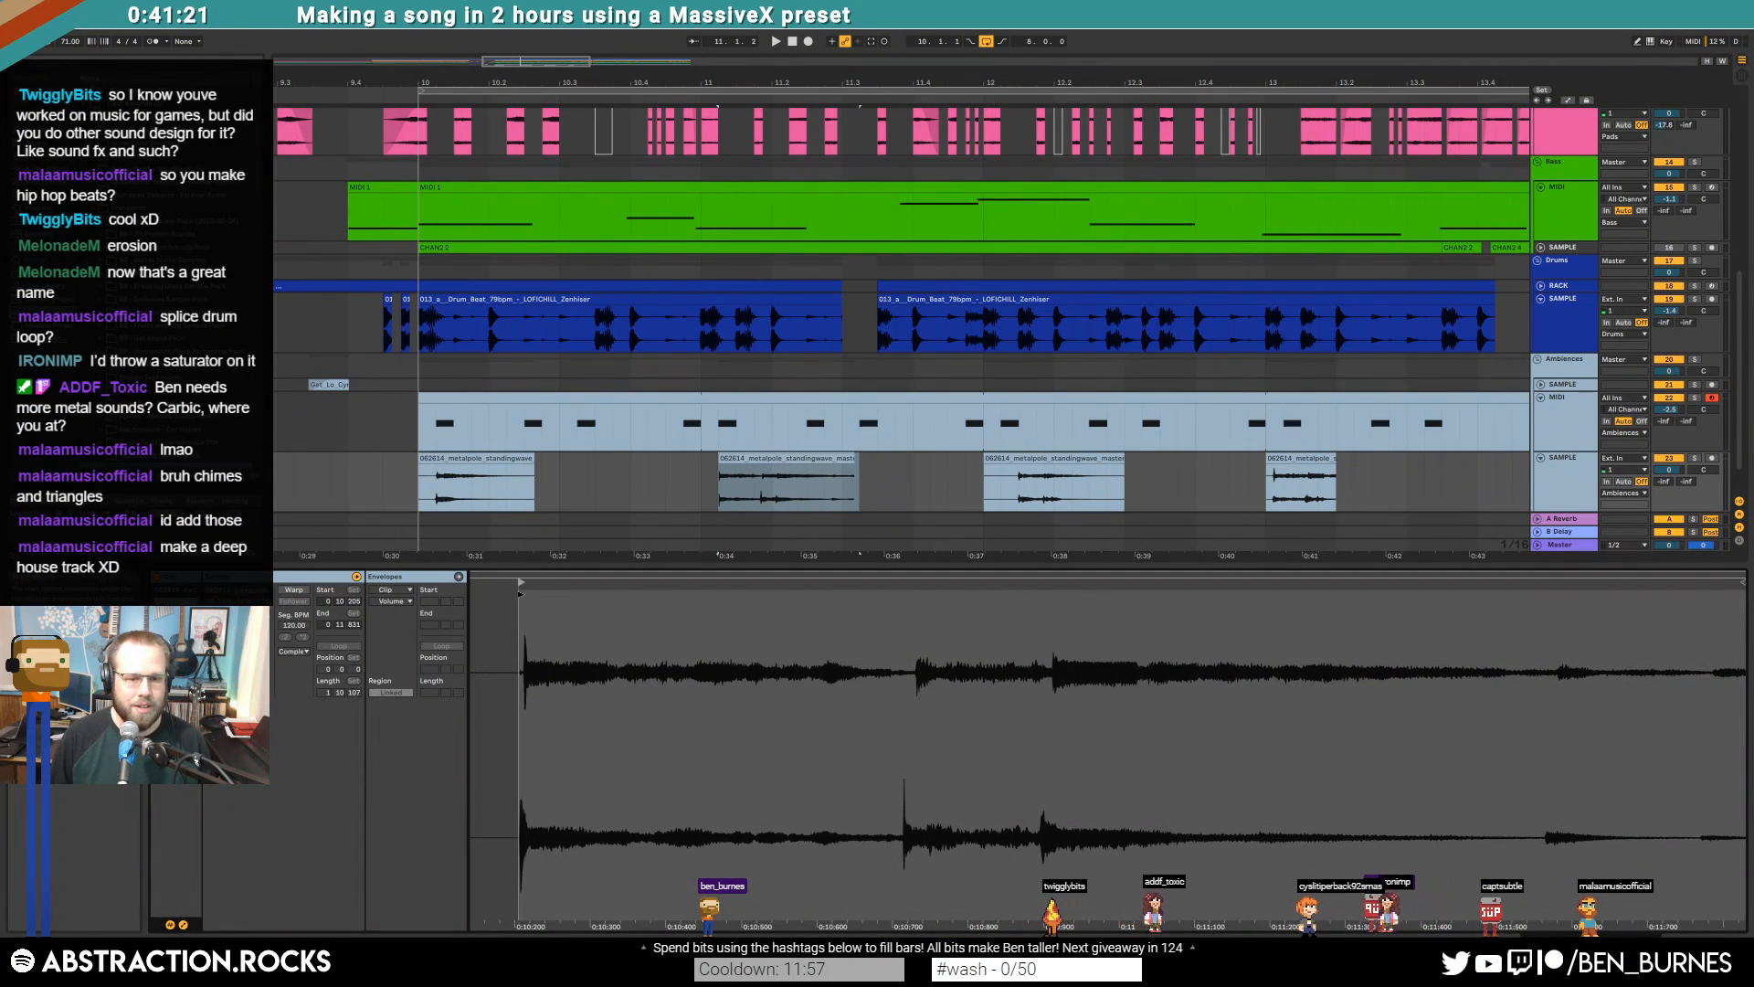
left_click(998, 456)
left_click_drag(476, 585, 624, 587)
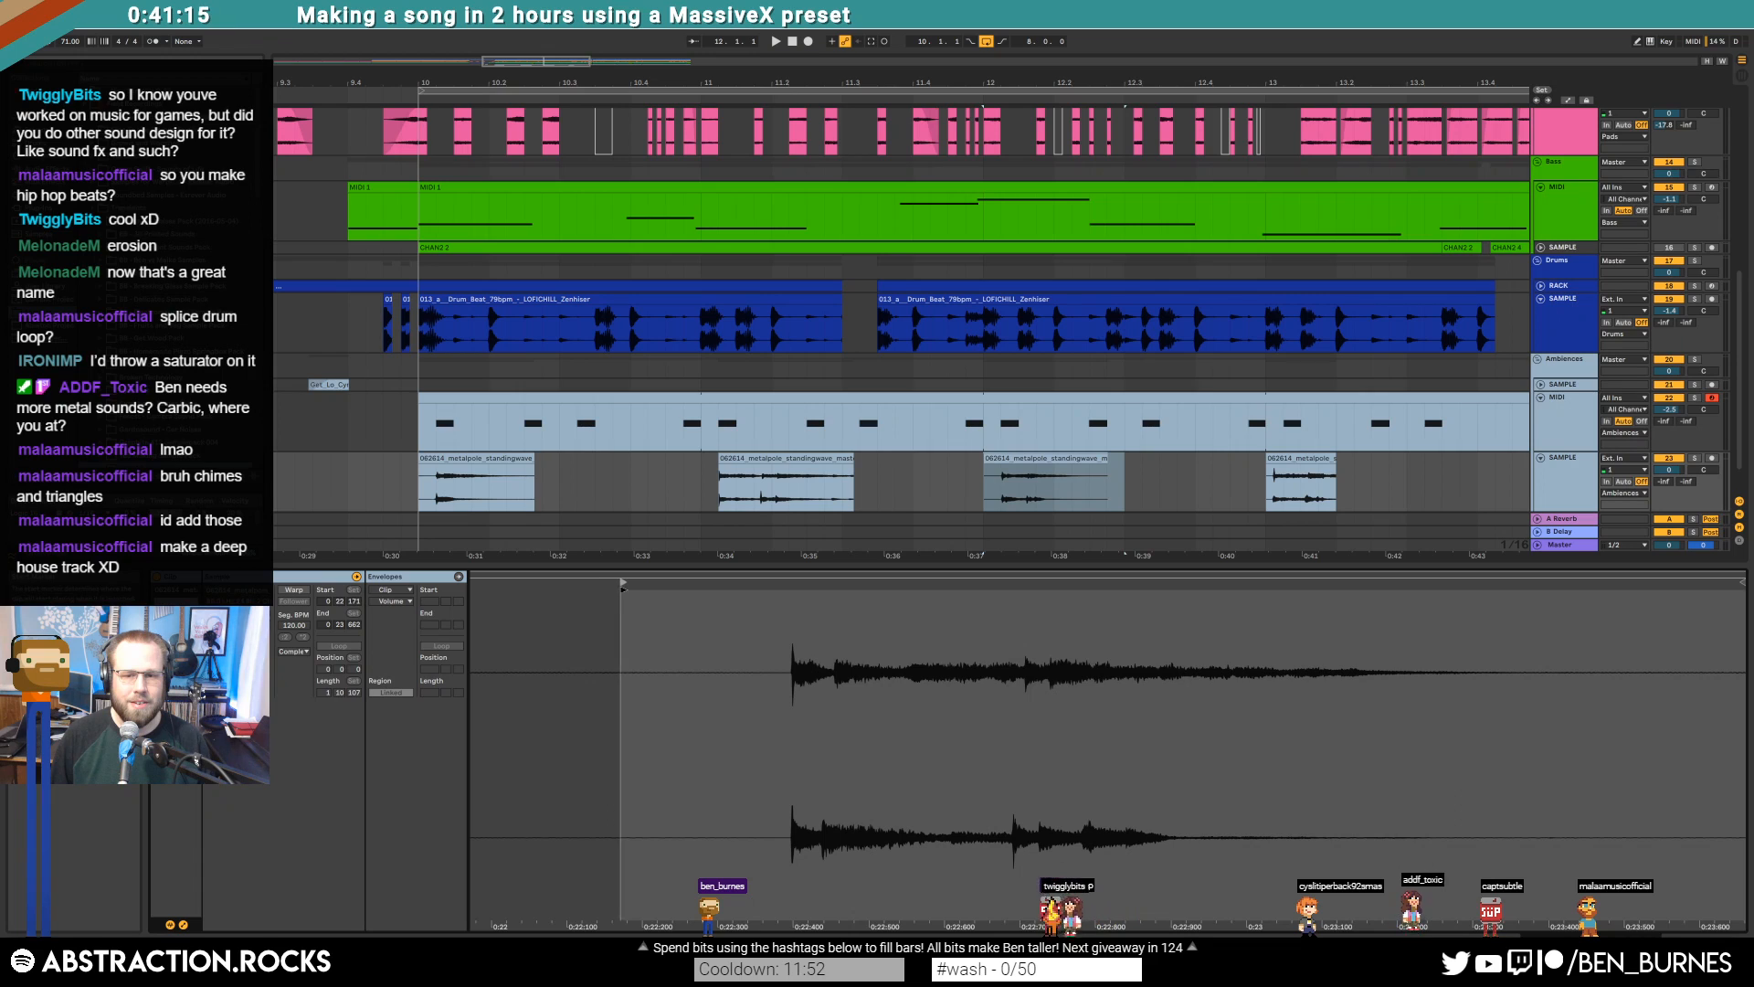
Move the bar 13 metalpole clip about a sixteenth note later, trim its sample start to the strike, and give it a long fade-out
left_click(1281, 456)
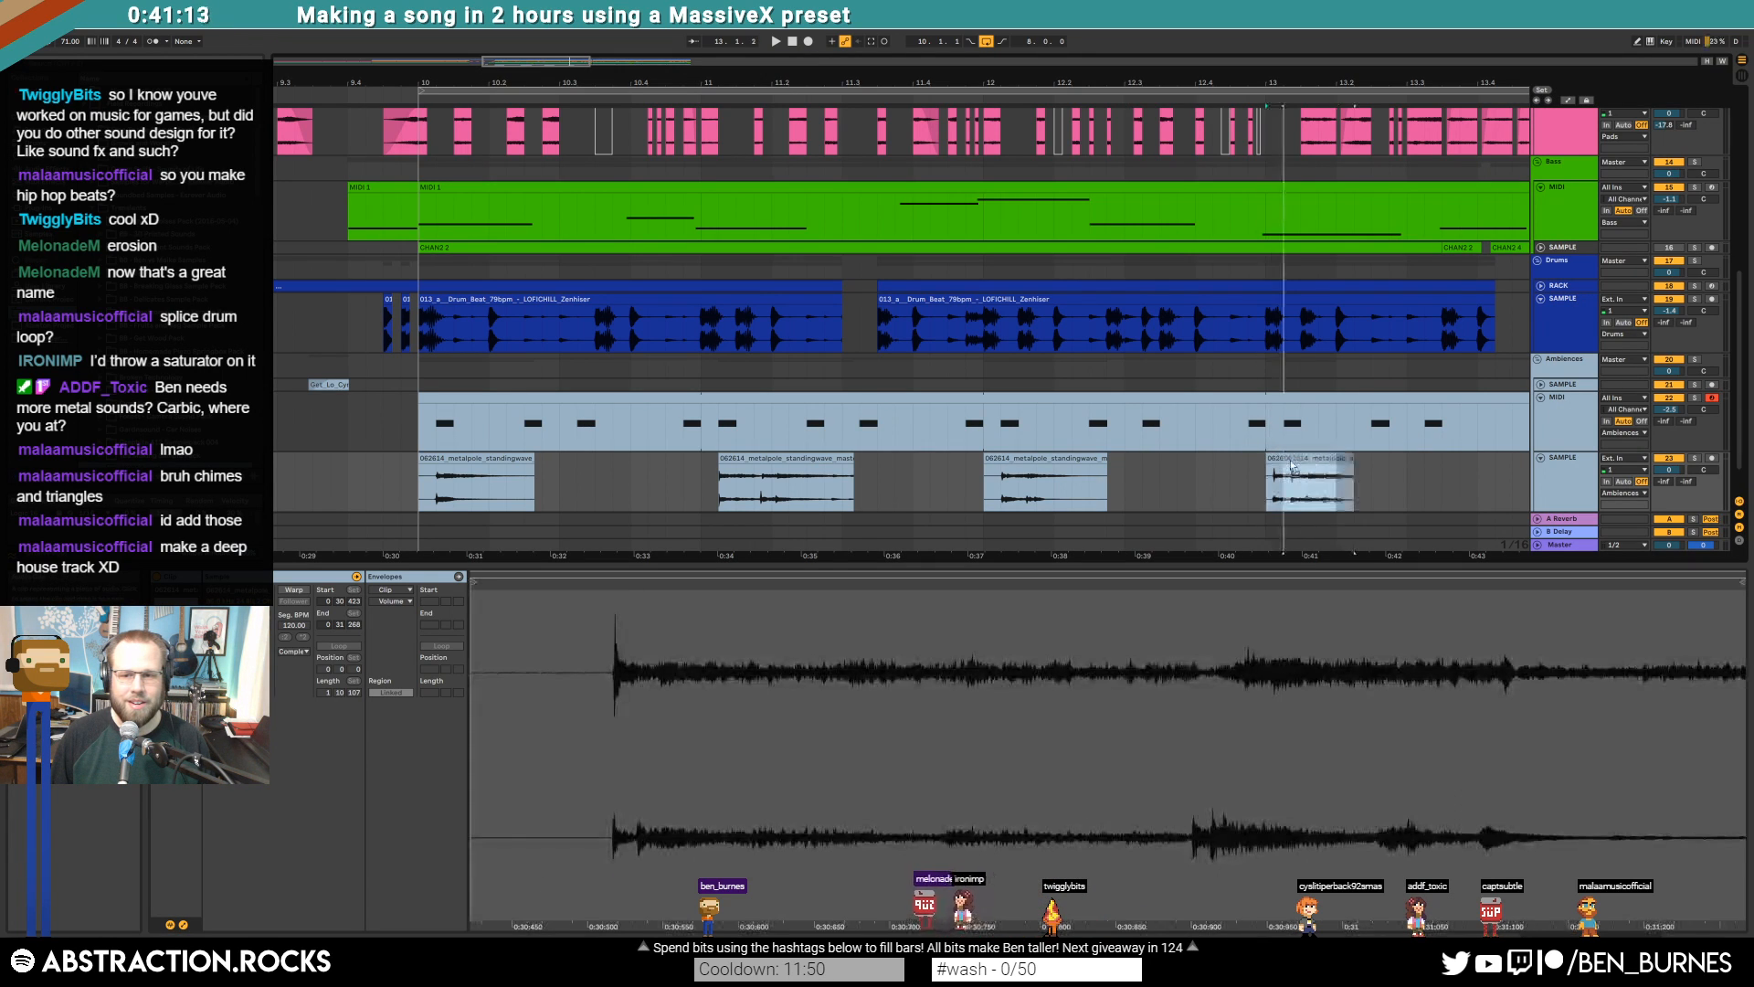
left_click(494, 585)
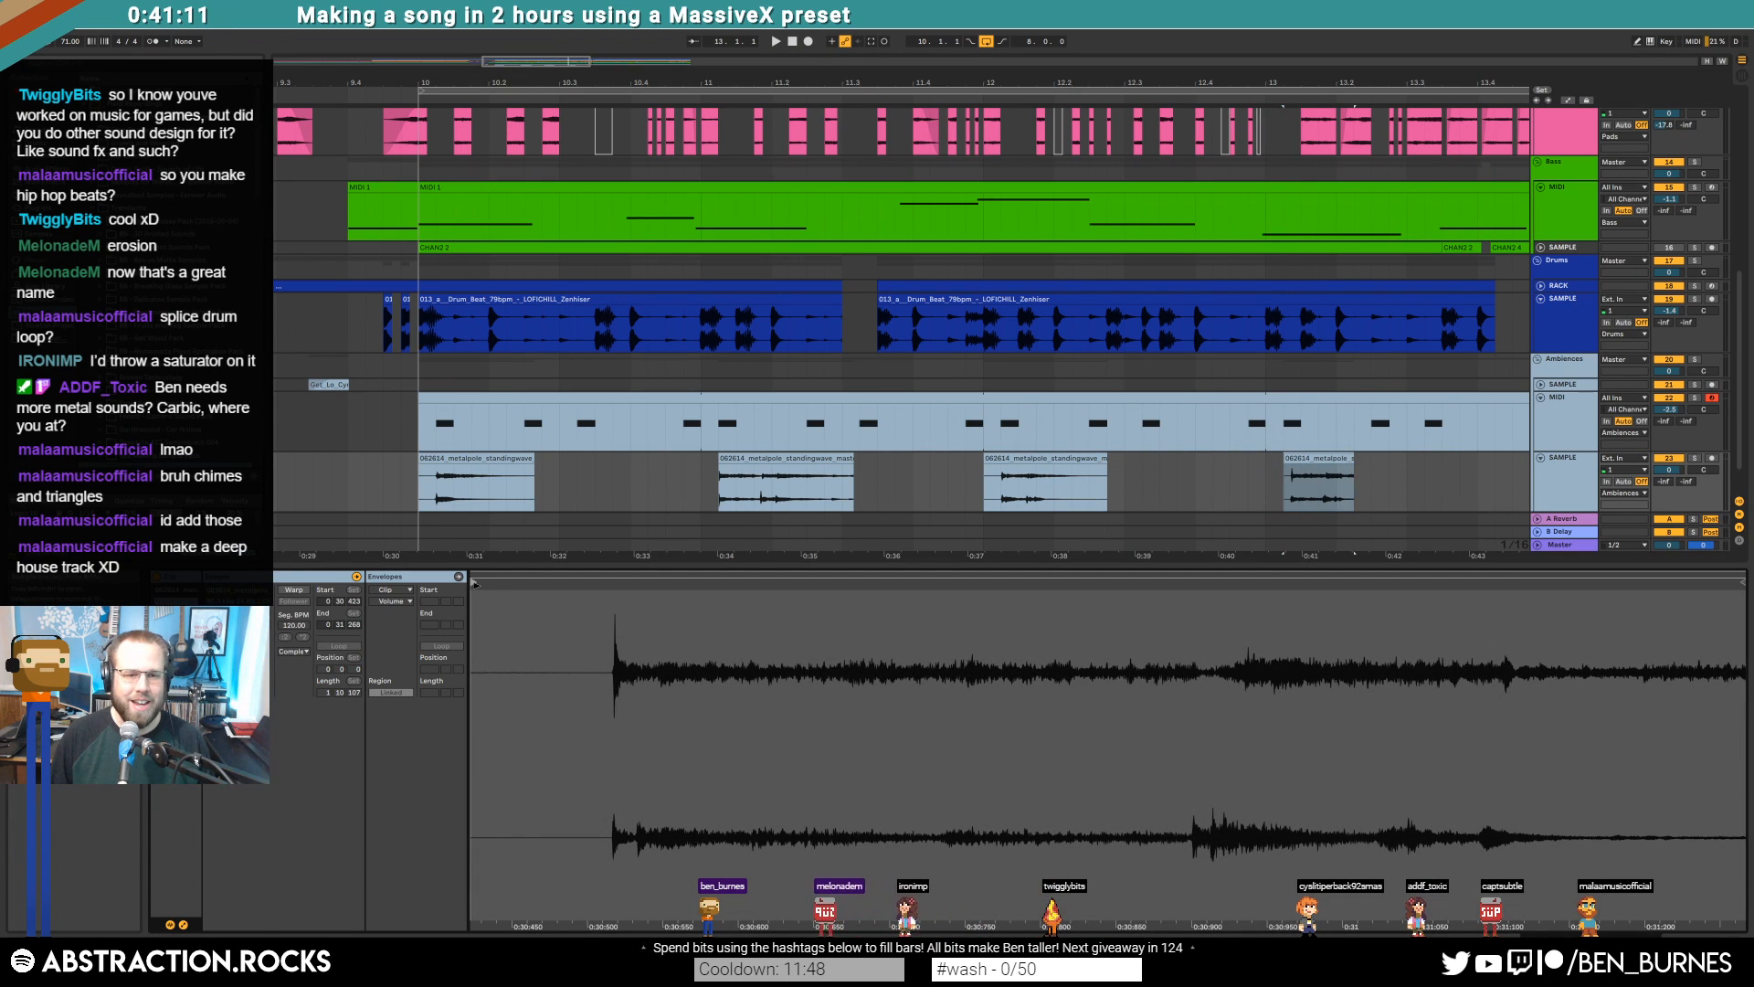
left_click_drag(474, 584, 617, 611)
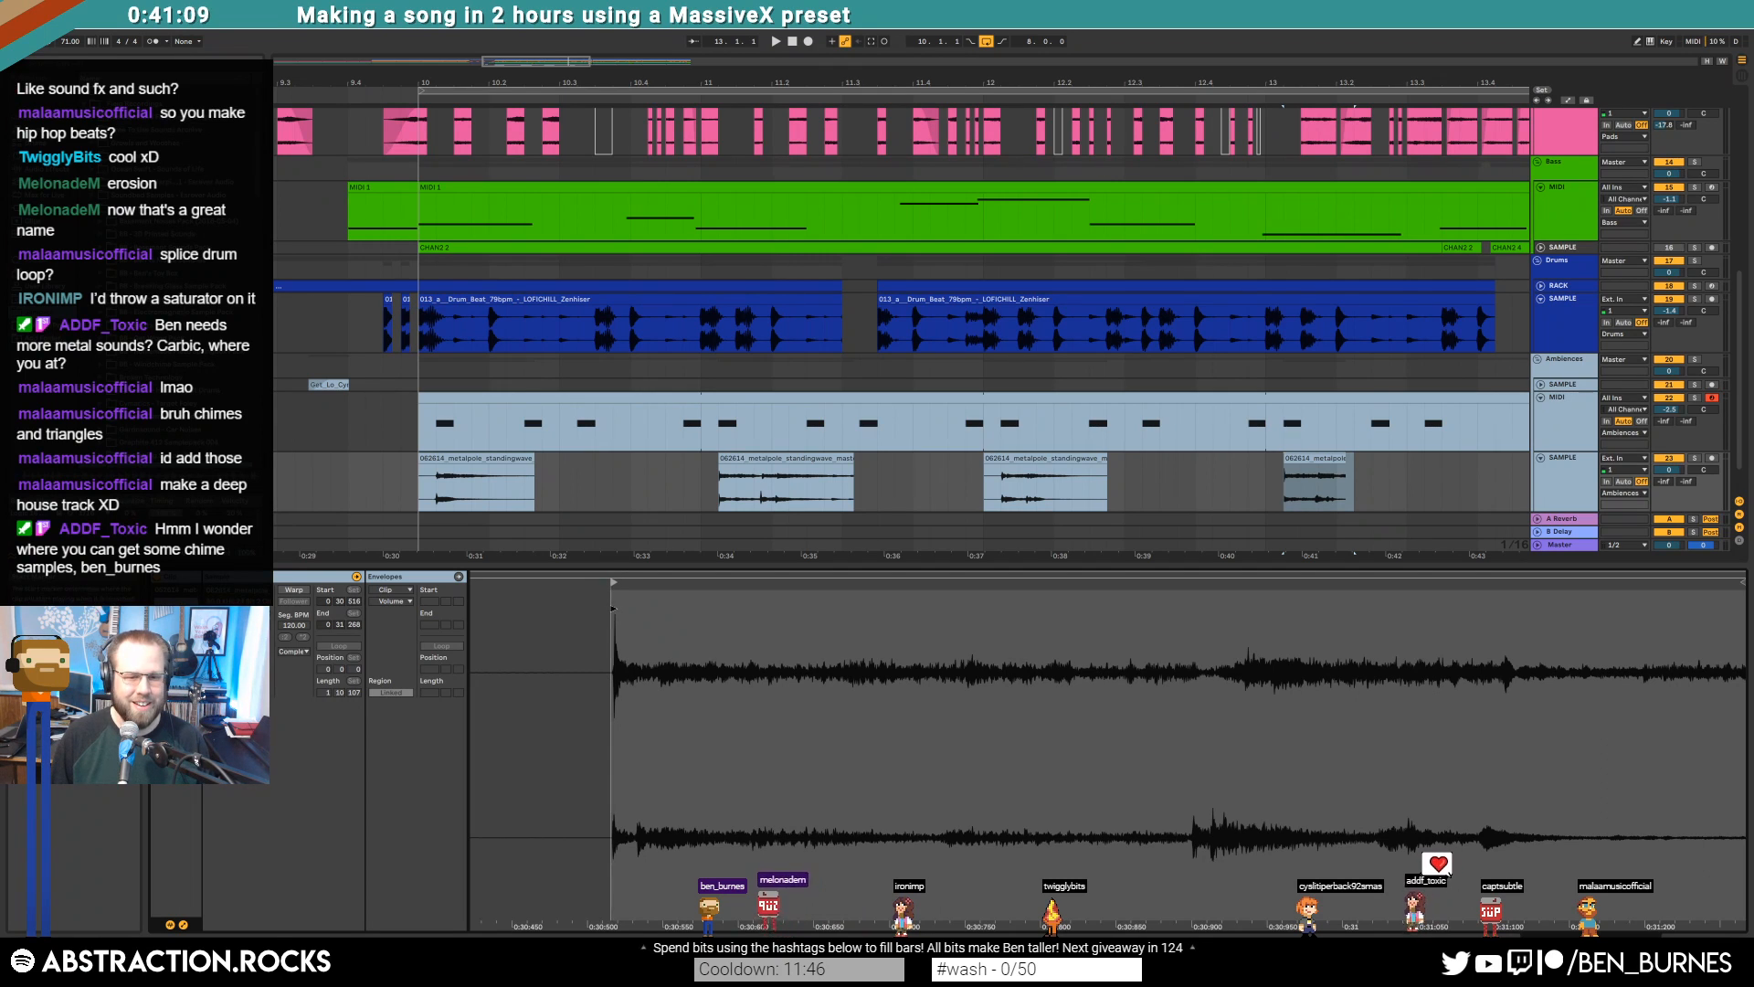
left_click_drag(1345, 459, 1294, 472)
left_click(1387, 476)
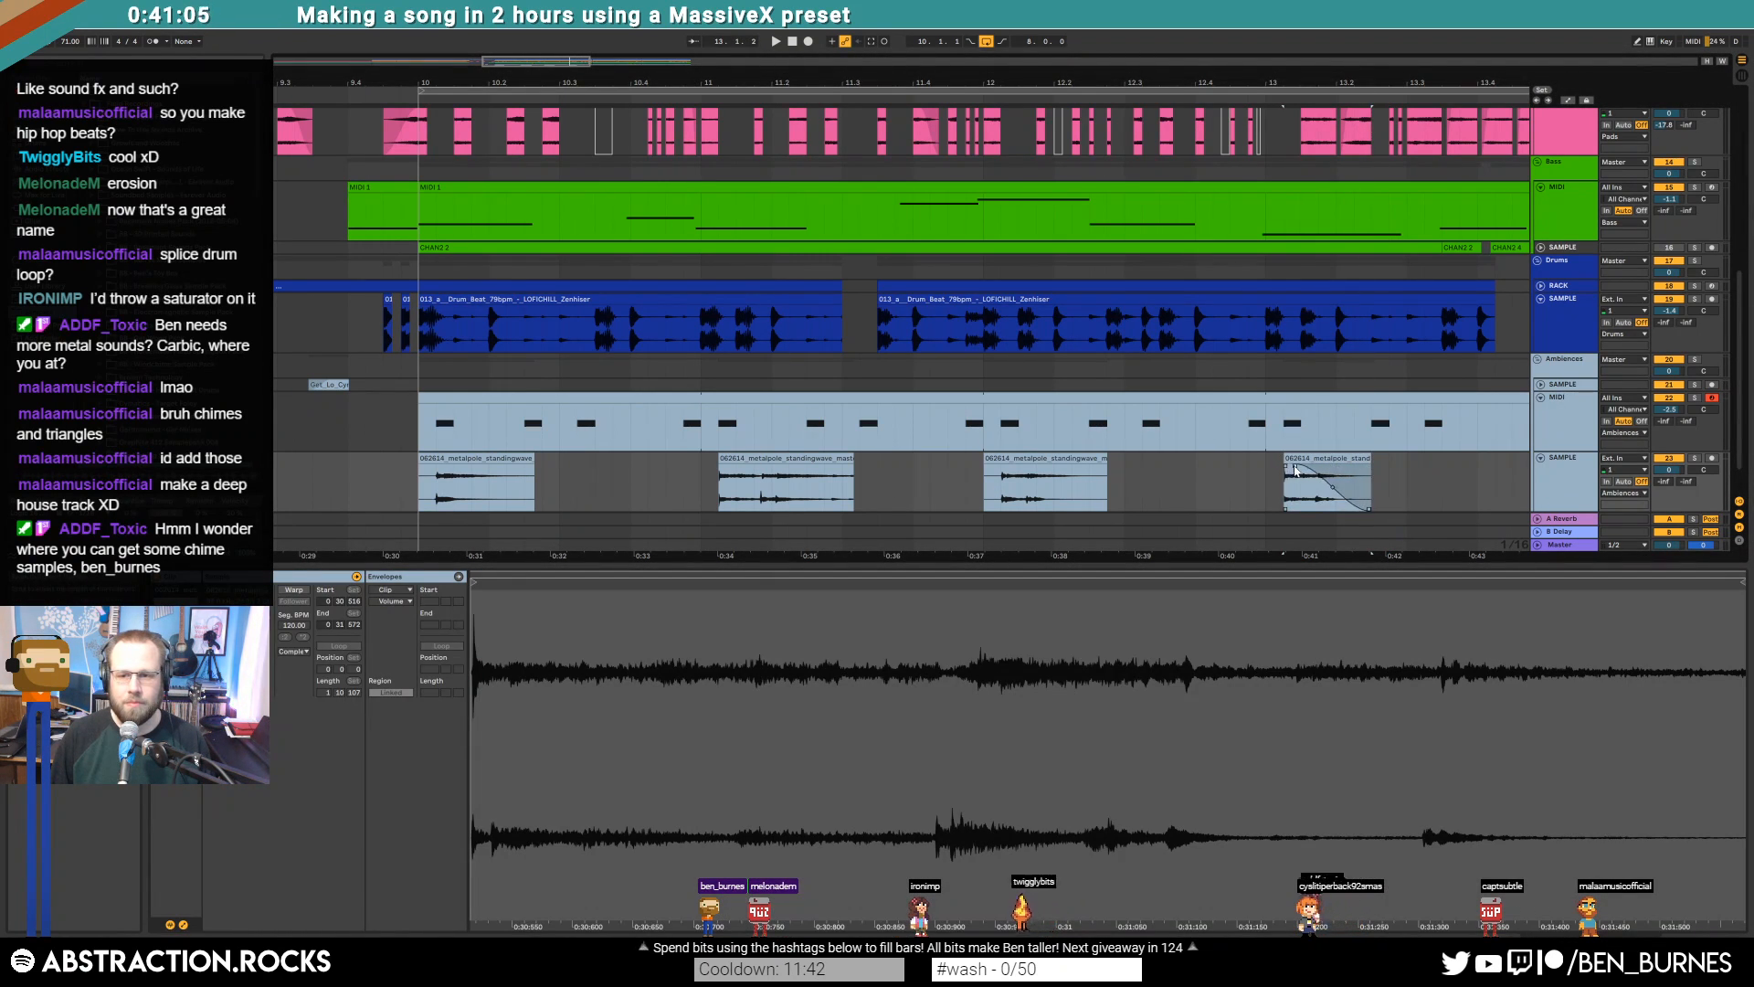
Select all four metalpole clips, turn on Warp for them, and play the section from bar 10
left_click(1315, 456)
left_click(477, 454, "shift")
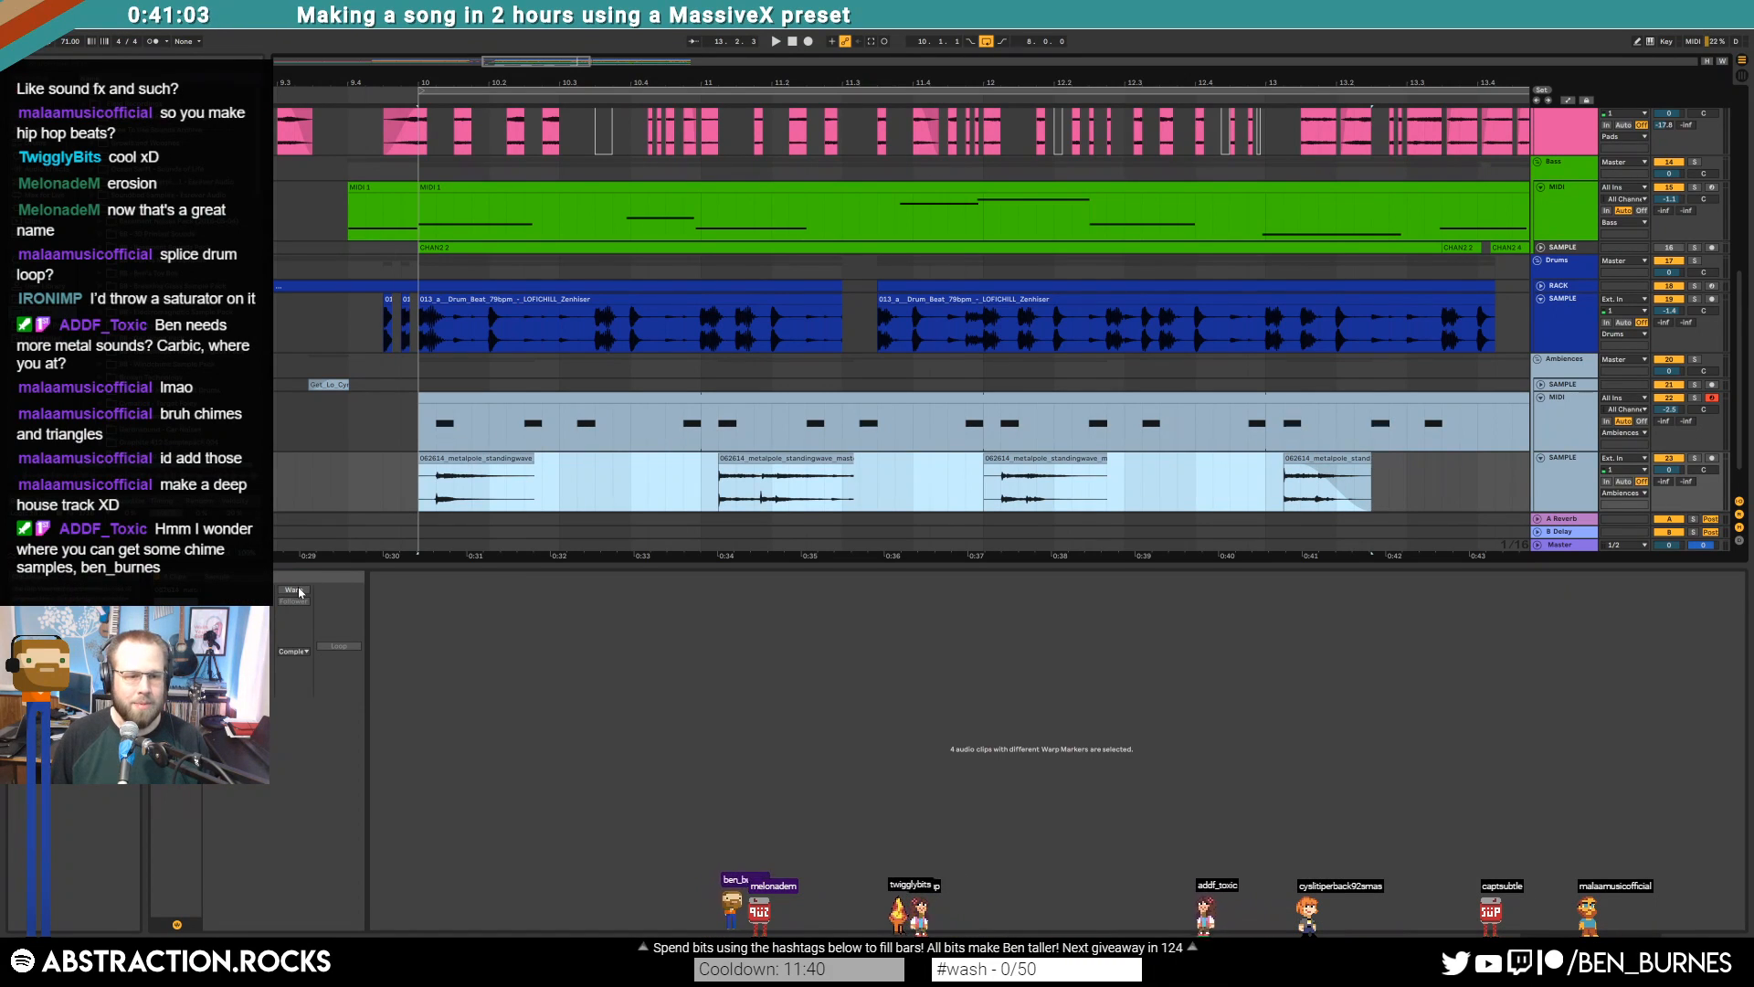
left_click(236, 651)
key("space")
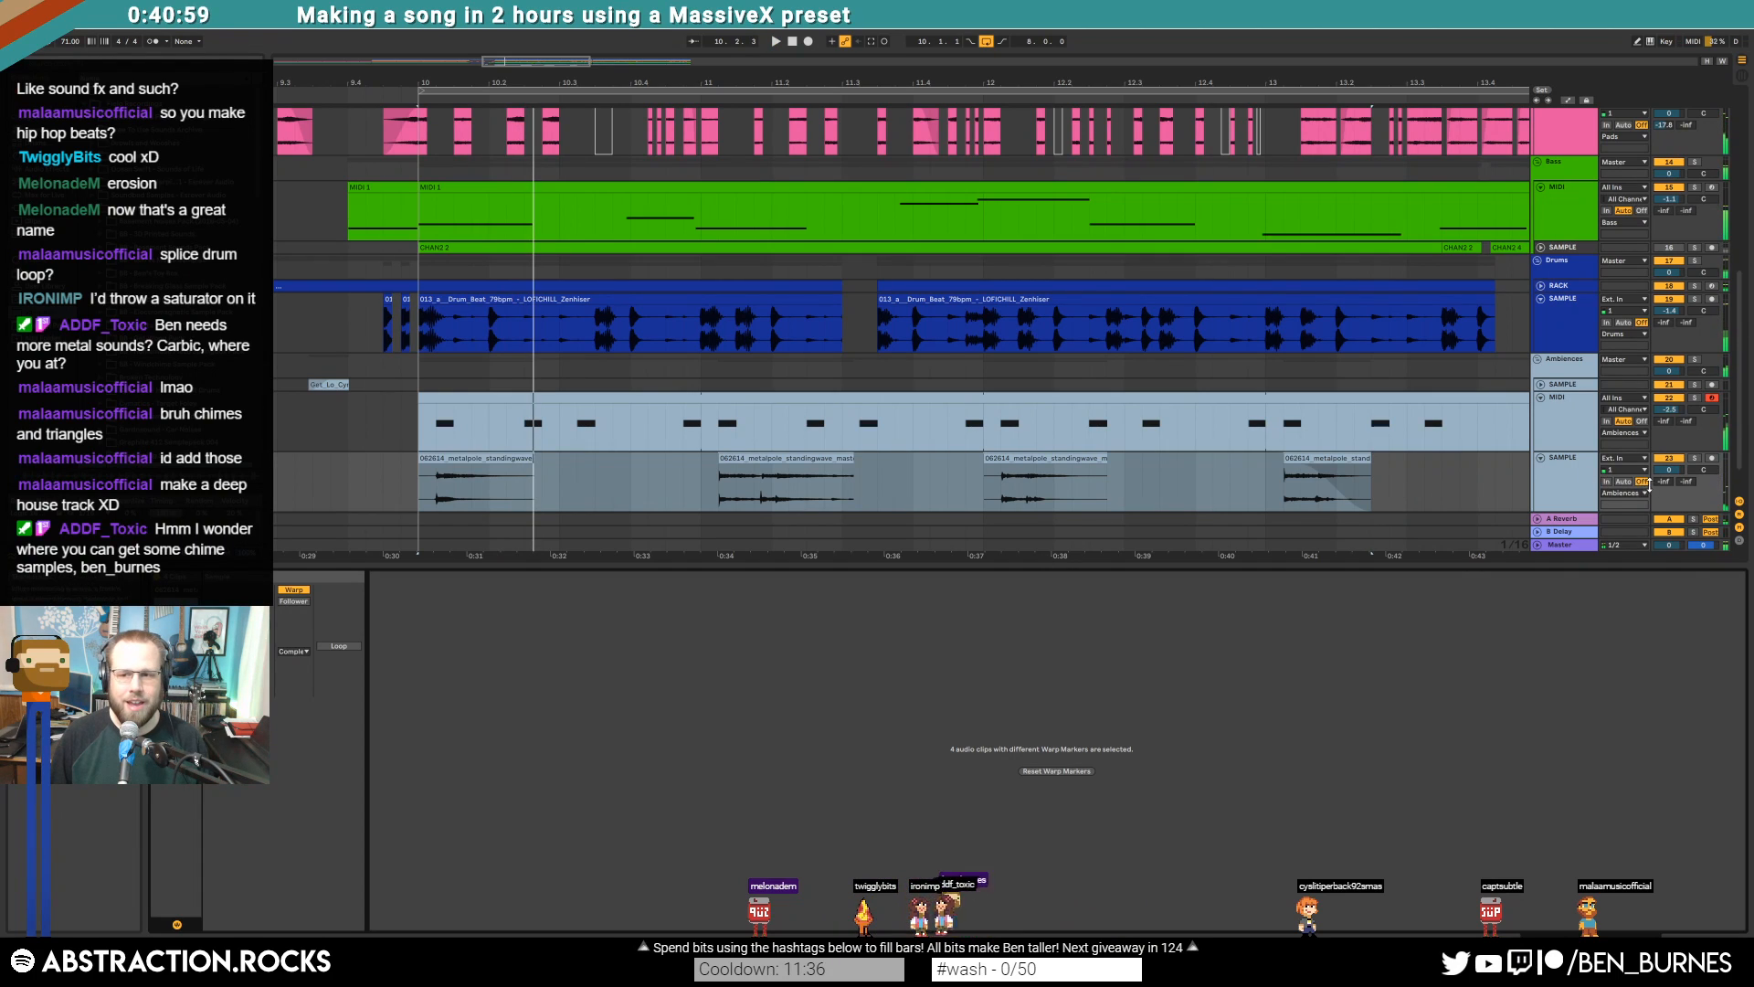
Shorten the metalpole clips at bars 12 and 11 and give them fade-outs
key("shift+Tab")
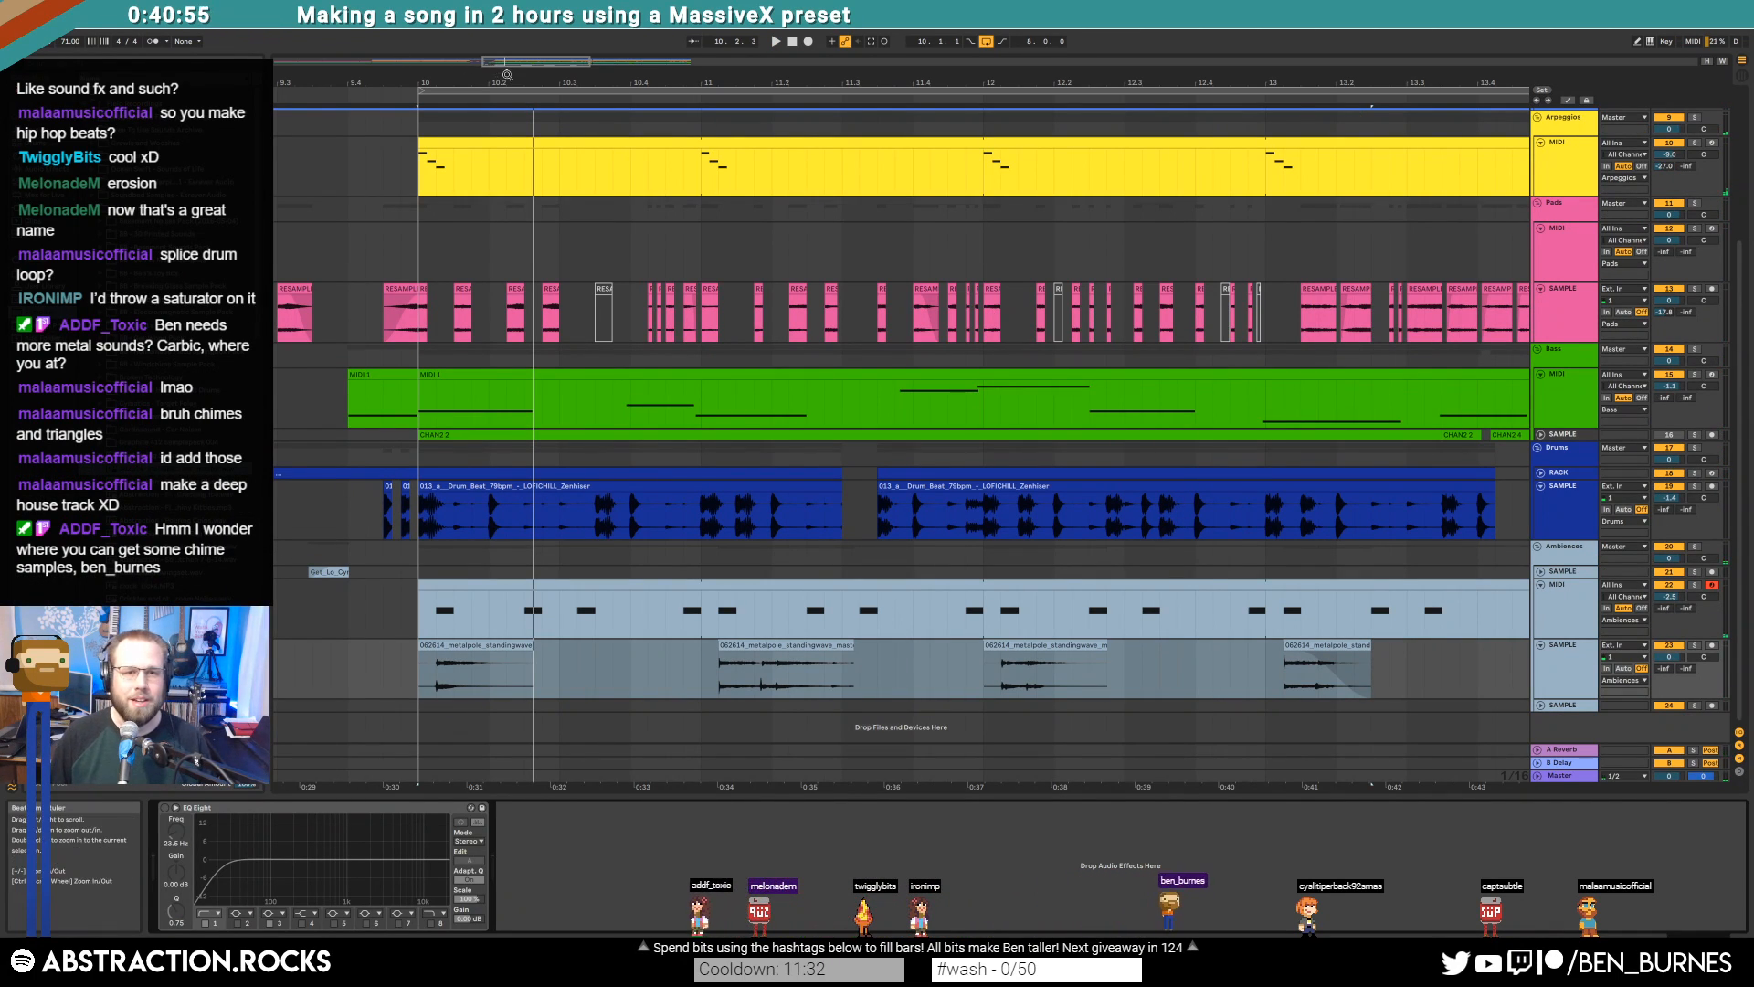
left_click_drag(523, 64, 534, 66)
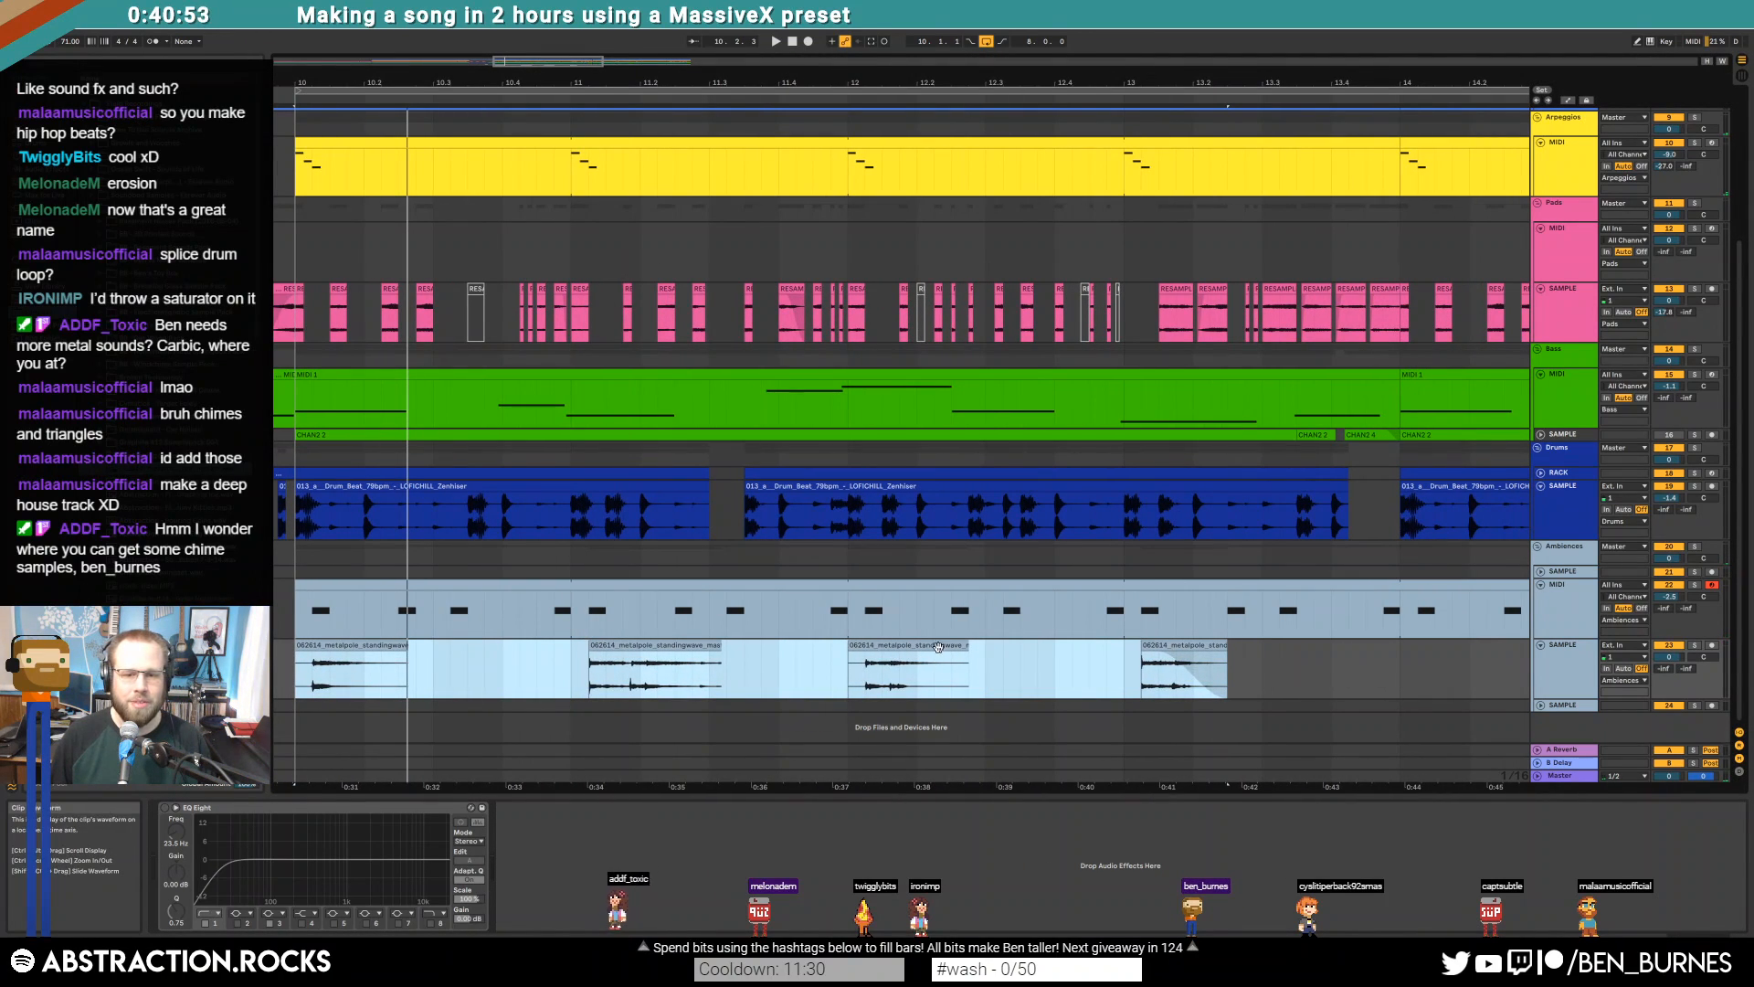
left_click(939, 649)
left_click_drag(947, 655, 930, 654)
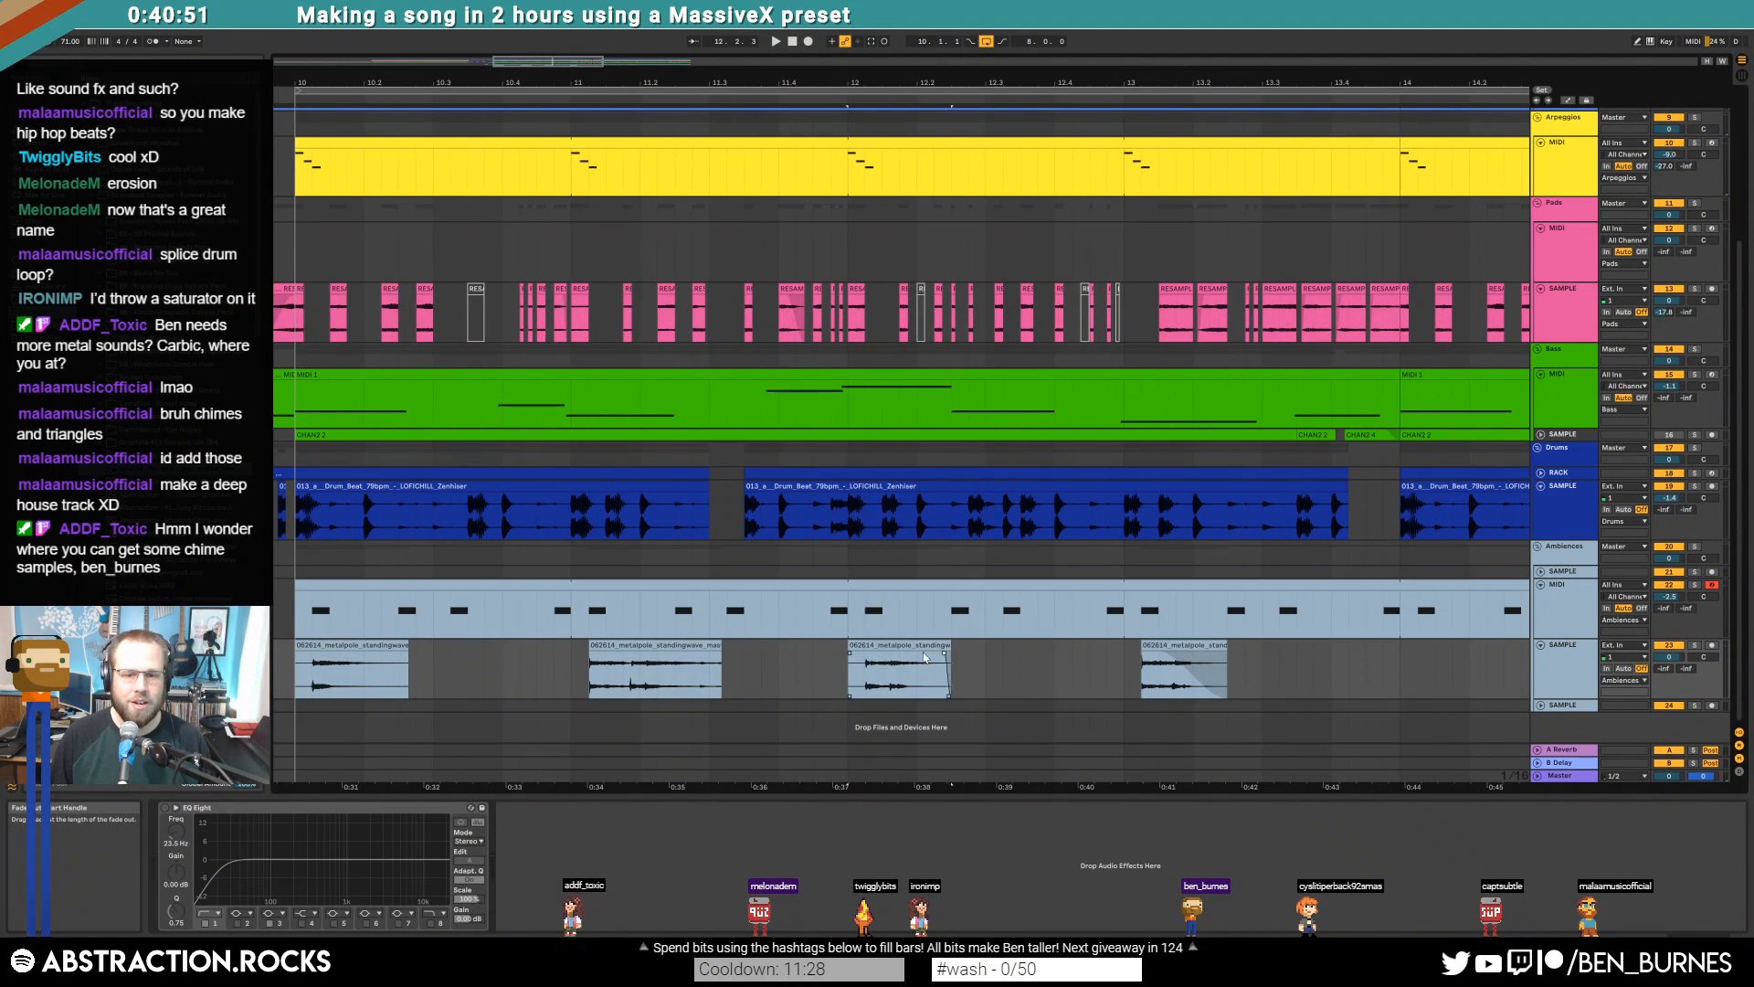
left_click_drag(720, 647, 657, 647)
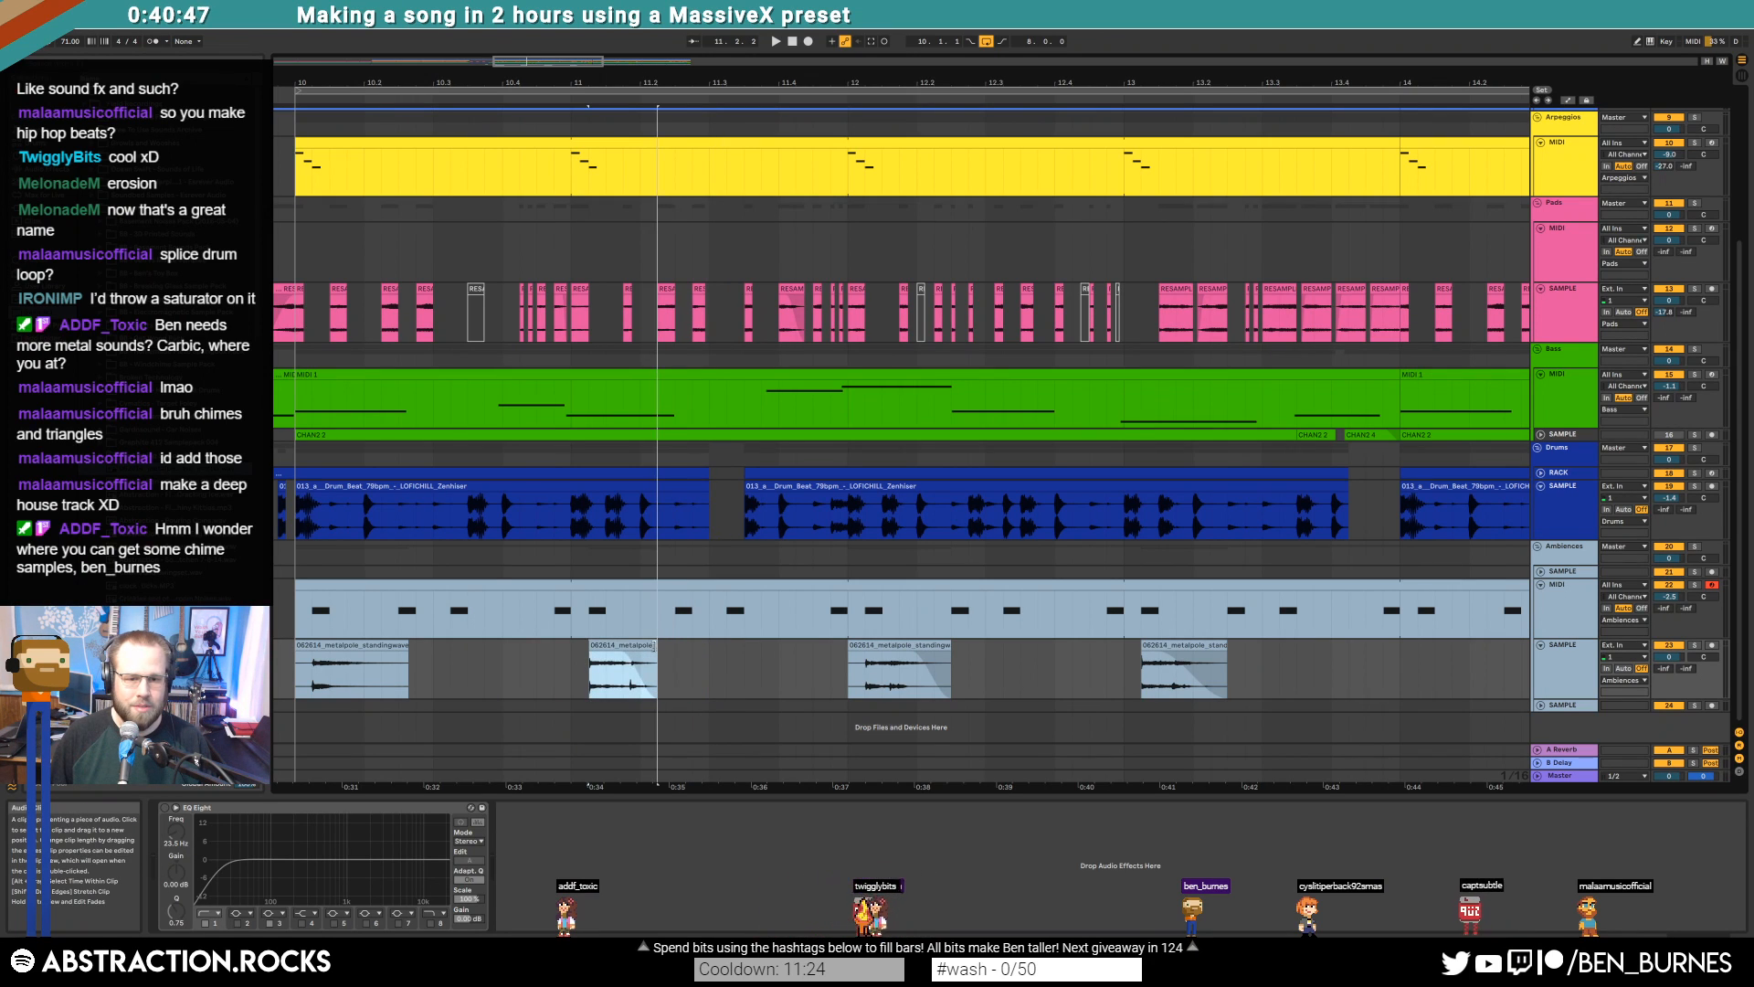
left_click(318, 639)
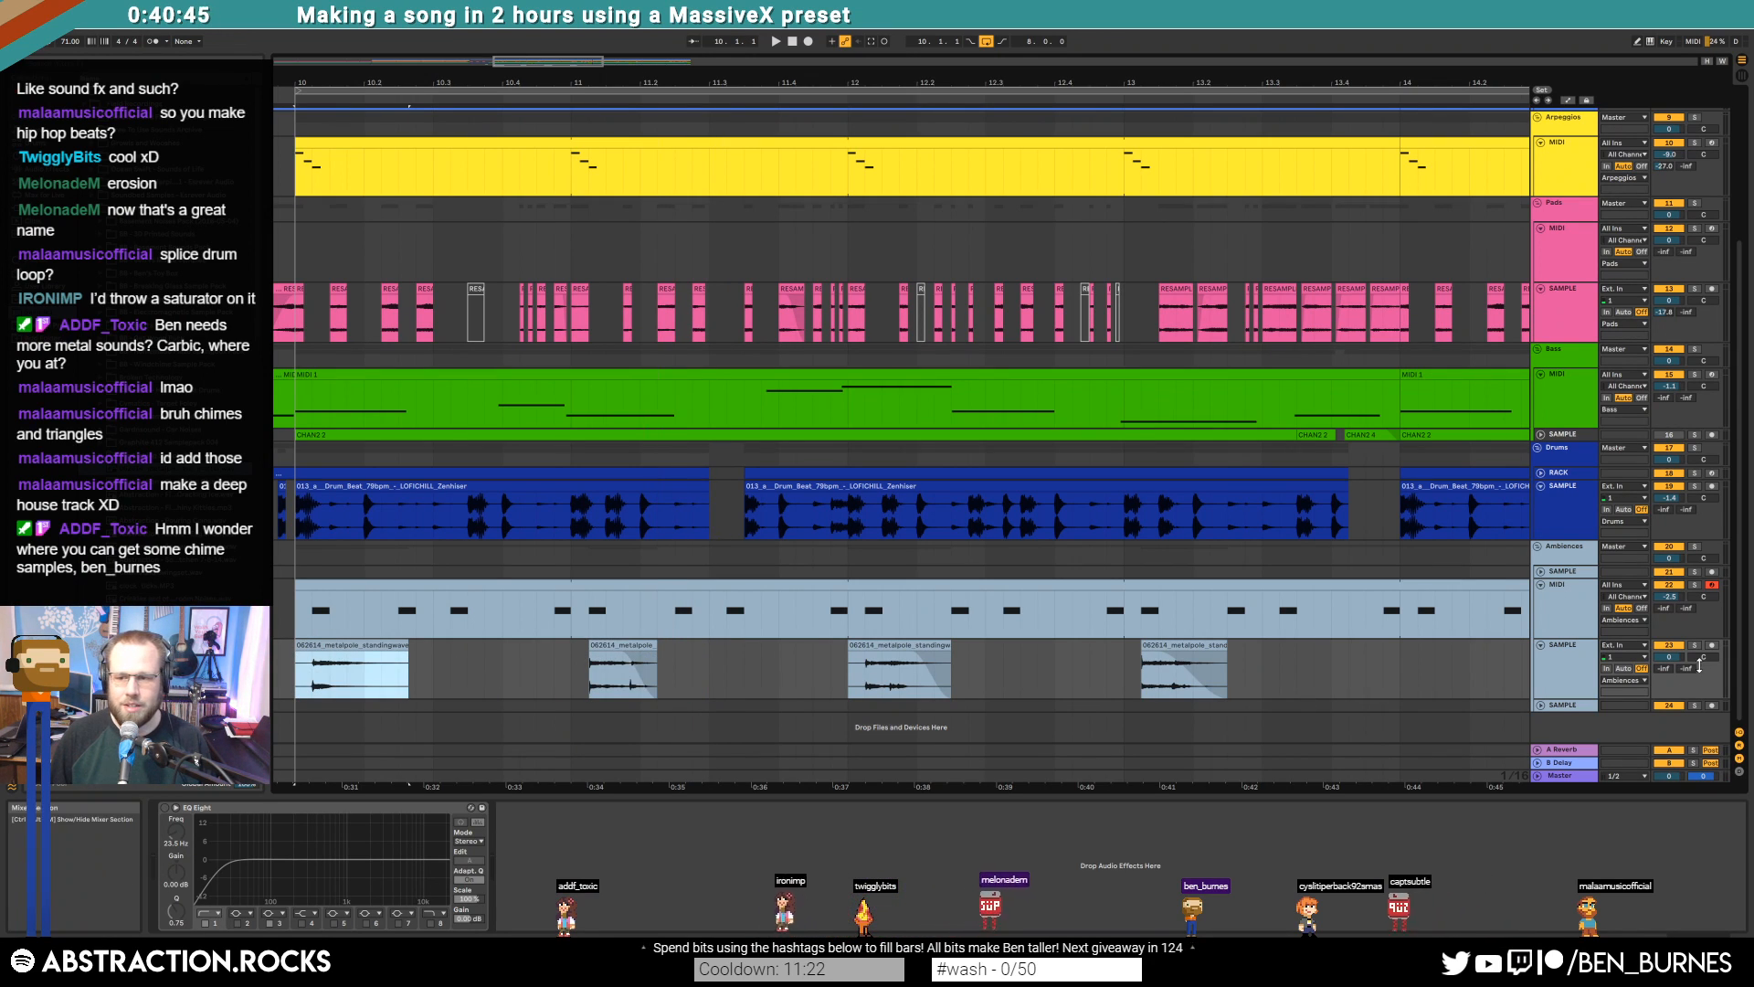
Try the Ambiences SAMPLE track's volume at about -5.8 dB during playback and reset it to 0 dB
key("space")
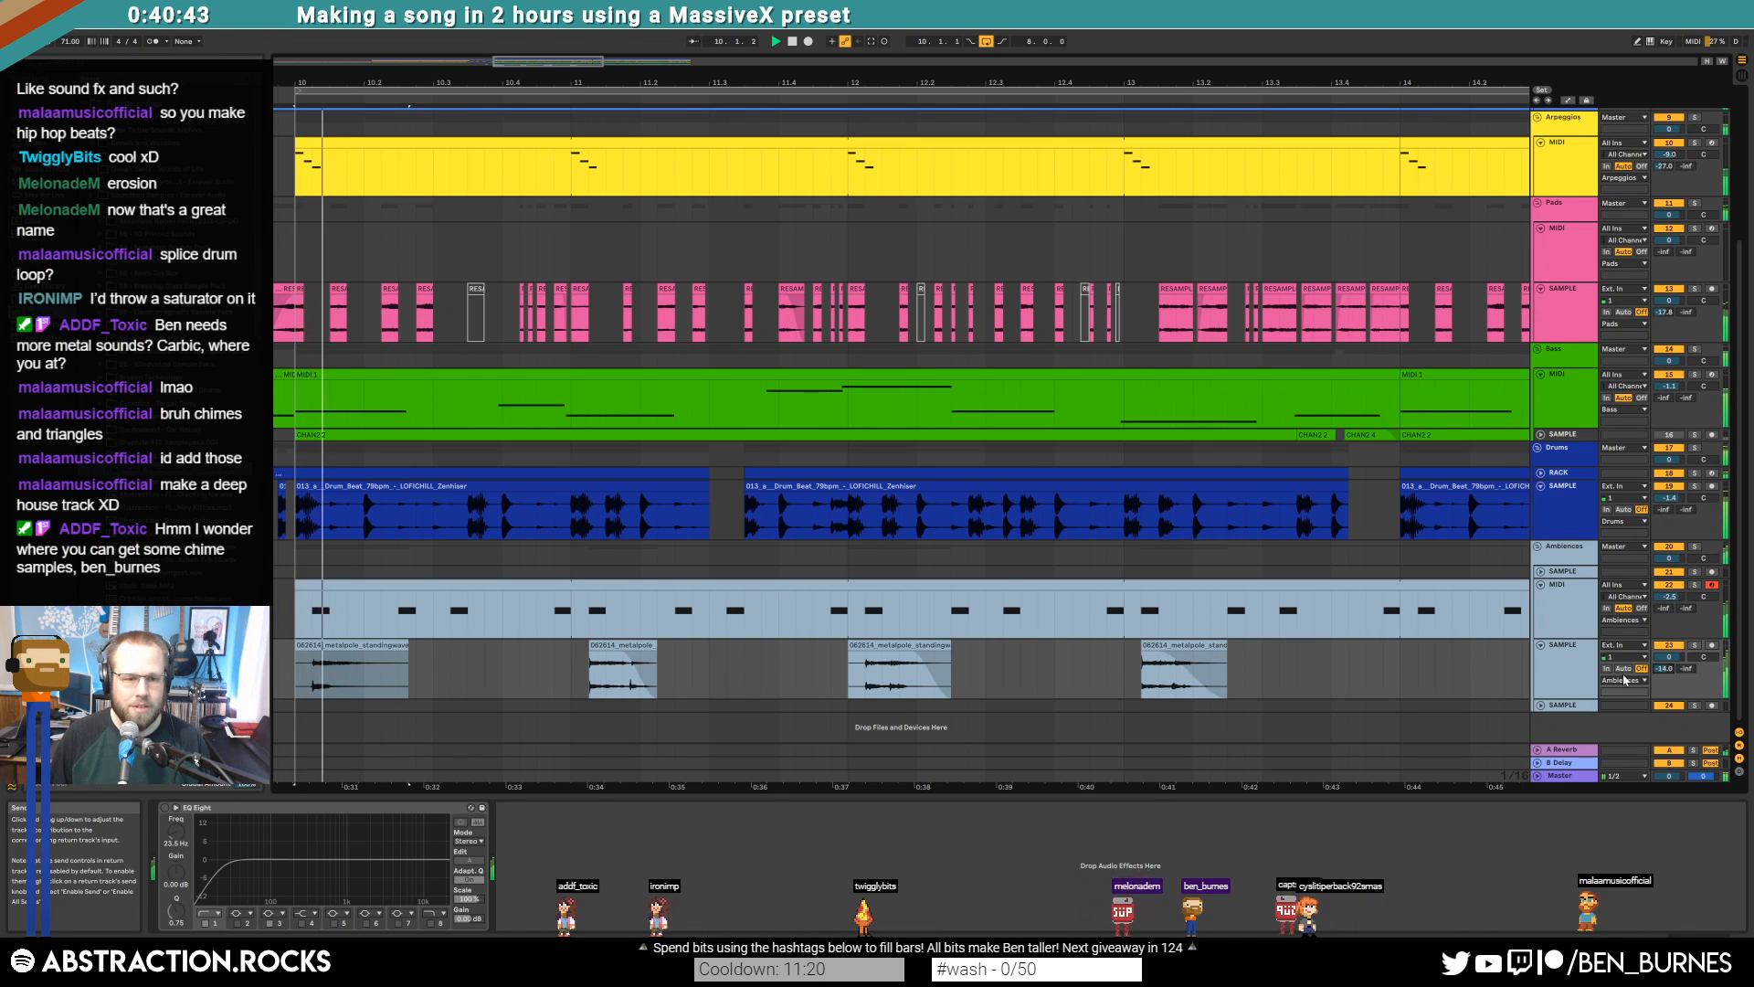
left_click_drag(1670, 656, 1670, 698)
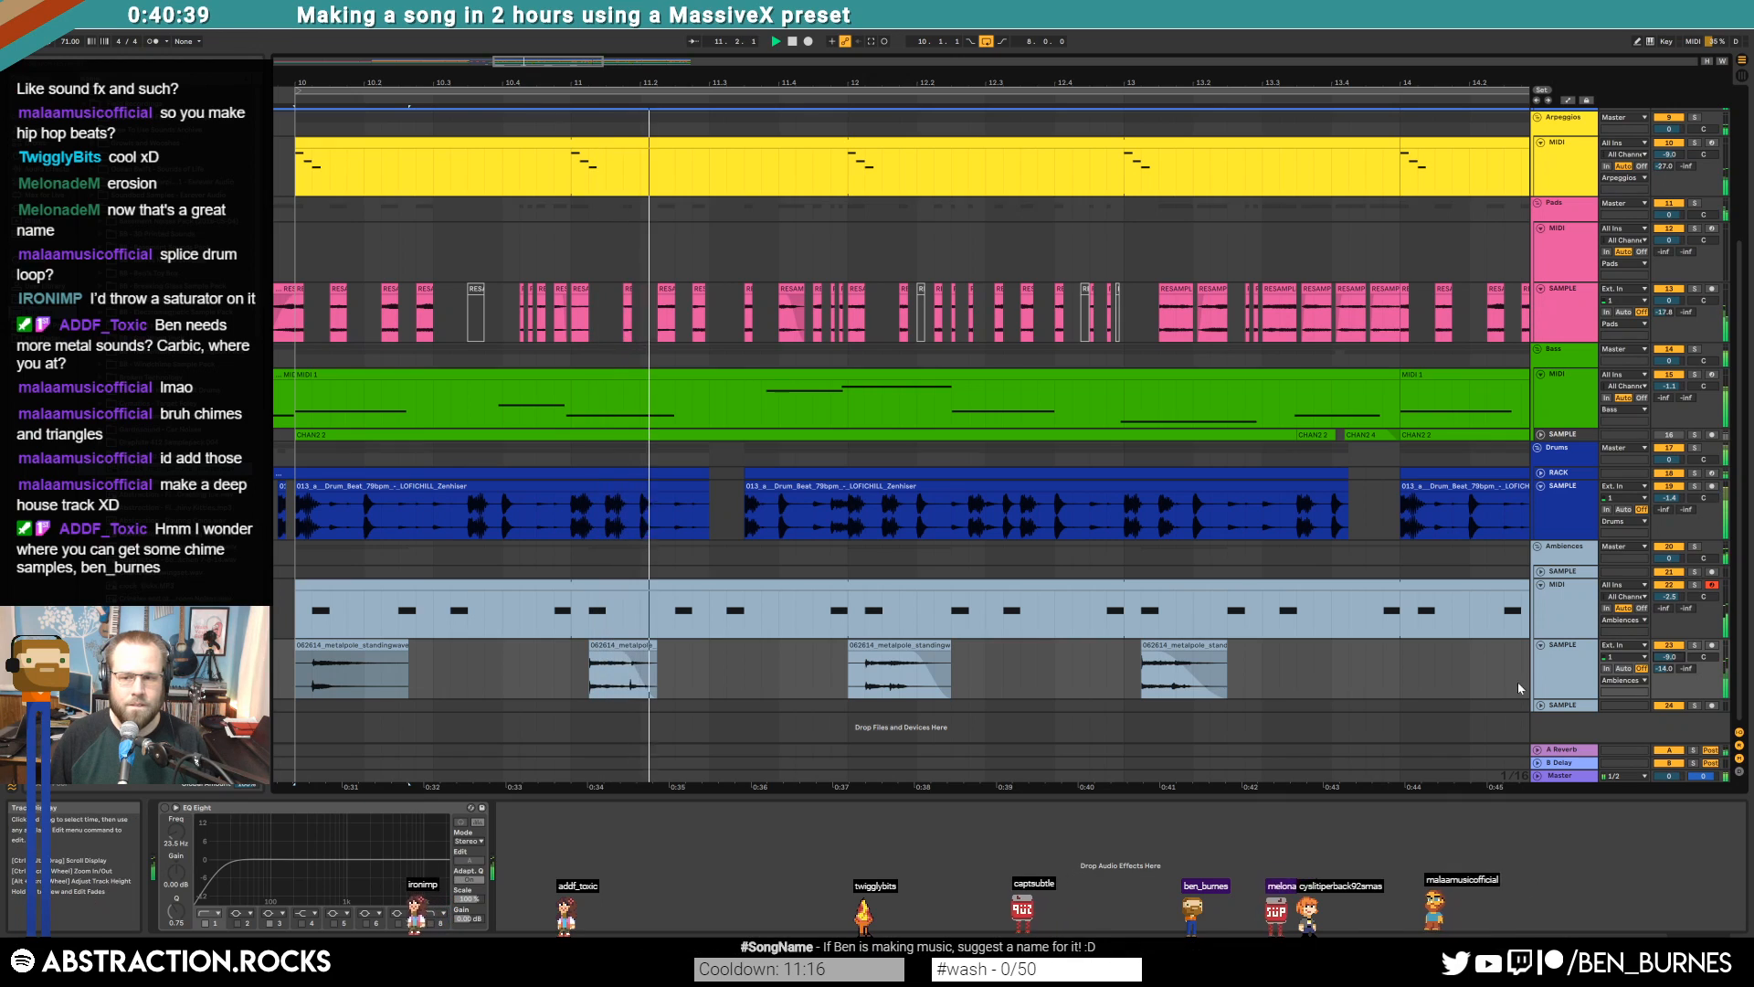
left_click_drag(1669, 657, 1669, 641)
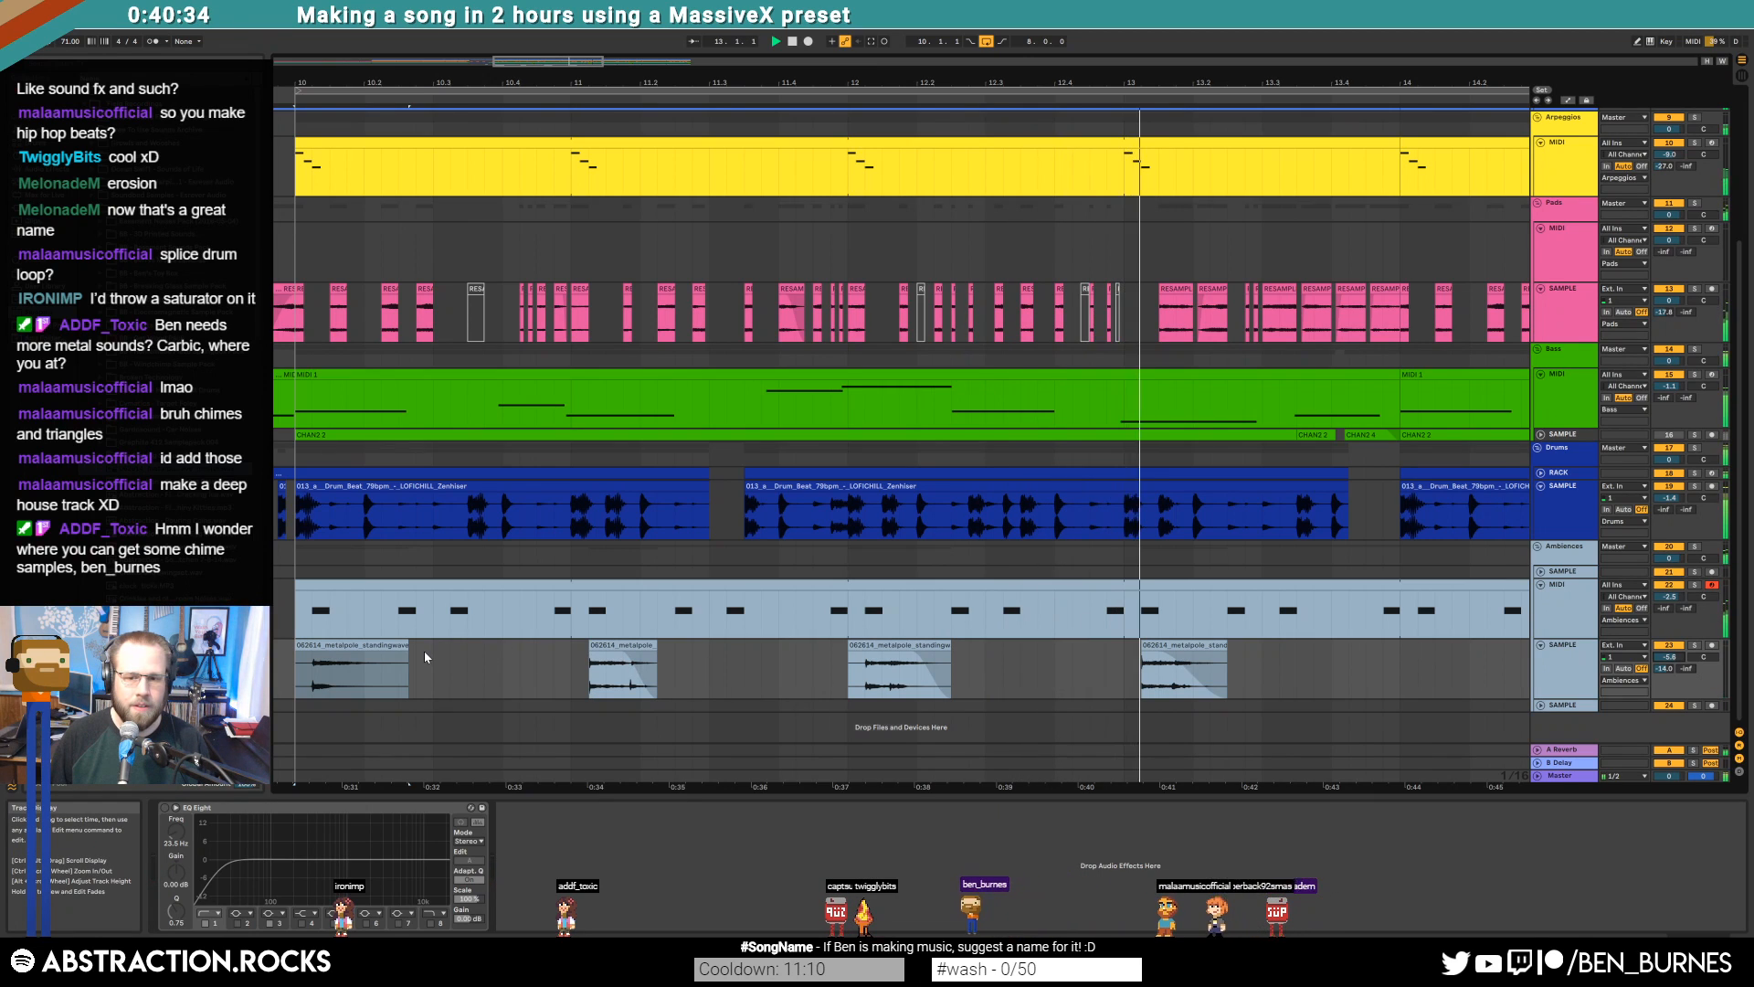
key("Delete")
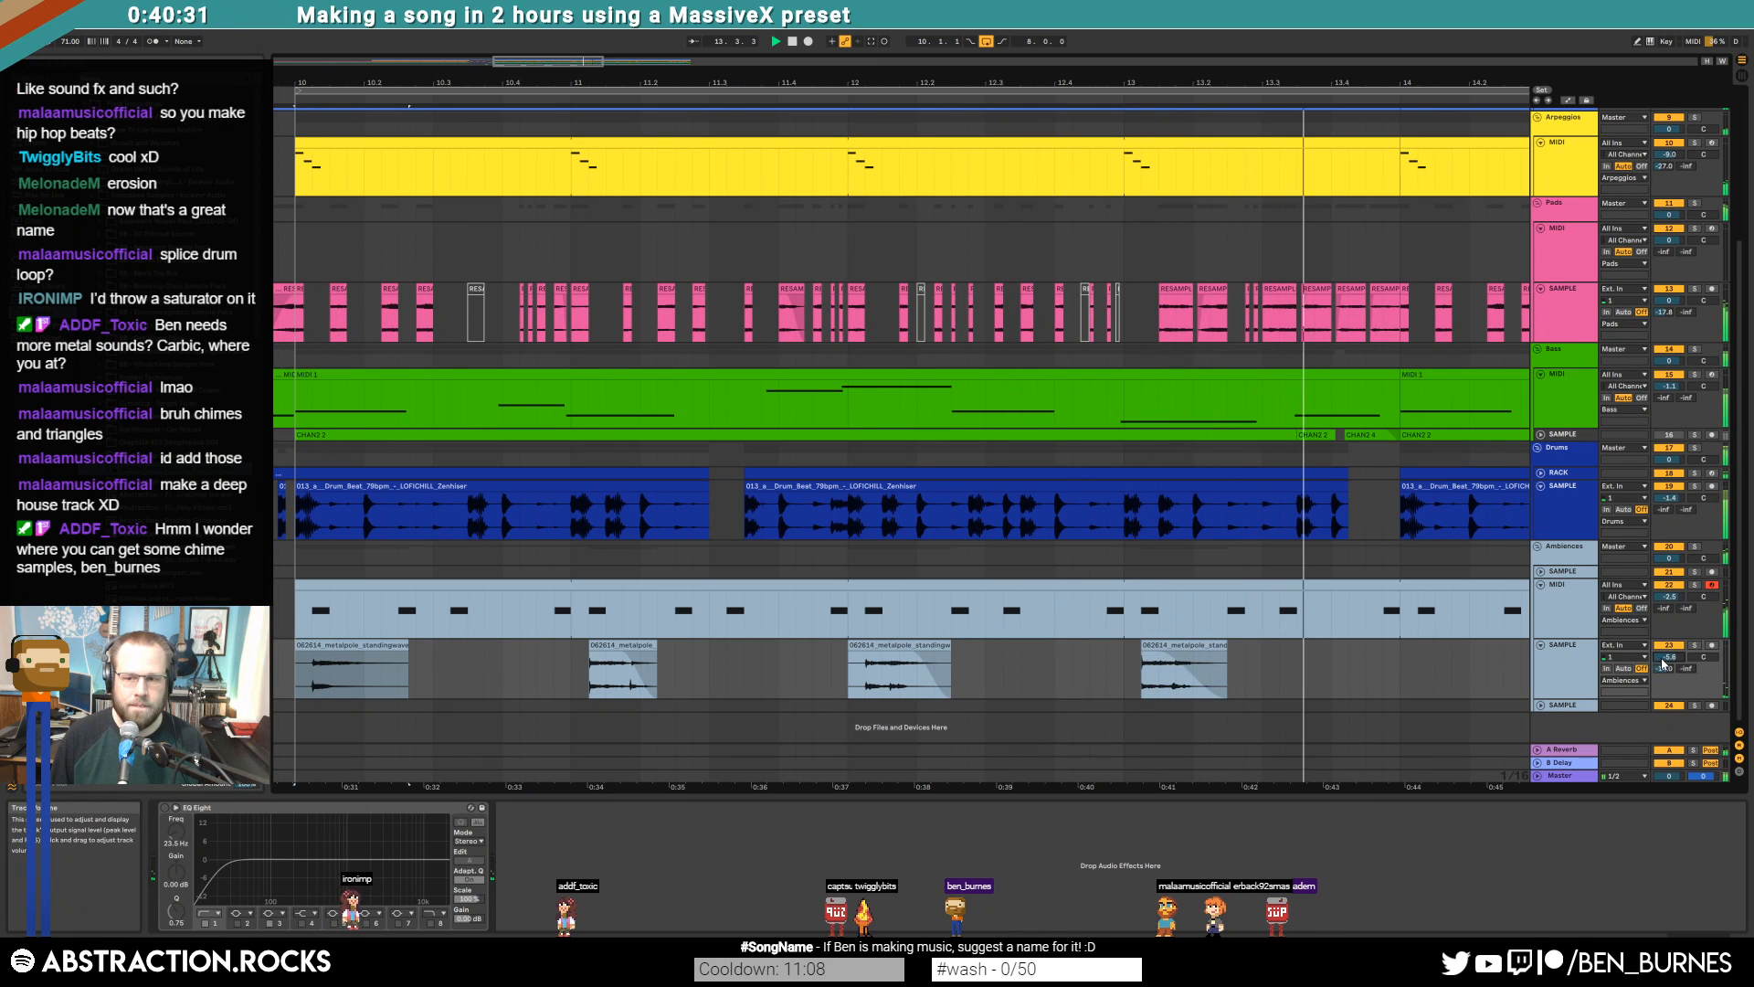
Duplicate the metalpole clips in bars 10 to 14 so they repeat from bar 14 to bar 18
left_click_drag(1382, 669, 307, 668)
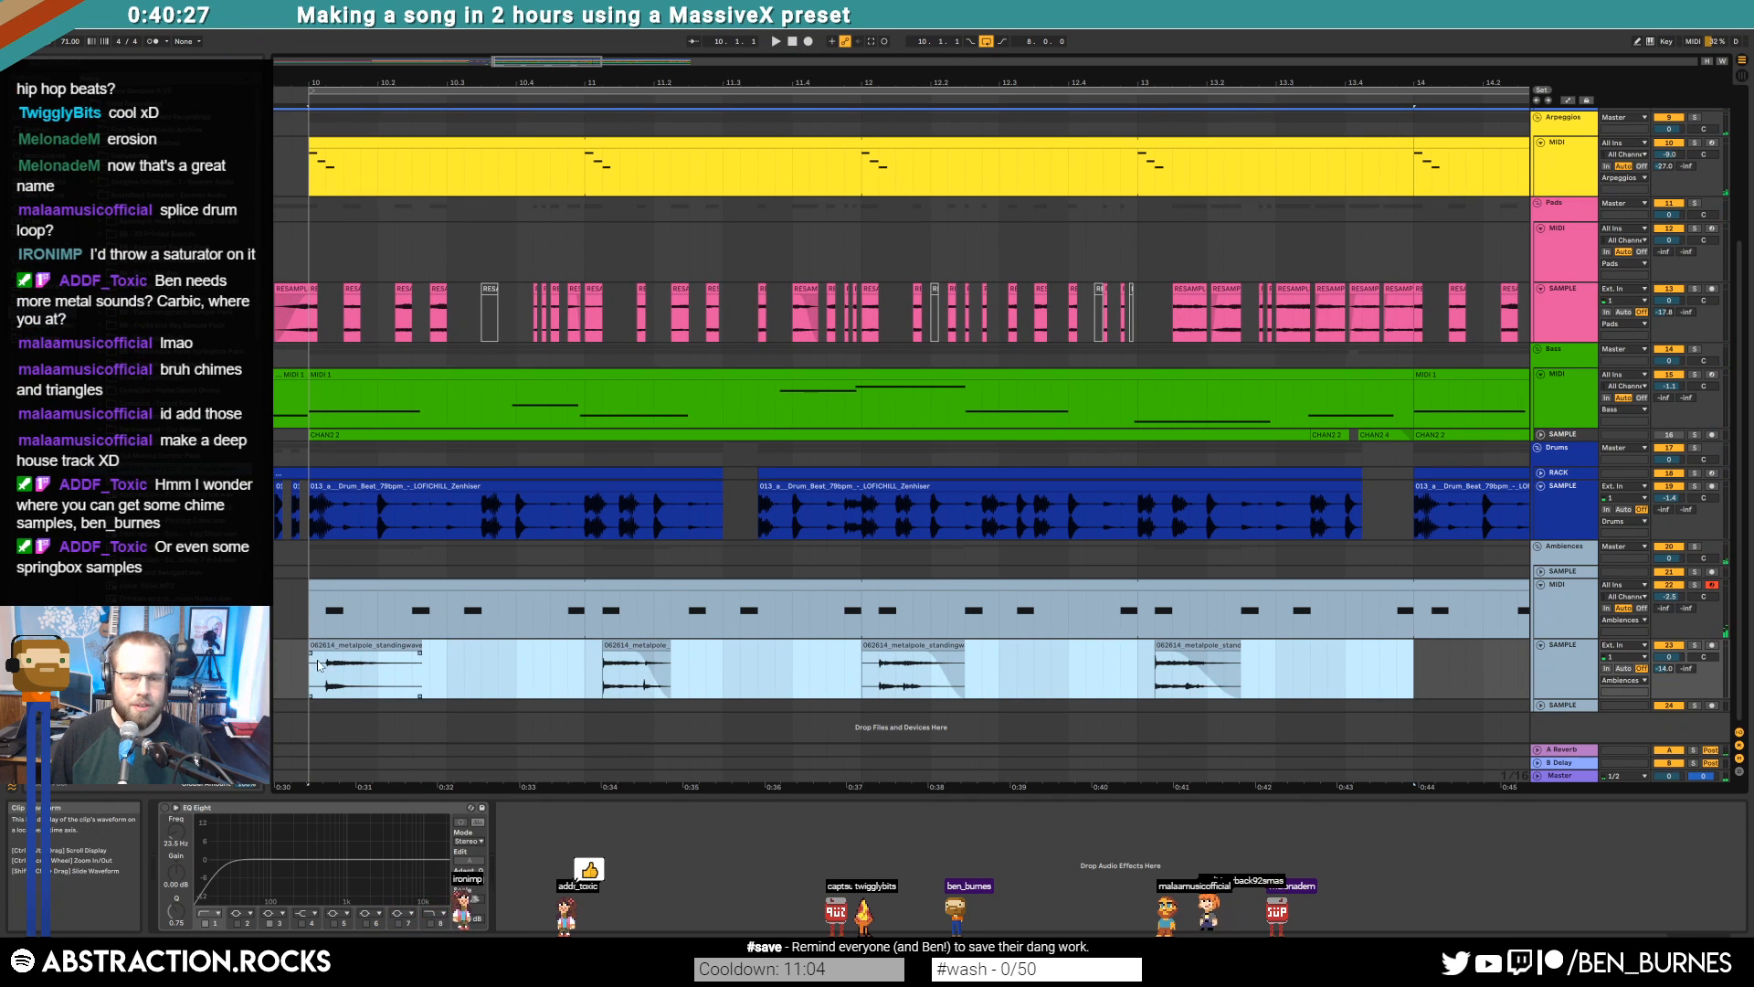
key("ctrl+d")
left_click_drag(630, 59, 629, 69)
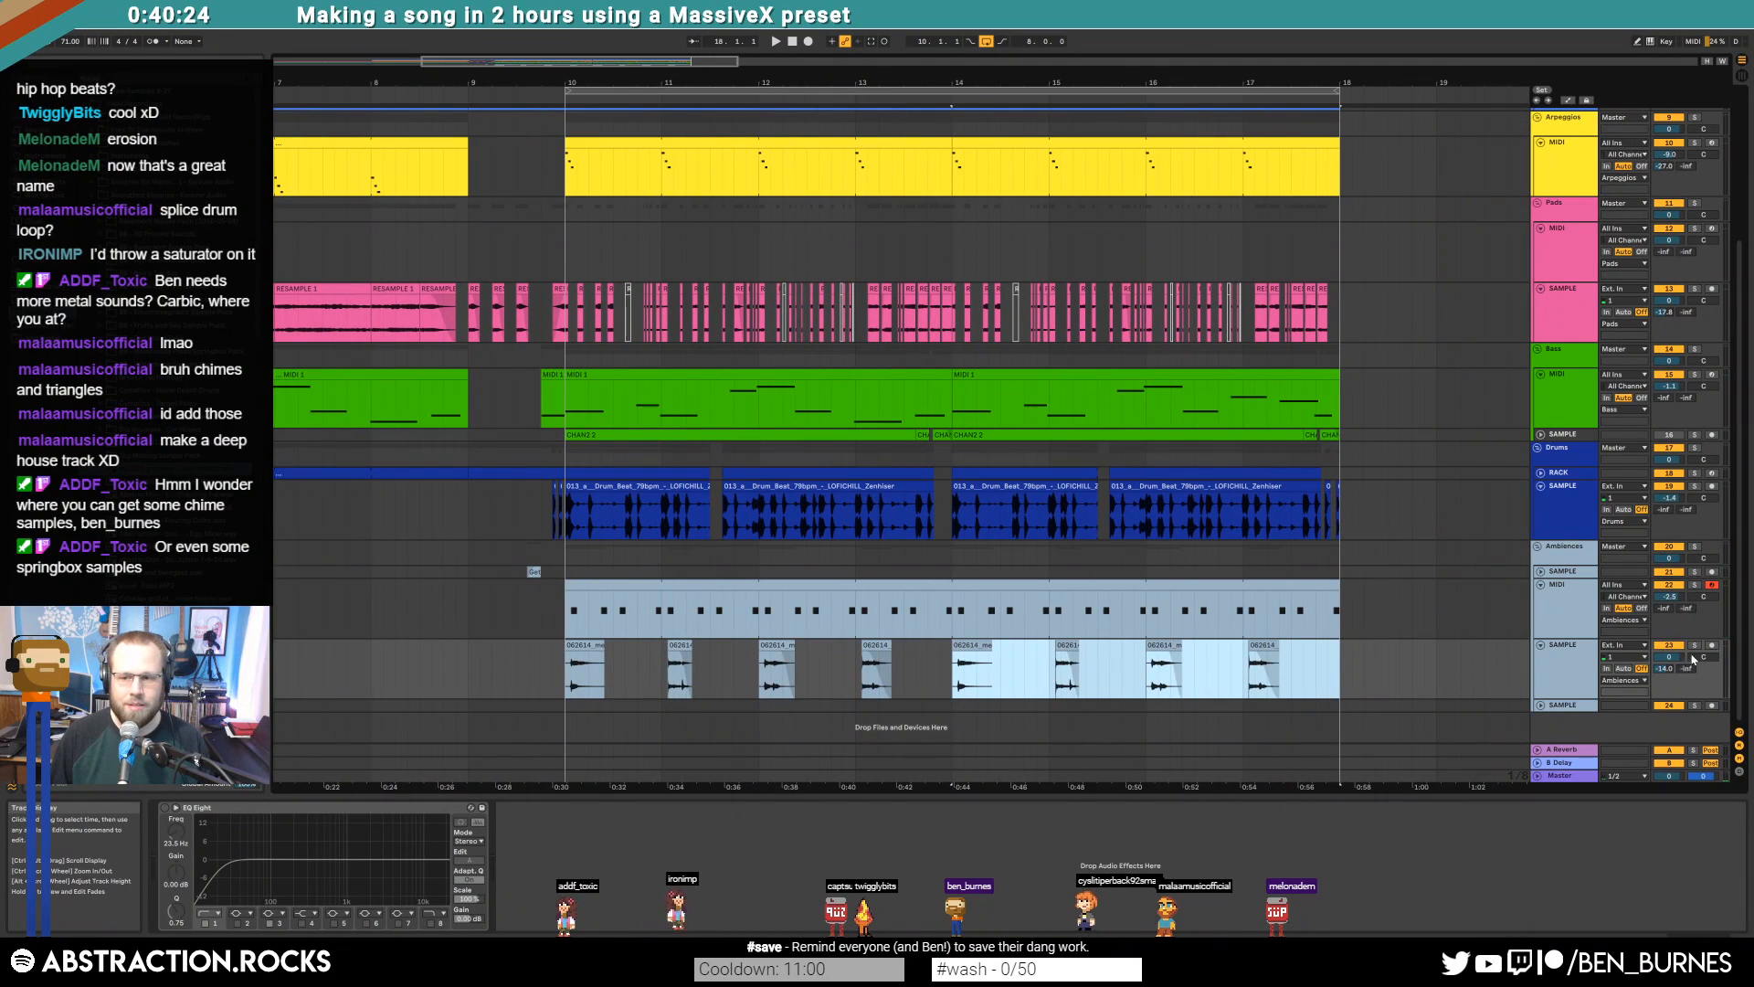
Audition the second, third and fourth metalpole clips one by one with the Ambiences SAMPLE track soloed
left_click(672, 667)
key("space")
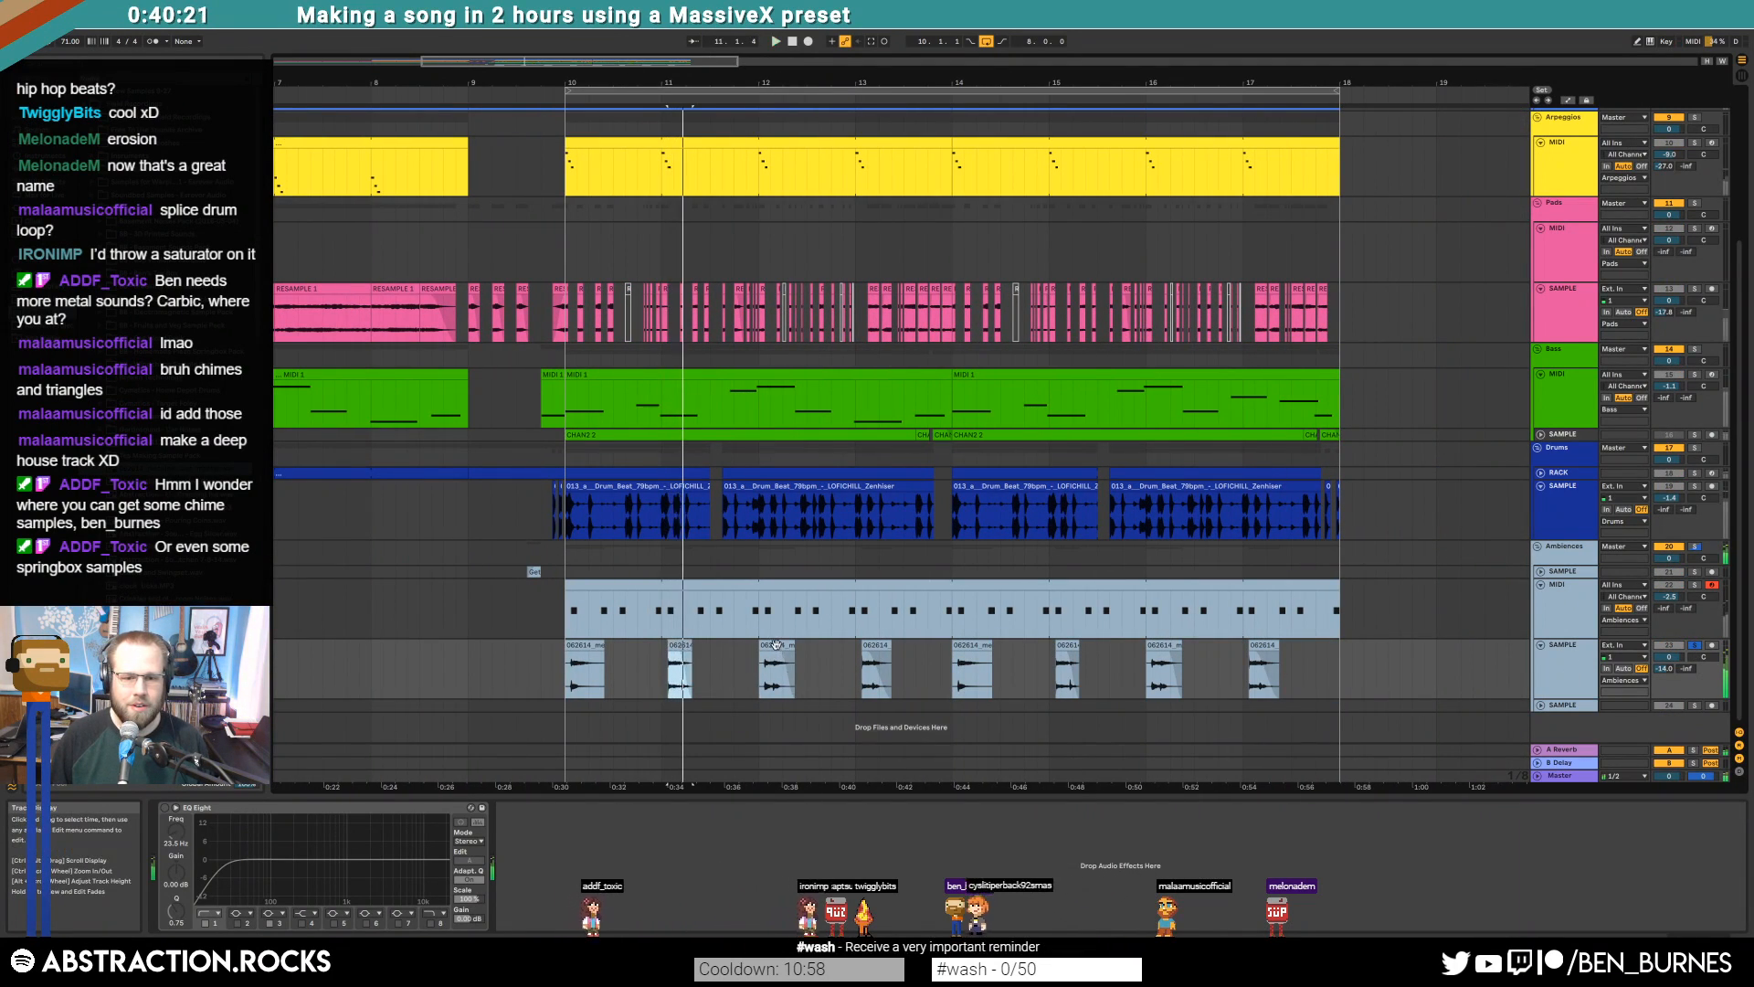
key("space")
left_click(781, 647)
key("space")
key("space")
left_click(881, 646)
key("space")
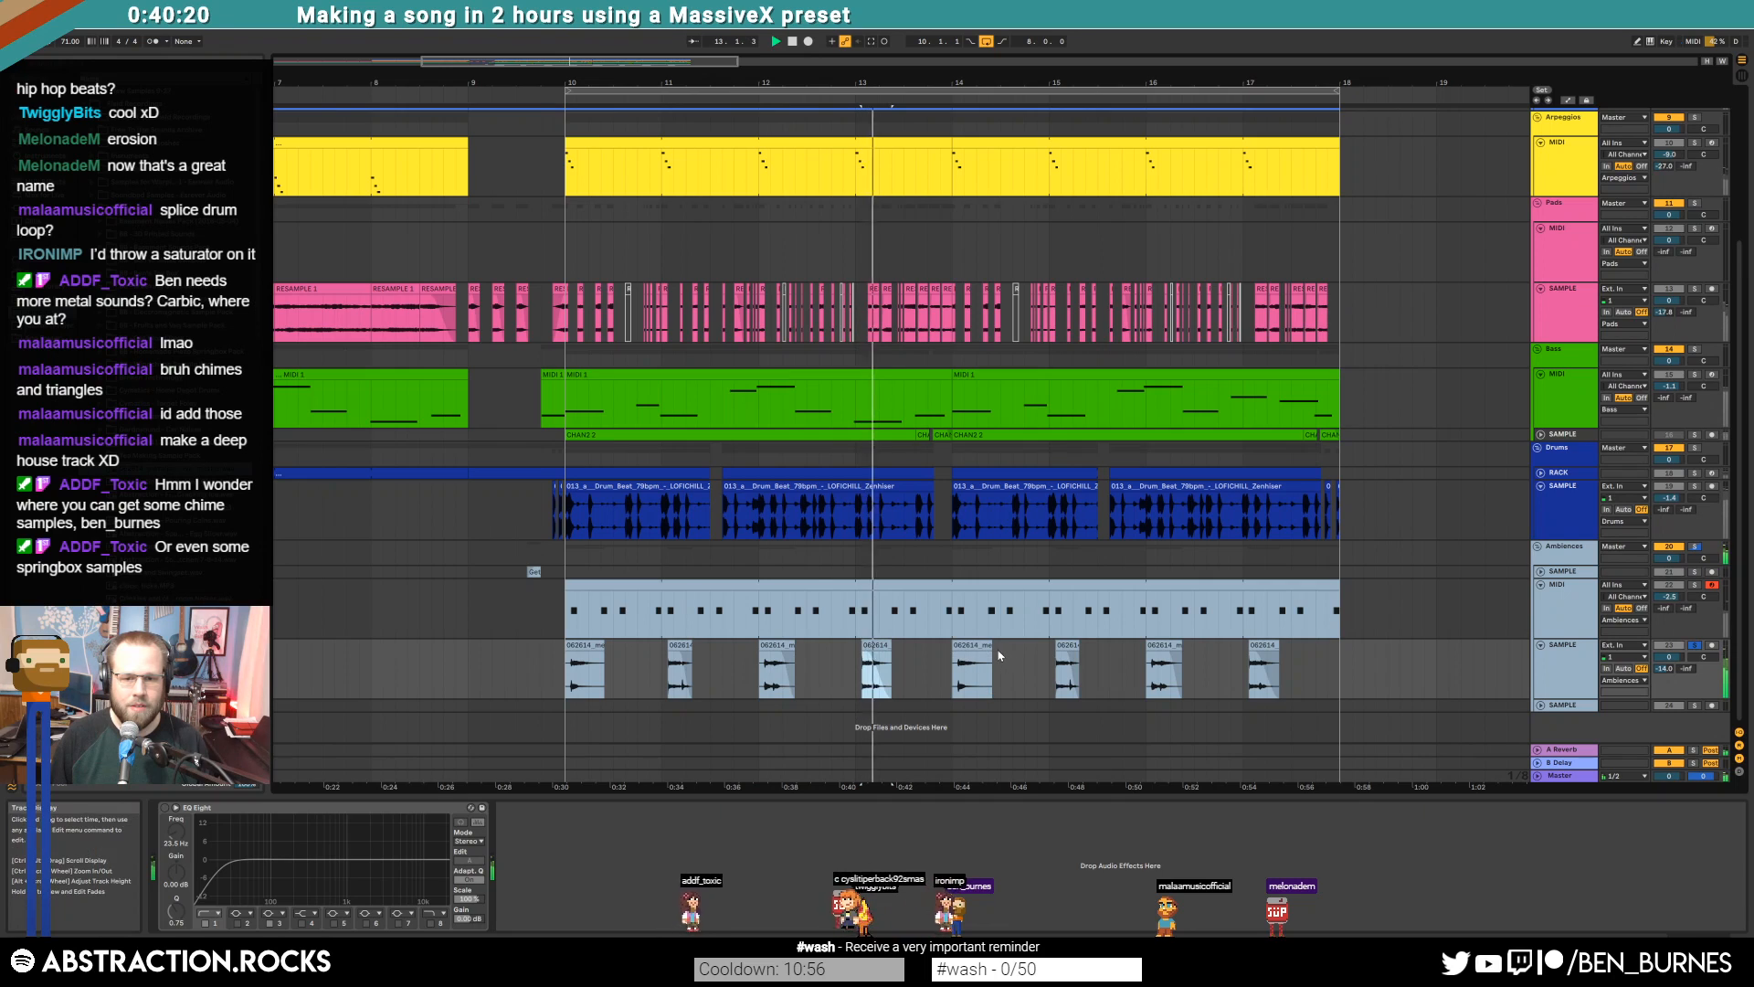
Audition the metalpole clip at bar 14 and play the full mix from bar 10 with the Ambiences SAMPLE track unsoloed
key("space")
left_click(975, 646)
key("space")
key("space")
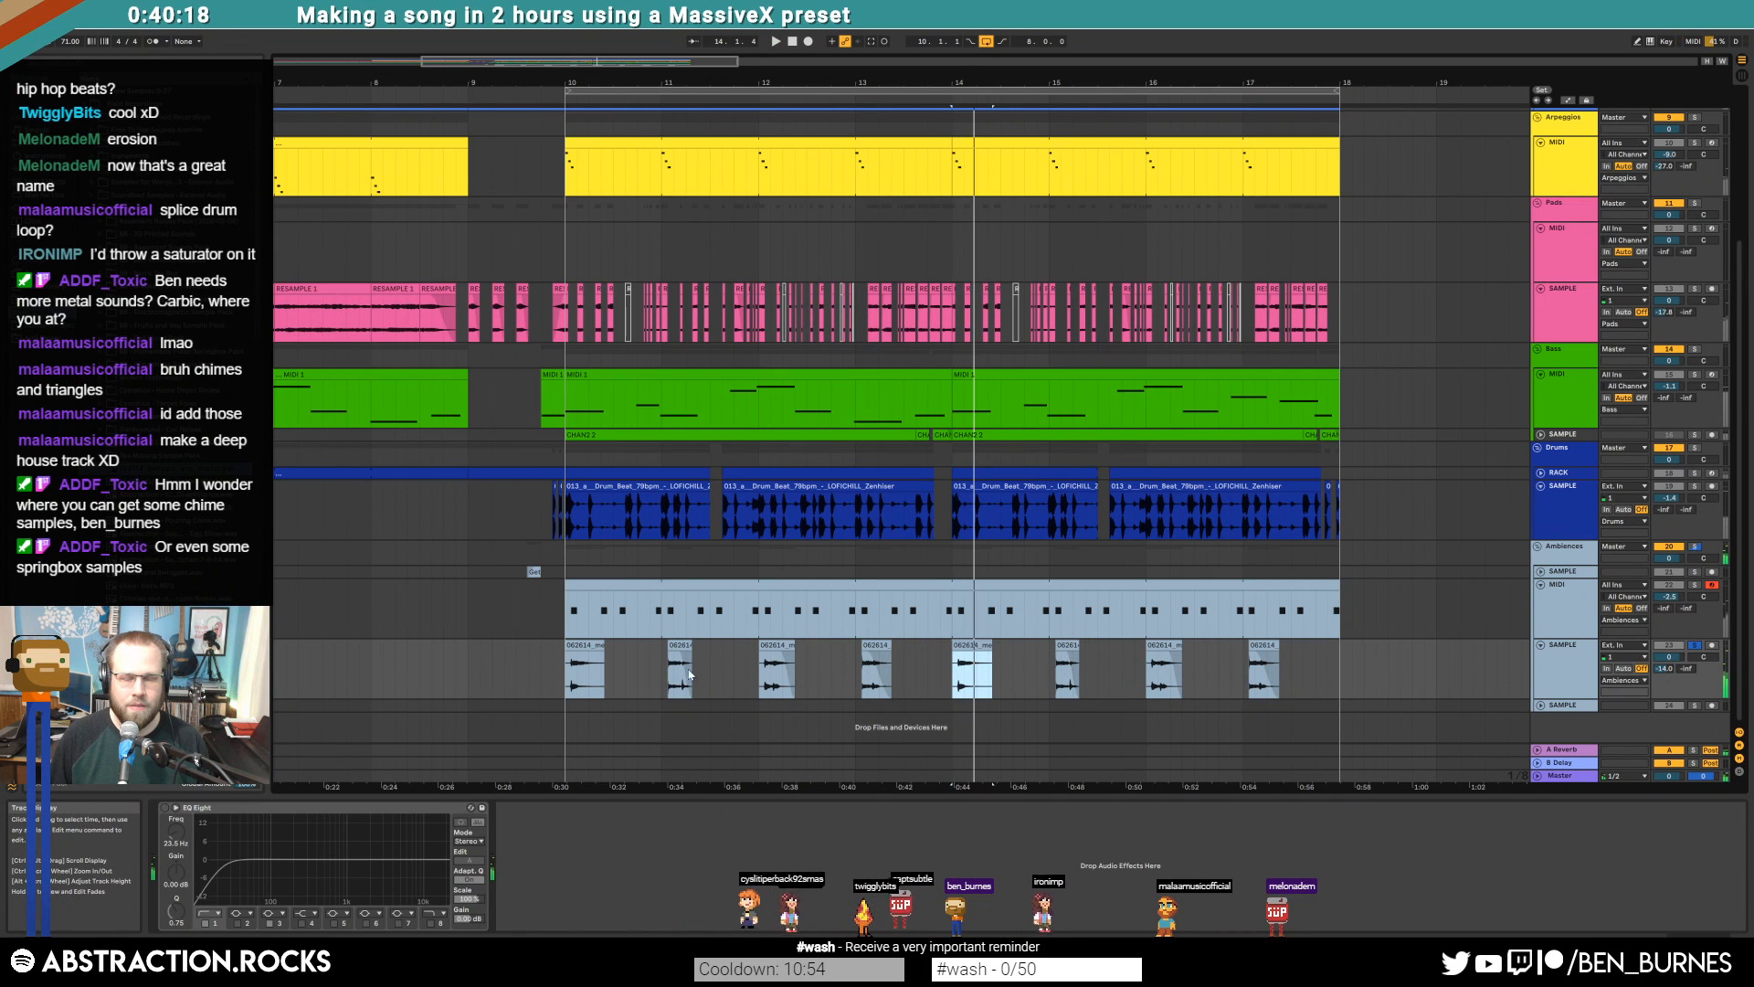
left_click(567, 670)
key("space")
key("space")
key("space")
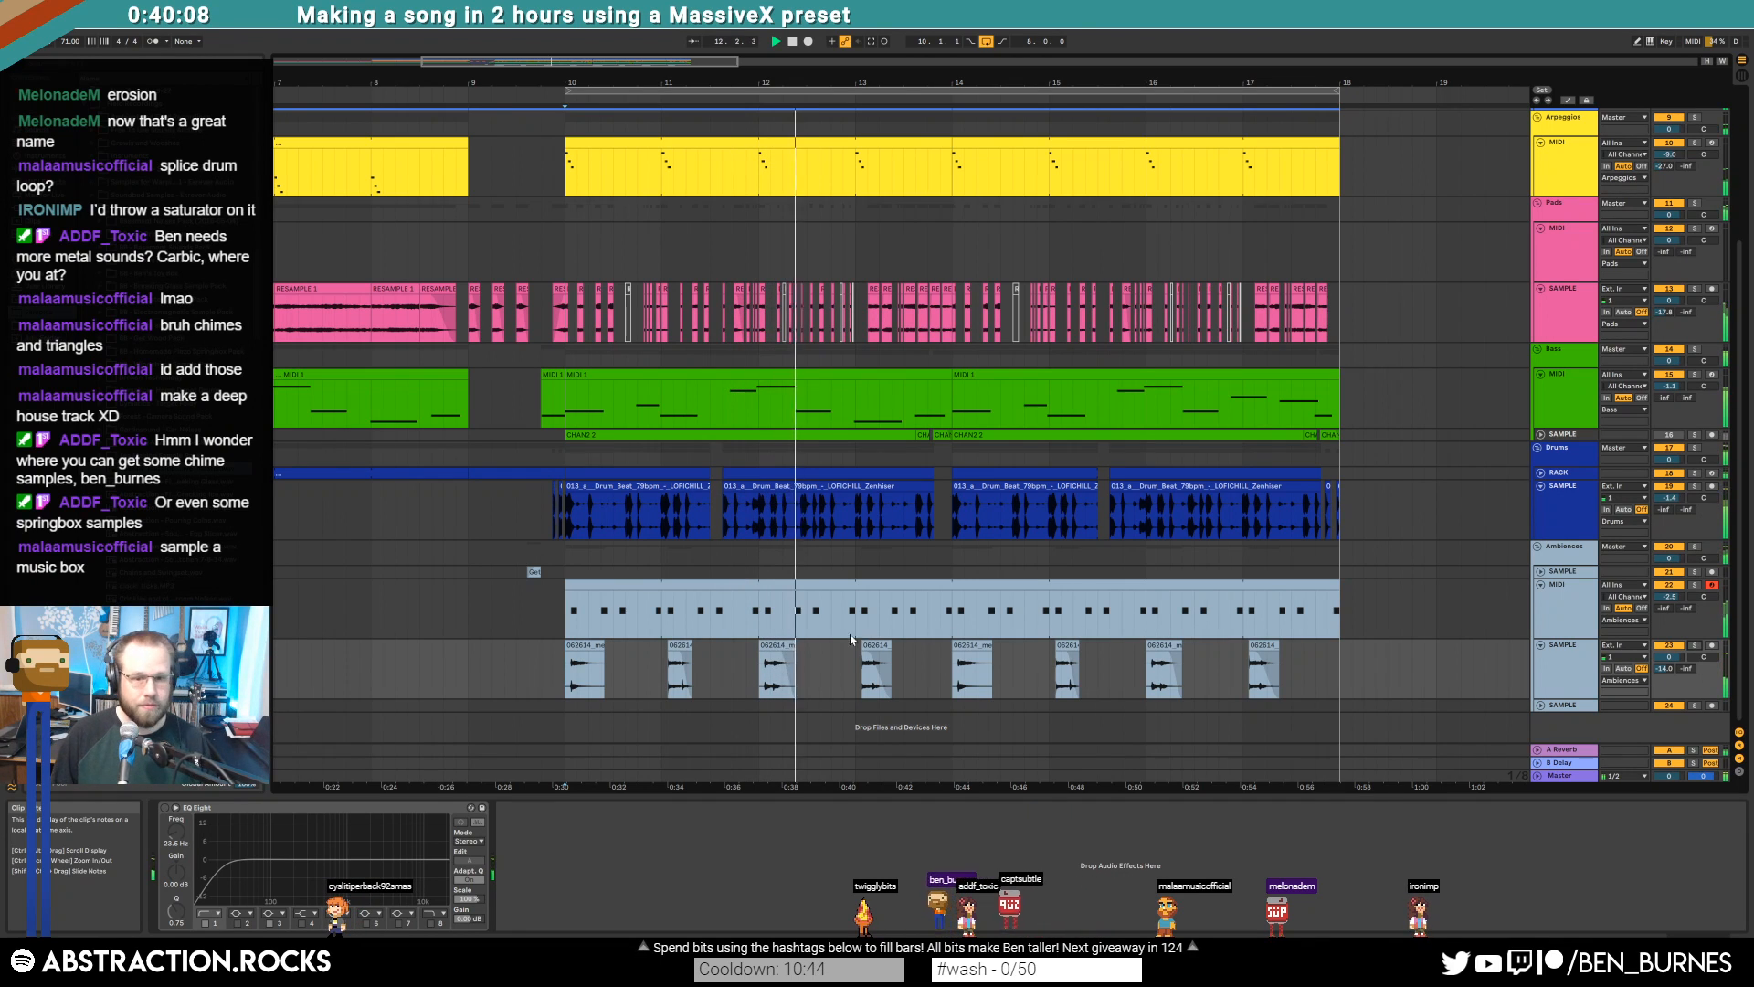
Try the short hit at 1.4 in the sample as the region for the metalpole clip at bar 12
left_click(770, 648)
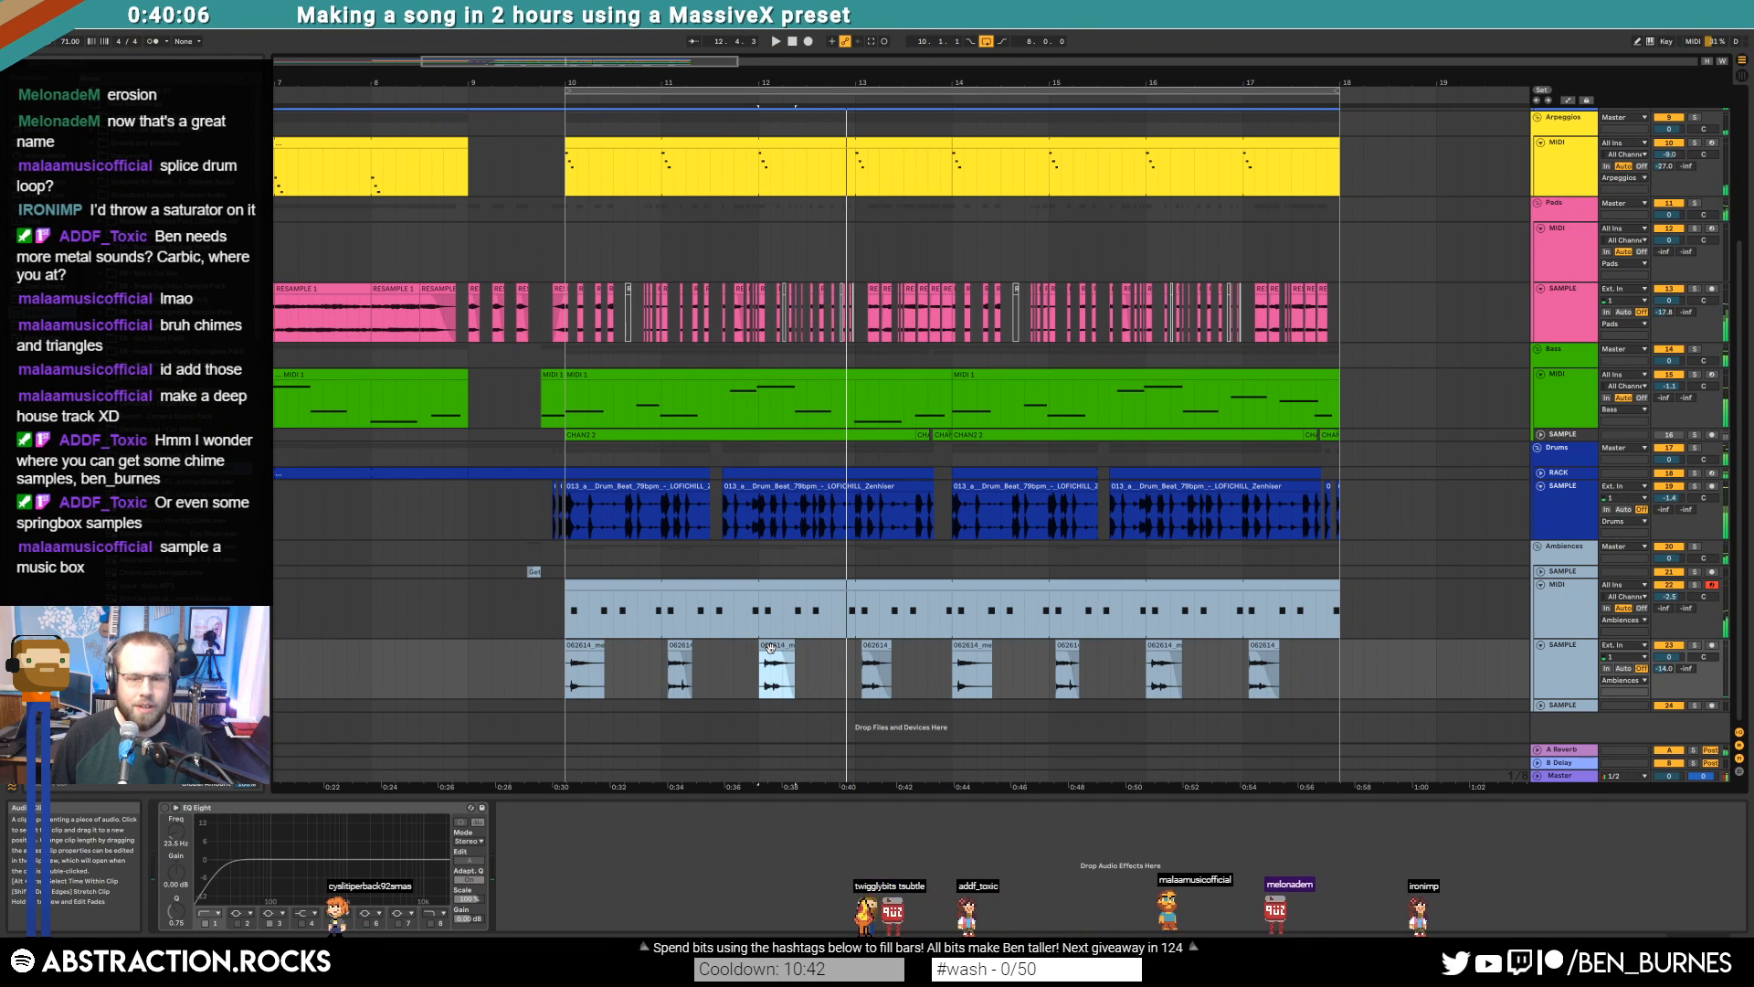
double_click(775, 648)
mouse_move(815, 608)
left_mouse_down()
mouse_move(645, 607)
mouse_move(915, 595)
left_mouse_up()
left_click_drag(515, 595, 812, 594)
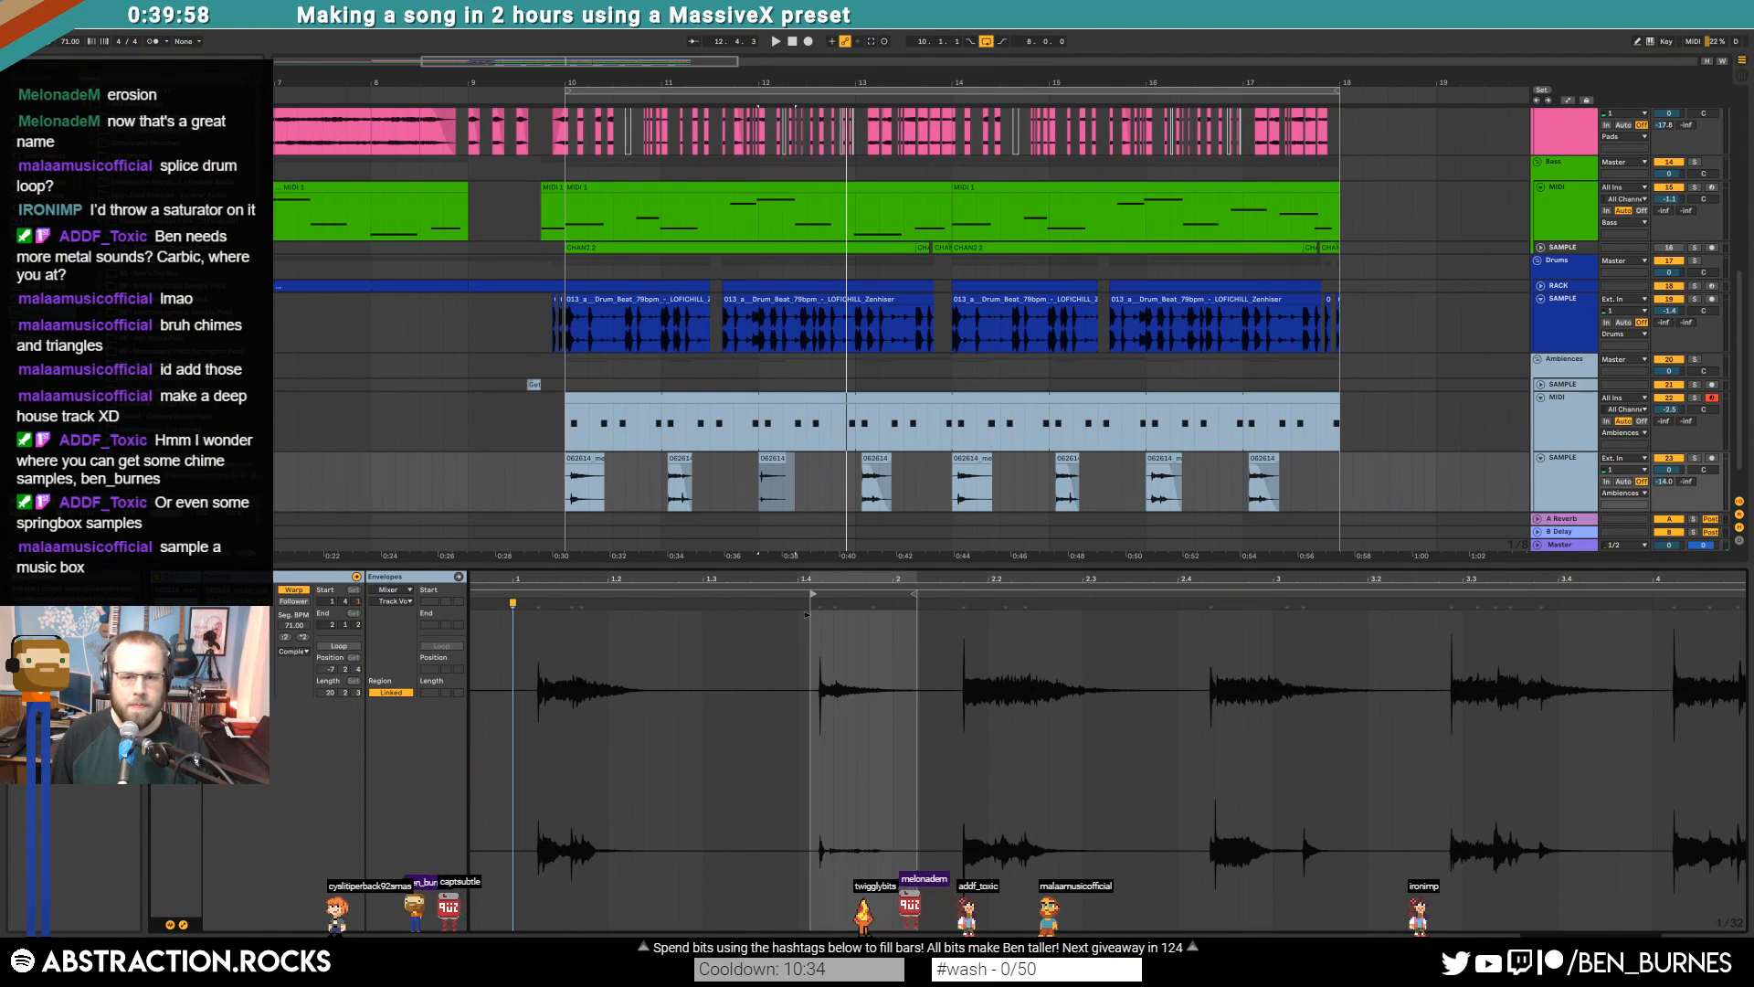
left_click(755, 469)
key("space")
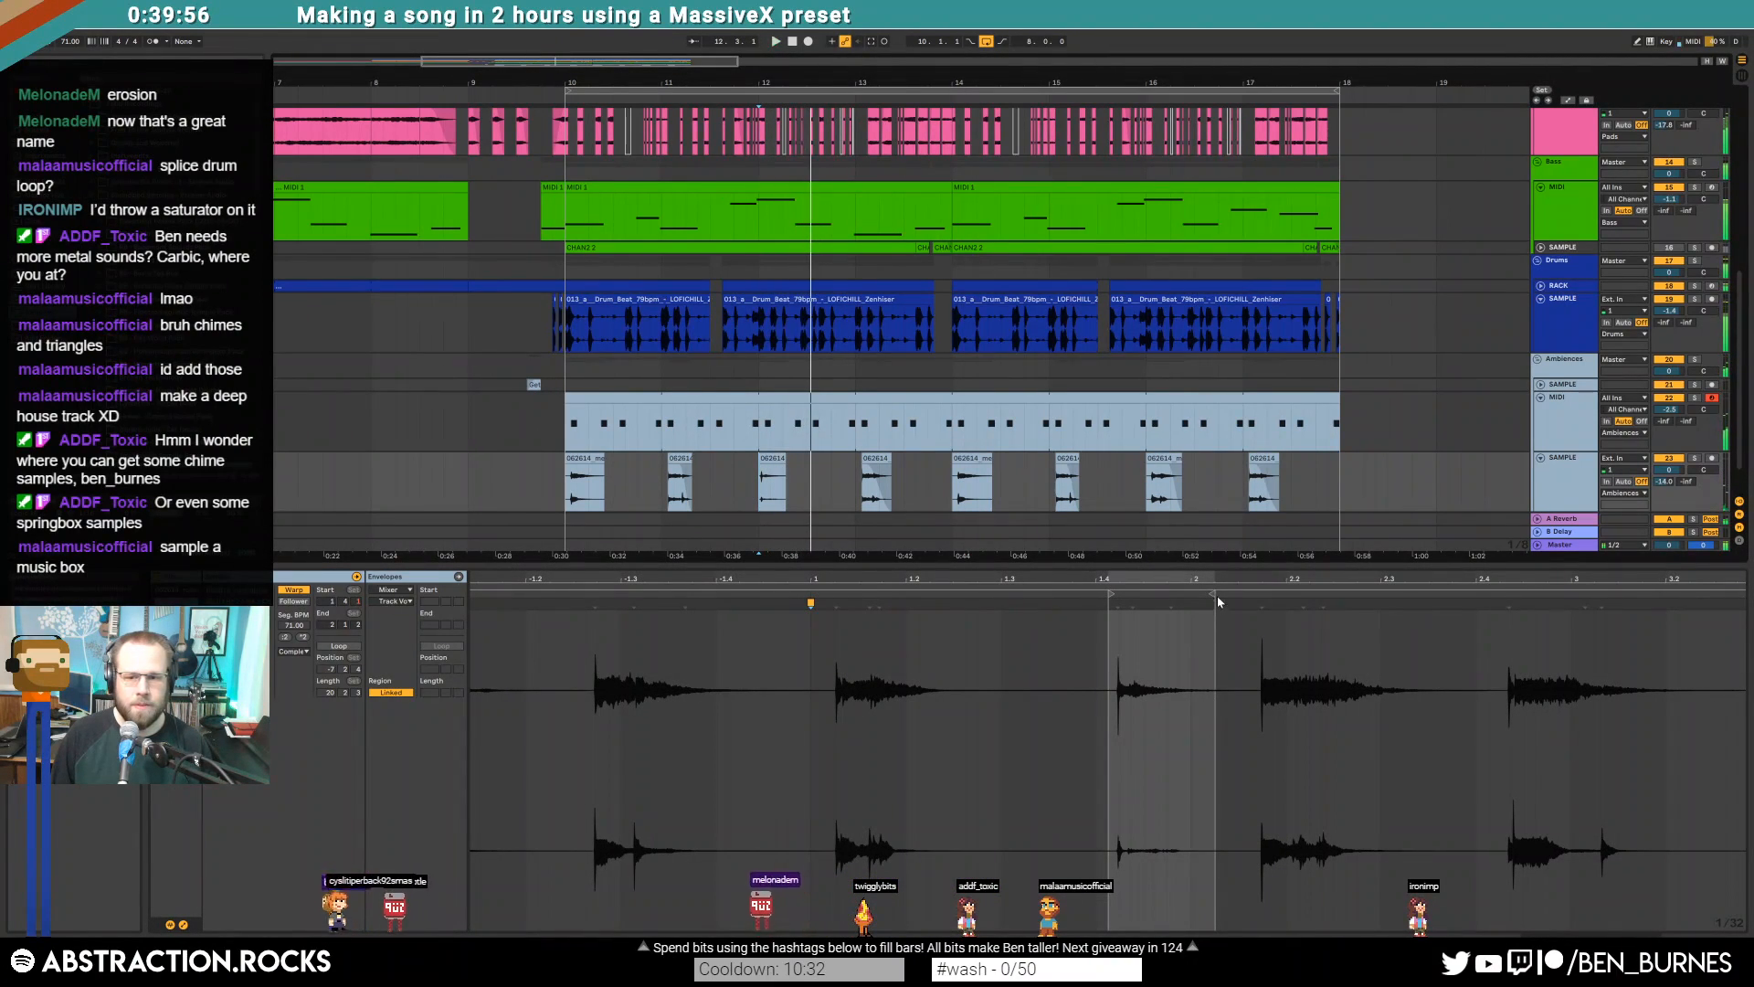
Move the bar 12 metalpole clip's sample region to the longer hit around beat 2.2, starting slightly ahead of the attack
left_click_drag(1209, 595, 1452, 595)
left_click_drag(1112, 595, 1250, 596)
scroll(764, 485, "up", 5)
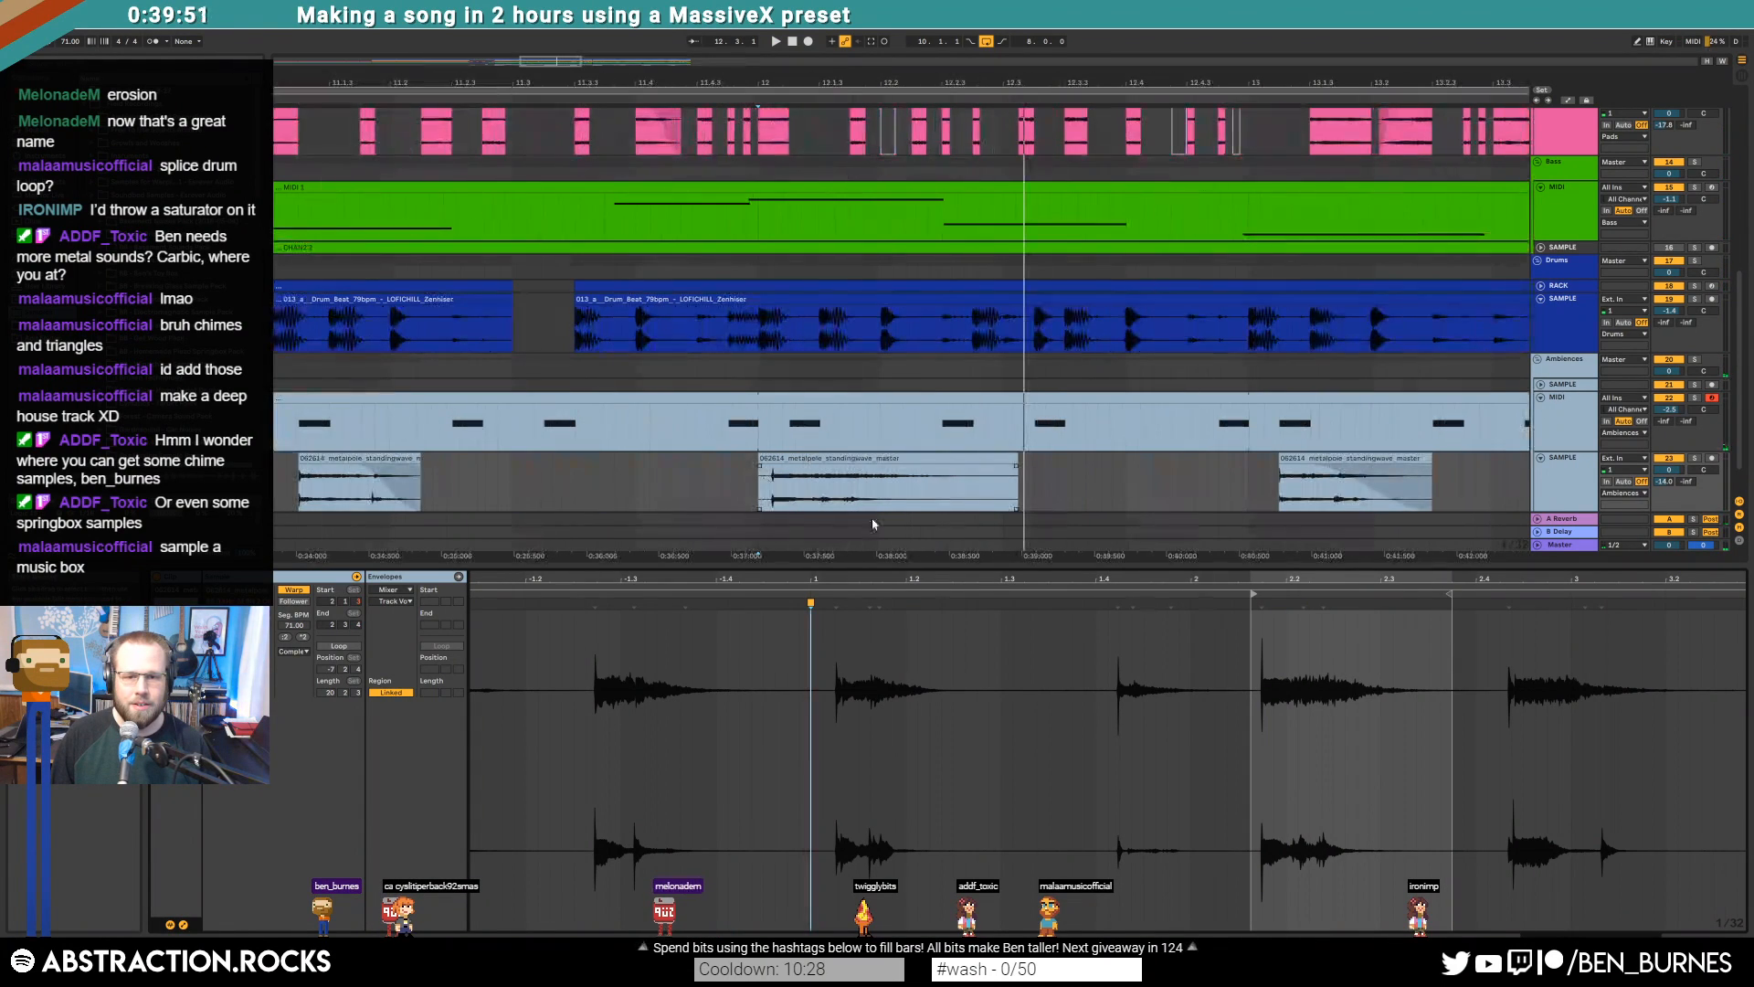
left_click_drag(1250, 595, 1238, 594)
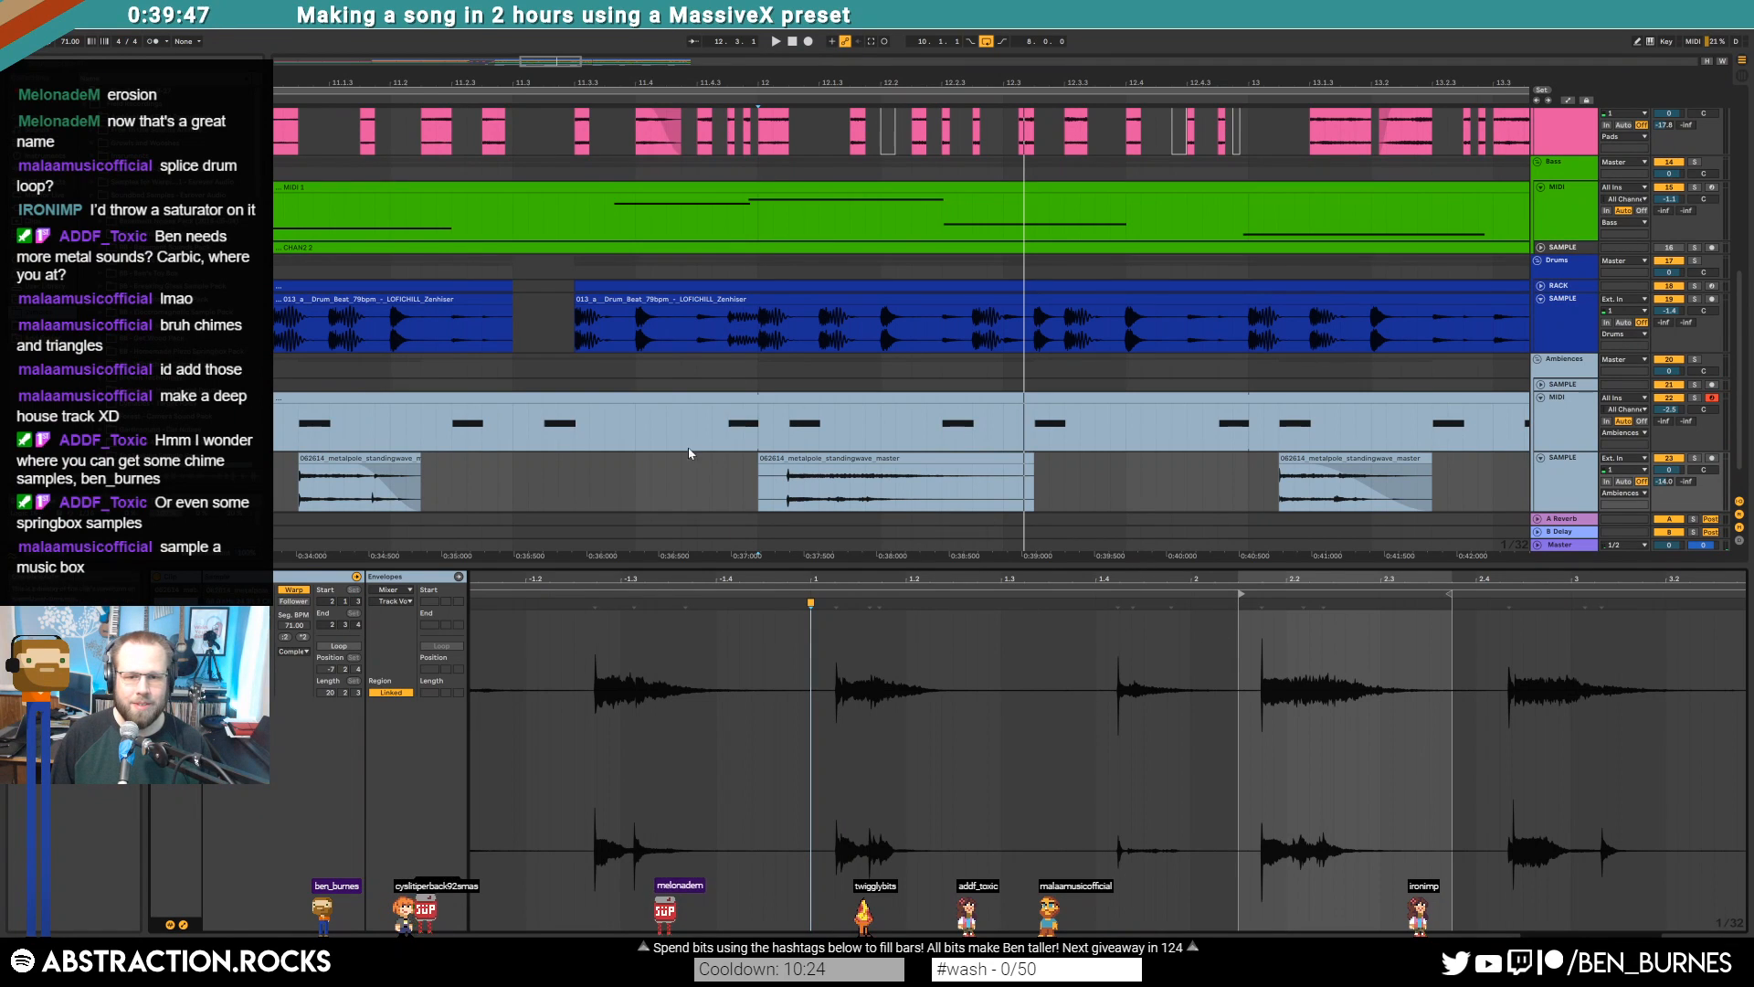
Lower the clip gain of the metalpole clip at bar 12 and check it in playback
key("shift+Tab")
left_click(616, 102)
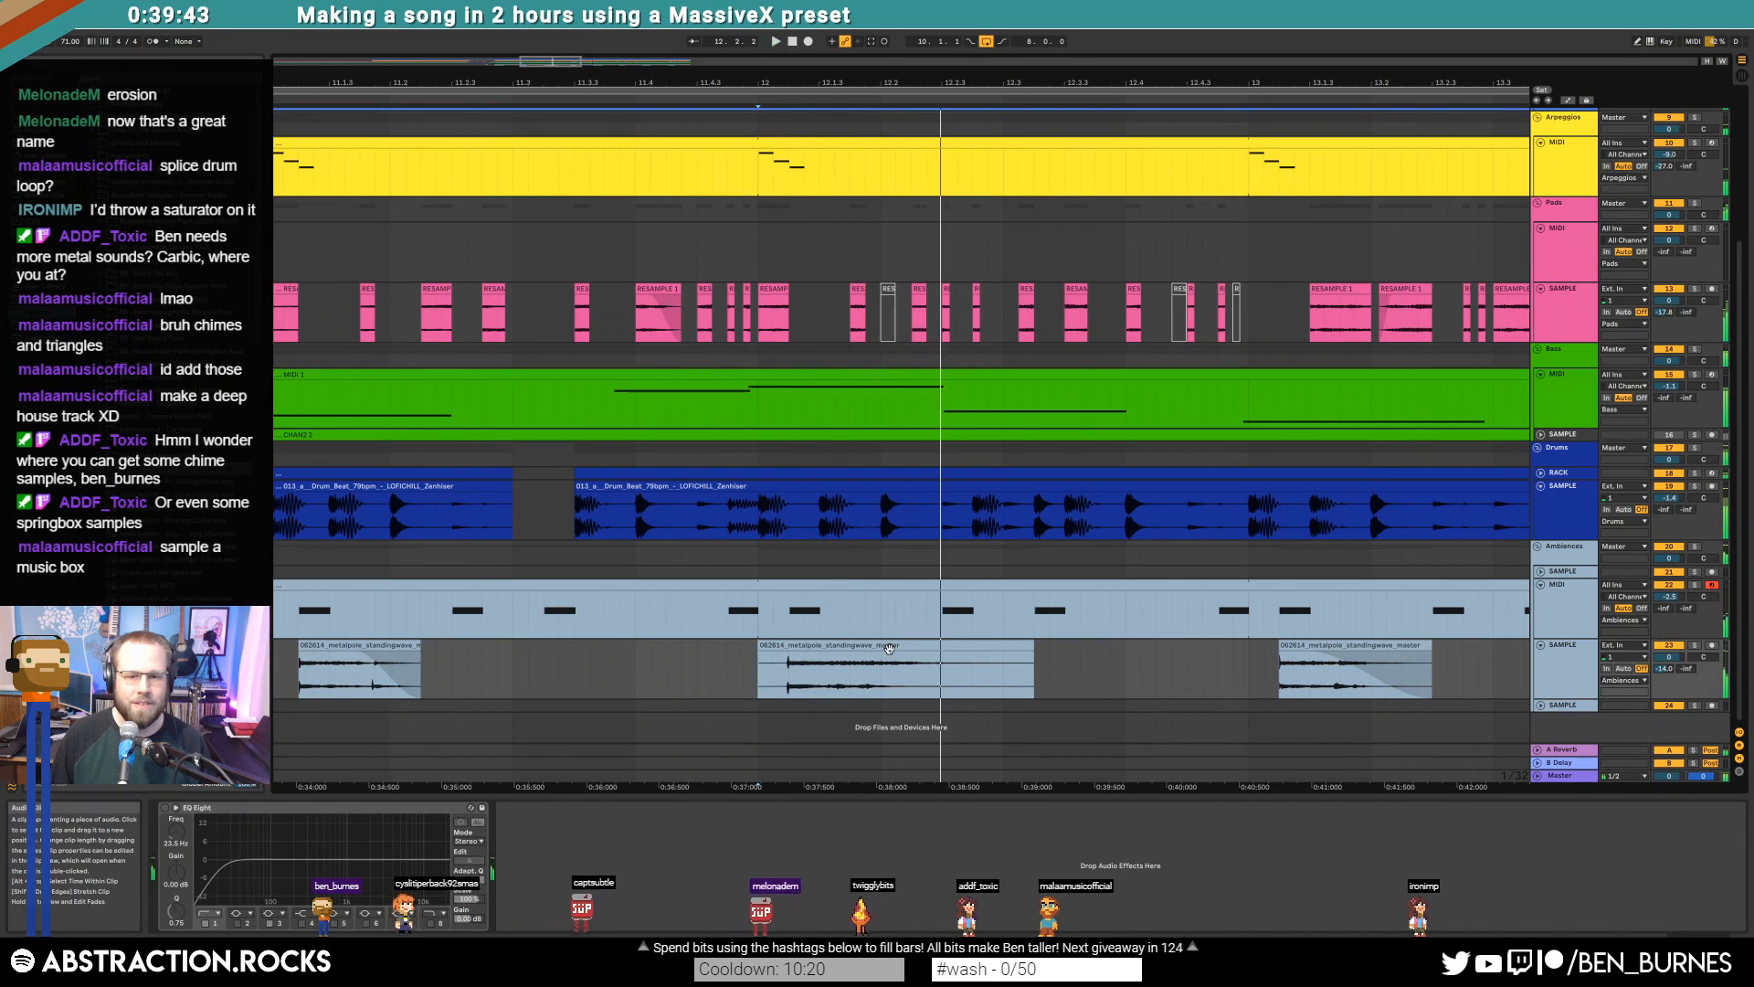
left_click(827, 648)
key("space")
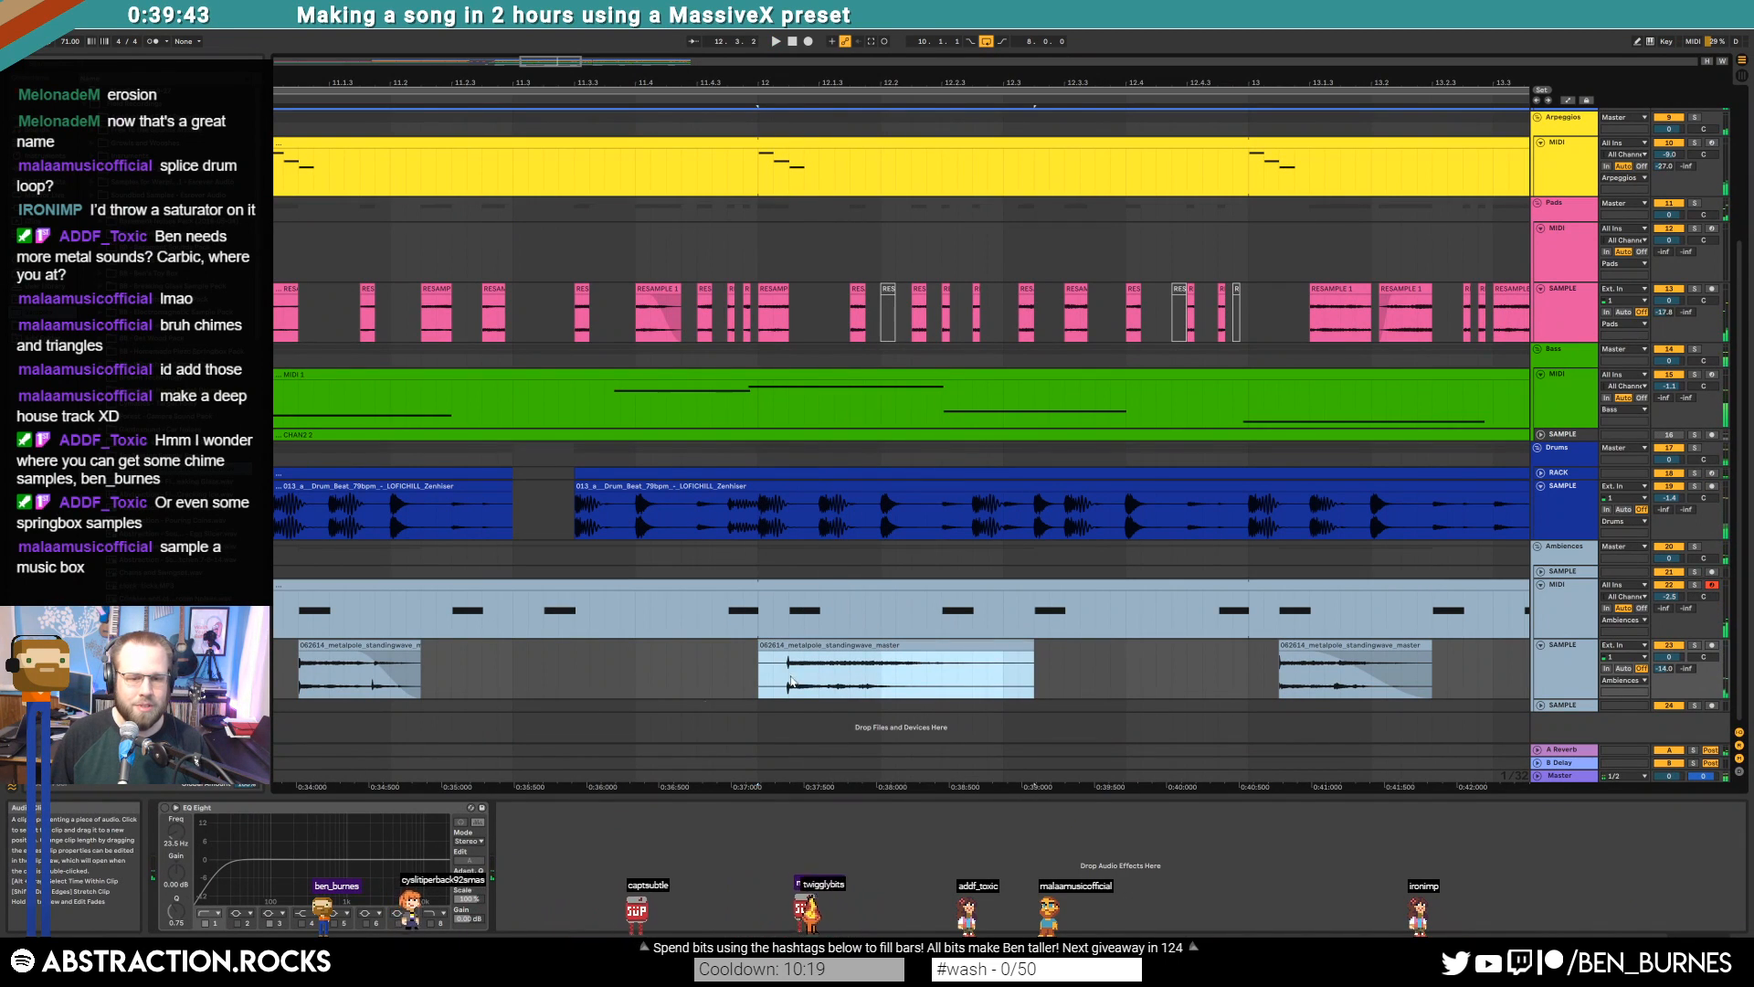
double_click(827, 649)
key("space")
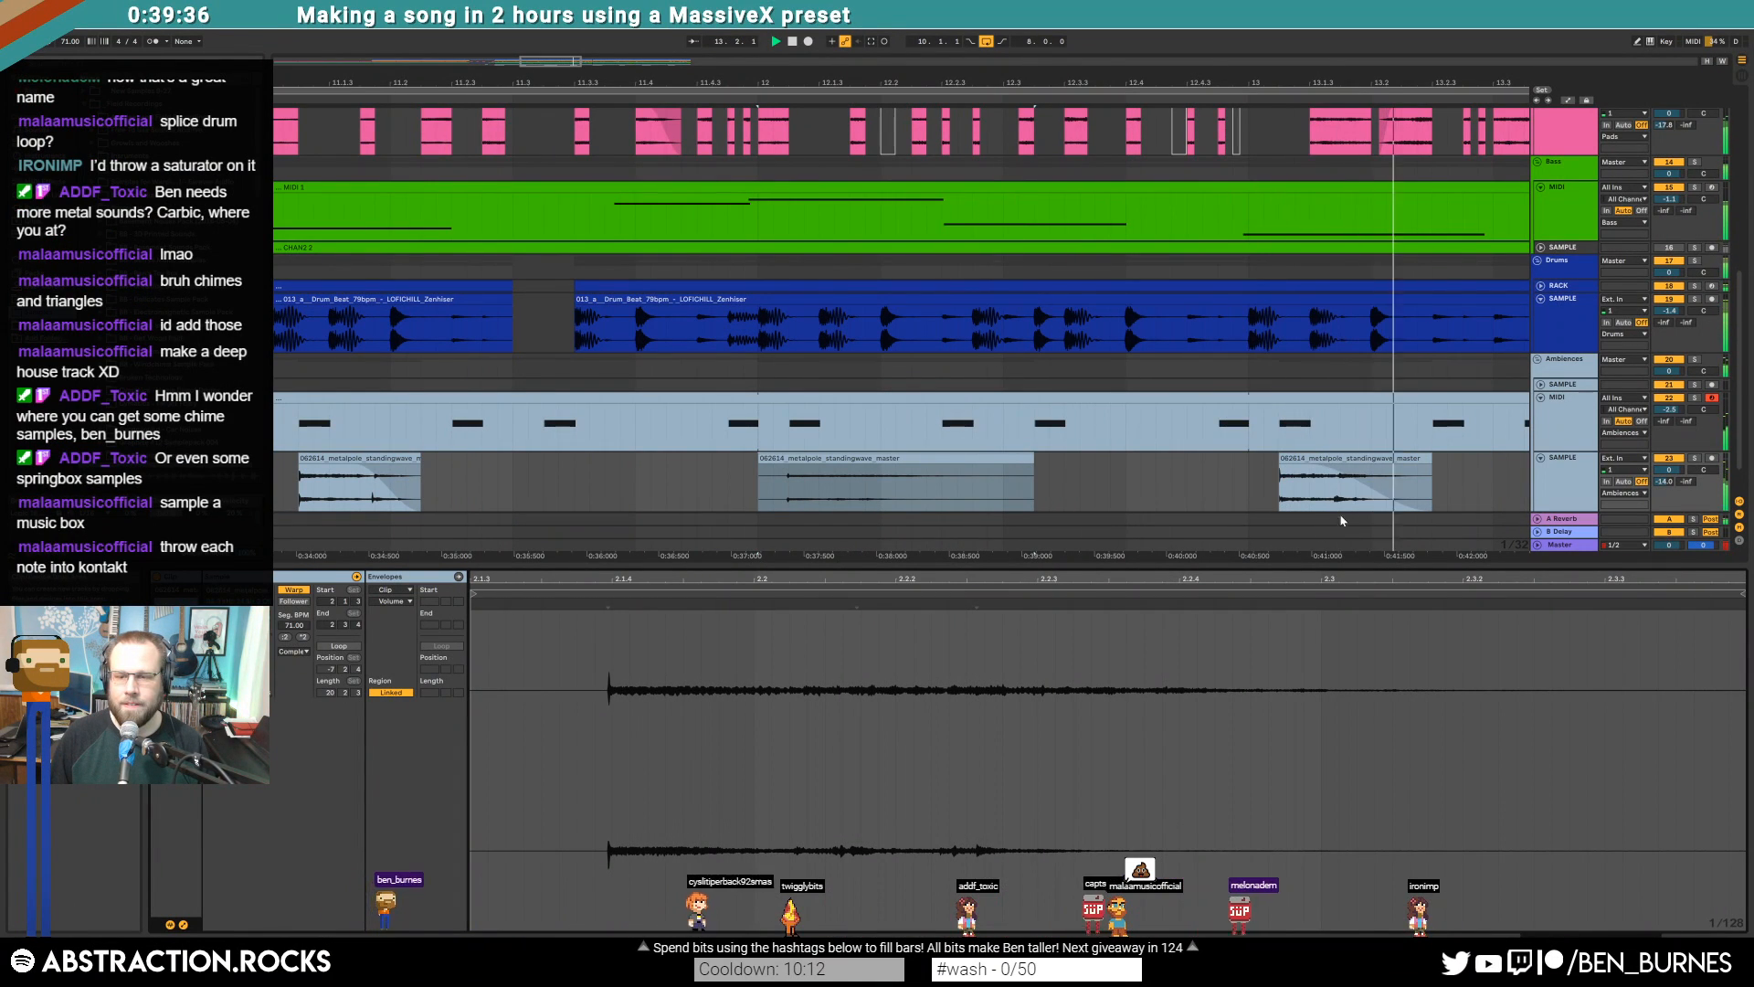
key("shift+Tab")
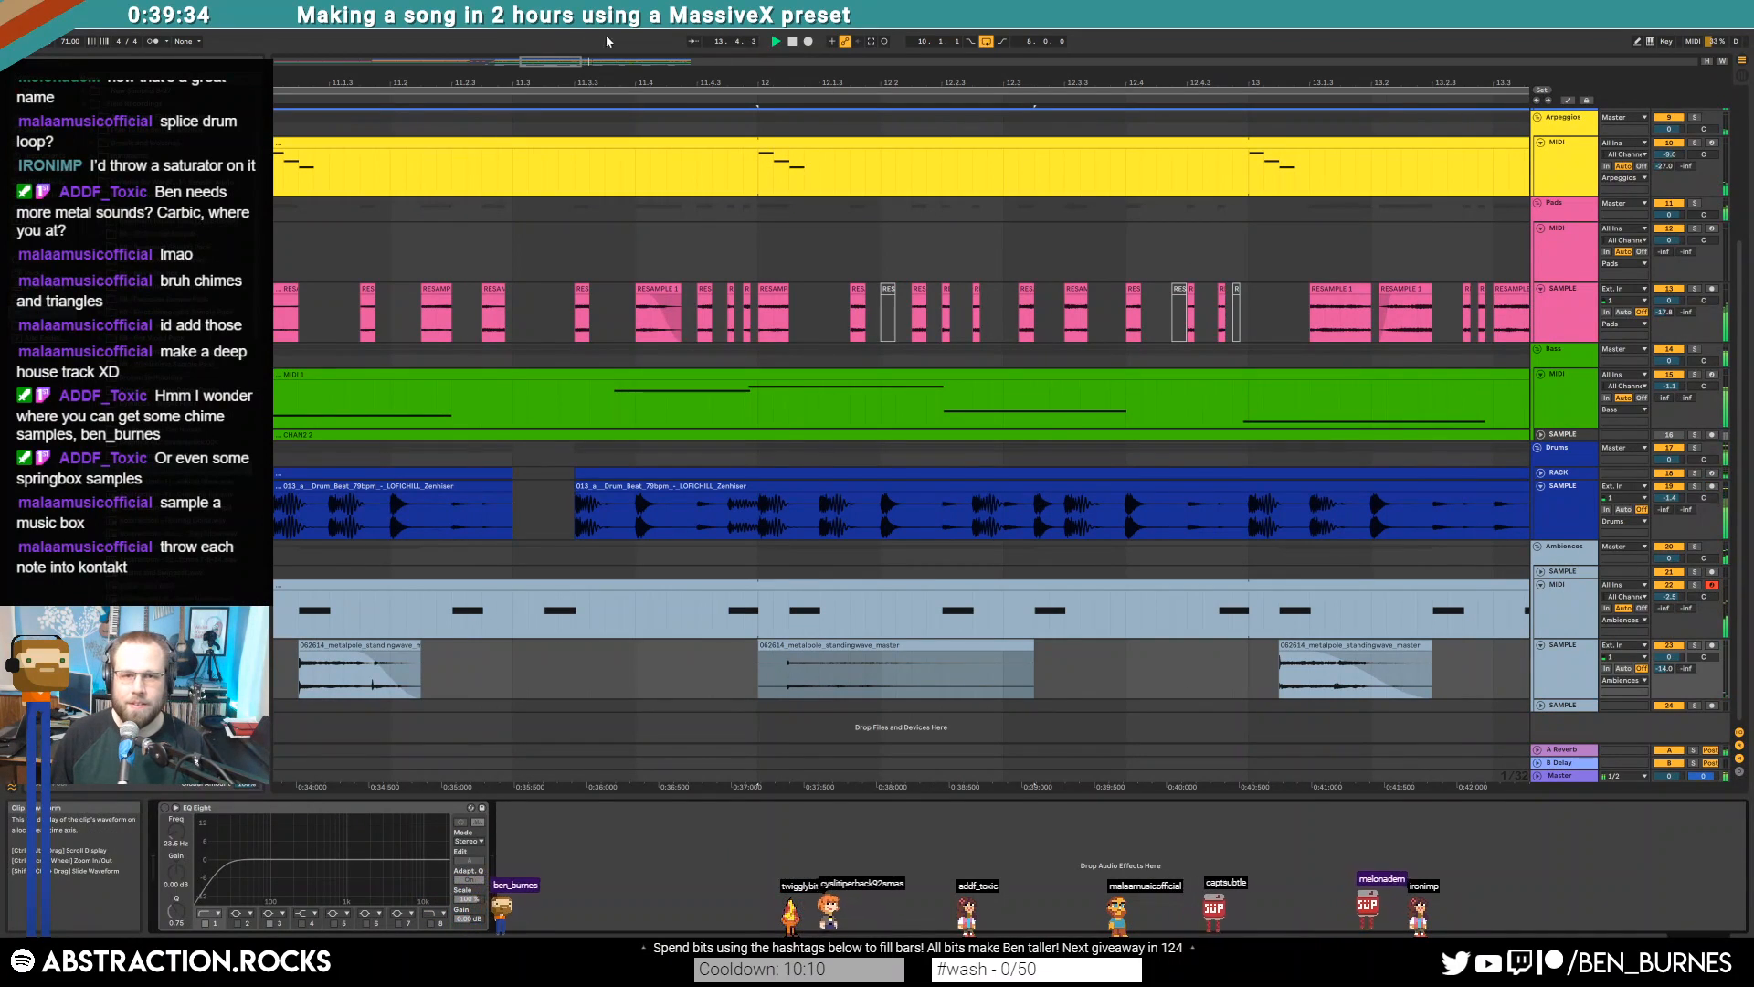
Duplicate the metalpole clips of bars 10 to 14 over the ones in bars 14 to 18
left_click_drag(1172, 82, 819, 55)
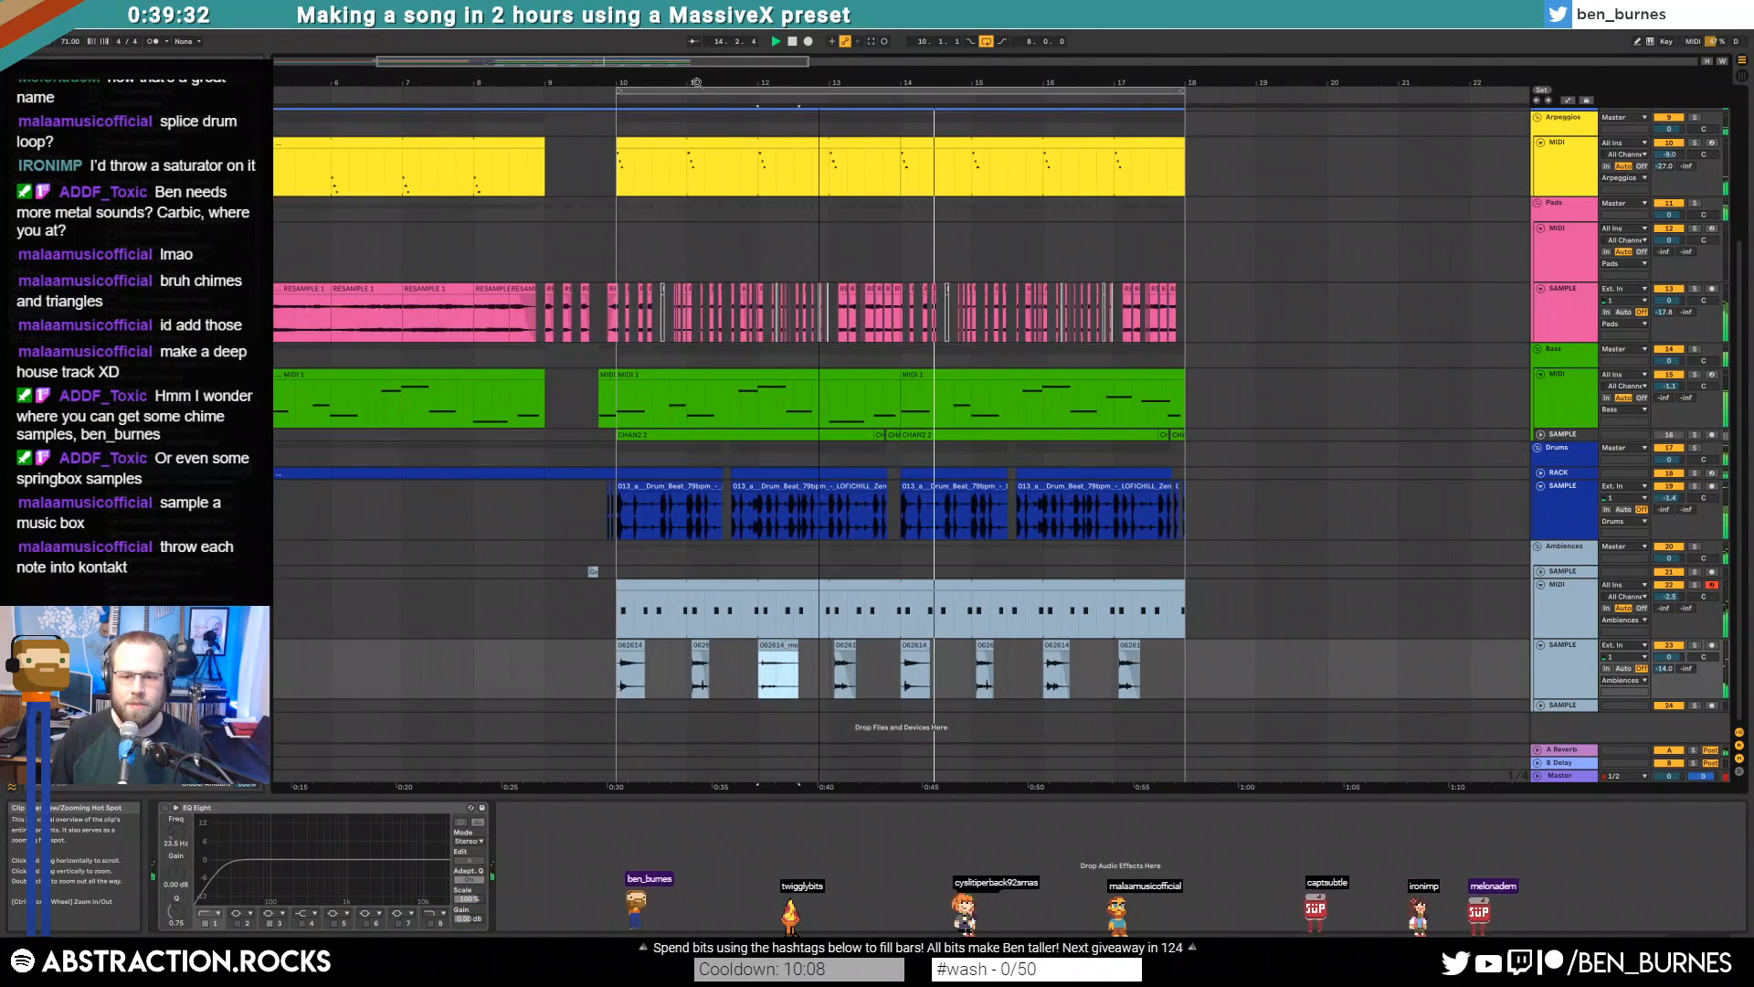
left_click_drag(1203, 685, 617, 674)
key("space")
key("ctrl+d")
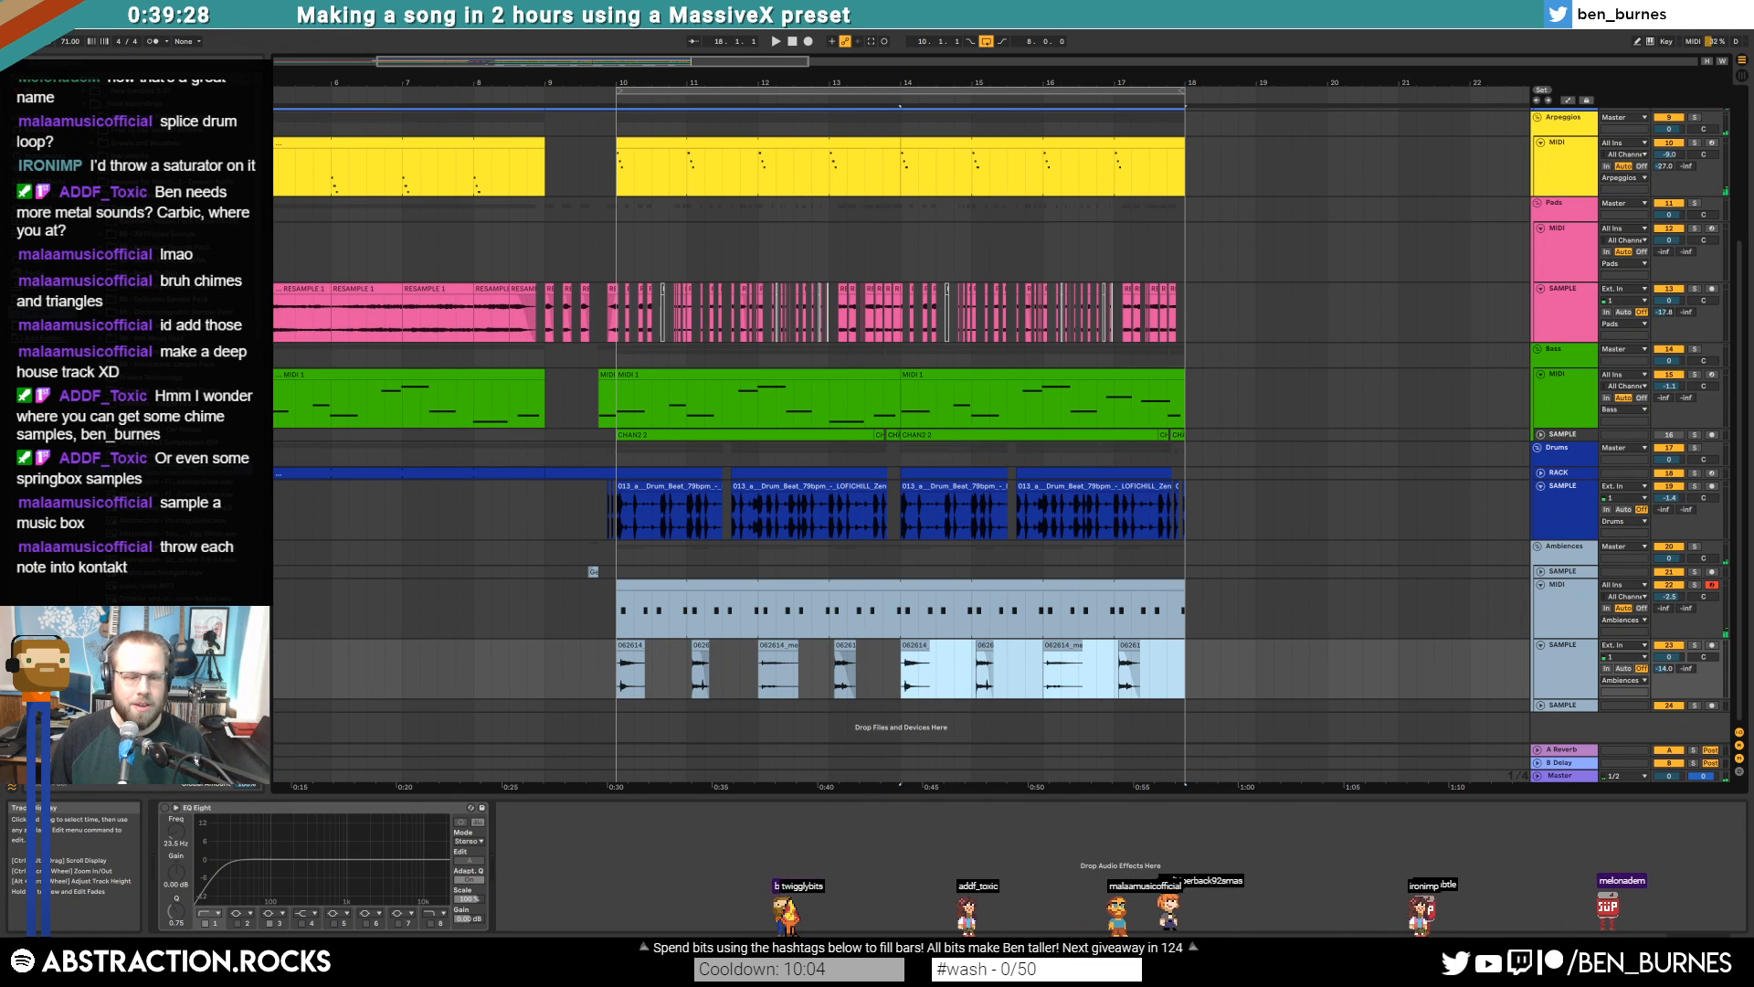
Shape the Ambiences SAMPLE track's EQ Eight with a low cut and a -8.80 dB dip at 1.60 kHz, and add Raum after it
left_click(164, 808)
left_click_drag(225, 869, 227, 868)
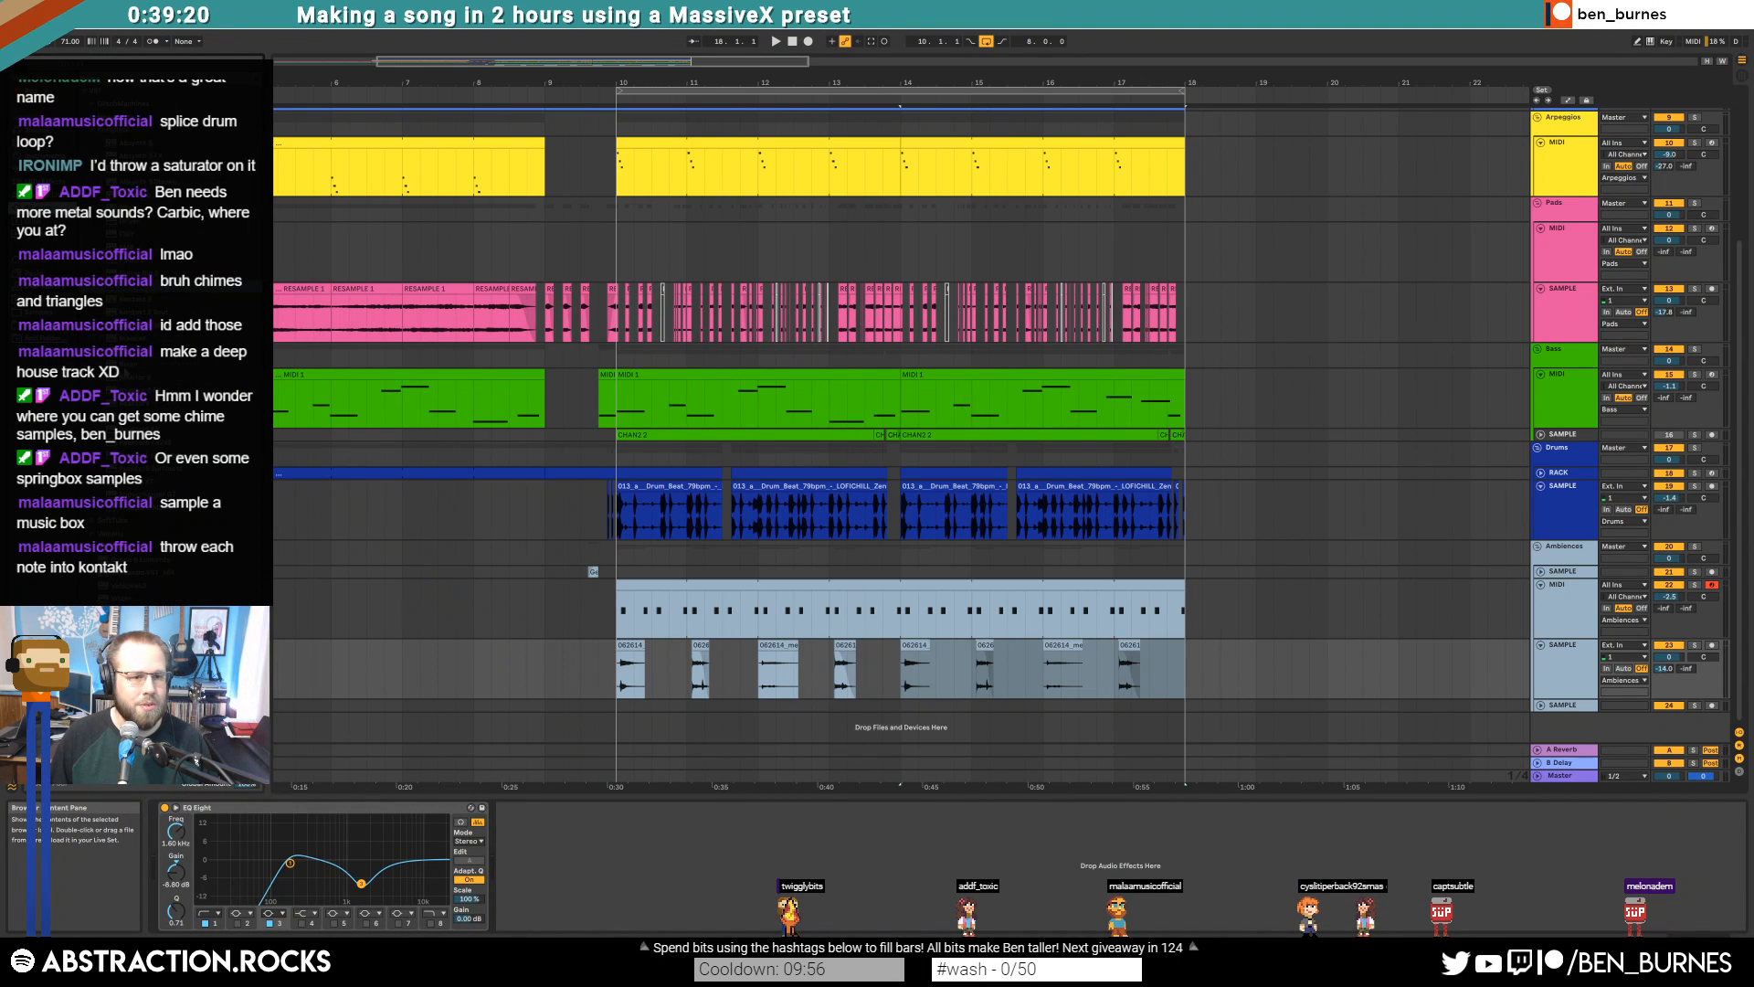
left_click_drag(546, 848, 548, 850)
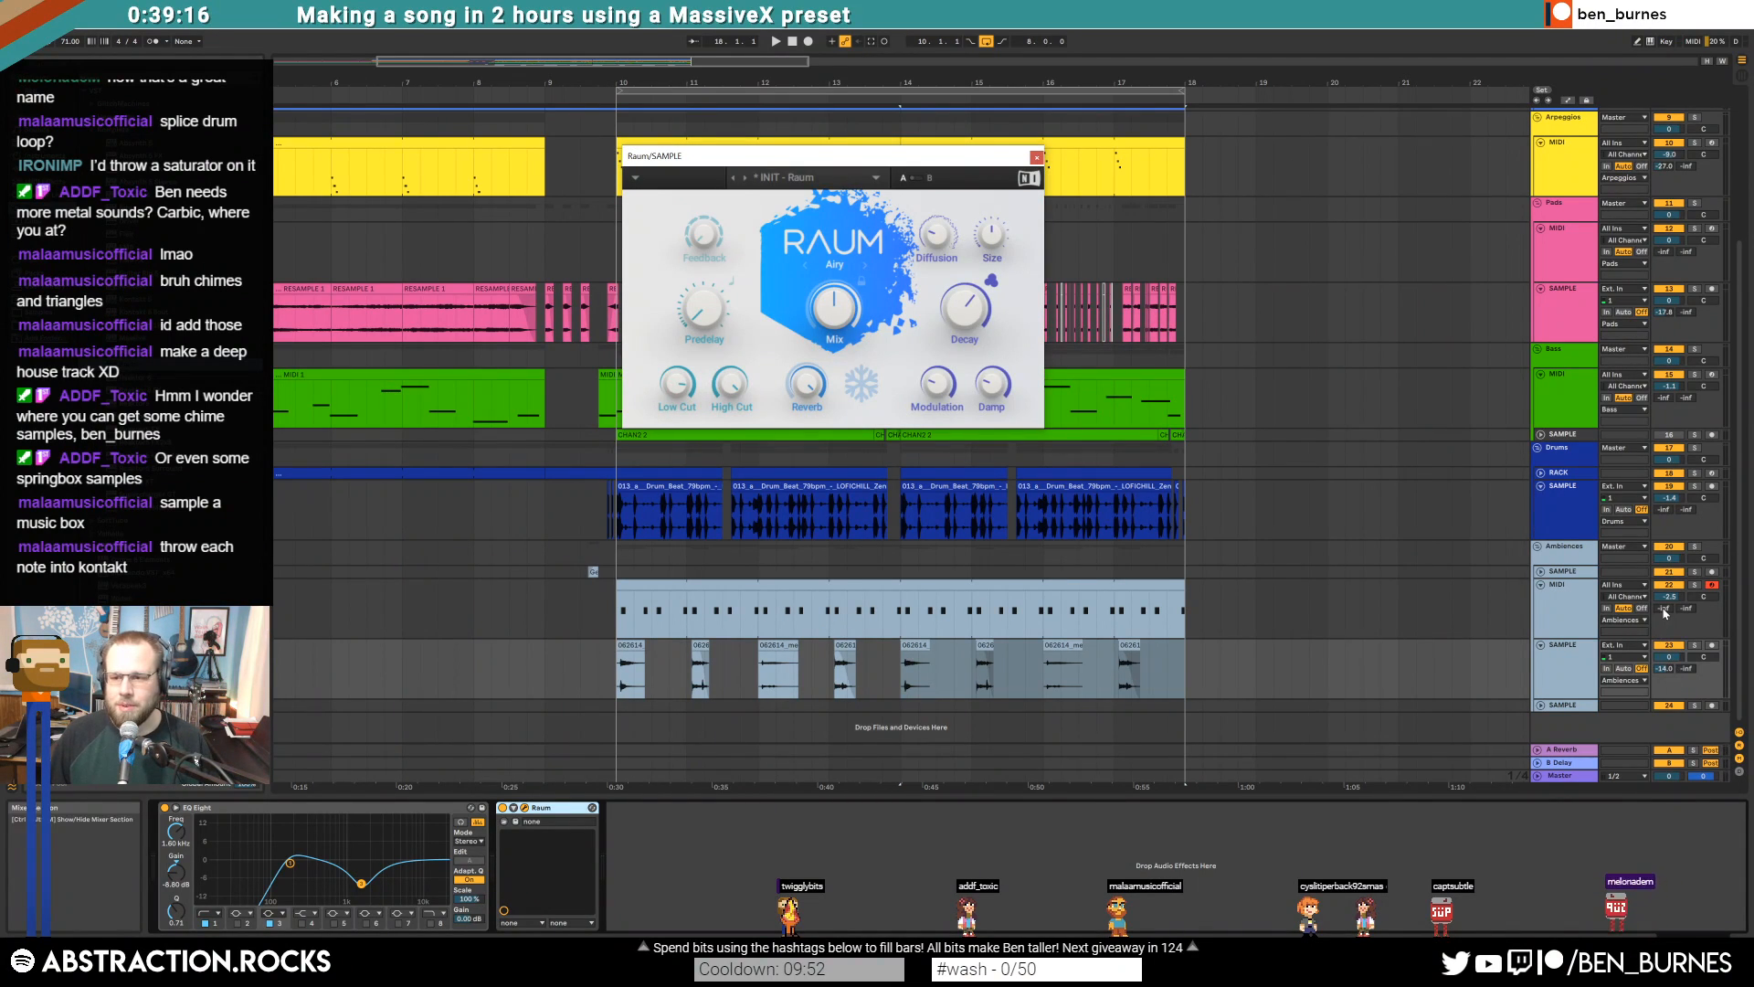
left_click(1657, 686)
During playback, raise Raum's decay, set its mix to 41.5 % and its low cut to -20.60 dB
key("space")
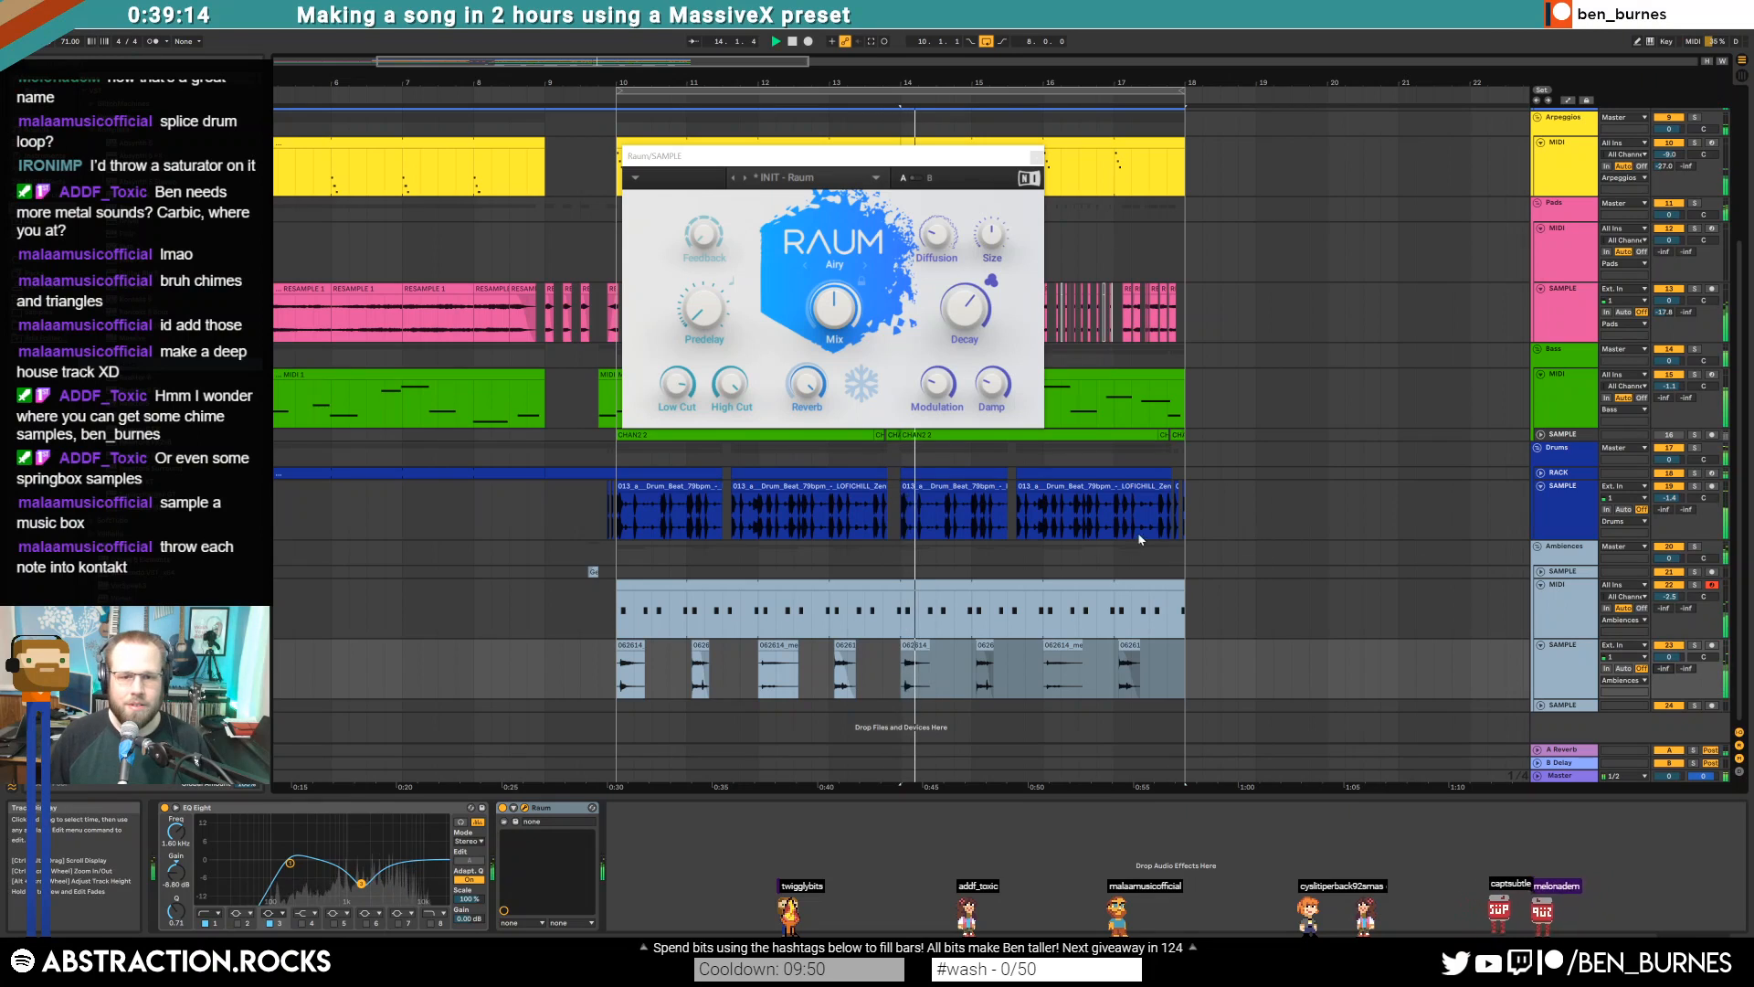
left_click_drag(967, 314, 967, 294)
left_click_drag(840, 320, 840, 330)
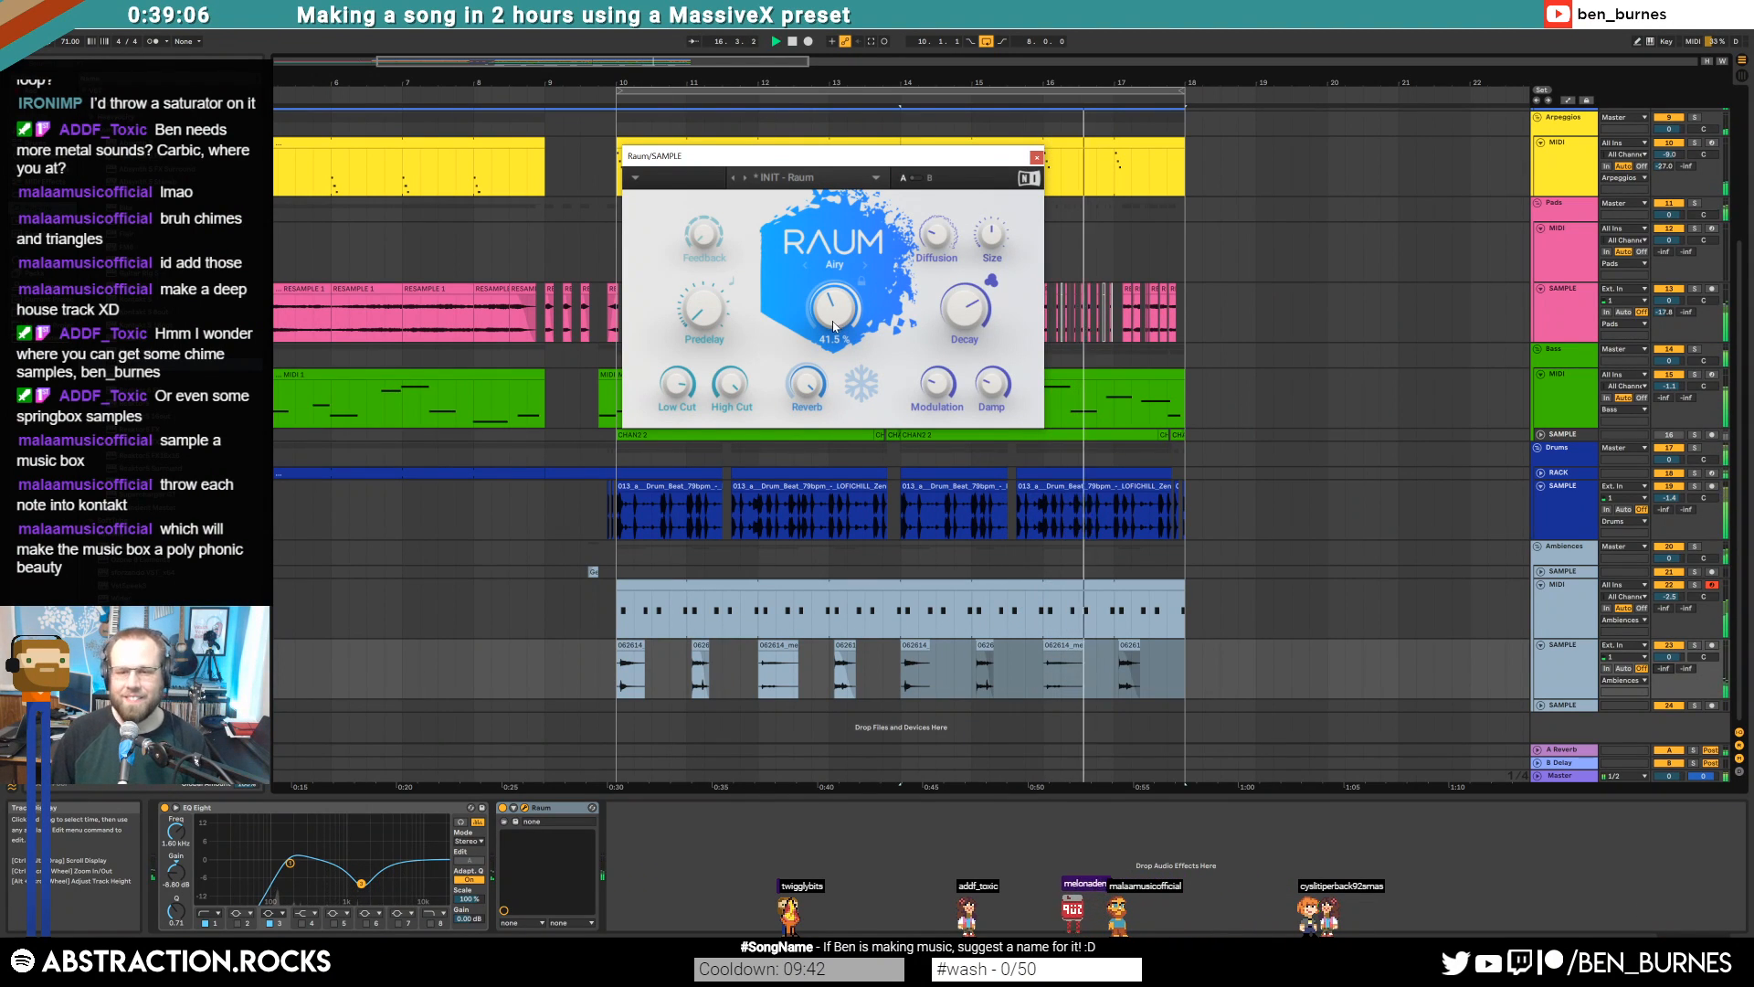
left_click_drag(671, 395, 672, 397)
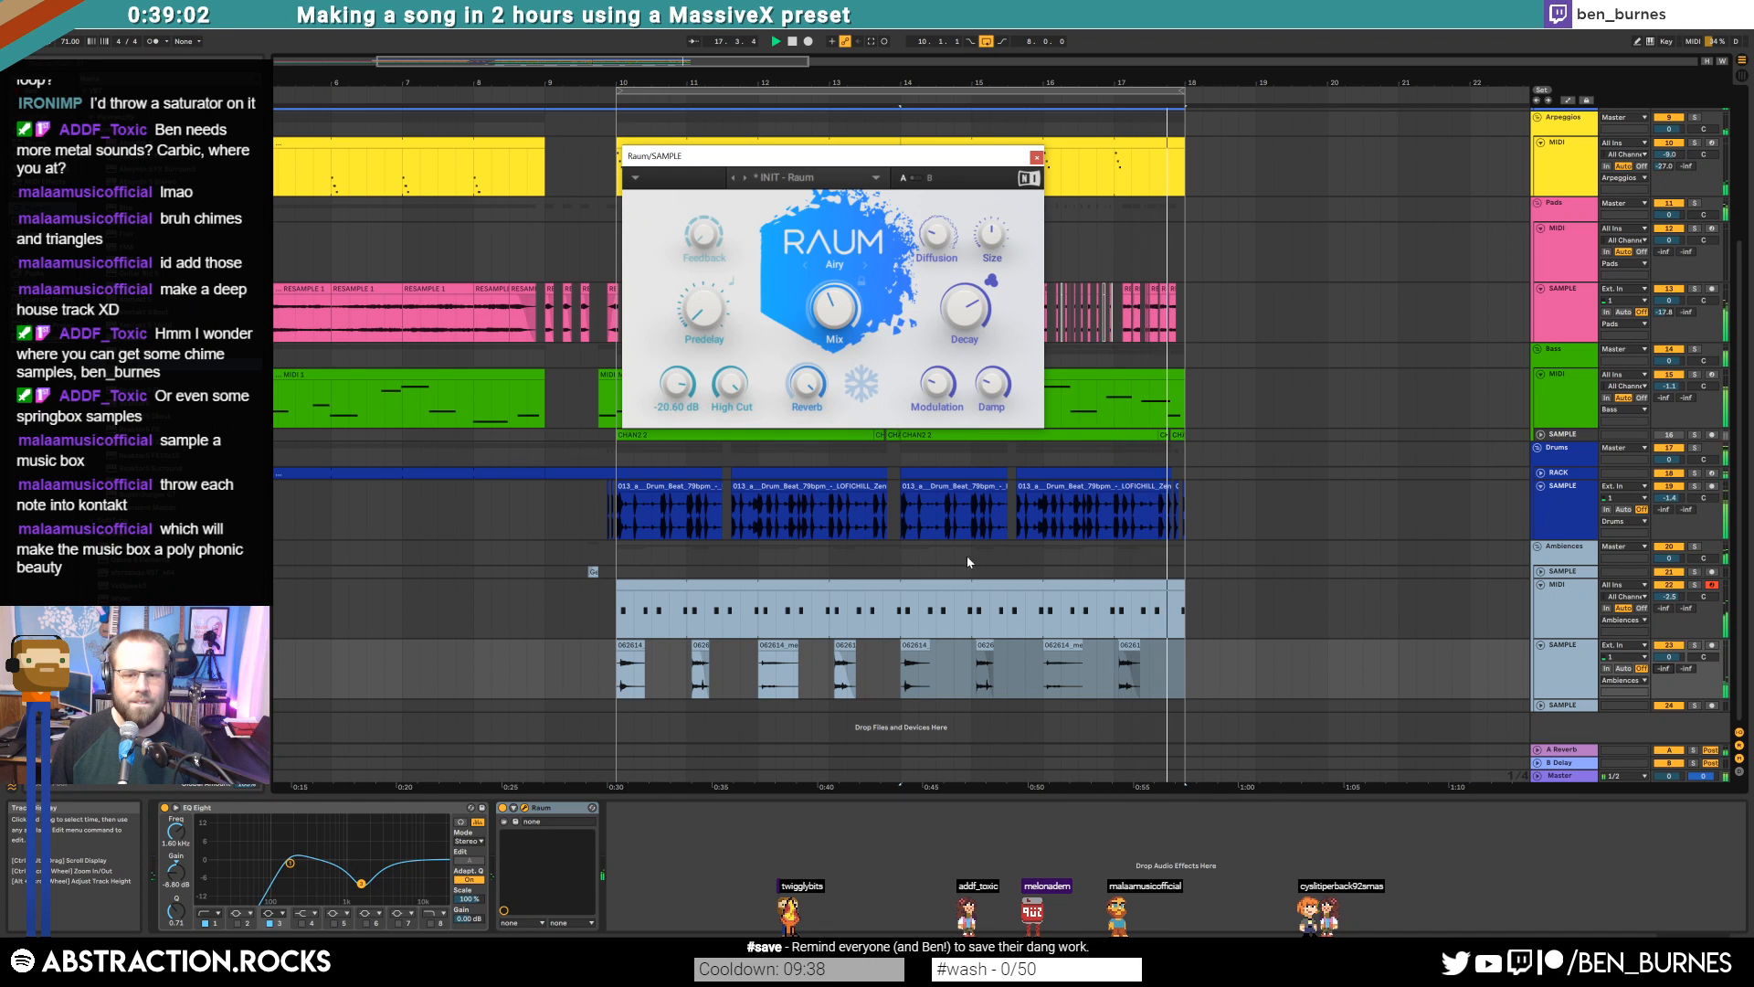
Shorten the metalpole clip at bar 11 together with its fade-out, play it back and close the Raum window
double_click(1132, 659)
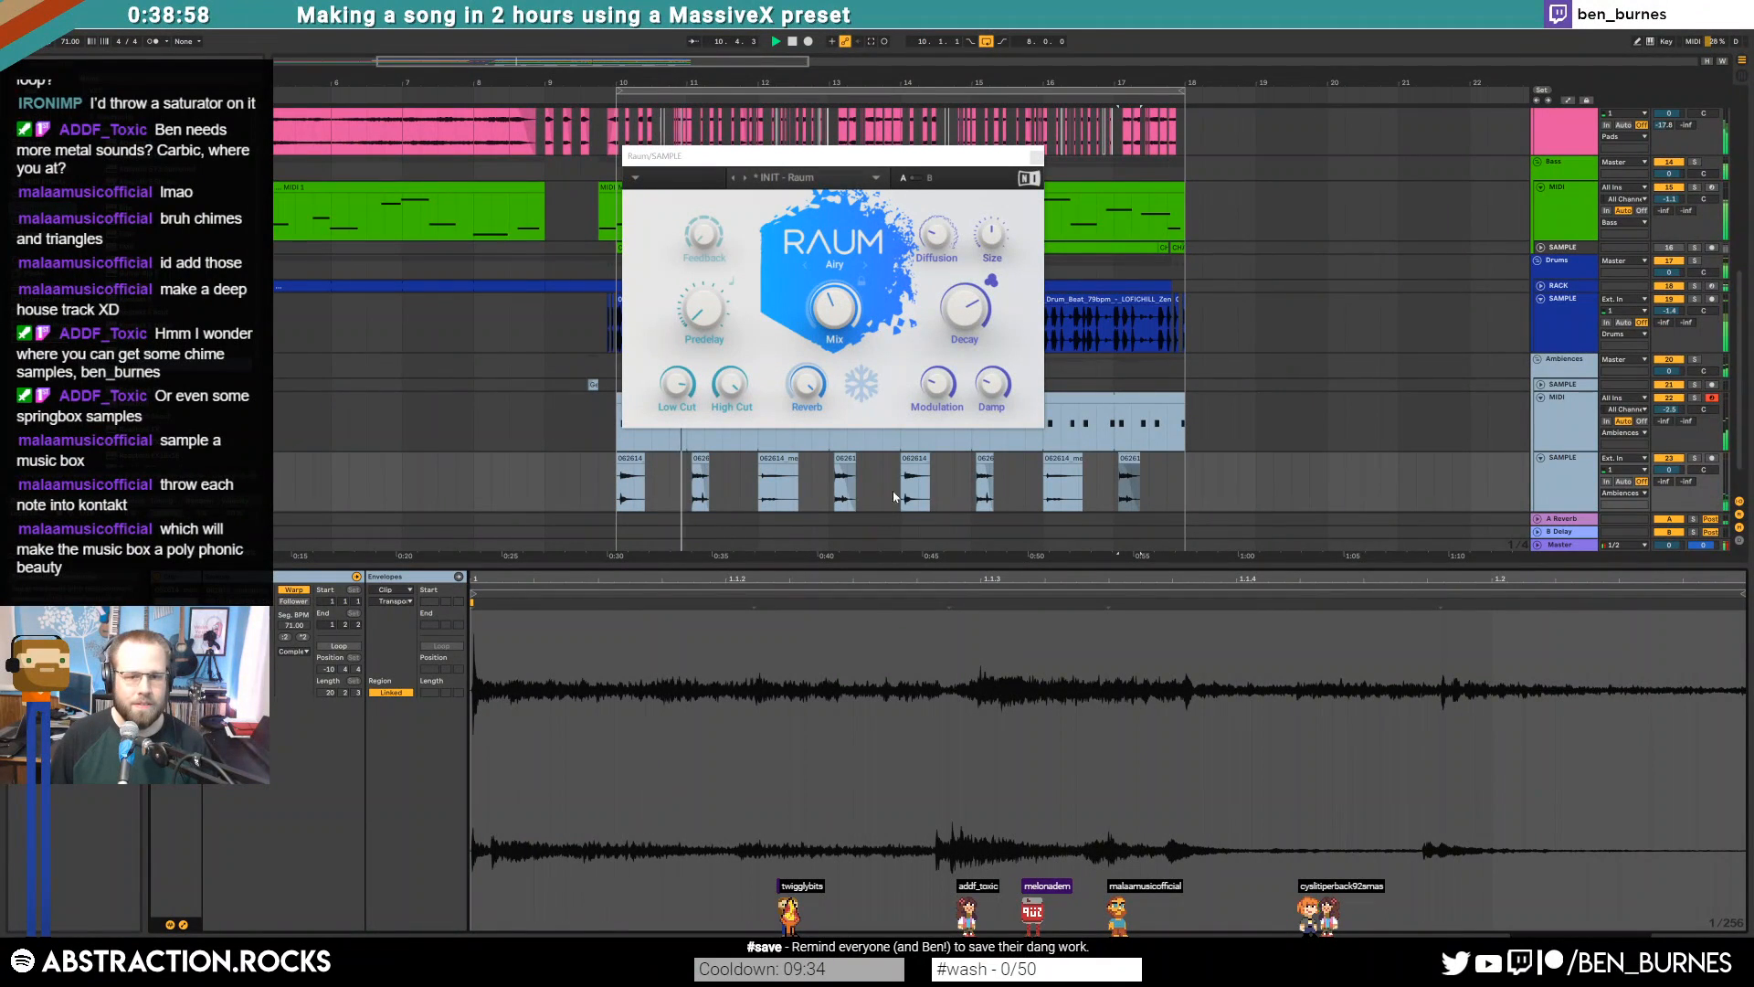
left_click(839, 459)
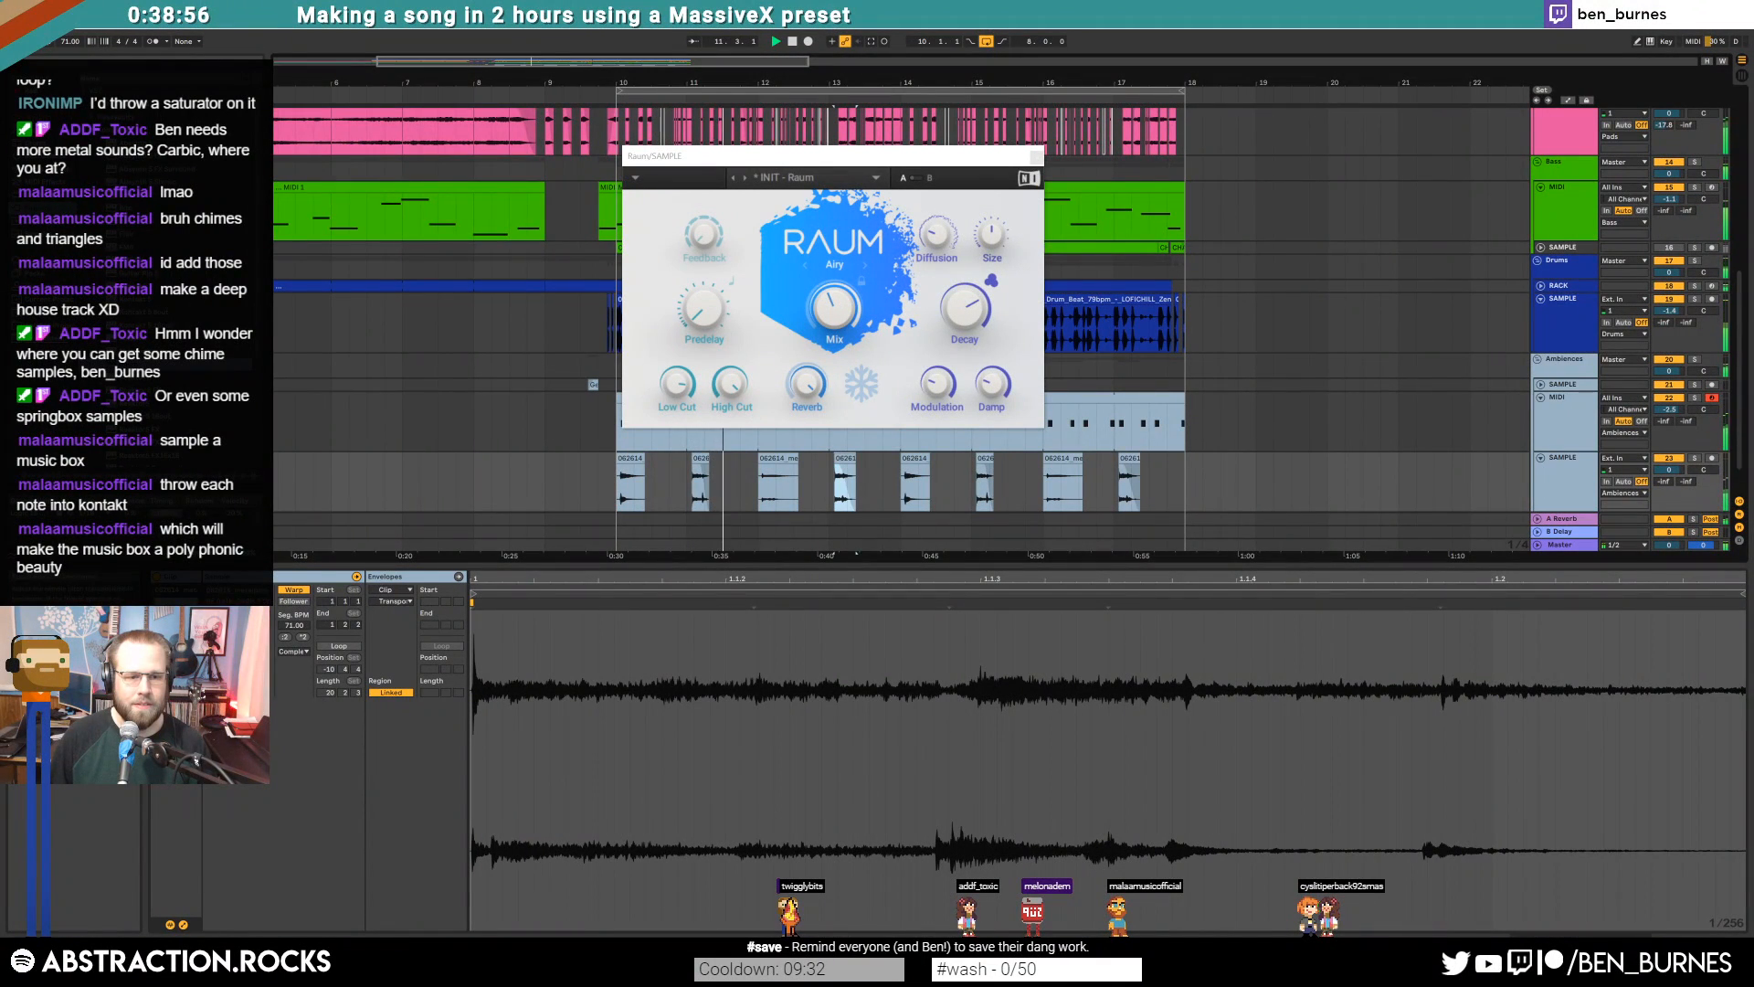
key("space")
left_click(703, 486)
scroll(704, 486, "up", 4)
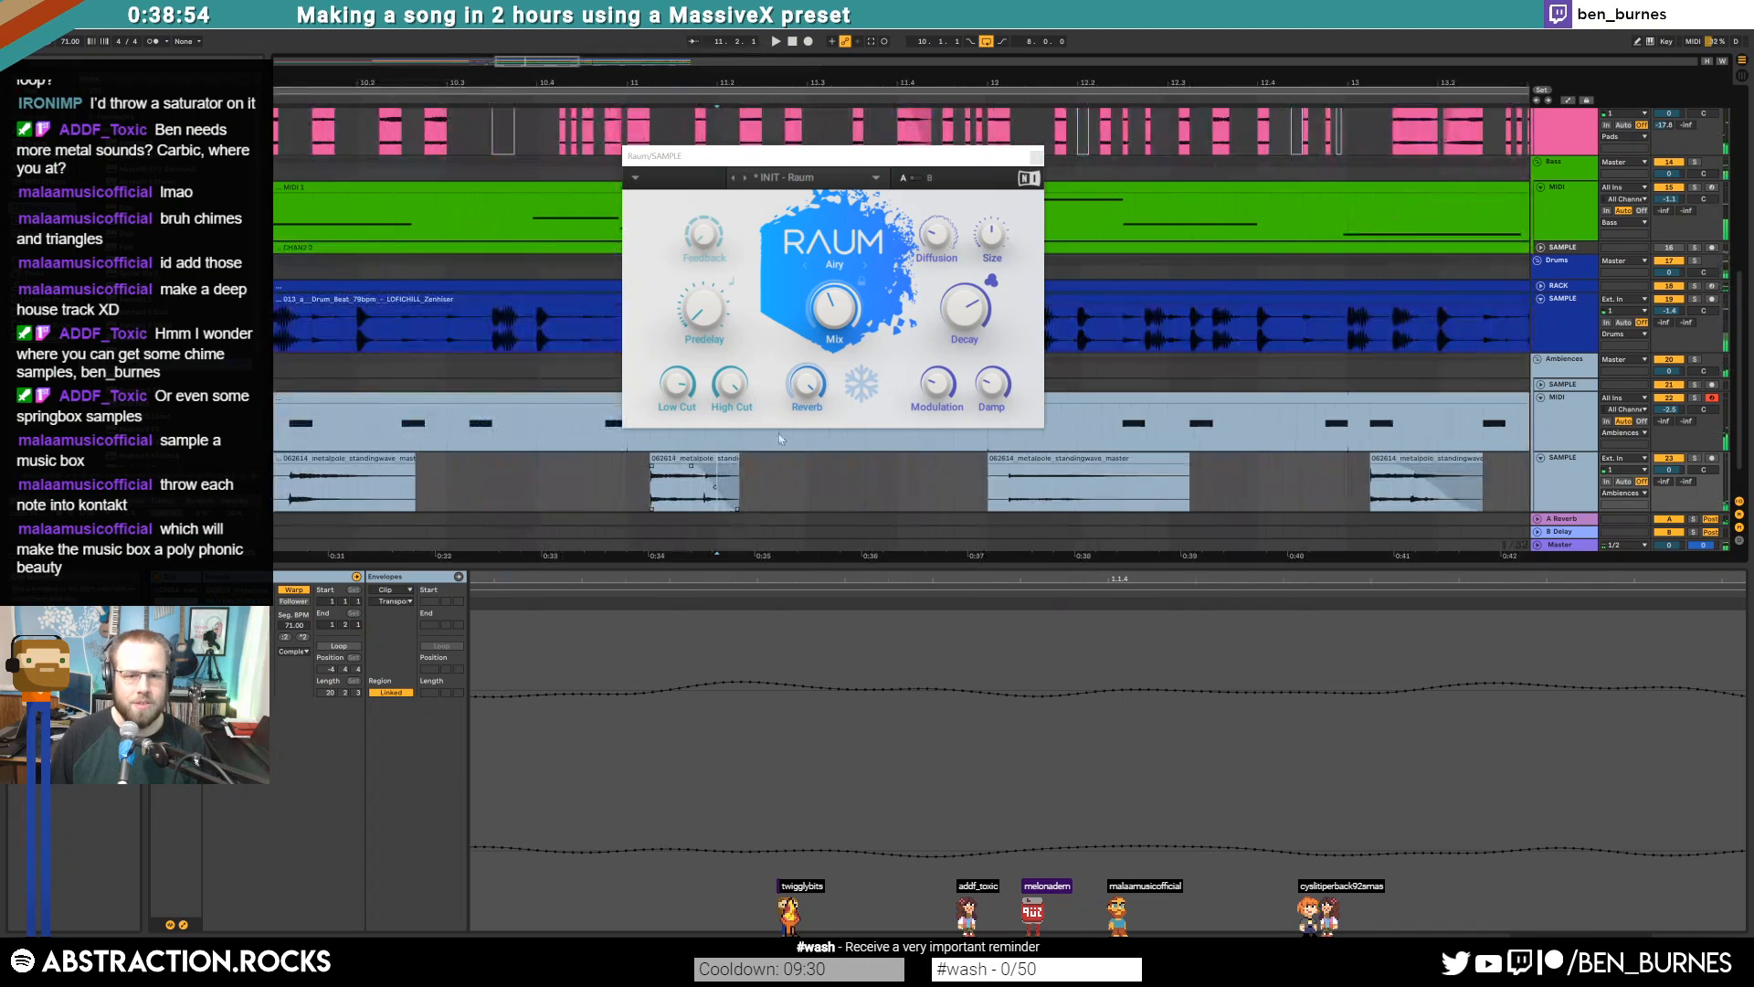
left_click_drag(742, 468, 716, 470)
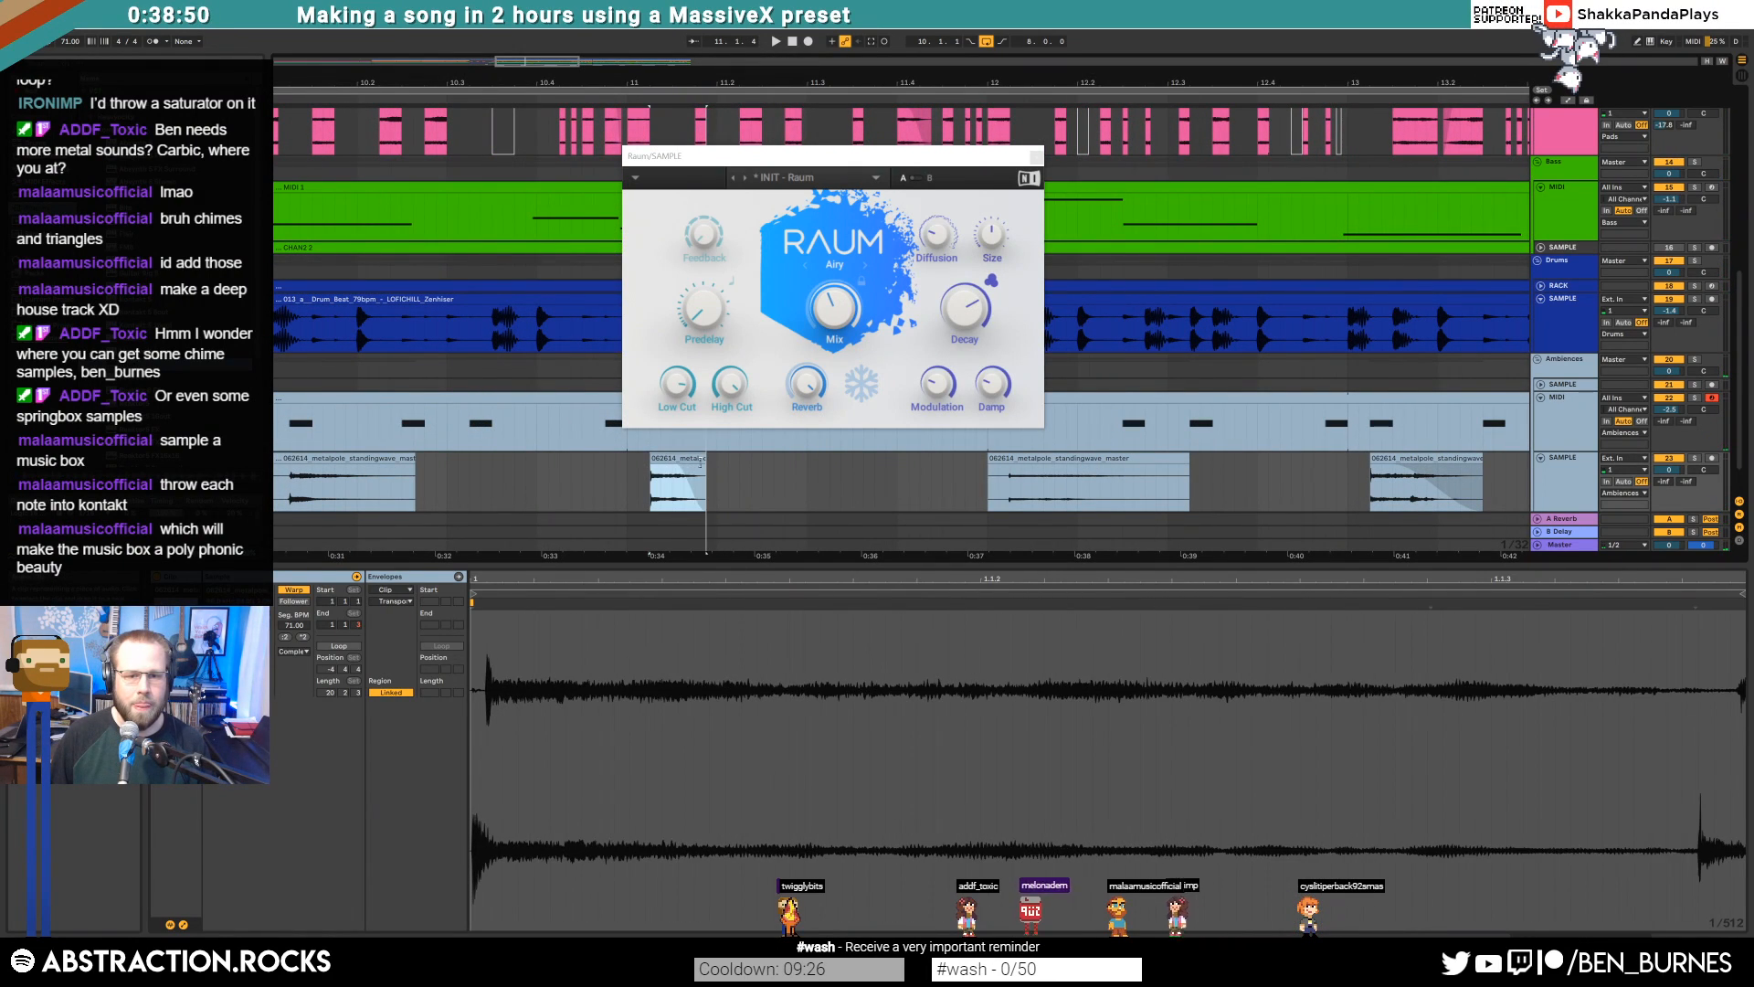
left_click(618, 482)
key("space")
left_click(1036, 157)
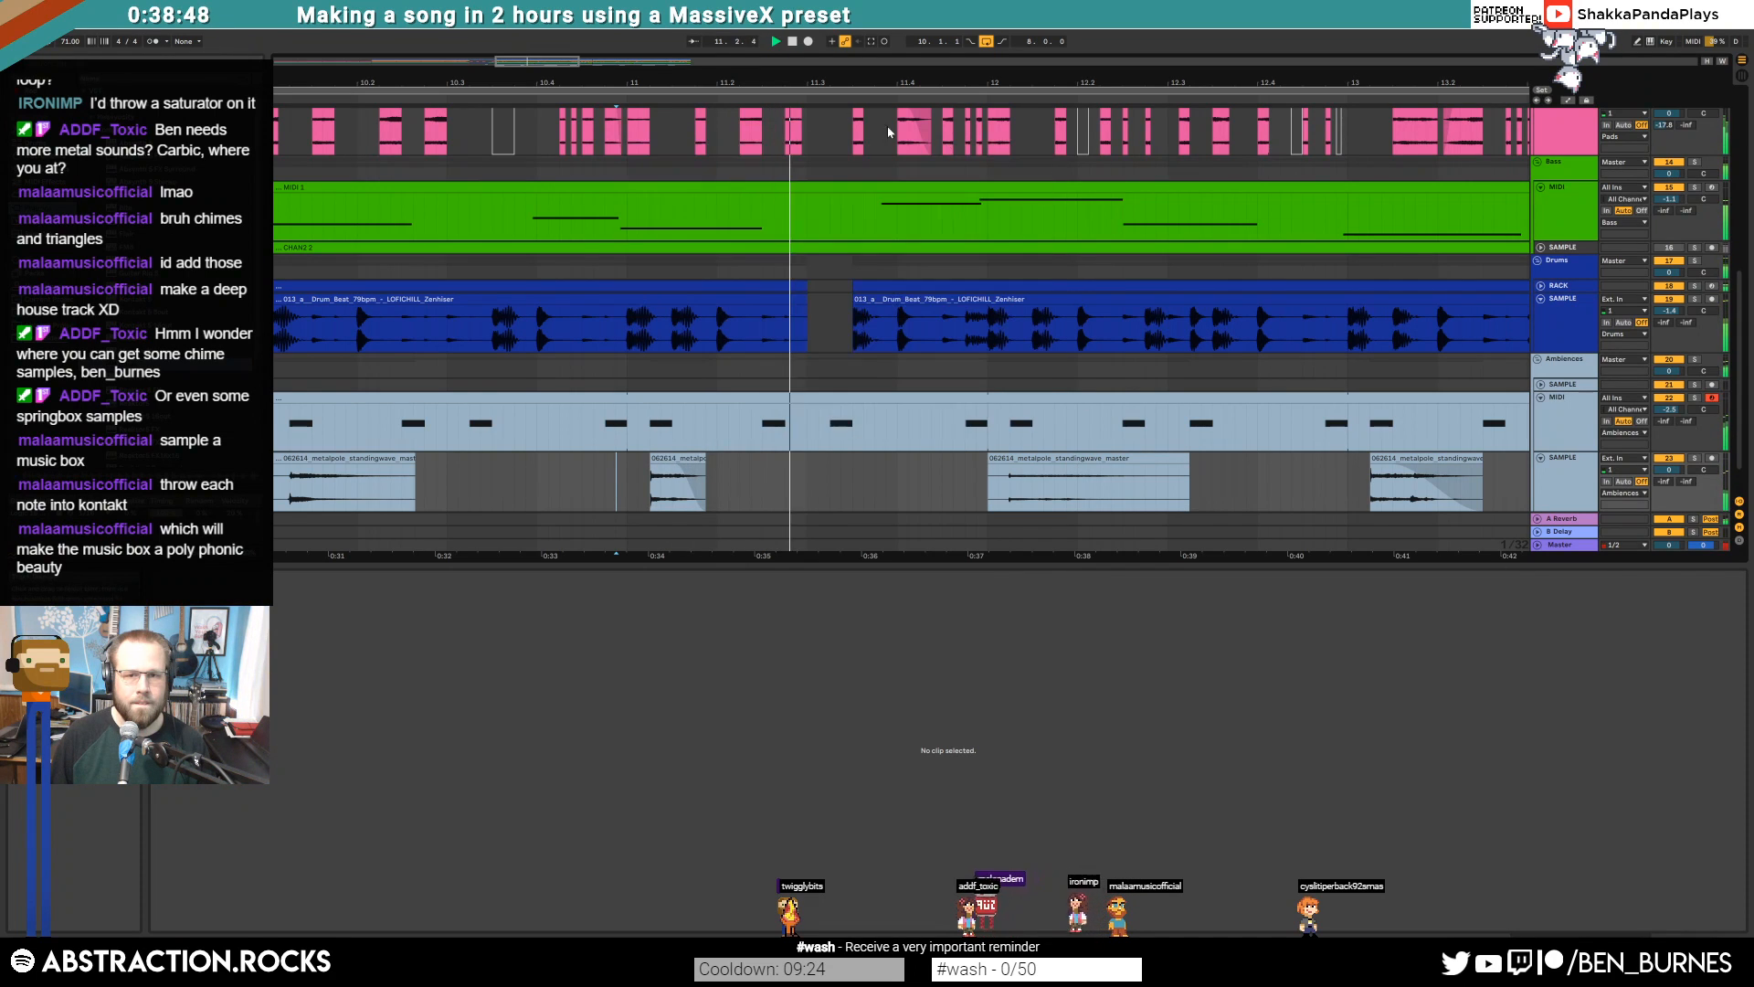
Delete the metalpole clips between bars 14 and 18
left_click_drag(538, 82, 451, 18)
left_click_drag(834, 486, 1184, 484)
key("Delete")
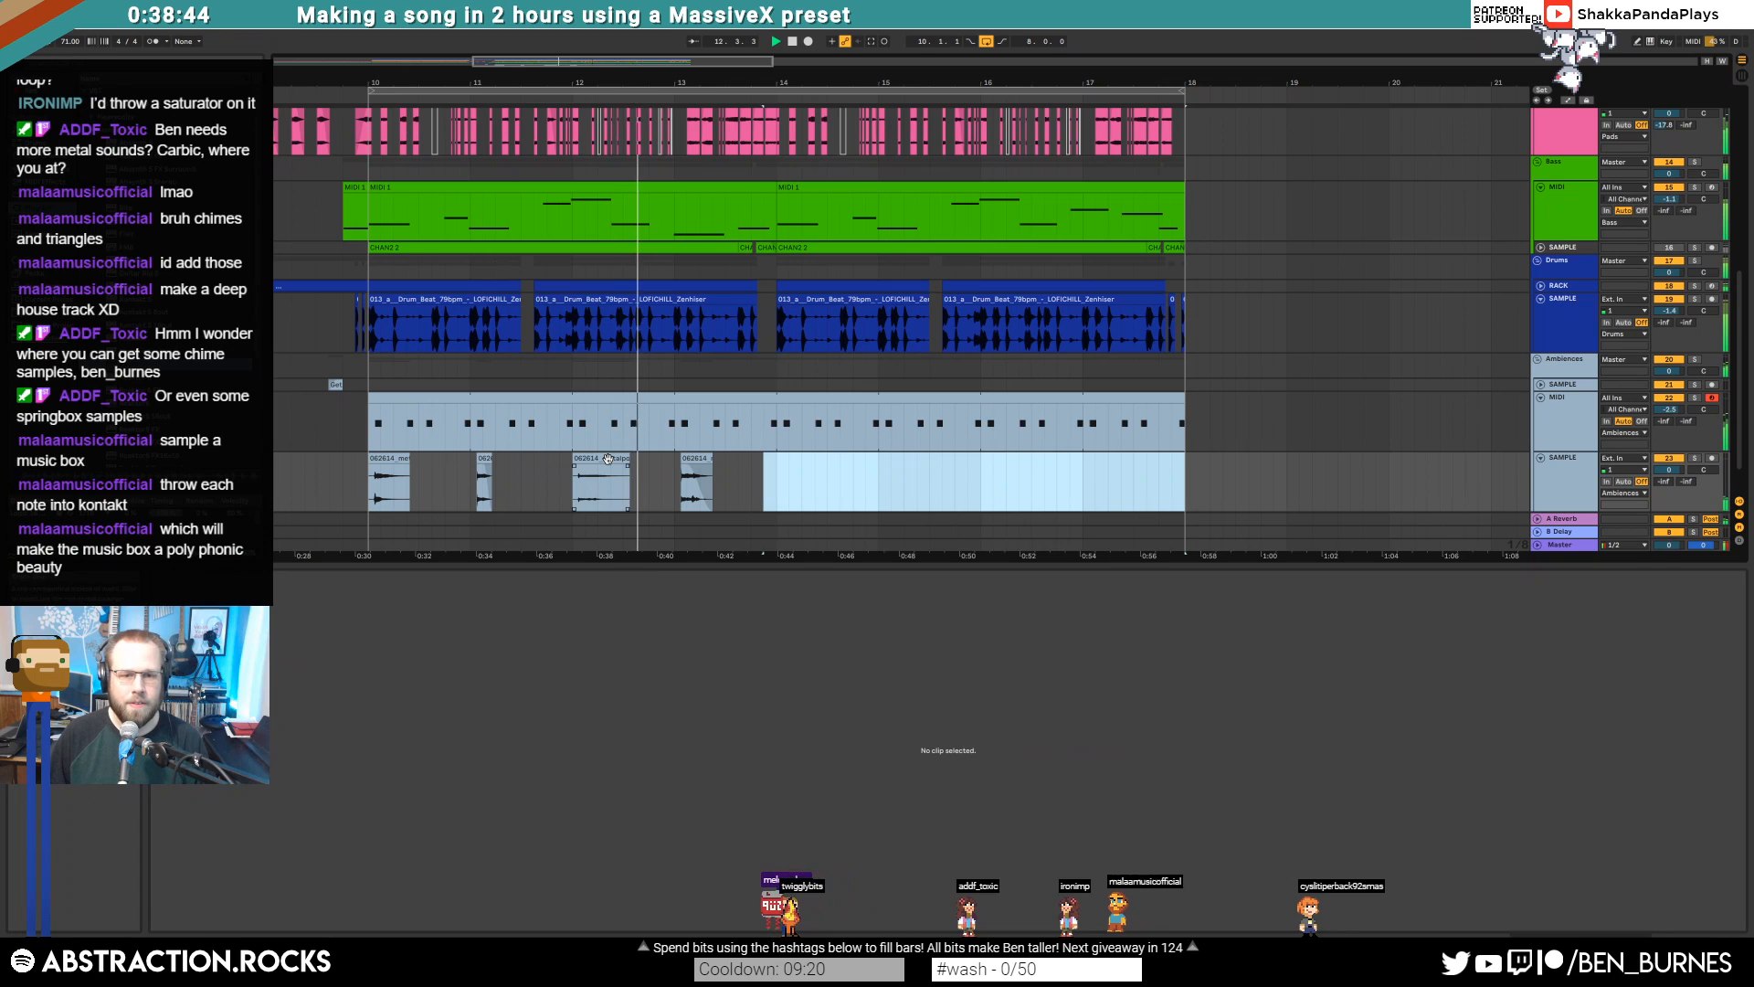
Rebalance the clip gain of the metalpole clip at bar 12 by ear, trying louder levels before bringing it back down
left_click(601, 459)
key("space")
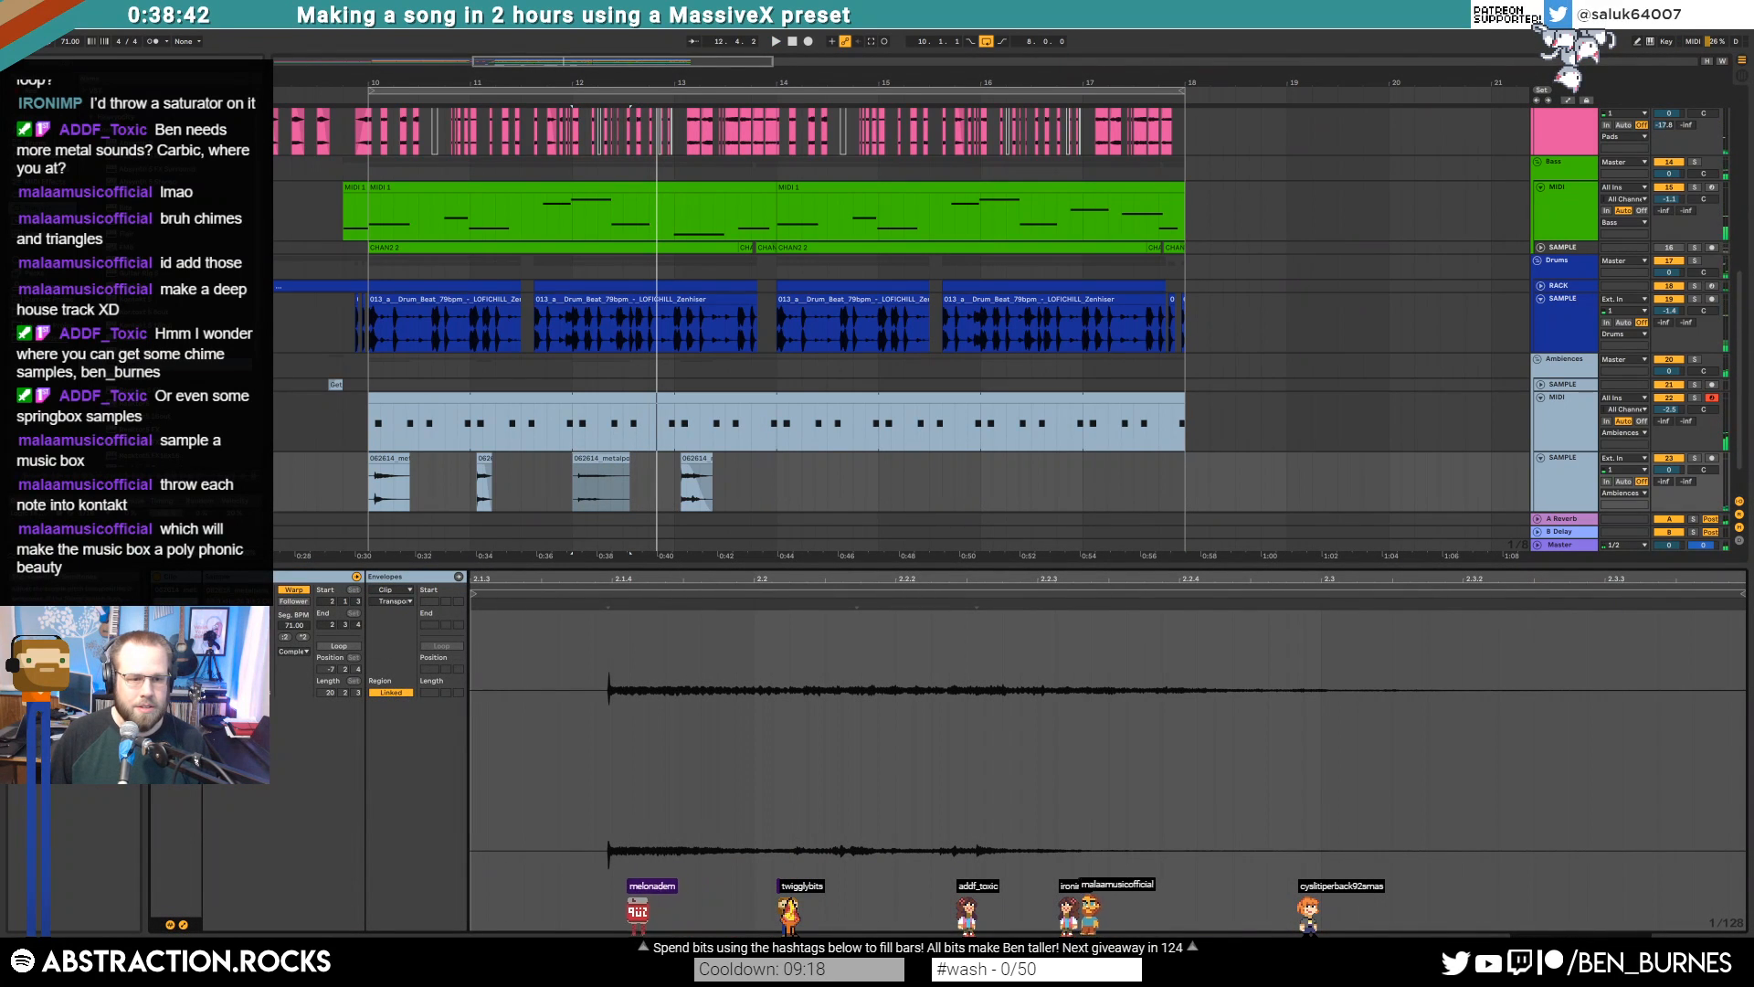
left_click_drag(266, 680, 265, 656)
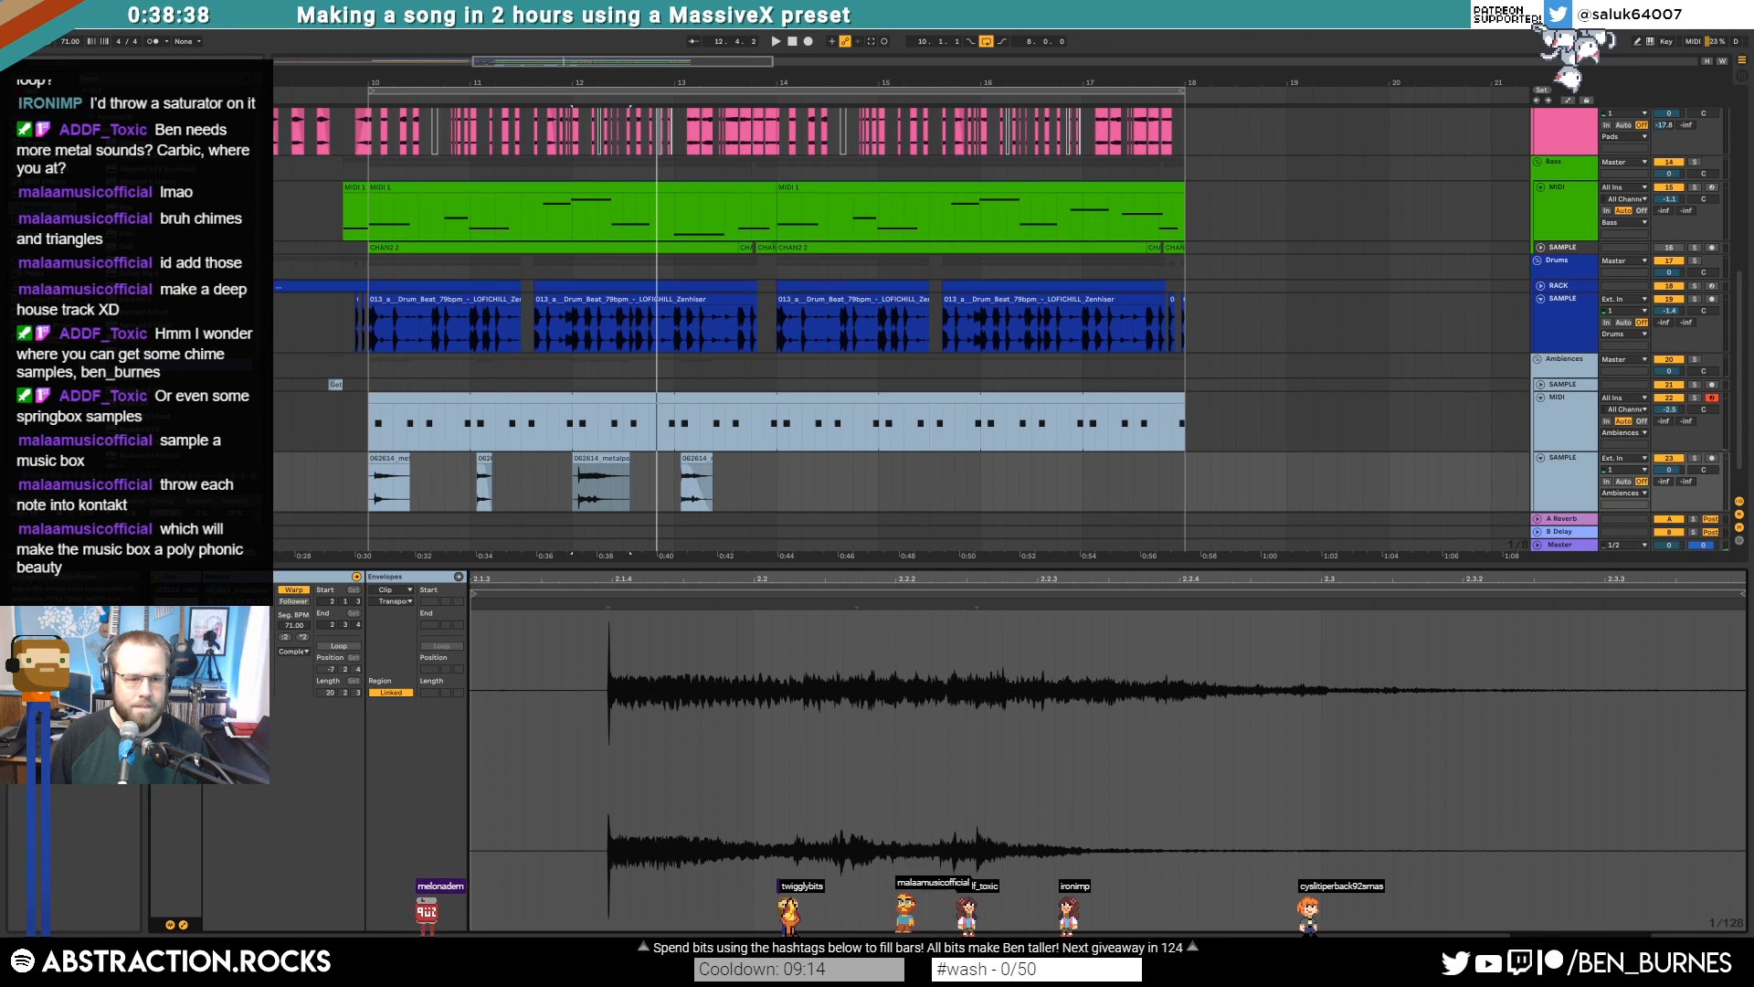
key("space")
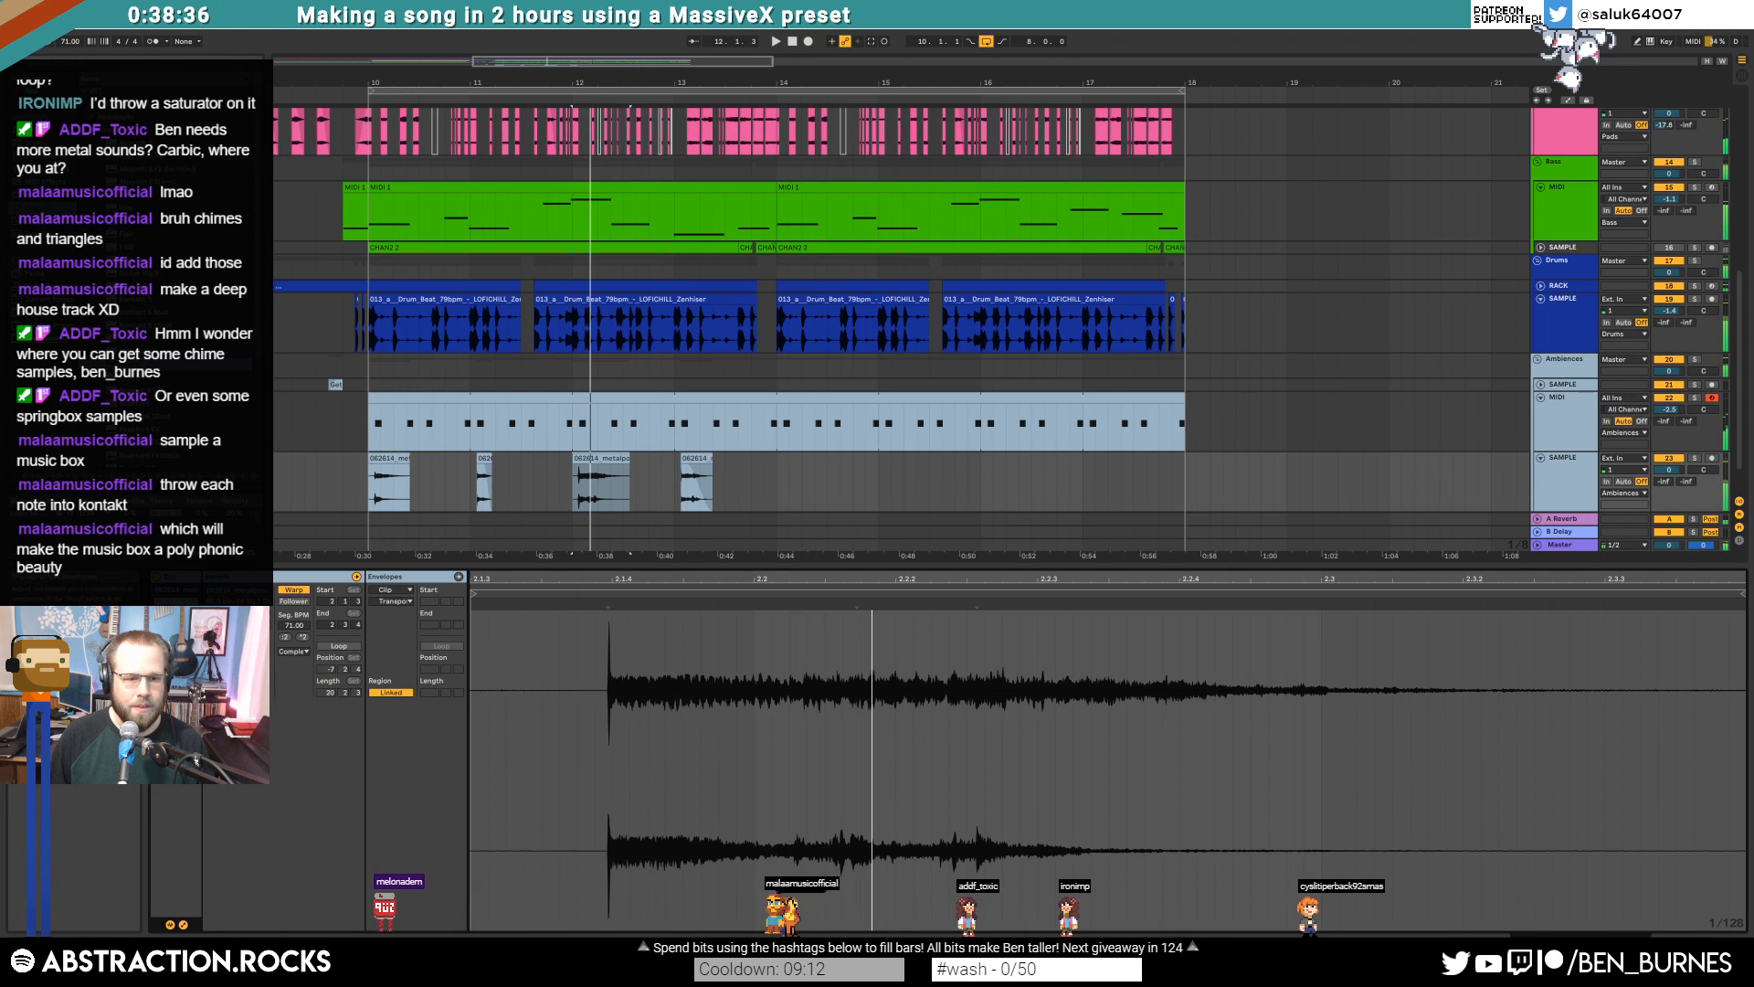
left_click_drag(265, 657, 265, 668)
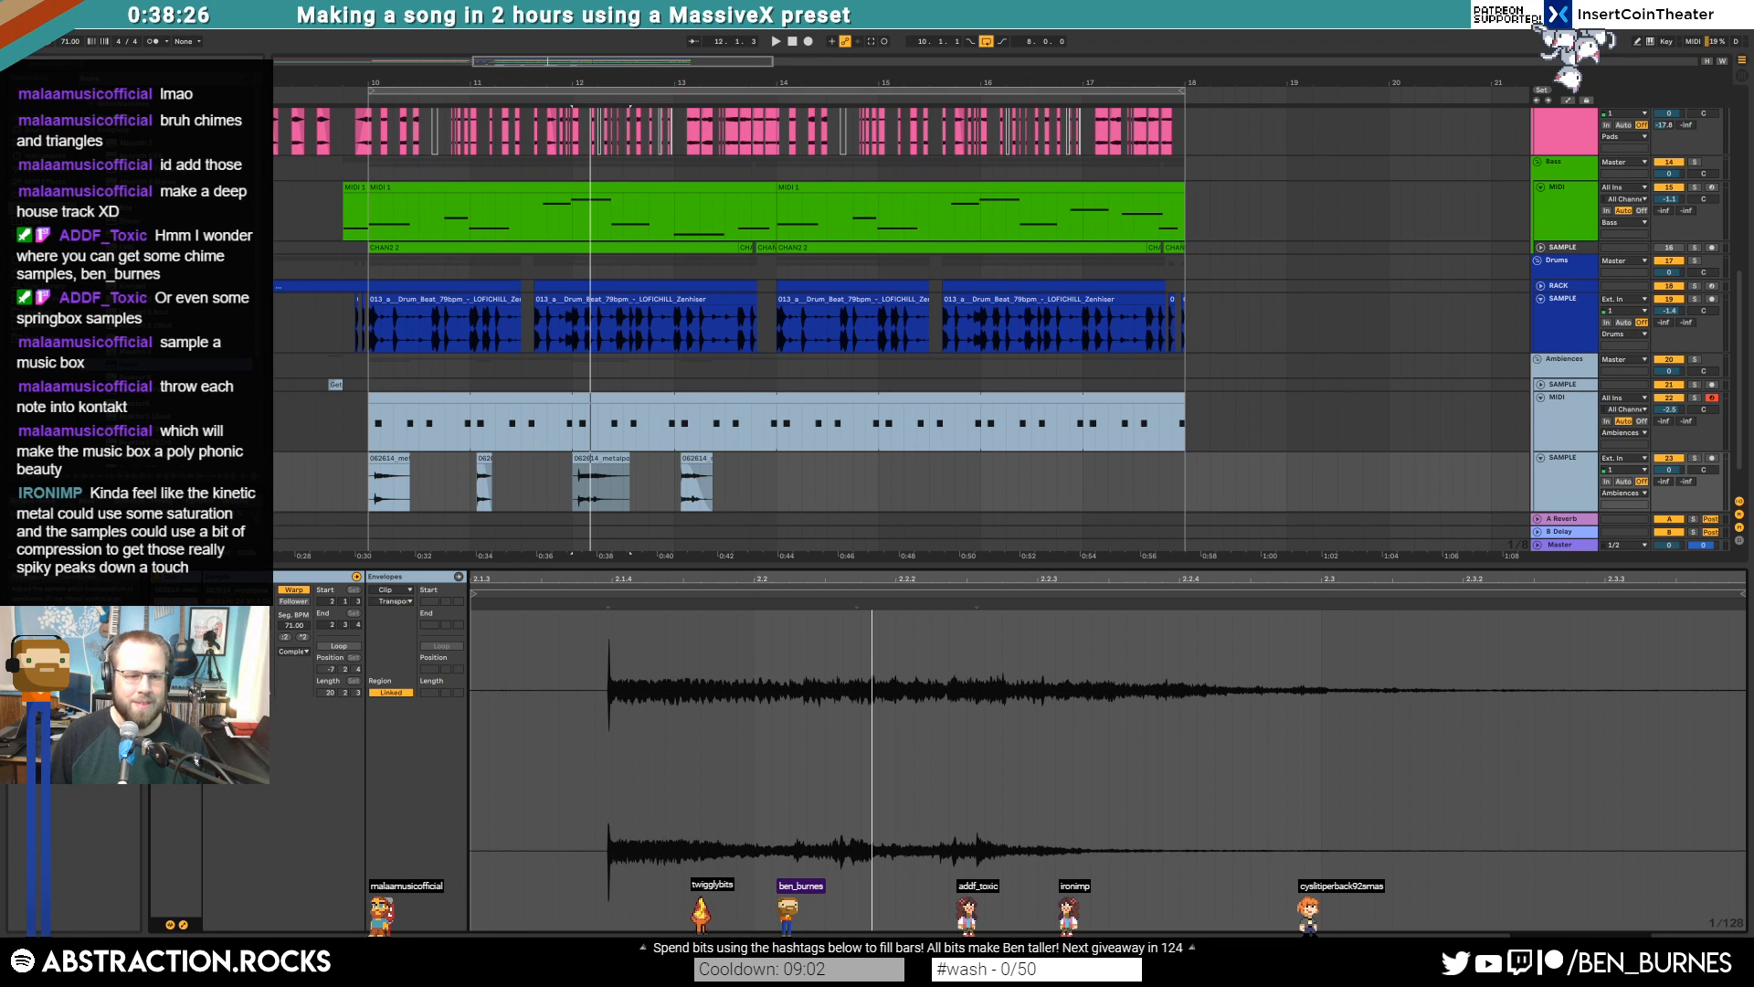
left_click(622, 479)
key("space")
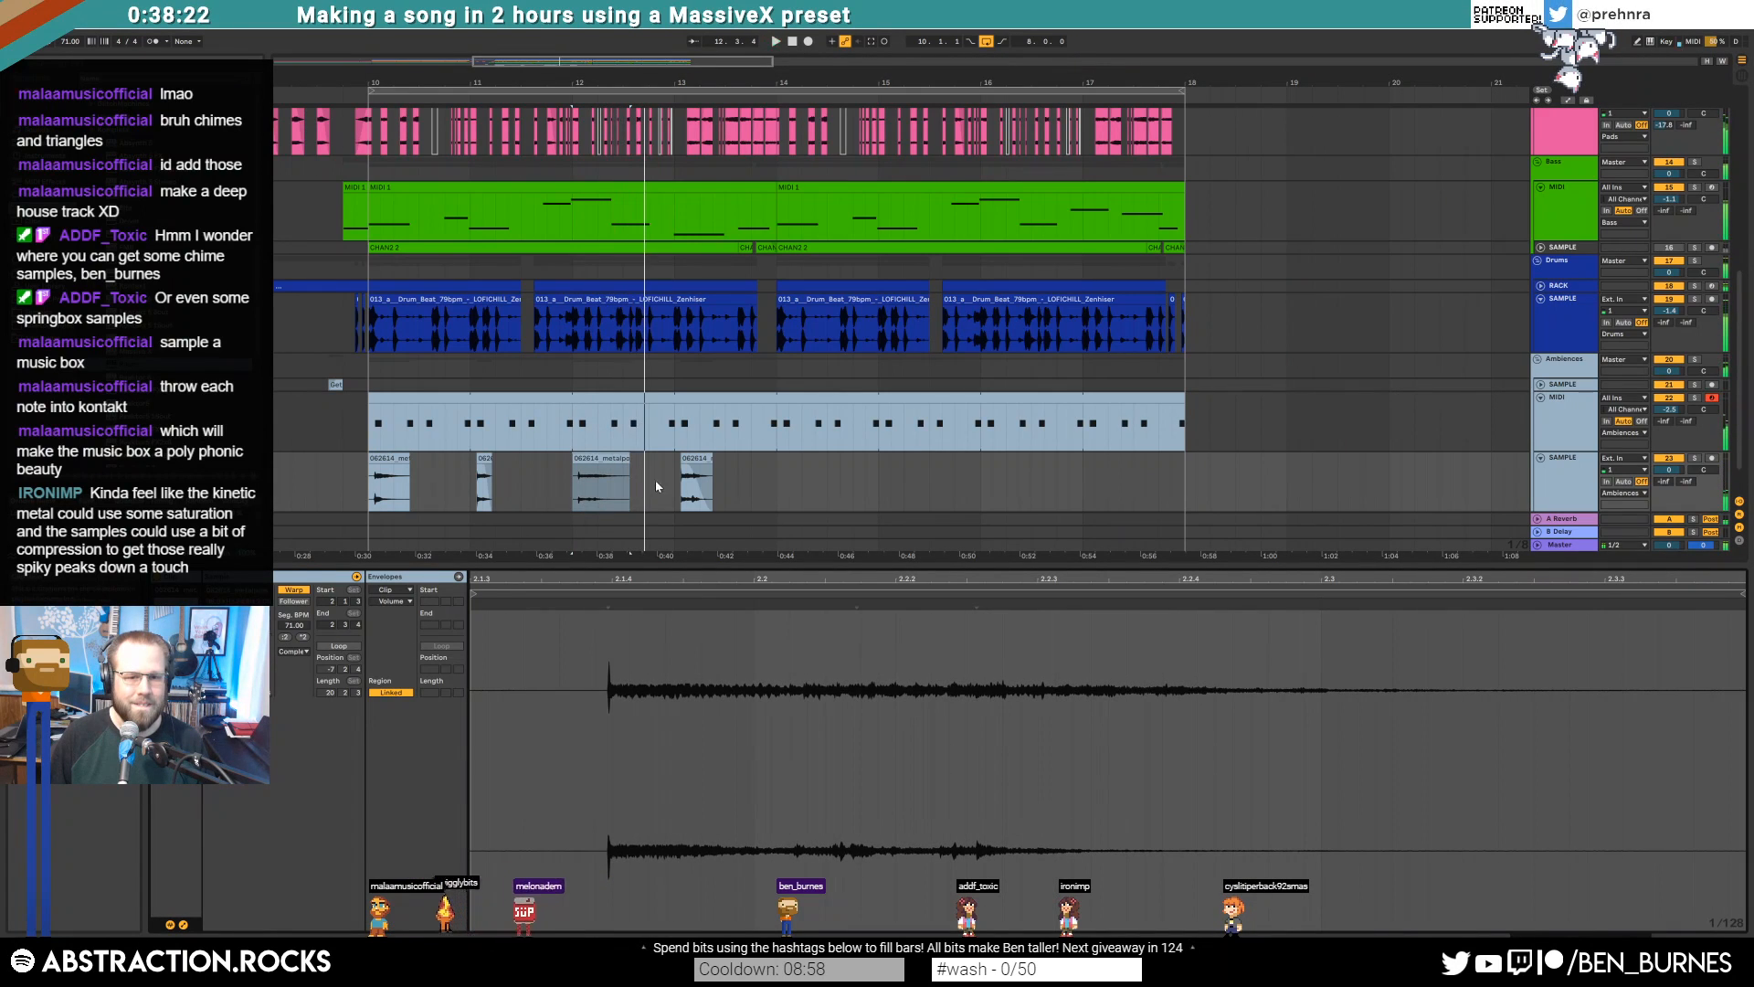
Audition the metalpole clip at bar 13 with its sample waveform open
left_click(685, 463)
key("space")
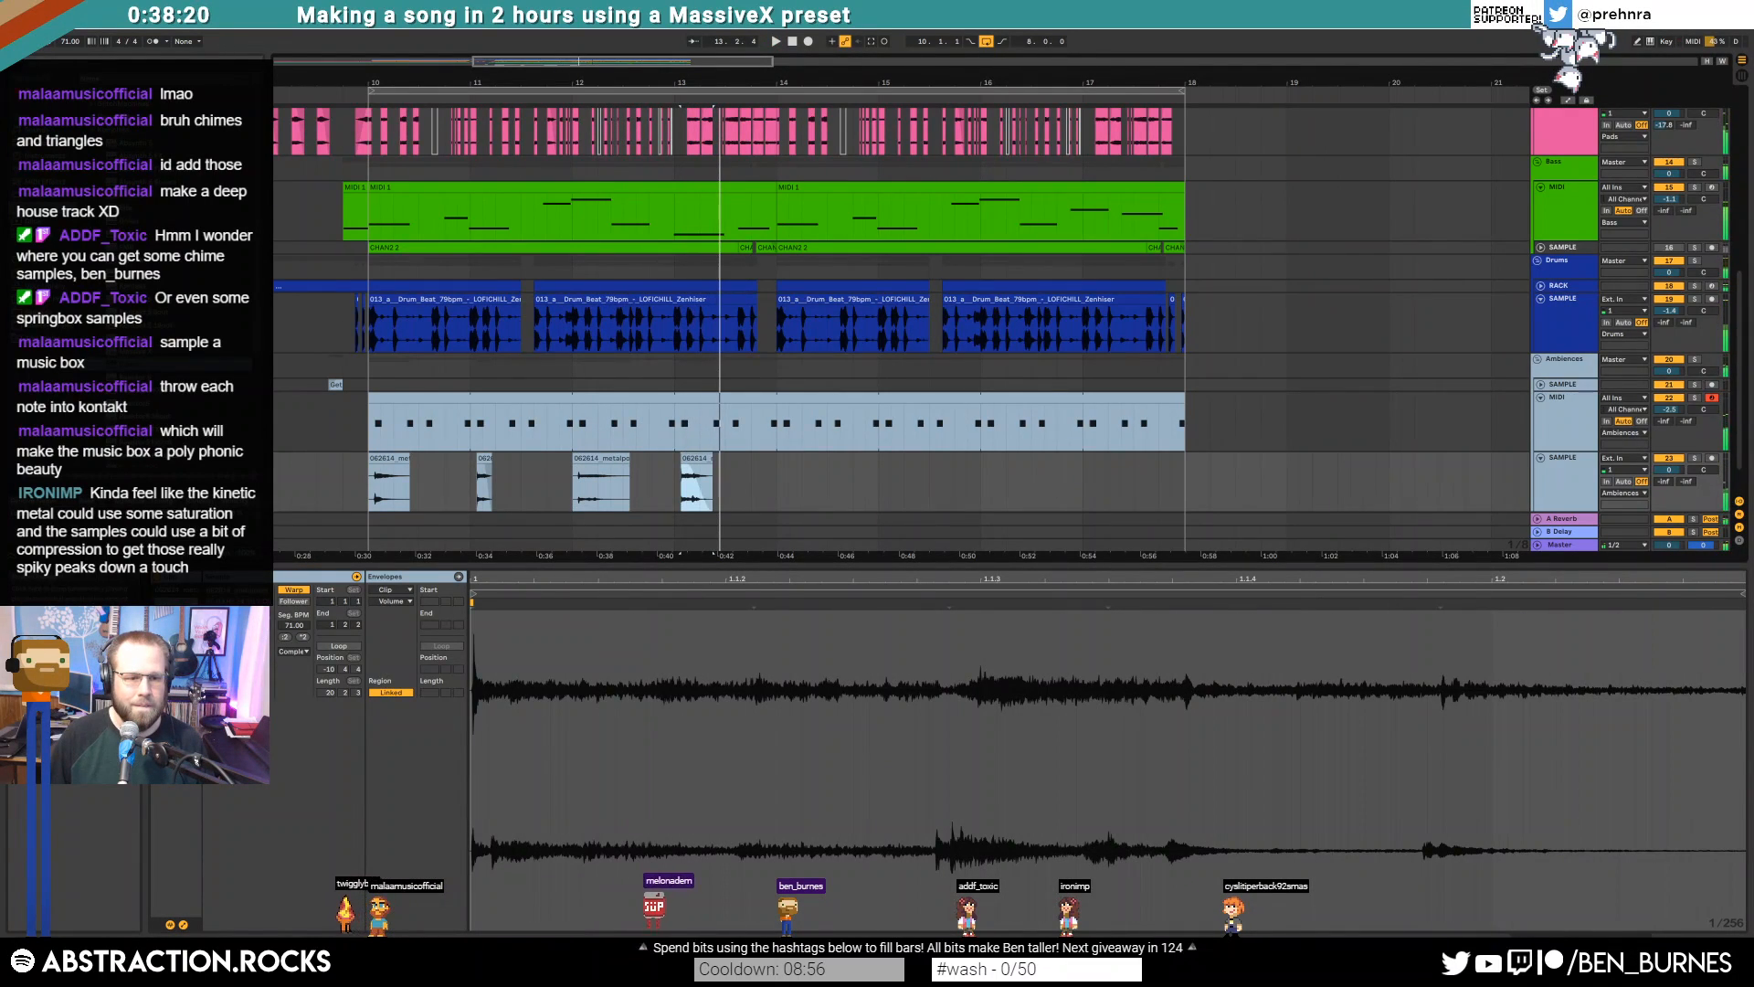
left_click(226, 663)
key("space")
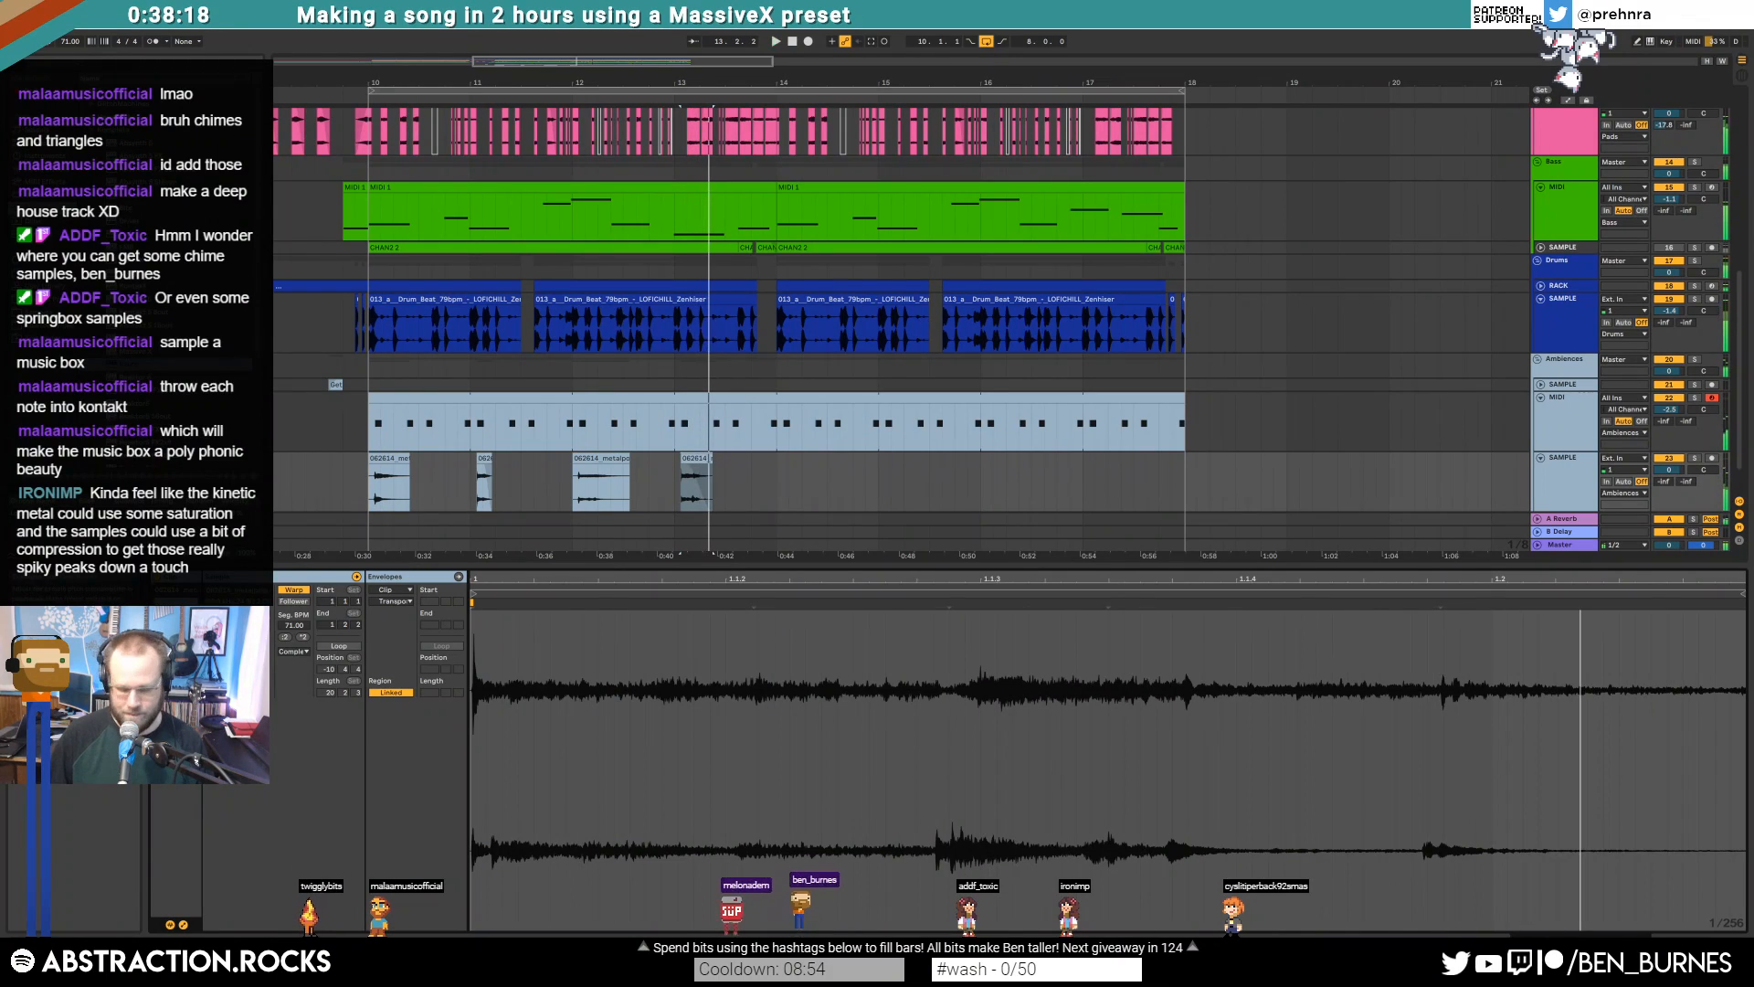
key("space")
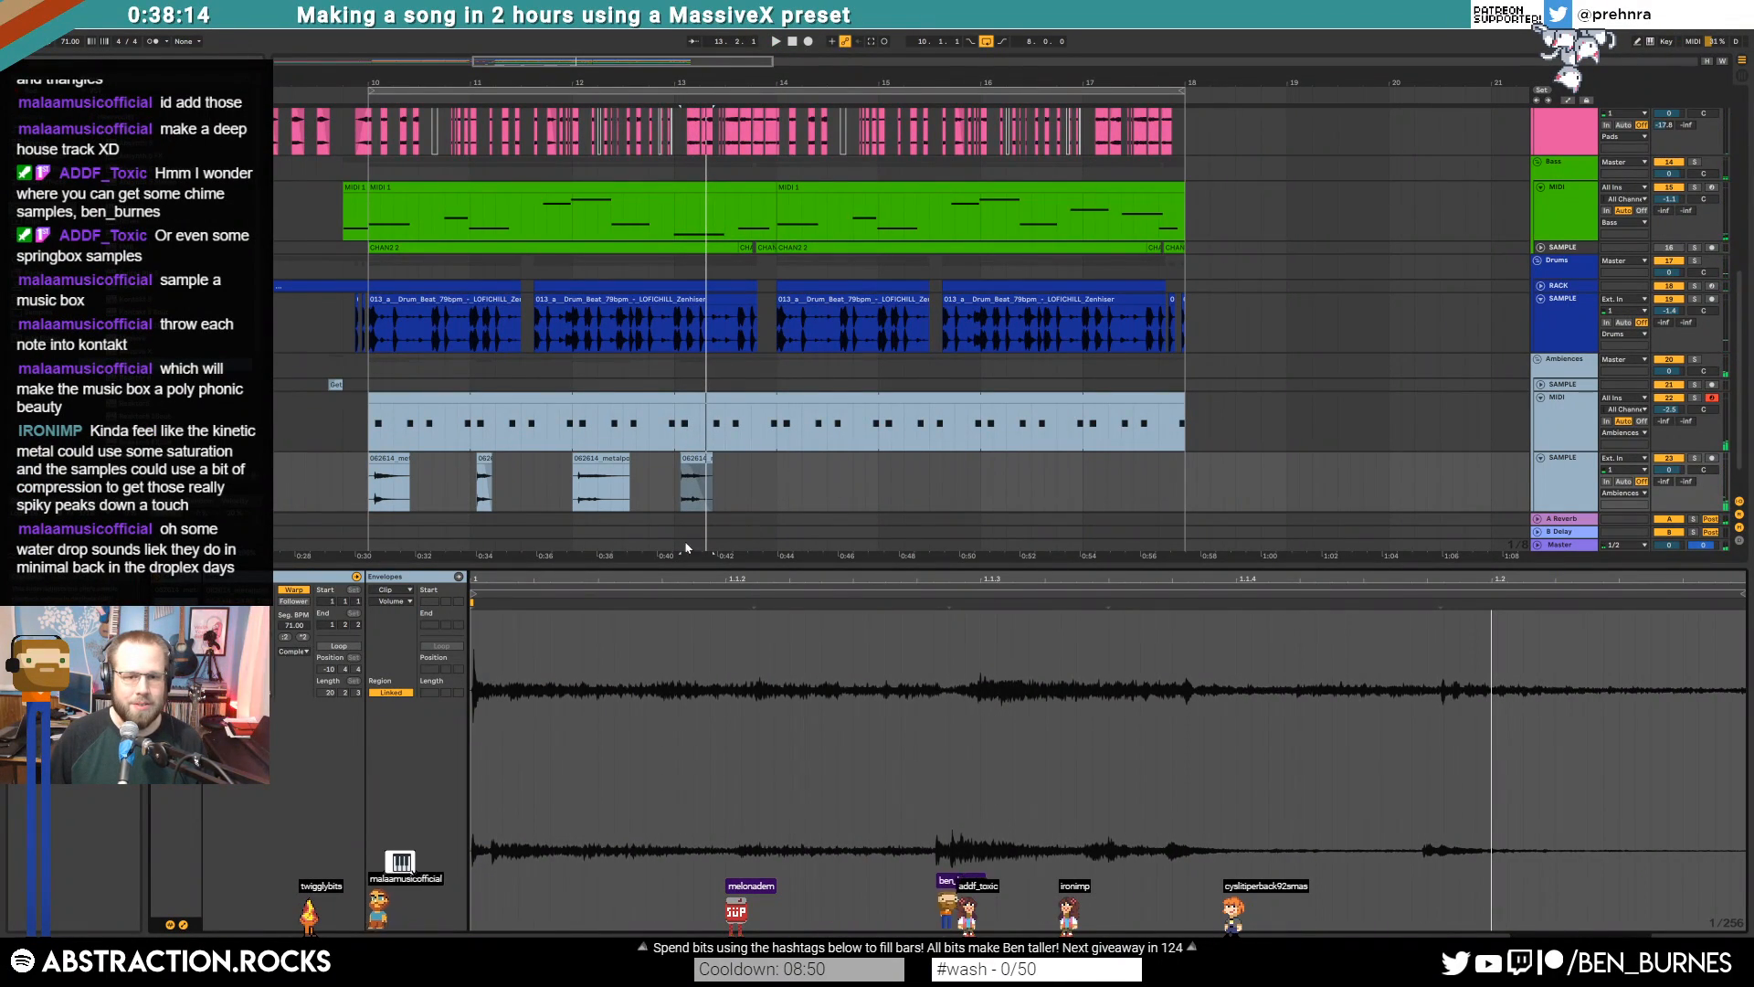
Duplicate the reworked metalpole clips of bars 10 to 14 into bars 14 to 18
left_click_drag(778, 489, 361, 485)
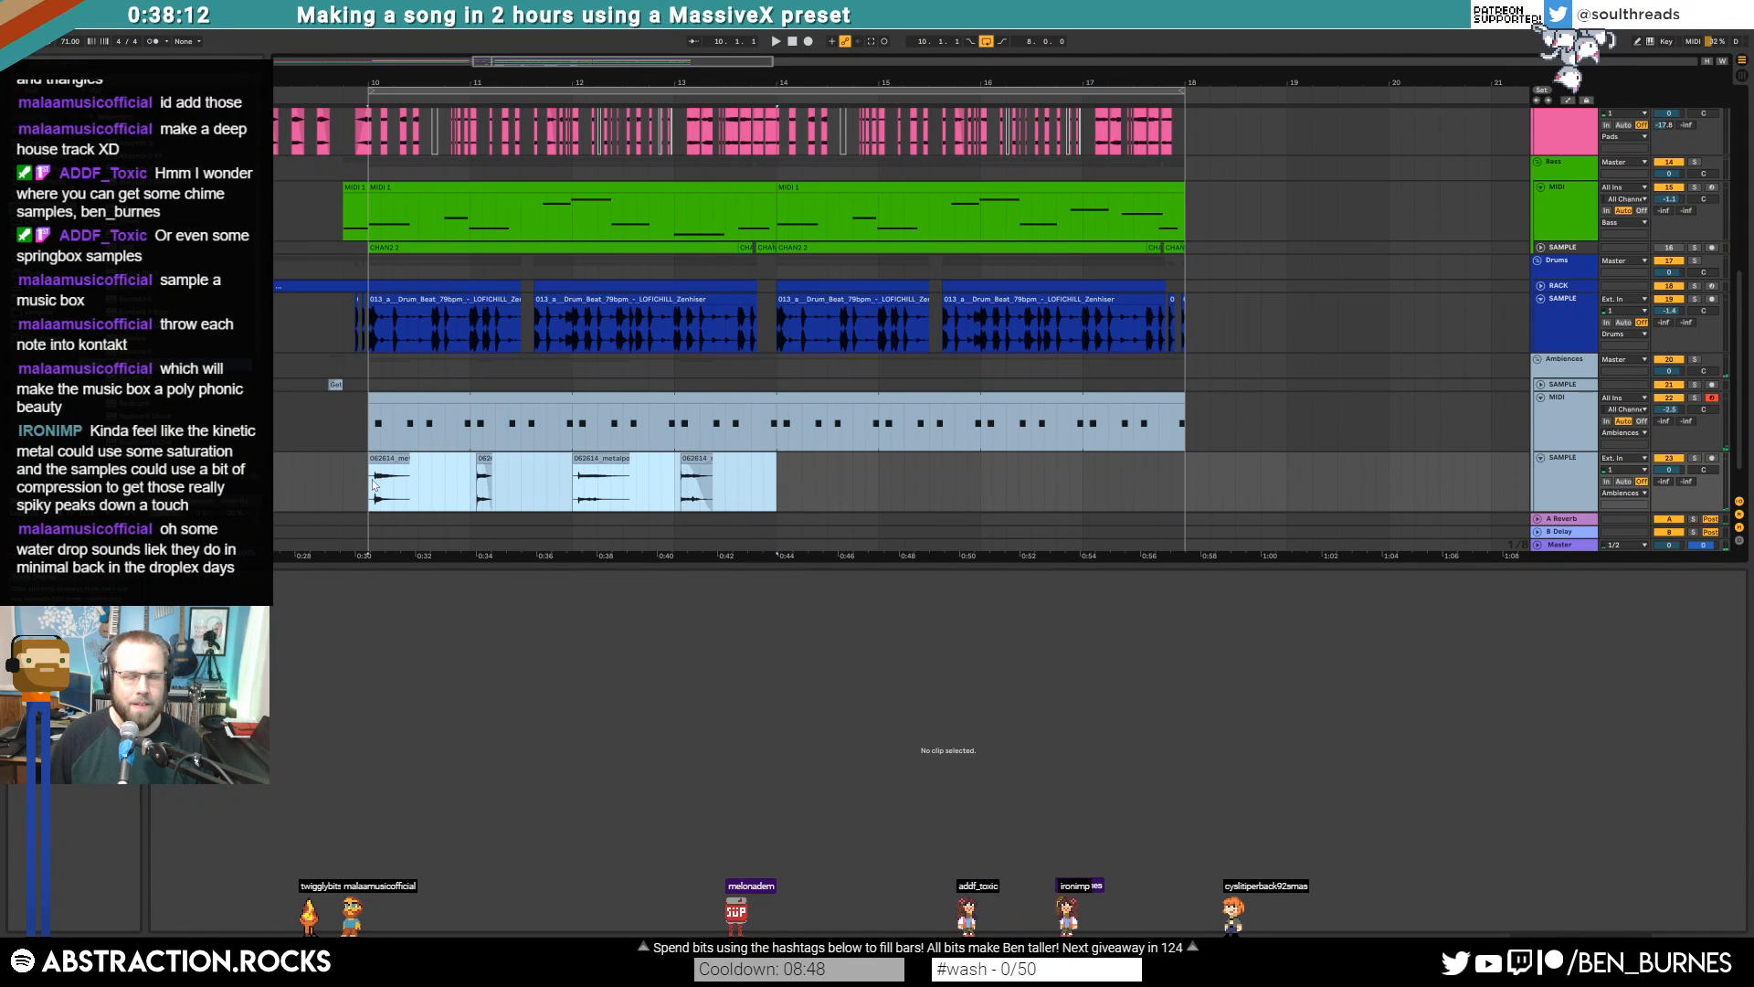
key("ctrl+d")
Lower the metalpole SAMPLE track's volume and adjust the Mix of its Raum reverb
left_click_drag(1664, 466, 1664, 483)
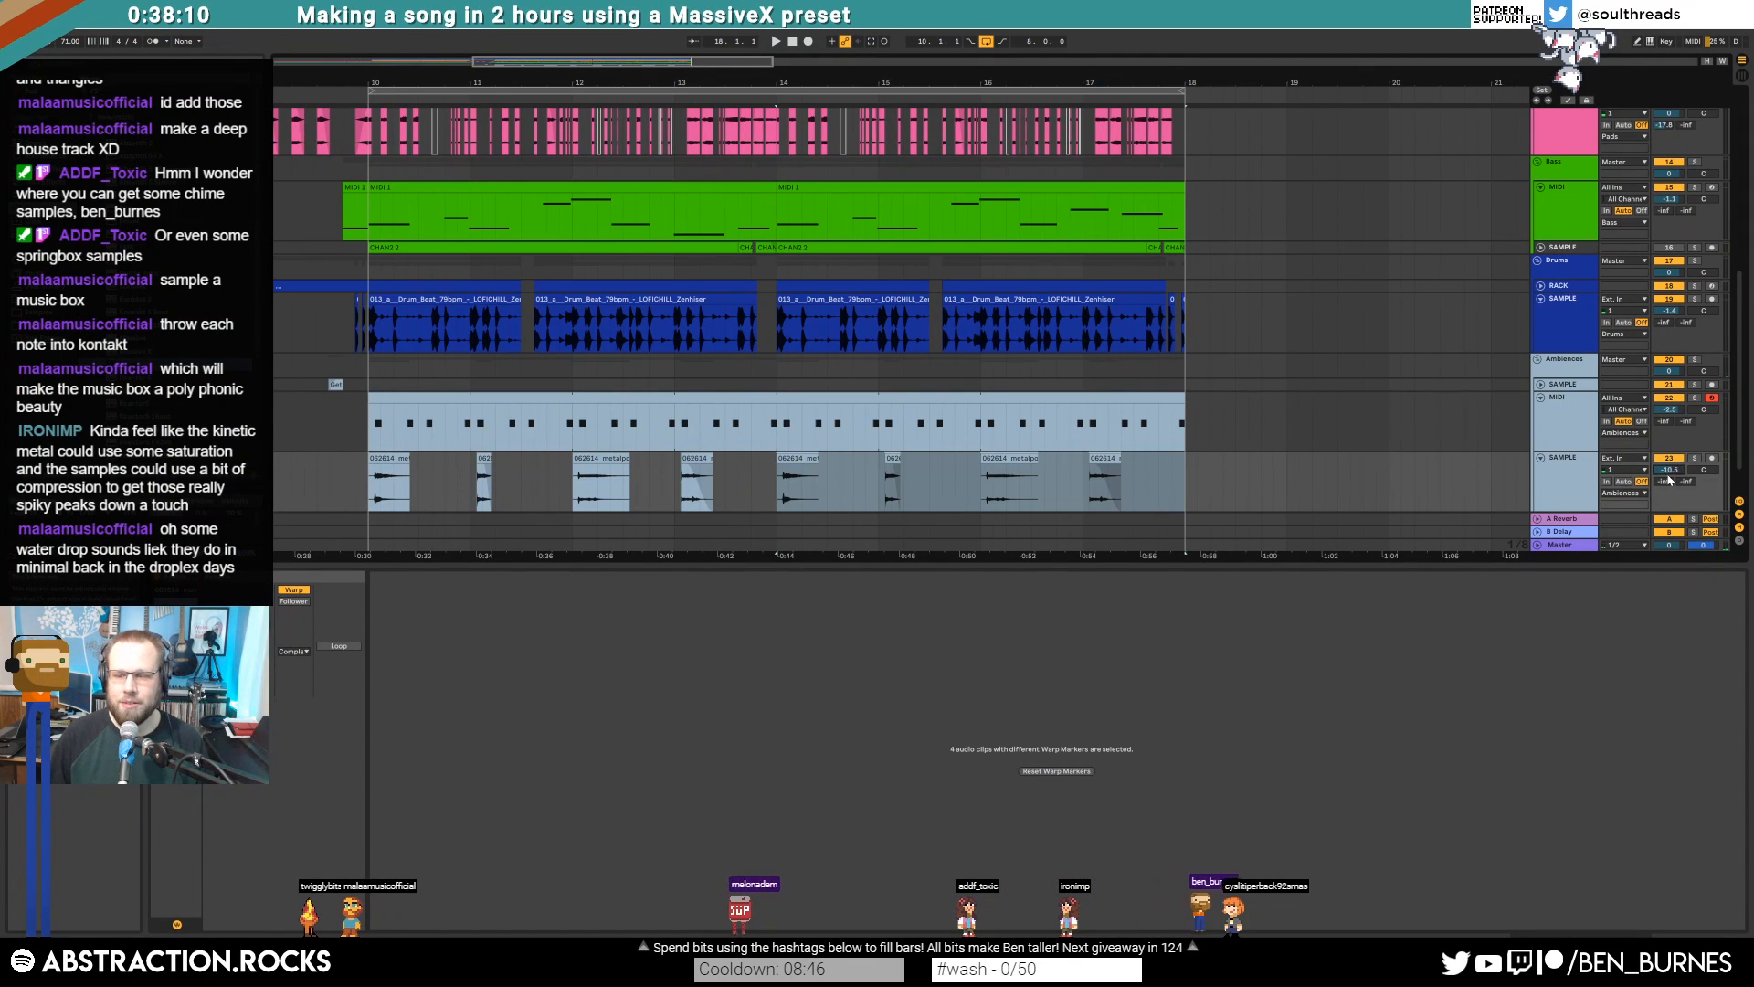
key("shift+Tab")
left_click(525, 808)
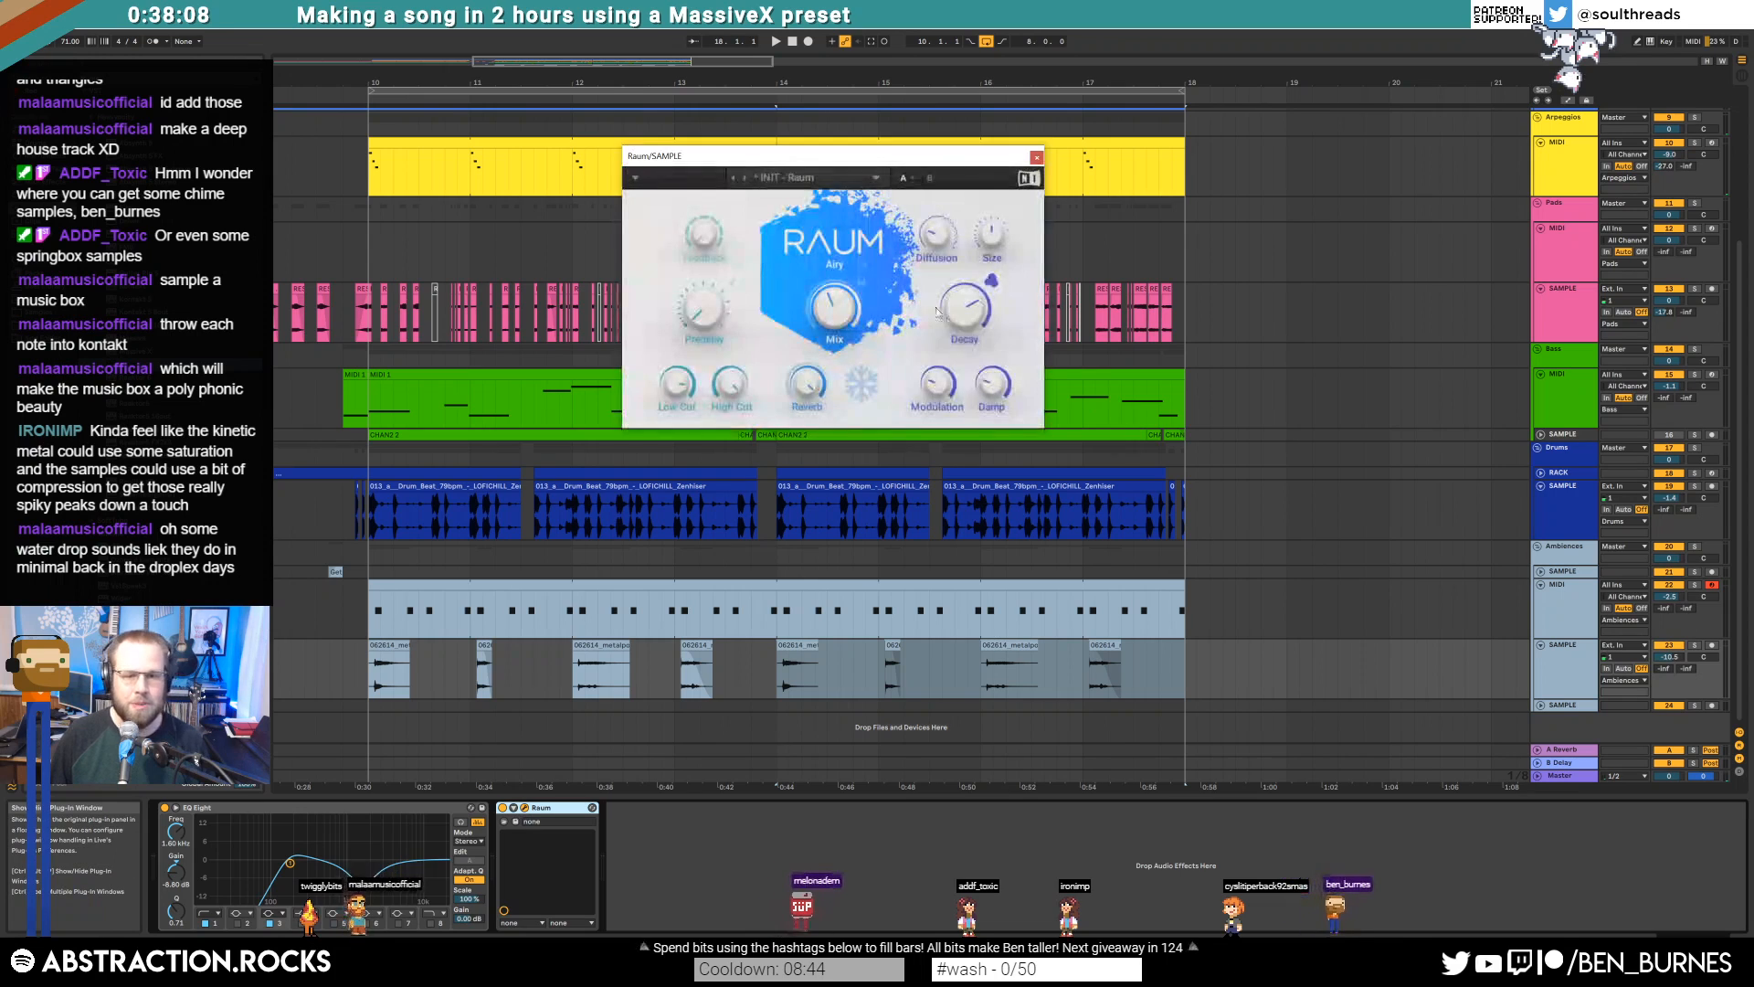
left_click_drag(835, 309, 836, 322)
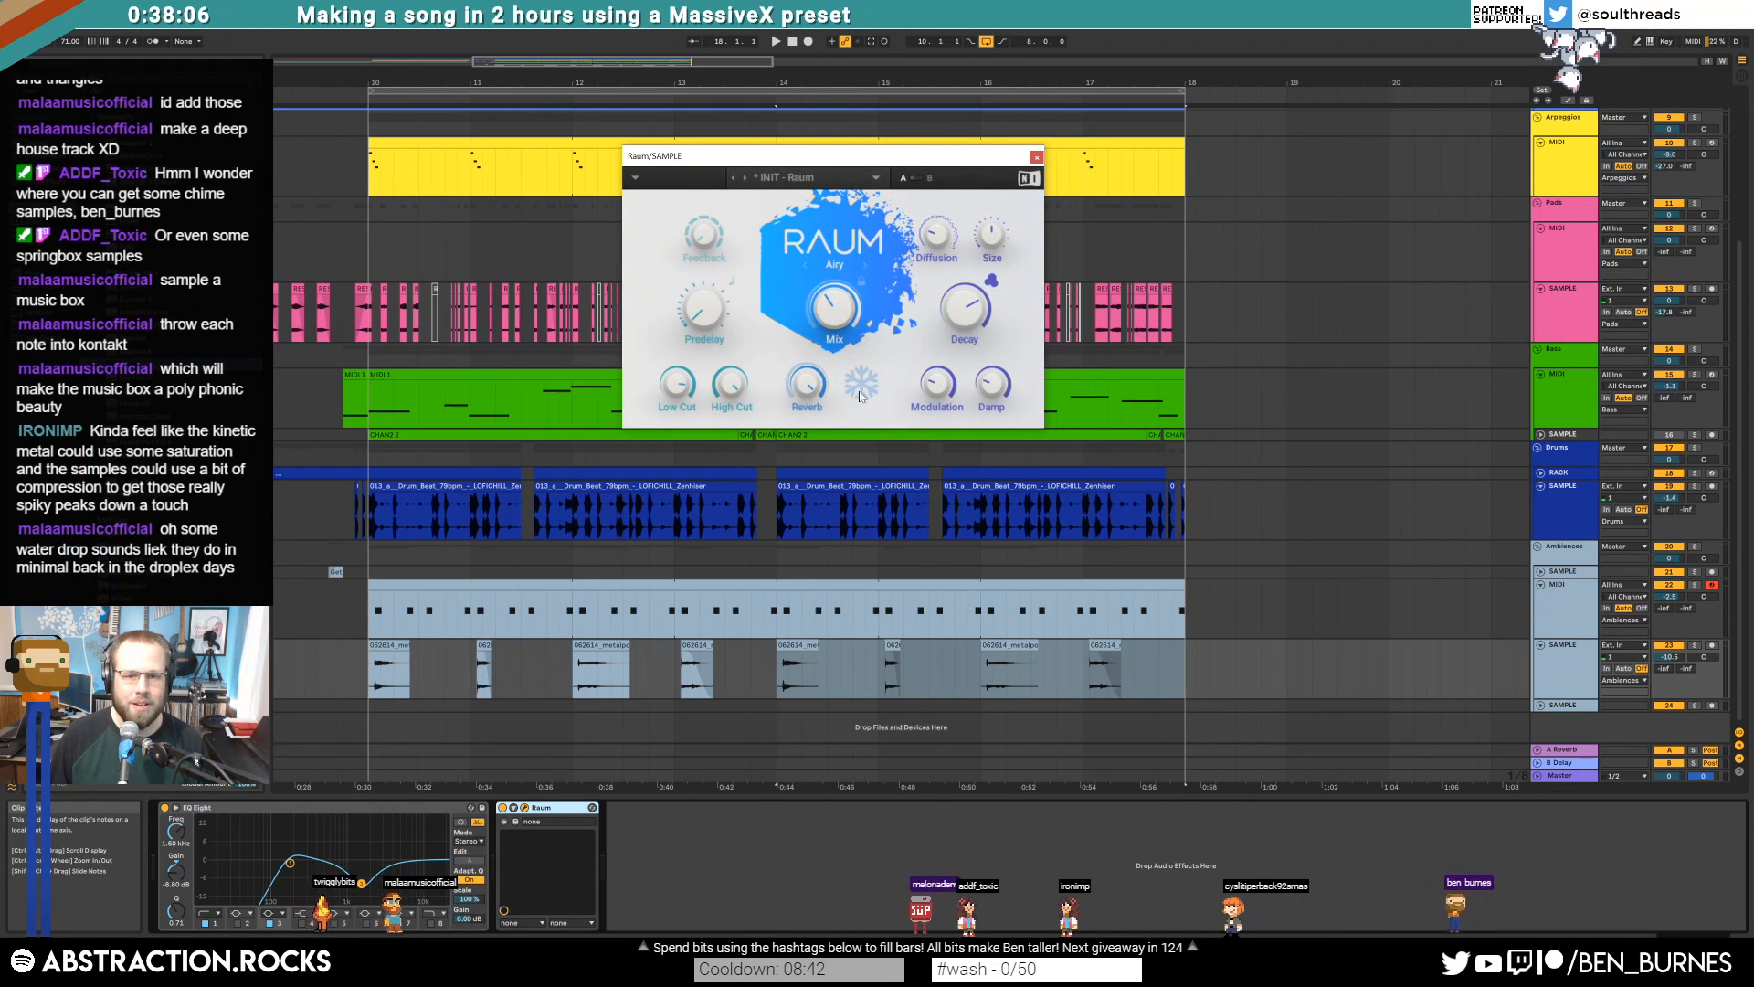
left_click(1036, 158)
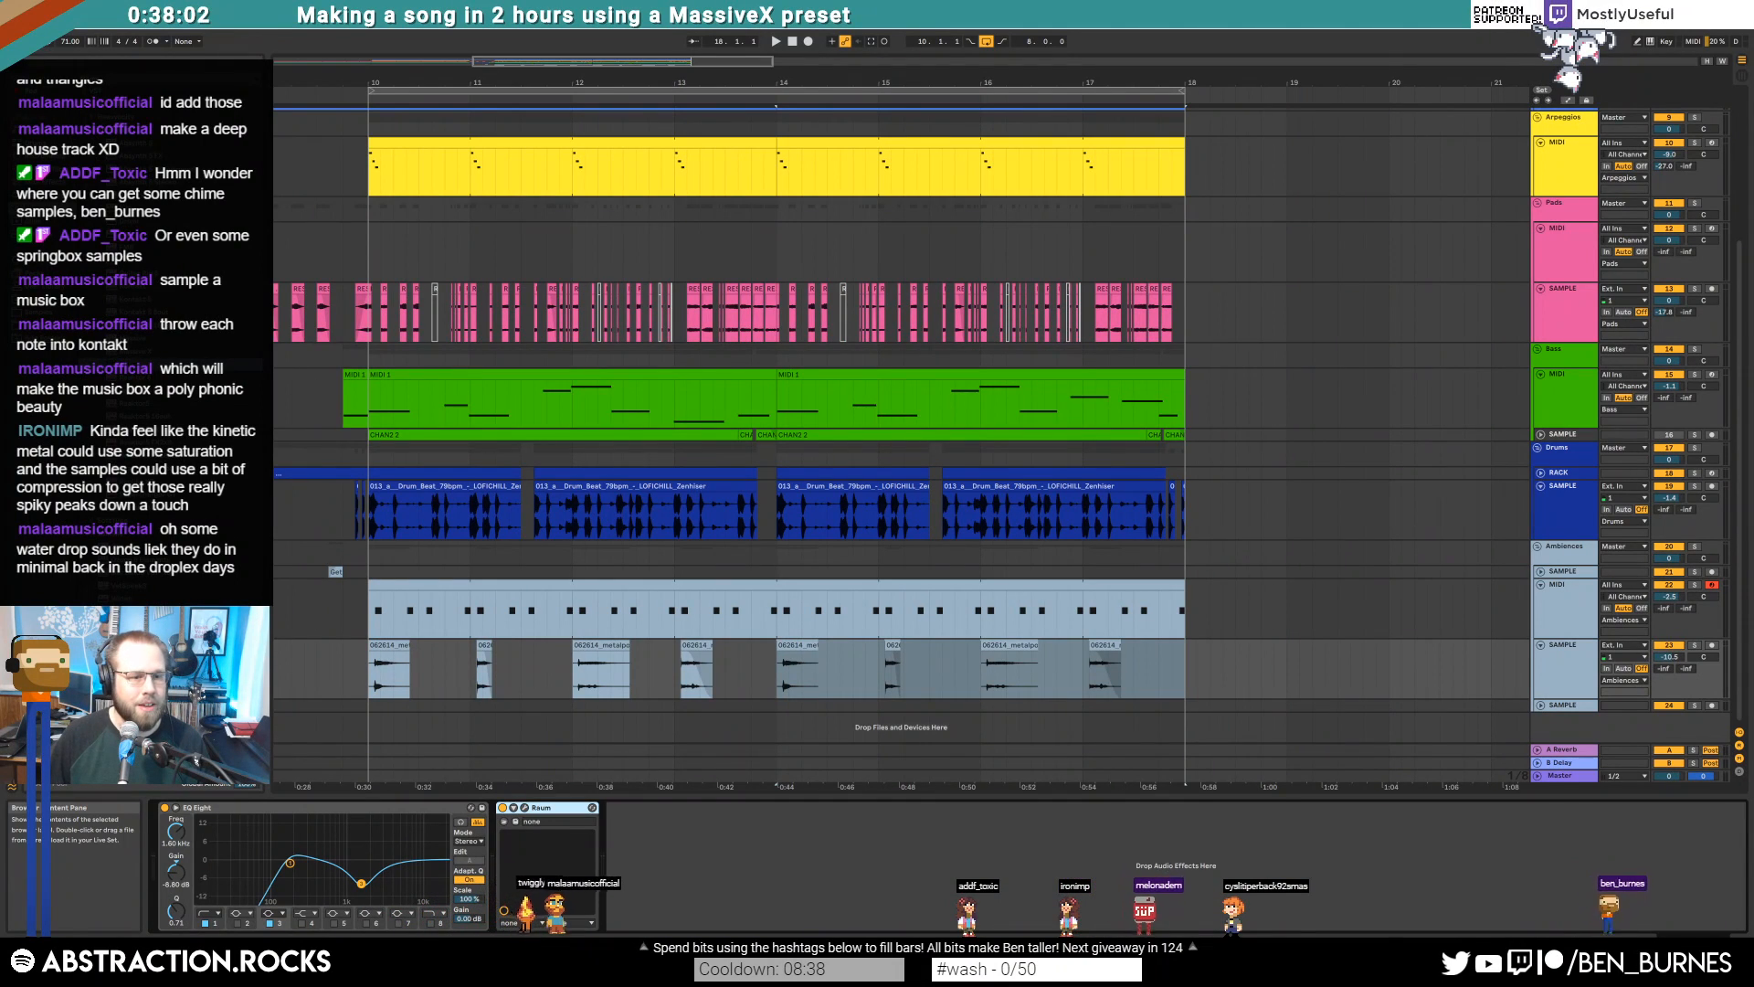
Add the Wider effect after Raum on the metalpole SAMPLE track
left_click_drag(137, 598, 603, 833)
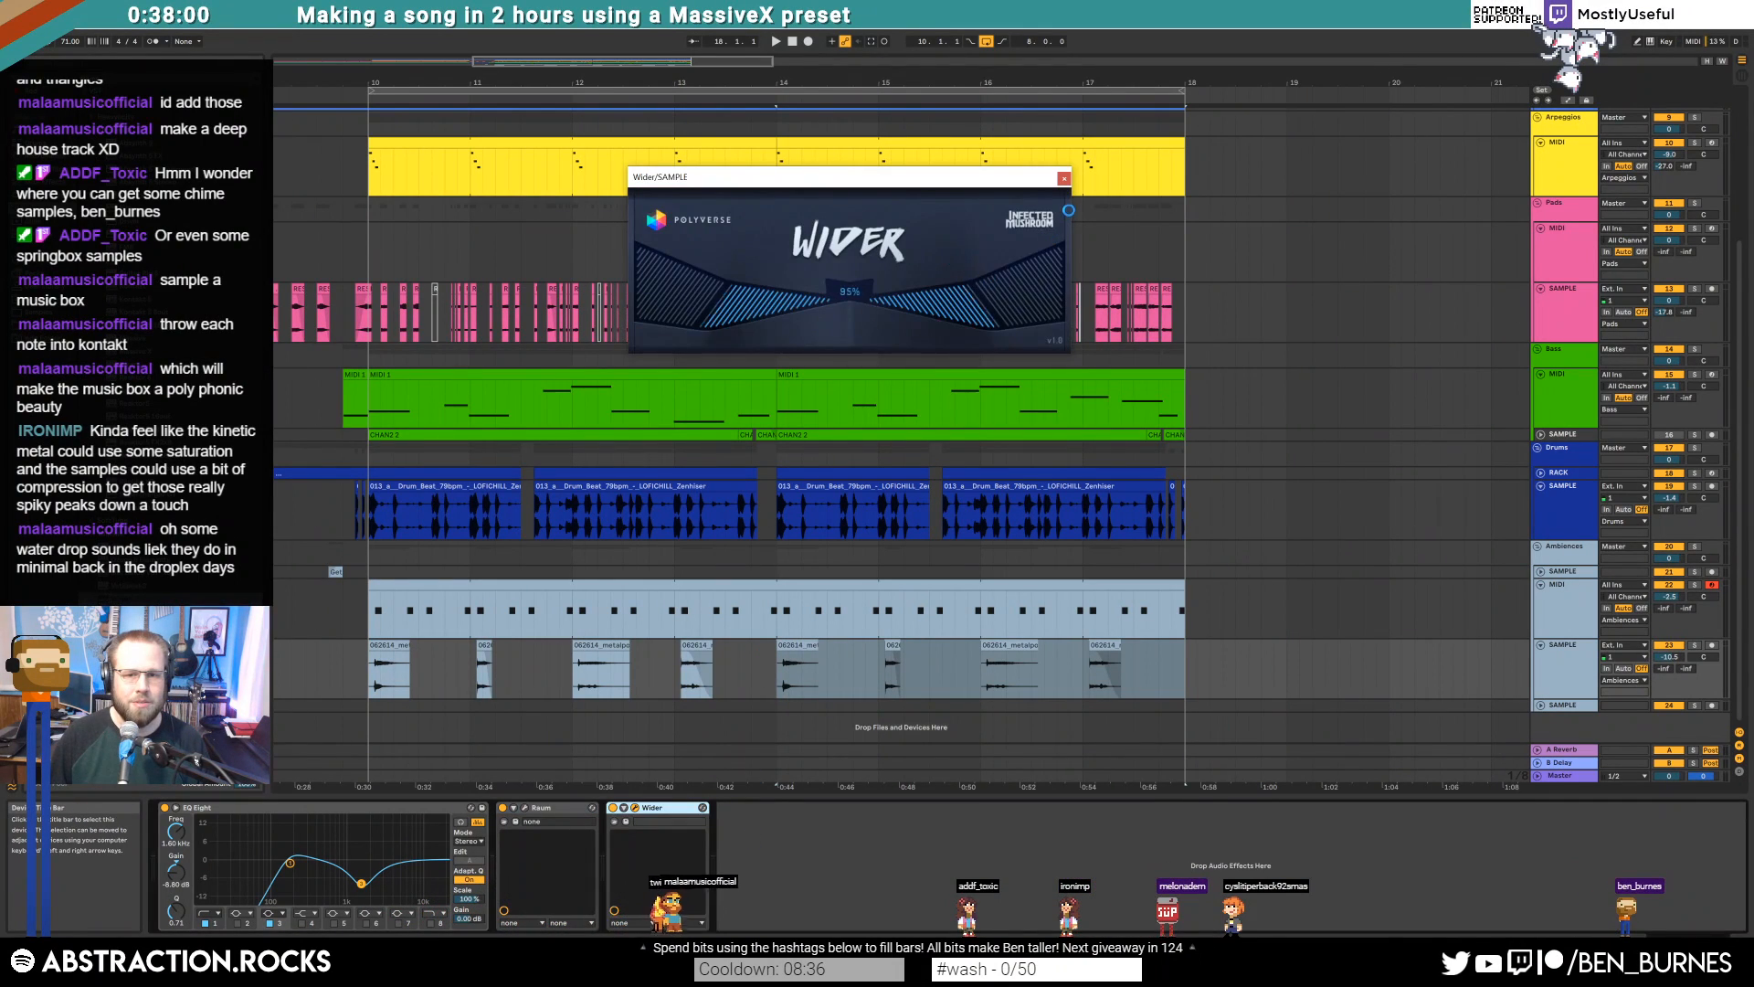
left_click(1063, 180)
Insert a Saturator between Erosion and EQ Eight on the Ambiences MIDI track, reducing its Output and setting Drive to 10.9 dB
left_click(1051, 584)
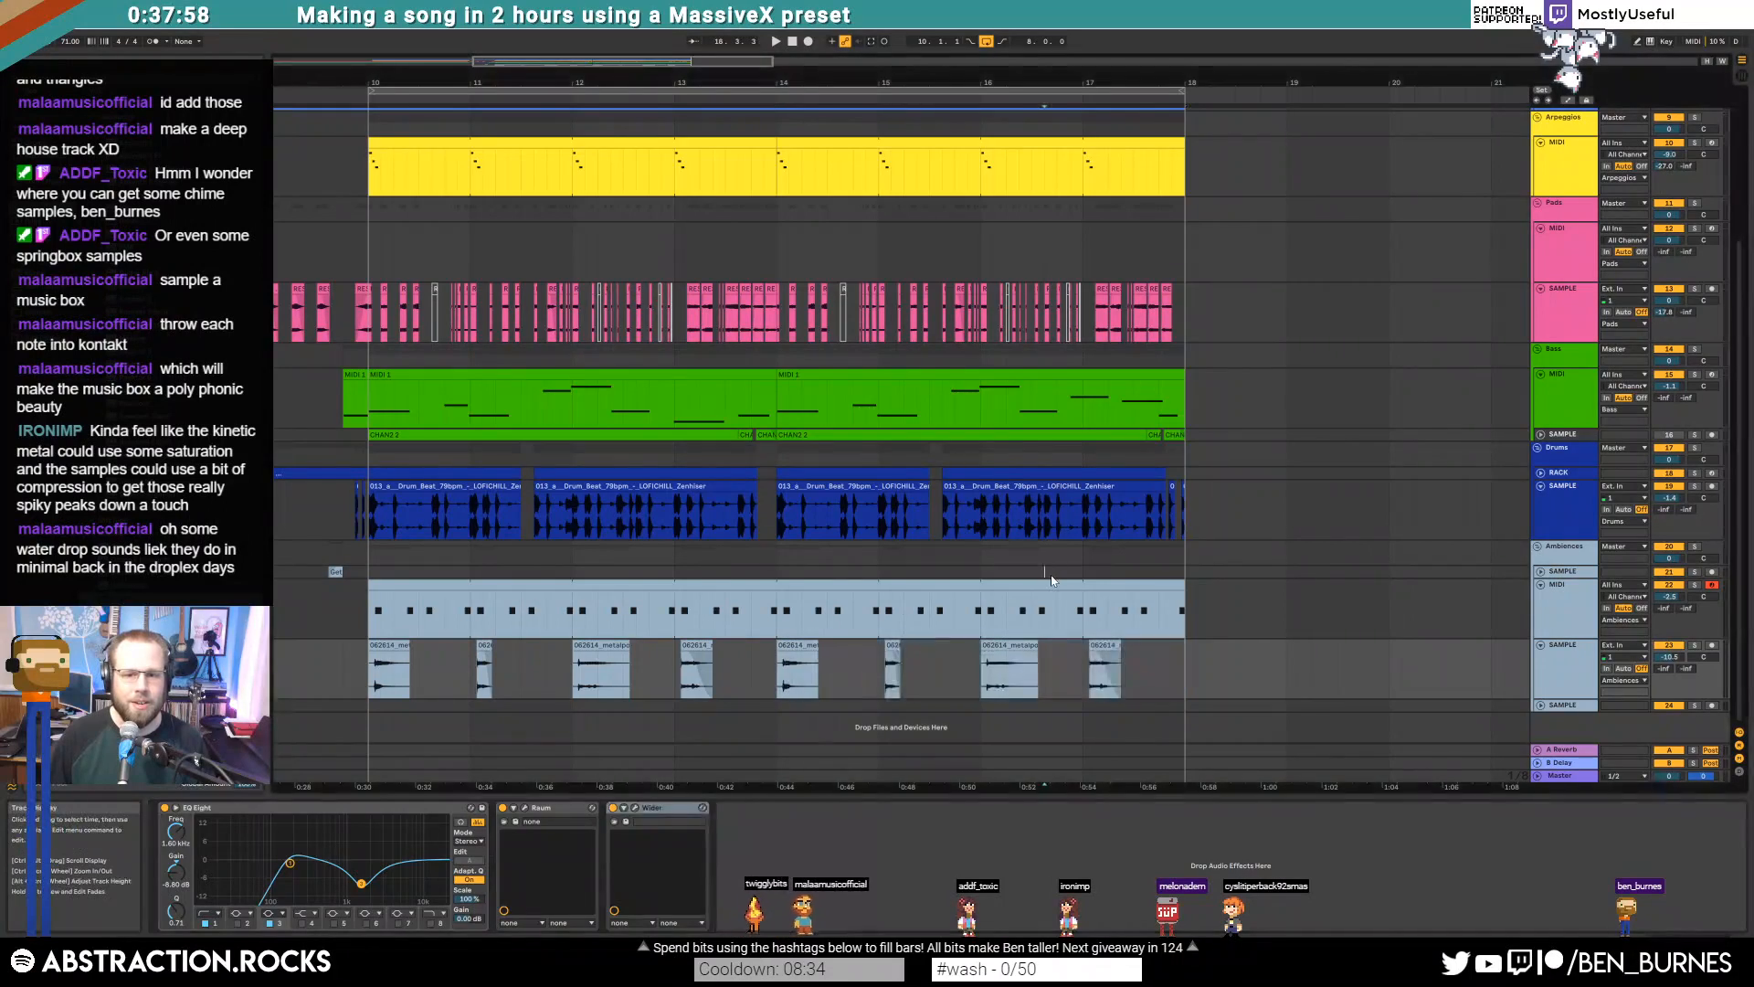
left_click(44, 239)
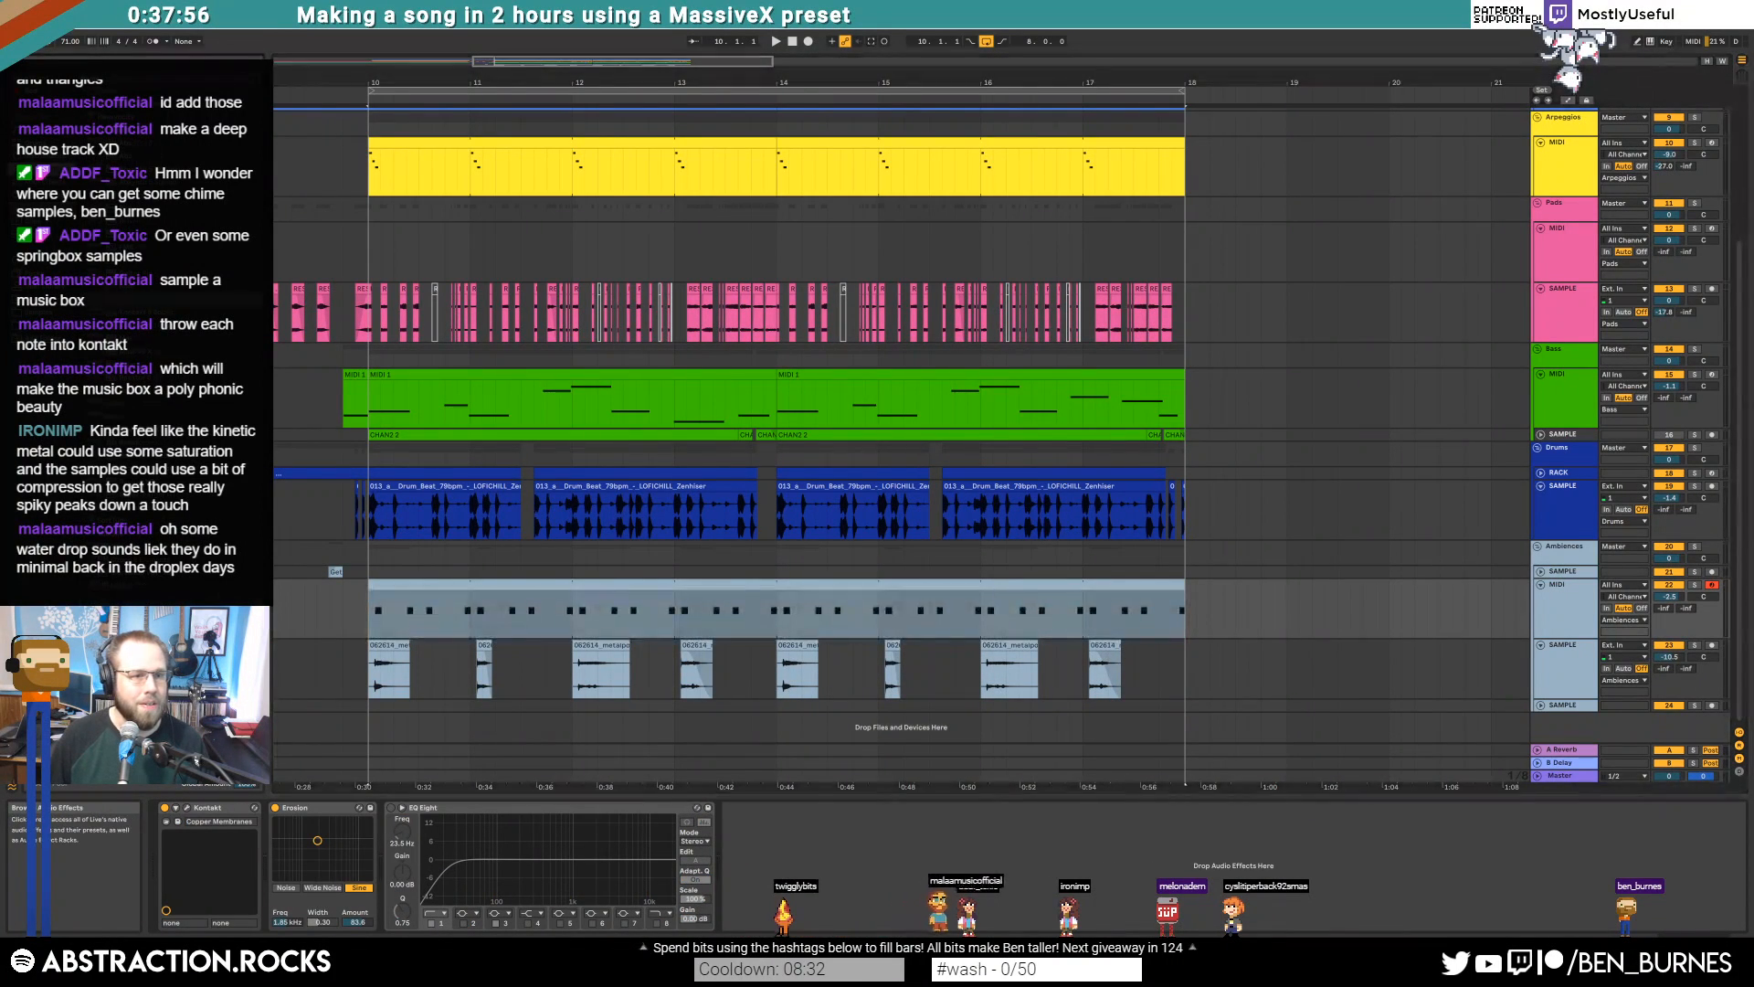
left_click_drag(119, 521, 401, 806)
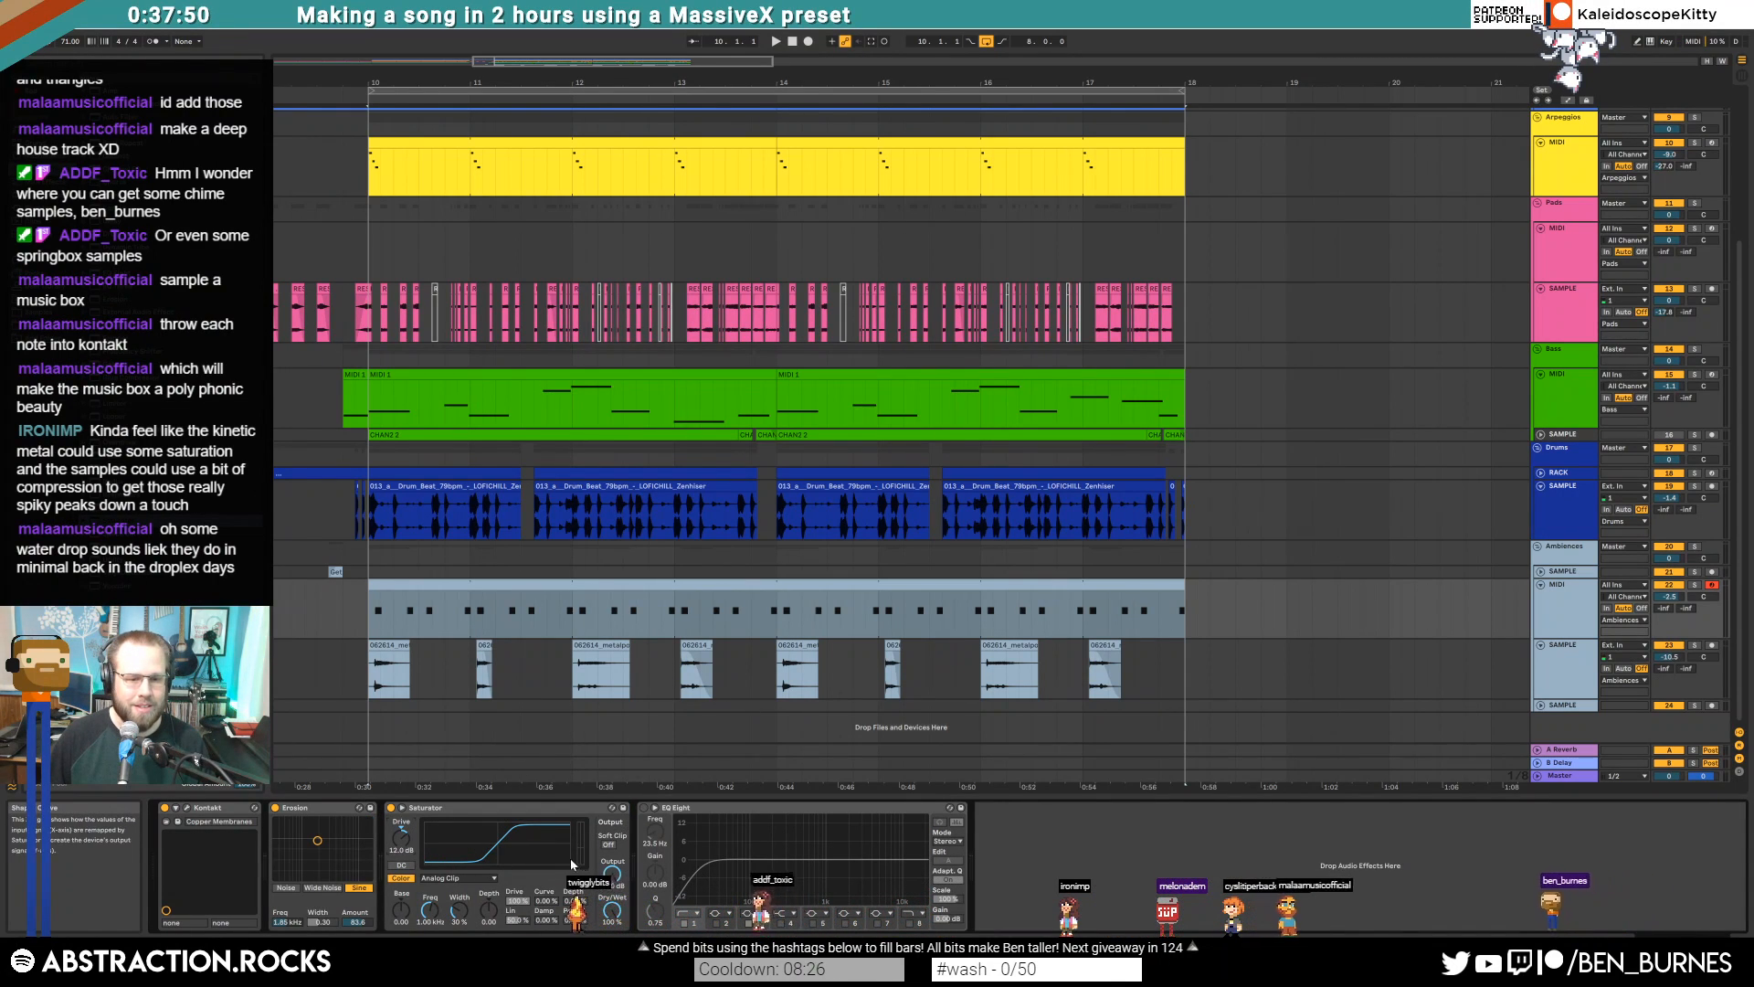
left_click_drag(613, 874, 612, 928)
left_click_drag(409, 836, 409, 842)
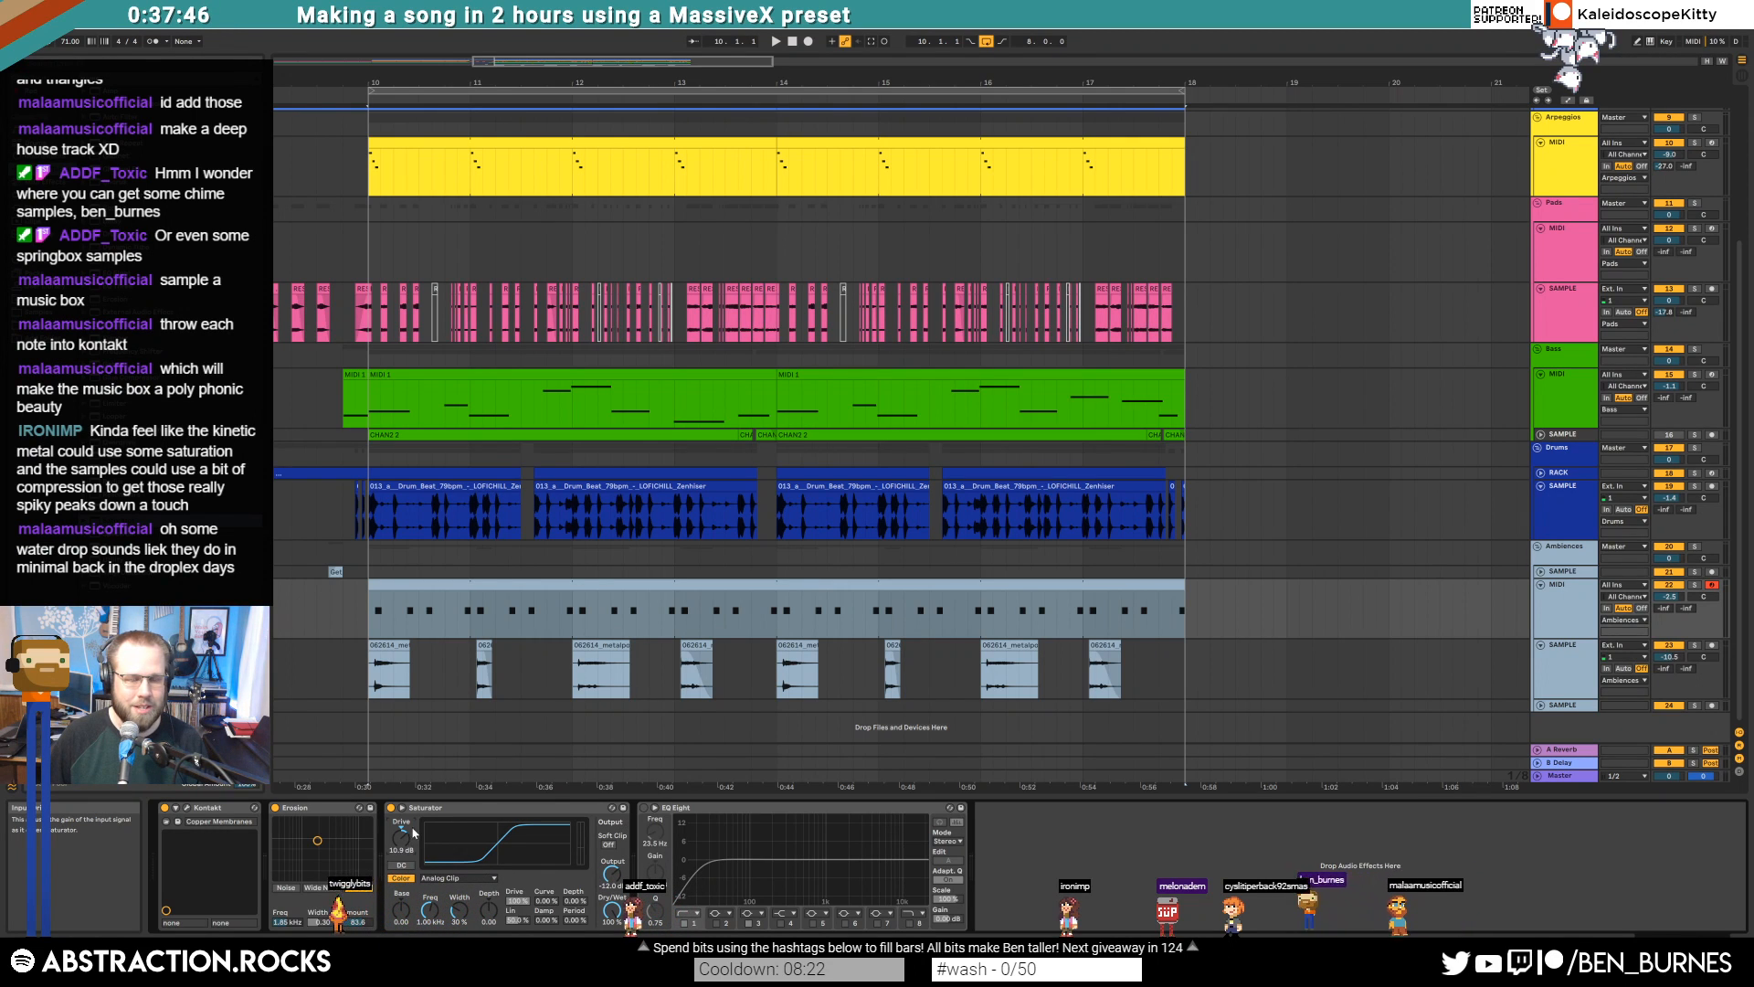
Solo the Ambiences MIDI track during playback, switch the Saturator to Medium Curve and adjust its Base by ear
key("space")
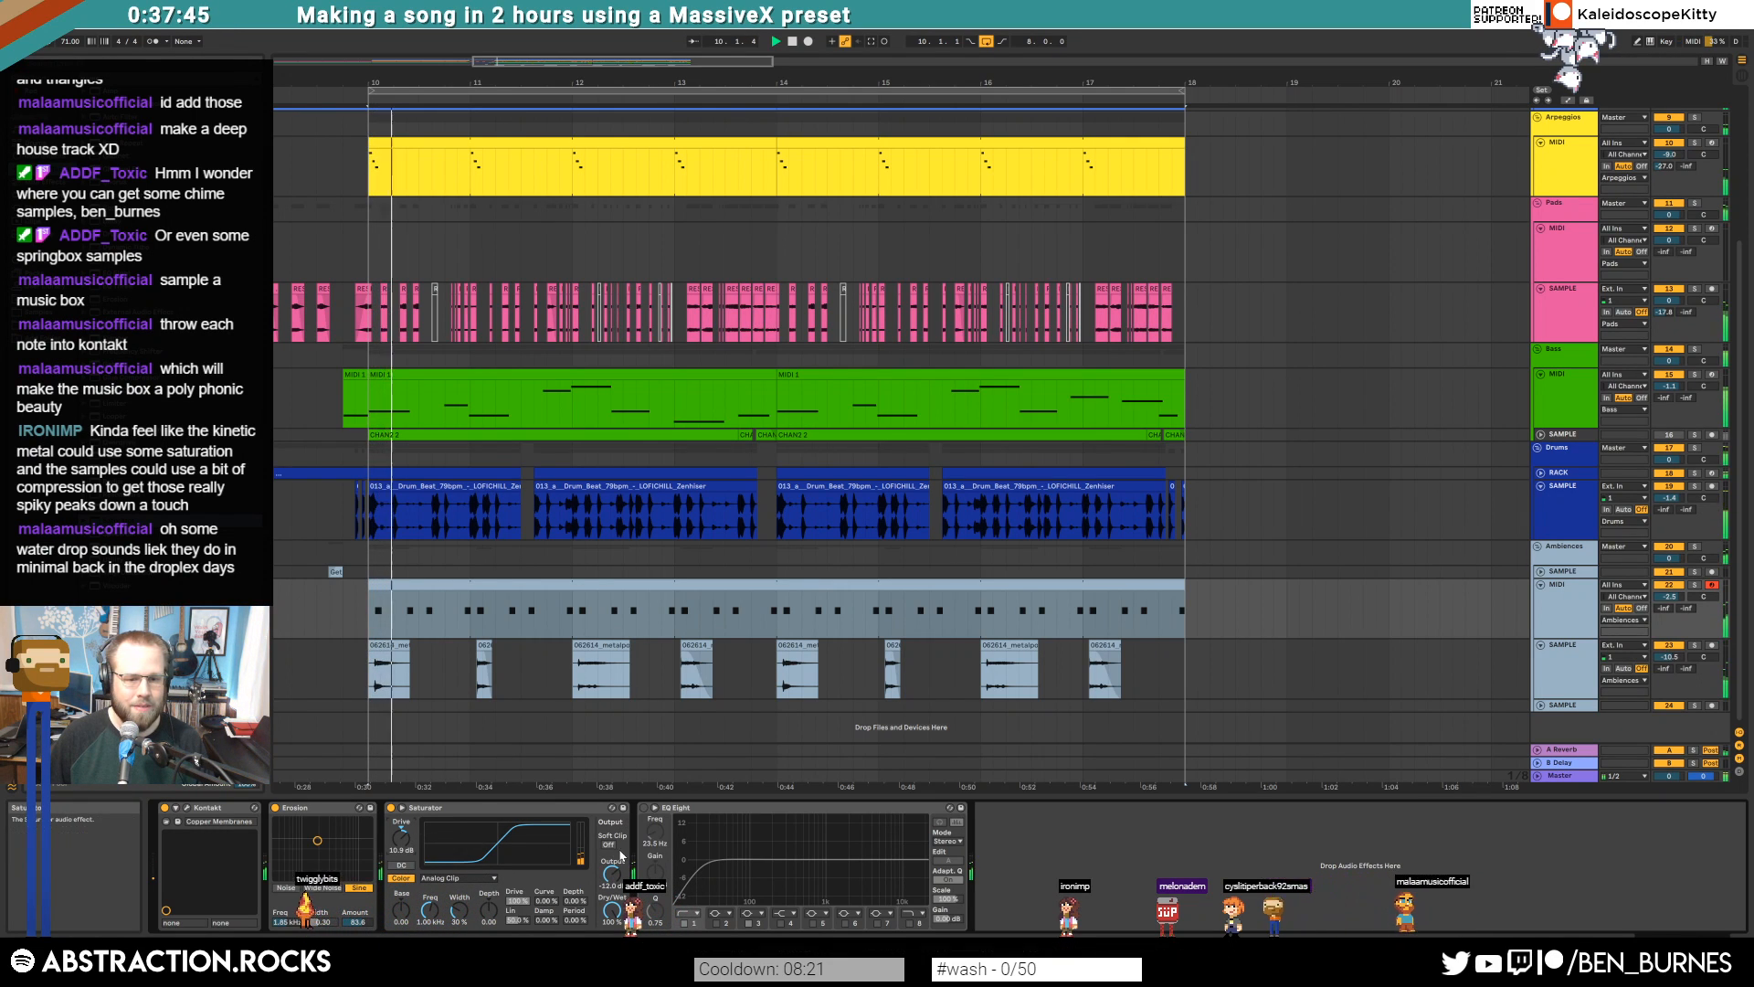
left_click(1695, 585)
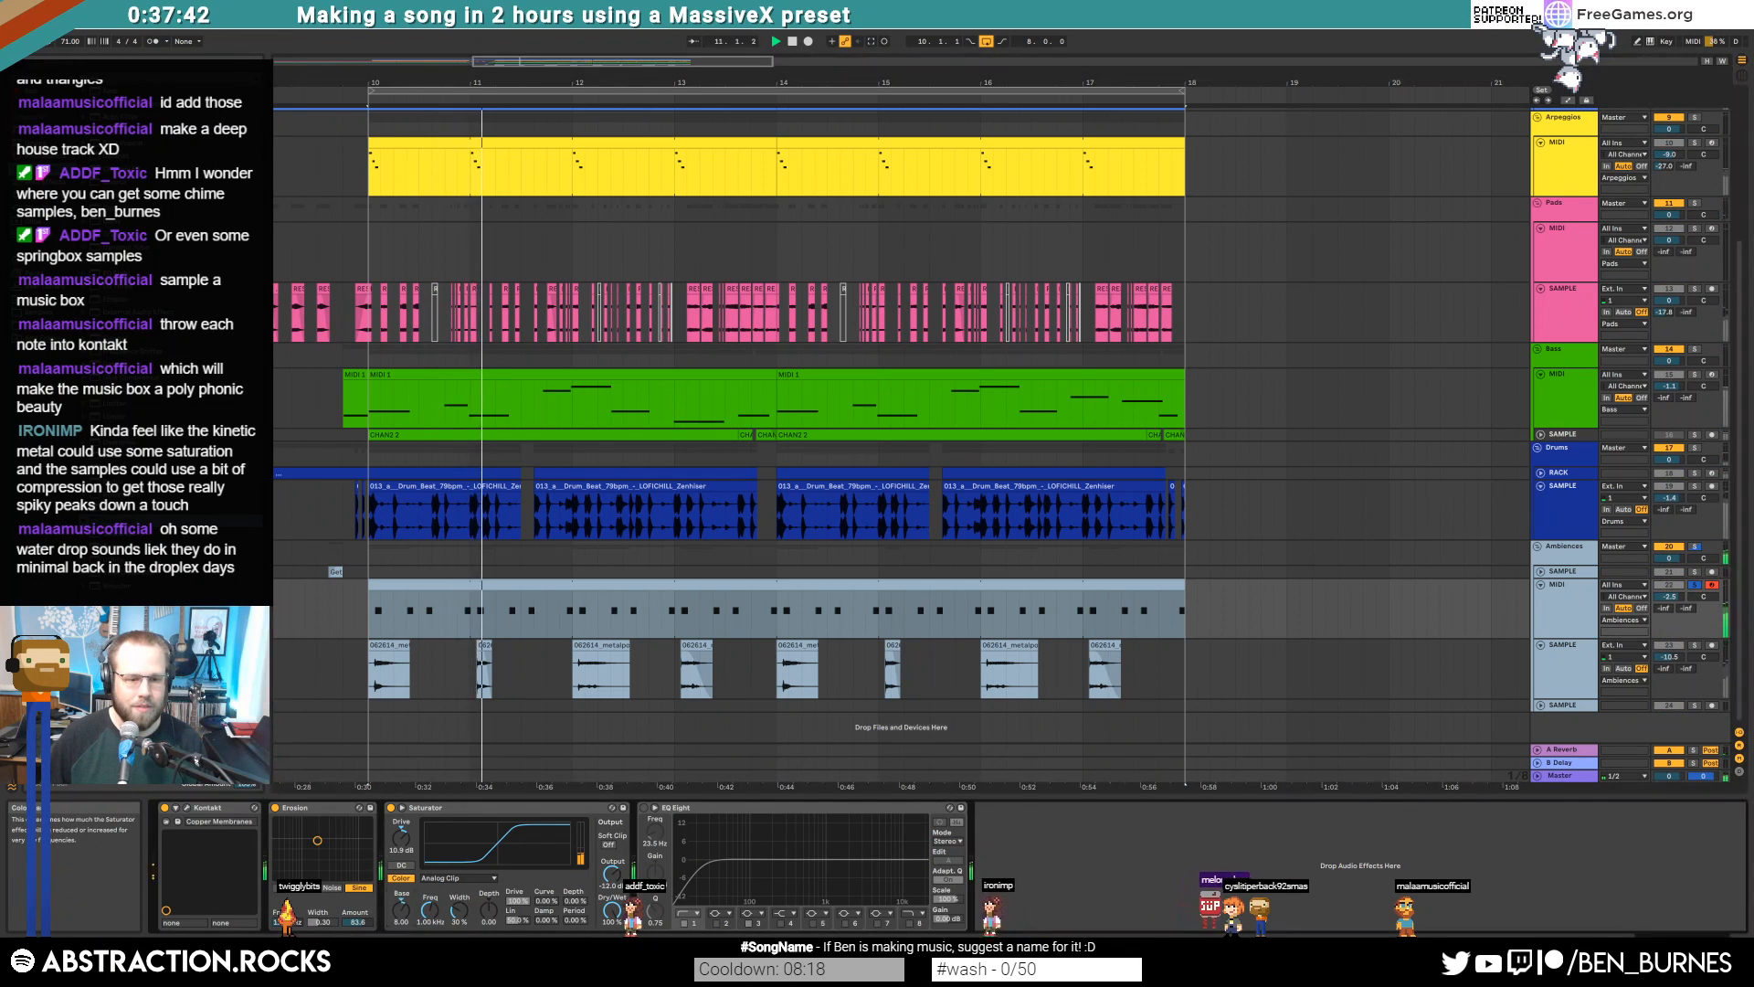
left_click(459, 878)
left_click(448, 900)
mouse_move(401, 910)
left_mouse_down()
mouse_move(430, 917)
mouse_move(401, 935)
mouse_move(459, 885)
mouse_move(488, 900)
mouse_move(489, 932)
mouse_move(401, 907)
mouse_move(460, 897)
mouse_move(429, 898)
mouse_move(430, 918)
mouse_move(401, 889)
left_mouse_up()
left_click(459, 878)
left_click(448, 912)
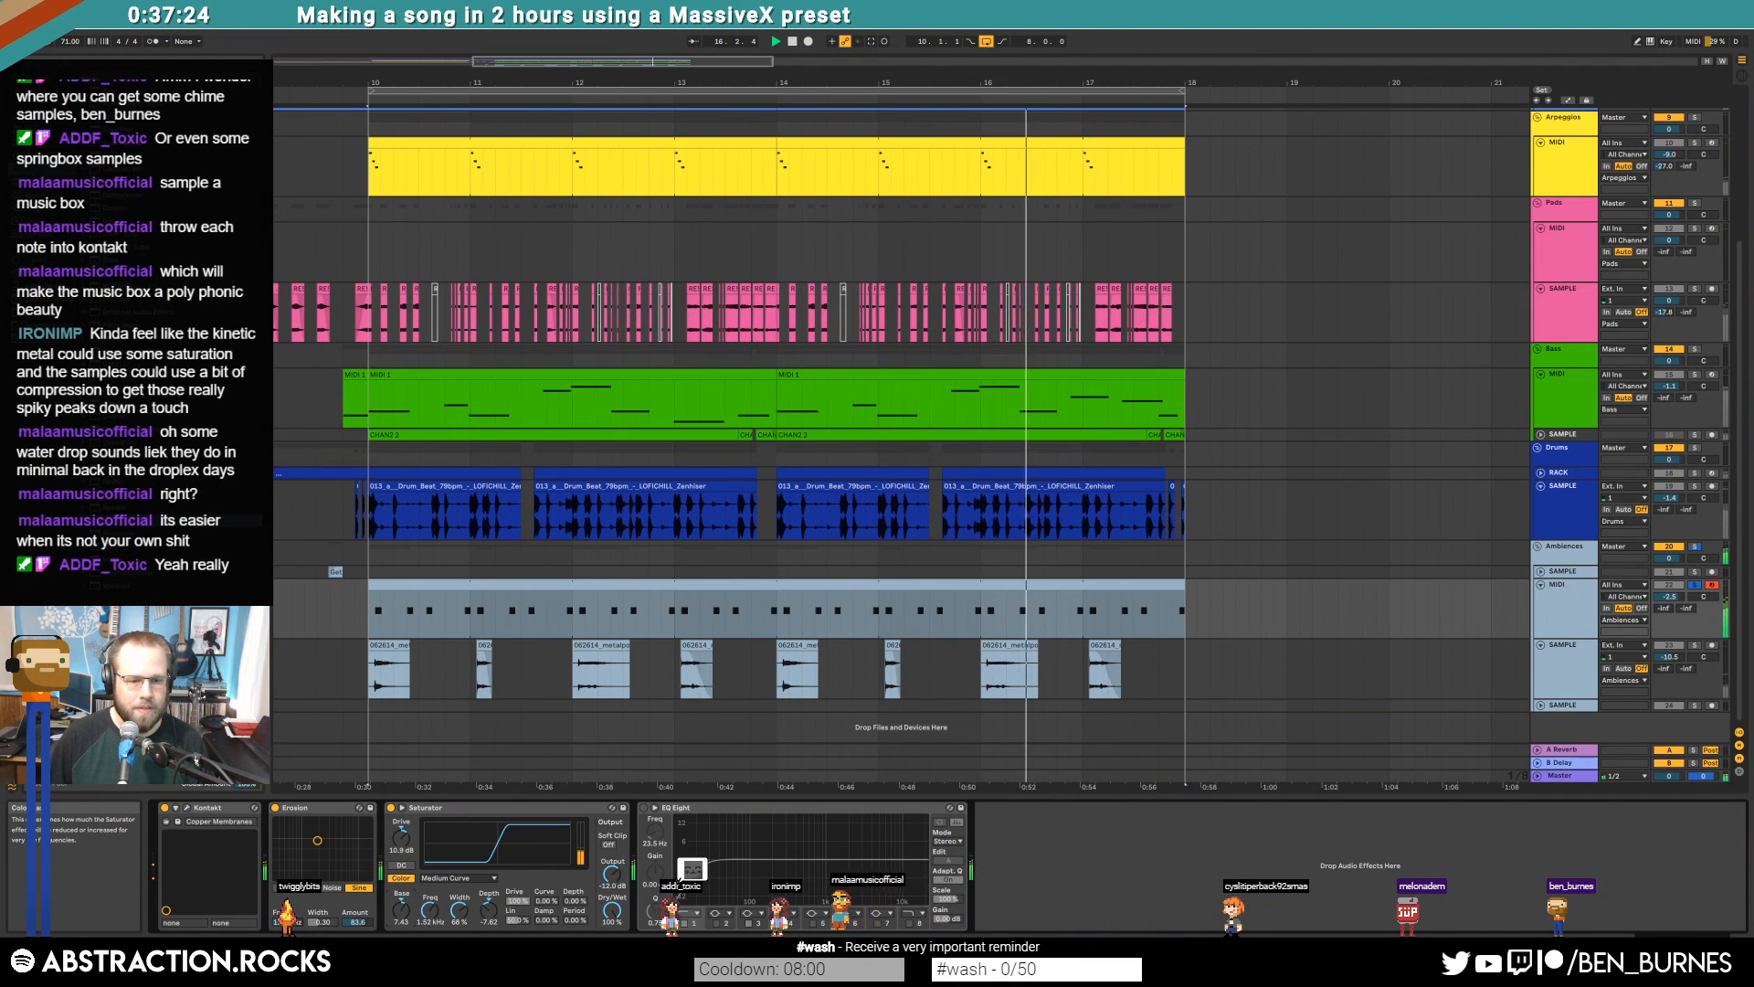
key("space")
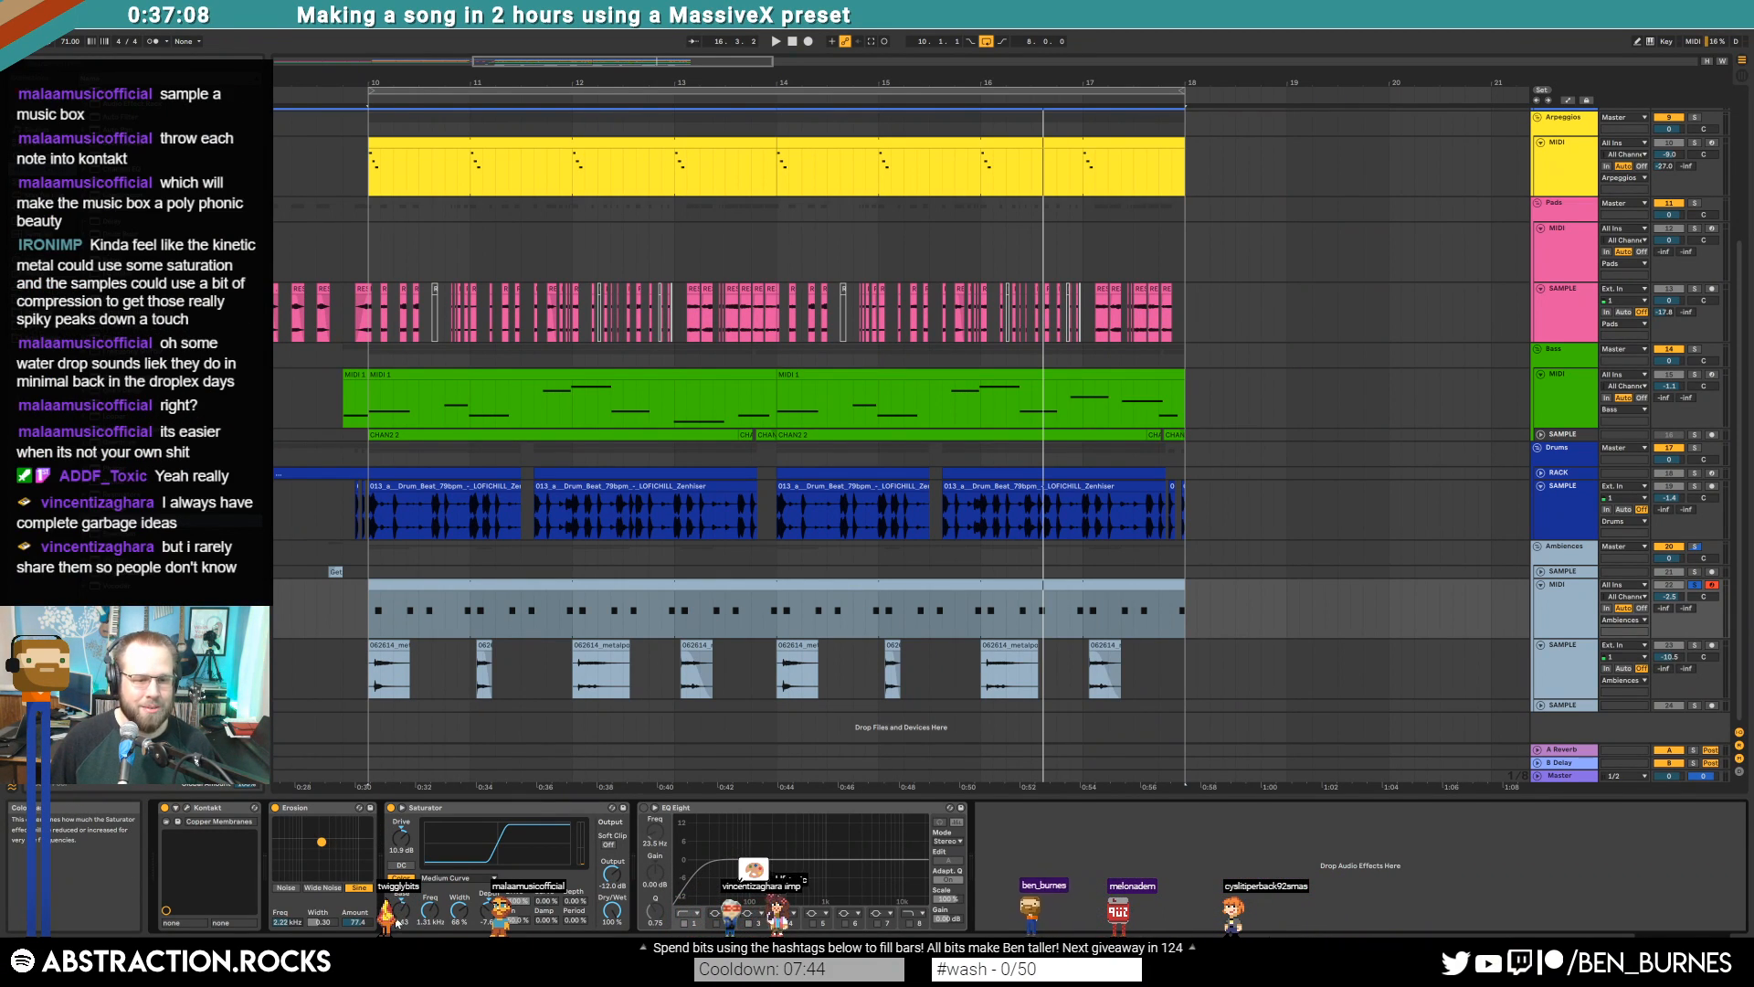
key("space")
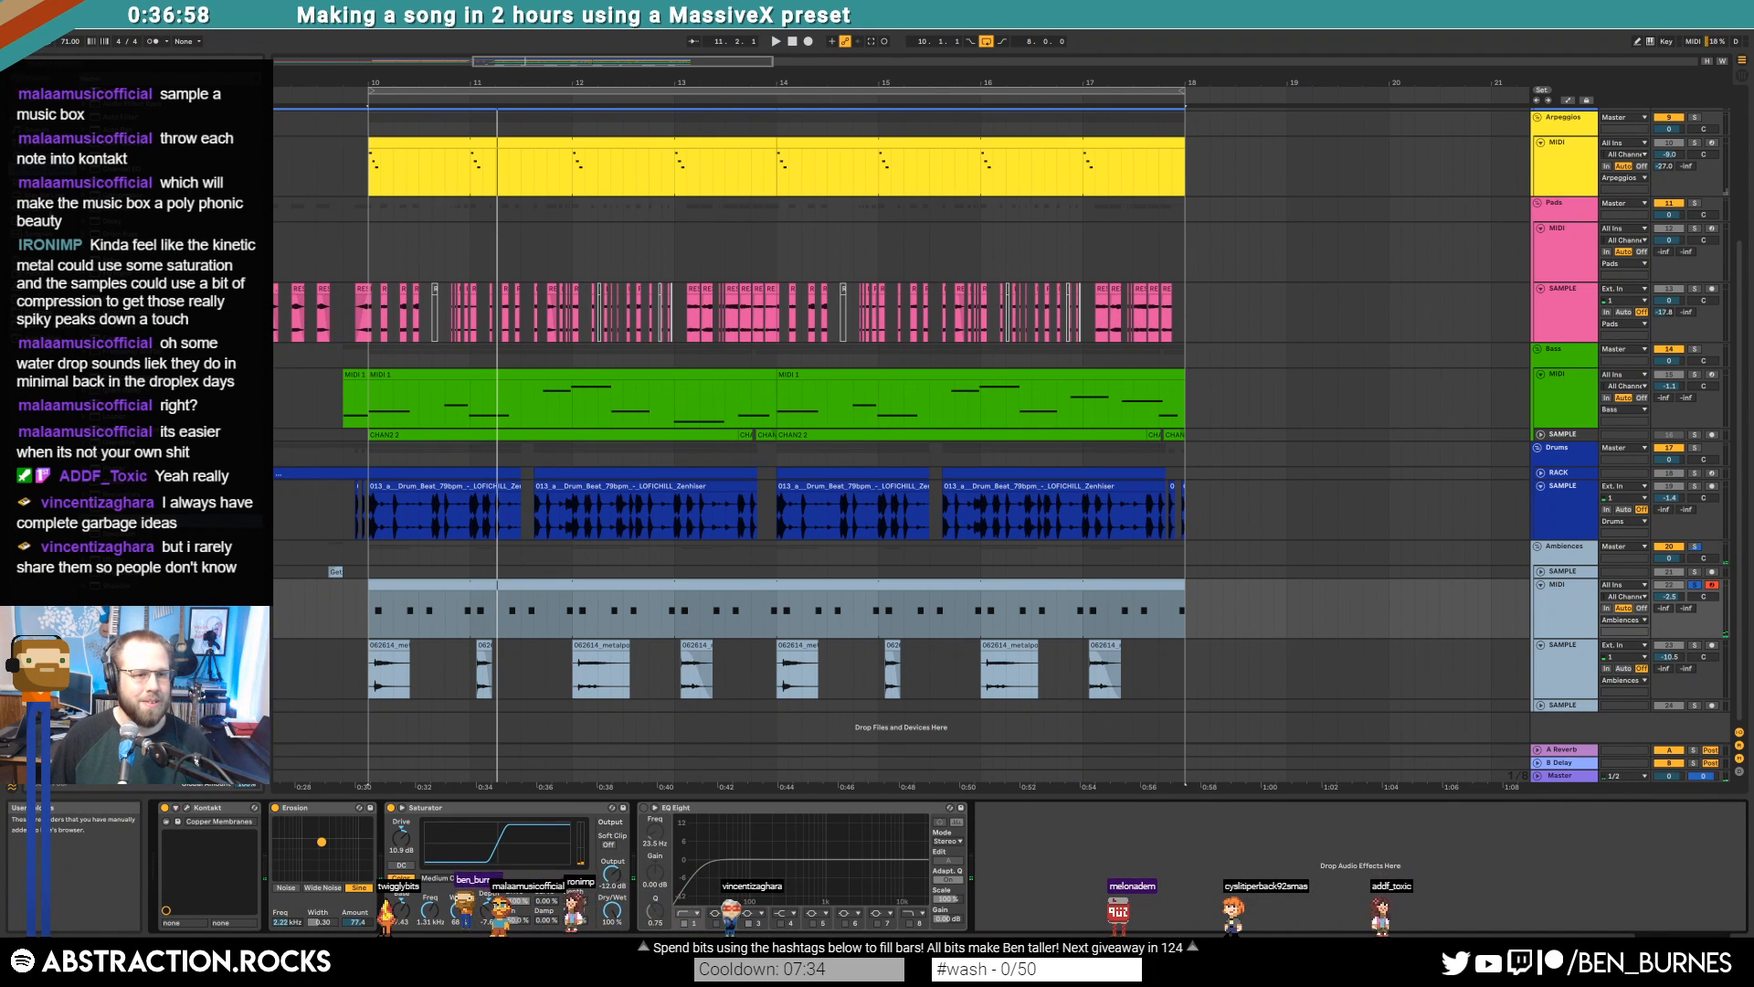
Insert Transient Master between Kontakt and Erosion on the Ambiences MIDI track and reduce its Sustain by ear
left_click_drag(137, 508, 245, 890)
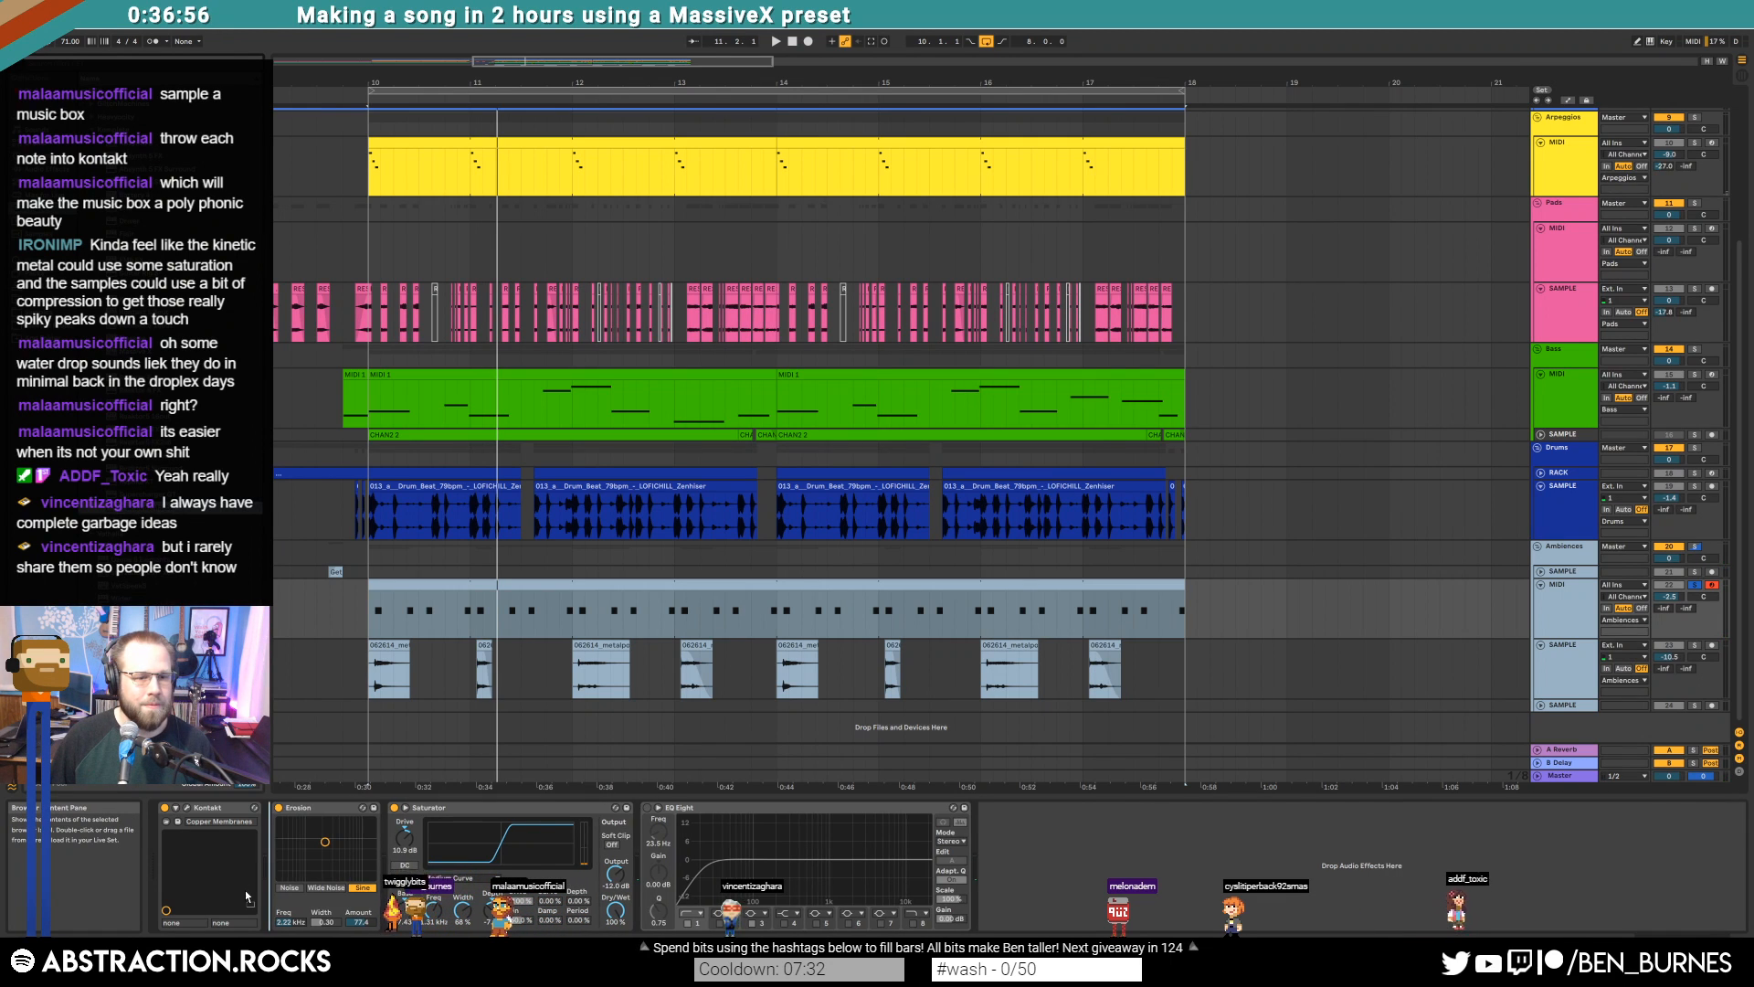
left_click_drag(904, 293, 905, 384)
key("space")
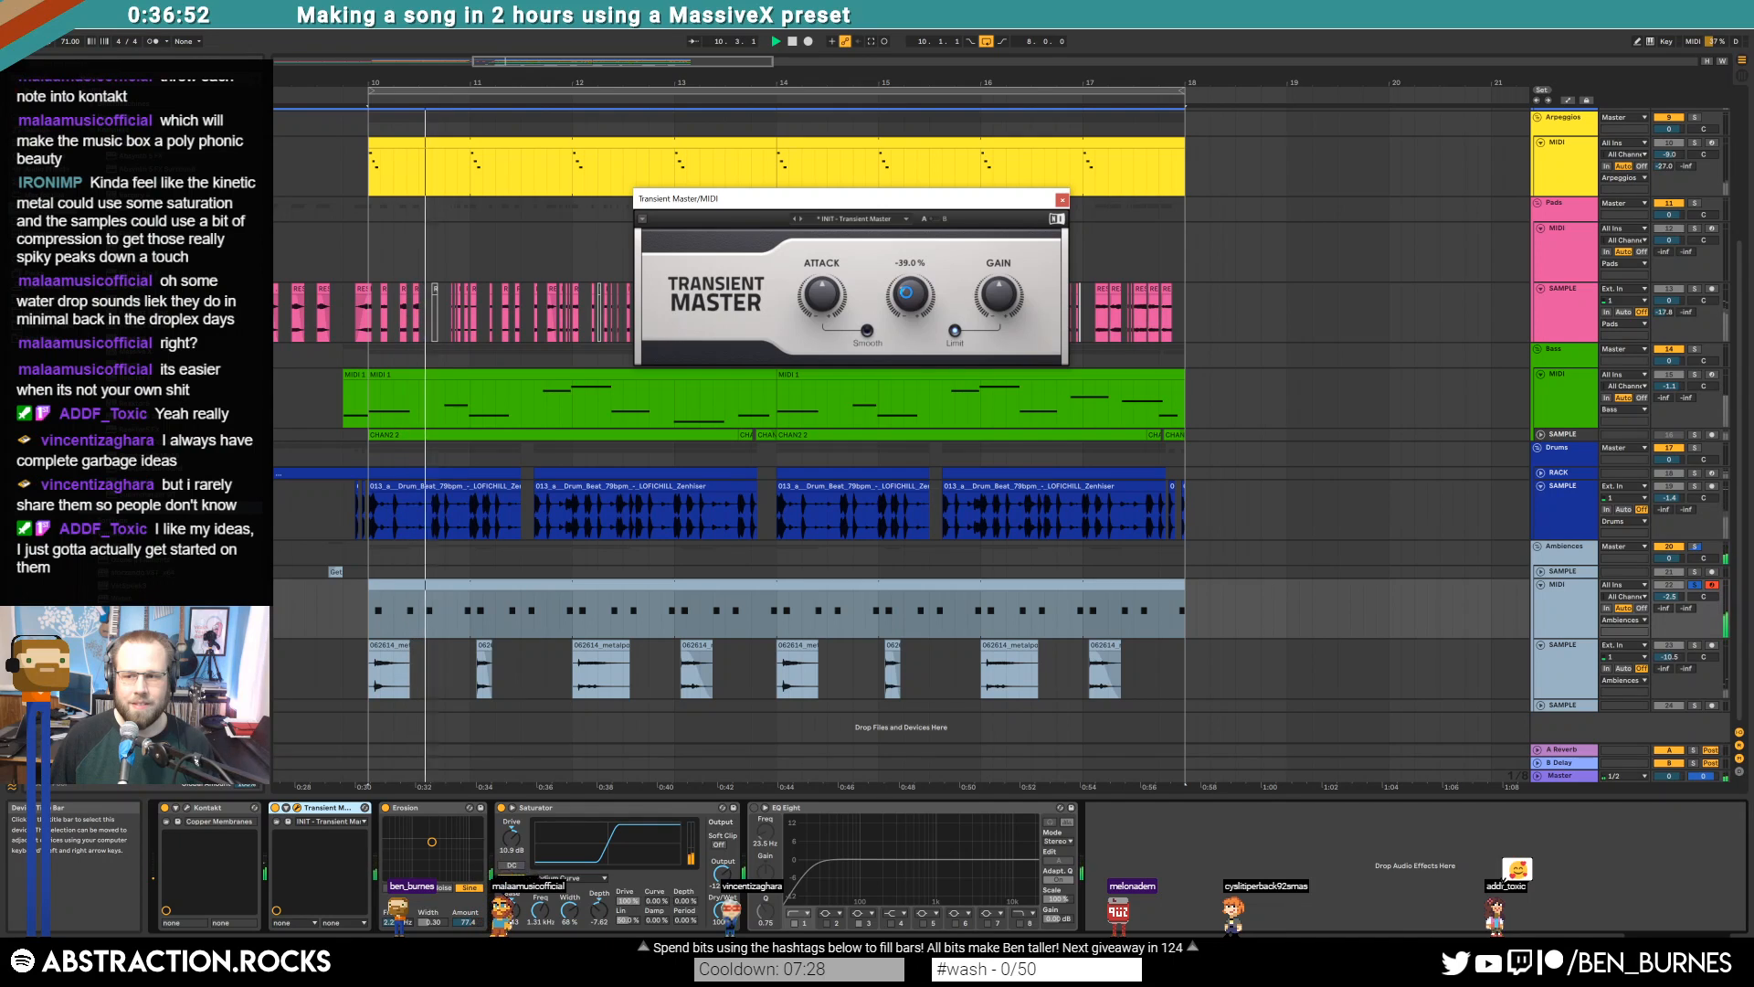
left_click(1062, 200)
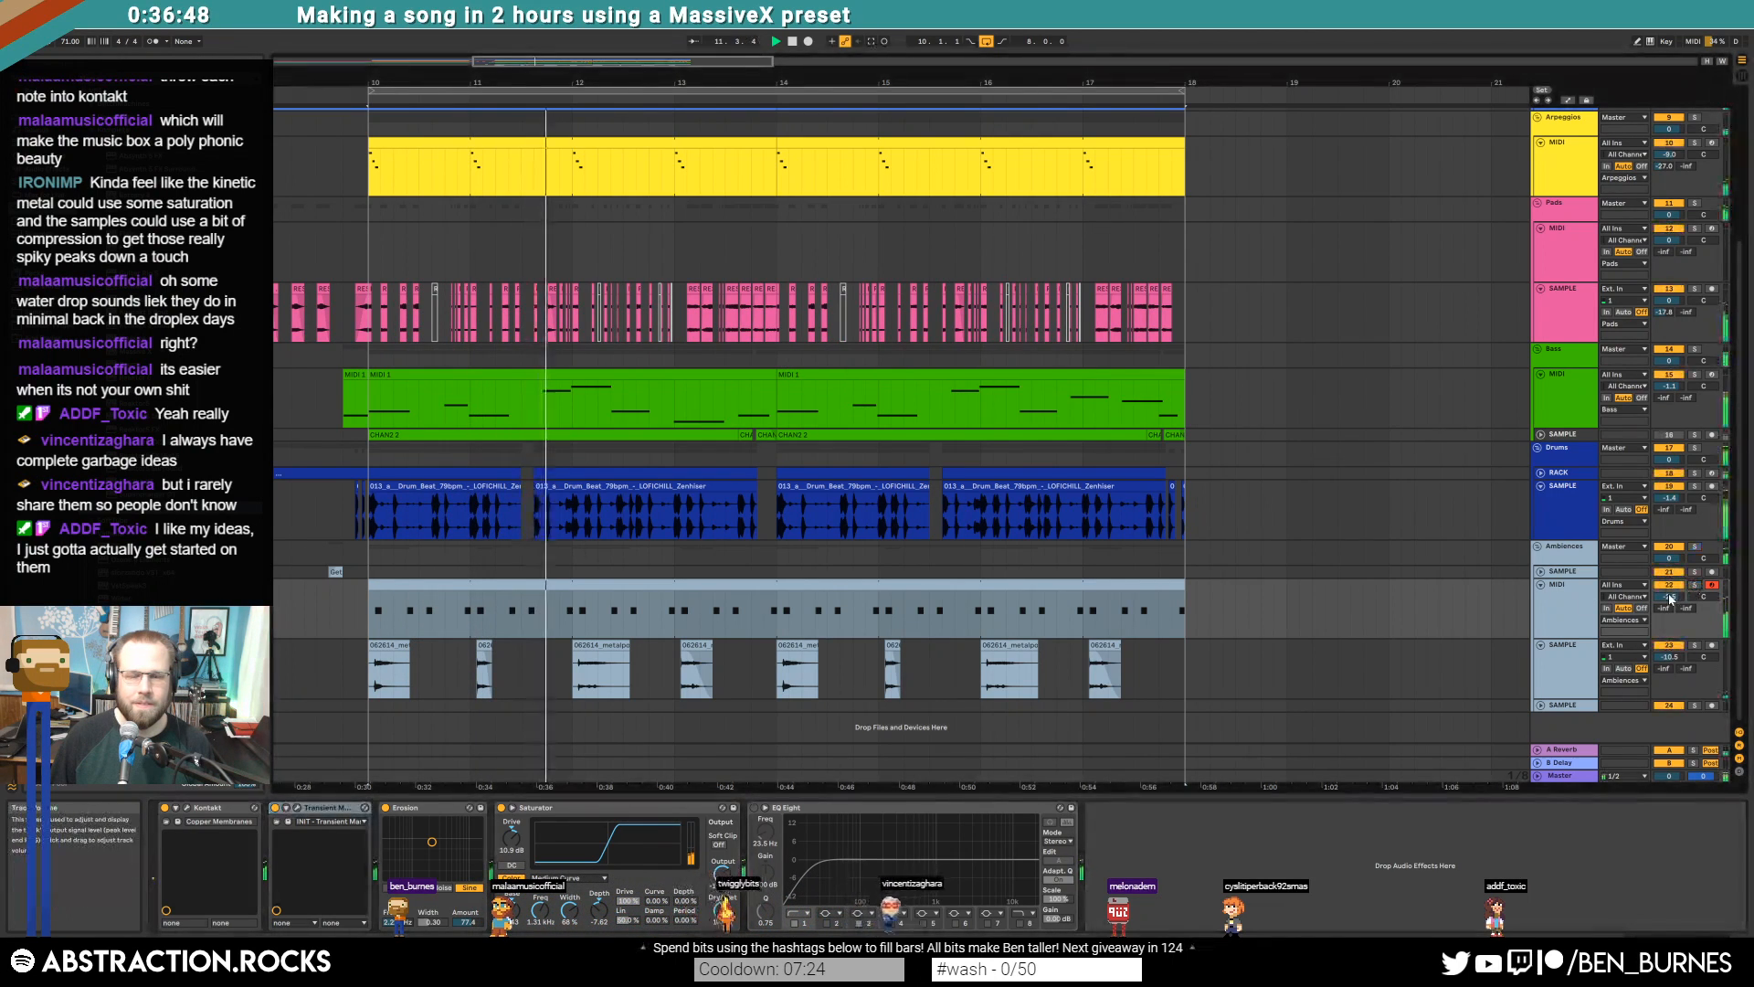
Raise the Saturator's Drive to 20.0 dB, trim its Output and switch its shape to Hard Curve
left_click_drag(511, 838, 511, 808)
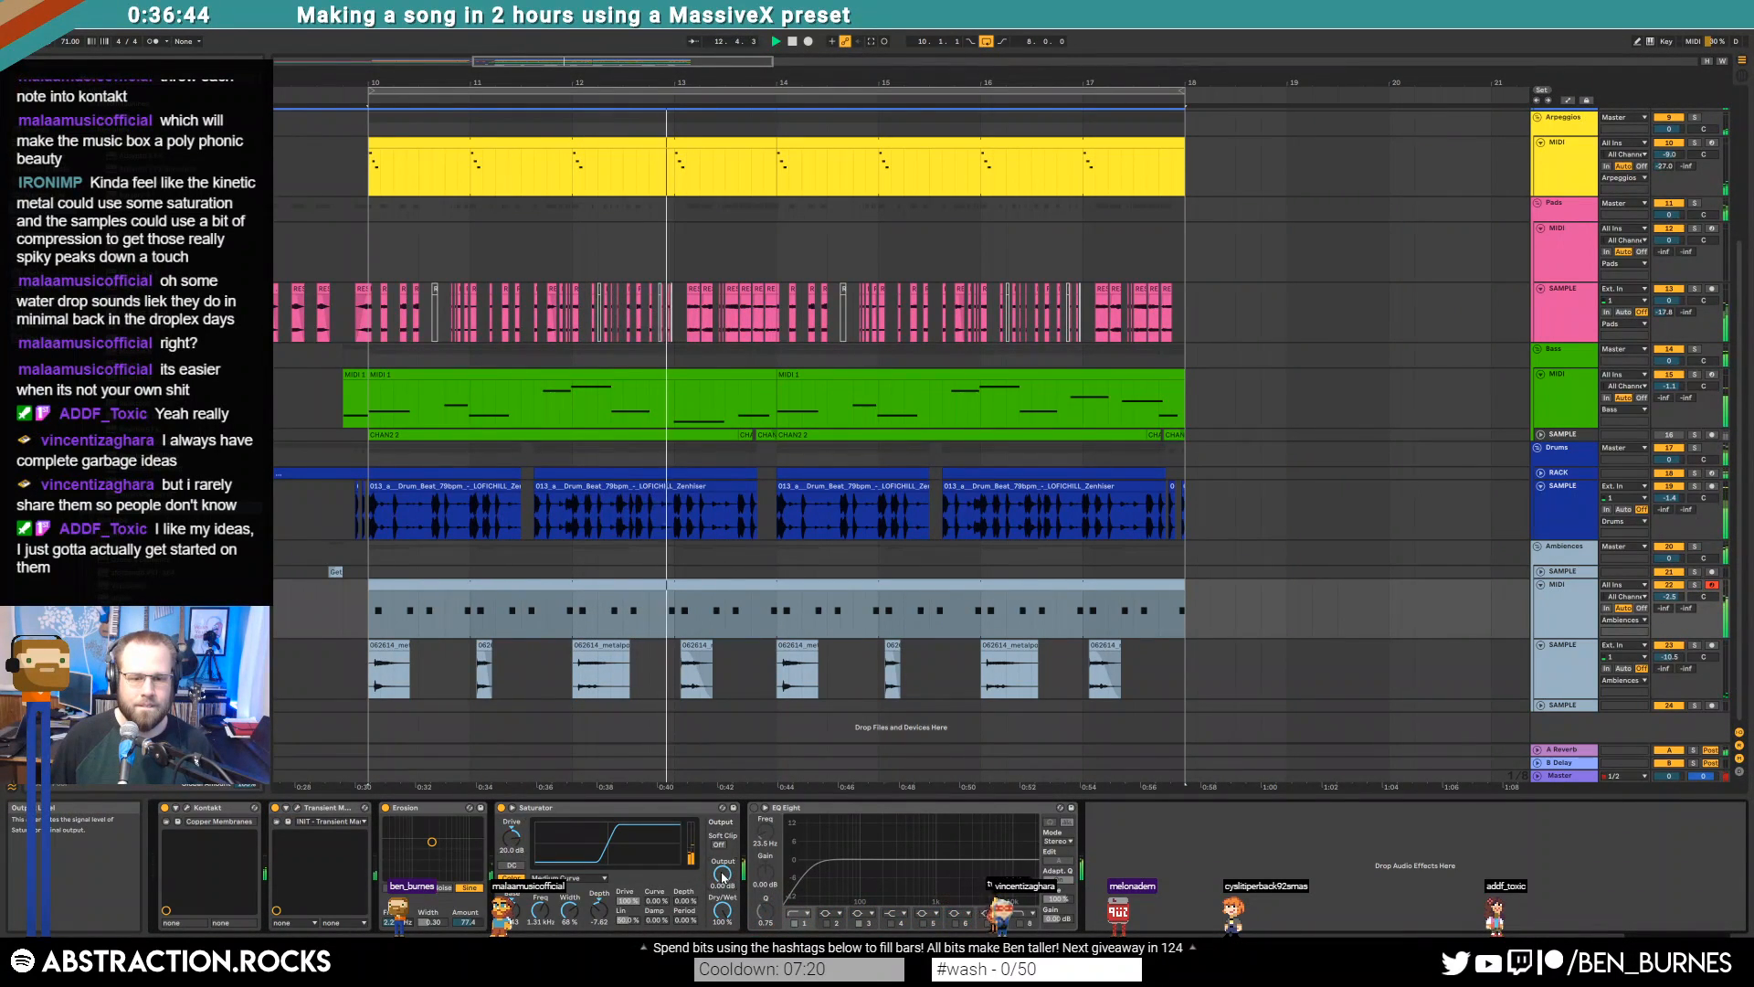
left_click_drag(723, 872, 723, 880)
left_click(567, 879)
left_click(551, 919)
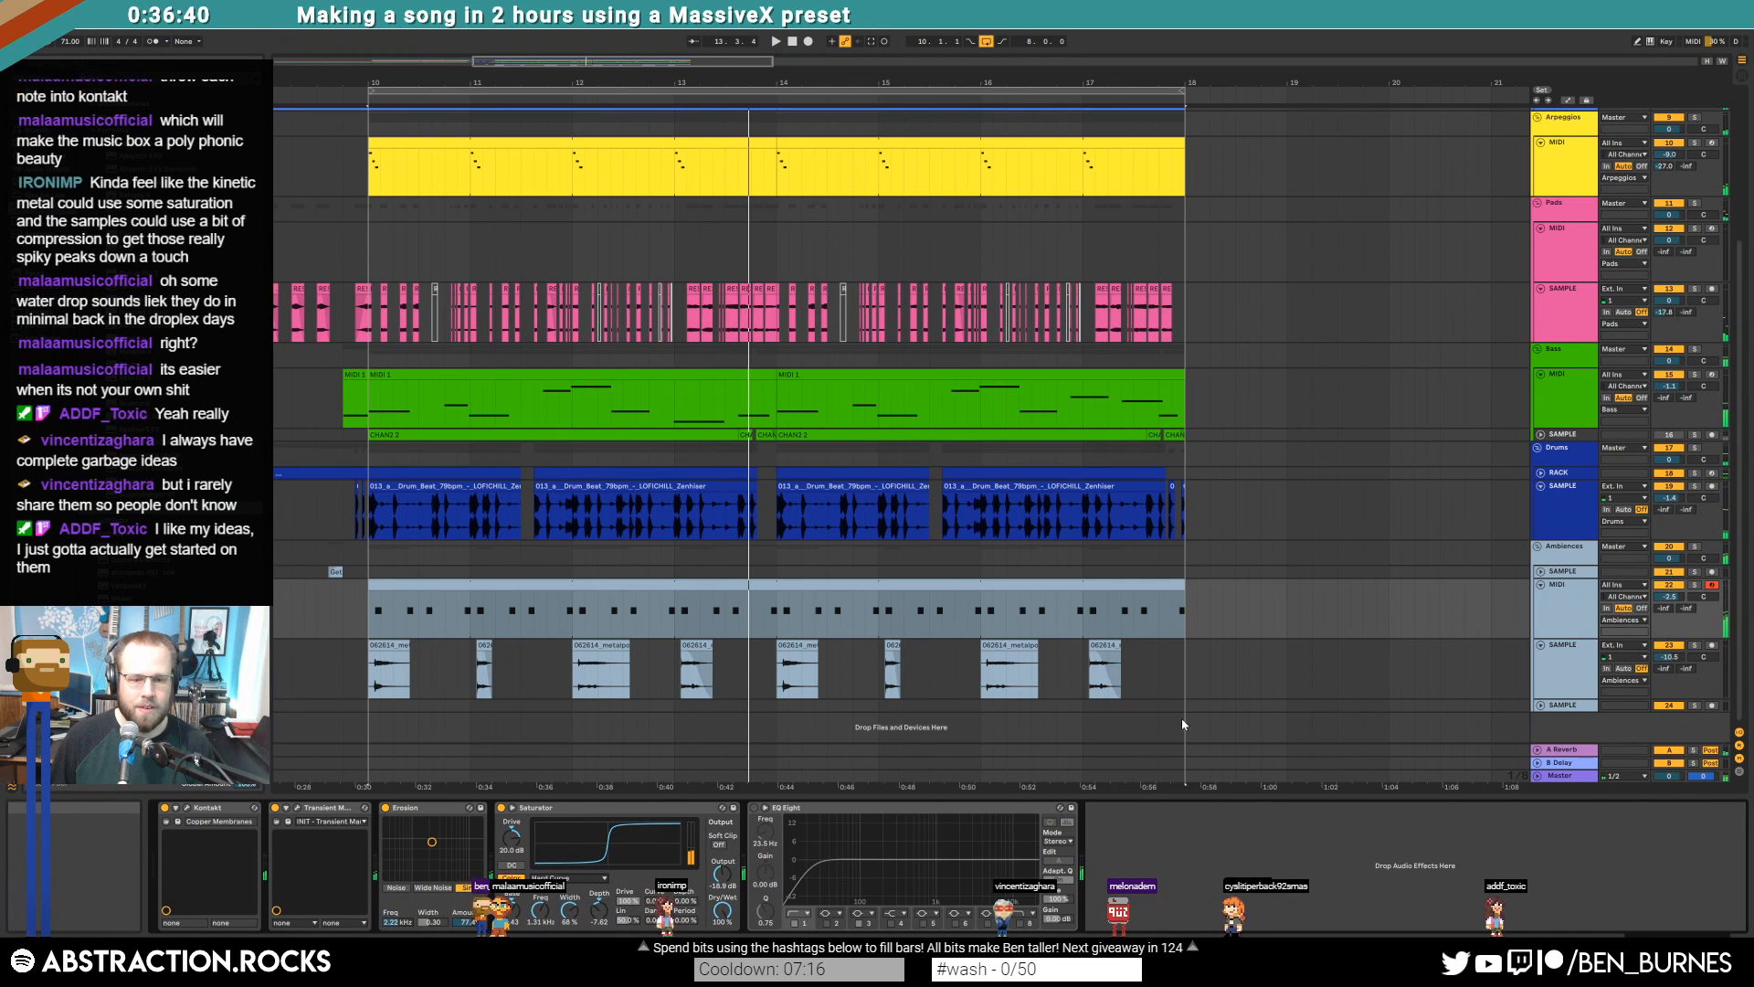
key("space")
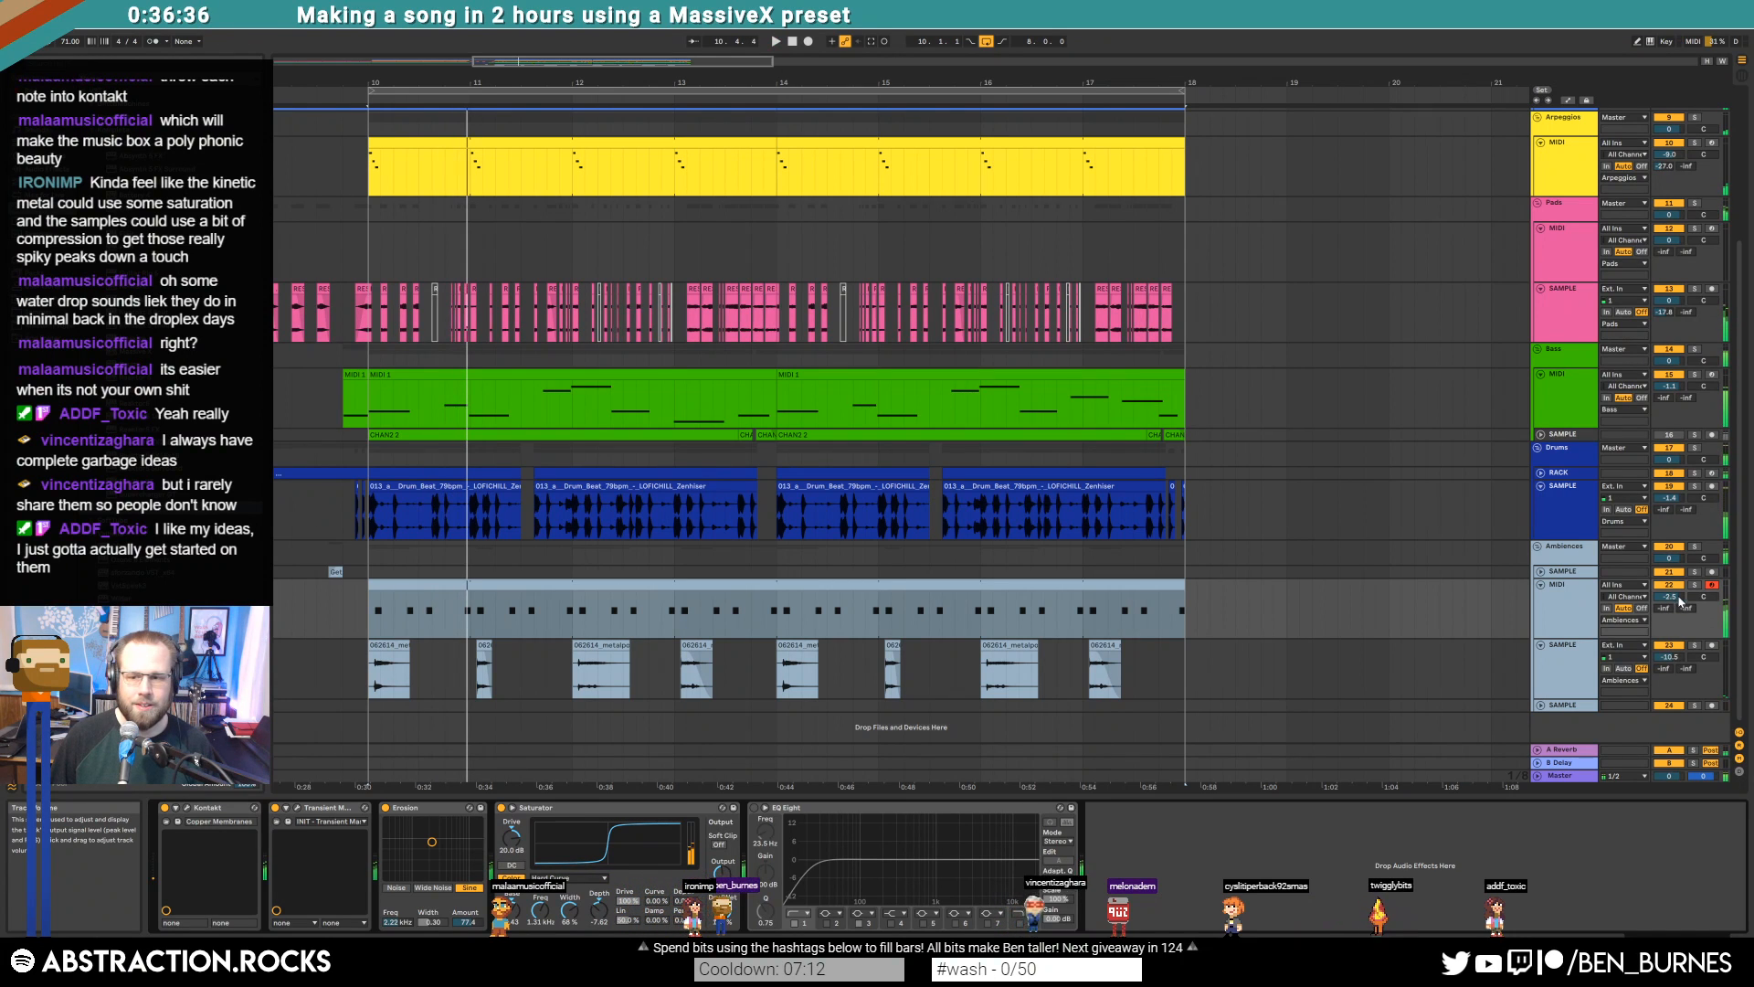
Lower the Saturator's color Depth slightly while auditioning the soloed Ambiences MIDI track
left_click(474, 662)
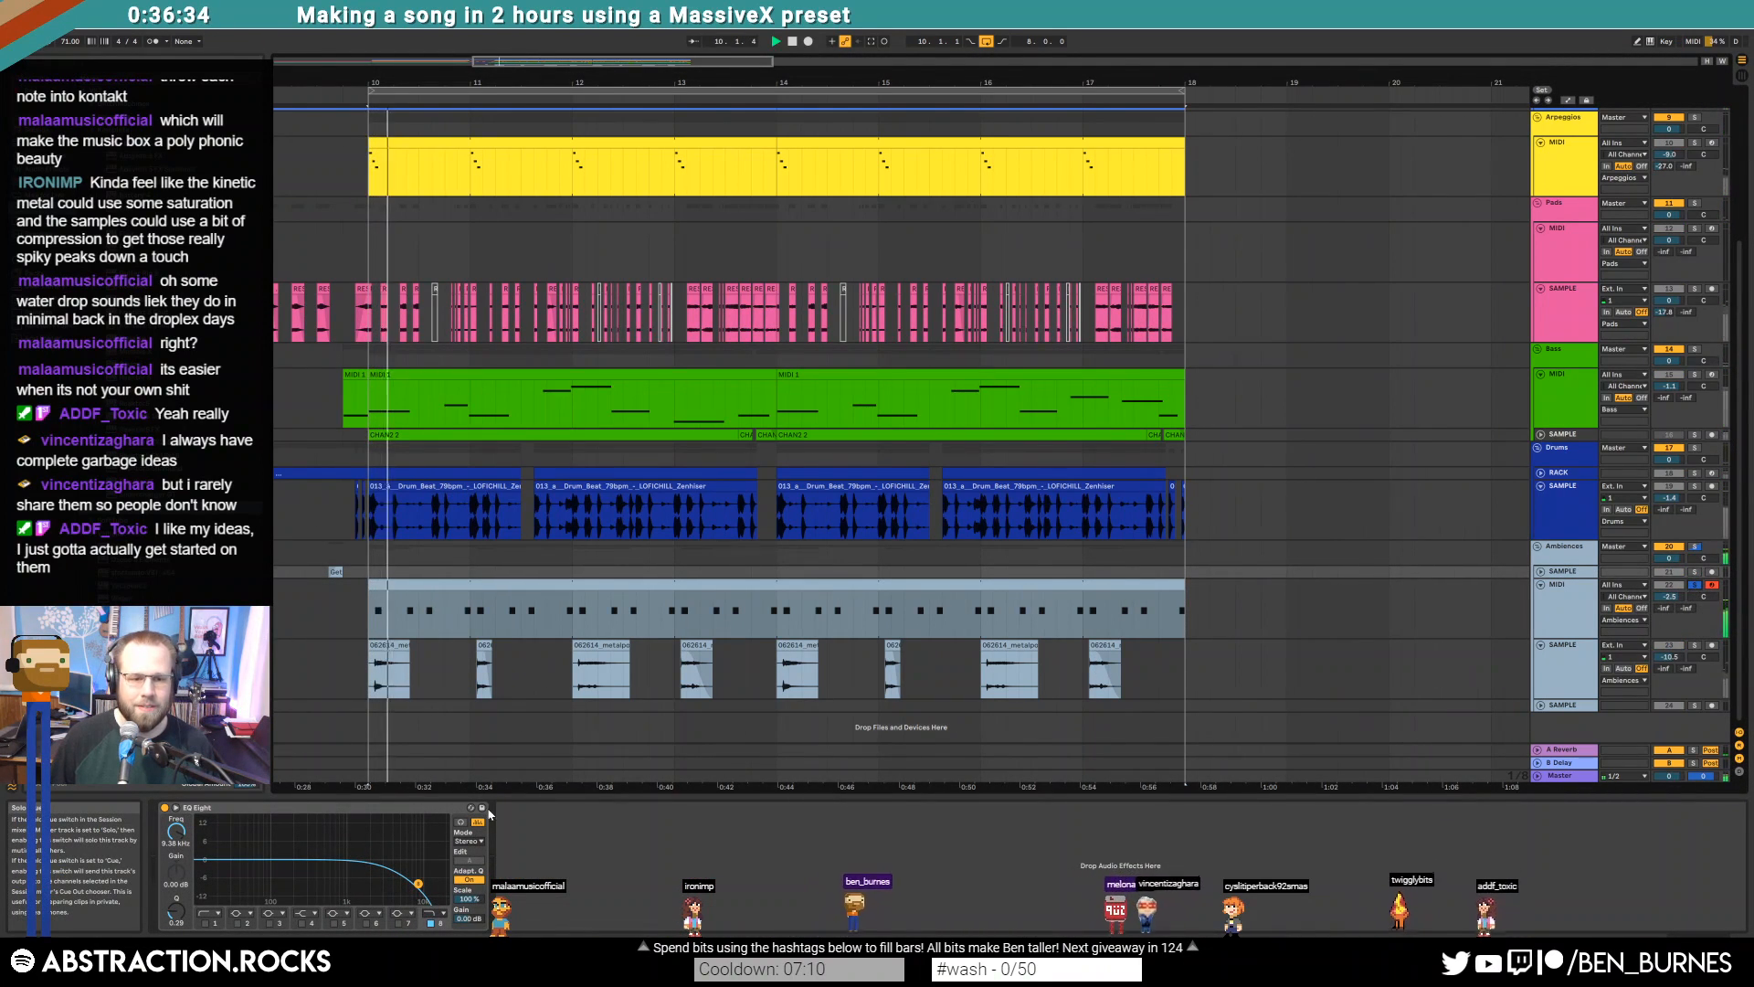
double_click(1228, 612)
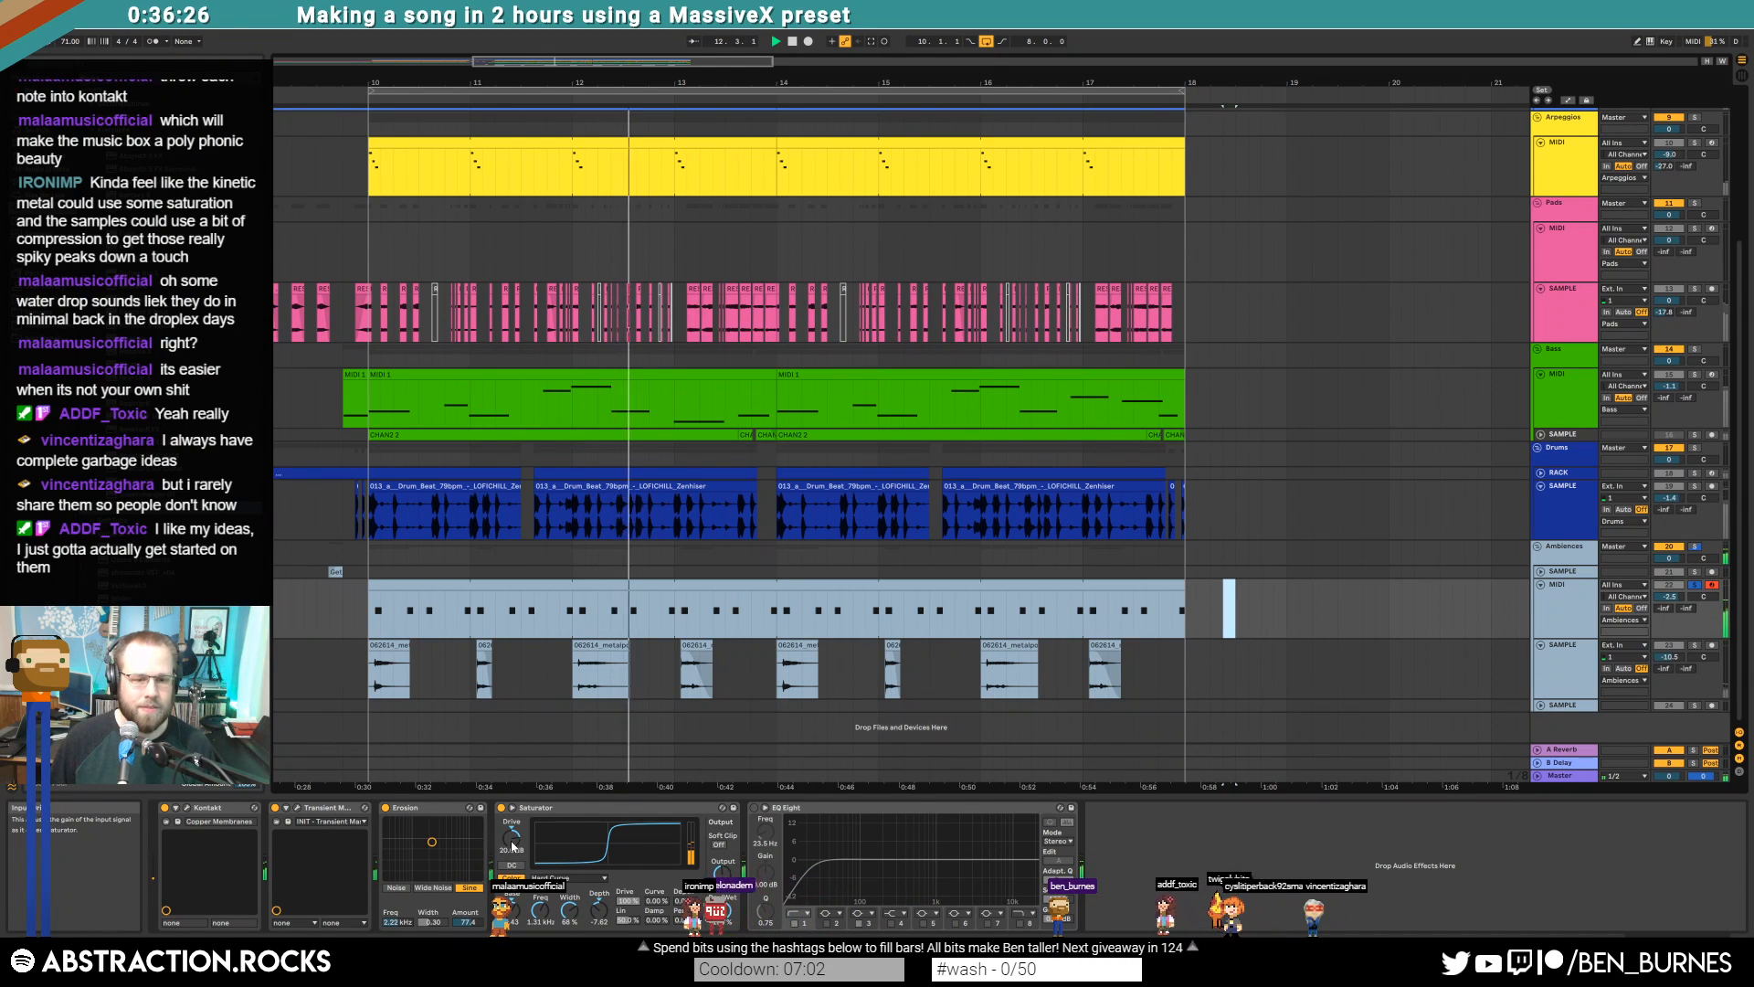
left_click_drag(598, 911, 599, 915)
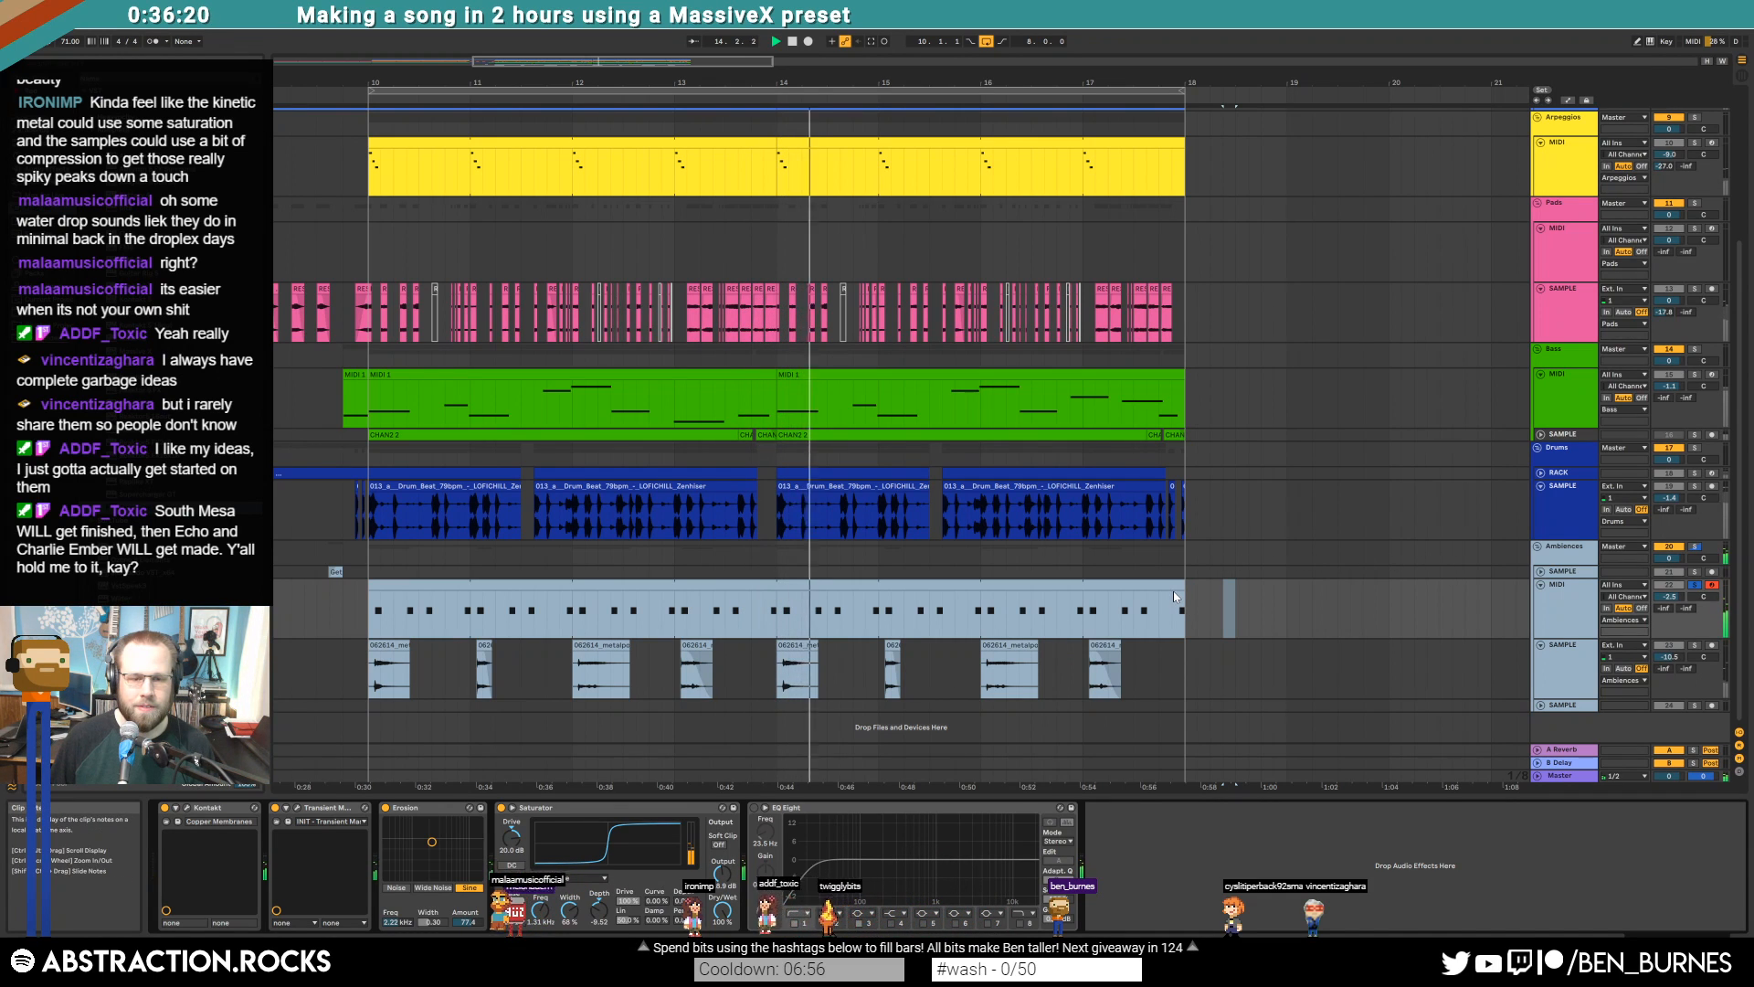
key("space")
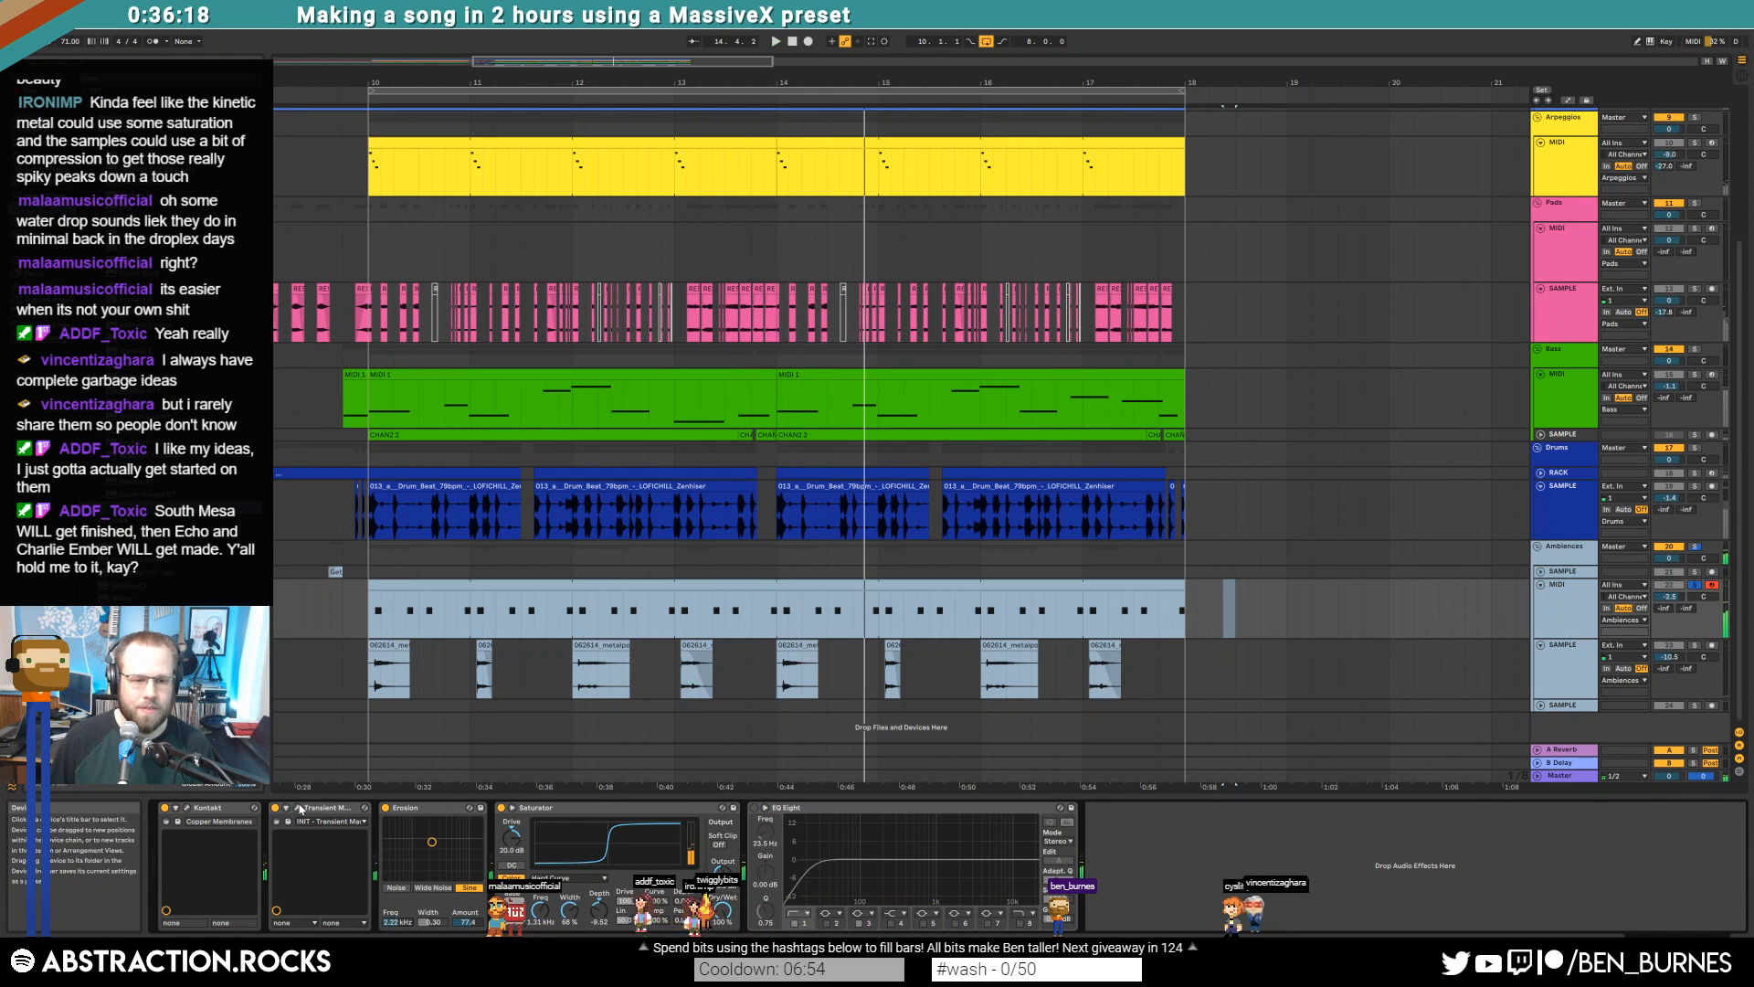
Move Transient Master between Erosion and Saturator and audition the Ambiences MIDI clip
left_click(297, 808)
left_click_drag(336, 808, 445, 820)
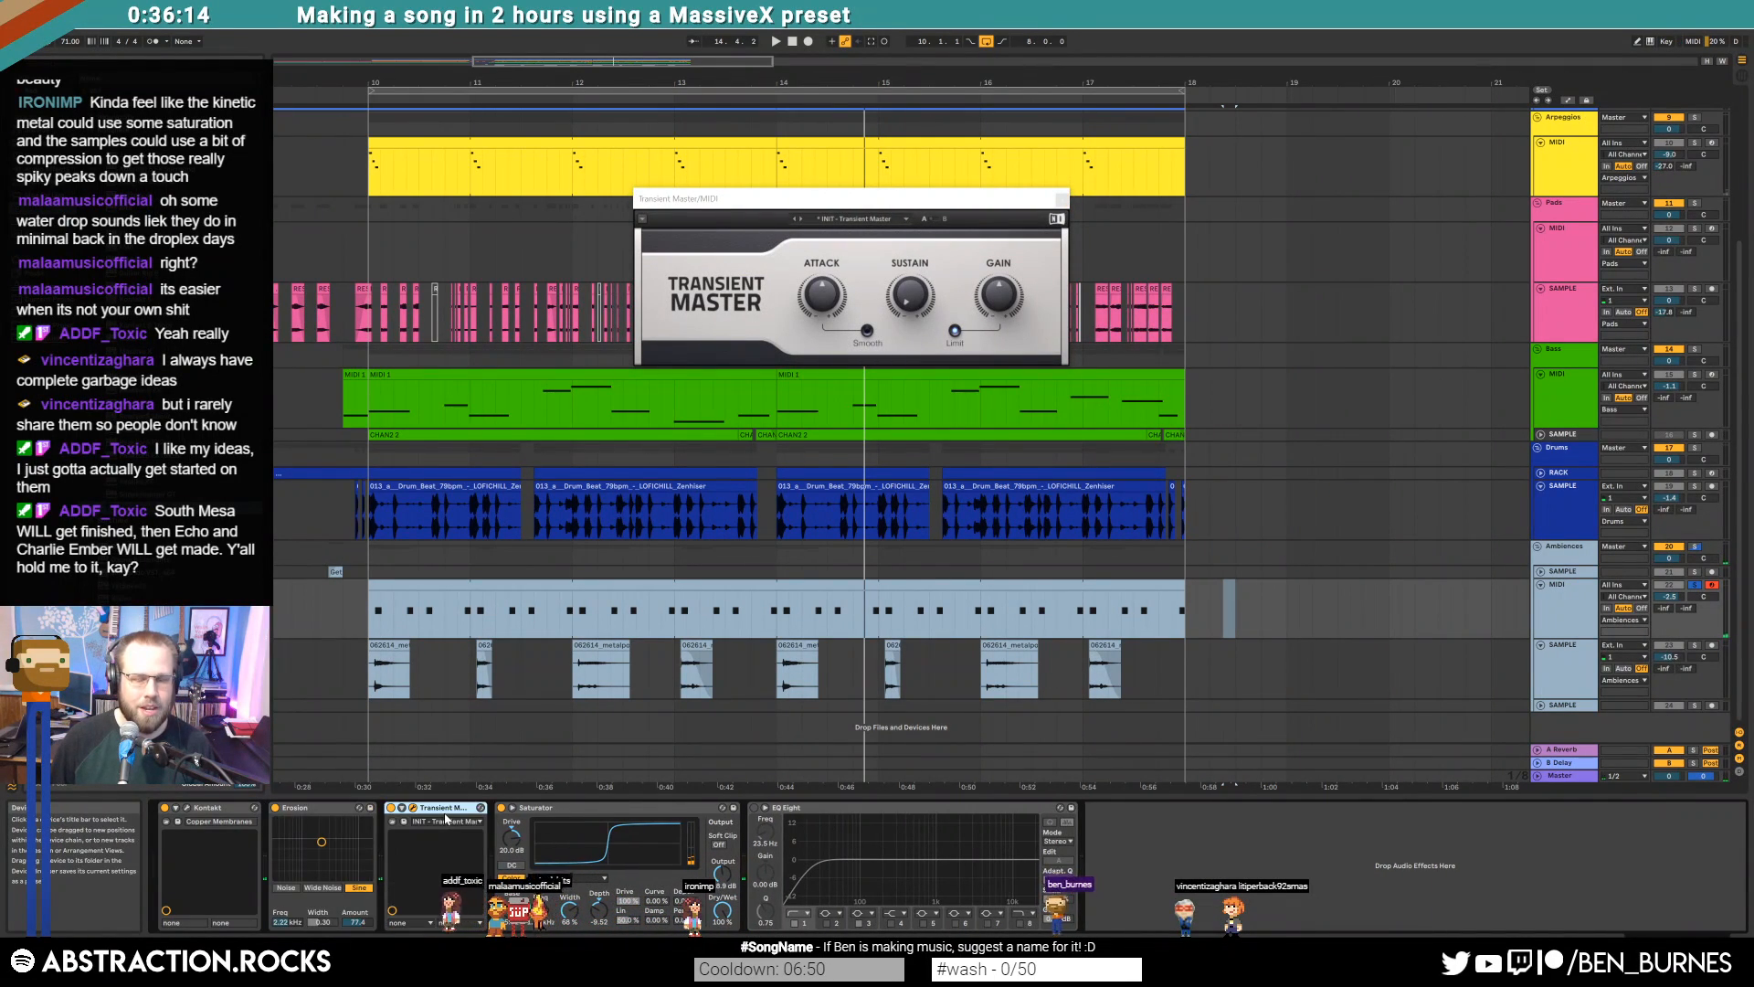
left_click(1137, 584)
key("space")
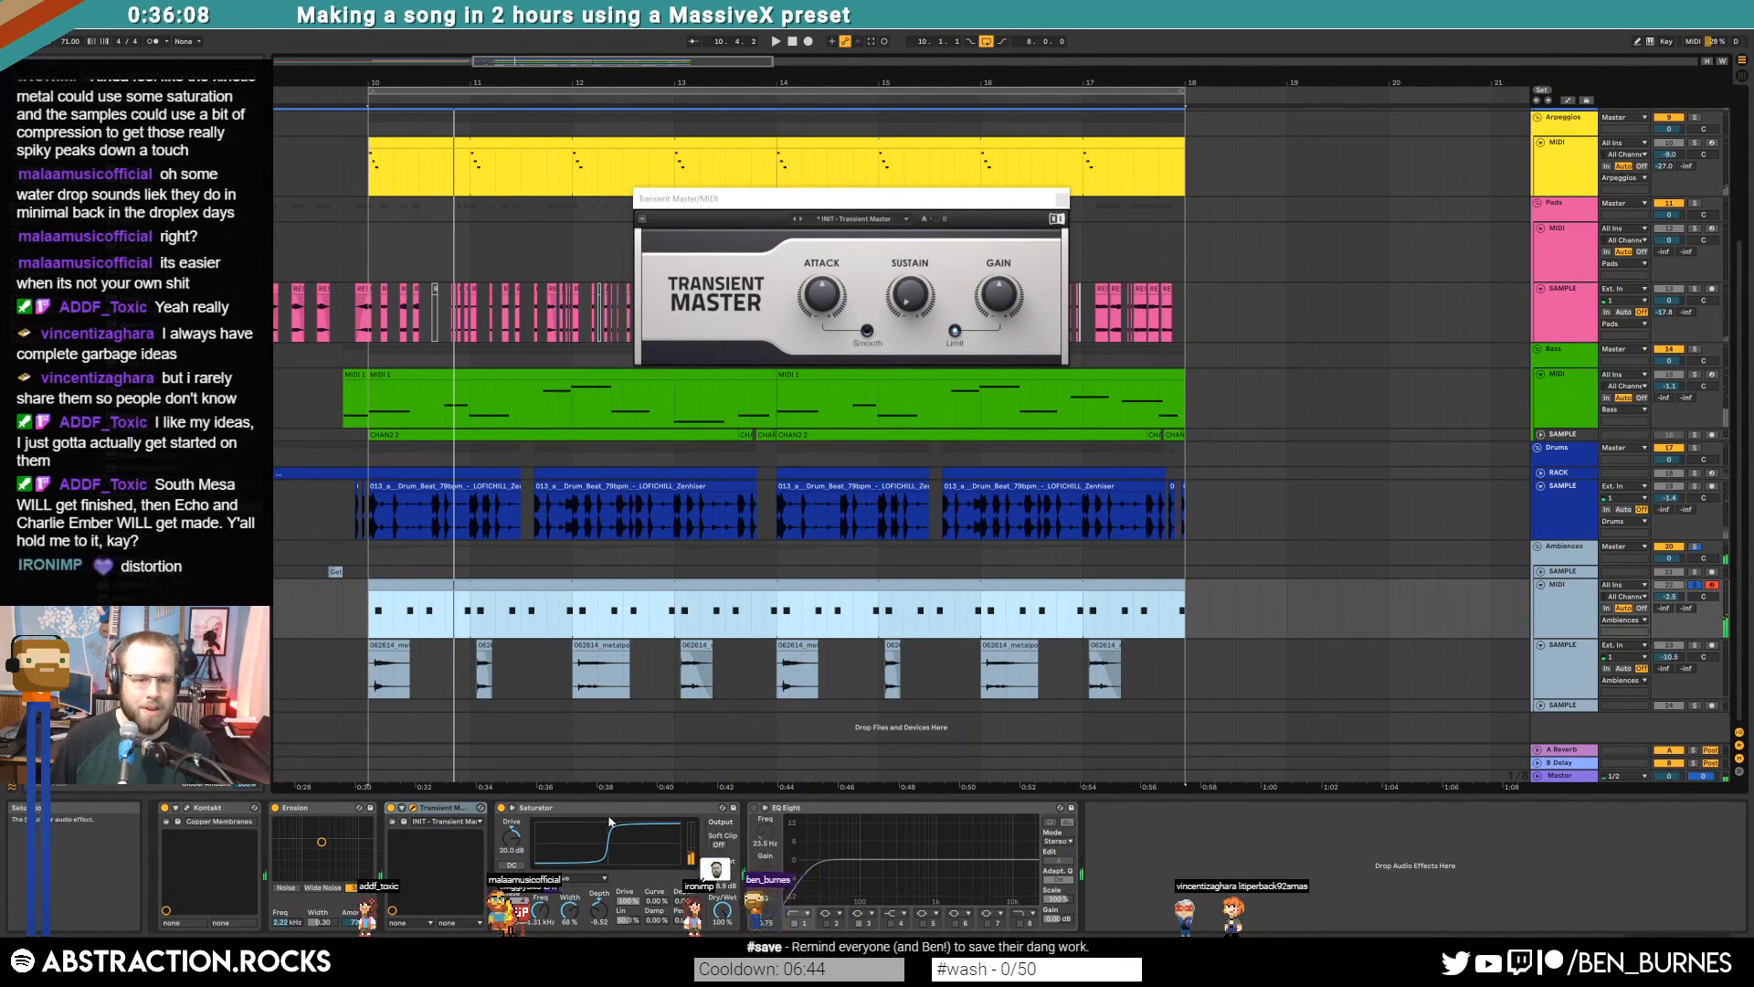
key("space")
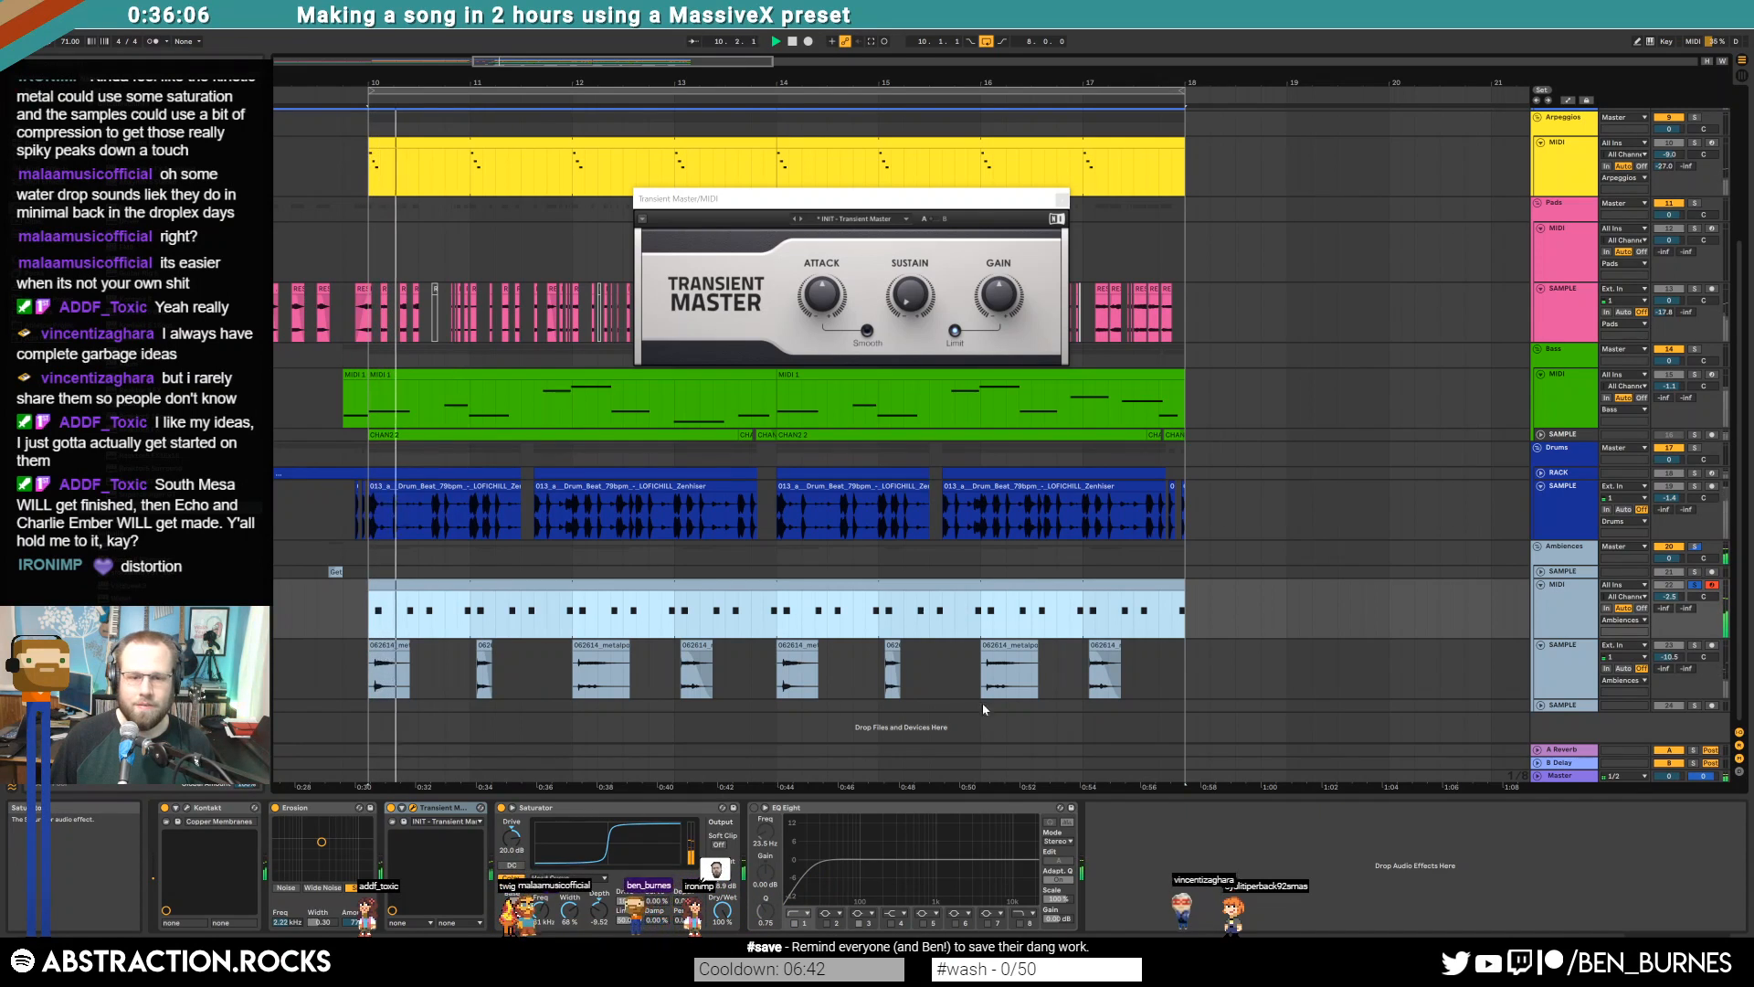
Enable EQ Eight, adjust its low-cut frequency by ear and move it between Erosion and Transient Master
left_click(755, 808)
left_click_drag(815, 869, 848, 869)
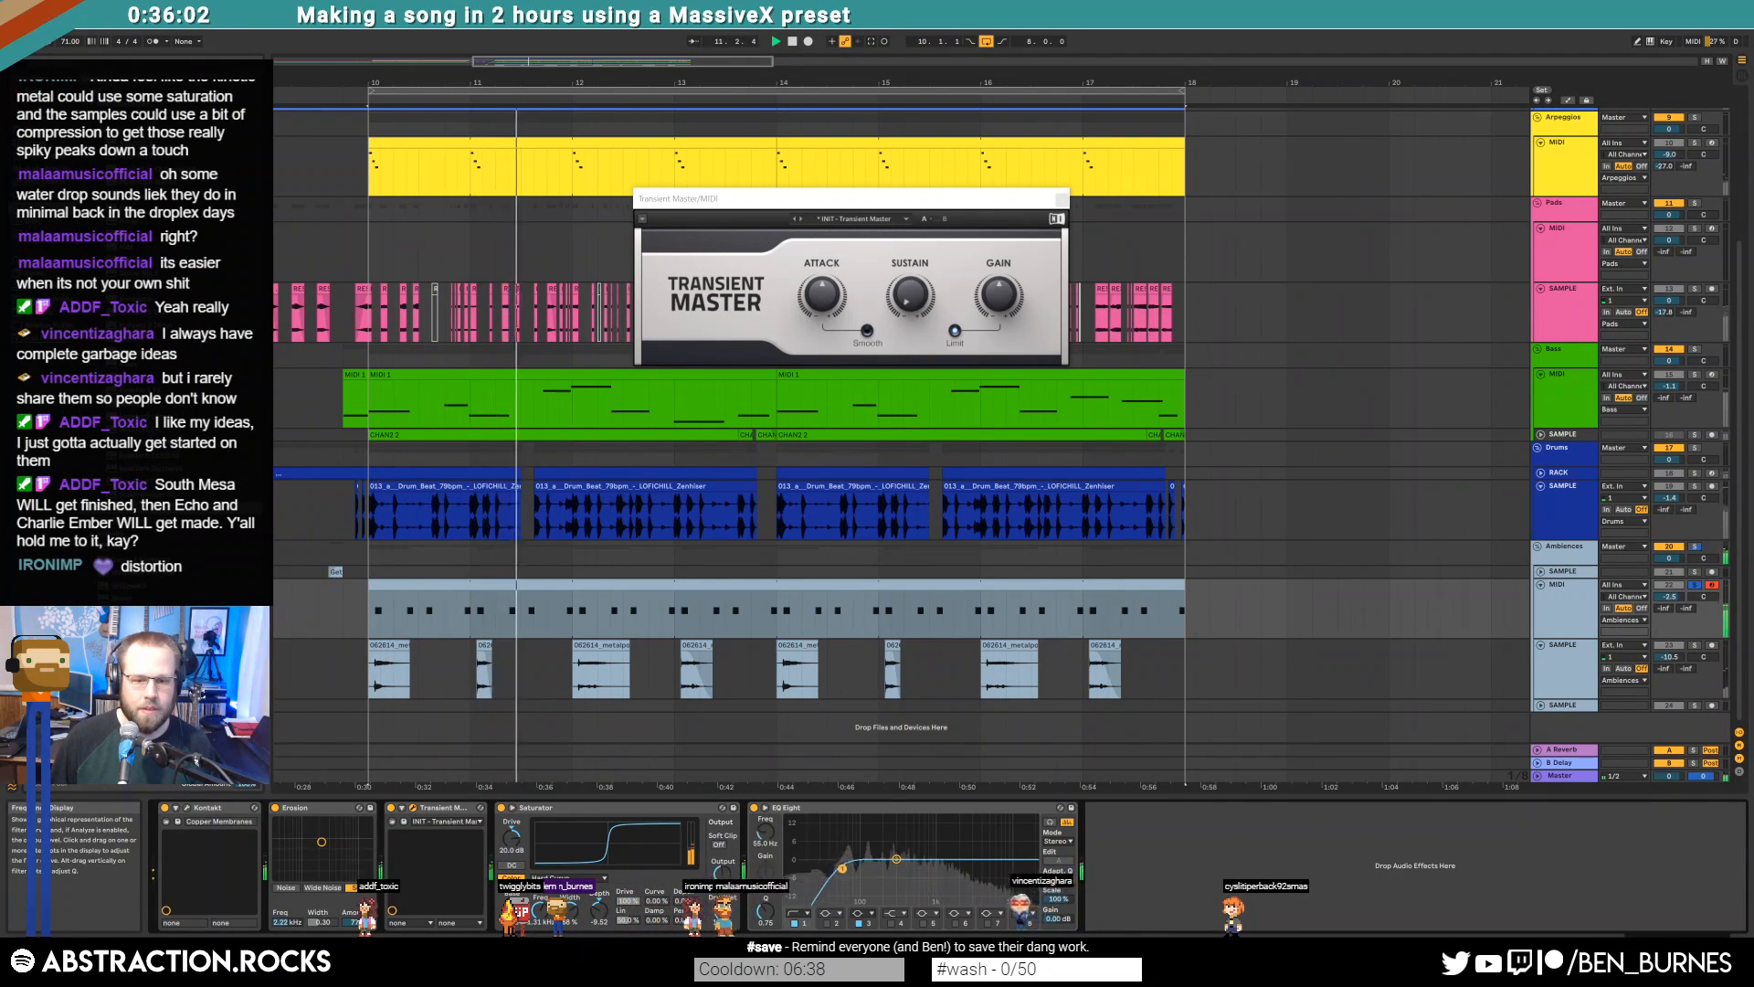
left_click_drag(824, 808, 488, 820)
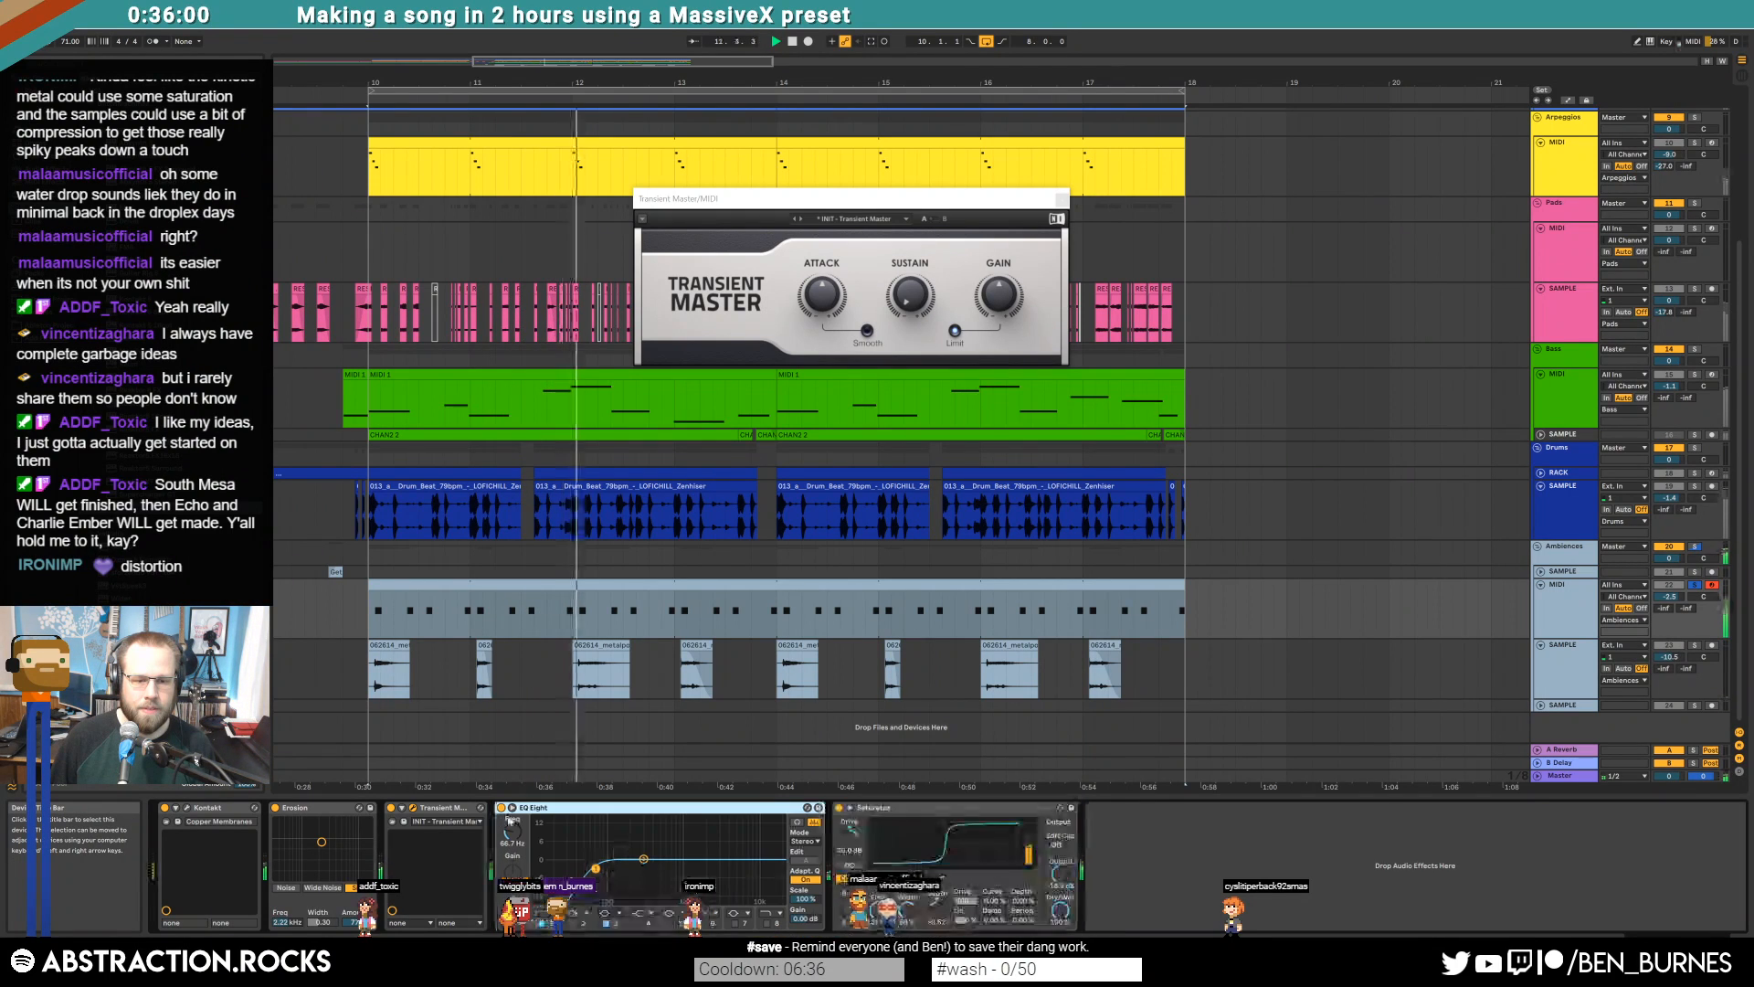
left_click_drag(379, 811, 379, 811)
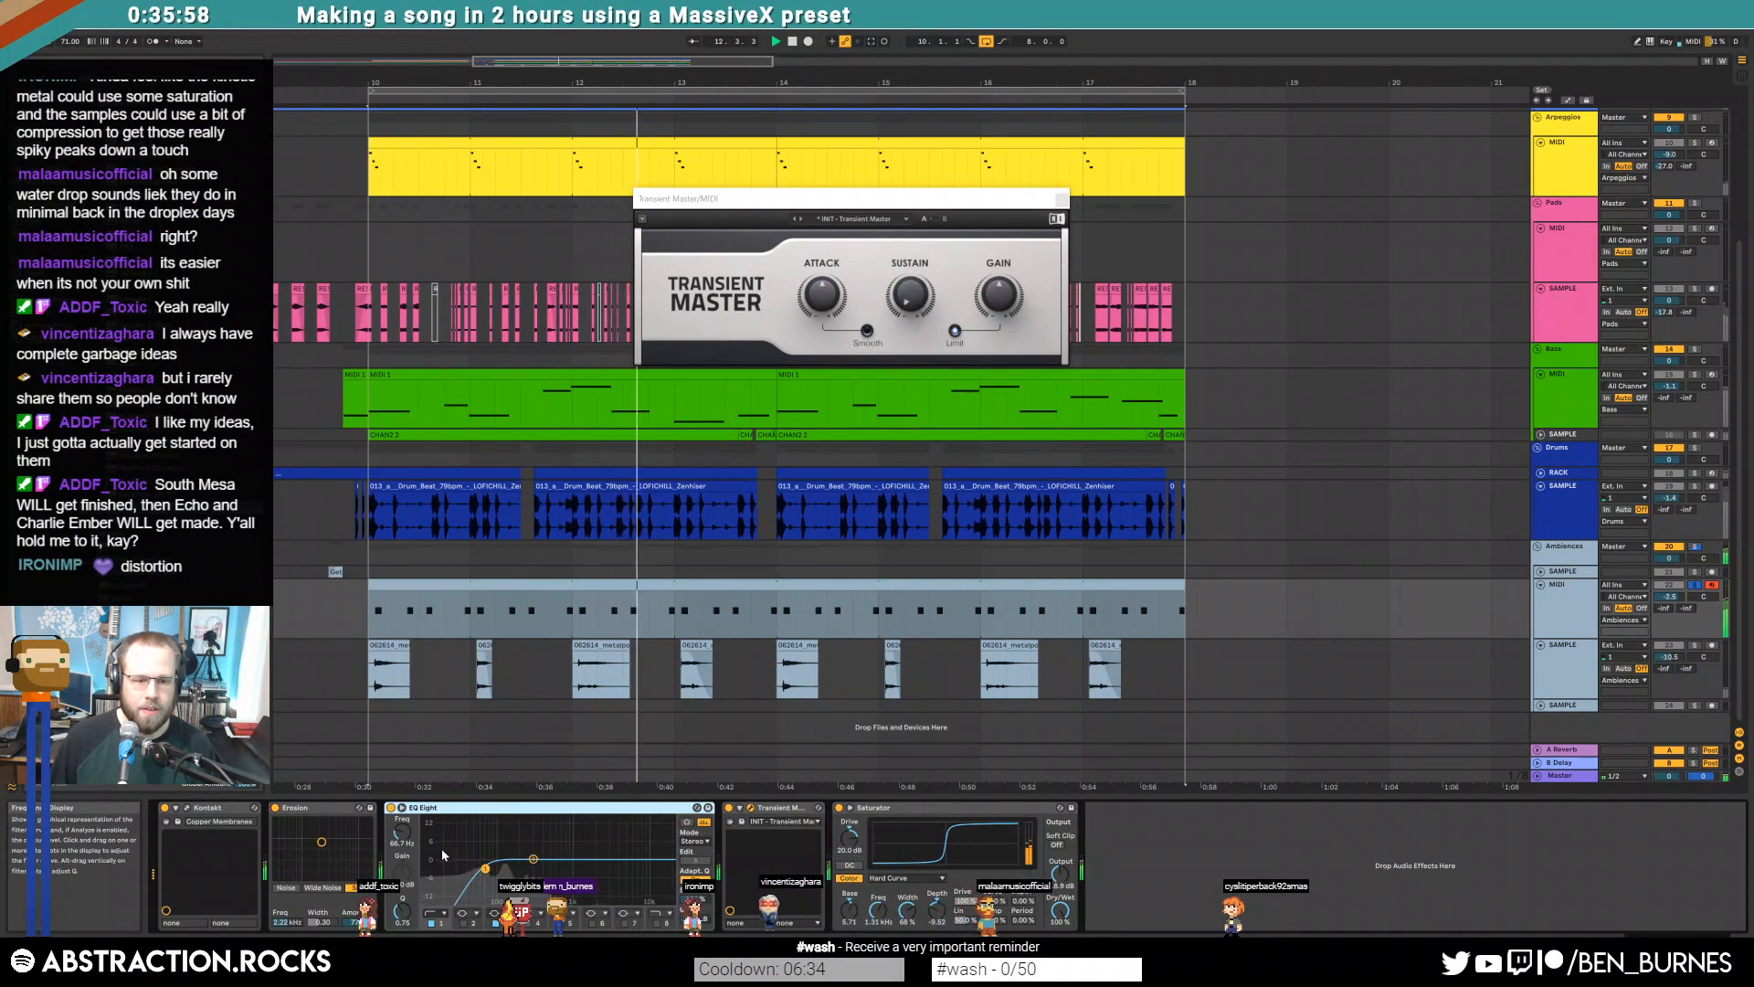
mouse_move(486, 869)
left_mouse_down()
mouse_move(511, 891)
mouse_move(483, 872)
left_mouse_up()
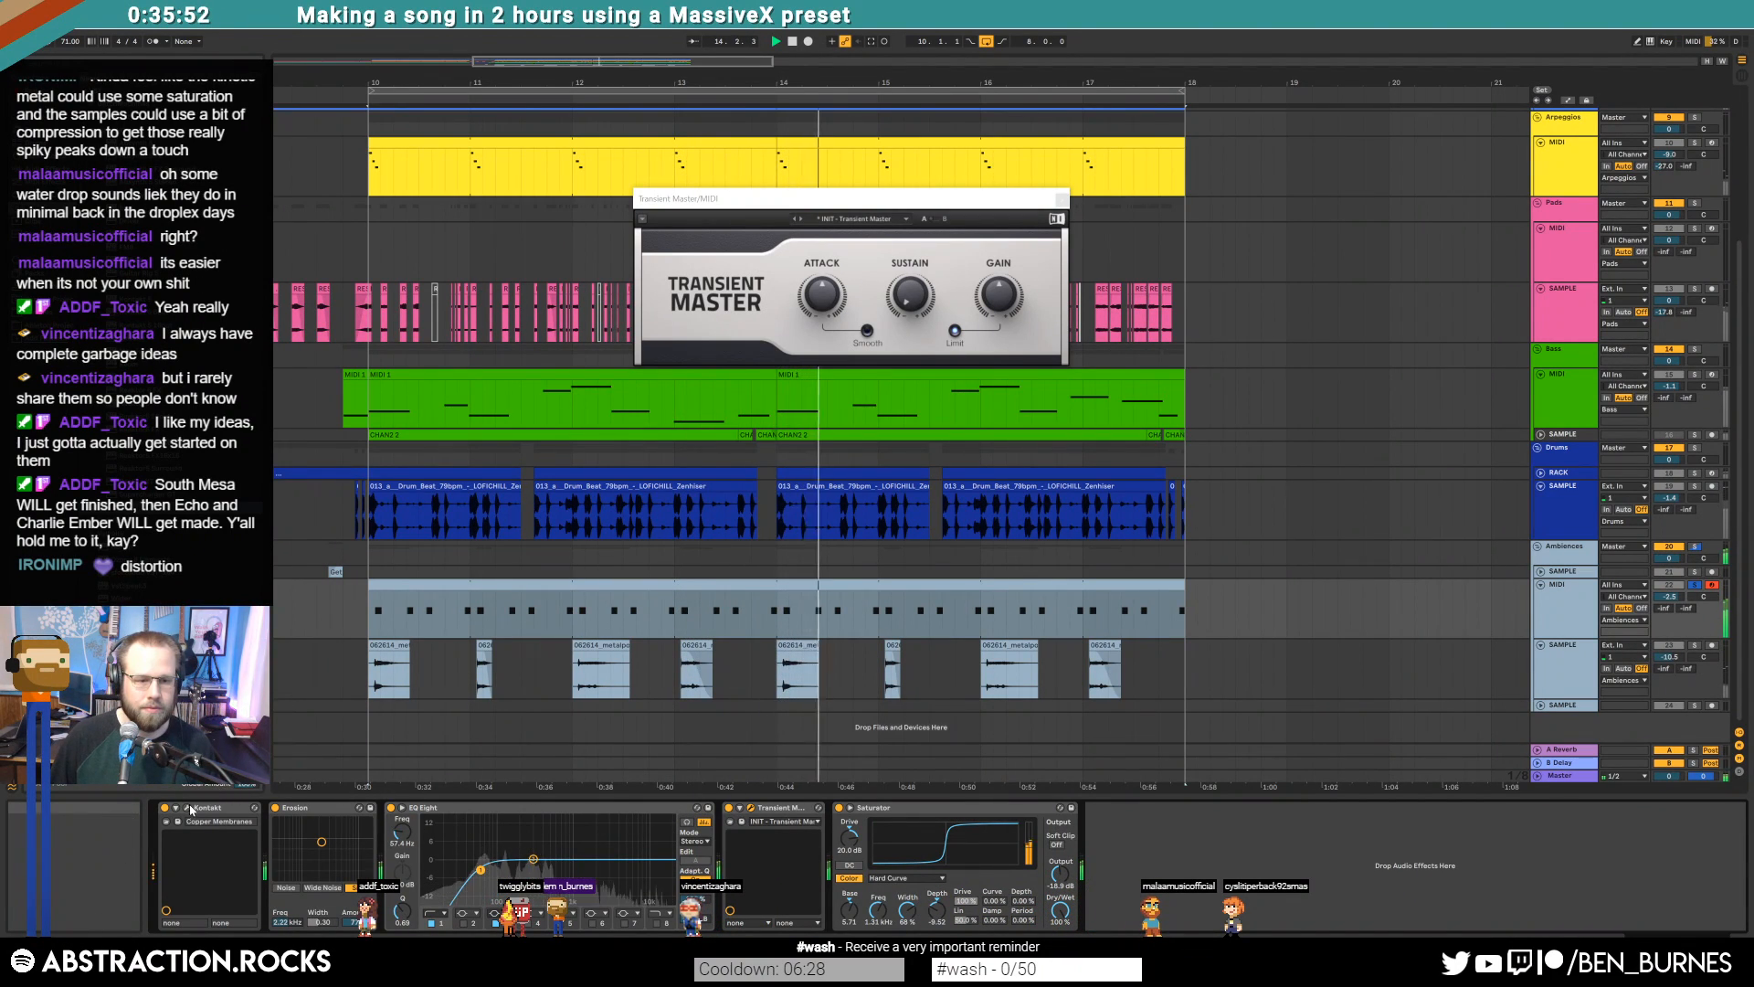
Adjust the Waves faders of the Kinetic Metal Copper Membranes instrument in Kontakt by ear during playback
left_click(189, 811)
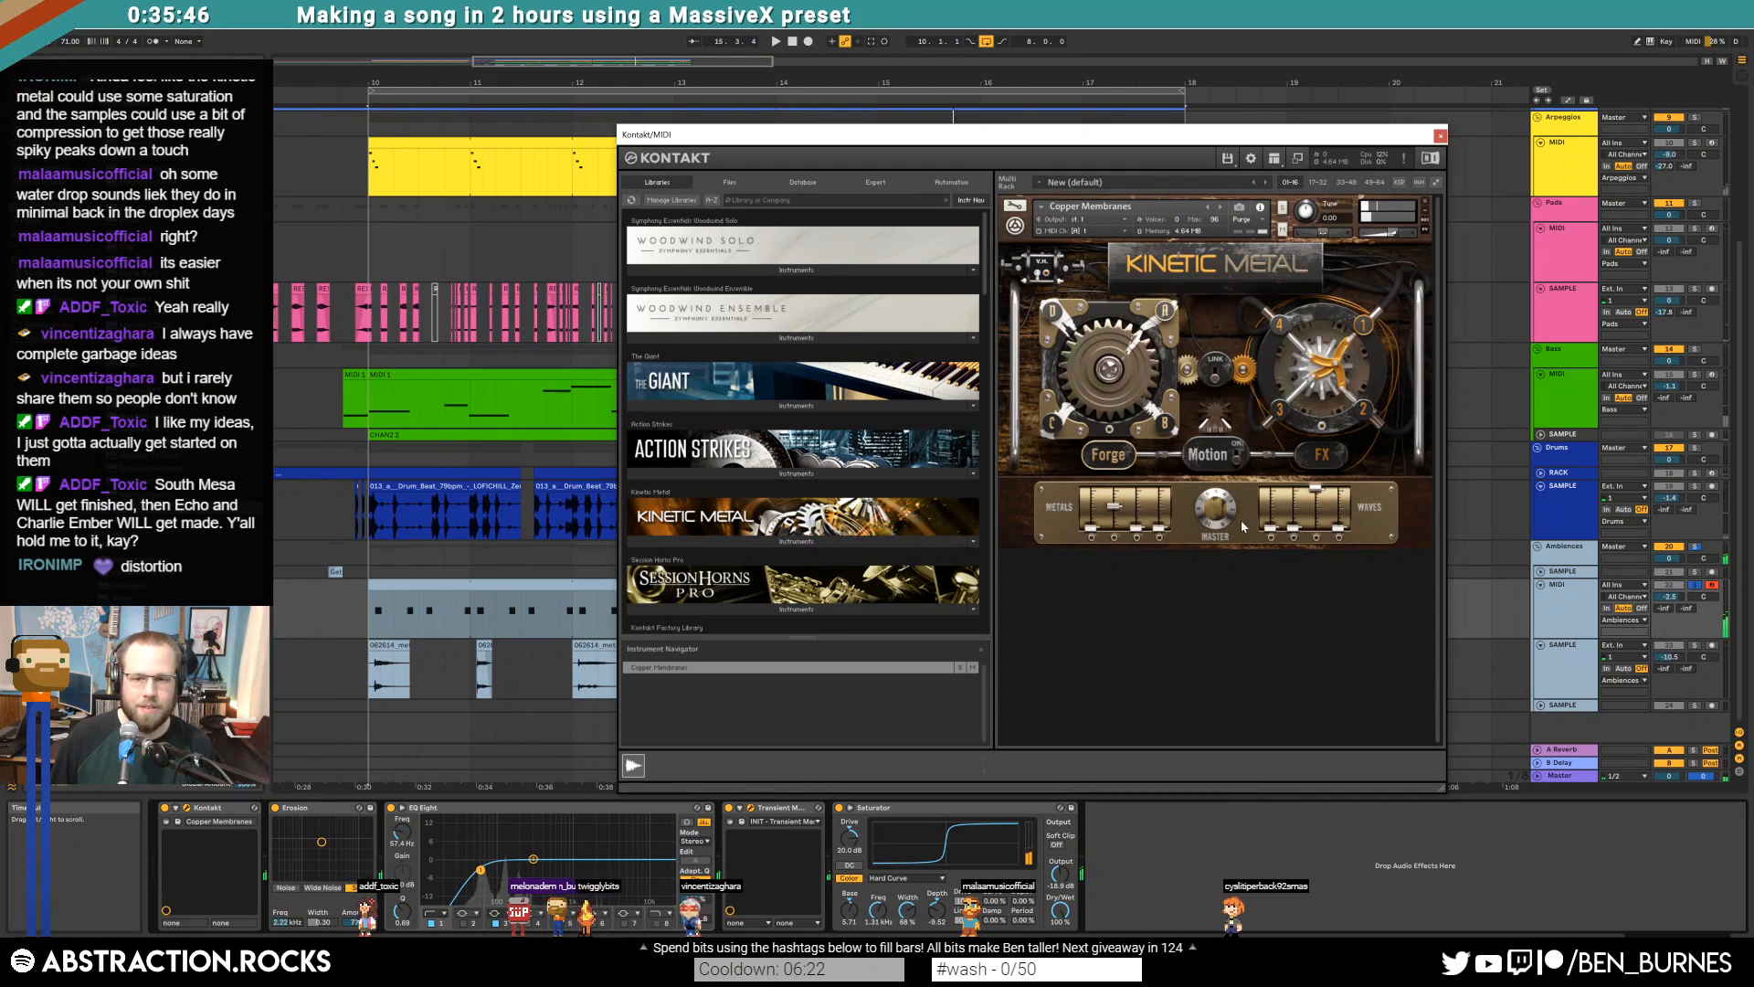
left_click_drag(1314, 494, 1315, 516)
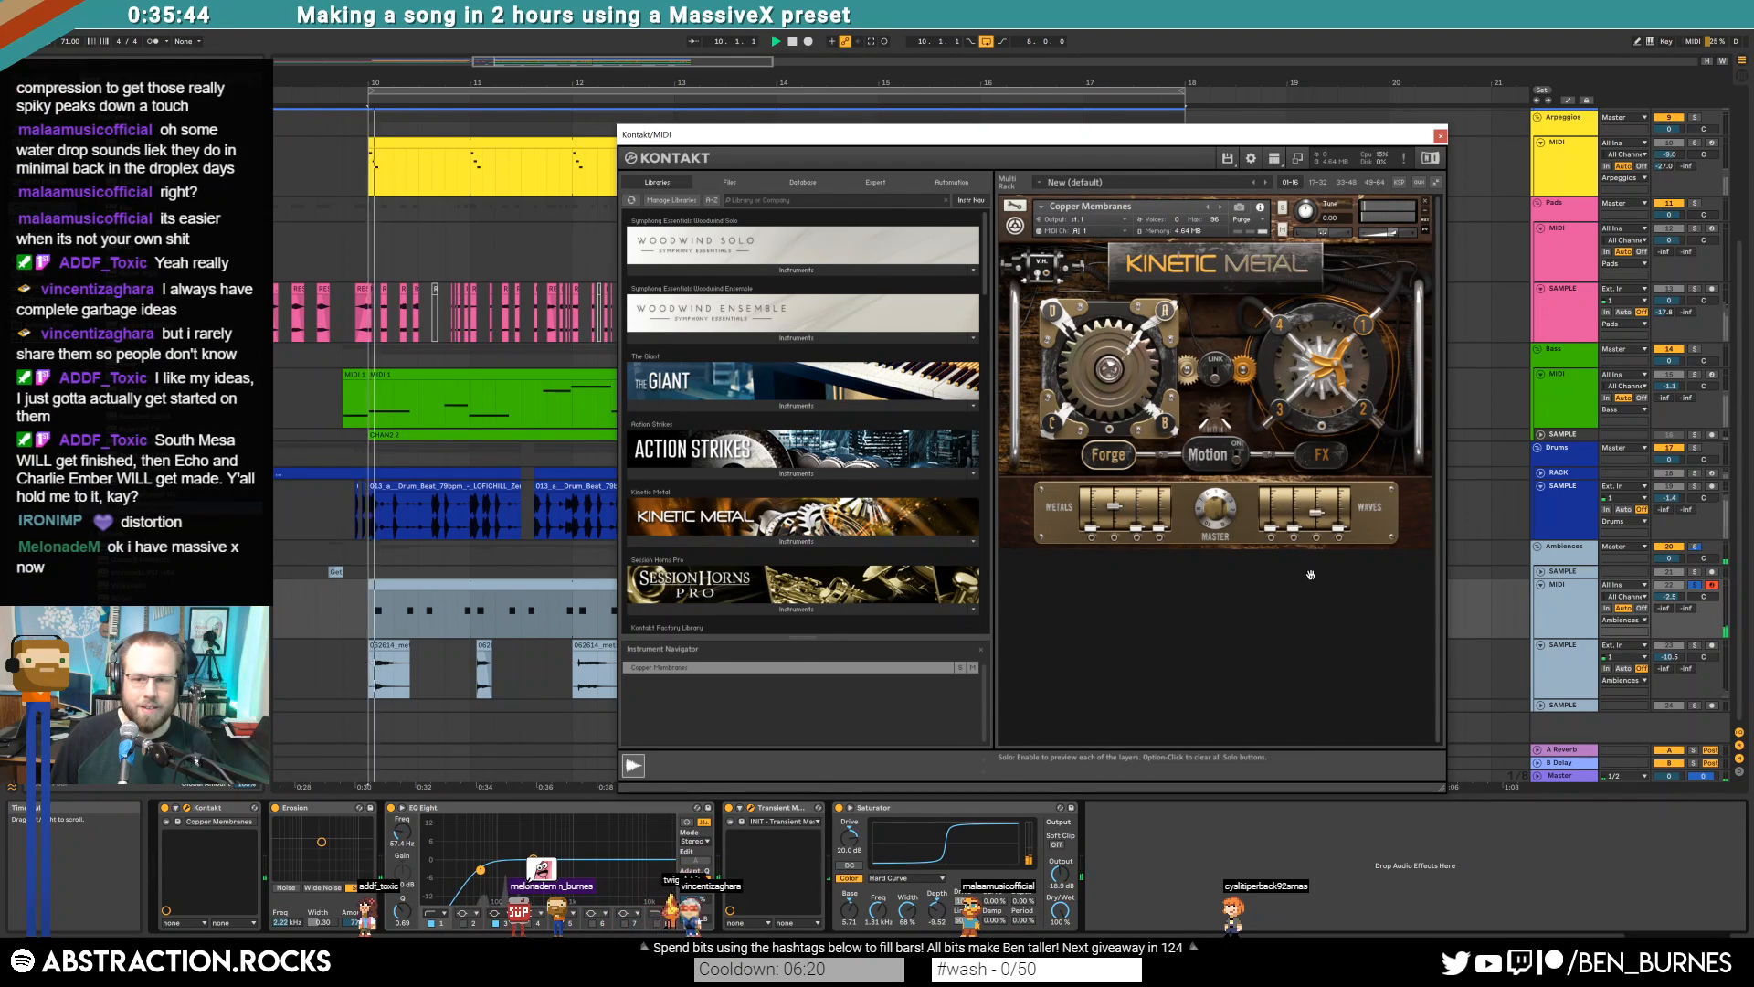
left_click_drag(1310, 586, 1293, 295)
key("space")
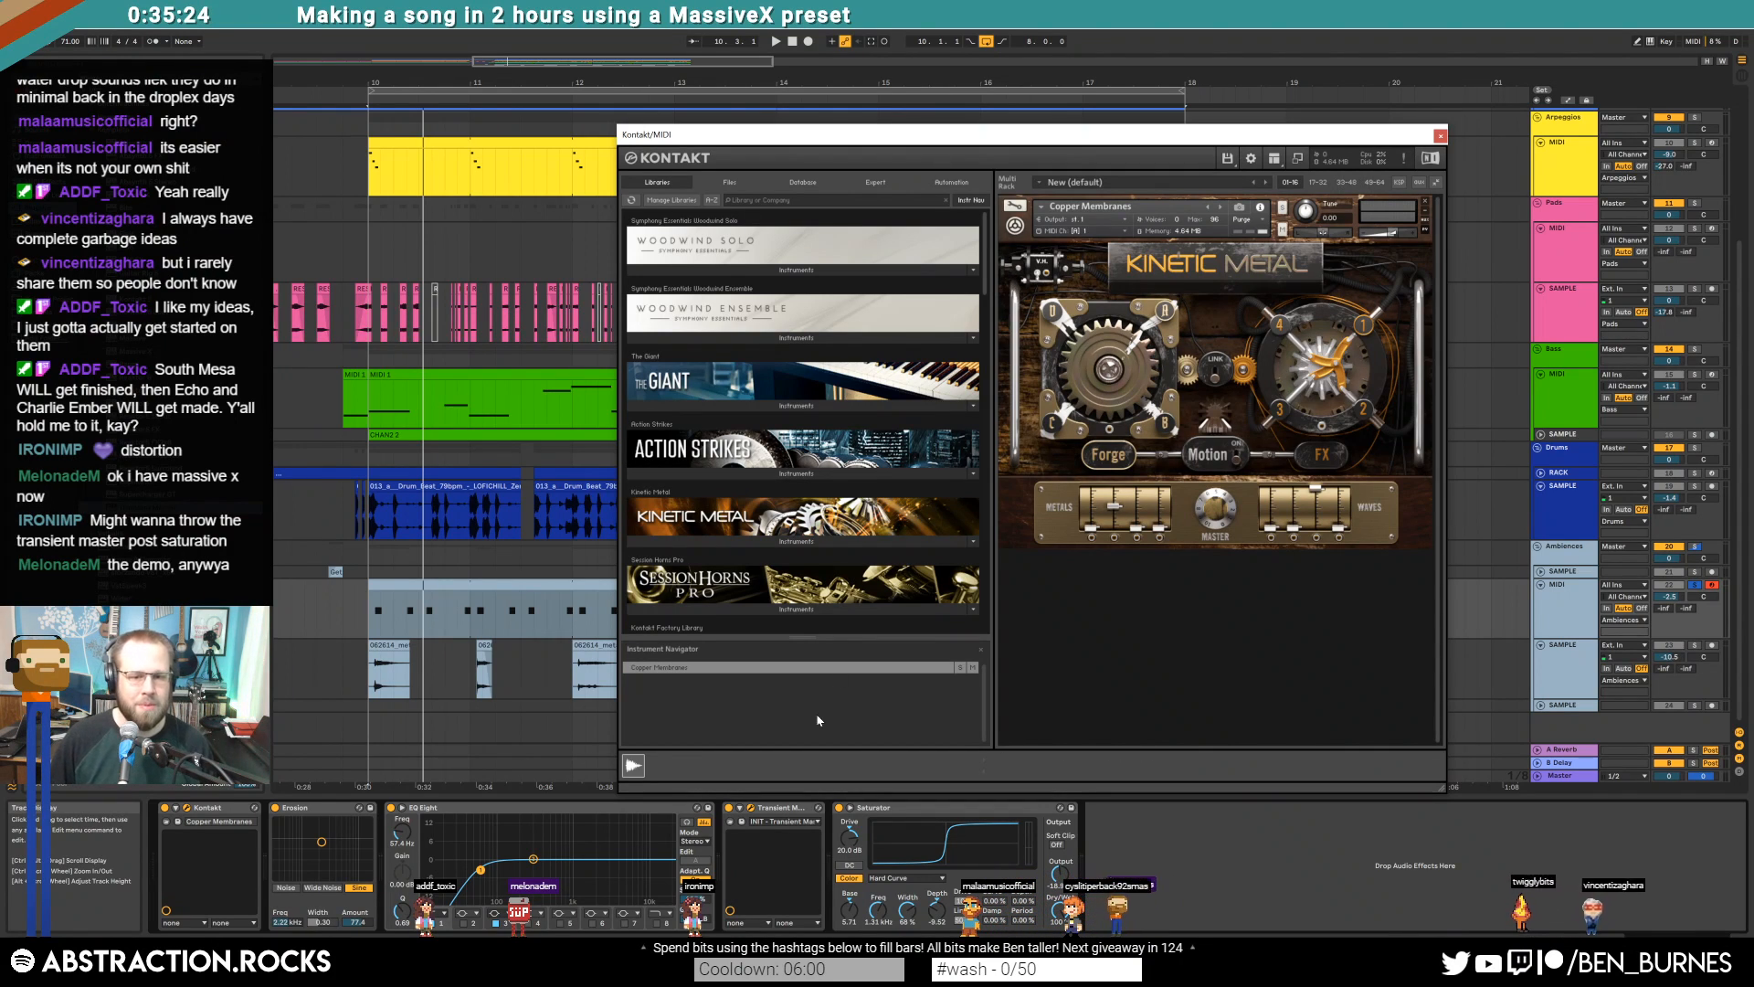
Move Transient Master to the end of the Ambiences MIDI track's device chain, after Saturator
left_click(772, 811)
left_click_drag(1126, 809, 1122, 812)
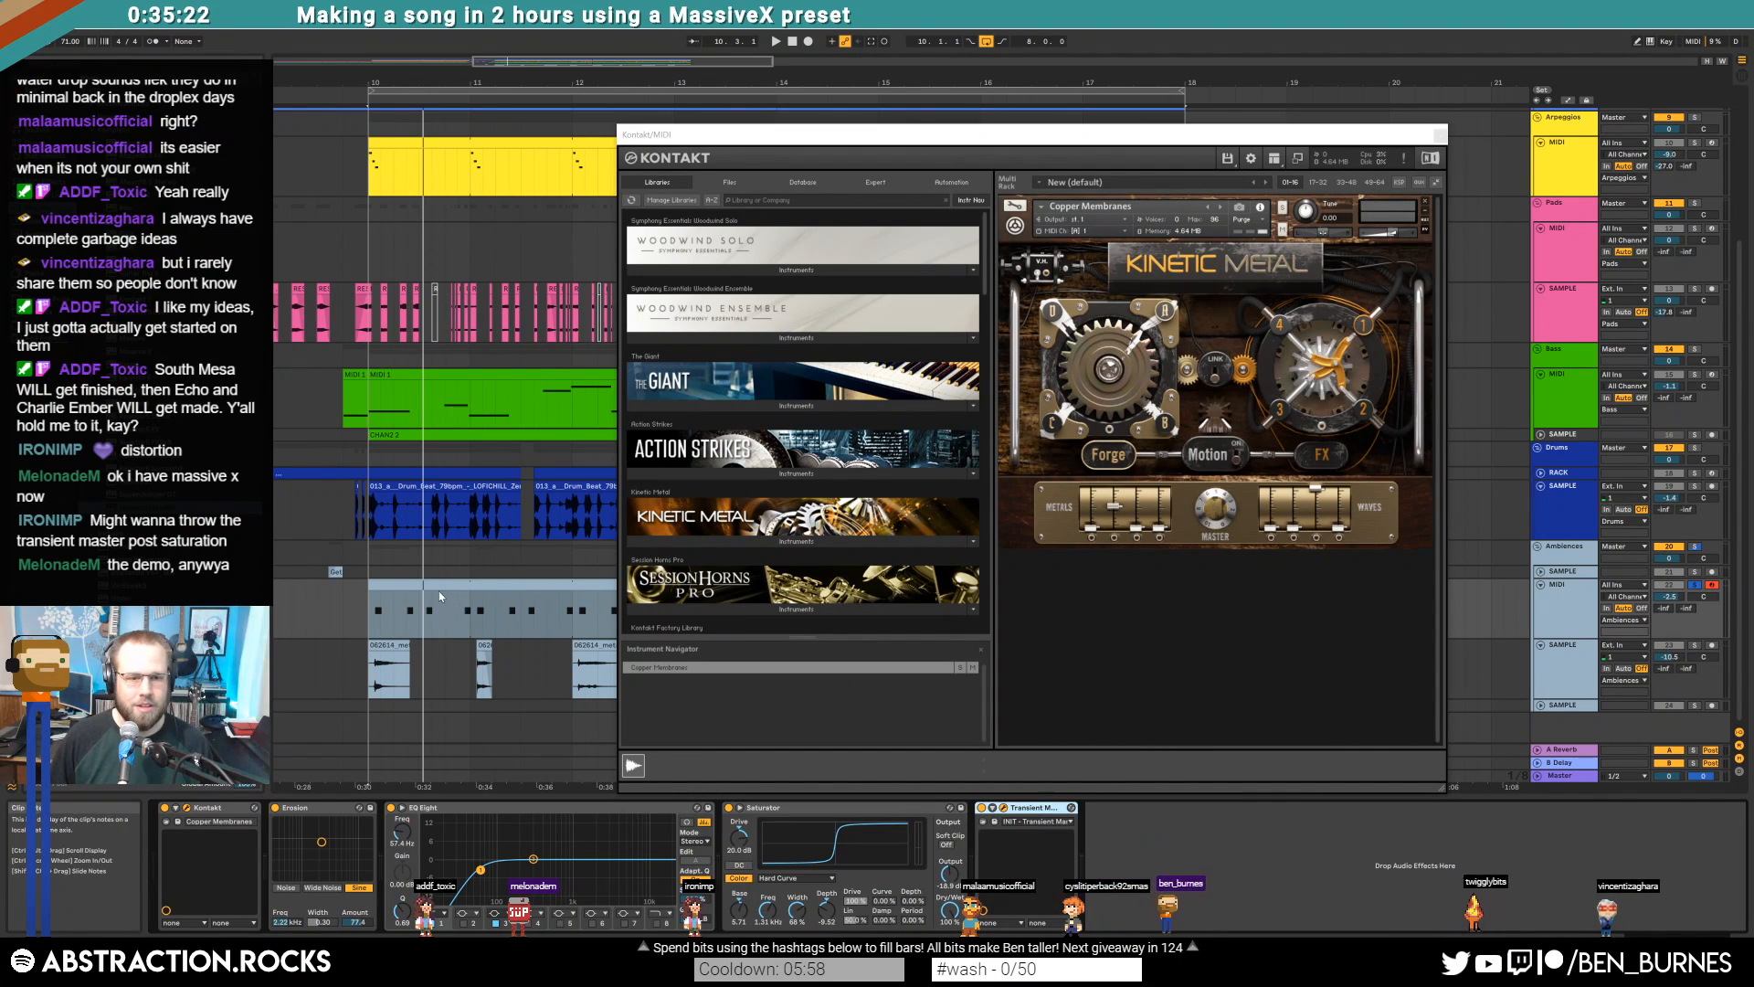
Unsolo the Ambiences MIDI track to hear the full mix, and move Transient Master between EQ Eight and Saturator
key("space")
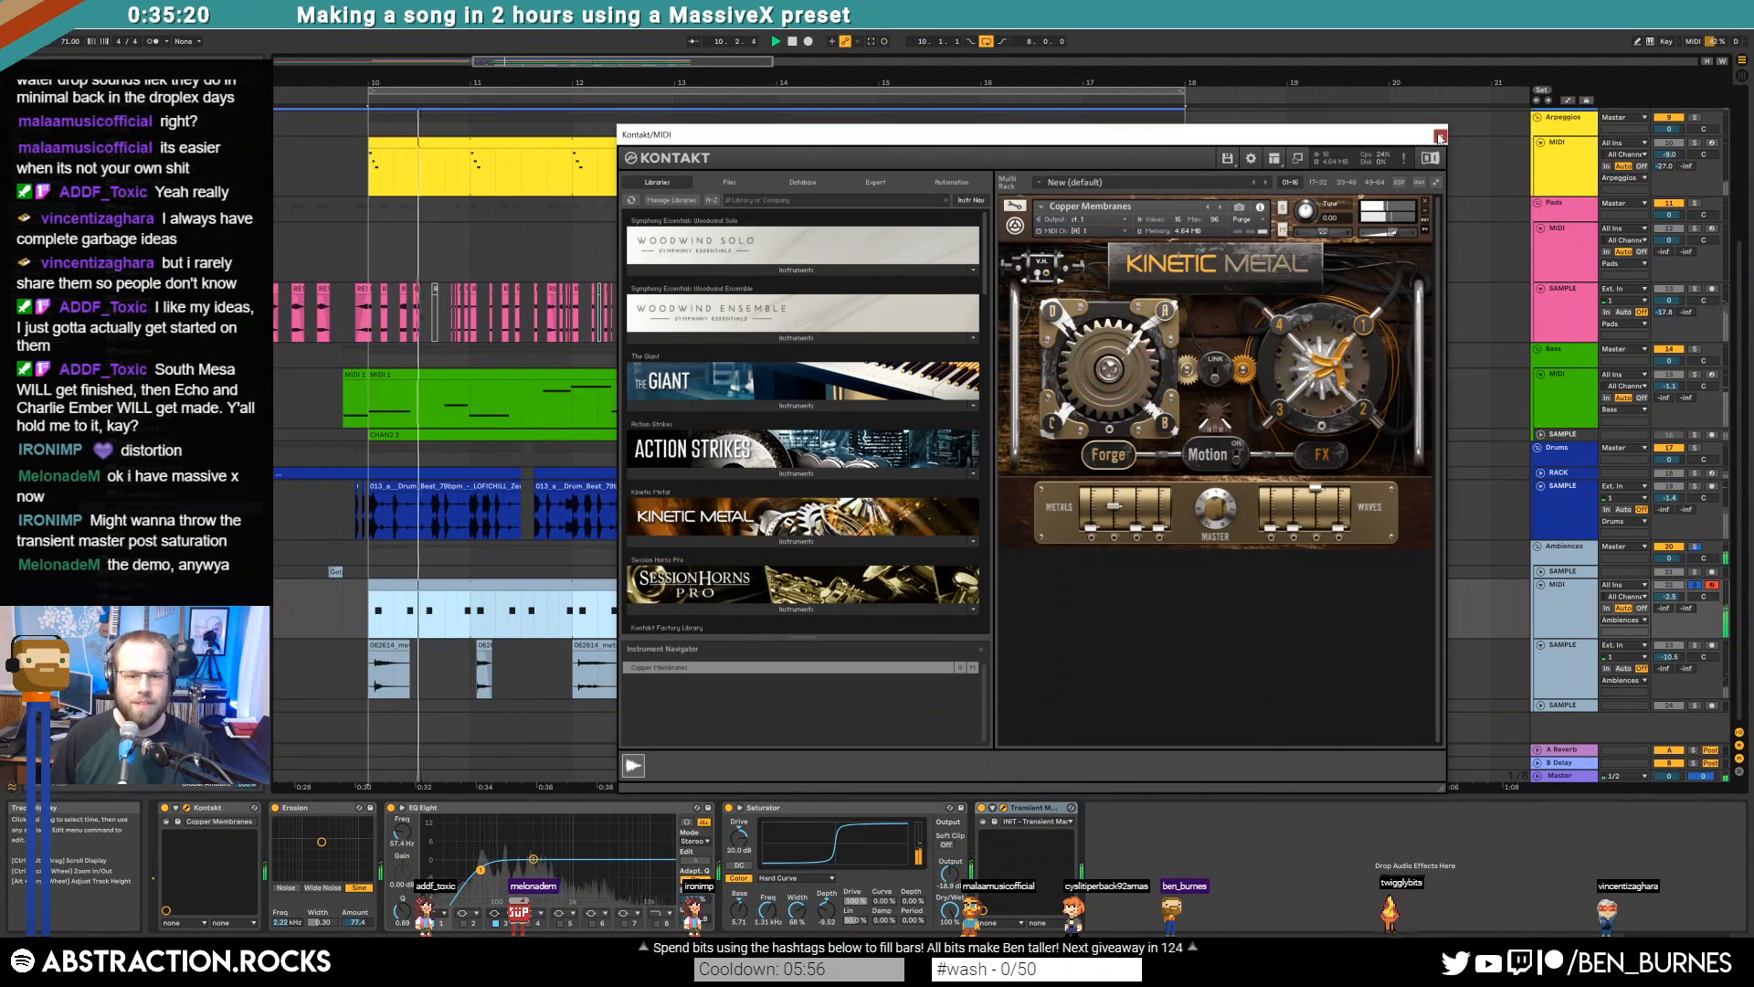
left_click(994, 822)
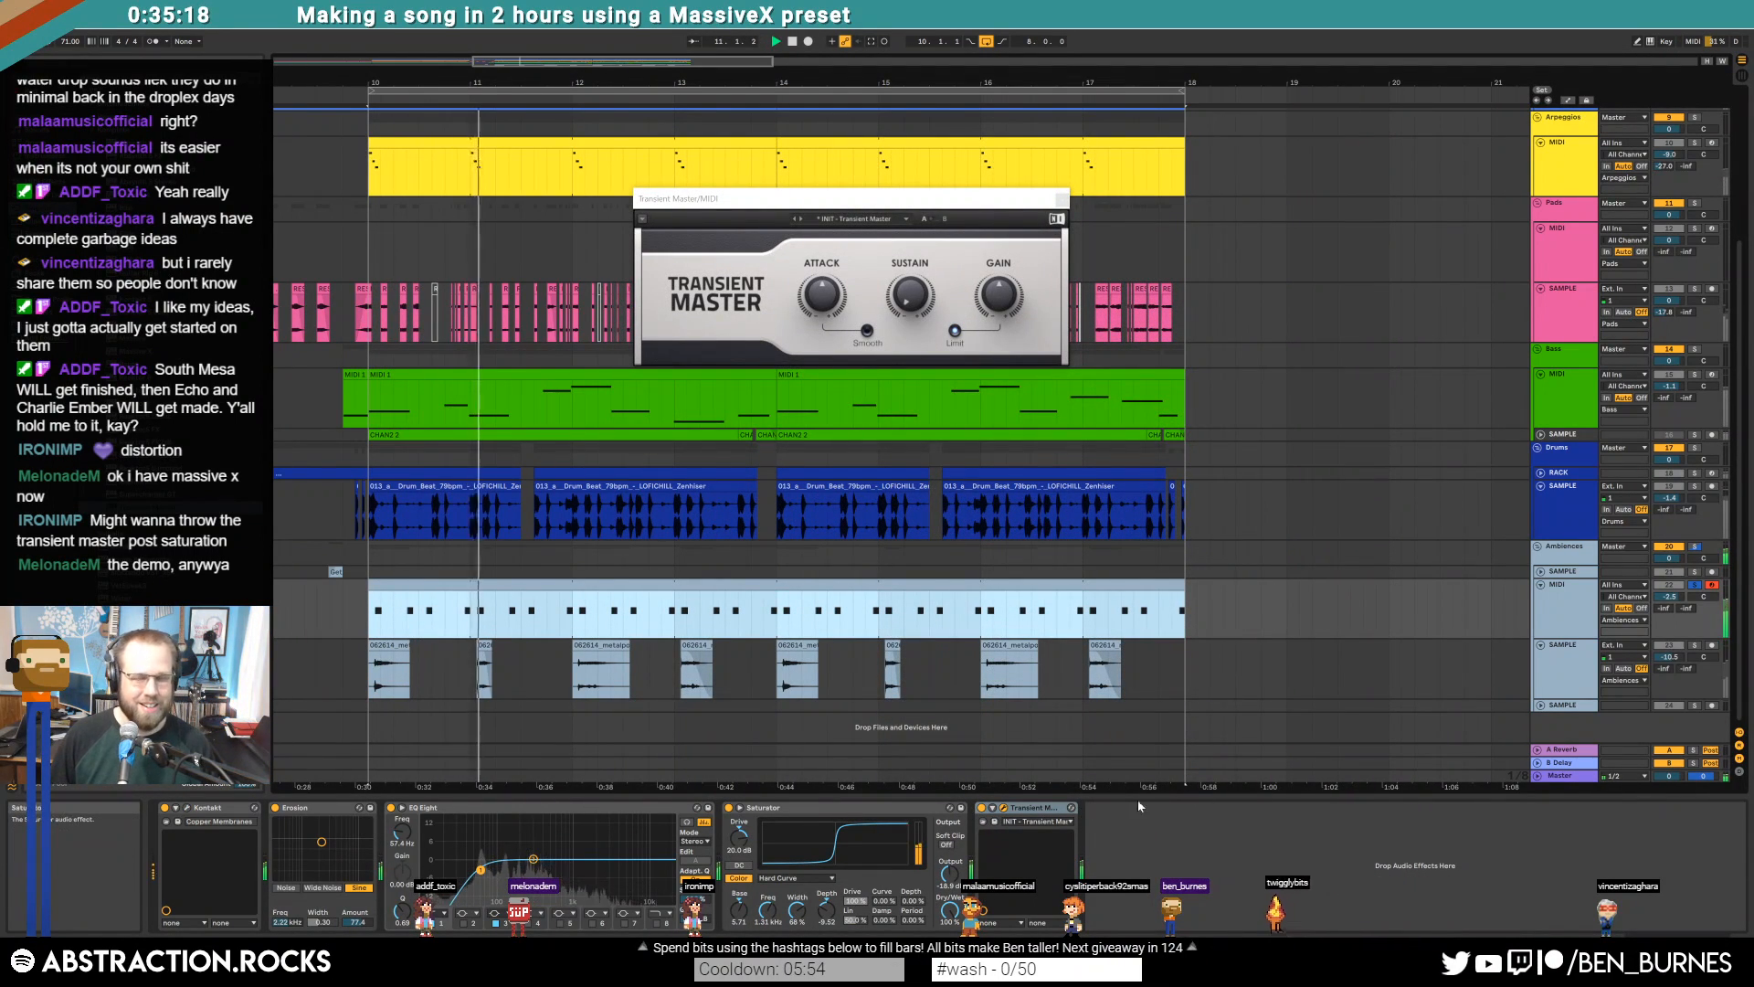
left_click(1695, 585)
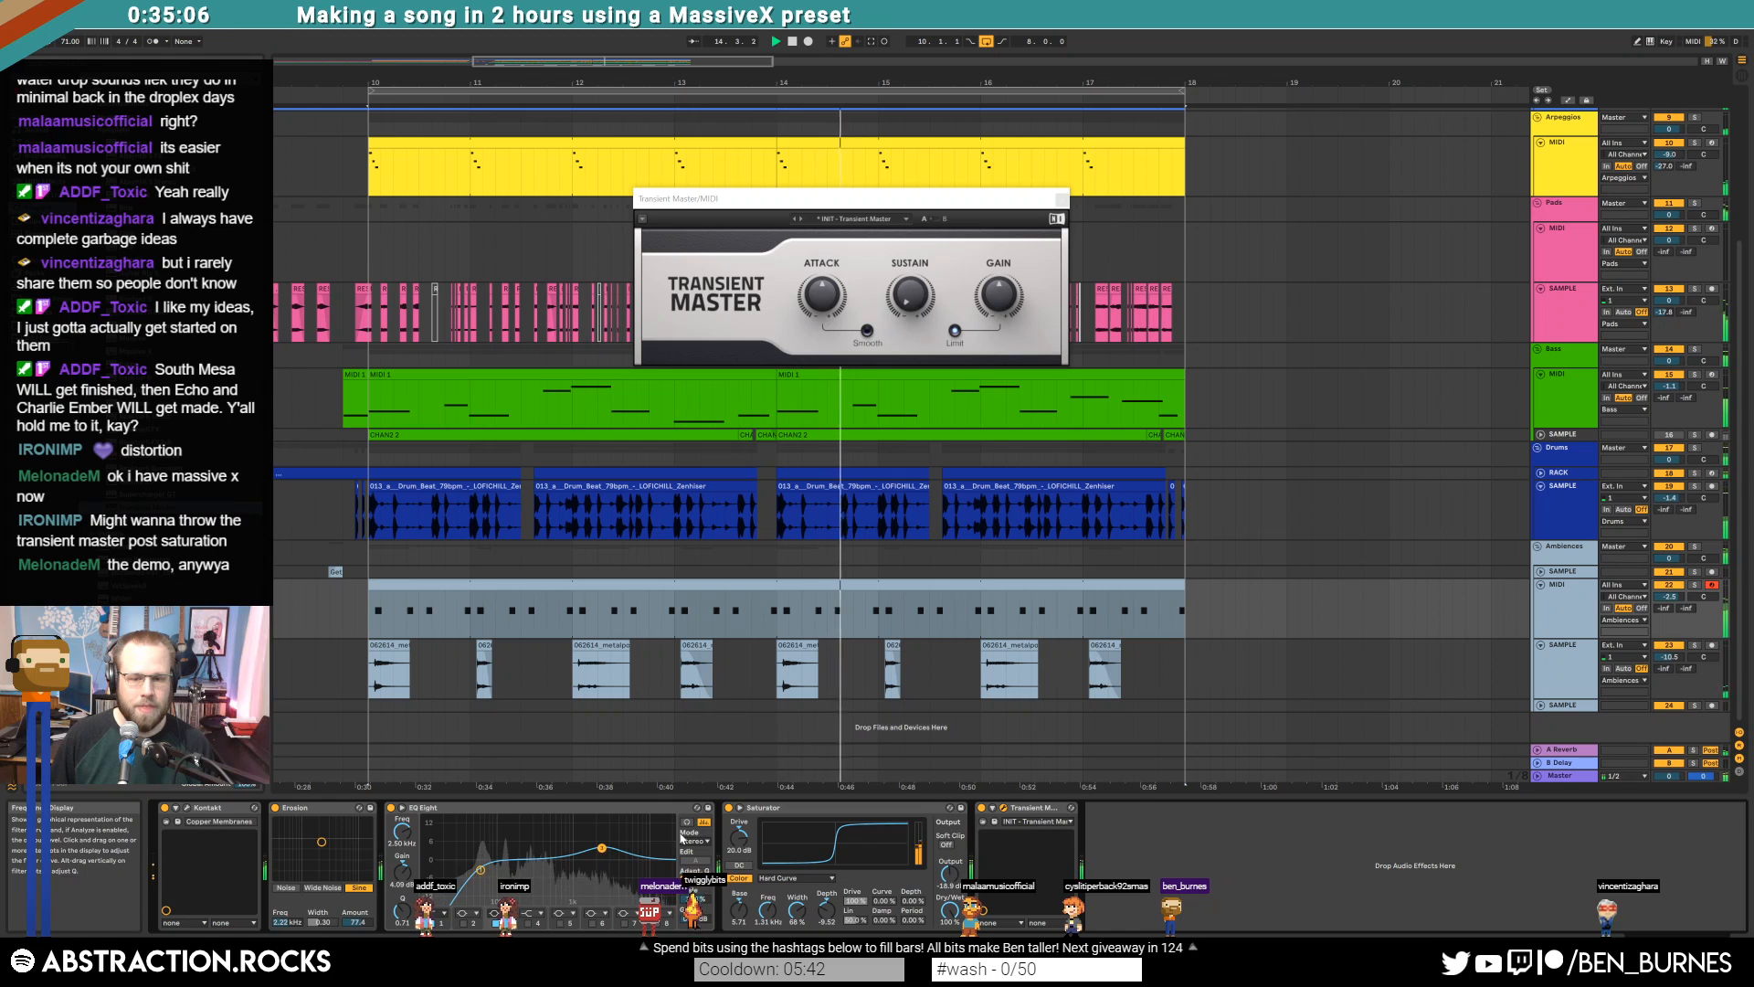
left_click_drag(1026, 809, 777, 841)
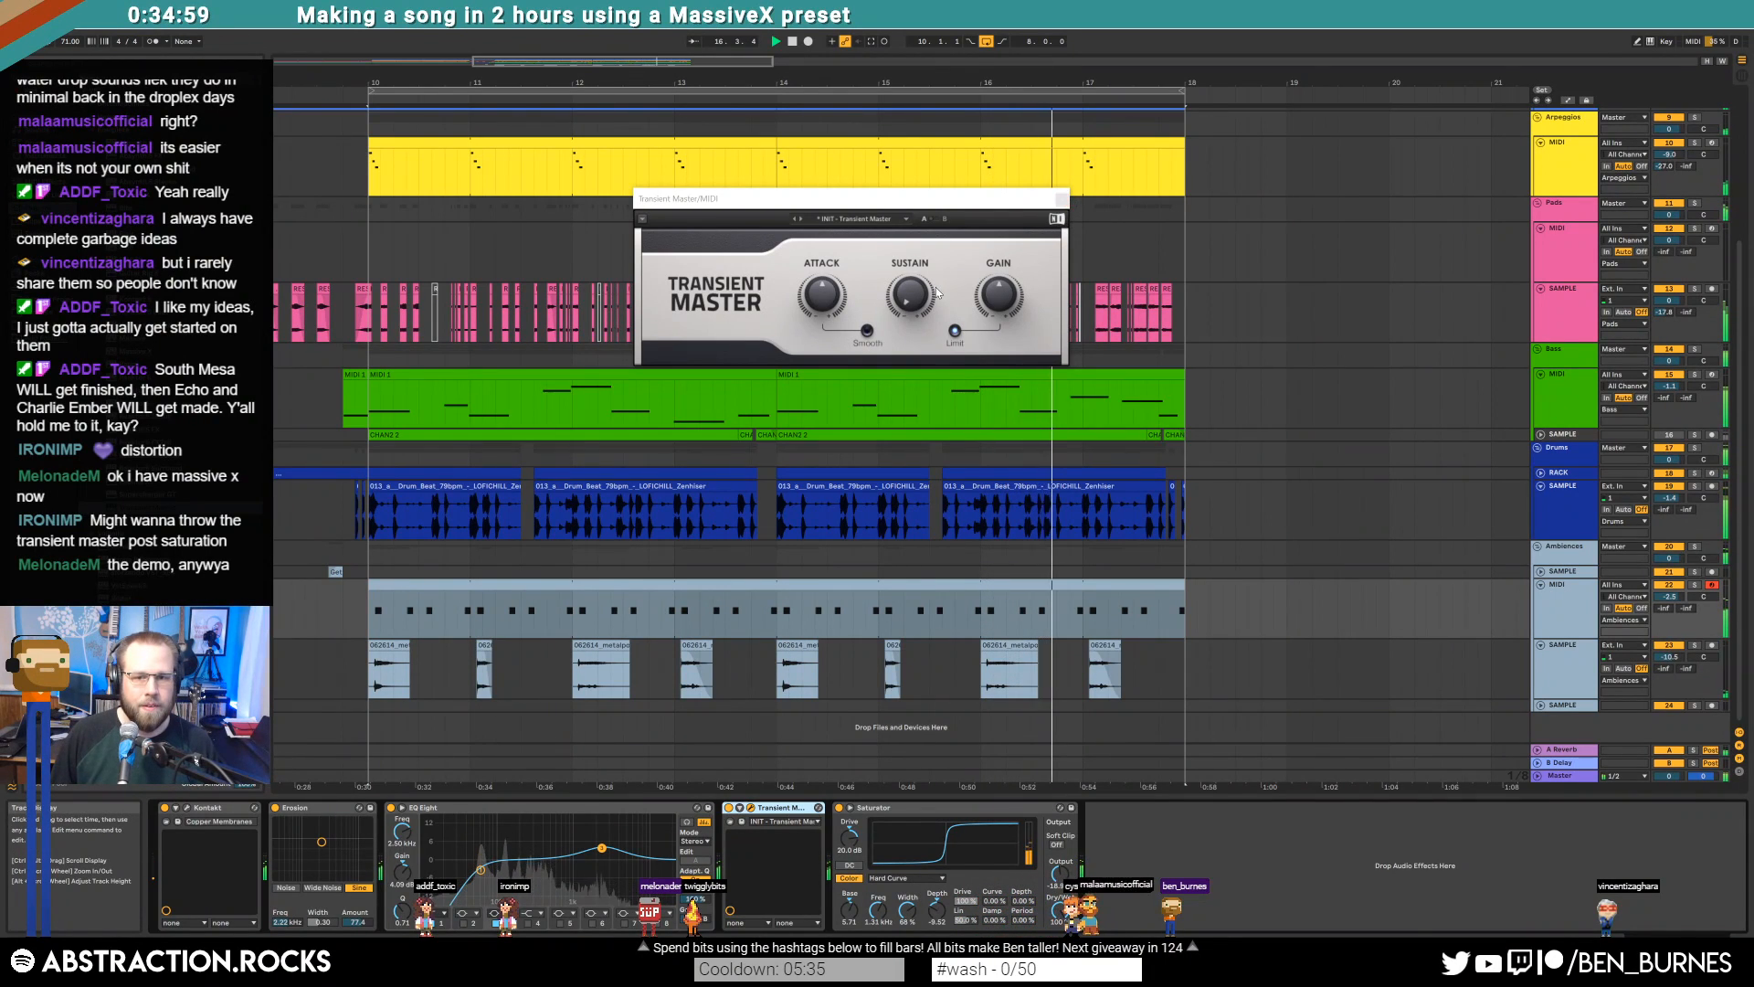
left_click(1062, 199)
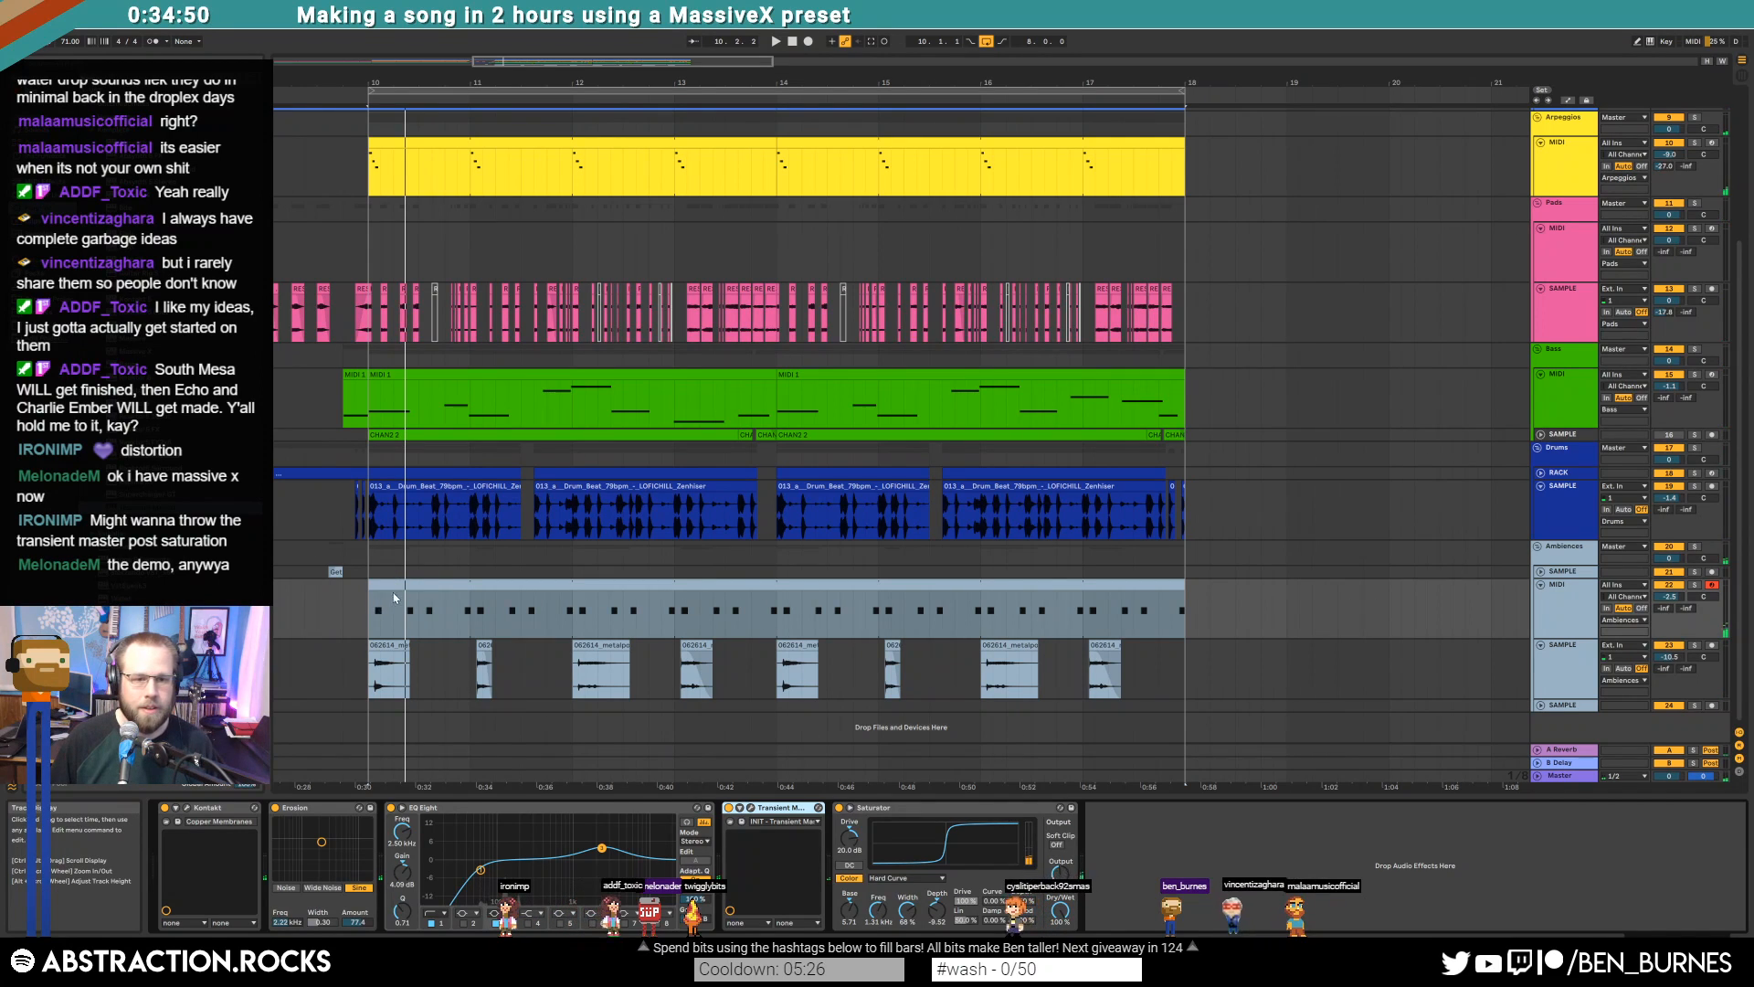
Review the whole arrangement and the lead MIDI clips, and play the song from the start
scroll(439, 585, "up", 1)
scroll(501, 556, "down", 5)
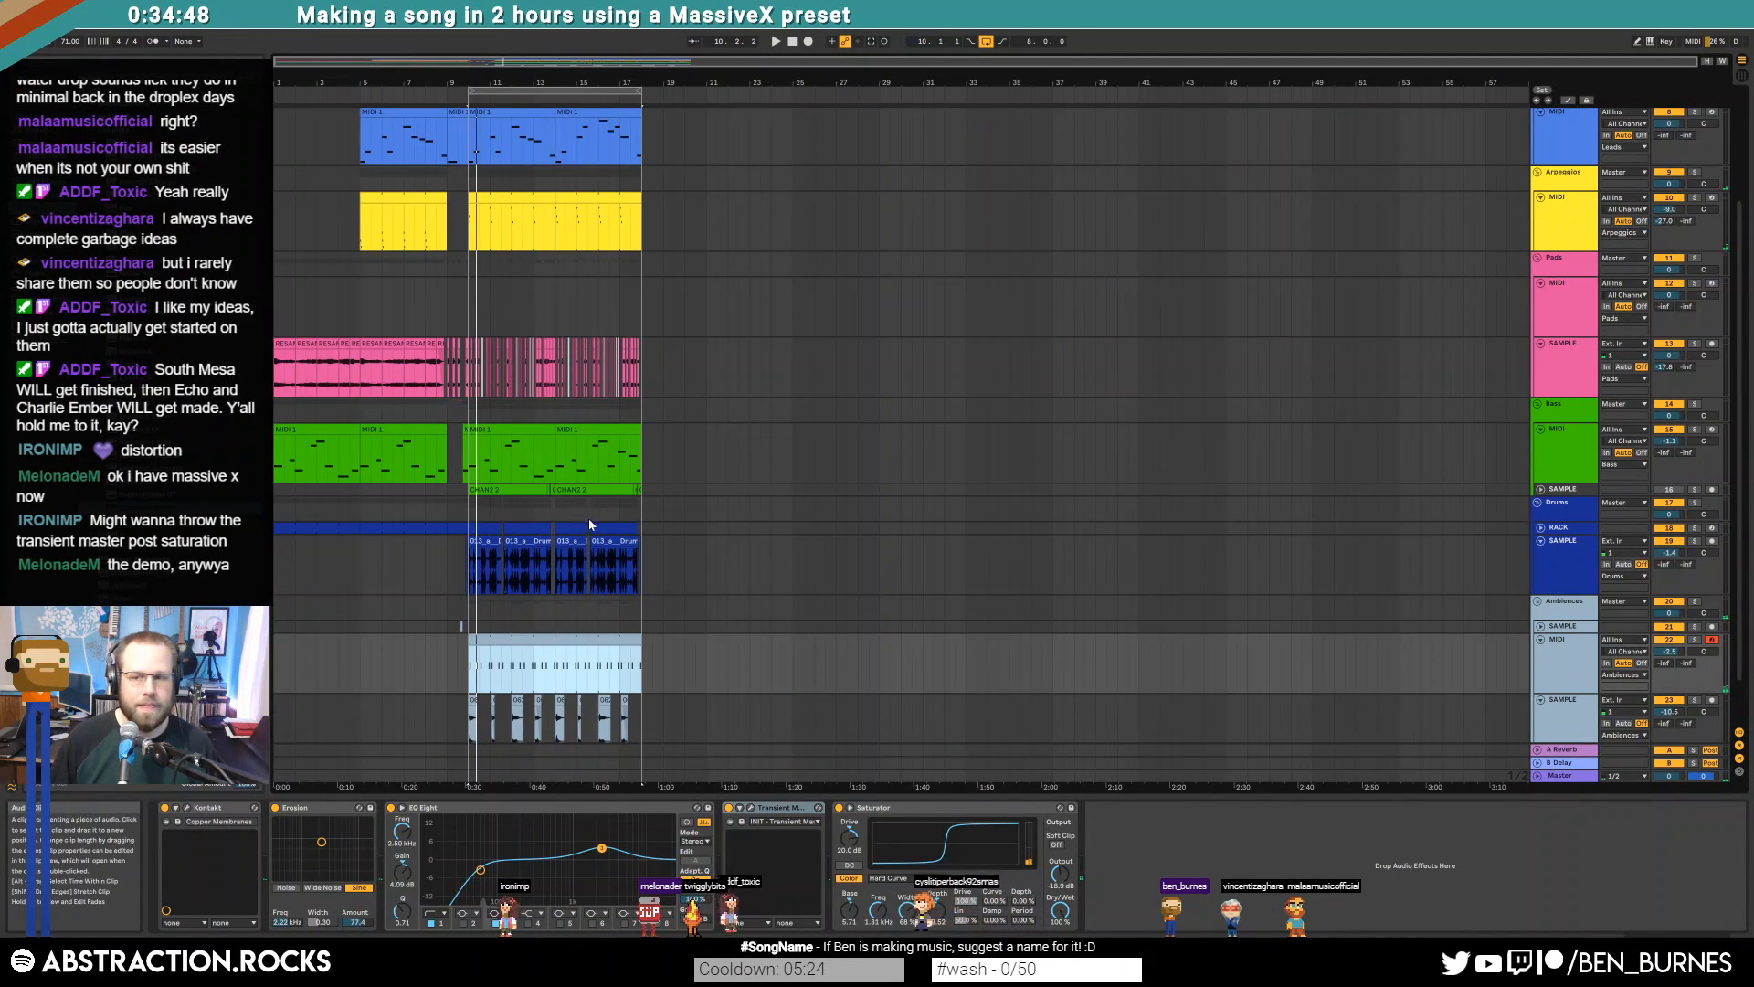
scroll(627, 529, "up", 1)
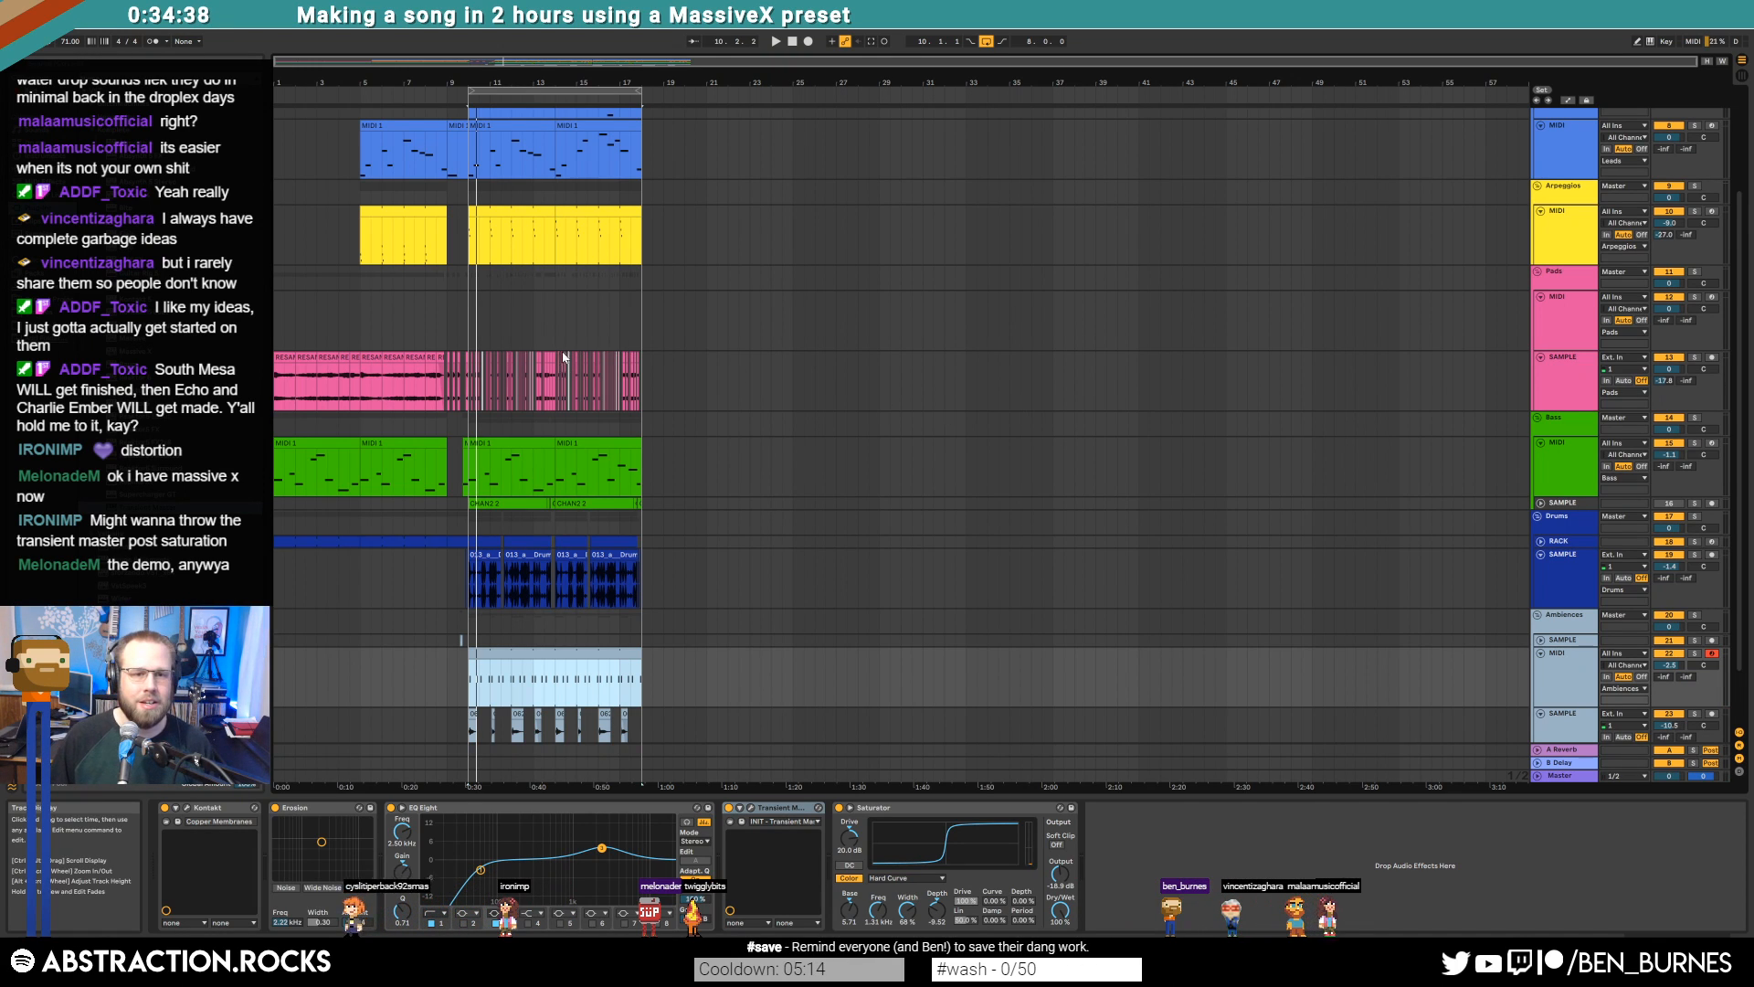
left_click_drag(469, 151, 643, 150)
scroll(642, 183, "up", 3)
key("shift+Tab")
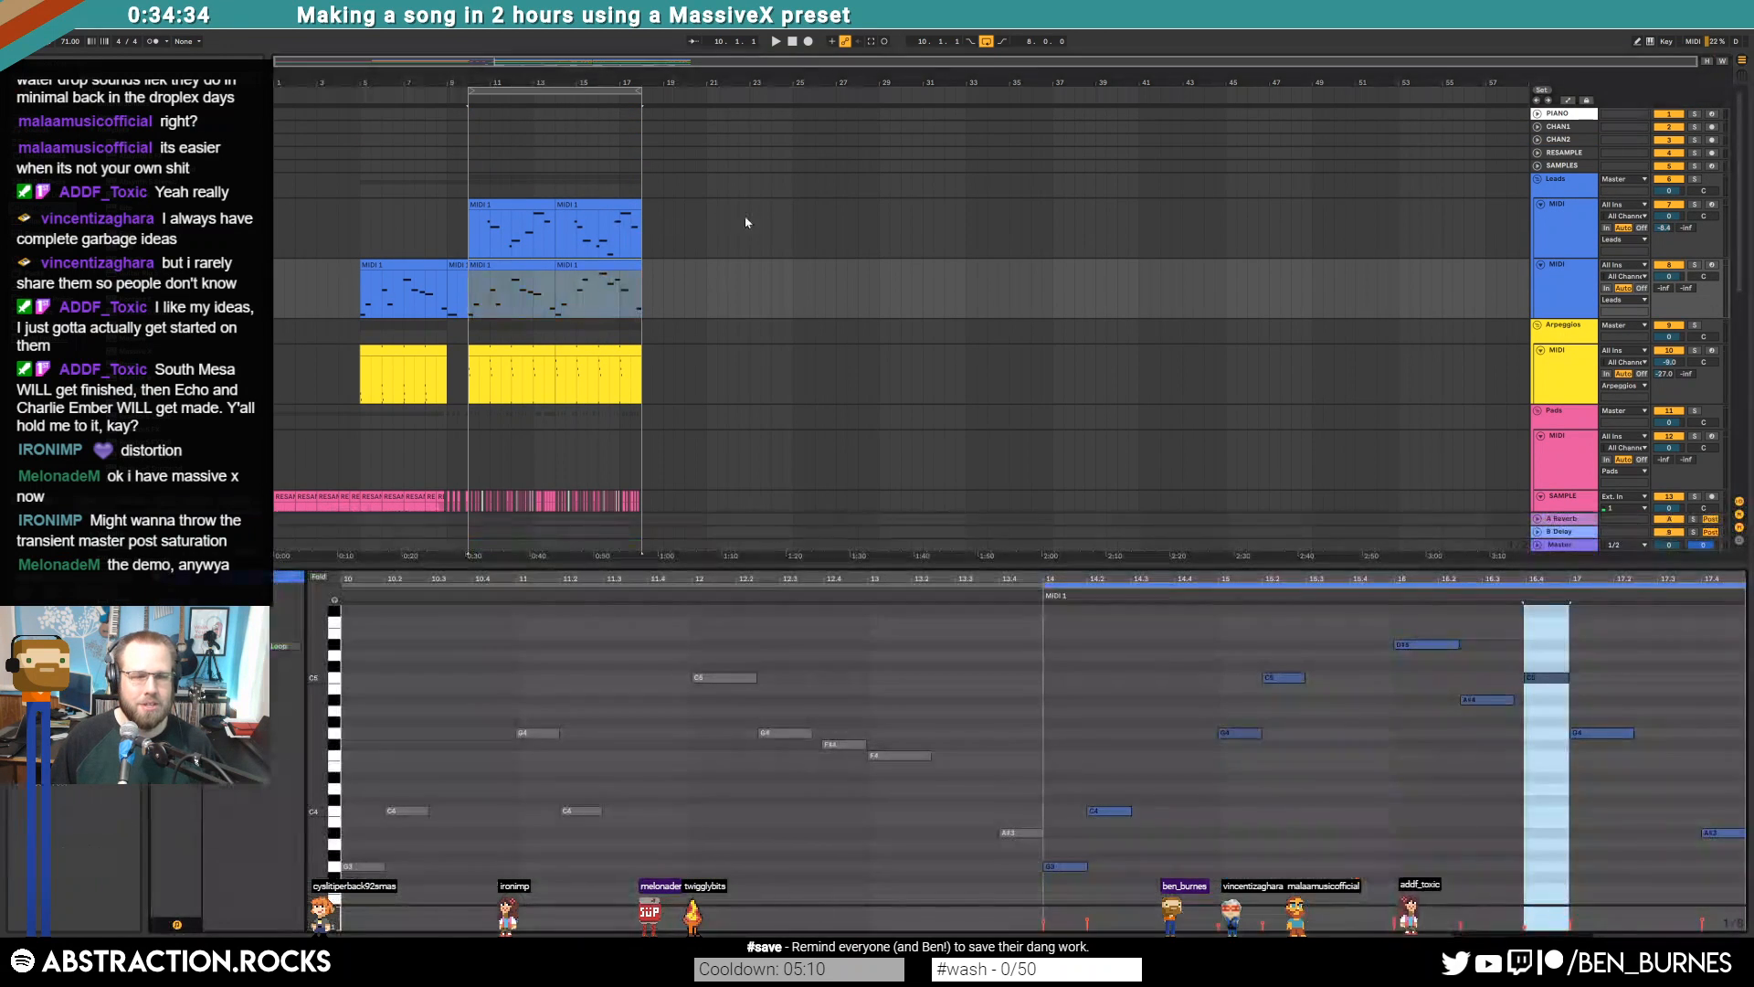
key("shift+Tab")
left_click(673, 233)
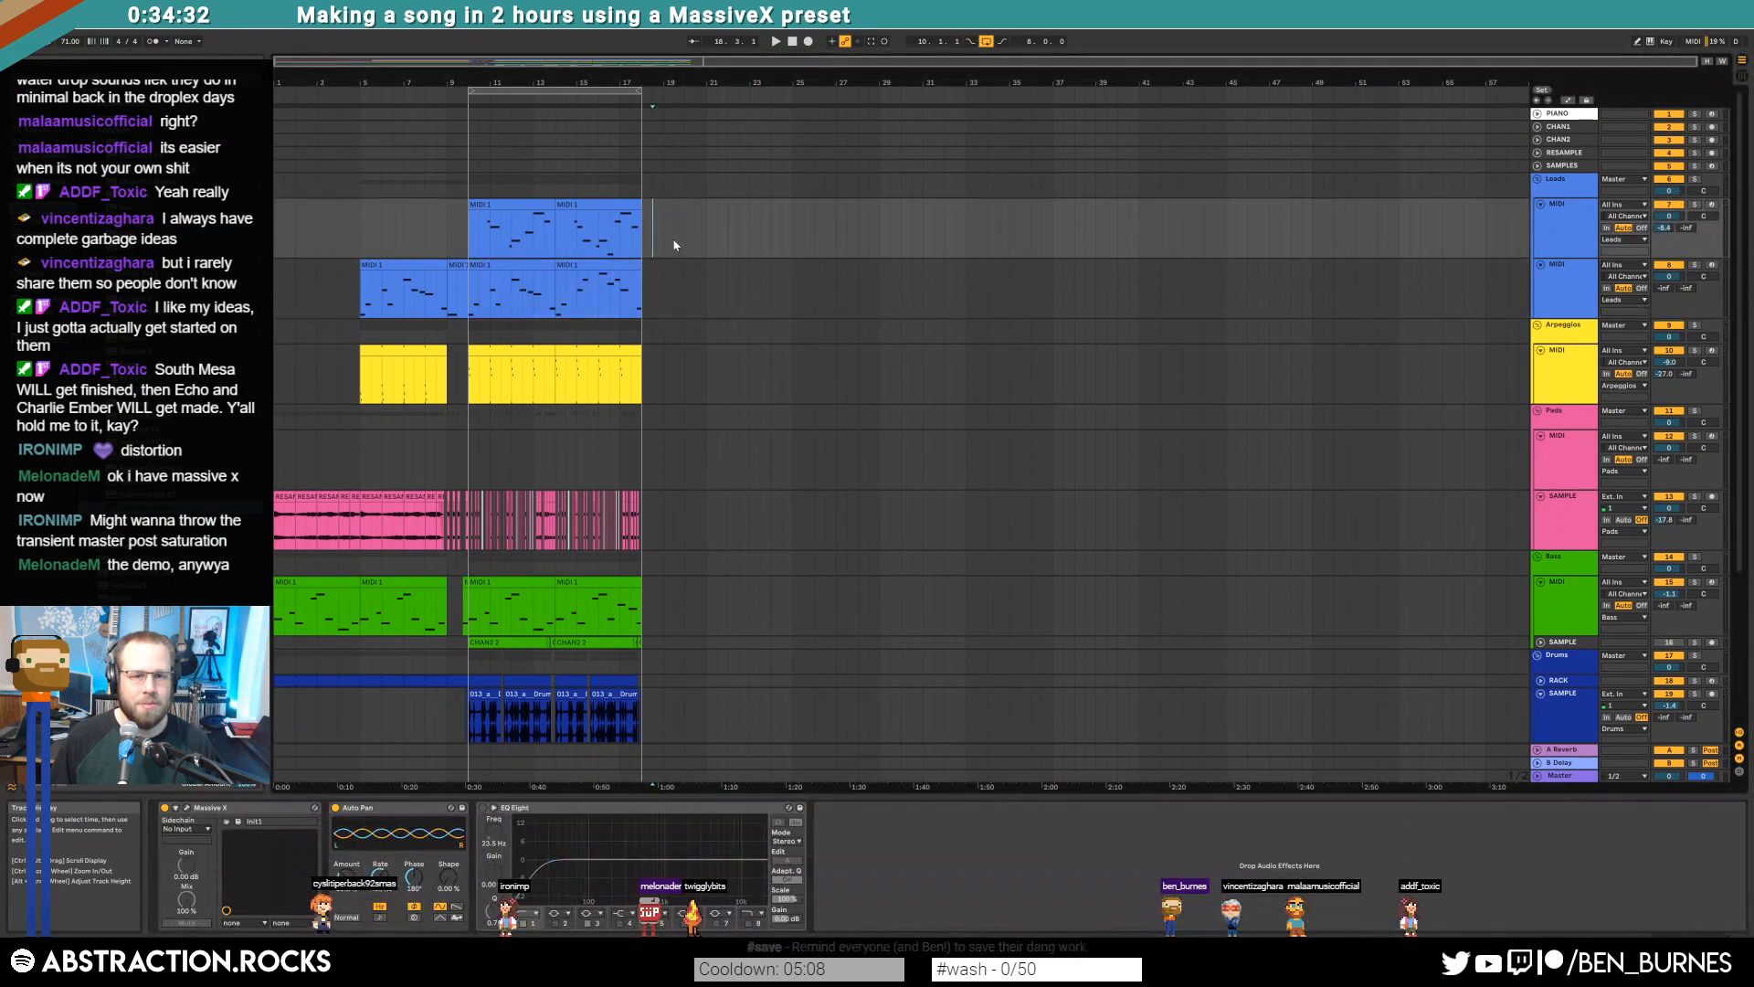
scroll(672, 292, "down", 1)
scroll(679, 336, "down", 3)
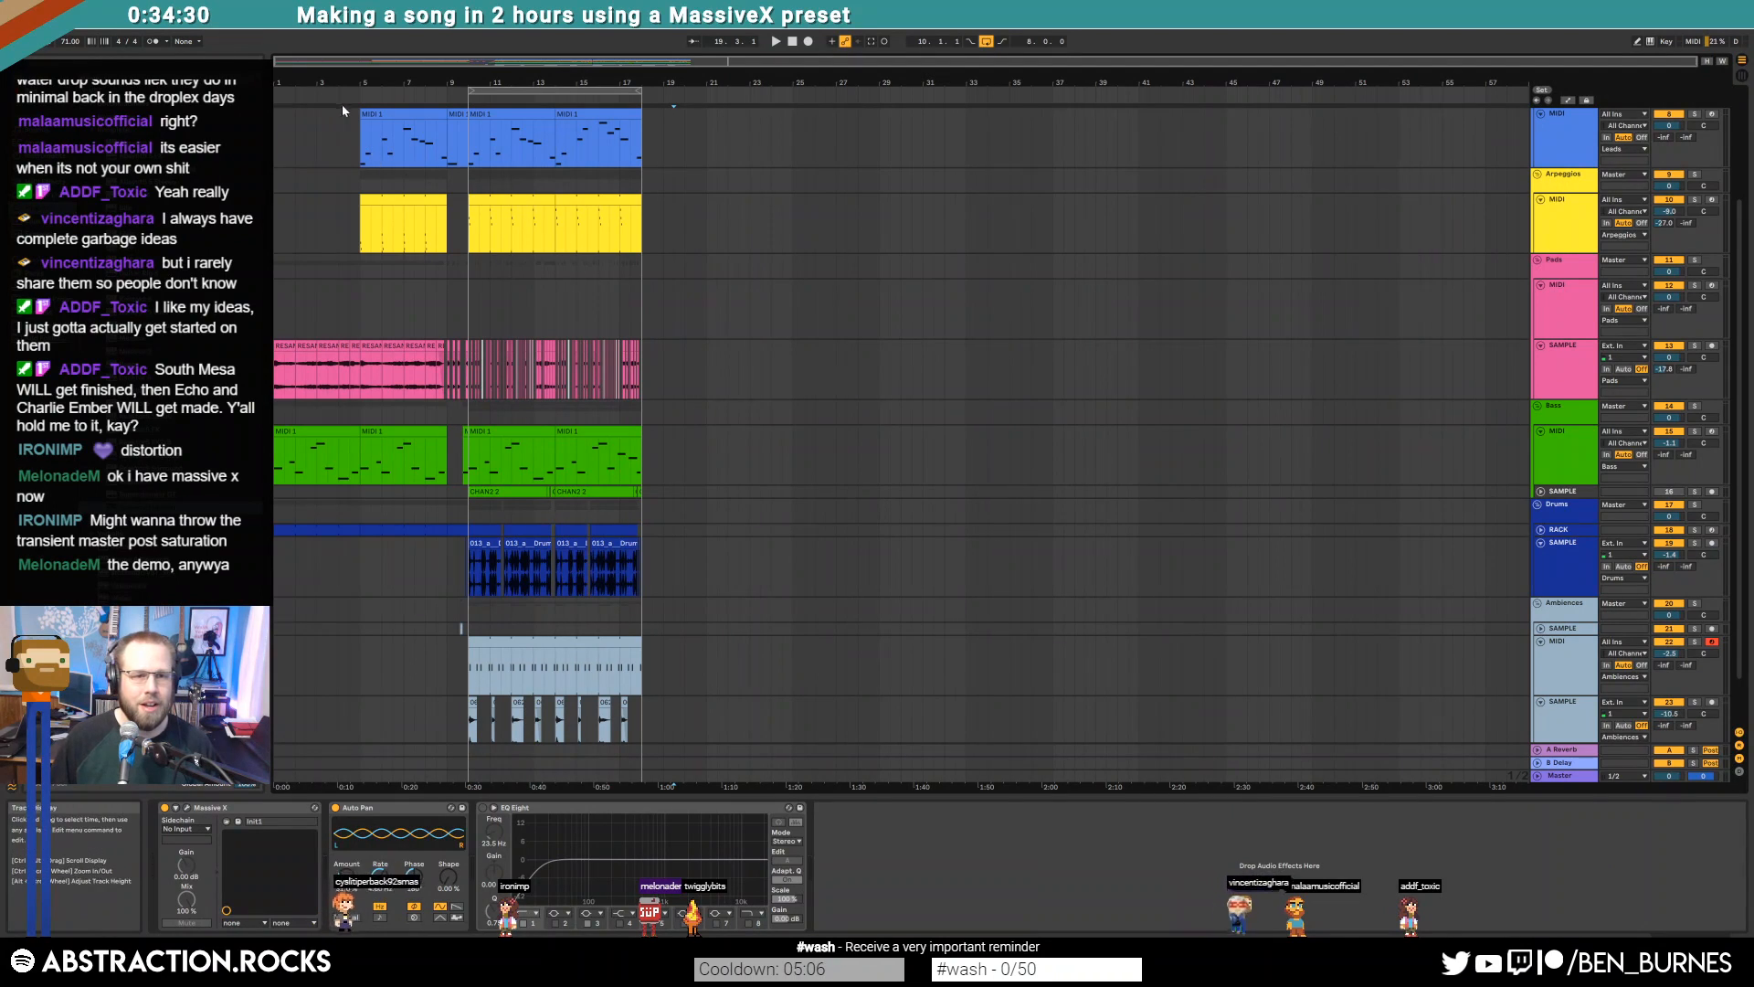
left_click(792, 42)
left_click(775, 41)
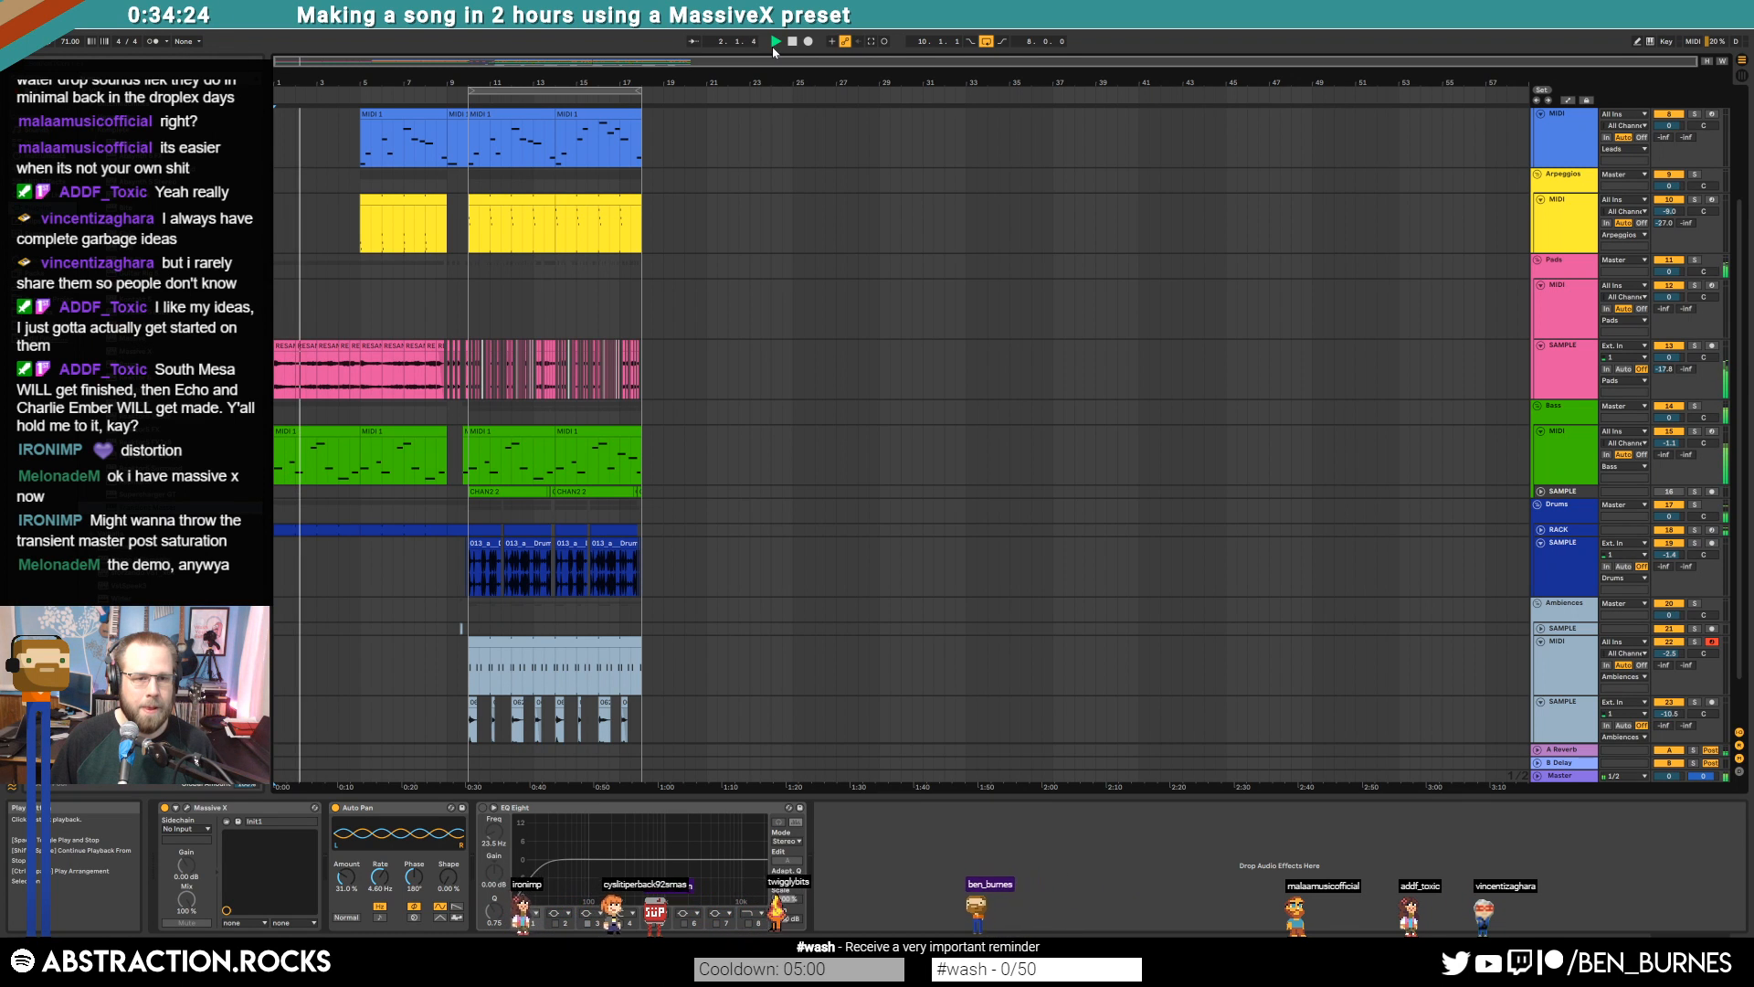
Copy the first four bars of resampled clips on the Pads sample track to bar 18
left_click(301, 377)
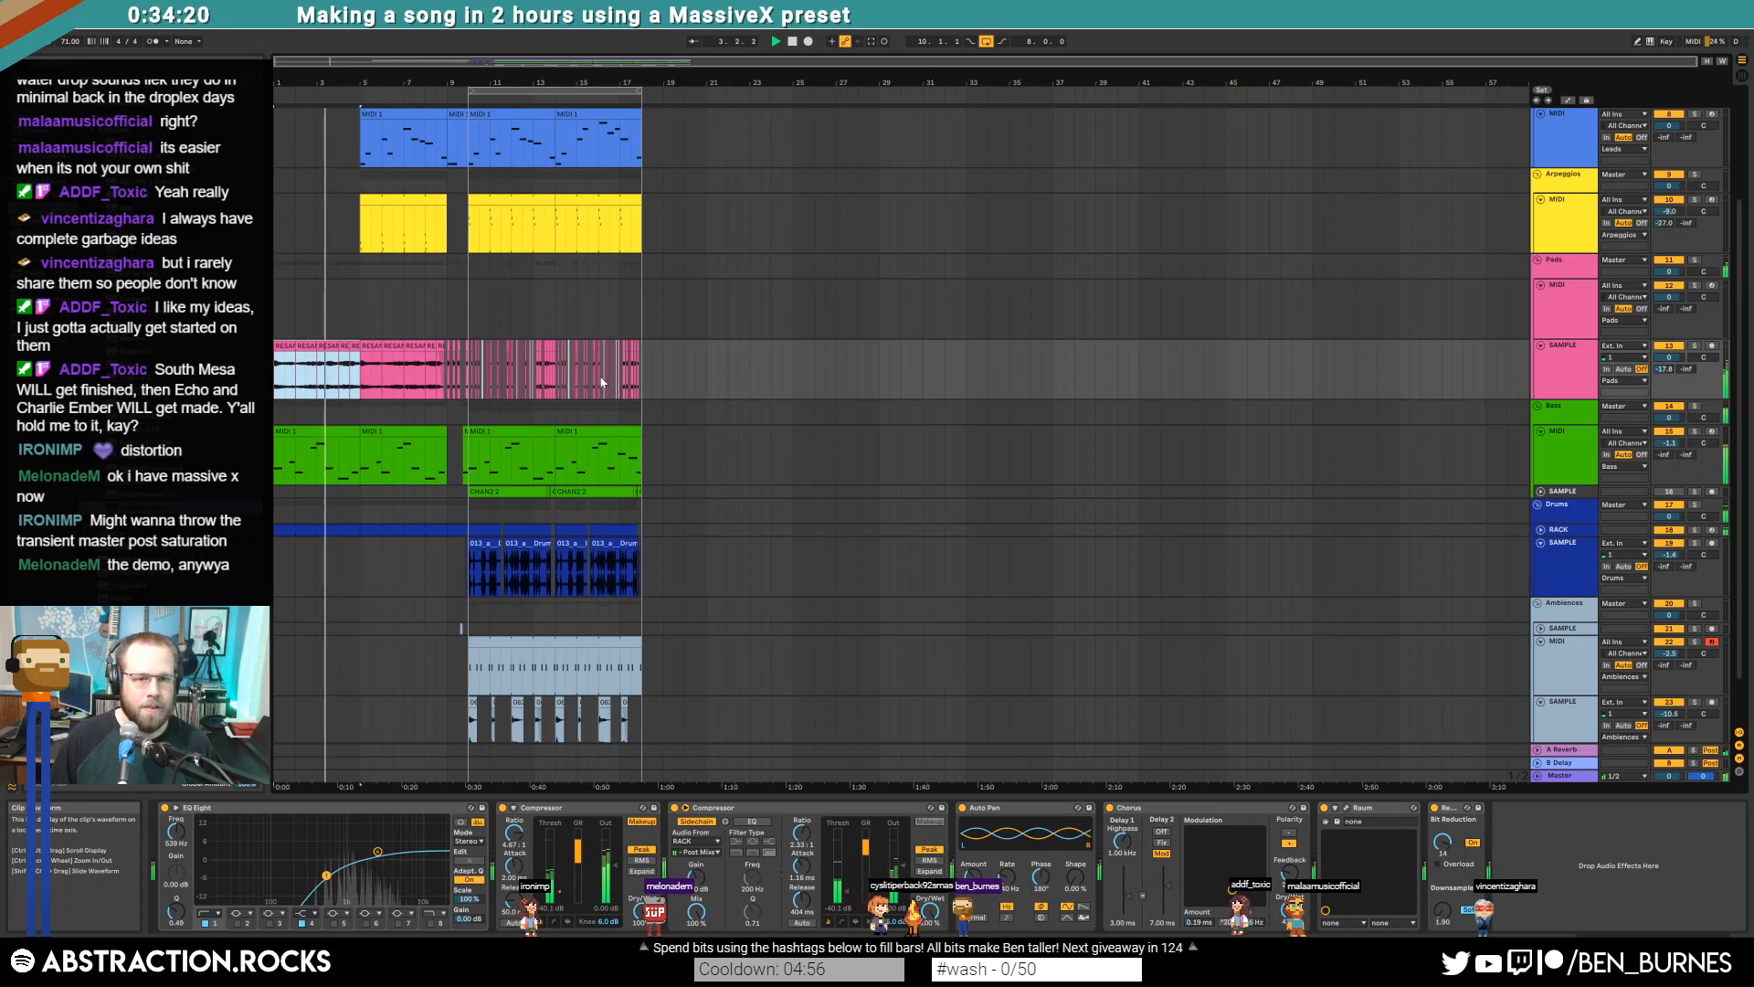
left_click(645, 363)
key("ctrl+v")
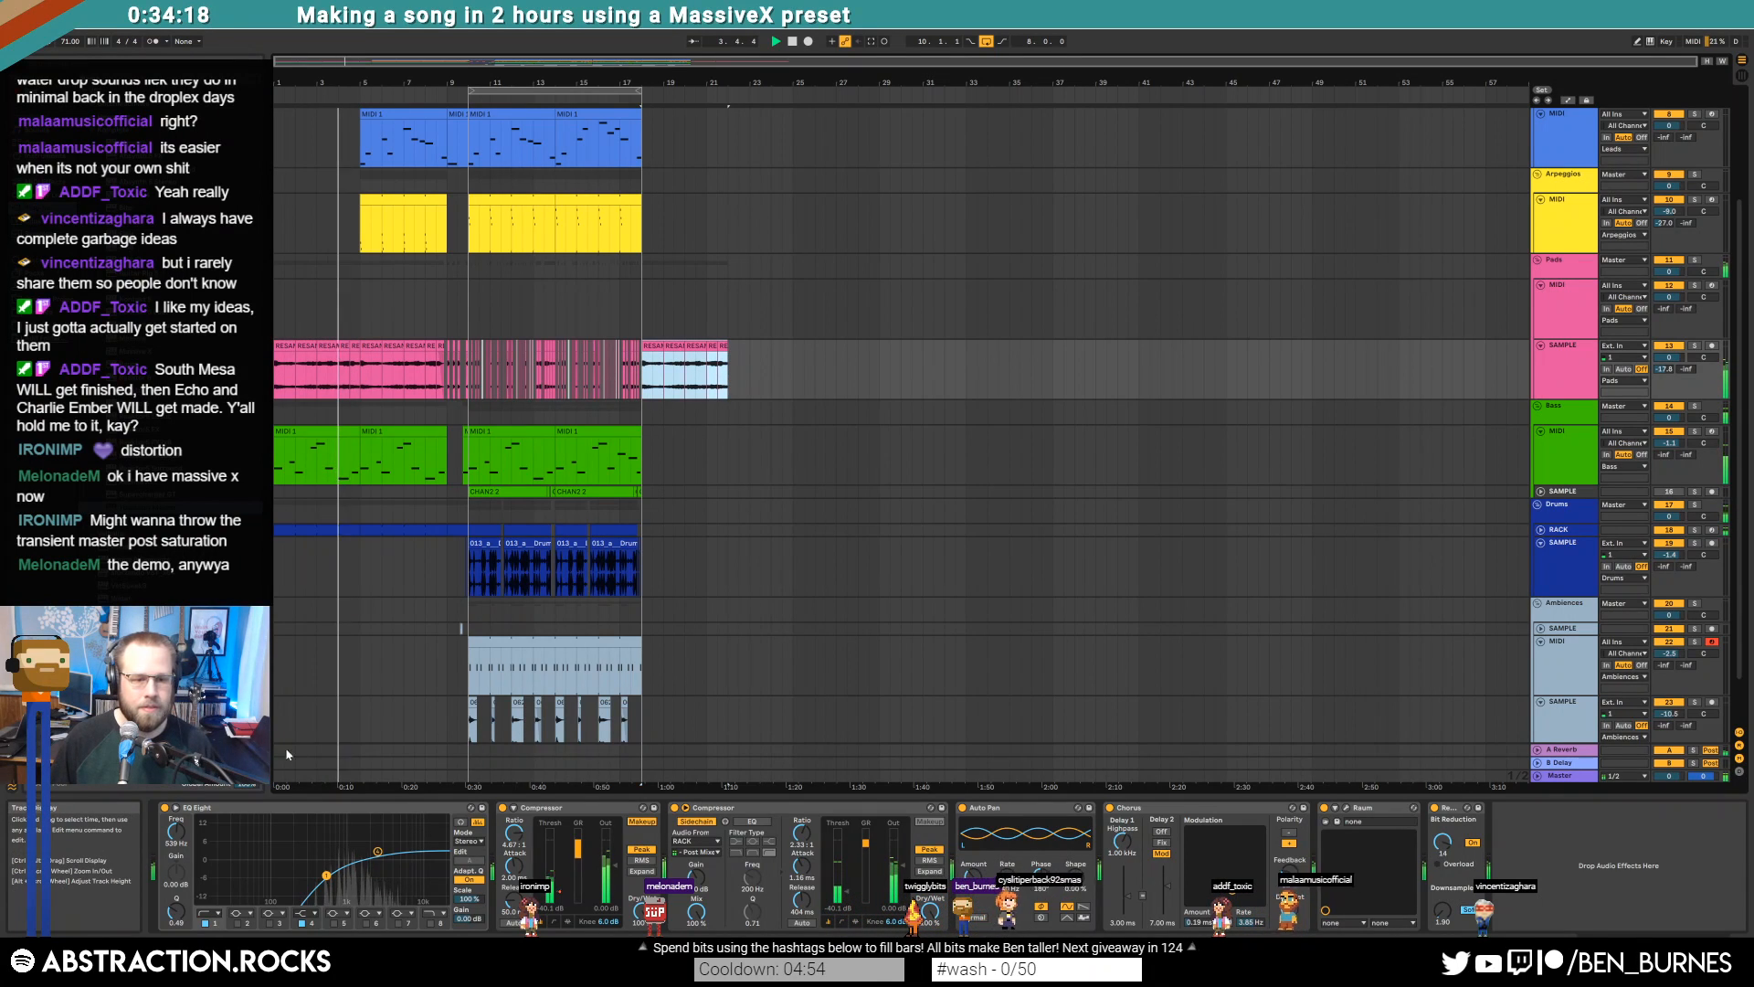
Insert Auto Filter after EQ Eight on the Pads sample track and edit its Device On automation around the pasted clips at bars 18 to 22
left_click(41, 170)
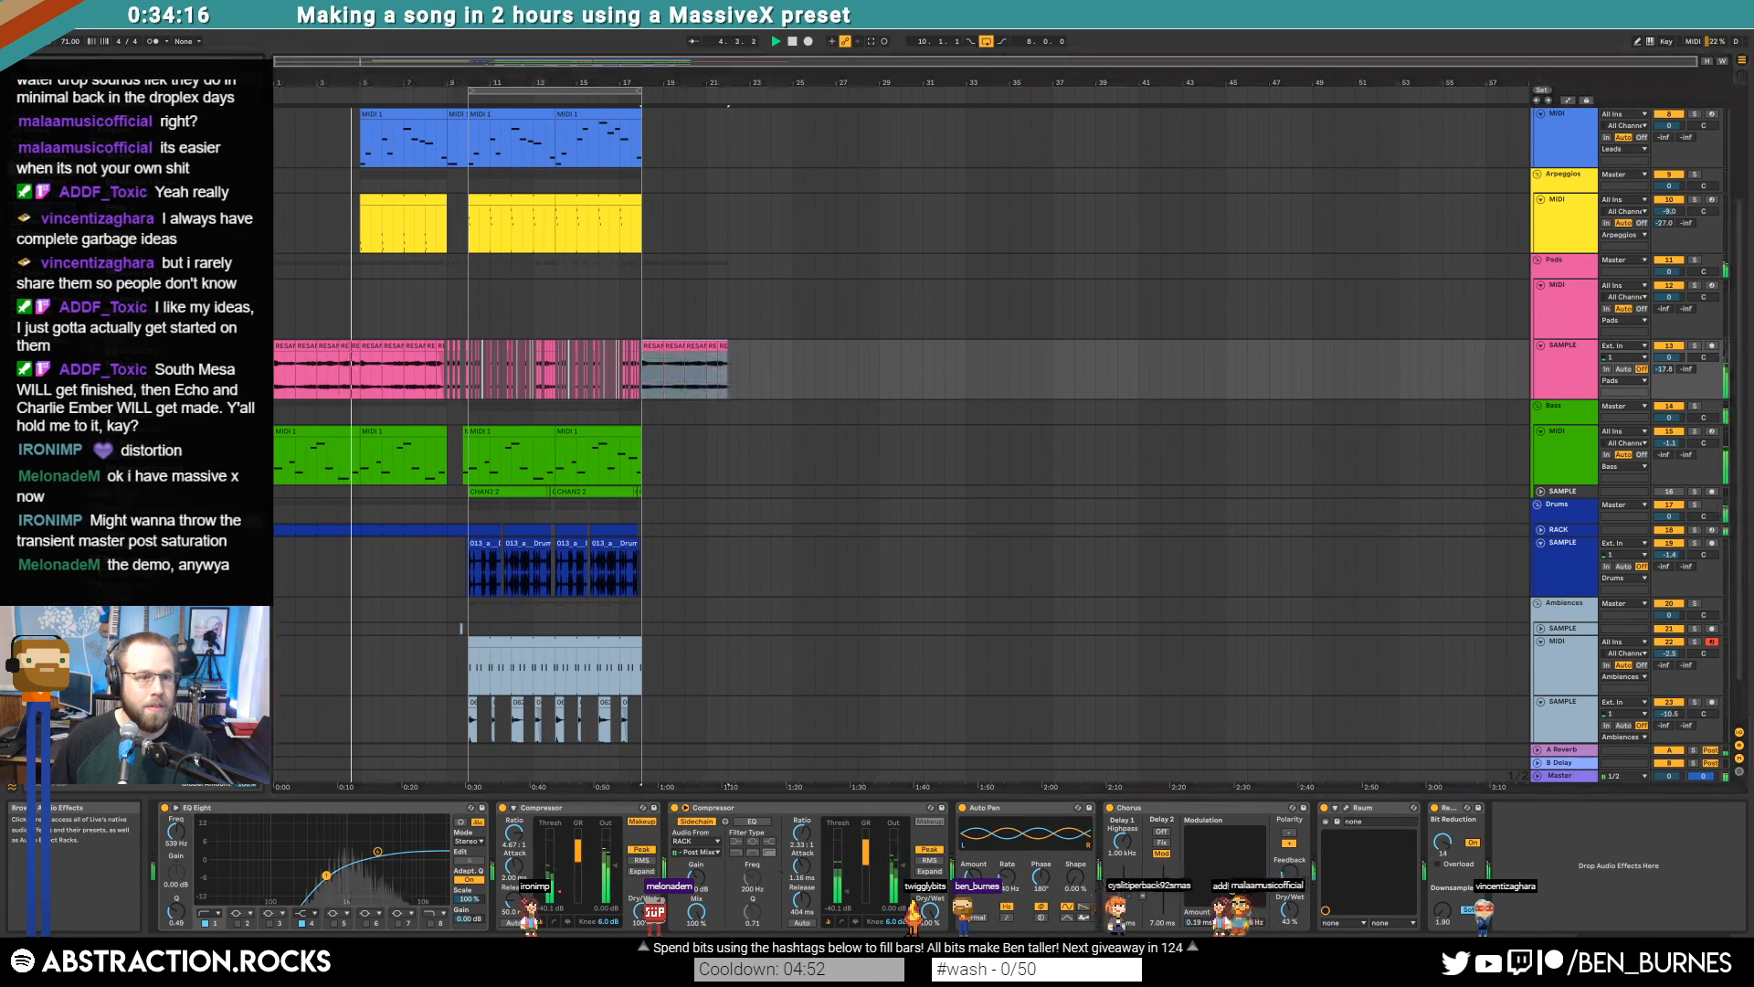
left_click_drag(114, 520, 502, 834)
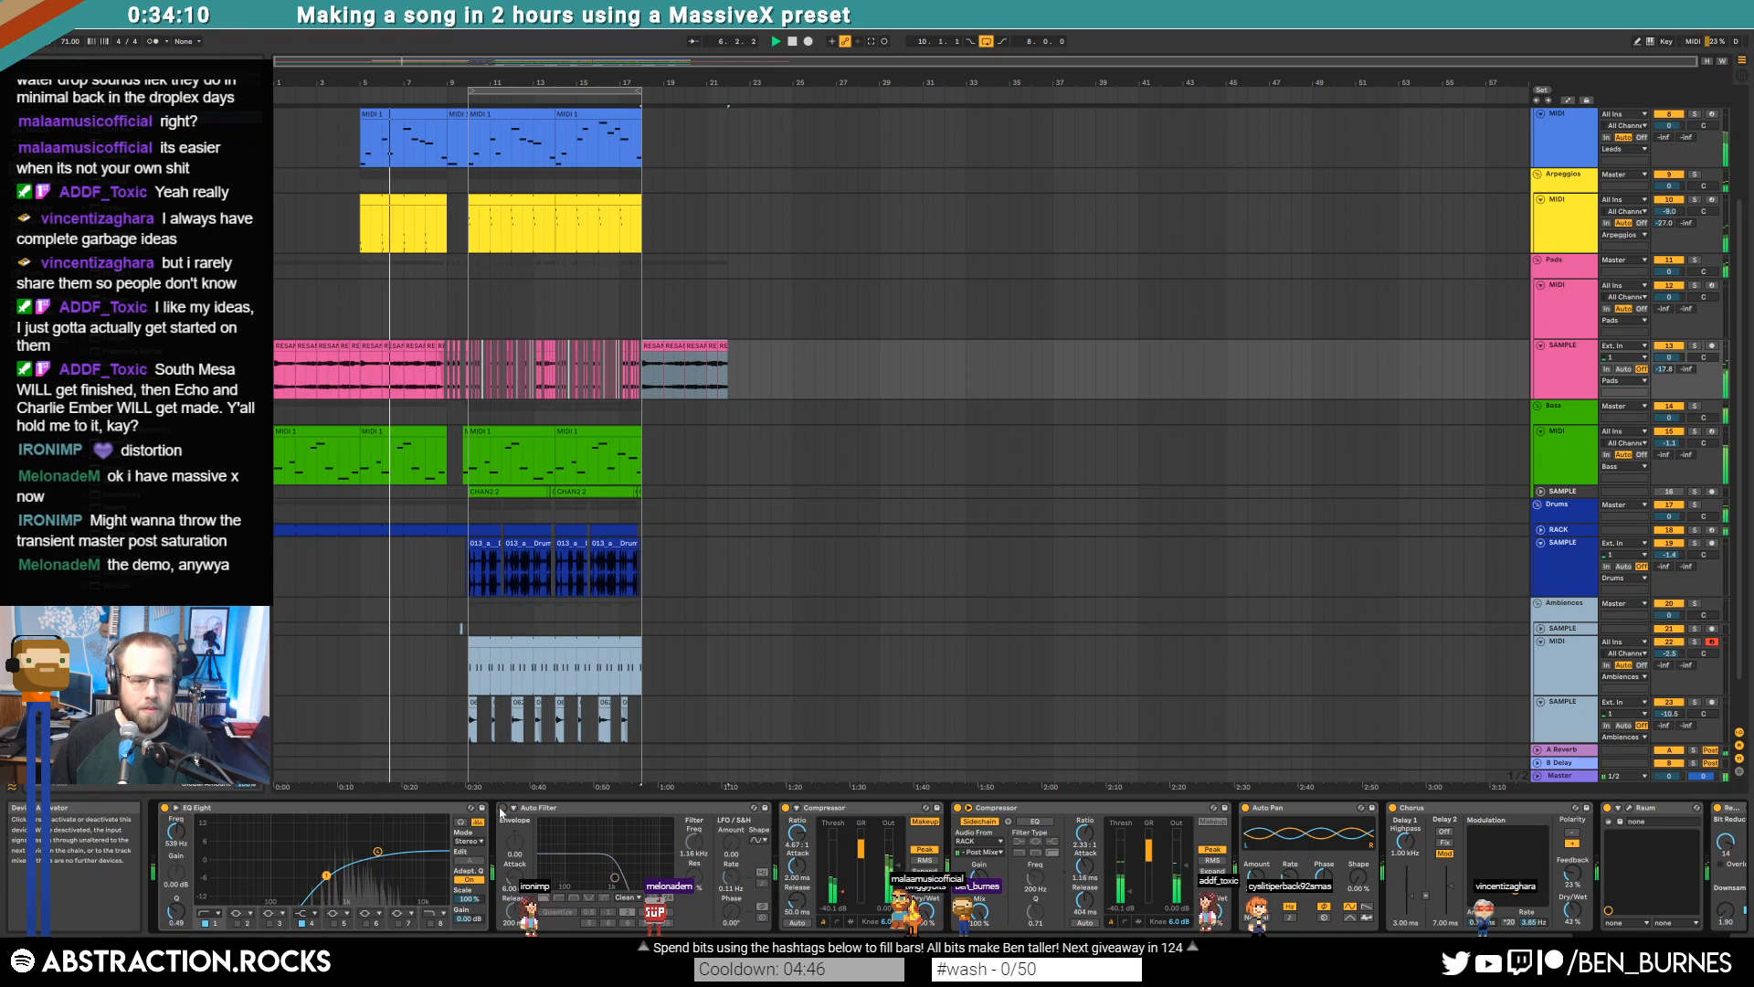
key("a")
left_click_drag(696, 456, 652, 363)
left_click(643, 384)
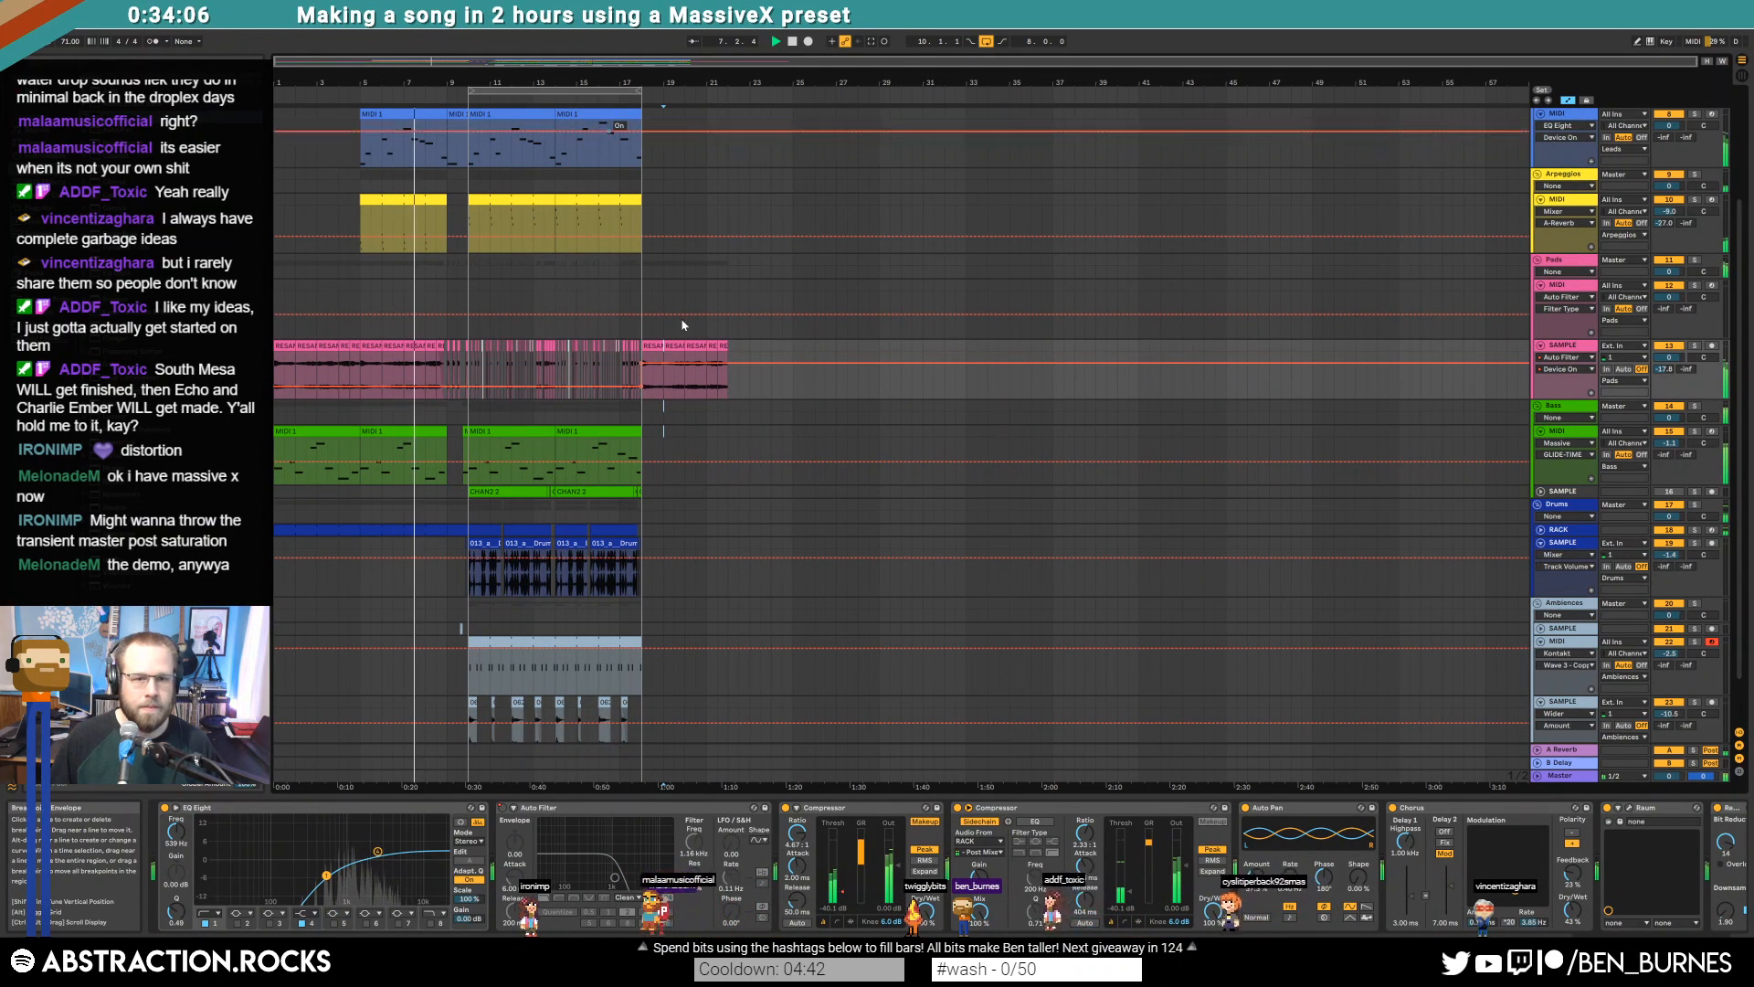
left_click(727, 346)
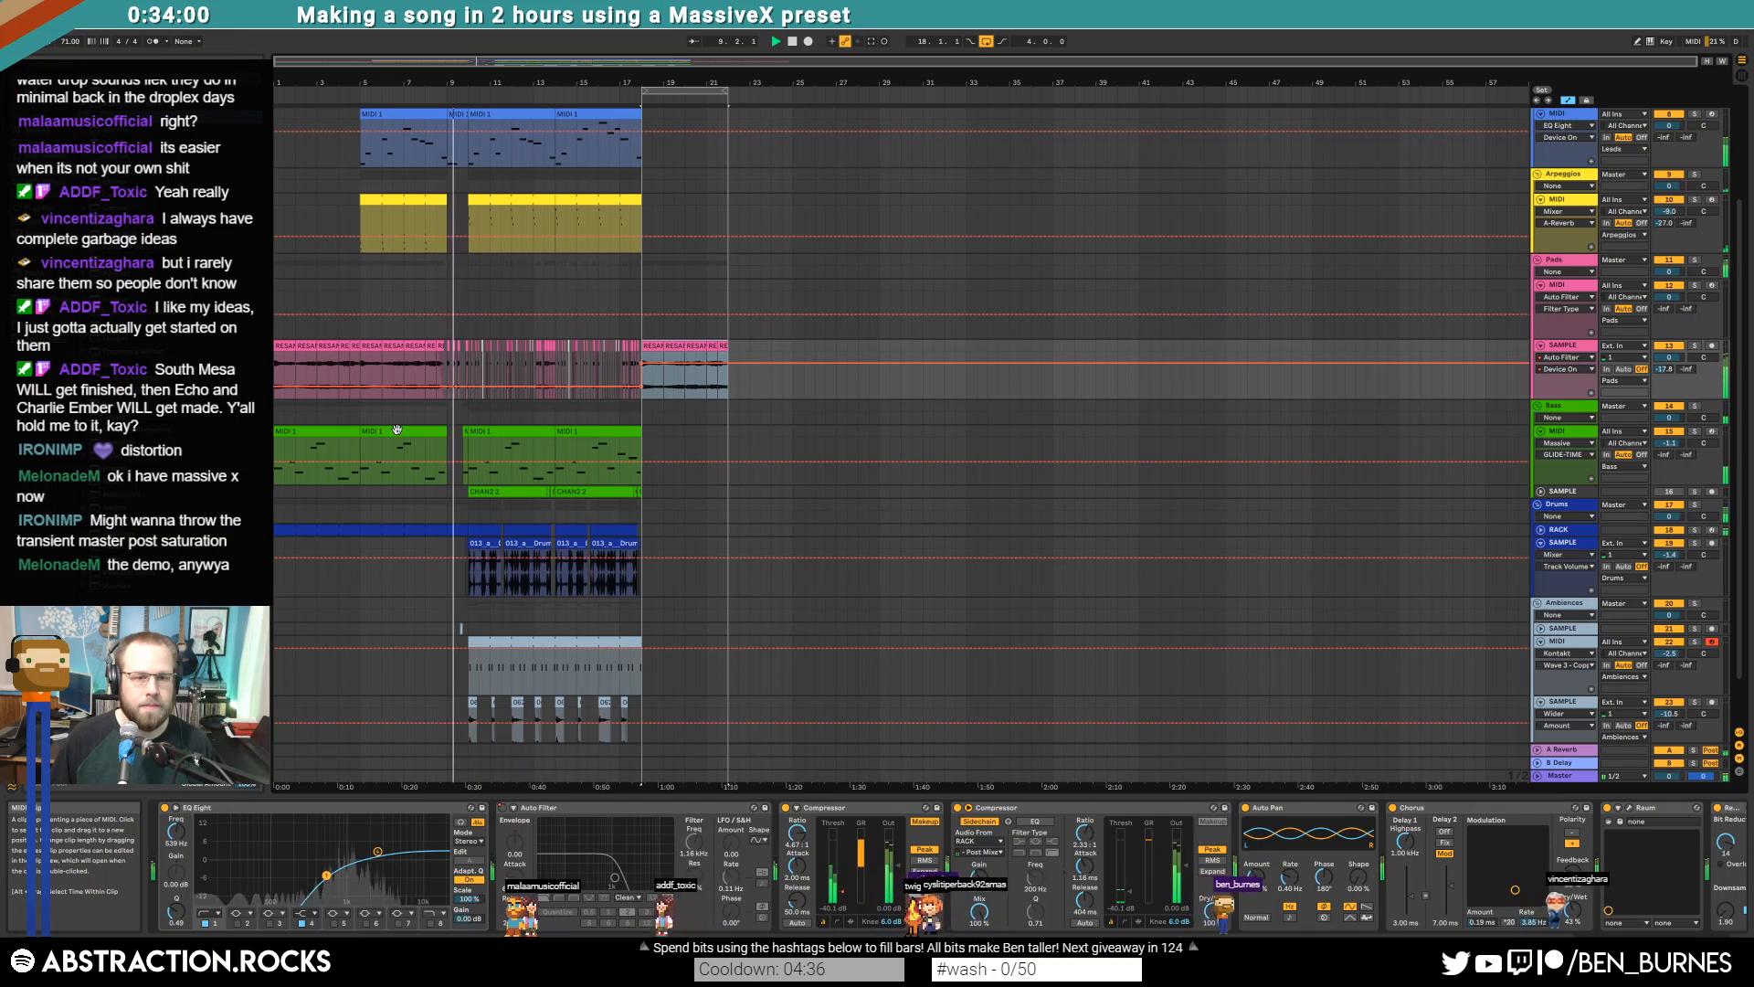
Try transposing the two adjacent notes around bar 12 of the bass clip together to different pitches
double_click(500, 432)
left_click_drag(1027, 706, 1150, 589)
key("shift+Down")
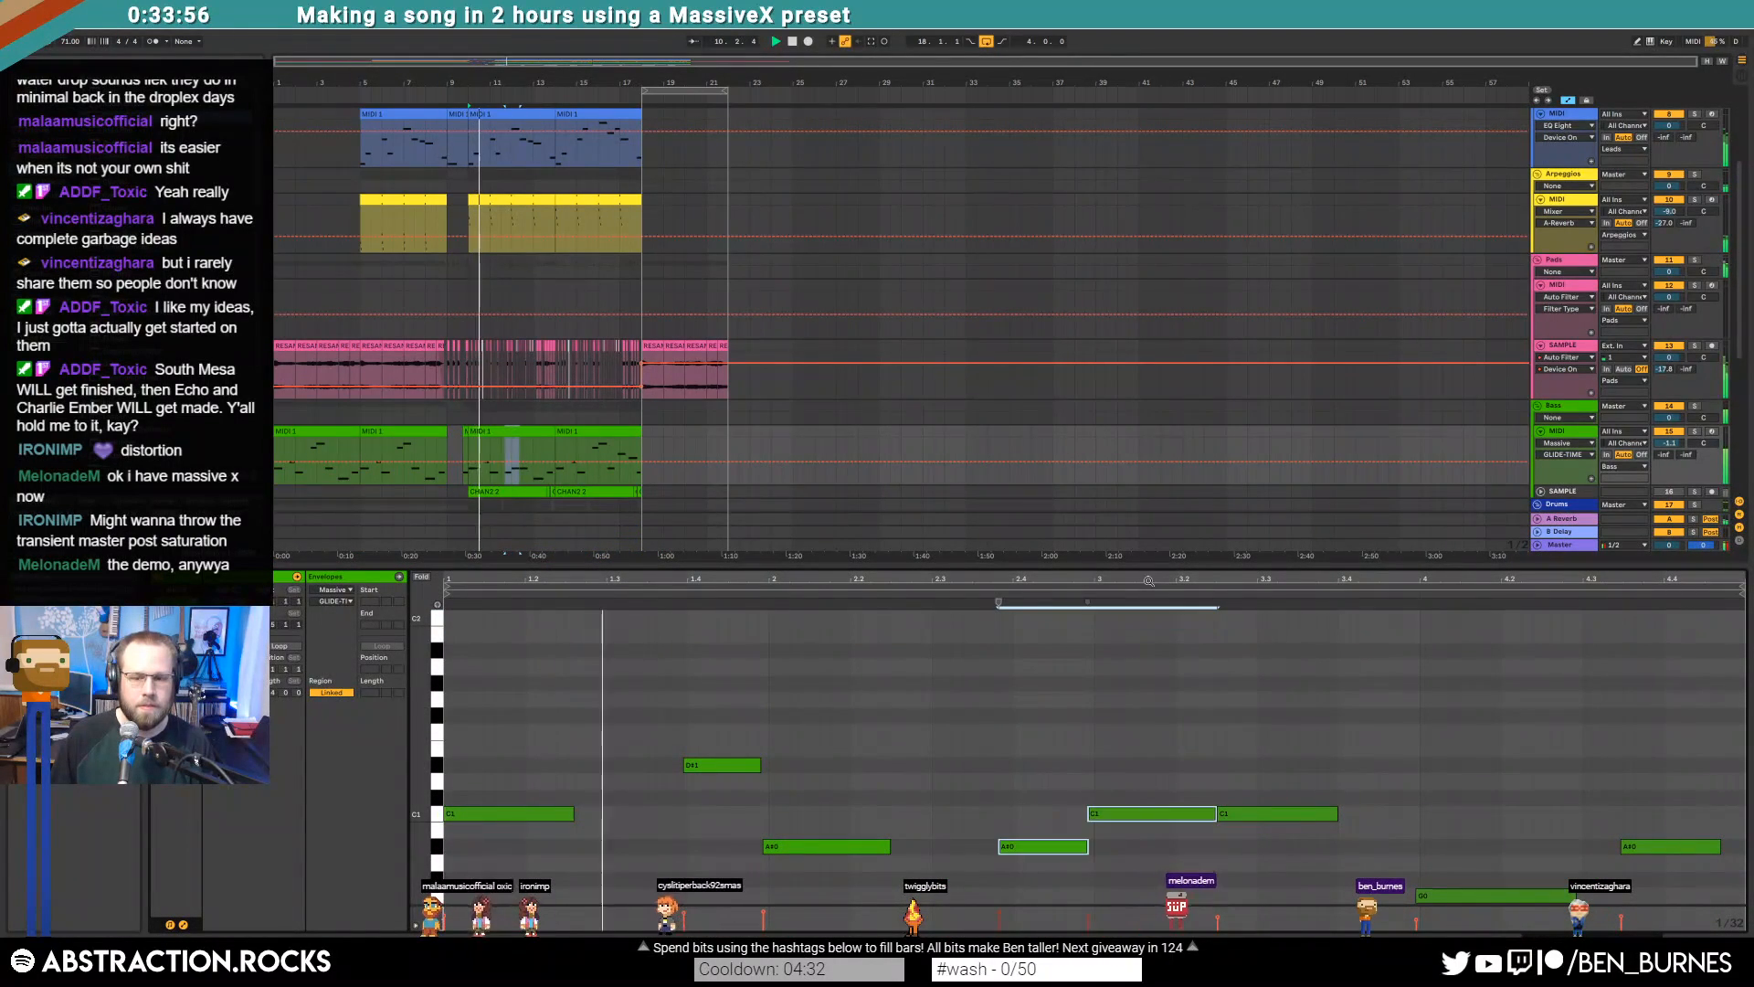
key("shift+Up")
key("Down")
key("Down")
key("Down")
key("Down")
key("Up")
Try individual pitches for the two bass notes around bar 12, ending on F1 and D#1, and revert them
left_click(1155, 665)
left_click_drag(1155, 664, 1159, 697)
key("Down")
key("Down")
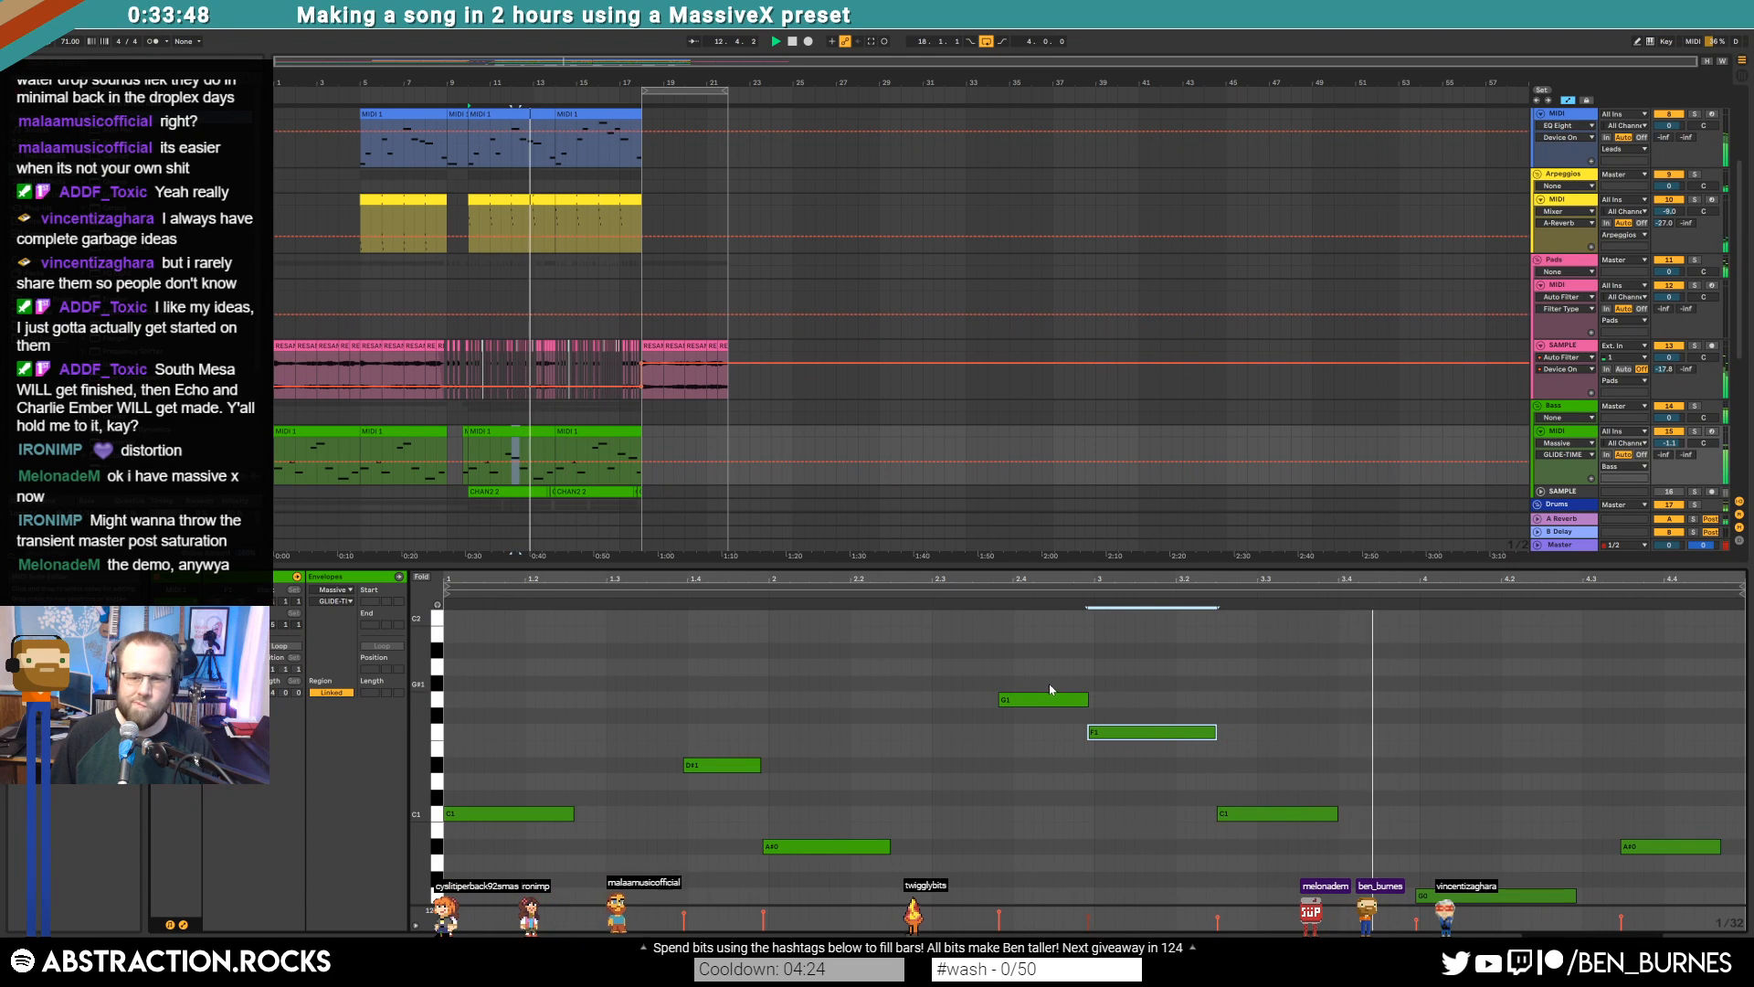
key("Down")
key("Down")
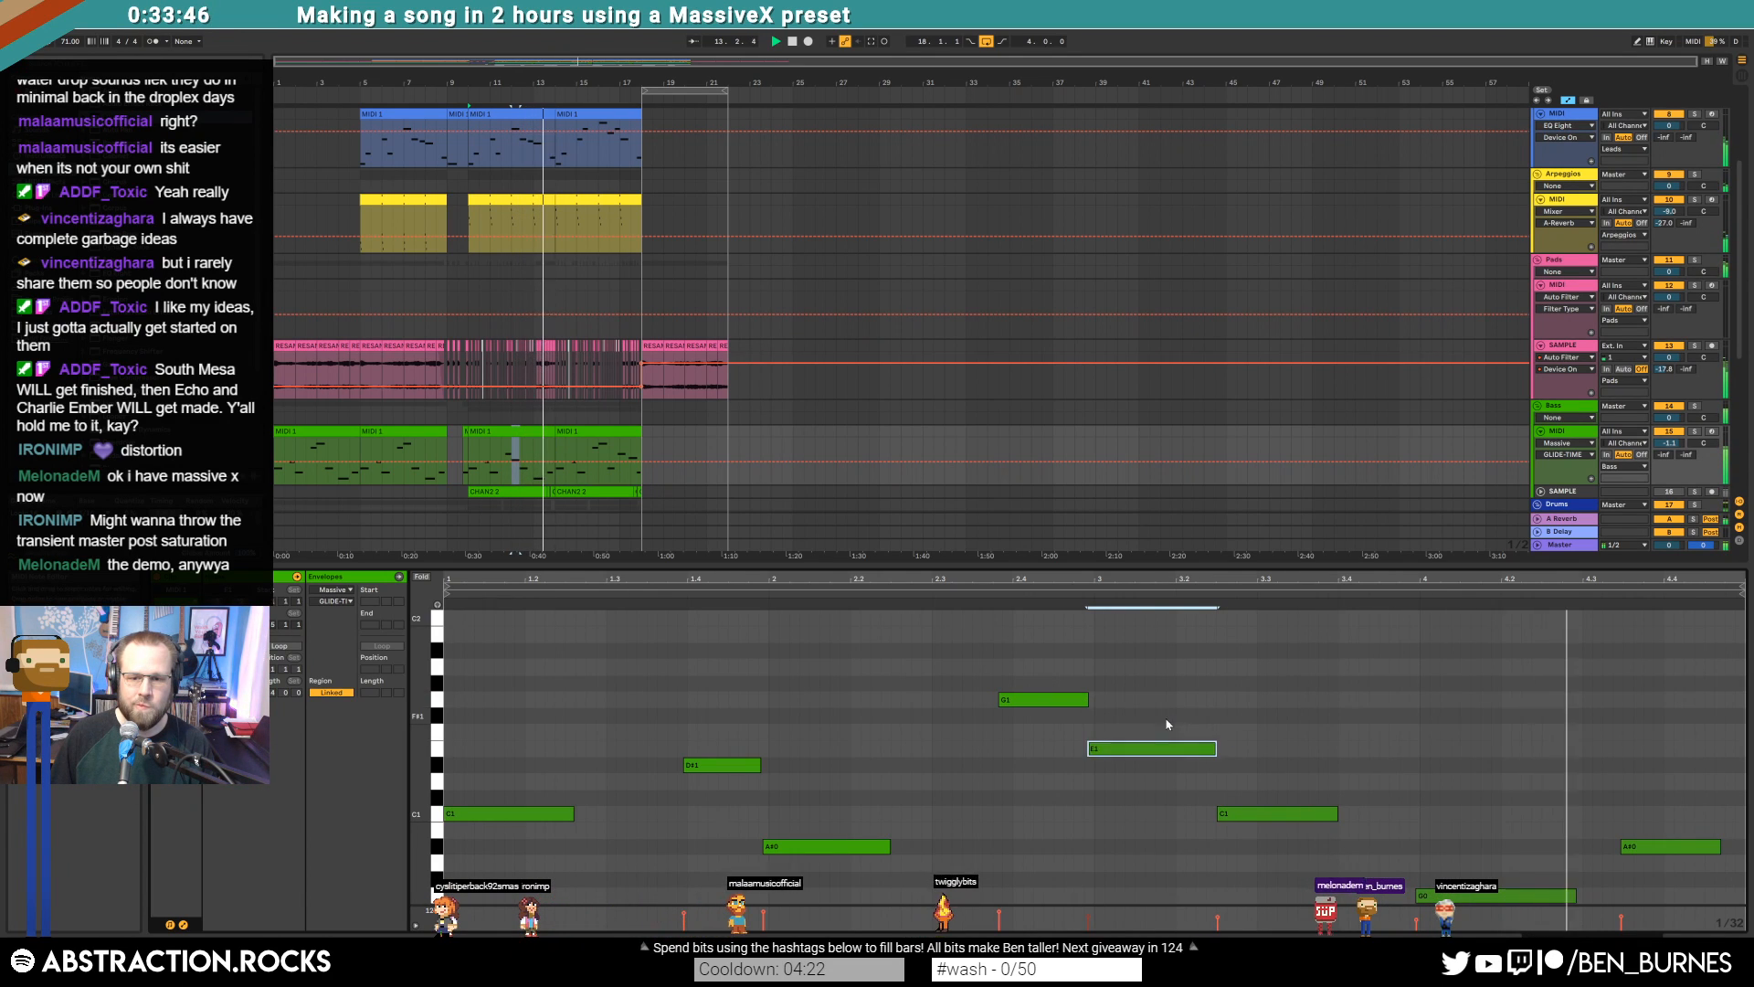
left_click(1043, 700)
key("Down")
key("Down")
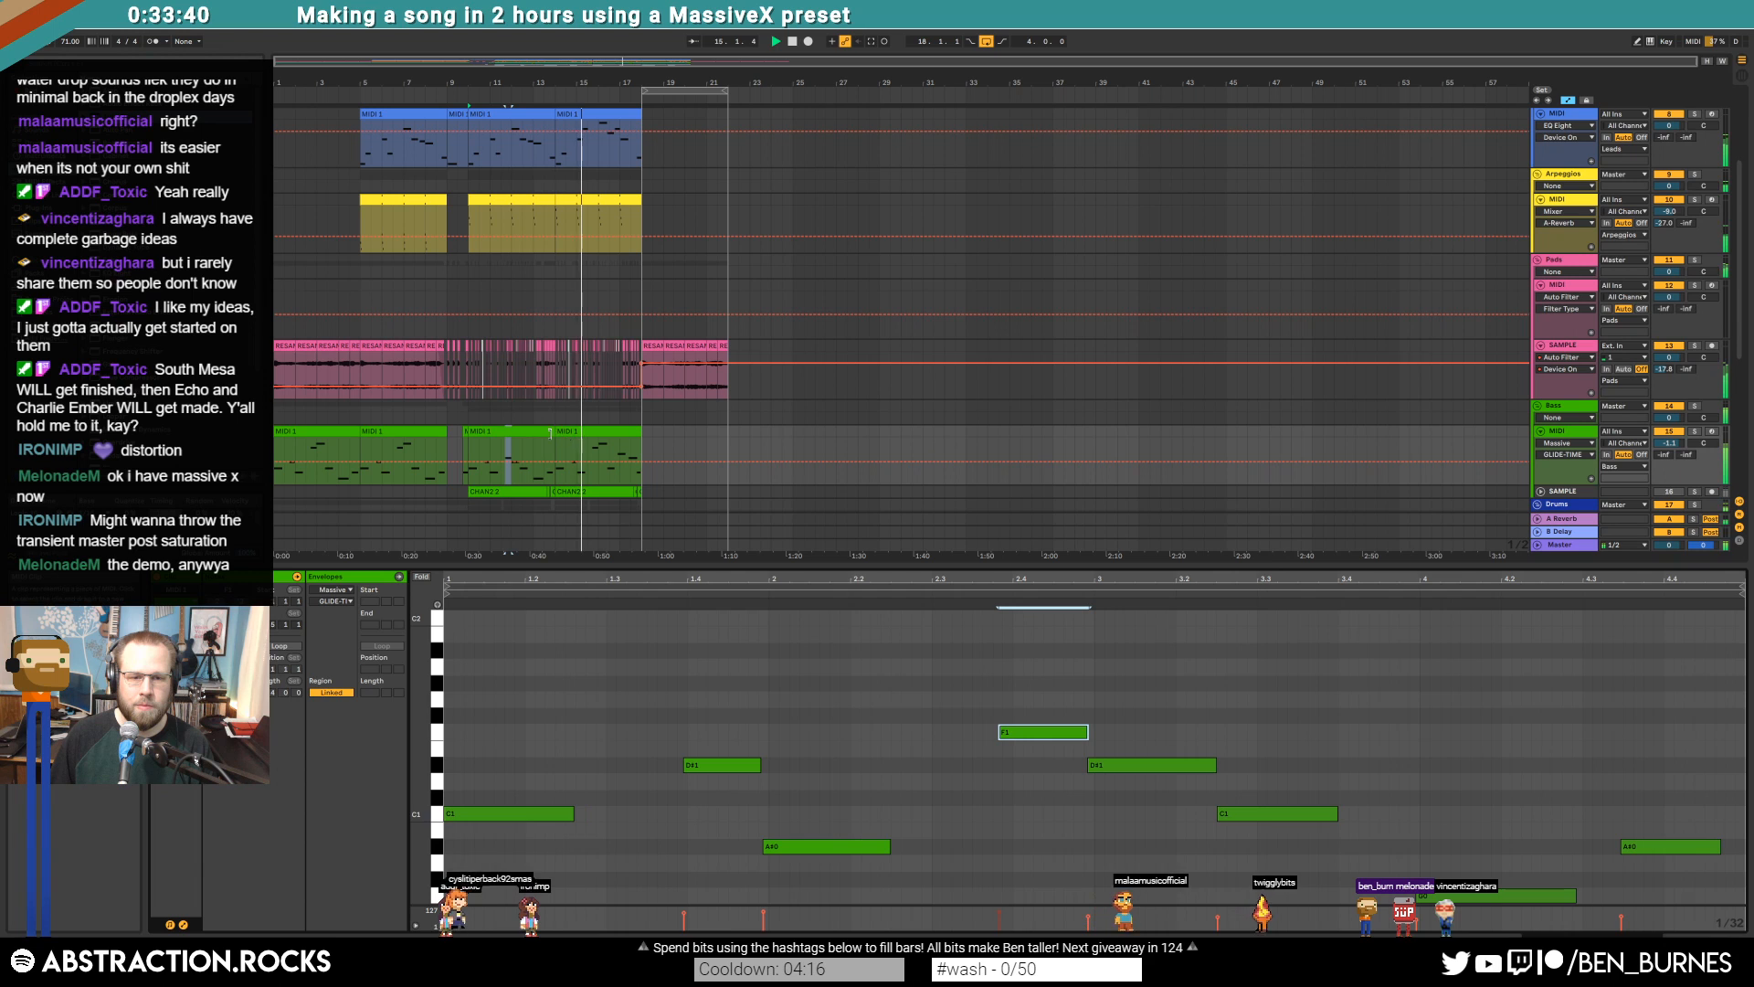
left_click(334, 428)
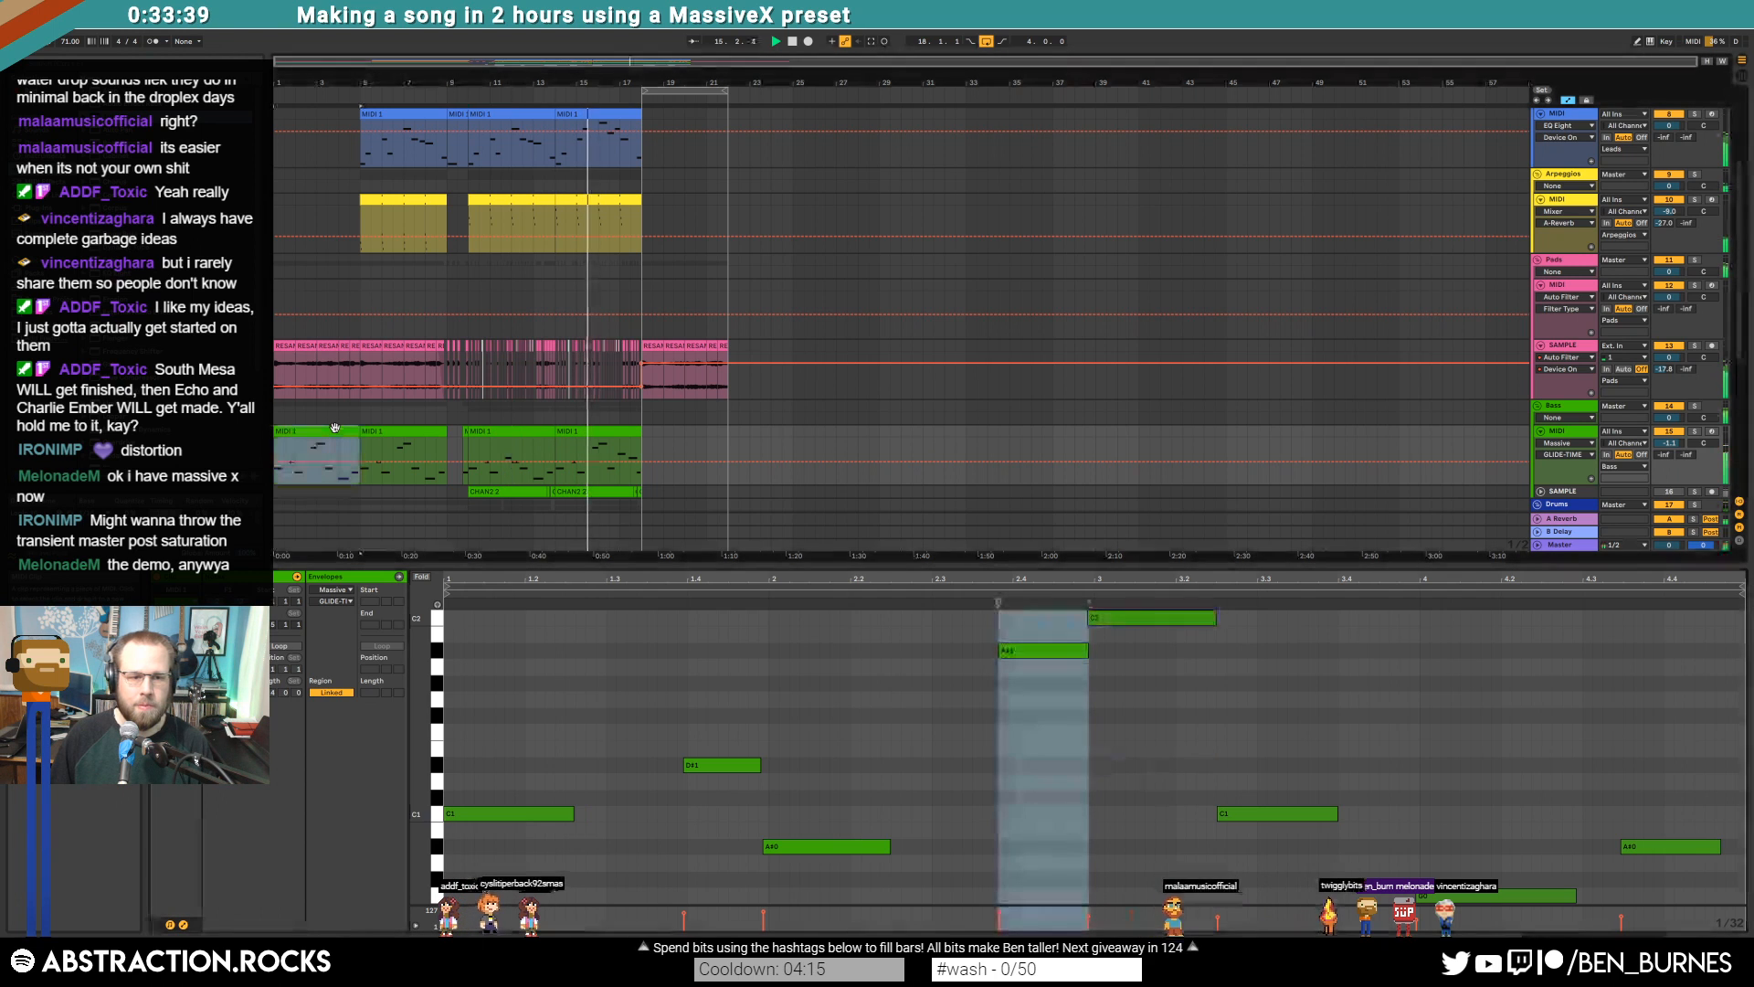
left_click(512, 430)
Hide the automation lanes and copy the Drums rack clip from the song's start to bar 18
key("a")
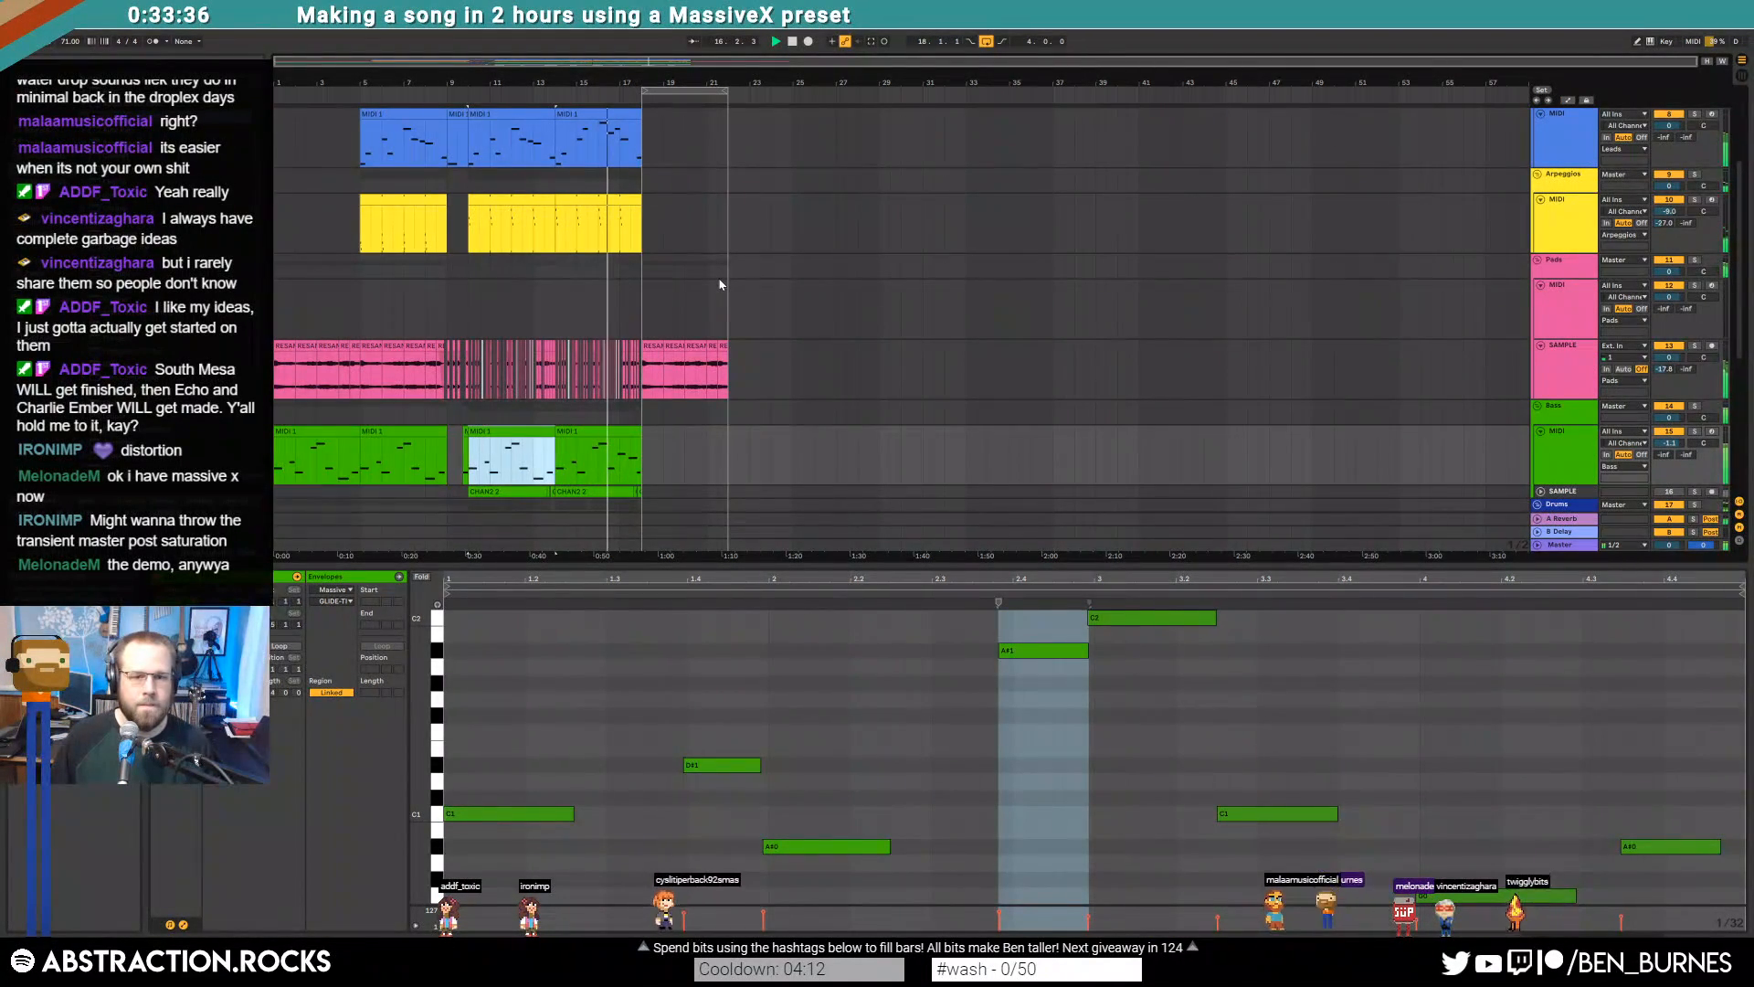
scroll(294, 442, "down", 3)
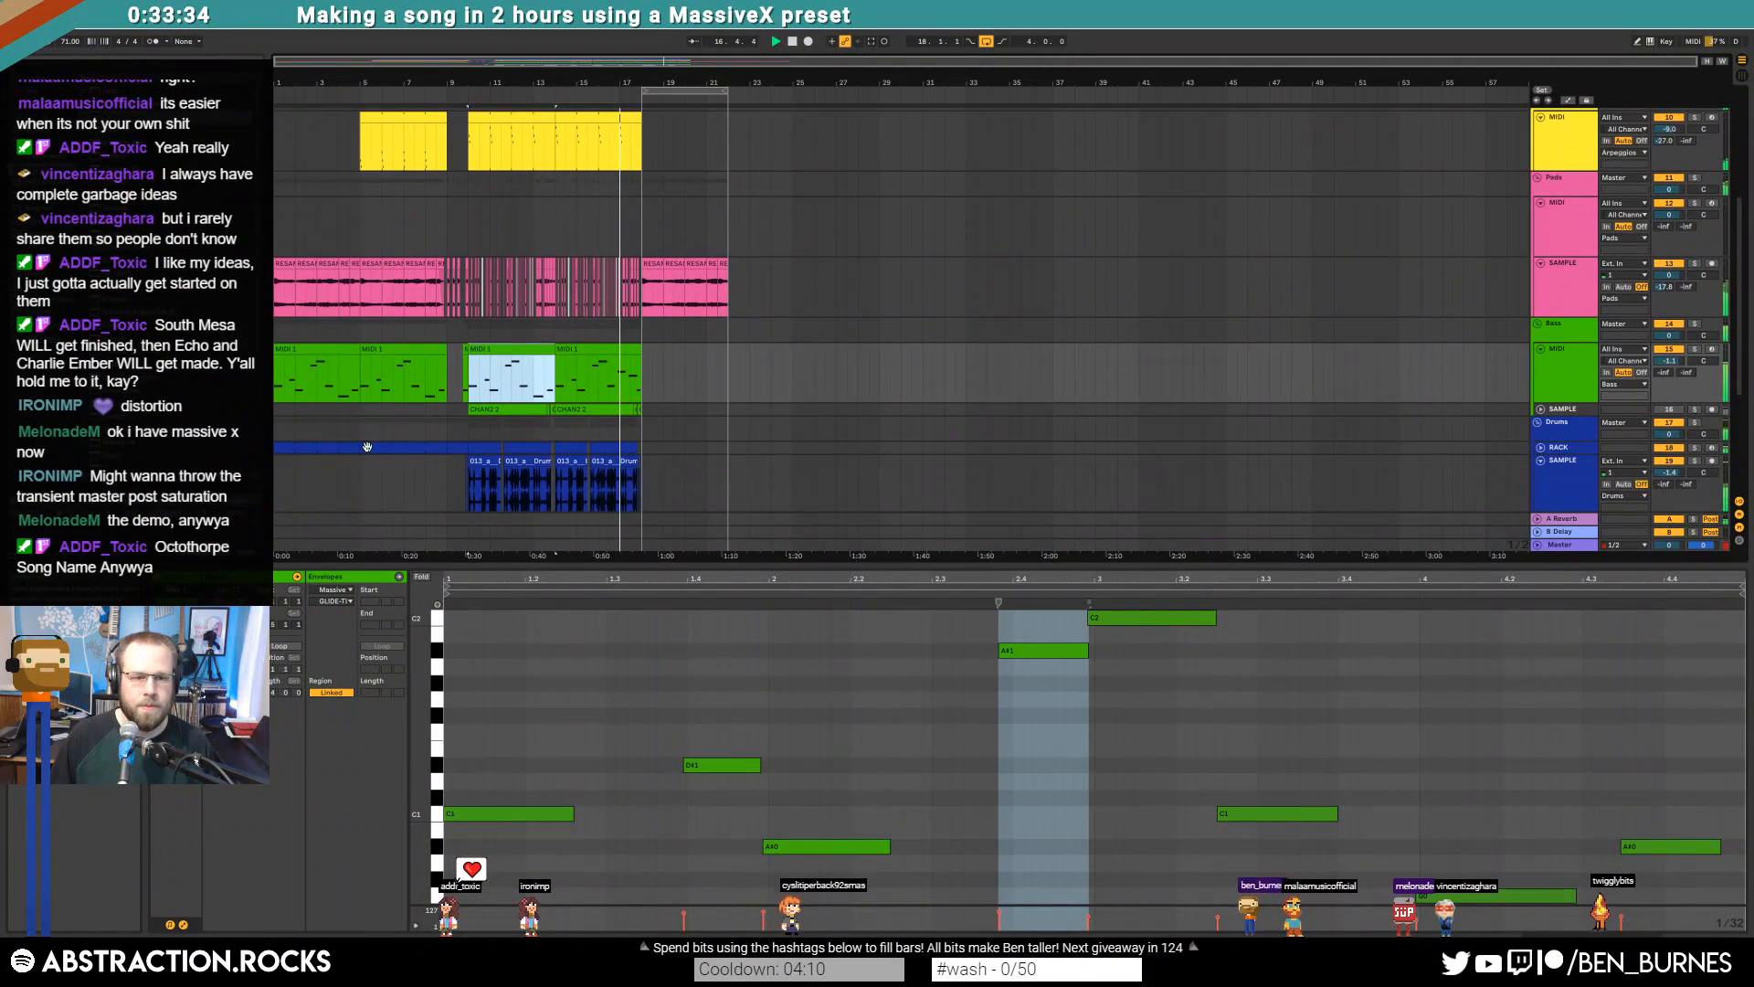
left_click(295, 442)
key("ctrl+c")
left_click(643, 449)
key("ctrl+v")
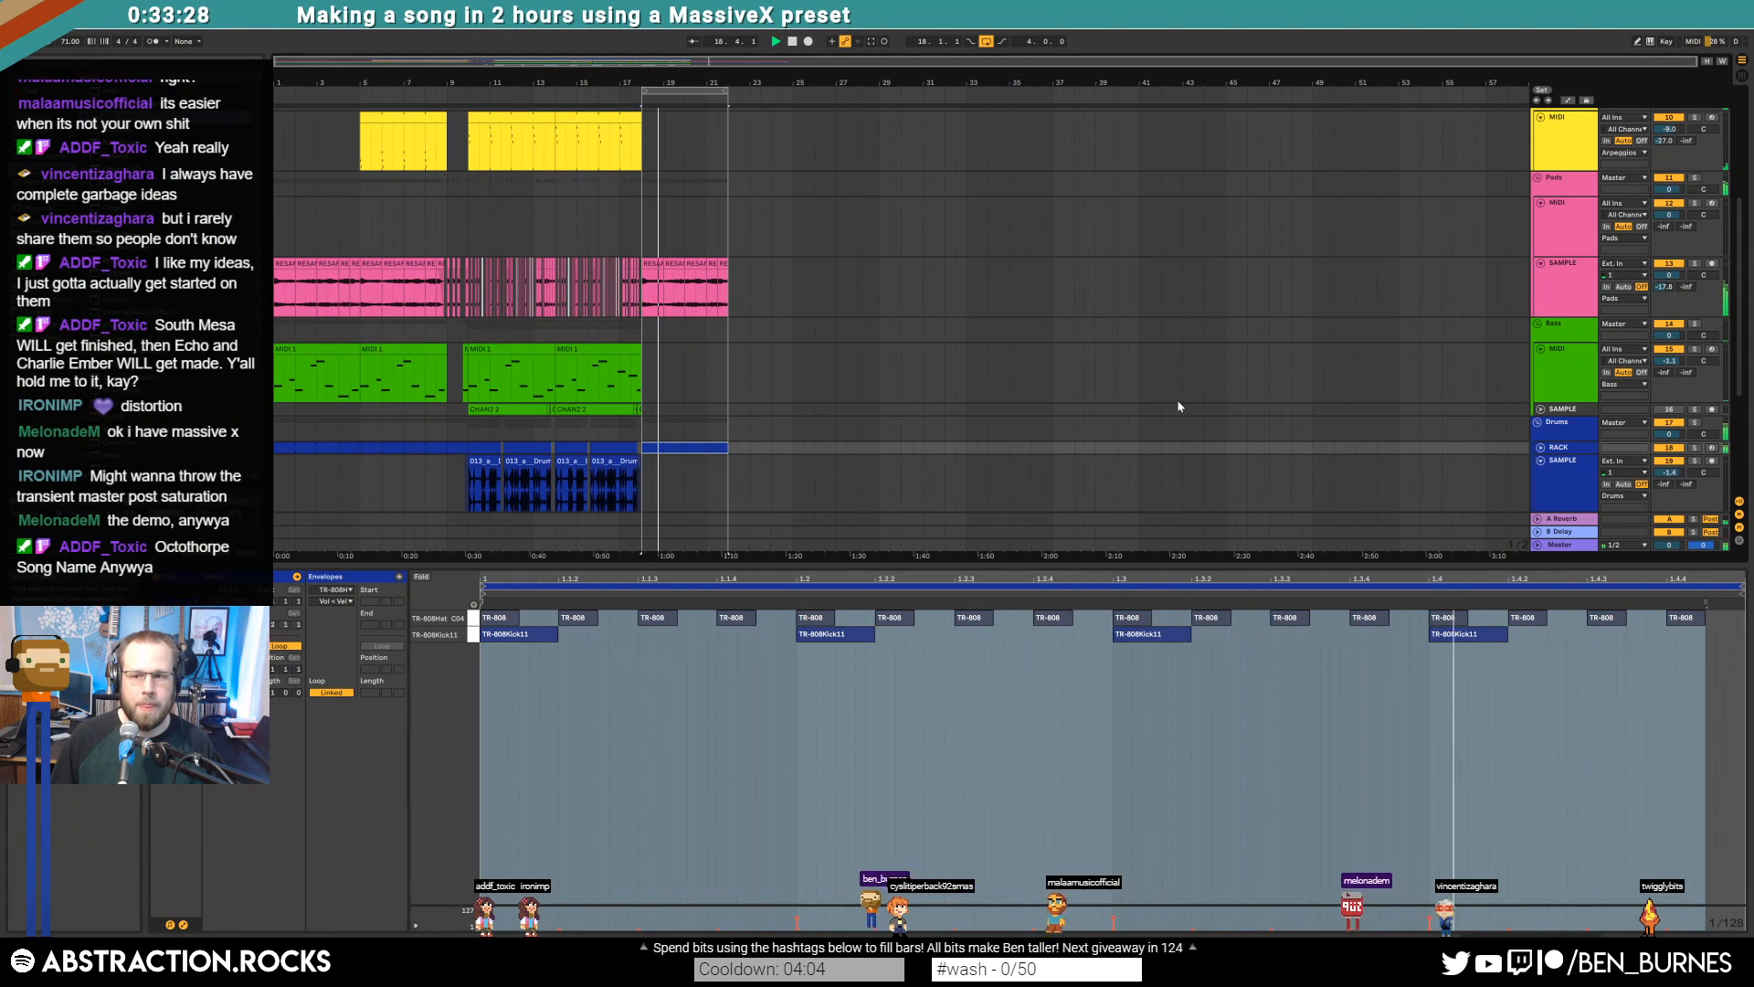
Insert a new MIDI track below the second MIDI track in the Leads group and unfold it
scroll(1195, 426, "up", 4)
scroll(1196, 426, "up", 1)
left_click(1554, 296)
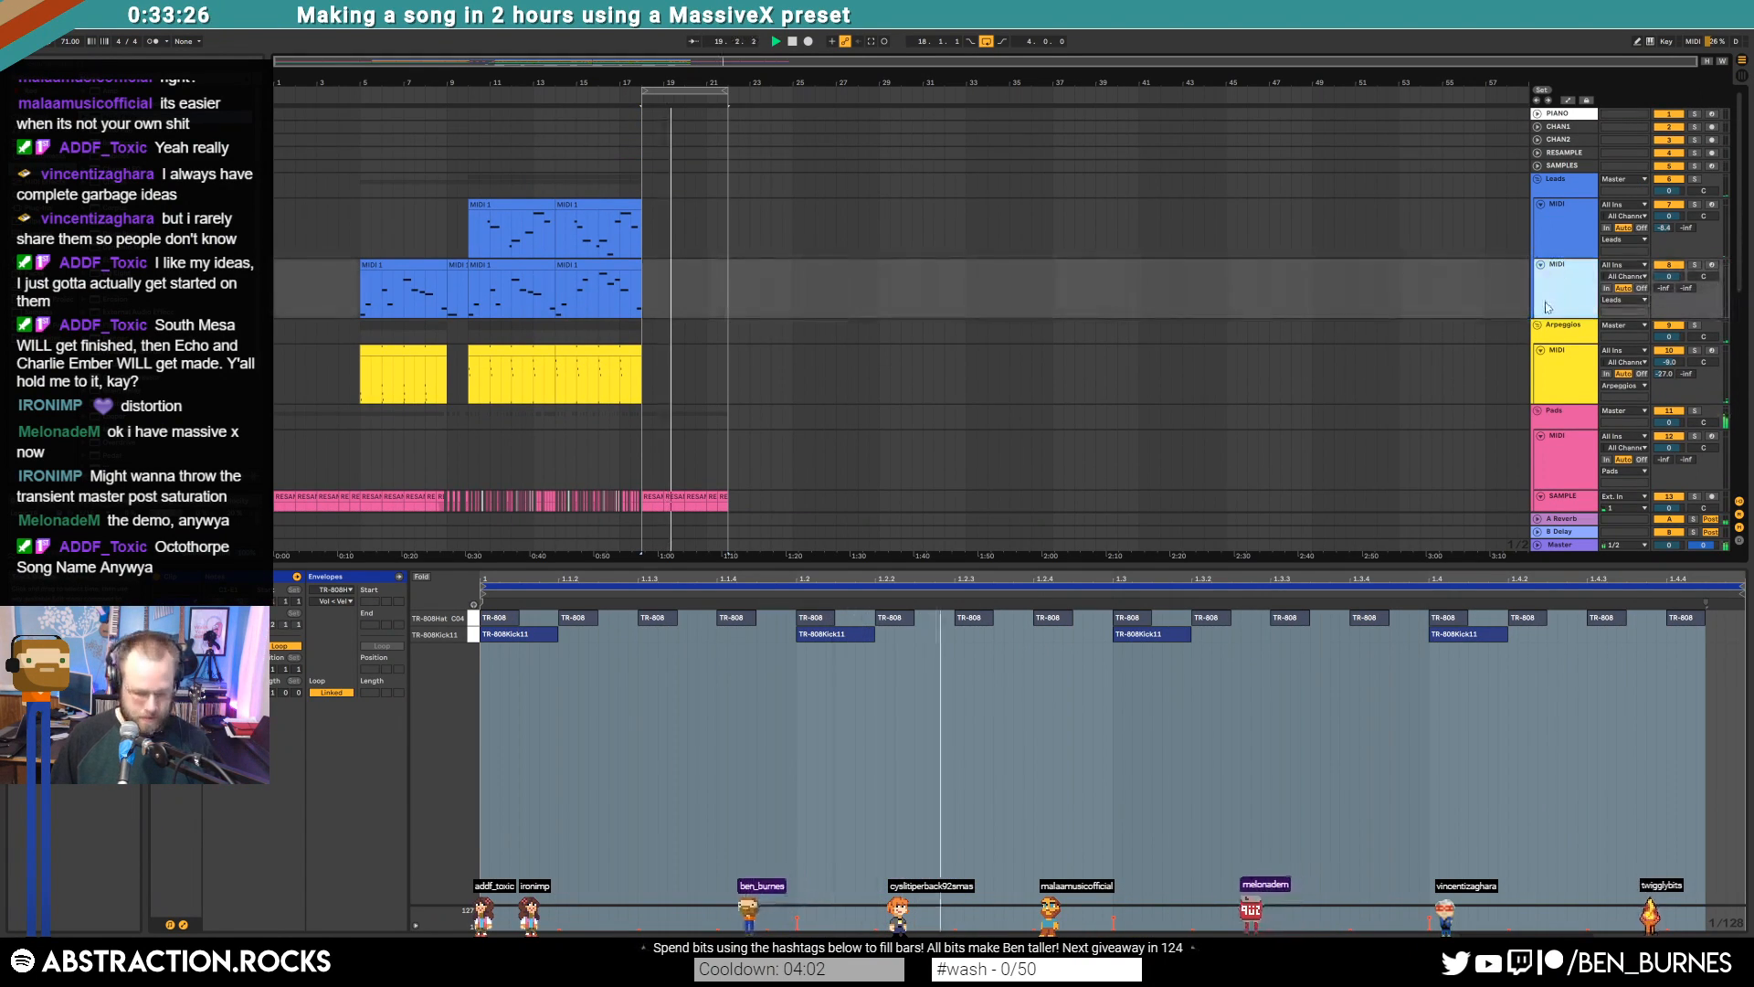
key("ctrl+shift+t")
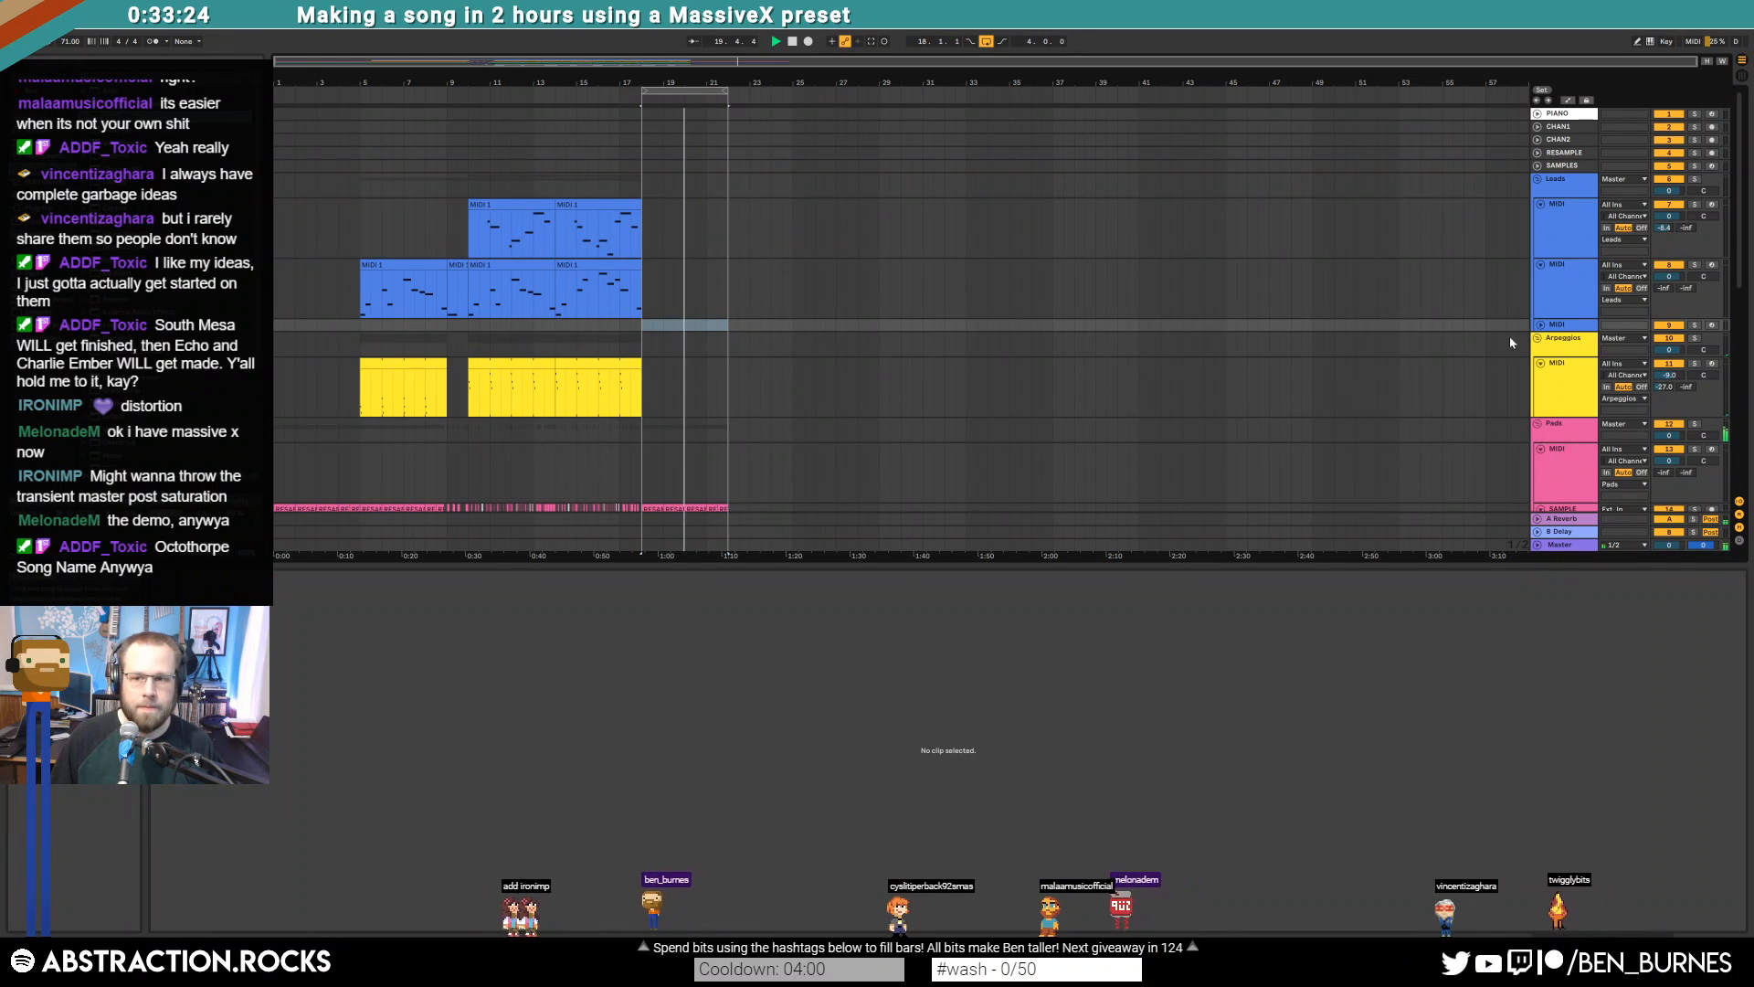
left_click(1541, 325)
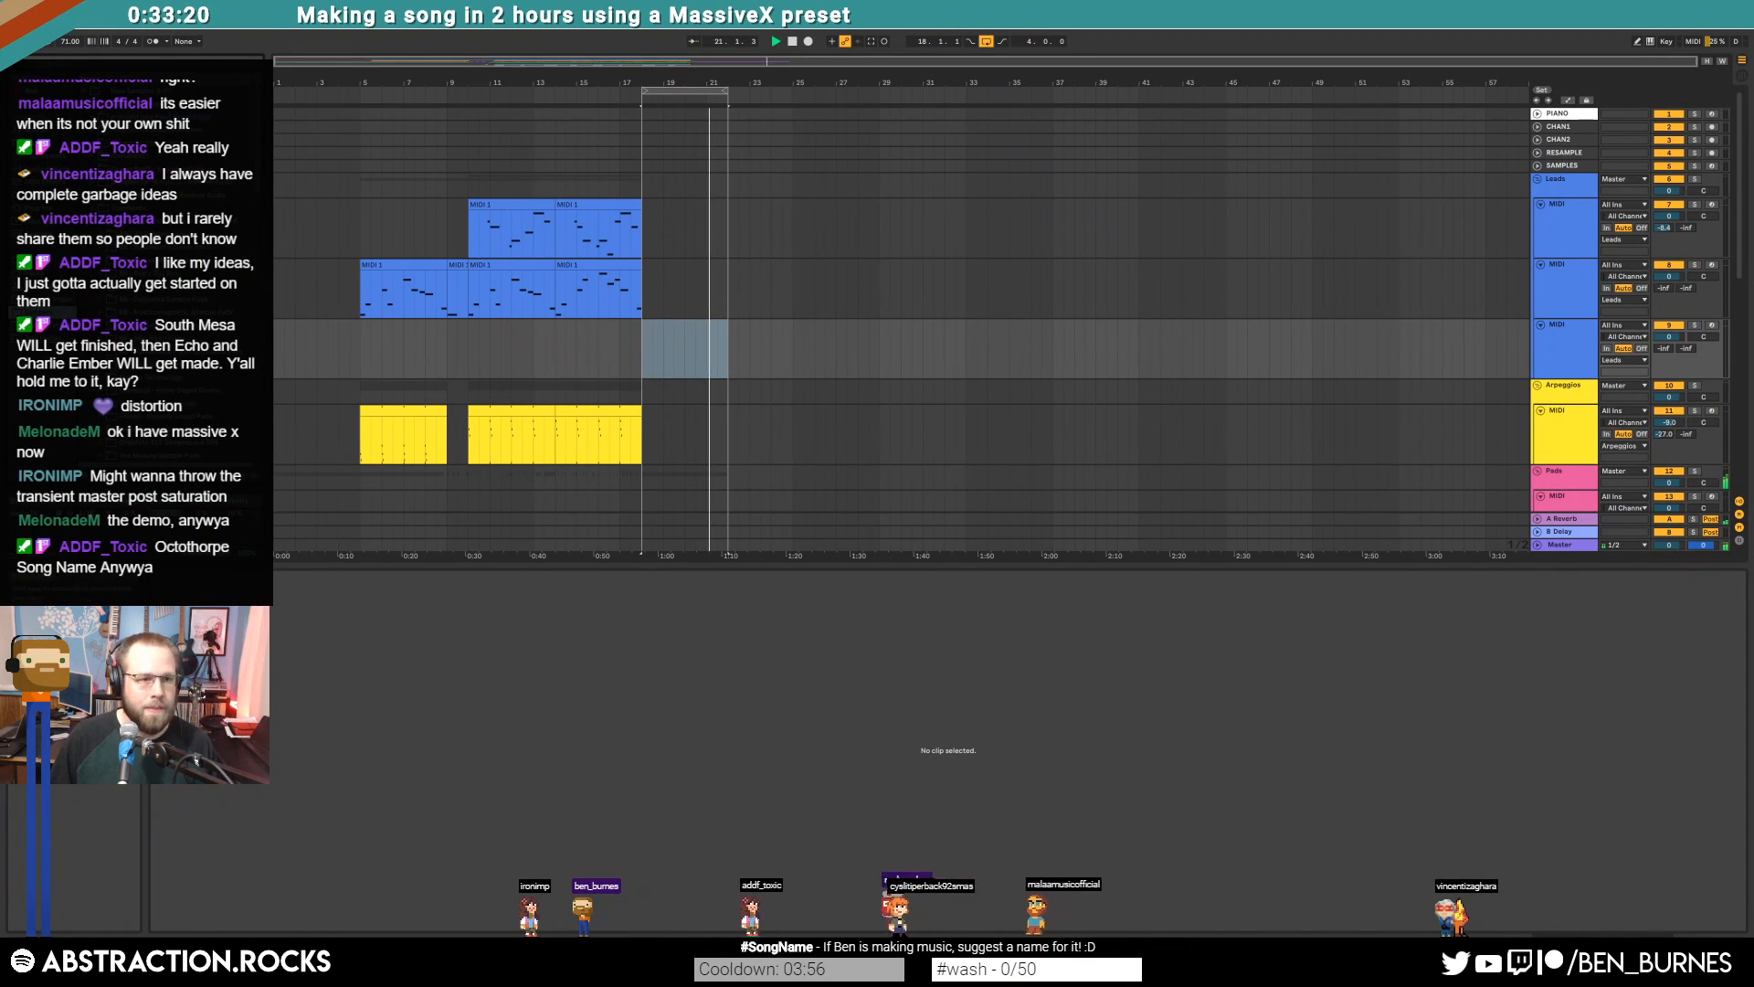
Shorten the pasted pad clips from bar 18 on, trimming those at bars 18, 19 and 20 to three beats each
scroll(548, 292, "down", 5)
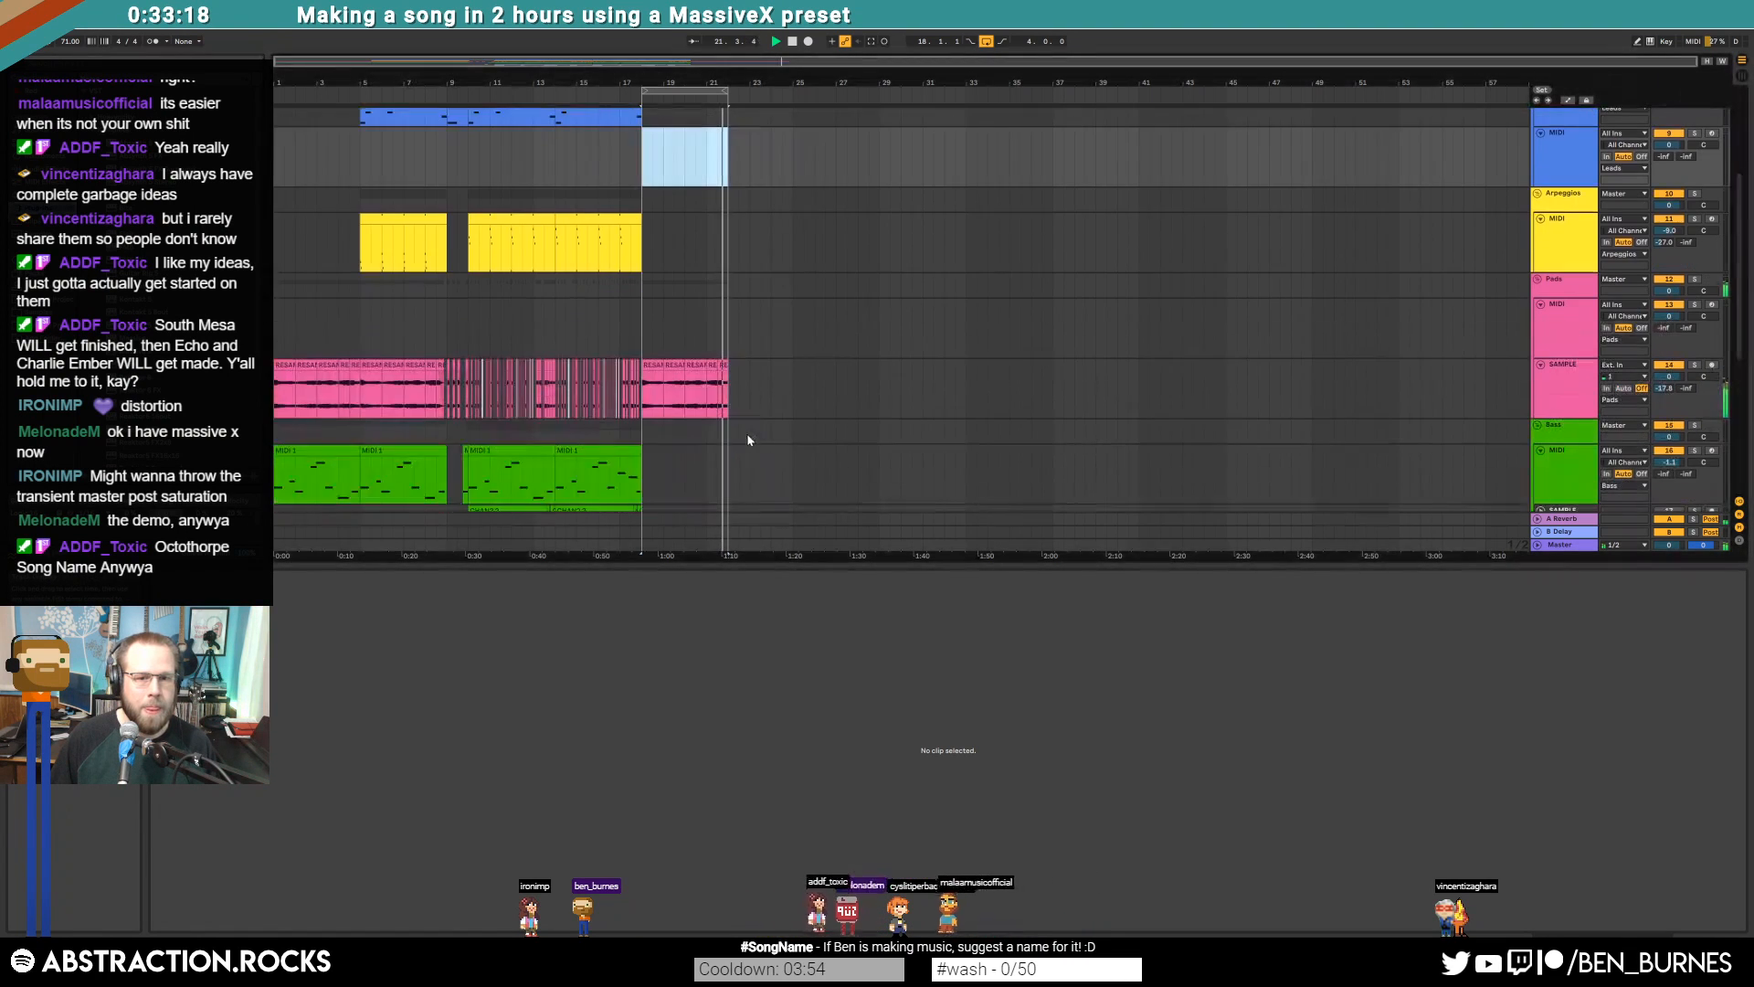
left_click(711, 310)
scroll(749, 354, "up", 3)
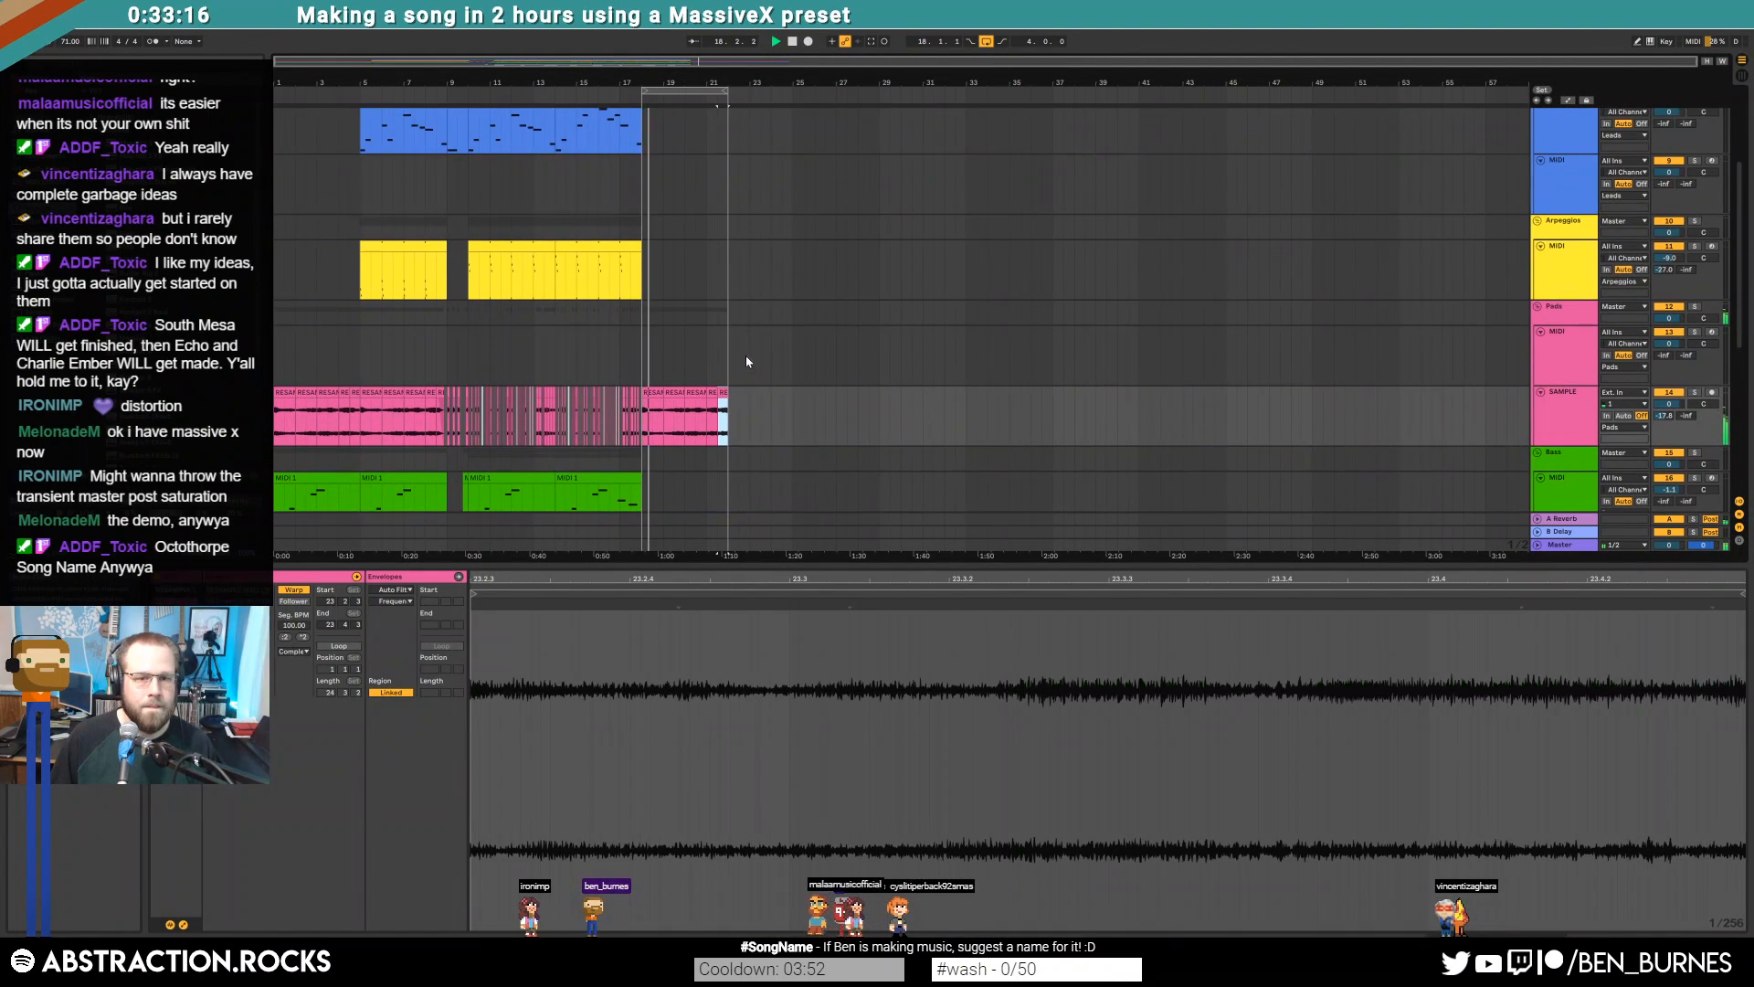
left_click_drag(662, 395, 703, 395)
scroll(654, 395, "up", 5)
key("ctrl+z")
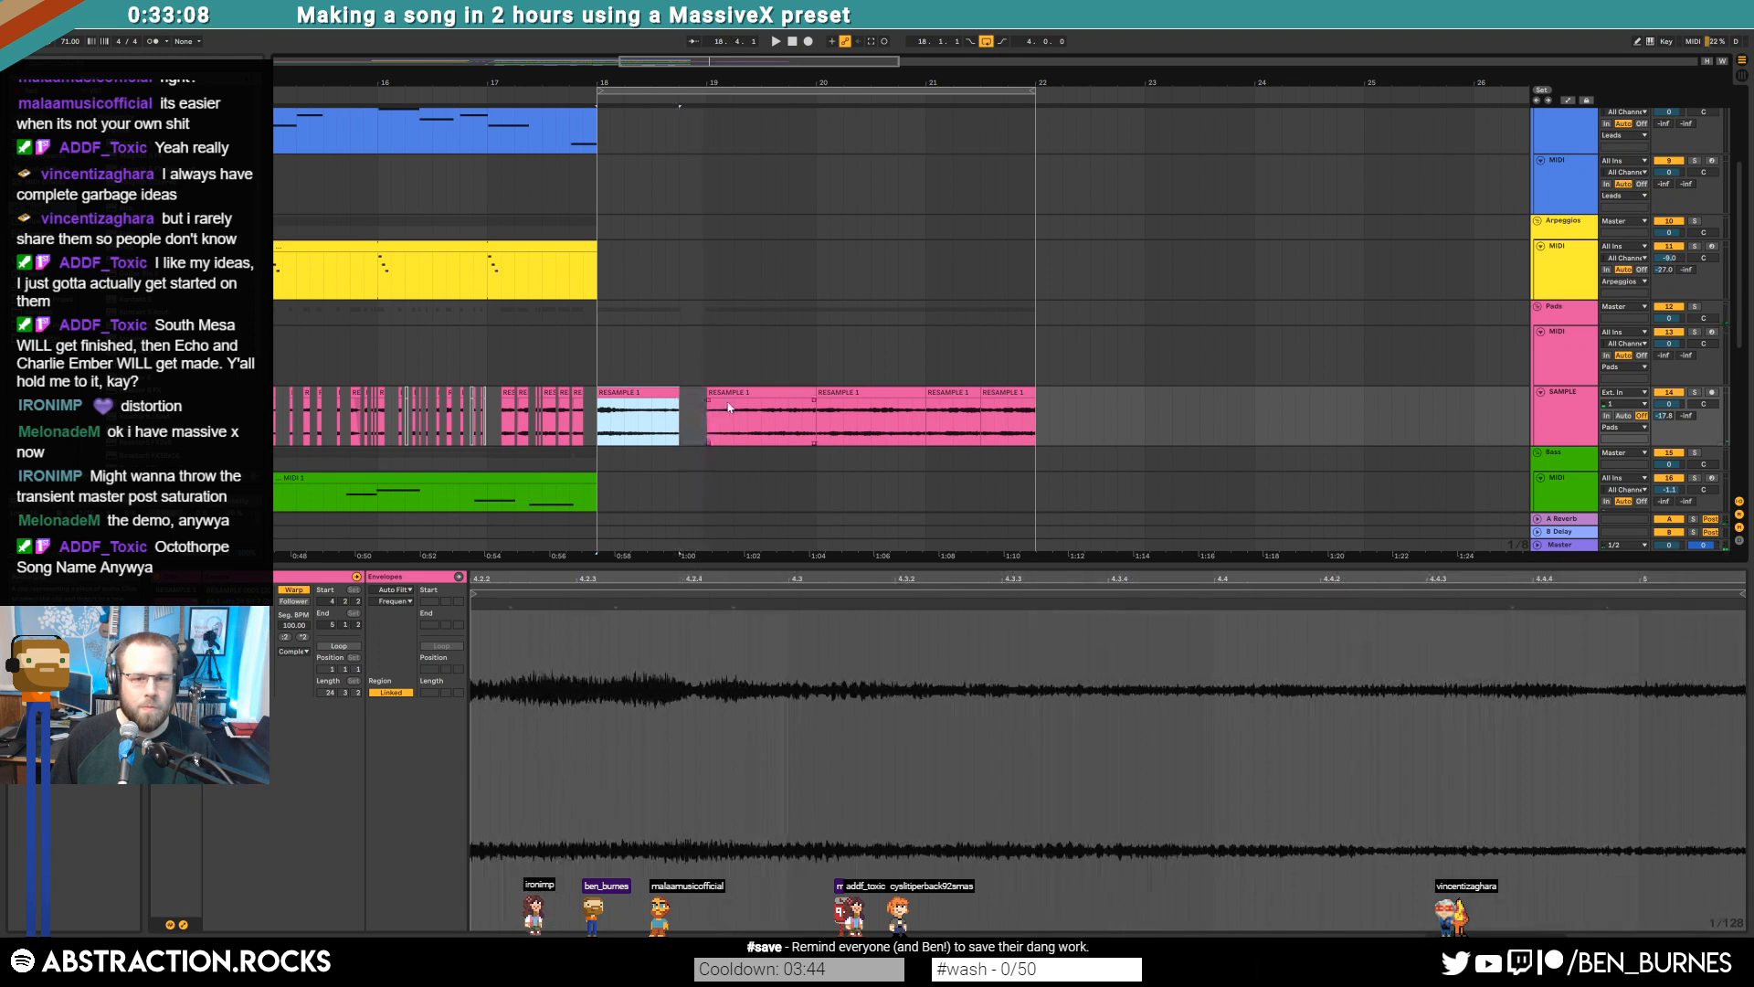
left_click_drag(811, 393, 789, 393)
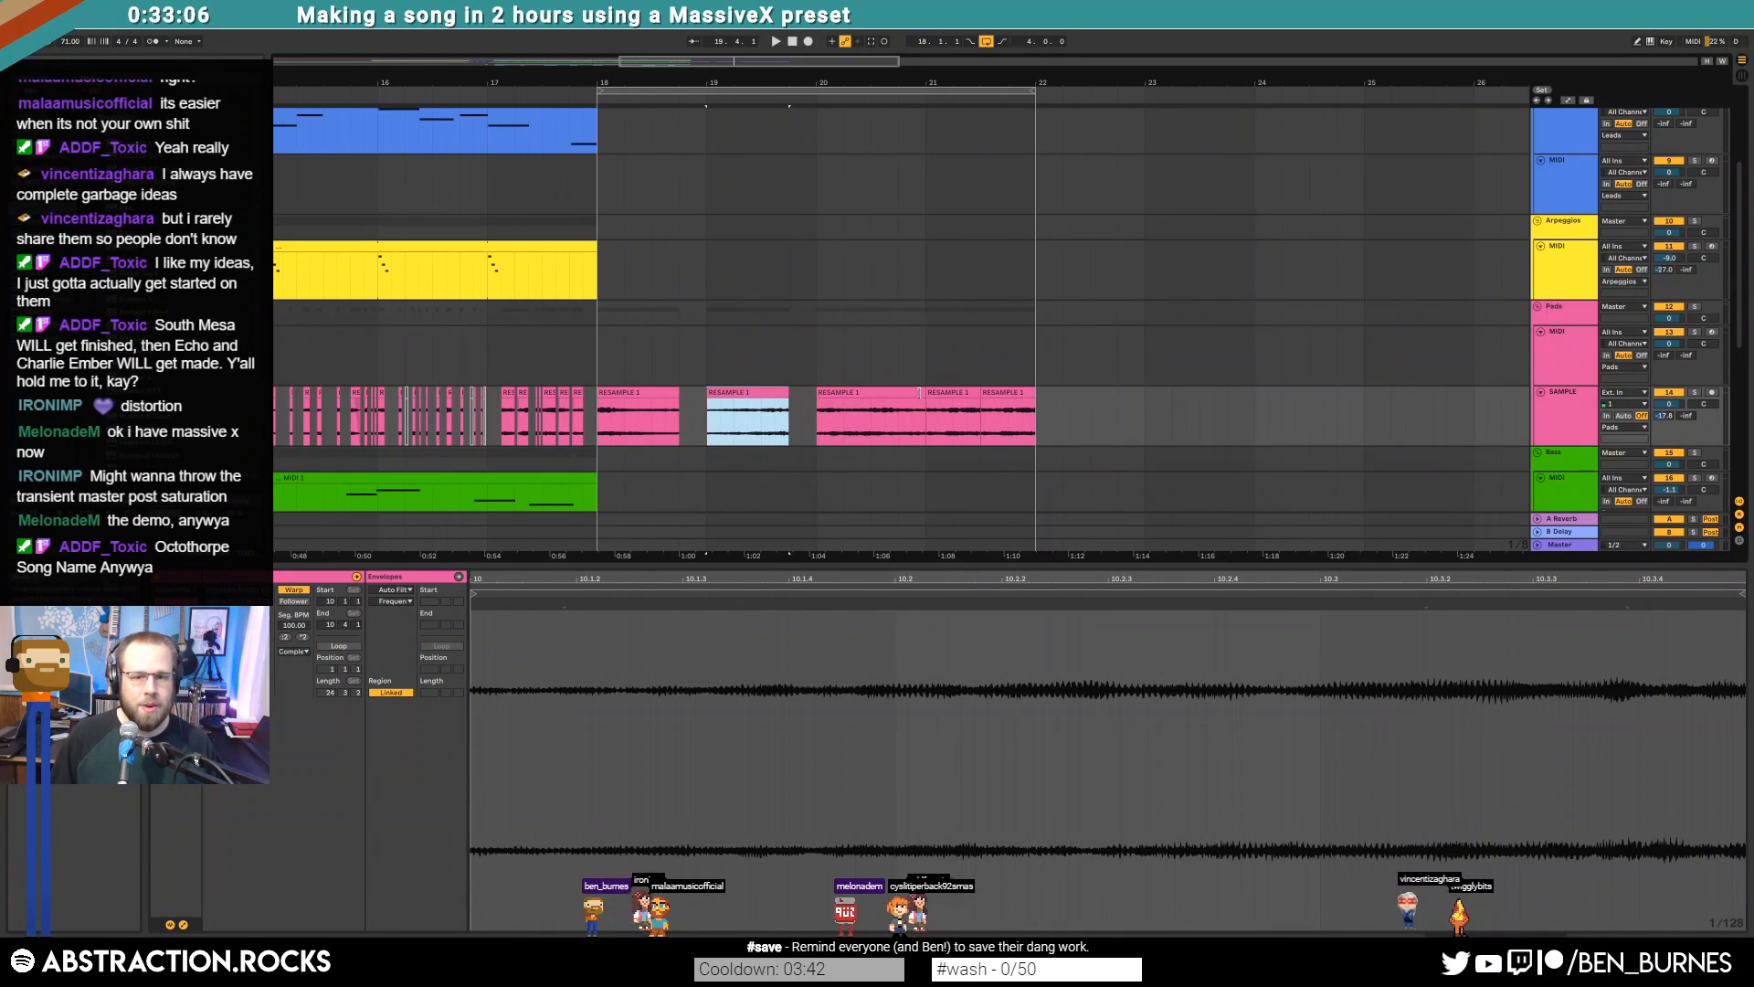
left_click_drag(919, 393, 900, 393)
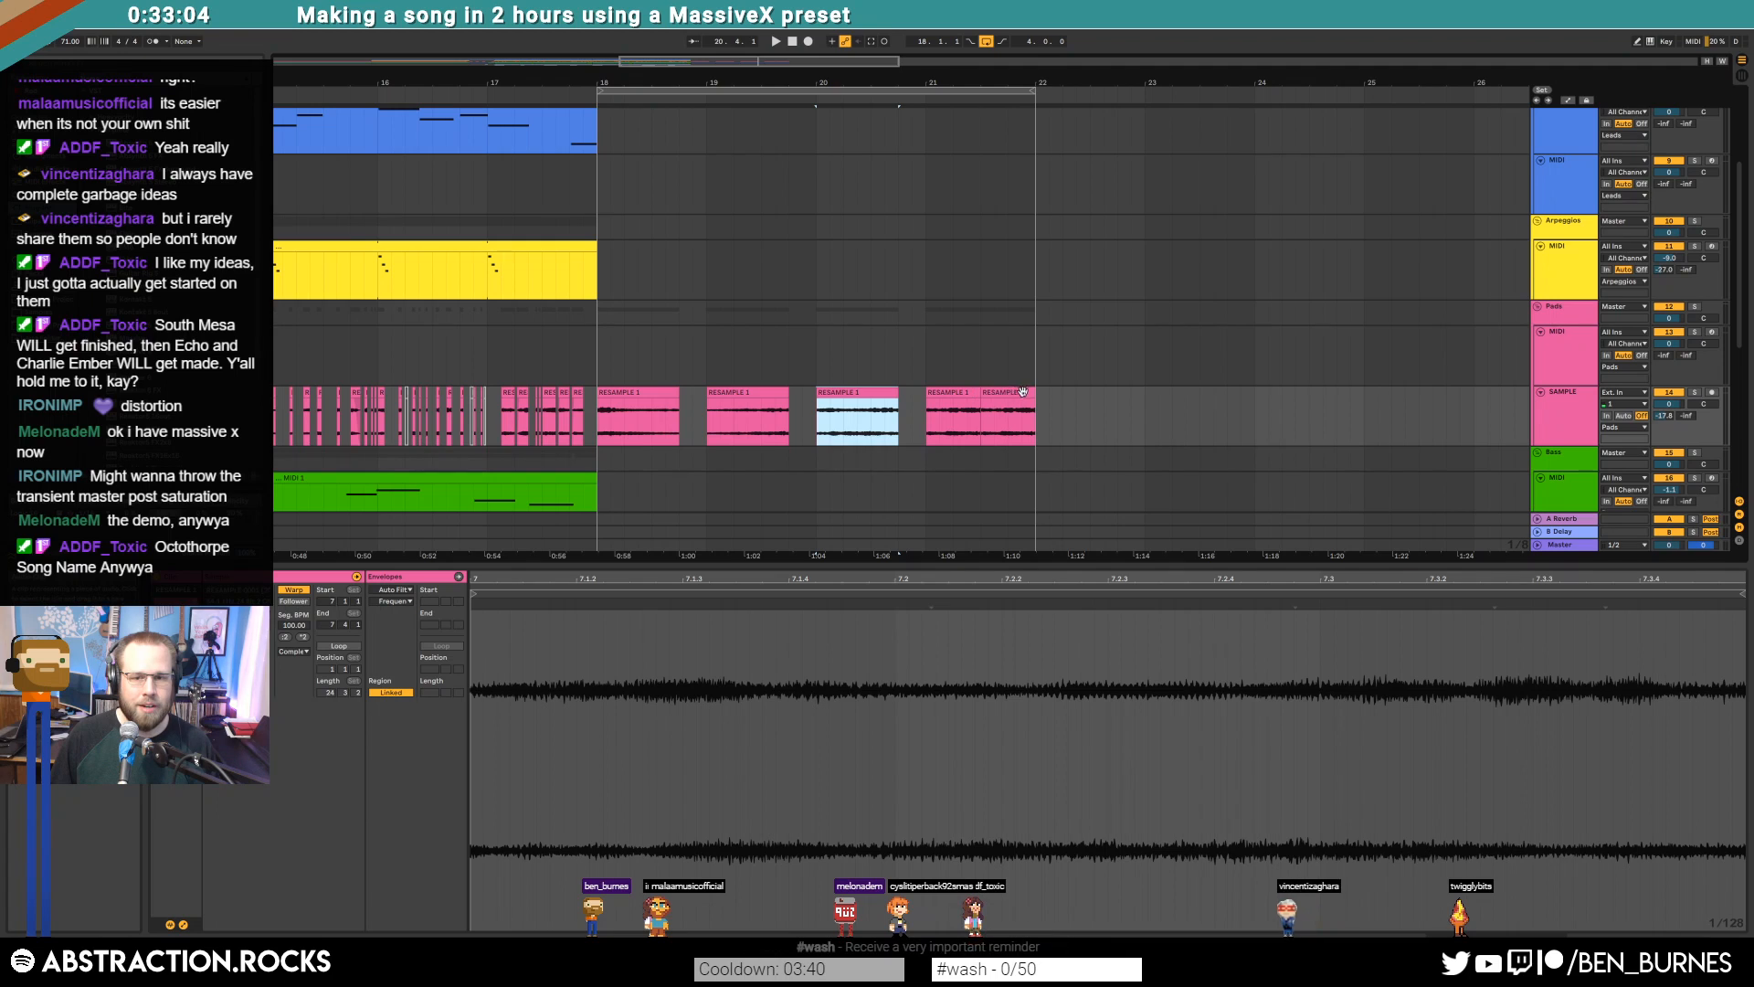
left_click_drag(1032, 391, 966, 393)
Create an empty four-bar MIDI clip on the new Leads track from bar 18 to bar 22
scroll(979, 378, "down", 2)
scroll(958, 366, "up", 2)
scroll(955, 367, "up", 1)
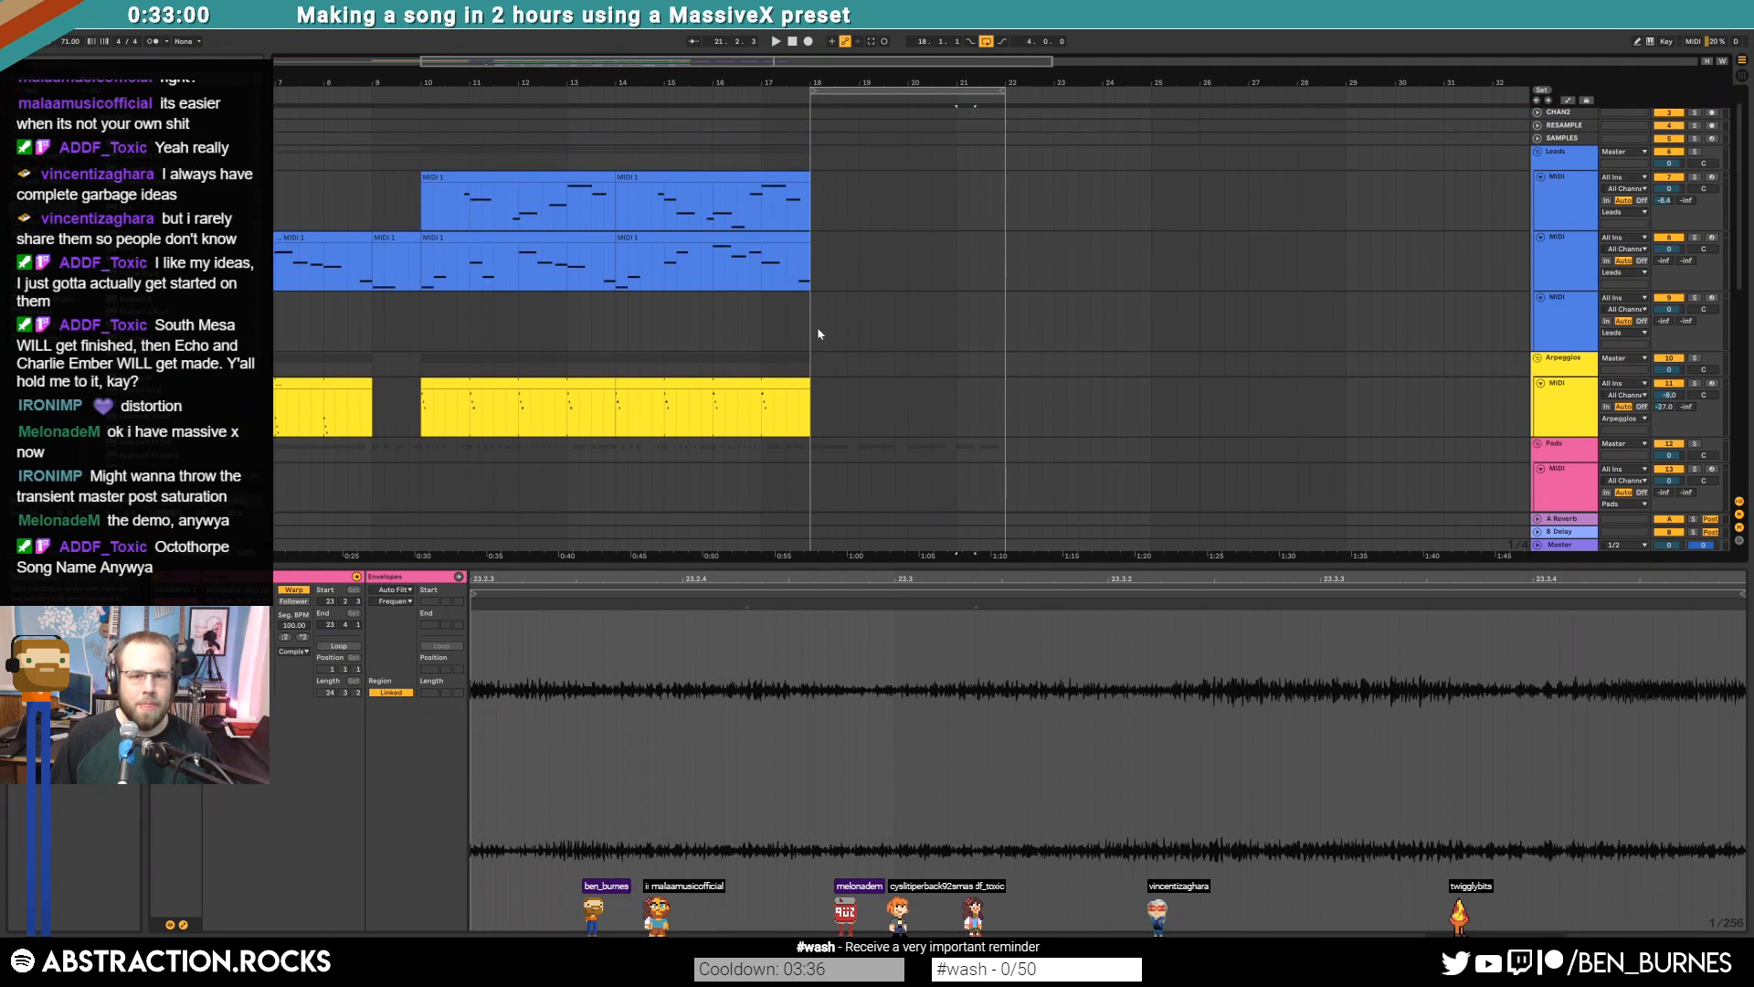
left_click(820, 329)
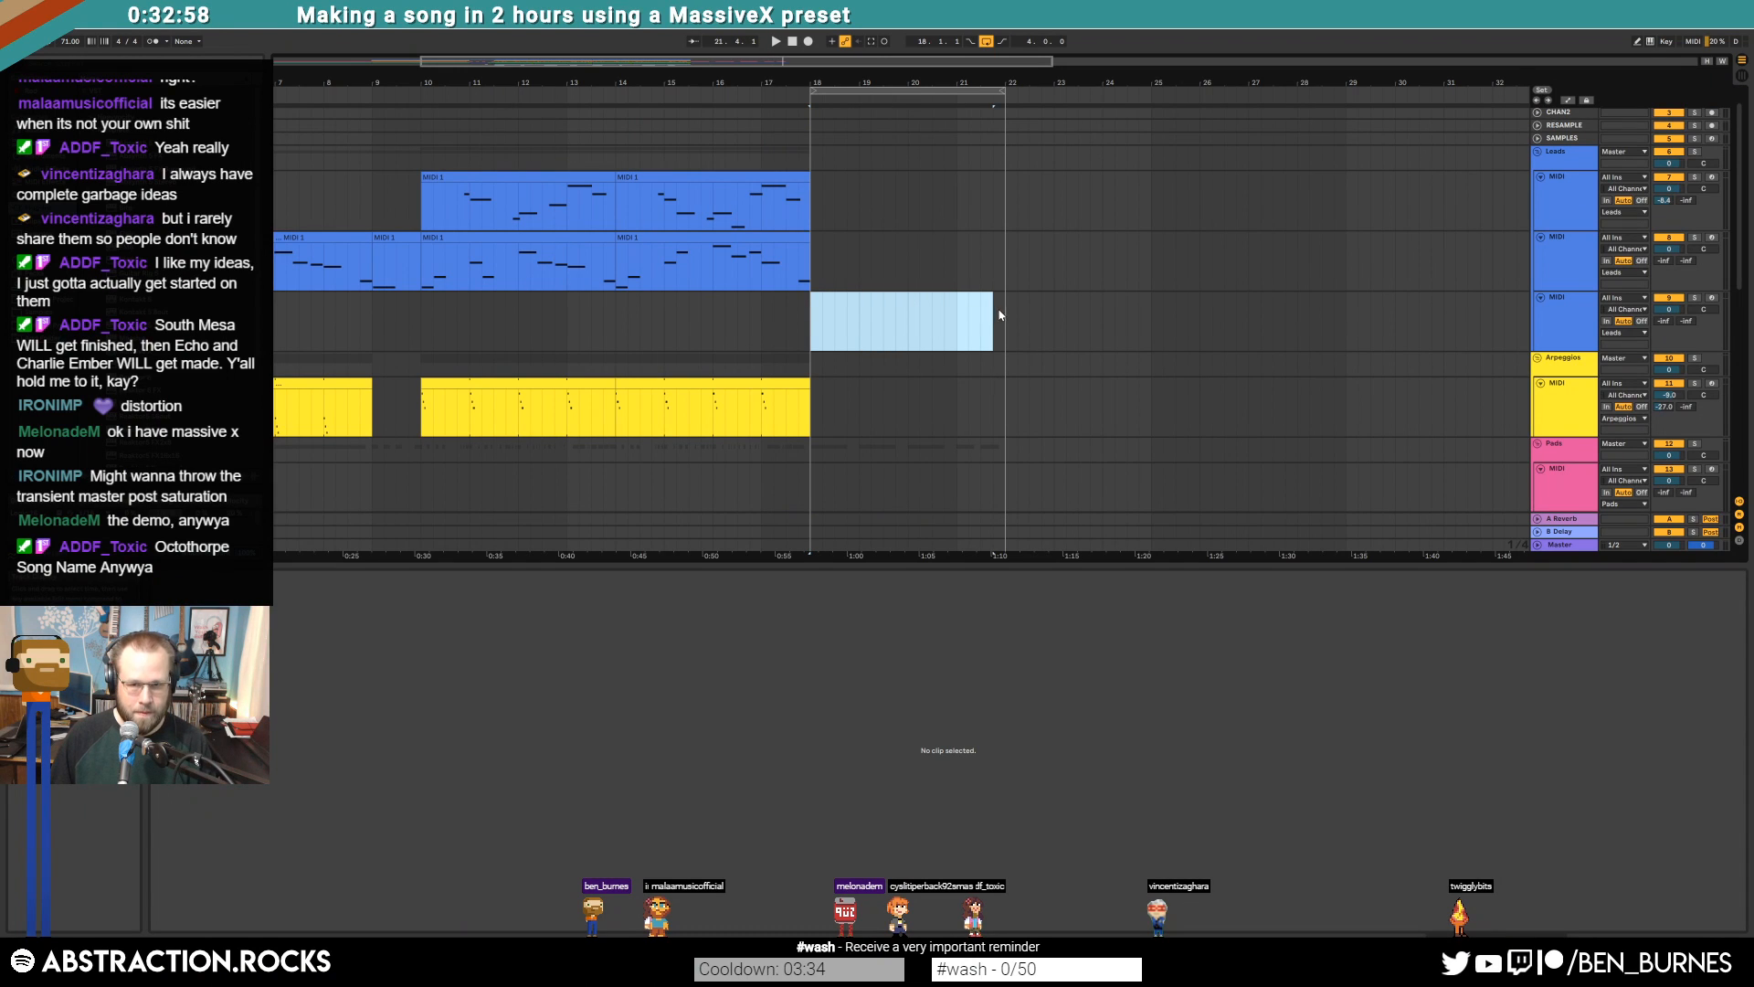
left_click_drag(1000, 315, 1002, 315)
key("ctrl+shift+m")
Load Kontakt 5 as the instrument on the new Leads track
key("shift+Tab")
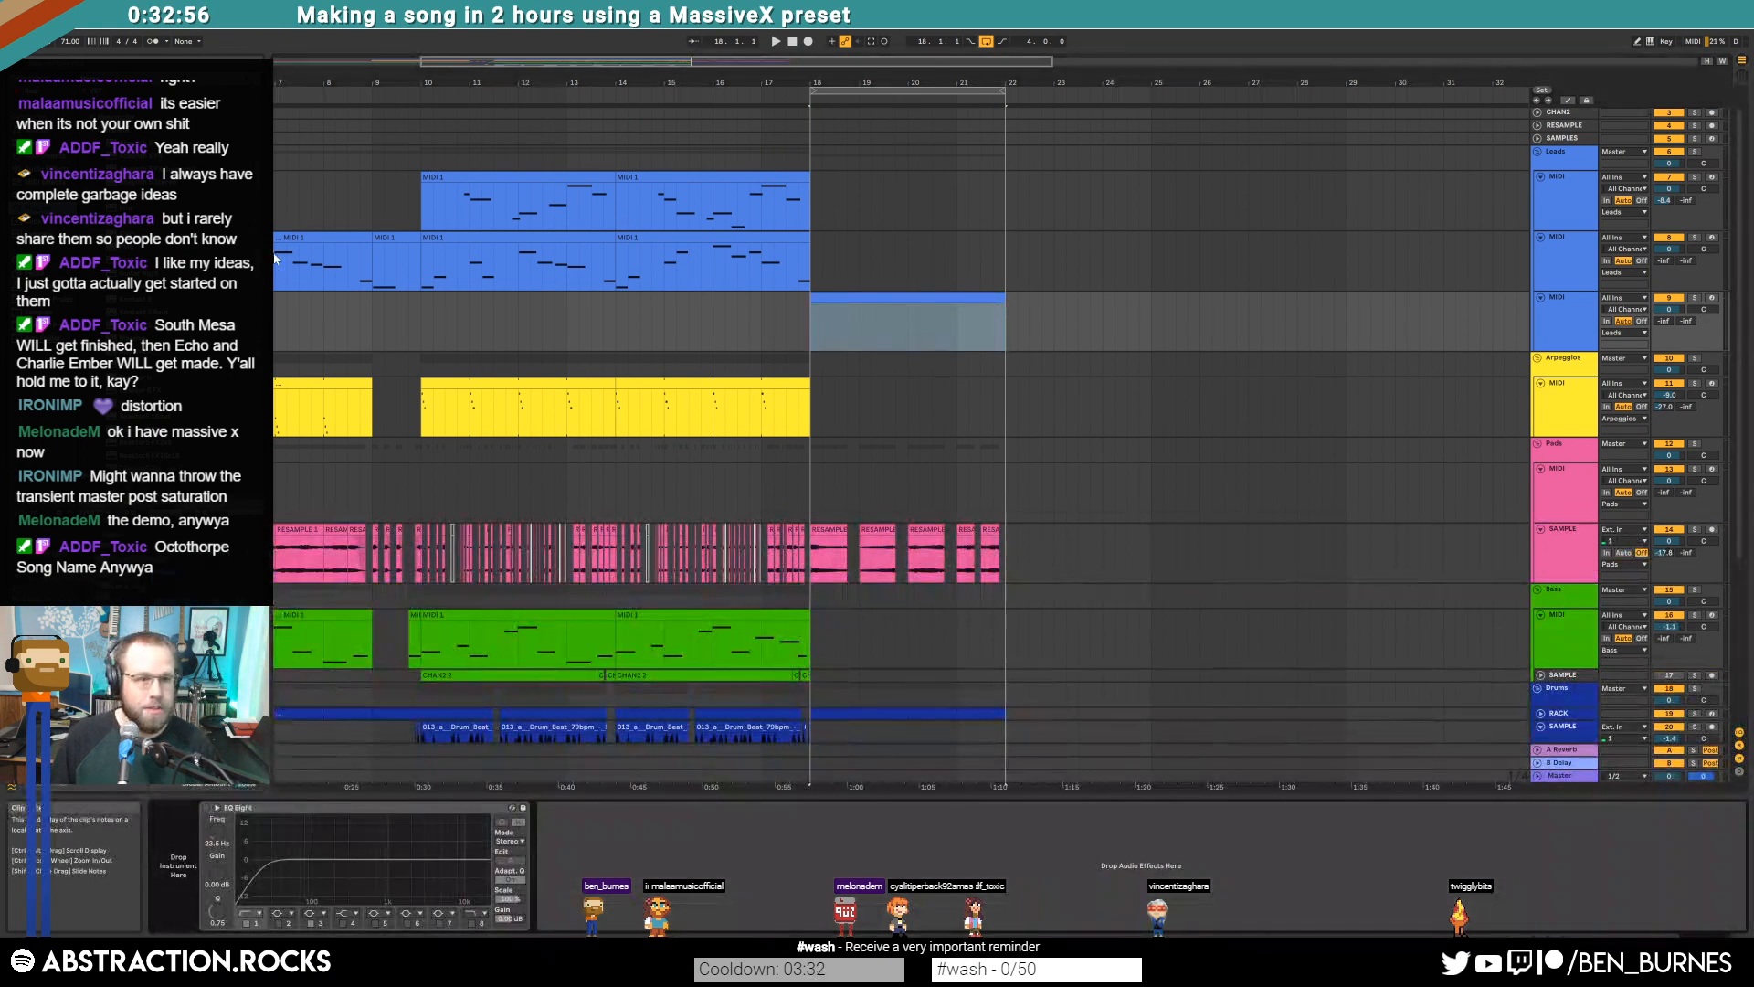
left_click_drag(142, 298, 212, 850)
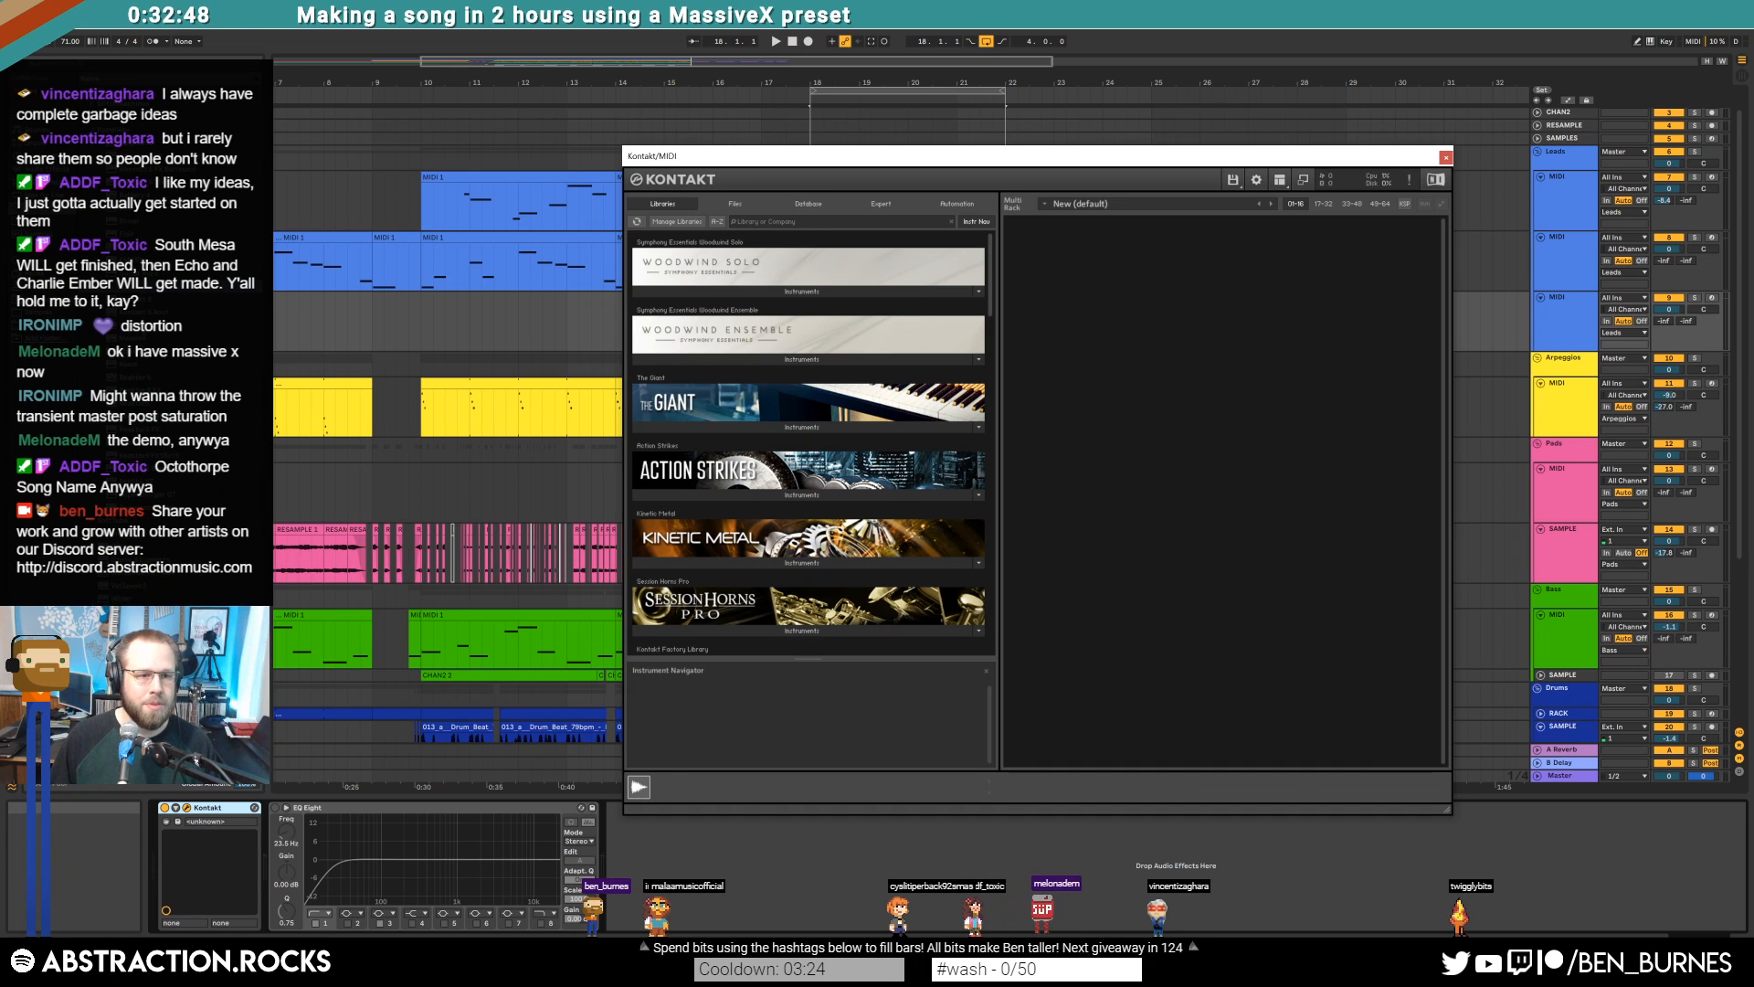
left_click(141, 299)
left_click_drag(239, 856, 239, 857)
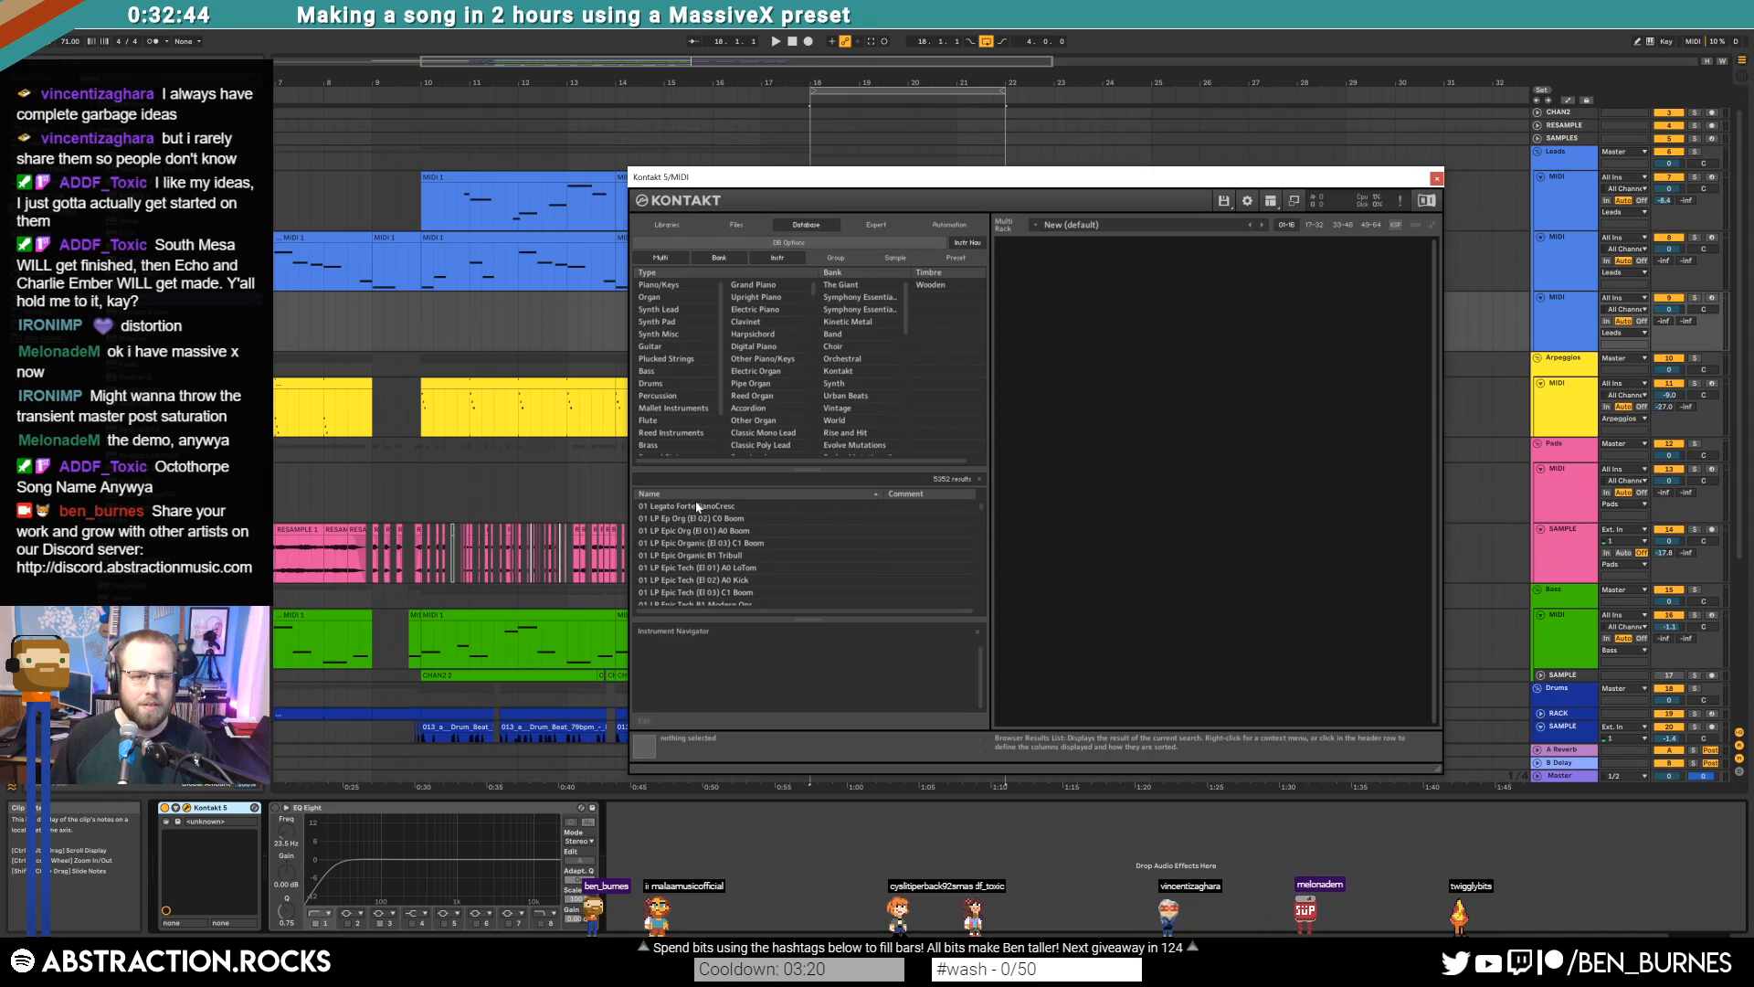
Search the Kontakt database for "music", load the Music Box instrument and arm the track
left_click(706, 482)
type("m")
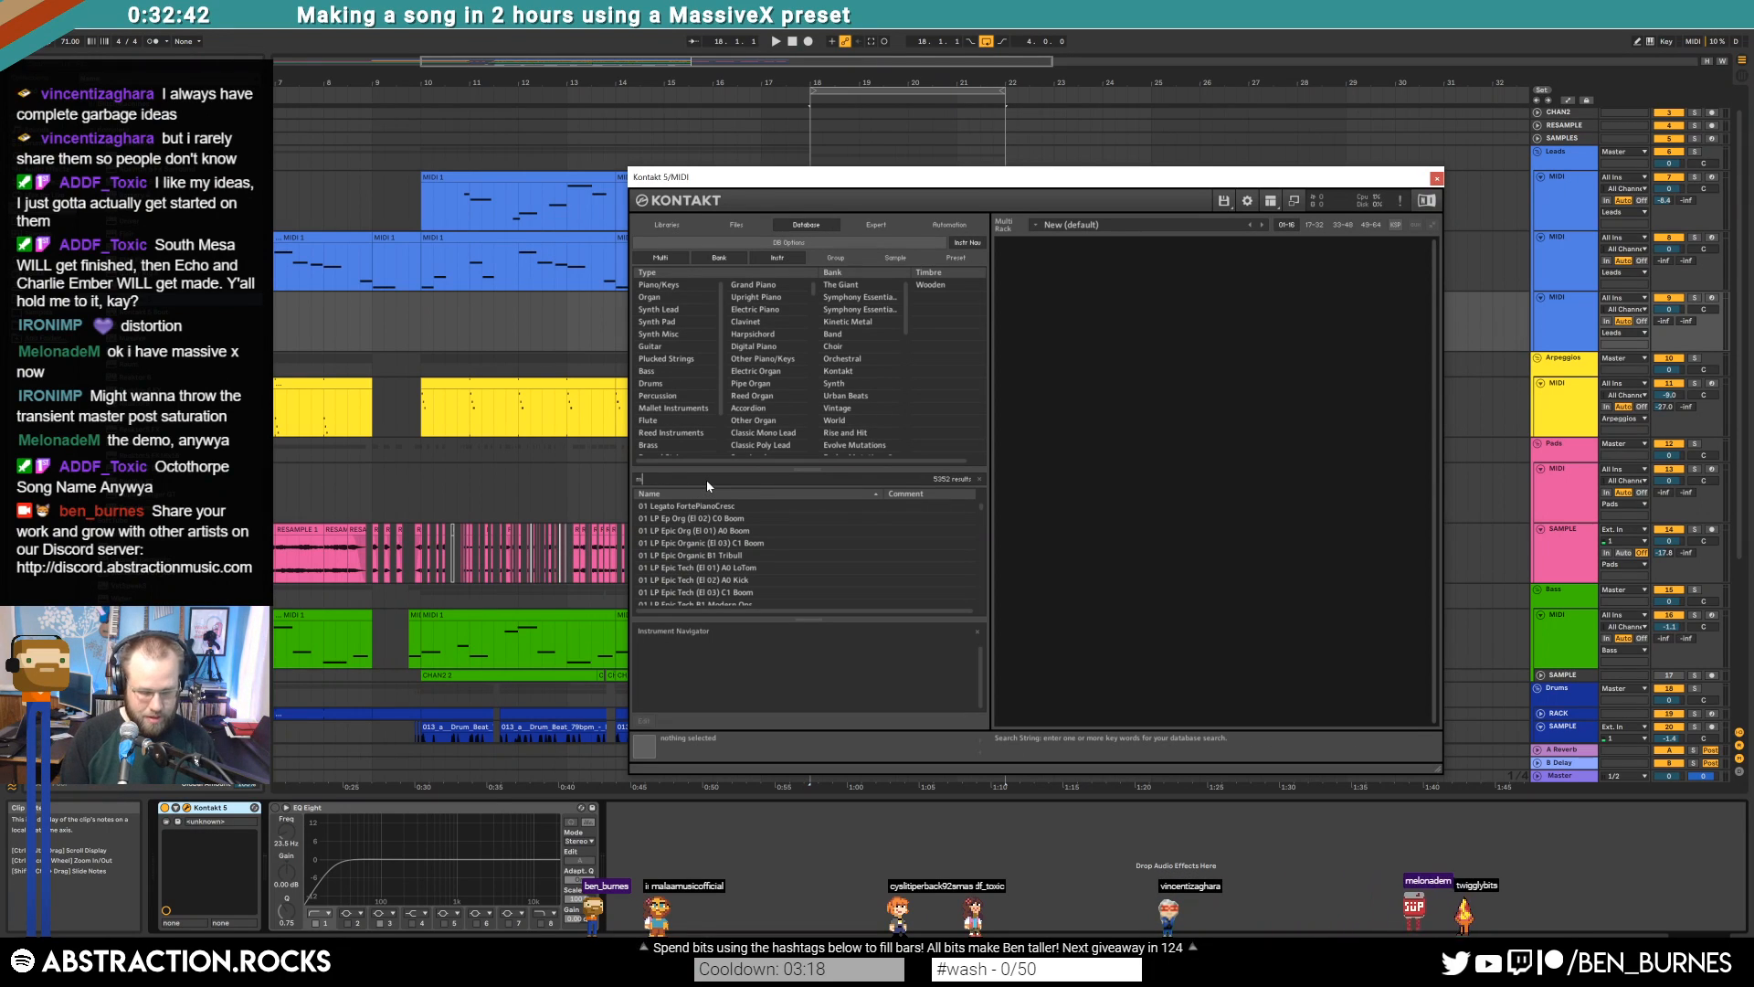
type("usic")
left_click(682, 546)
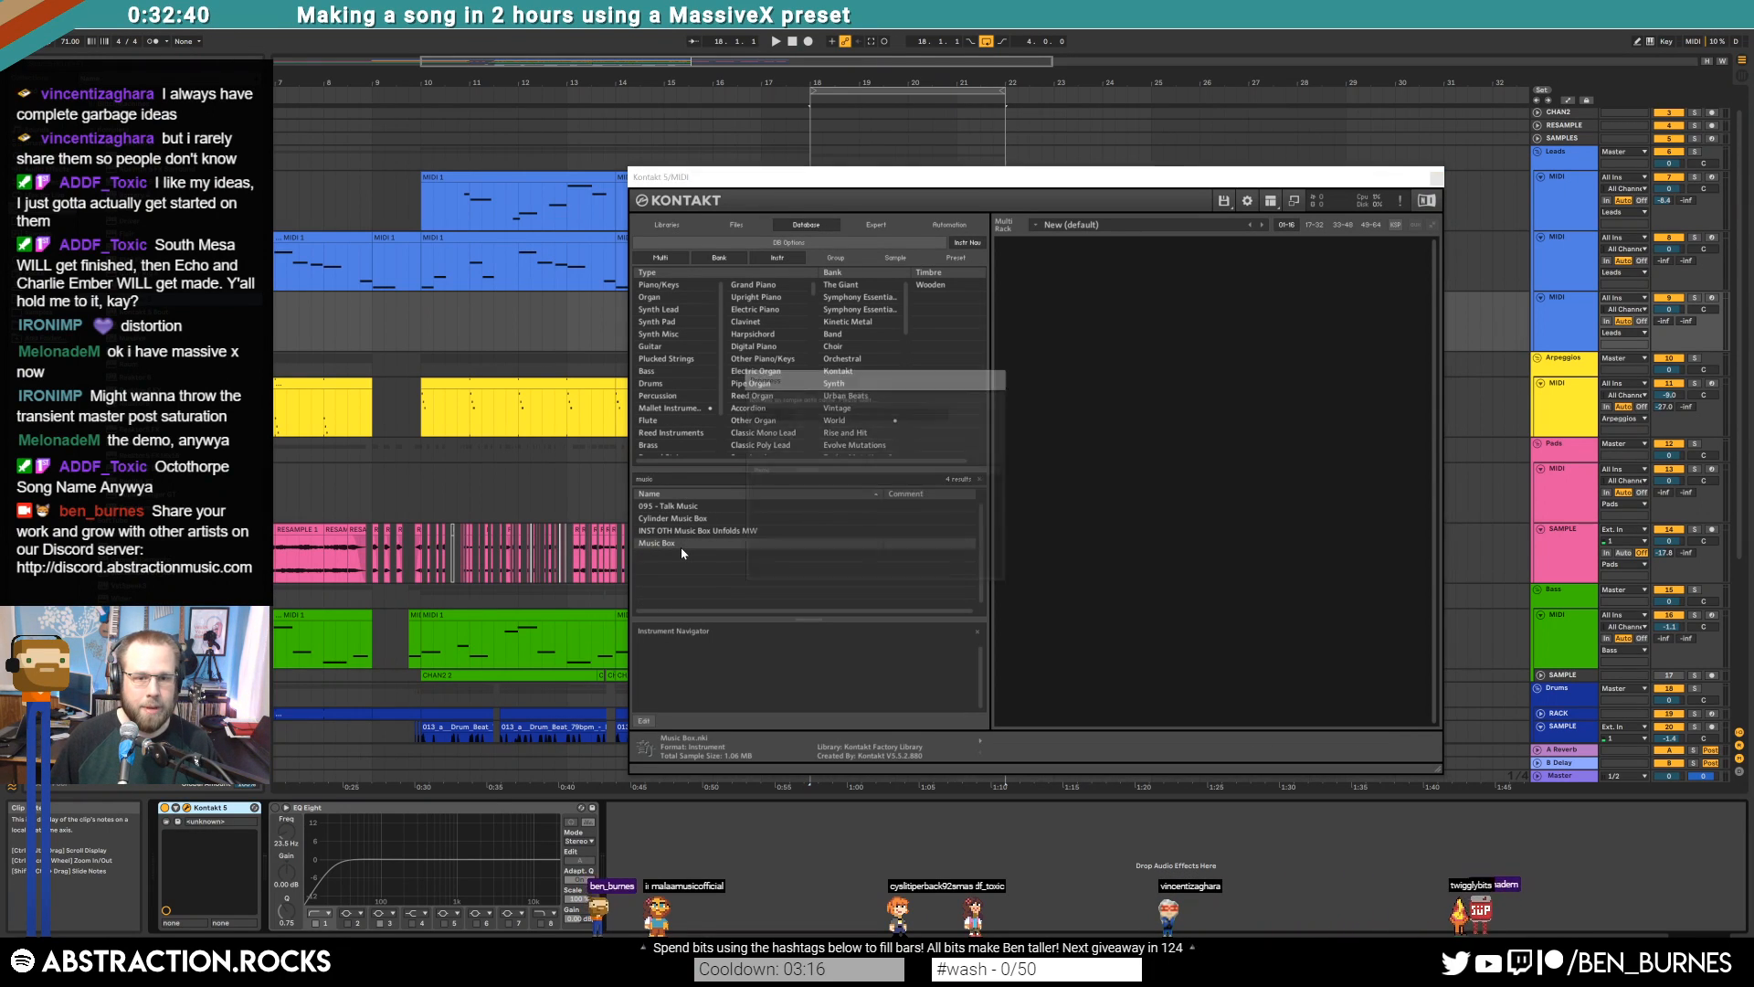
double_click(682, 545)
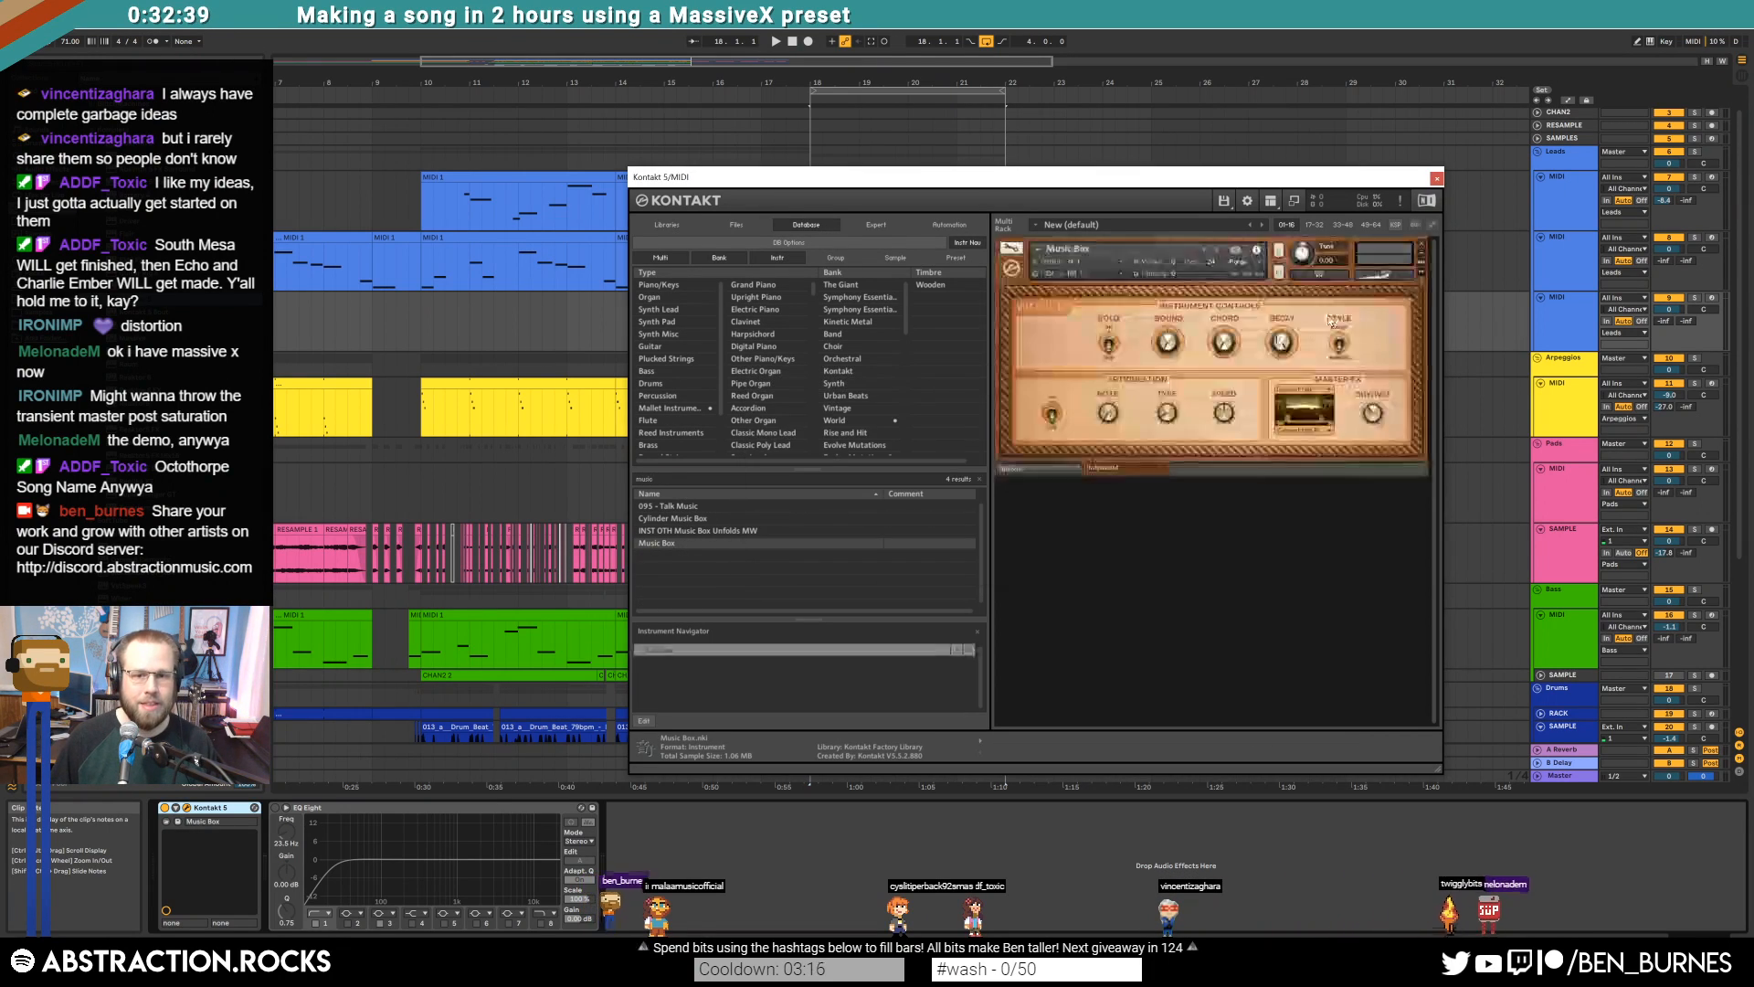
left_click(1714, 299)
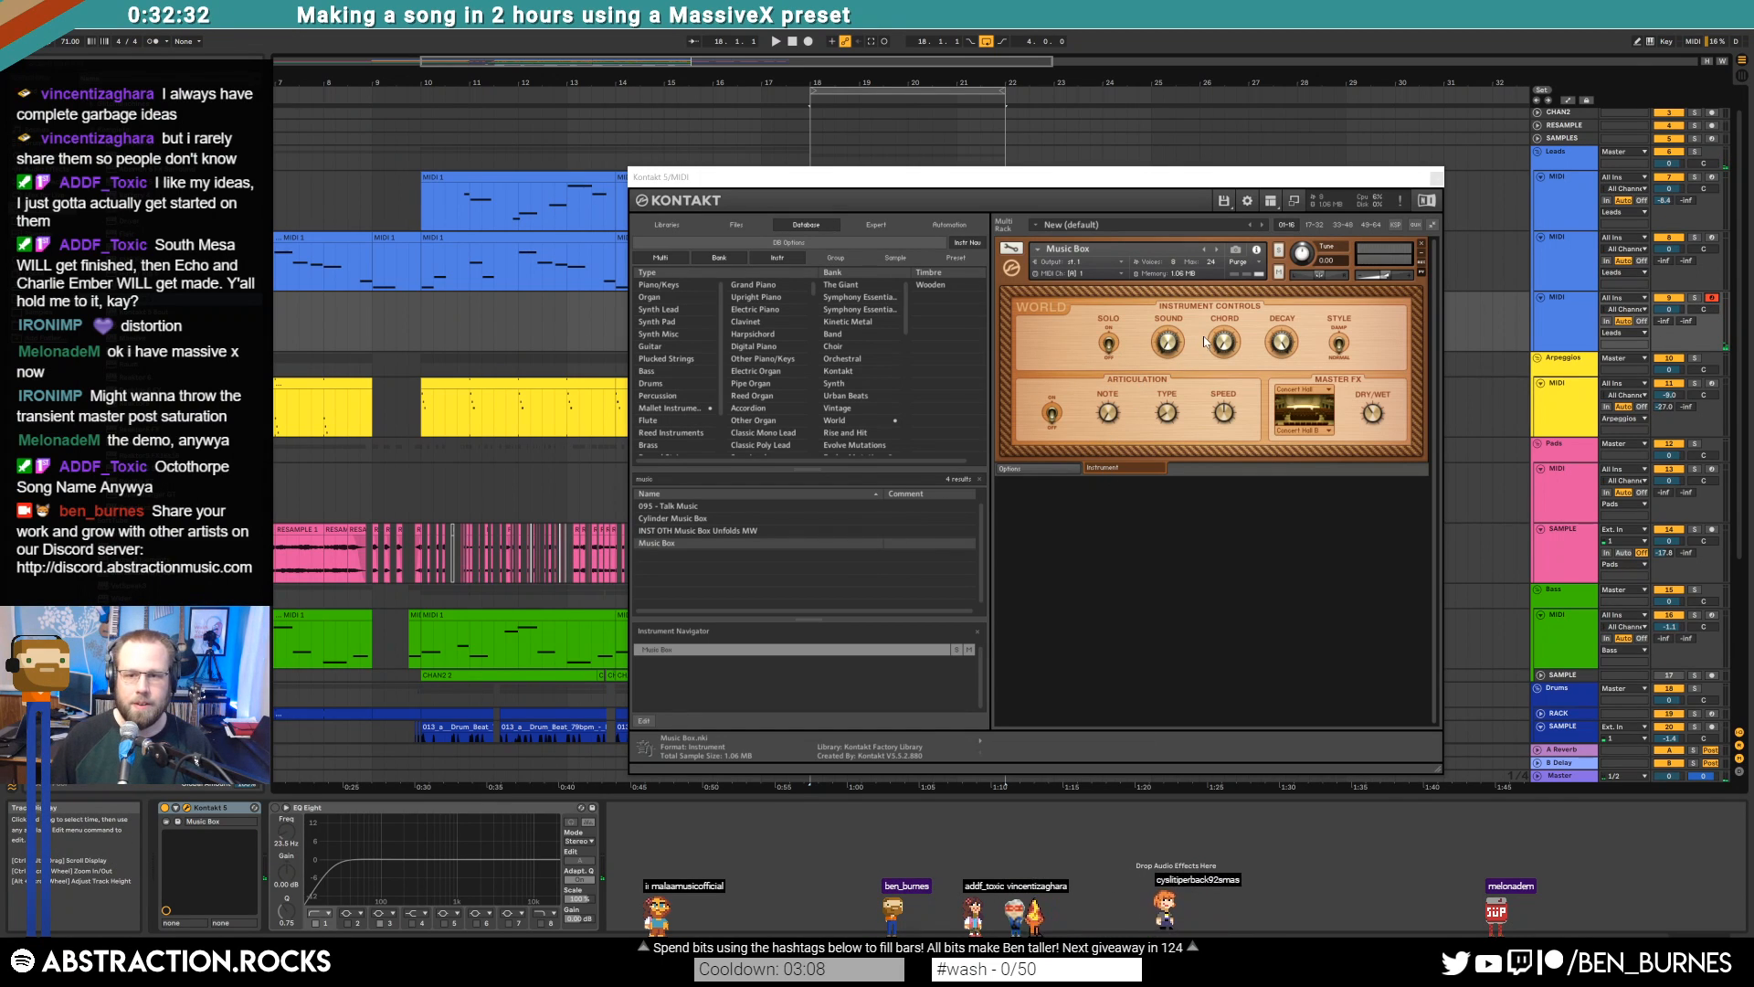
Find the modulation settings in the Music Box's edit mode and shorten the volume envelope's decay
left_click(1053, 413)
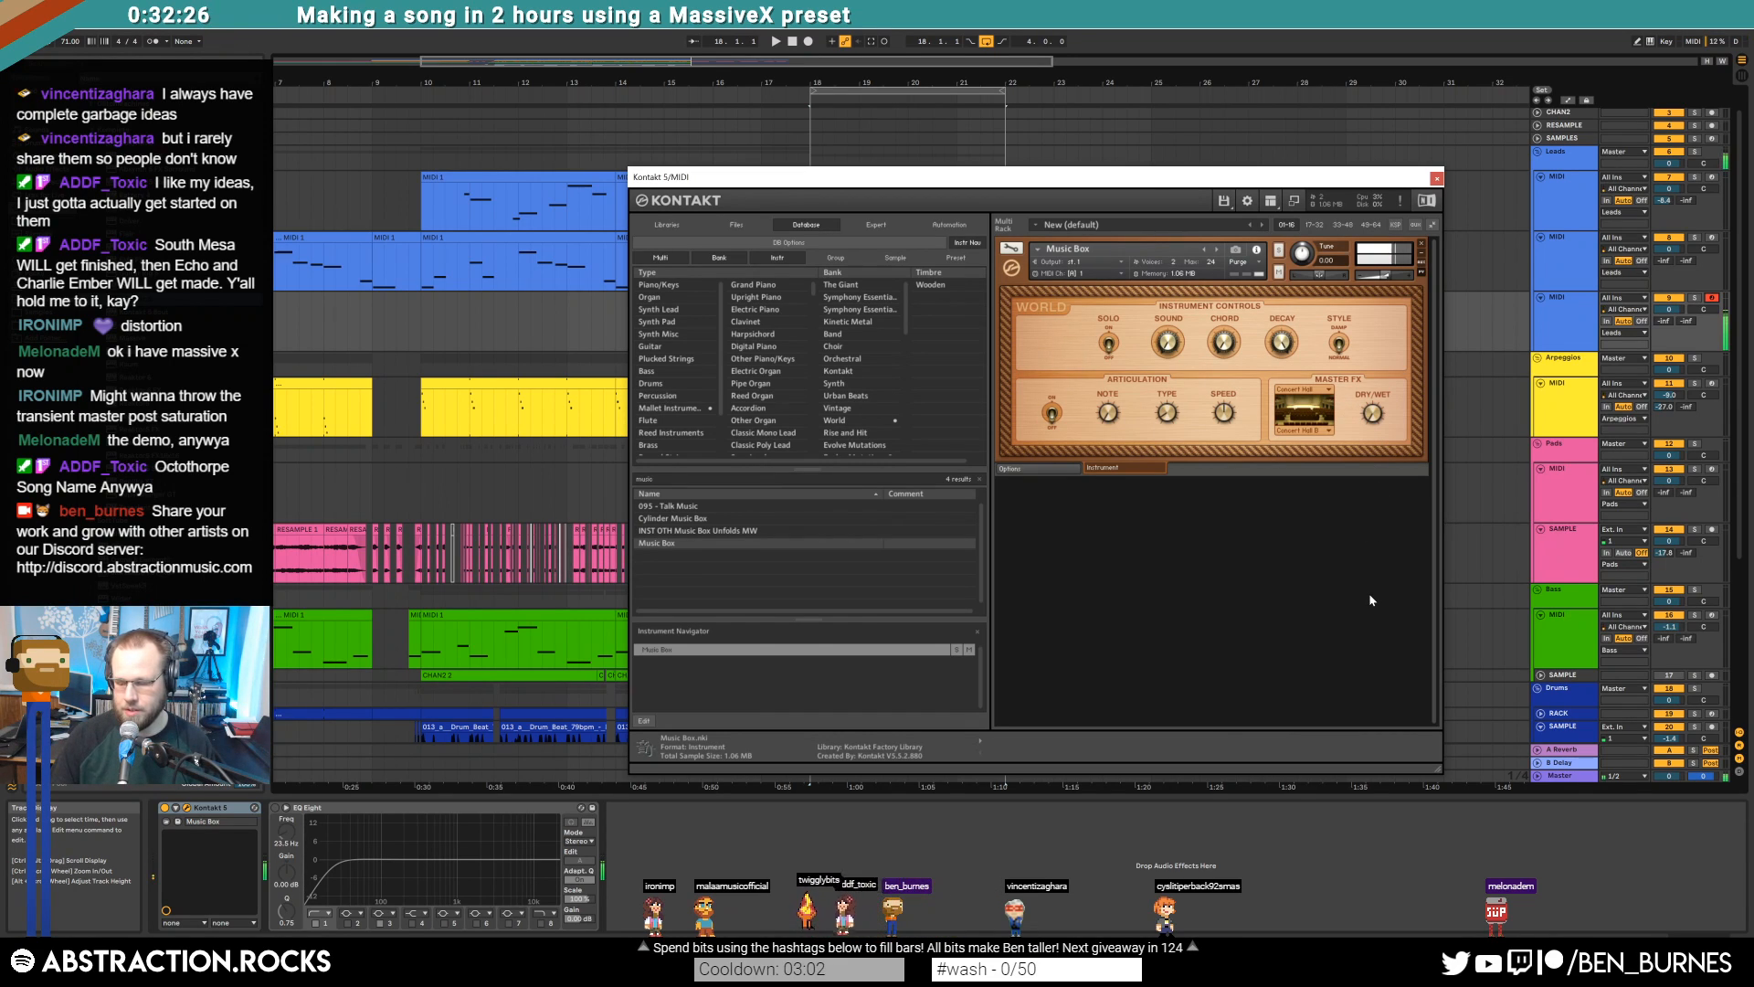
left_click(1065, 468)
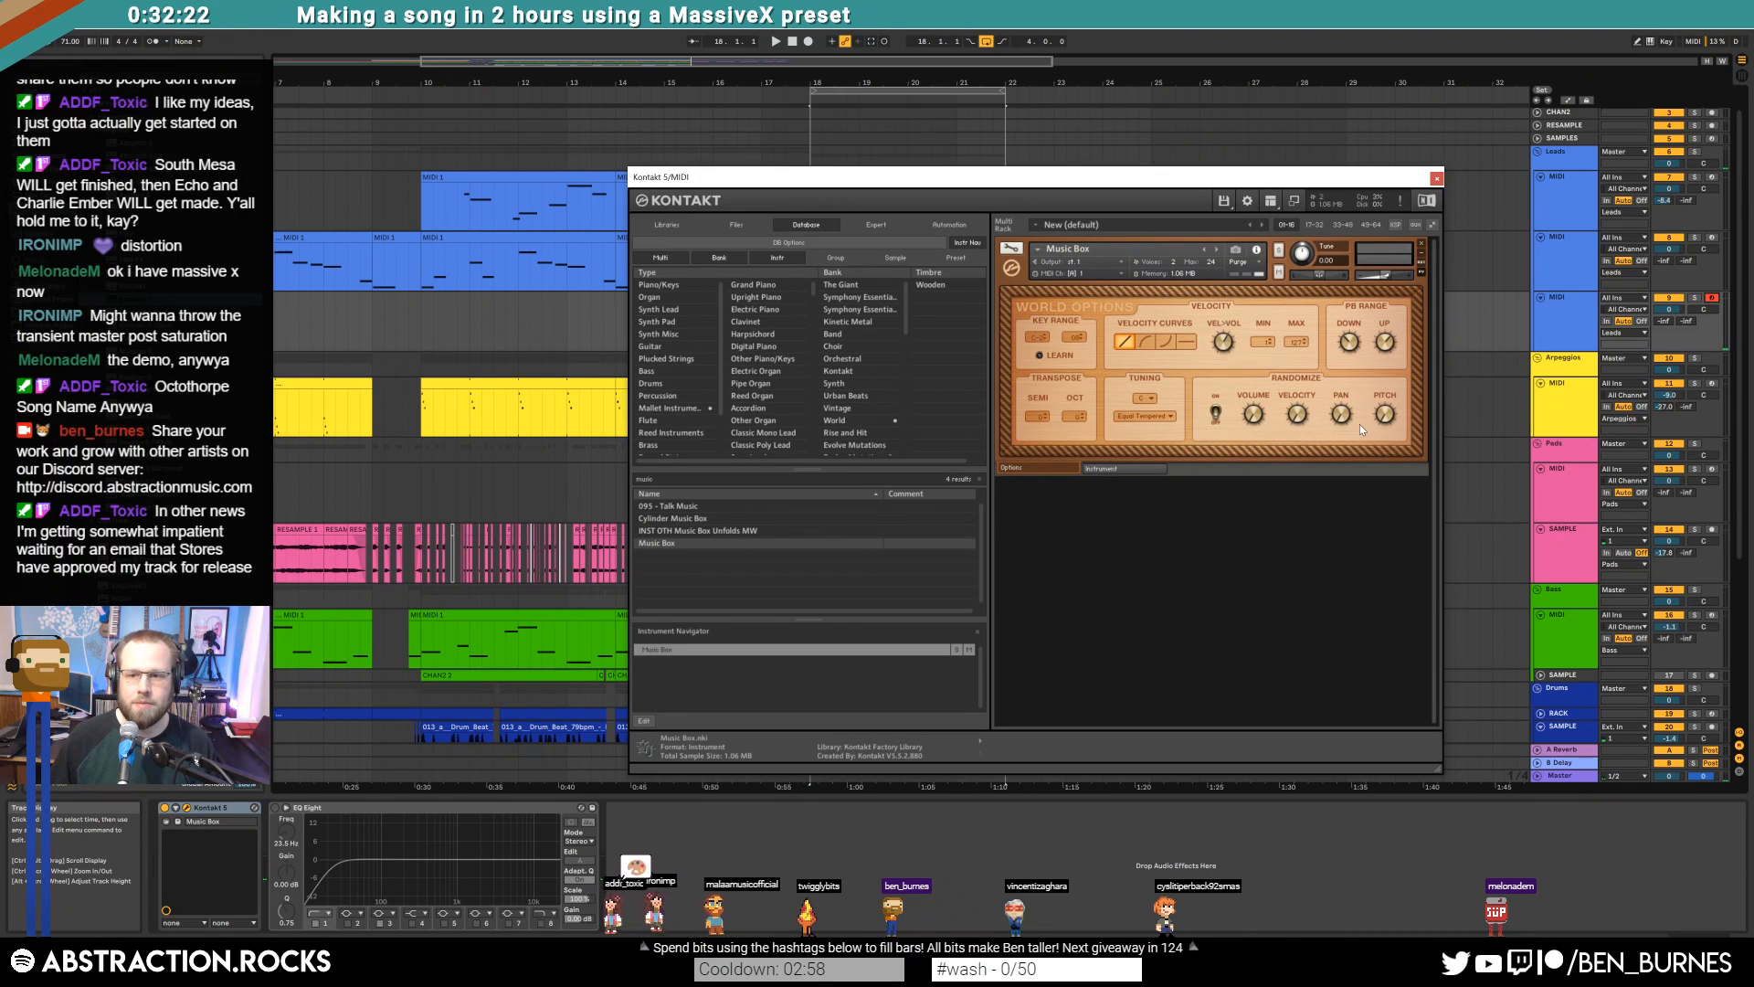
left_click(1012, 249)
left_click(1015, 431)
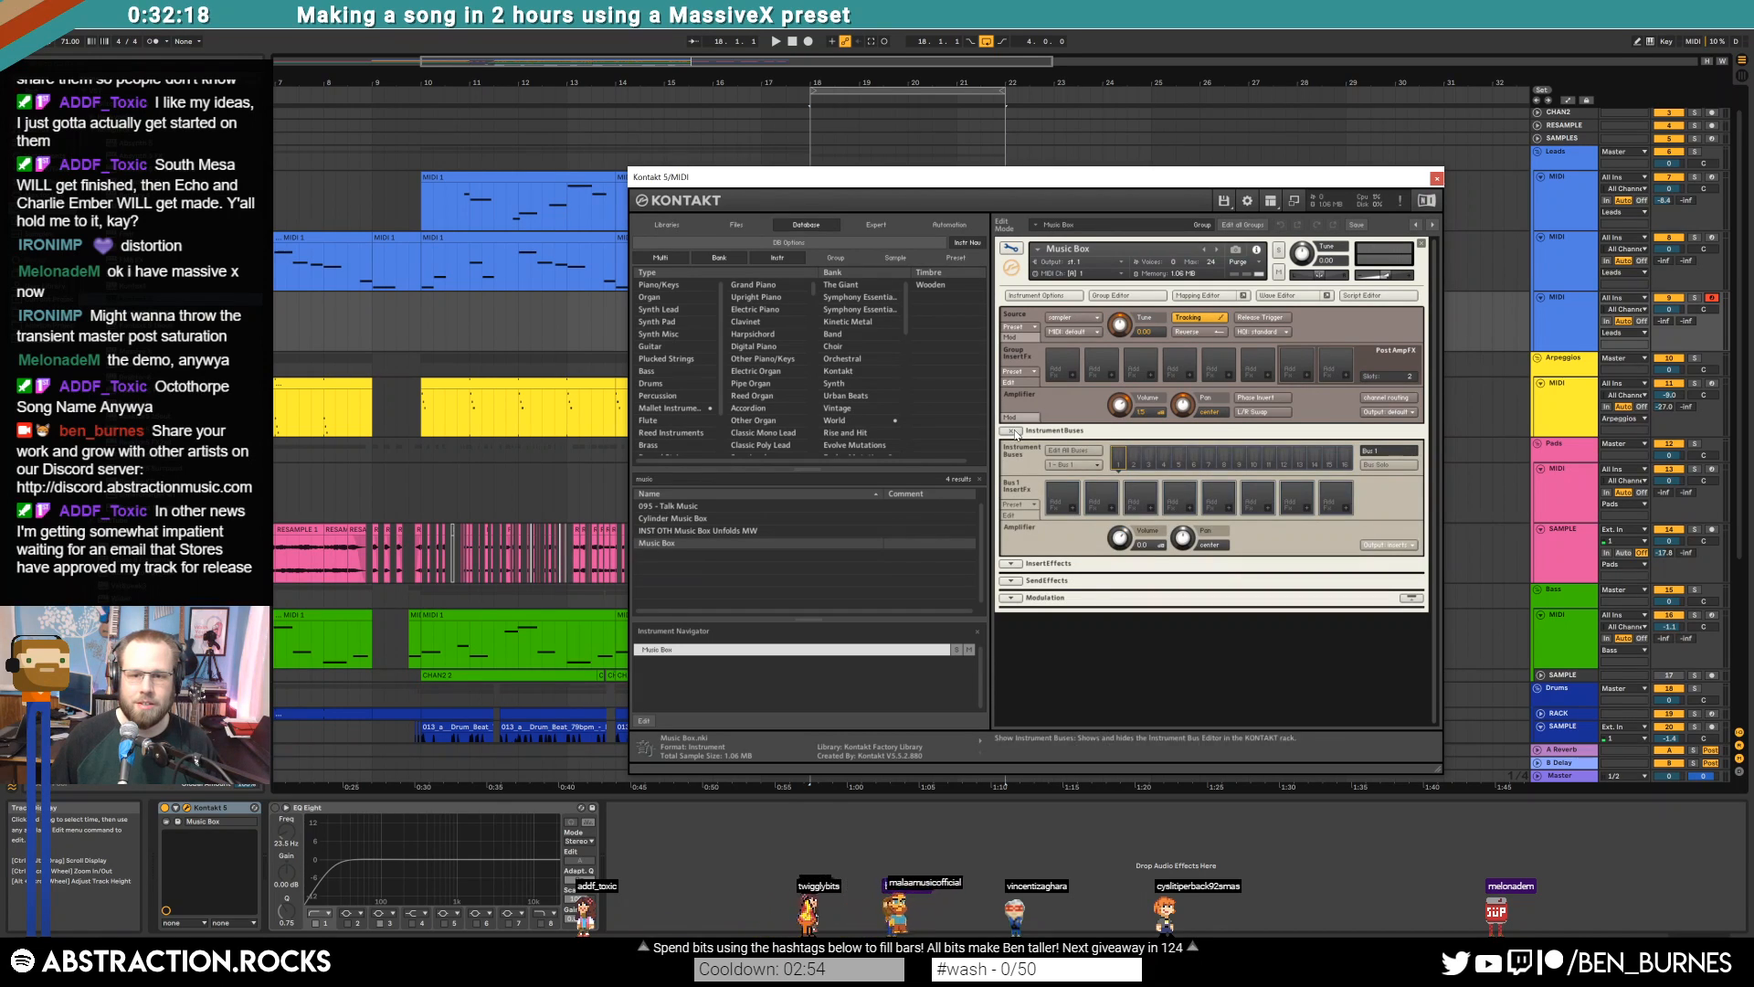
left_click(1014, 431)
left_click(1015, 448)
left_click(1014, 448)
left_click(1013, 464)
left_click(1014, 464)
left_click(1013, 482)
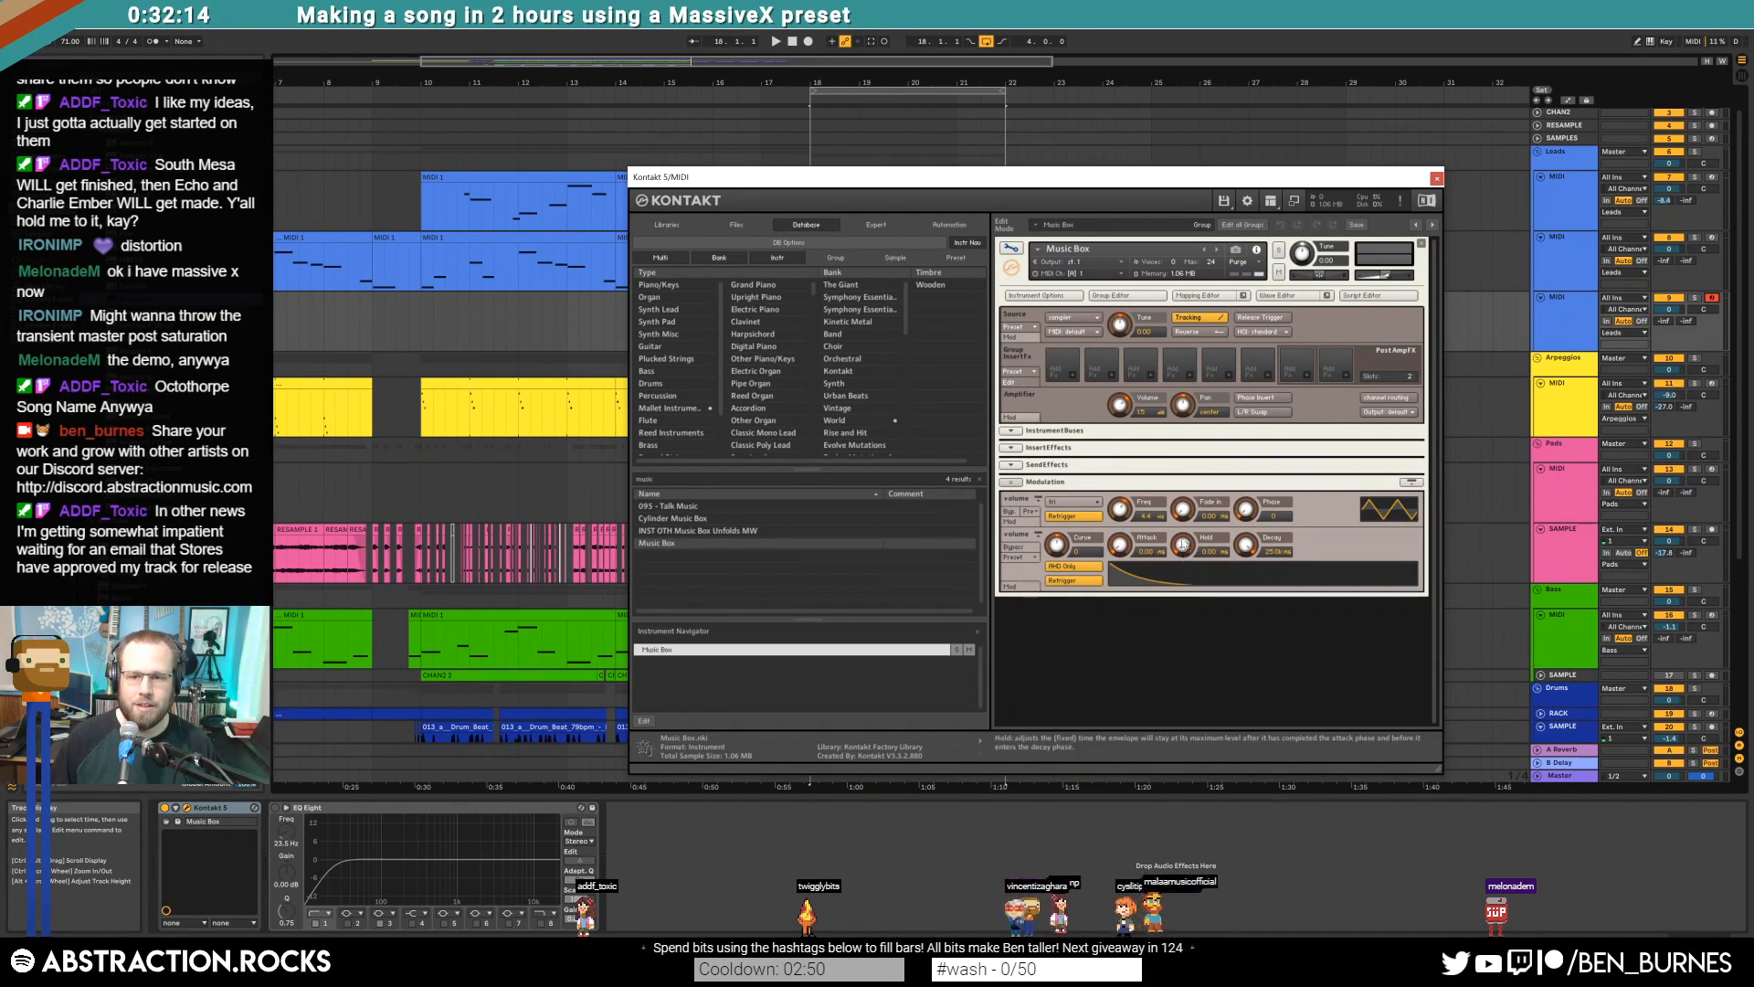
left_click_drag(1245, 545, 1245, 644)
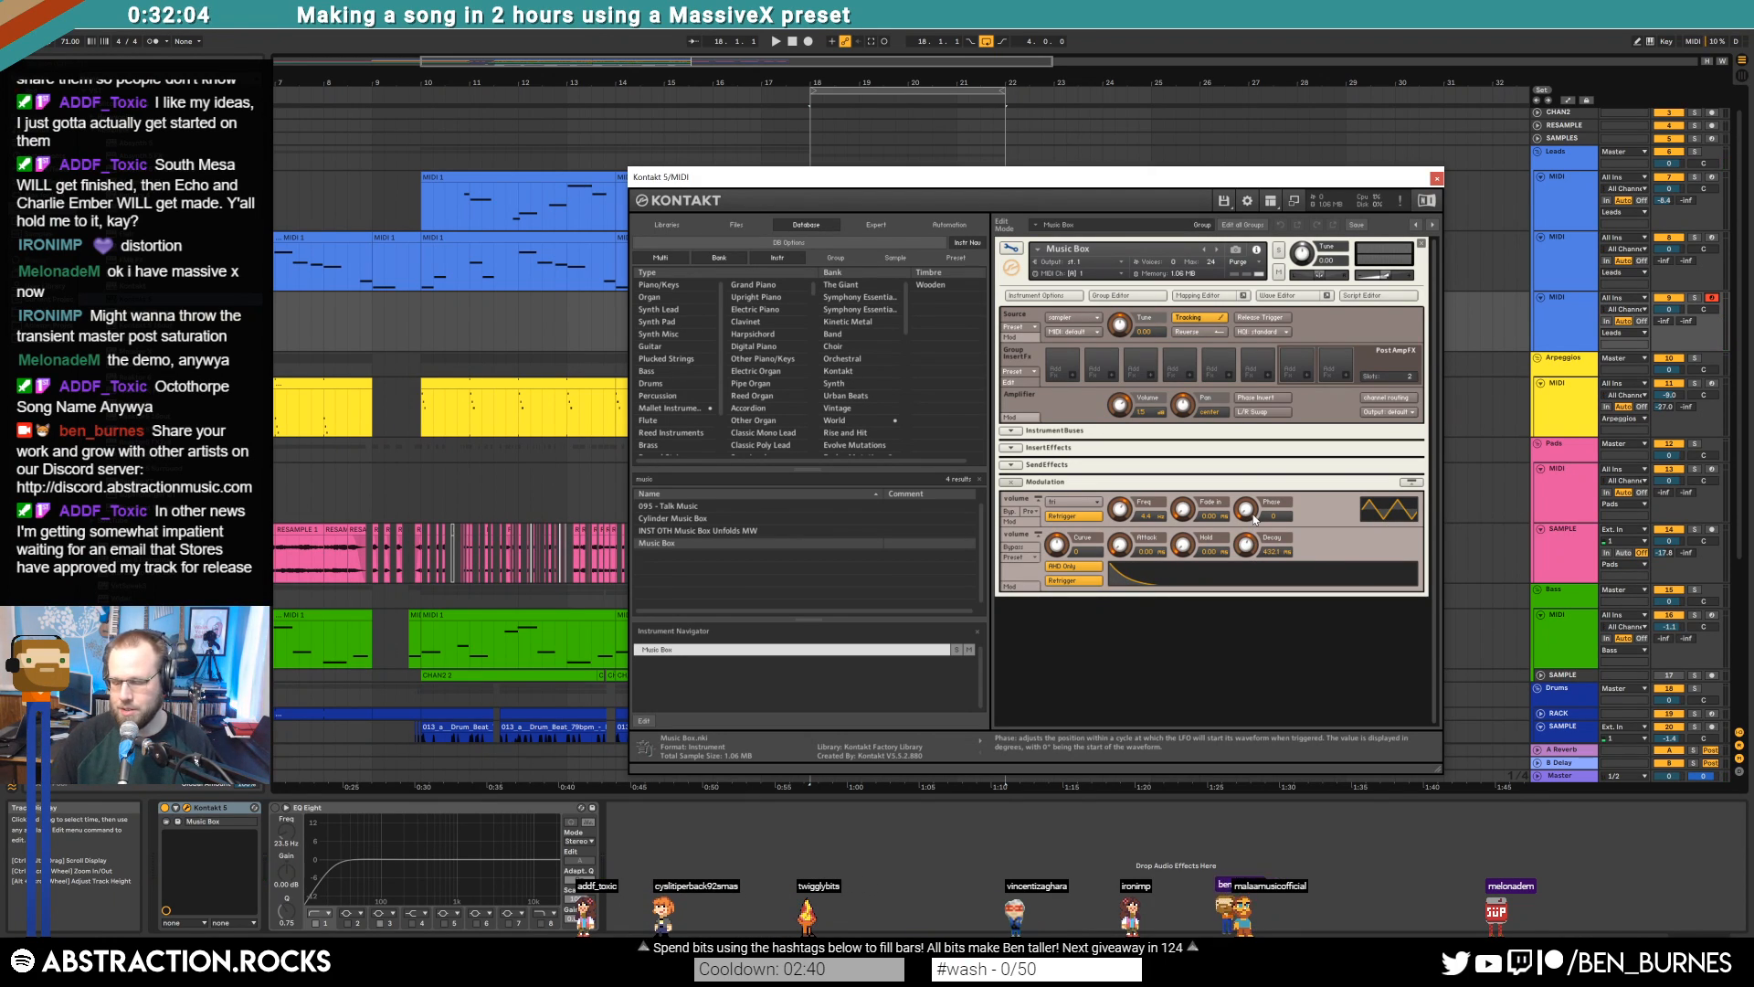
left_click(1437, 178)
Add a short C4 note at the start of the new lead clip at bar 18
double_click(818, 303)
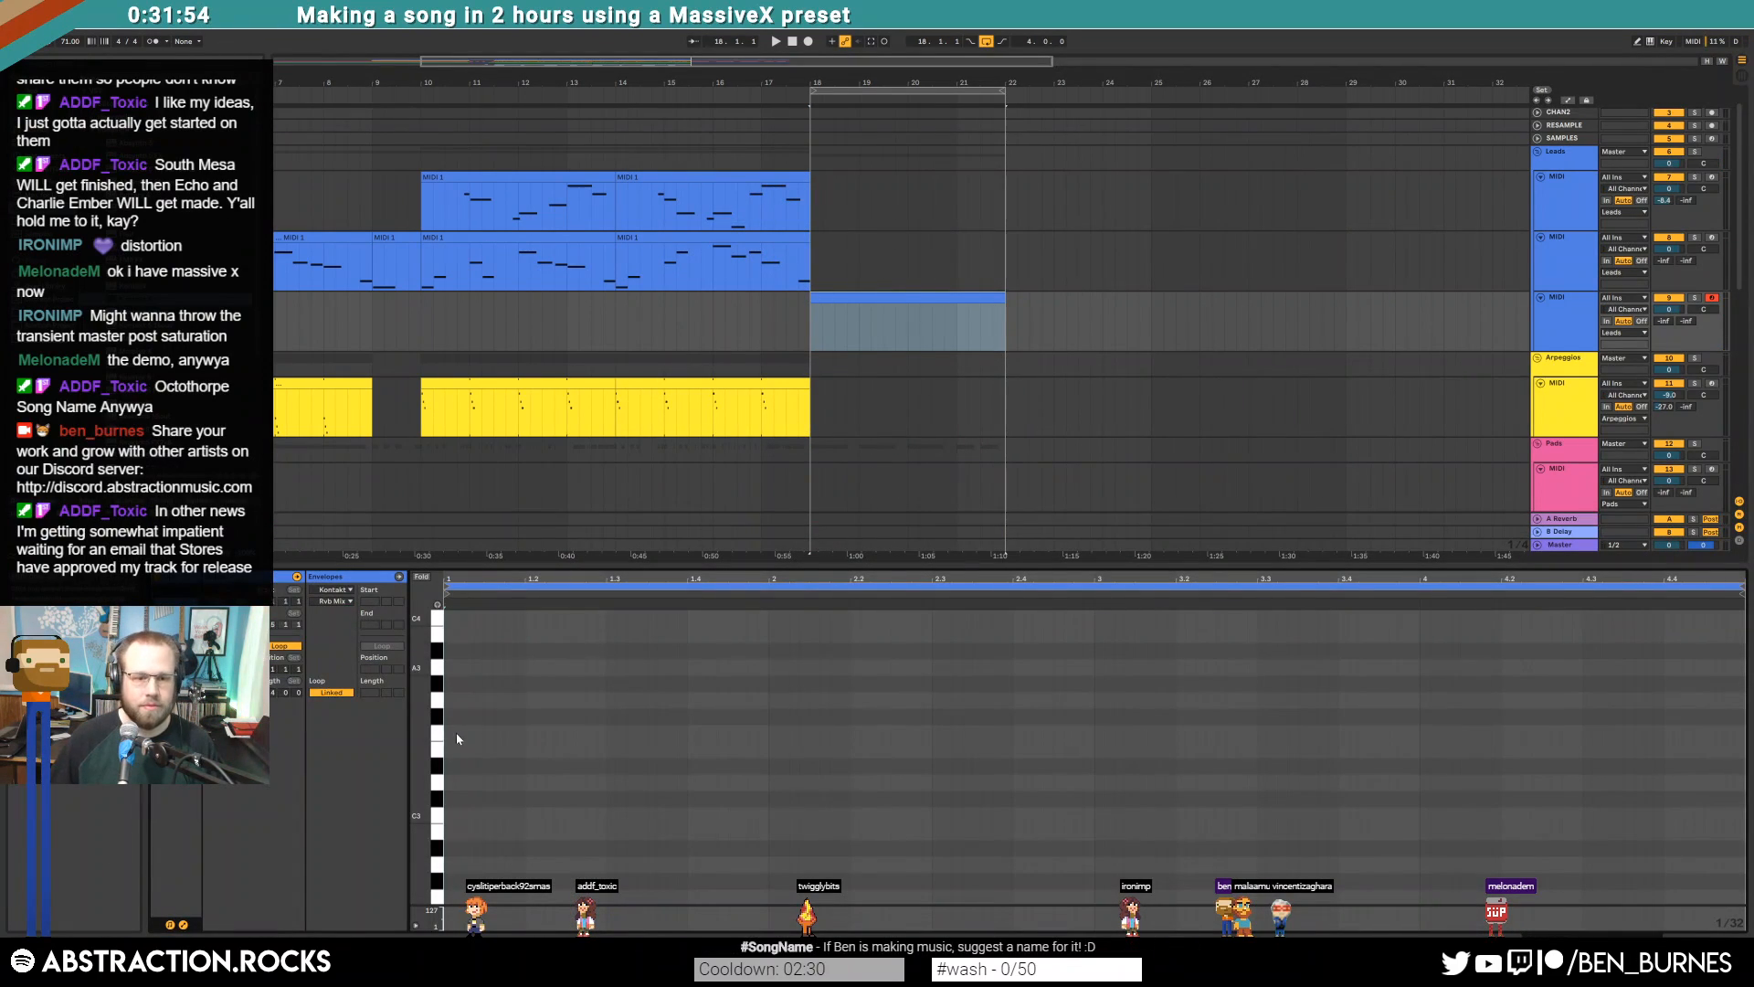
scroll(1088, 759, "up", 1)
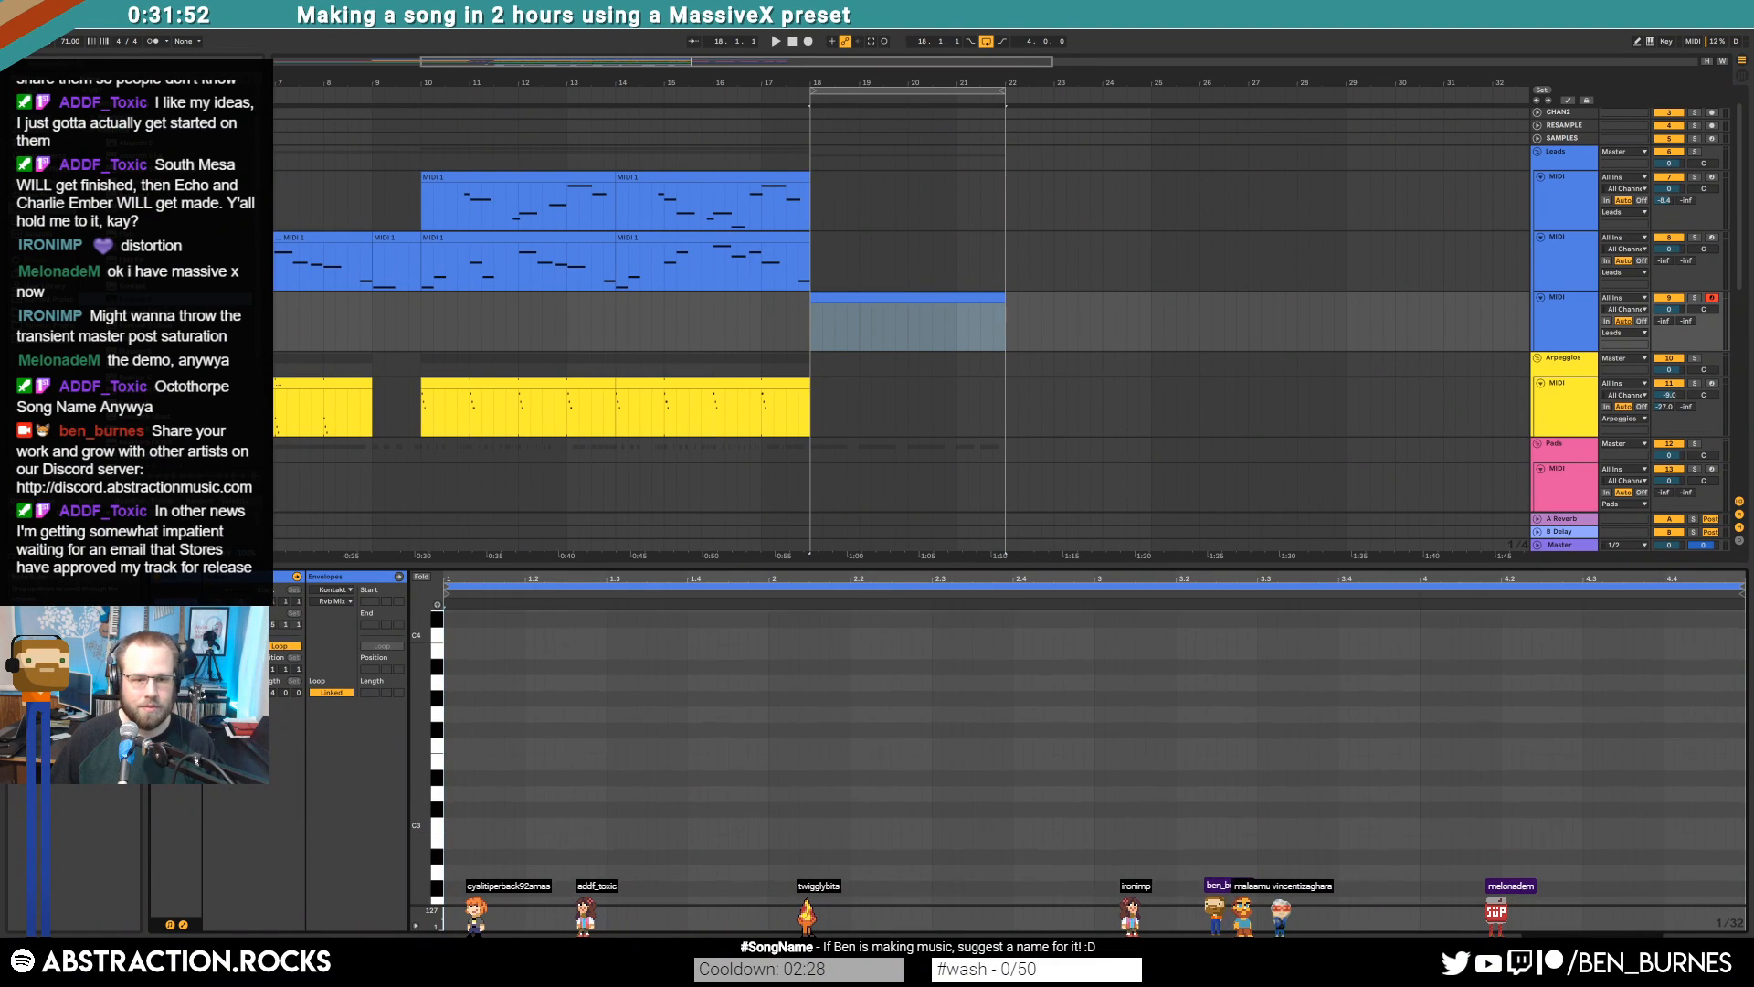
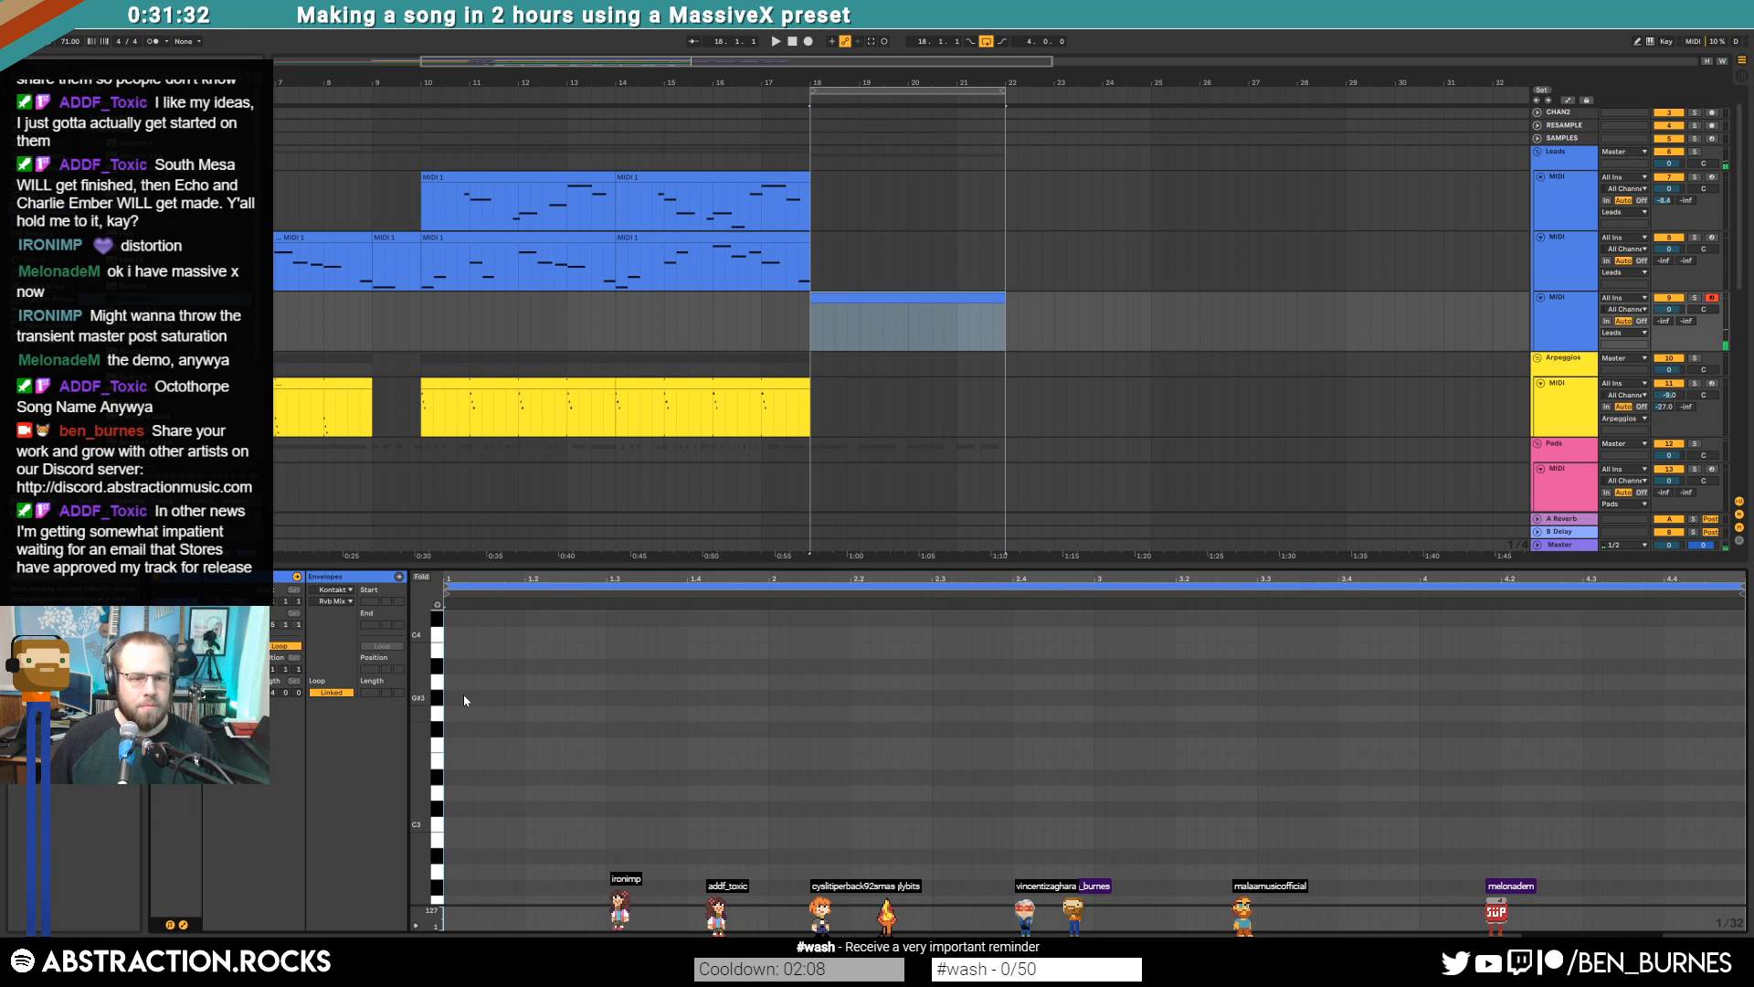
scroll(416, 685, "up", 3)
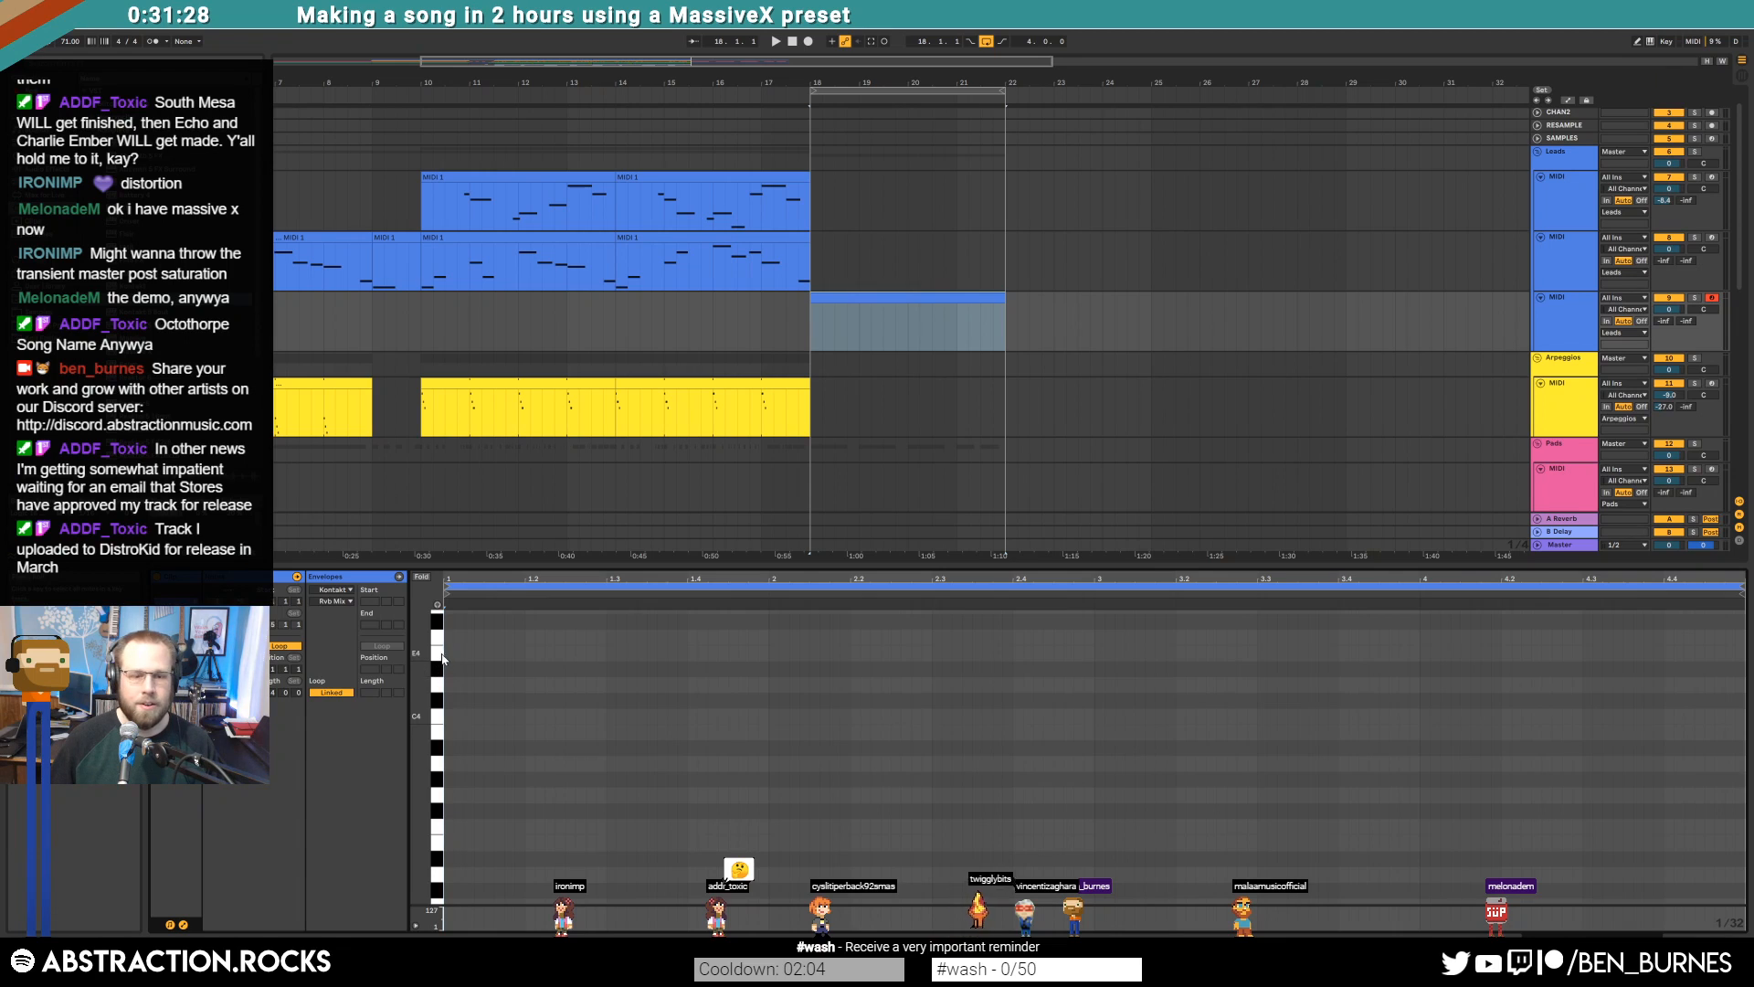
double_click(450, 718)
left_click_drag(489, 716, 485, 716)
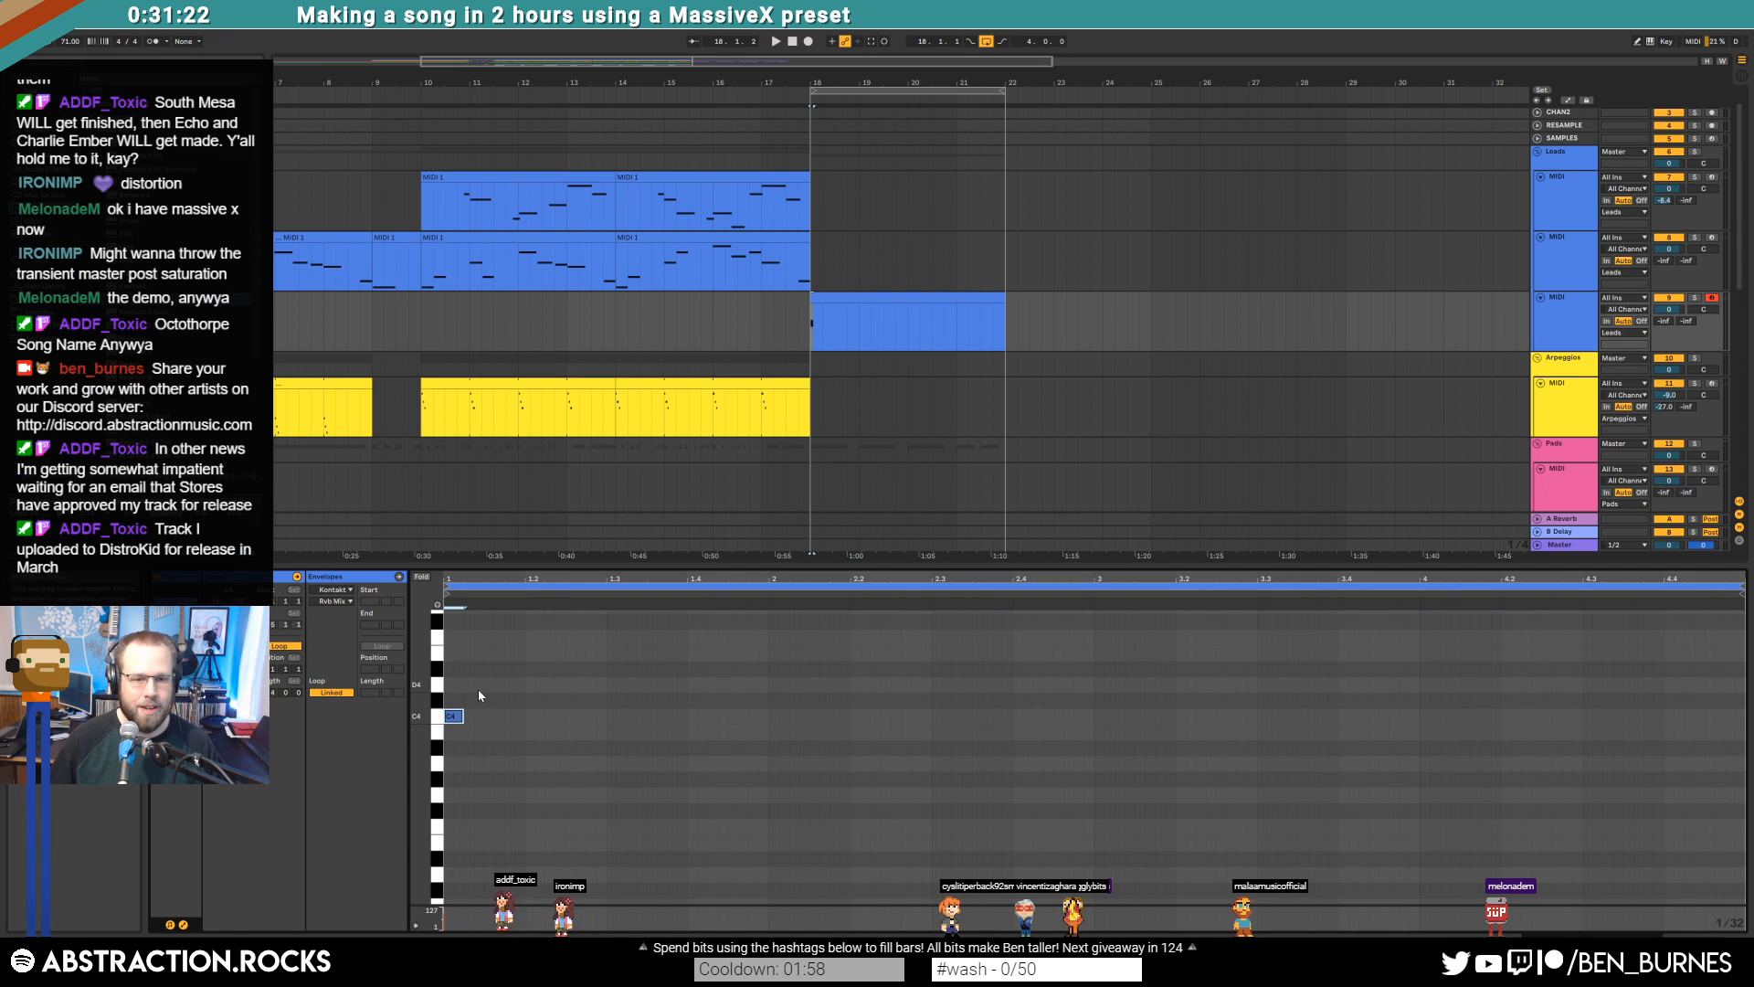
Add D#4 and G4 after the C4 note and arrange the three as a rising arpeggio in consecutive sixteenth-note steps
key("Up")
key("Up")
key("Up")
key("ctrl+d")
key("Up")
key("Up")
key("Up")
key("Up")
key("space")
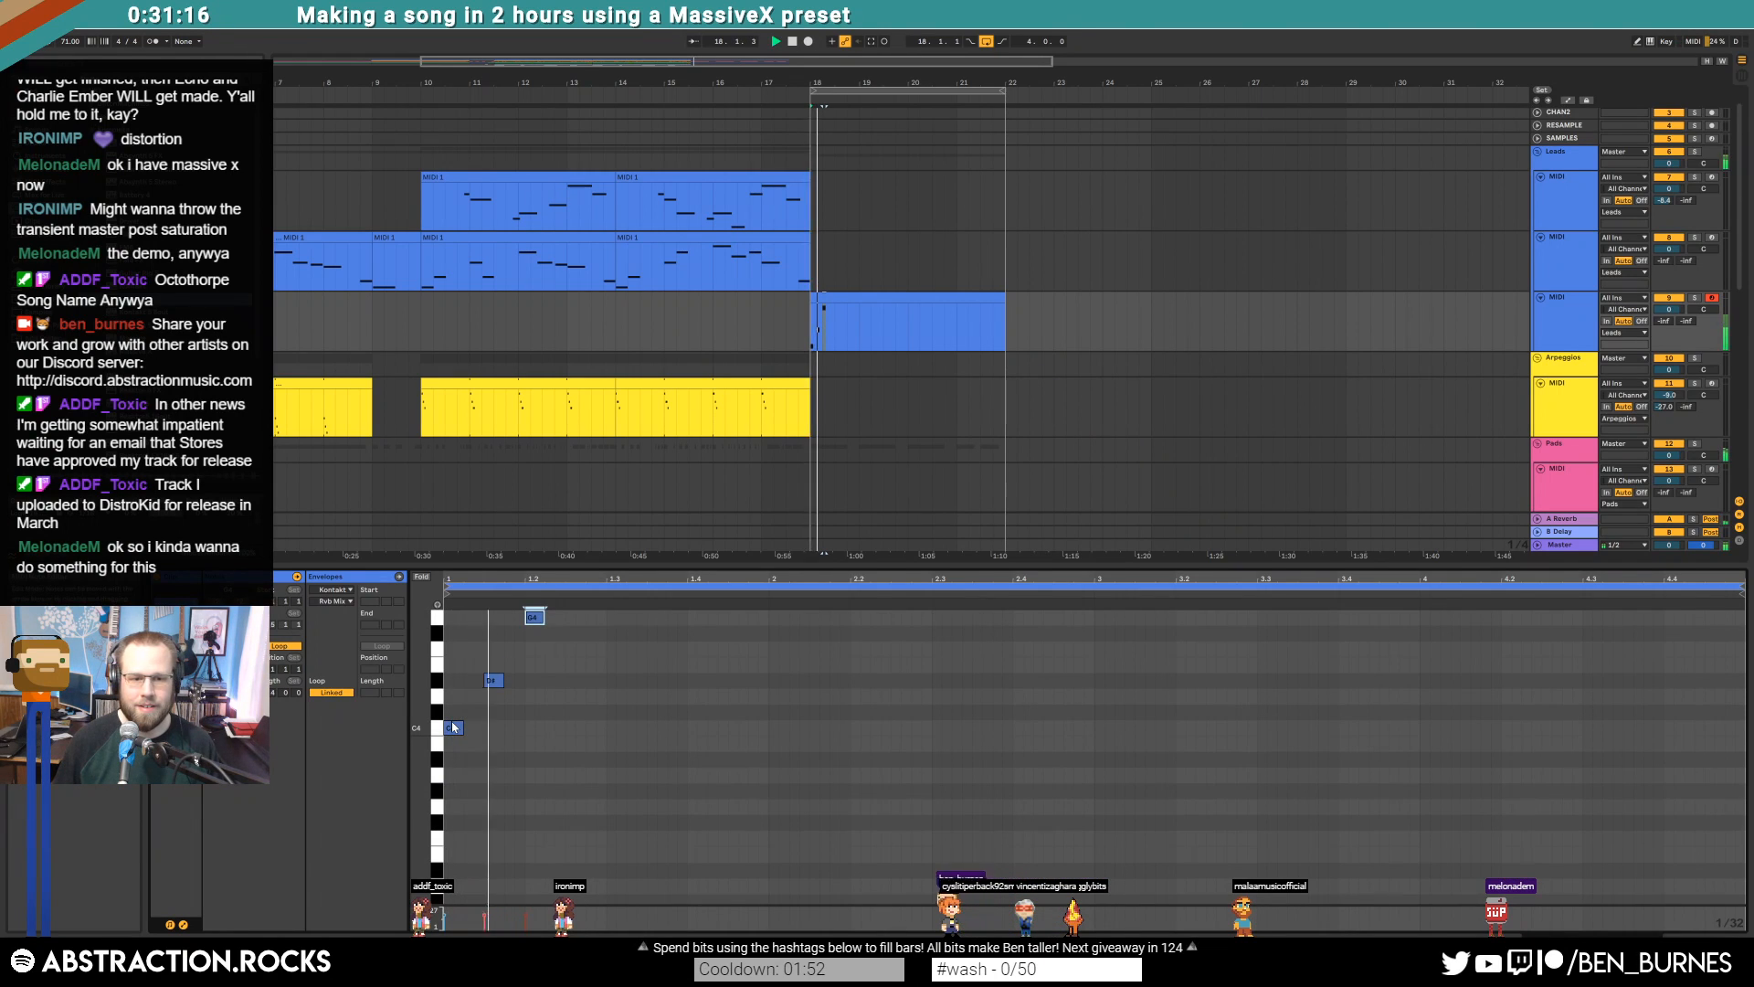
key("space")
left_click_drag(496, 688, 479, 693)
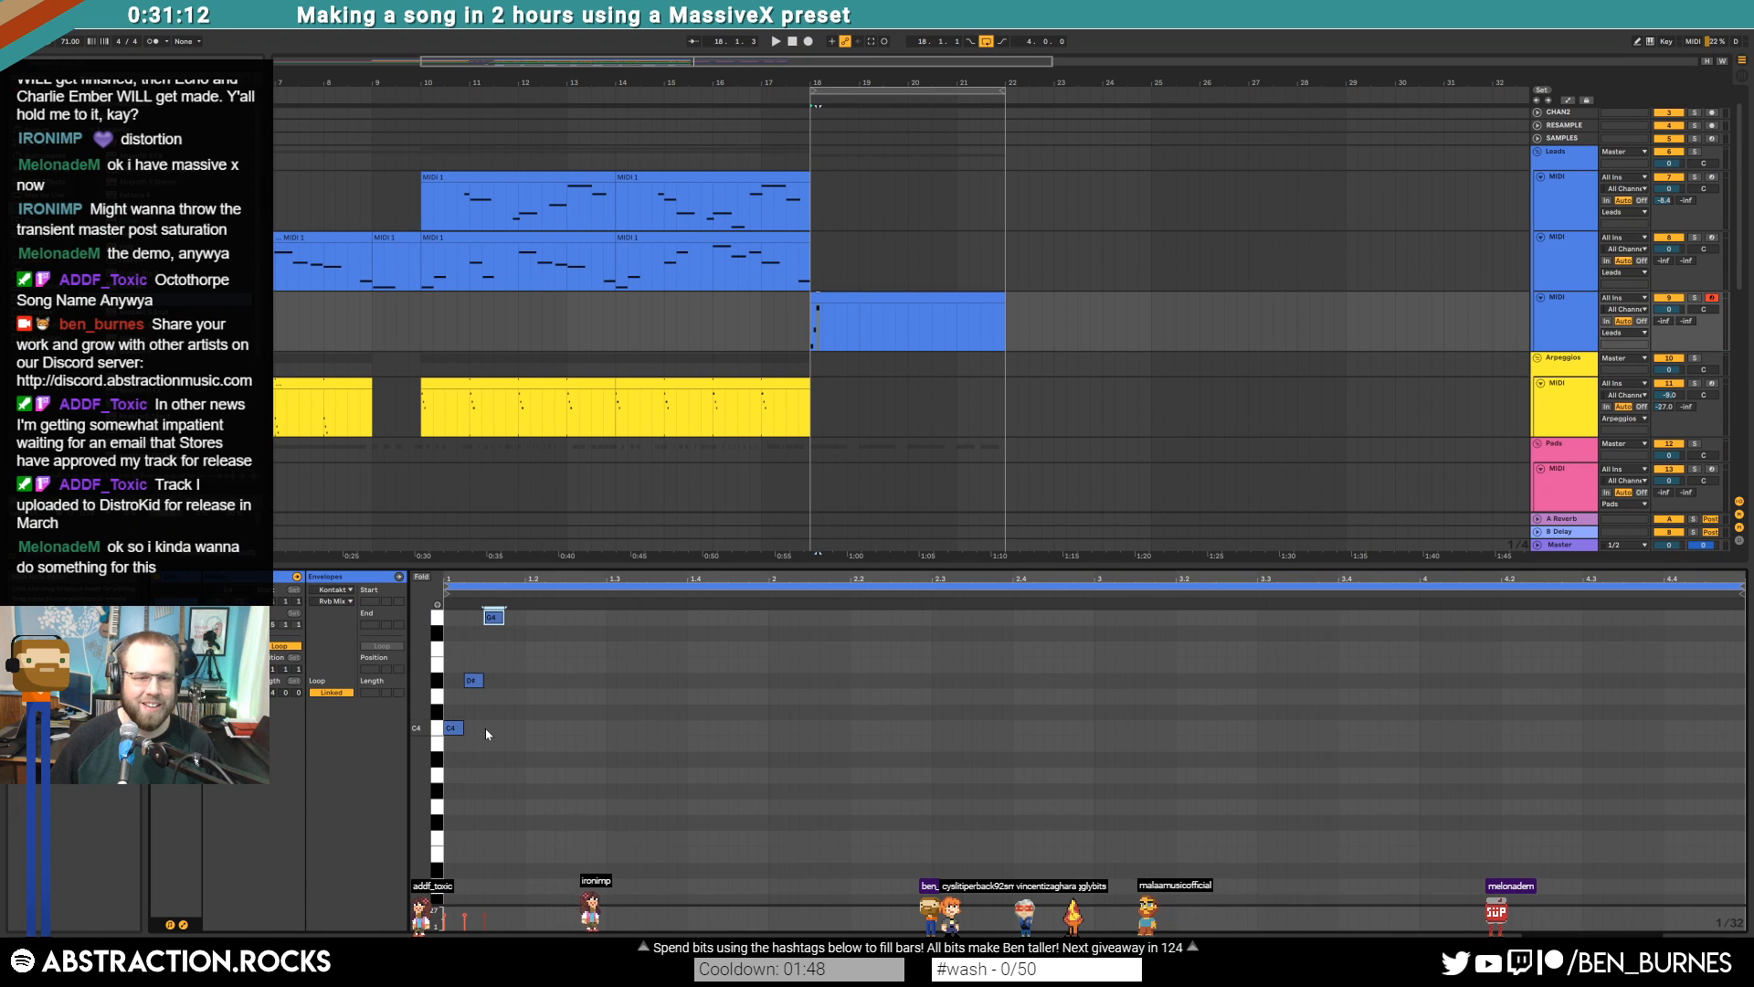
Duplicate the three-note arpeggio, play it and shorten all six notes to 1/32
key("ctrl+a")
key("ctrl+d")
key("space")
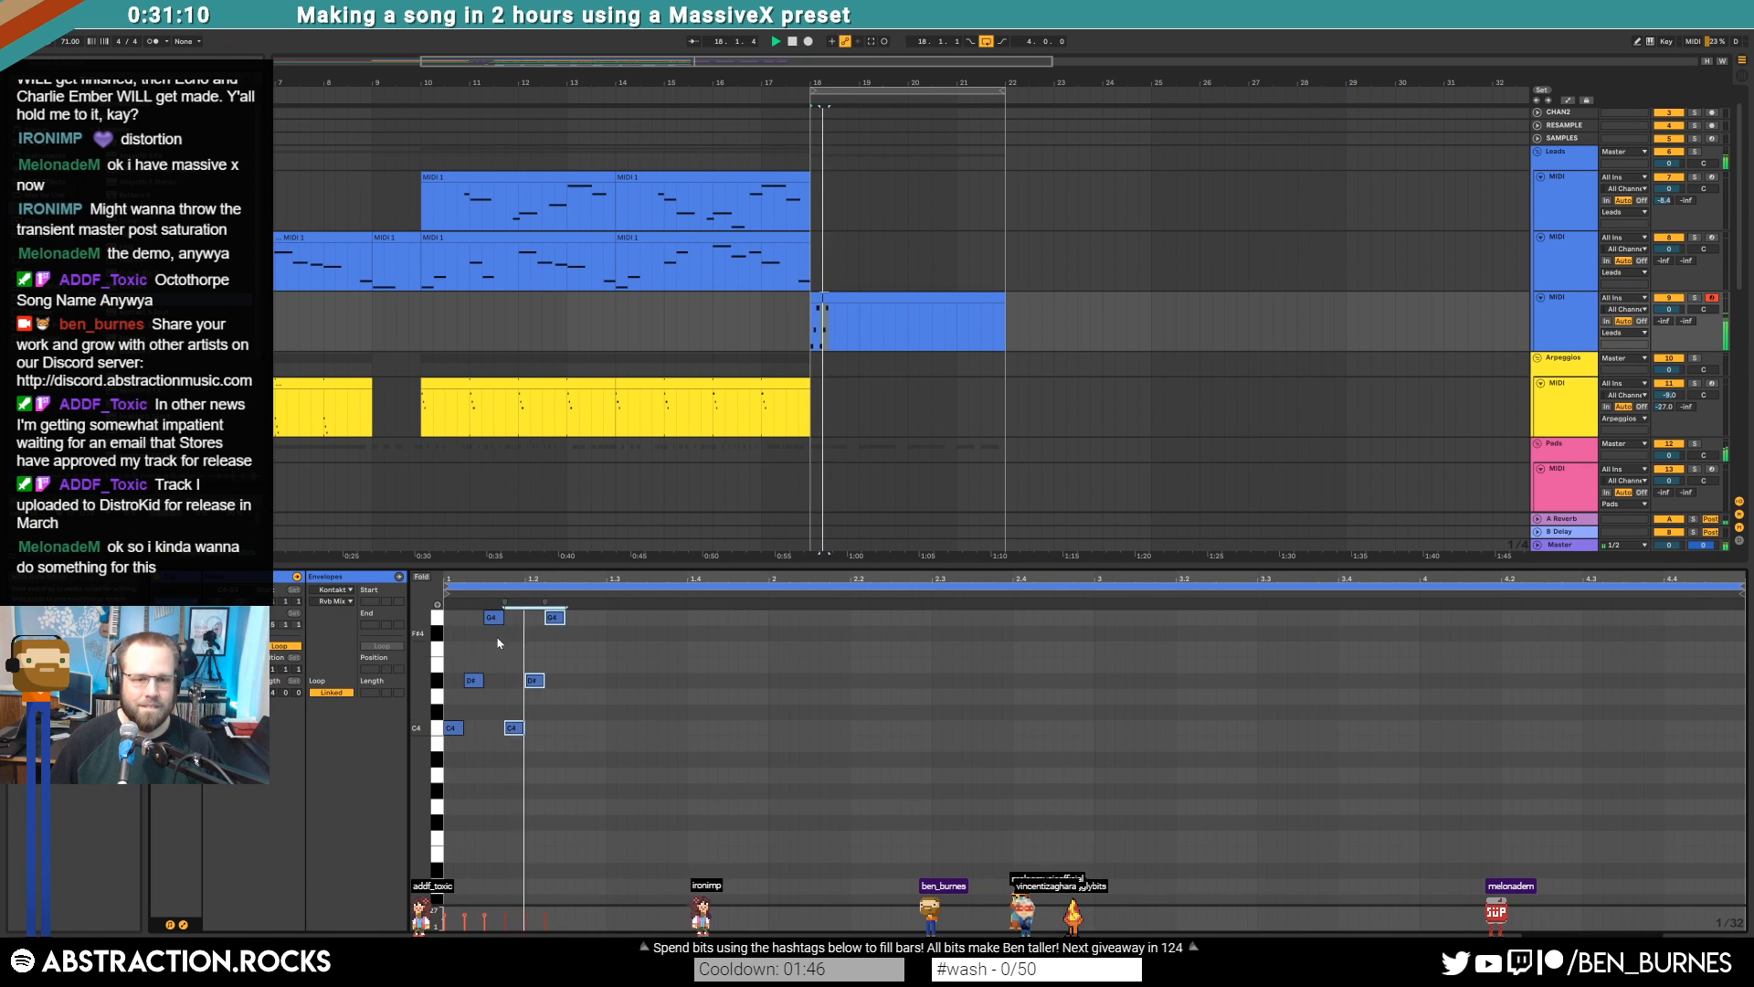
key("space")
left_click_drag(503, 618, 494, 618)
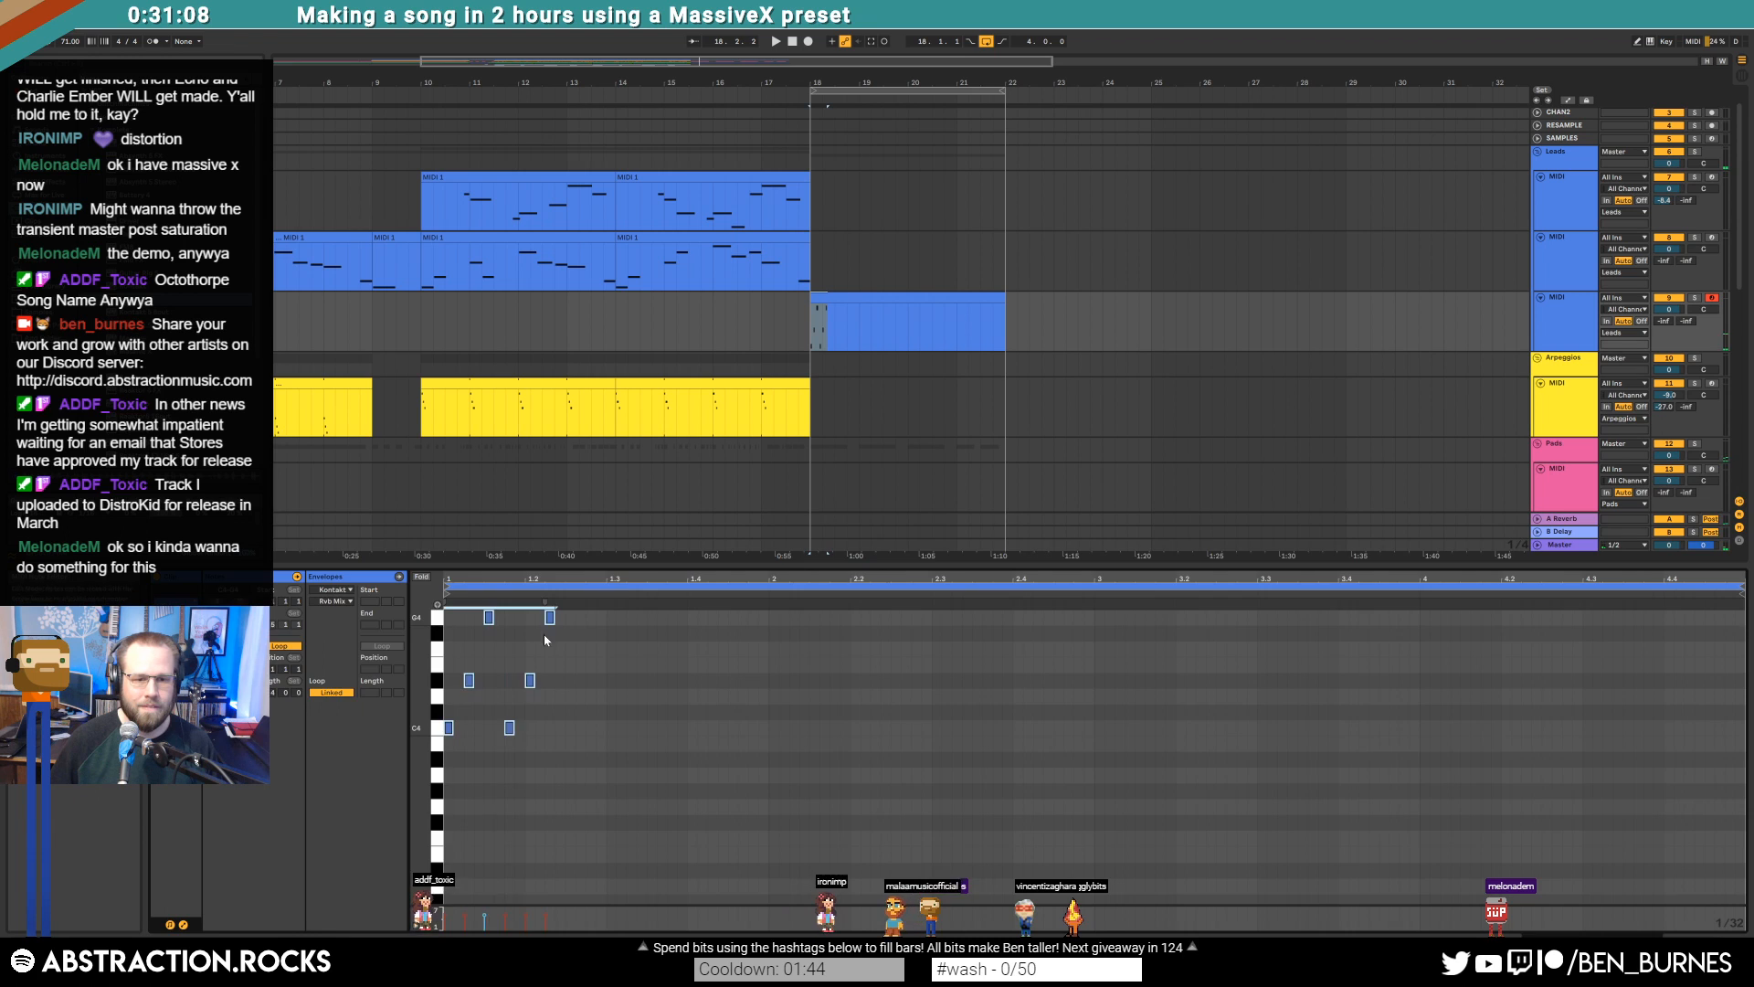
Shorten the decay of the Music Box's volume envelope further in Kontakt 5
key("shift+Tab")
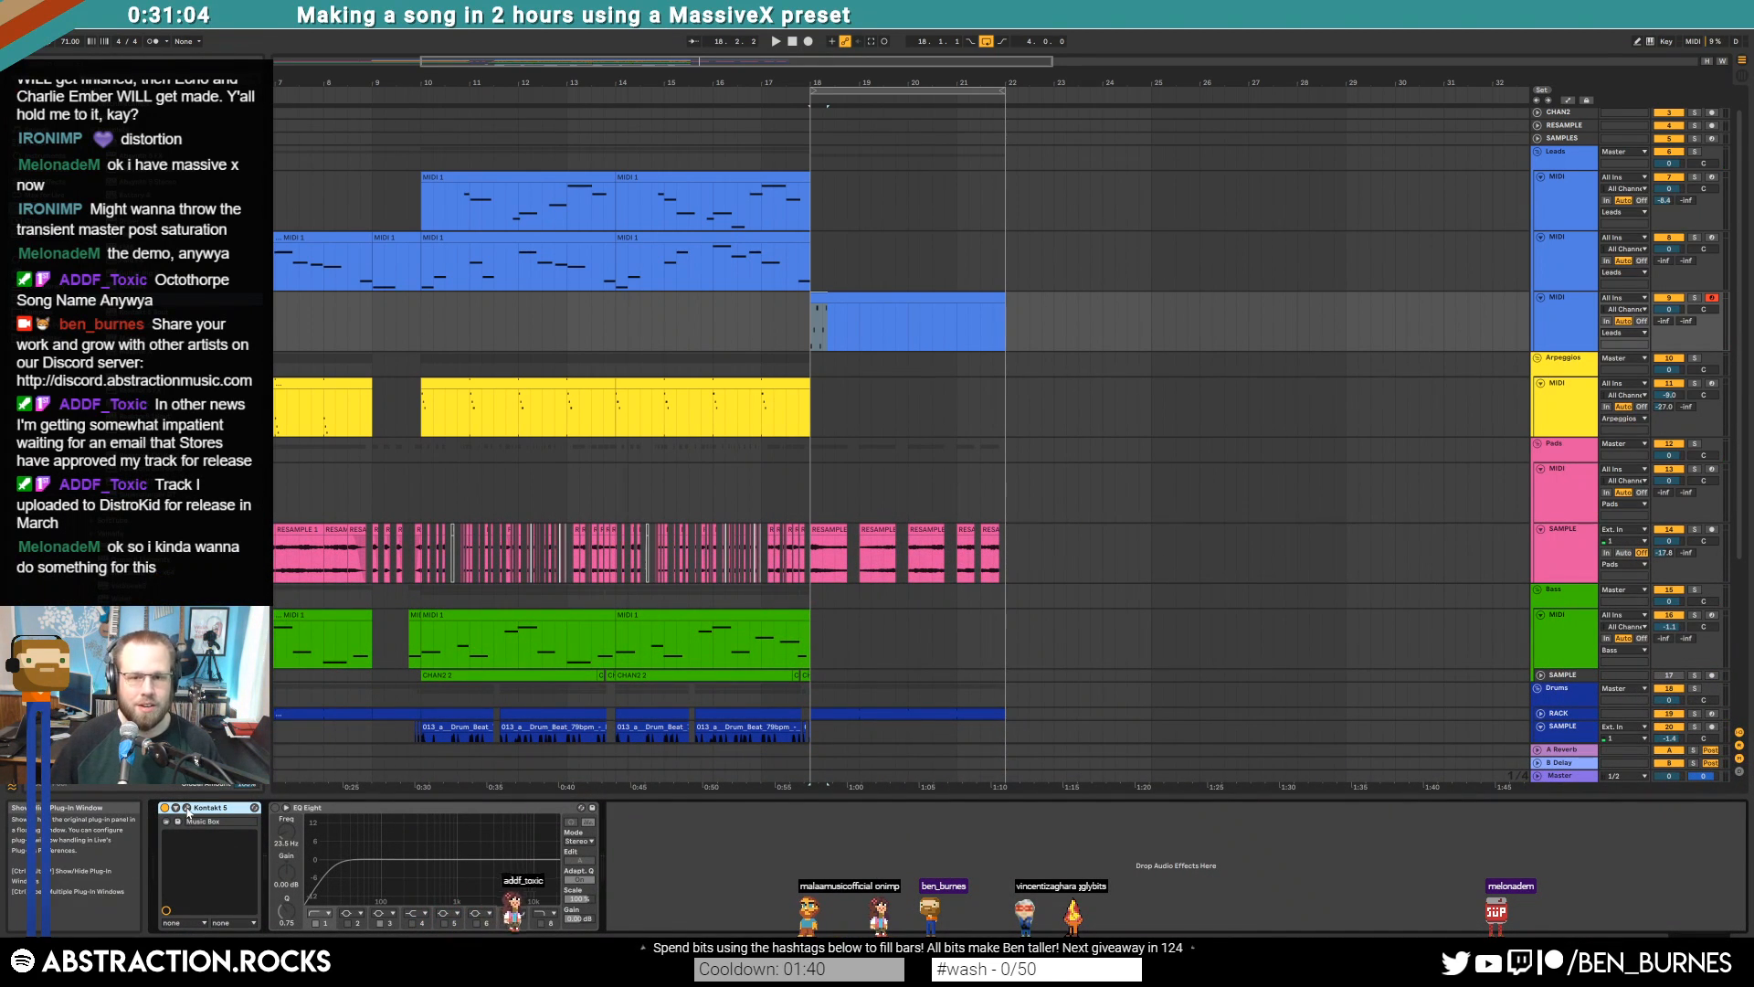
left_click(187, 808)
left_click_drag(1252, 554, 1253, 562)
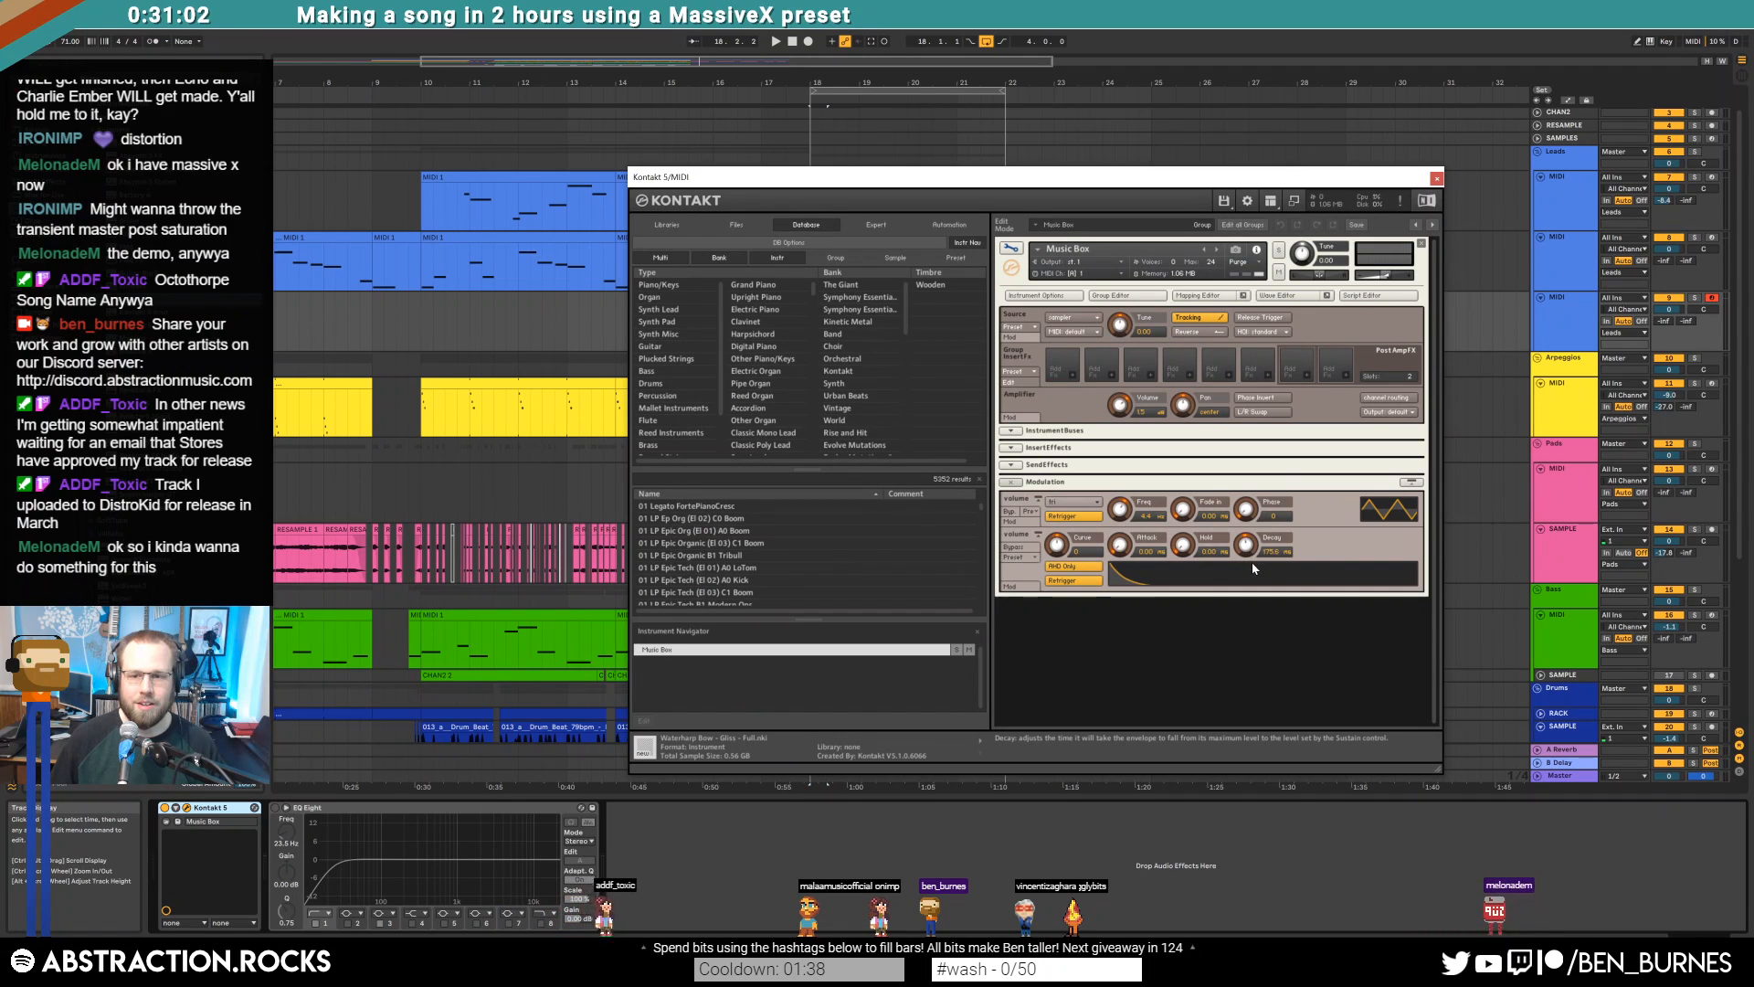
left_click(1437, 179)
Duplicate the arpeggio pattern to fill the lead clip's first bar and delete the extra G4 note past the bar's end
double_click(872, 297)
key("ctrl+d")
key("ctrl+d")
left_click(833, 735)
left_click(775, 619)
key("Delete")
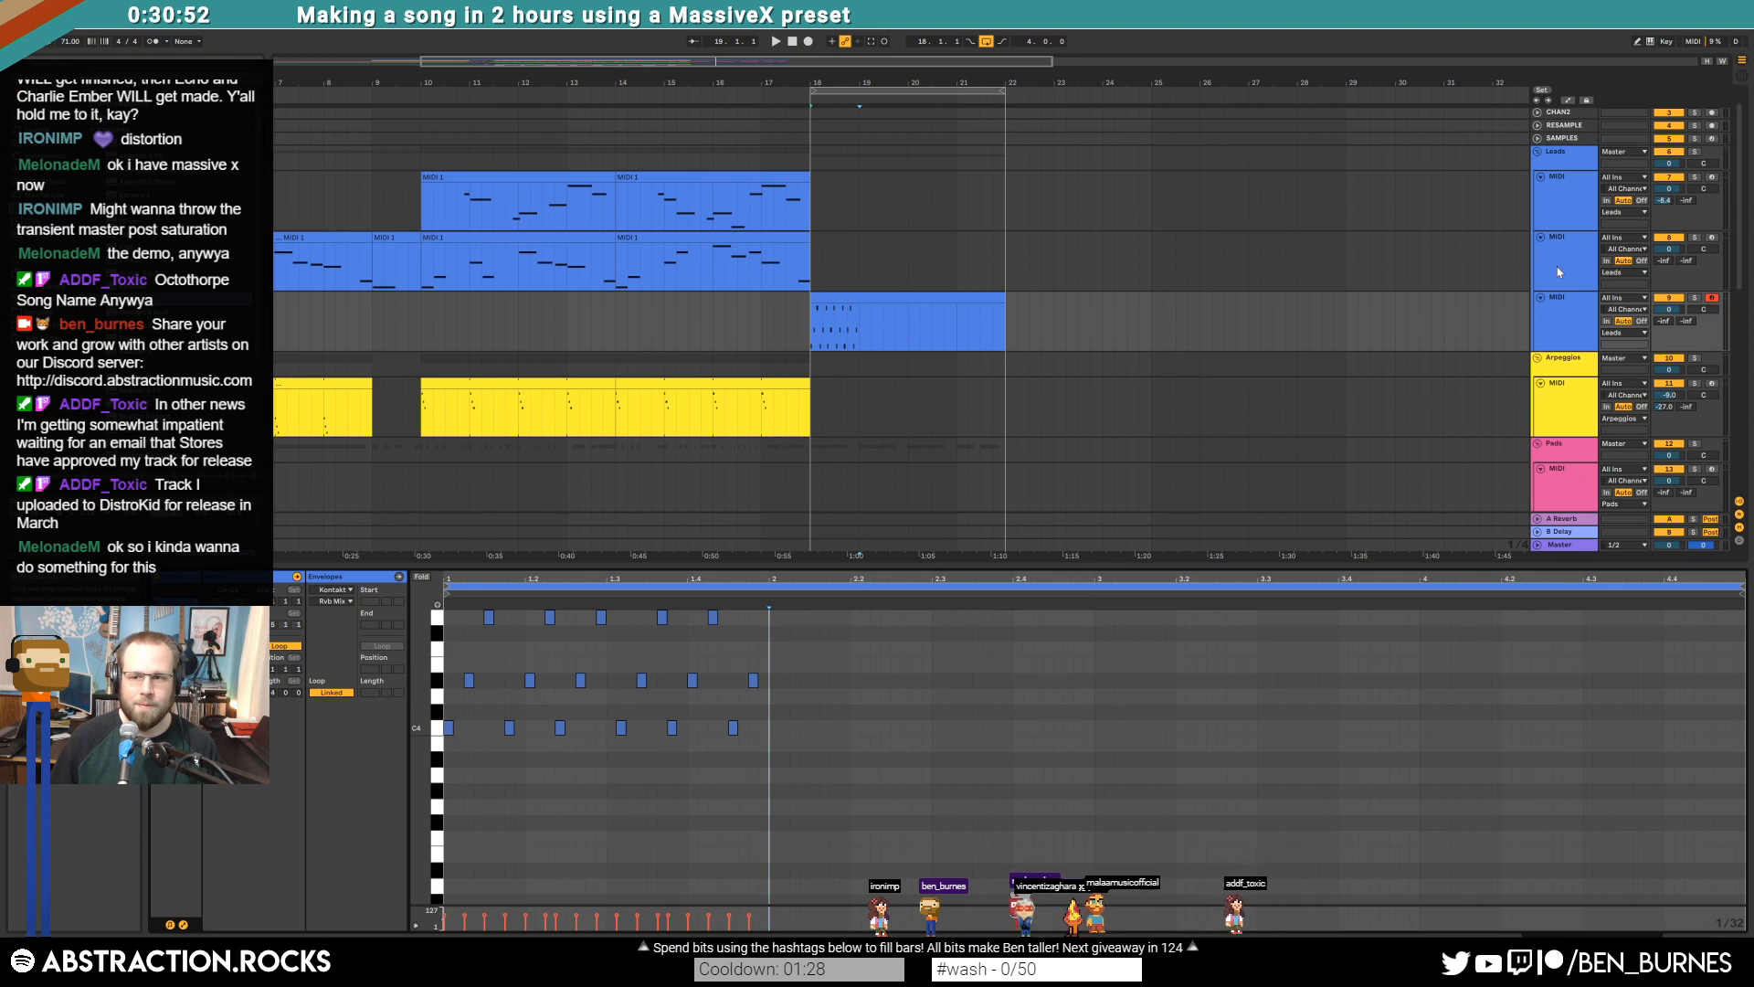
Select the new lead track's B Delay send and play the section from bar 18
left_click(1687, 321)
key("space")
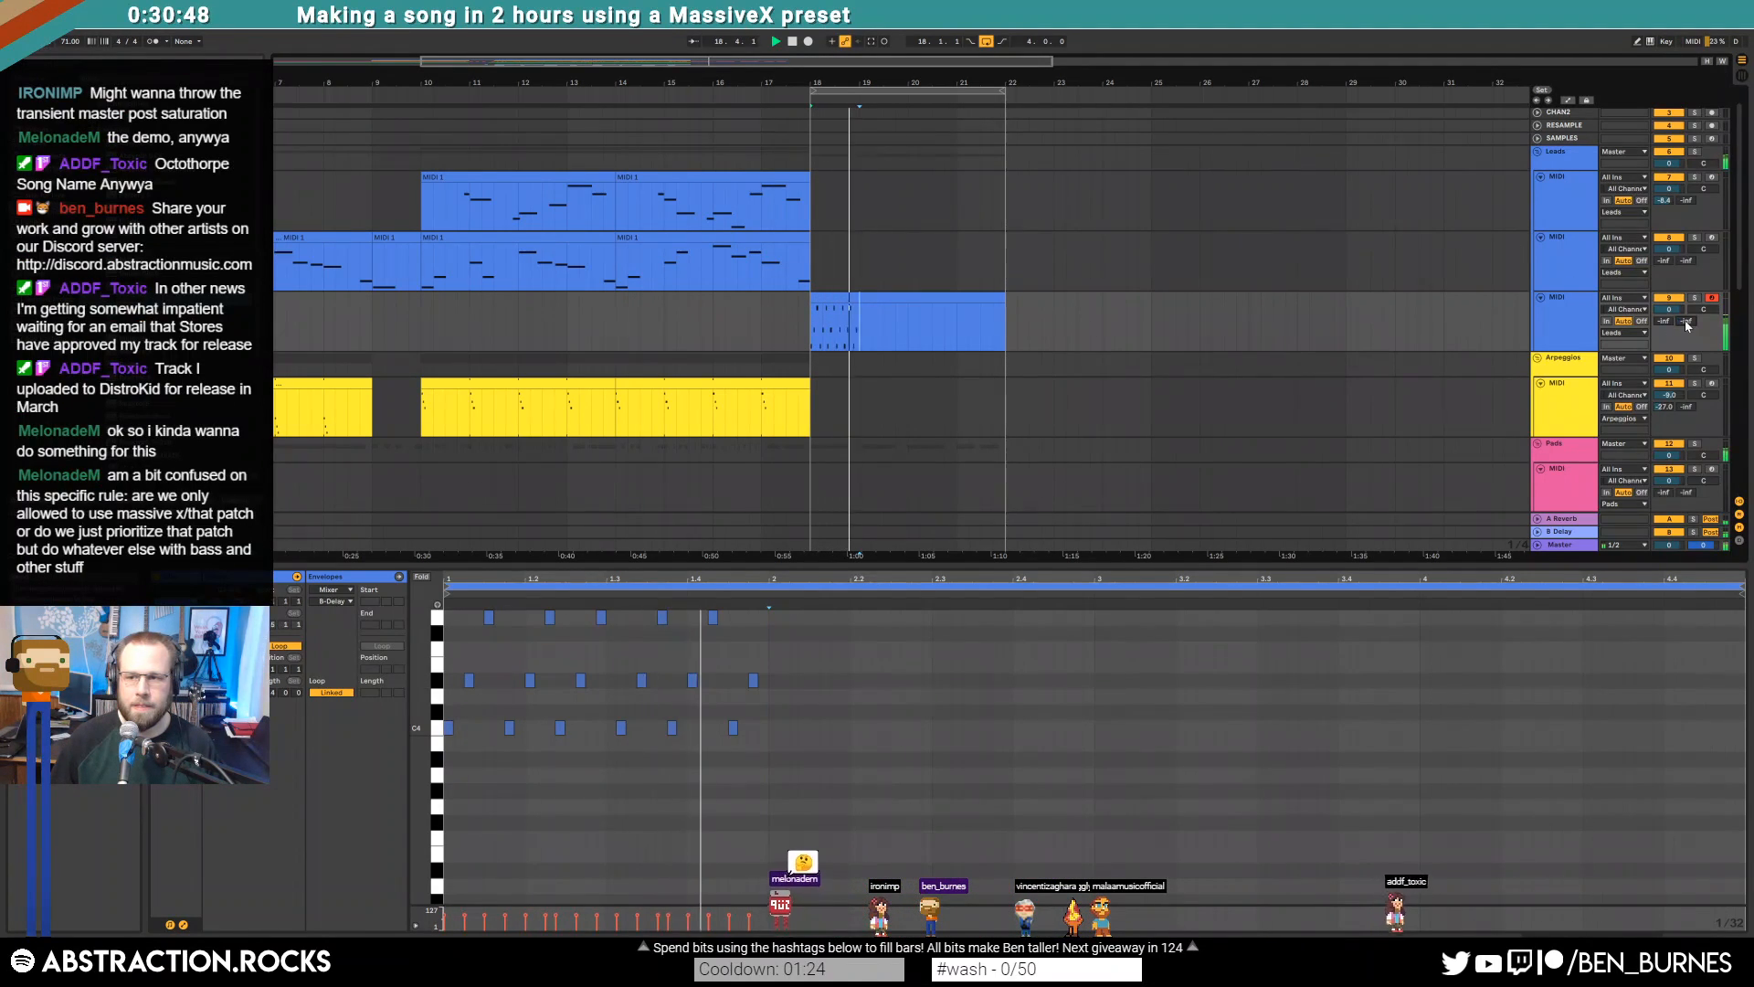
key("shift+Tab")
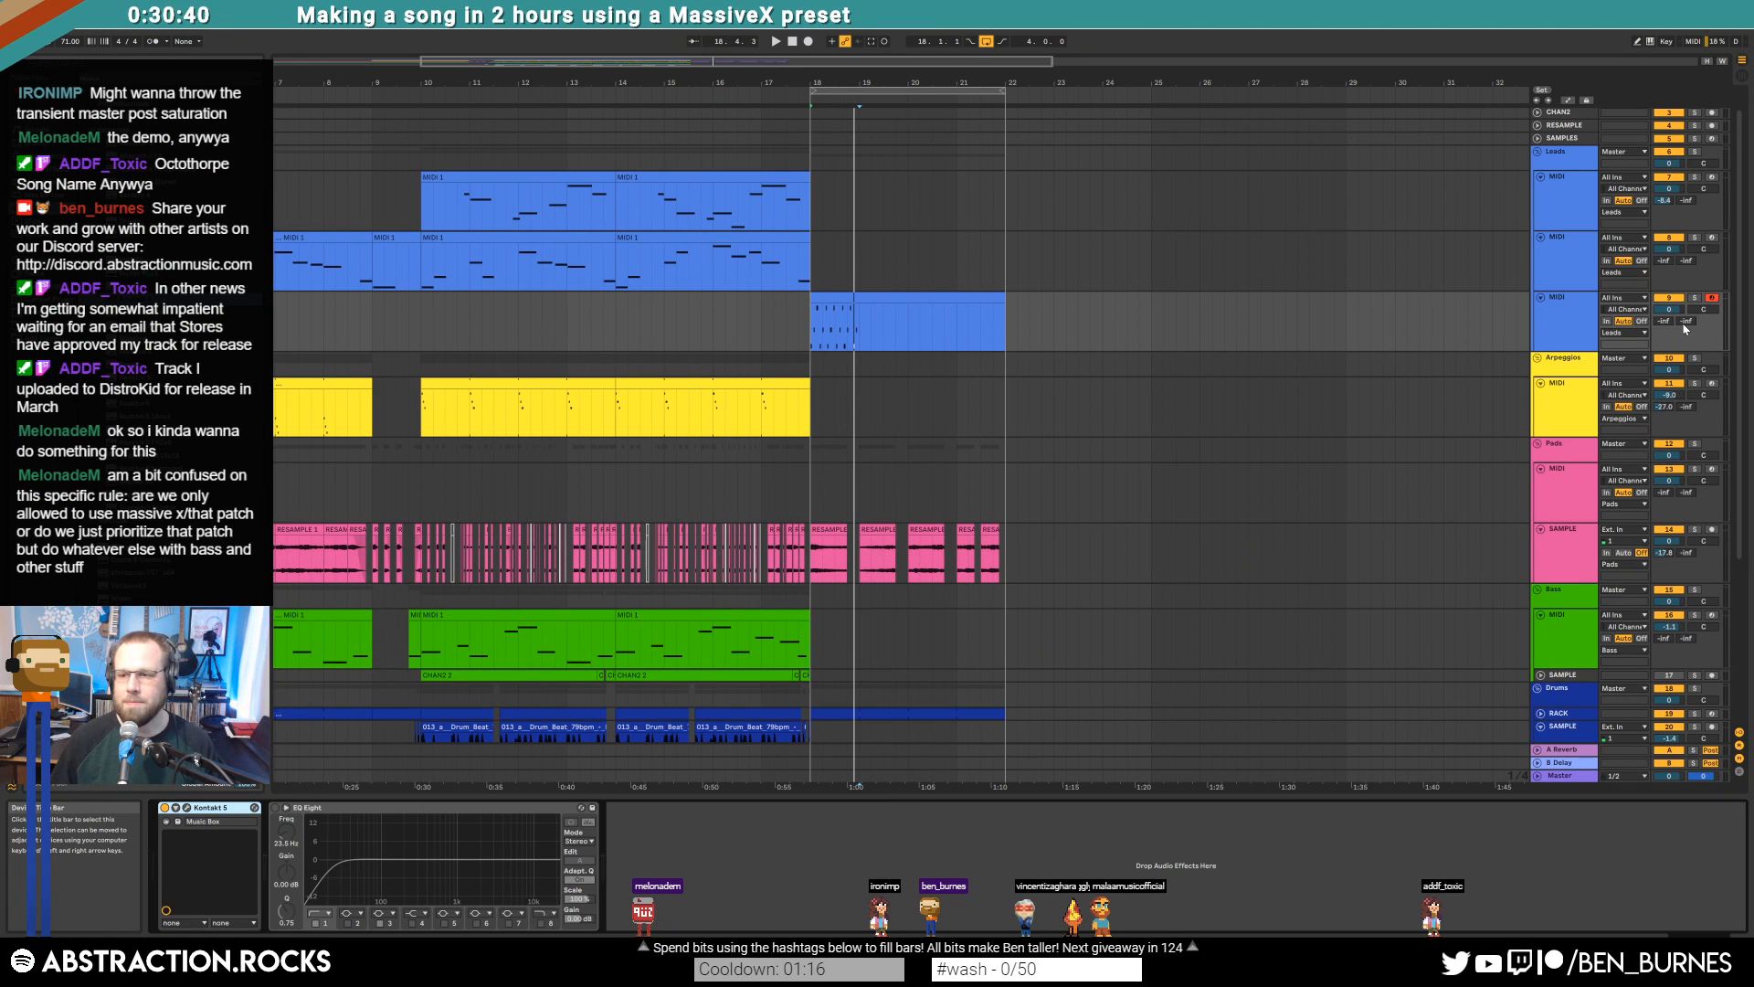
left_click(912, 300)
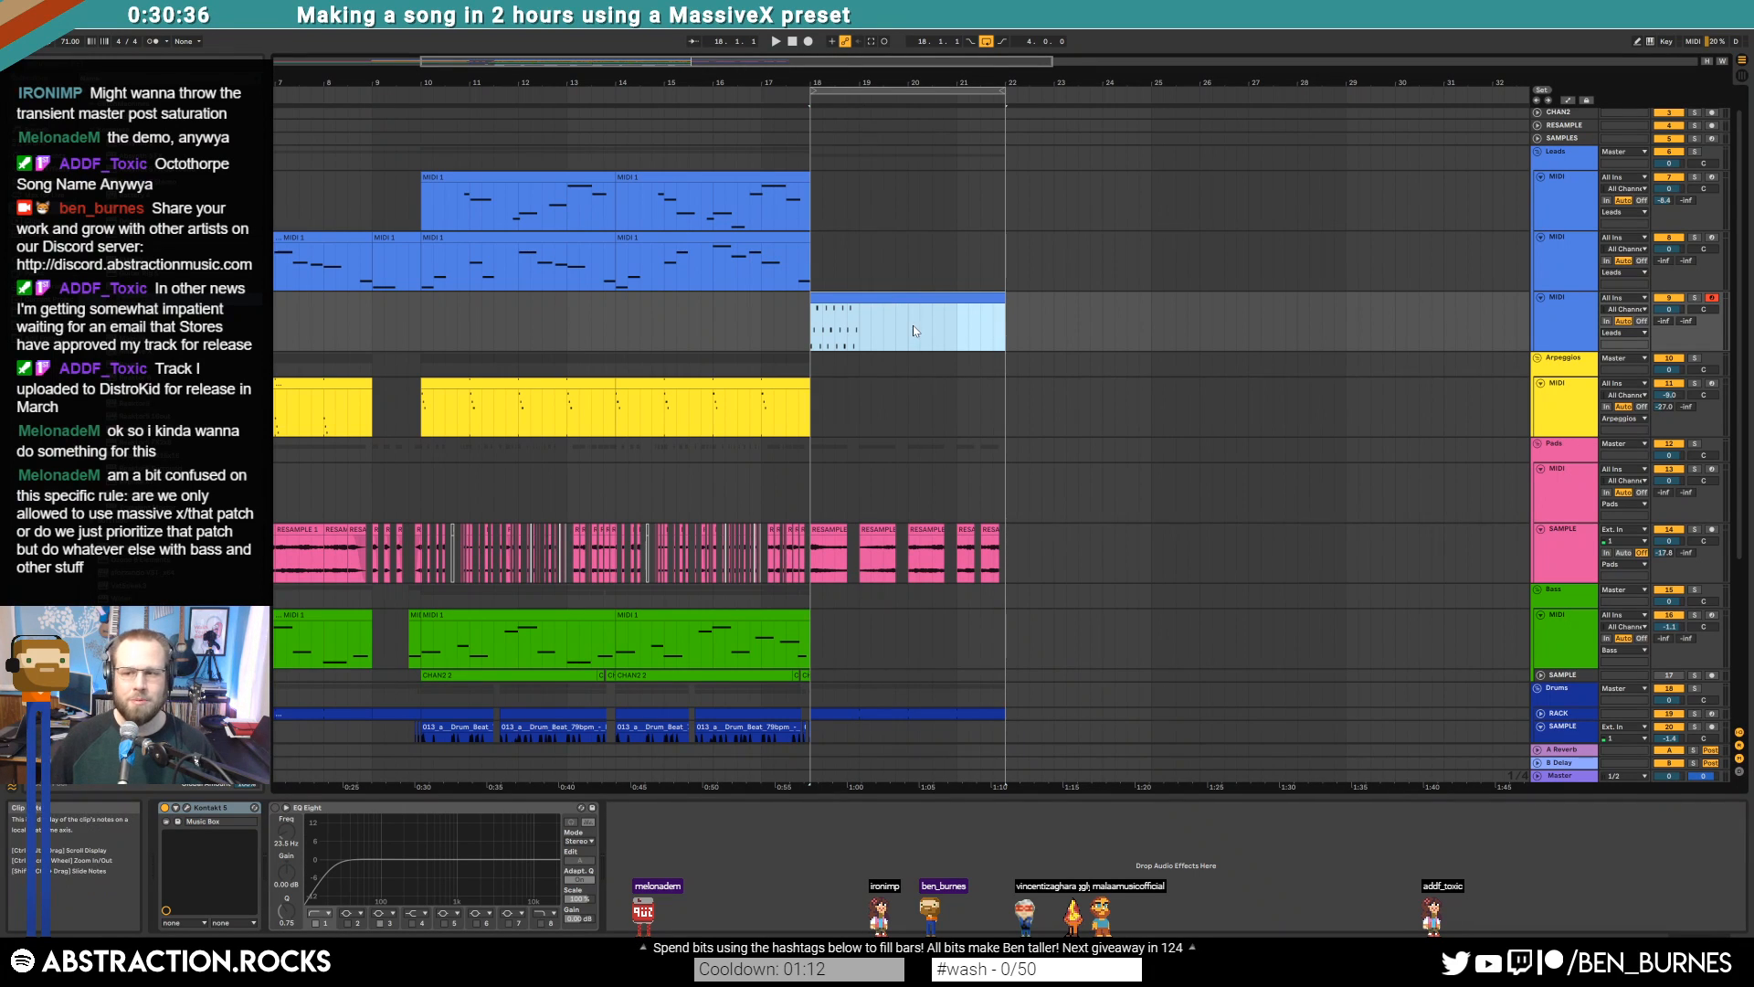
double_click(833, 303)
left_click_drag(771, 738, 610, 661)
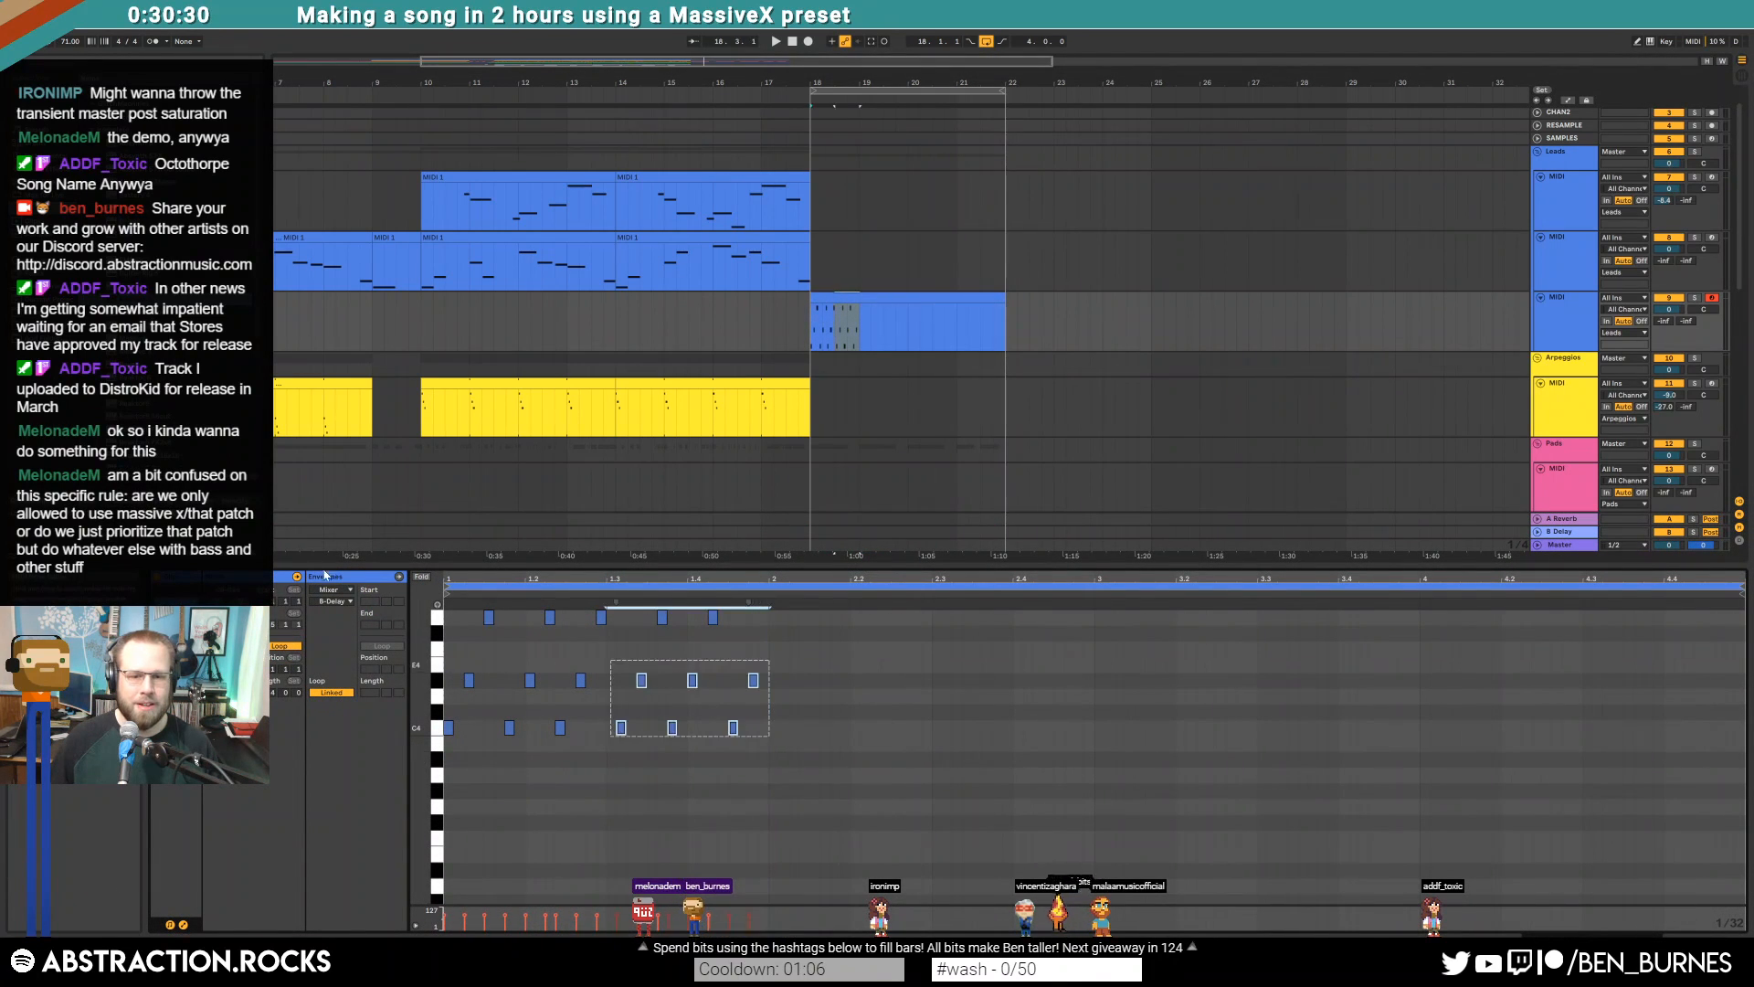
Insert ValhallaDelay after Kontakt 5 on the new lead track and sync its delay time to a dotted 1/8 note
key("shift+Tab")
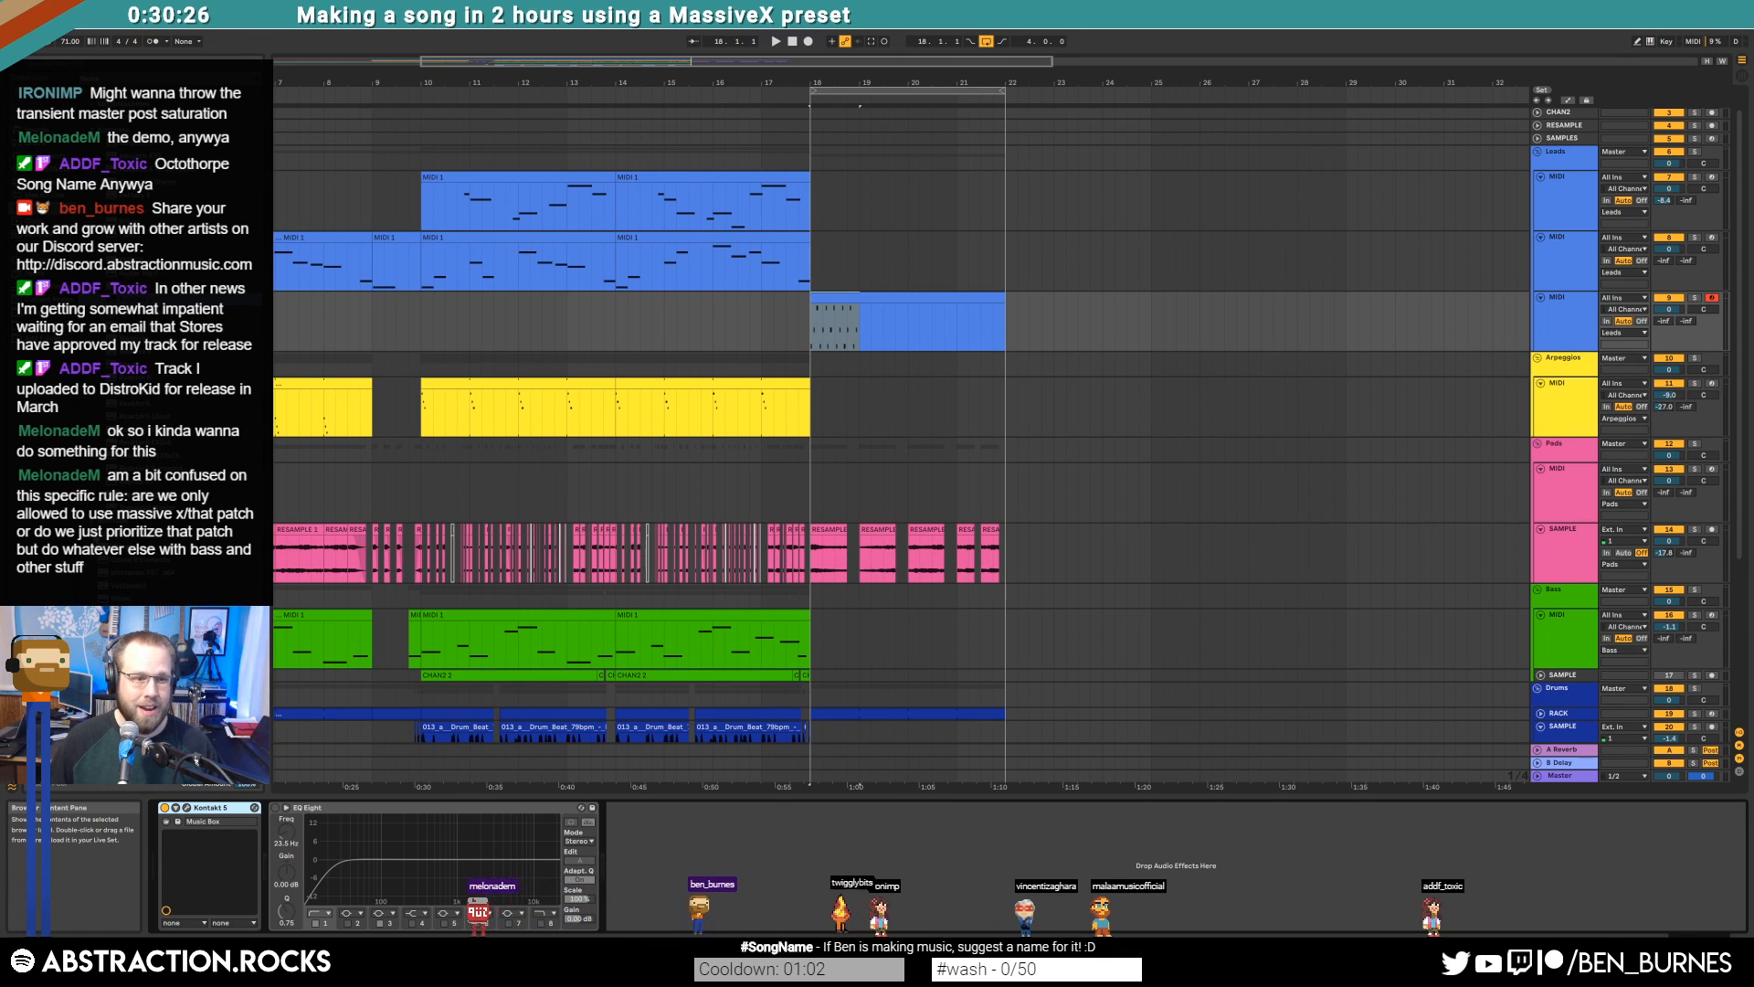
left_click_drag(137, 158, 338, 832)
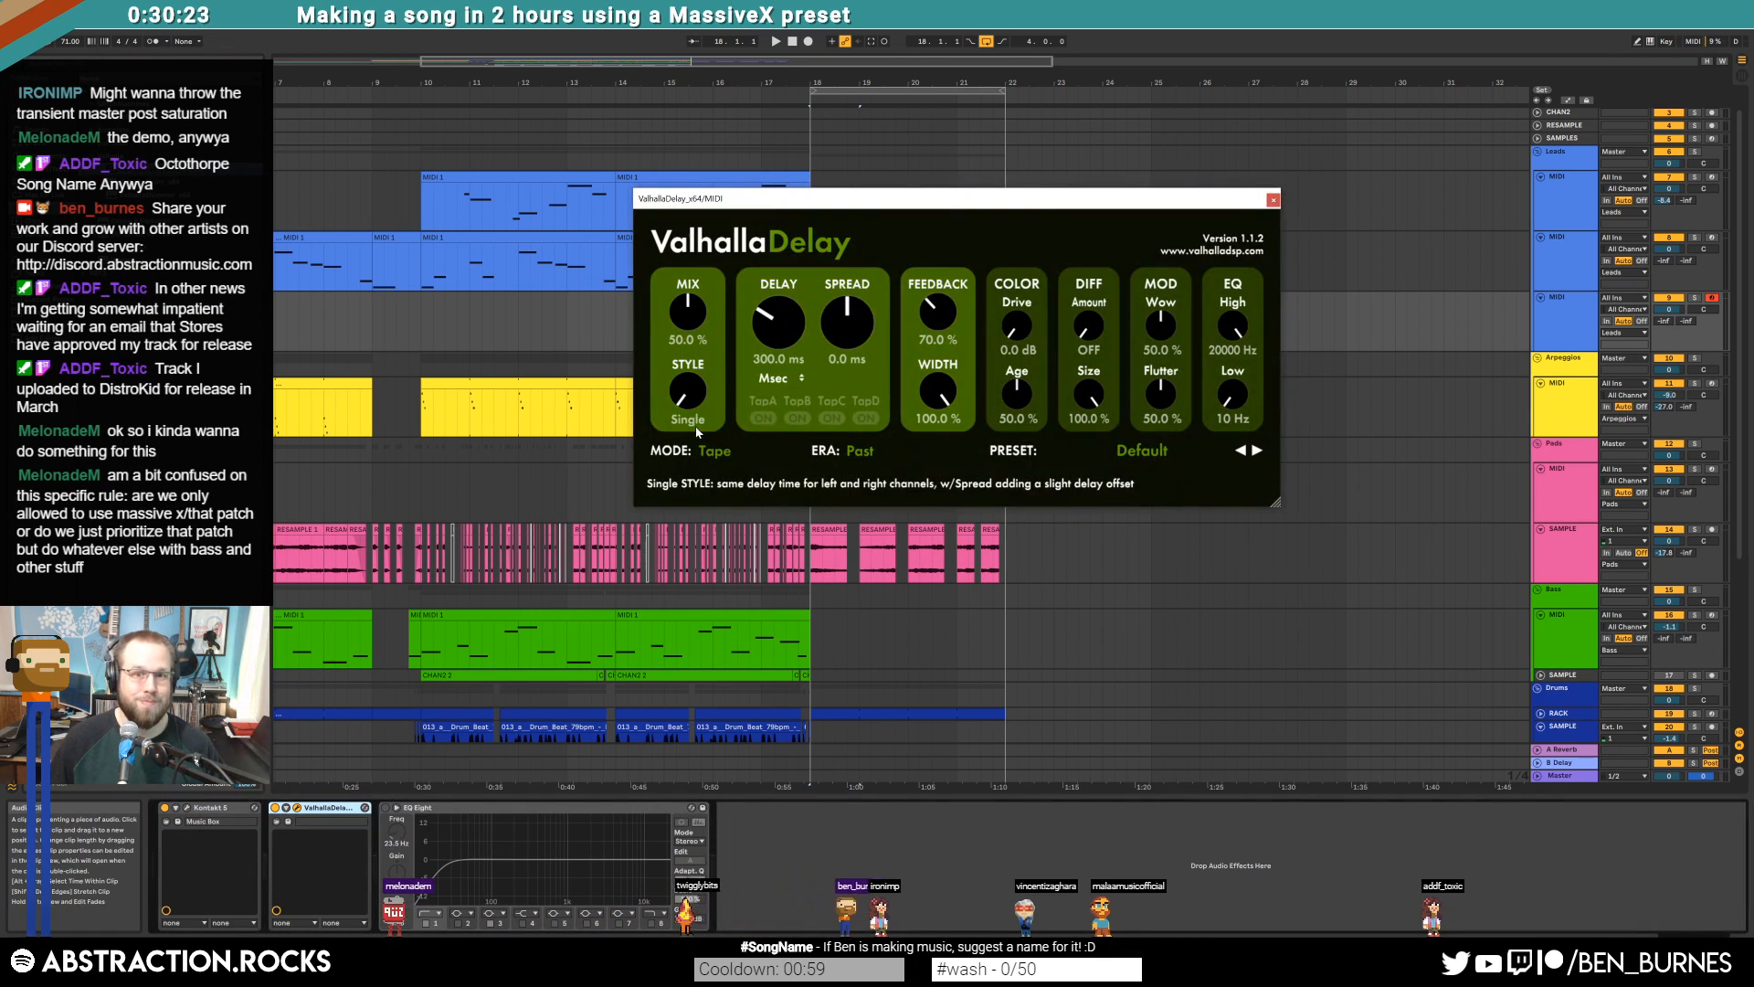
left_click(775, 378)
left_click(780, 408)
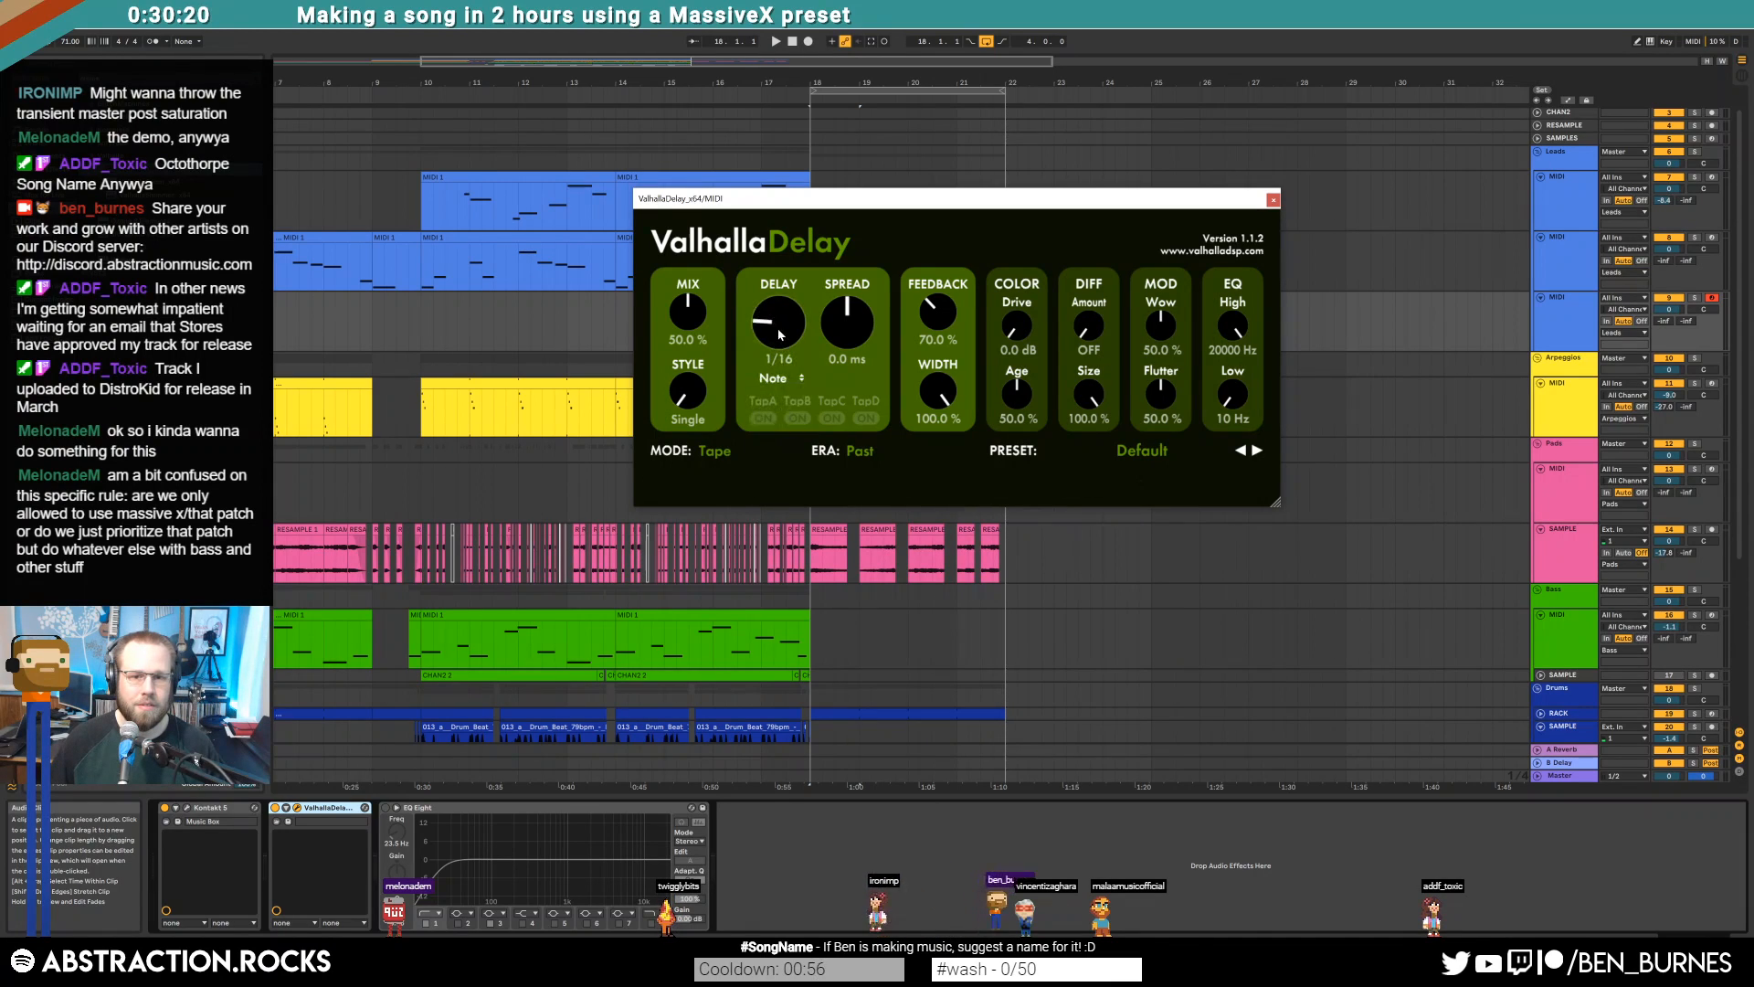
left_click_drag(777, 324, 779, 315)
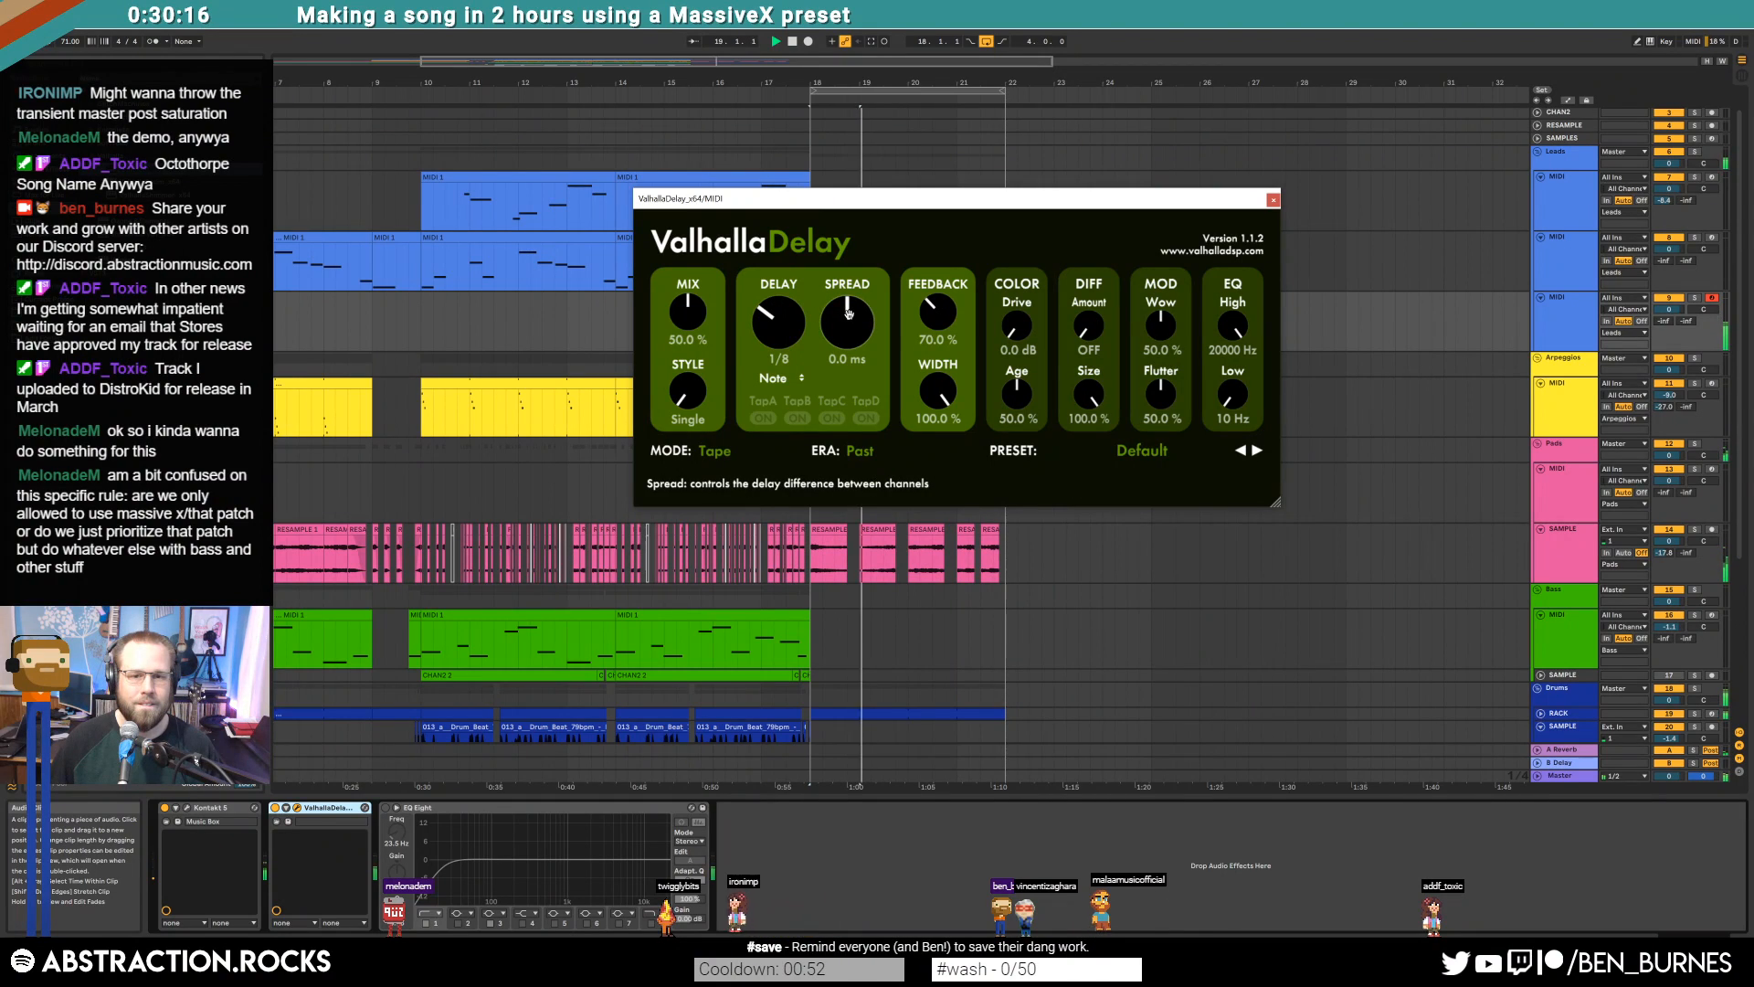
left_click(775, 378)
left_click(778, 417)
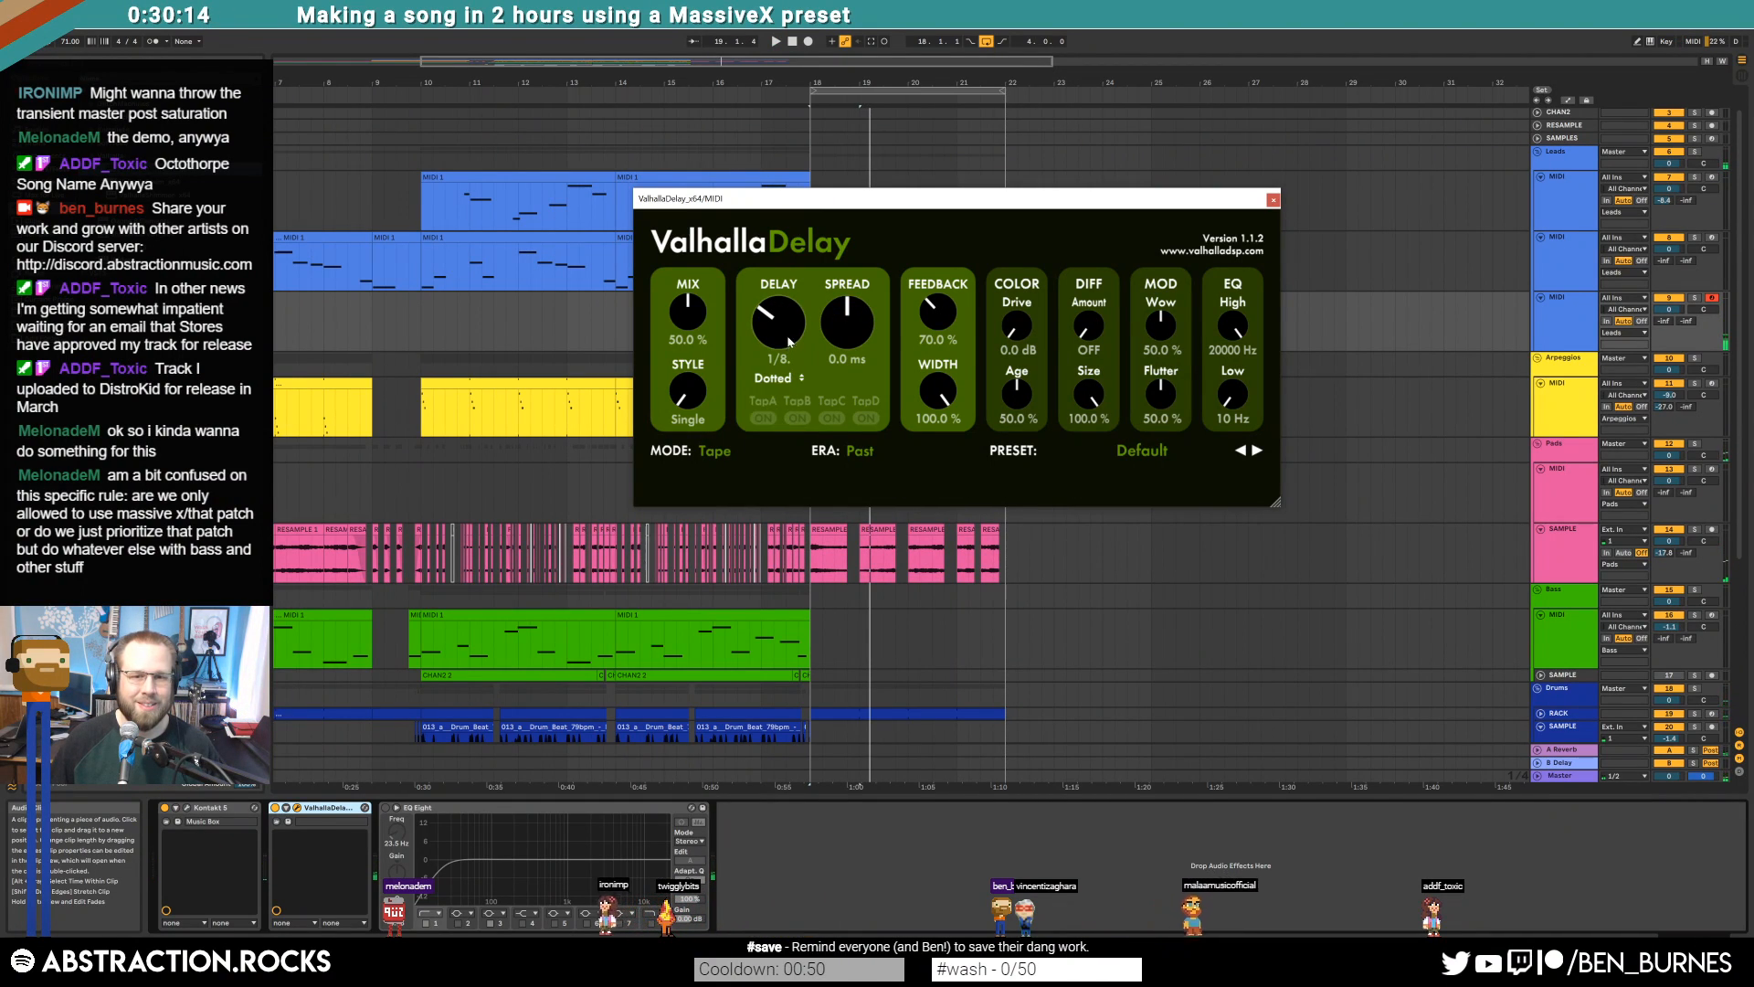
Set ValhallaDelay to a dotted 1/16 delay, 56.4% feedback, 5.6 dB drive and 24.8% diffusion on the music box lead
key("space")
left_click_drag(963, 313, 995, 291)
key("space")
left_click_drag(1085, 327, 1034, 326)
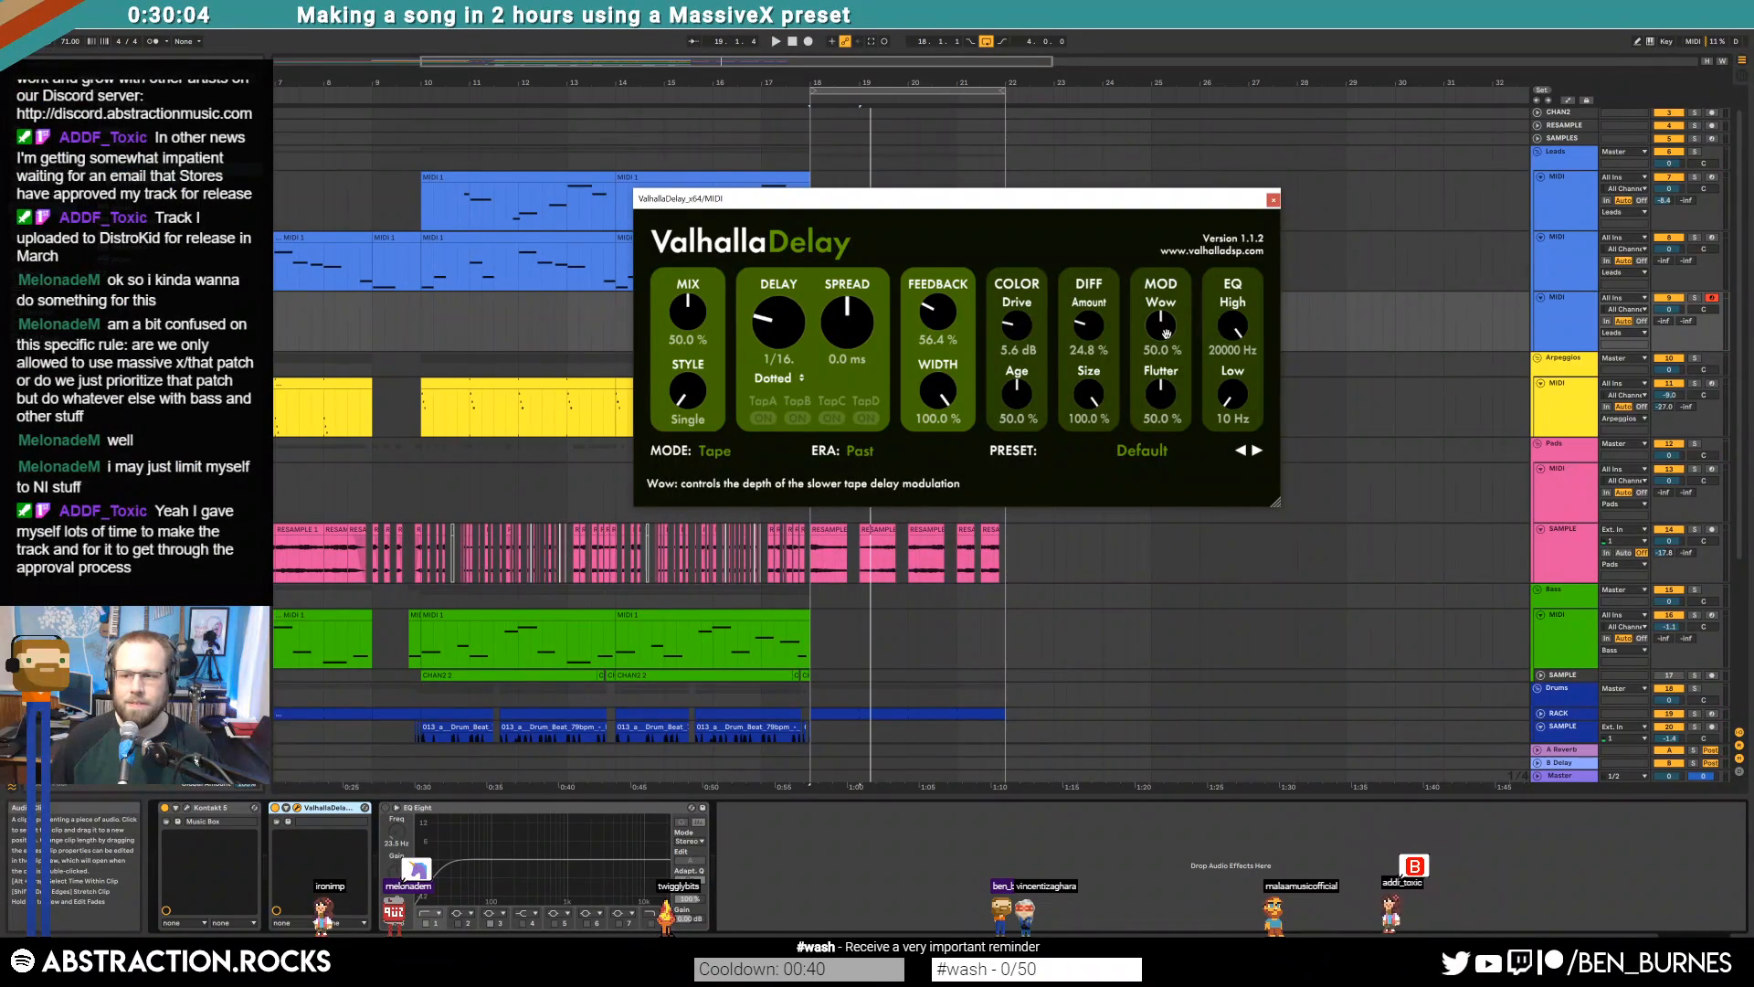
left_click(1274, 200)
Duplicate the one-bar arpeggio in the music box lead clip until it fills all four bars
double_click(893, 297)
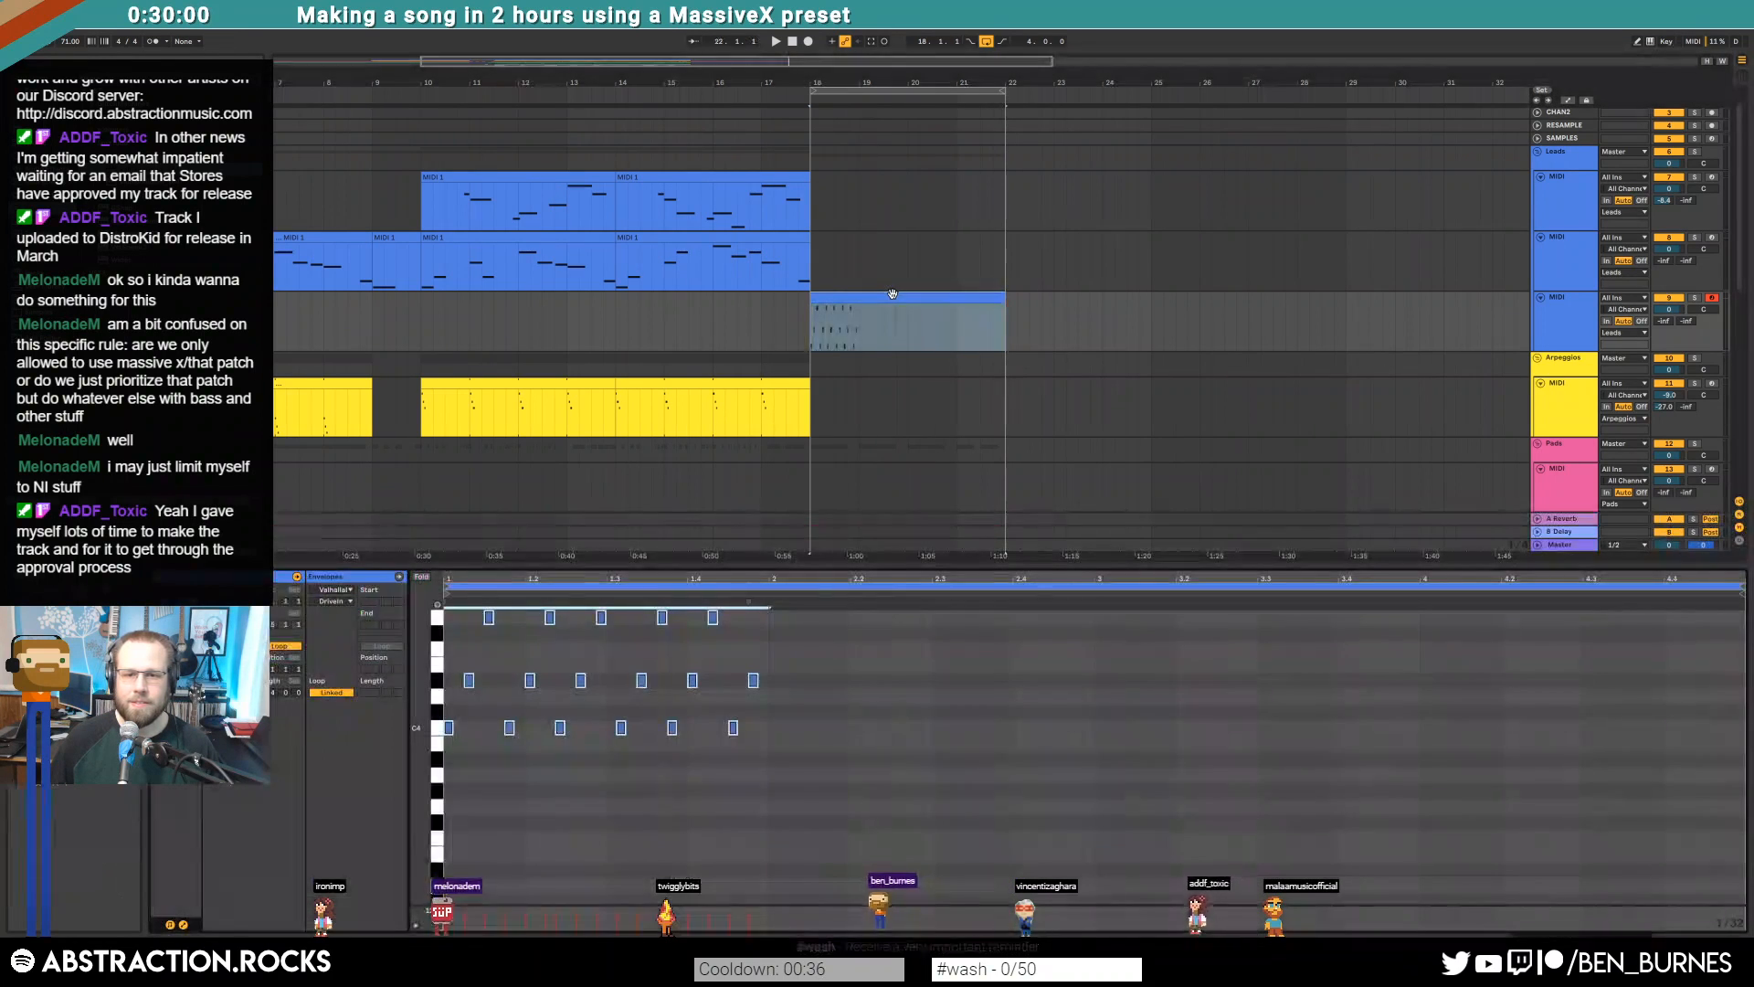
scroll(766, 712, "up", 2)
left_click_drag(769, 676, 374, 849)
key("ctrl+d")
key("ctrl+d")
key("ctrl+d")
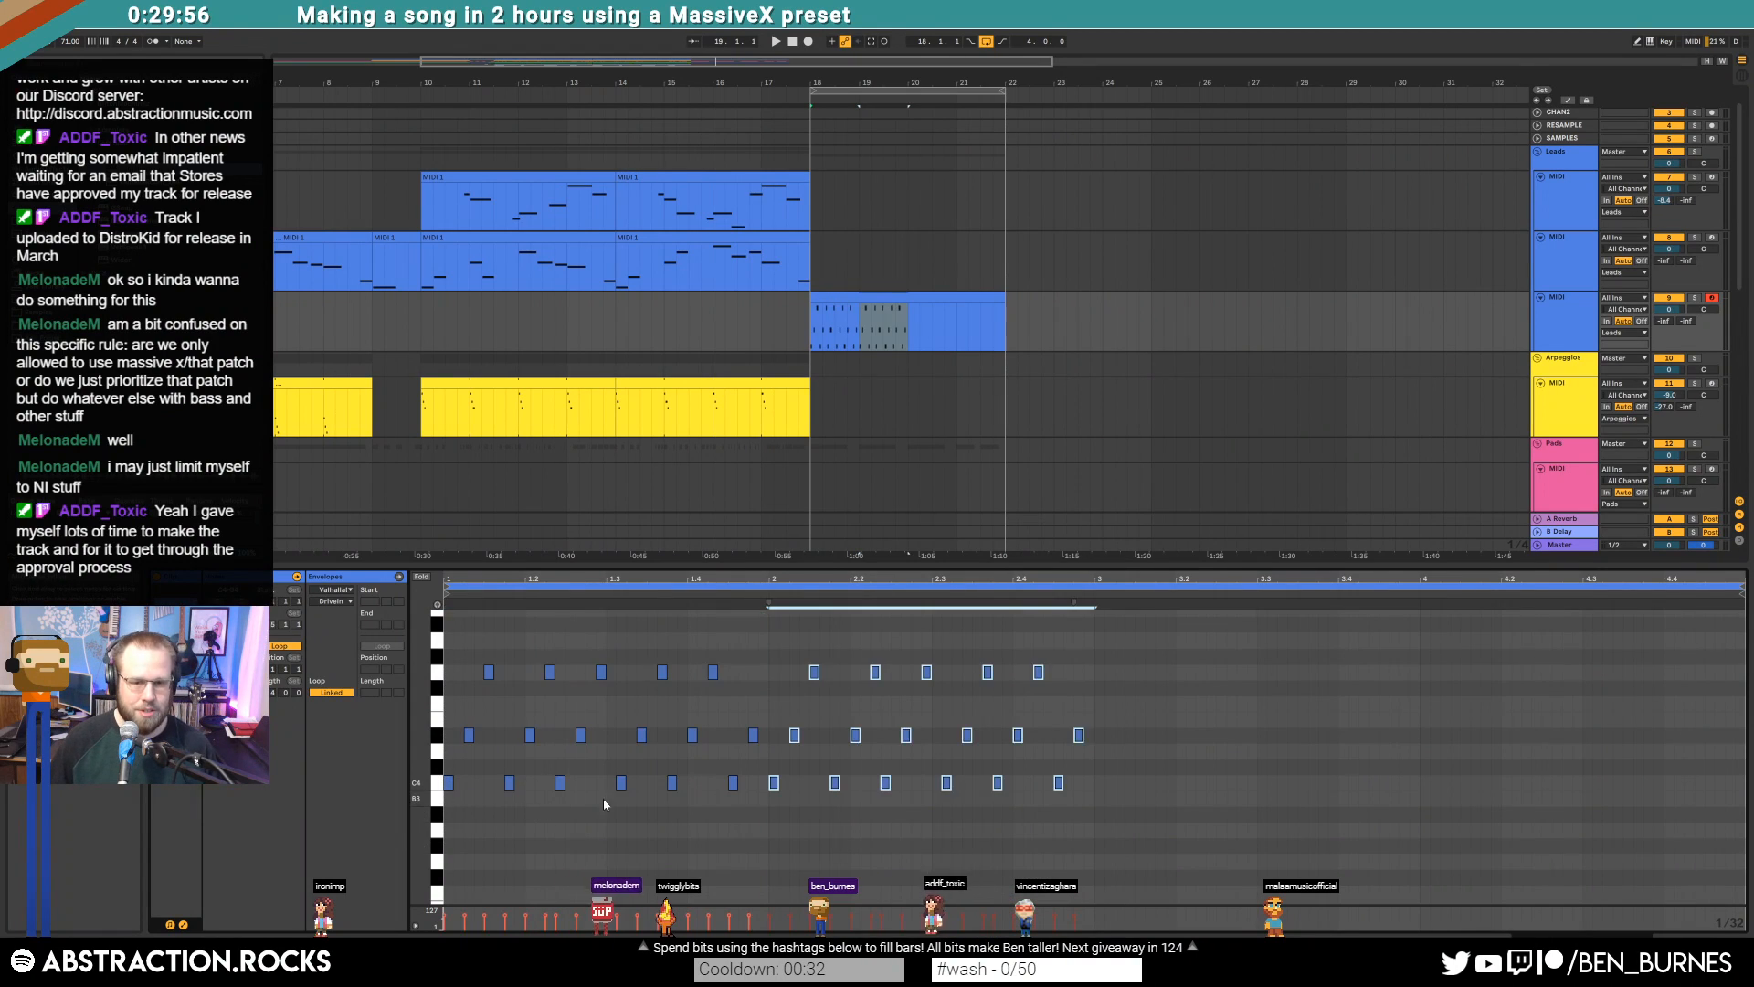
Raise the arpeggio's top notes to A#4 in the clip's second bar and G#4 in its third bar
left_click_drag(784, 648, 1698, 691)
key("Up")
key("Up")
key("Up")
key("Up")
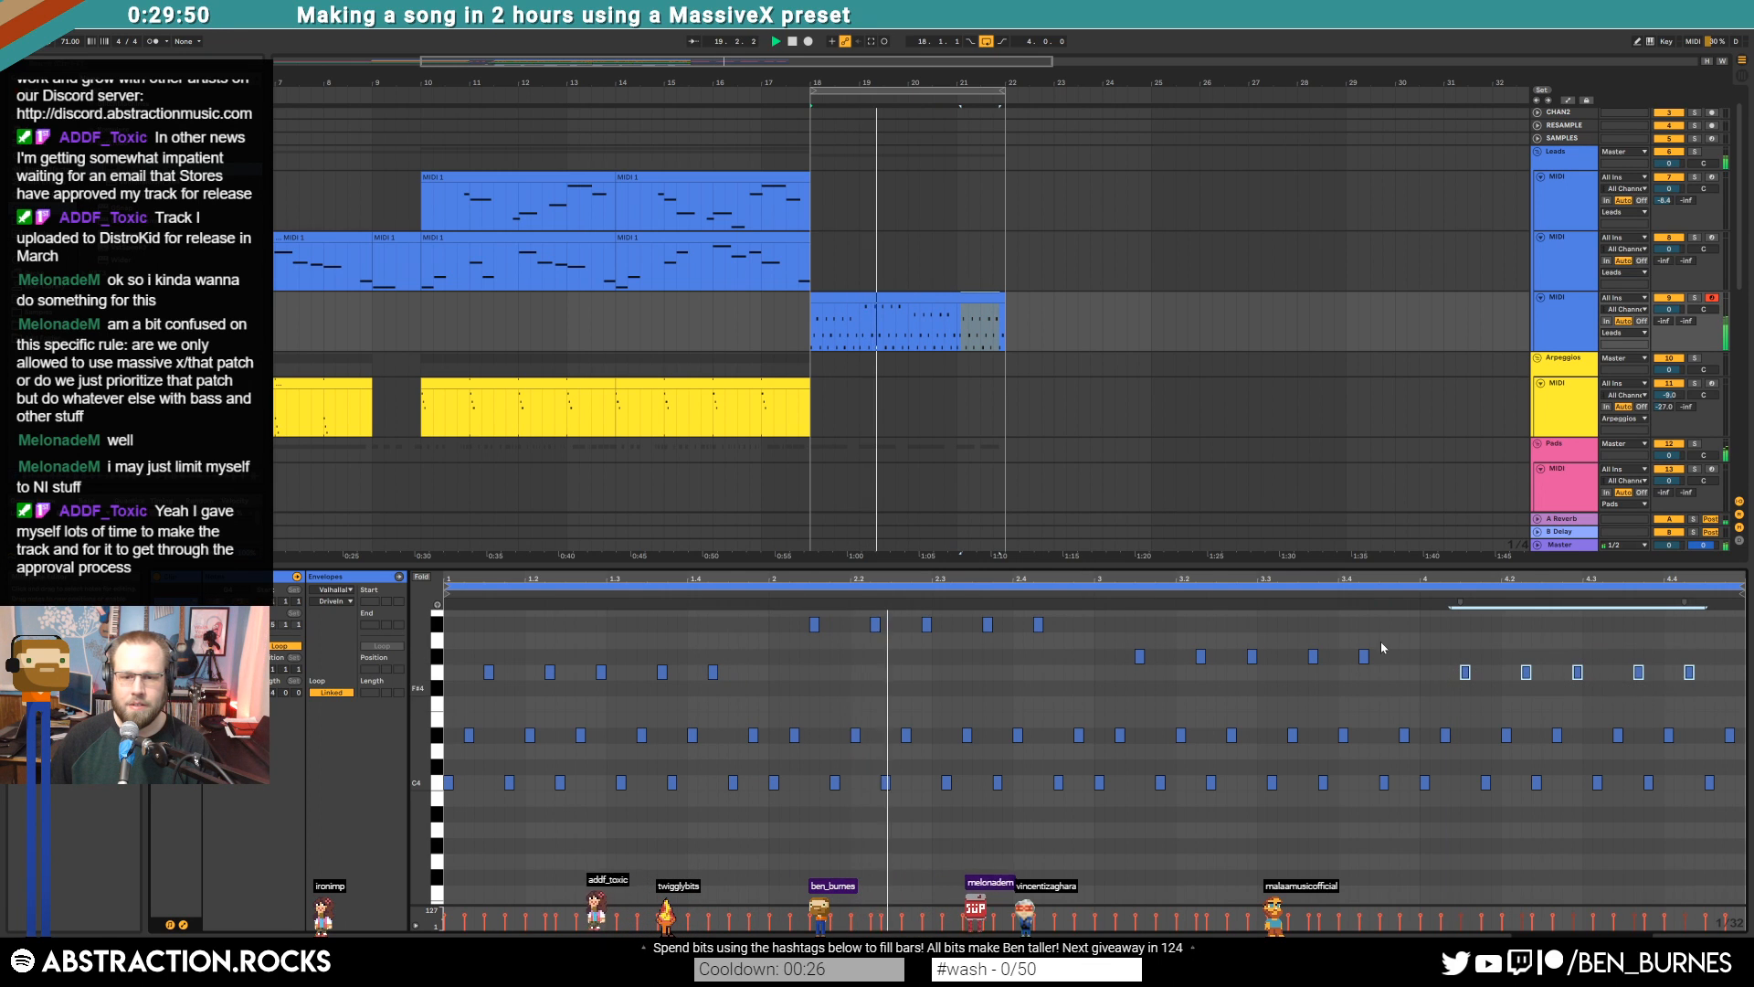
Play the looped section and check the Music Box instrument in Kontakt 5
key("shift+Tab")
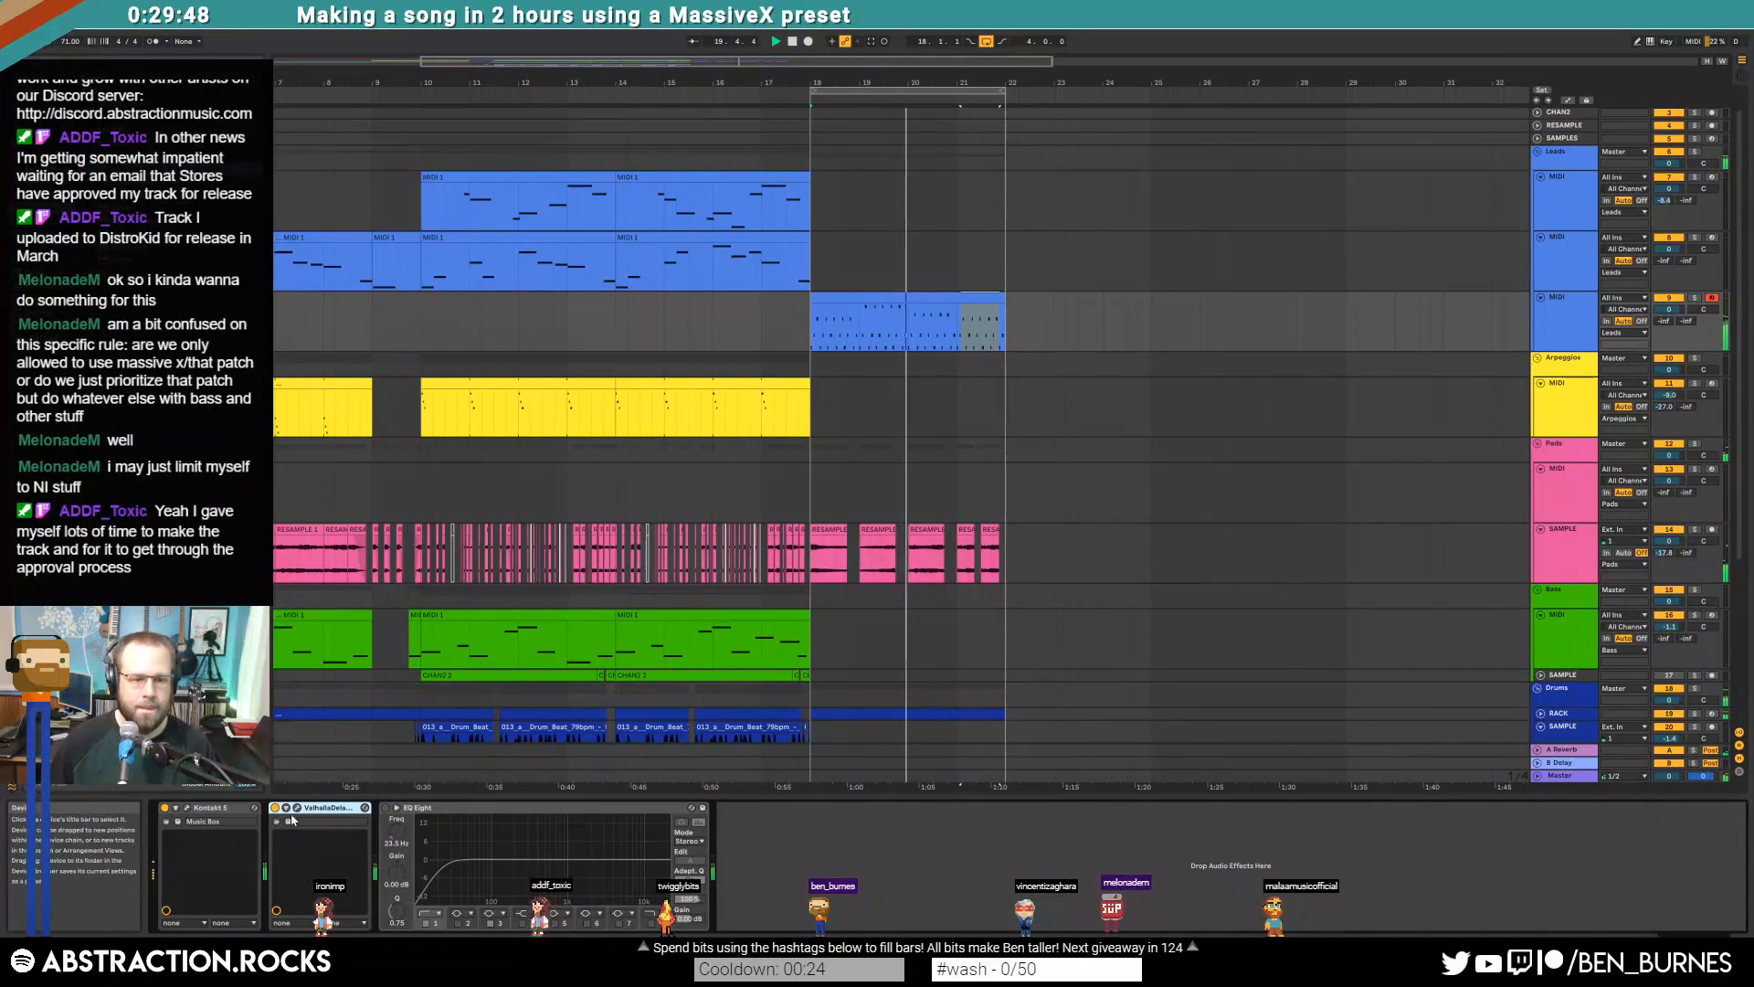
left_click(966, 297)
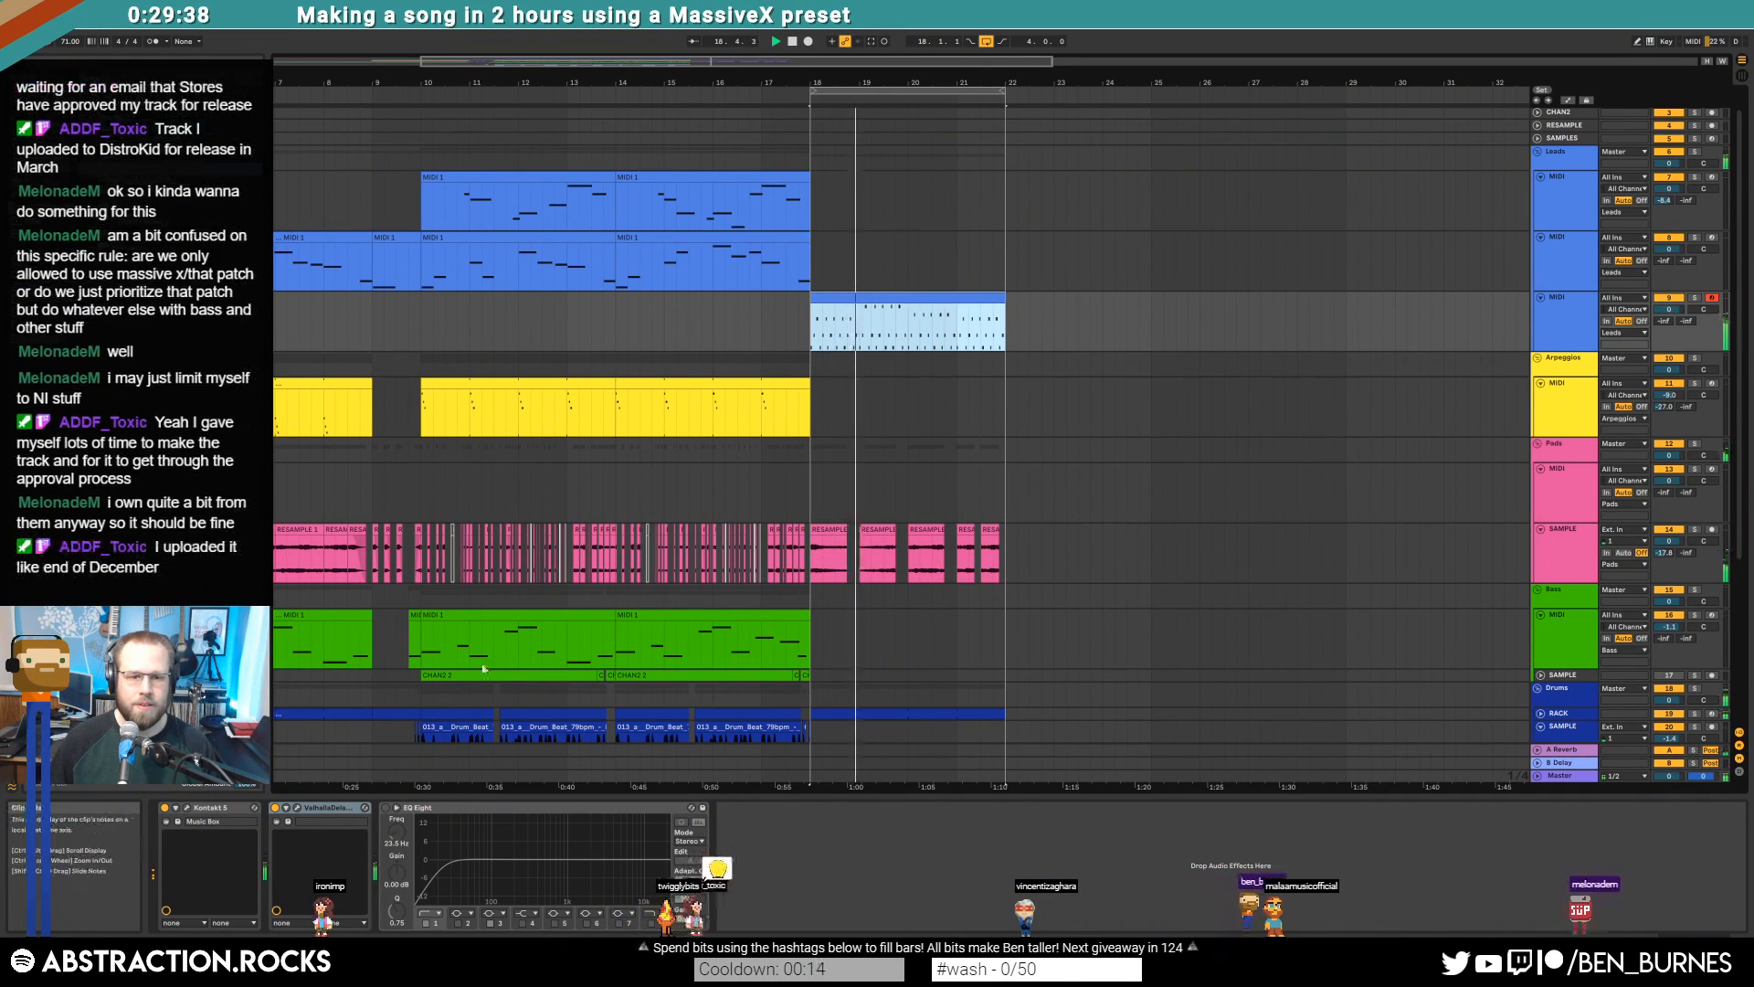
left_click(186, 808)
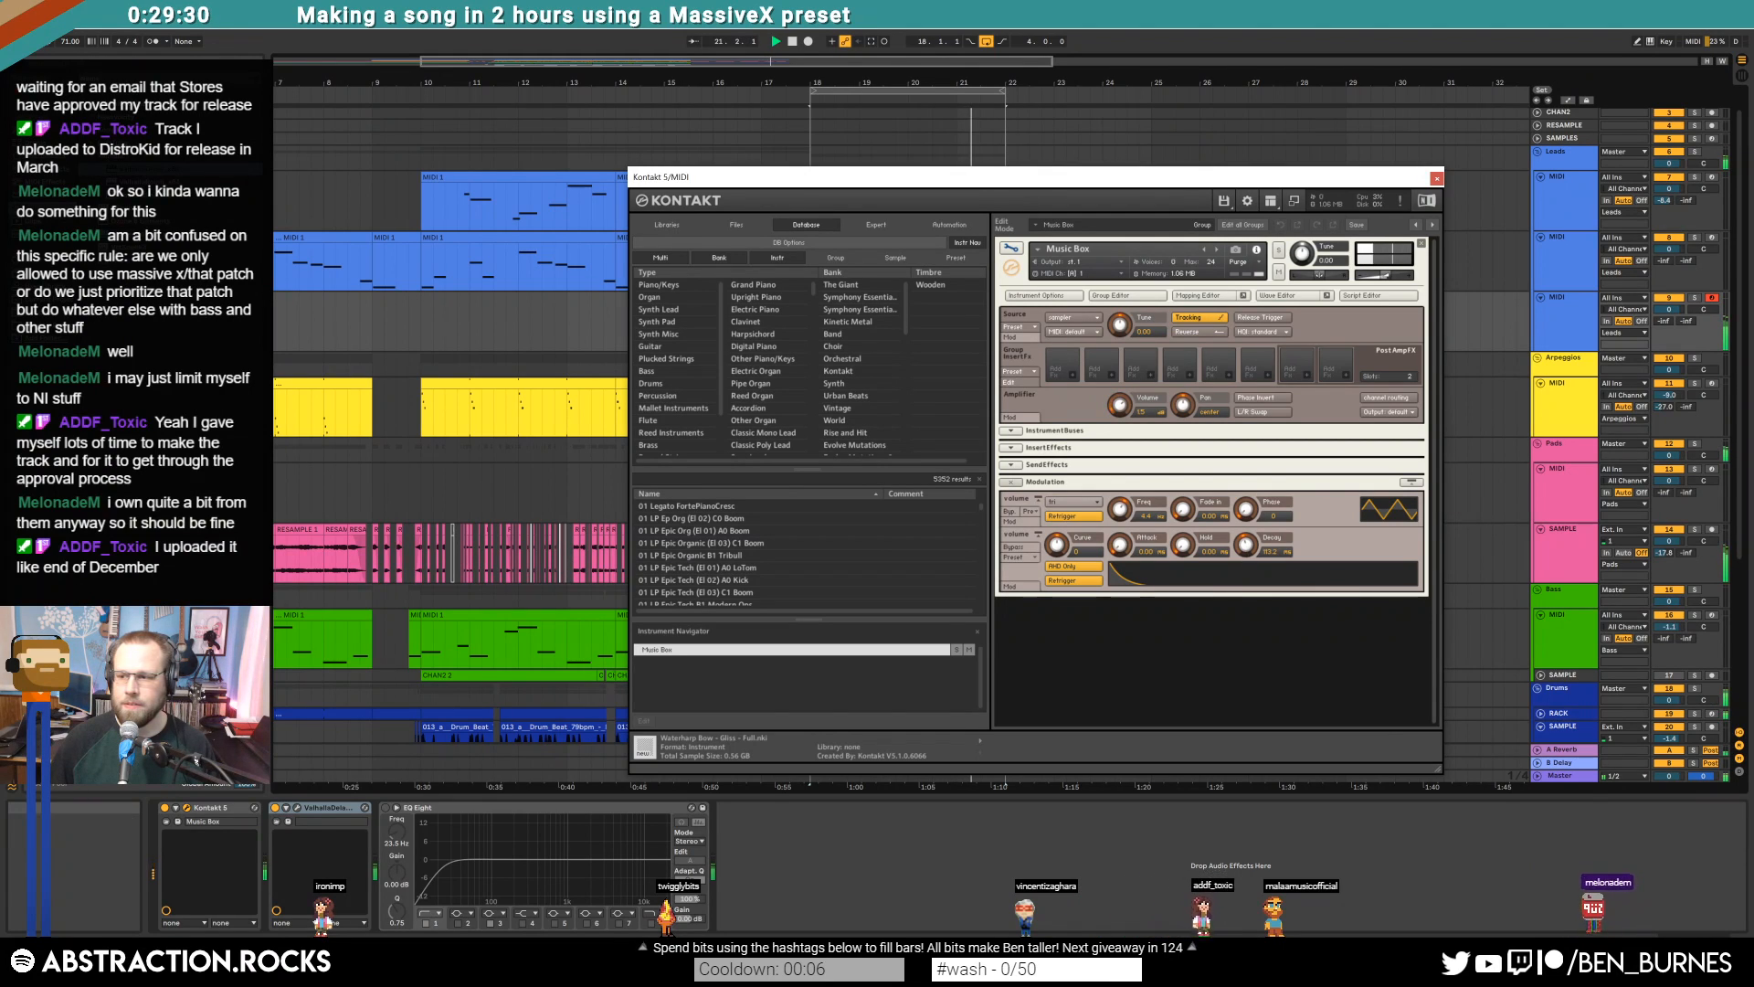
left_click(1437, 177)
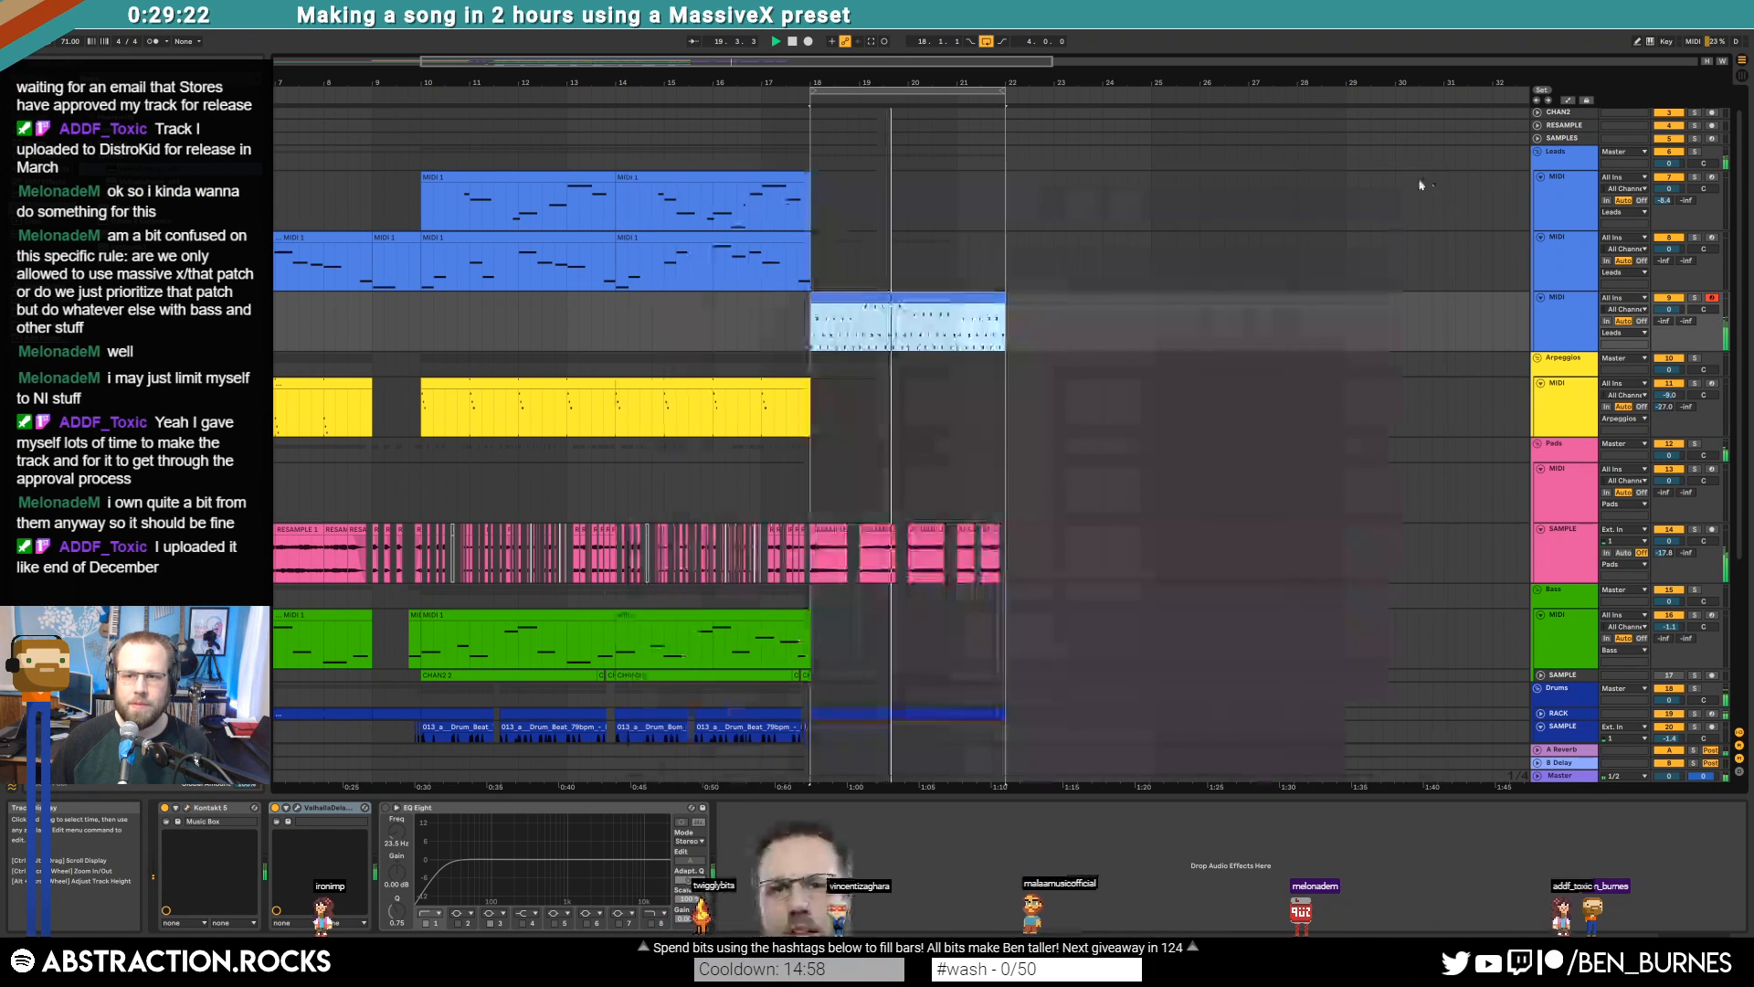
Record a new four-bar melody from bar 18 on the Massive X lead track and play it back
left_click(815, 204)
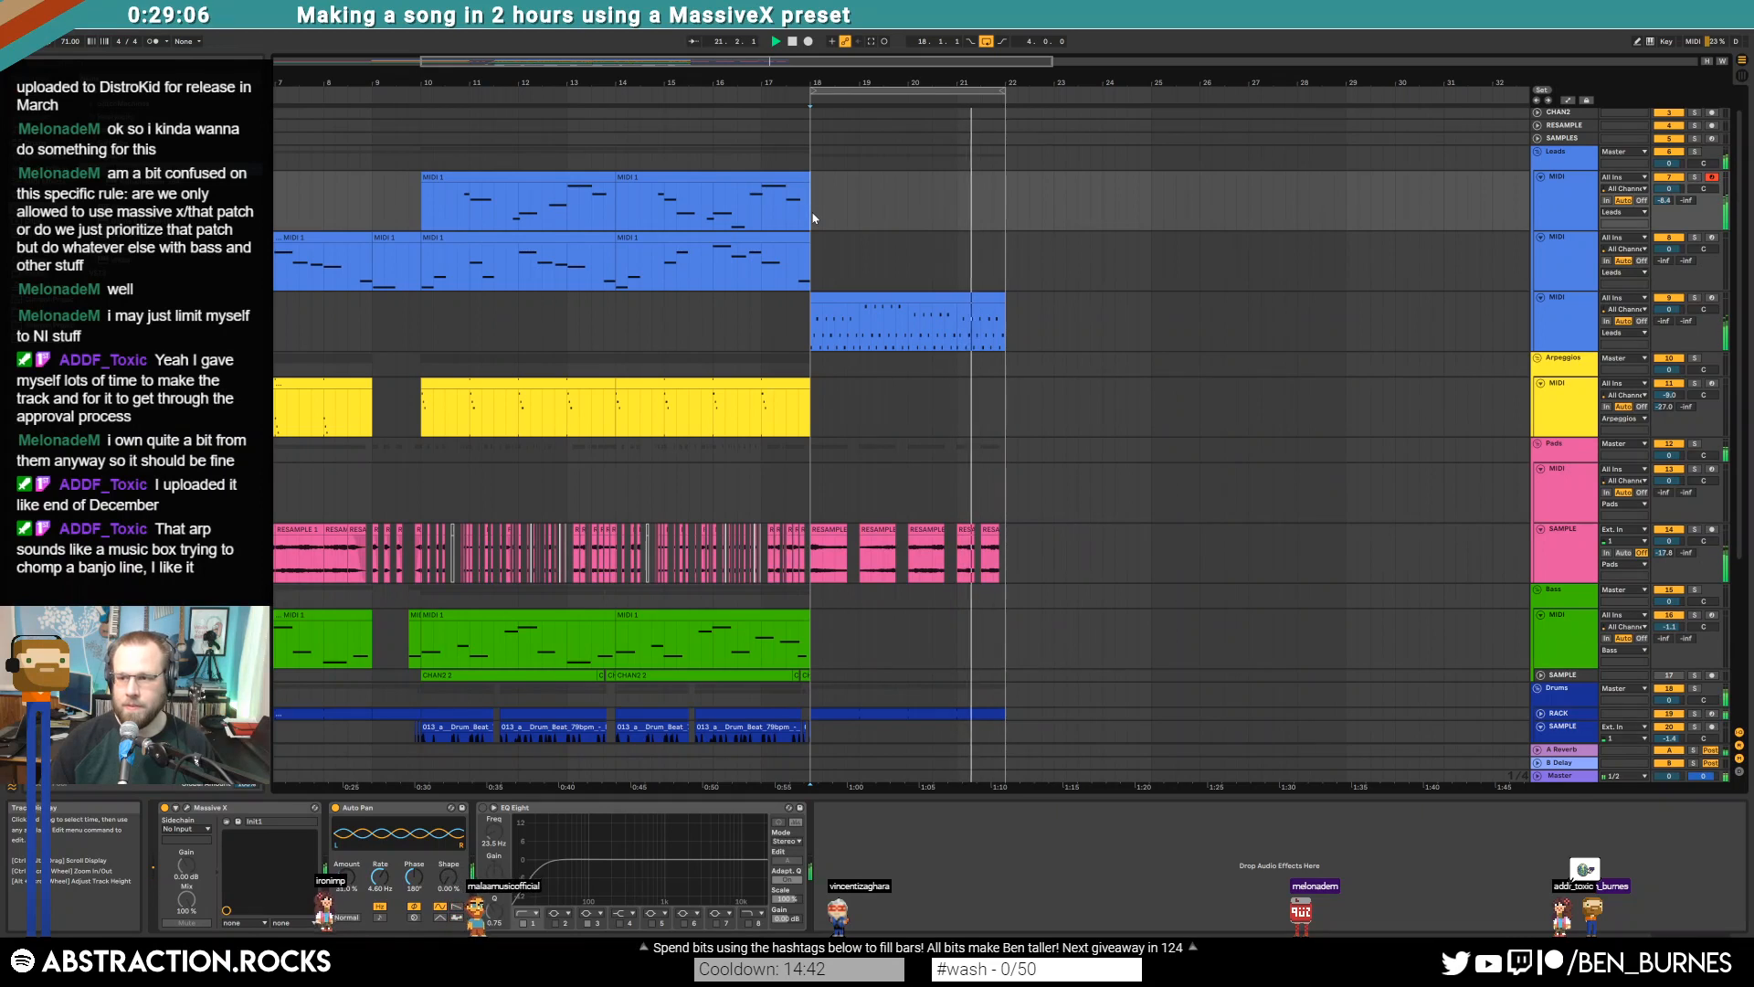
key("F9")
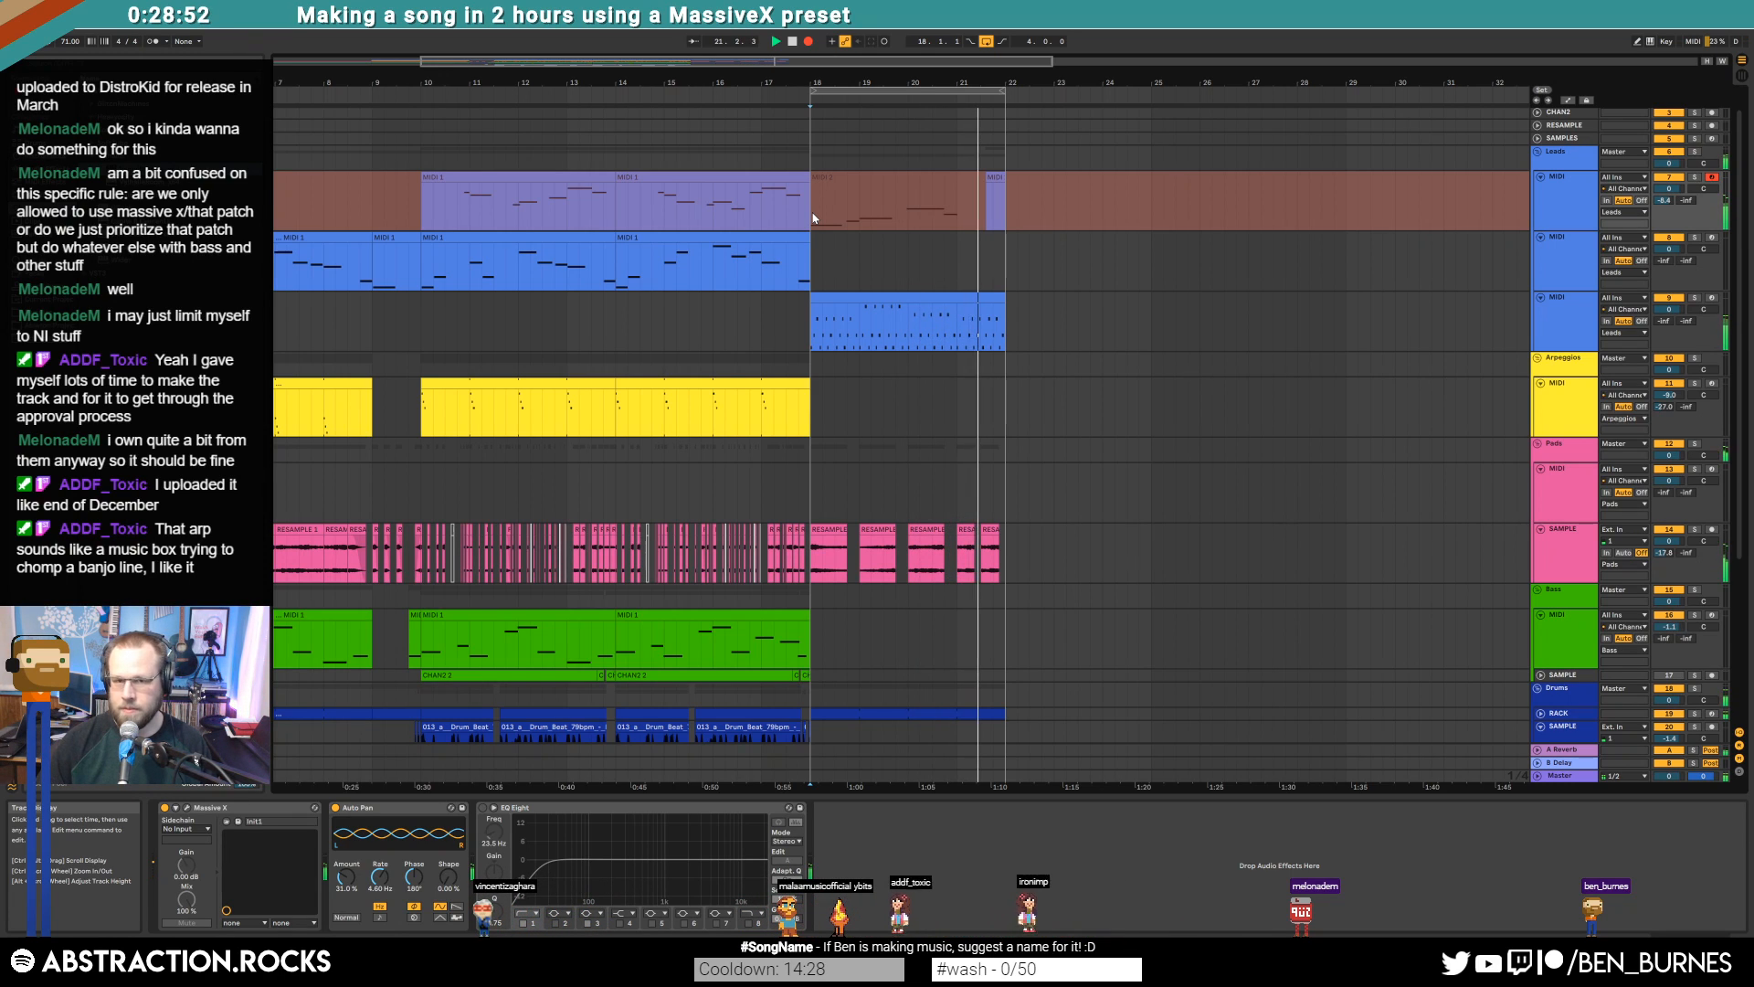
key("space")
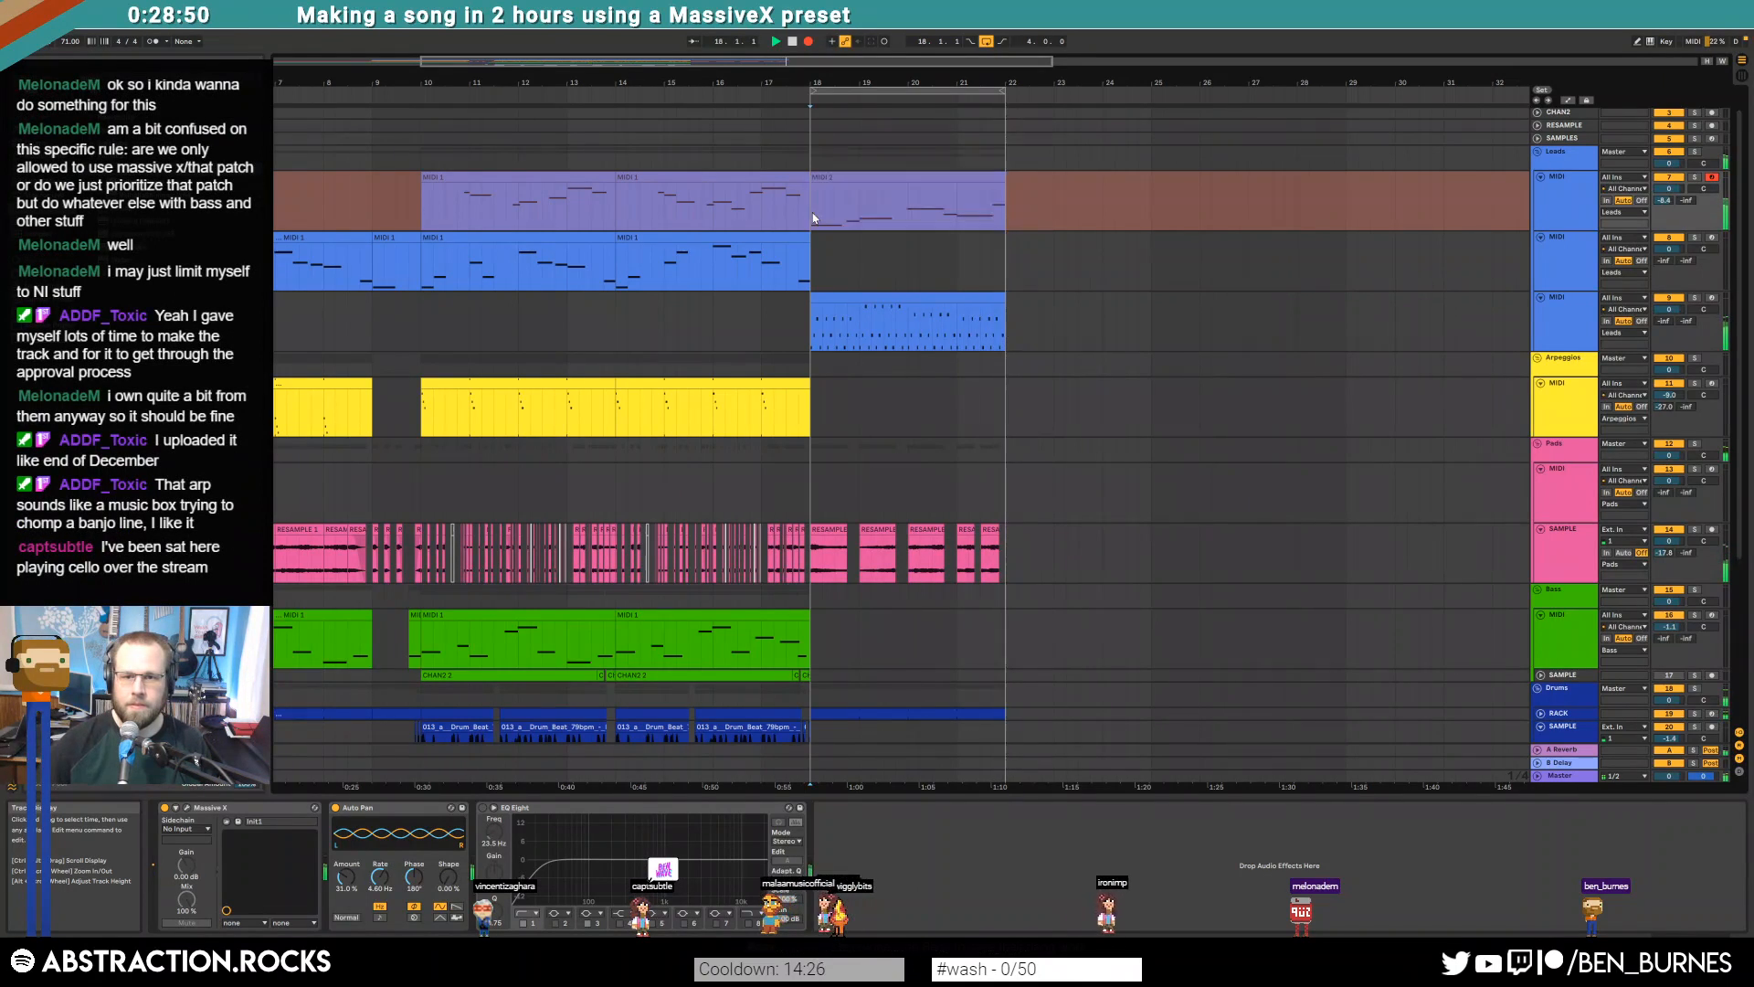
key("space")
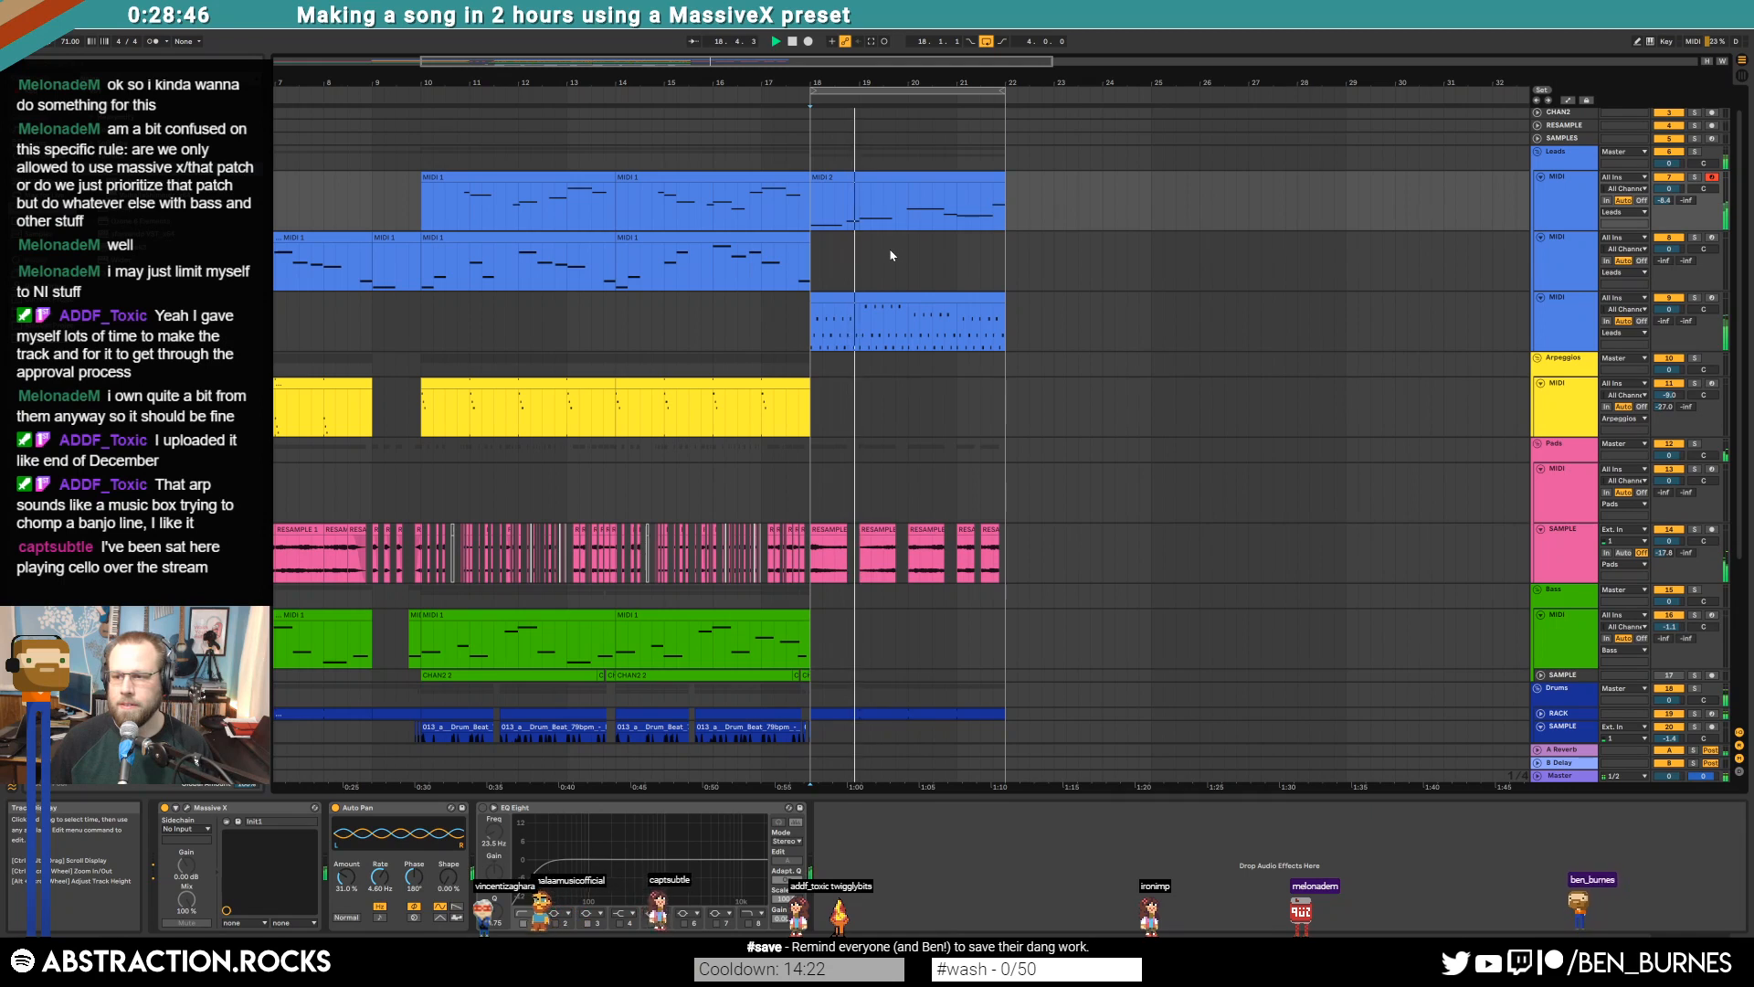
Check the top notes of the music box arpeggio clip while playing the section from bar 18
double_click(887, 302)
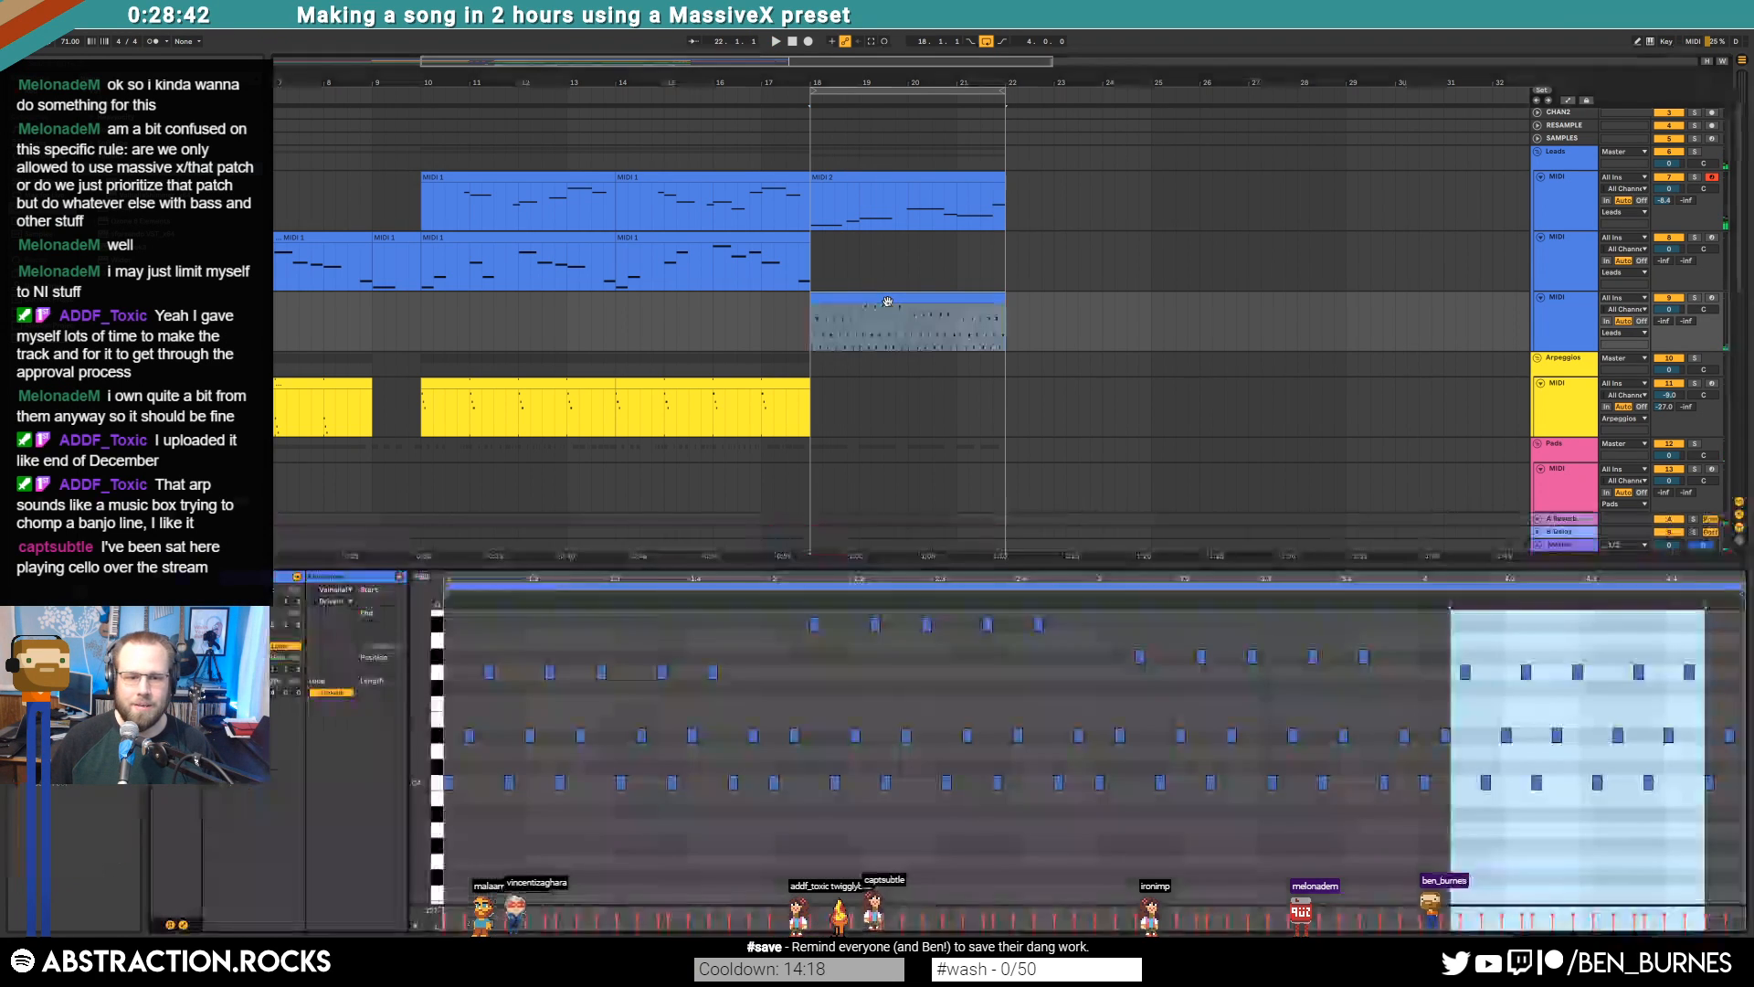
left_click_drag(422, 640, 1706, 737)
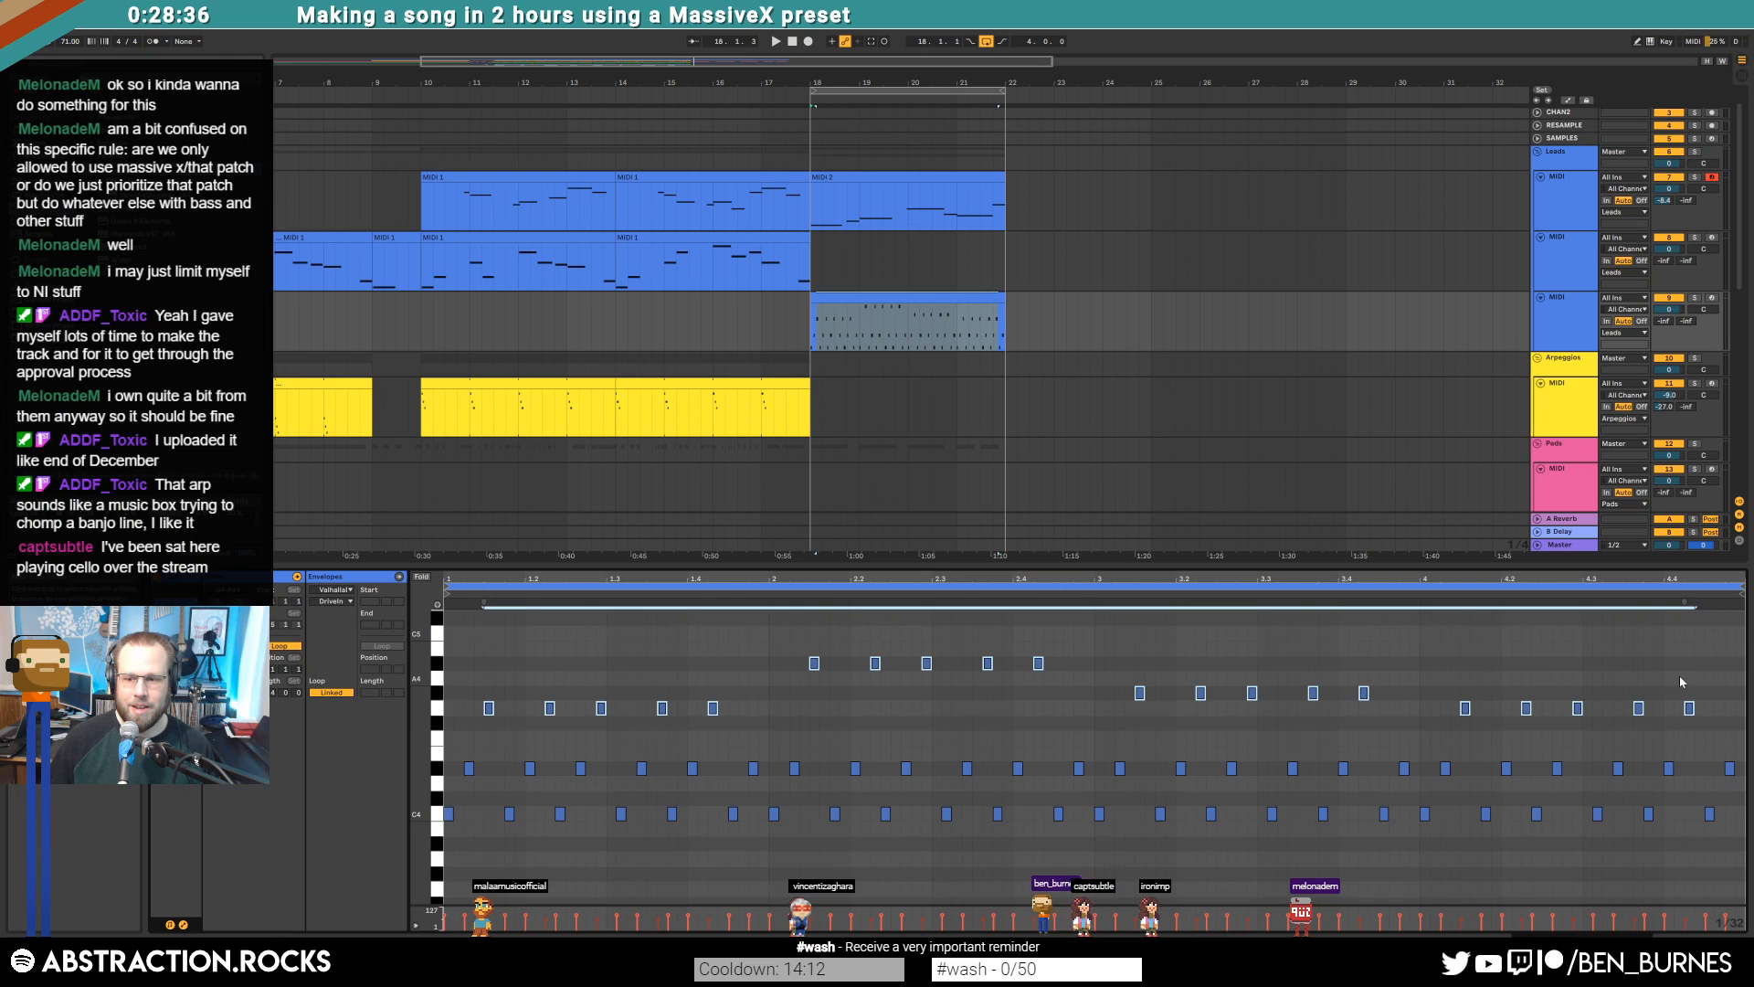
left_click(1680, 678)
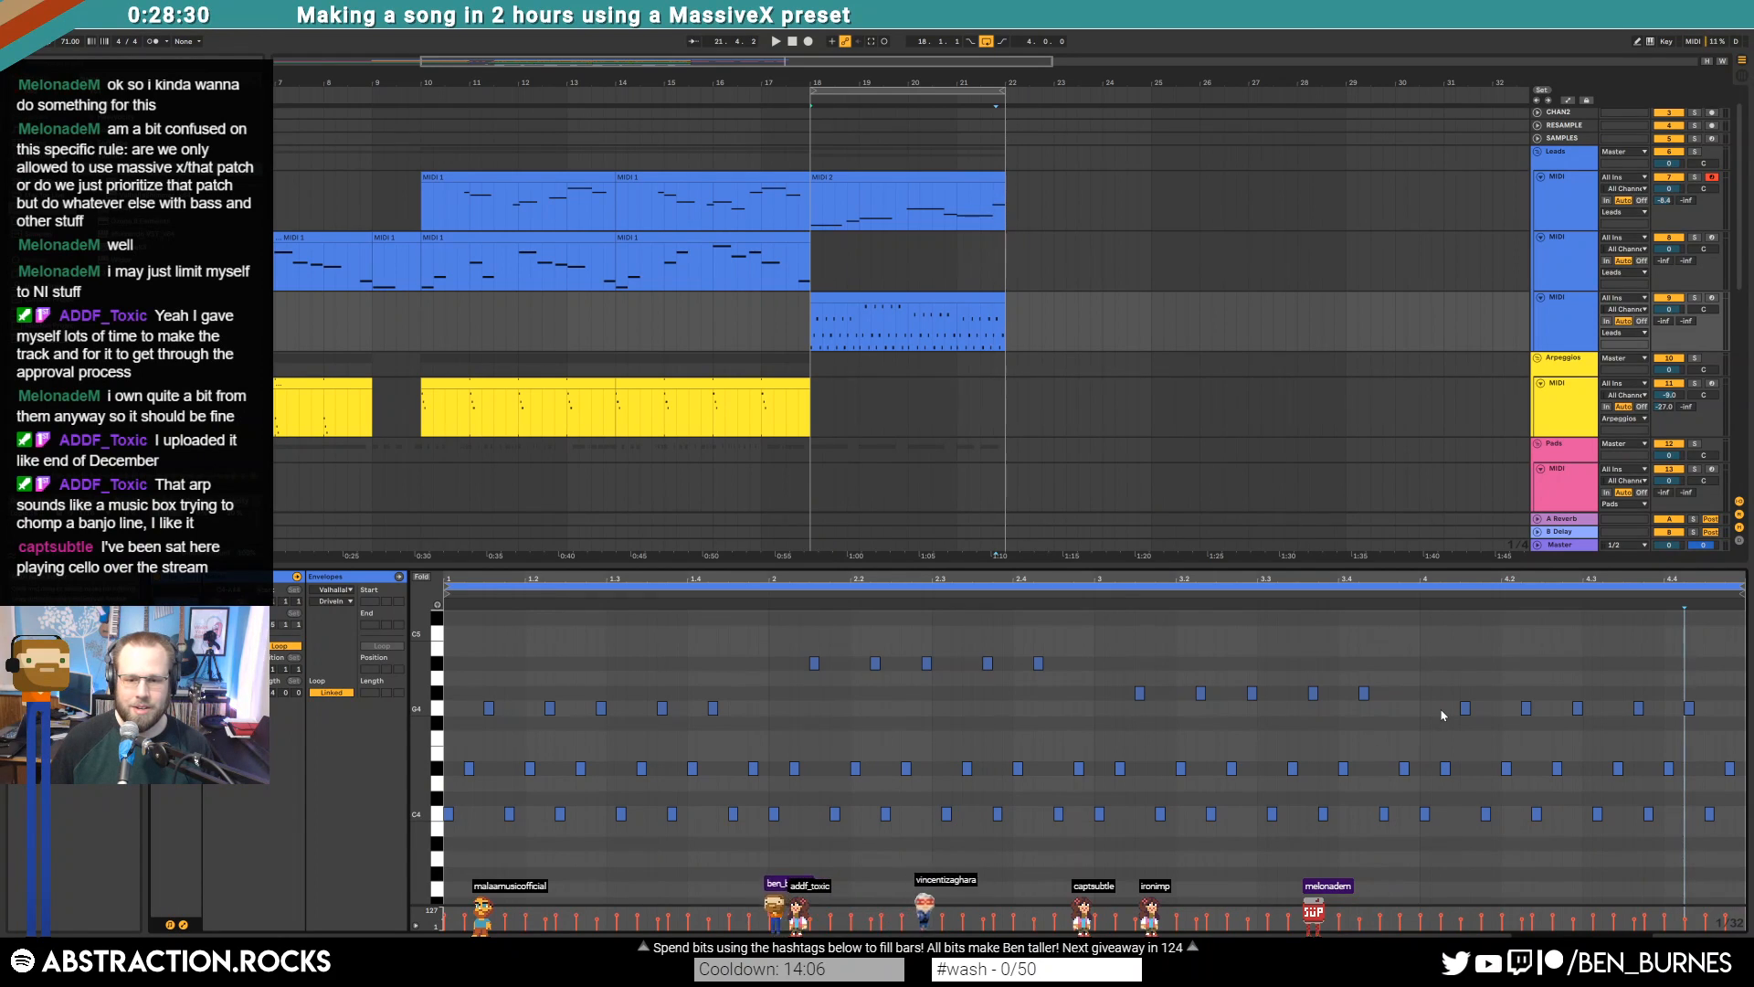
key("space")
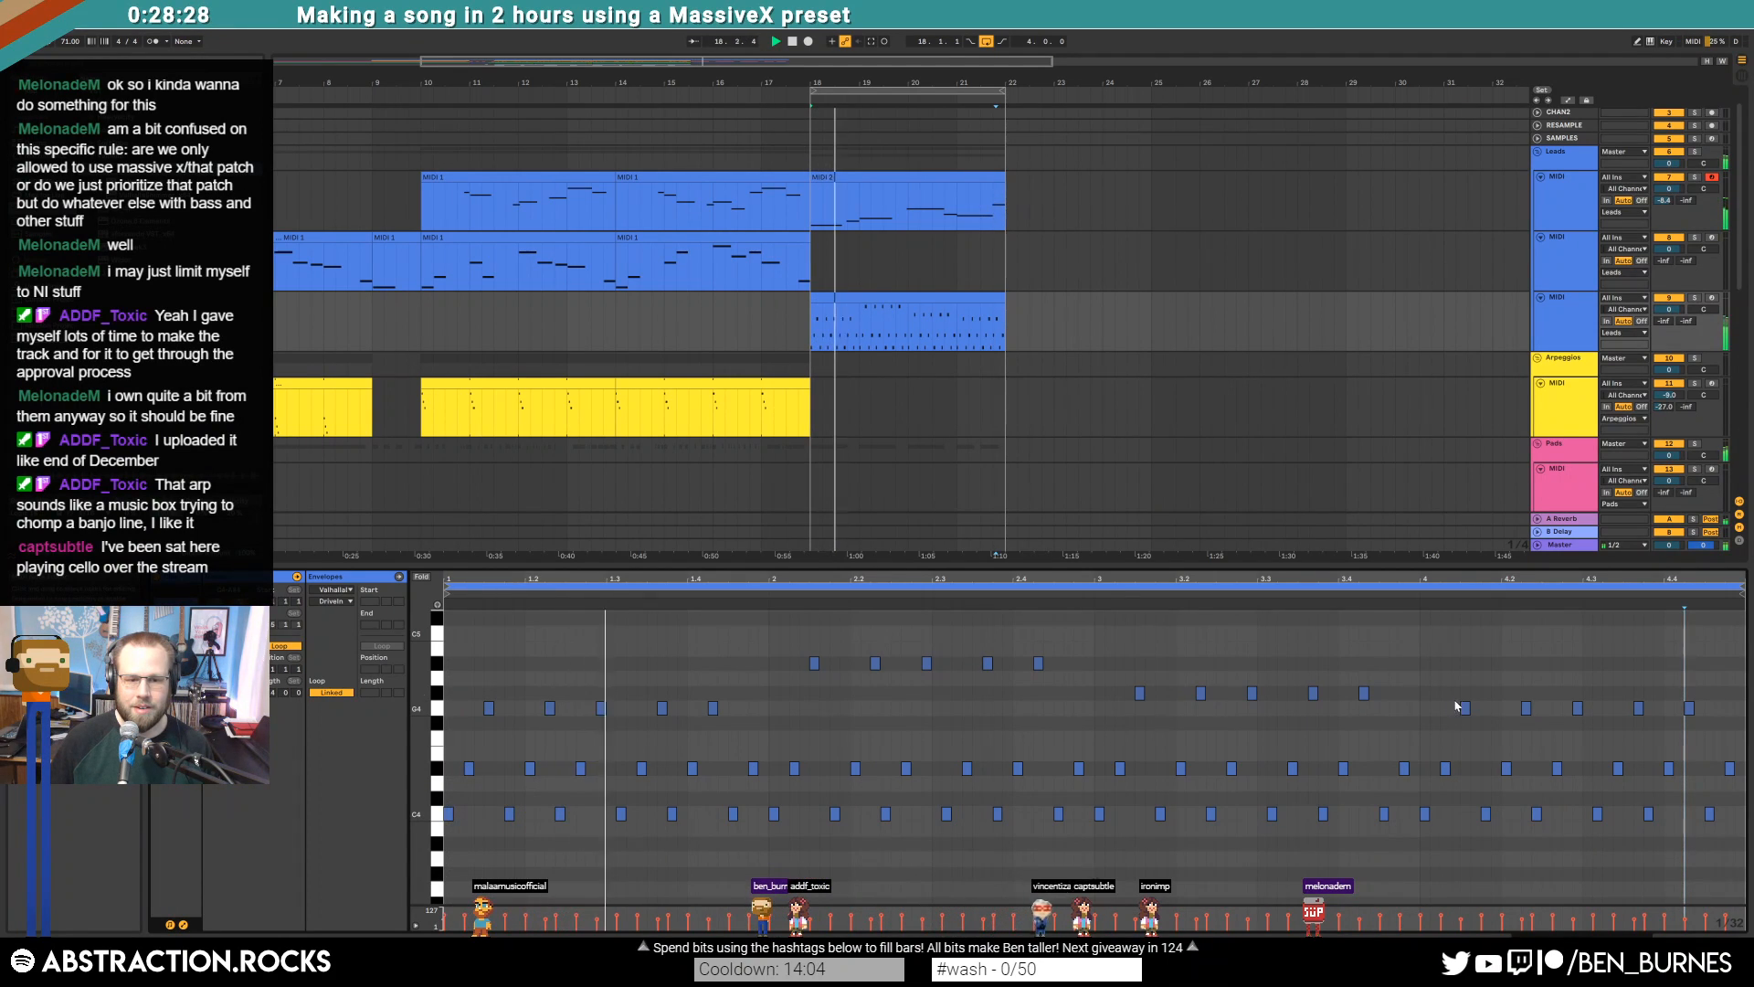
Solo the music box lead to listen to it with ValhallaDelay bypassed, and return it to the full mix
left_click(1695, 298)
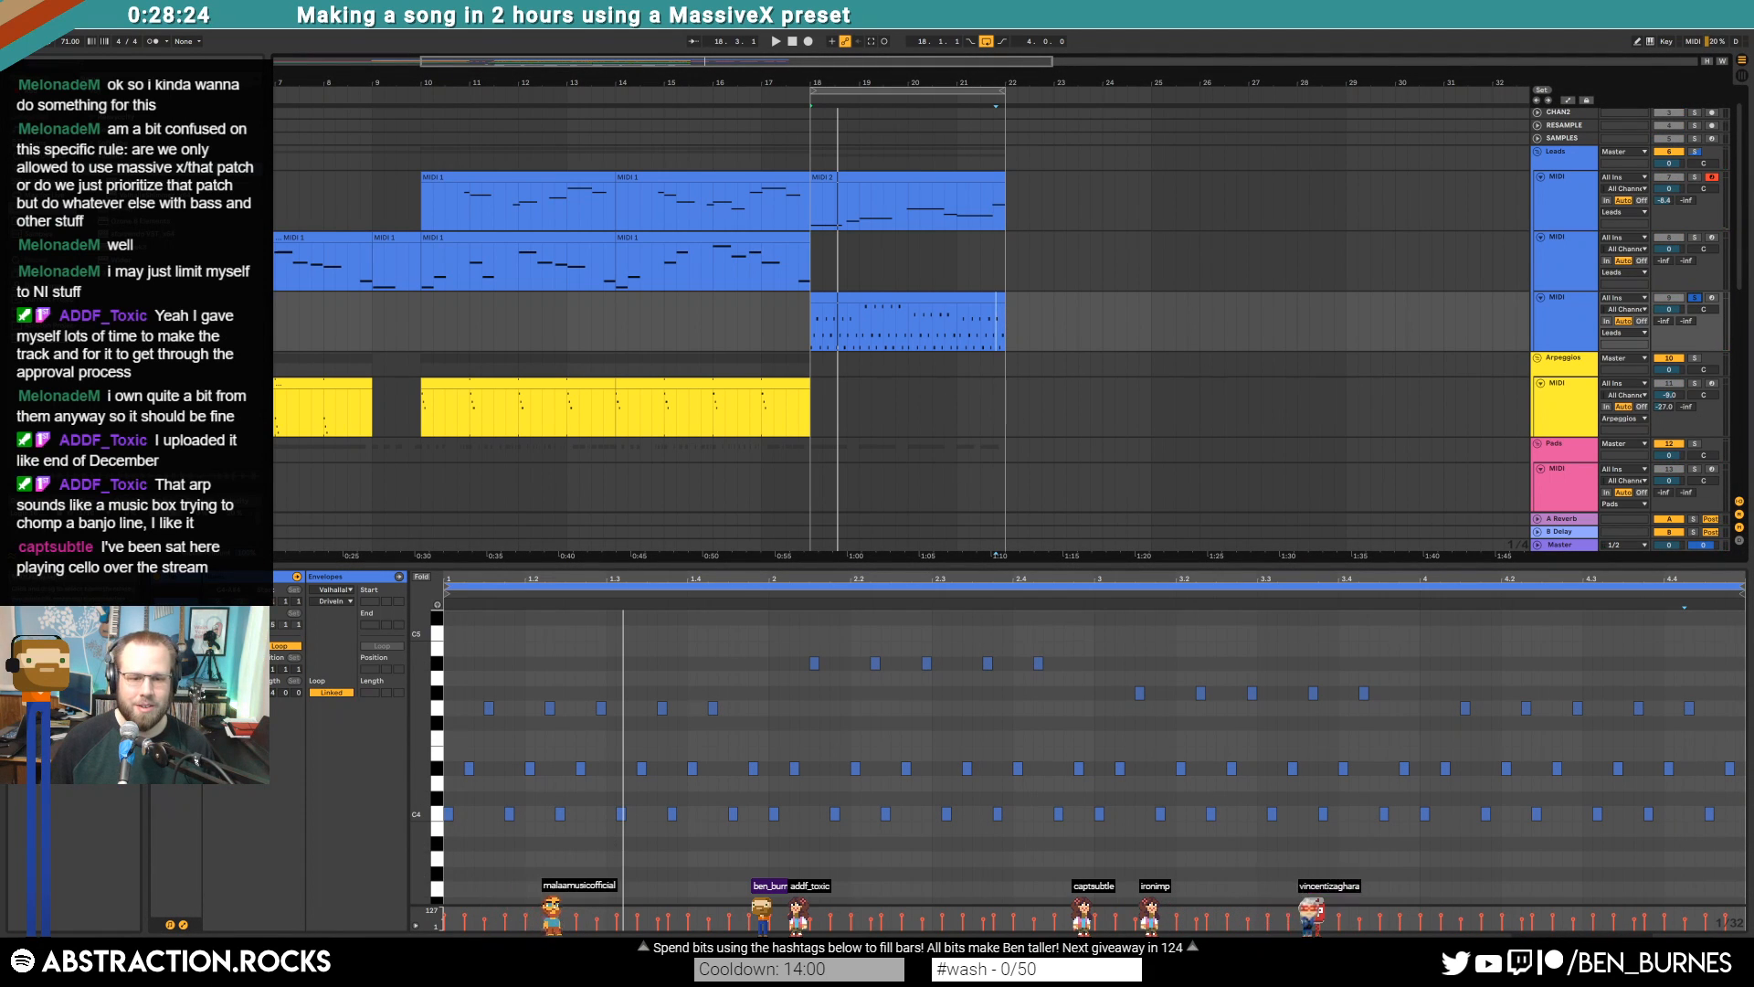
key("space")
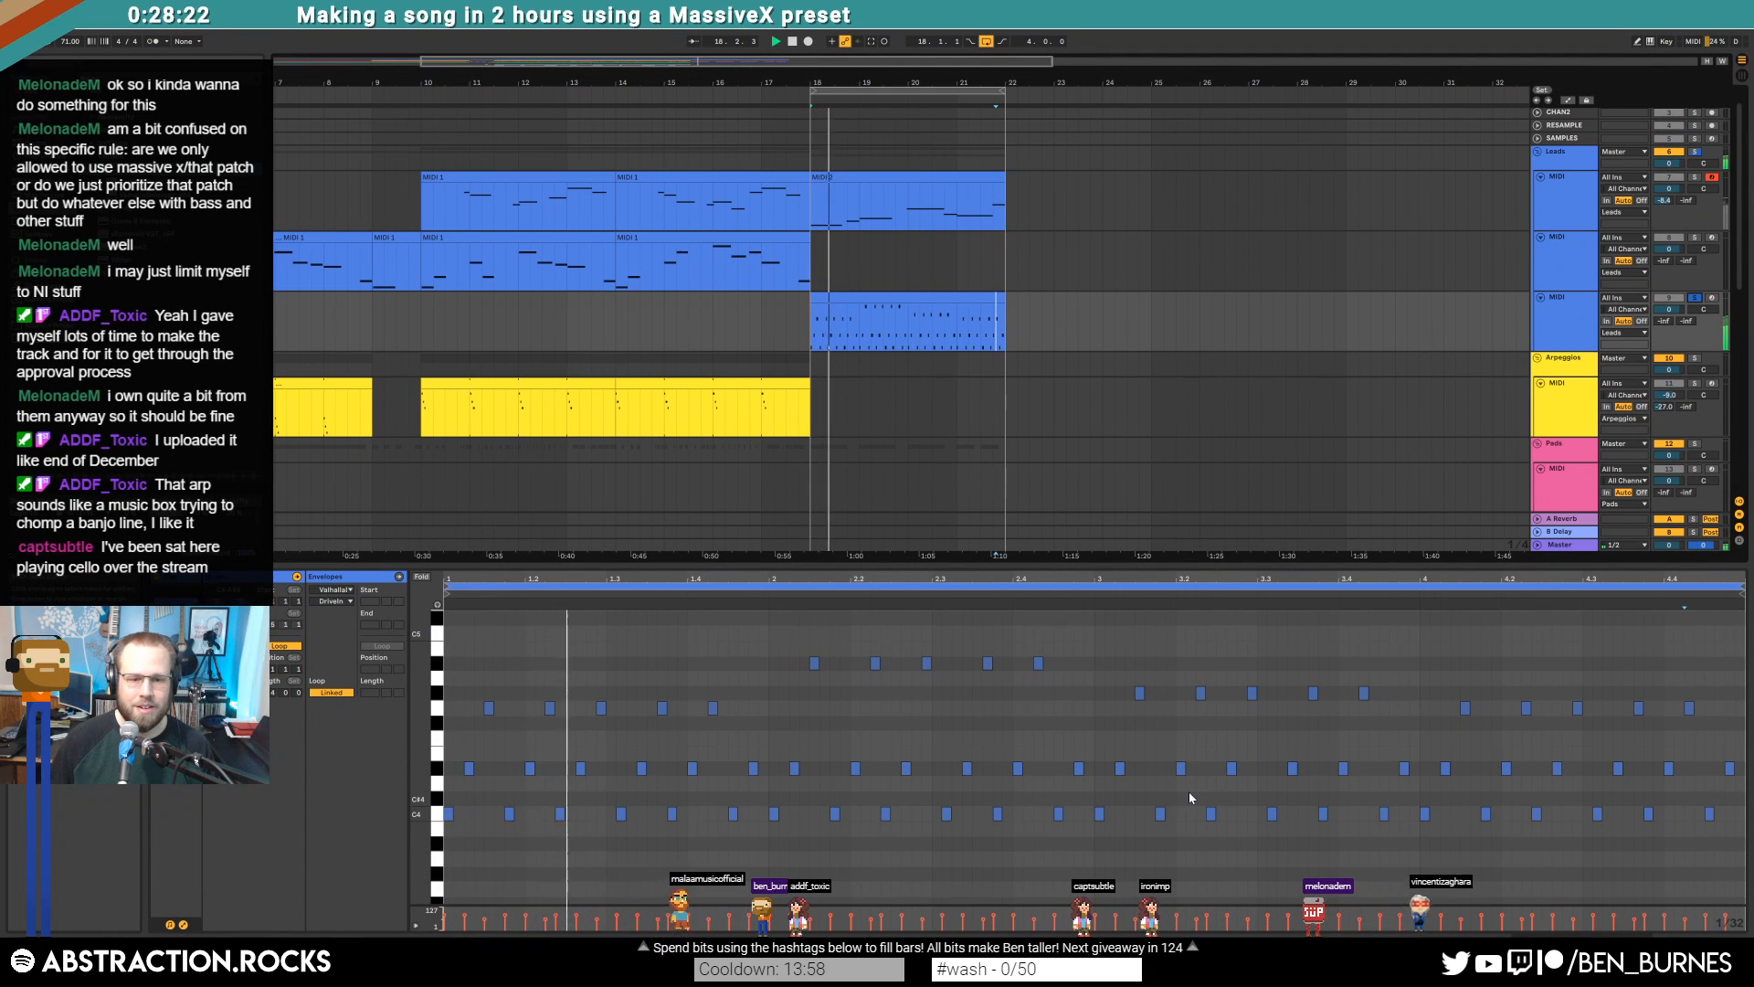
key("shift+Tab")
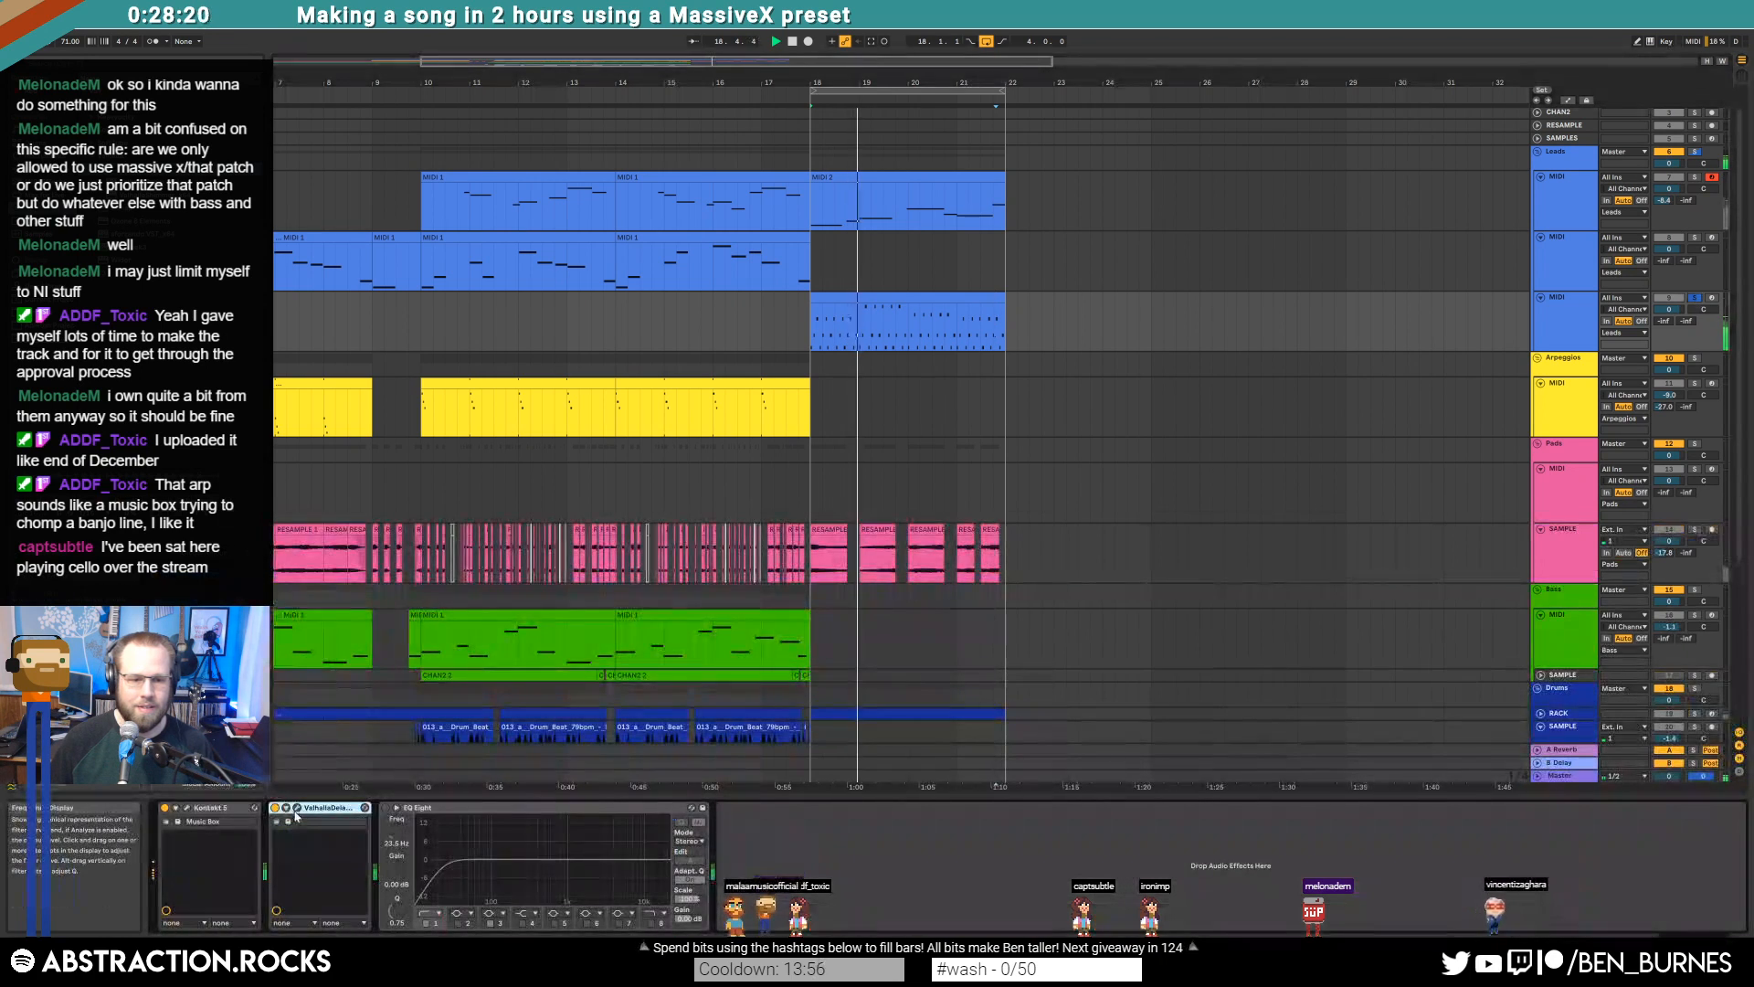
left_click(275, 808)
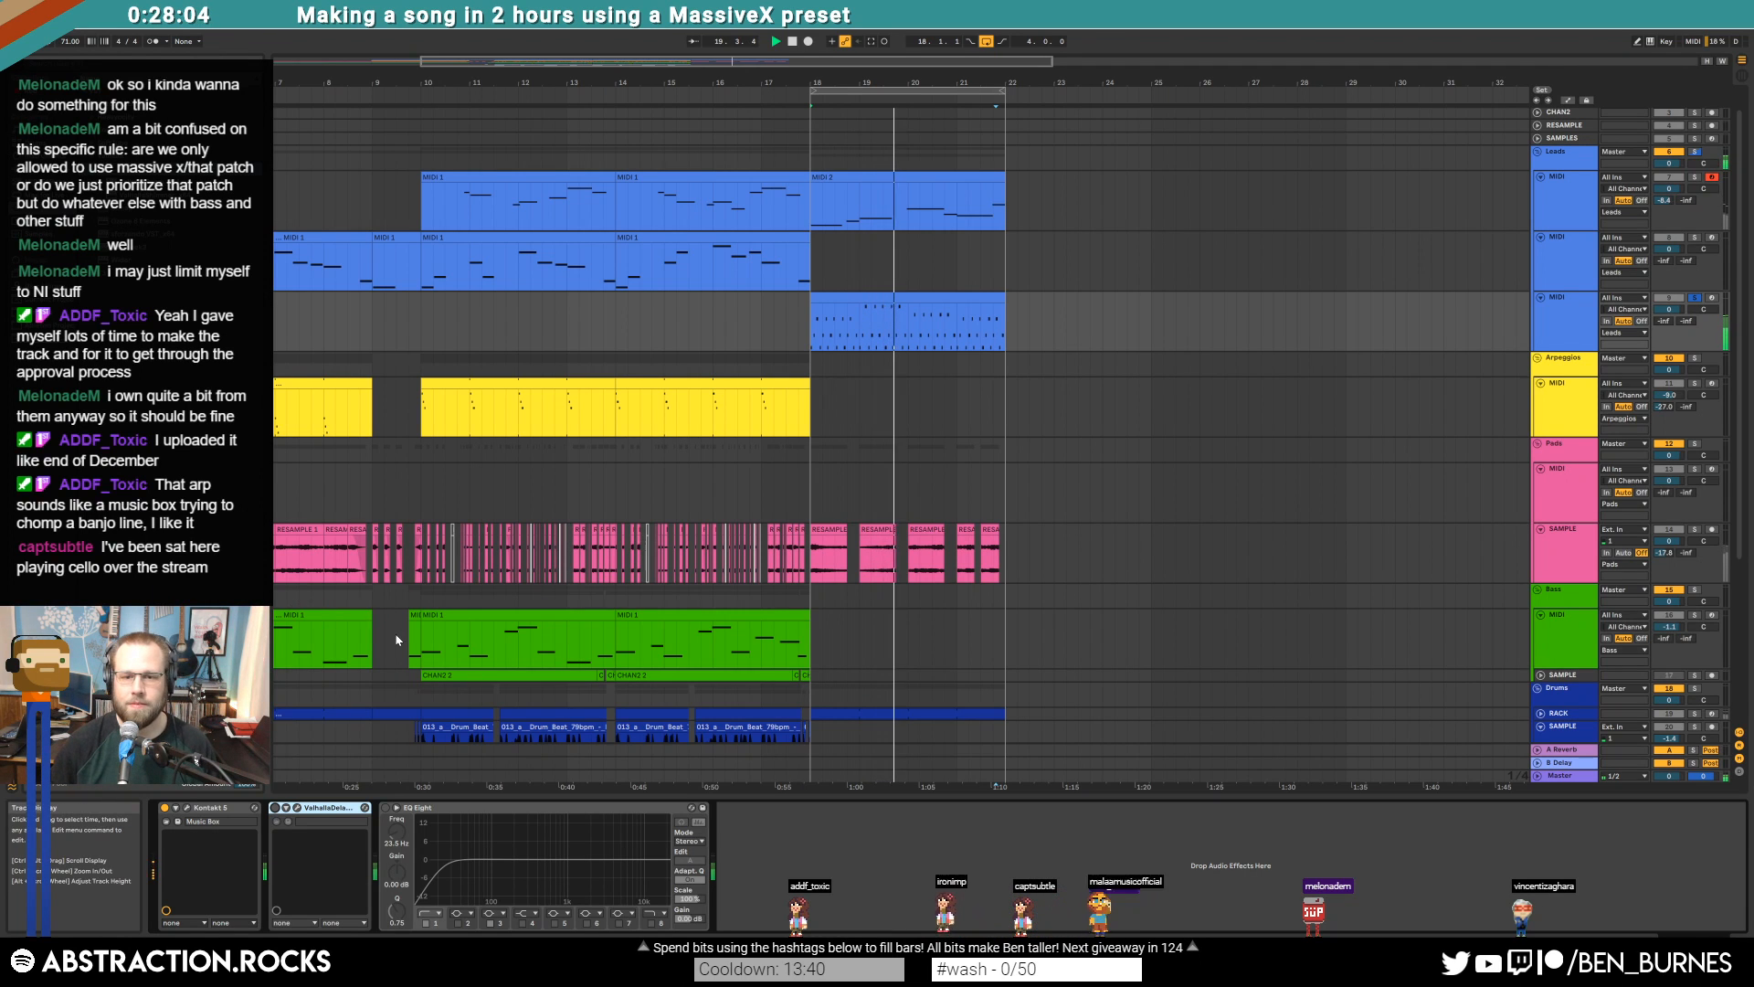
left_click(1695, 299)
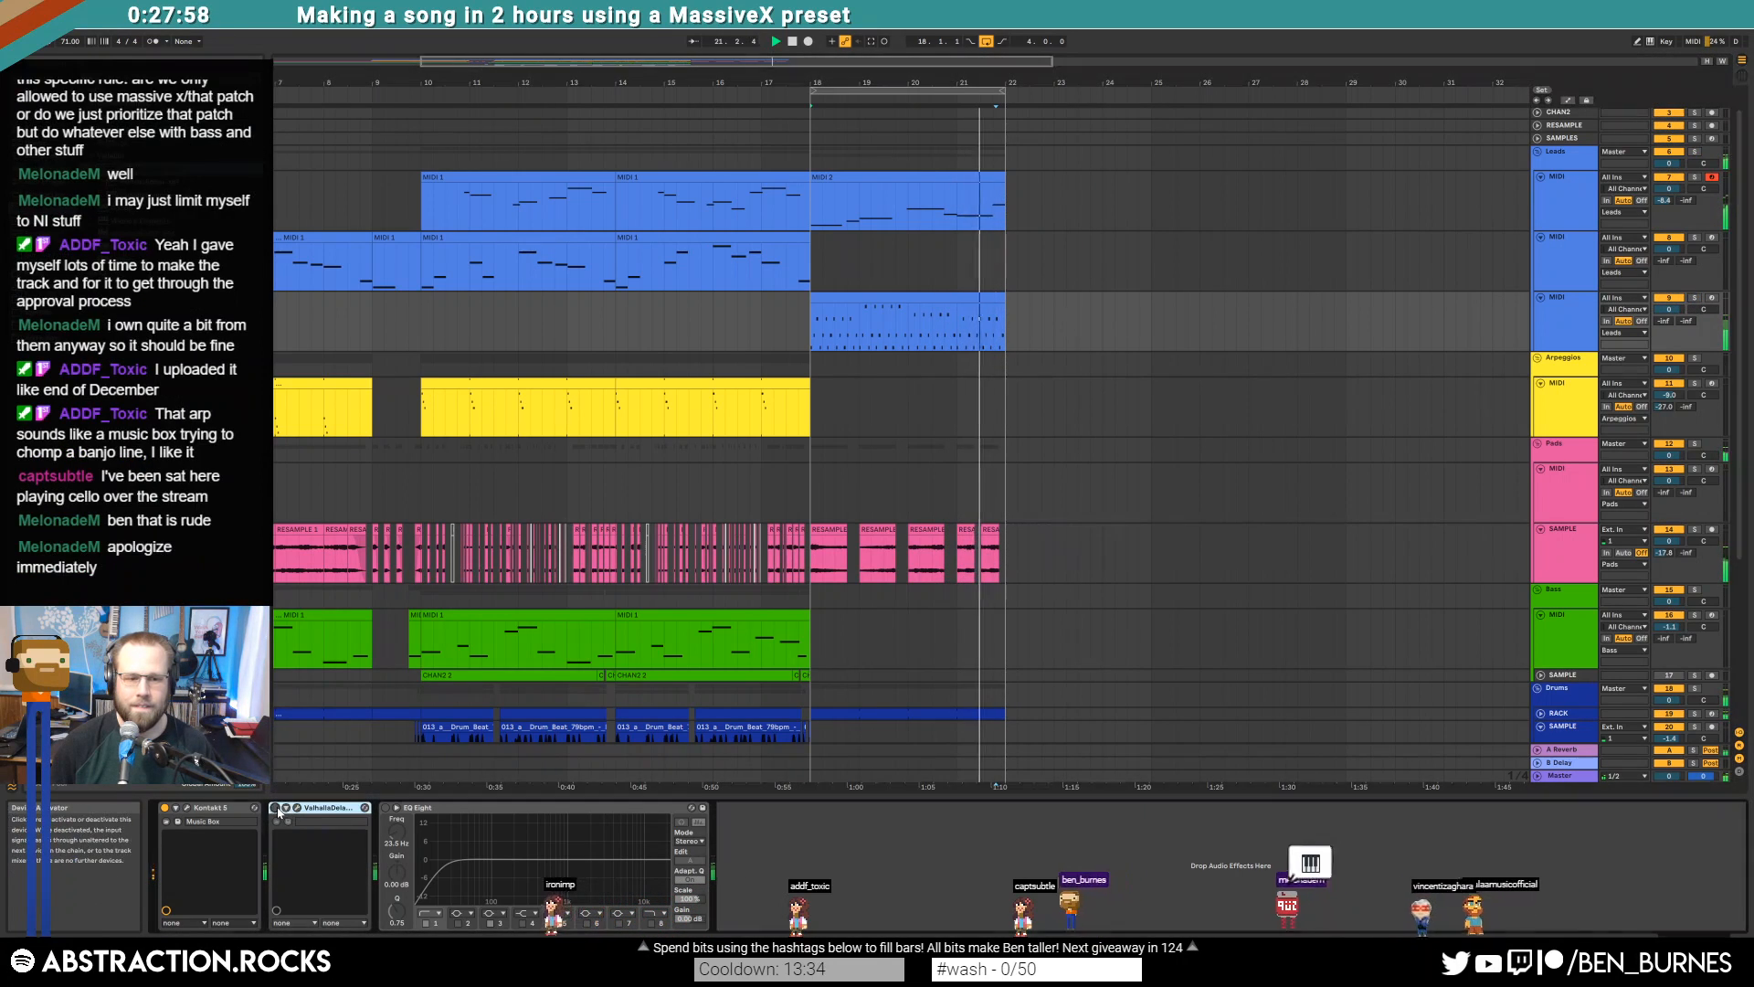
Turn off ValhallaDelay's diffusion, fine-tune its drive, and play the section
left_click(294, 808)
left_click_drag(1096, 335, 1127, 568)
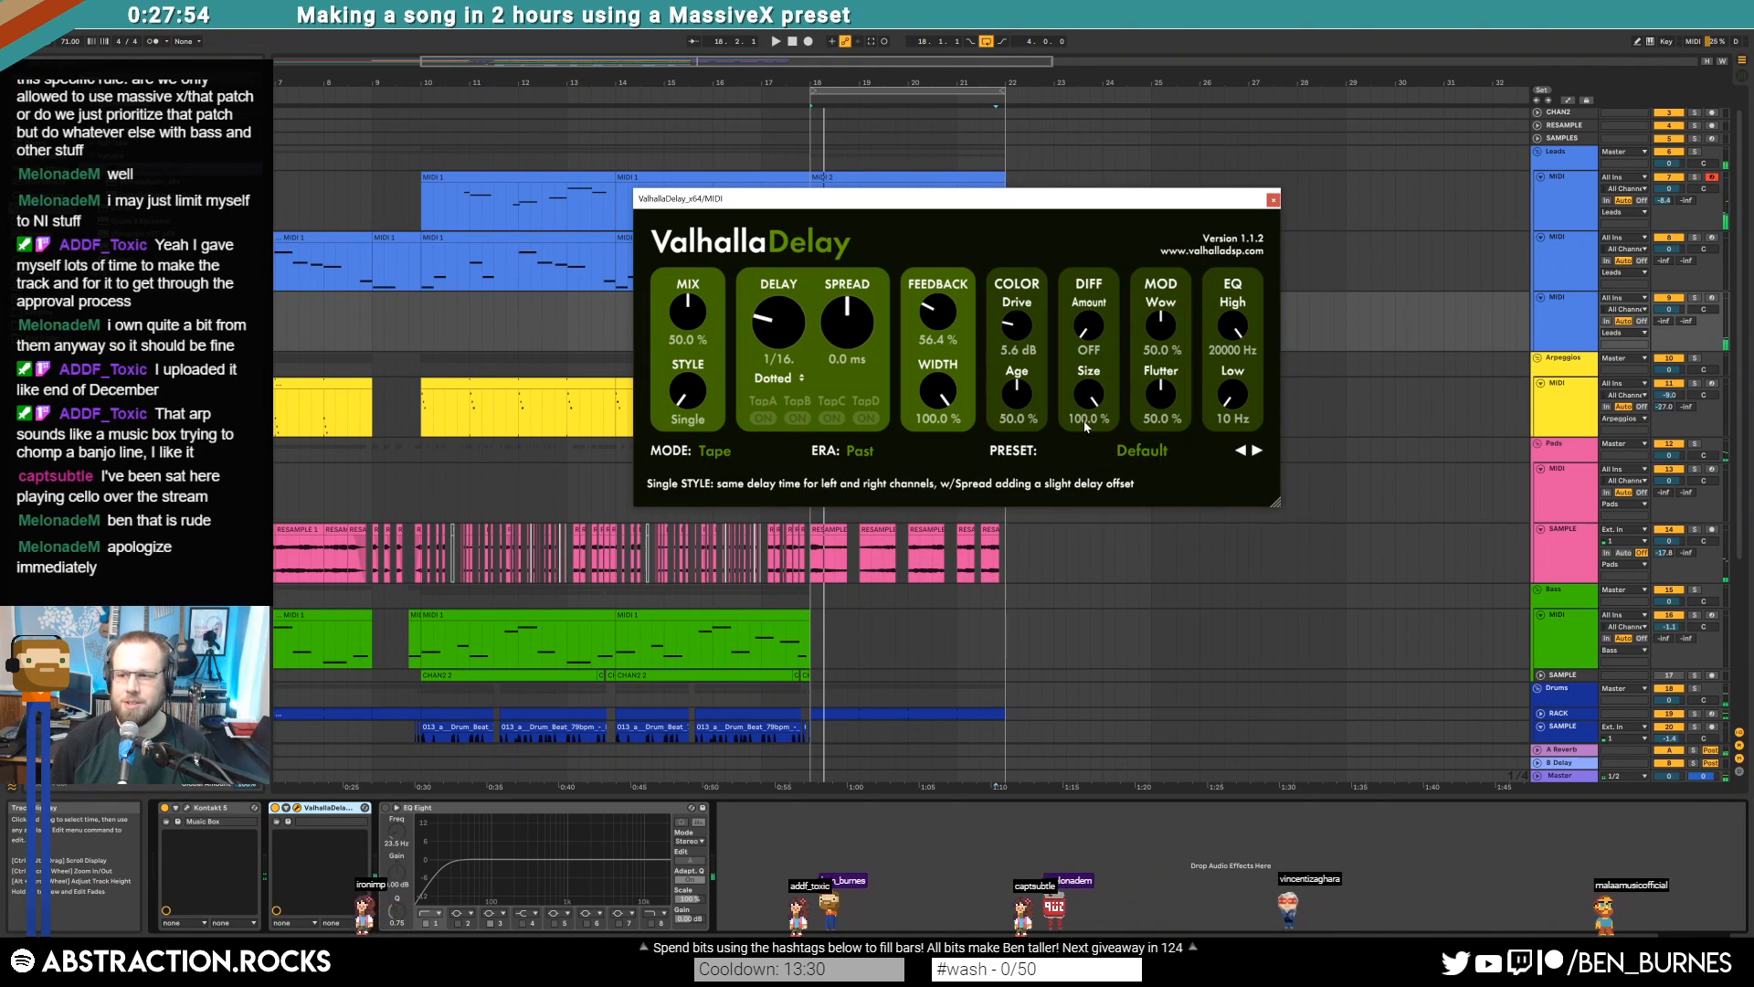
left_click_drag(1032, 331, 1029, 344)
left_click_drag(846, 319, 846, 316)
left_click(1271, 202)
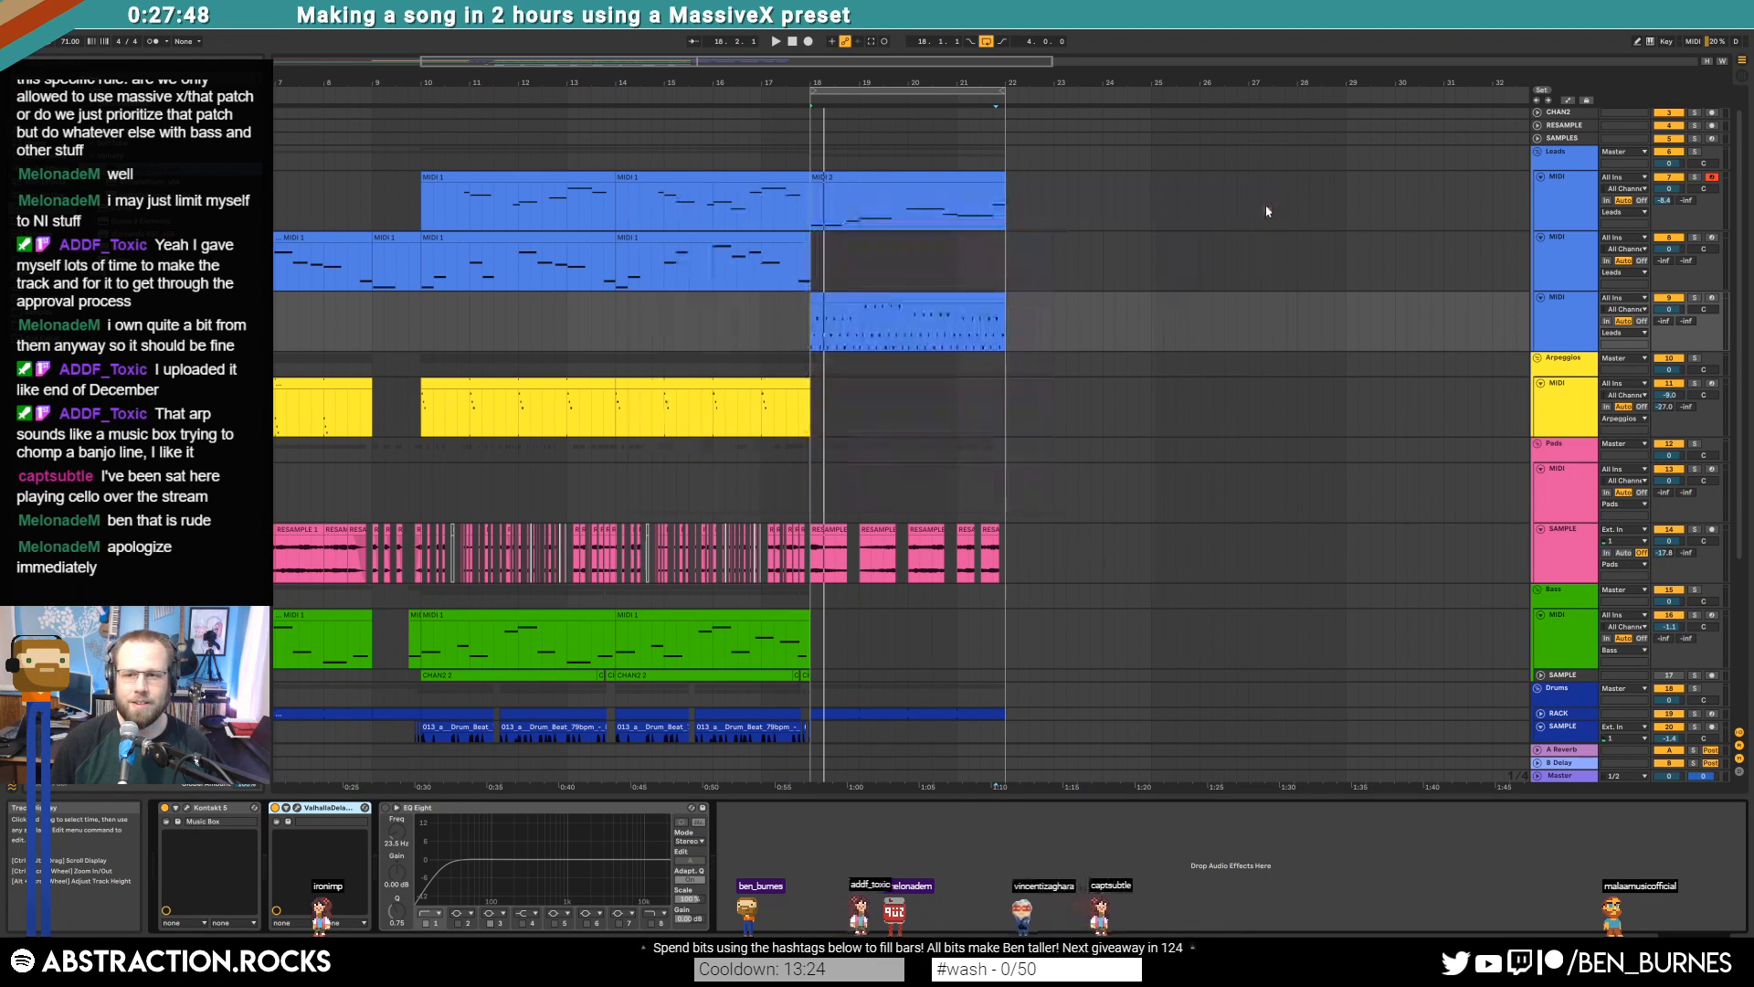
key("space")
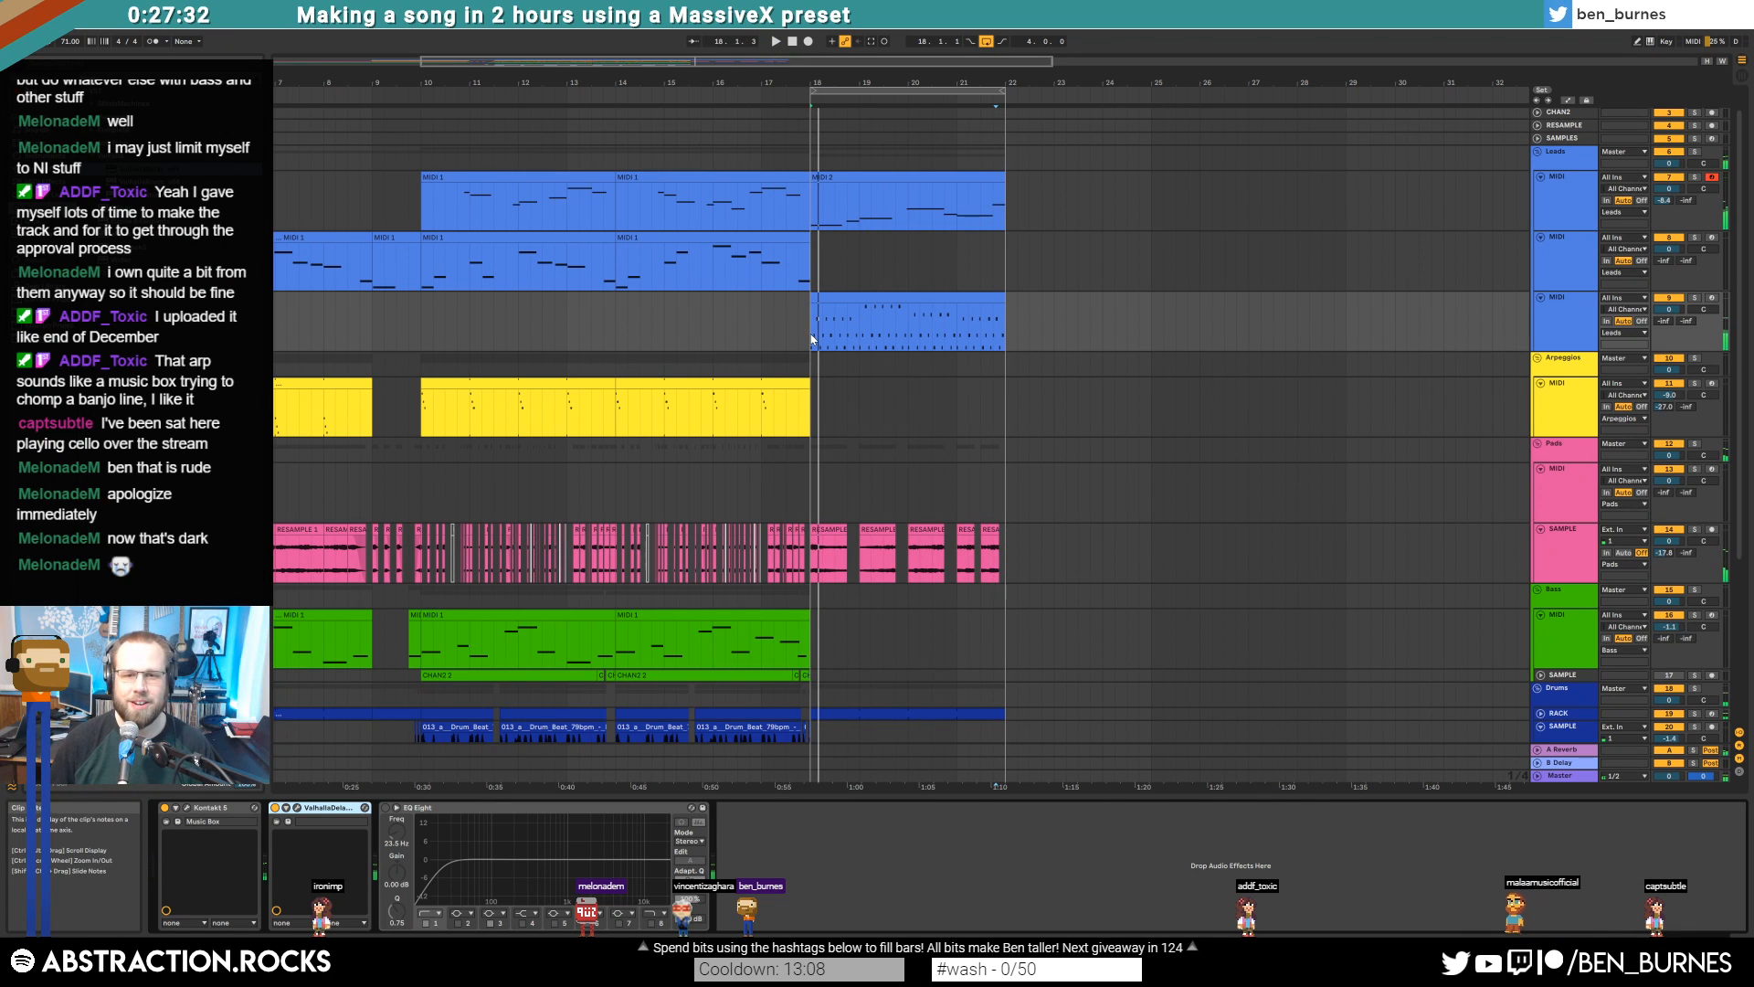
key("space")
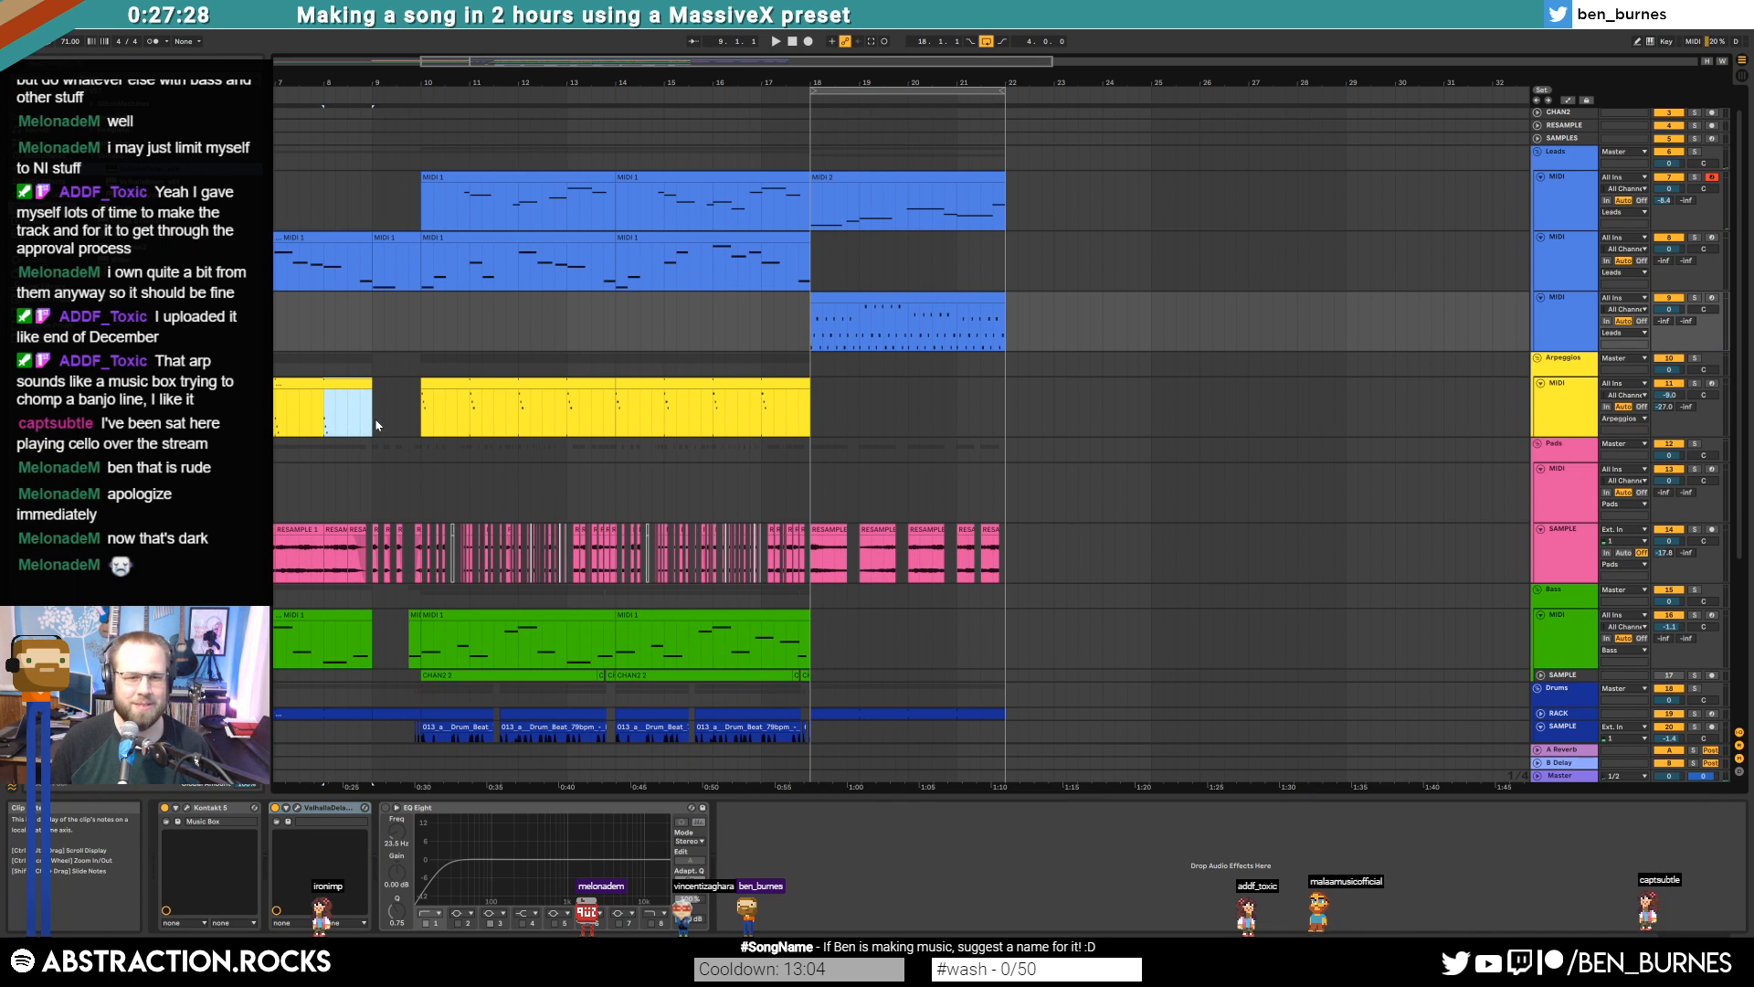
Copy the yellow arpeggio clip from bar 8 to bars 18 and 20 and play the section
left_click(813, 407)
key("ctrl+v")
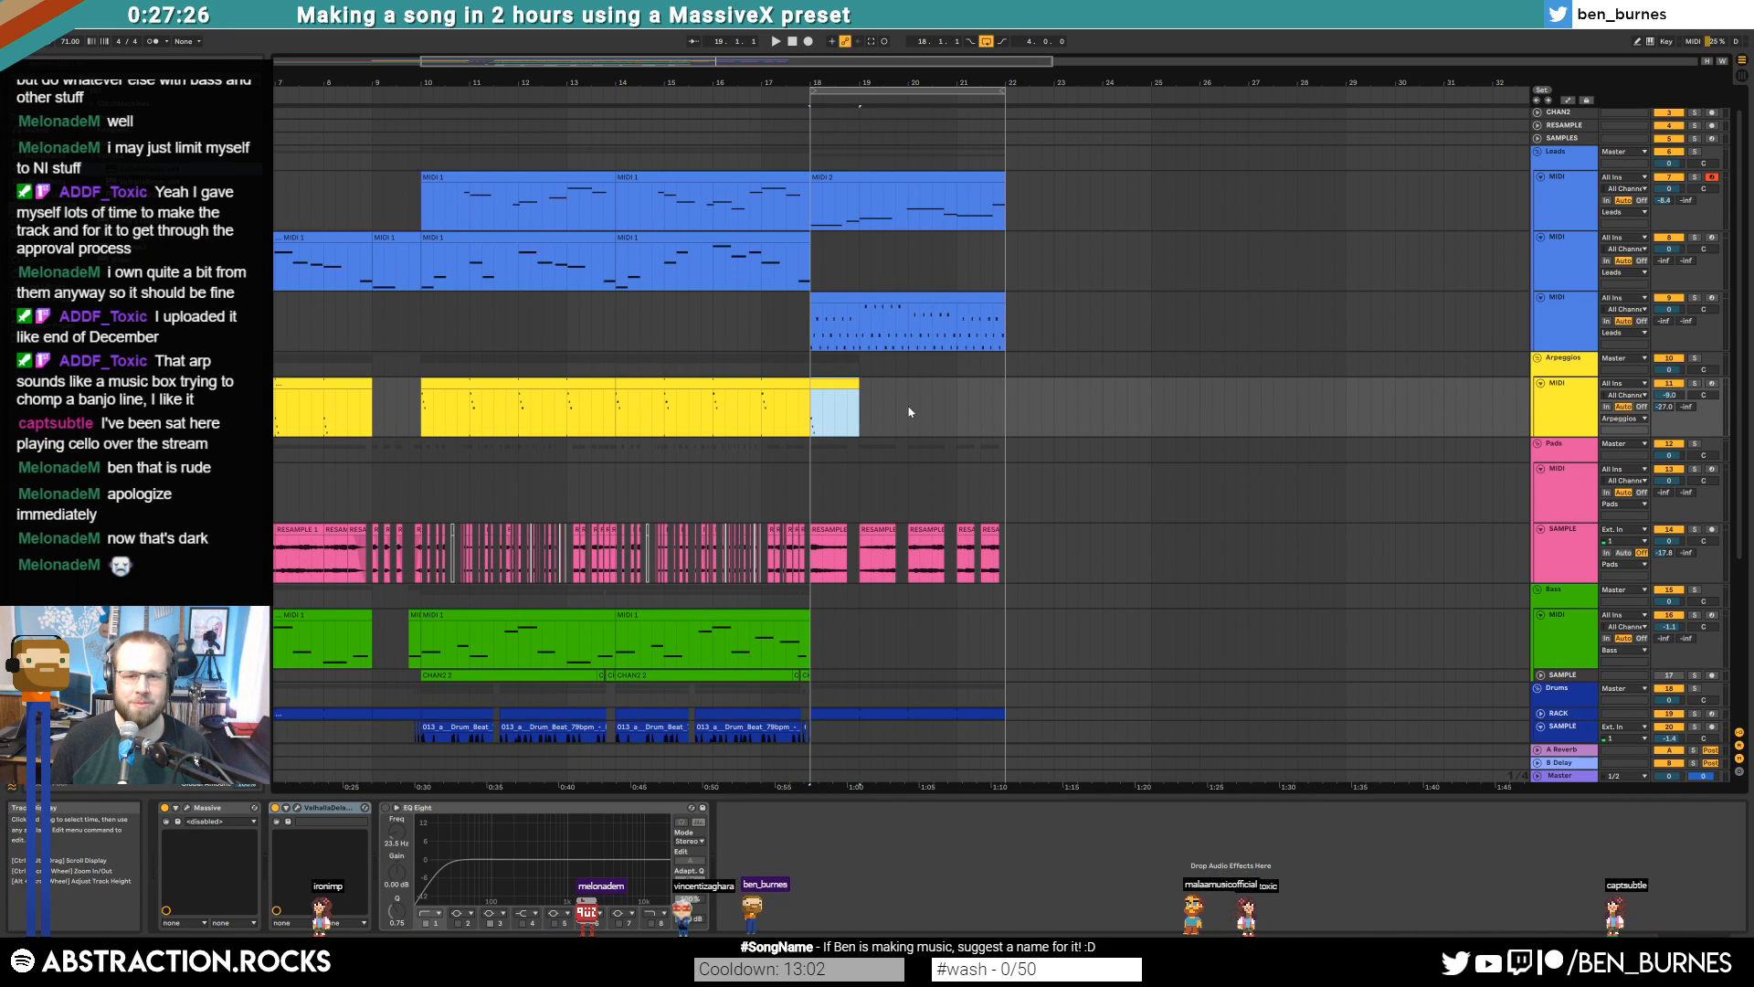
left_click_drag(814, 411, 814, 409)
key("ctrl+d")
left_click(835, 384)
key("space")
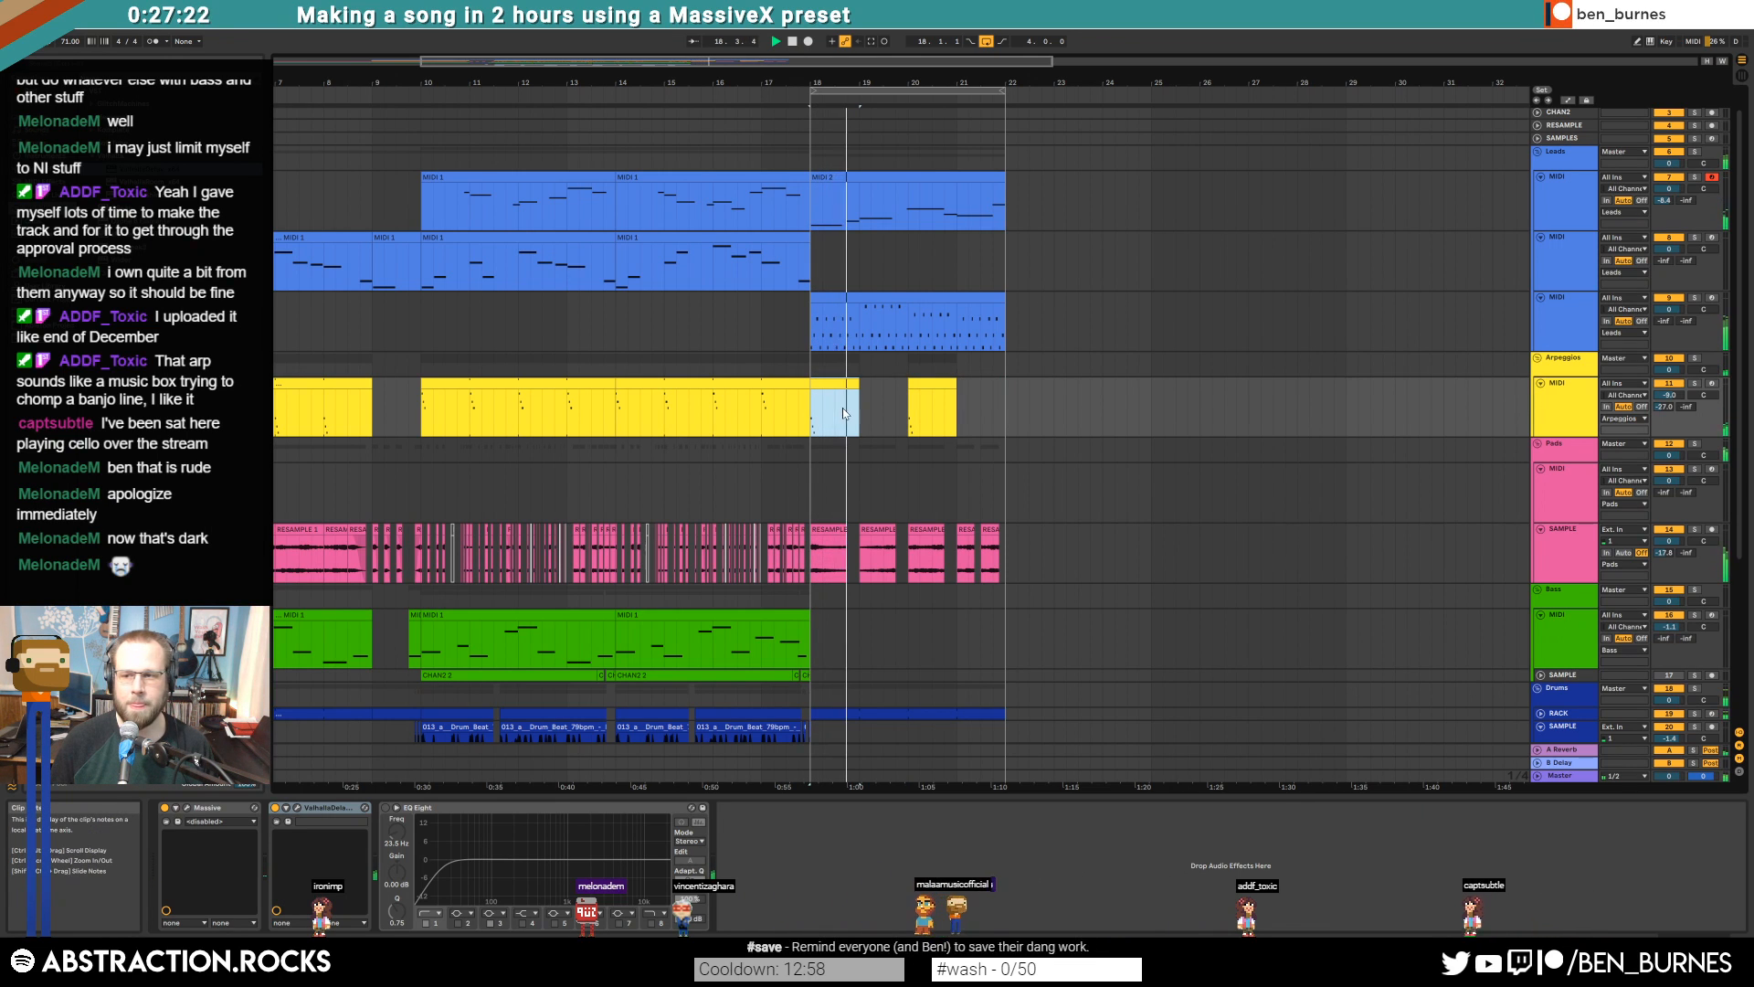
Add a MIDI track below the existing MIDI track in the Bass group and create an empty one-bar clip at bar 18
scroll(847, 419, "down", 1)
scroll(847, 419, "down", 5)
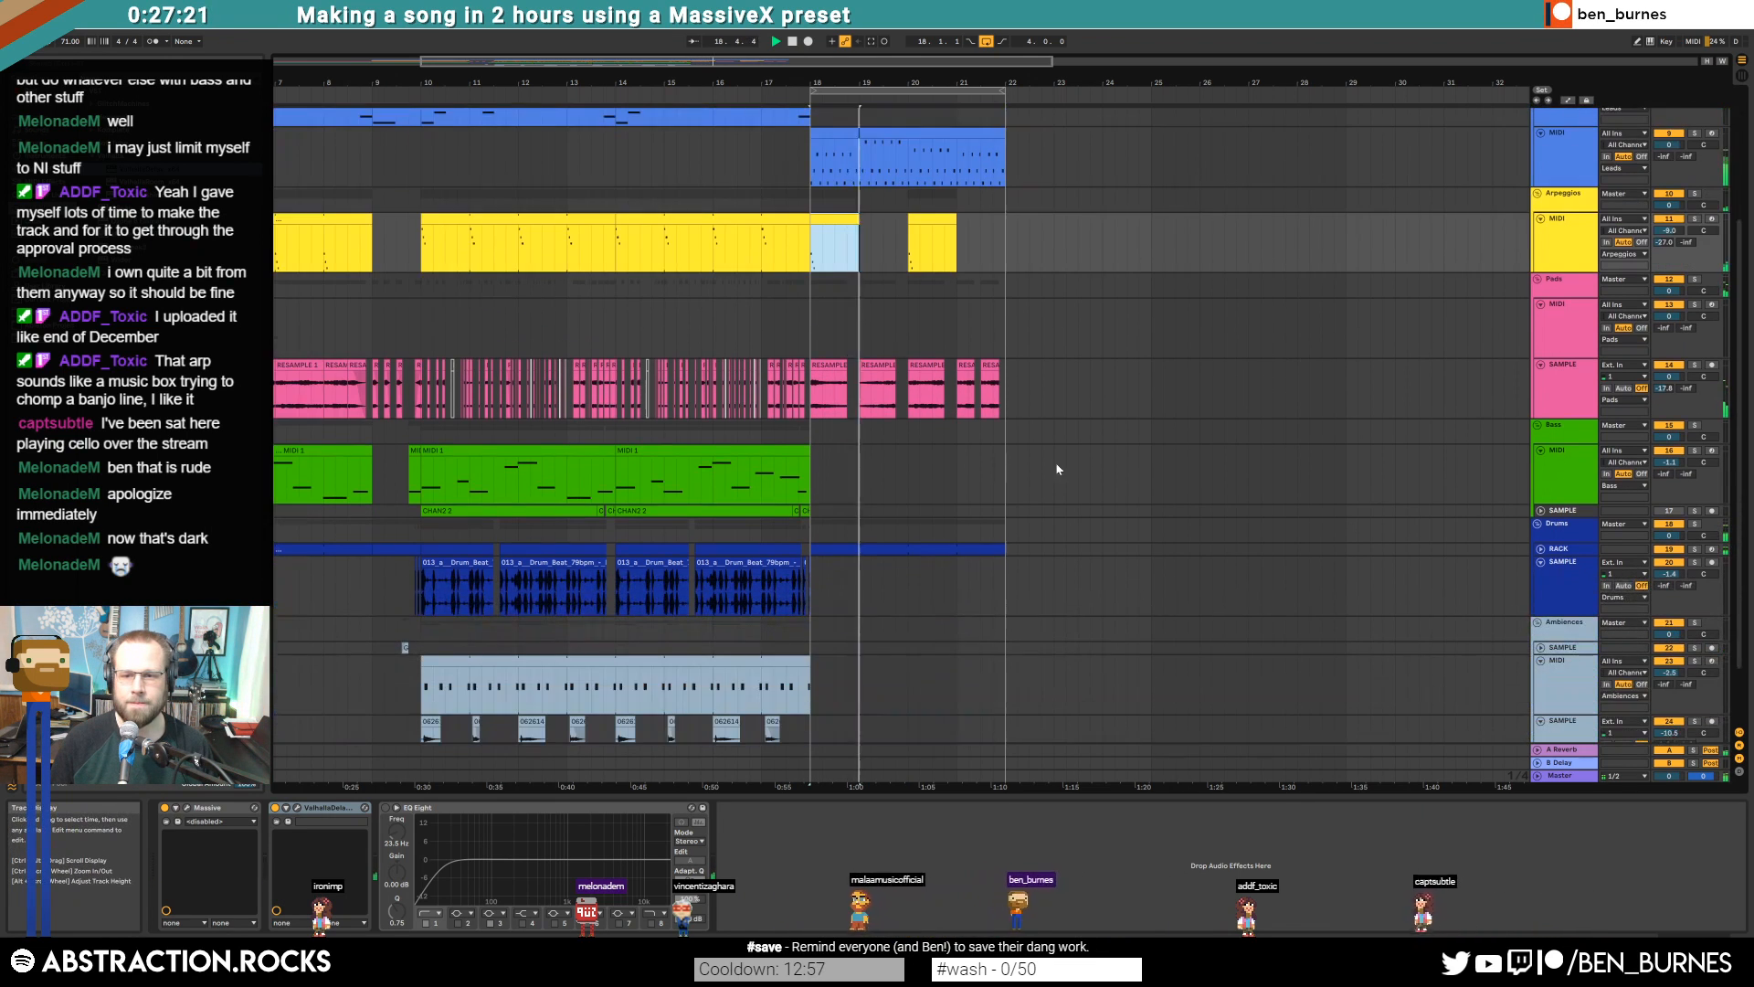
left_click(1560, 488)
key("ctrl+shift+t")
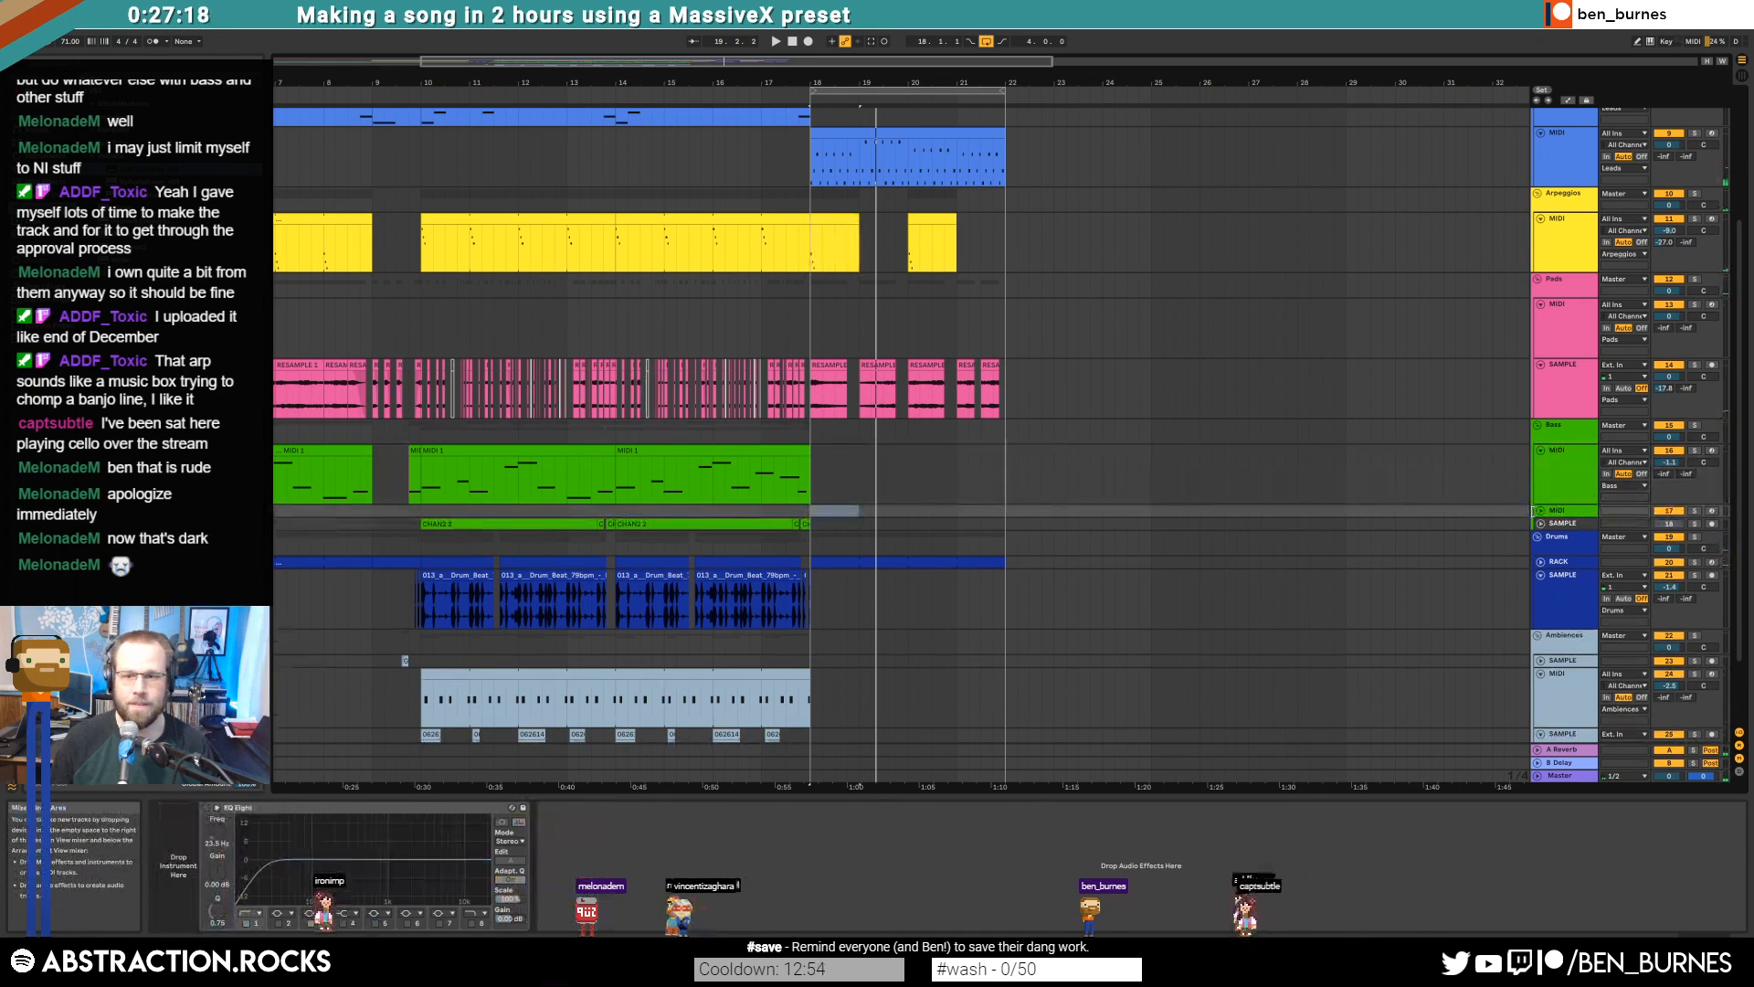
left_click(1542, 512)
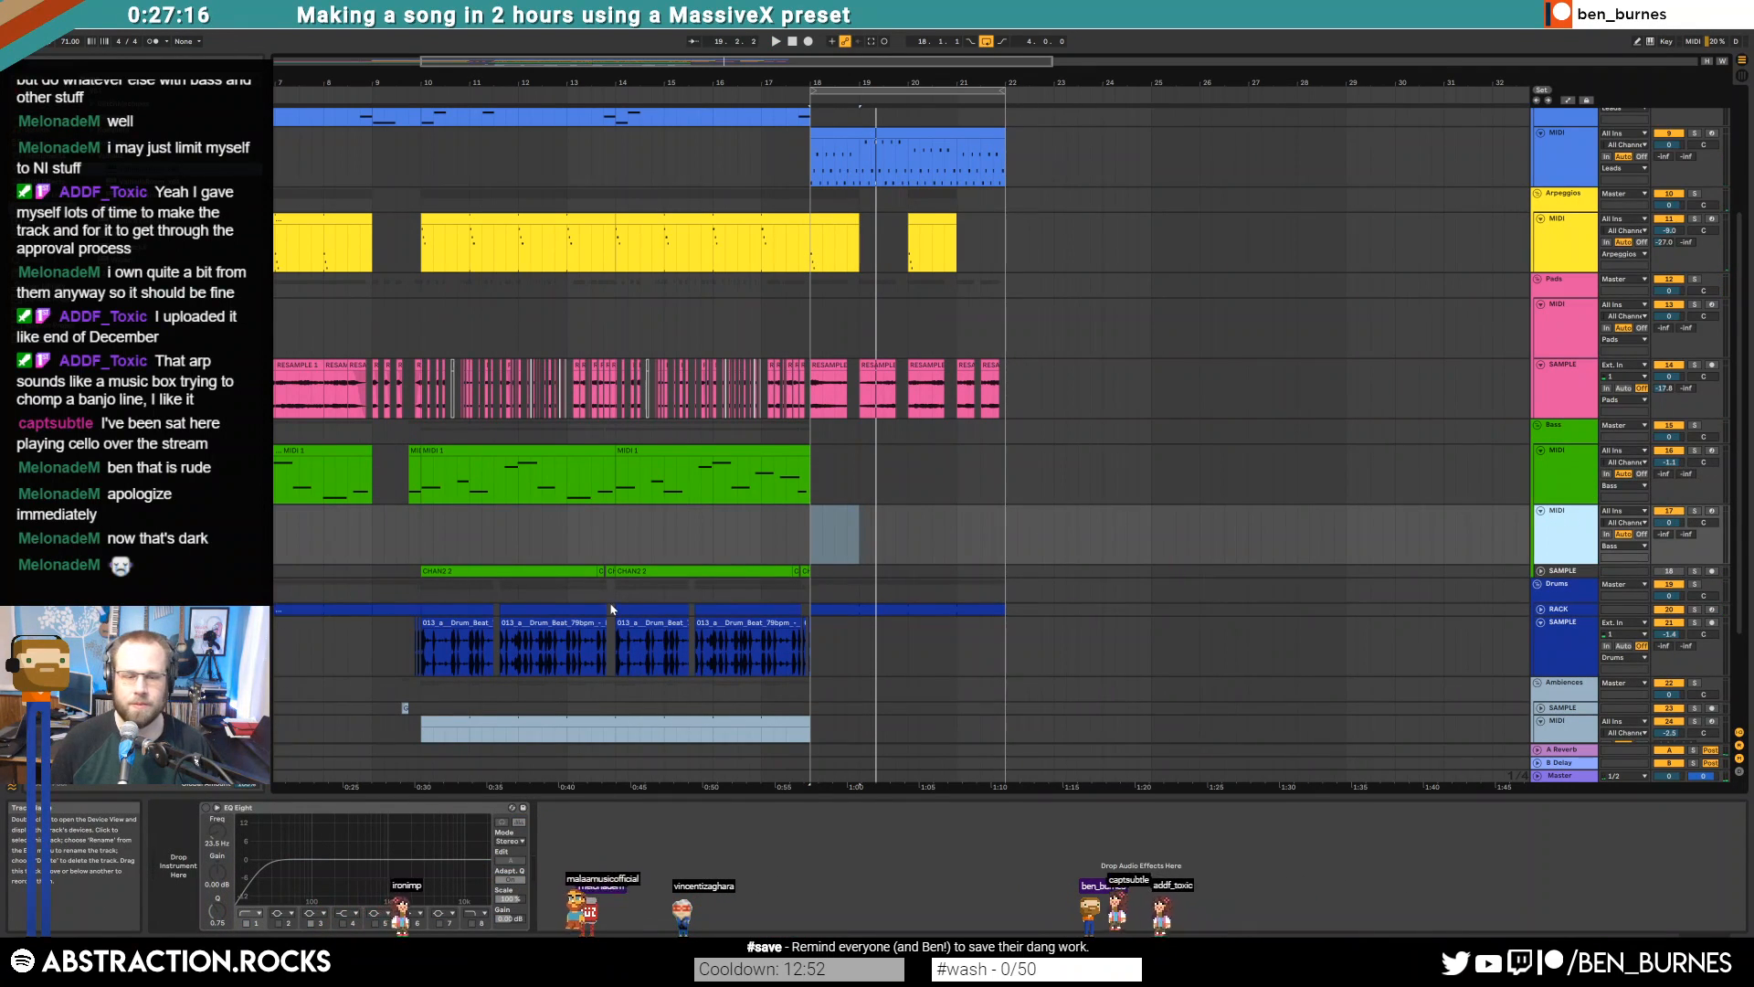
key("ctrl+shift+m")
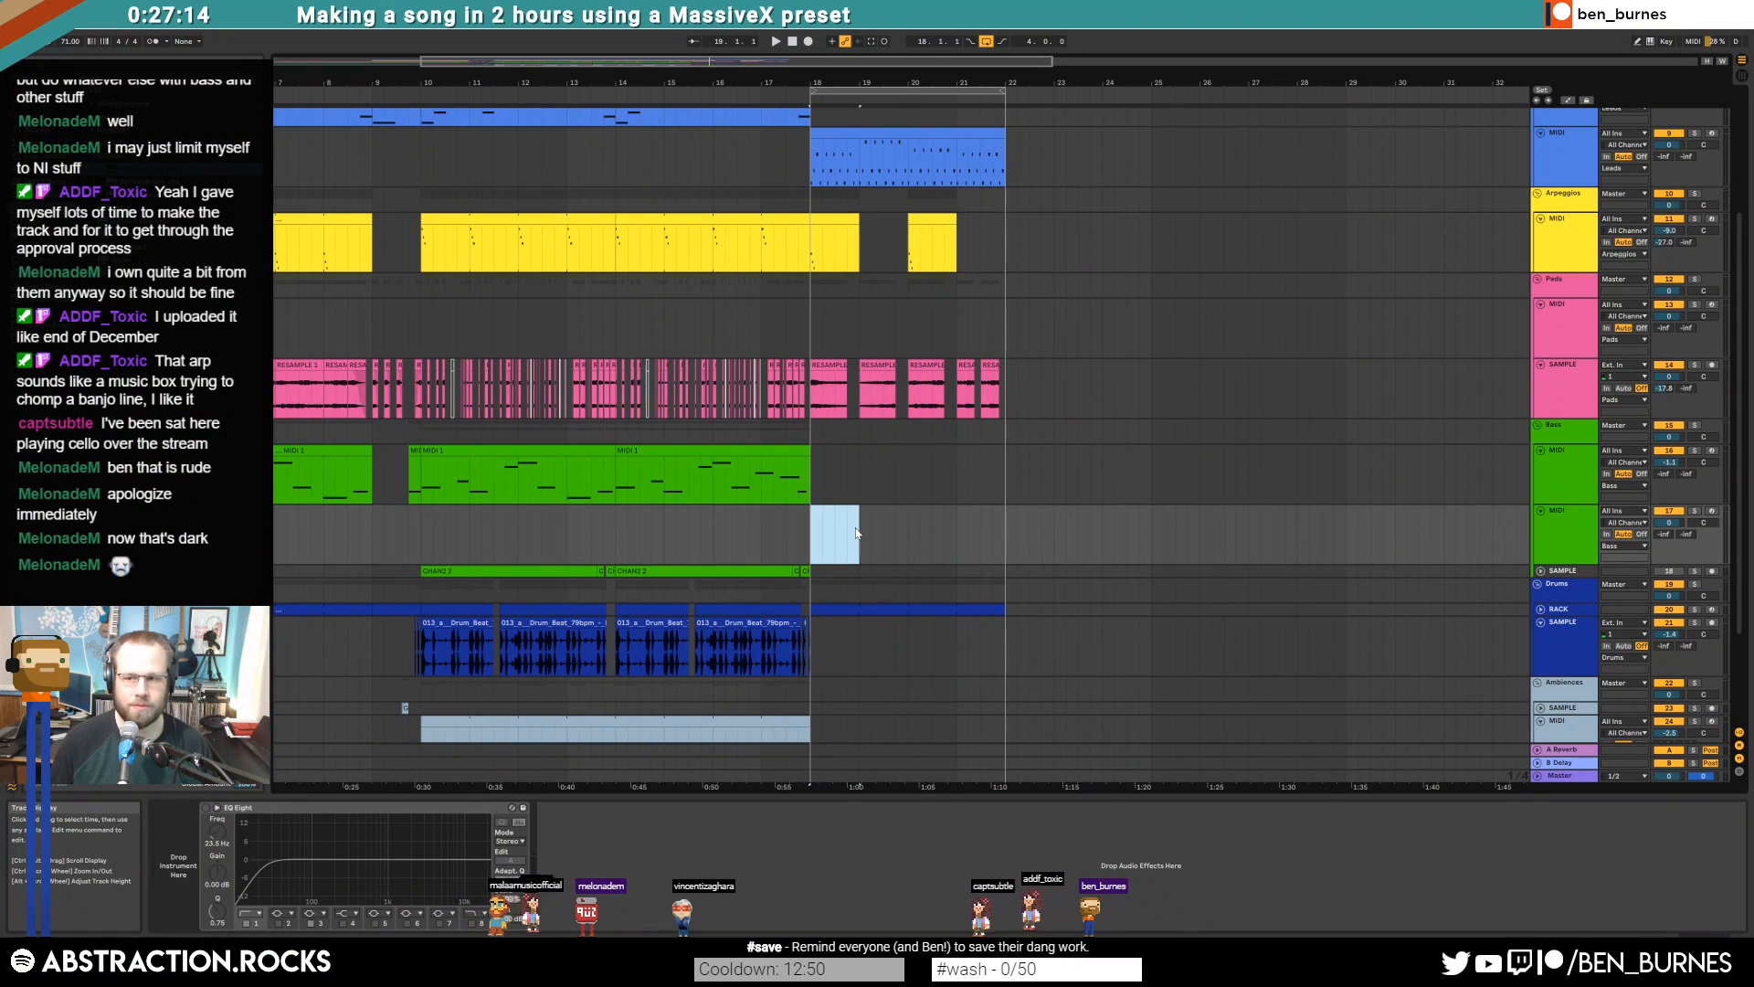
Enter four short, evenly spaced C2 notes at the start of the new bass clip and return to the track's device chain
double_click(856, 534)
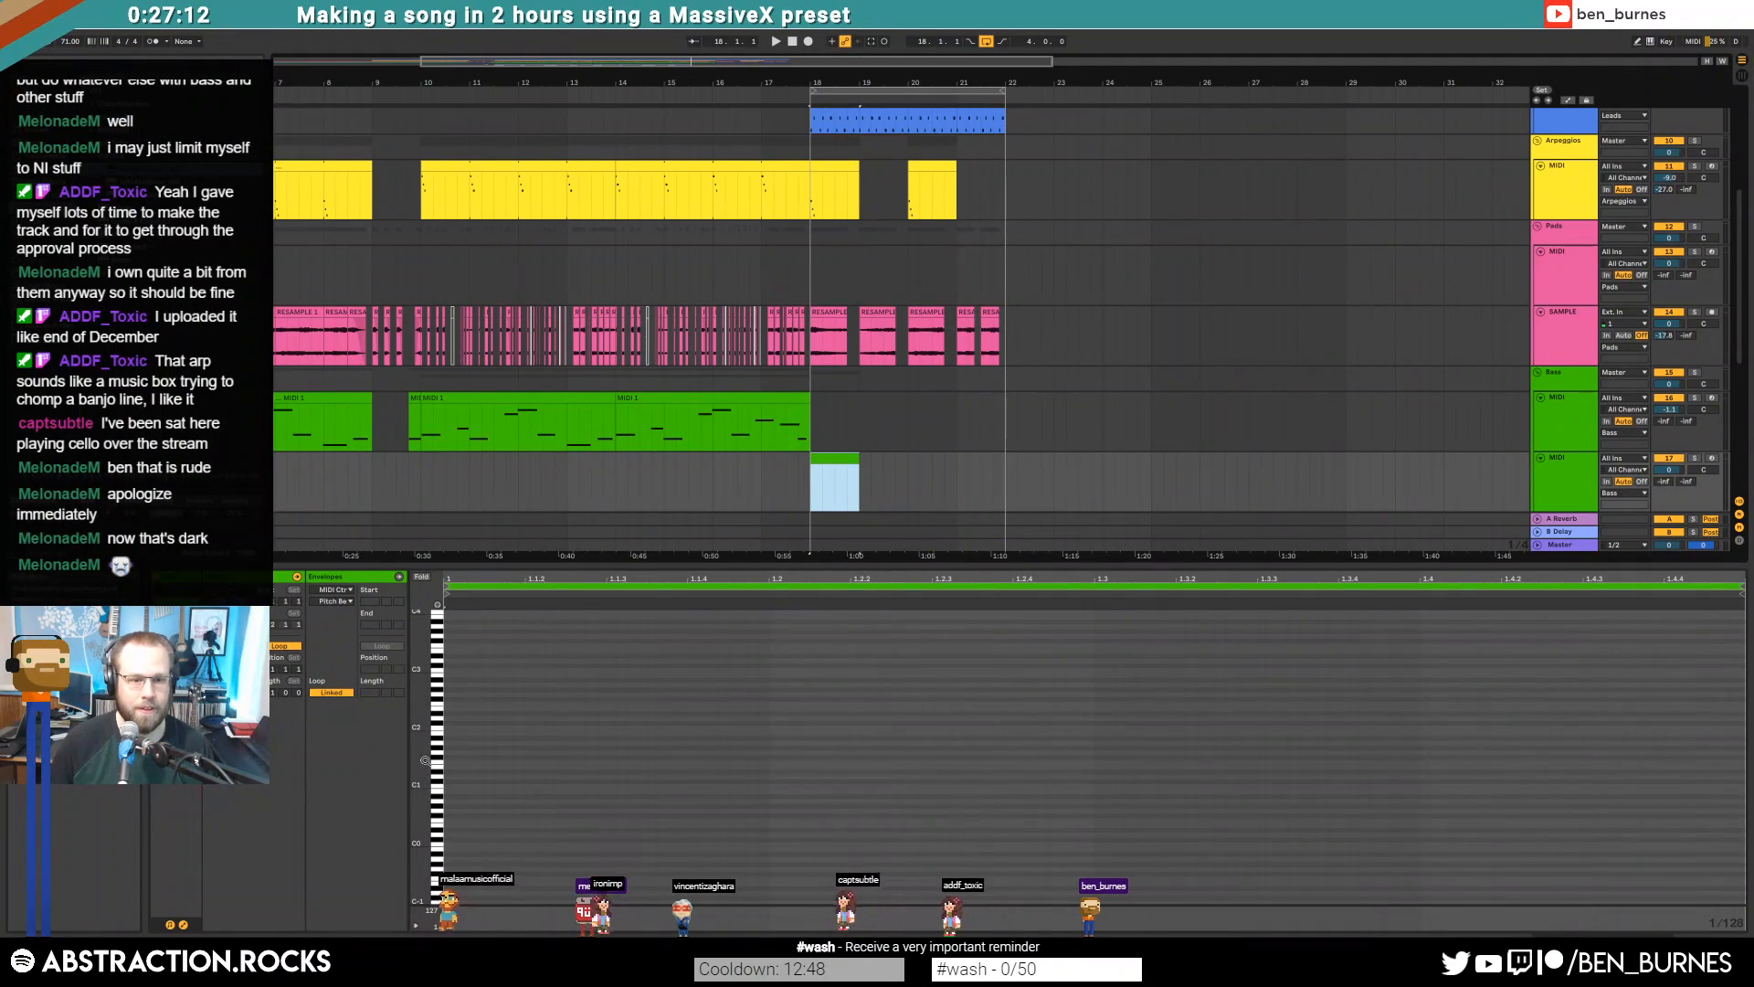
double_click(447, 726)
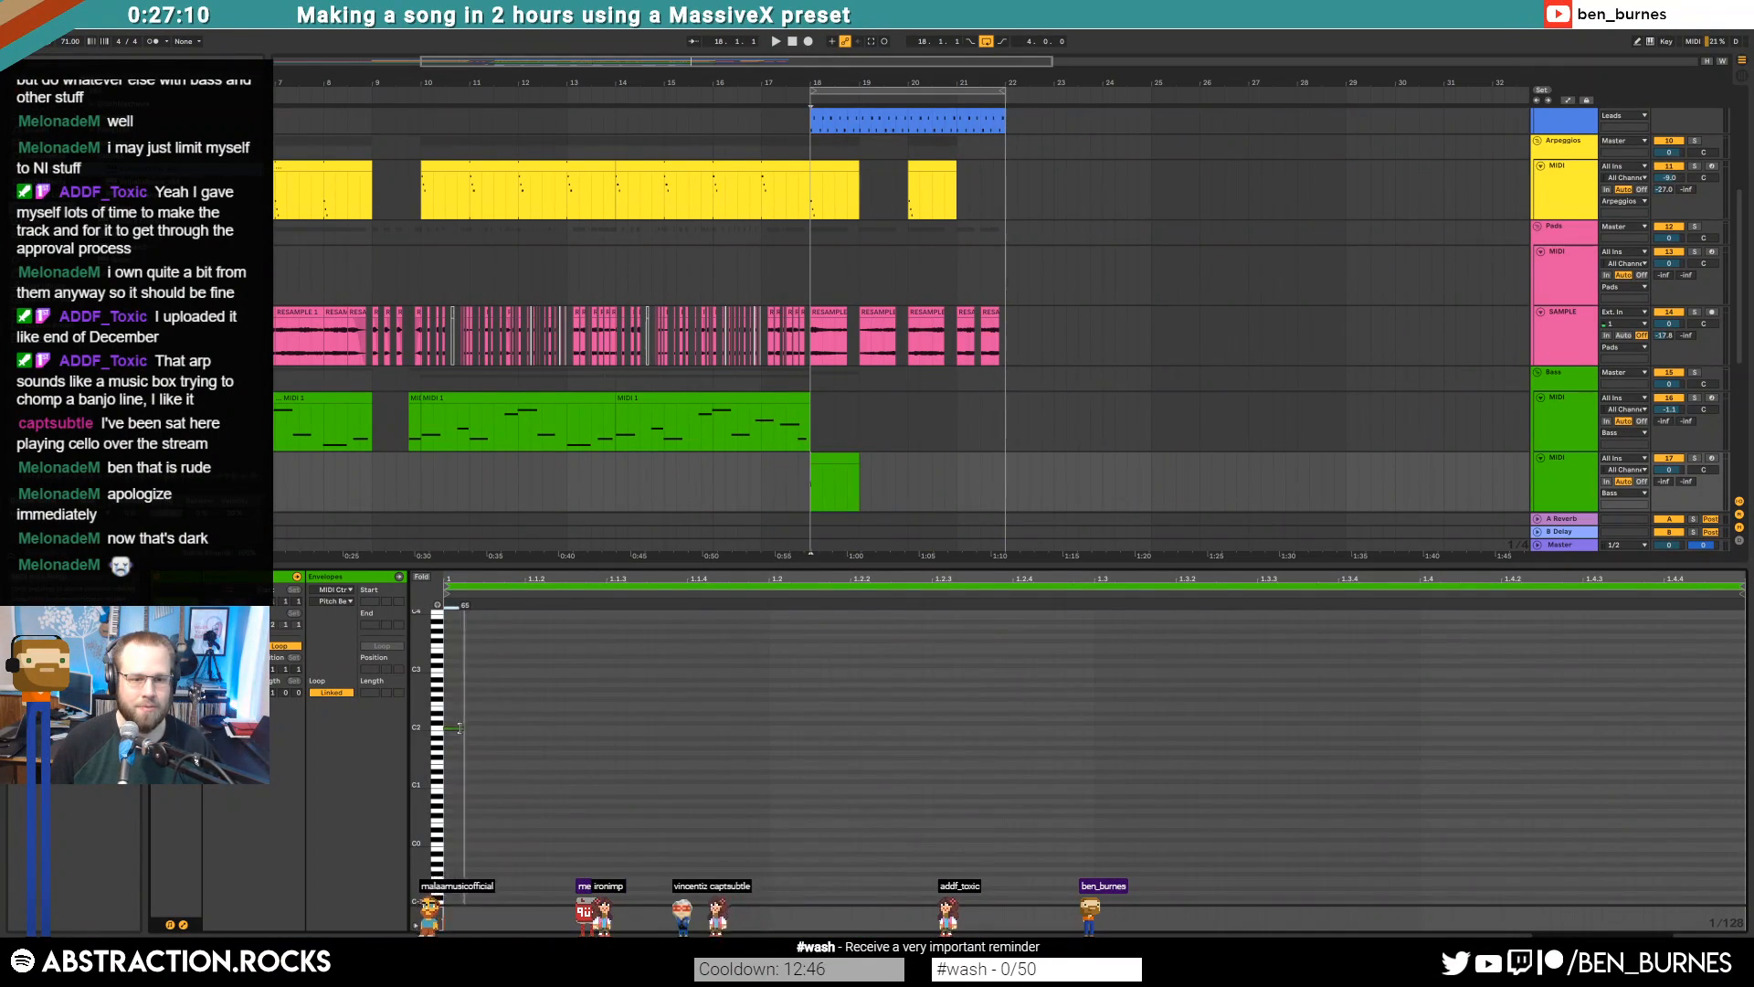
left_click_drag(454, 716, 482, 742)
key("ctrl+d")
key("ctrl+d")
key("ctrl+d")
key("space")
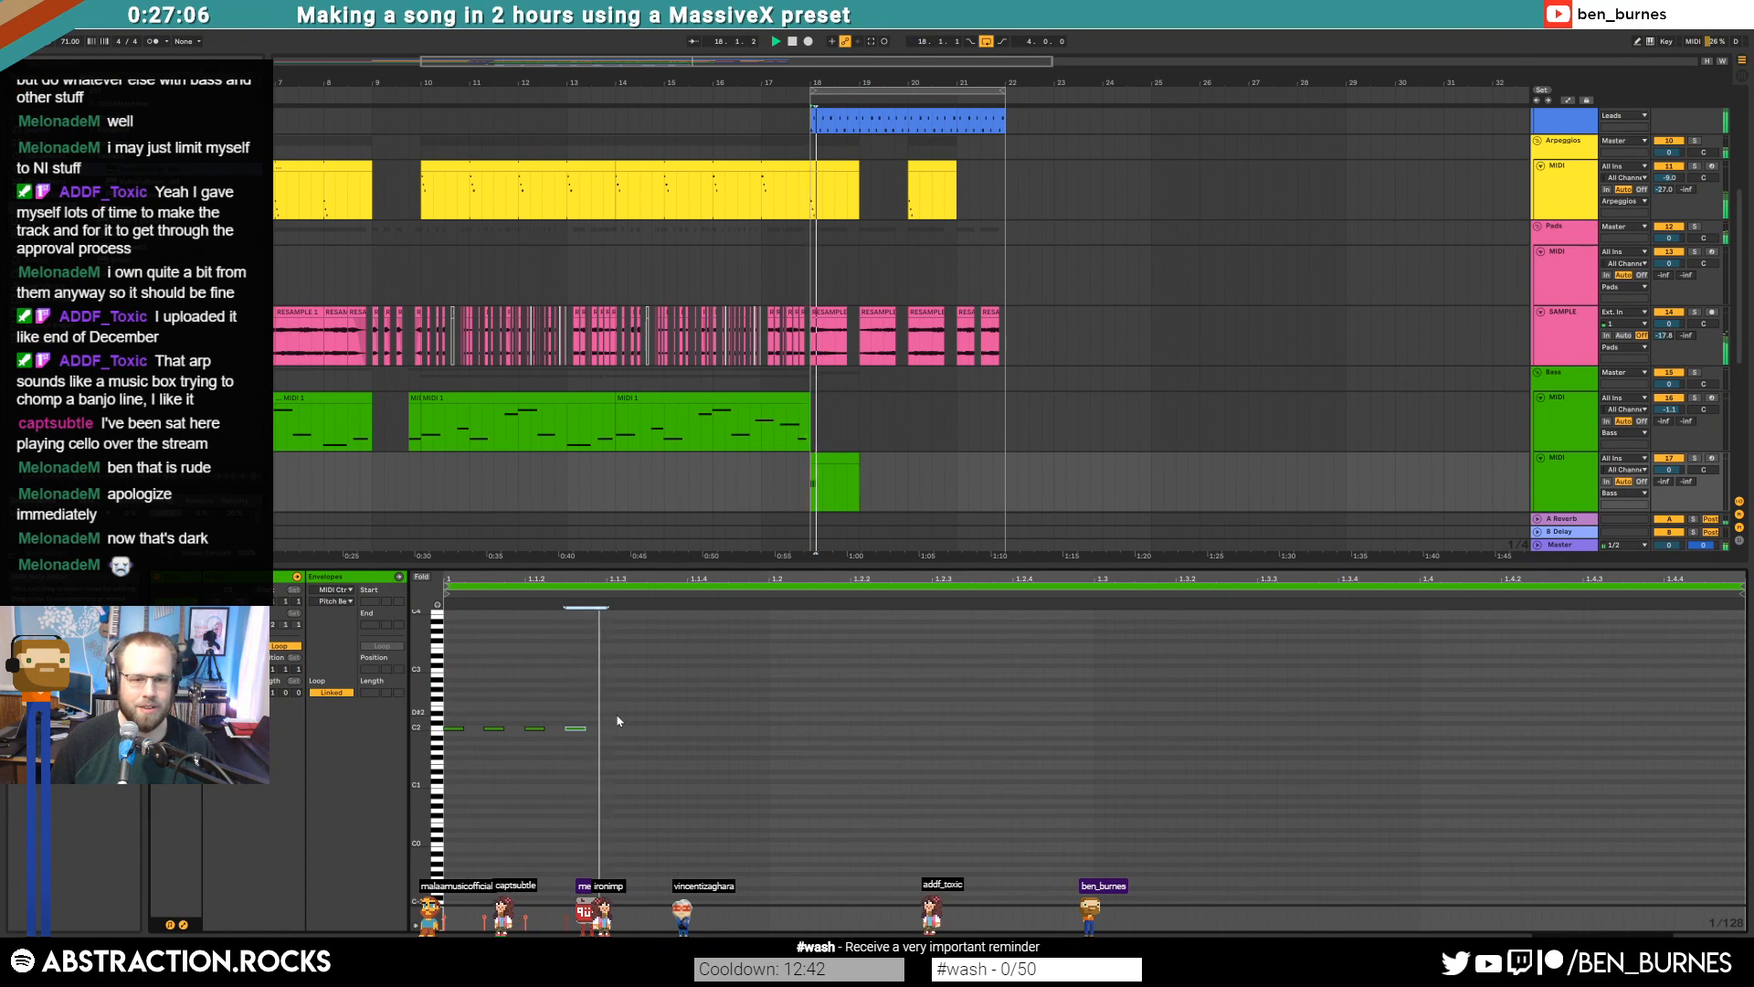
key("shift+Tab")
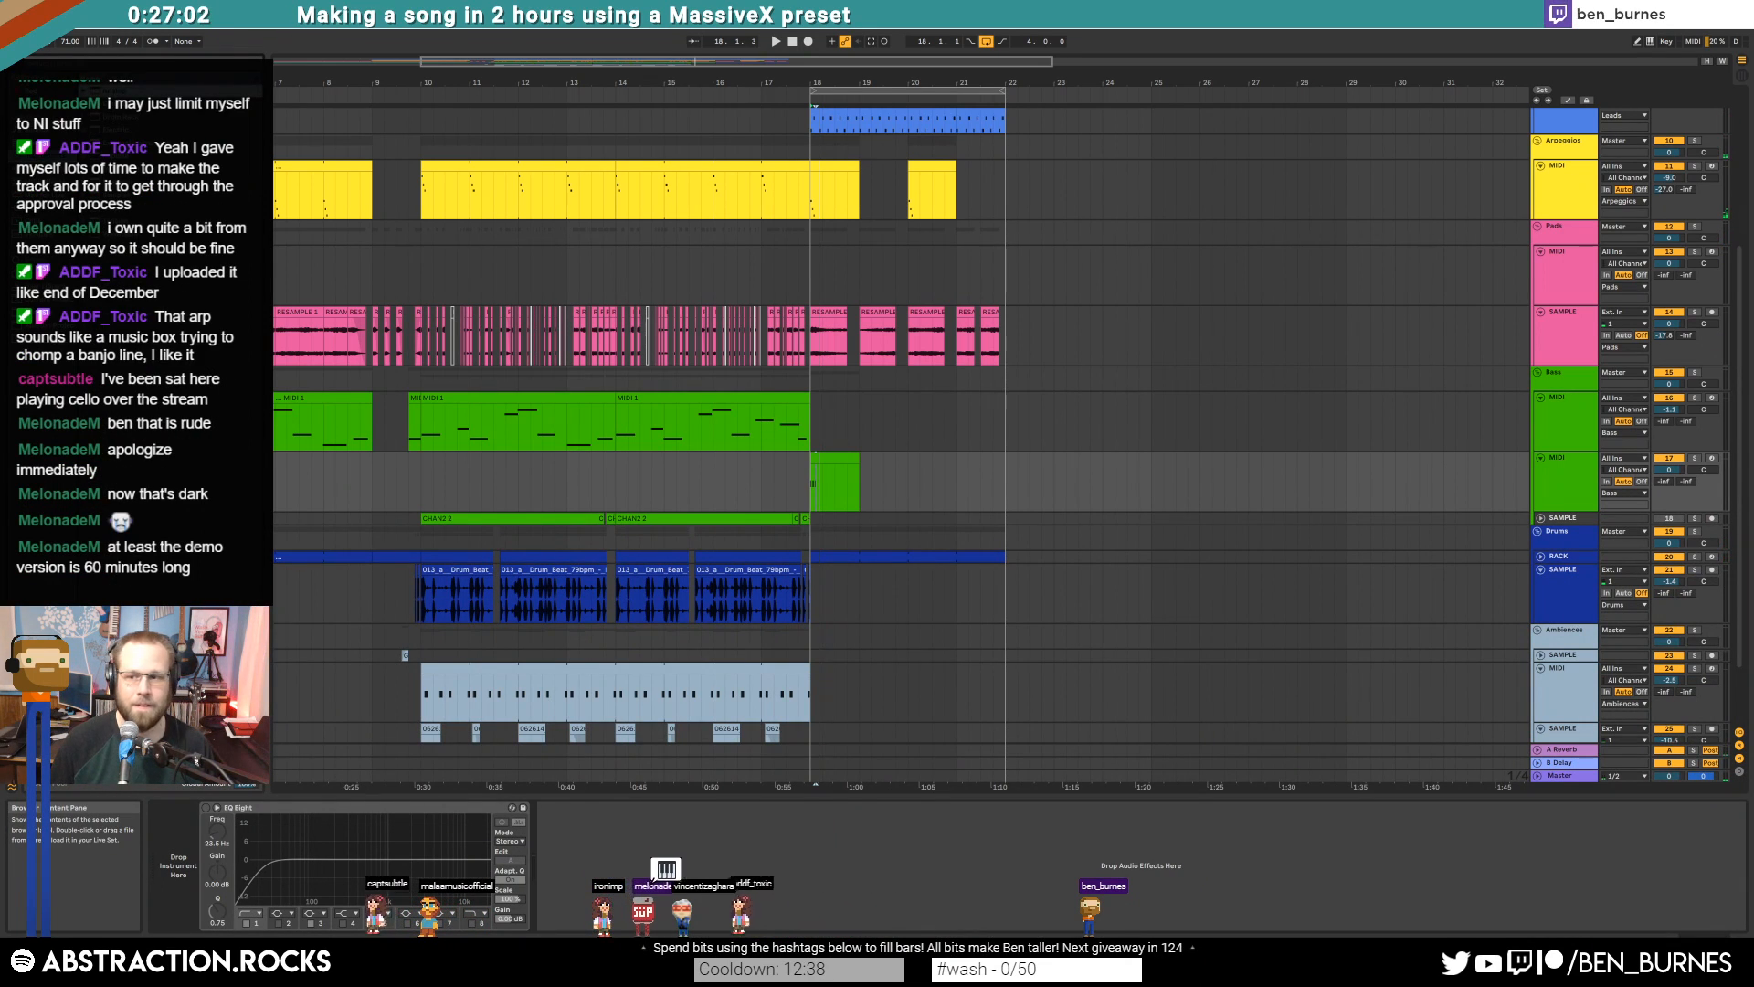
Load an Analog synth before the EQ Eight on the new bass track and adjust its glide and the detune of both oscillators
left_click_drag(211, 790, 213, 838)
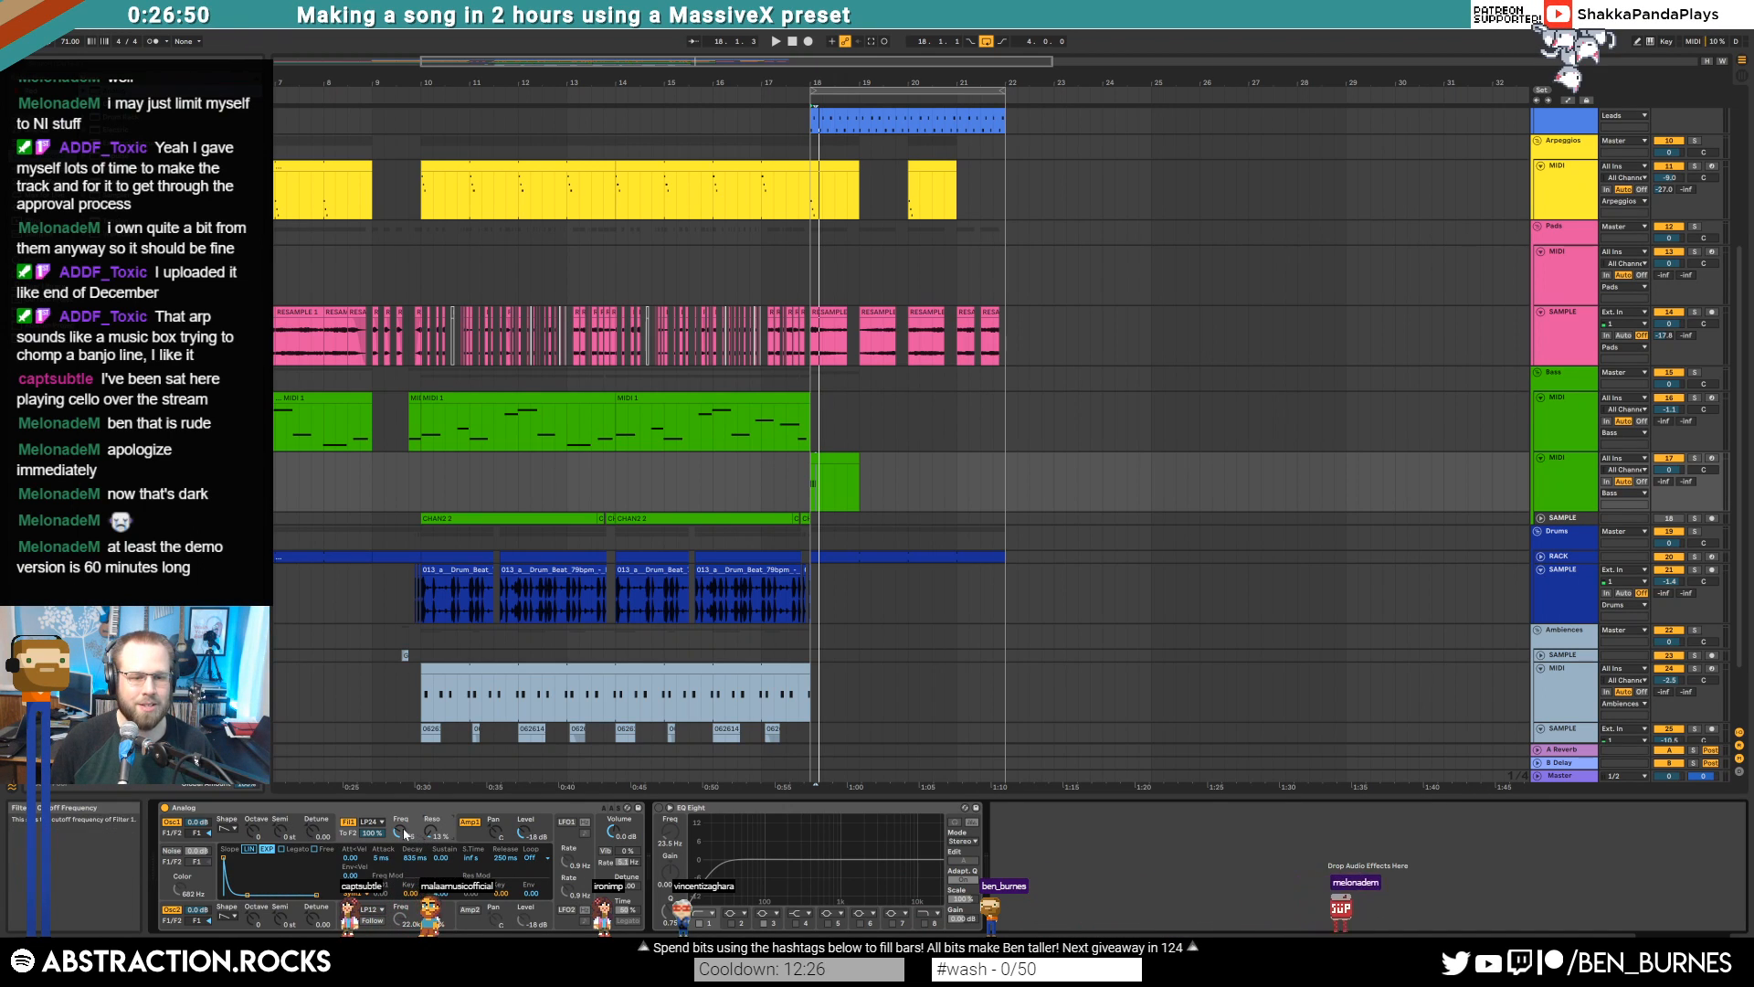
left_click(625, 895)
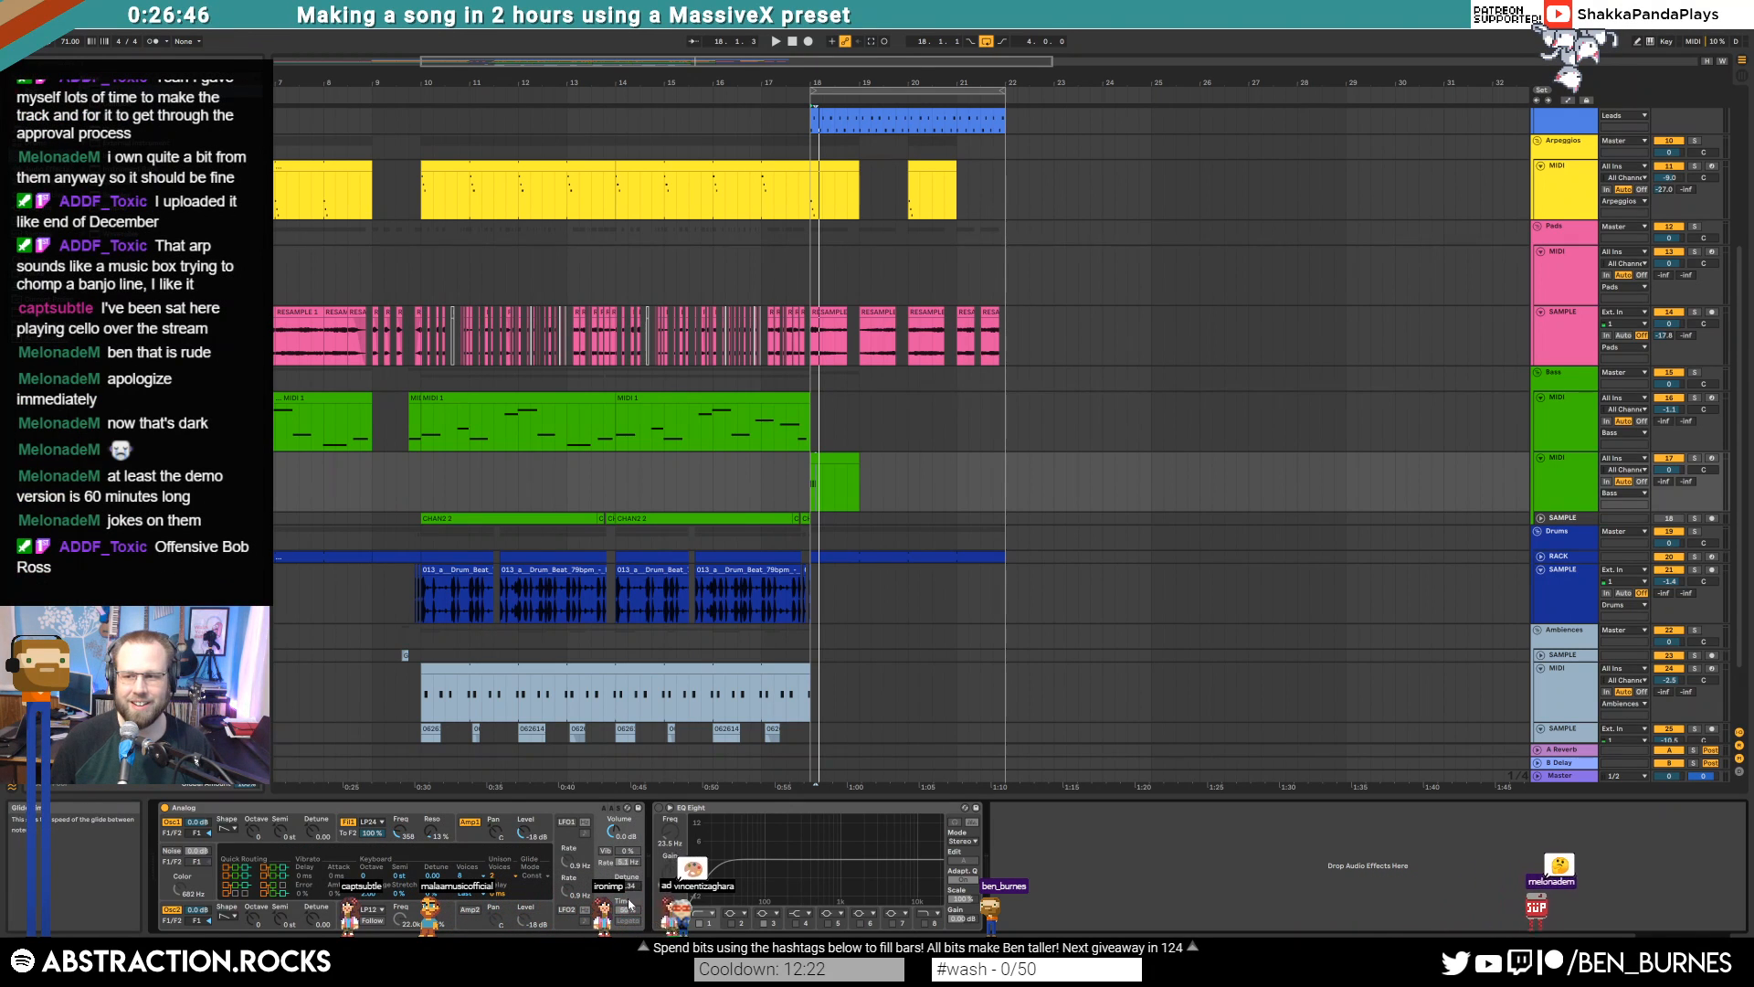
left_click(310, 834)
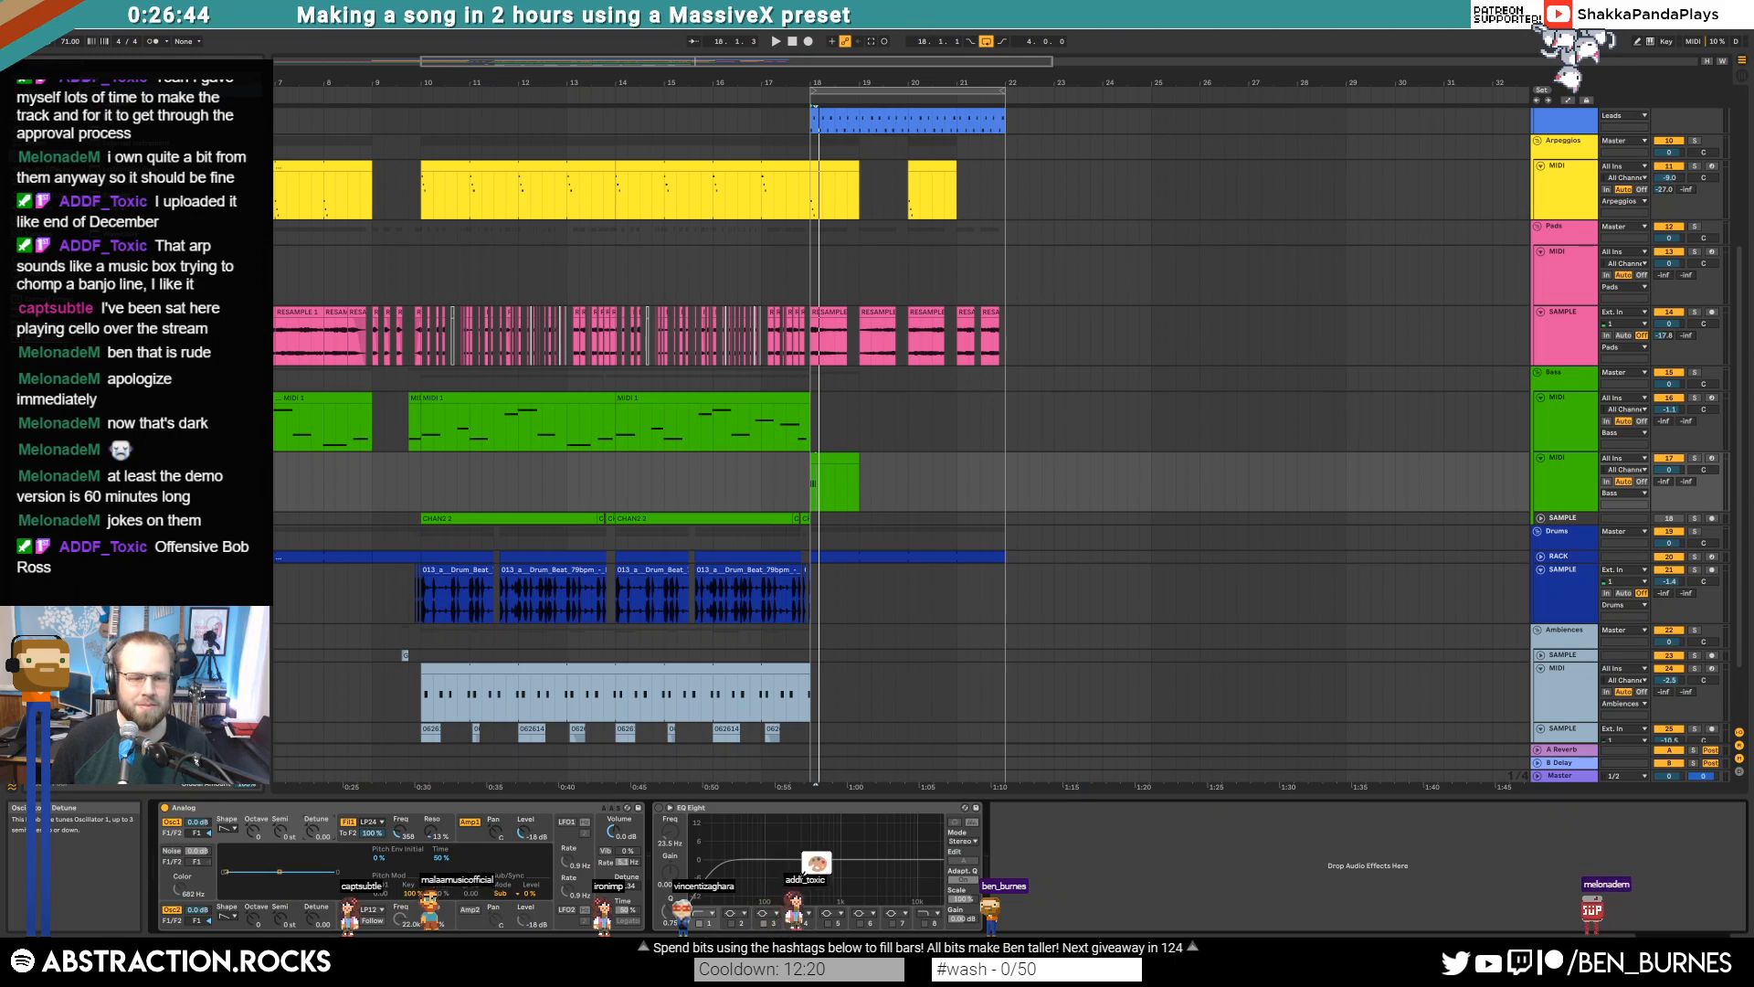
left_click_drag(311, 831, 311, 828)
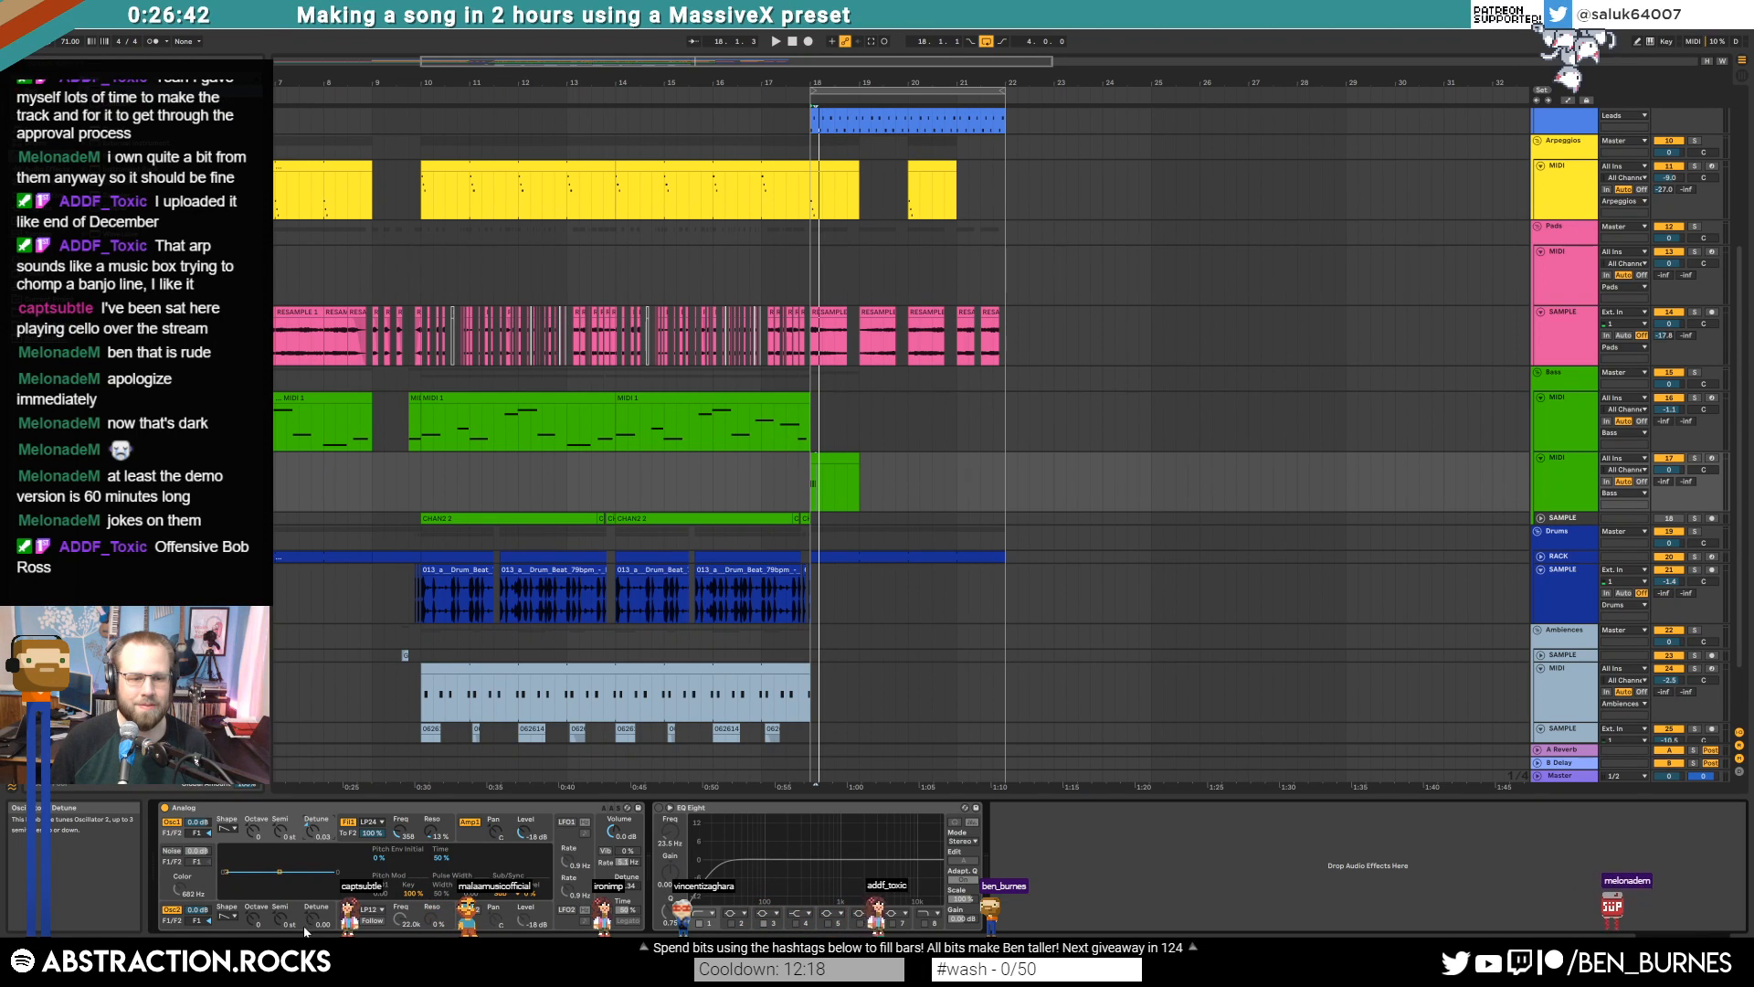
left_click(305, 931)
left_click_drag(315, 926, 339, 921)
Play the section with the new bass sound and extend the looping bass clip from bar 18 to bar 22
key("space")
double_click(842, 476)
key("space")
key("space")
key("space")
key("shift+Tab")
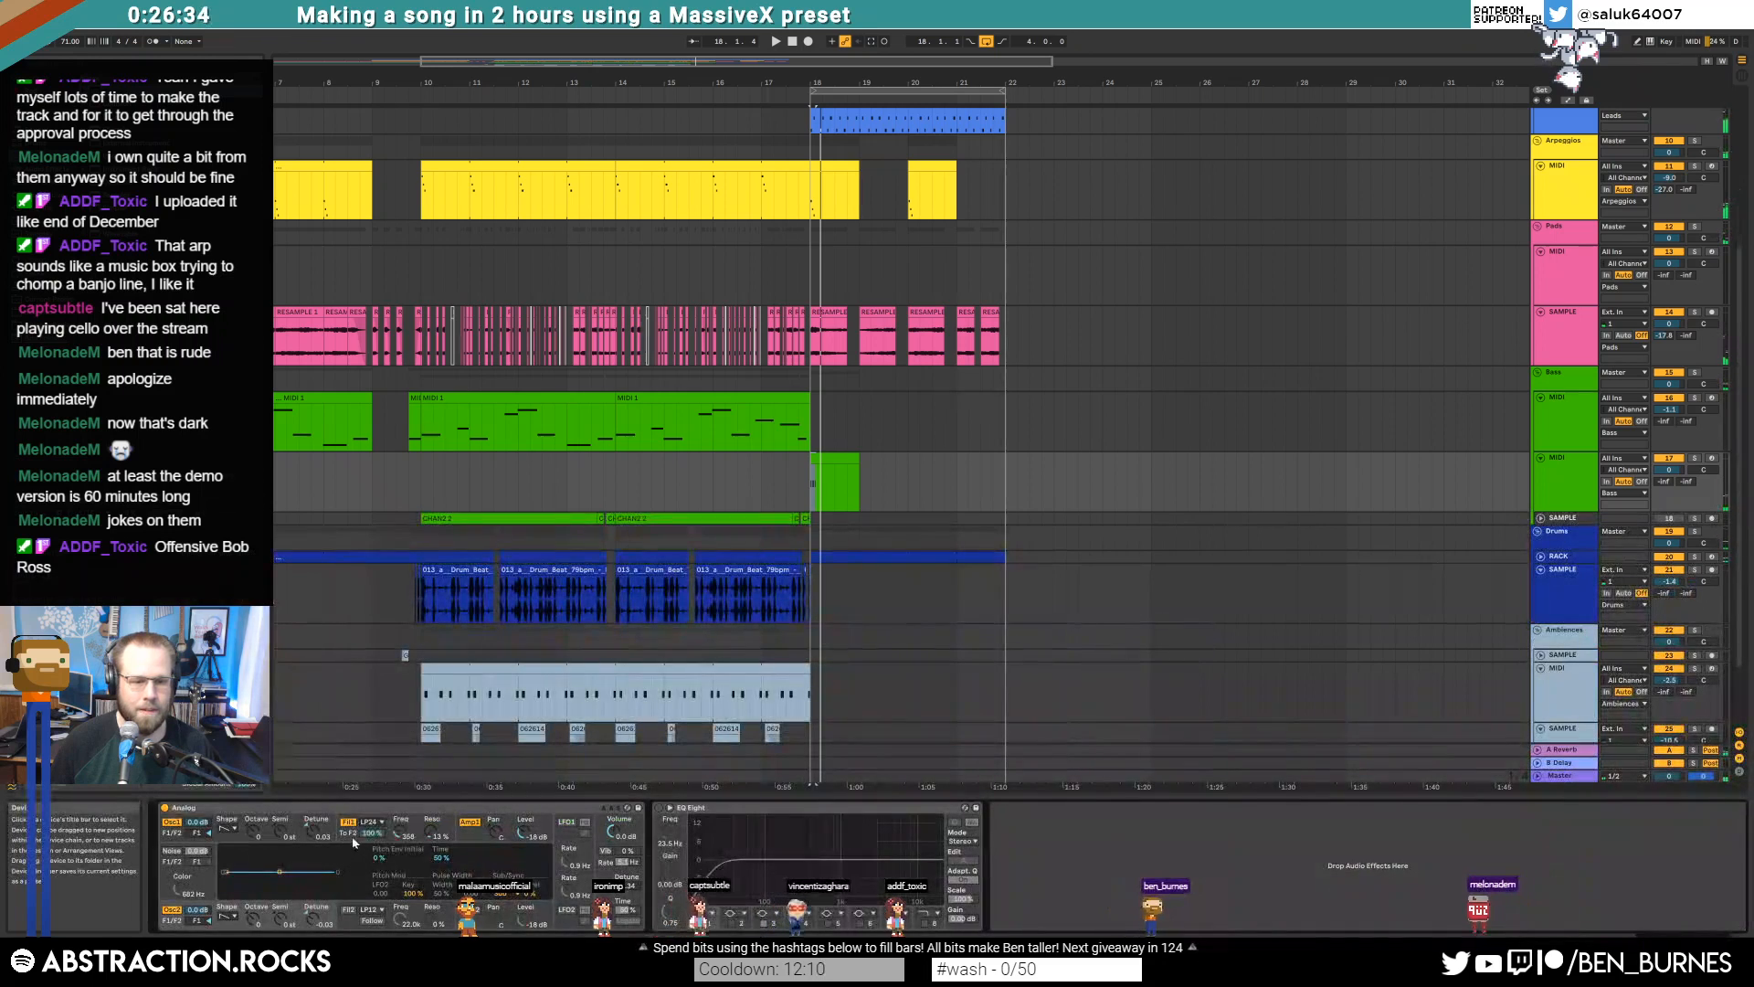
left_click(355, 843)
key("space")
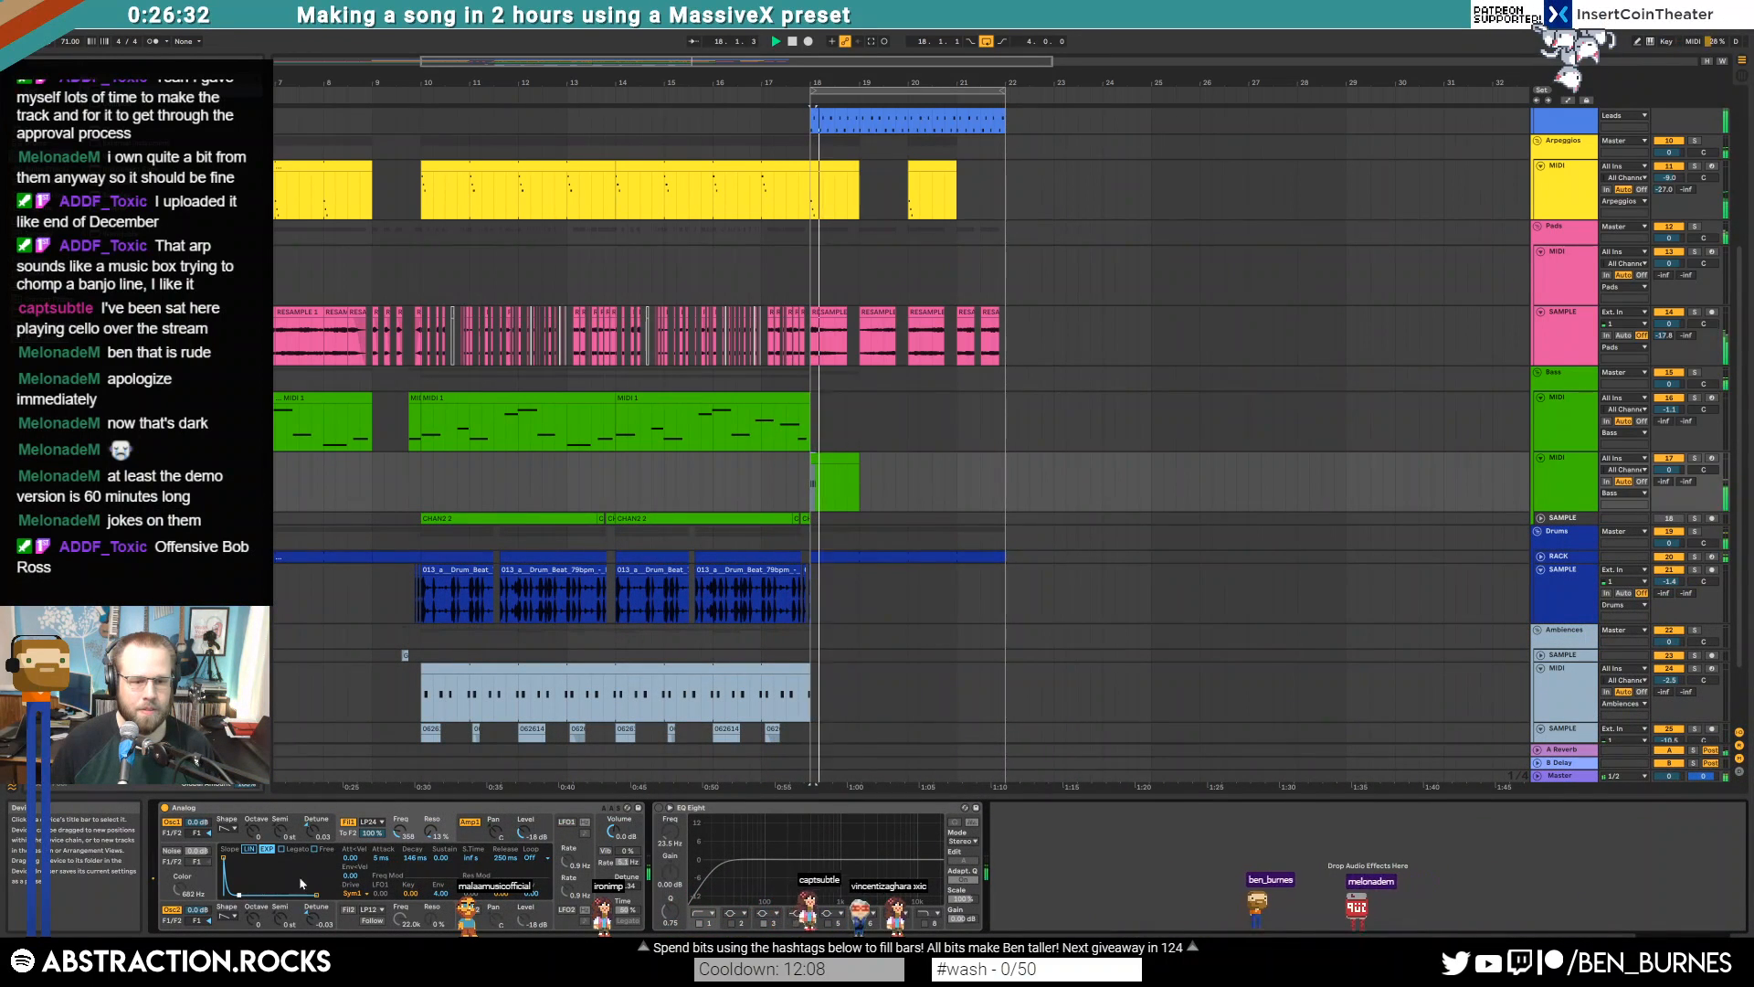
left_click_drag(856, 451, 1003, 475)
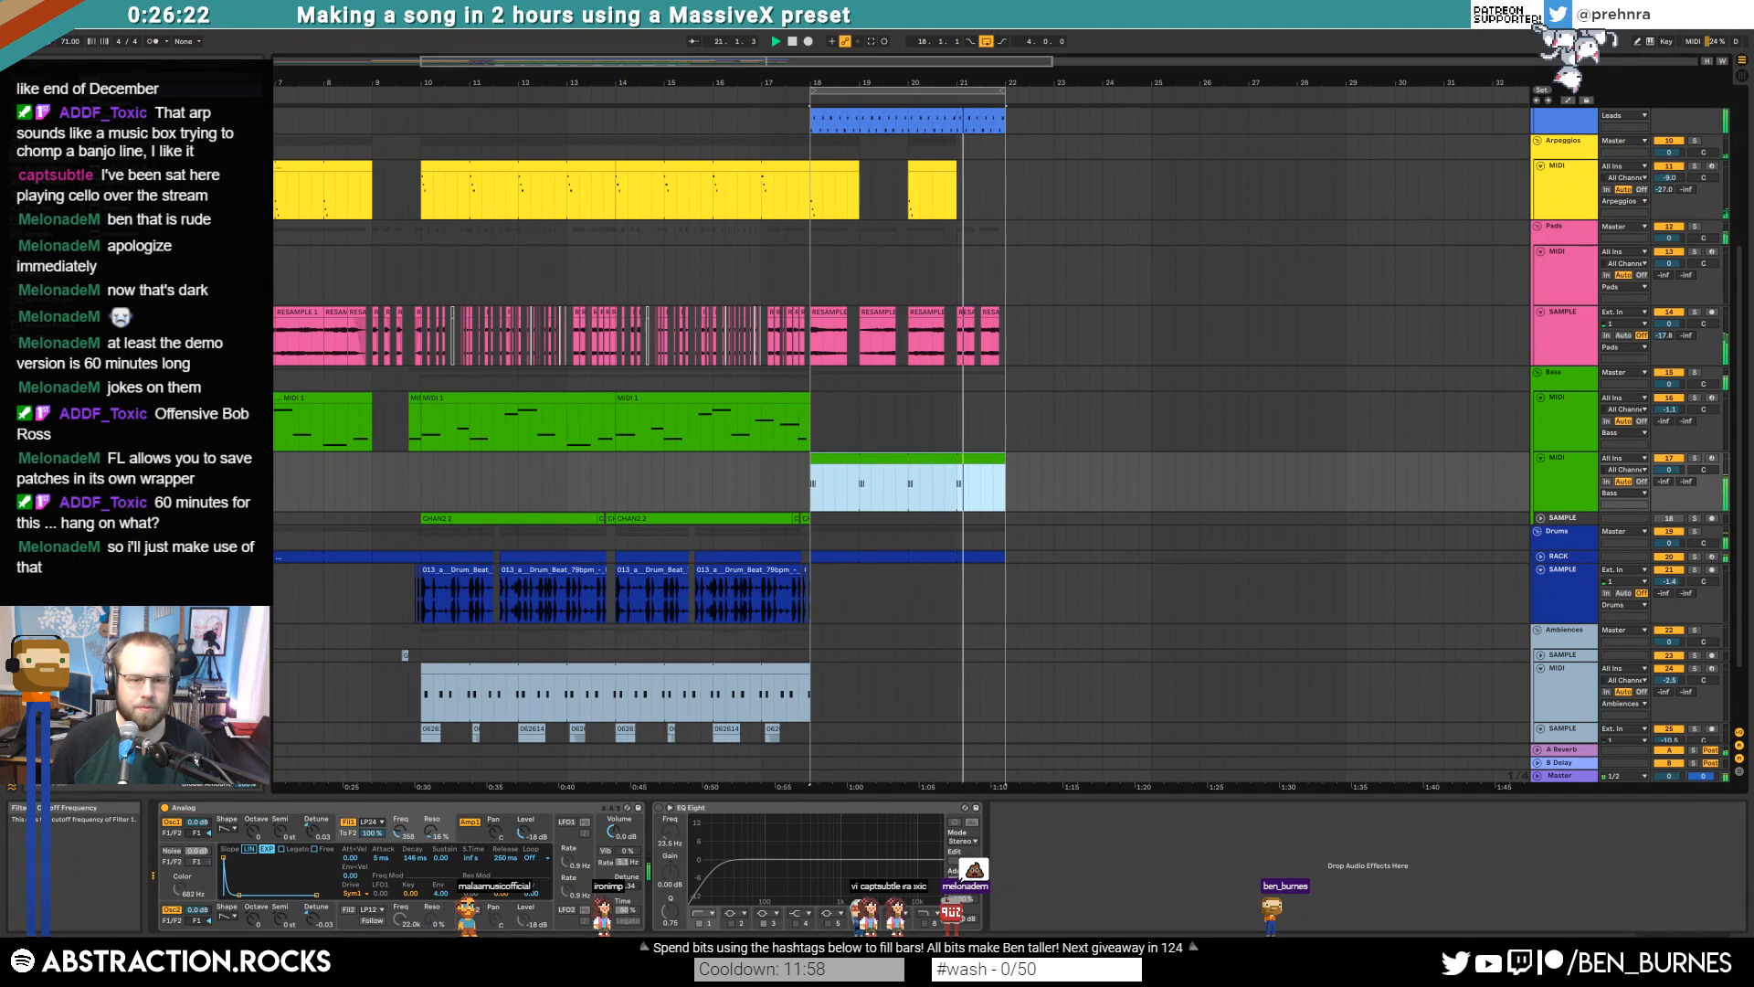
Lower the bass synth's first filter cutoff, raise its resonance, reshape the amp envelope's decay and sustain, and play the result
left_click_drag(401, 832, 401, 842)
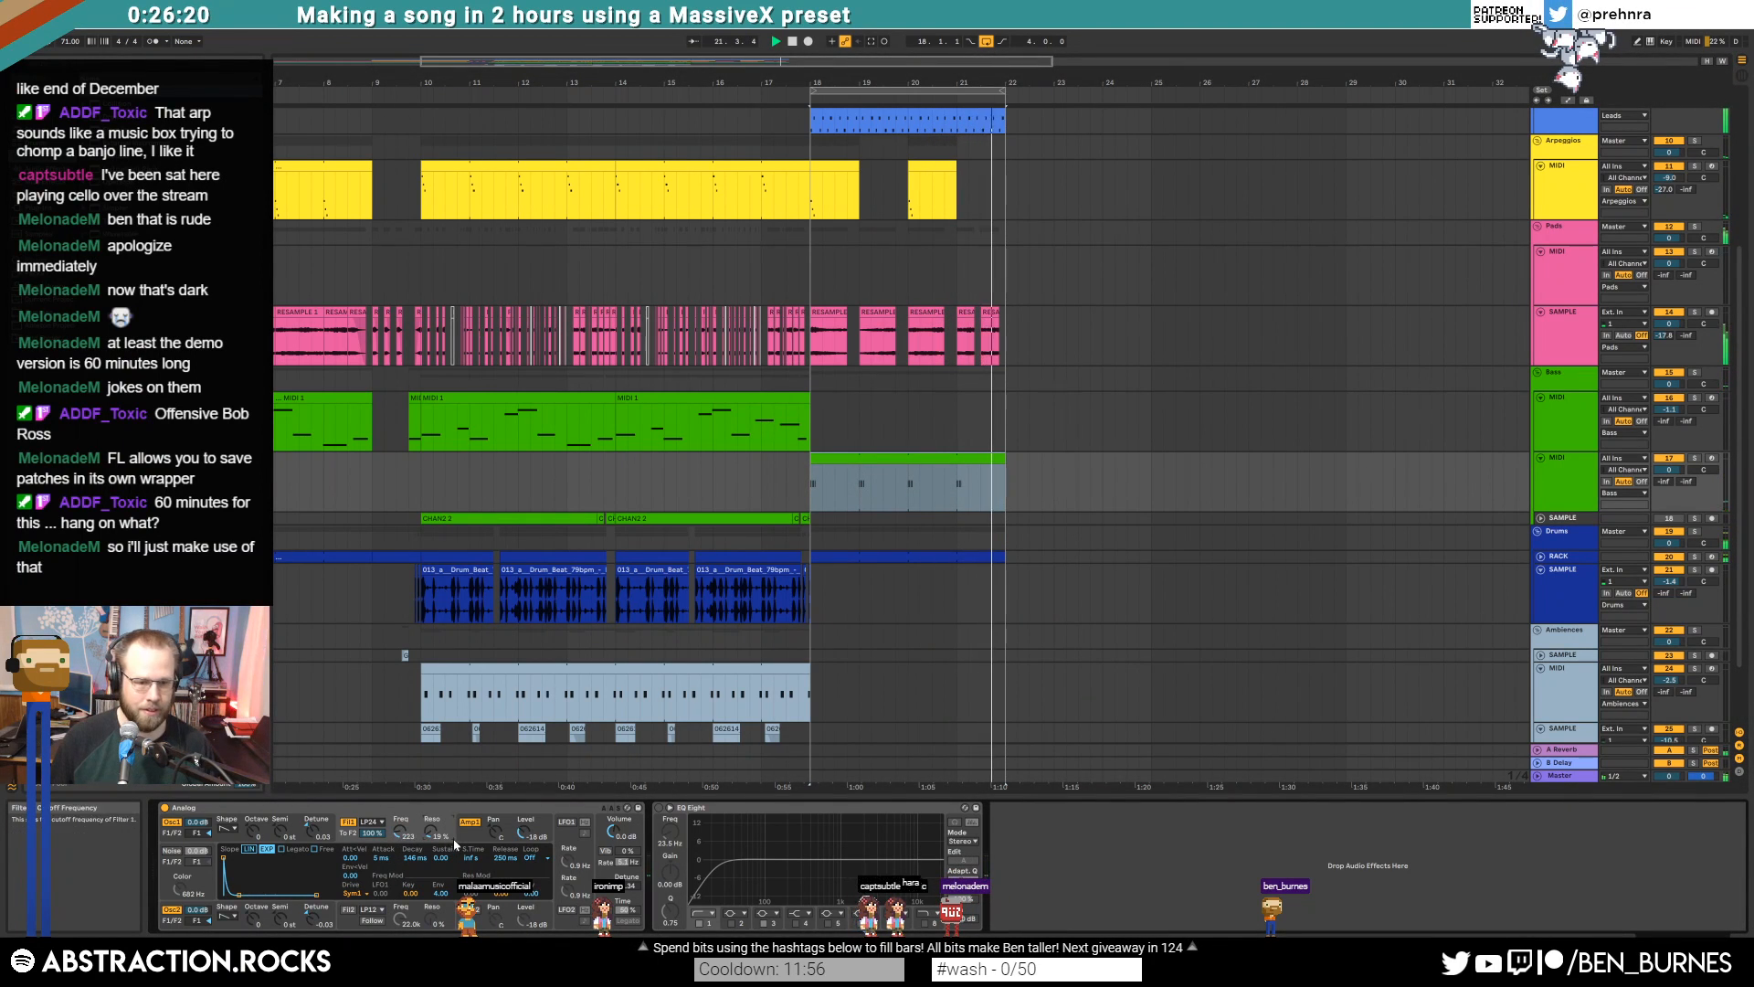
left_click_drag(400, 833, 400, 834)
key("space")
left_click(471, 833)
mouse_move(246, 877)
left_mouse_down()
mouse_move(244, 896)
mouse_move(253, 885)
left_mouse_up()
key("space")
key("space")
key("space")
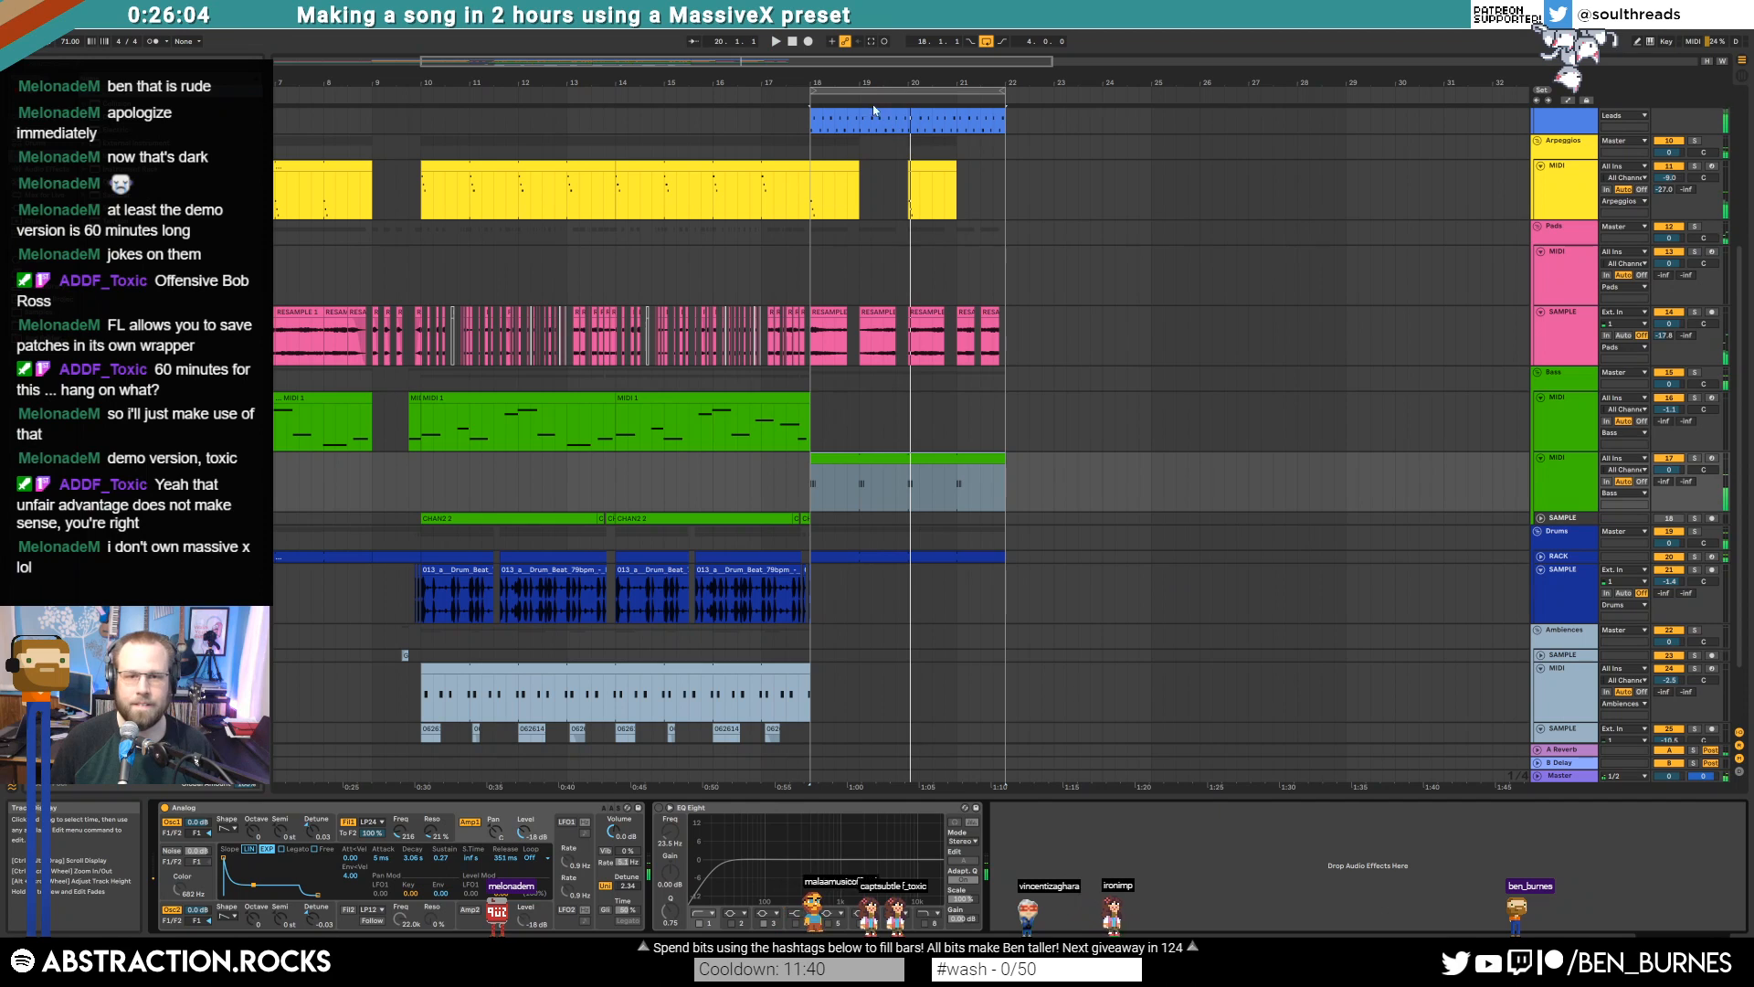
Copy the short ambience sample clip before bar 10 to bar 17 so it leads into bar 18, and play the transition
left_click_drag(879, 83, 1045, 81)
scroll(581, 575, "down", 3)
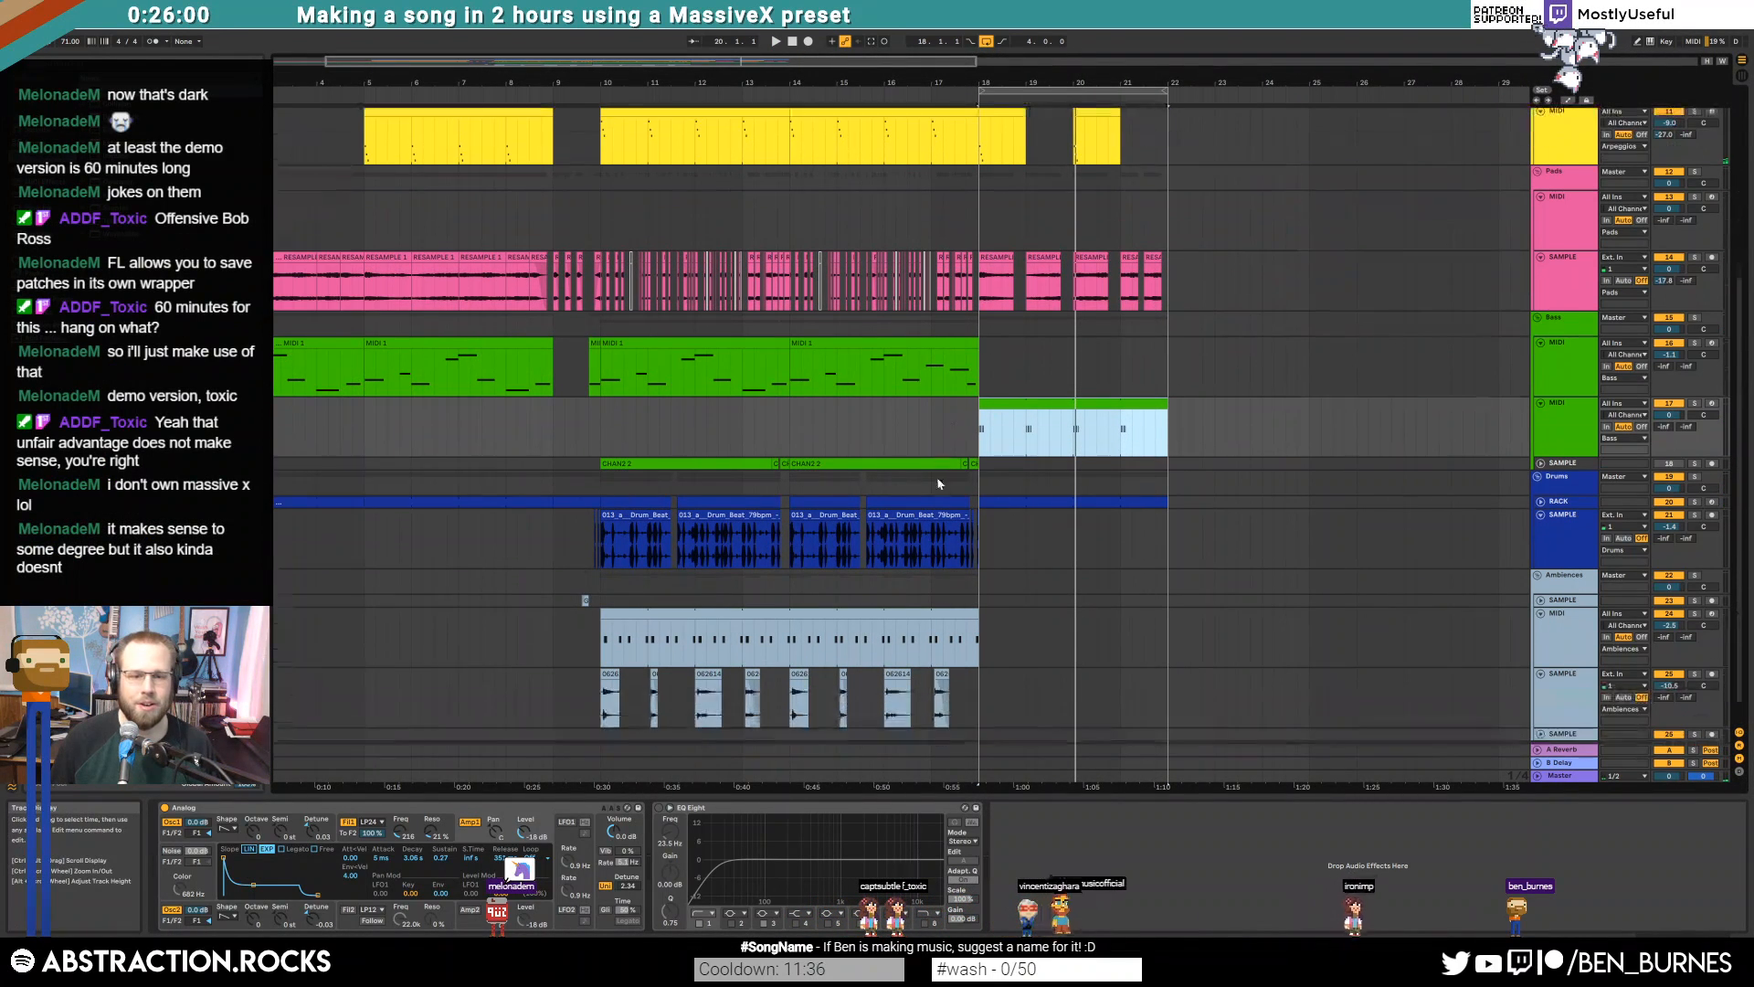
left_click(581, 575)
left_click(599, 574)
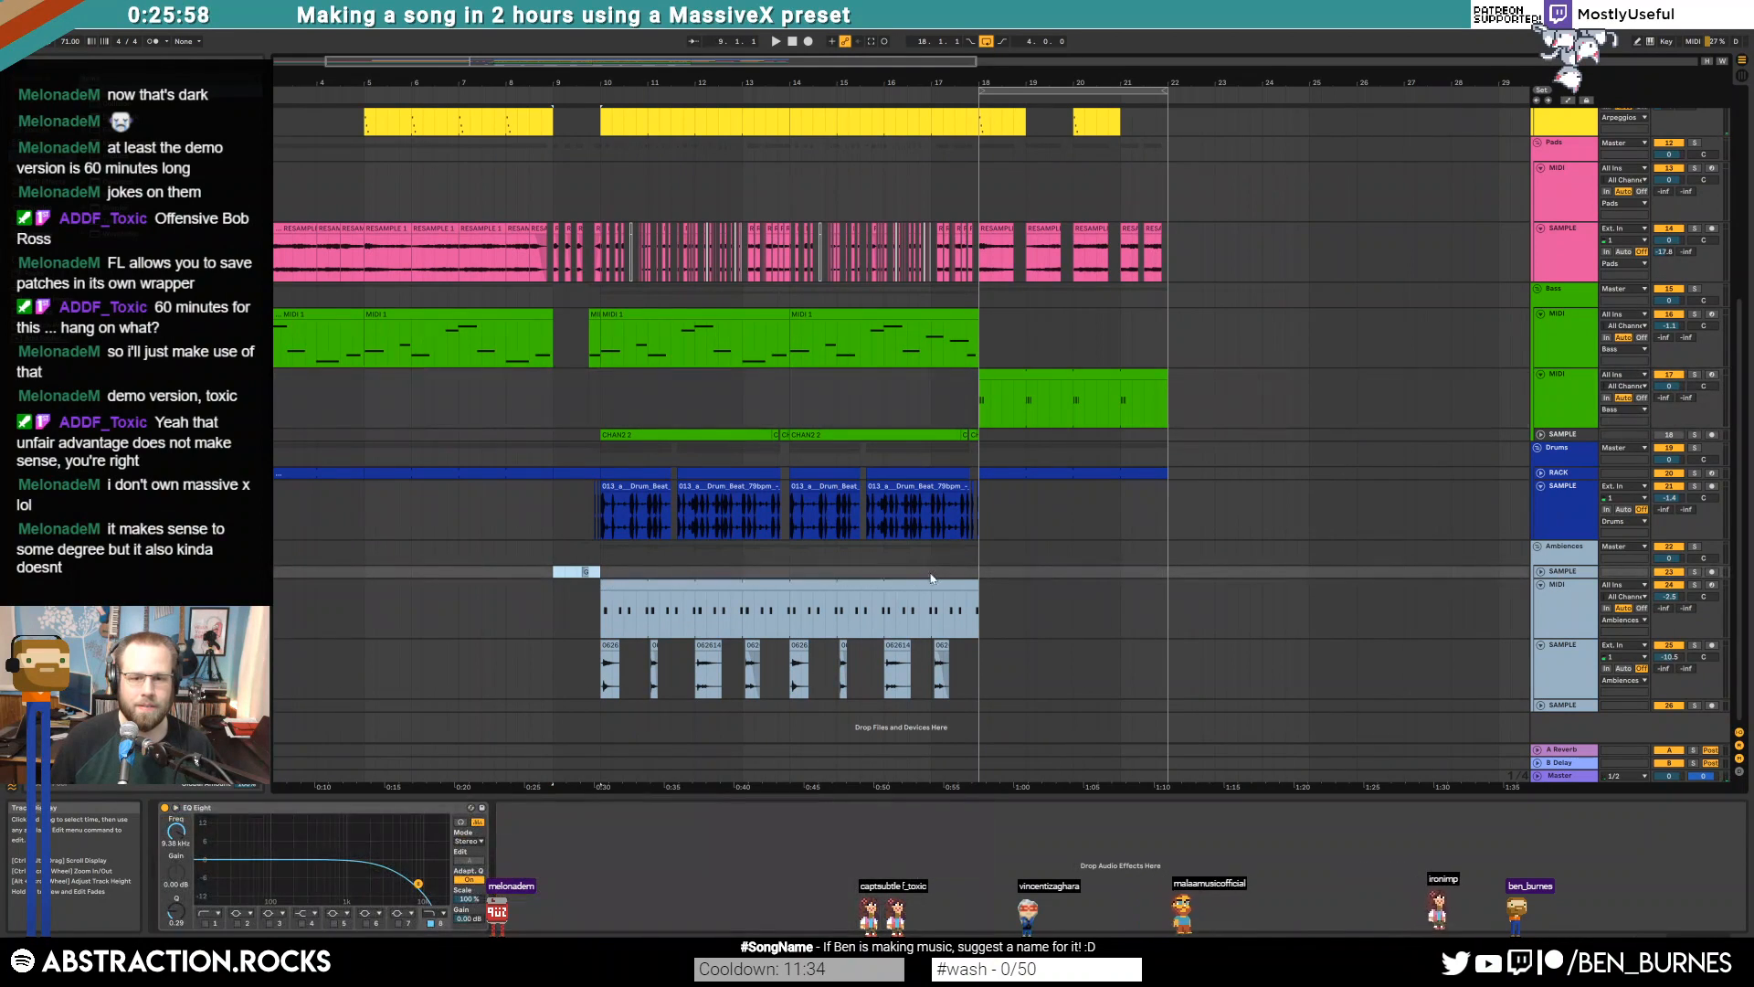
key("space")
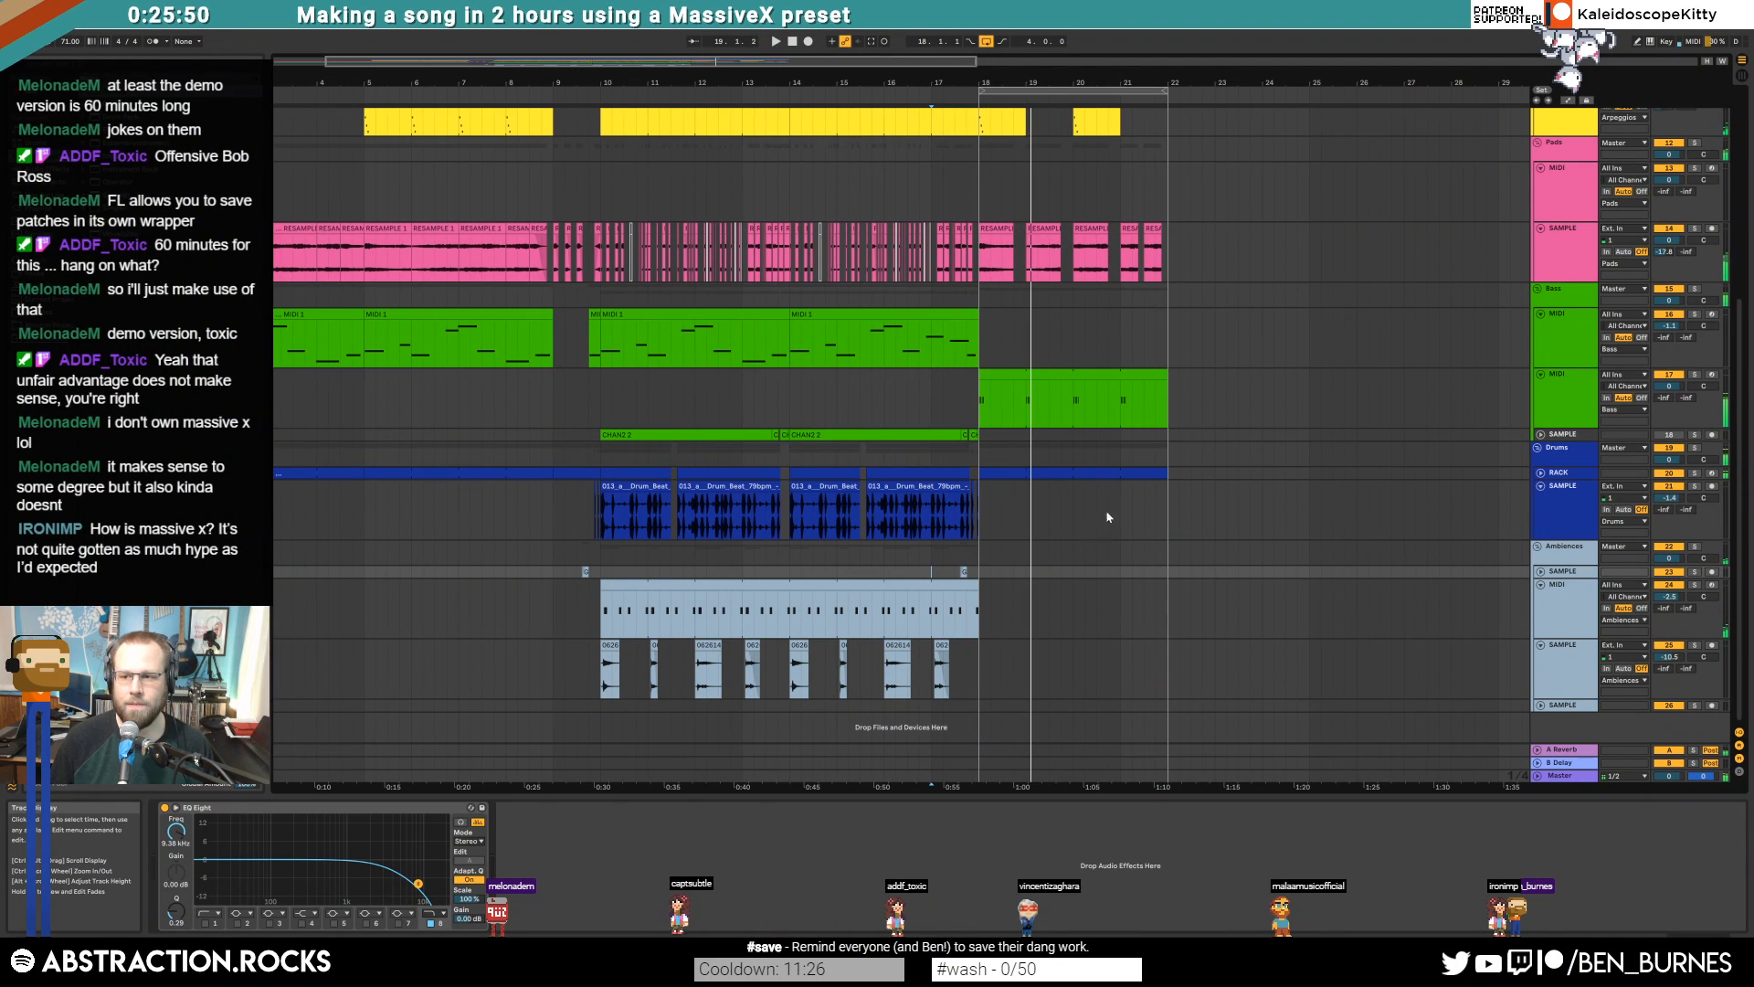
Unfold the drum RACK track and load the ride1 OH MP 8 sample onto the G#1 pad of its Drum Rack
scroll(1070, 485, "up", 2)
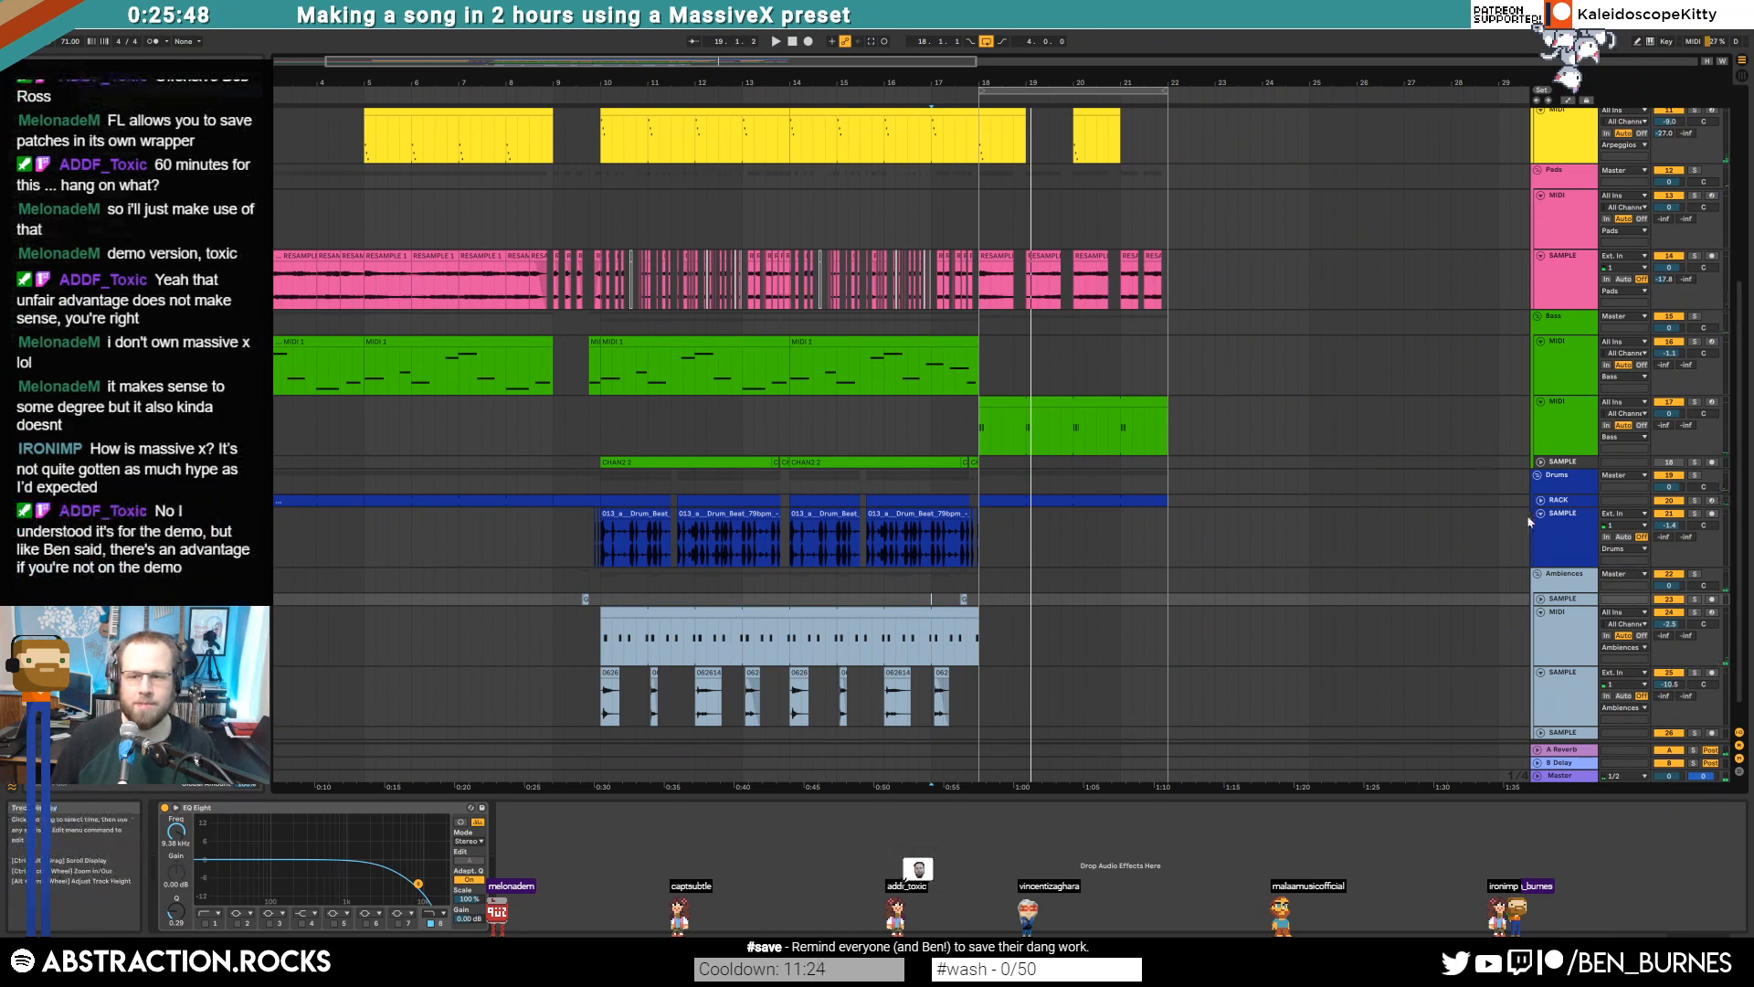
left_click(1541, 501)
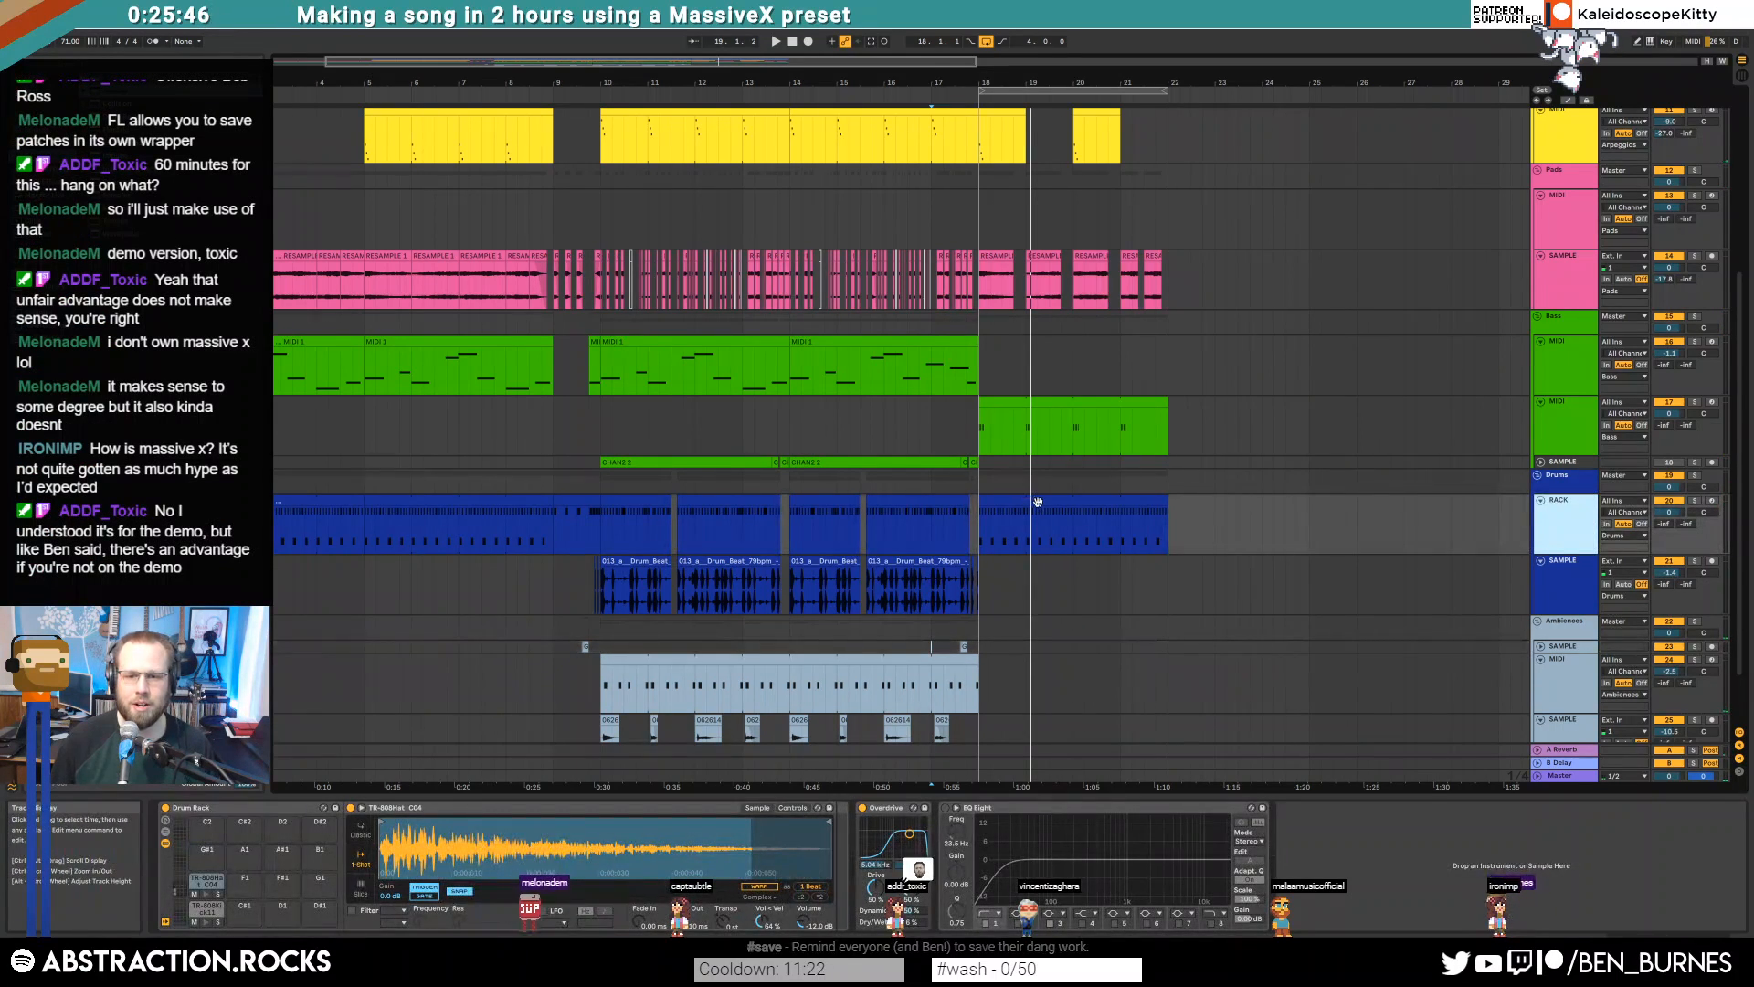
key("space")
left_click(46, 314)
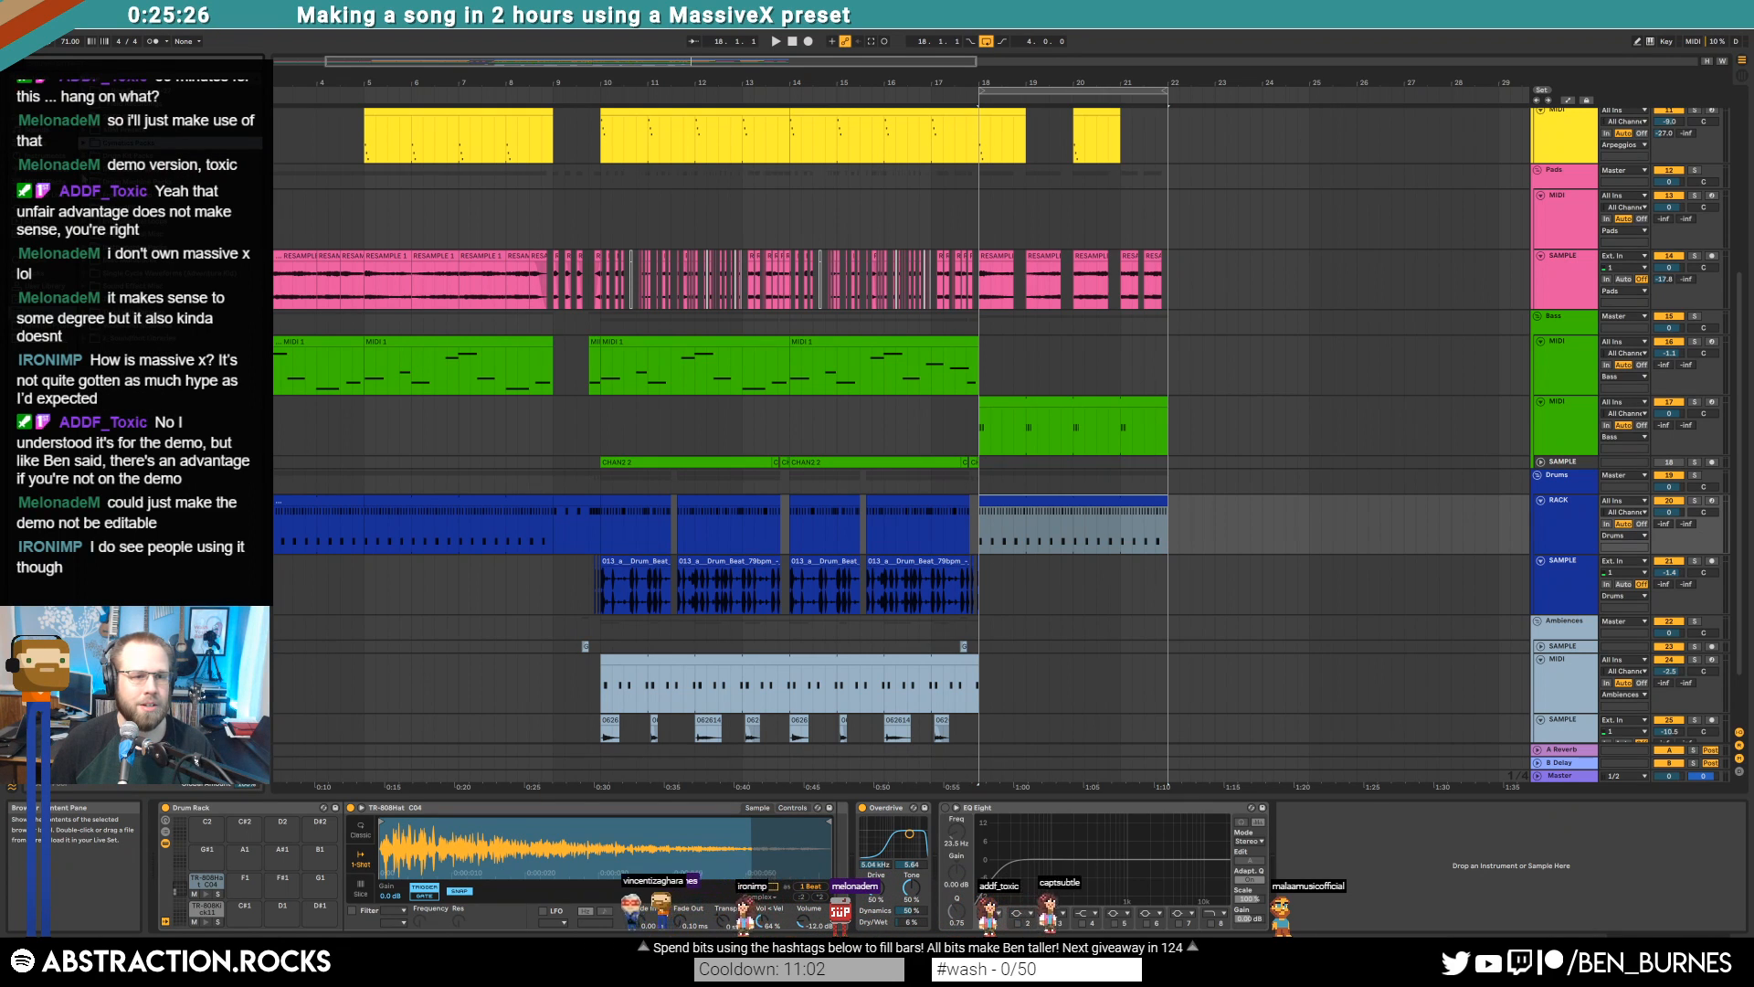
left_click(84, 182)
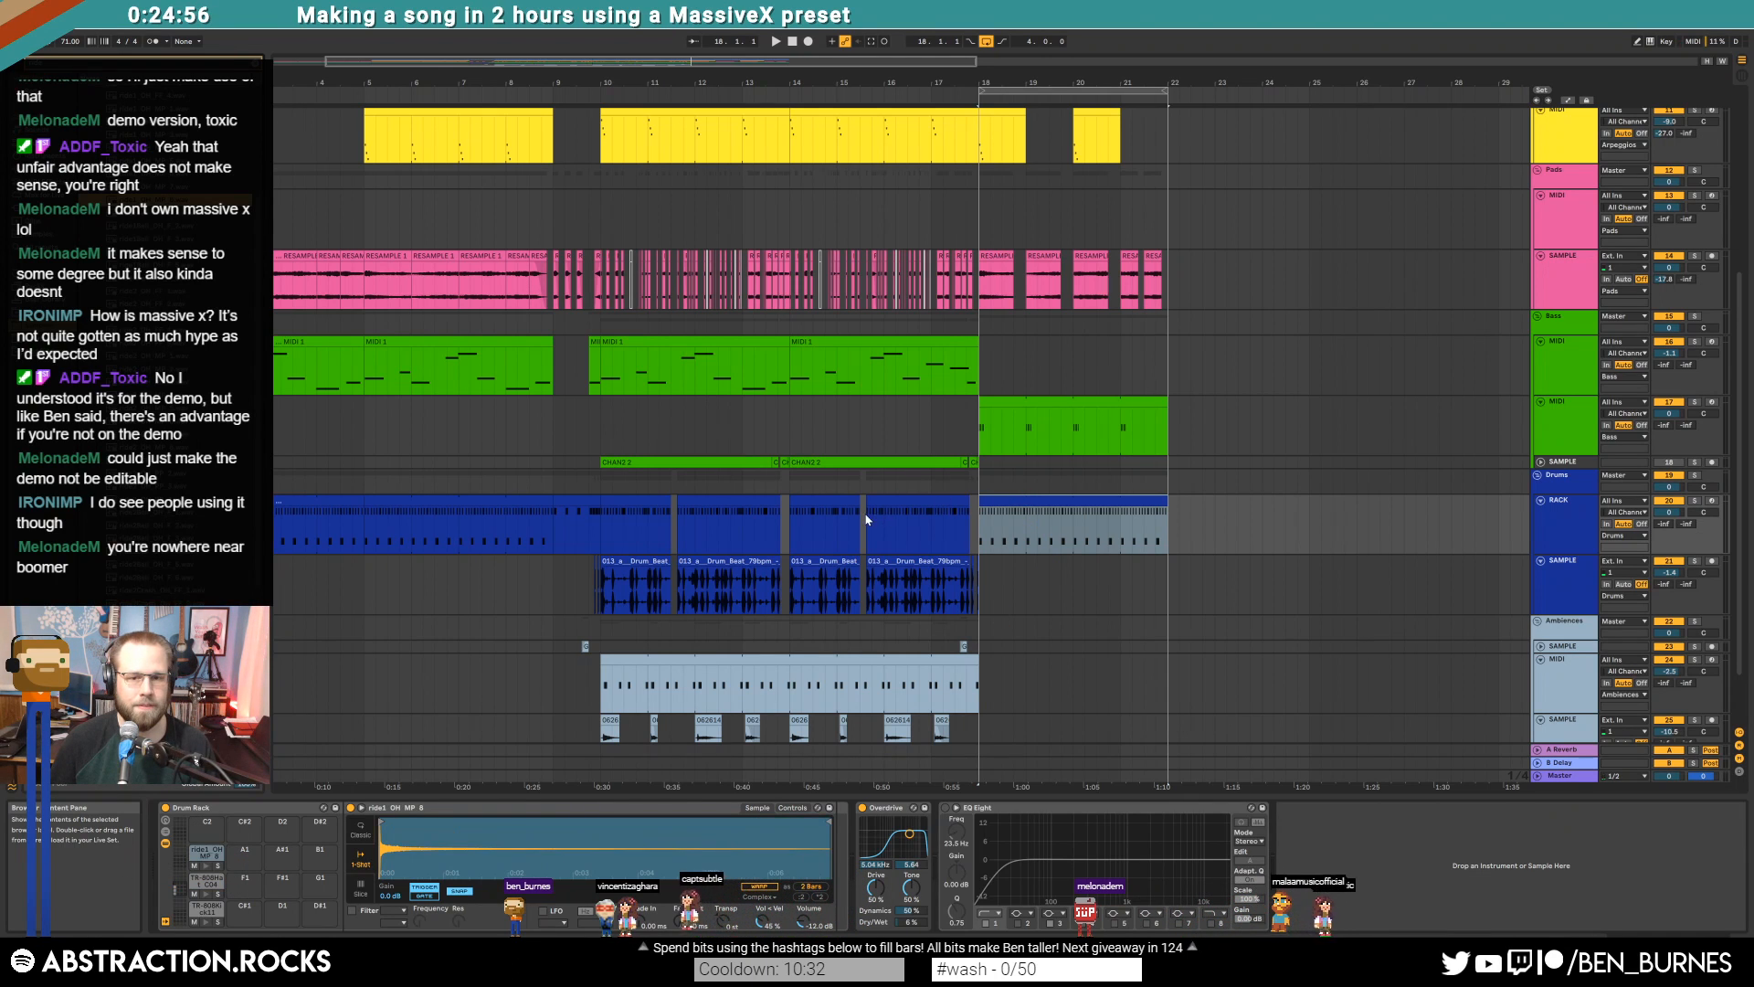
Consolidate the RACK track's drum clips from bar 14 to bar 18 into one clip
left_click(825, 516)
left_click(979, 518, "shift")
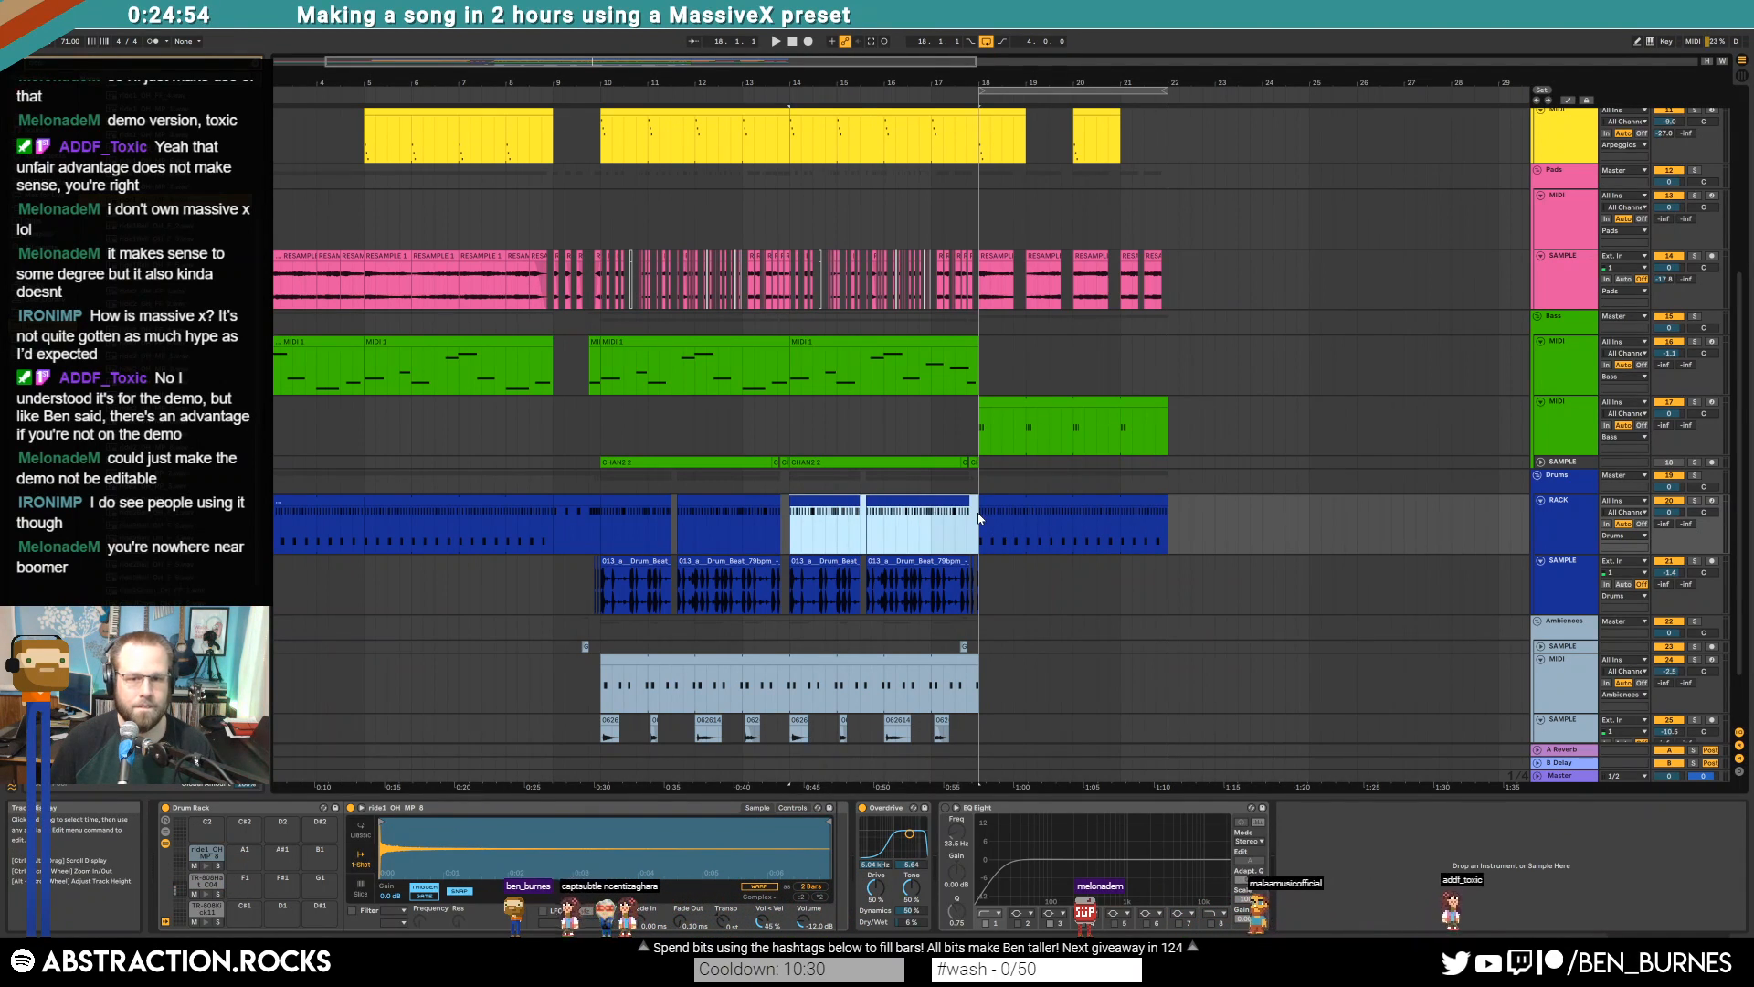
key("ctrl+j")
Enter a one-beat ride note at the start of the consolidated drum clip and repeat it on every beat to the clip's end
double_click(905, 497)
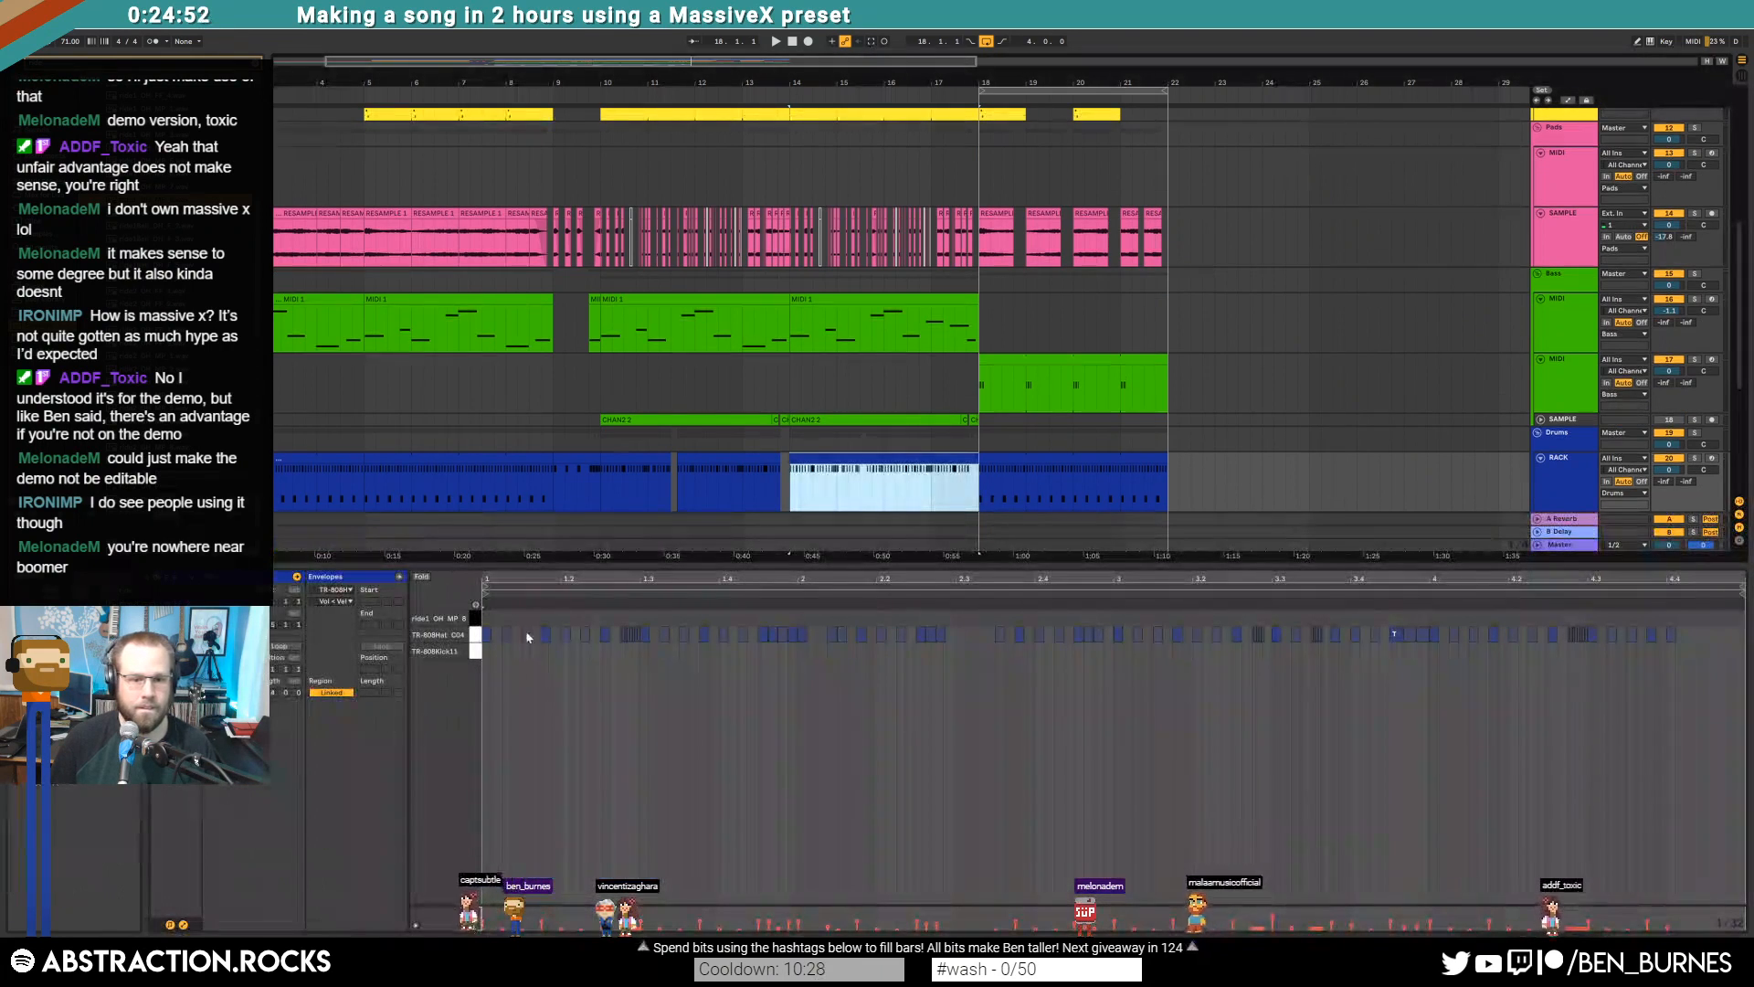
double_click(488, 623)
left_click_drag(491, 622, 561, 623)
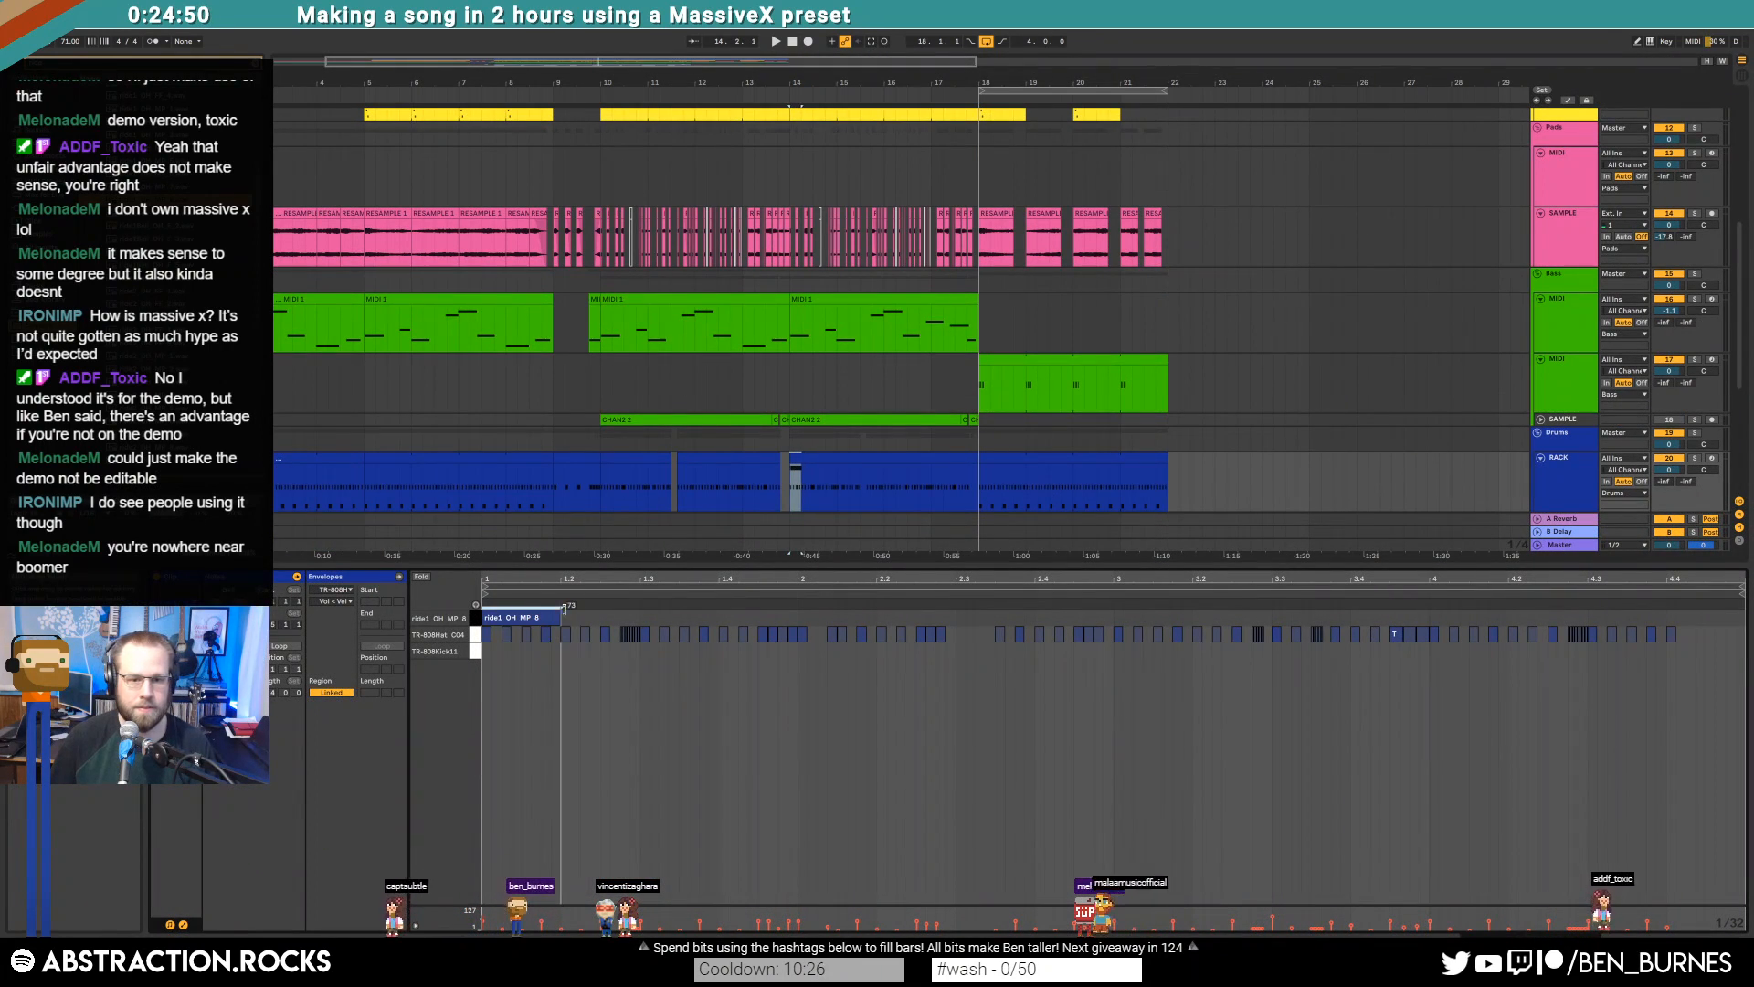
key("space")
key("ctrl+d")
key("ctrl+d")
key("ctrl+d")
key("ctrl+d")
key("ctrl+d")
key("ctrl+d")
key("ctrl+d")
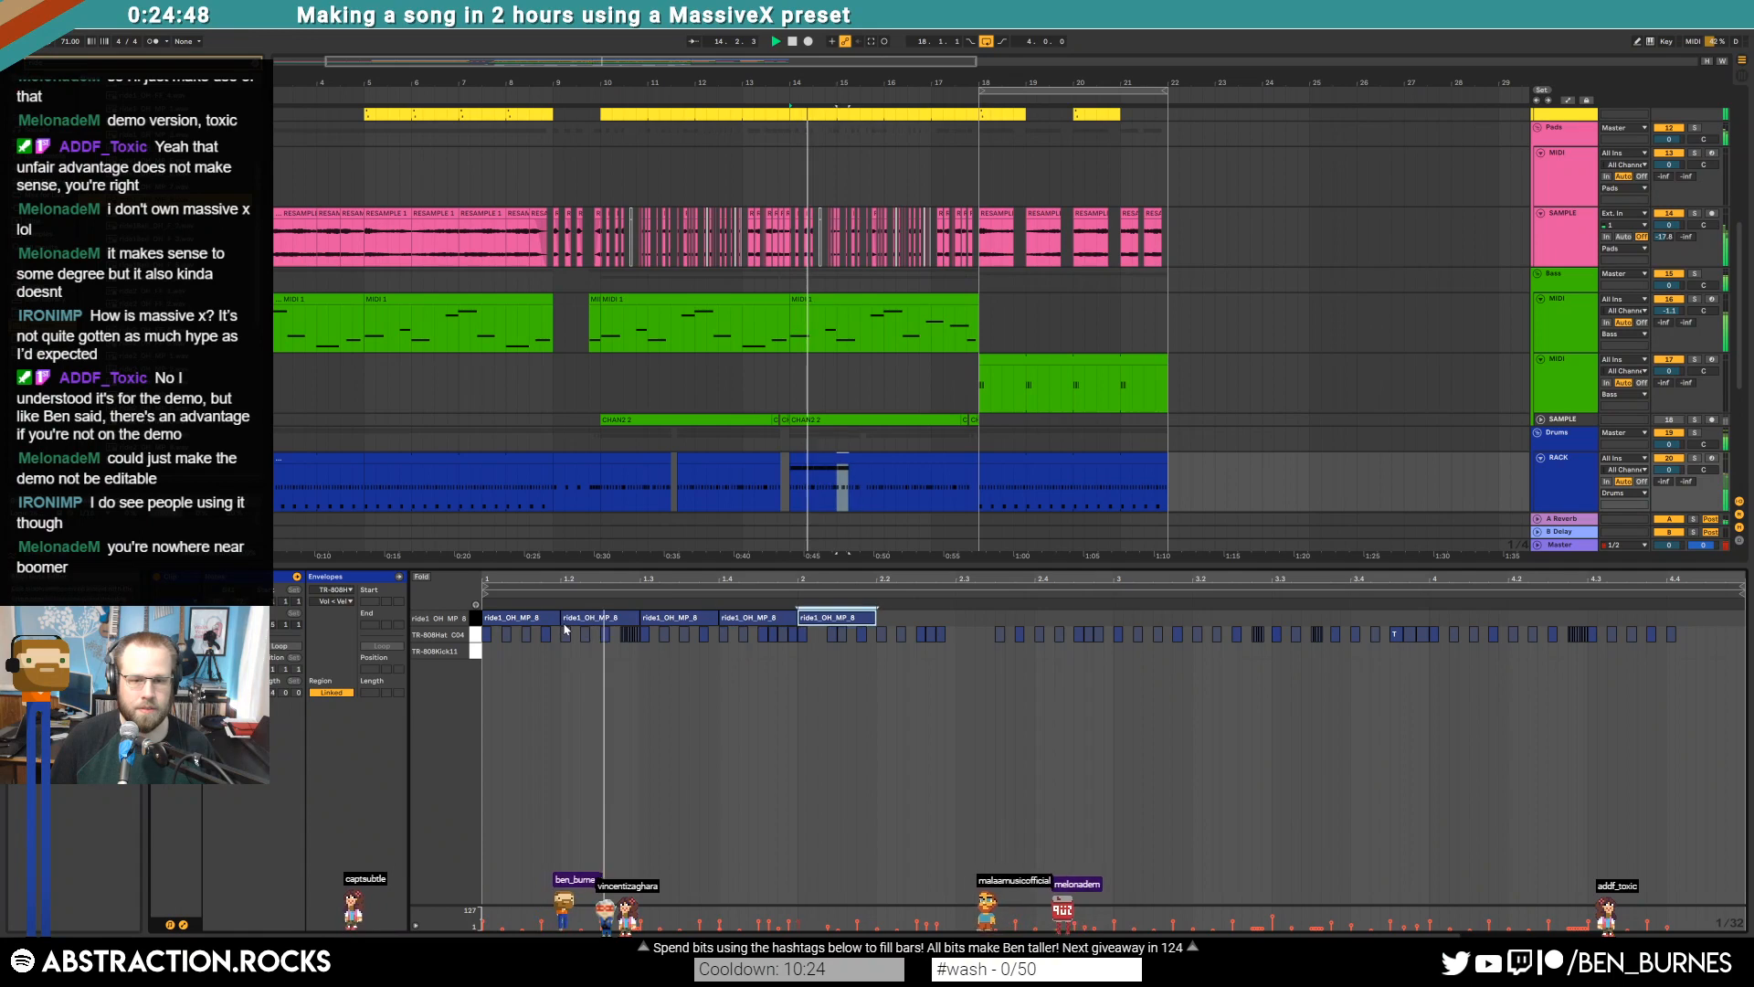
key("ctrl+d")
key("ctrl+d")
key("ctrl+d")
key("ctrl+d")
key("ctrl+d")
key("ctrl+d")
key("ctrl+d")
key("ctrl+d")
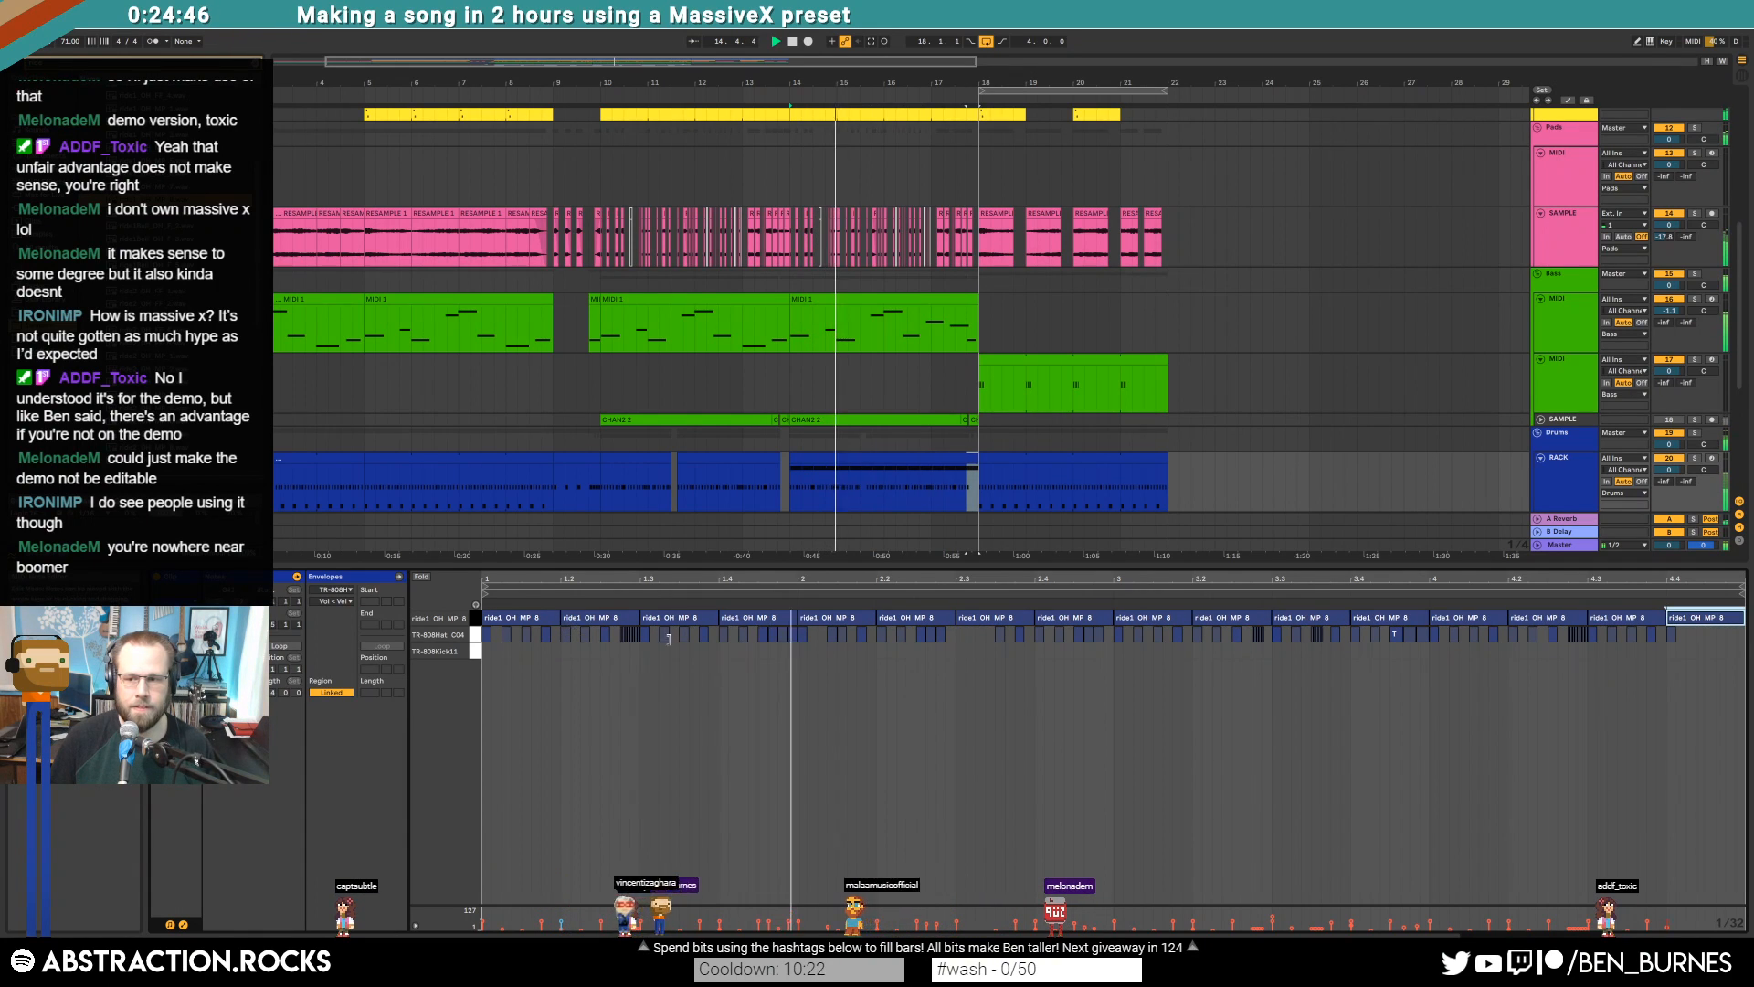
key("ctrl+a")
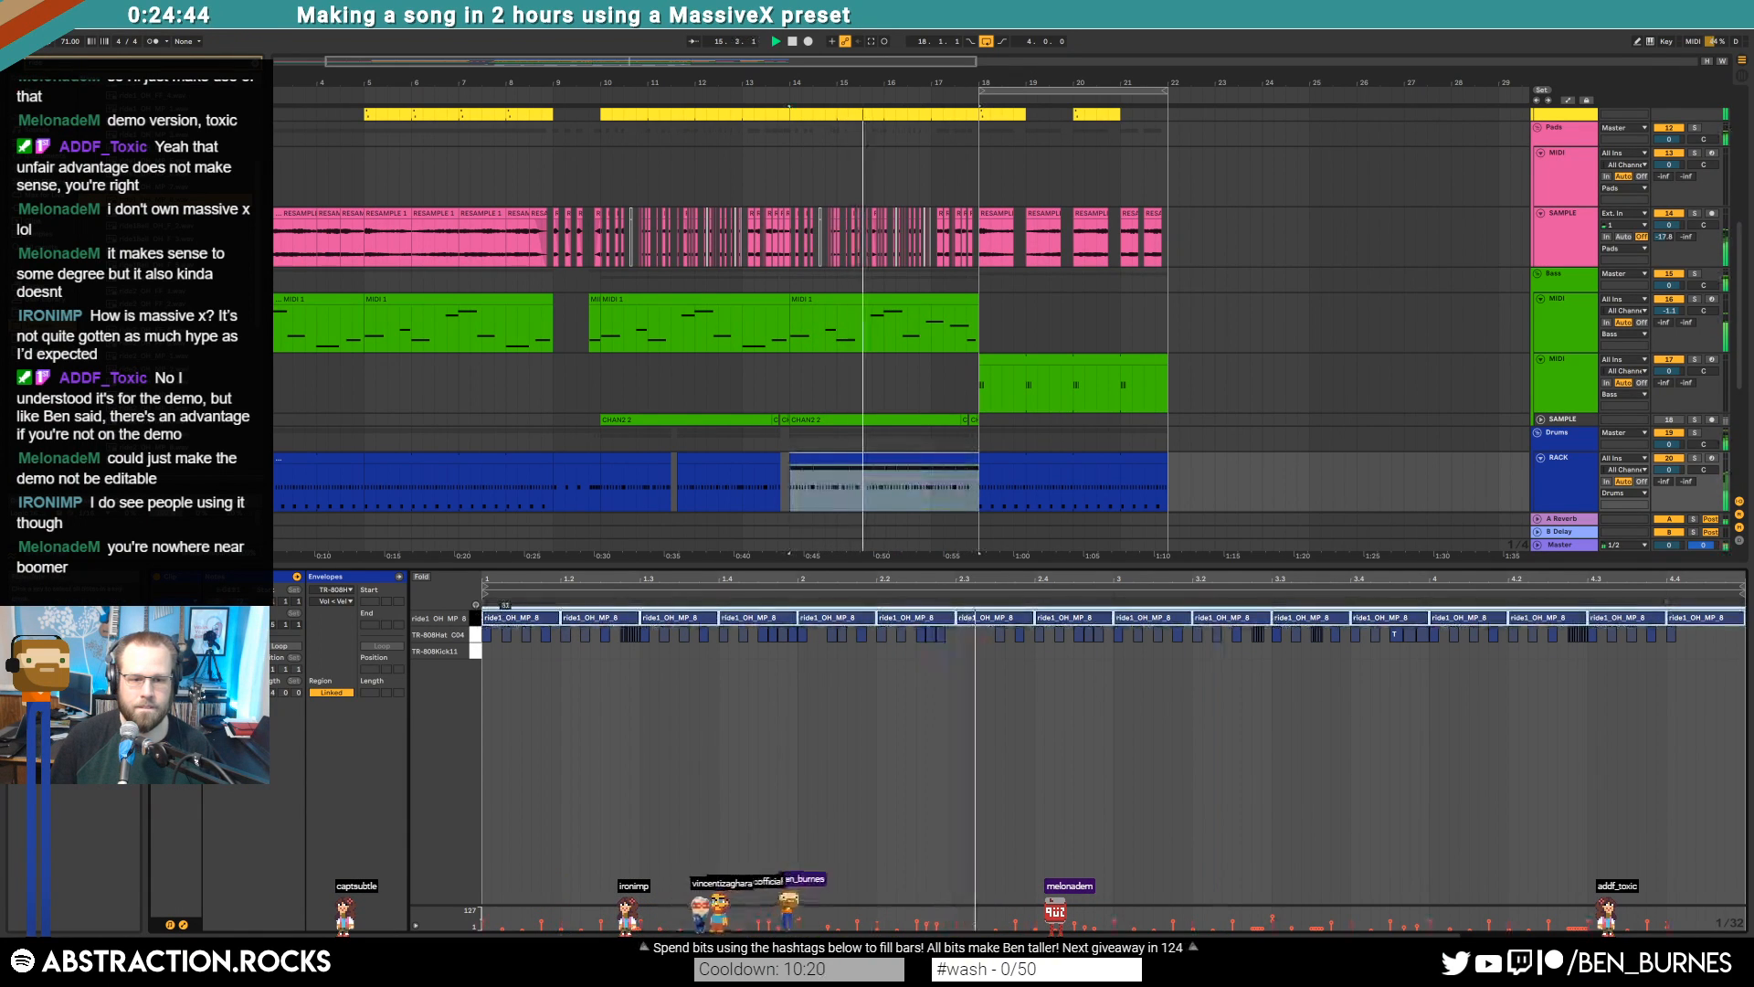
Inspect the start of the ride sample, then enable its Simpler's LFO with 27.4 % pitch modulation
key("shift+Tab")
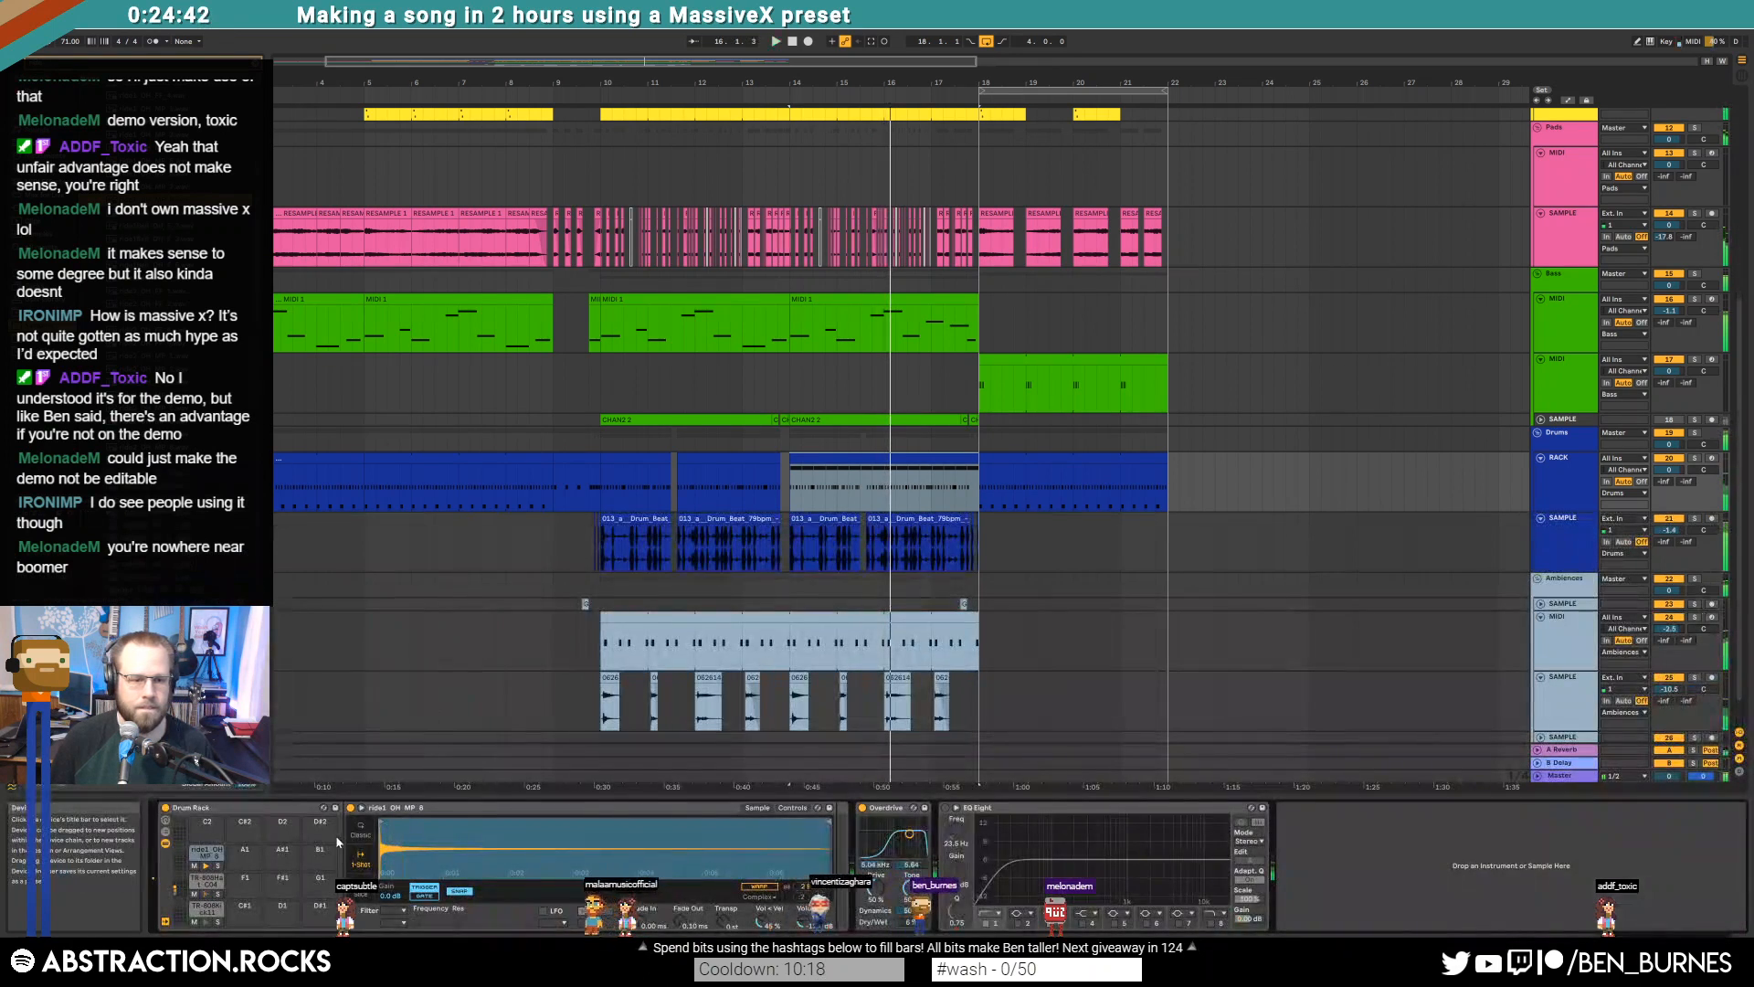
left_click_drag(401, 838, 401, 942)
left_click_drag(382, 826, 448, 829)
left_click(797, 810)
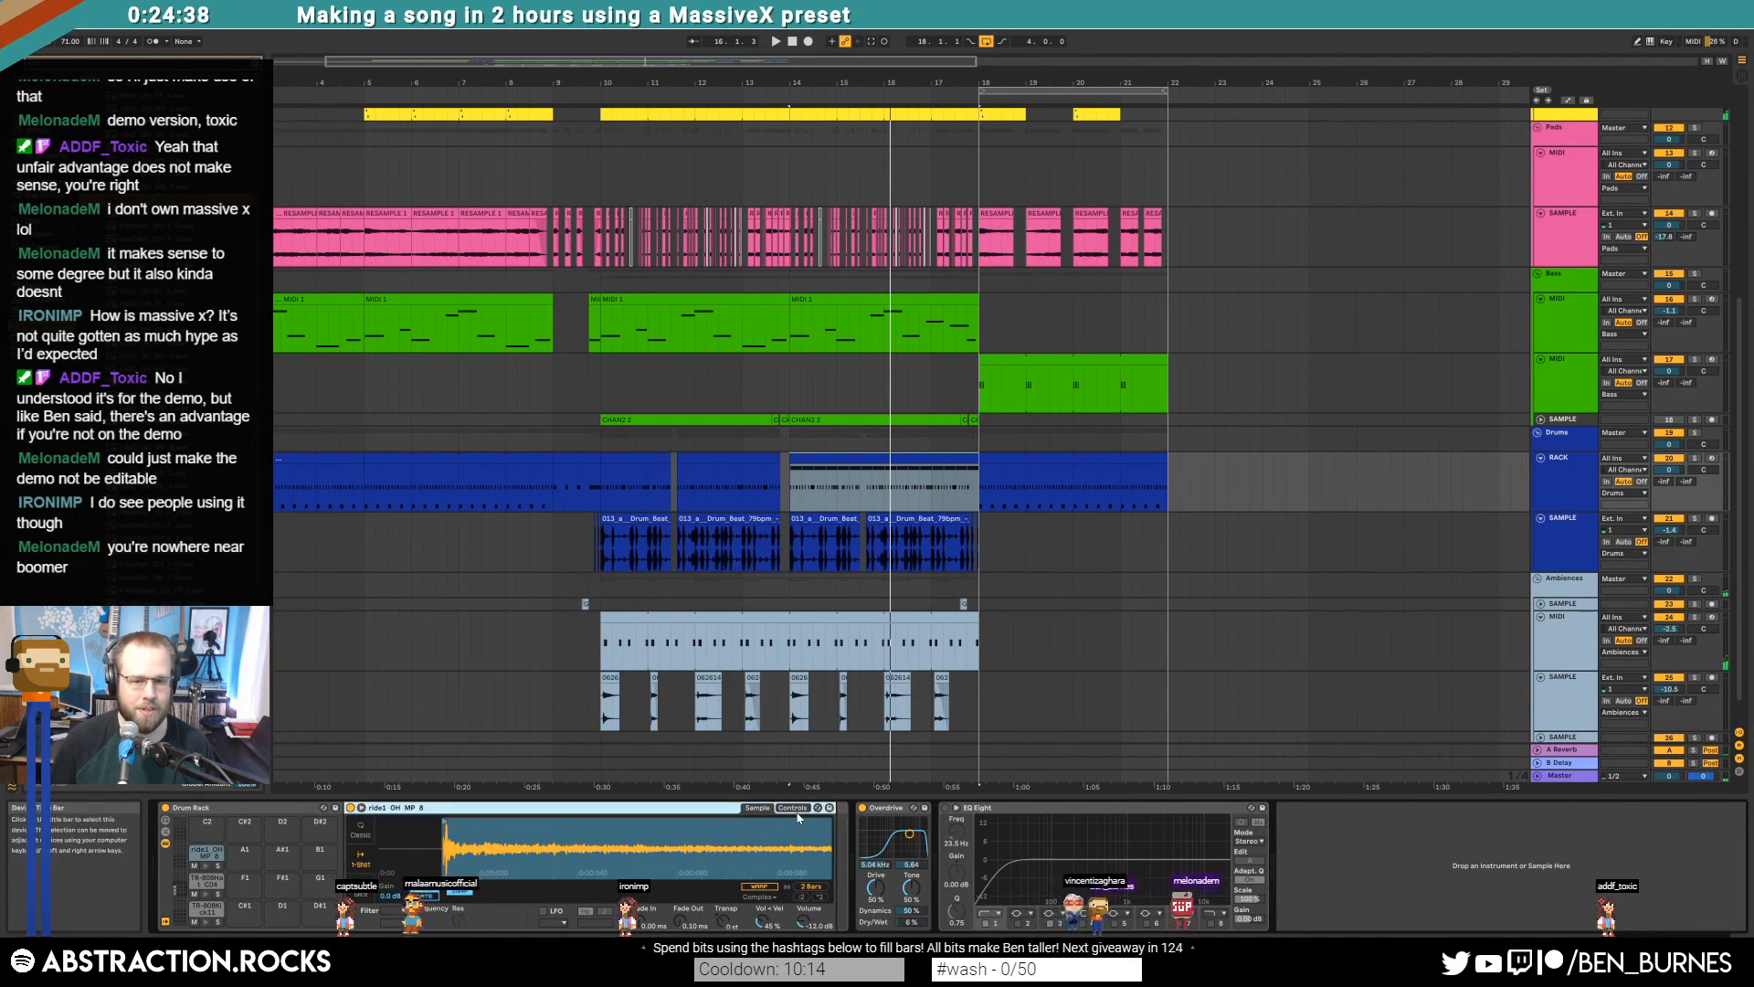
left_click(791, 808)
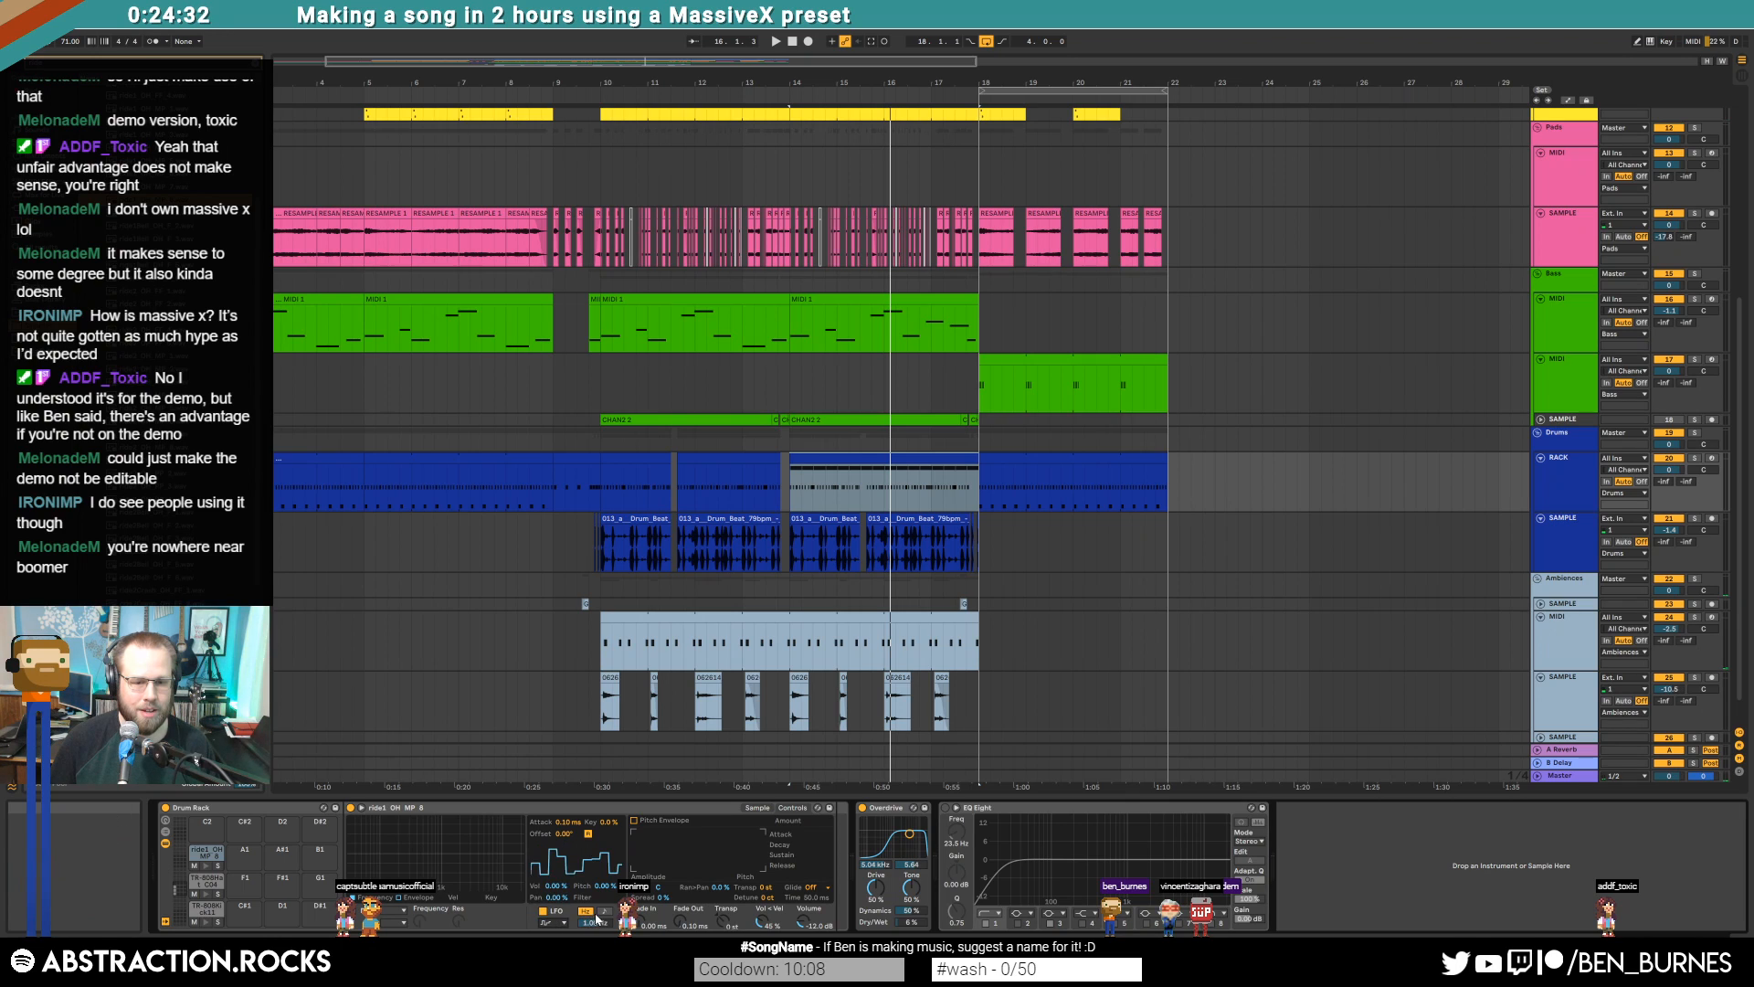
left_click_drag(608, 891, 608, 877)
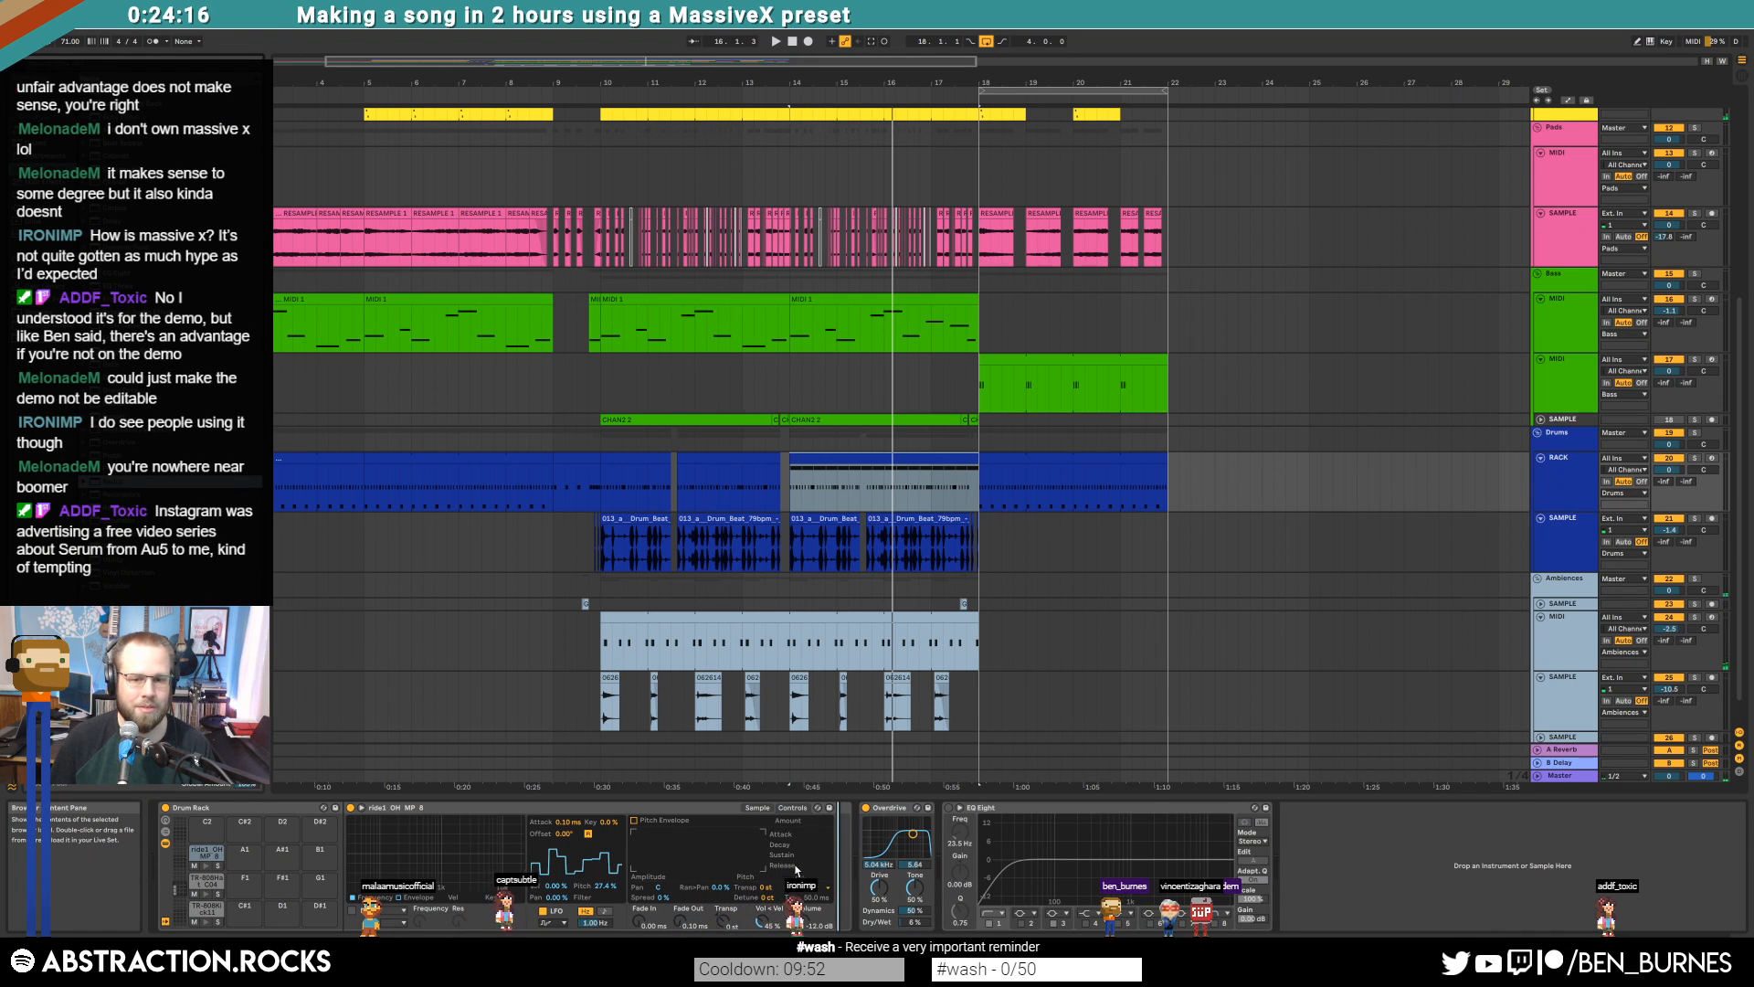
Add a Redux effect after the ride's Simpler, raise its downsampling, and compare the full mix with the soloed drum RACK track
left_click_drag(835, 855, 856, 849)
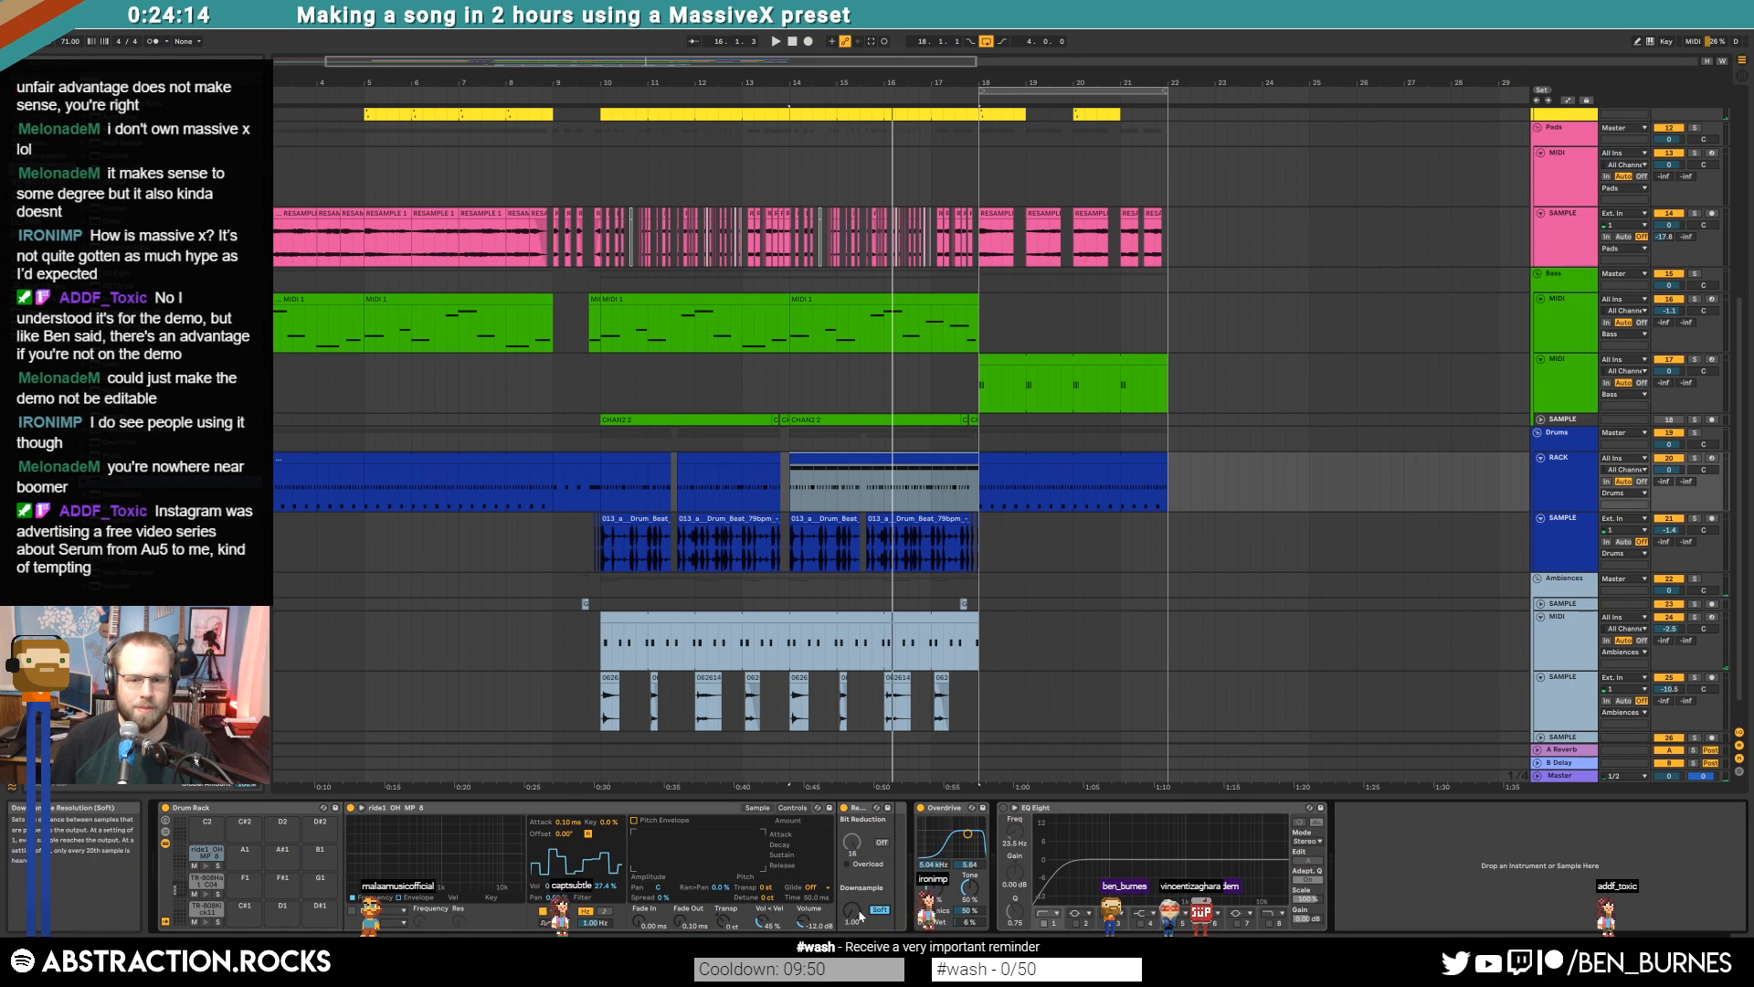
key("space")
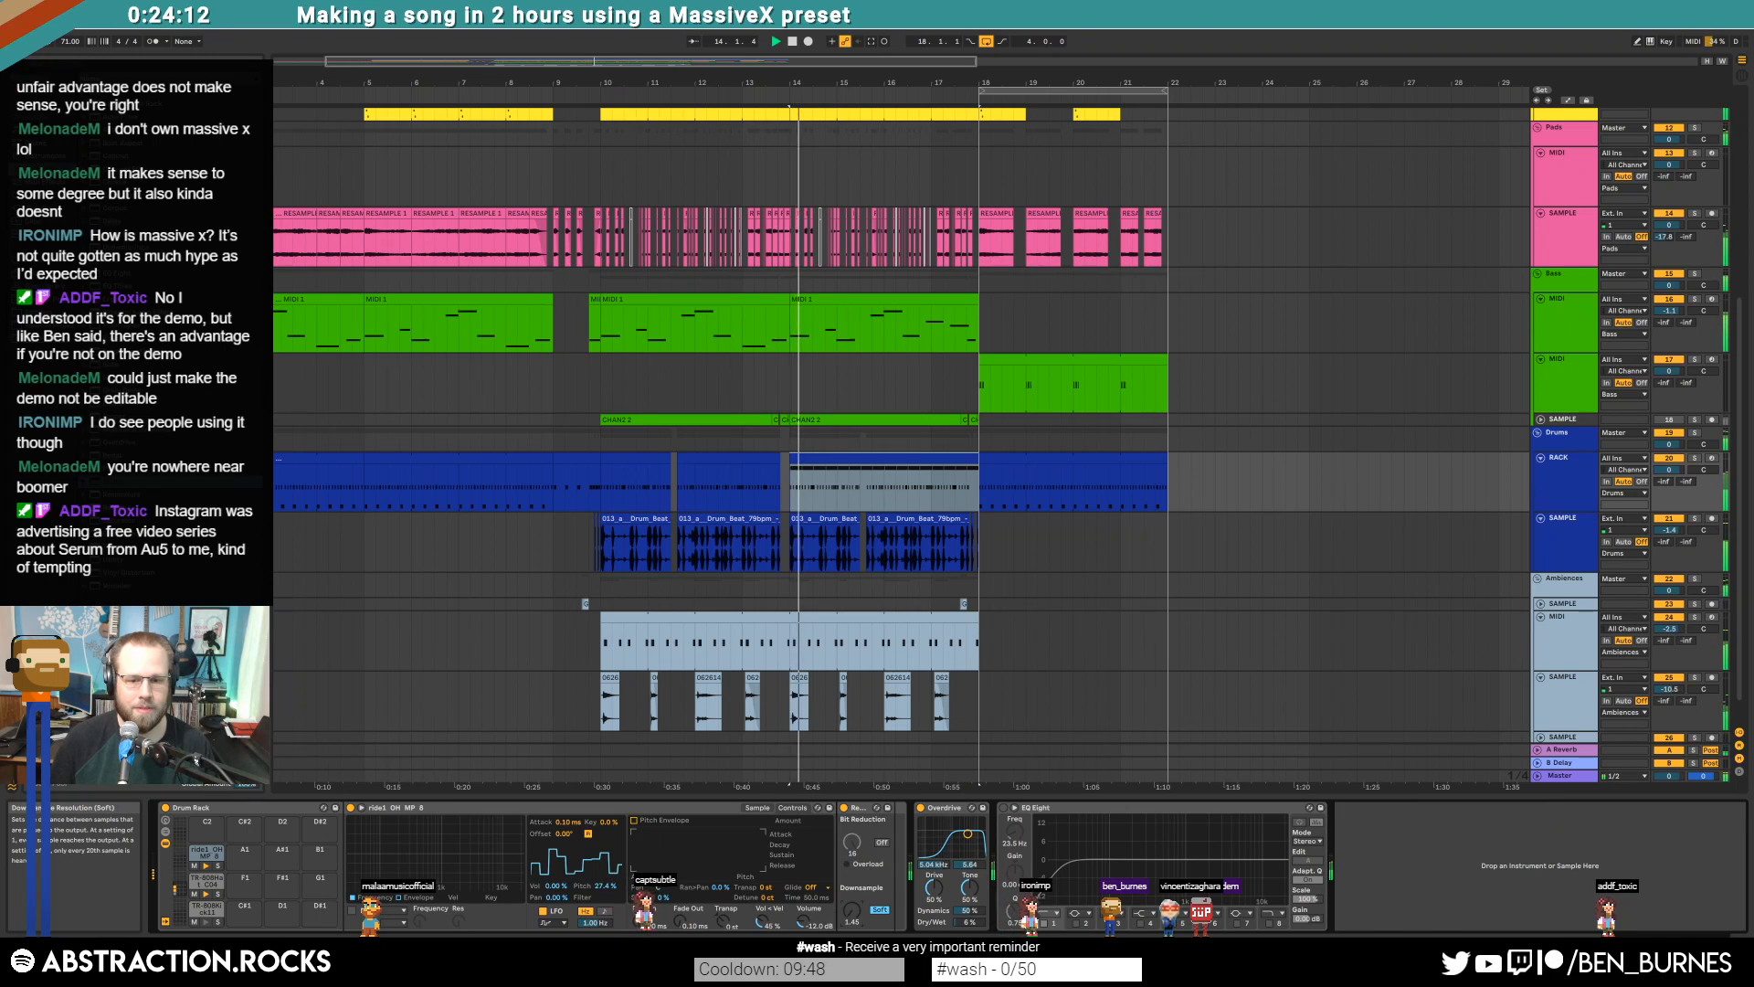
left_click_drag(856, 913, 857, 899)
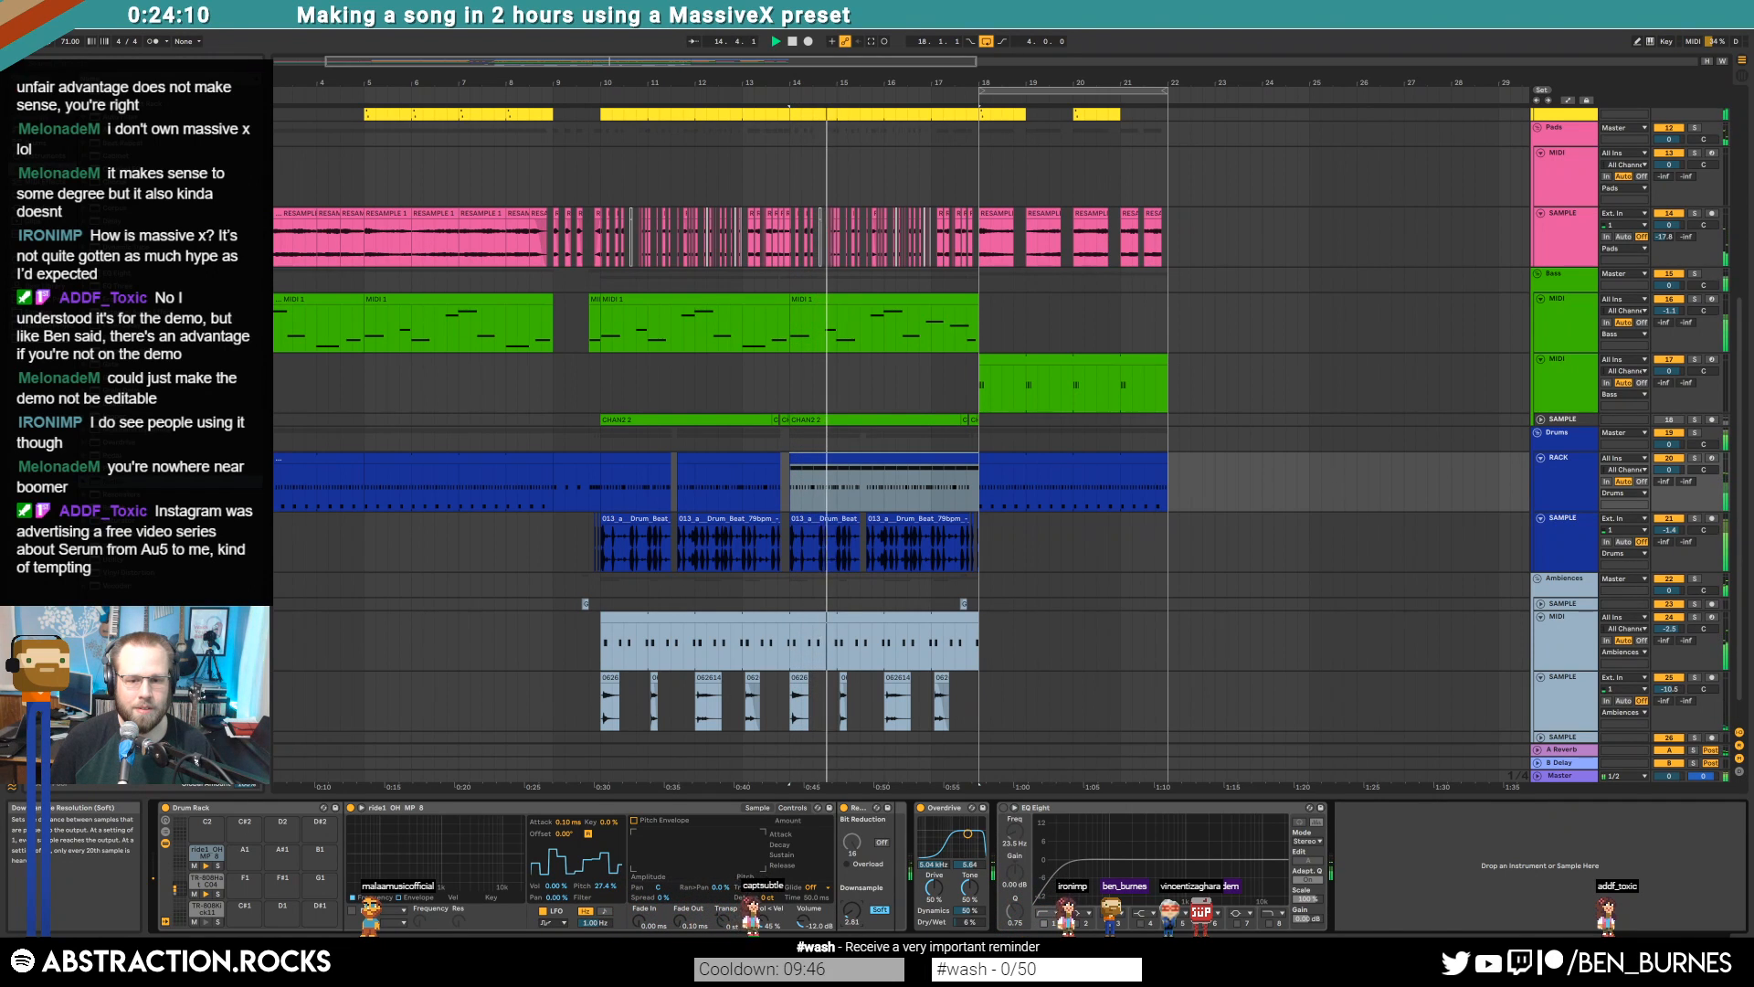
left_click(1694, 458)
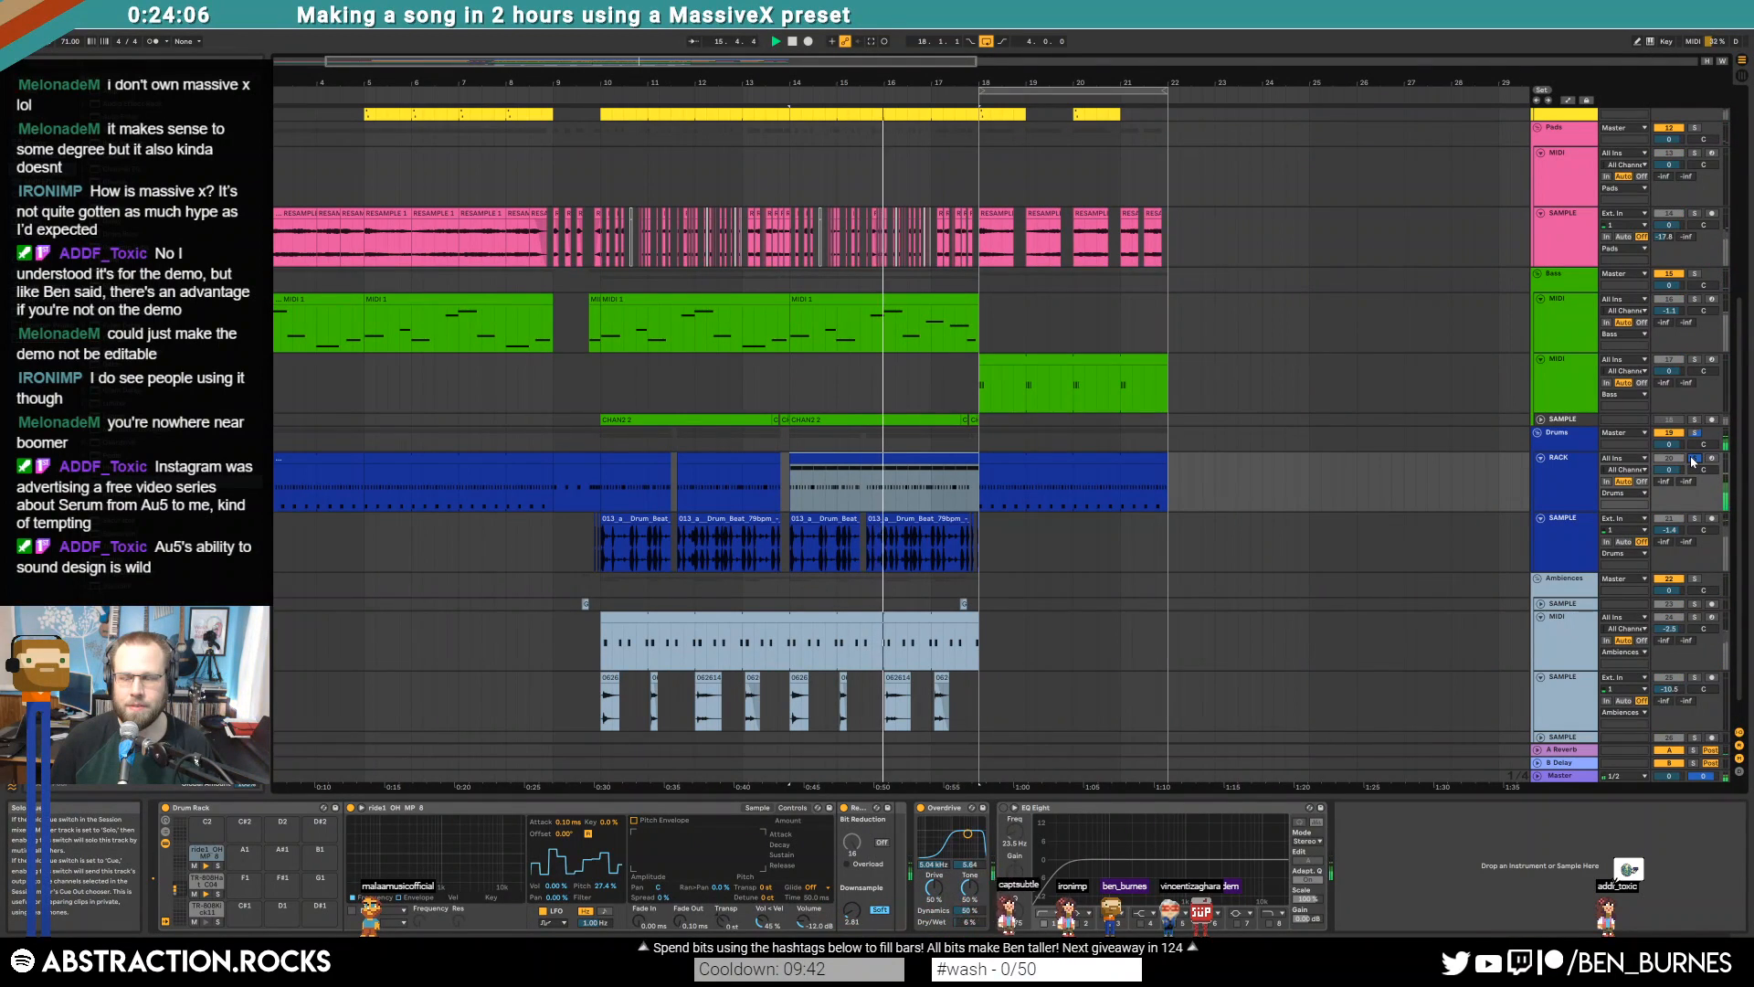
left_click(1695, 459)
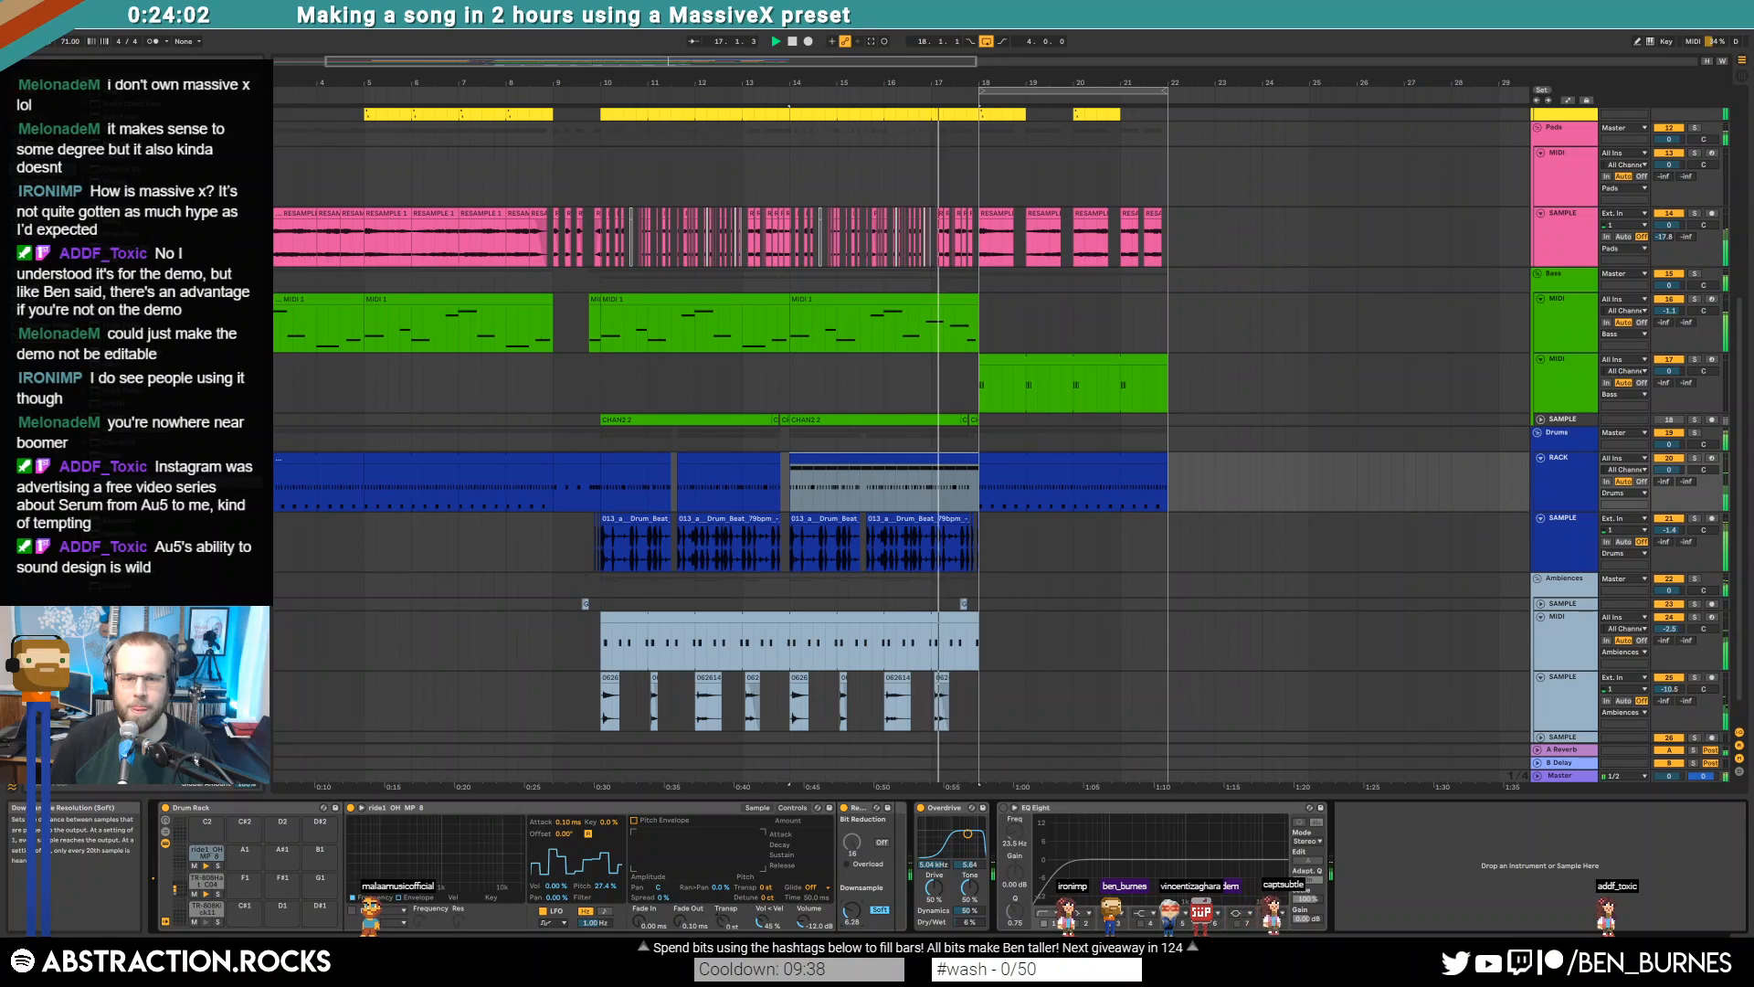
left_click(1695, 460)
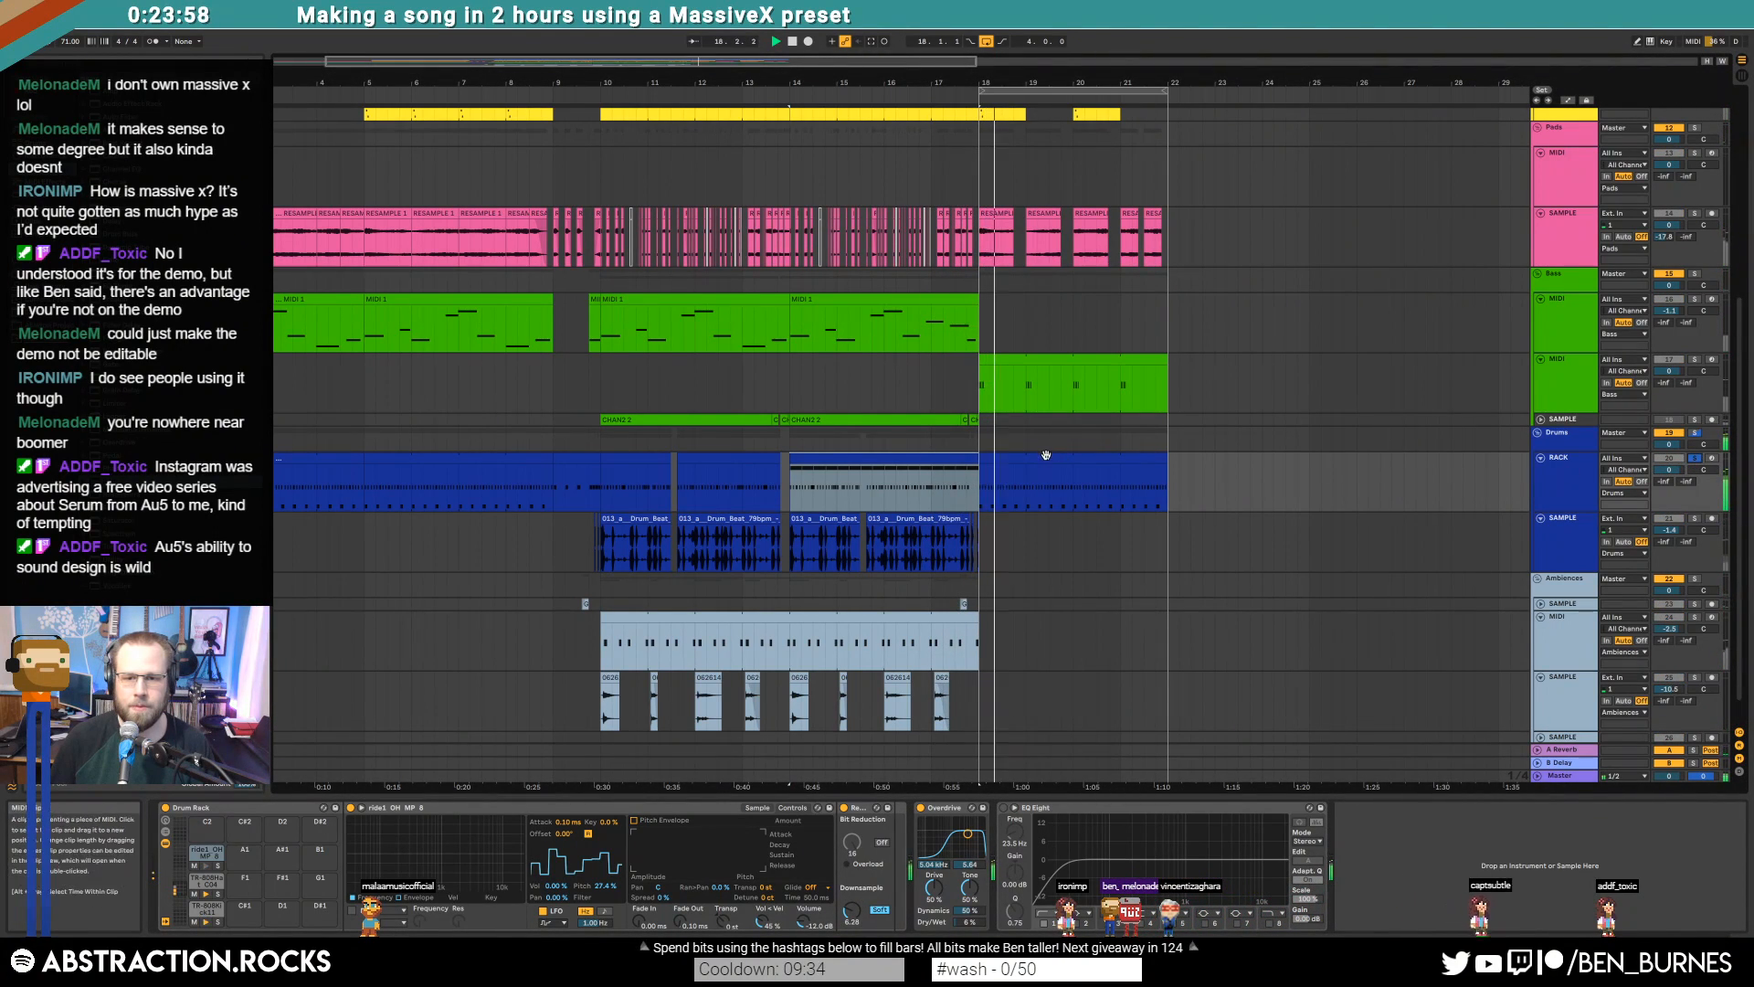
Enter a ride note of two and a half beats at the start of the bar 18 drum pattern, duplicate it, and trim the copy to the bar's end
double_click(1006, 480)
left_click_drag(489, 623, 1111, 598)
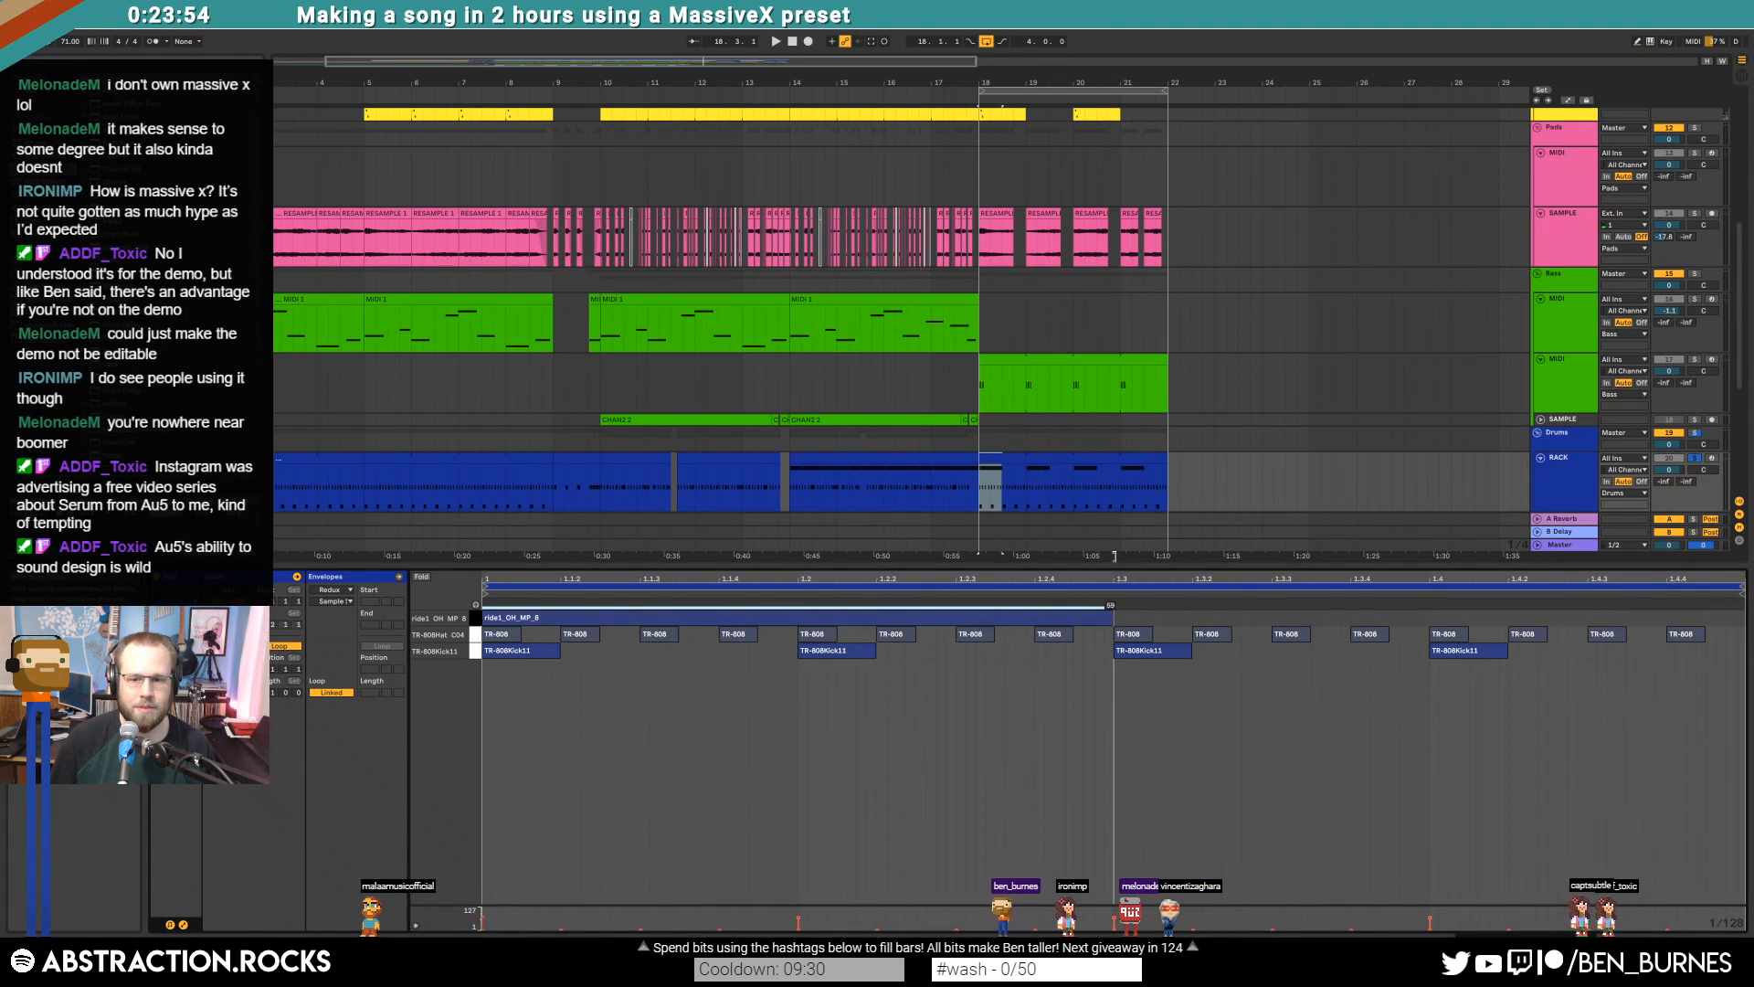
left_click_drag(1460, 585, 1146, 598)
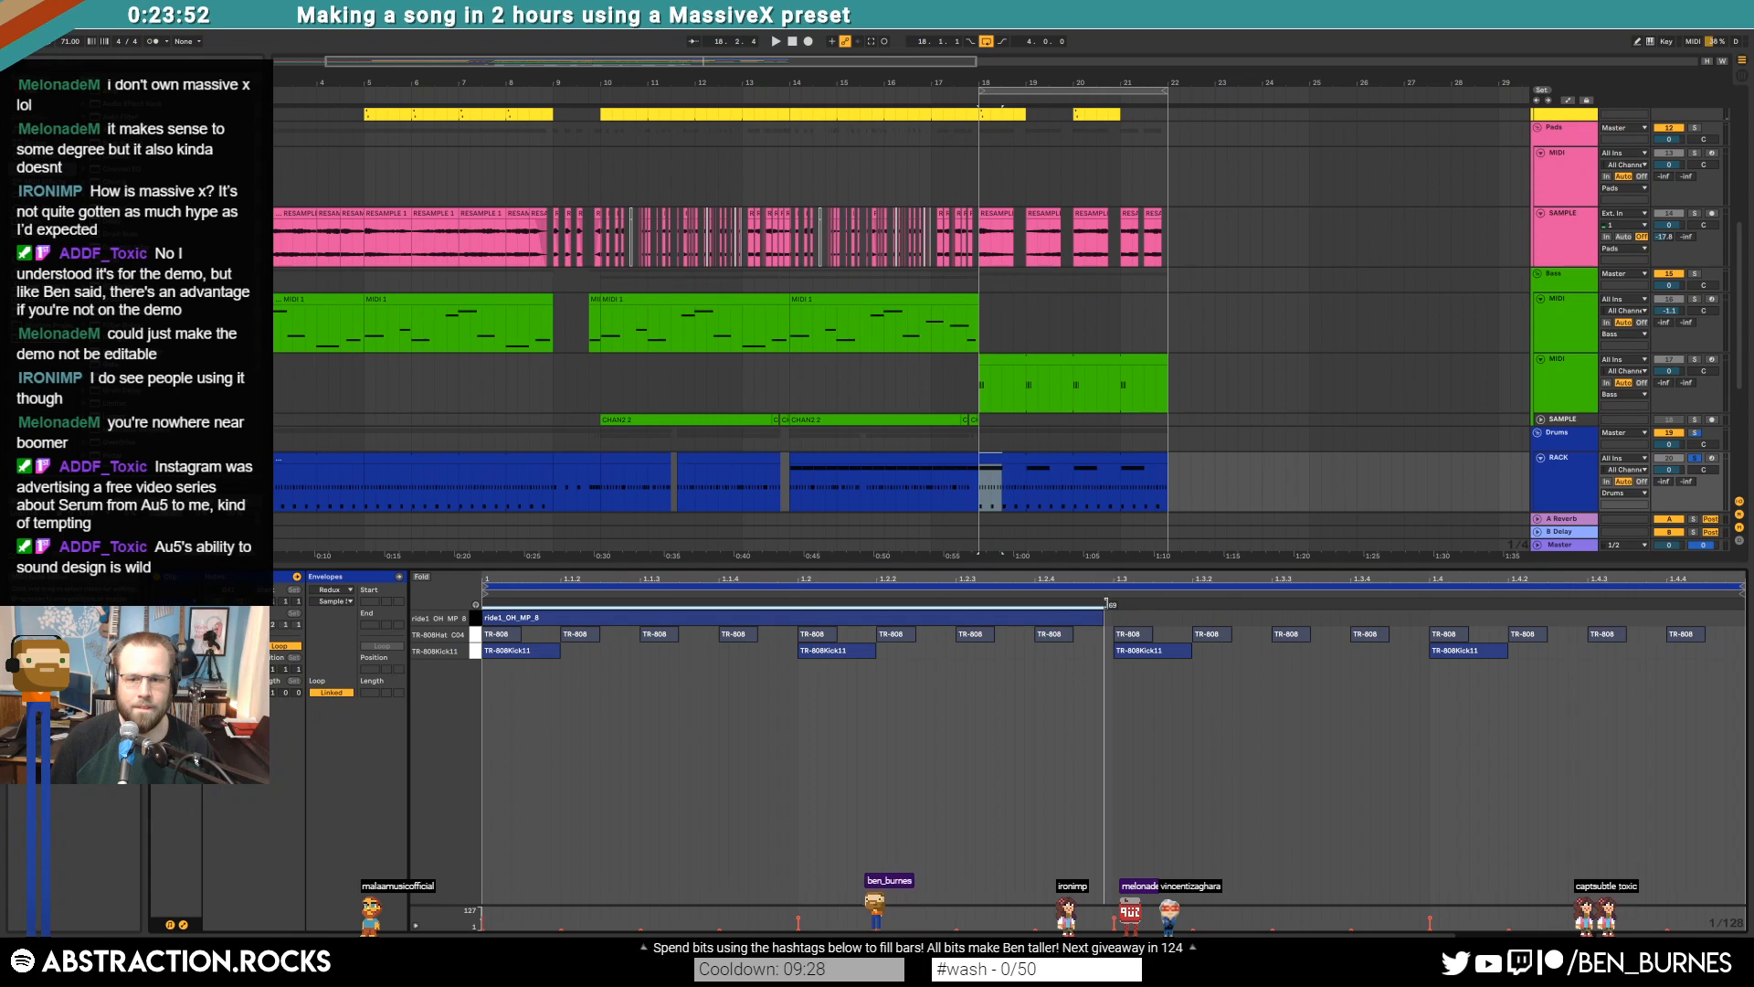
key("ctrl+d")
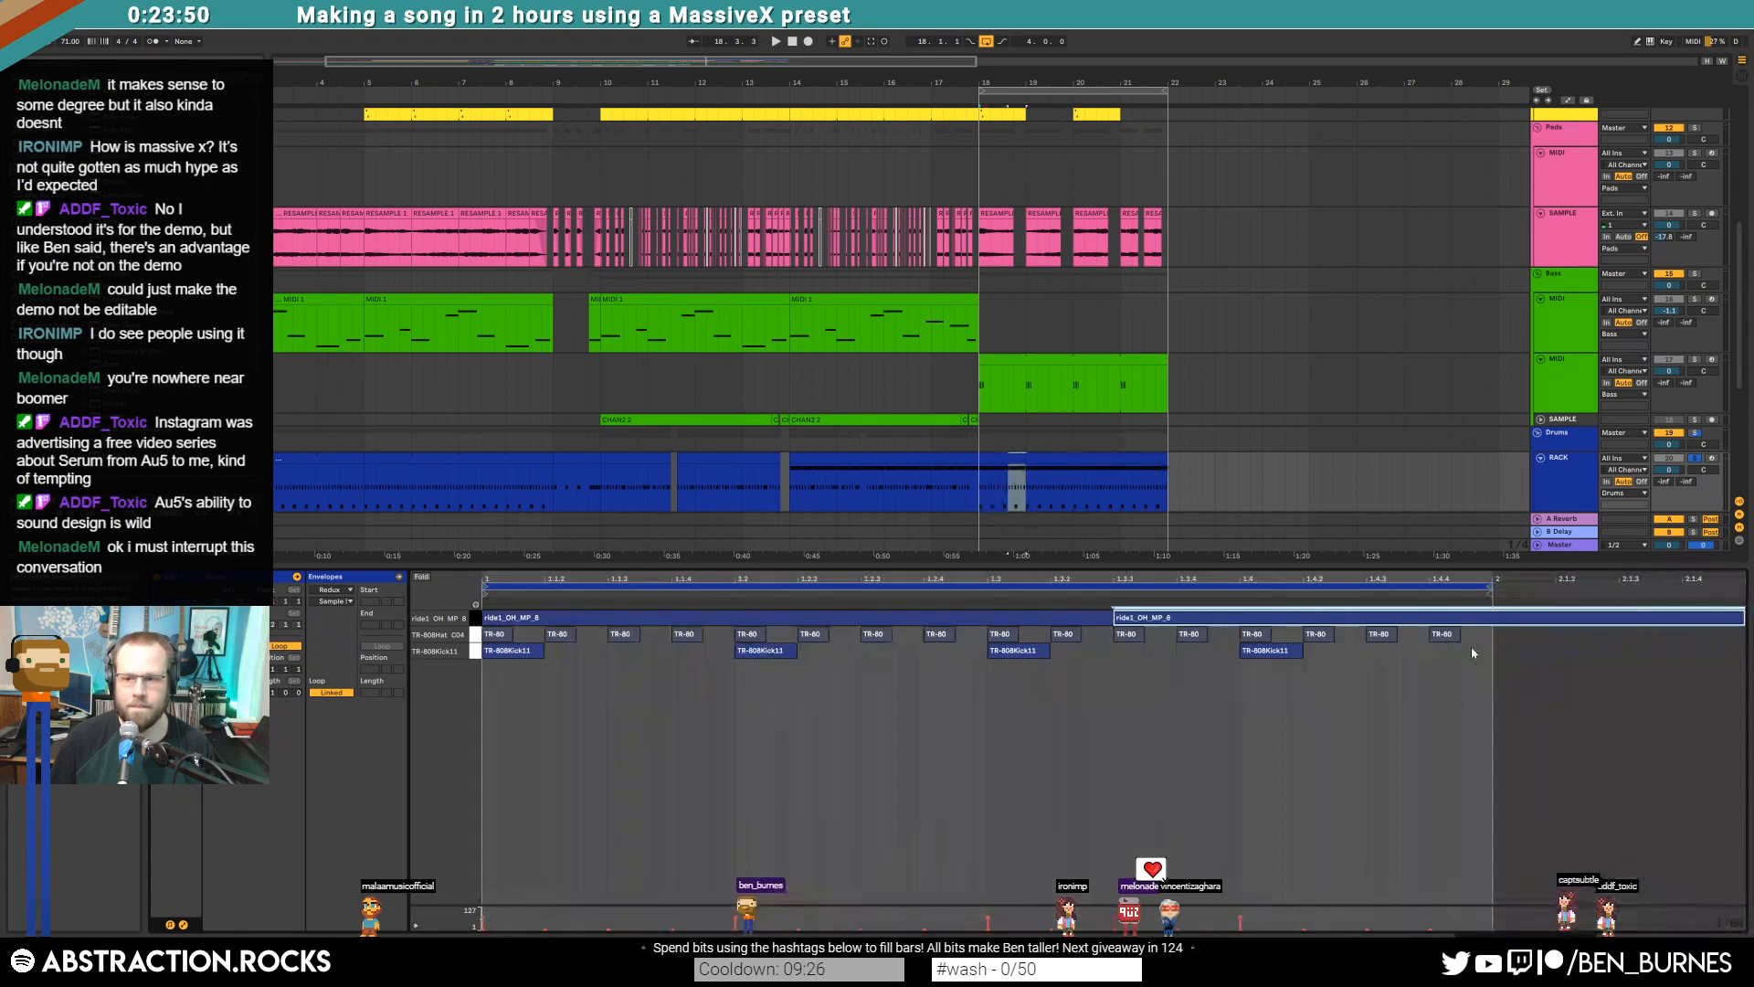
left_click_drag(1744, 618, 1493, 618)
key("space")
key("shift+Tab")
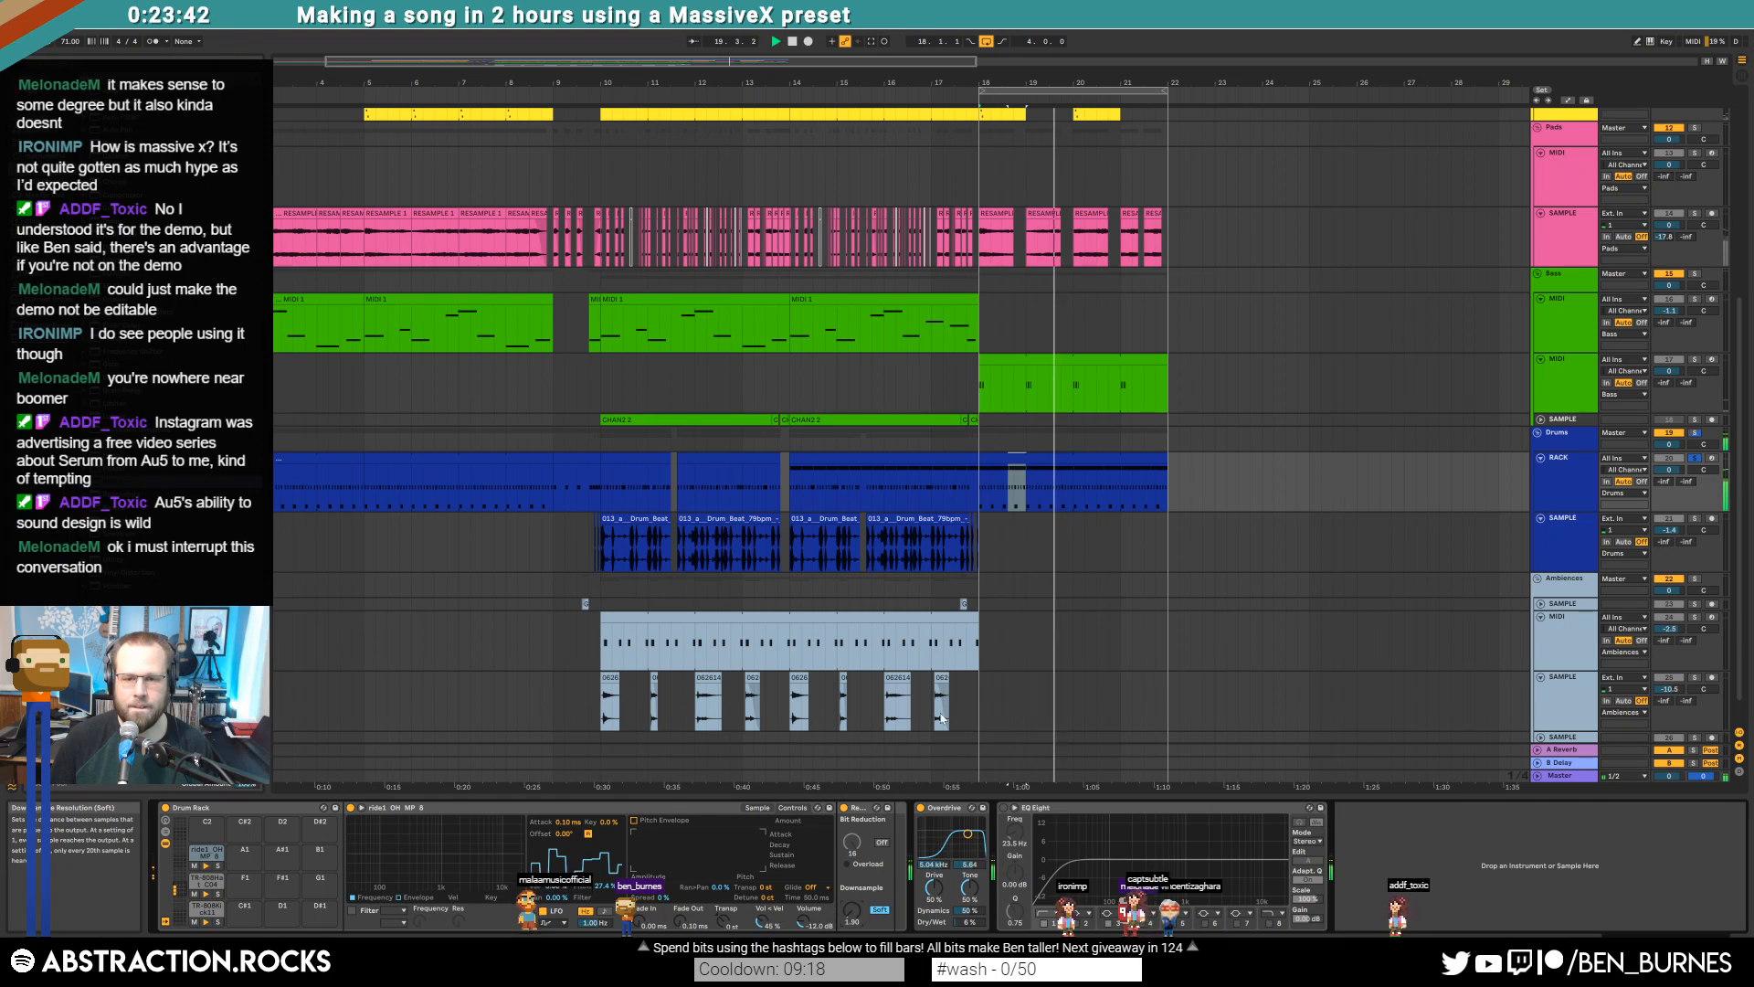
Listen to bars 18 to 22 and check the two ride notes in the RACK clip at bar 18
double_click(1083, 459)
left_click(801, 785)
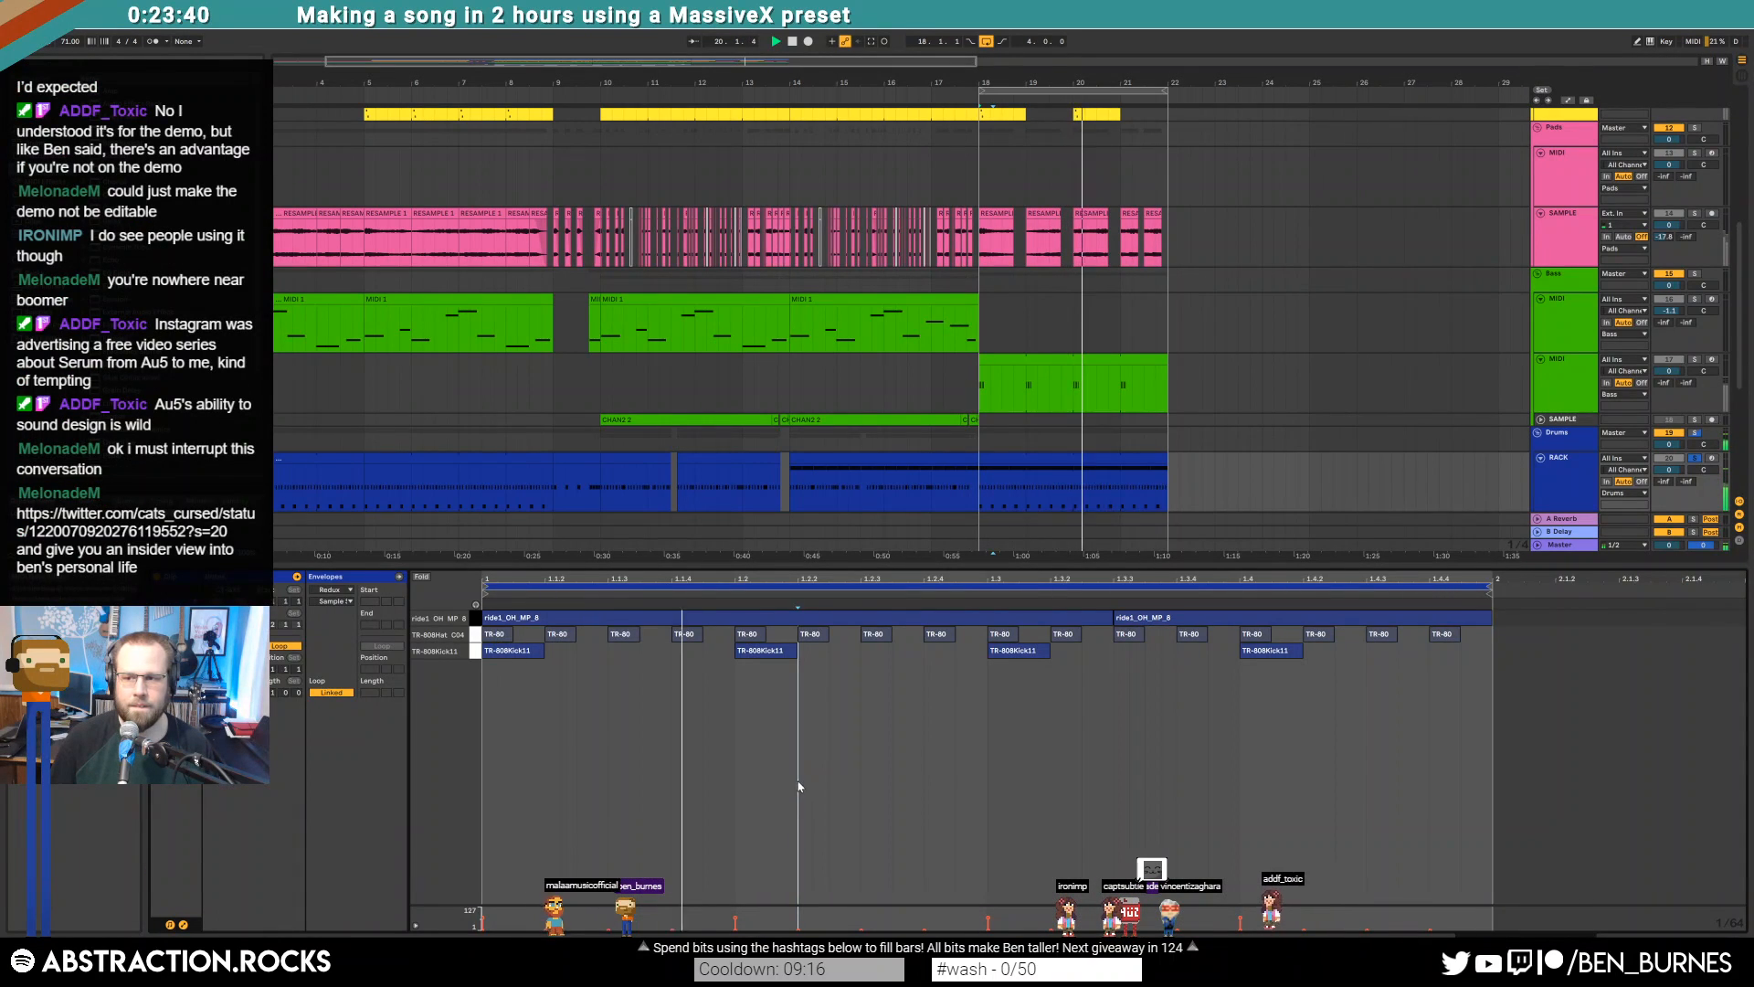
key("ctrl+a")
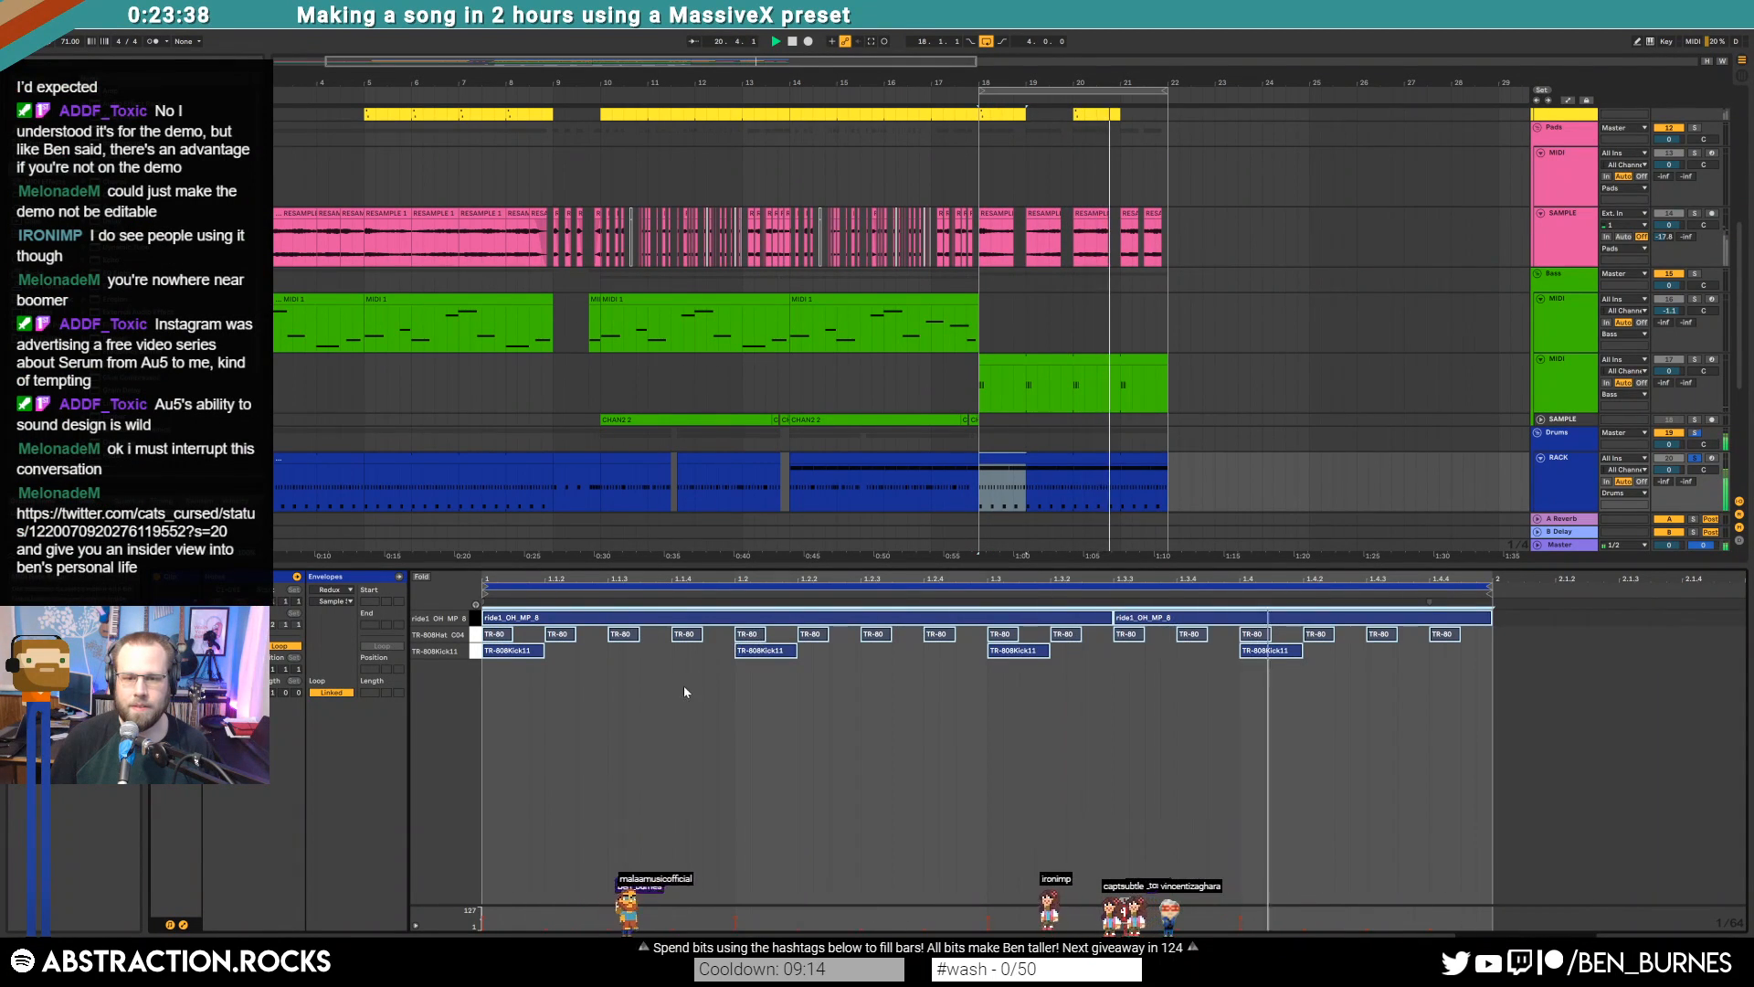
left_click(528, 620)
left_click(1142, 622)
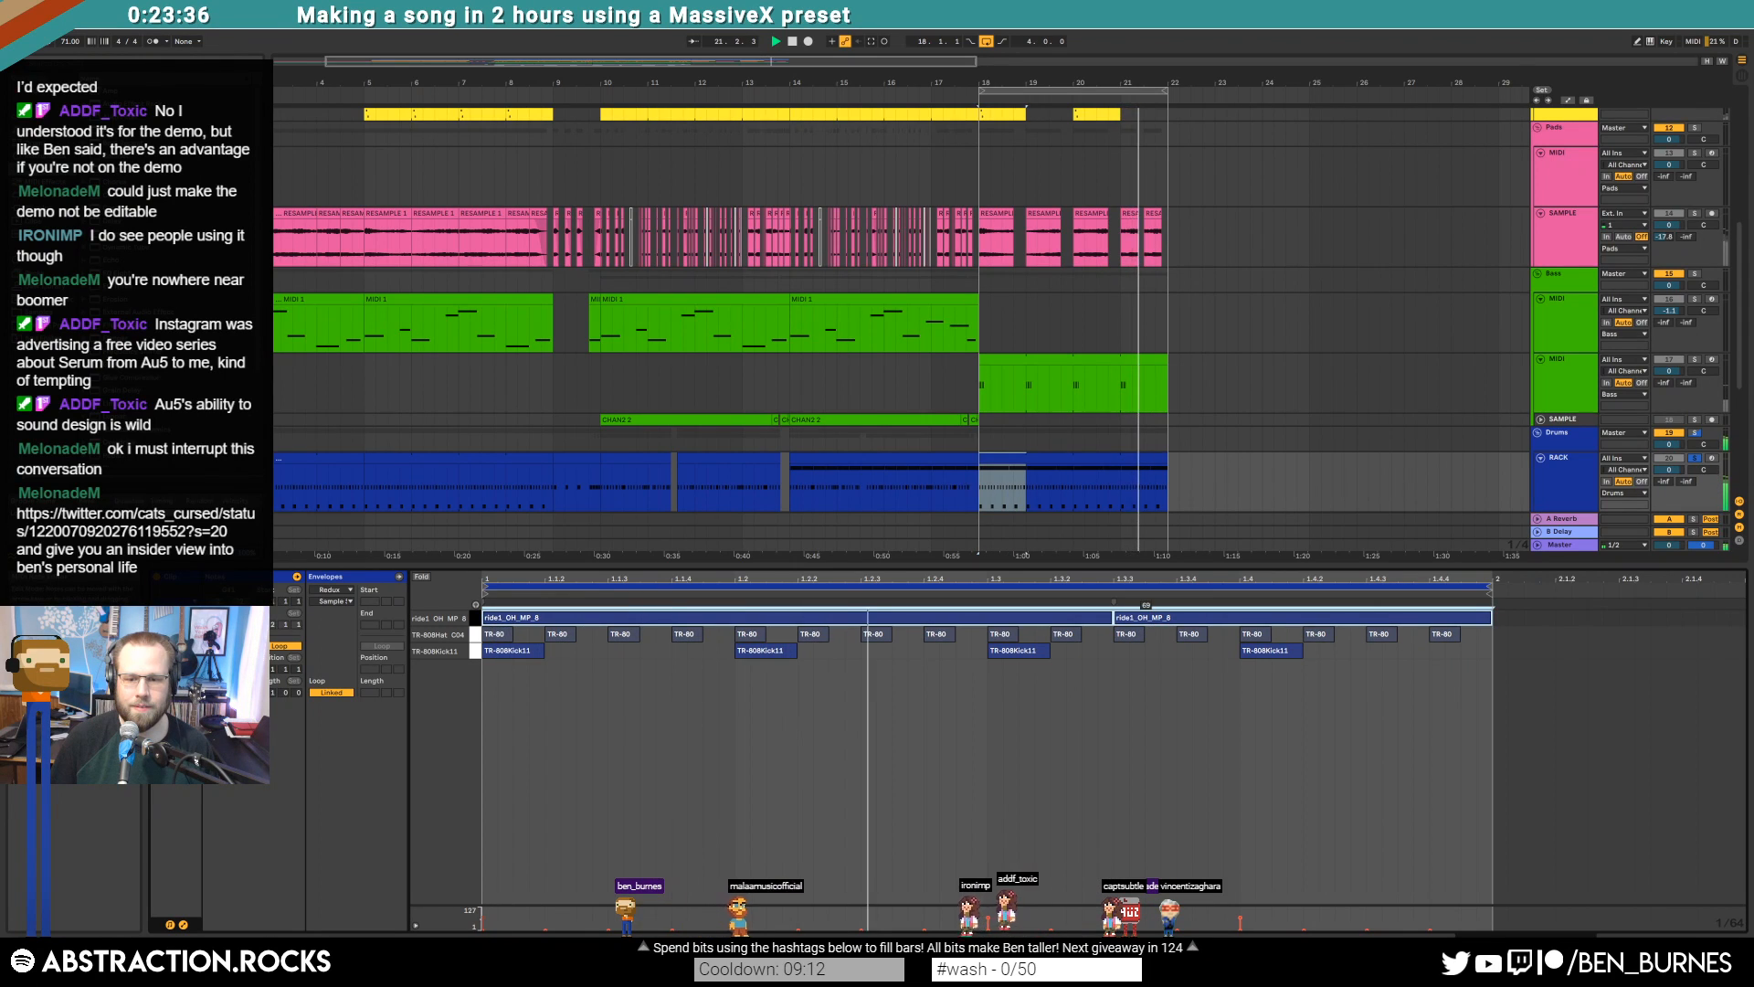
left_click(1597, 626)
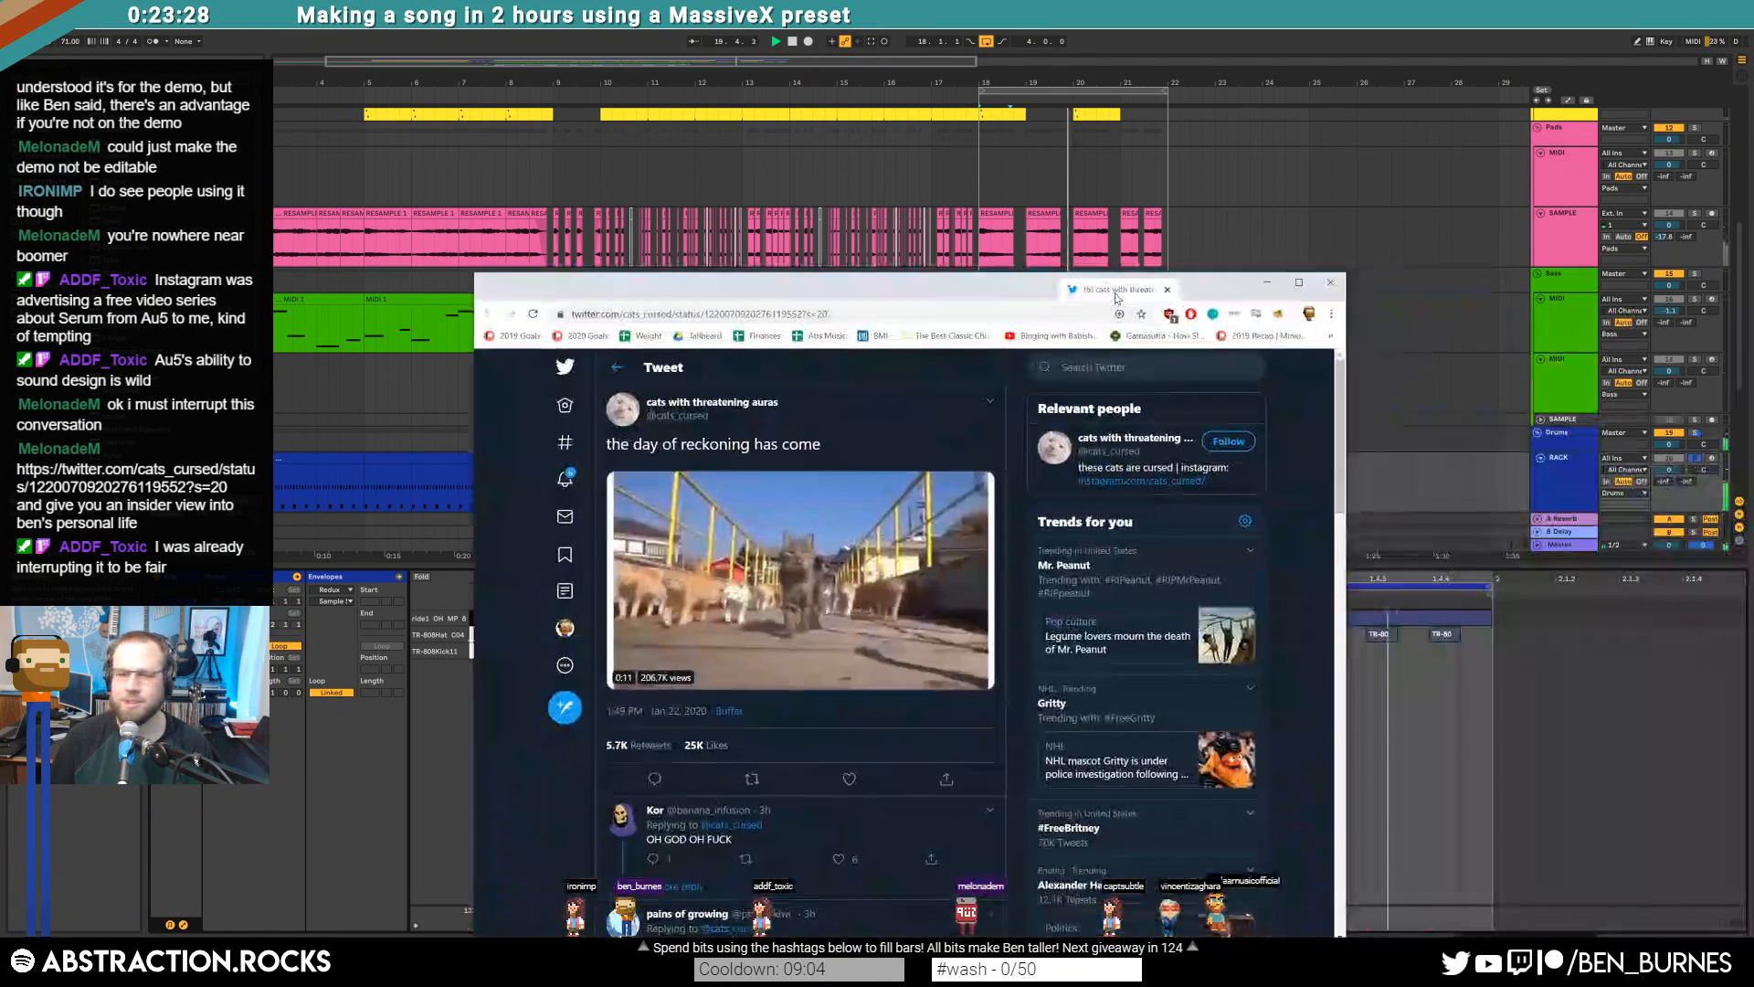
Switch to the browser, look through the videos on the "cats with threatening auras" Twitter profile, and close the tab
left_click_drag(1112, 294, 1204, 220)
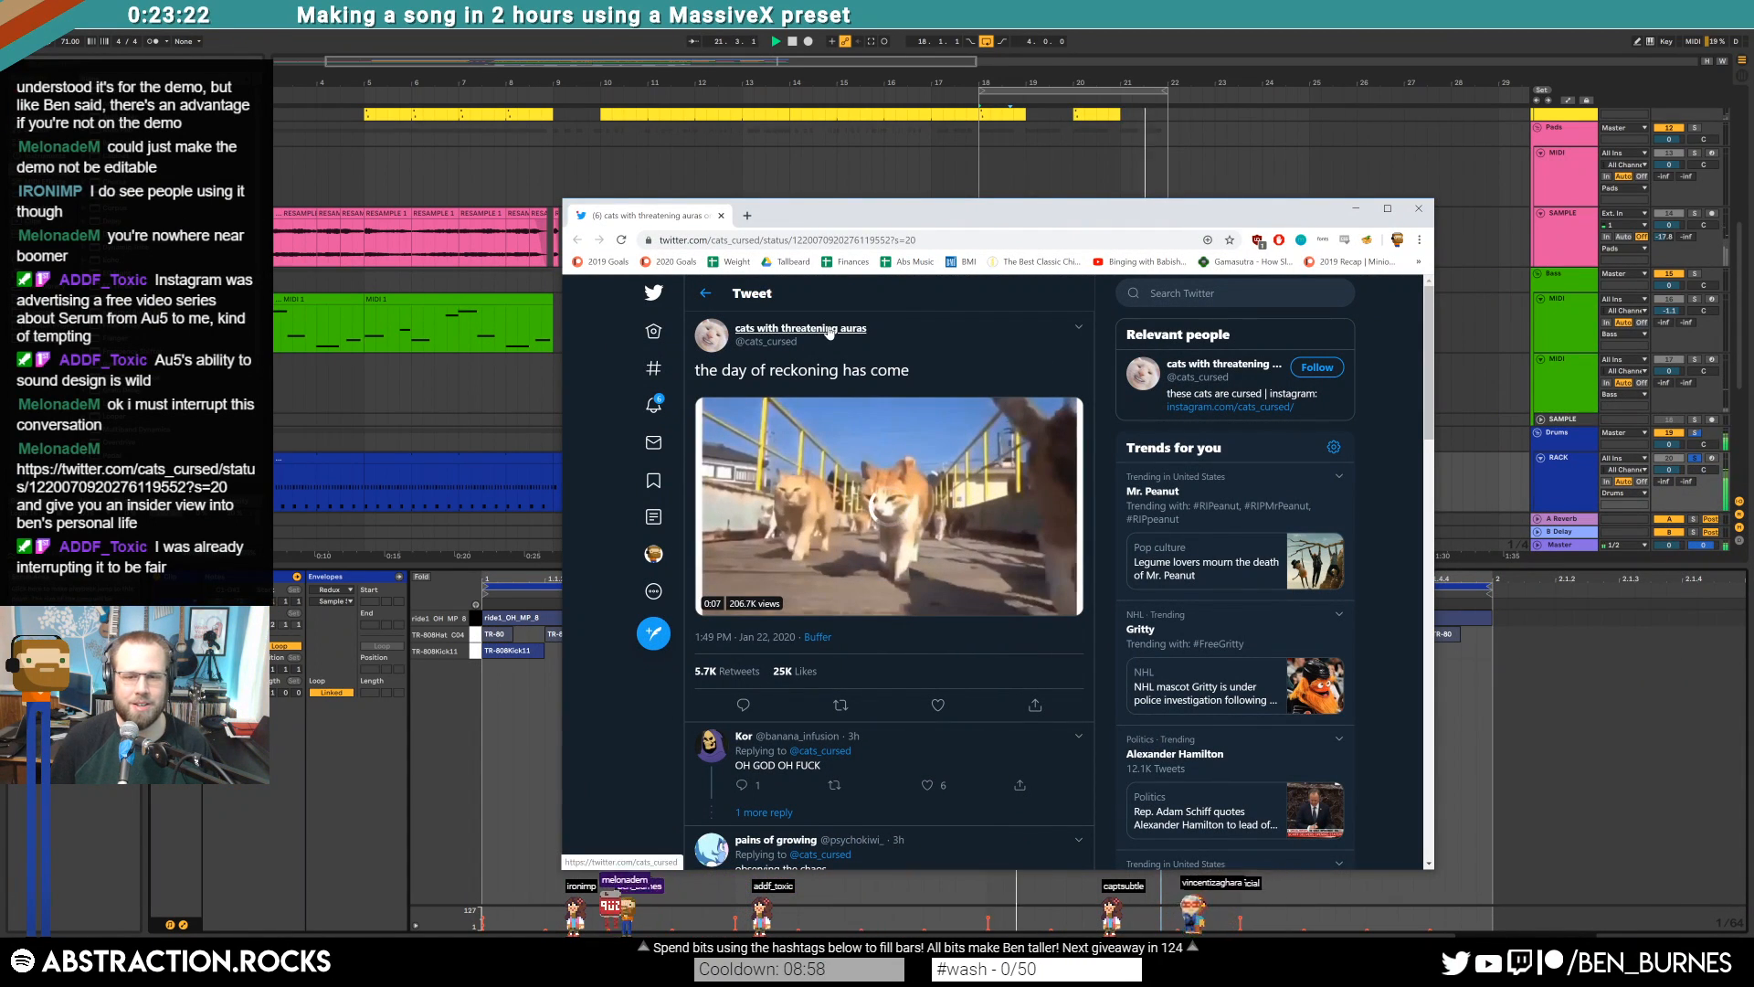
mouse_move(829, 332)
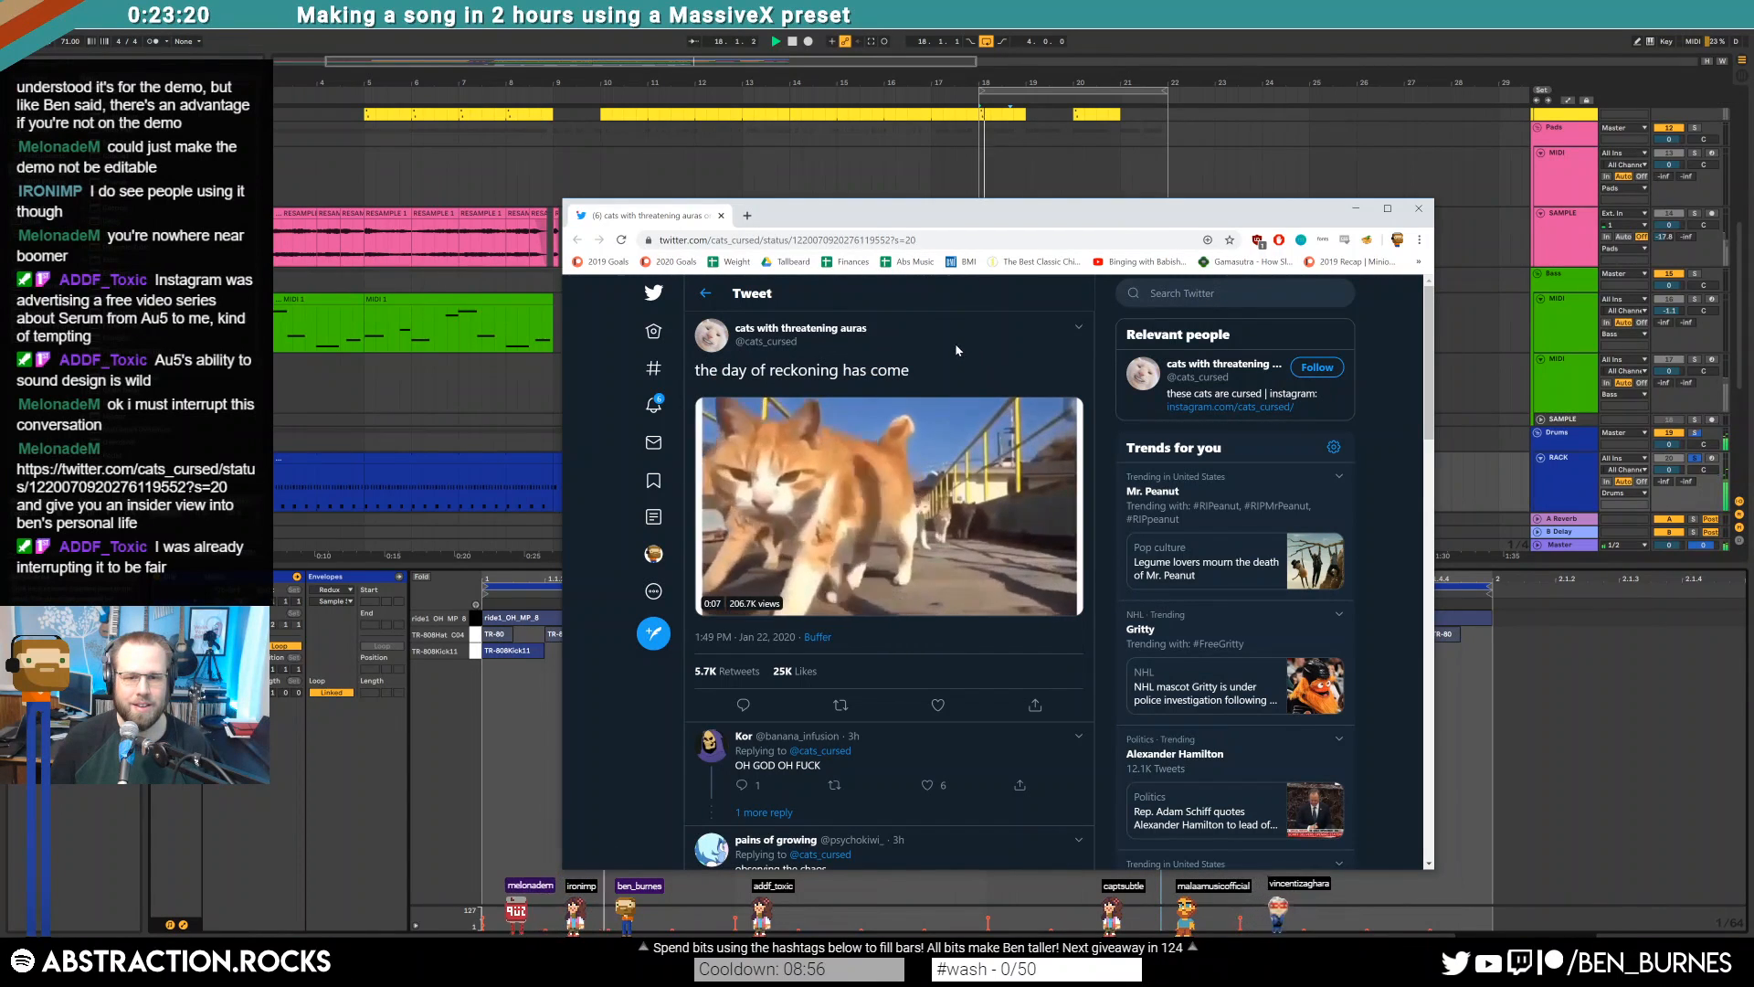
left_click(838, 331)
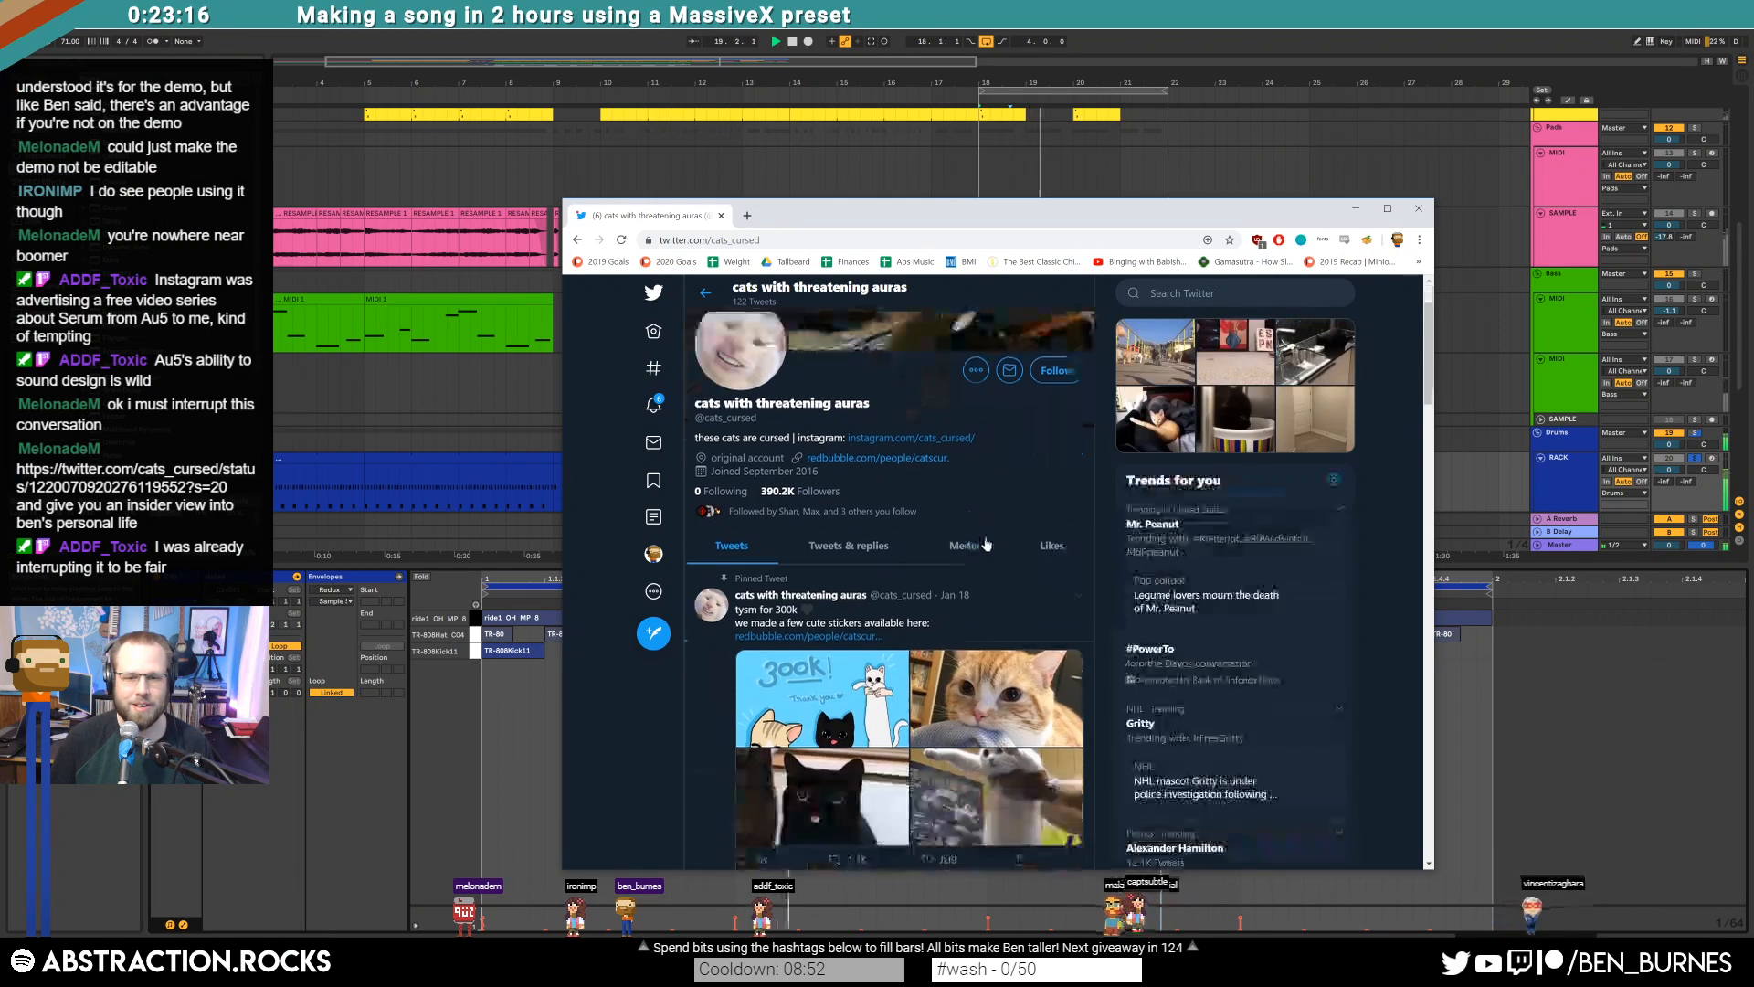
scroll(988, 535, "down", 10)
scroll(989, 533, "down", 15)
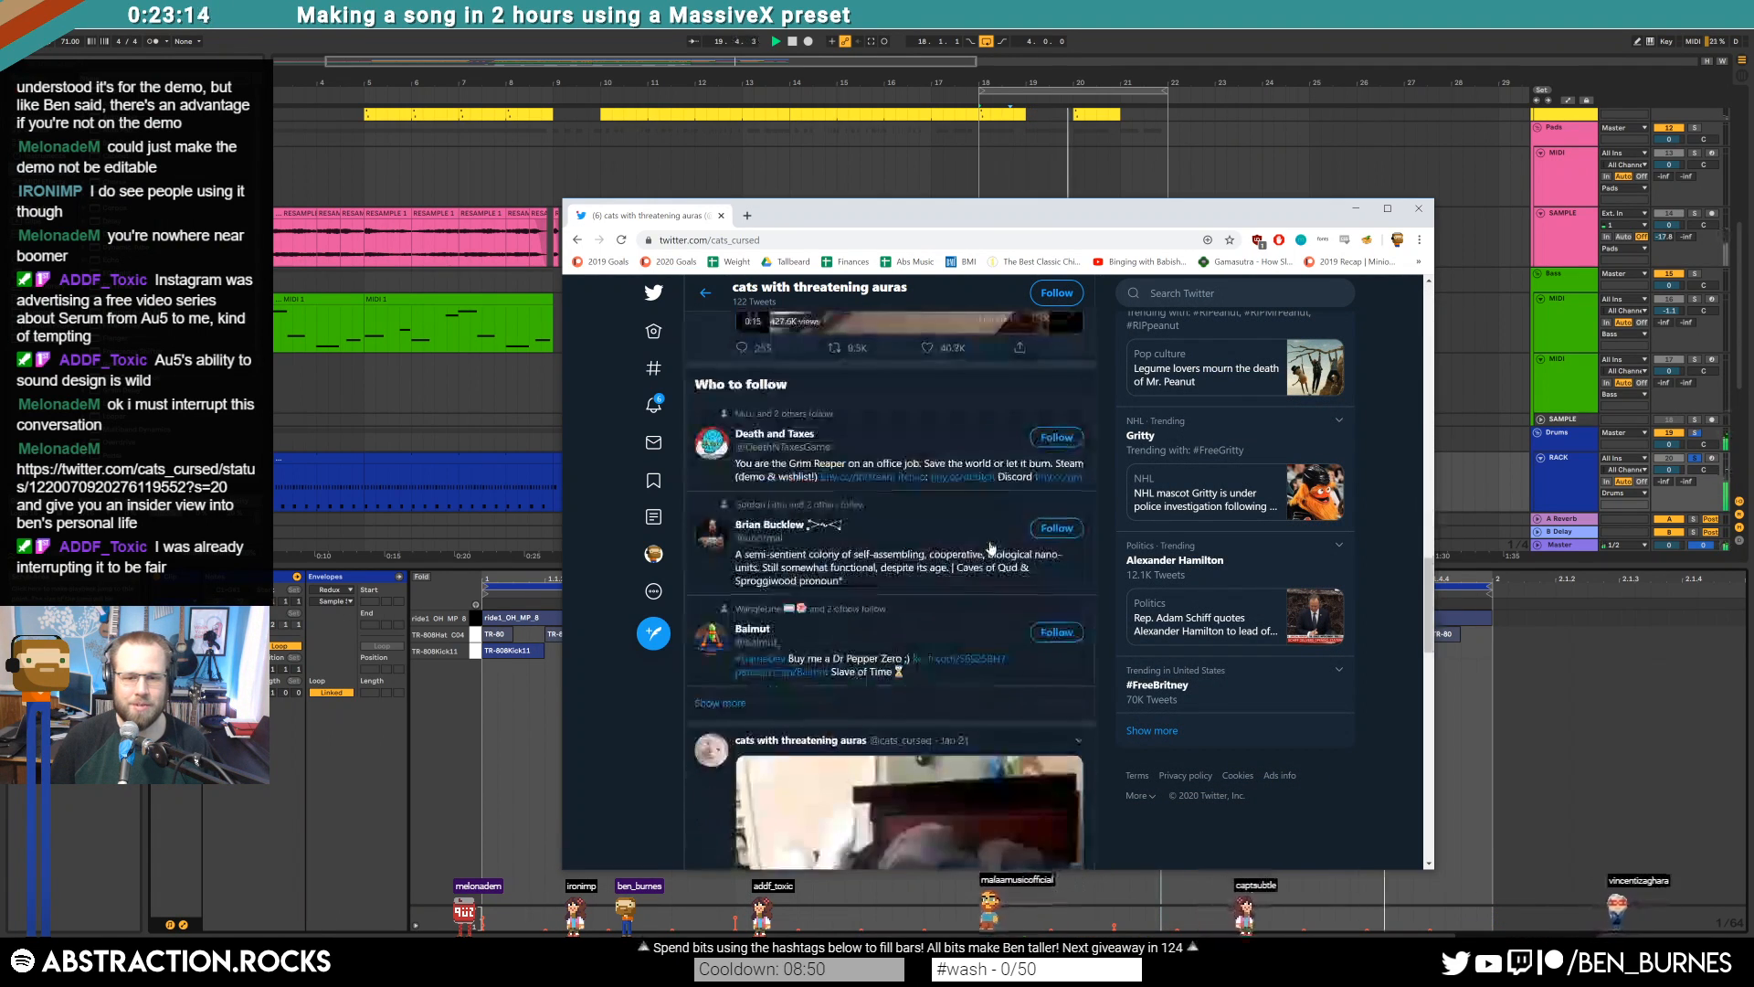
scroll(995, 591, "down", 10)
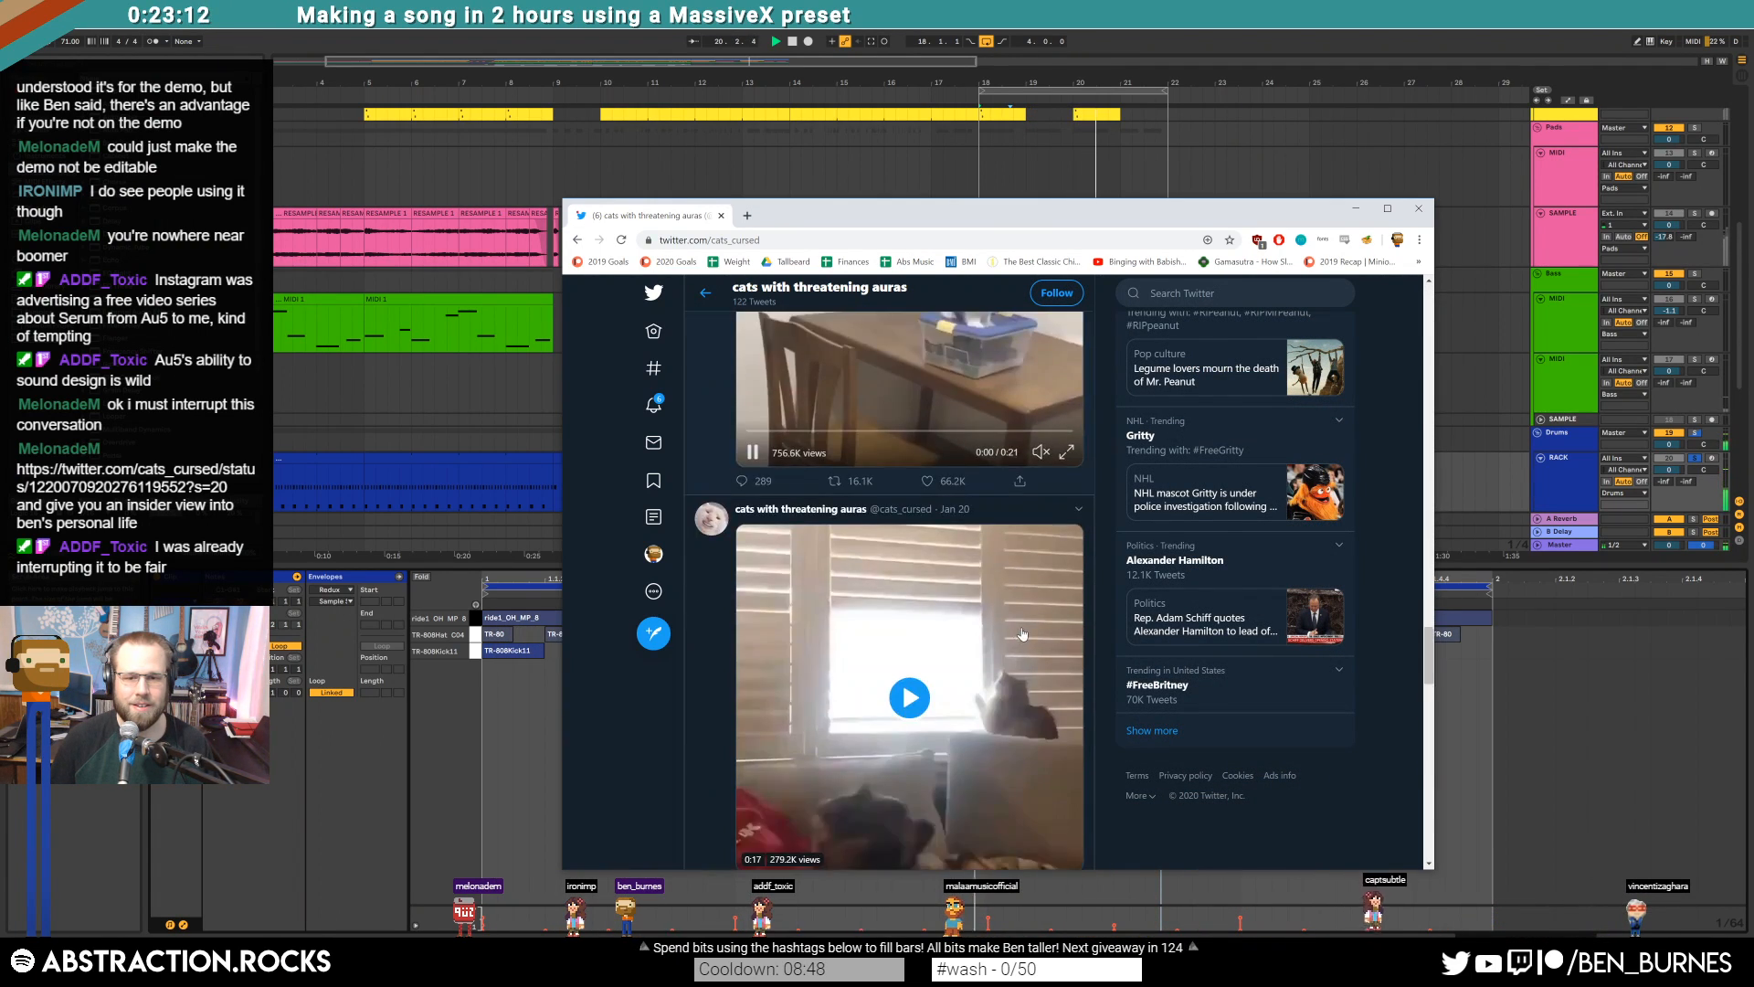
scroll(1011, 679, "down", 4)
scroll(1024, 658, "up", 5)
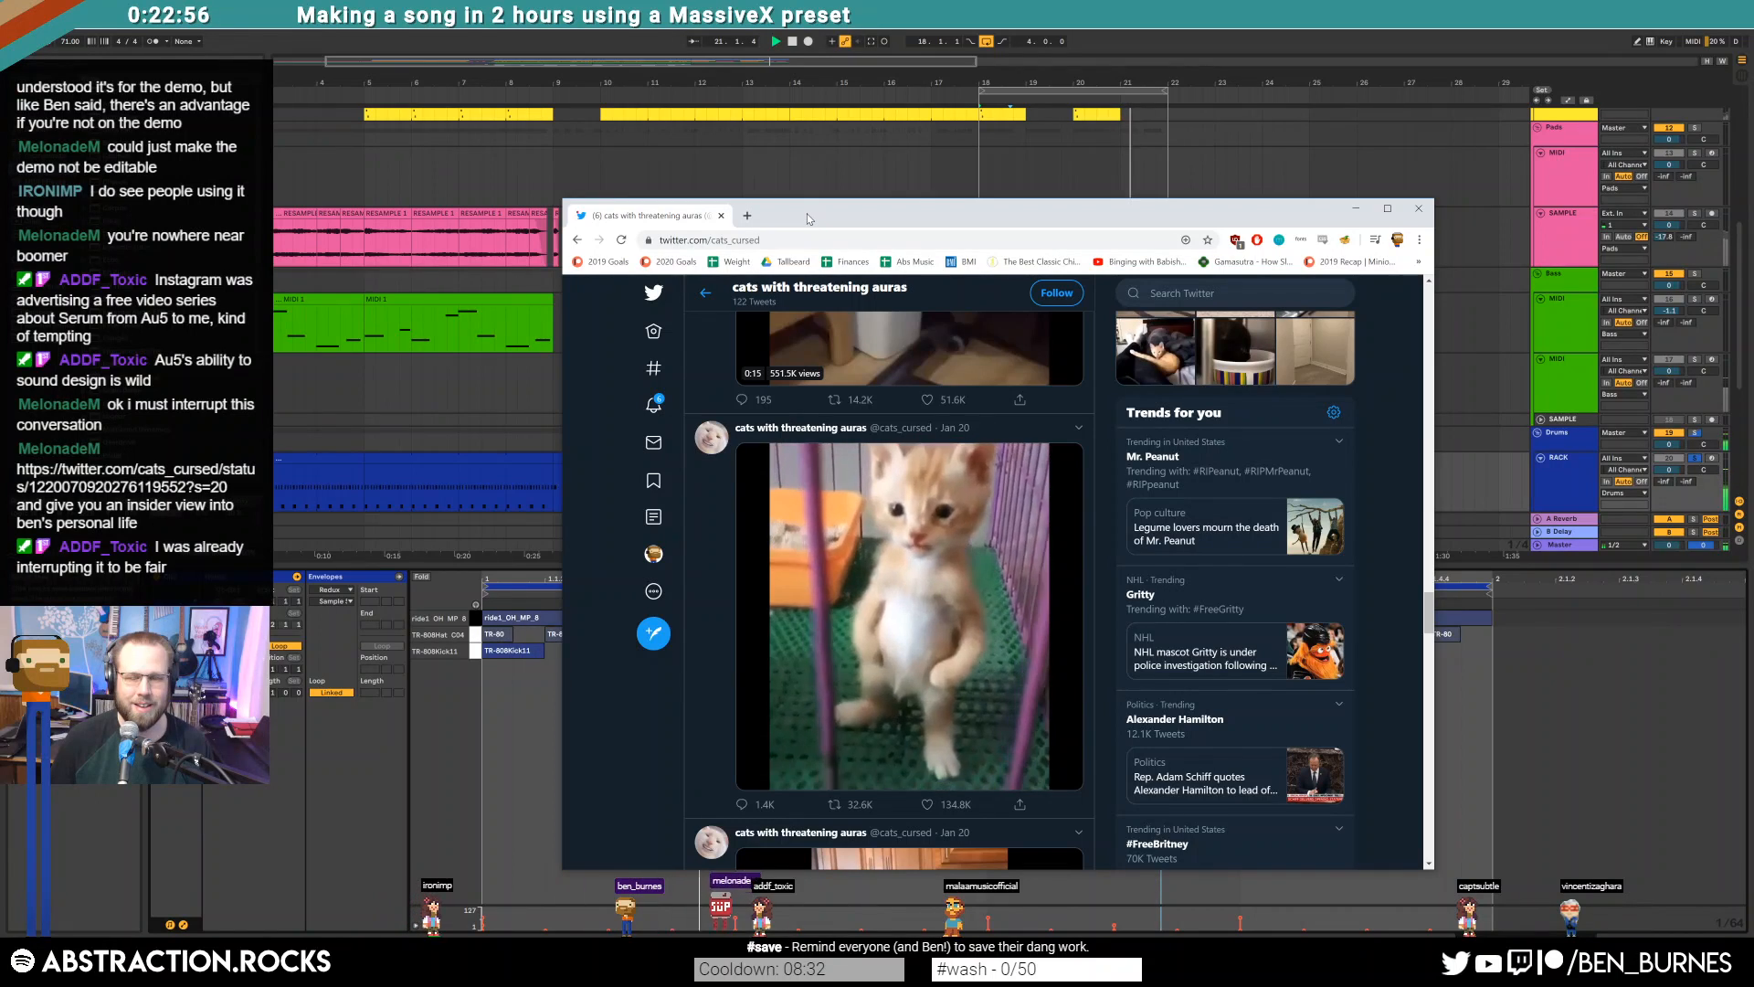
left_click(1041, 776)
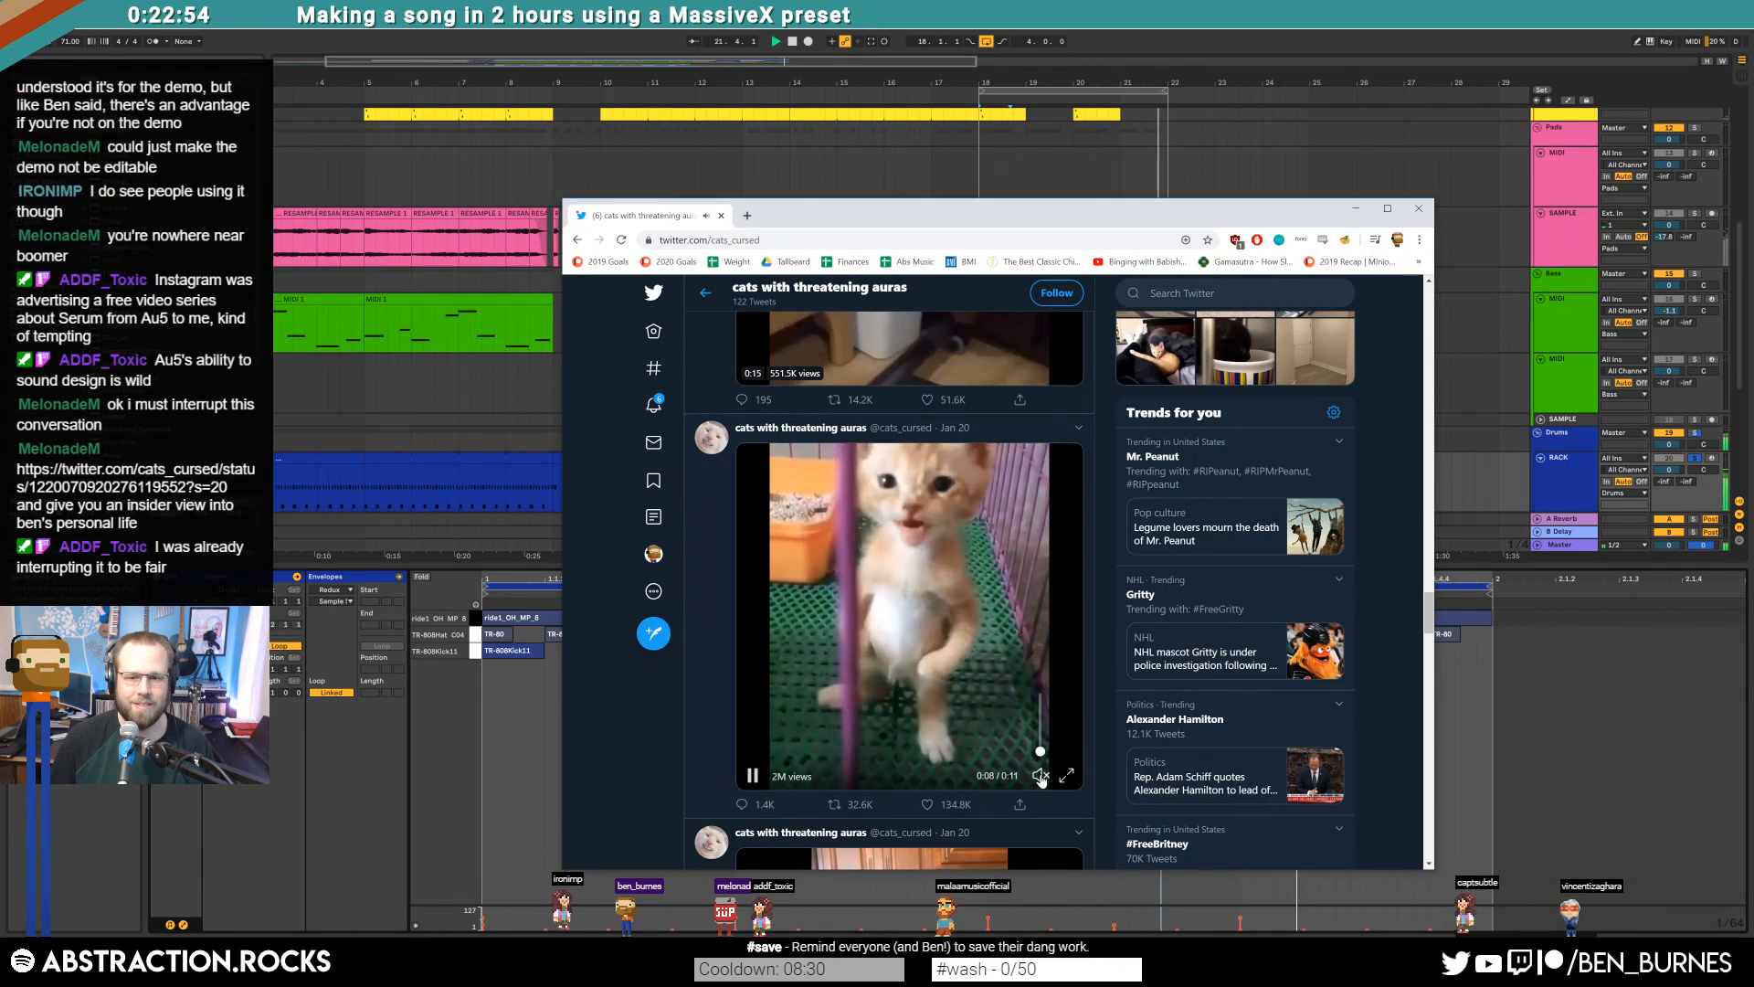
left_click(722, 216)
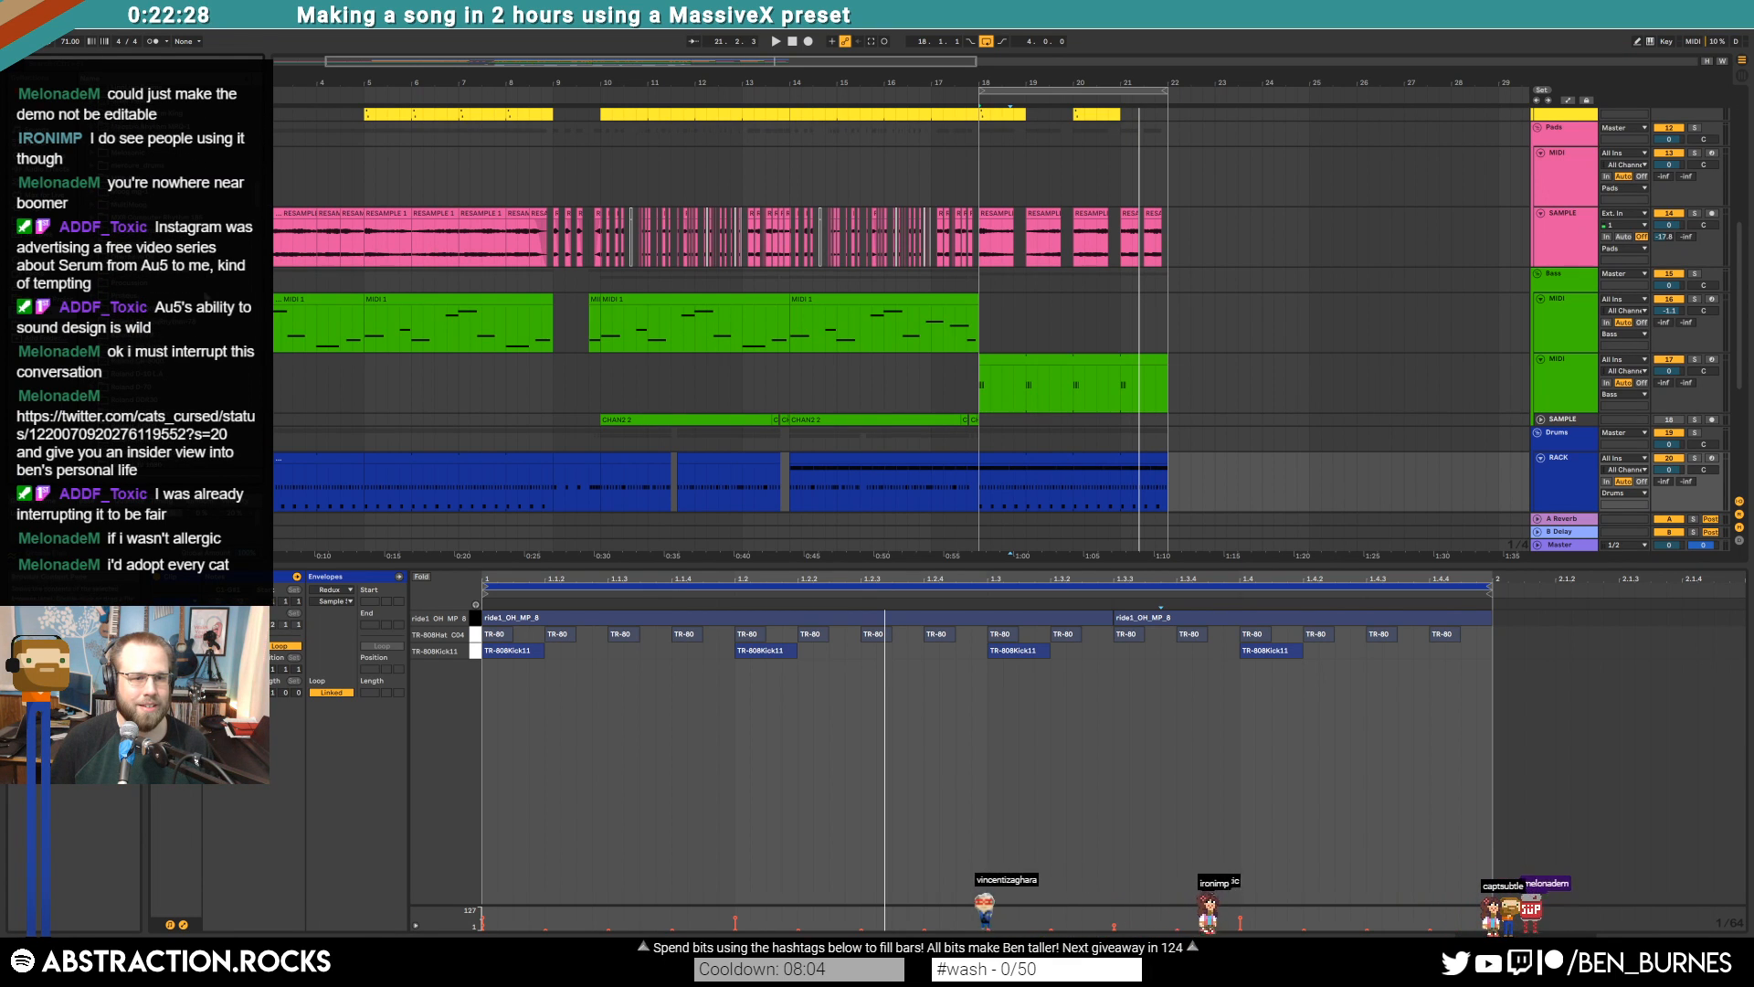
Raise the transposition in the TR-808 snare's Simpler in the RACK drum rack and audition its pad
key("shift+Tab")
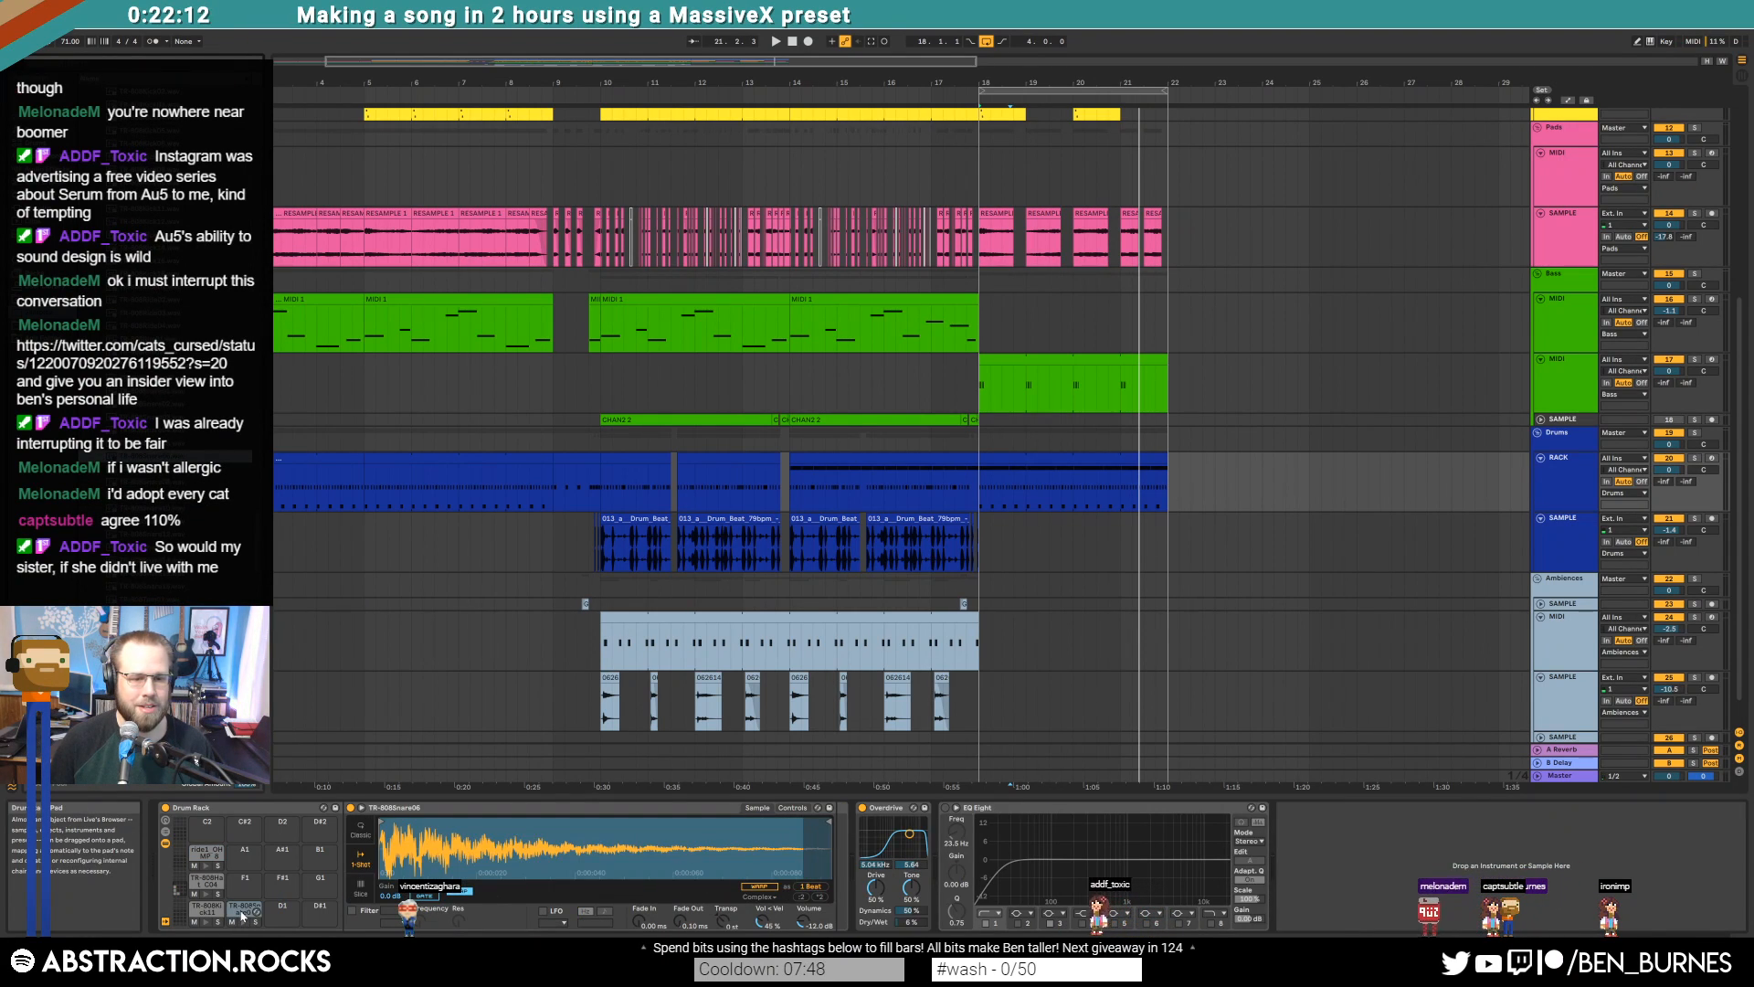
left_click(801, 809)
left_click_drag(769, 891, 768, 873)
left_click(245, 923)
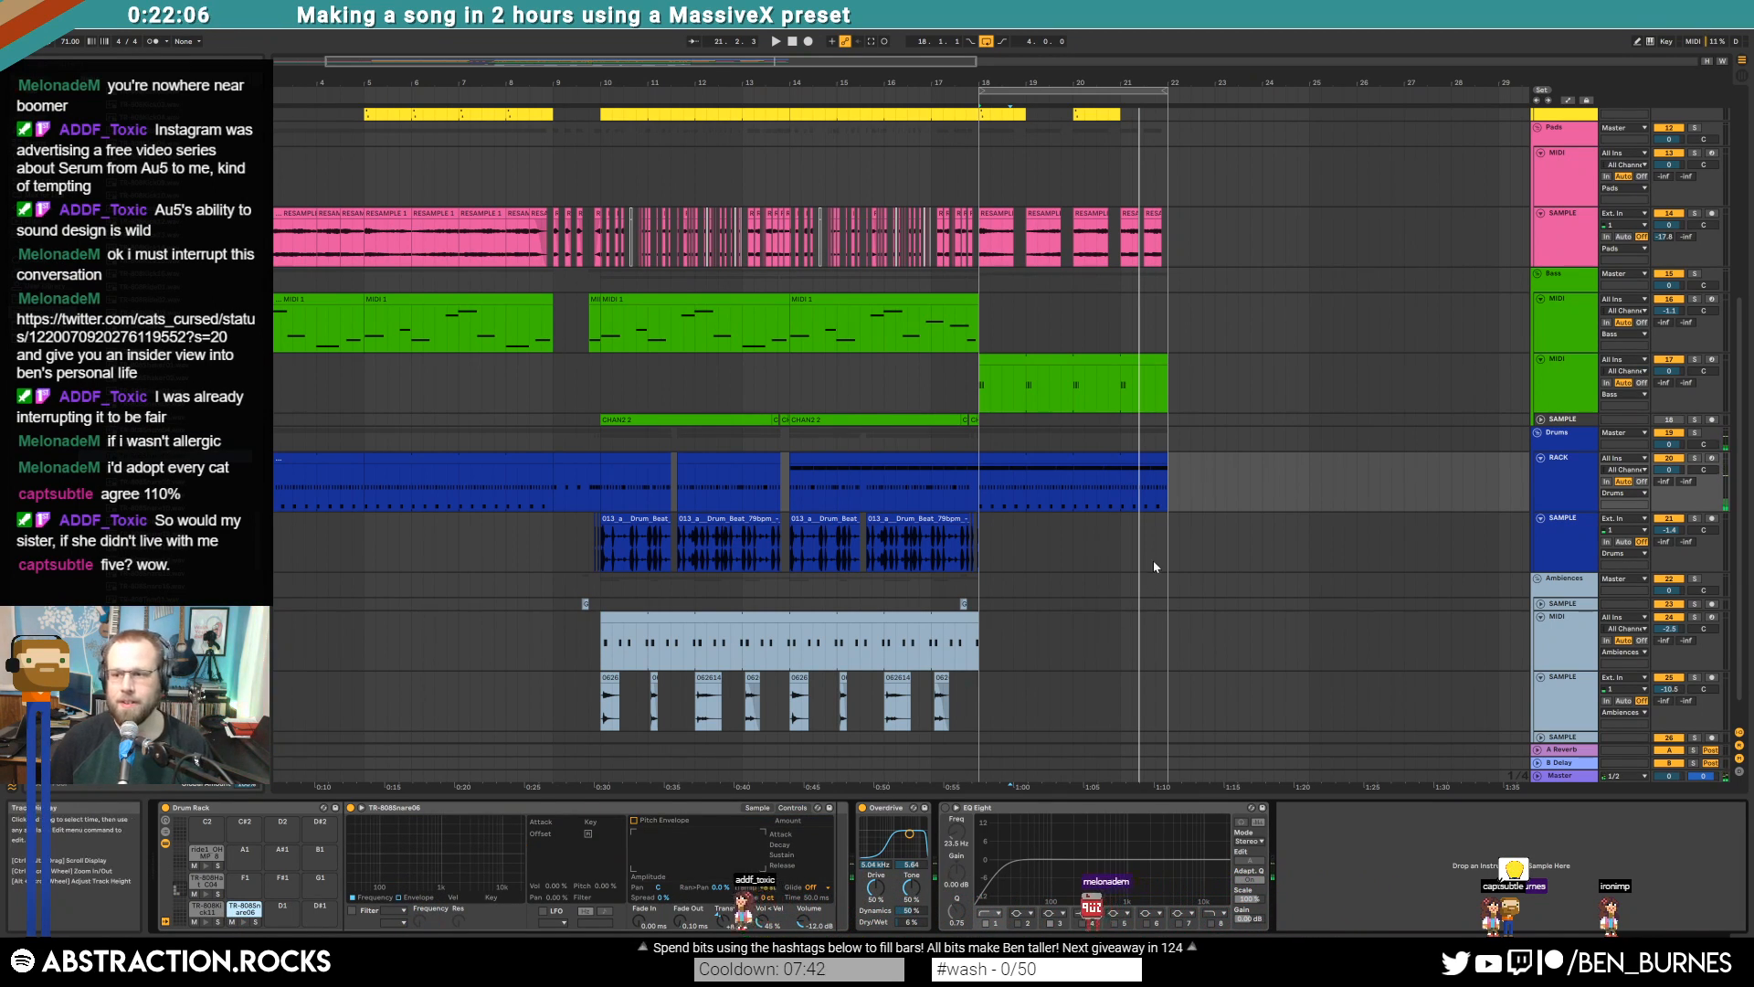
Add TR-808 snare notes on beats 2 and 4 of the one-bar RACK drum pattern at bar 18
double_click(1080, 460)
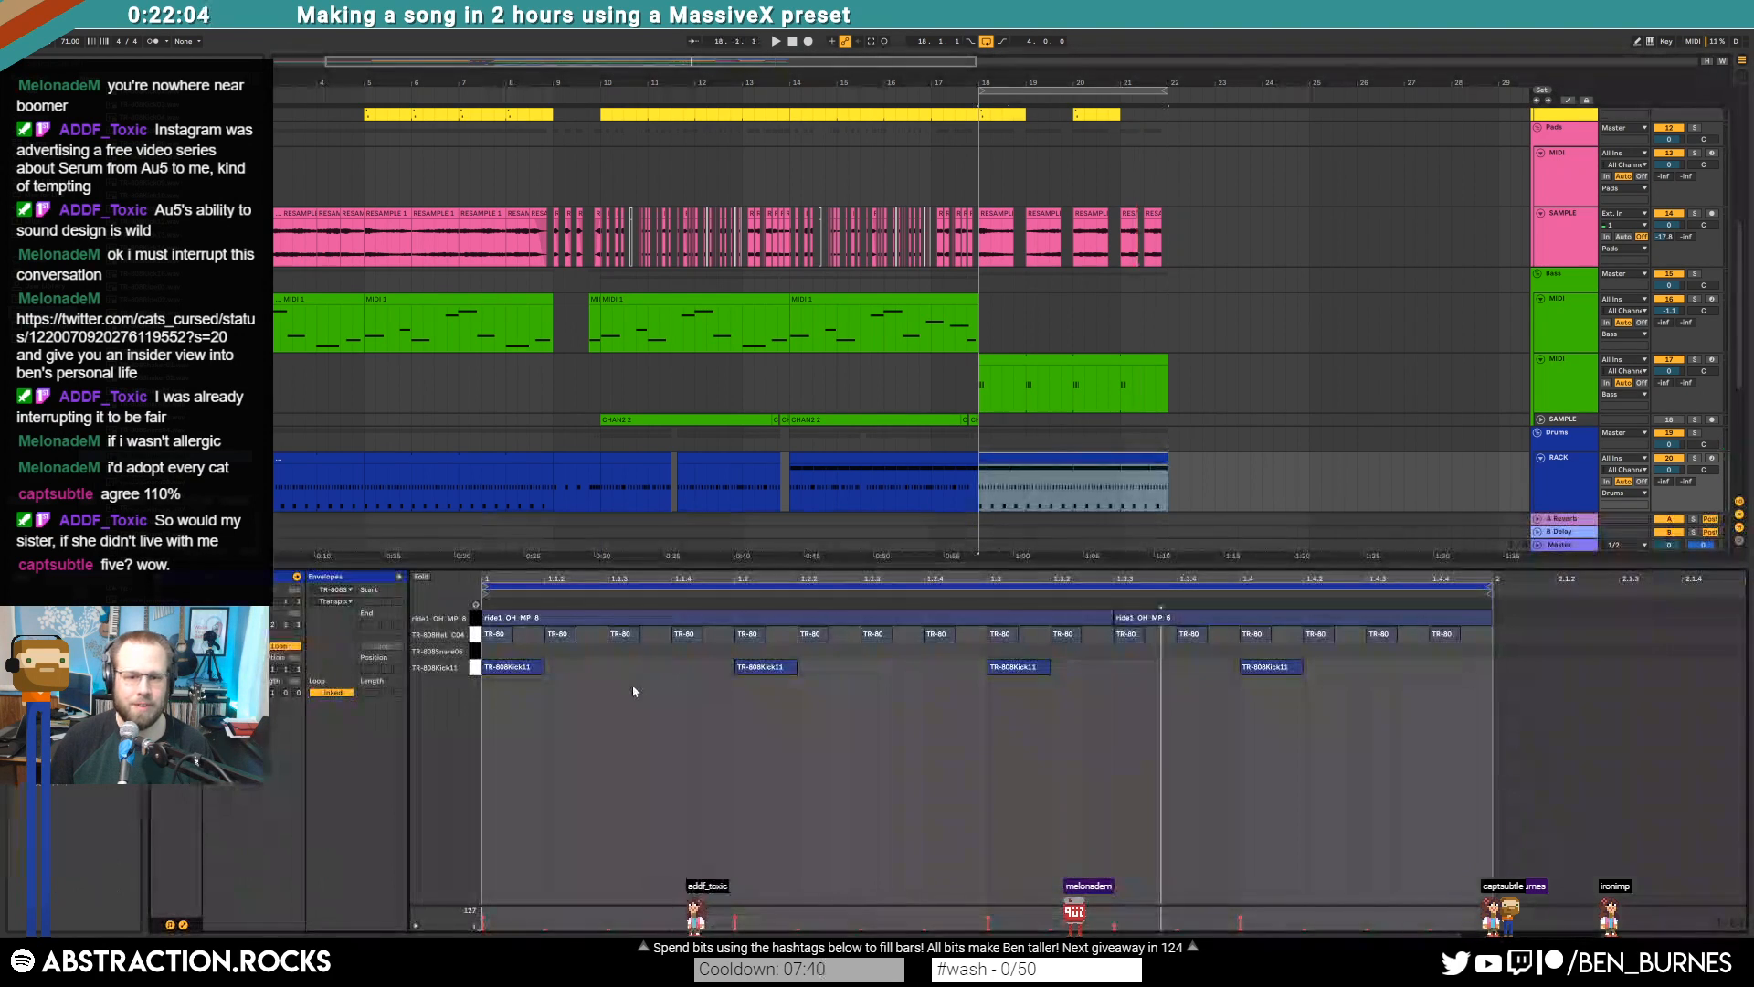
double_click(742, 650)
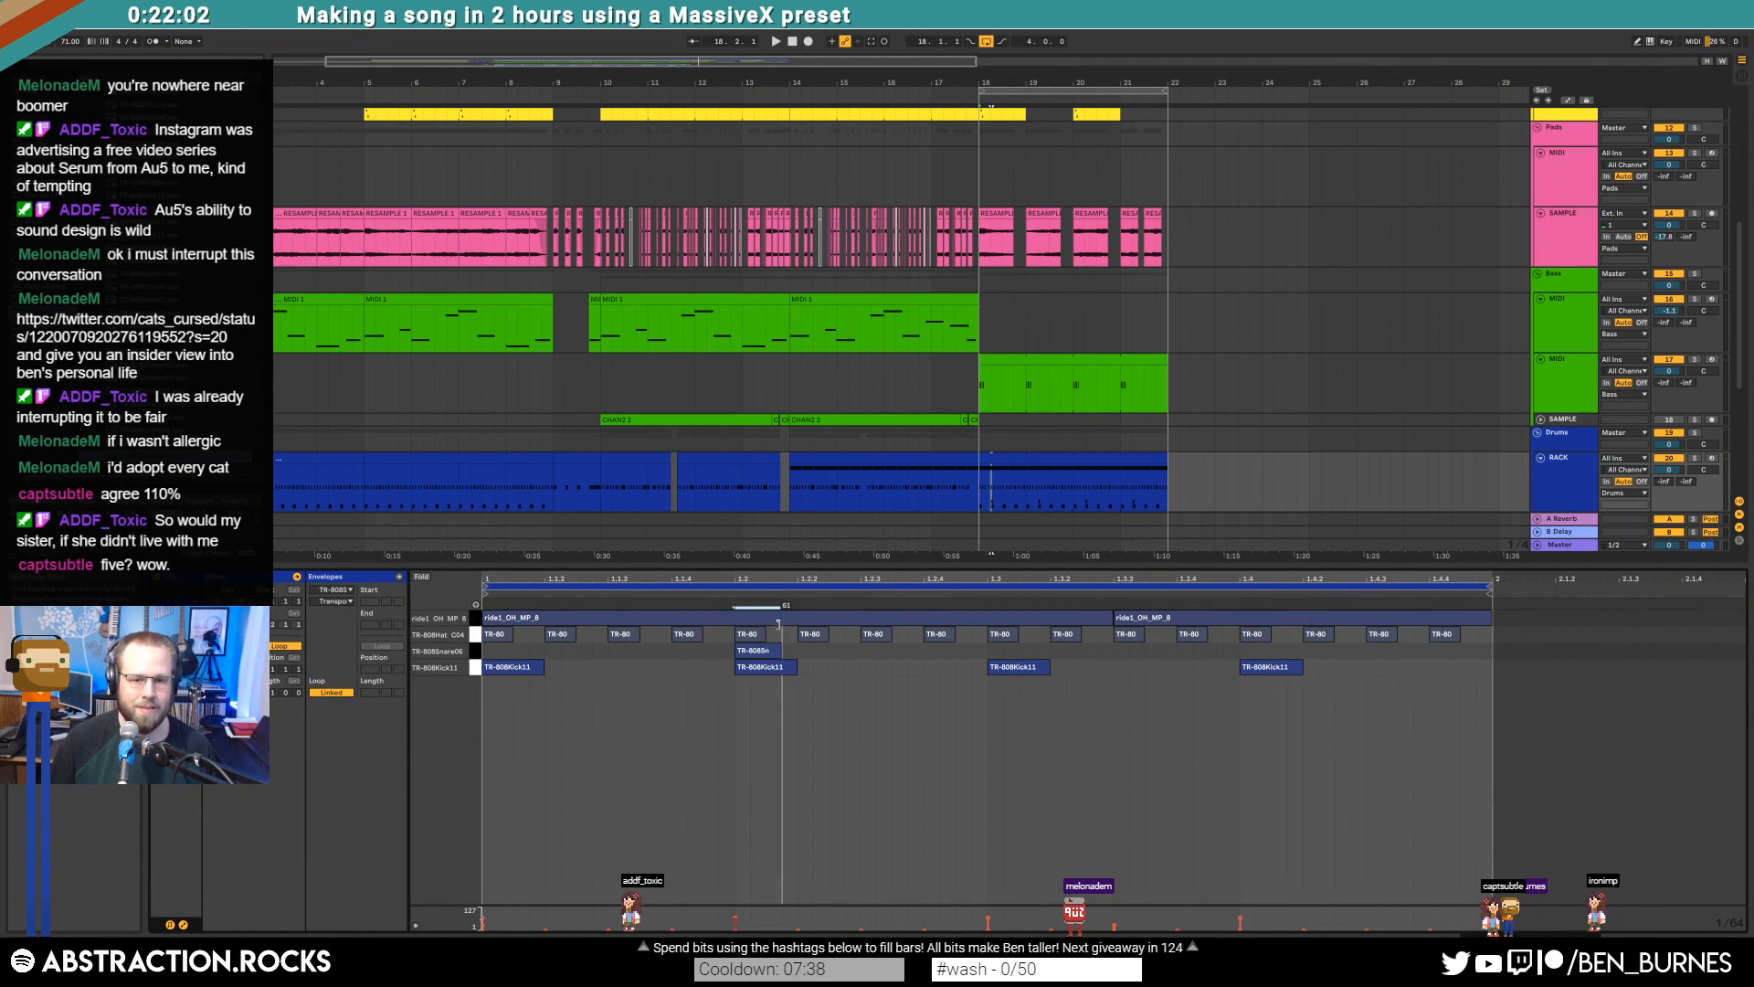
key("space")
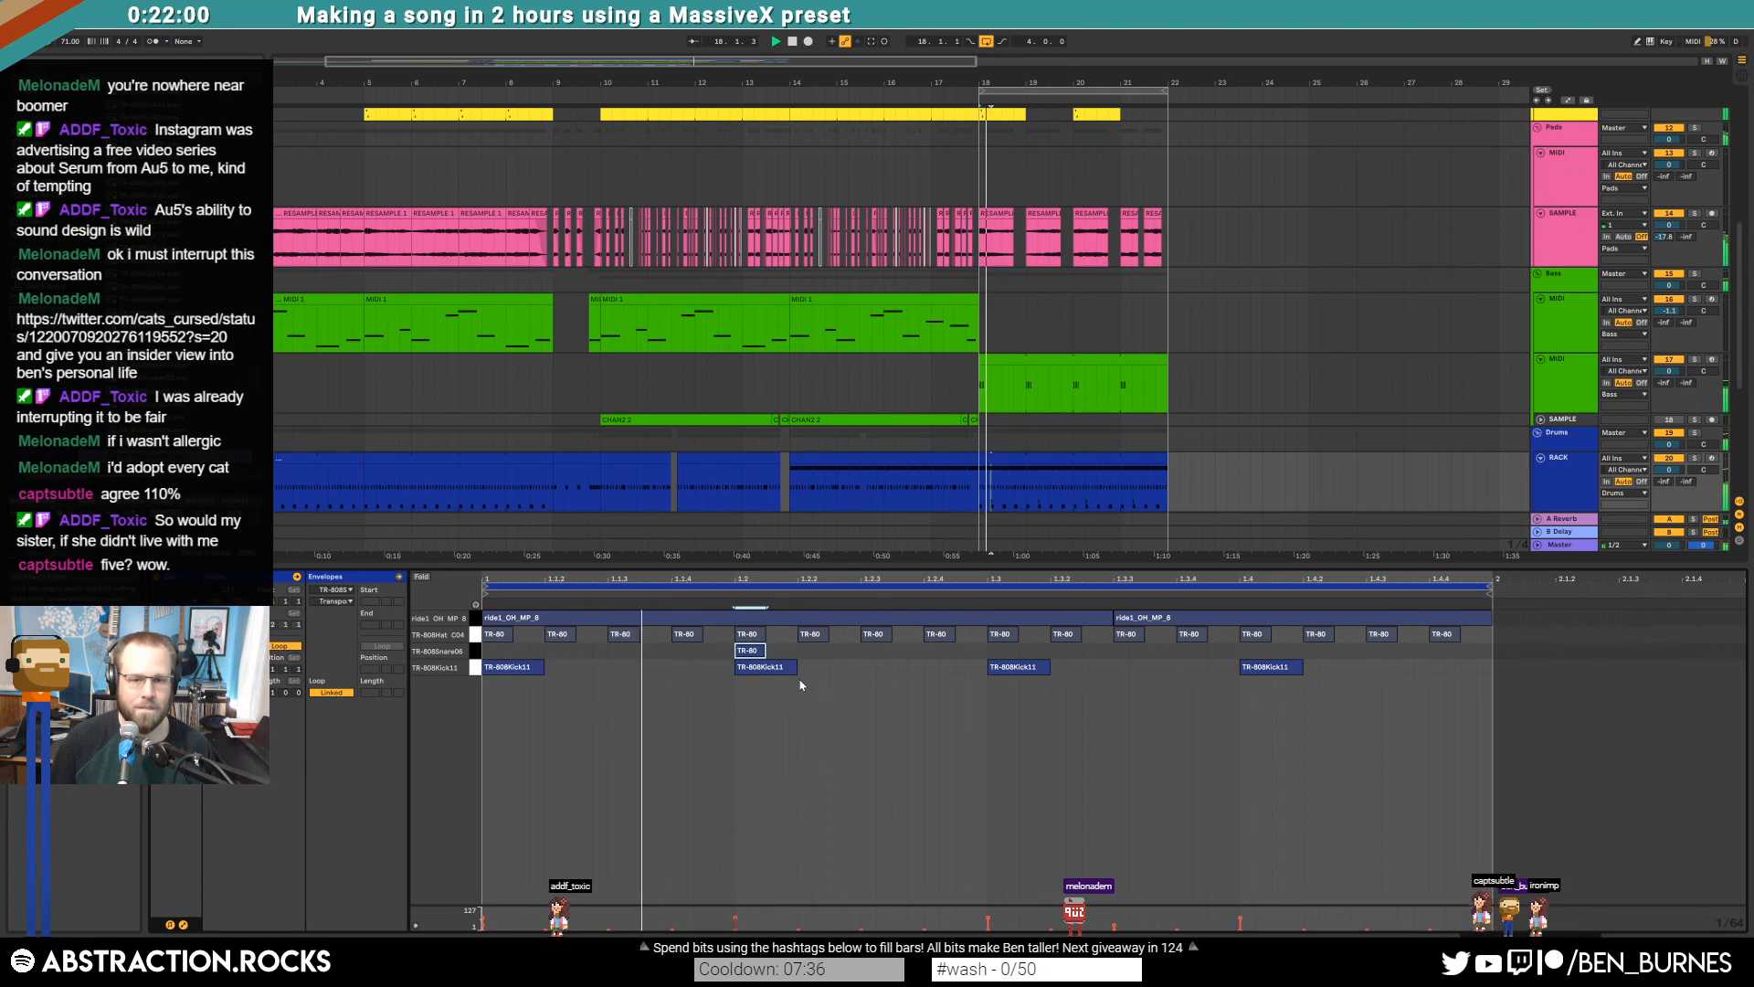
double_click(1244, 650)
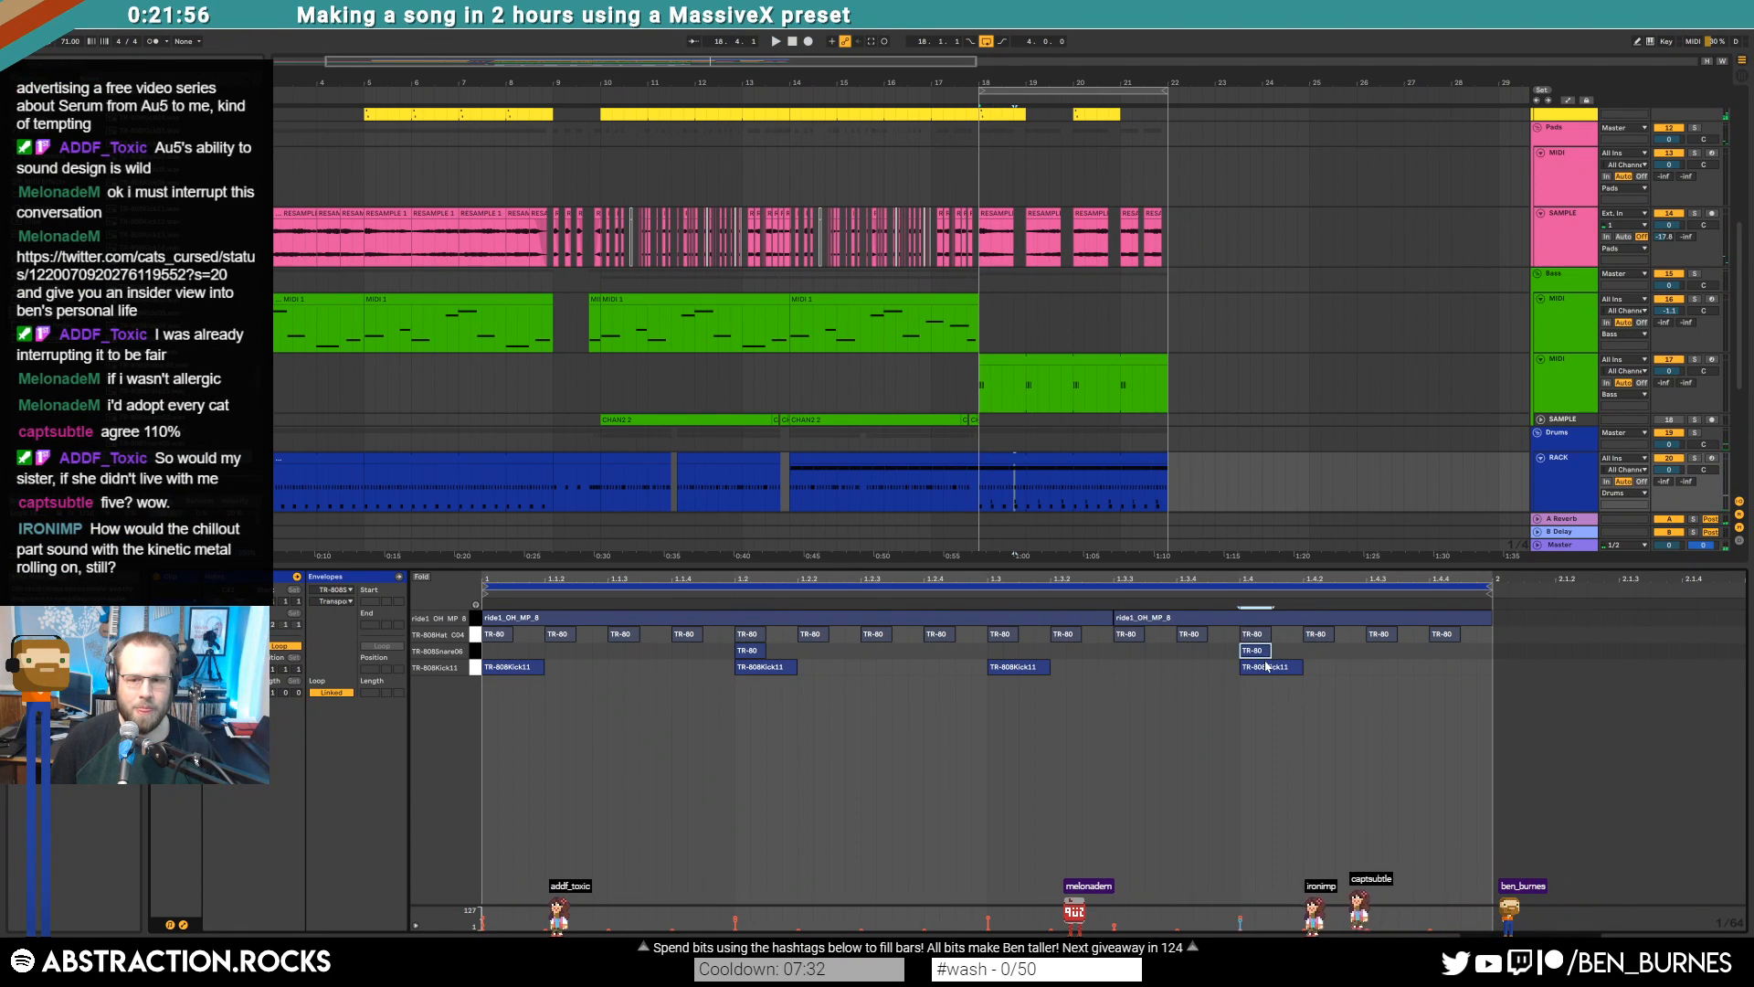
Rework the pattern's kicks: shift the beat 4 kick slightly behind the beat, delete the beat 2 kick, and add one at 1.4.4
key("space")
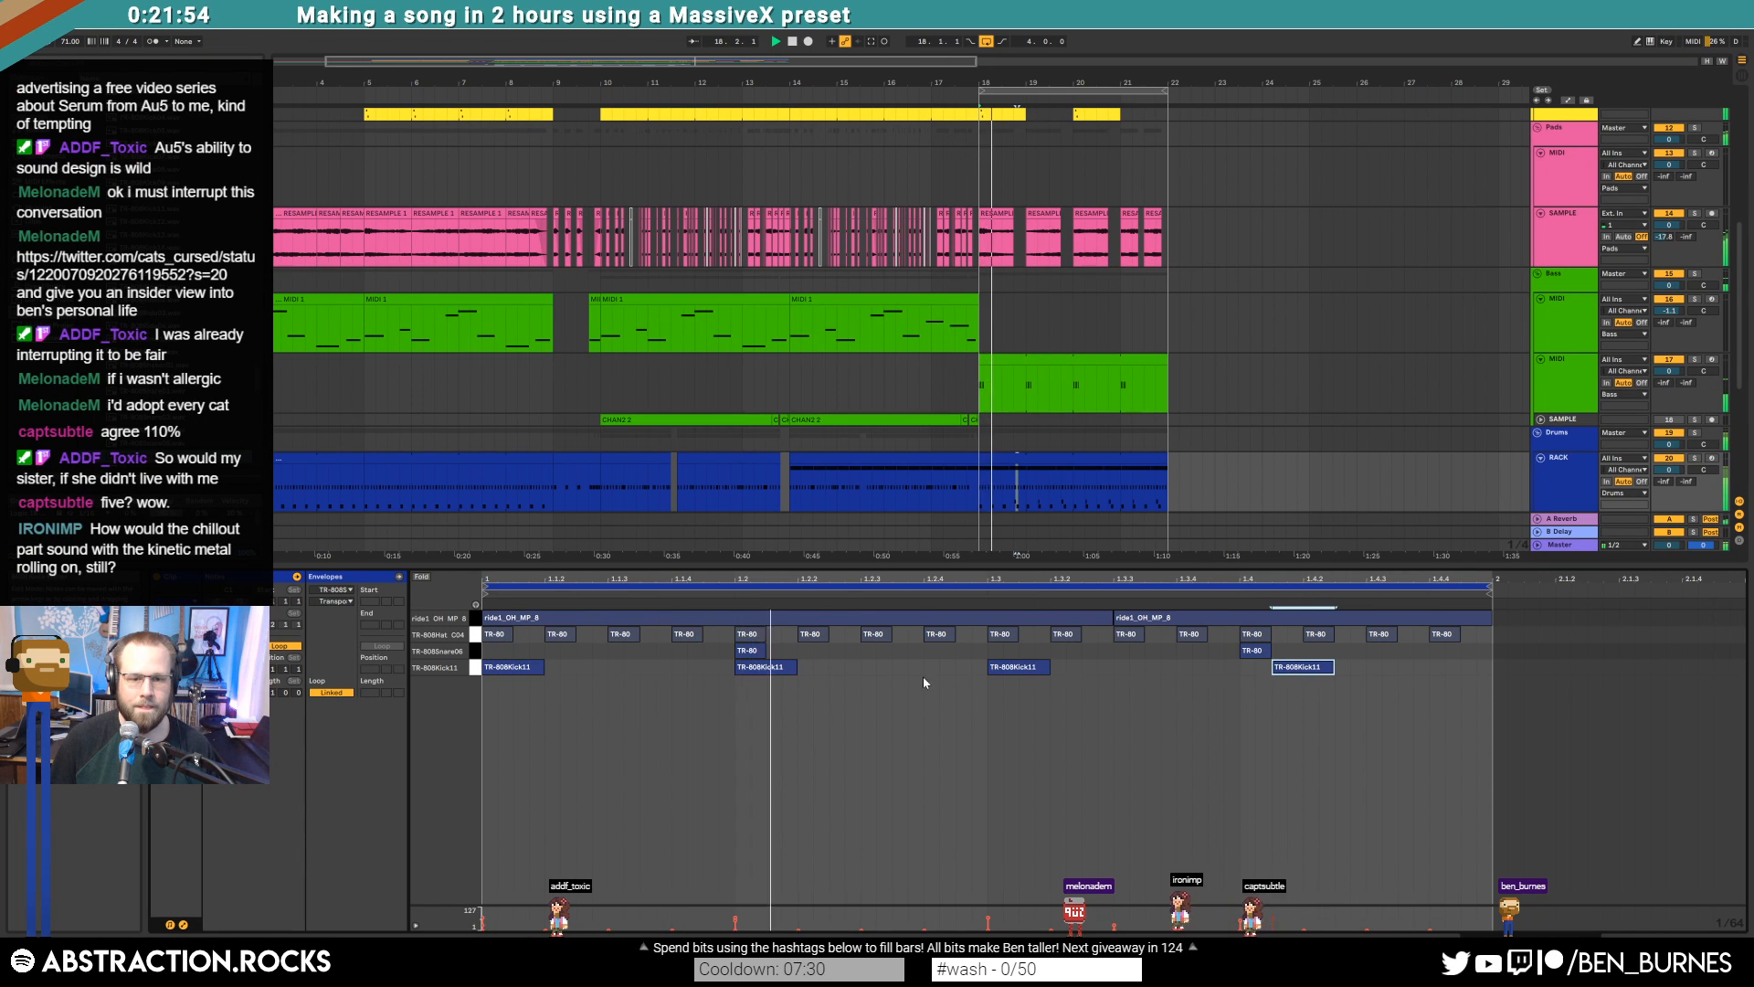
double_click(779, 668)
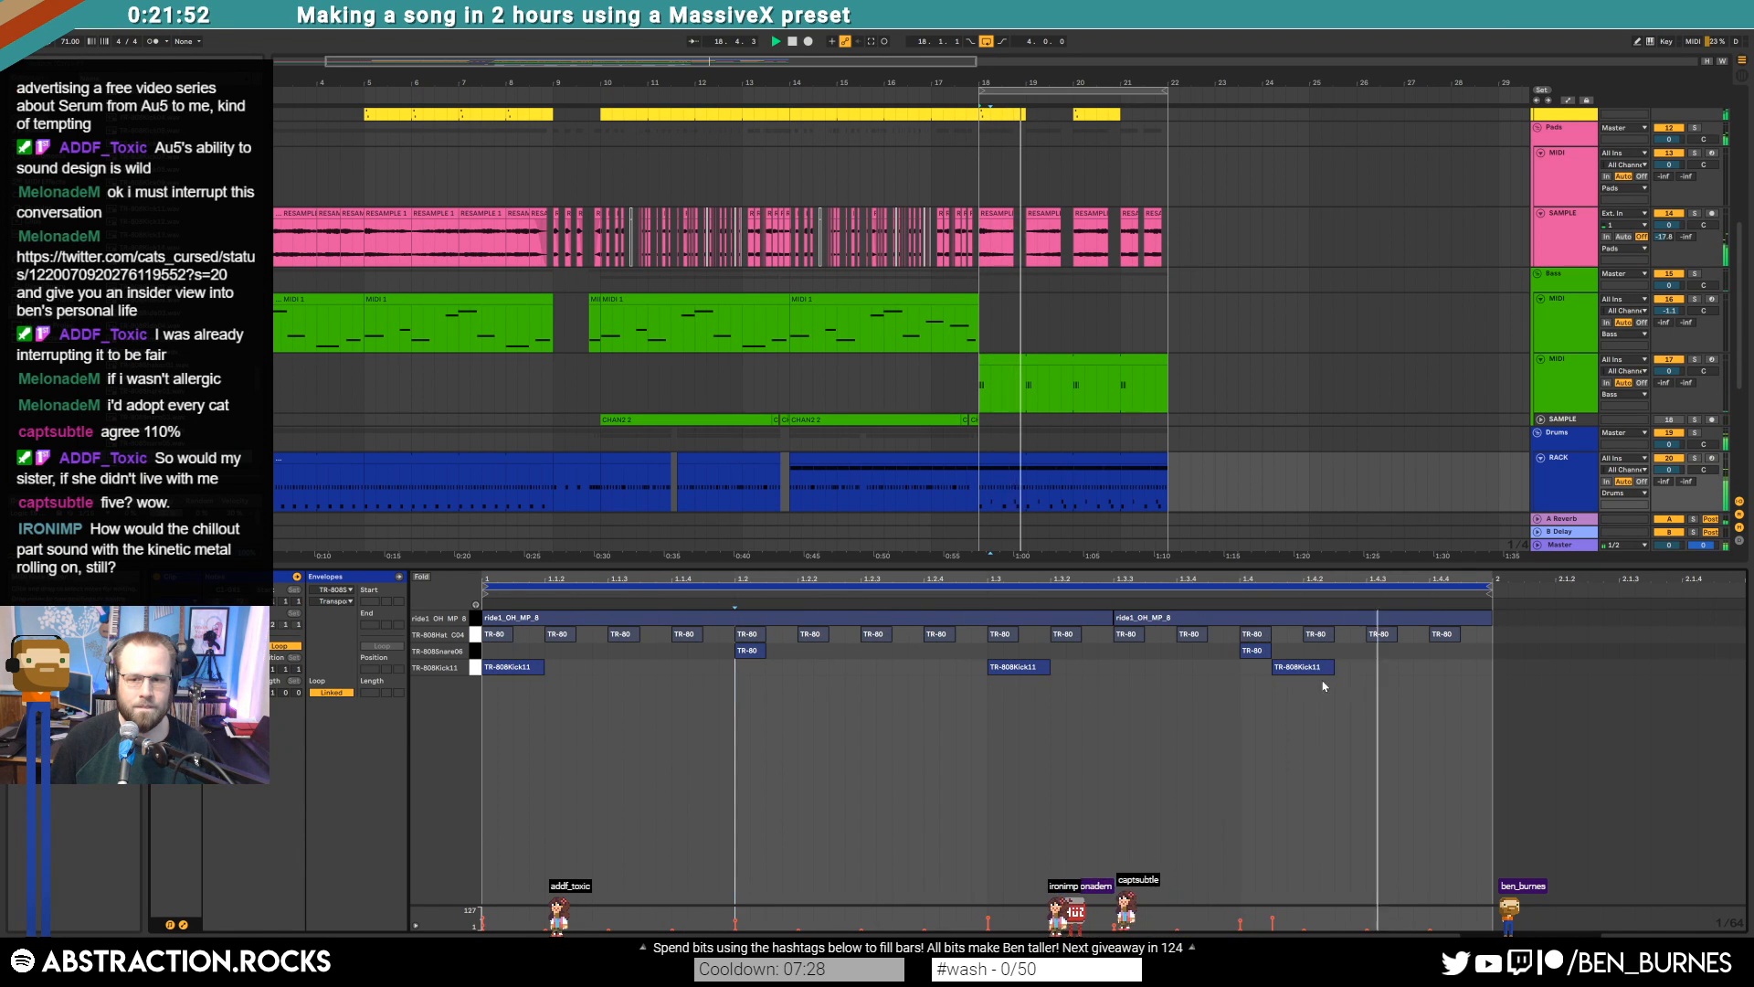
double_click(1442, 668)
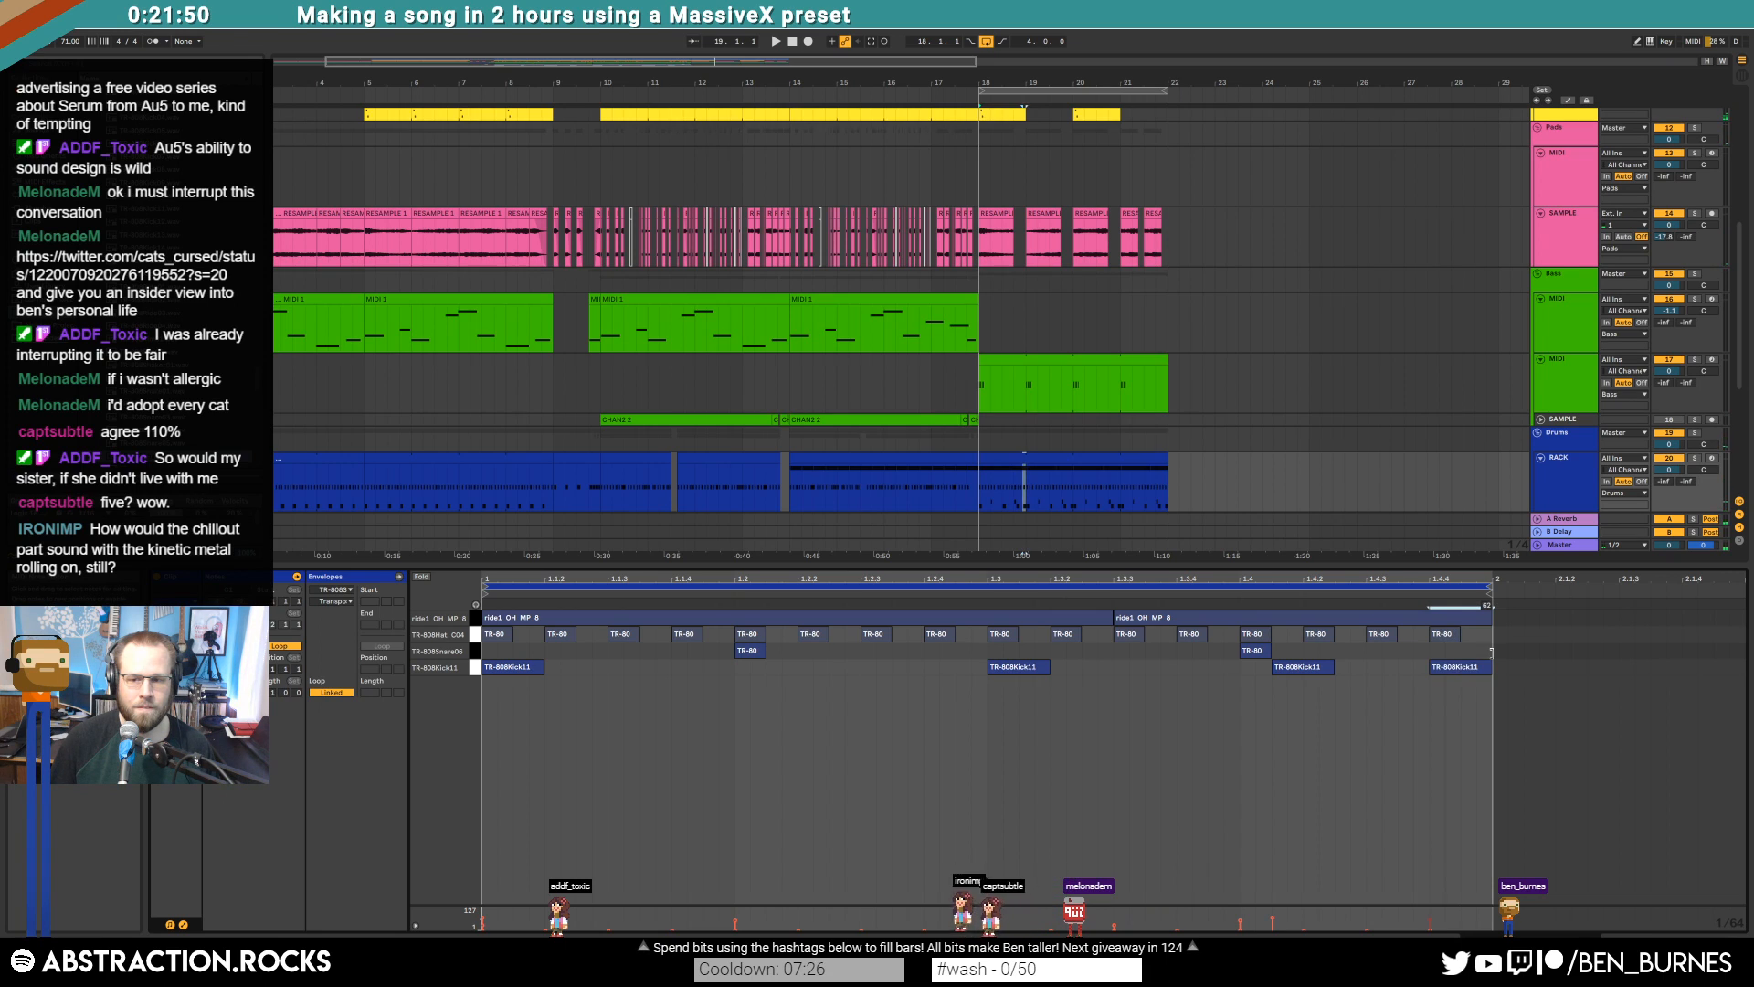
Consolidate the RACK drum pattern from bar 18 to bar 22 into one clip and play it back
left_click(1055, 458)
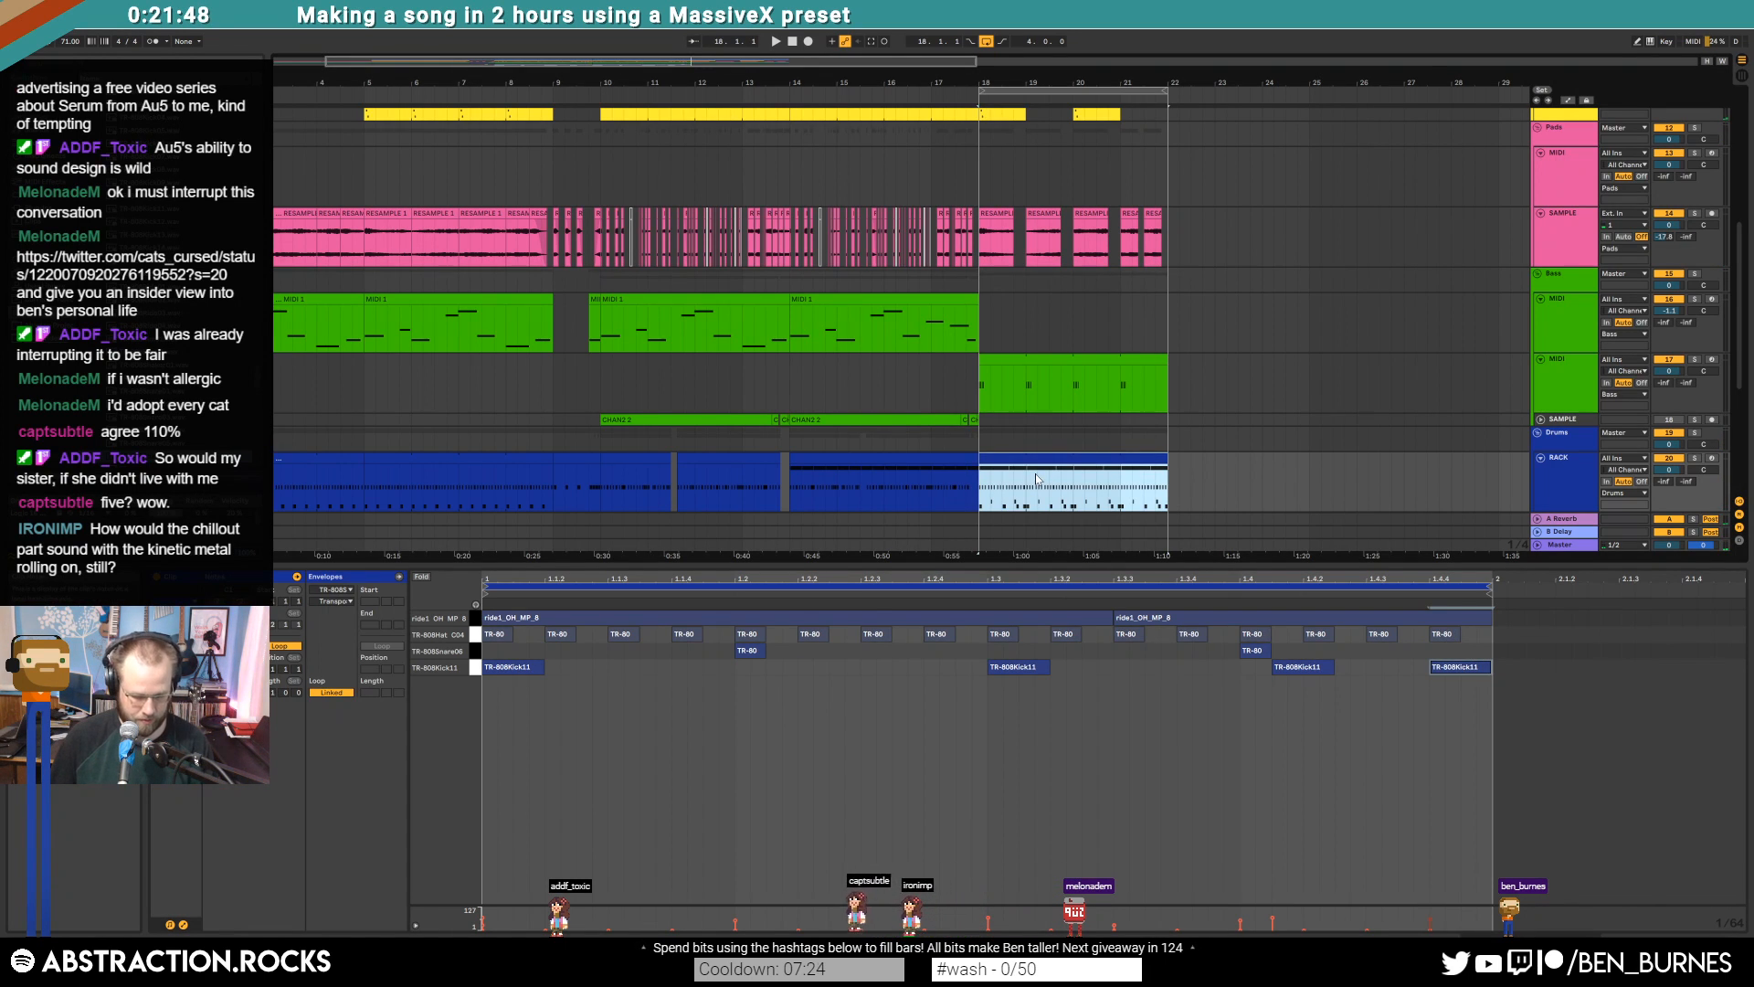
key("space")
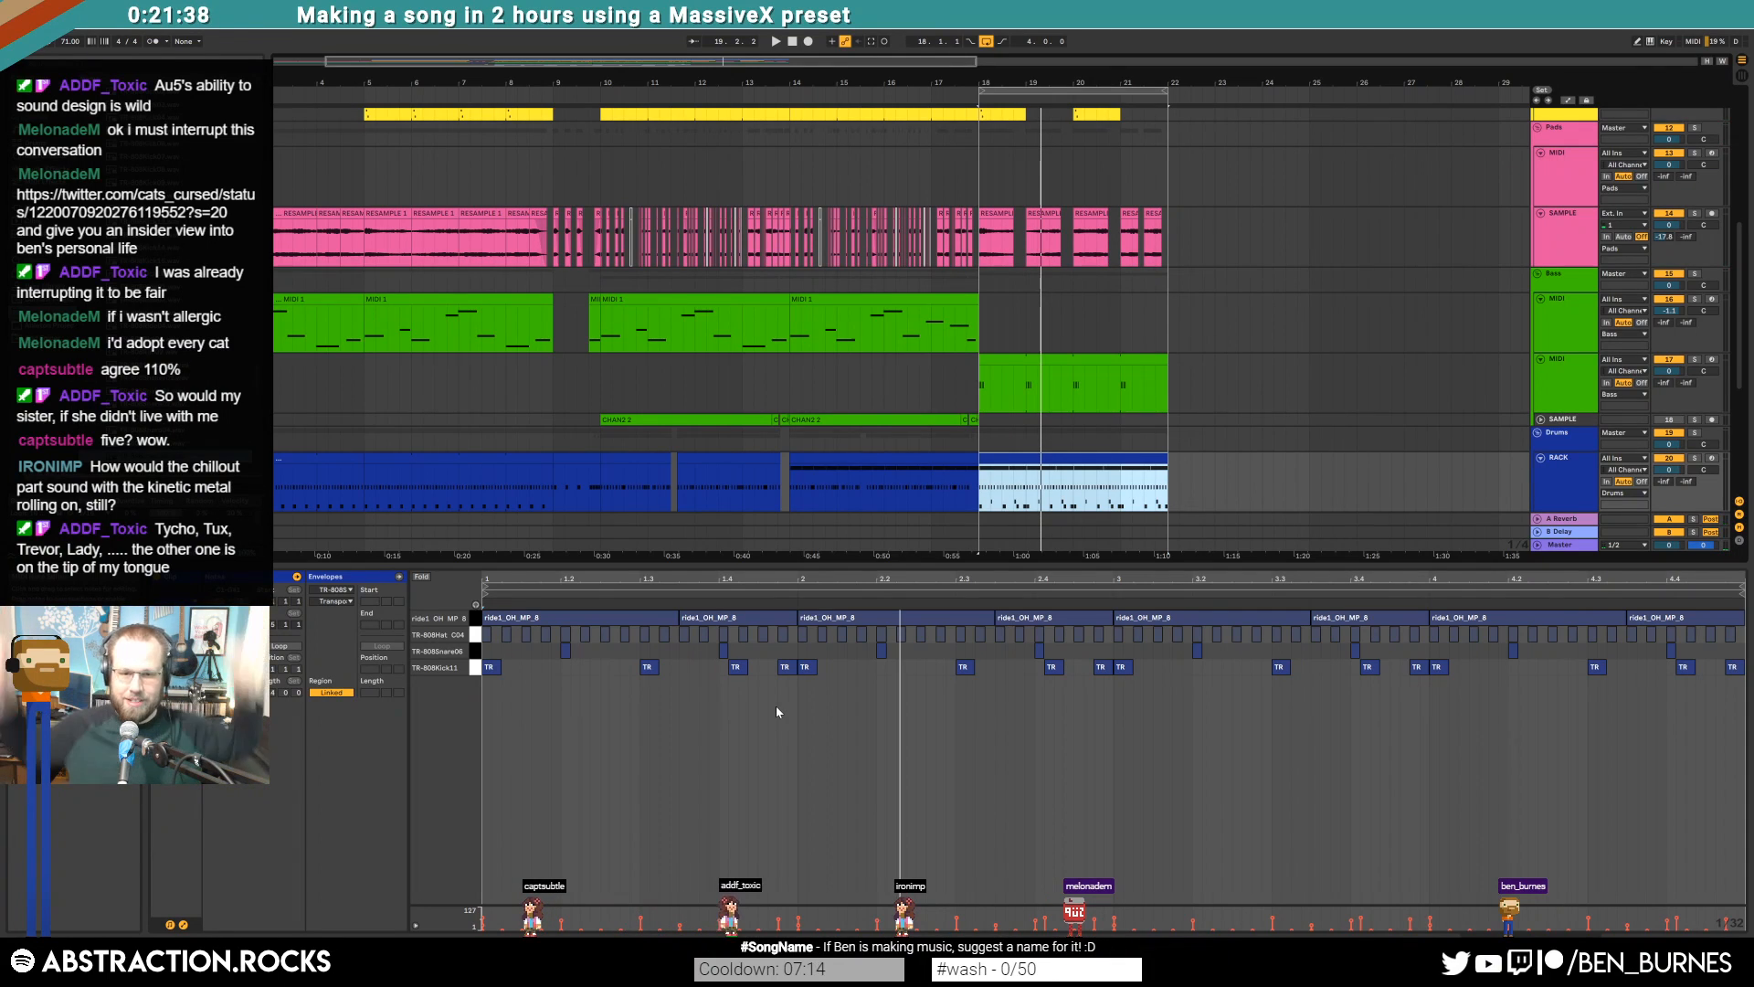
key("space")
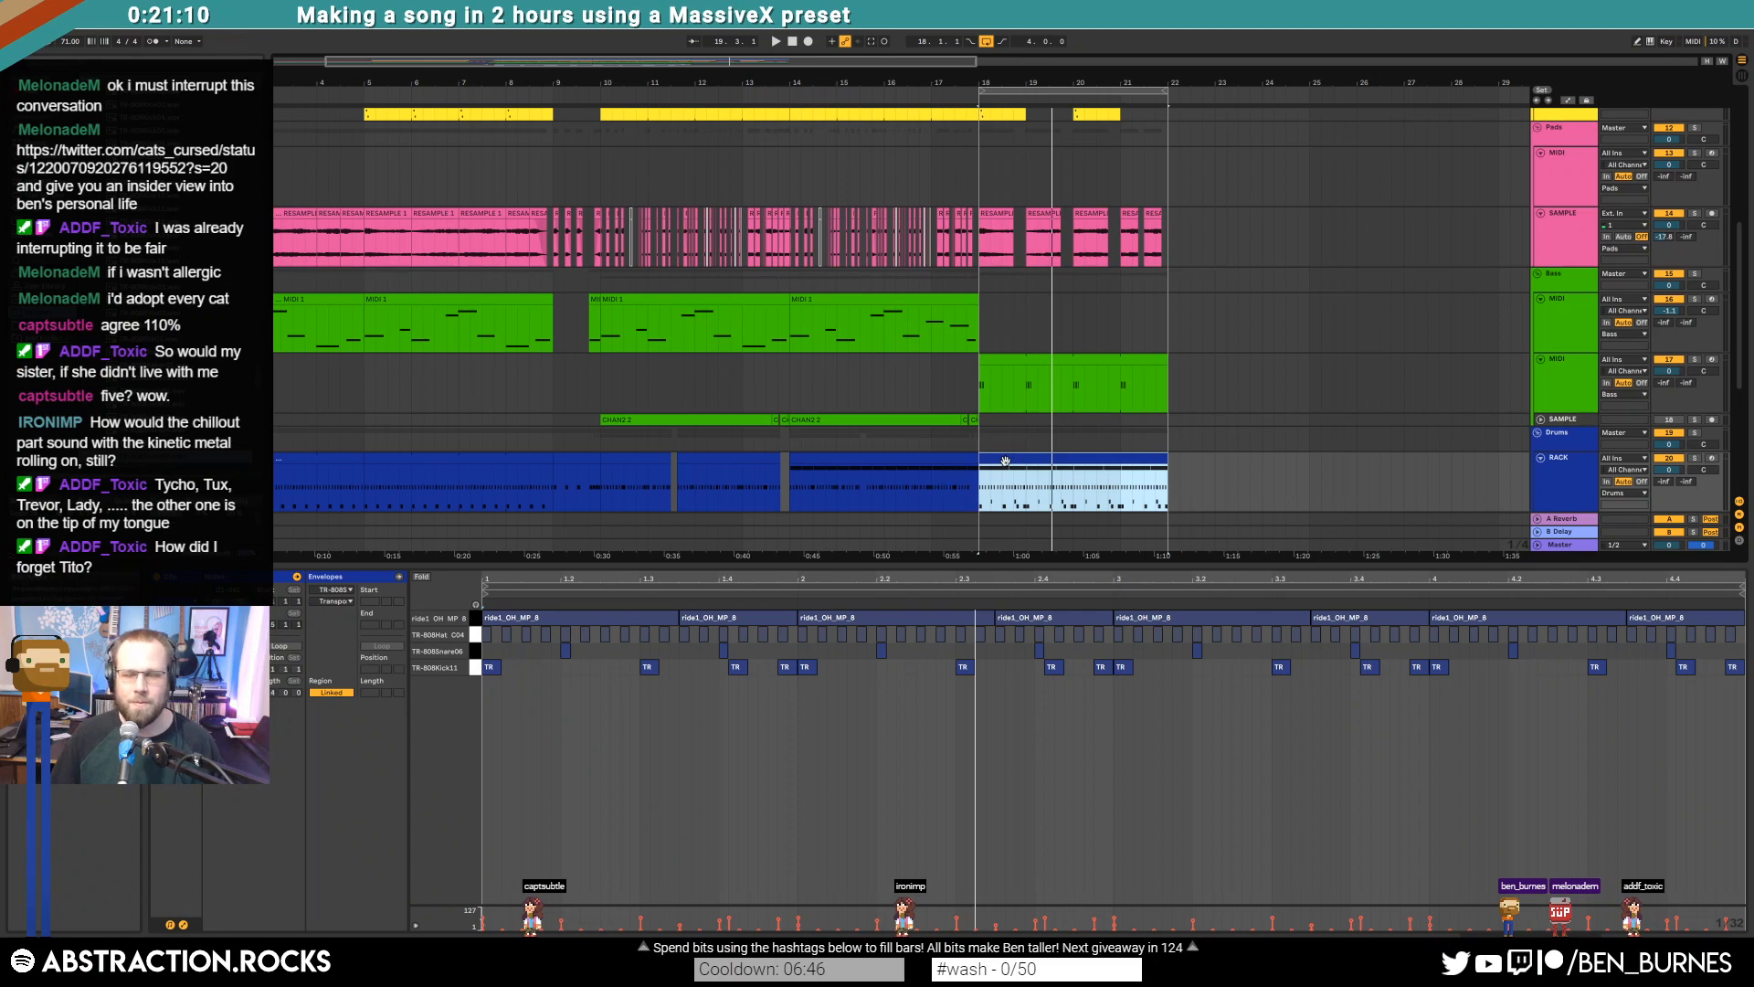
Add a Reverb after the TR-808 snare's Simpler and adjust its diffusion chorus and early reflections
key("shift+Tab")
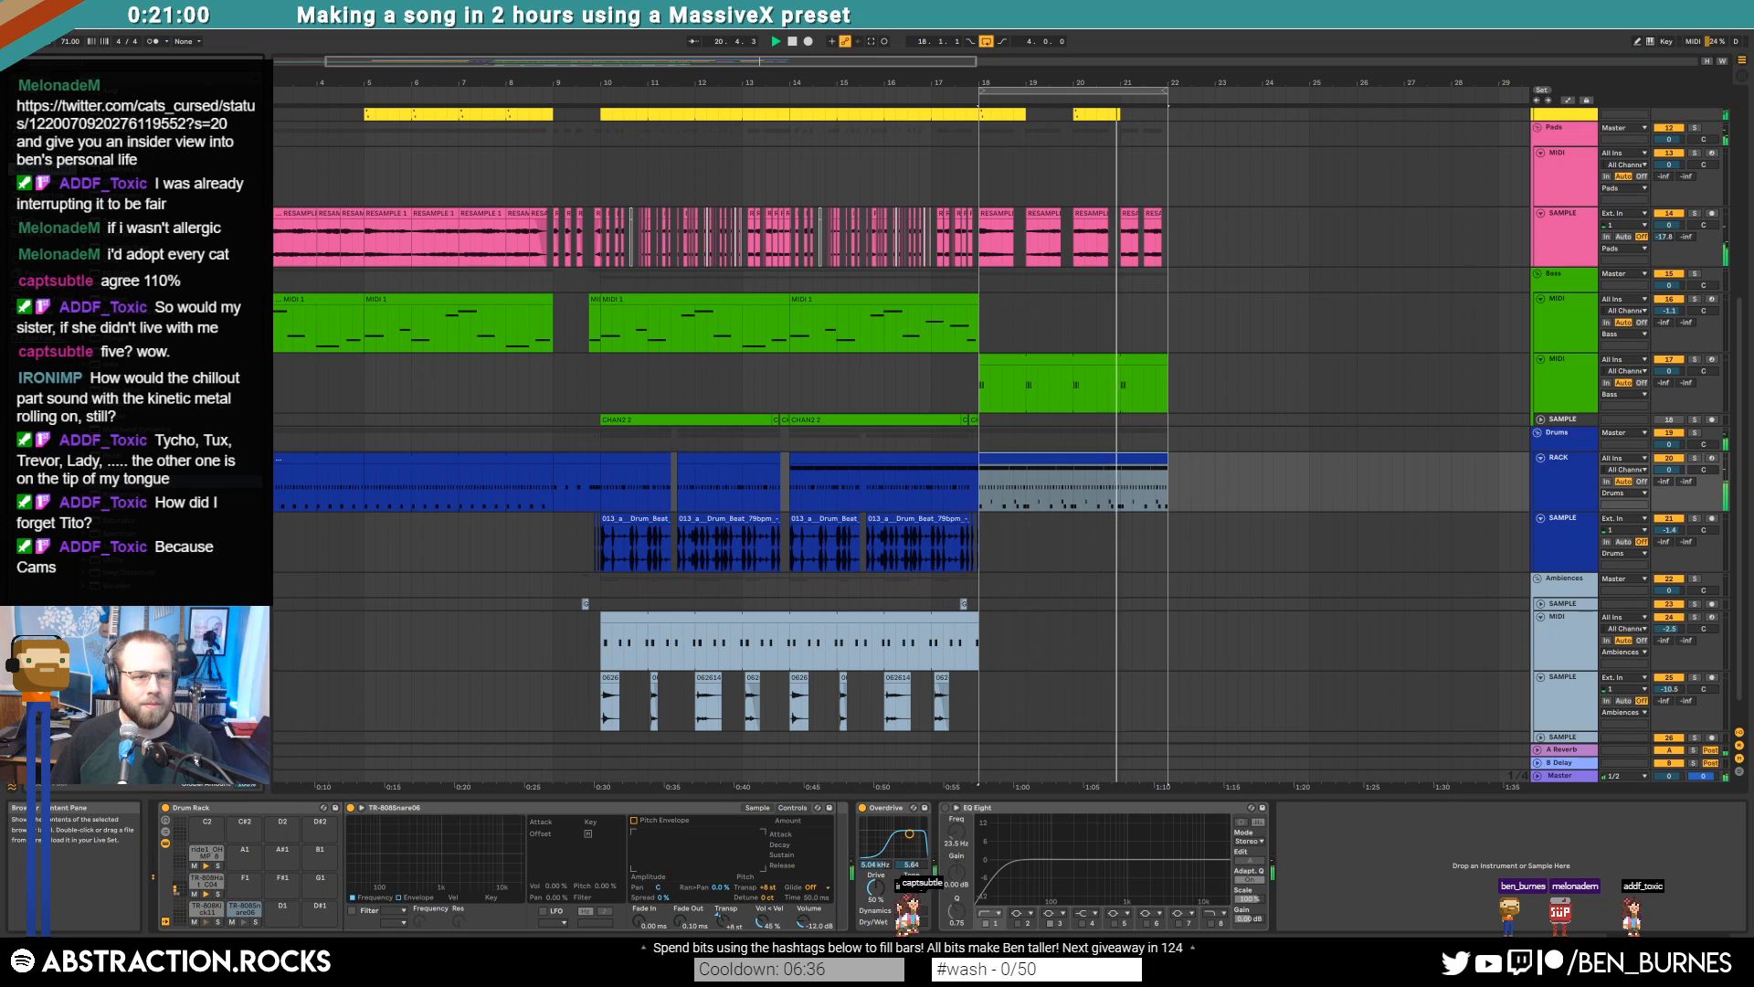
left_click_drag(114, 510, 802, 873)
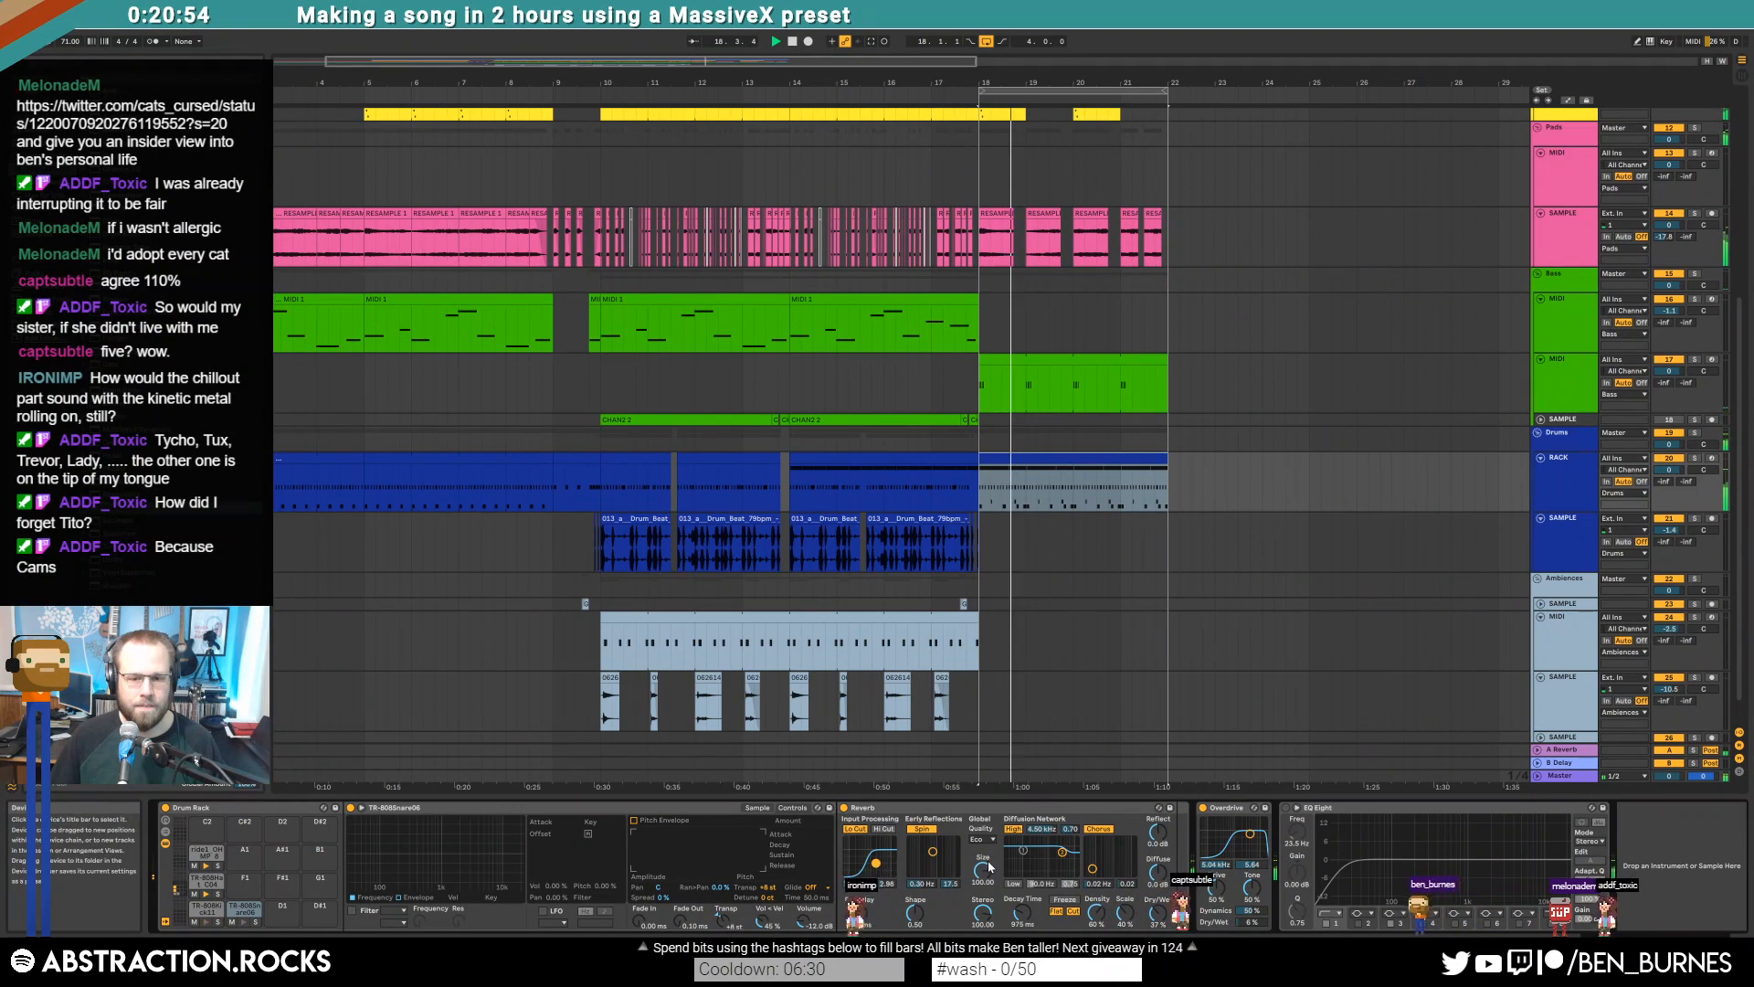
left_click_drag(1093, 869, 1100, 867)
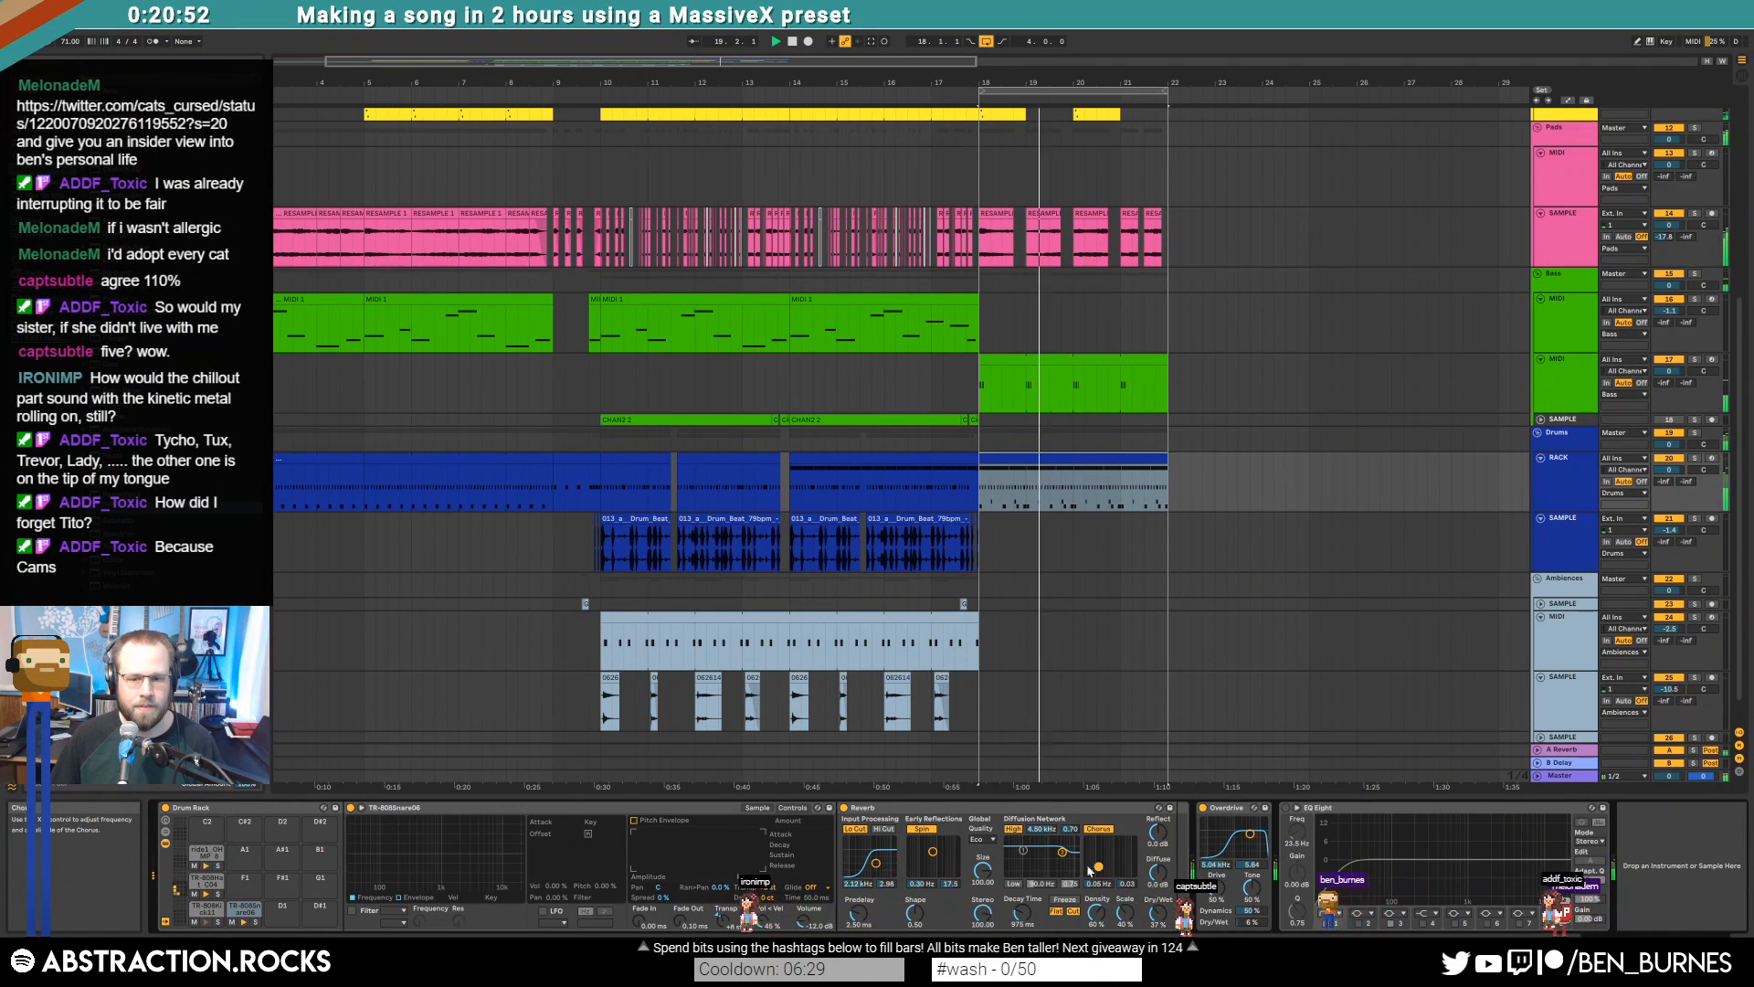
left_click_drag(936, 855, 938, 859)
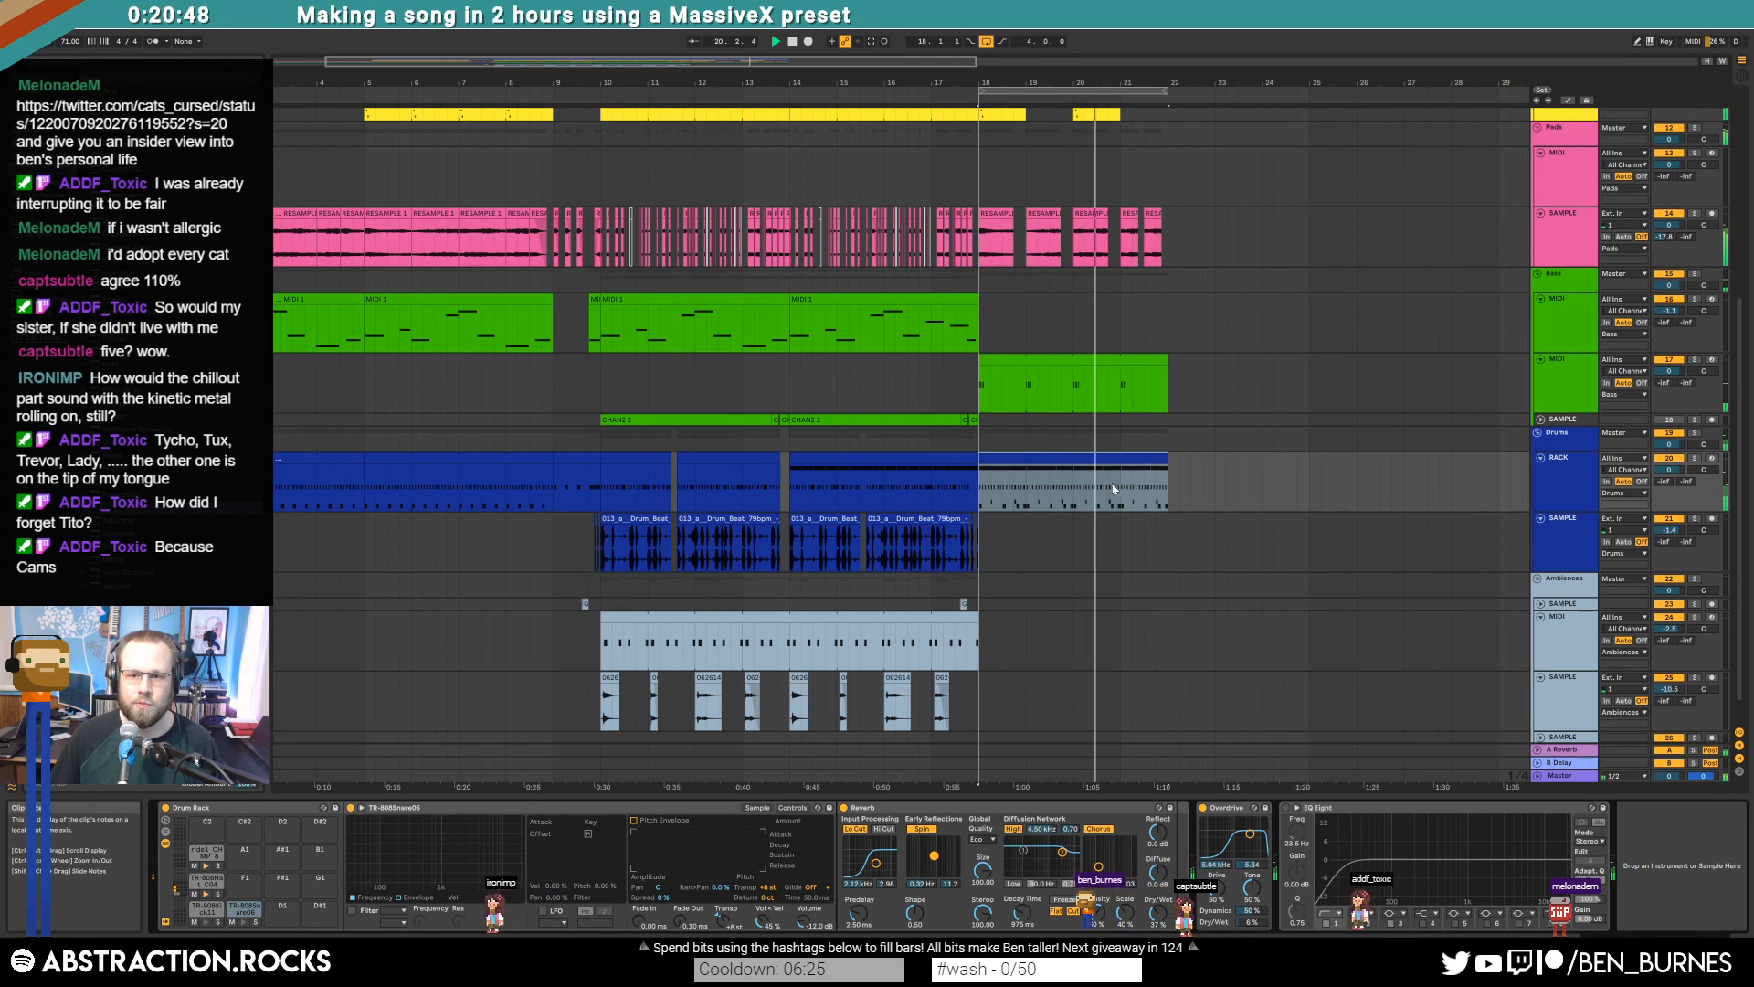
Delete the separate Arpeggios MIDI clip at bar 20
scroll(1054, 282, "up", 3)
left_click(1097, 169)
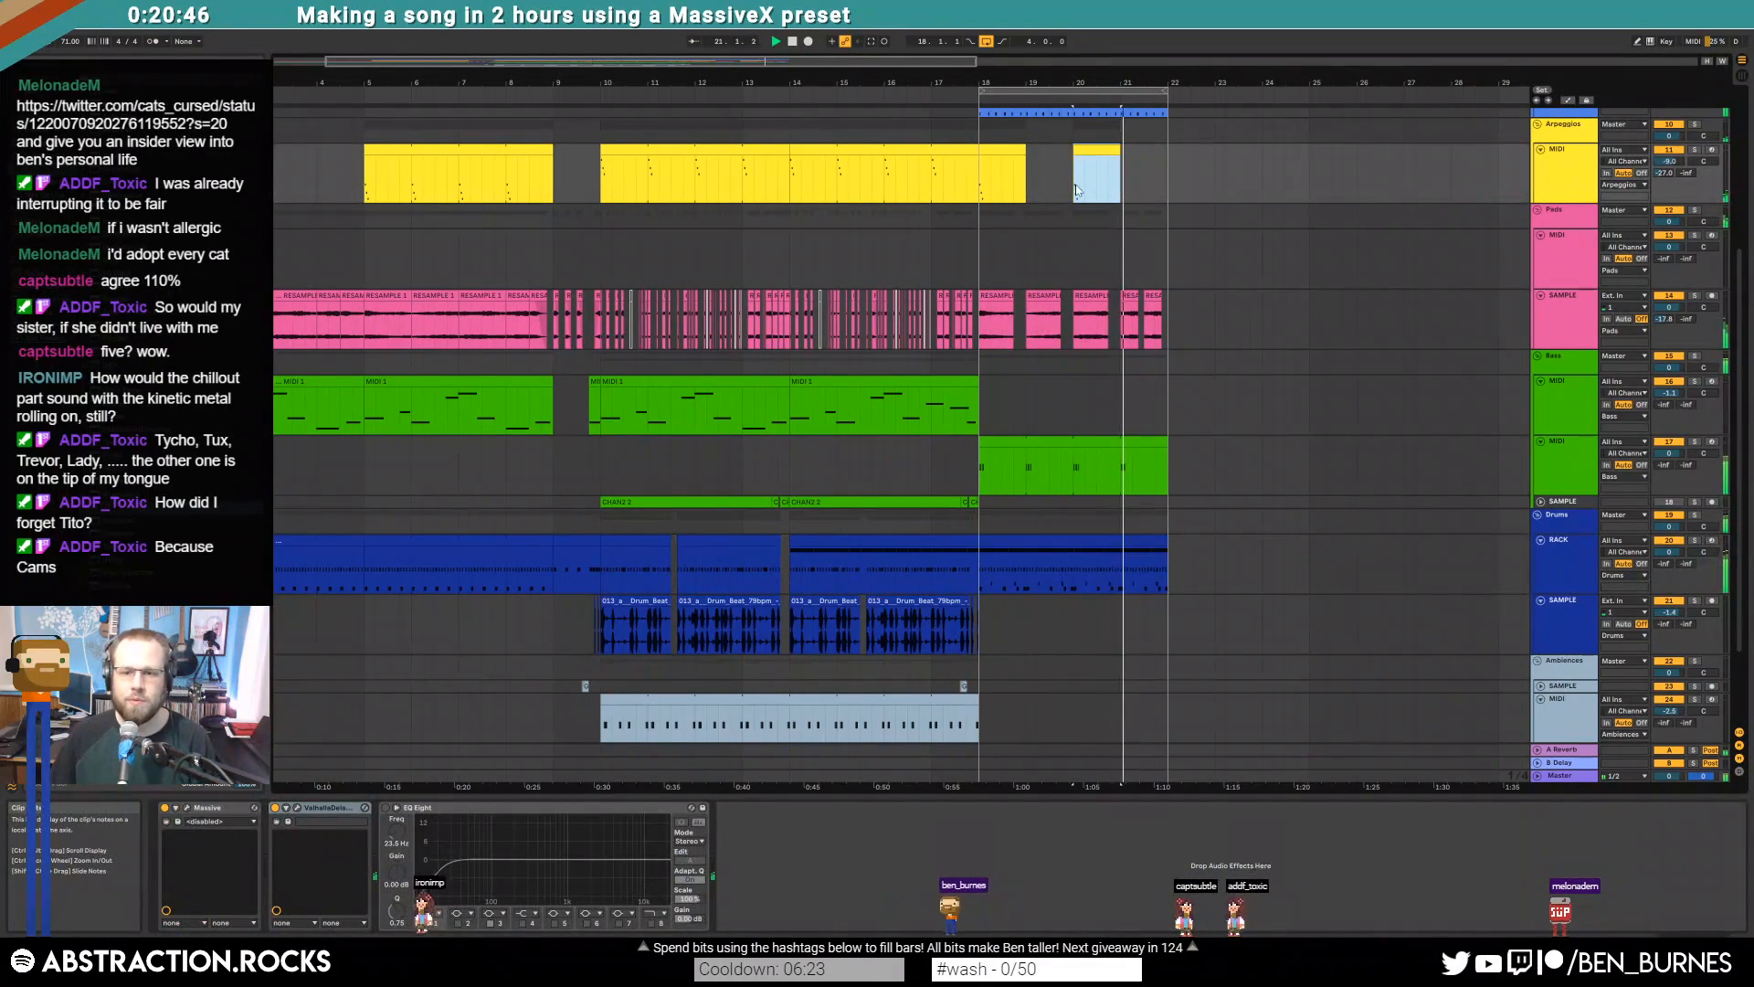
Add an extra kick near the end of the consolidated RACK clip and shift the kick in its last beat slightly back in time
double_click(1137, 565)
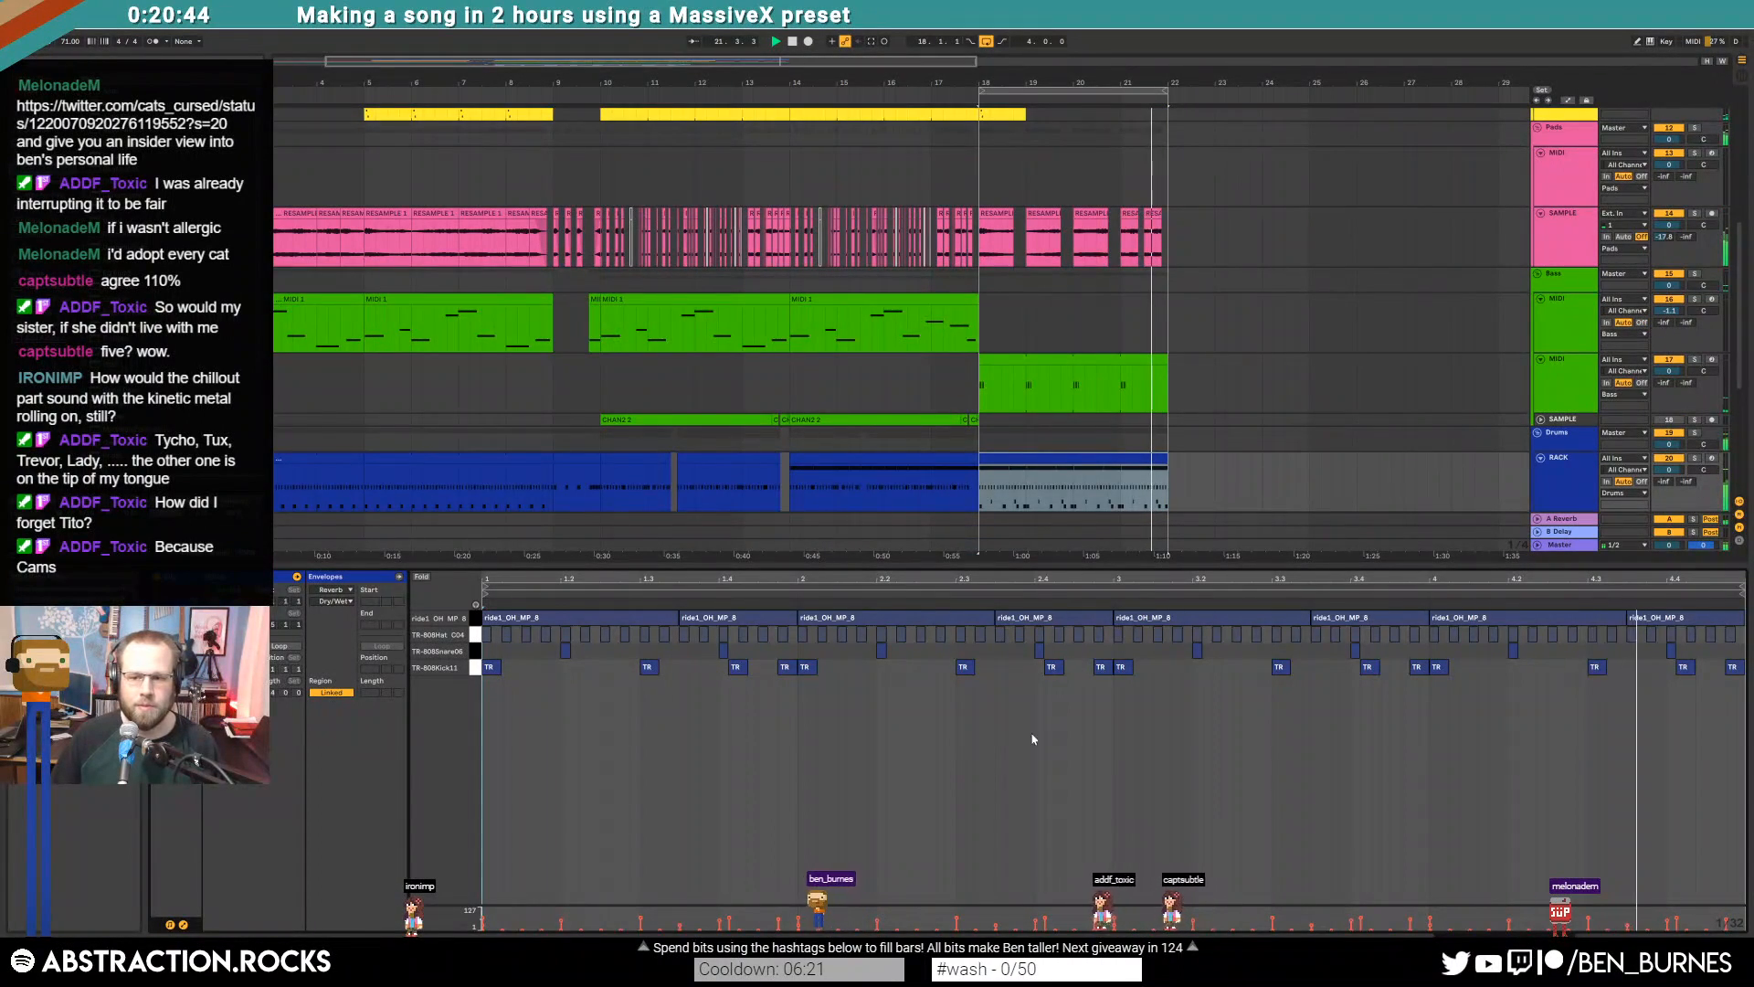
key("space")
mouse_move(1687, 668)
left_mouse_down()
mouse_move(1658, 670)
mouse_move(1695, 667)
left_mouse_up()
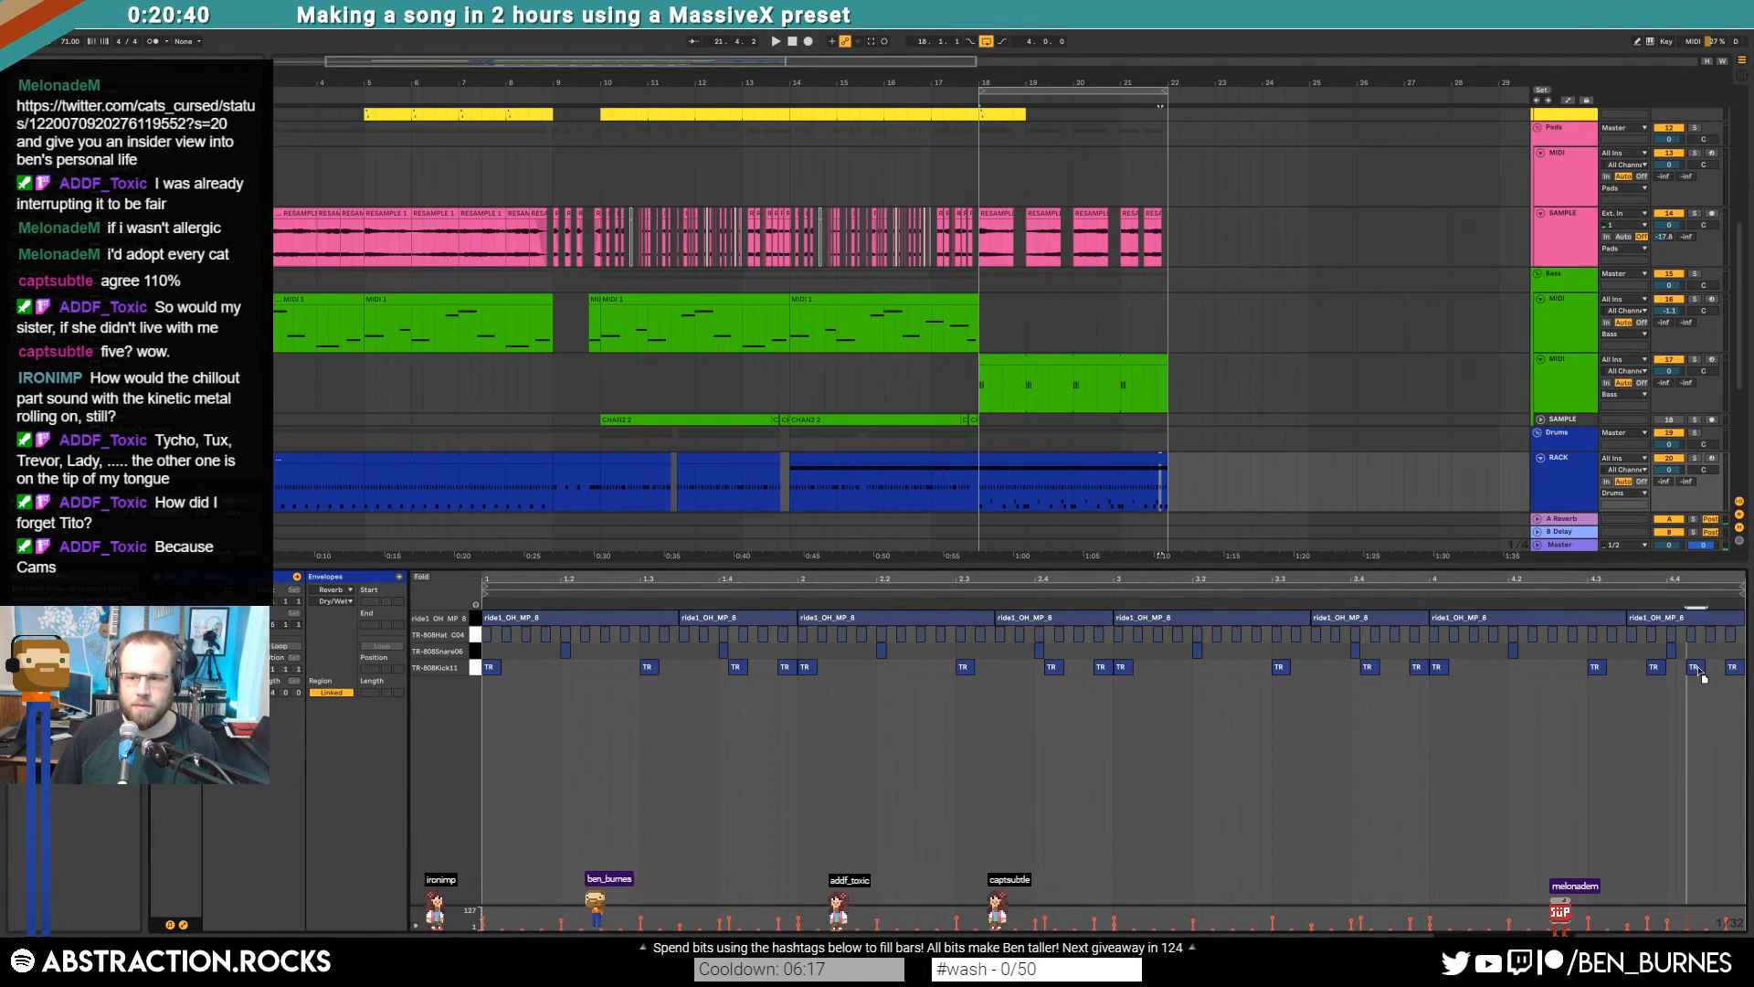
Delete the RACK clip's final kick and thin out its kicks at beat 2.3 and just before bars 3 and 4 while playing it
double_click(1734, 668)
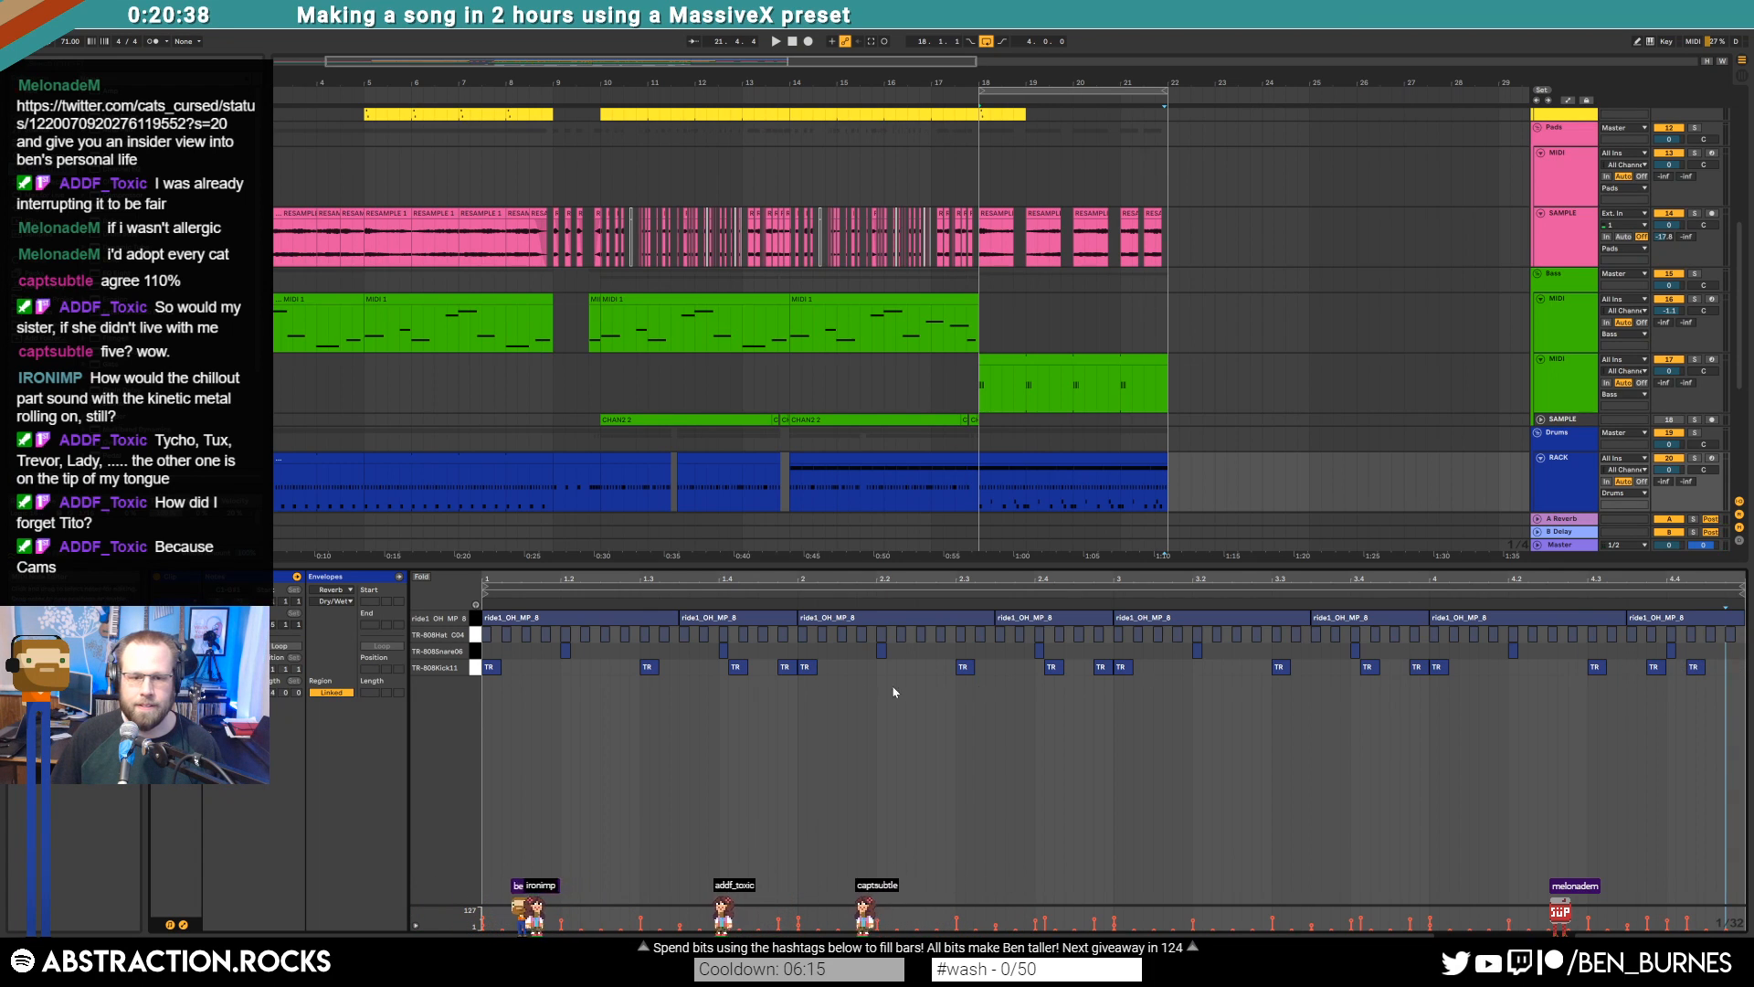
left_click(865, 718)
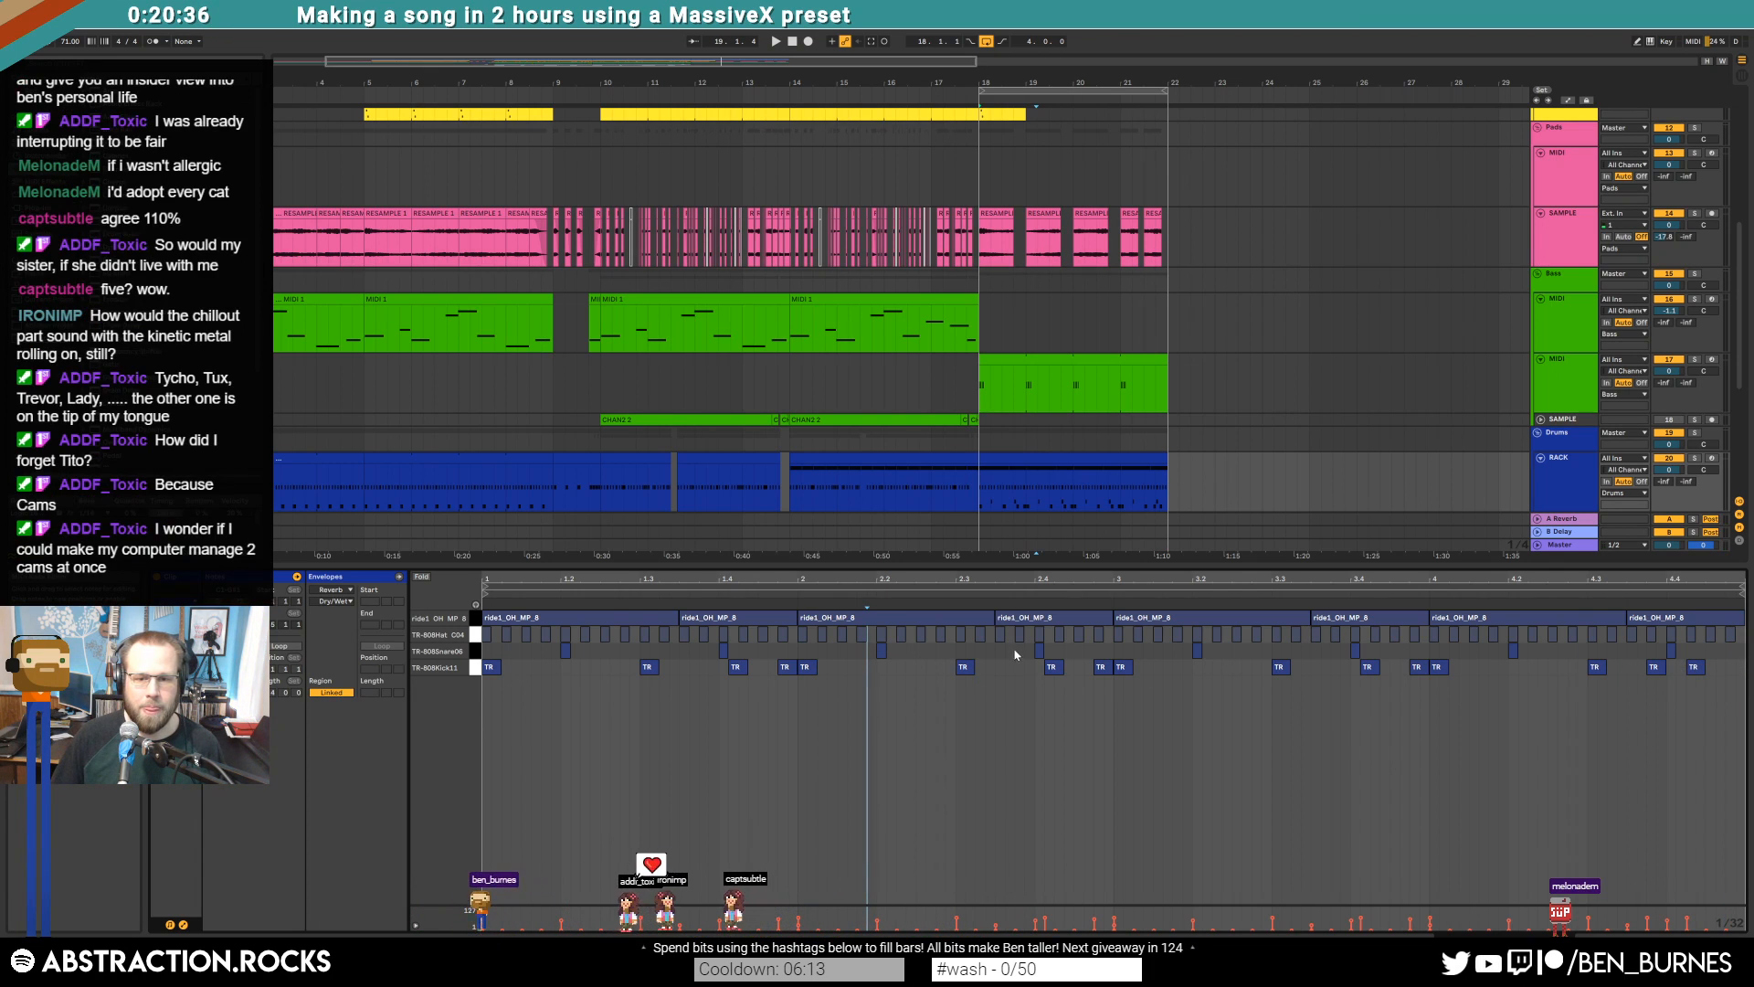
key("space")
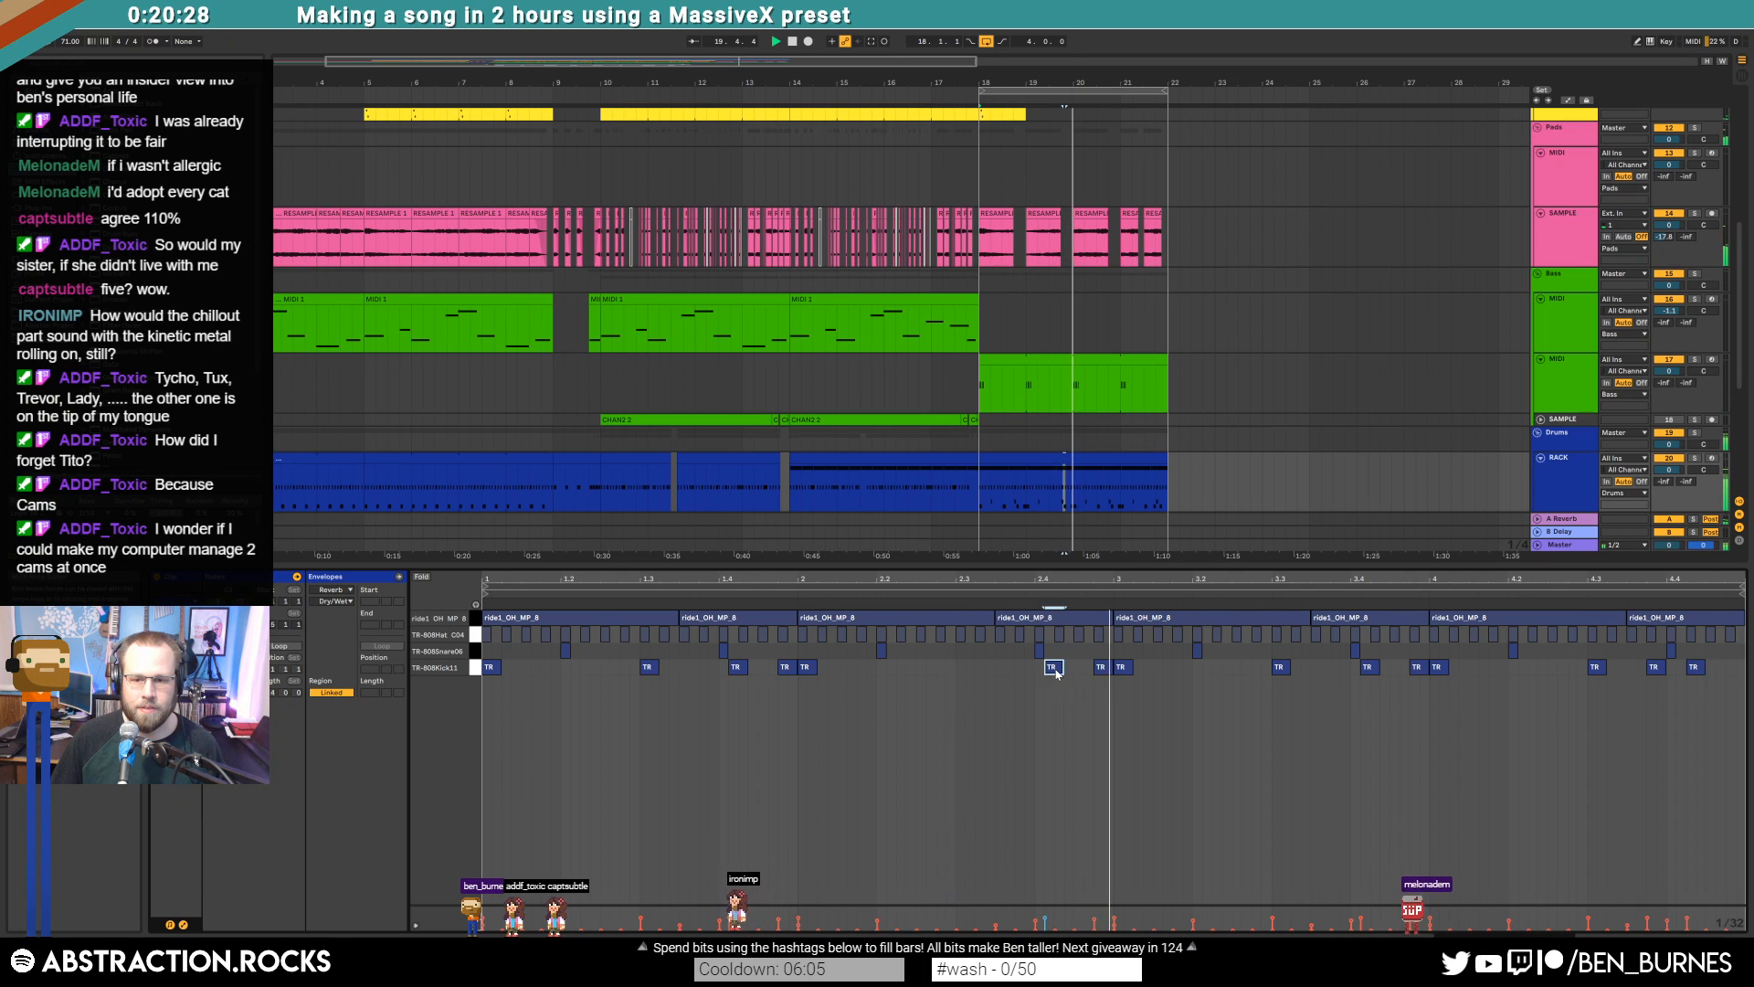
left_click_drag(1101, 670, 1053, 668)
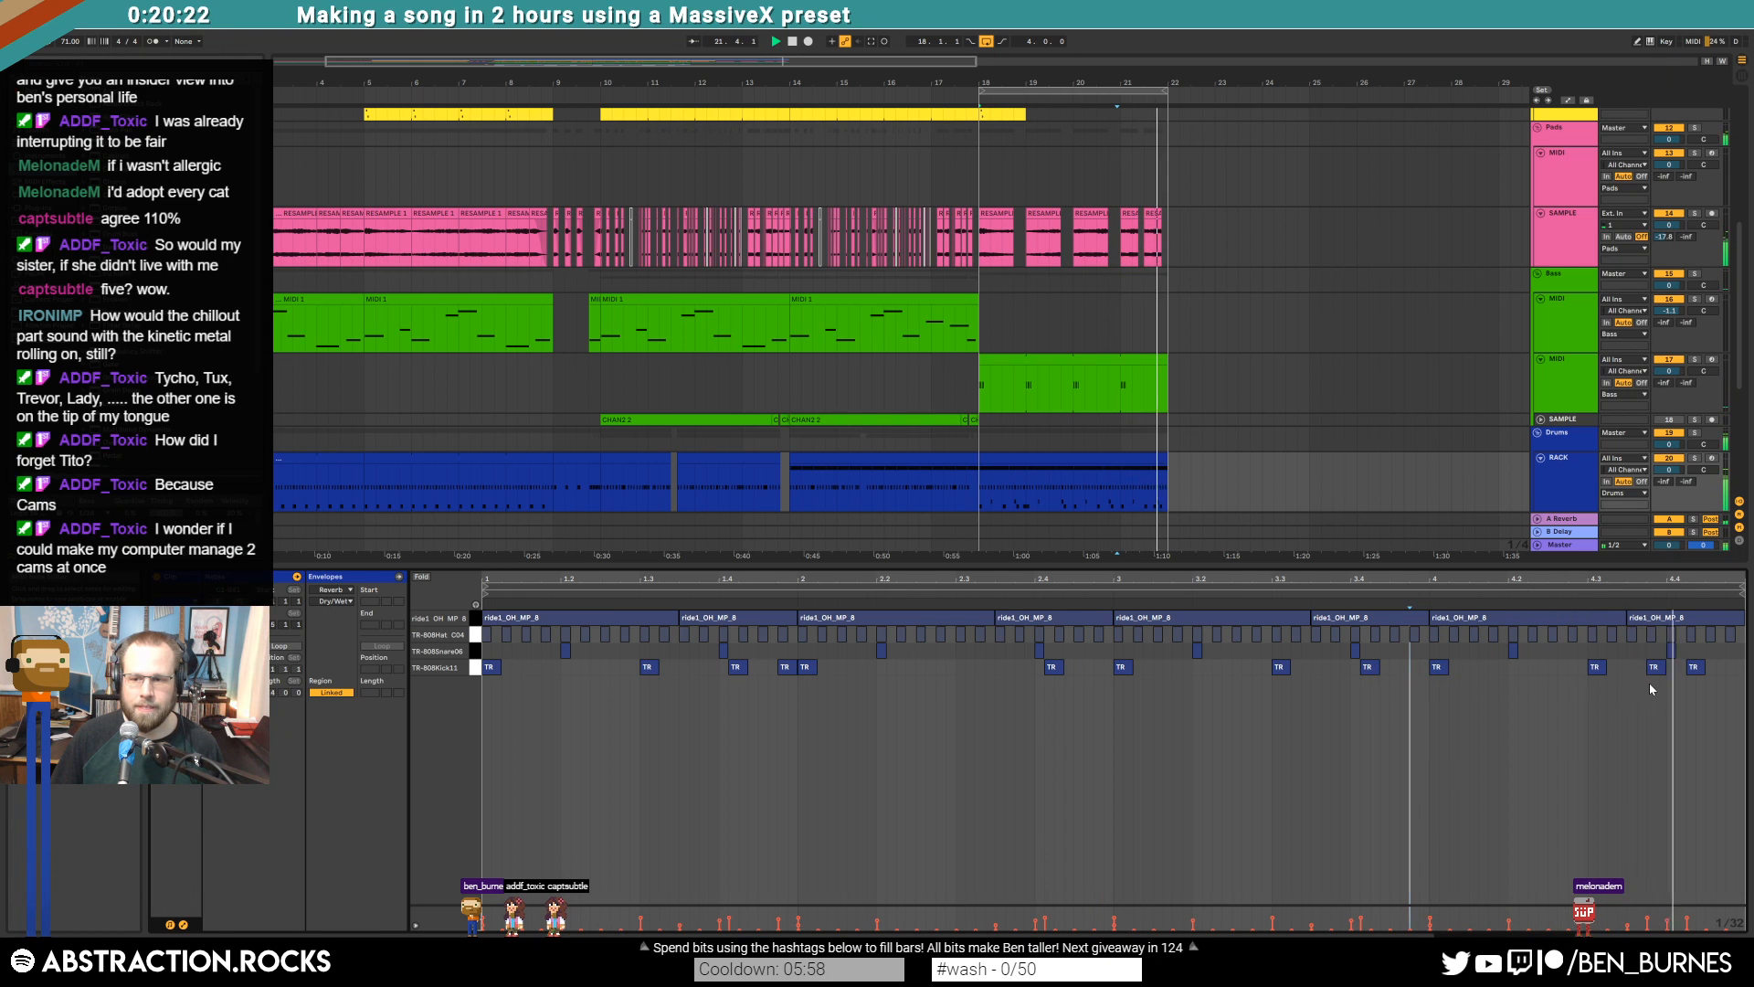
Select all TR-808 snare notes in the RACK clip and show the snare's device chain during playback
left_click(476, 652)
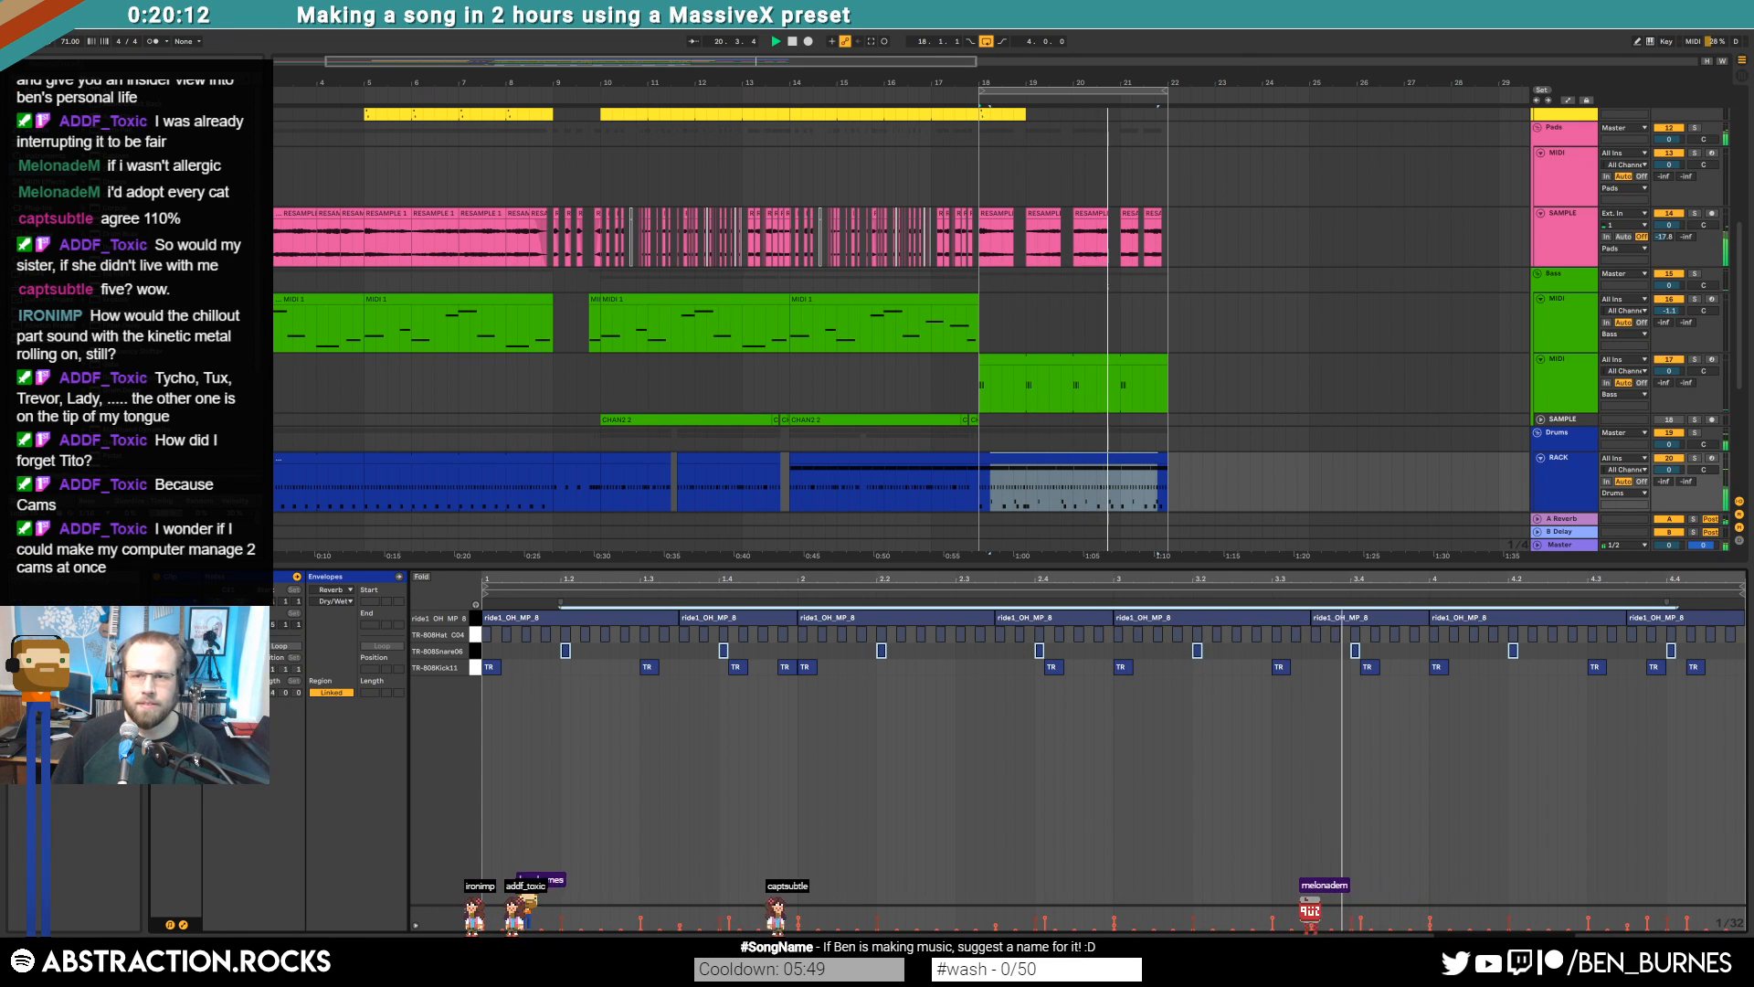
key("shift+Tab")
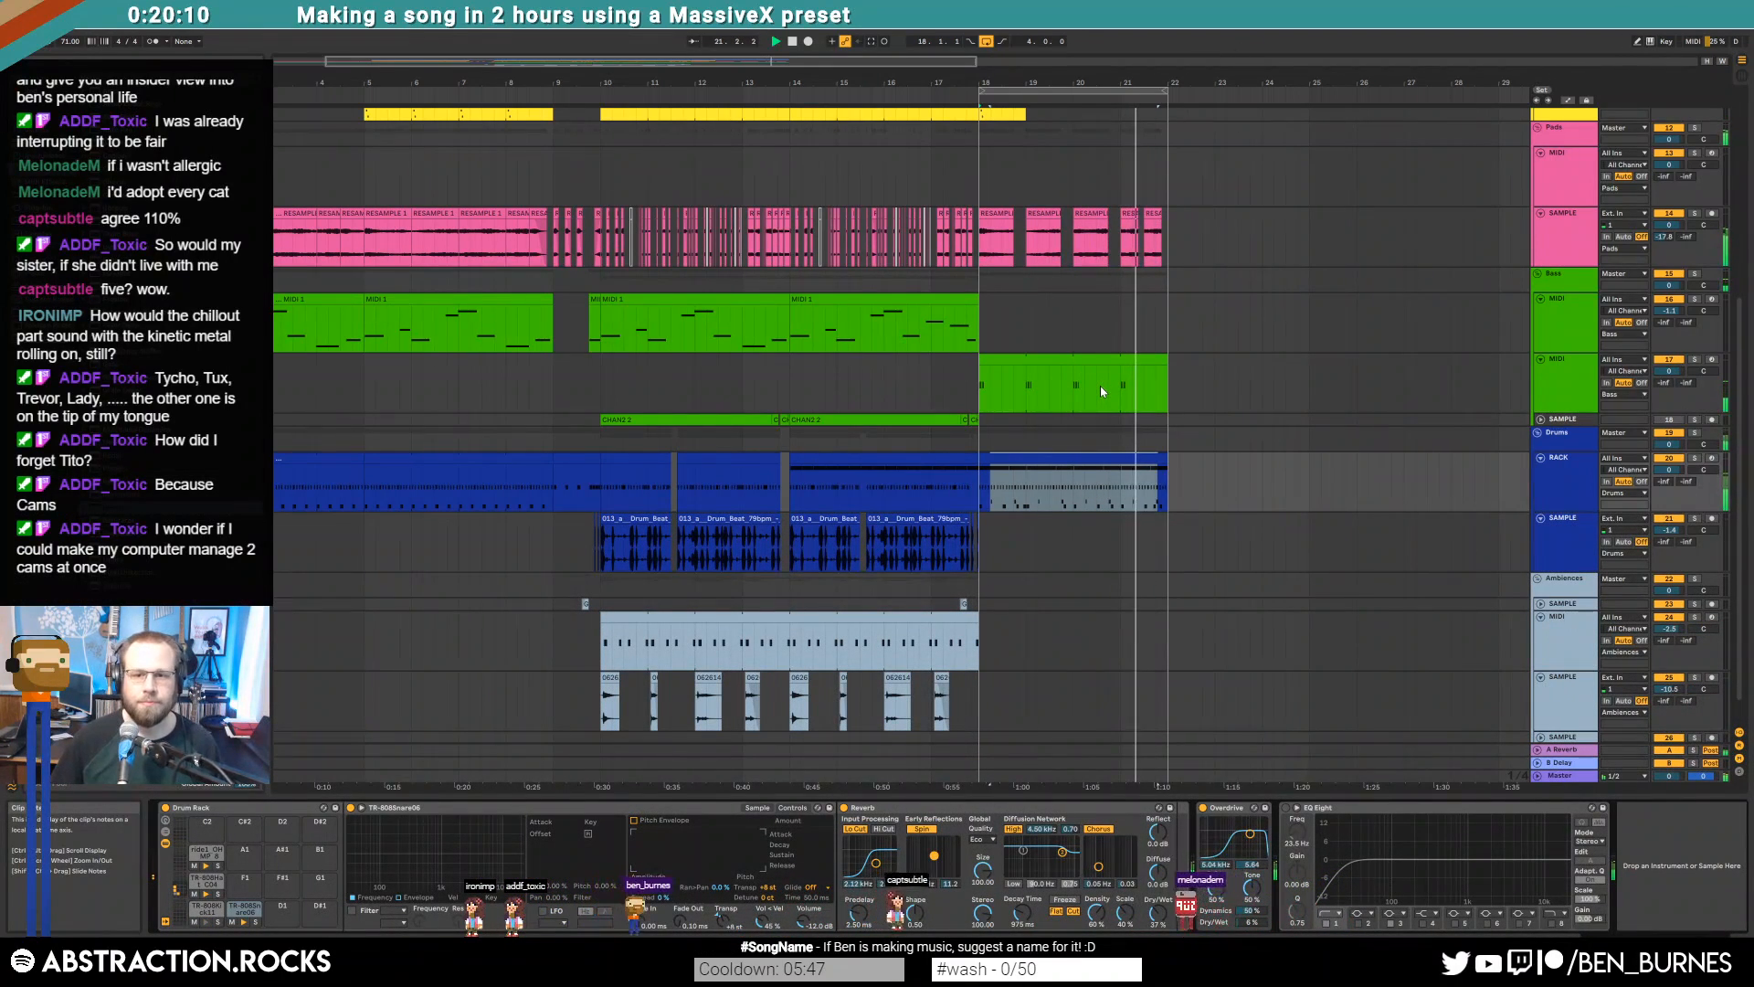
Select the lead MIDI 2 clip at bar 18, open its Massive X synth and play the section with the clip's notes shown
scroll(1128, 183, "up", 5)
left_click(1125, 149)
key("space")
key("shift+Tab")
key("shift+Tab")
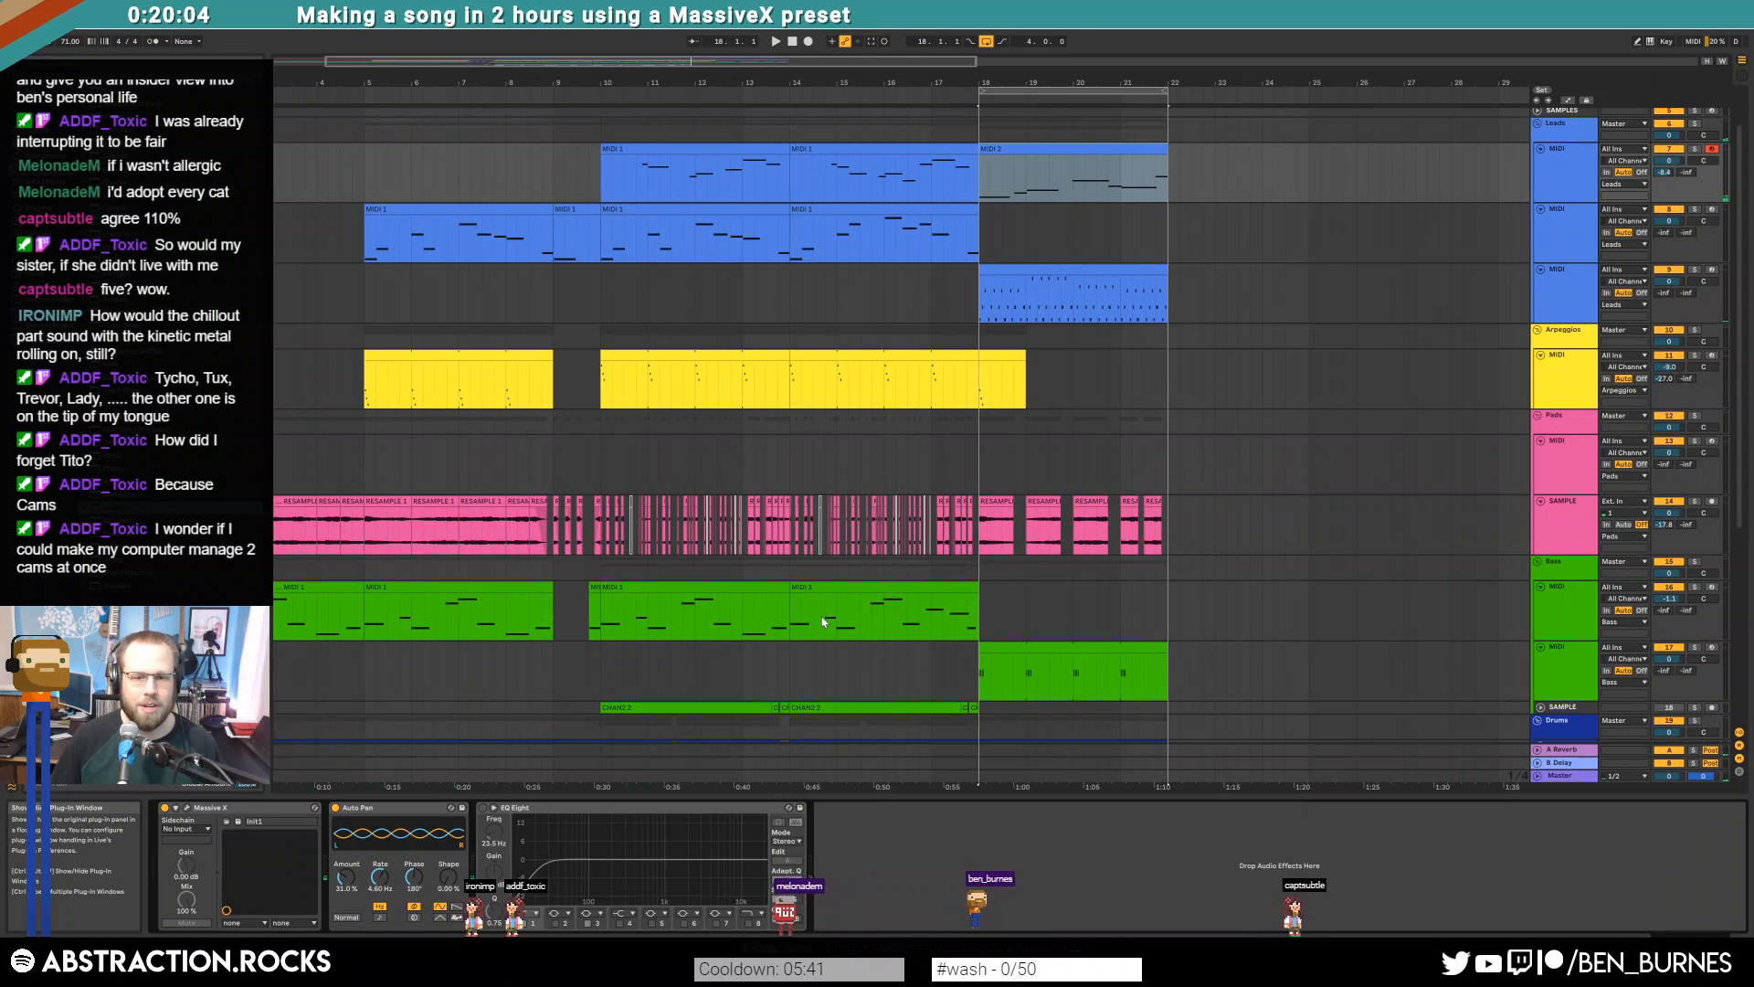
key("ctrl+alt+p")
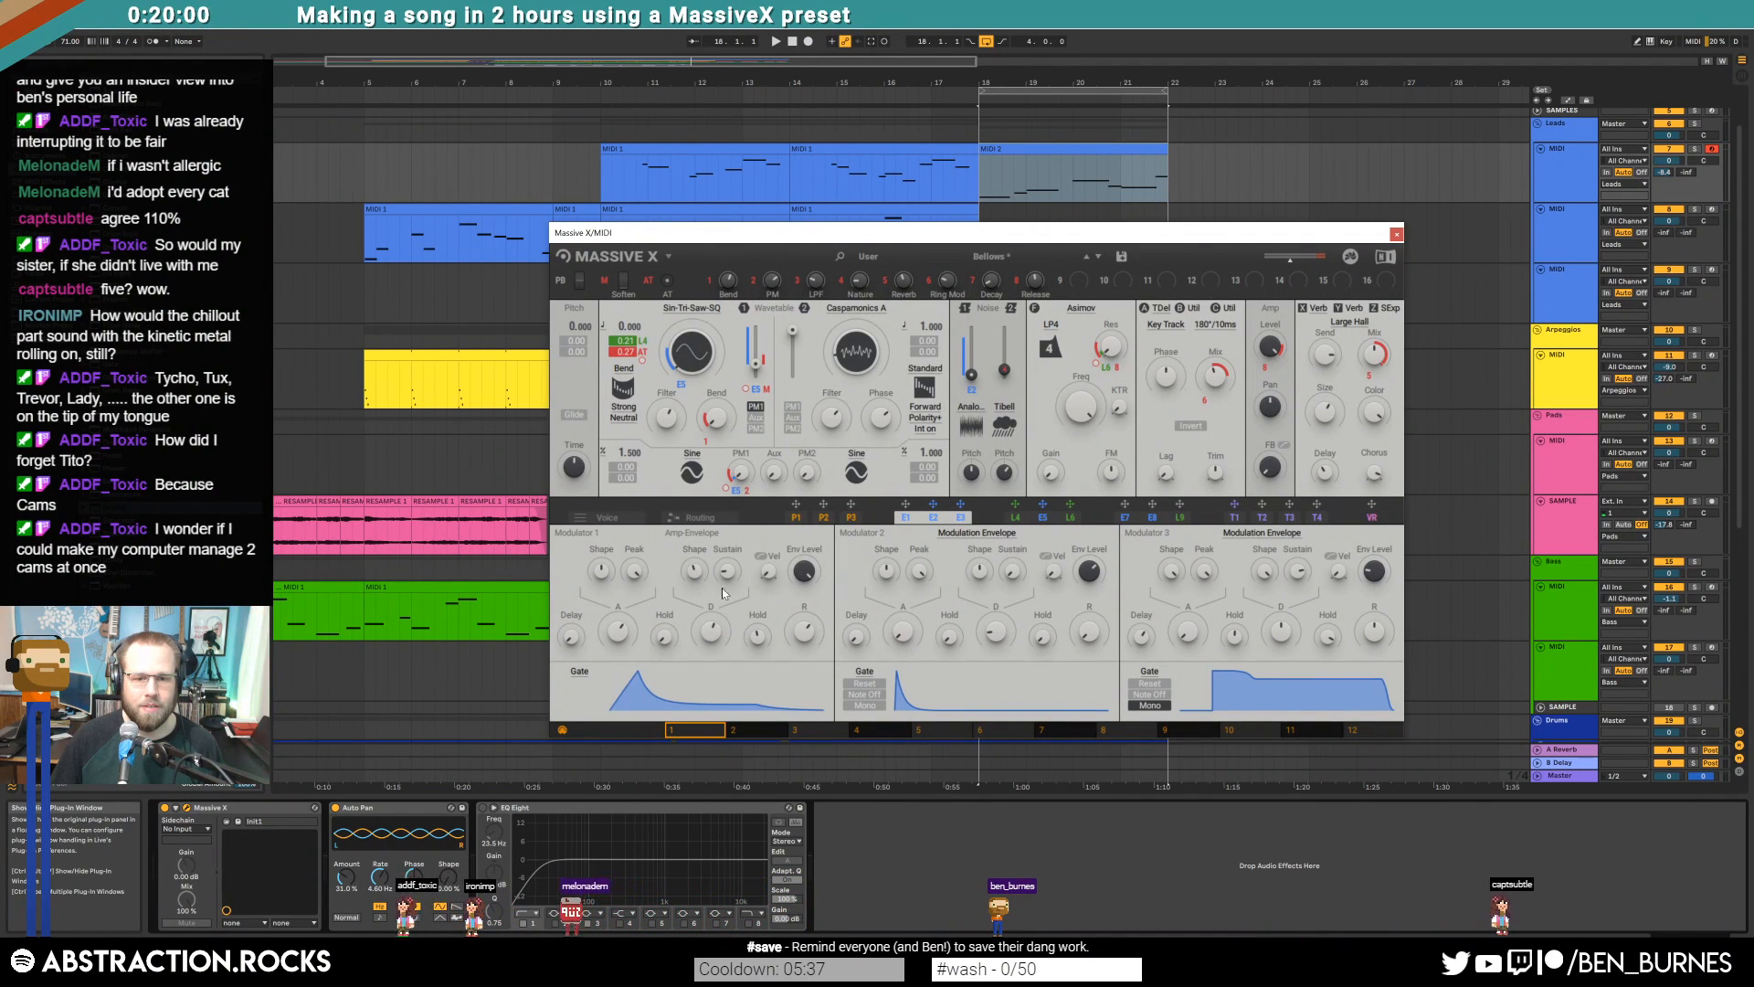
key("space")
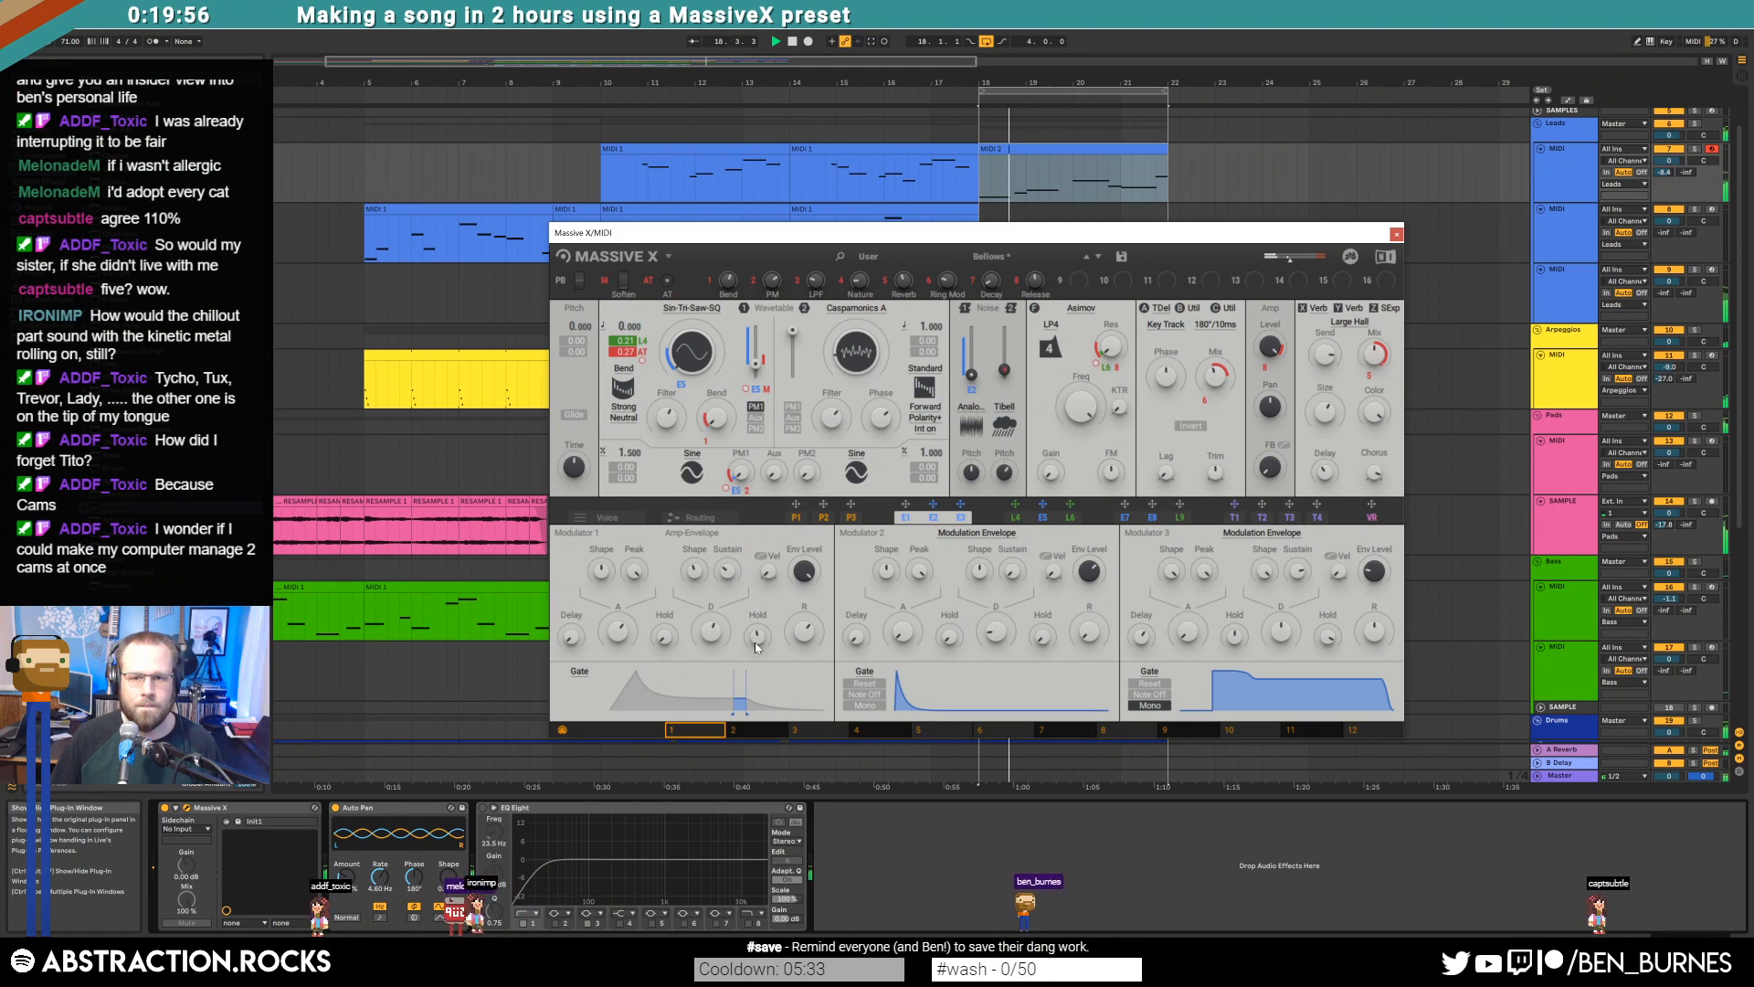
key("shift+Tab")
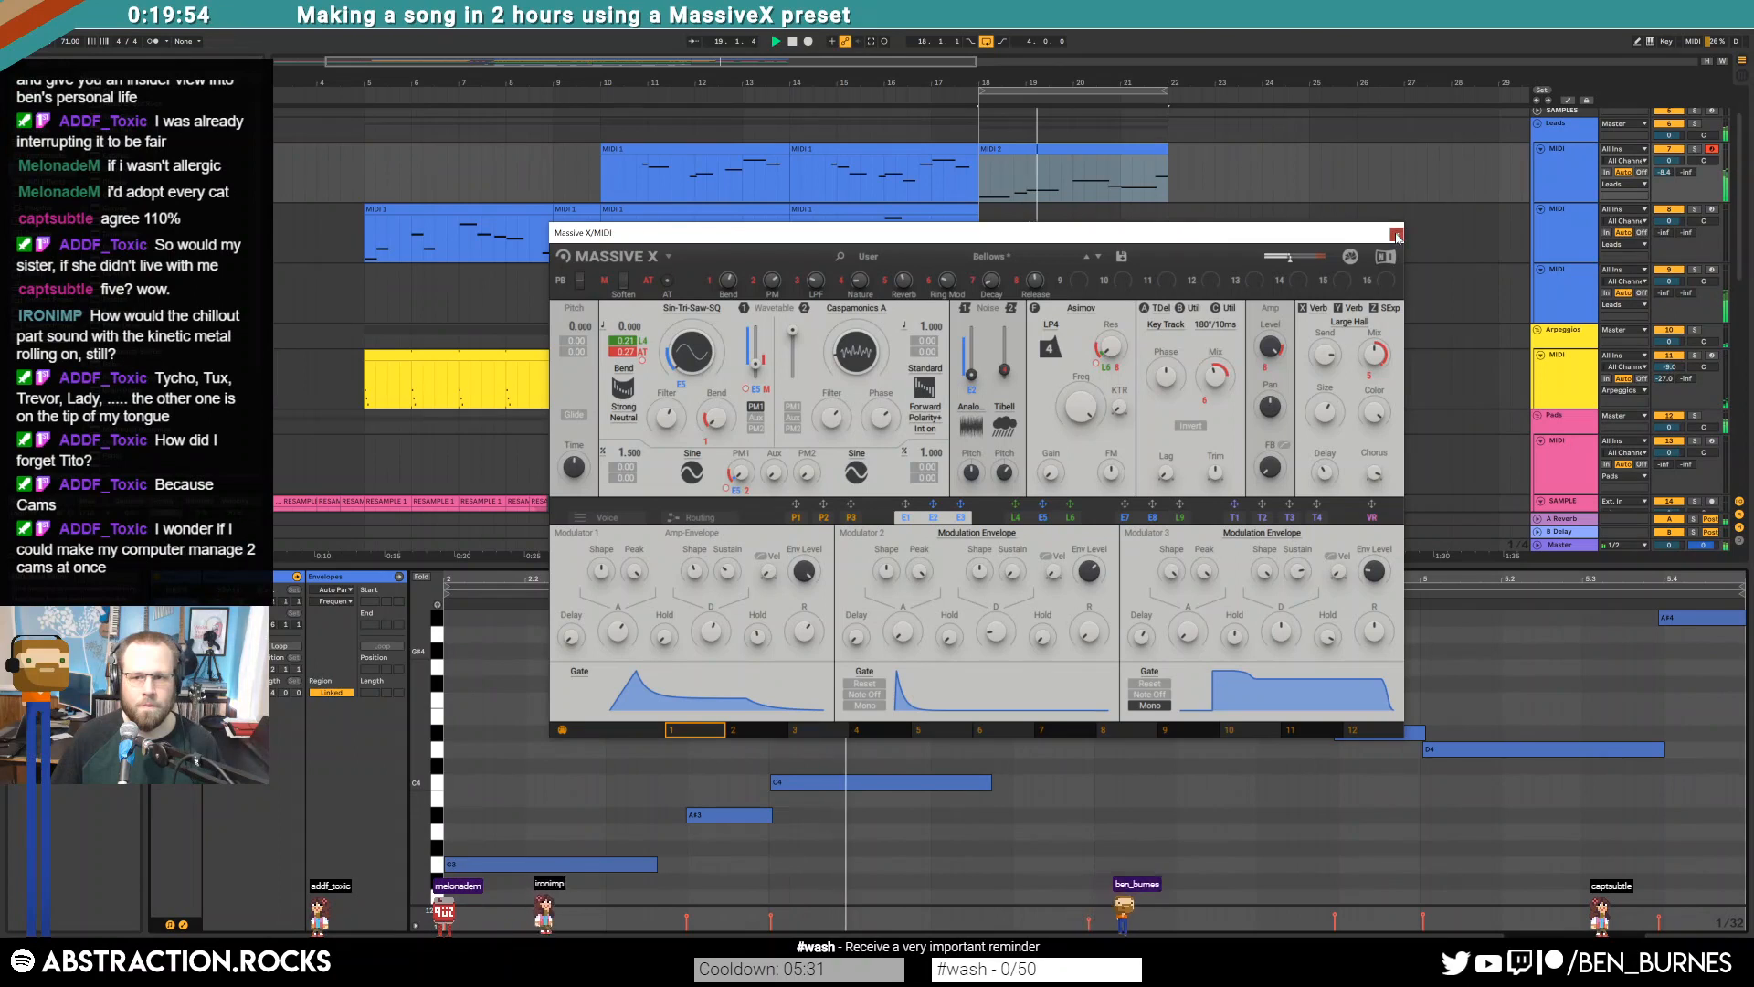
Close the Massive X window and bring up the device chain of the Pads group's SAMPLE track, through to Redux
left_click(1397, 235)
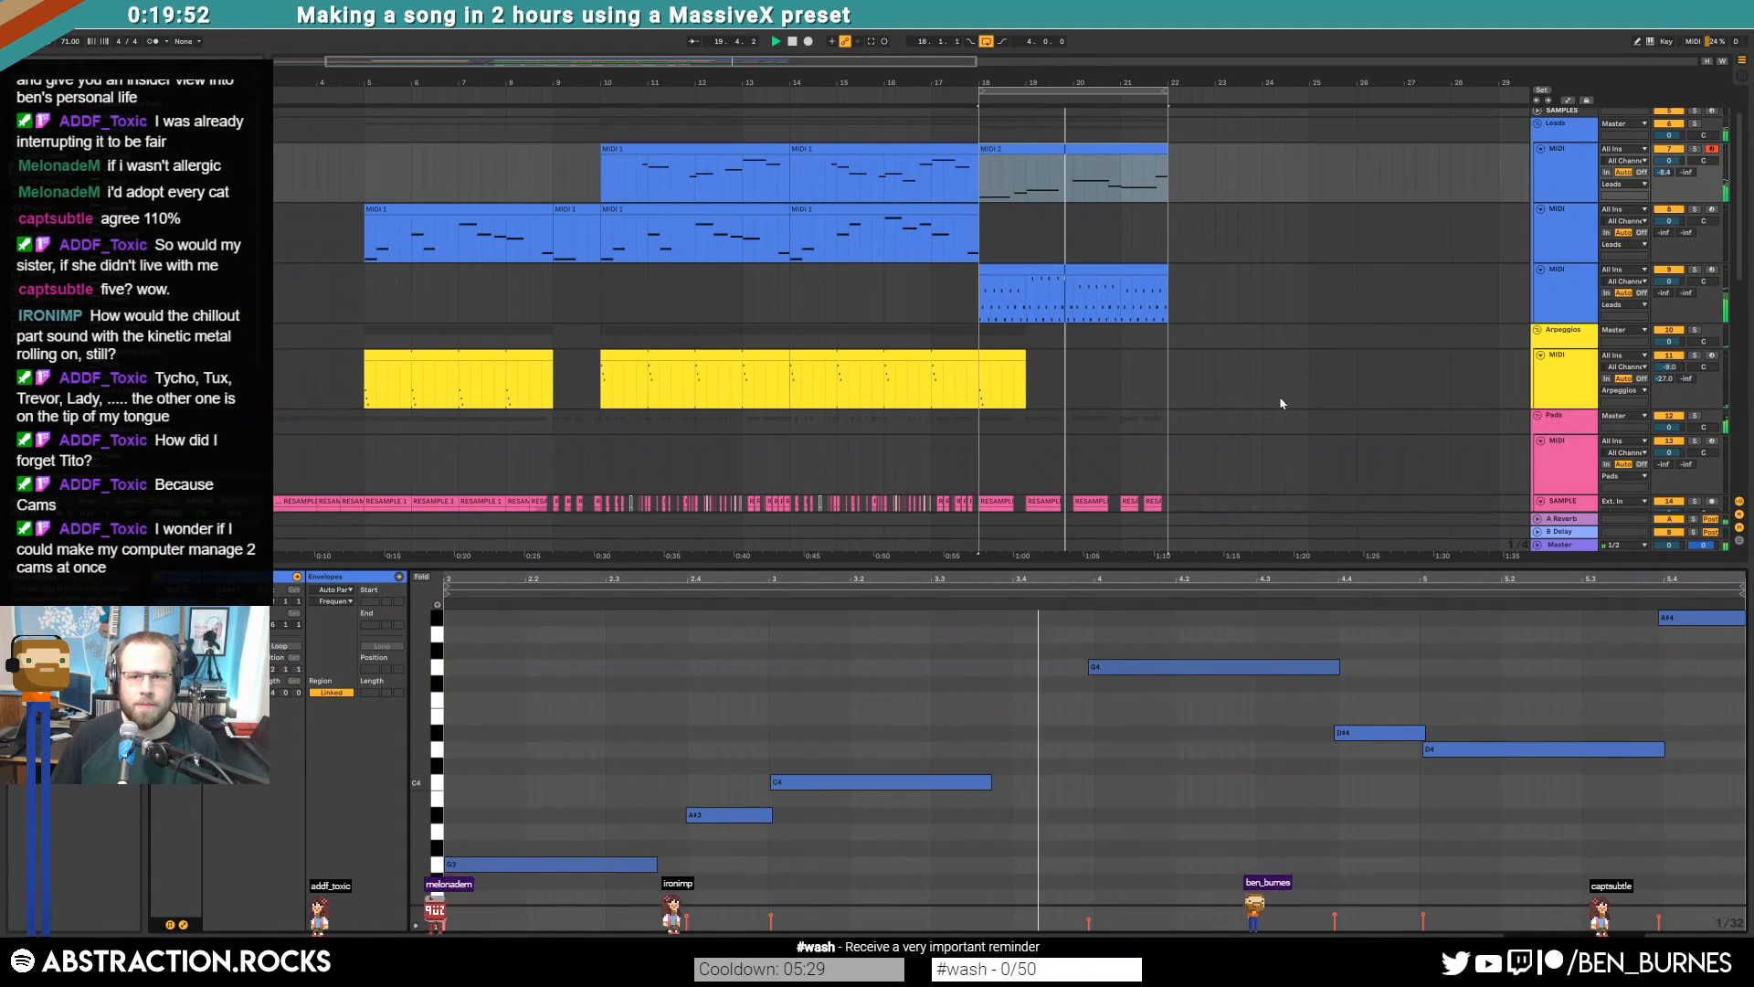
scroll(1255, 419, "down", 3)
left_click(1566, 378)
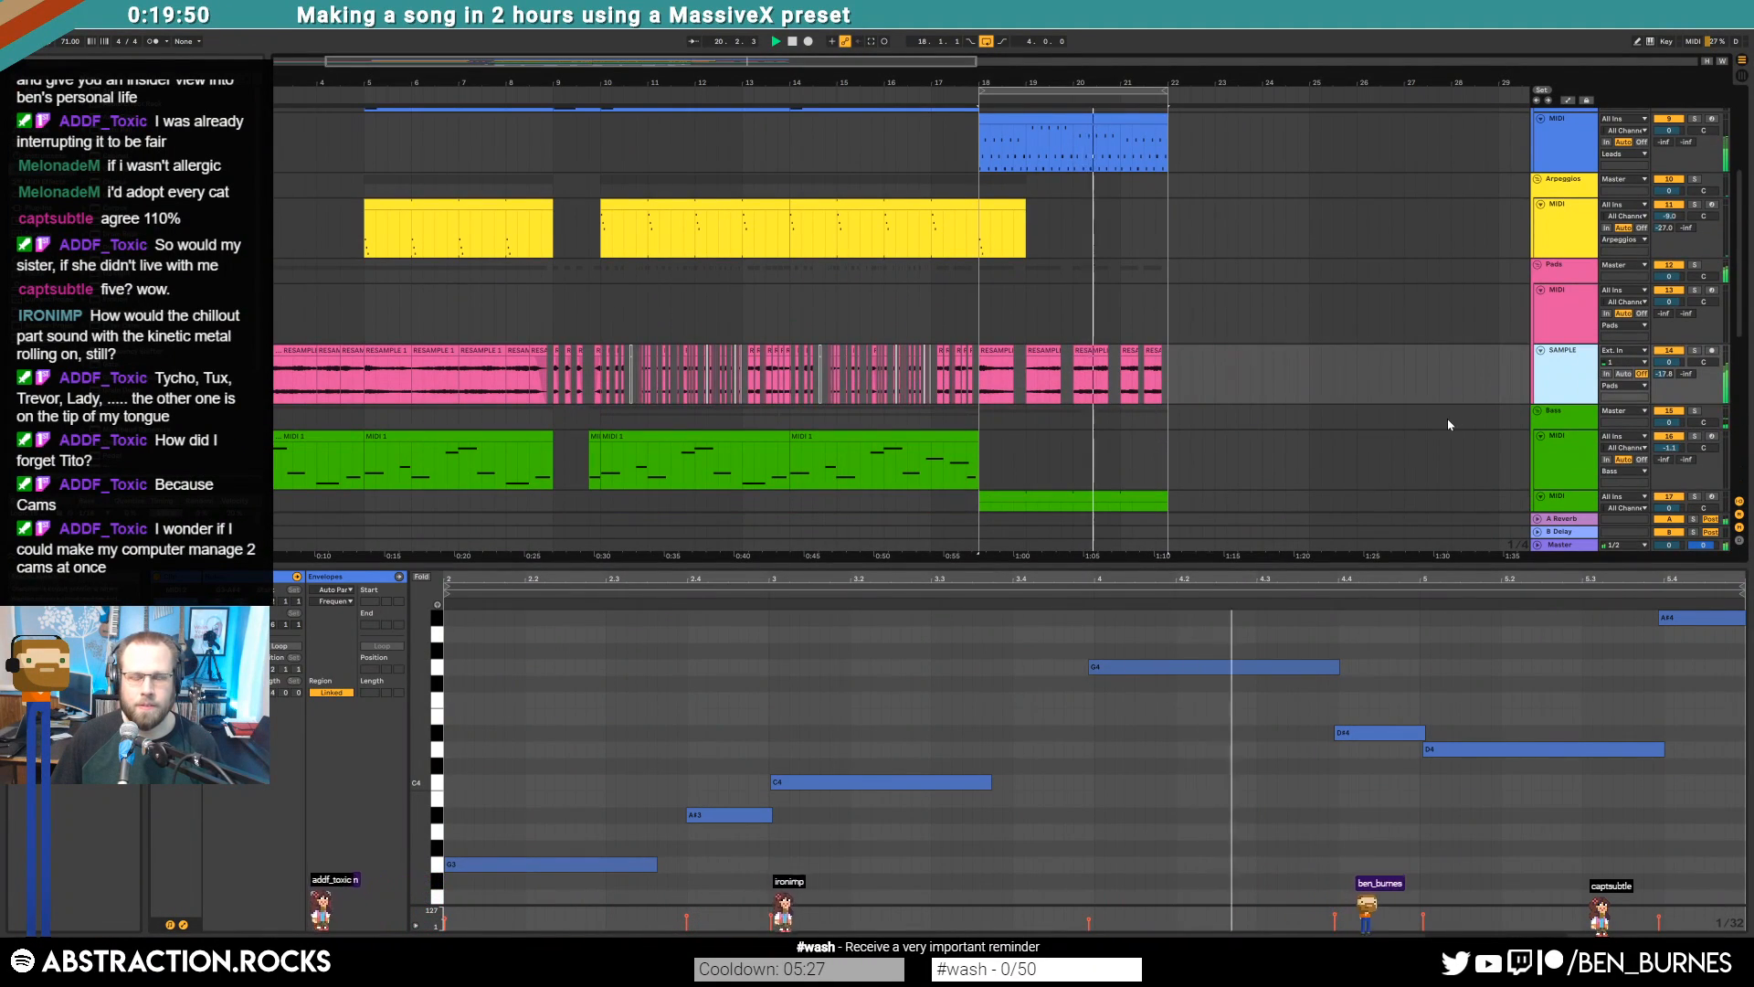
key("shift+Tab")
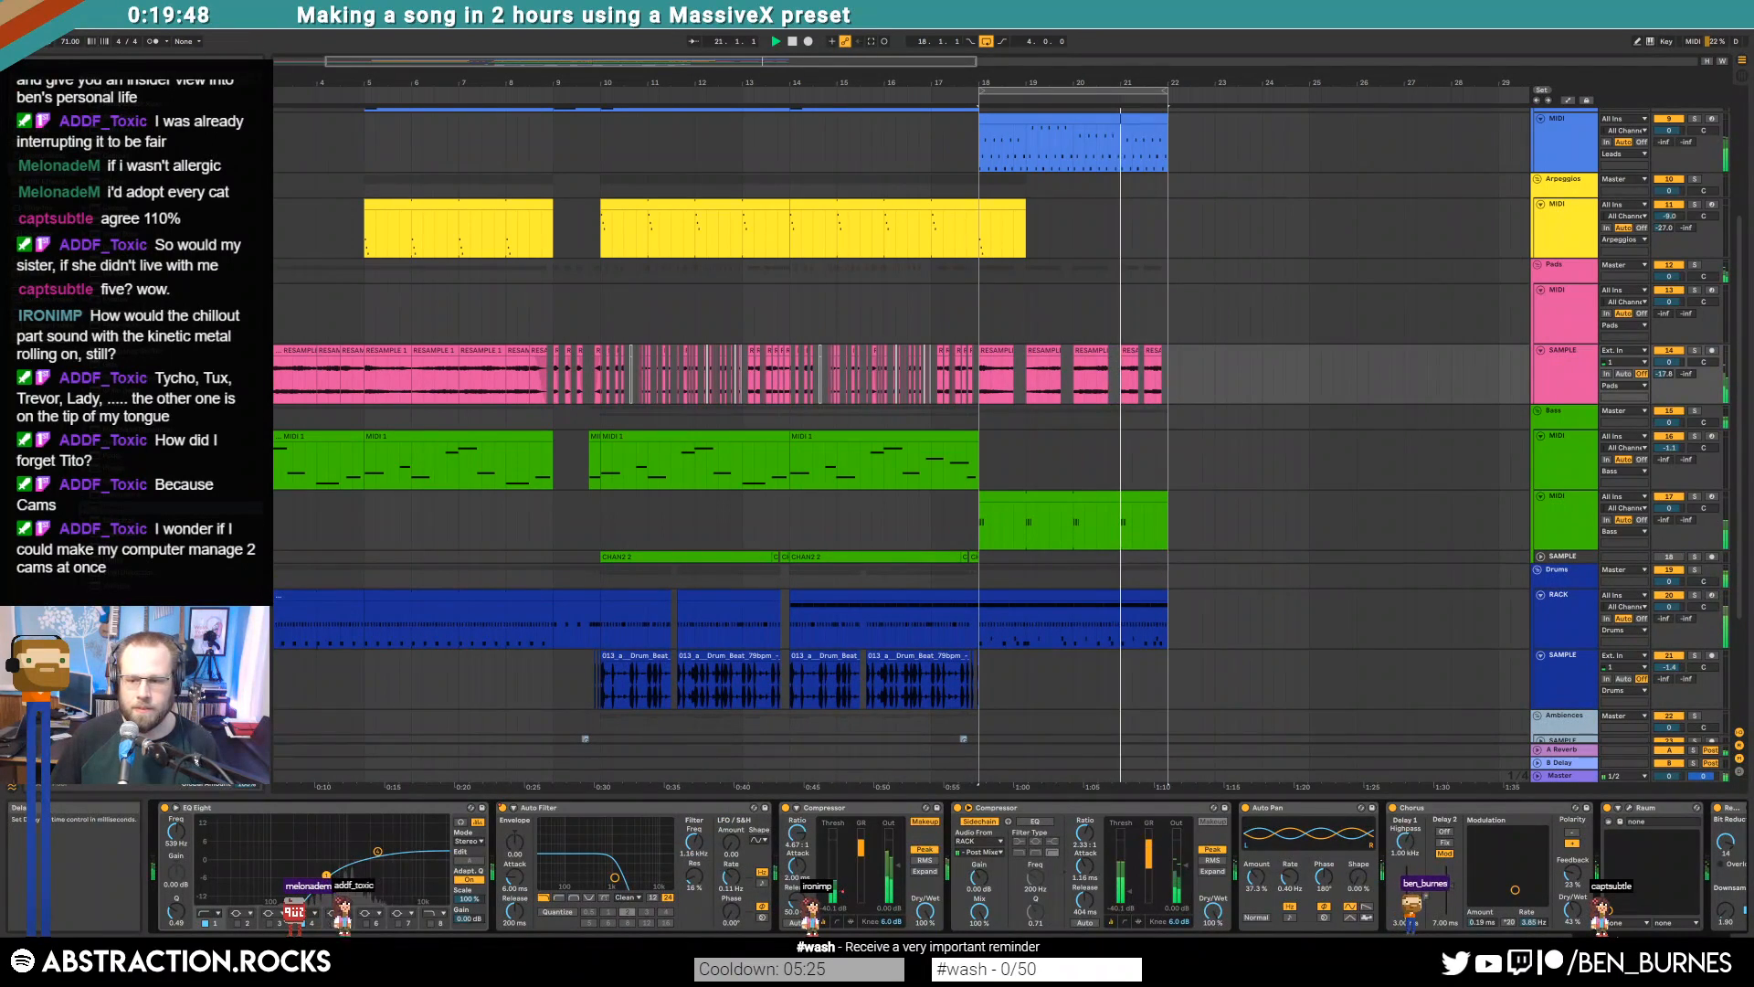
scroll(1620, 928, "right", 2)
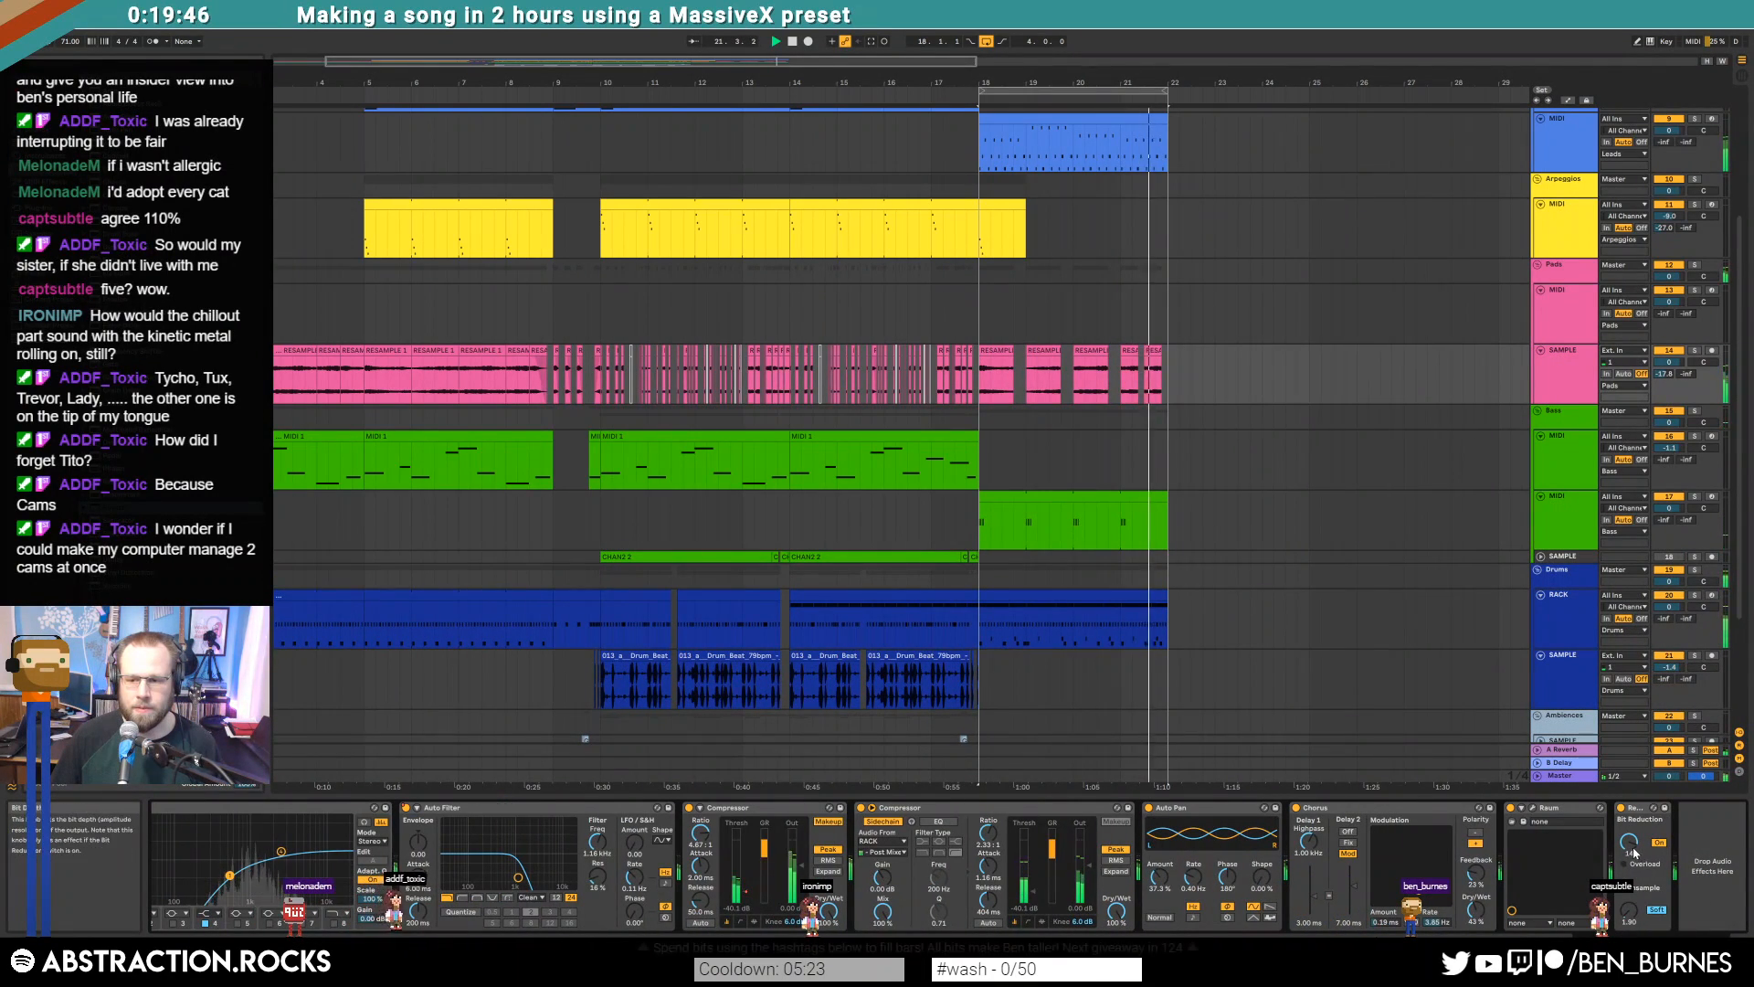
Show the automation lanes and try to reshape the Redux Sample Soft envelope on the Pads SAMPLE track at bar 18
key("a")
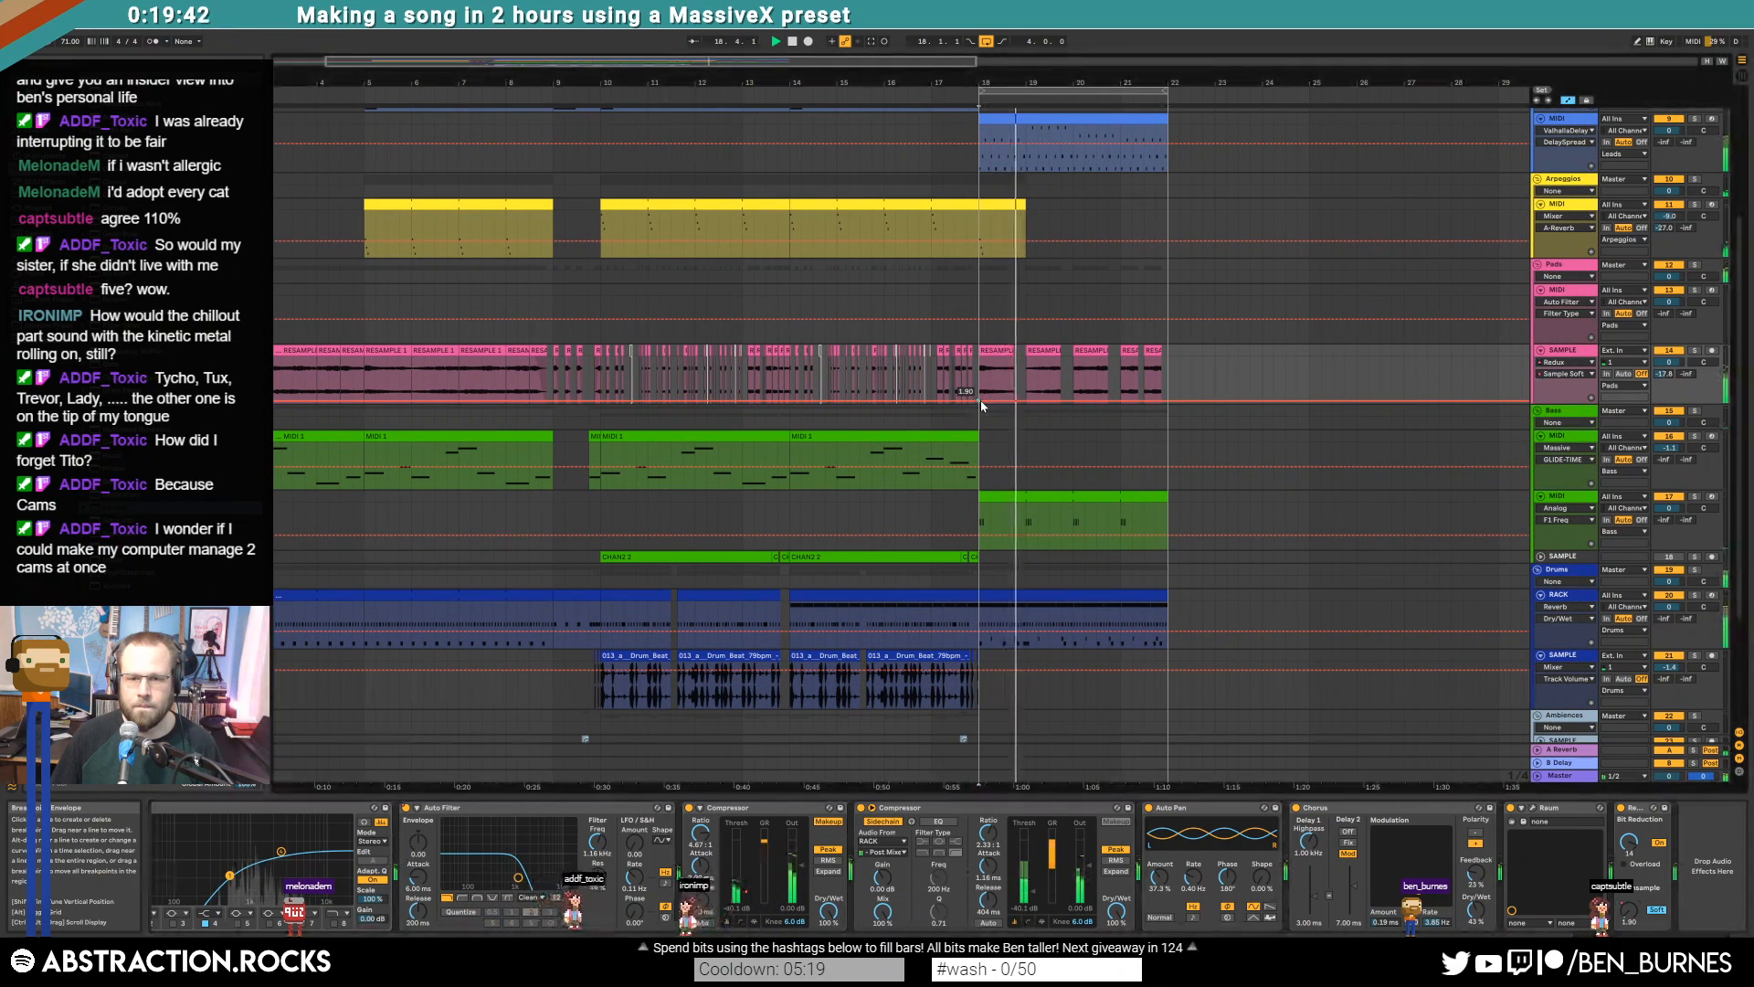
left_click_drag(979, 402, 966, 403)
key("ctrl+z")
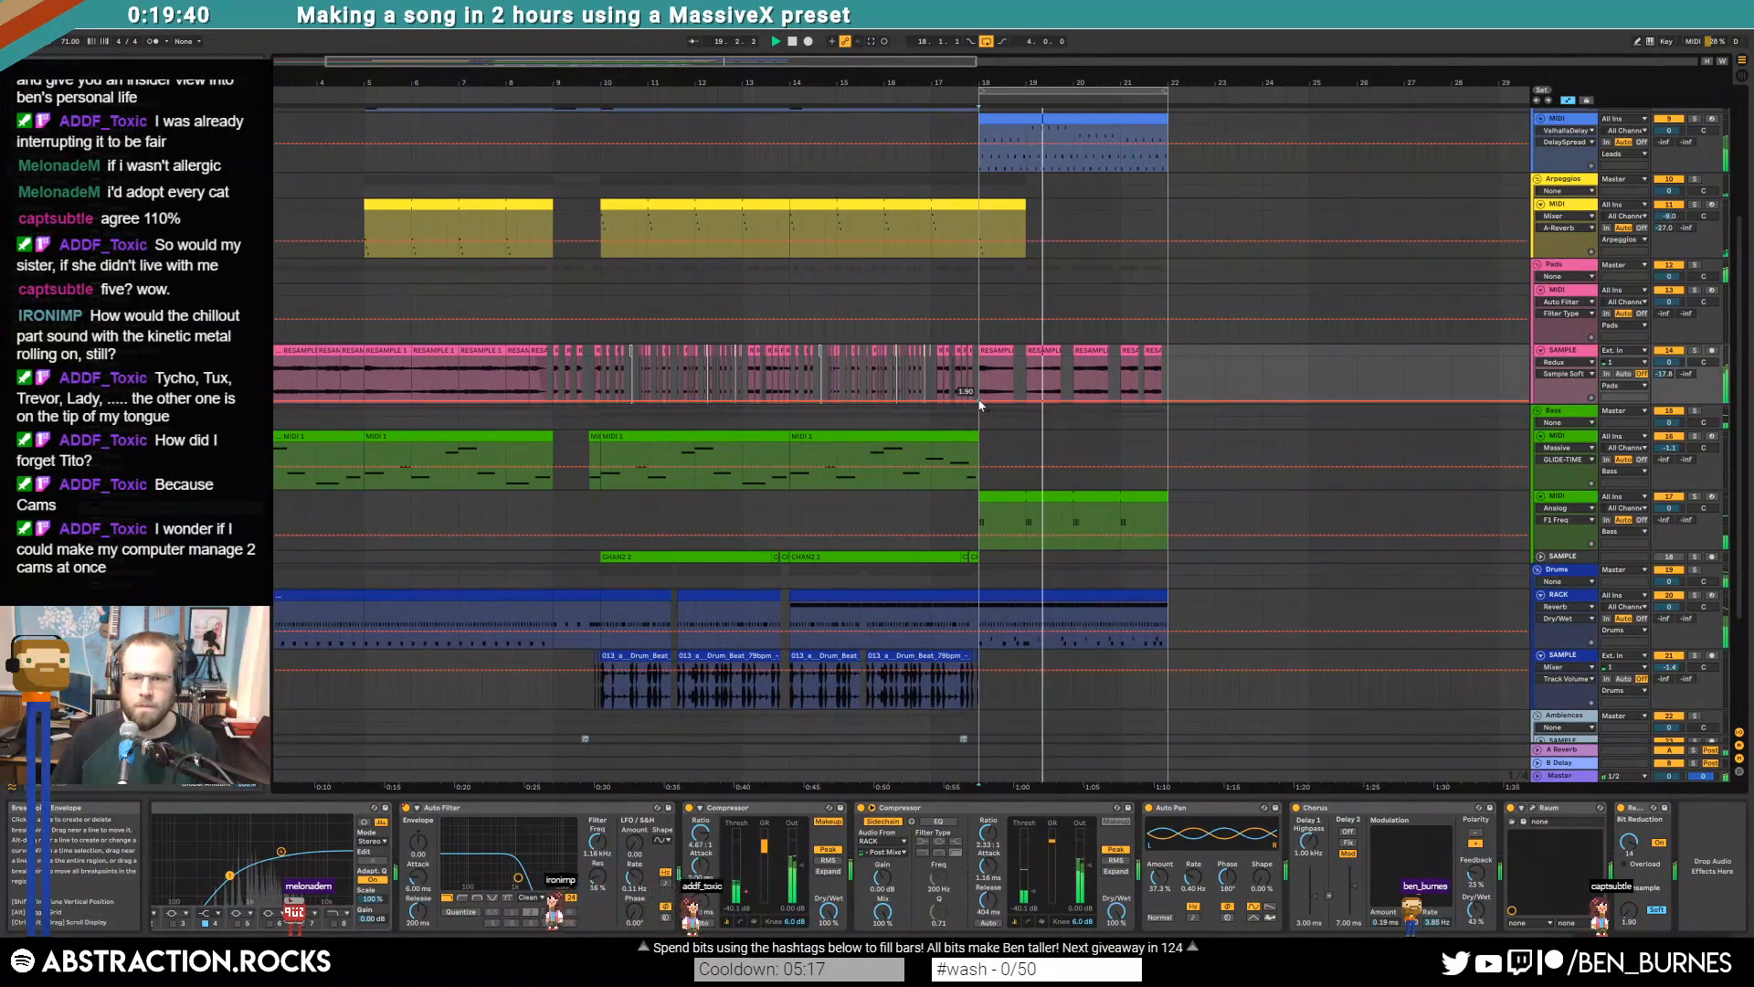
left_click_drag(981, 401, 979, 404)
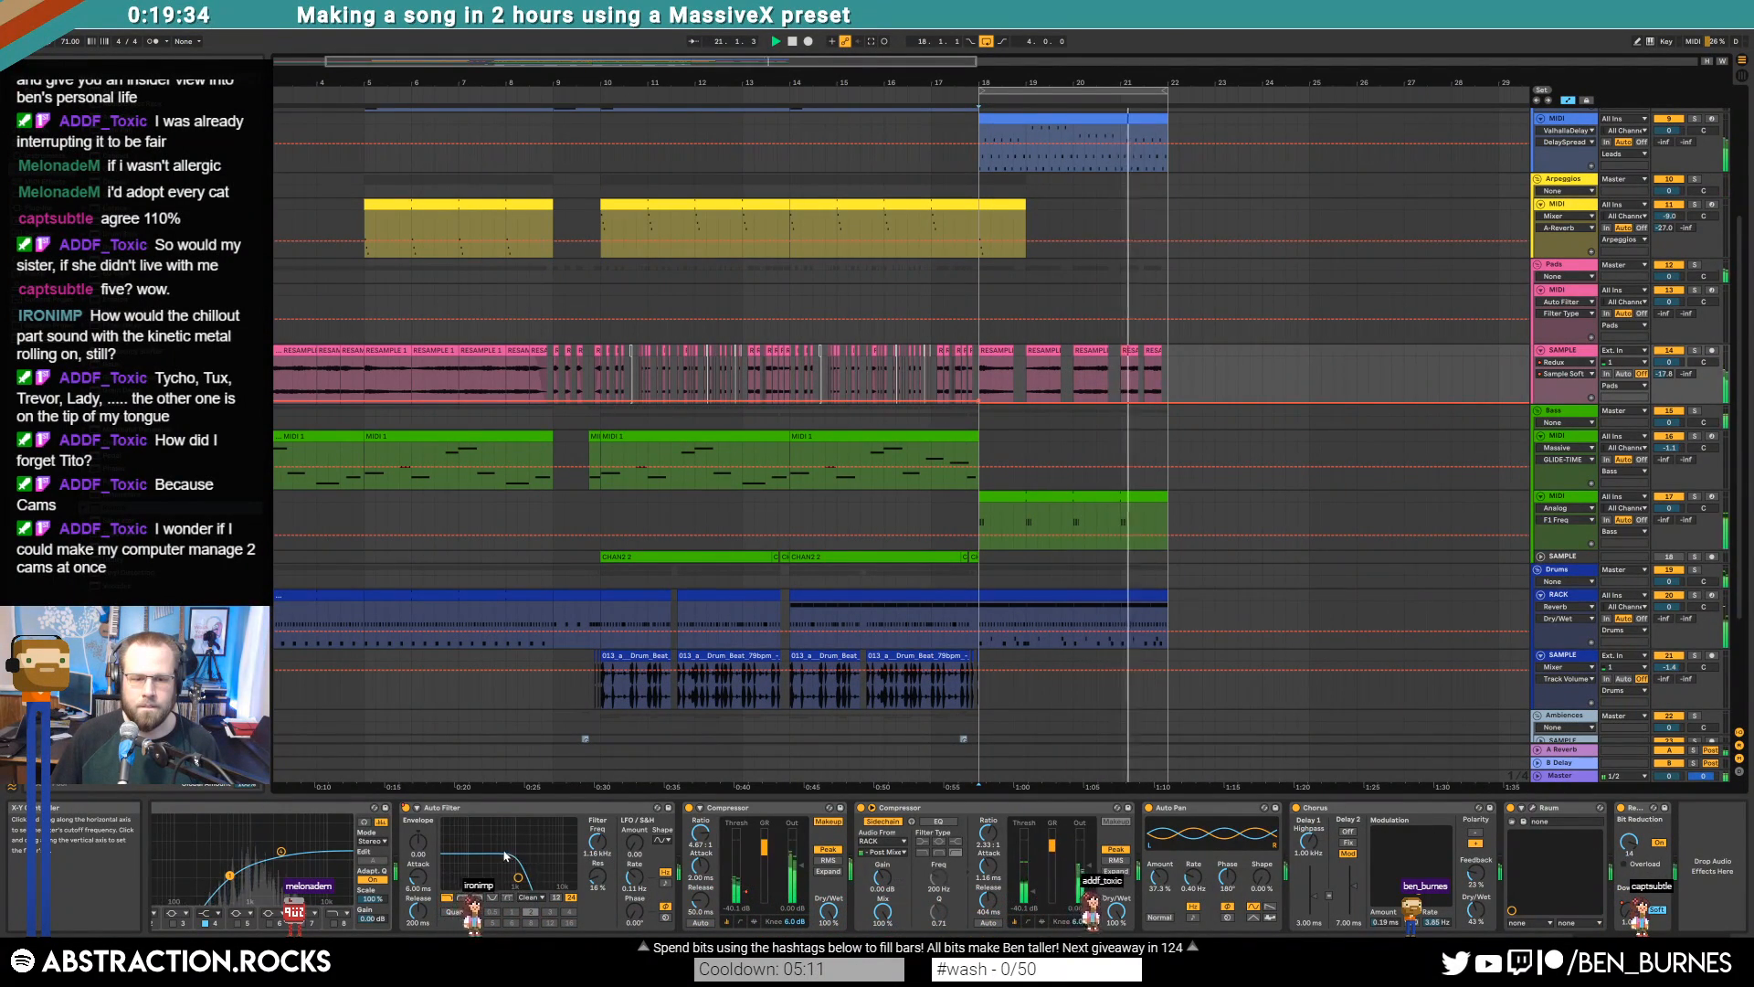
Lower the Pads SAMPLE track's Auto Filter frequency to 758 Hz, auditioning the track soloed and then unsoloing it
left_click_drag(597, 841, 598, 842)
key("space")
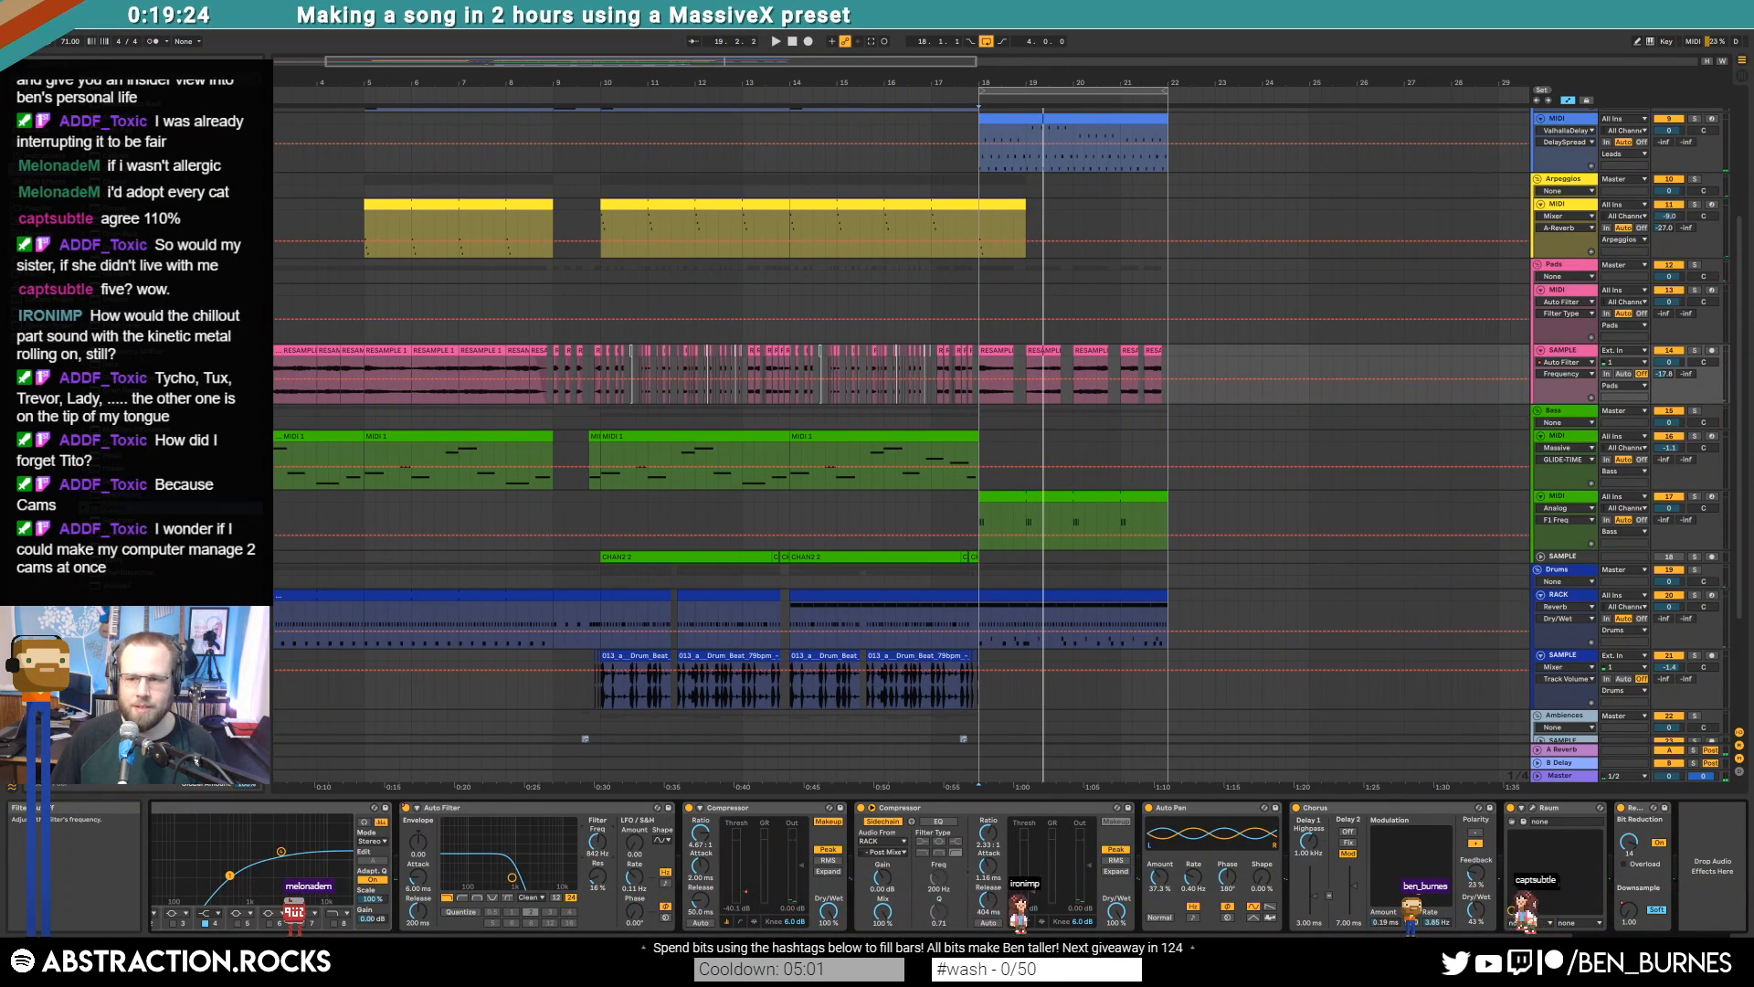
left_click(1695, 351)
key("space")
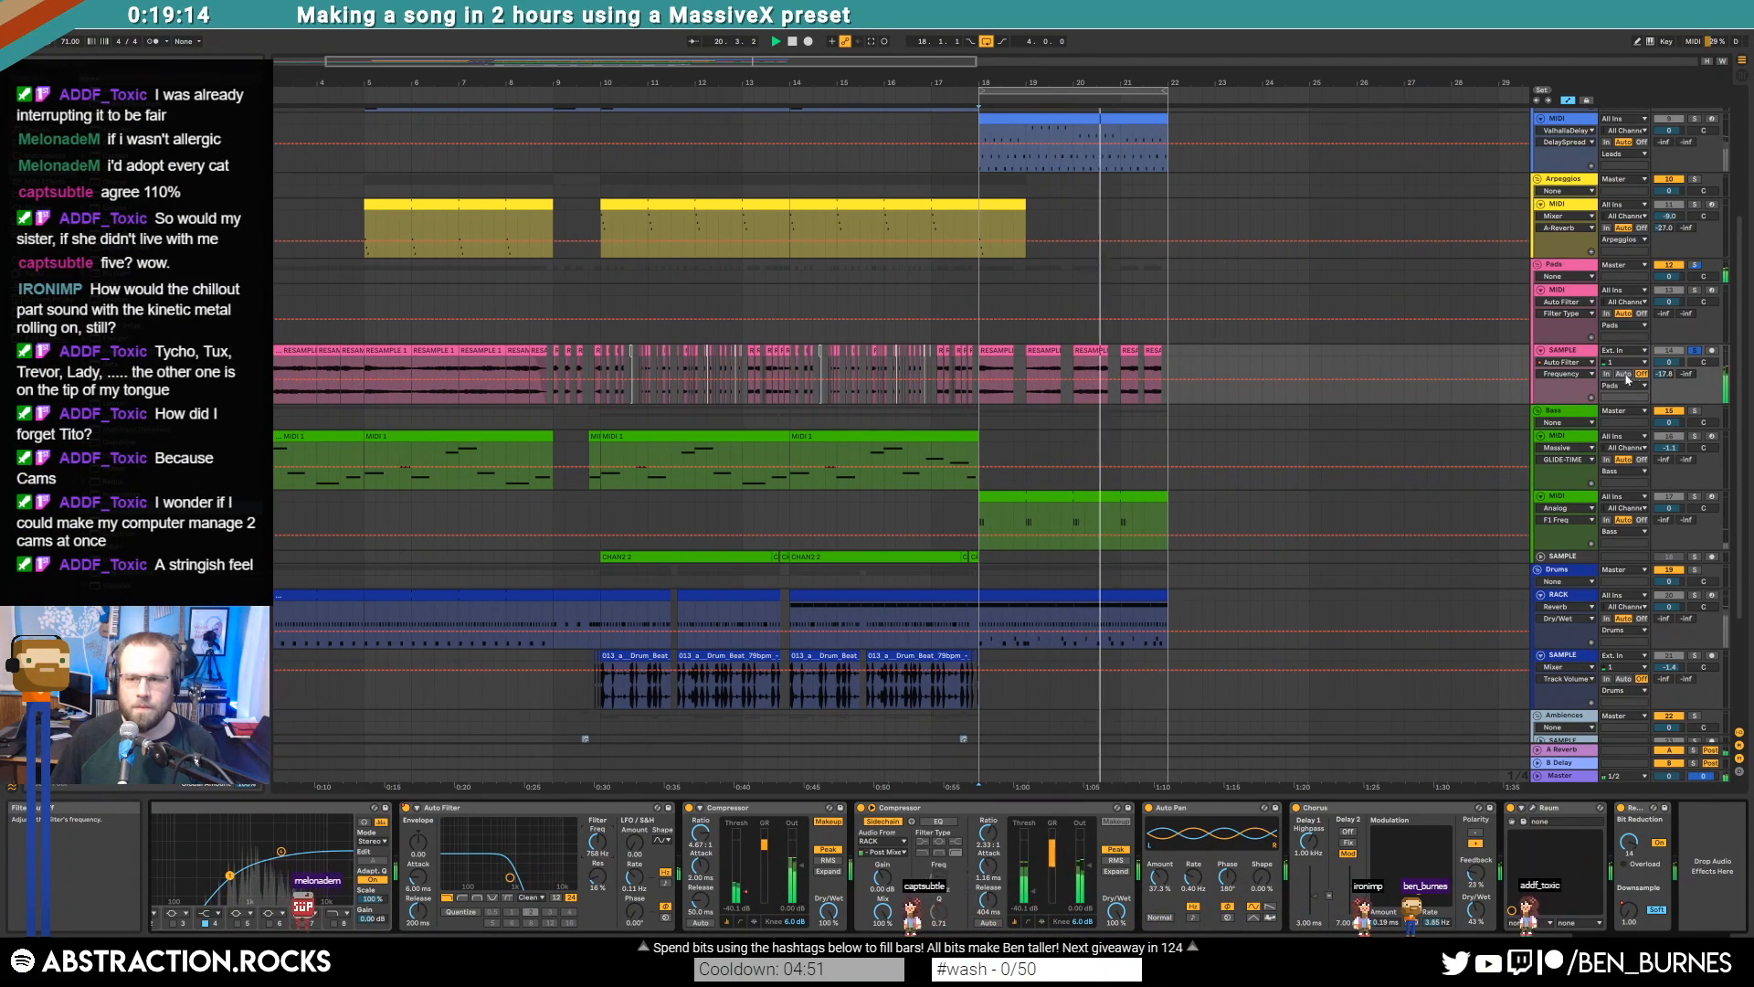
left_click(1694, 354)
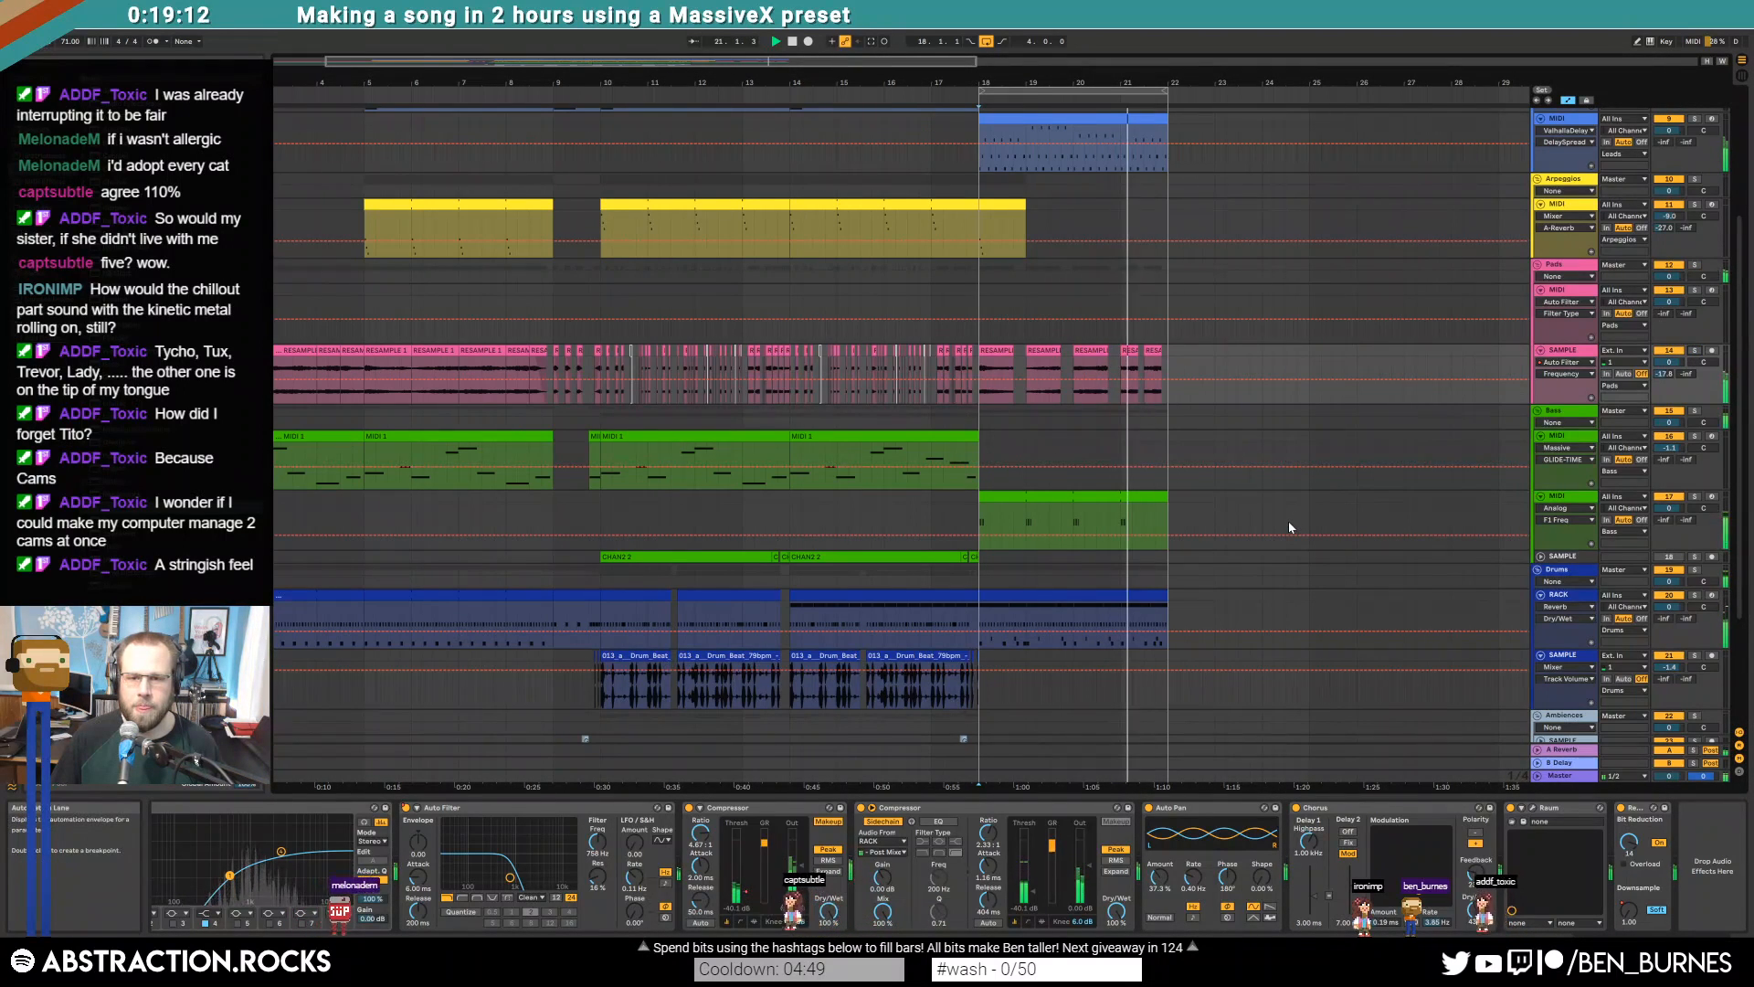
Open the drum RACK clip starting at bar 18 and add an extra snare note just before beat 2.4
scroll(1289, 527, "up", 3)
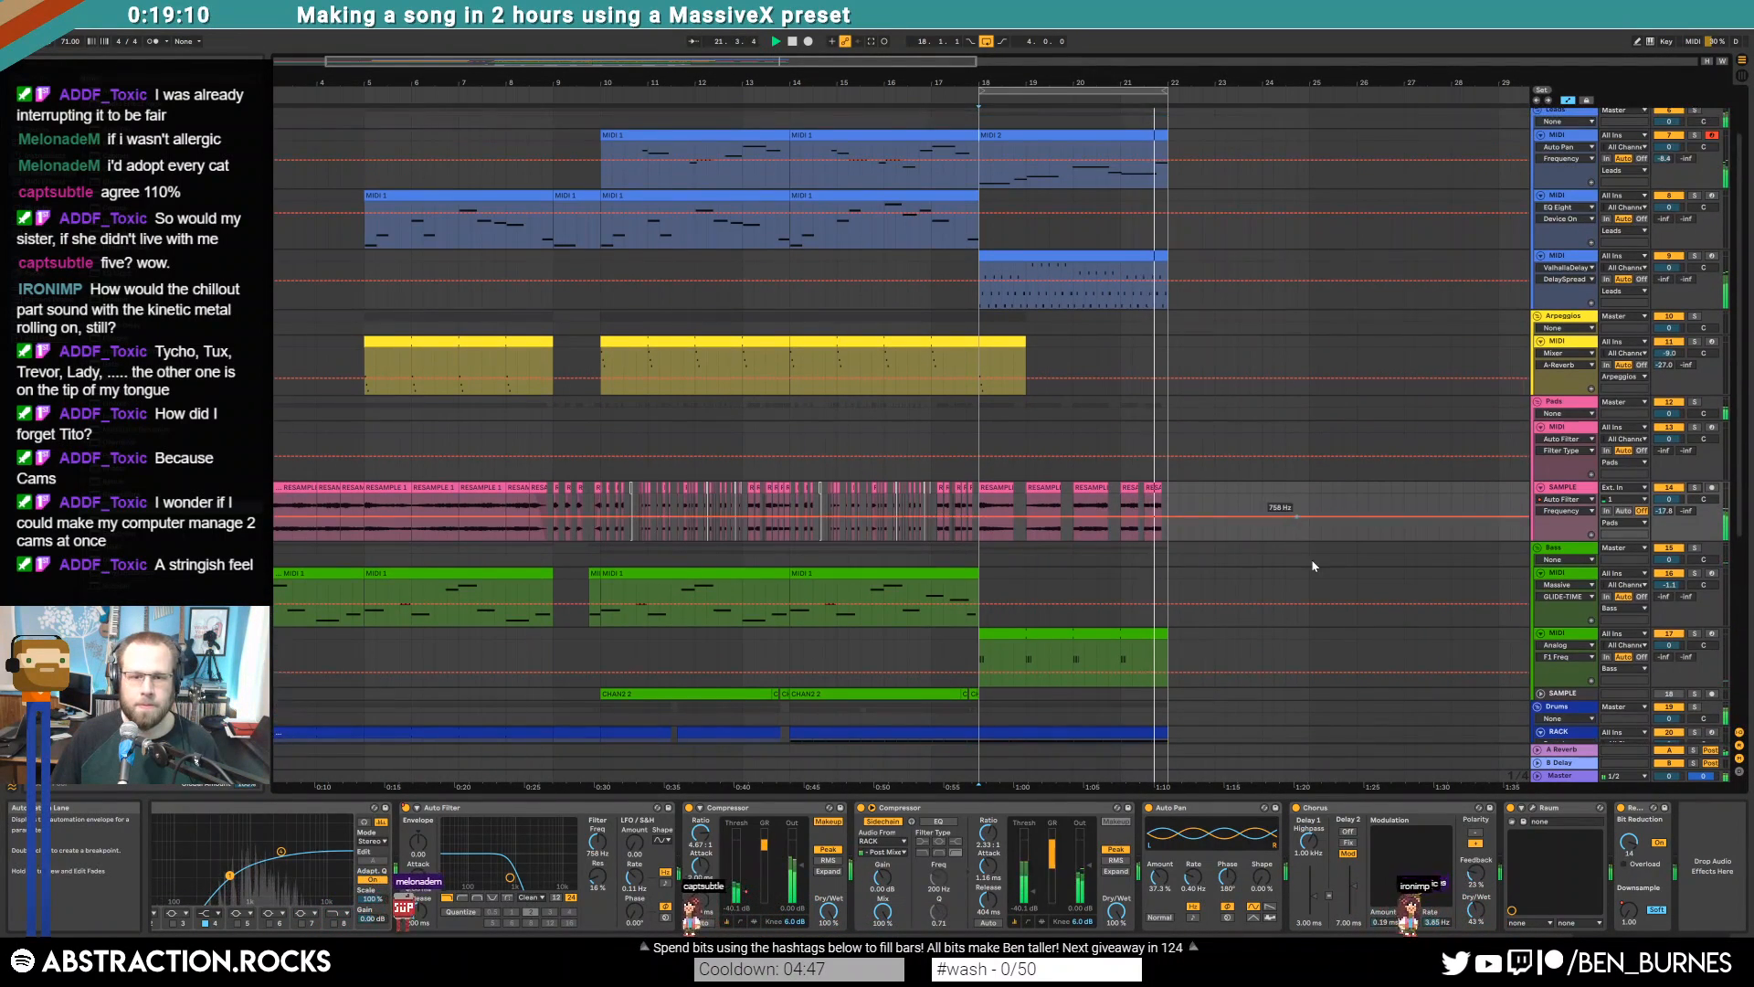
scroll(1310, 561, "down", 3)
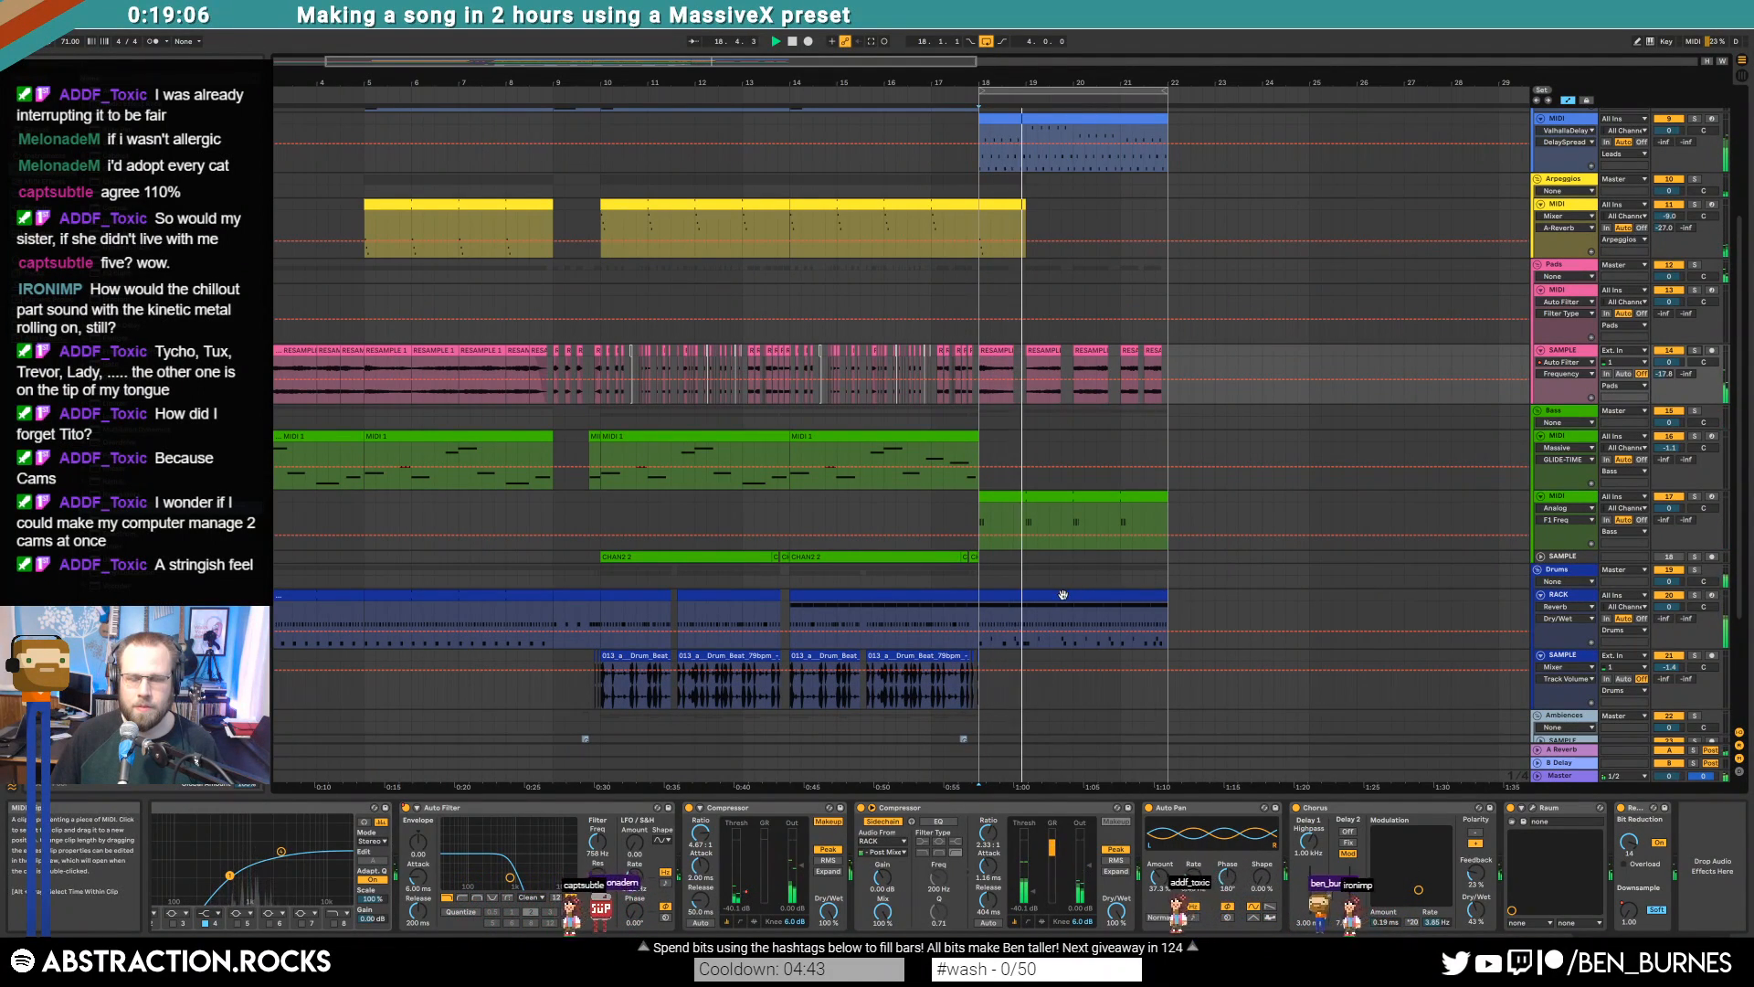
double_click(1074, 628)
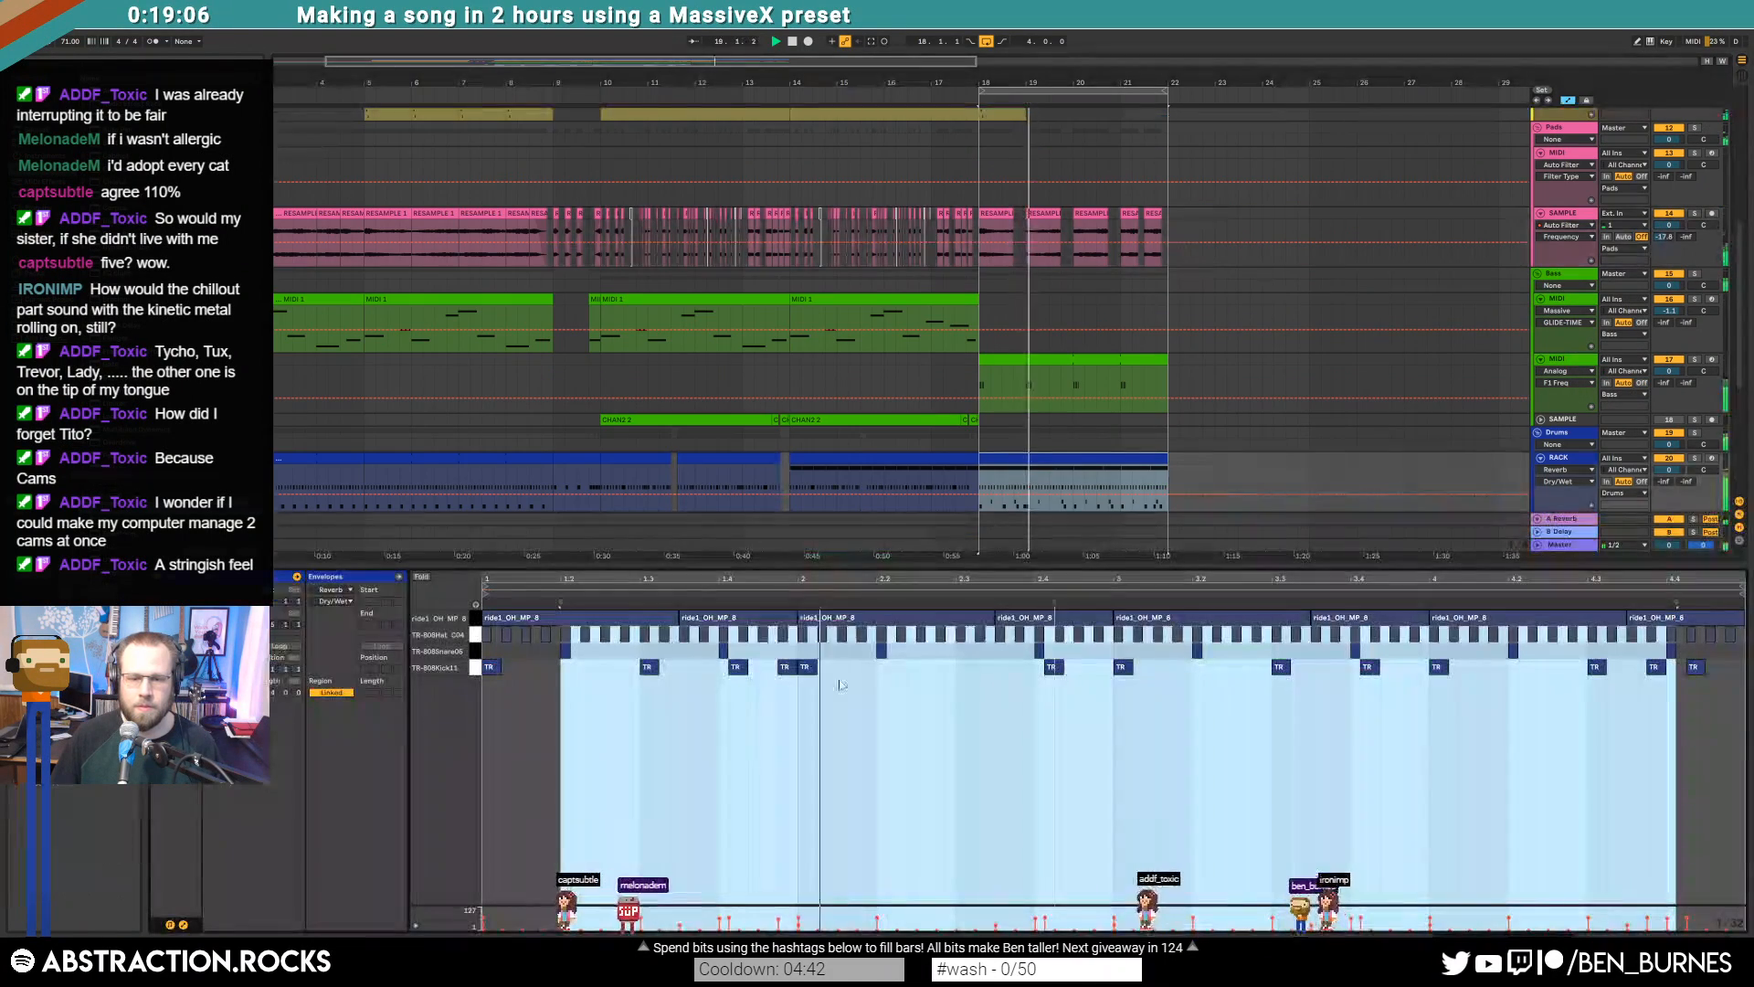
left_click(1020, 650)
double_click(1028, 653)
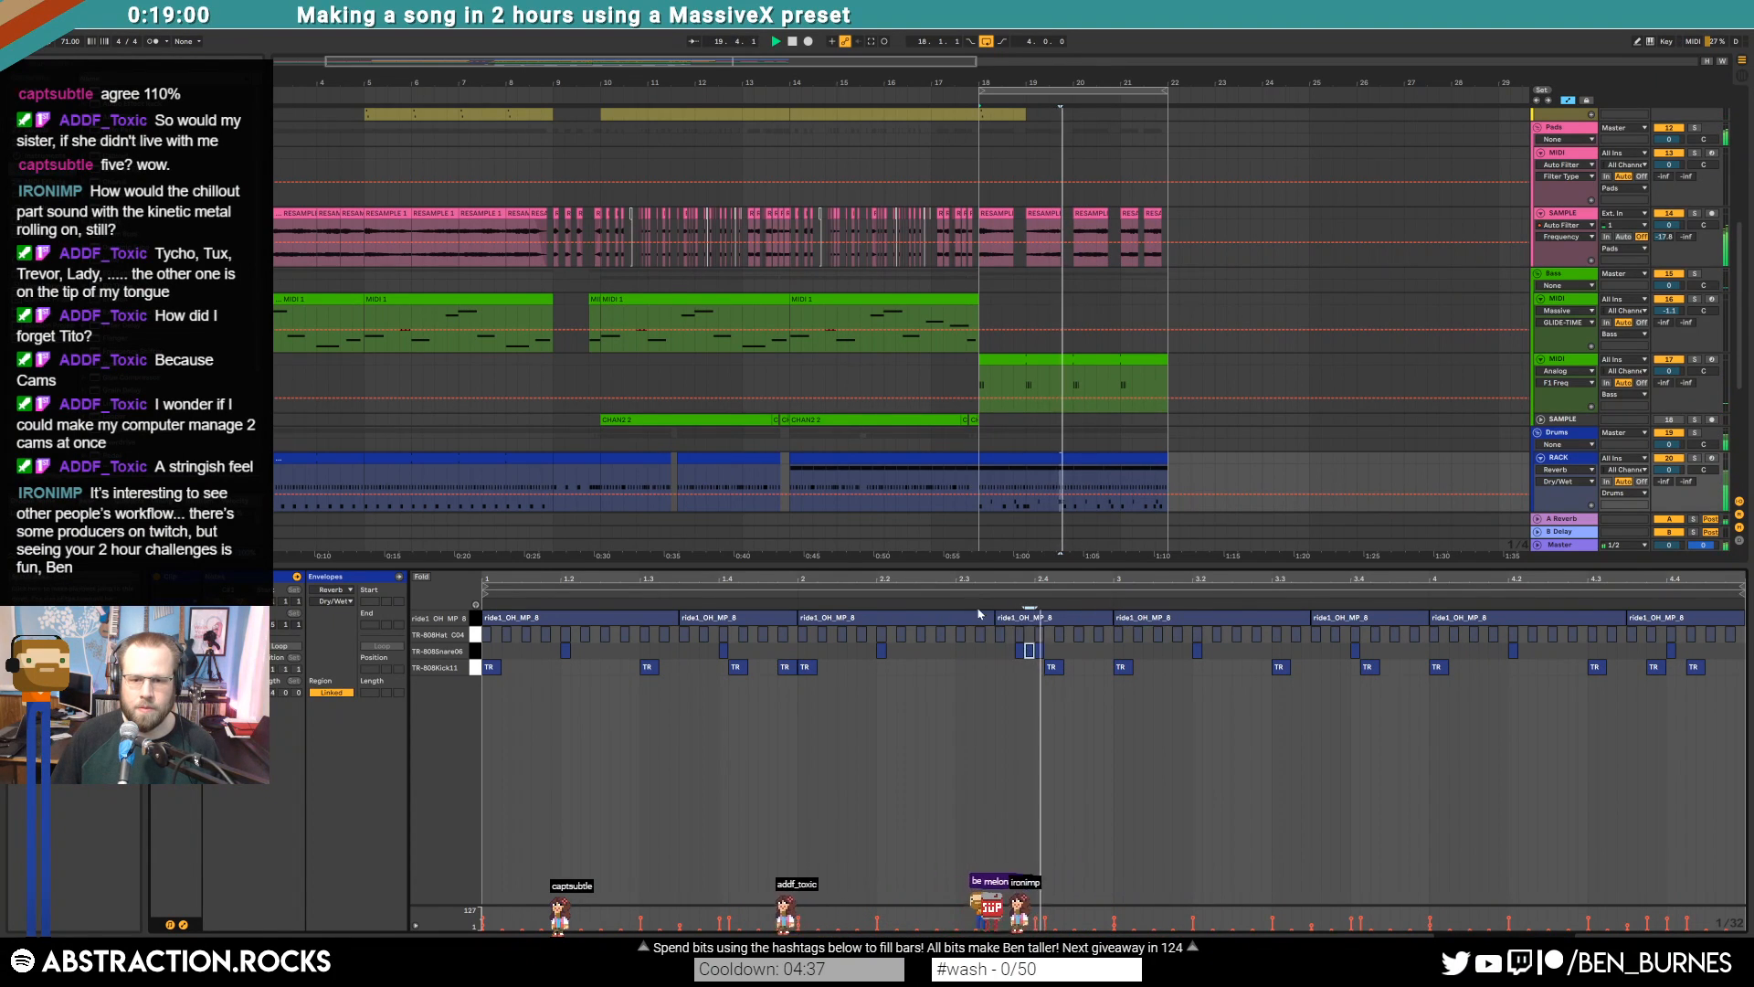
Make the added snare hit a pair of very short notes and shift them directly against the beat 2.4 snare
scroll(1024, 682, "up", 4)
left_click(1009, 654, "shift")
key("space")
left_click_drag(1034, 603, 1008, 604)
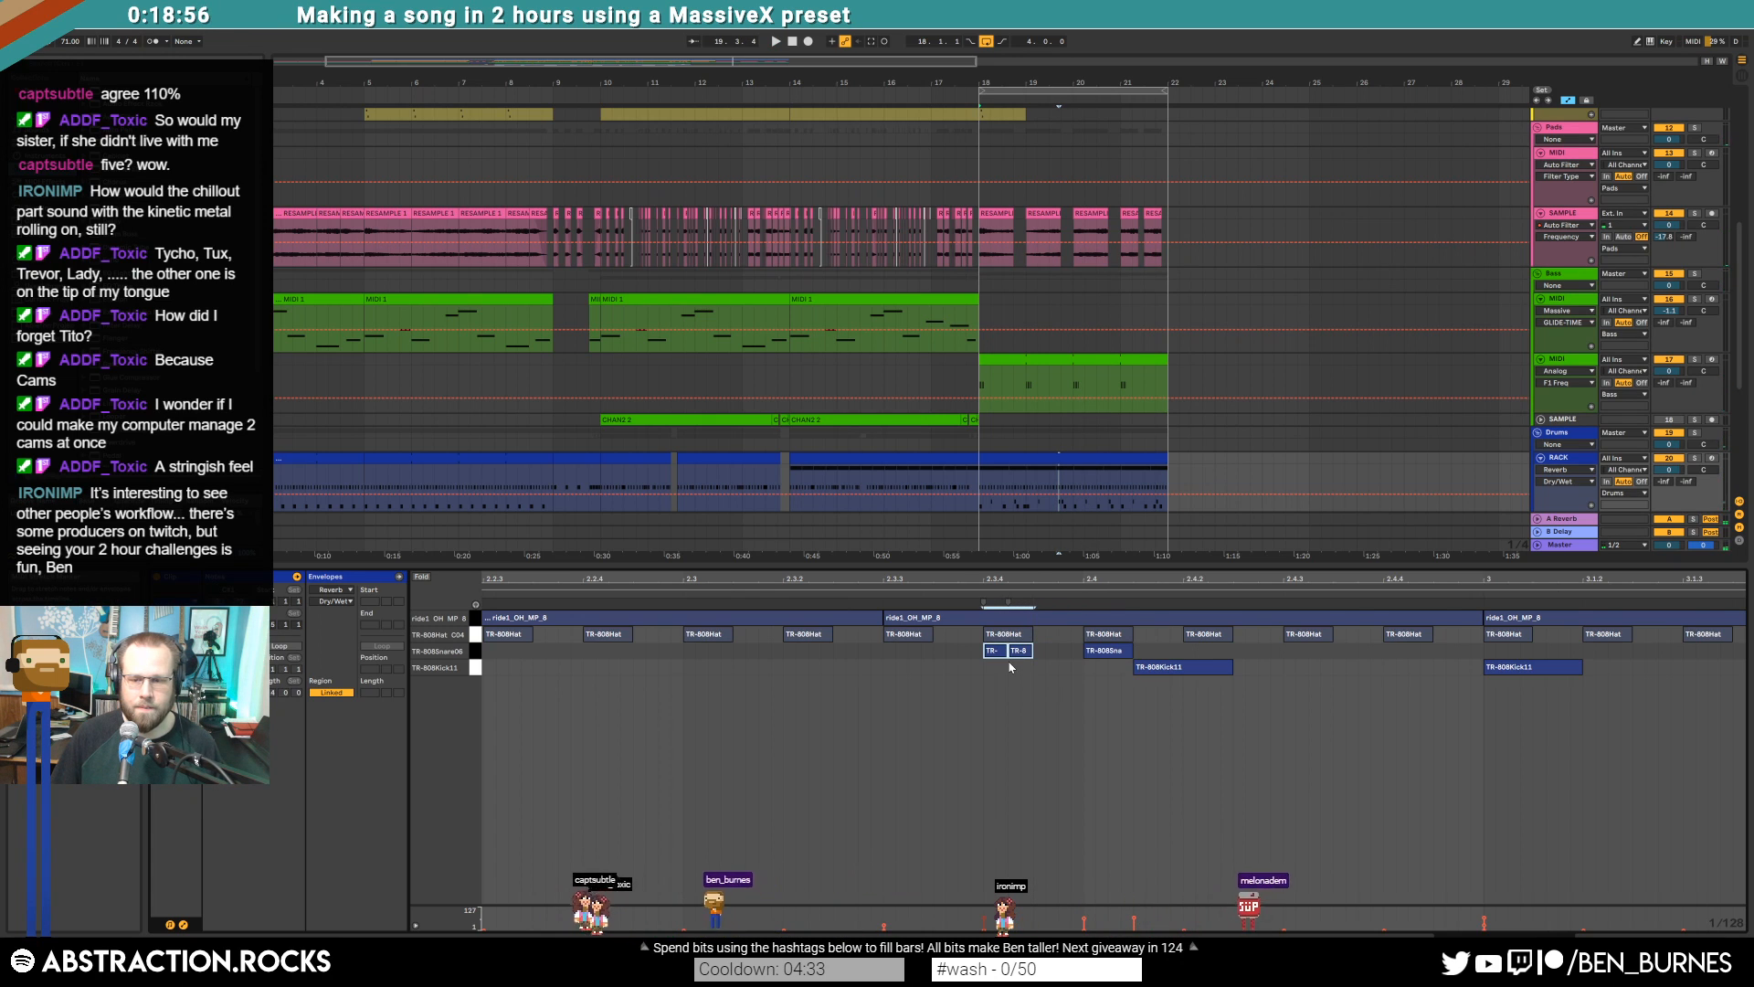
key("Right")
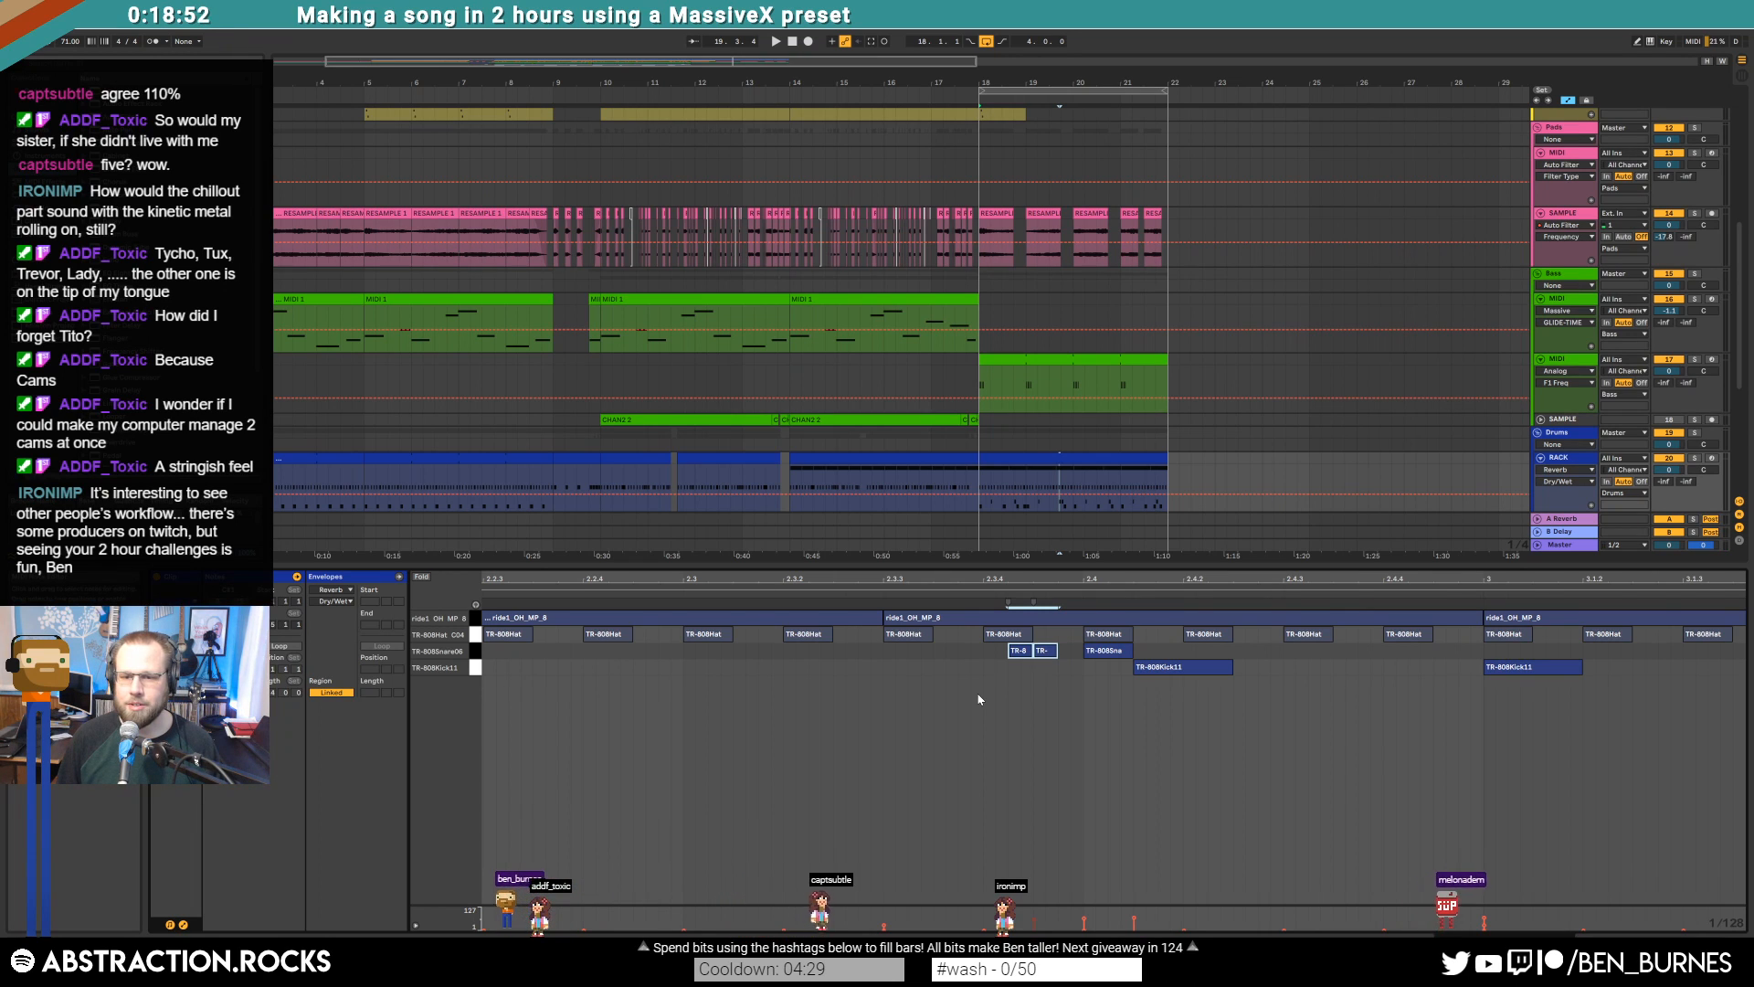
key("space")
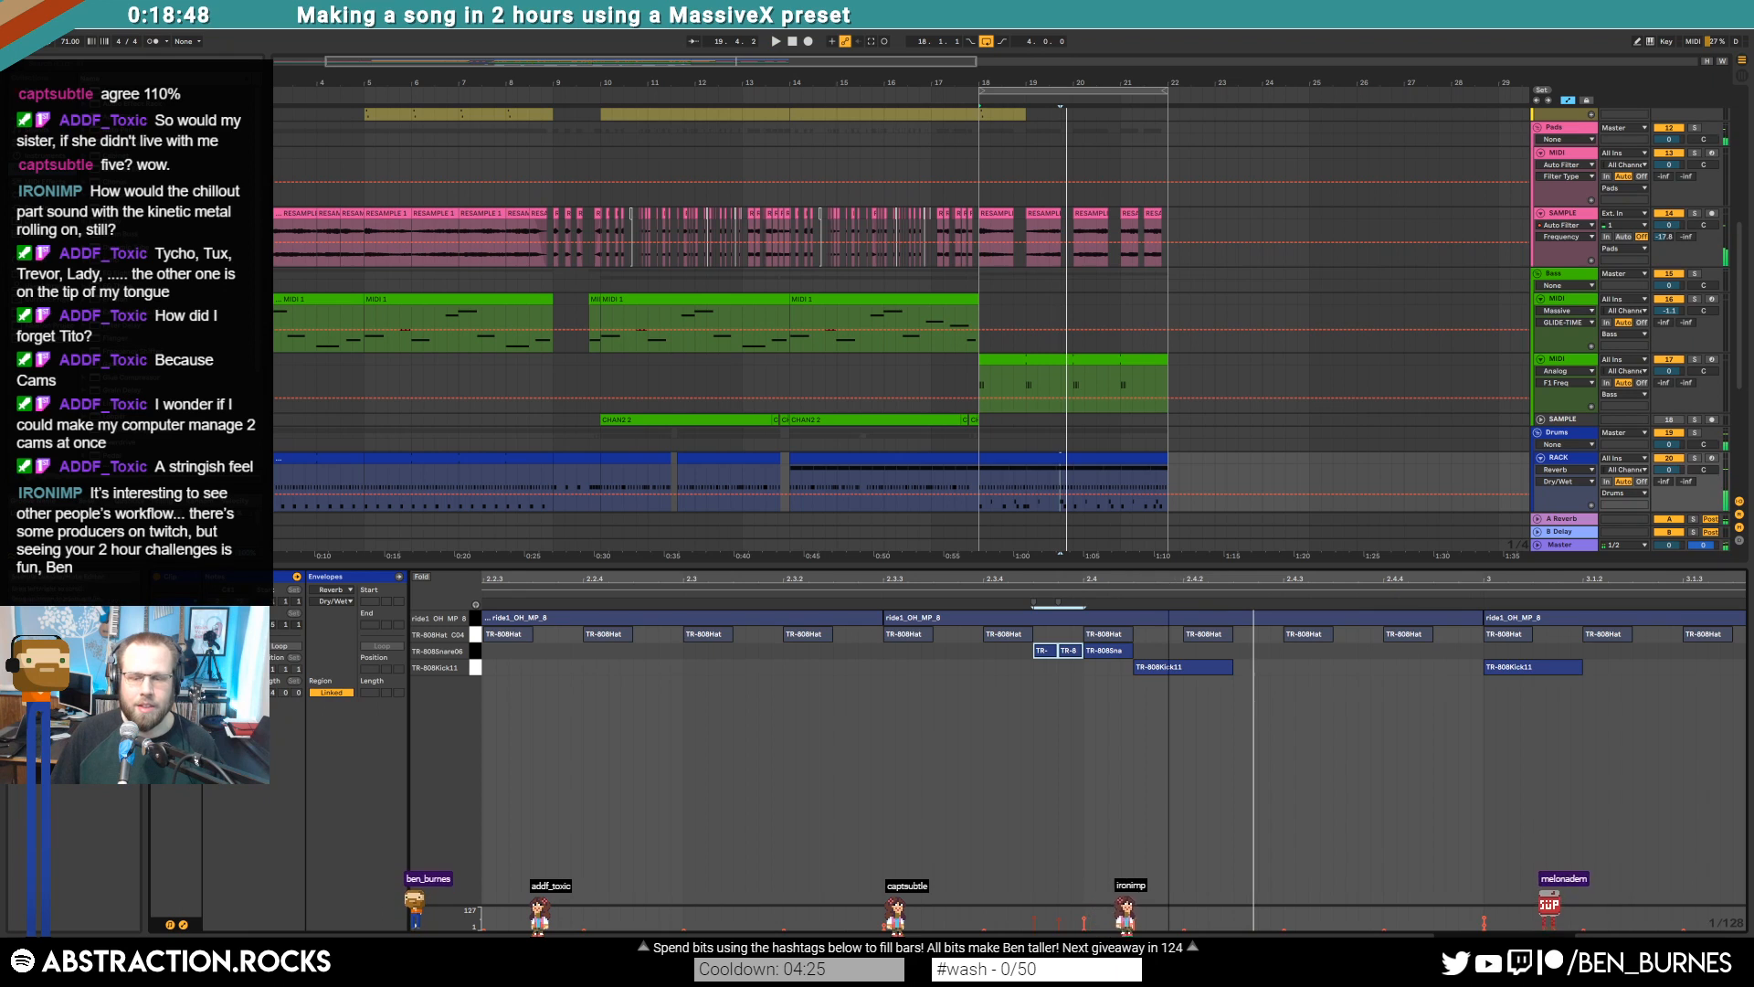
Add a snare hit just after beat 3.3 and a pair of short snare notes just before beat 4.3
key("shift+Tab")
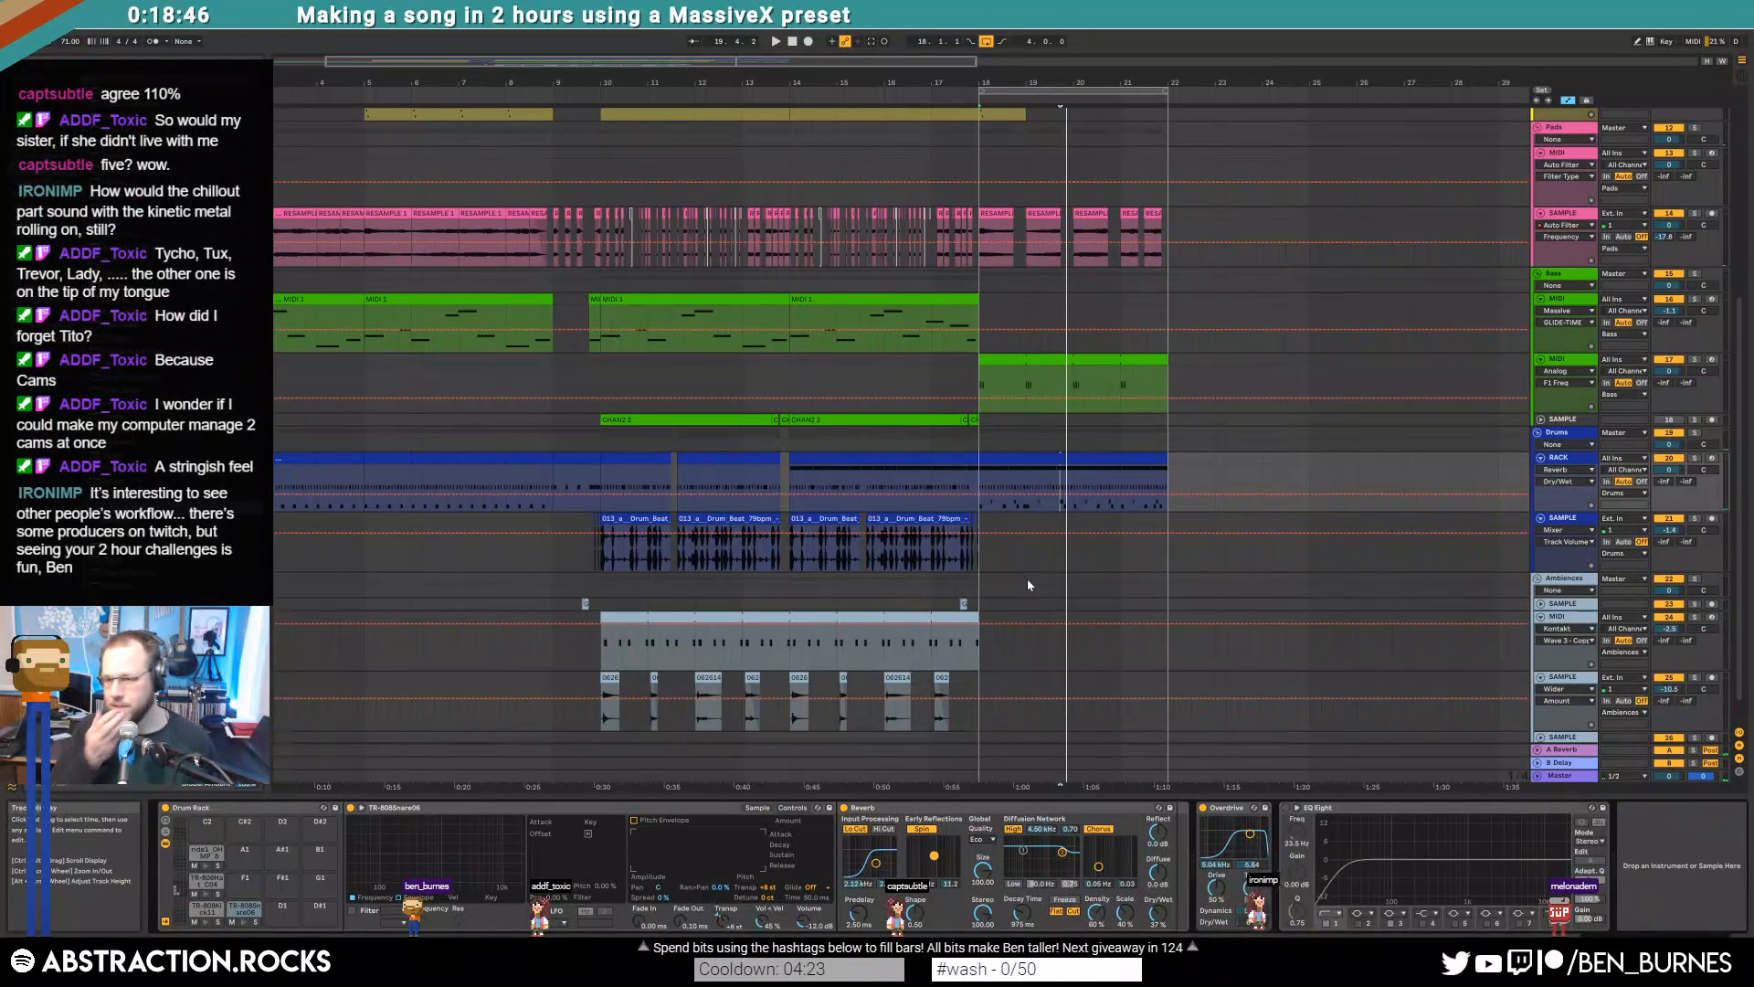
key("space")
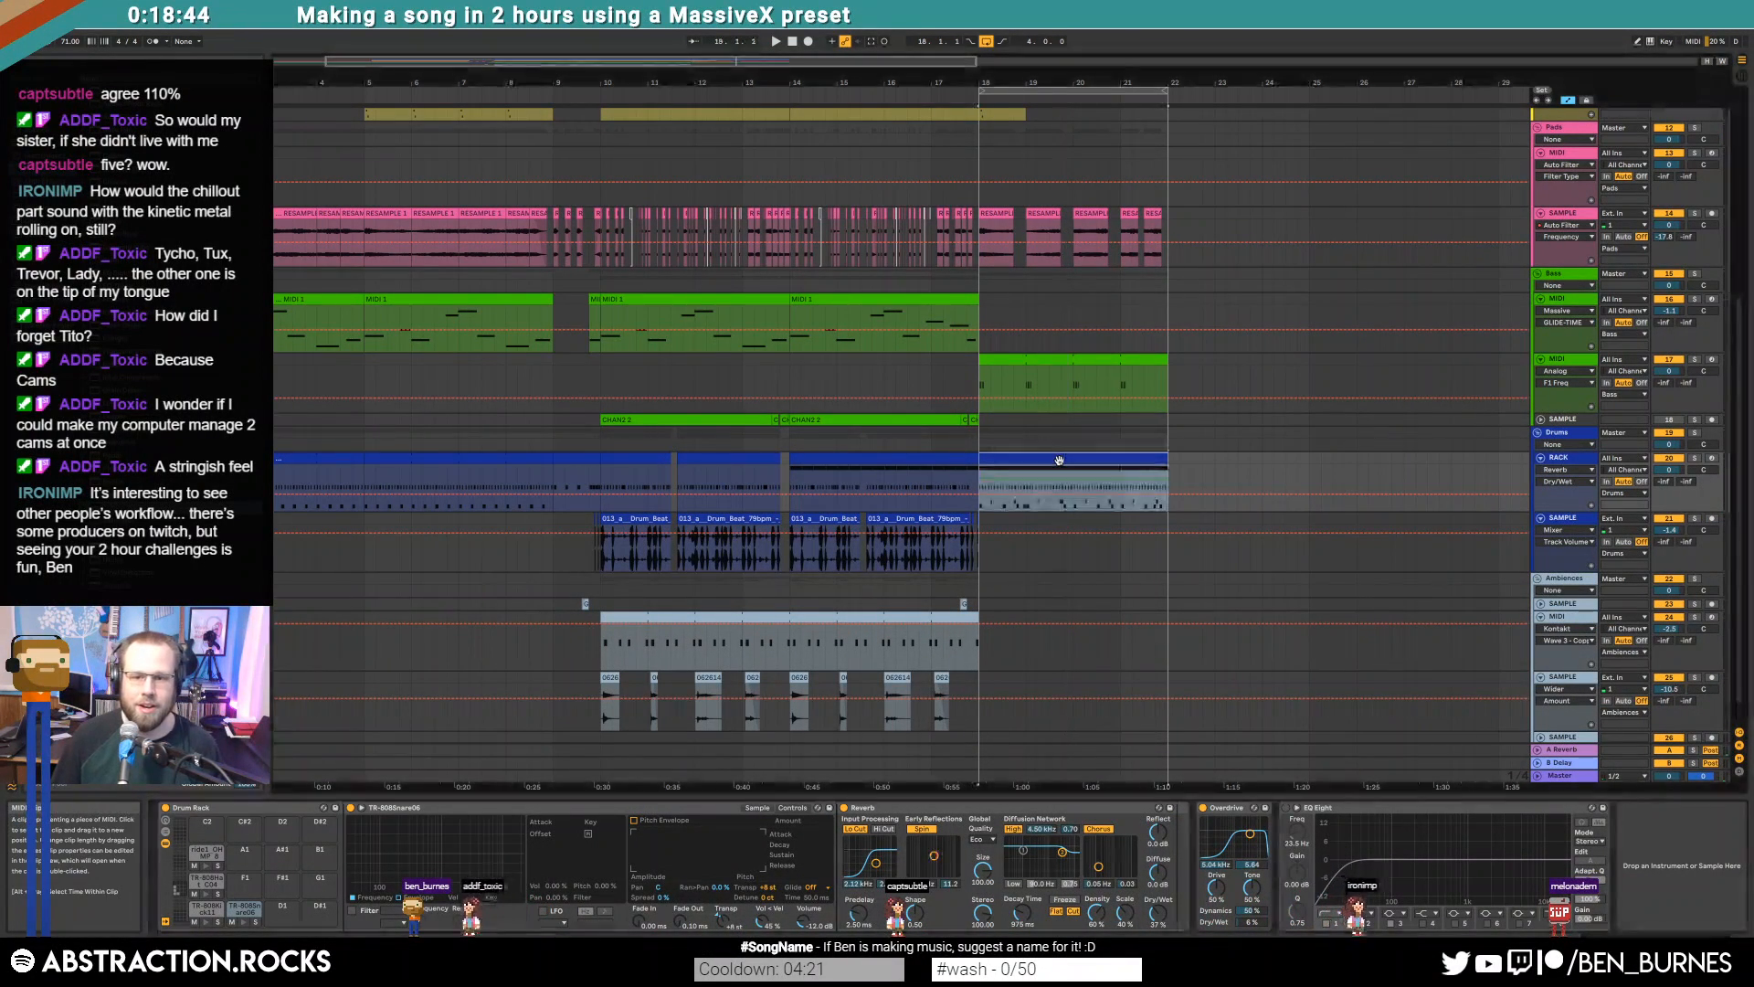
left_click(1059, 460)
left_click(1001, 749)
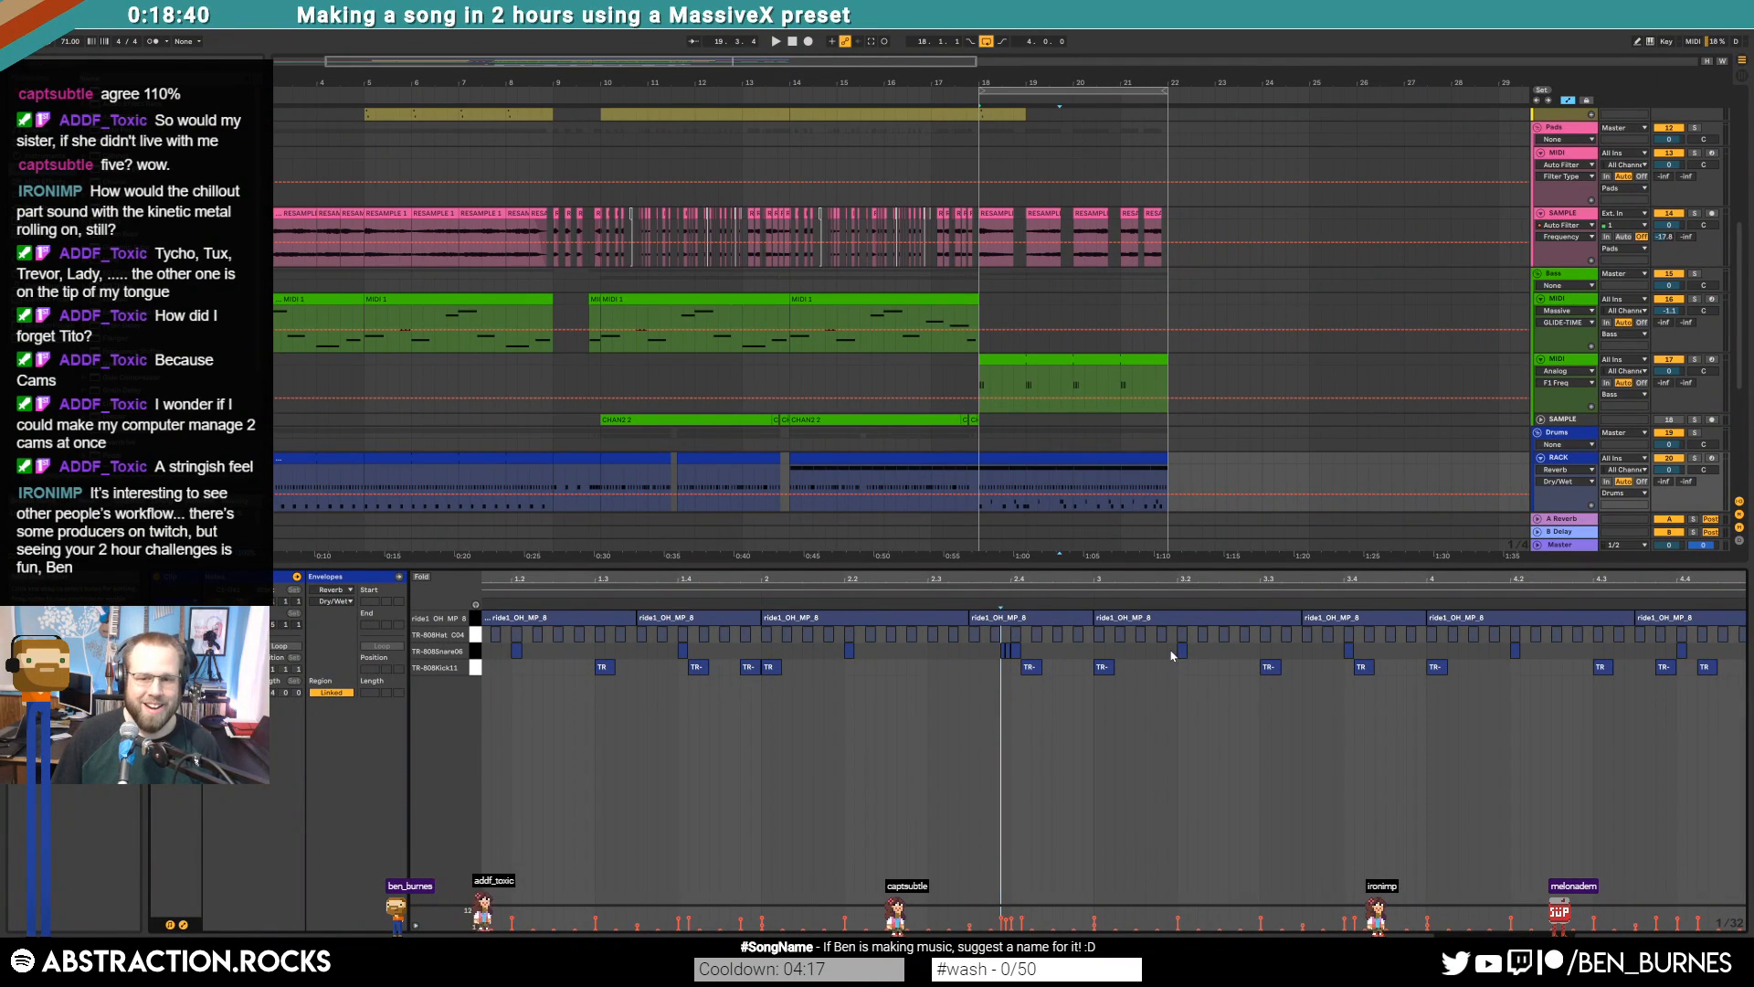
left_click(1290, 650)
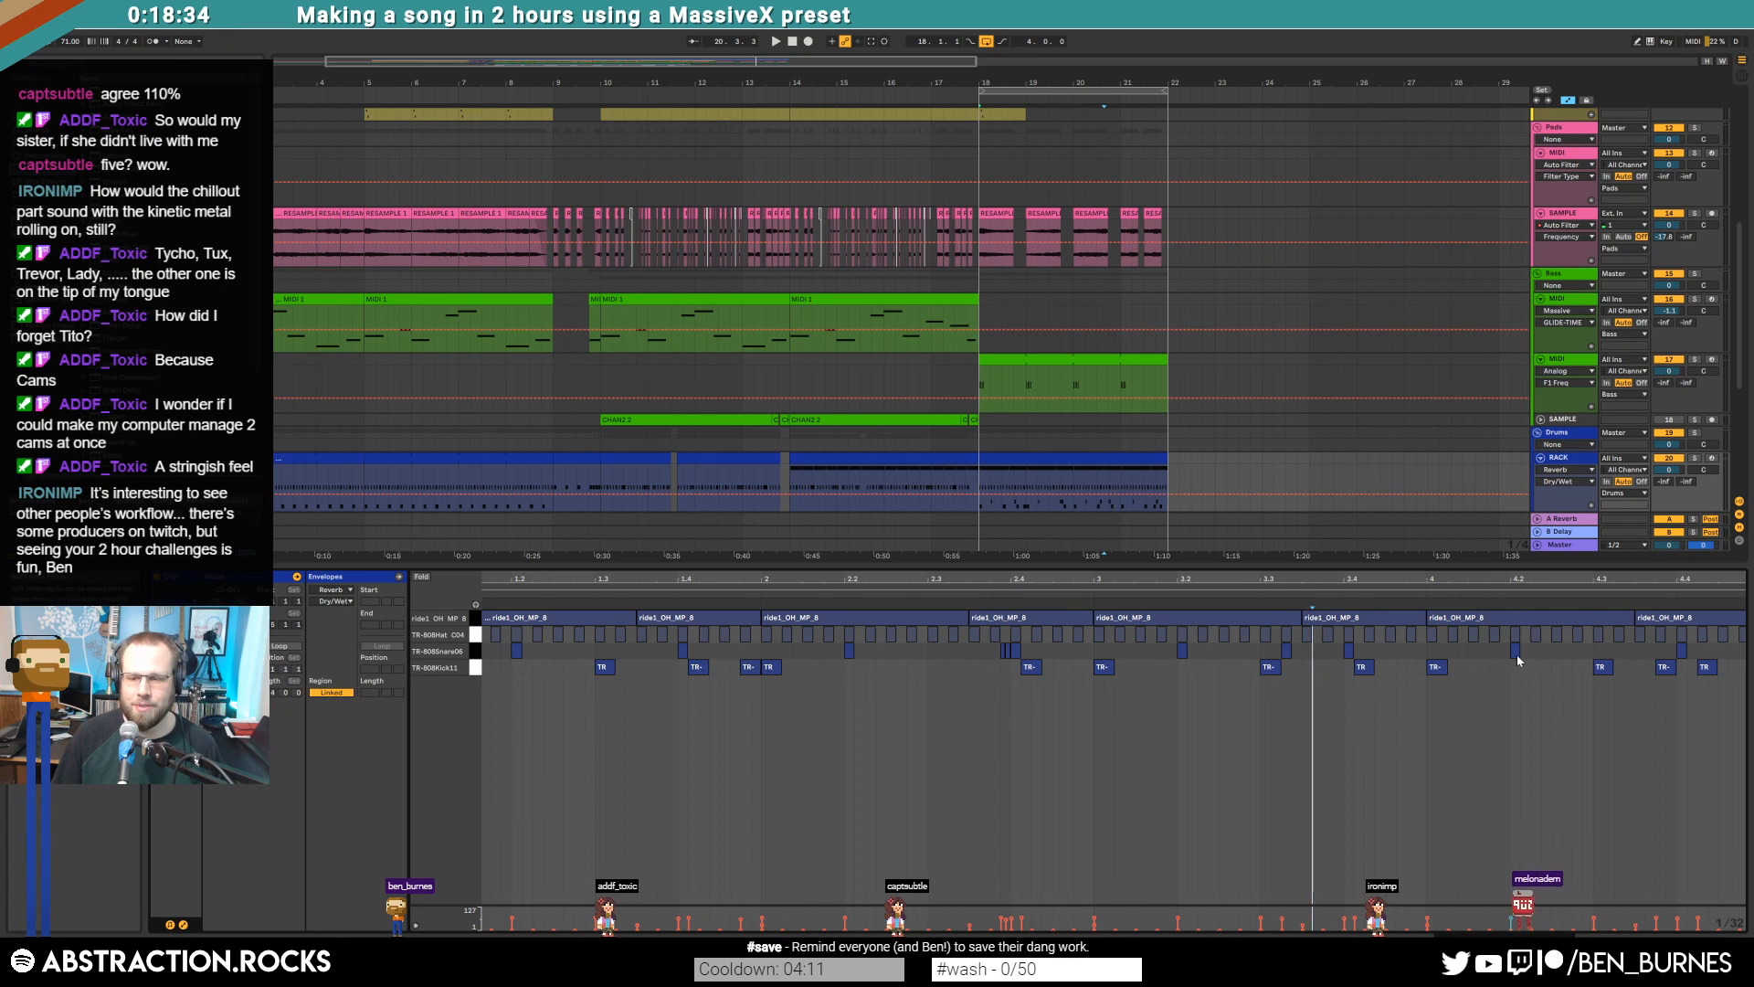
left_click_drag(1659, 581, 1555, 578)
left_click(1410, 654)
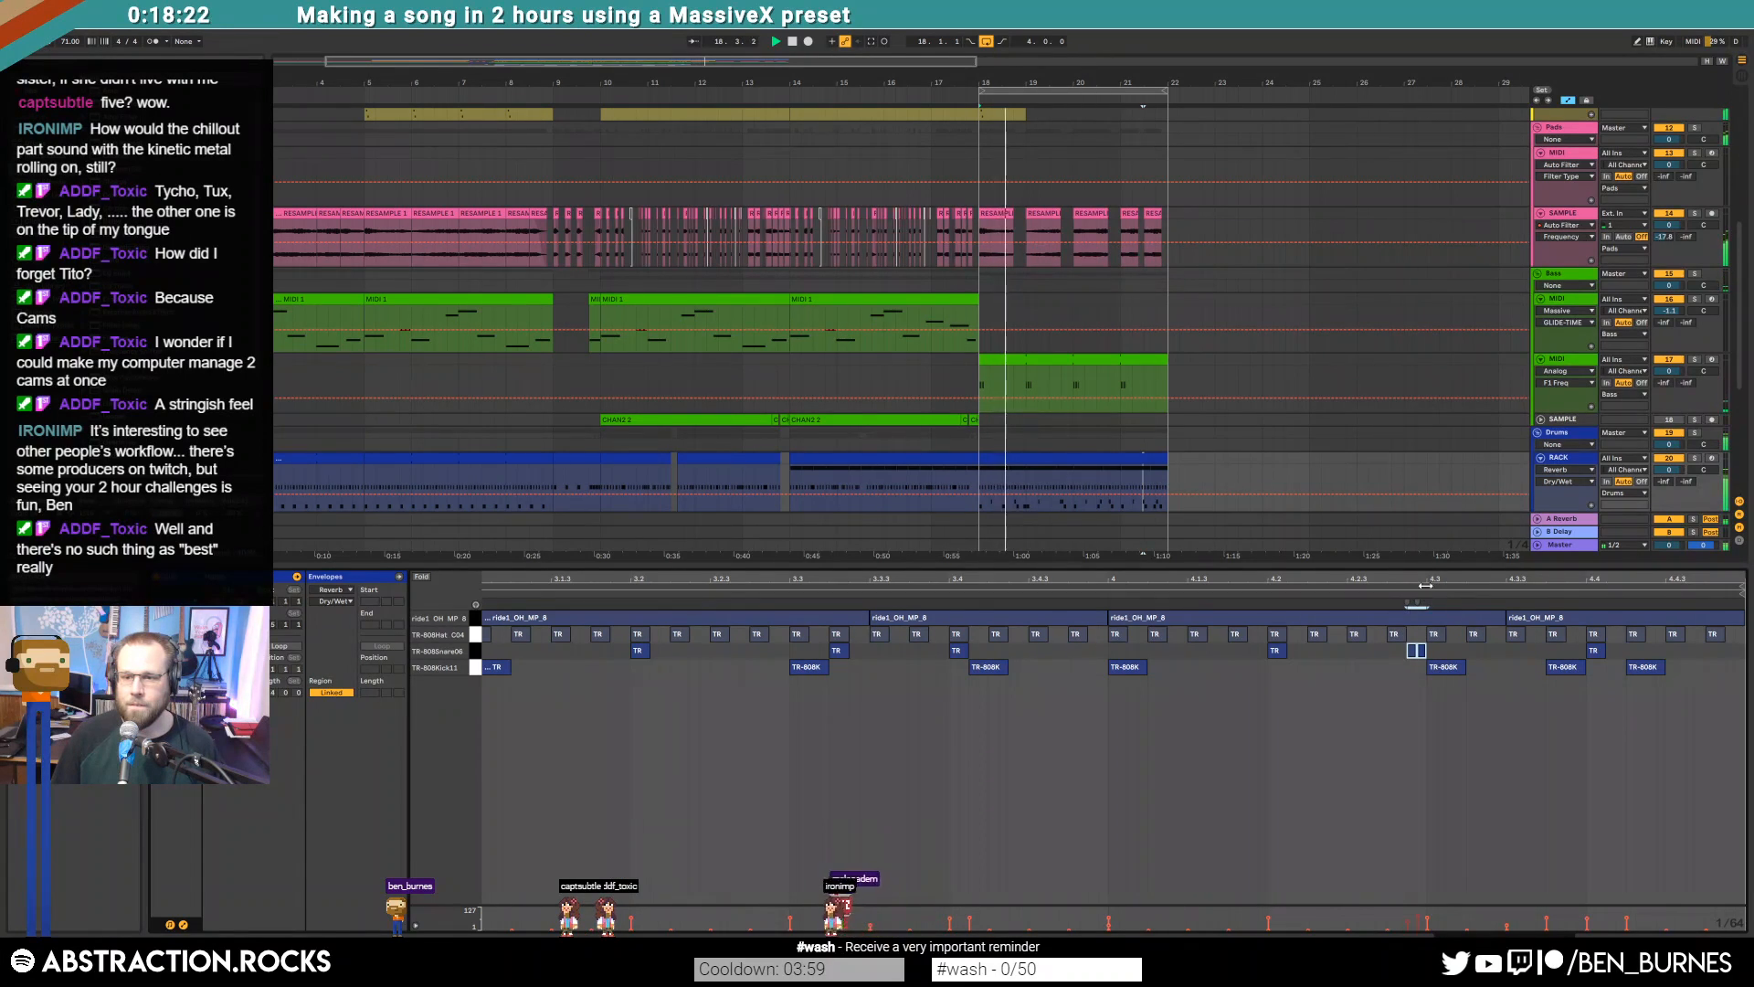
left_click_drag(1428, 579, 1574, 627)
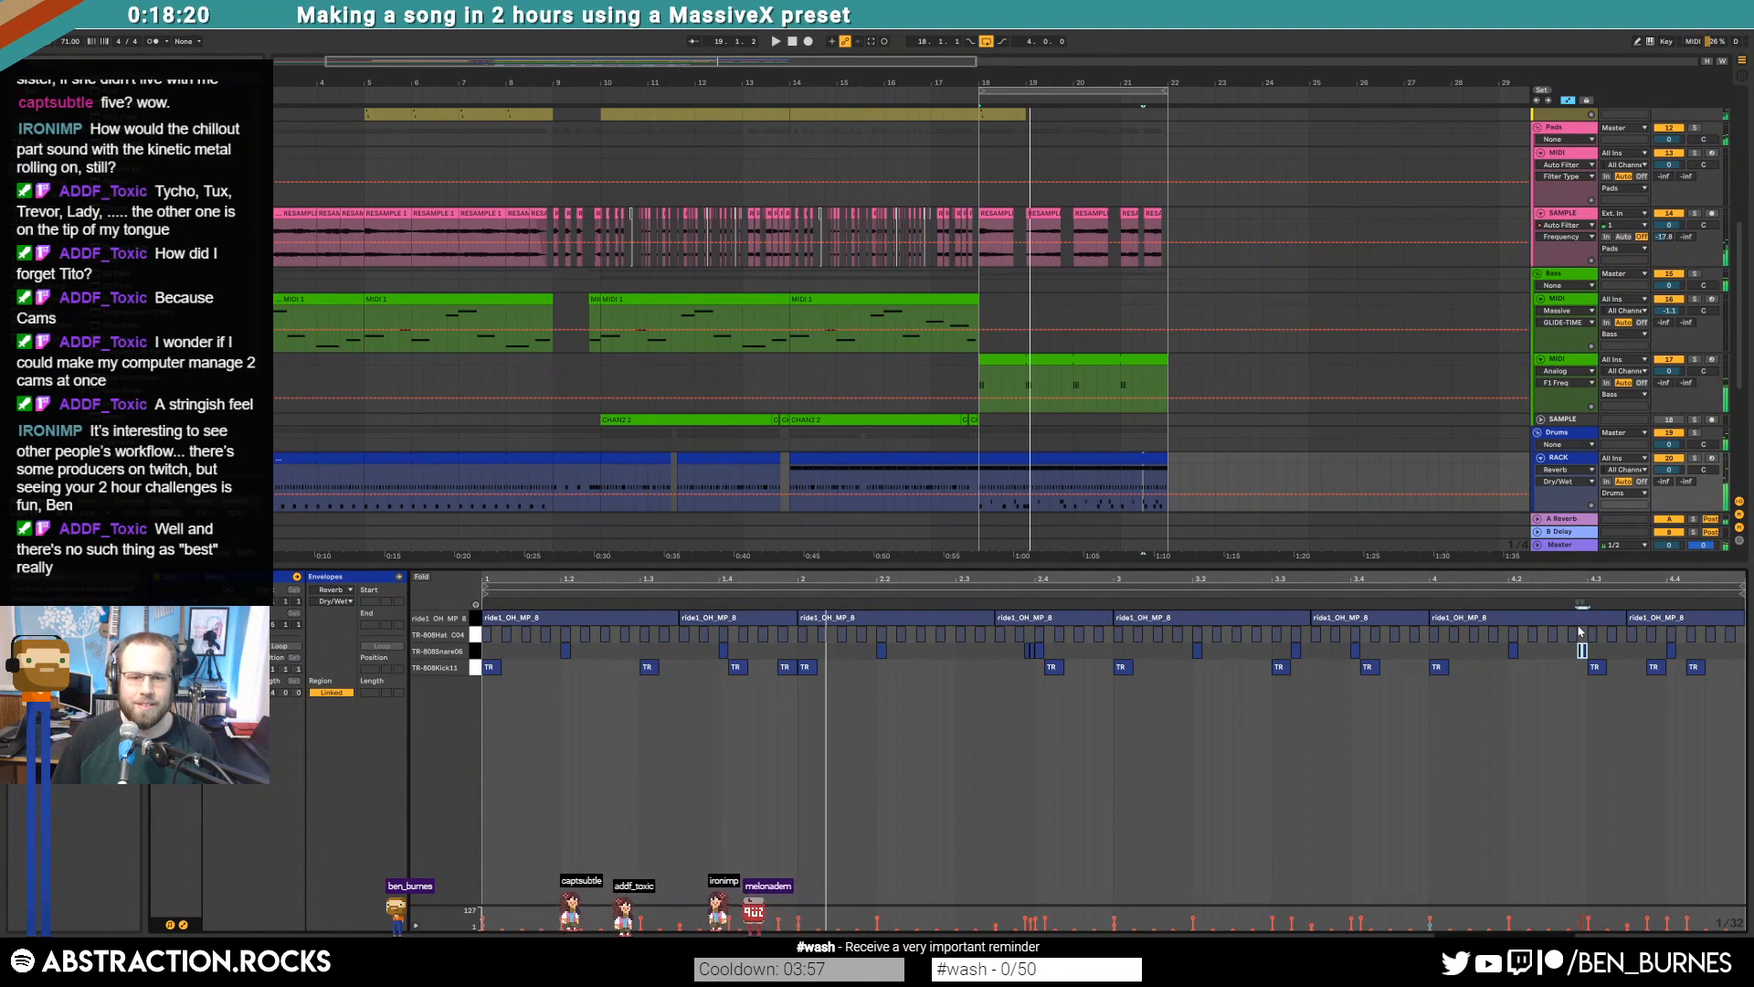
Extend the Ambiences MIDI clip to bar 22 as a separate clip from bar 18, and hide the automation lanes
key("shift+Tab")
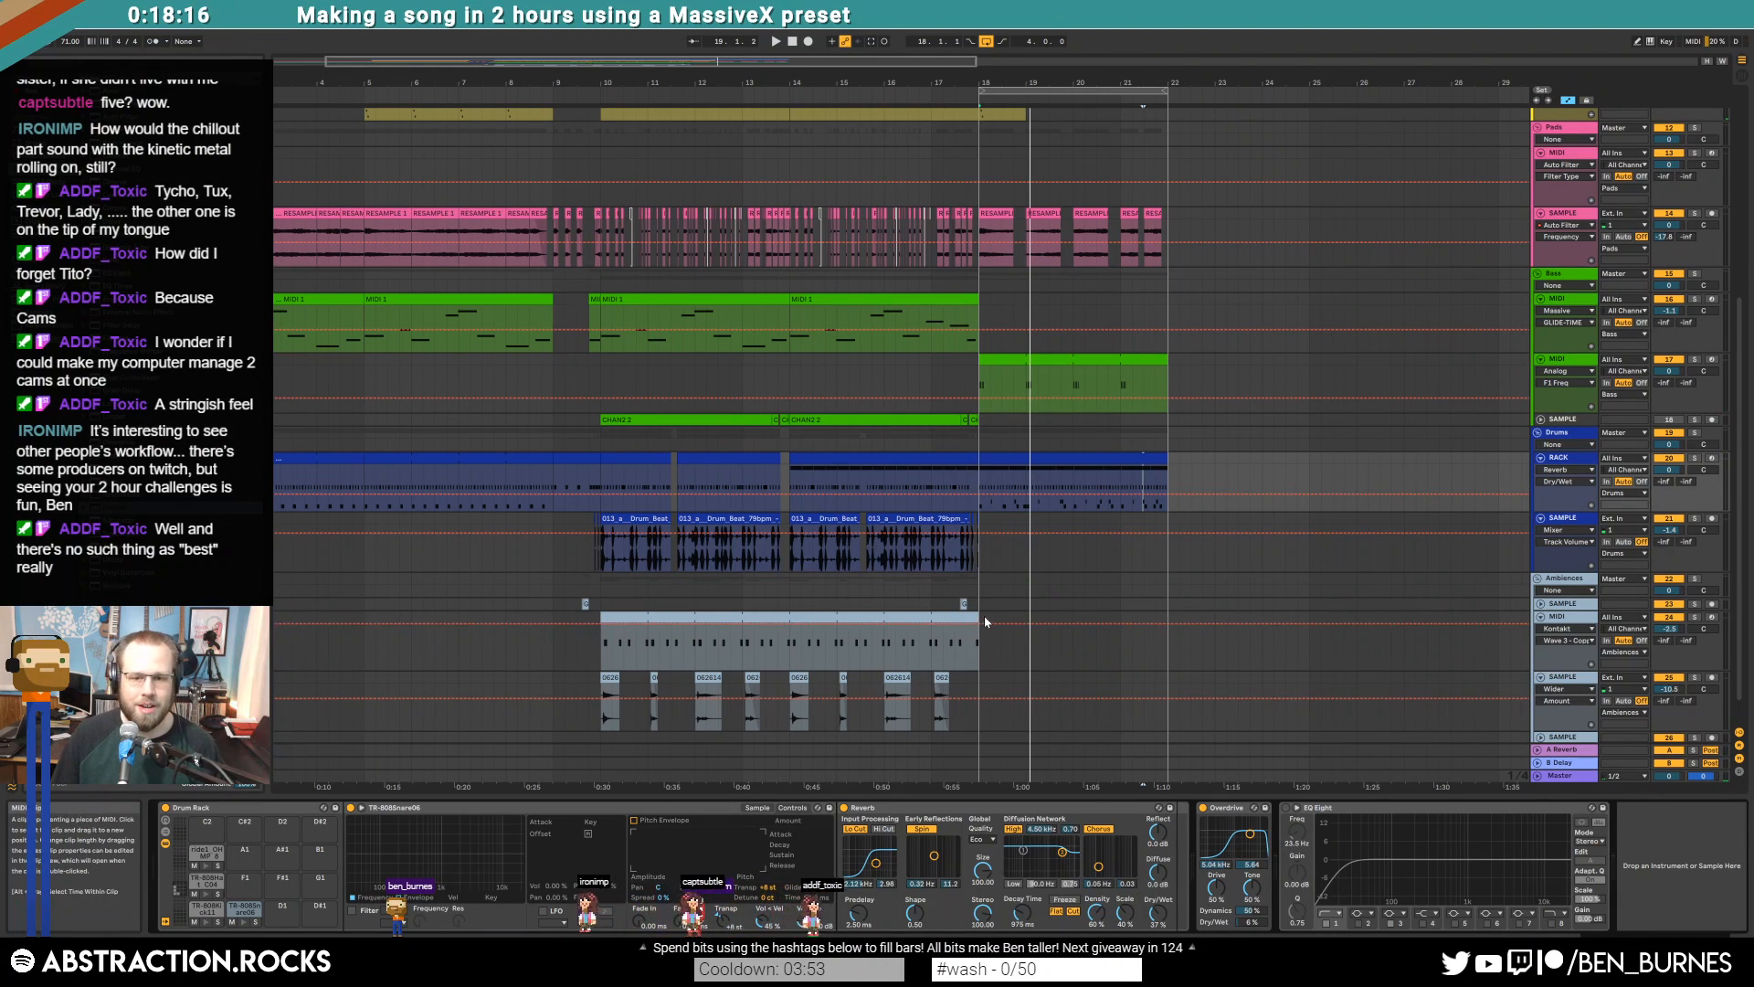
left_click_drag(980, 627, 1021, 621)
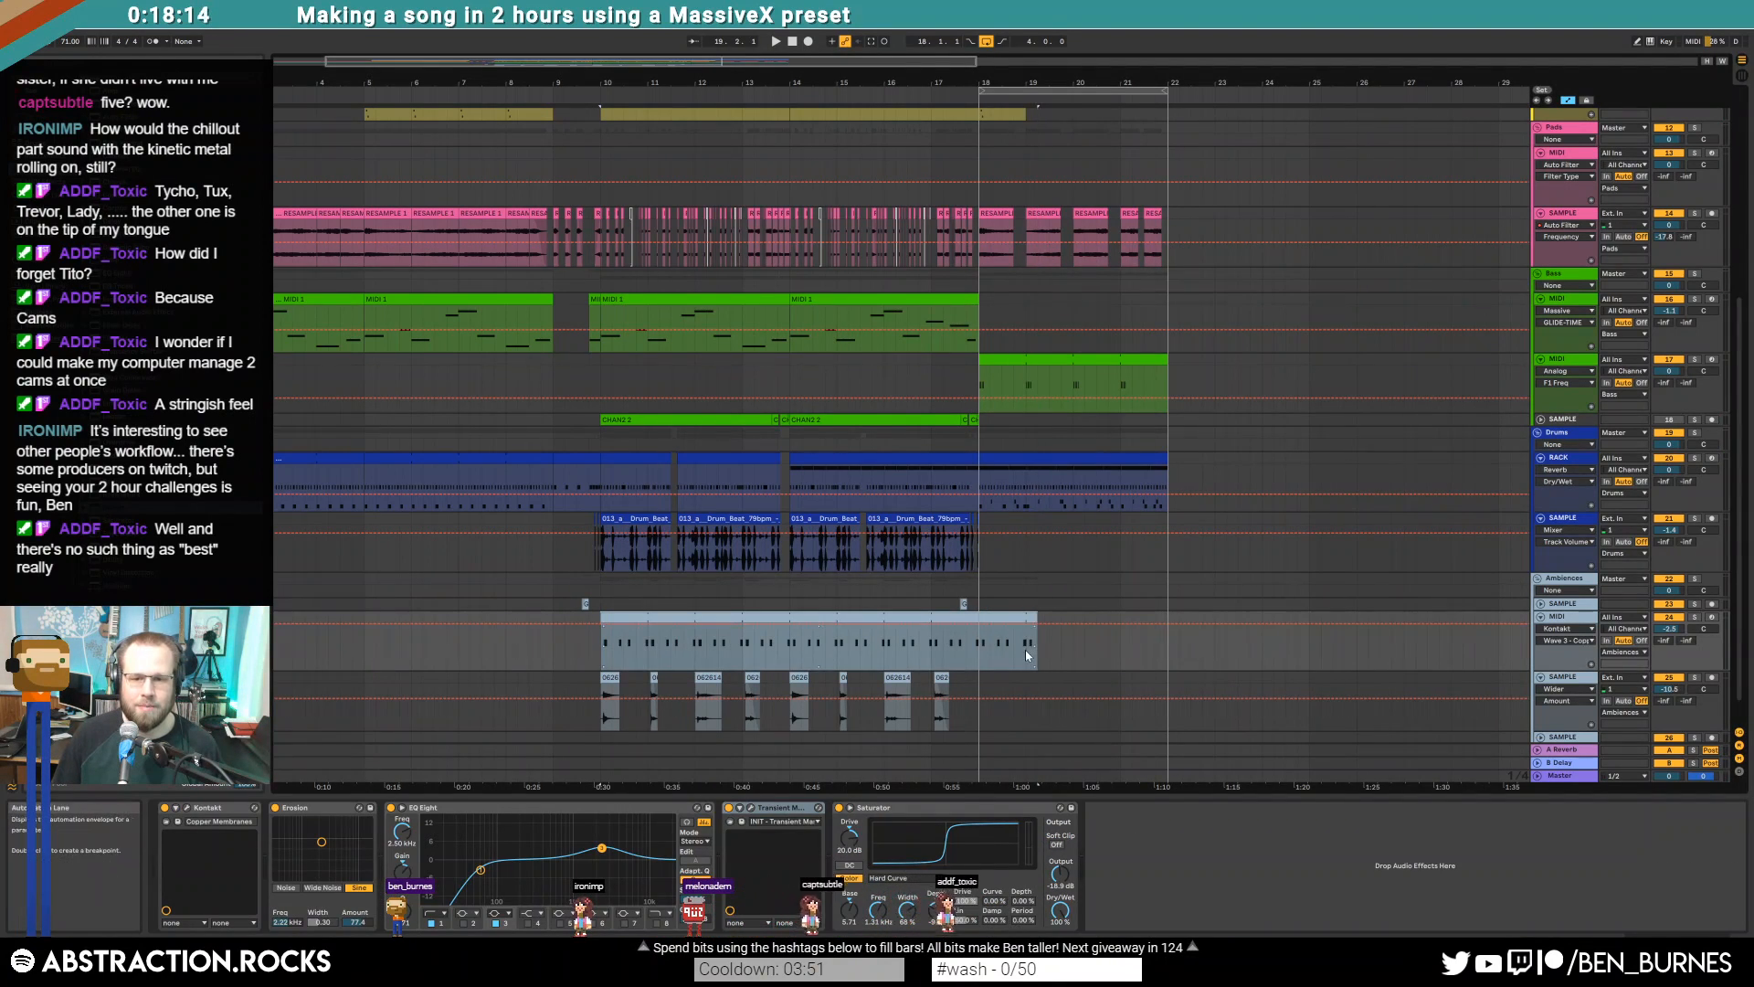
left_click_drag(1026, 650, 985, 653)
key("a")
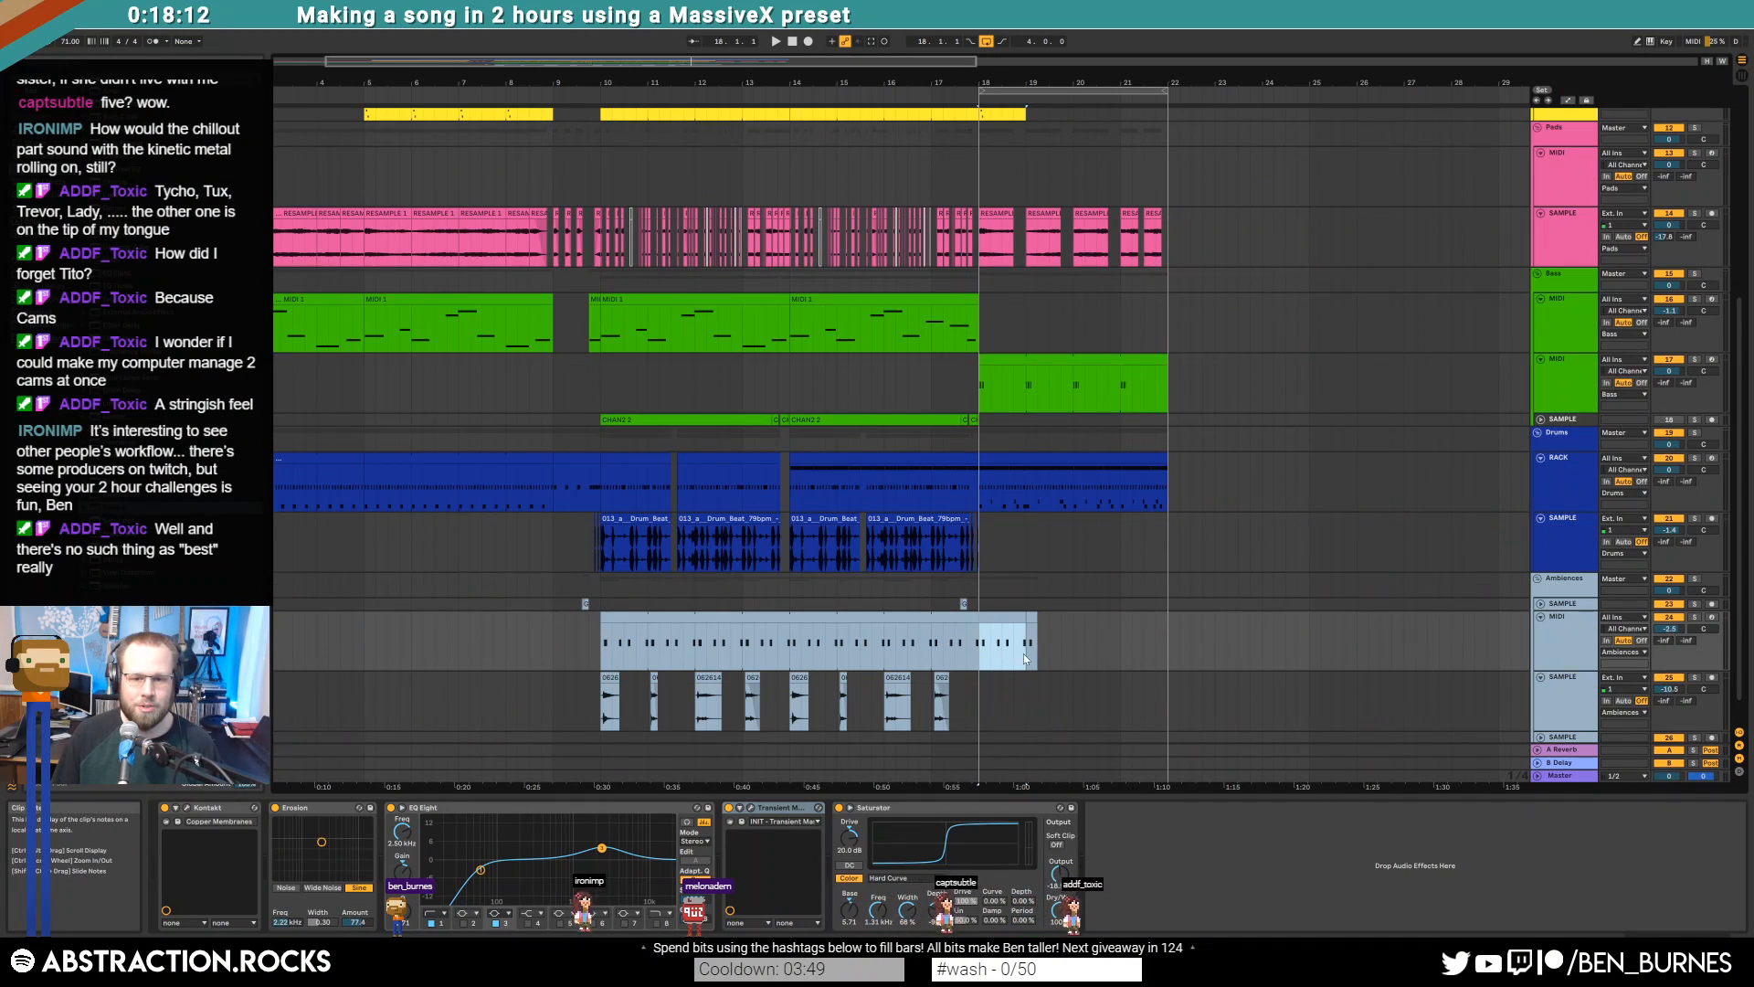
left_click(1029, 623)
left_click_drag(1026, 618, 1162, 616)
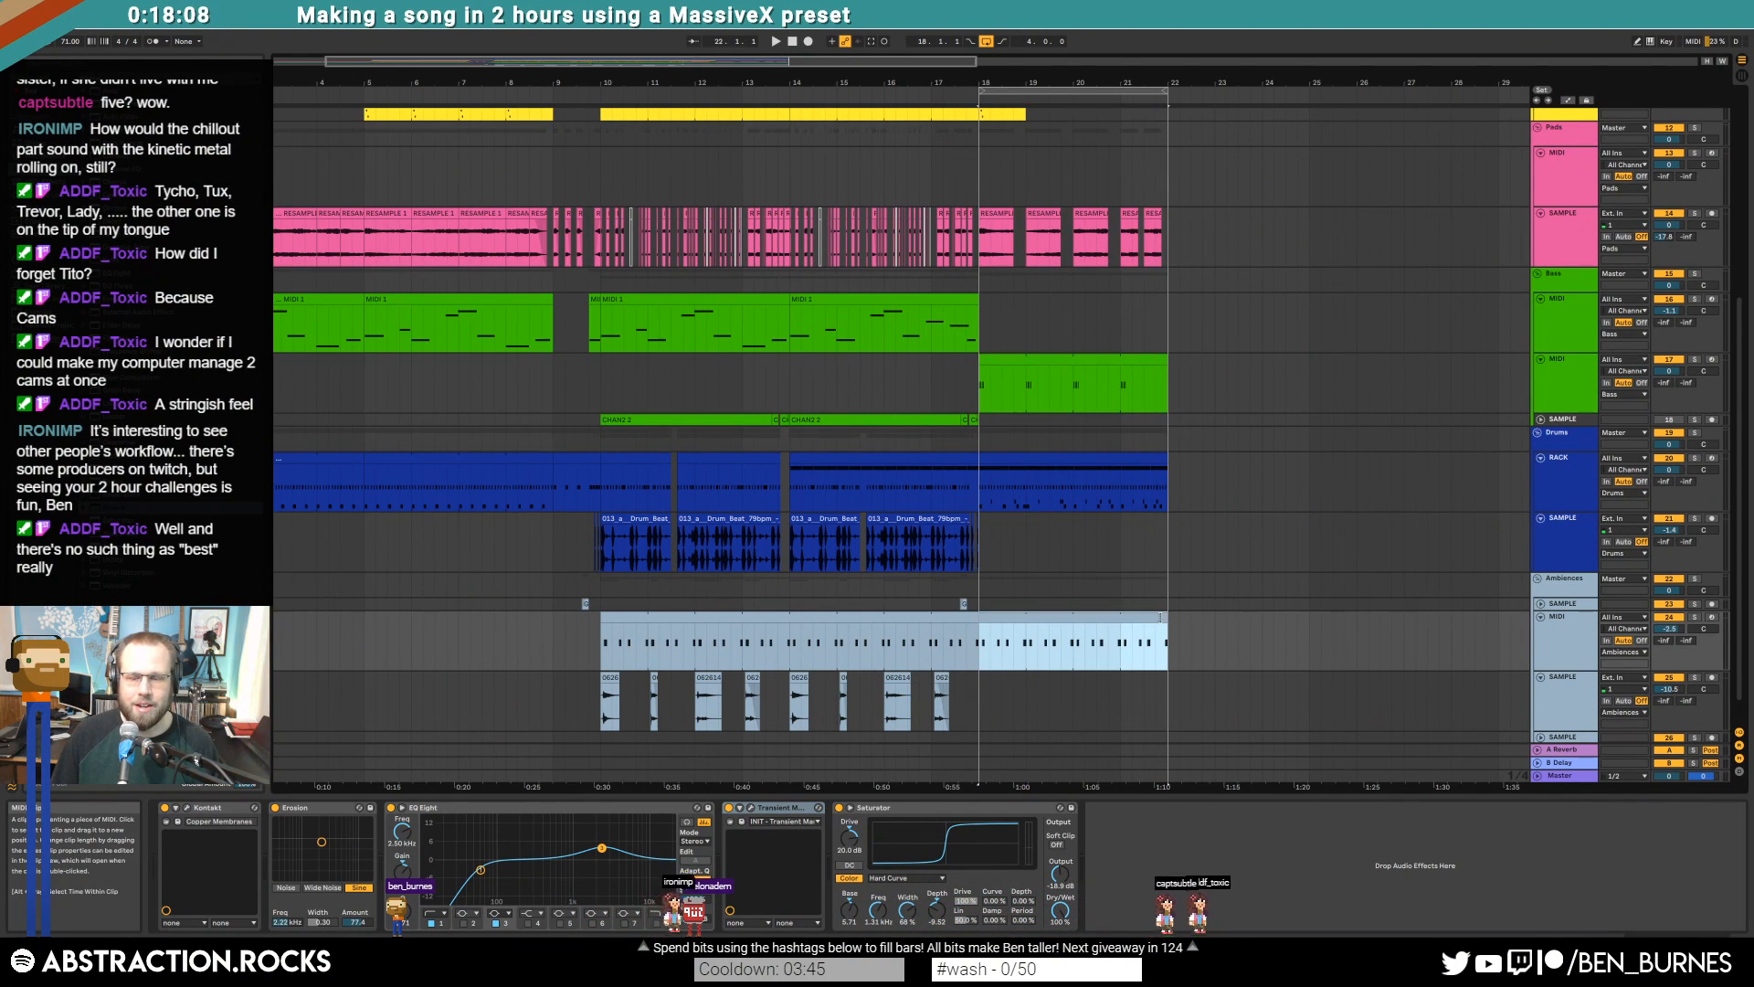
Delete every note except the first in the Ambiences clip that starts at bar 18
double_click(1160, 617)
left_click_drag(845, 754, 1727, 676)
key("Delete")
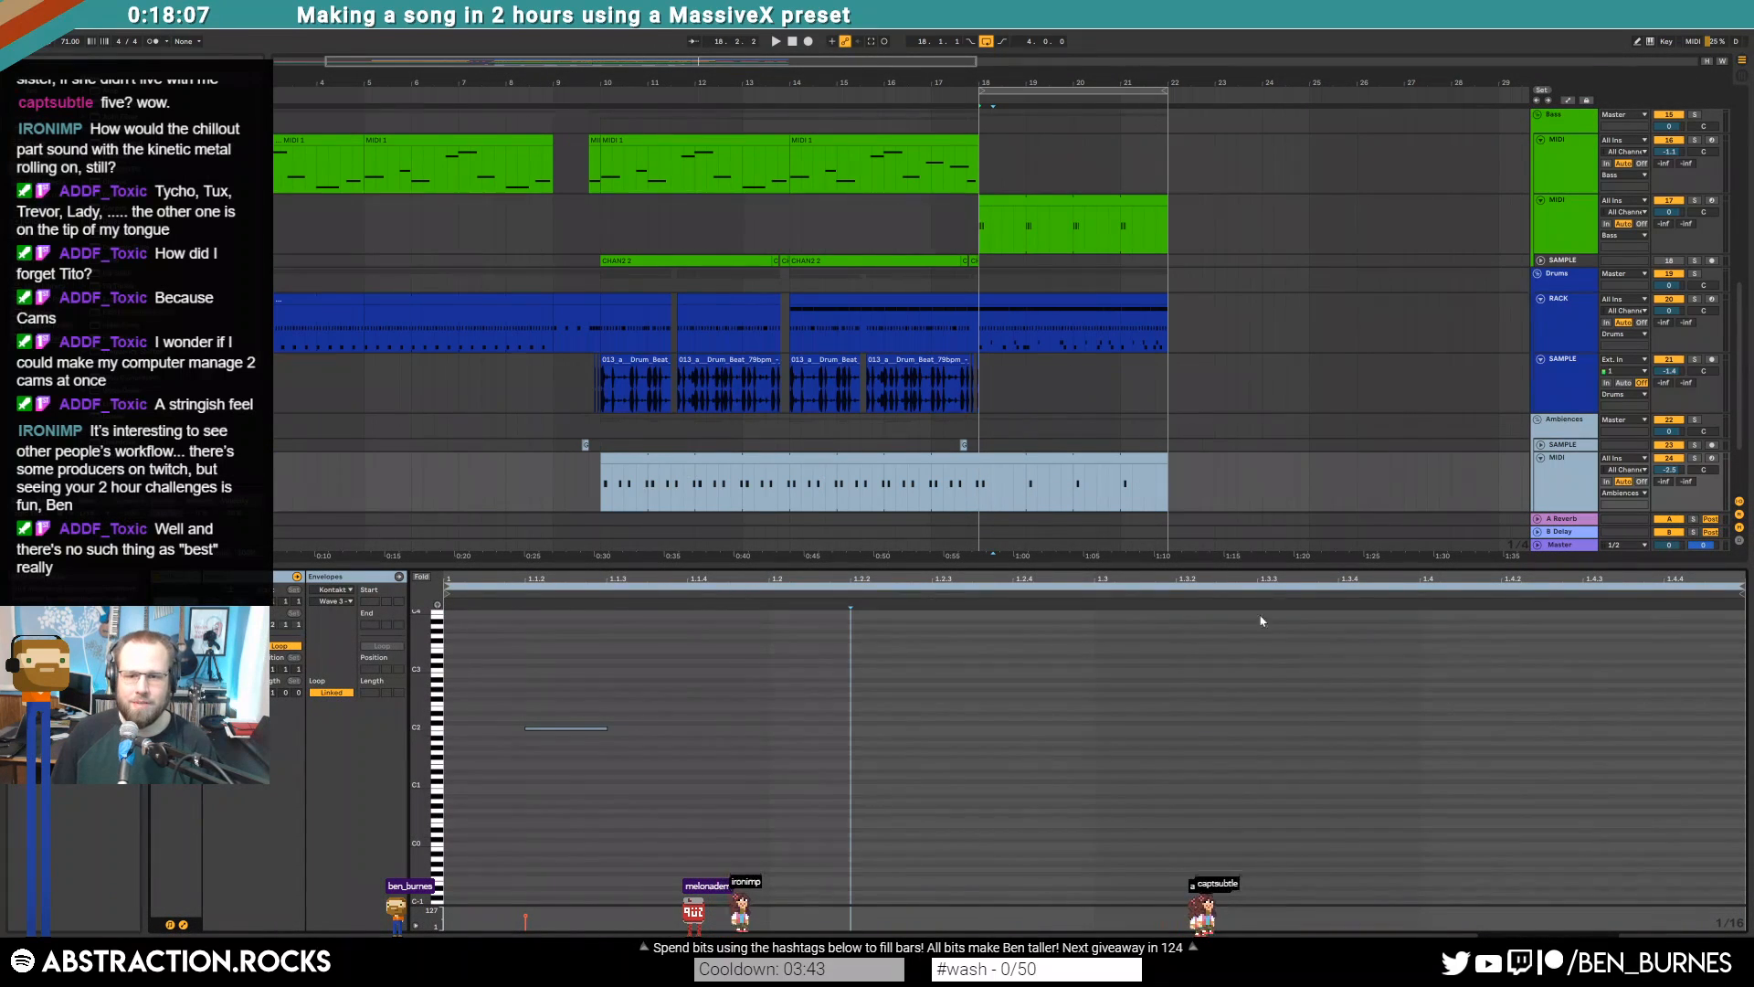
left_click(1062, 472)
key("shift+Tab")
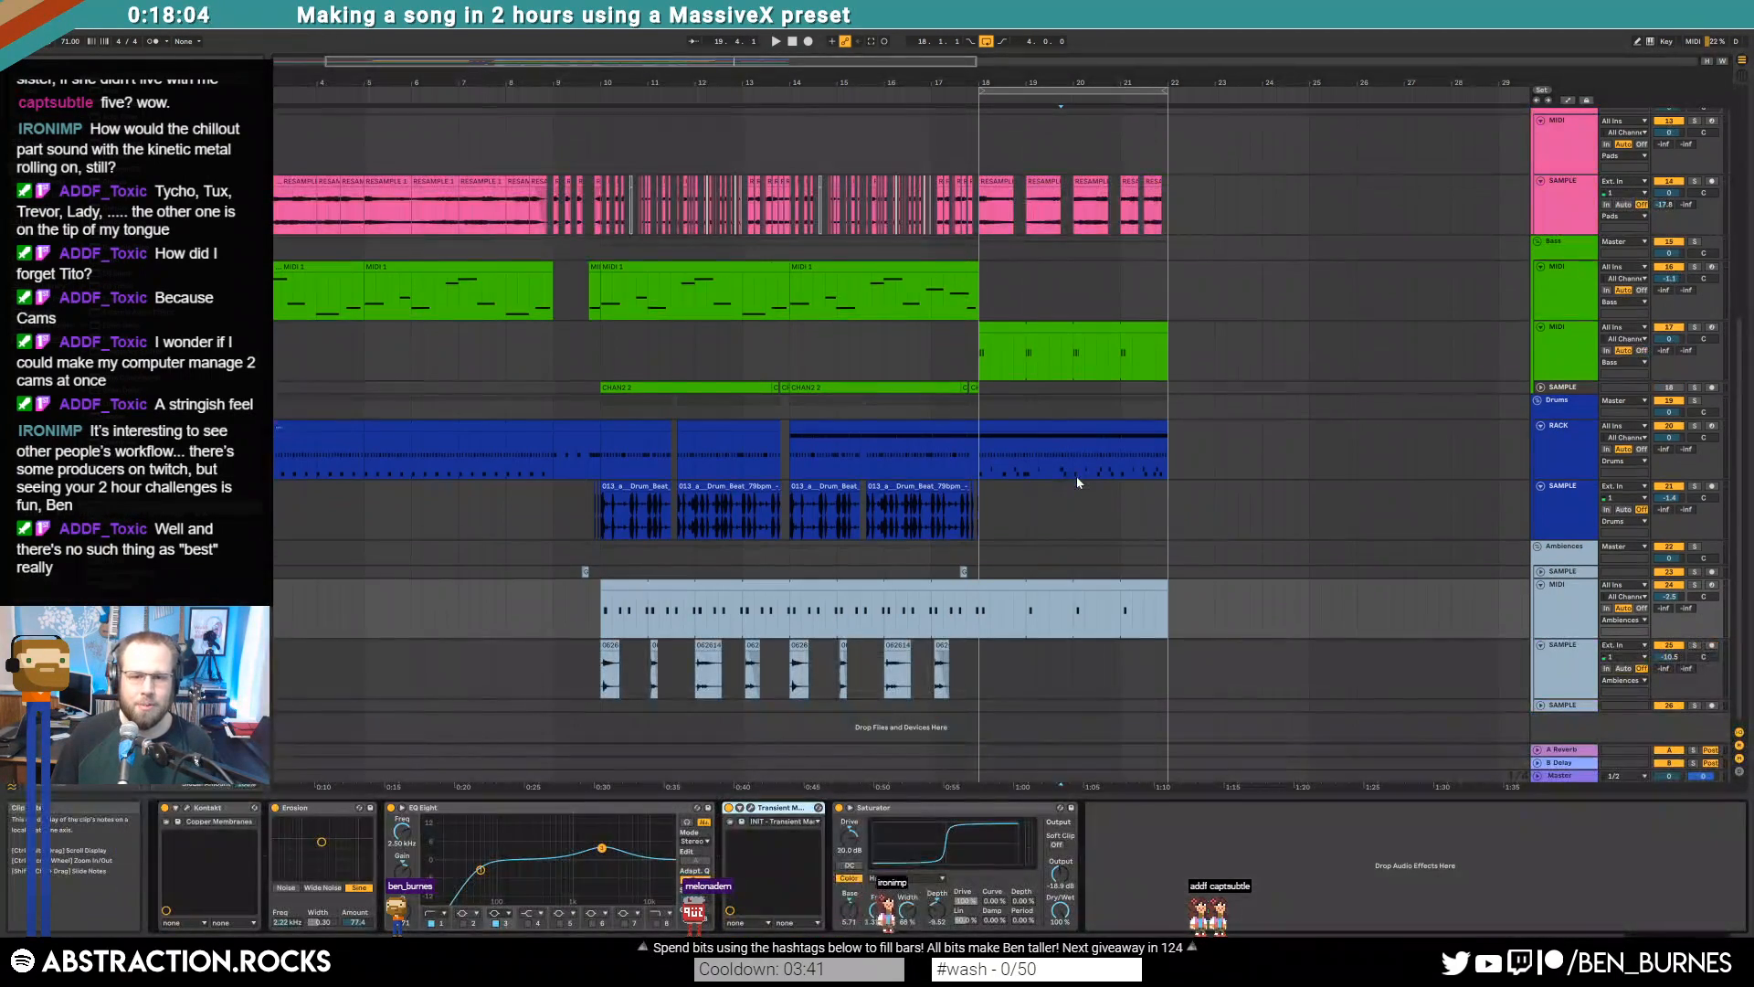
Play the bar 18 section and raise the Ambiences clip's remaining note one octave to C3
left_click(997, 581)
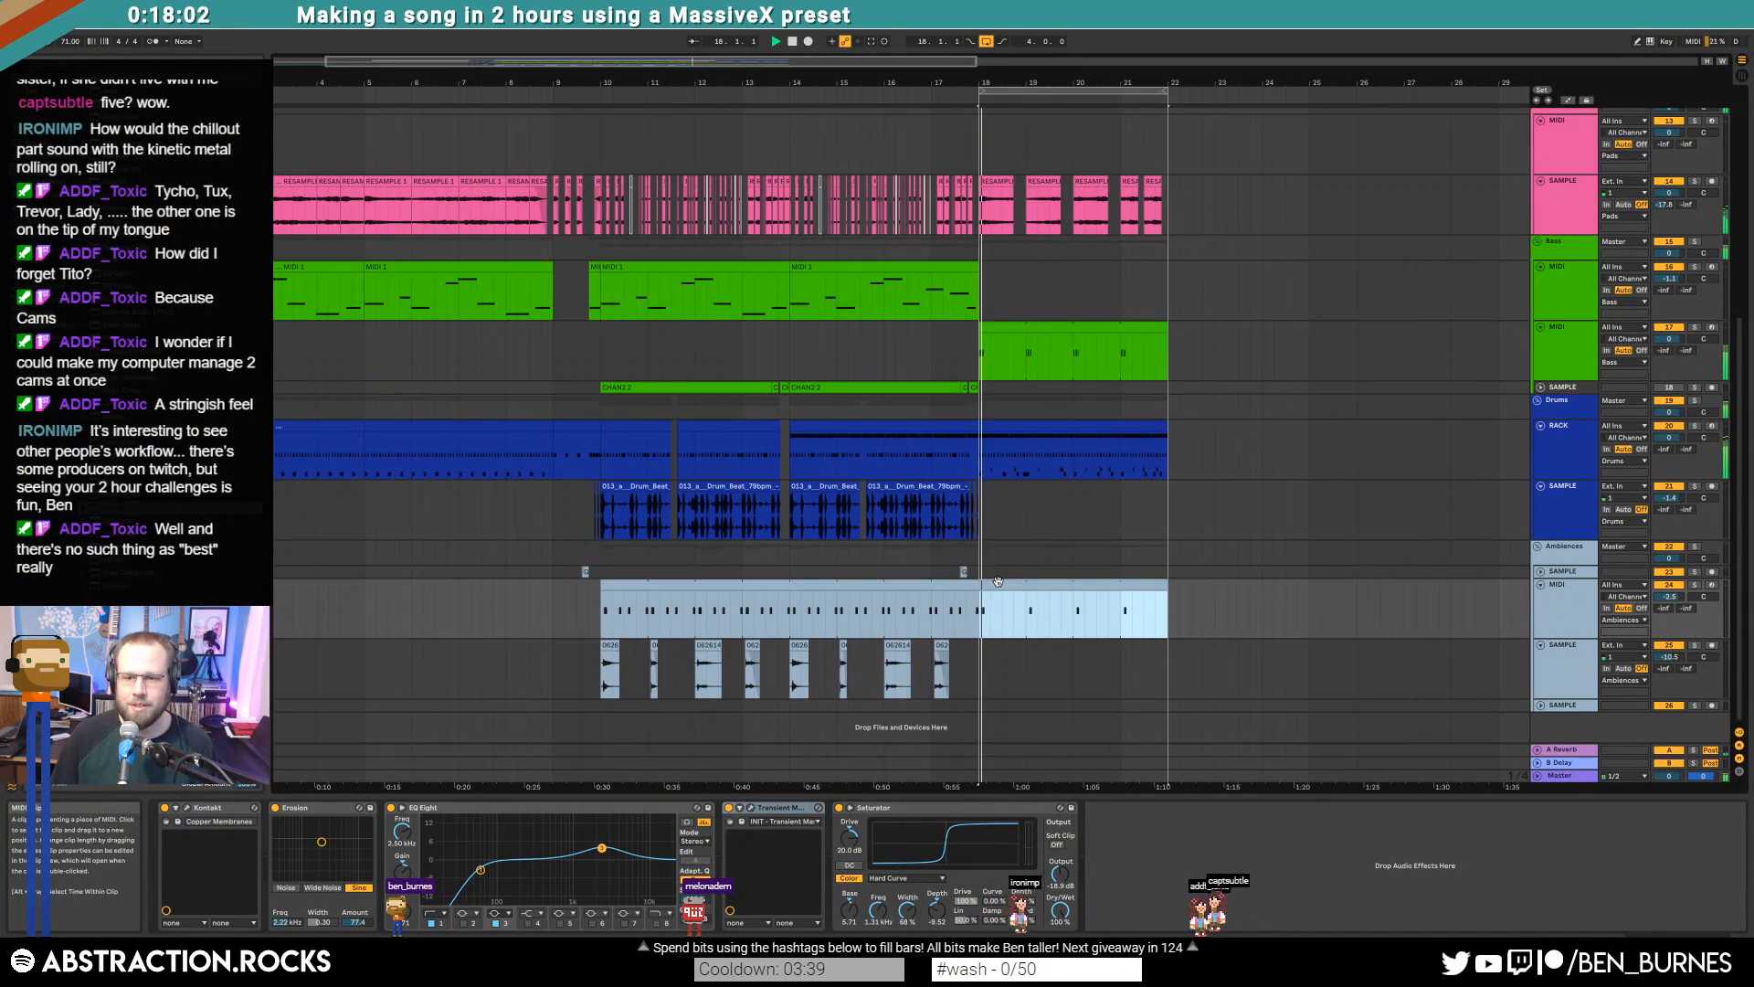
key("space")
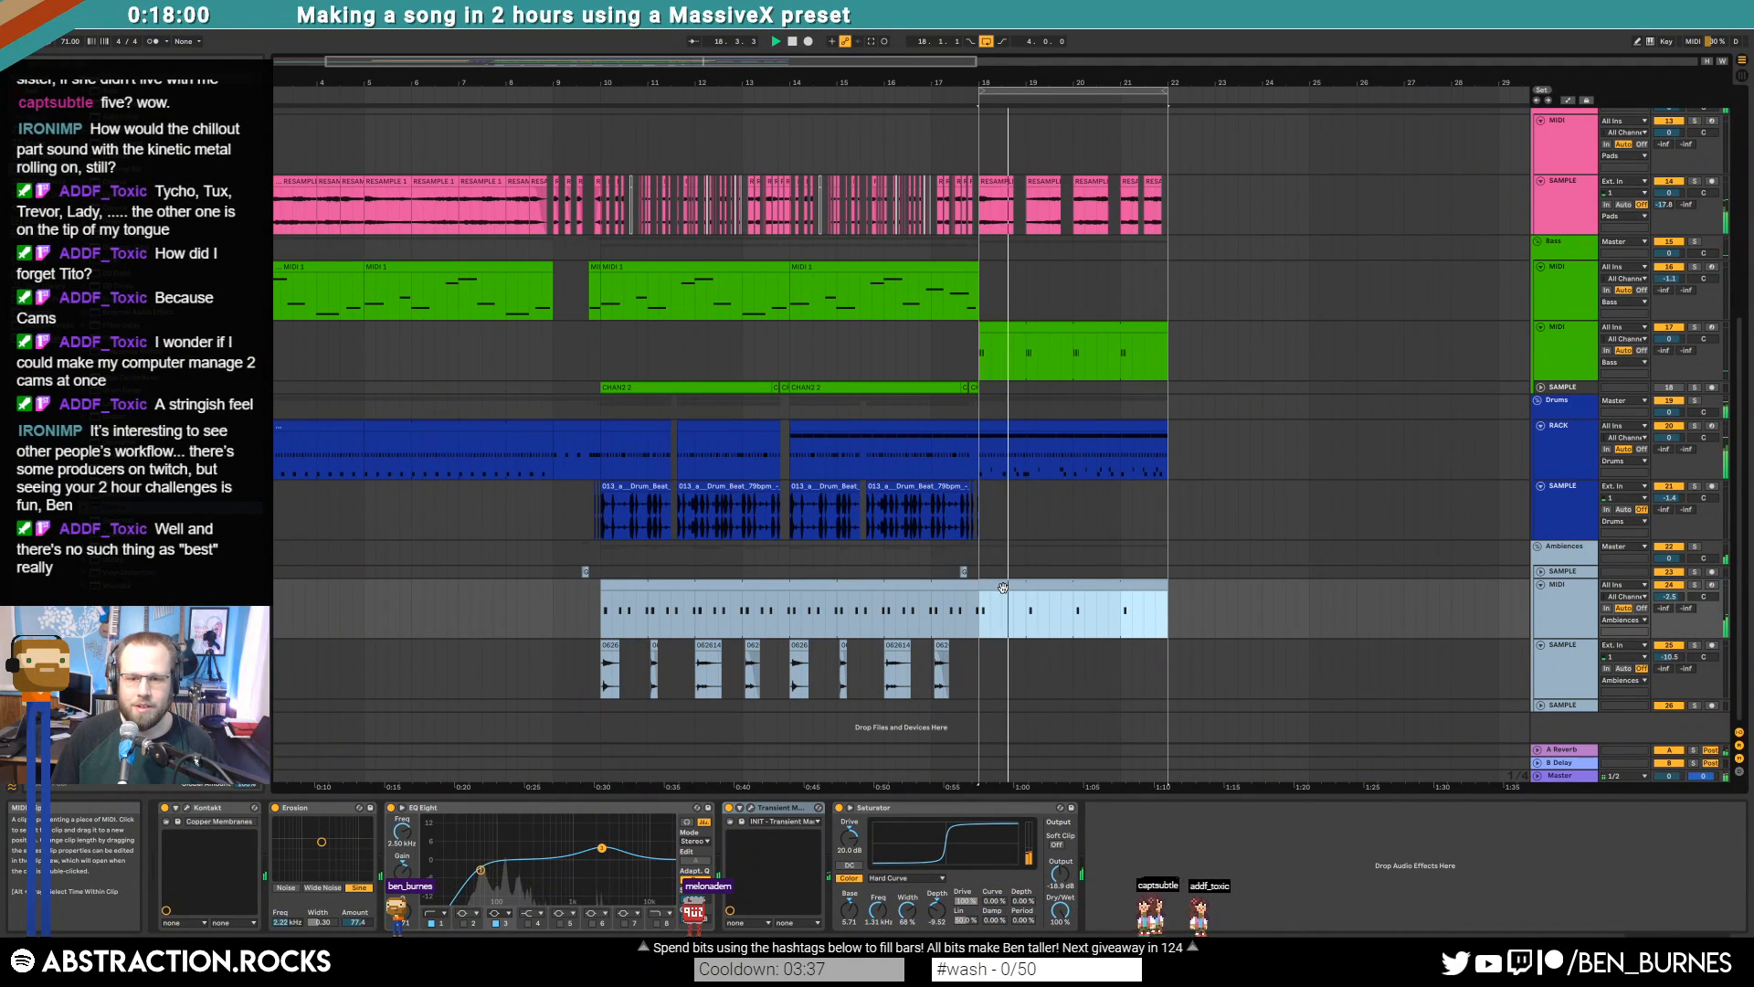
key("shift+Tab")
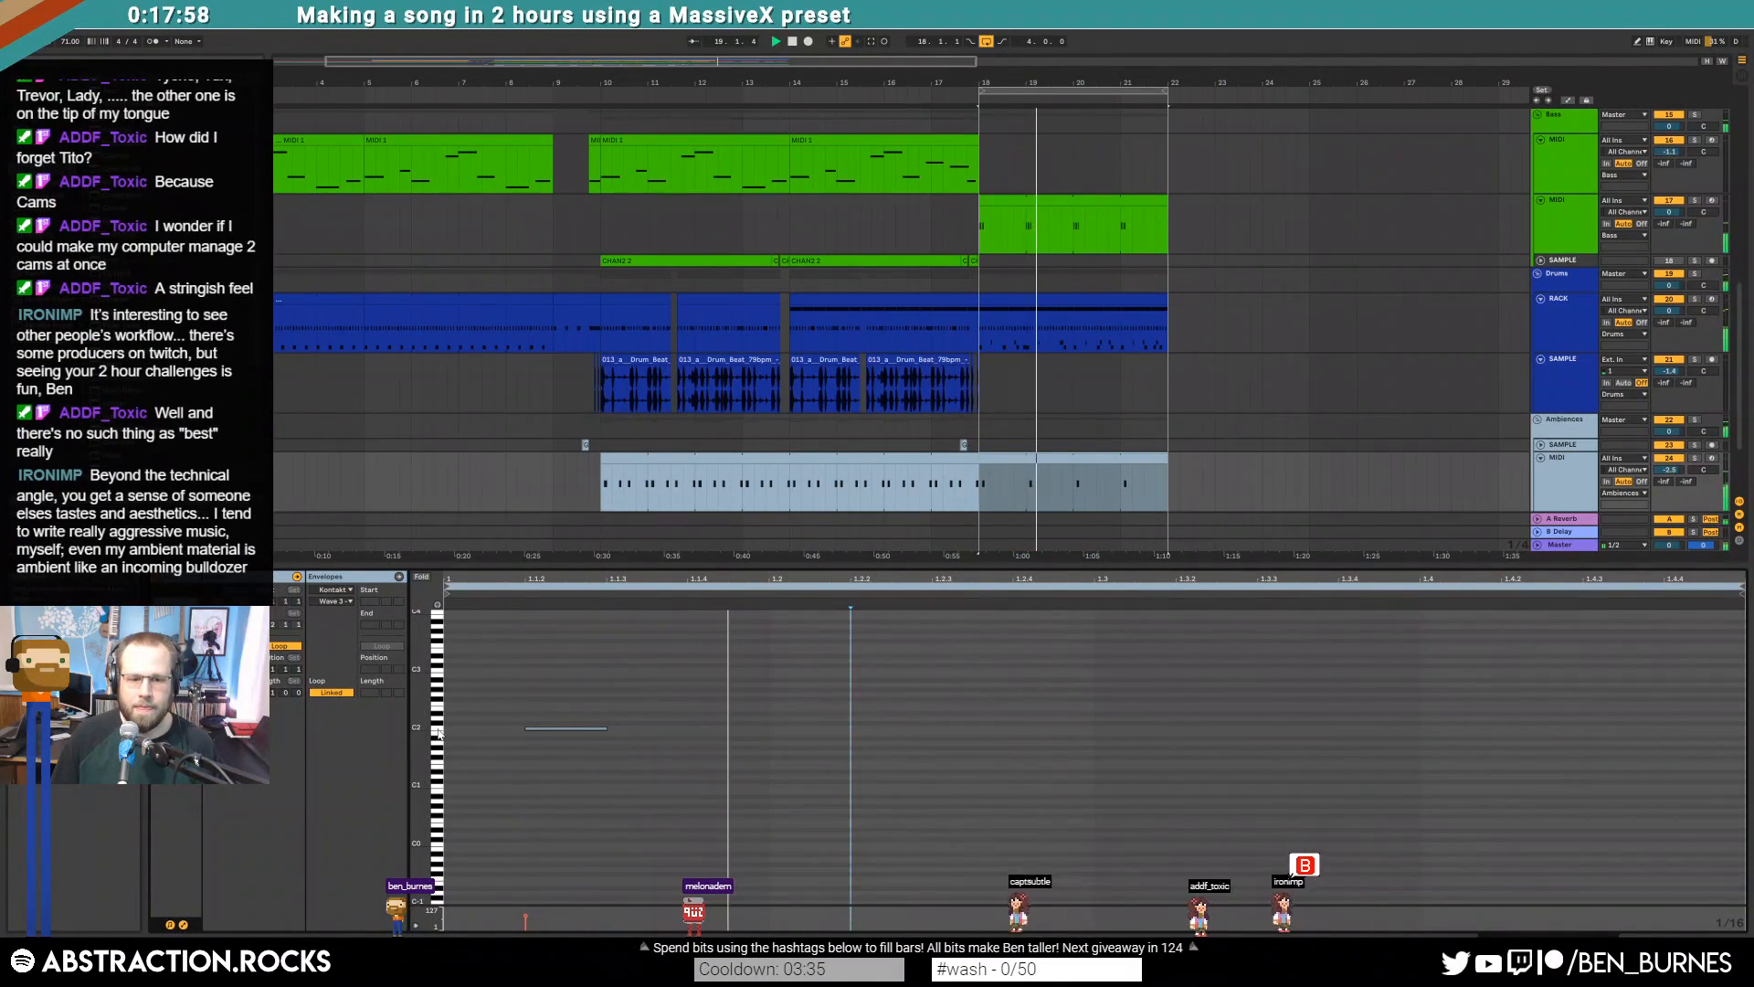
left_click_drag(548, 728, 549, 670)
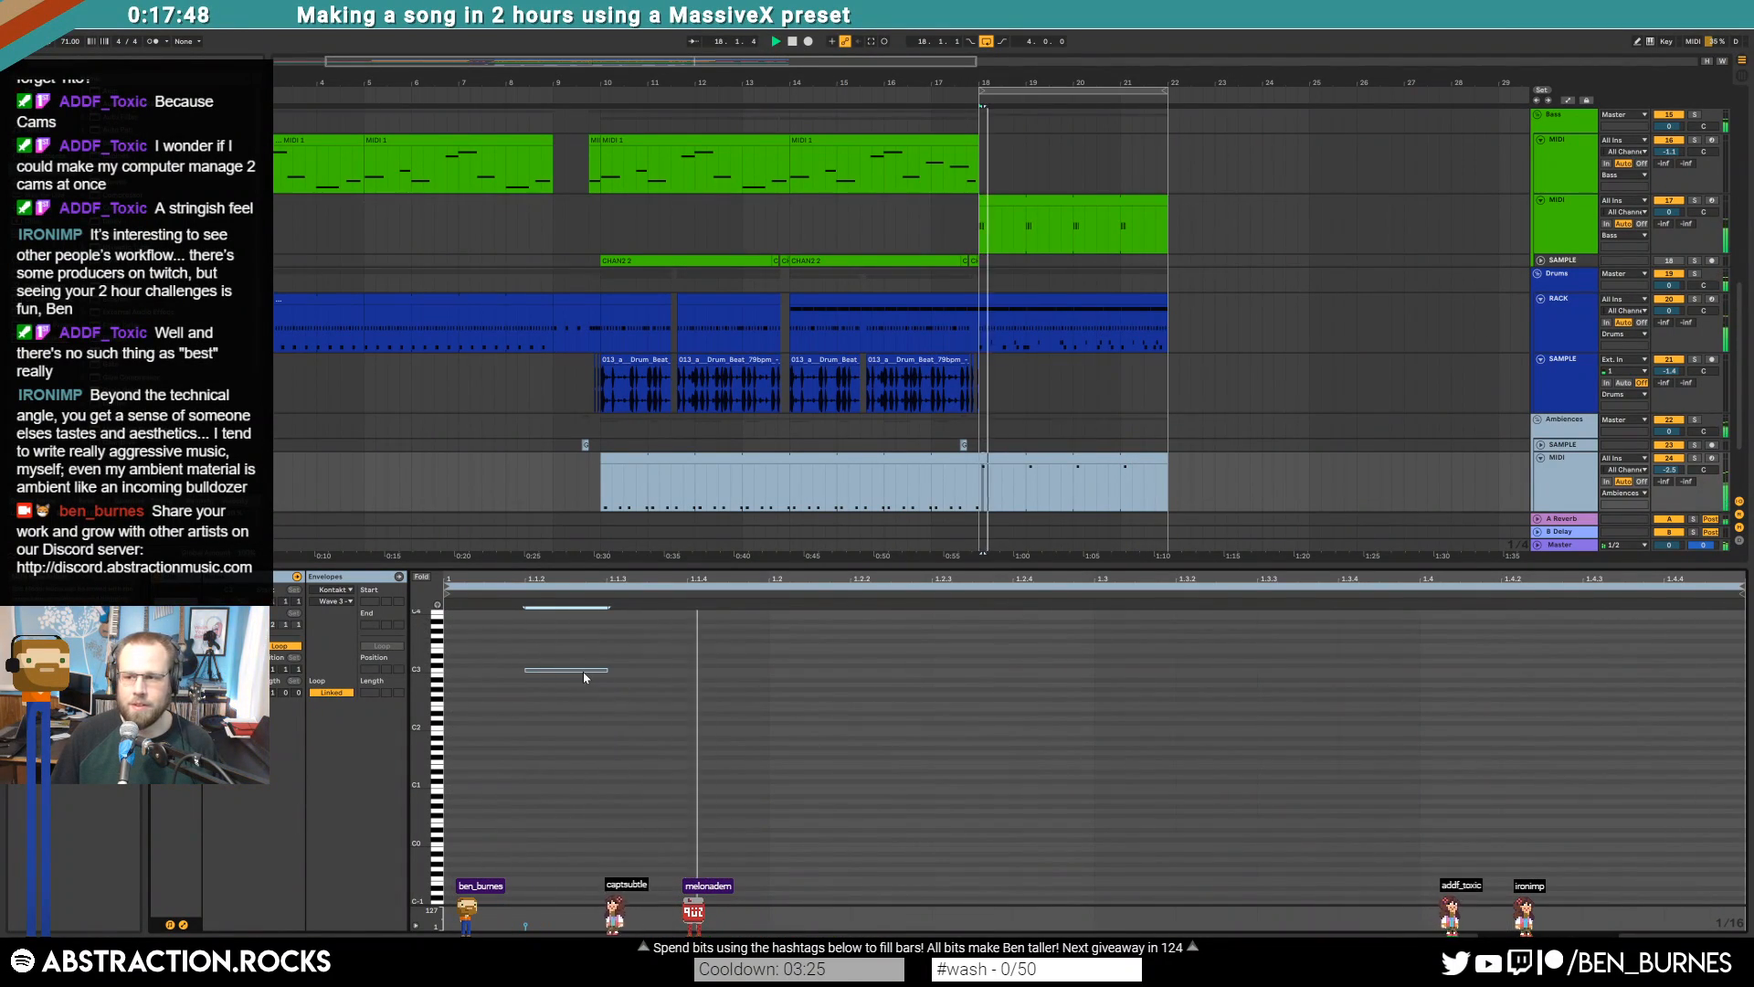
key("shift+Tab")
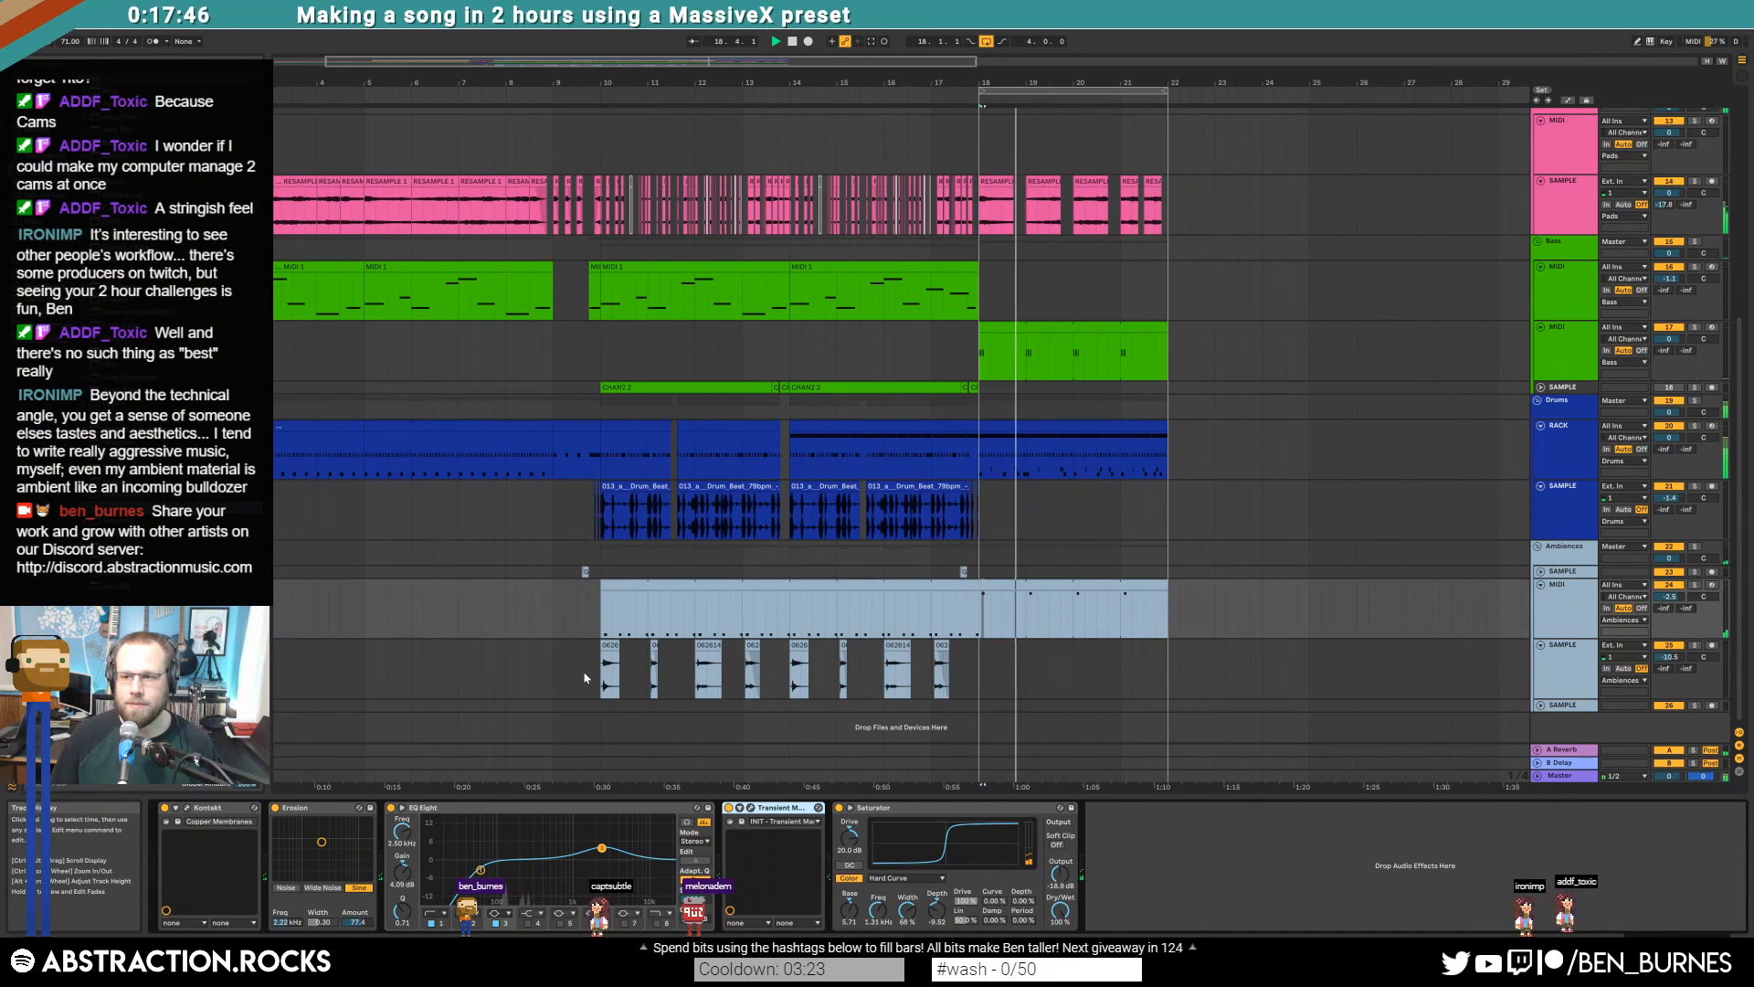
Audition the note of the Ambiences clip at bar 18 in higher octaves by transposing it and replaying the section
key("space")
left_click(1047, 585)
key("shift+Tab")
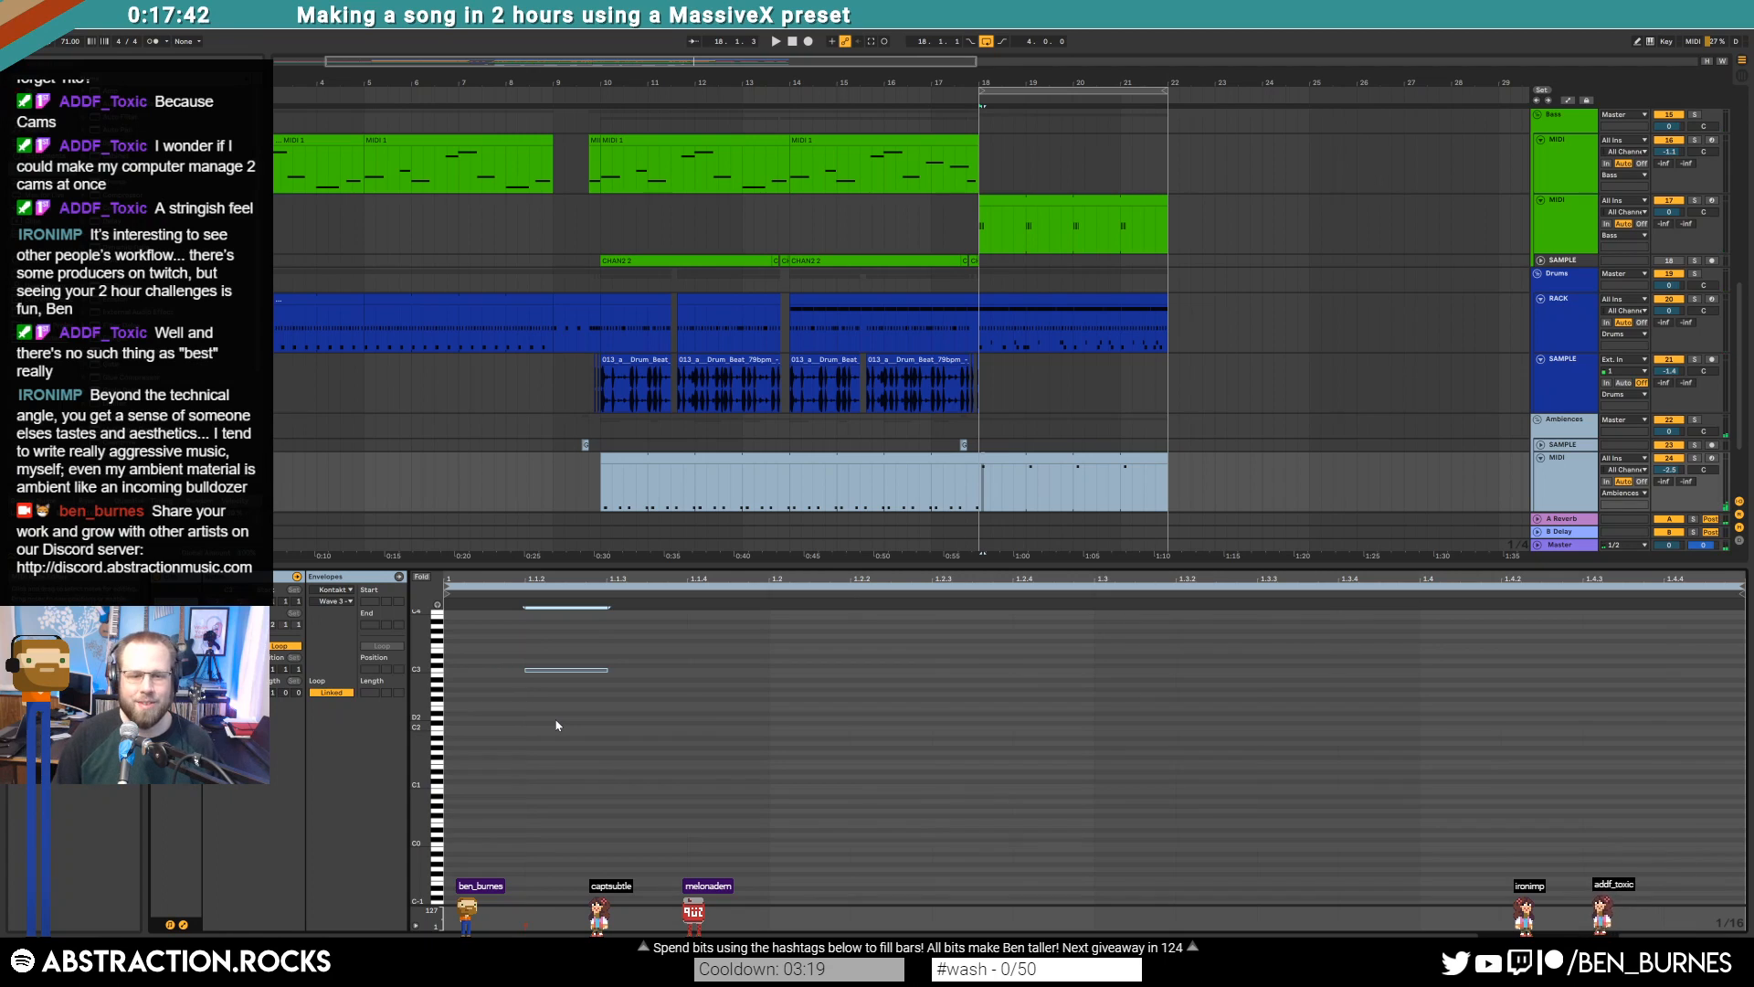
scroll(649, 708, "up", 3)
key("shift+Up")
key("space")
key("space")
key("shift+Up")
key("space")
key("space")
key("shift+Down")
key("space")
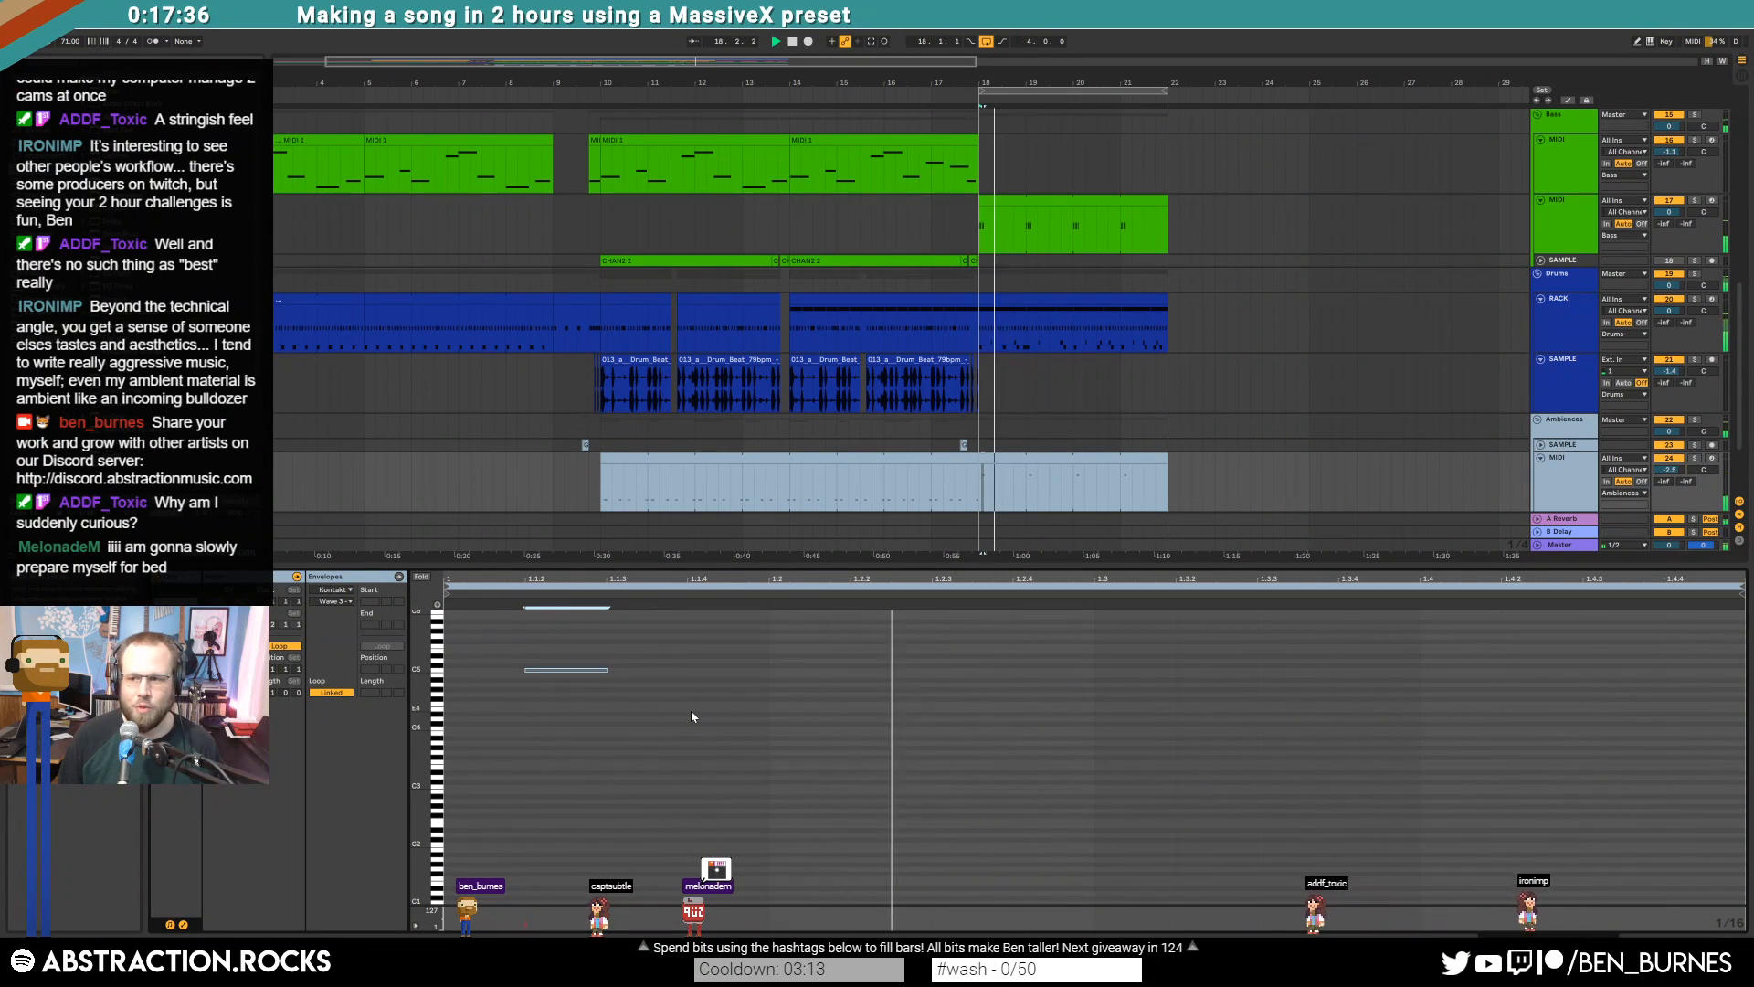
Lengthen the Ambiences note so it ends at beat 1.2, lower it to C2 and play the result
left_click_drag(605, 672, 768, 683)
key("space")
key("space")
key("shift+Tab")
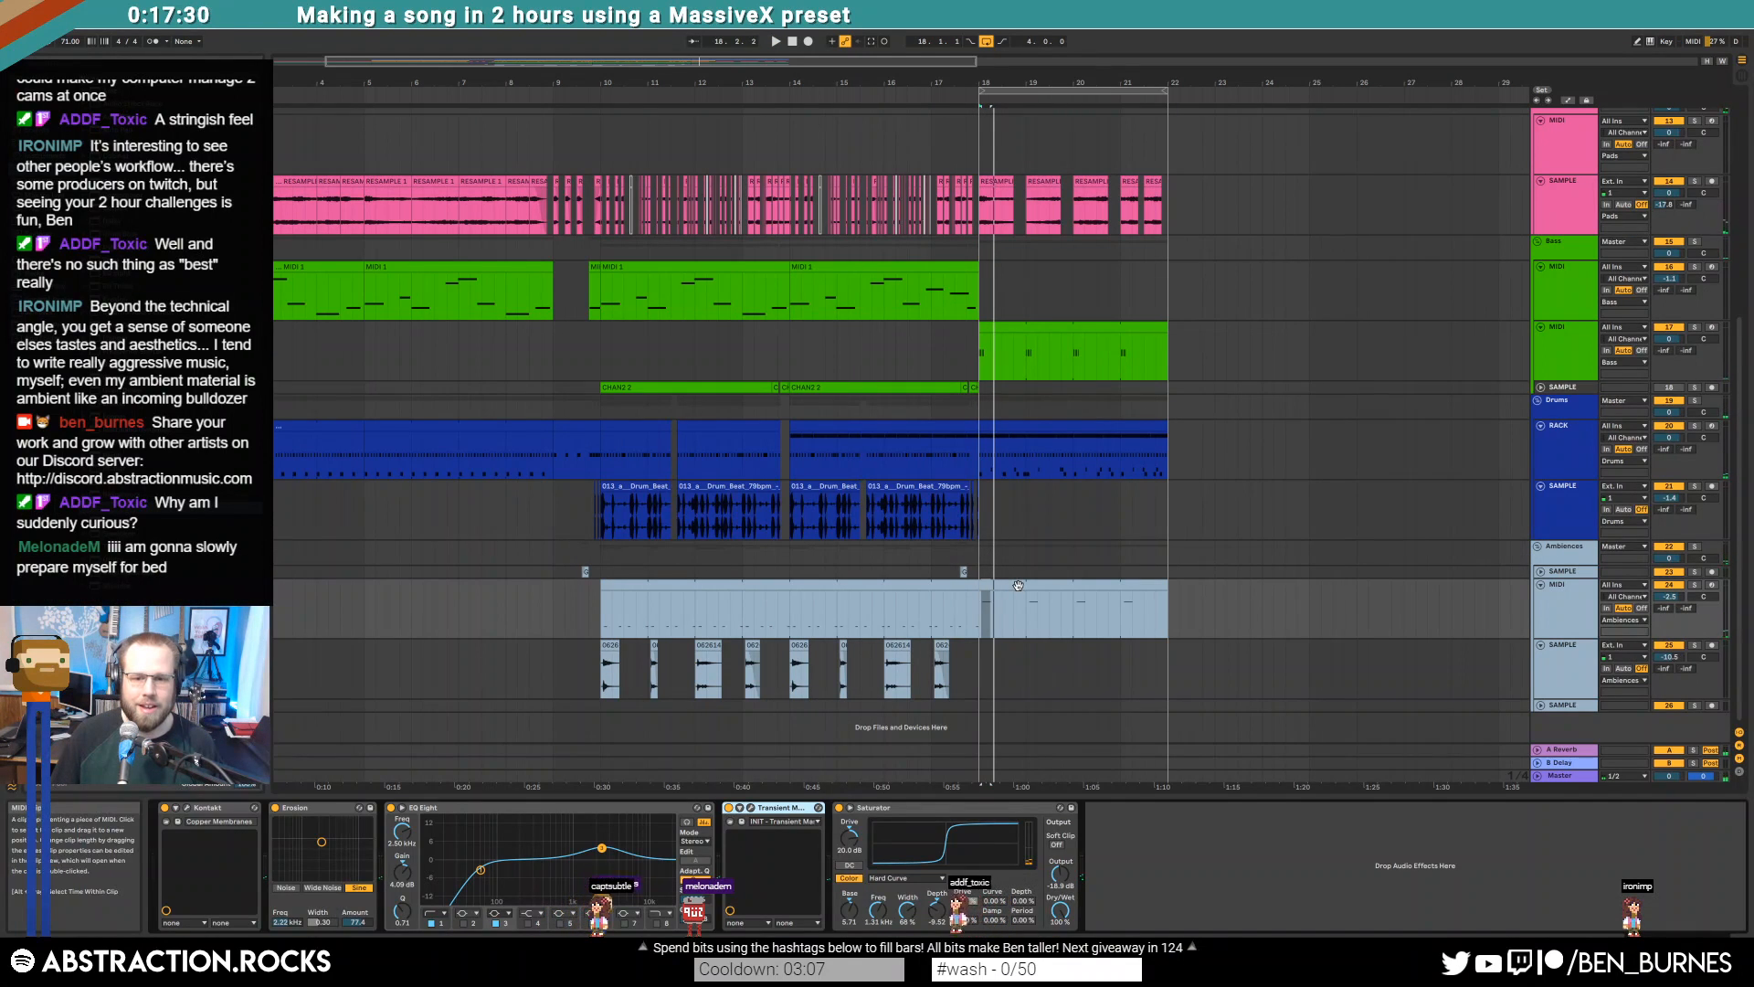
key("shift+Tab")
key("shift+Down")
key("shift+Down")
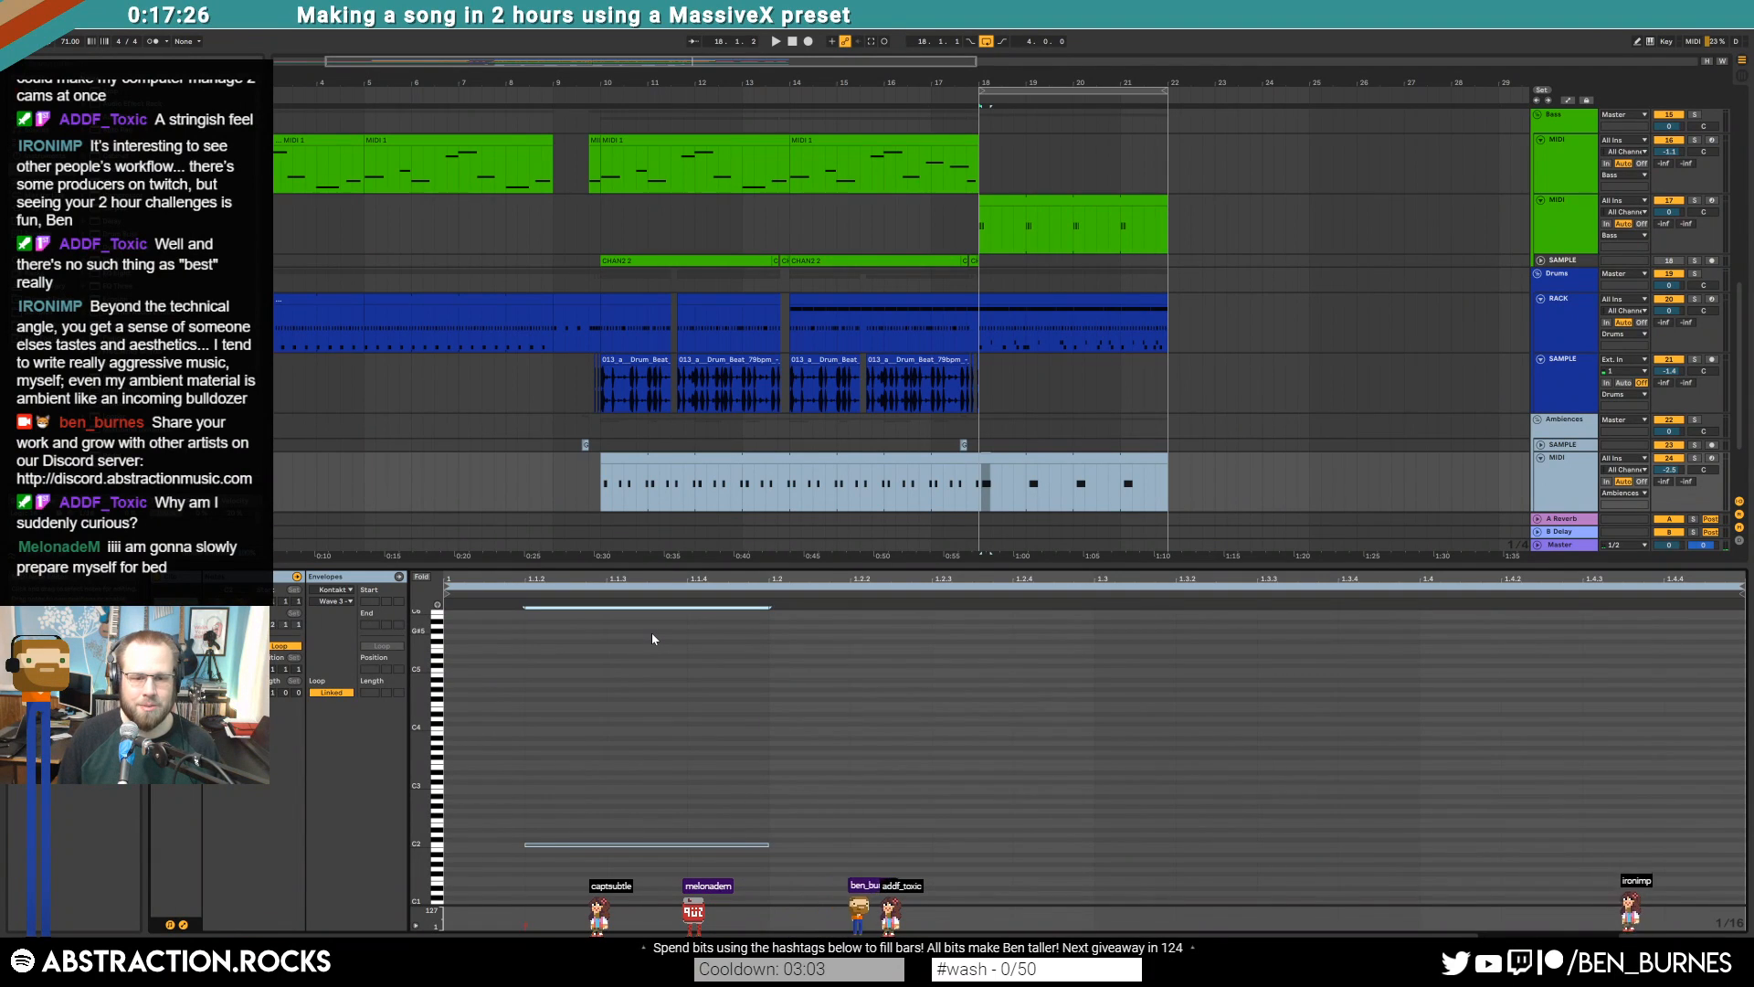
key("space")
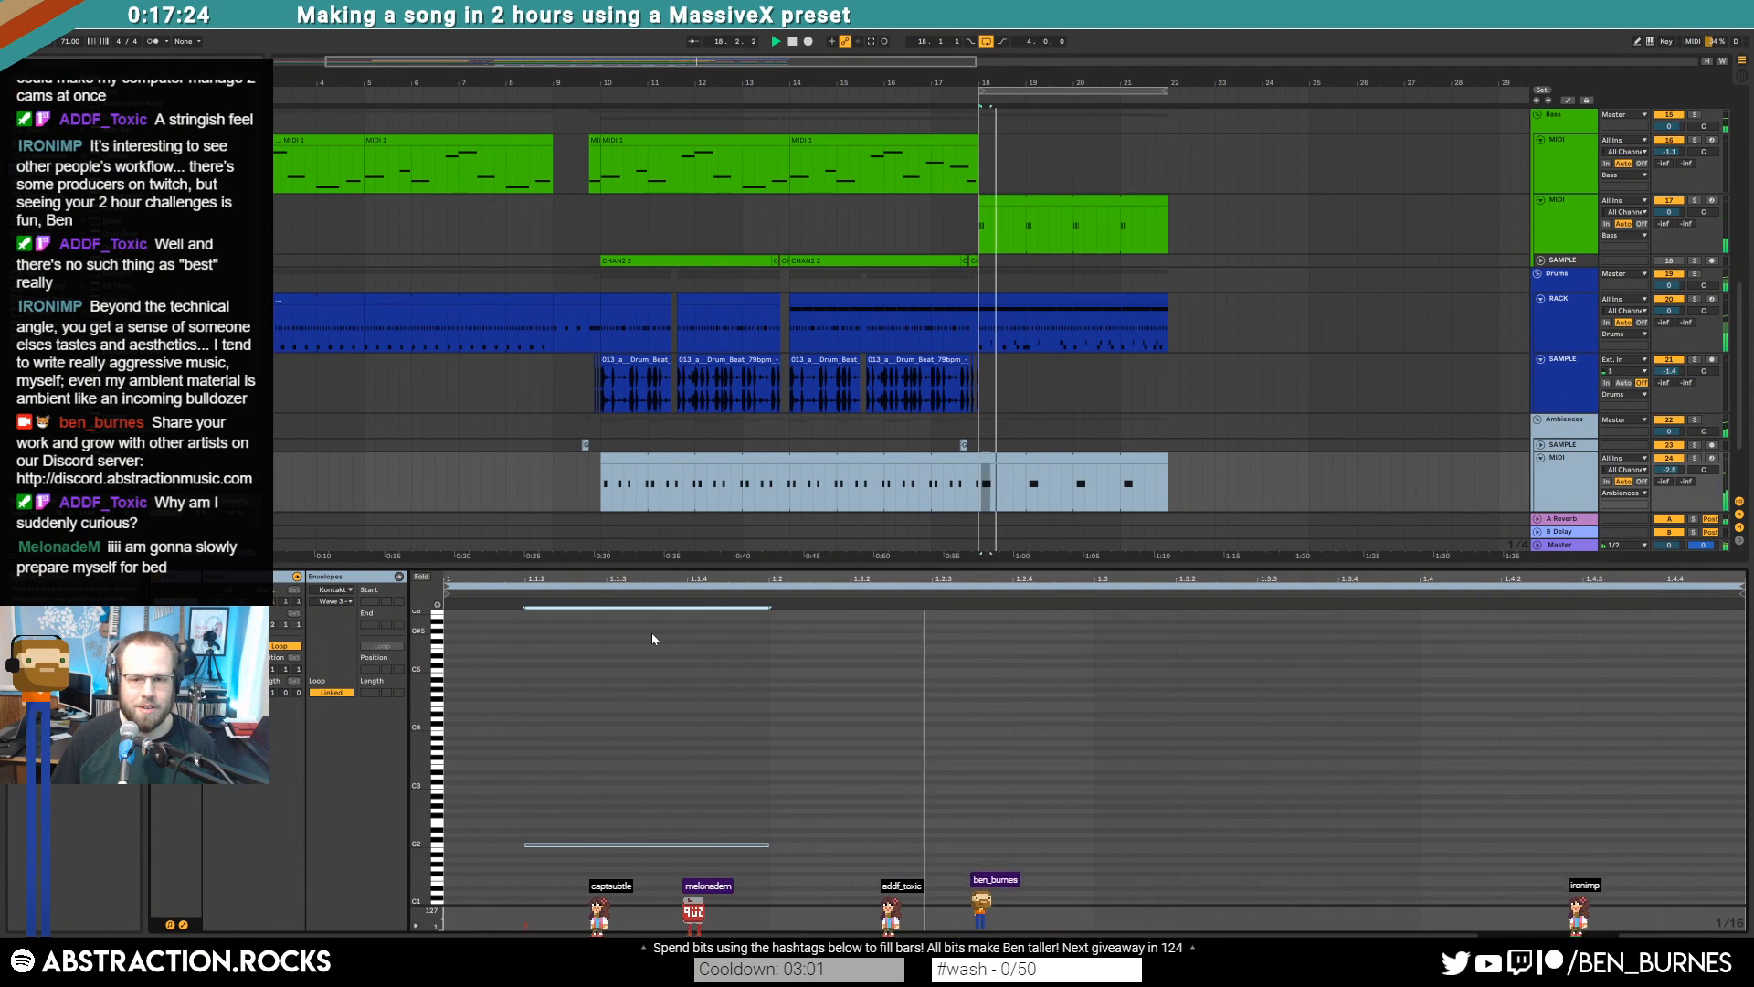
key("shift+Tab")
key("space")
Consolidate the looped Ambiences clip from bar 18 to 22 into one four-bar clip and play it
left_click(1020, 586)
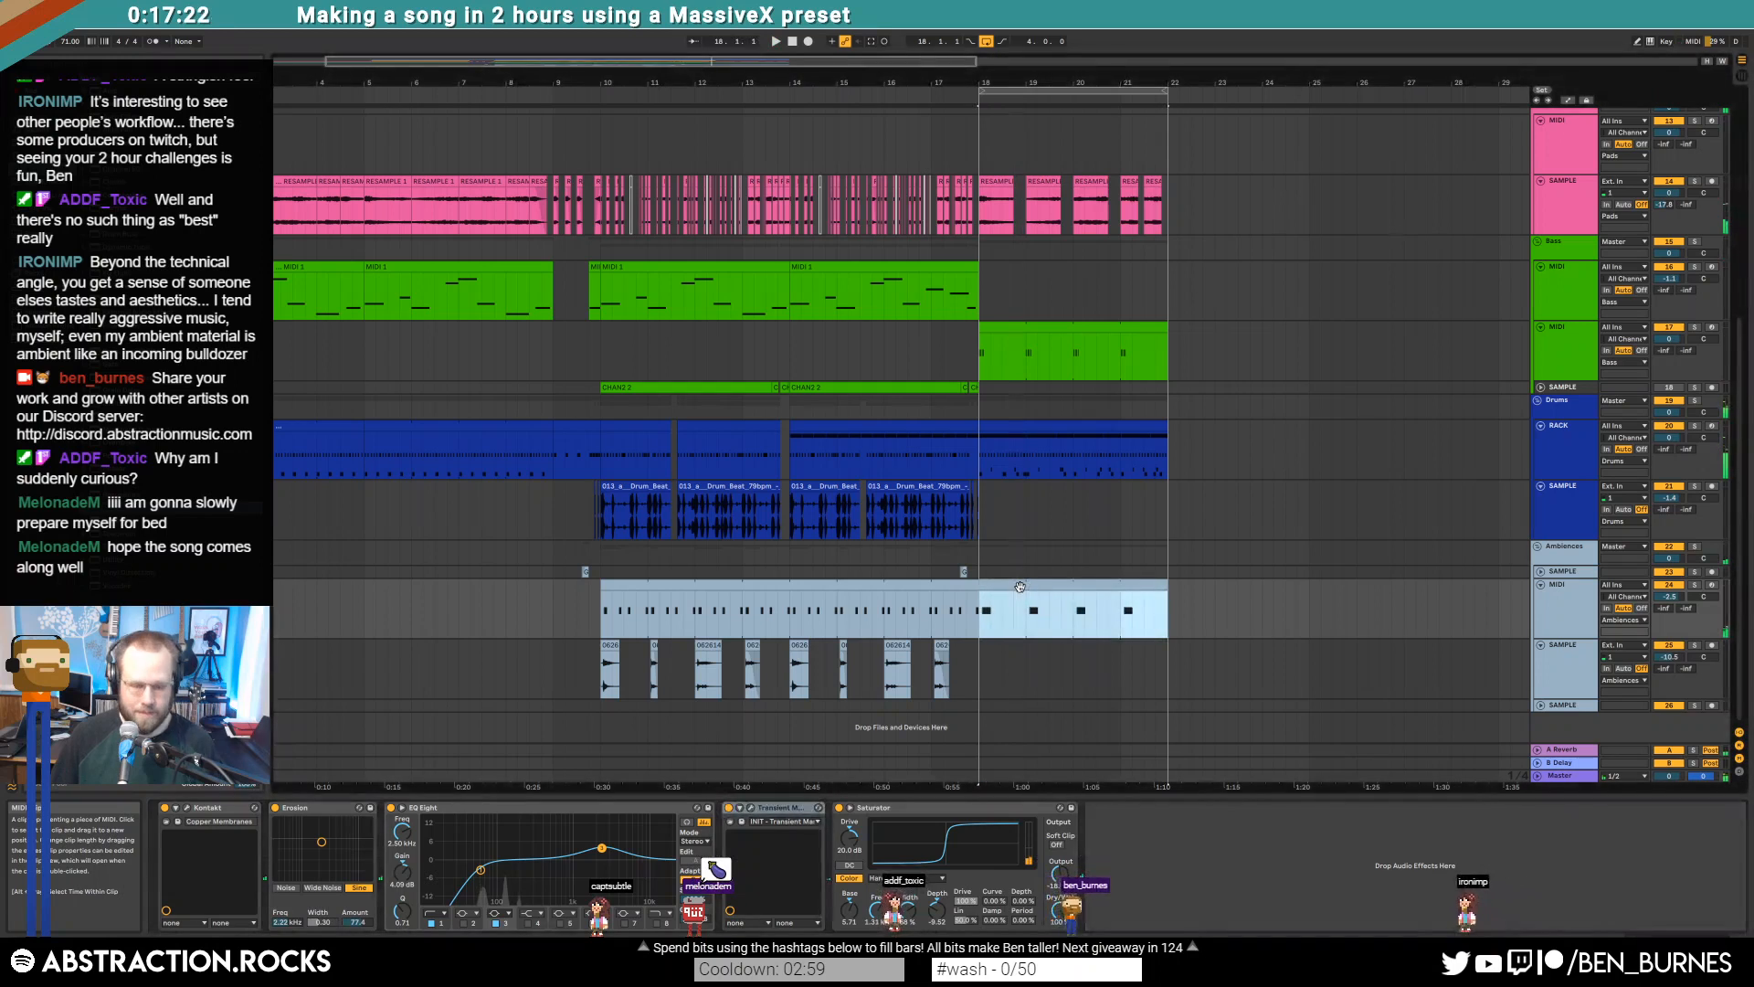
key("shift+Tab")
key("space")
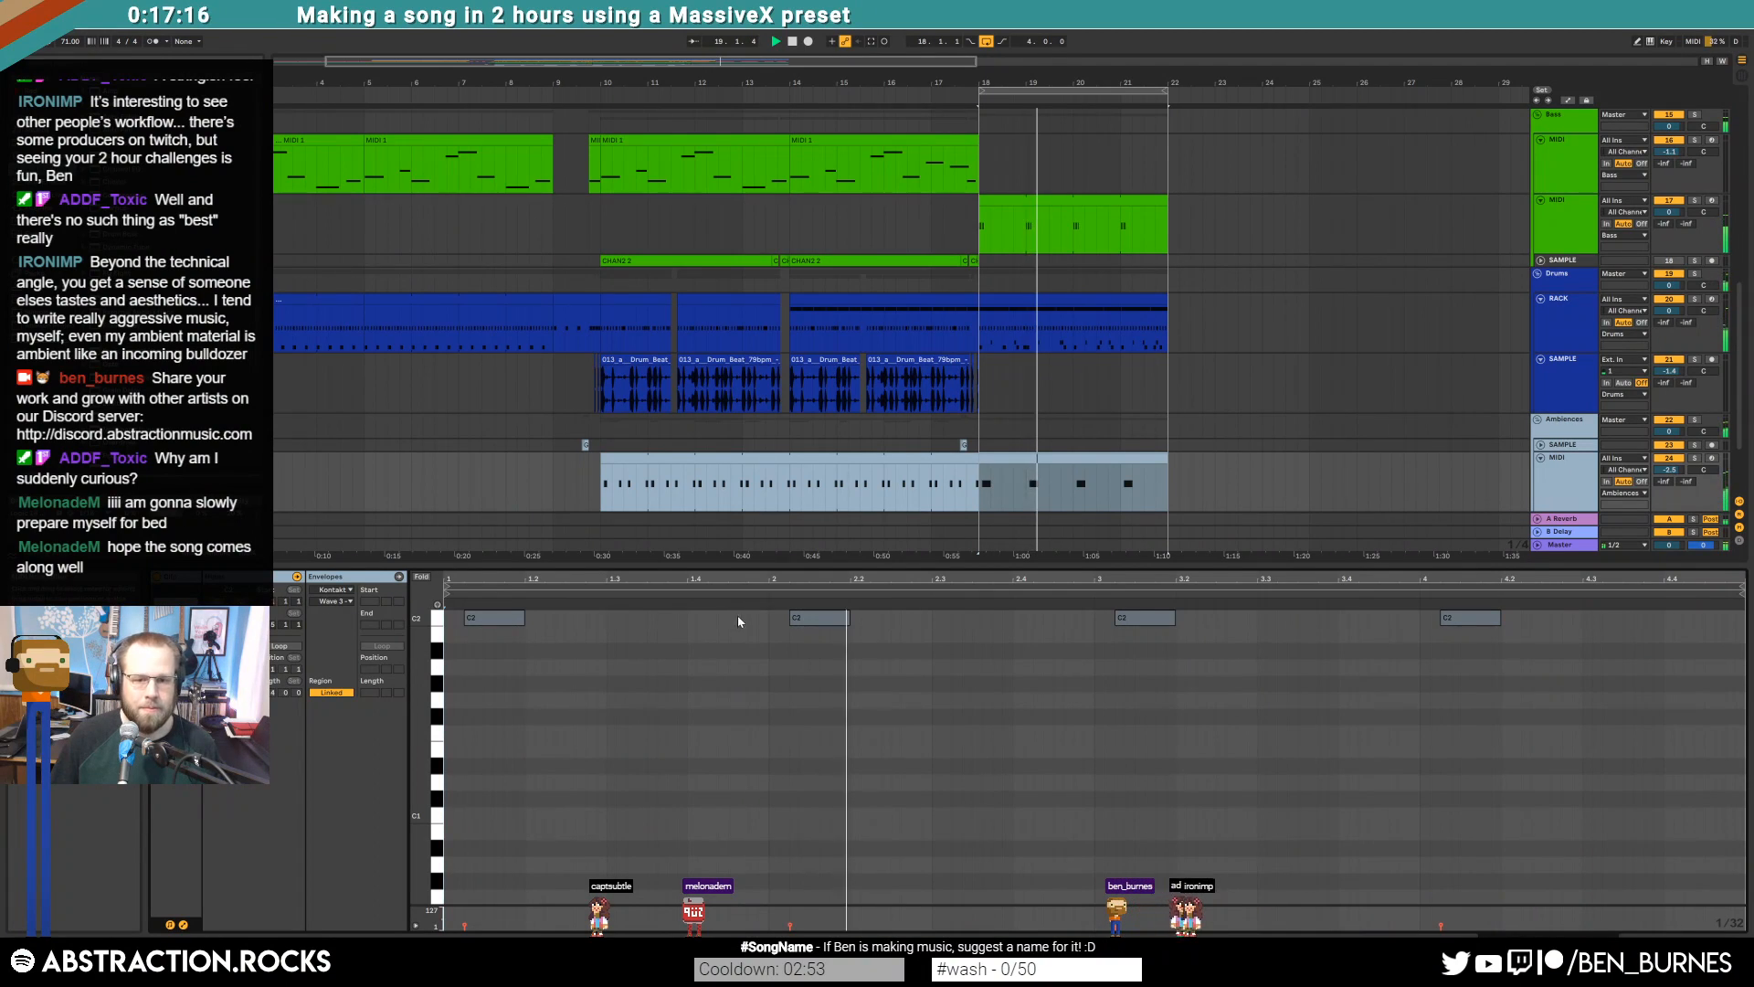
key("space")
Add three quick triplet-spaced C2 notes leading into a longer C2 note on beat 2.3, and shape their velocities as a rise
scroll(915, 622, "up", 3, "ctrl")
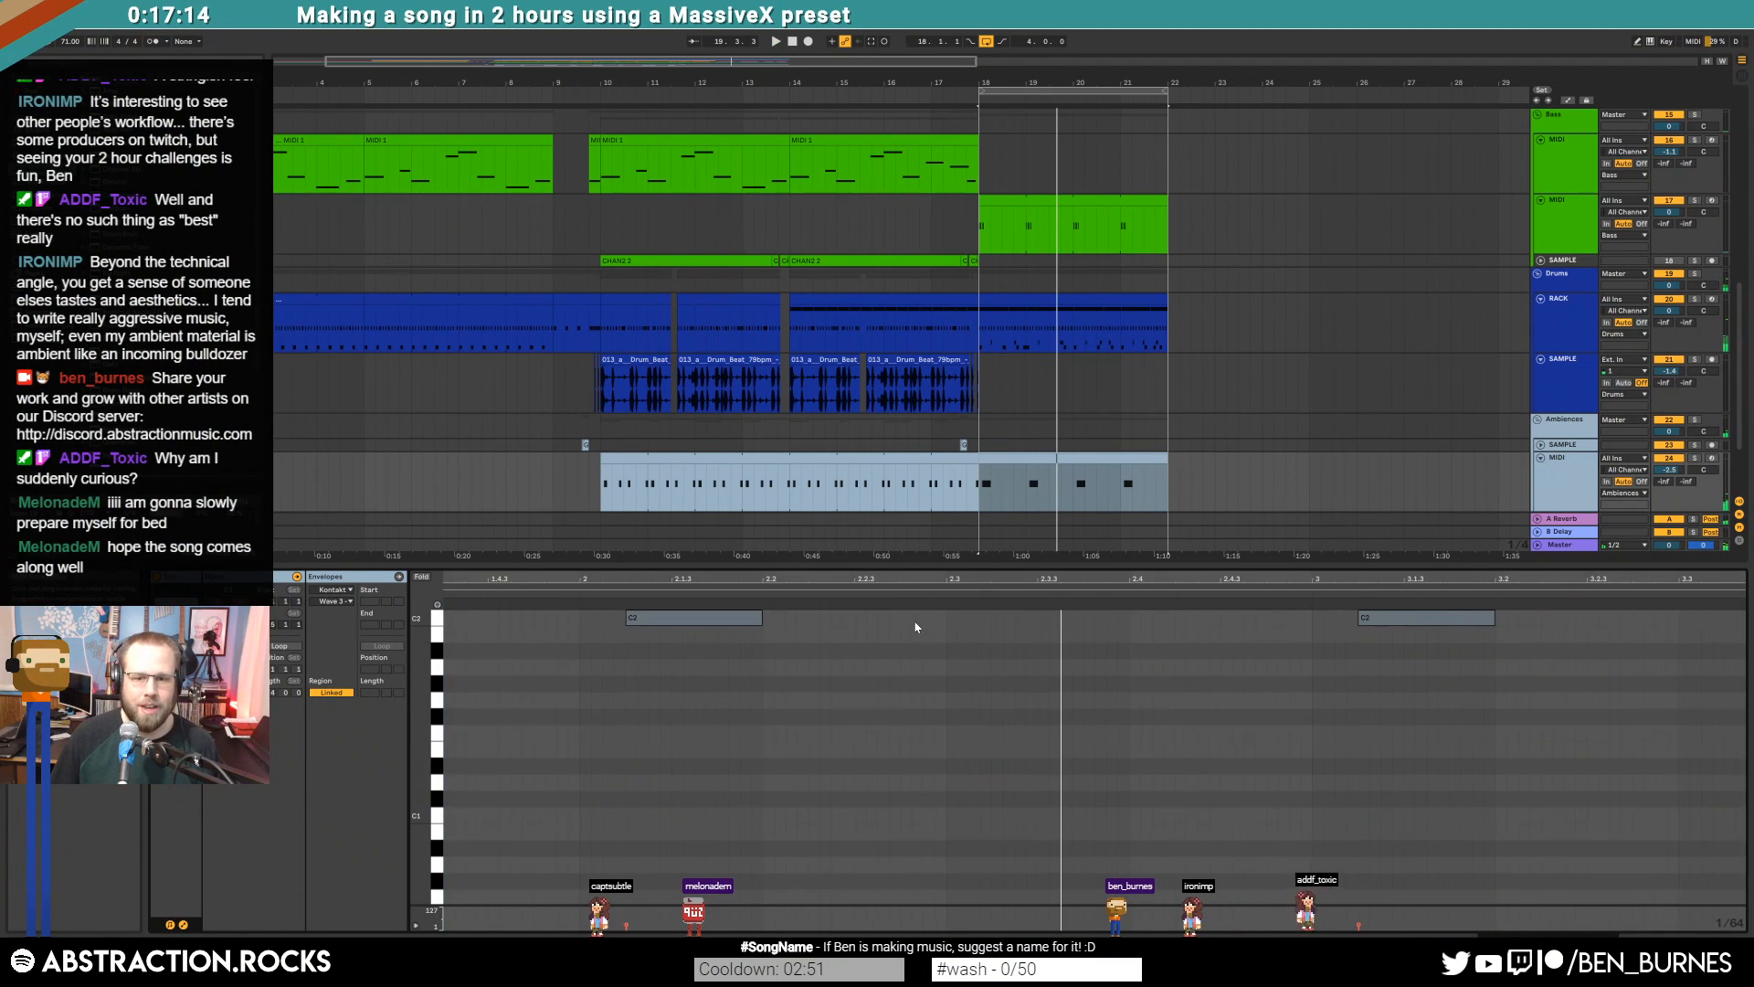
double_click(901, 622)
double_click(930, 619)
double_click(955, 617)
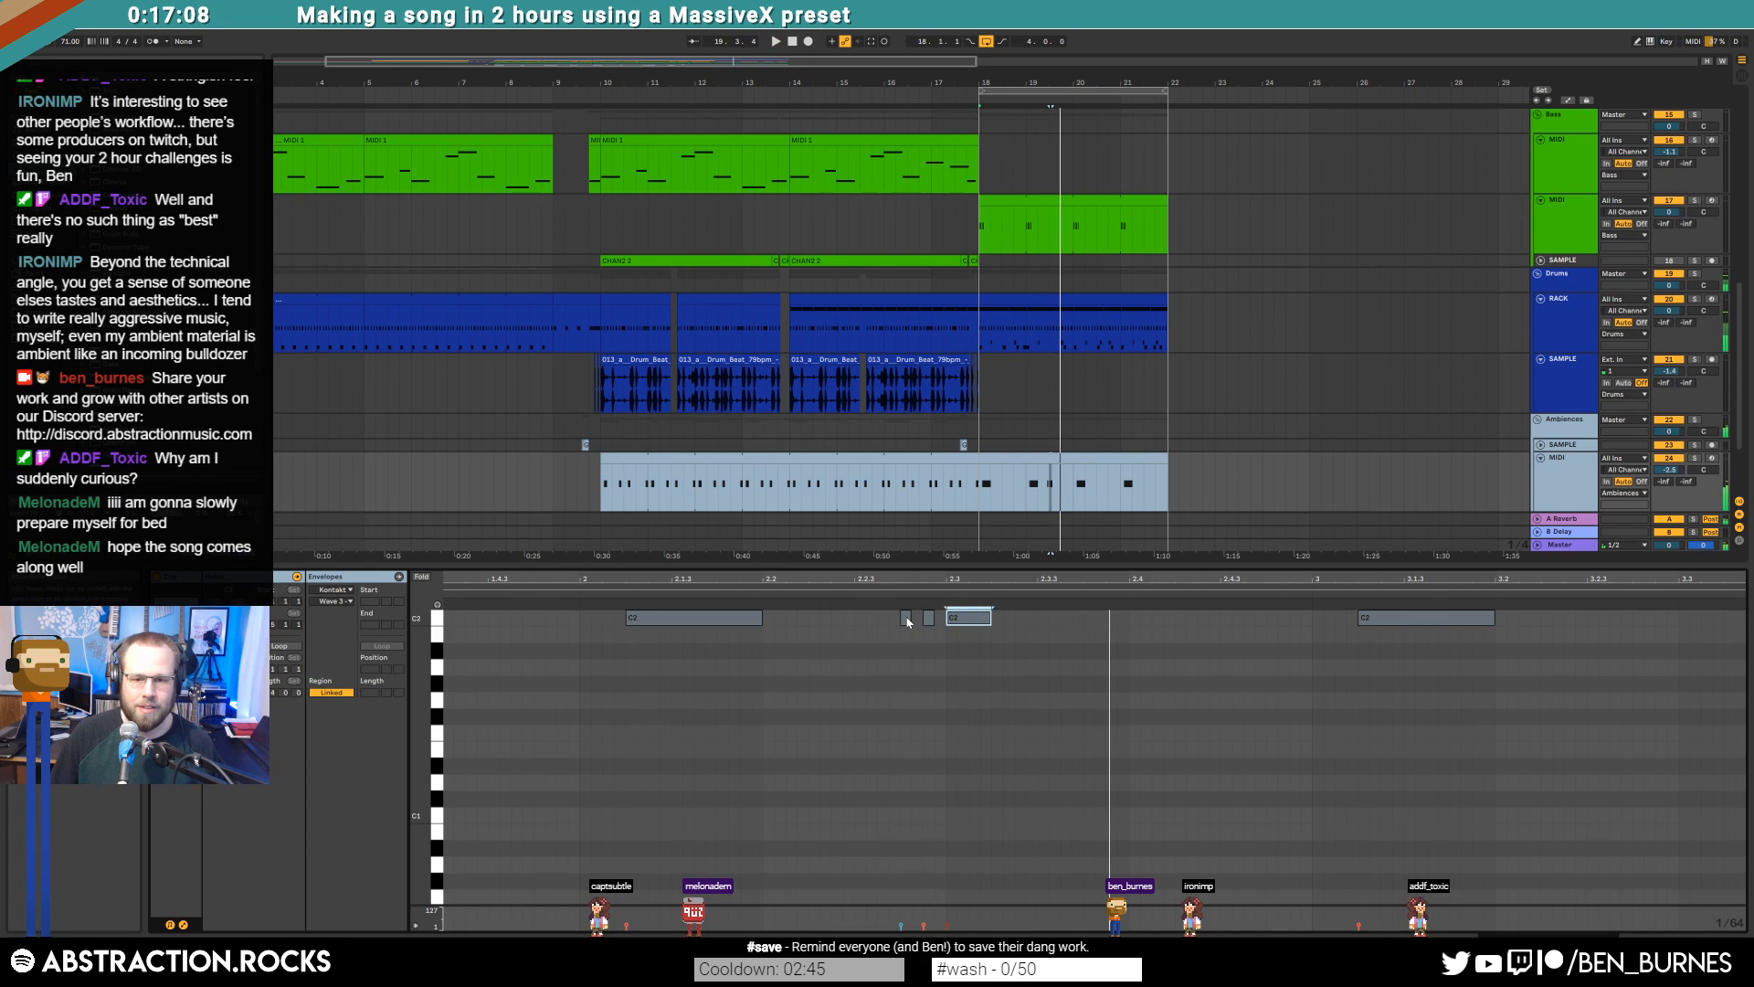
scroll(927, 622, "up", 5)
left_click_drag(932, 620, 889, 621)
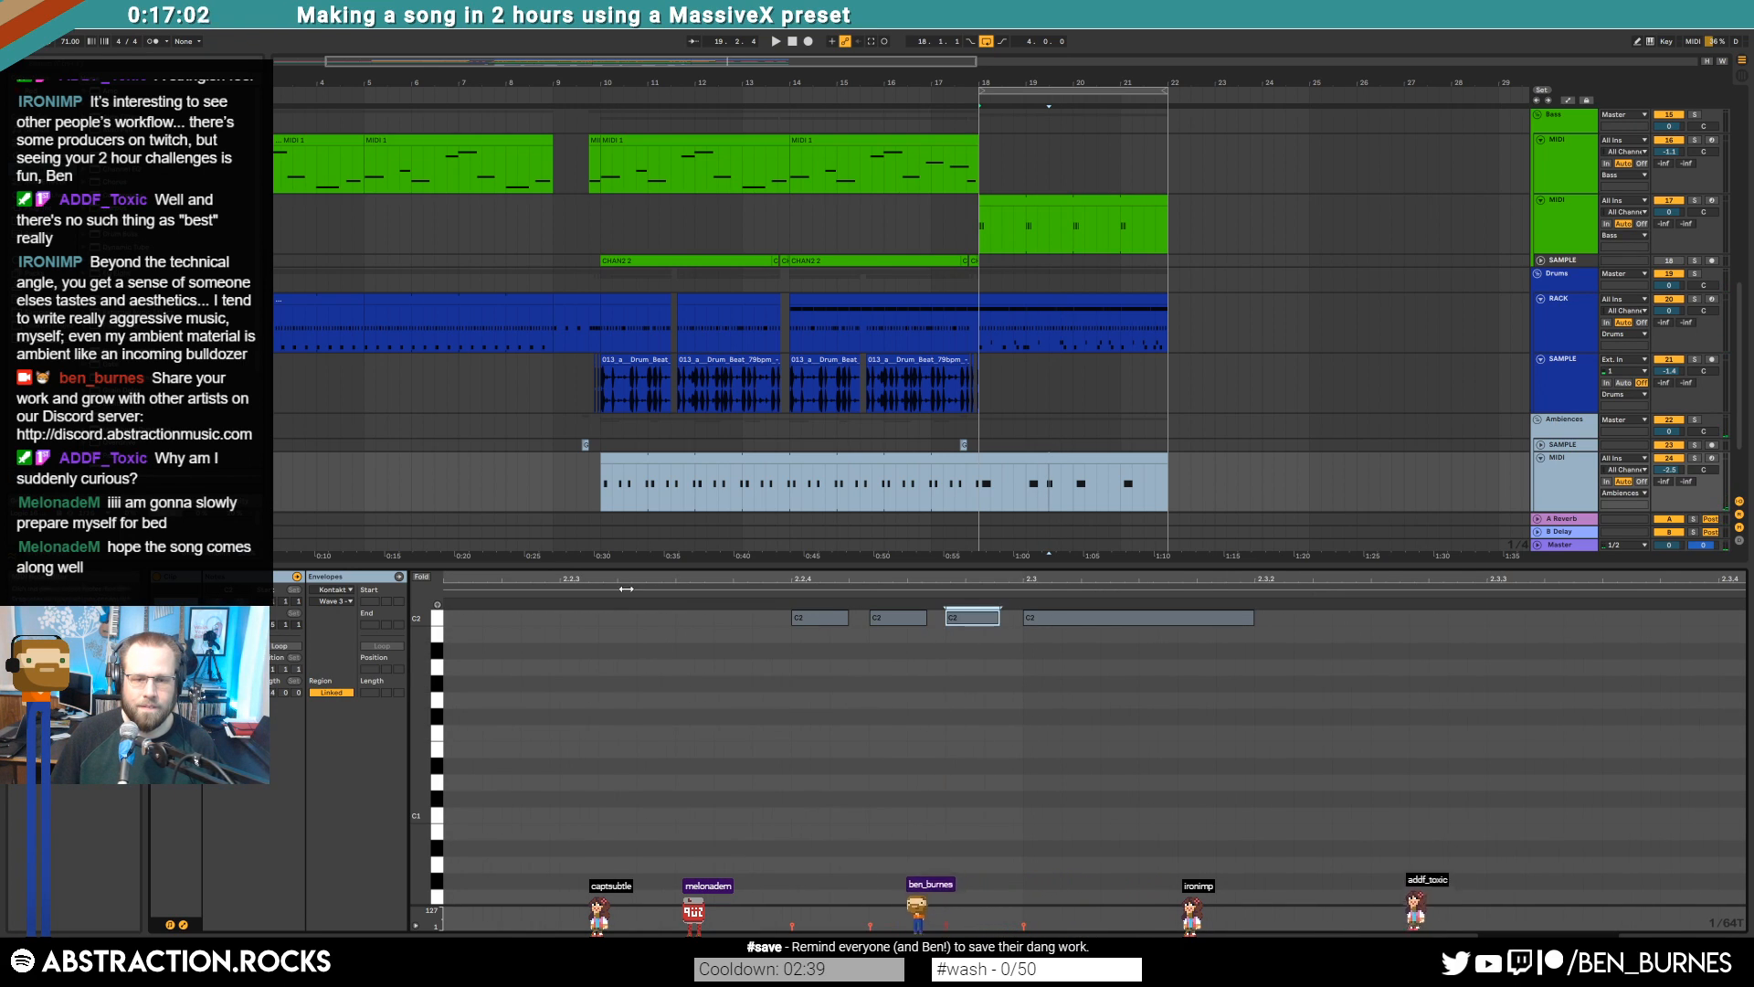
key("space")
key("ctrl+a")
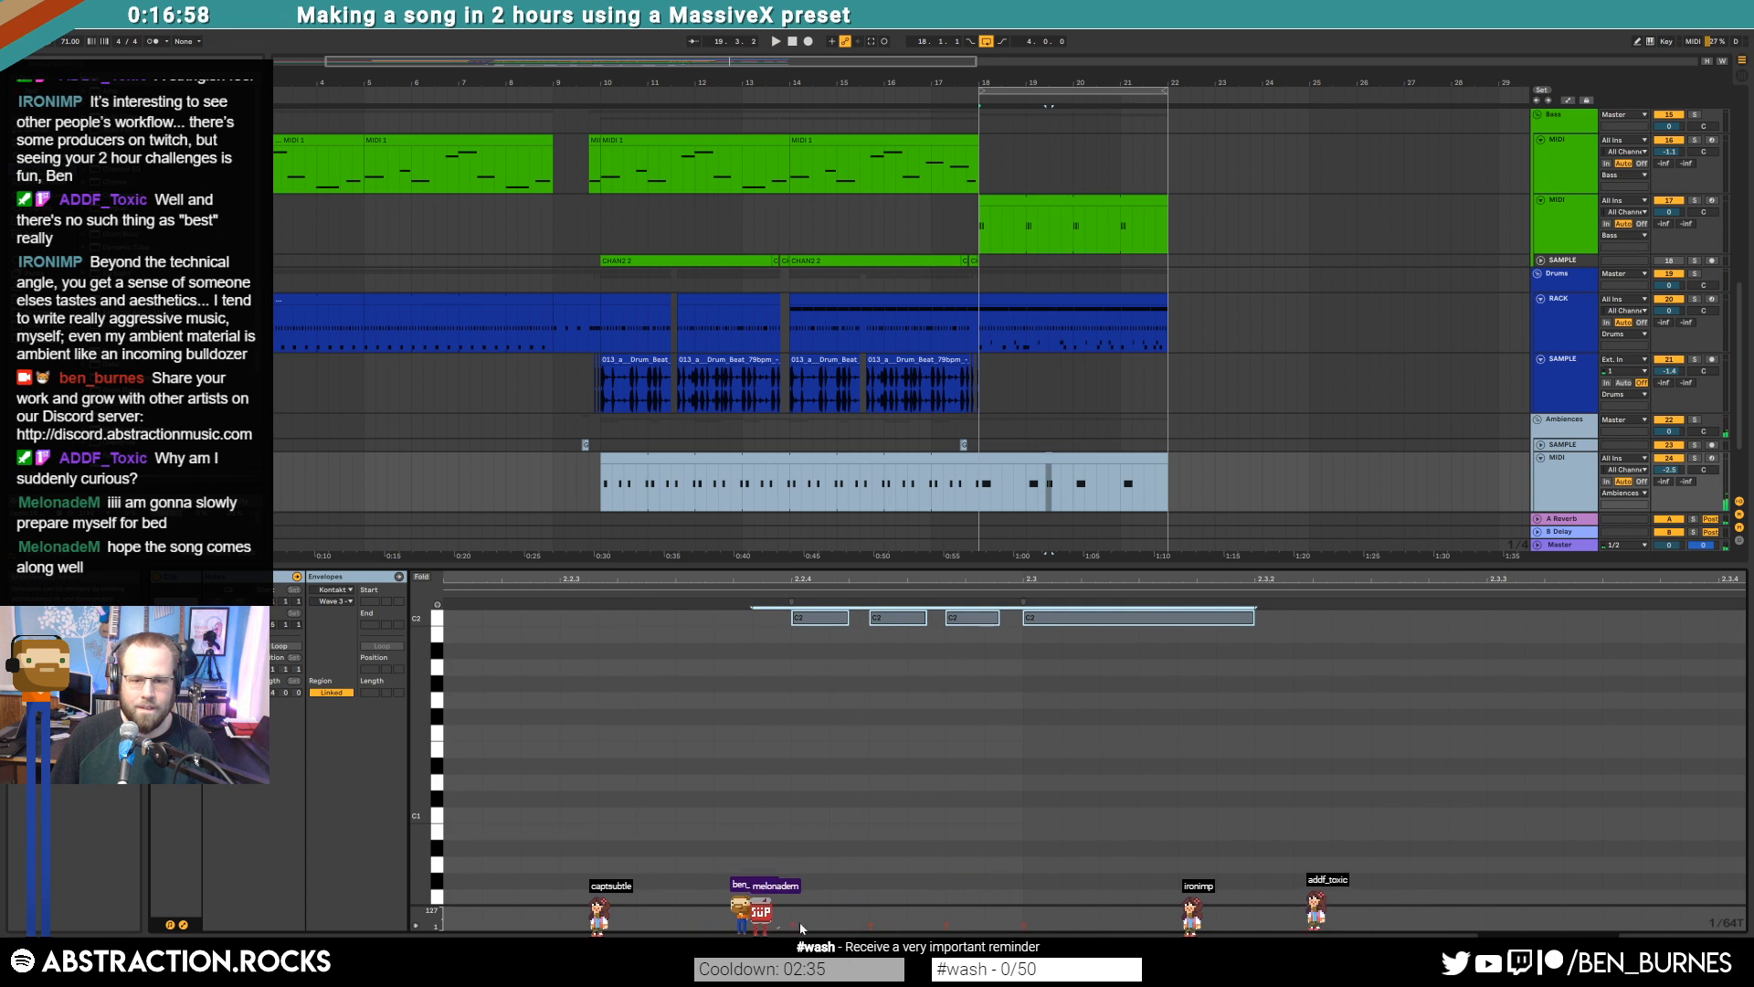
left_click_drag(1023, 911, 1029, 913)
Add a C2 note one sixteenth long on beat 1.4 of the Ambiences clip and play the section
scroll(953, 717, "down", 3)
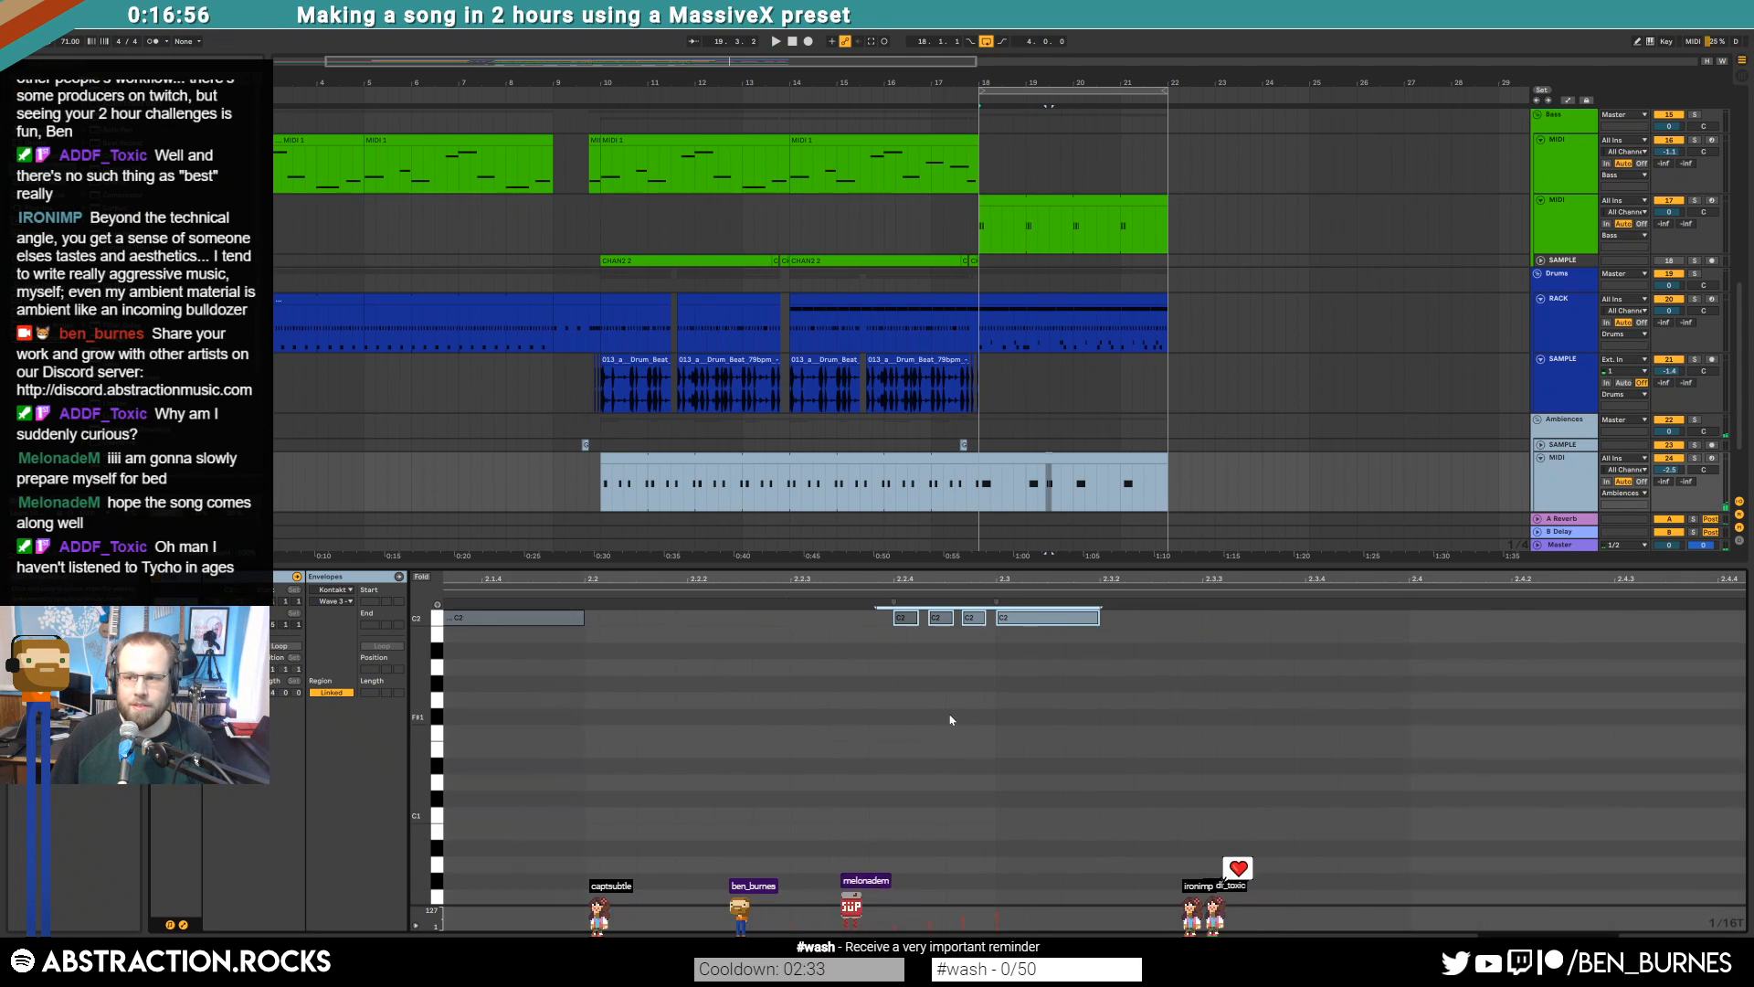
left_click_drag(820, 579, 1370, 579)
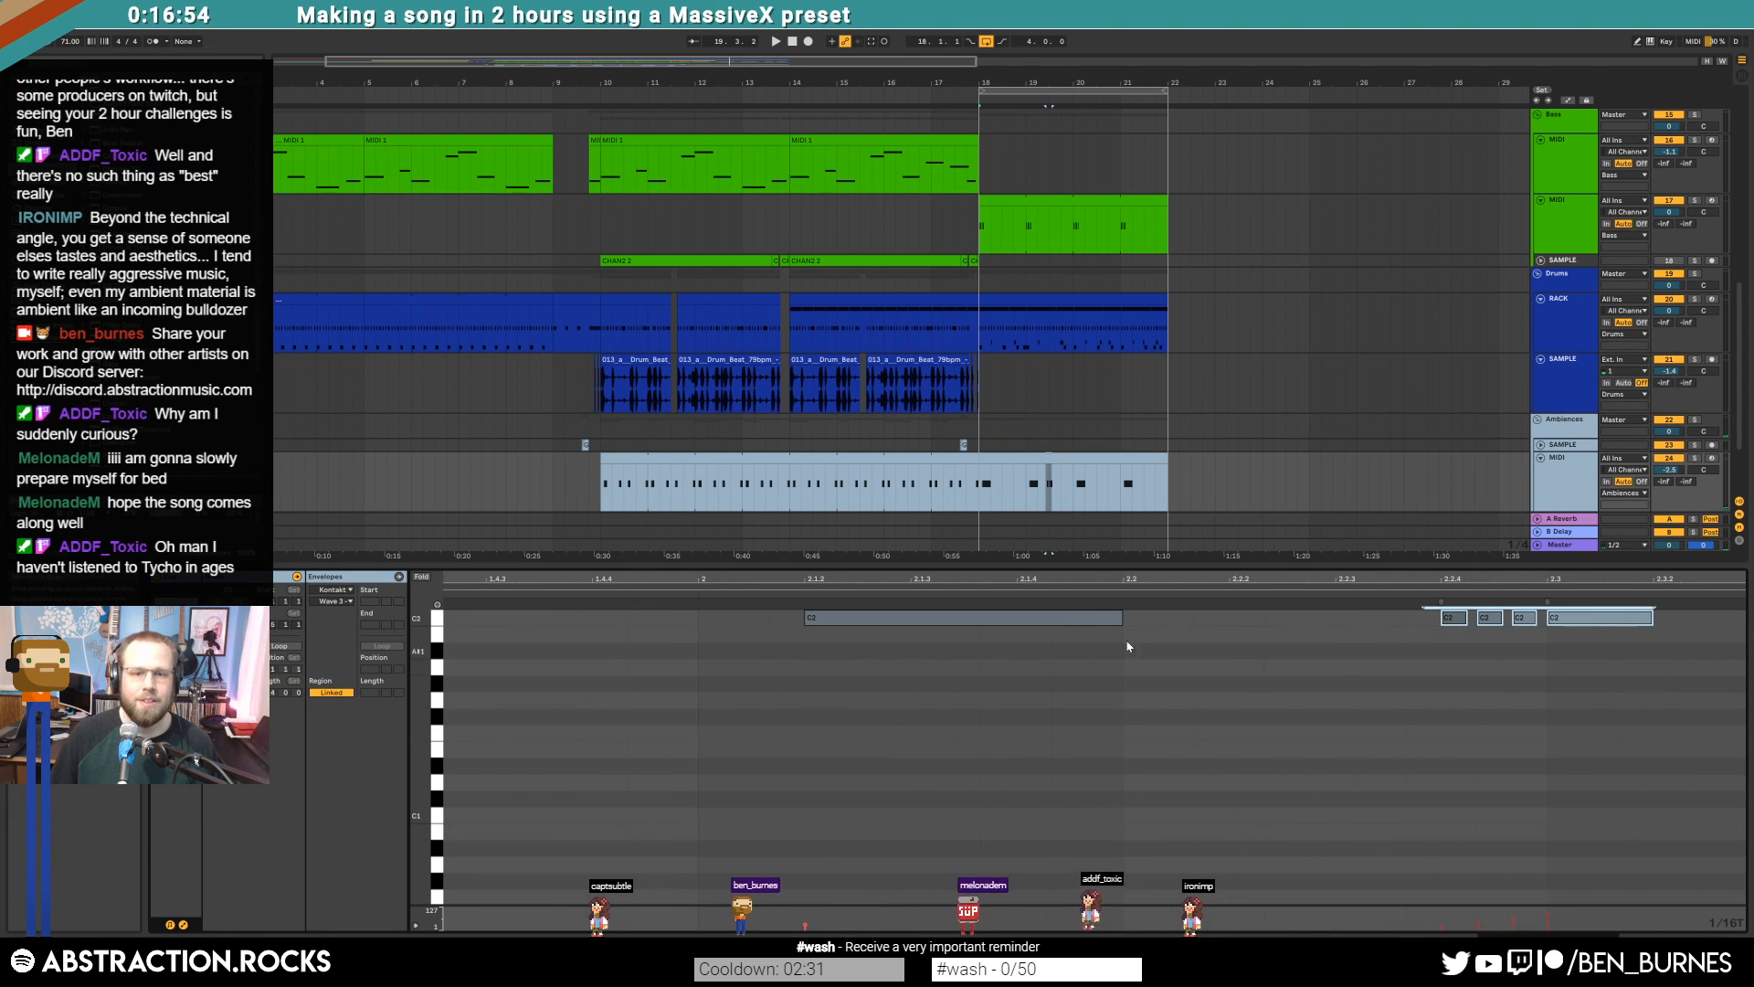
left_click_drag(850, 579, 1528, 580)
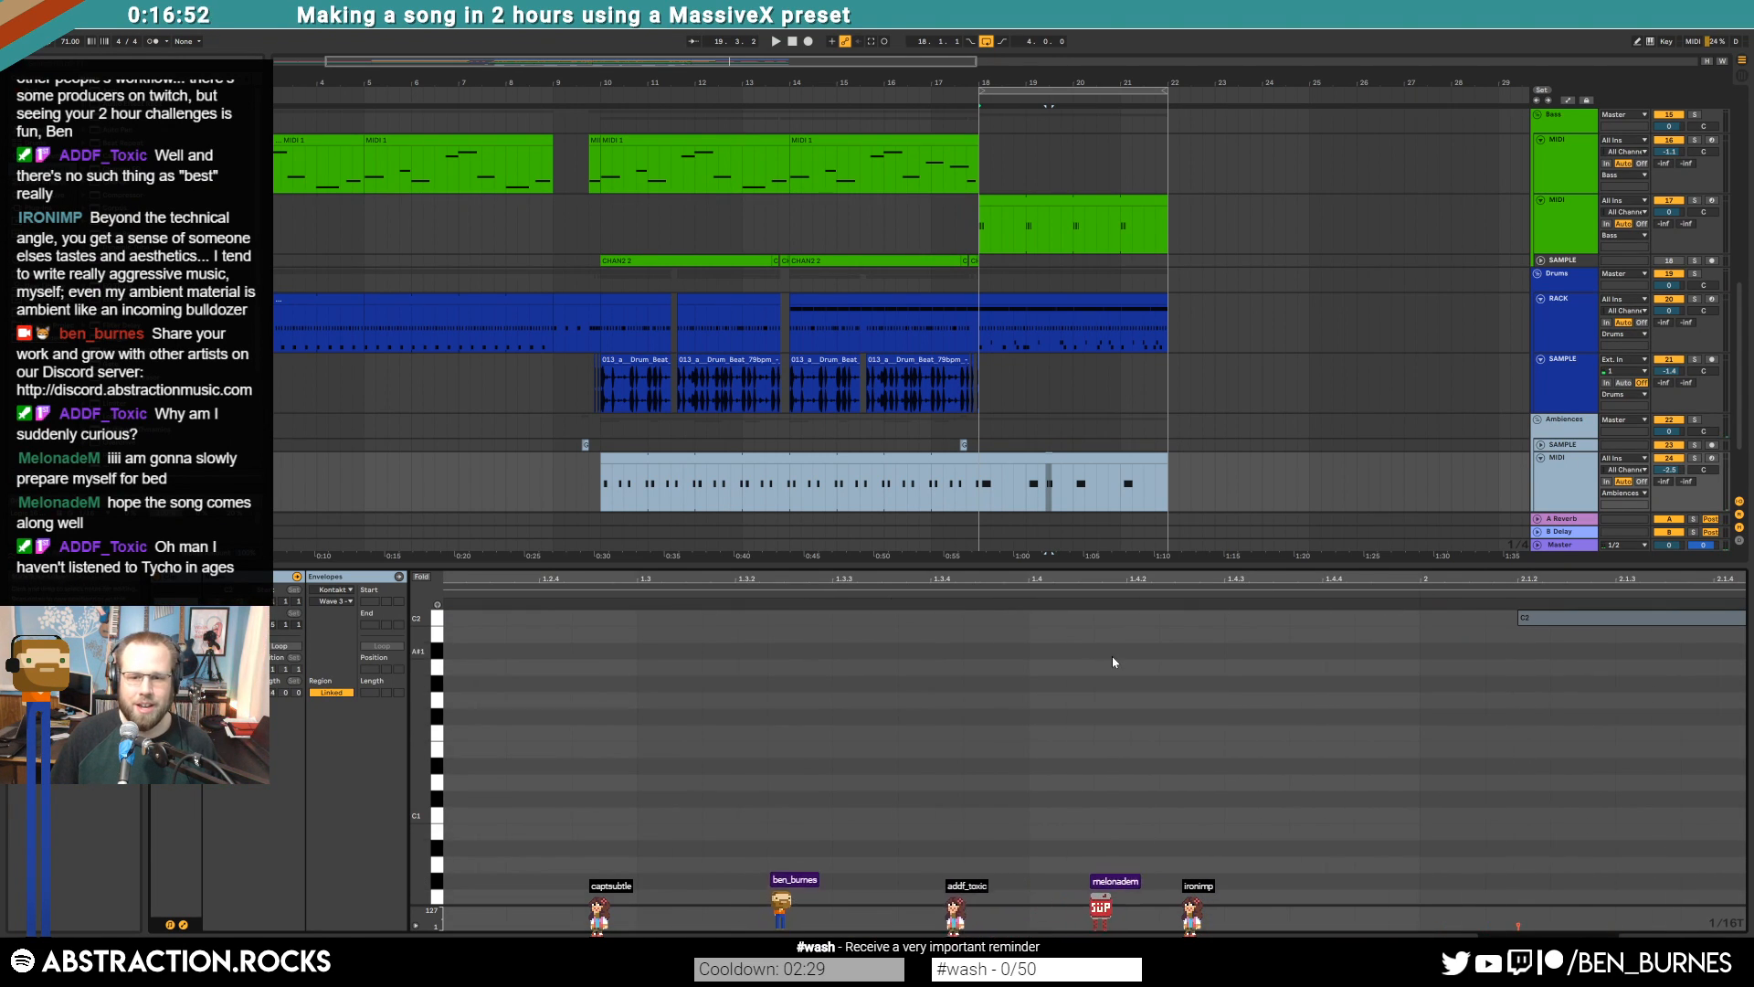
key("ctrl+1")
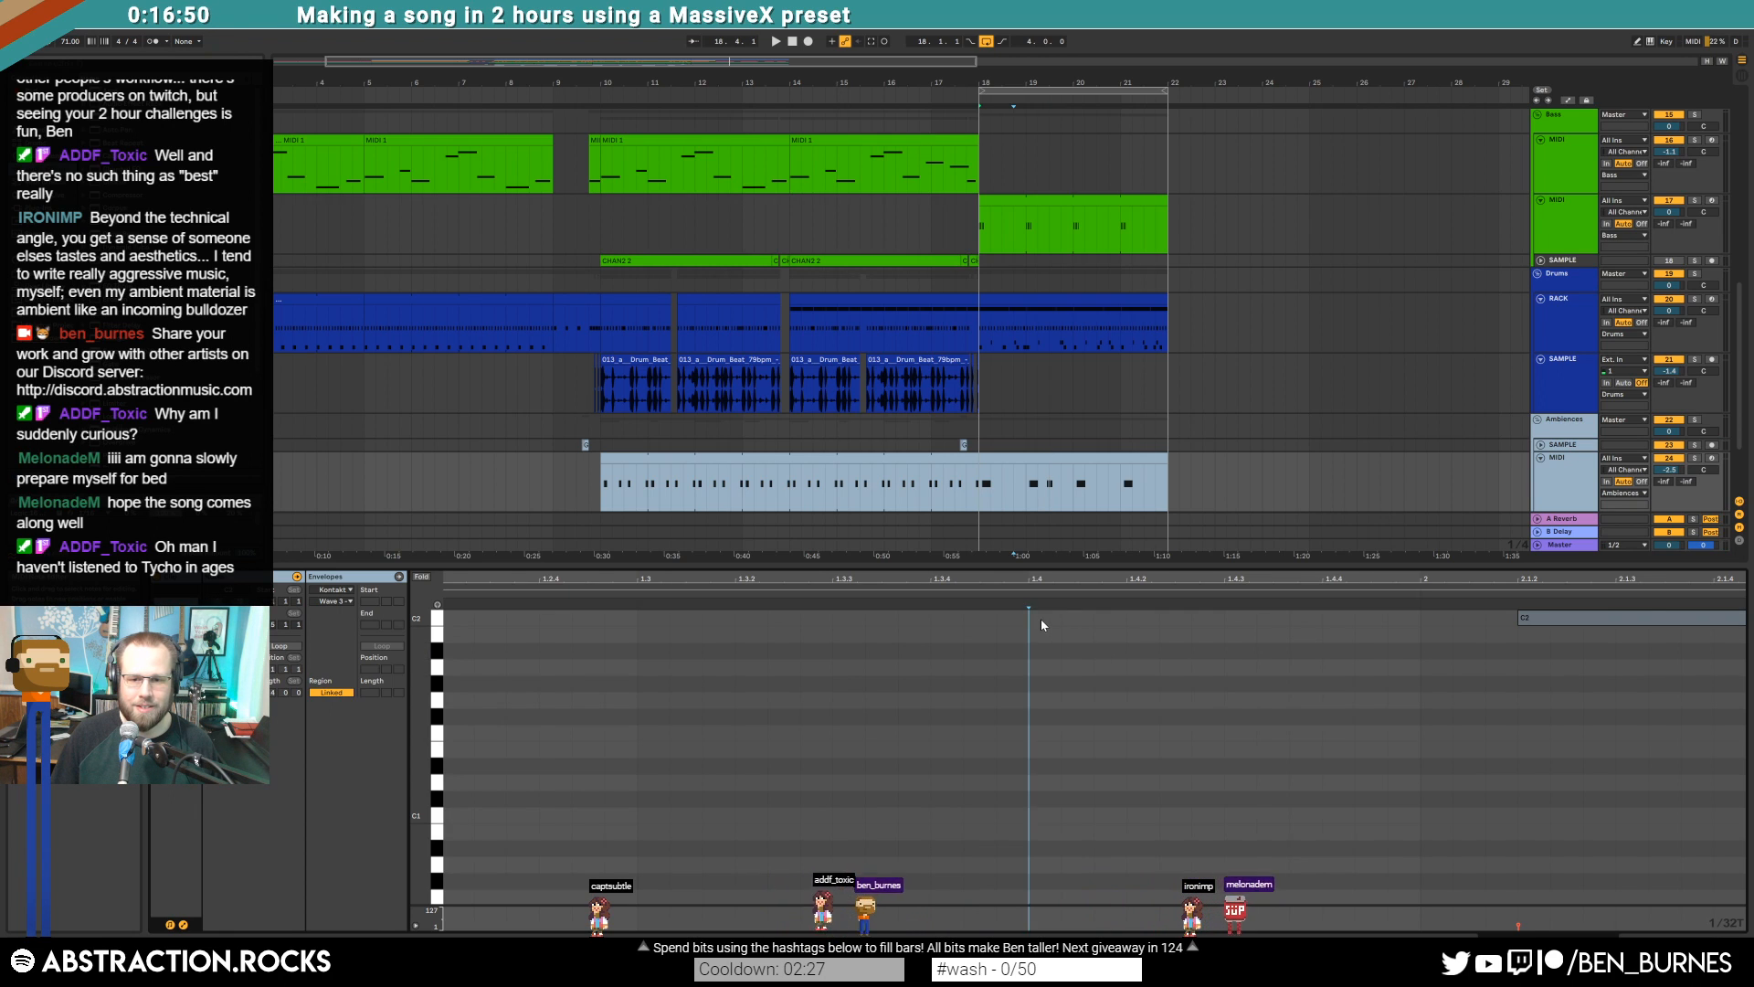
double_click(1042, 618)
key("space")
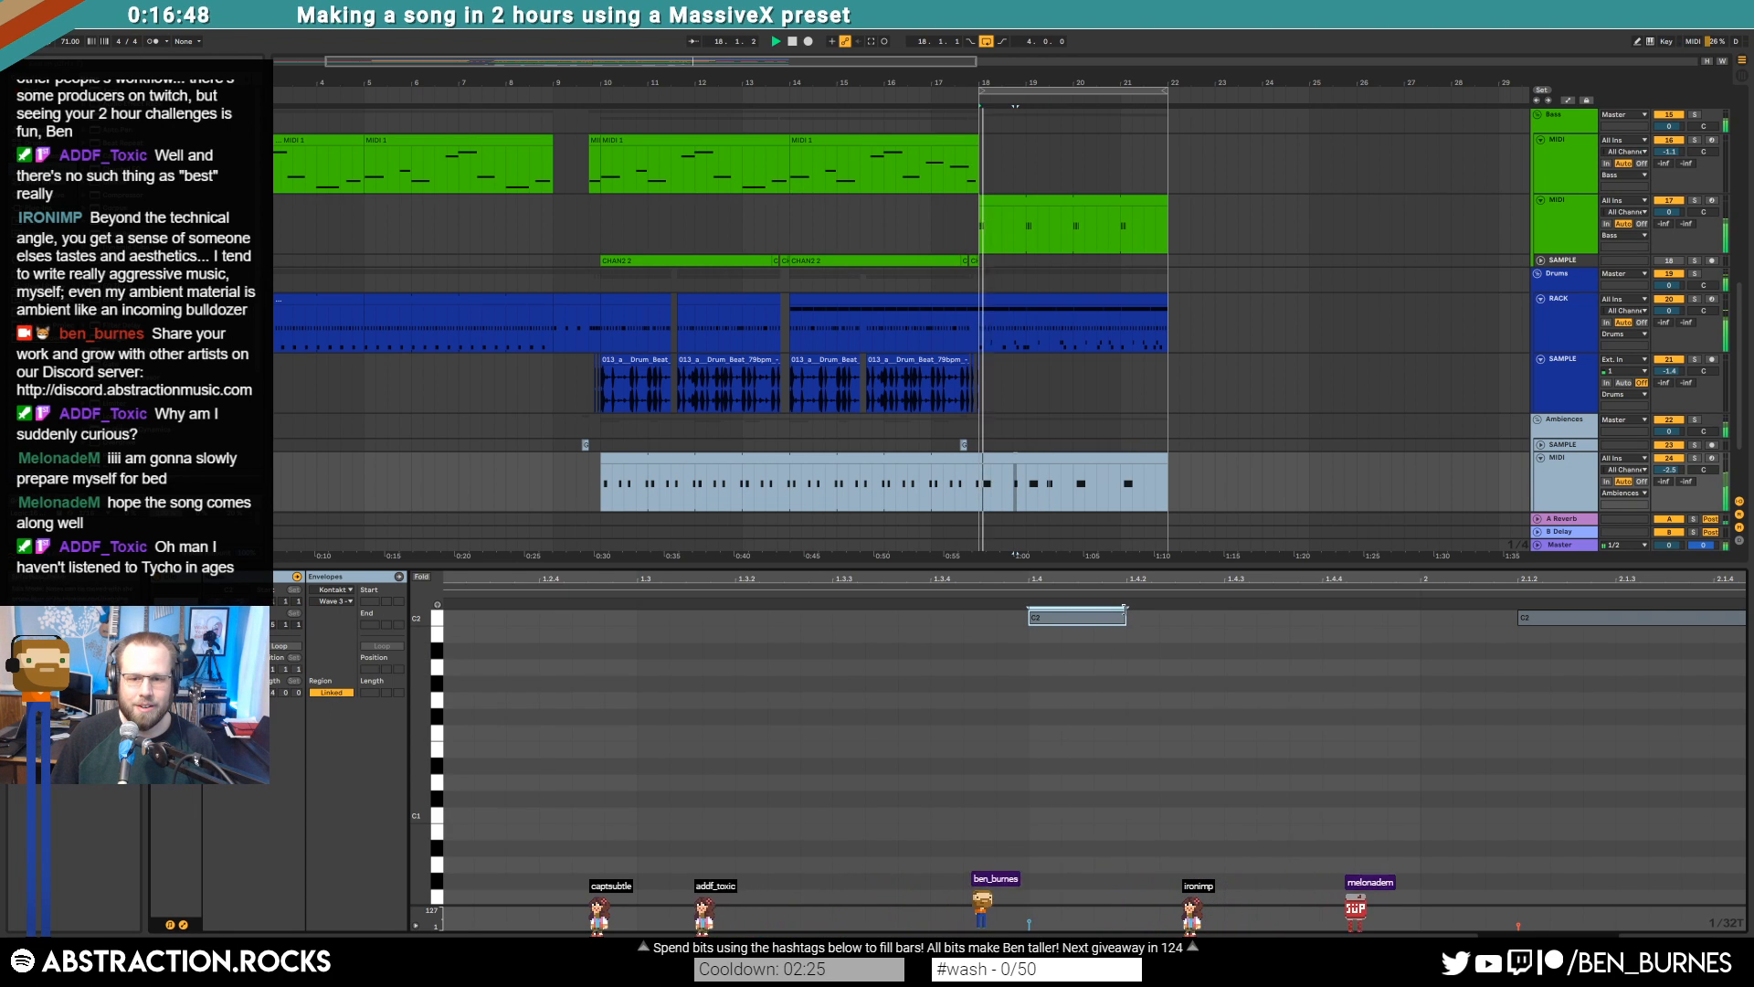
left_click_drag(1125, 578, 911, 578)
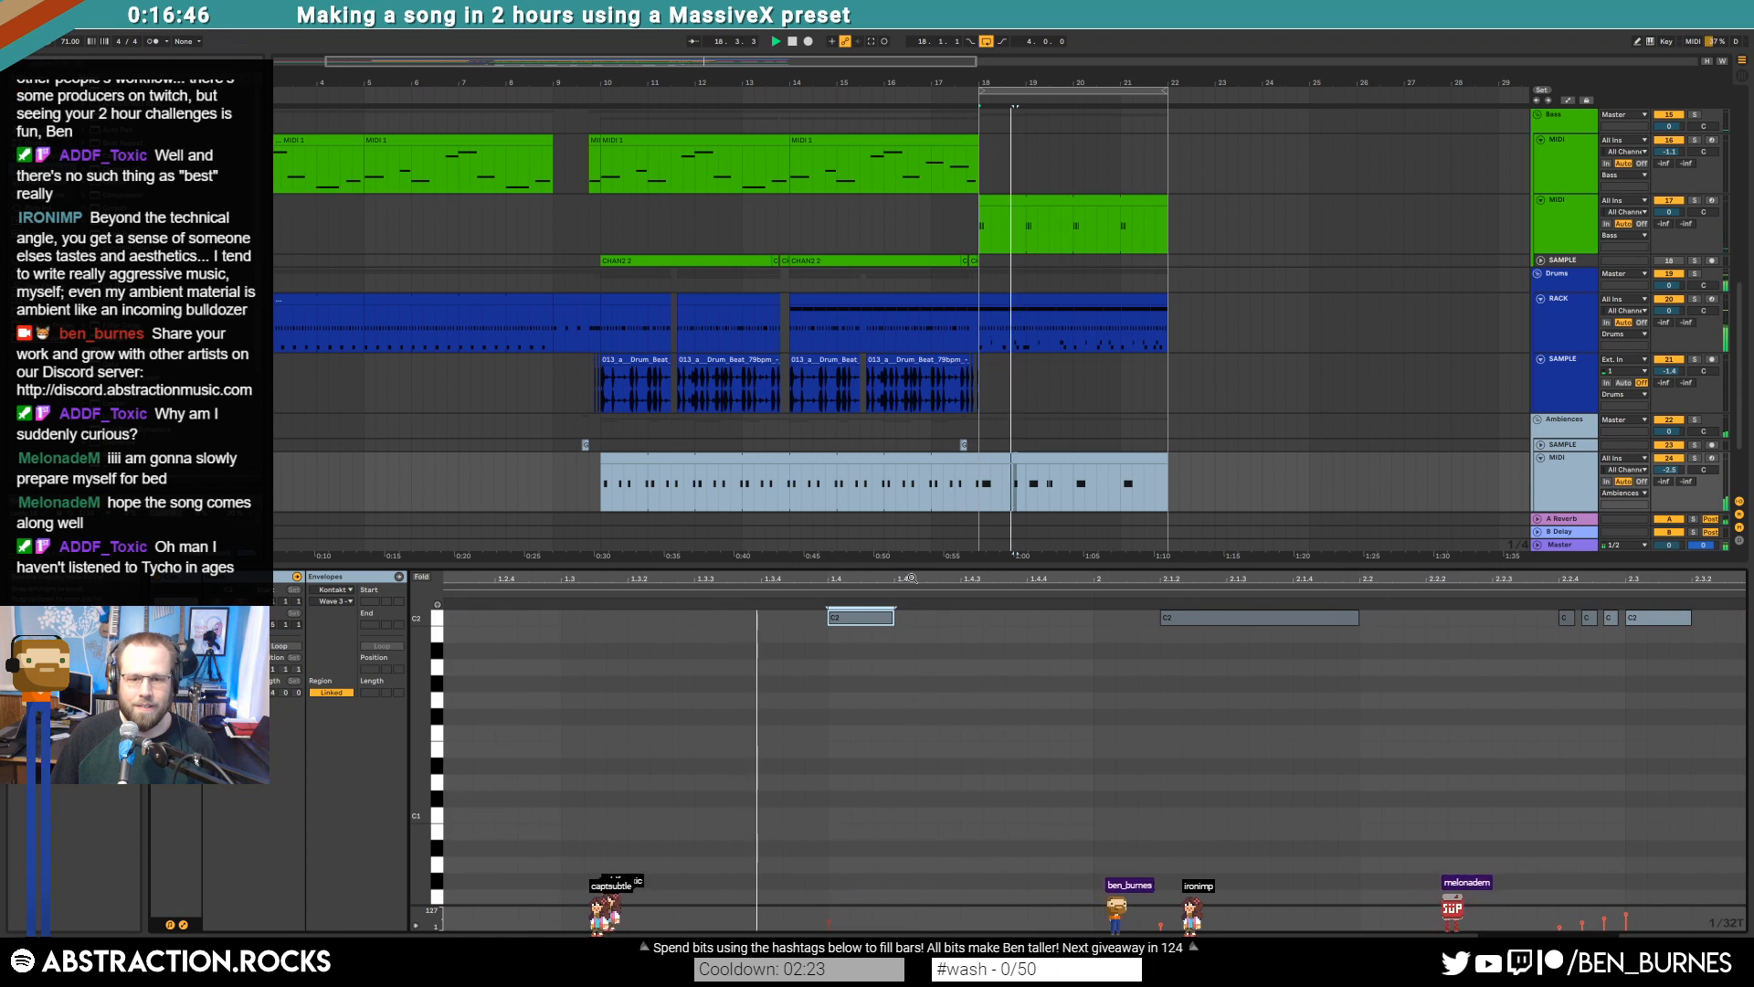
left_click_drag(1462, 581, 970, 581)
key("space")
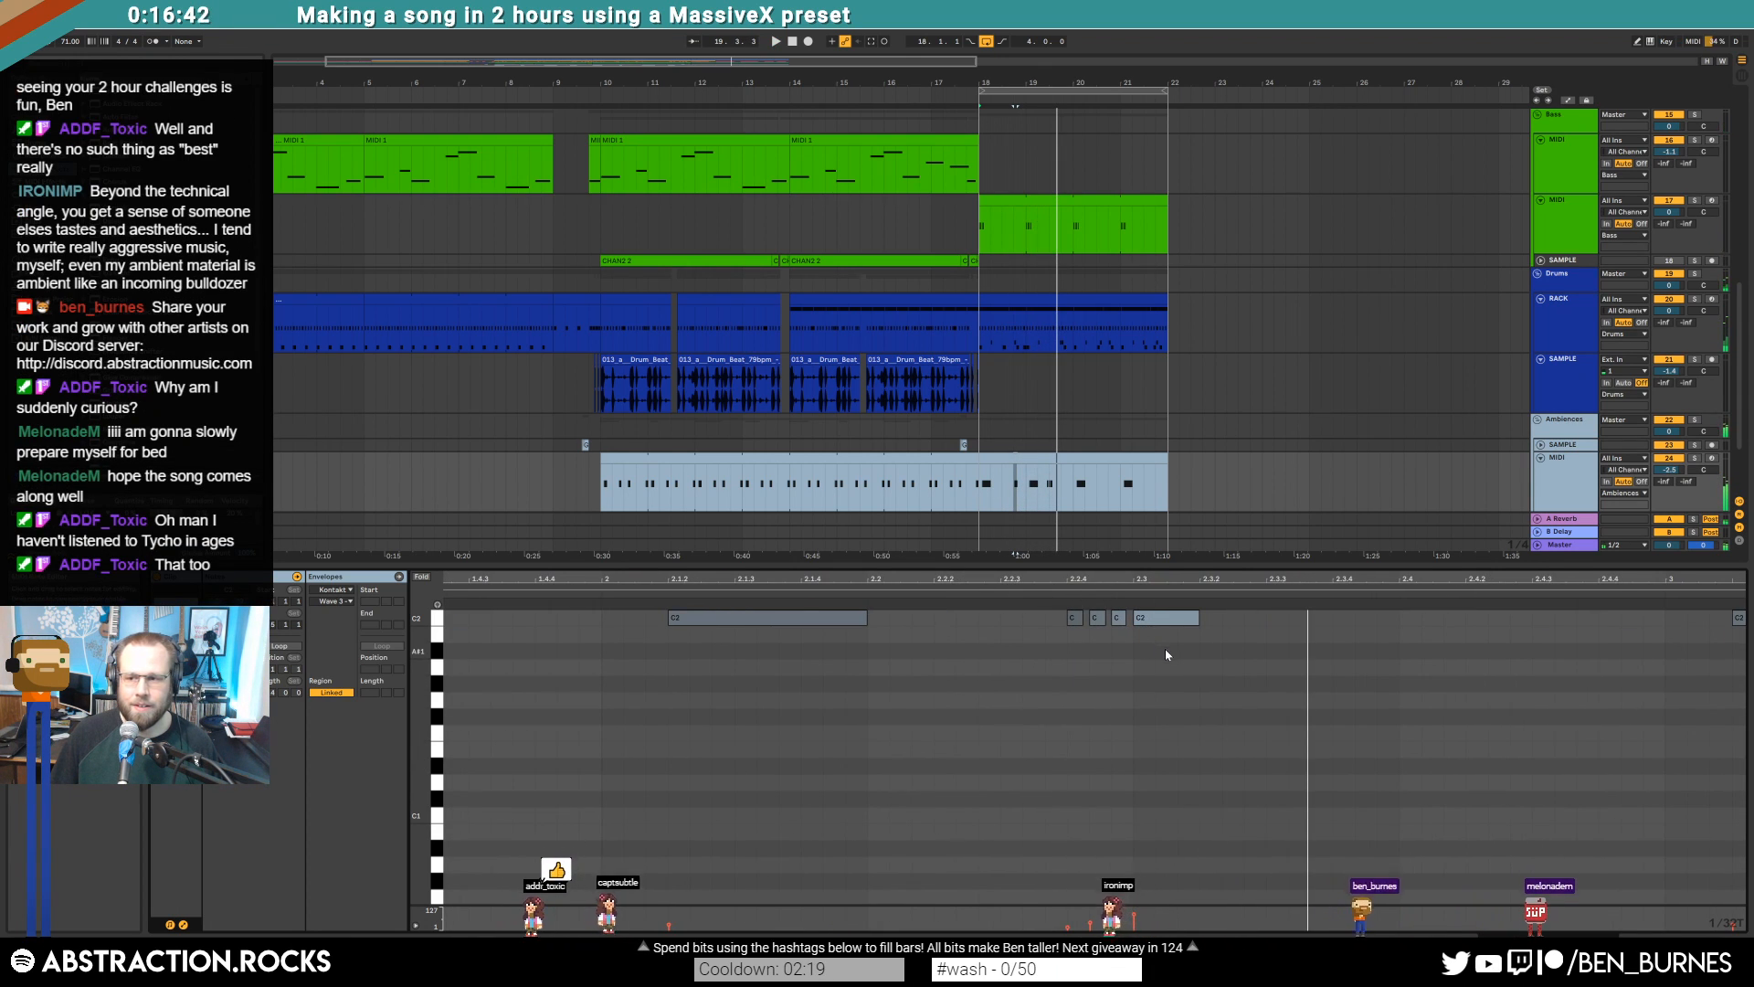
Add another C2 note one sixteenth long and place it on beat 2.4
left_click(1057, 930)
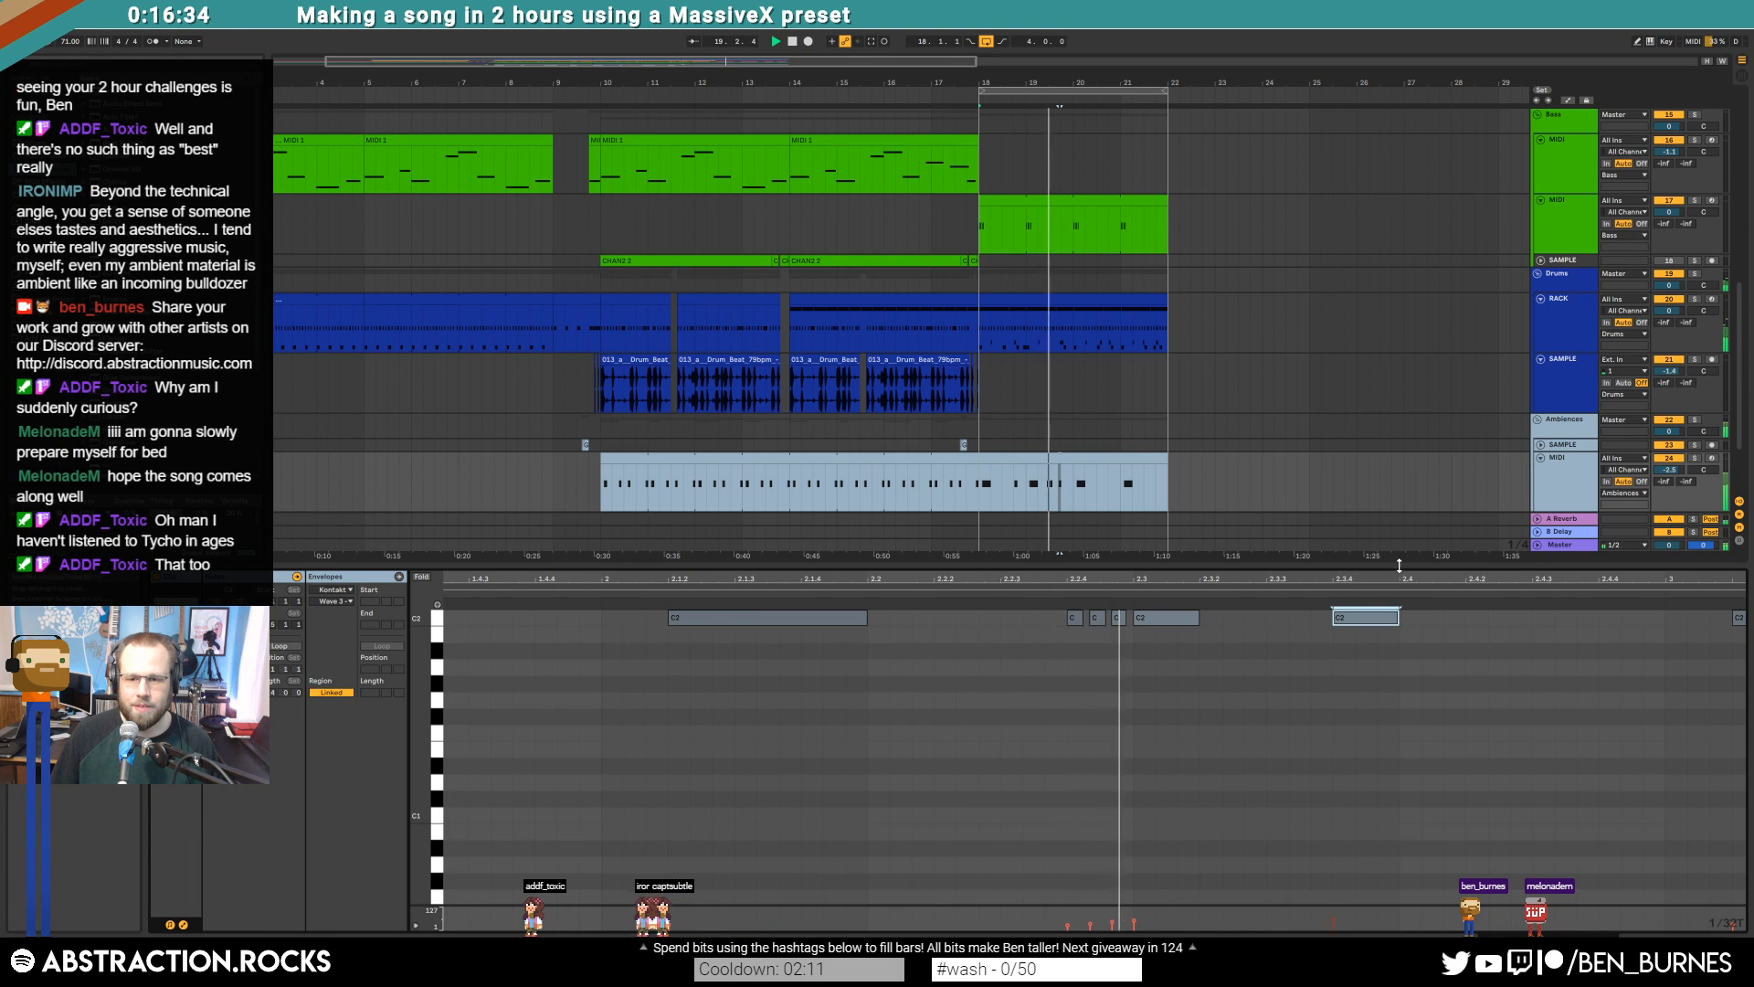
left_click_drag(1446, 576, 624, 580)
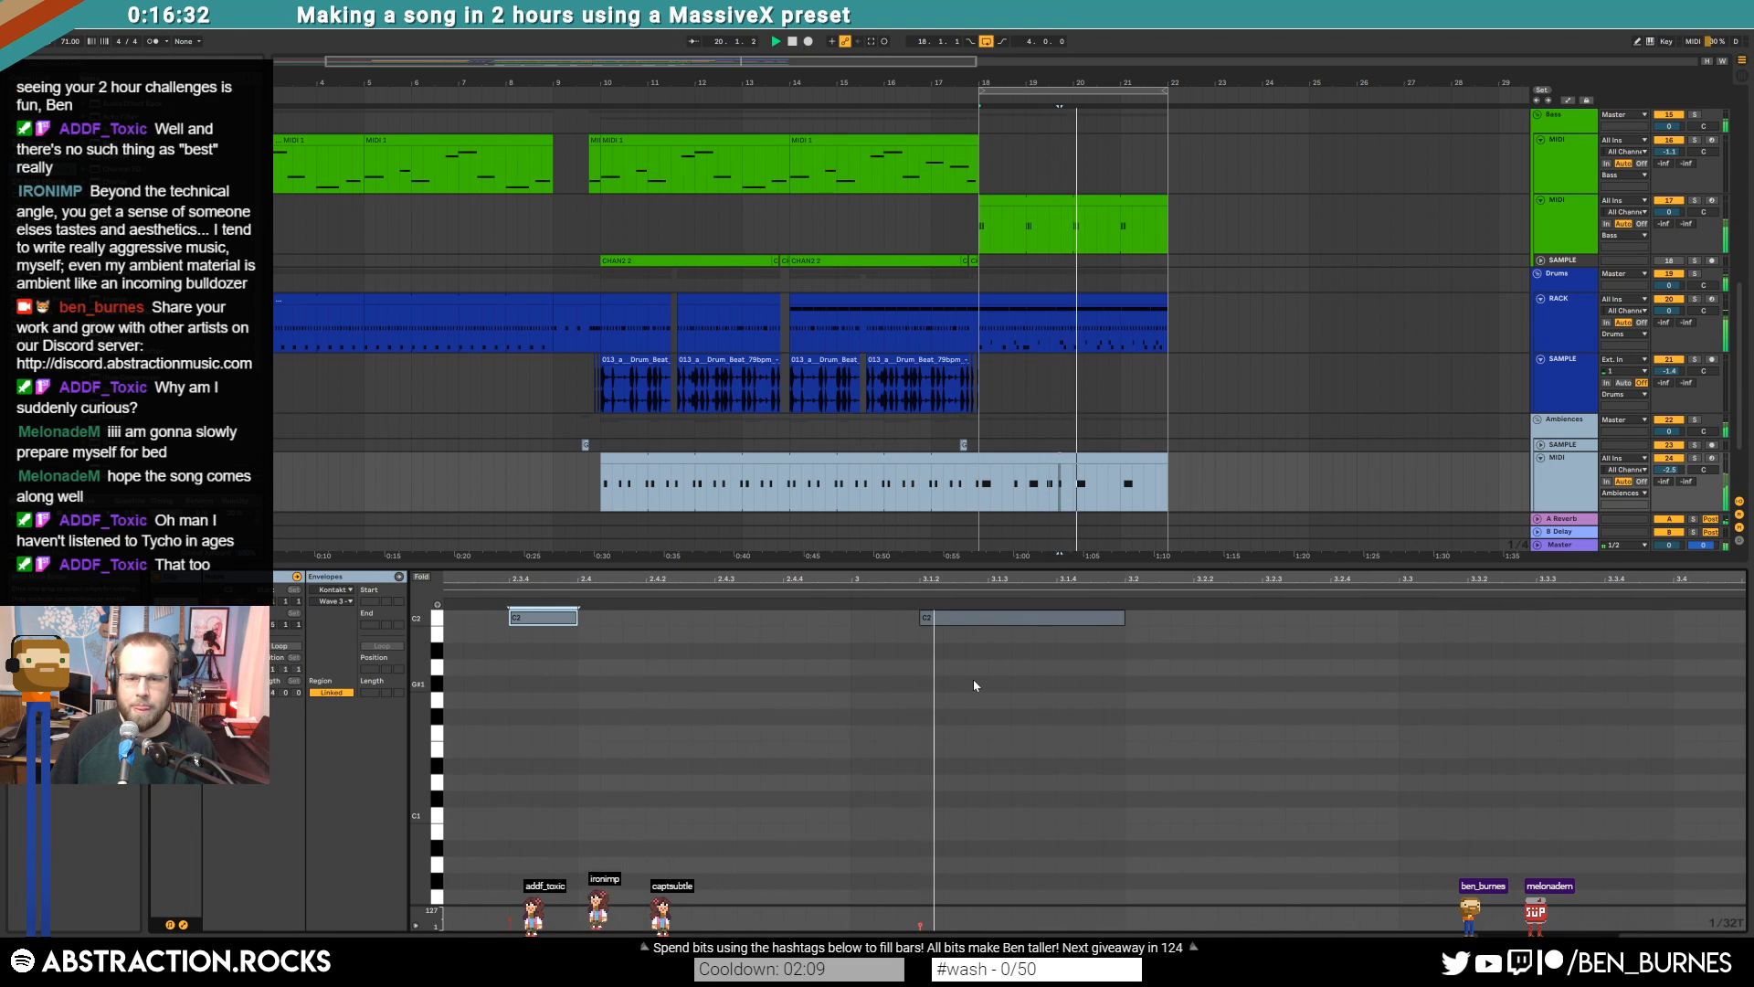
left_click_drag(537, 620, 650, 632)
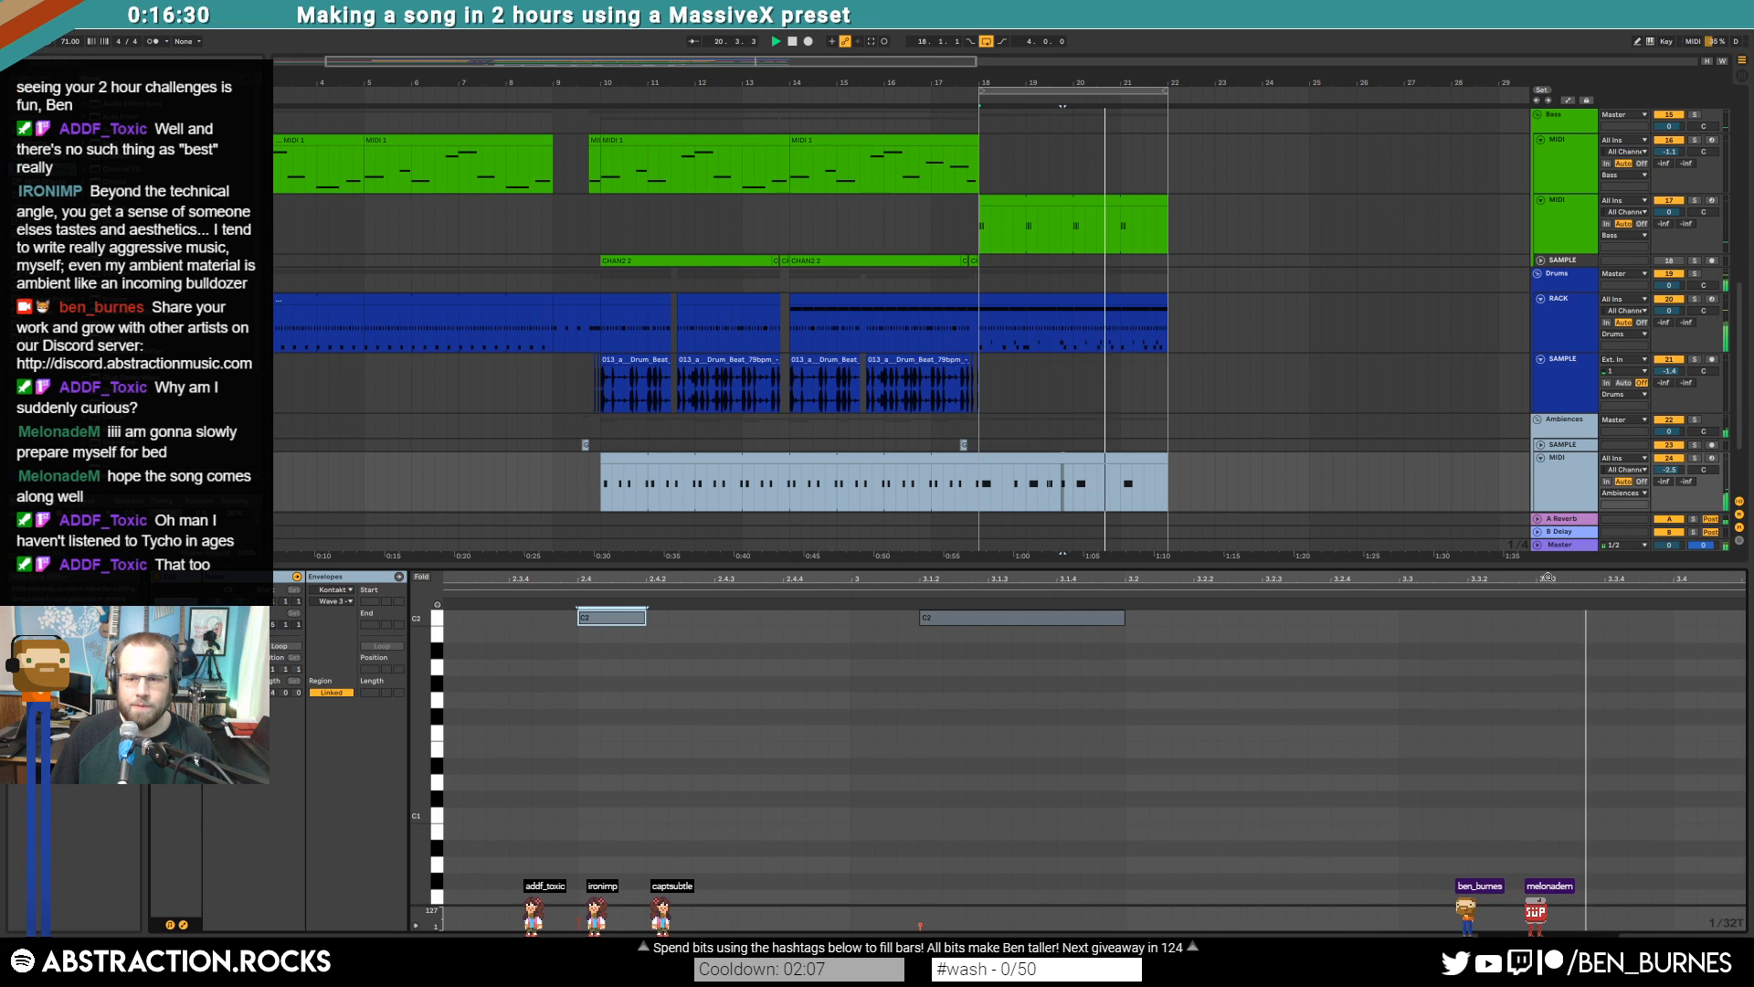
Add a C2 note on the last sixteenth of bar 3, ending where bar 4 of the clip begins
left_click_drag(1562, 577, 777, 579)
double_click(1108, 618)
left_click_drag(1109, 618, 1167, 618)
left_click_drag(1542, 577, 1132, 568)
Add a short C2 note ending on beat 4.3 and a longer C2 note starting on beat 4.4
scroll(1188, 445, "up", 2)
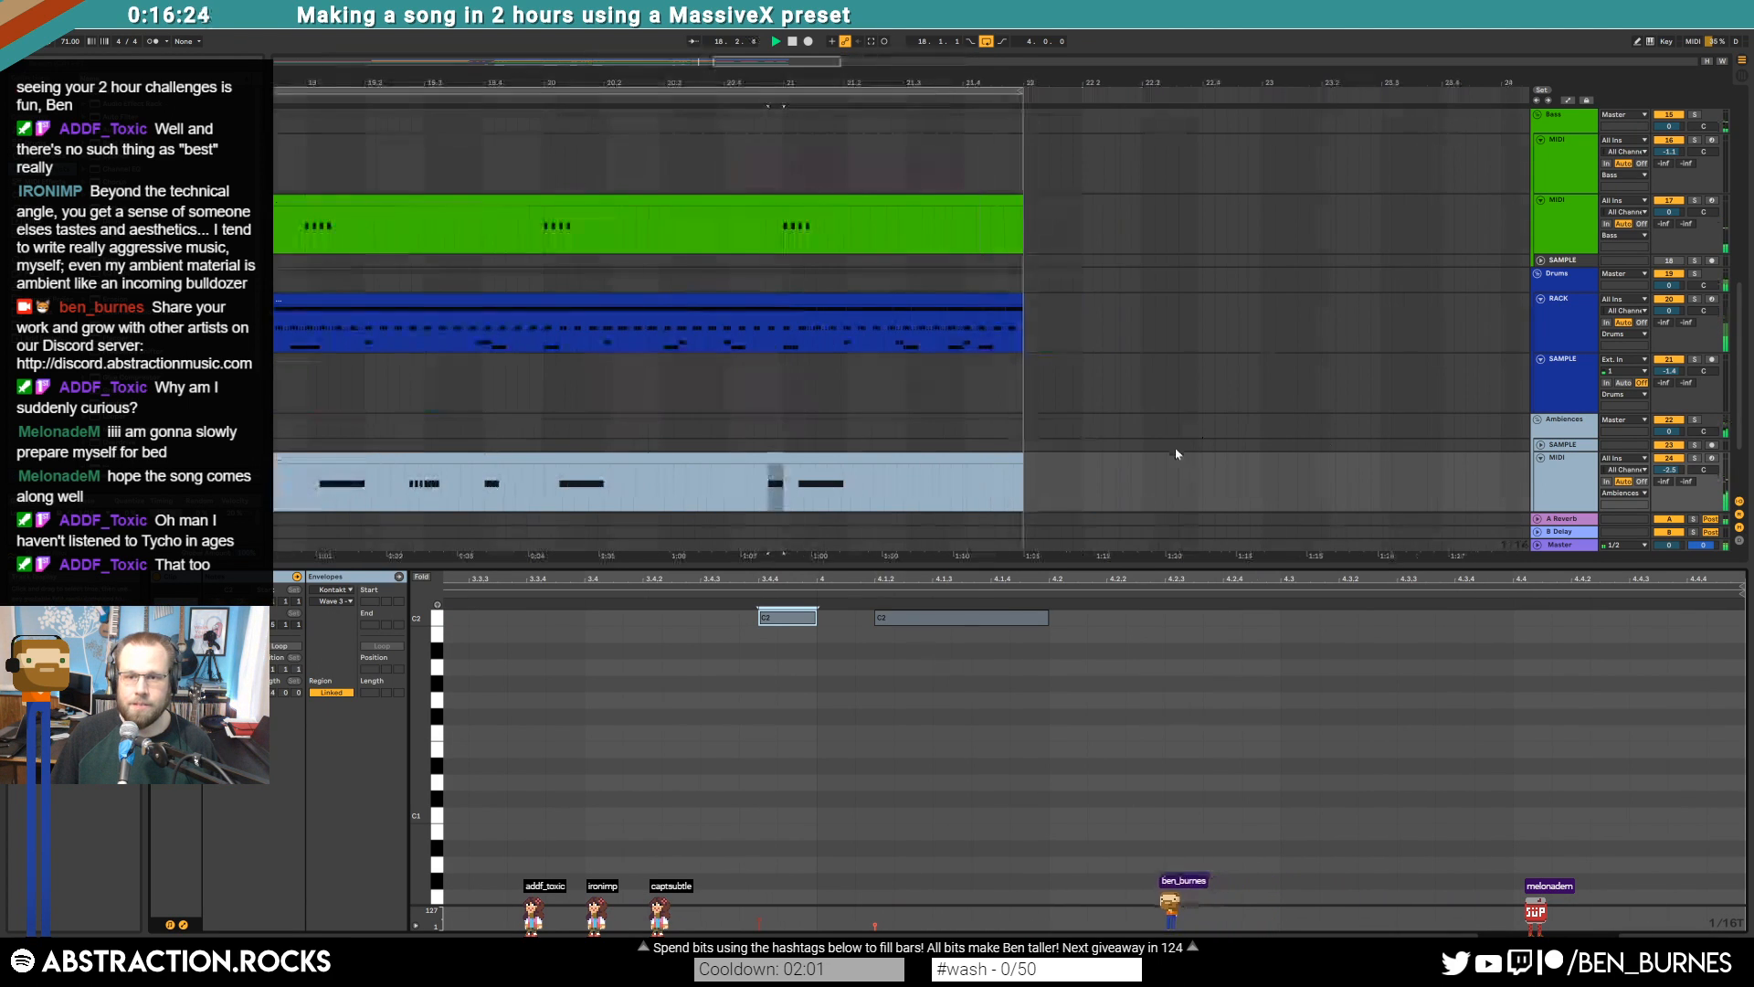
scroll(874, 470, "up", 1)
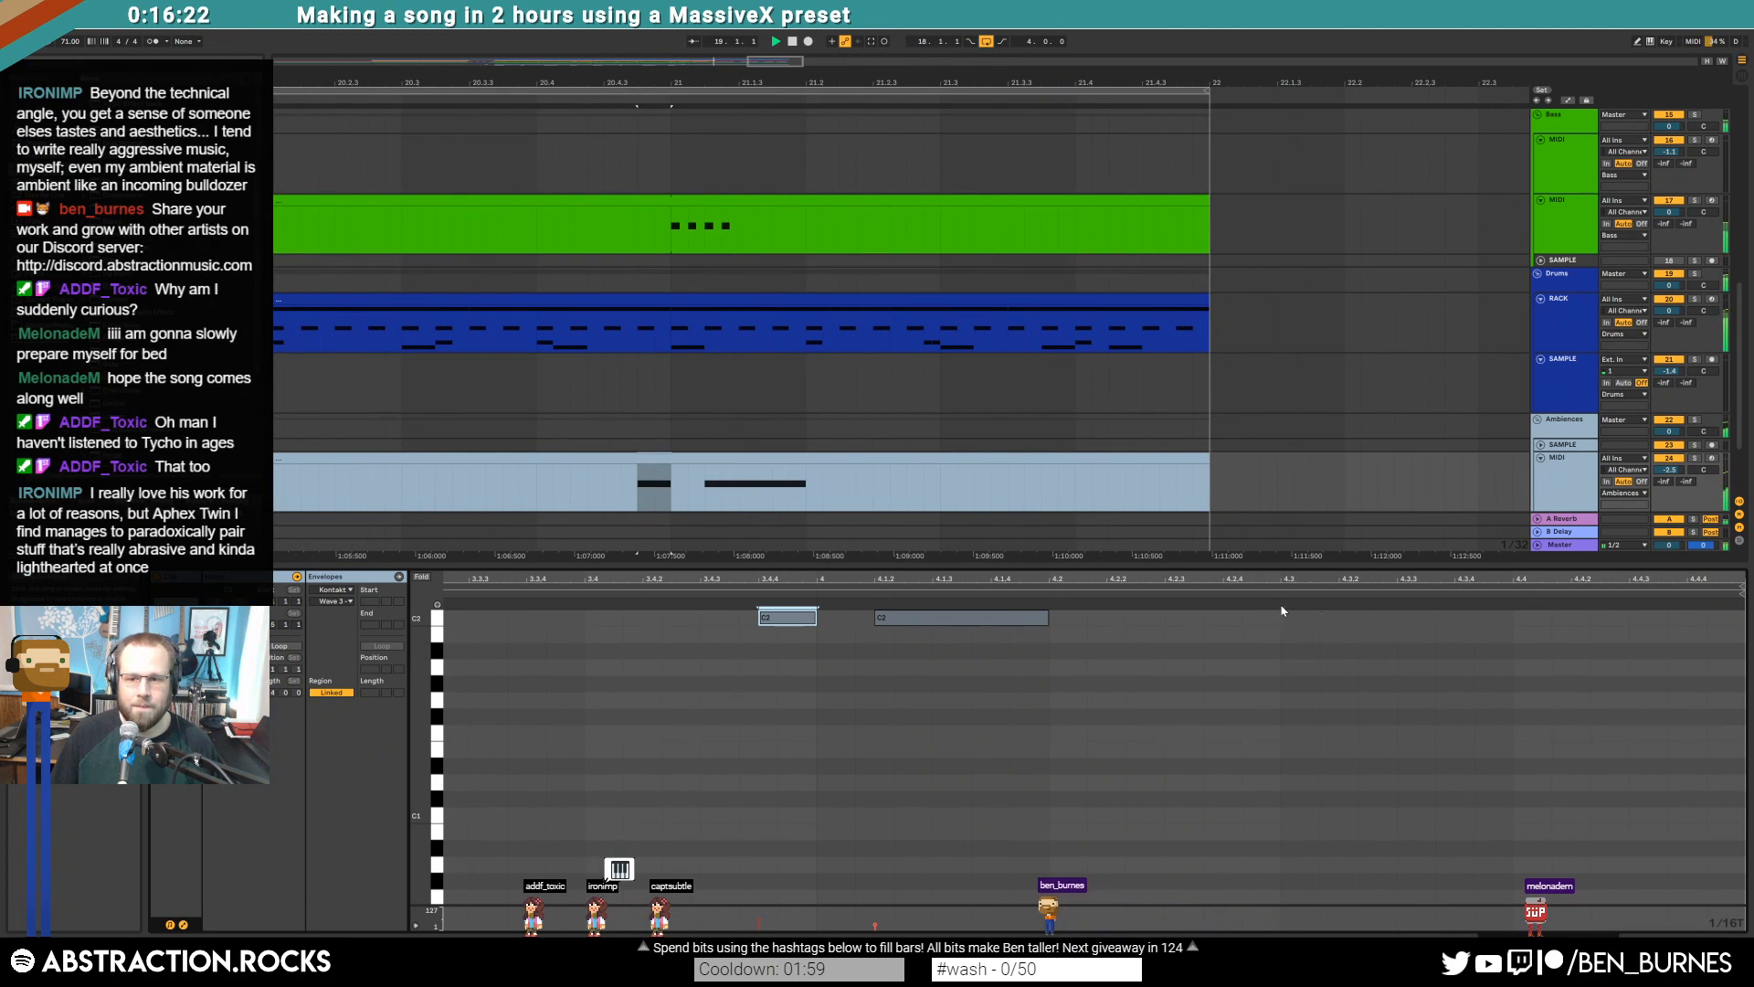
left_click_drag(1233, 626, 1272, 631)
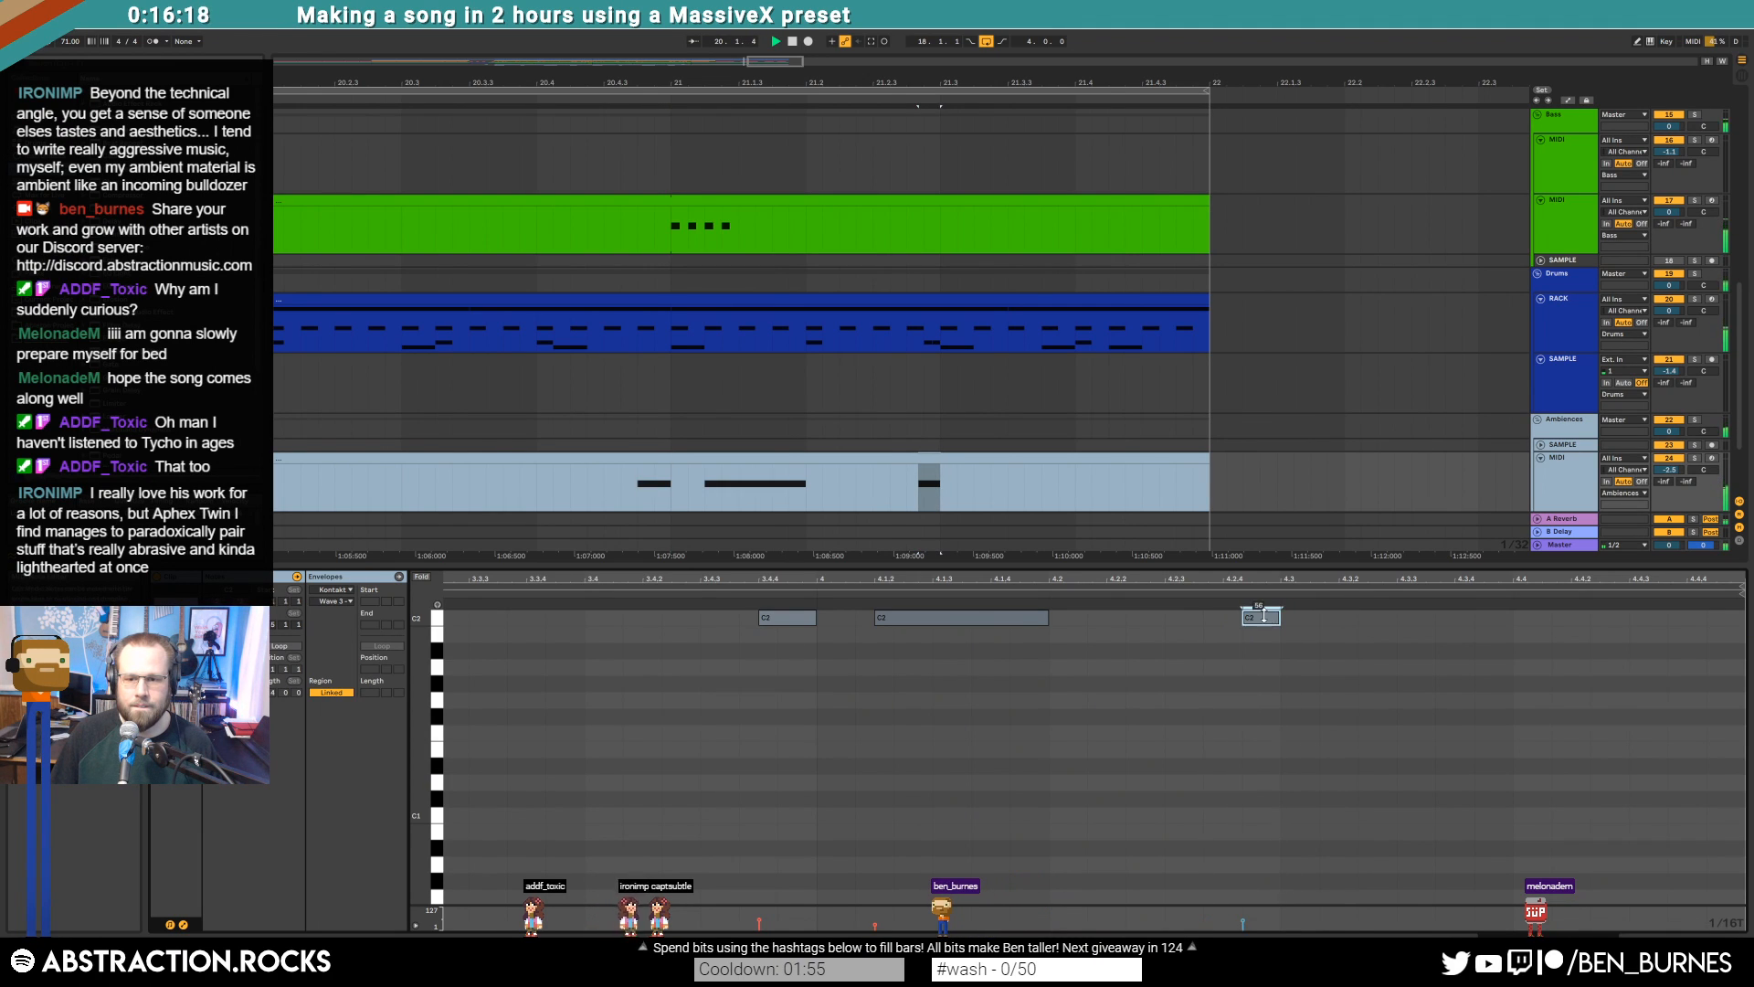
double_click(1522, 617)
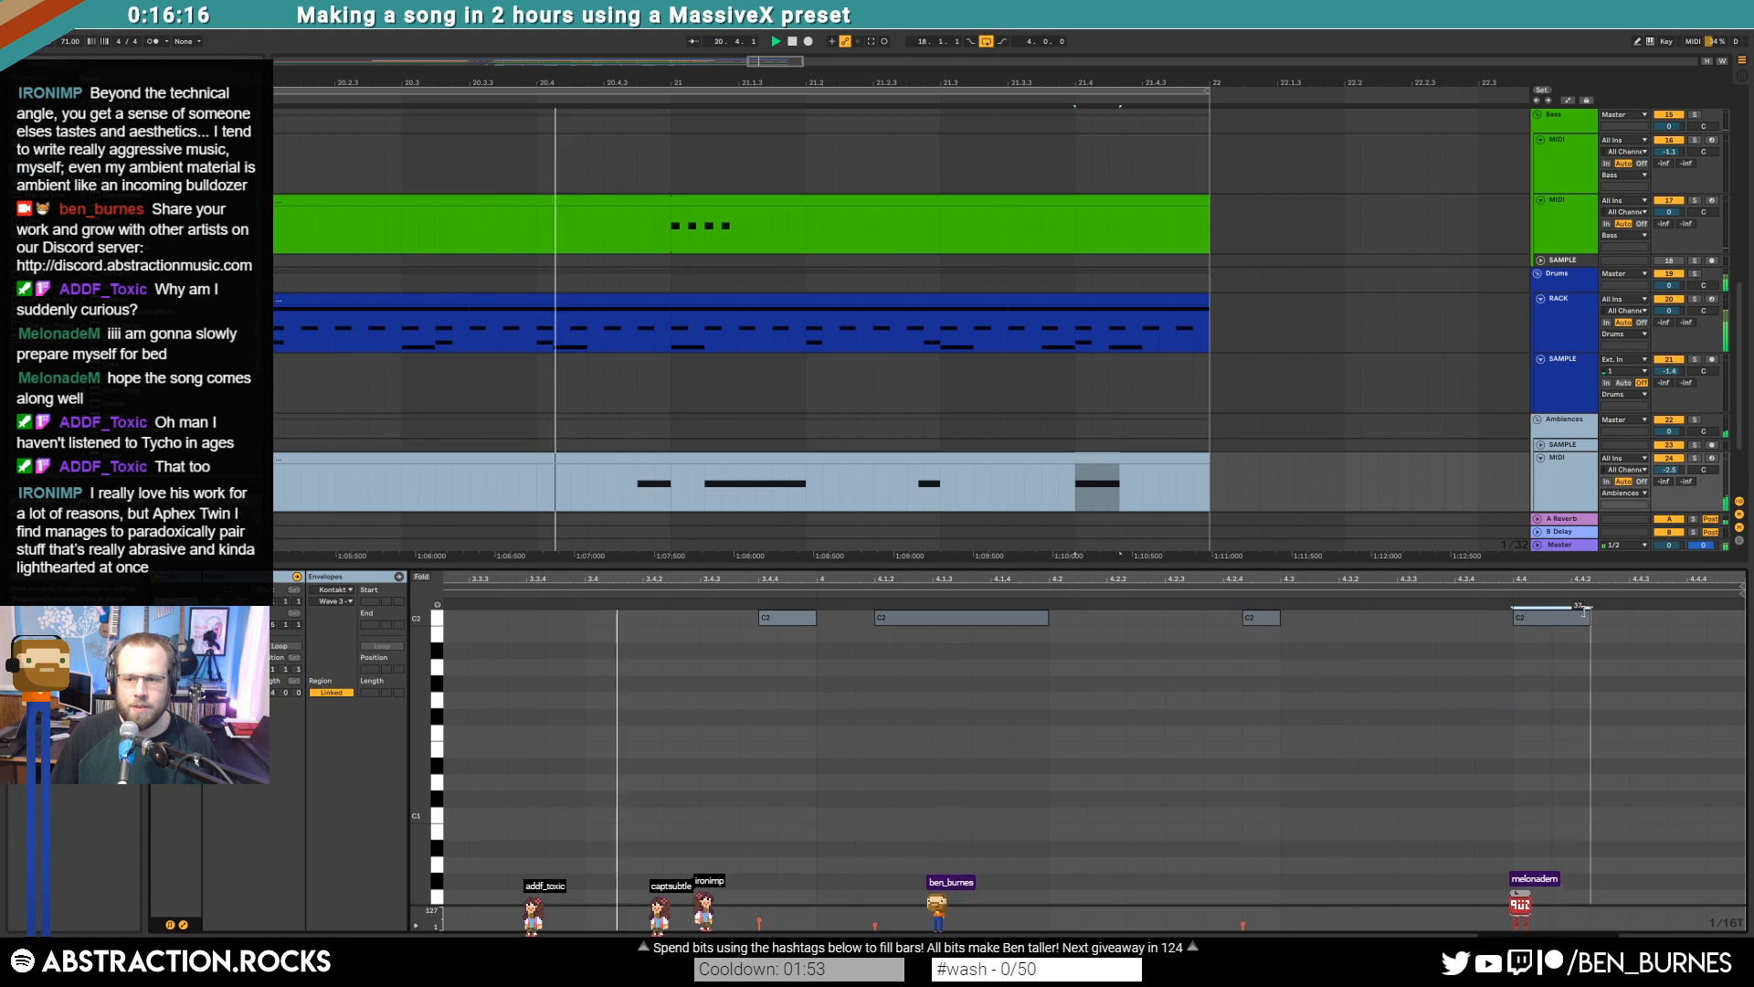
Try the last Ambiences note three grid steps past beat 4.4, and return it to beat 4.4
left_click_drag(1565, 618, 1682, 618)
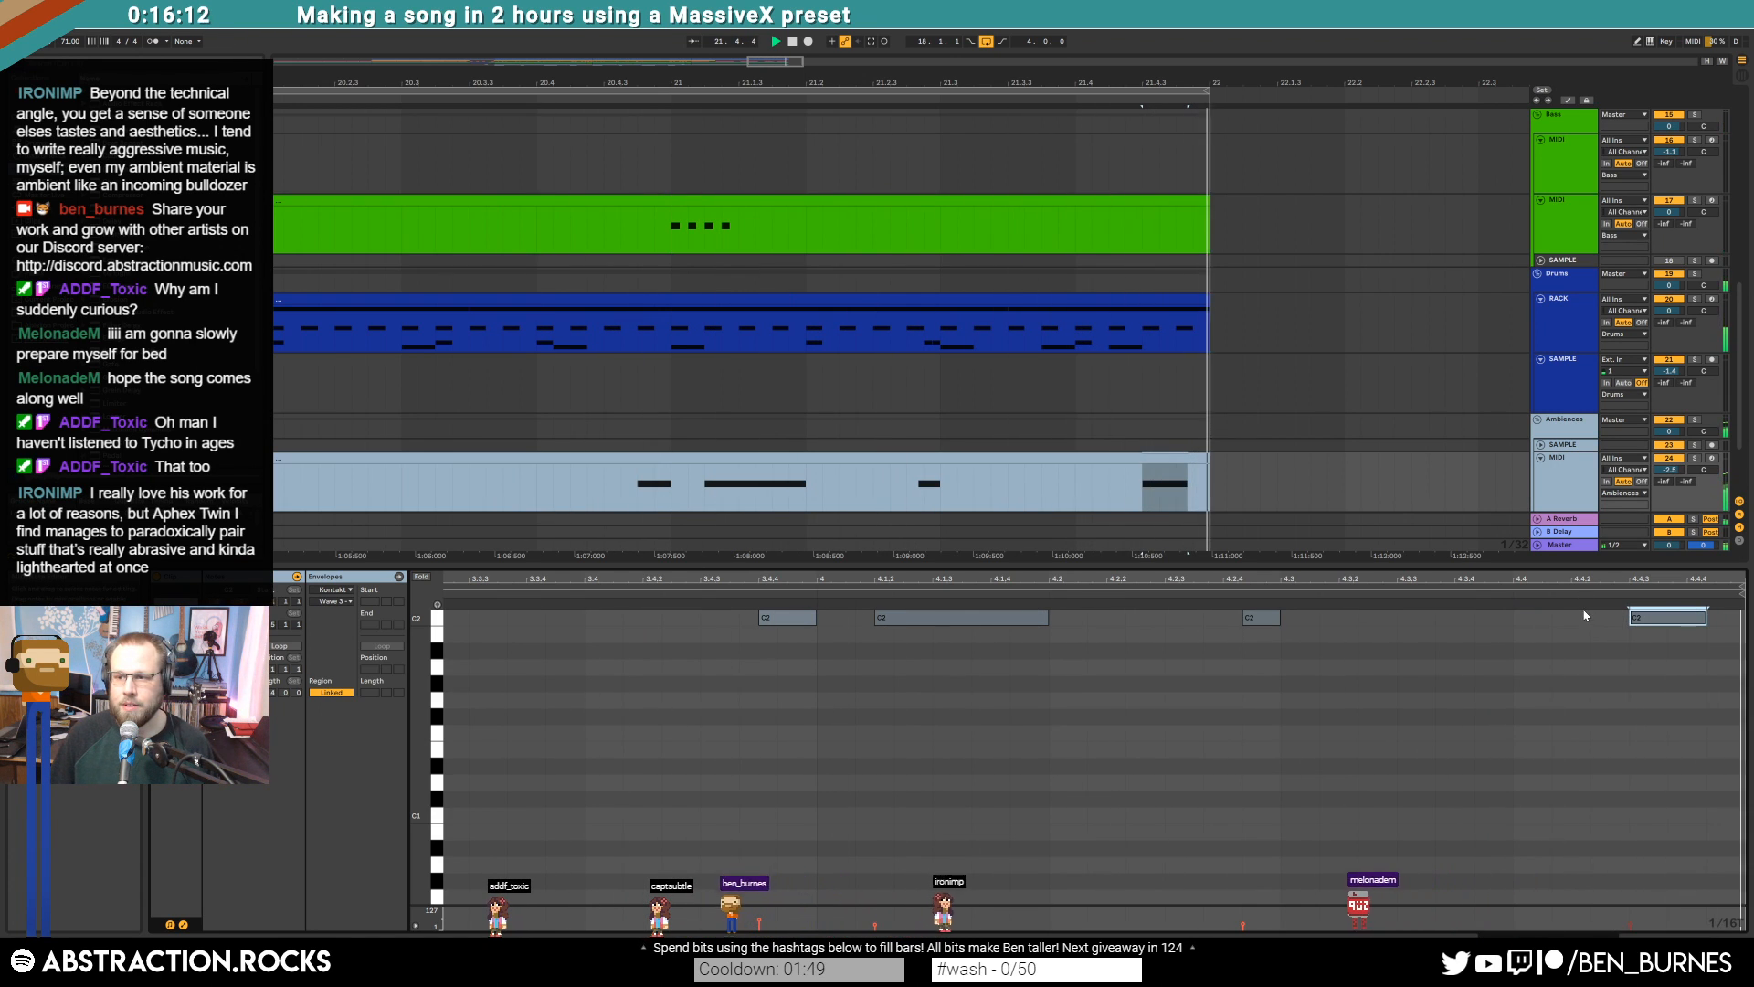
key("shift+Tab")
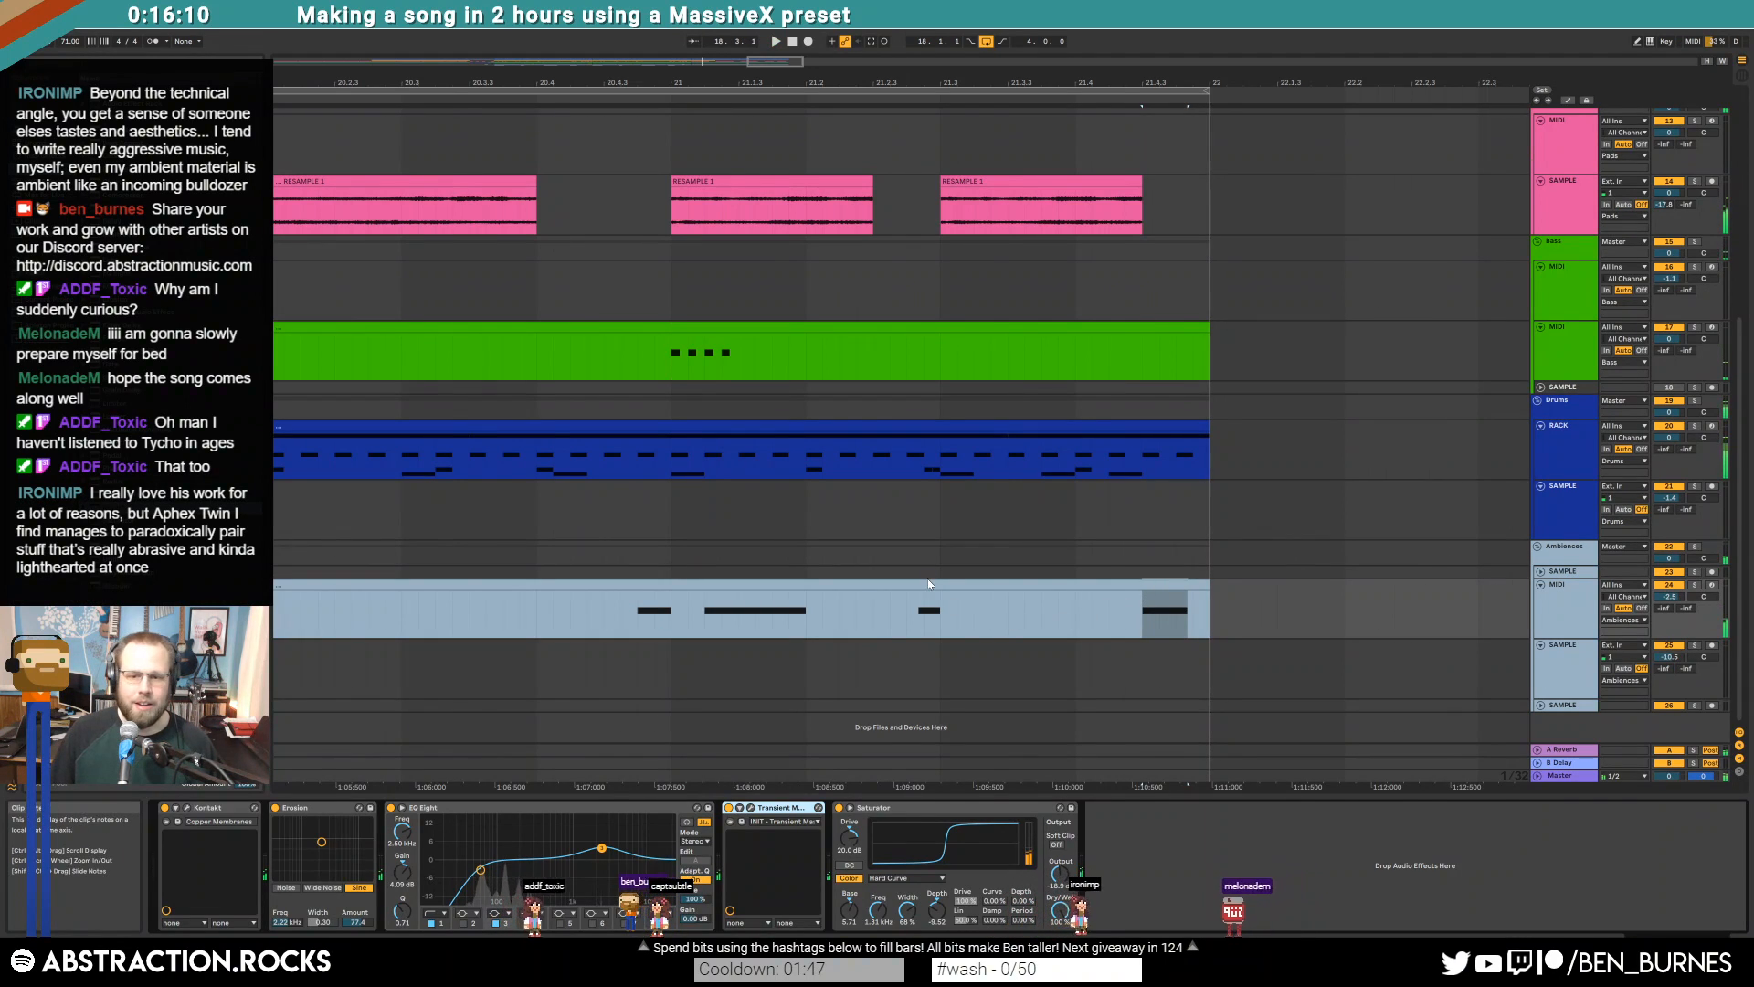
key("shift+Tab")
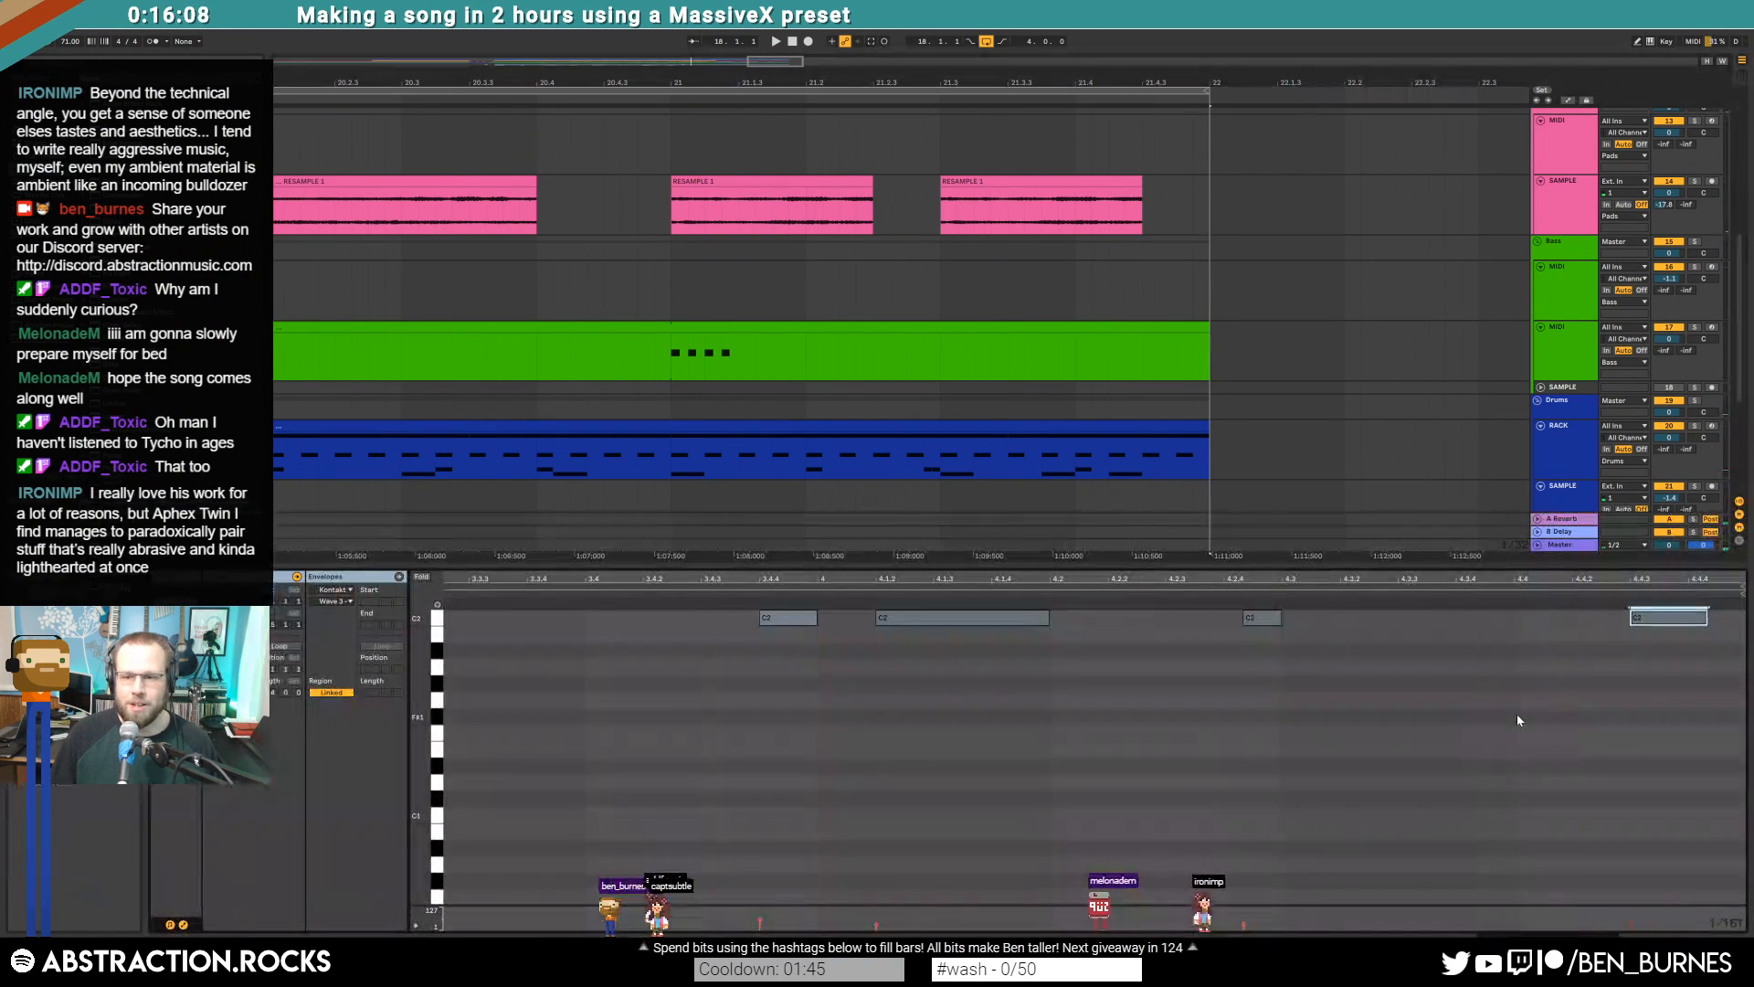
key("Left")
key("Left")
key("Left")
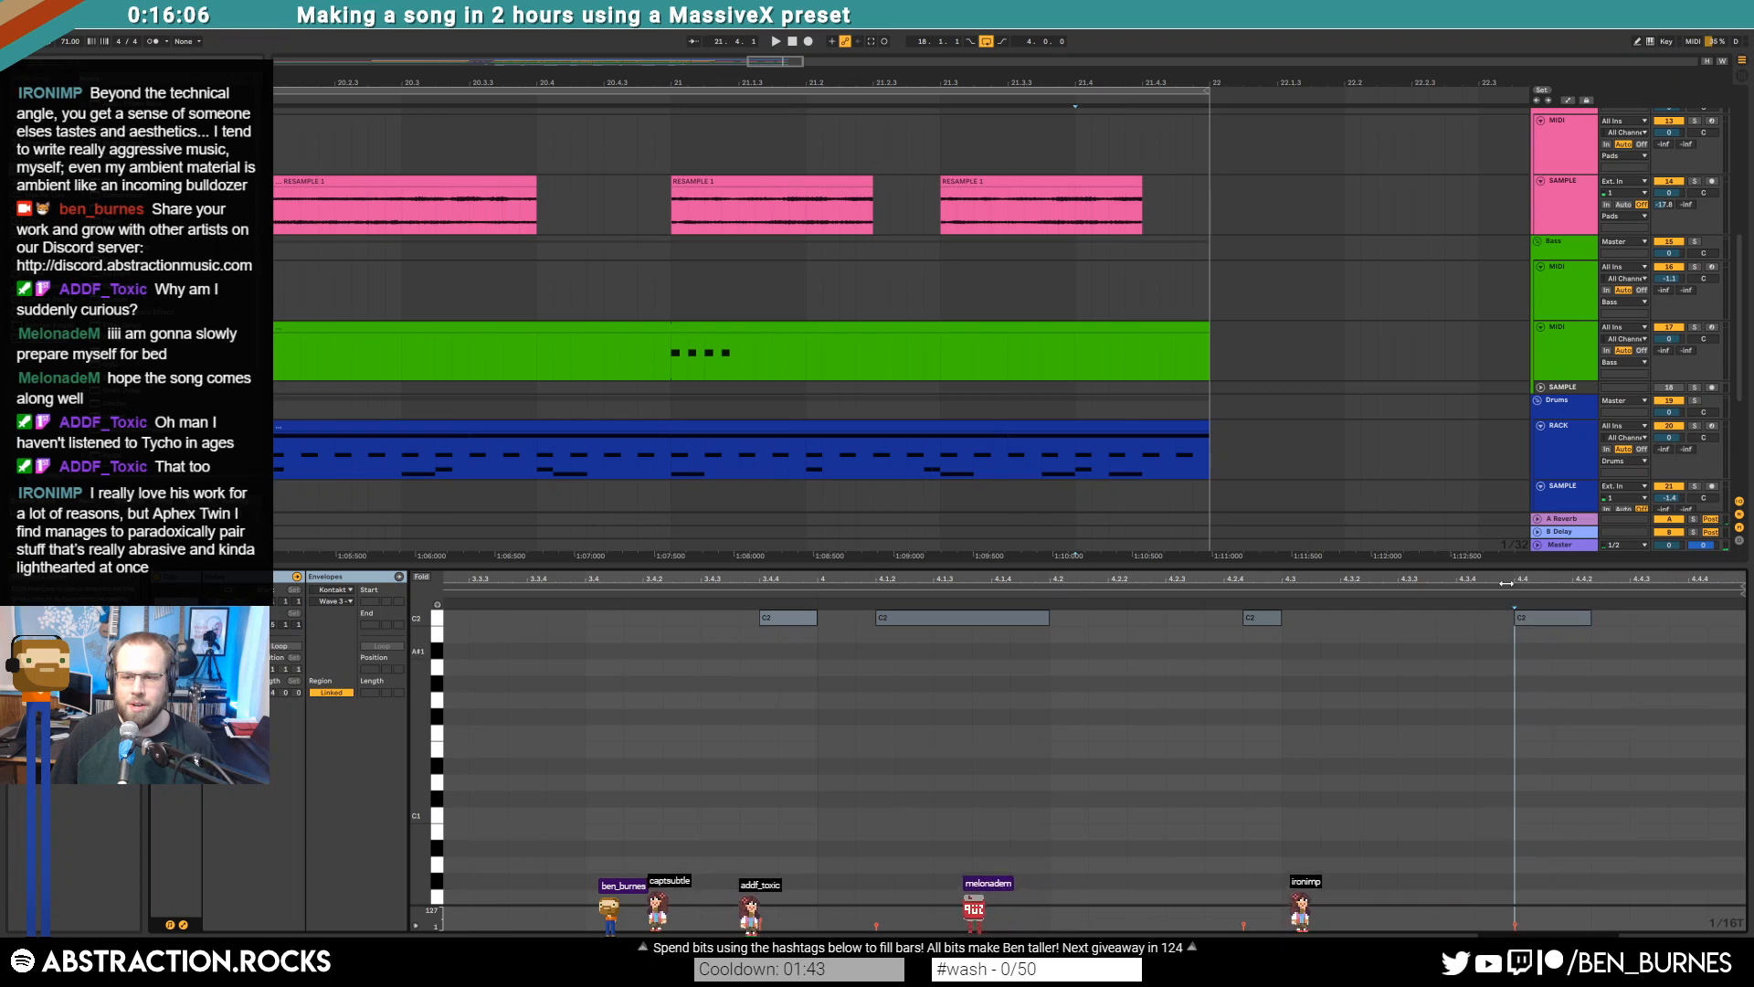
Play the arrangement from bar 17 to check the transition into the bar 18 section
key("shift+Tab")
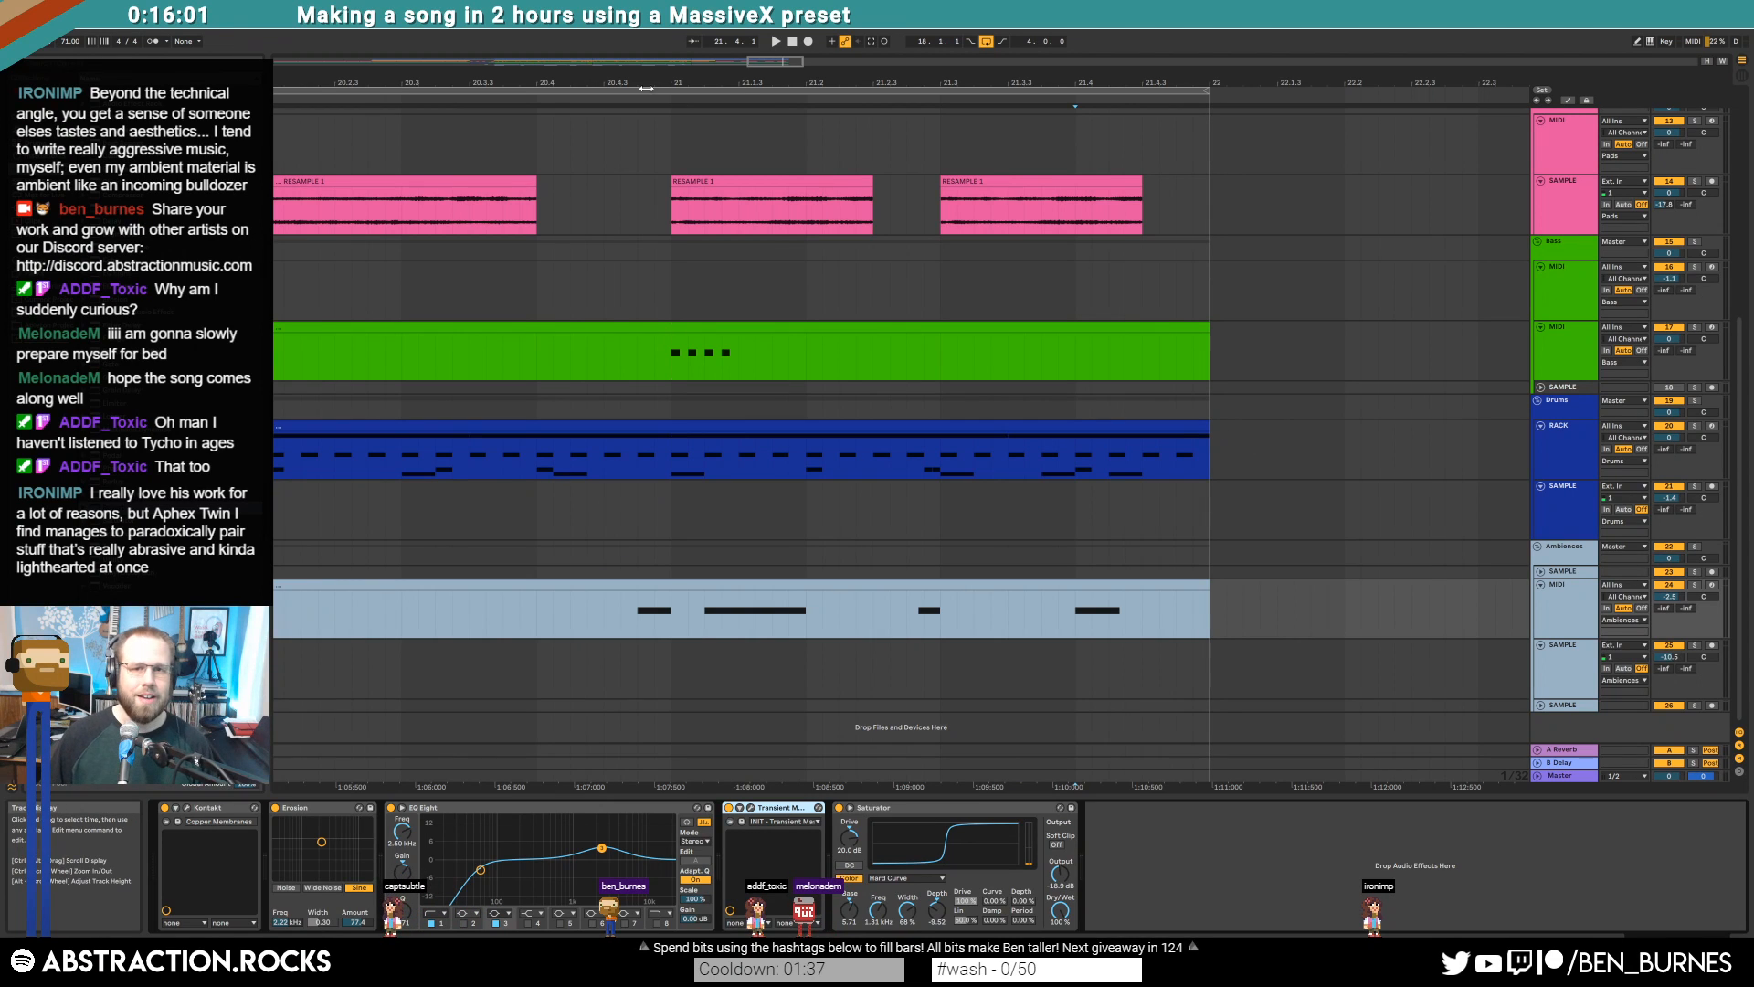
left_click_drag(766, 63, 466, 58)
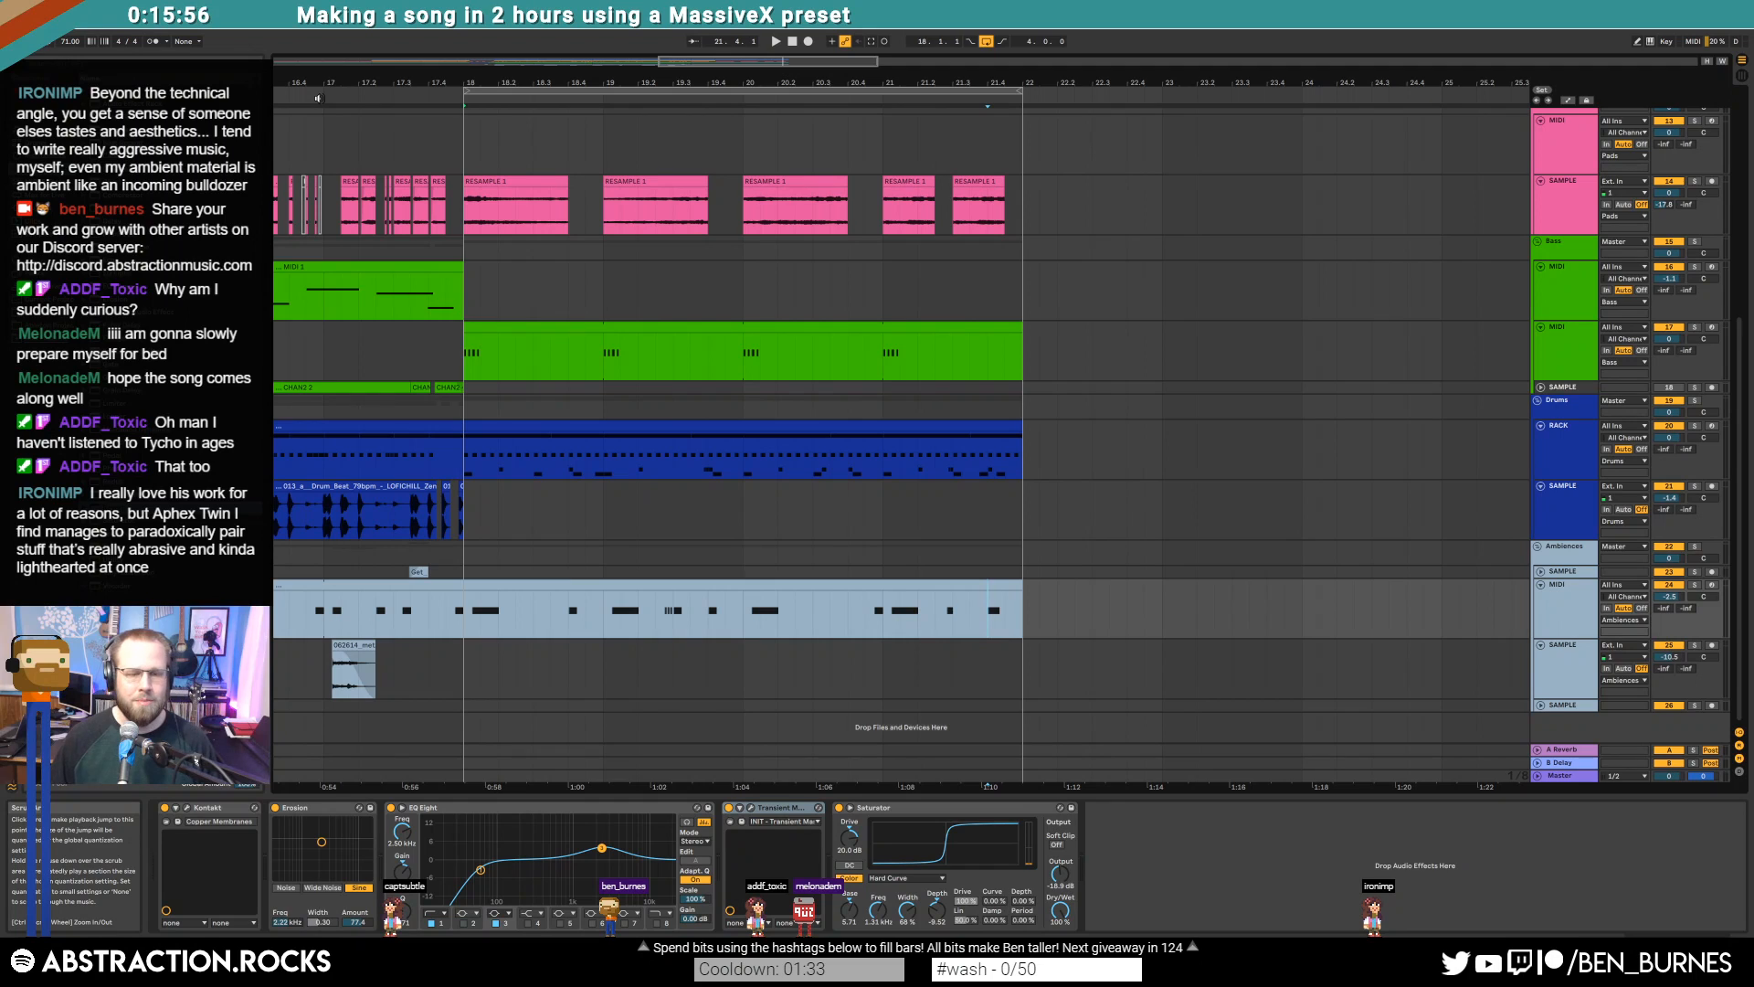
left_click(318, 98)
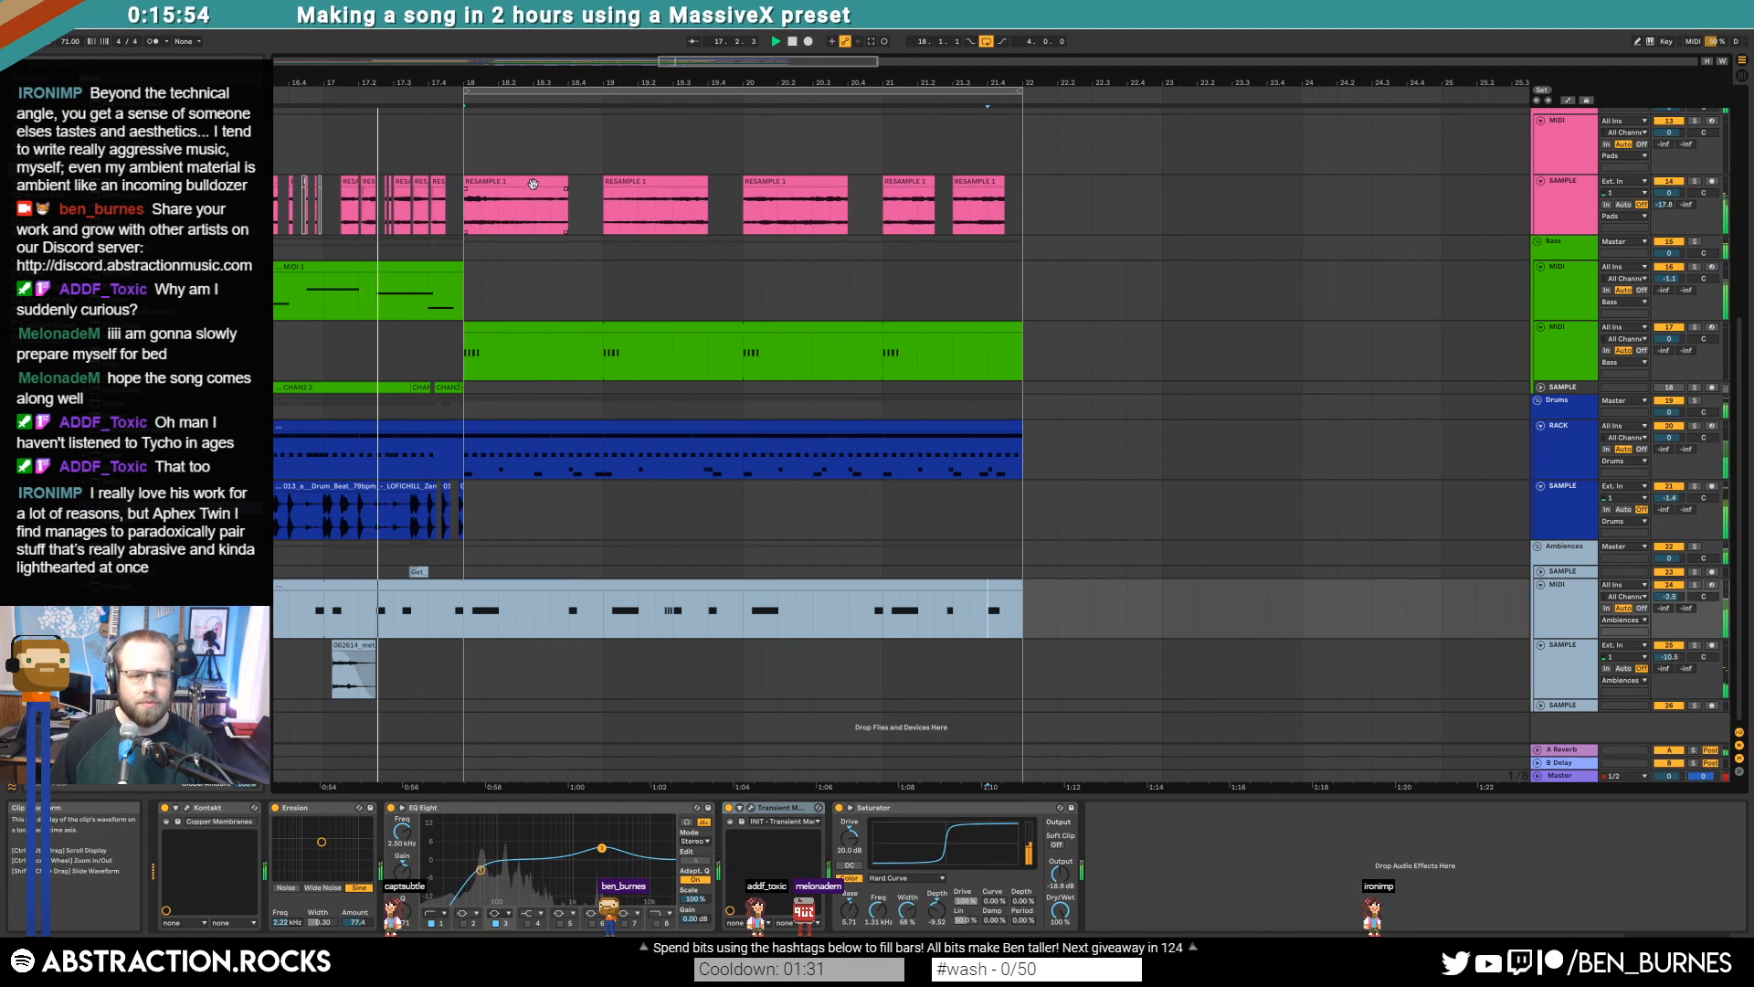
left_click_drag(731, 64, 676, 64)
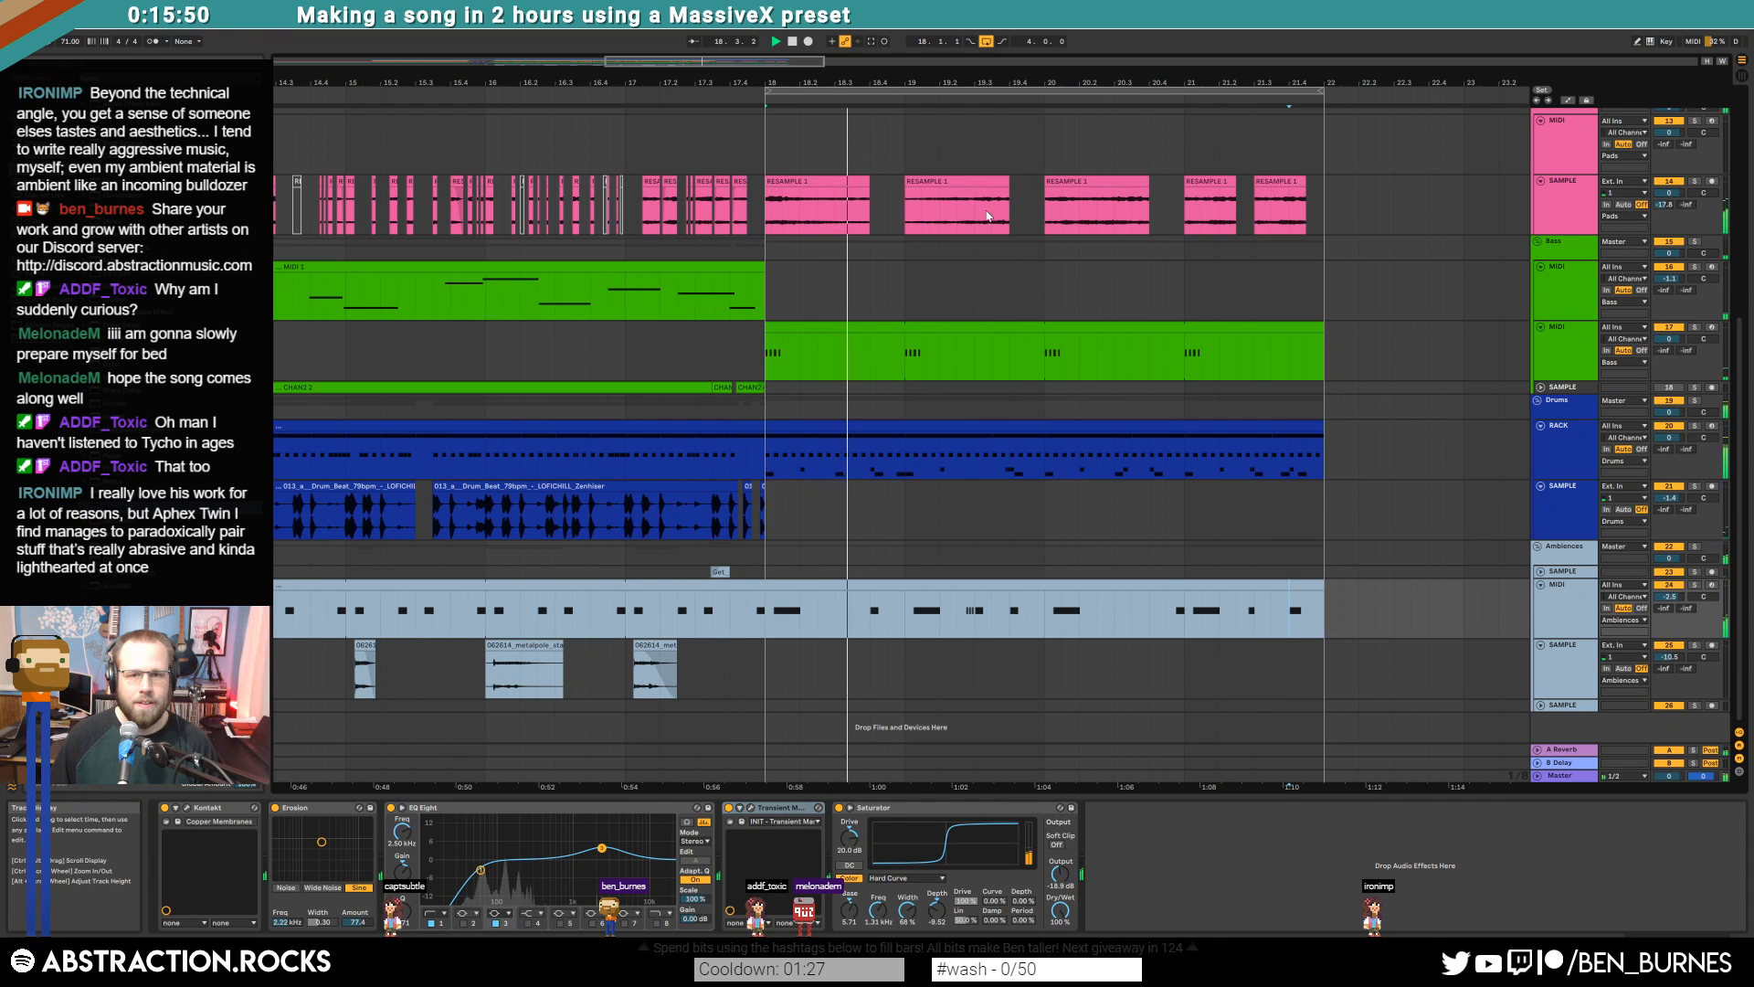
key("shift+Tab")
scroll(1153, 375, "up", 1)
key("shift+Tab")
Duplicate the two lead clips that start at bar 18 so they repeat from bar 22 to bar 26
scroll(1165, 402, "up", 5)
scroll(797, 204, "up", 2)
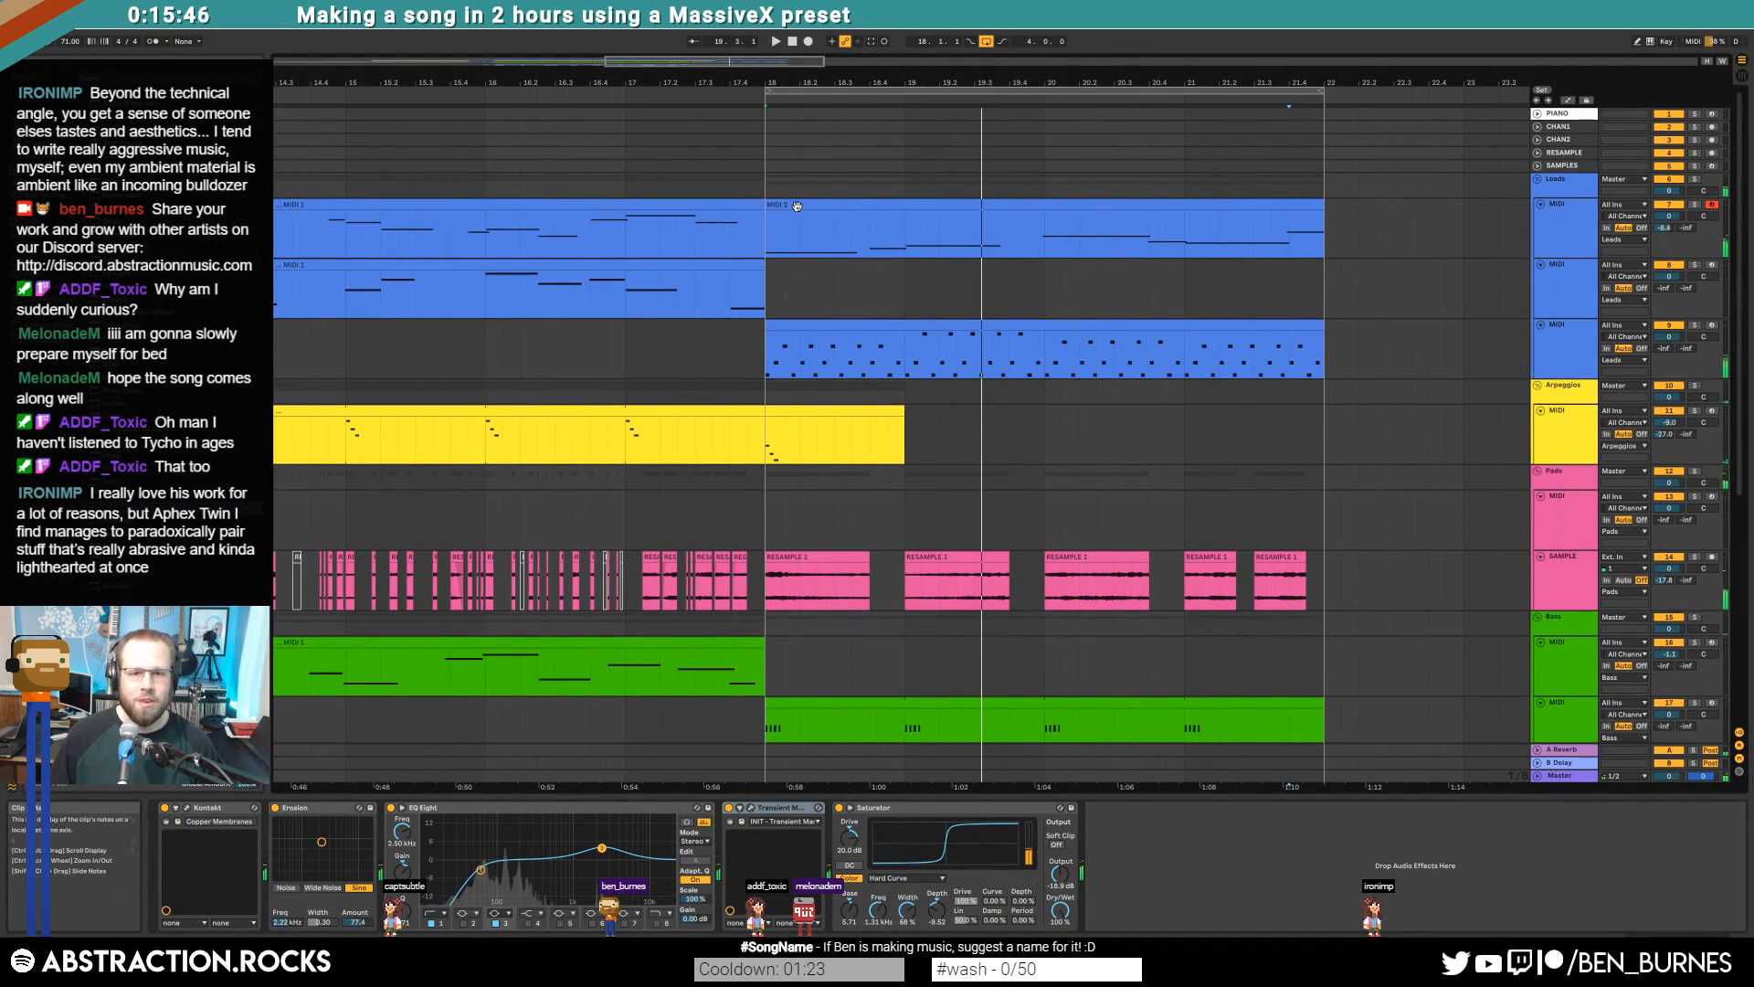
left_click(797, 206)
scroll(836, 237, "right", 5)
left_click(713, 338)
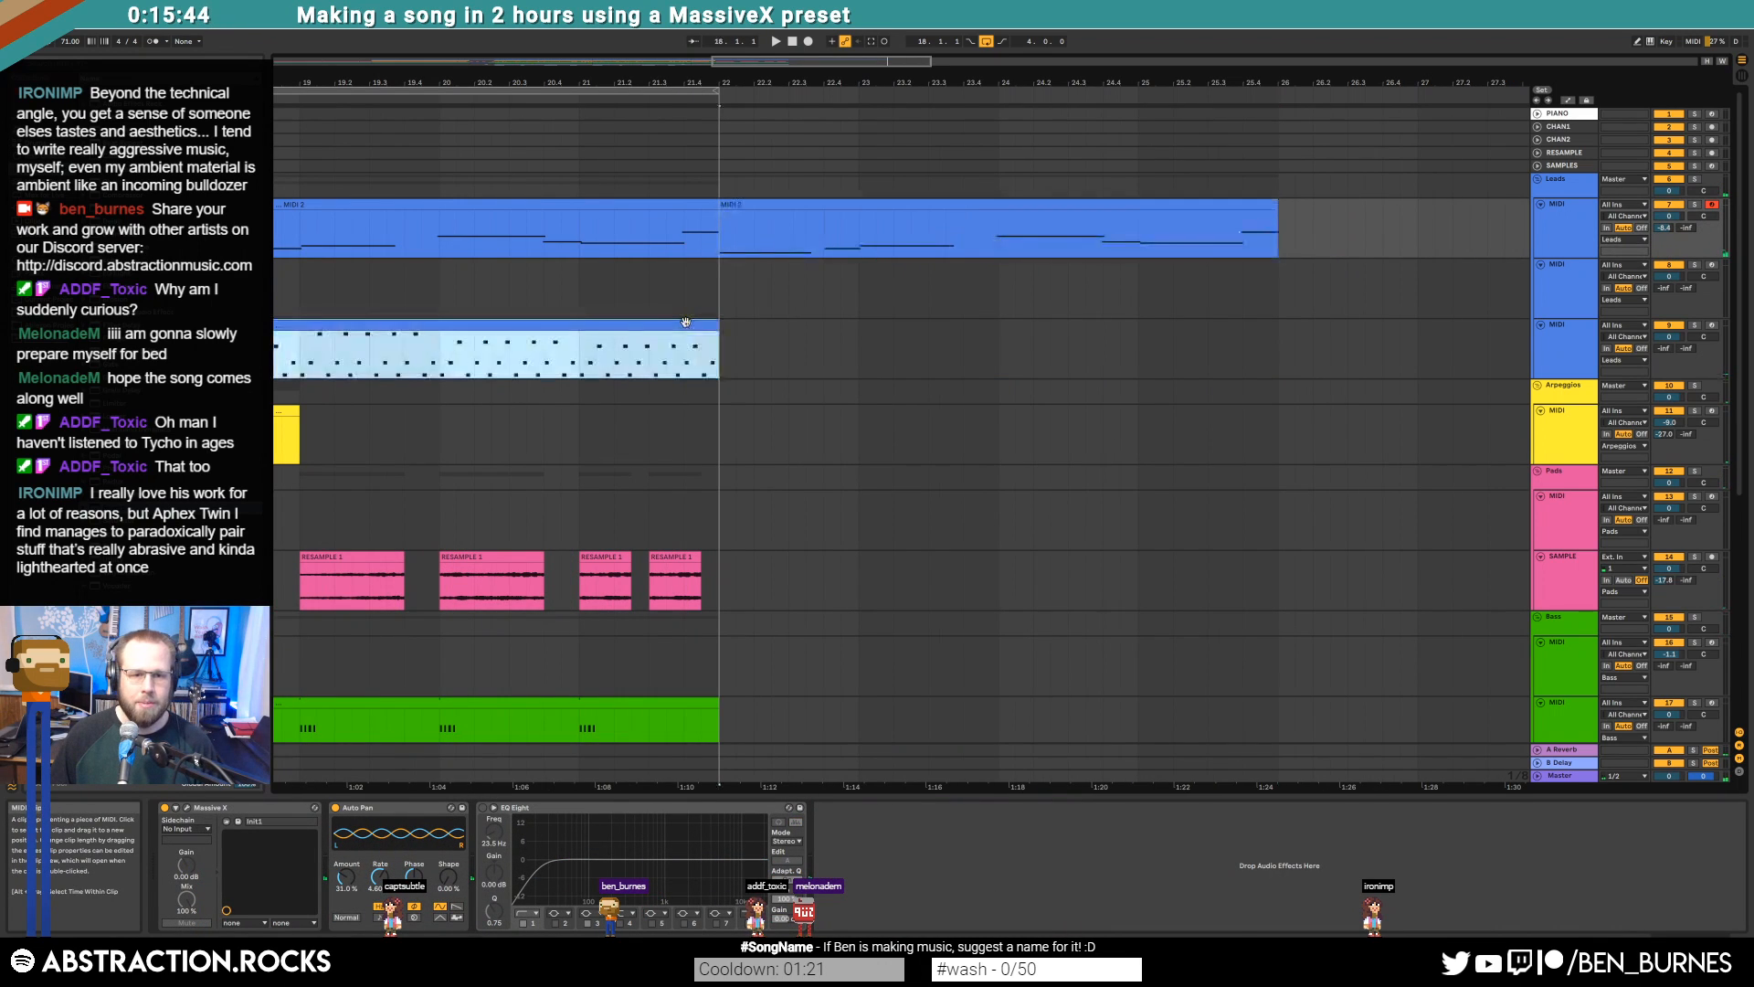
key("ctrl+d")
Duplicate the bars 18–22 content of the Arpeggios MIDI track and the Pads resample track to start at bar 22
scroll(803, 93, "down", 1)
left_click_drag(793, 73, 948, 45)
left_click_drag(504, 419, 884, 406)
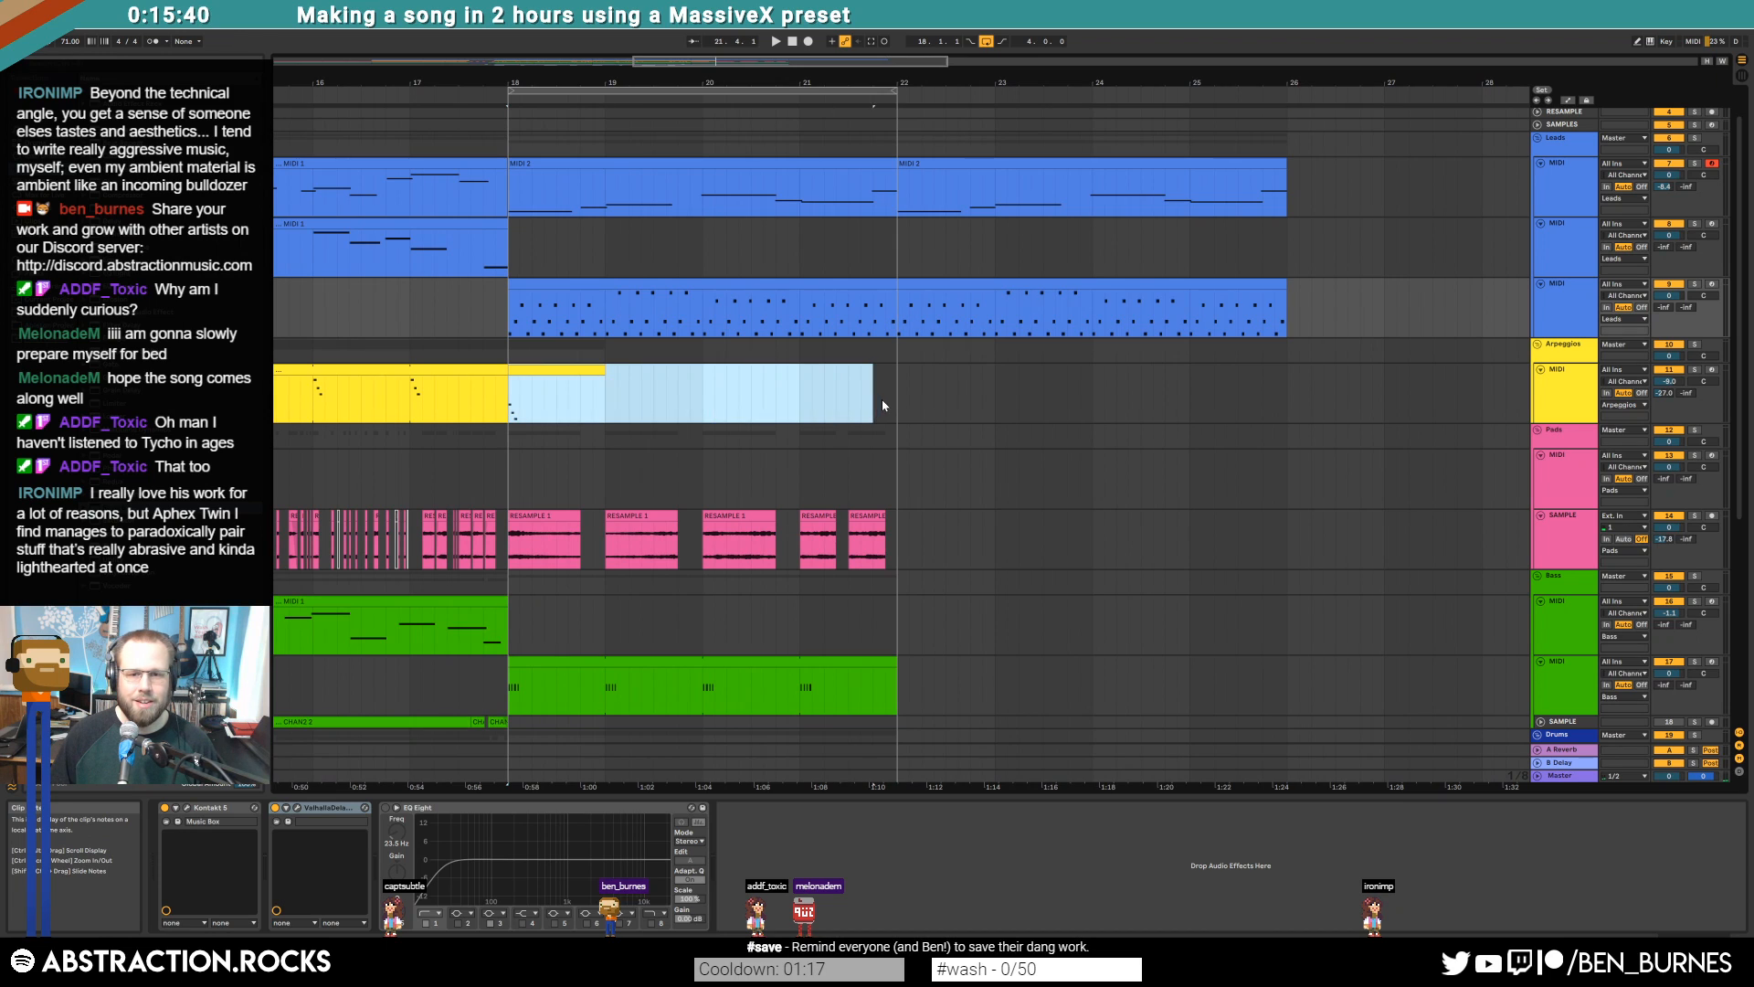
key("ctrl+d")
left_click_drag(897, 539, 513, 542)
key("ctrl+d")
Duplicate the bass, drum rack and Ambiences MIDI parts into bars 22–26, and extend the arrangement loop to bar 26
scroll(910, 530, "down", 5)
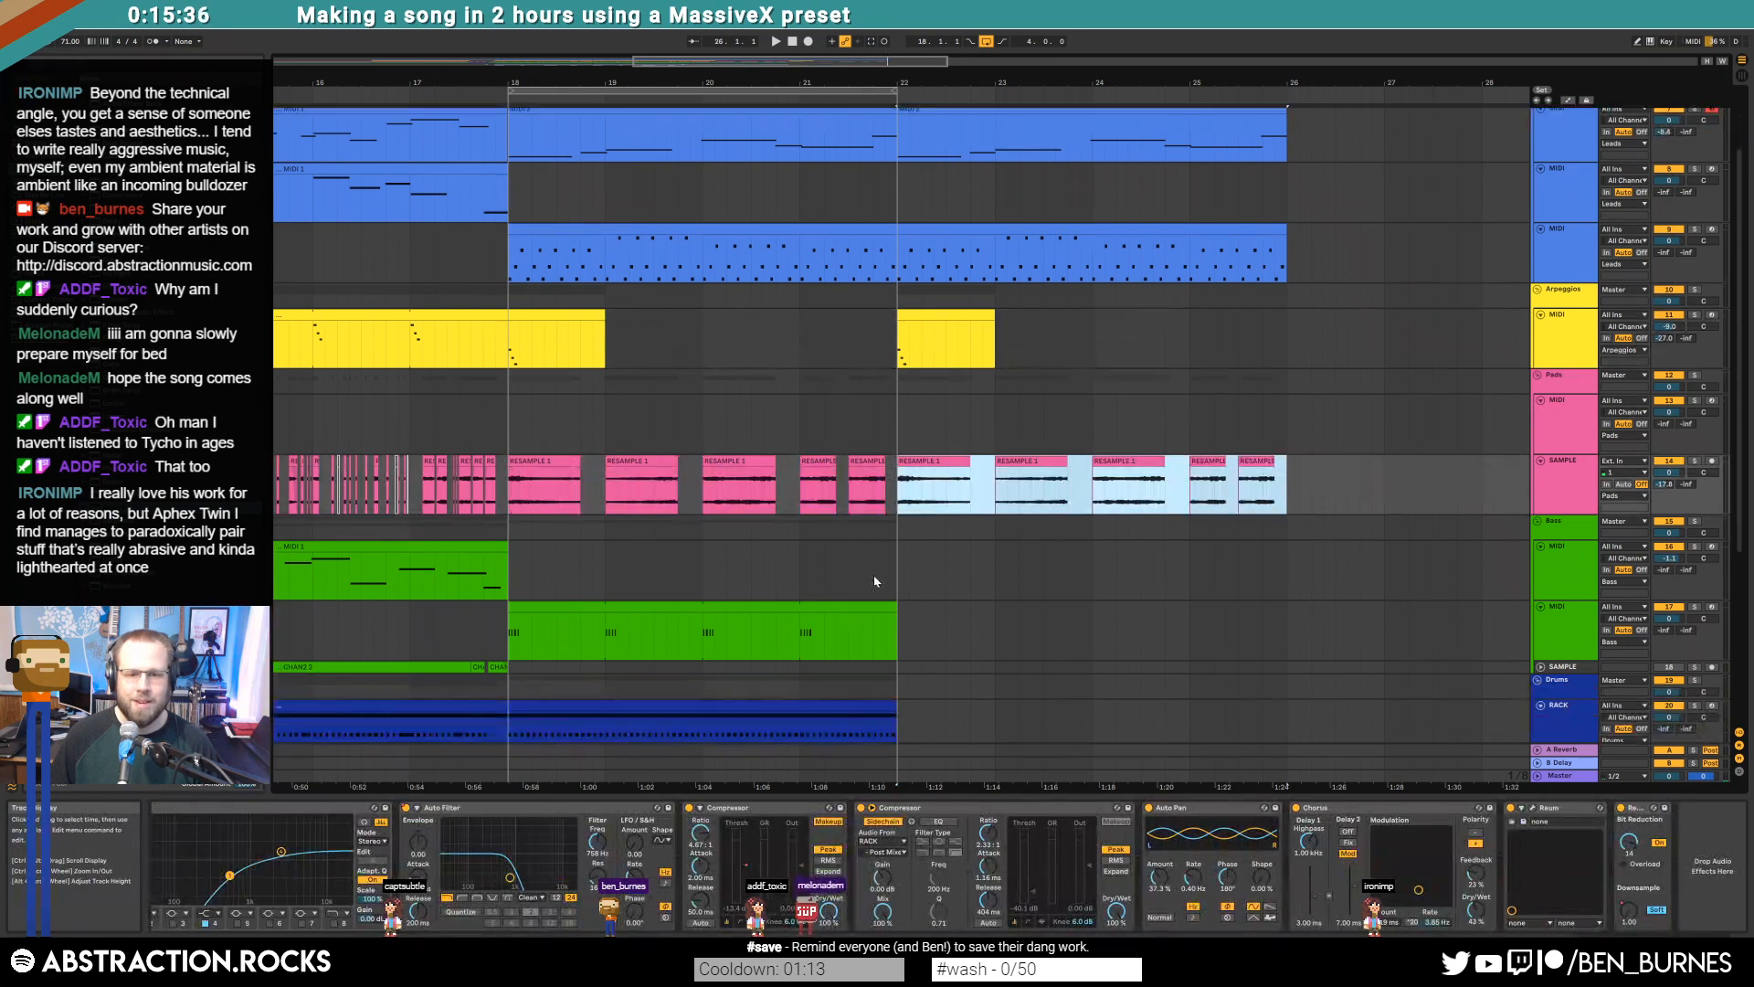
left_click_drag(896, 377, 1288, 376)
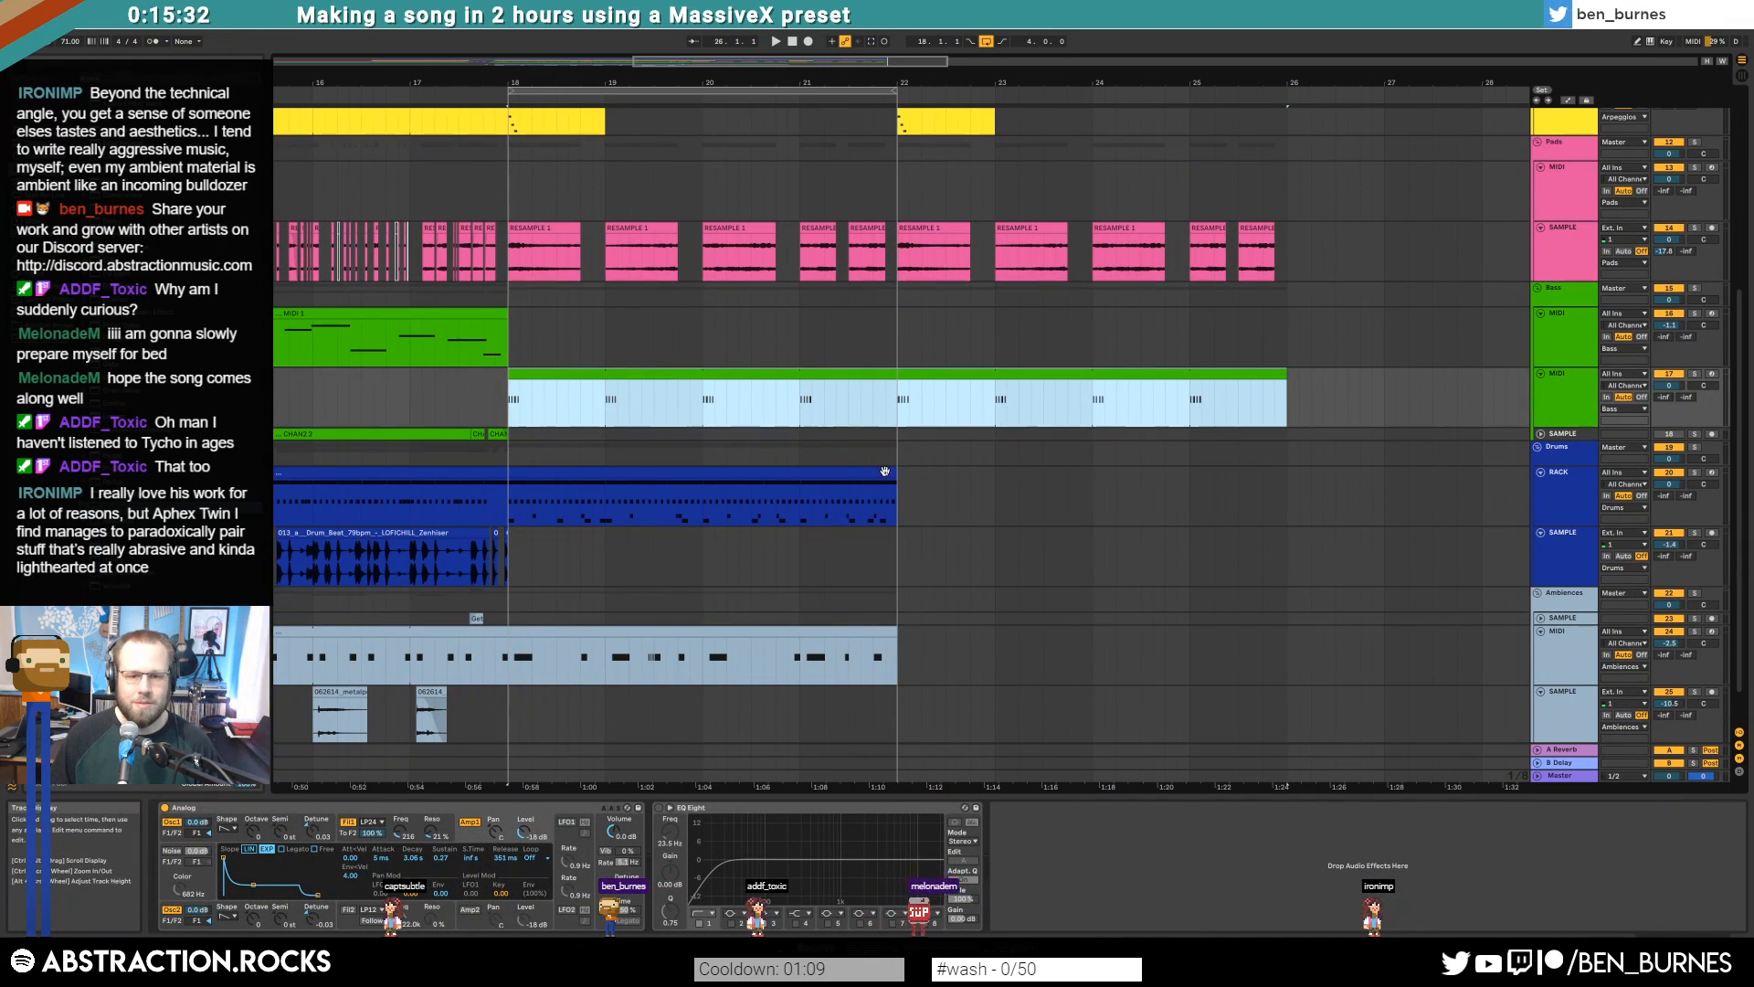
left_click(884, 470)
key("ctrl+d")
left_click(885, 632)
key("ctrl+d")
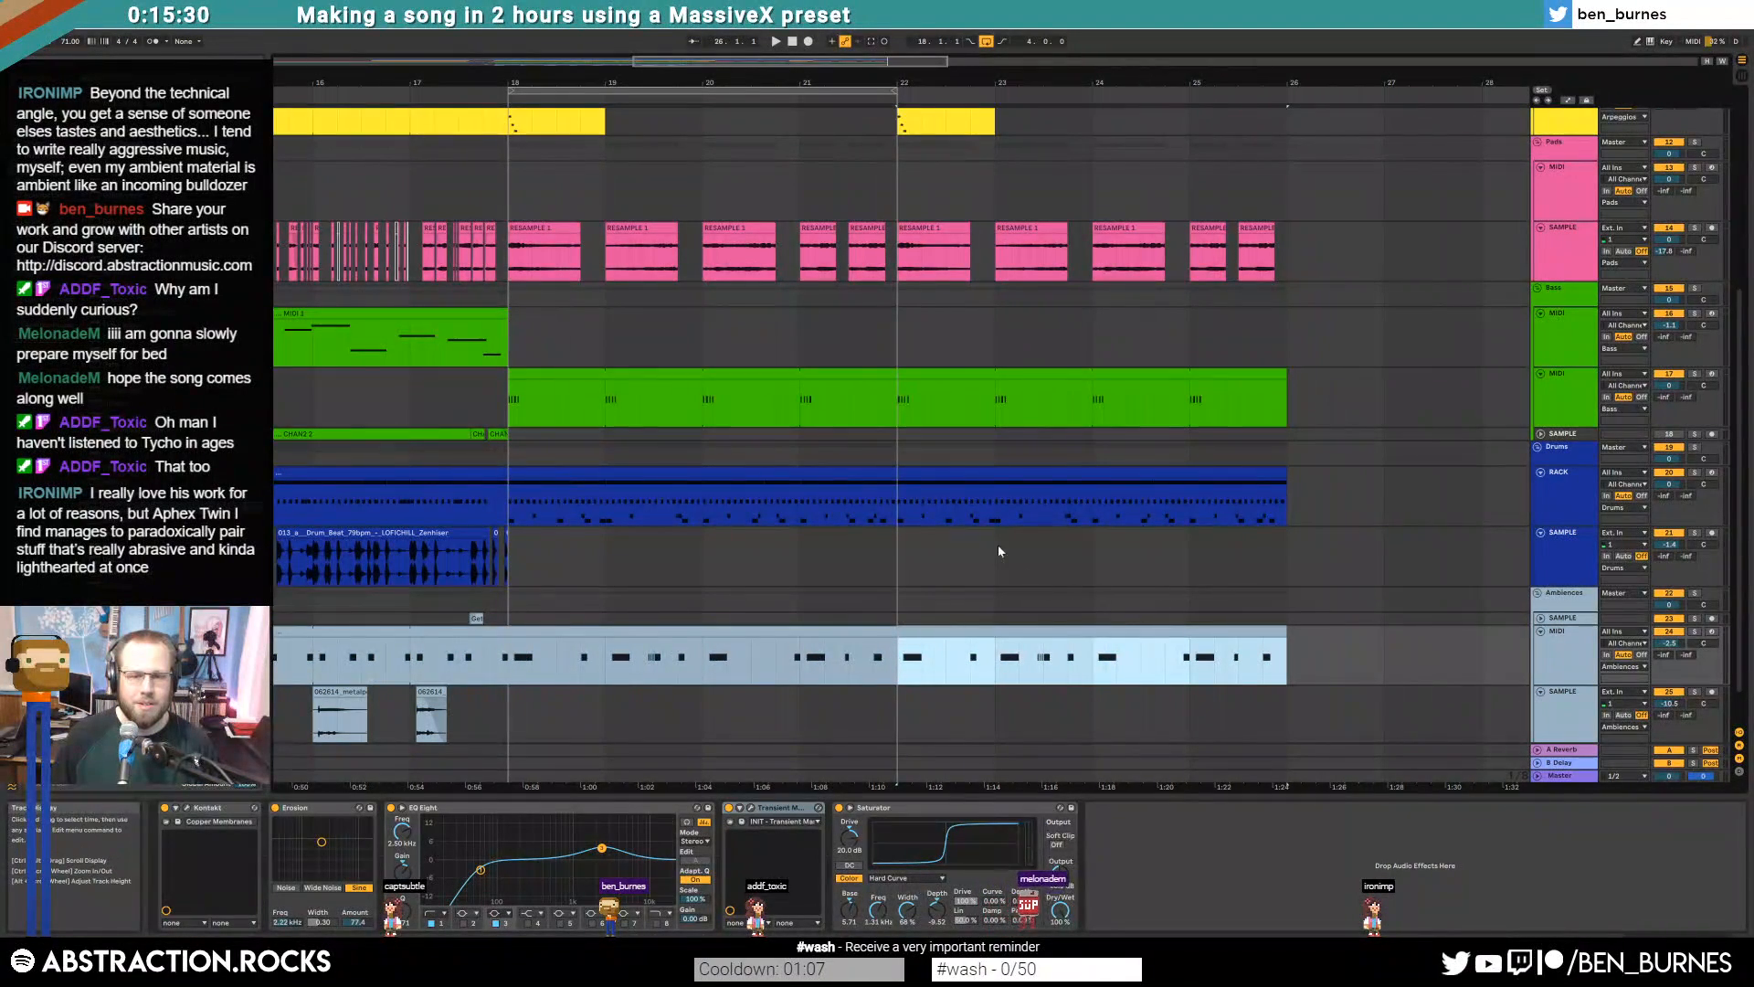
left_click_drag(893, 91, 1286, 120)
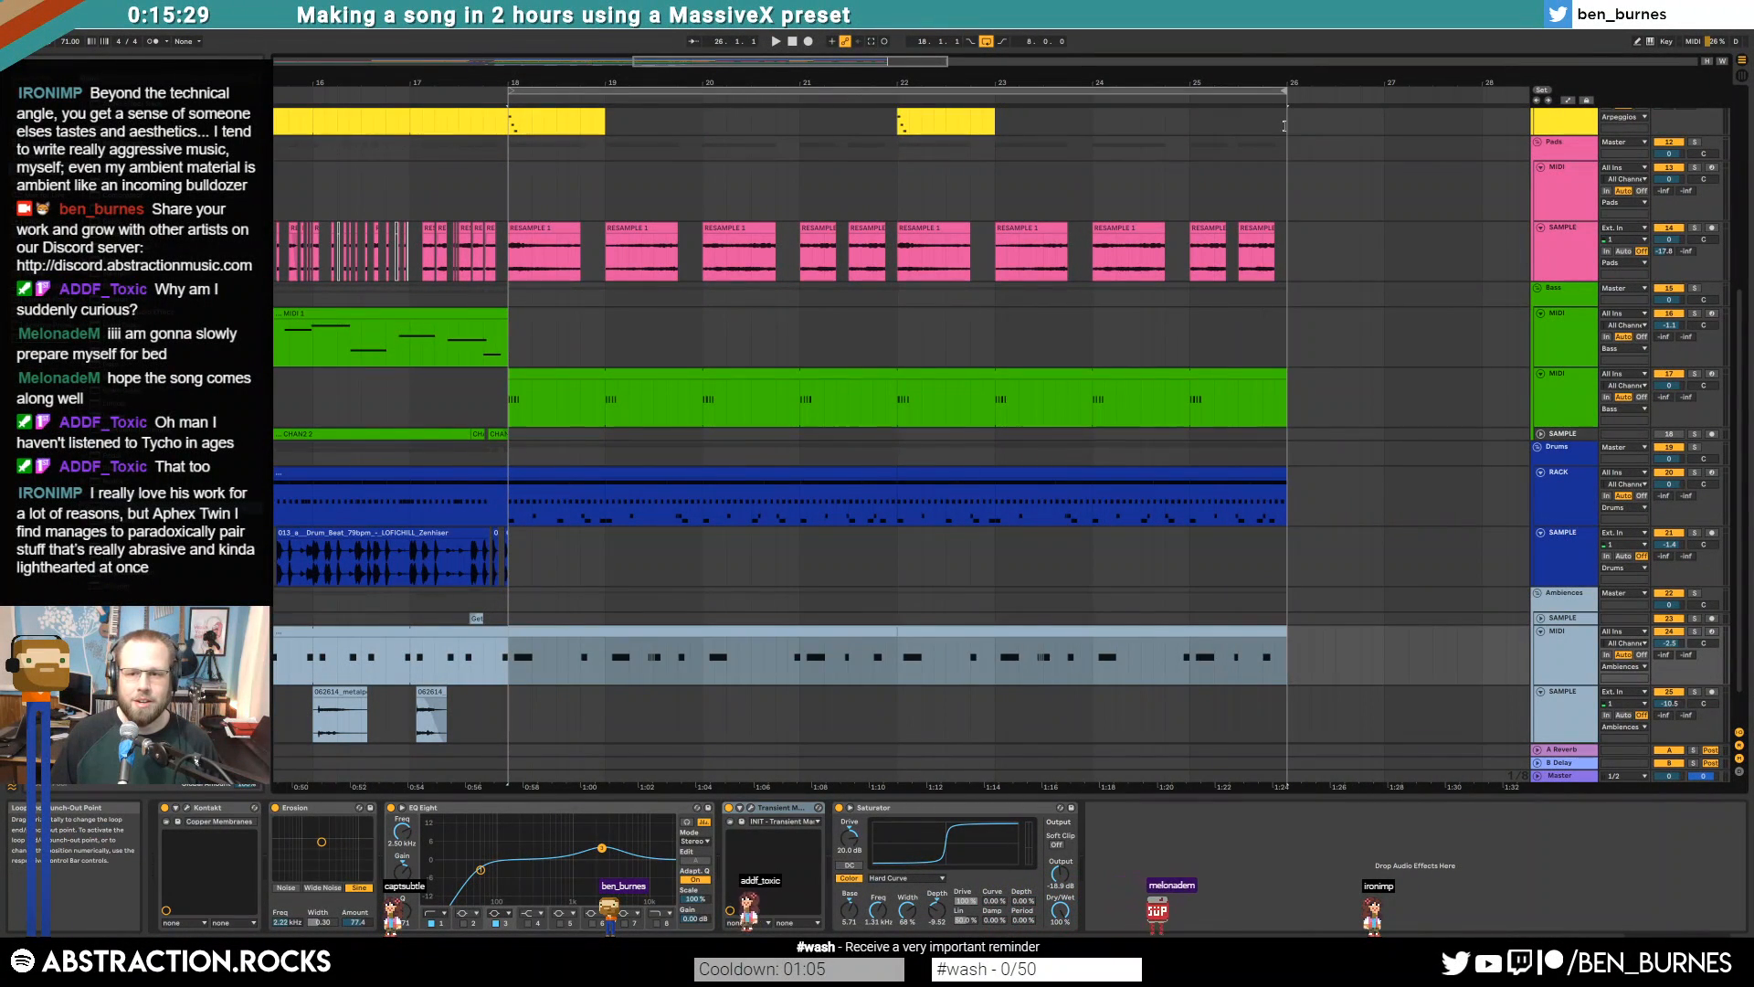
Add harmony notes D#4, D4 and G4 above the first three notes of the top lead clip at bar 22, and play it back
scroll(1133, 302, "up", 5)
scroll(1131, 303, "up", 3)
double_click(1051, 228)
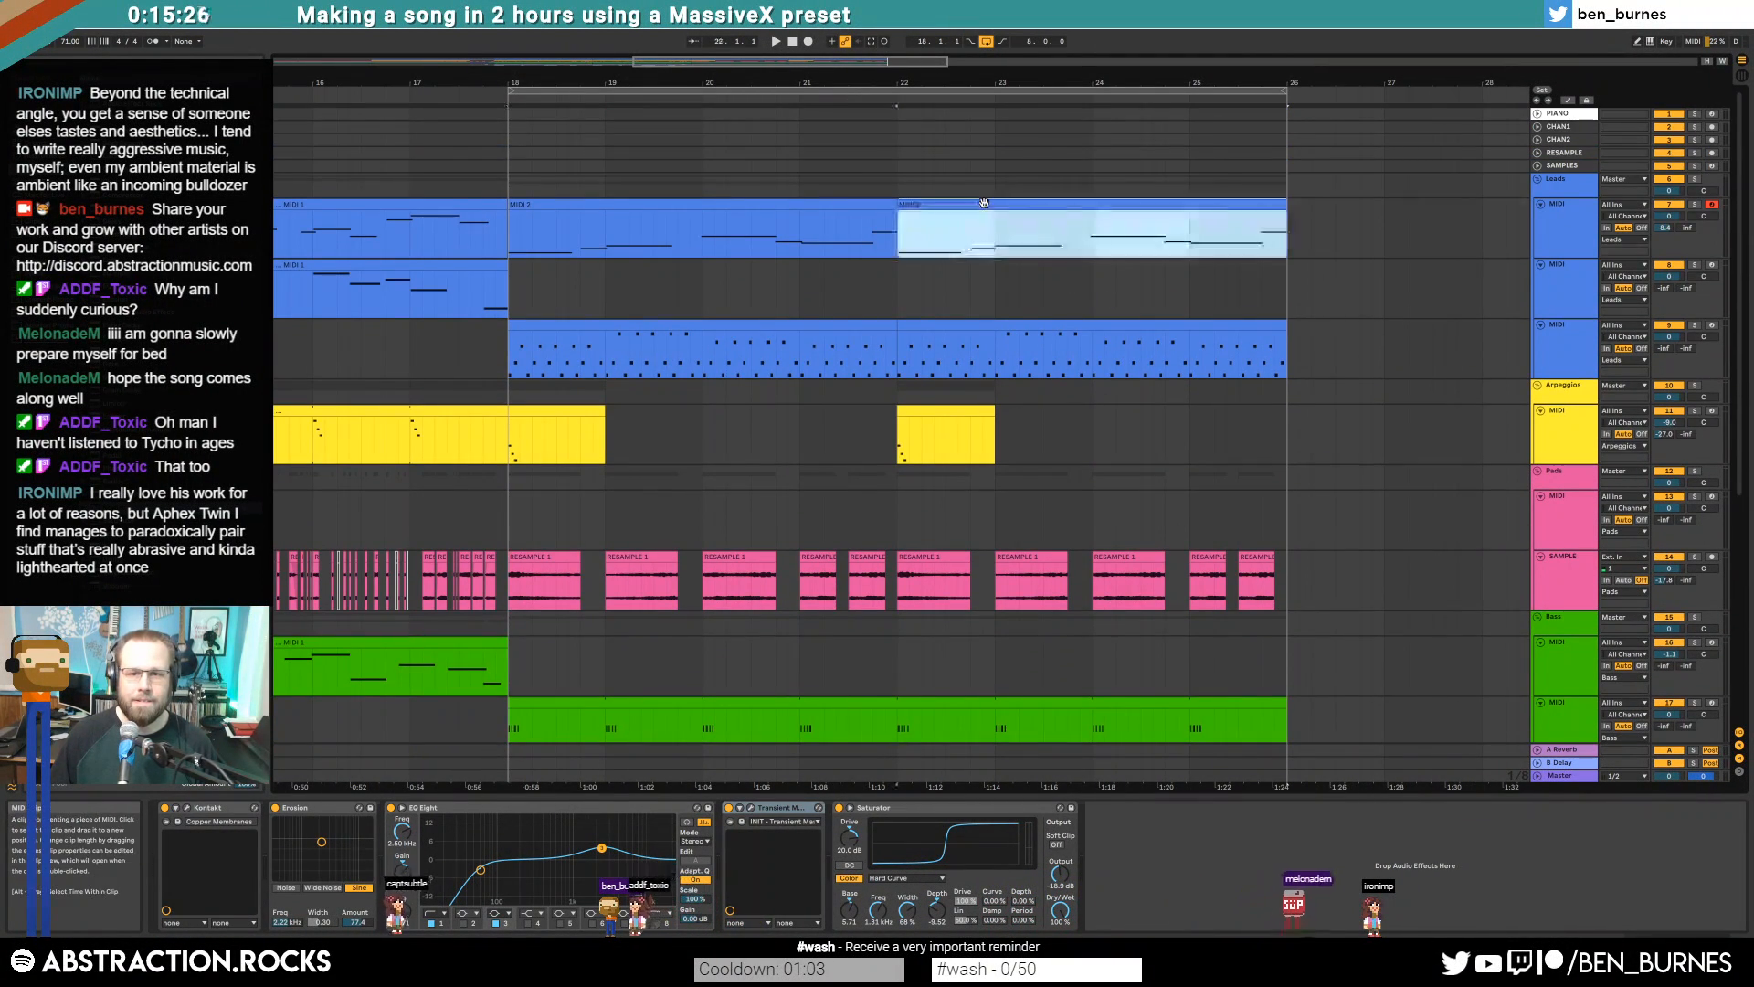
left_click(449, 734)
left_click_drag(450, 734, 752, 746)
left_click(692, 750)
left_click(777, 667)
left_click_drag(791, 668, 997, 658)
key("space")
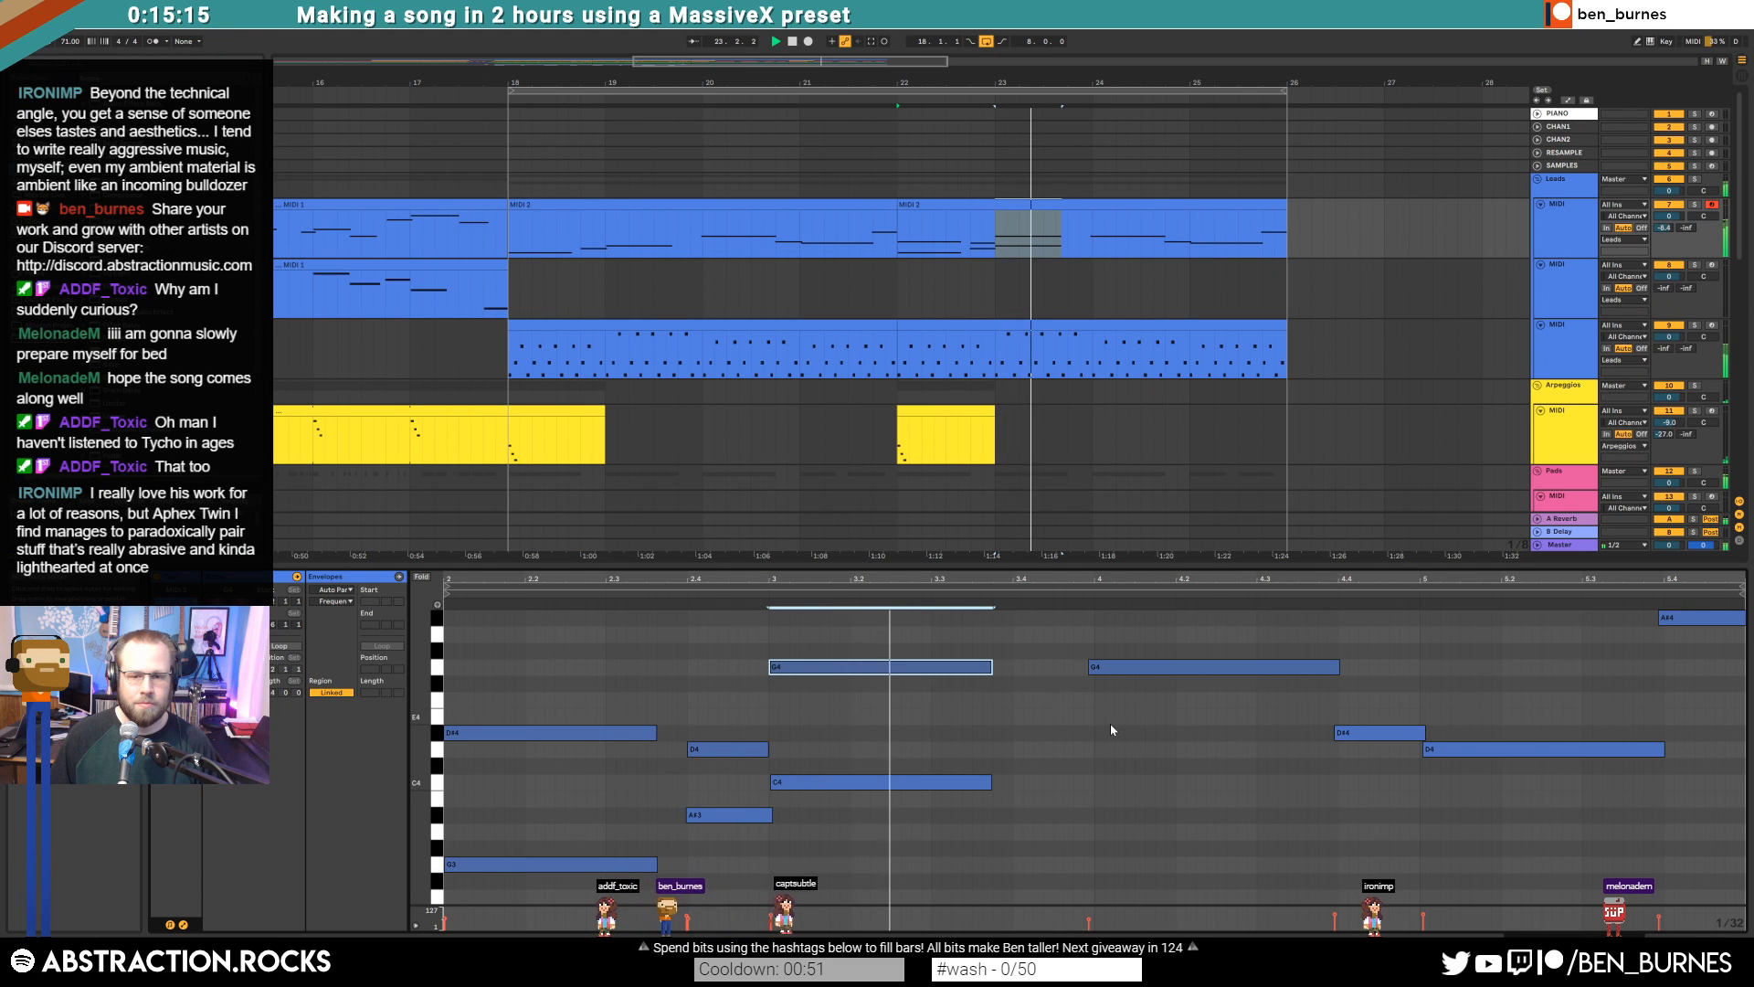
Stop playback and add a short G#4 pickup note just before the clip's second G4 note
scroll(1111, 724, "up", 1)
key("space")
double_click(1051, 662)
key("Down")
key("Down")
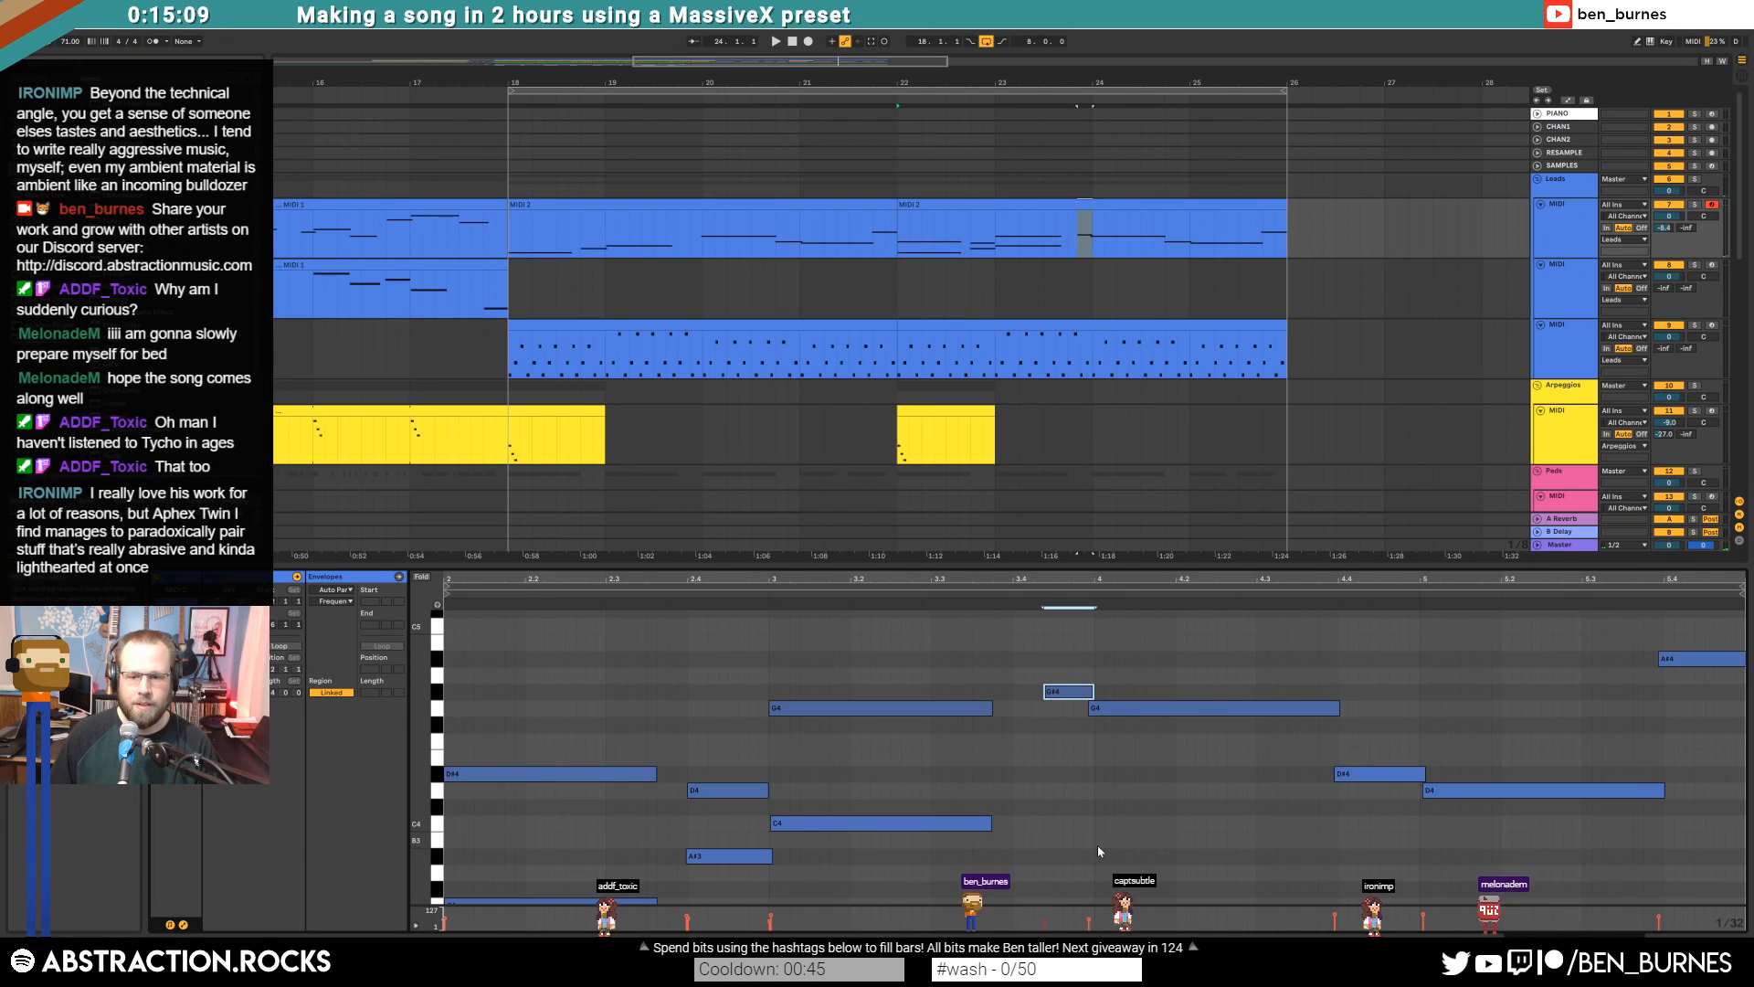
Add lower harmony notes A#3, C4 and A#3 under the second G4, D#4 and D4, plus G3 under the final A#4
left_click_drag(1099, 856, 1350, 859)
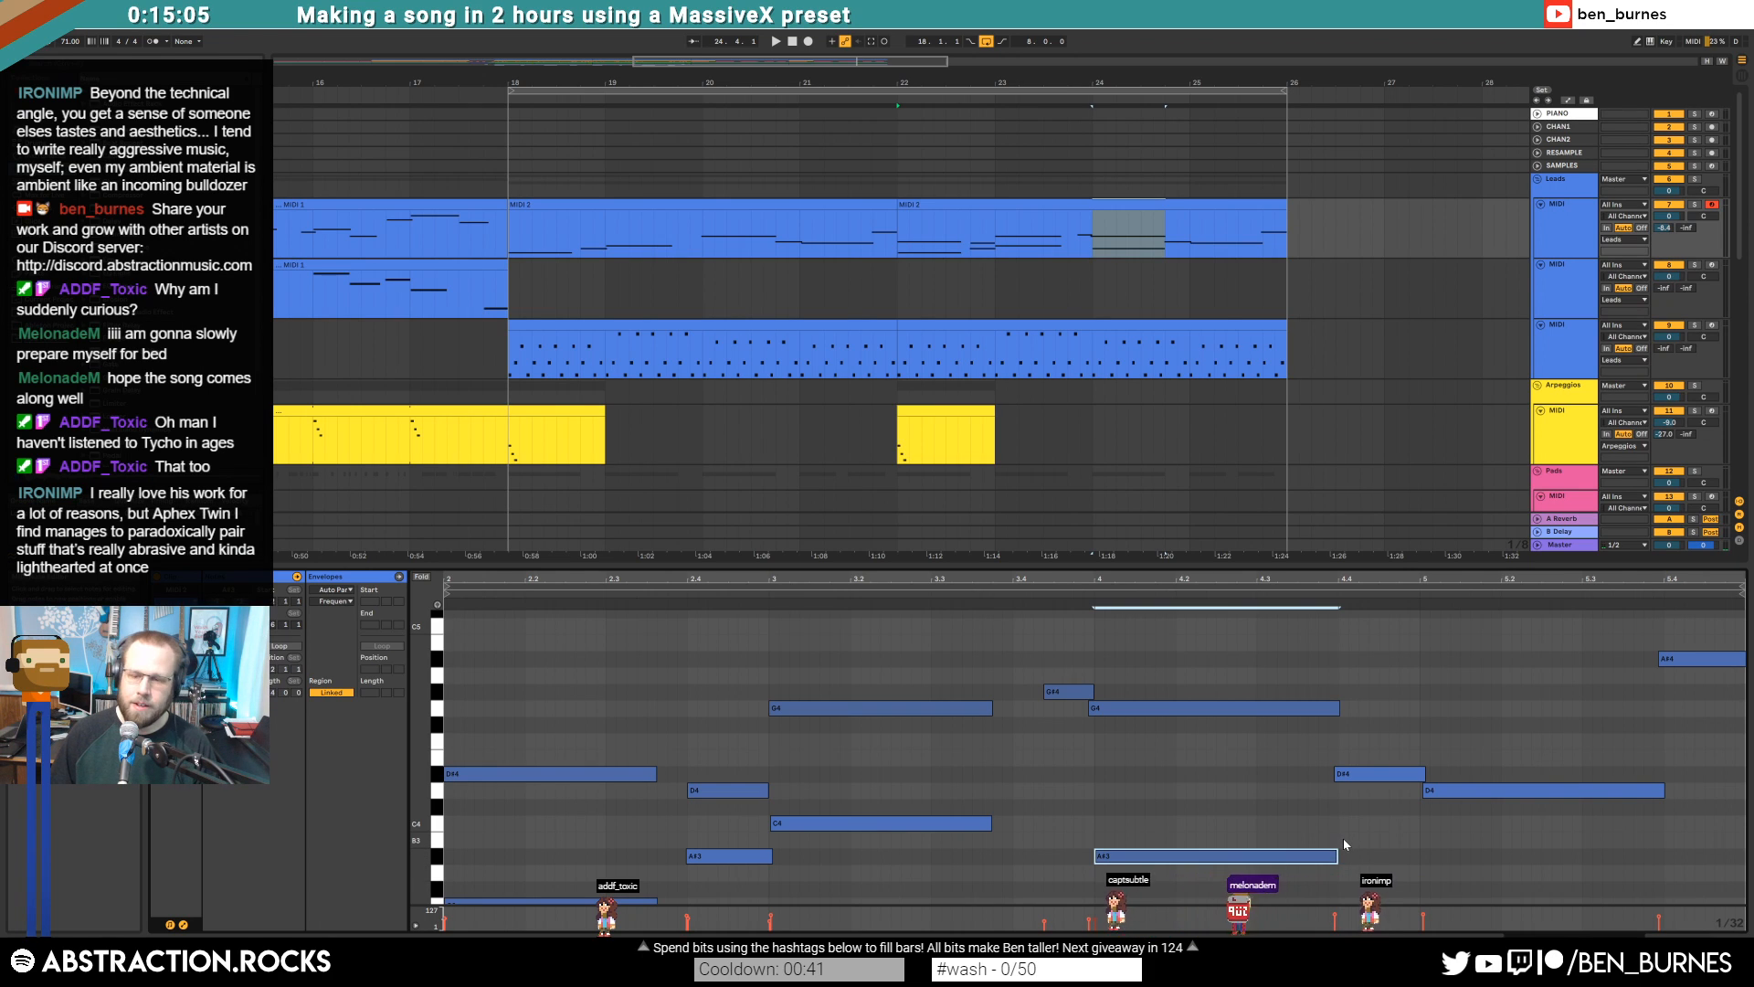
mouse_move(1343, 822)
left_mouse_down()
mouse_move(1565, 856)
mouse_move(1664, 839)
left_mouse_up()
left_click(1384, 824)
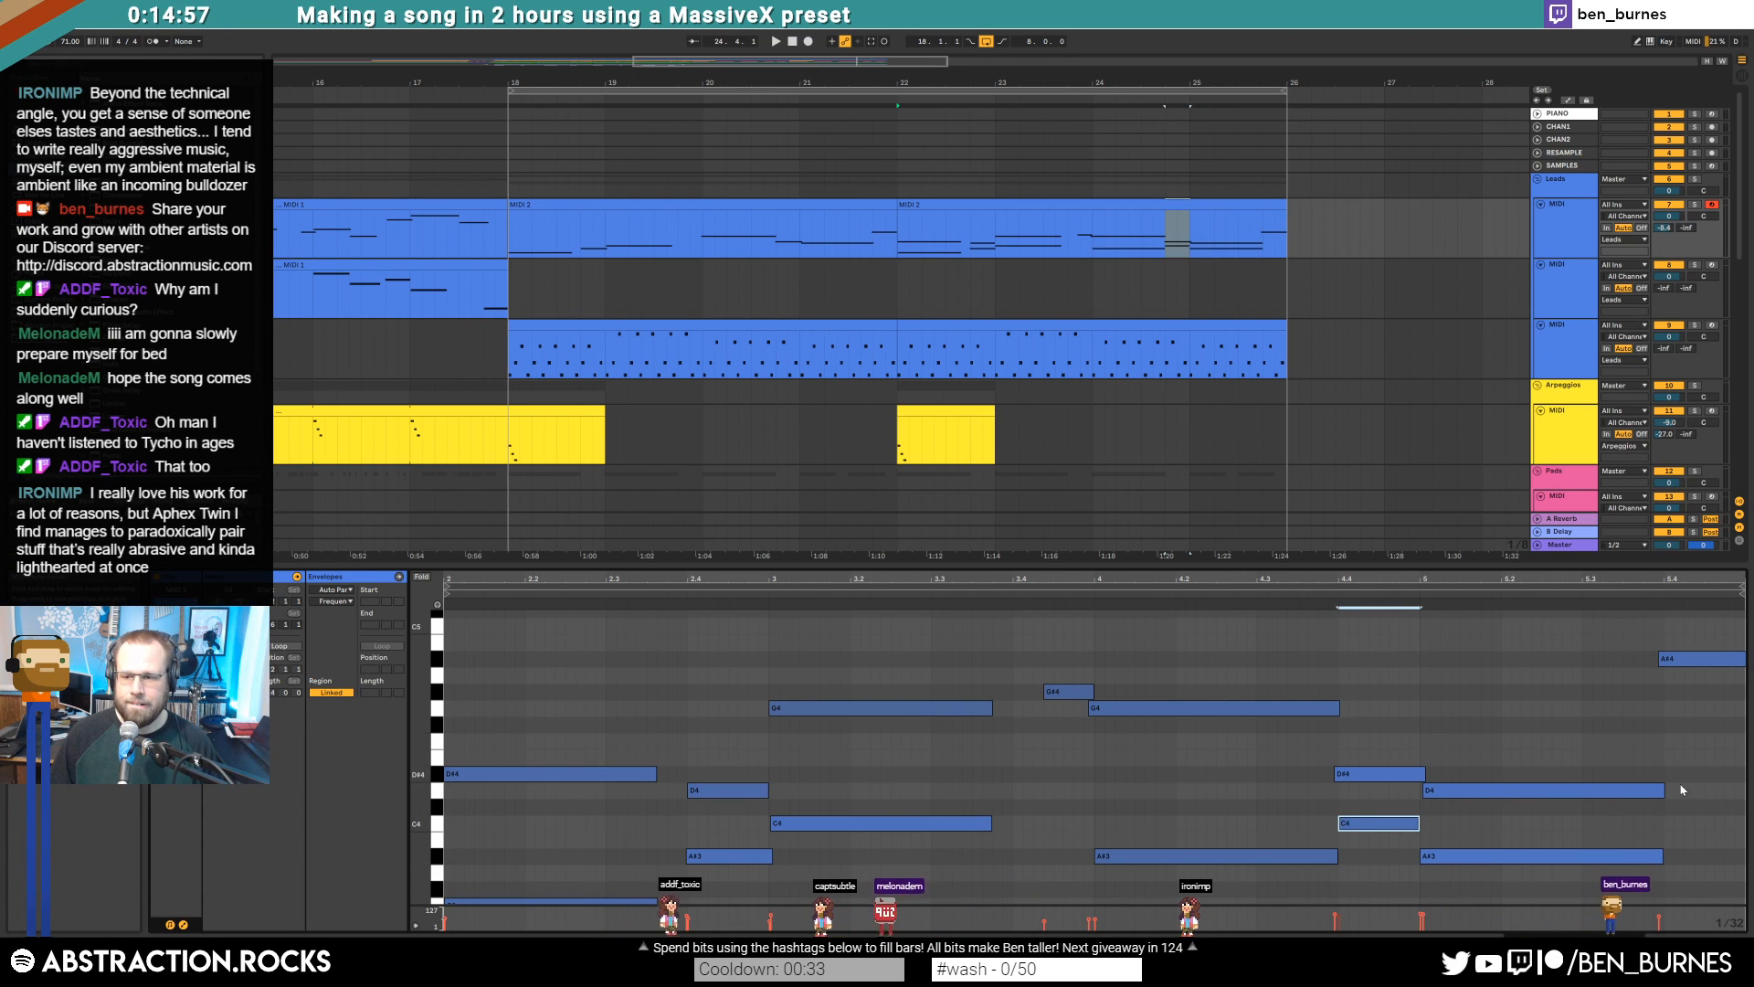
scroll(1678, 799, "down", 1)
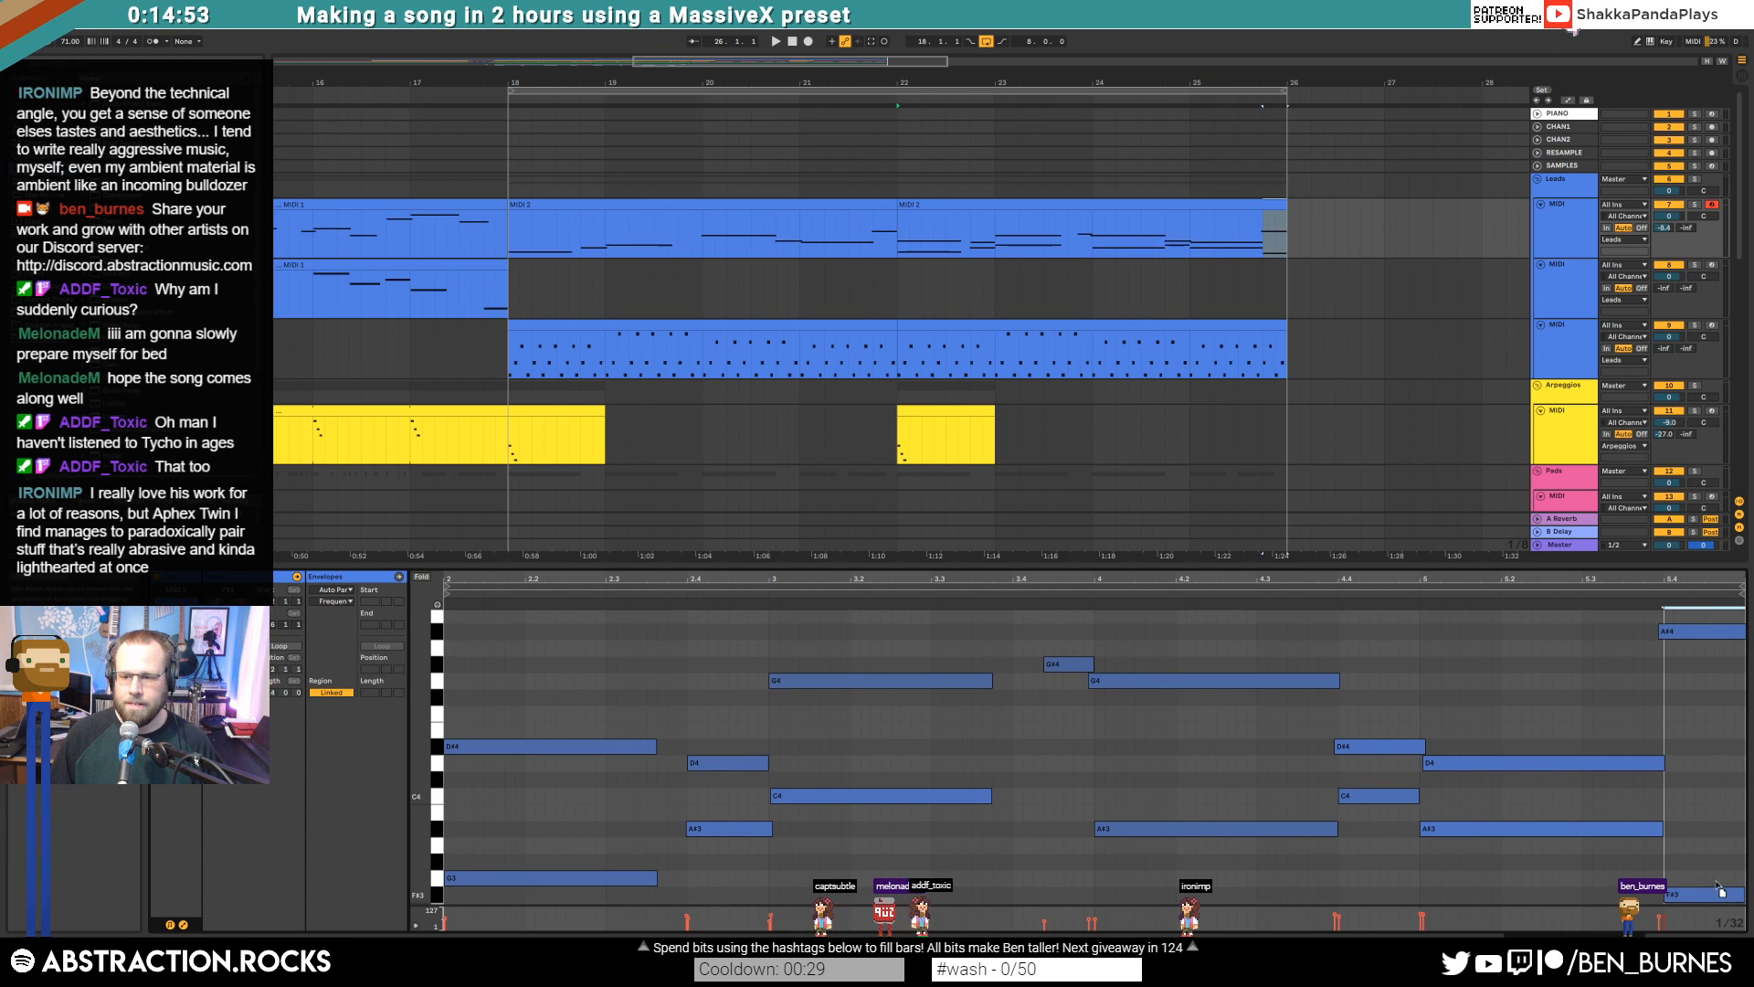
key("Down")
Play the section and raise the harmony note under the final A#4 to D#4
key("space")
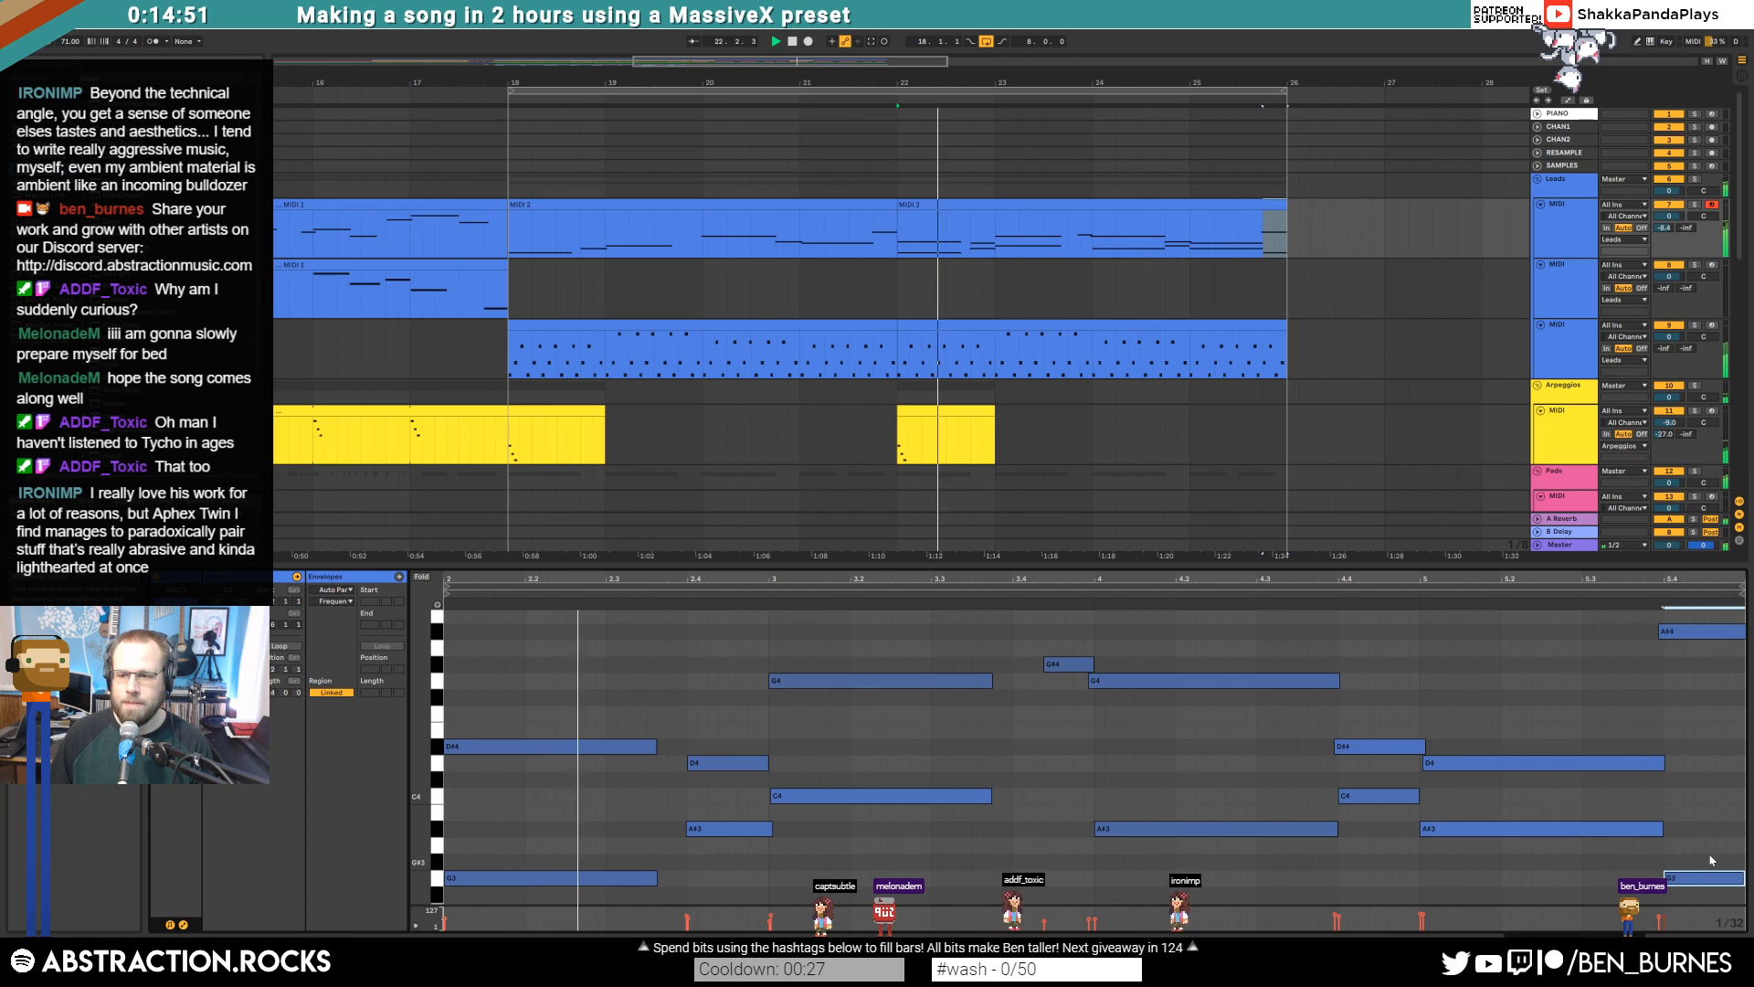
key("Up")
key("Up")
key("Up")
key("Up")
key("Up")
key("Up")
key("Up")
key("Up")
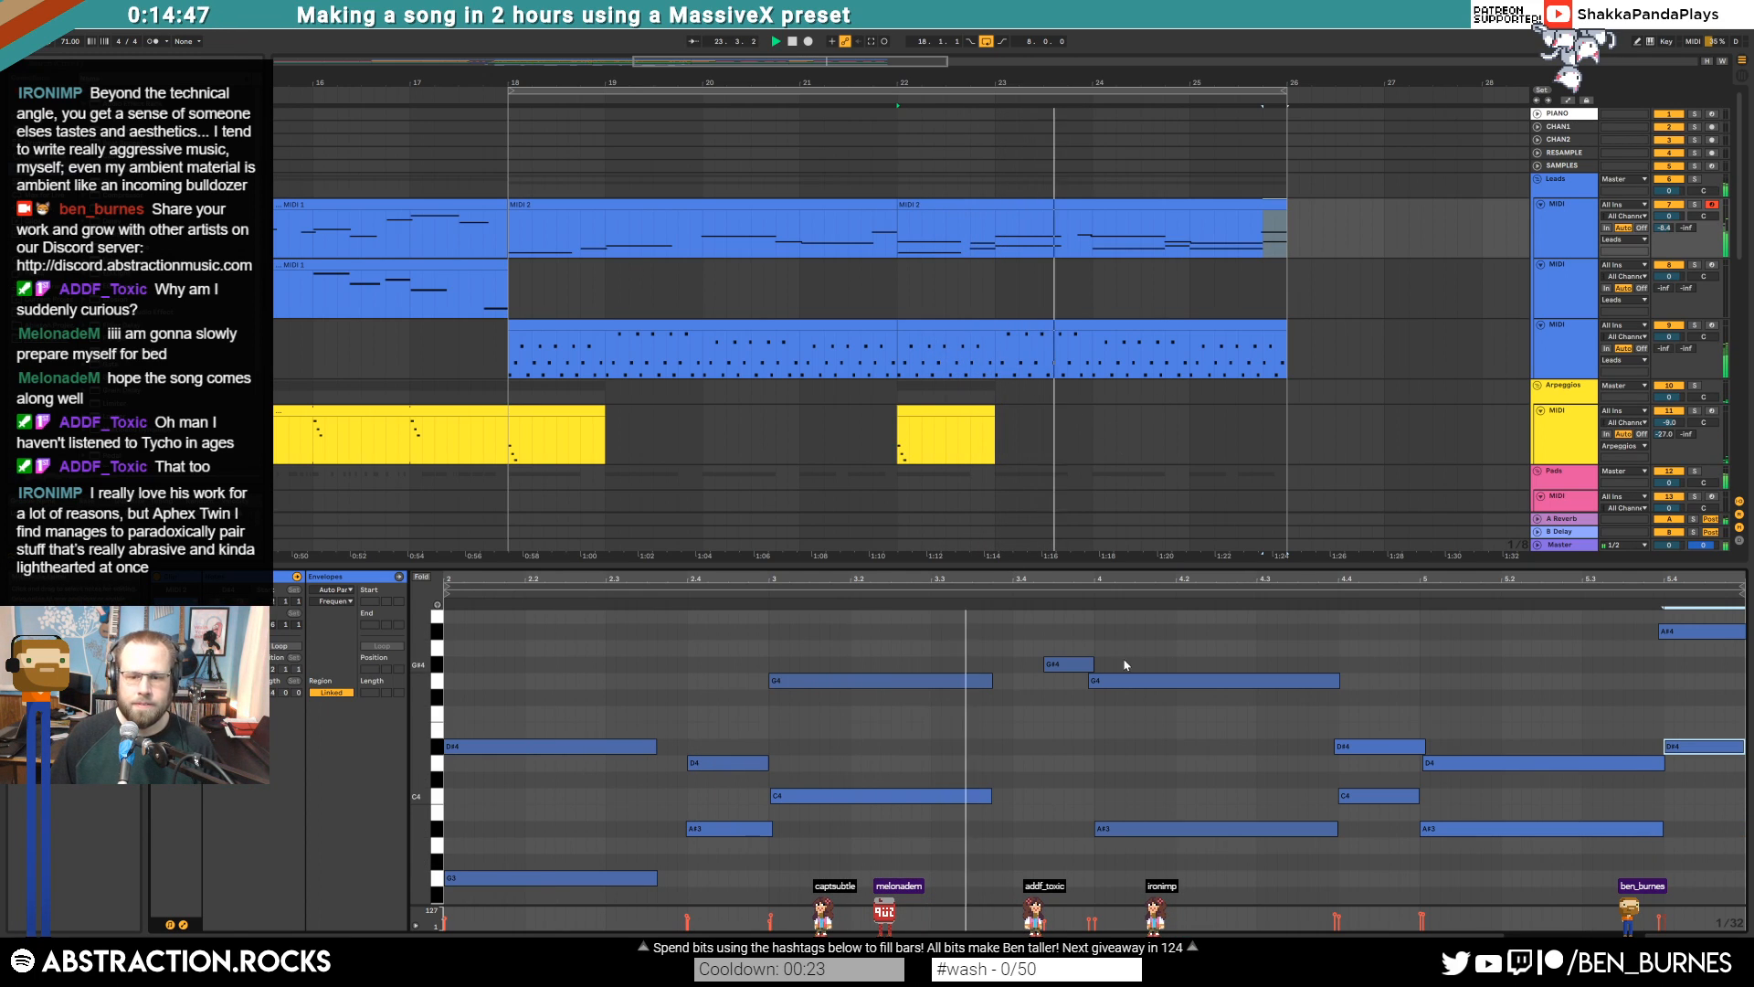
Raise the harmony note under the final A#4 to G4 while the section plays
left_click(1074, 665)
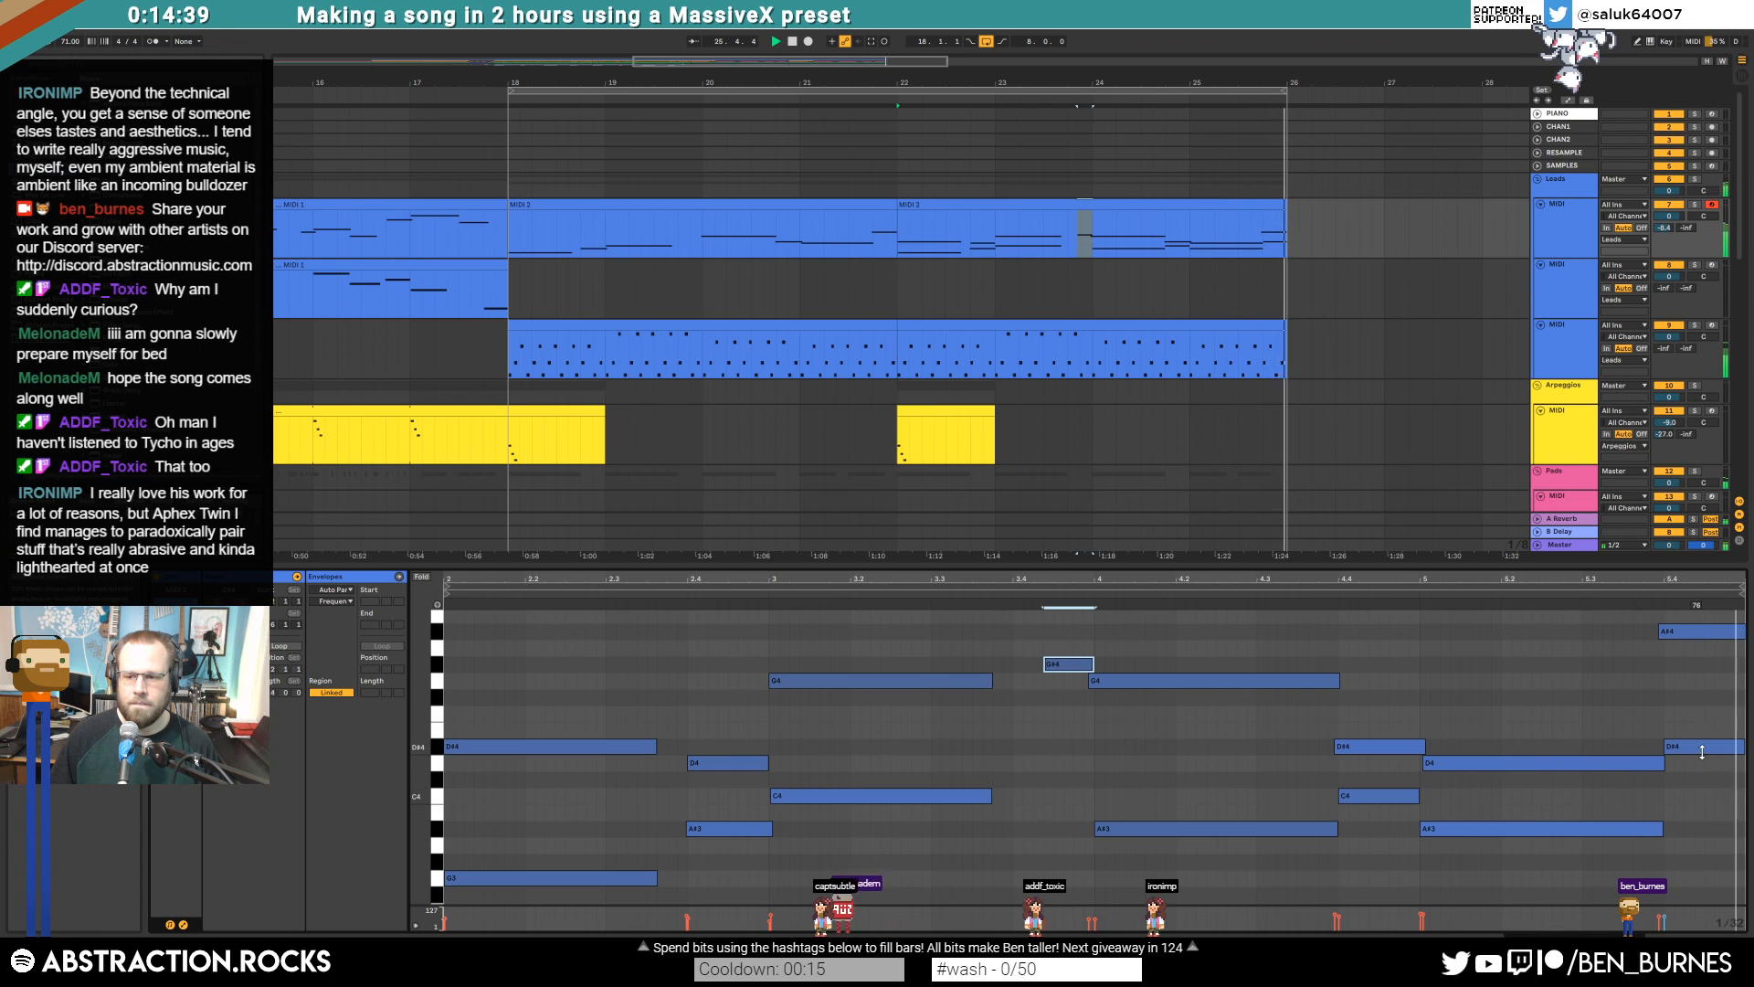
left_click(1698, 630)
left_click(1709, 749)
key("Up")
key("Up")
key("Up")
key("Up")
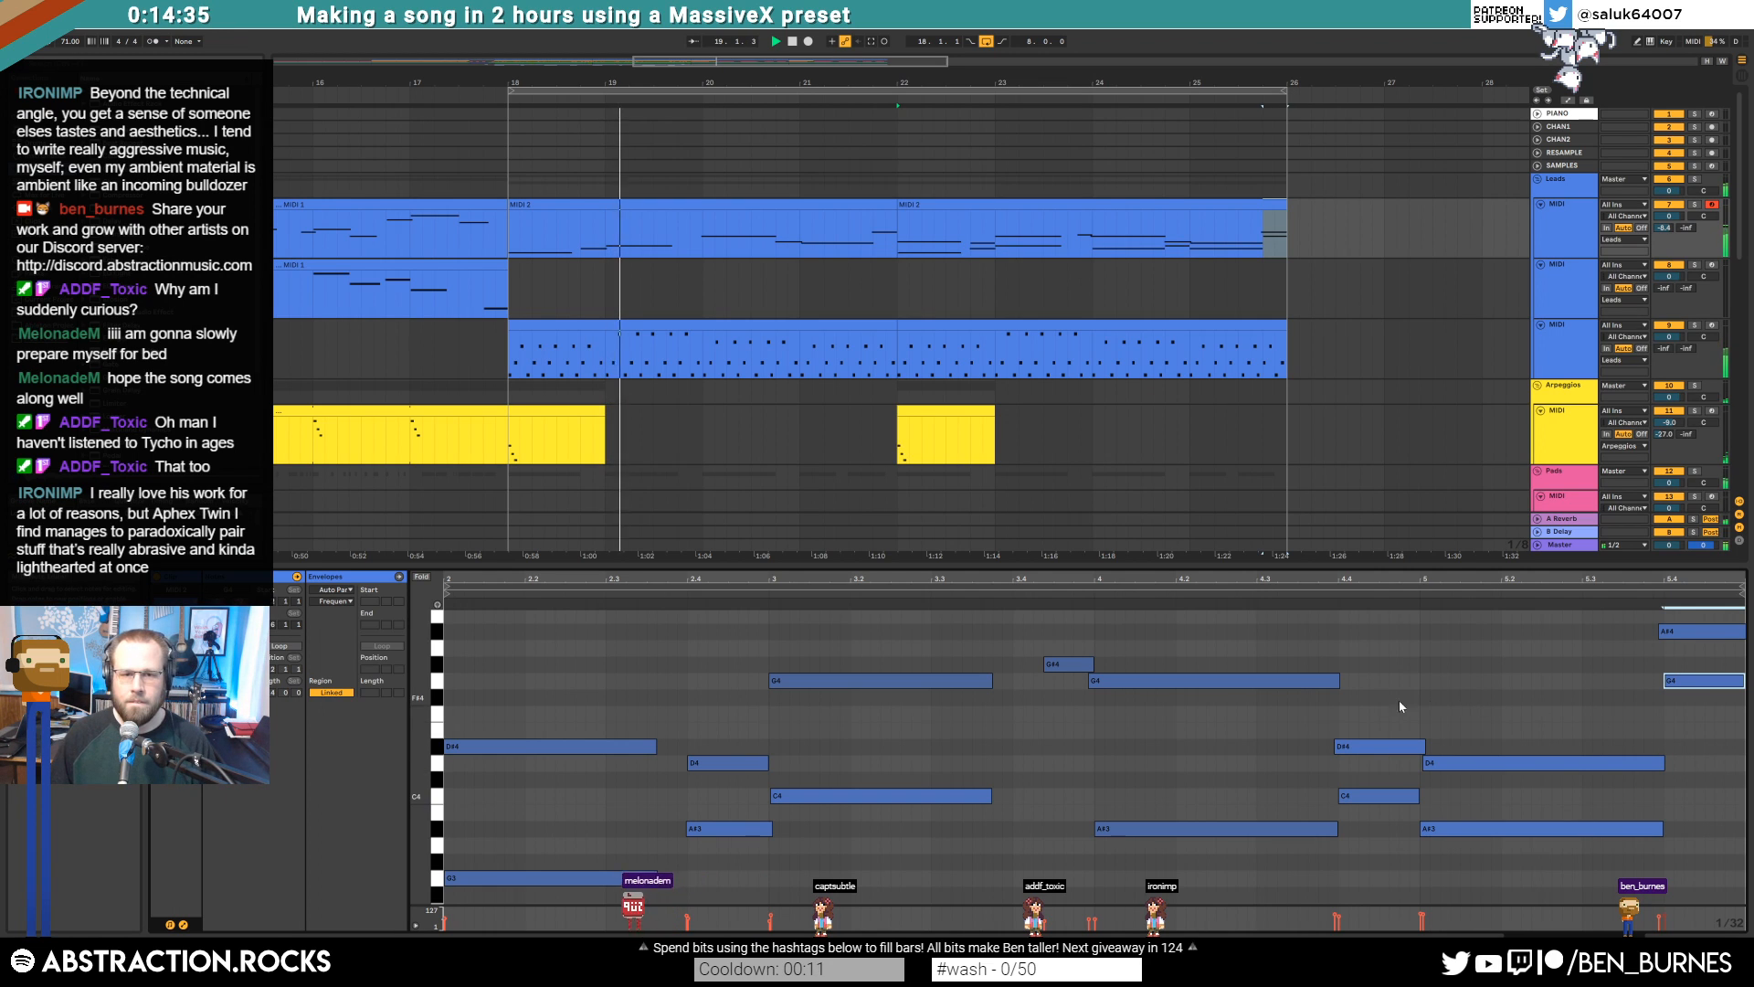
Deactivate all hi-hat and kick notes in the duplicated drum rack clip starting at bar 22
left_click(931, 304)
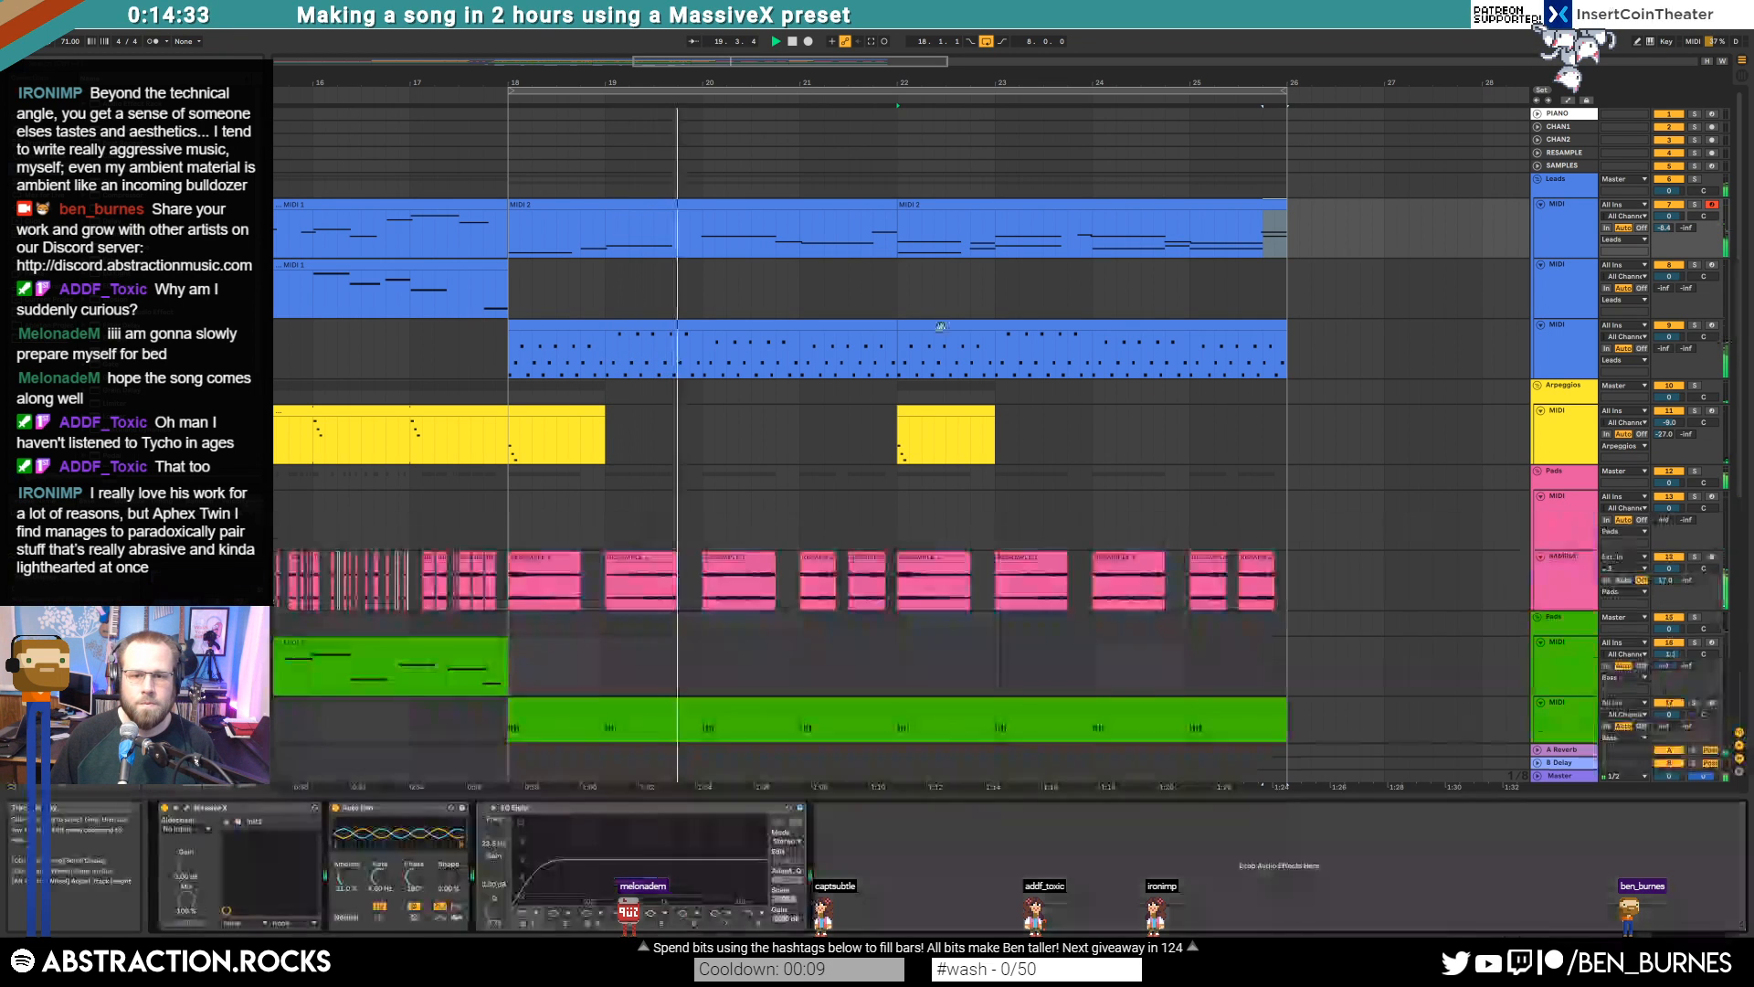
scroll(960, 459, "down", 3)
scroll(965, 466, "down", 3)
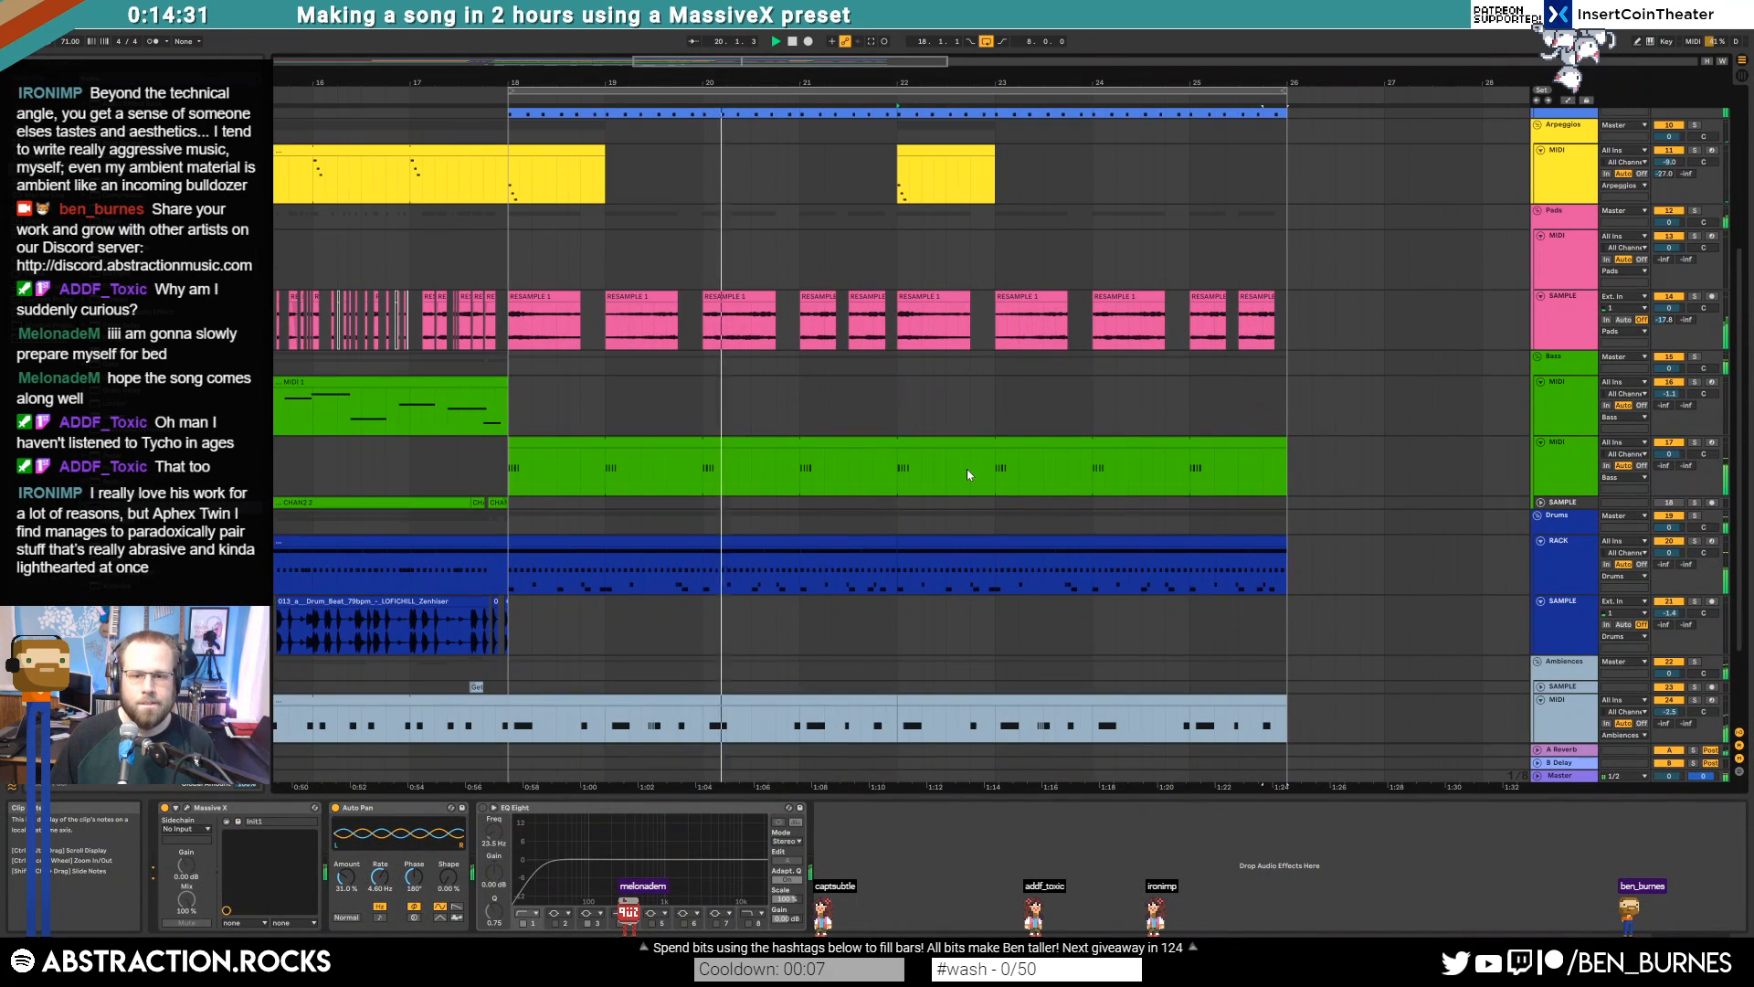
left_click(1022, 542)
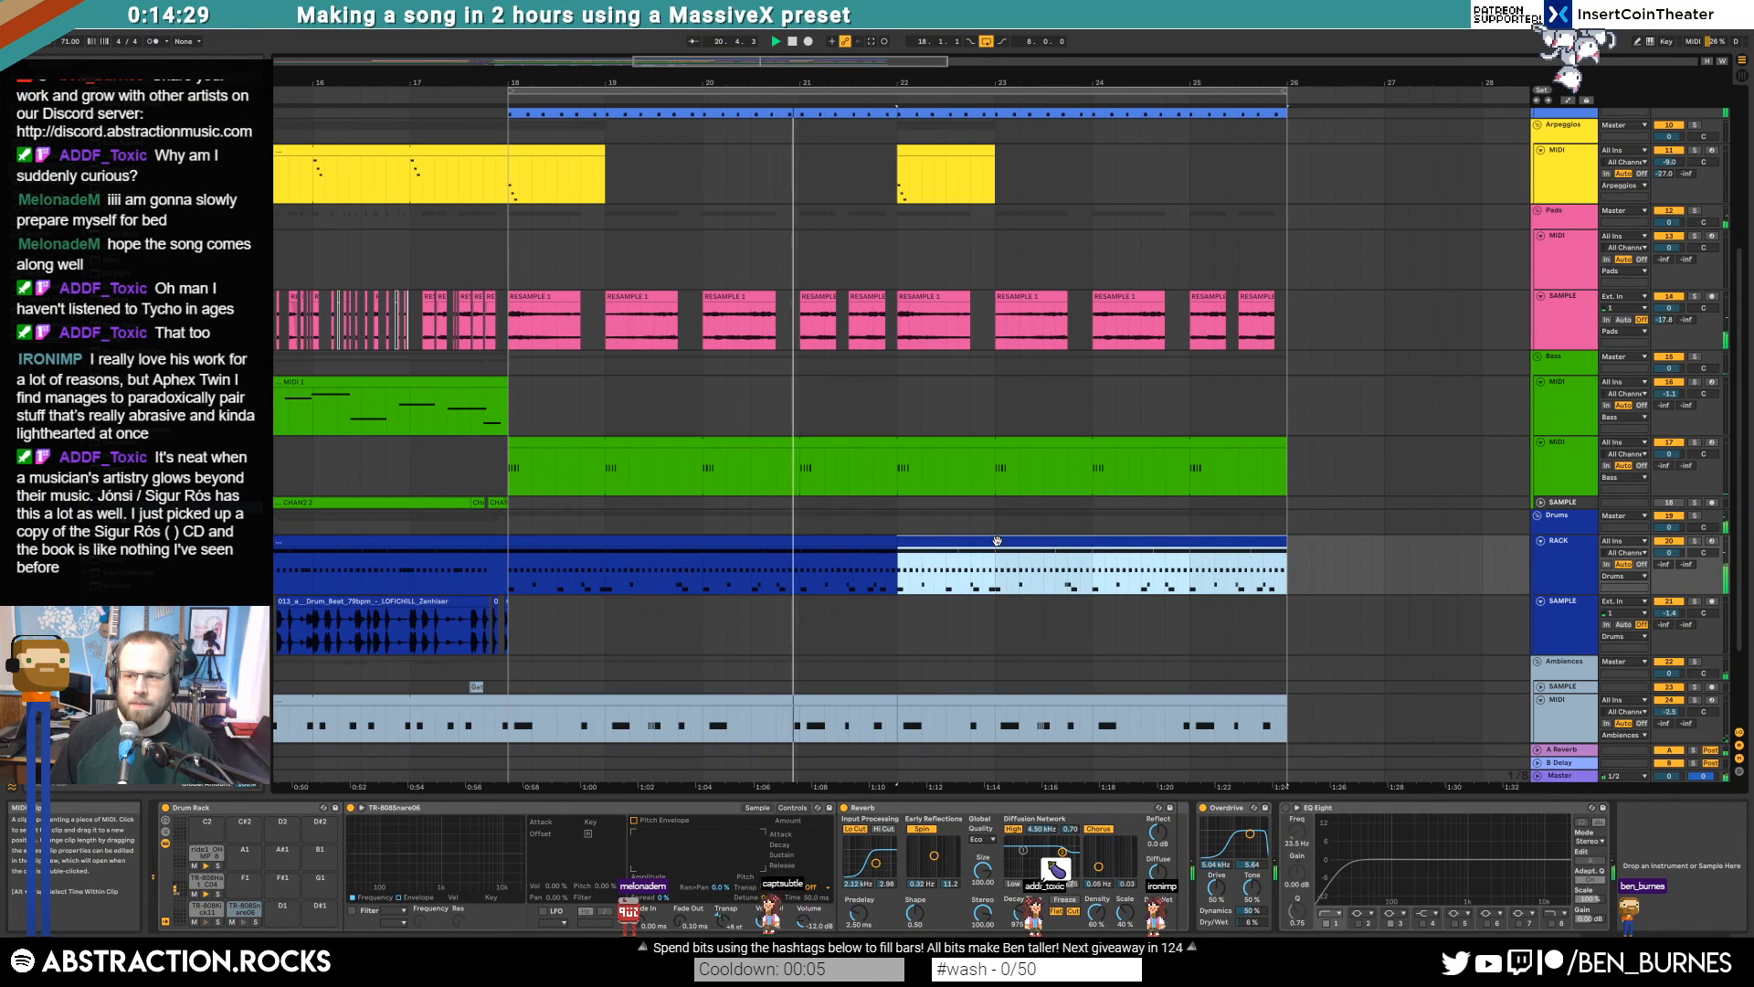
double_click(967, 542)
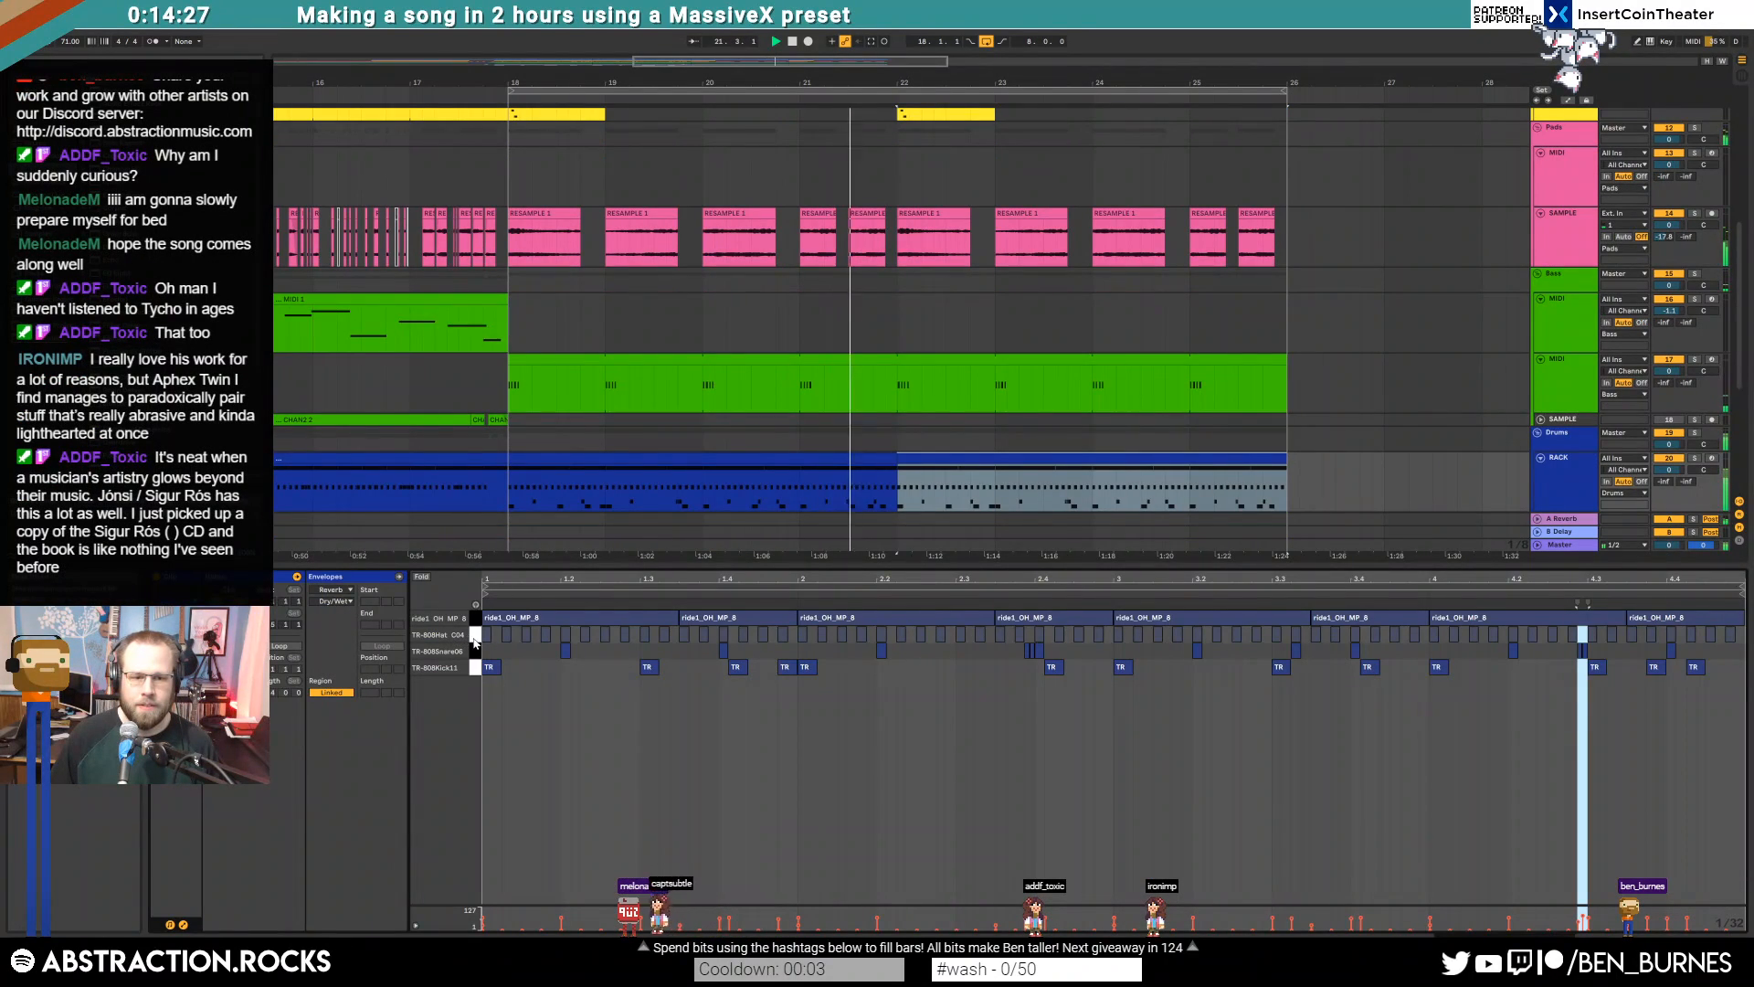
left_click(474, 638)
left_click(476, 667)
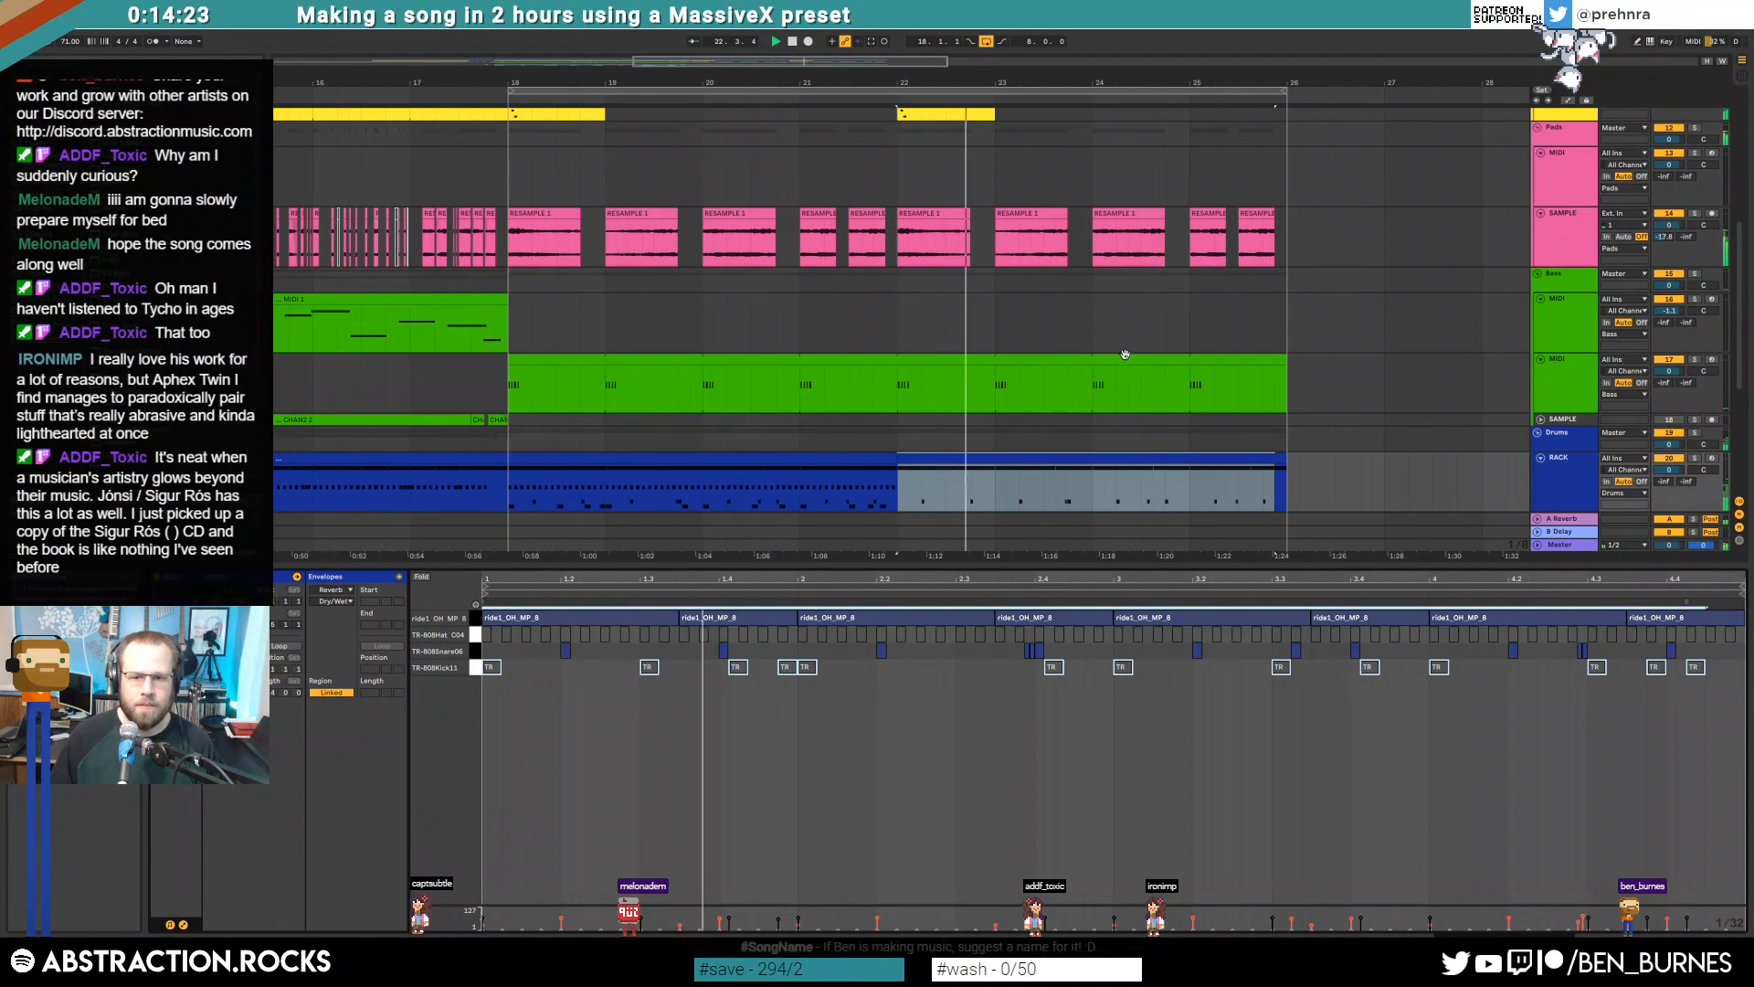
Insert an Auto Filter before EQ Eight on the Music Box lead track and raise its cutoff to nearly fully open
scroll(1031, 288, "up", 3)
scroll(1031, 288, "up", 2)
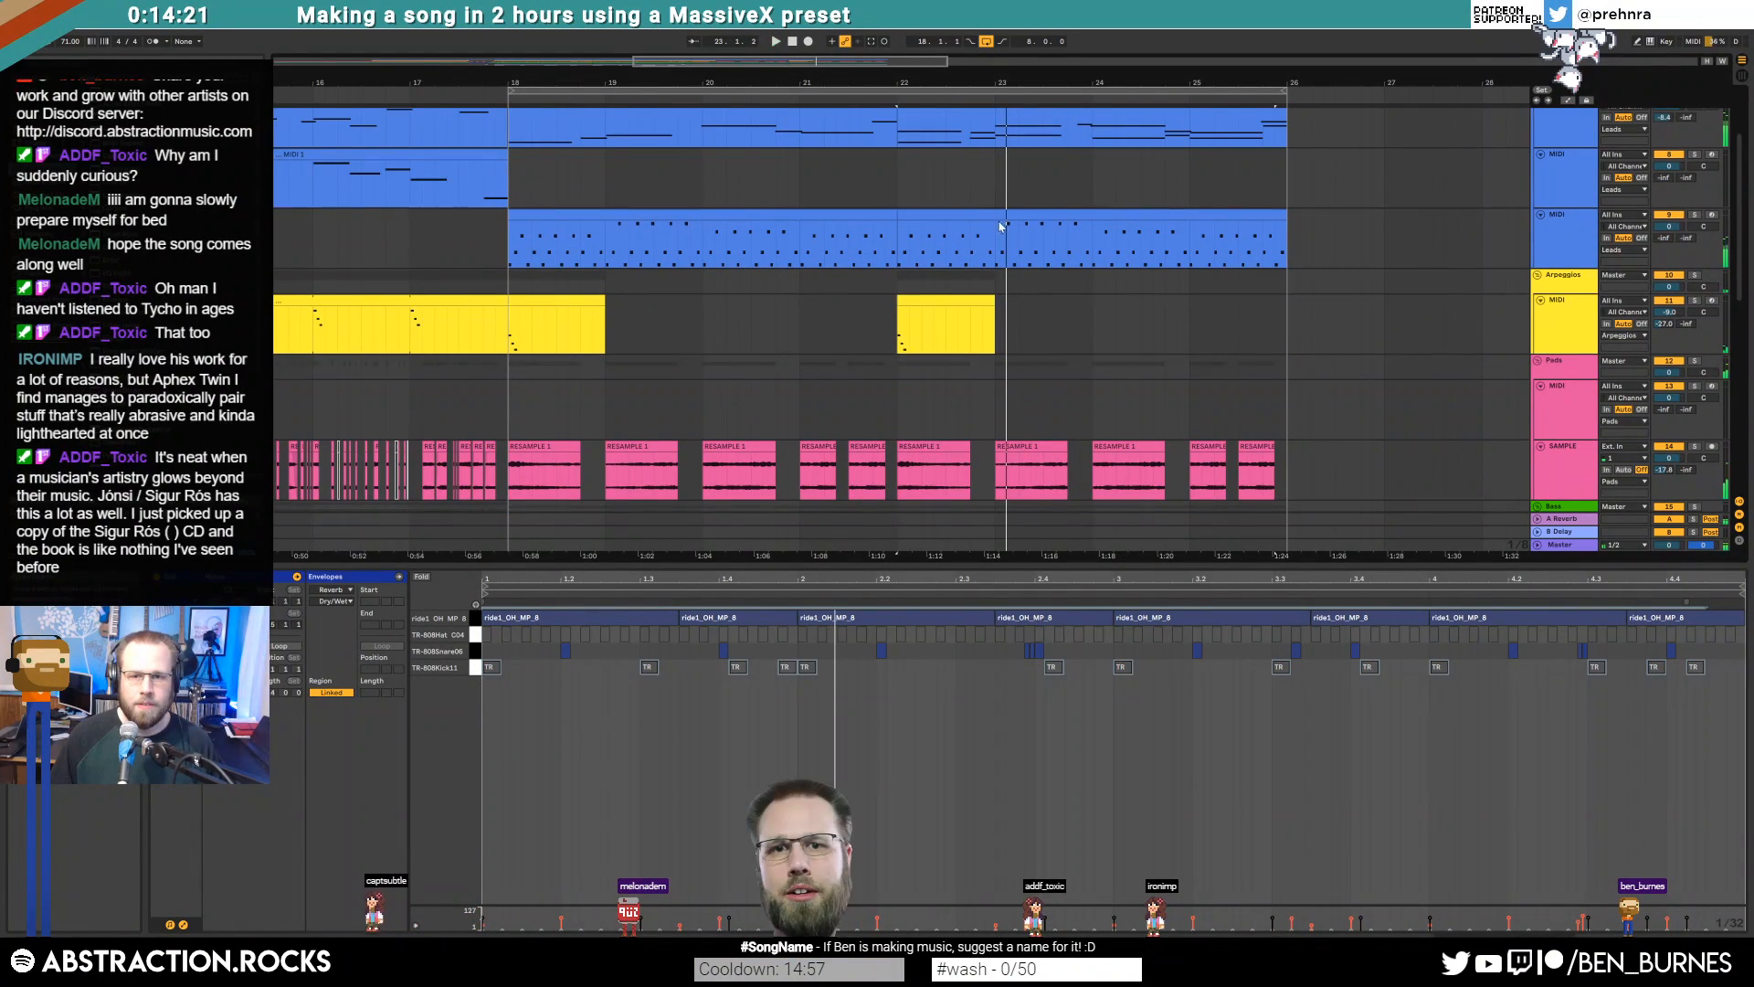
left_click(1031, 240)
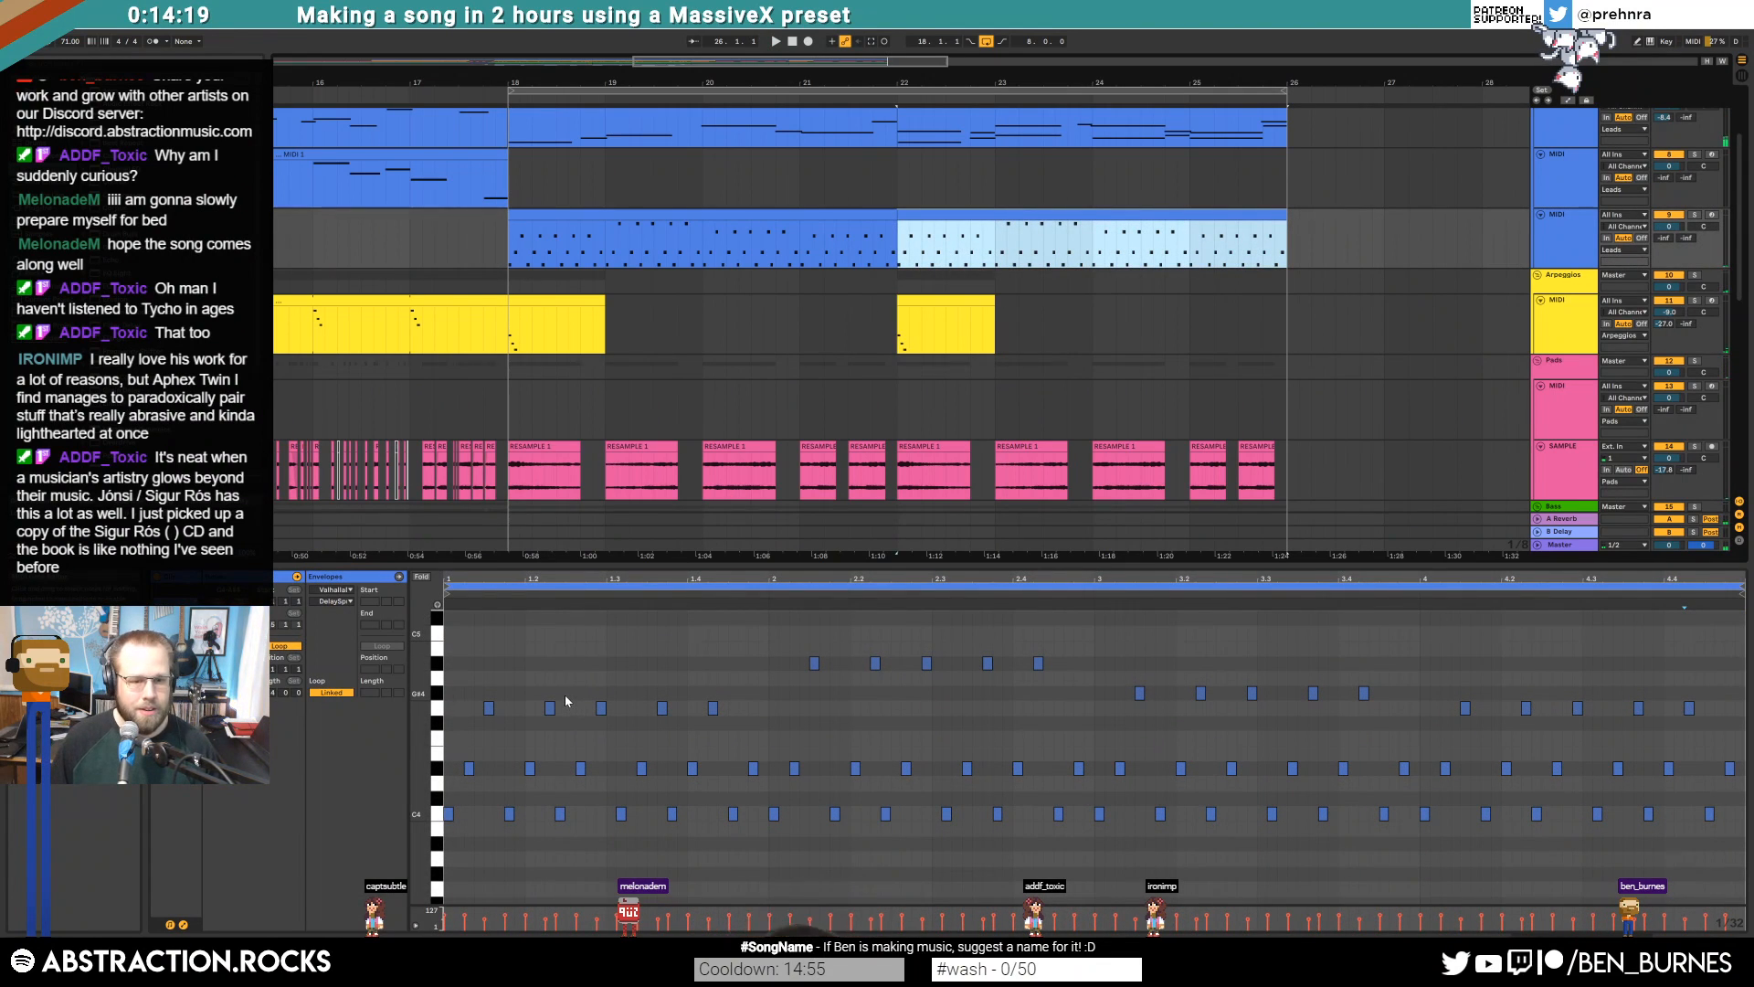
key("shift+Tab")
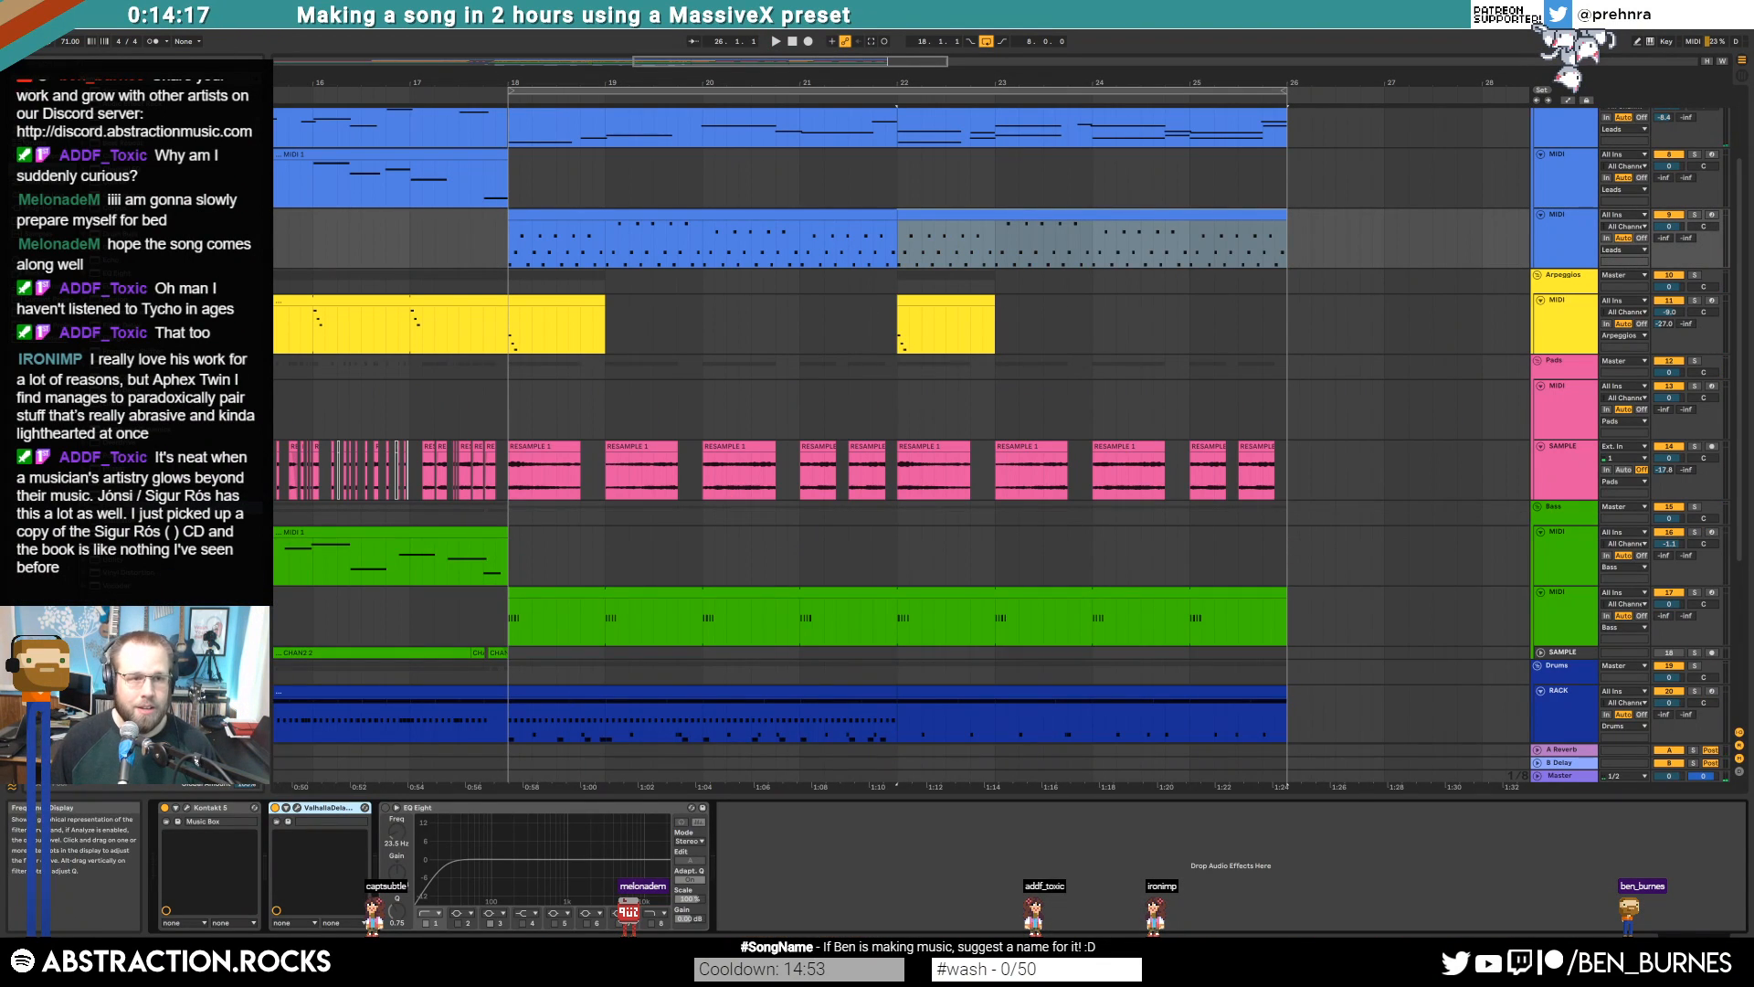
mouse_move(119, 117)
left_mouse_down()
mouse_move(419, 889)
mouse_move(441, 865)
left_mouse_up()
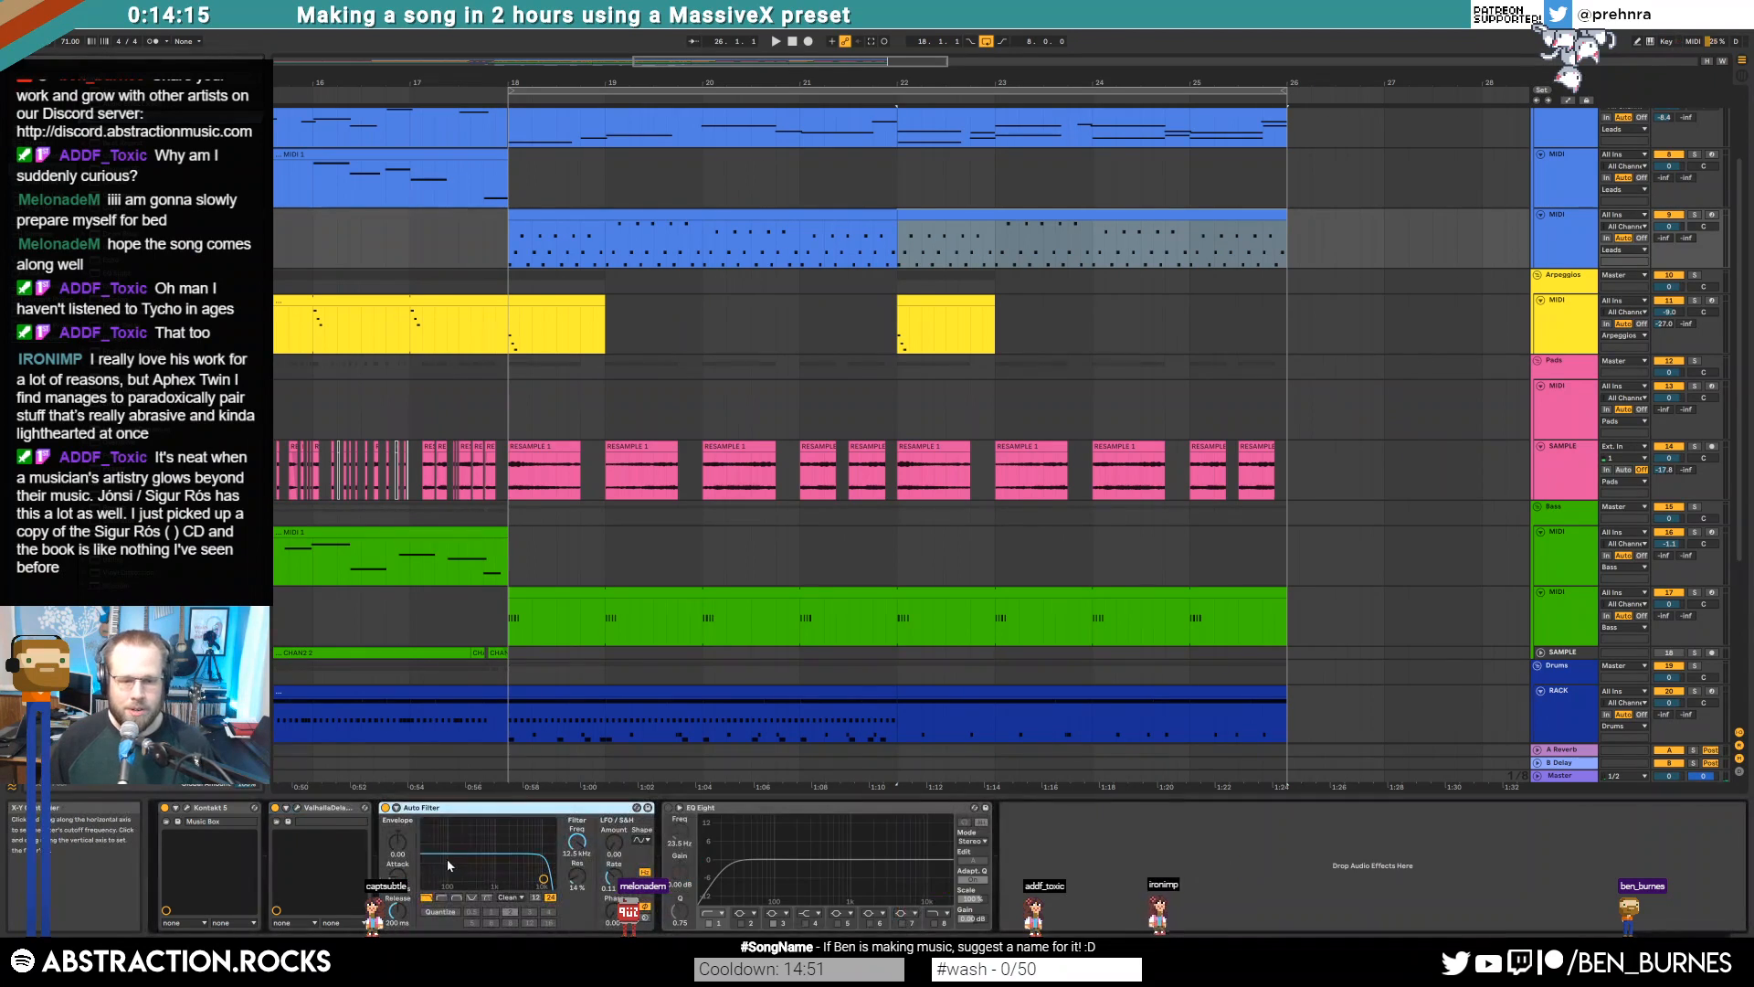
left_click_drag(584, 859, 577, 850)
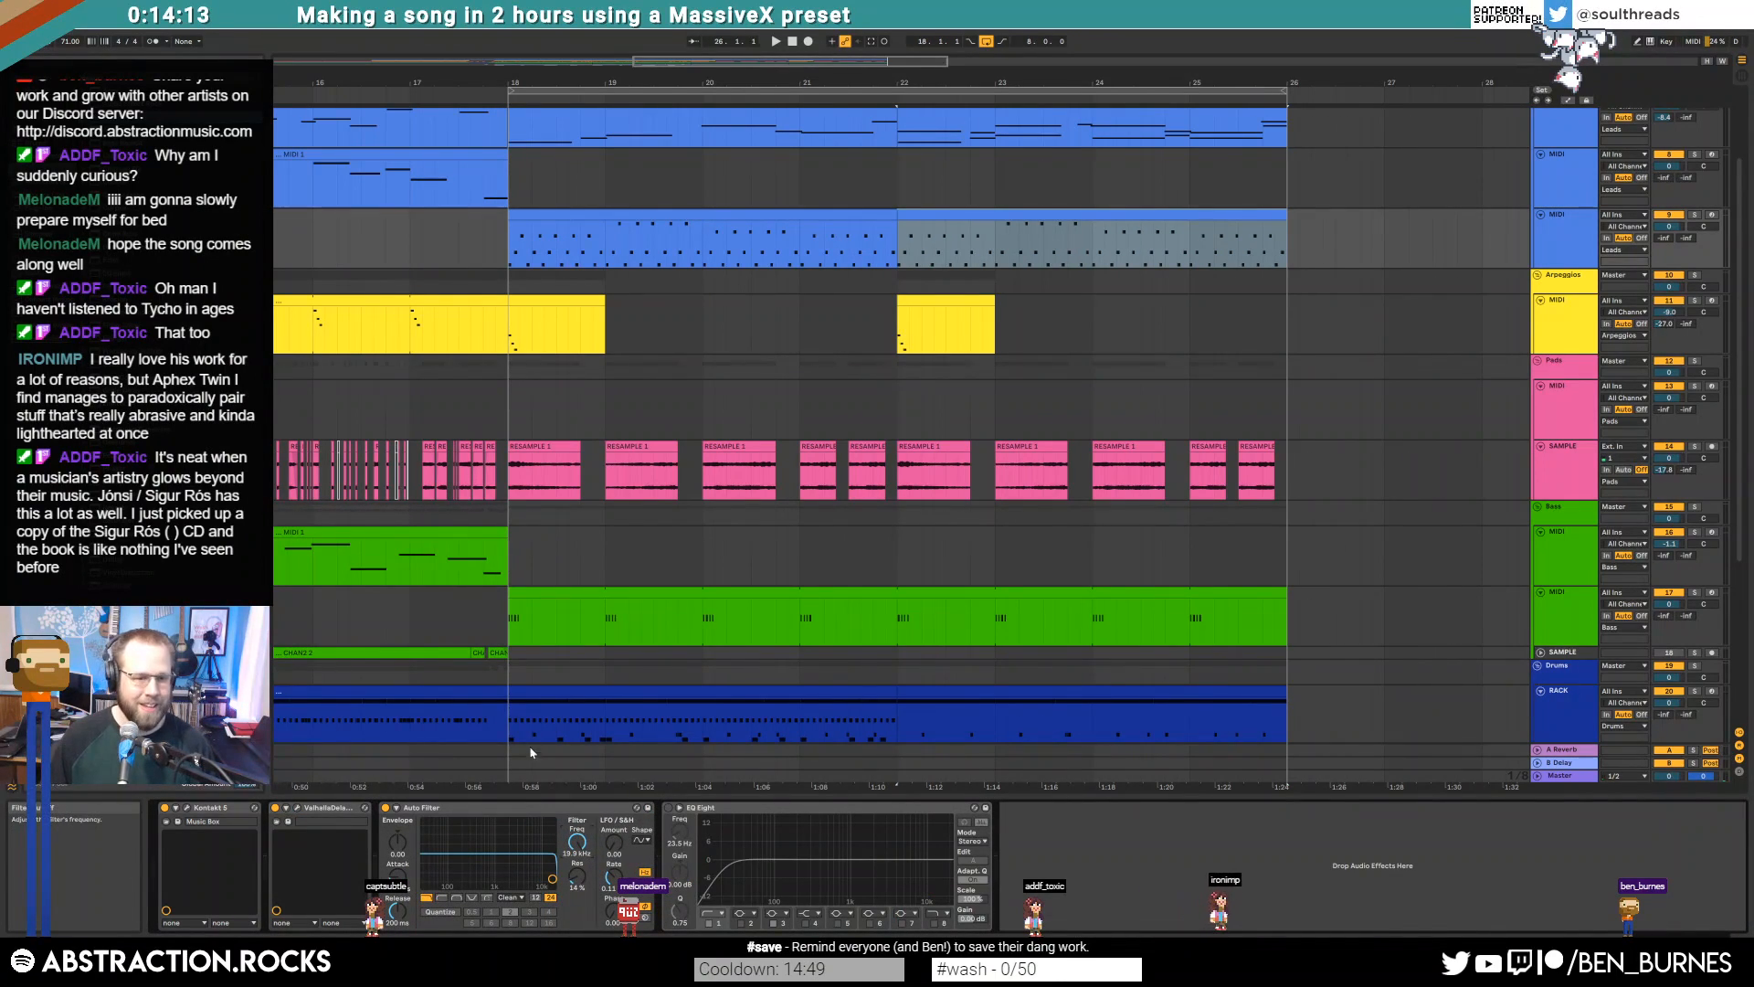
Automate the Music Box Auto Filter frequency in a curve down to its lowest from bar 22 to 25, and trim the clip to end at bar 25
key("a")
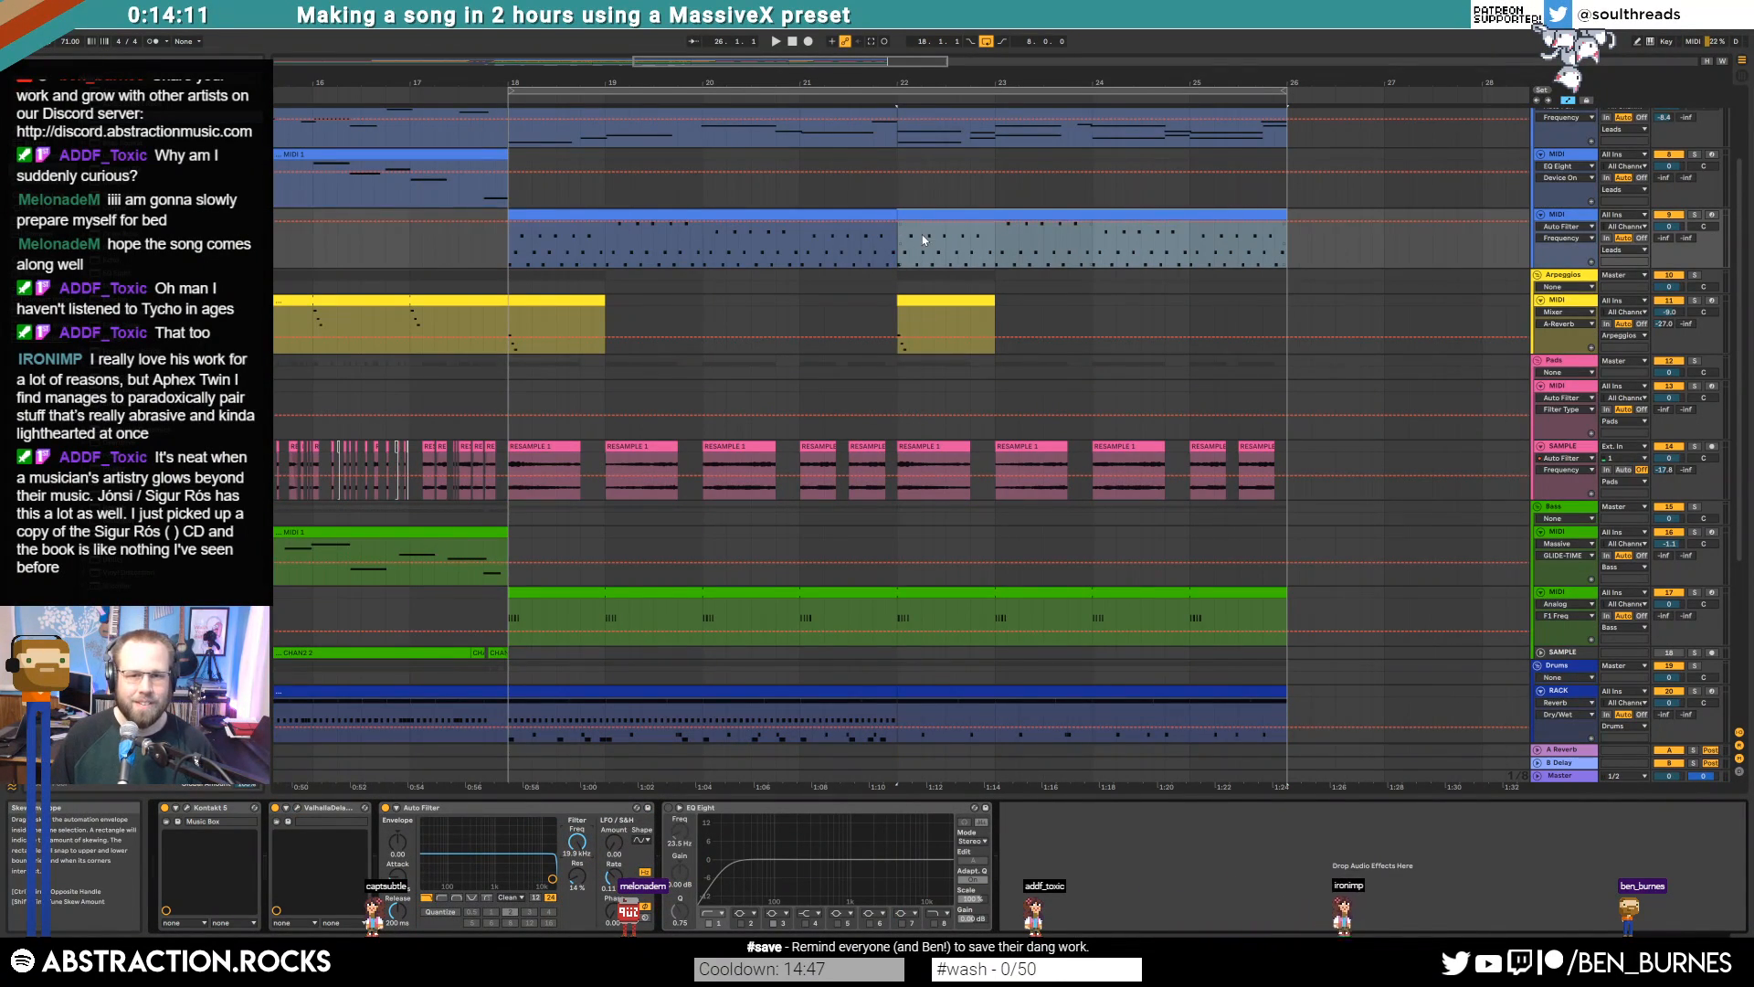
left_click(921, 234)
left_click(896, 221)
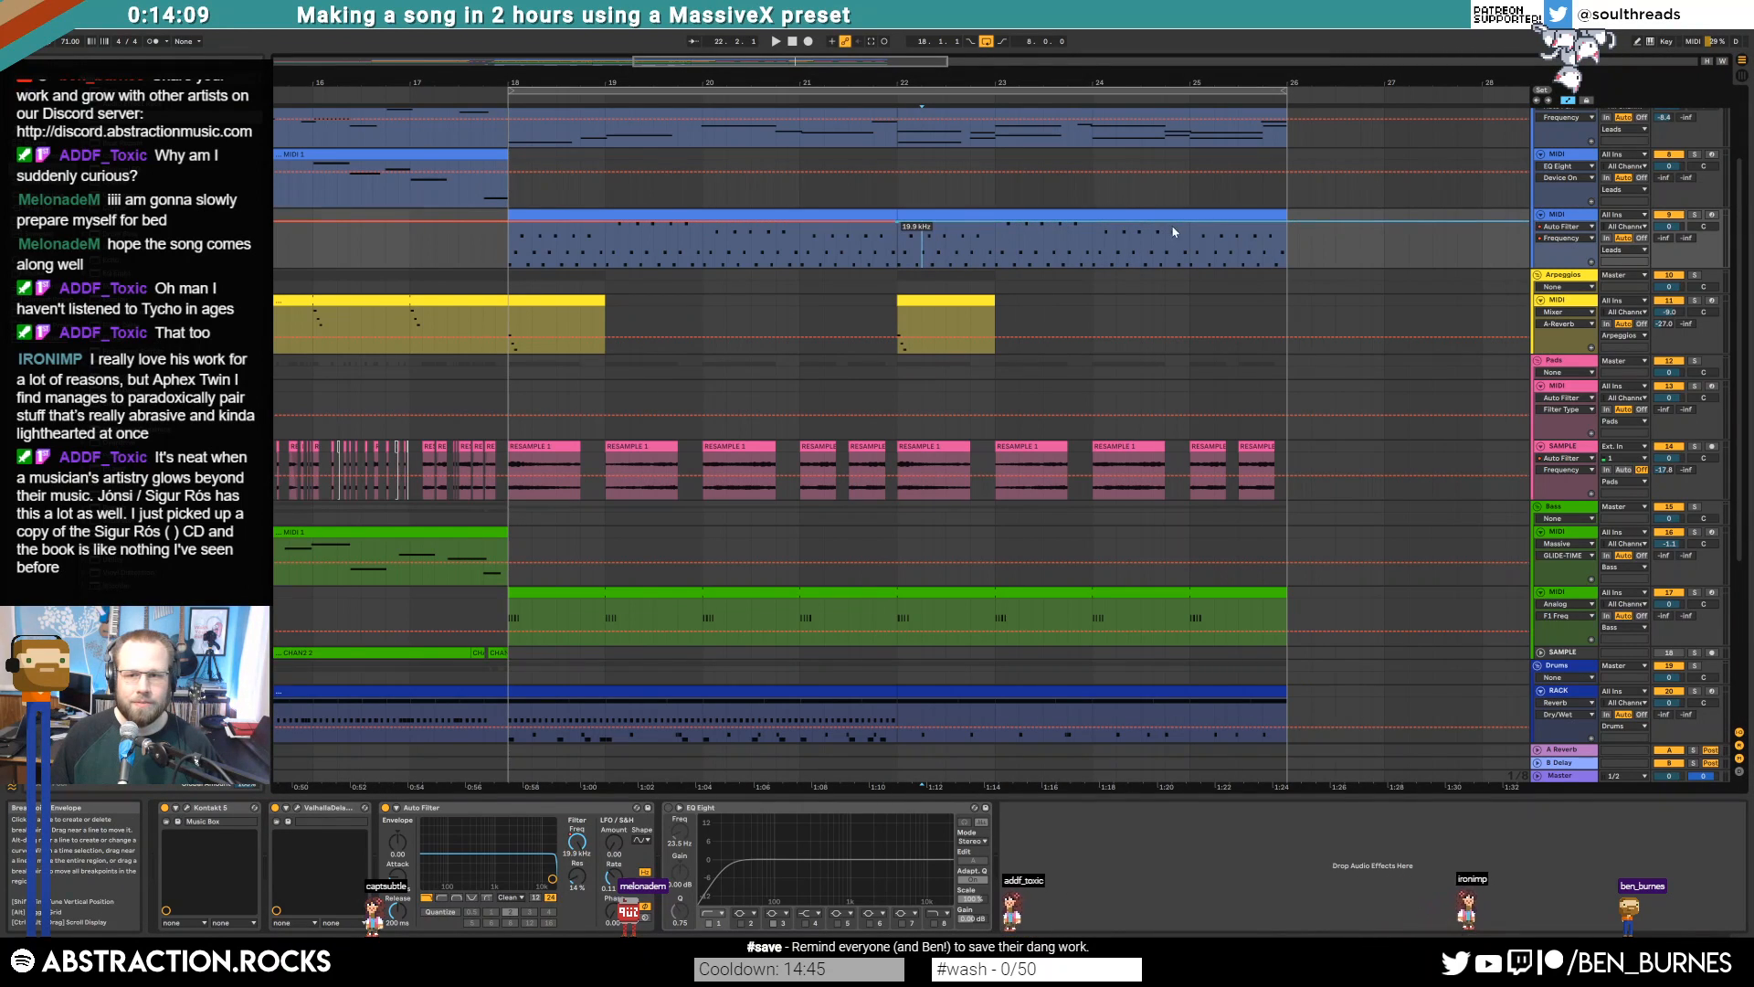
left_click_drag(1186, 228, 1159, 259)
left_click(1227, 235)
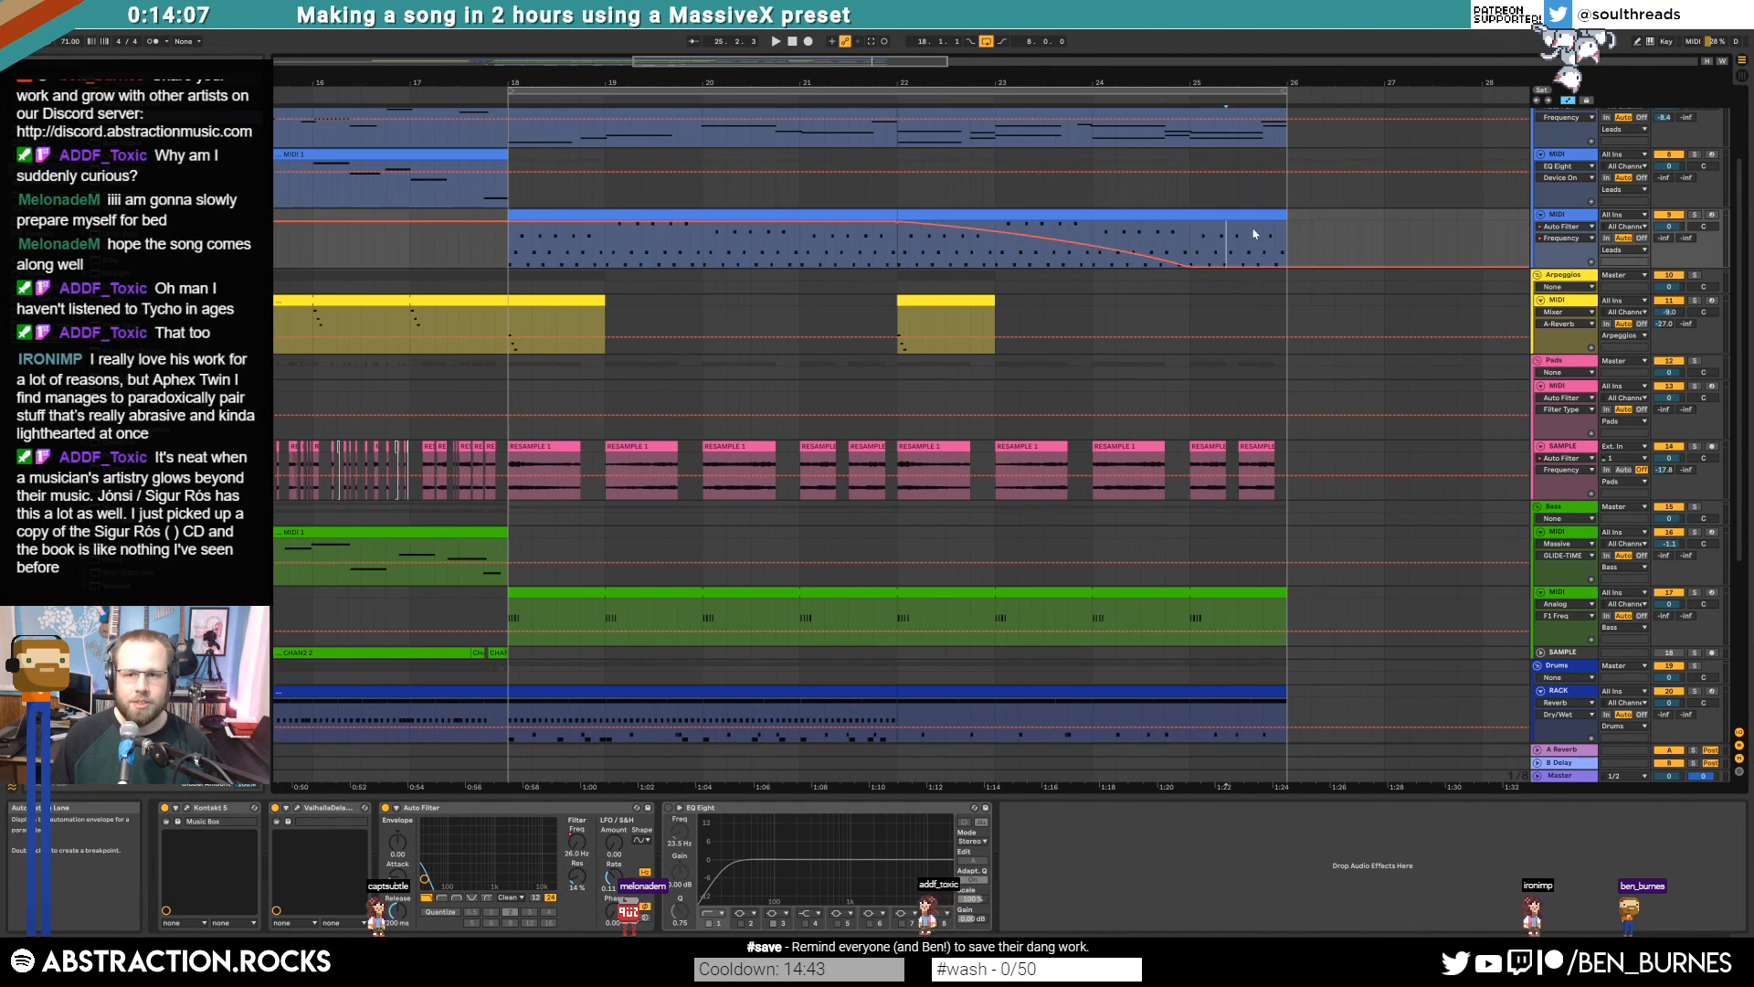
left_click_drag(1280, 217, 1191, 225)
left_click(1213, 243)
key("a")
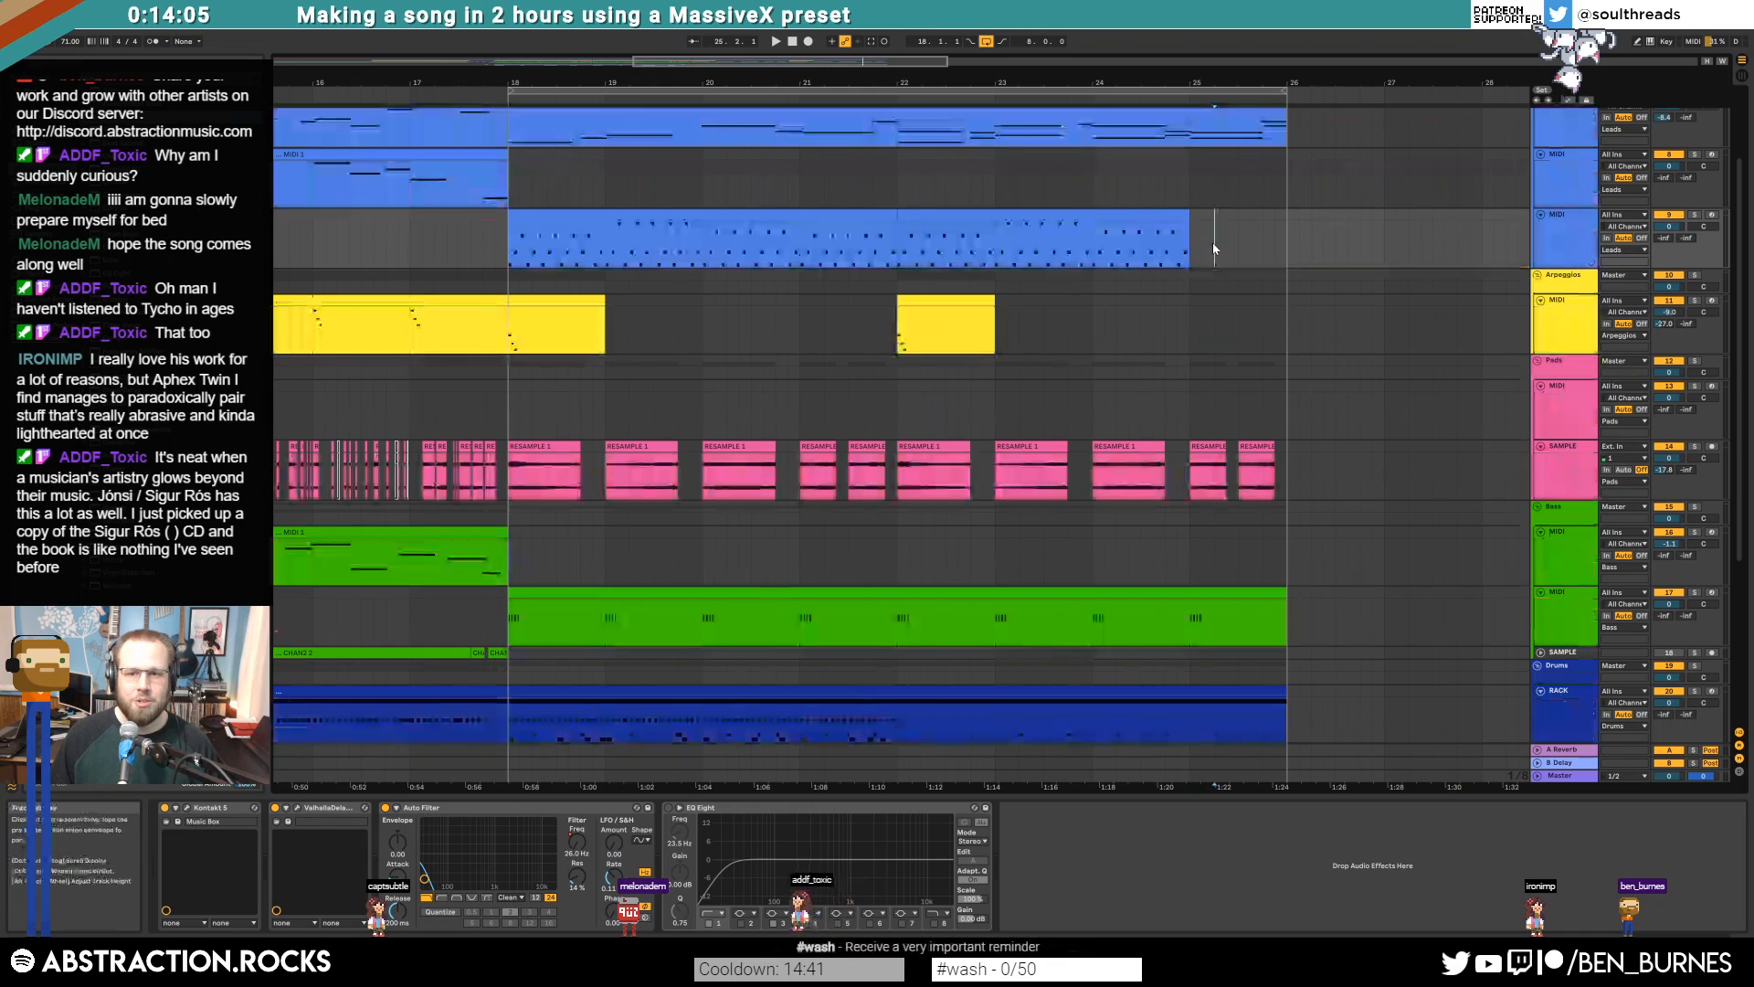
Play the filter sweep from just before bar 22 and move the Auto Filter ahead of the Valhalla delay
left_click(848, 245)
key("space")
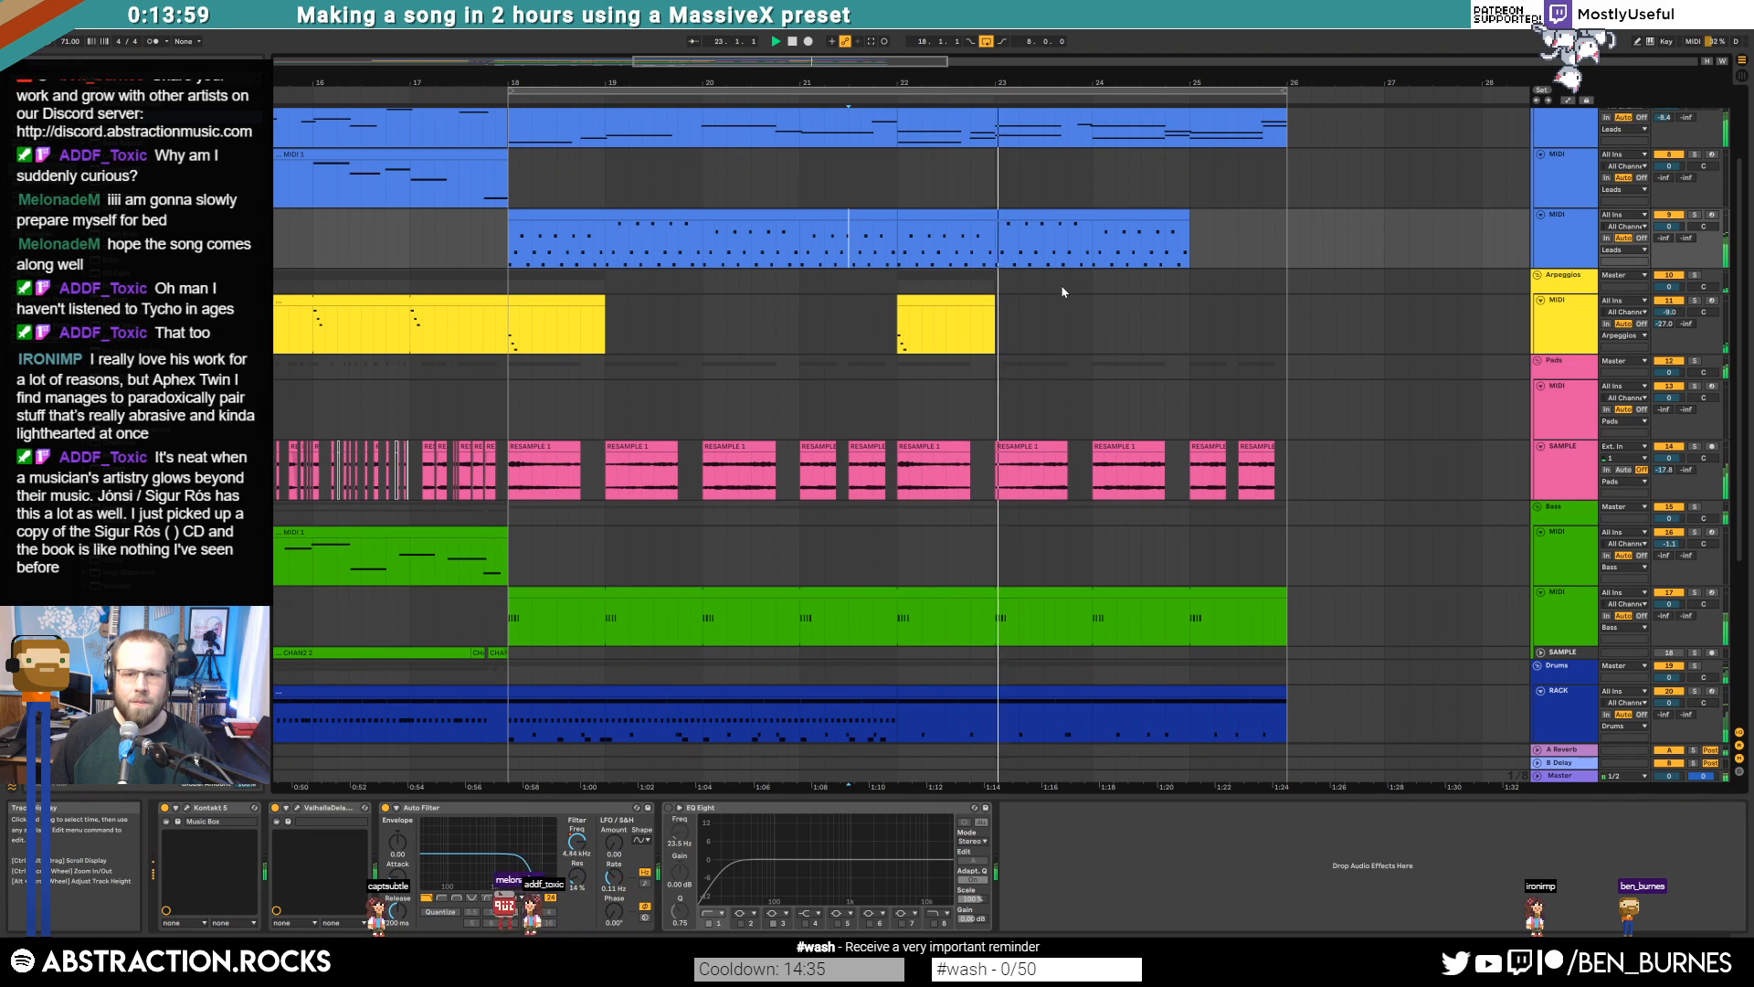
left_click_drag(470, 809, 300, 820)
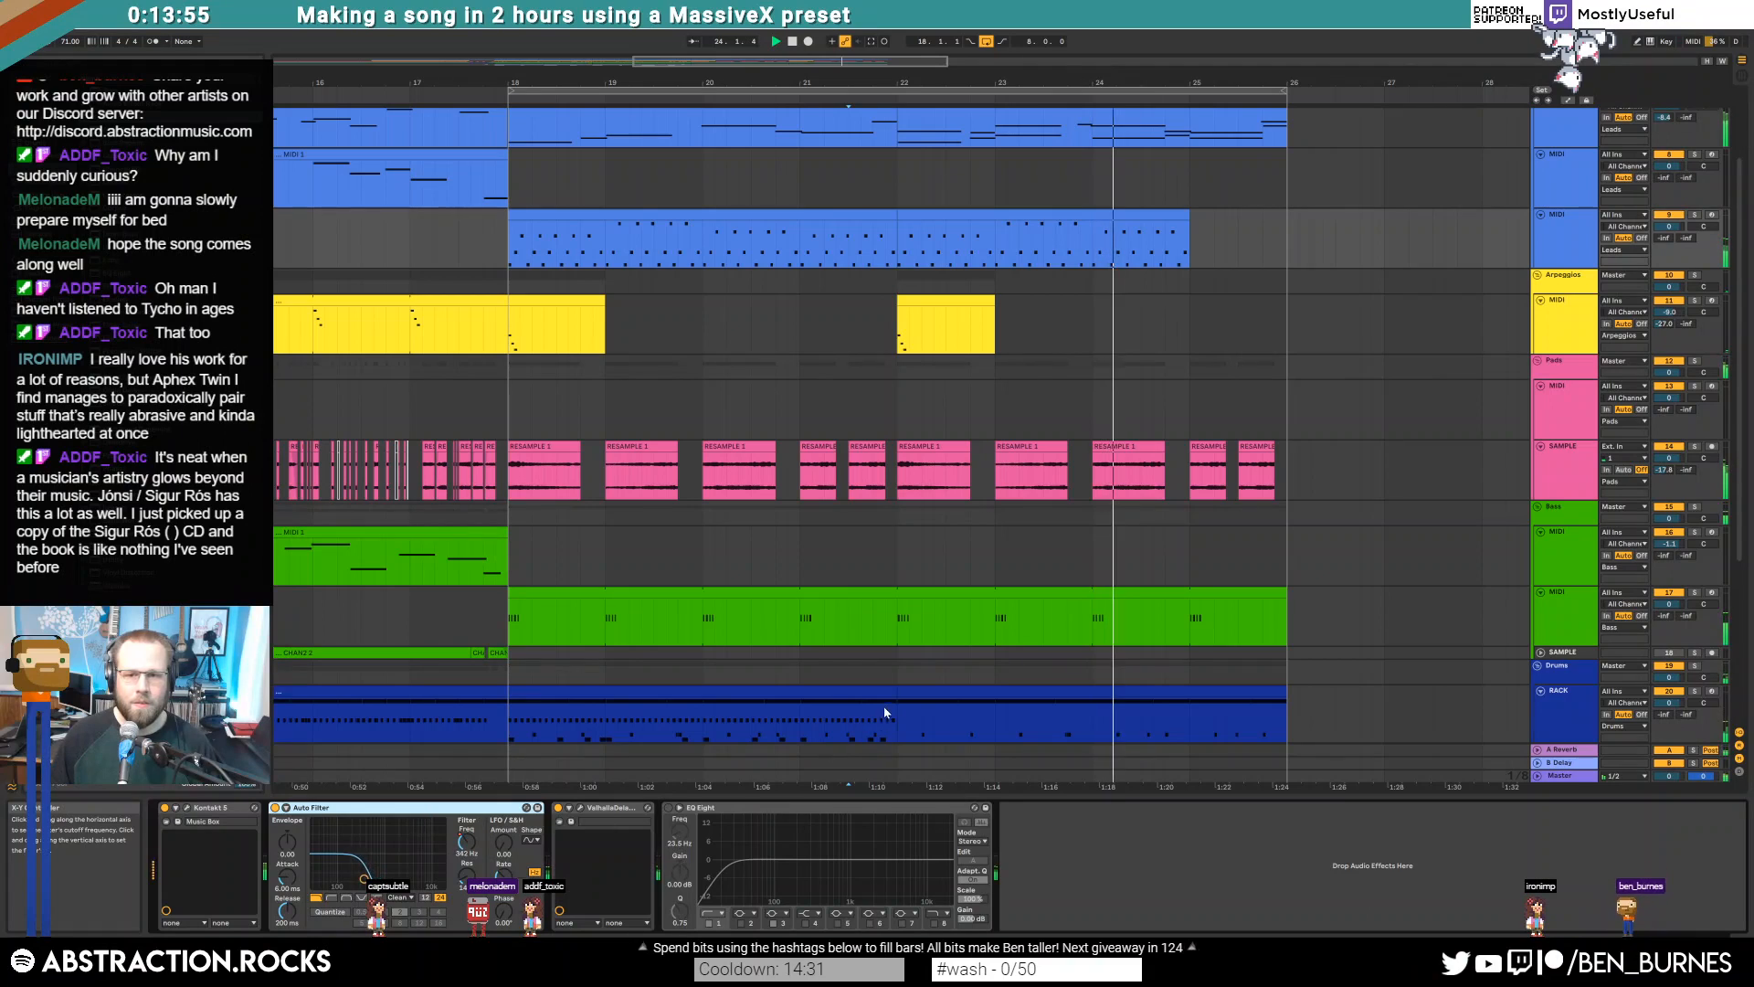
Delete the last two pad resample clips between bars 25 and 26
left_click_drag(1192, 474, 1279, 472)
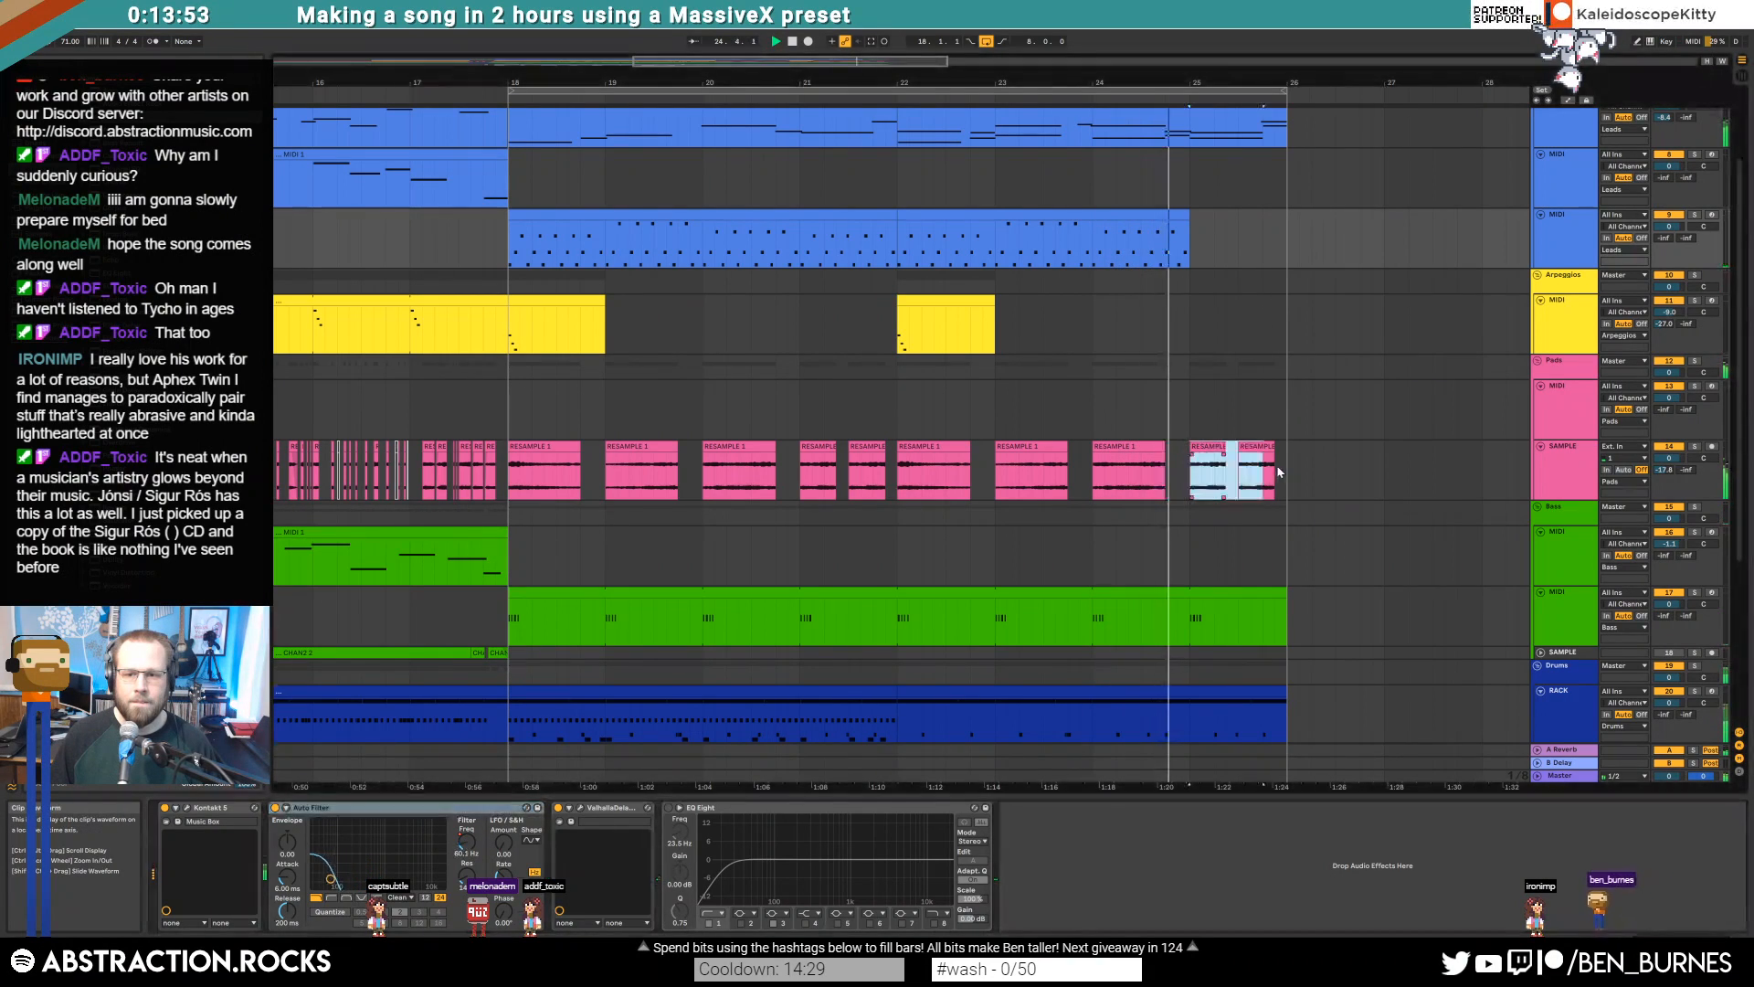
key("Delete")
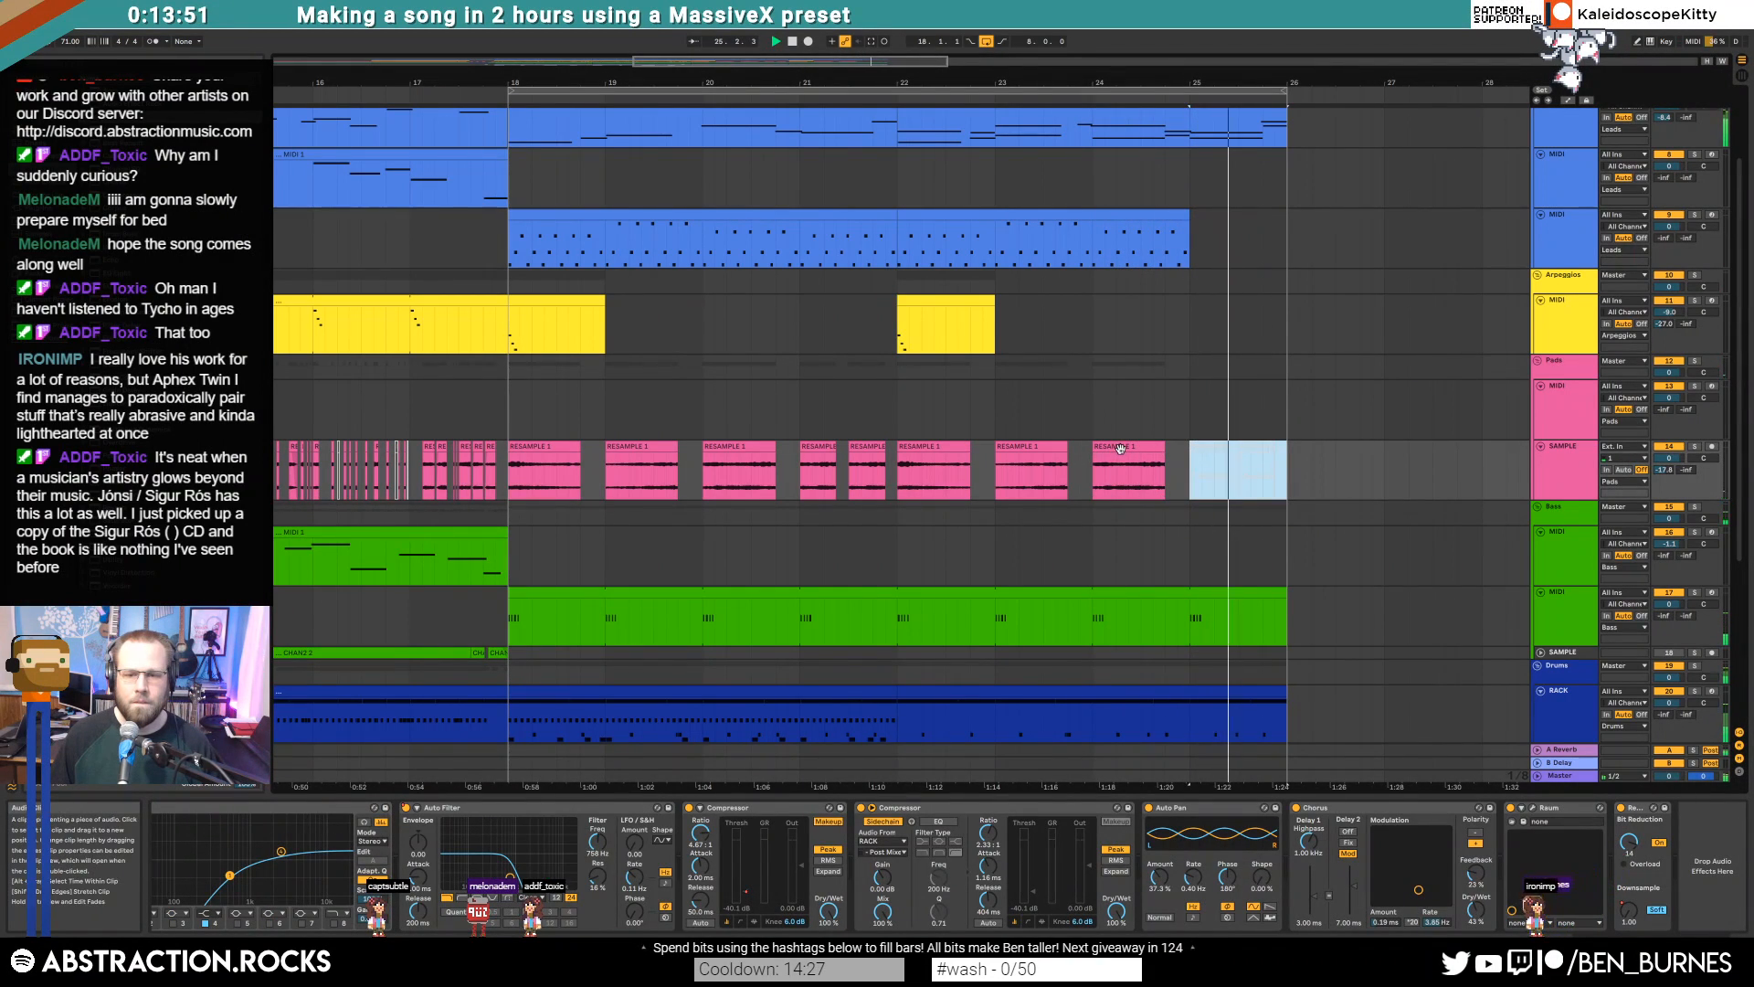
Restore the two deleted pad resample clips after bar 25 and deactivate them together with the clip at bar 24
left_click(1120, 448)
key("0")
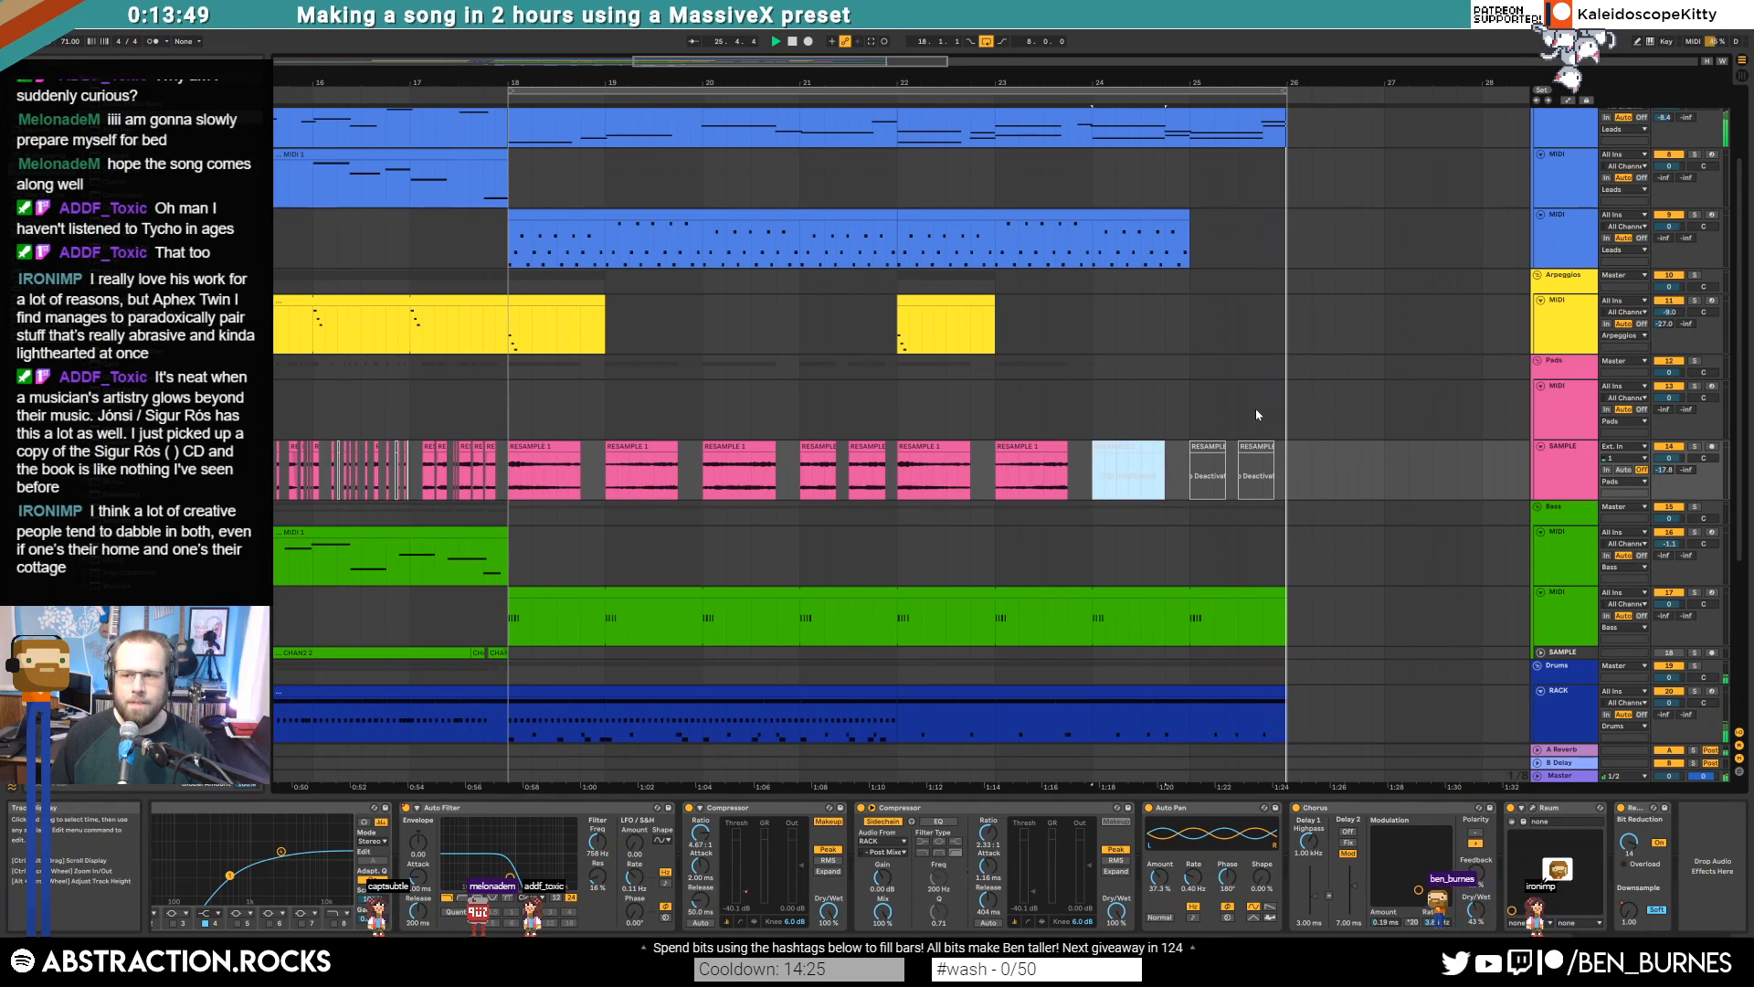
scroll(1261, 419, "down", 3)
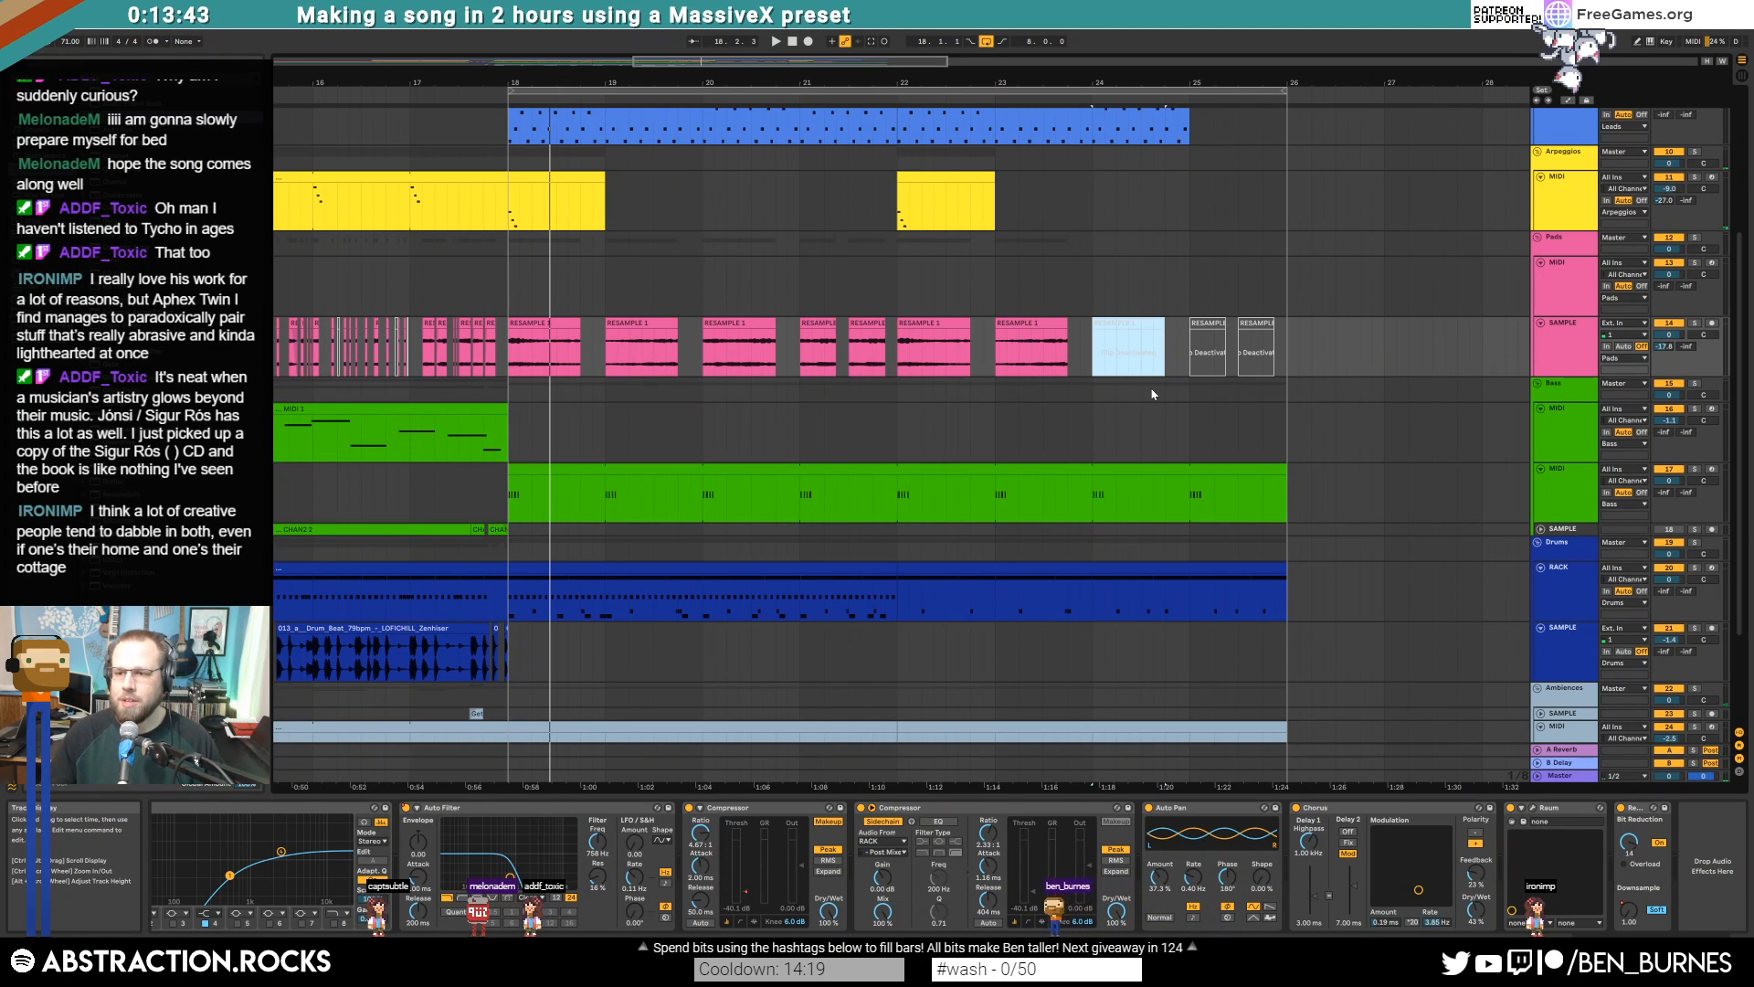
Silence the snare hits in the final bar of the drum rack clip ending at bar 26, plus the hit just before them
double_click(996, 567)
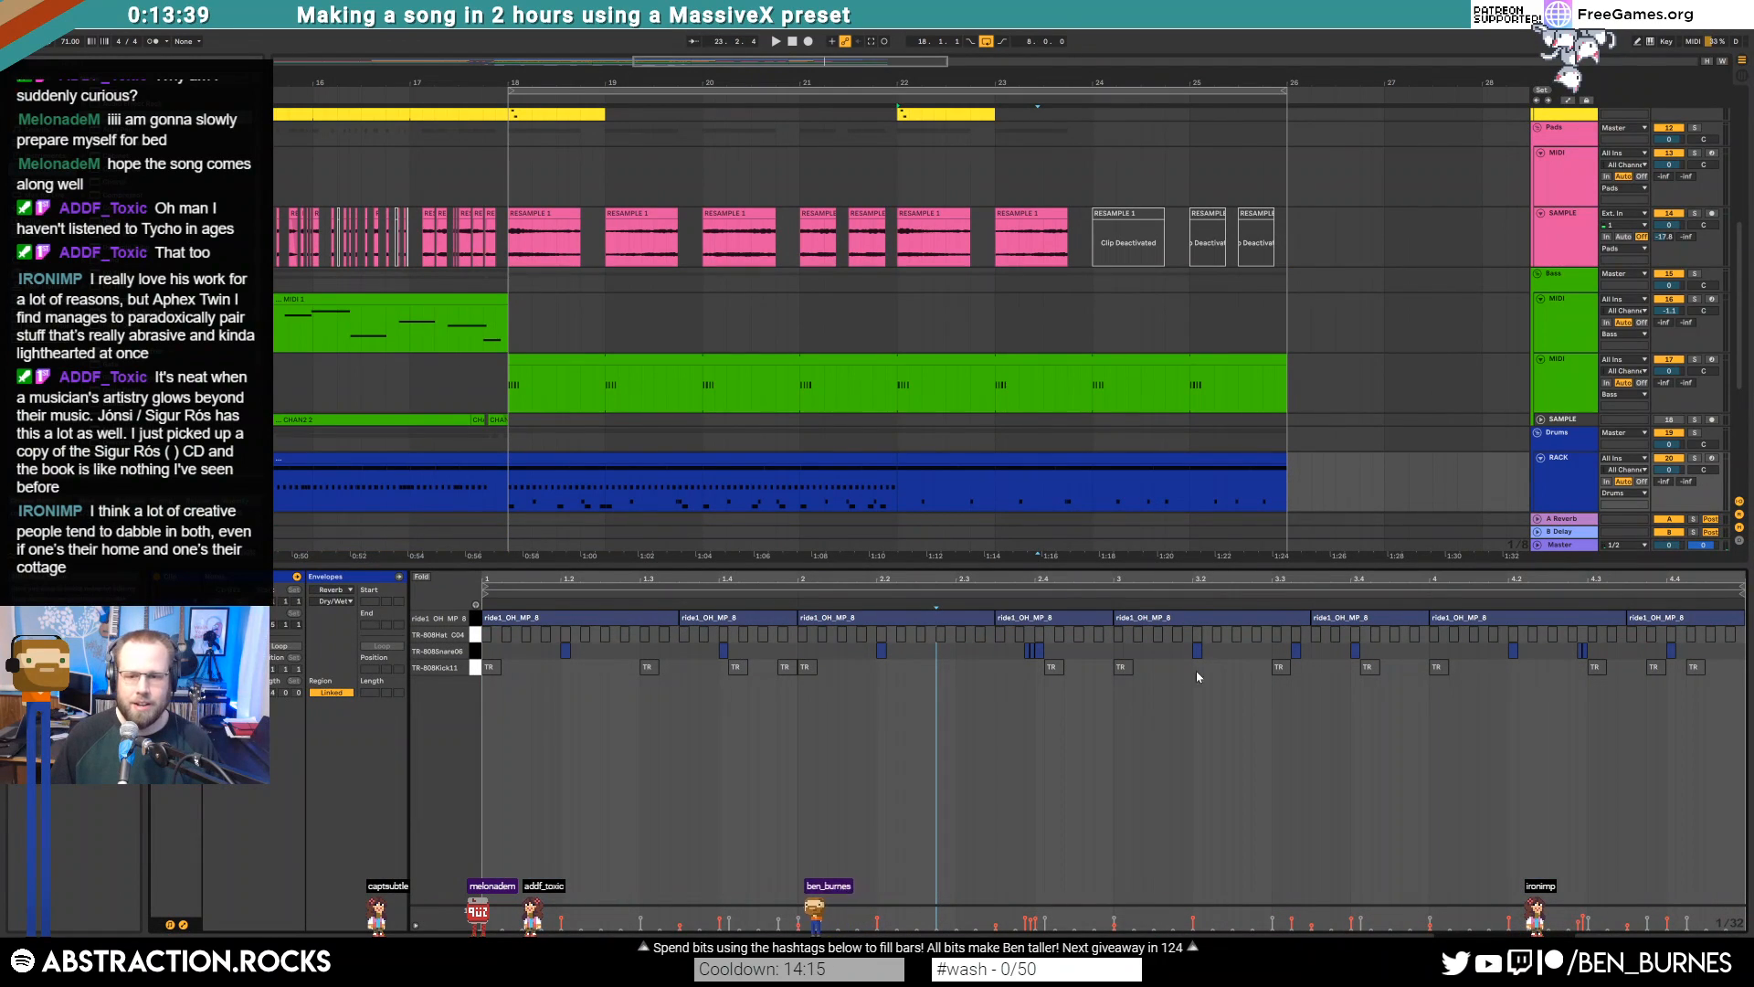
left_click_drag(1471, 655, 1684, 656)
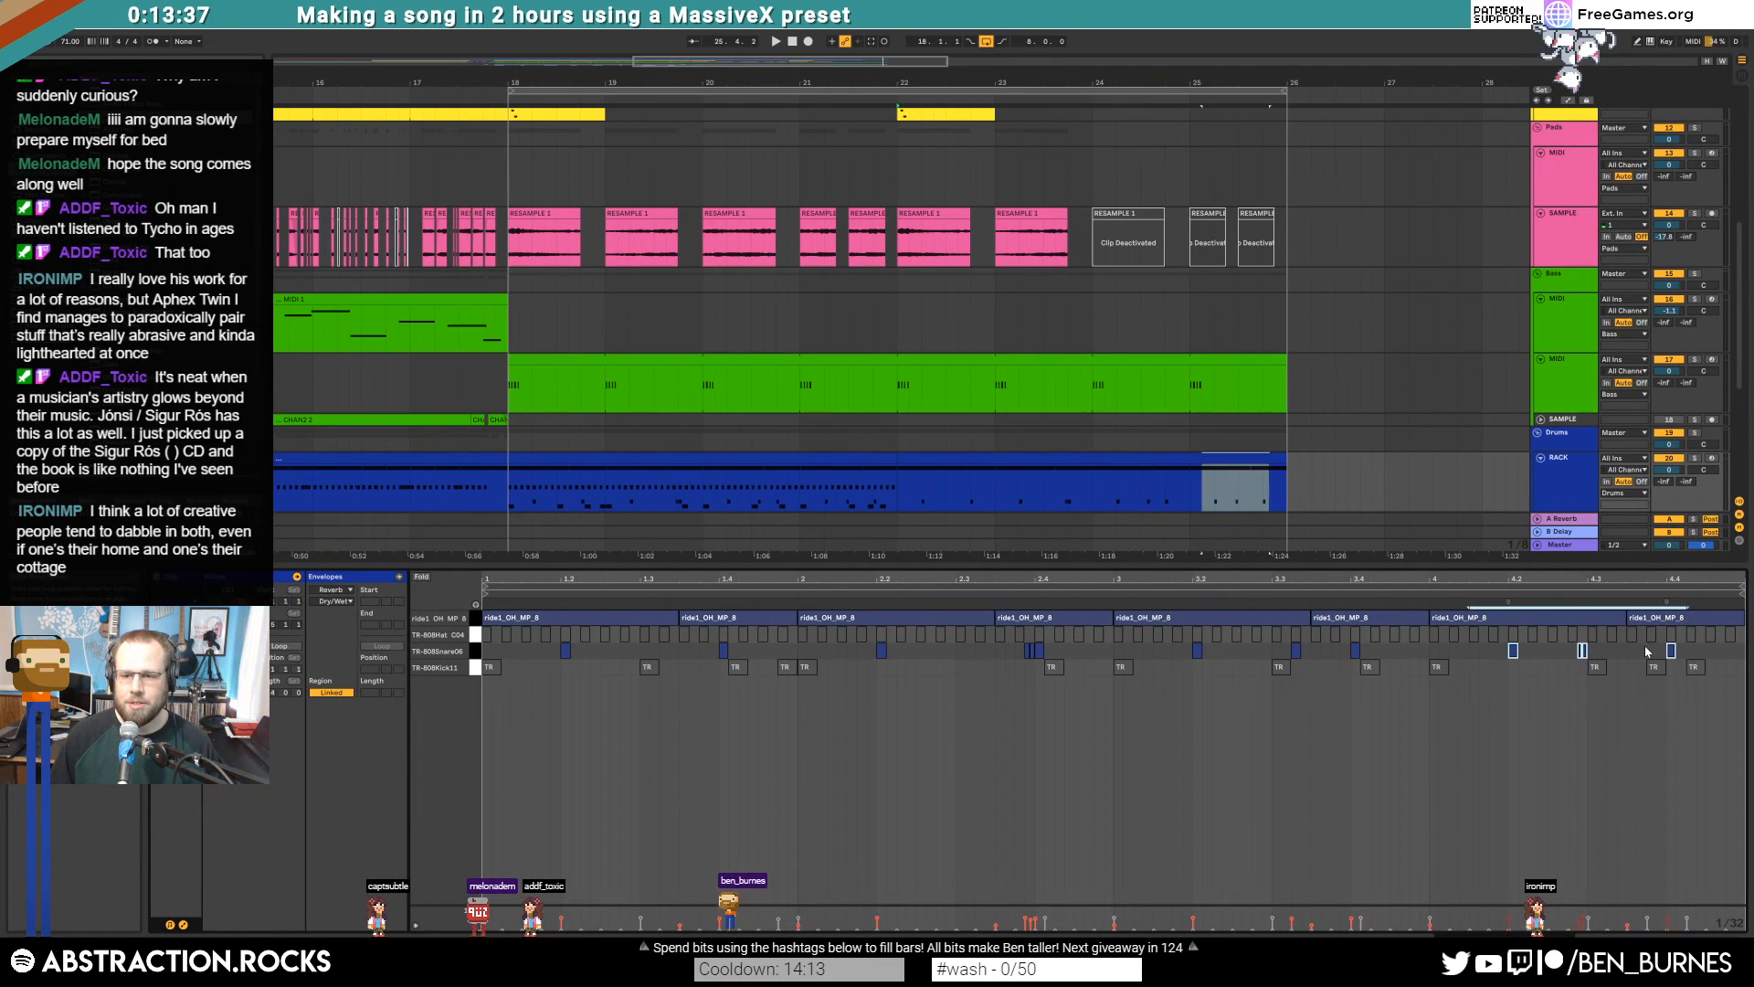
left_click_drag(1336, 654, 1395, 658)
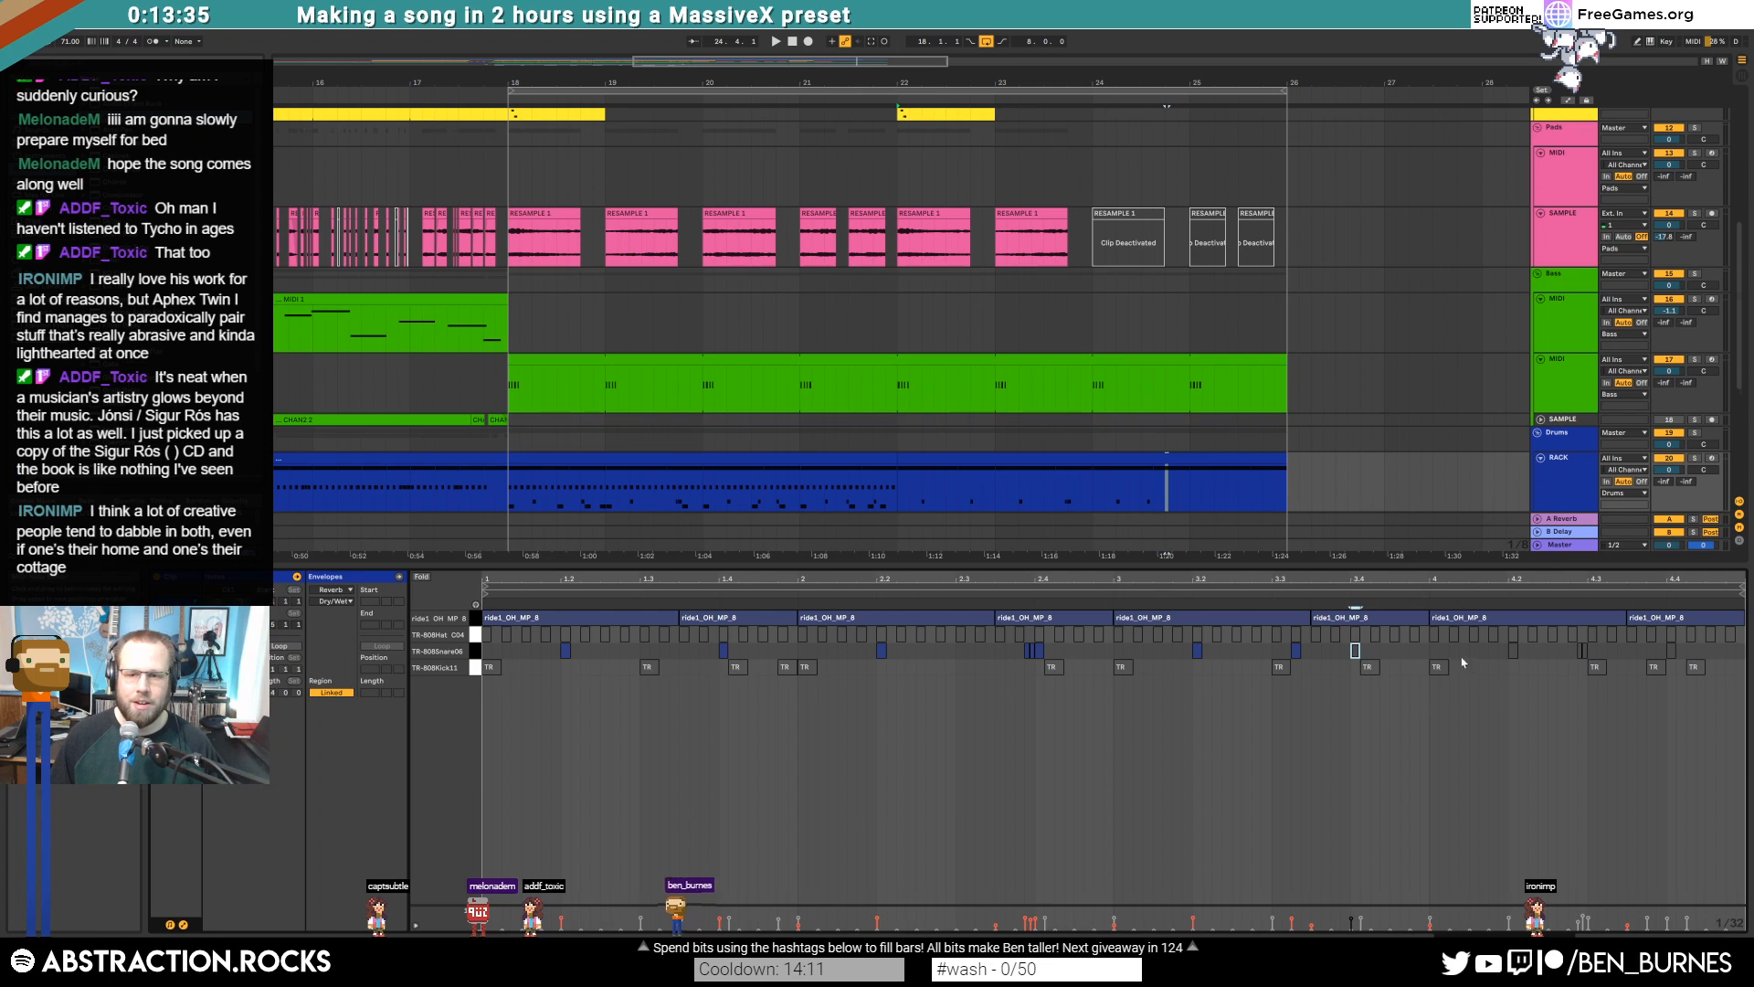
key("shift+Tab")
Play from bar 22 and trim the Ambiences percussion MIDI clip to end at bar 25
left_click(1201, 547)
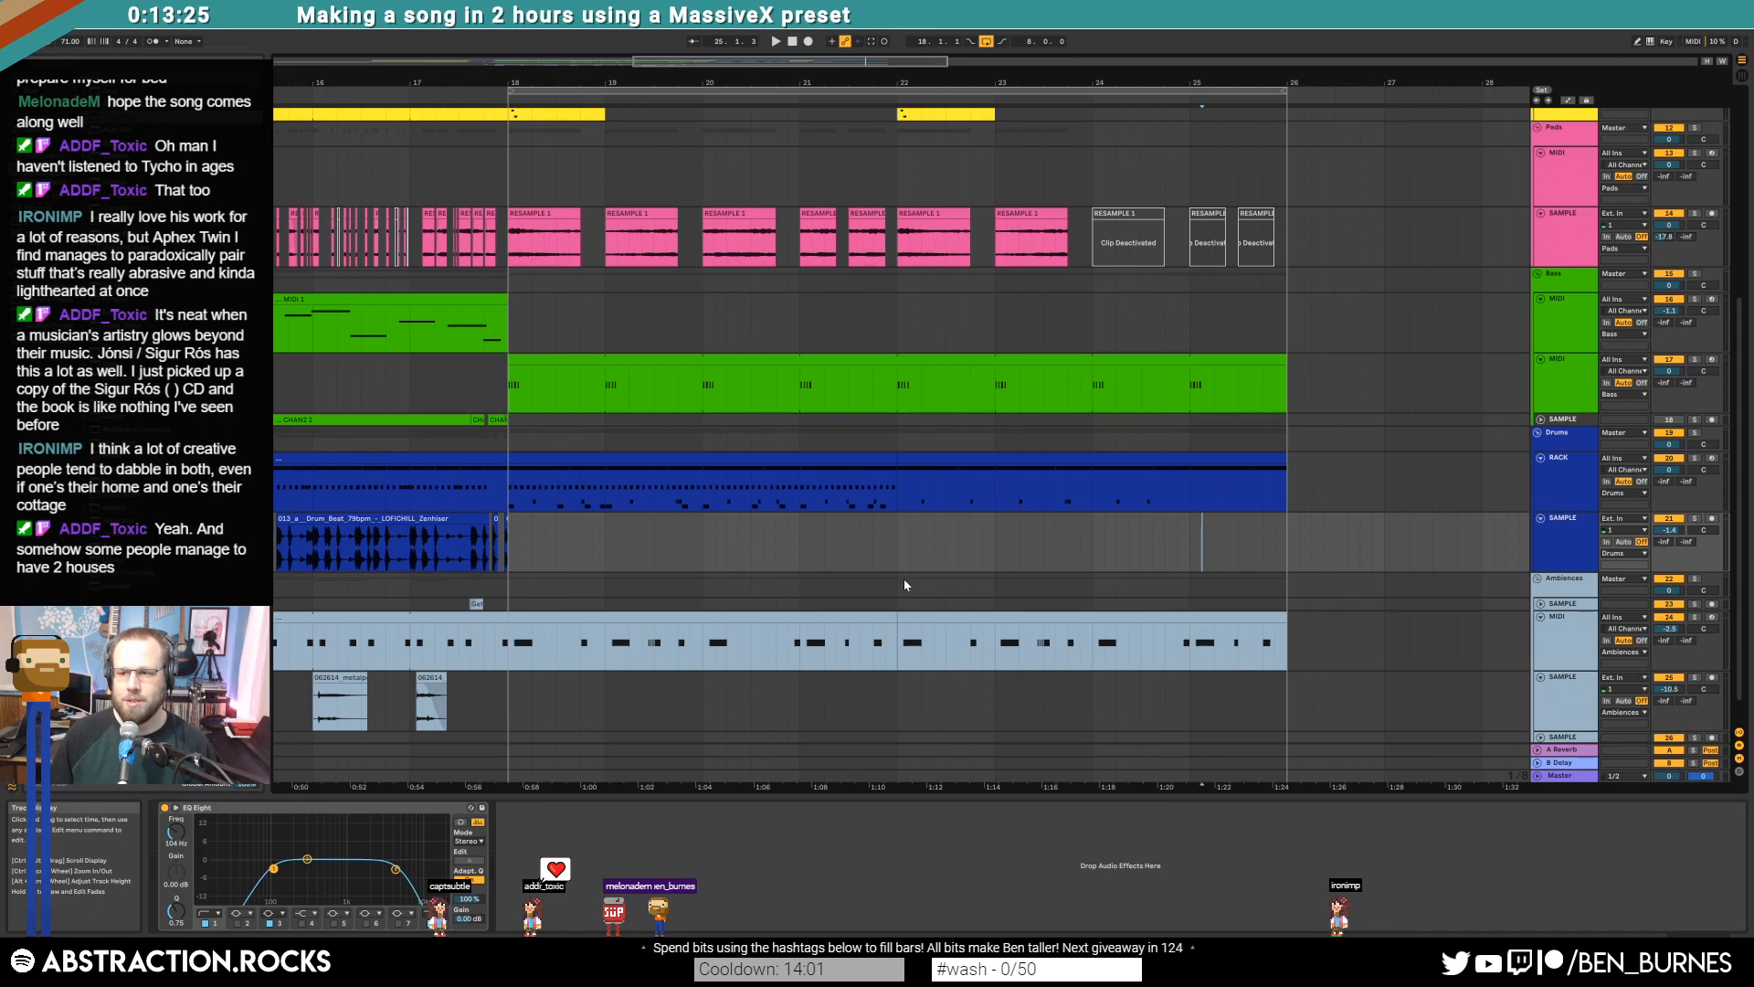
left_click(896, 649)
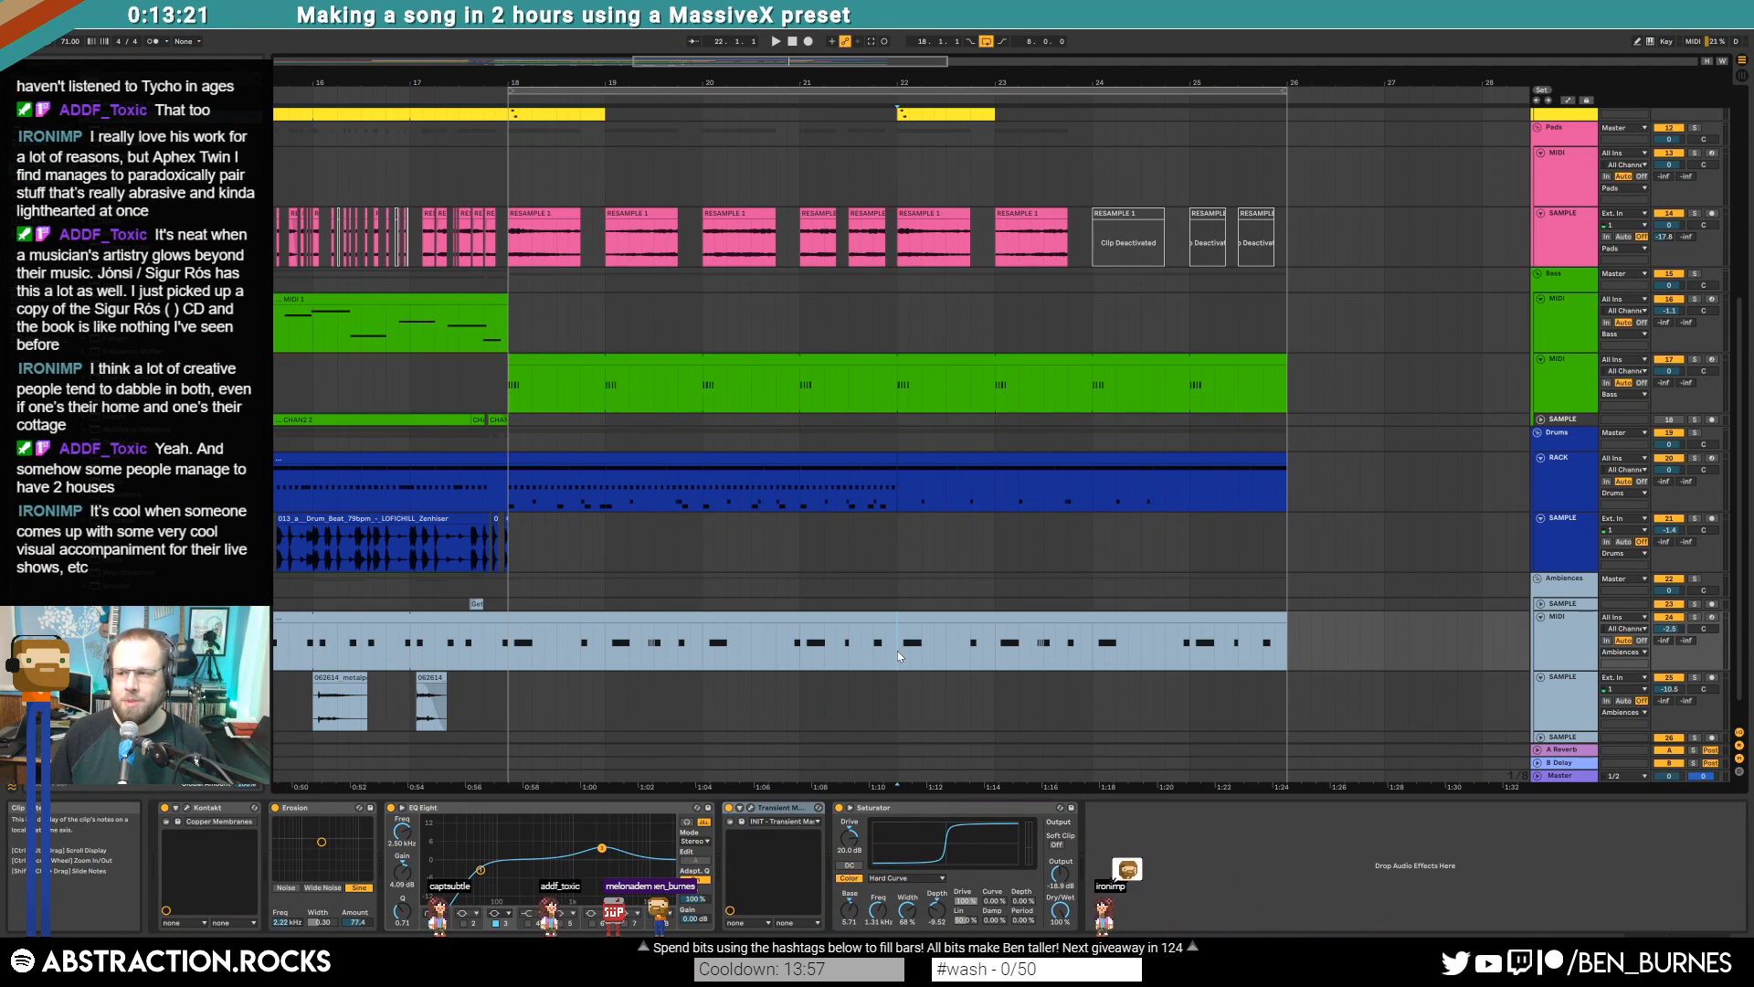
key("space")
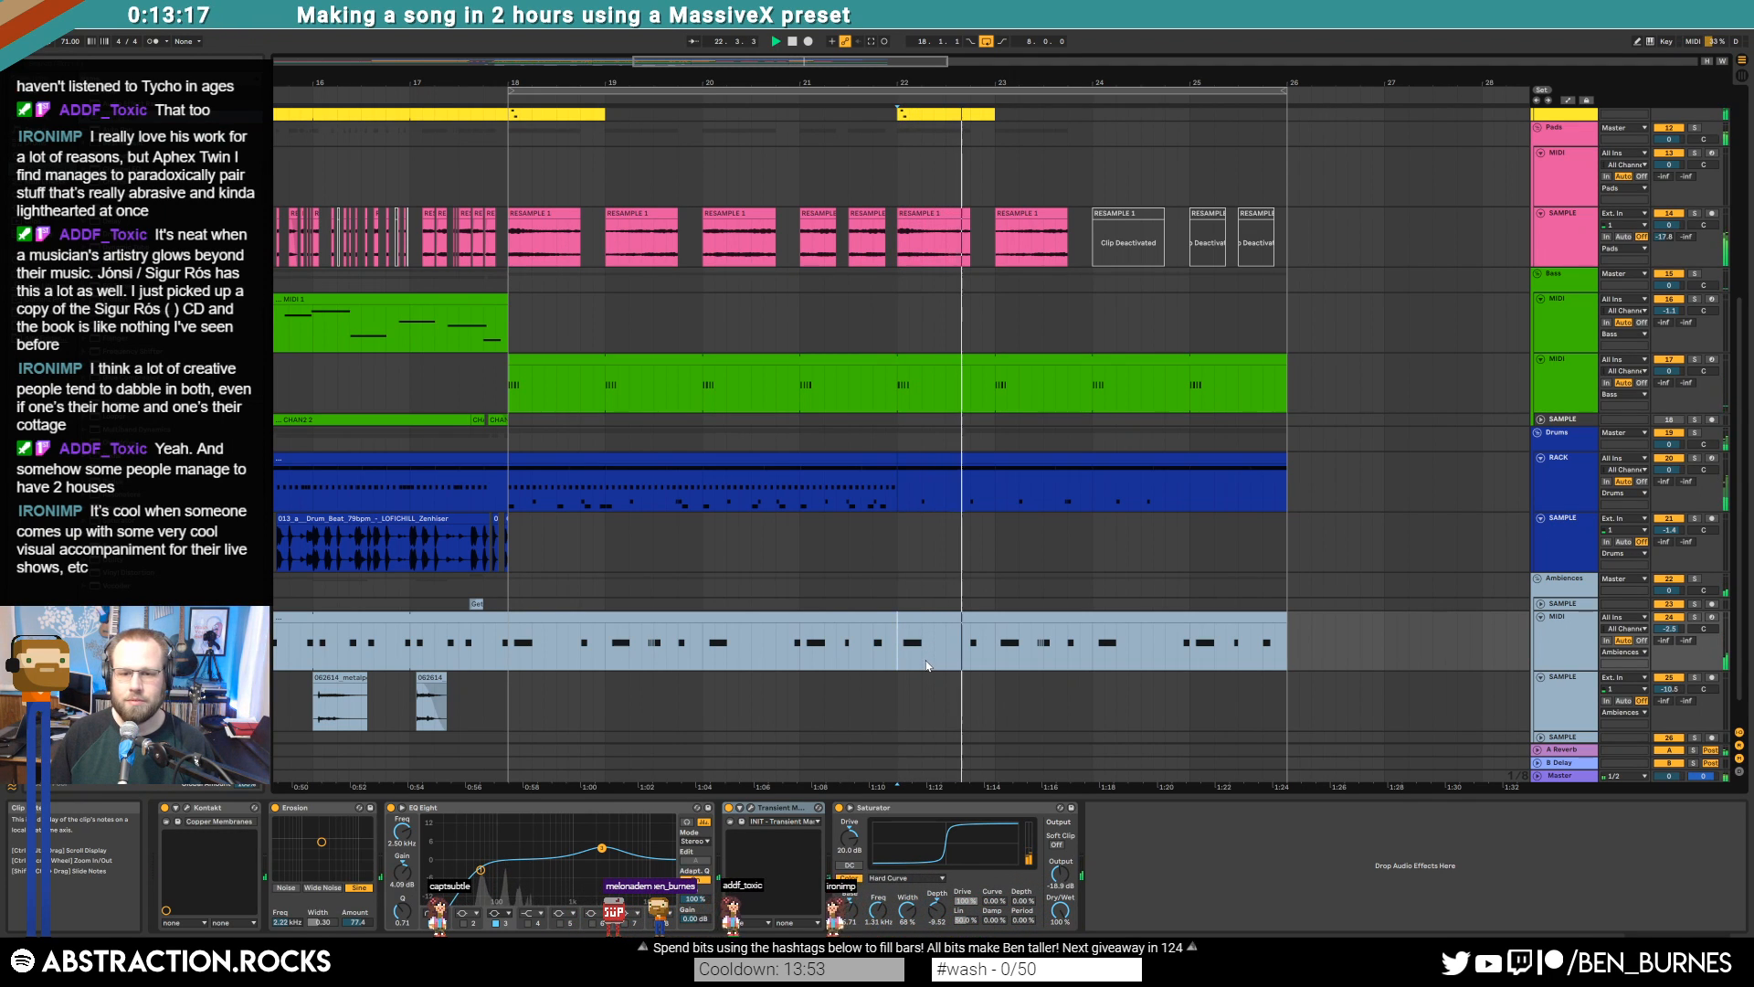
left_click_drag(1289, 627, 1191, 619)
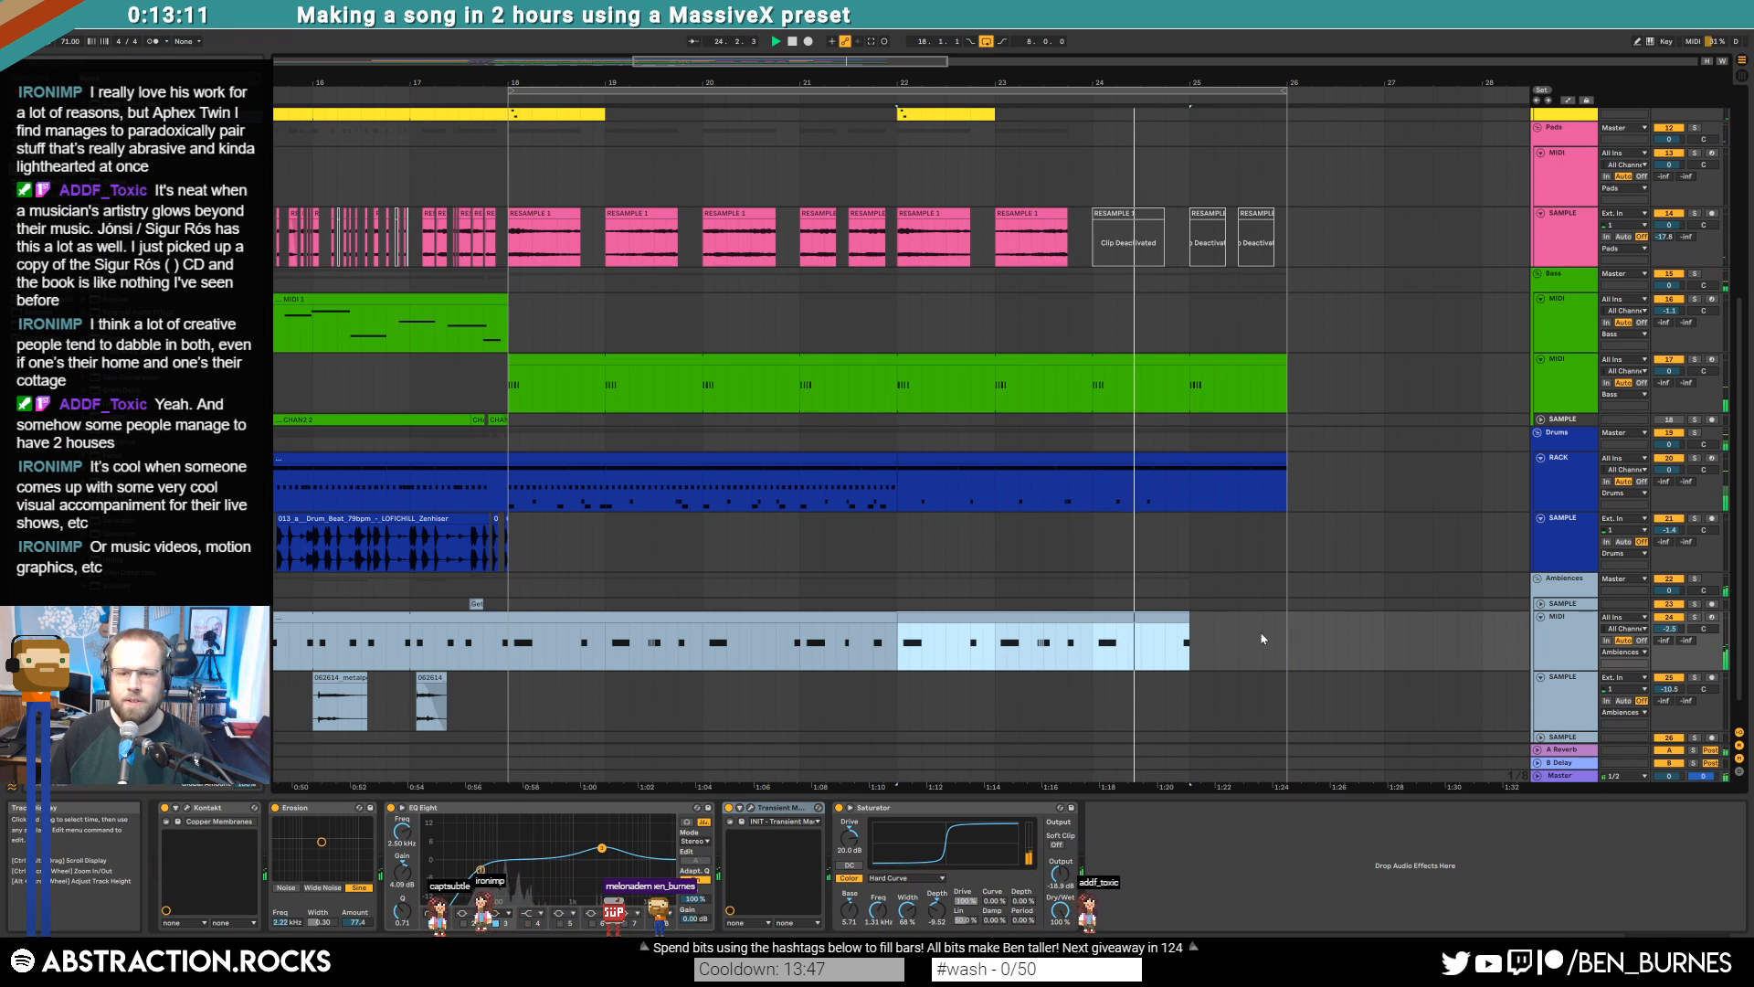
scroll(1261, 640, "up", 5)
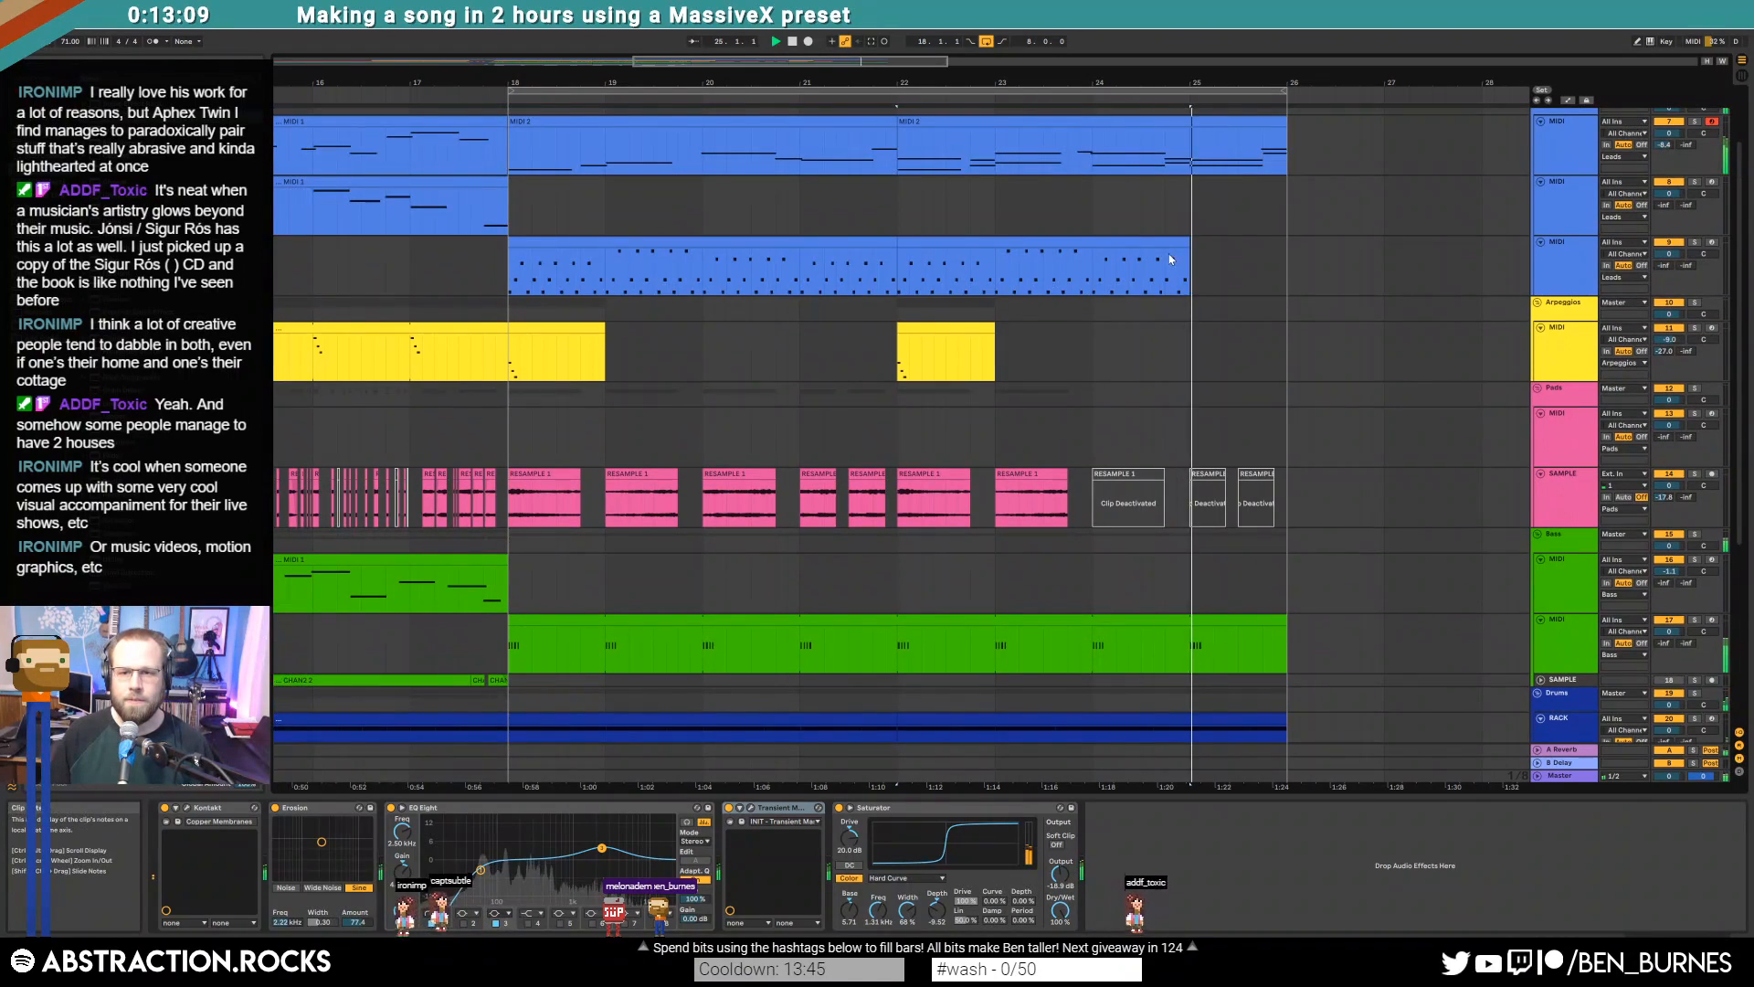
Extend the Music Box clip to end at bar 26 and stretch its Auto Filter frequency fade to match
left_click(1186, 277)
key("a")
mouse_move(1190, 272)
left_mouse_down()
mouse_move(1264, 293)
mouse_move(1210, 267)
left_mouse_up()
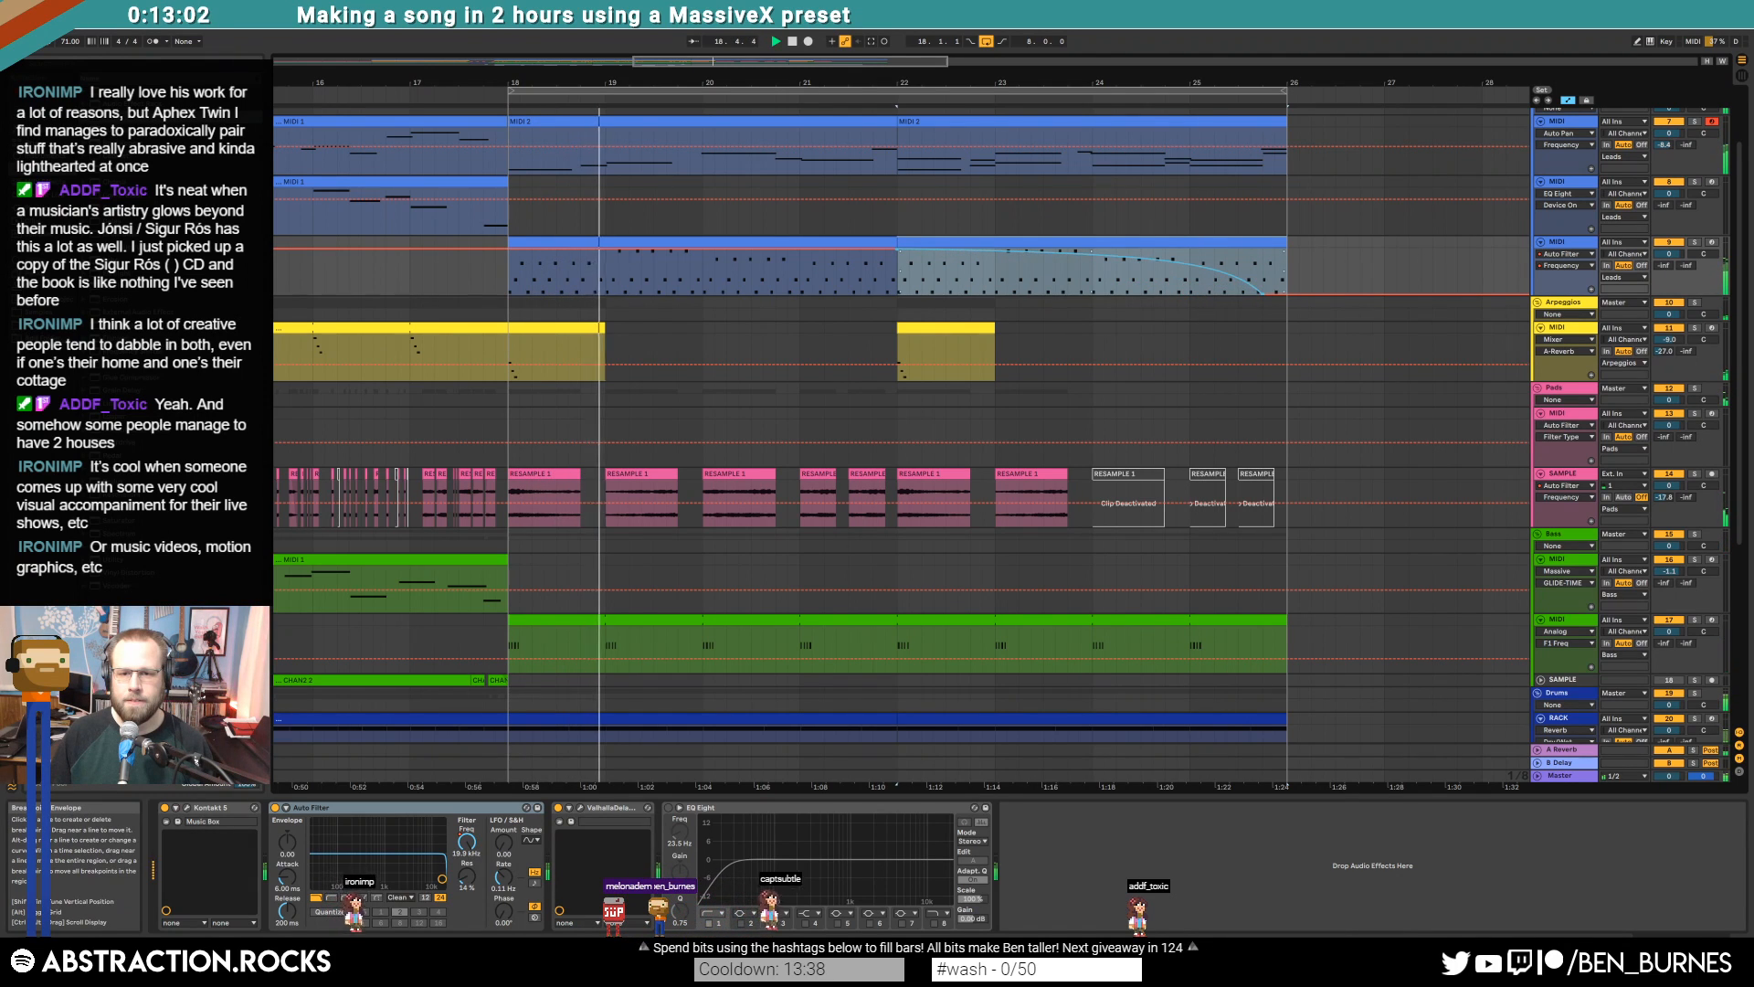
Trim the Analog bass MIDI clip to end at bar 25 and hide the automation lanes
left_click(1236, 622)
left_click_drag(1285, 622, 1192, 621)
double_click(1202, 625)
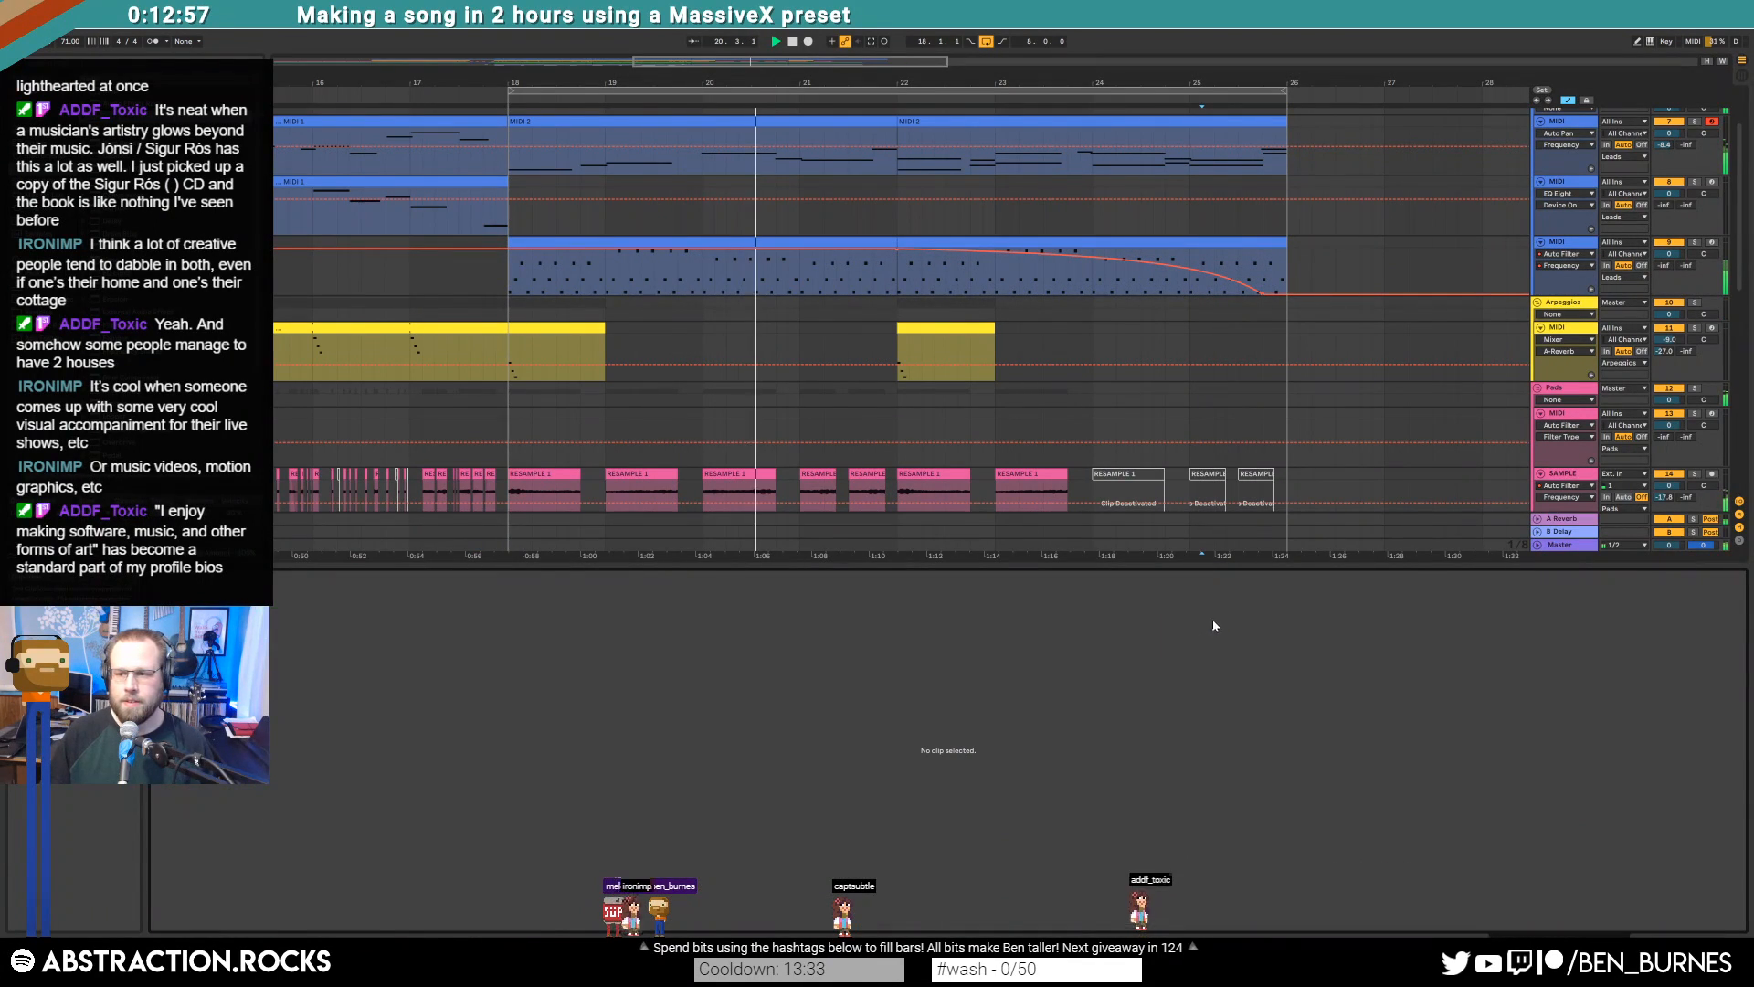
key("shift+Tab")
scroll(1214, 565, "down", 3)
key("a")
Move the C2 note near beat 4 of bar 23 slightly later in the Ambiences percussion clip and stop playback
scroll(1214, 567, "down", 3)
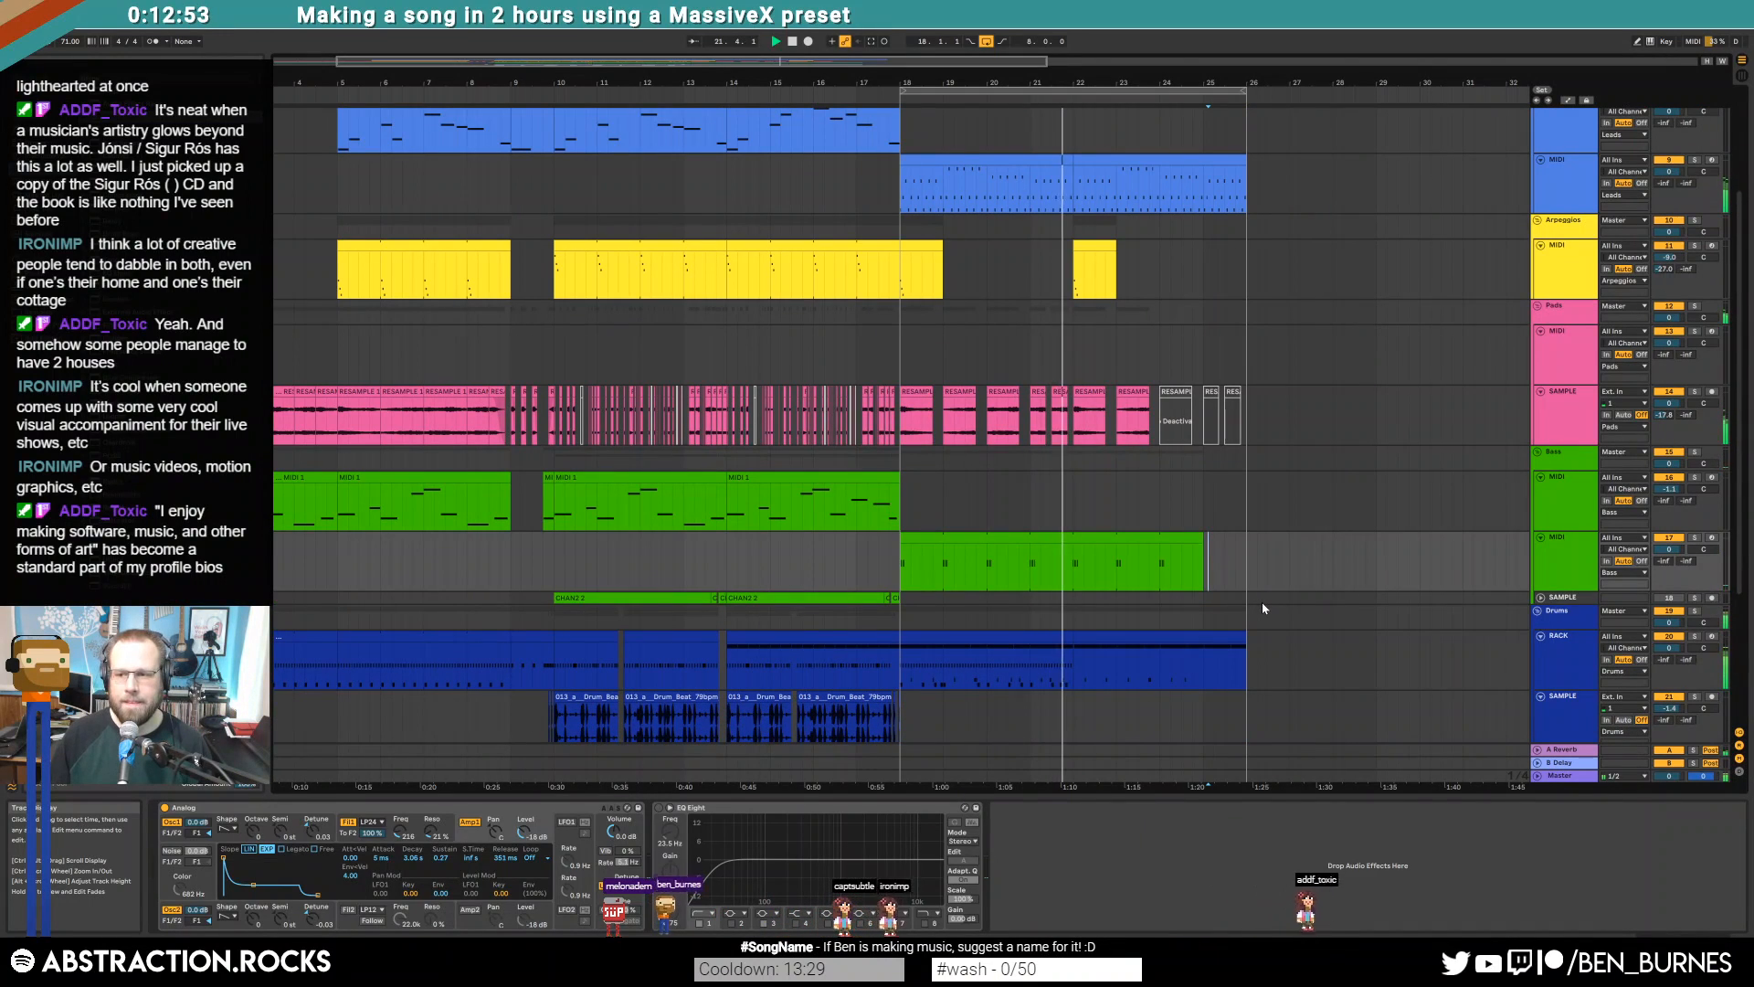
scroll(1259, 618, "down", 3)
scroll(1256, 627, "down", 5)
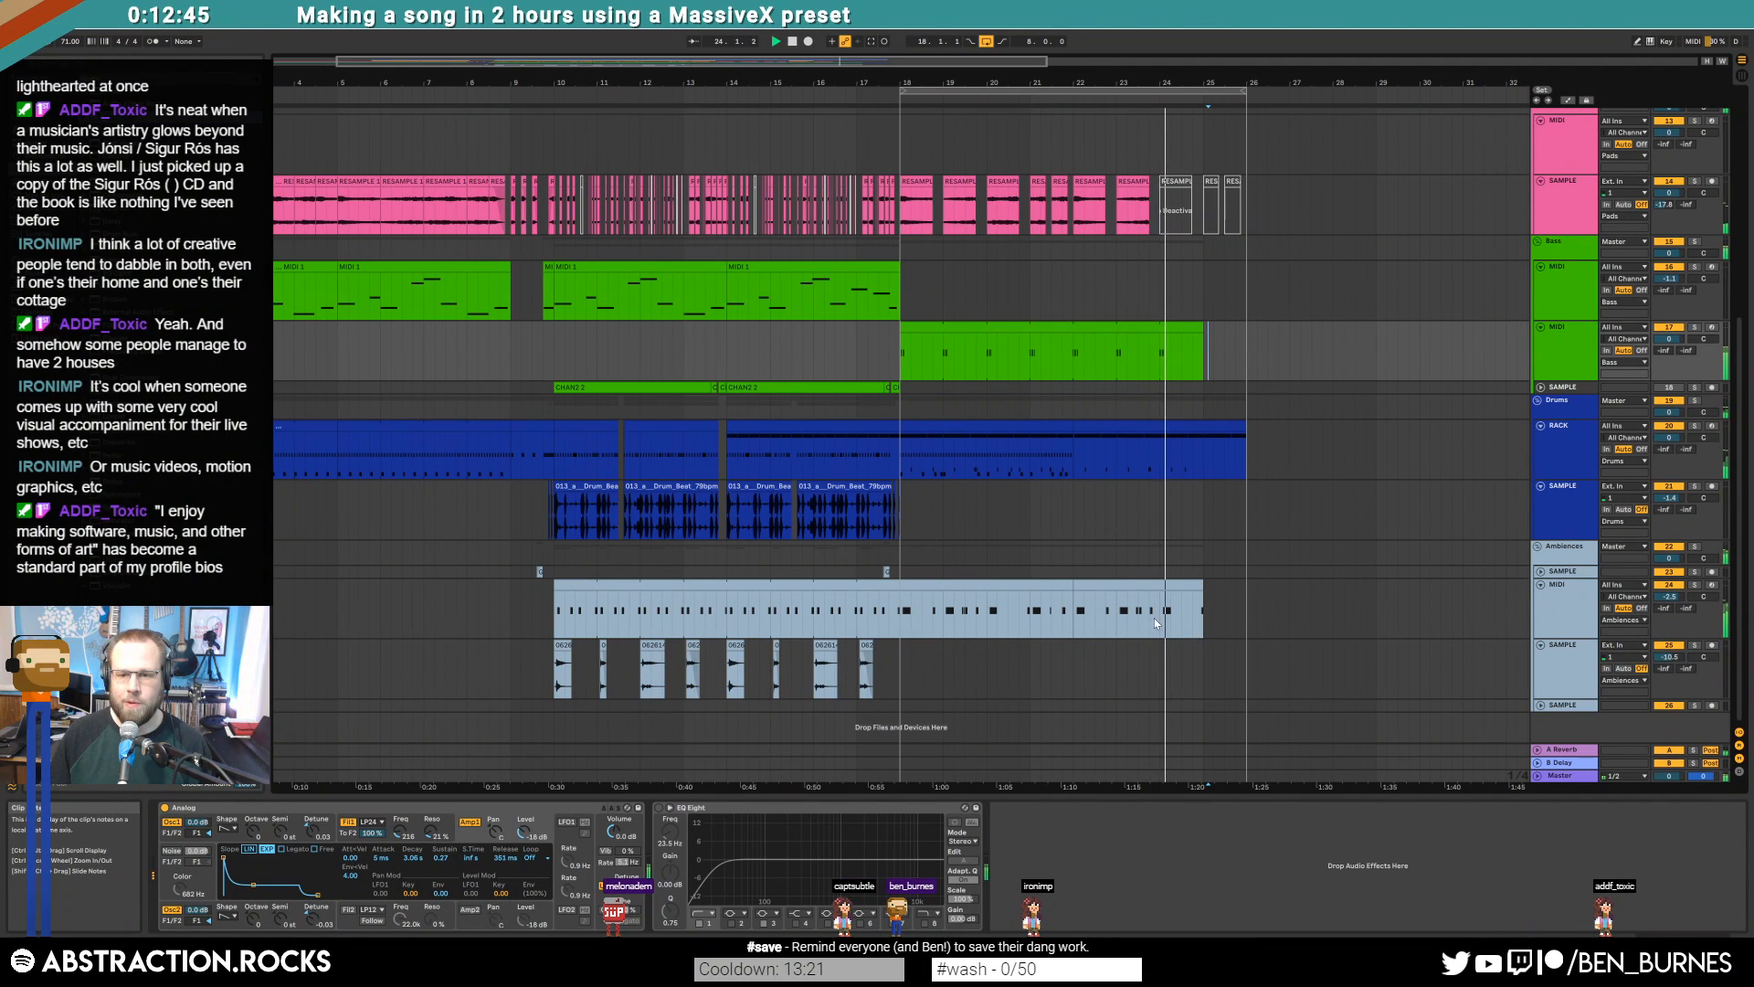
double_click(1158, 588)
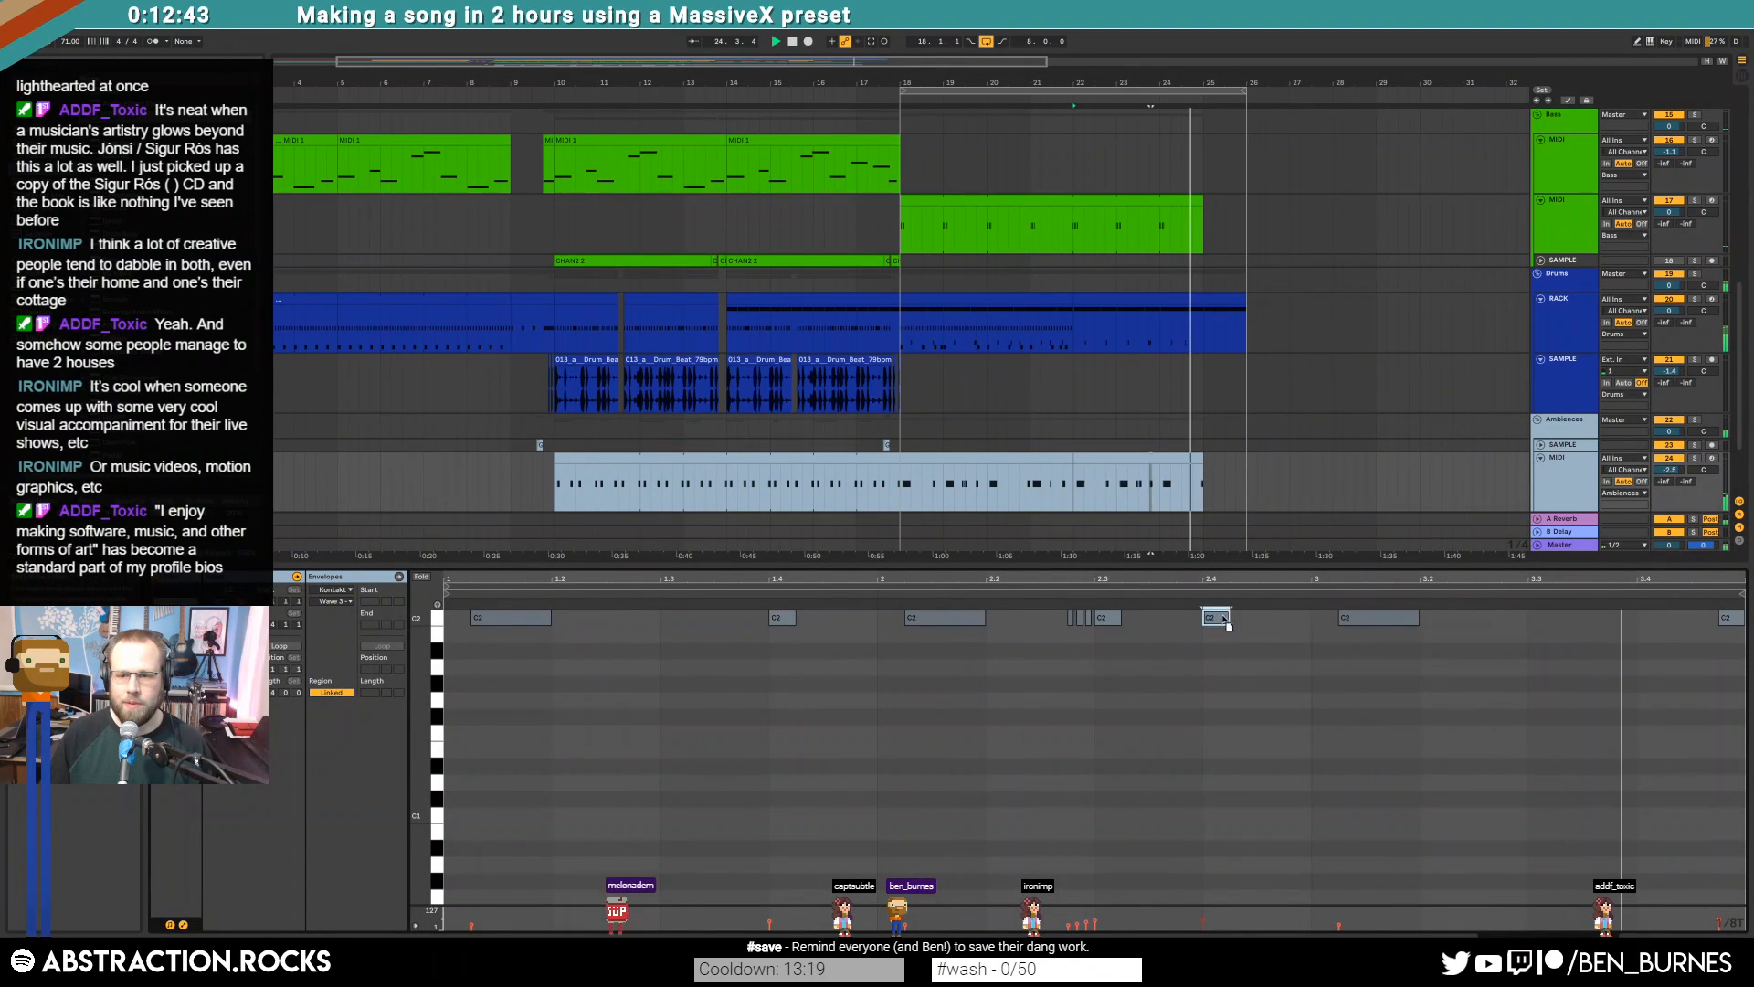
left_click_drag(1244, 617, 1252, 621)
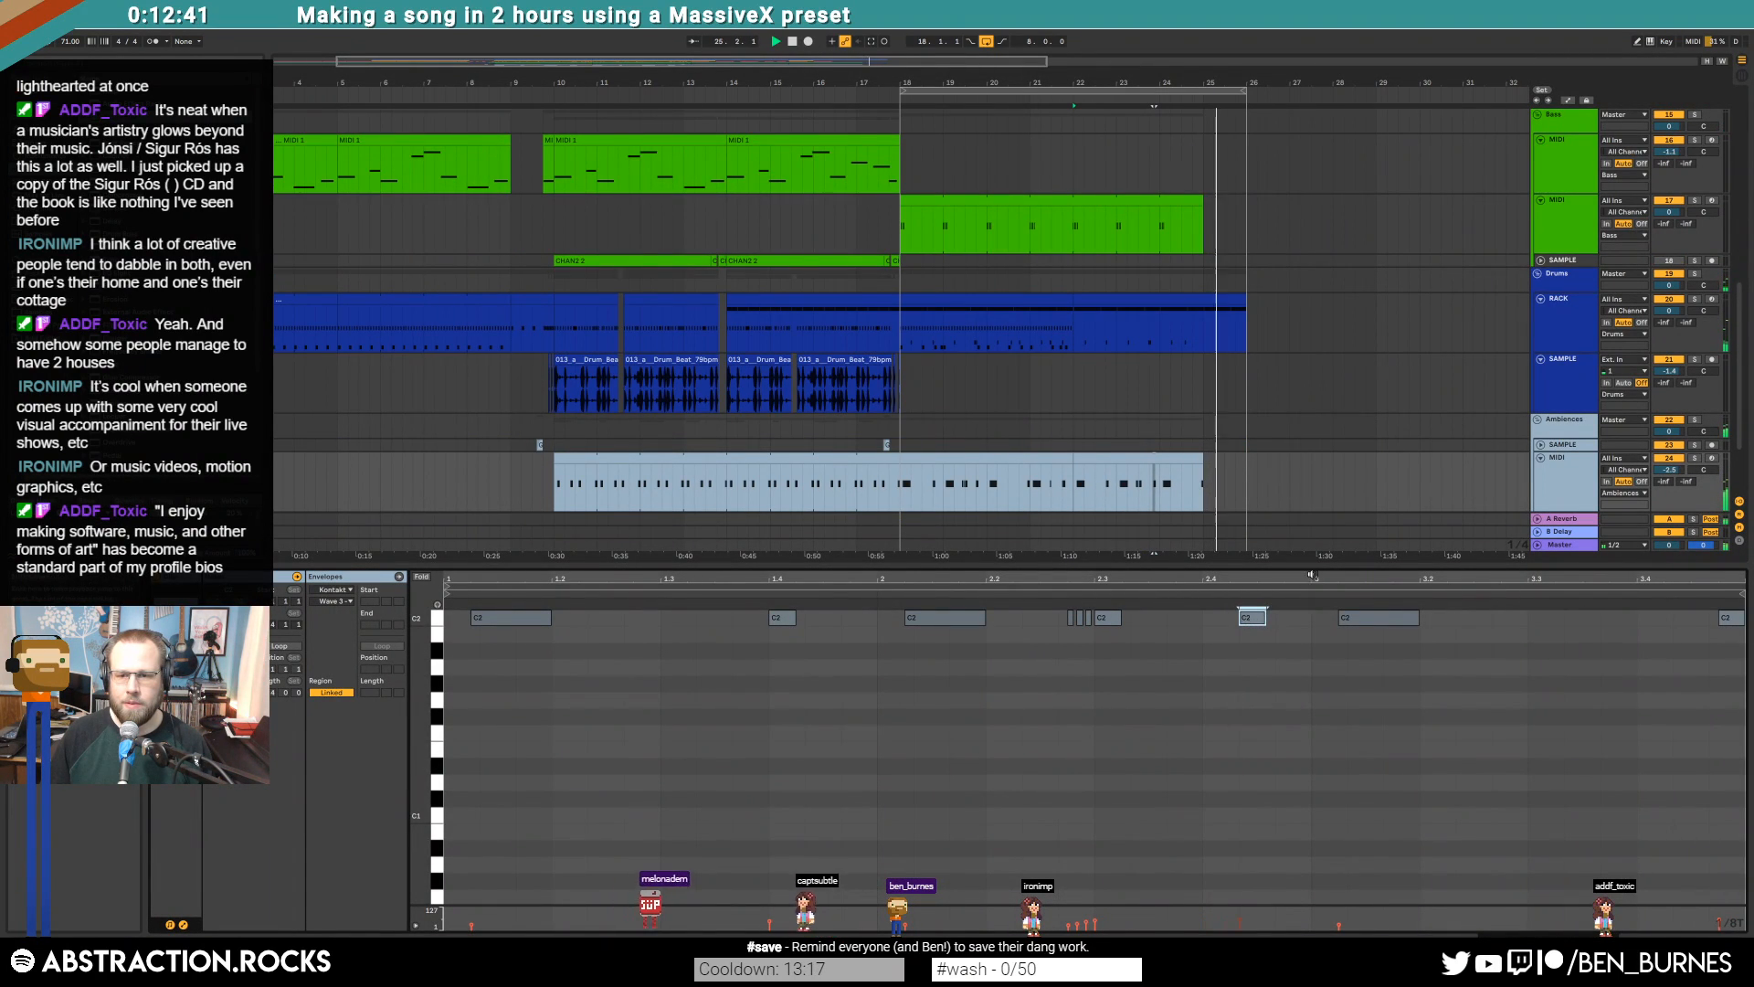
key("shift+Tab")
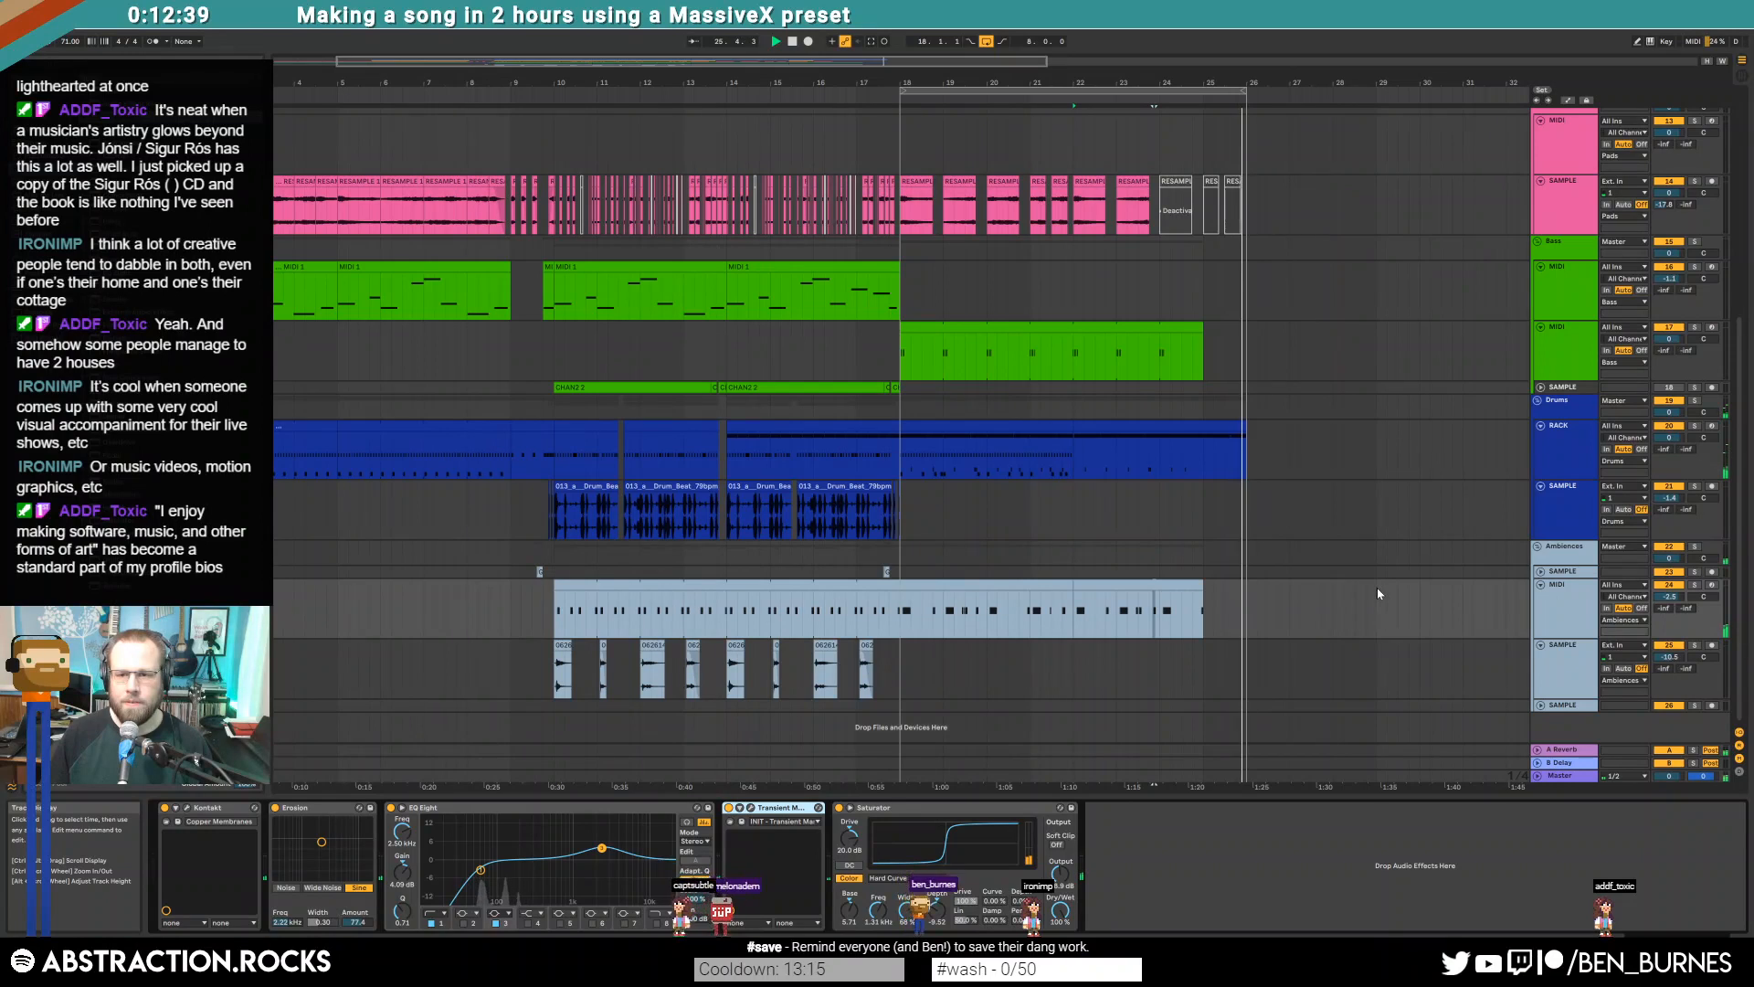
key("space")
Copy the Massive bass clips running from just before bar 10 to bar 18 and paste them just before bar 26
scroll(1369, 585, "up", 10)
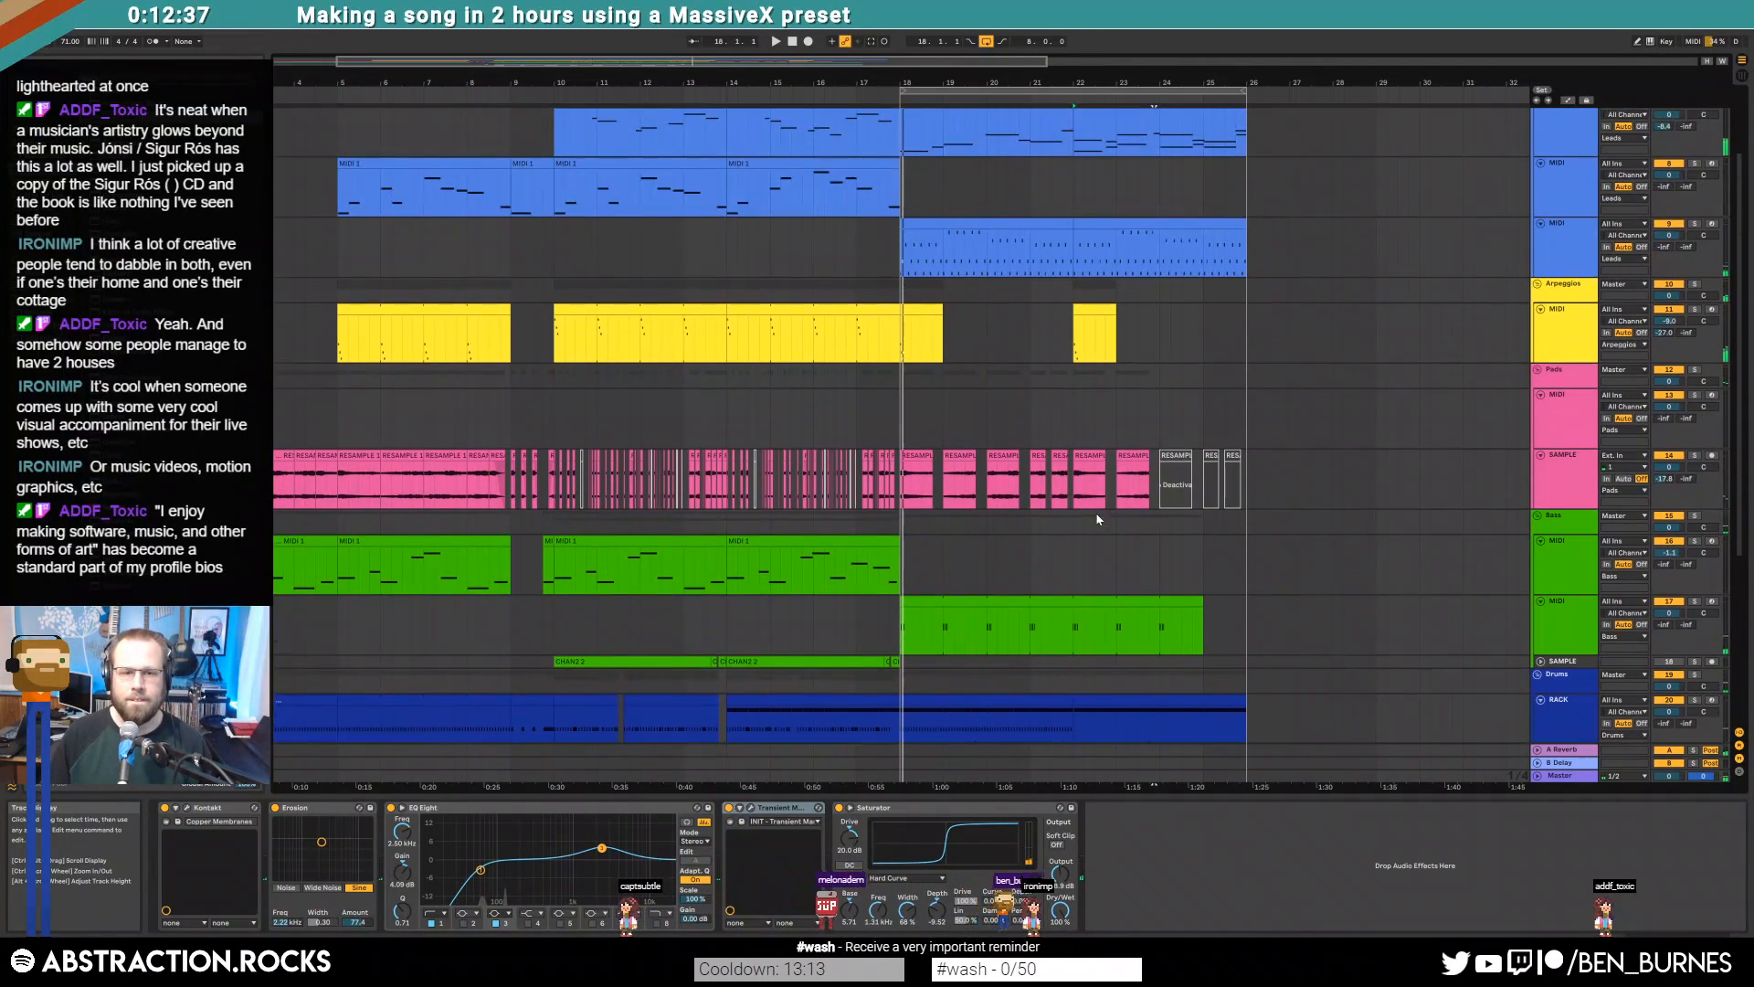
left_click(563, 555)
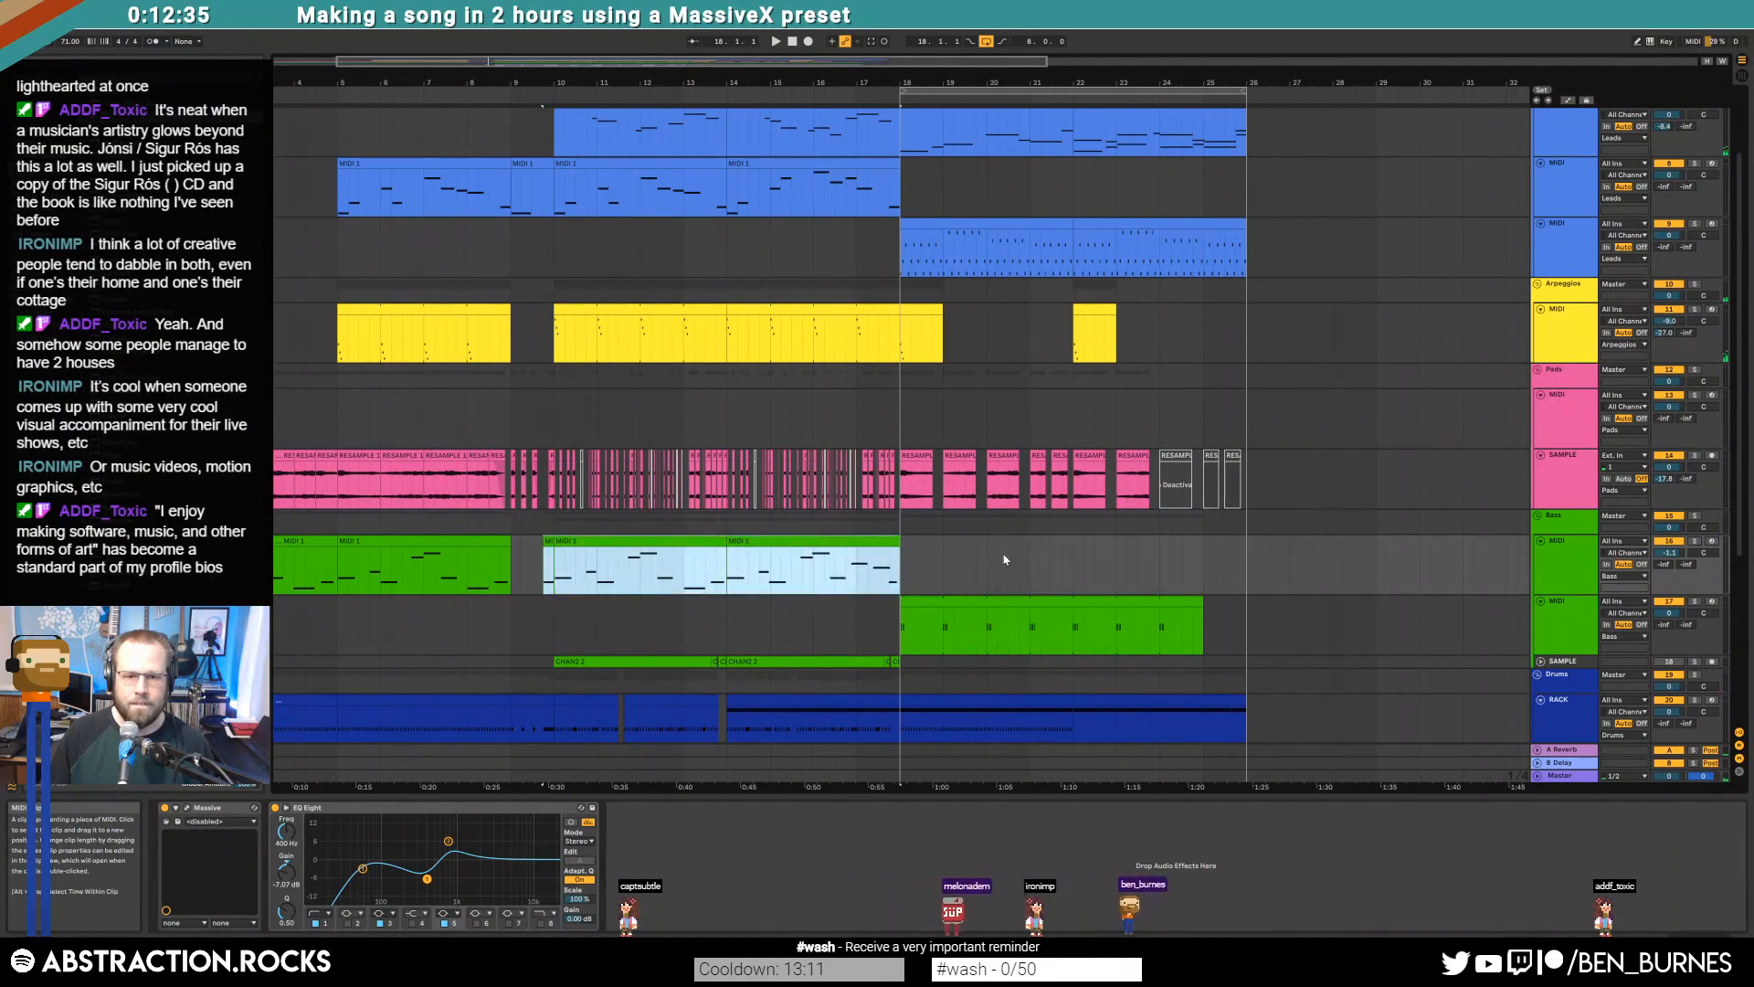
left_click(1235, 562)
key("ctrl+v")
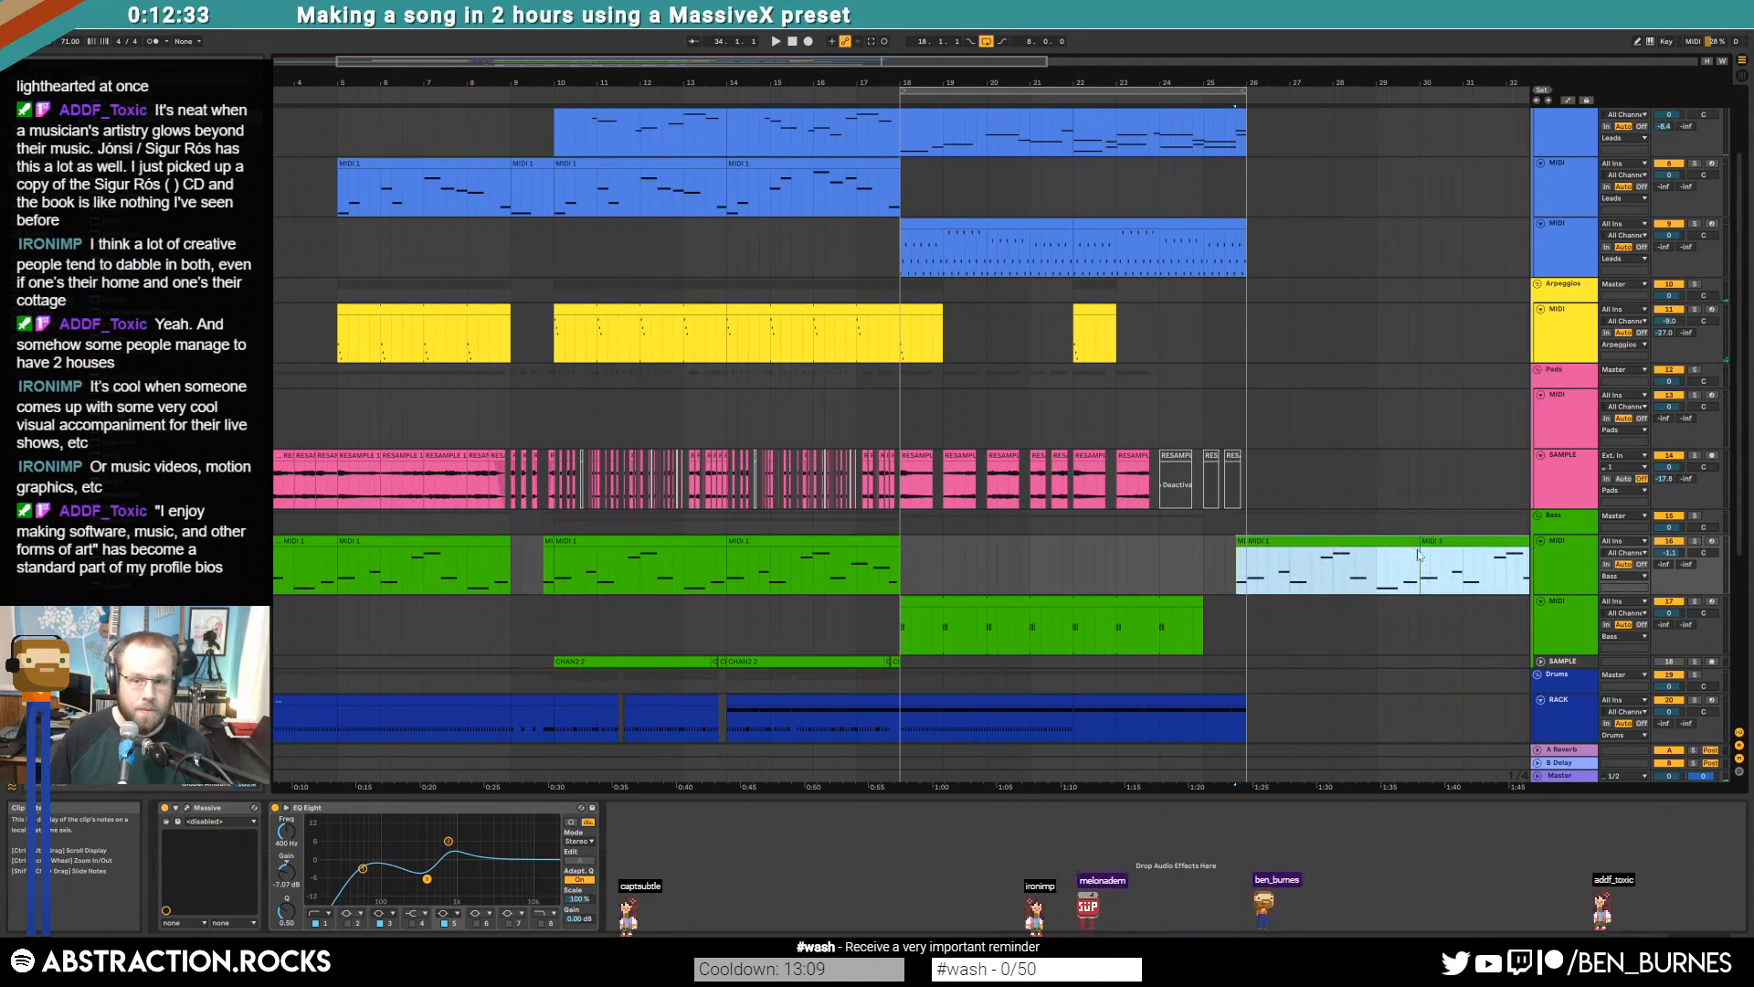
Copy bars 10 to 18 across all tracks from the top lead down to the ambience samples and paste them at bar 26
scroll(914, 365, "up", 3)
left_click(655, 204)
scroll(811, 506, "down", 10)
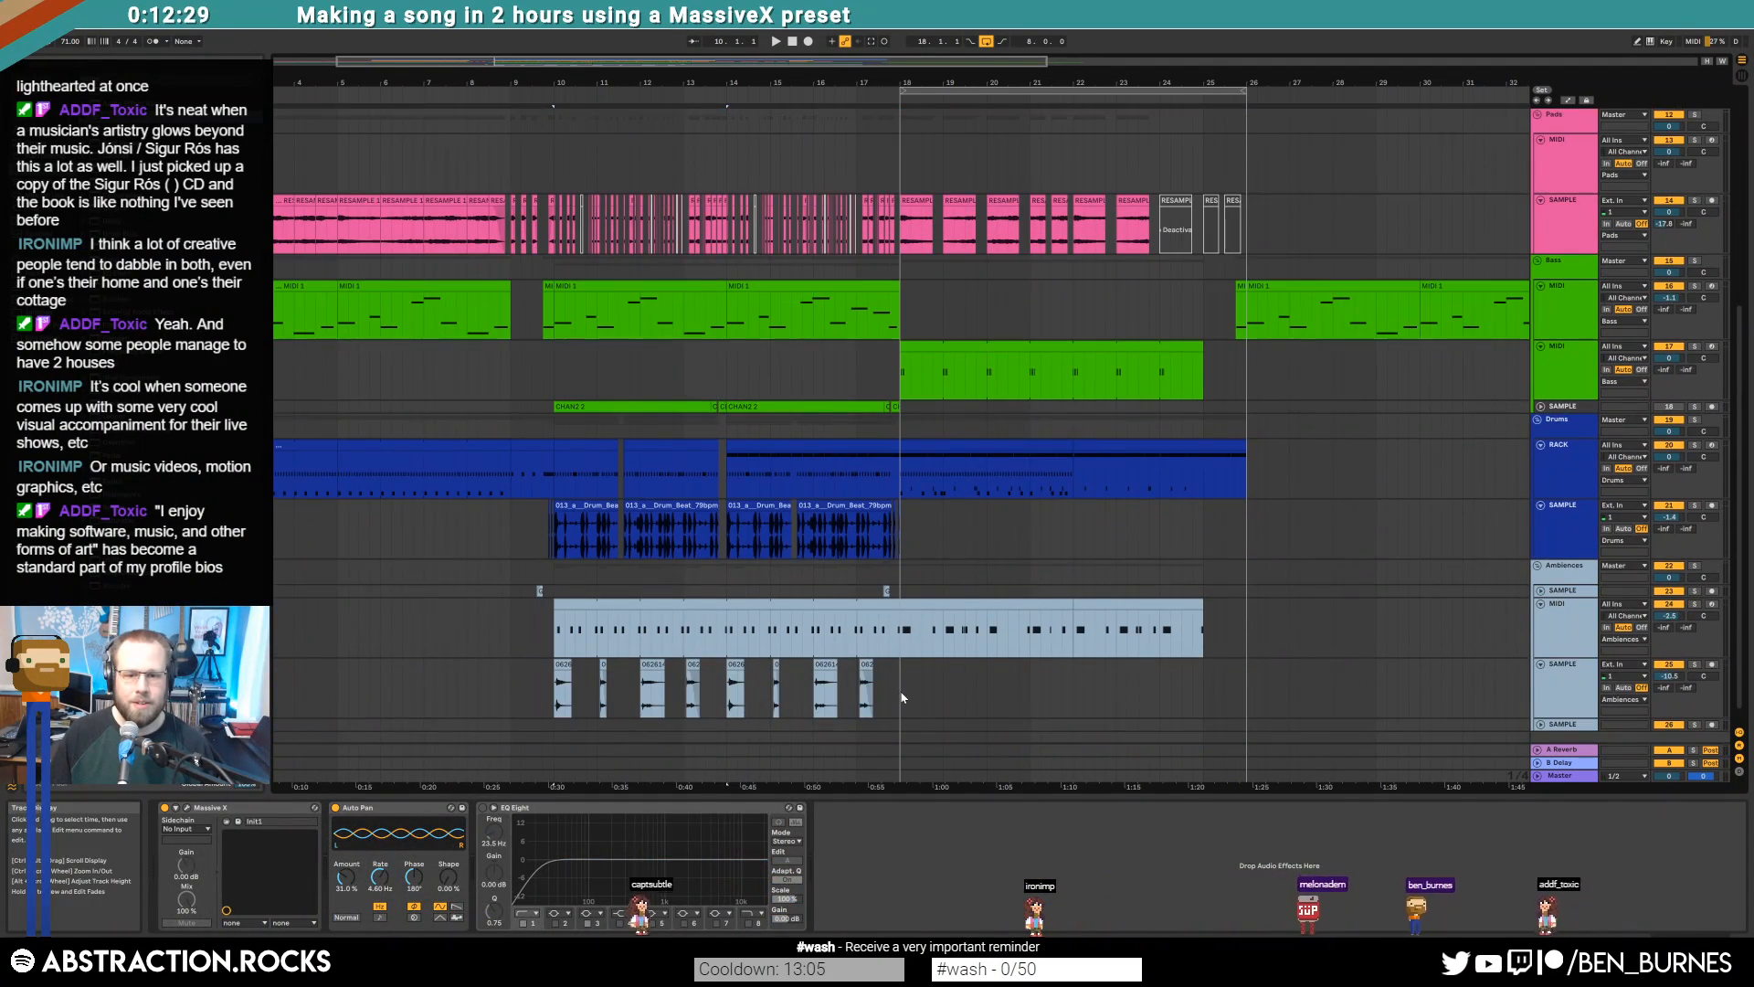
left_click(901, 697, "shift")
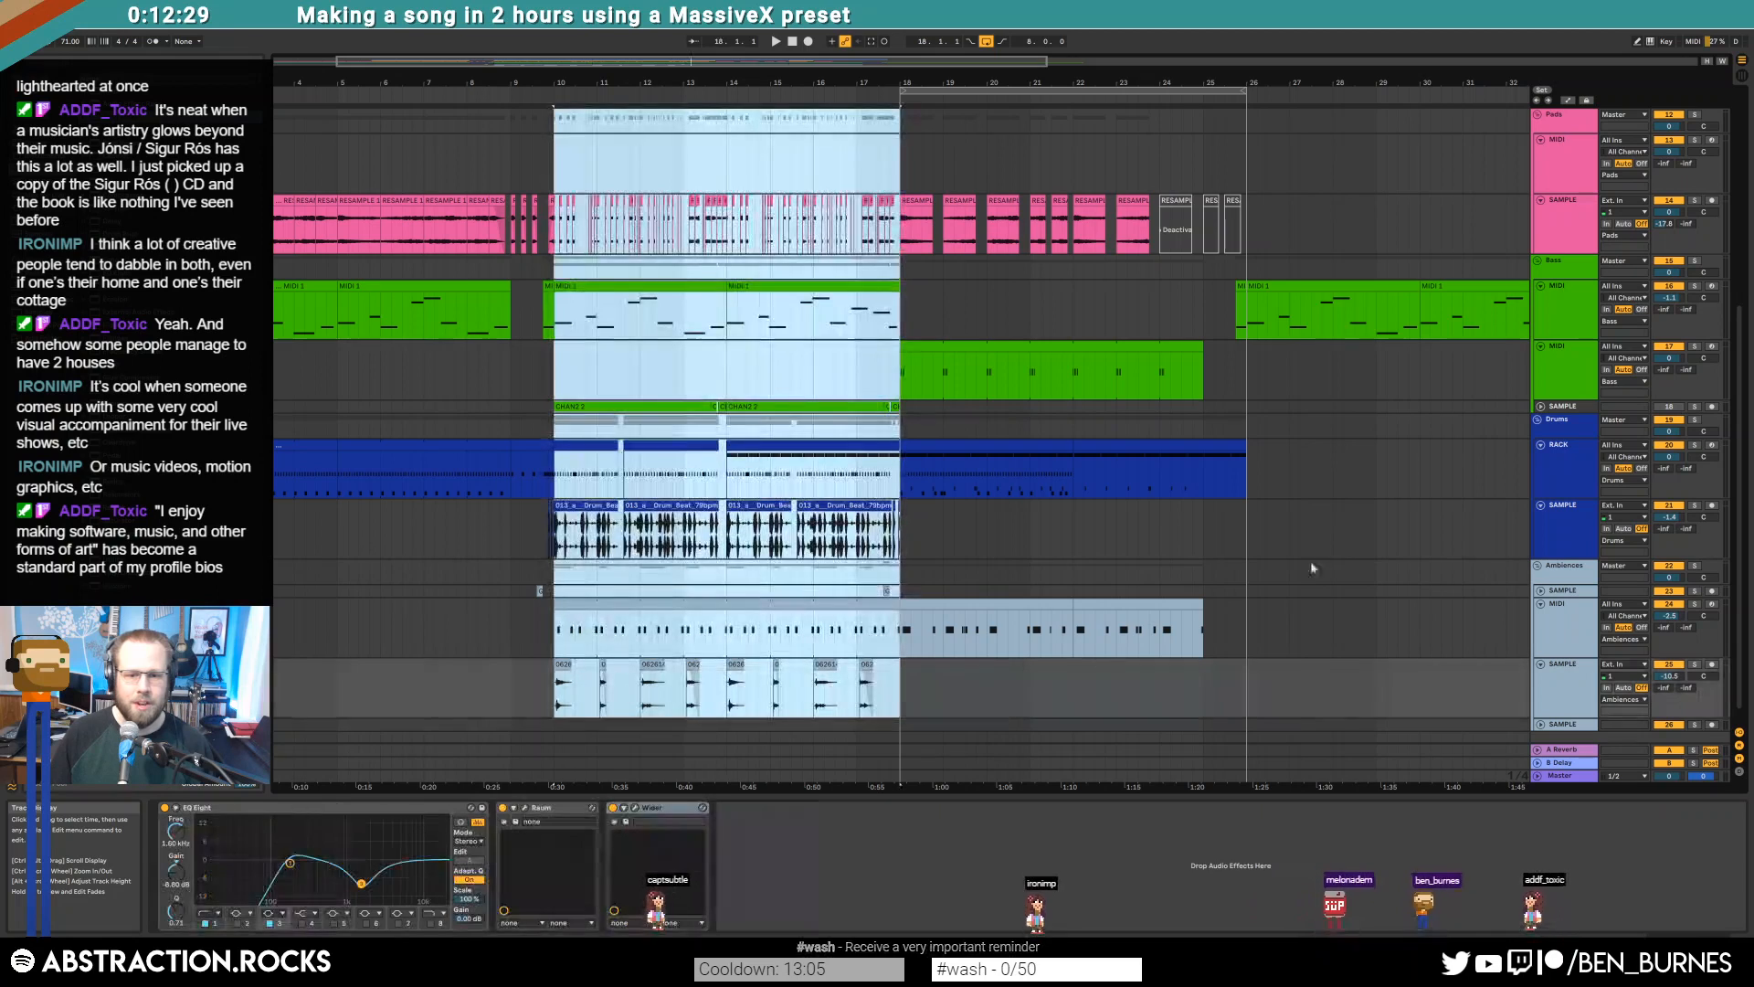
scroll(1472, 442, "up", 7)
scroll(1234, 149, "up", 1)
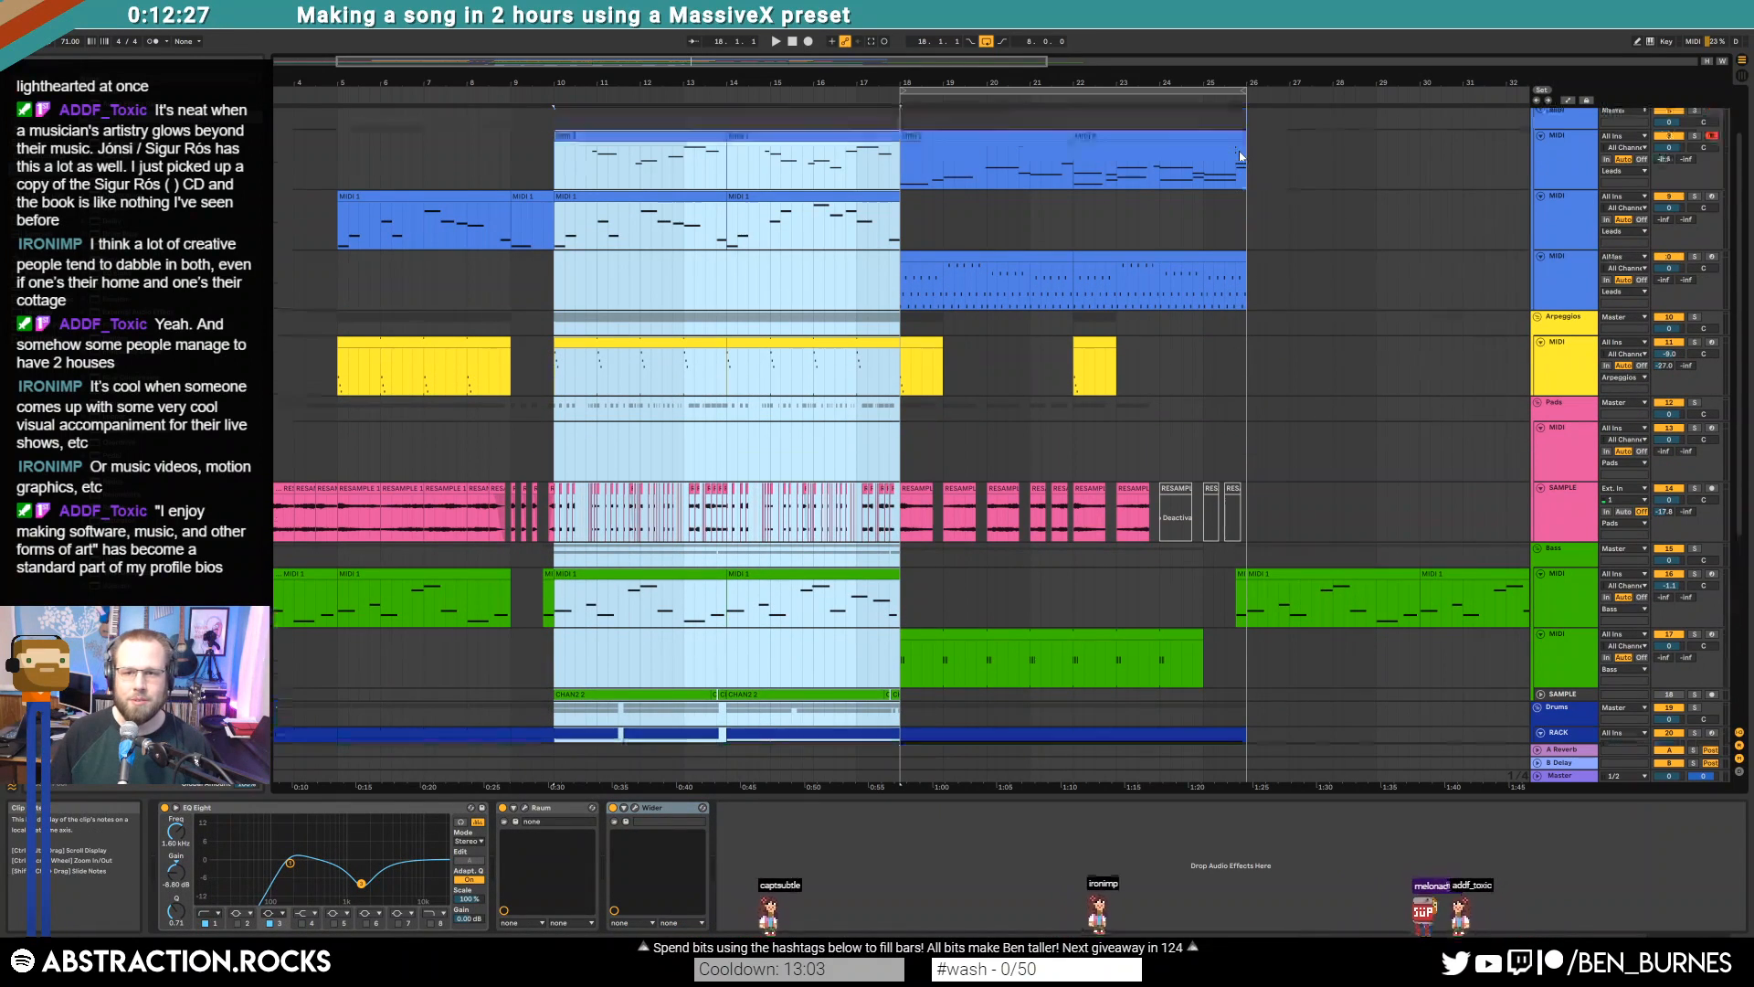
left_click(1246, 156)
key("ctrl+v")
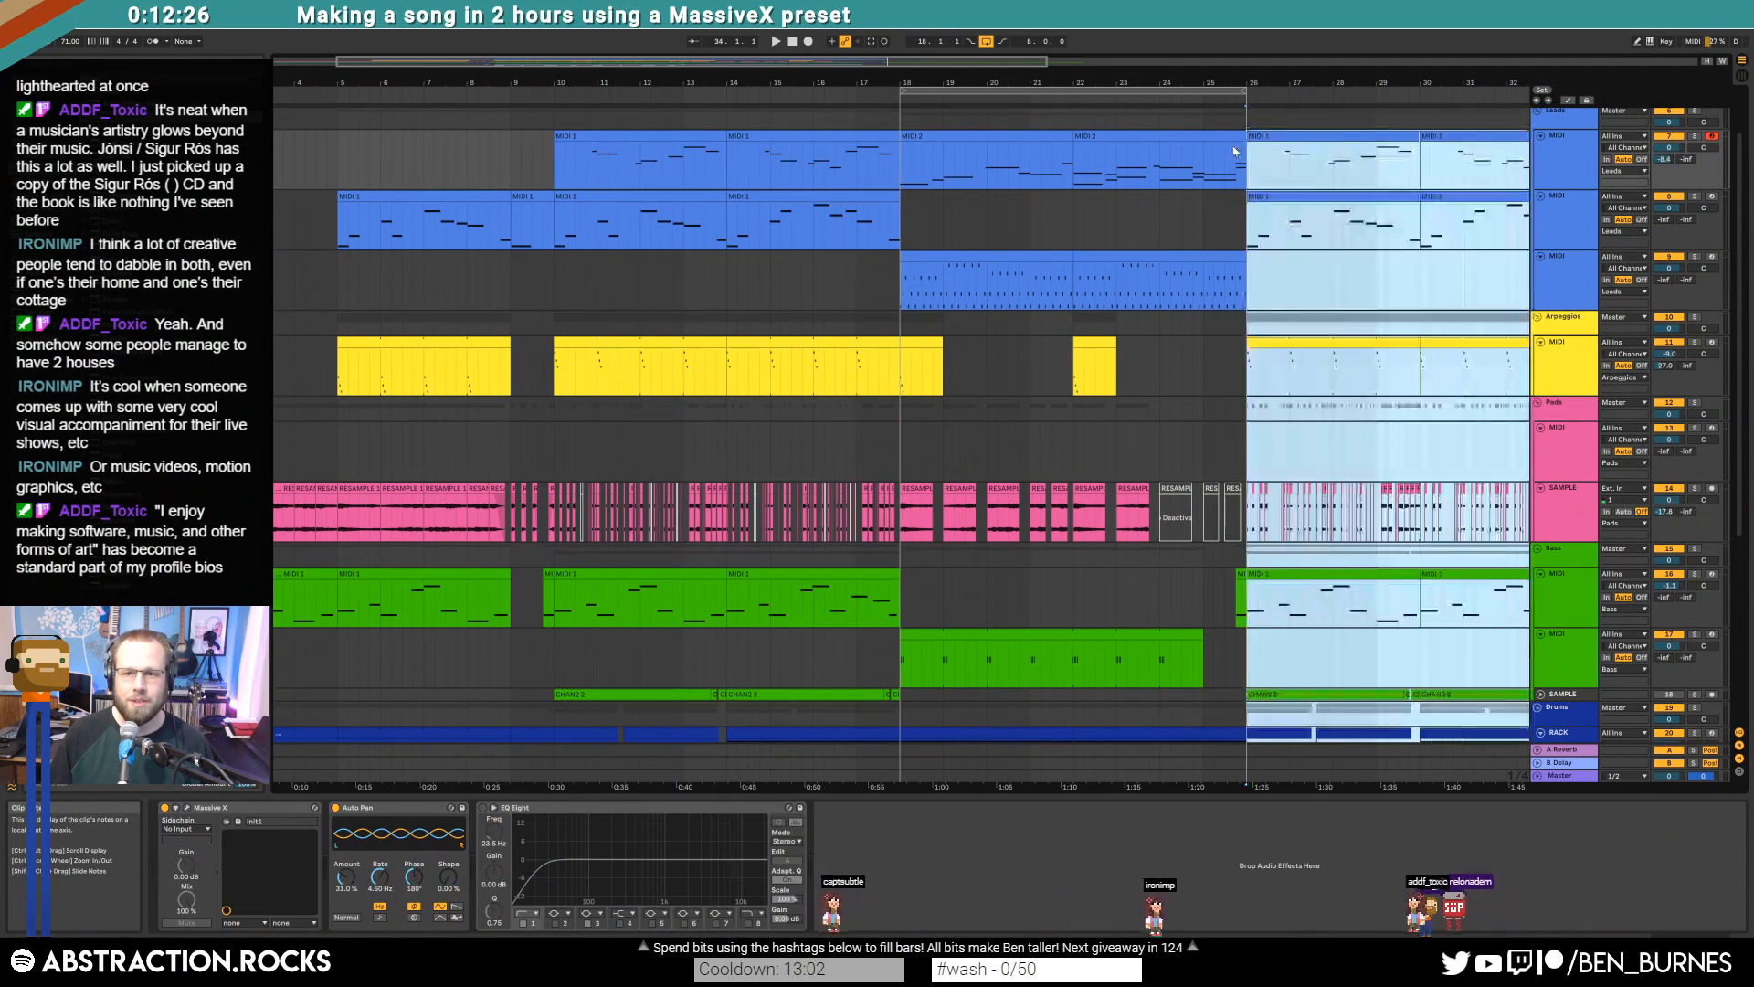
Turn off looping and play the transition from just before bar 25 into the pasted section
left_click(986, 41)
left_click(1197, 100)
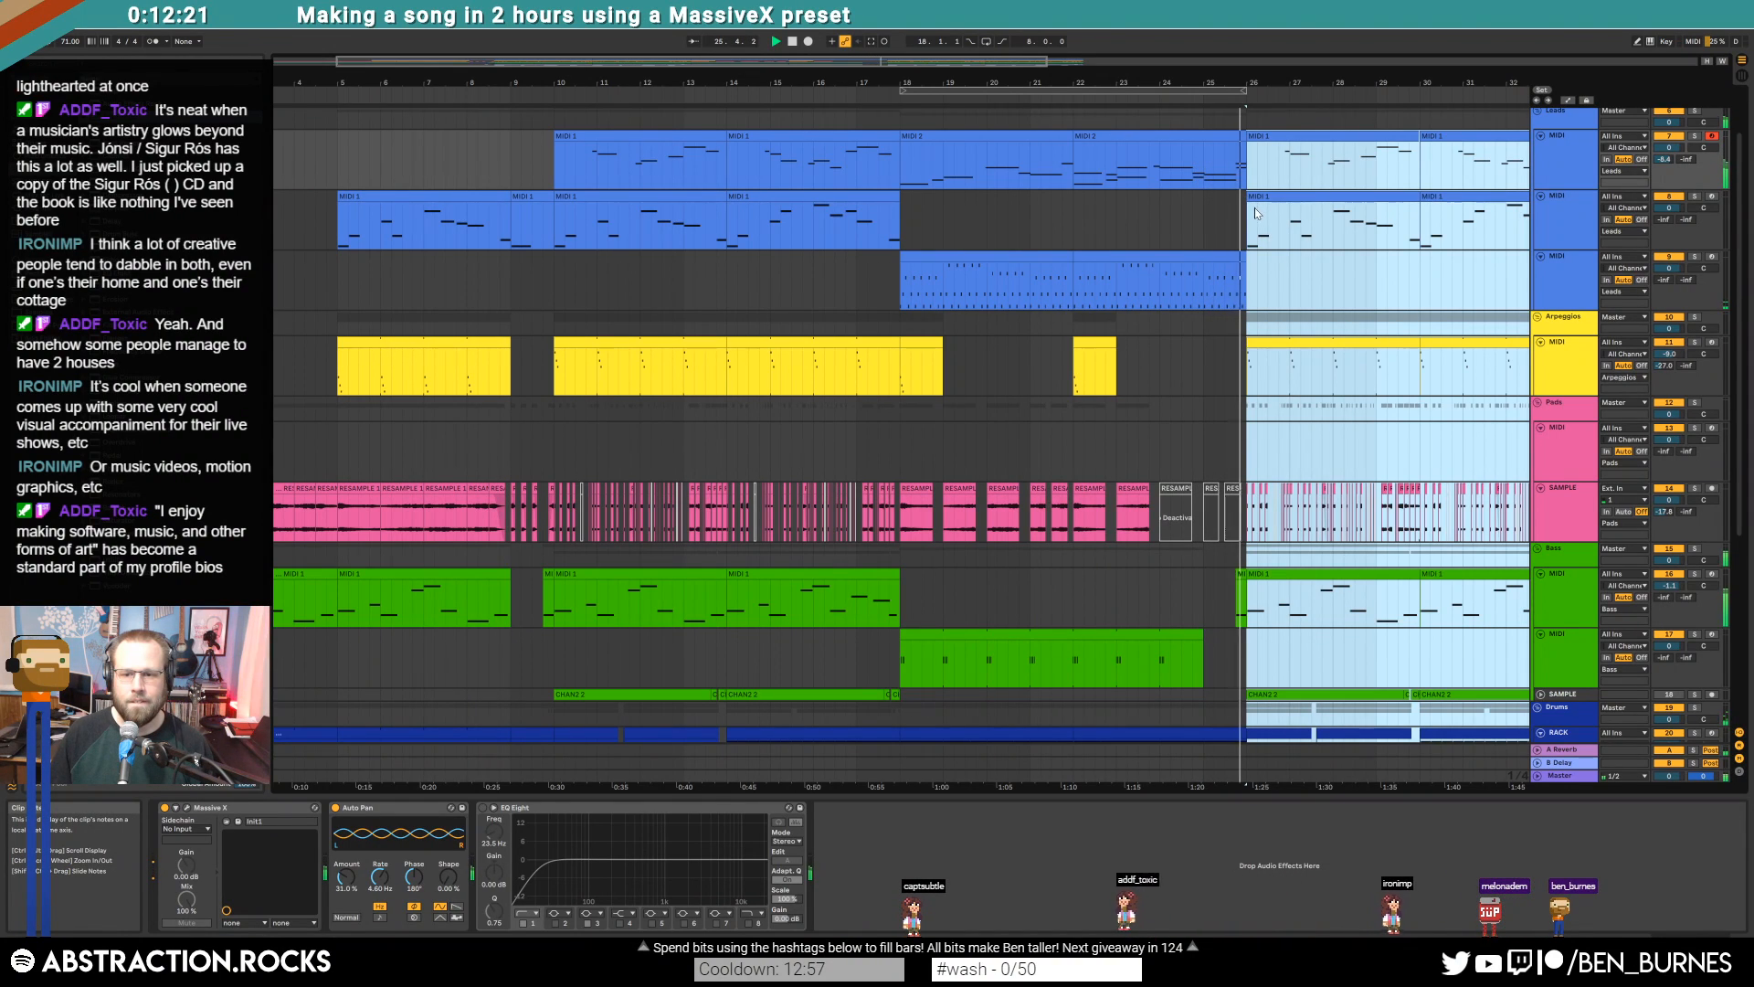
left_click_drag(958, 66, 1199, 65)
Stop playback and delete the pasted pad resample clips between bars 26 and 34
left_click_drag(1164, 522, 813, 530)
key("0")
key("space")
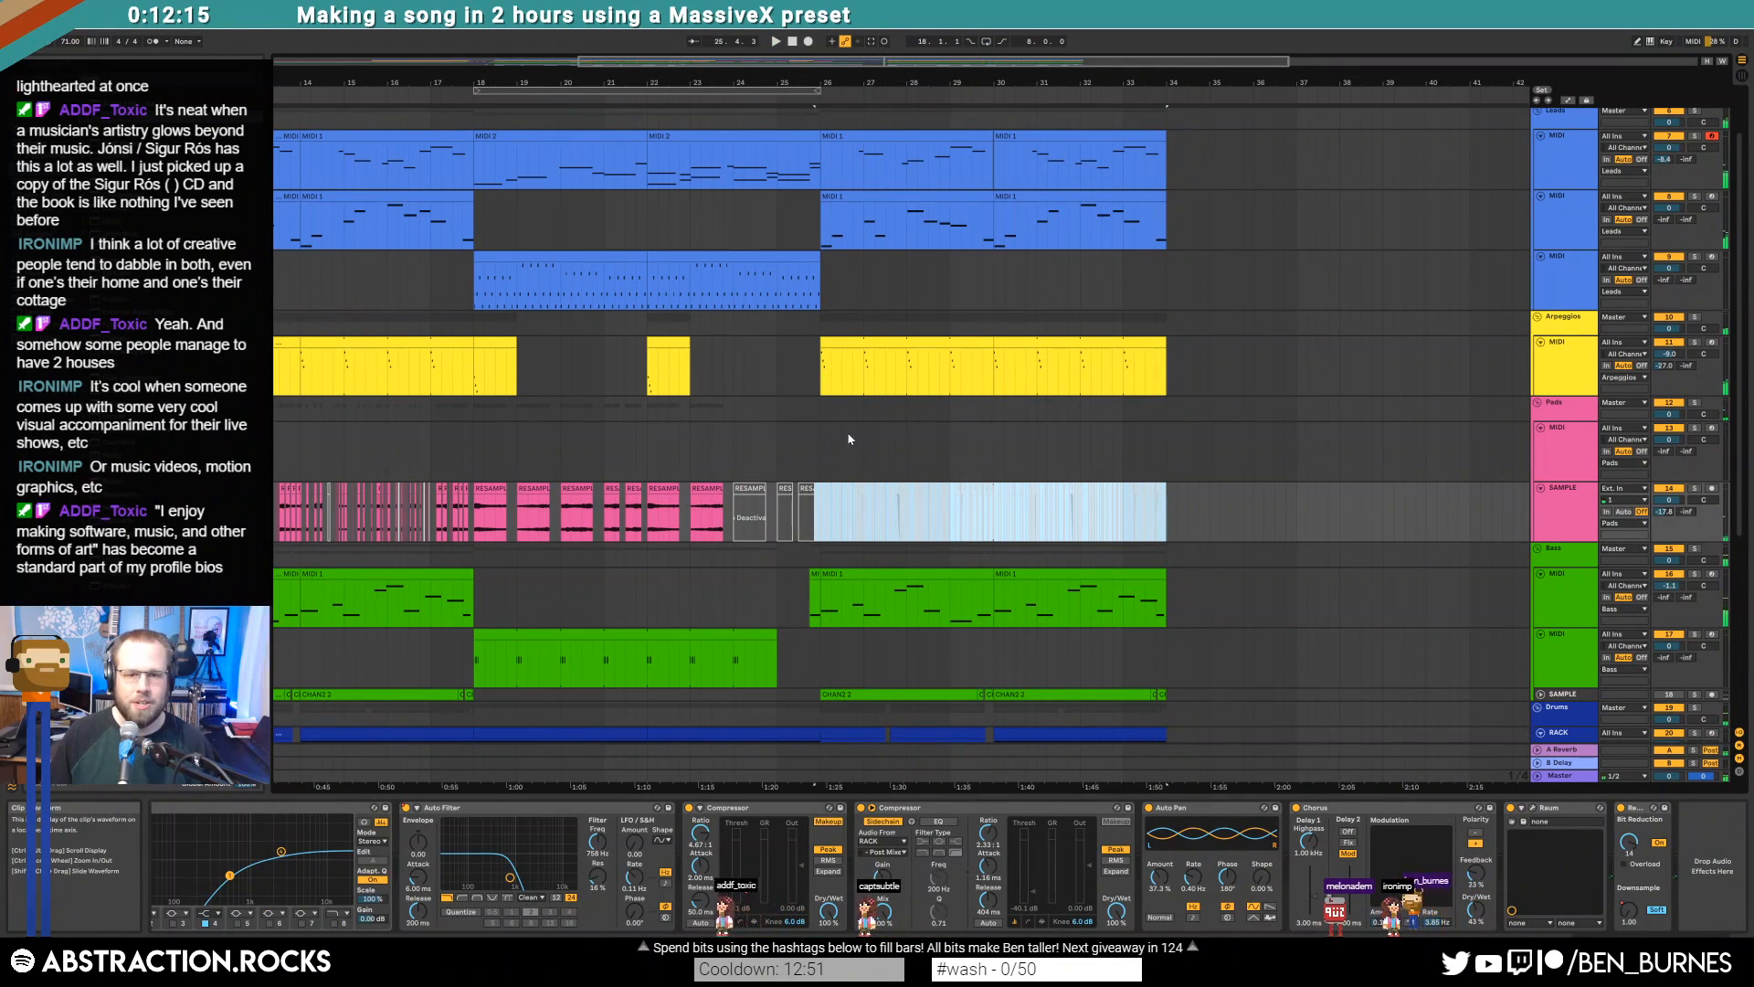
left_click(816, 518)
left_click_drag(1167, 518, 822, 502)
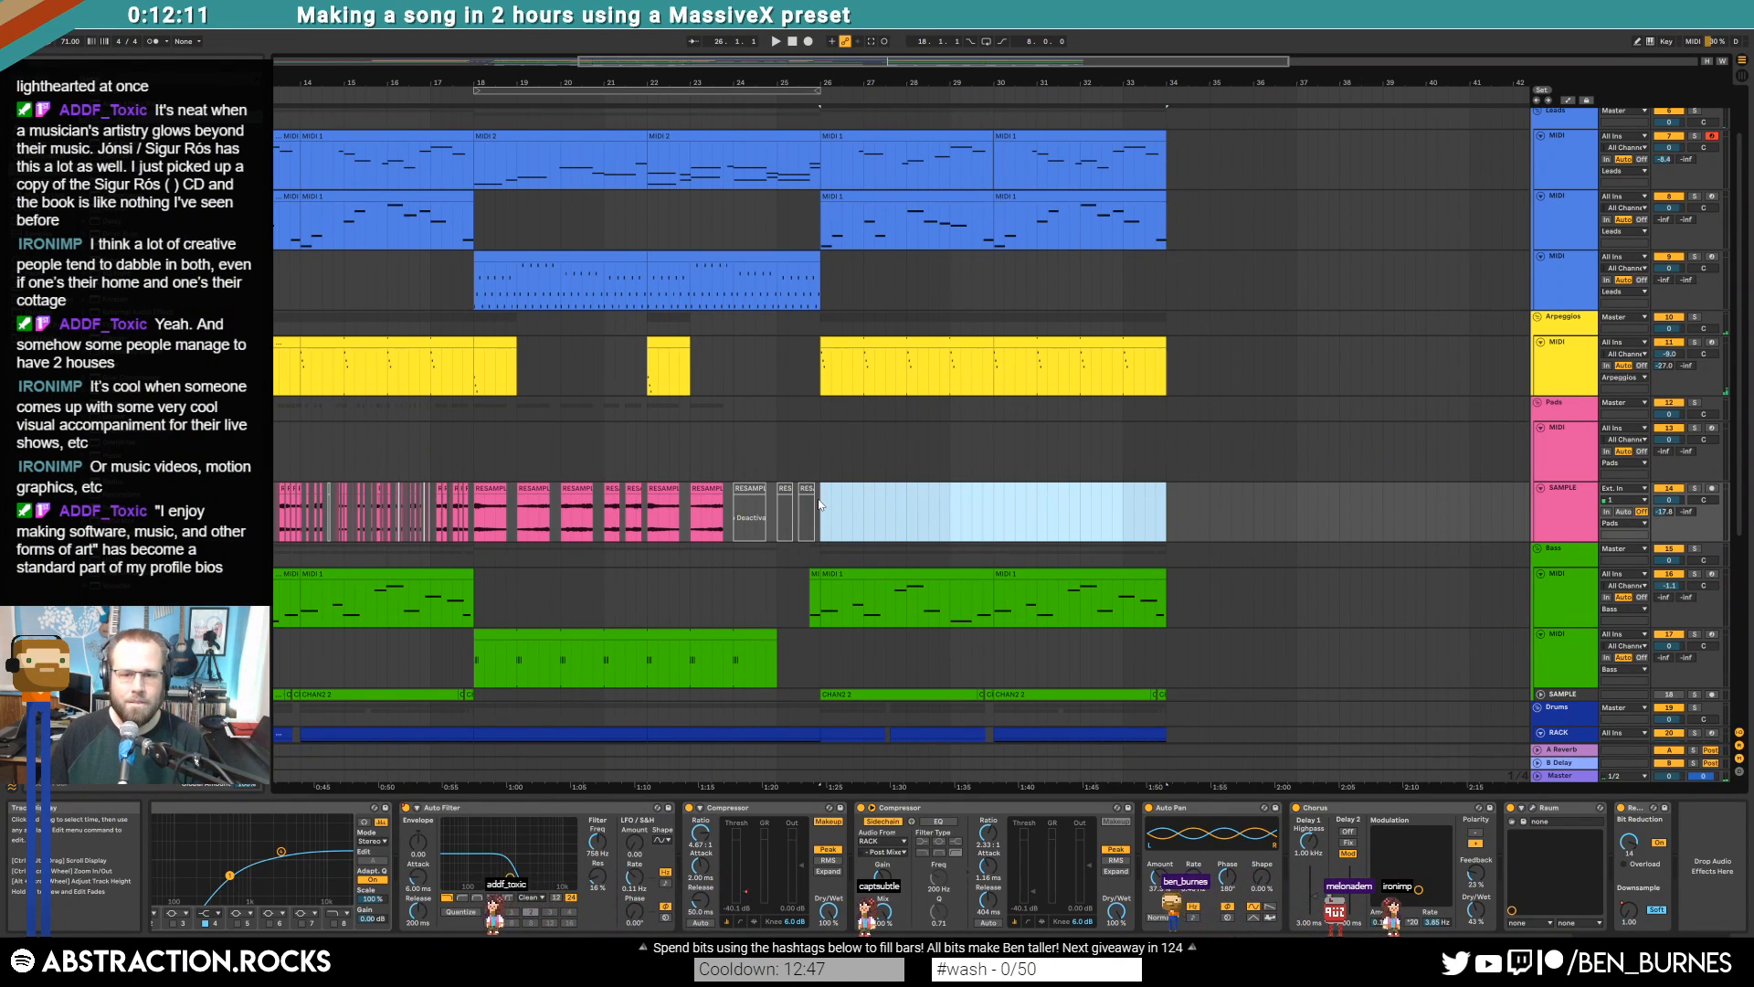
key("Delete")
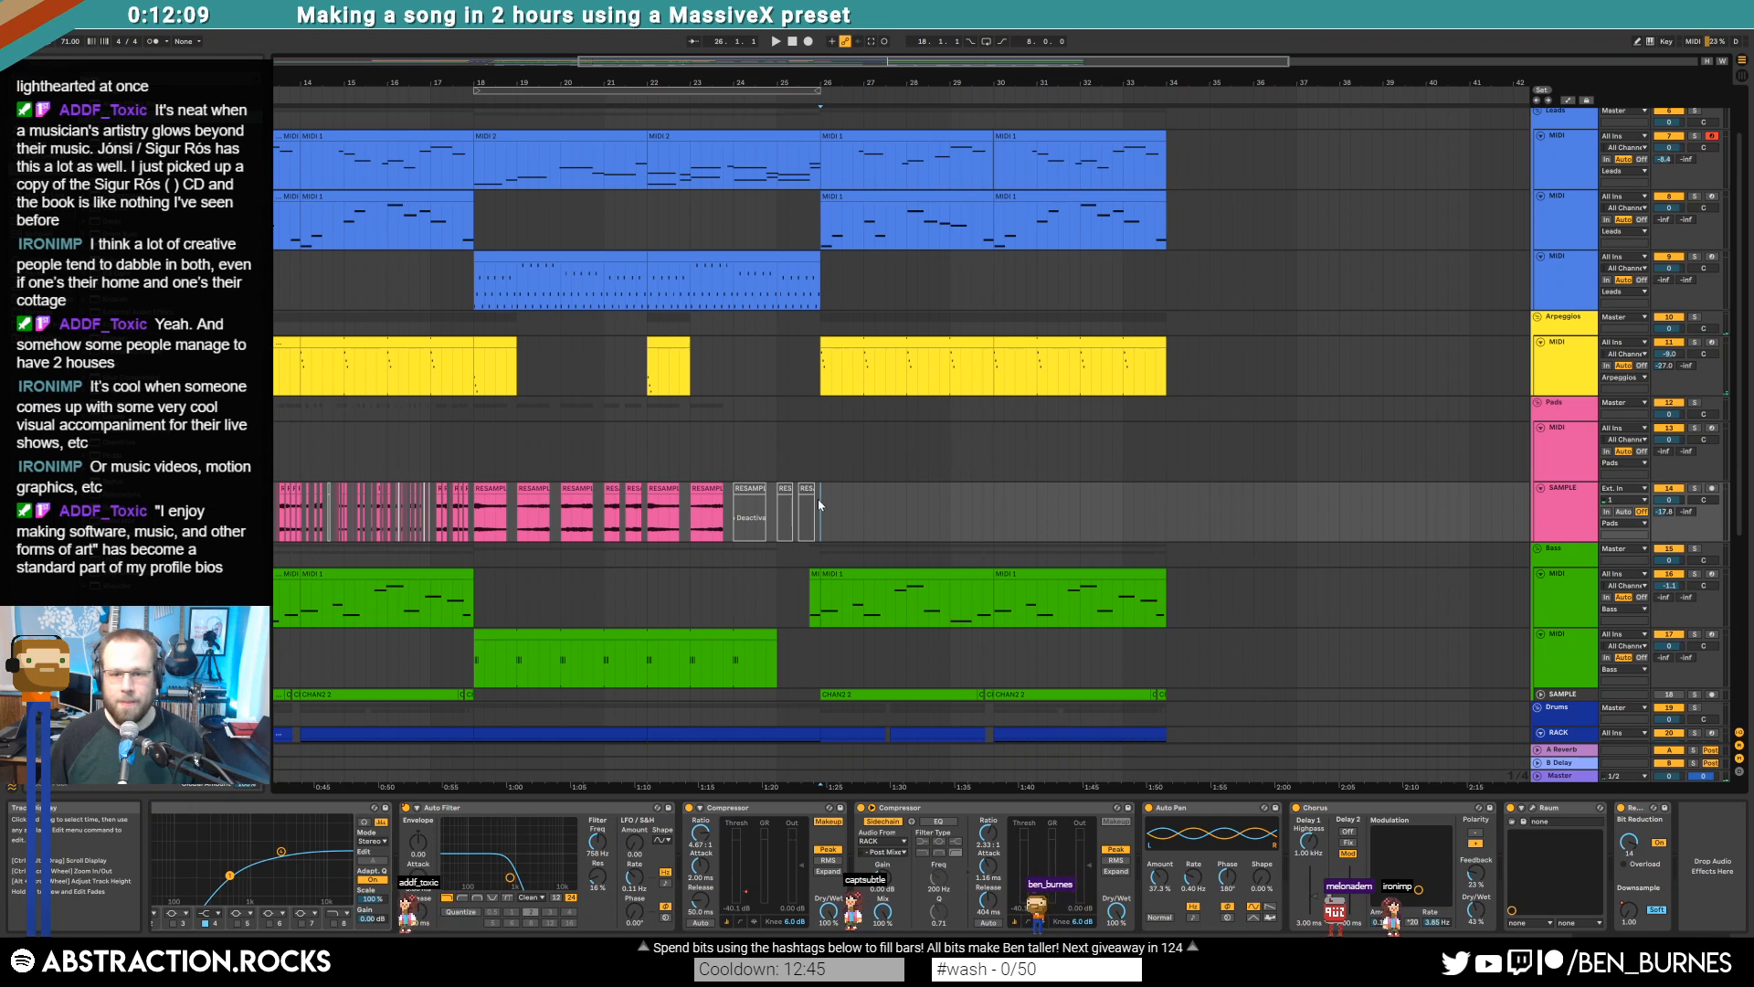
Unfold the bass SAMPLE track and delete its pasted audio clips between bars 26 and 34
scroll(1549, 558, "down", 3)
left_click(1556, 568)
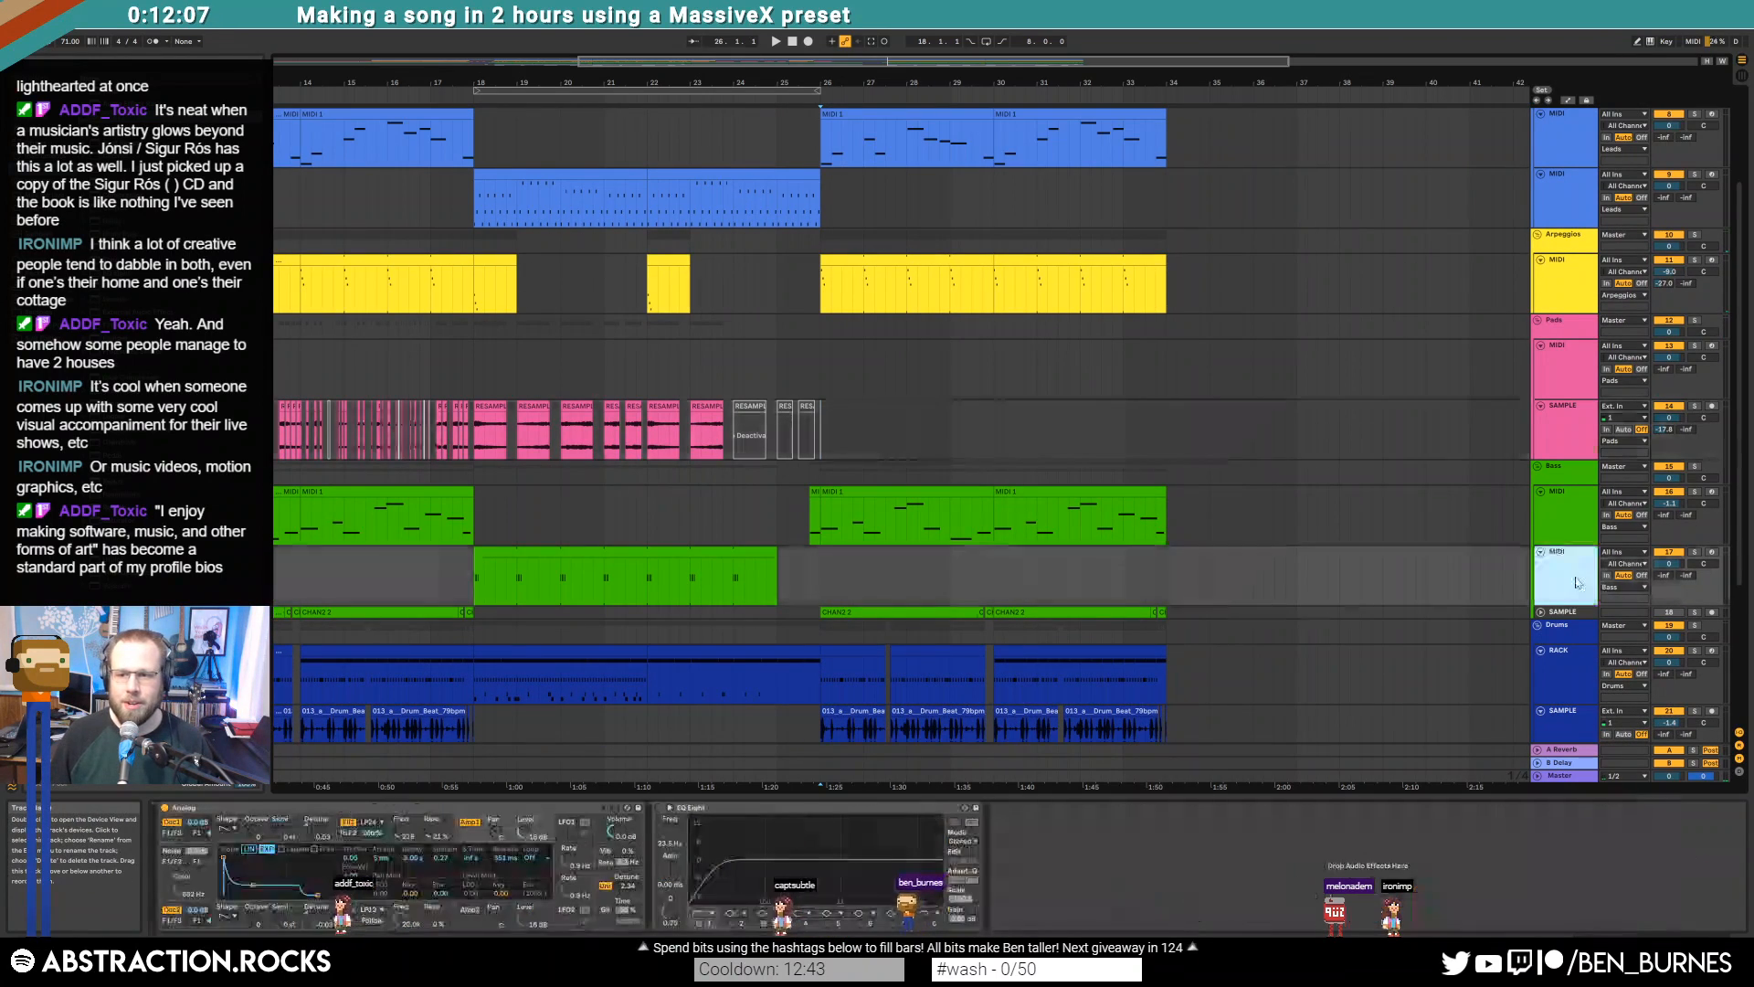
left_click(1541, 612)
left_click(1567, 615)
left_click_drag(1177, 647, 821, 649)
key("Delete")
Switch on the bass SAMPLE track, arm it for recording, and enable its EQ Eight with a higher low-cut frequency
left_click(1712, 612)
left_click(1670, 612)
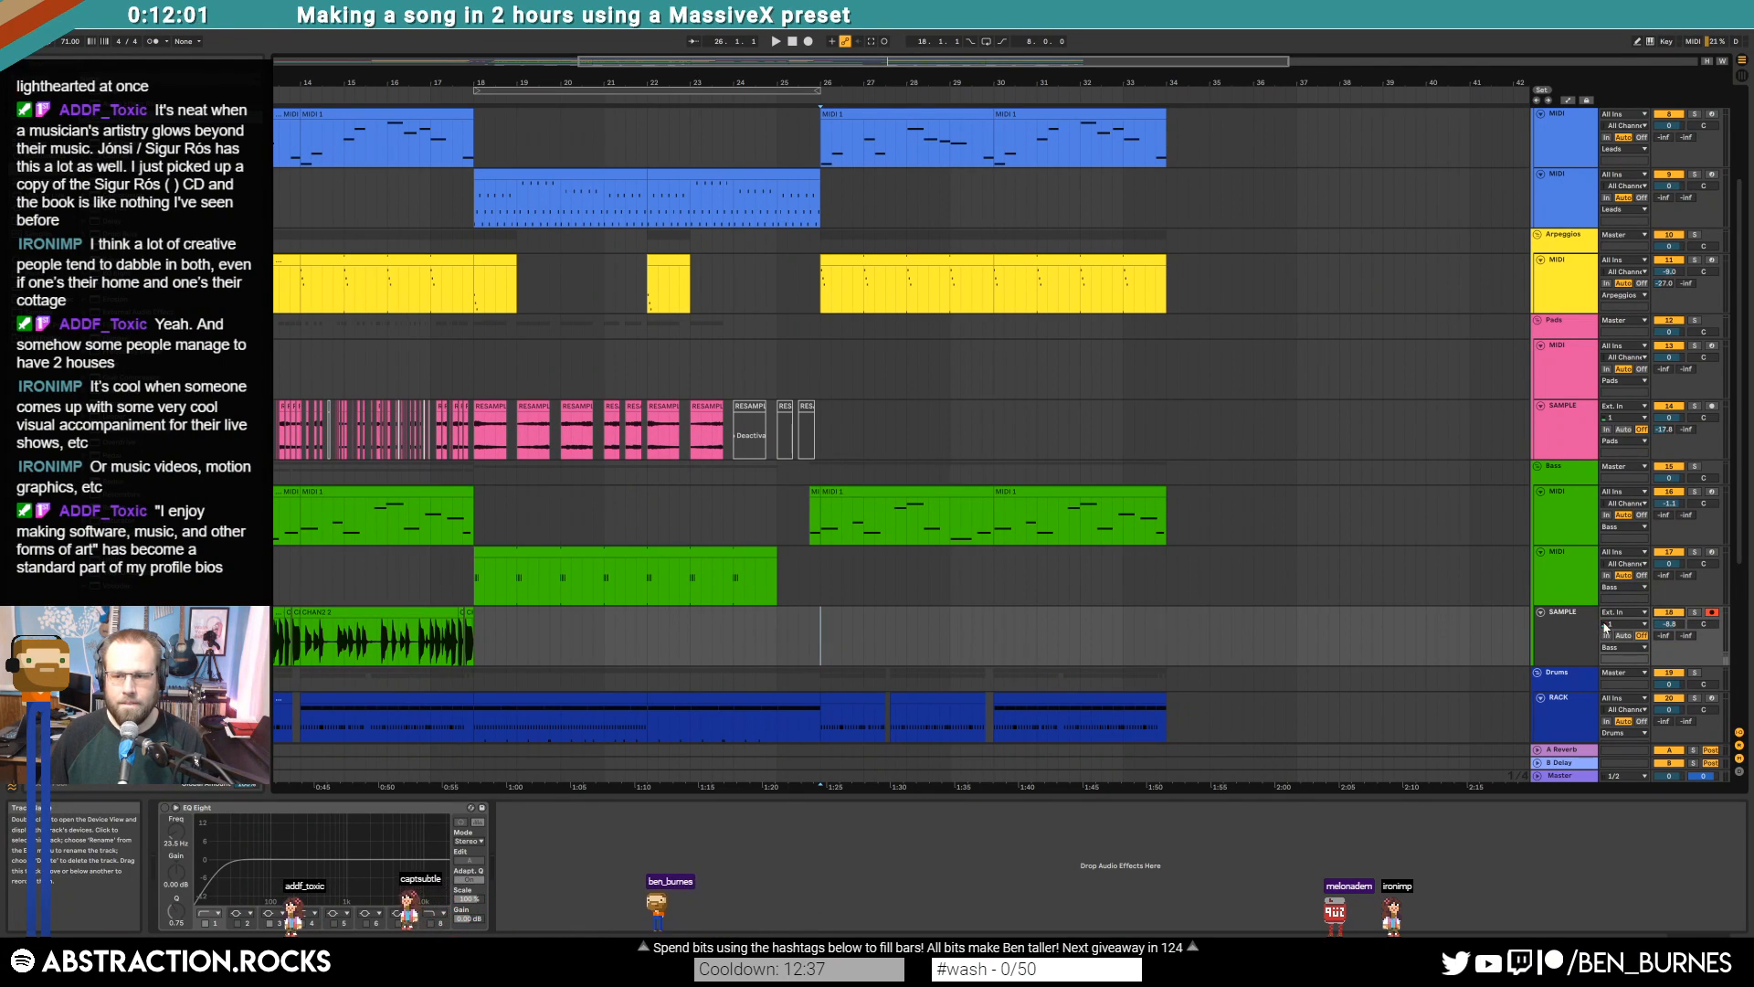
left_click(1541, 613)
left_click(1543, 614)
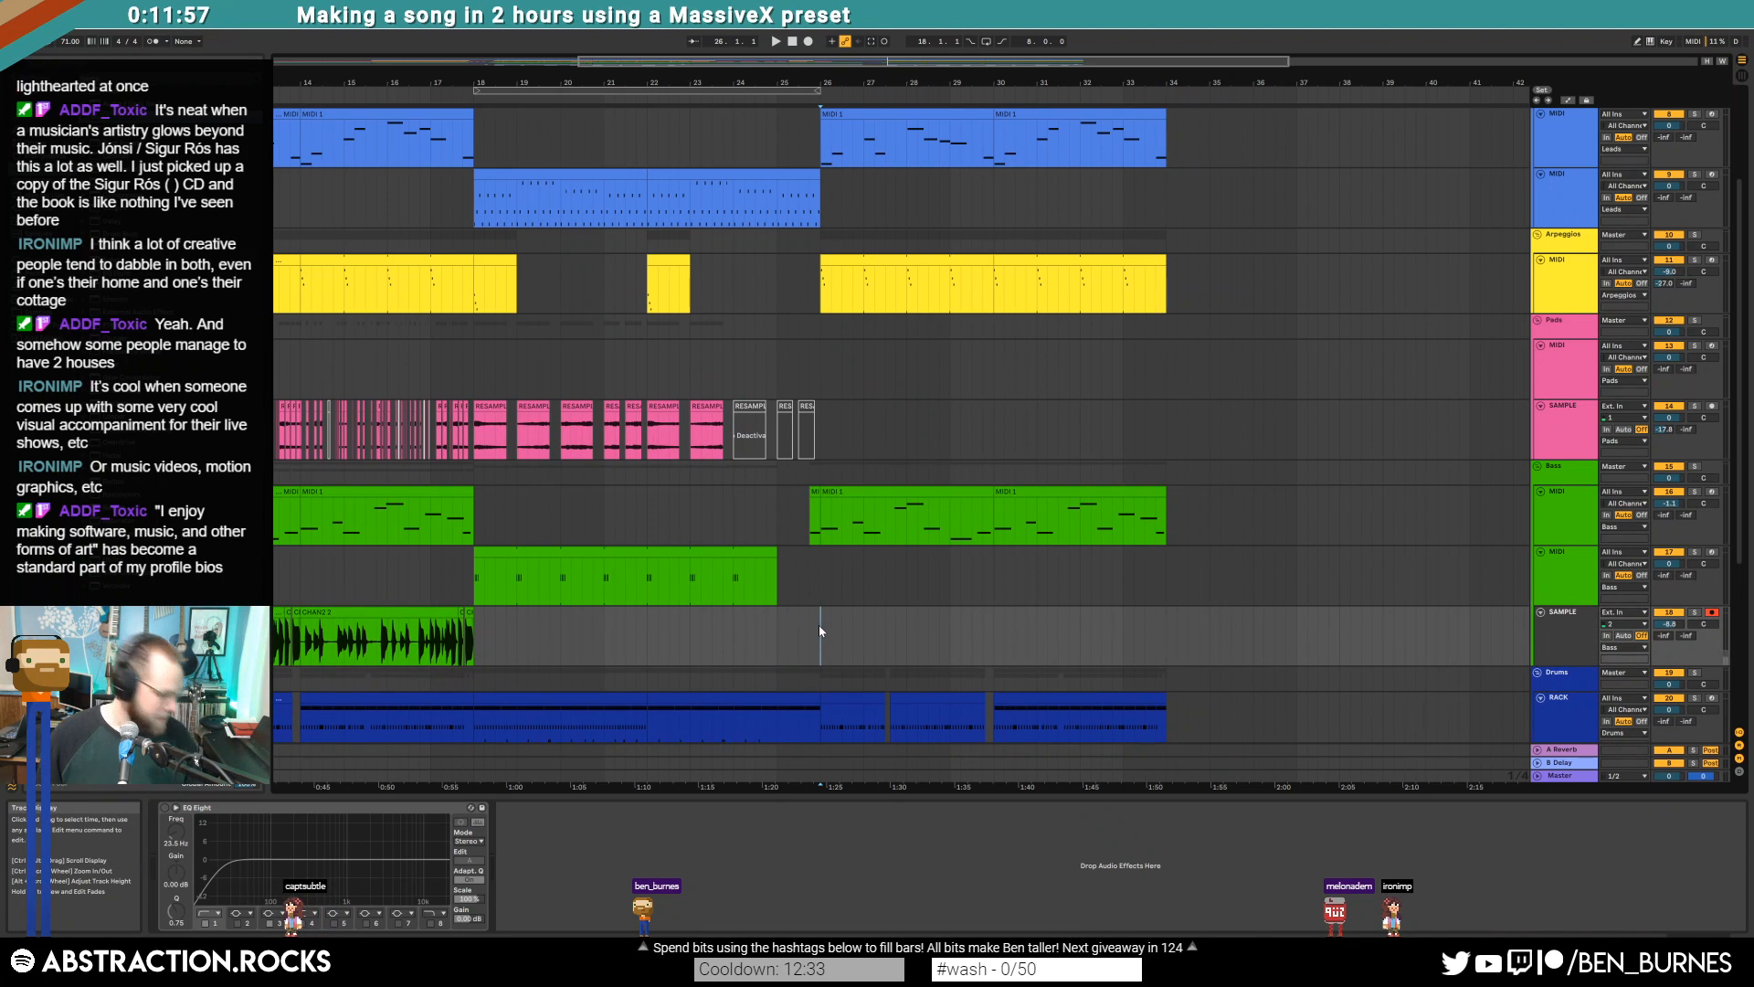
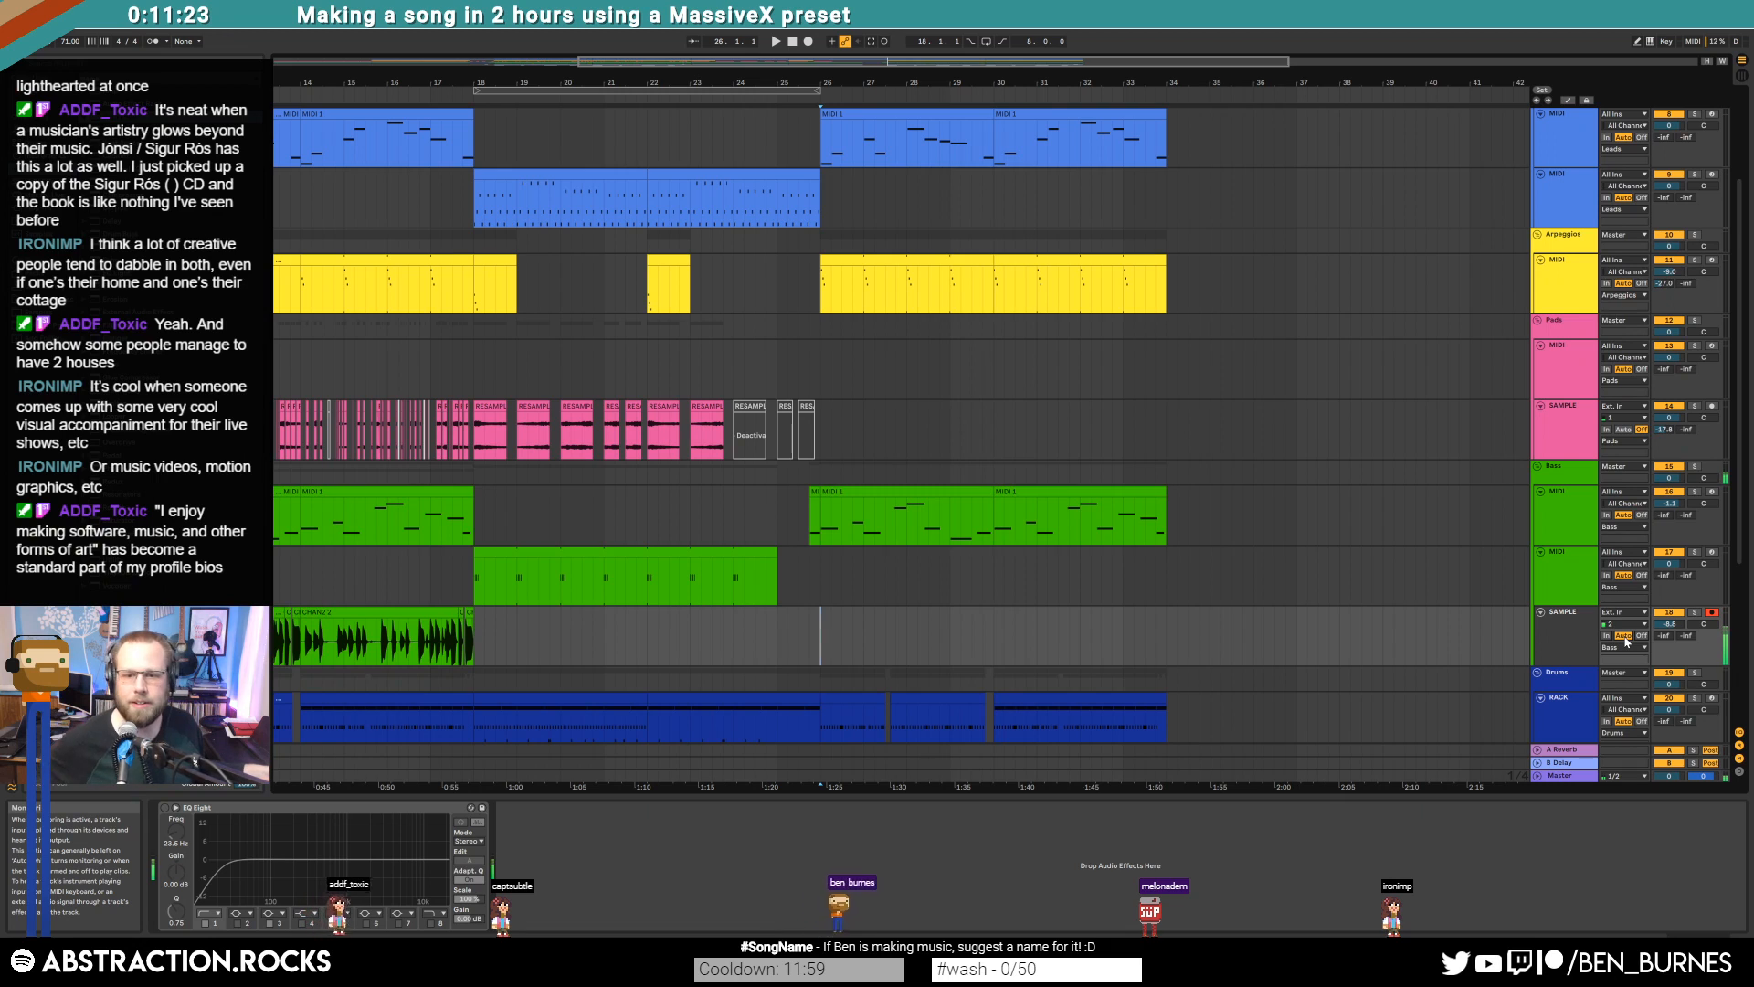
left_click(165, 808)
left_click_drag(223, 879, 280, 877)
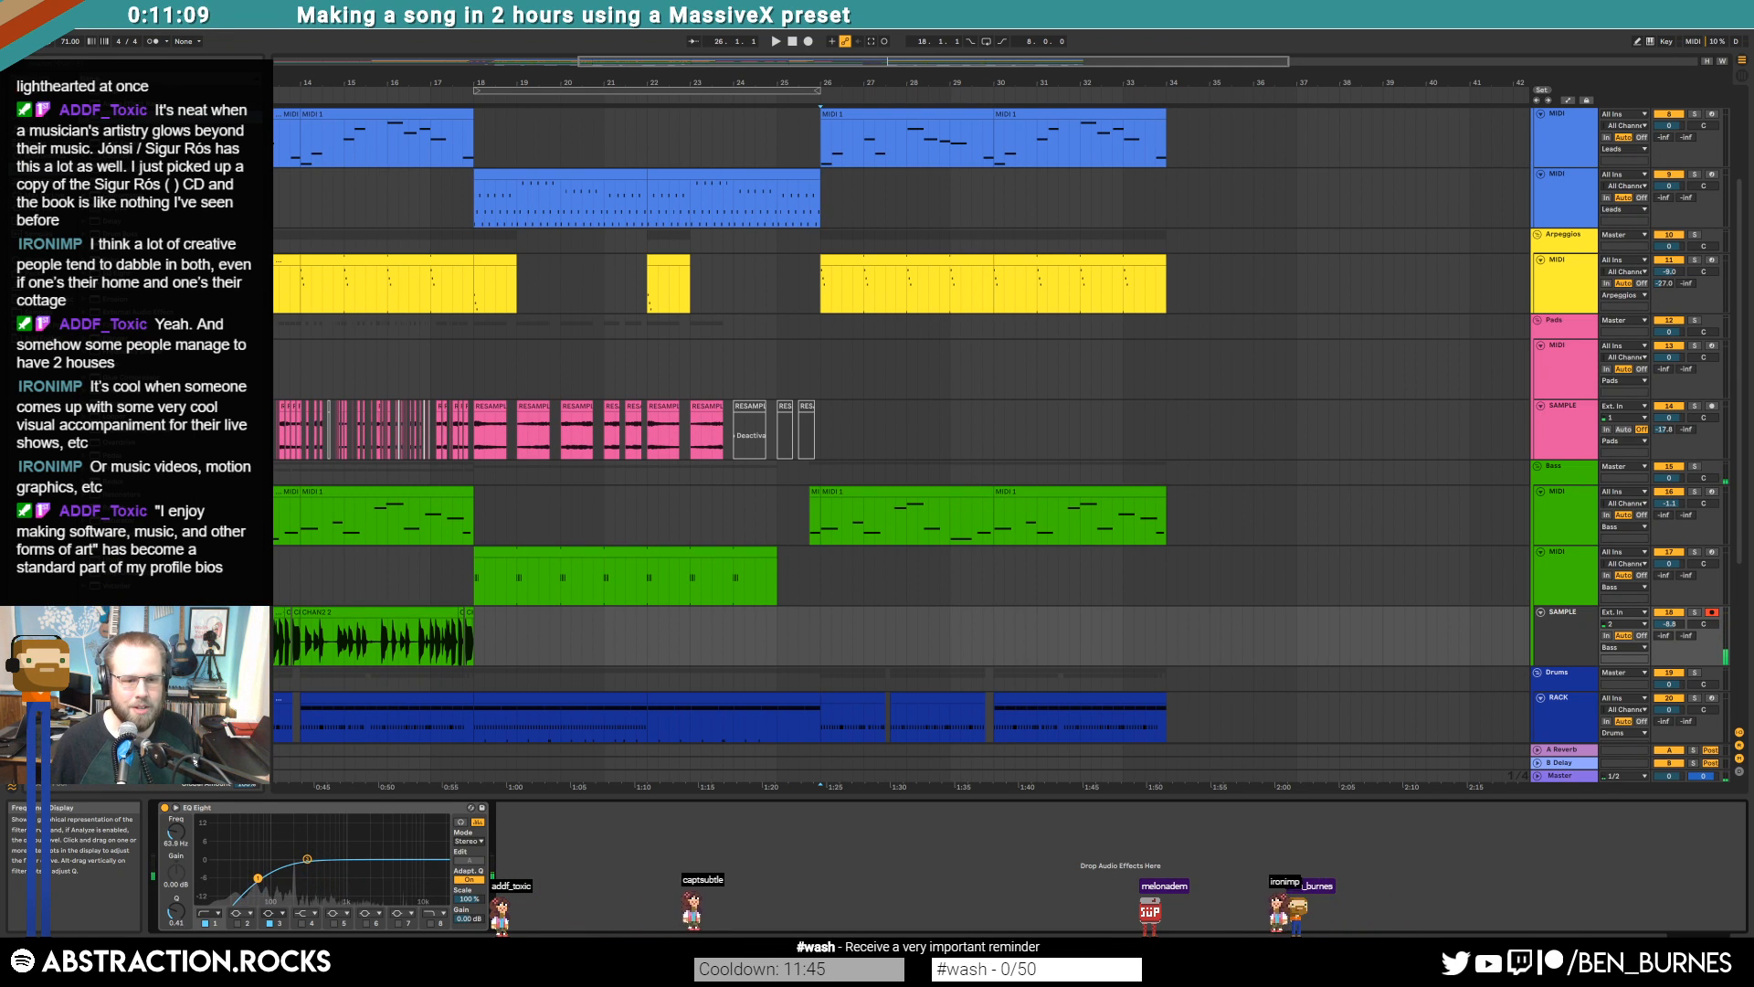
Record a bass take on the SAMPLE track from bar 26, stop it, and place the start point just before bar 26
left_click(819, 640)
key("F9")
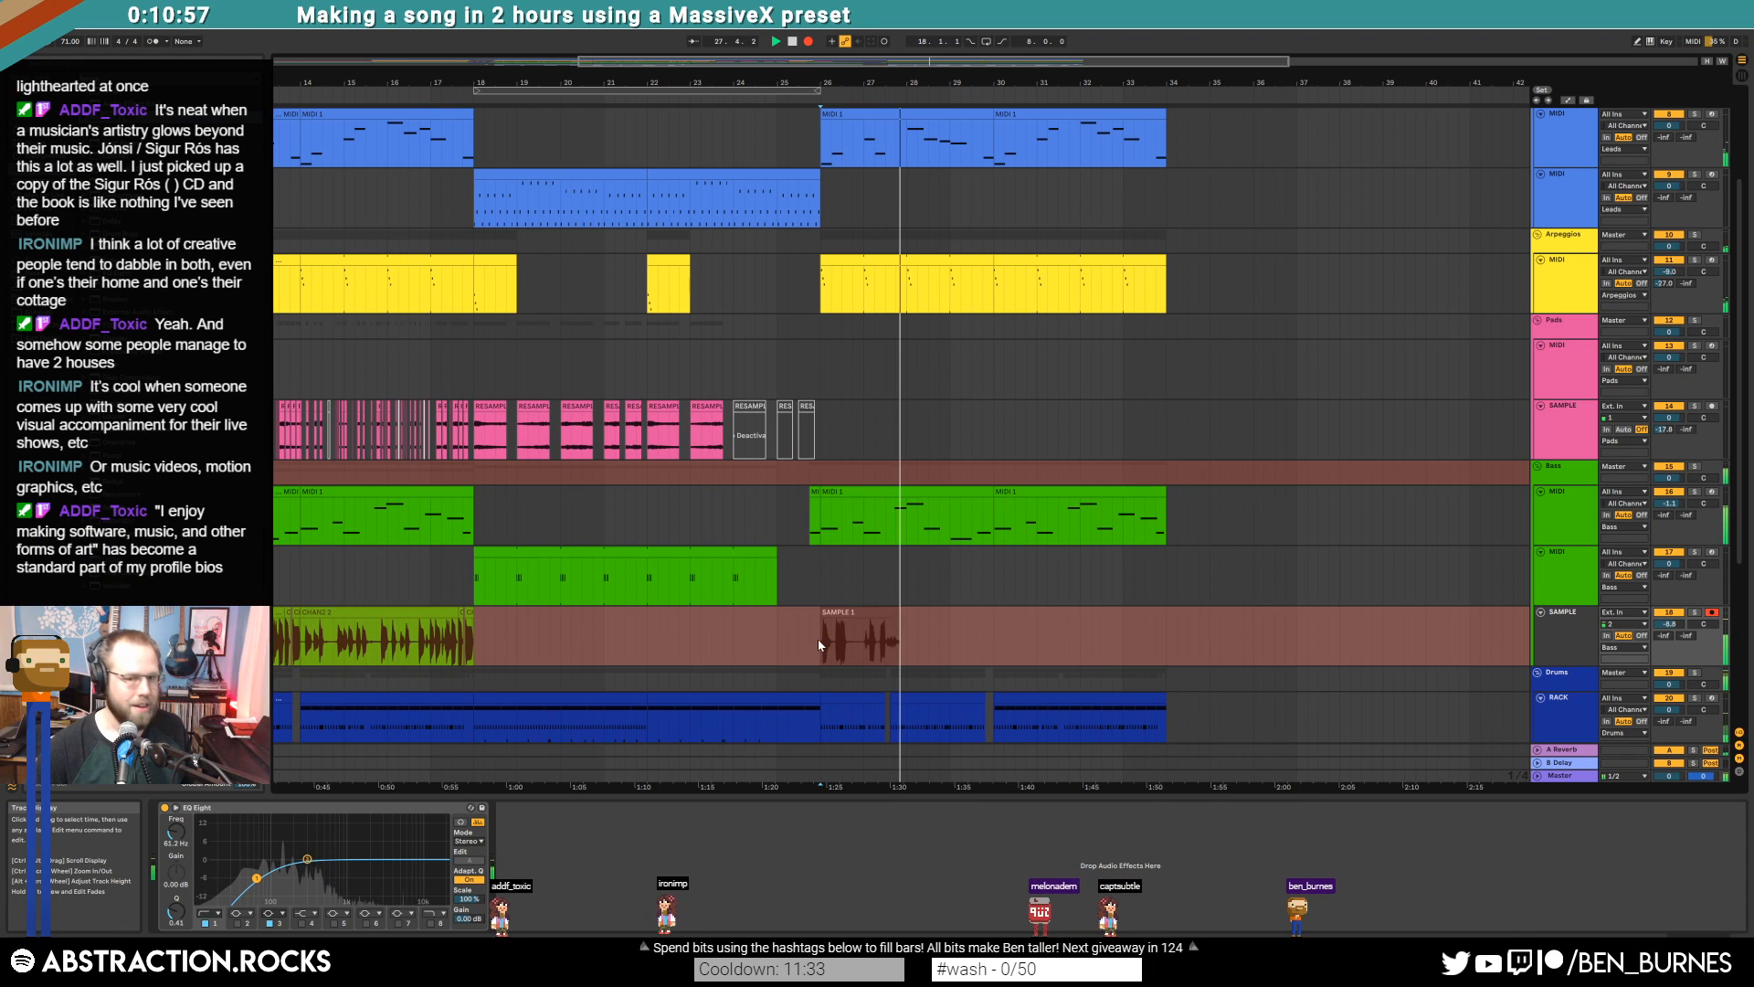
key("space")
left_click(804, 643)
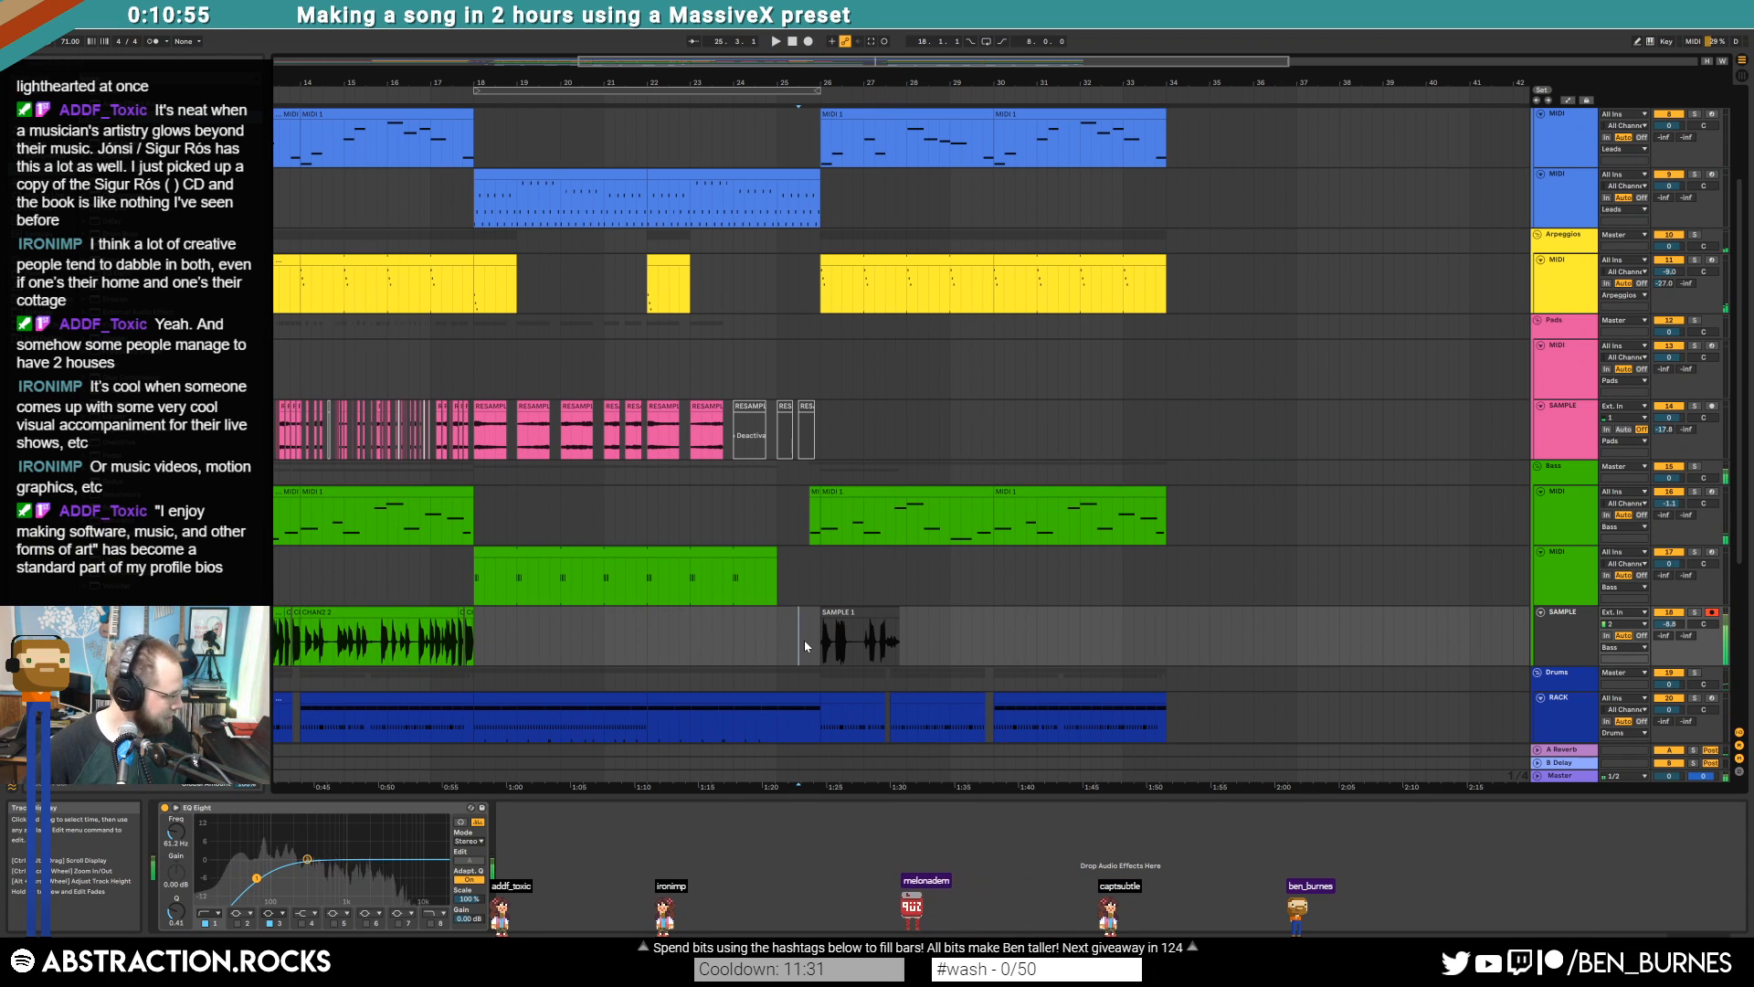
Record another bass take on the SAMPLE track from just before bar 26, stop it, and clear the recorded clips
key("F9")
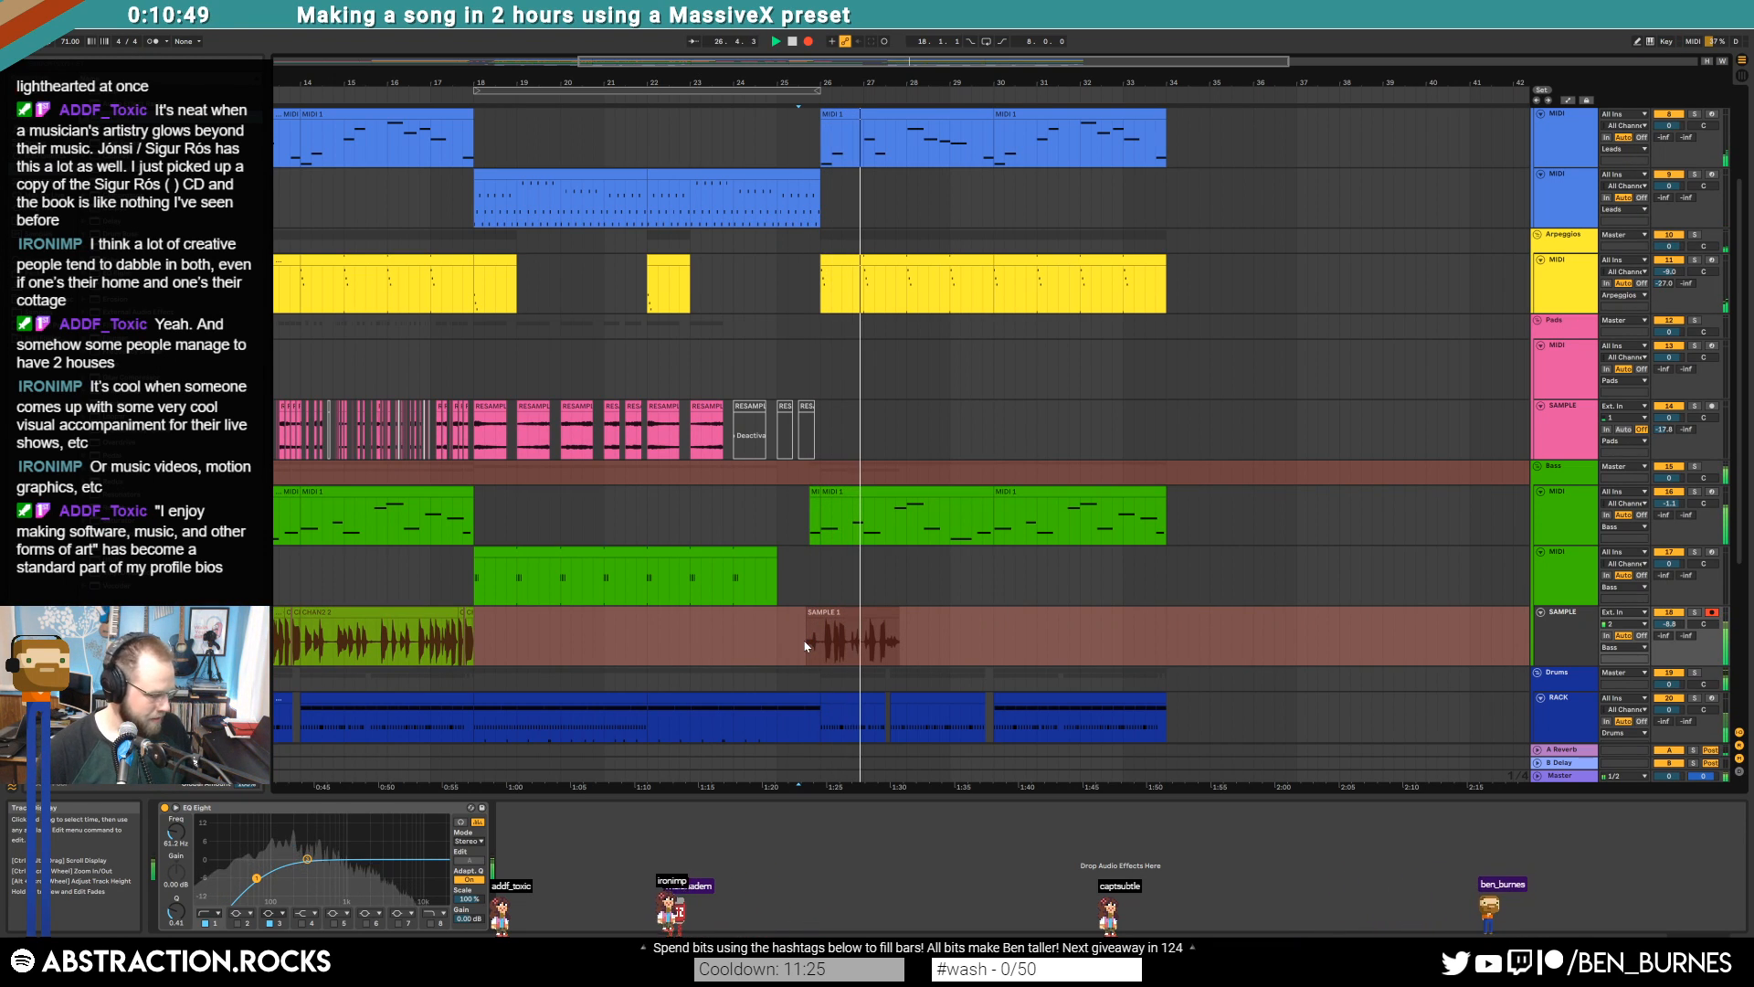
key("space")
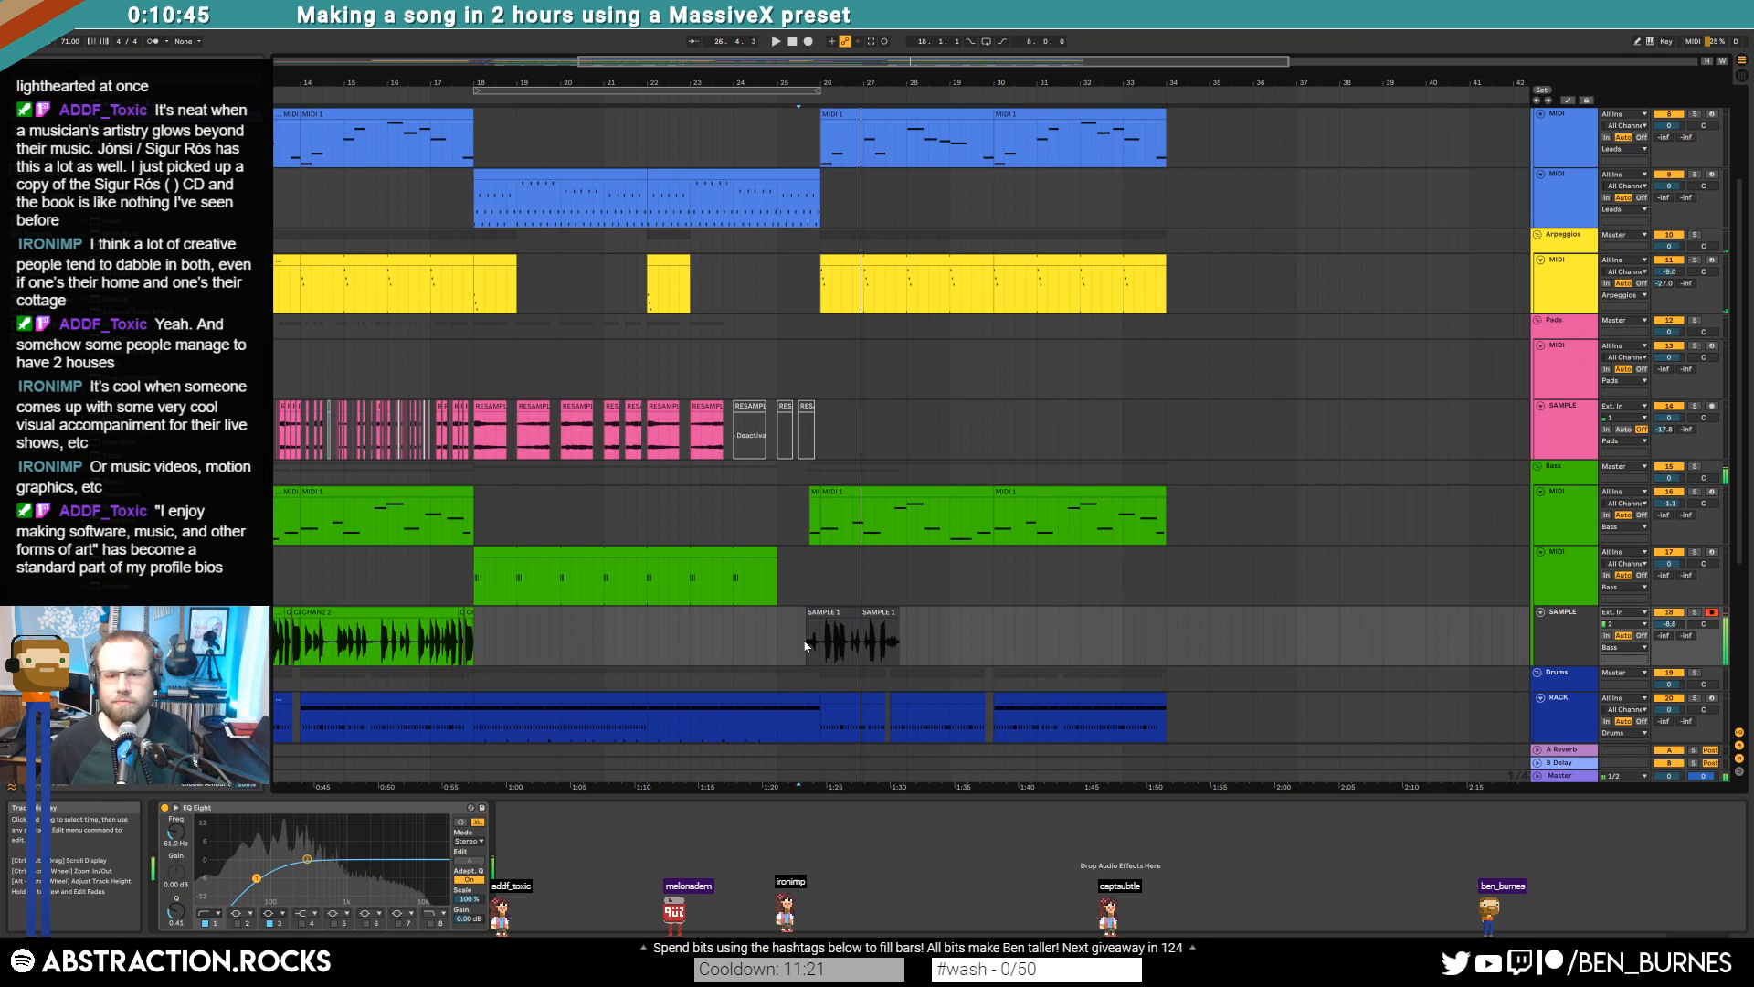
left_click(969, 633, "shift")
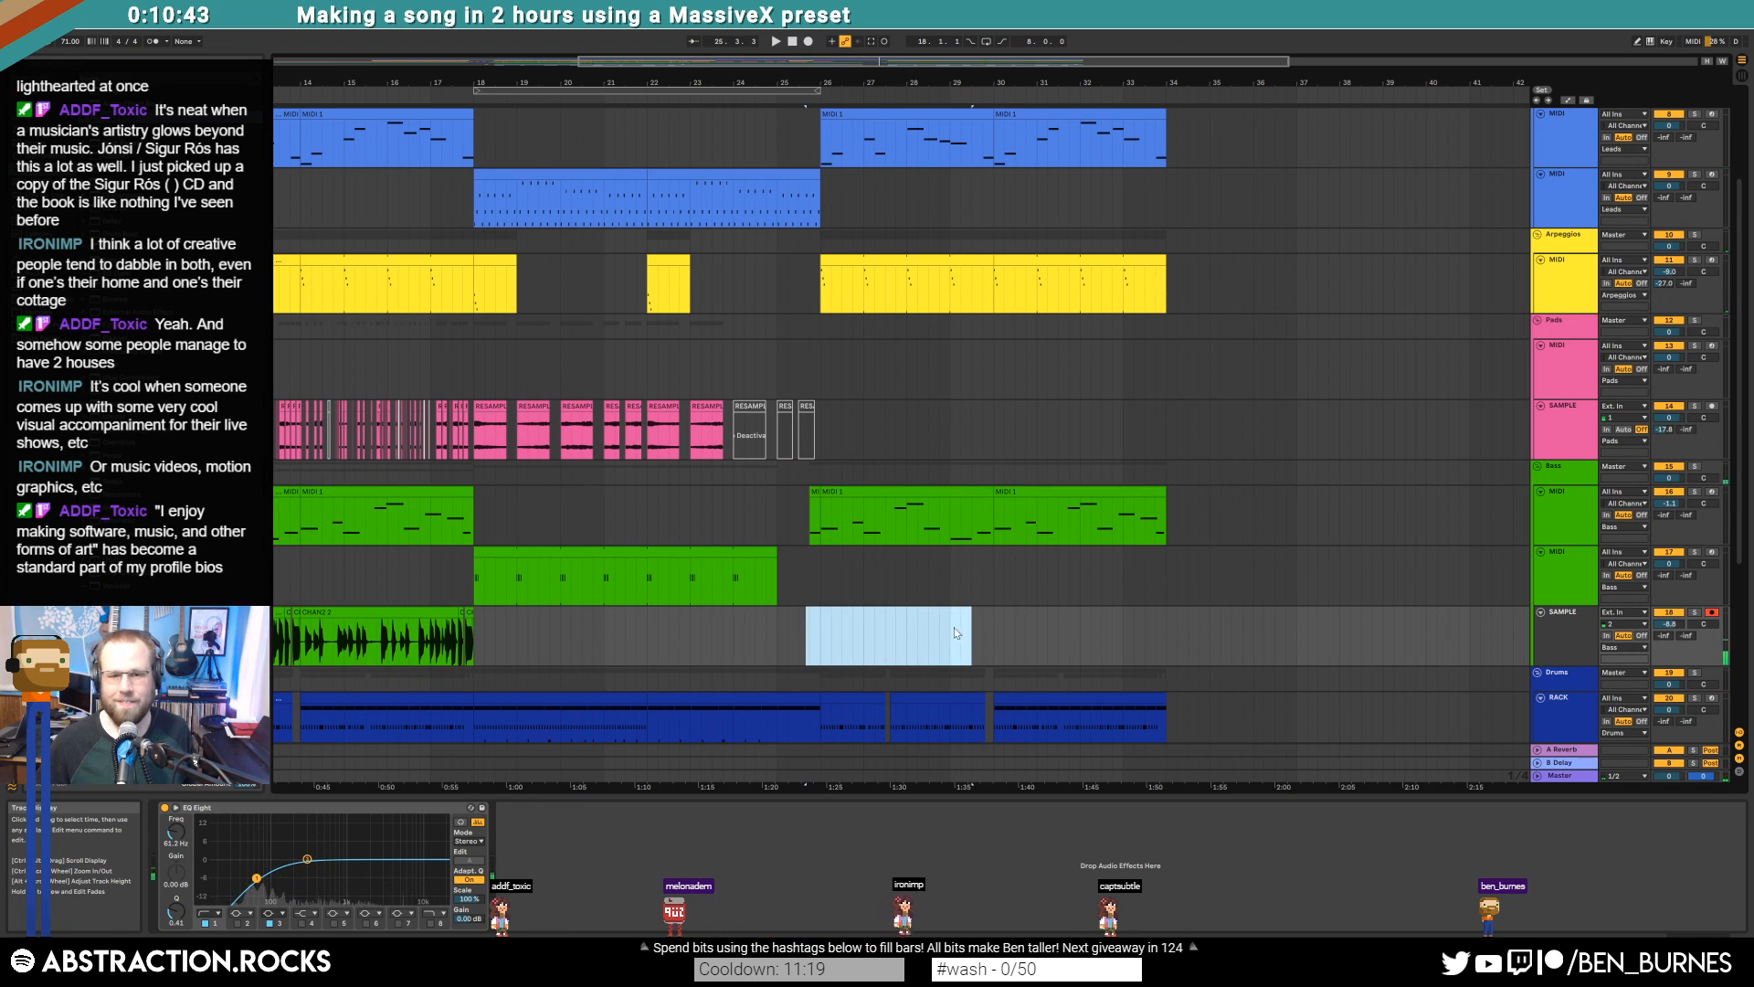
Record a longer bass take on the SAMPLE track from just before bar 26 to about bar 30, and delete it
left_click(819, 645)
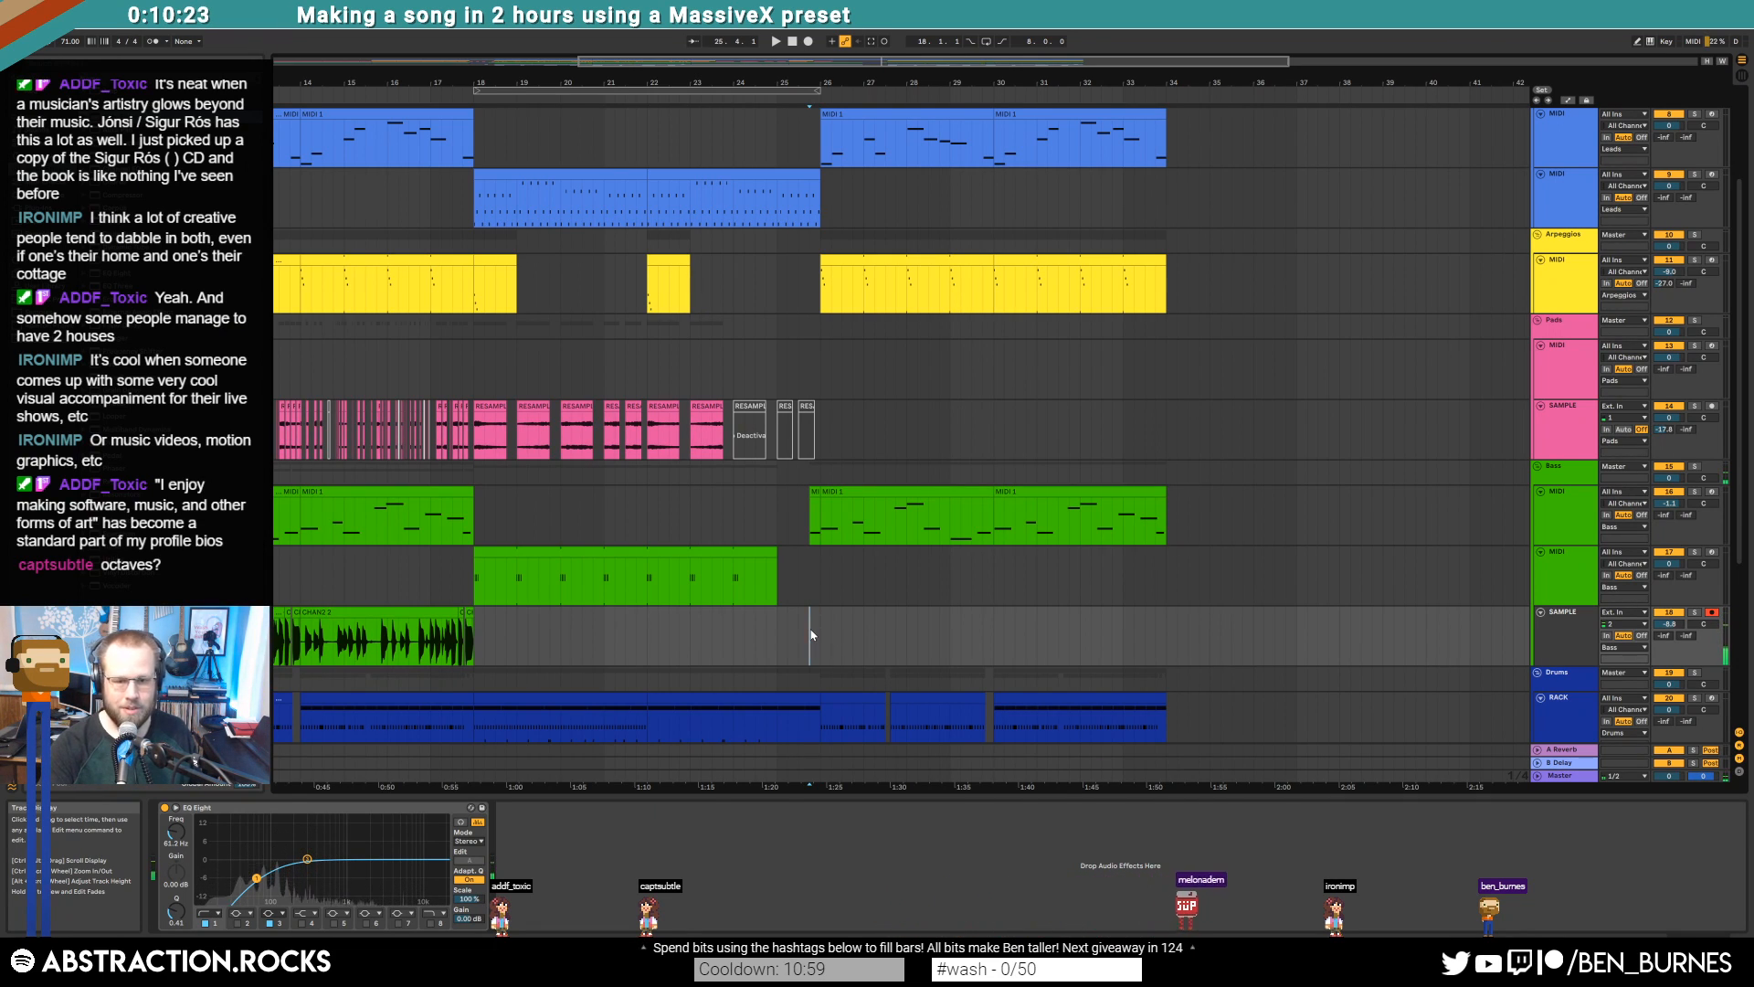
key("F9")
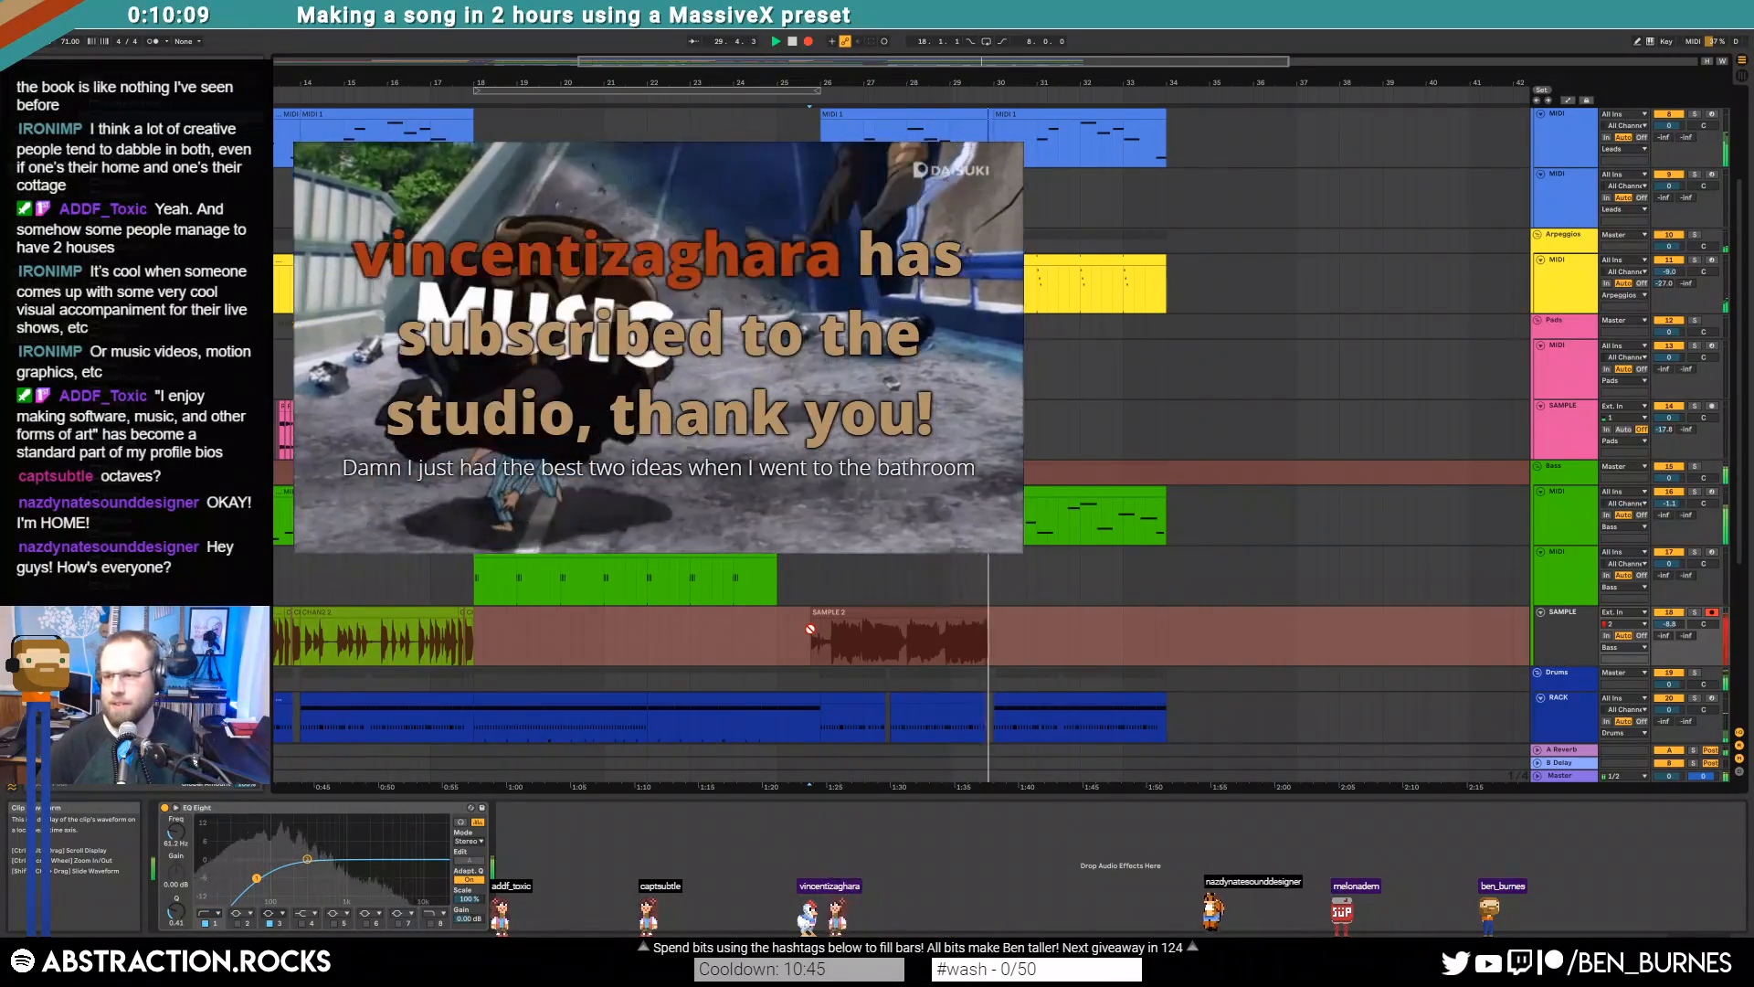
key("space")
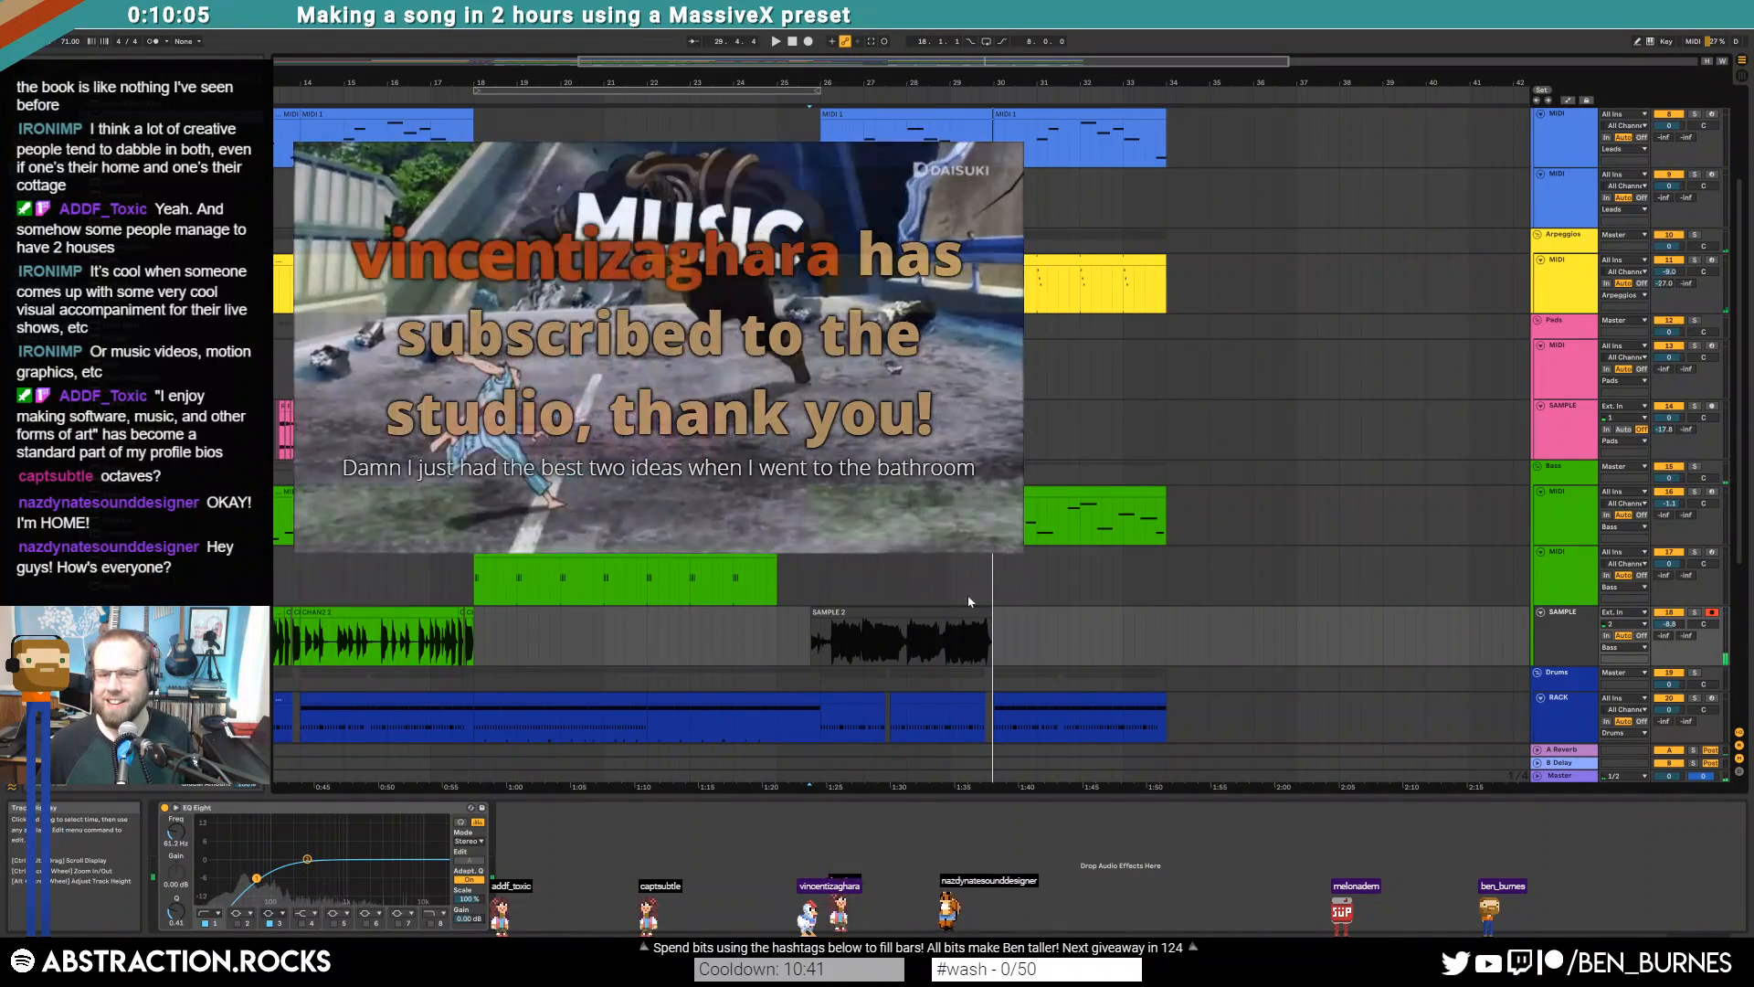
left_click(969, 610)
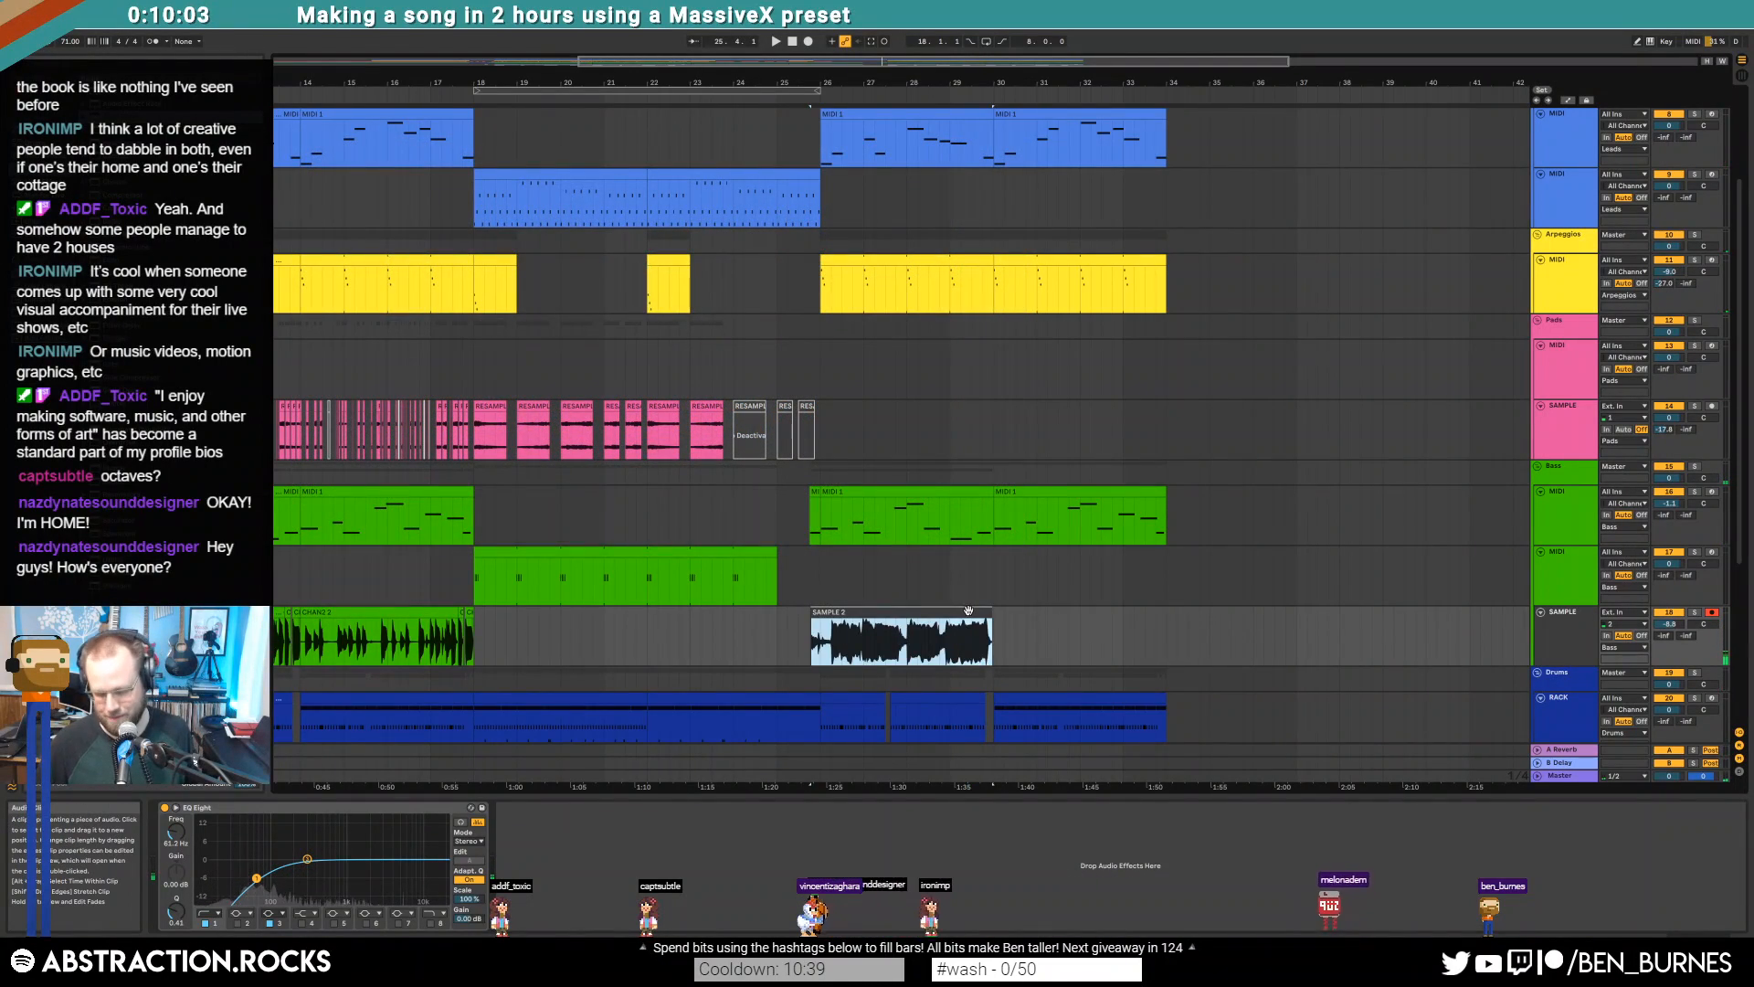
key("Delete")
Record a bass take on the SAMPLE track from just before bar 26 to about bar 30, and disarm the track
left_click(800, 649)
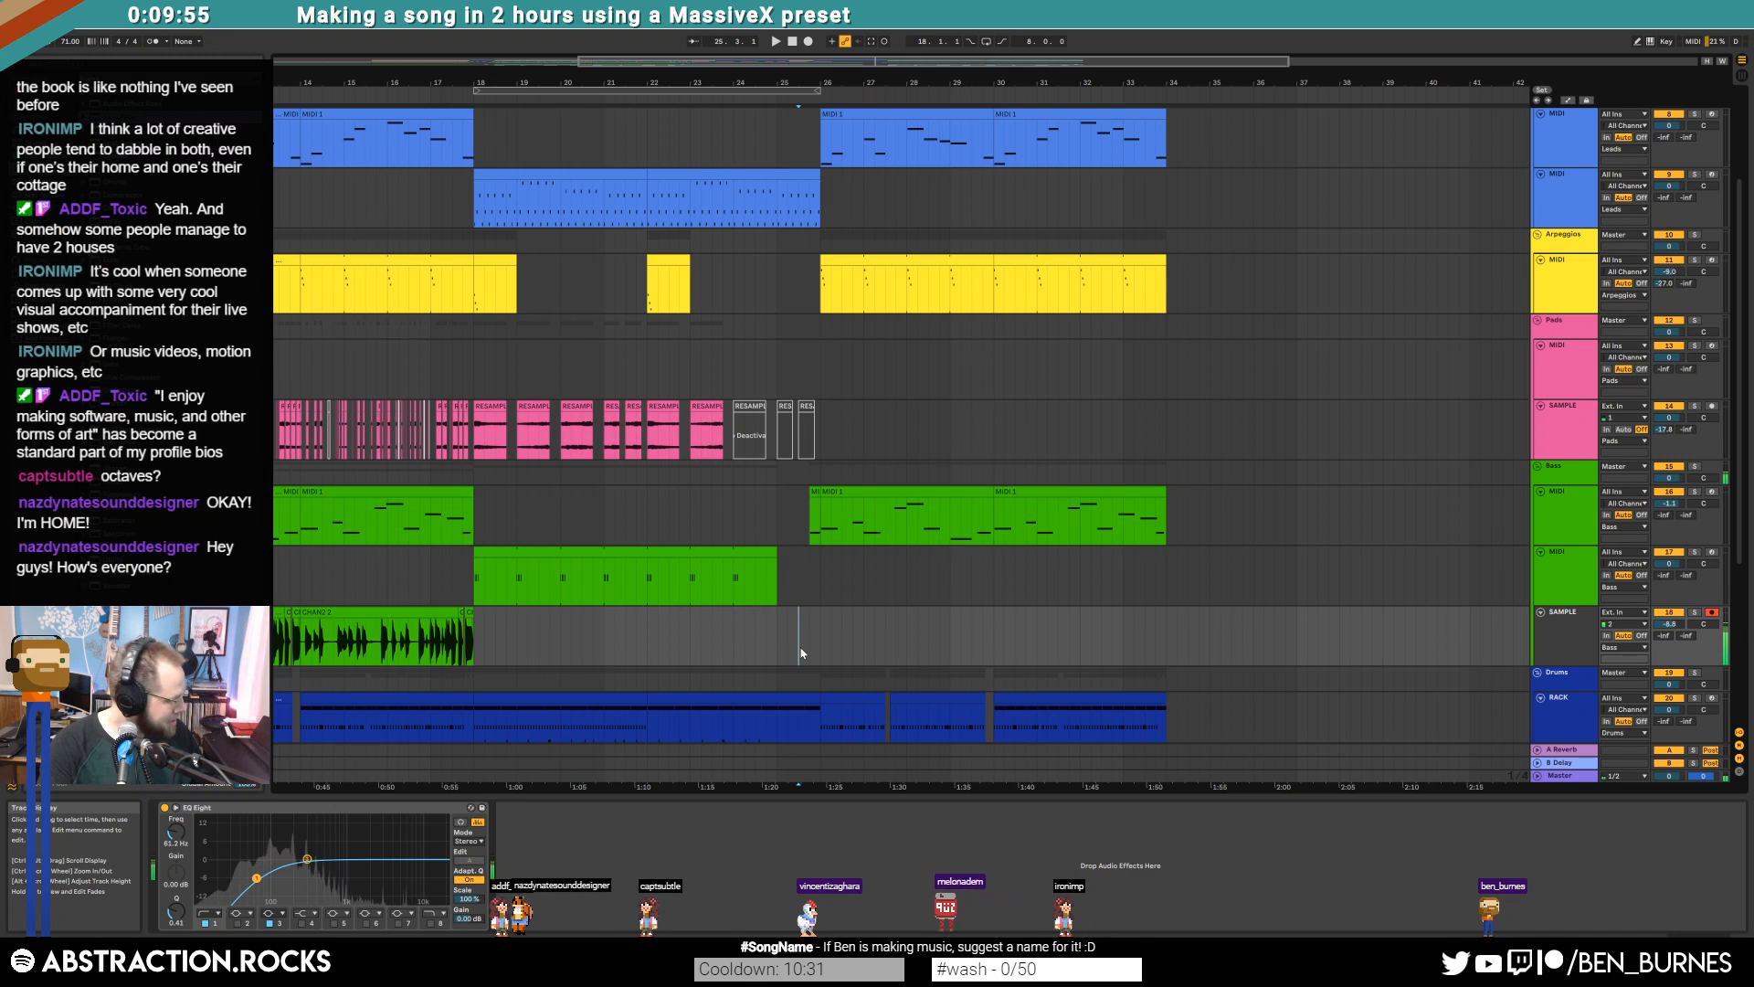
key("F9")
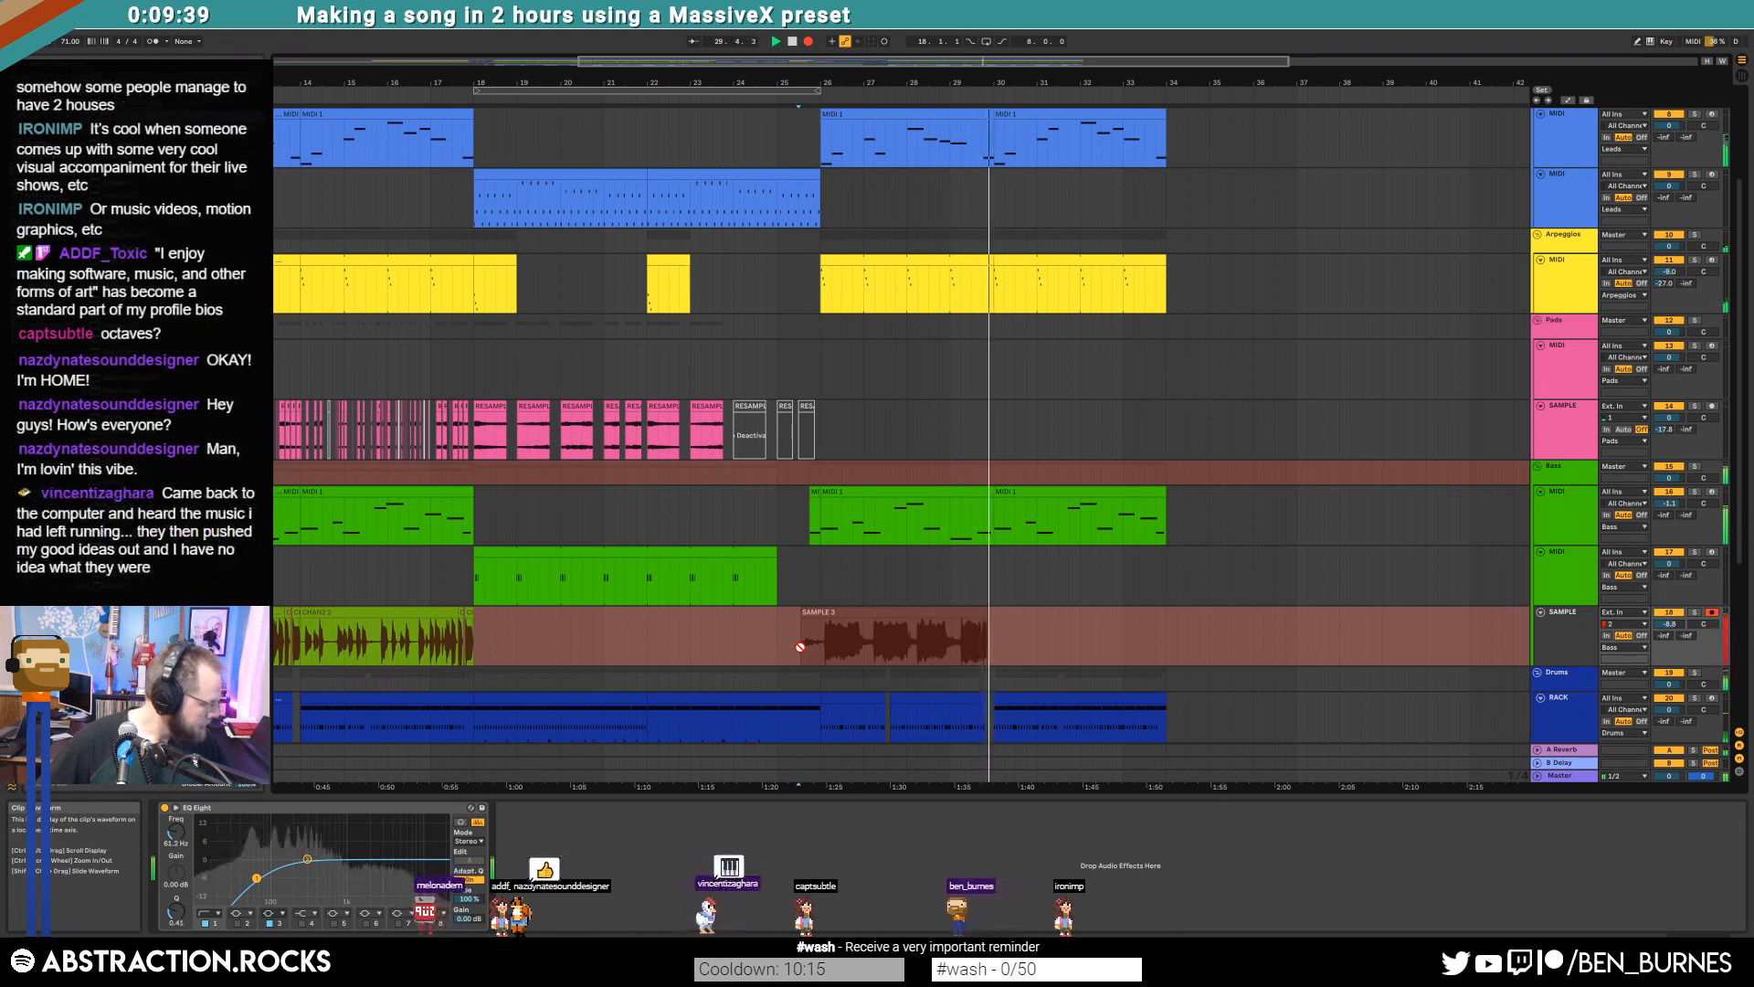
key("space")
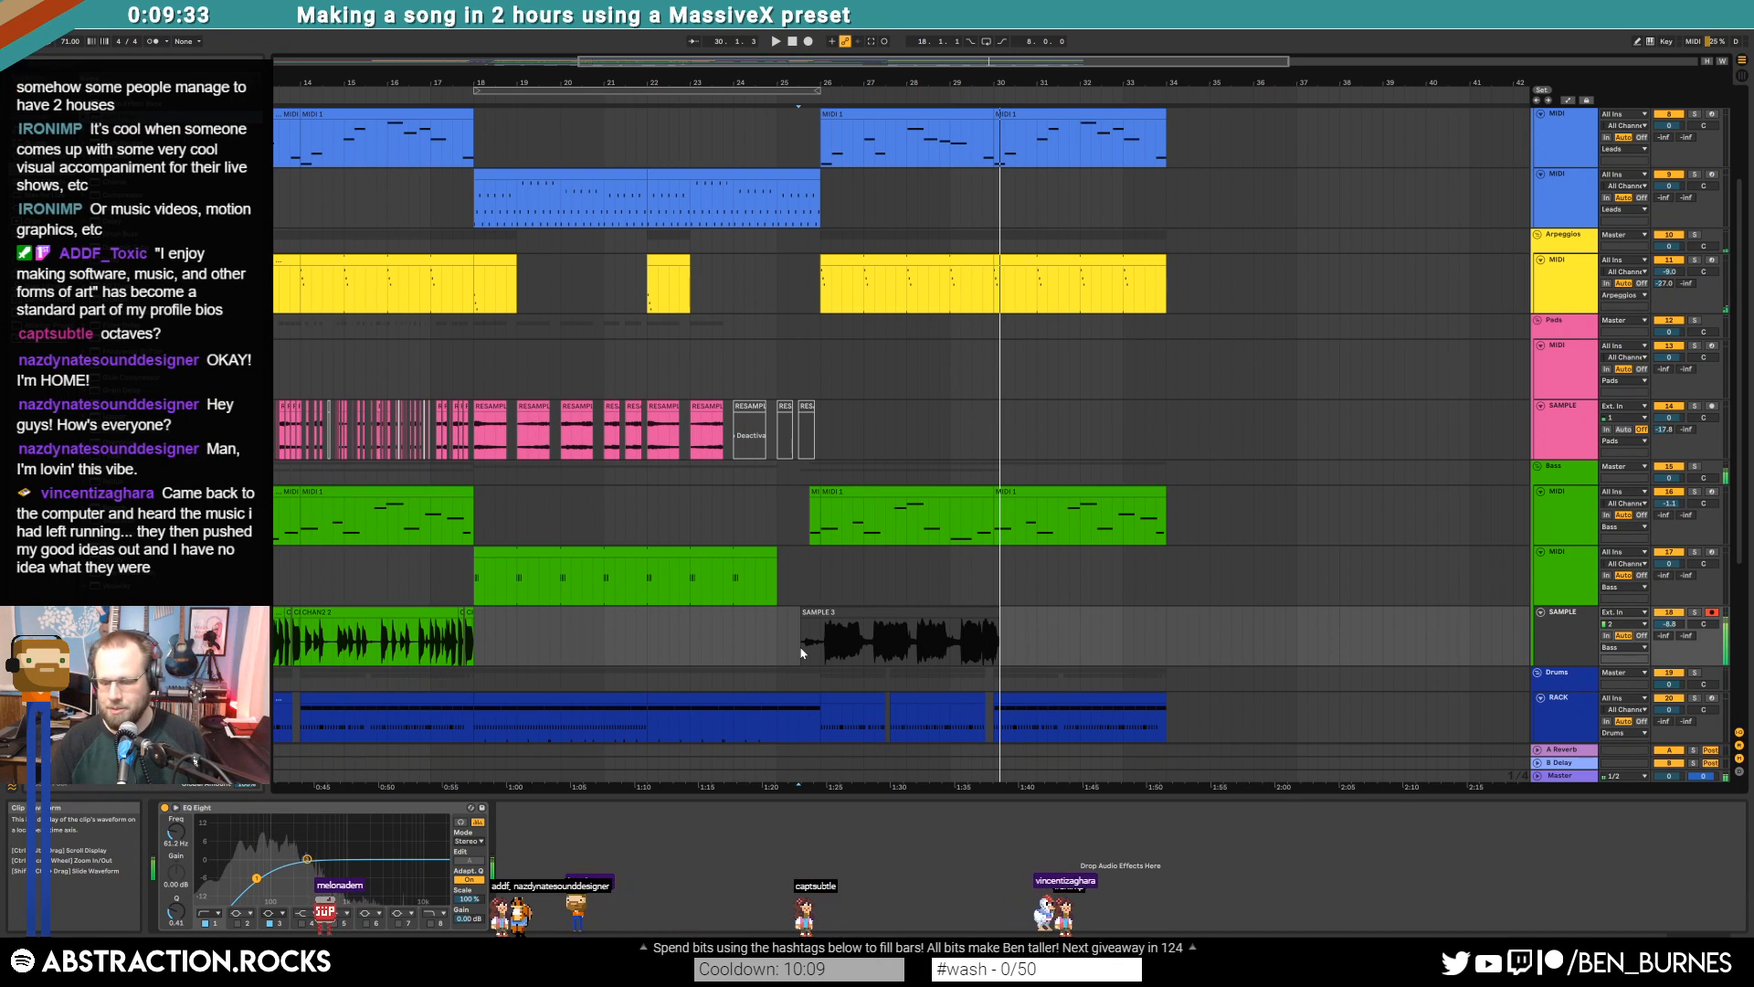
key("c")
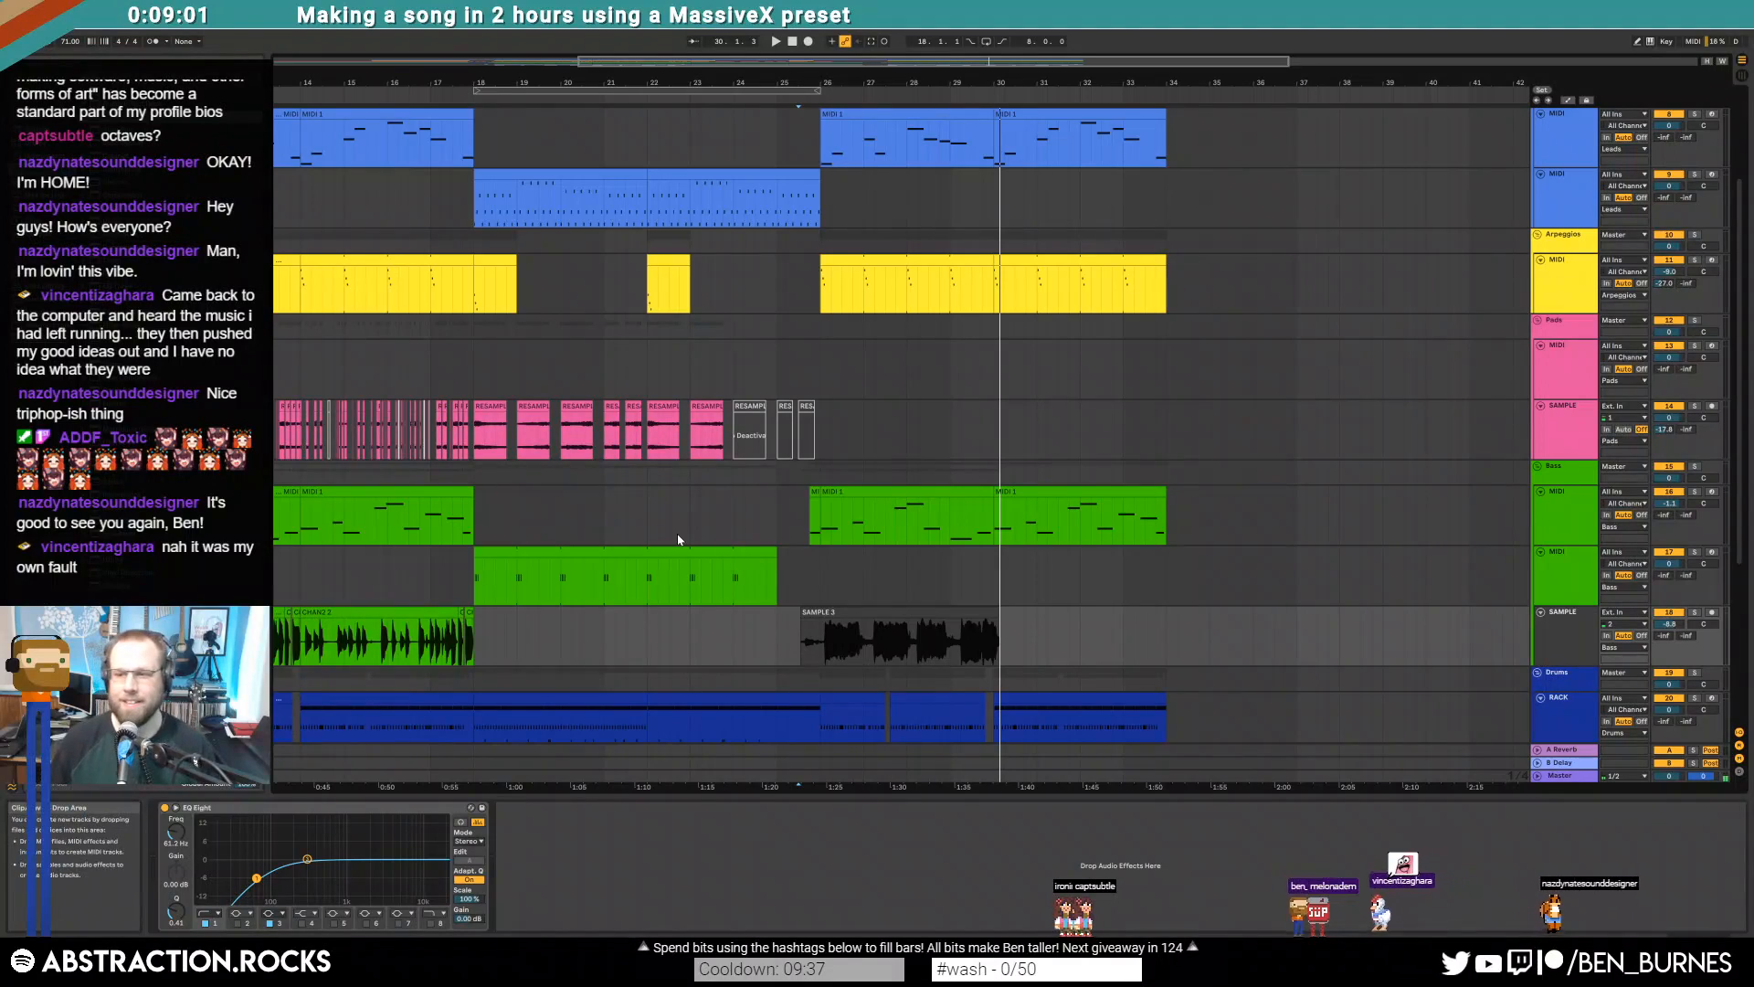
Trim the start of the bass take to bar 26 and copy its section from 27.2 to 27.4
left_click_drag(802, 625, 822, 613)
scroll(854, 634, "up", 4)
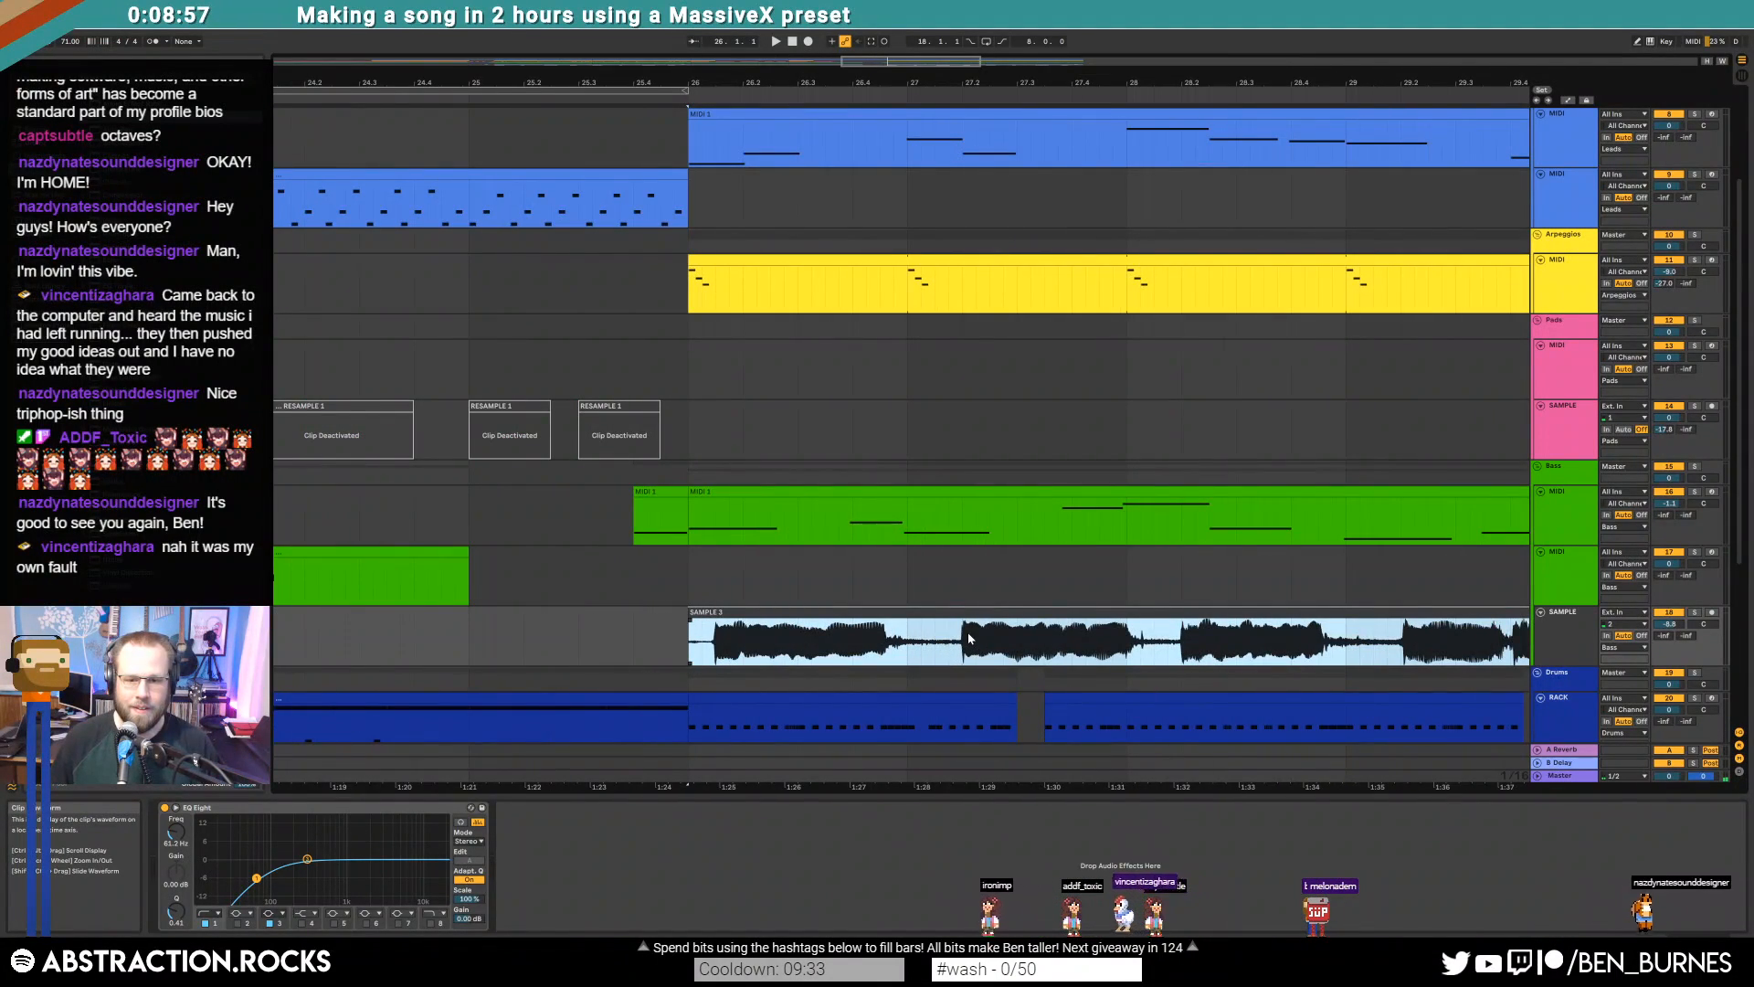
left_click(957, 633)
left_click_drag(959, 637, 1069, 637)
key("ctrl+v")
key("ctrl+z")
left_click_drag(912, 62, 958, 61)
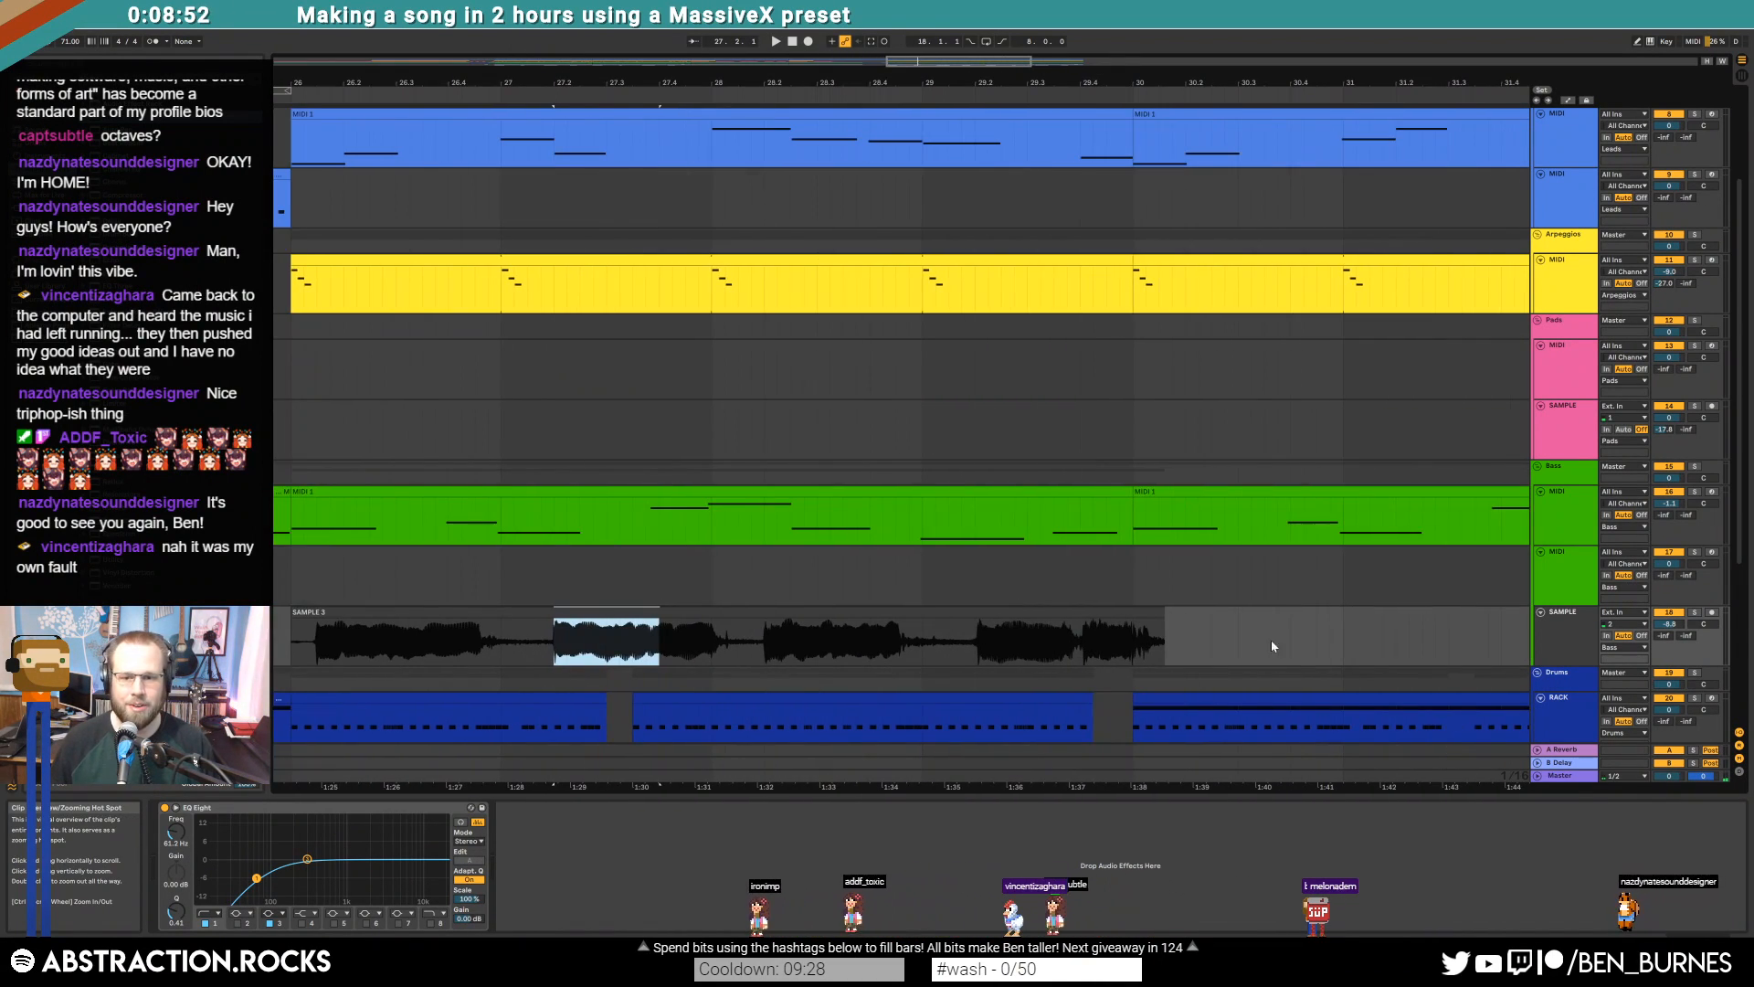
Paste the copied bass section at 29.2, extend it to bar 30, and remove the leftover audio after bar 30
left_click(976, 645)
key("ctrl+v")
left_click_drag(1080, 613, 1134, 616)
left_click(1150, 614)
key("End")
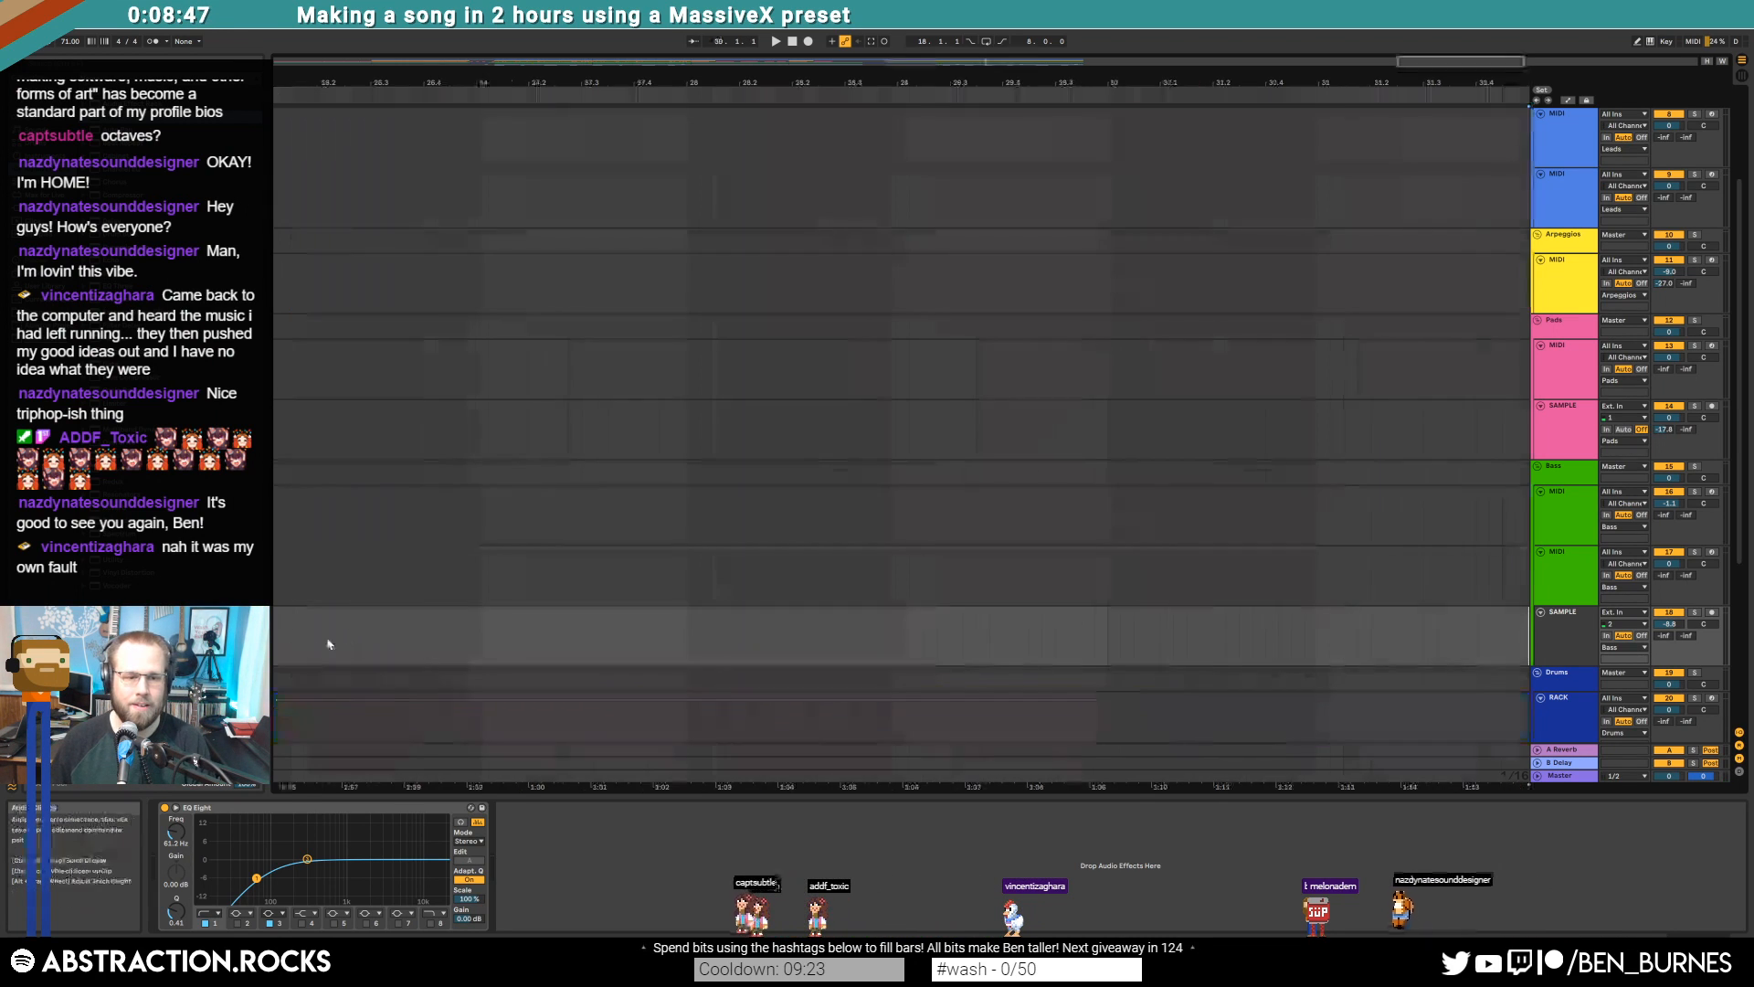
scroll(423, 658, "down", 4)
scroll(423, 658, "down", 4)
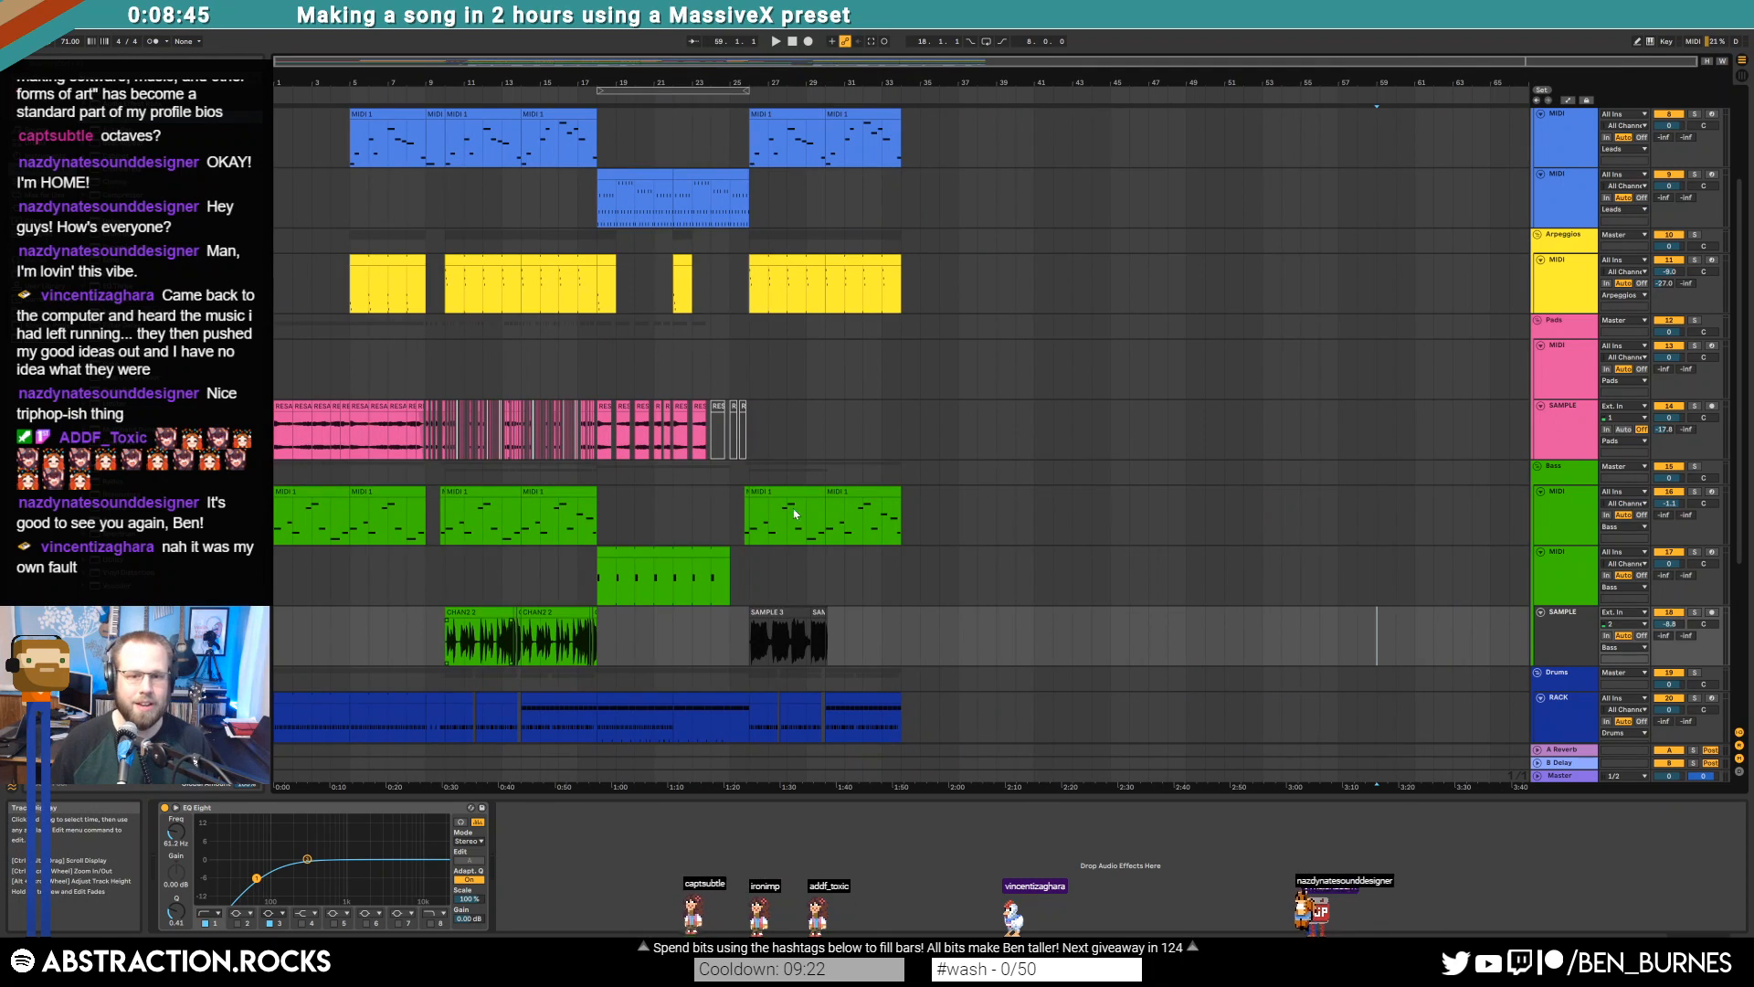
left_click(826, 612)
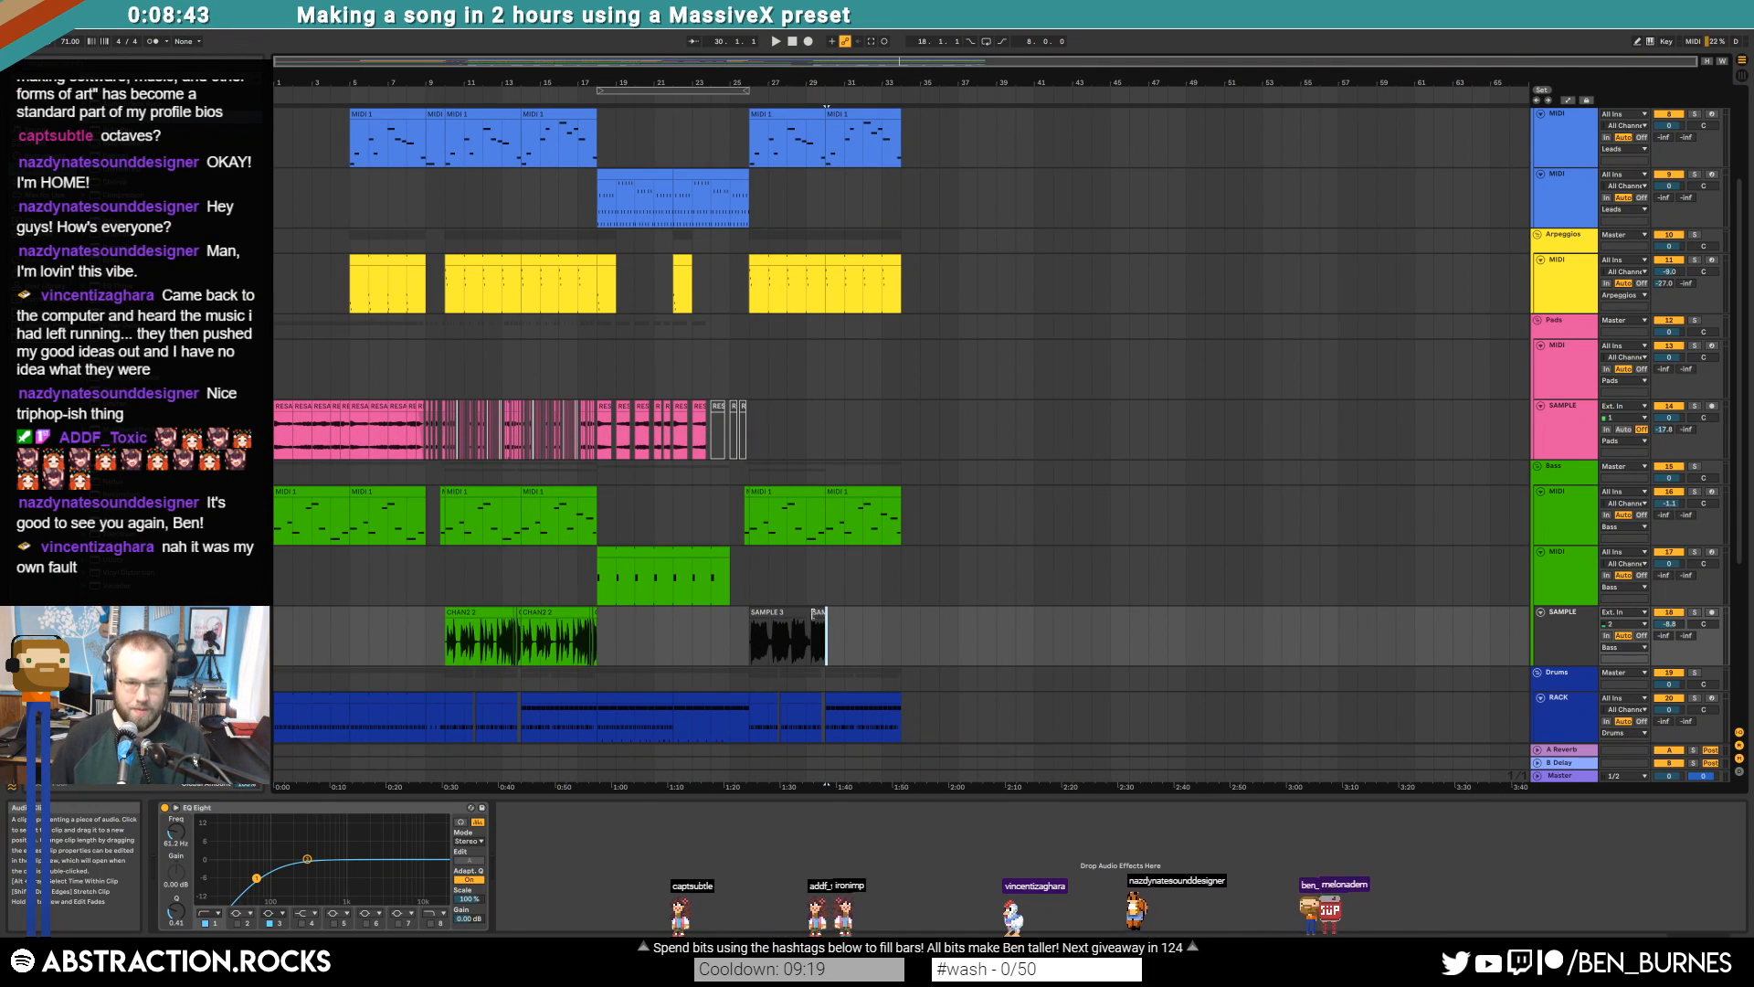
Play the edited bass take from bar 26, stop playback, and delete the take from the SAMPLE track
key("space")
left_click(752, 625)
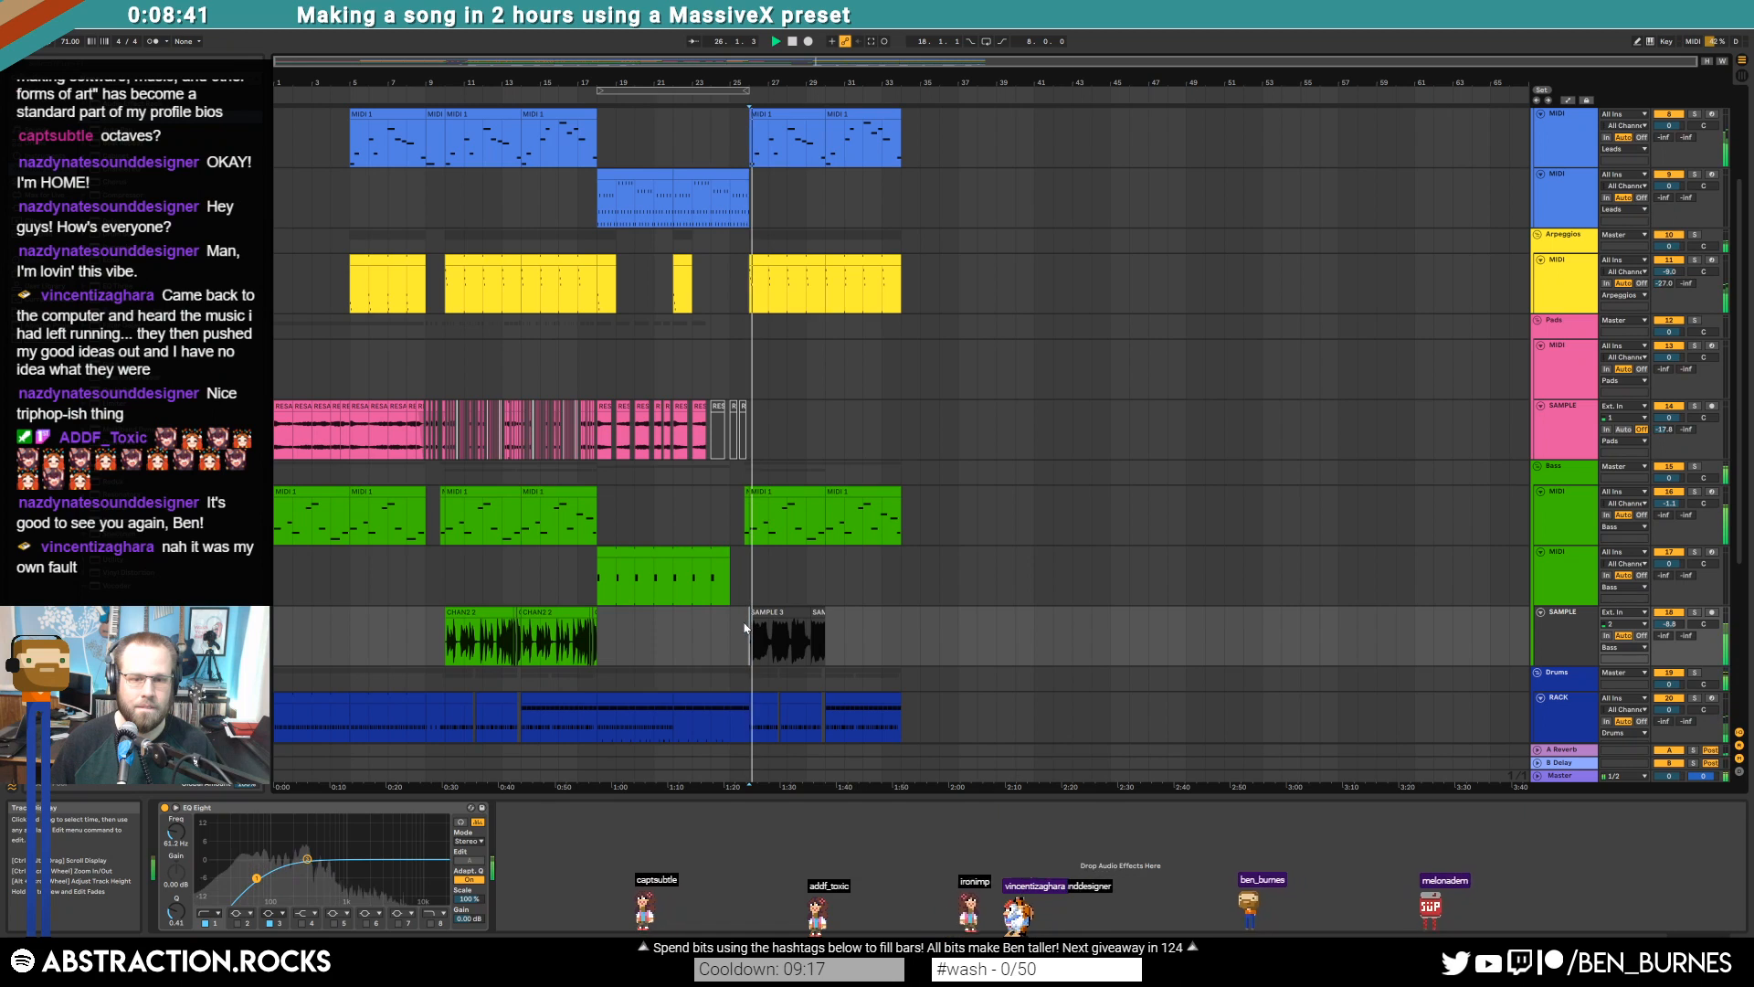
scroll(812, 636, "up", 5)
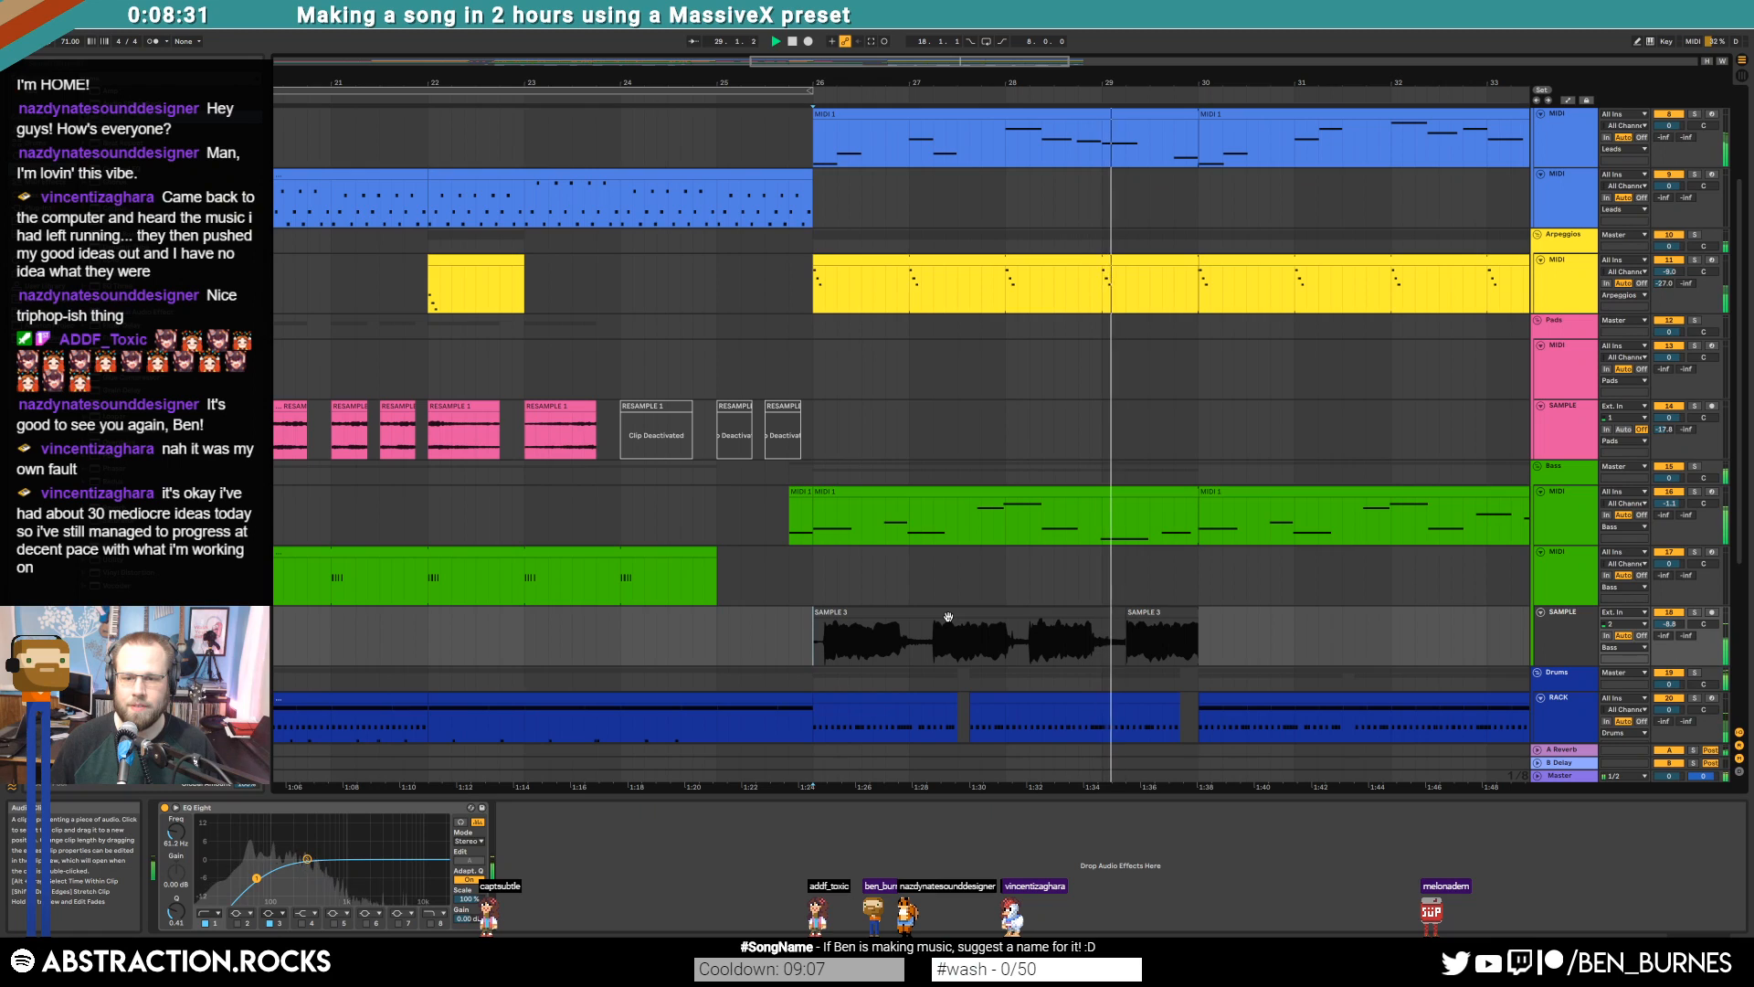
key("space")
left_click_drag(1203, 640, 790, 651)
key("Delete")
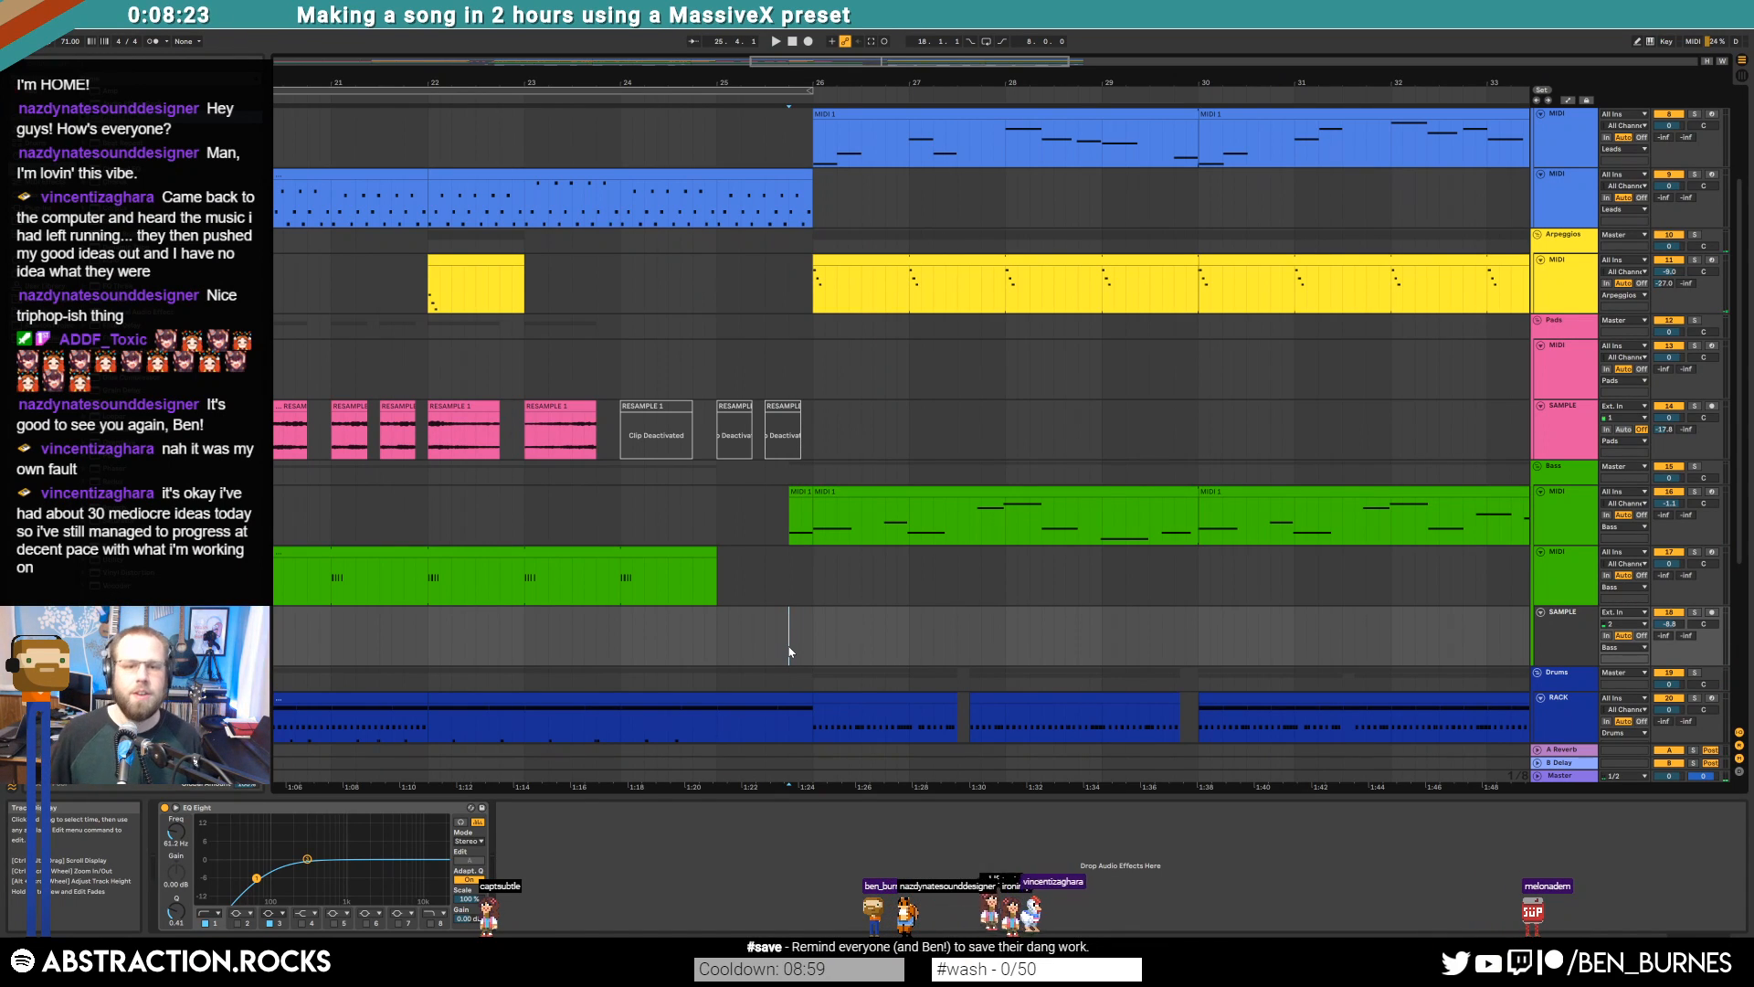
Open the bass MIDI clip at bar 26, move its second note to directly follow the first, and set it to C2
double_click(941, 509)
key("space")
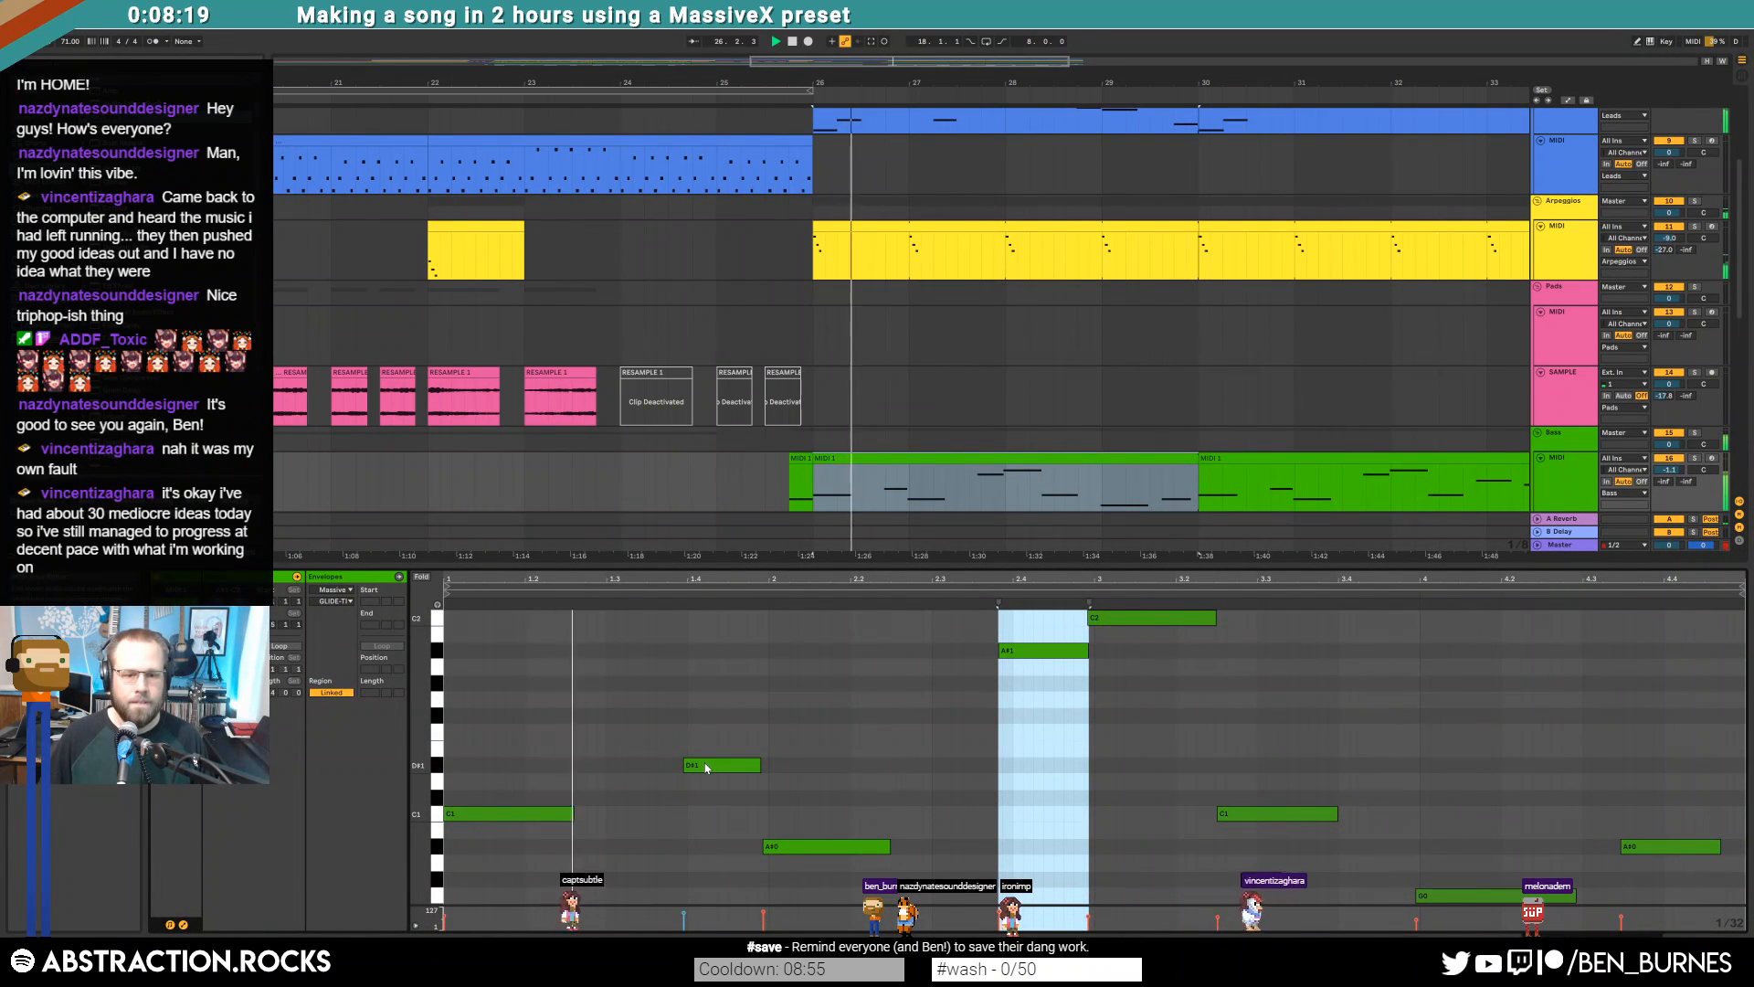
left_click_drag(701, 768, 592, 705)
key("space")
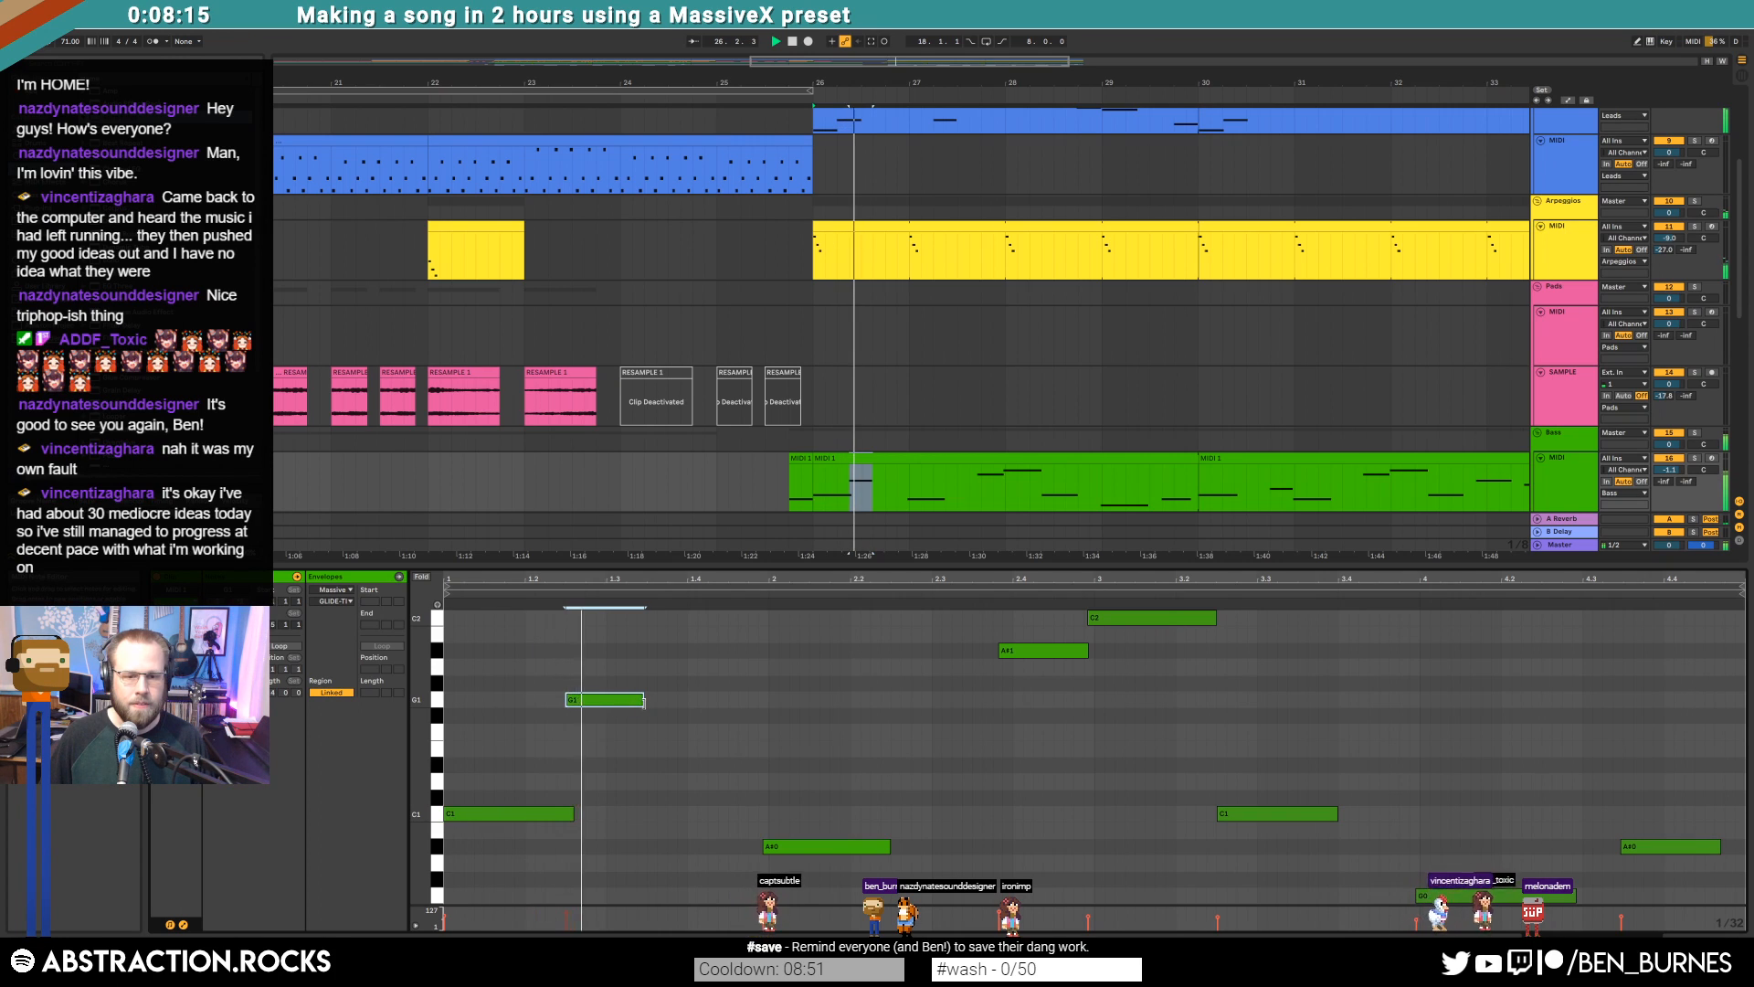
key("space")
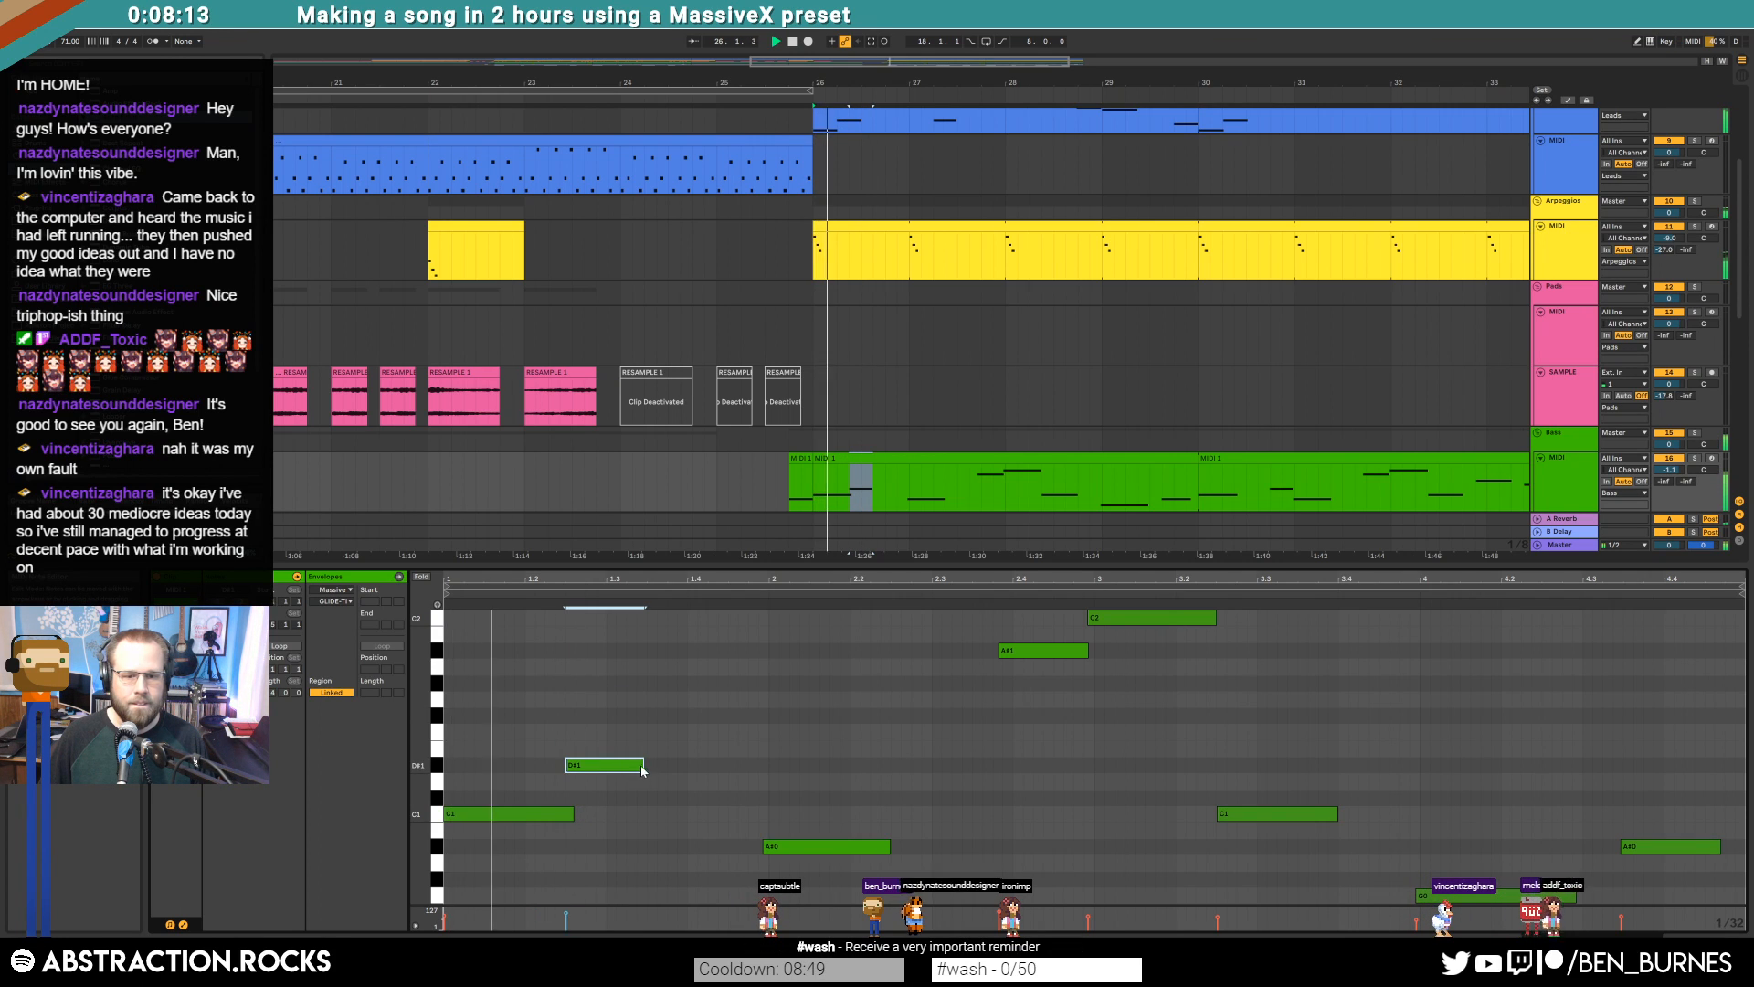
key("space")
left_click_drag(623, 765, 618, 624)
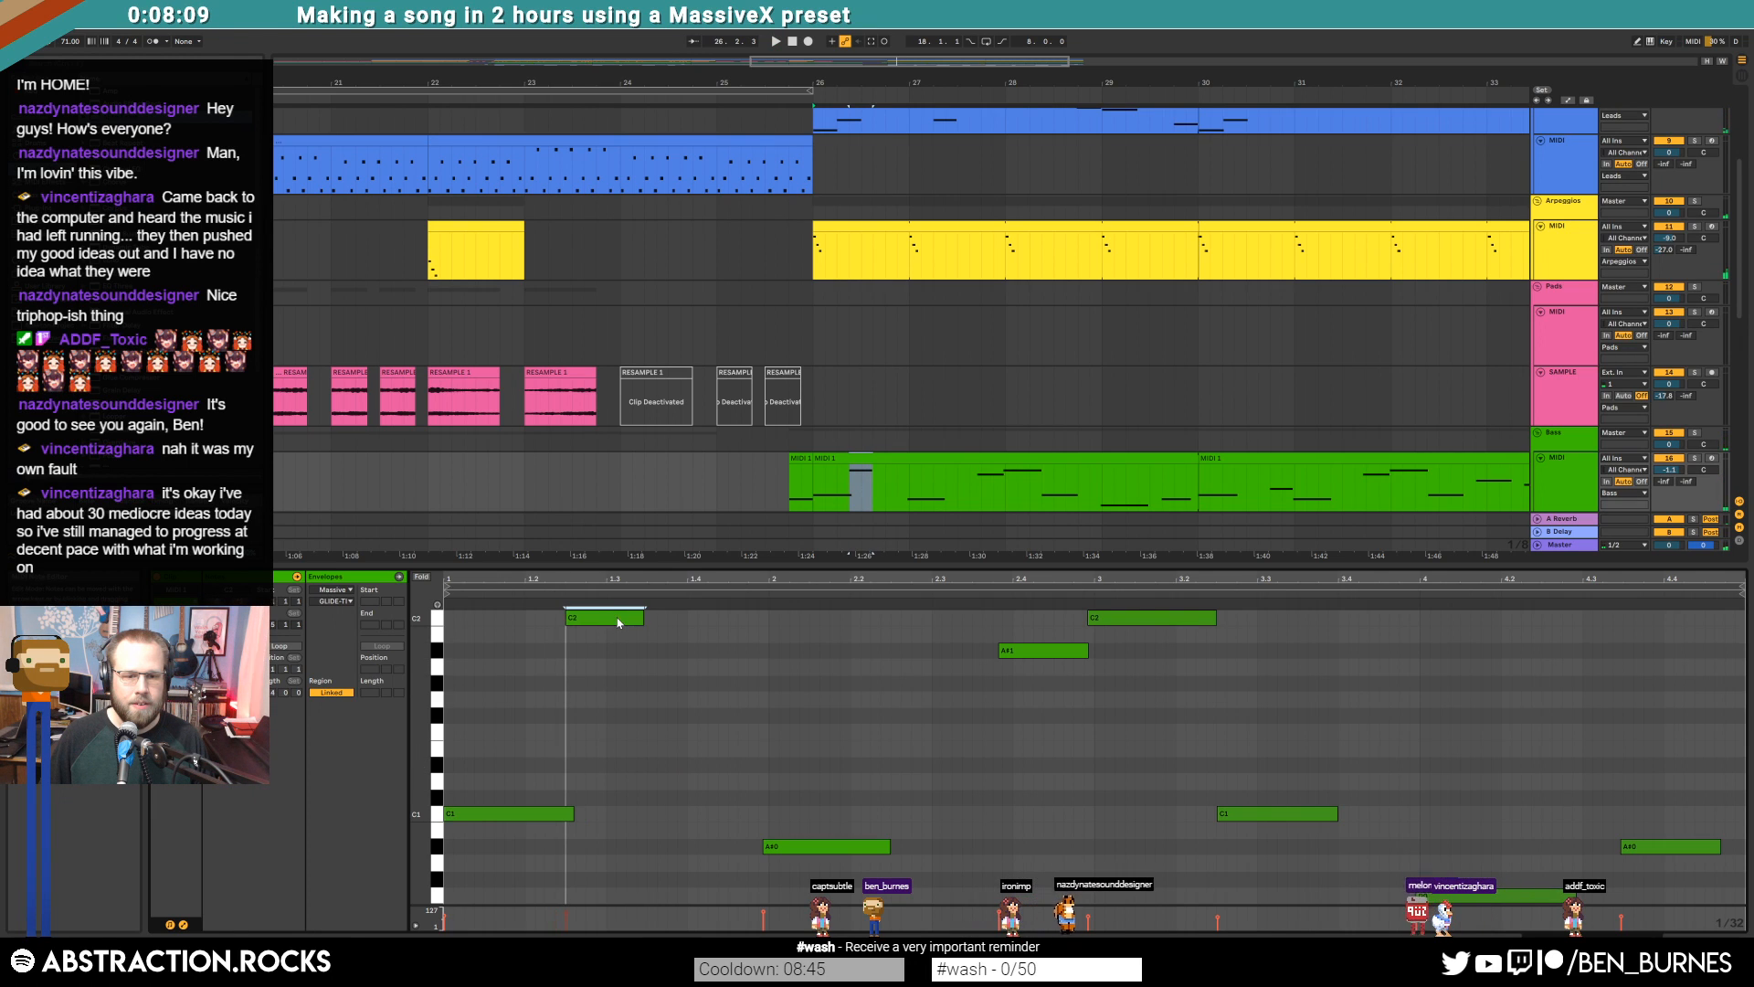
key("space")
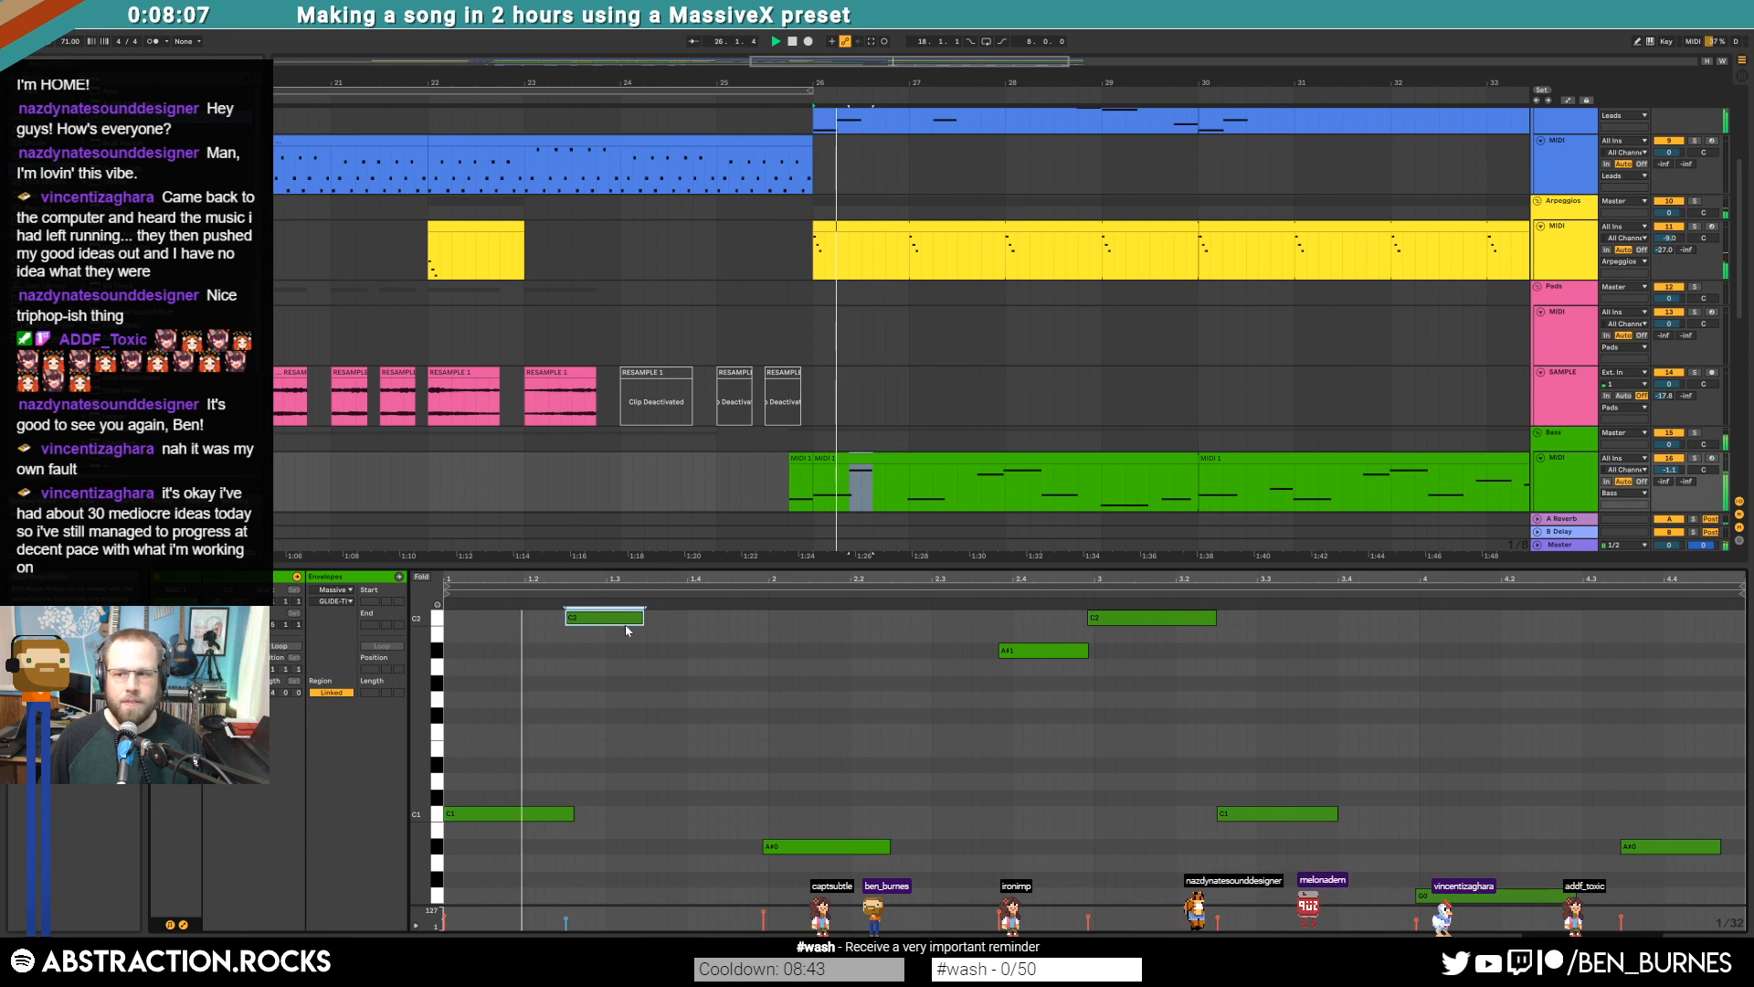
key("space")
Add a short C1 note leading into the clip's first A#0 note, and slightly shorten its end during playback
double_click(730, 817)
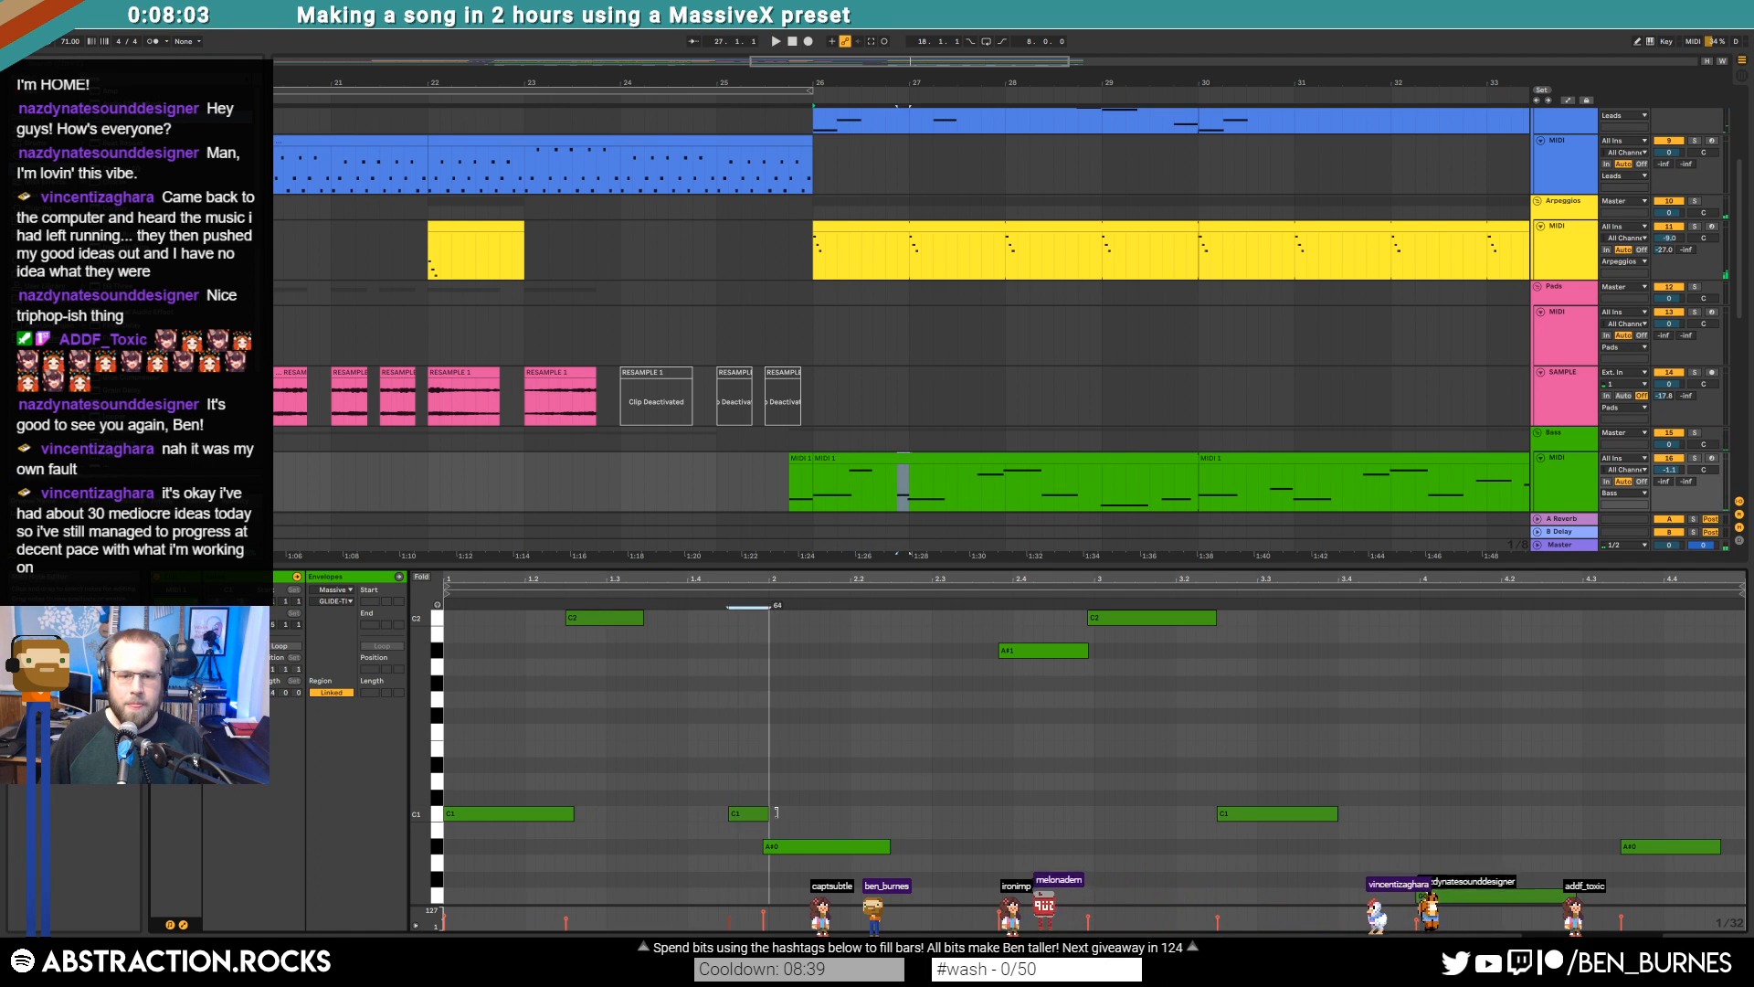
left_click(784, 849)
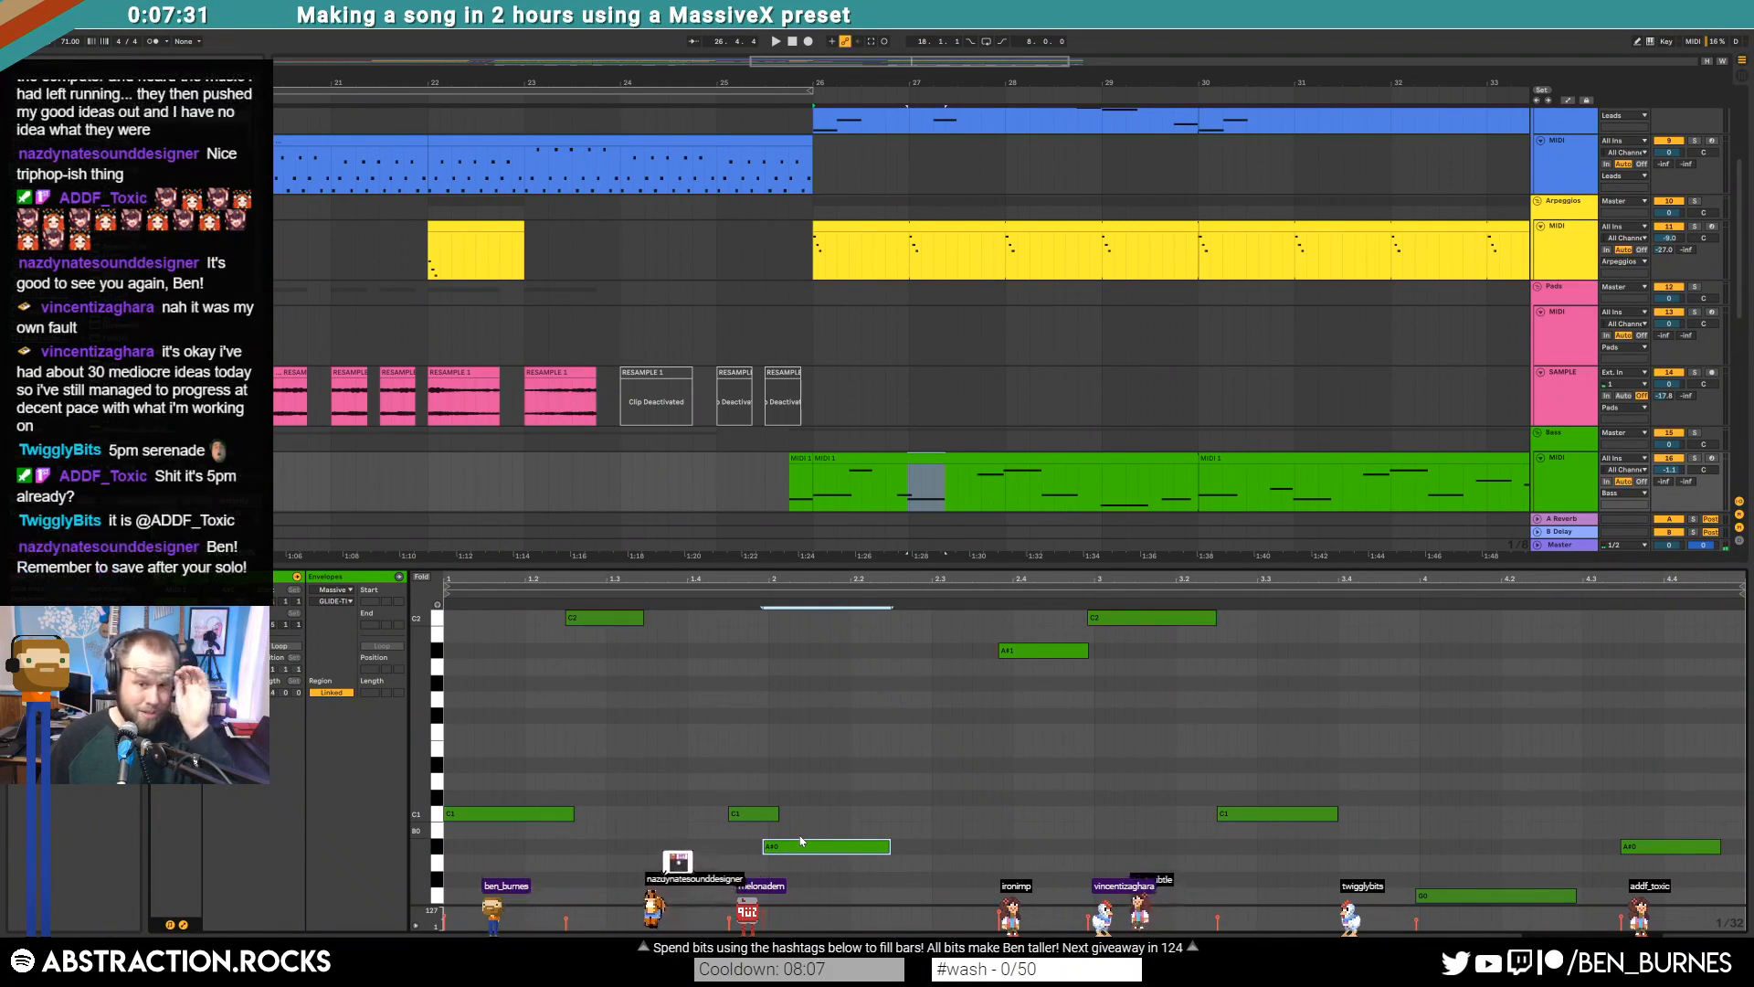
key("space")
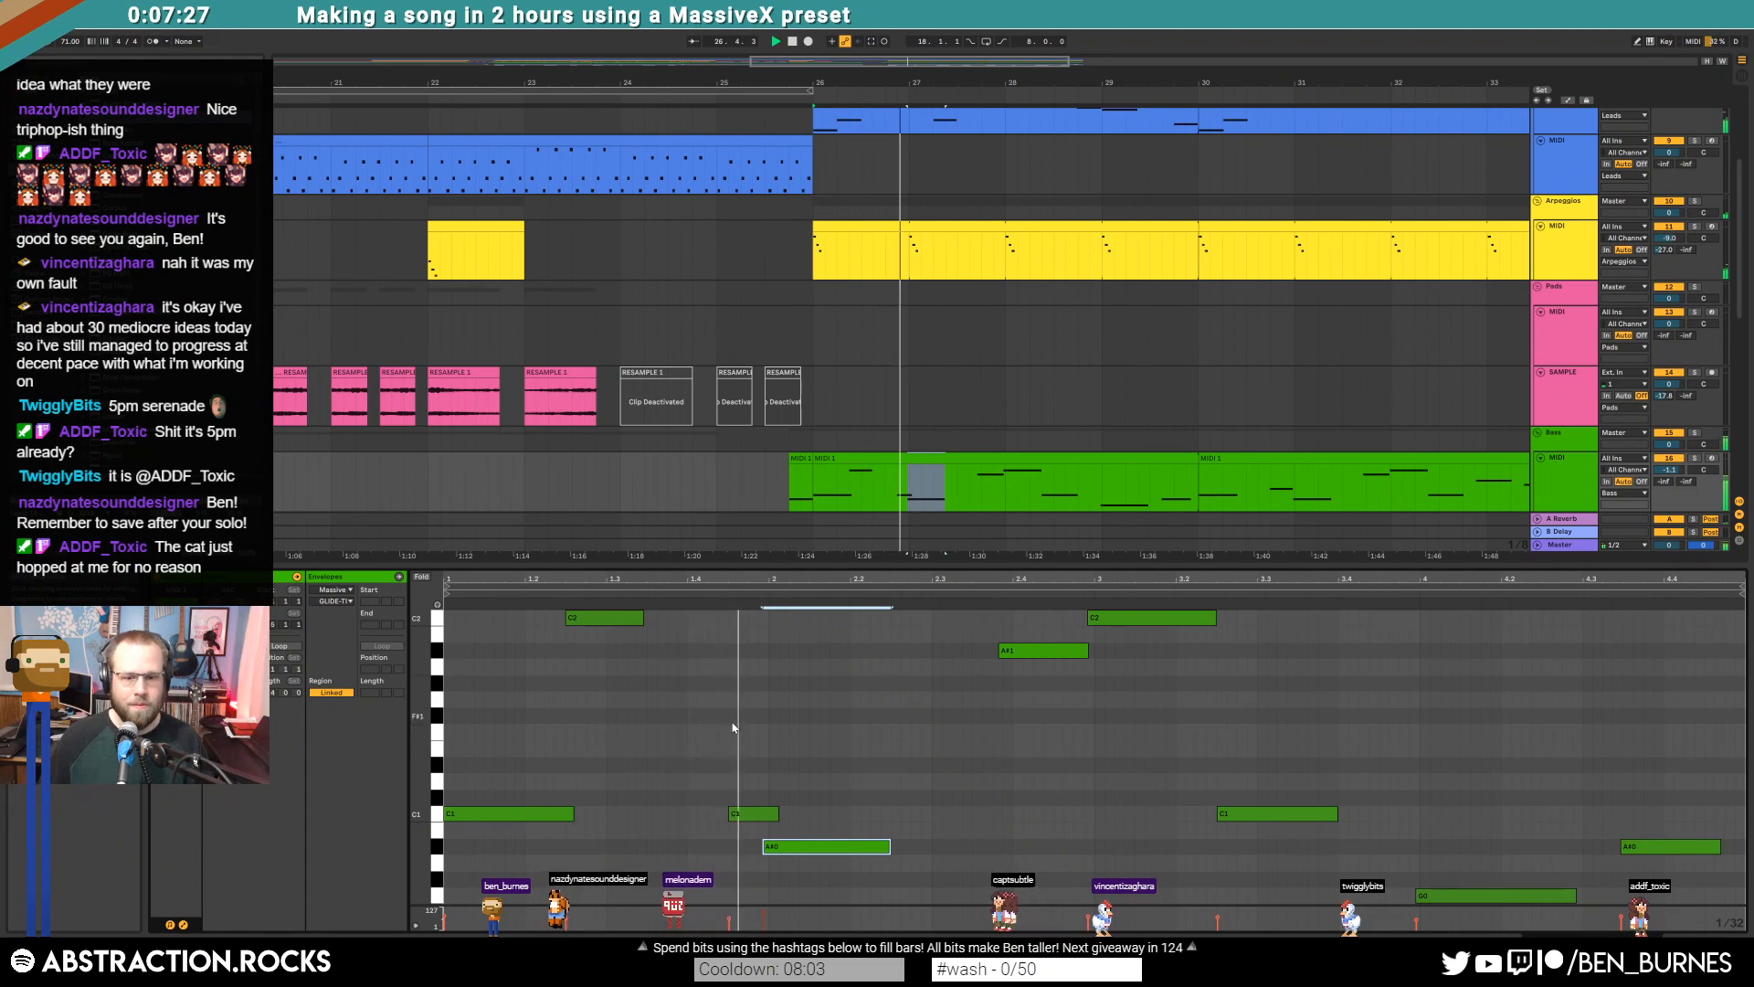
left_click_drag(779, 814, 774, 813)
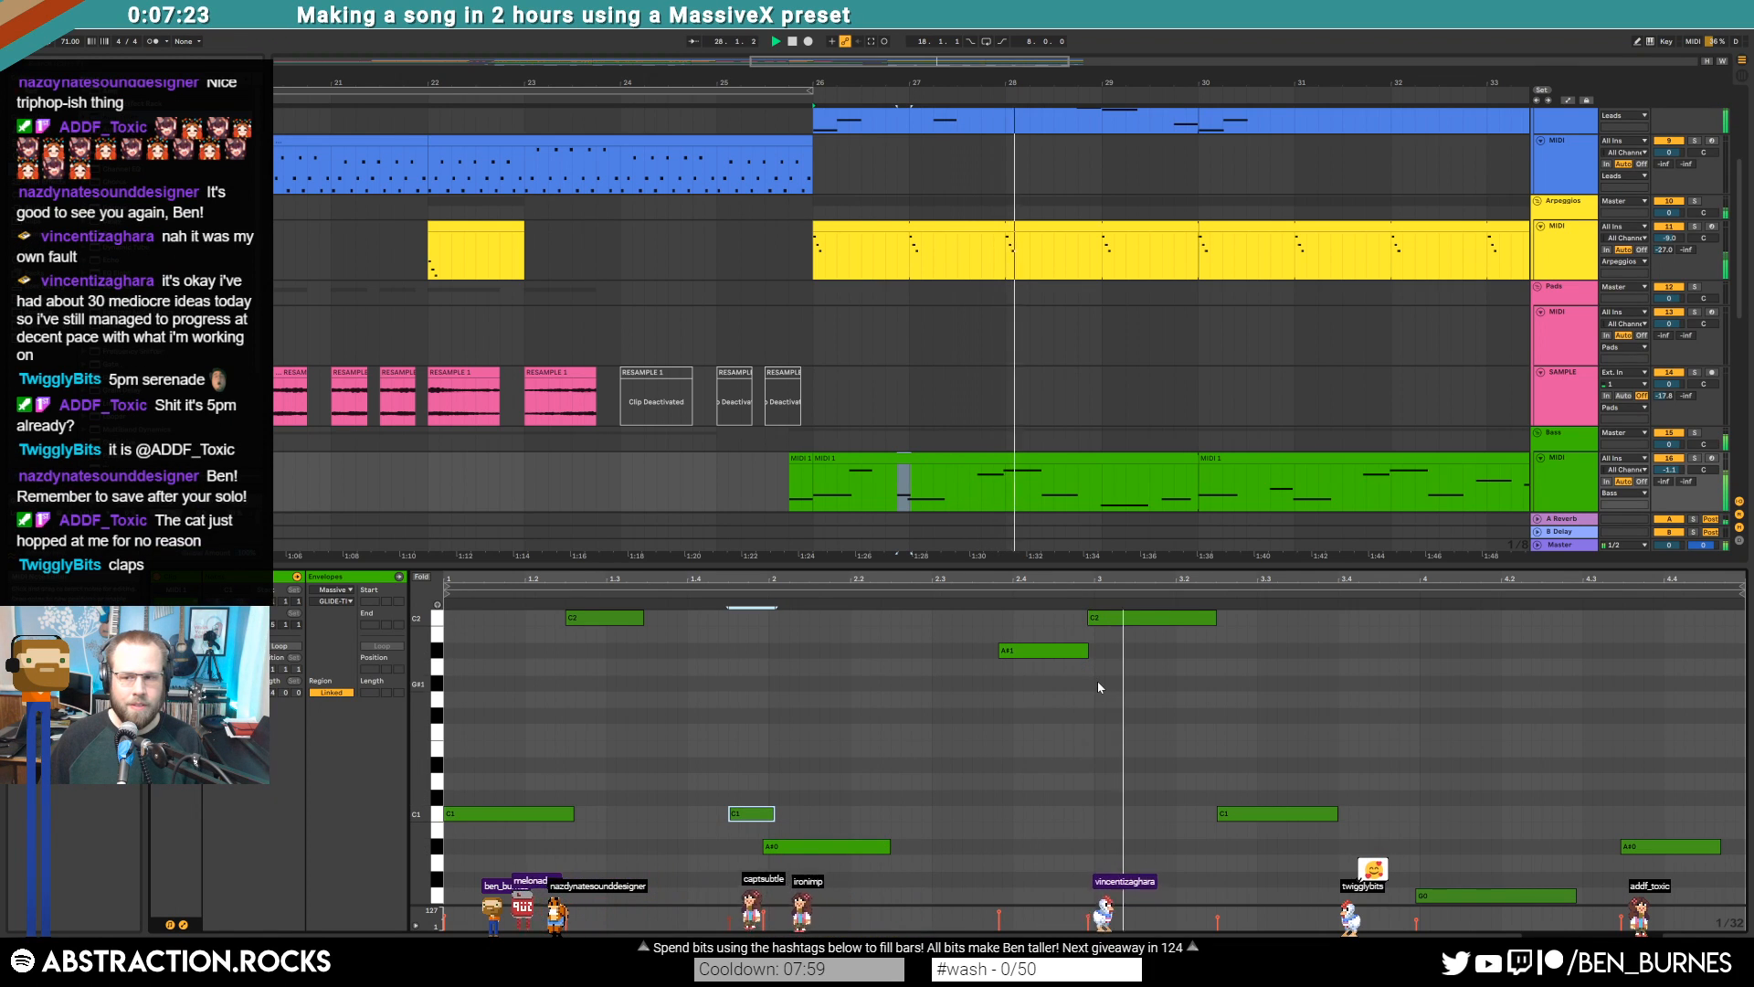
Raise the long C2 note at the clip's third bar to D#2 and the C1 note following it to D#1
scroll(1169, 678, "up", 2)
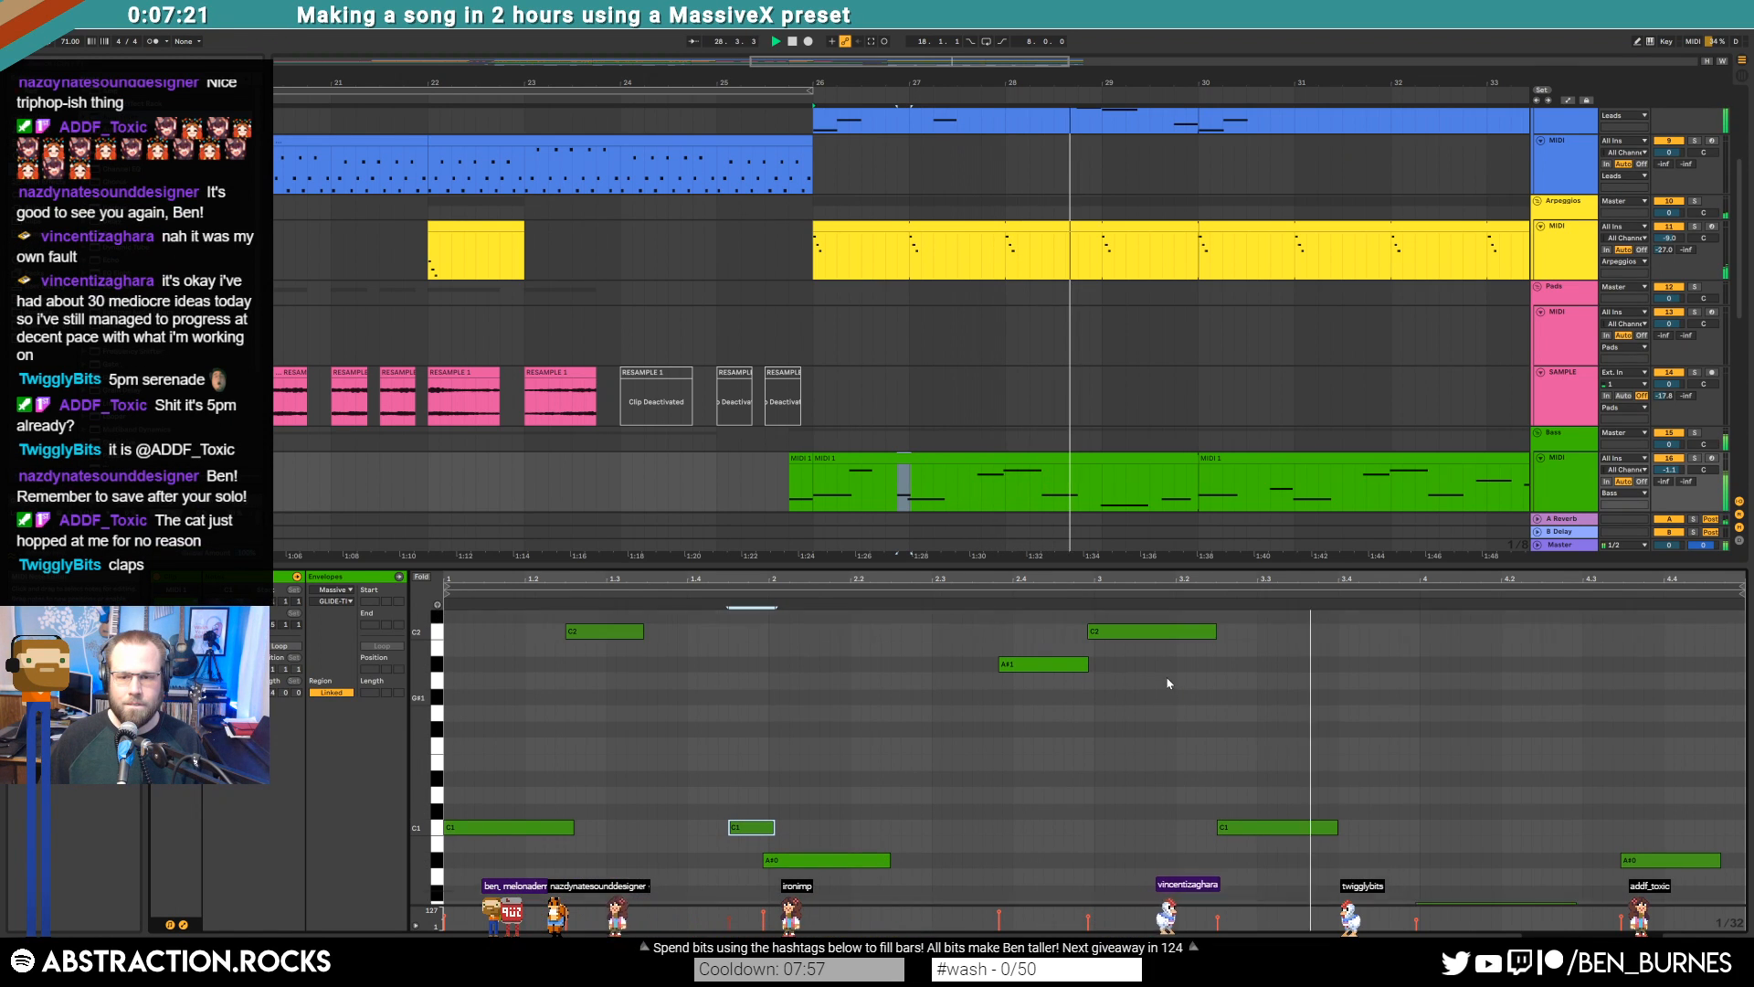
left_click(1146, 643)
key("space")
key("Up")
key("Up")
key("Up")
left_click(1277, 844)
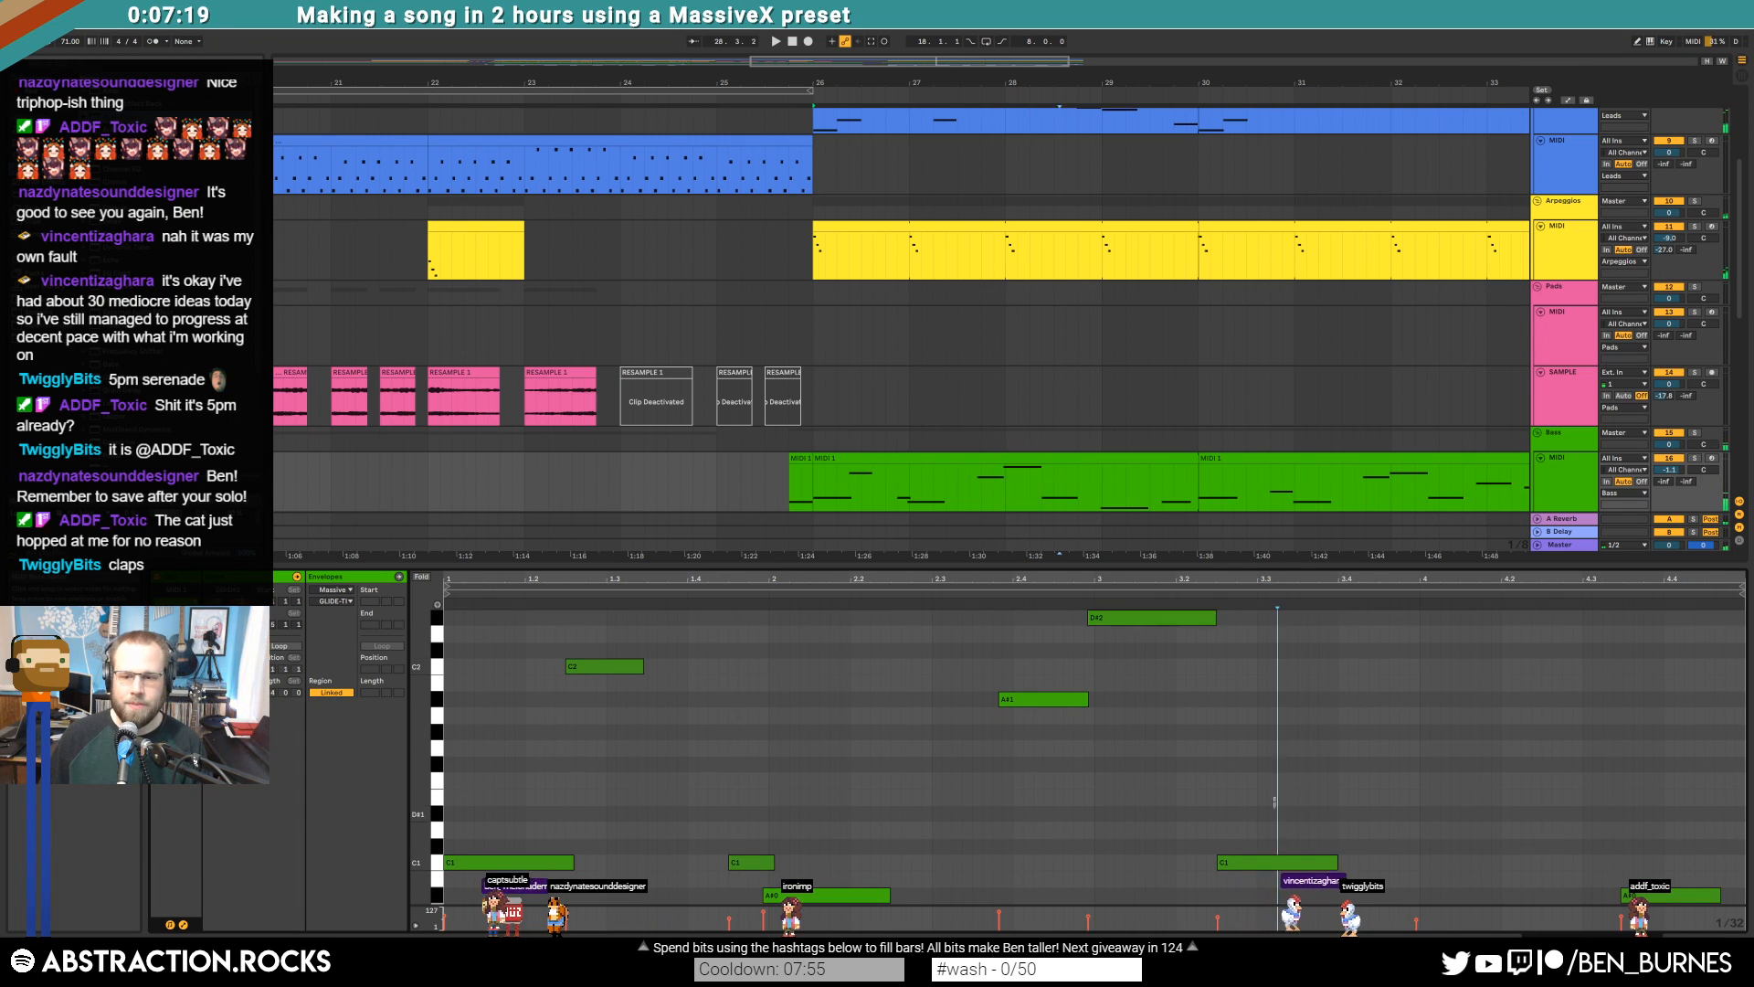
left_click(1278, 862)
key("Up")
key("Up")
key("Up")
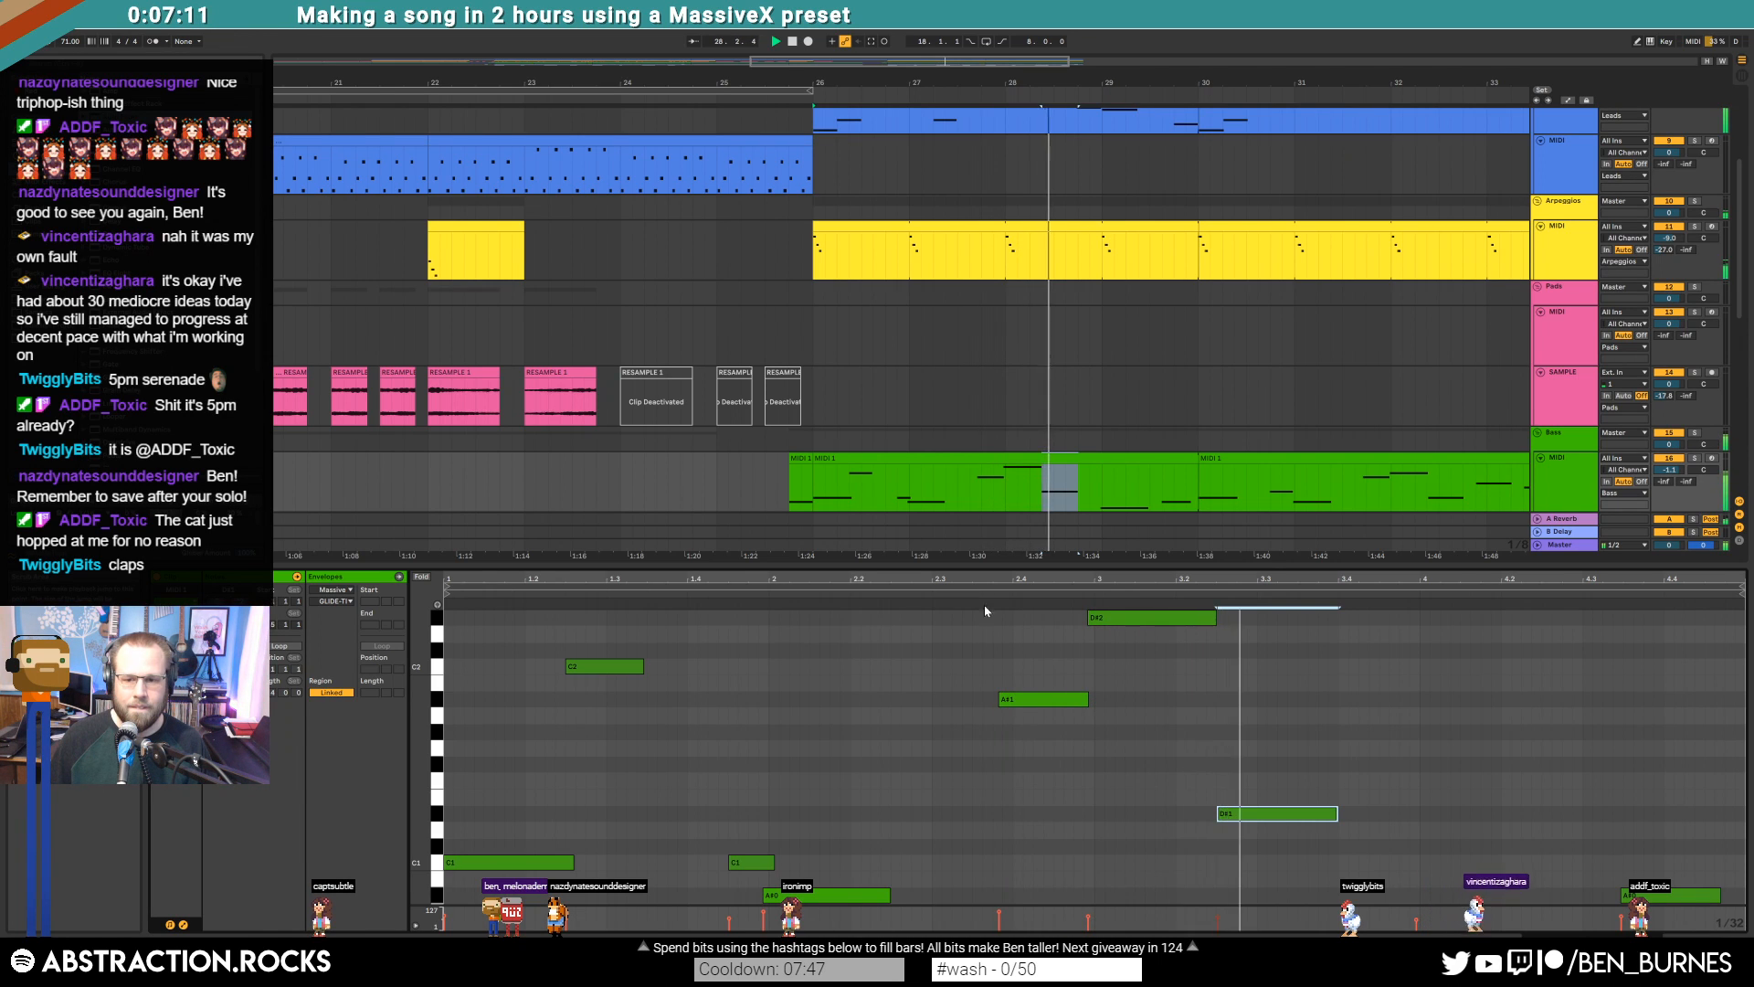
Lower the D#2 and D#1 notes in the clip's third bar together to A#1 and A#0
scroll(1277, 809, "down", 2)
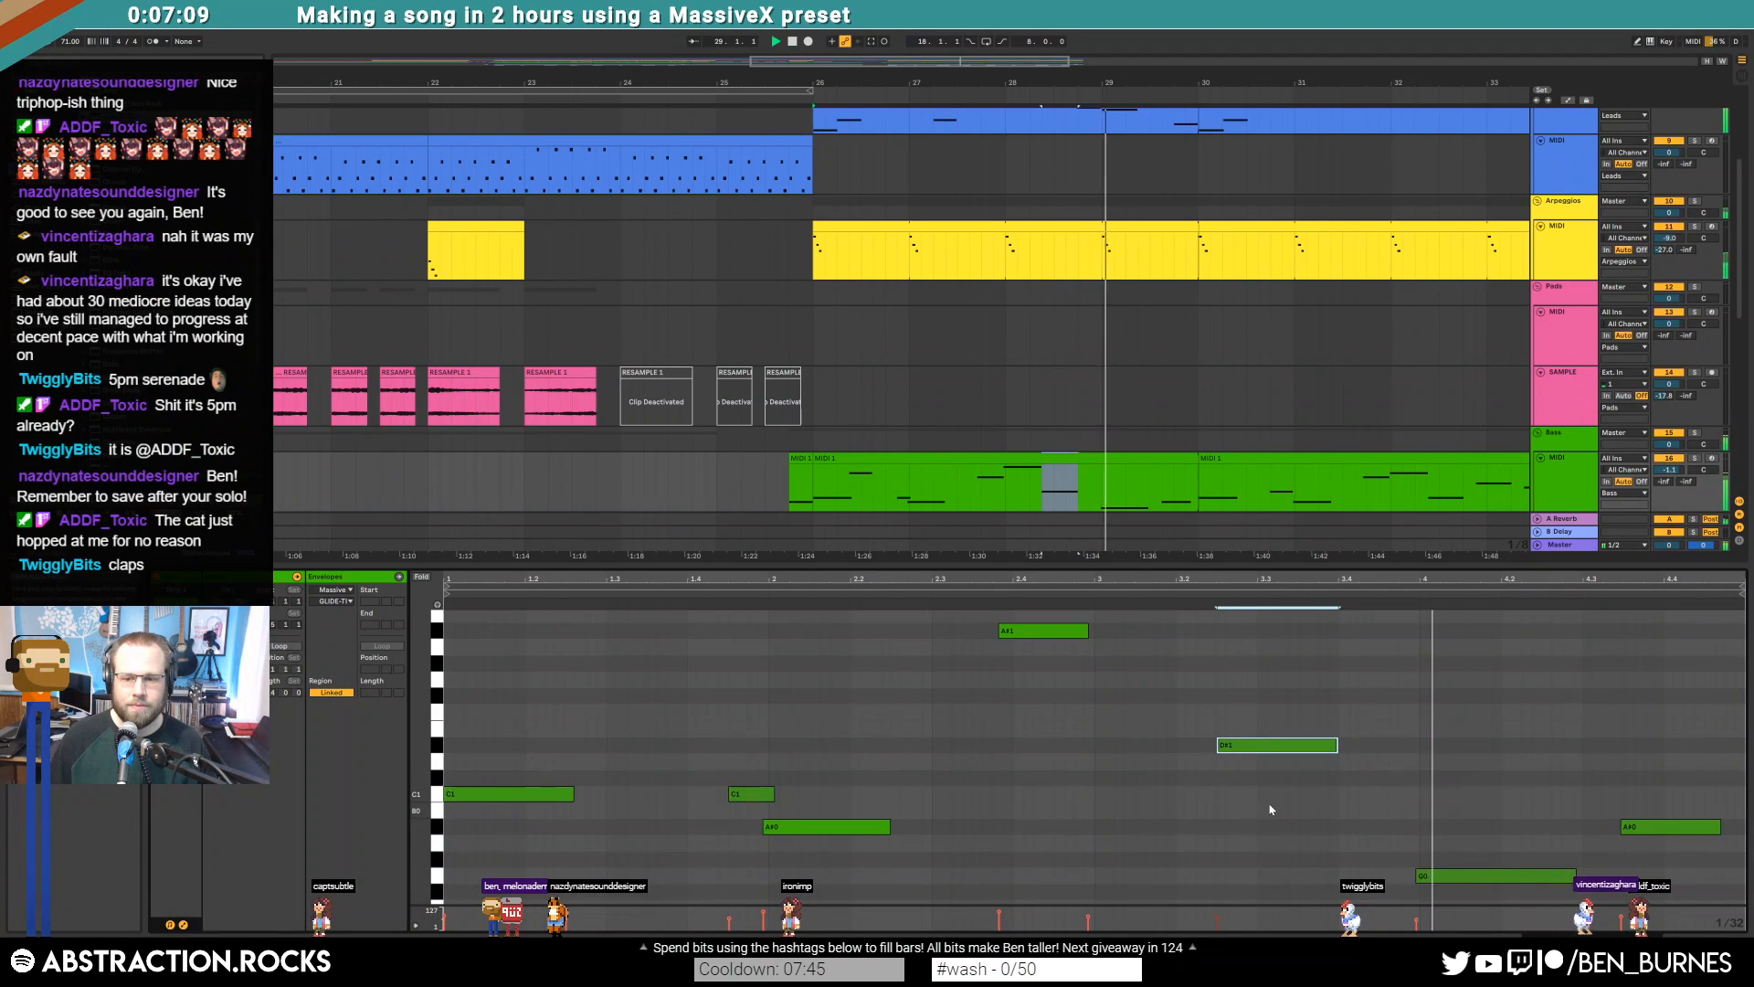
scroll(1278, 817, "up", 2)
left_click_drag(1278, 845, 1133, 590)
key("Down")
key("Down")
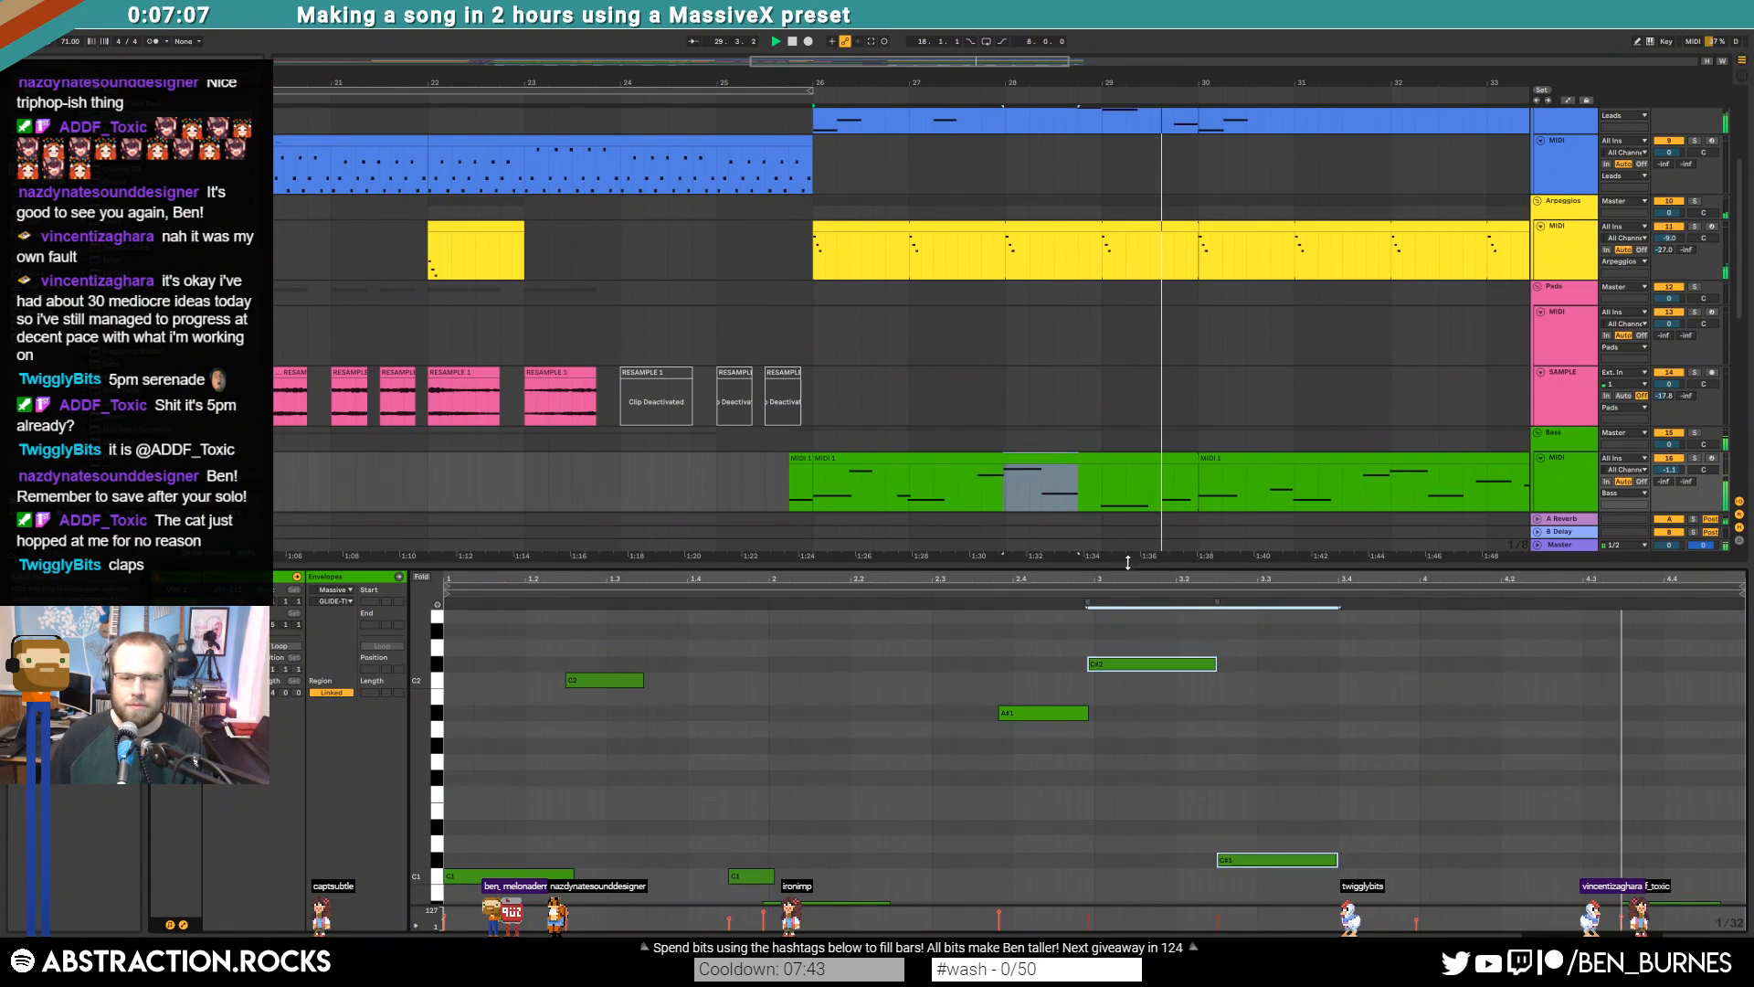
key("Down")
key("Down")
key("Down")
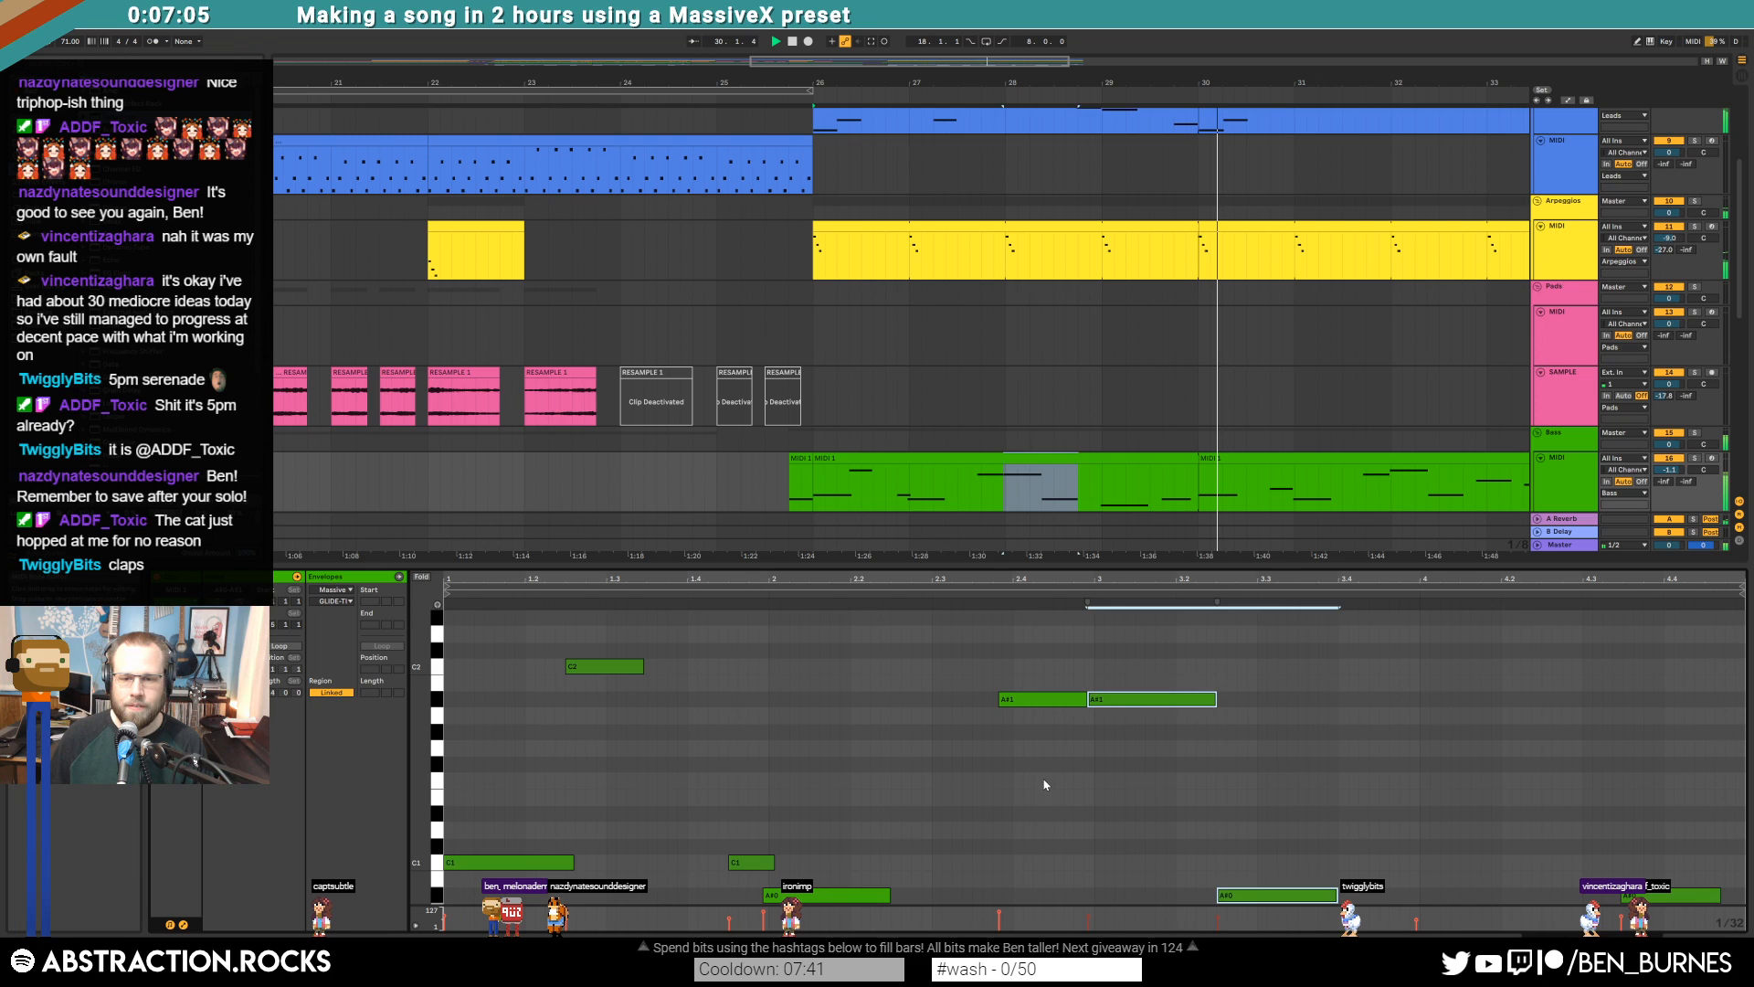
Raise the A#1 note just before the clip's third bar to C2, and stop playback
left_click(1048, 700)
key("Up")
key("Up")
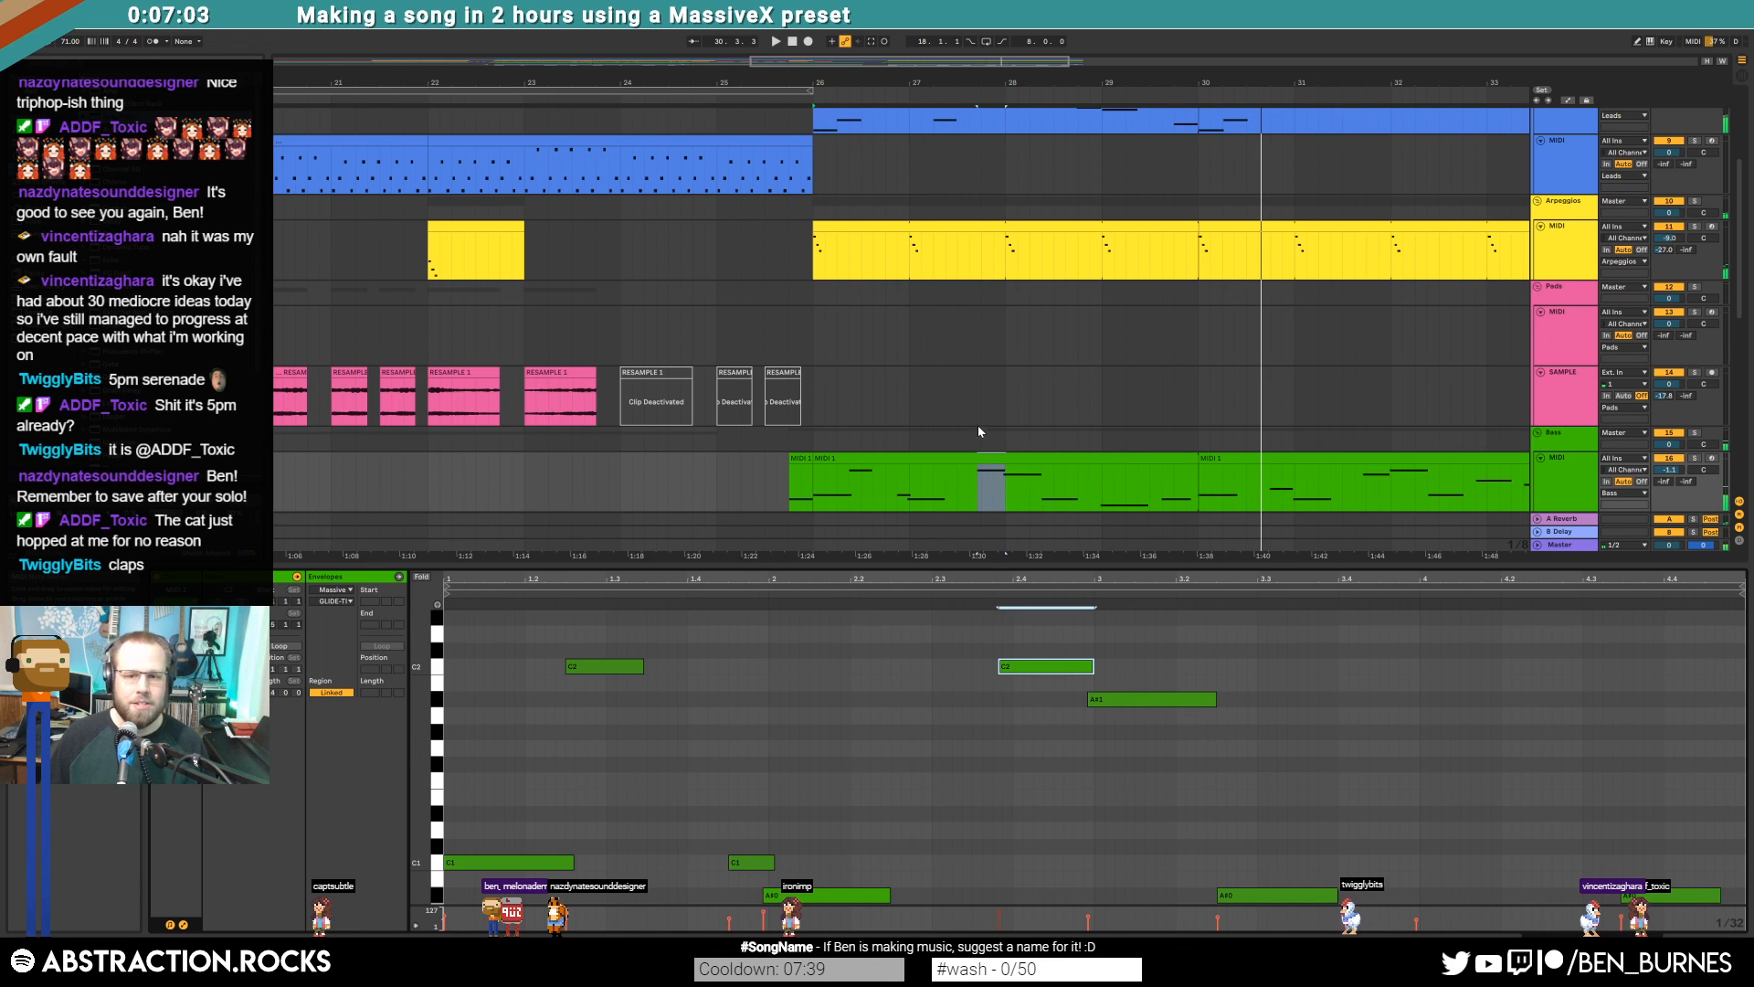
Deactivate the clips on the first two lead tracks and the arpeggio clips from bar 26 to 34
key("shift+Tab")
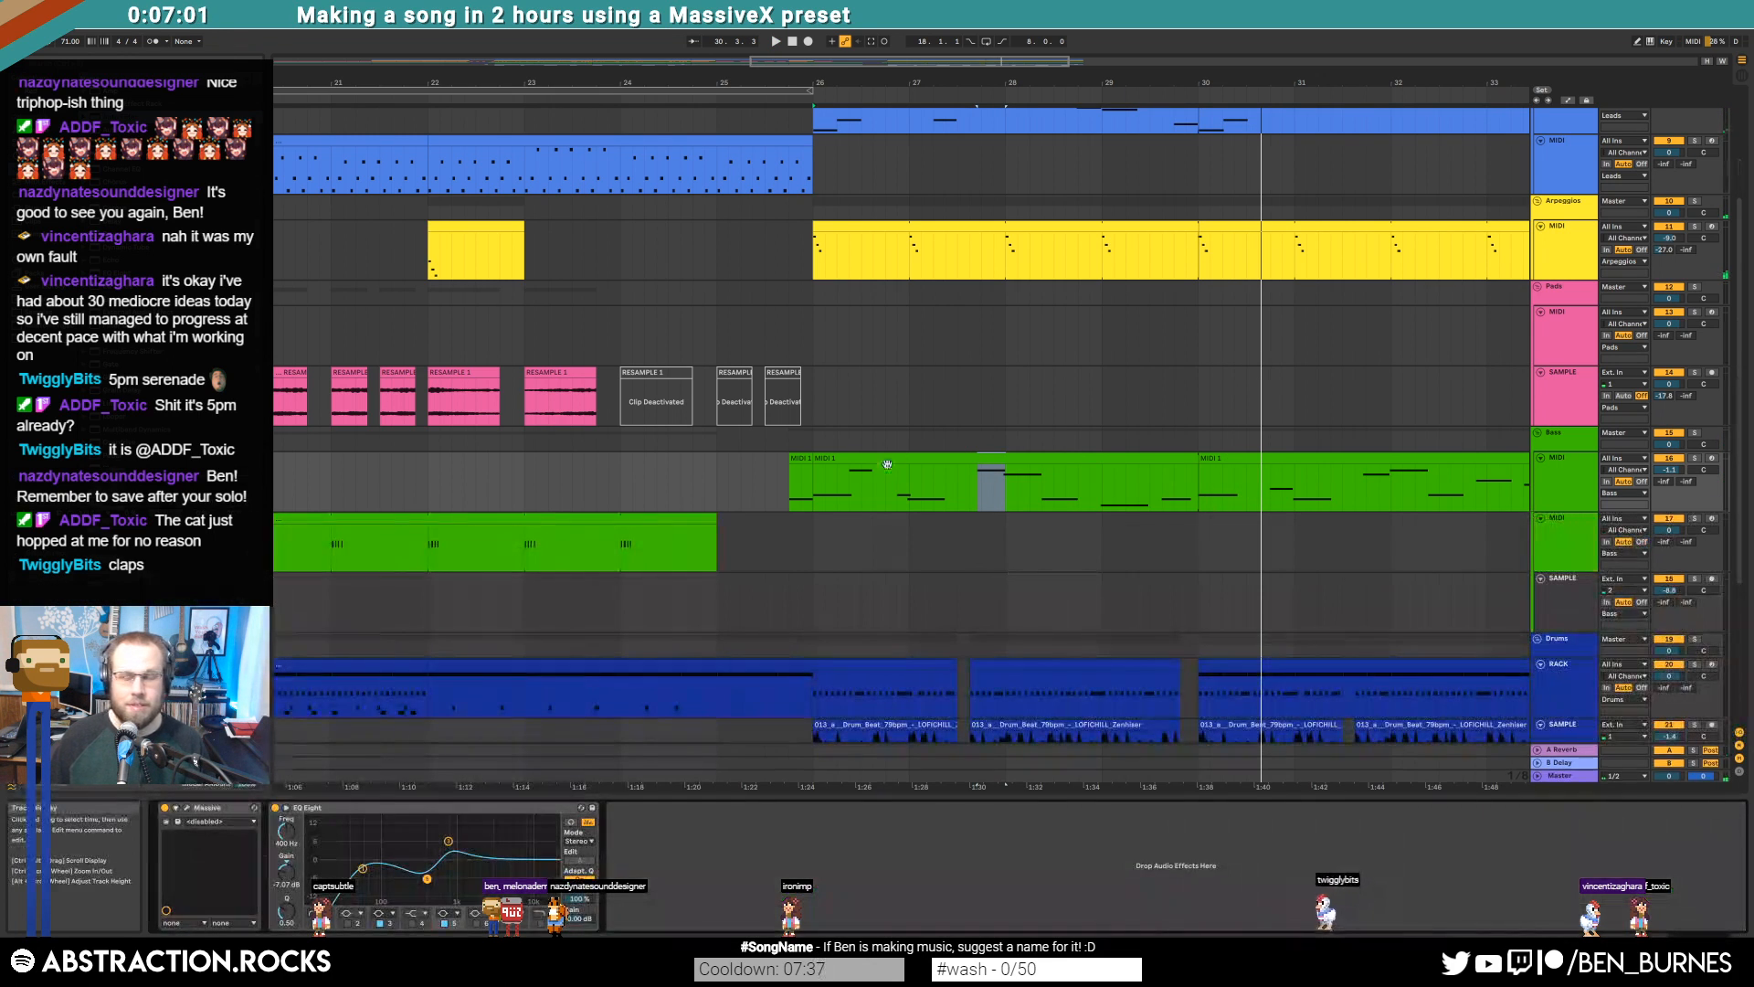
scroll(1255, 519, "down", 8)
scroll(1250, 519, "up", 4)
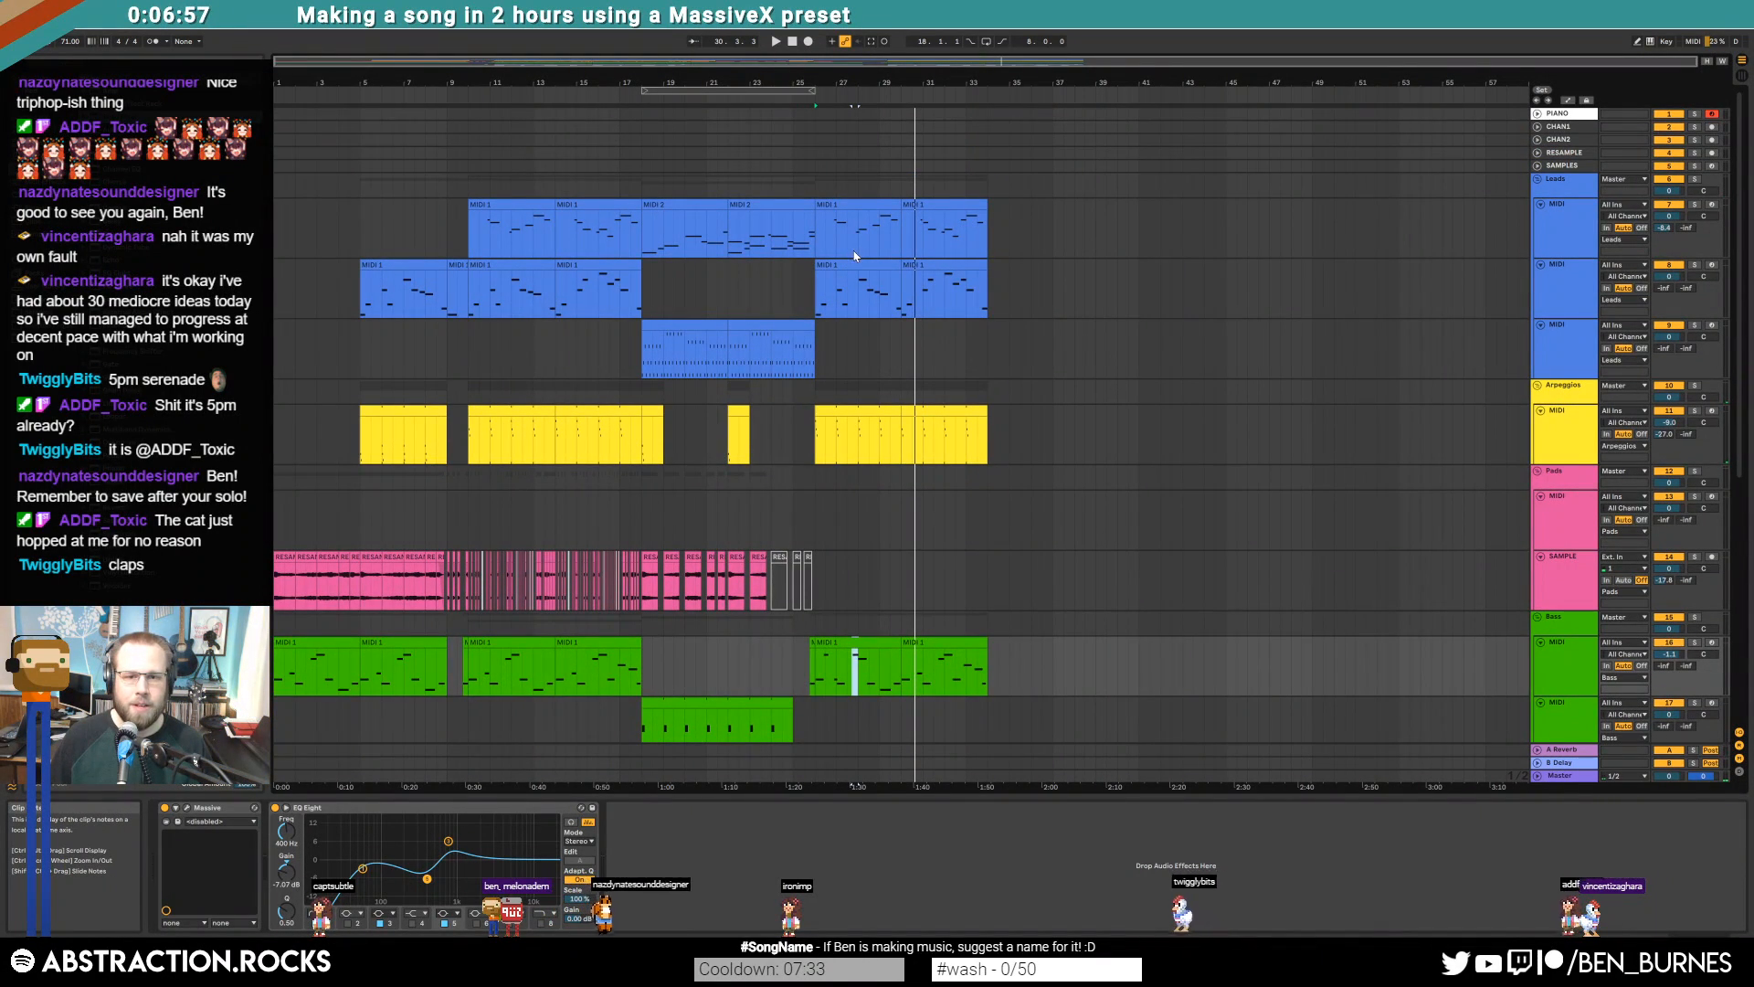
left_click_drag(847, 283, 916, 208)
key("0")
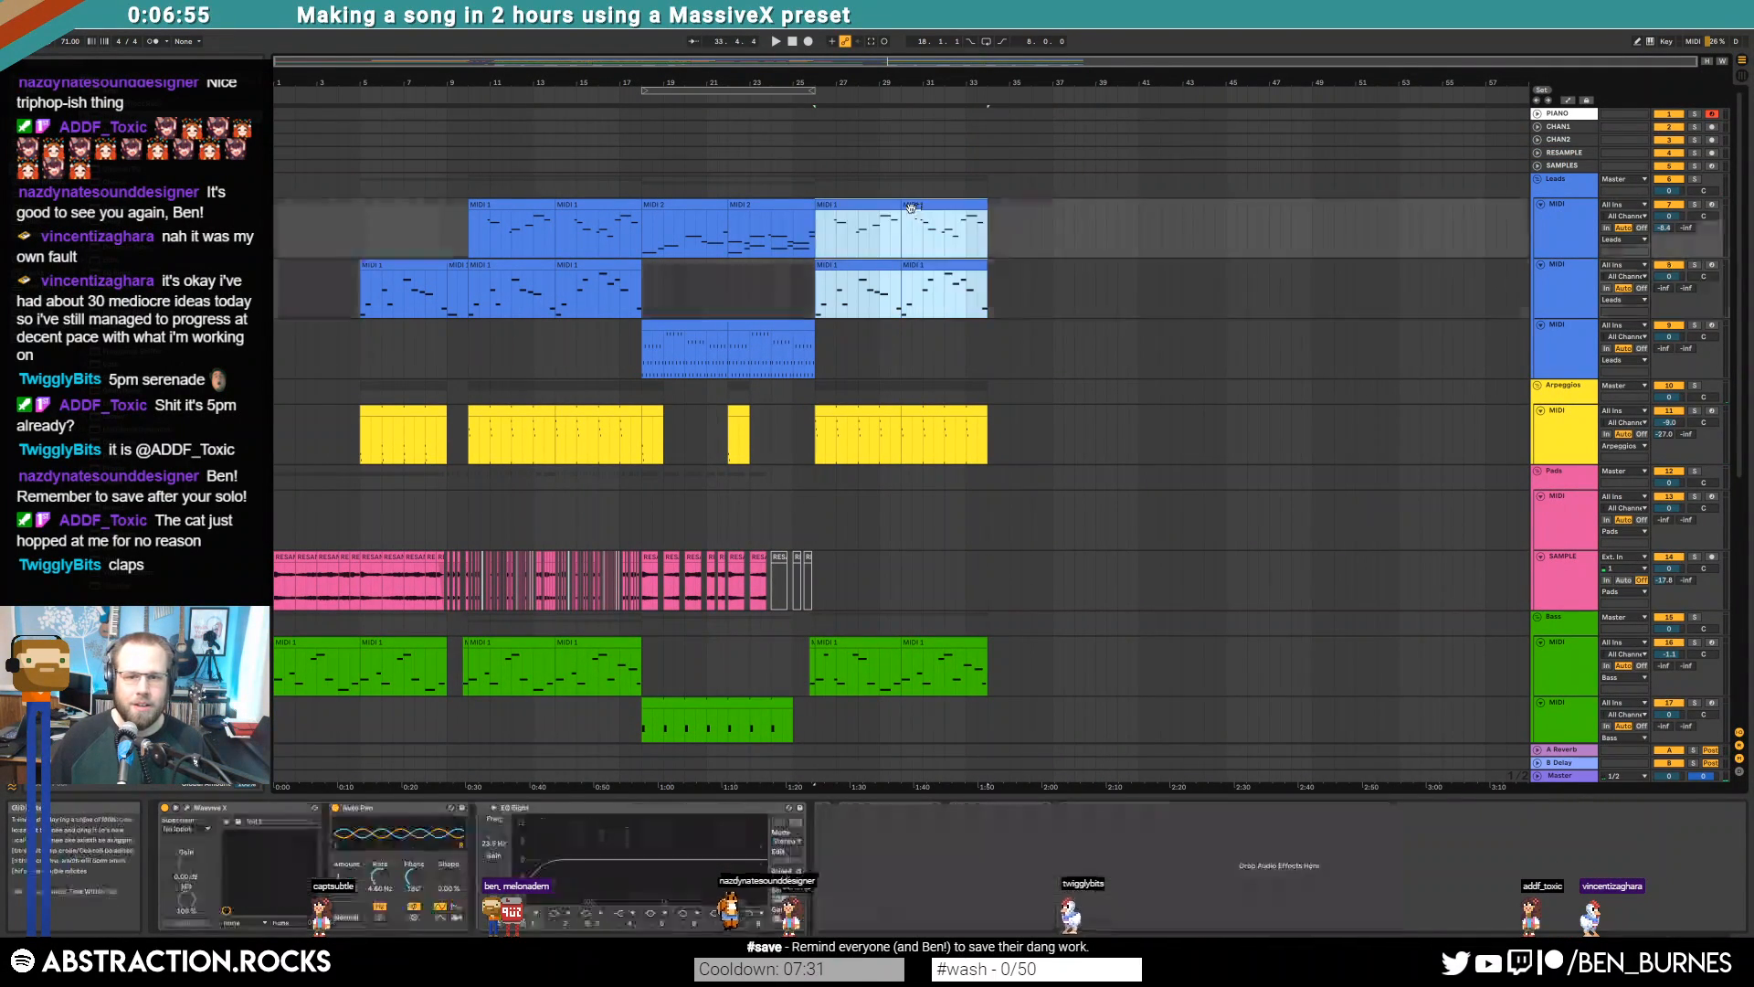
left_click(891, 411)
left_click(934, 410, "shift")
key("0")
scroll(1002, 510, "down", 1)
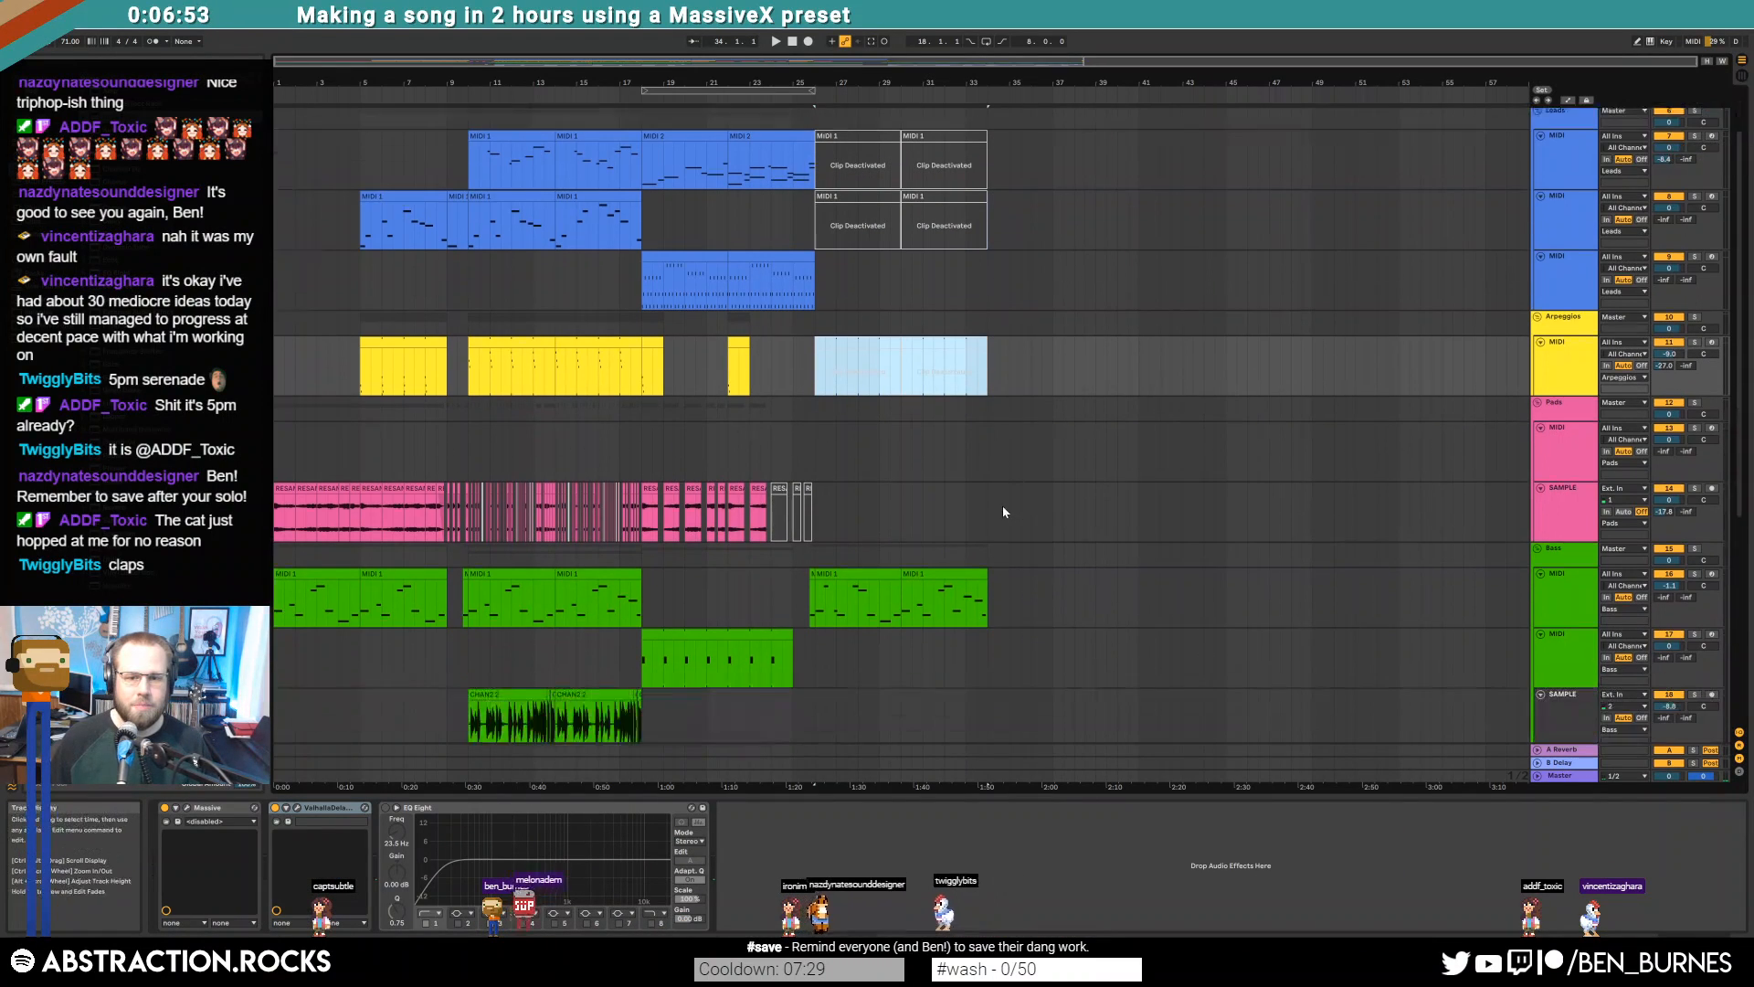
Play the arrangement from bar 18 into the returning section to hear it with the leads and arpeggio deactivated
scroll(1001, 510, "down", 3)
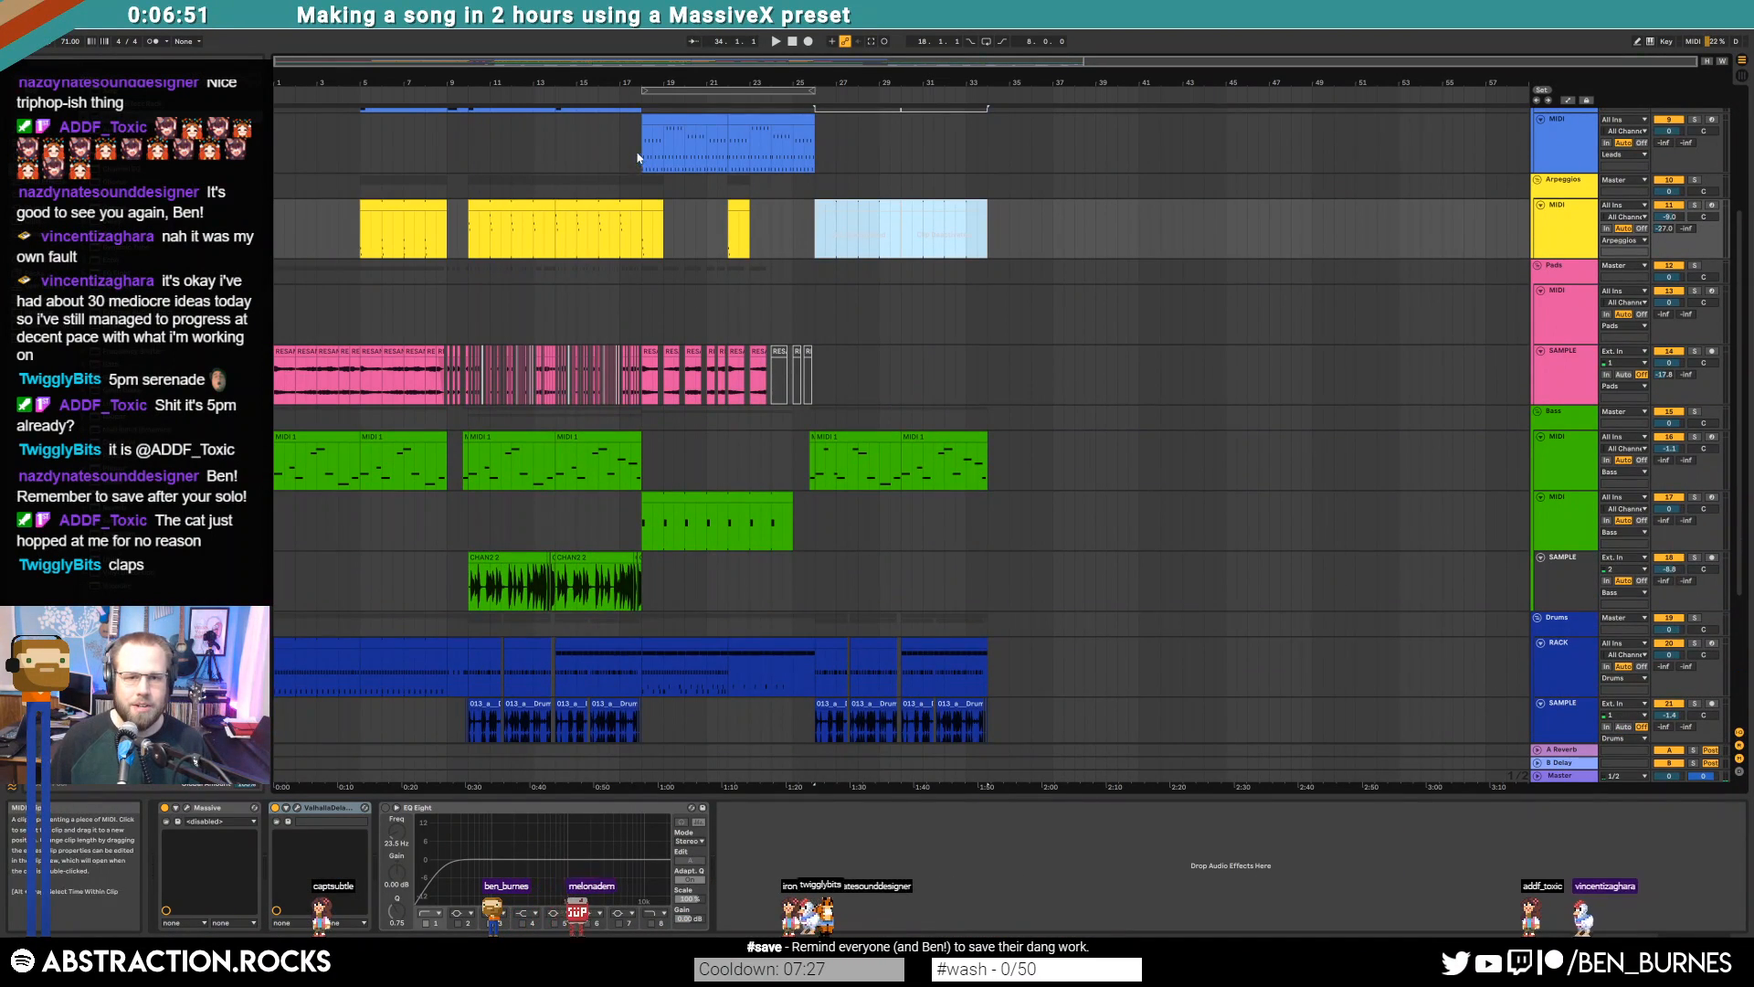
left_click(642, 150)
key("space")
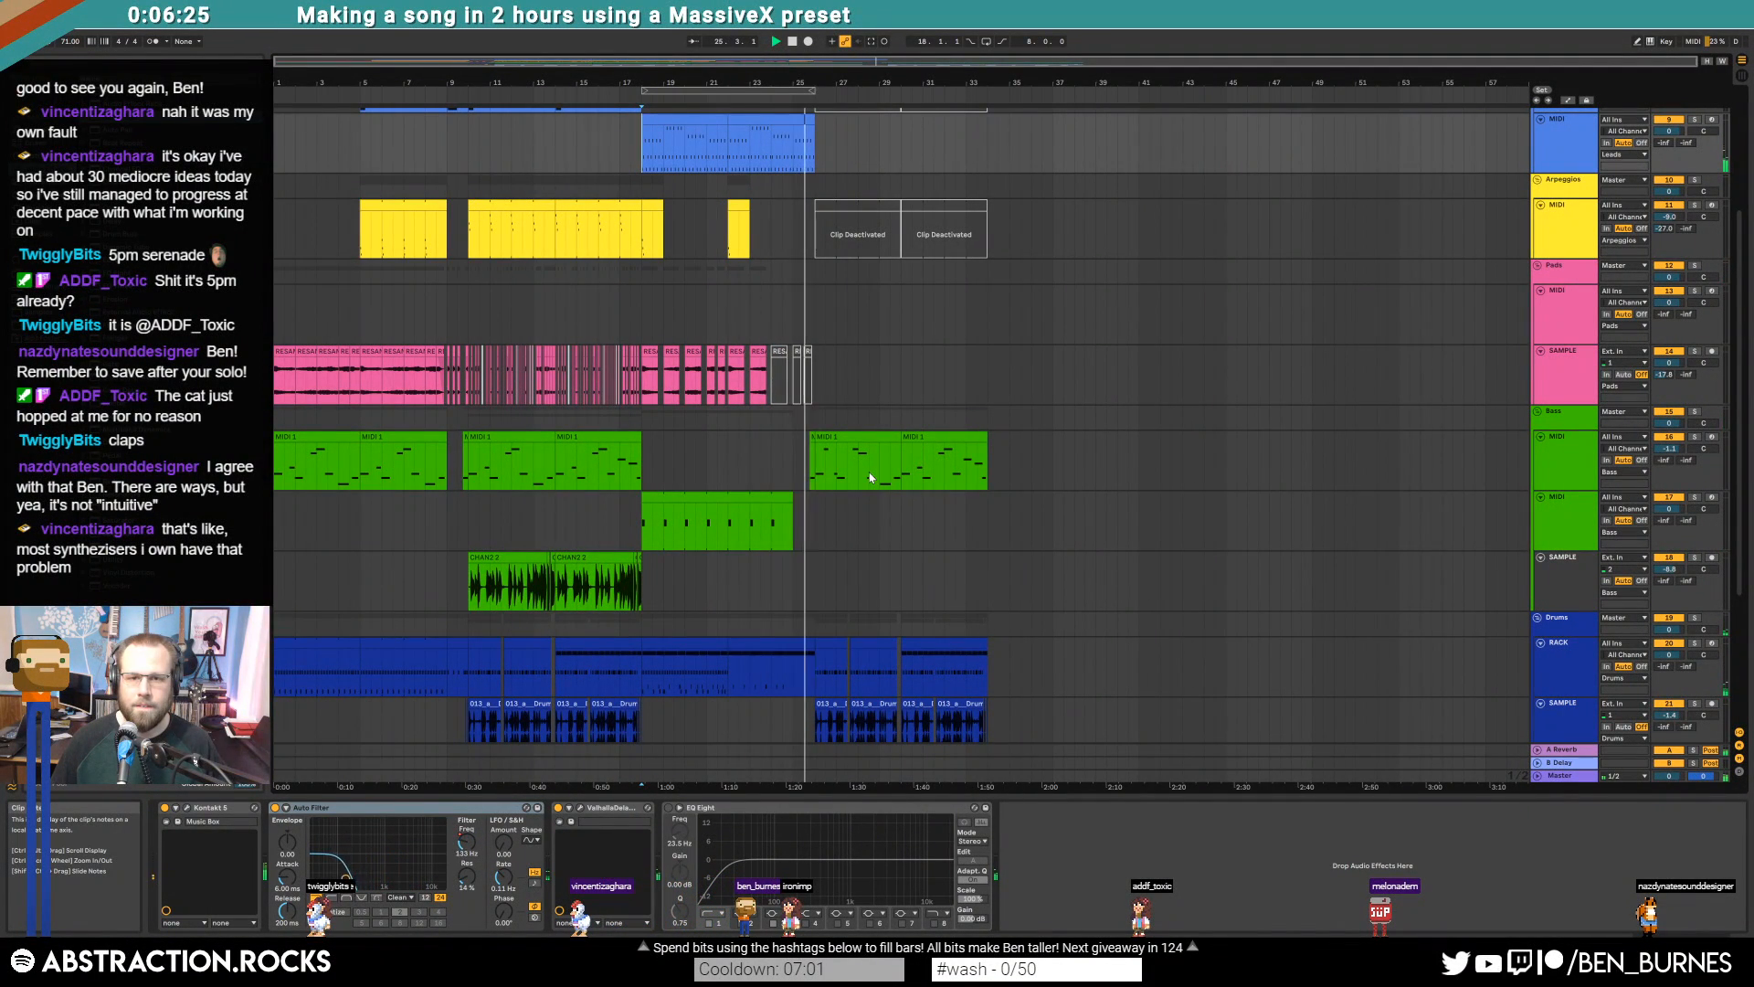
scroll(877, 482, "up", 3)
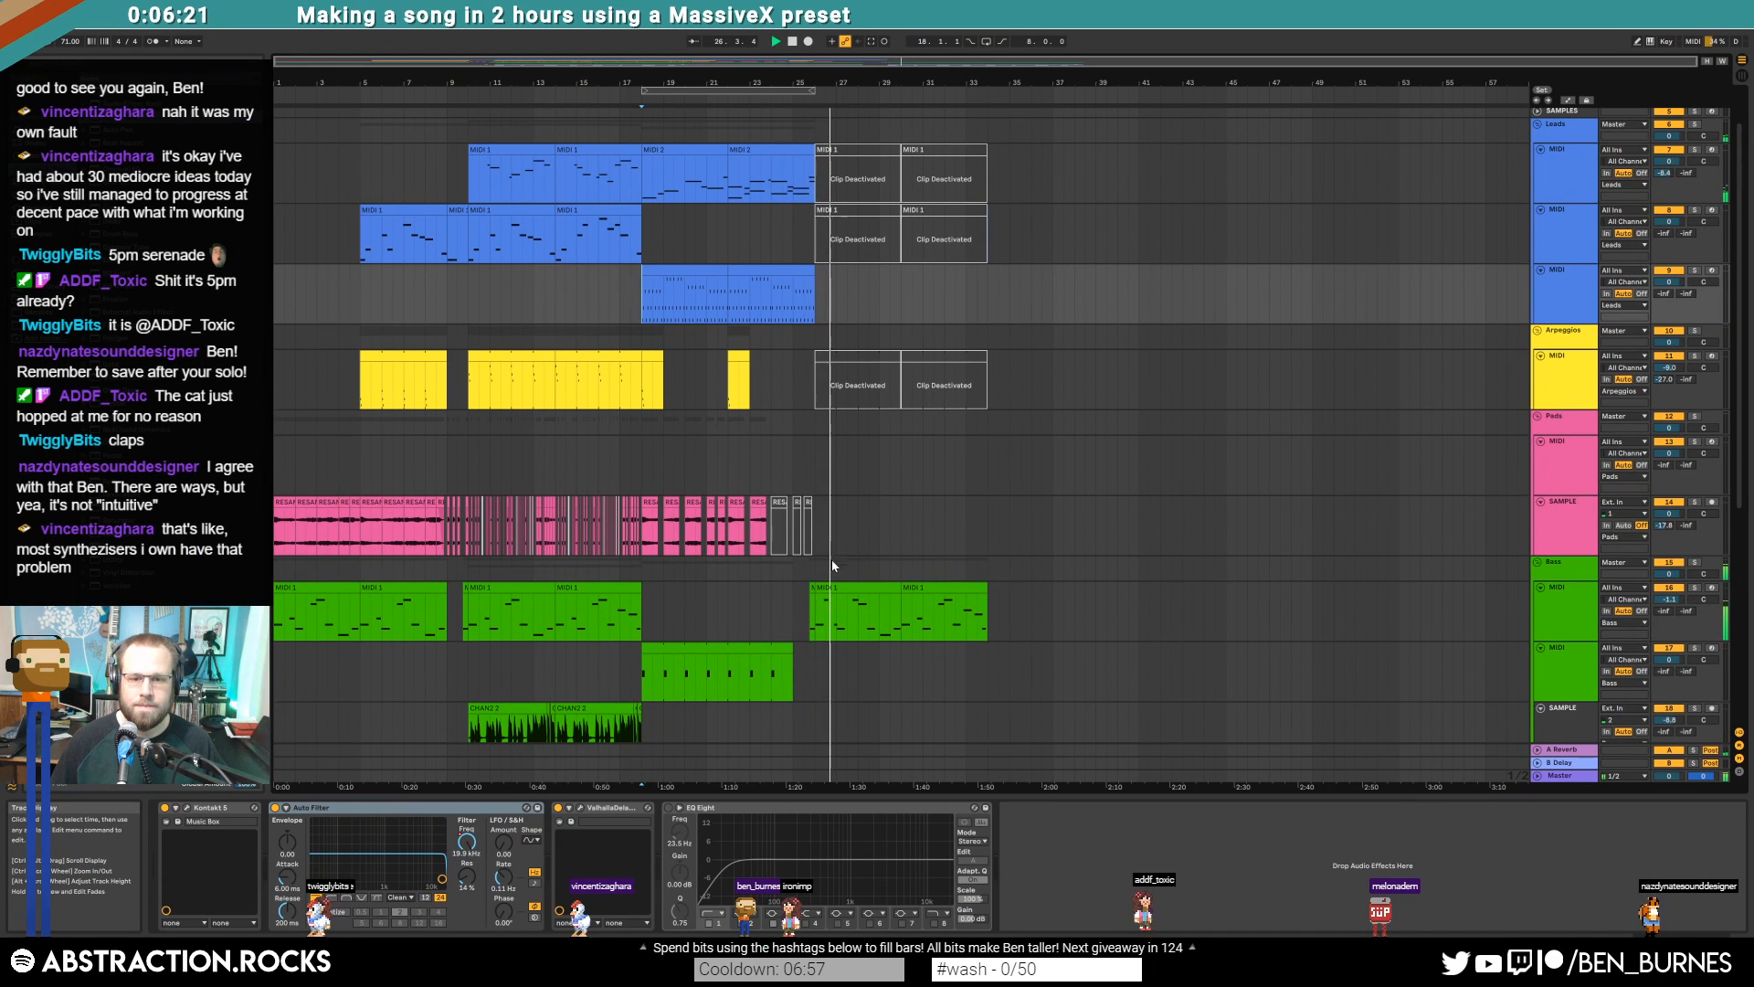
In the bass clip at bar 26, move the short C1 note earlier to about beat 1.4 and add rising G1, C2 and D#2 notes after it
double_click(834, 608)
key("space")
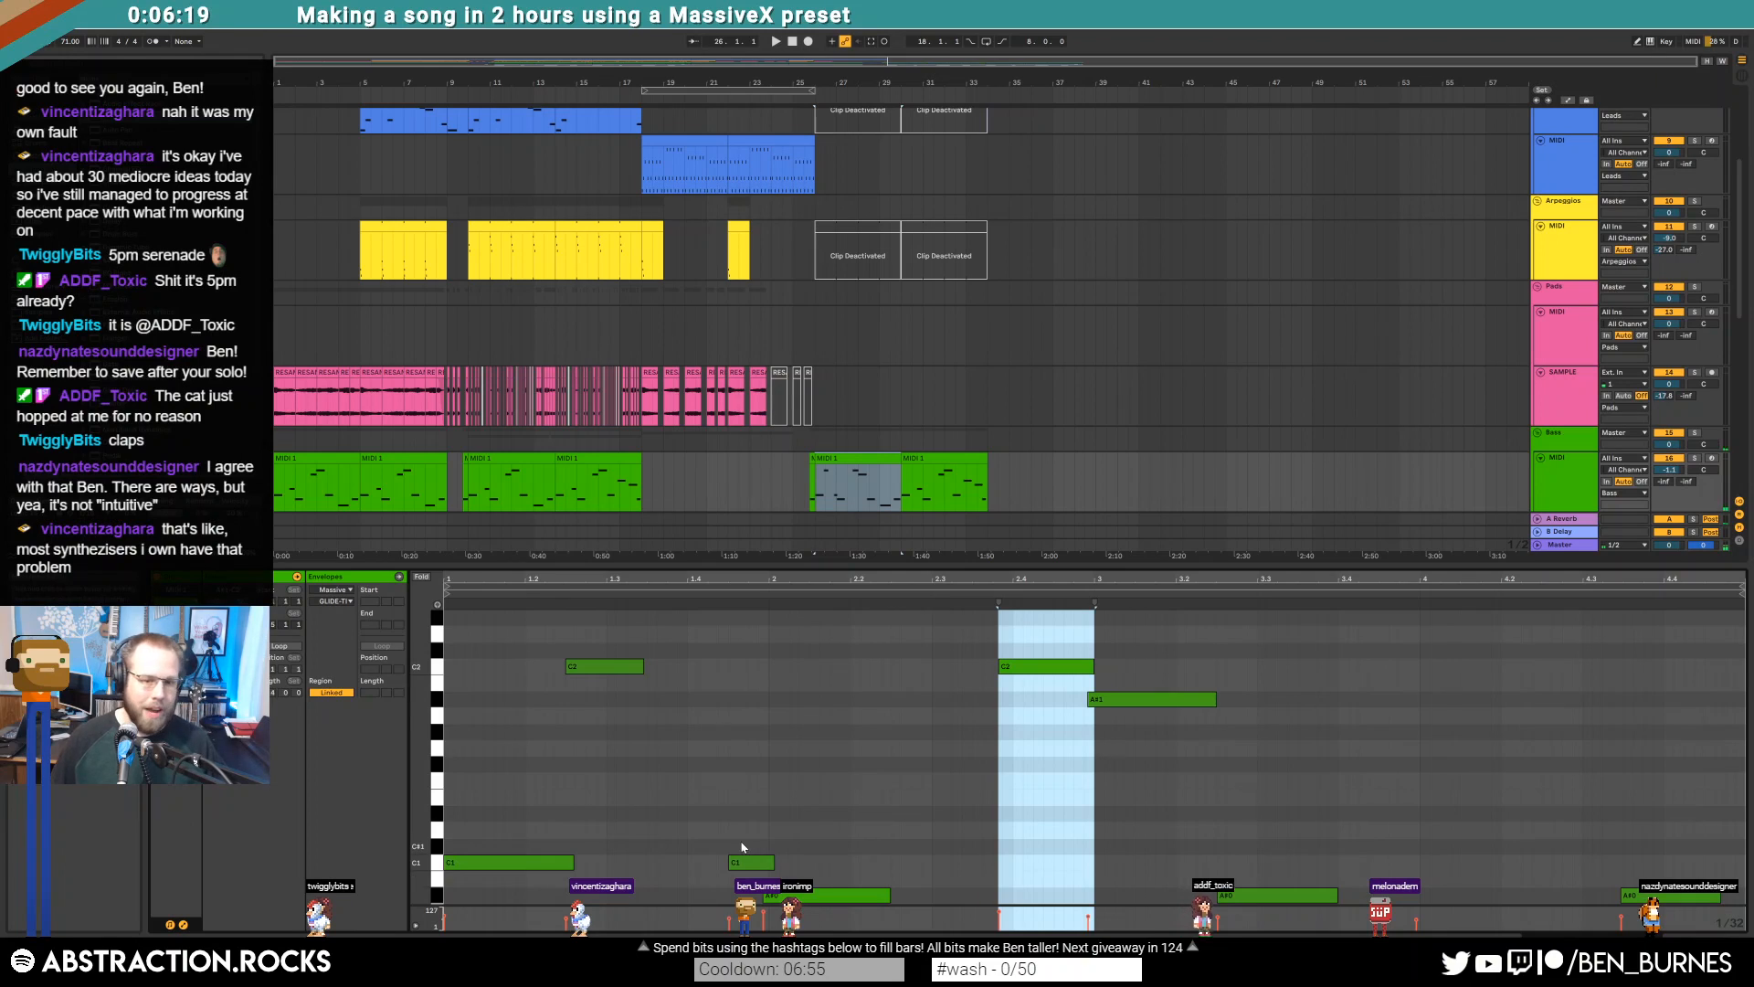
left_click_drag(749, 863, 708, 868)
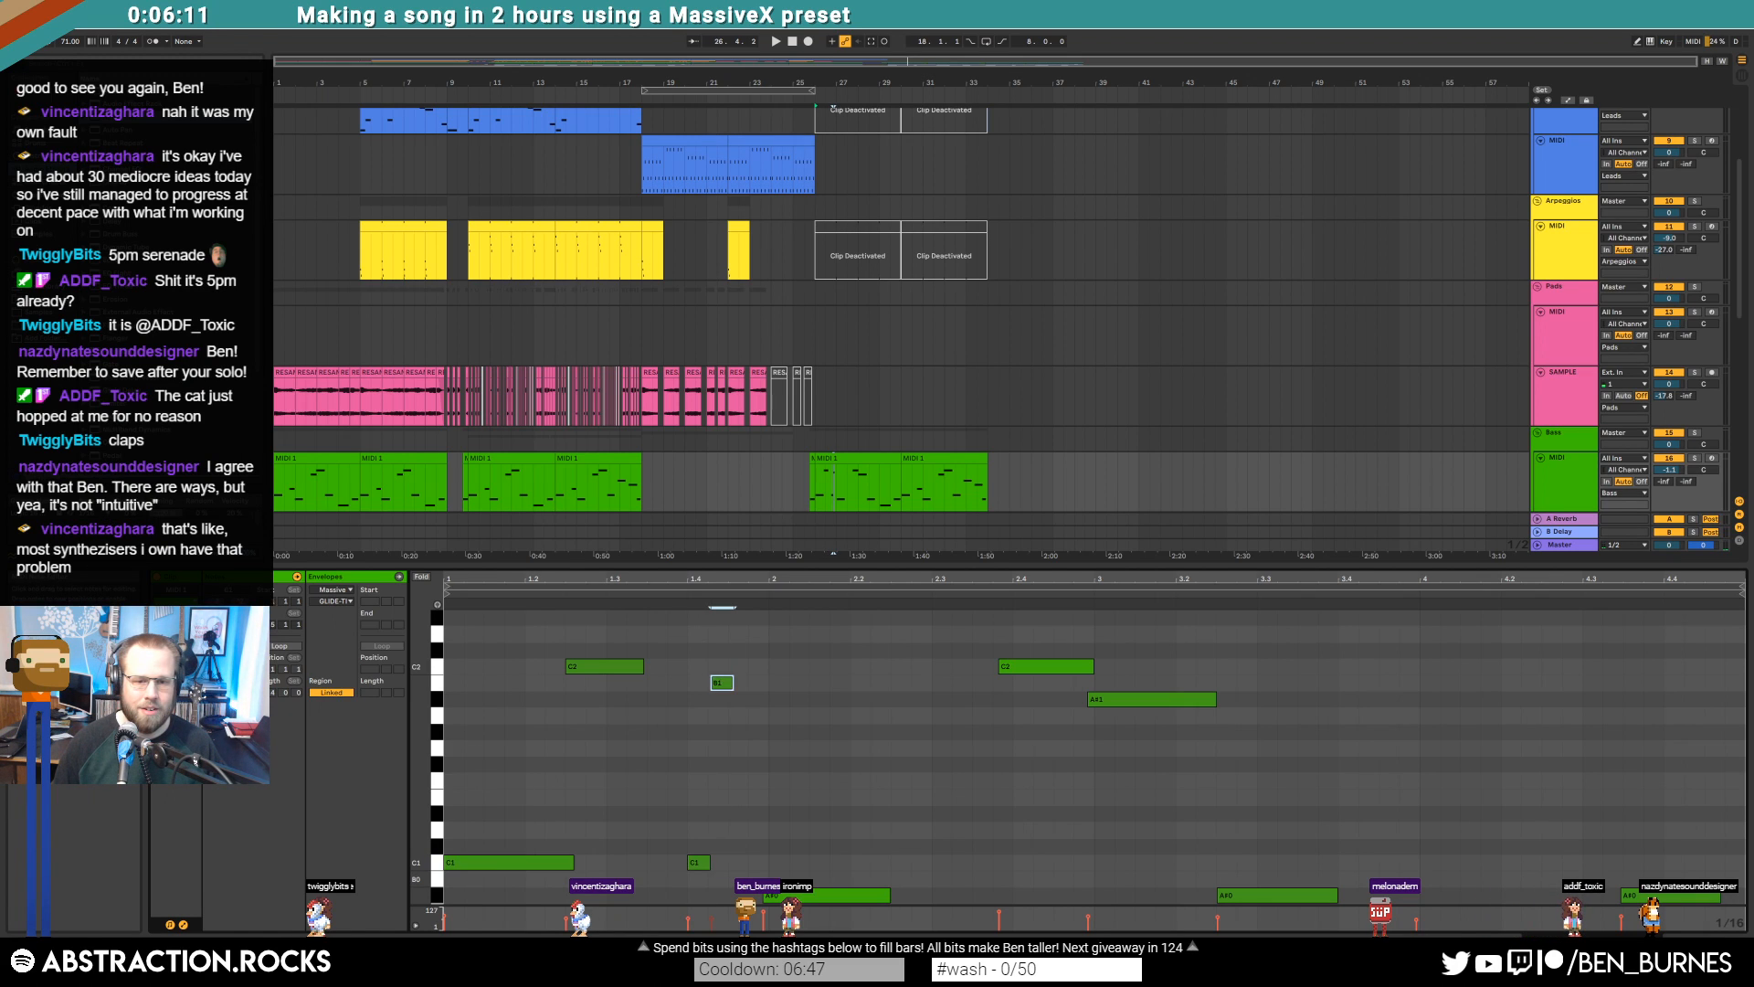
key("shift+Up")
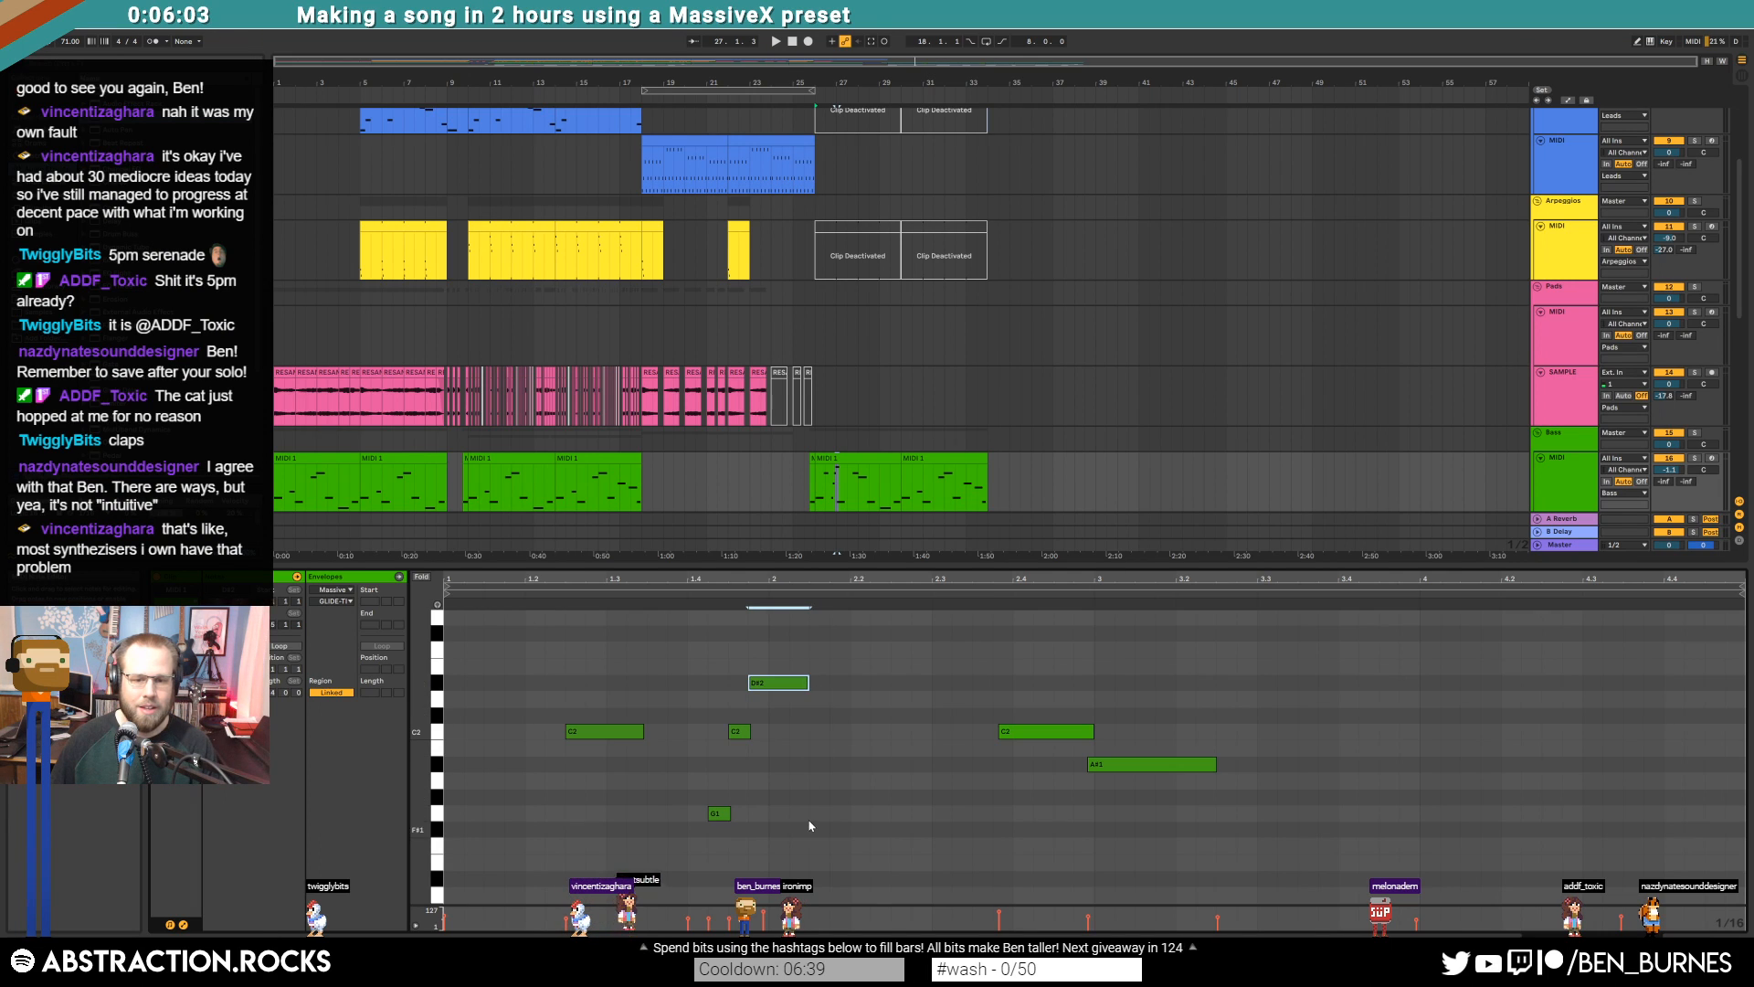
Move the clip's first A#0 note later so it starts where the D#2 note ends, and play the result
scroll(807, 828, "down", 3)
left_click(831, 851)
key("Right")
key("Right")
key("space")
scroll(425, 726, "up", 2)
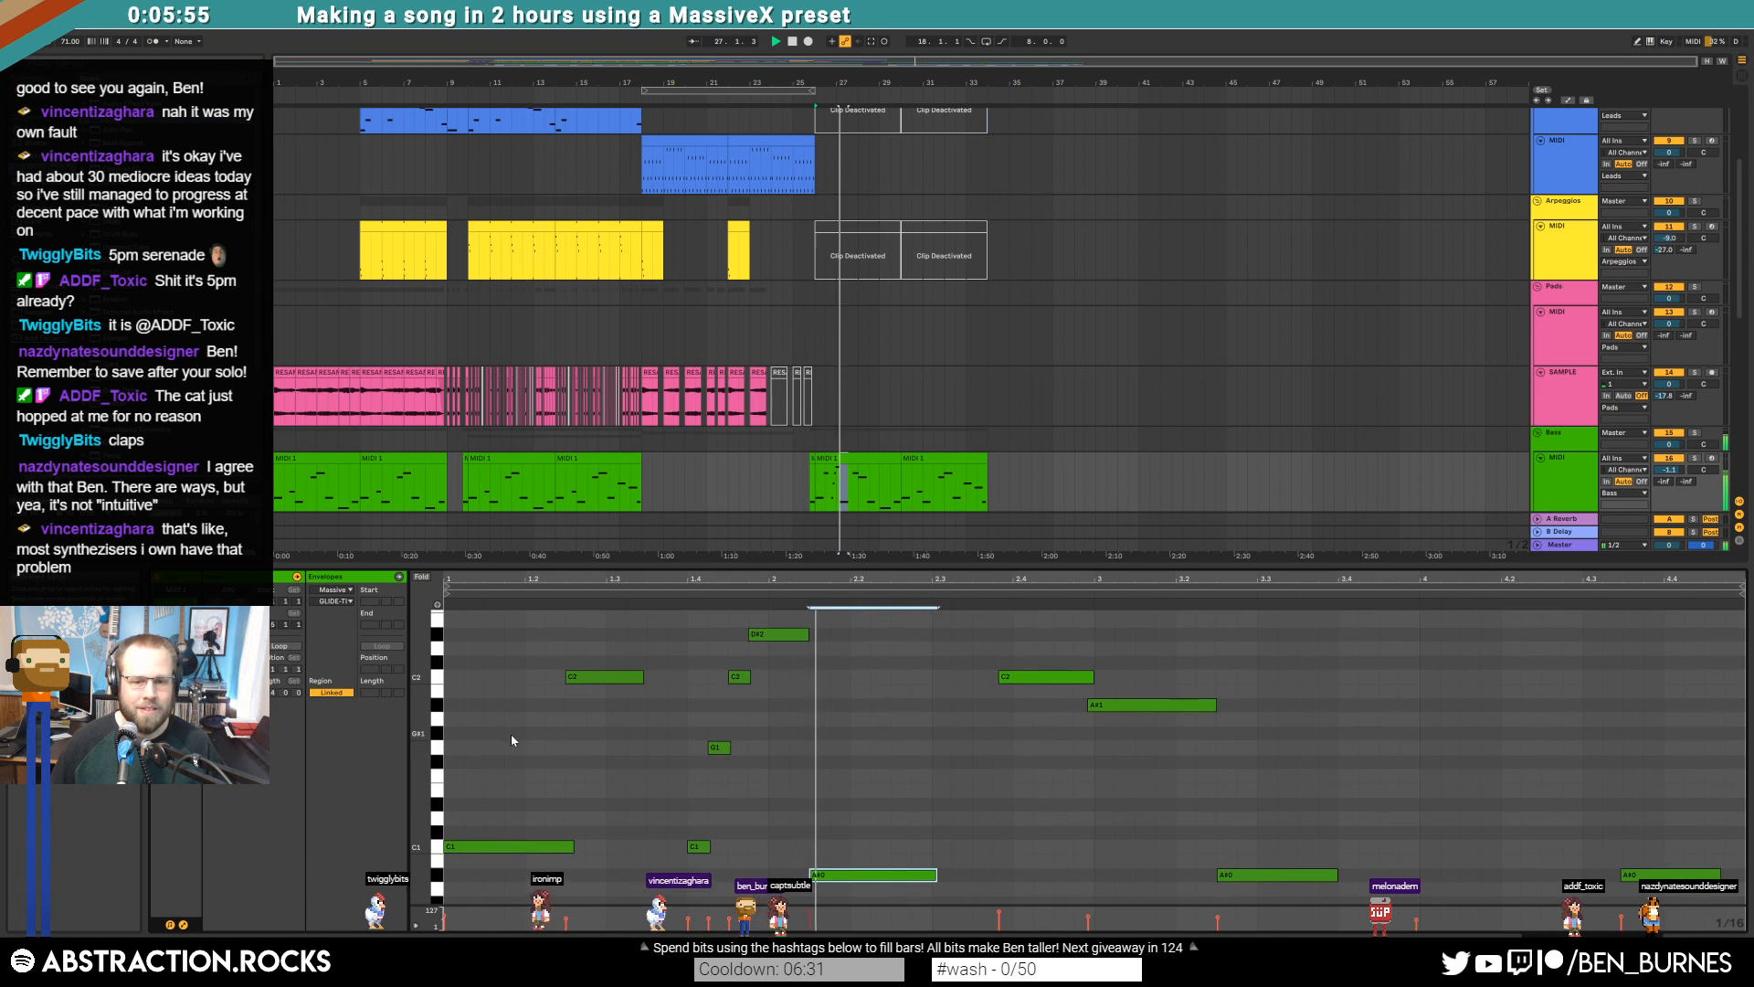
Stop playback and shift the rising C1, G1, C2 and D#2 notes together slightly later
left_click_drag(705, 634, 771, 866)
key("space")
key("Right")
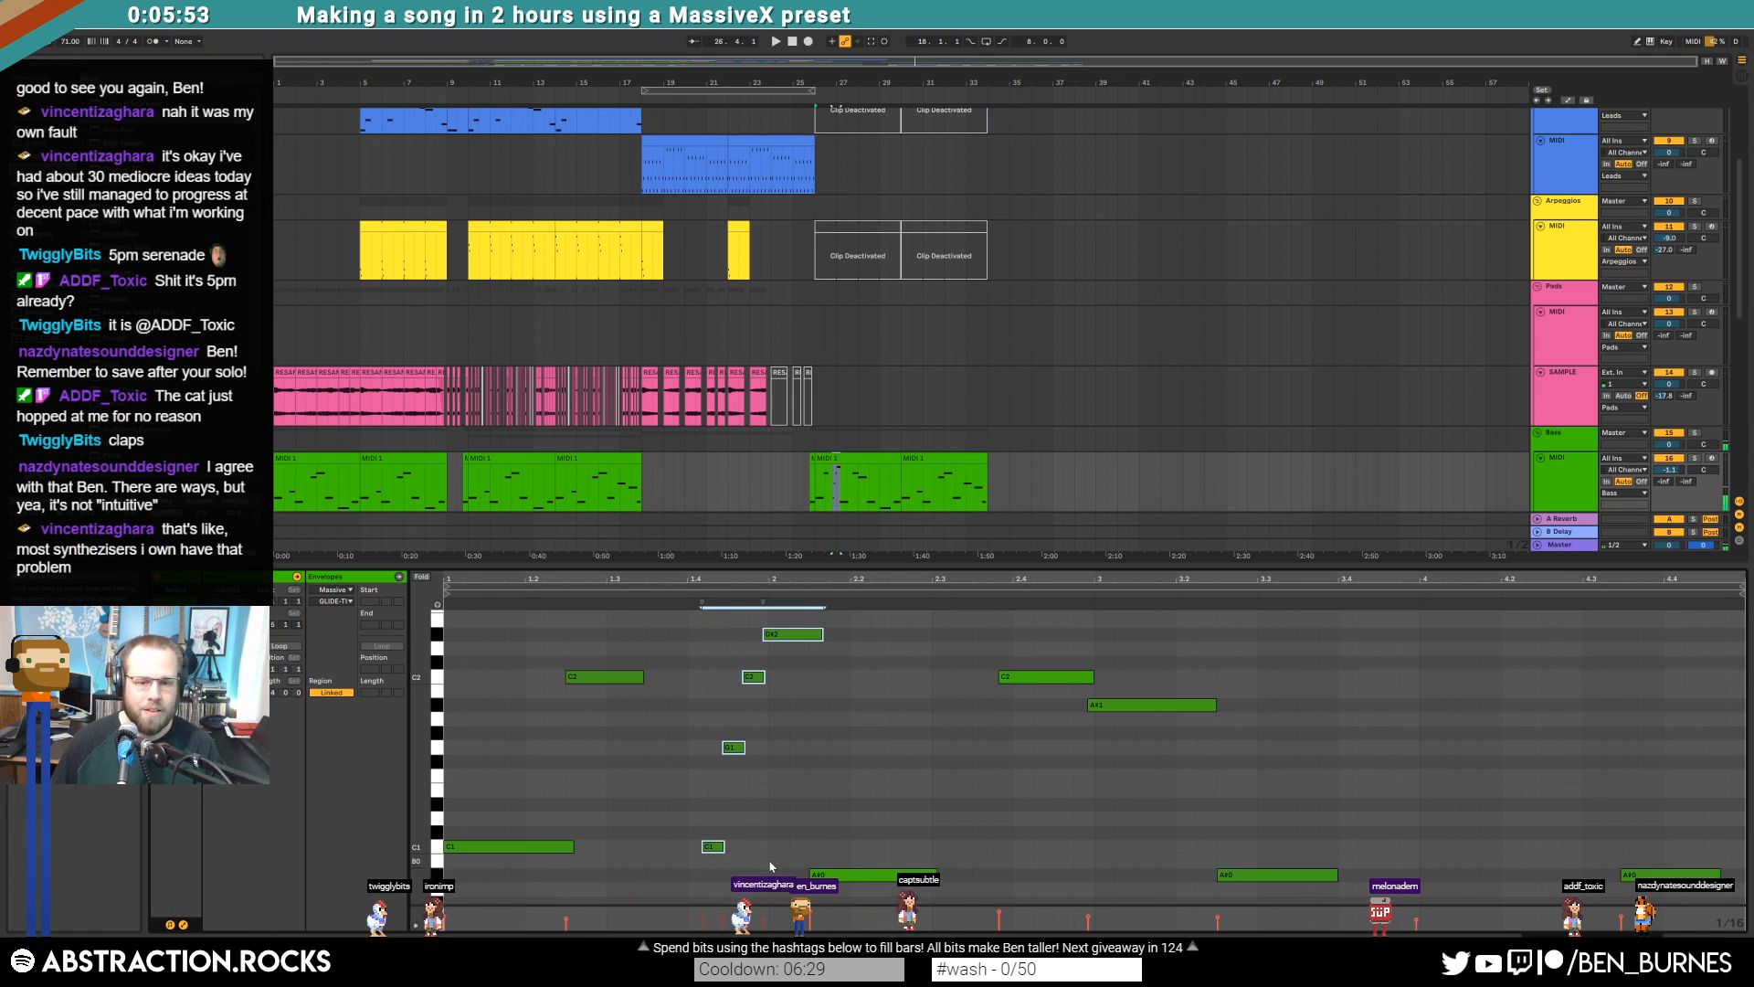
key("Right")
Raise the run's C2 note to D#2, place a longer D2 note directly behind it, and play the run
left_click(775, 678)
key("Up")
key("Up")
key("Up")
key("Right")
left_click(794, 649)
left_click_drag(793, 649, 850, 651)
left_click(686, 594)
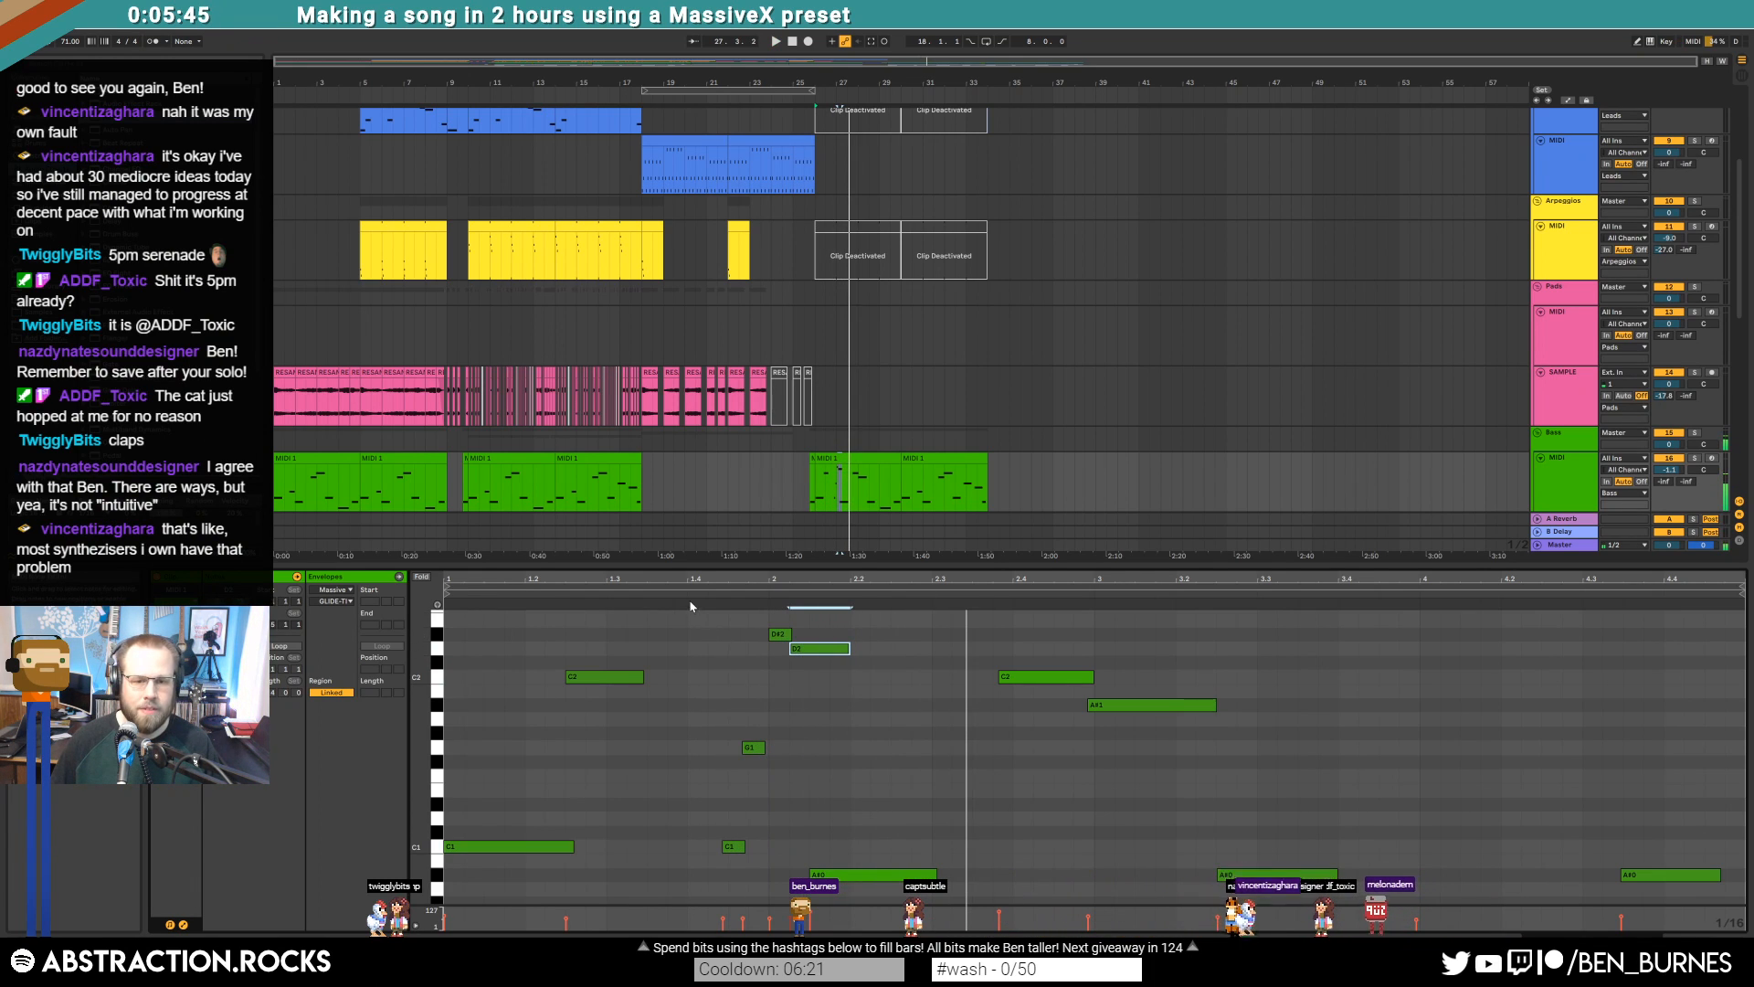
Lower the bass track's Massive Glide Time automation just before bar 26 and start playback
key("shift+Tab")
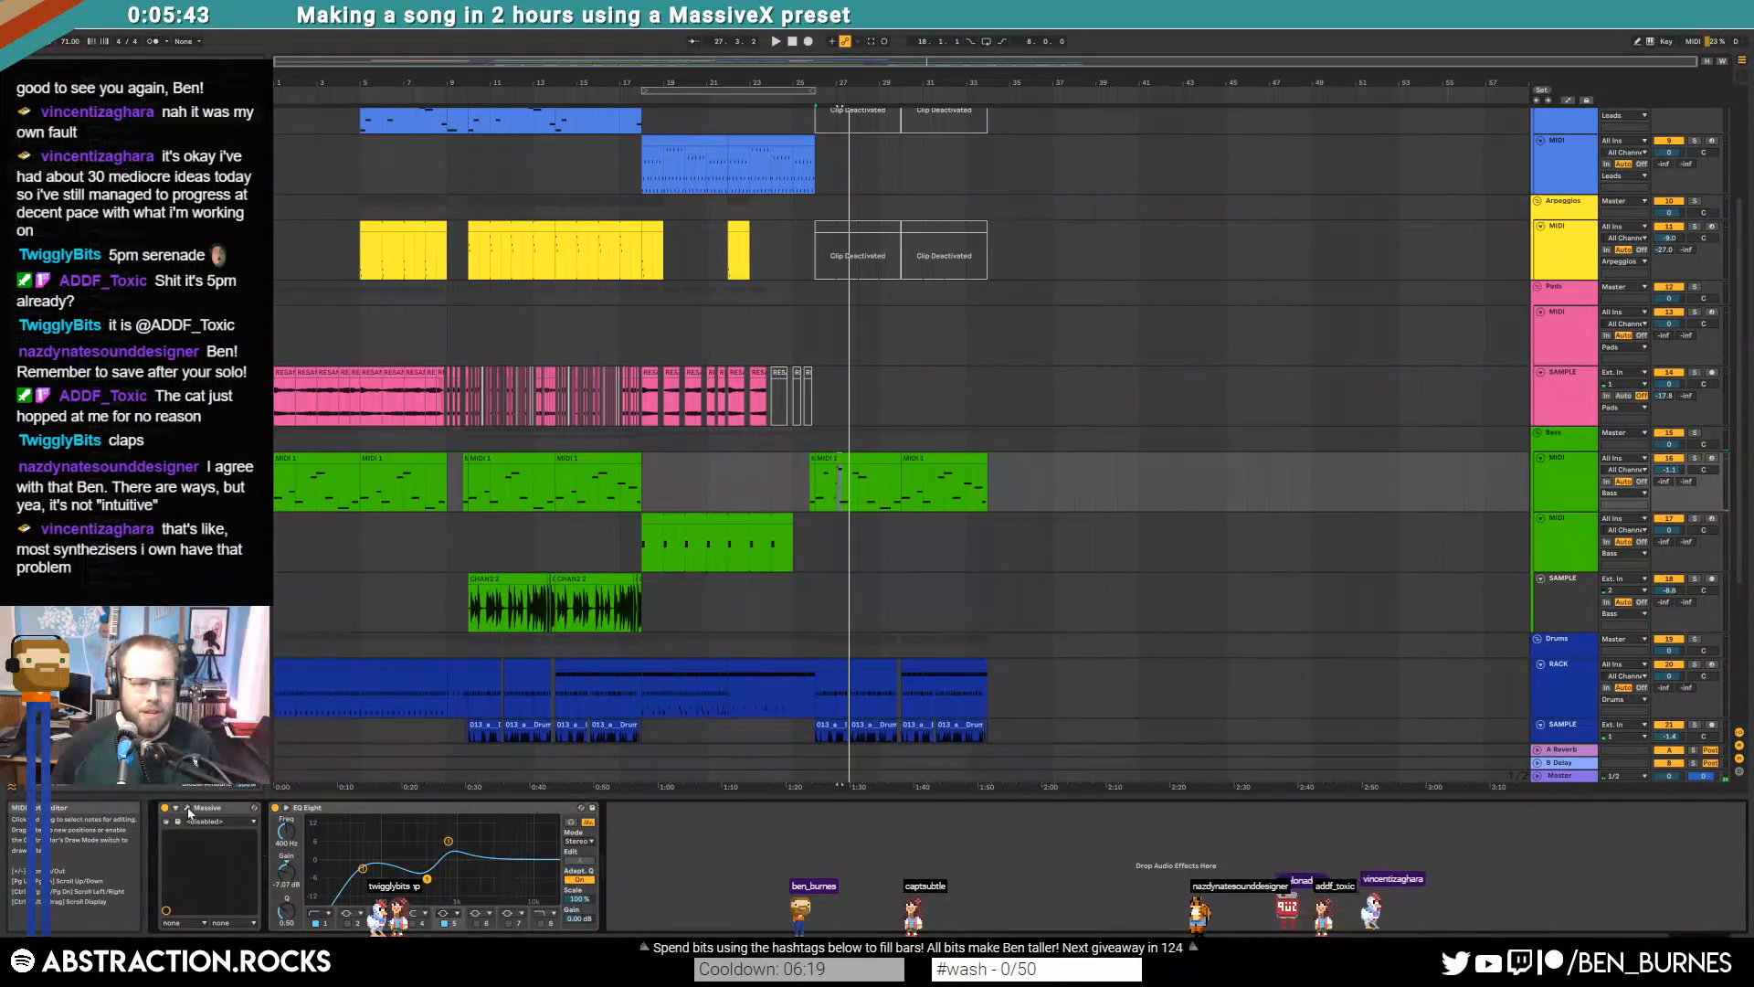
left_click(187, 808)
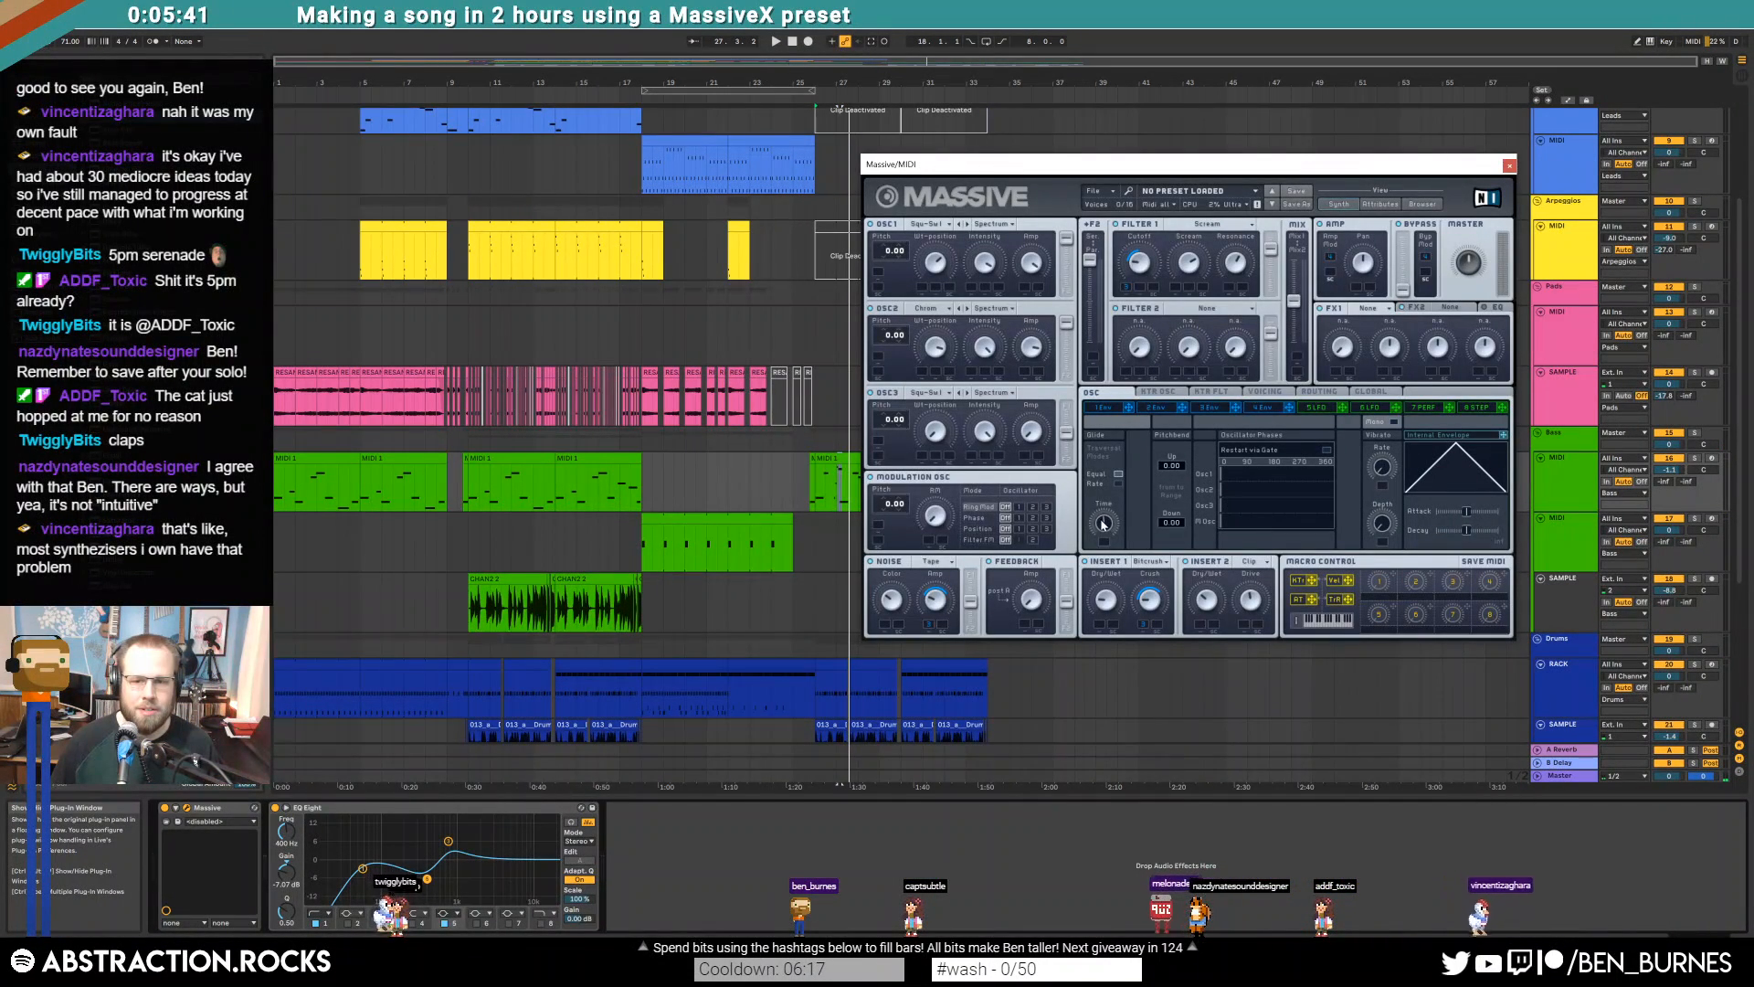
left_click(801, 490)
key("a")
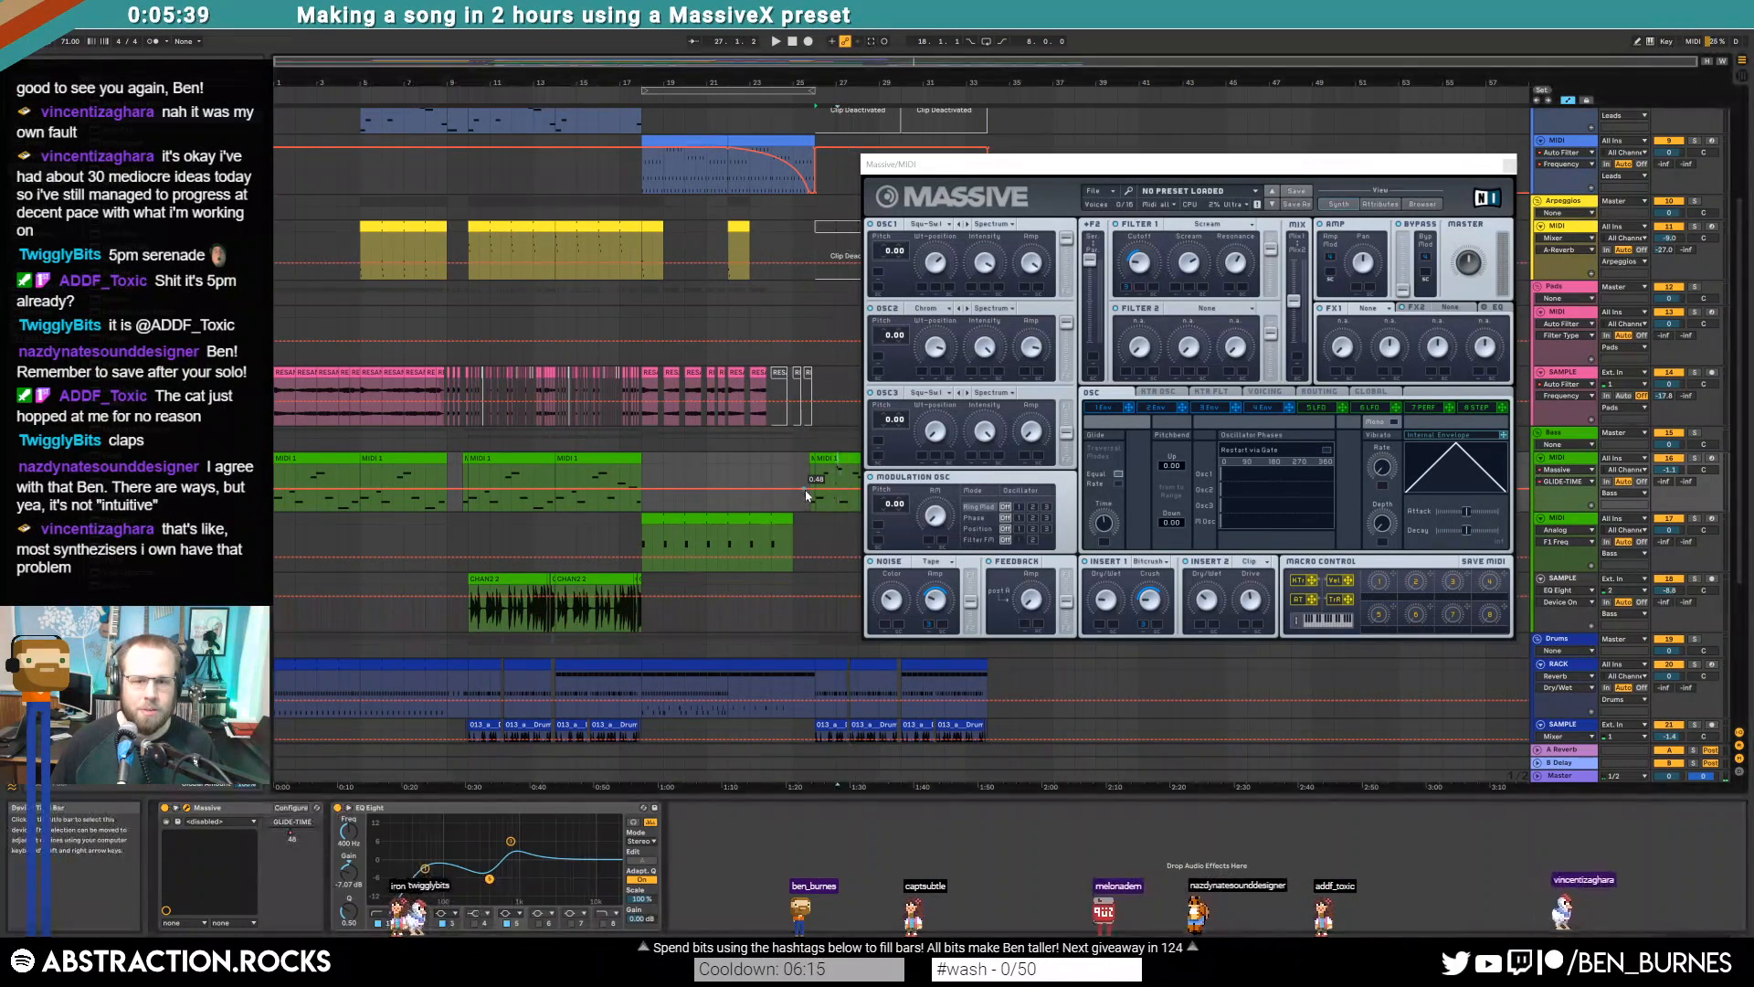
left_click_drag(807, 491, 804, 495)
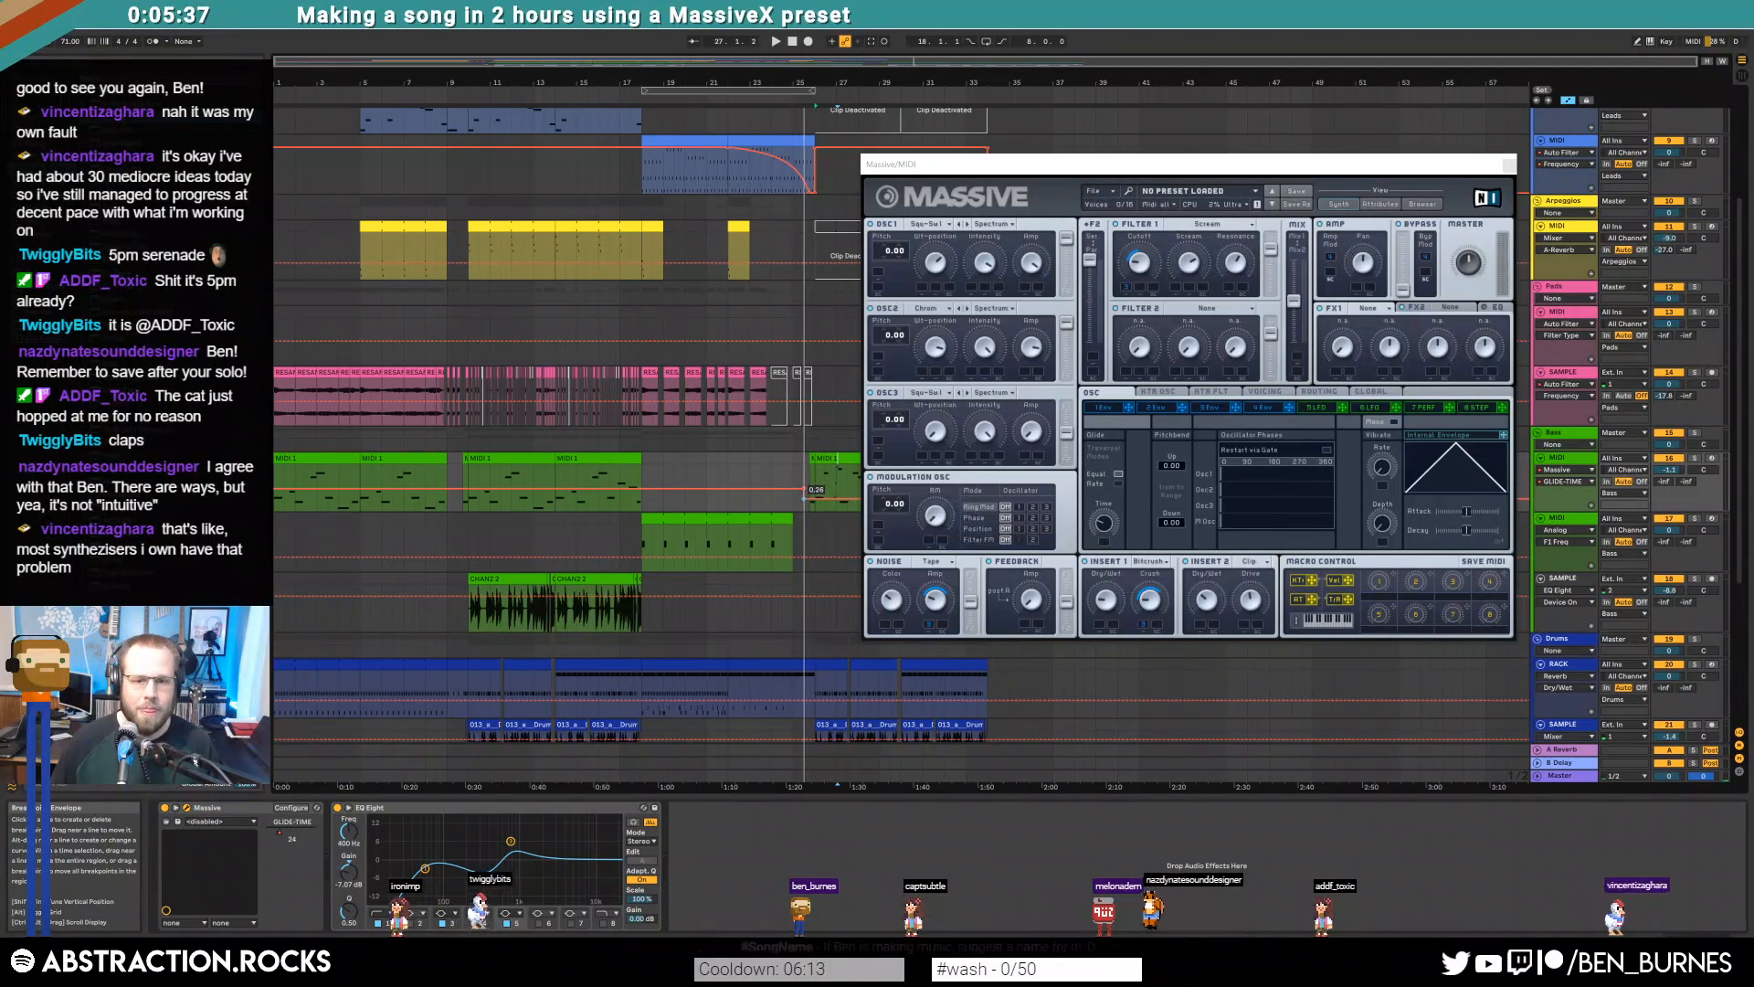
key("space")
Reopen the bass clip at bar 26, move the run and its A#0 note together earlier to about beat 1.4, and audition it
double_click(853, 460)
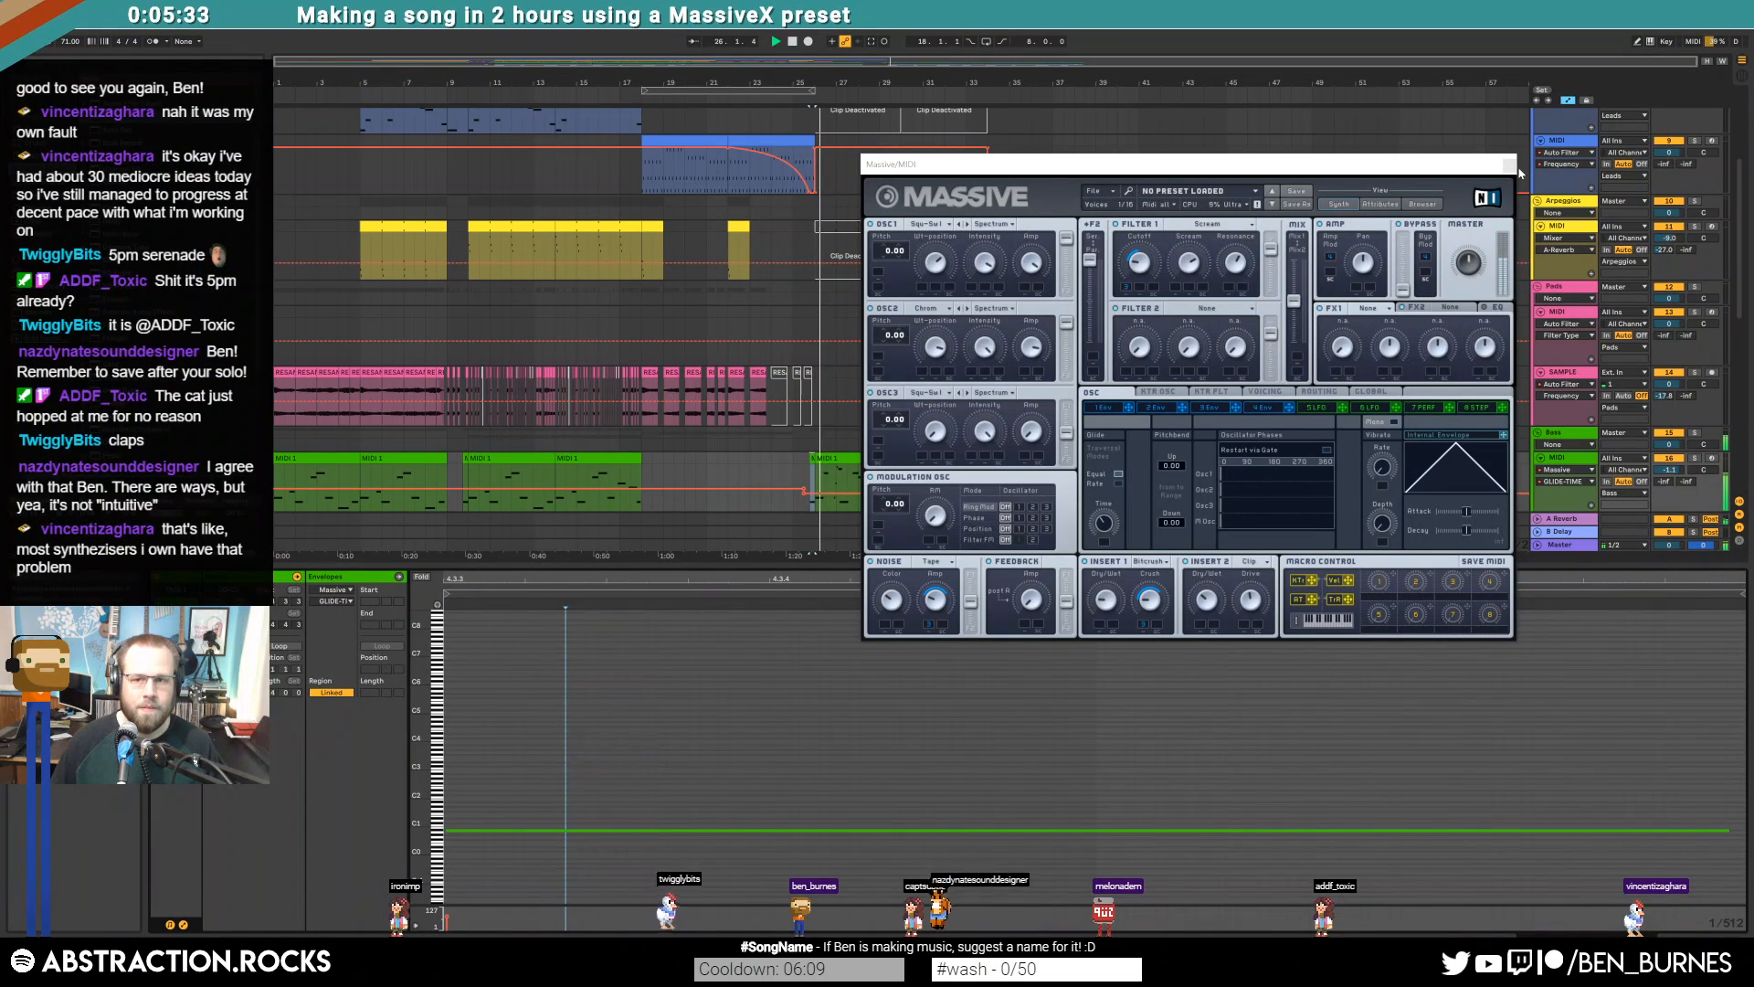
left_click(834, 459)
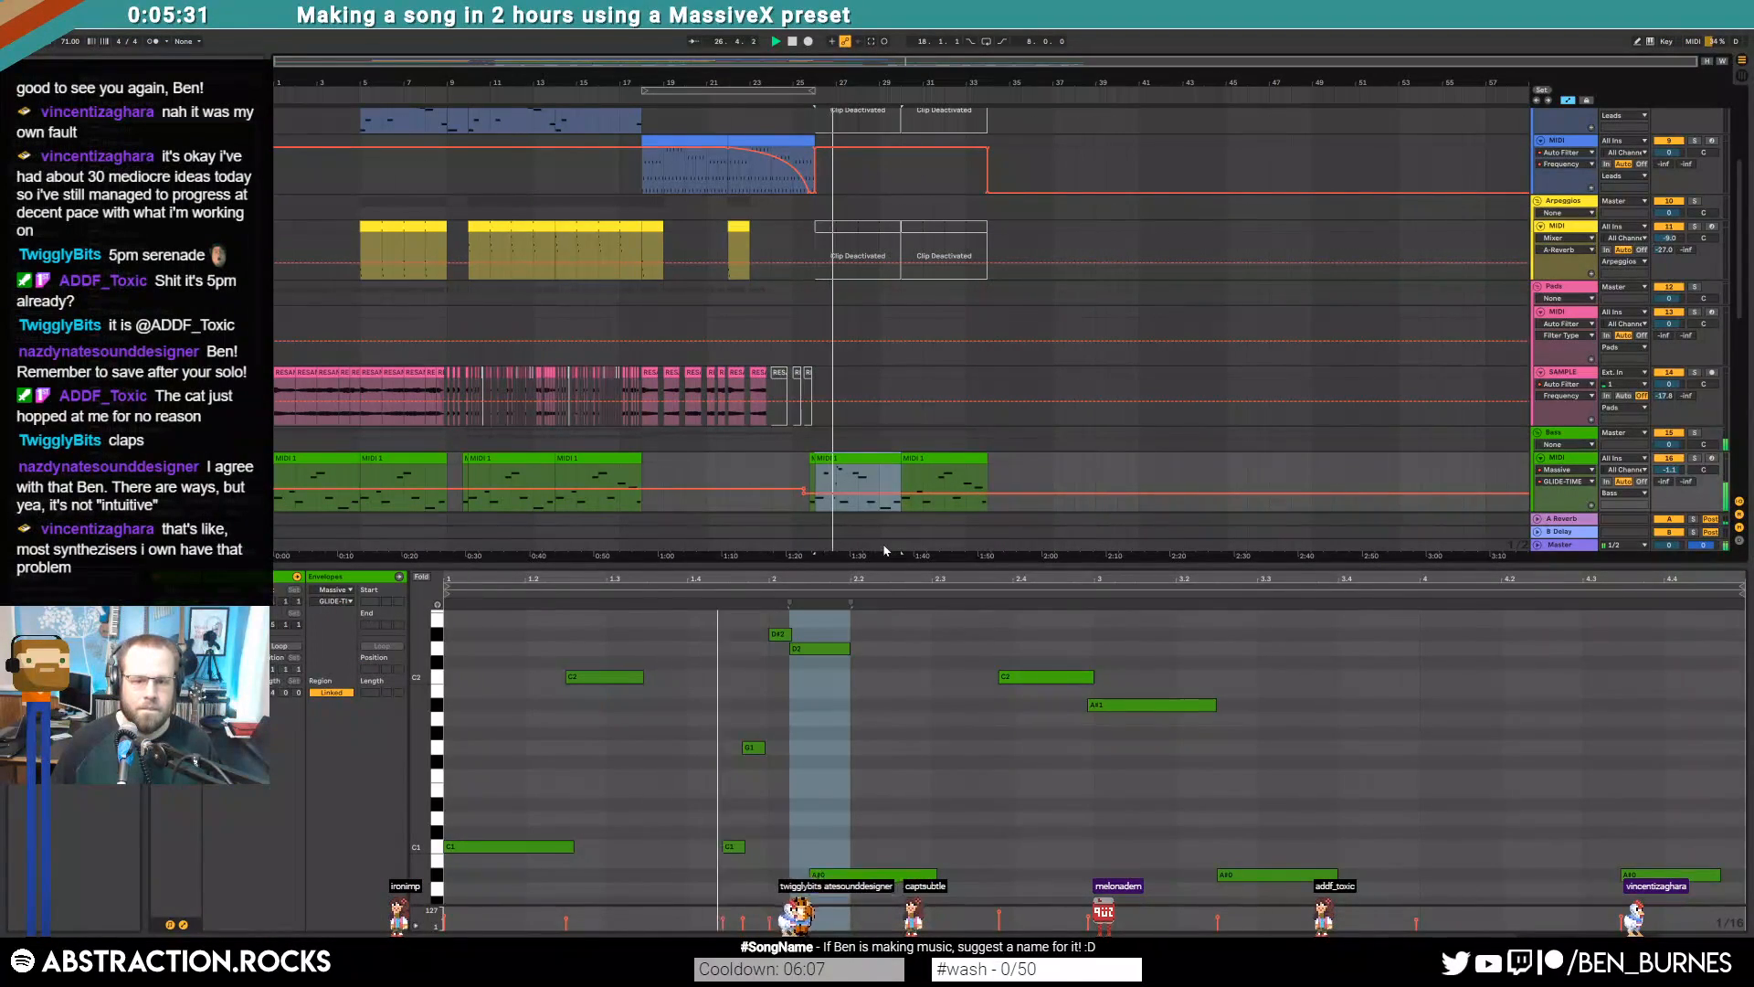
key("space")
left_click_drag(692, 631, 840, 885)
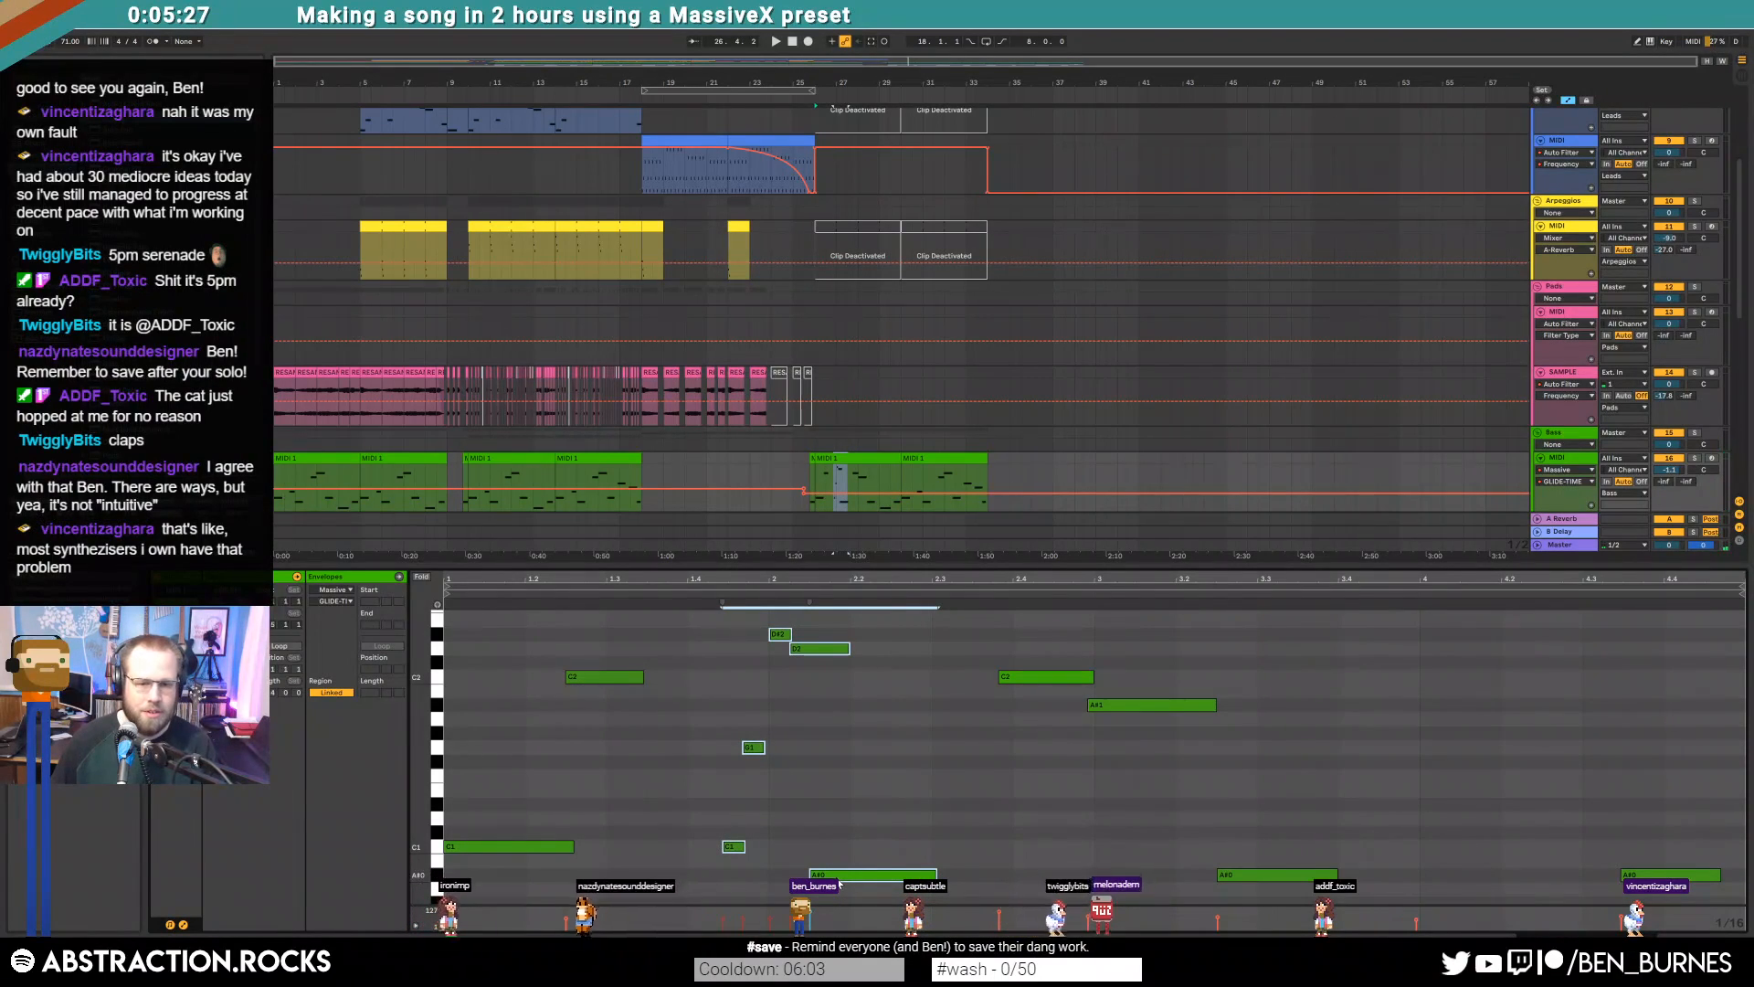
left_click_drag(839, 880, 807, 872)
key("space")
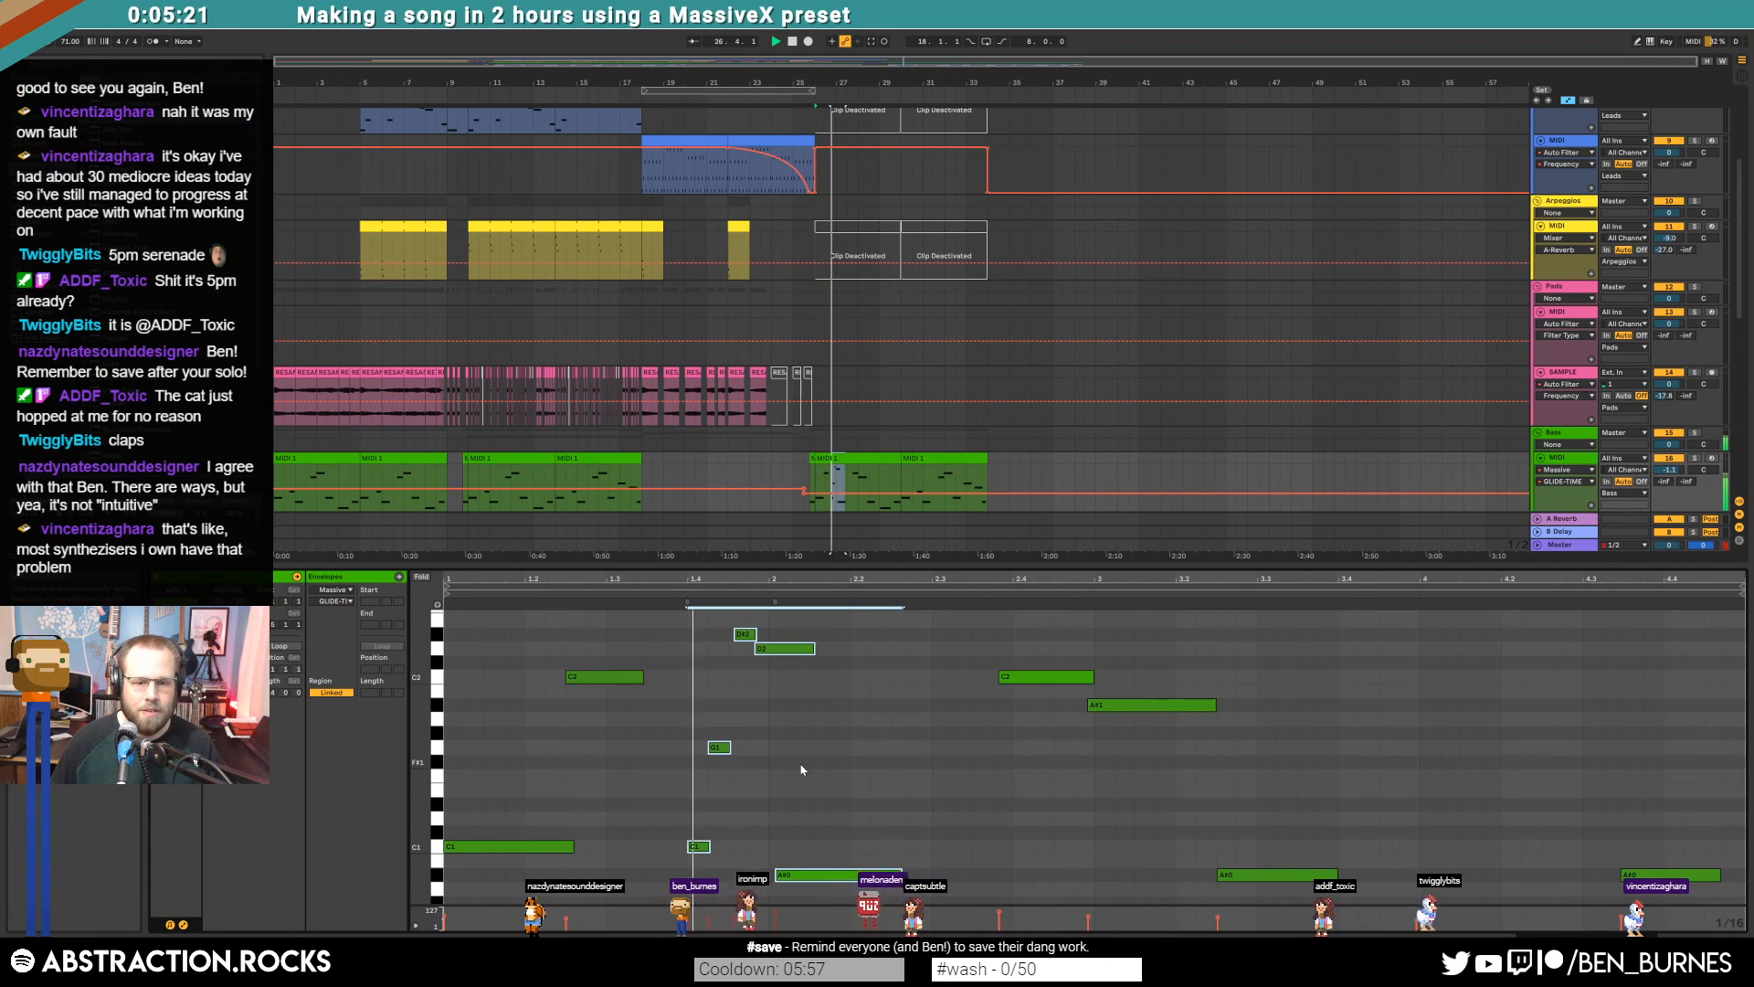
key("space")
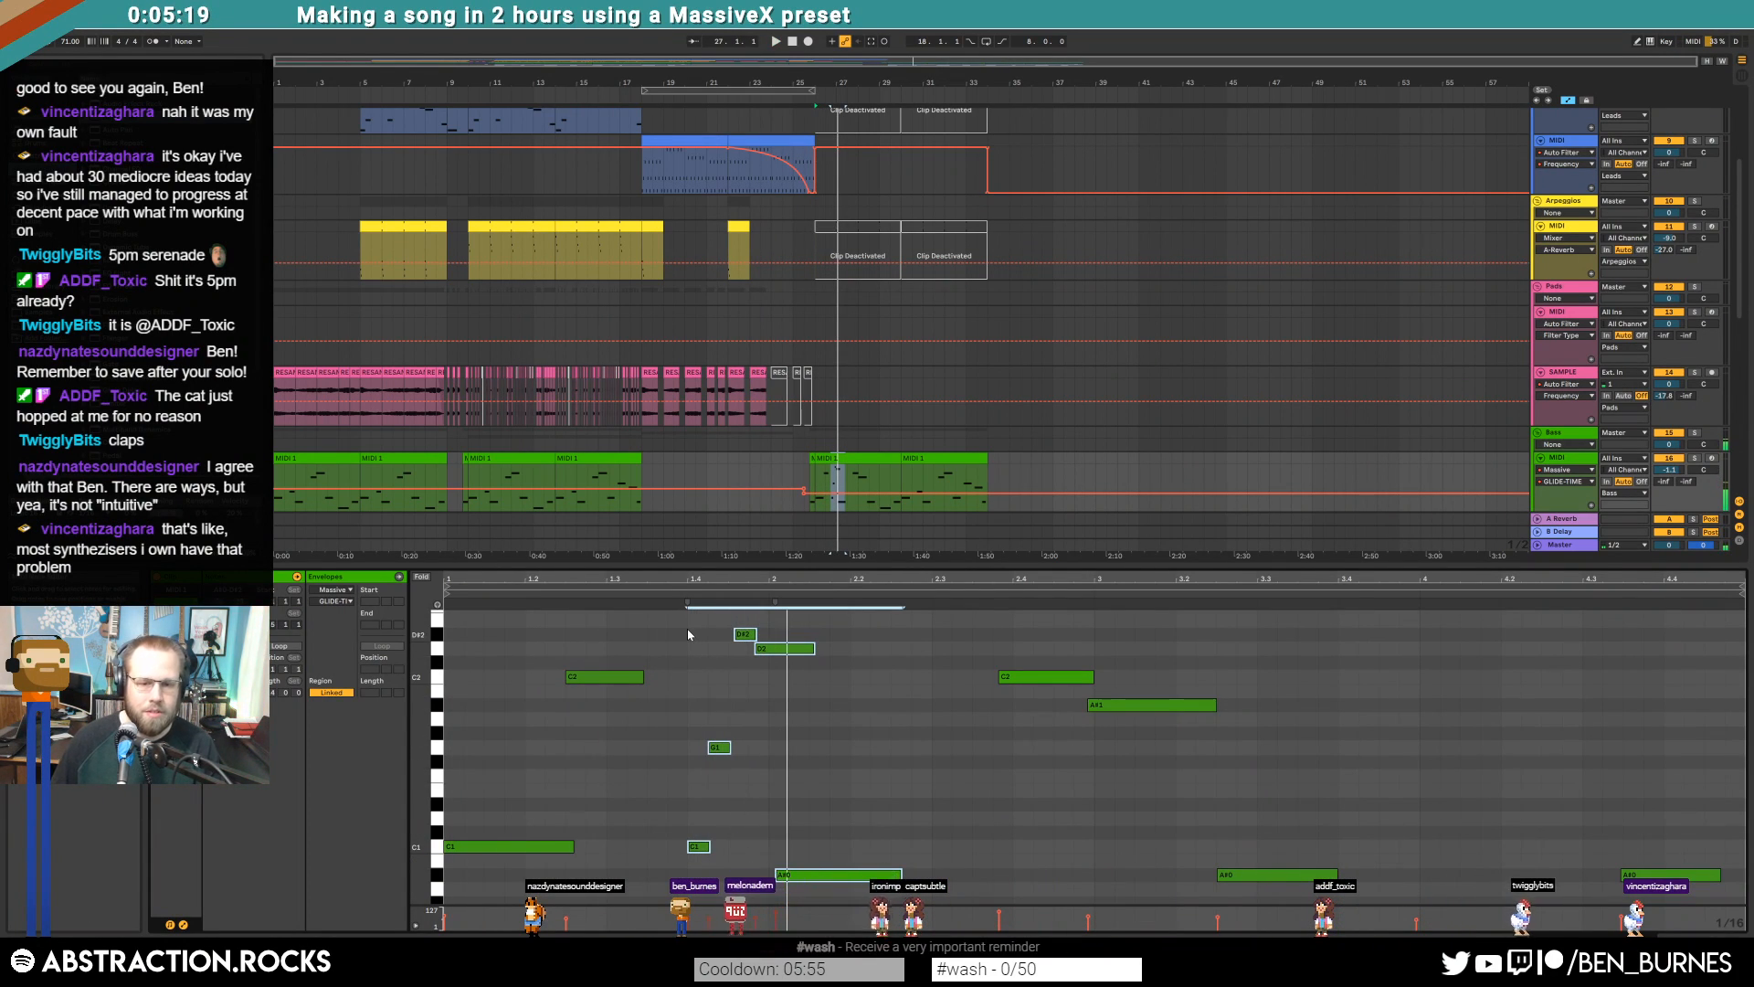
Move the first A#0 note later to about beat 2.2 and the D2 note to shortly before it
left_click(834, 876)
left_click_drag(833, 875, 894, 884)
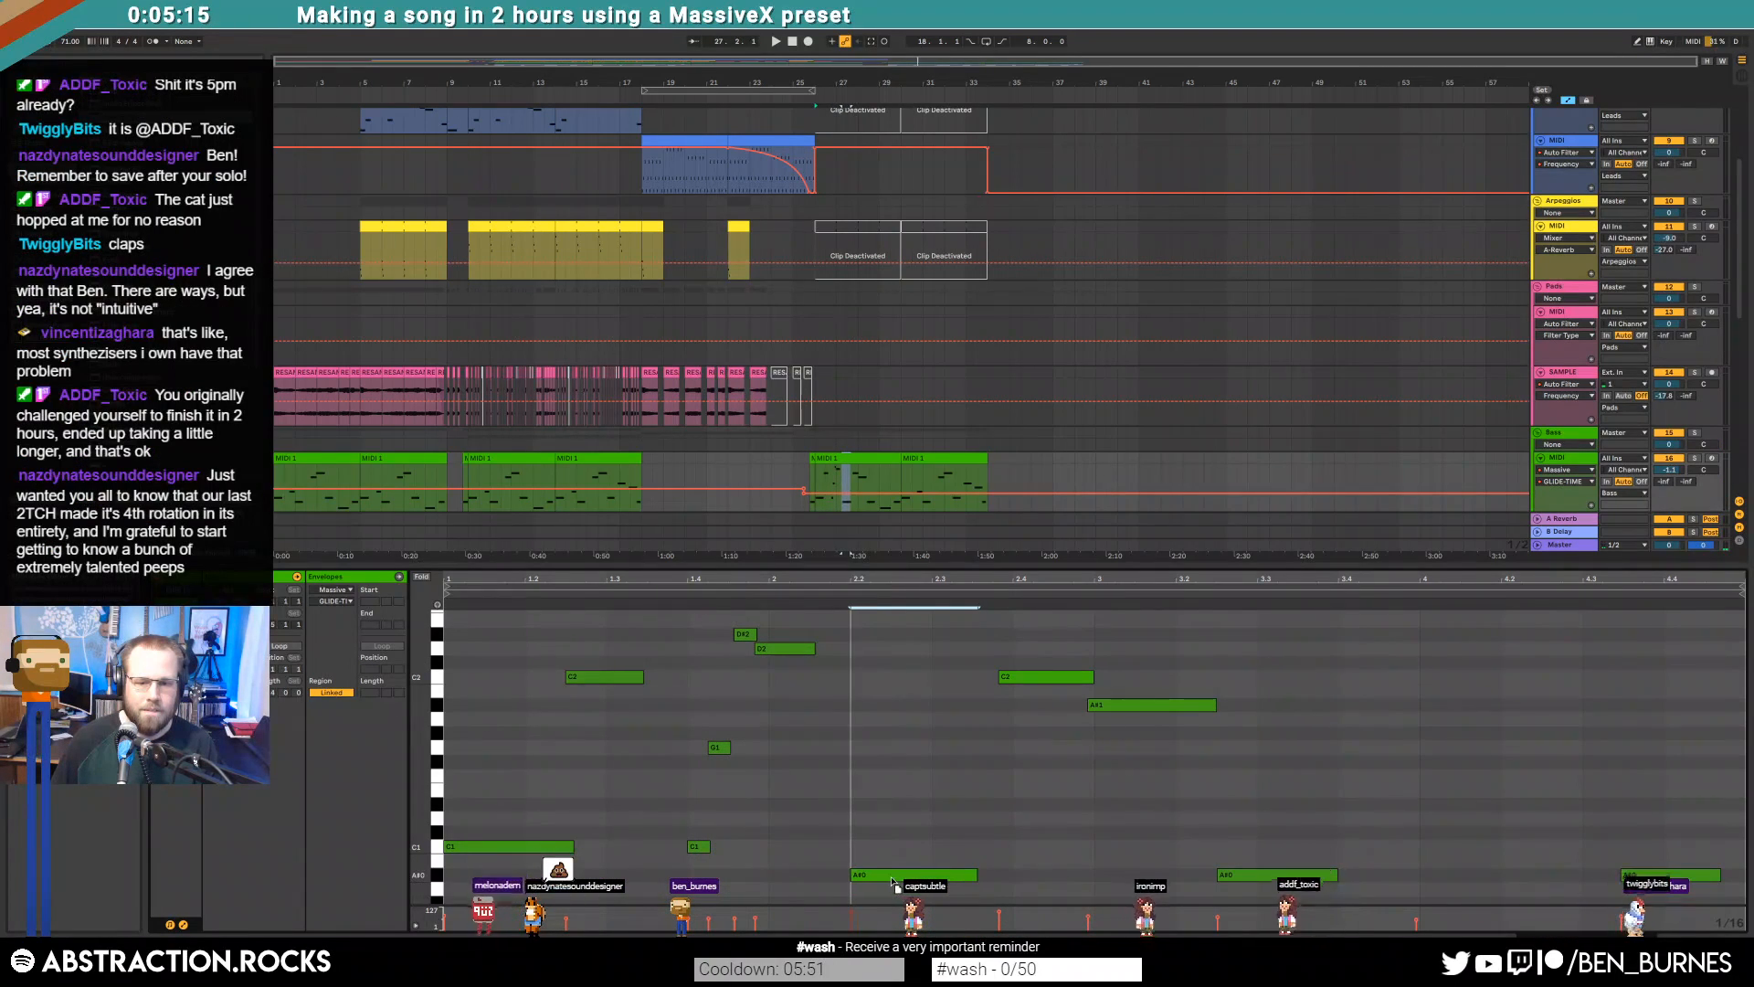
left_click_drag(667, 623, 817, 856)
left_click(763, 649)
left_click_drag(763, 649, 798, 650)
key("Right")
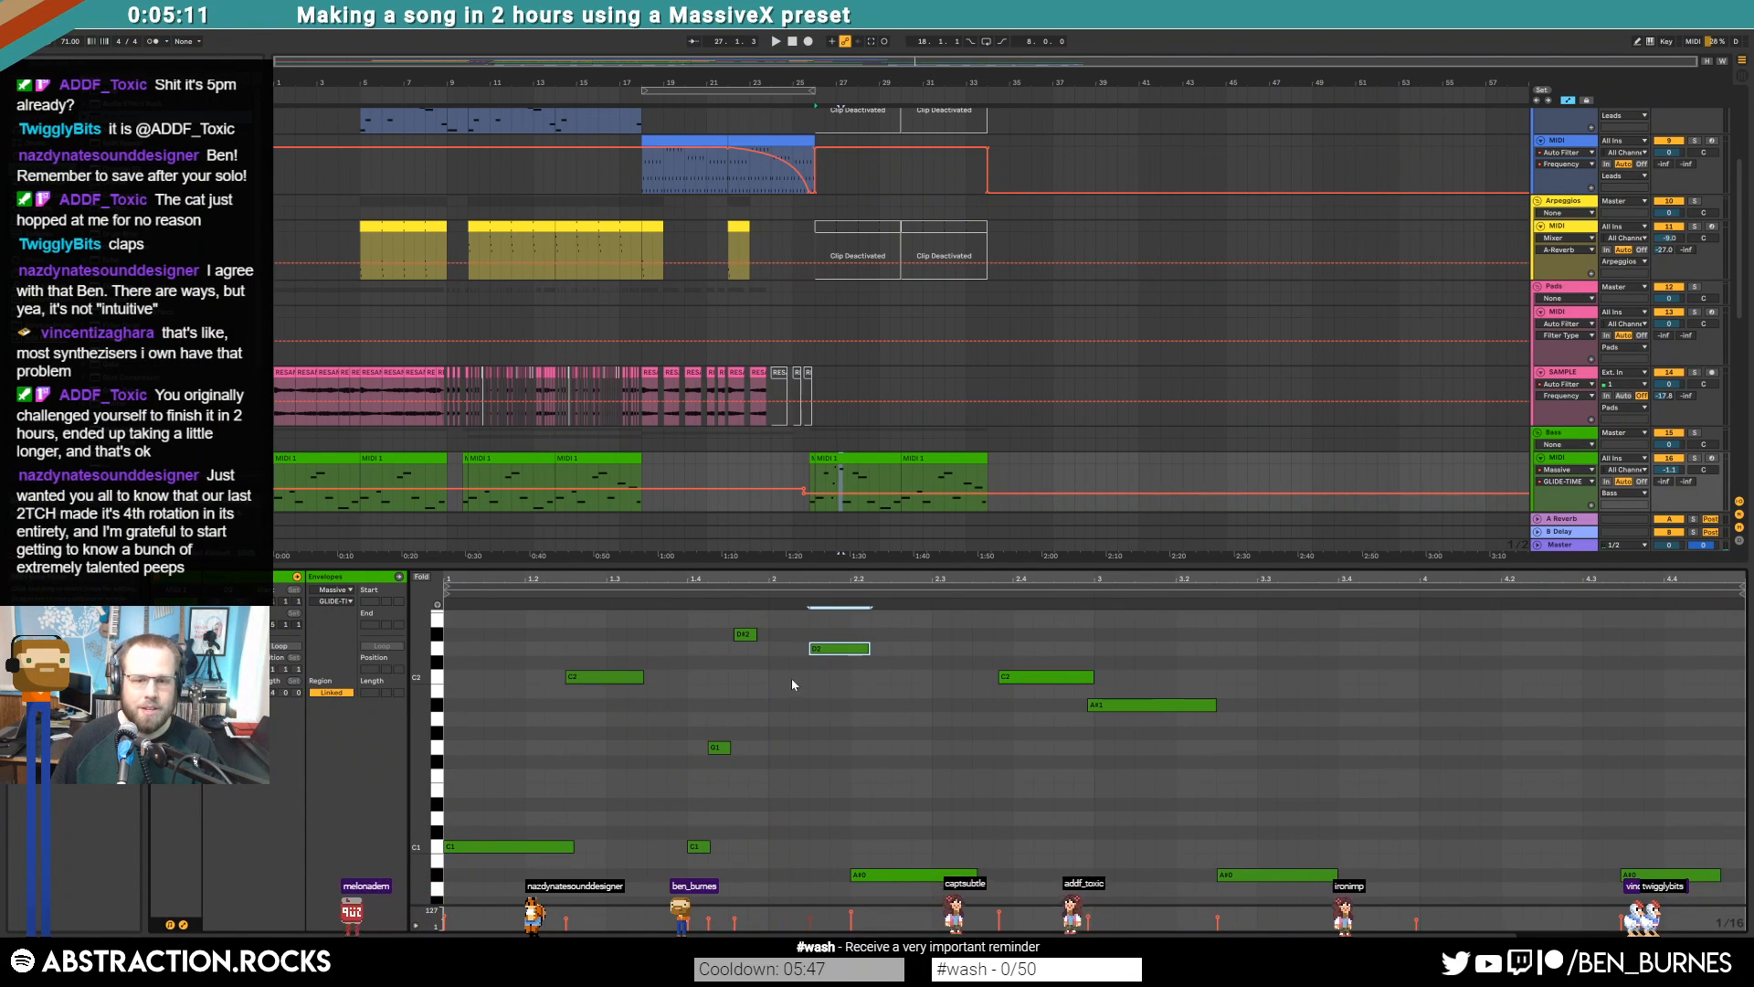
Stretch the C1, G1 and D#2 notes together until they reach the start of the D2 note, and play the passage
left_click_drag(685, 611, 748, 859)
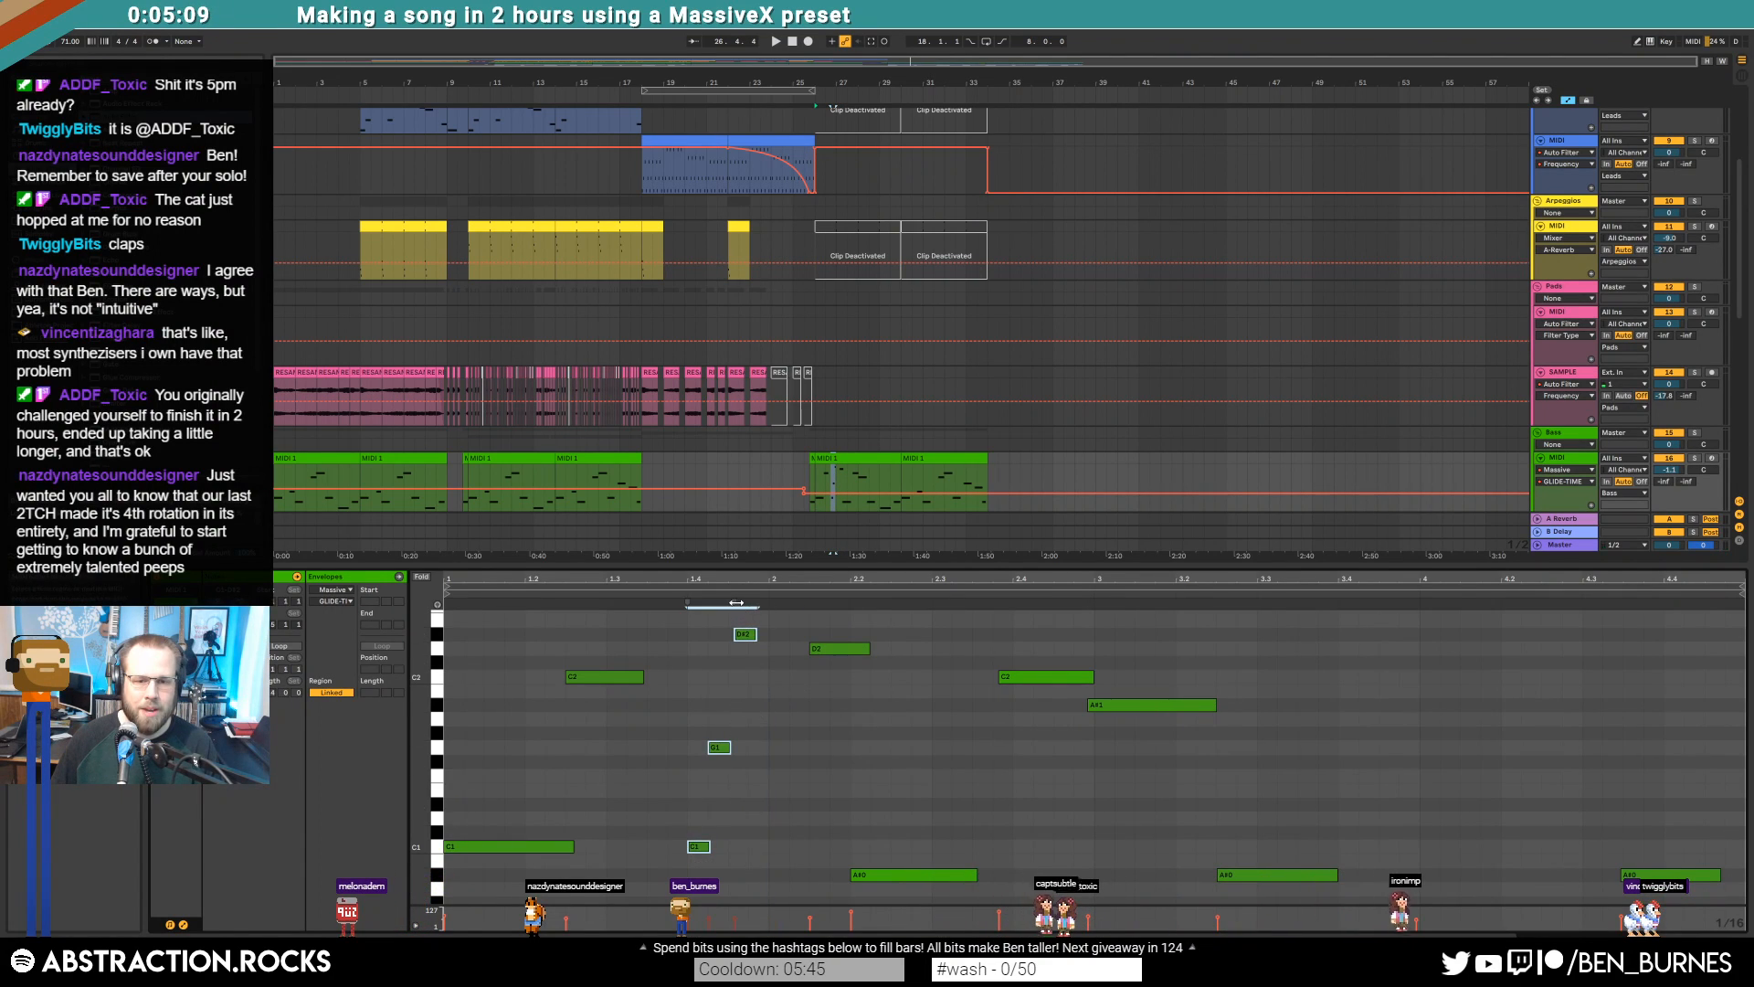
left_click_drag(766, 605, 775, 606)
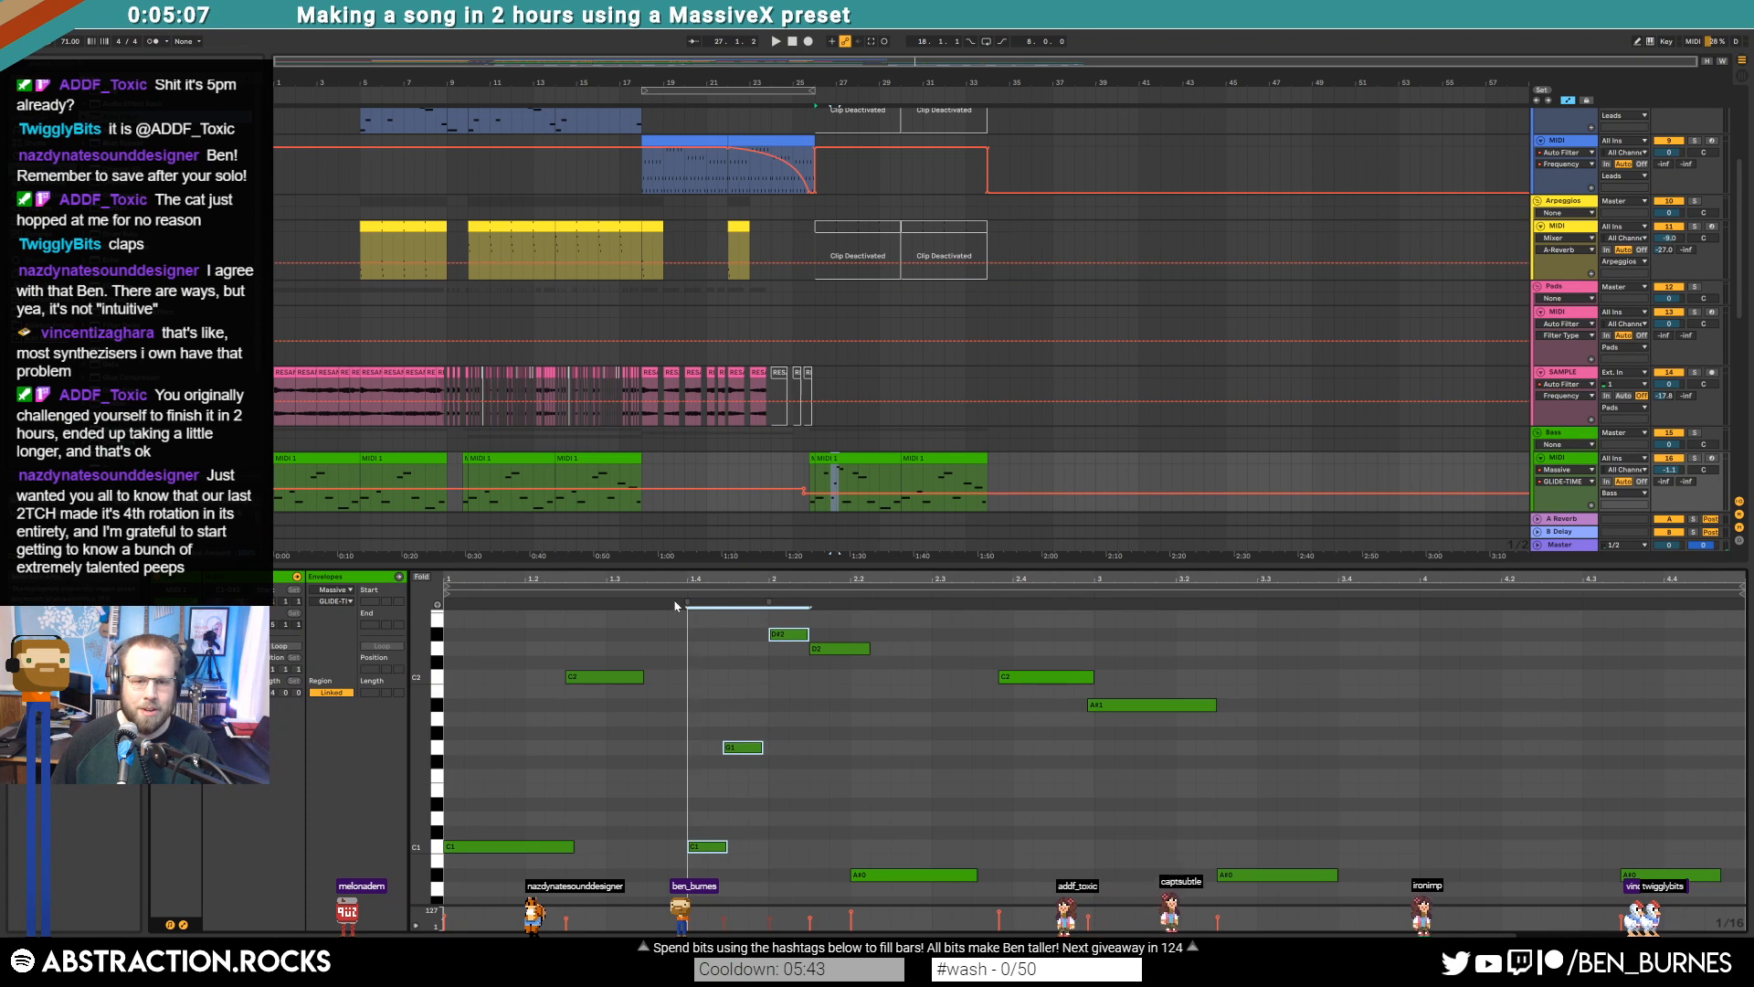
key("space")
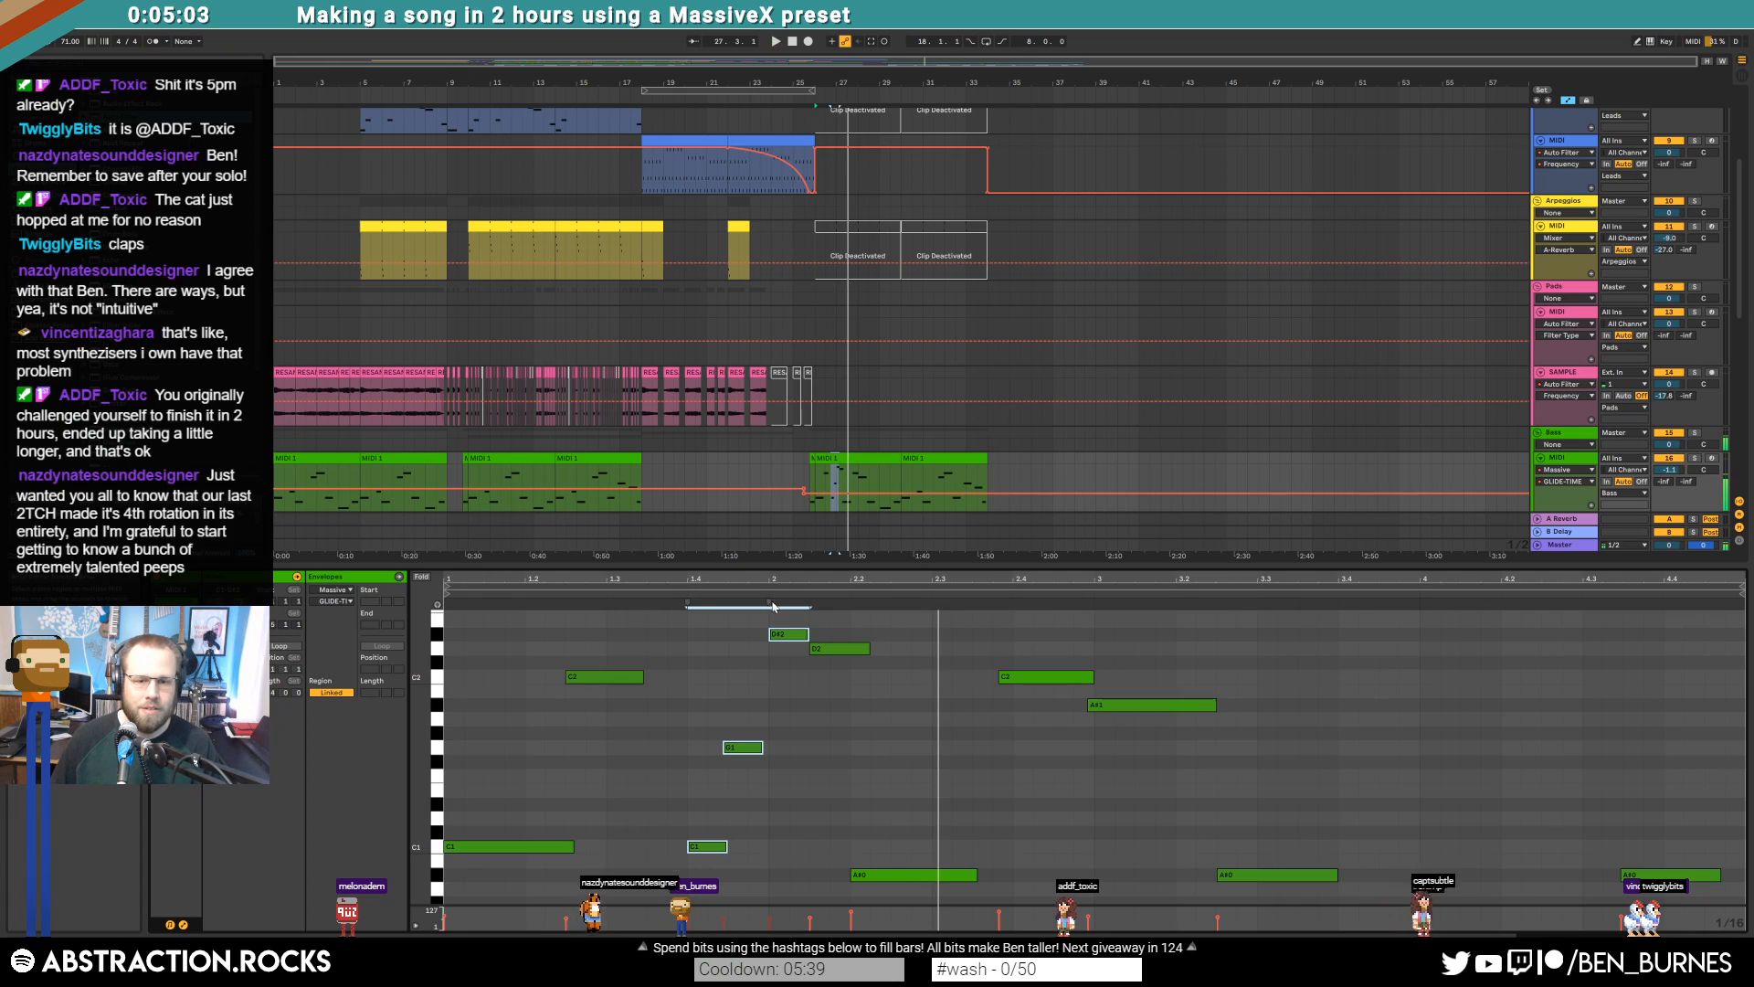
Compress the C1, G1 and D#2 notes into a tighter run and move the D2 note earlier to follow it
left_click_drag(763, 602, 732, 608)
left_click(846, 650)
key("Left")
key("Left")
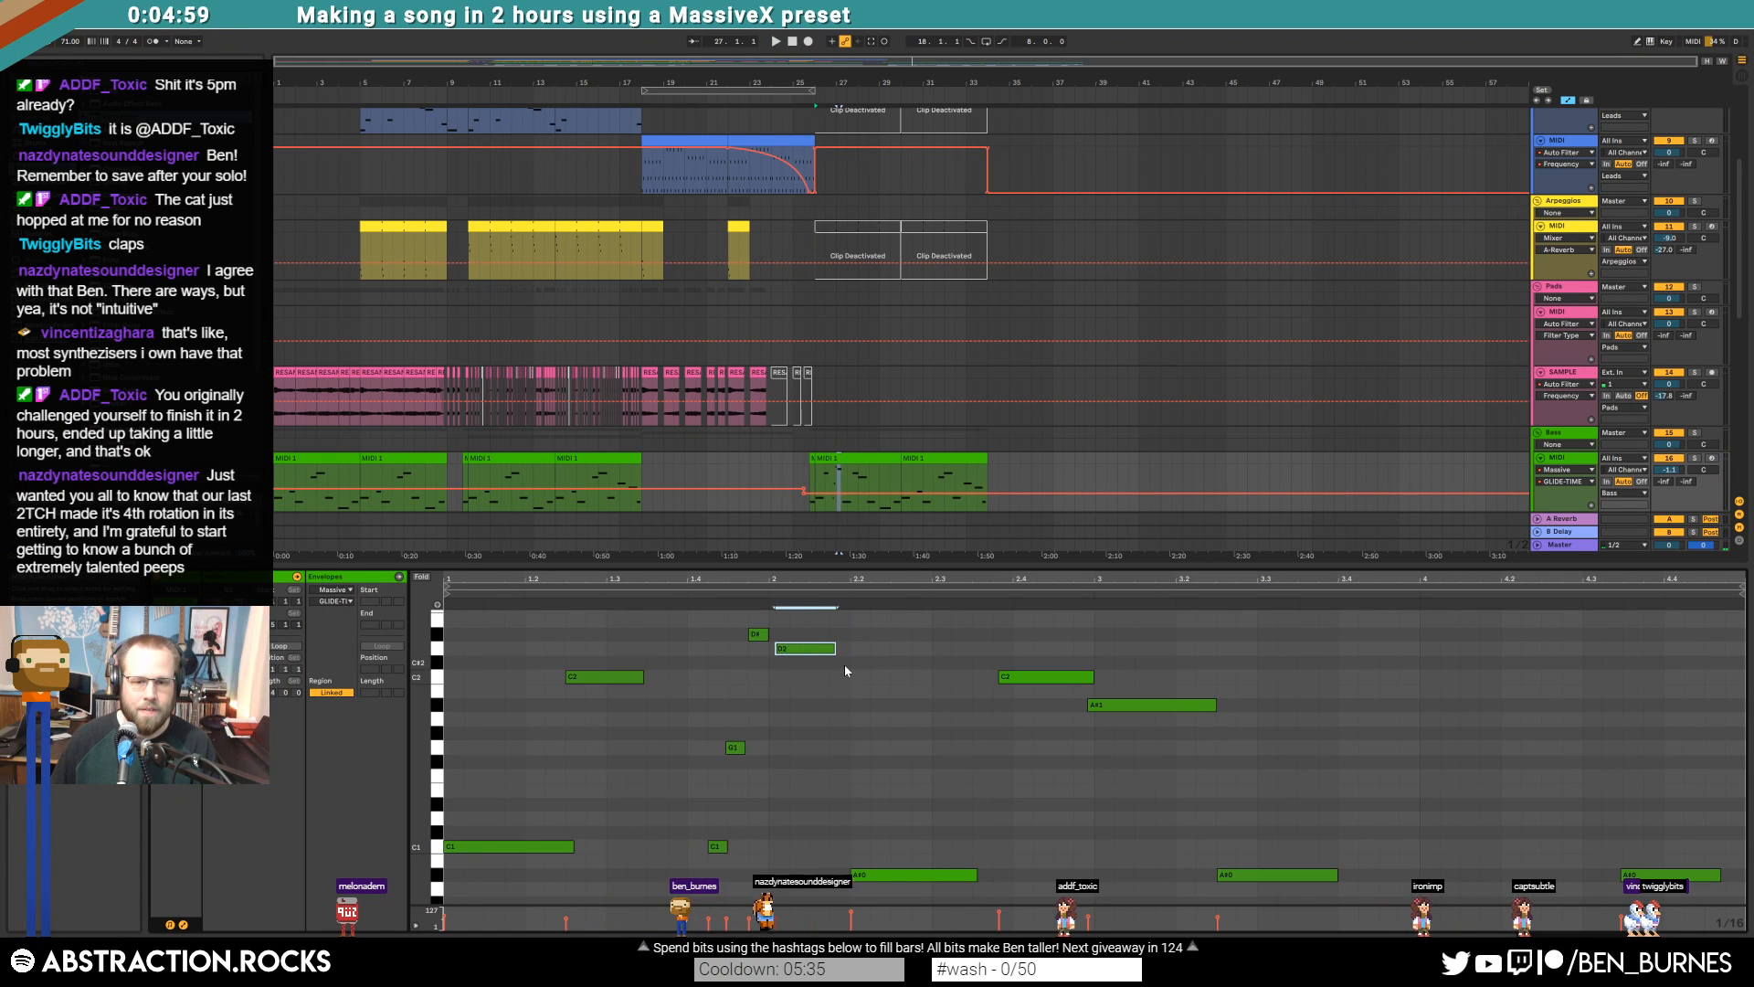
Audition the run, extend the first A#0 note's start earlier, and lengthen the D2 note to meet it
left_click(659, 593)
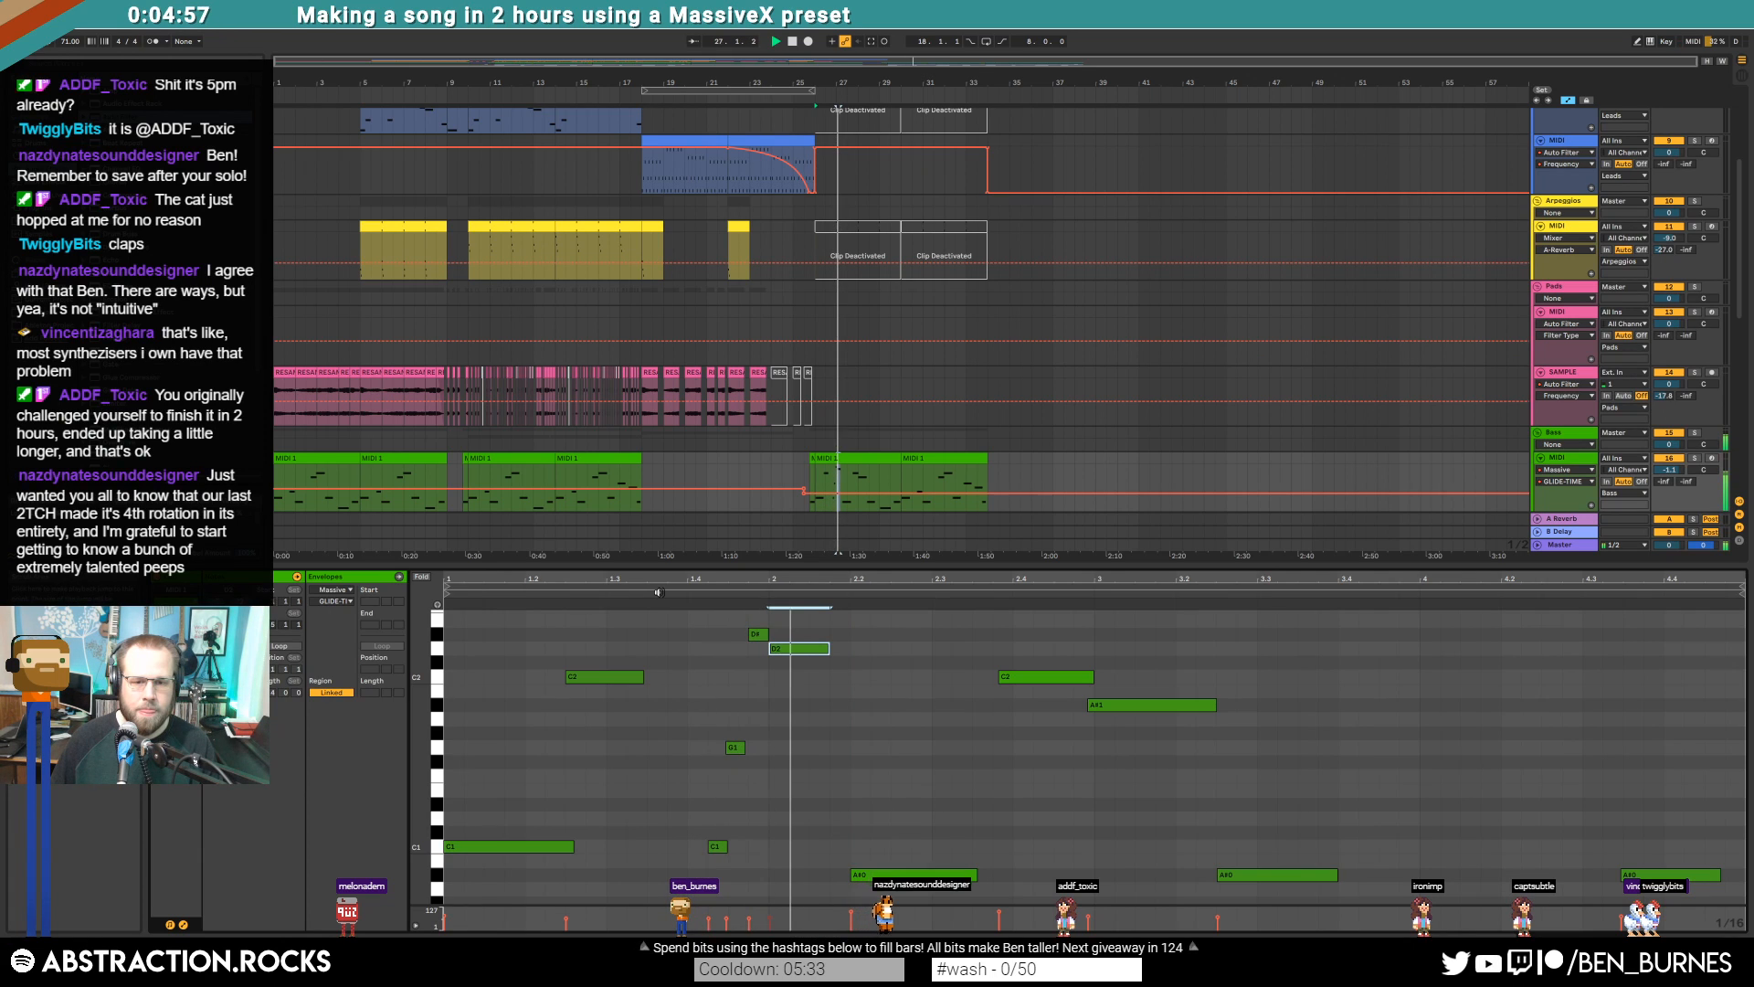
left_click_drag(852, 874, 825, 877)
key("space")
left_click_drag(829, 649, 834, 650)
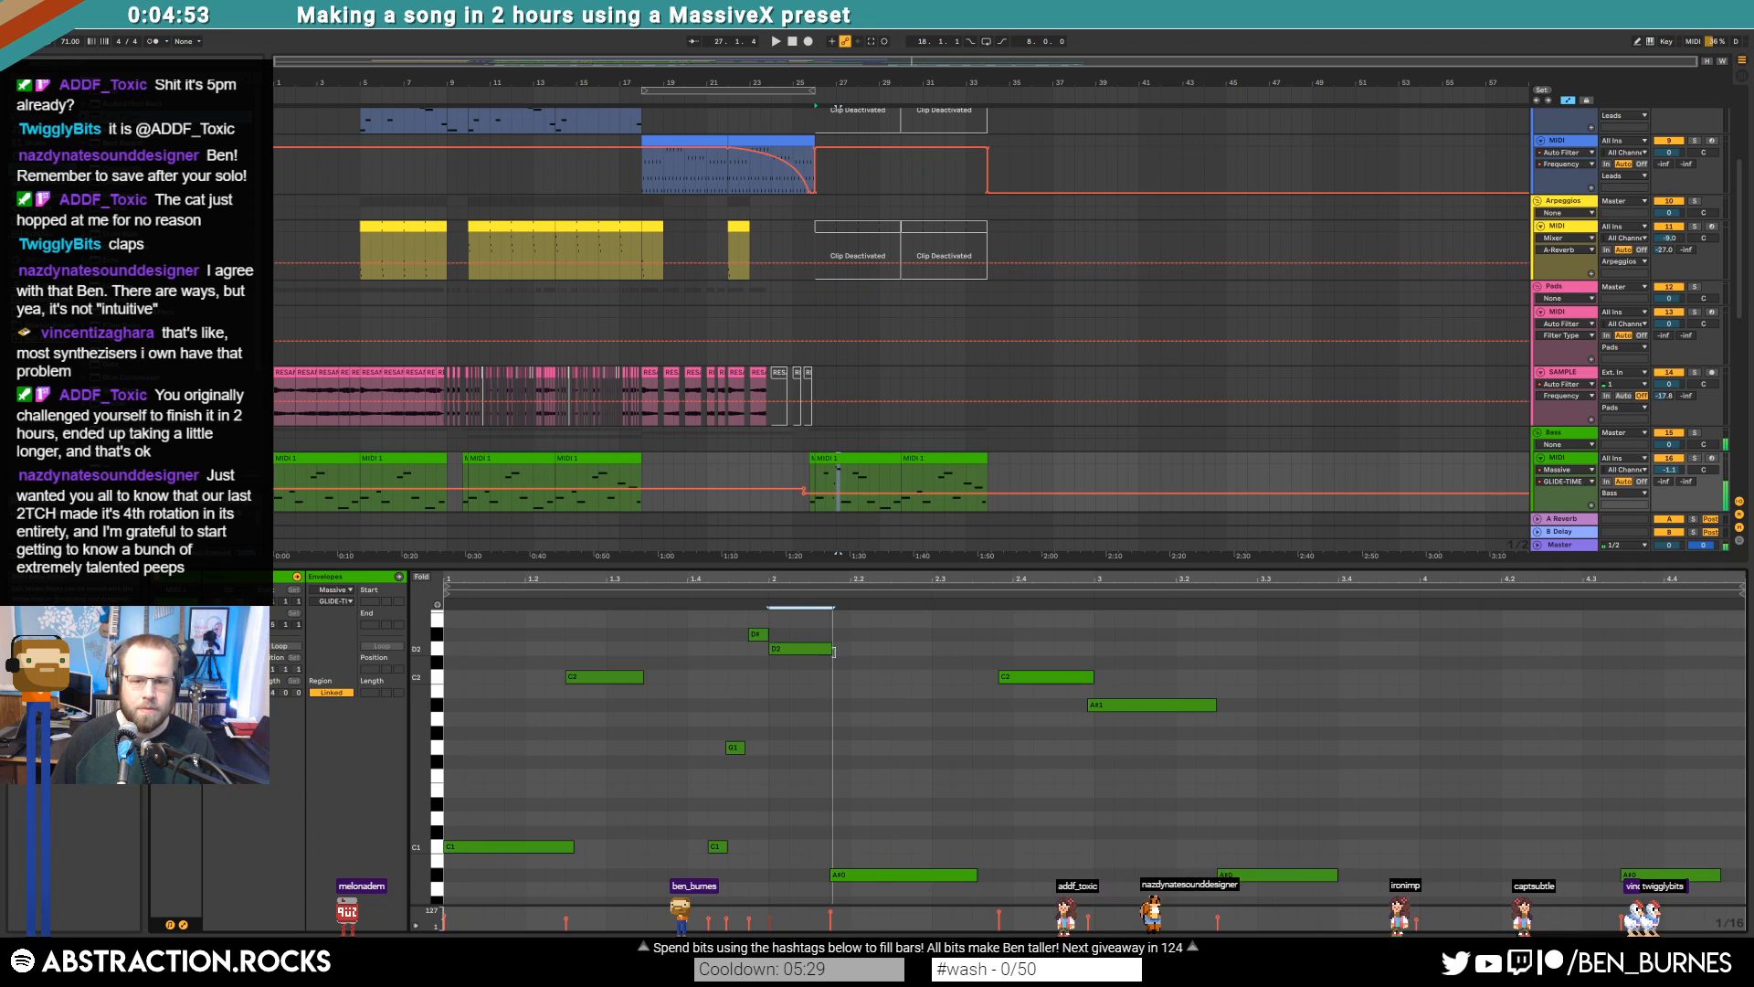
Delete the C2 and A#1 notes around the start of the clip's third bar and audition the bass line
left_click_drag(1044, 651, 1133, 744)
key("Delete")
scroll(972, 781, "down", 3)
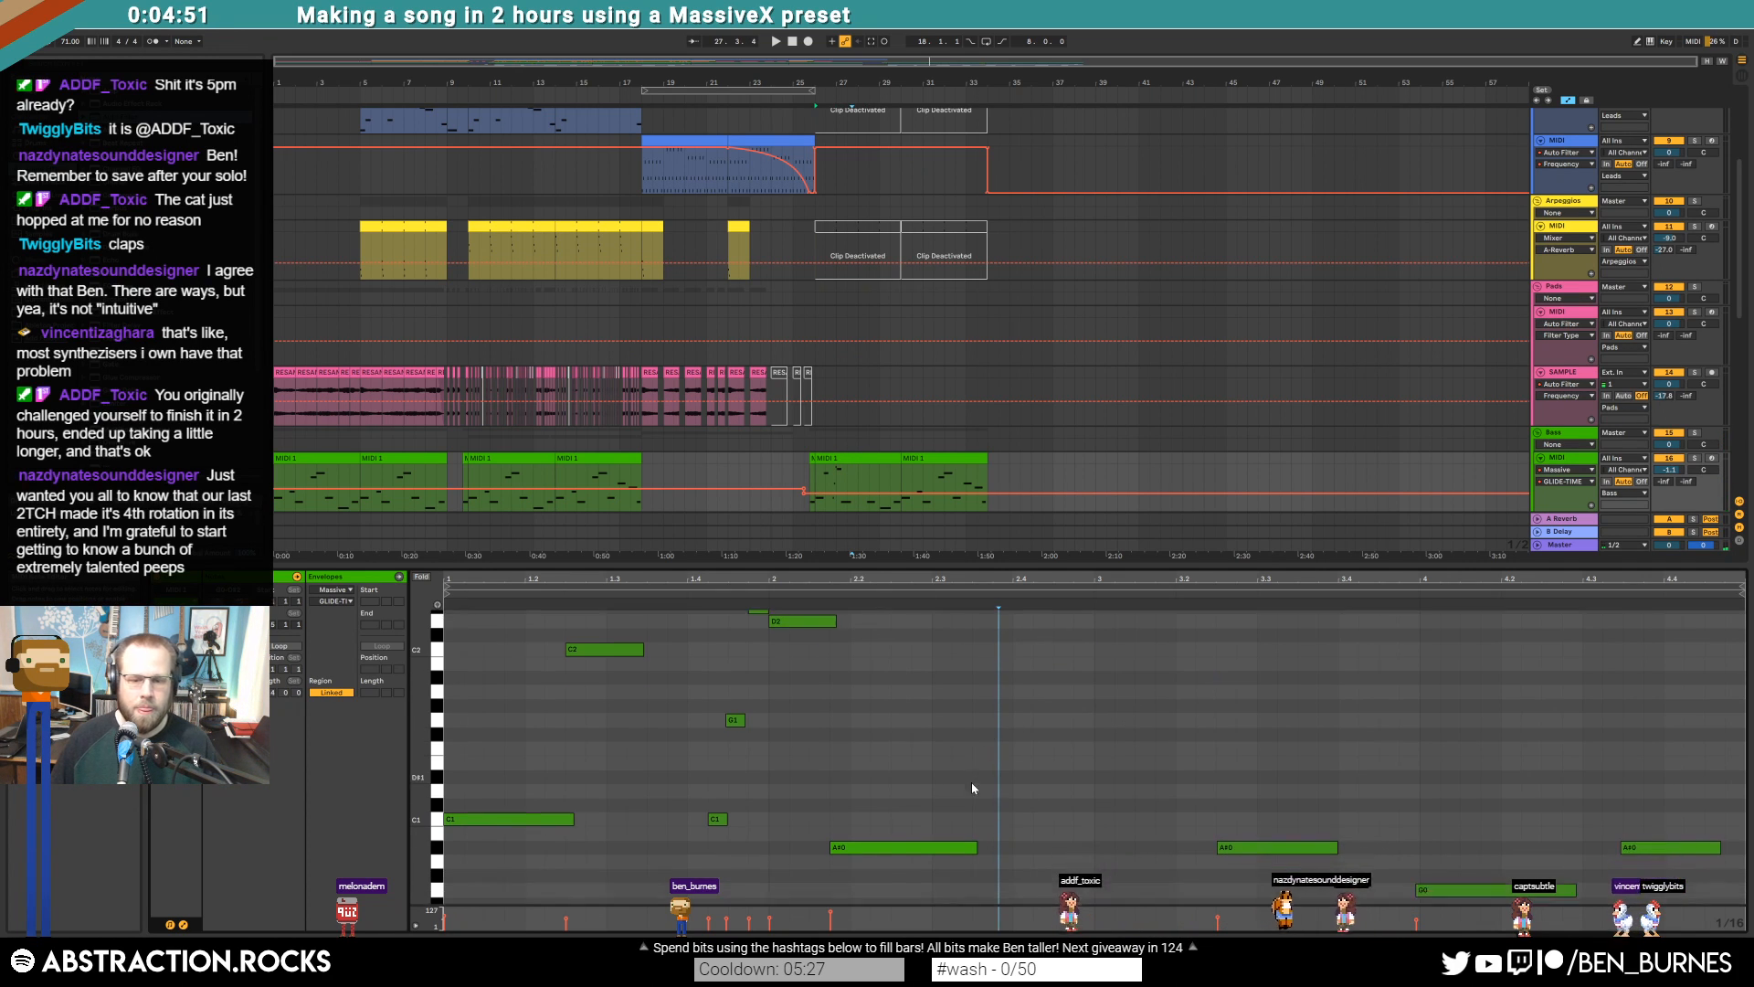
key("space")
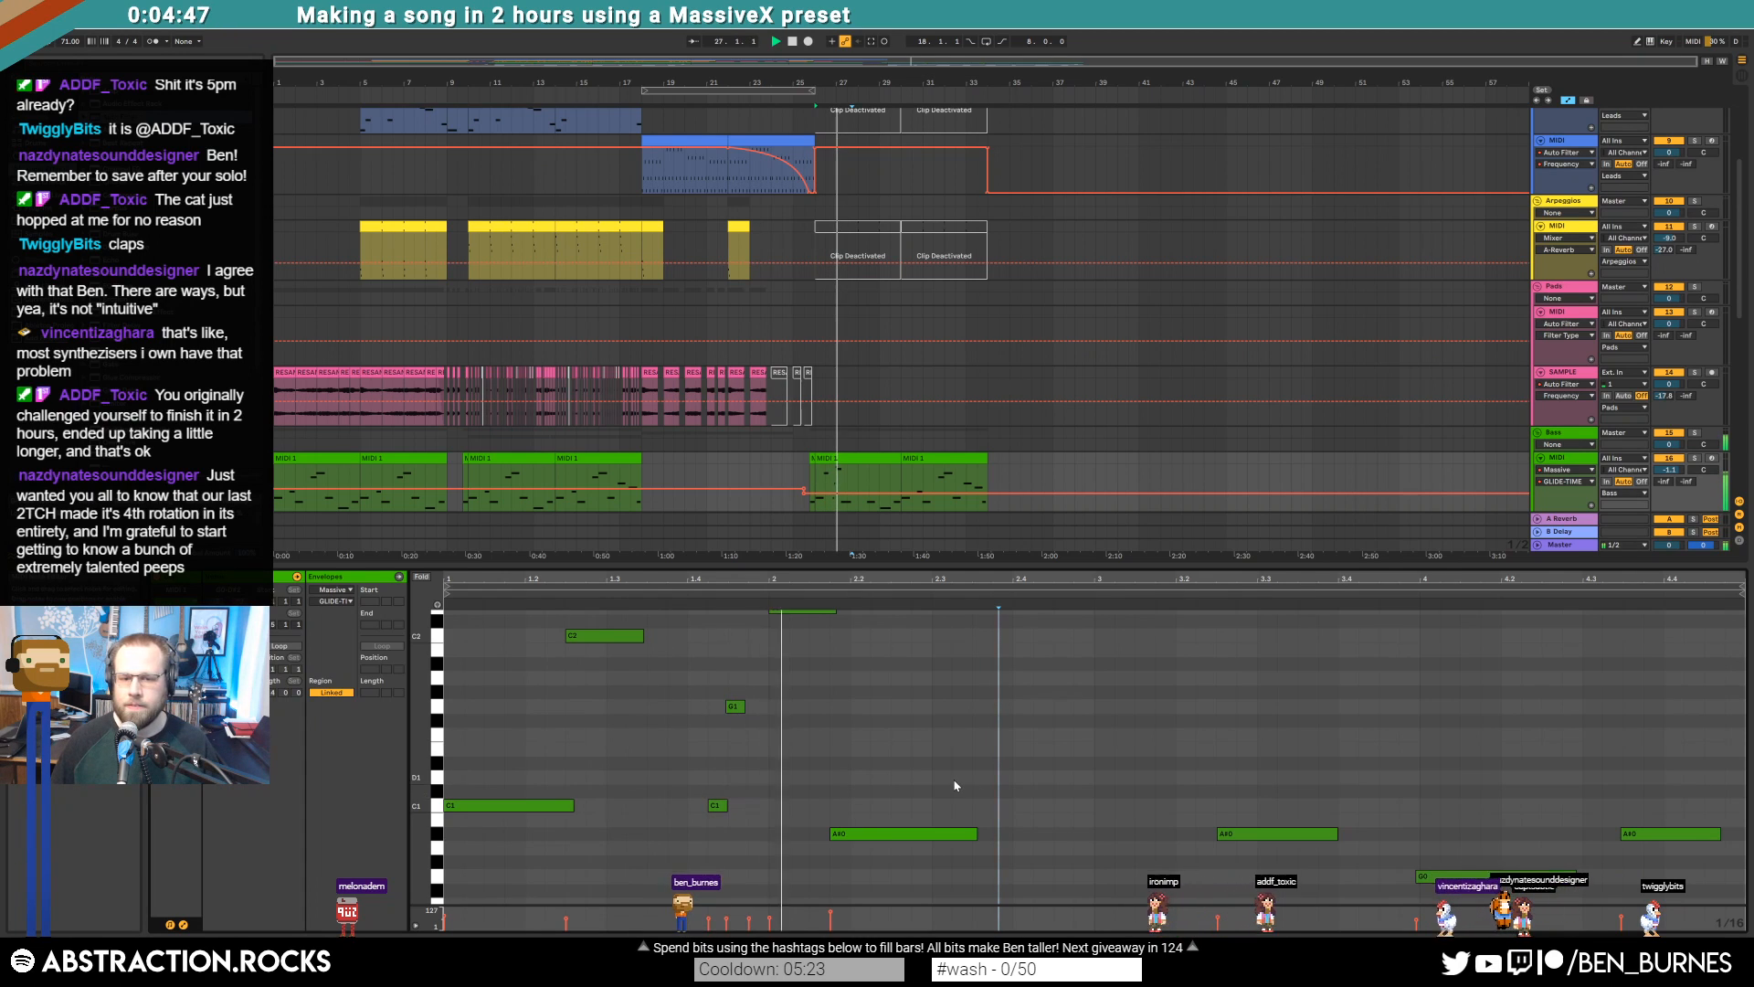
key("space")
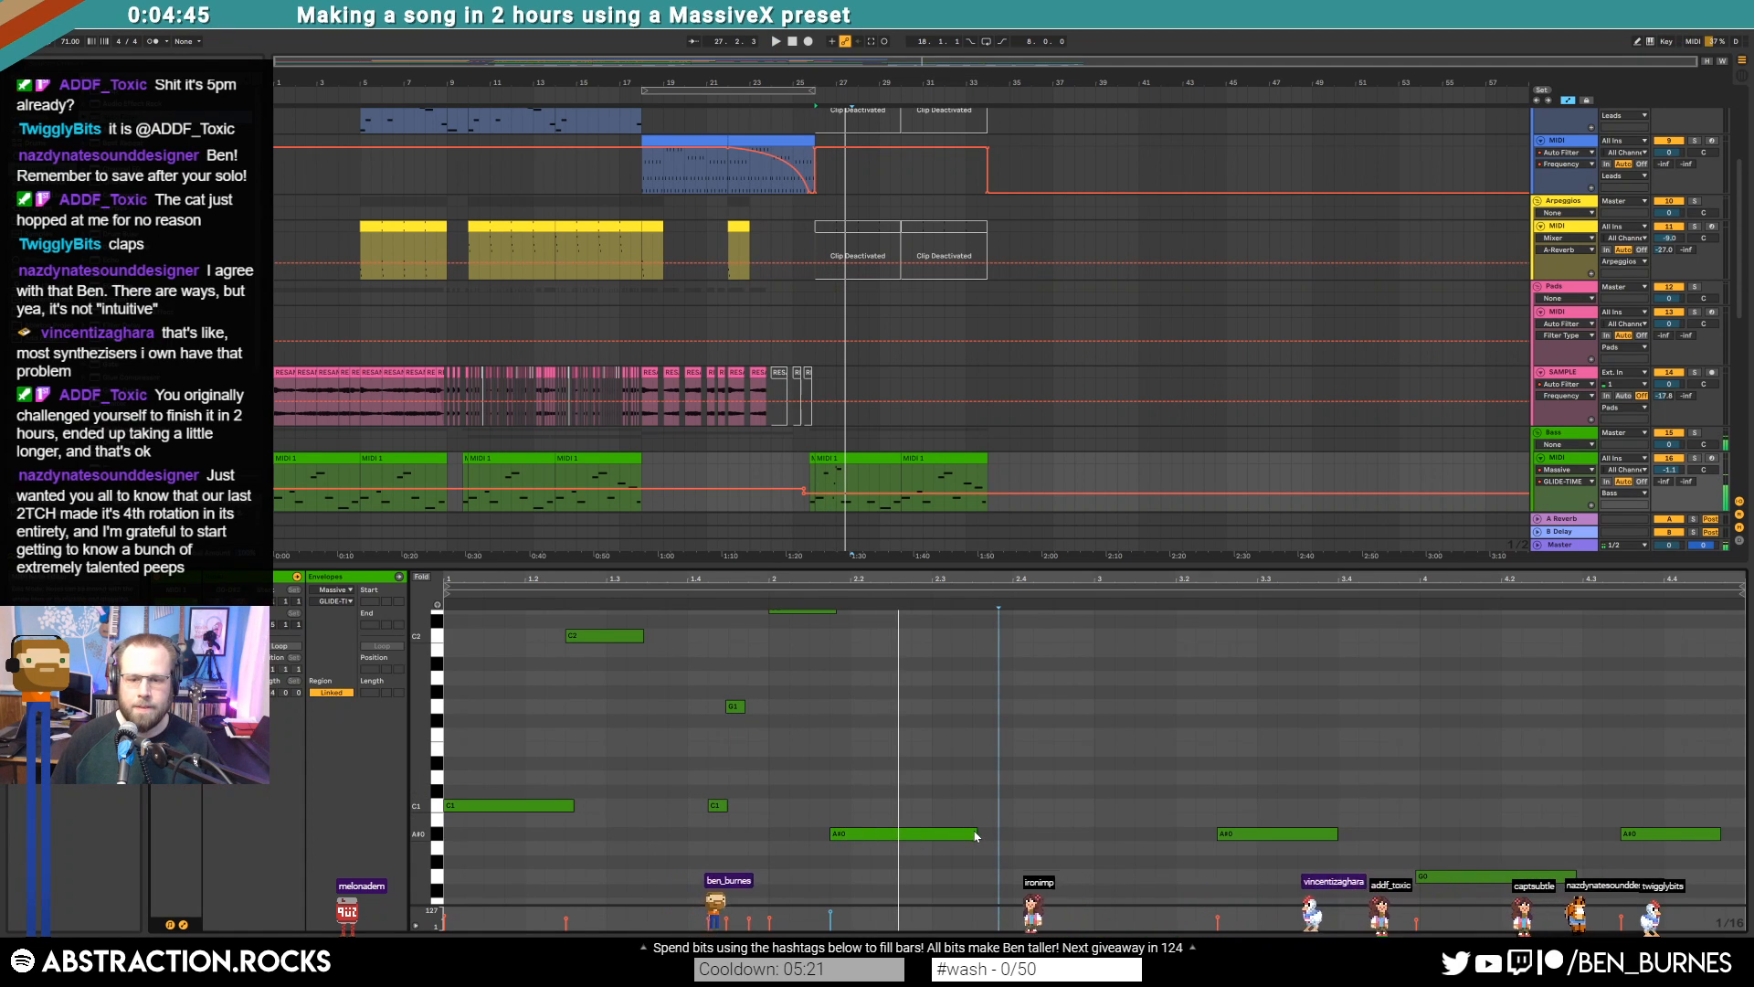
Divide the first A#0 note into two shorter notes and add short D1 and G#0 notes around the third bar's start
mouse_move(976, 832)
left_mouse_down()
mouse_move(875, 835)
mouse_move(988, 826)
left_mouse_up()
left_click(892, 835)
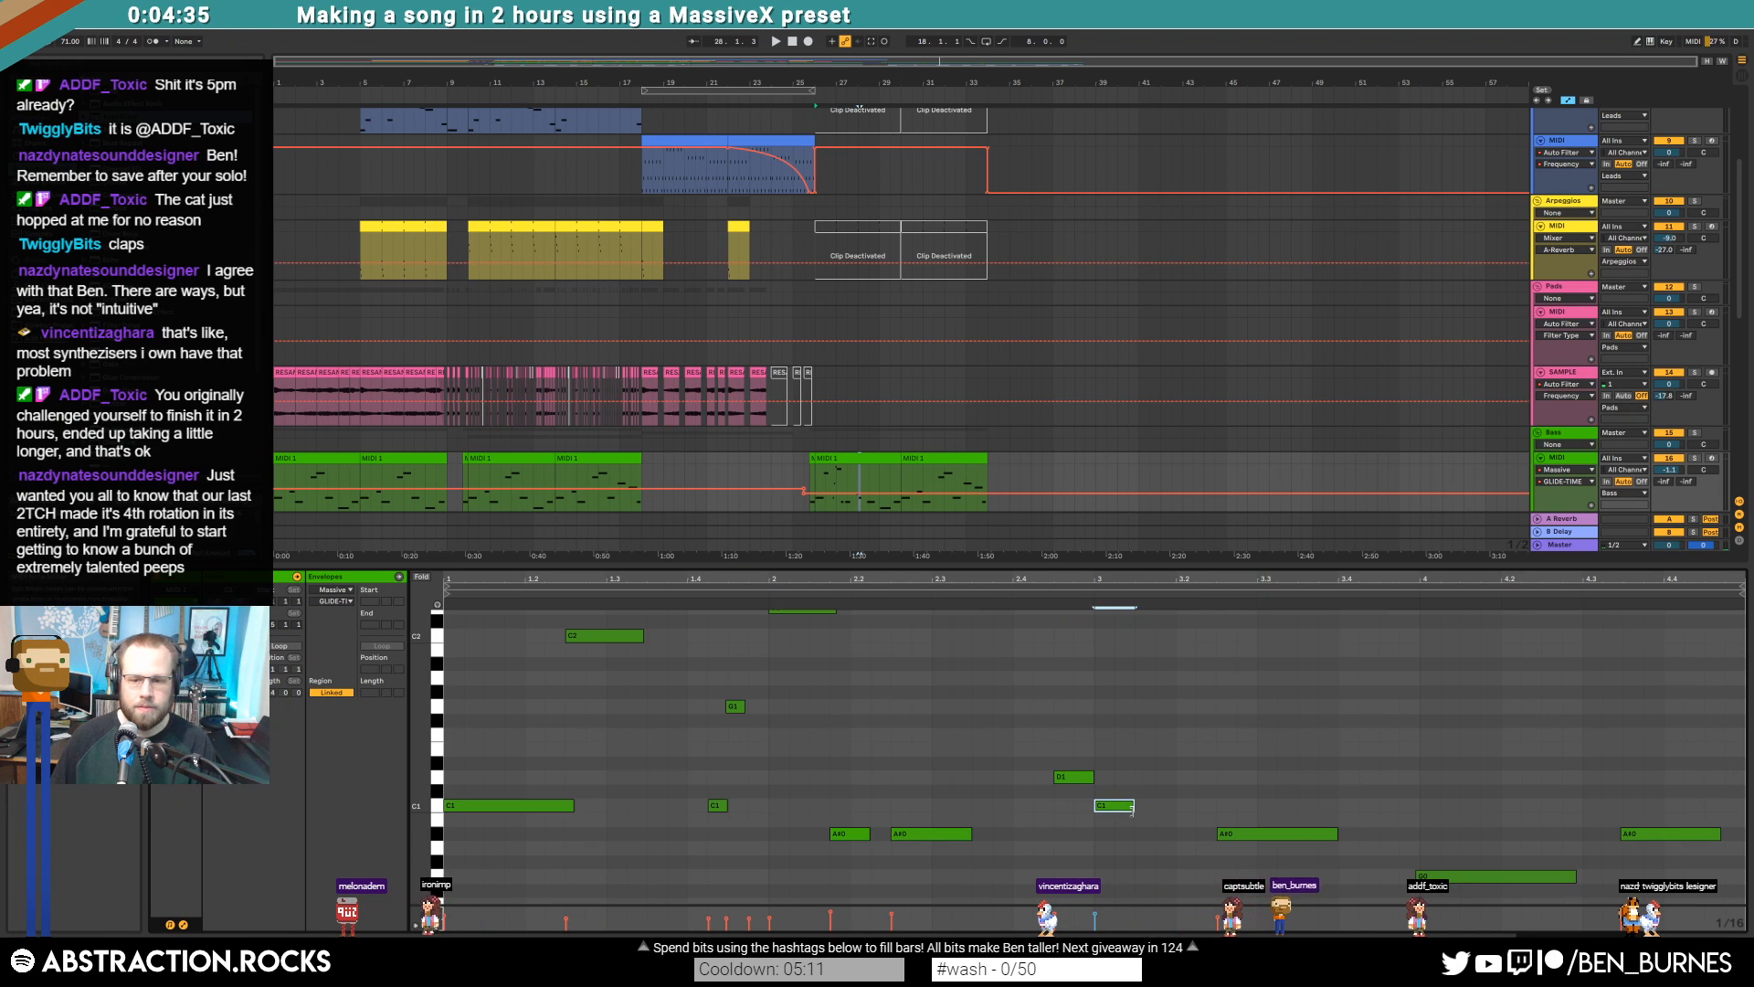
key("Down")
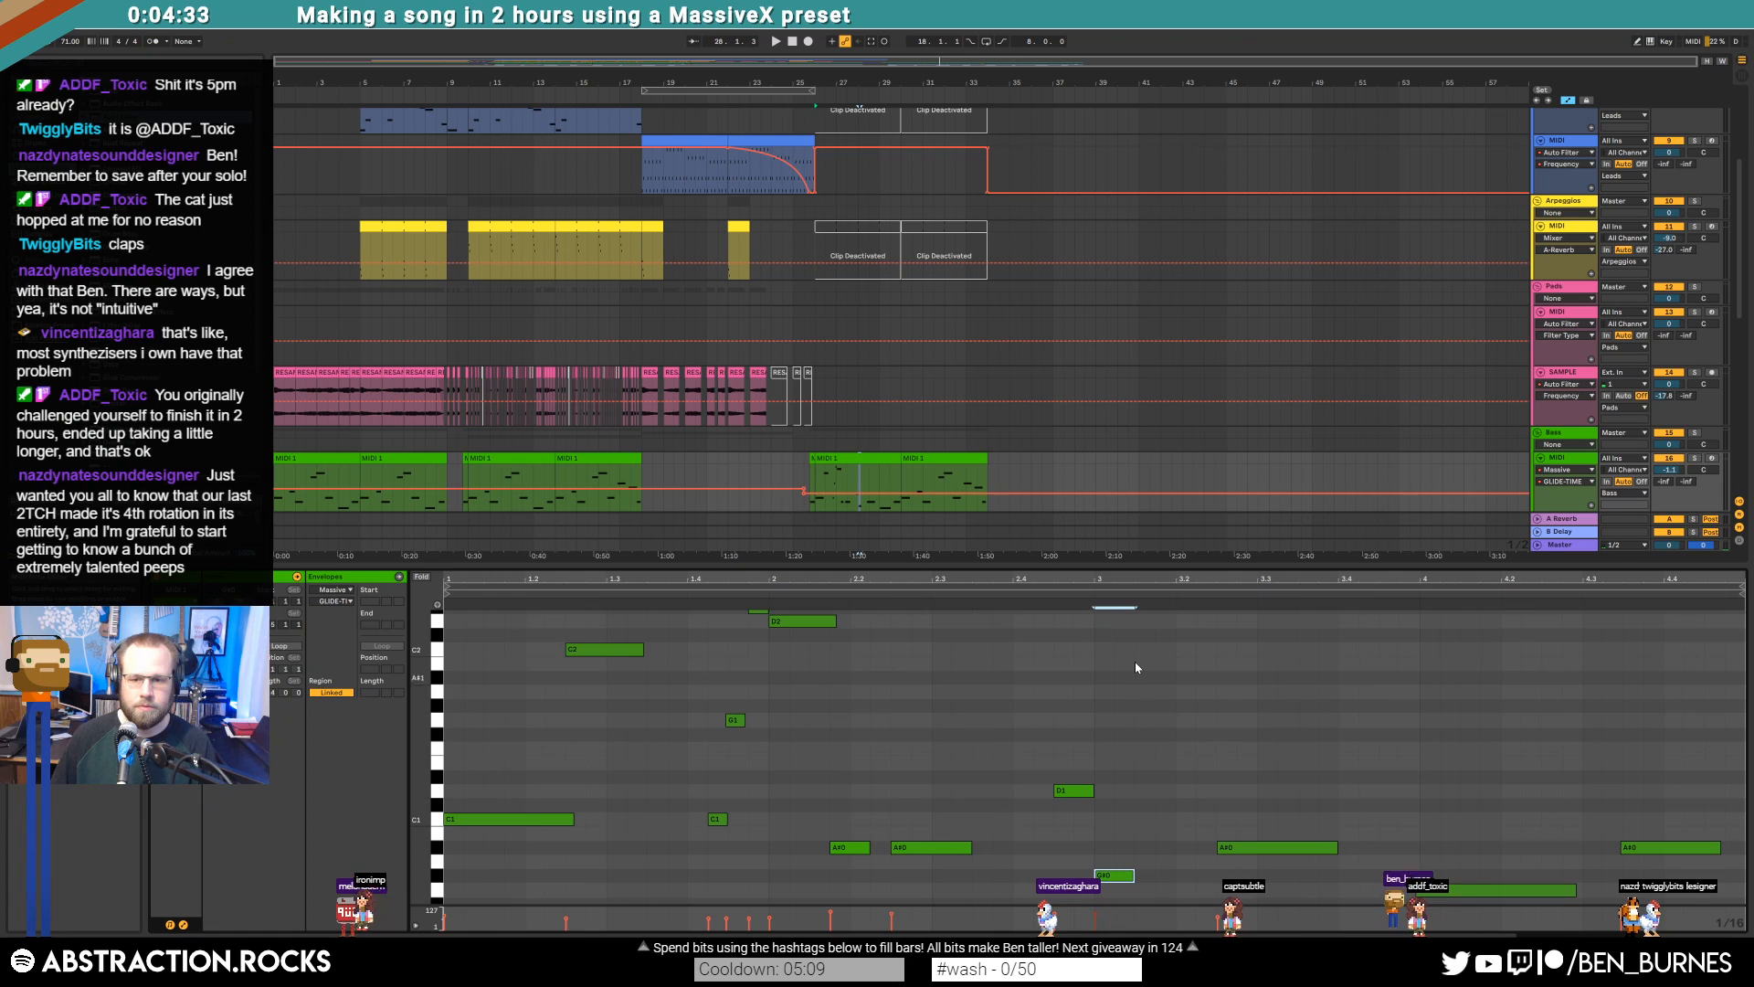
Lengthen the short G#0 note to meet the next note, raise that following A#0 note to C2, and audition
key("shift+Right")
key("shift+Right")
key("shift+Right")
key("shift+Right")
left_click_drag(1260, 802, 1308, 928)
key("shift+Up")
key("Up")
key("Up")
left_click_drag(1216, 875, 1219, 876)
key("space")
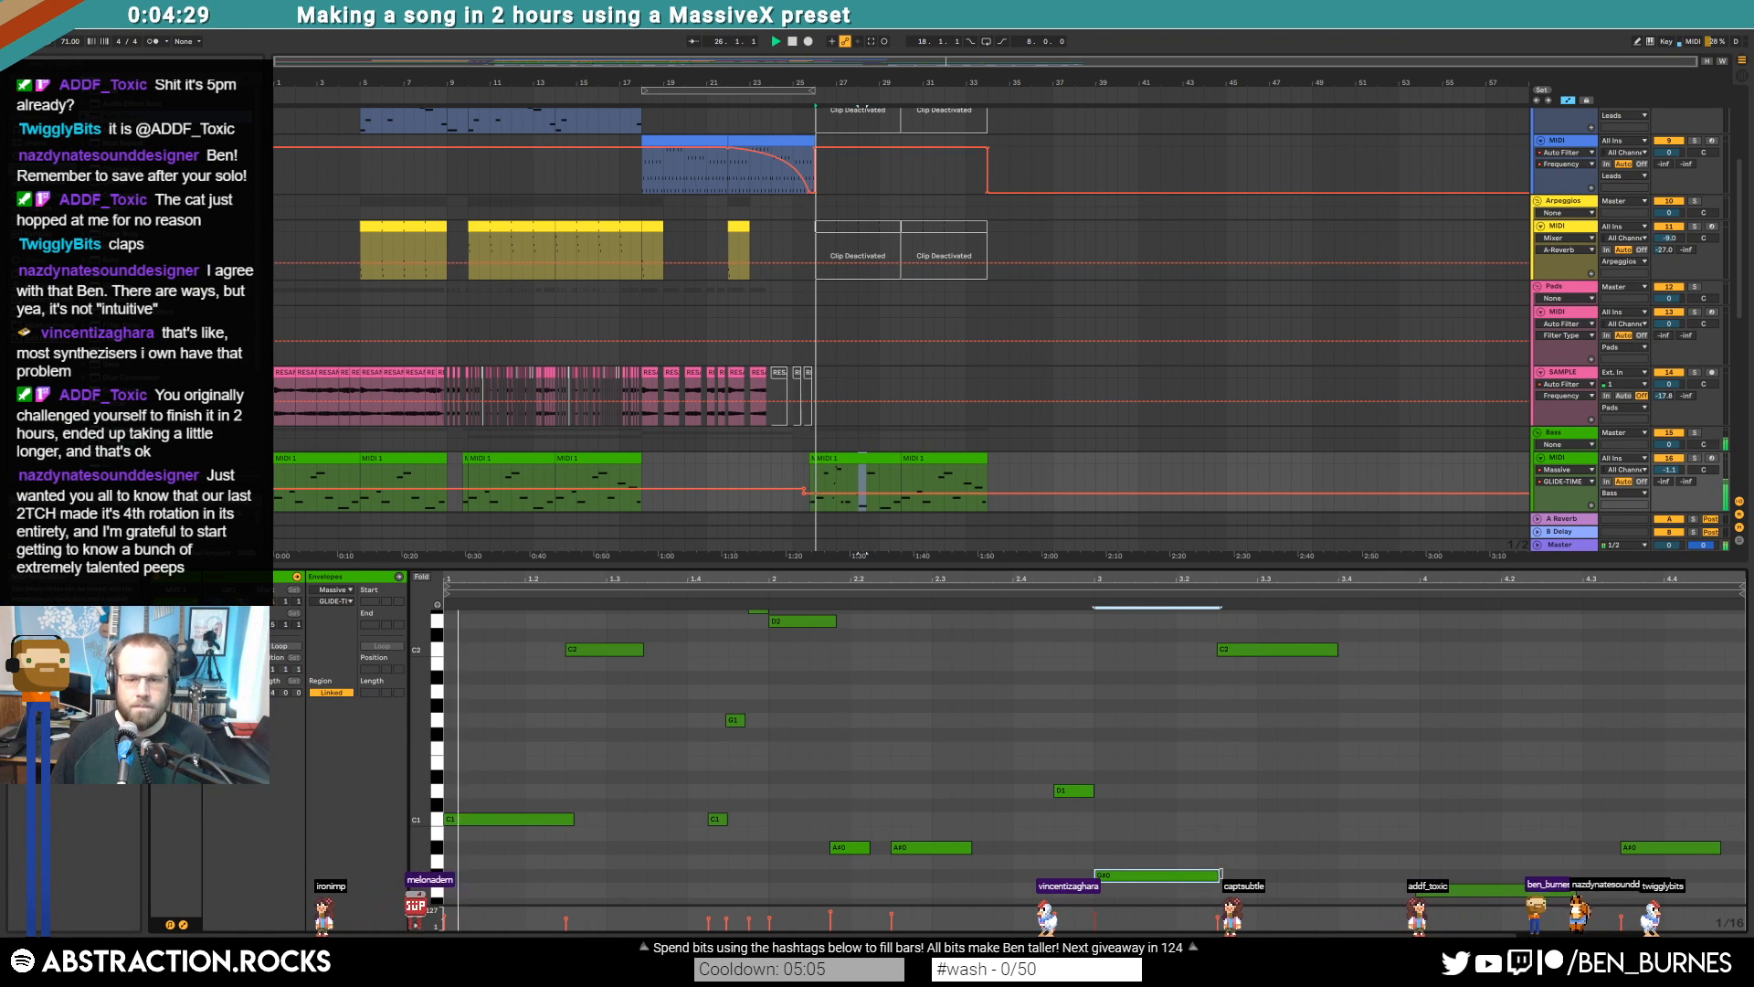
Delete the second bass clip at bar 30 and loop playback over the remaining bass clip
left_click(928, 460)
key("Delete")
left_click(892, 459)
key("ctrl+l")
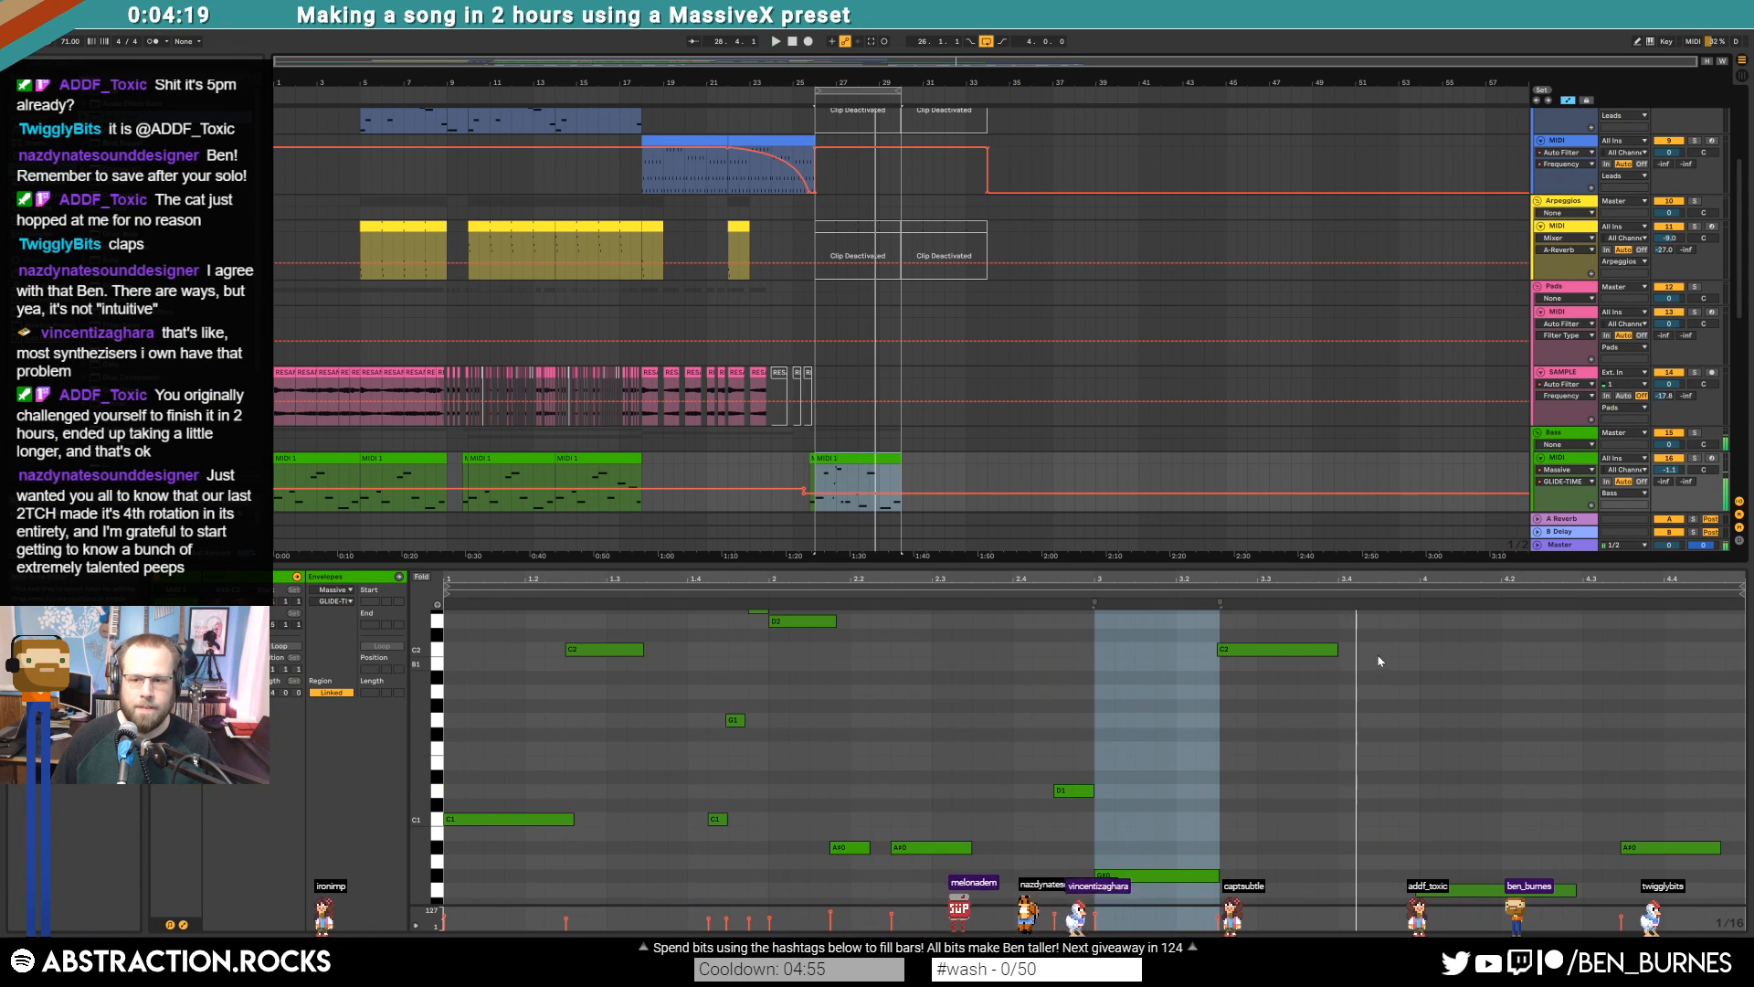
Add short descending A#1, G#1 and G1 notes leading into the bass clip's fourth bar
double_click(1385, 678)
key("space")
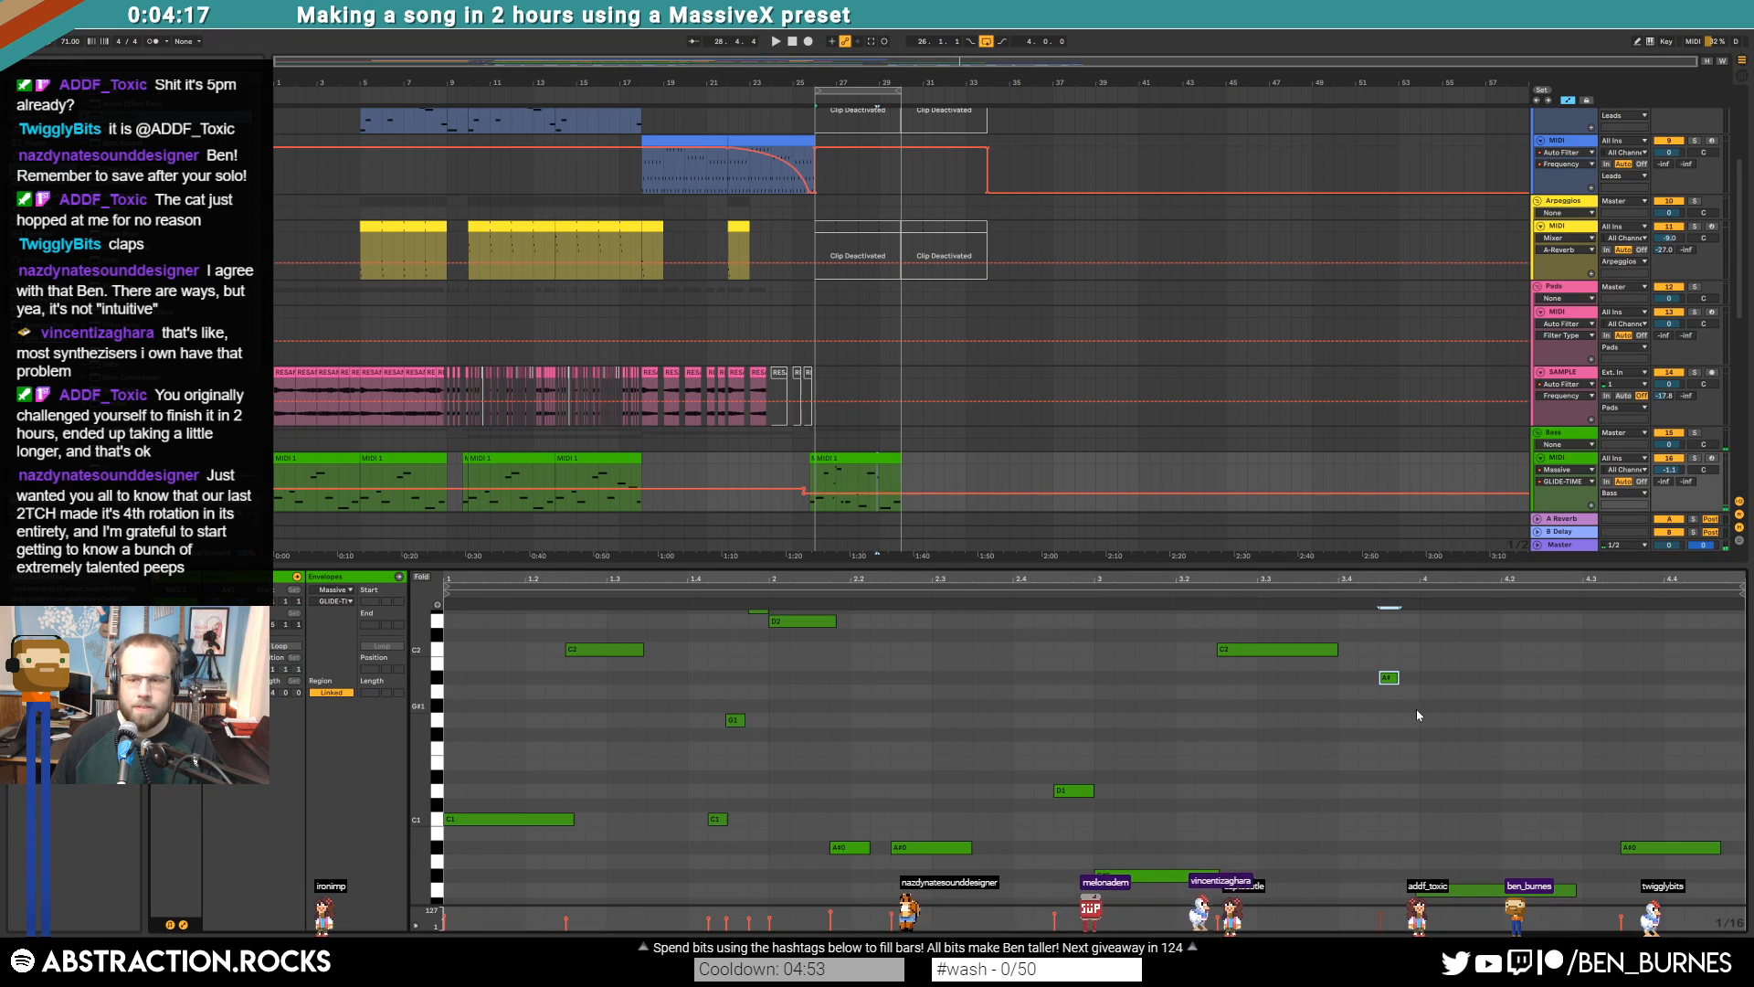
double_click(1409, 706)
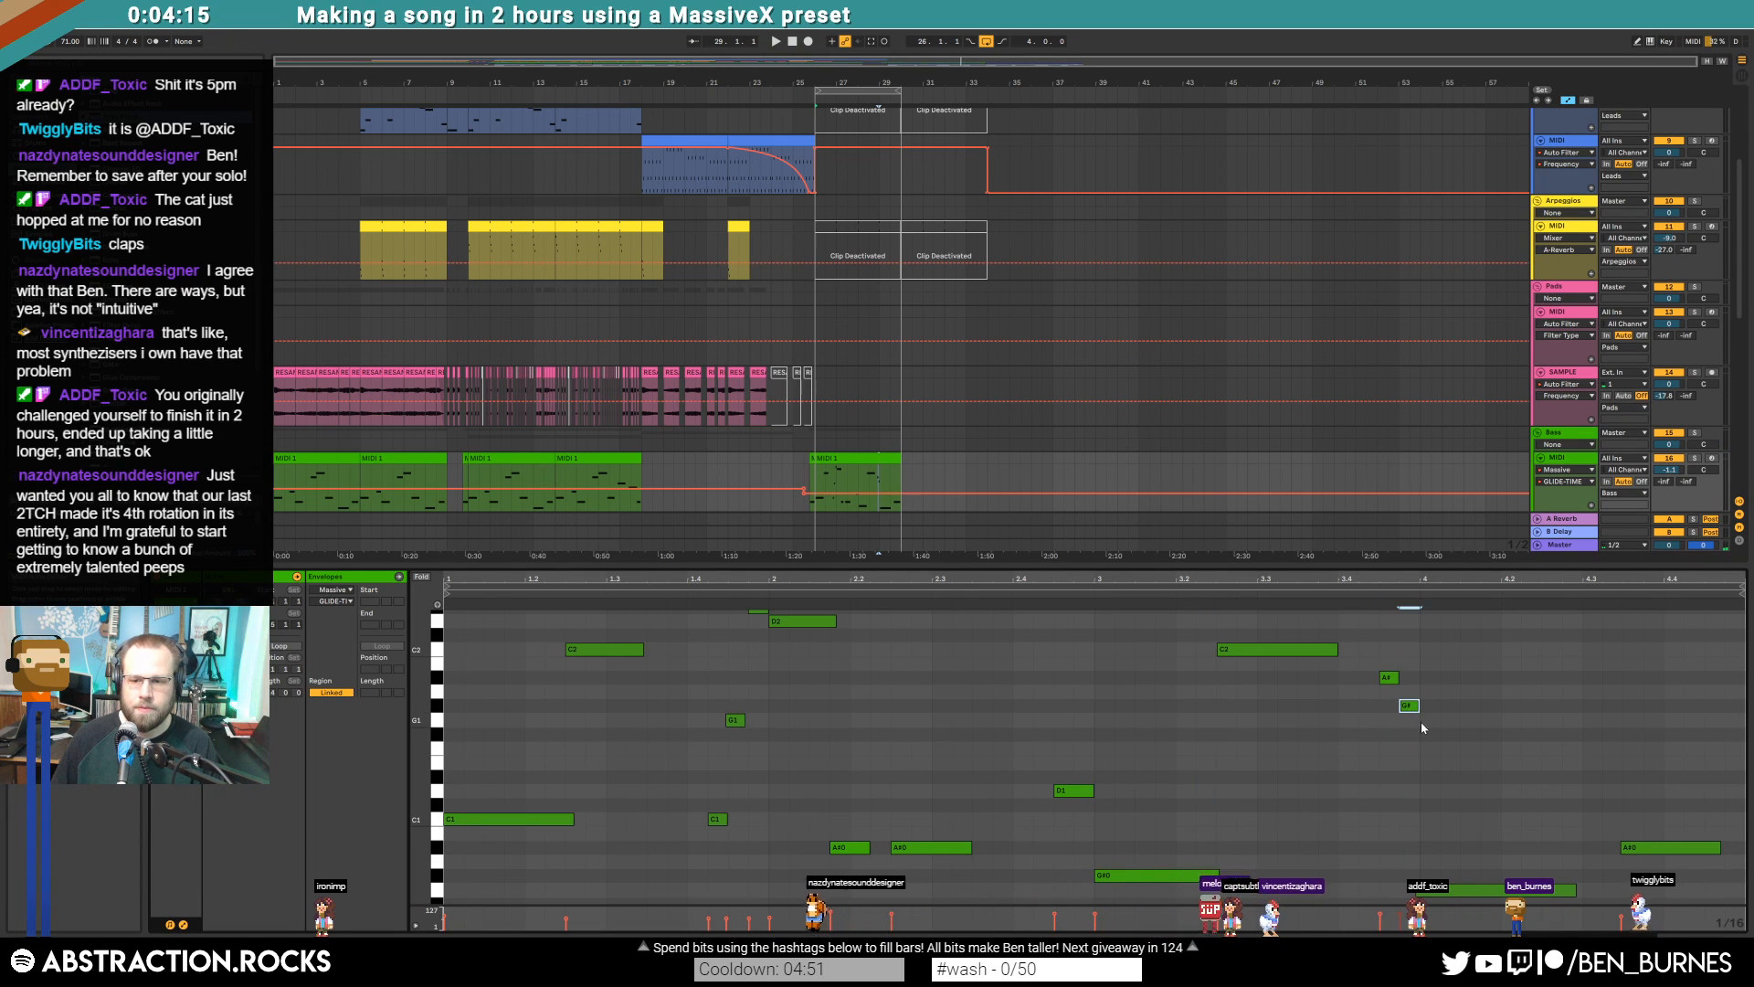
left_click_drag(1477, 722, 1457, 722)
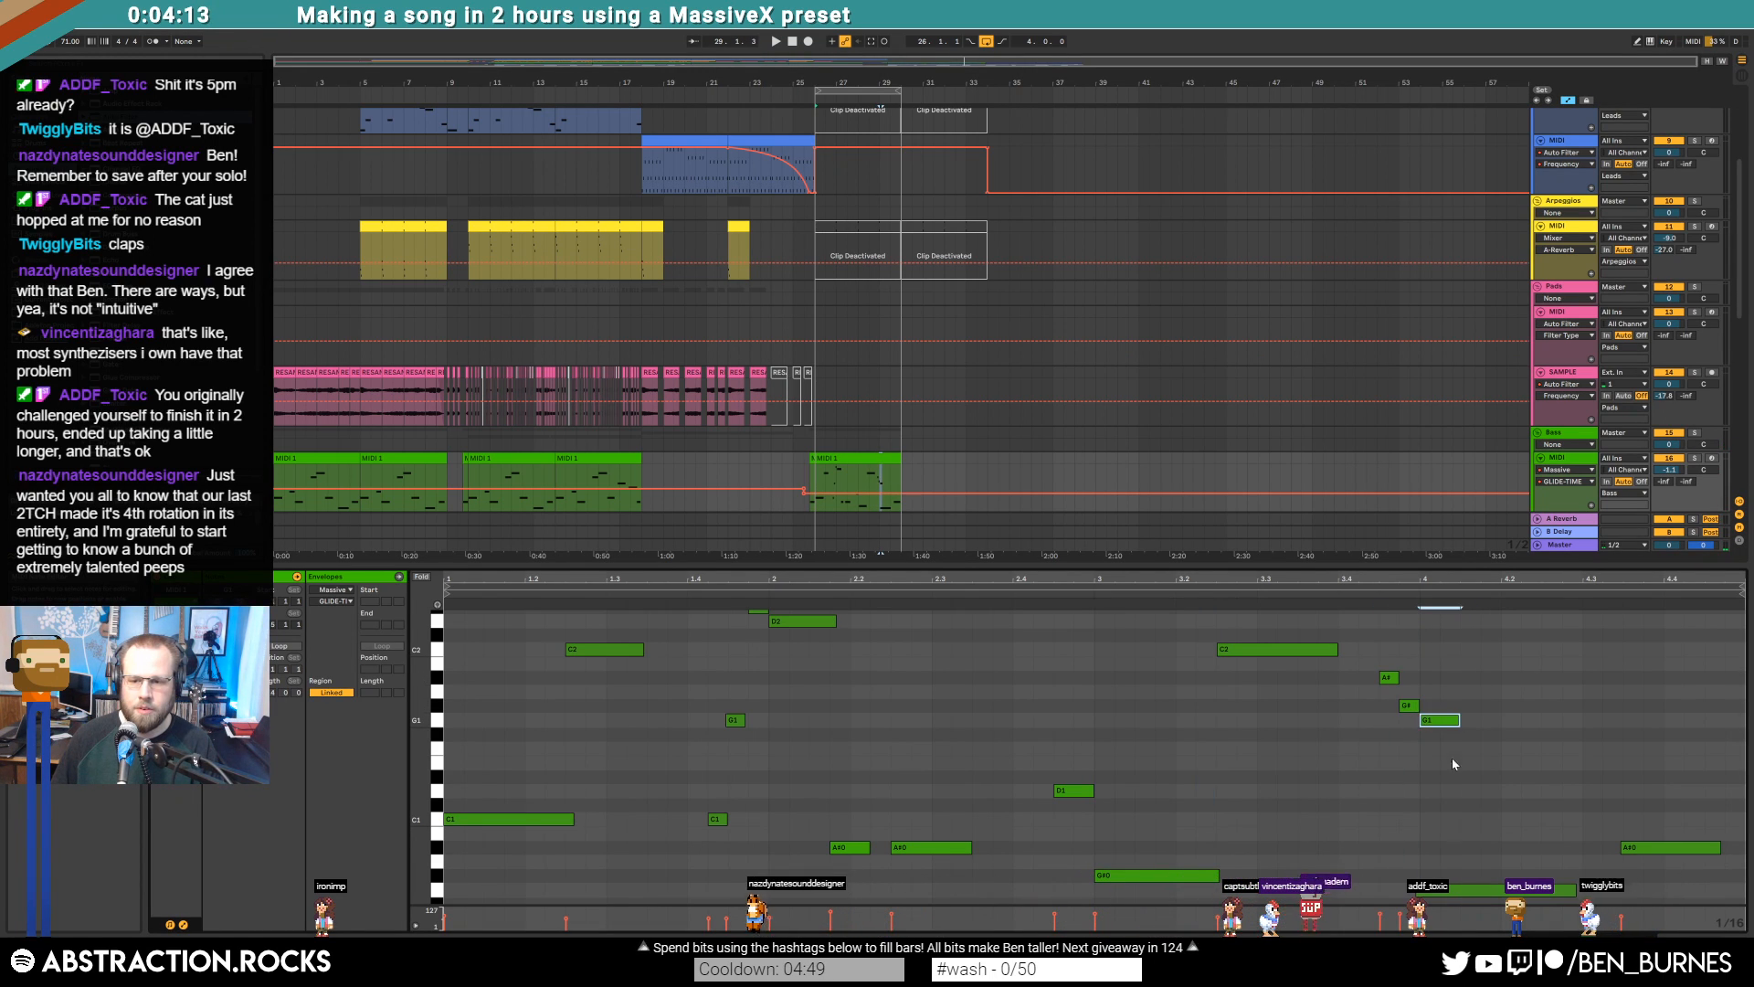
Break the long G0 note into two short notes, raise the clip's last A#0 note to A#1, and play the loop
left_click(1478, 891)
key("Right")
key("Right")
key("Right")
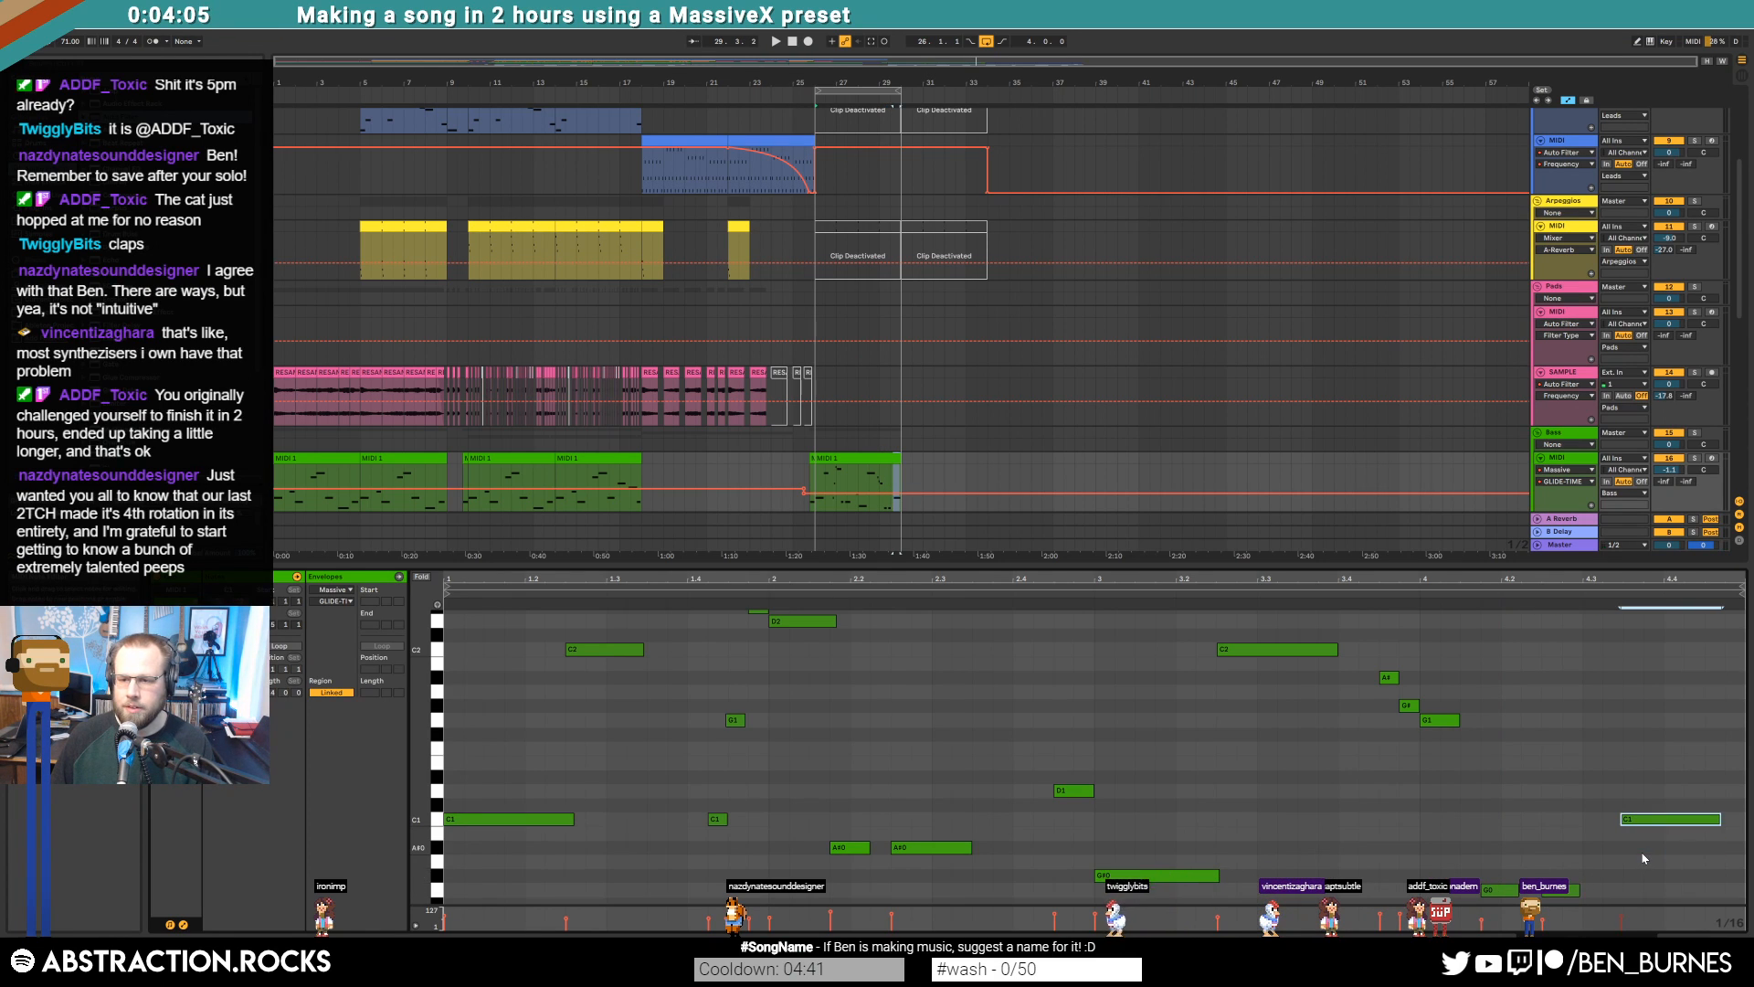
key("Up")
key("Up")
key("Up")
key("Up")
key("Up")
key("Up")
key("Up")
key("Up")
key("Up")
key("Down")
key("Down")
key("space")
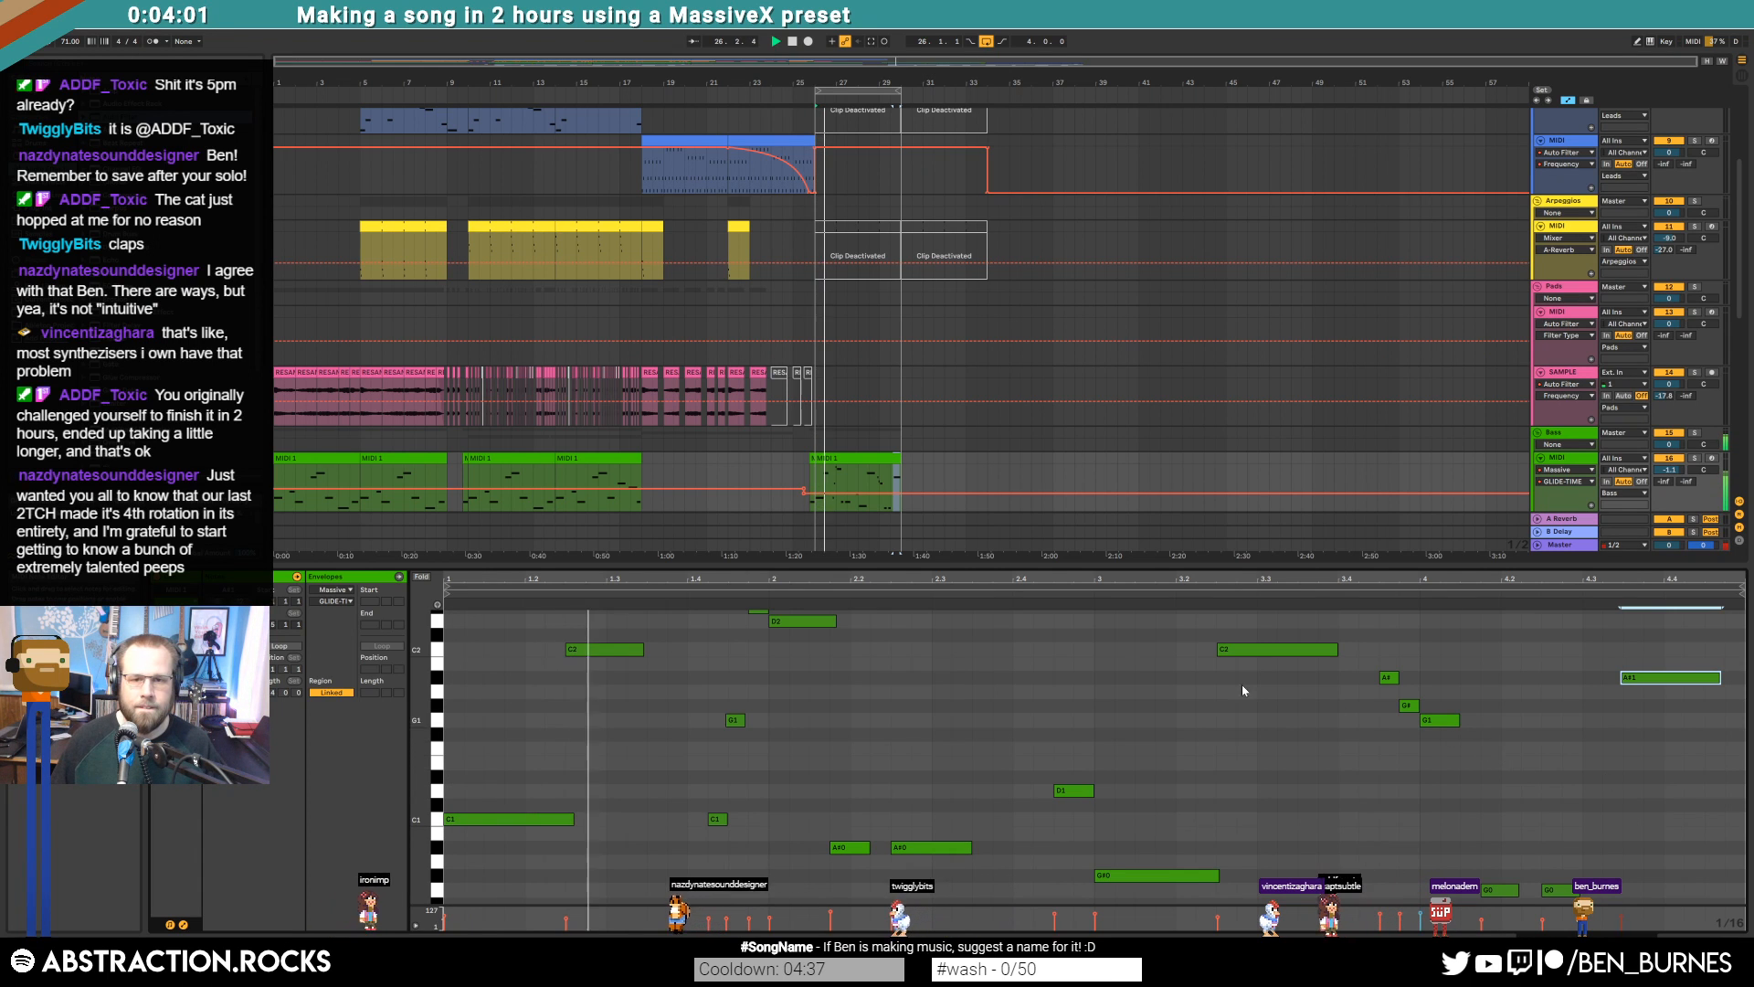
Delete the drum and ambience clips from bar 30 to 34 and hide the automation lanes
left_click(861, 461)
key("shift+Tab")
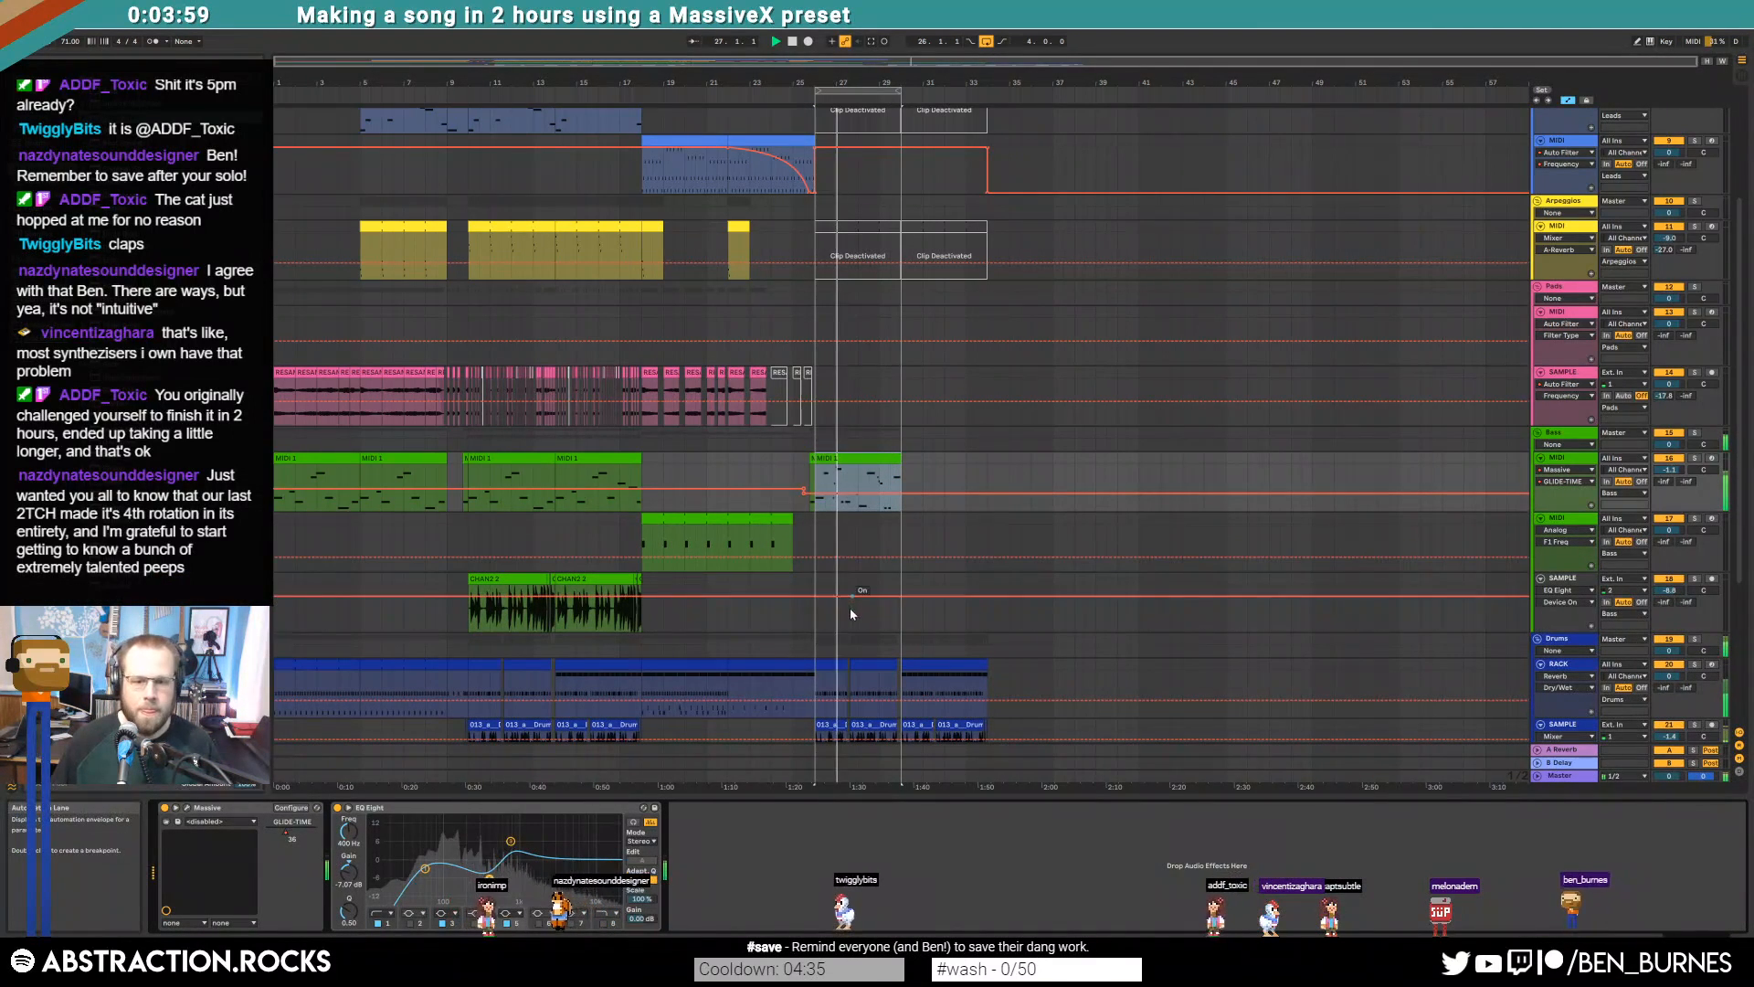
scroll(875, 627, "down", 3)
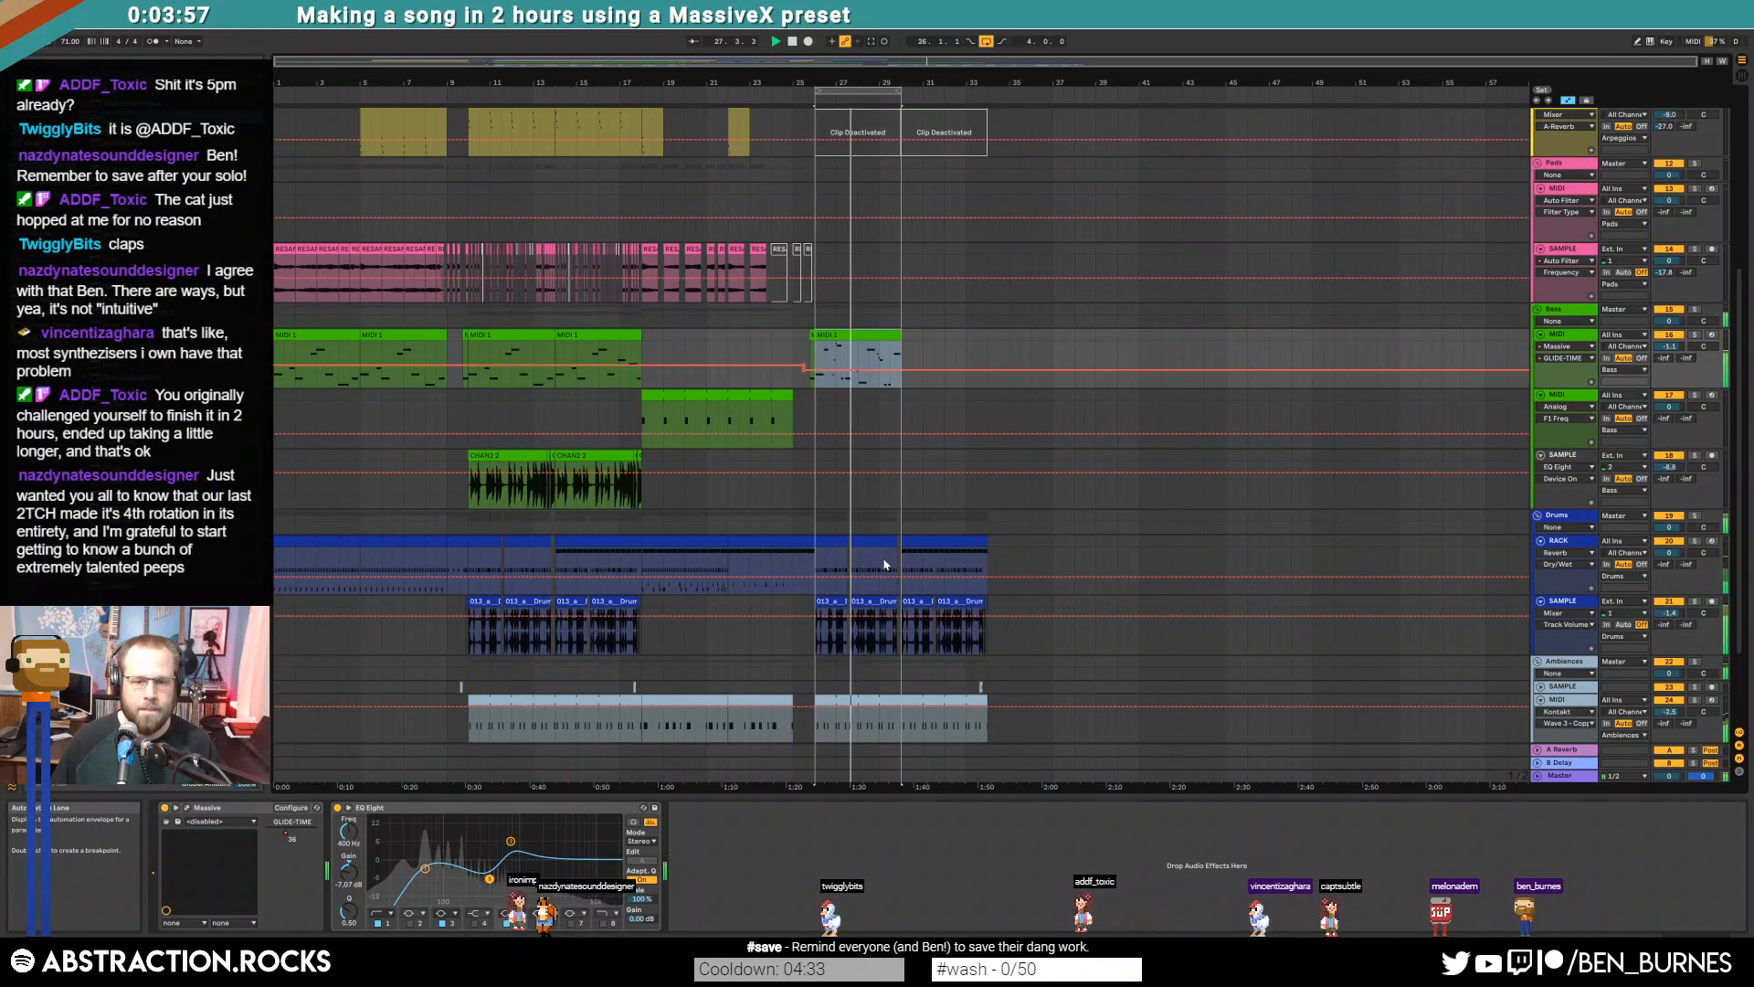
scroll(882, 558, "up", 5)
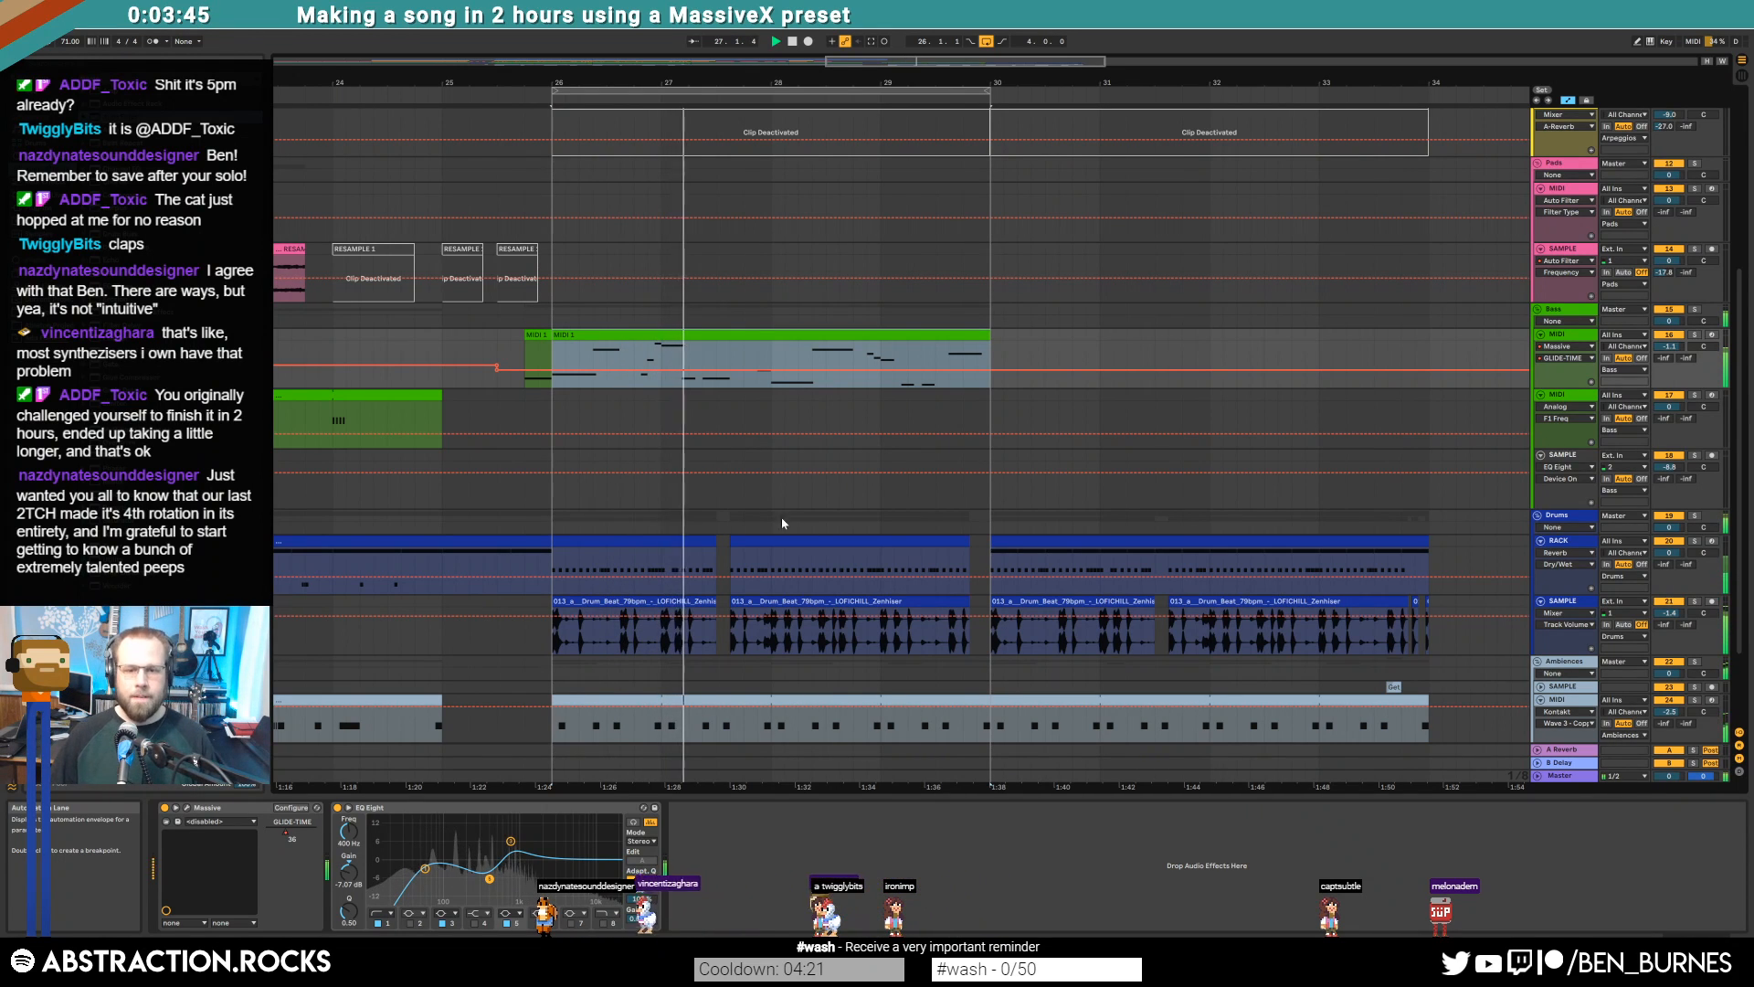
left_click(1053, 543)
scroll(1122, 601, "down", 3)
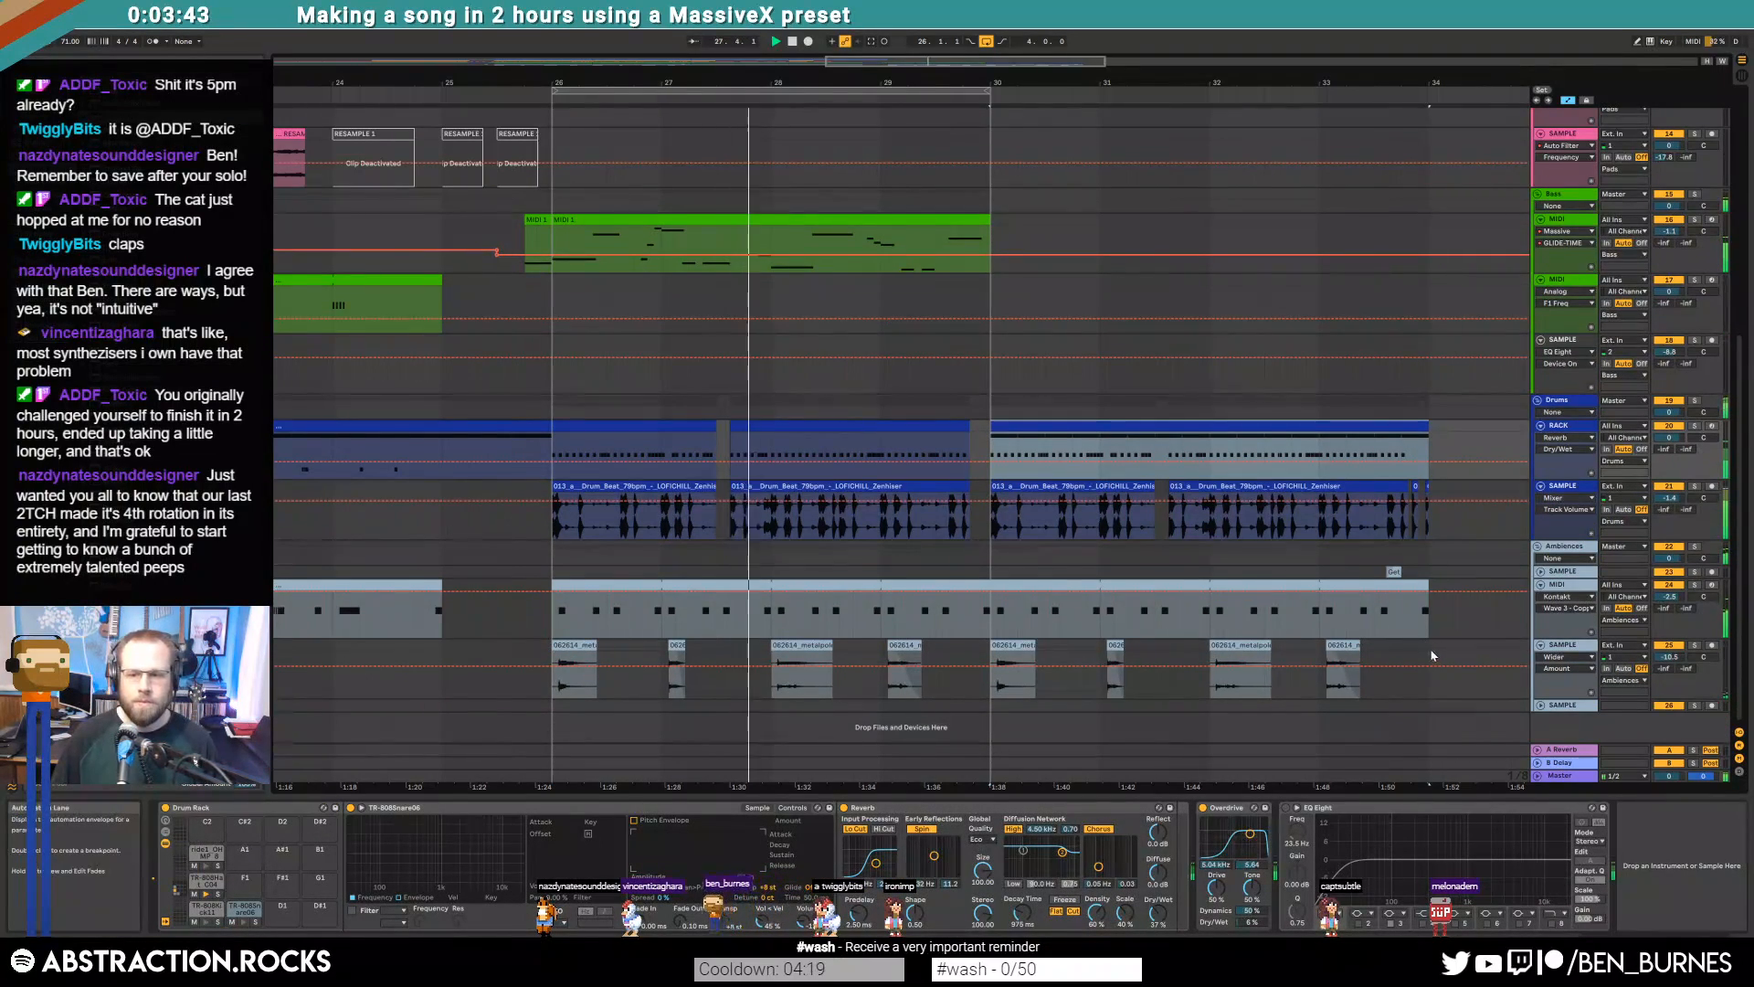
left_click(1430, 651, "shift")
key("Delete")
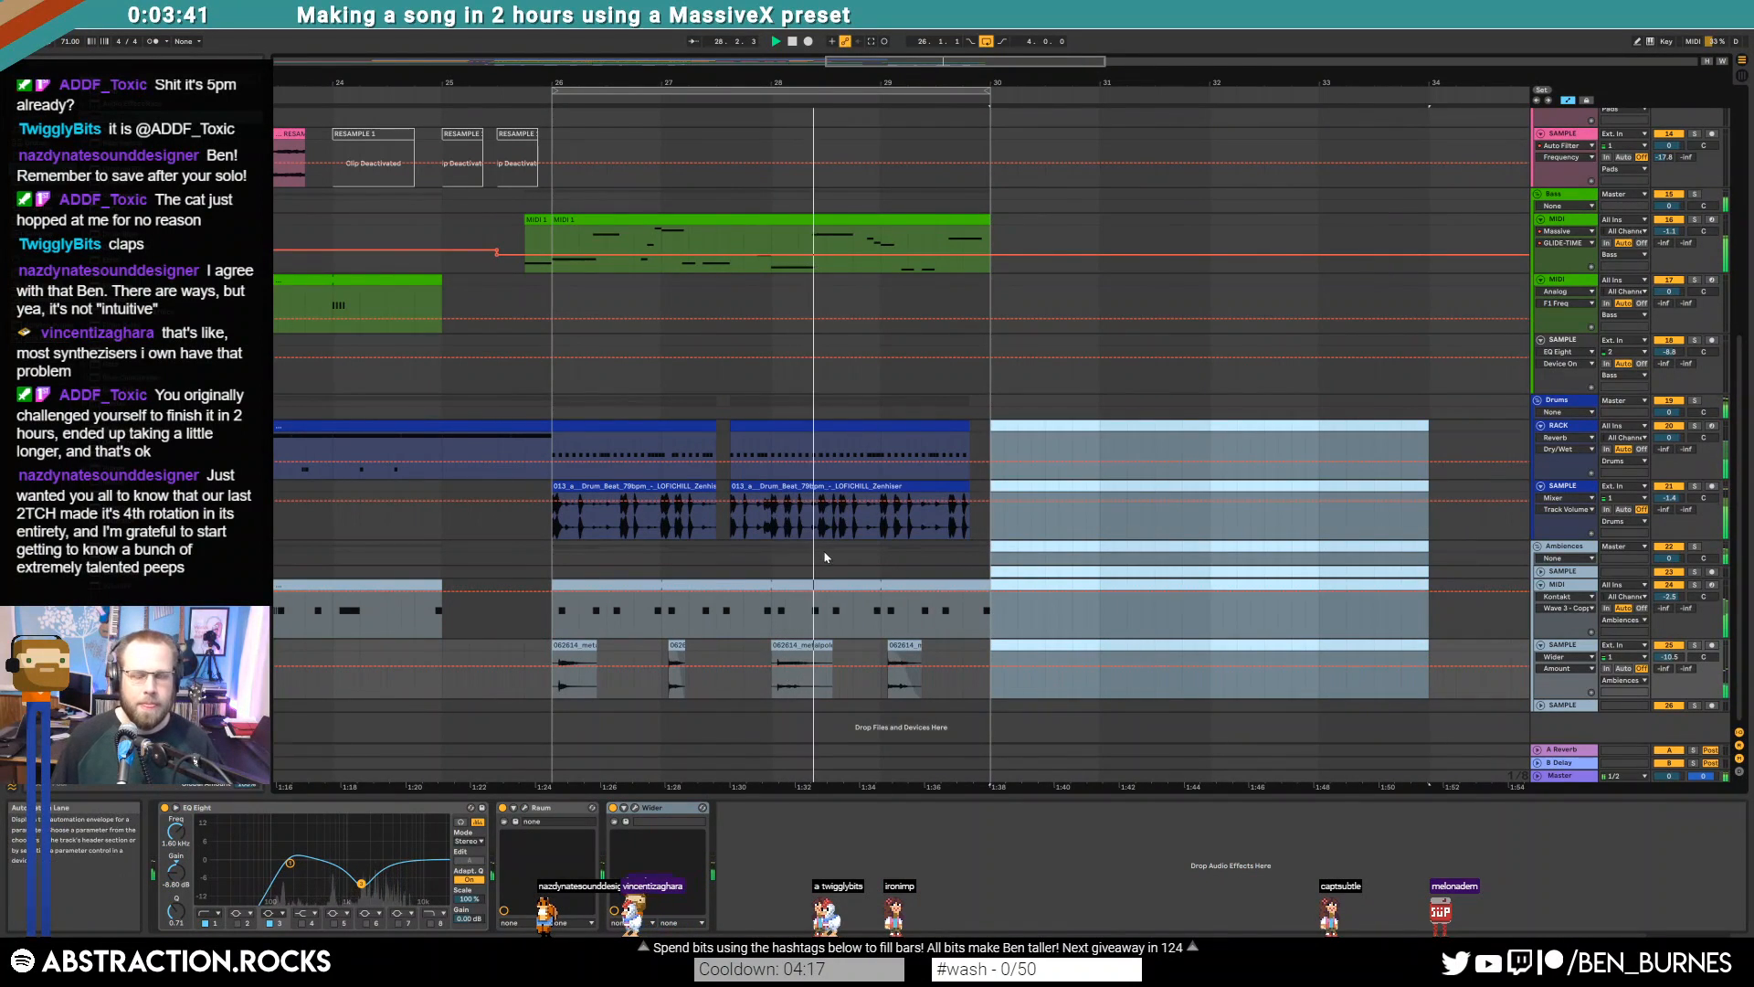
key("a")
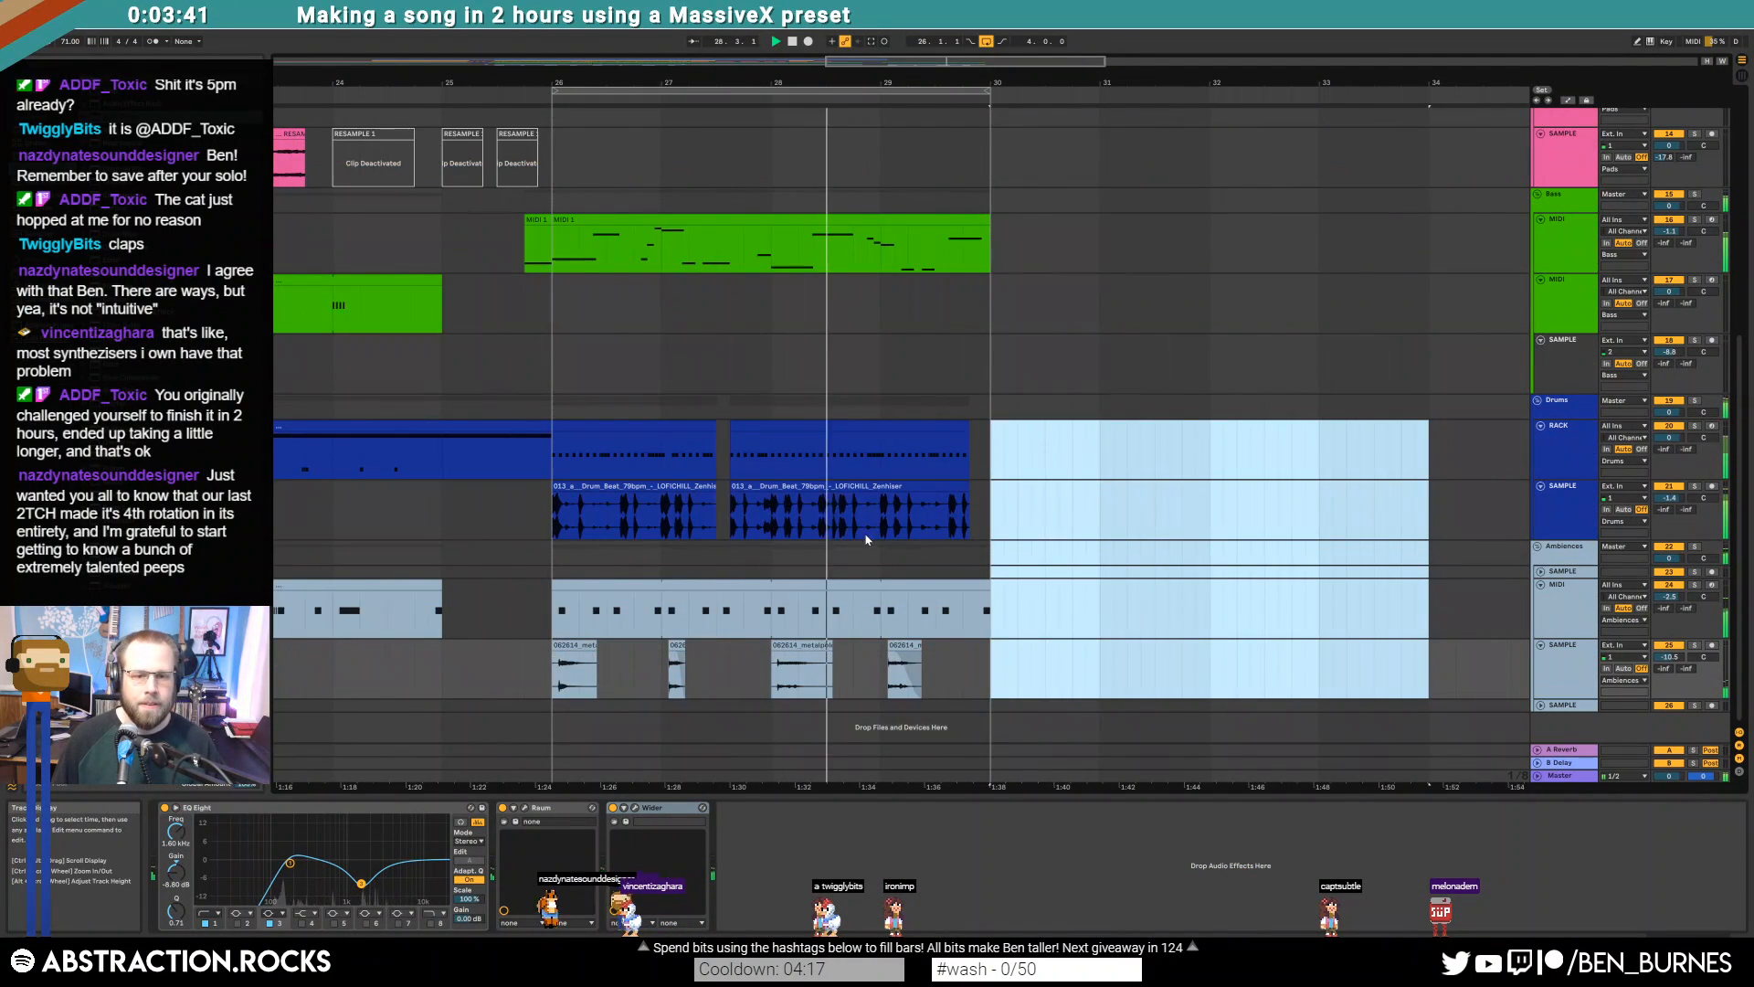
Open the bass track's Massive synth, raise oscillator 3's amplitude, and set its pitch to 12.00
left_click(667, 223)
key("shift+Tab")
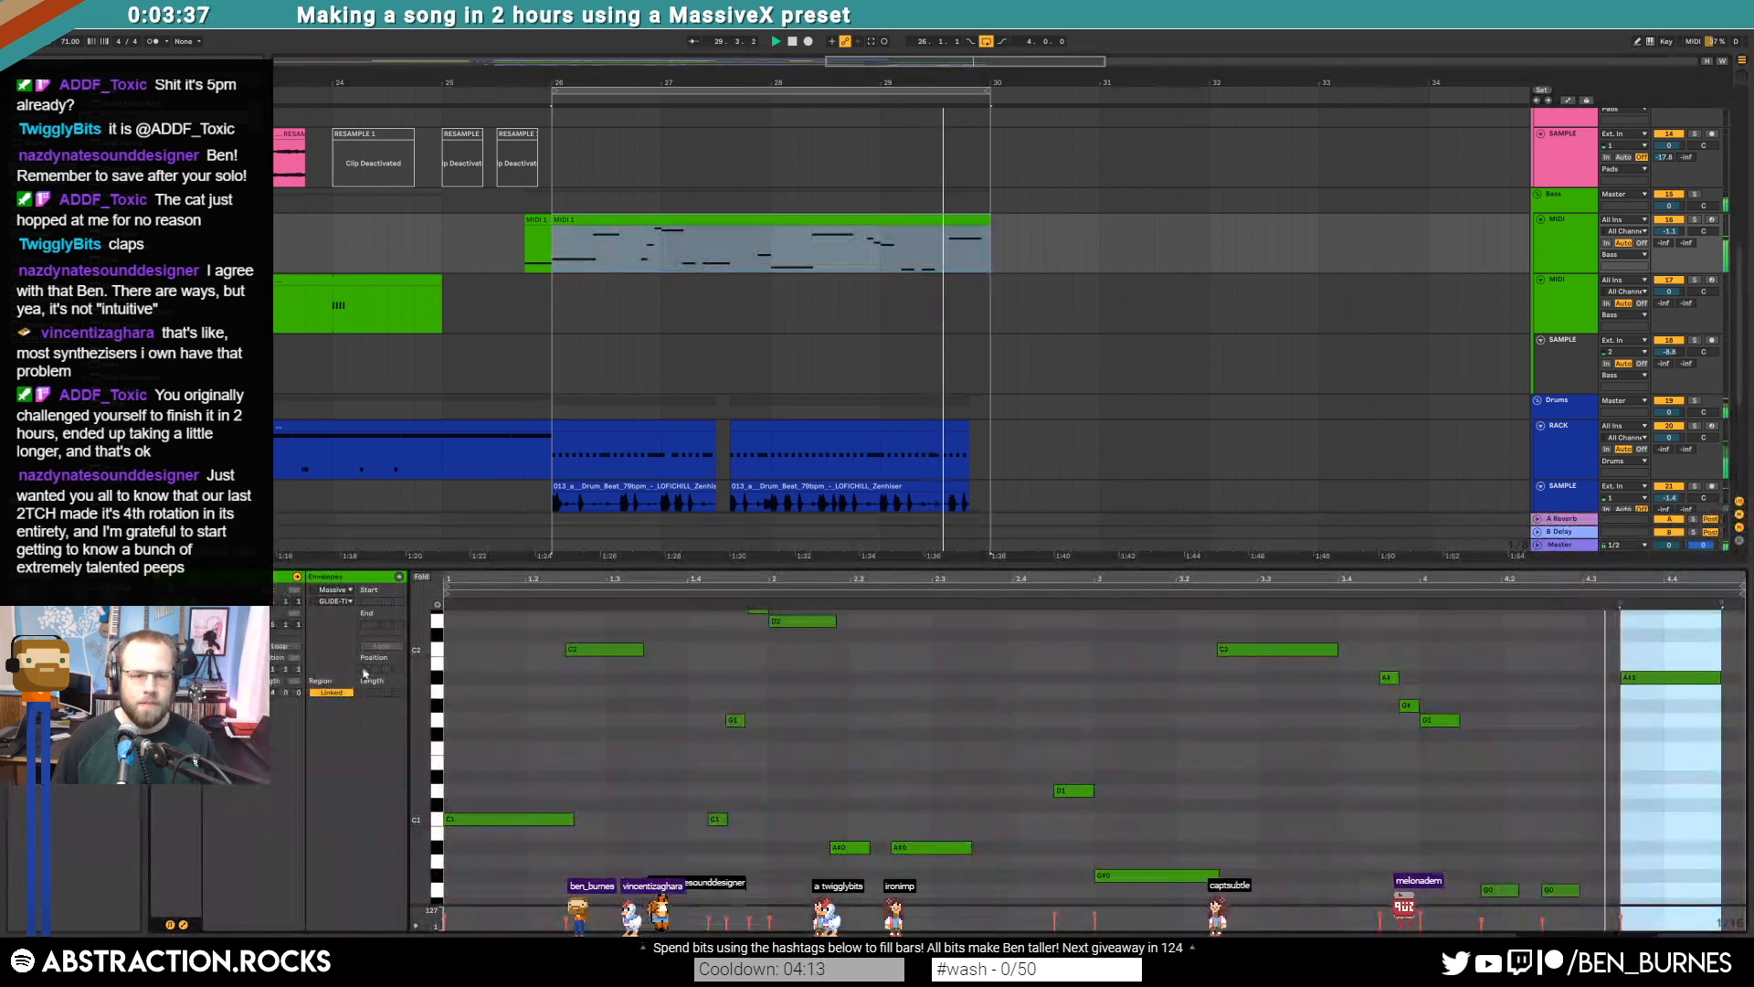
key("shift+Tab")
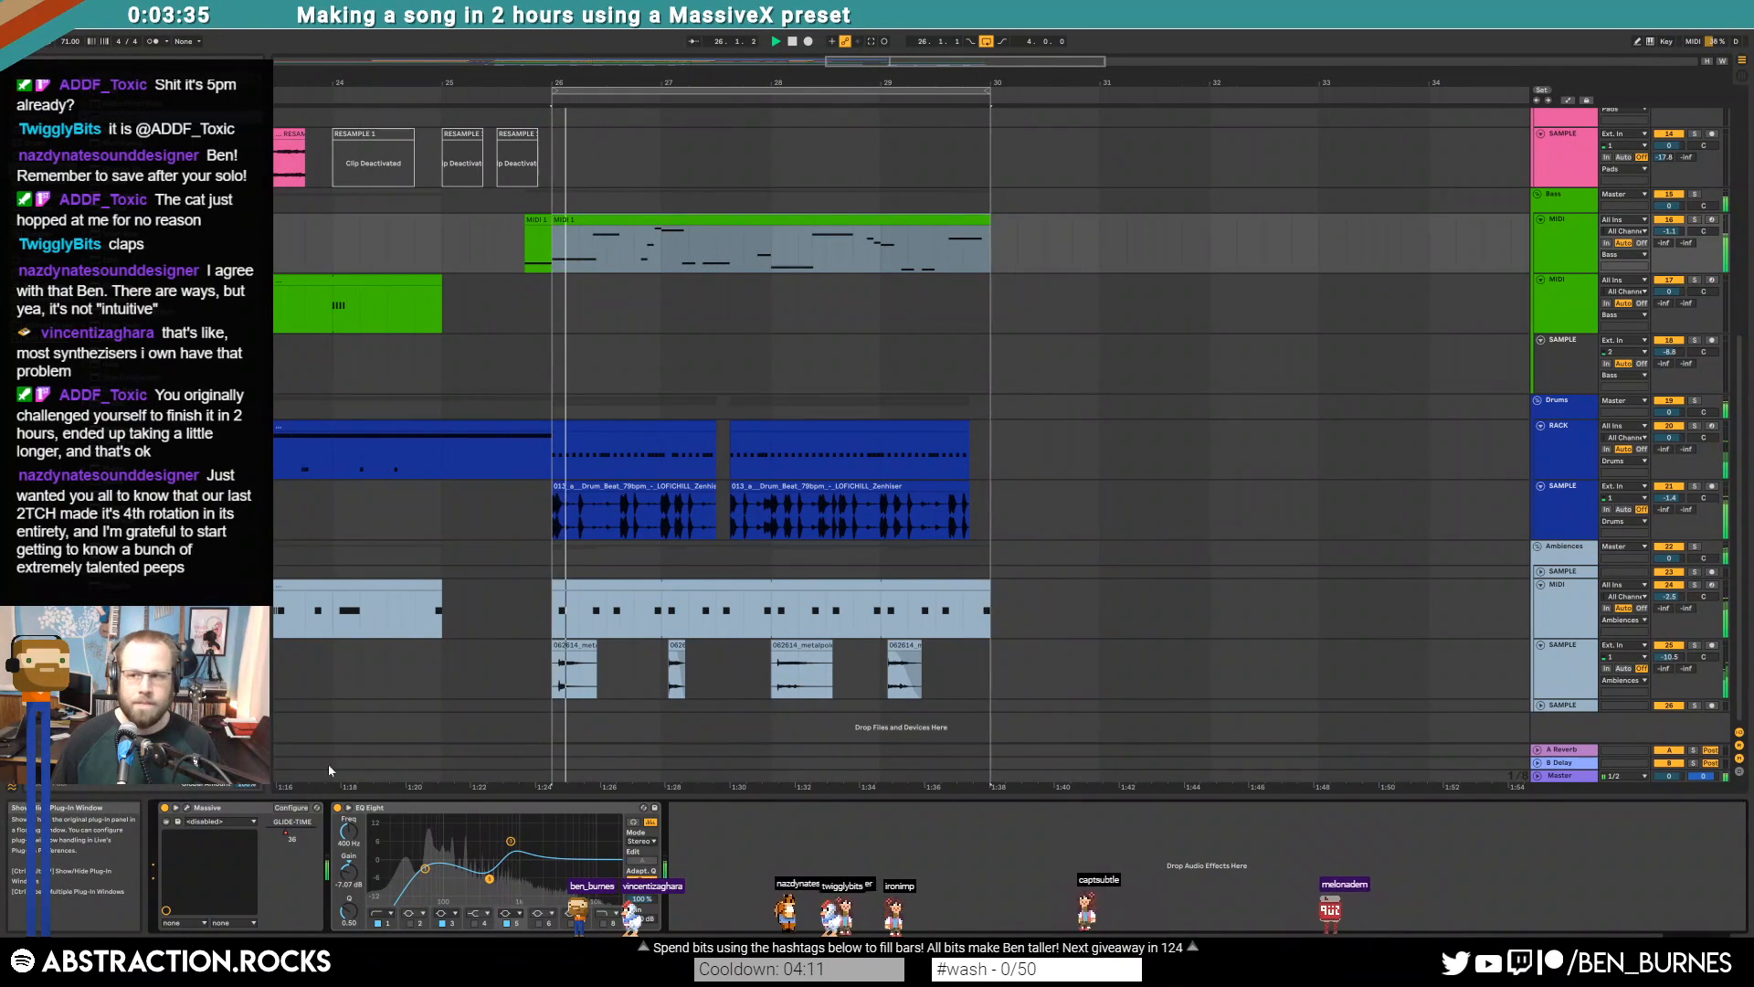
left_click(186, 808)
left_click_drag(1014, 165, 1079, 210)
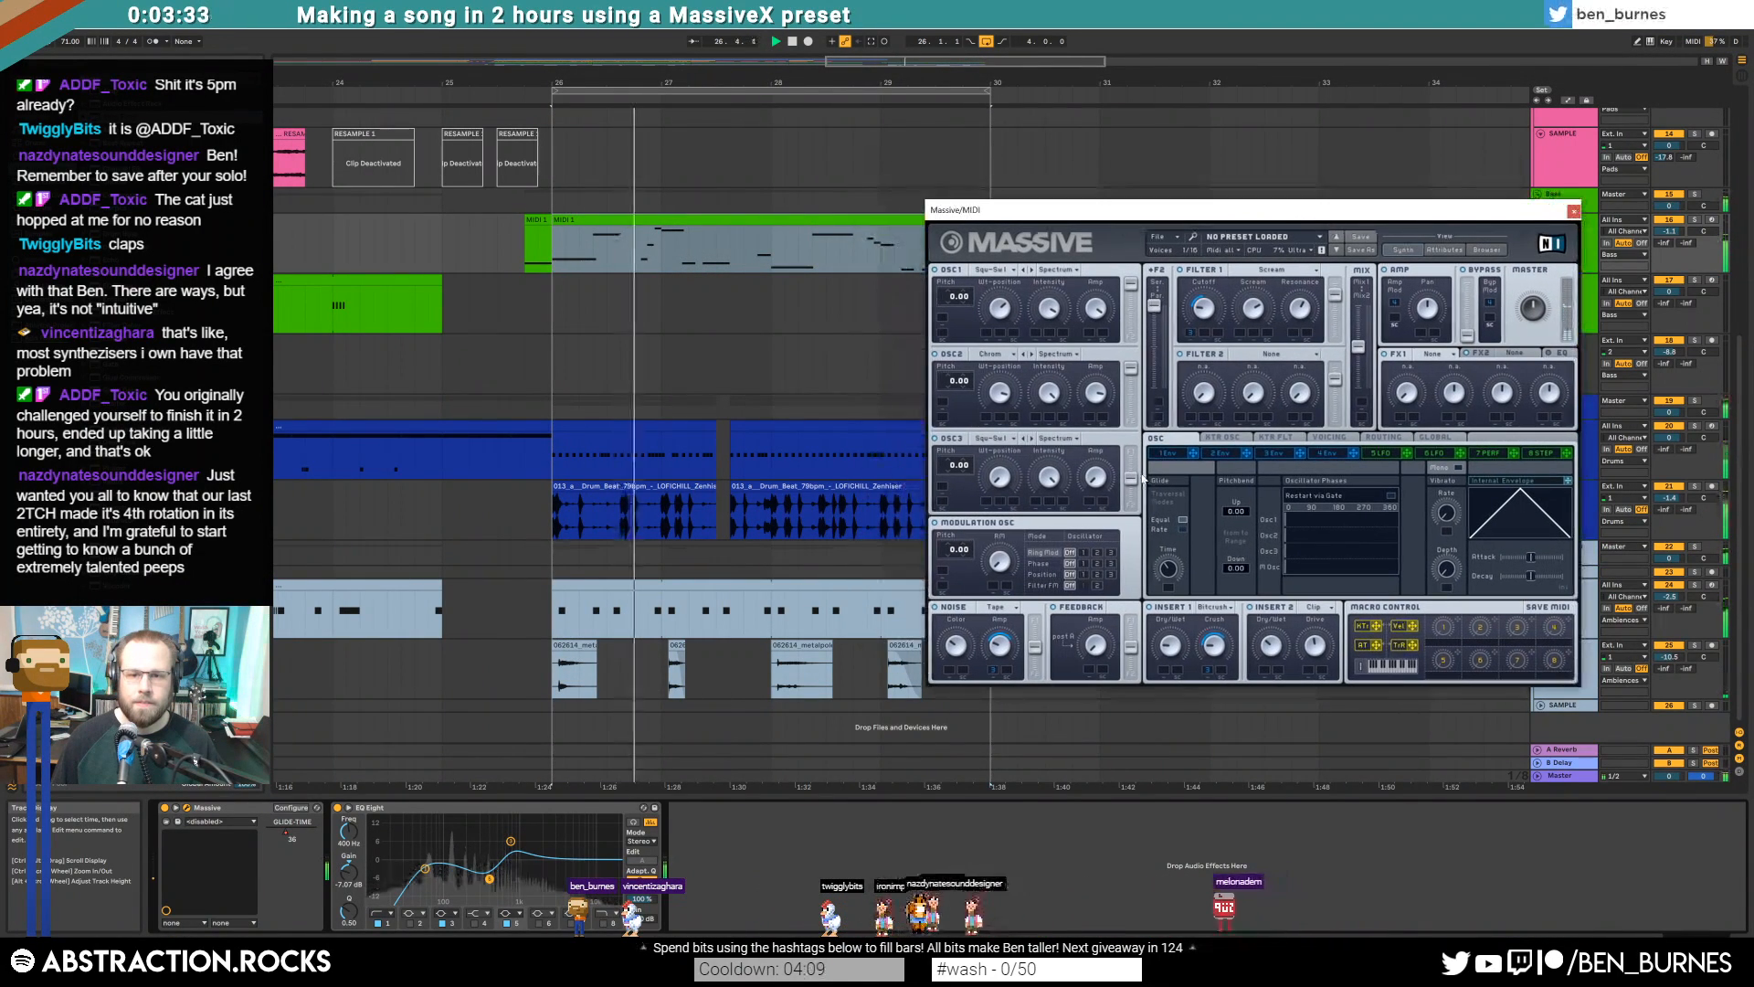
left_click_drag(1101, 480, 1101, 412)
left_click_drag(949, 465, 967, 452)
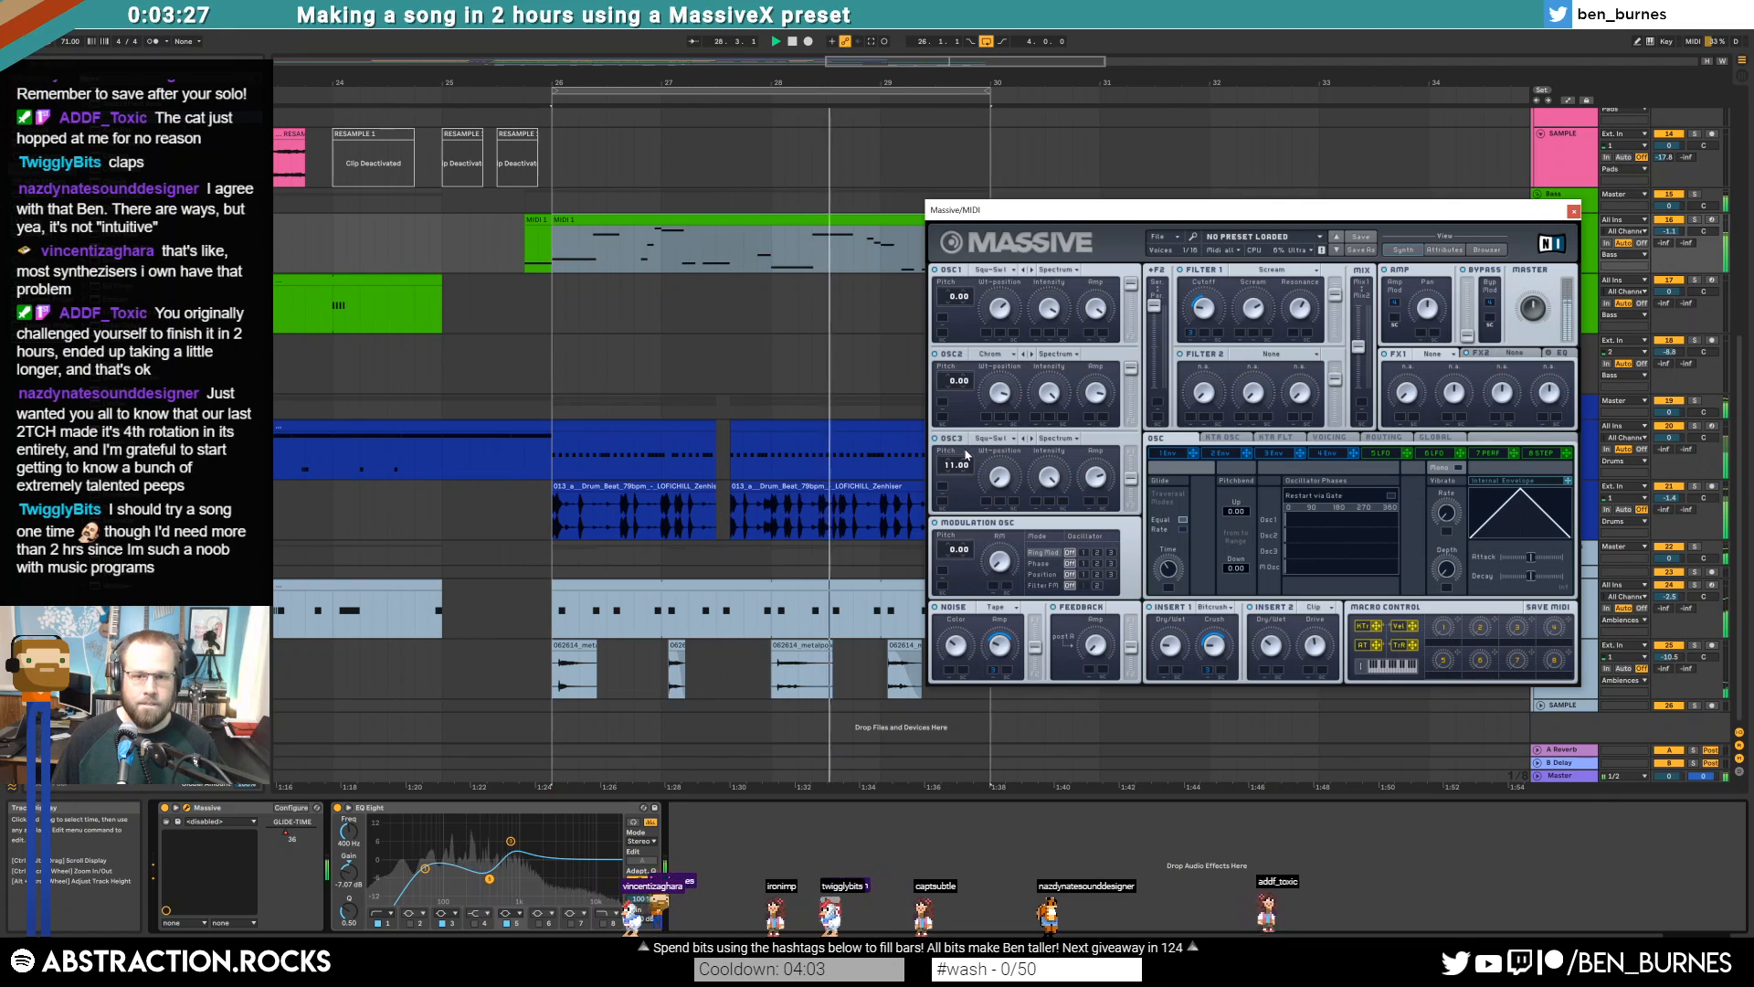
Try a Sonic wavetable on oscillator 3, settle on Digigrain II, then stop playback and close the synth window
left_click(992, 438)
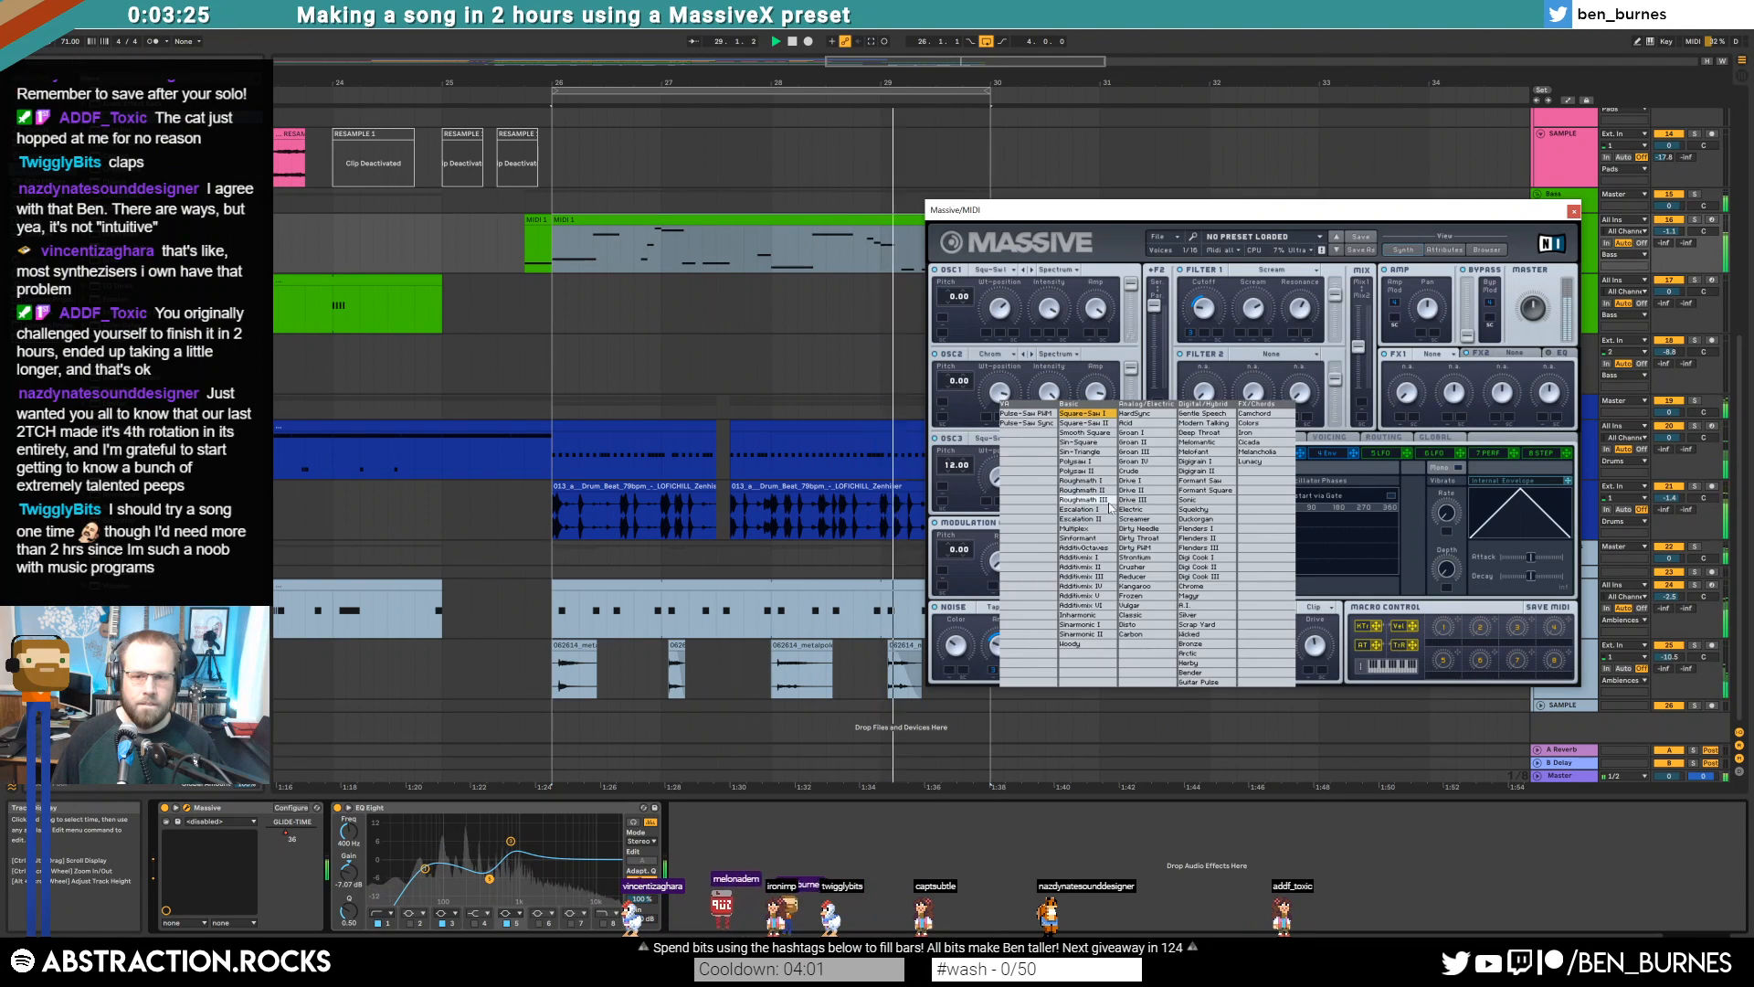
left_click(1221, 500)
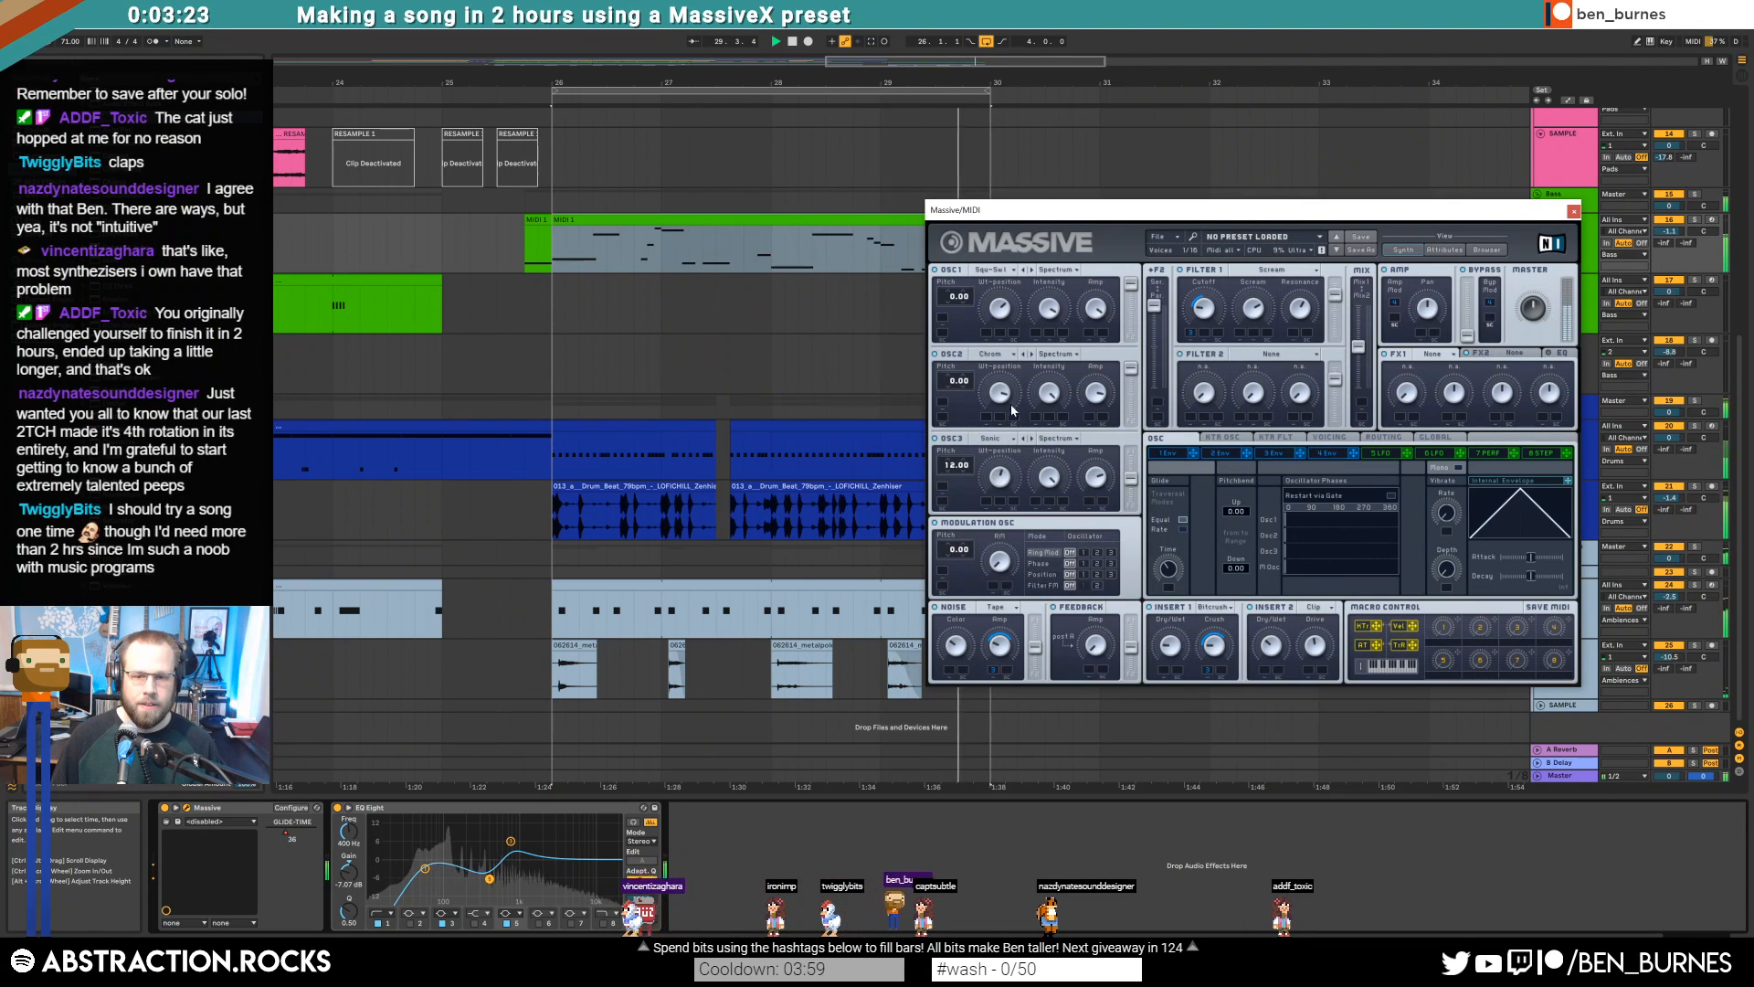
left_click(1008, 443)
left_click(1206, 482)
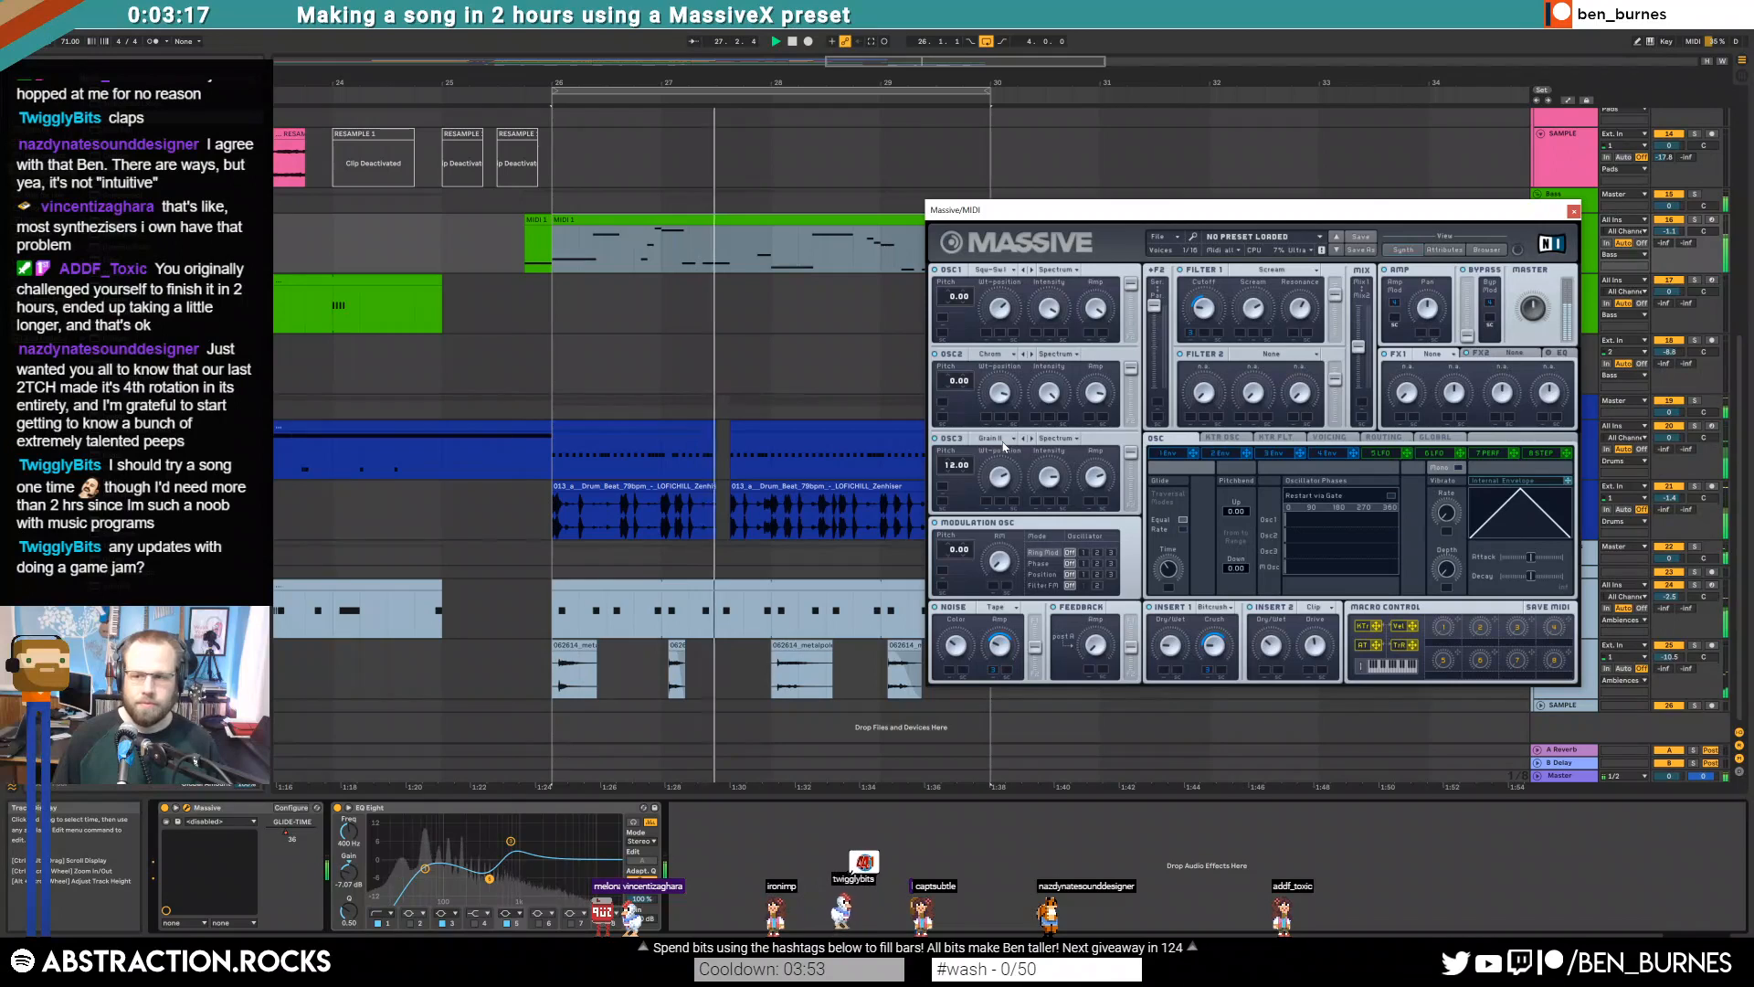
key("space")
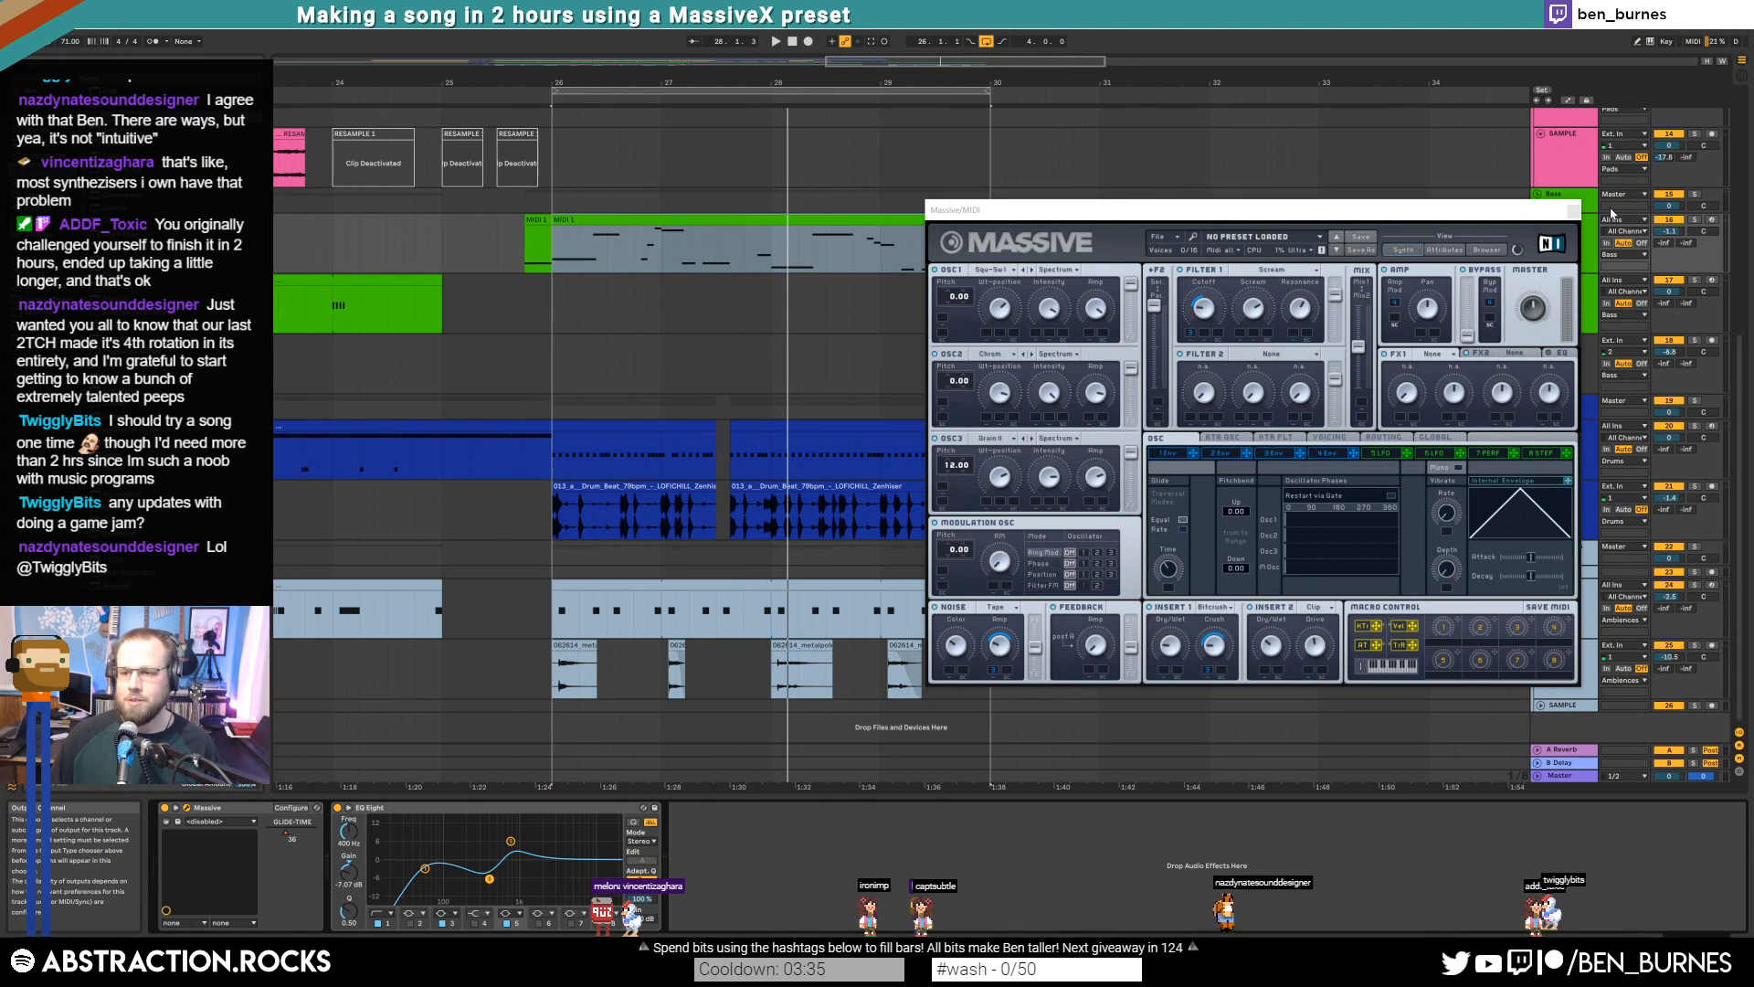
left_click(1573, 211)
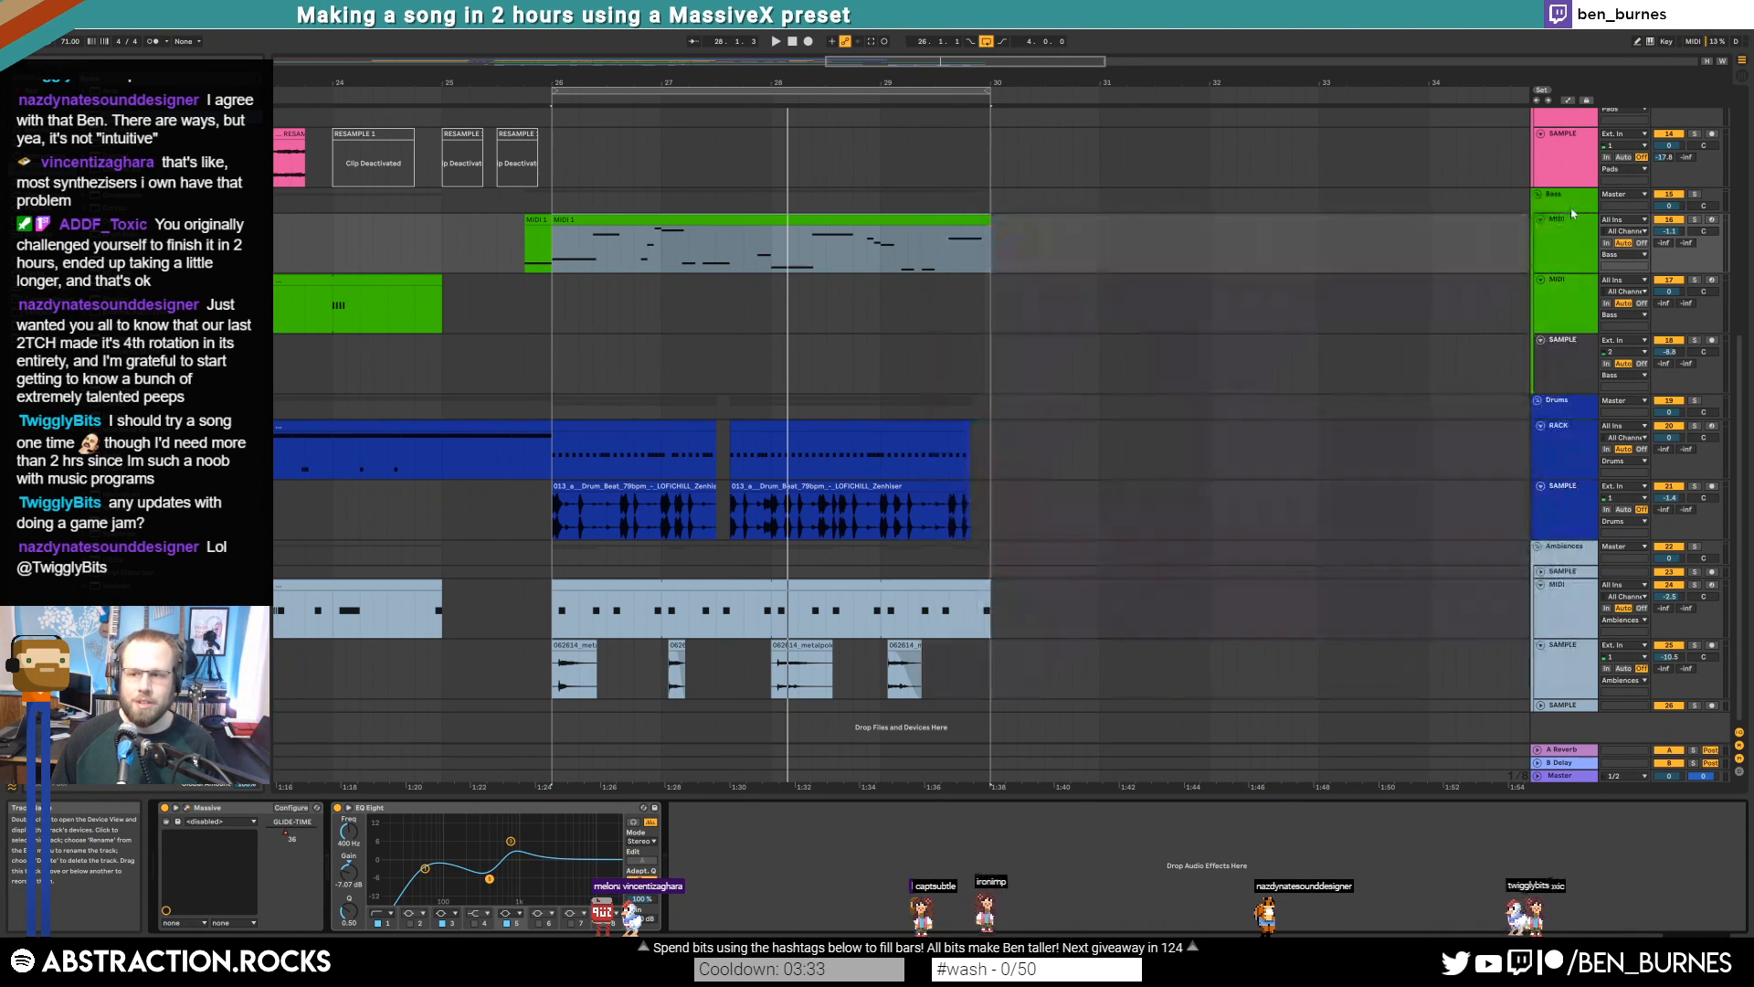
Show automation on the bass track and raise Massive's Filter 1 cutoff to about 0.28 from the bass clip's start
left_click(585, 220)
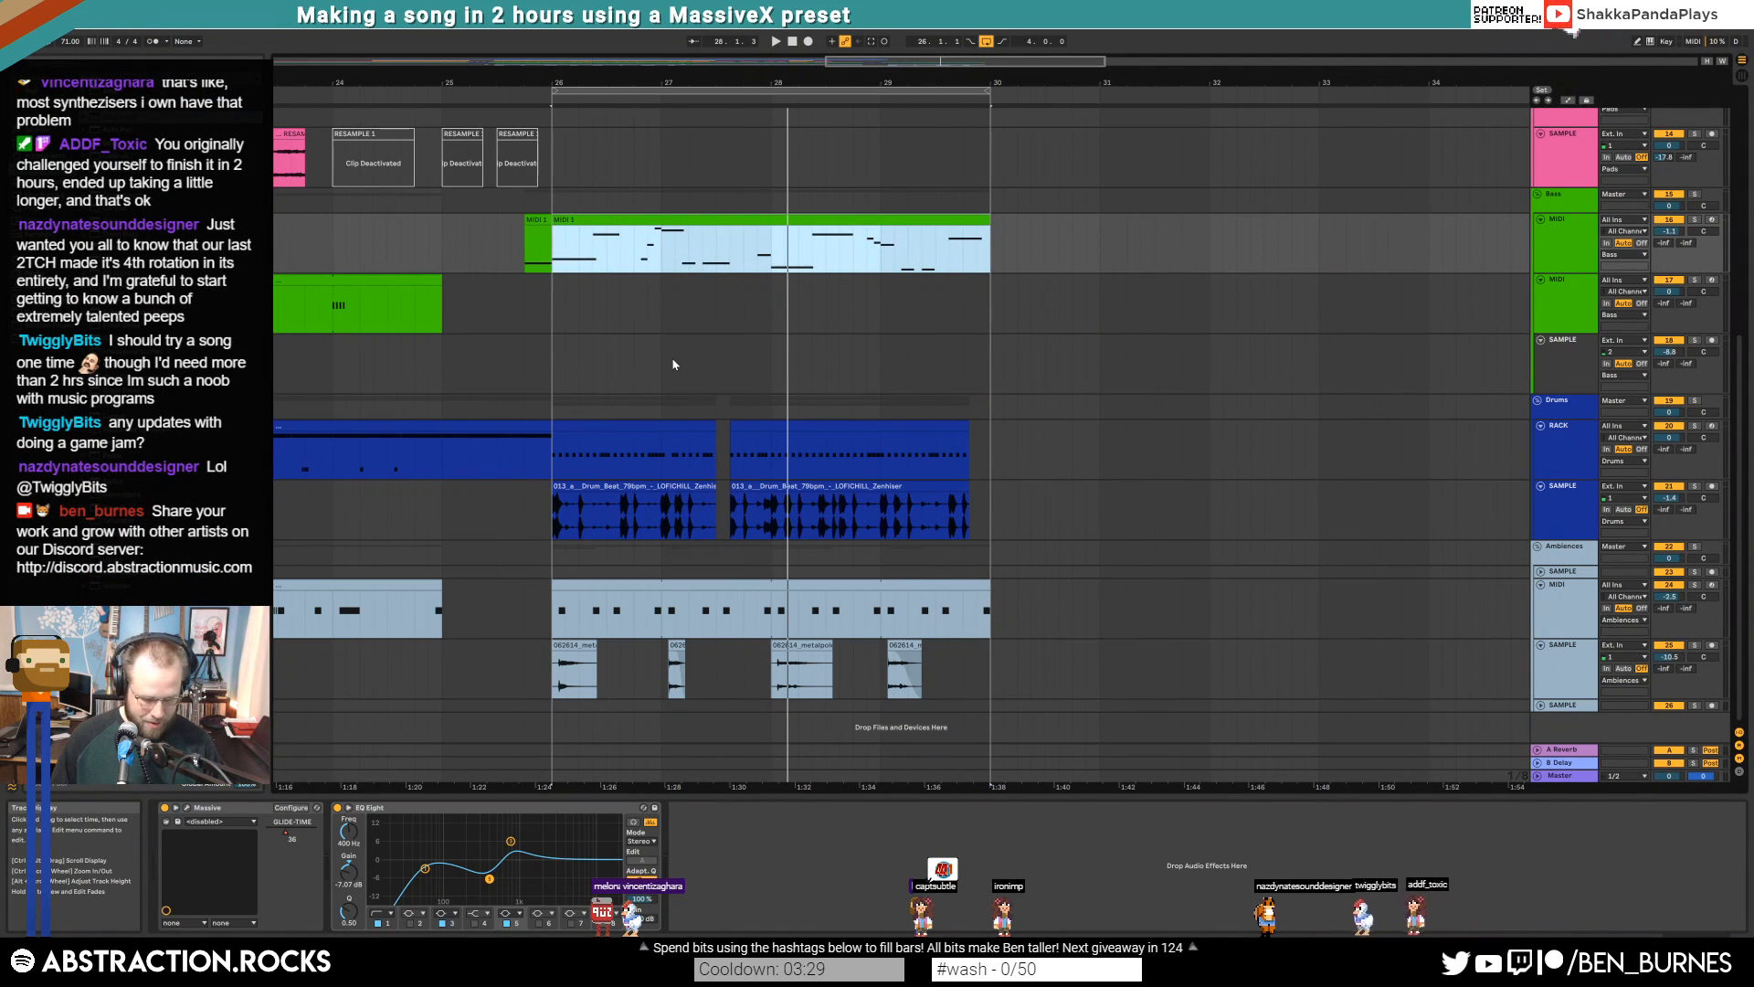
key("shift+Tab")
key("shift+Tab")
key("a")
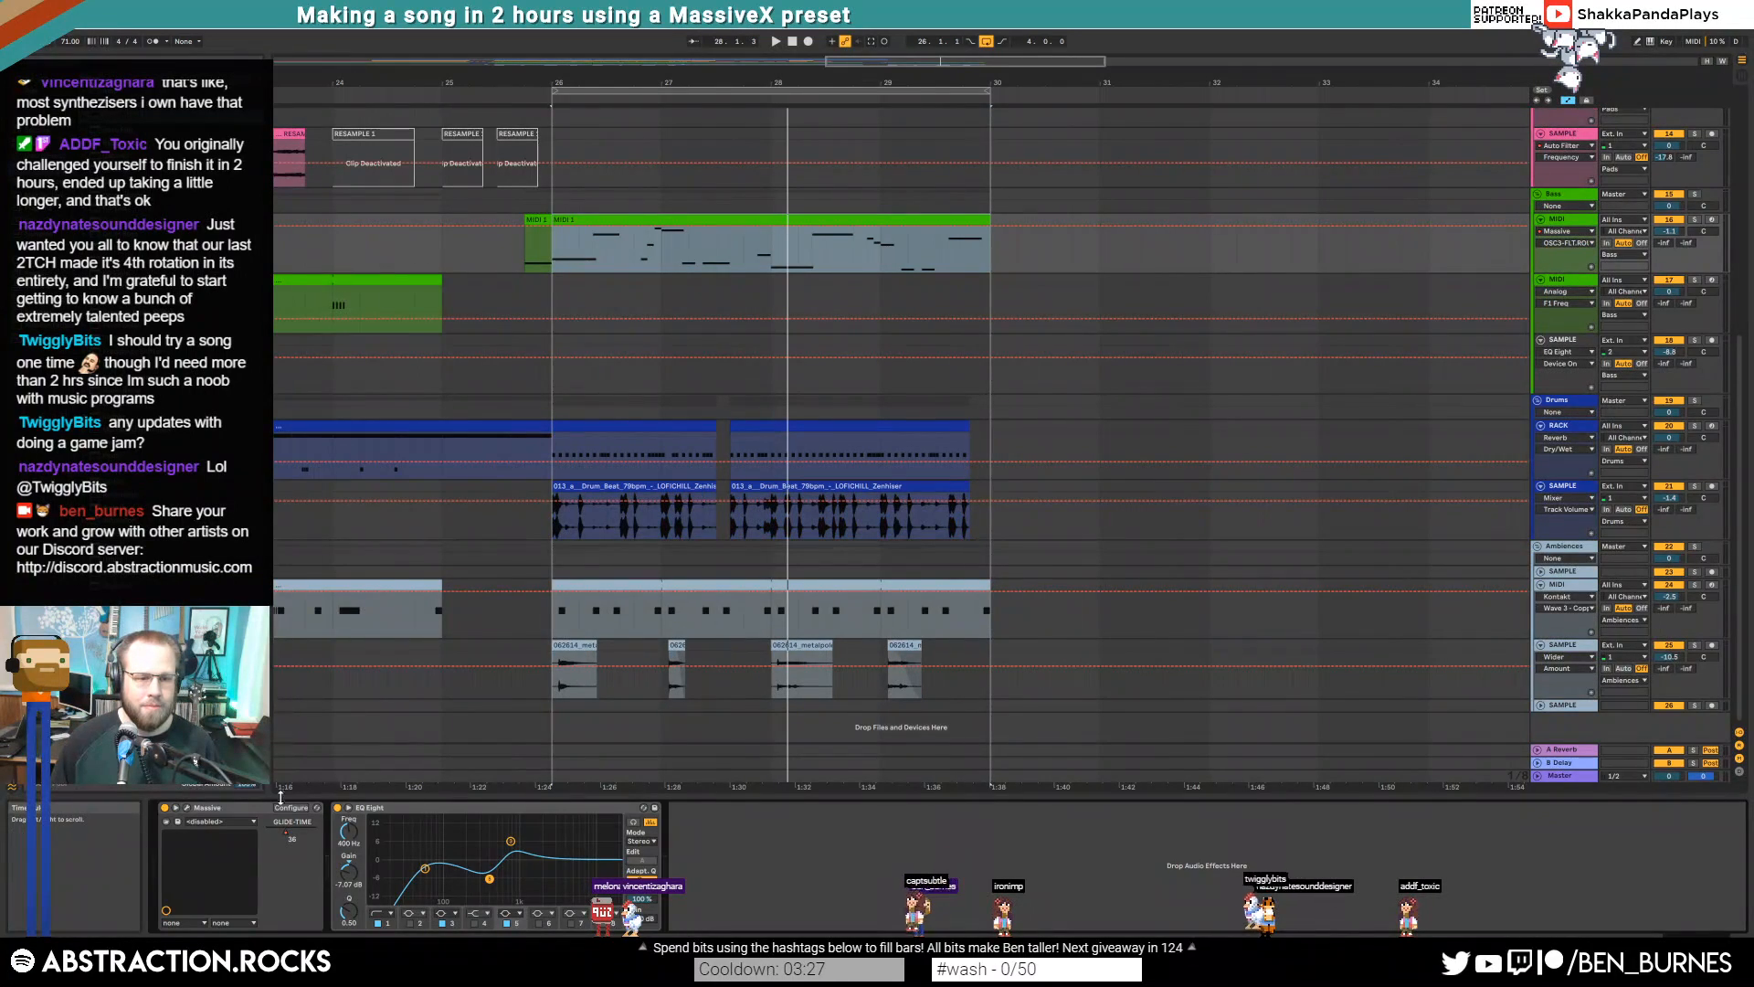
left_click(190, 809)
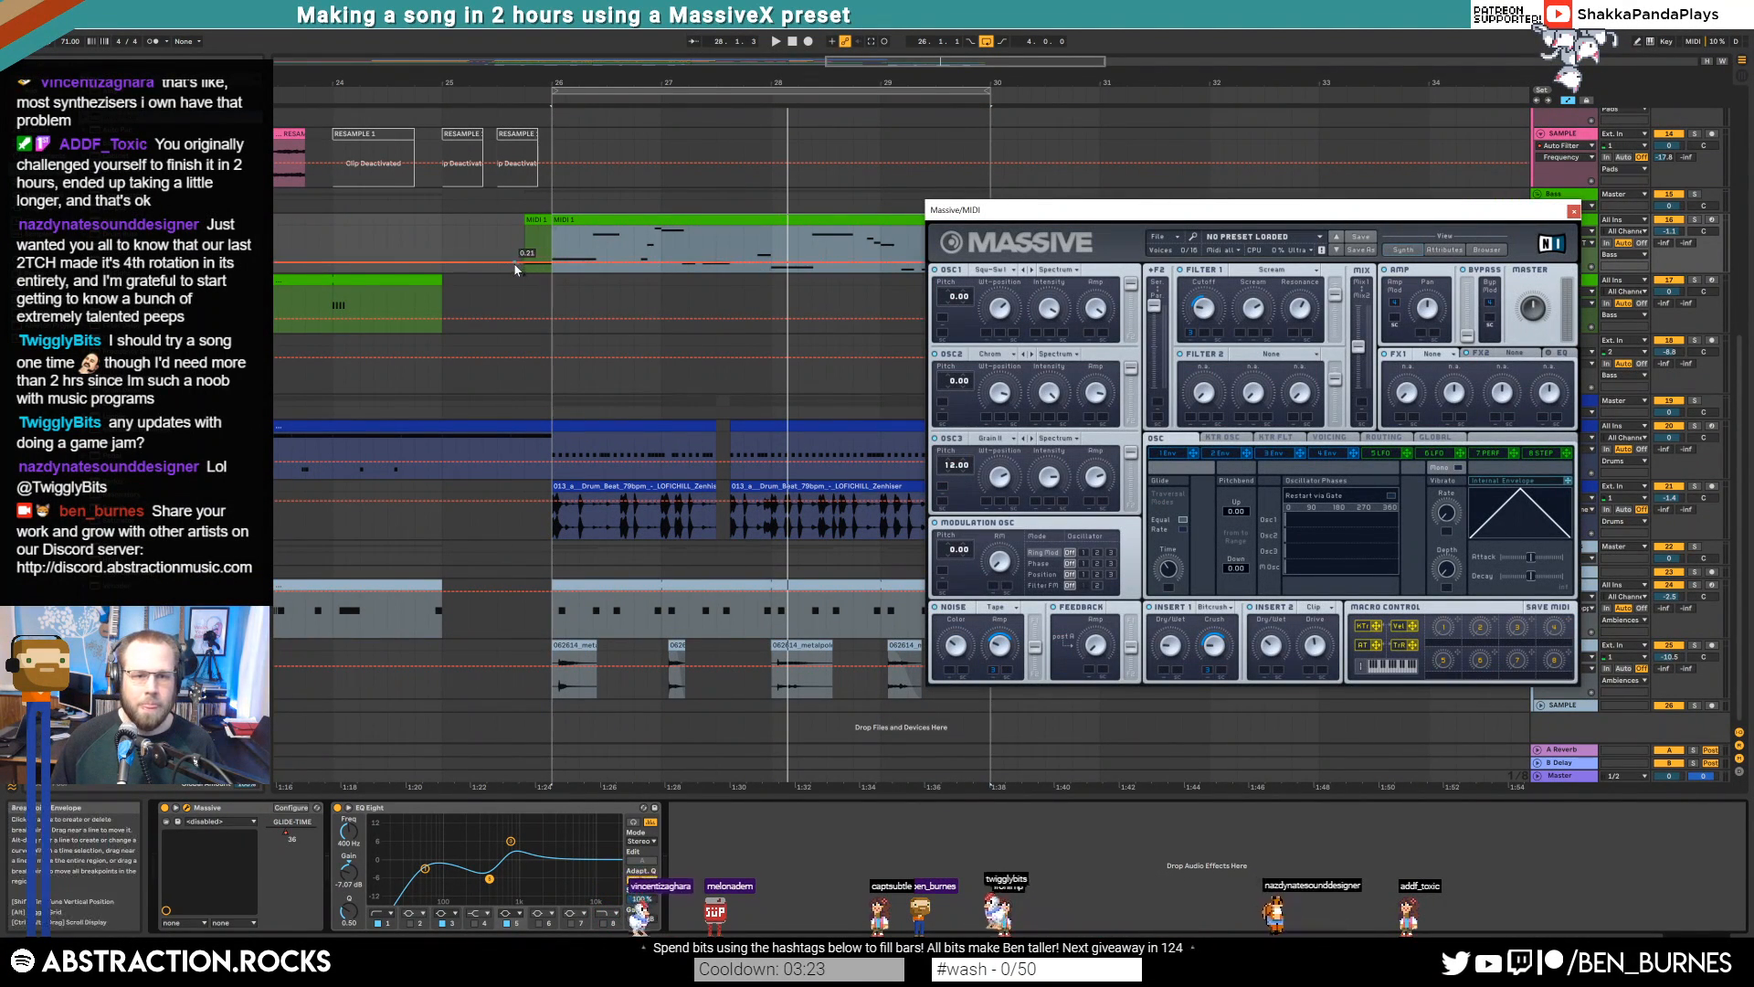
left_click(523, 261)
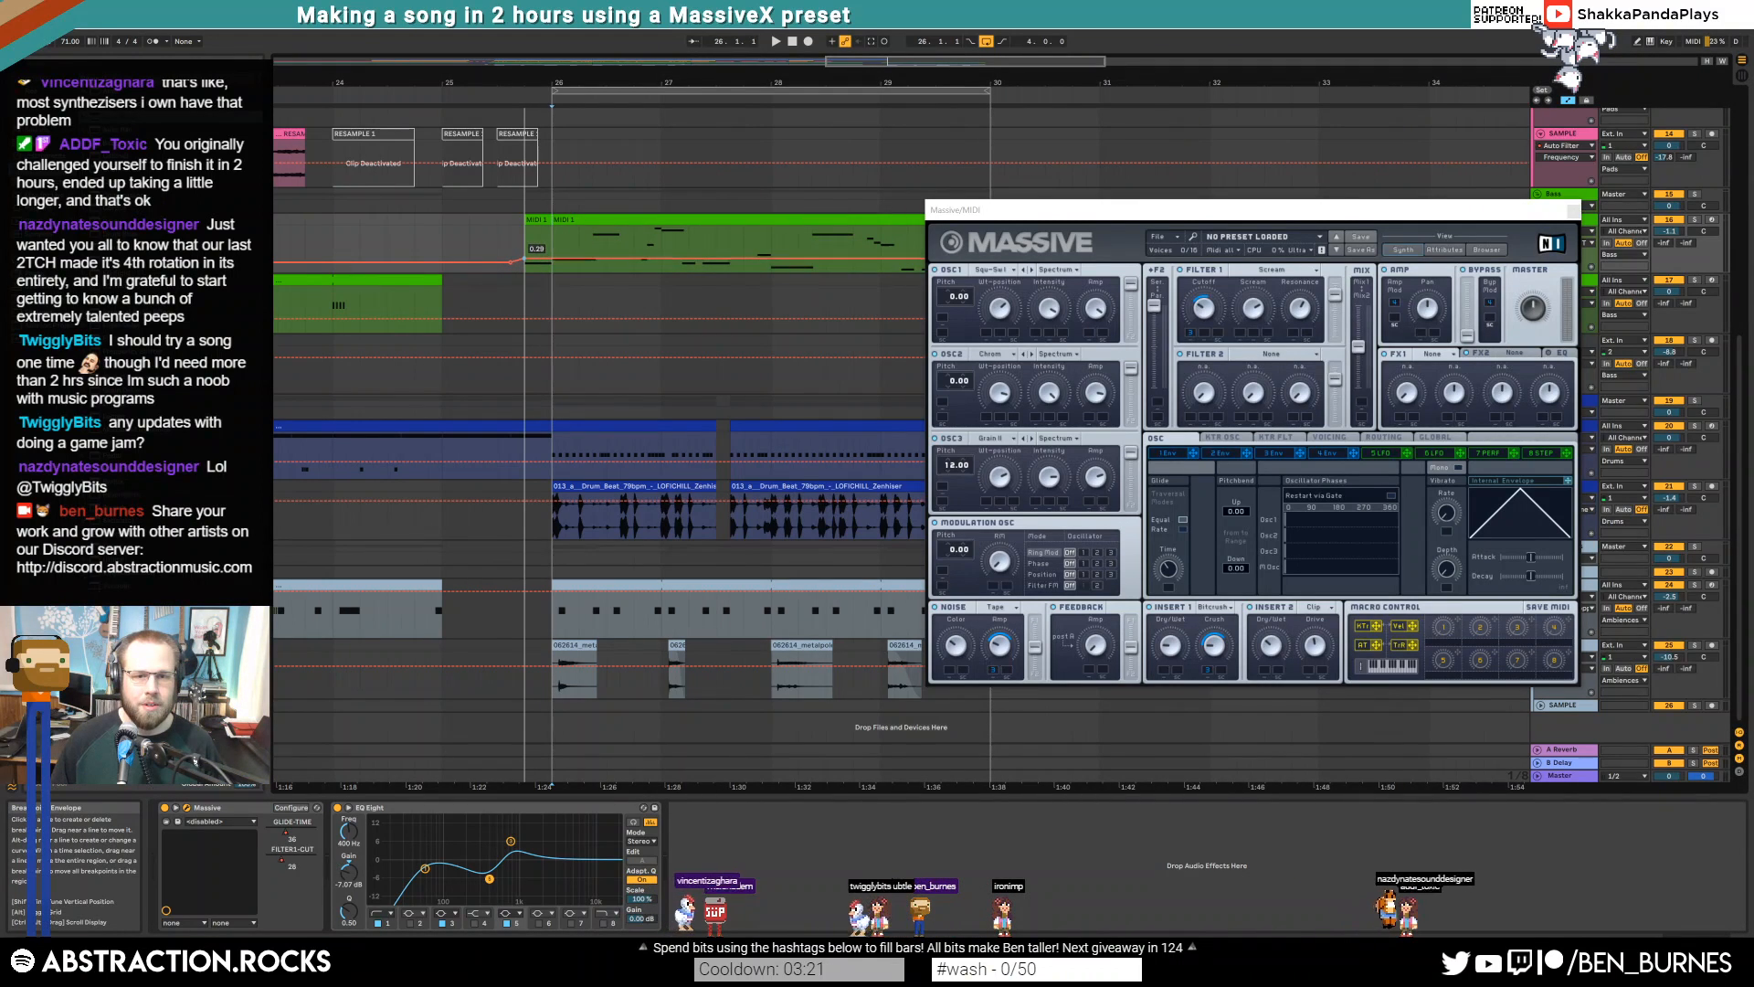
key("space")
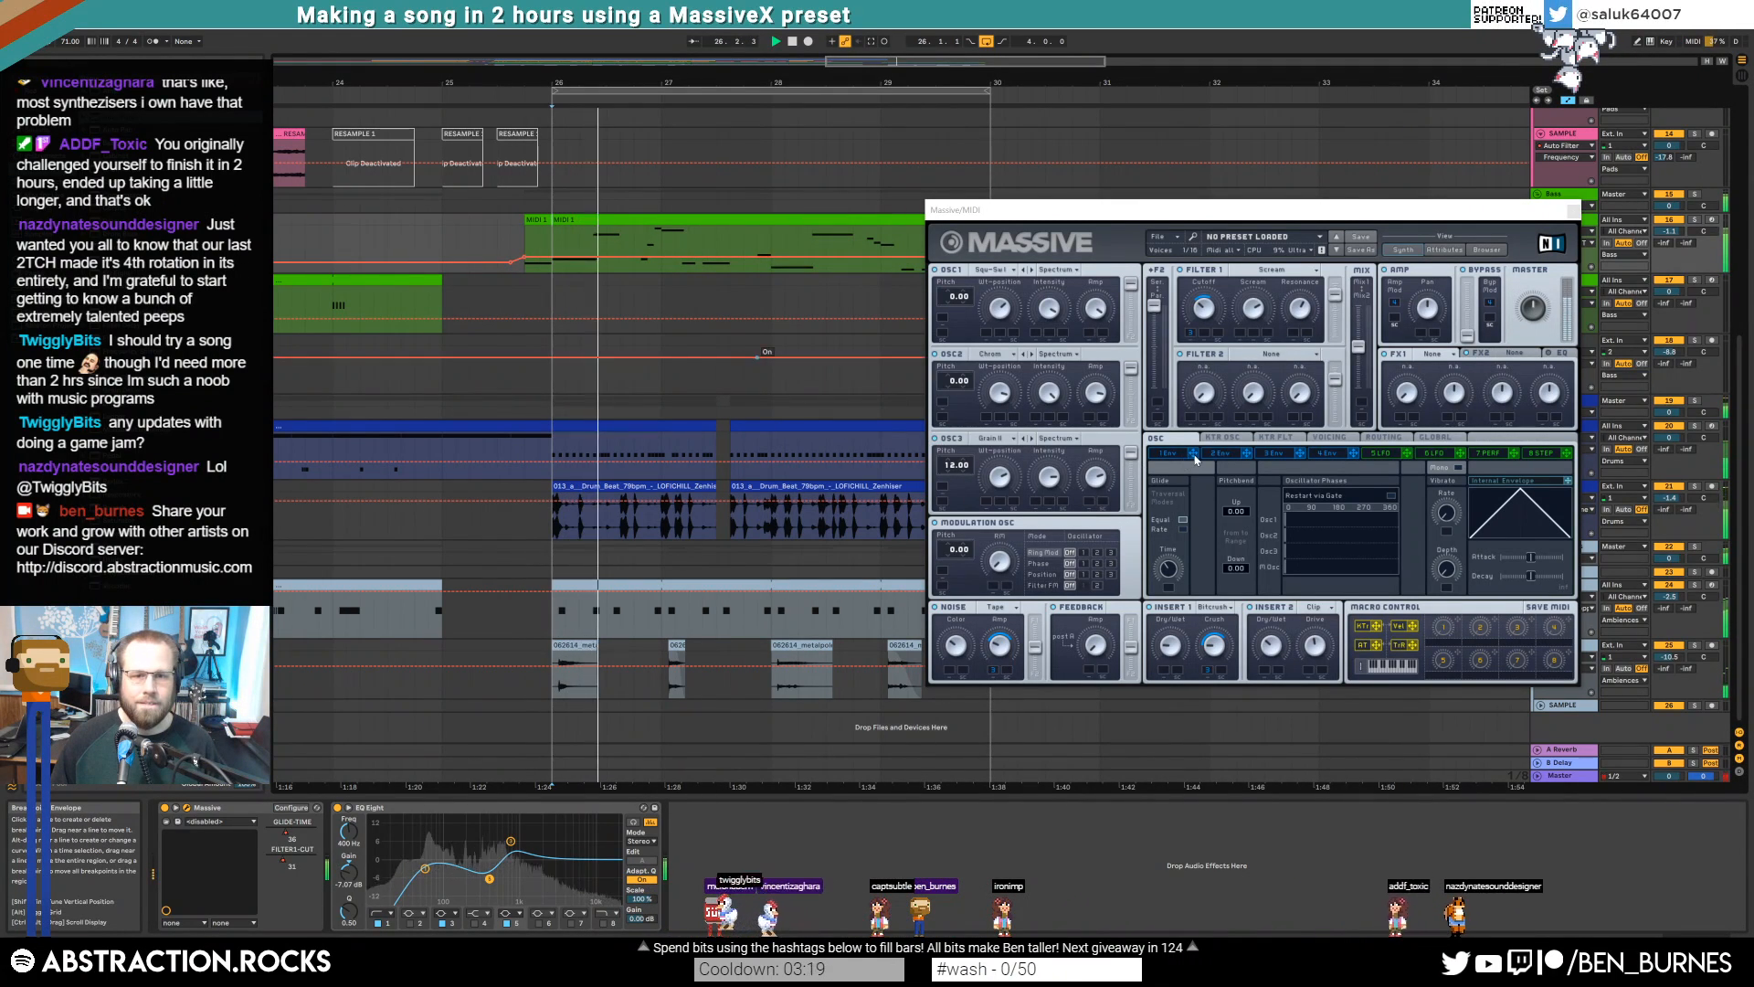
left_click_drag(540, 257, 539, 260)
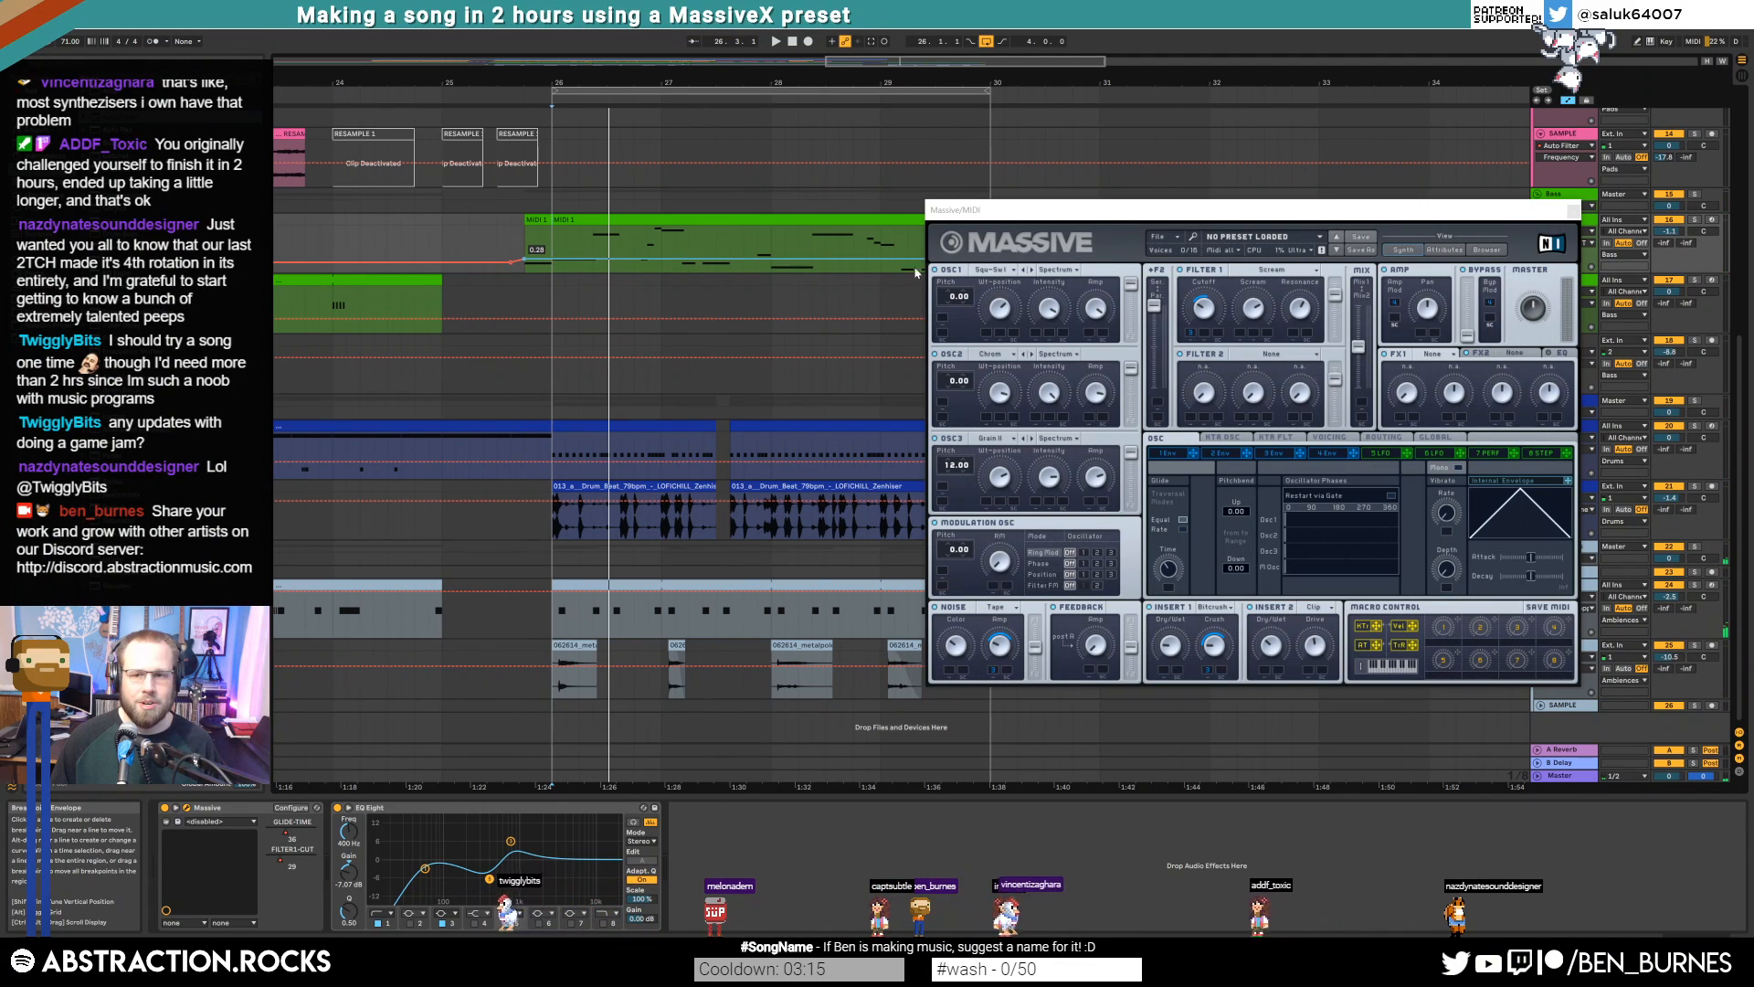
Adjust Filter 1's resonance during playback and add a step in its automation just before the bass clip
key("space")
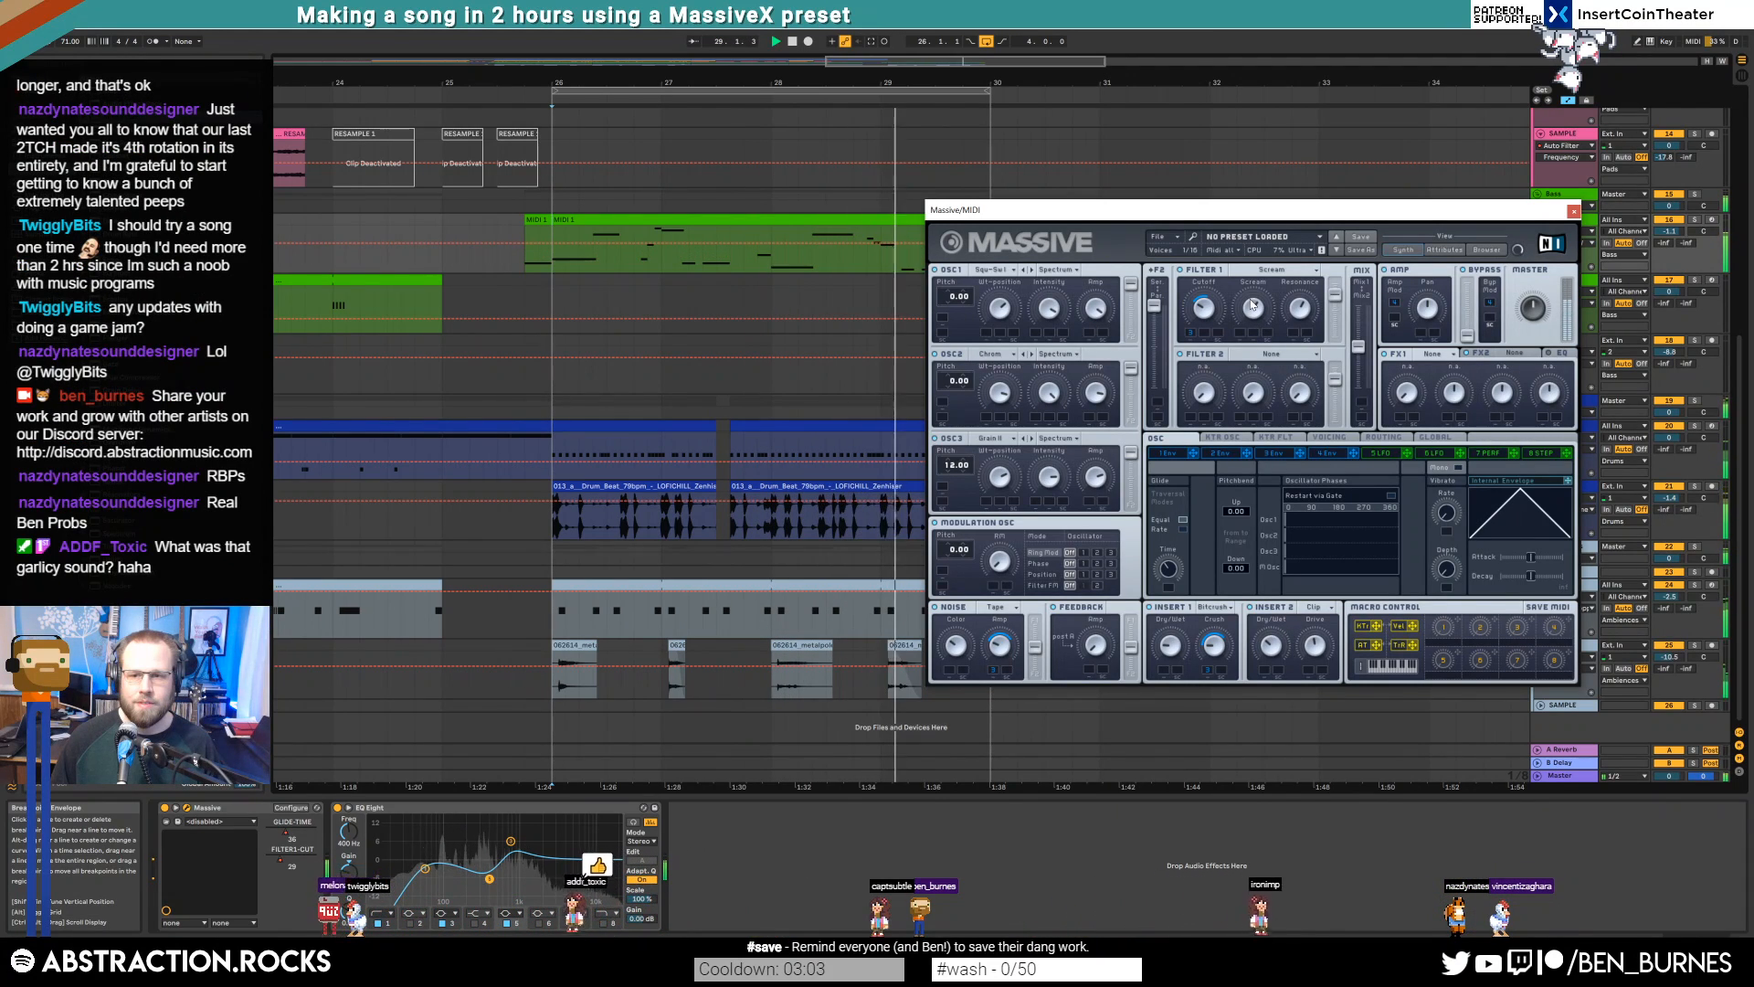
left_click_drag(1304, 317, 1305, 307)
left_click(511, 244)
left_click(516, 244)
left_click_drag(516, 244, 511, 256)
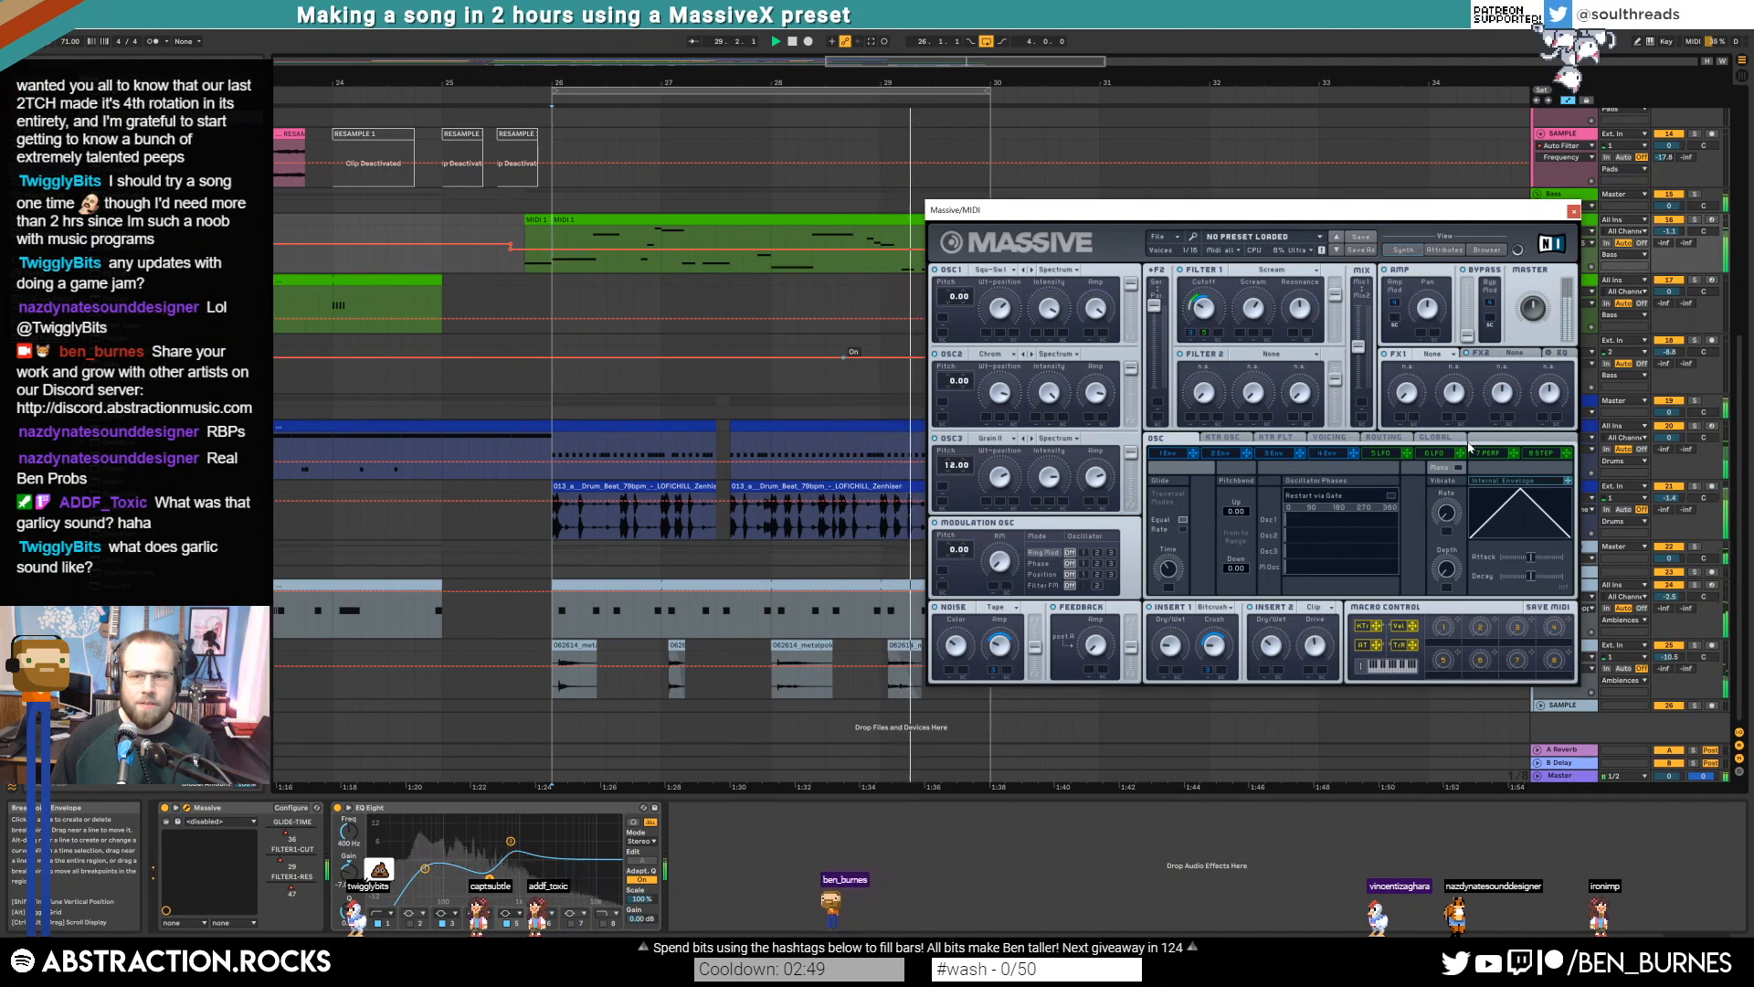
Modulate Filter 1's cutoff with LFO 5, show that LFO's settings, and audition the wobble
left_click(1205, 332)
left_click(1182, 541)
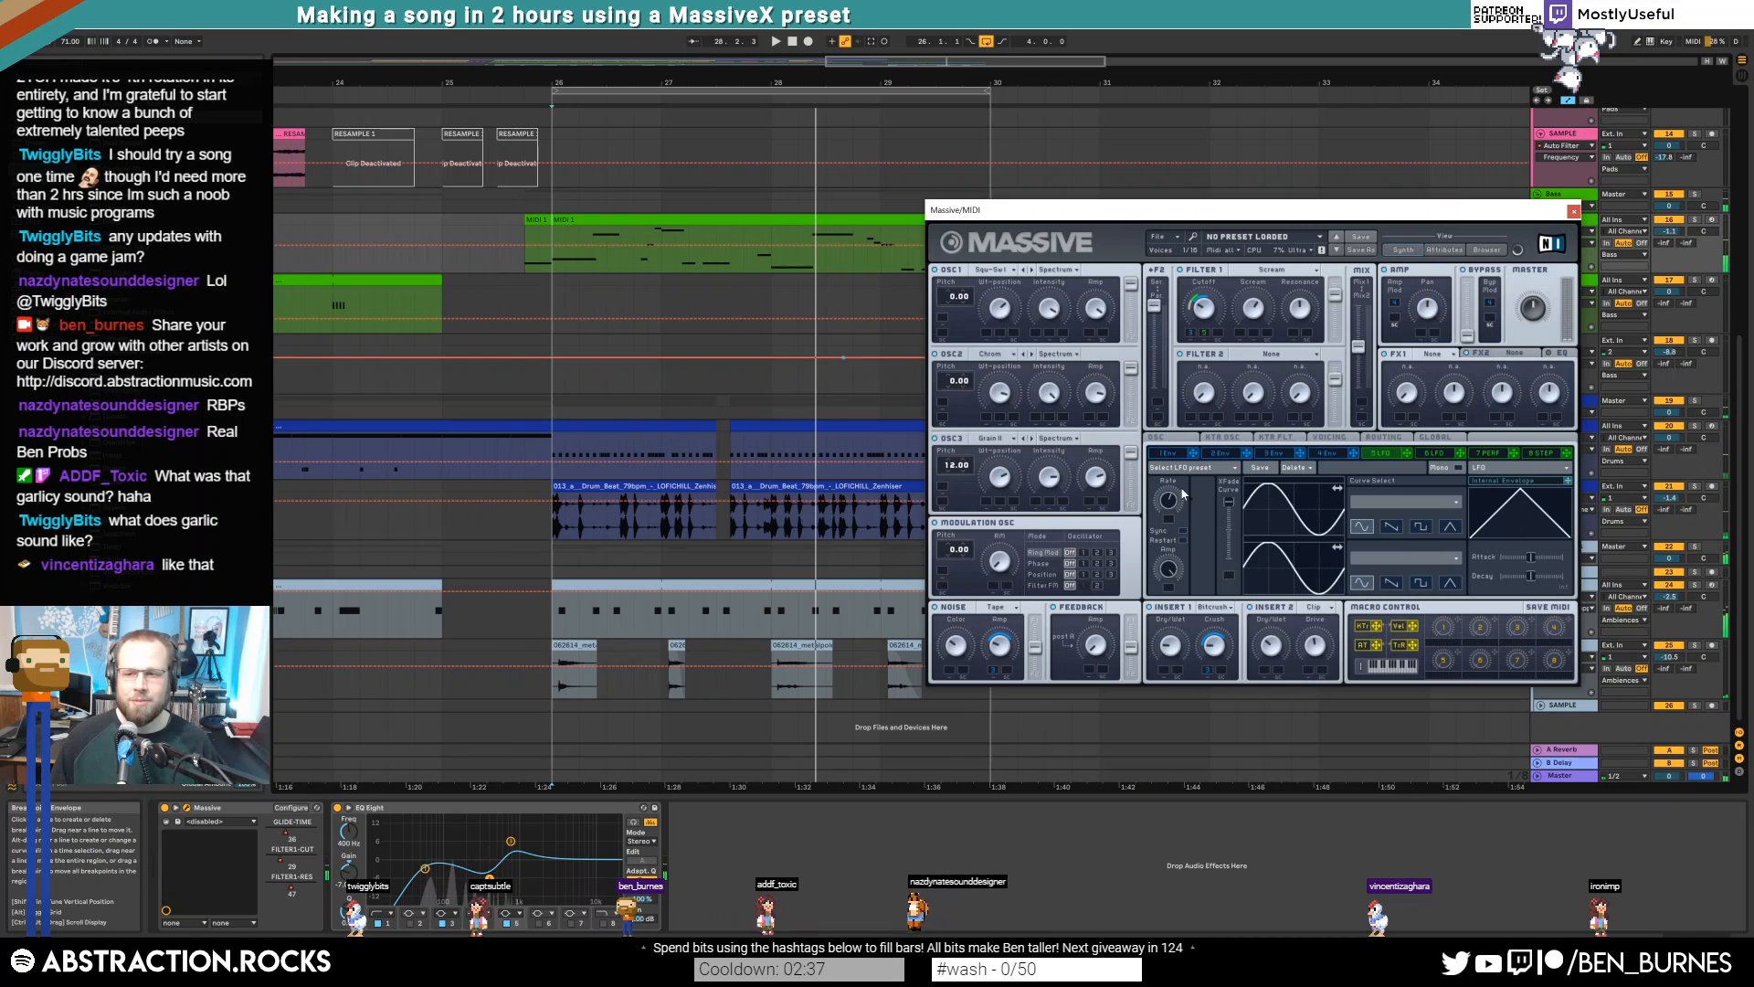
key("space")
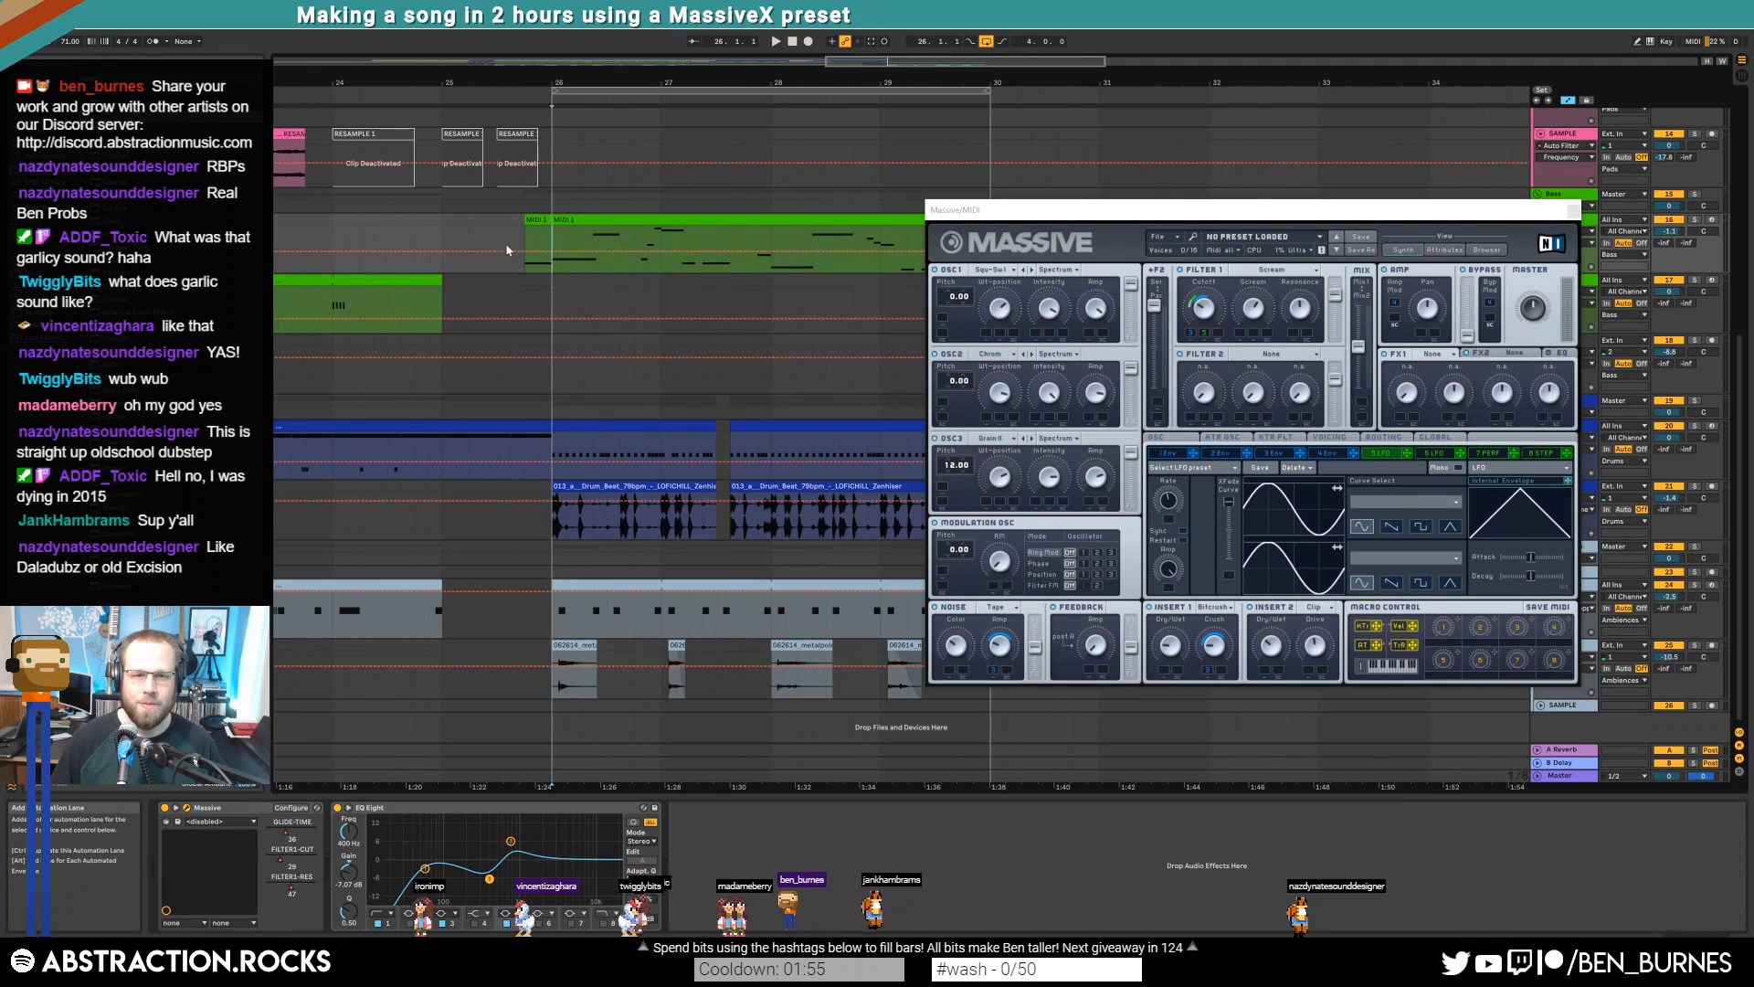
Record automation of LFO 5's rate by varying it over the bass clip from bar 26 to 30
left_click(809, 41)
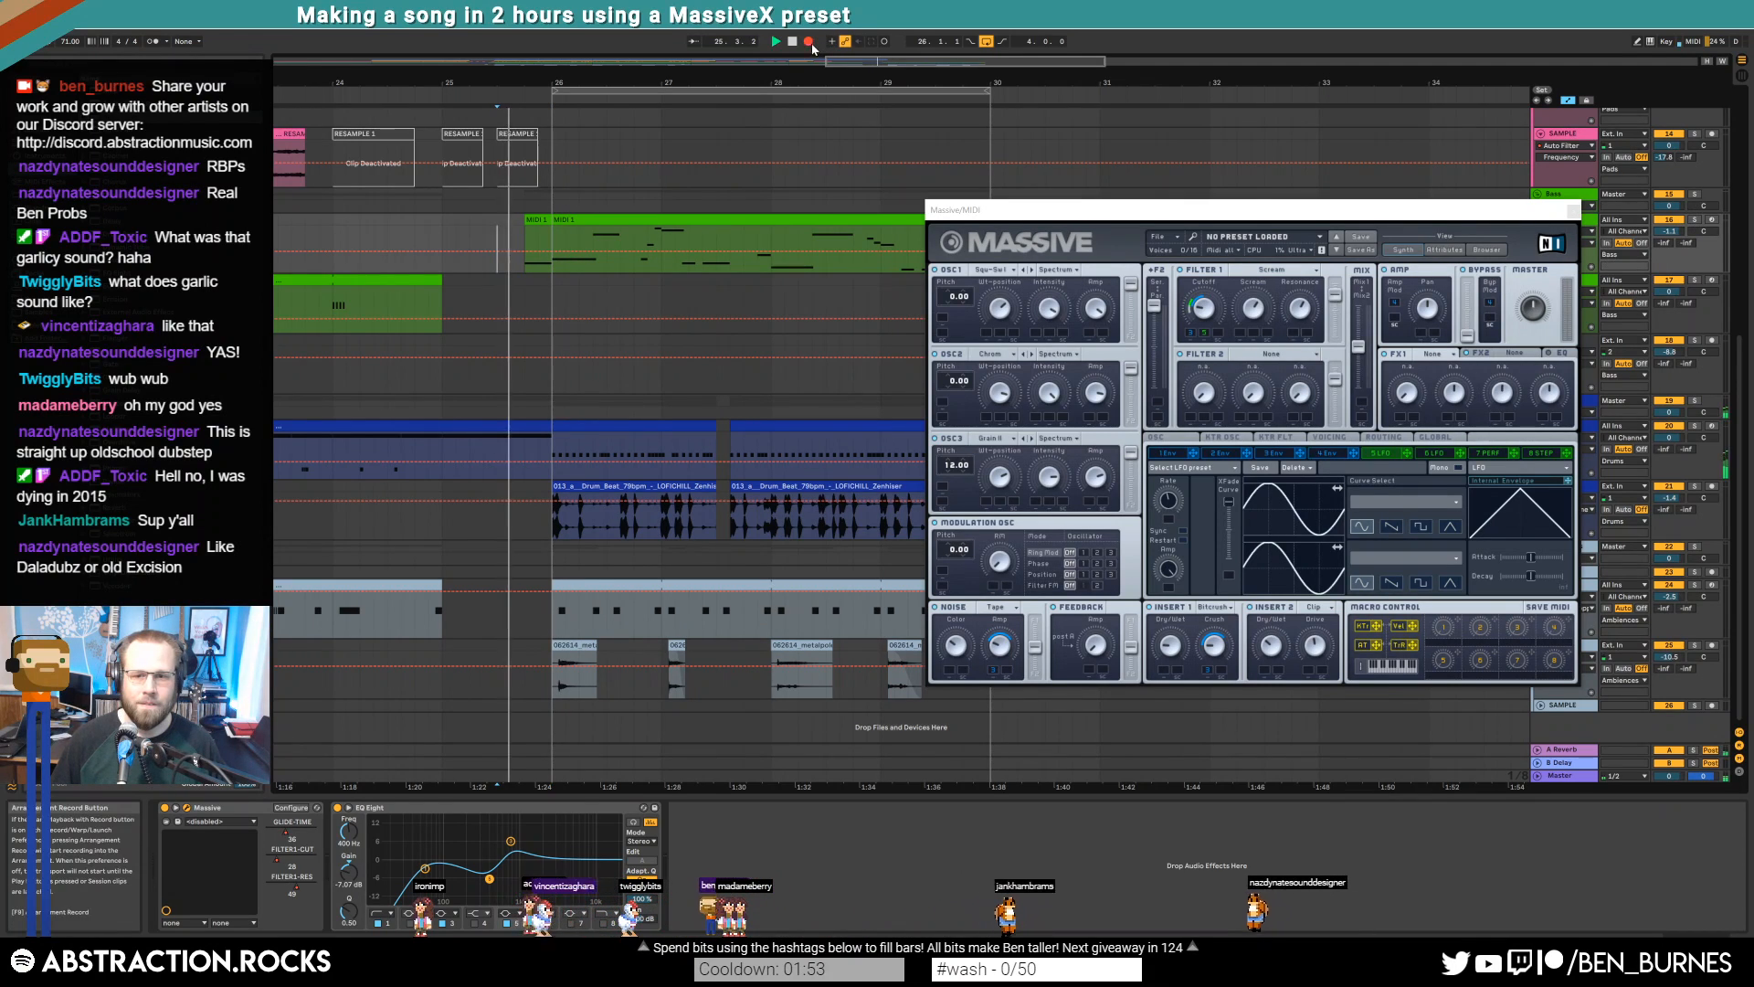
left_click(1168, 505)
left_click_drag(1168, 505, 1165, 479)
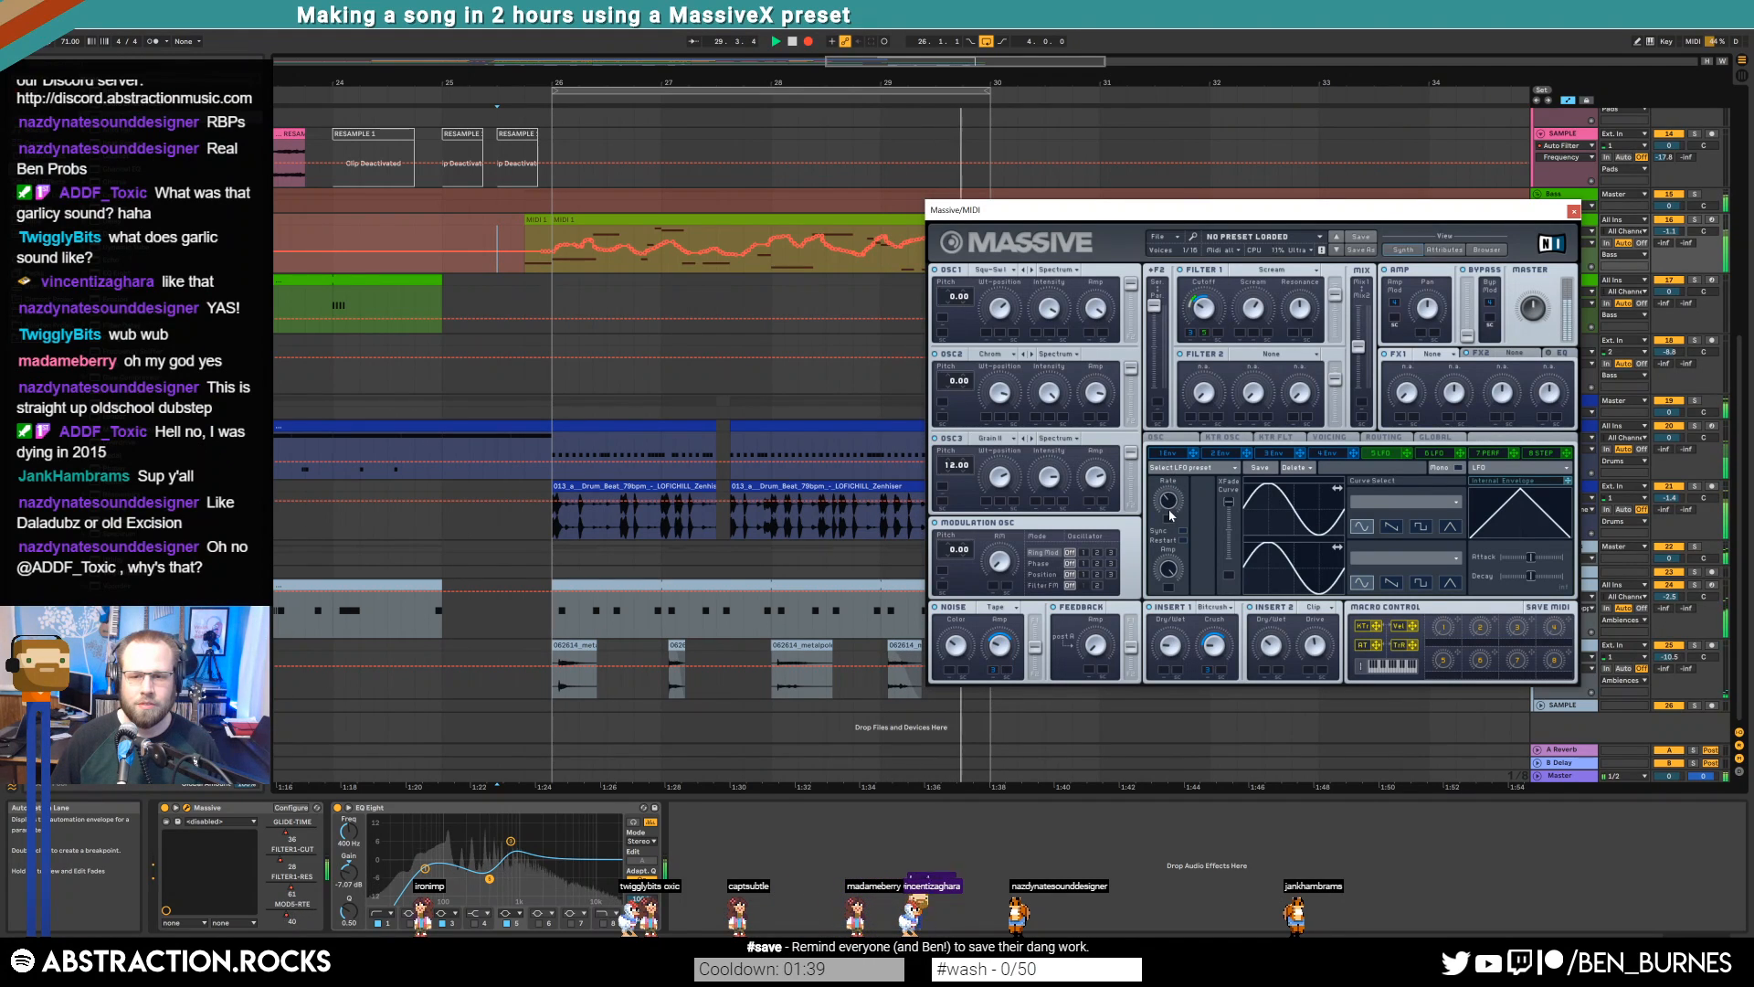
key("space")
left_click(744, 221)
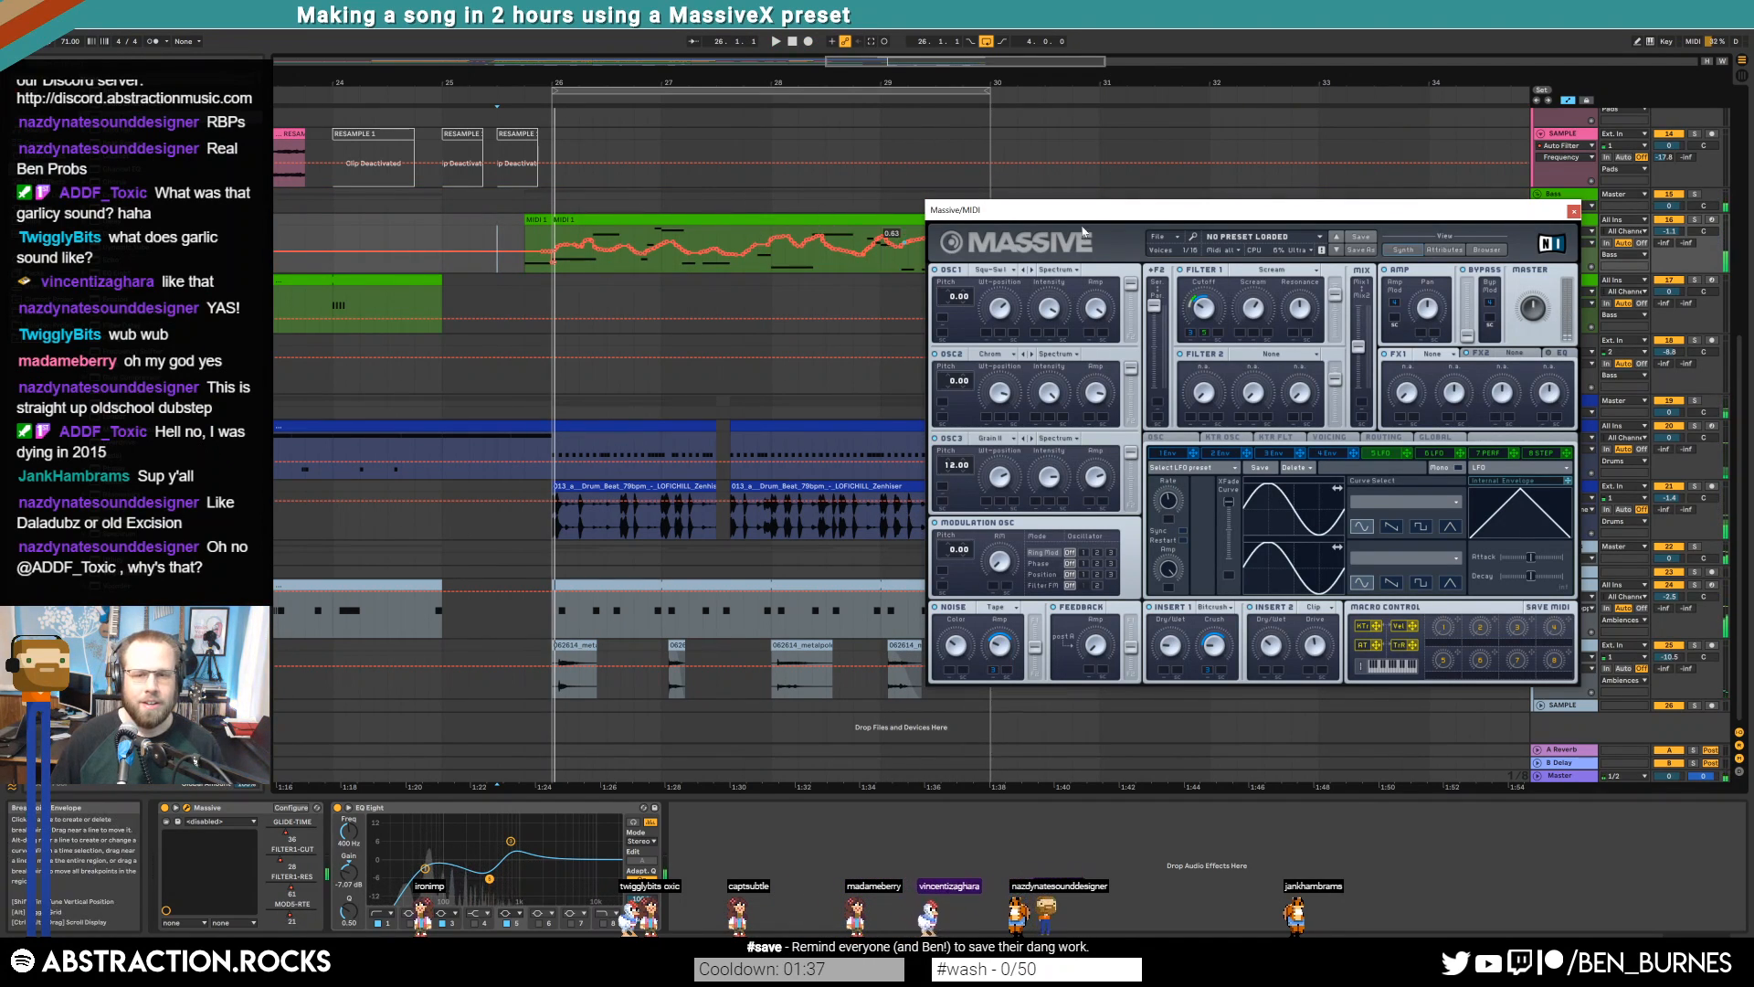
Audition the bass wobble and automate LFO 5's amp at zero up to the start of bar 26
key("space")
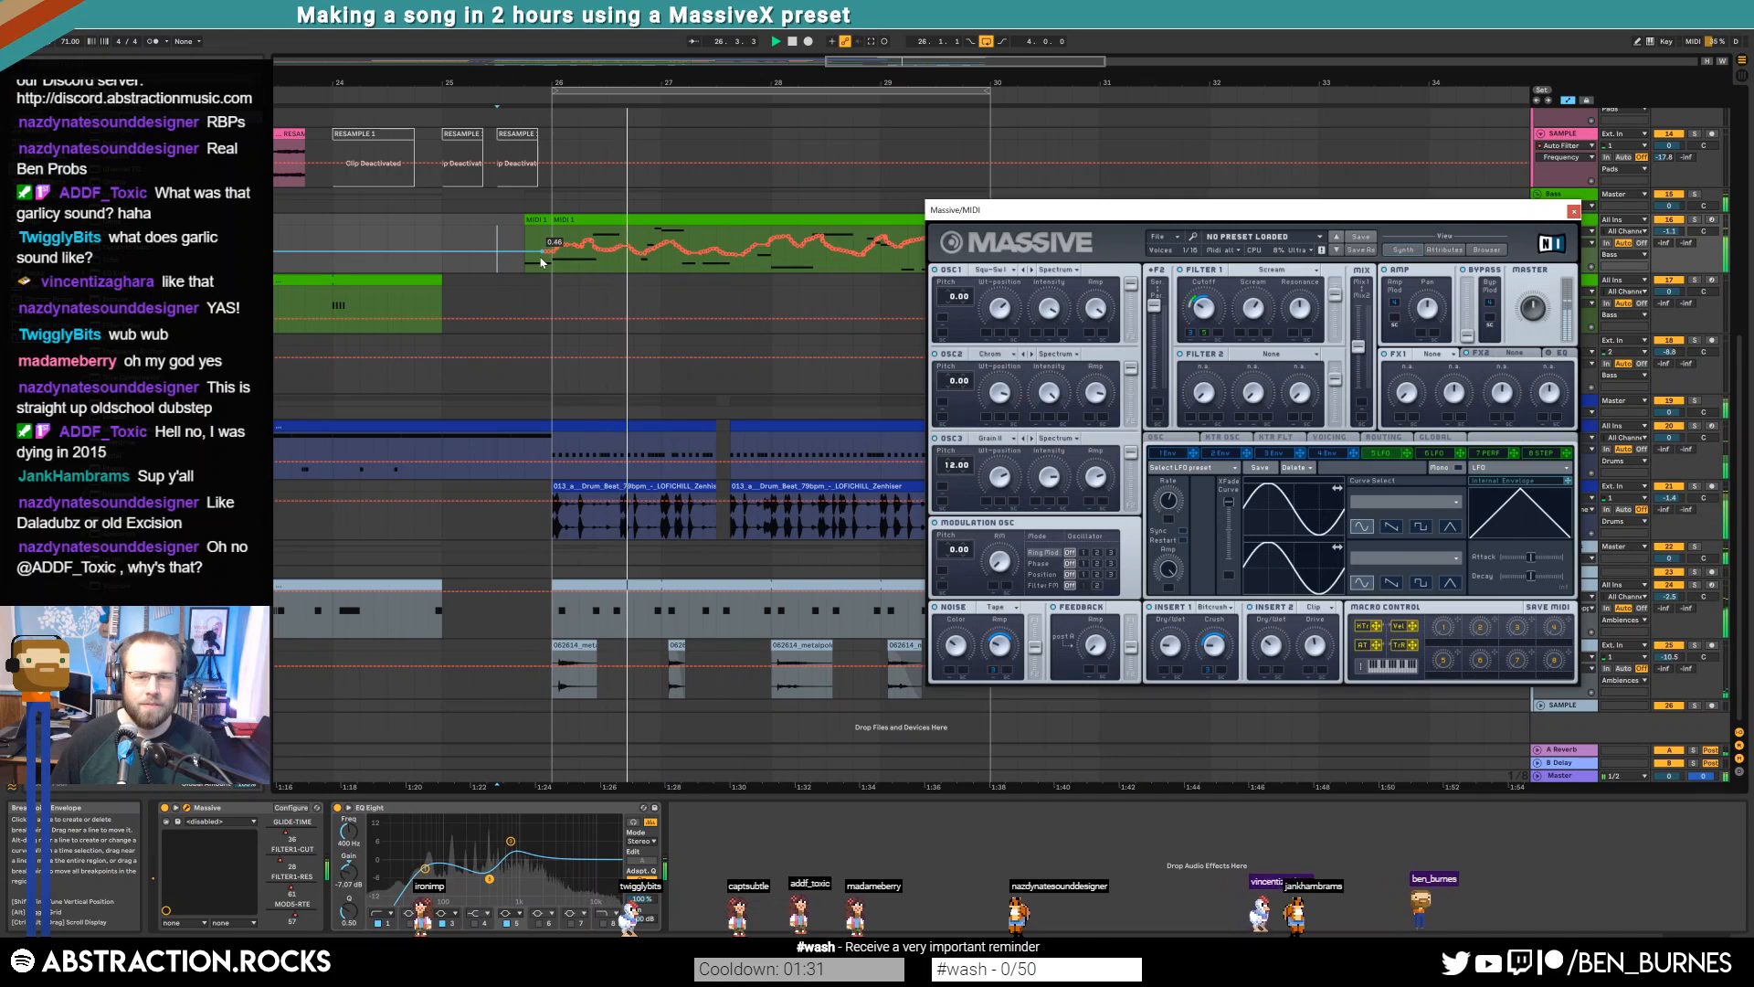
key("space")
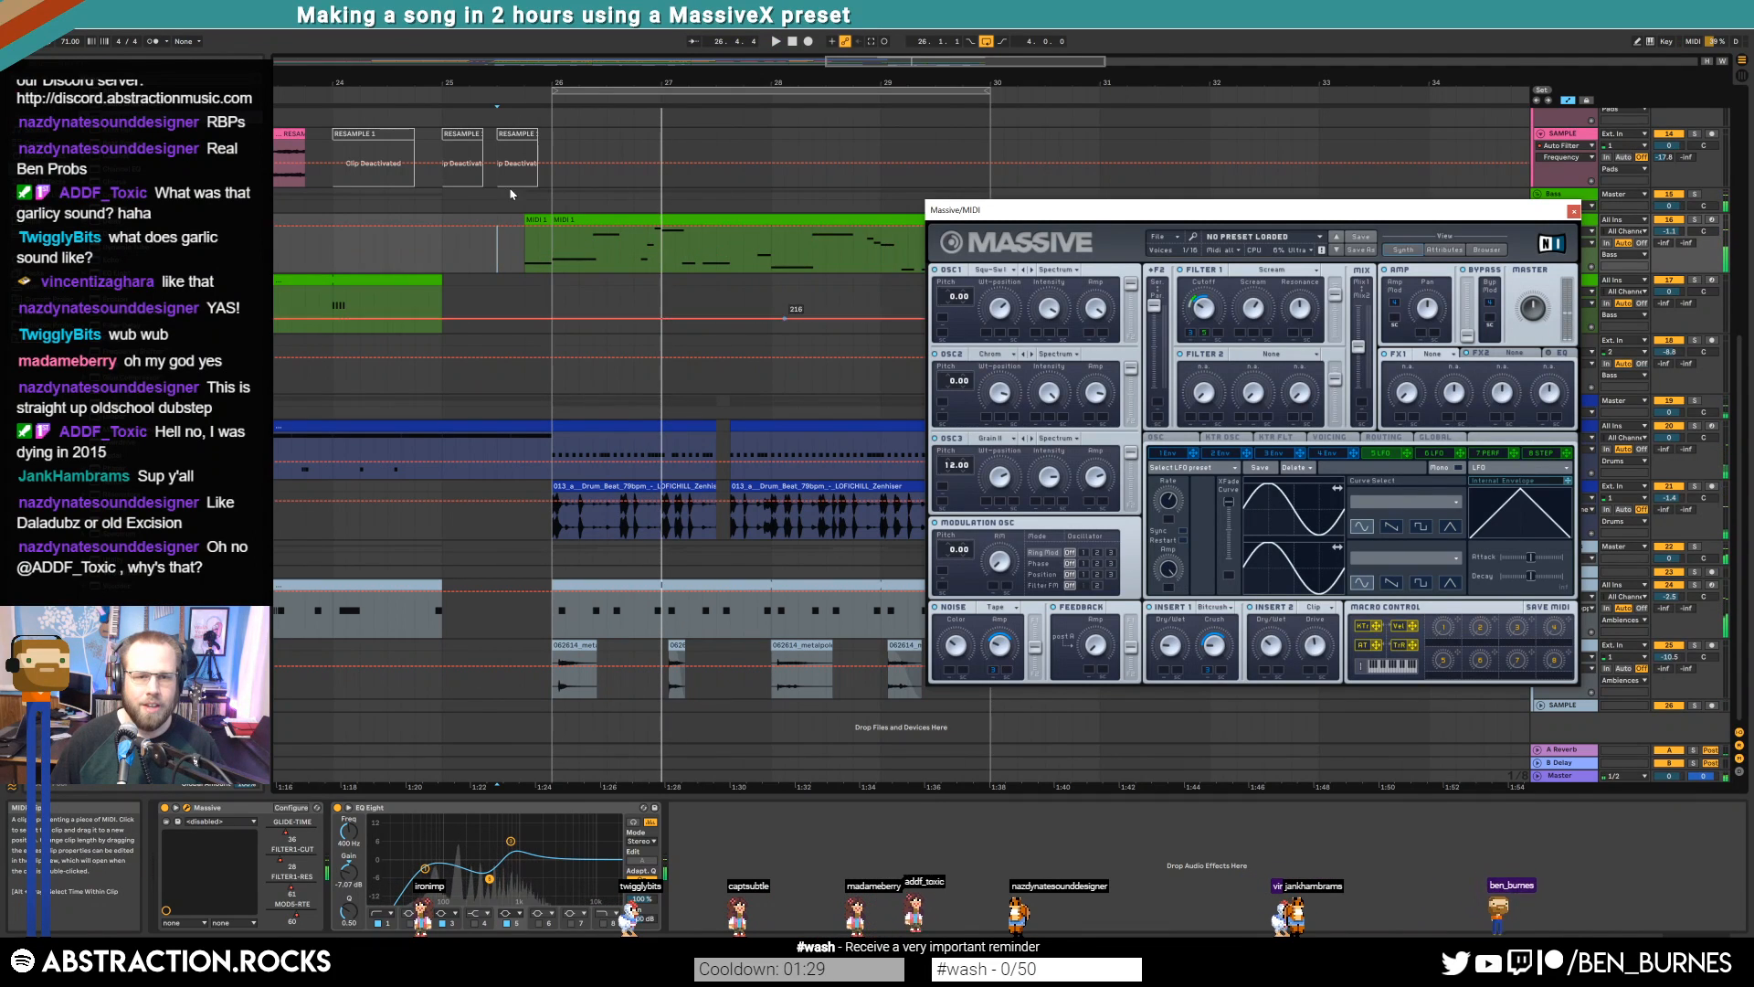
left_click(550, 227)
left_click_drag(545, 227, 548, 271)
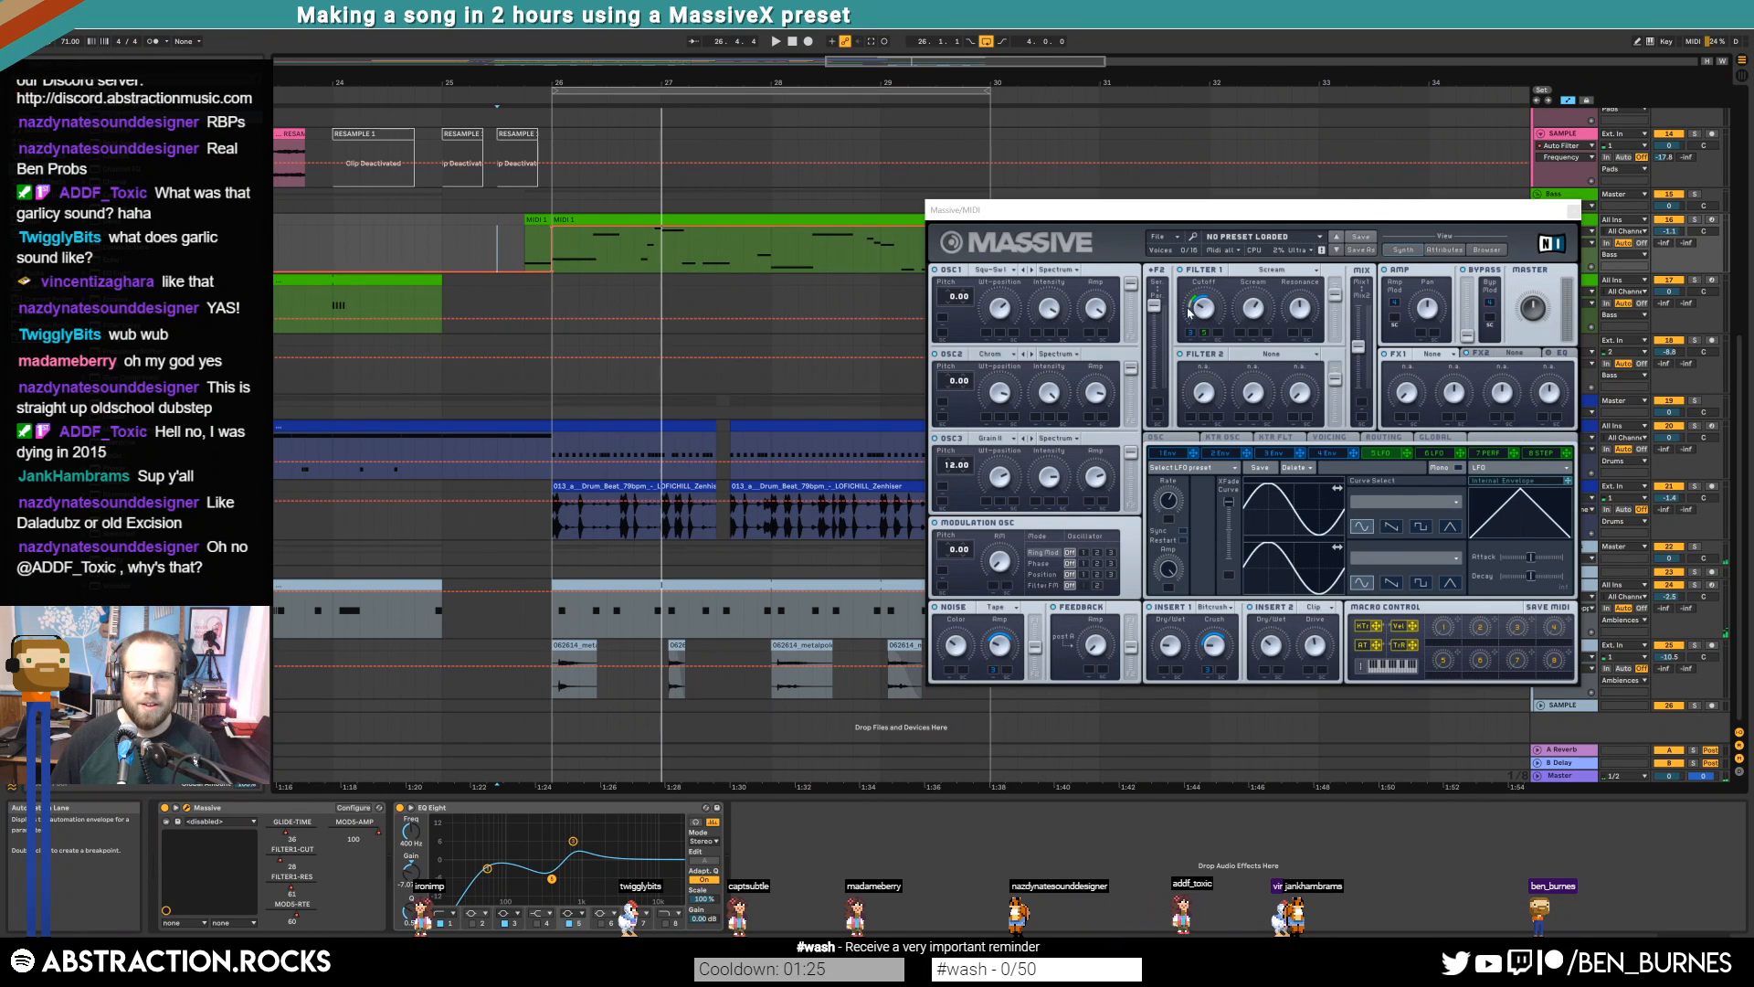
Show LFO 5's rate automation, re-enable it, and simplify its envelope from bar 26 to 30
left_click(1167, 498)
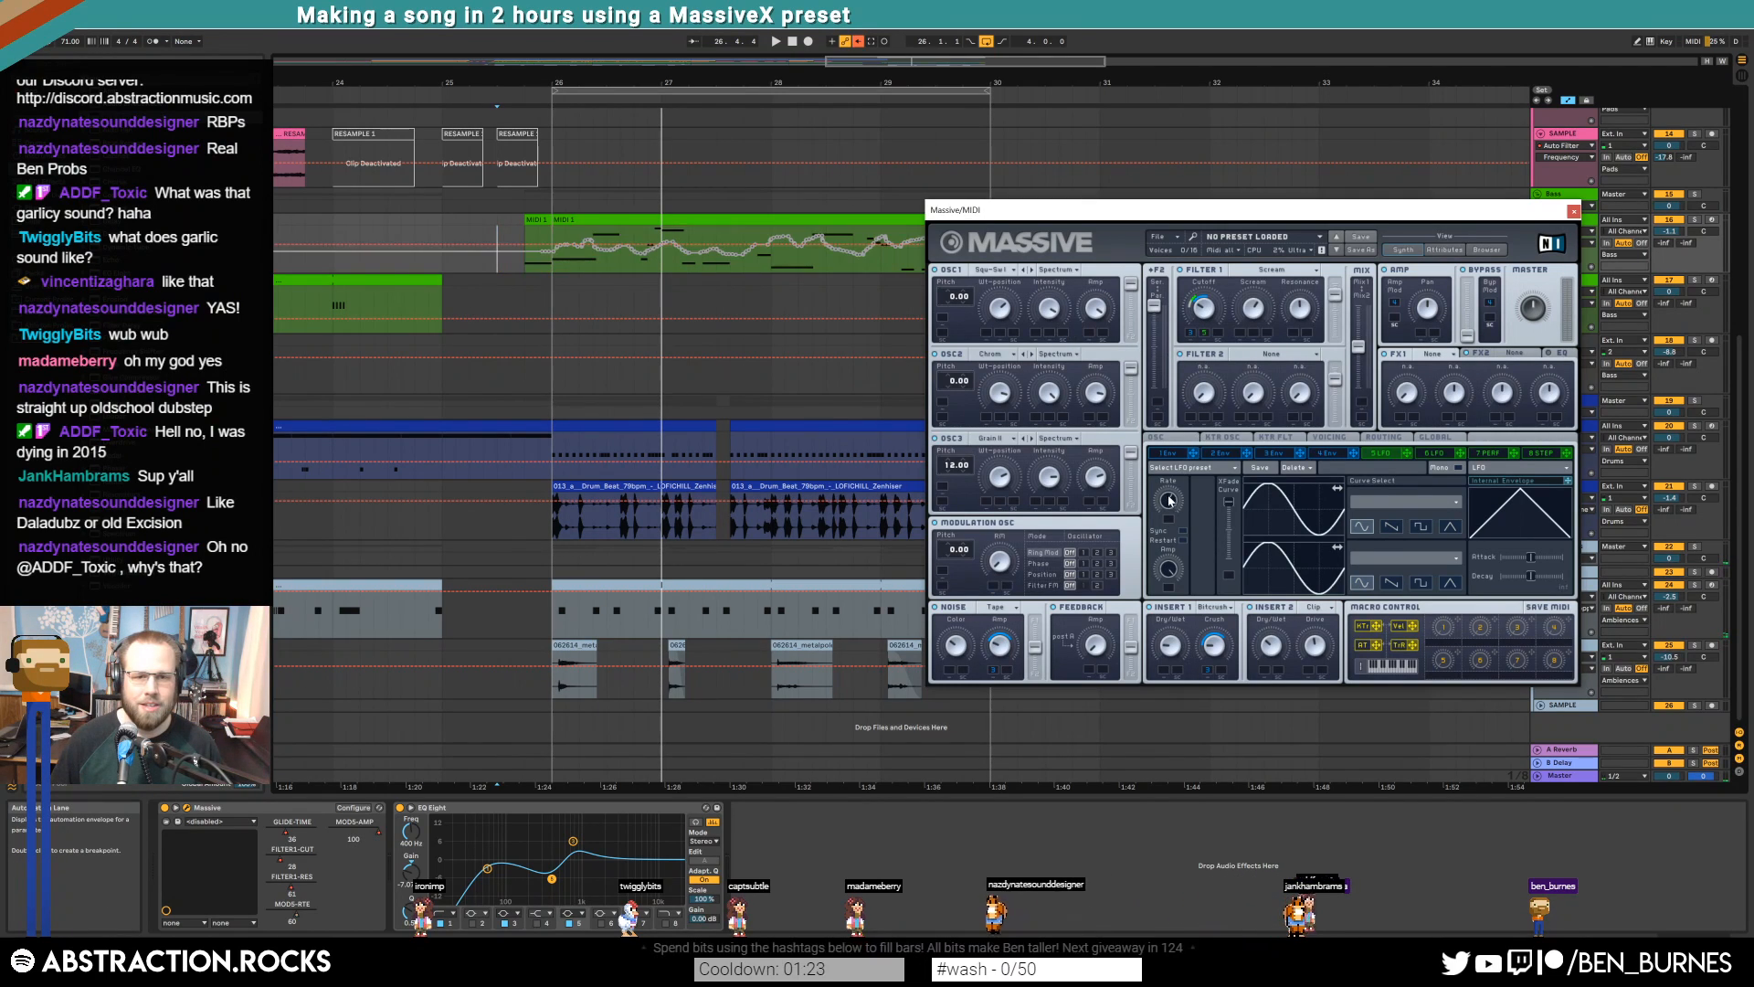
left_click(859, 42)
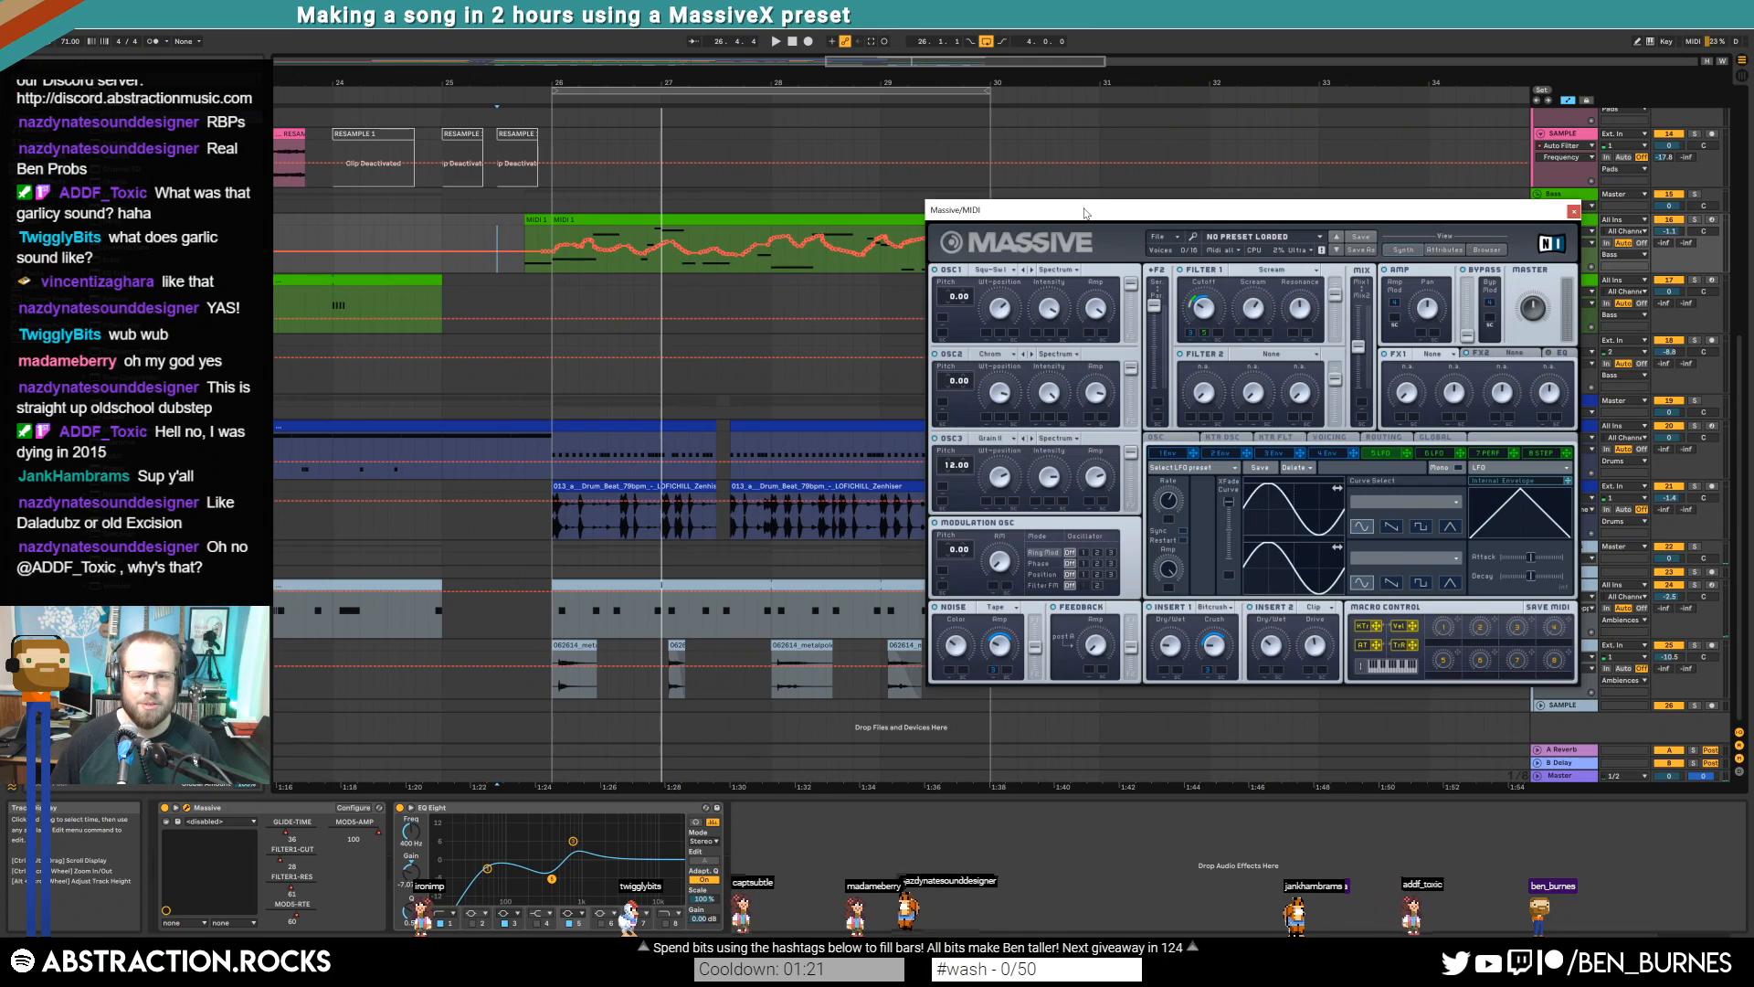
left_click_drag(1084, 211, 1082, 356)
left_click_drag(993, 247, 558, 224)
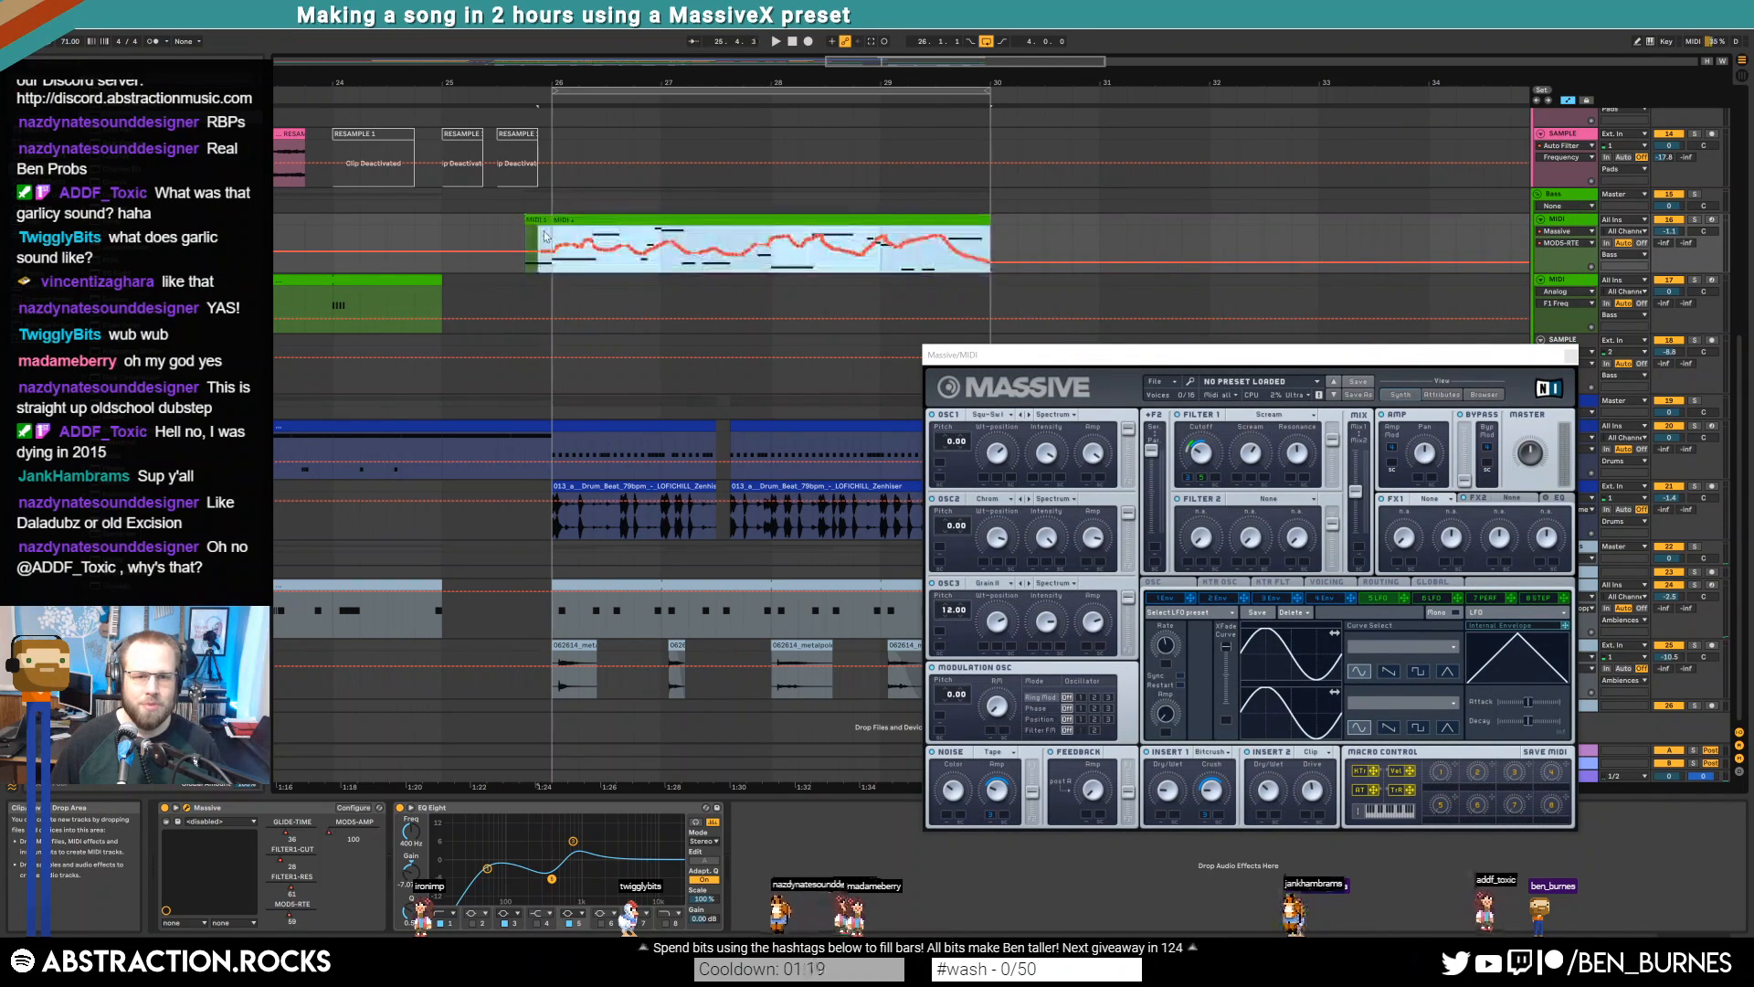
right_click(558, 239)
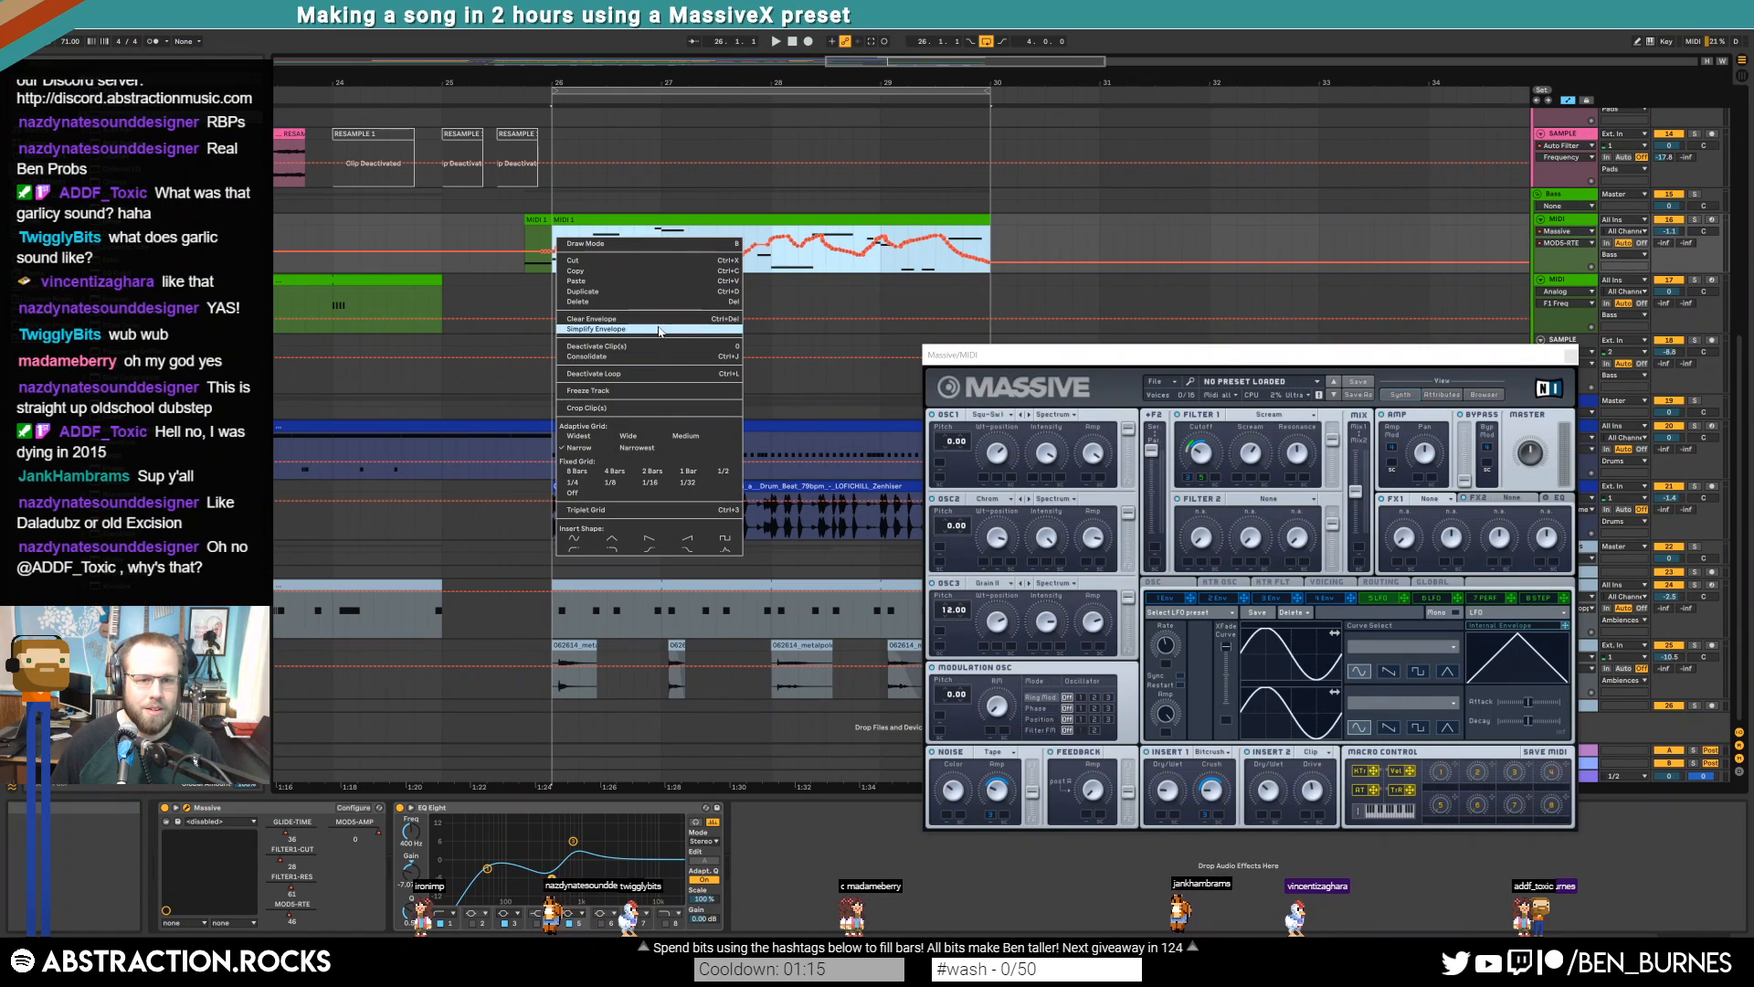
left_click(662, 357)
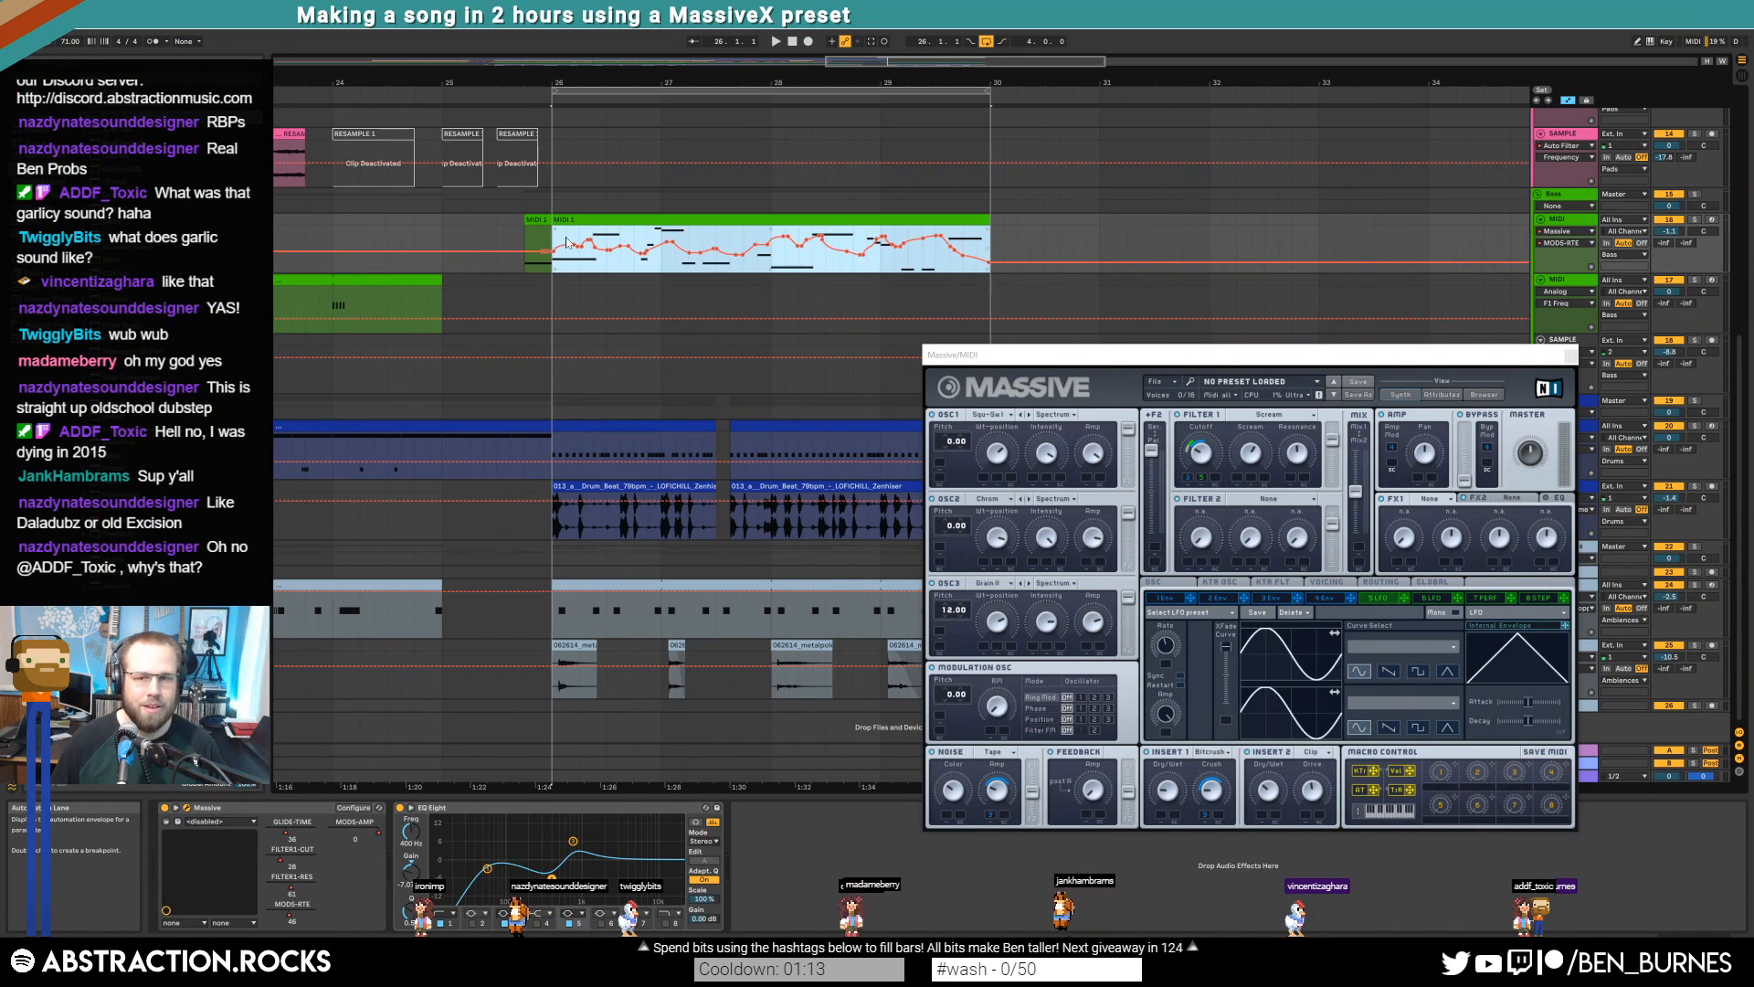
Audition the bass clip and lower LFO 5's rate automation just before bar 28.3 to about 0.37
key("z")
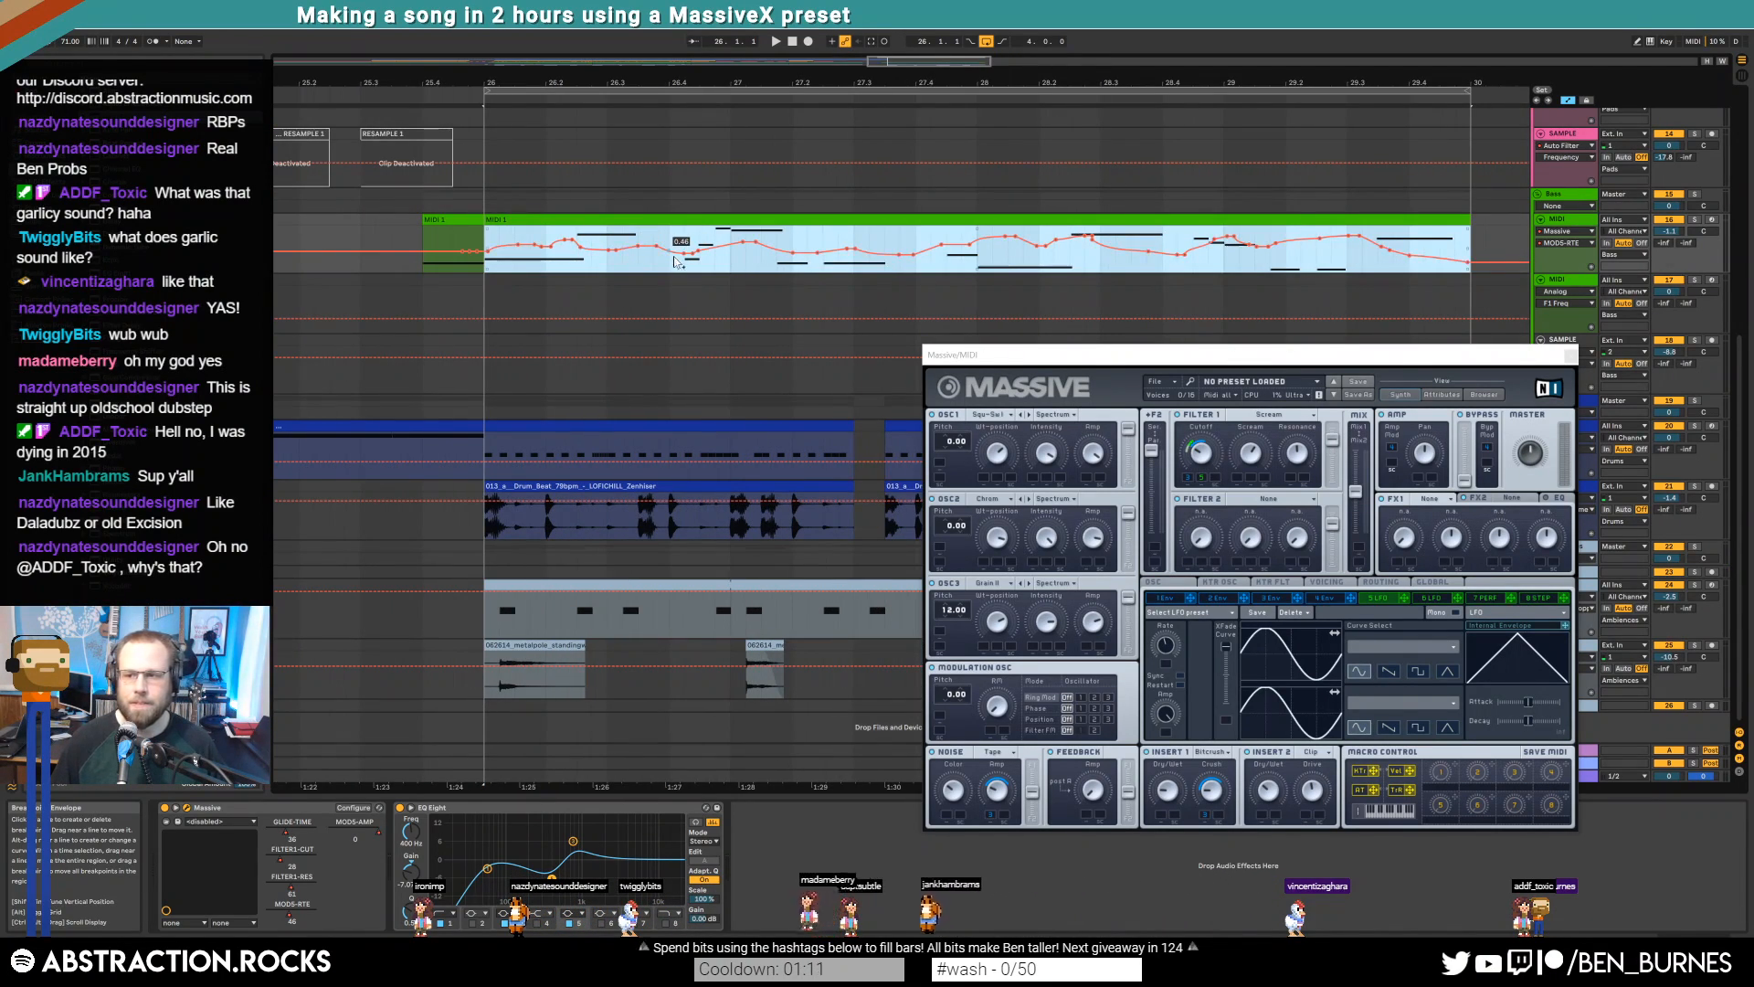
key("a")
left_click(427, 259)
key("space")
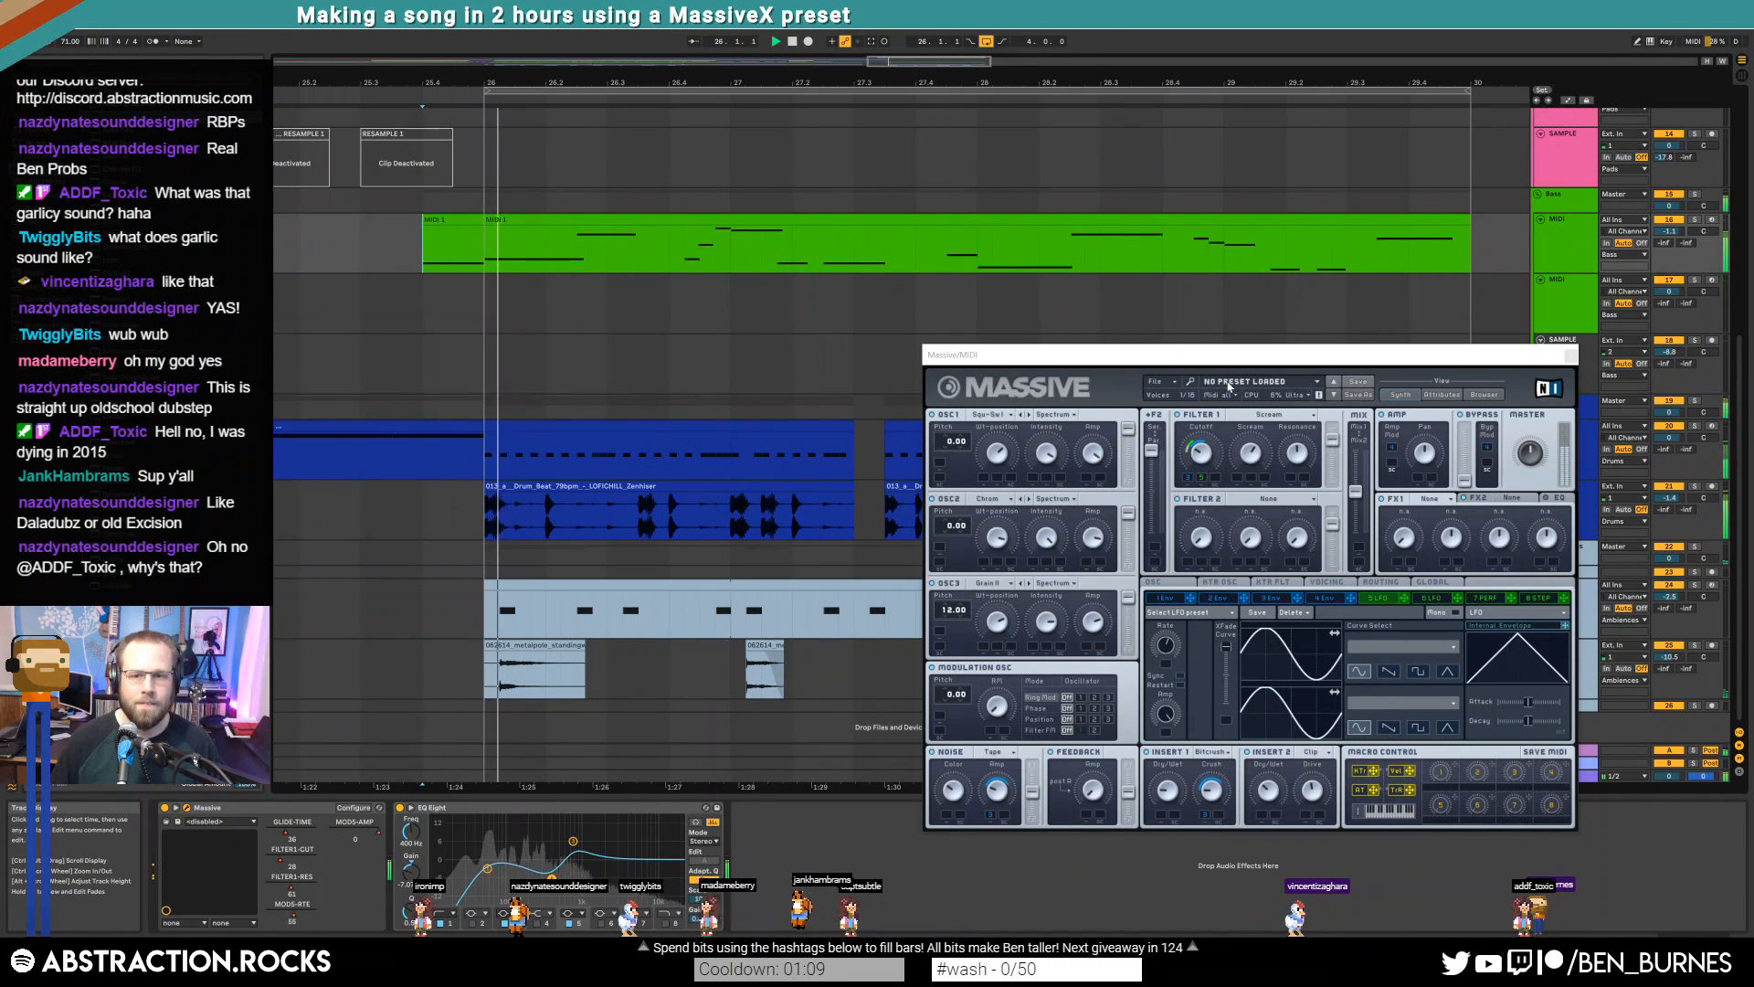
key("a")
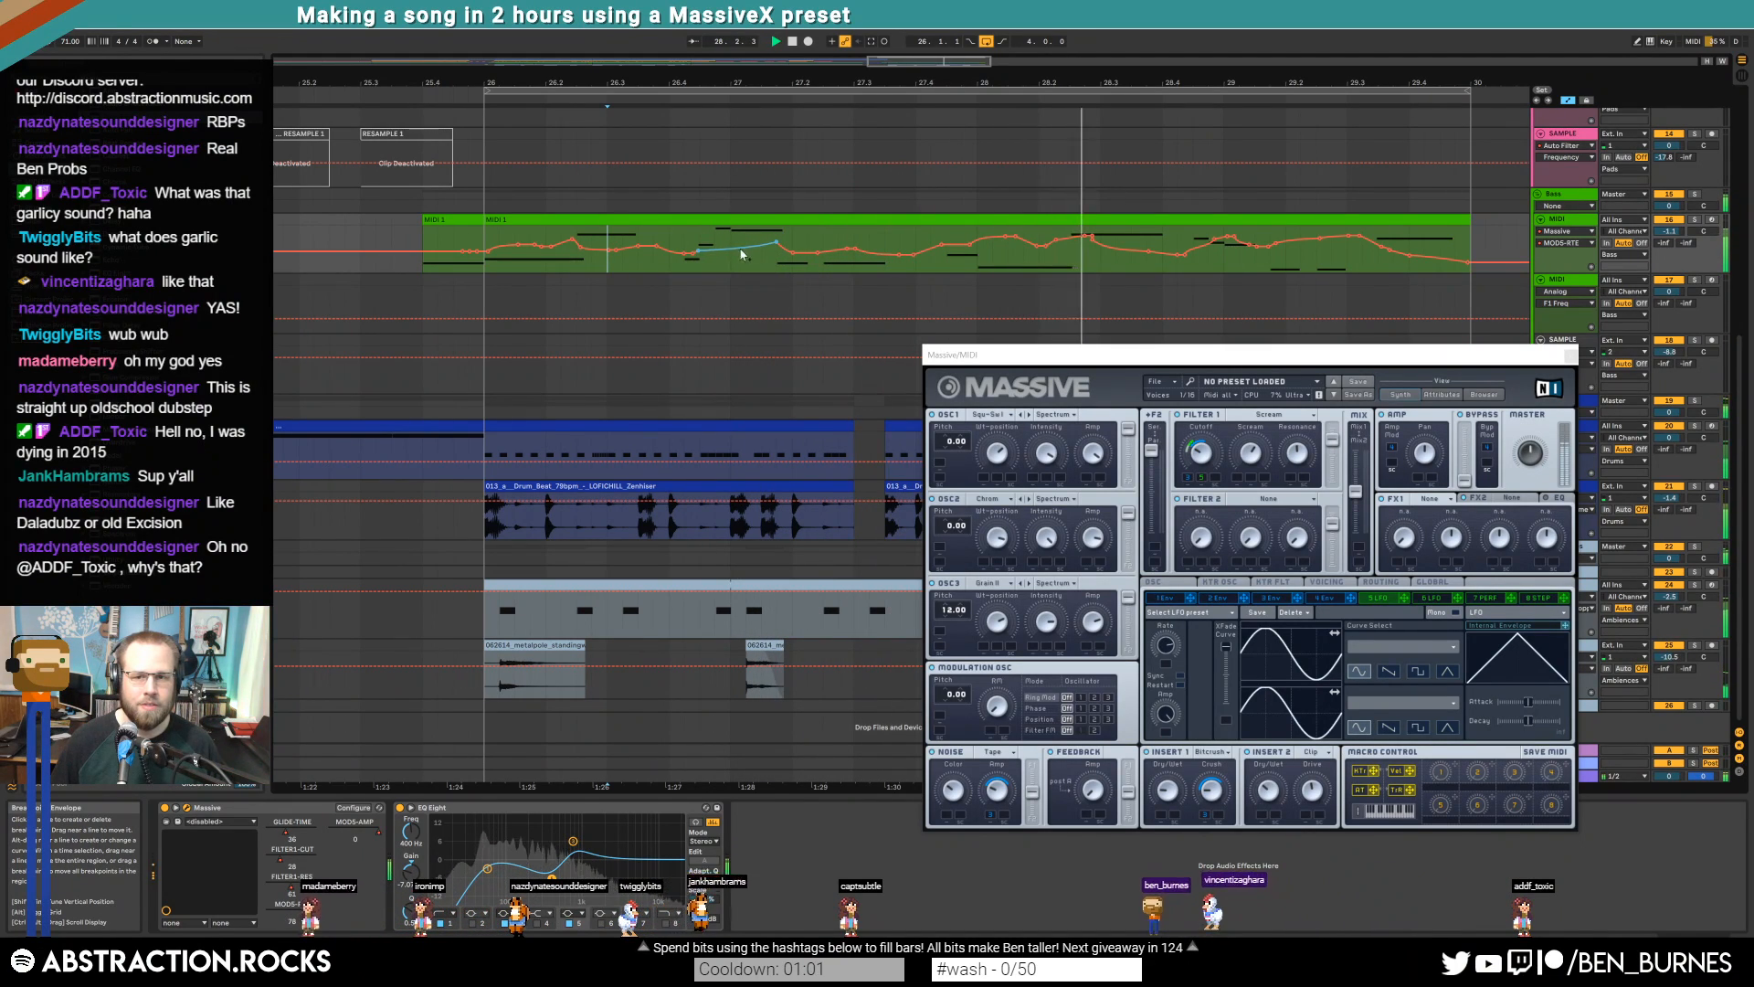
left_click_drag(1086, 239, 1088, 260)
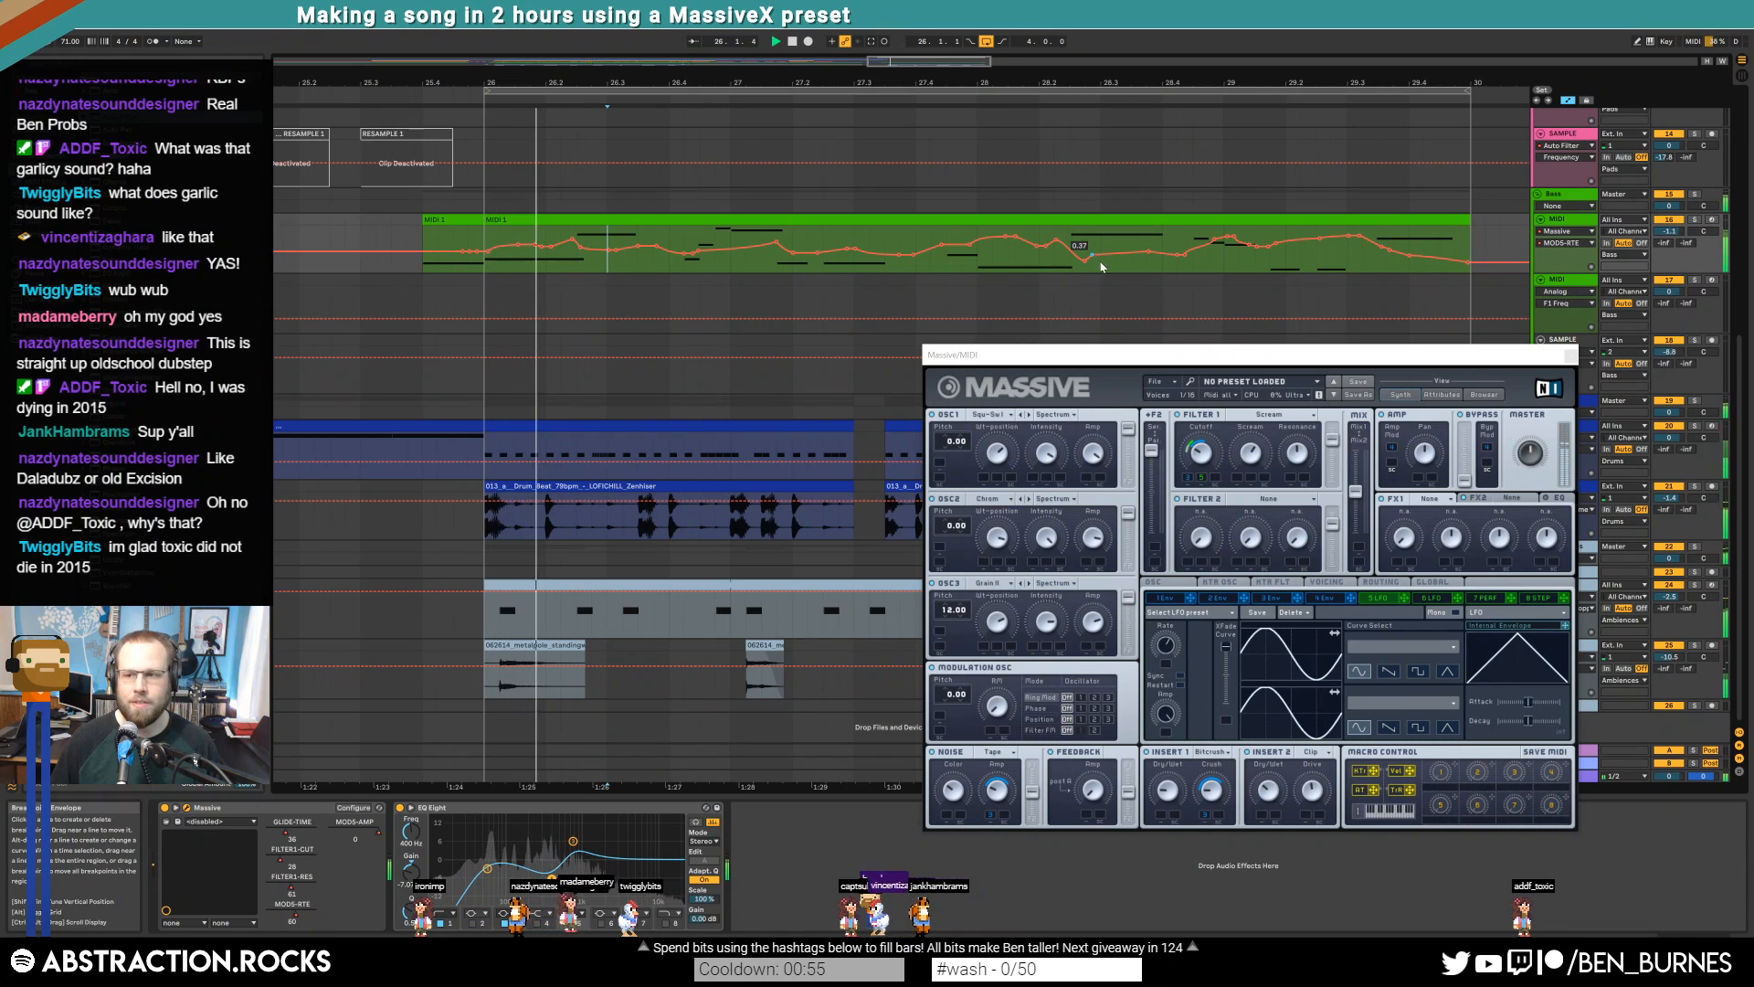
key("shift+Tab")
key("space")
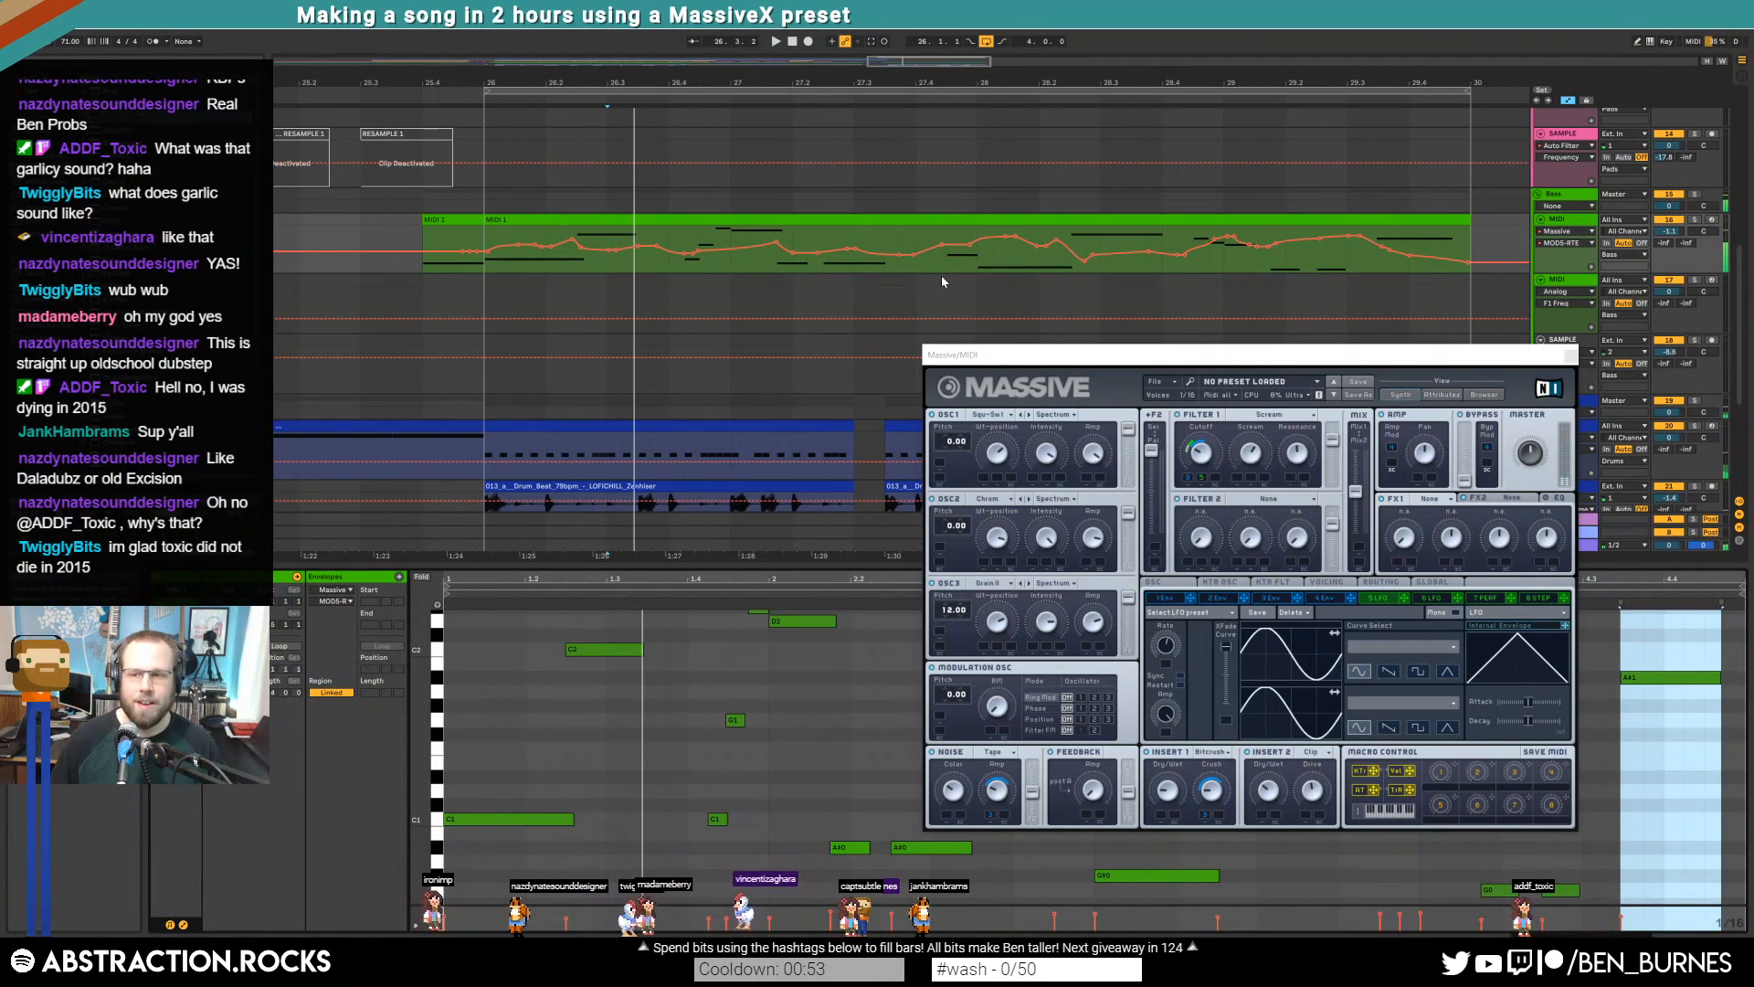
Try Filter 1's scream and cutoff controls, return to LFO 5's rate lane, and re-enable the overridden automation
left_click(430, 238)
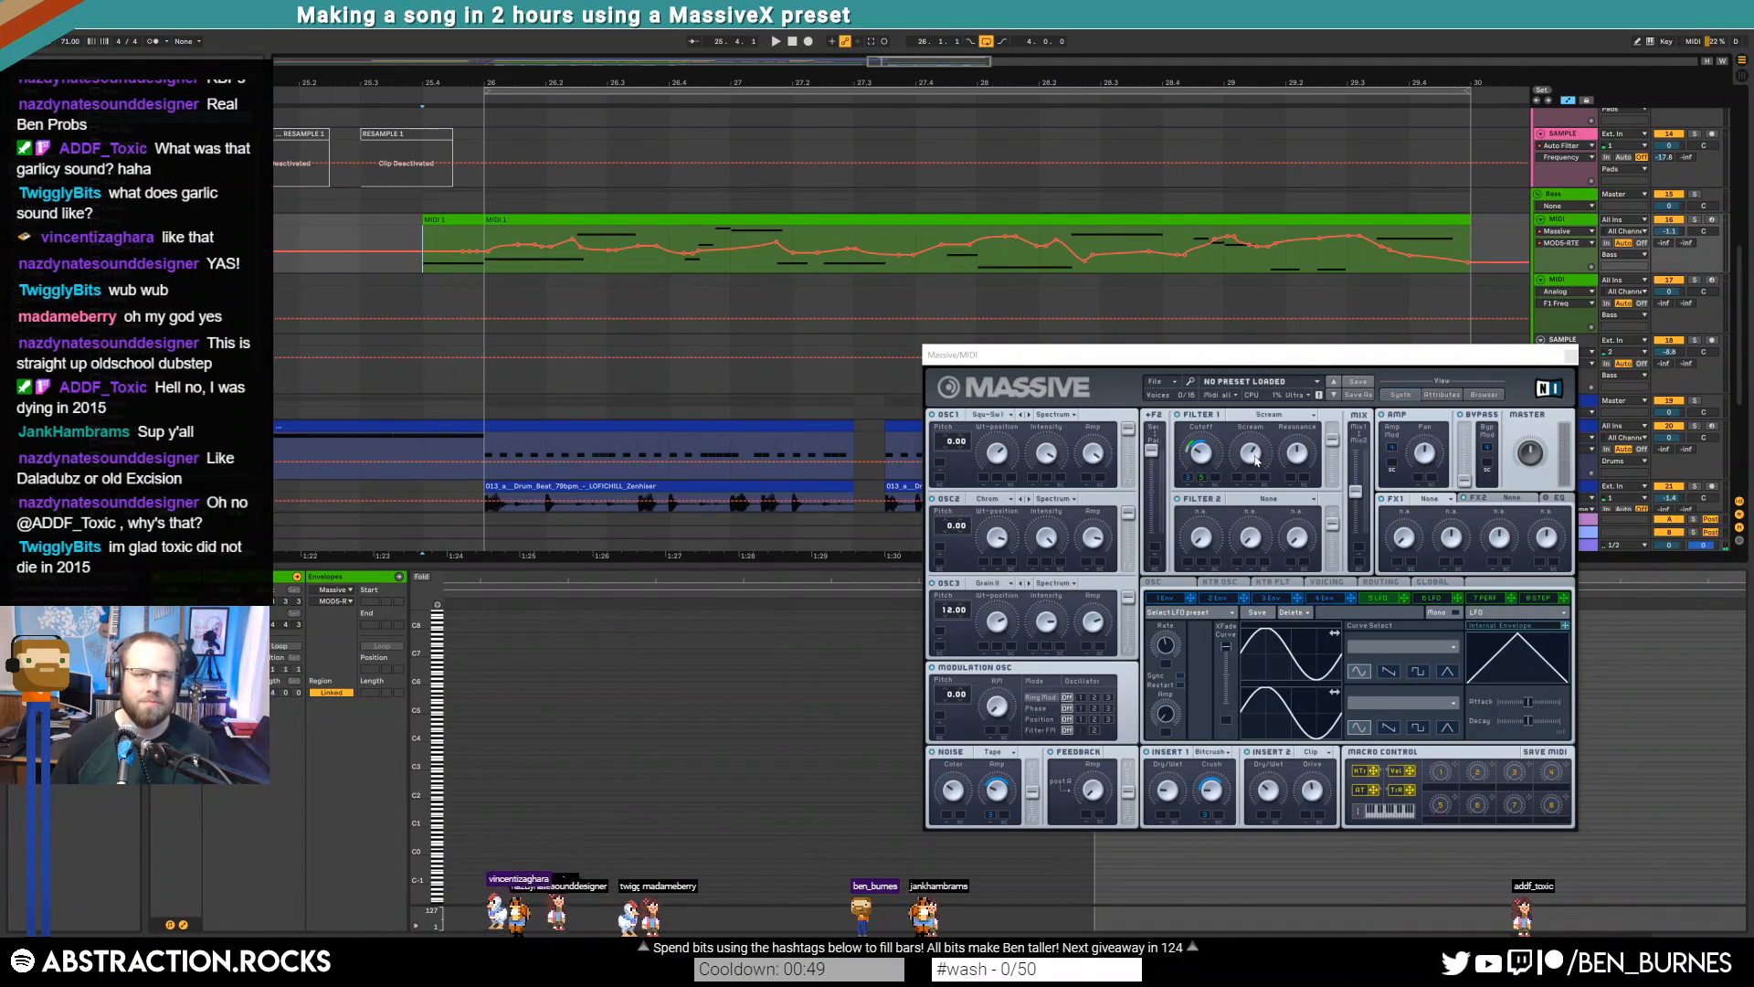
left_click(1257, 464)
left_click_drag(1259, 472, 1251, 456)
left_click(1202, 457)
left_click(859, 43)
left_click(1172, 655)
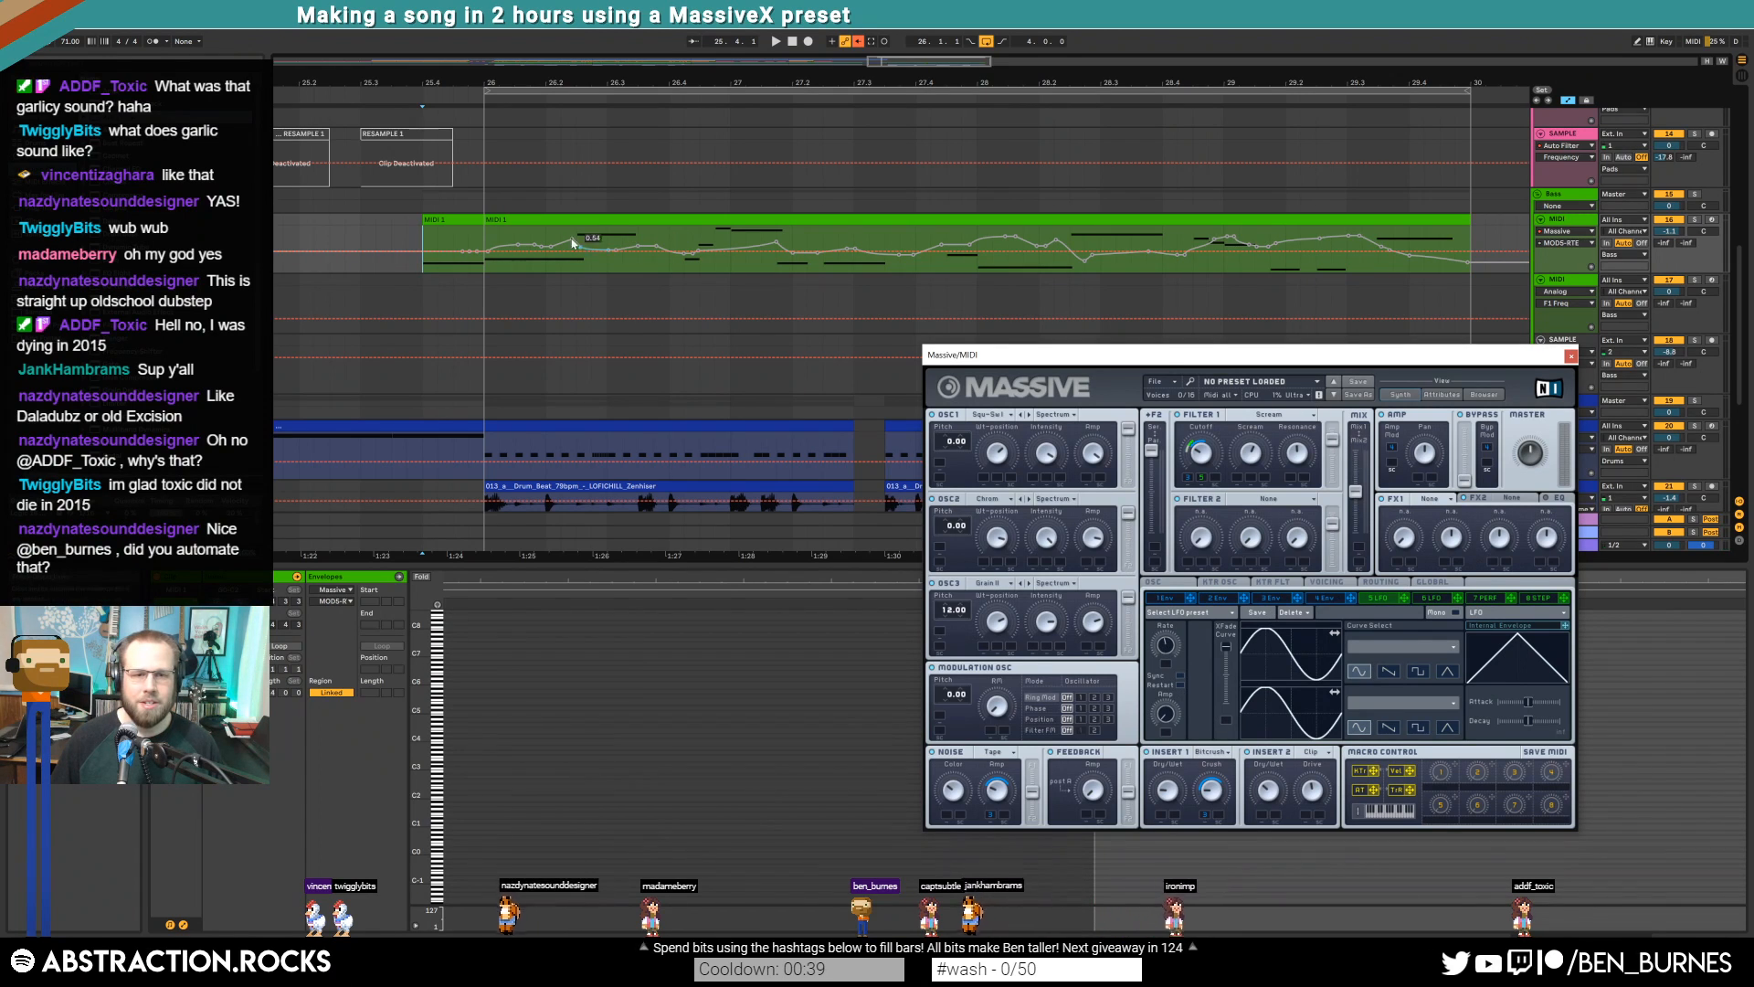
left_click(859, 41)
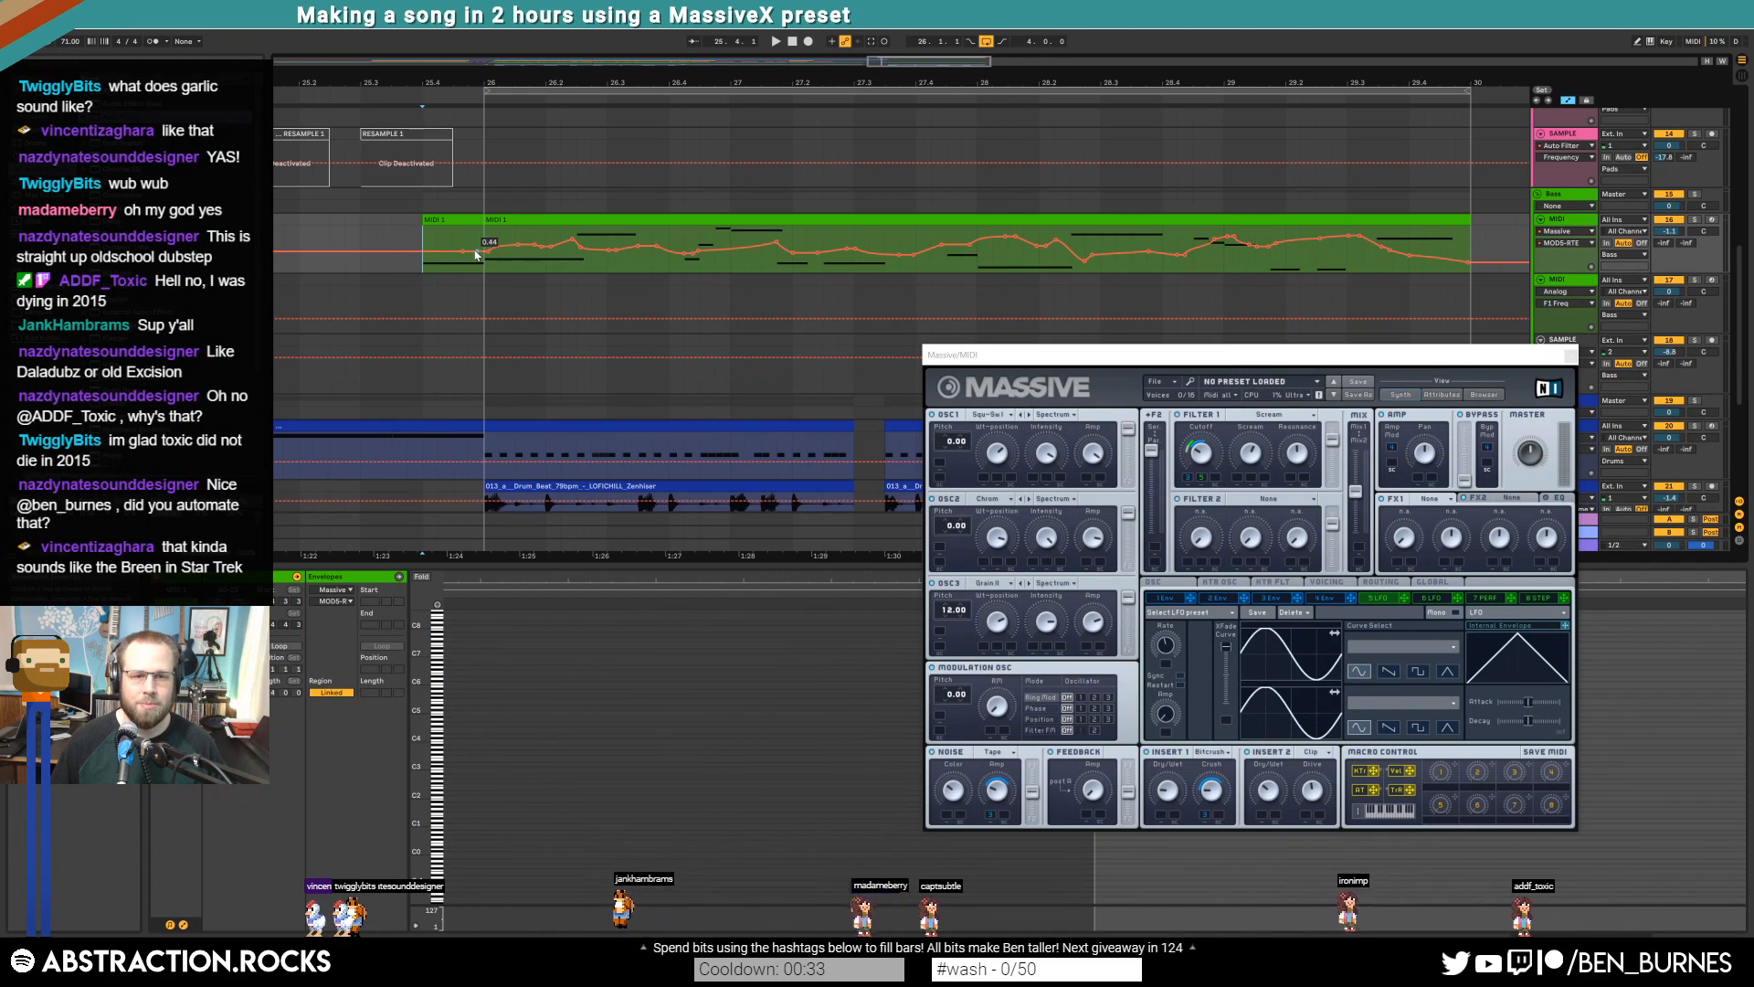
Audition the bass clip from its start, close Massive, and adjust LFO 5's rate automation breakpoint near bar 29
key("space")
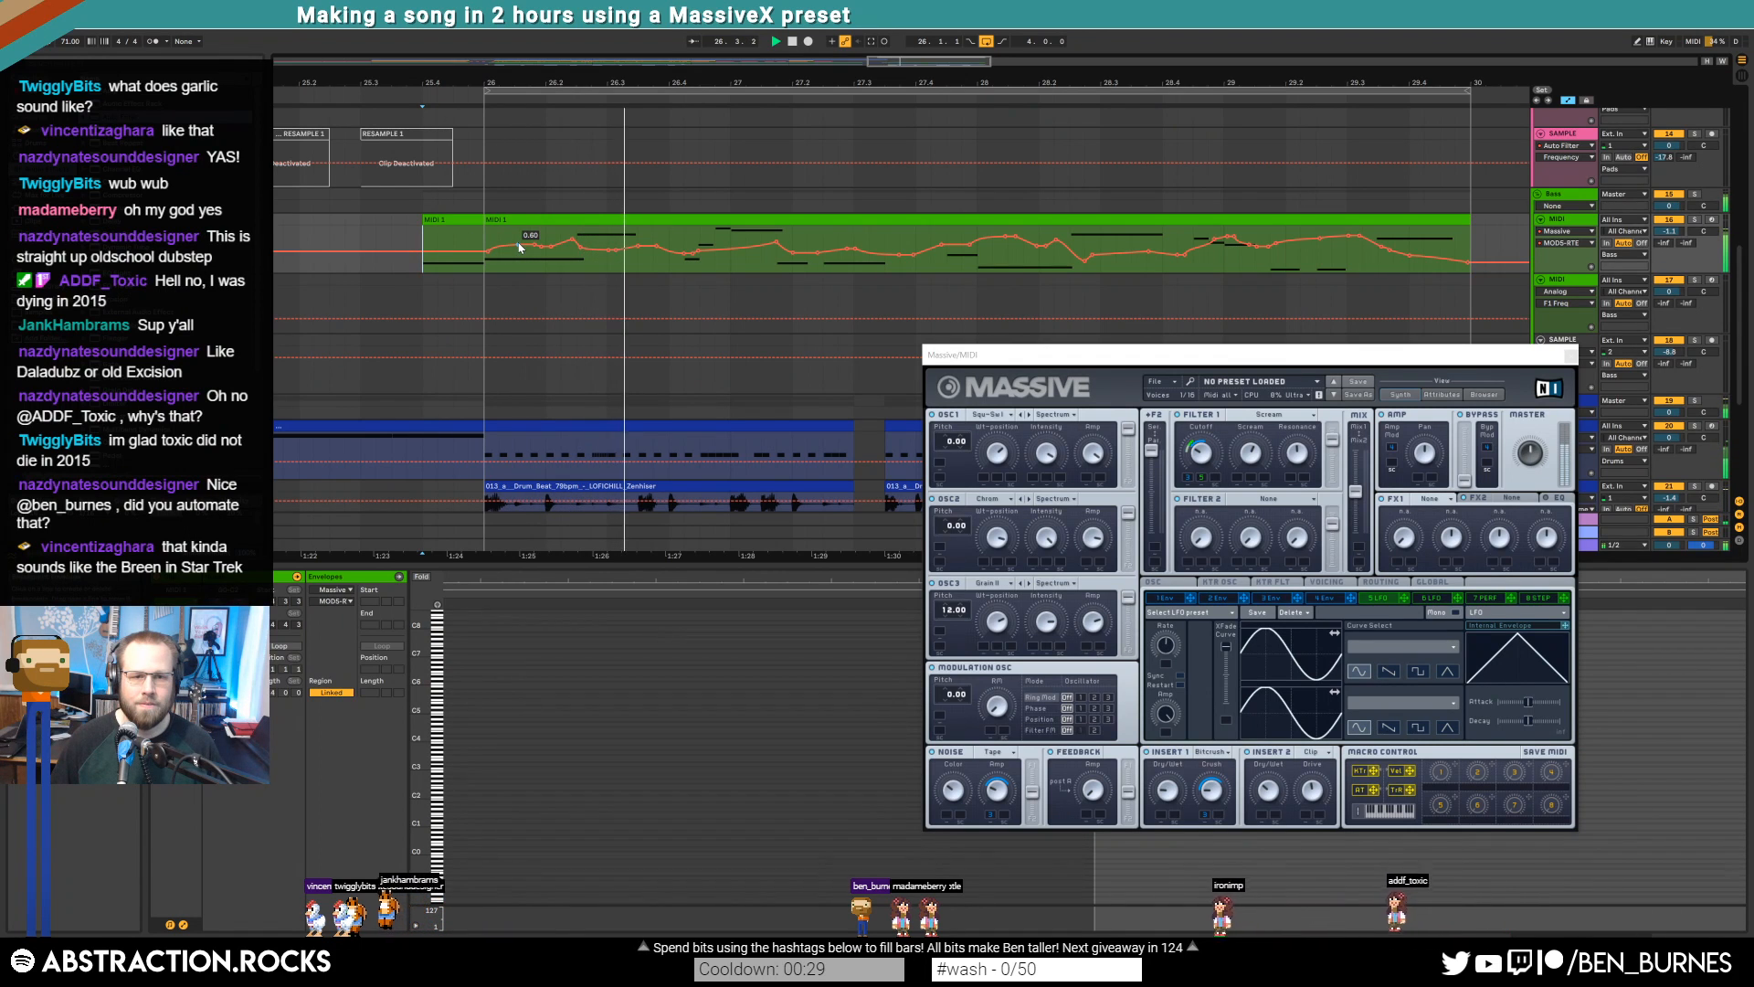
key("shift+Tab")
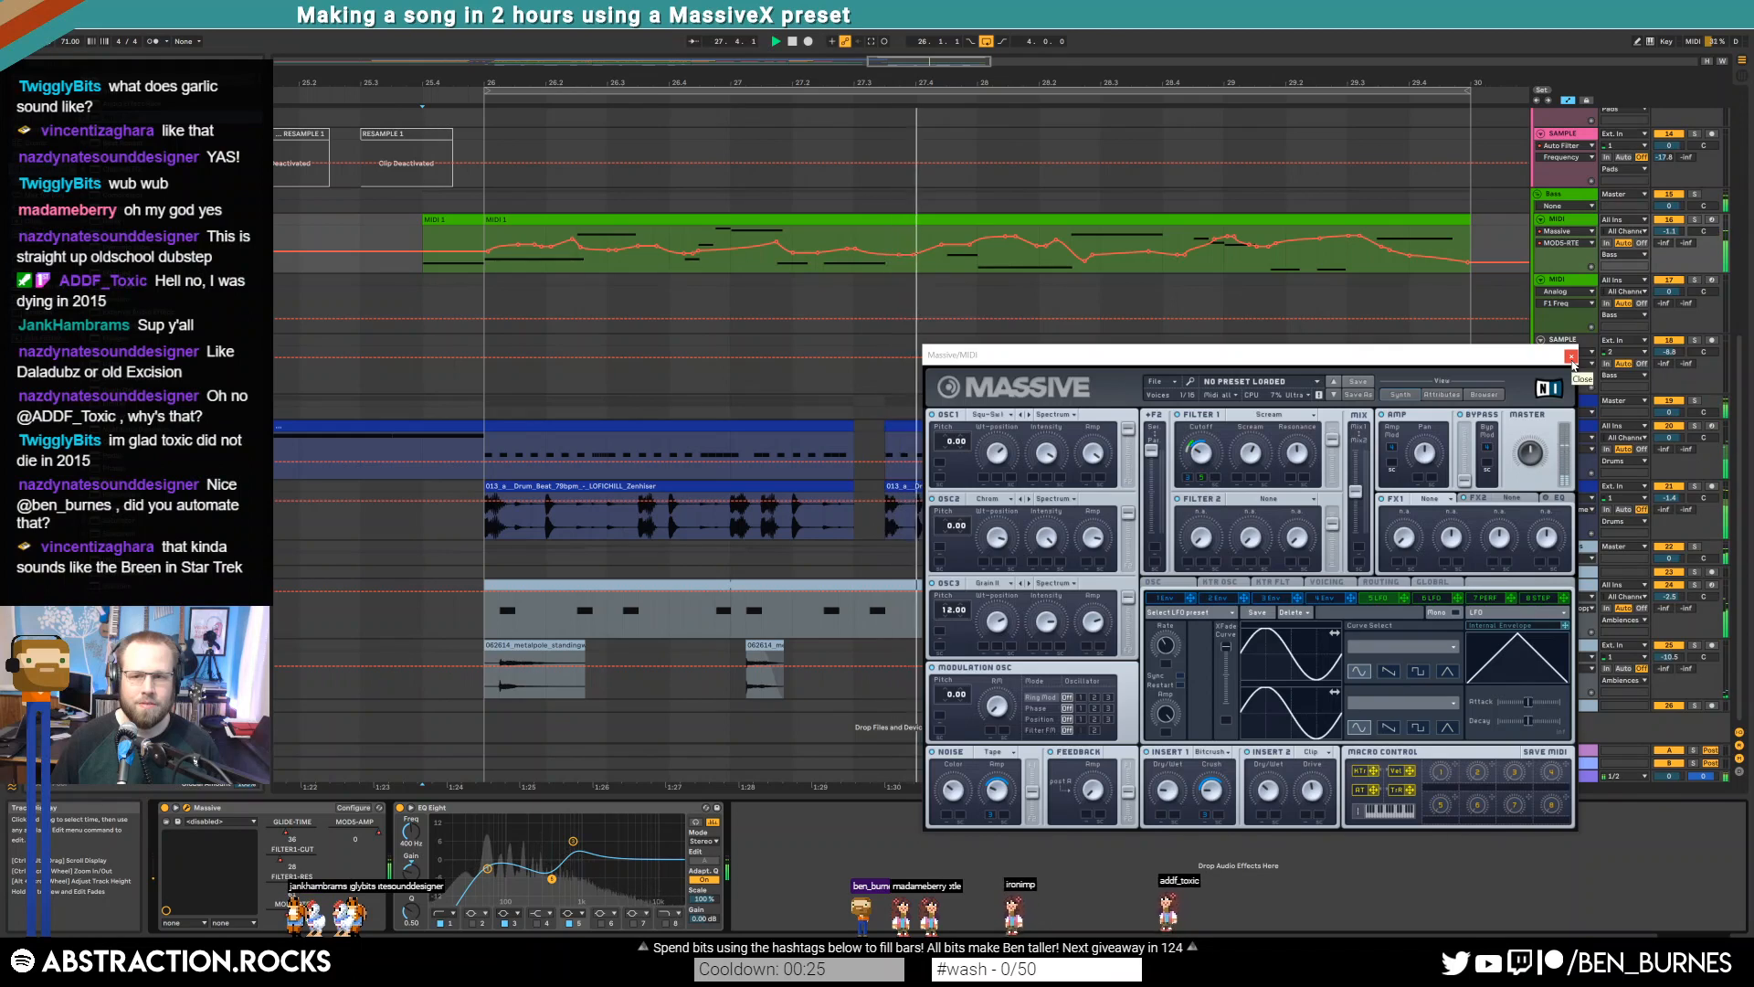
left_click(1571, 356)
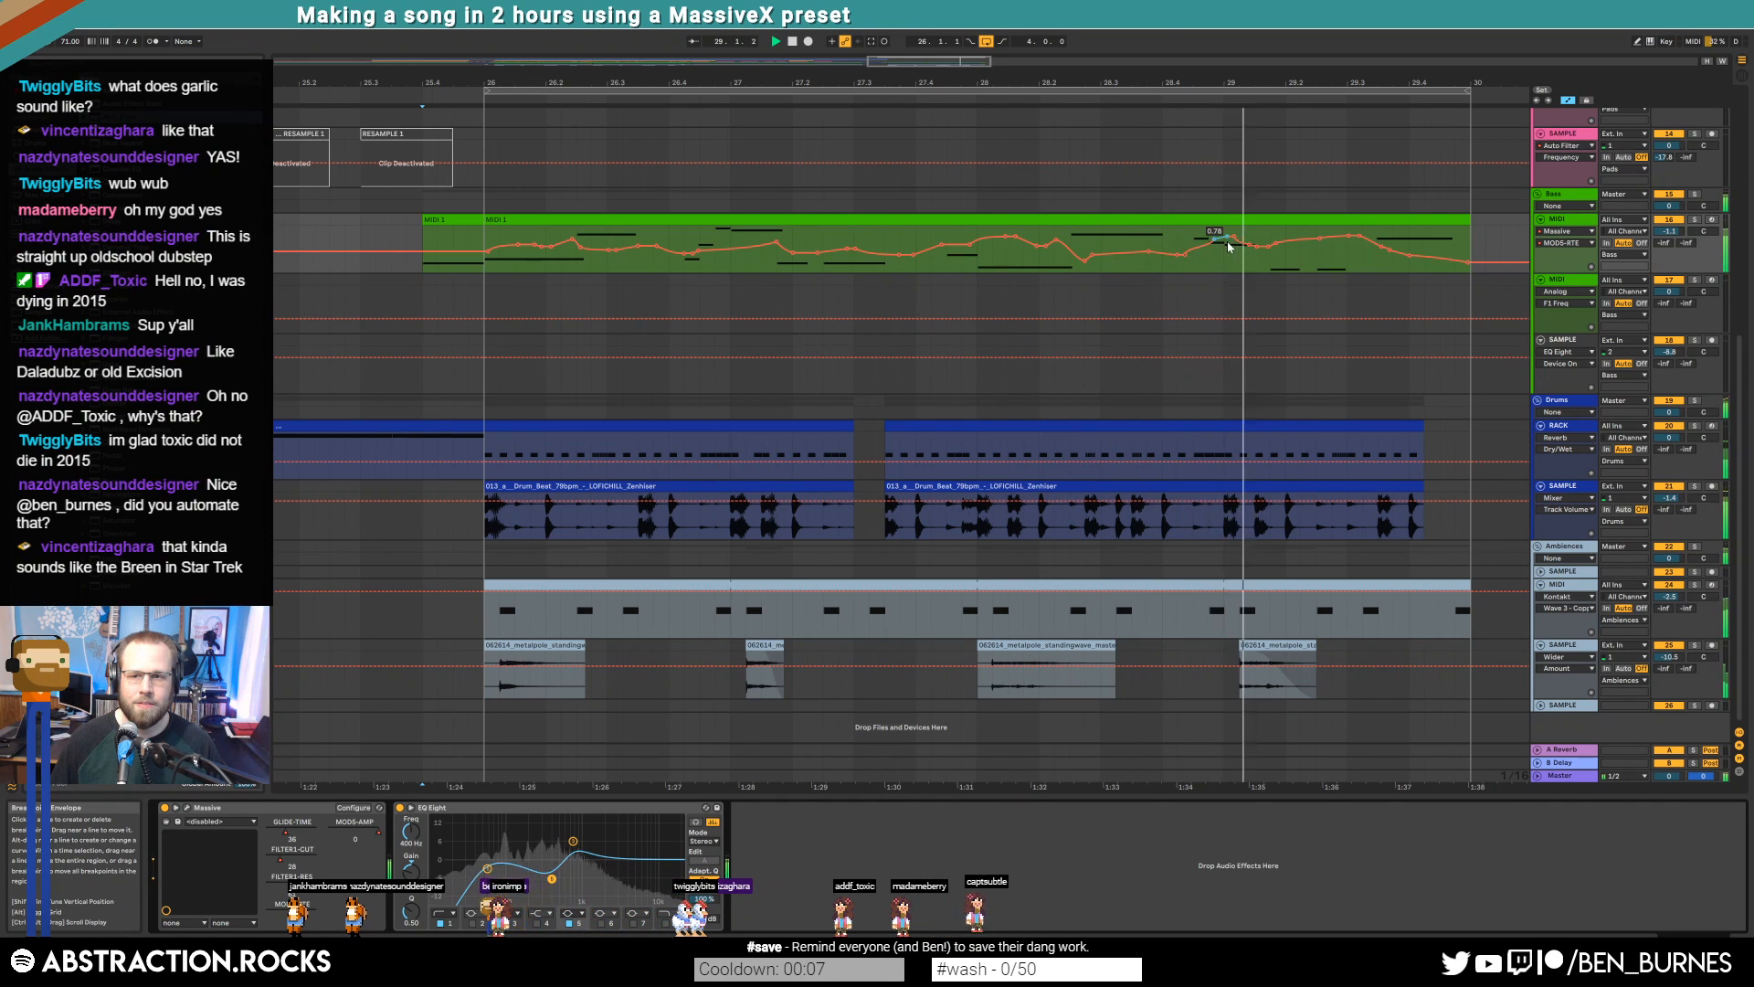
left_click_drag(1228, 242, 1248, 246)
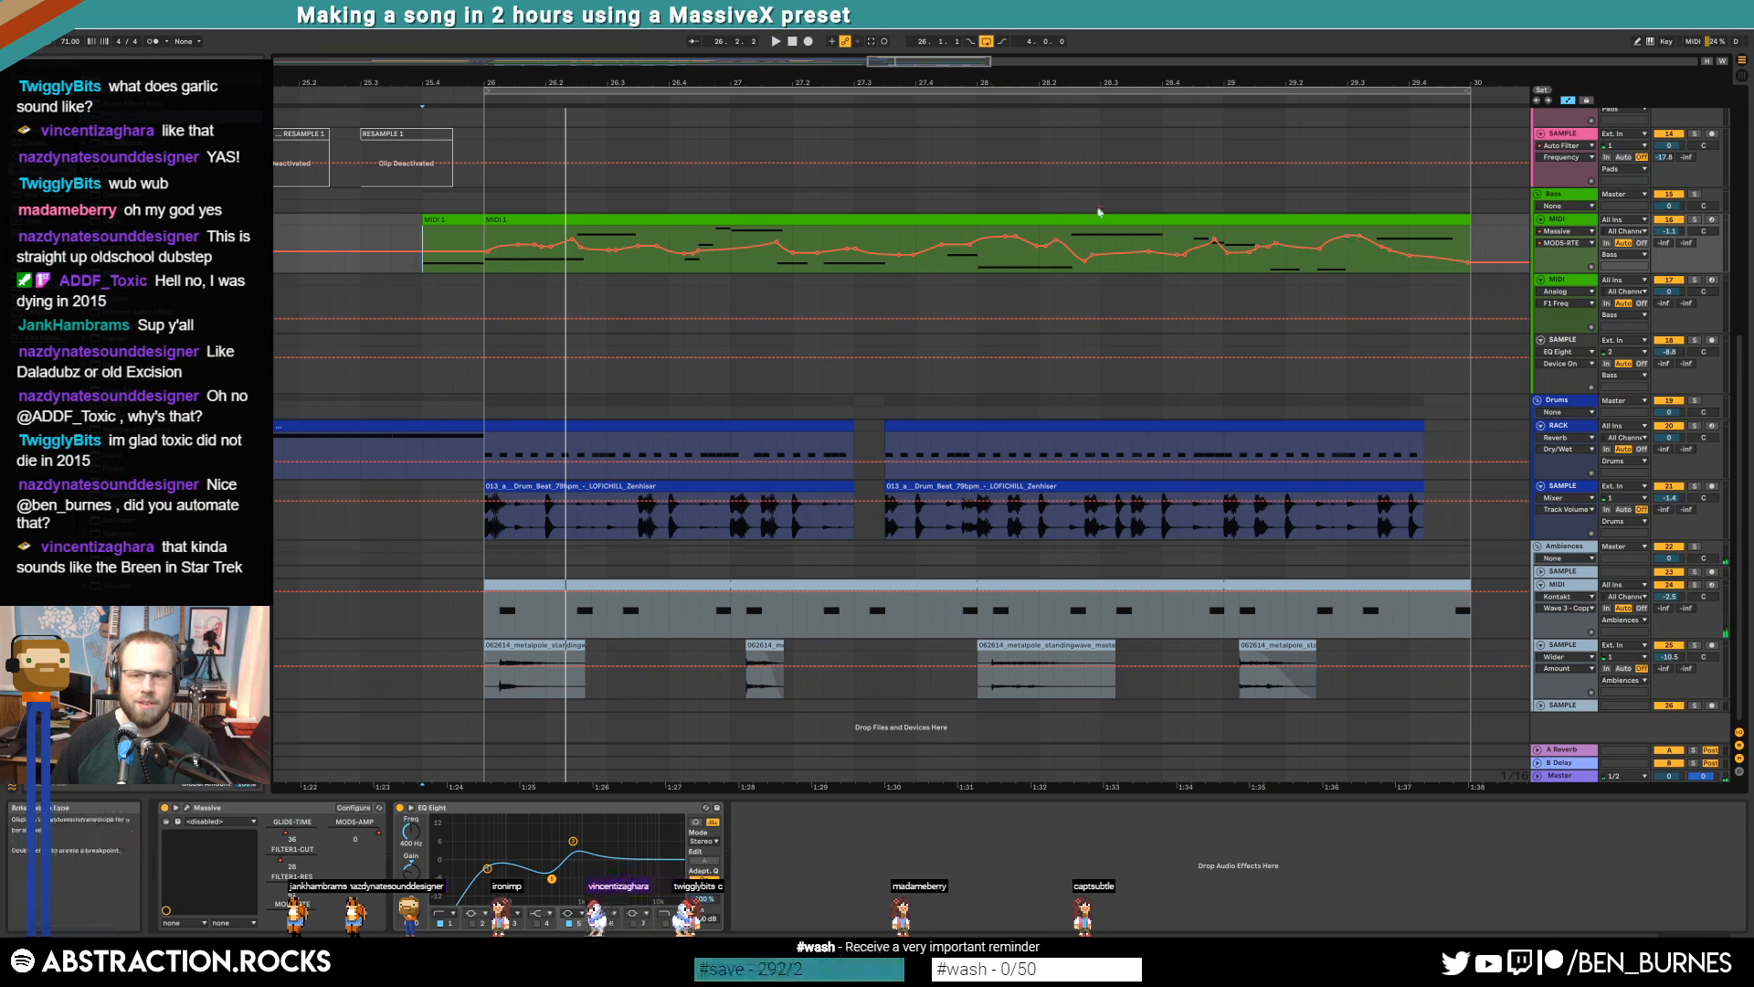
Reopen Massive and show the Filter 1 resonance automation over the bass clip
key("a")
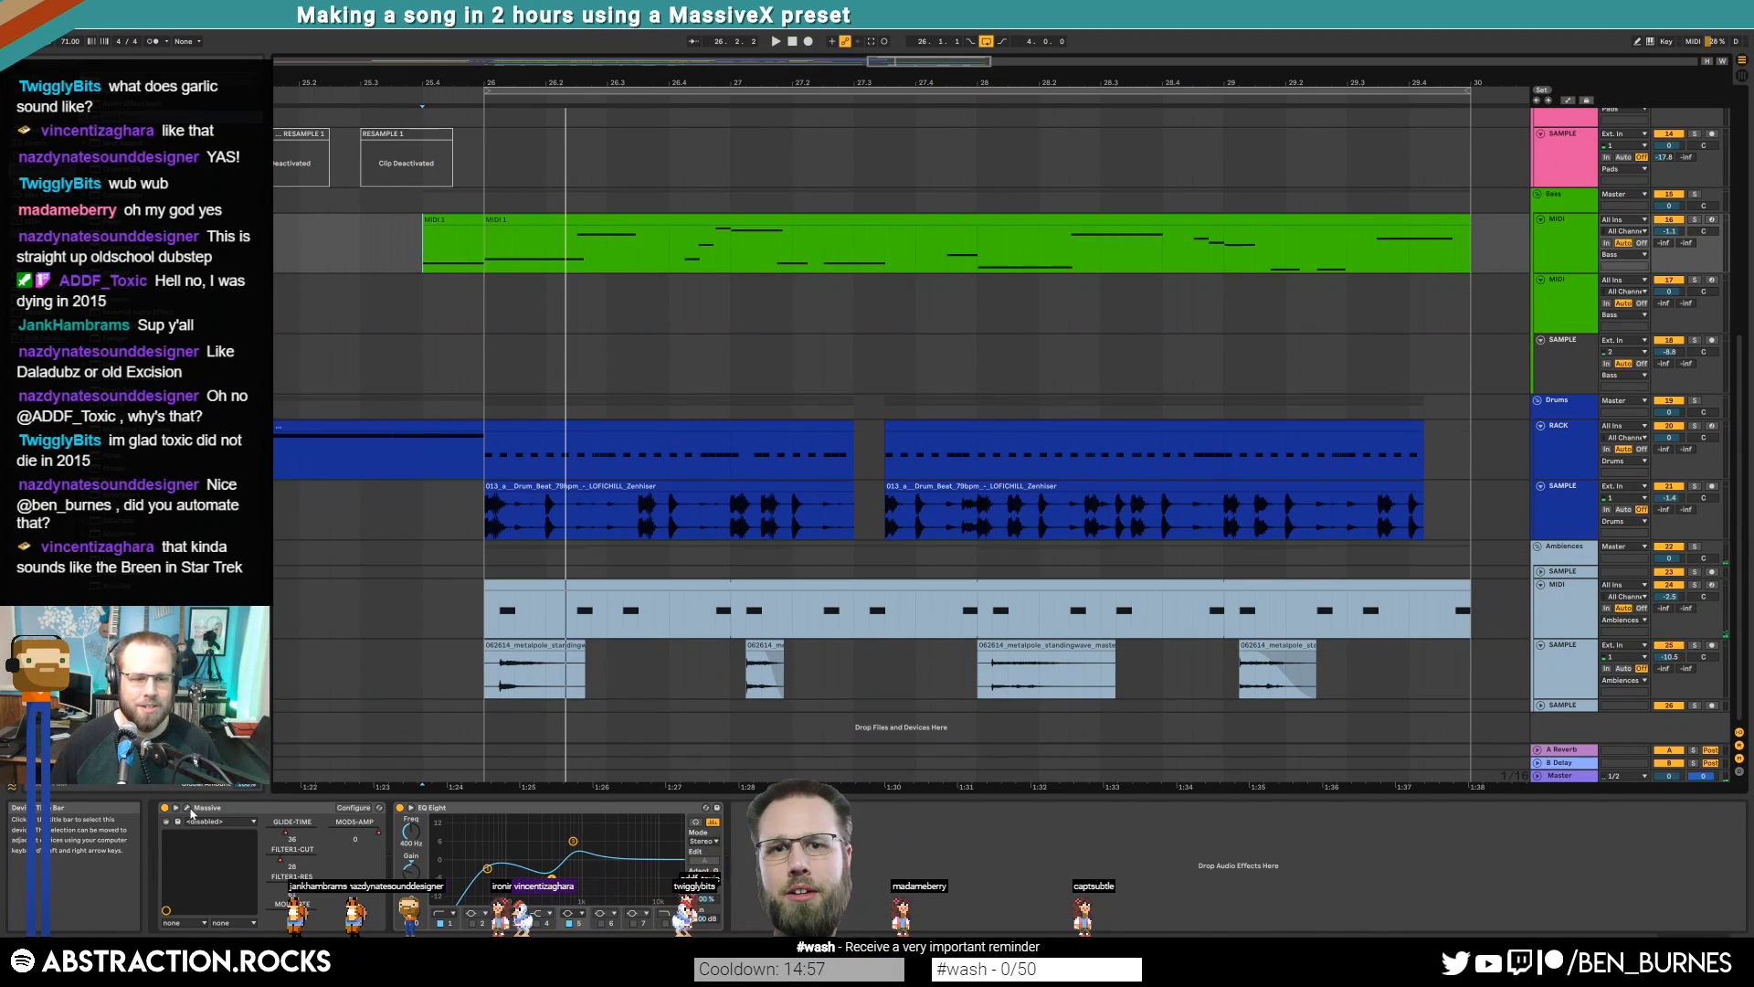
left_click(186, 808)
left_click_drag(1206, 348, 1170, 369)
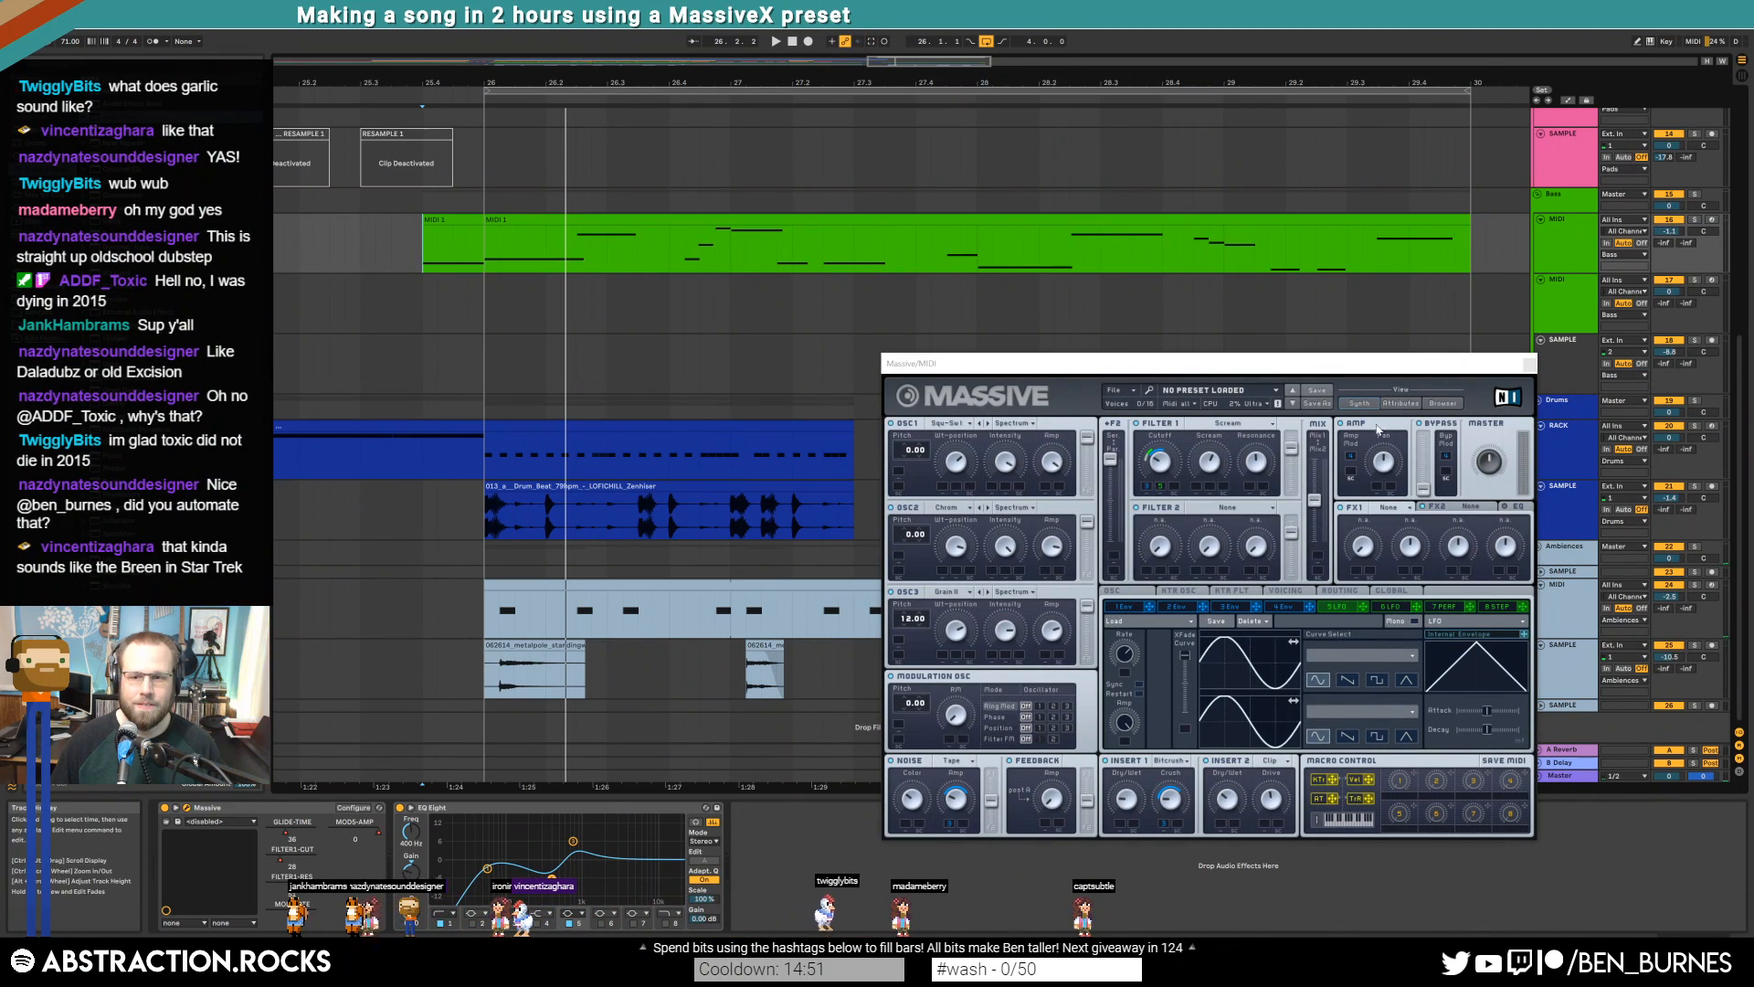
key("a")
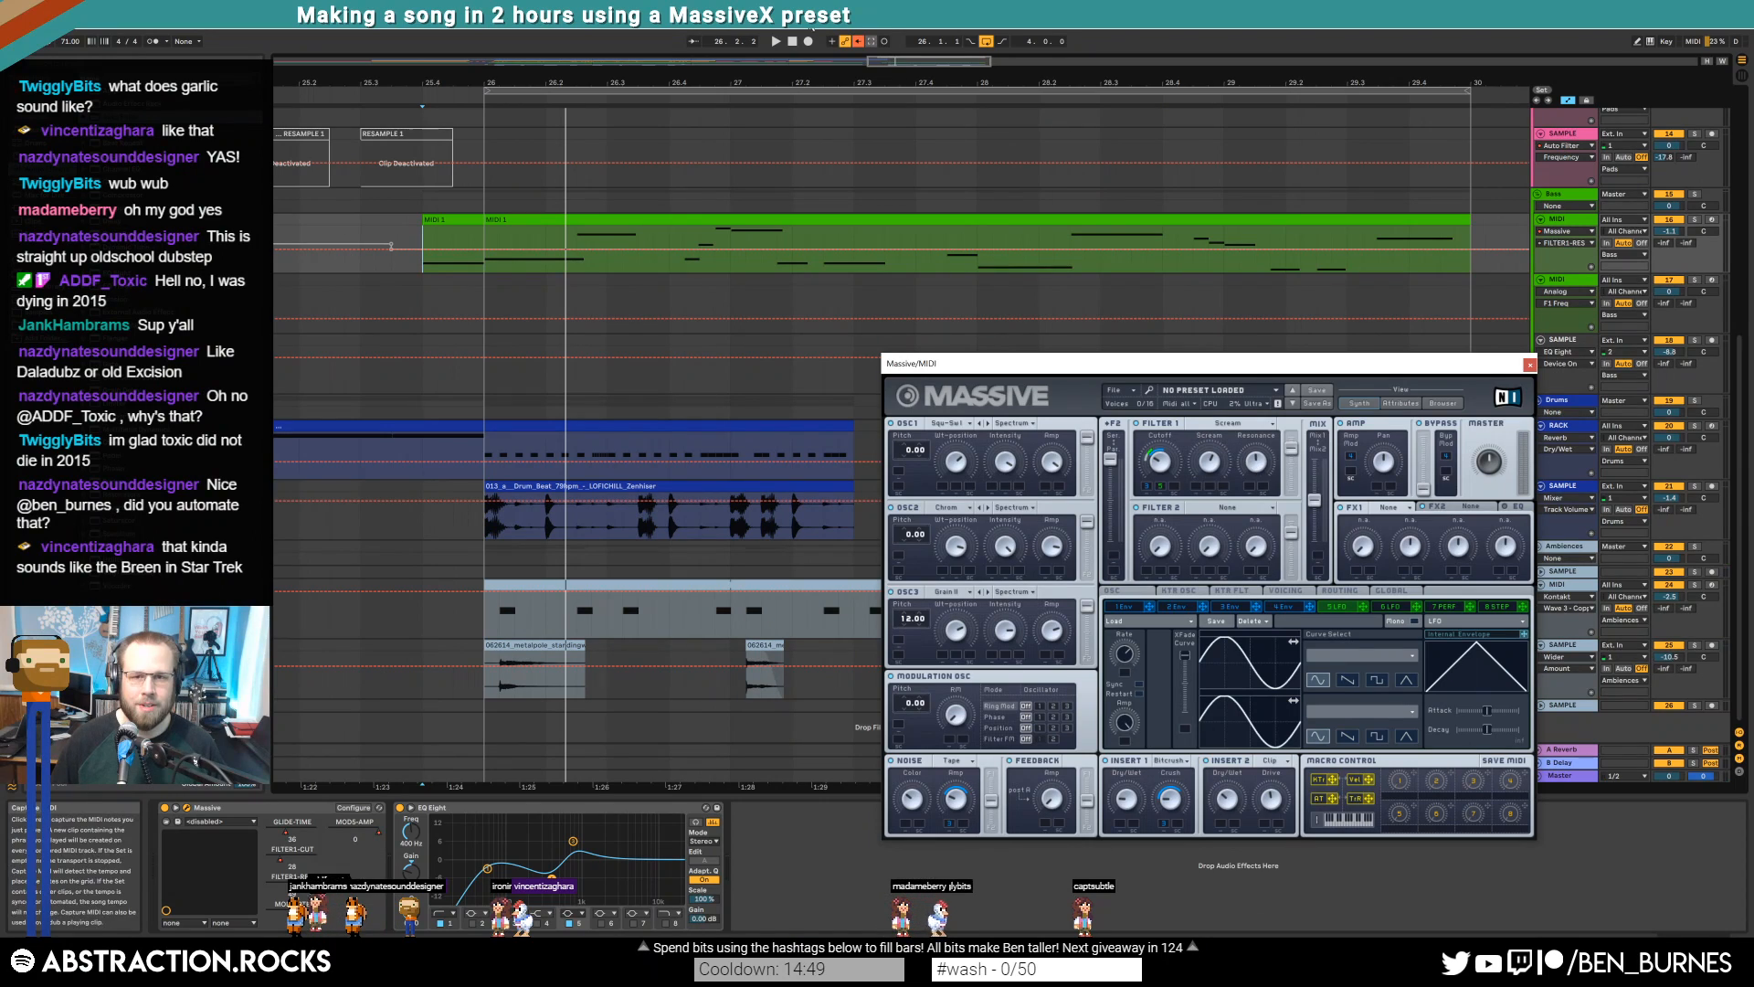
left_click(564, 237)
left_click(453, 264)
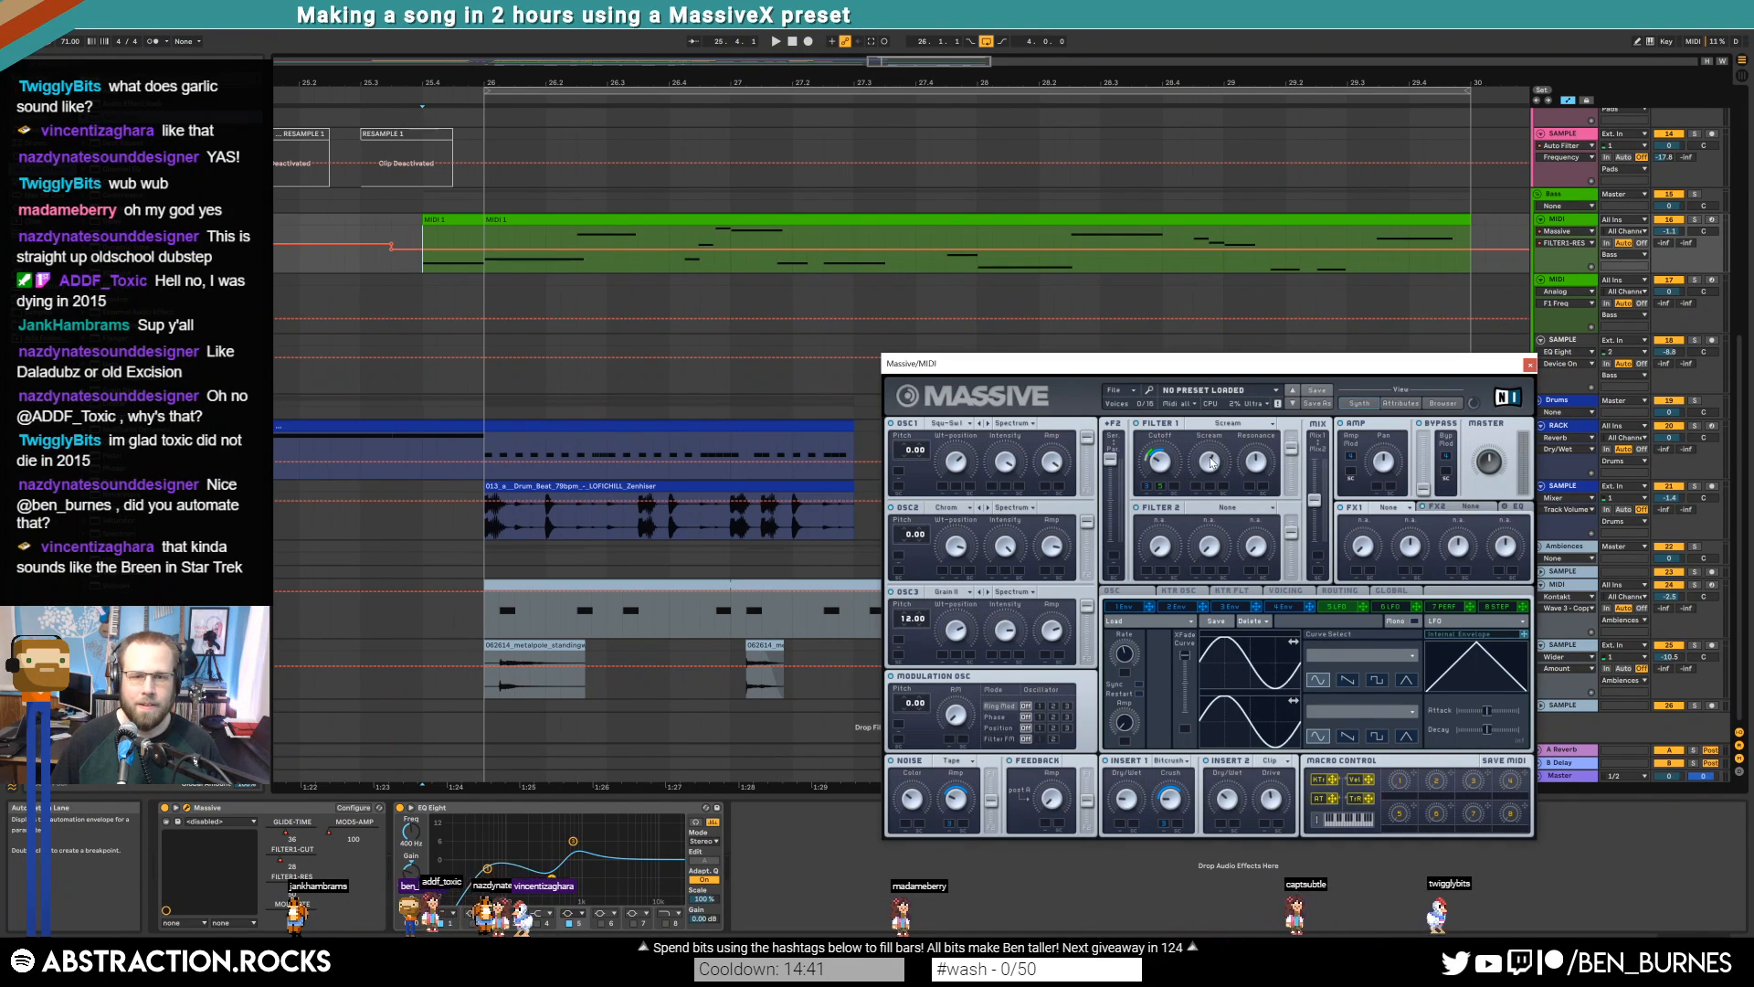
Play the arrangement from the earlier bass clip at bar 14 for comparison and close Massive
key("minus")
key("minus")
key("minus")
left_click(568, 220)
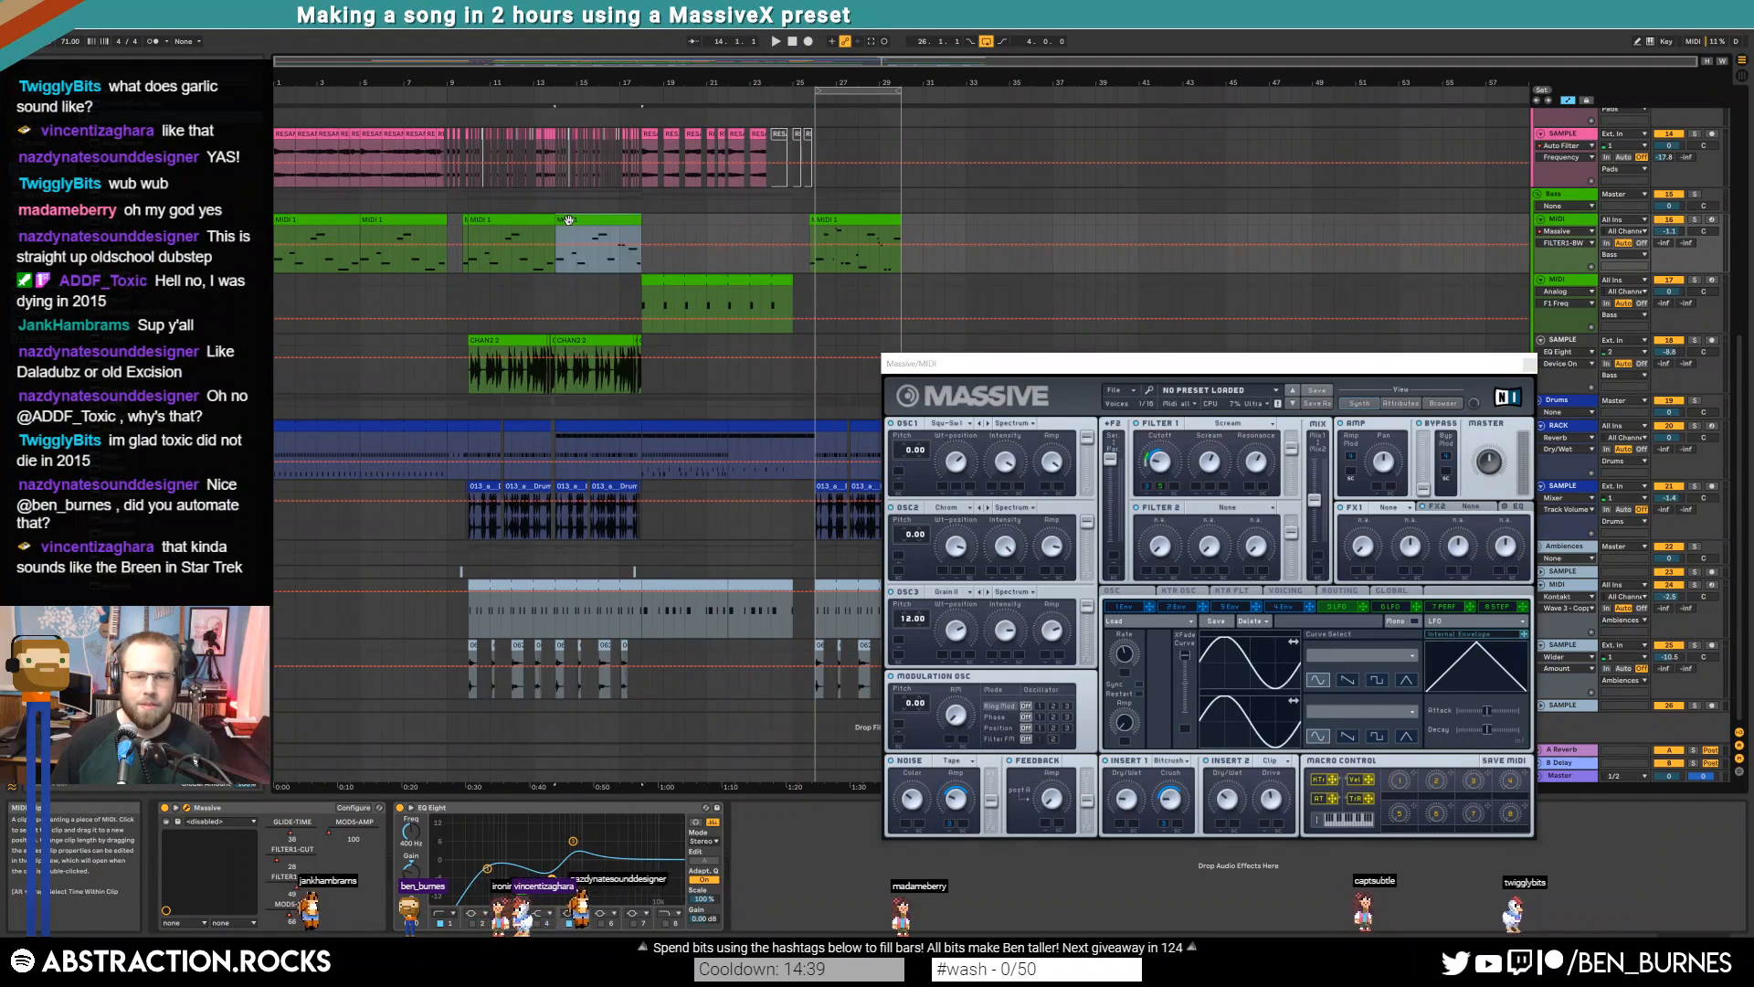
key("space")
left_click(1529, 364)
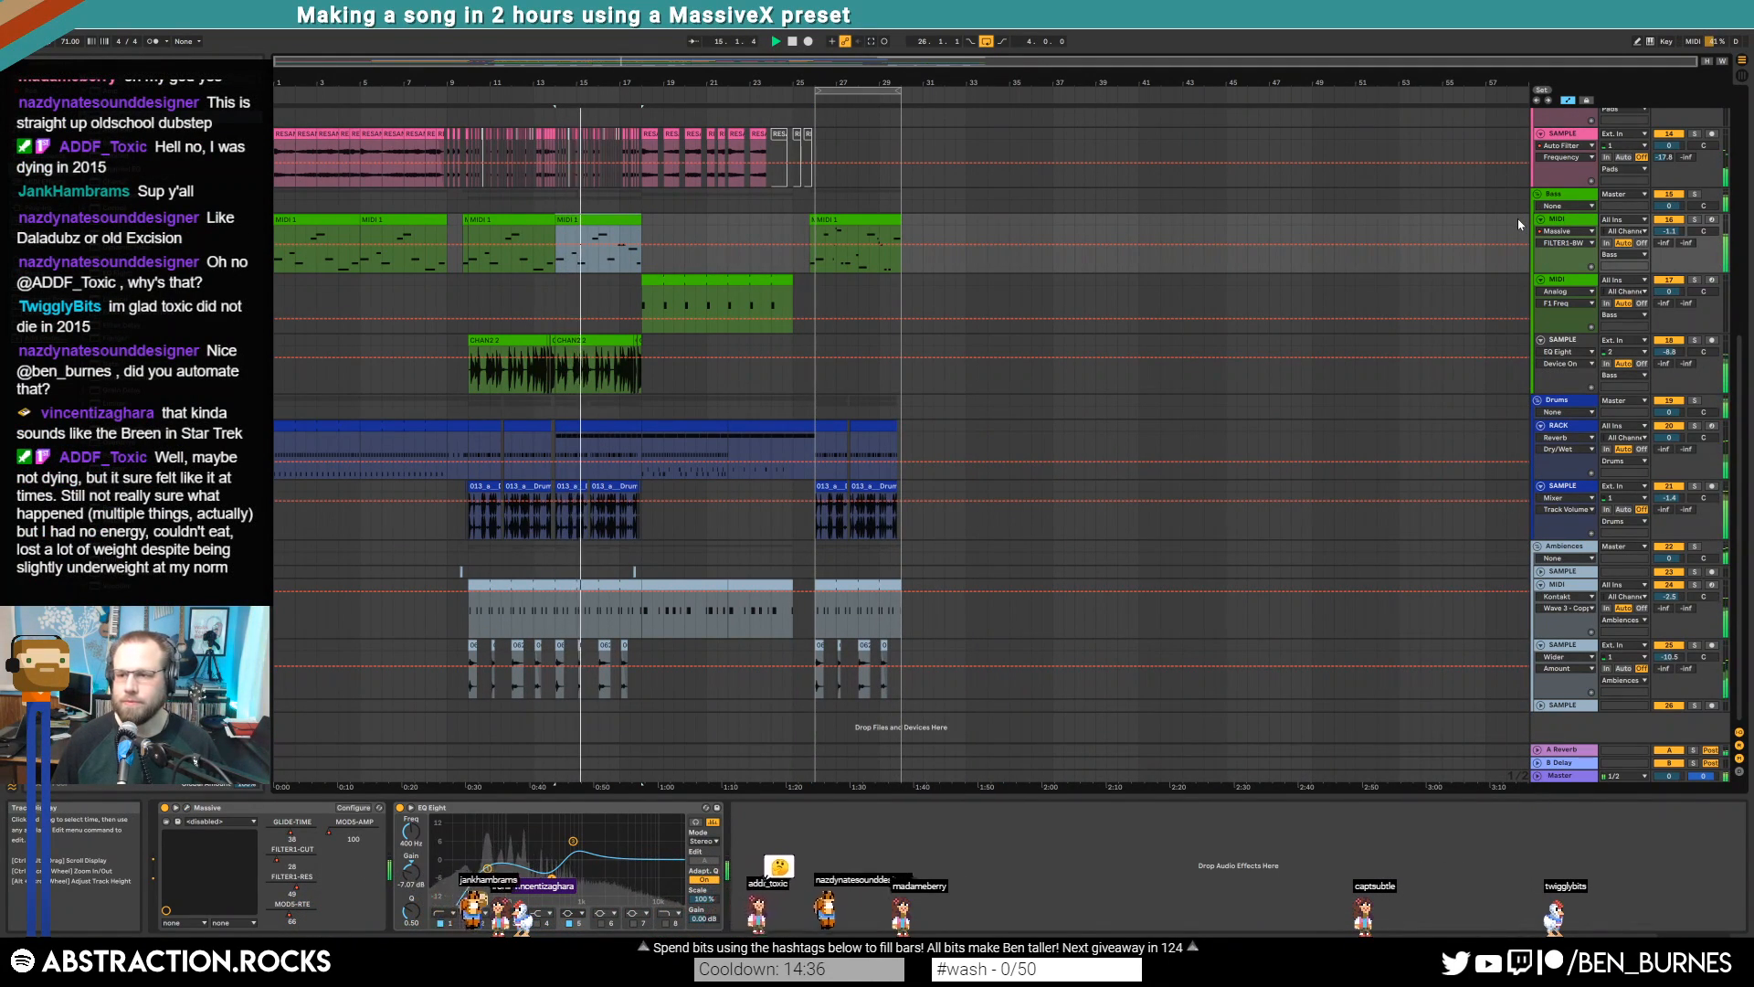
Hide automation and copy the ambience sample from bar 17 to bar 25, just before the returning section
key("a")
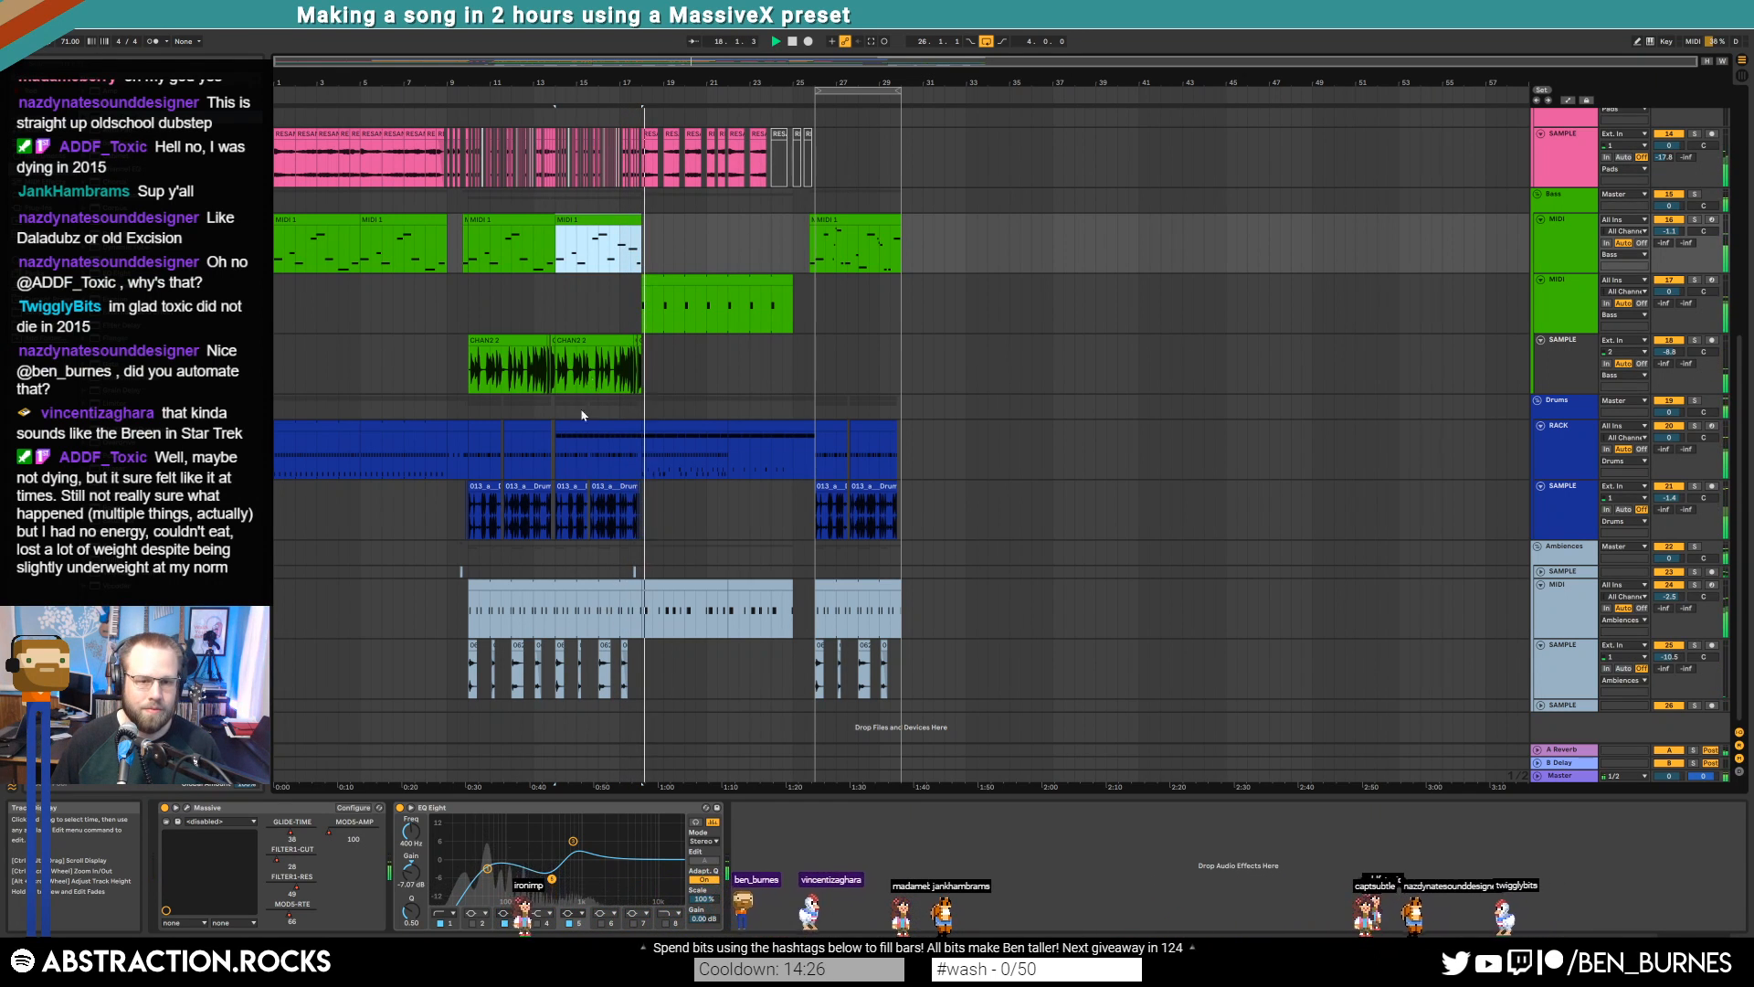
left_click_drag(628, 572, 651, 577)
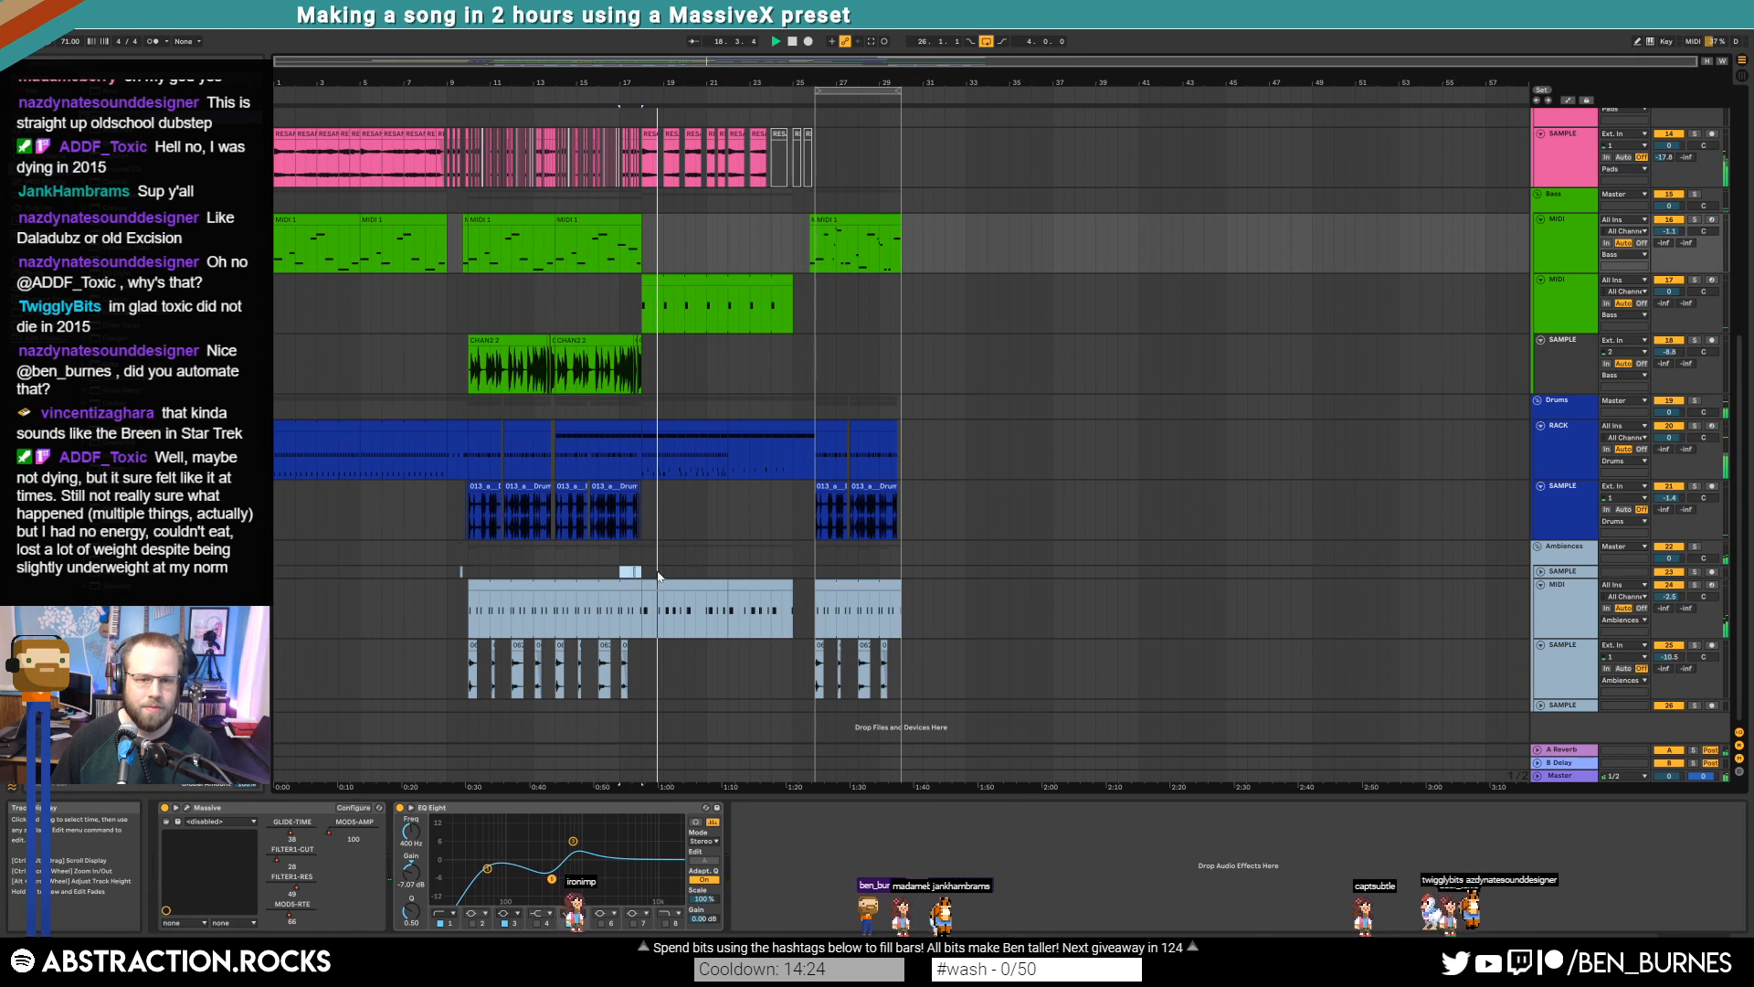
left_click(795, 568)
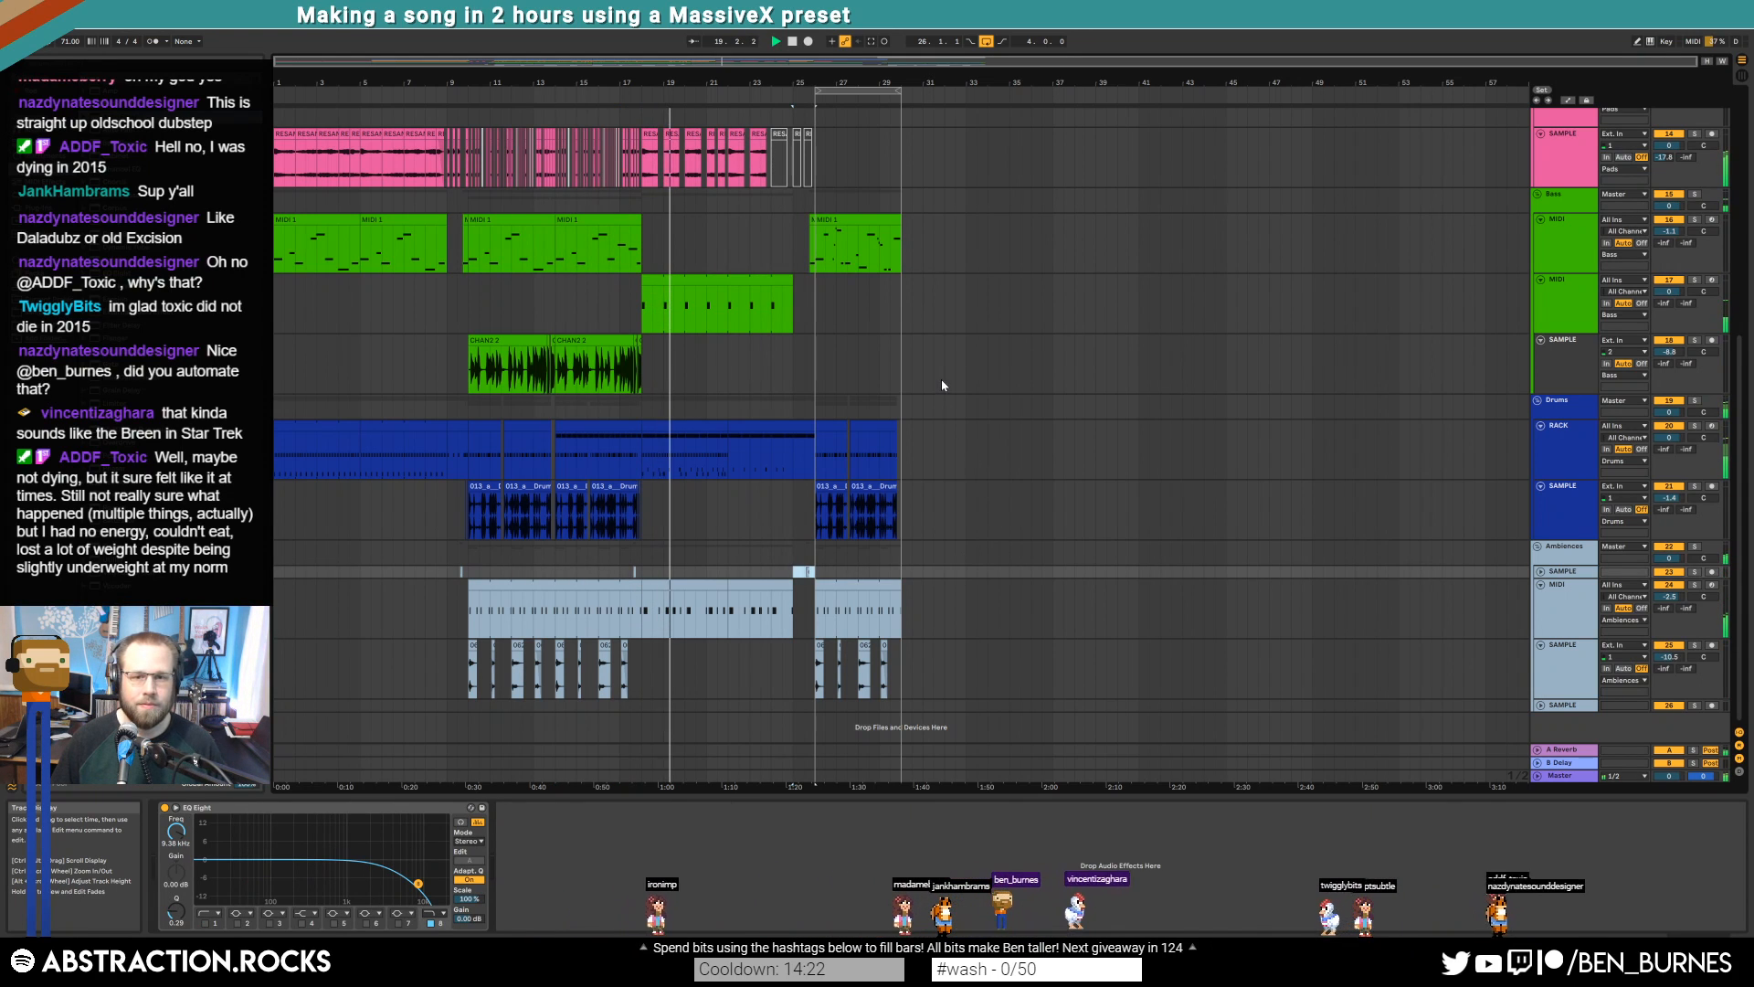
Copy the one-bar arpeggio clip from bar 18 and paste it over the deactivated arpeggio clip at bar 26
scroll(961, 387, "up", 5)
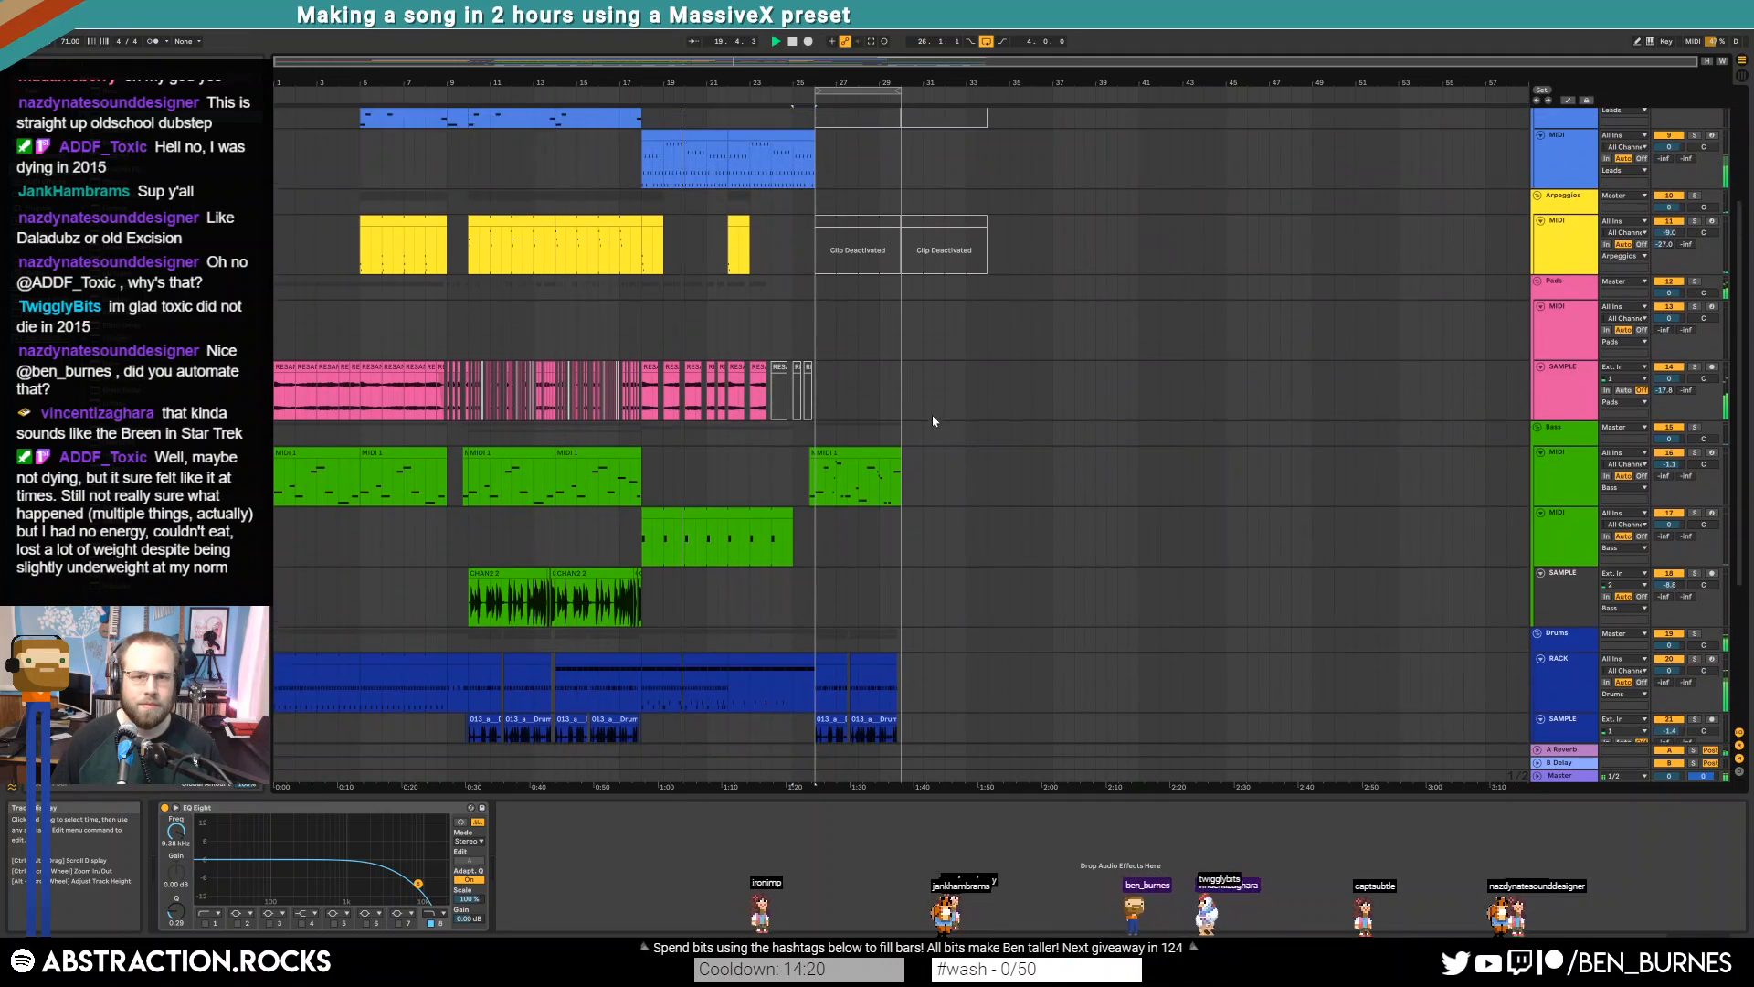
scroll(934, 421, "up", 3)
left_click(842, 142)
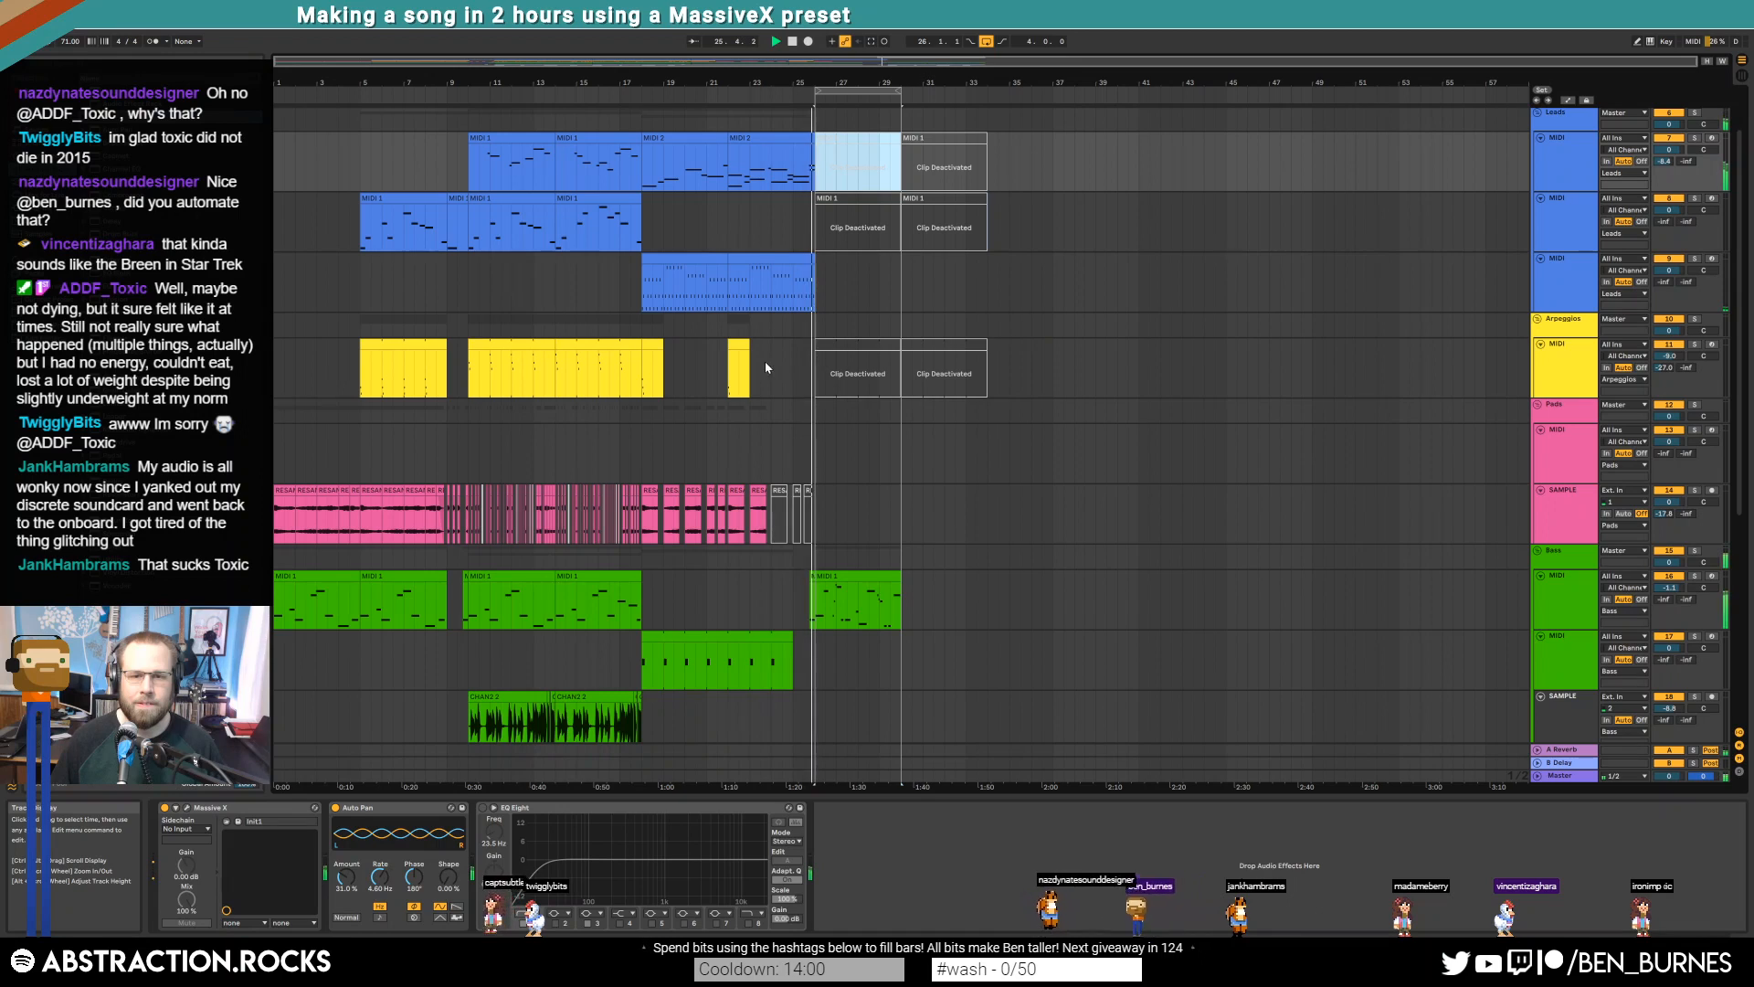
left_click(830, 344)
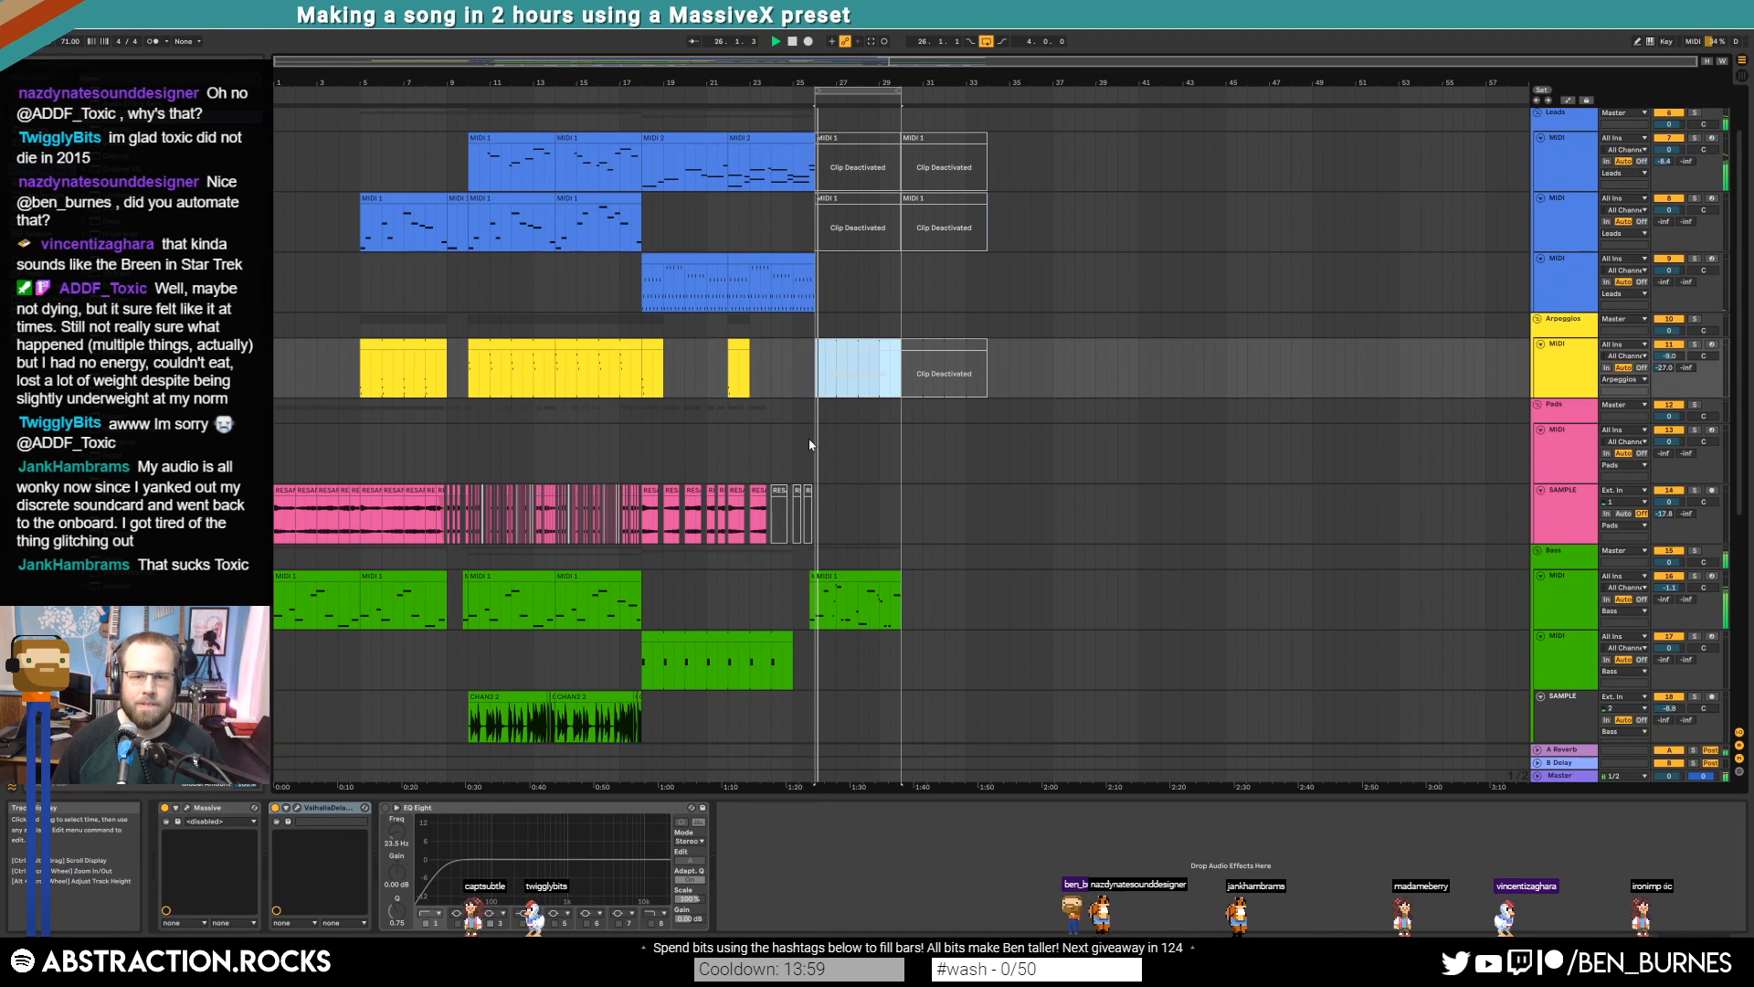
left_click(654, 344)
left_click(816, 377)
key("ctrl+v")
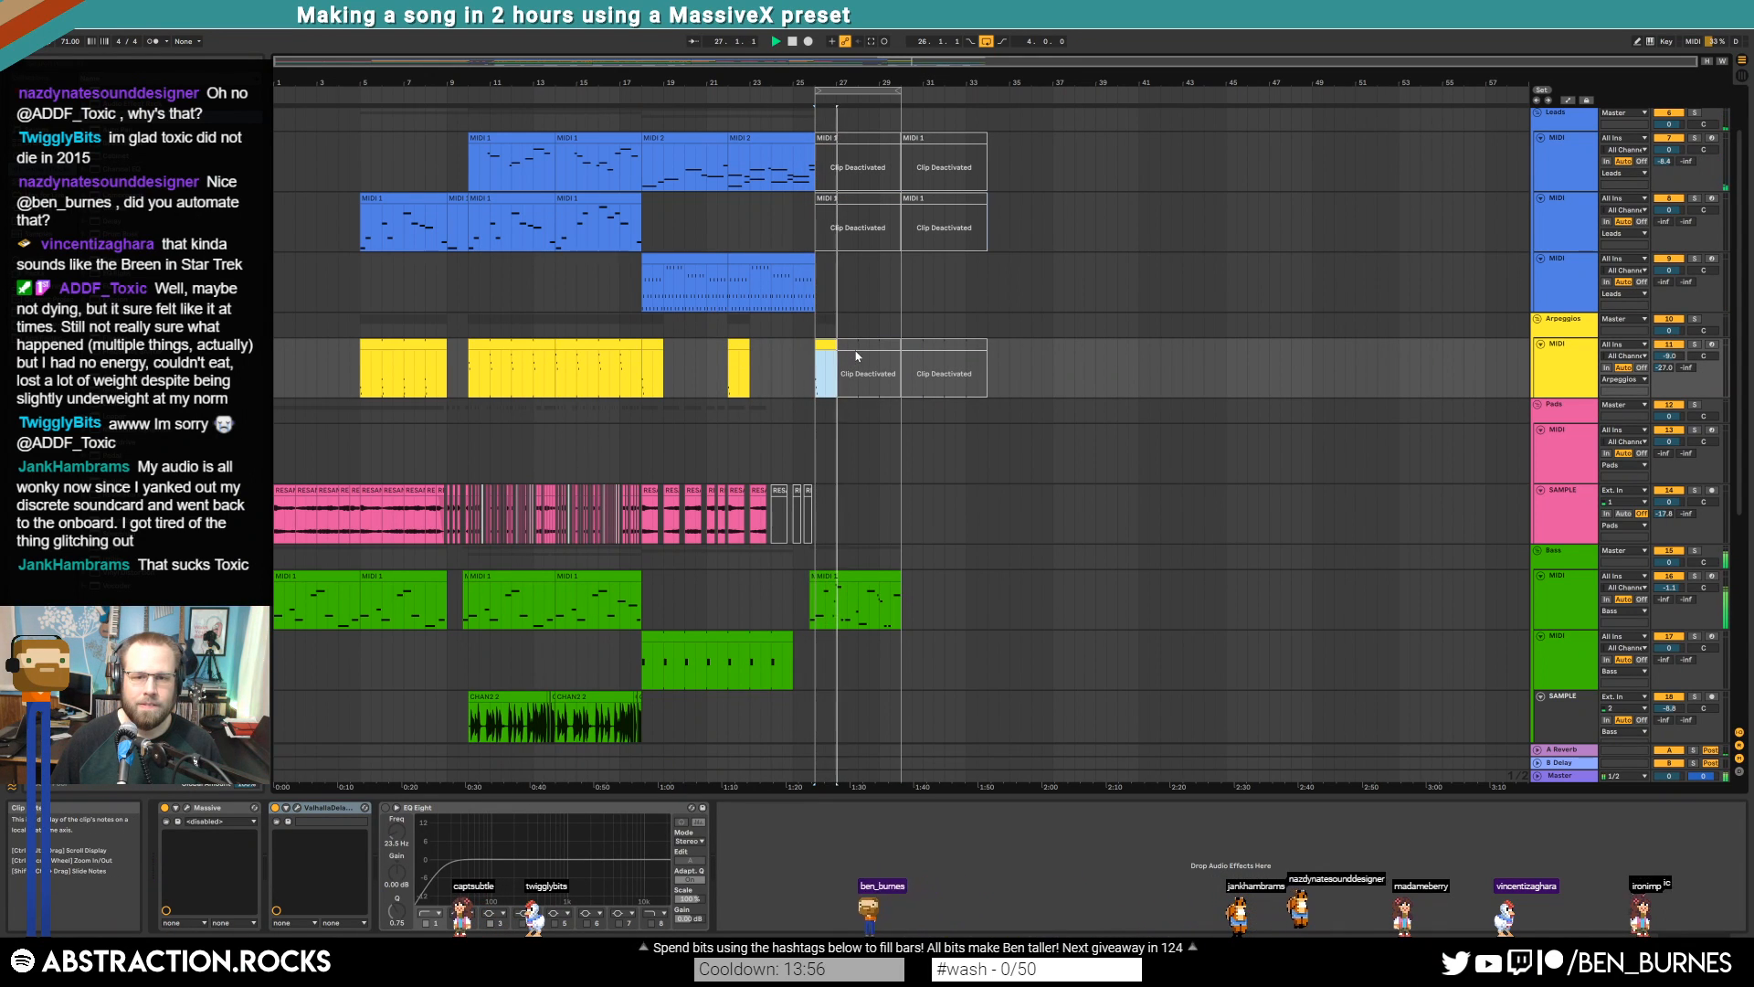
Repeat the arpeggio clip through bar 28, delete the bar 27 copy, and remove the deactivated remainder in bar 29
key("ctrl+d")
key("ctrl+d")
left_click(848, 345)
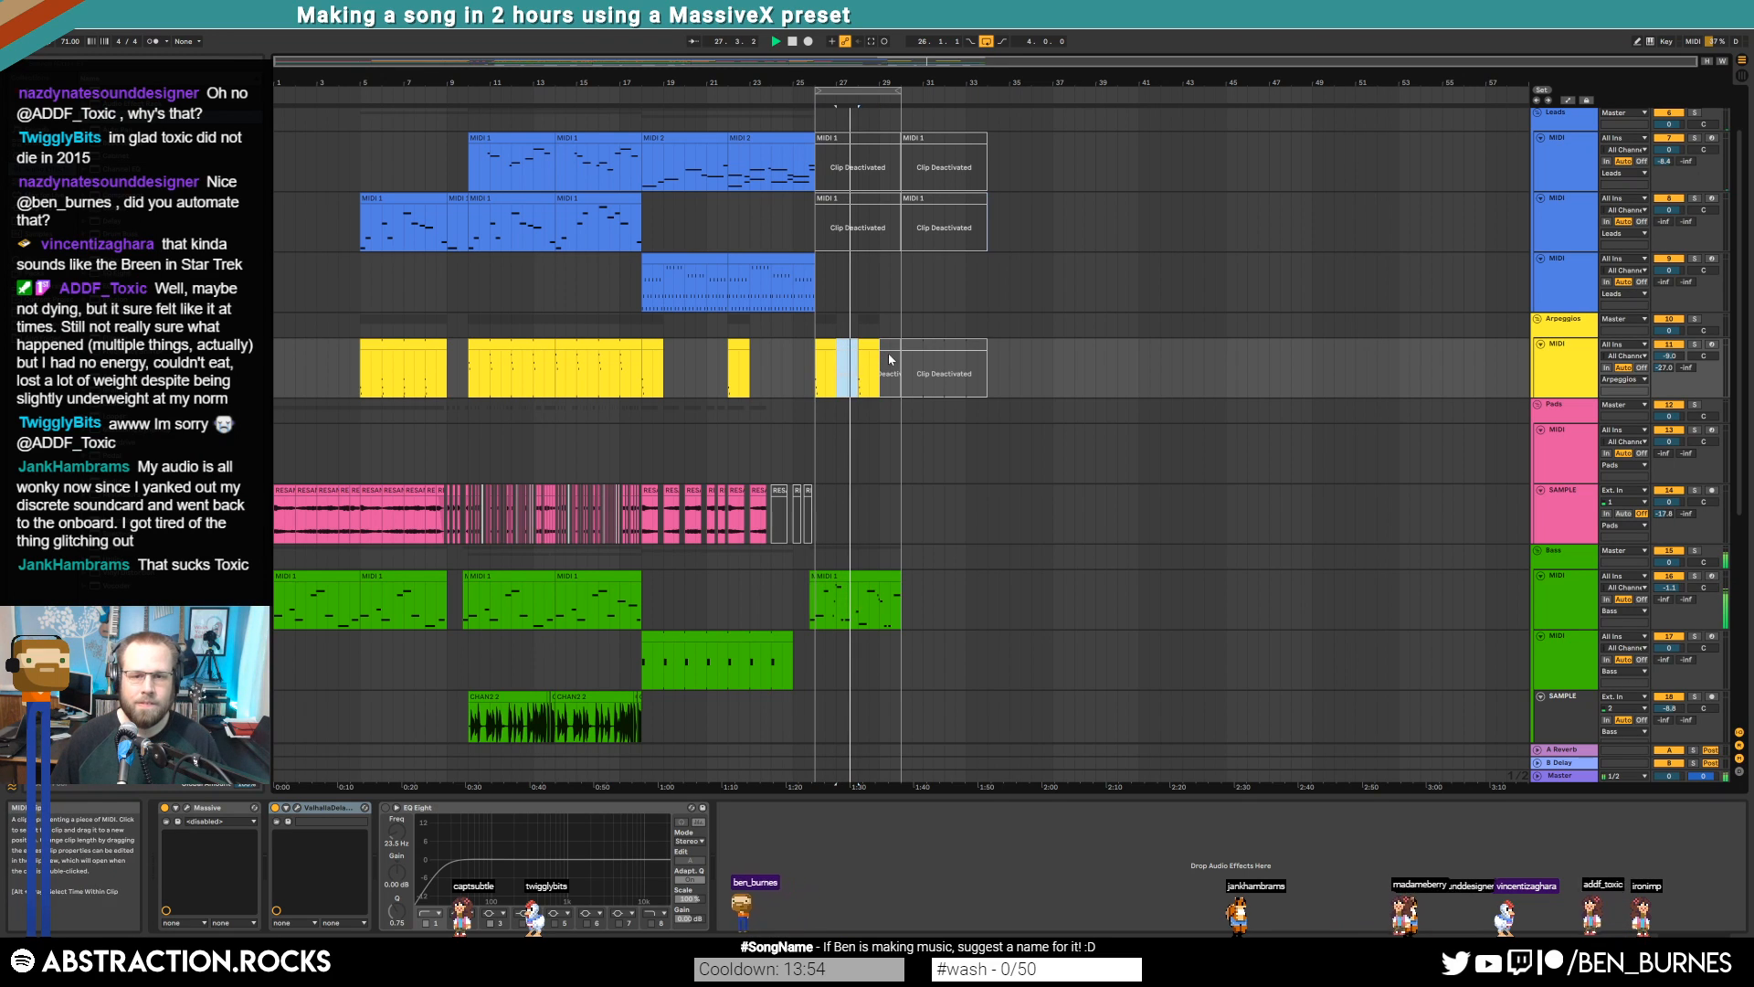
key("Delete")
left_click(891, 346)
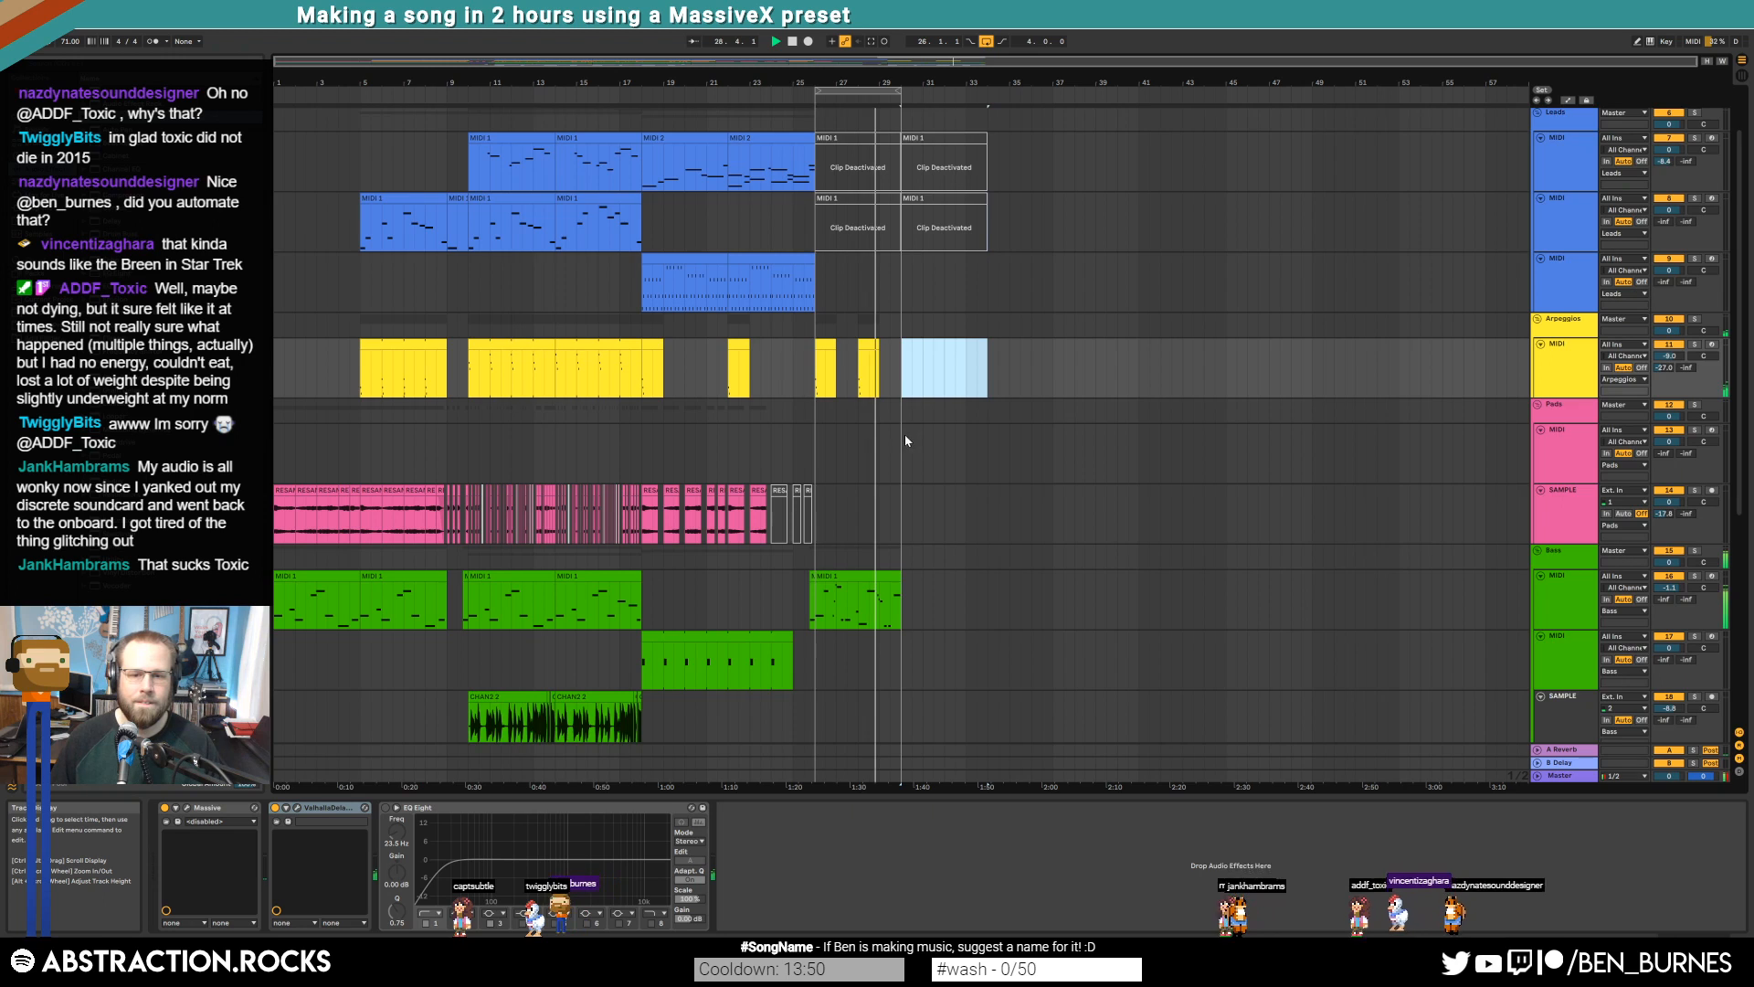
Delete the last three sixteenths before bar 29 from both the drum rack clip and the drum loop sample
scroll(906, 441, "down", 5)
scroll(902, 577, "up", 5)
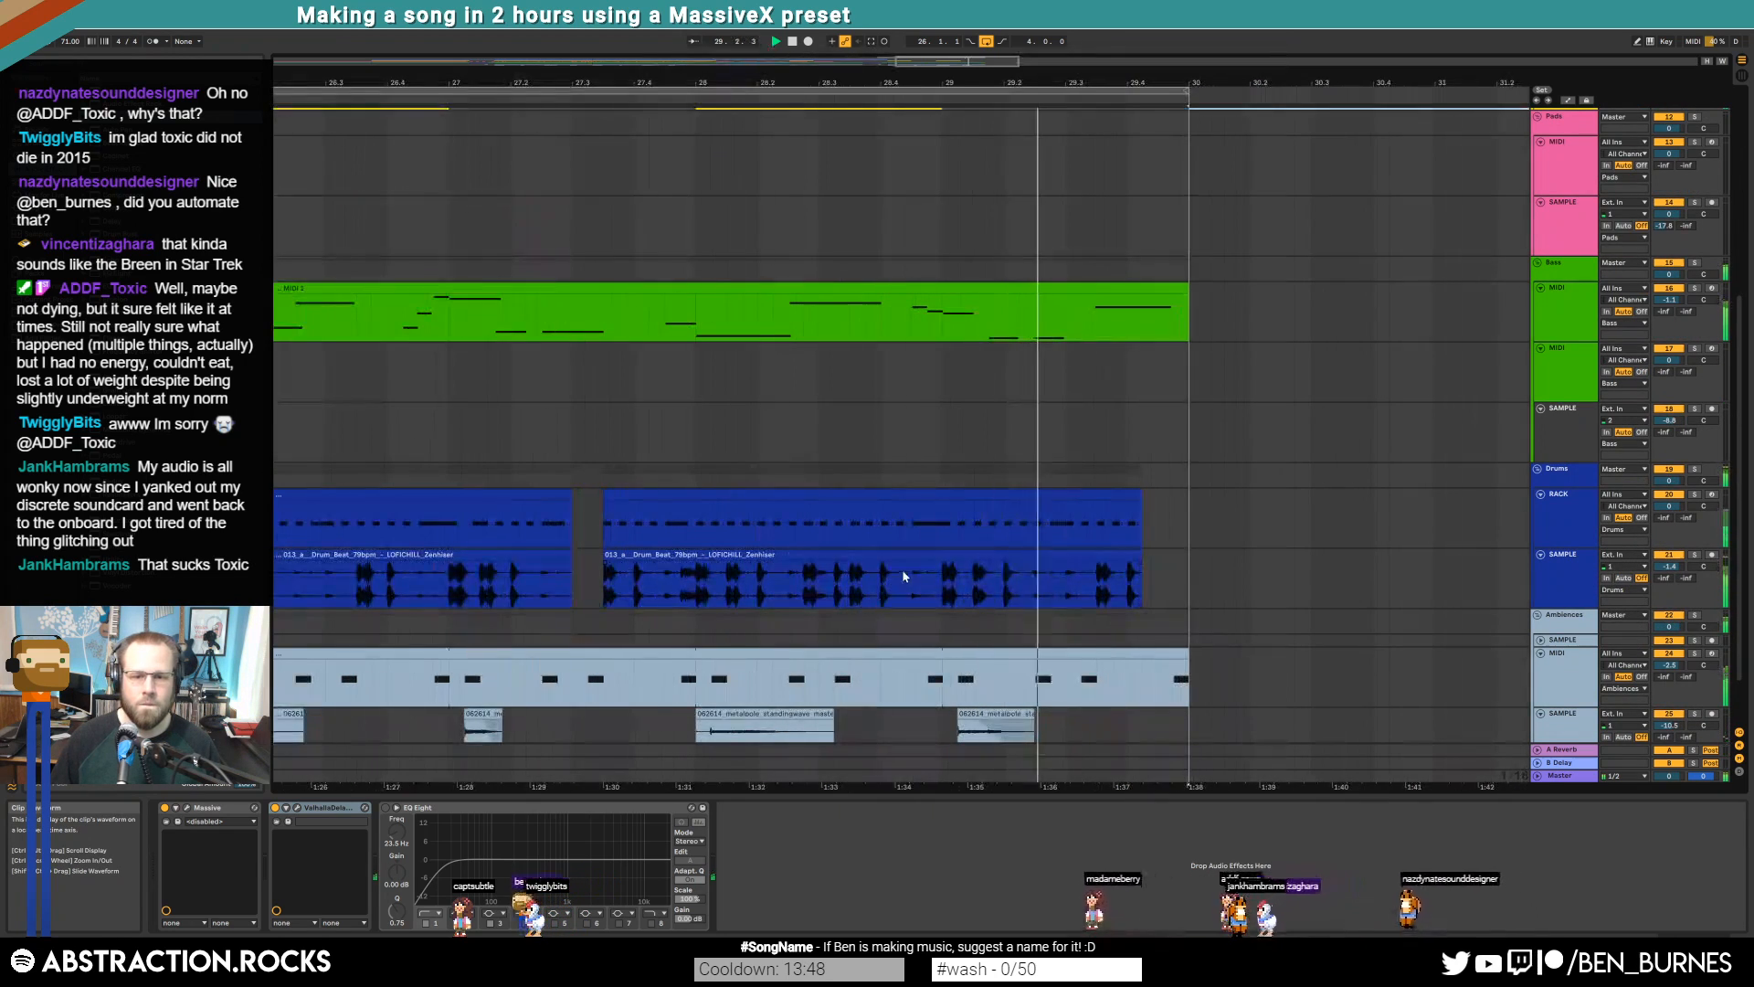
scroll(902, 578, "up", 3)
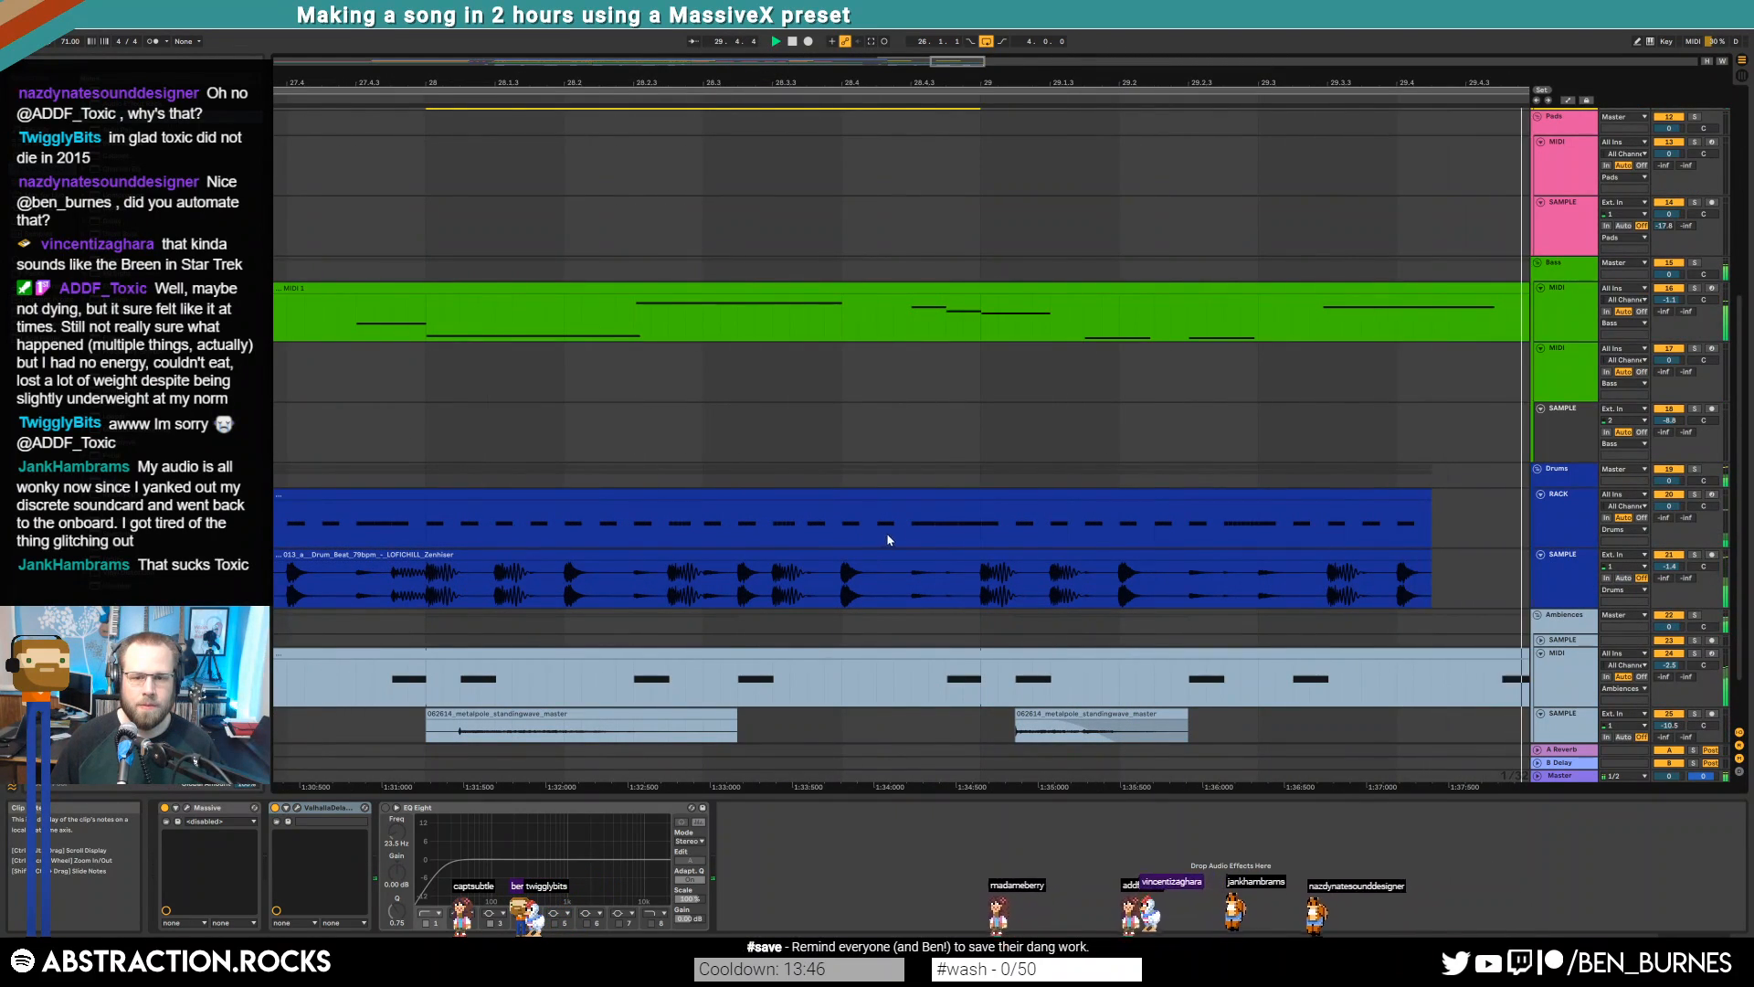
left_click_drag(883, 539, 951, 540)
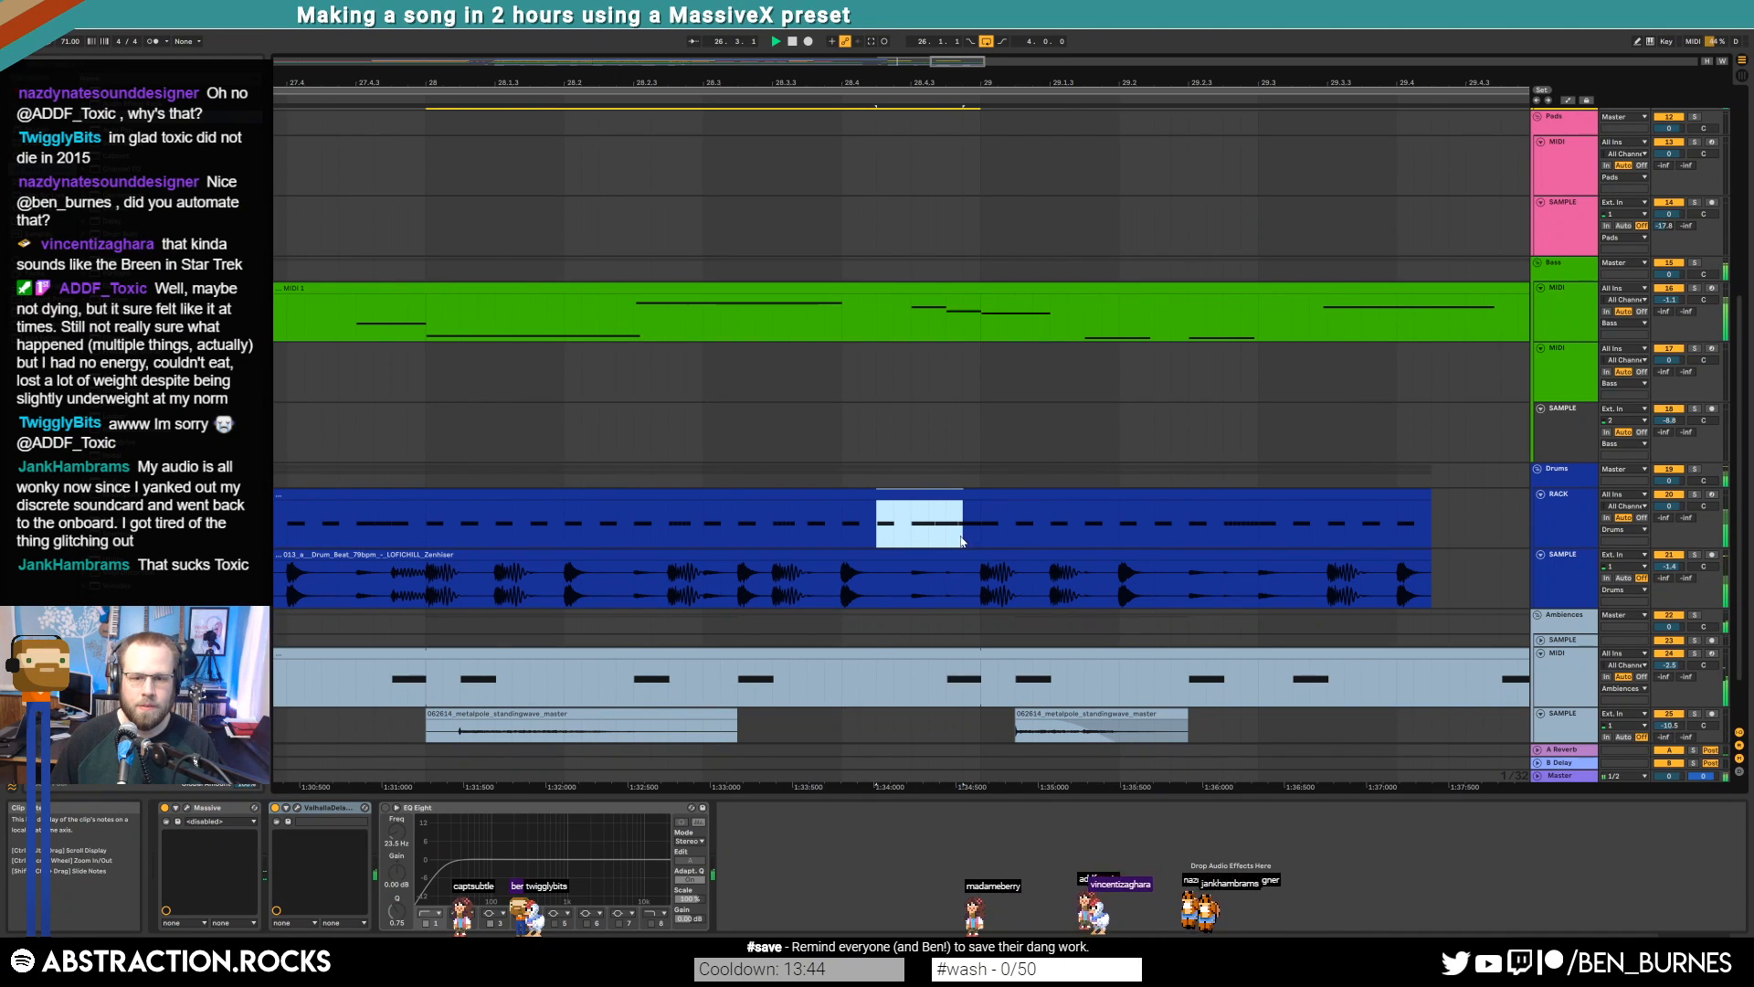
left_click_drag(968, 539, 984, 536)
key("Delete")
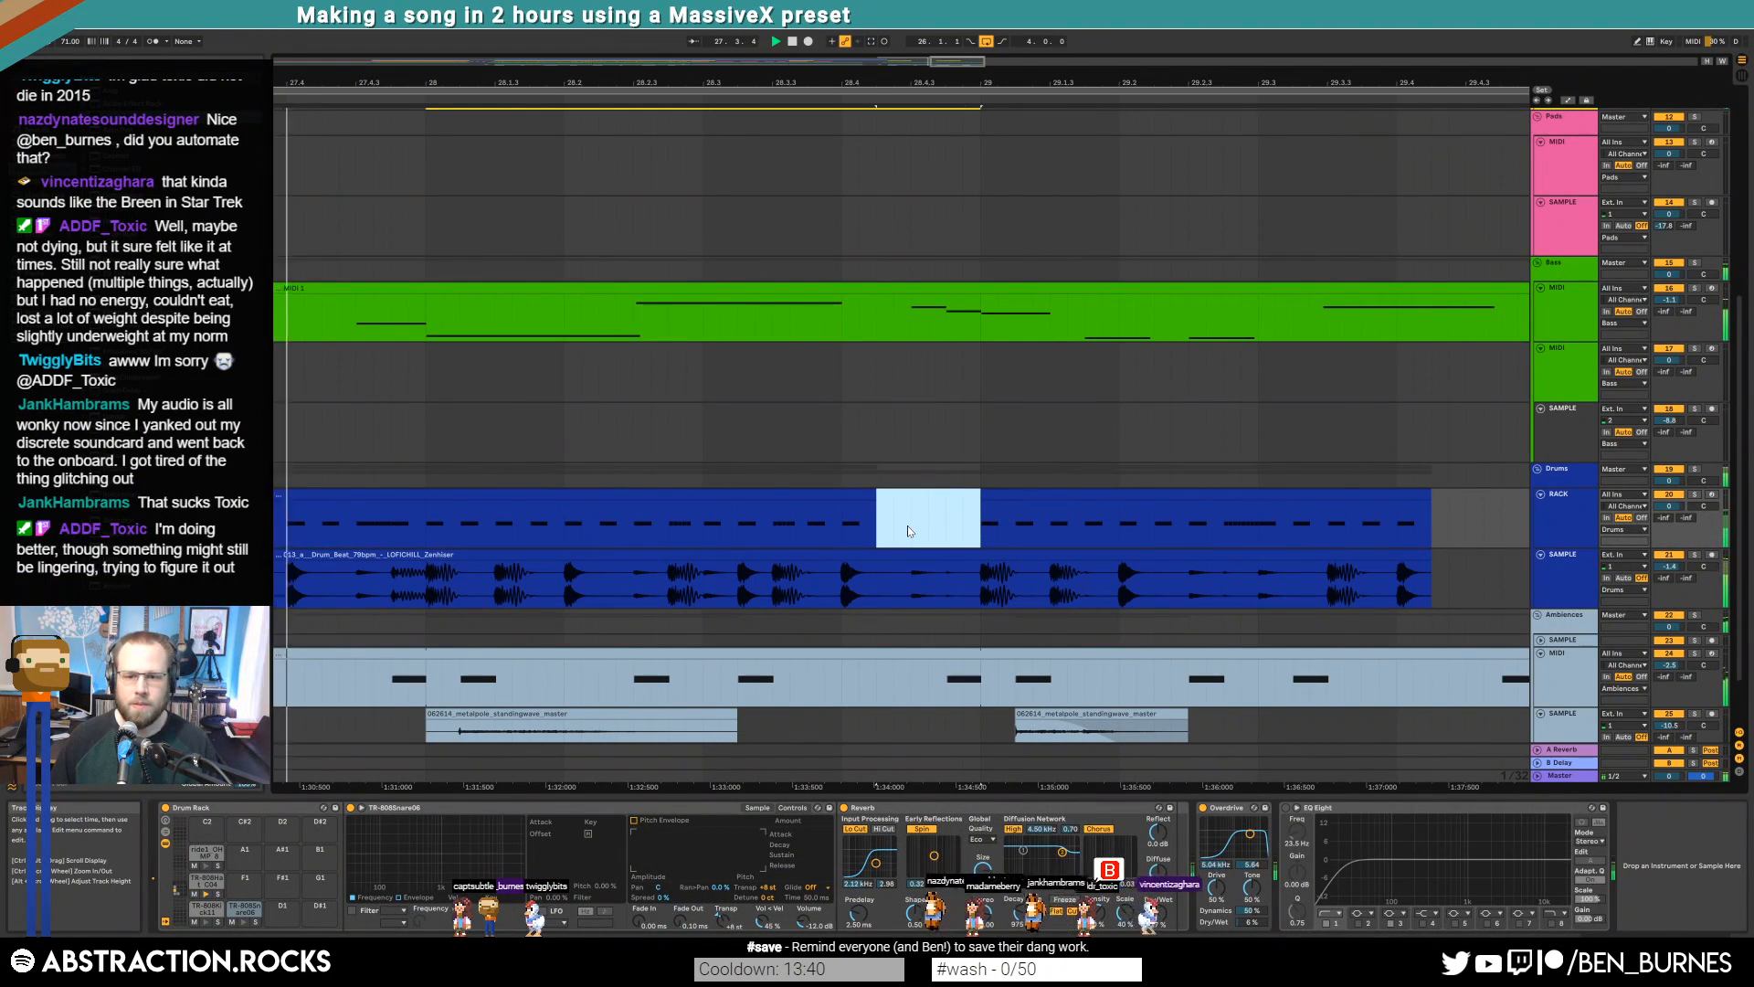
key("Down")
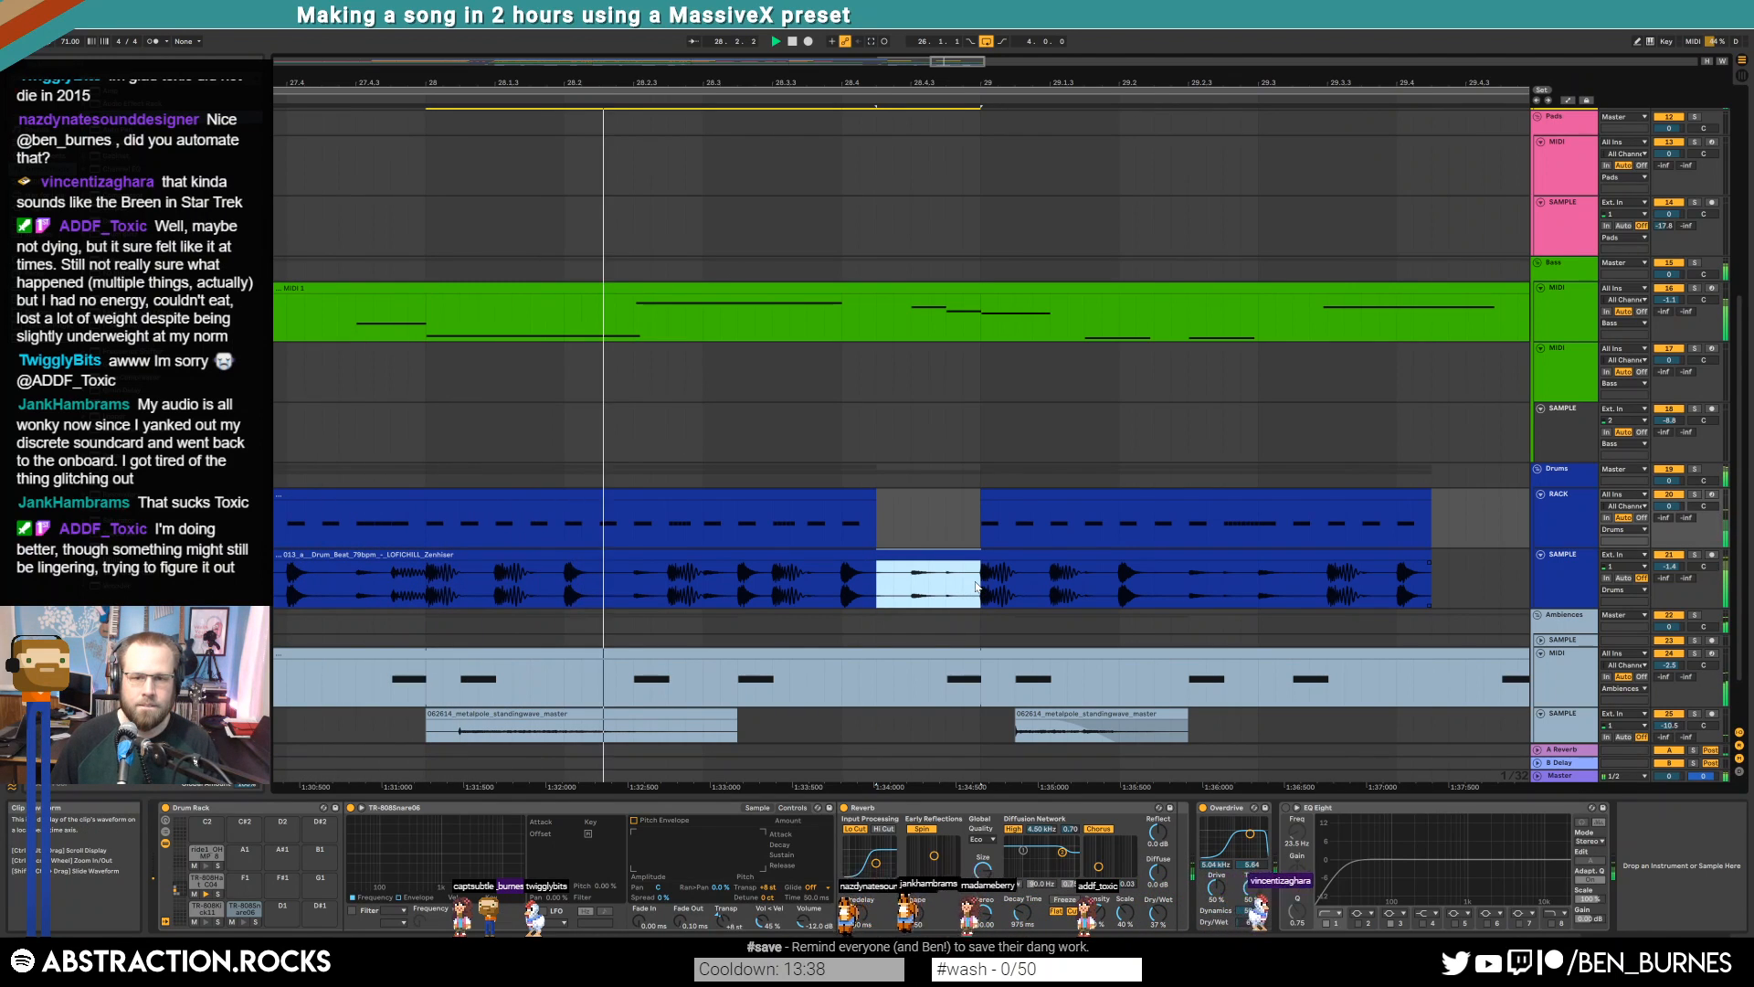
key("ctrl+e")
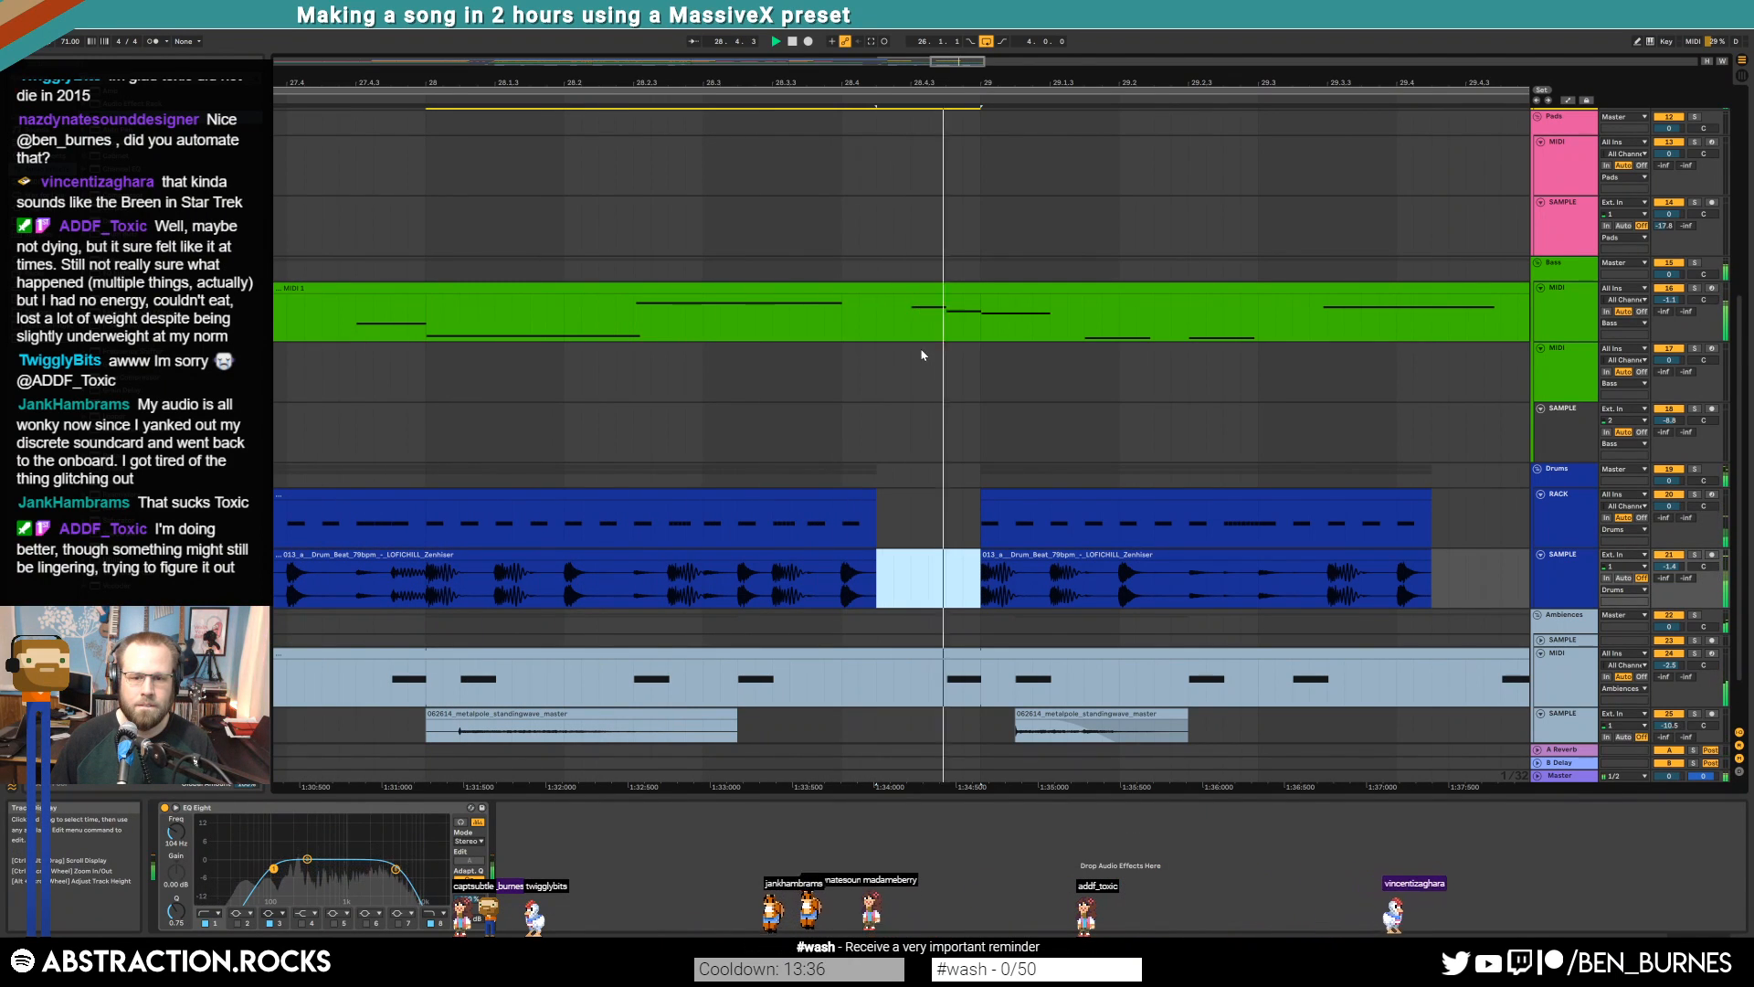
Cut the same gap just before bar 29 out of the ambience MIDI clip
left_click_drag(981, 678, 870, 681)
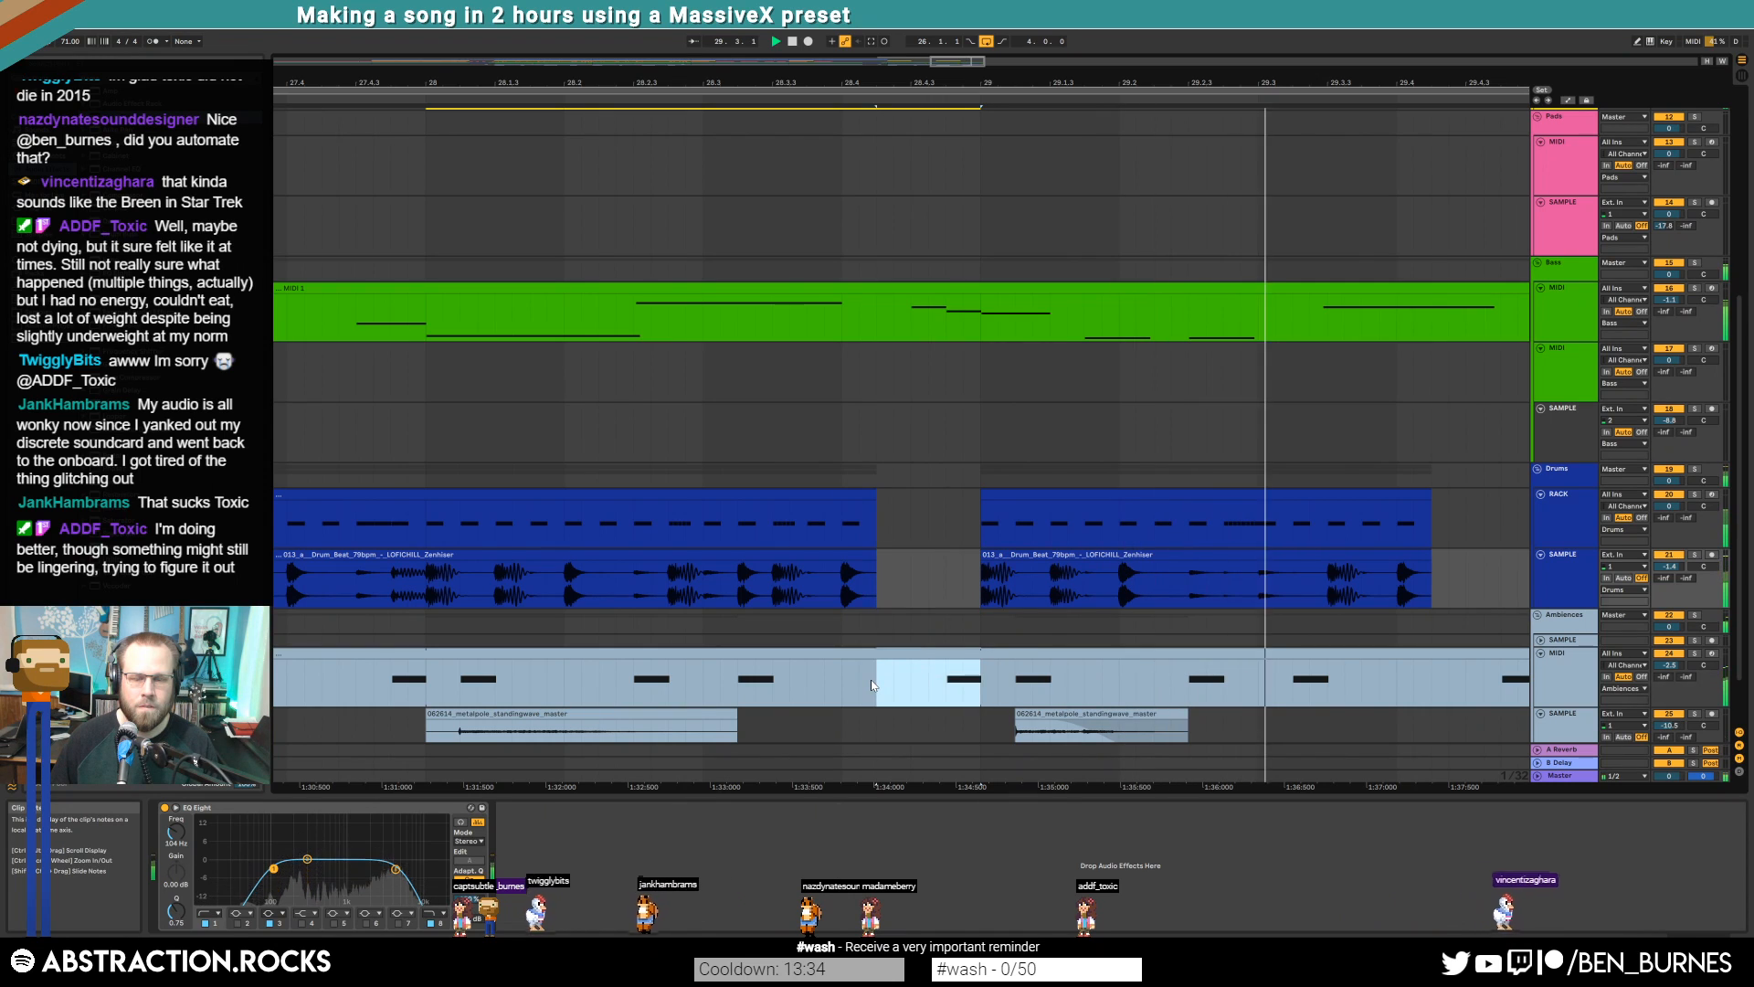
key("Delete")
left_click_drag(963, 61, 966, 27)
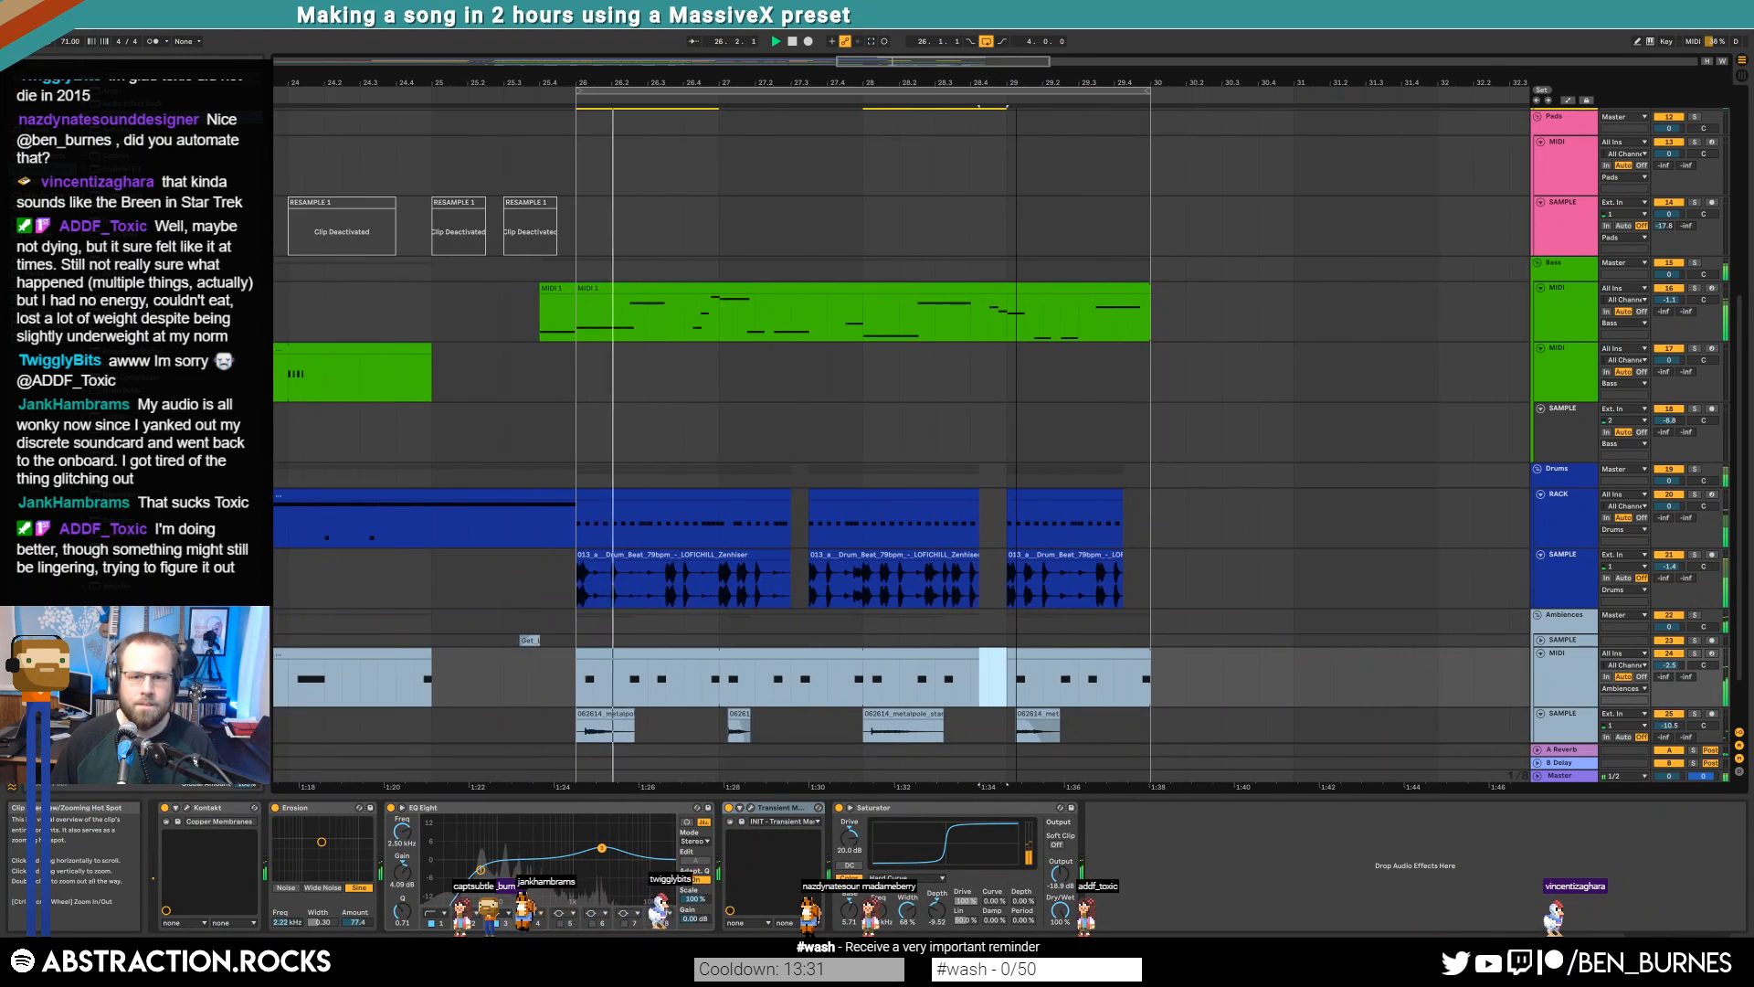
Stop playback and insert a new MIDI track in the Bass group beside the bass sample track
double_click(1574, 330)
left_click(1571, 321)
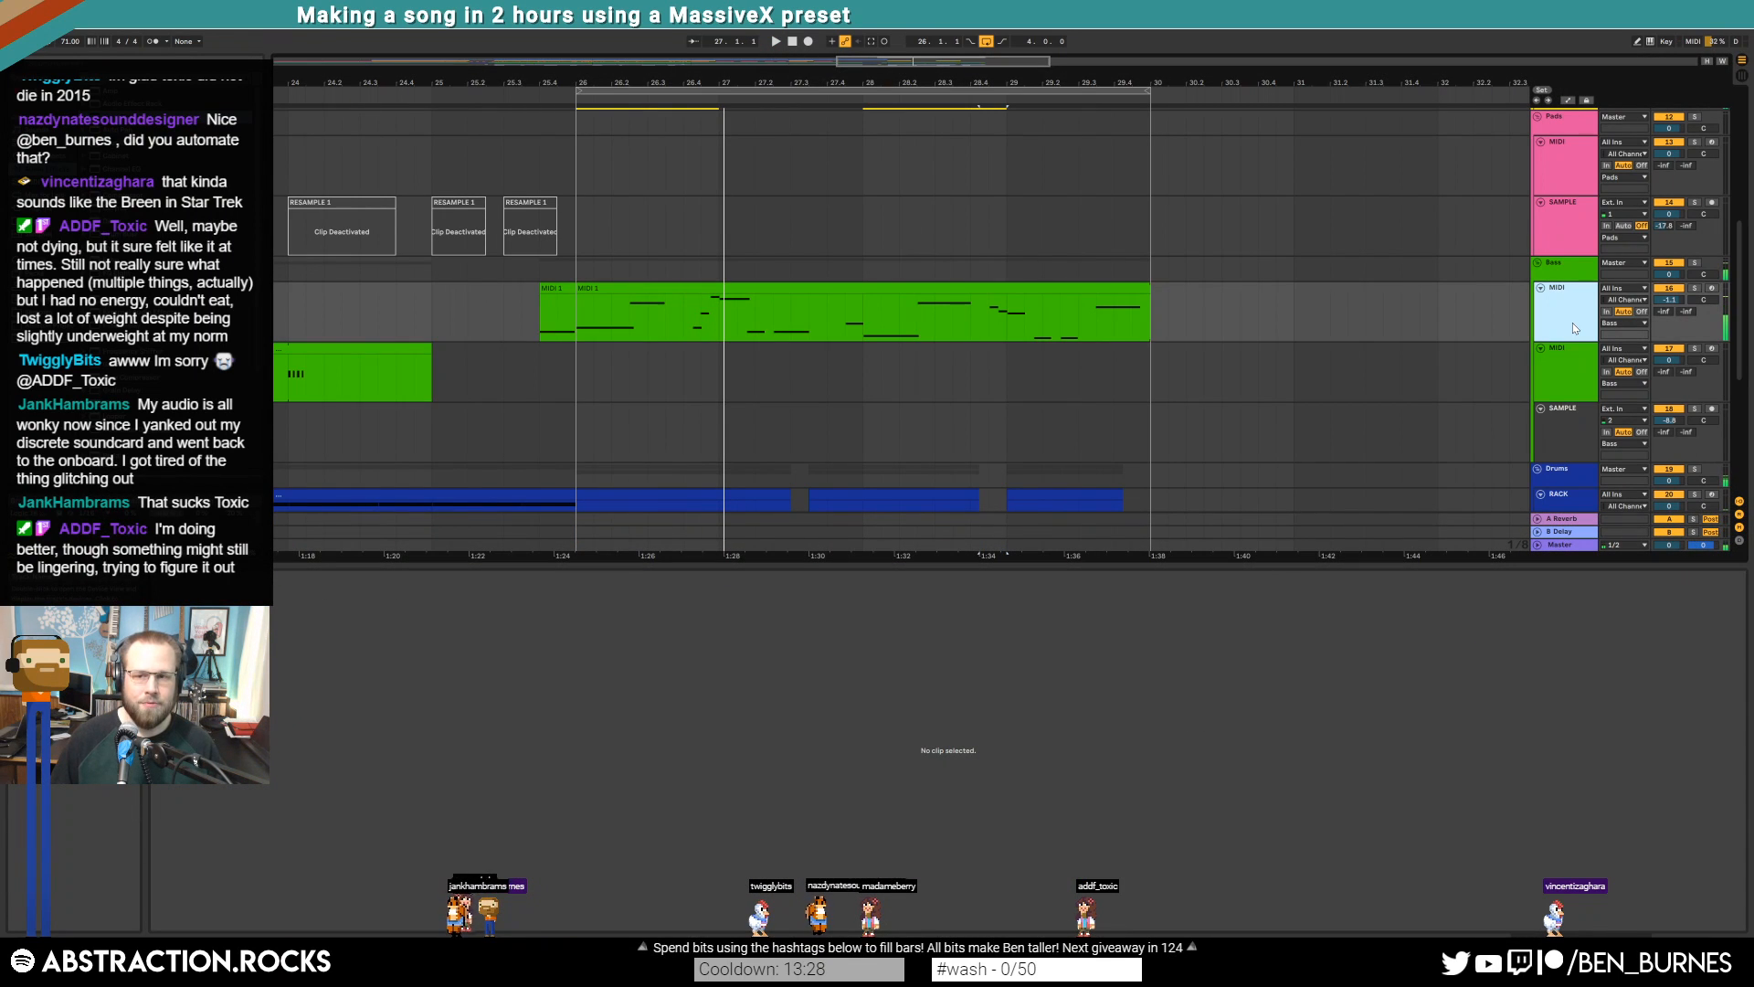
left_click(1574, 395)
left_click(1566, 418)
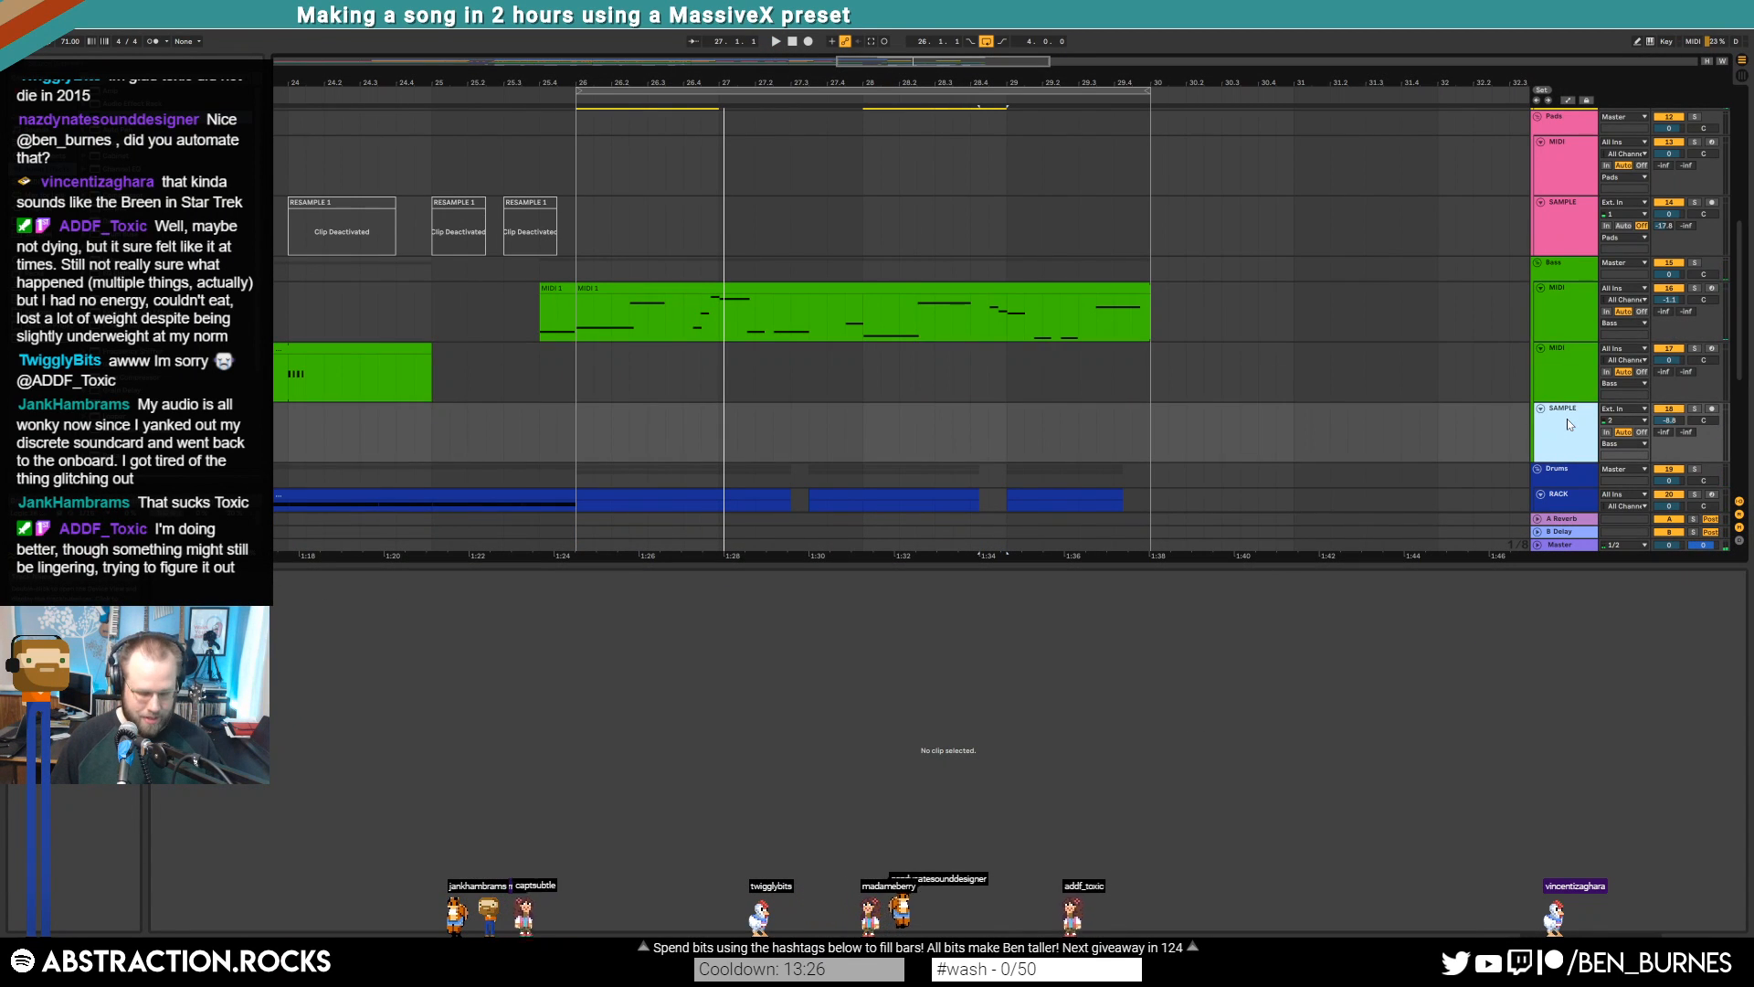
key("ctrl+shift+t")
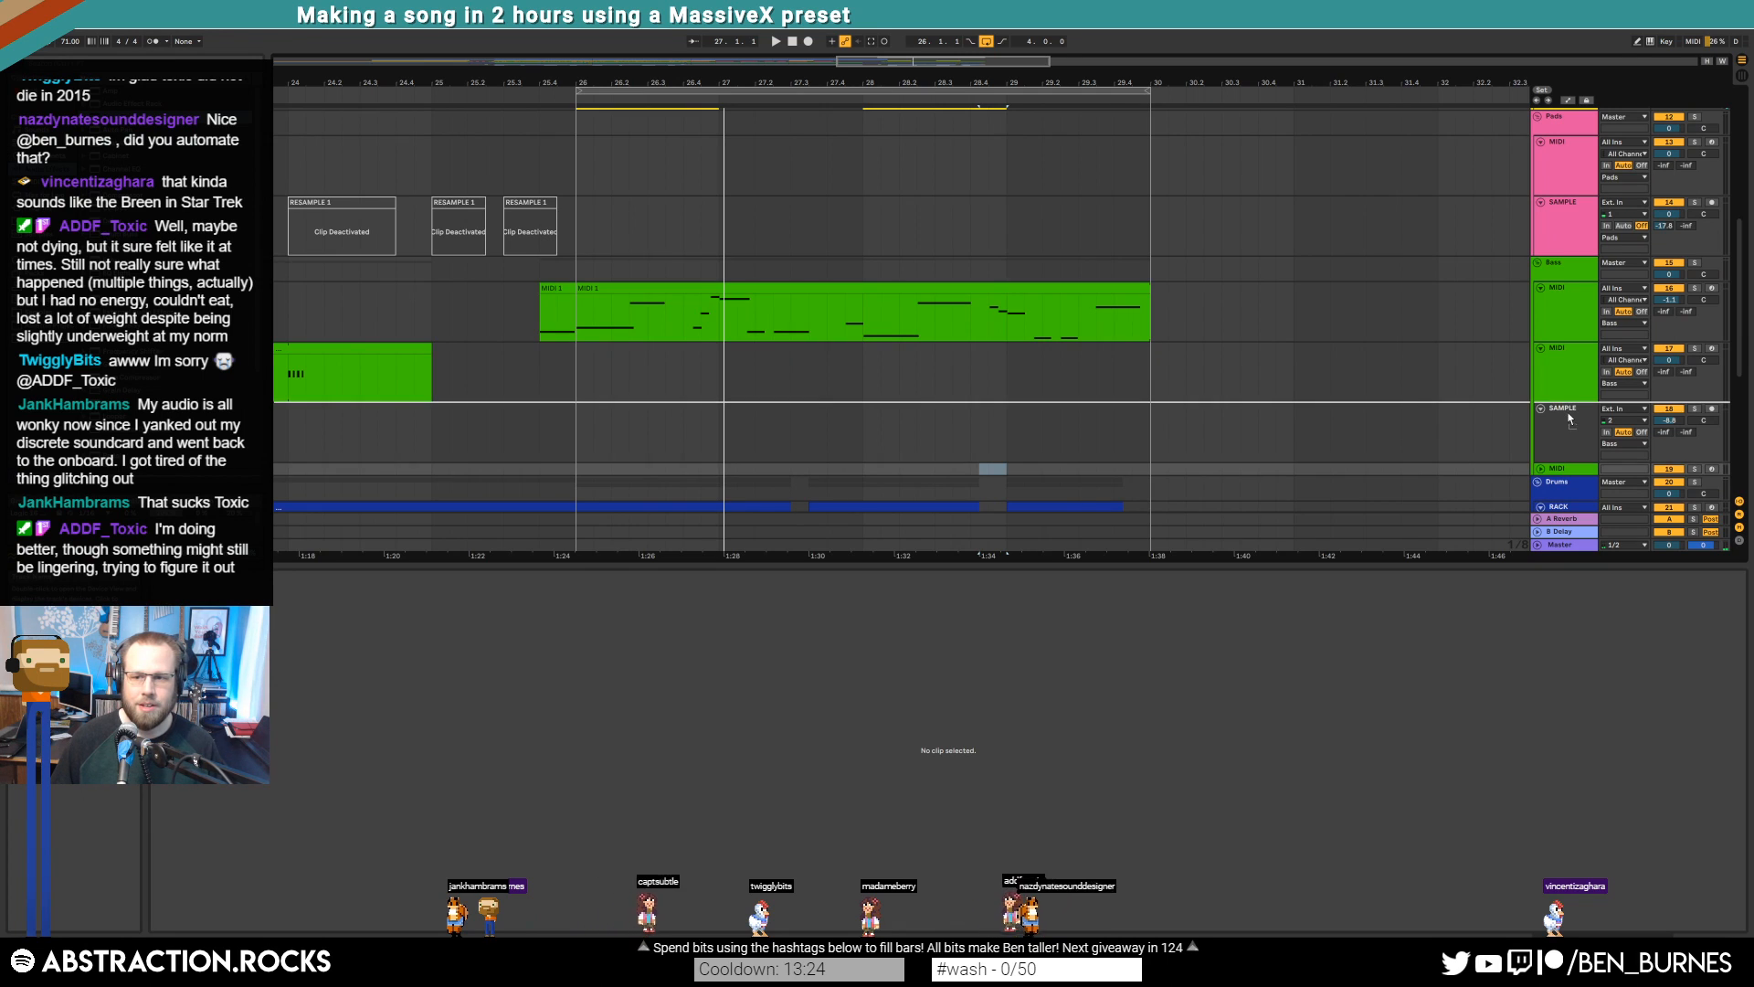
Copy the four-bar bass clip at bar 26 onto the new bass MIDI track
left_click_drag(949, 288, 947, 407)
left_click(1541, 408)
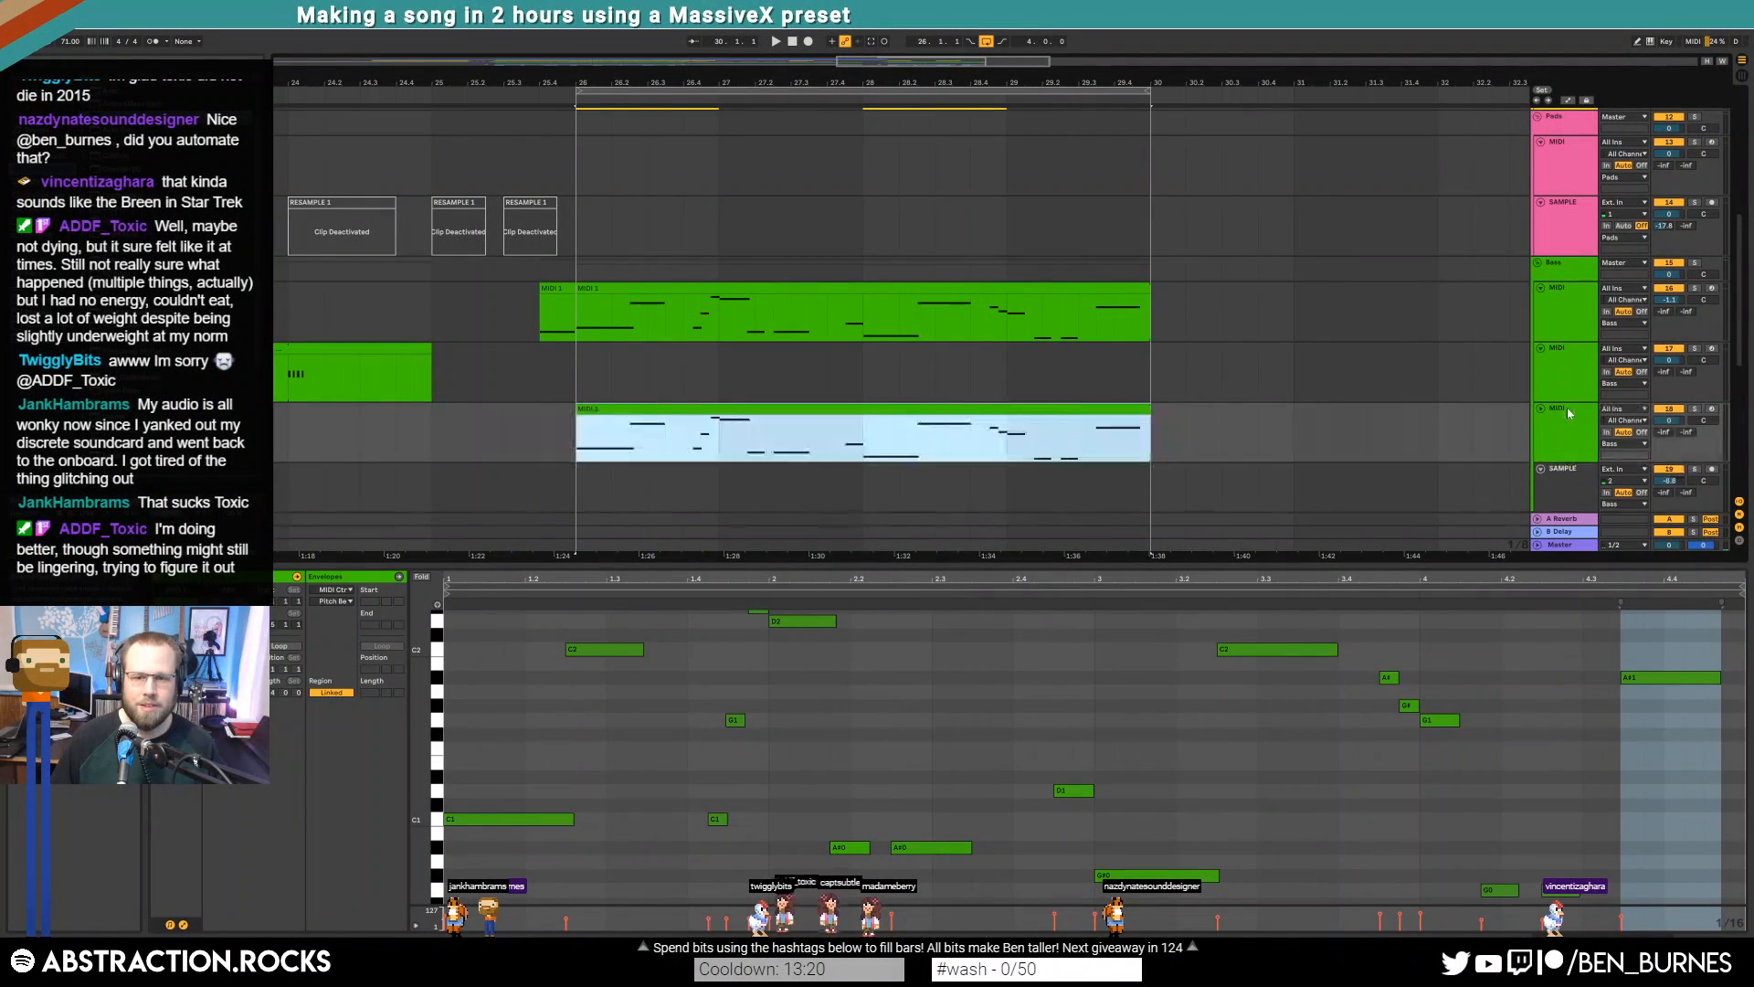
left_click(1050, 409)
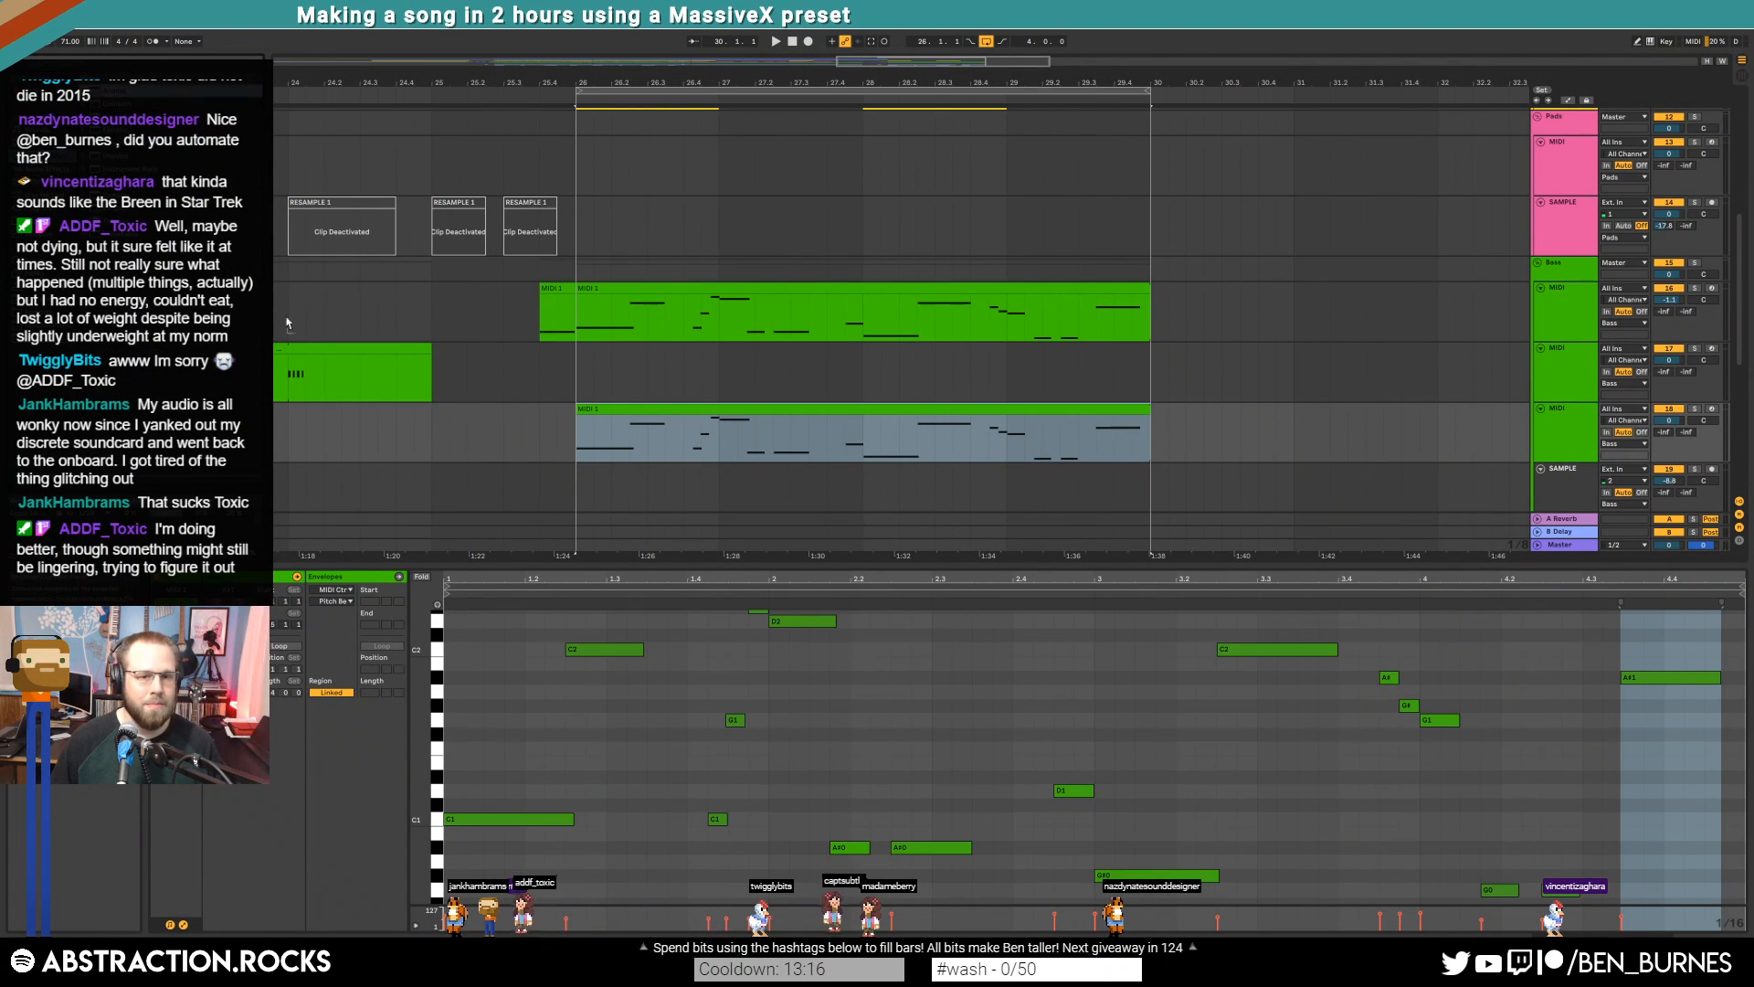
Adjust the first oscillator of the new bass track's Analog synth and lower the track's volume while the section plays
key("shift+Tab")
left_click(233, 830)
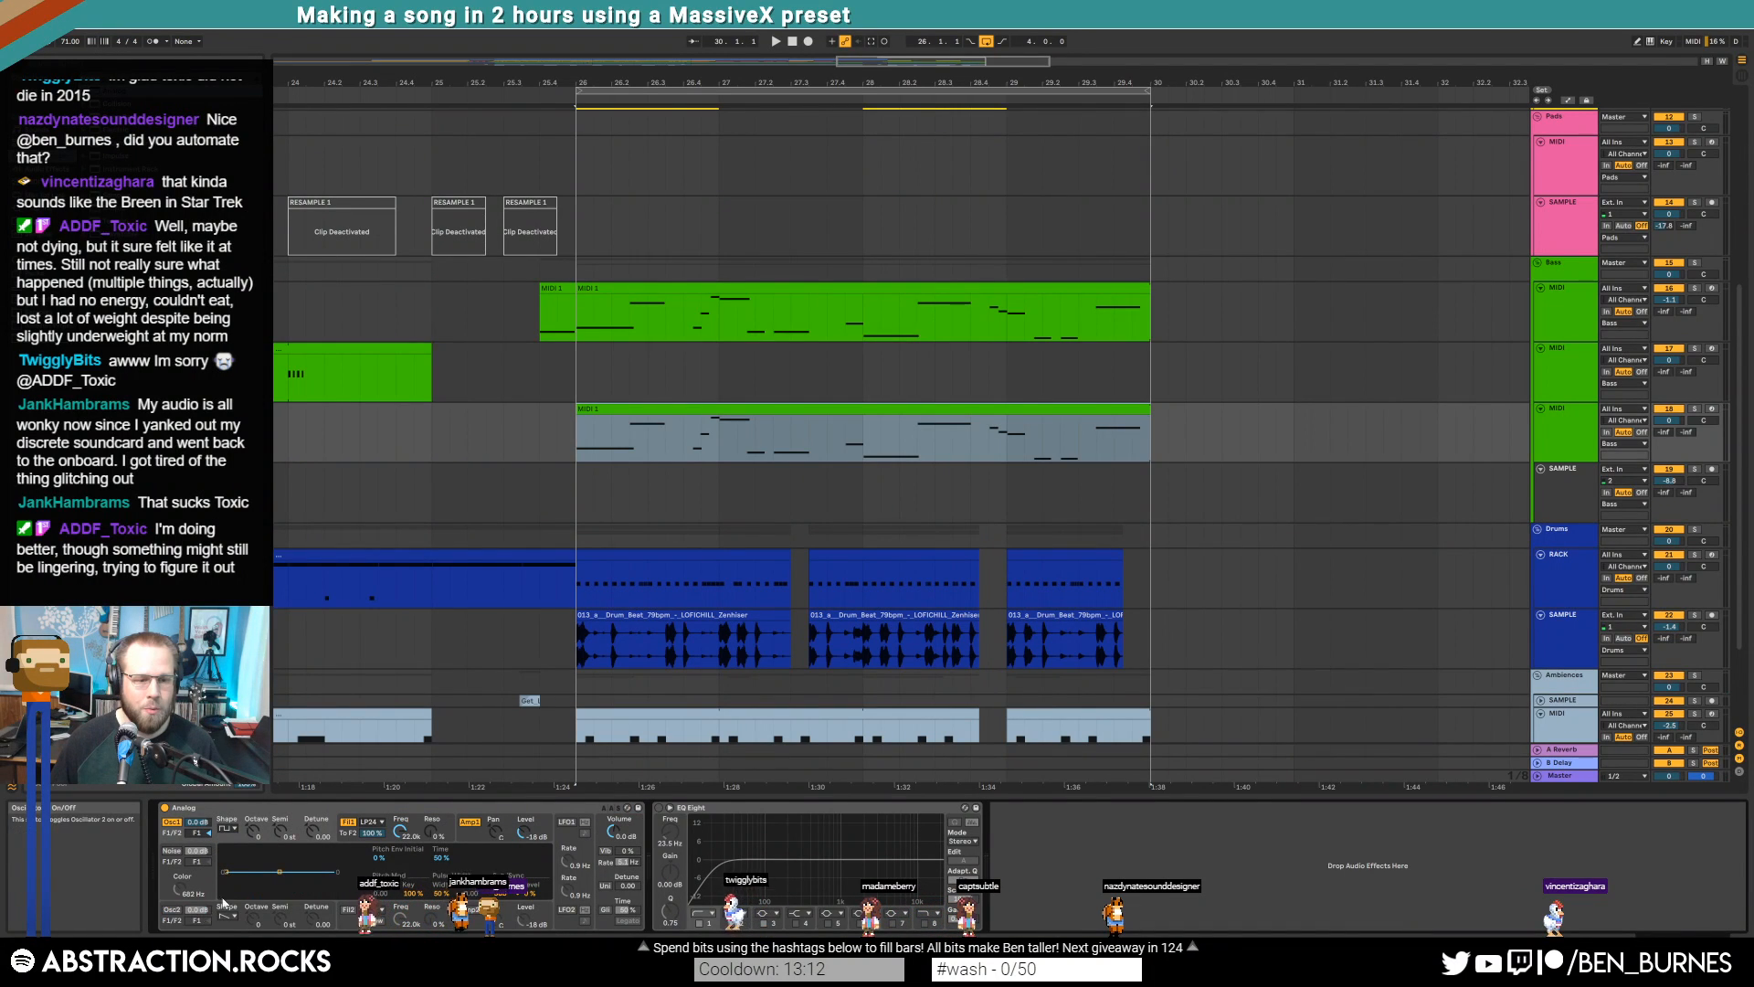
key("space")
left_click_drag(1670, 421, 1670, 442)
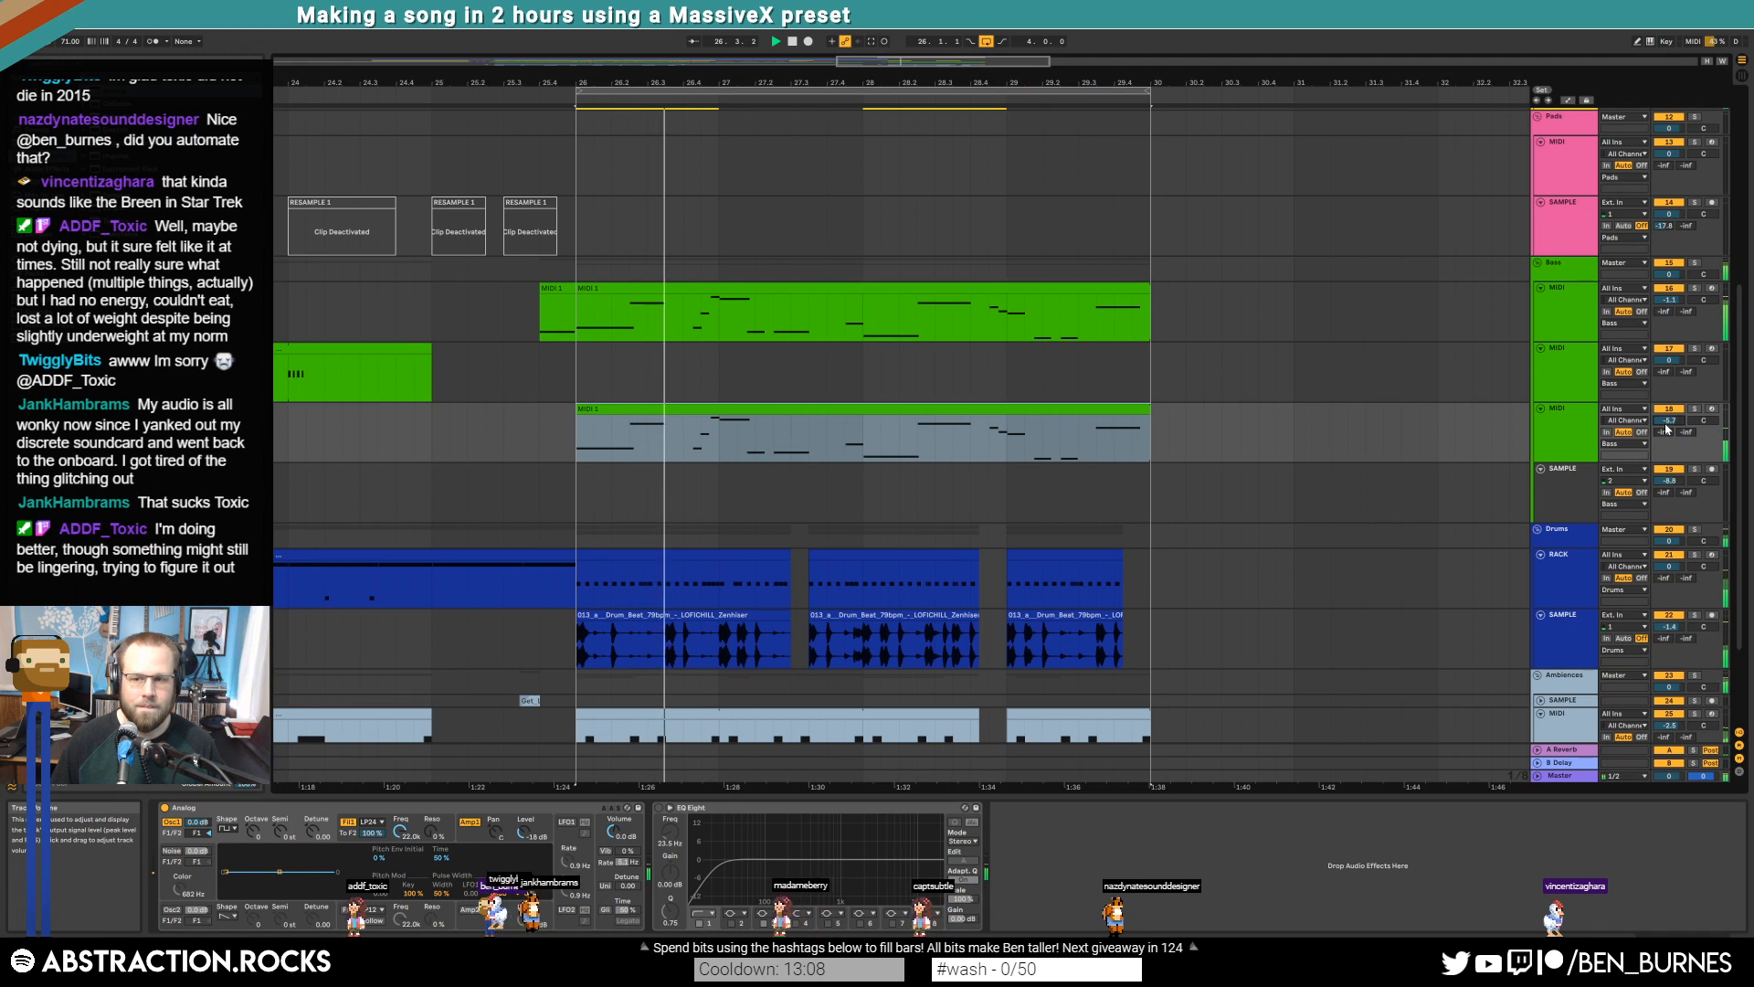
Shape the Analog bass with glide, a longer envelope decay, a filter 1 cutoff of about 443 Hz and the second oscillator enabled
left_click(606, 910)
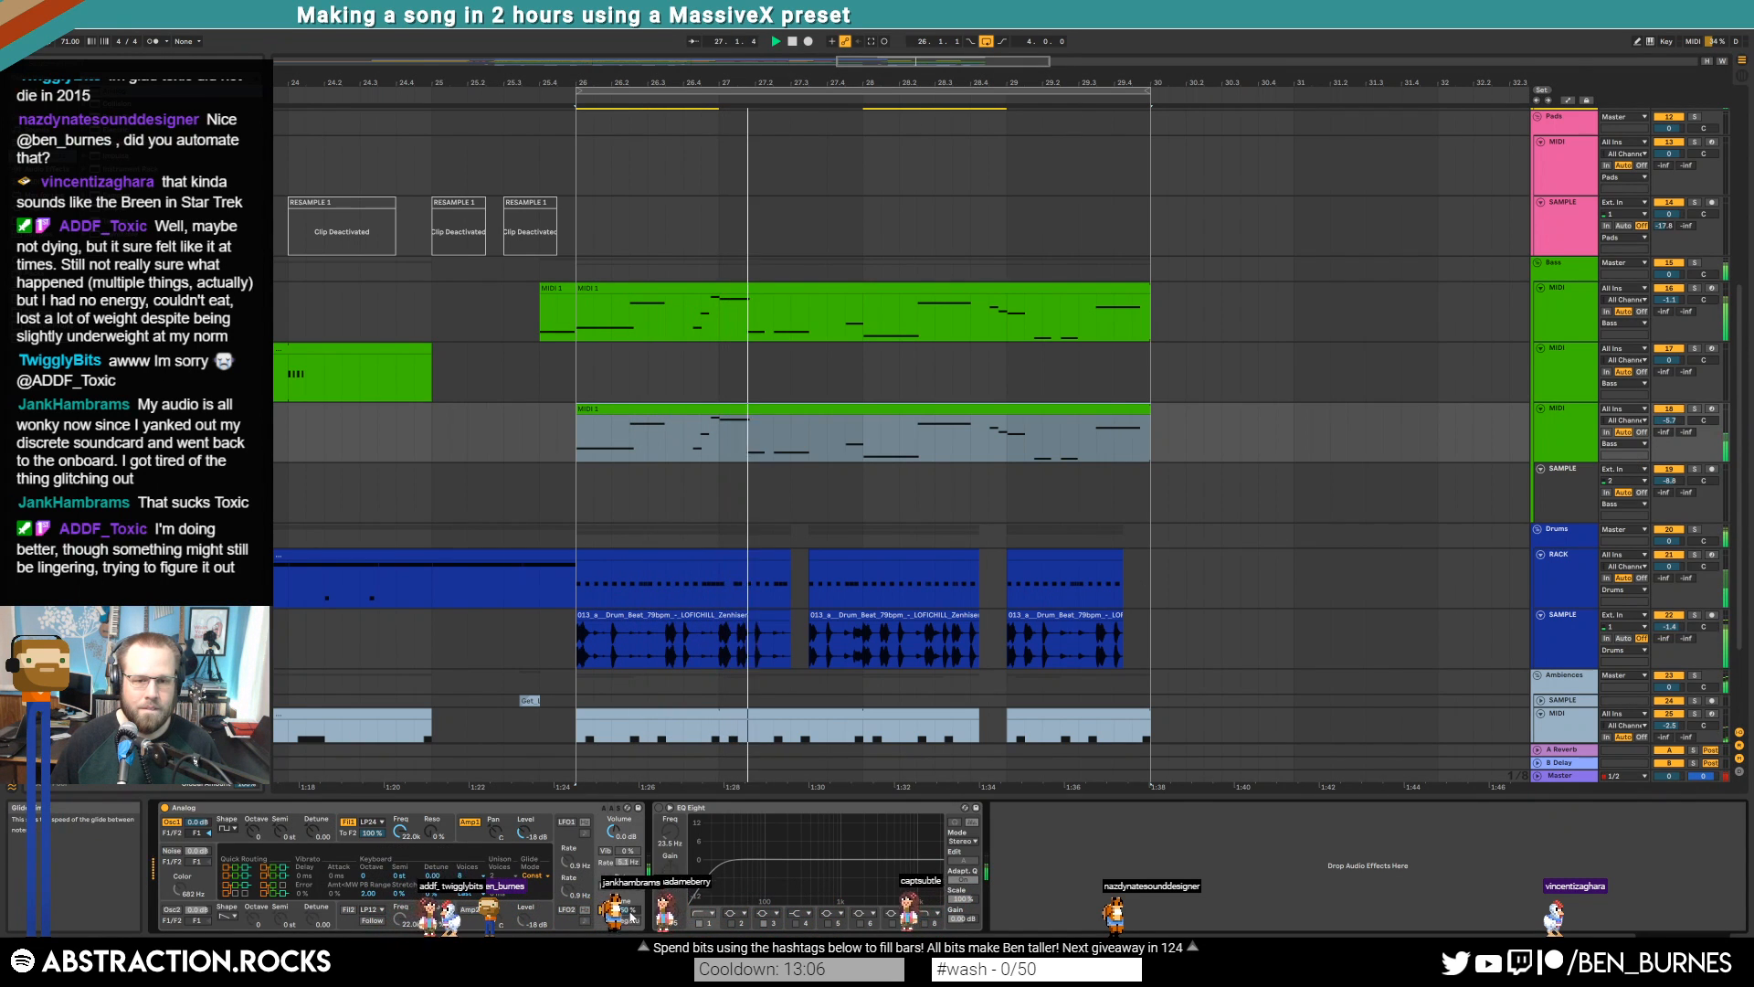
left_click(496, 851)
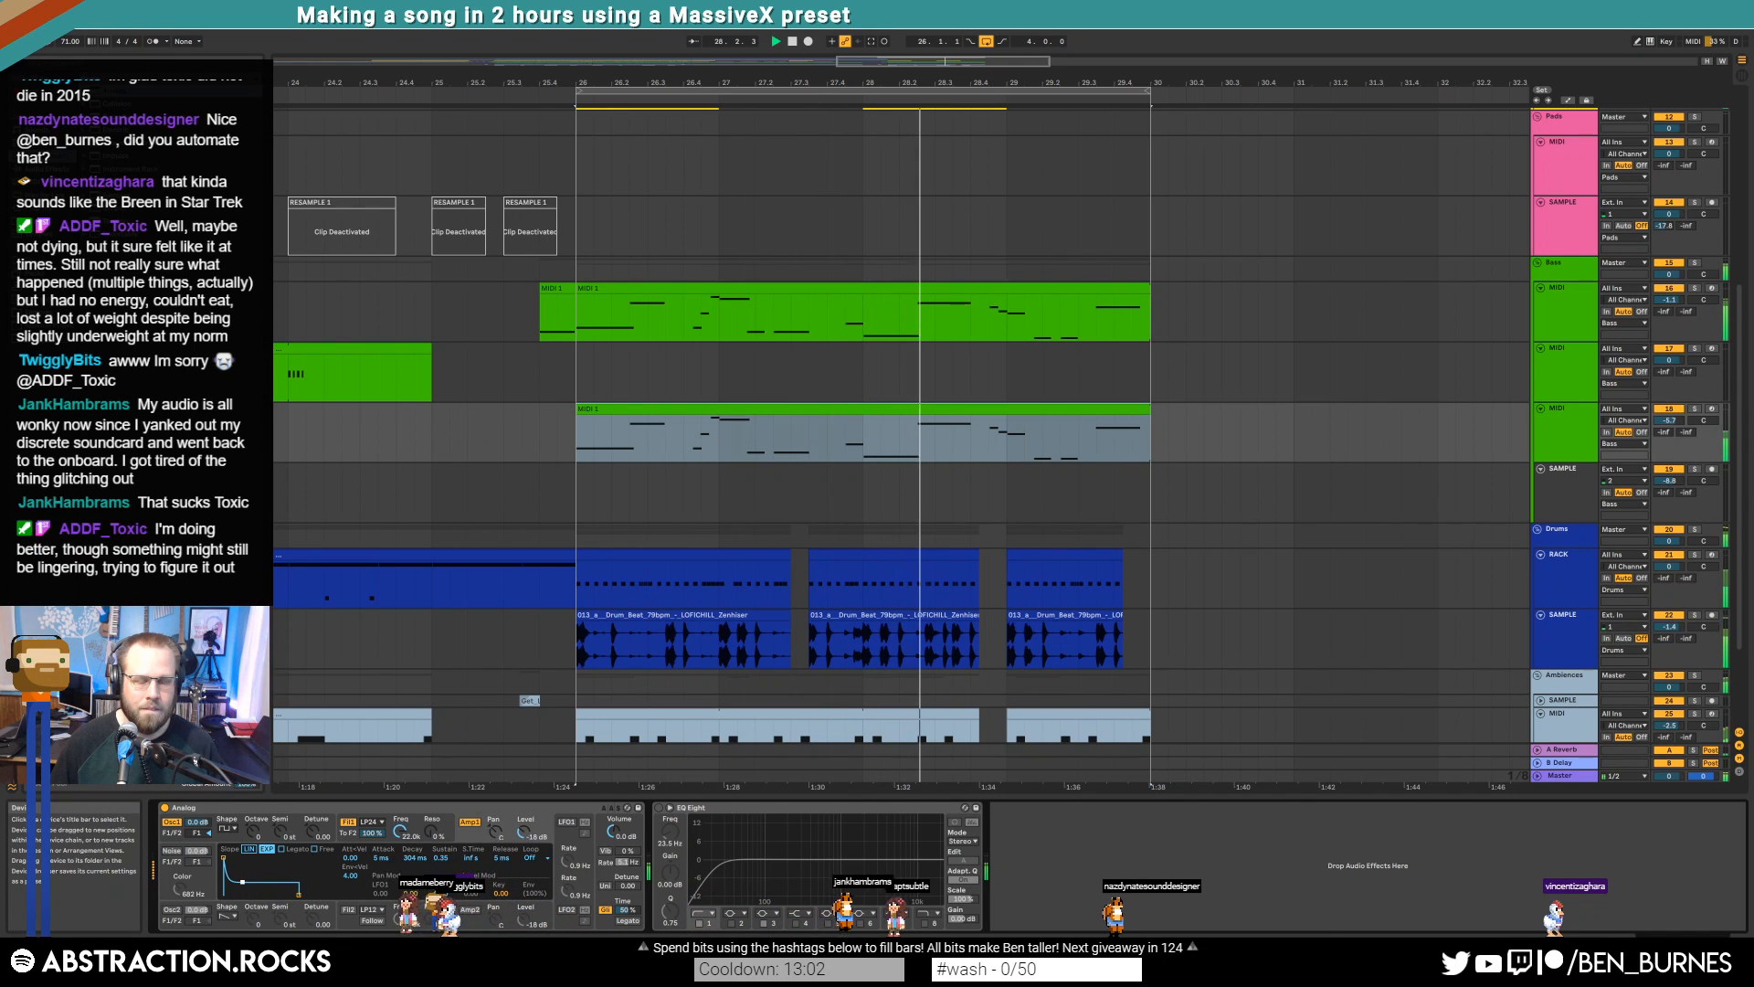
left_click_drag(246, 877, 247, 874)
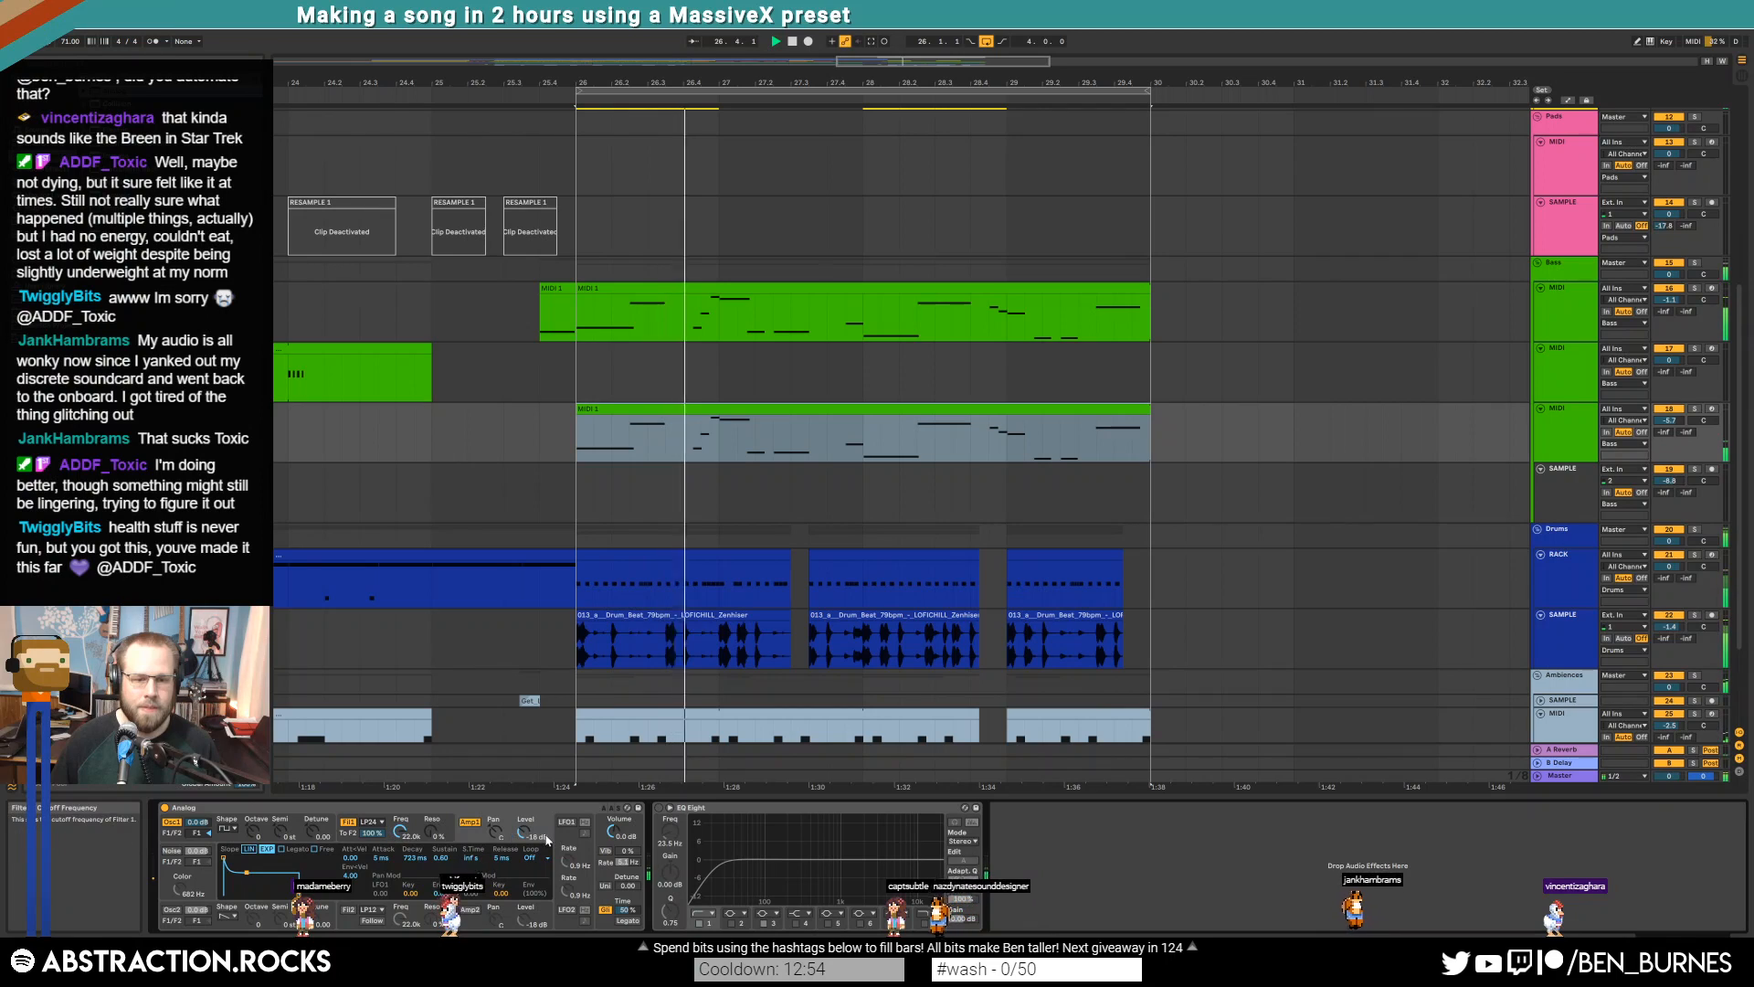
left_click_drag(400, 831, 400, 894)
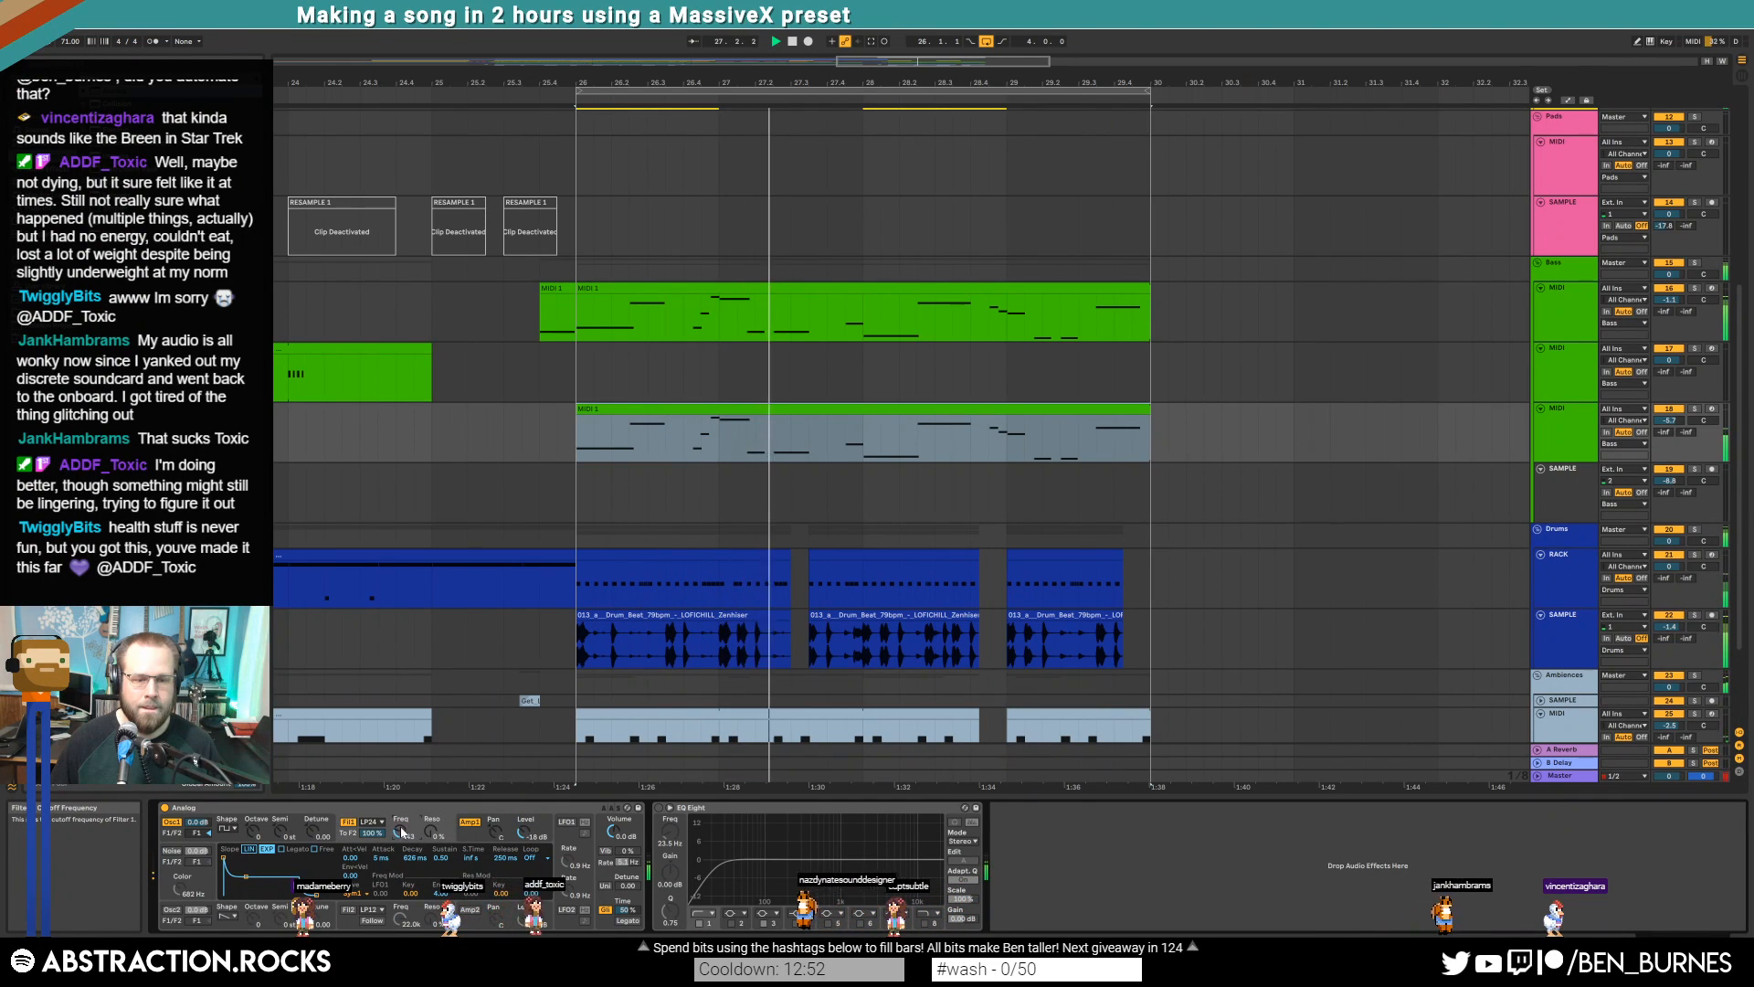
left_click(172, 909)
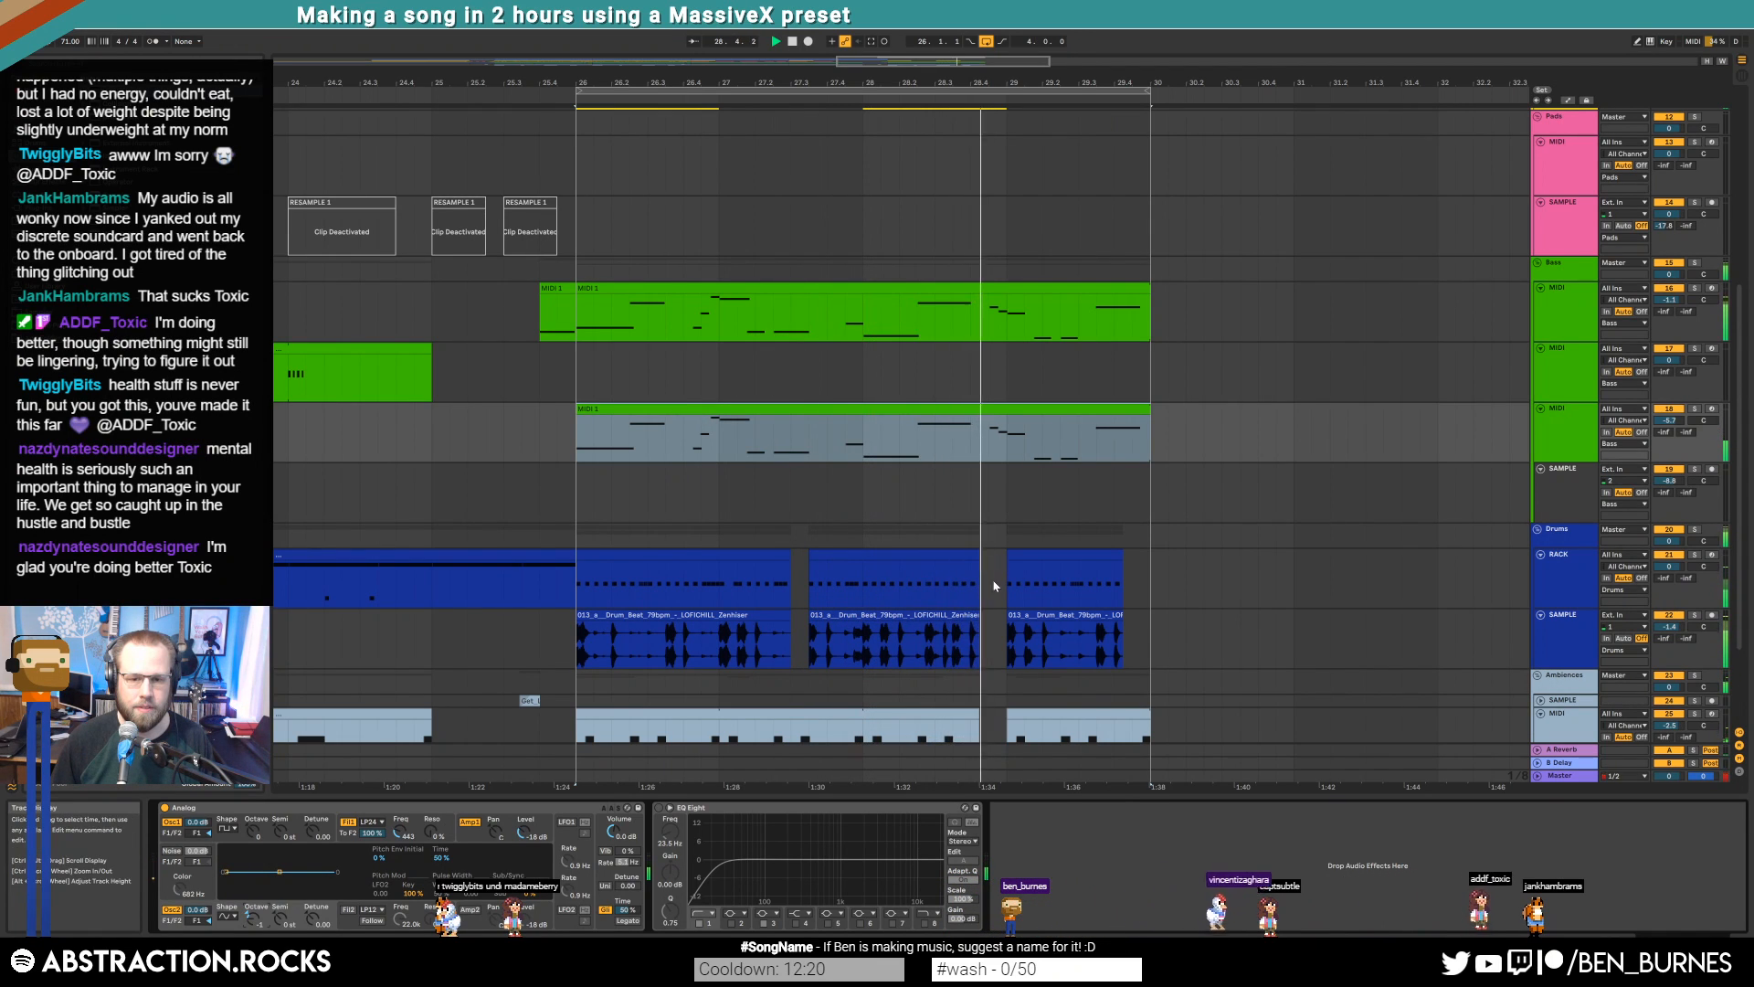
Duplicate the four-bar section from bar 26 to bar 30 across the lead, bass, drum and ambience tracks
left_click(644, 555)
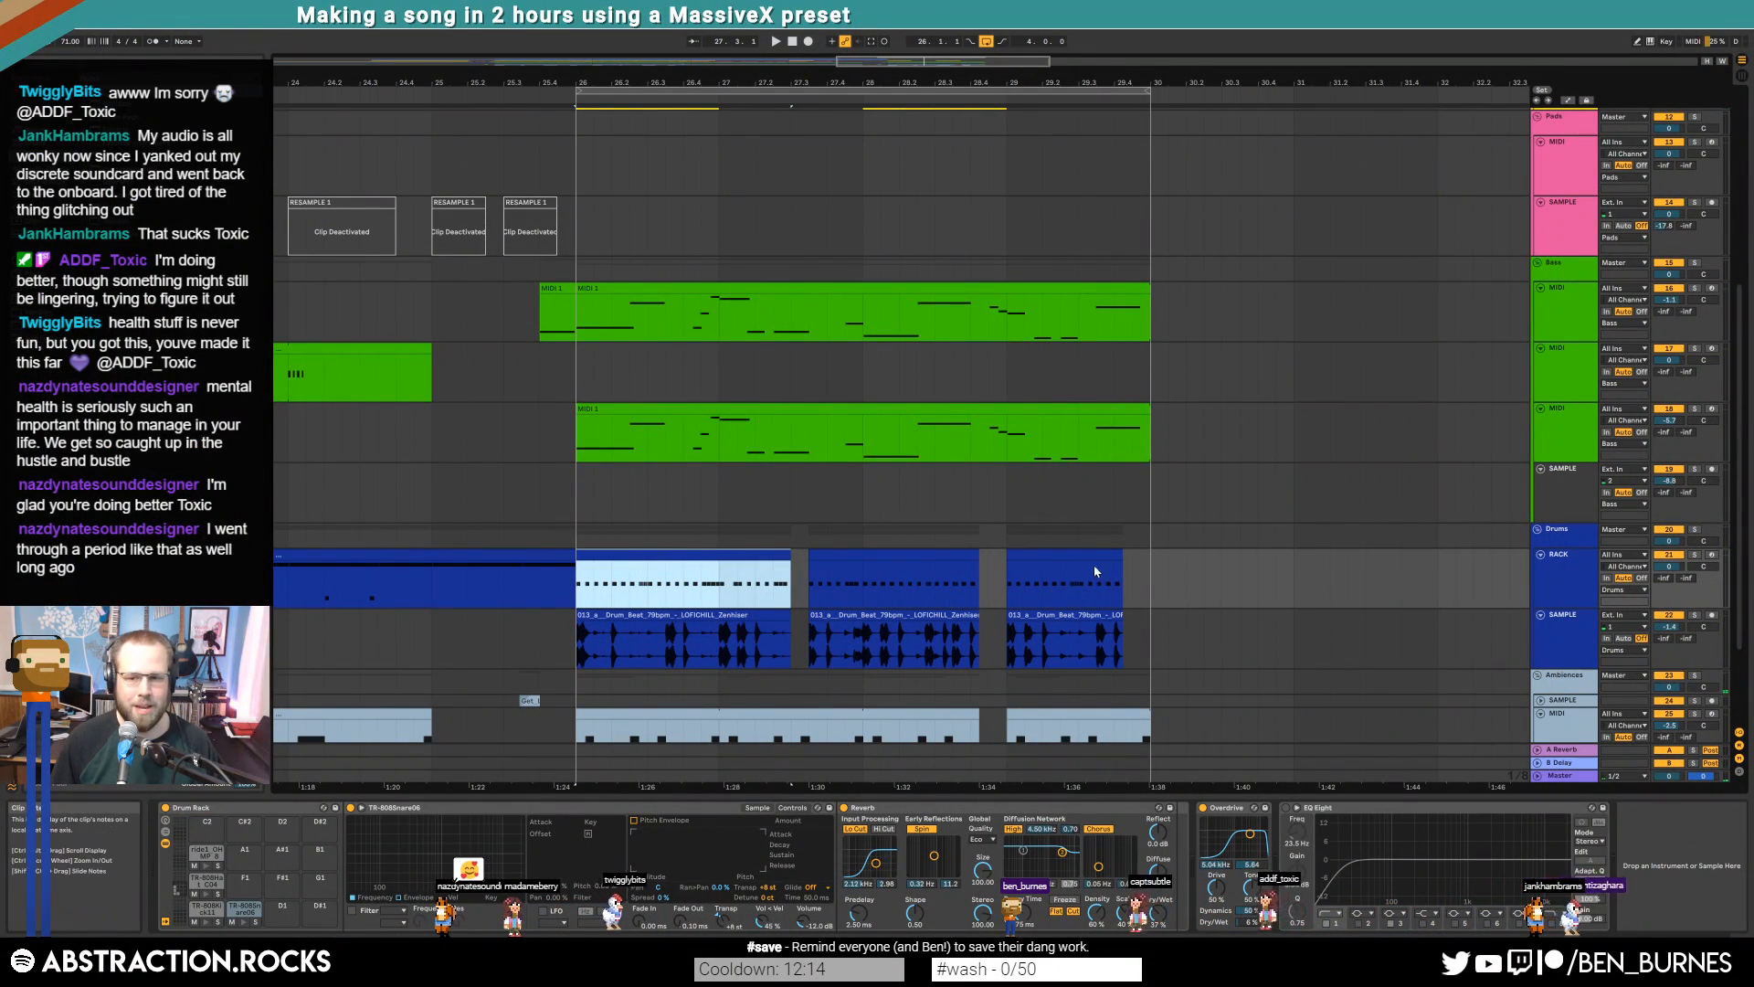
scroll(1241, 620, "down", 2)
scroll(1135, 618, "down", 2)
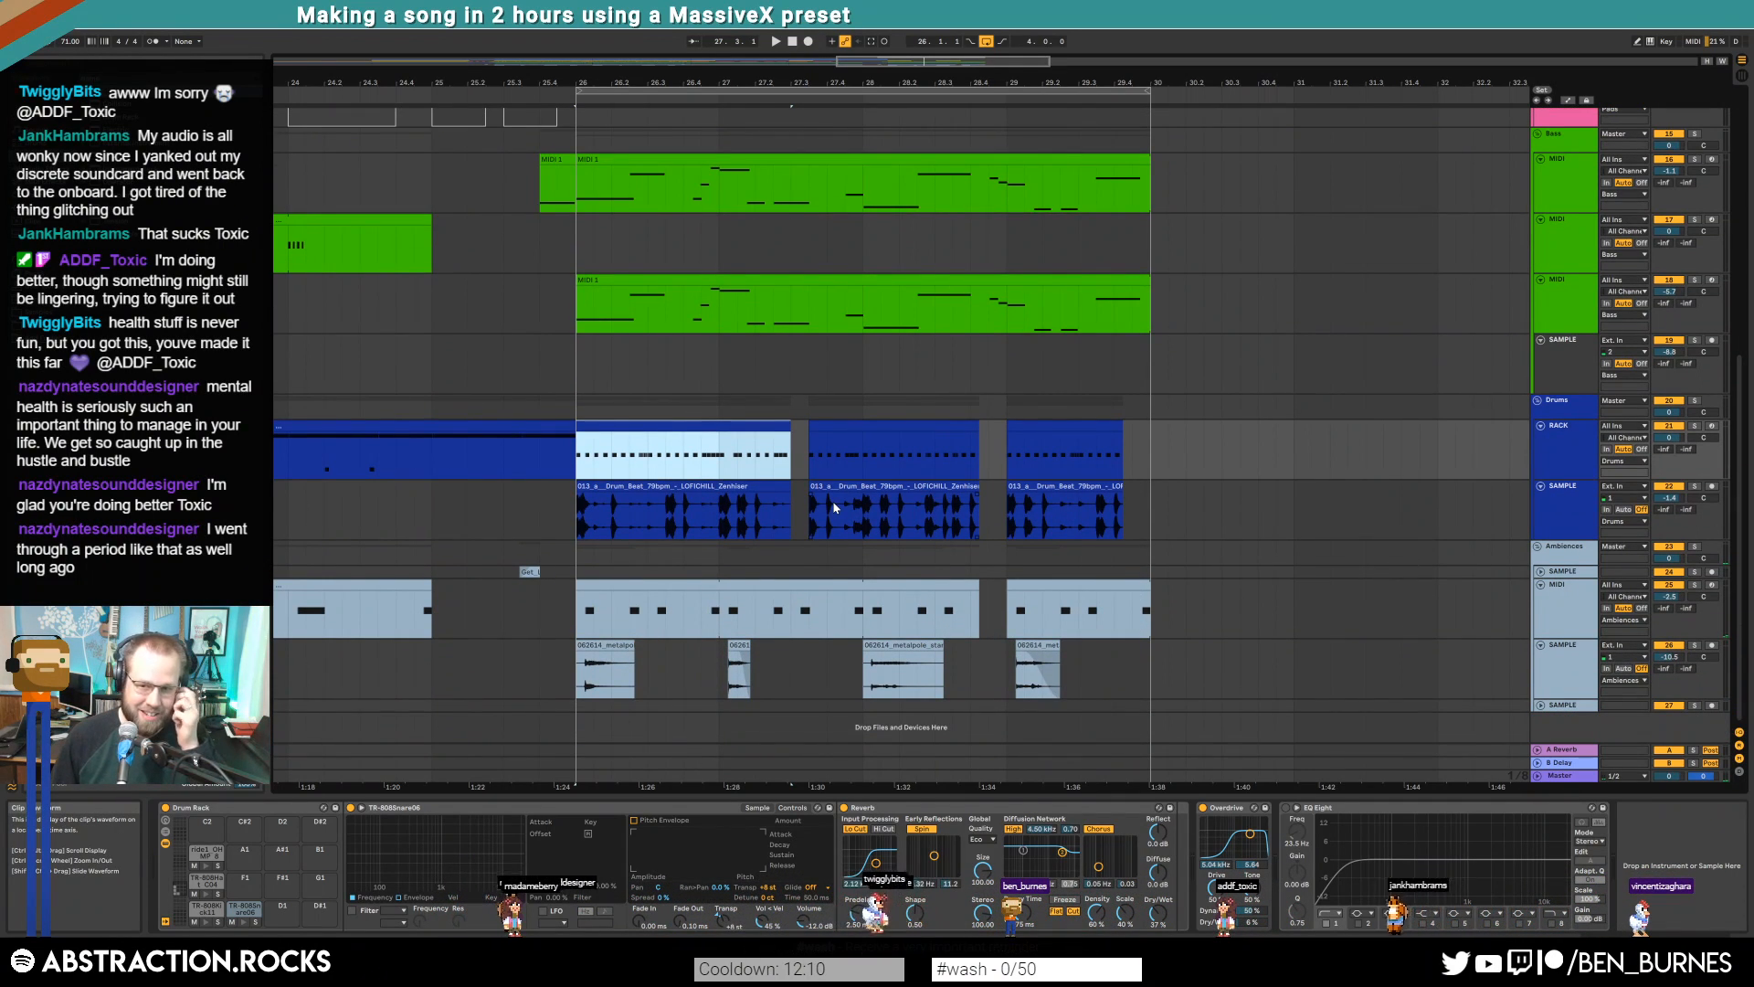
left_click(722, 656)
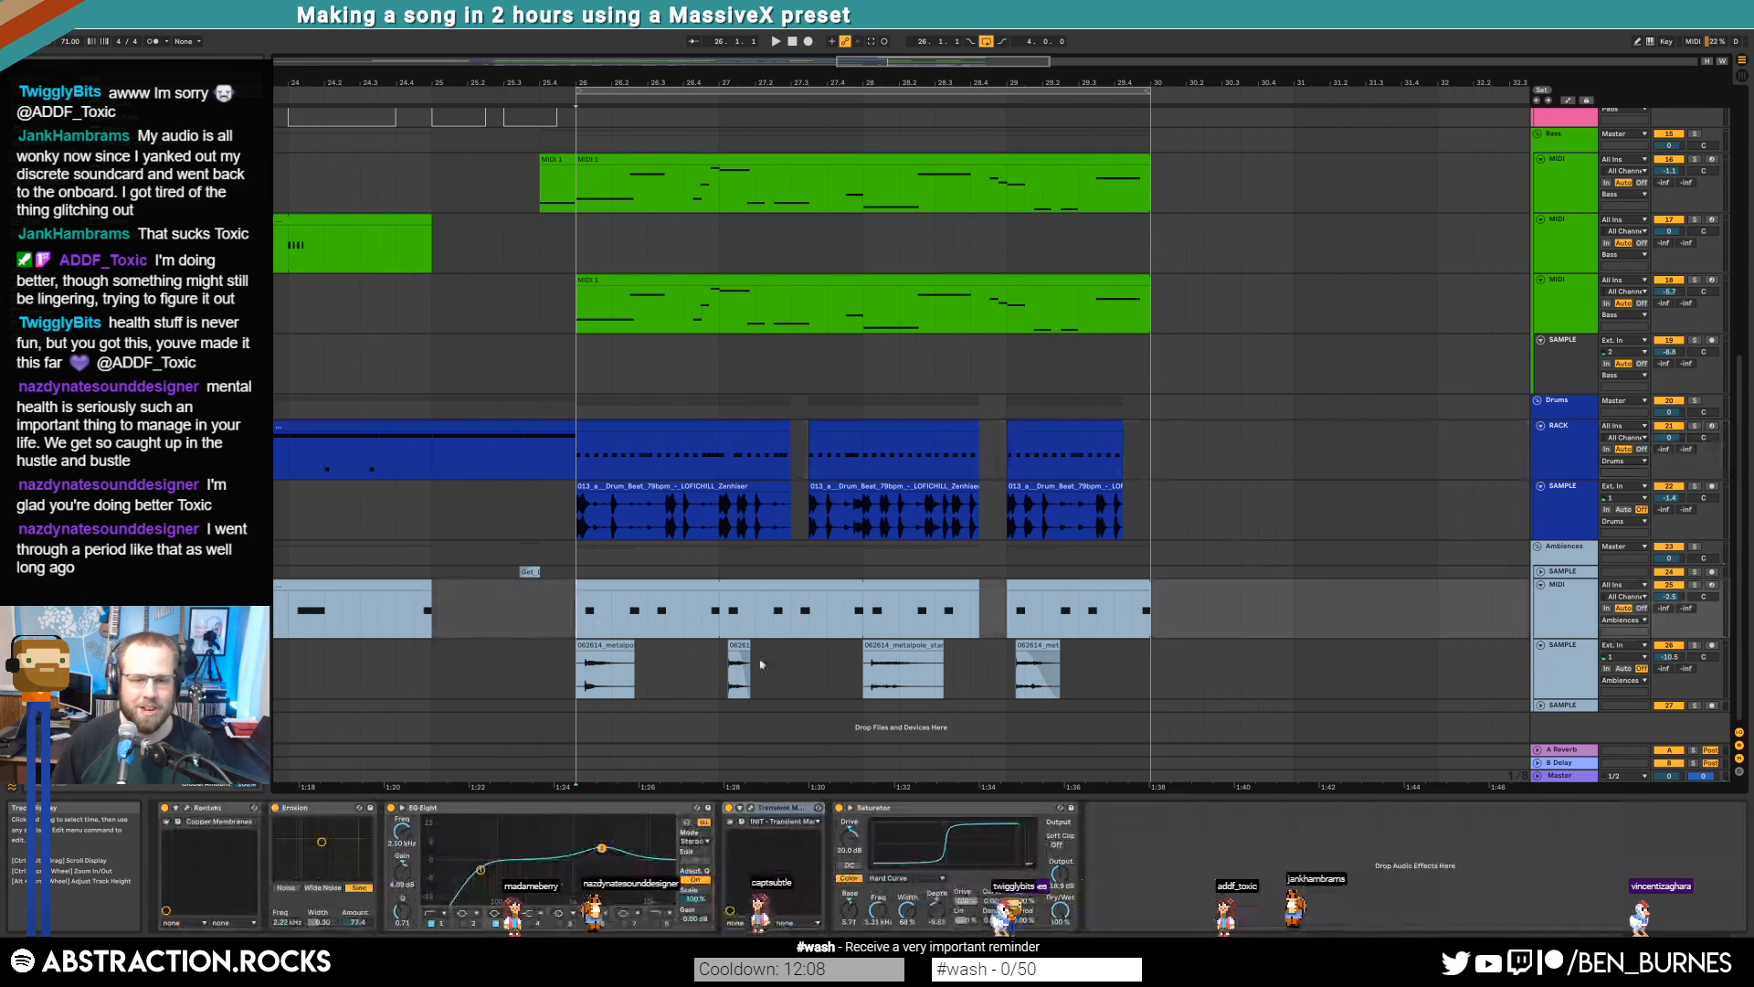
scroll(1130, 459, "down", 3, "ctrl")
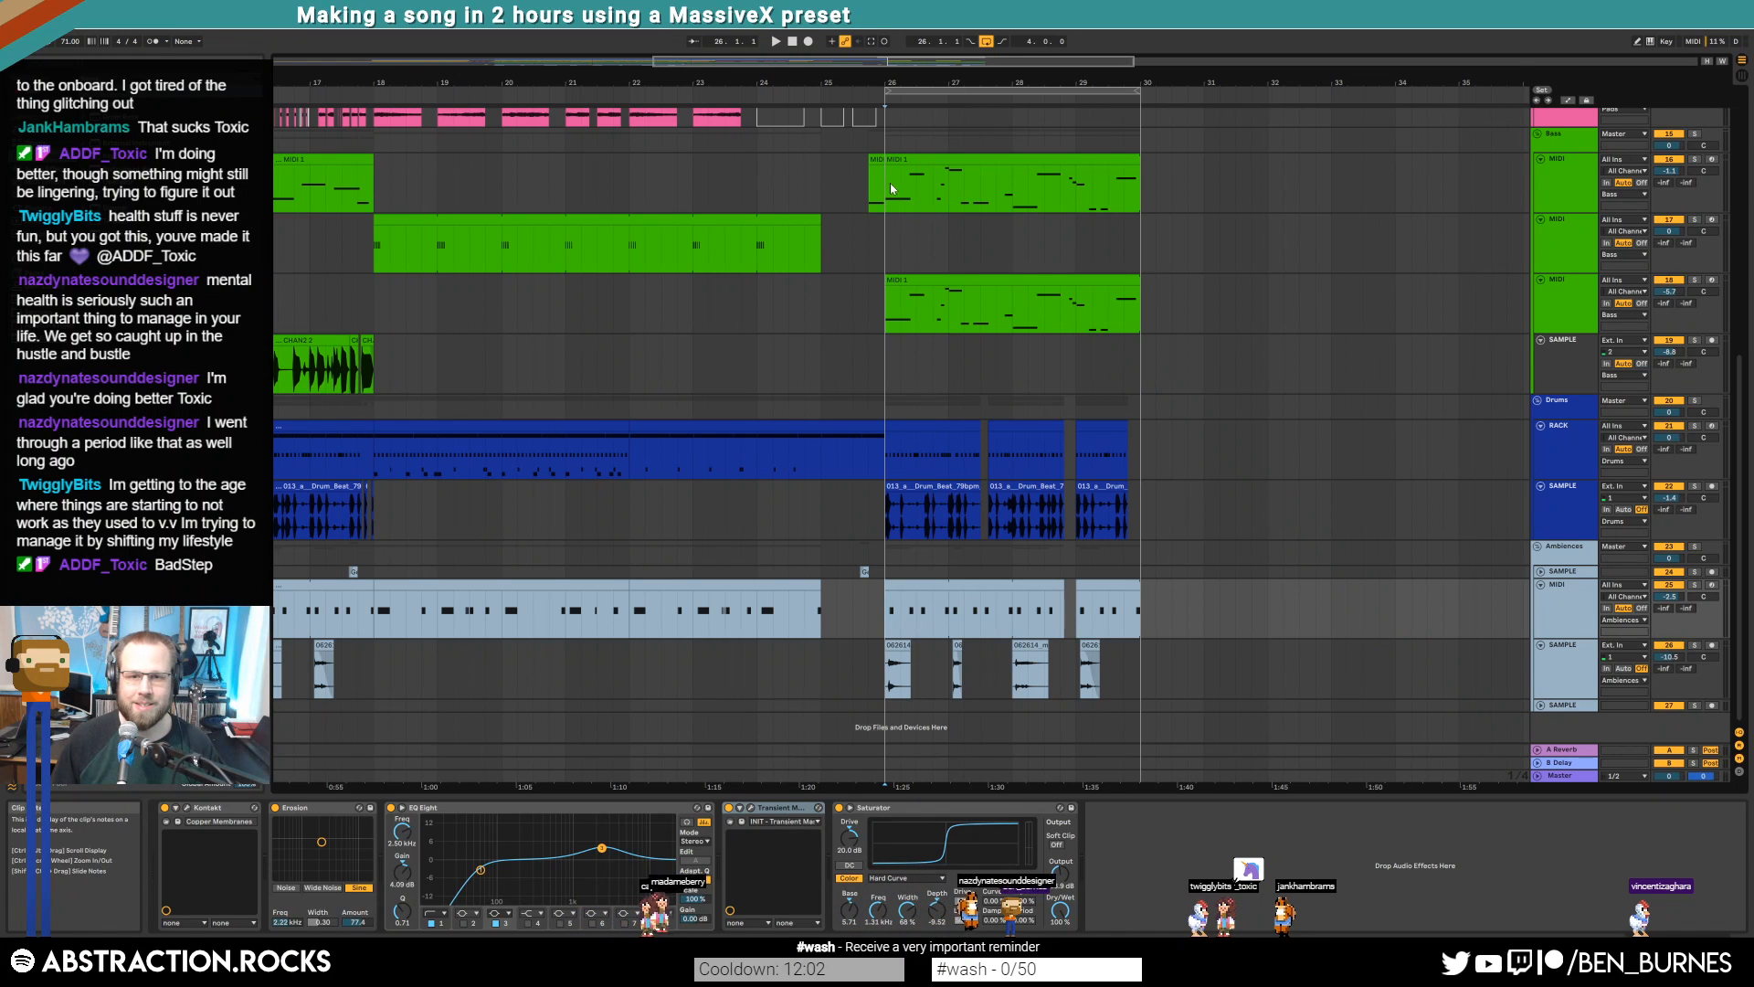
left_click_drag(983, 502, 1146, 696)
key("ctrl+d")
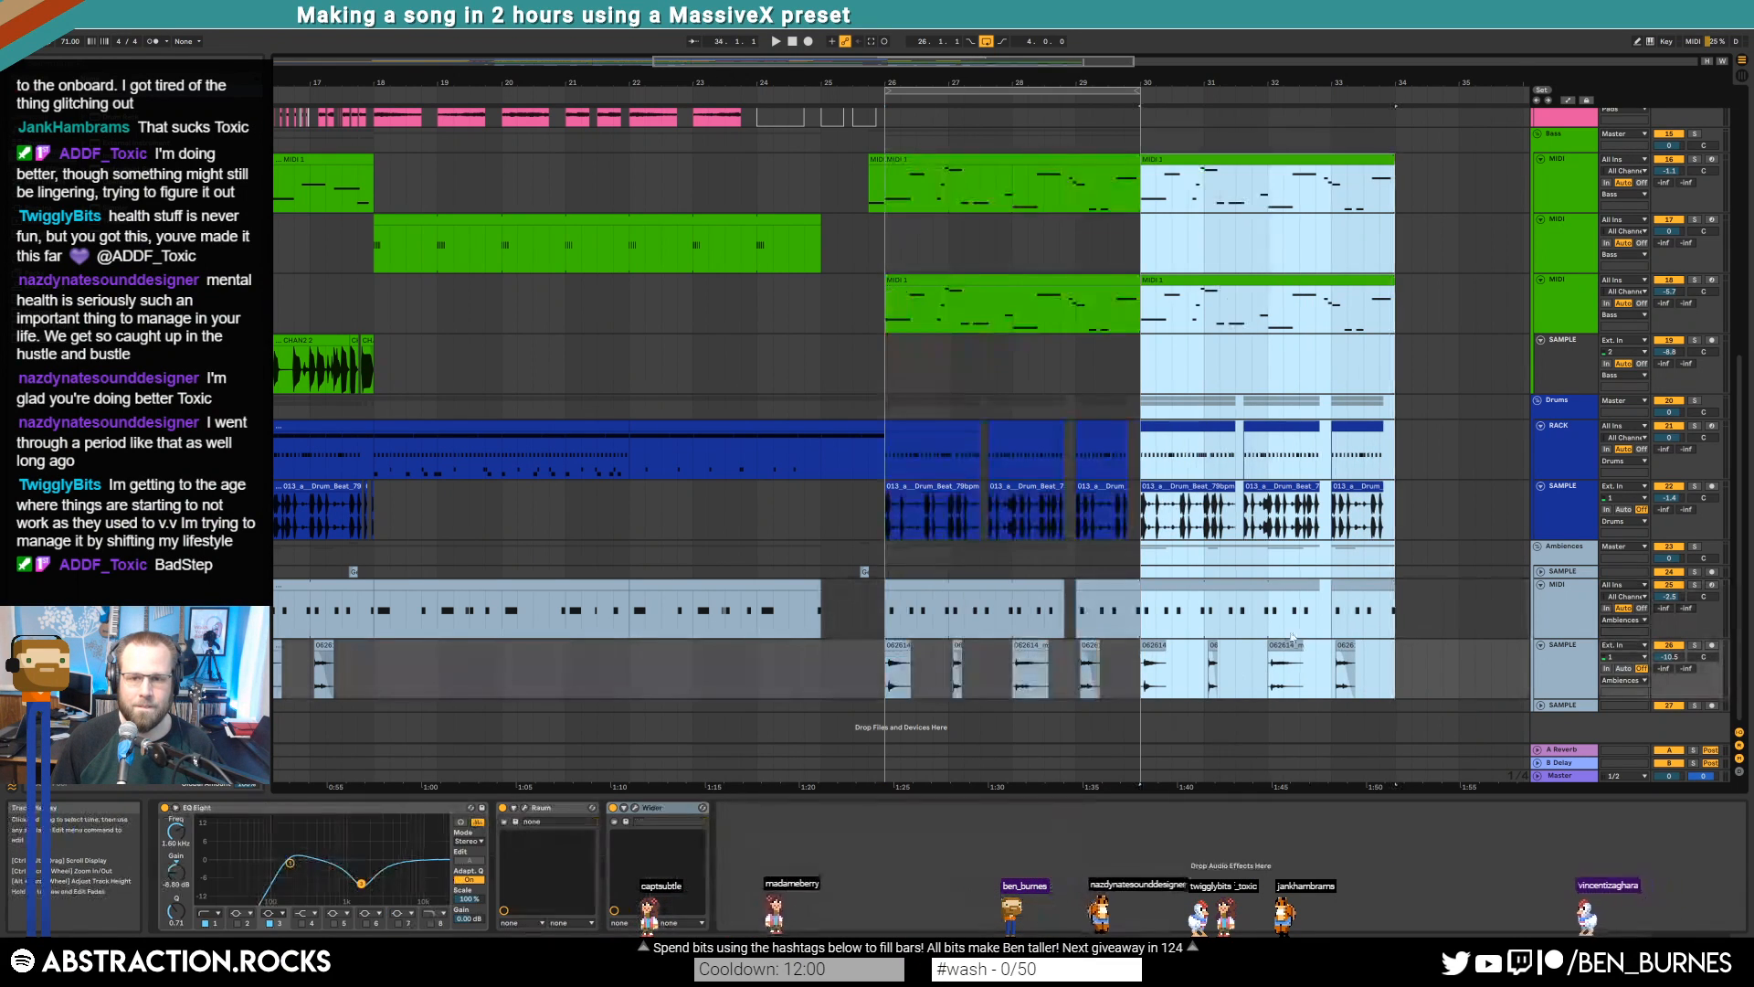
Duplicate the two arpeggio clips in bars 26–29 so that they repeat from bar 30
scroll(1267, 592, "up", 1)
scroll(1267, 592, "up", 5)
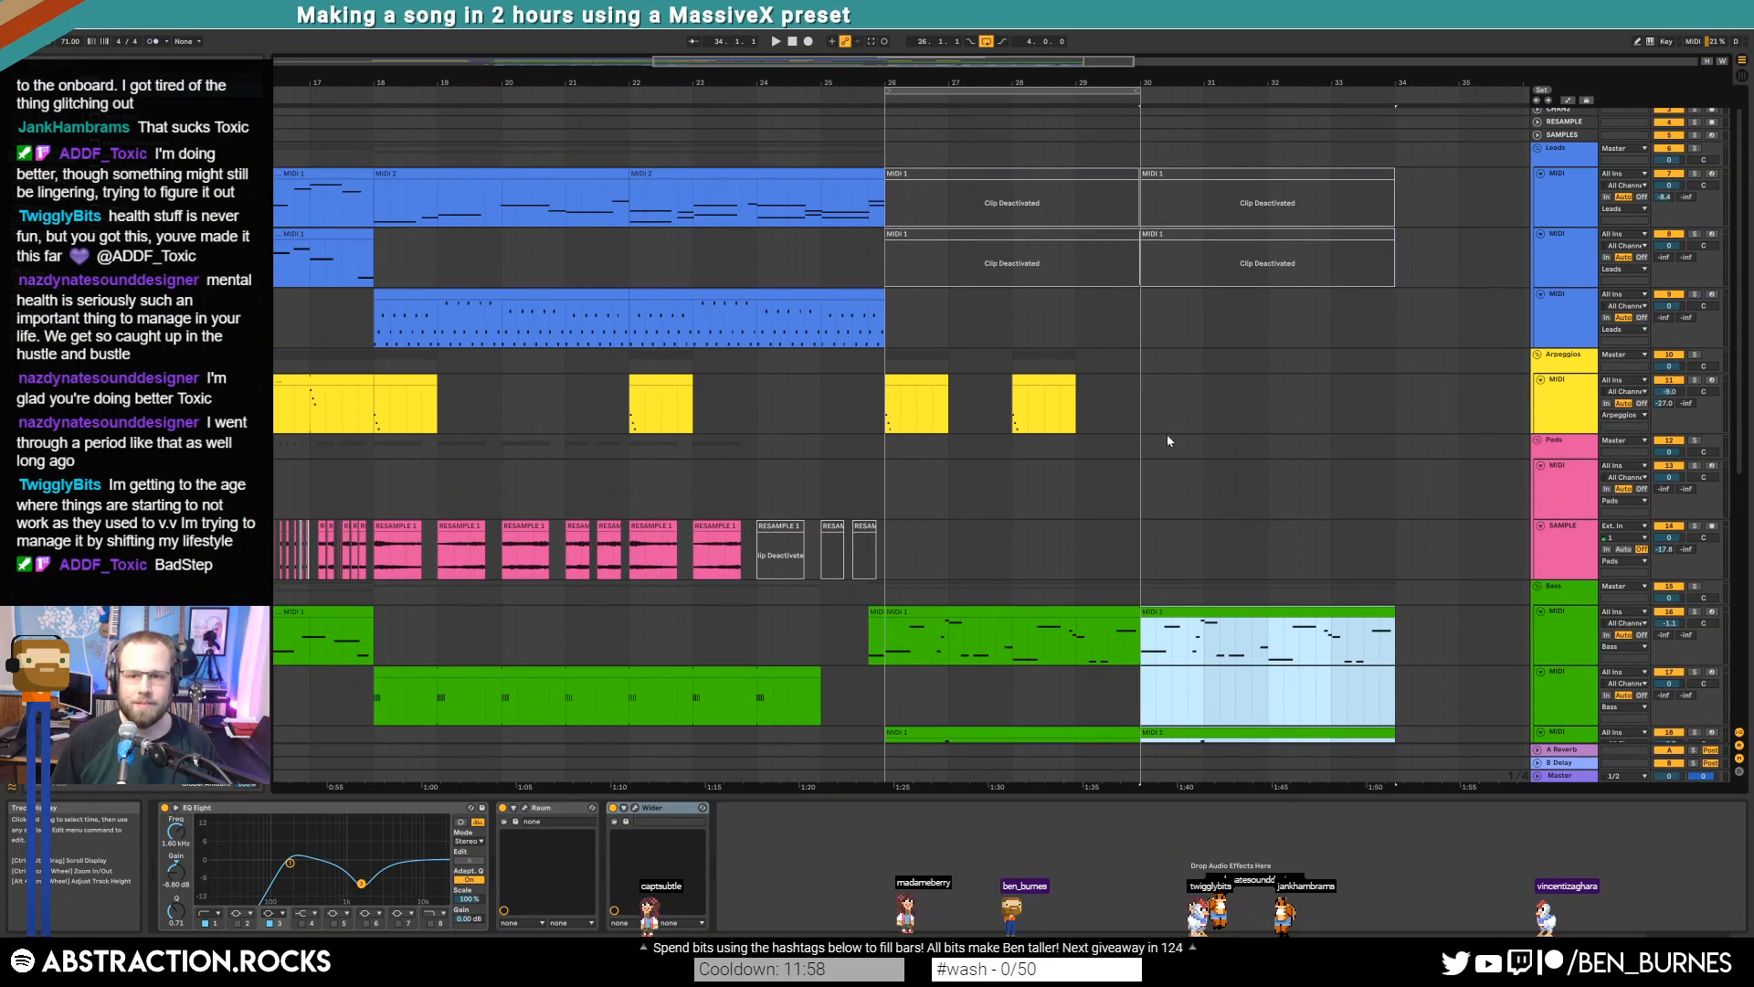
left_click_drag(1135, 406, 888, 408)
key("ctrl+d")
Delete the deactivated clip at bar 30 on the first lead track
scroll(1204, 375, "up", 1)
left_click(1191, 215)
key("Delete")
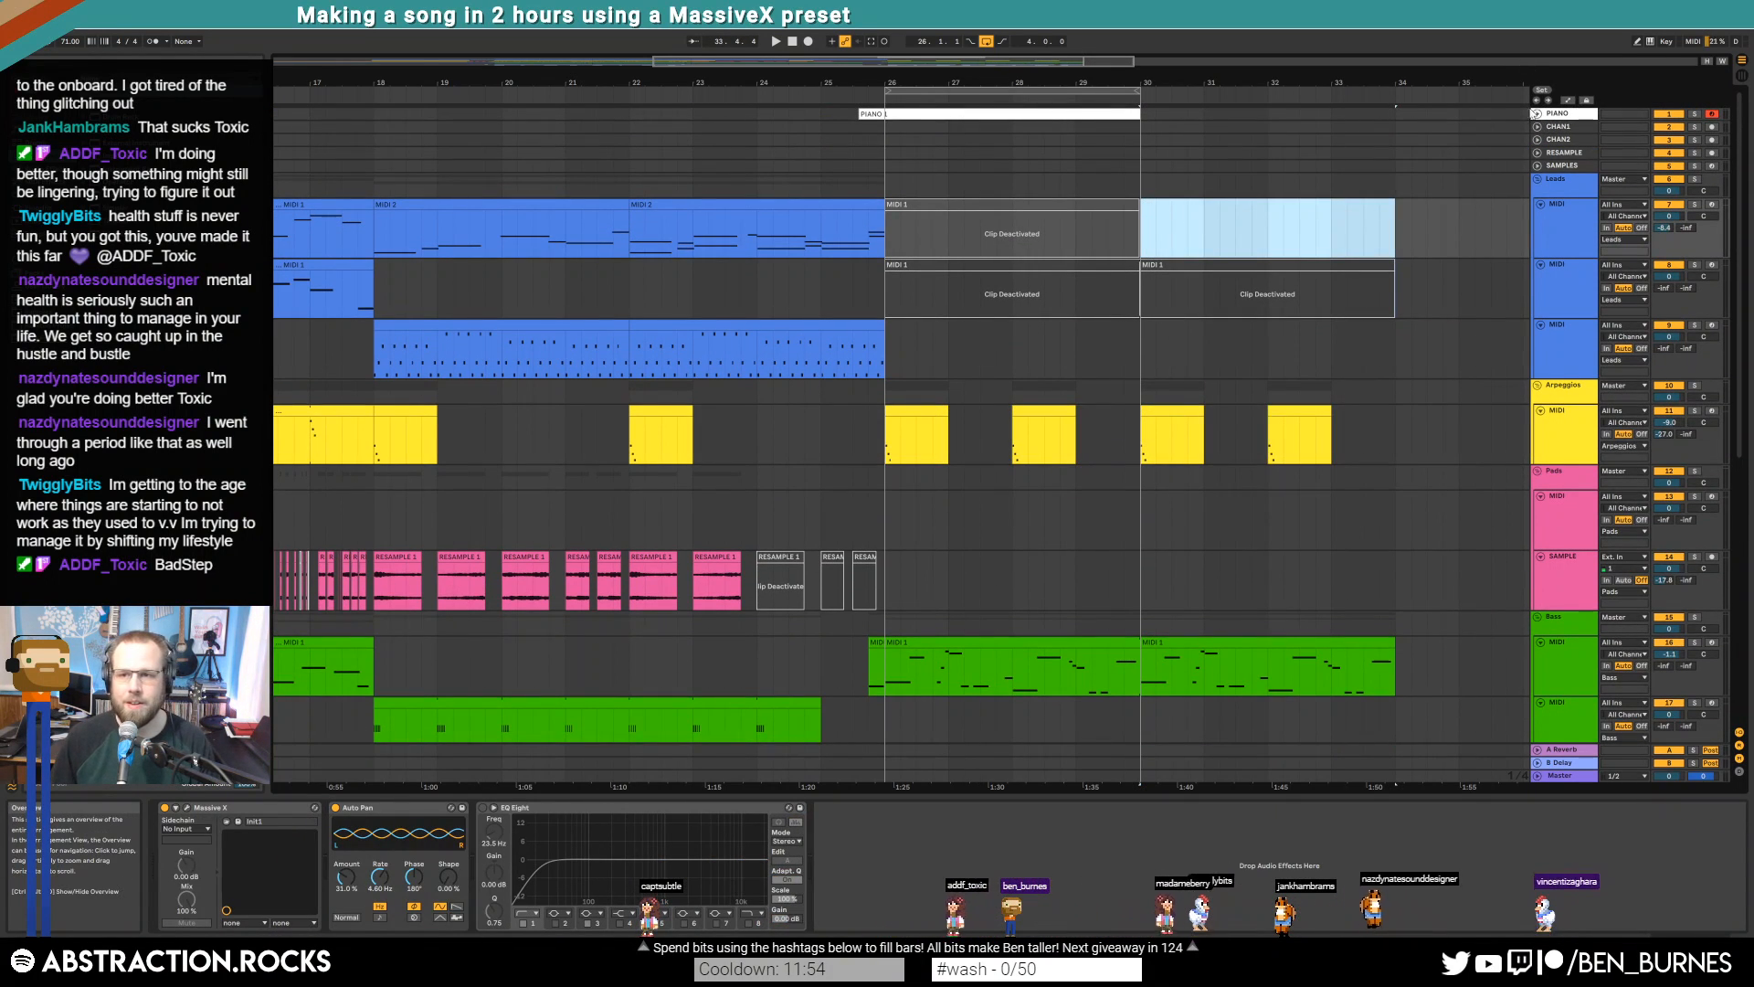
Delete the clip on the PIANO track that ends at bar 30
left_click(1431, 115)
left_click(1538, 114)
left_click(1064, 115)
key("Delete")
left_click(1538, 114)
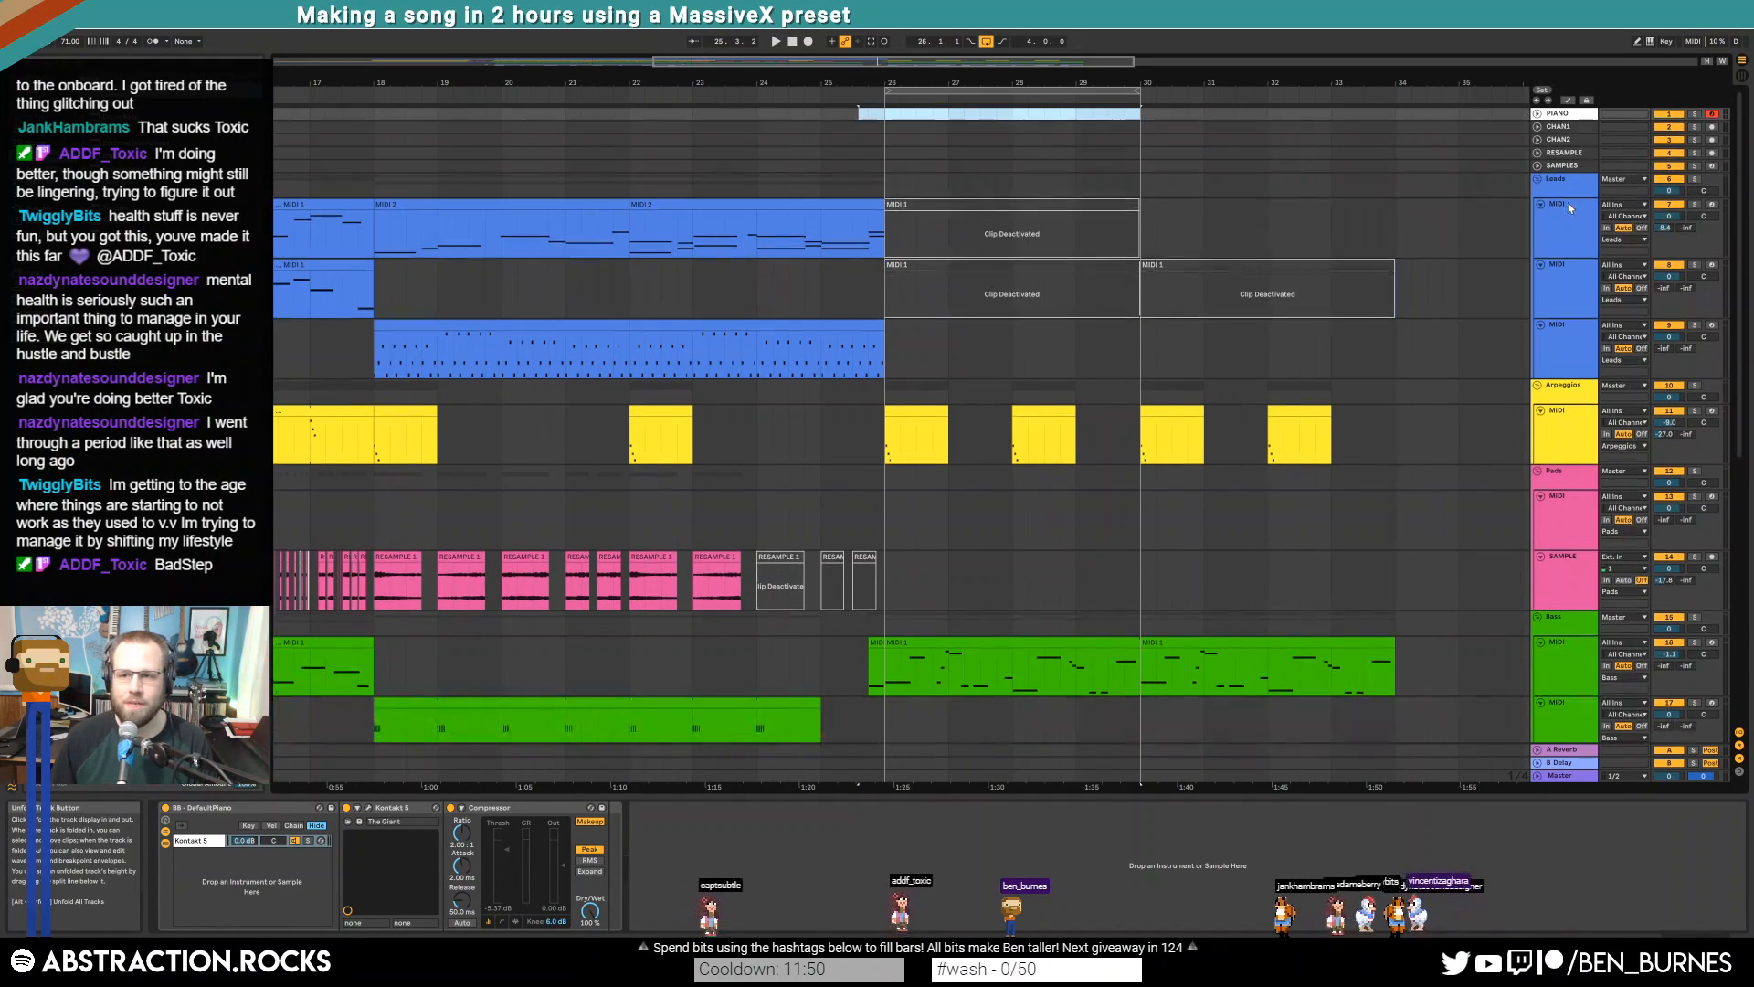
Arm the first lead track, move the loop to bars 30–34 and record a four-bar chord part there
left_click(1542, 205)
left_click(1712, 204)
left_click_drag(1078, 91, 1340, 109)
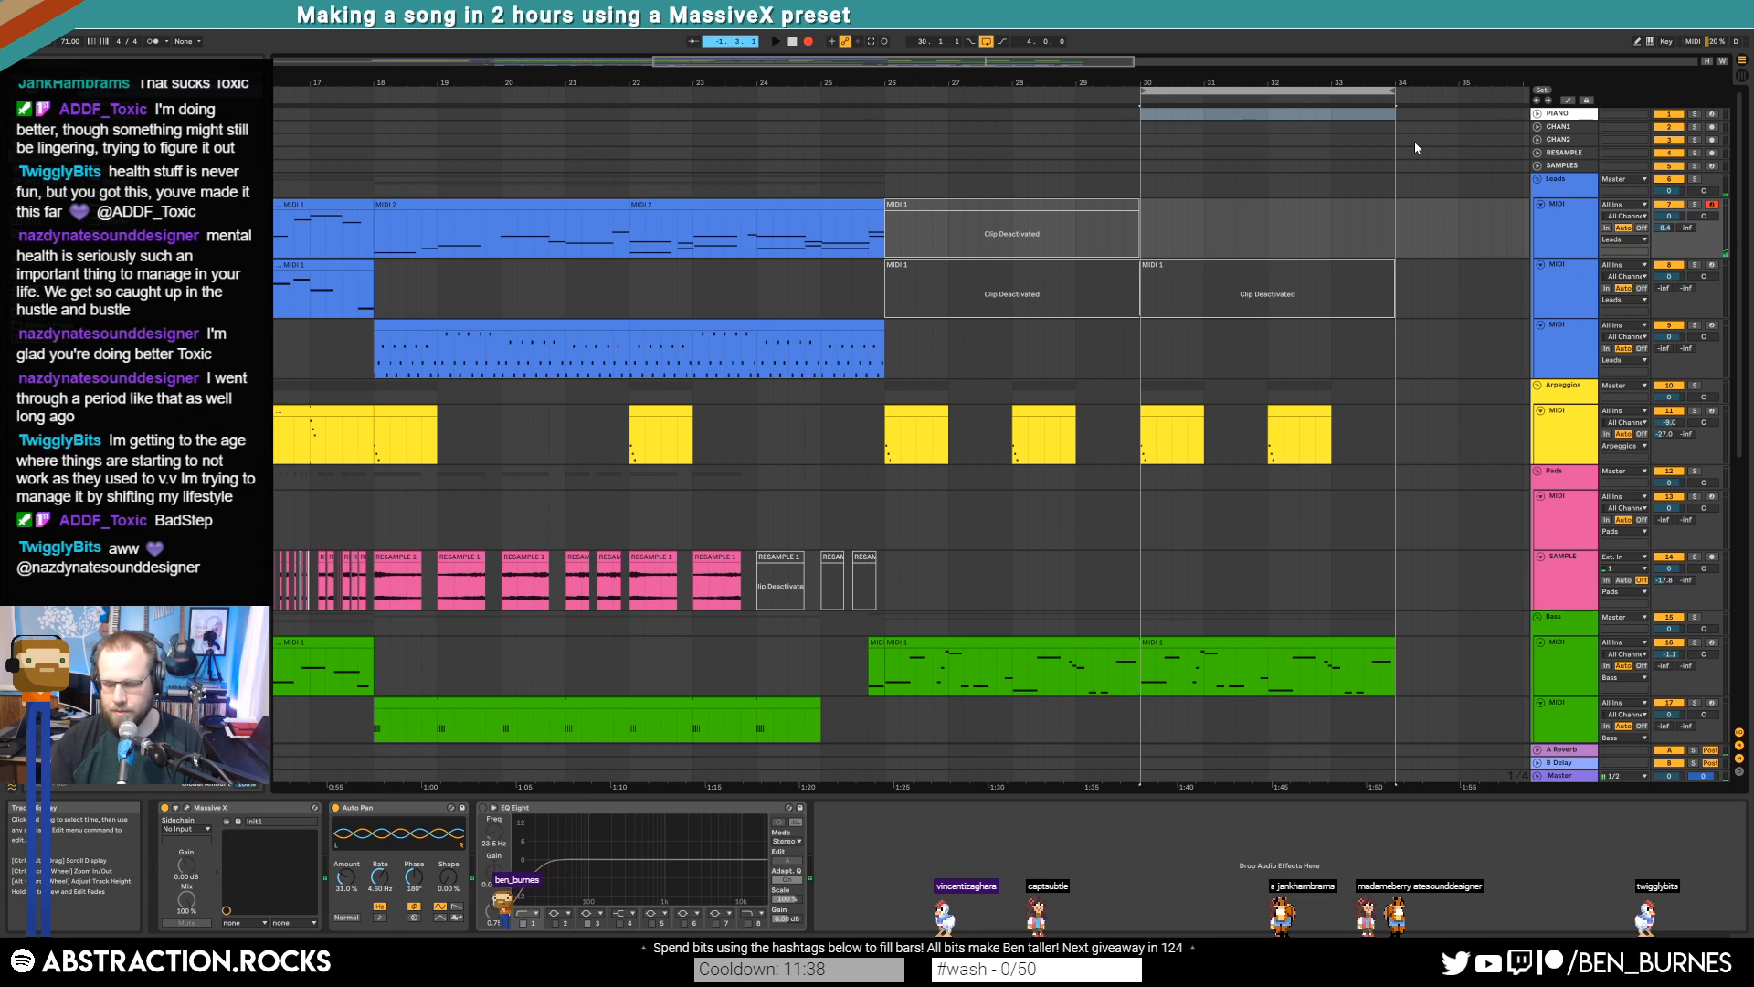
key("space")
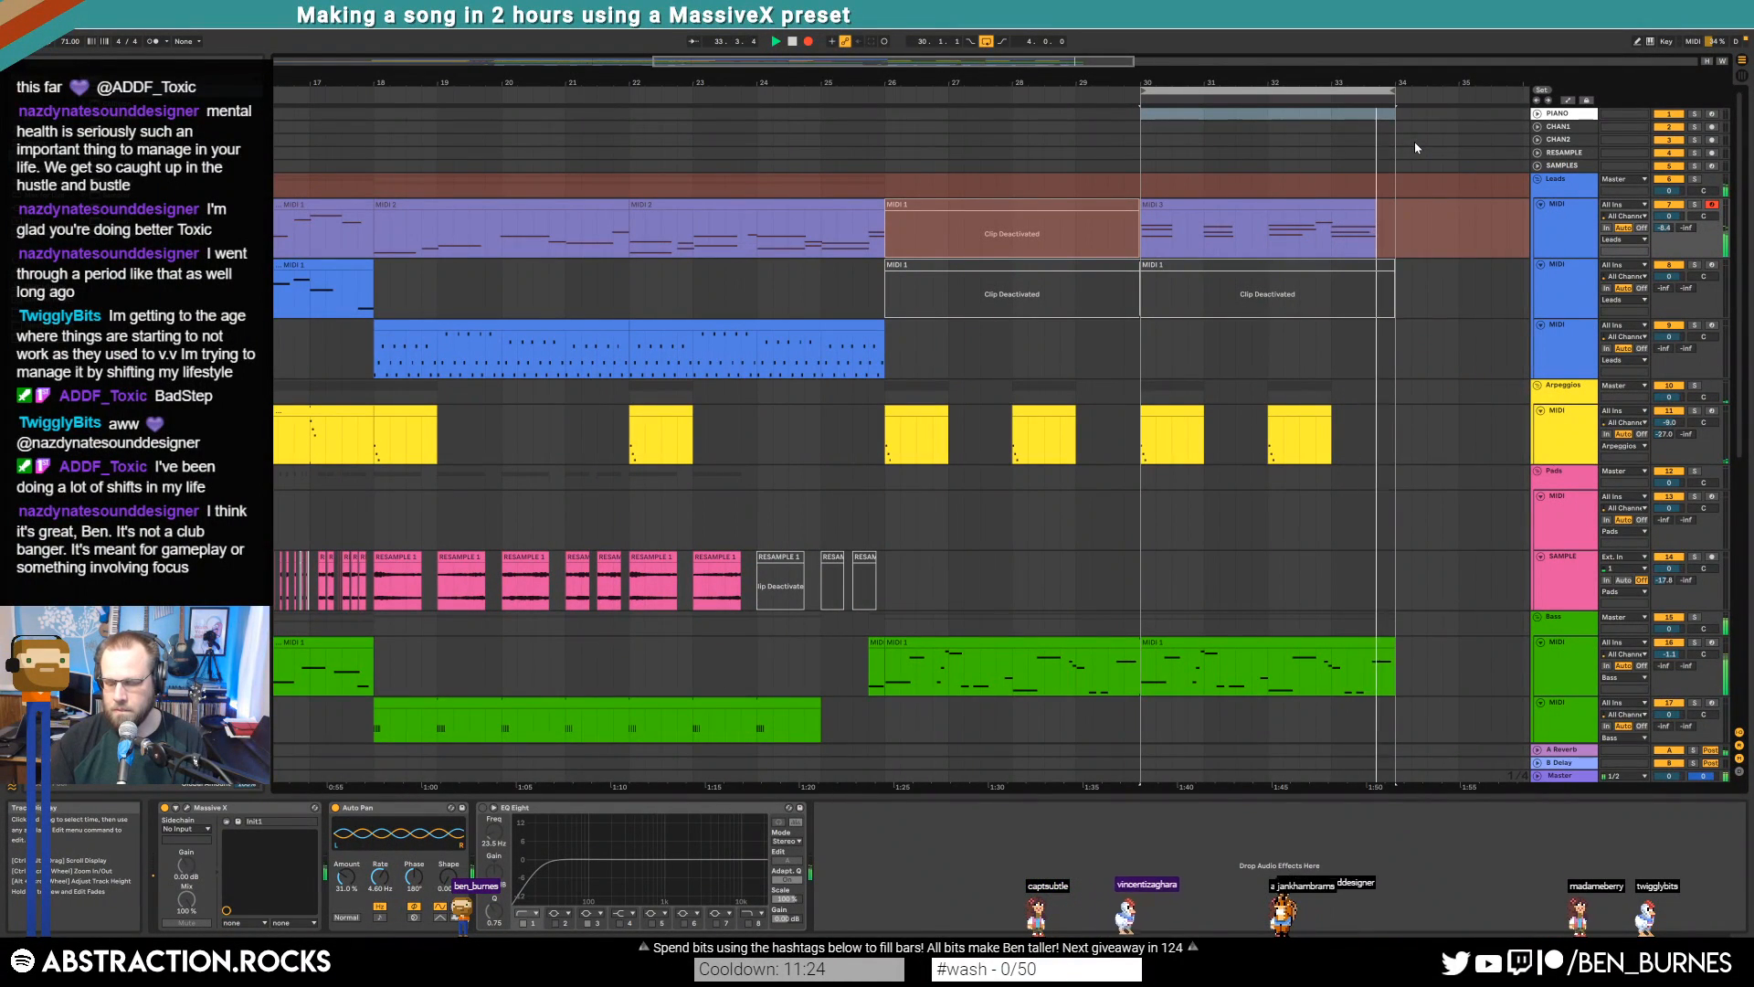
key("space")
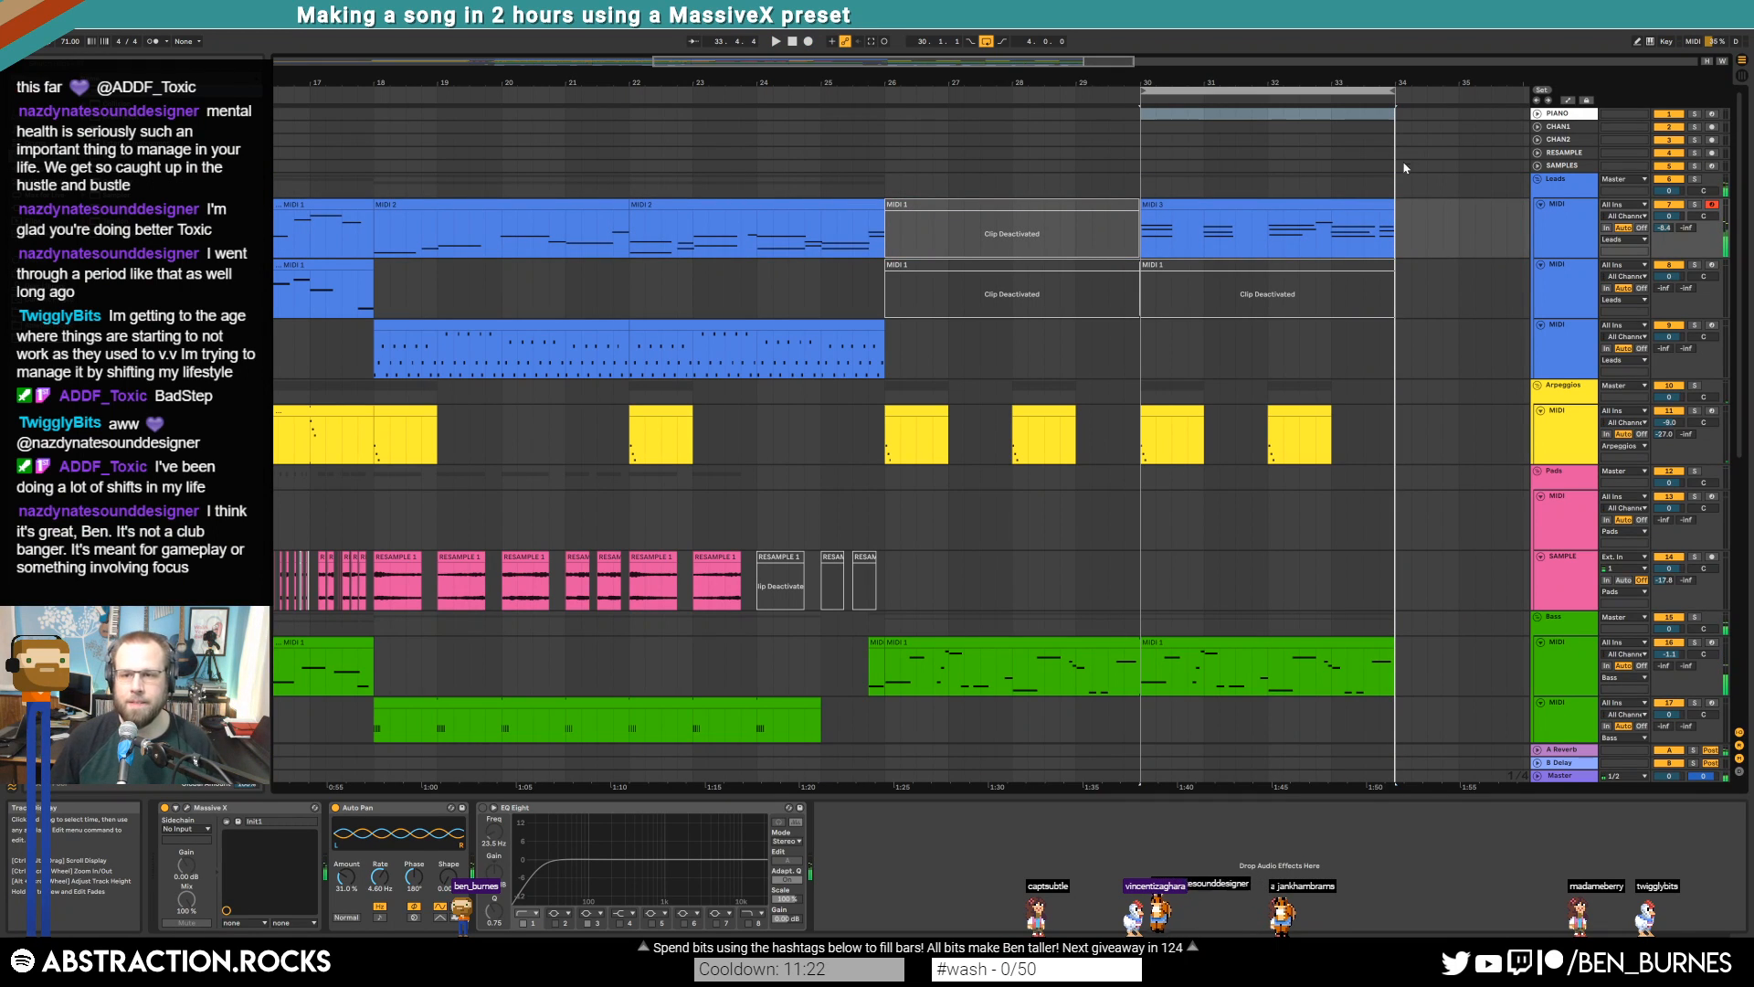
Raise the final note from A#1 to B1 in the bar 30 clips of both the Massive and Analog bass tracks
double_click(1382, 641)
left_click(1689, 736)
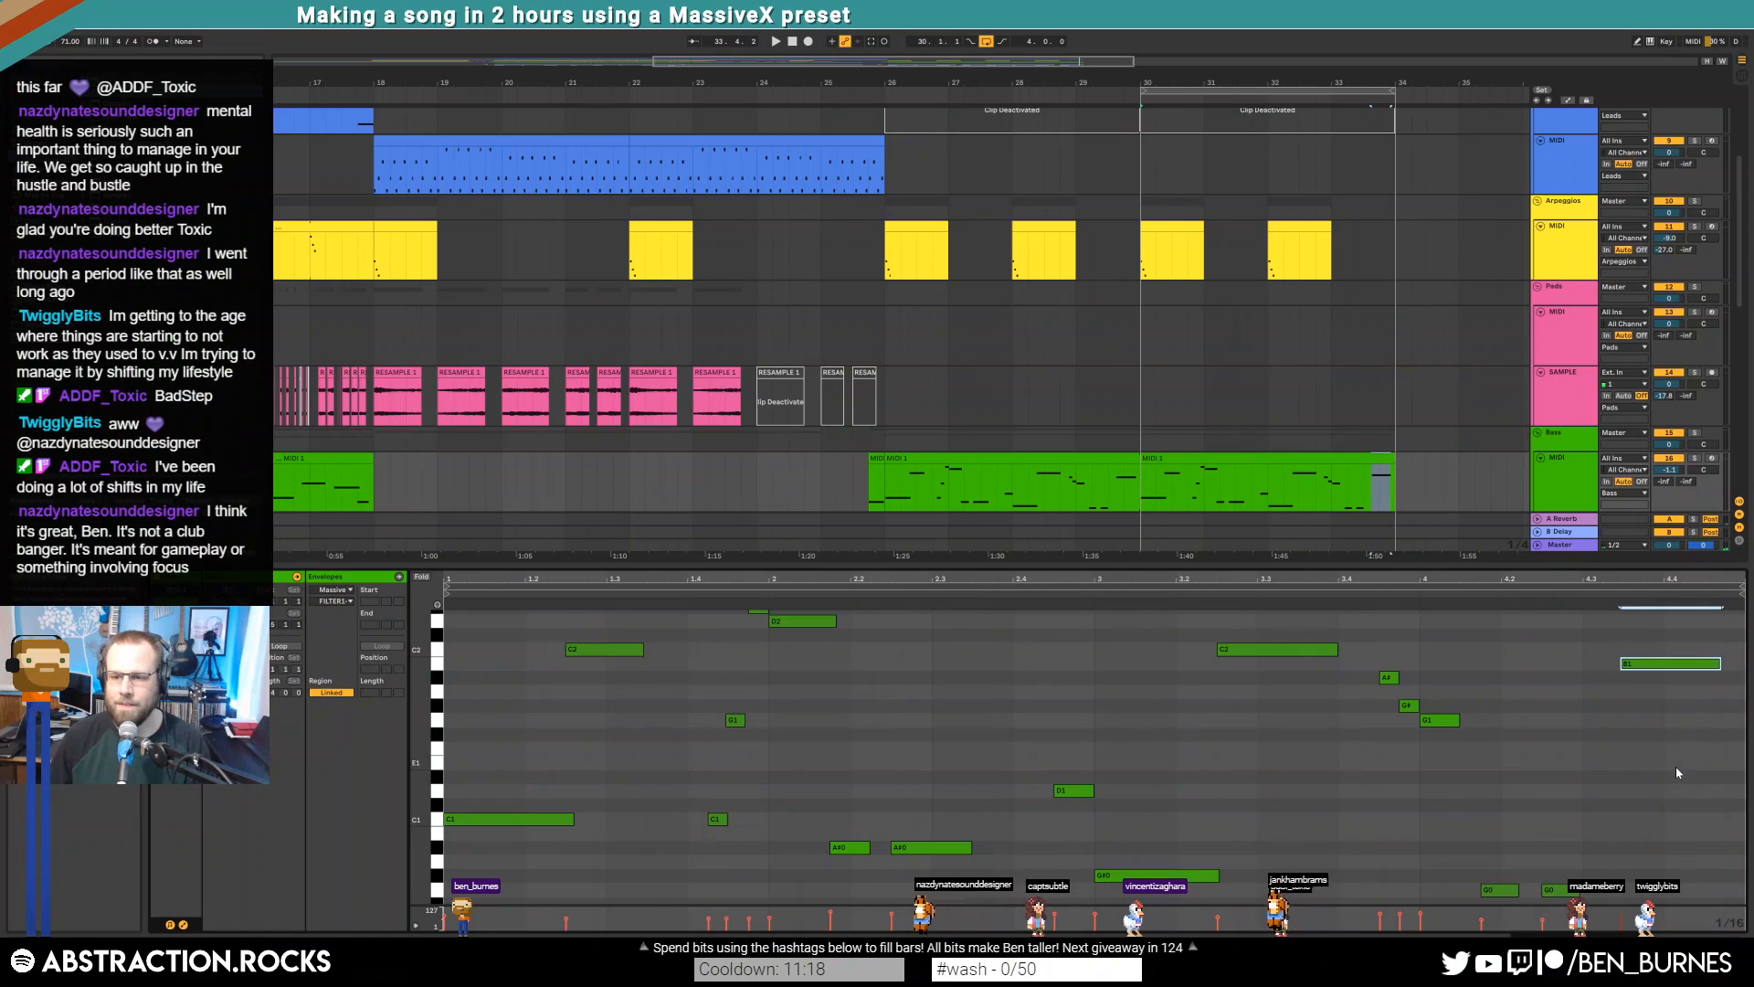
scroll(1298, 399, "down", 3)
key("shift+Tab")
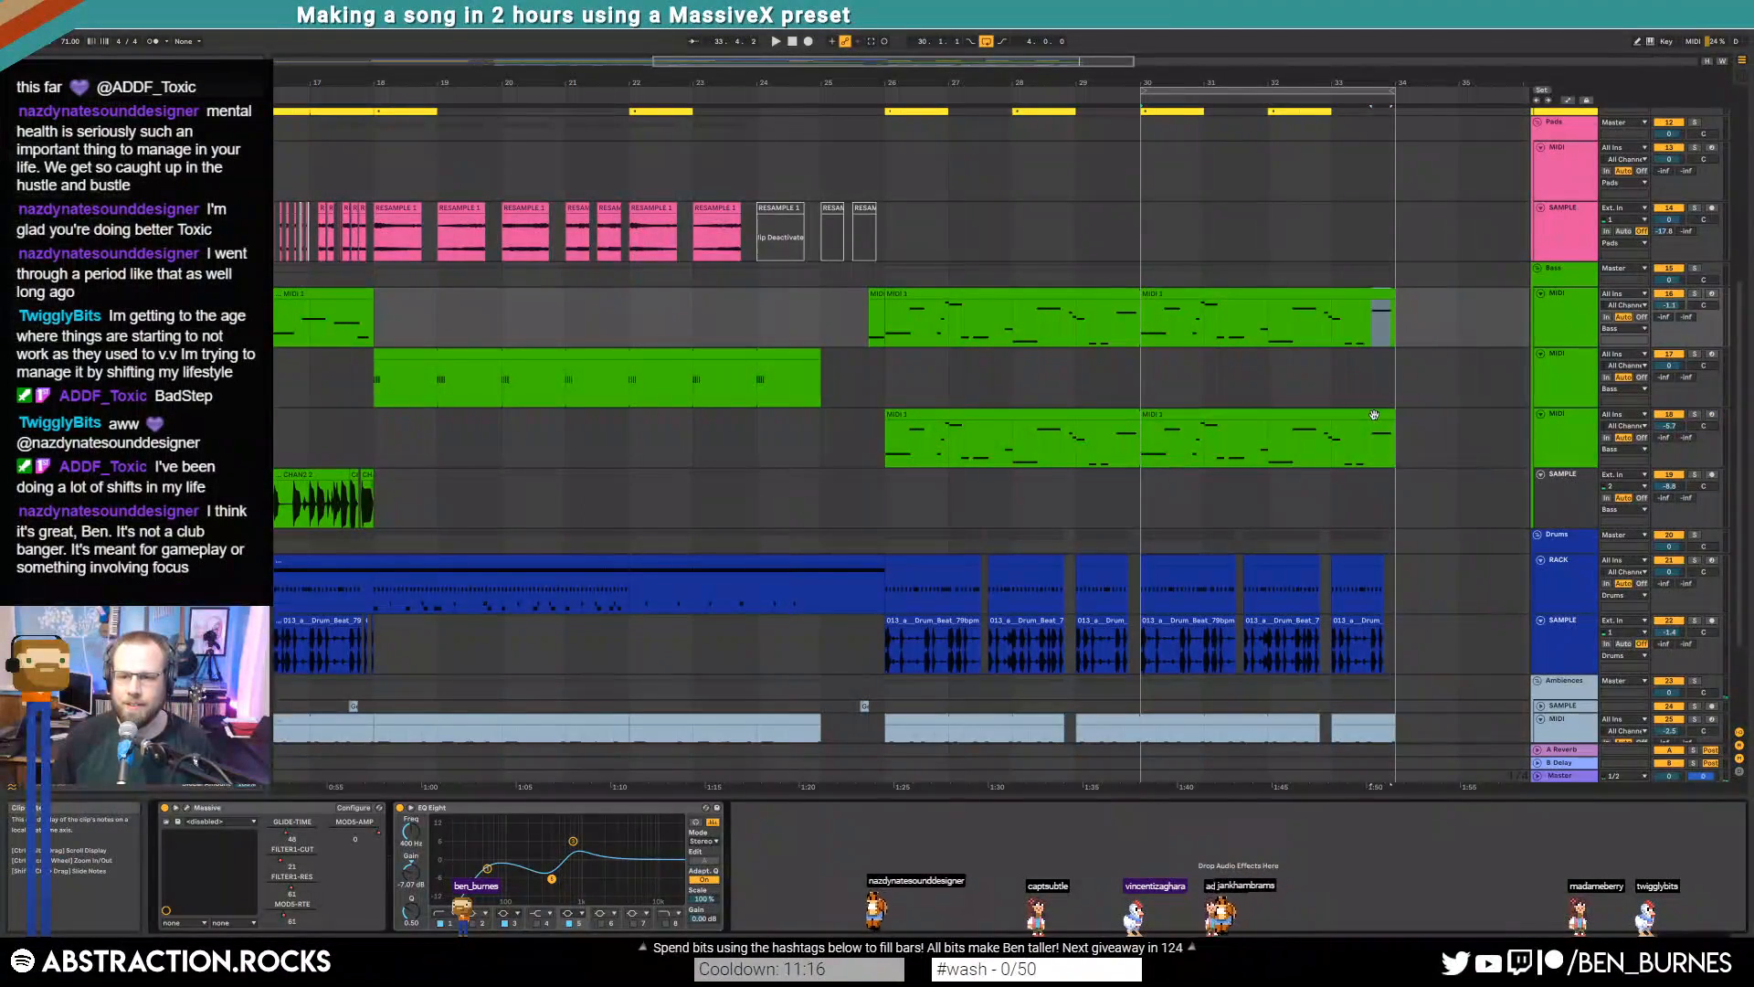
left_click(1375, 415)
double_click(1384, 419)
left_click(1663, 729)
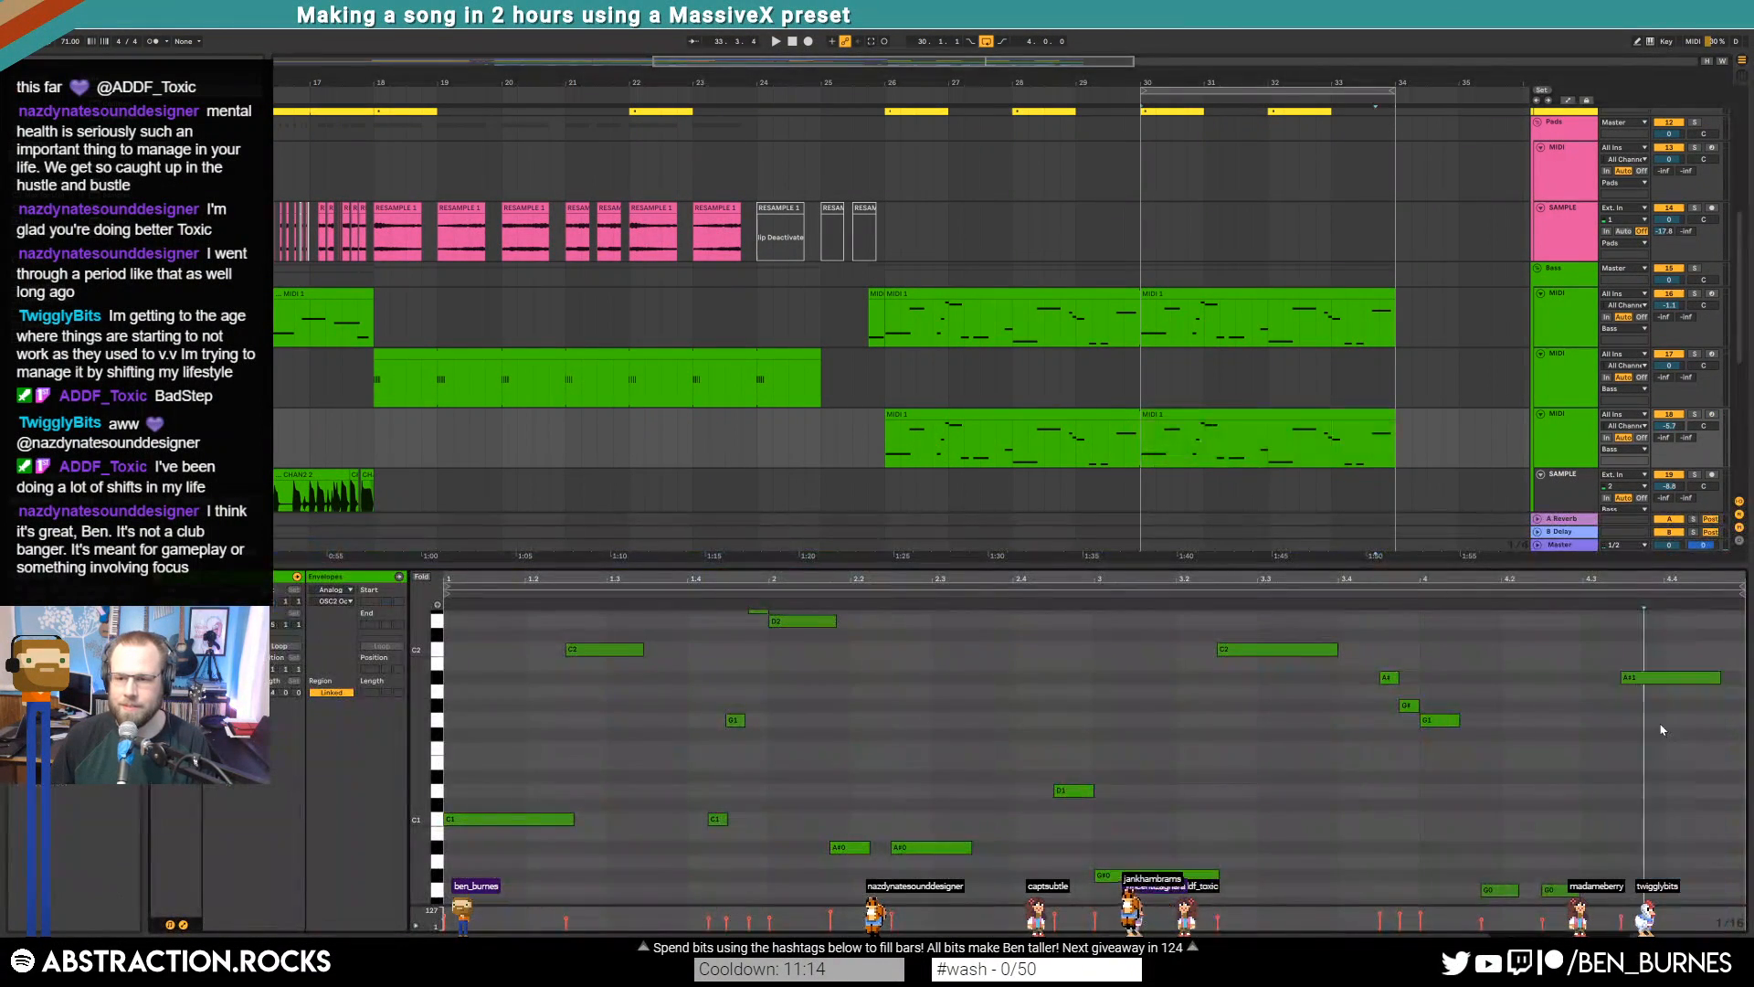
scroll(1384, 308, "up", 5)
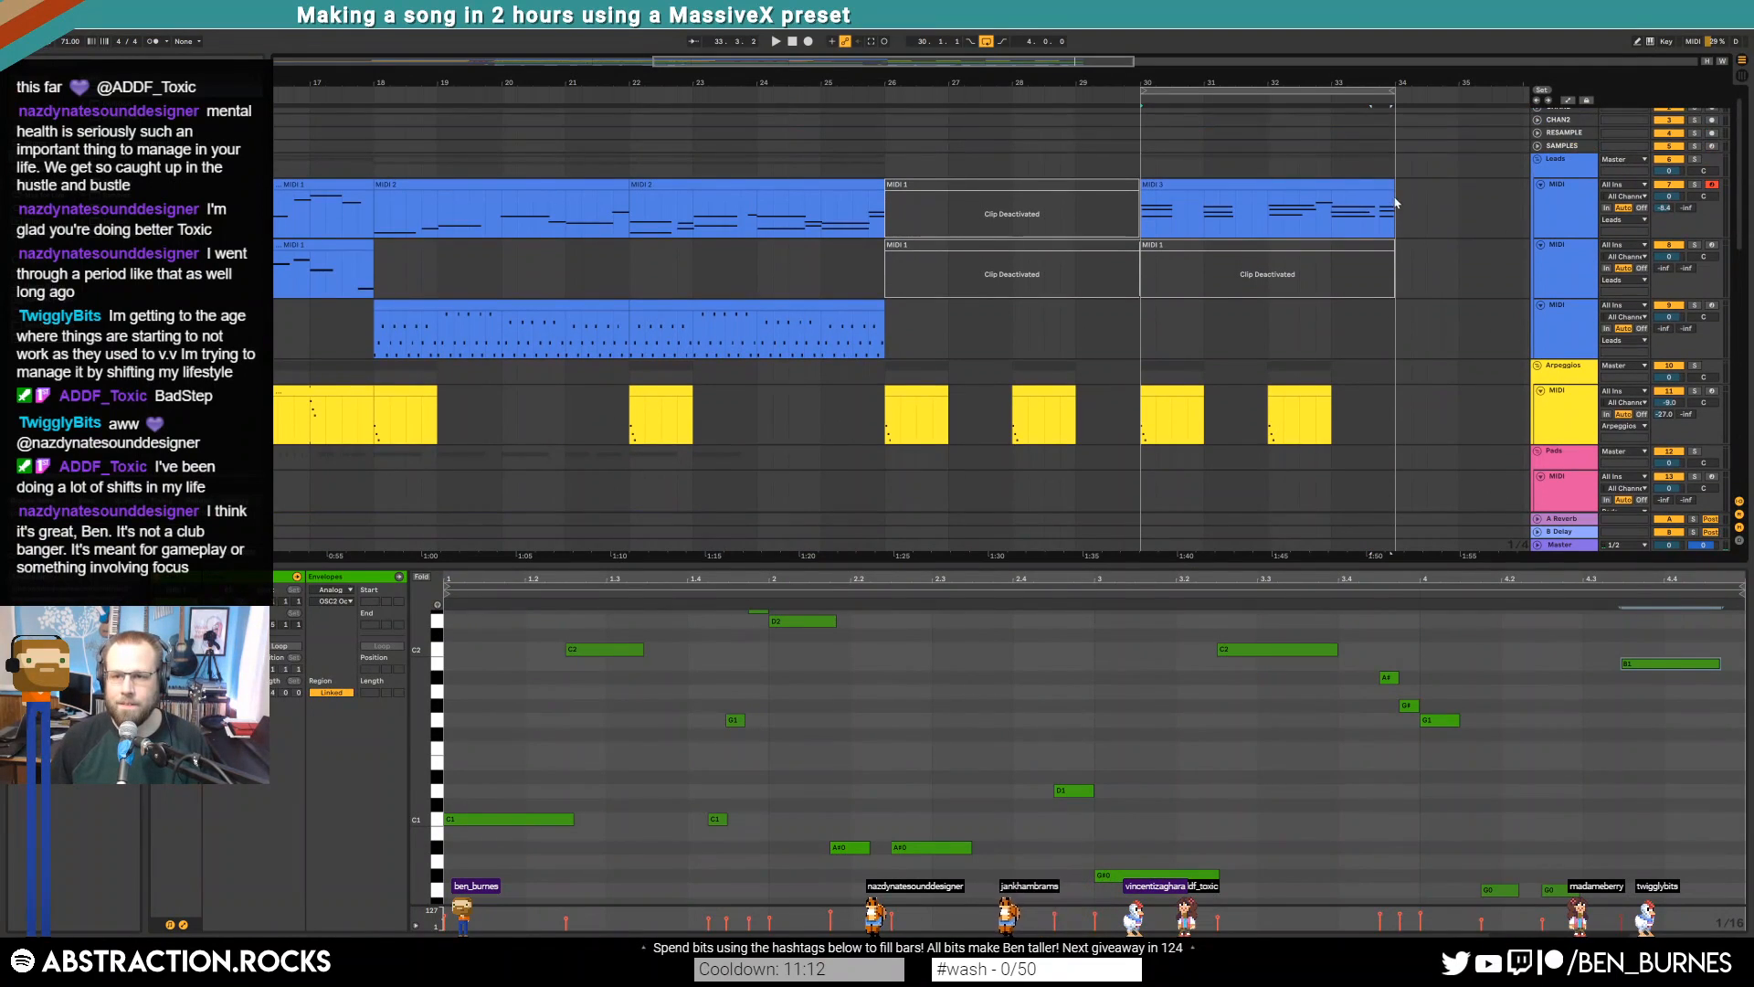
Extend the final chord of the bar 30 lead clip at both ends and trim the preceding chord so it stops before it
left_click(1390, 191)
left_click(1713, 653)
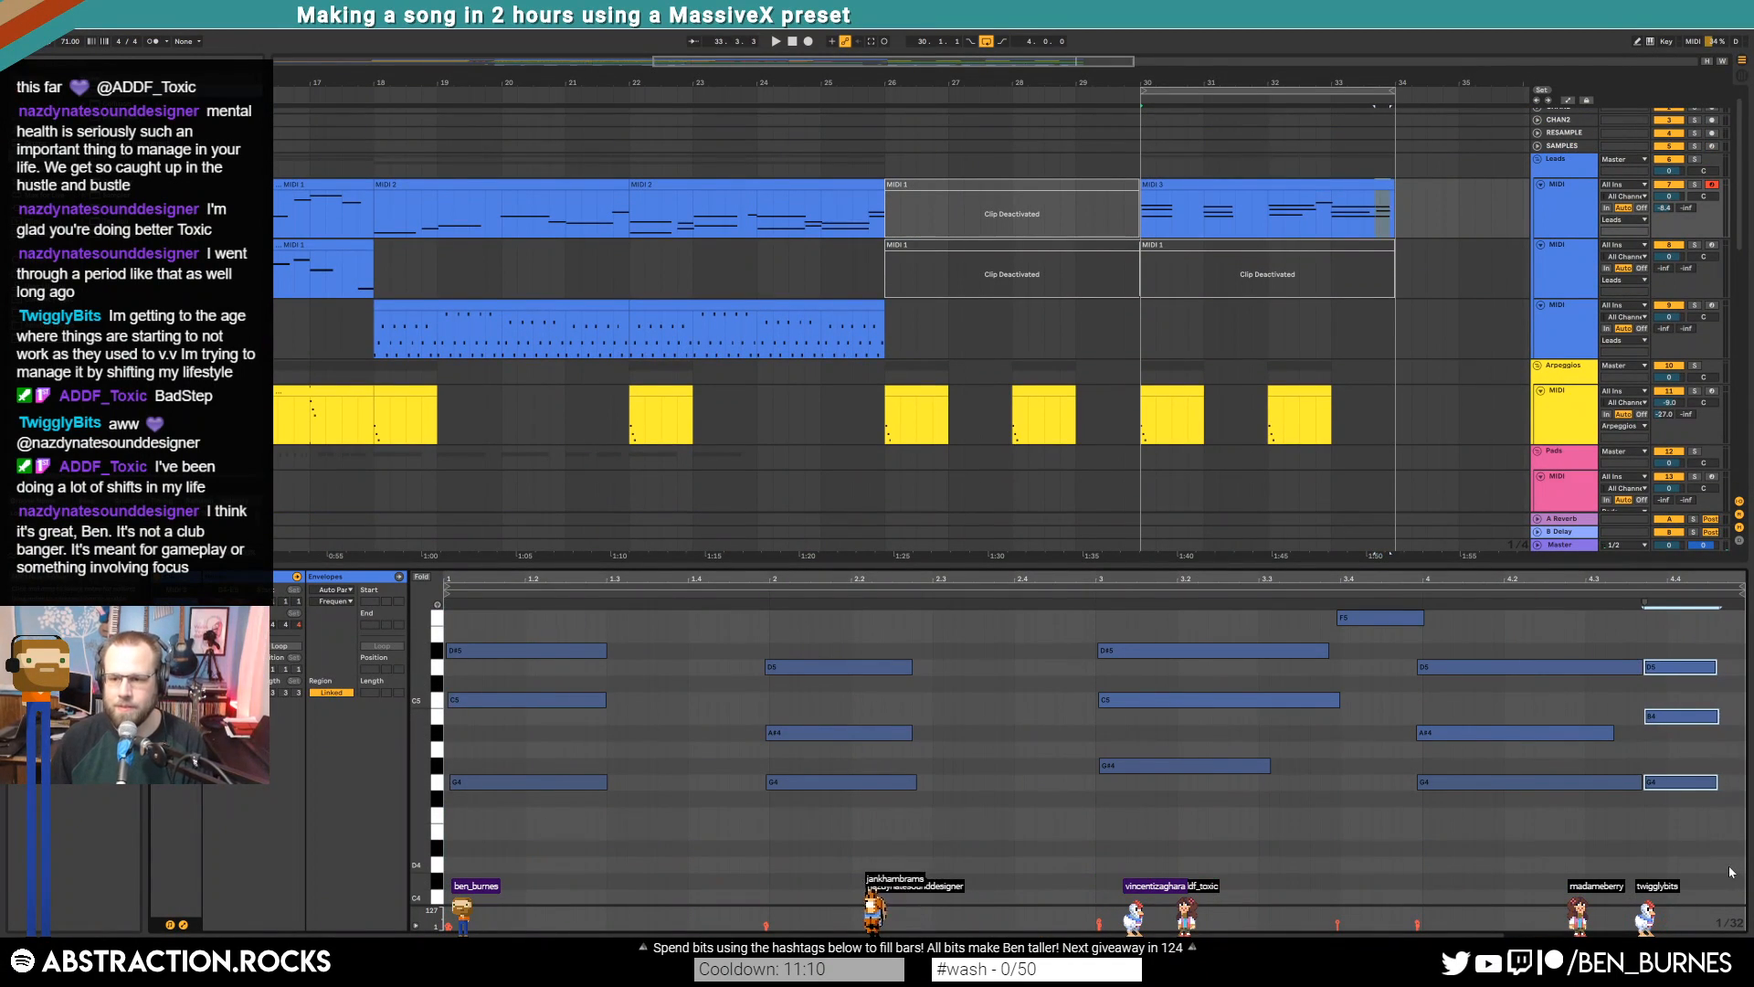
left_click(1589, 668)
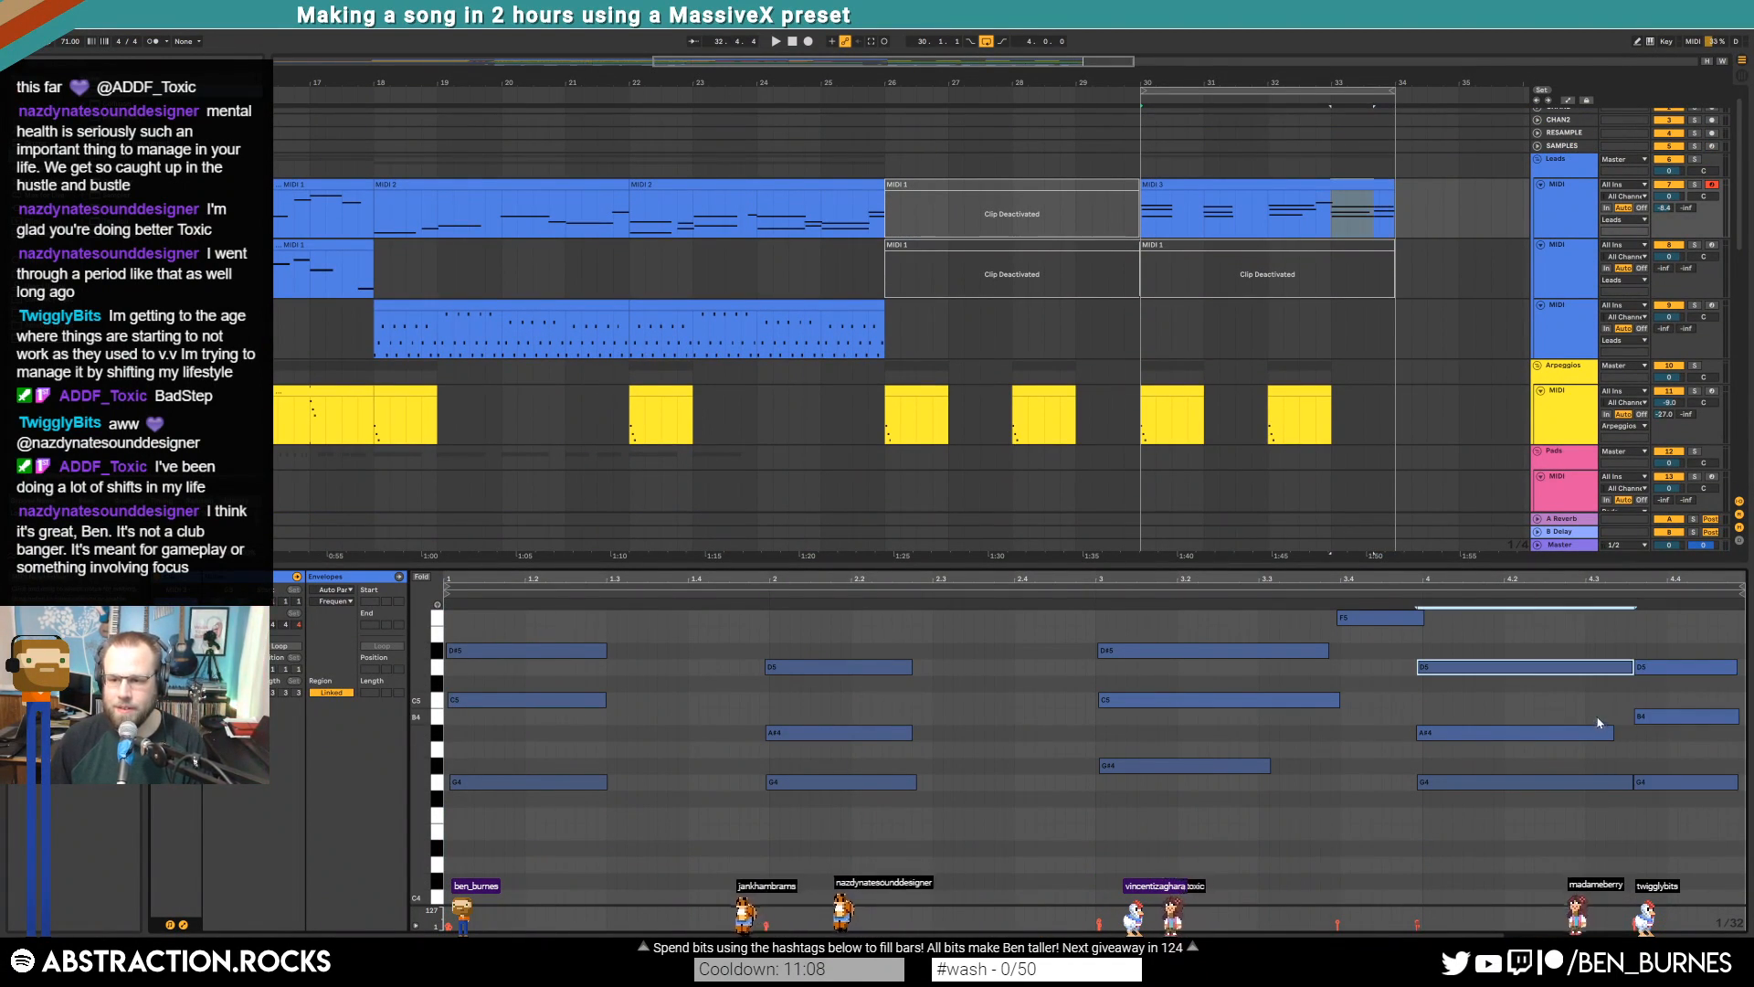
left_click(1629, 783, "shift")
left_click_drag(1631, 784, 1611, 784)
left_click_drag(1581, 653, 1574, 783)
key("shift+Tab")
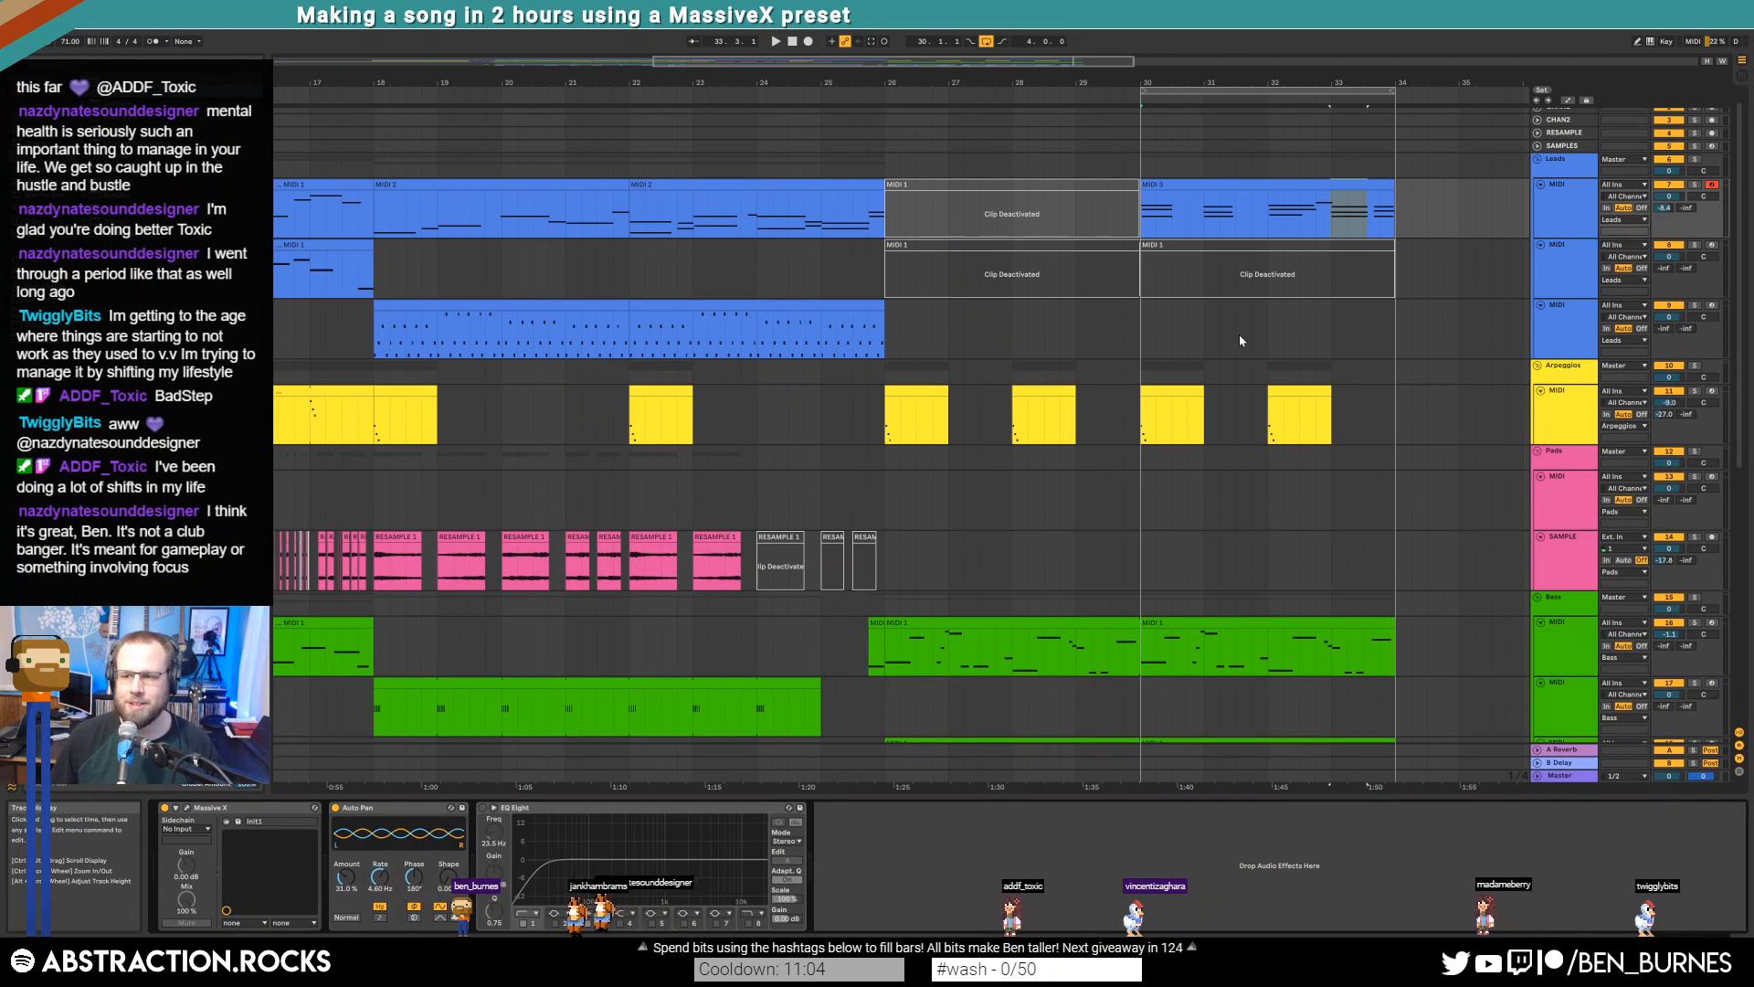
Loop bars 26–34, play the section and lower the boosted EQ Eight band on the Massive bass to about 4.83 dB
scroll(1279, 403, "down", 5)
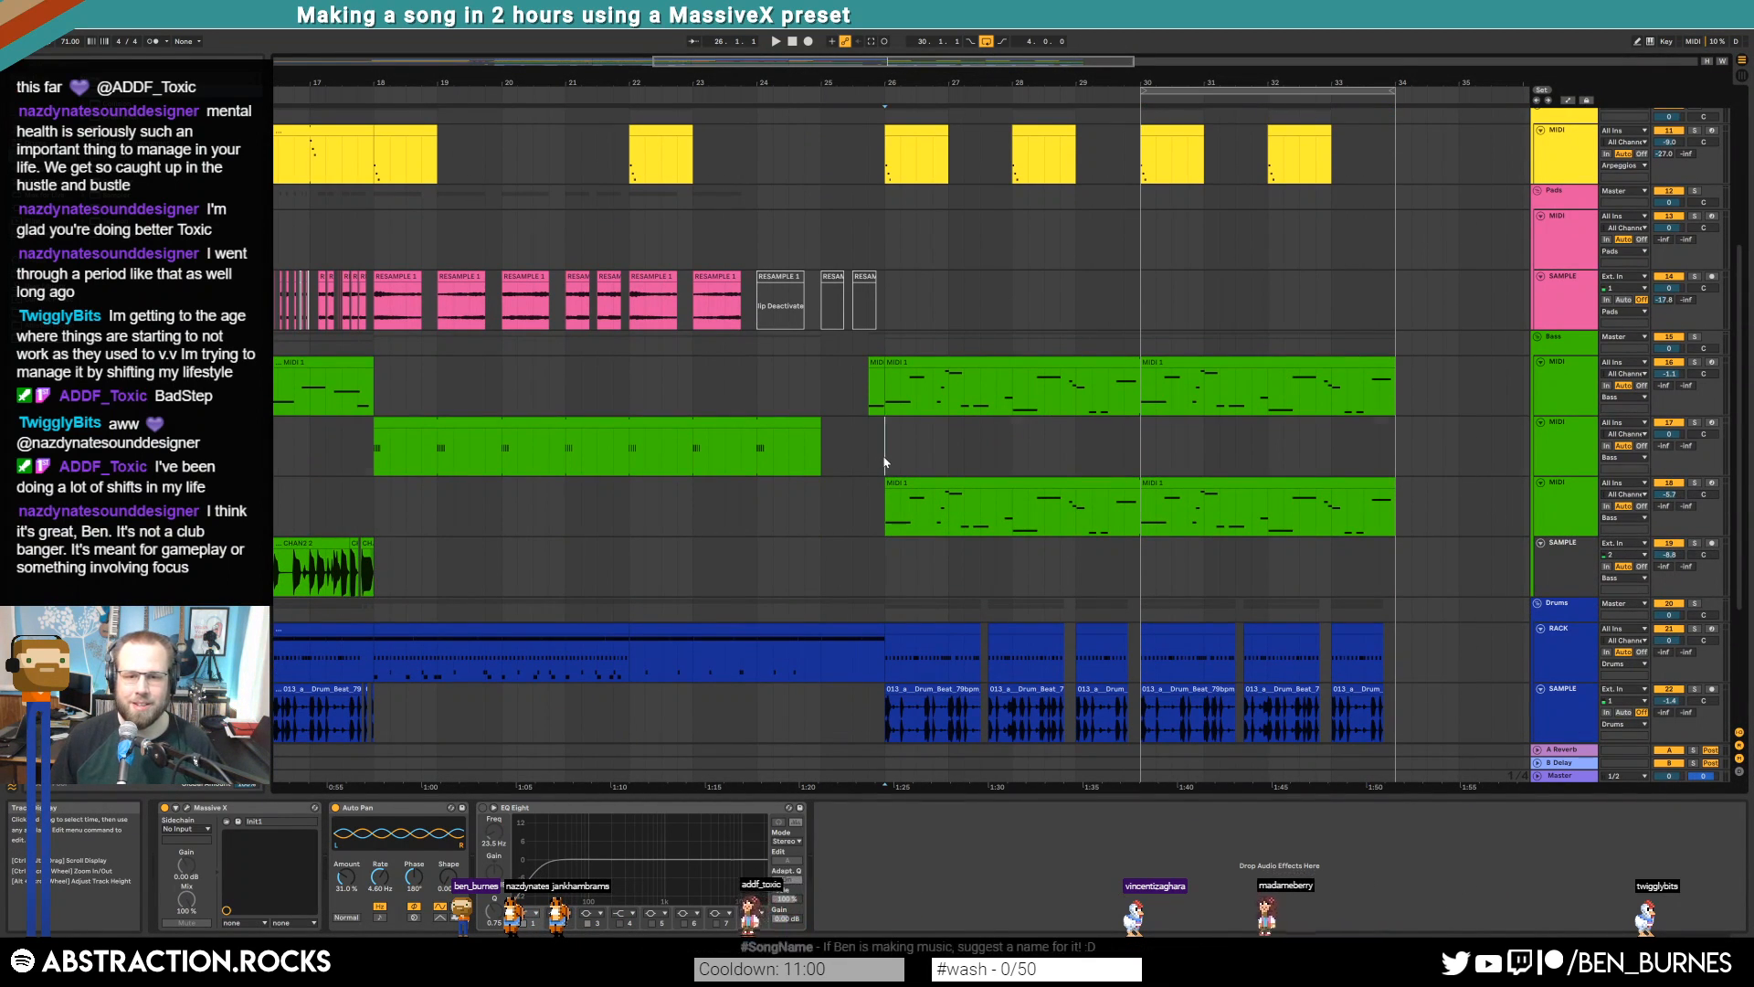
left_click(883, 463)
left_click_drag(1144, 88, 885, 94)
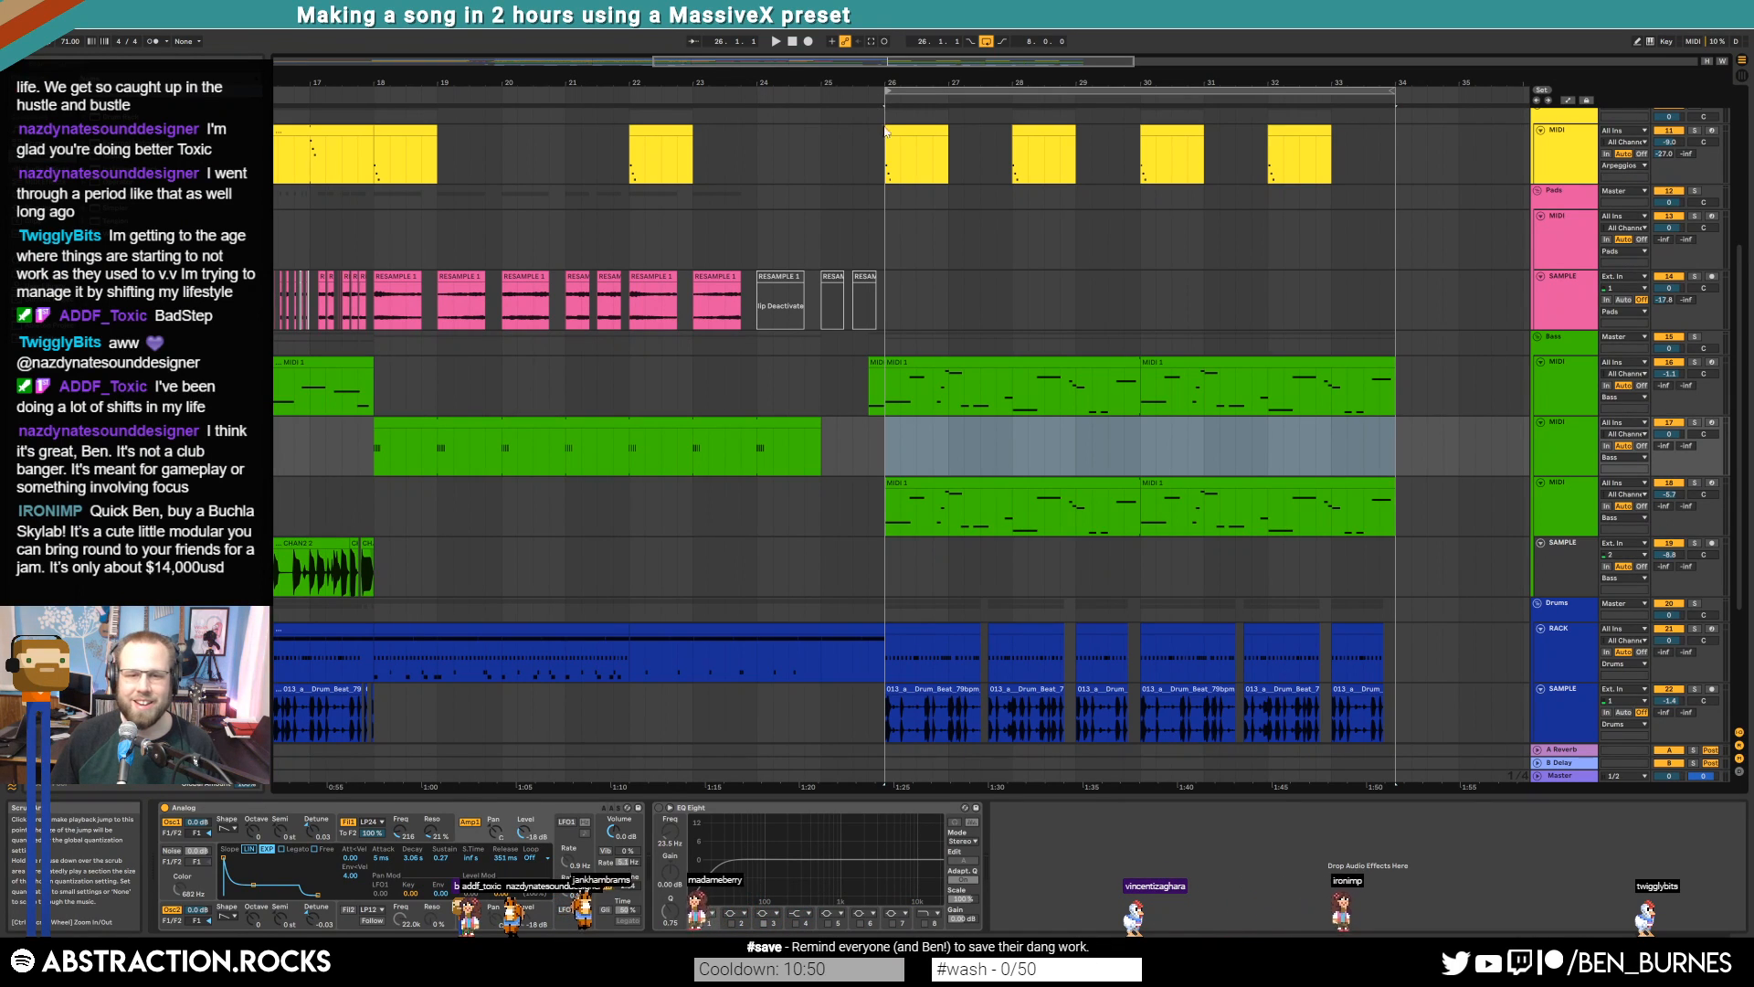
left_click(856, 90)
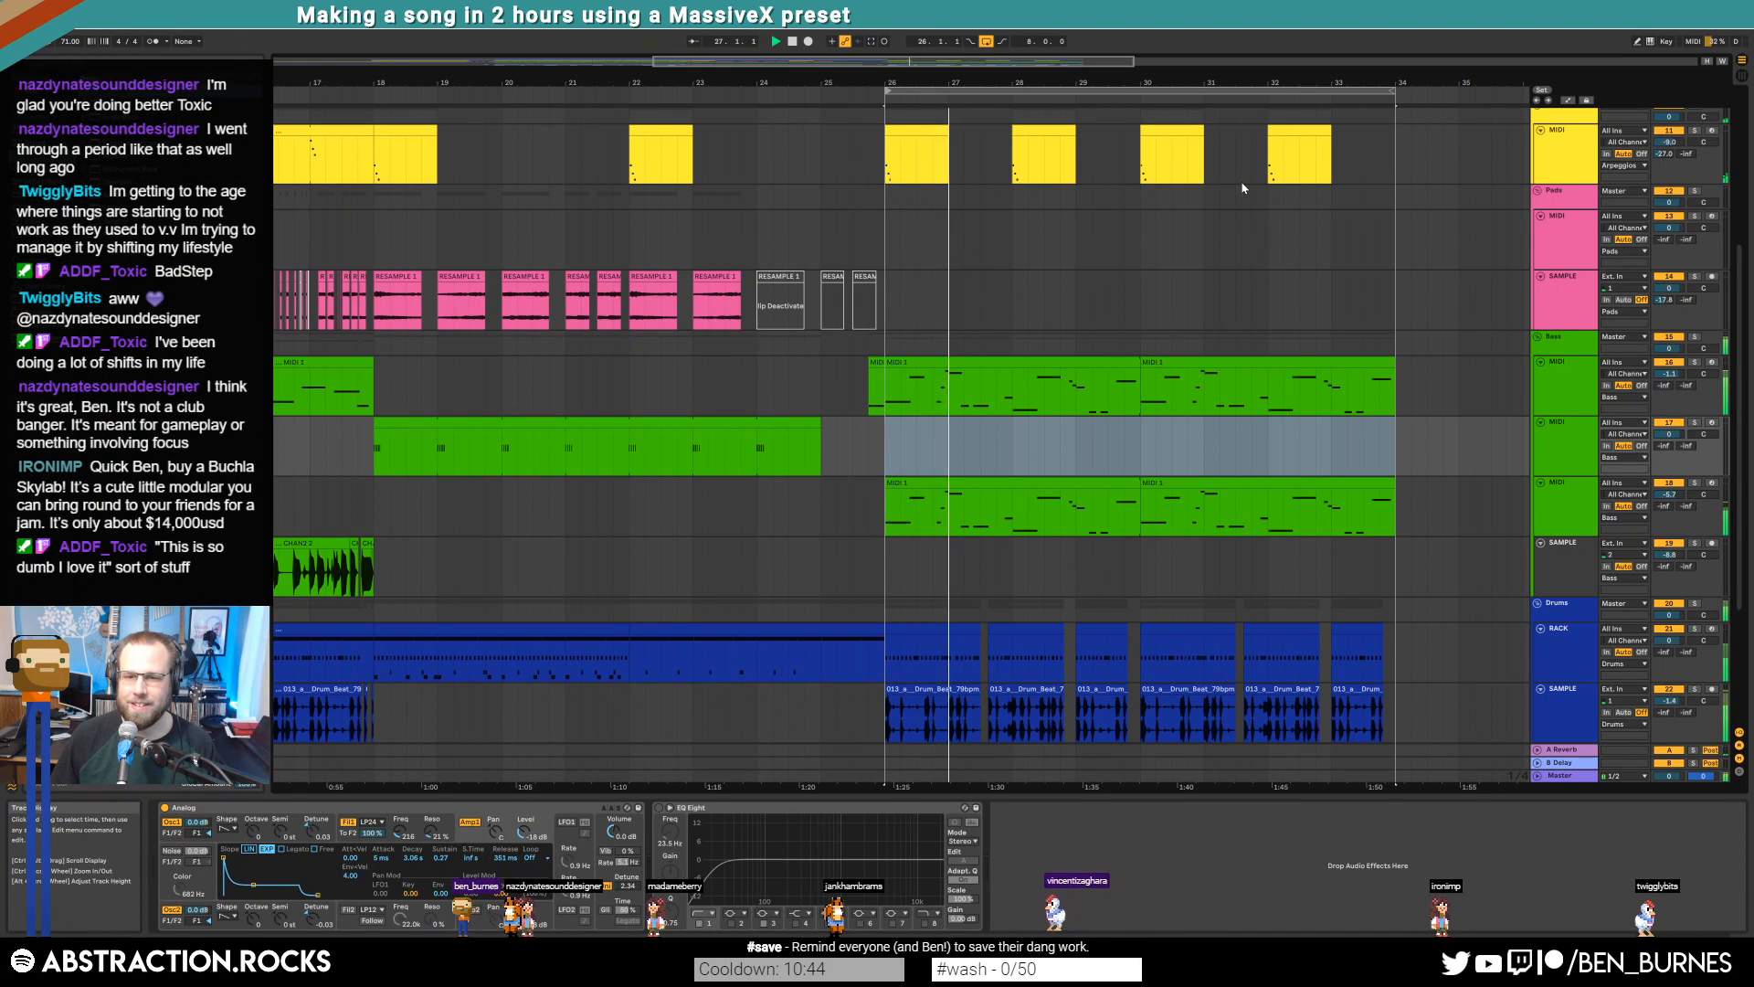
left_click(1576, 389)
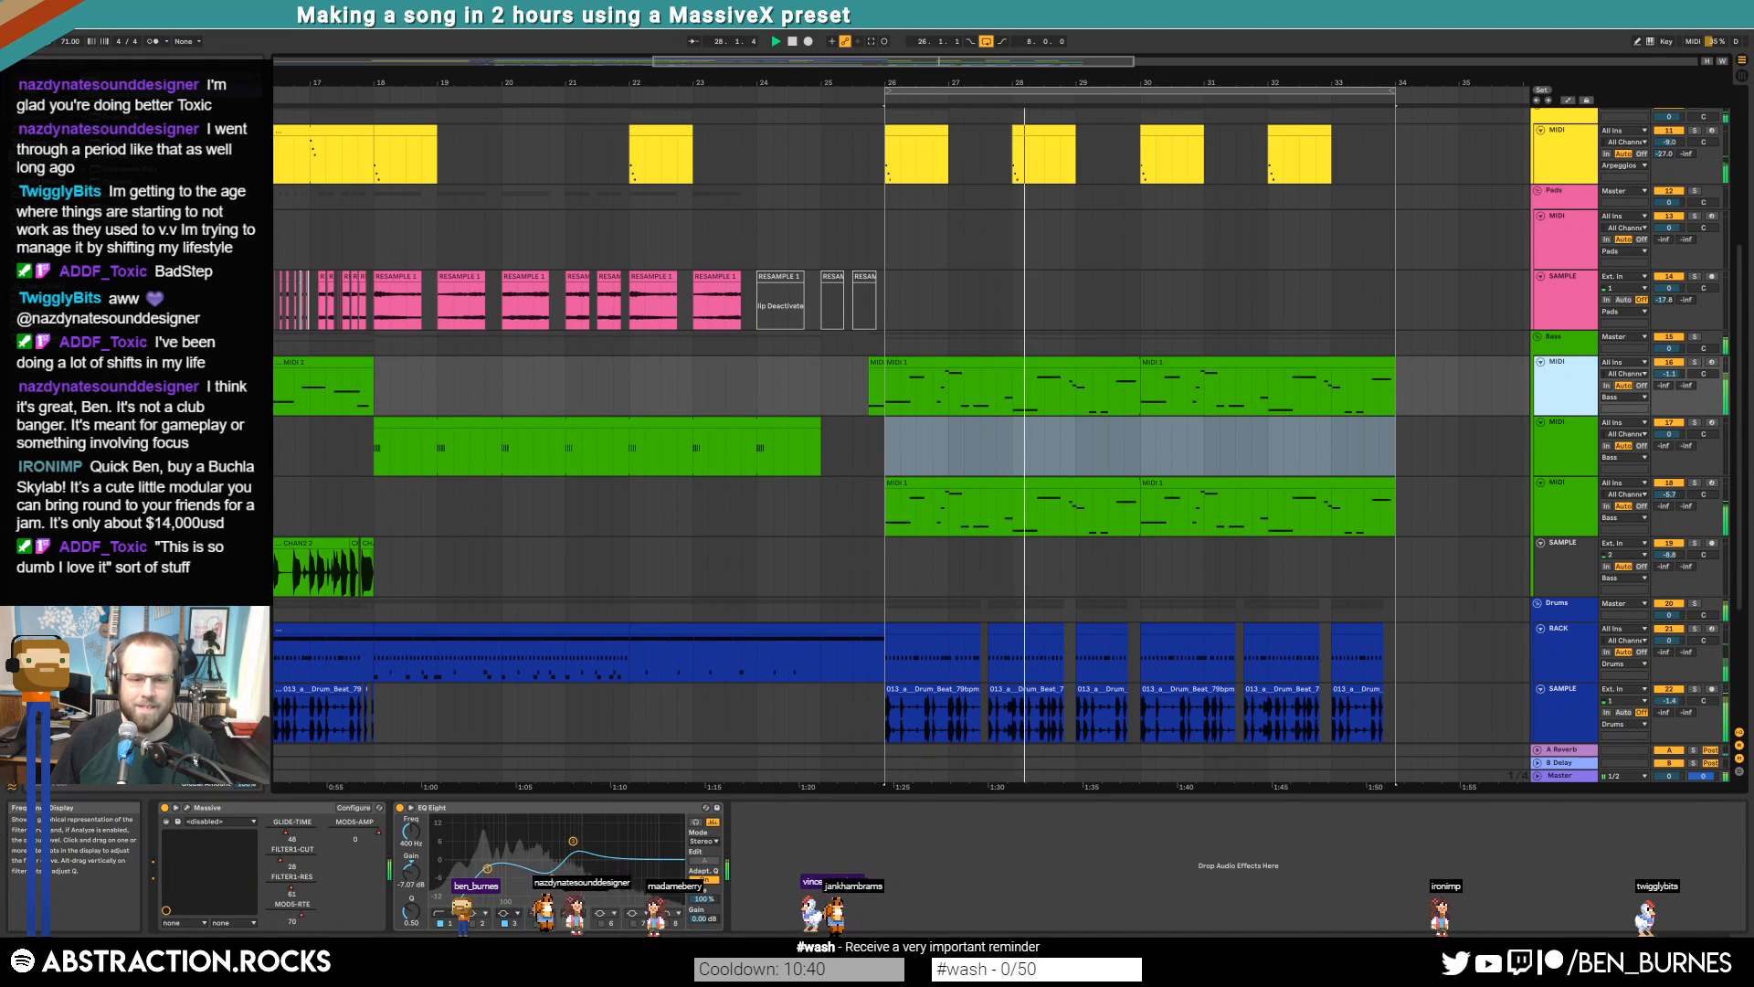
left_click_drag(573, 840, 574, 847)
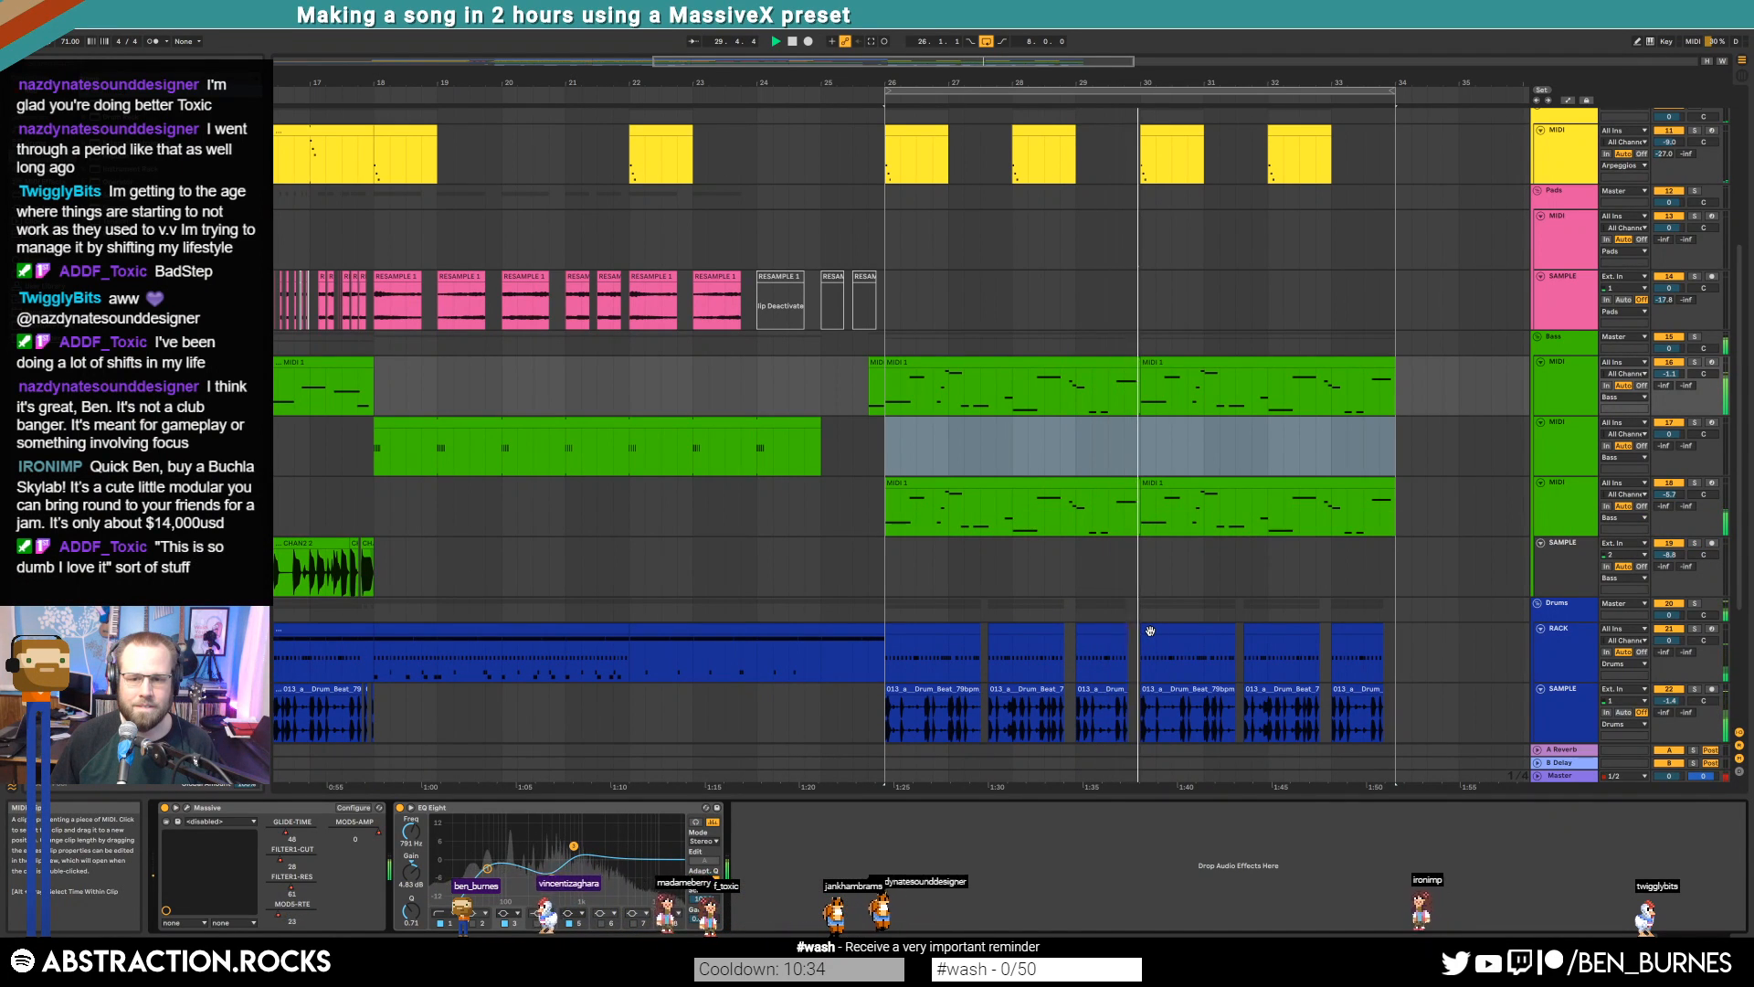
Raise the D2 note before beat 2 to F2 in the Massive bass clip at bar 30
left_click(1199, 363)
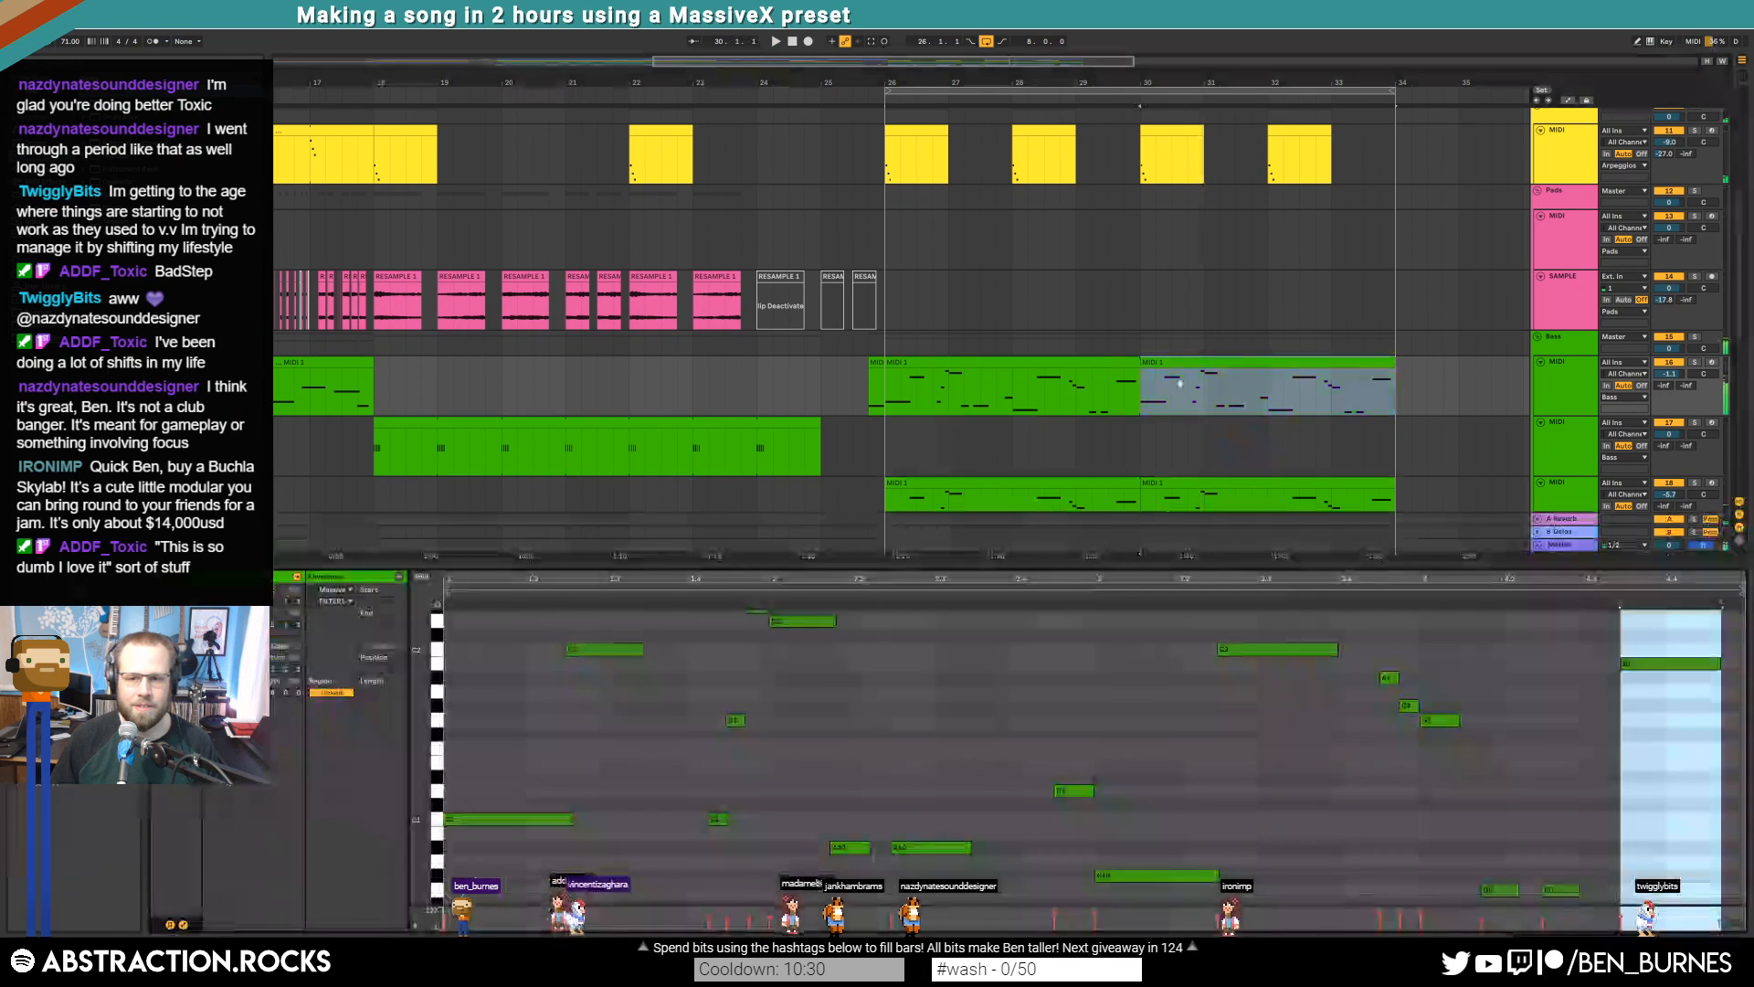
left_click_drag(815, 661, 831, 731)
key("Up")
key("Up")
key("Up")
Raise the two A#0 notes to D#2 and D2, and lengthen the first so it reaches the second
scroll(841, 757, "down", 1)
left_click_drag(819, 804, 978, 932)
key("shift+Up")
key("Up")
key("Up")
key("Up")
key("Up")
key("Up")
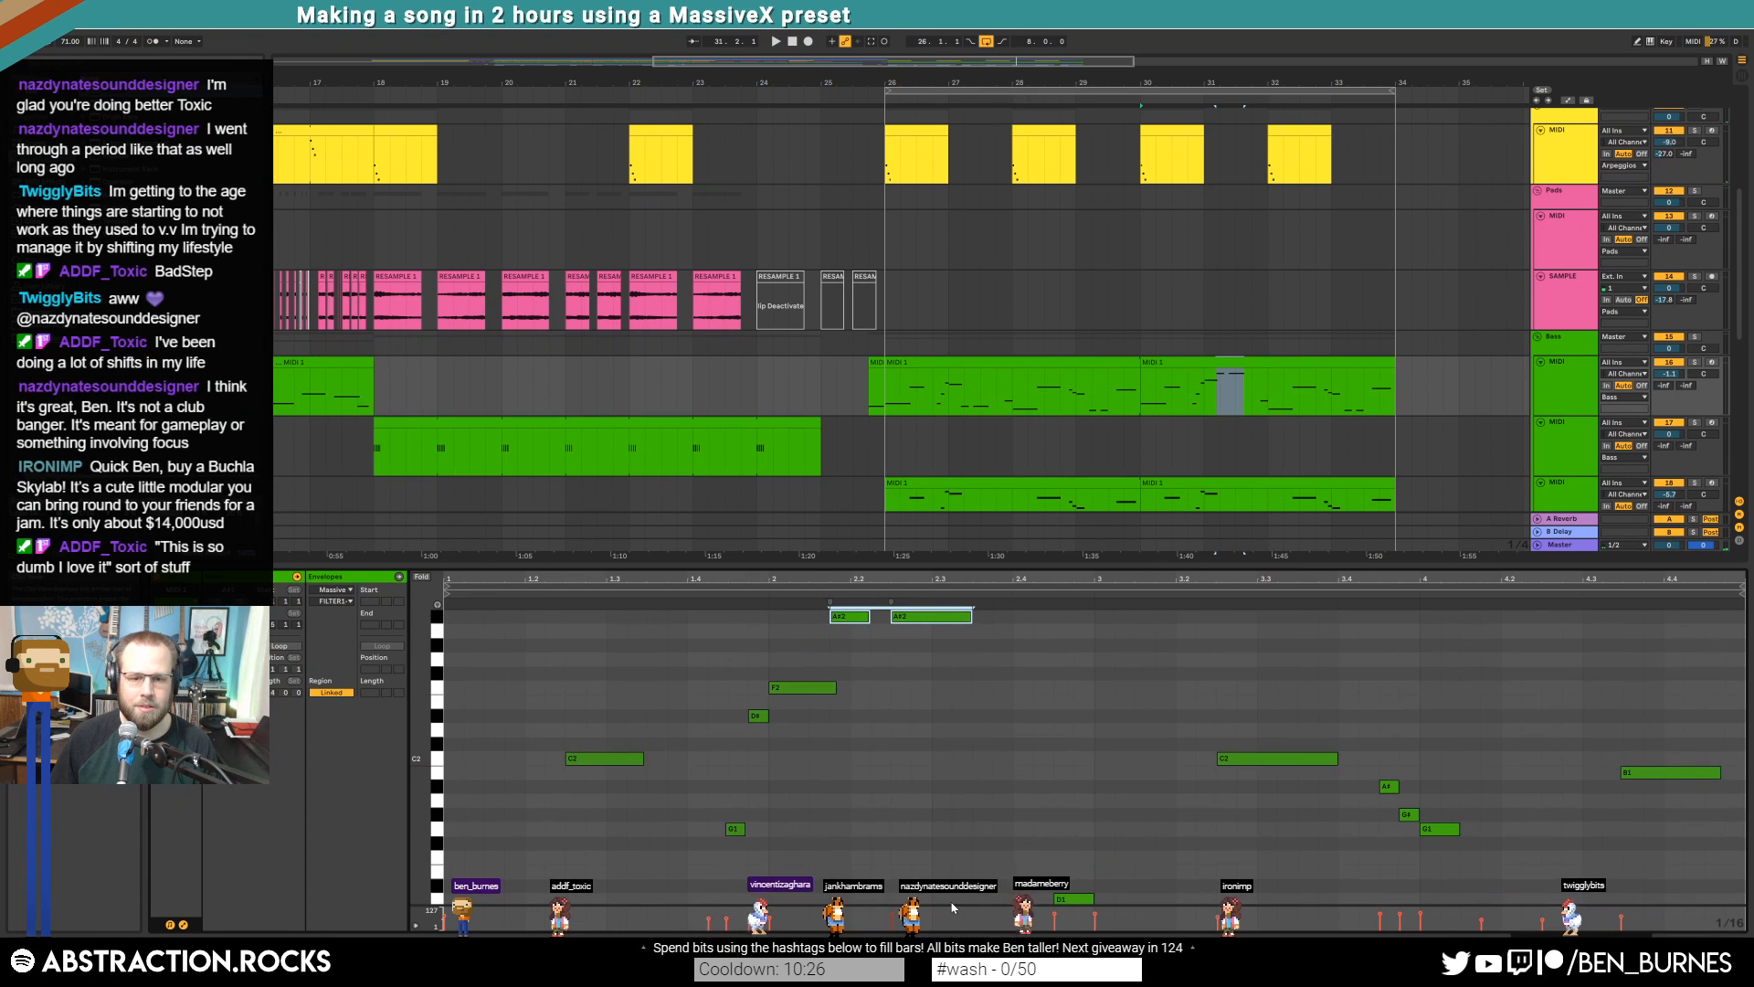
scroll(920, 782, "up", 2)
left_click(850, 717, "shift")
key("Down")
left_click(866, 718)
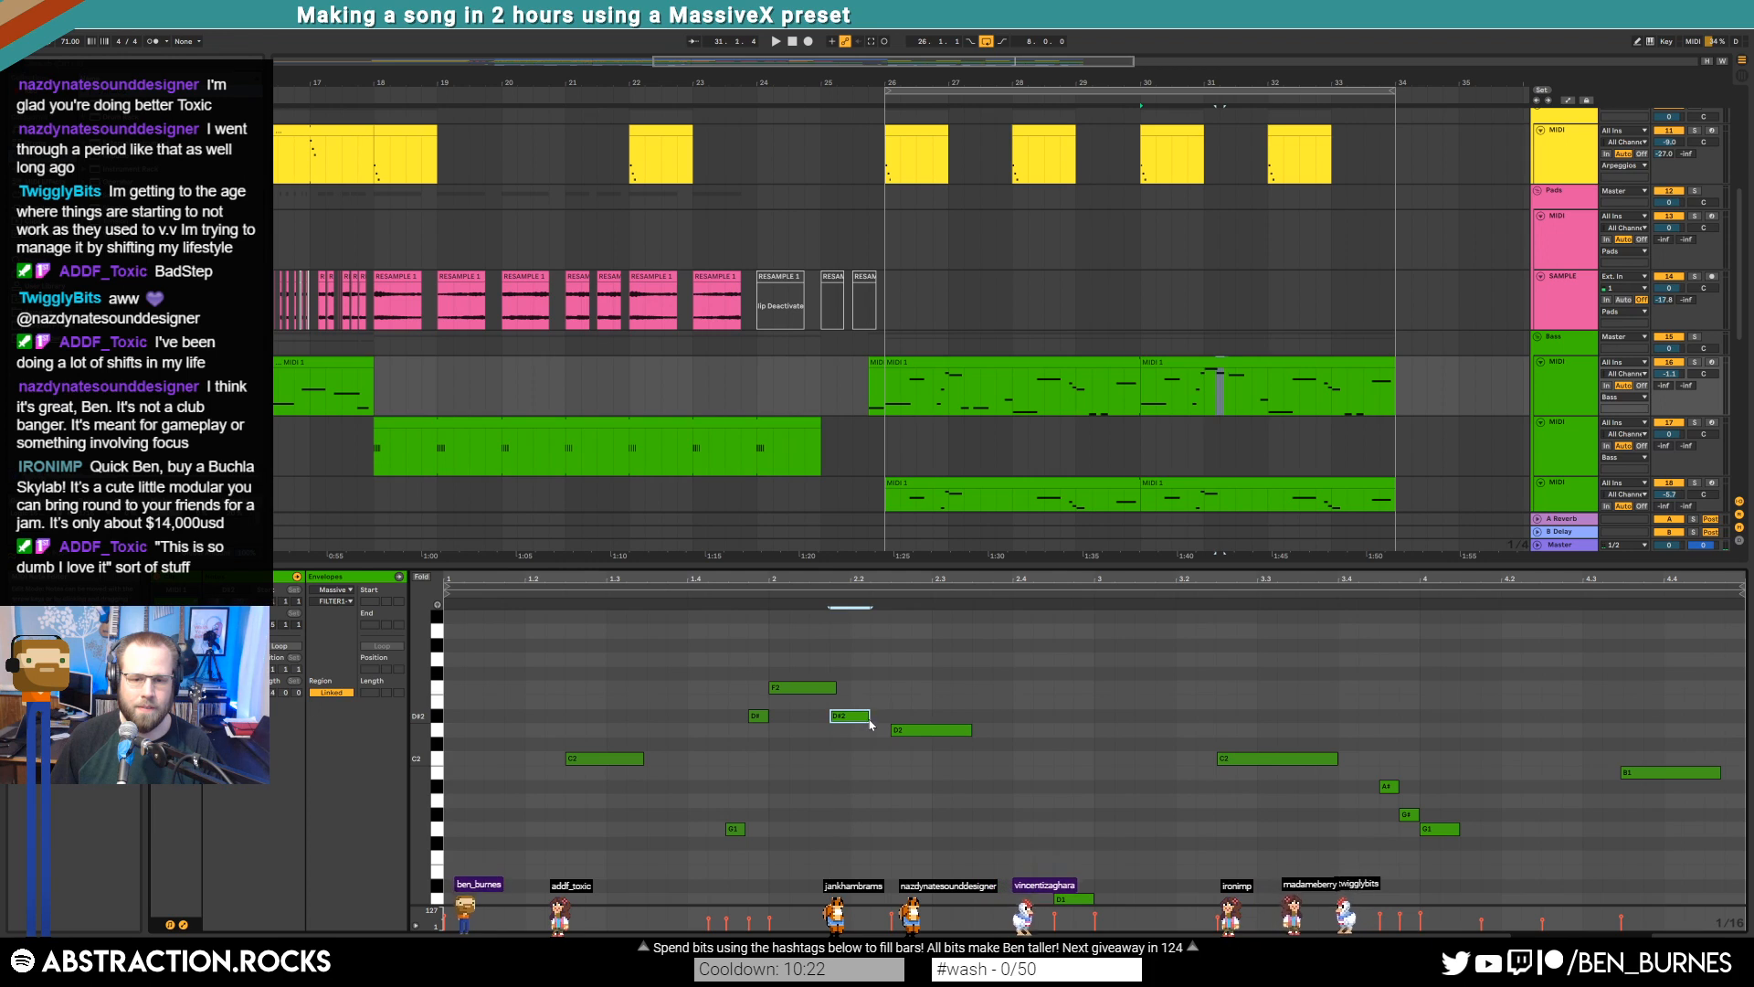
left_click_drag(890, 716, 897, 716)
Raise the short D1 note before bar 32 to D#2 and the long G#0 note after it to G#1
left_click(1109, 816)
scroll(1085, 831, "down", 1)
scroll(1212, 822, "down", 2)
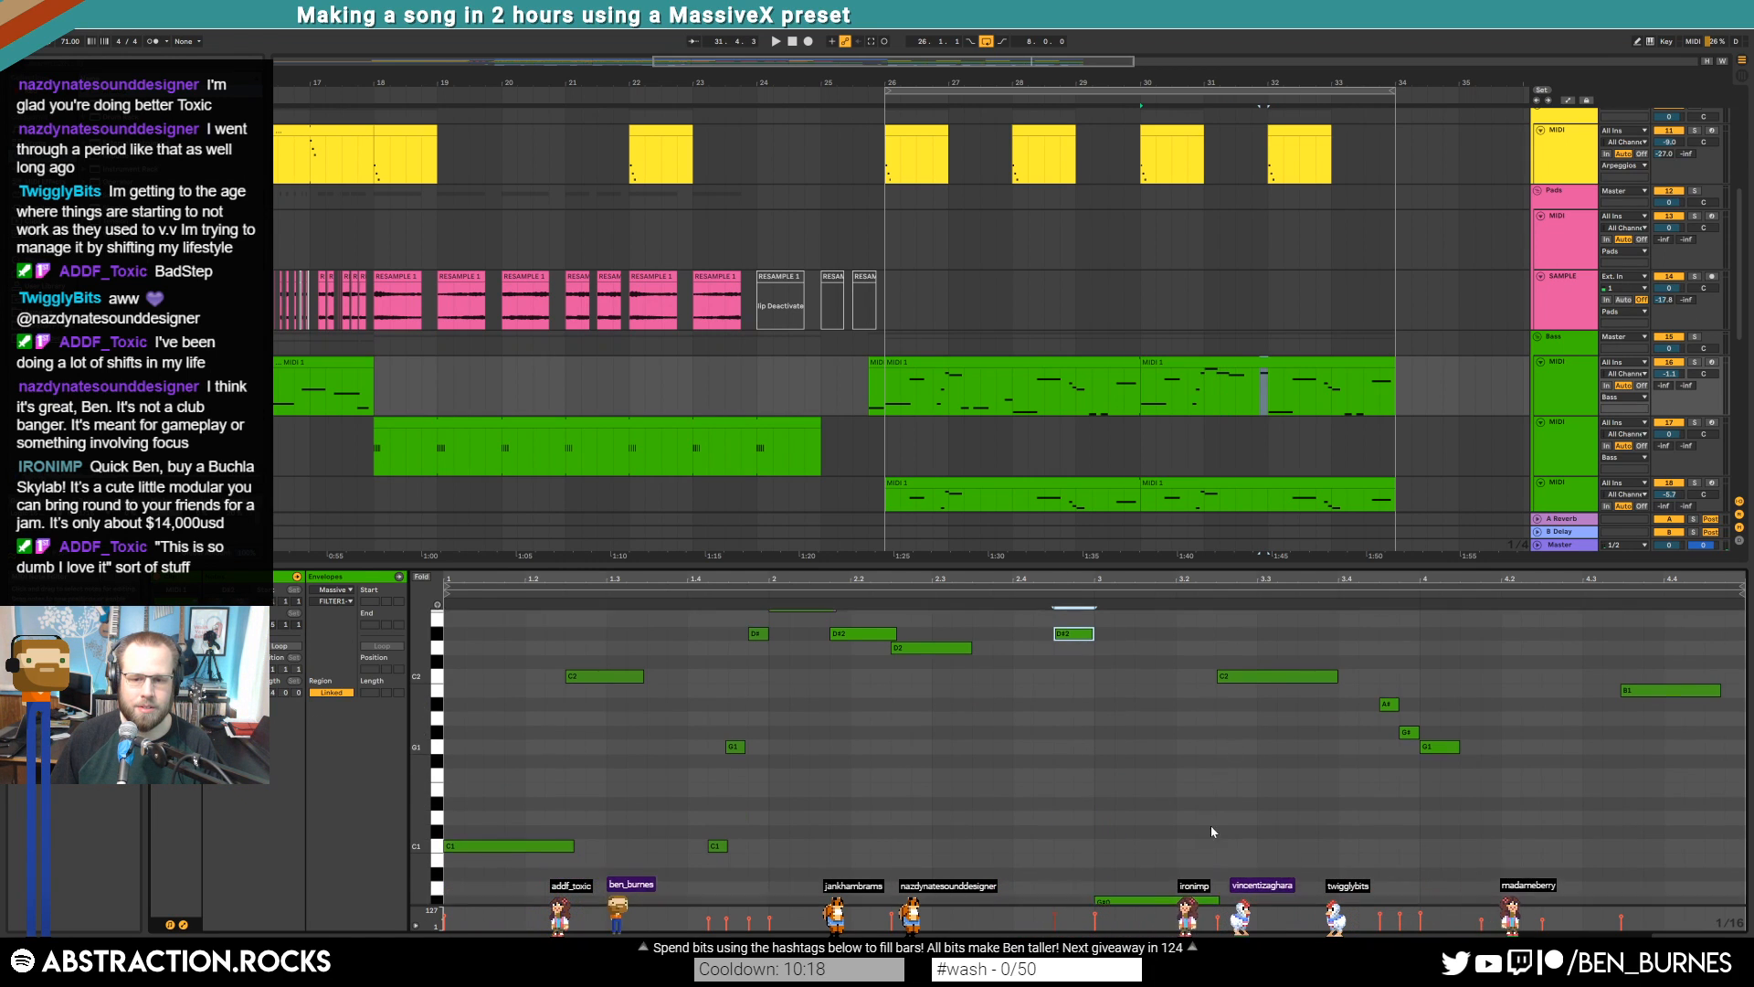
left_click_drag(1111, 740, 1131, 844)
key("shift+Up")
scroll(1133, 848, "up", 2)
Copy the edited Massive bass clip over the bar 30 clip on the Analog bass track
key("space")
left_click_drag(1215, 363, 1221, 497)
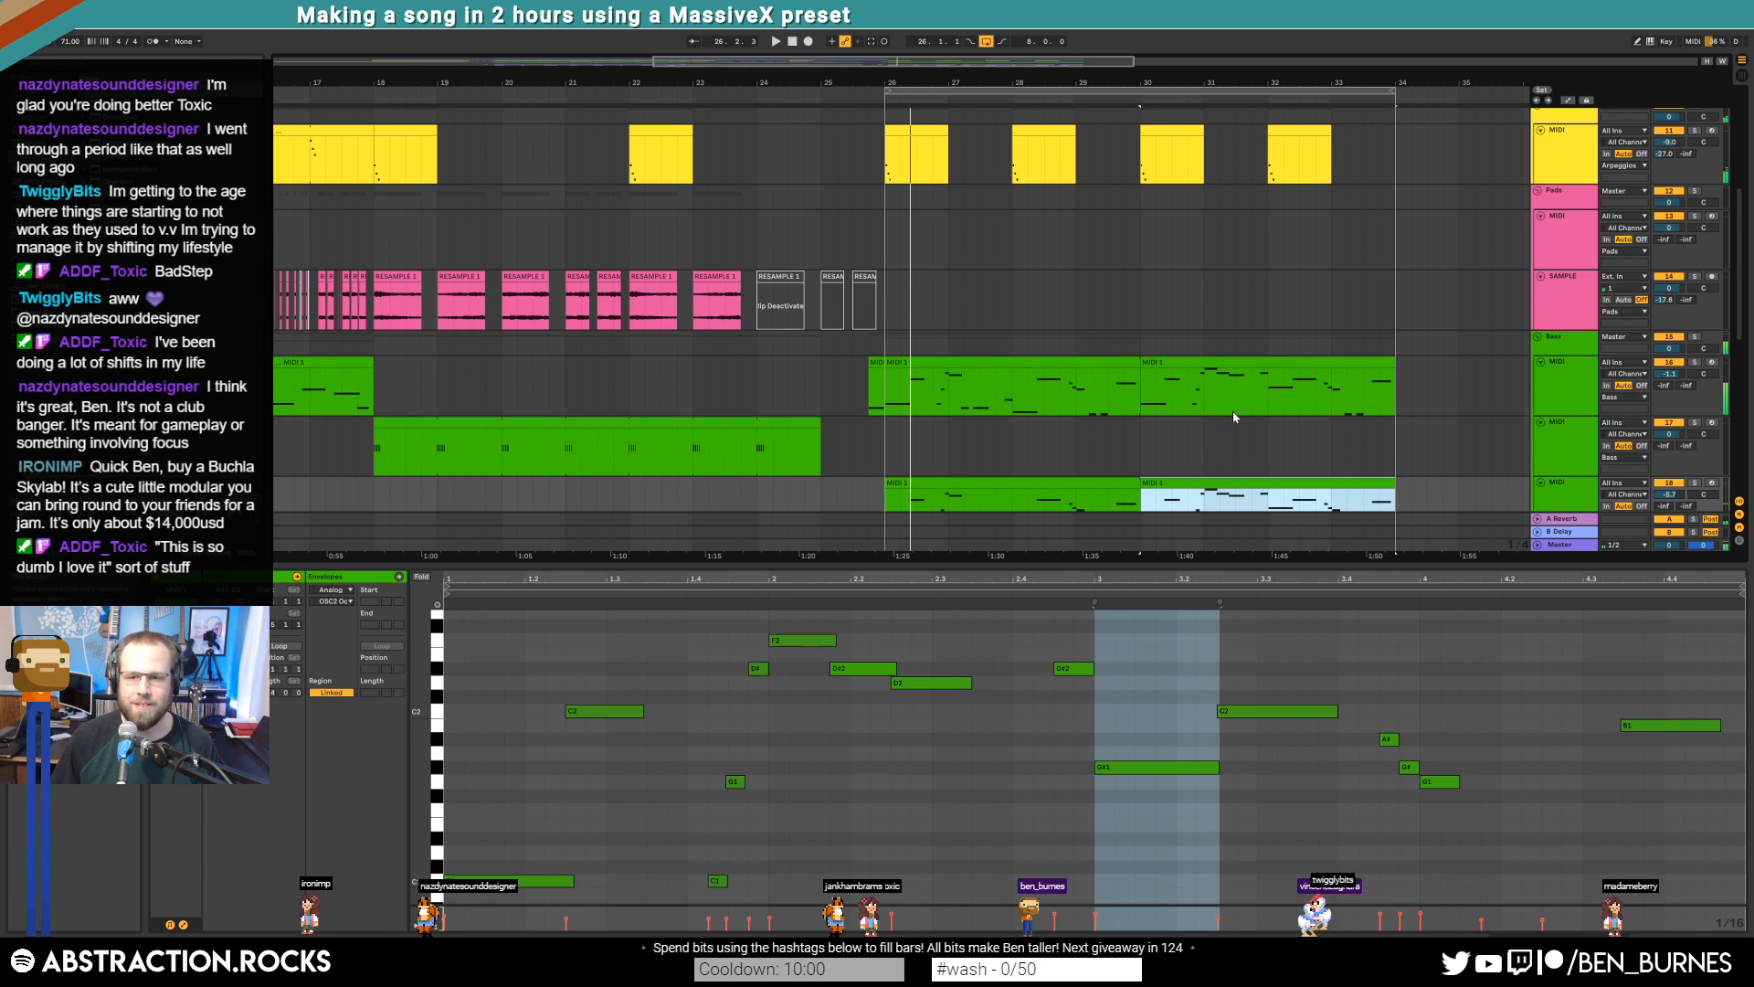
scroll(1238, 429, "down", 3)
key("shift+Tab")
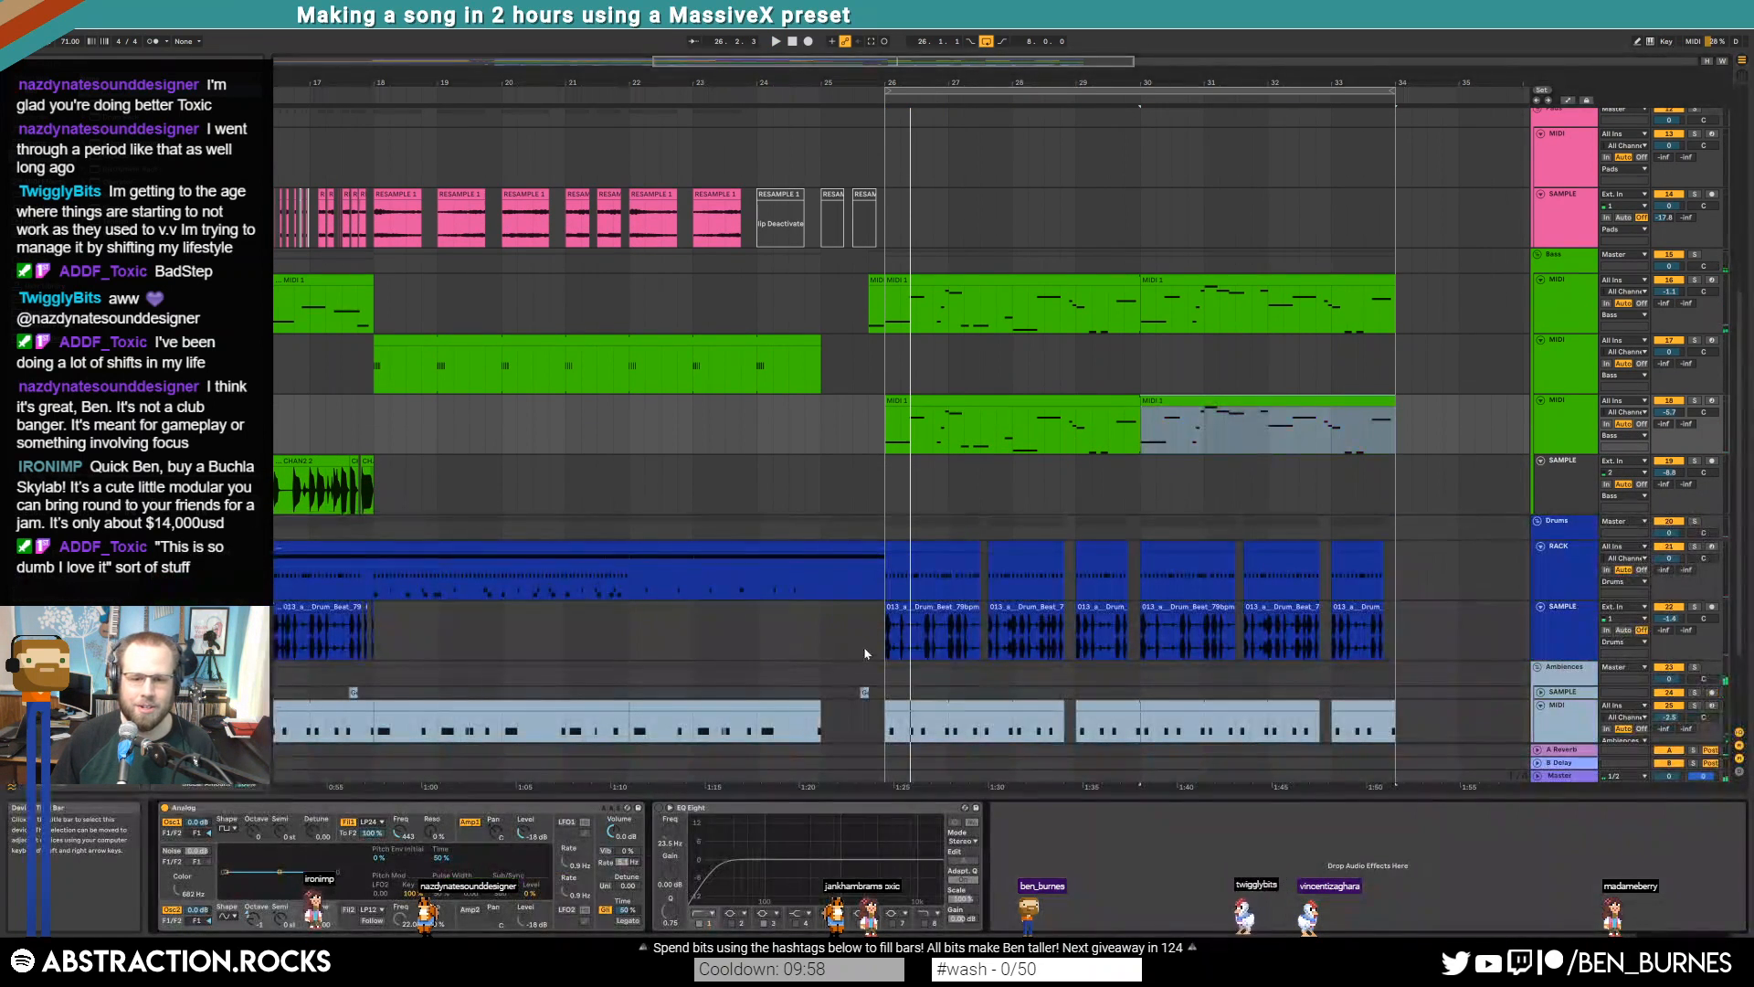
Show the automation, play the Massive bass from bar 30 and pull its MODS-RTE curve down just after bar 32
scroll(1335, 474, "up", 5, "ctrl")
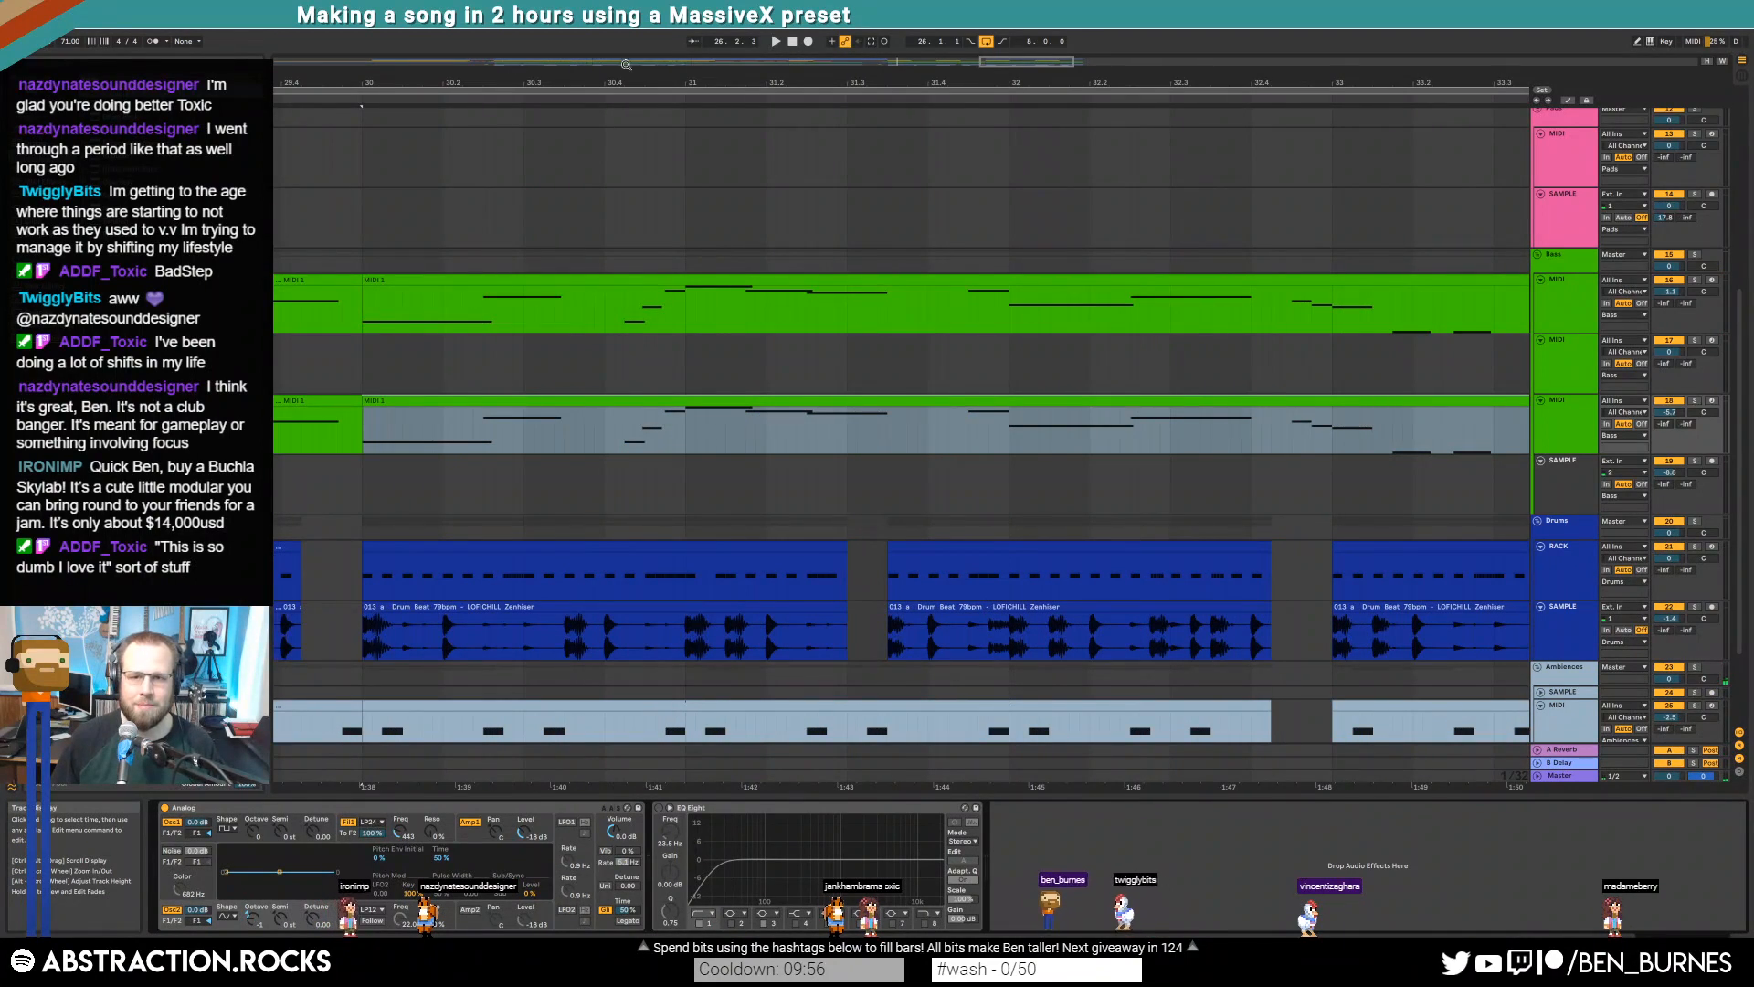
left_click_drag(1018, 60, 863, 36)
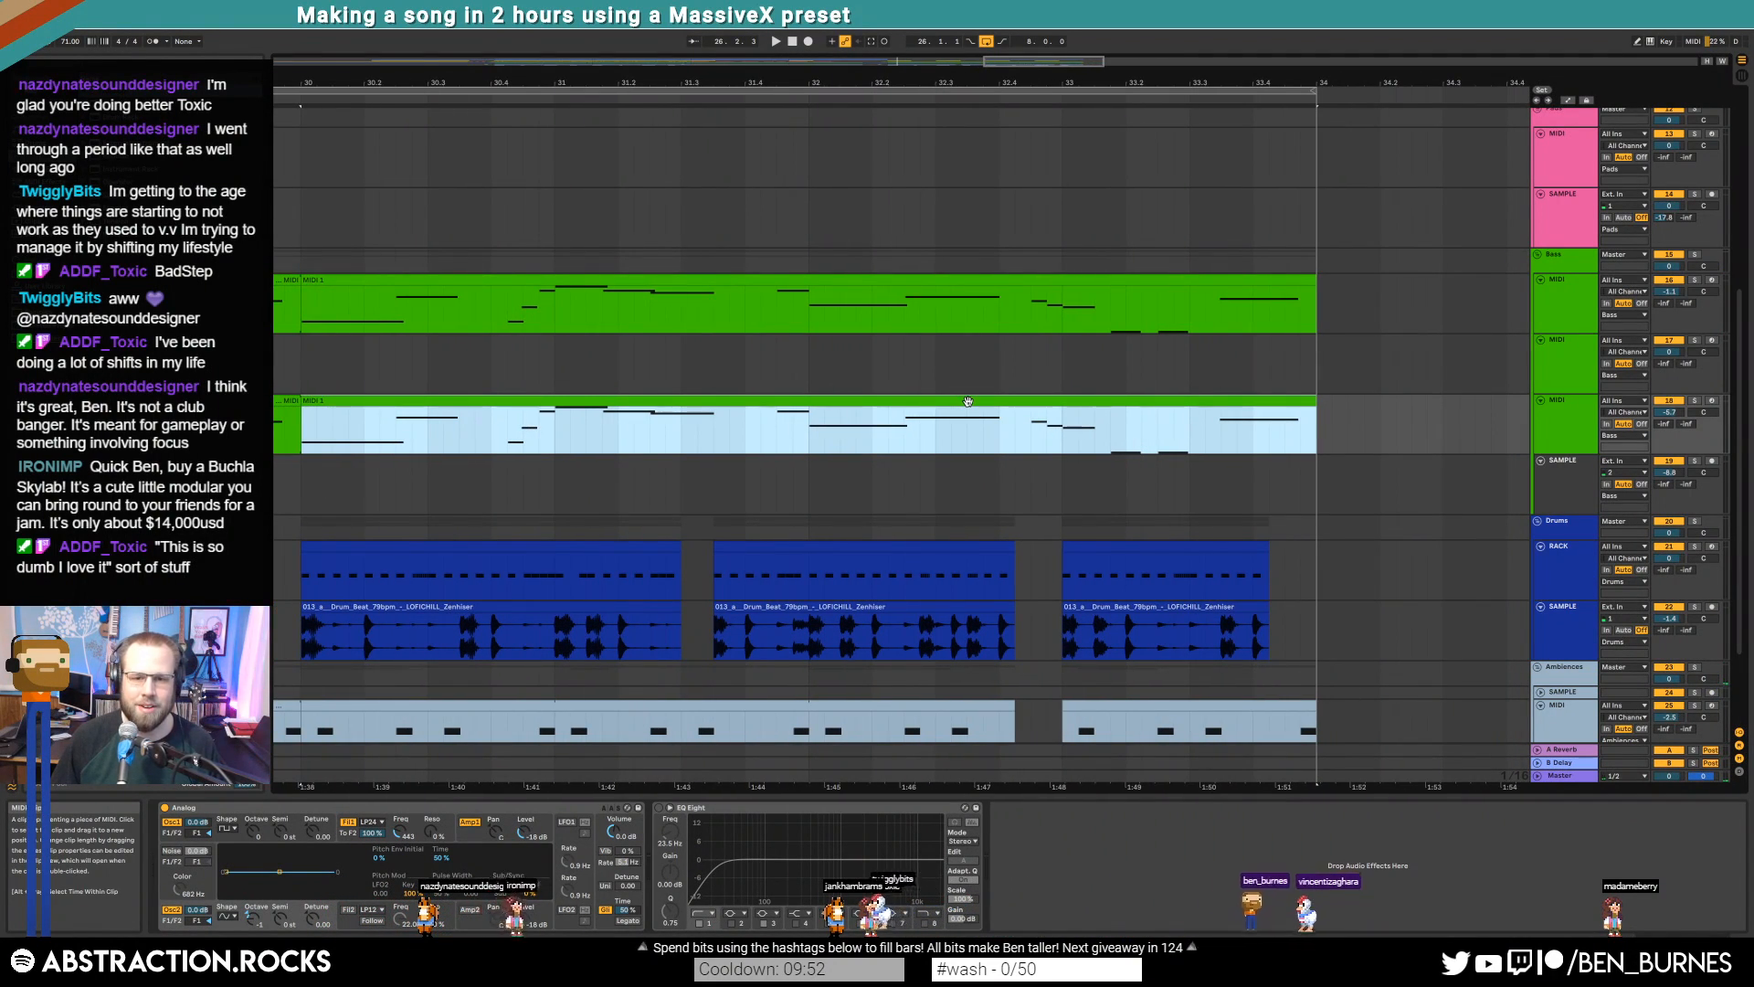
left_click(1078, 325)
key("a")
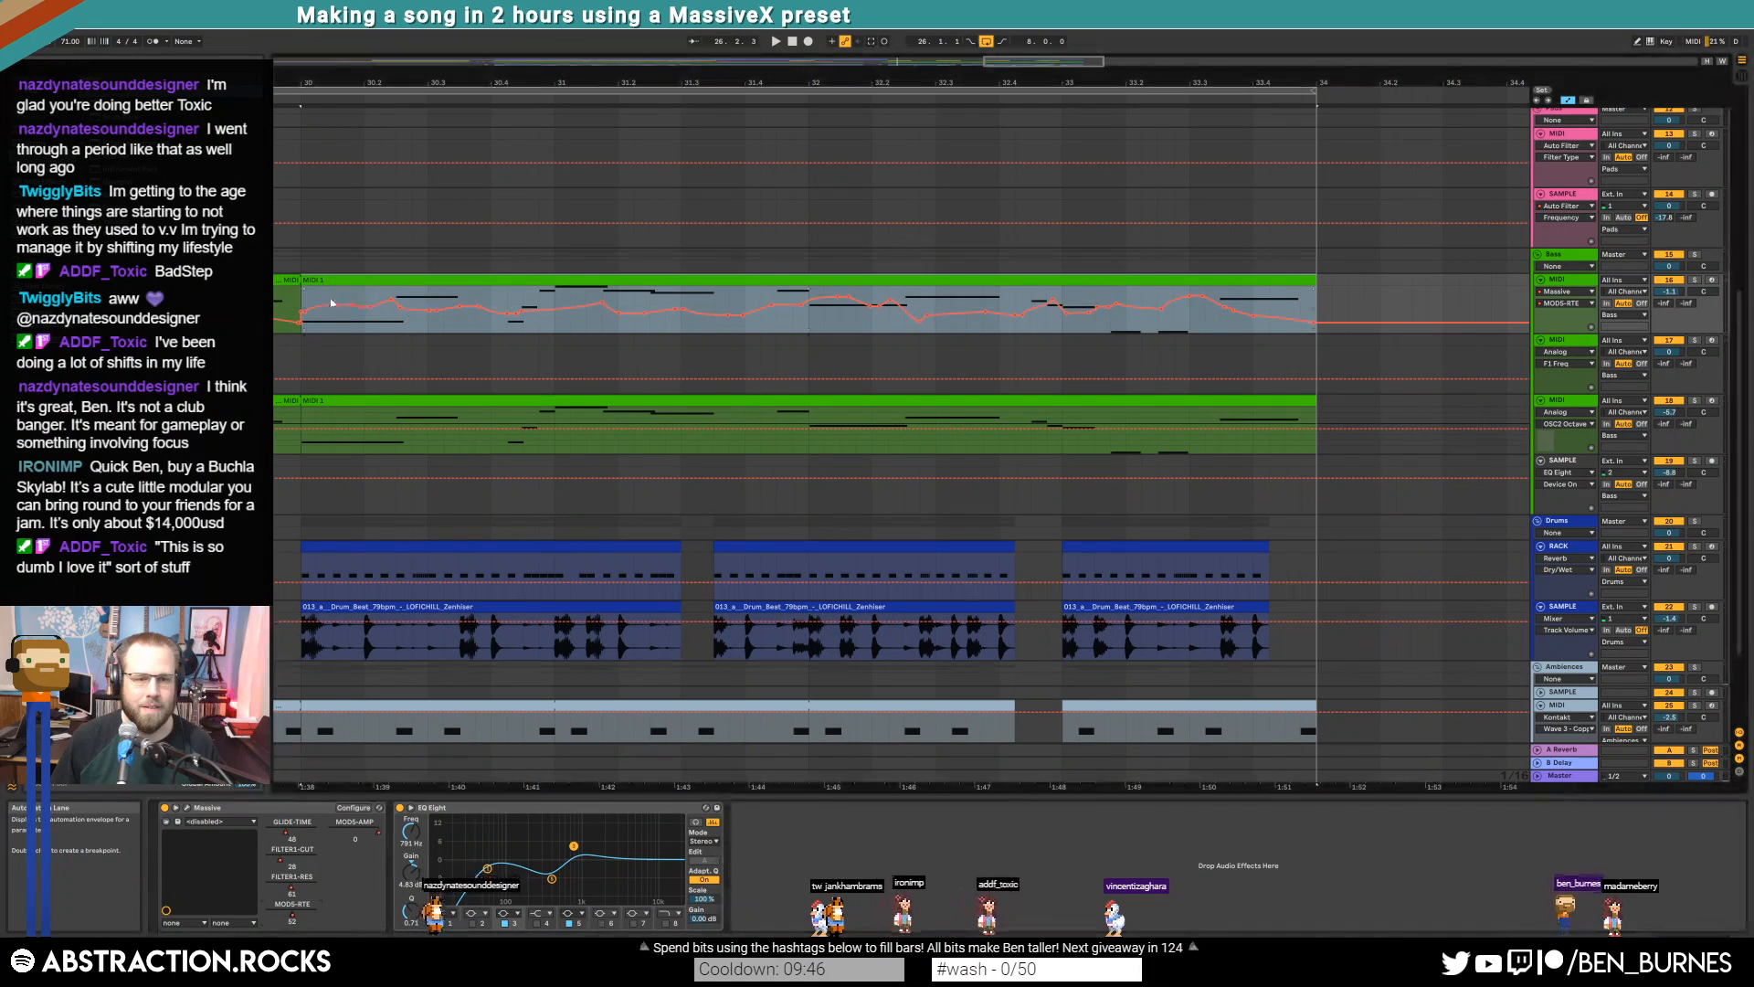
left_click(298, 301)
key("space")
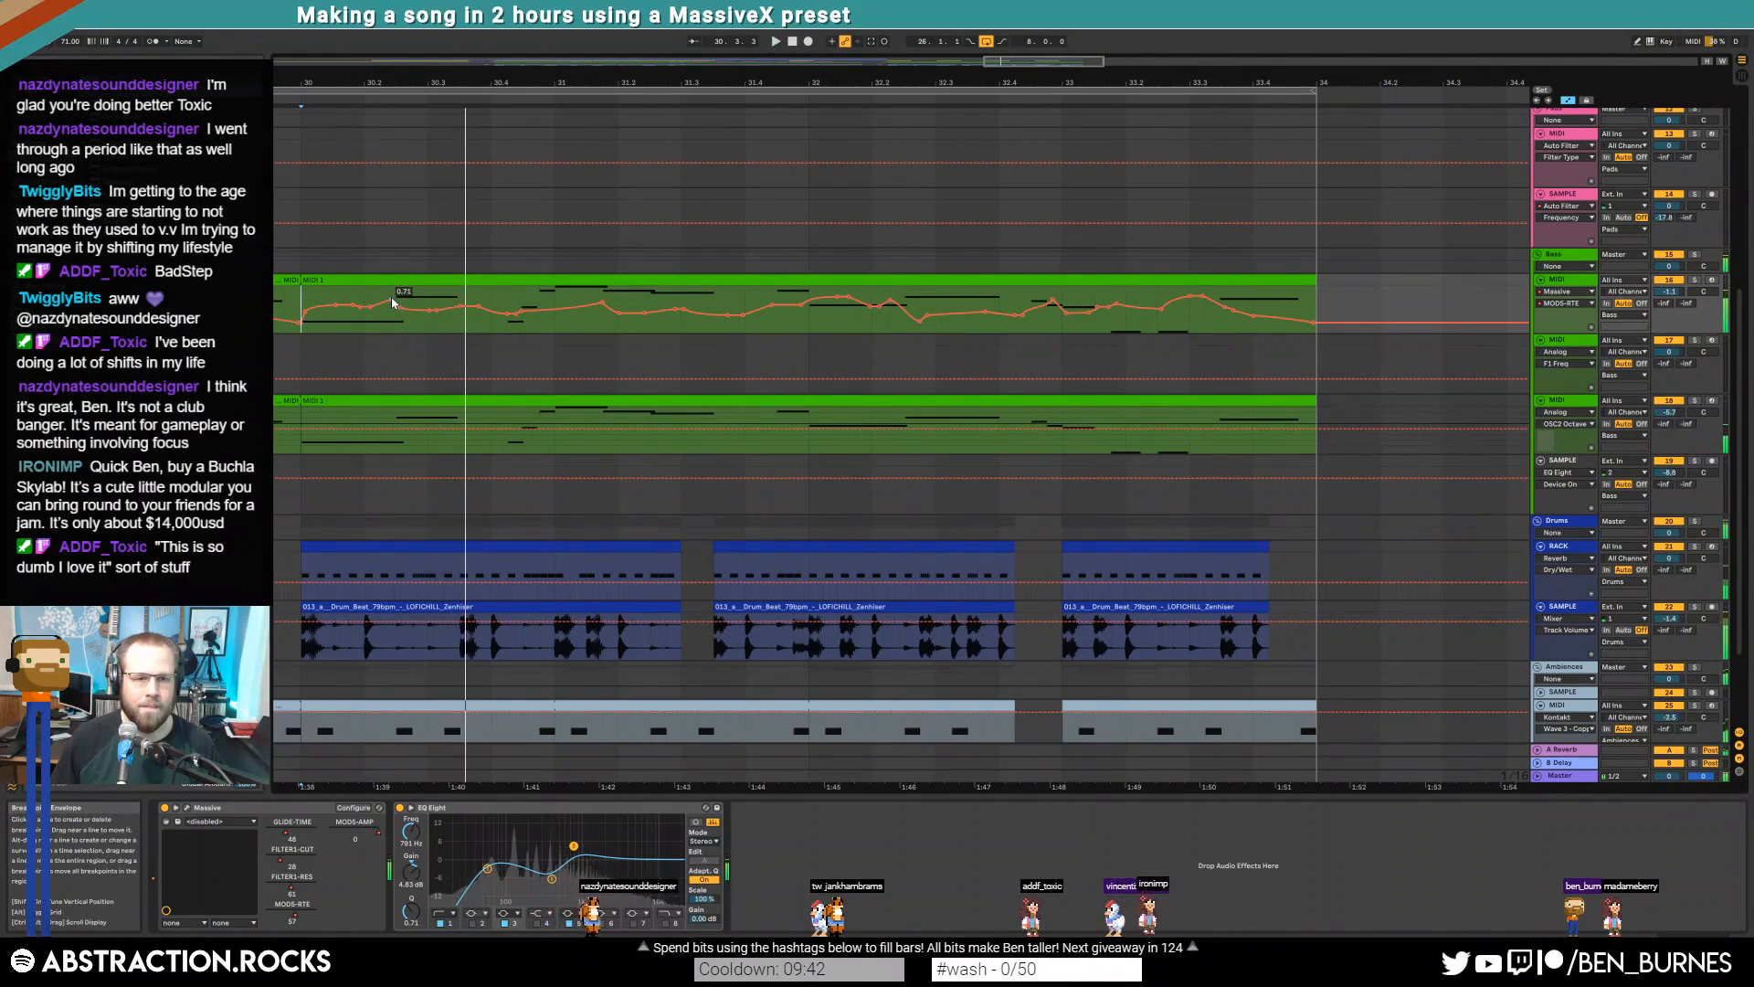
key("space")
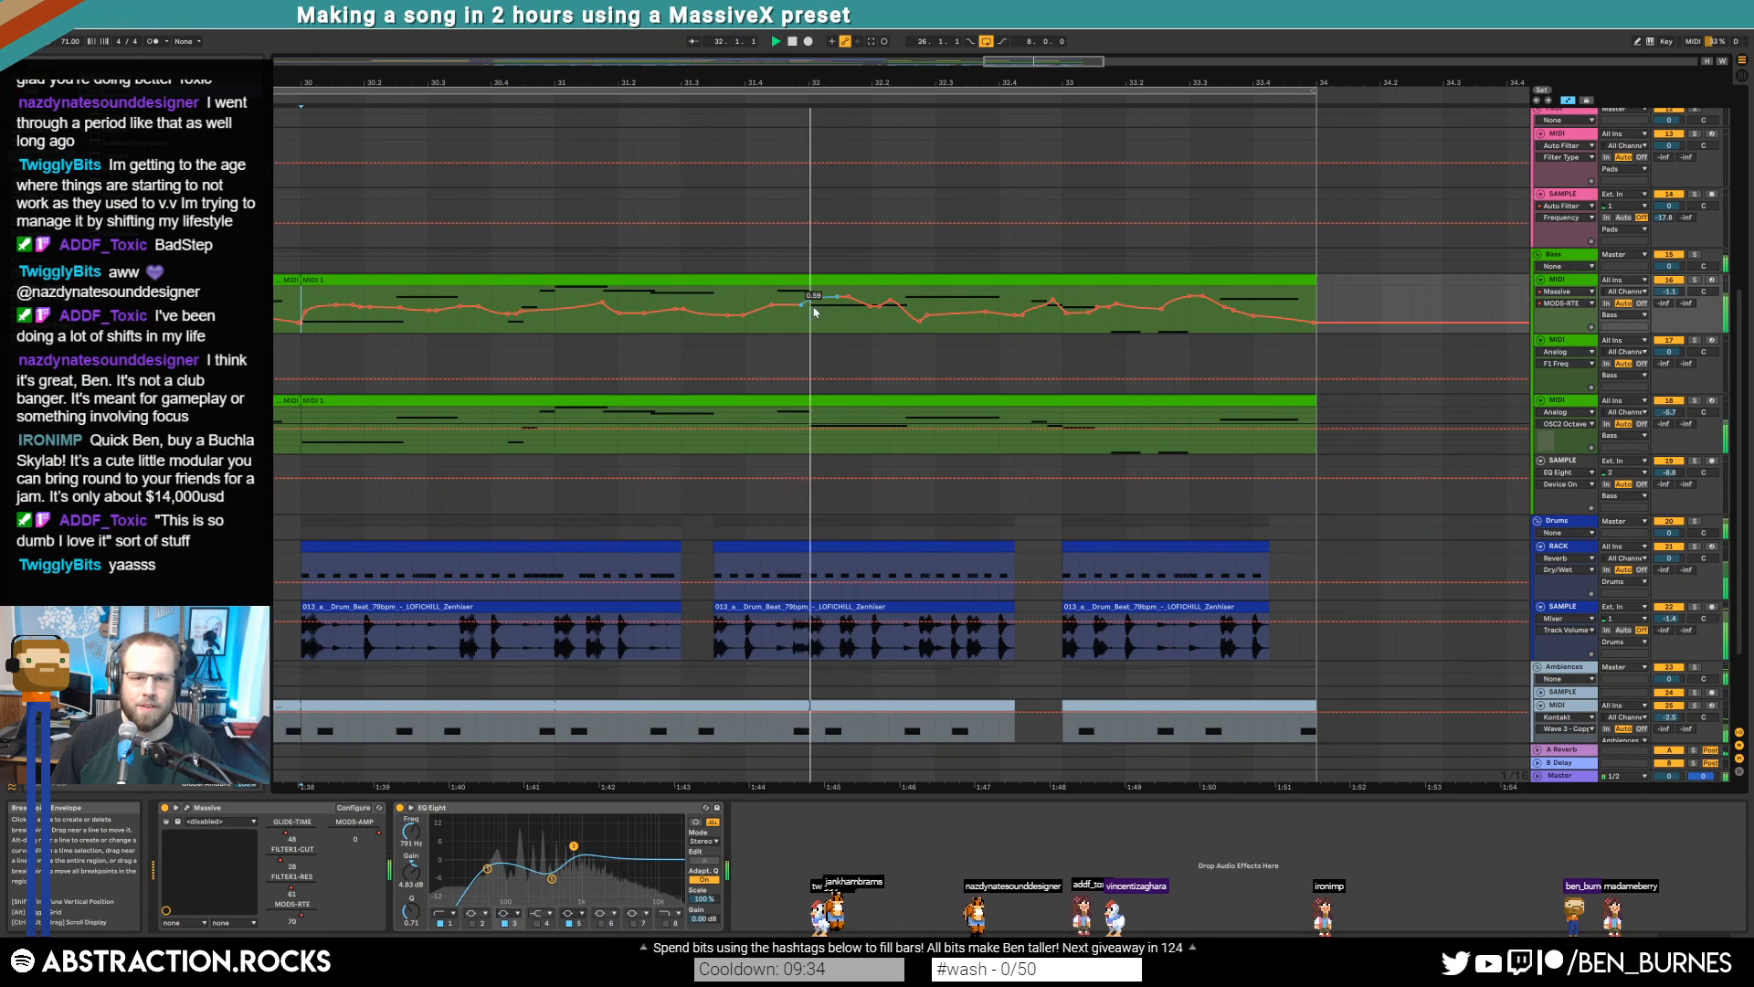
left_click_drag(837, 299, 843, 313)
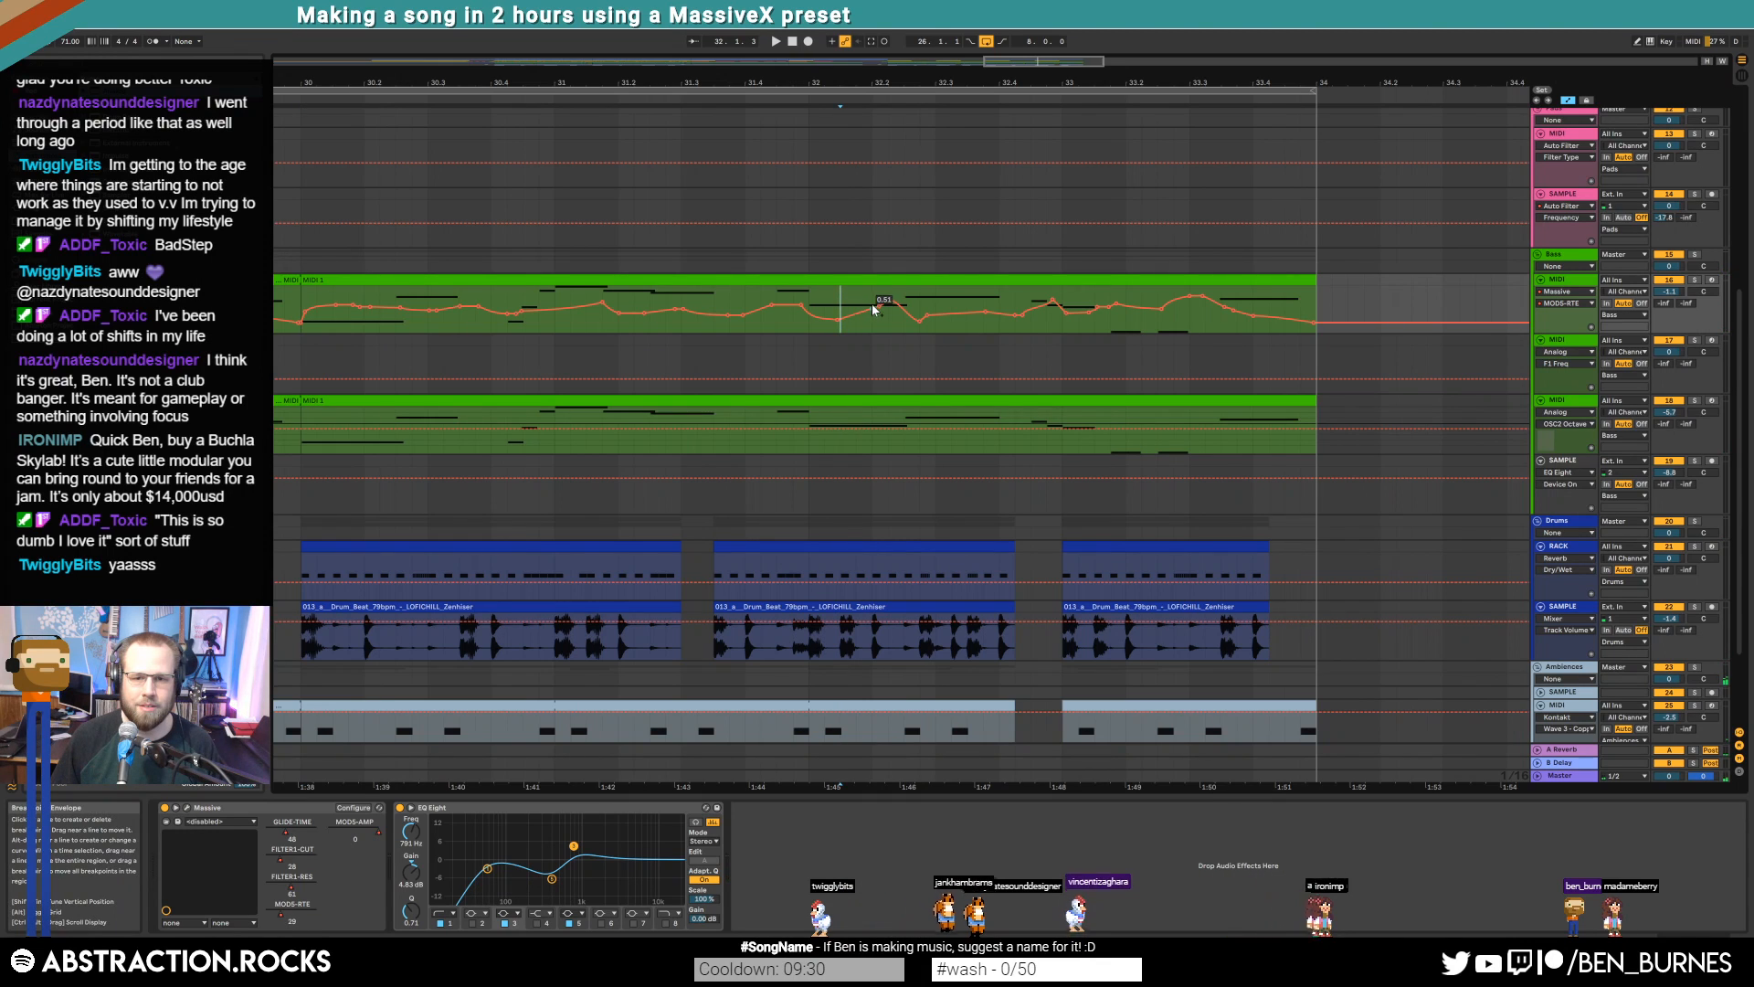
Dip the MODS-RTE curve between its two peaks in bar 33, audition the change and hide the automation
left_click(745, 302)
key("space")
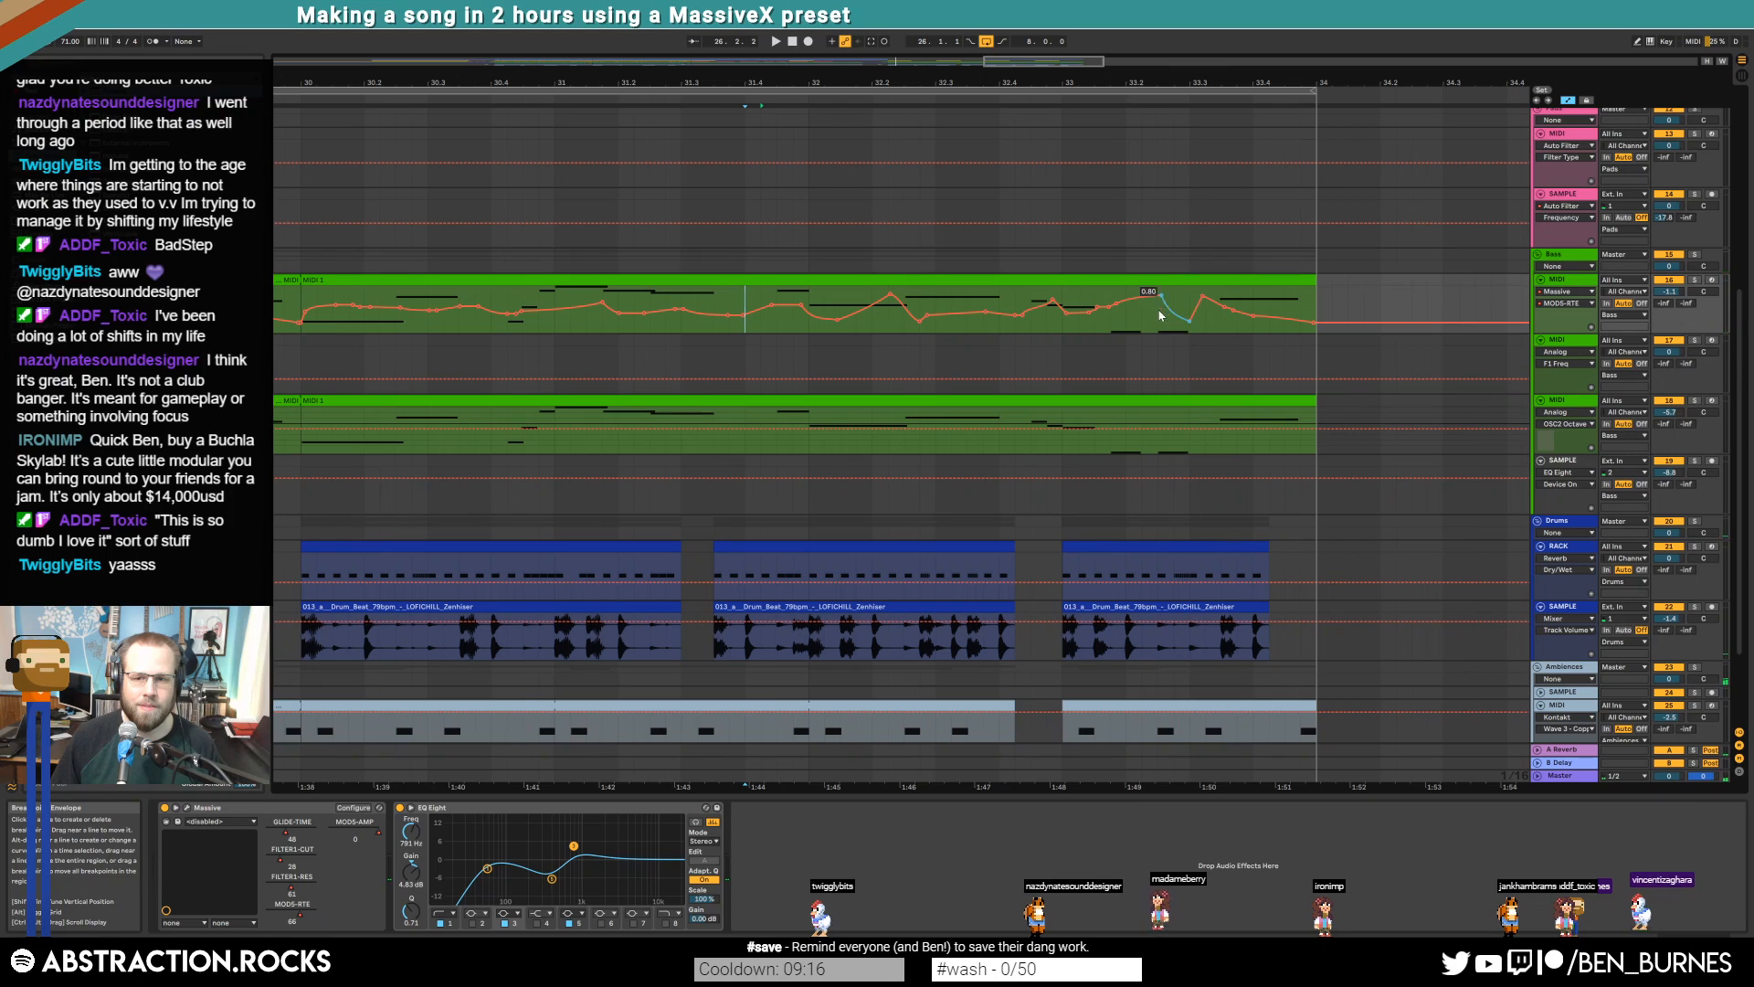
left_click(1093, 296)
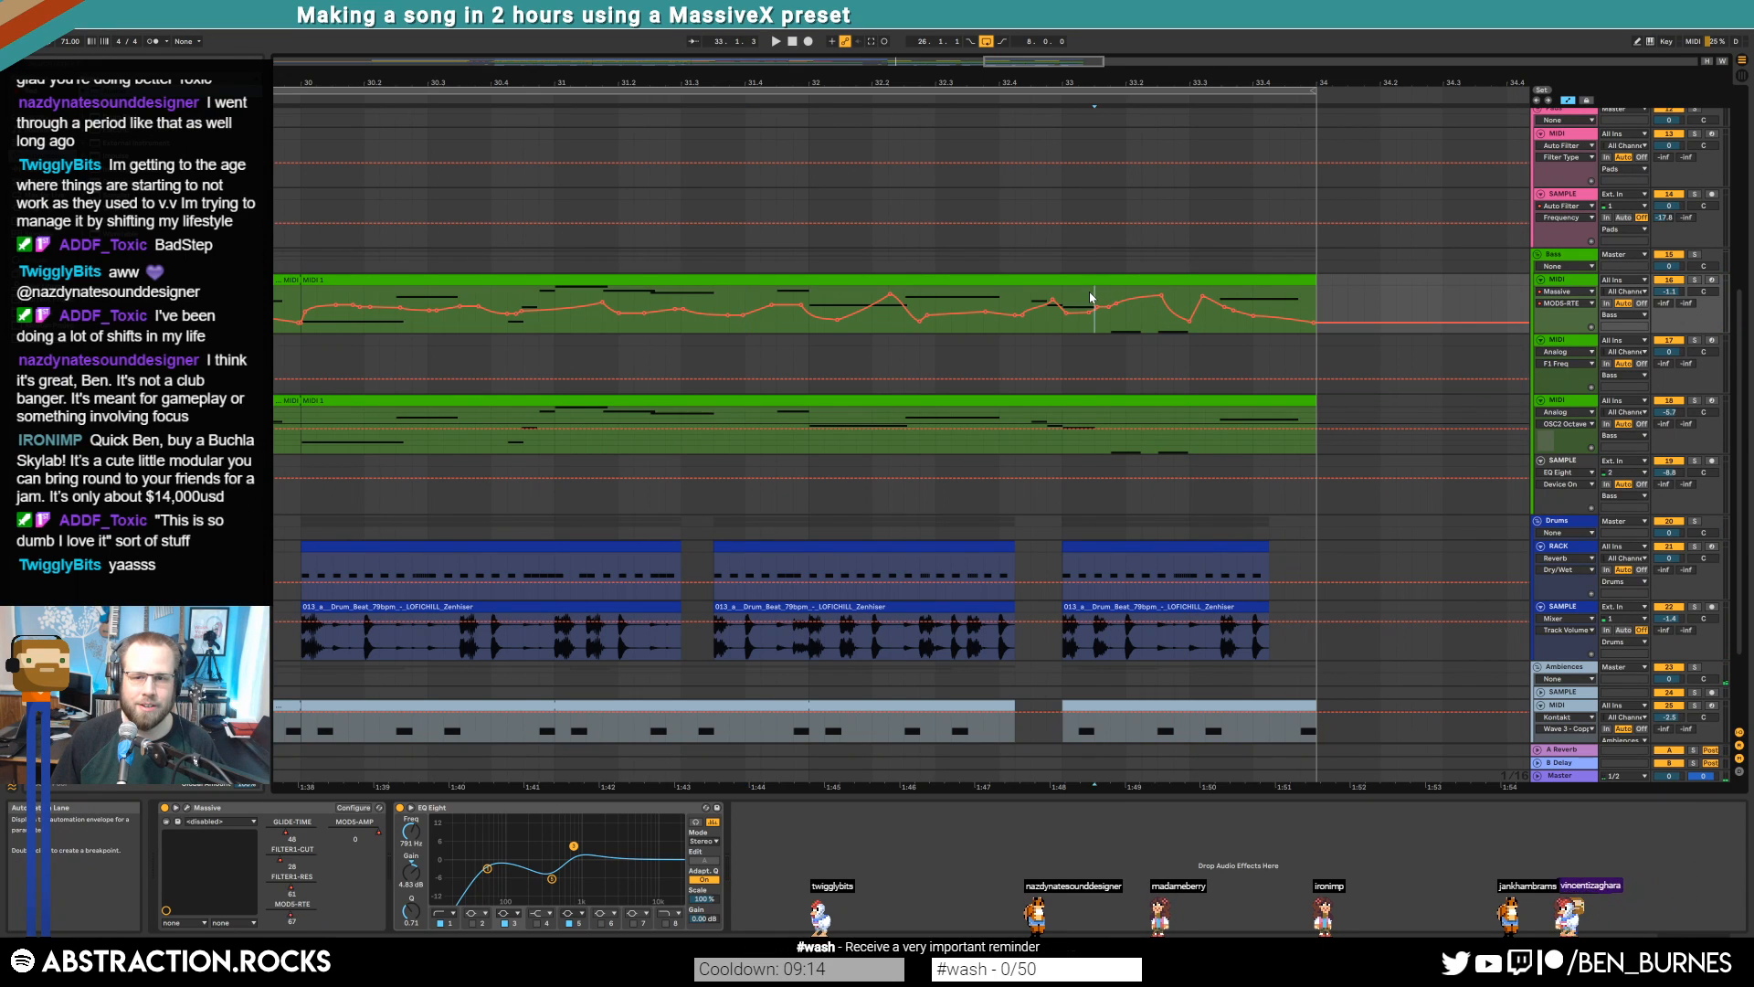
key("space")
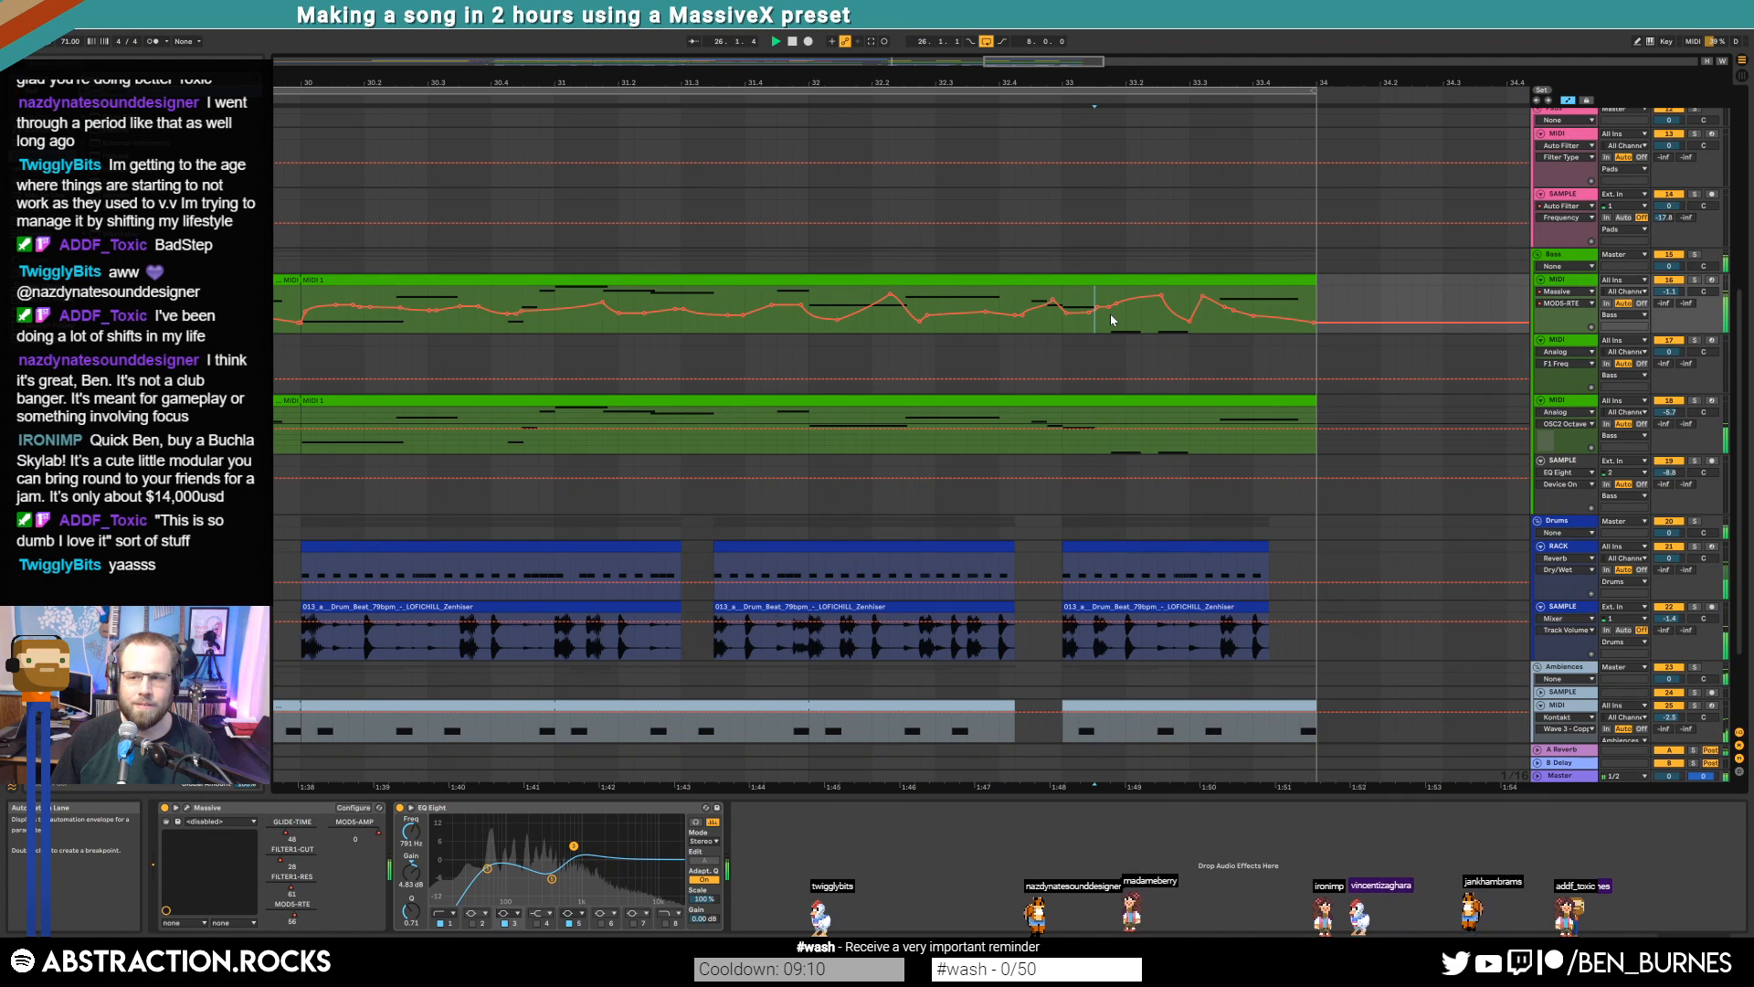
key("shift+Tab")
key("a")
key("shift+Tab")
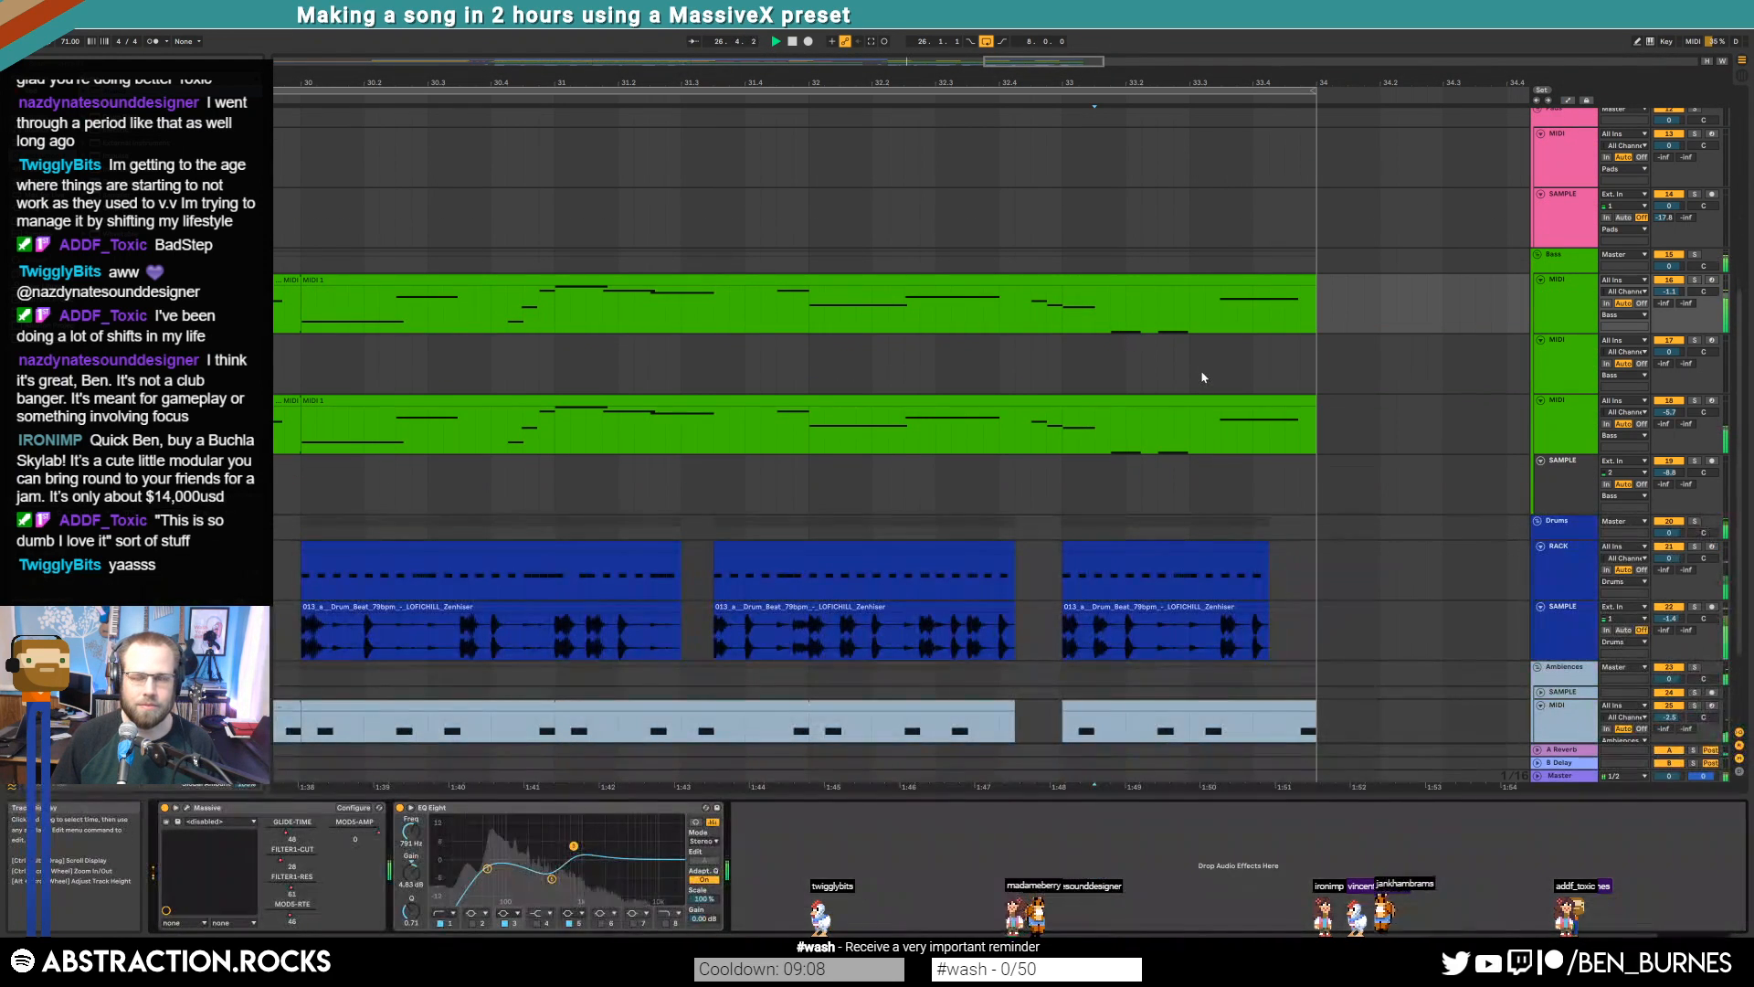
Replace the drum rack clips in bars 30–34 with a copy of the four-bar drum rack clip from bar 14
scroll(1203, 383, "down", 3)
left_click_drag(1030, 59, 1030, 11)
key("shift+Tab")
key("shift+Tab")
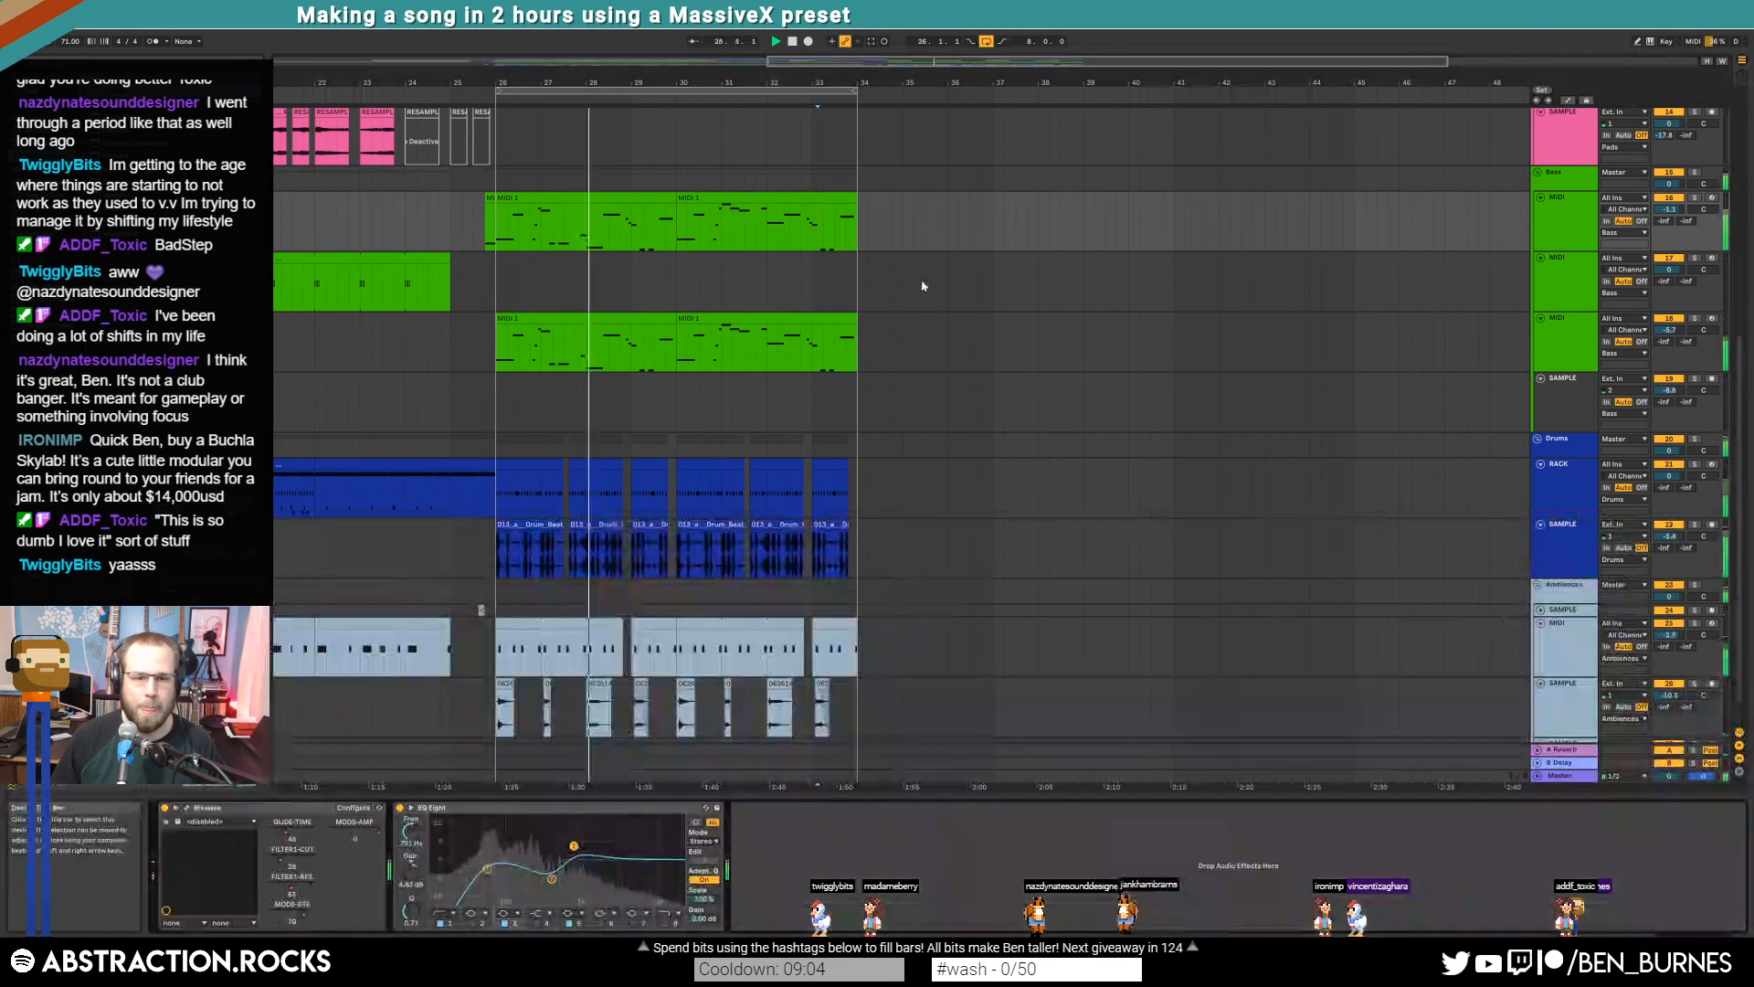
left_click_drag(849, 77, 903, 78)
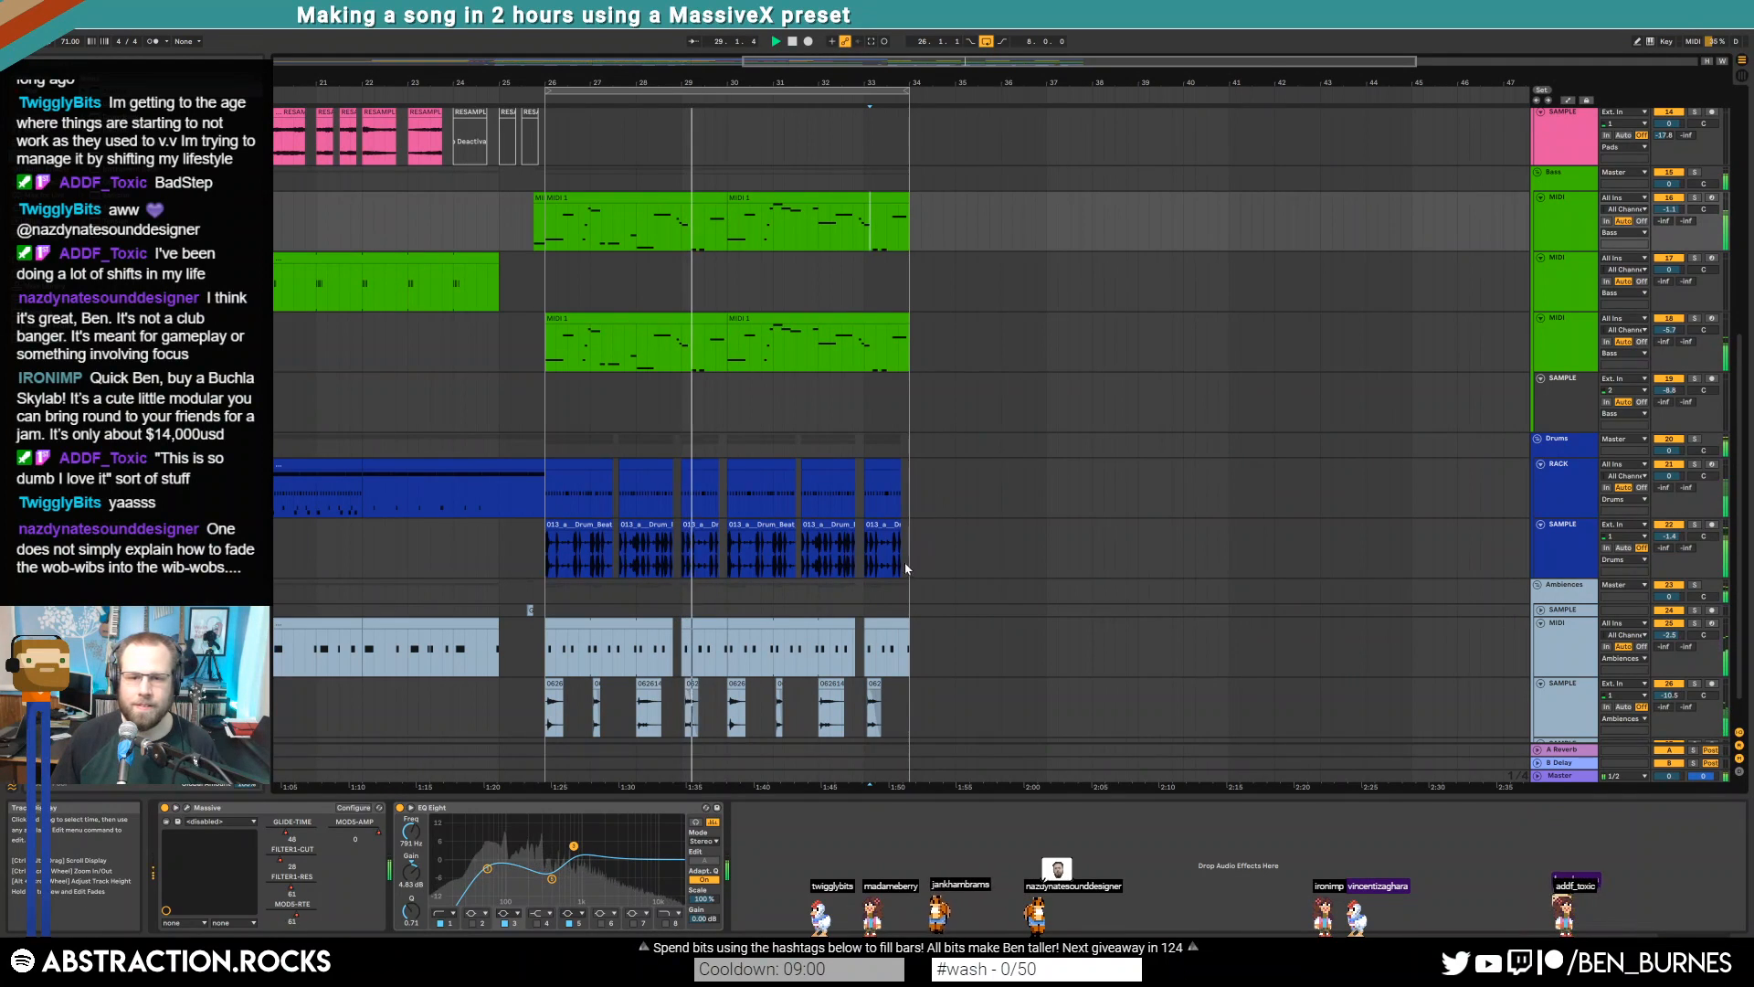
left_click_drag(910, 493, 731, 492)
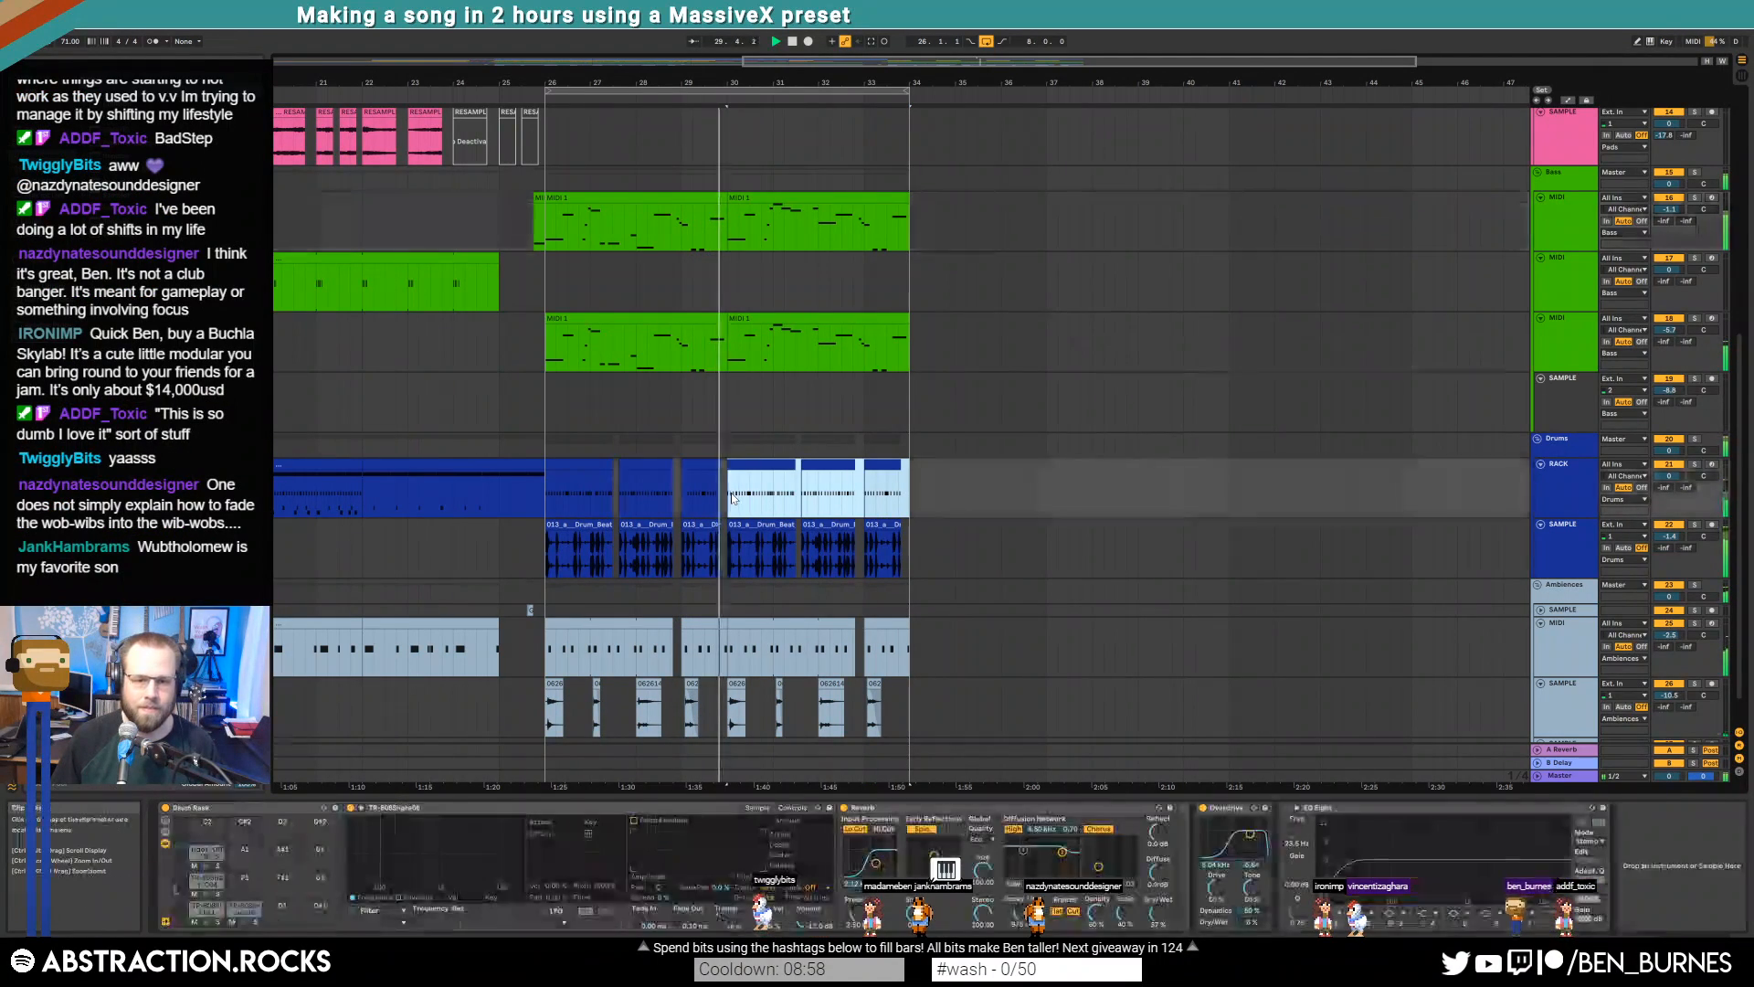
left_click_drag(900, 62, 582, 63)
left_click(654, 466)
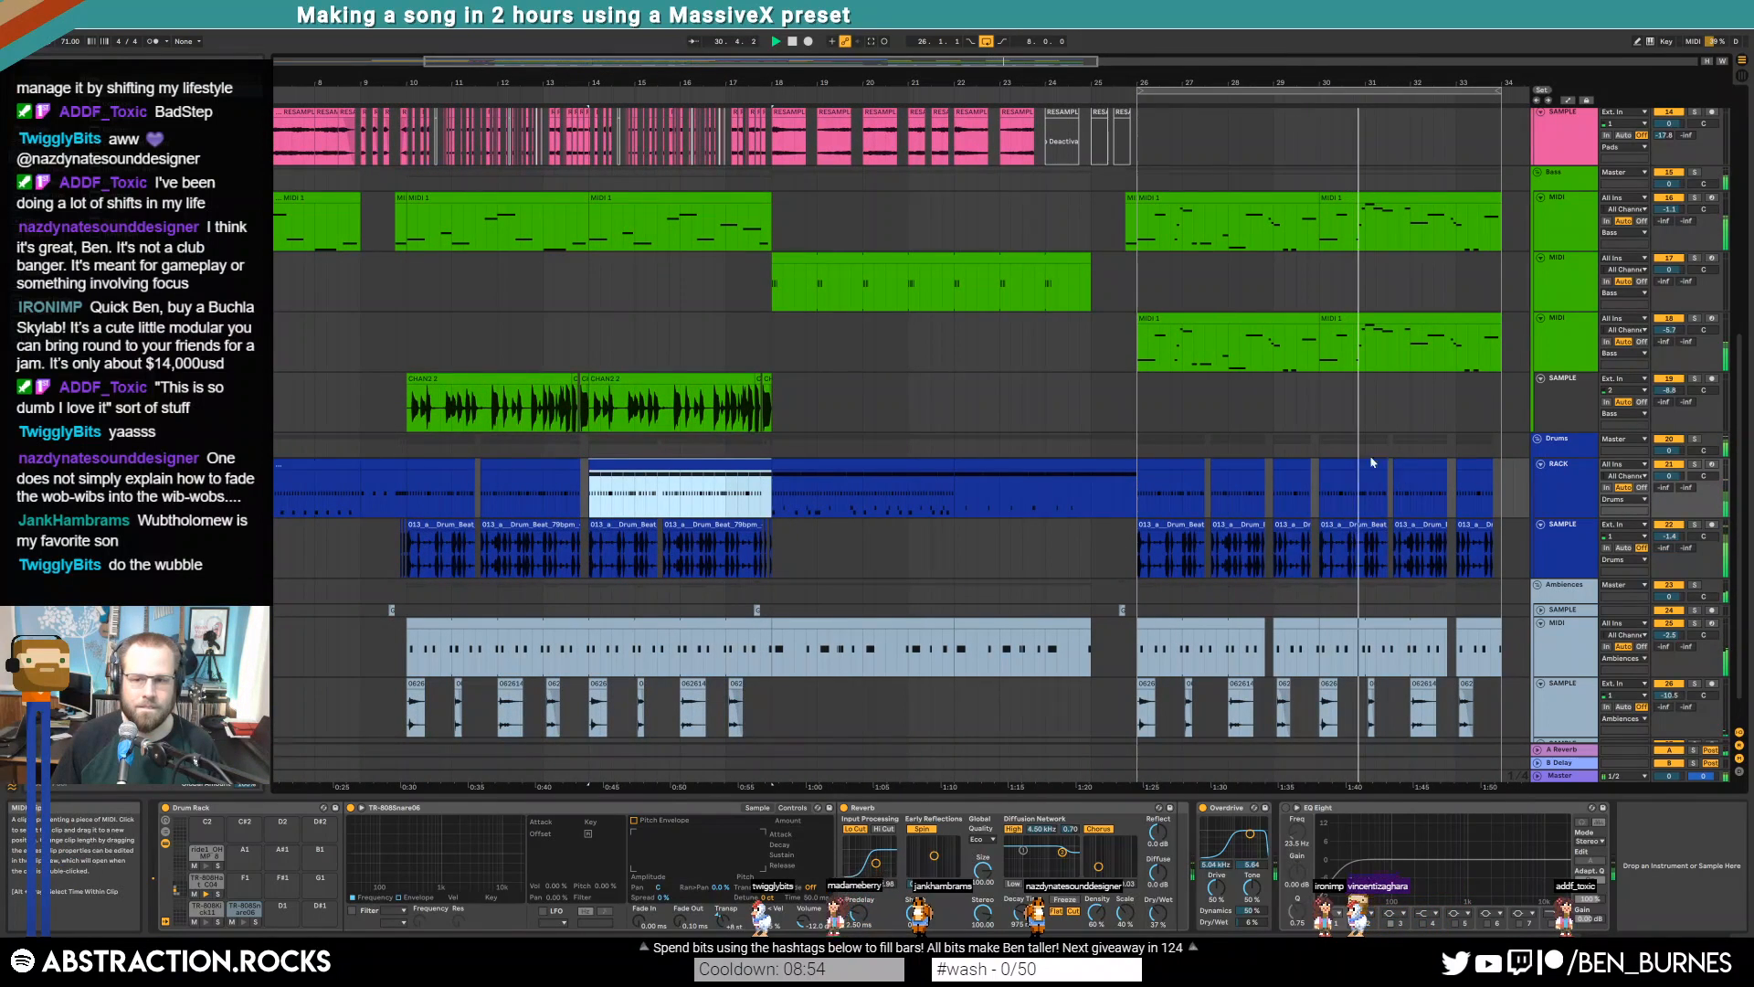
left_click(1324, 486)
key("ctrl+v")
Cut a short gap just before bar 33 in the pasted drum rack clip, matching the drum sample's pause
scroll(1421, 498, "up", 4)
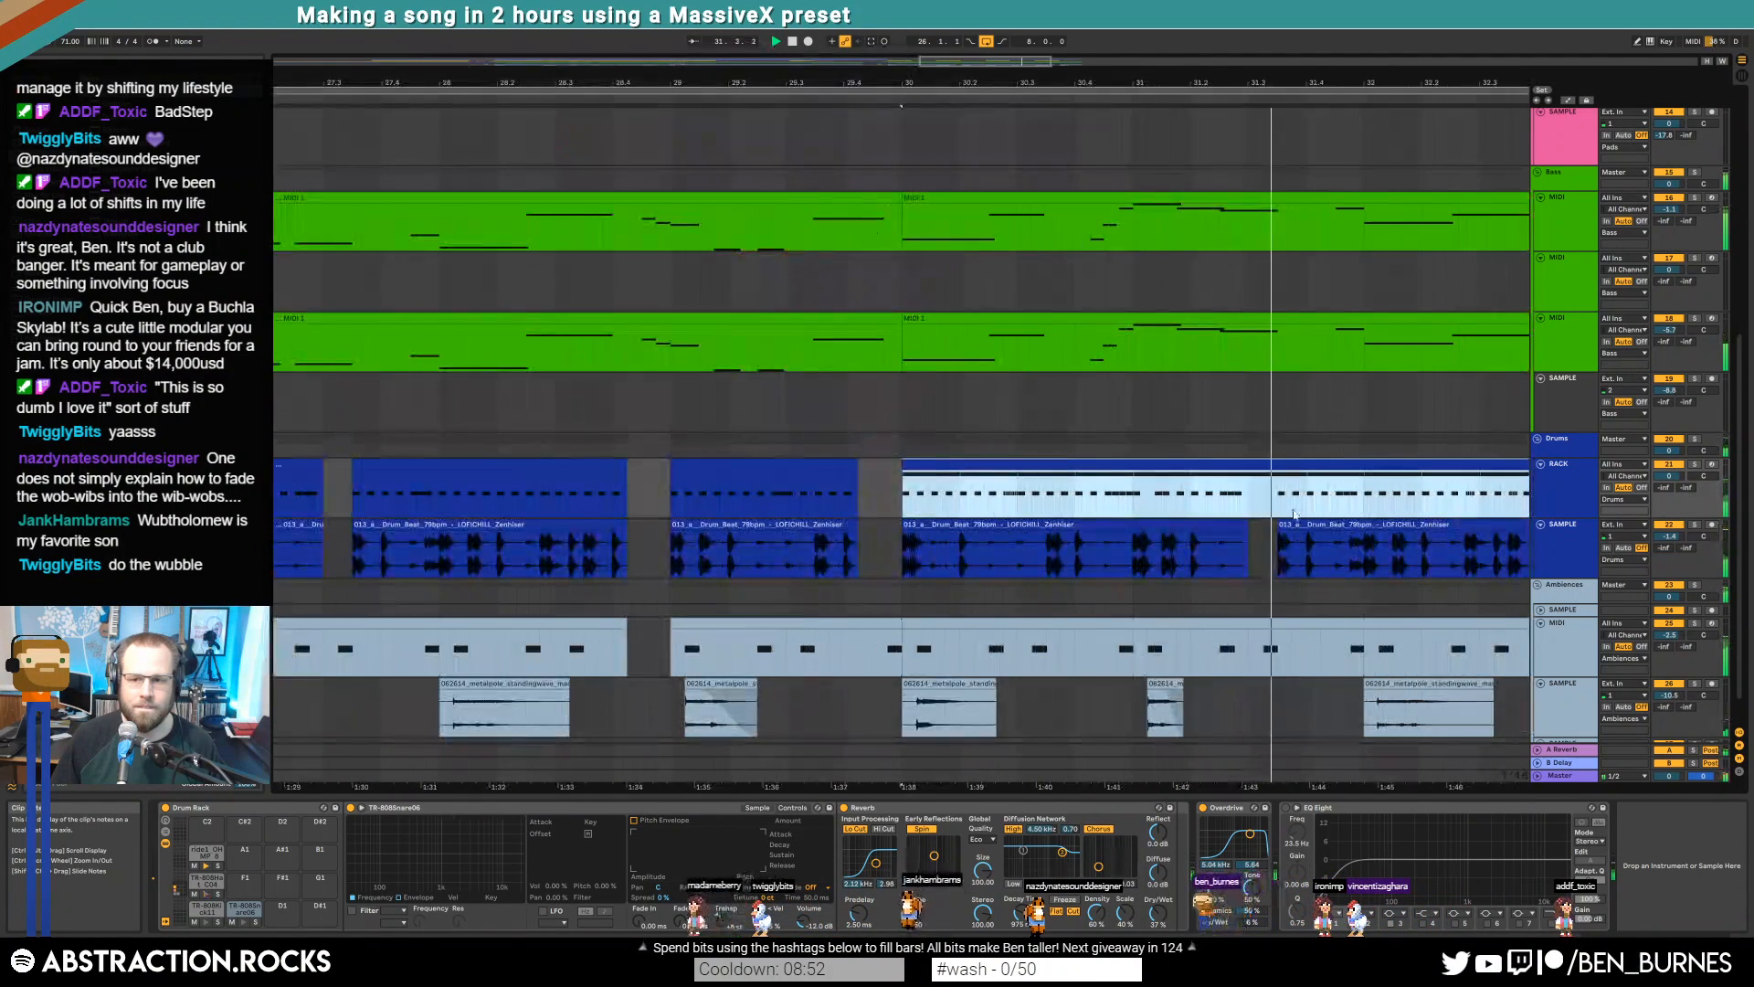
left_click_drag(978, 60, 1025, 58)
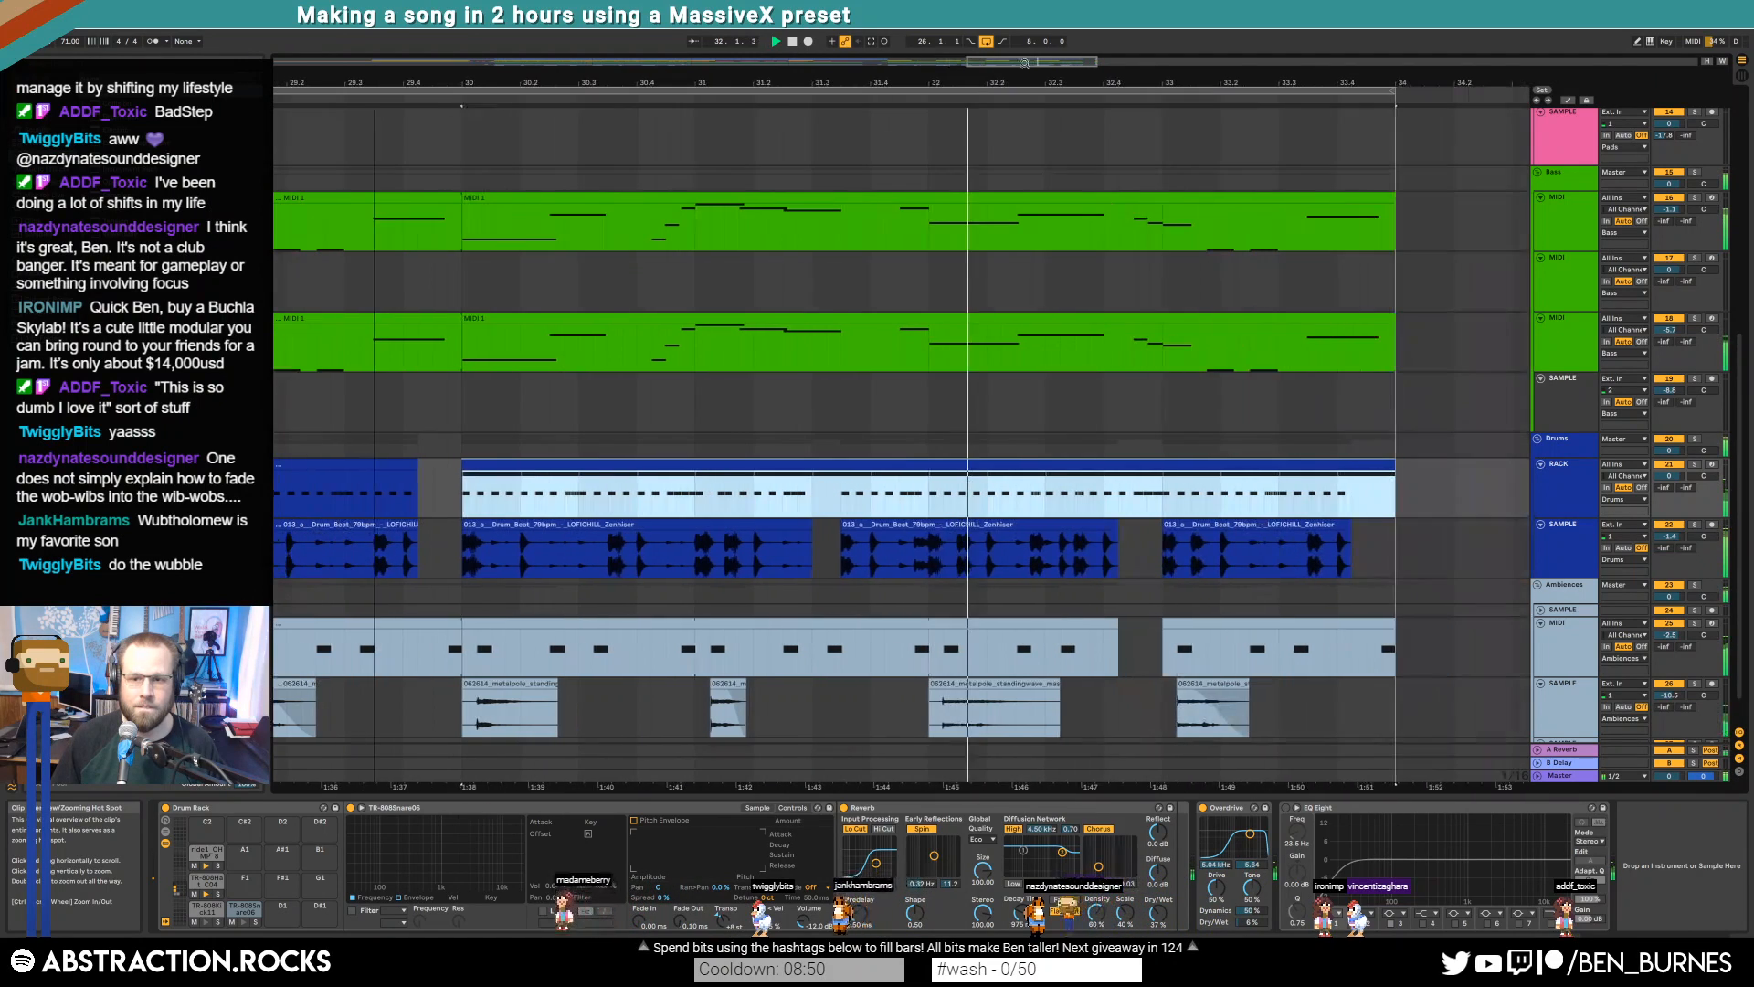
left_click_drag(1134, 498, 1162, 510)
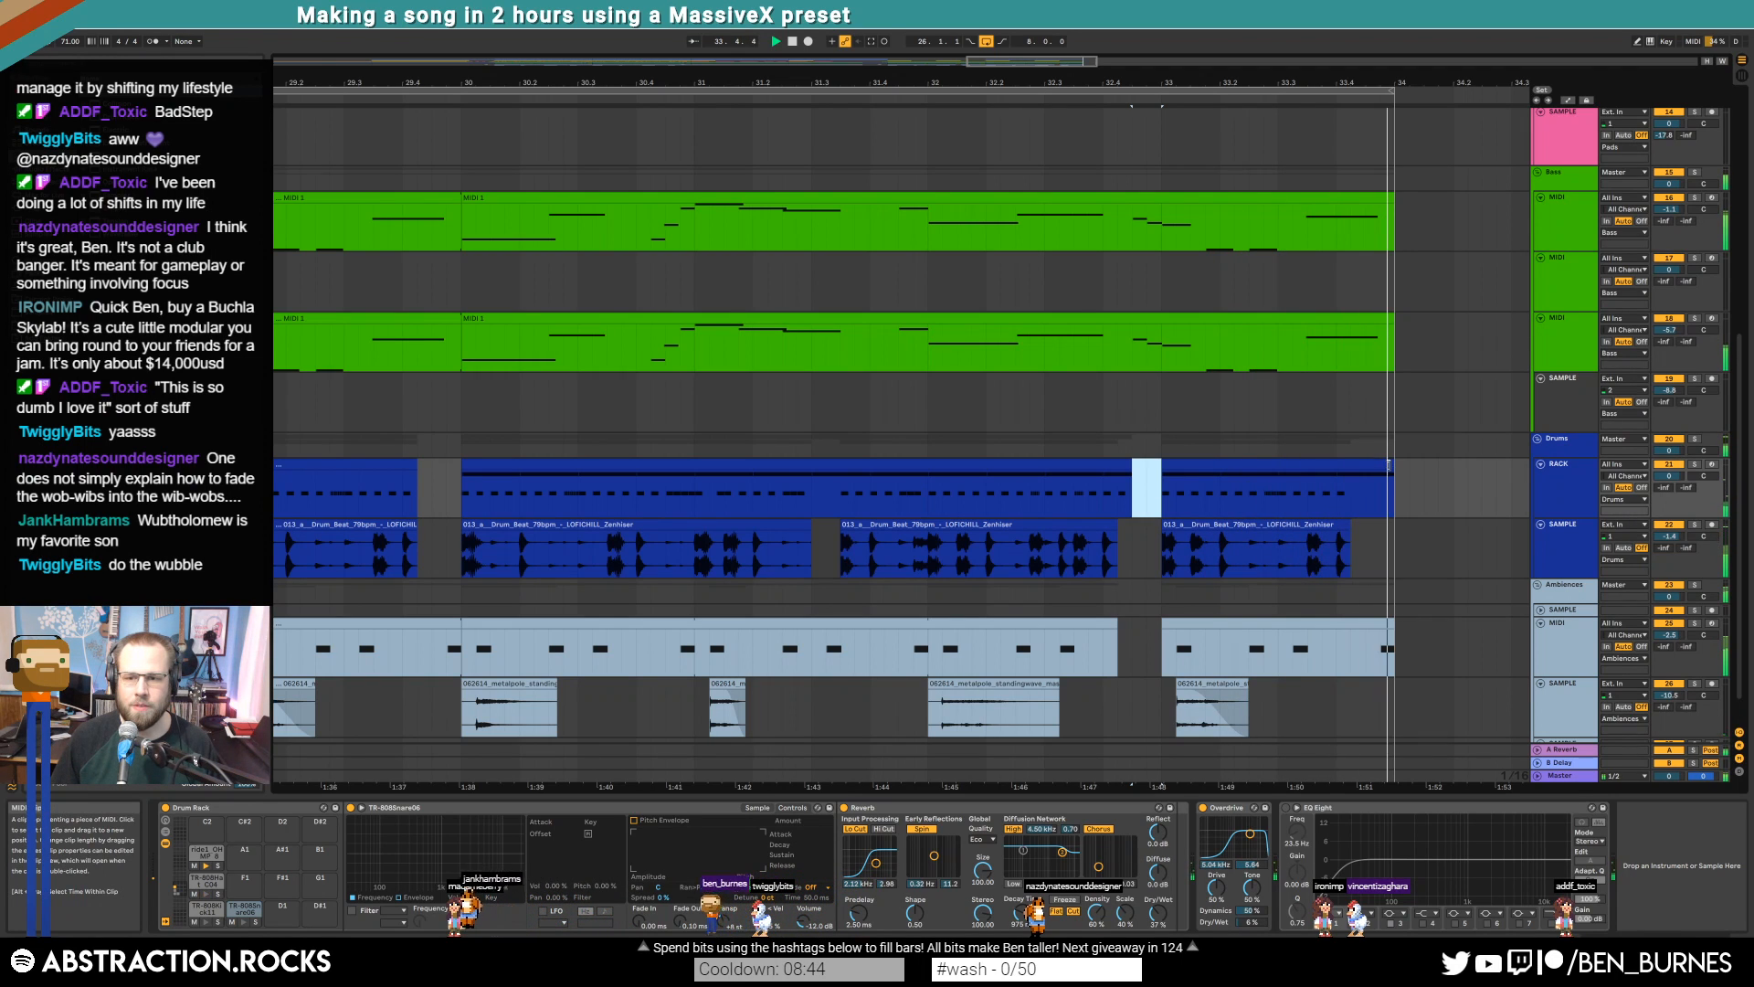
Move the loop to the empty bars 34–42
scroll(1371, 446, "down", 8)
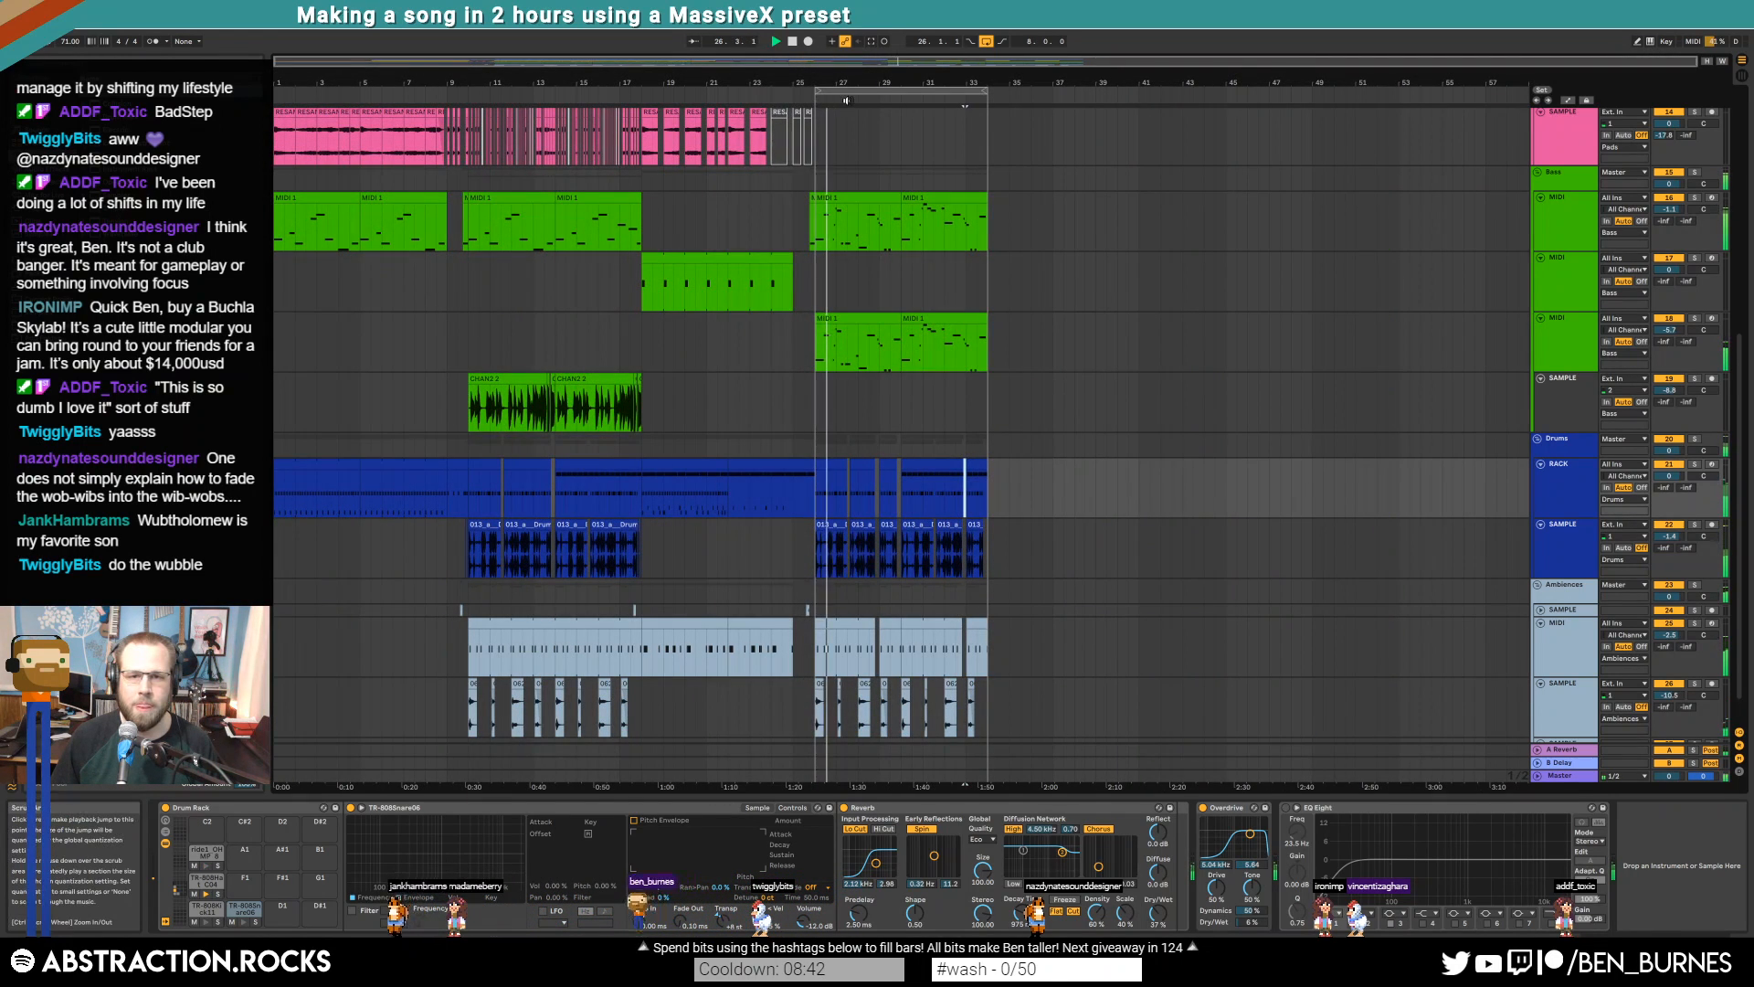
left_click_drag(909, 91, 1083, 91)
scroll(1095, 309, "up", 2)
scroll(1095, 309, "up", 5)
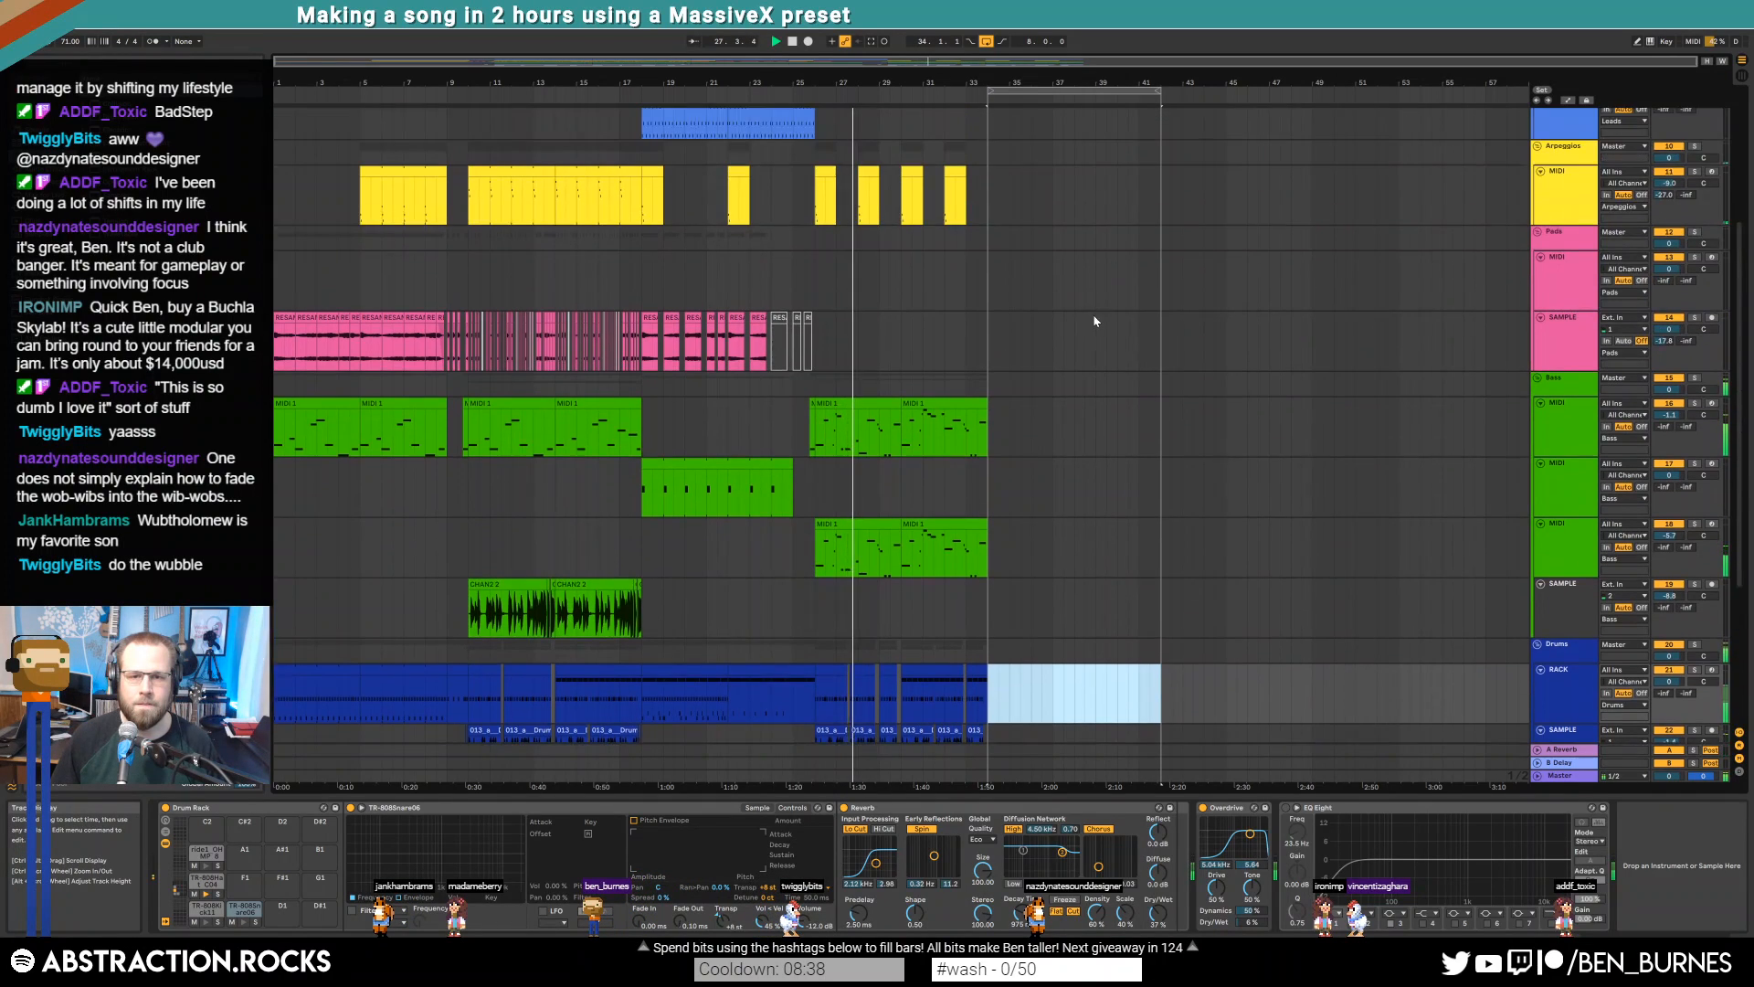
Duplicate the bar 30 lead clip twice to fill bars 34–42 and open the first copy's notes
left_click(938, 163)
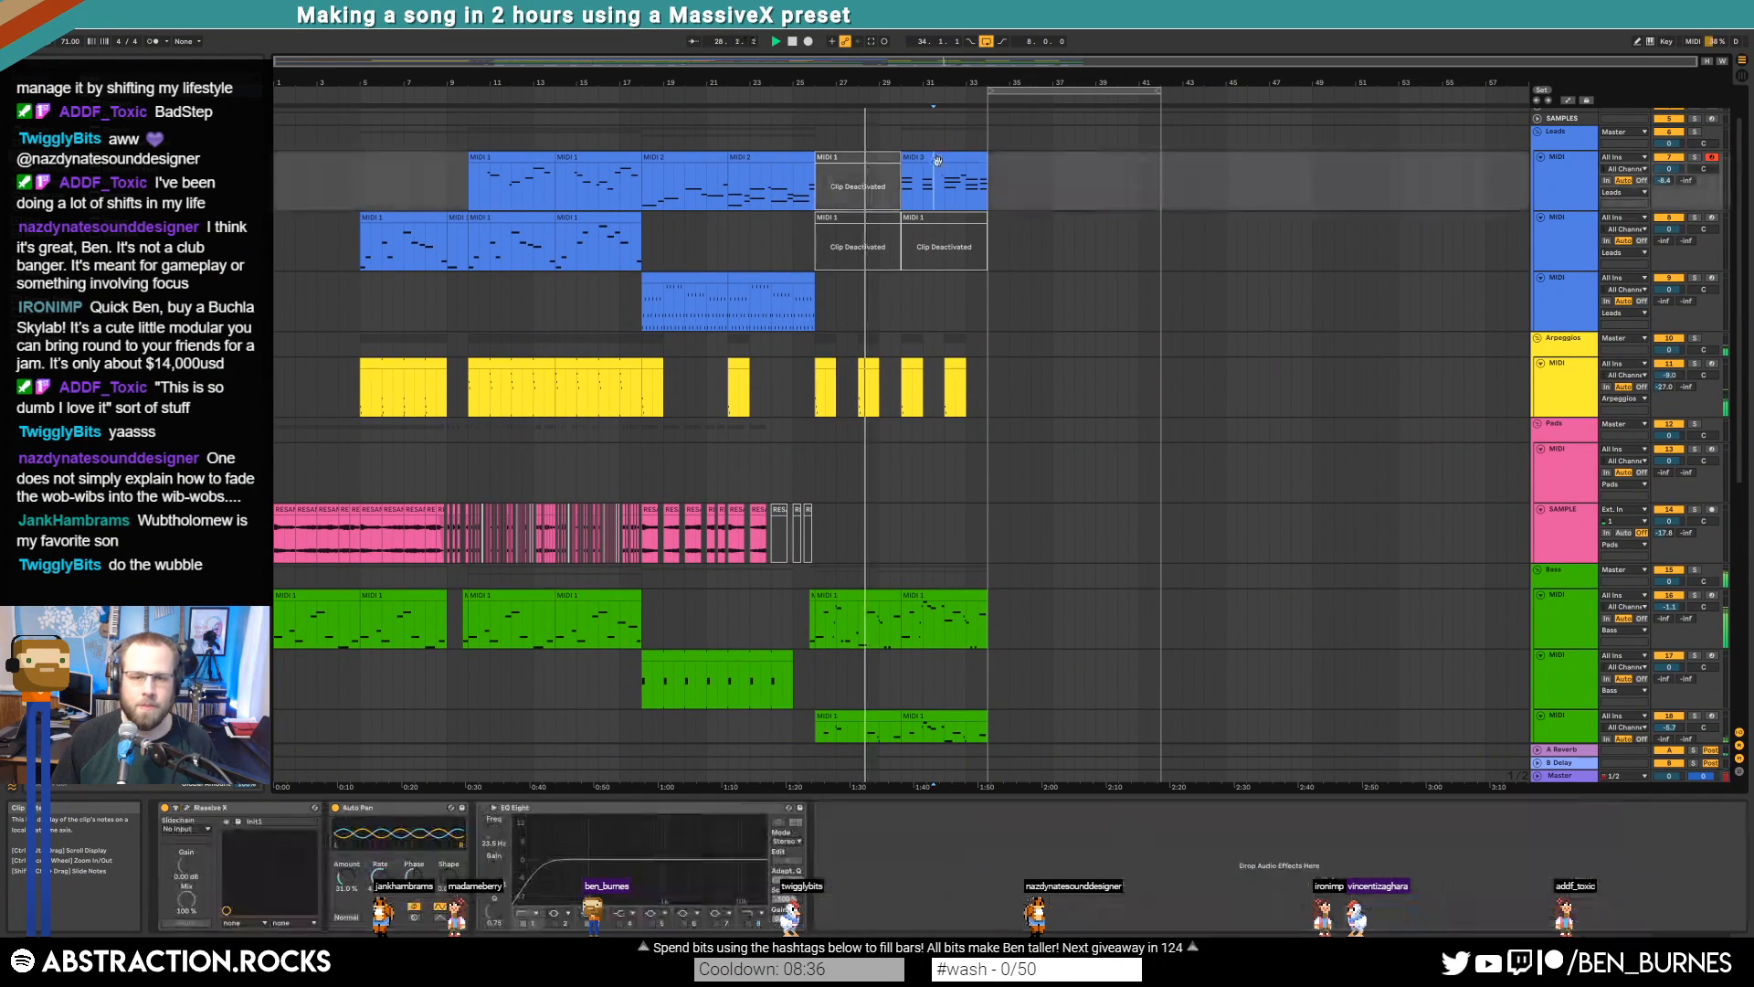
key("ctrl+d")
key("ctrl+d")
double_click(1030, 159)
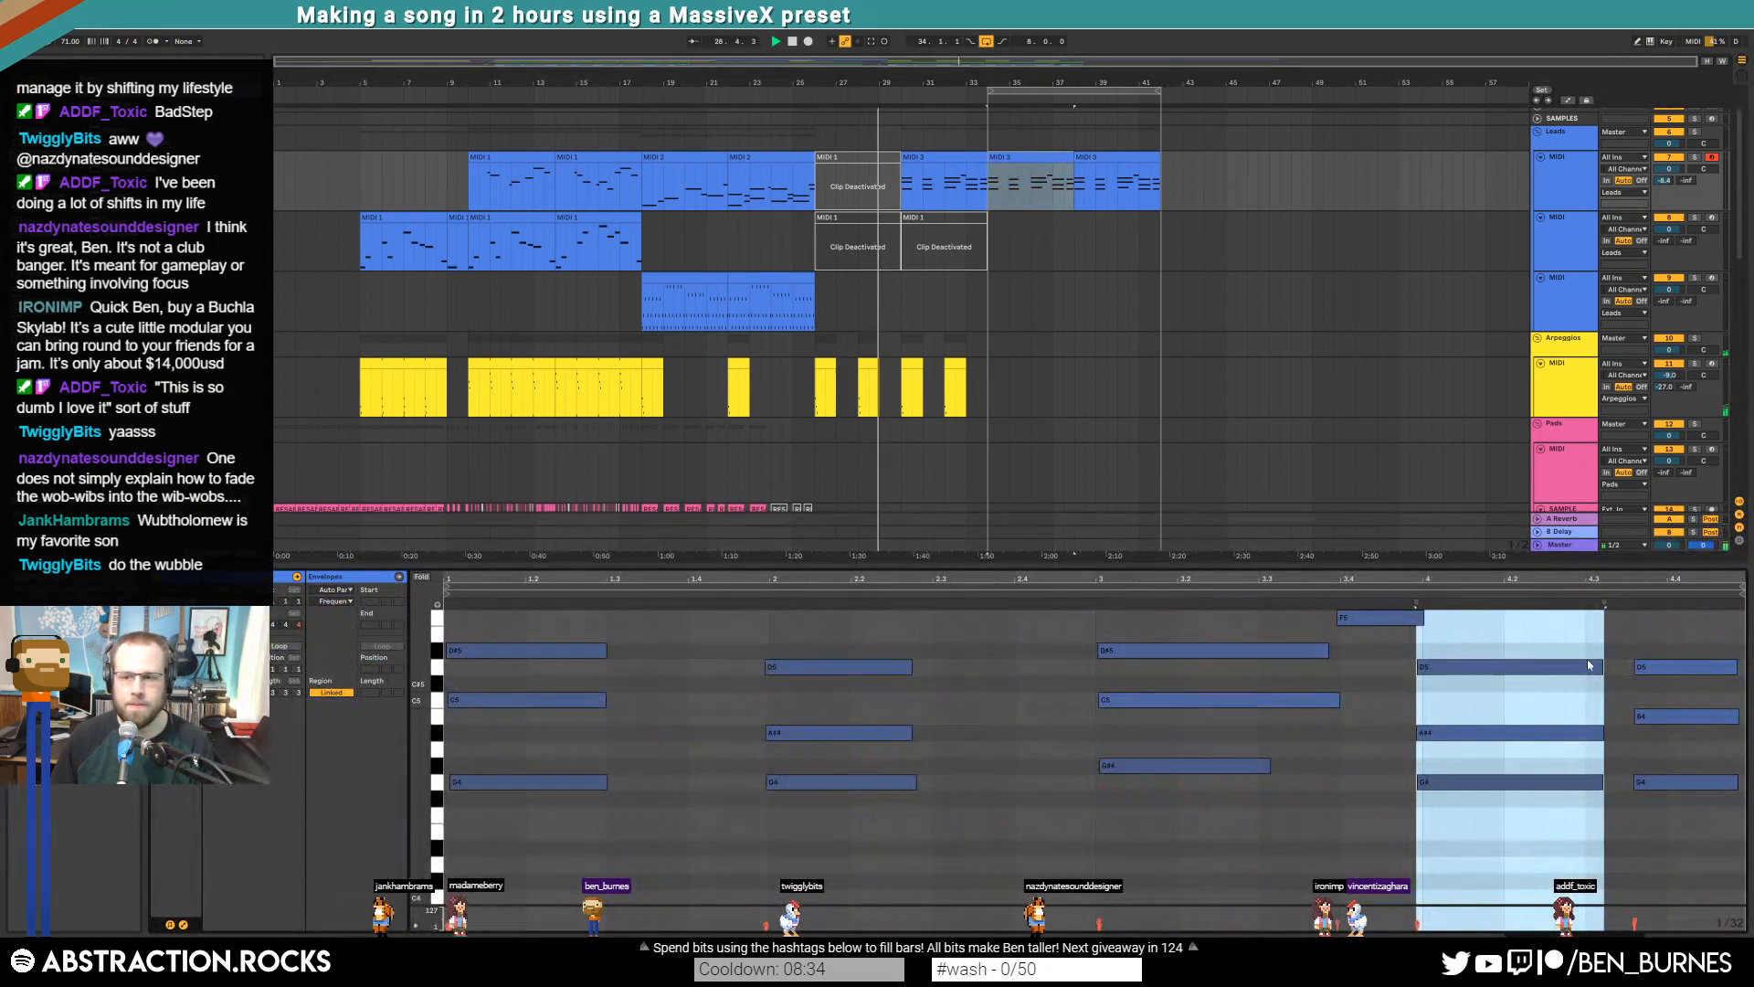
Delete the last chord at the end of the bar 34 lead clip
left_click(1668, 679)
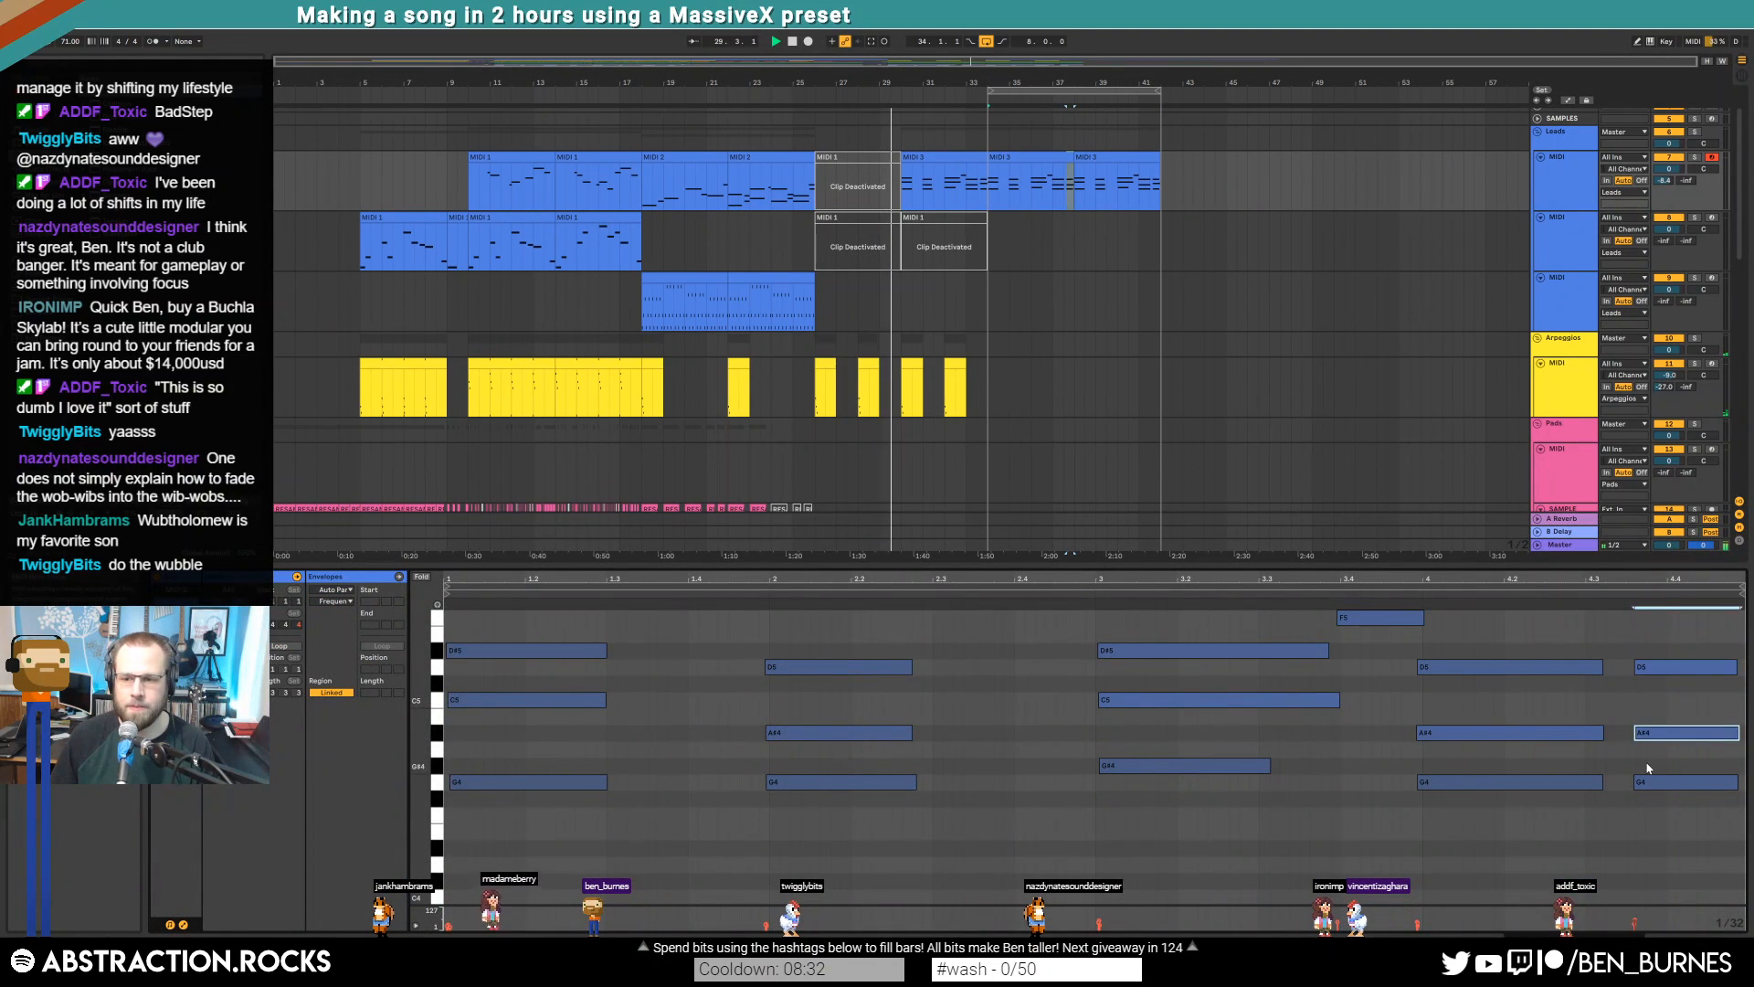
key("Delete")
Duplicate the drum rack clips from bars 30–34 into bars 34–38
scroll(1035, 240, "down", 10)
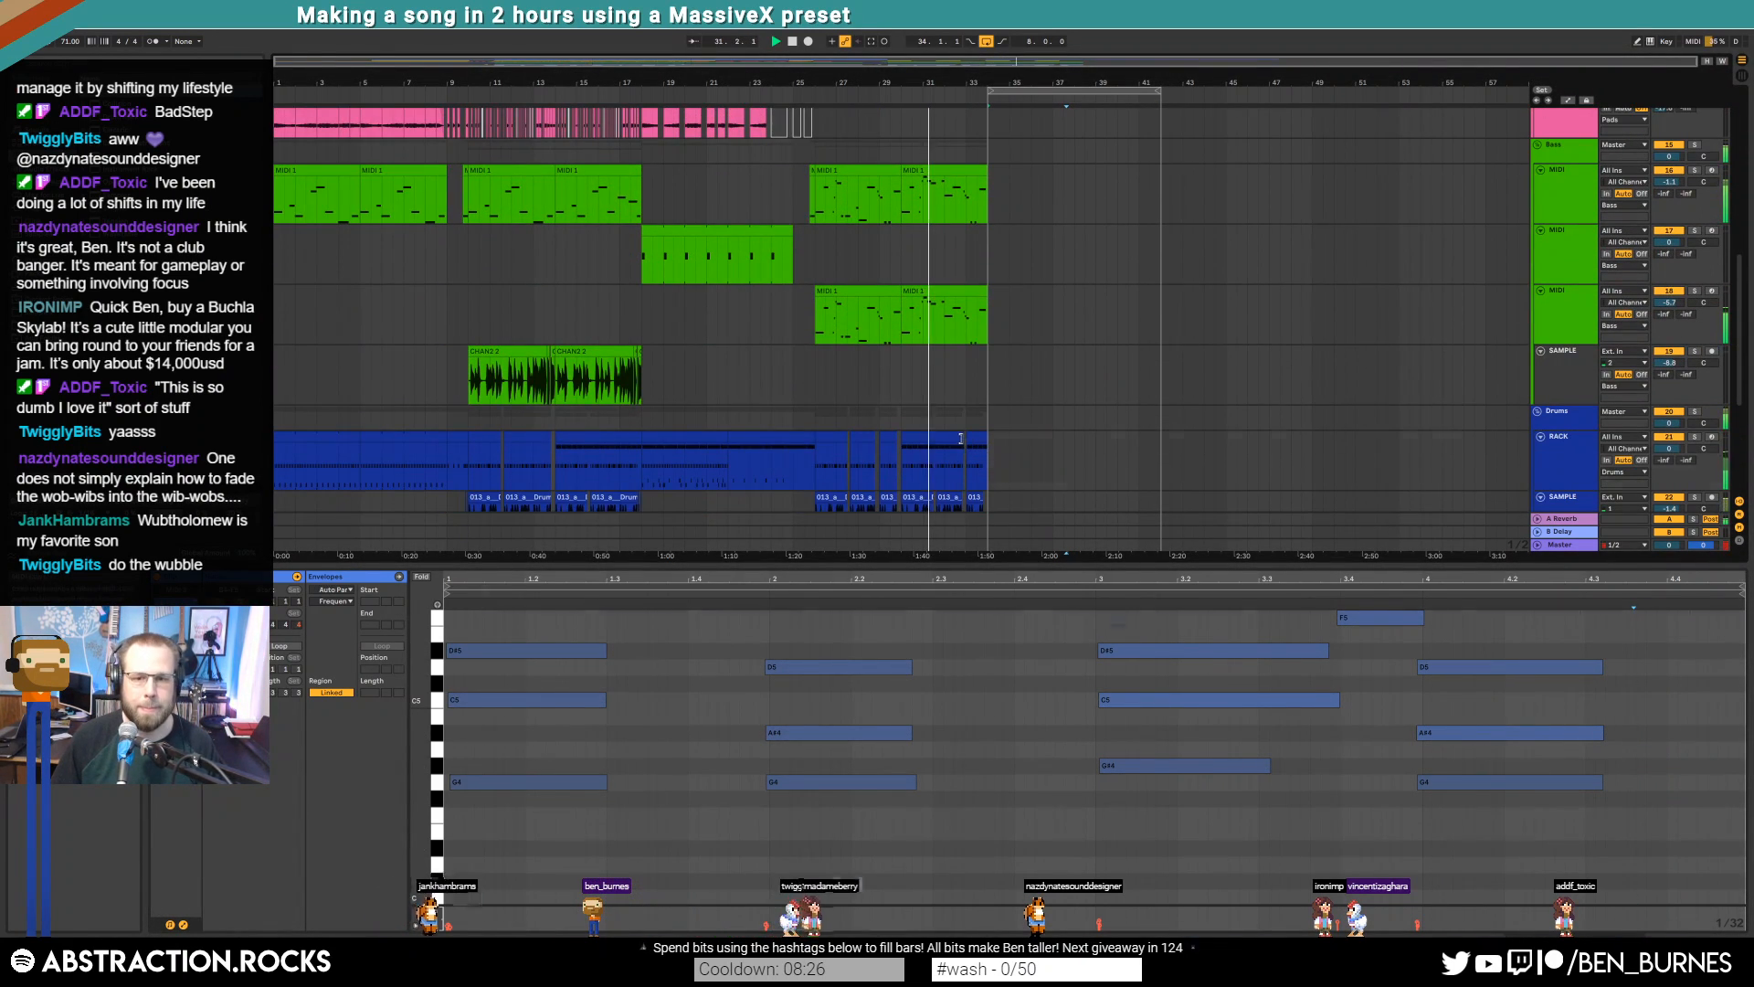
left_click(960, 439)
left_click(975, 439, "shift")
key("ctrl+d")
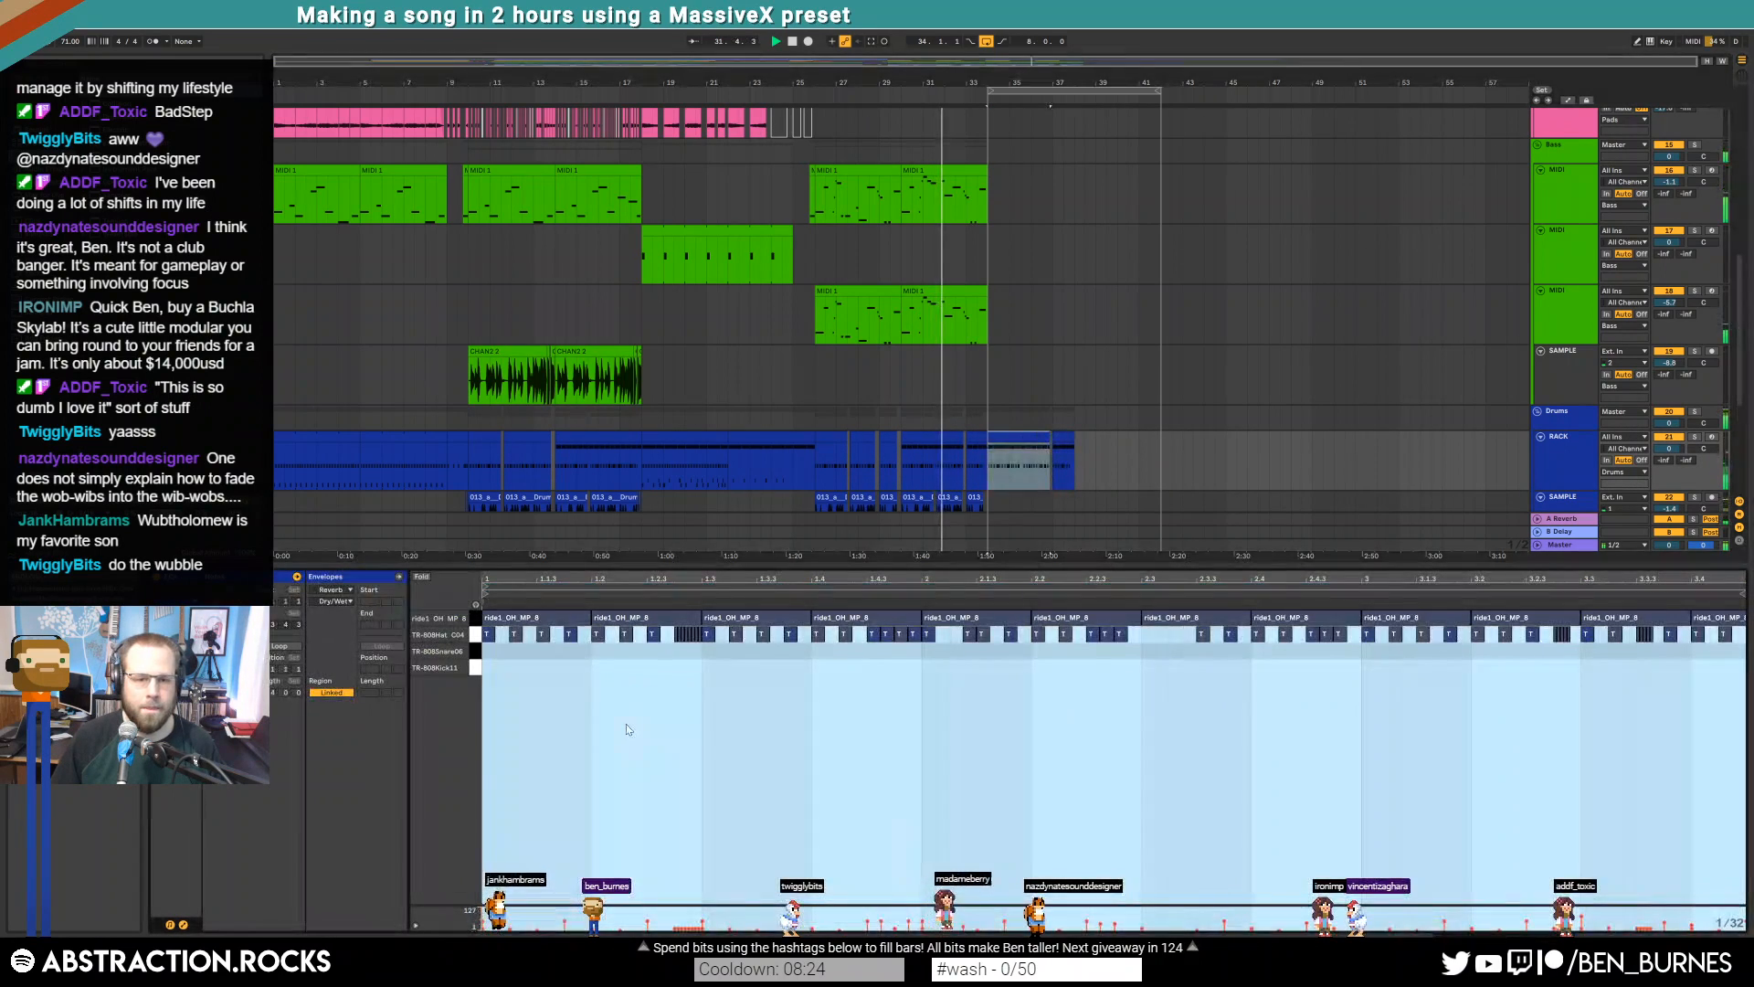
Add a TR-808 snare on beat 2 of the copied drum clip's first bar and repeat it every two beats
left_click(596, 651)
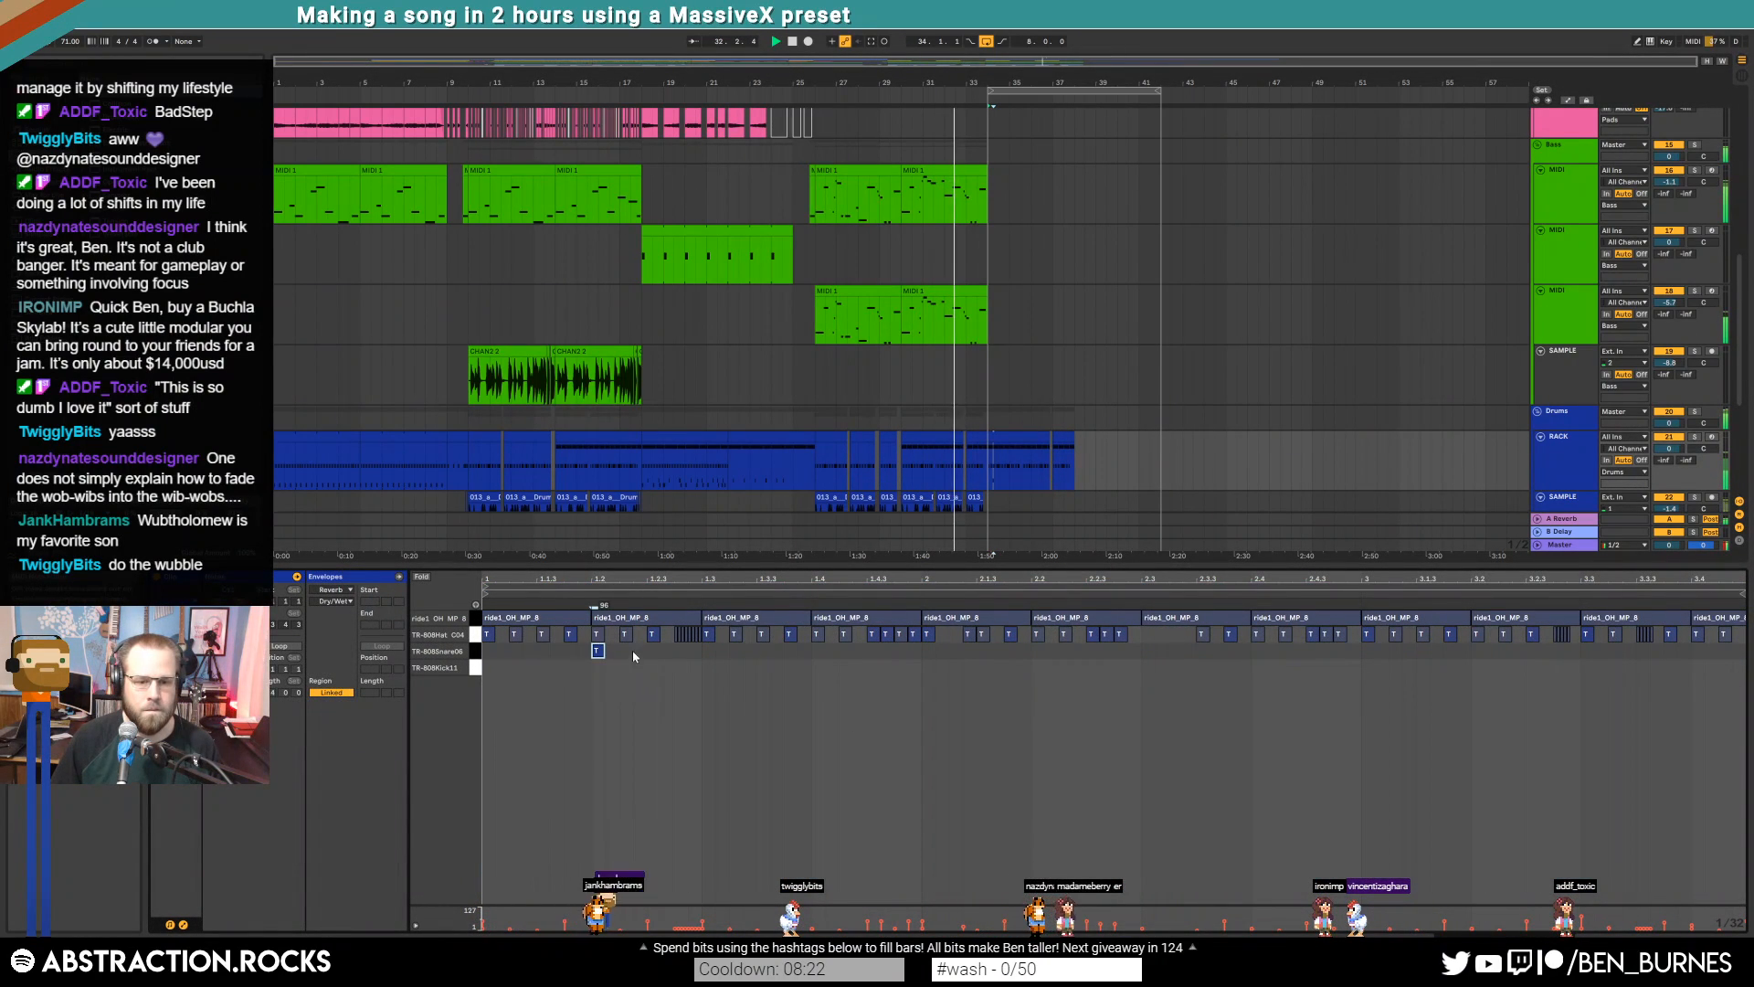
key("ctrl+d")
key("ctrl+d")
key("ctrl+d")
key("ctrl+d")
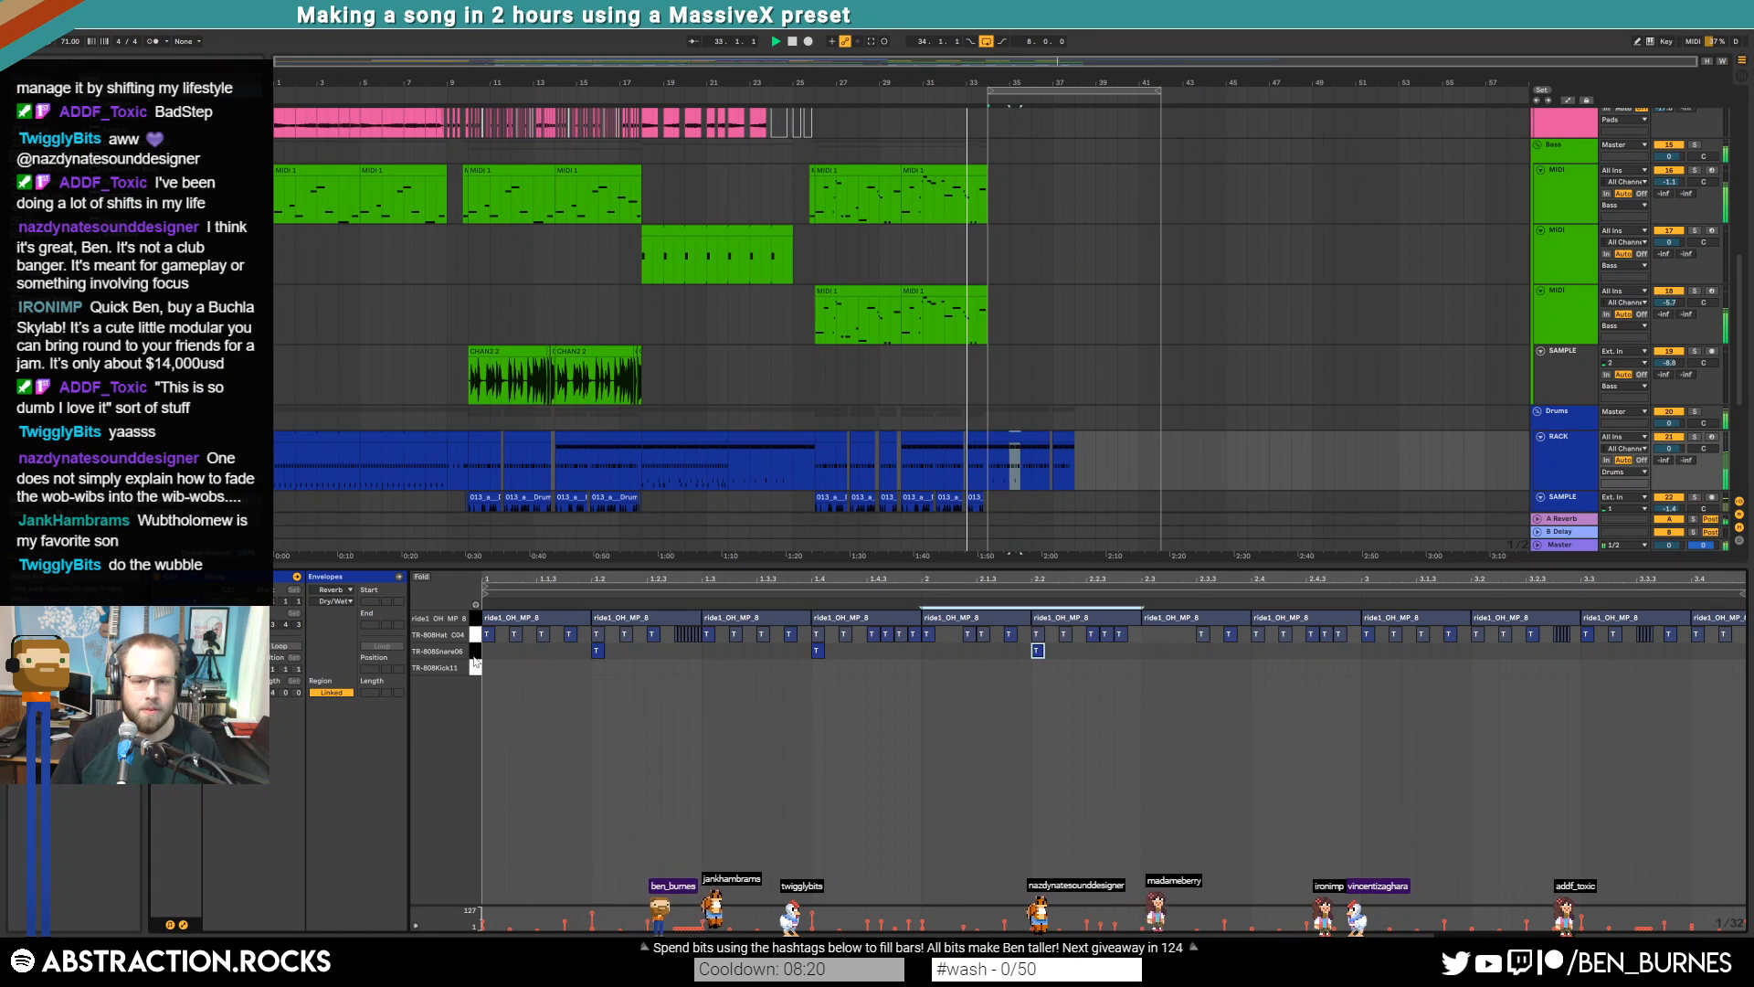
Join the drum rack clips in bars 34–38 into one clip and duplicate its first two bars of snare hits into the last two bars
left_click(1061, 439)
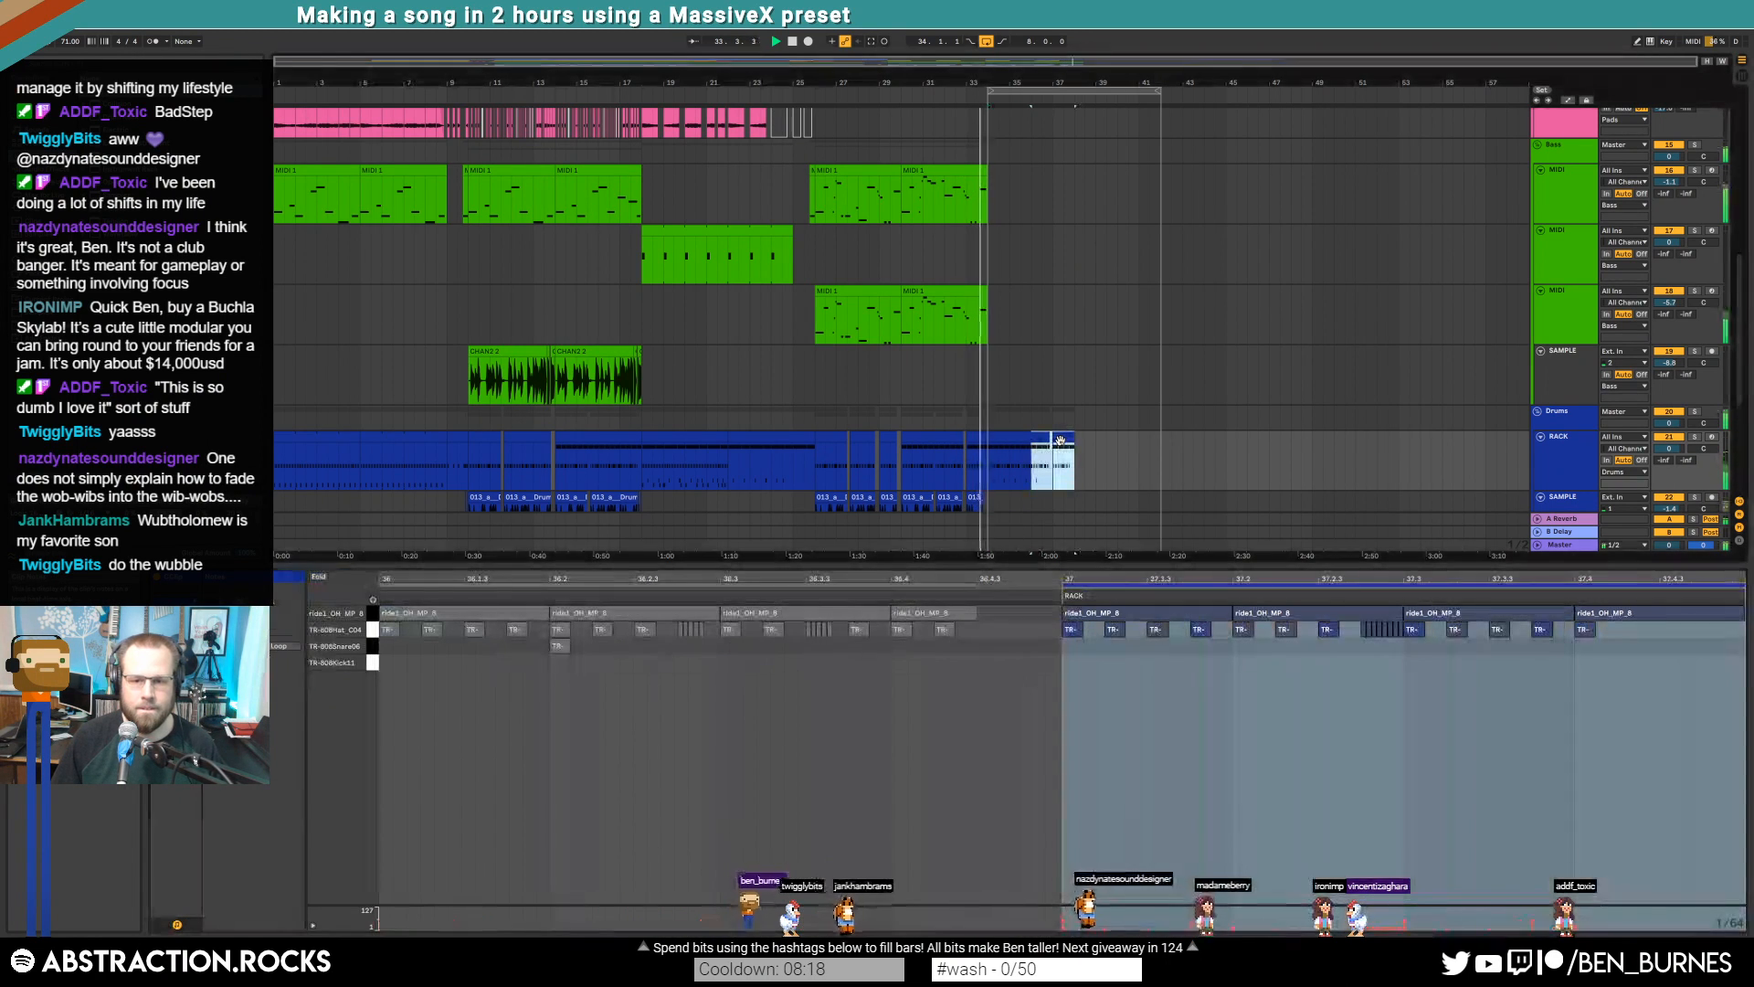
double_click(1061, 439)
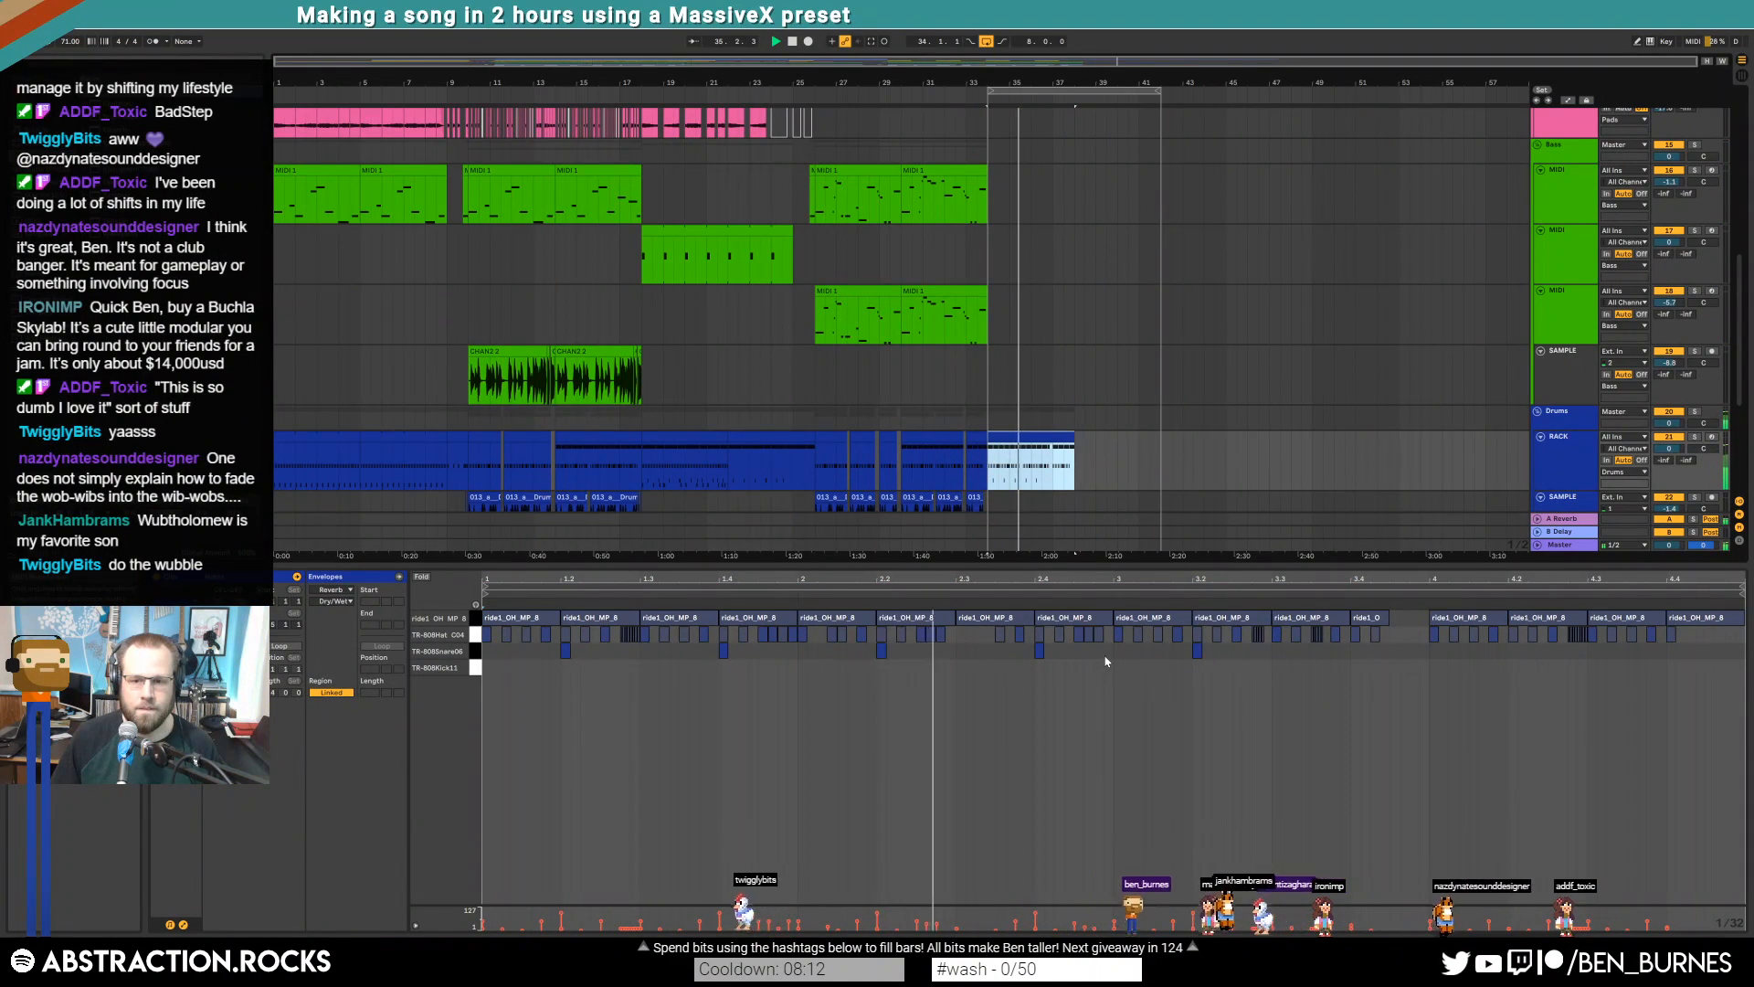
left_click_drag(1116, 658, 421, 658)
key("ctrl+d")
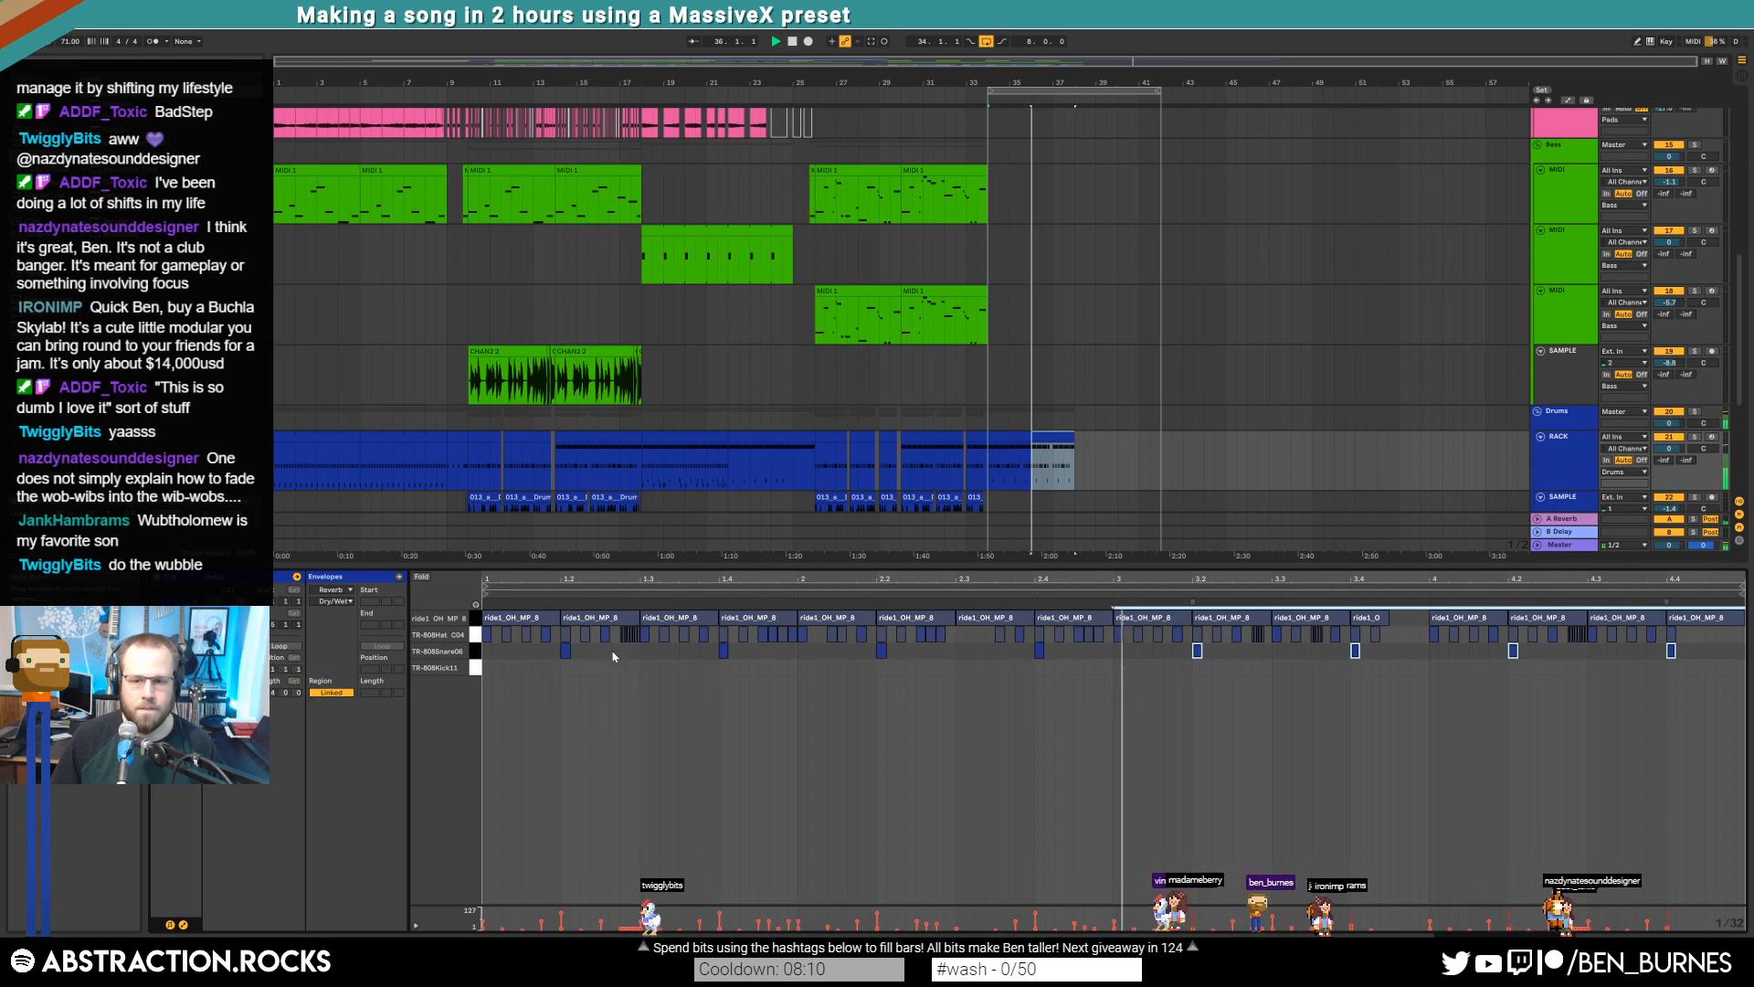
Set the loop to the drum rack clip in bars 34–38
left_click(1077, 447)
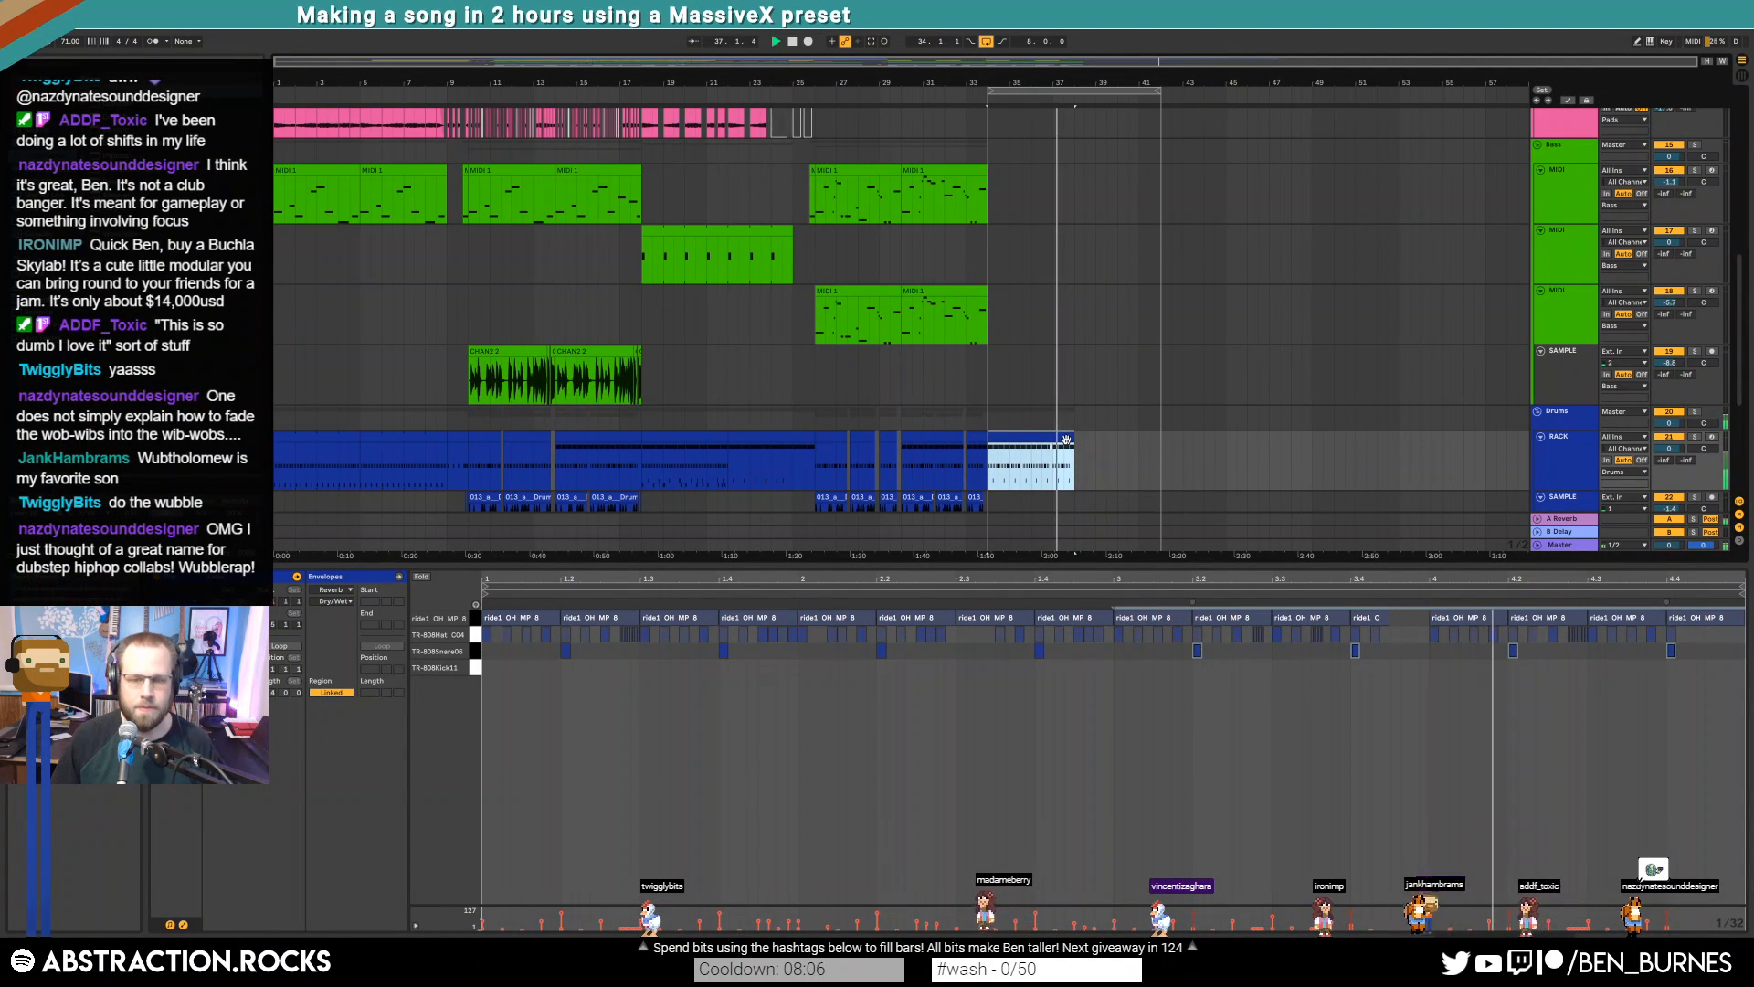
key("ctrl+l")
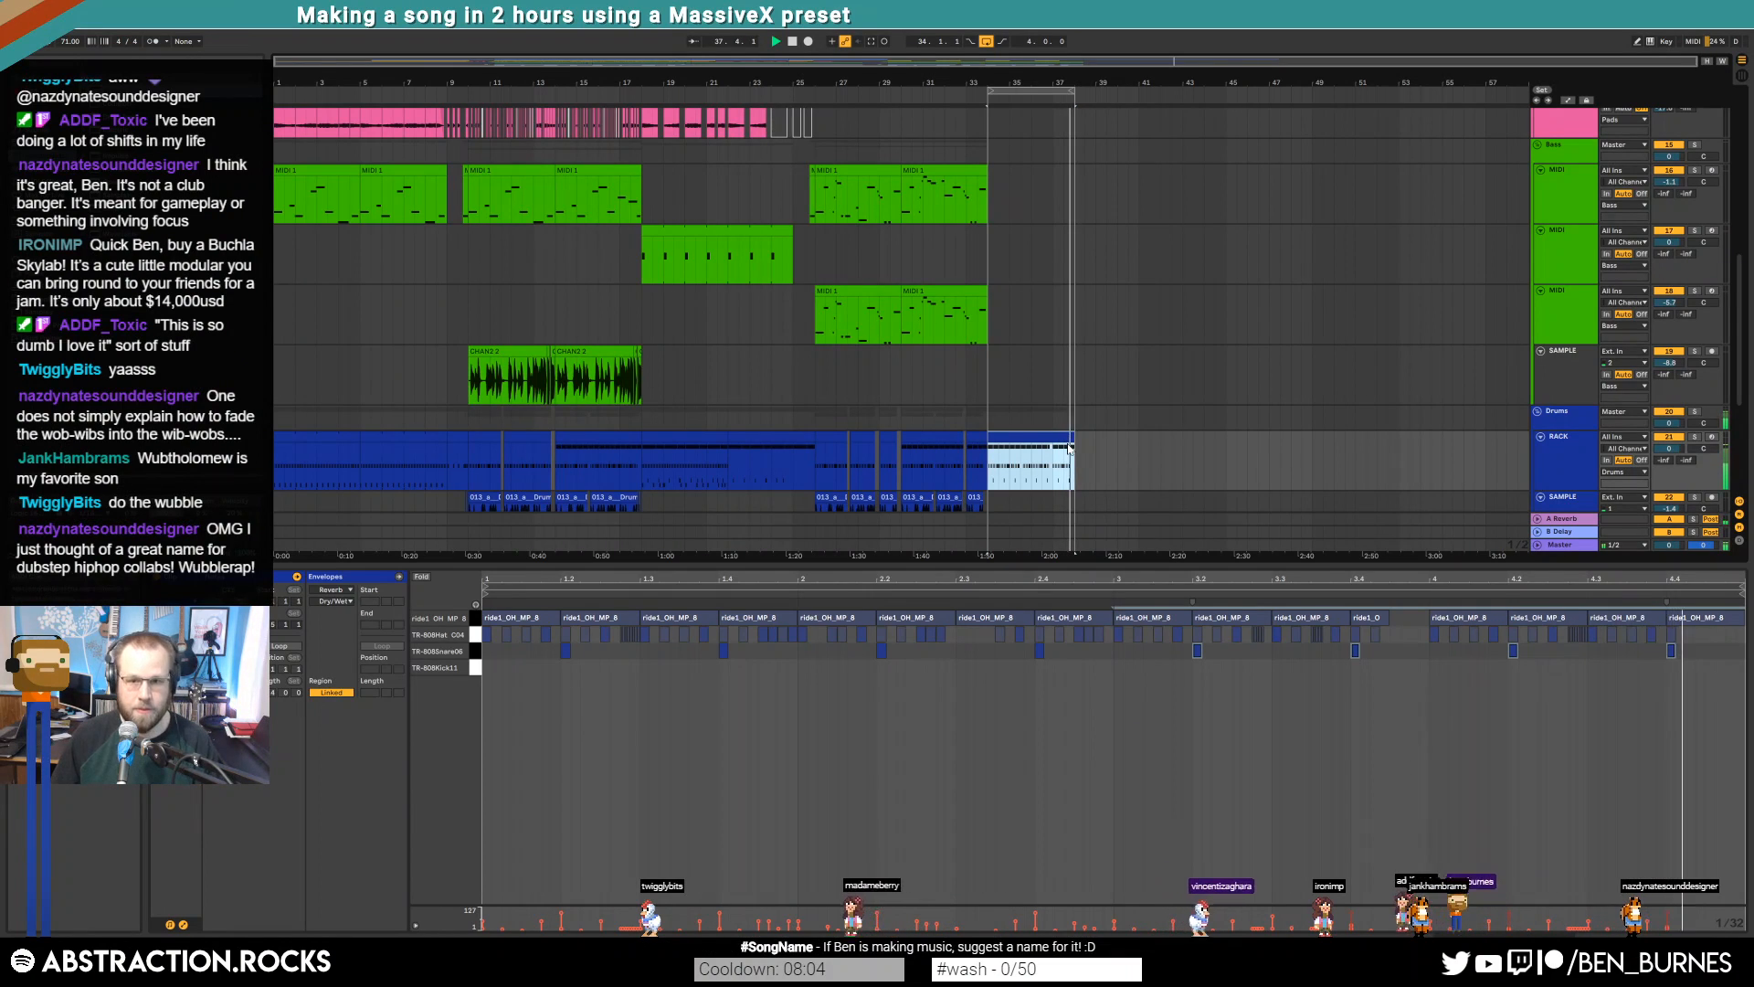
Add TR-808 kicks to the drum clip's first bar on beats 1 and 3, just after beat 2 and midway through beat 4
left_click(485, 668)
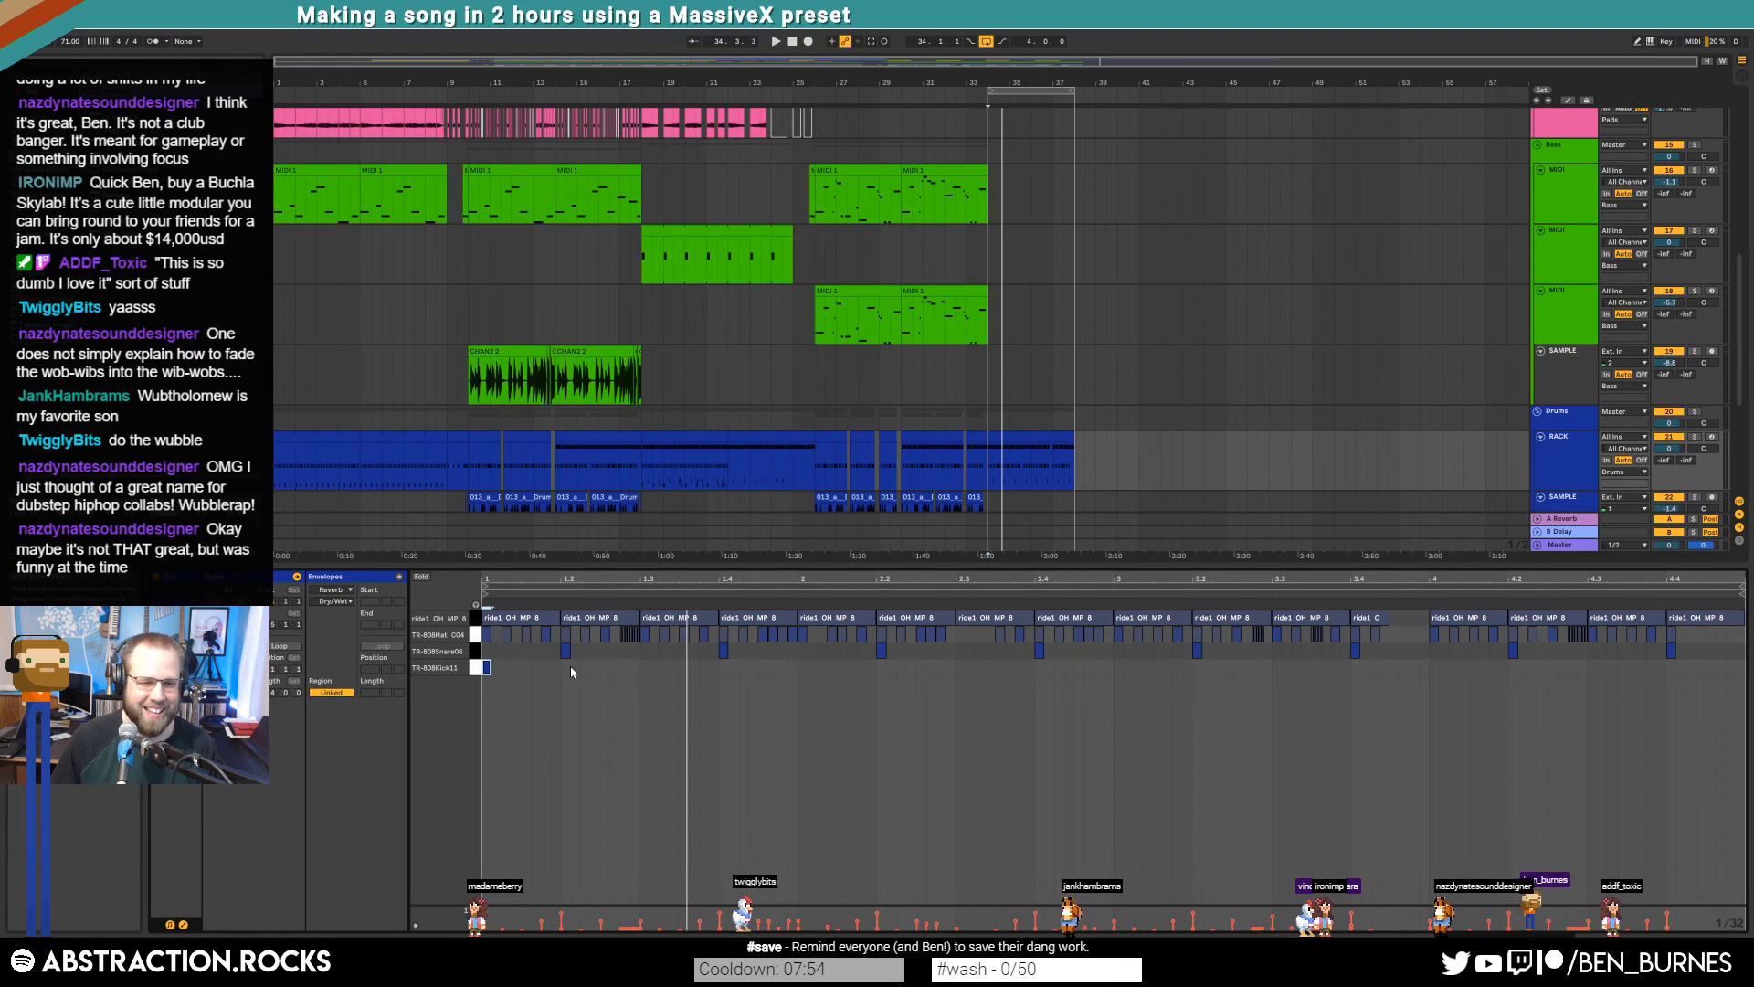
key("space")
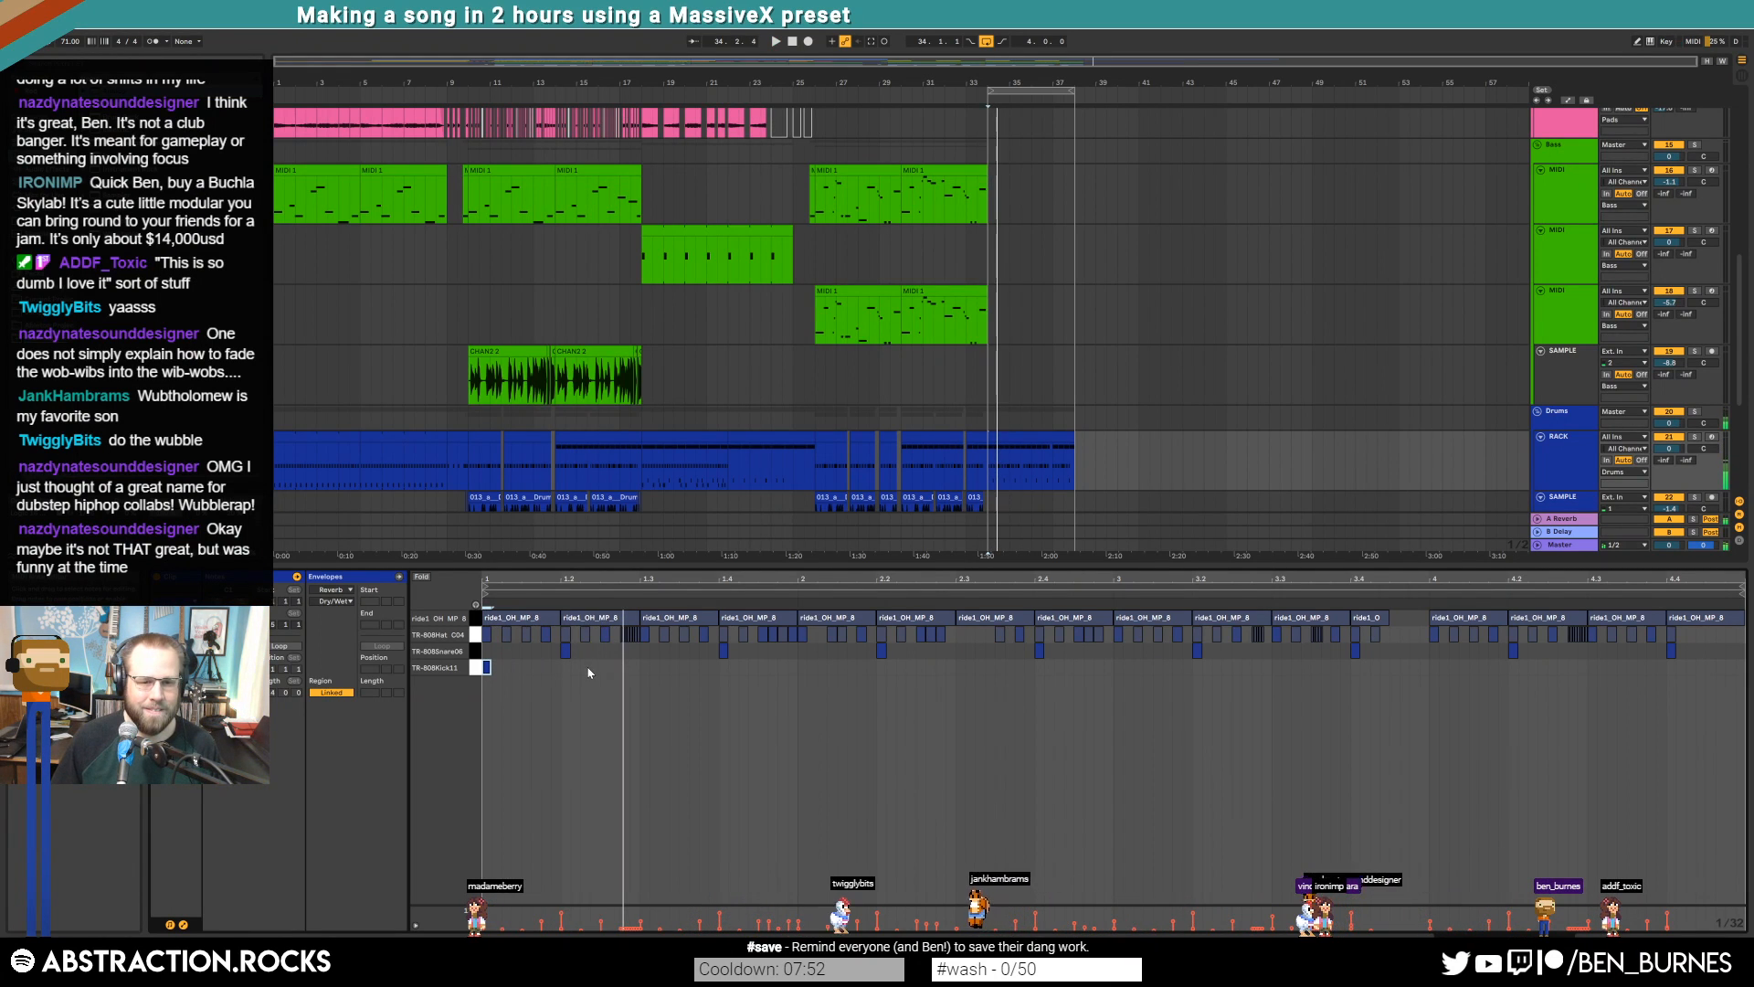
double_click(643, 669)
double_click(576, 669)
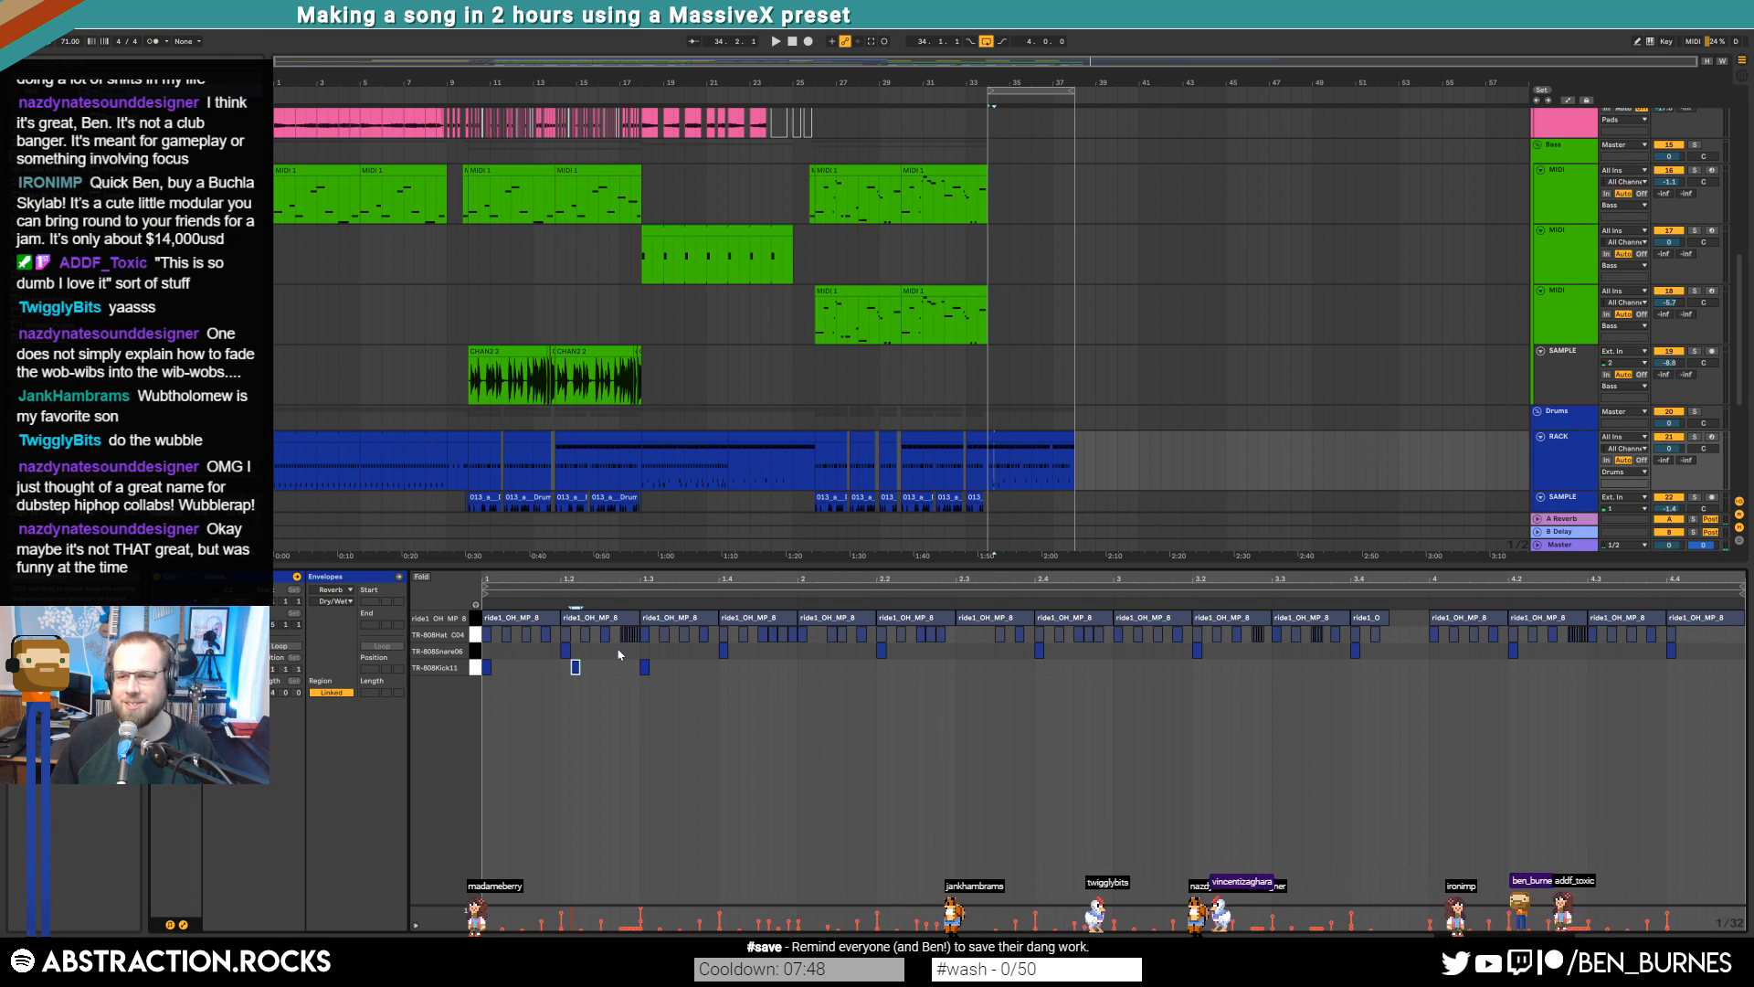
double_click(764, 667)
key("space")
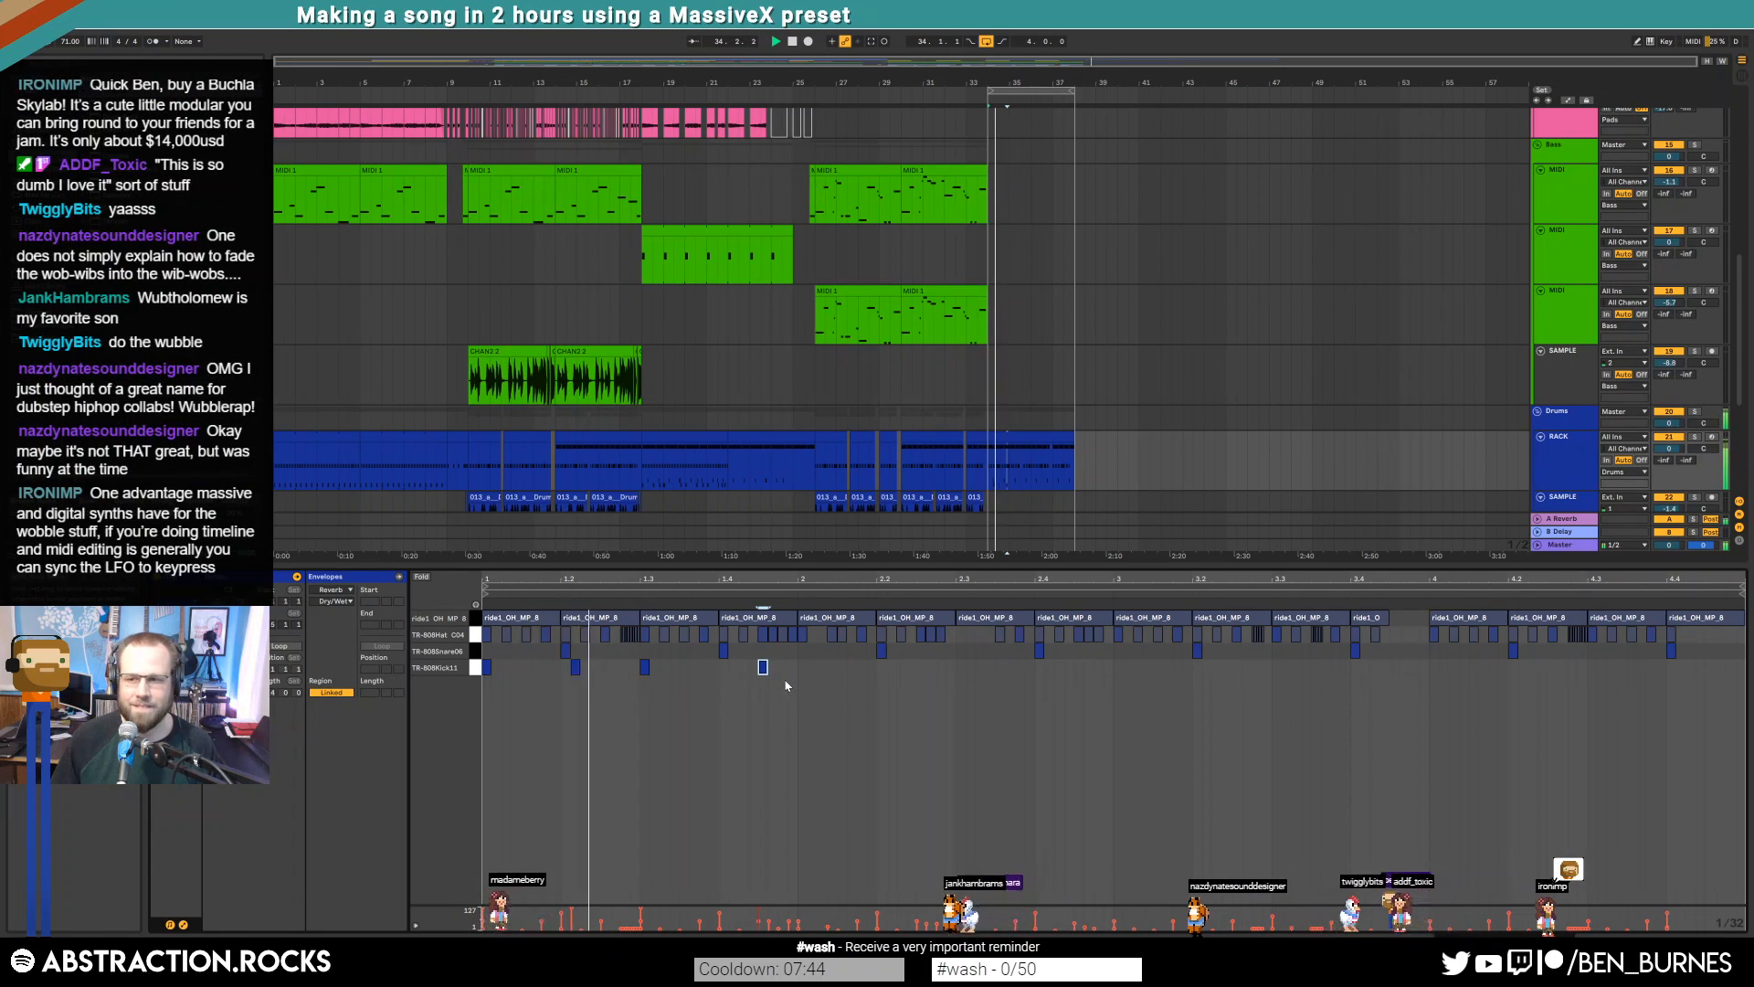
Shift the kick just after beat 2 slightly later, select the first bar's kicks and audition the loop
left_click_drag(576, 670, 585, 670)
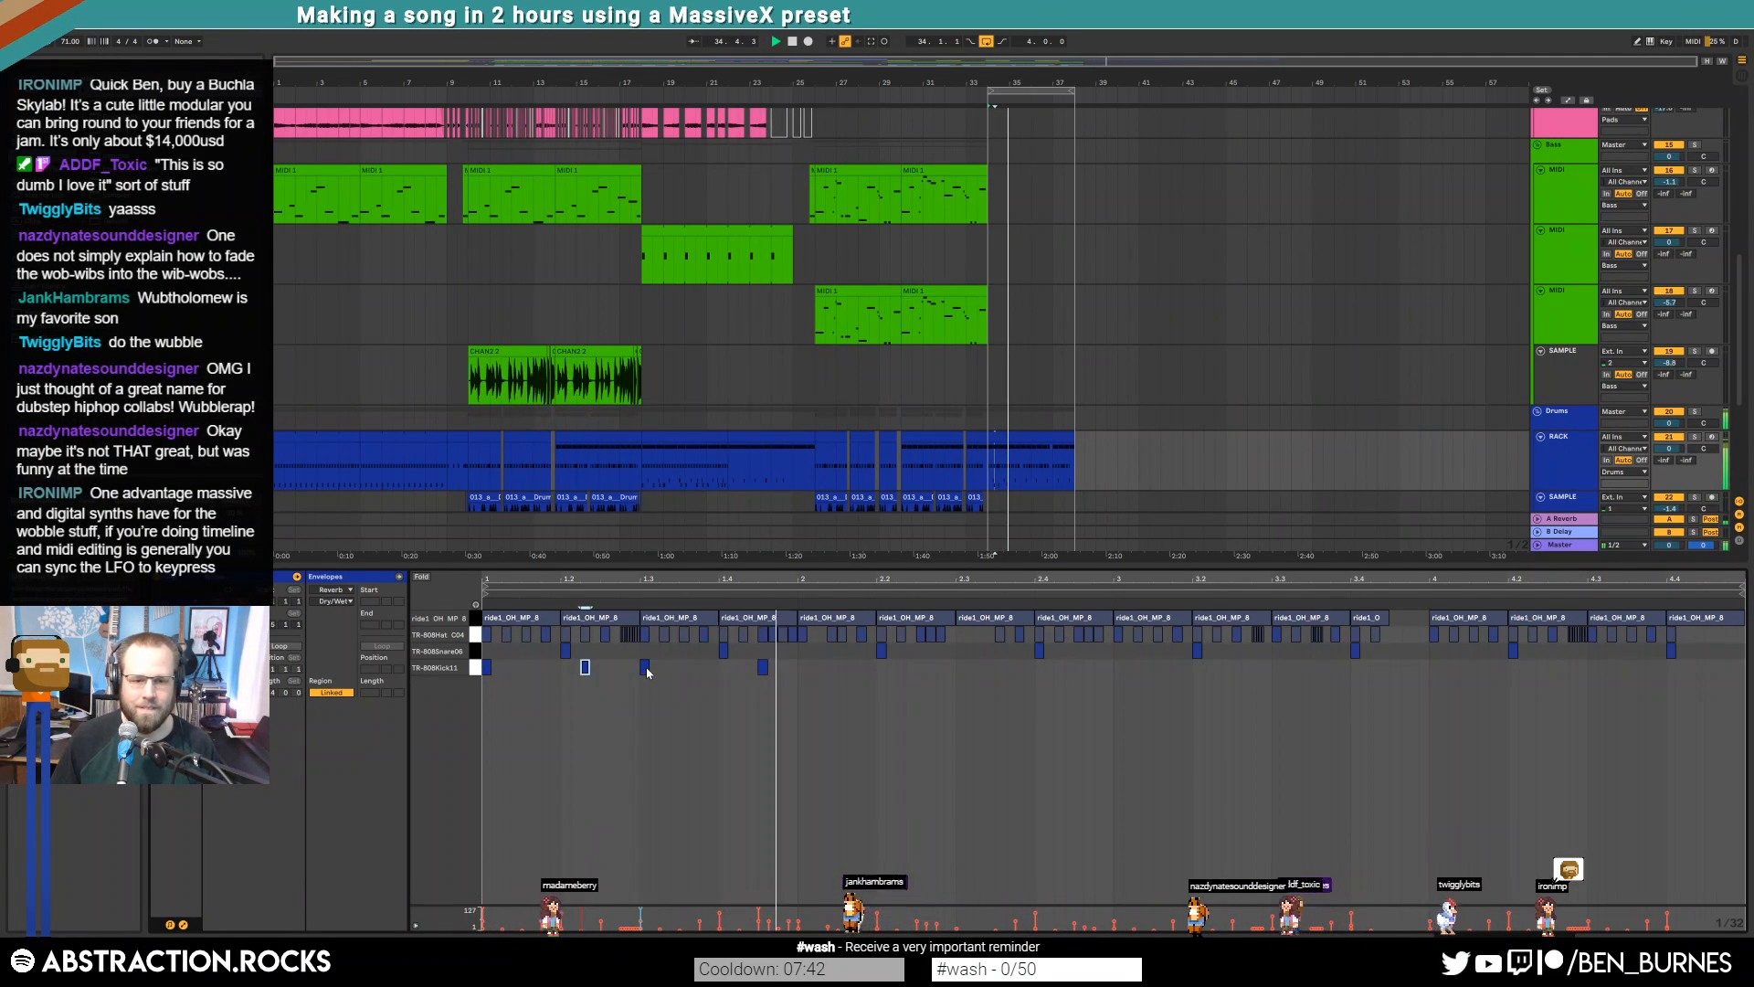
key("space")
left_click_drag(796, 671, 437, 689)
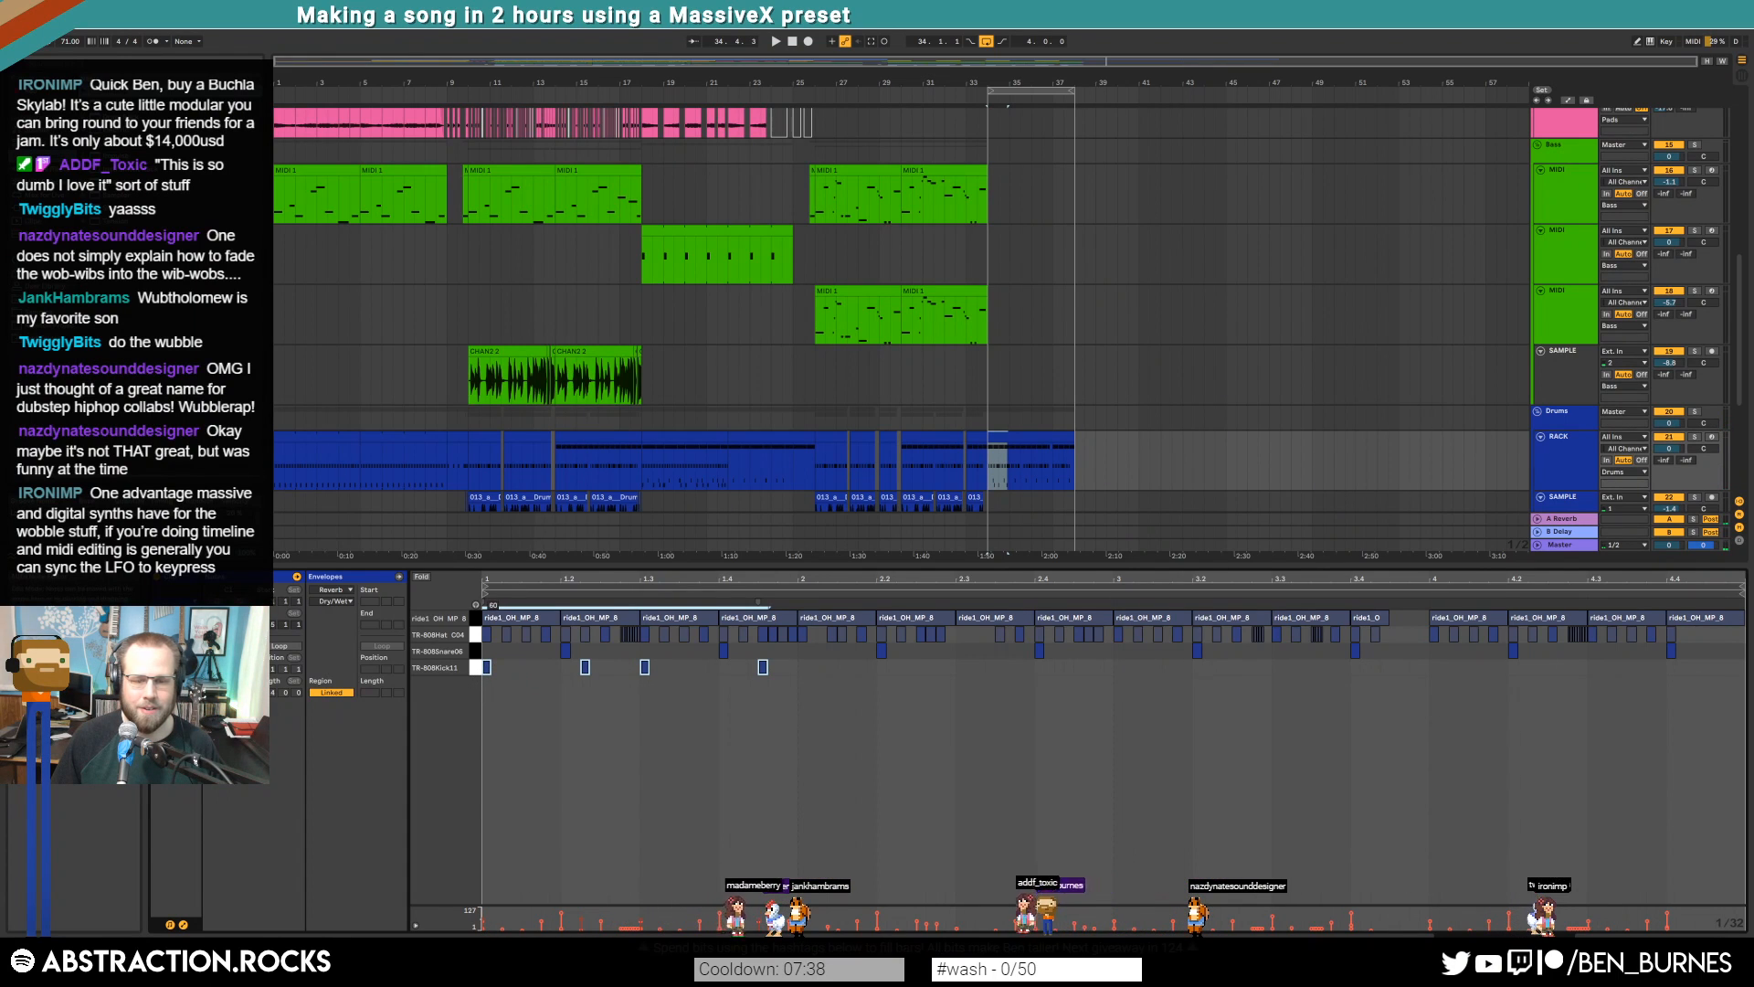
key("space")
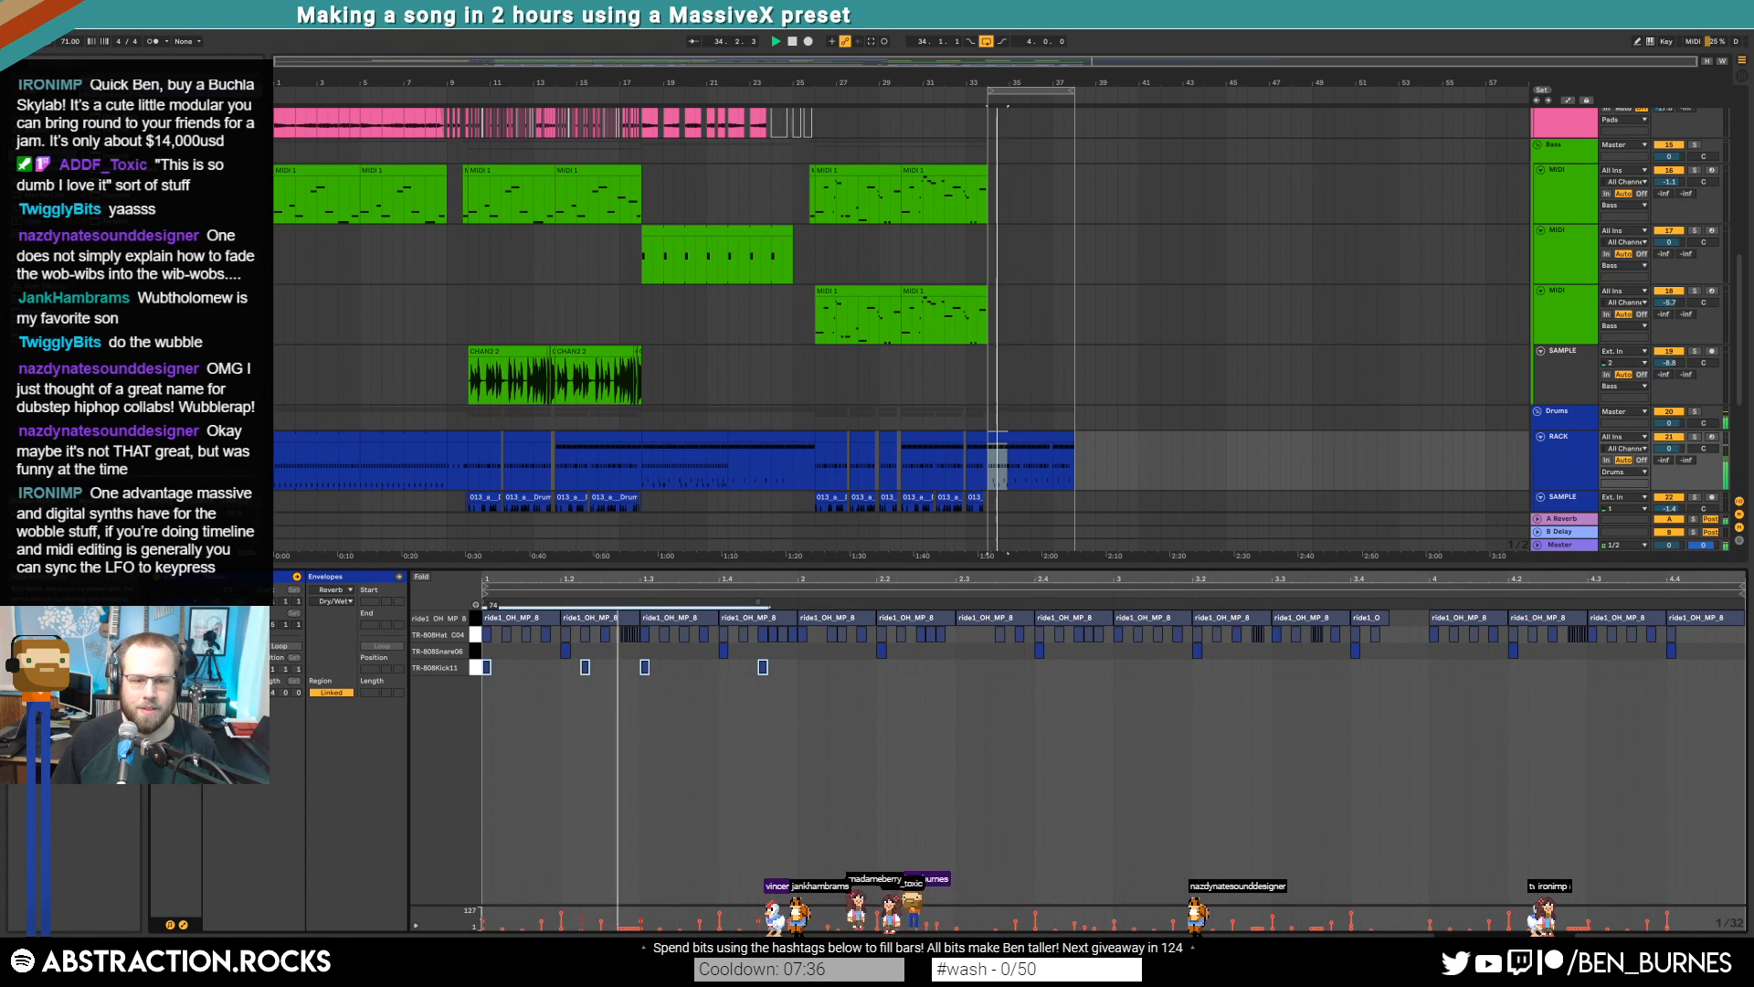
Remove the kick in beat 4 of the first bar and duplicate the remaining three kicks into the second bar
double_click(762, 666)
left_click_drag(797, 665, 440, 681)
key("ctrl+d")
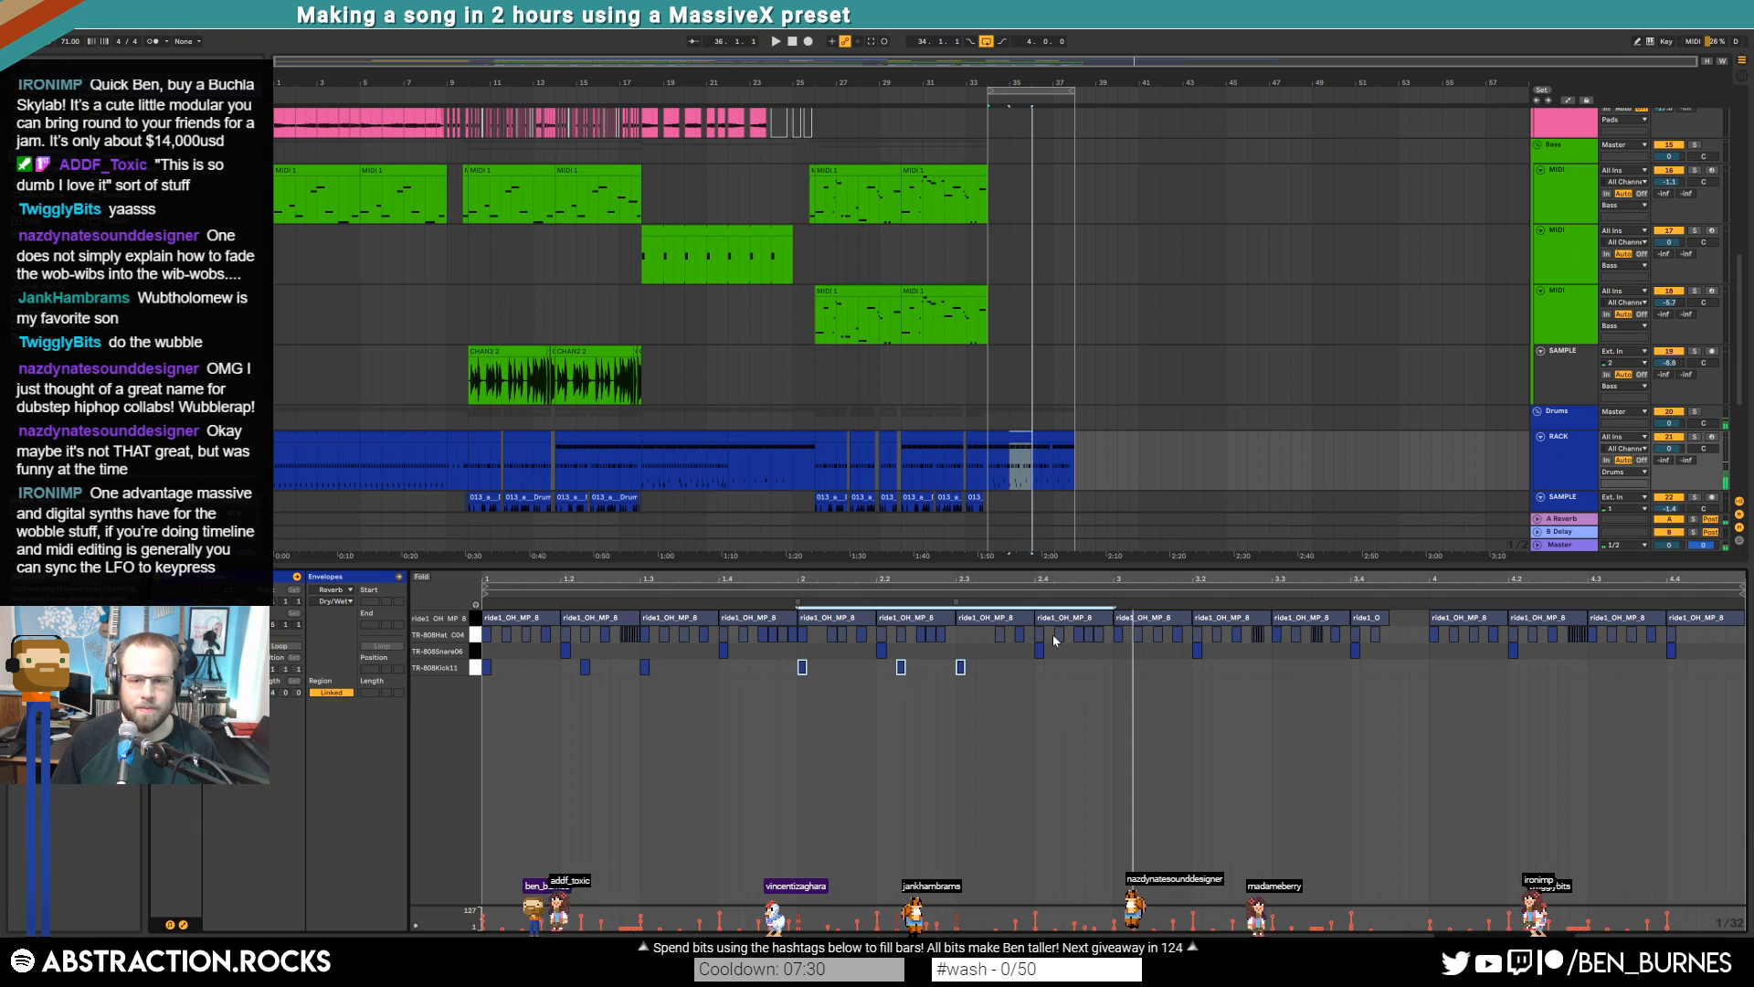
Rework the hi-hat hits in beat 4 of the drum clip's second bar and replay the loop
key("space")
left_click_drag(1053, 637, 1112, 638)
key("space")
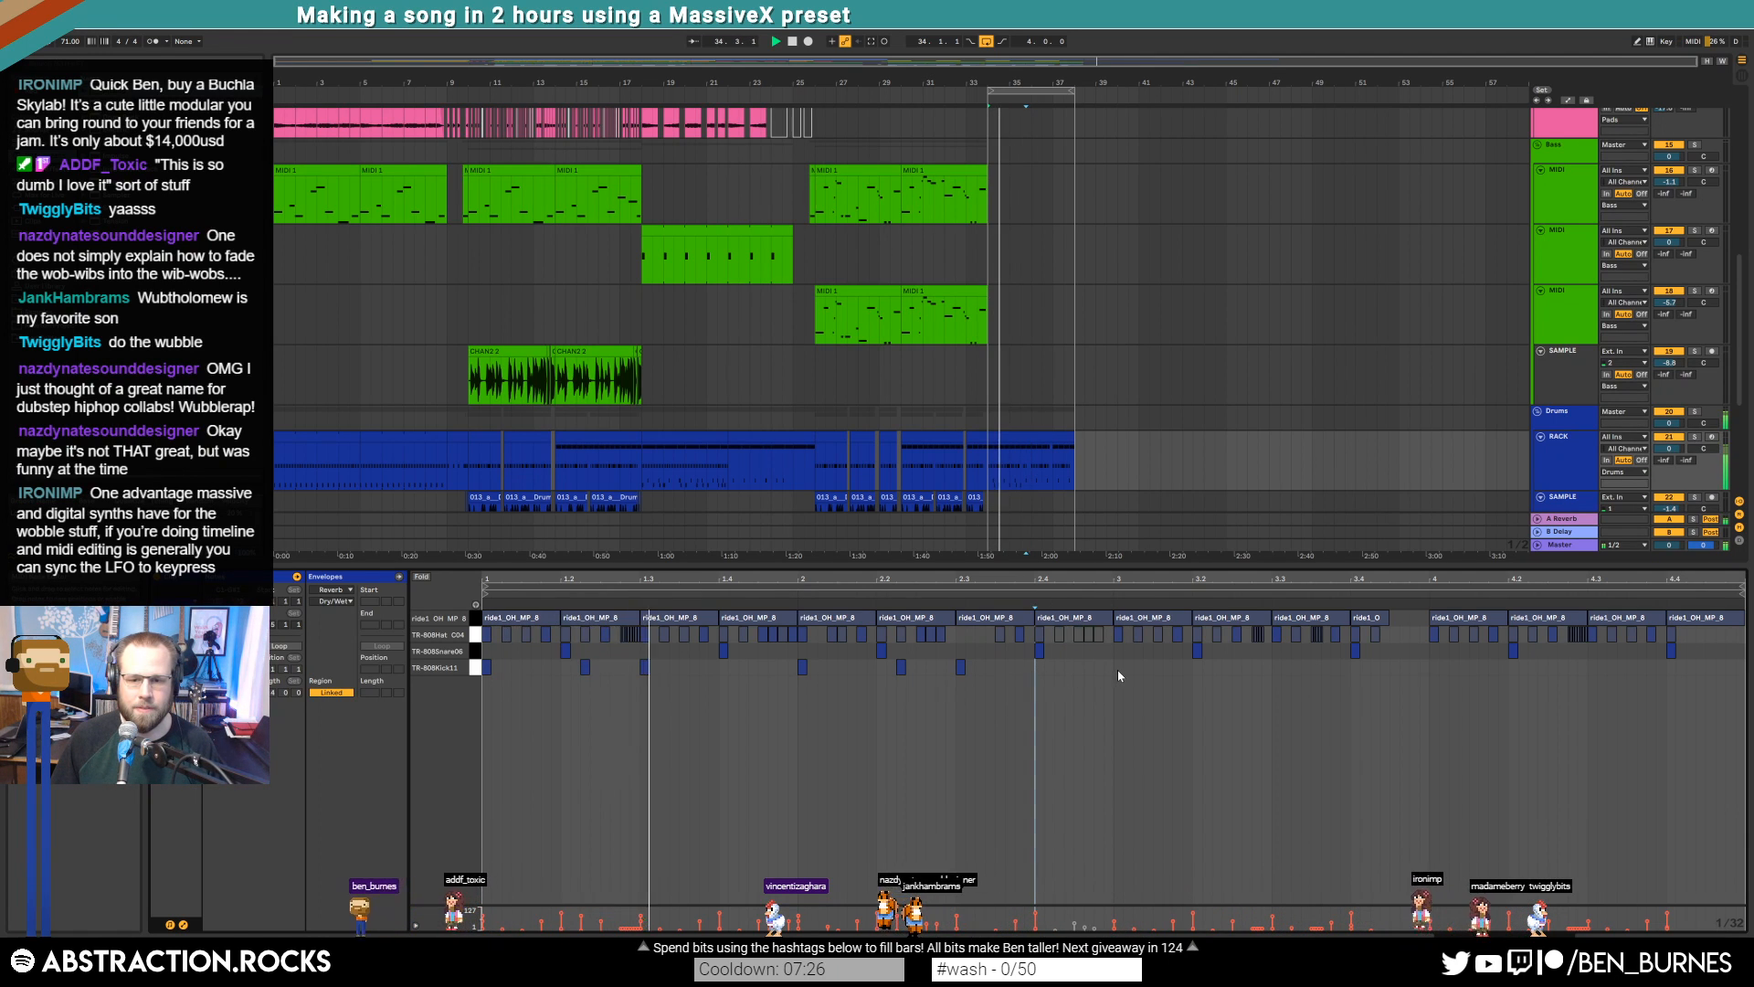
Duplicate the first two bars of kicks into bars 3–4 of the drum clip and adjust the hi-hats at the start of bar 4
left_click_drag(1114, 666, 474, 692)
key("ctrl+d")
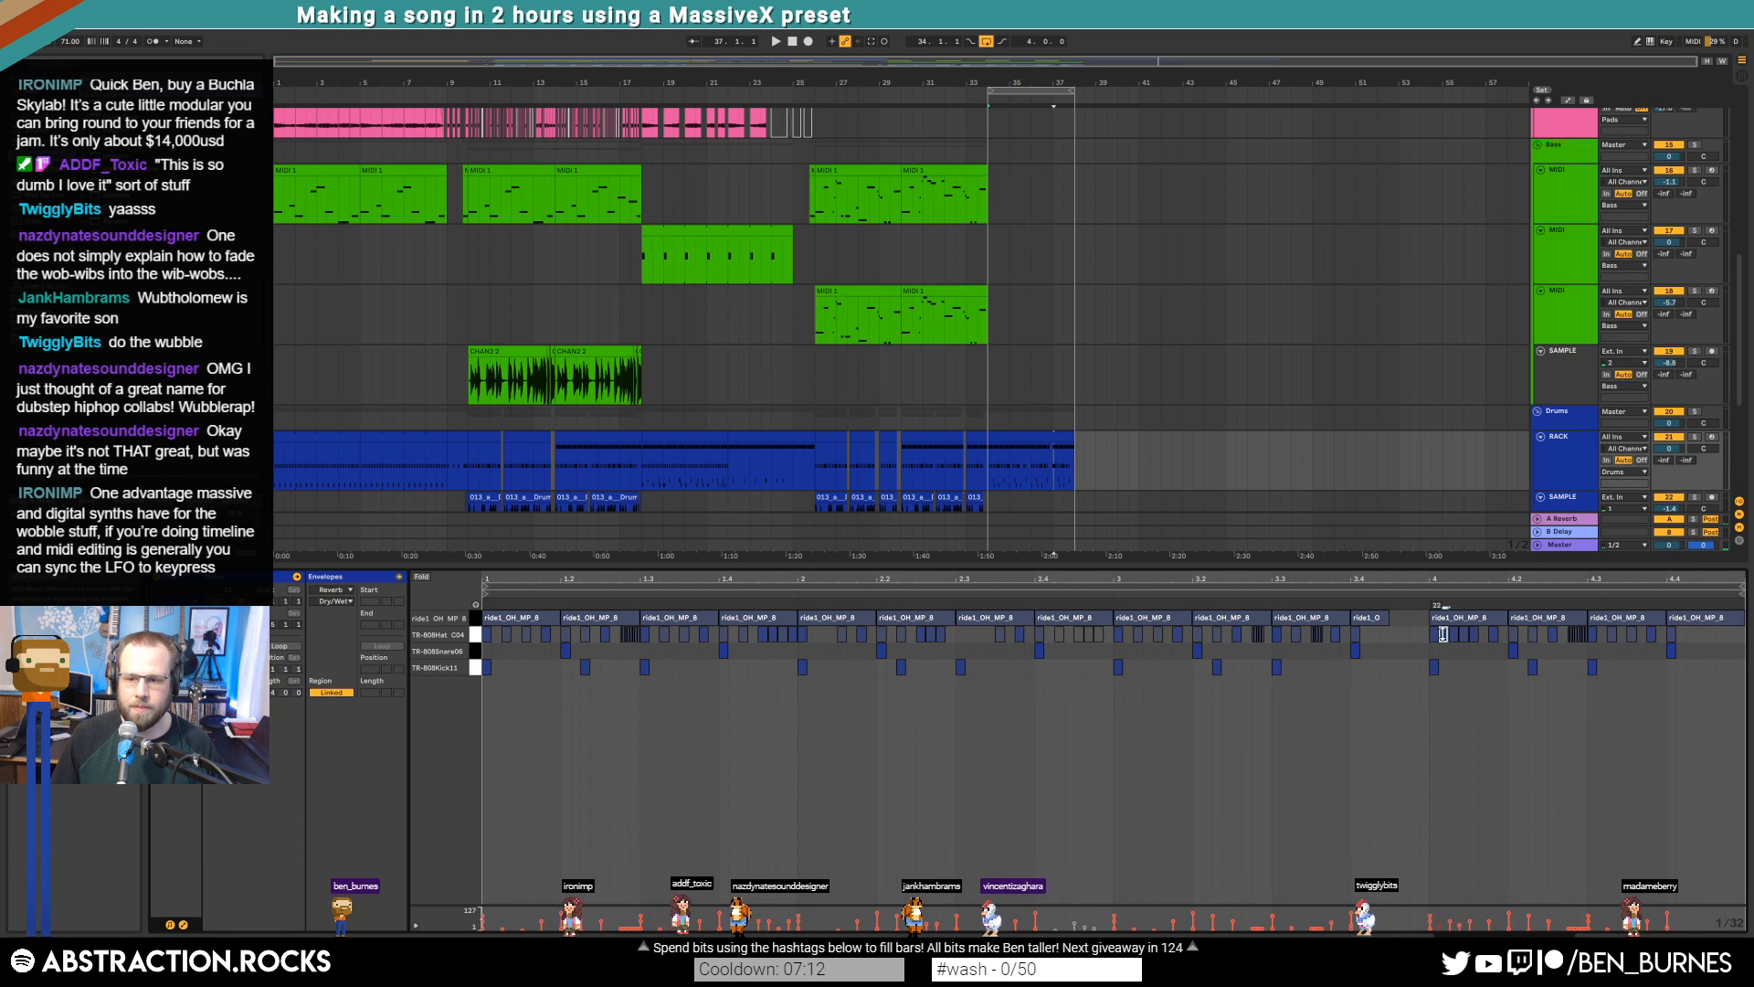
left_click(1475, 633)
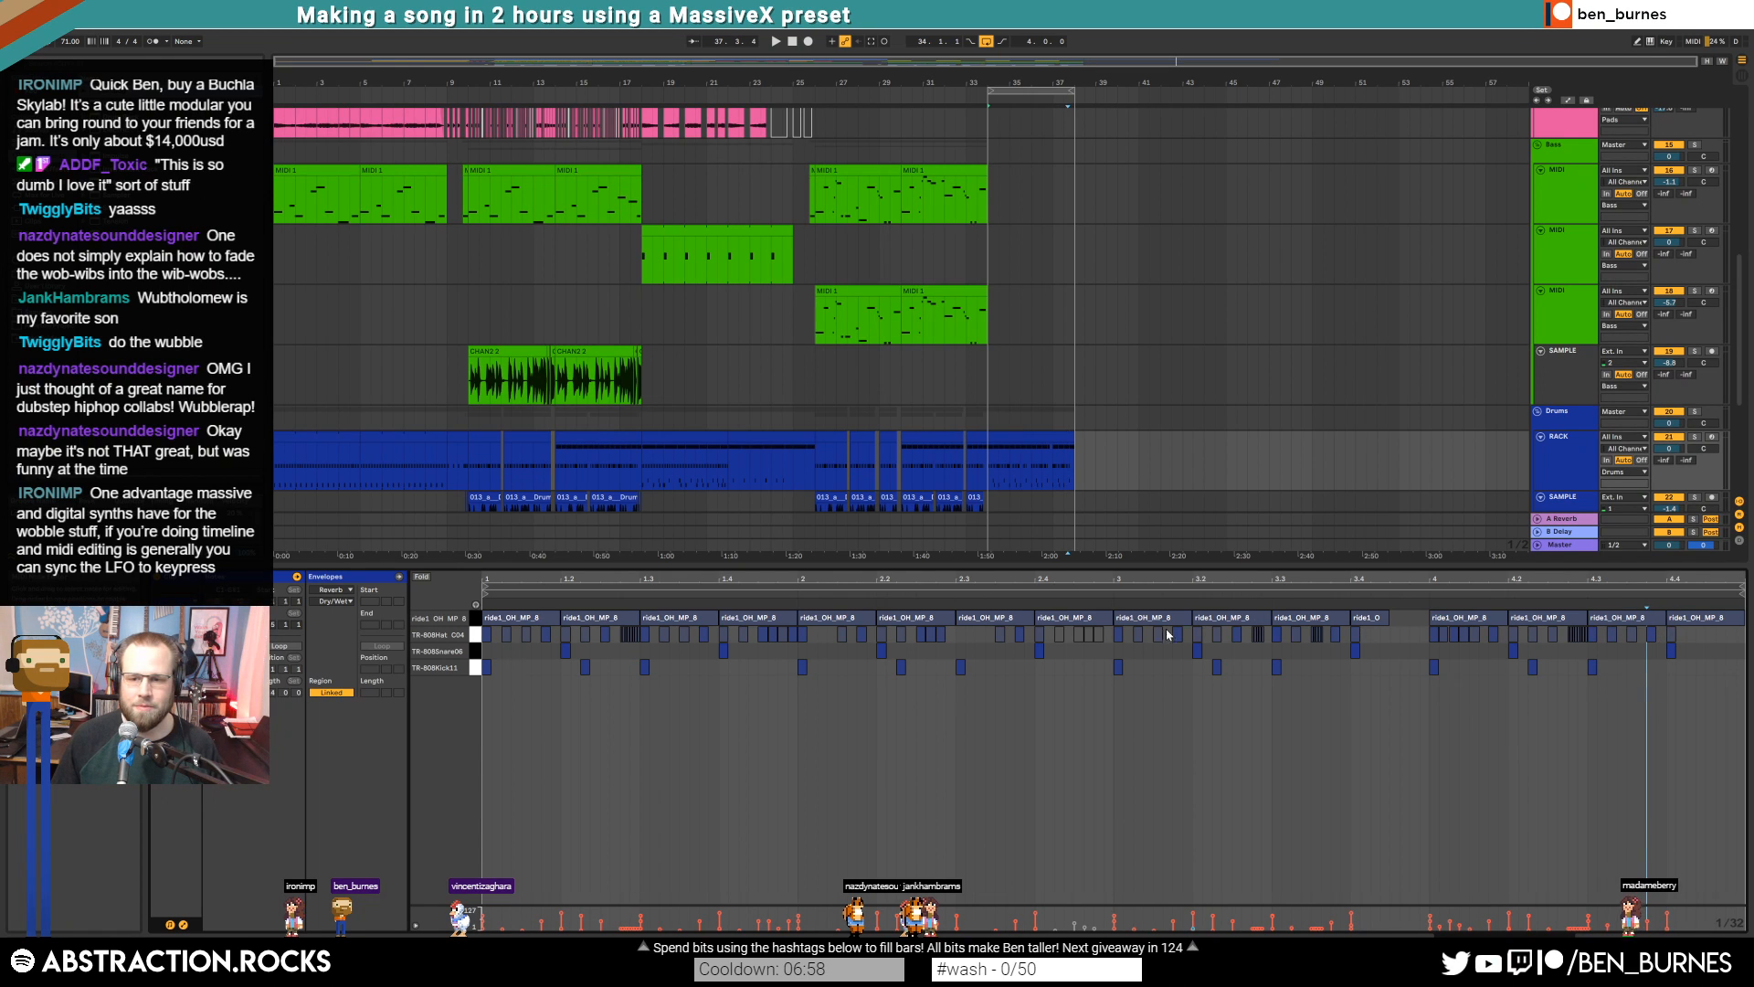
Copy the four-bar ambience MIDI clip from bar 18 to bar 34 and compare the playing loop with and without it
left_click(1012, 452)
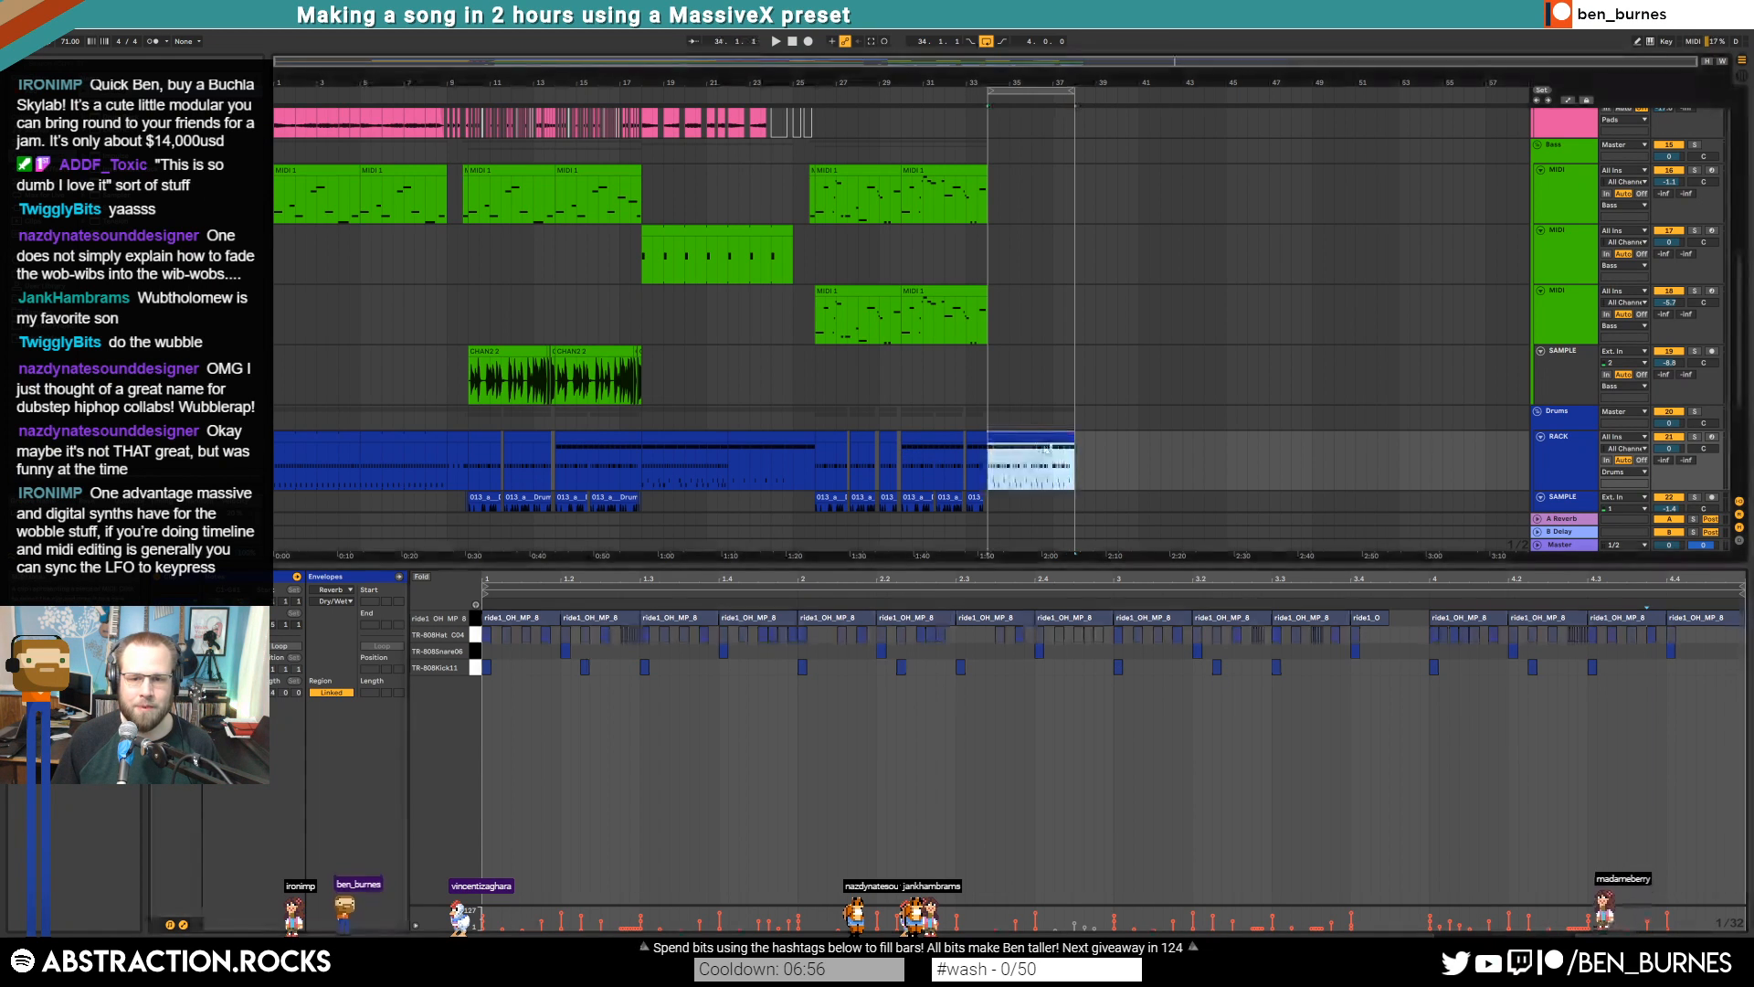
scroll(1081, 446, "down", 3)
scroll(1039, 465, "down", 1)
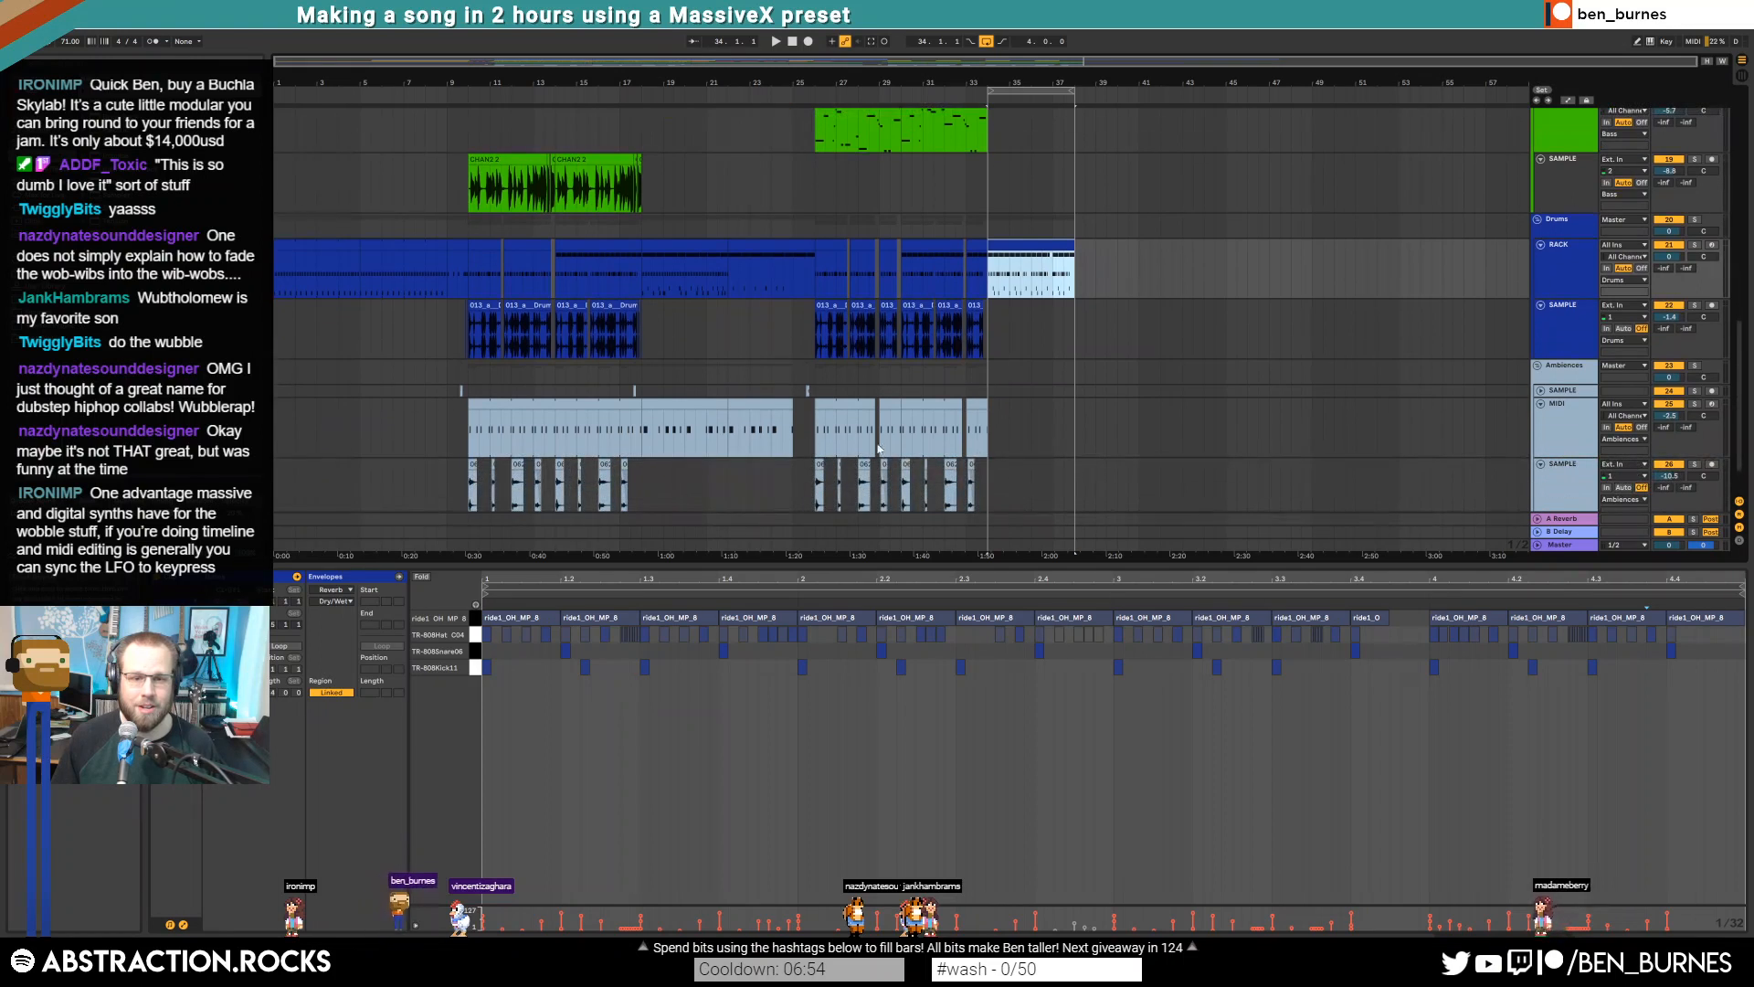
left_click(690, 407)
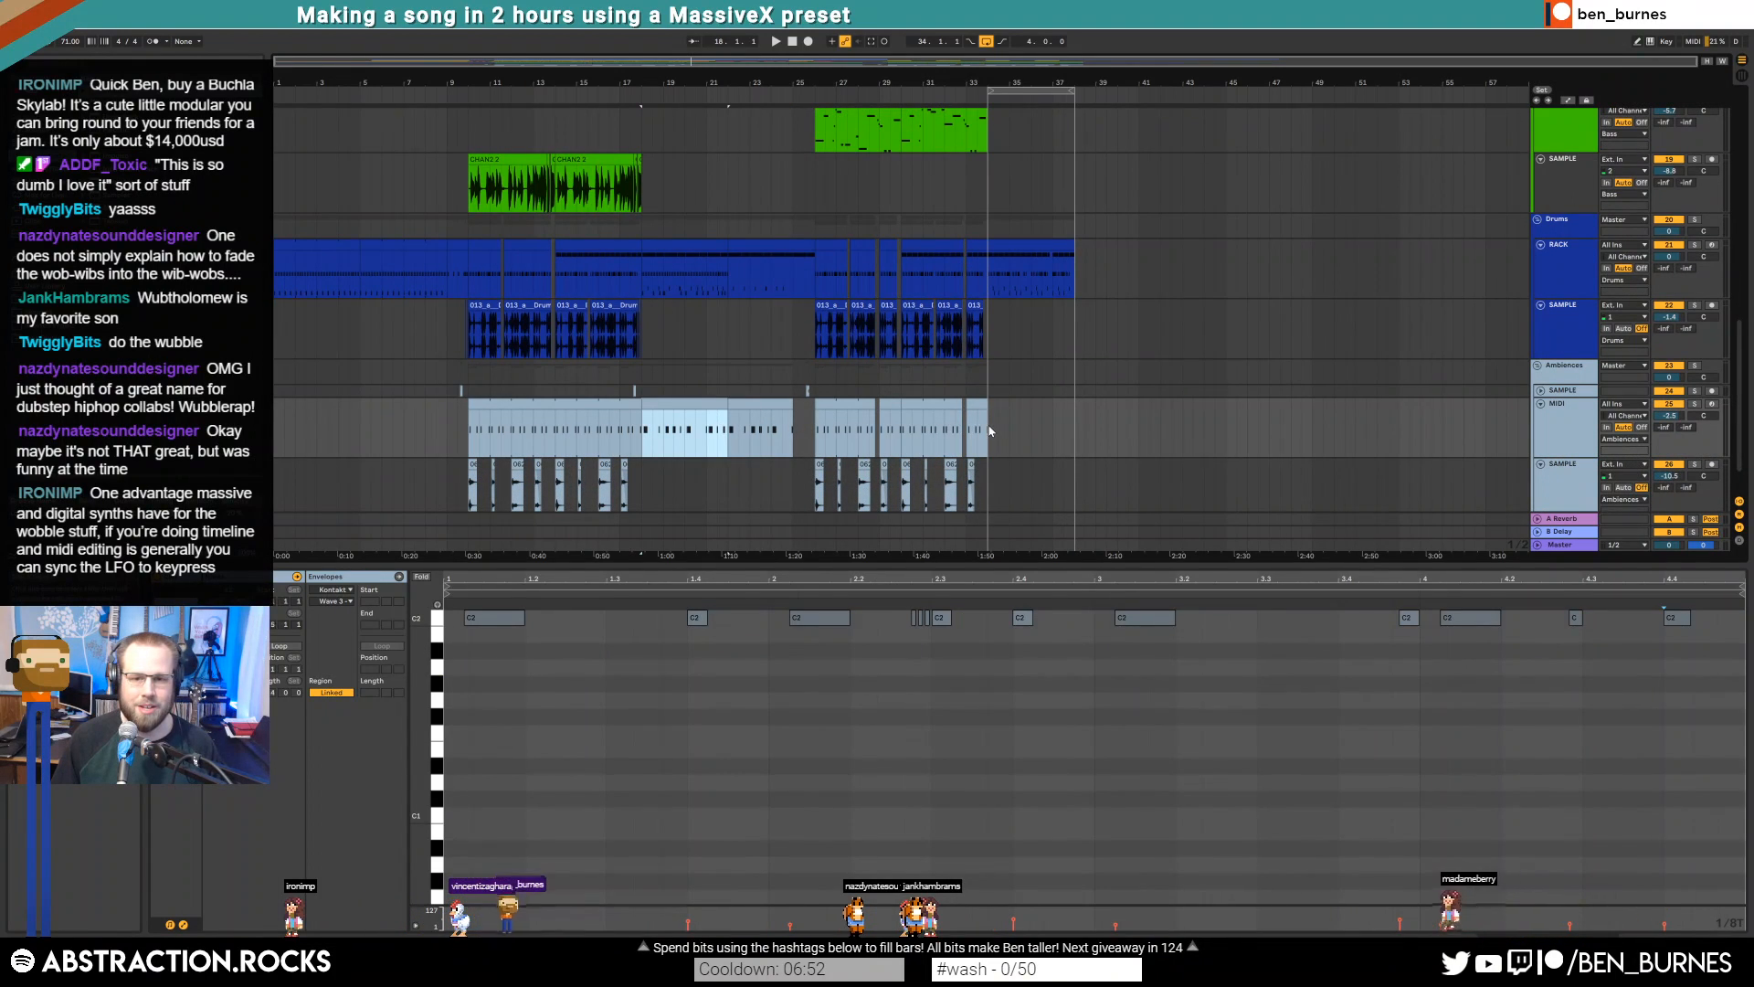
left_click(990, 426)
key("ctrl+v")
key("space")
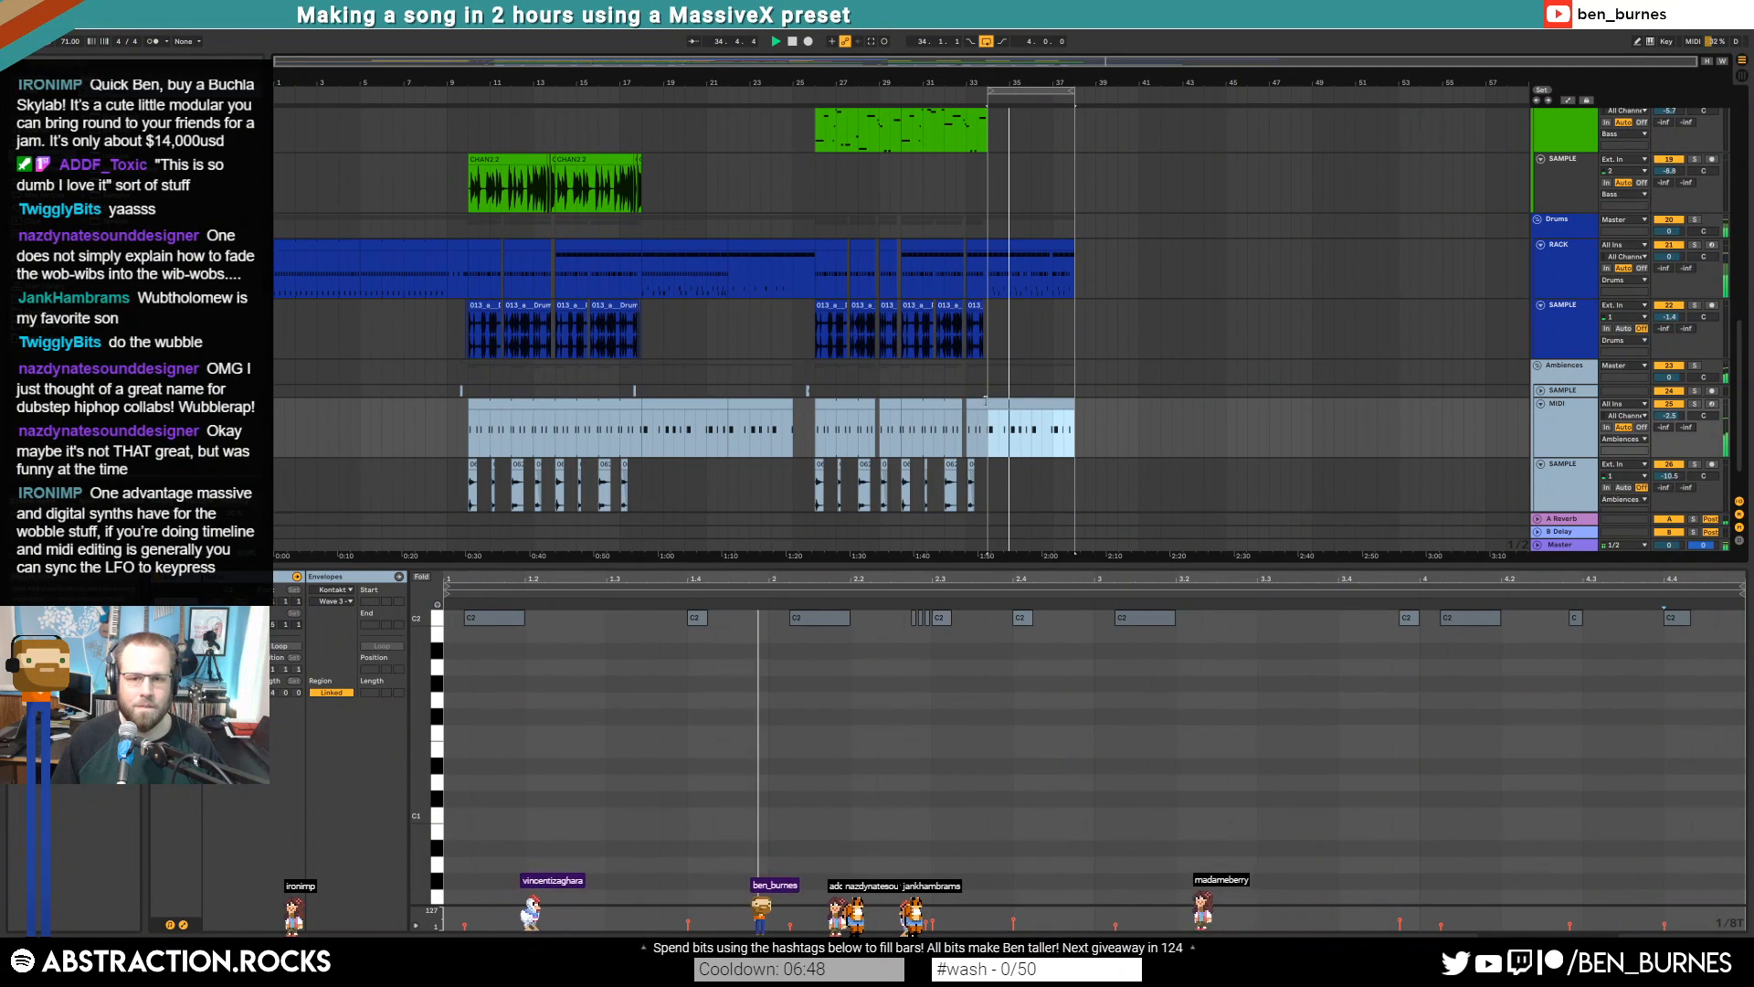
key("Delete")
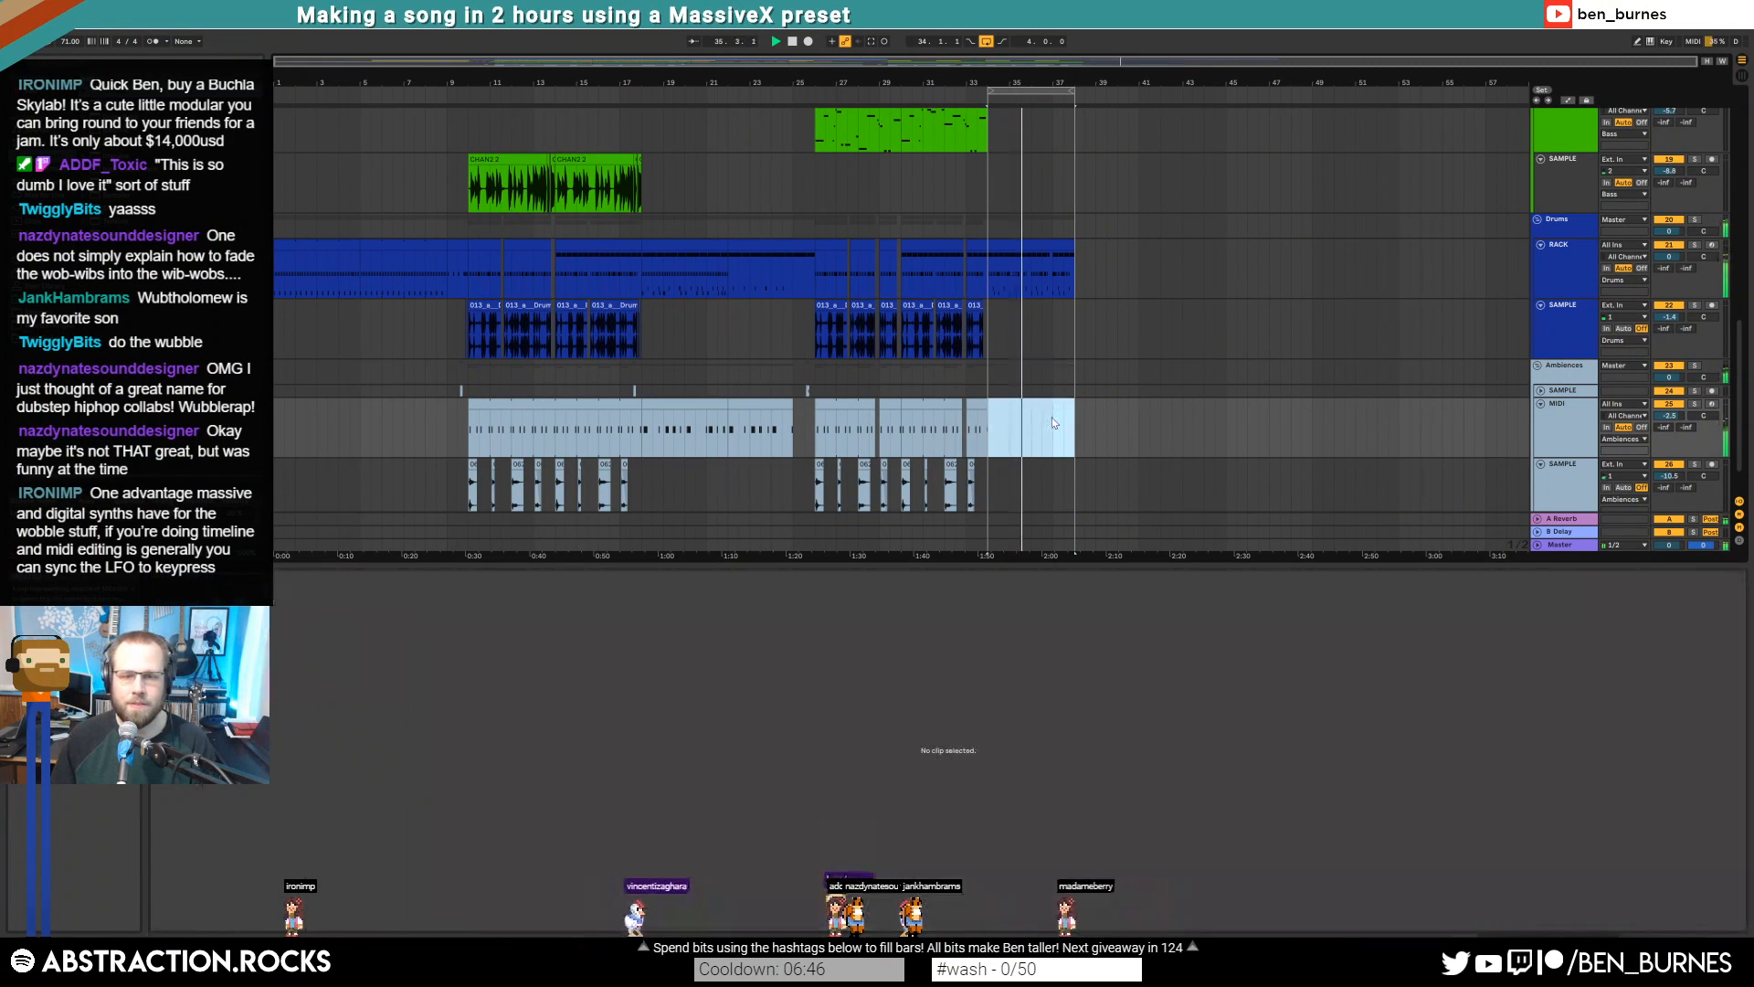
key("ctrl+z")
Create an empty one-bar MIDI clip at bar 34 on the second bass track and open its notes
scroll(1045, 425, "up", 11)
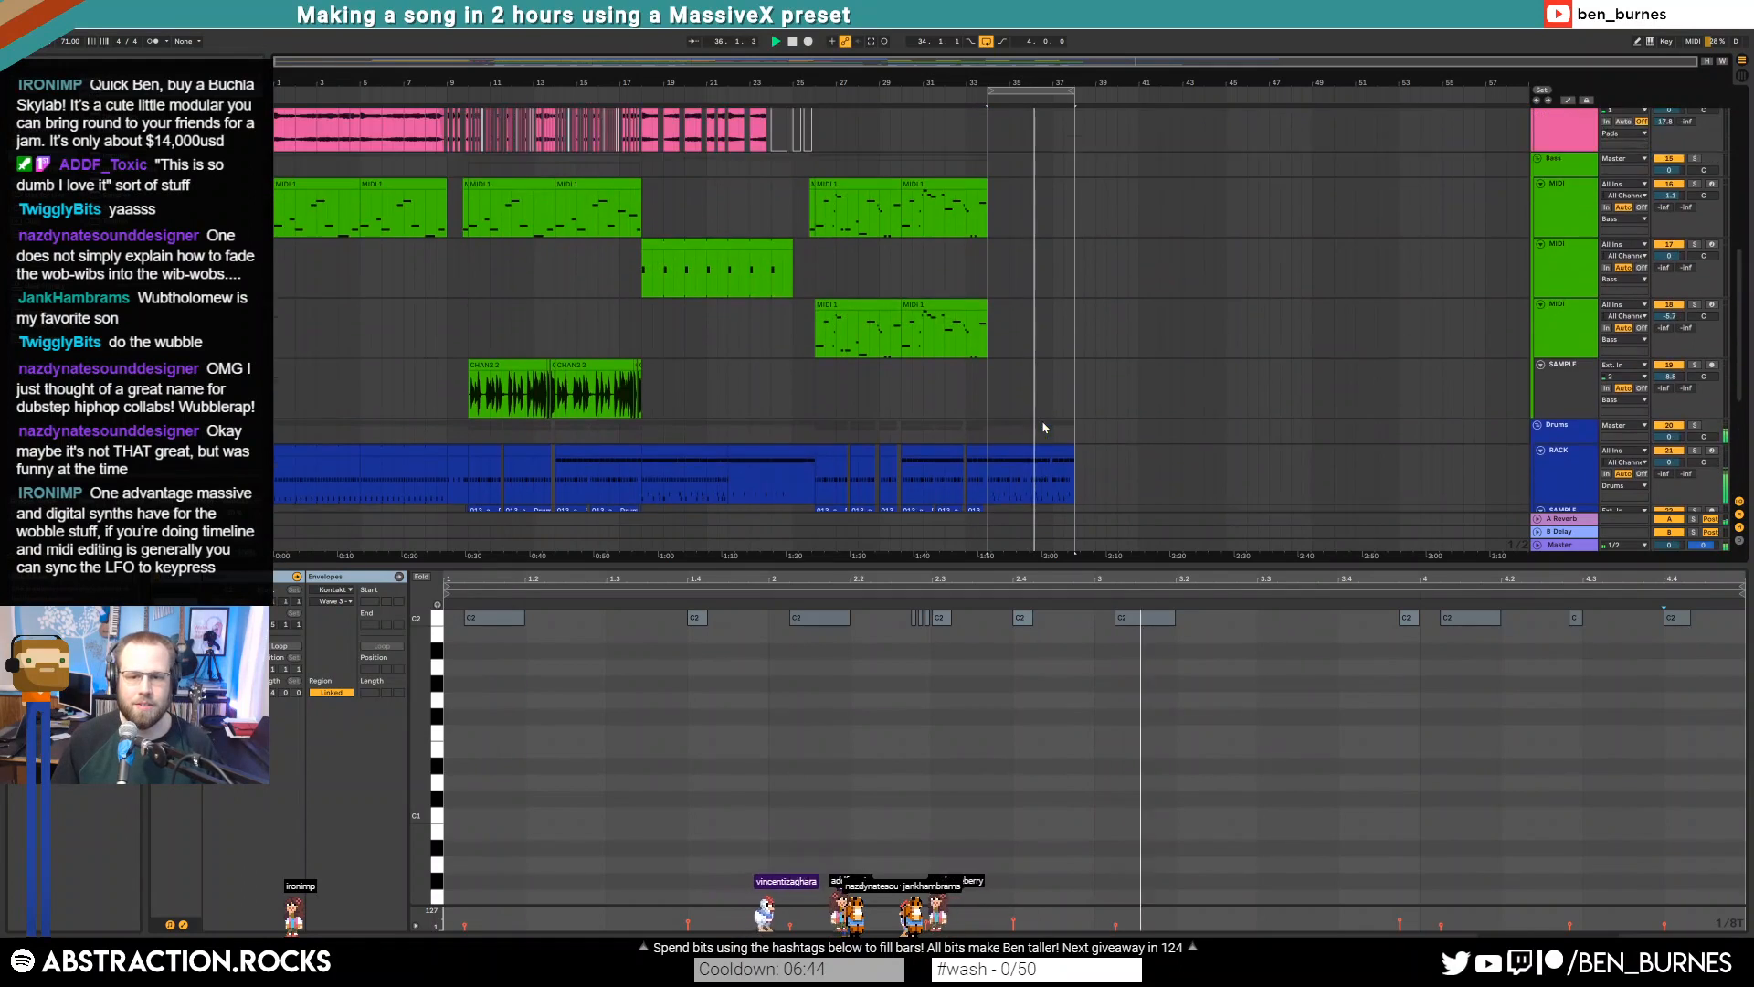
scroll(1044, 426, "up", 3)
key("shift+Tab")
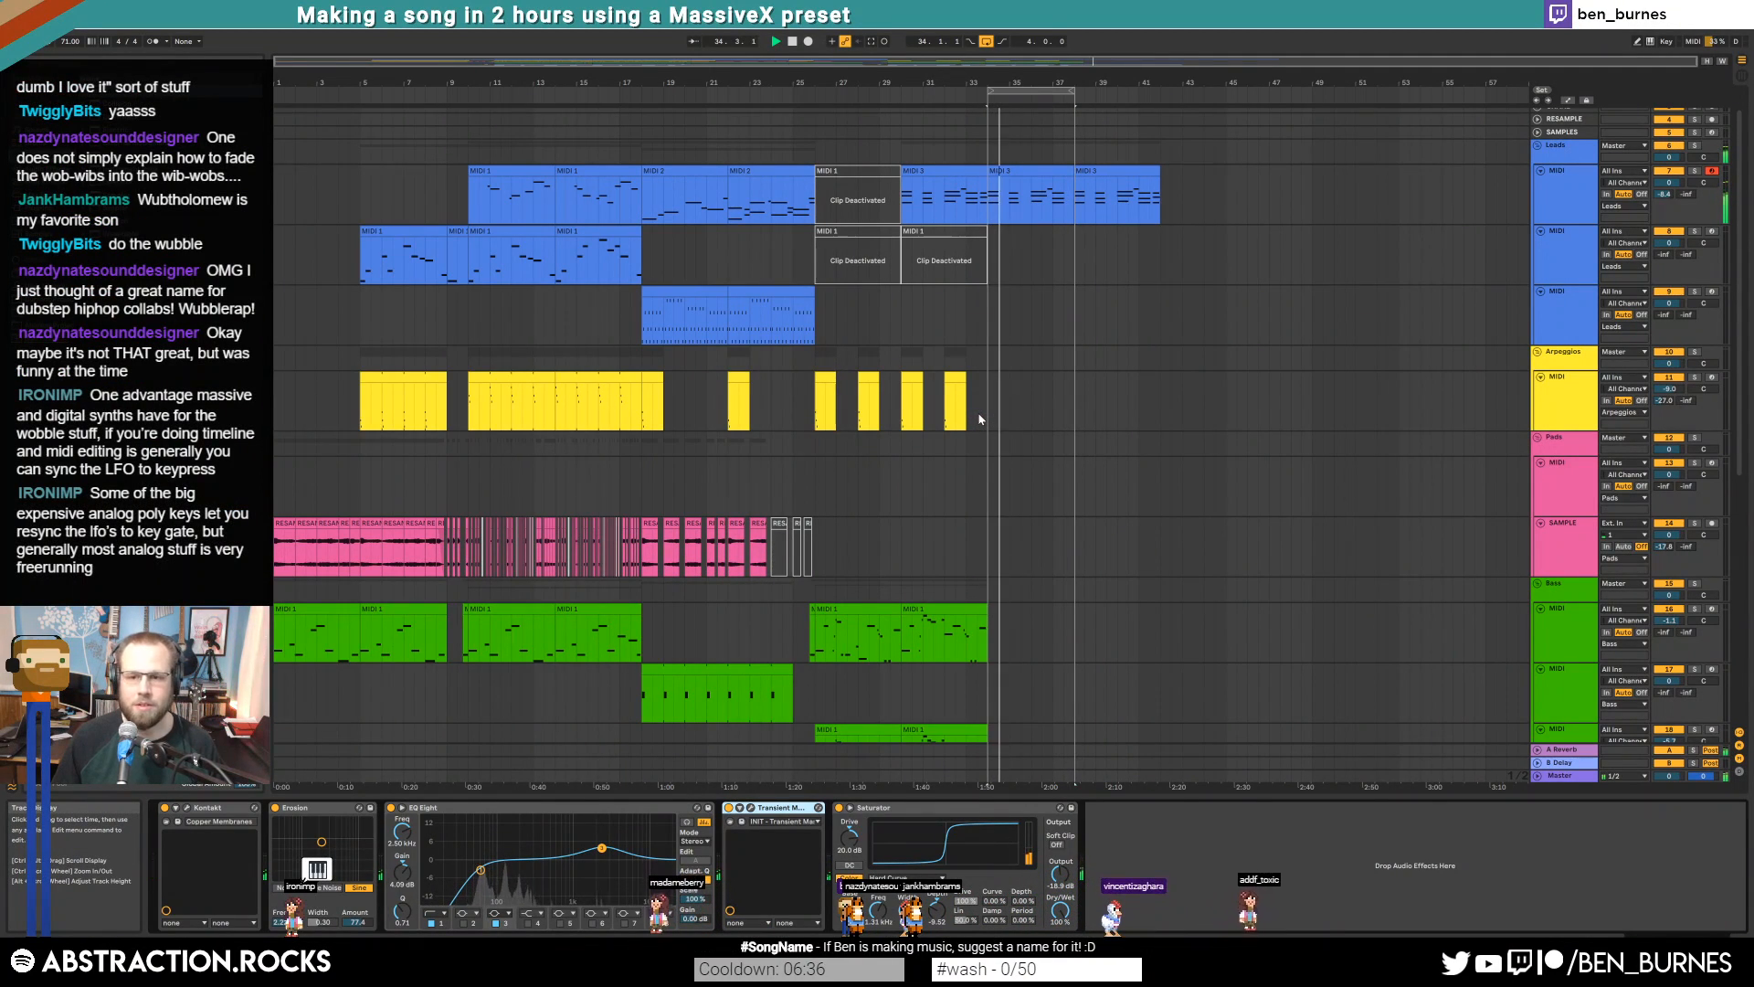
scroll(980, 419, "down", 5)
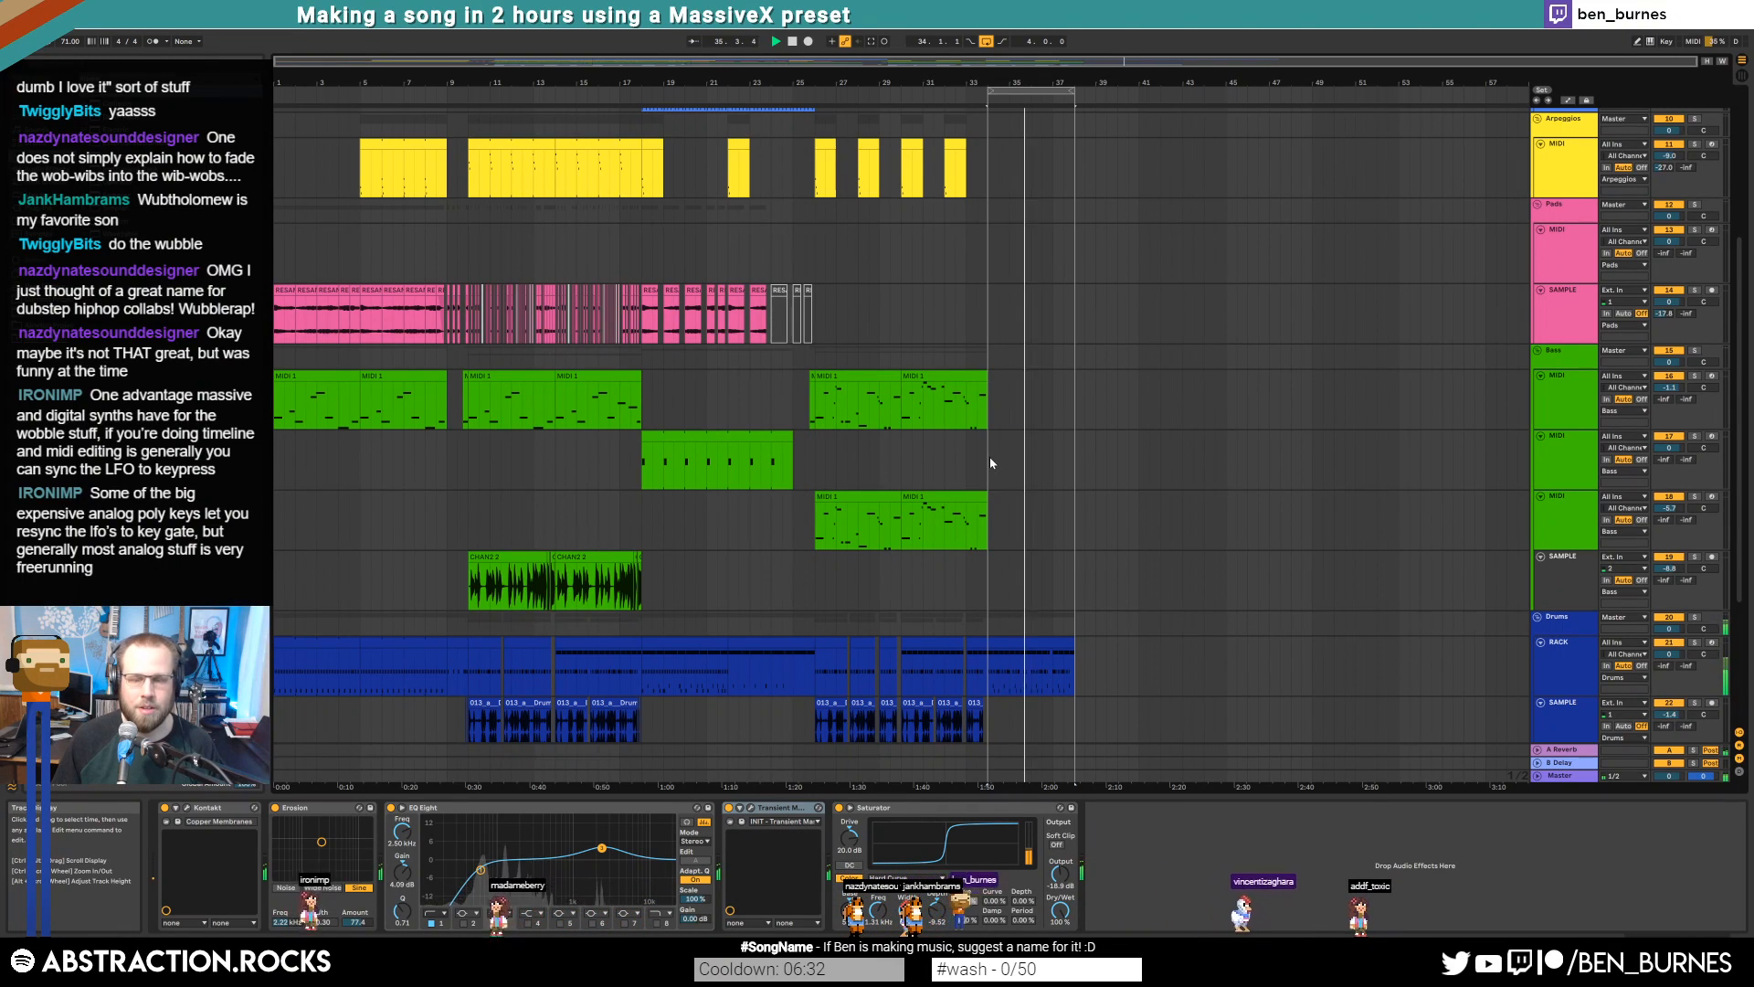
left_click_drag(989, 462, 1010, 463)
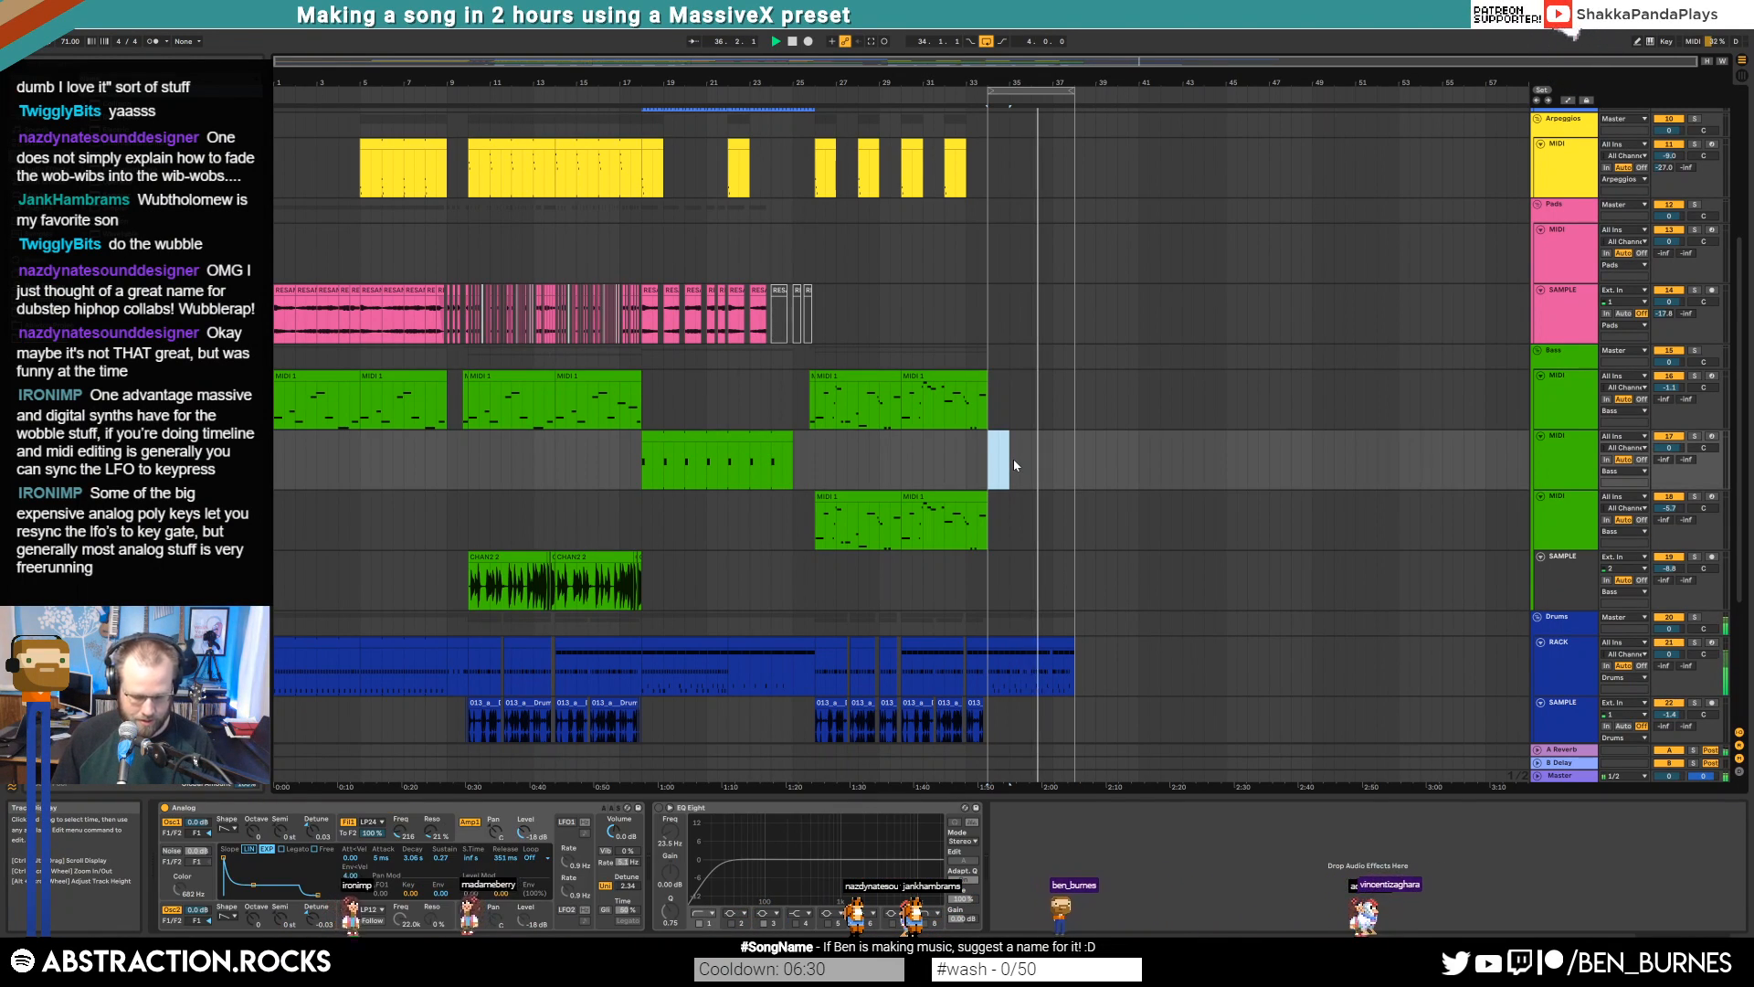
key("ctrl+shift+m")
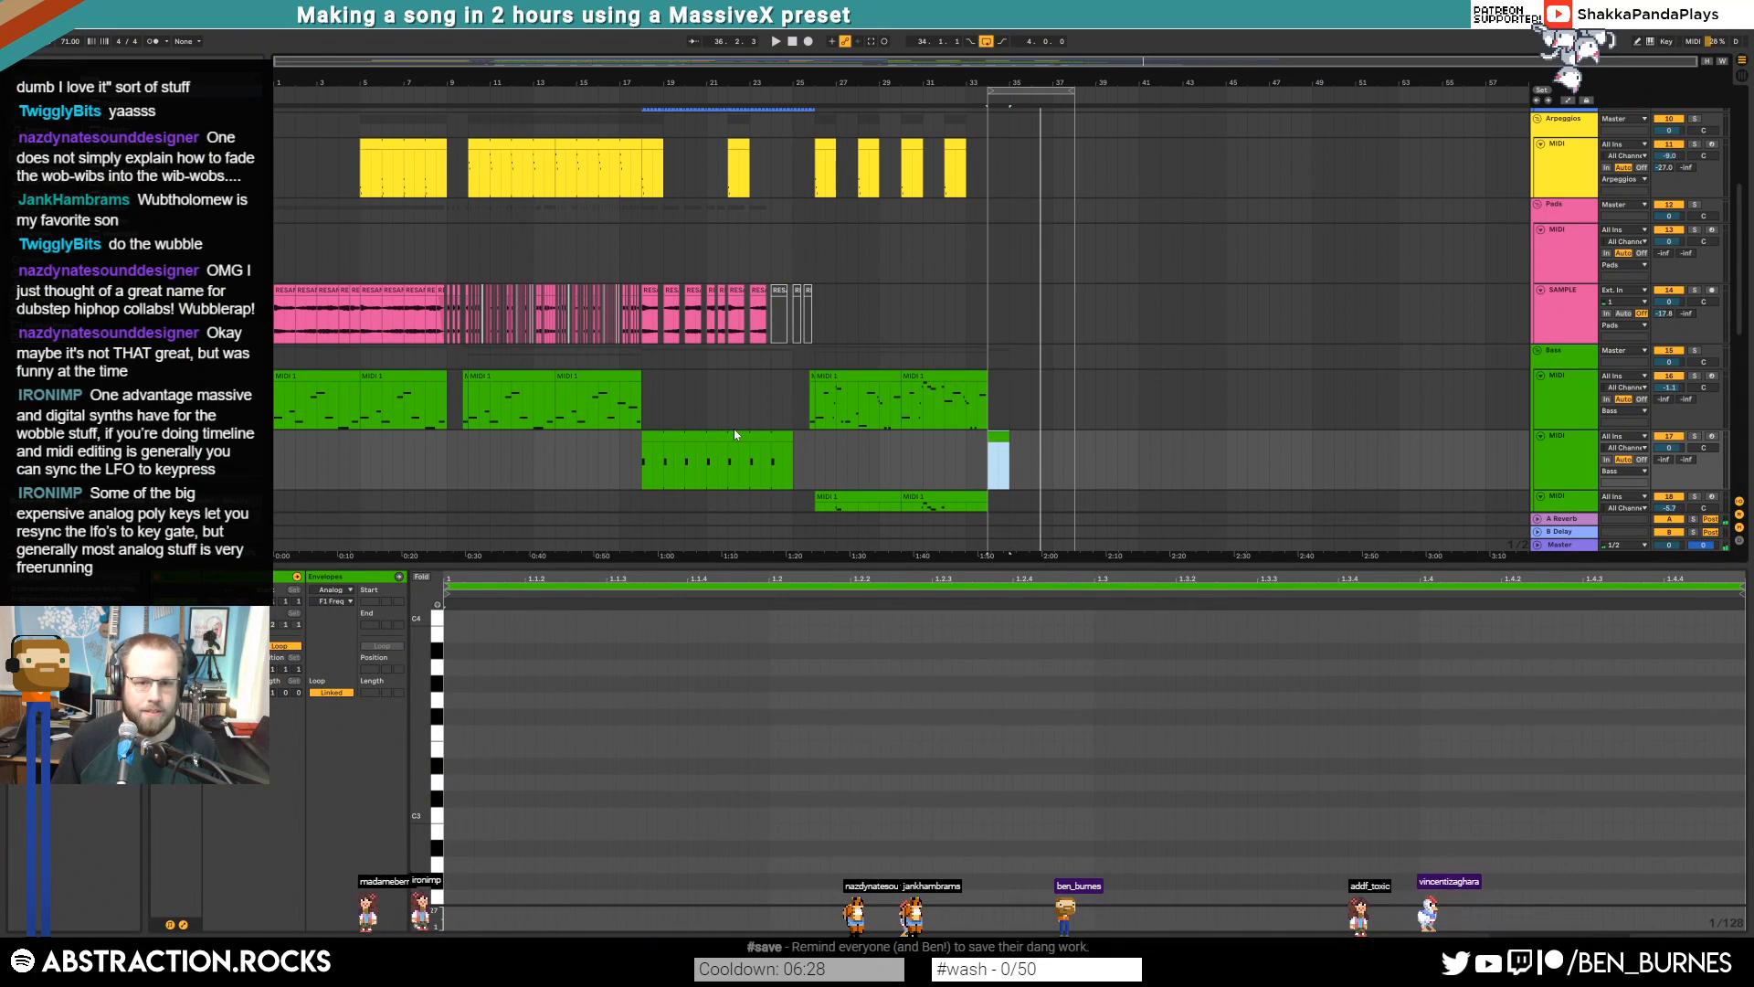
left_click(735, 431)
left_click(1000, 437)
Fill the first beat of the new bass clip with four short C1 notes spaced a sixteenth apart
left_click_drag(416, 800, 416, 373)
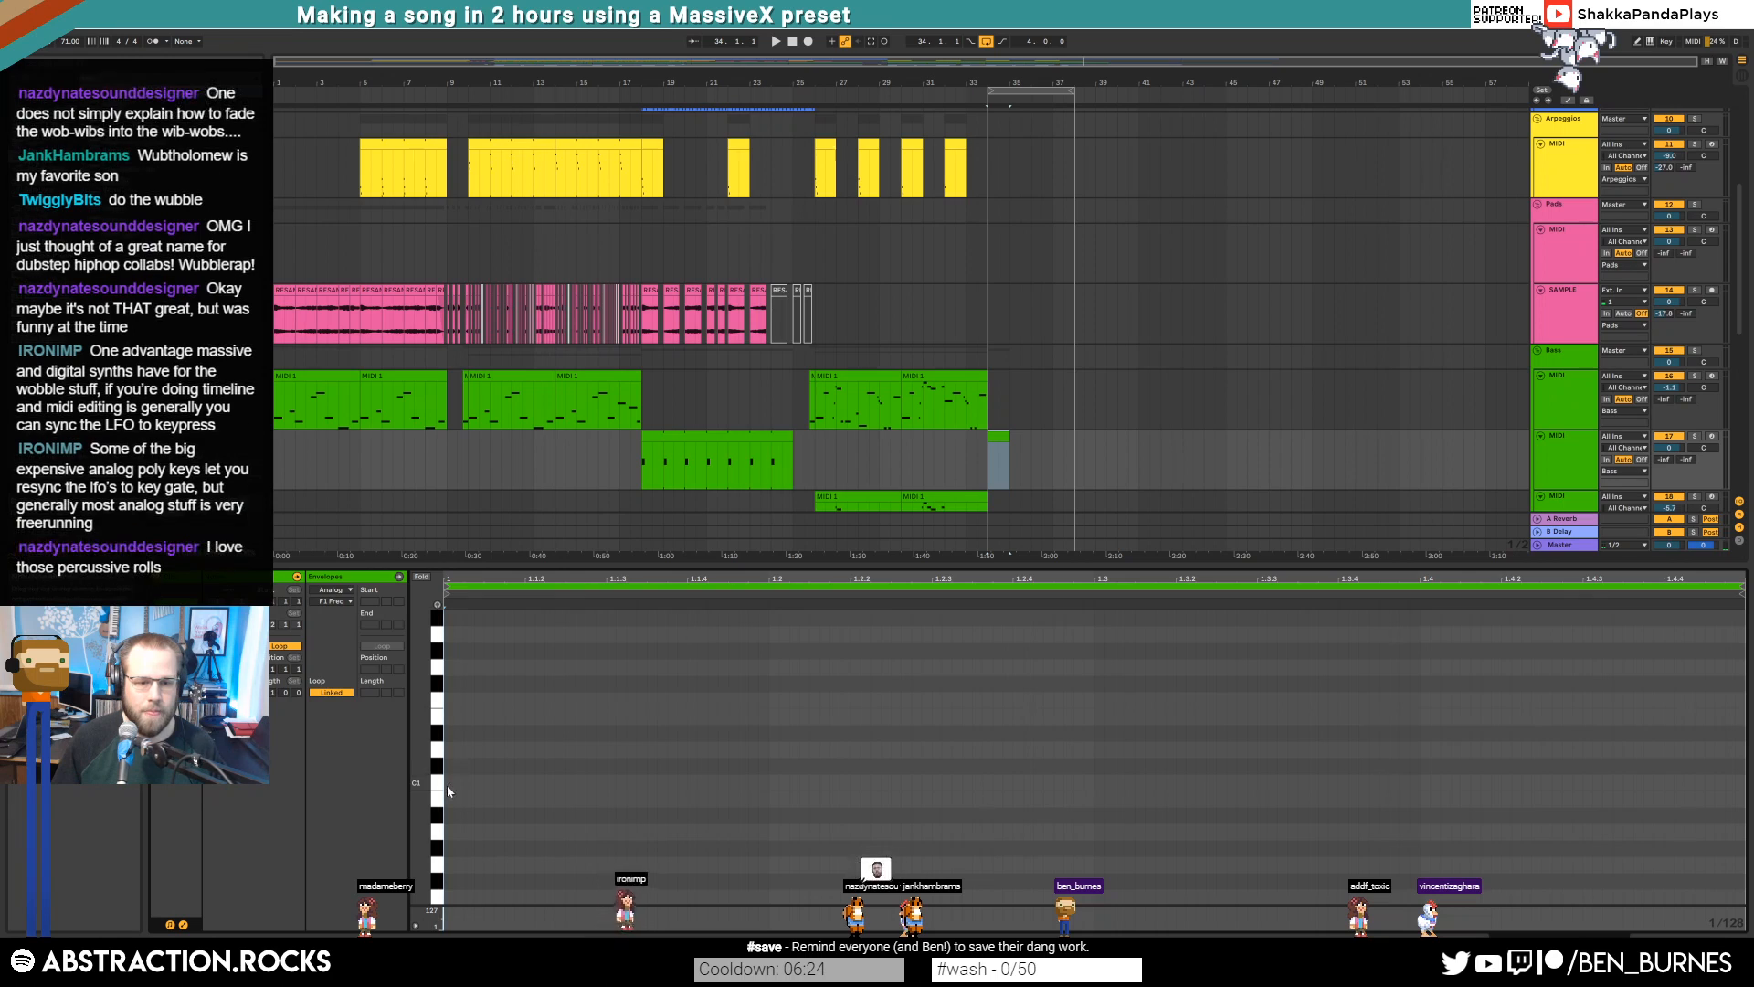
key("space")
left_click_drag(526, 777, 446, 799)
key("ctrl+d")
key("ctrl+d")
key("ctrl+d")
left_click(655, 814)
left_click(548, 781)
left_click(708, 782)
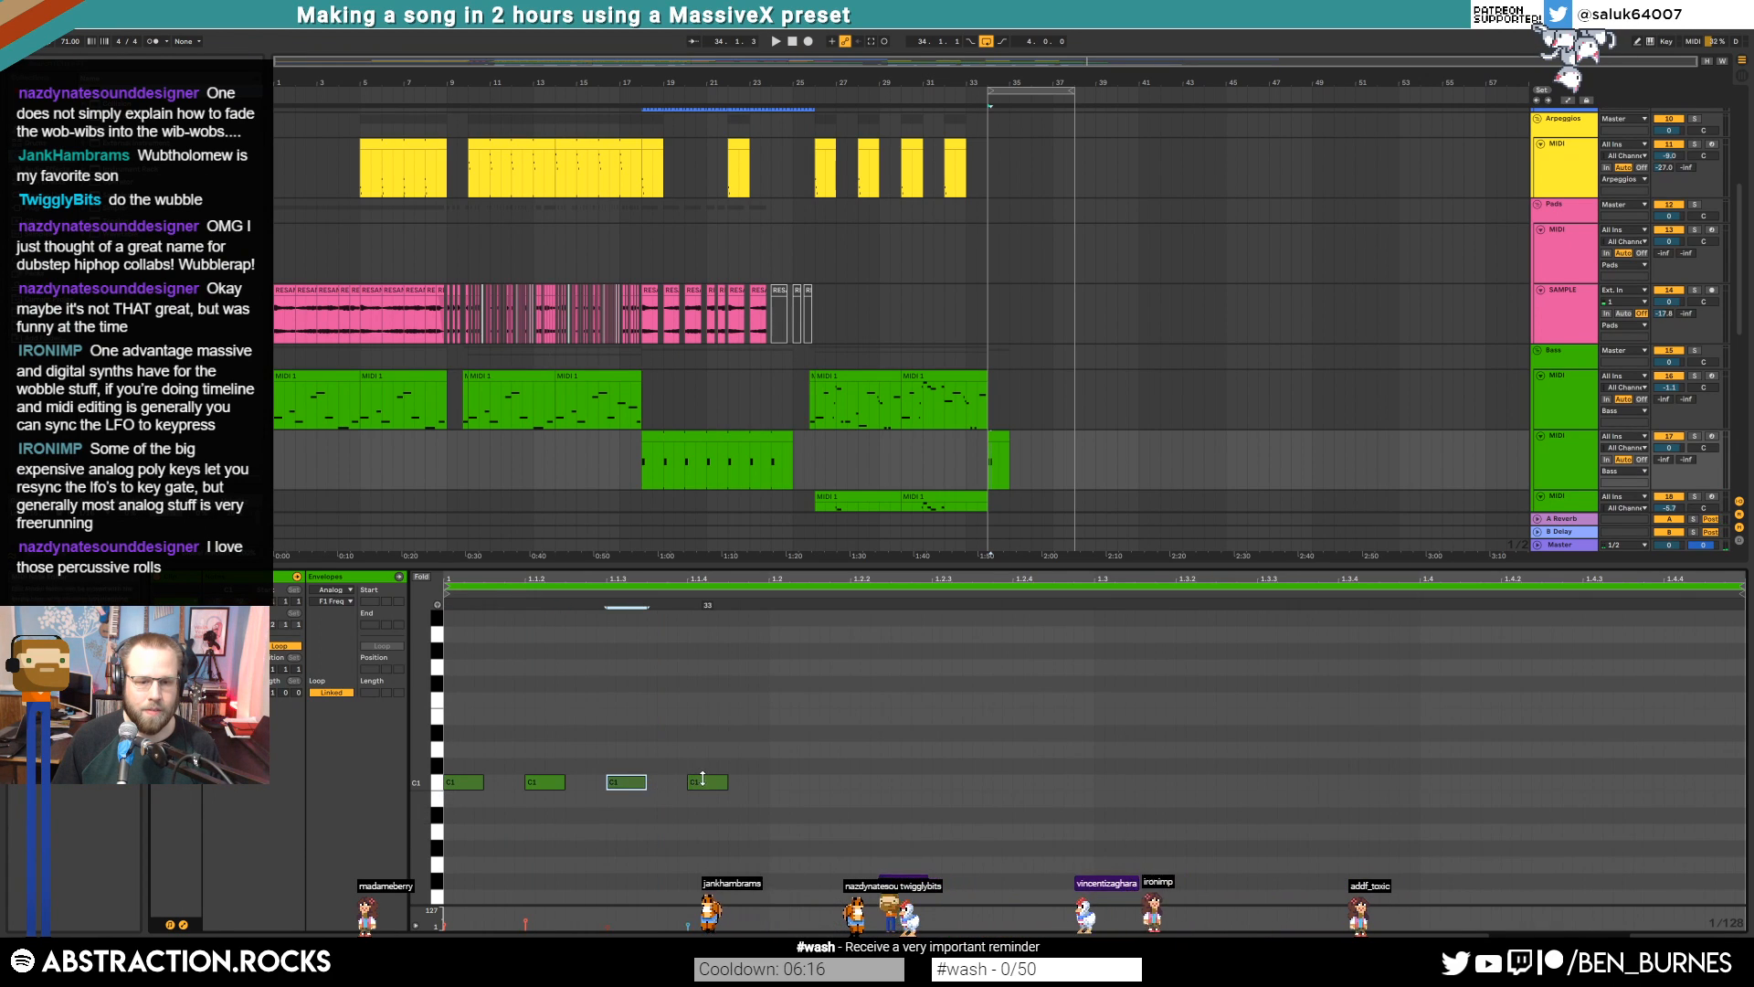
Duplicate the short C1 notes until they fill the whole bar of the bass clip
left_click(766, 788)
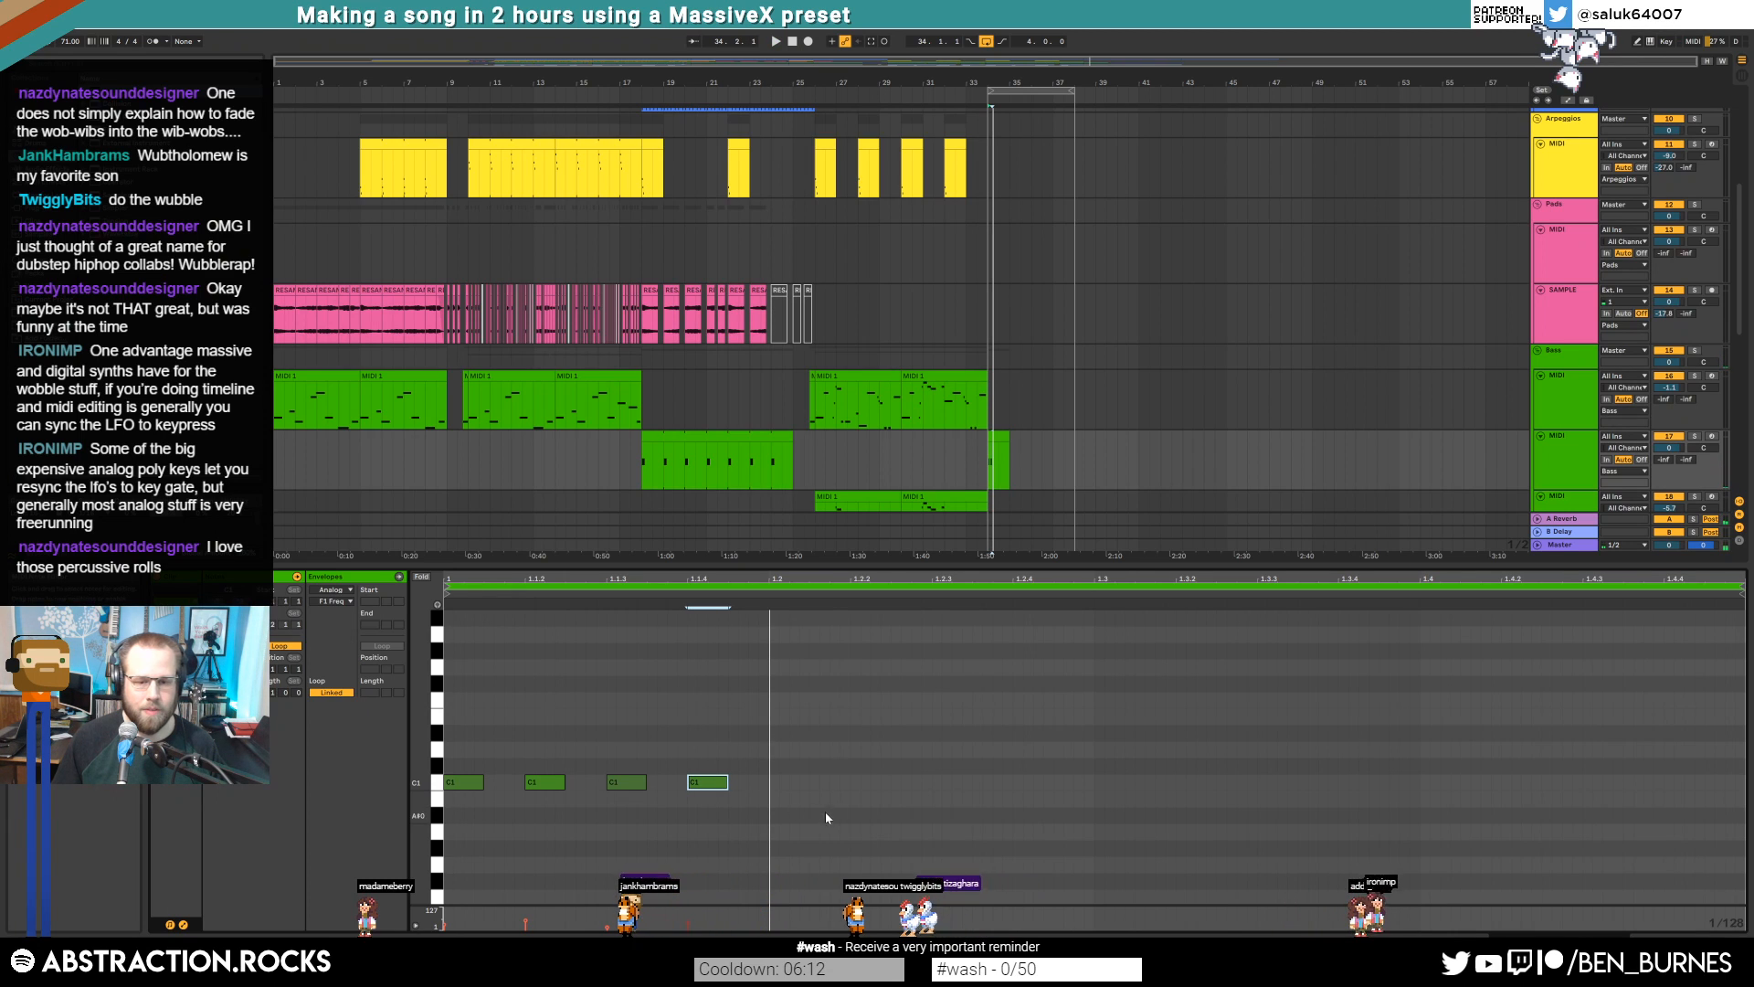
key("ctrl+d")
key("ctrl+d")
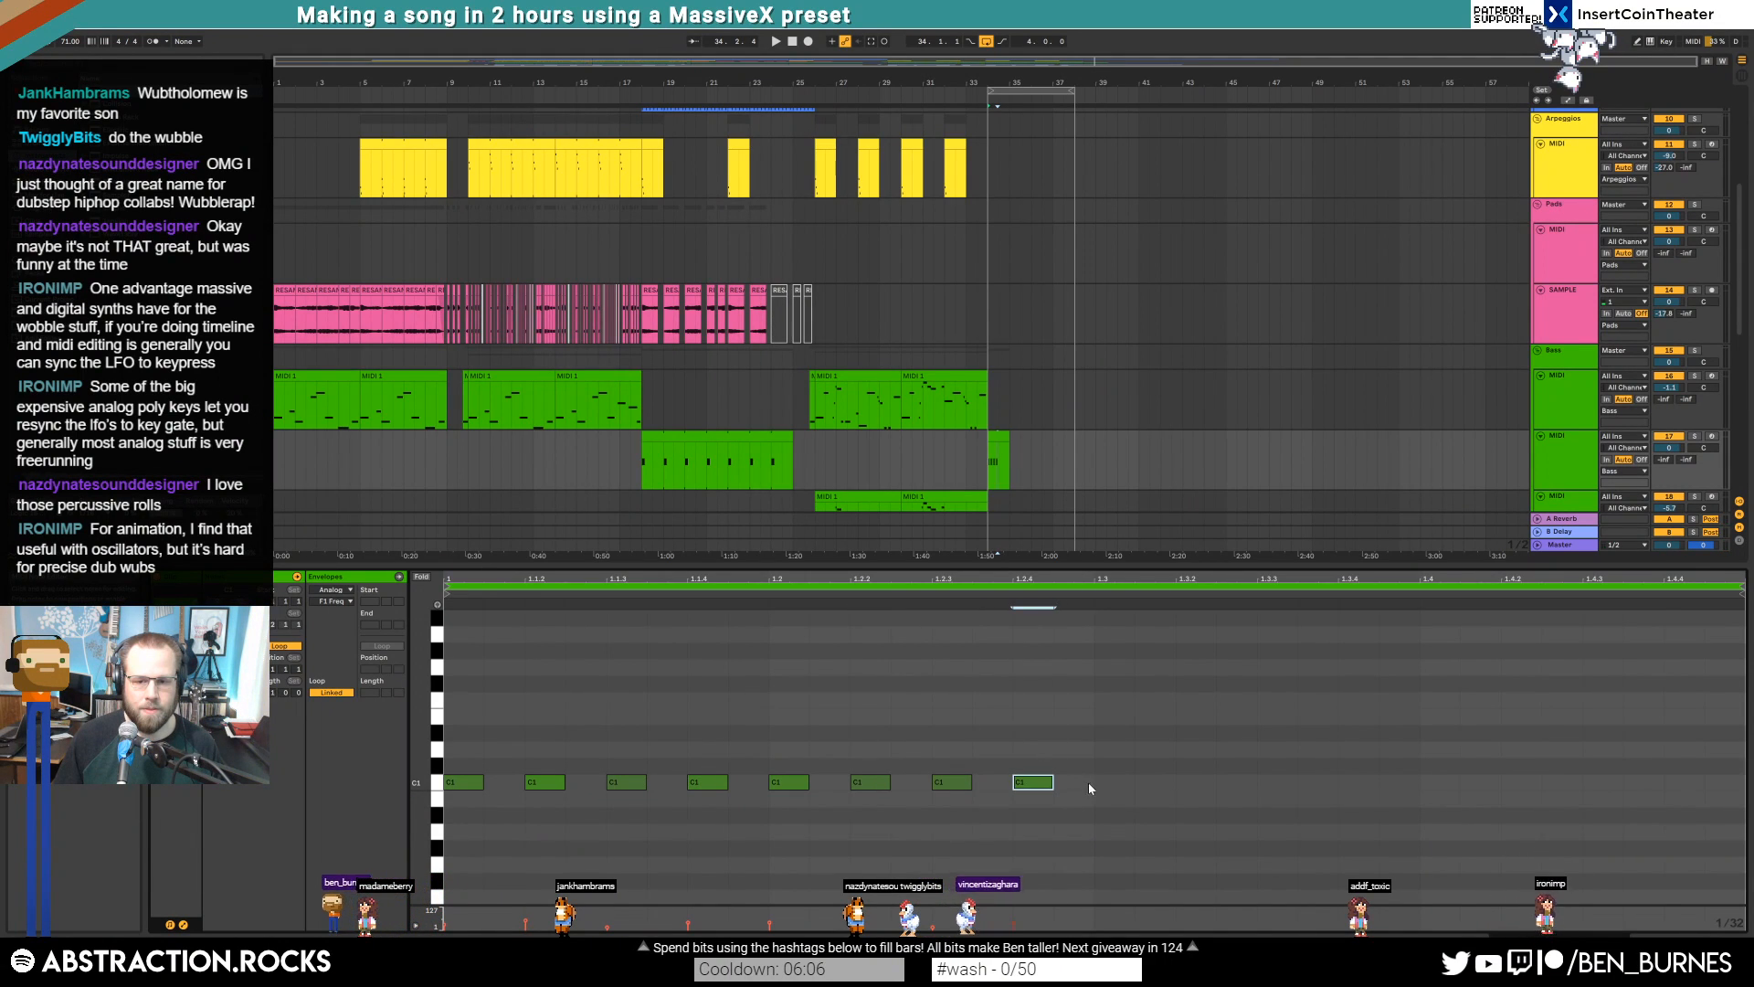
left_click_drag(1086, 789, 333, 792)
key("ctrl+d")
Adjust the first filter's envelope settings in the bass track's Analog synth
key("shift+Tab")
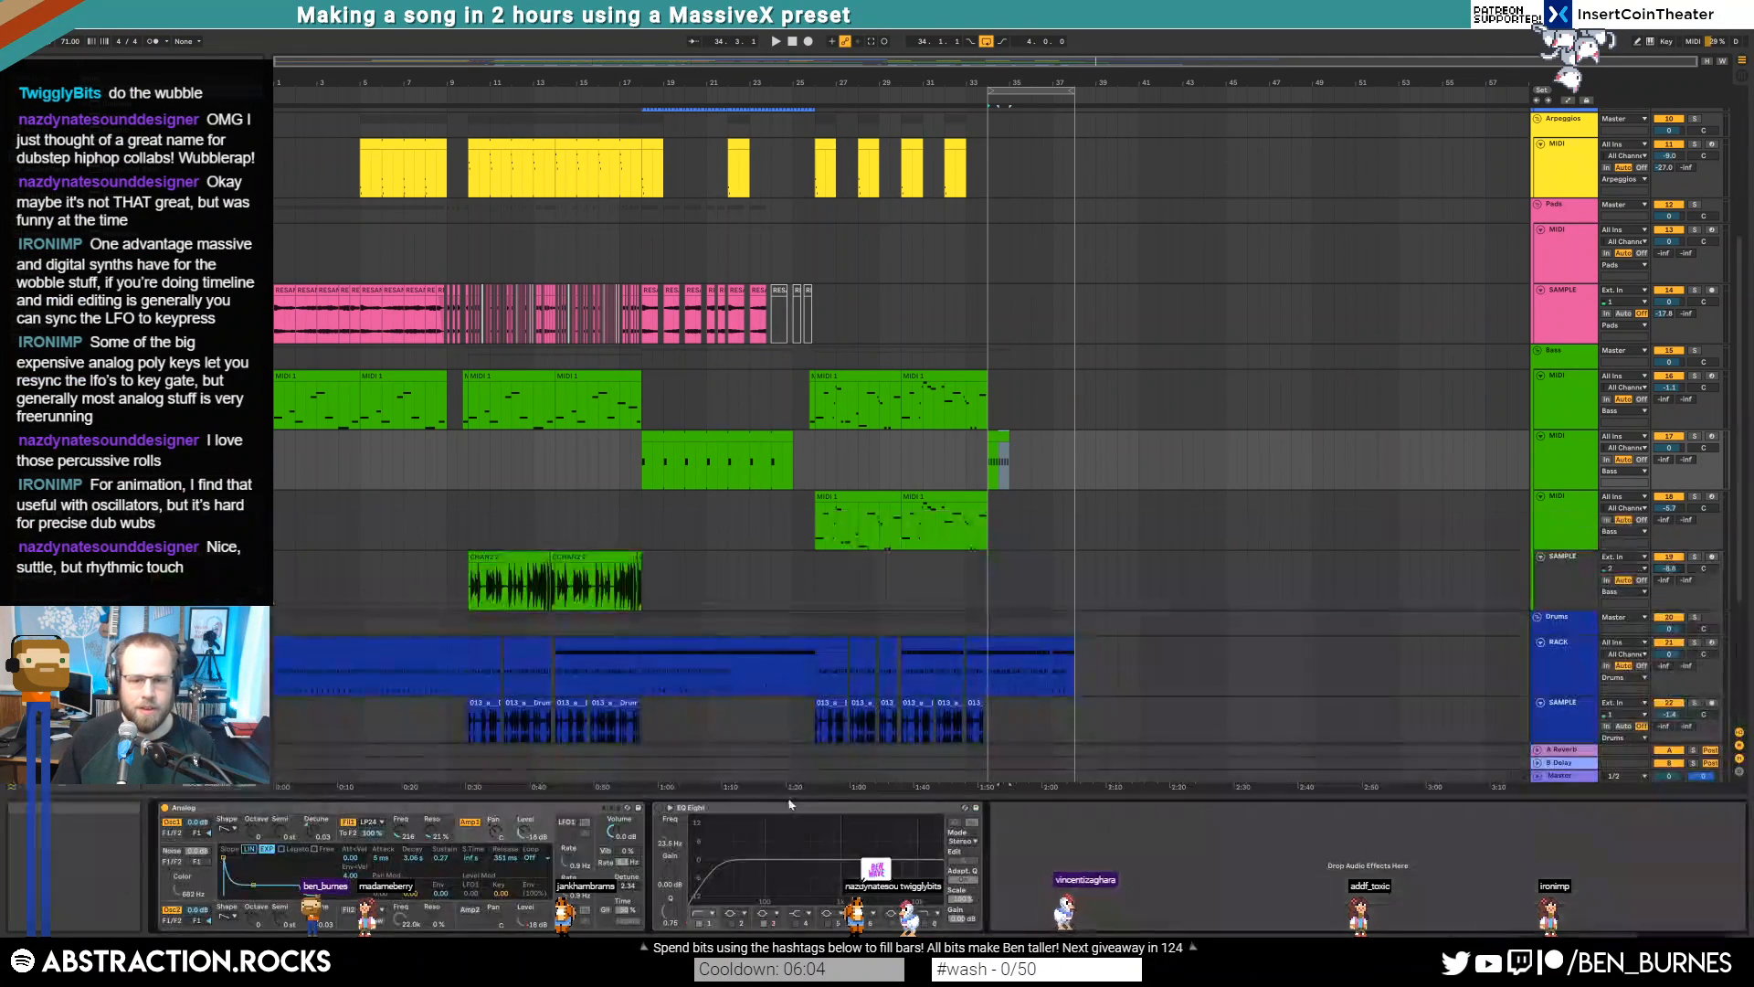
left_click(347, 823)
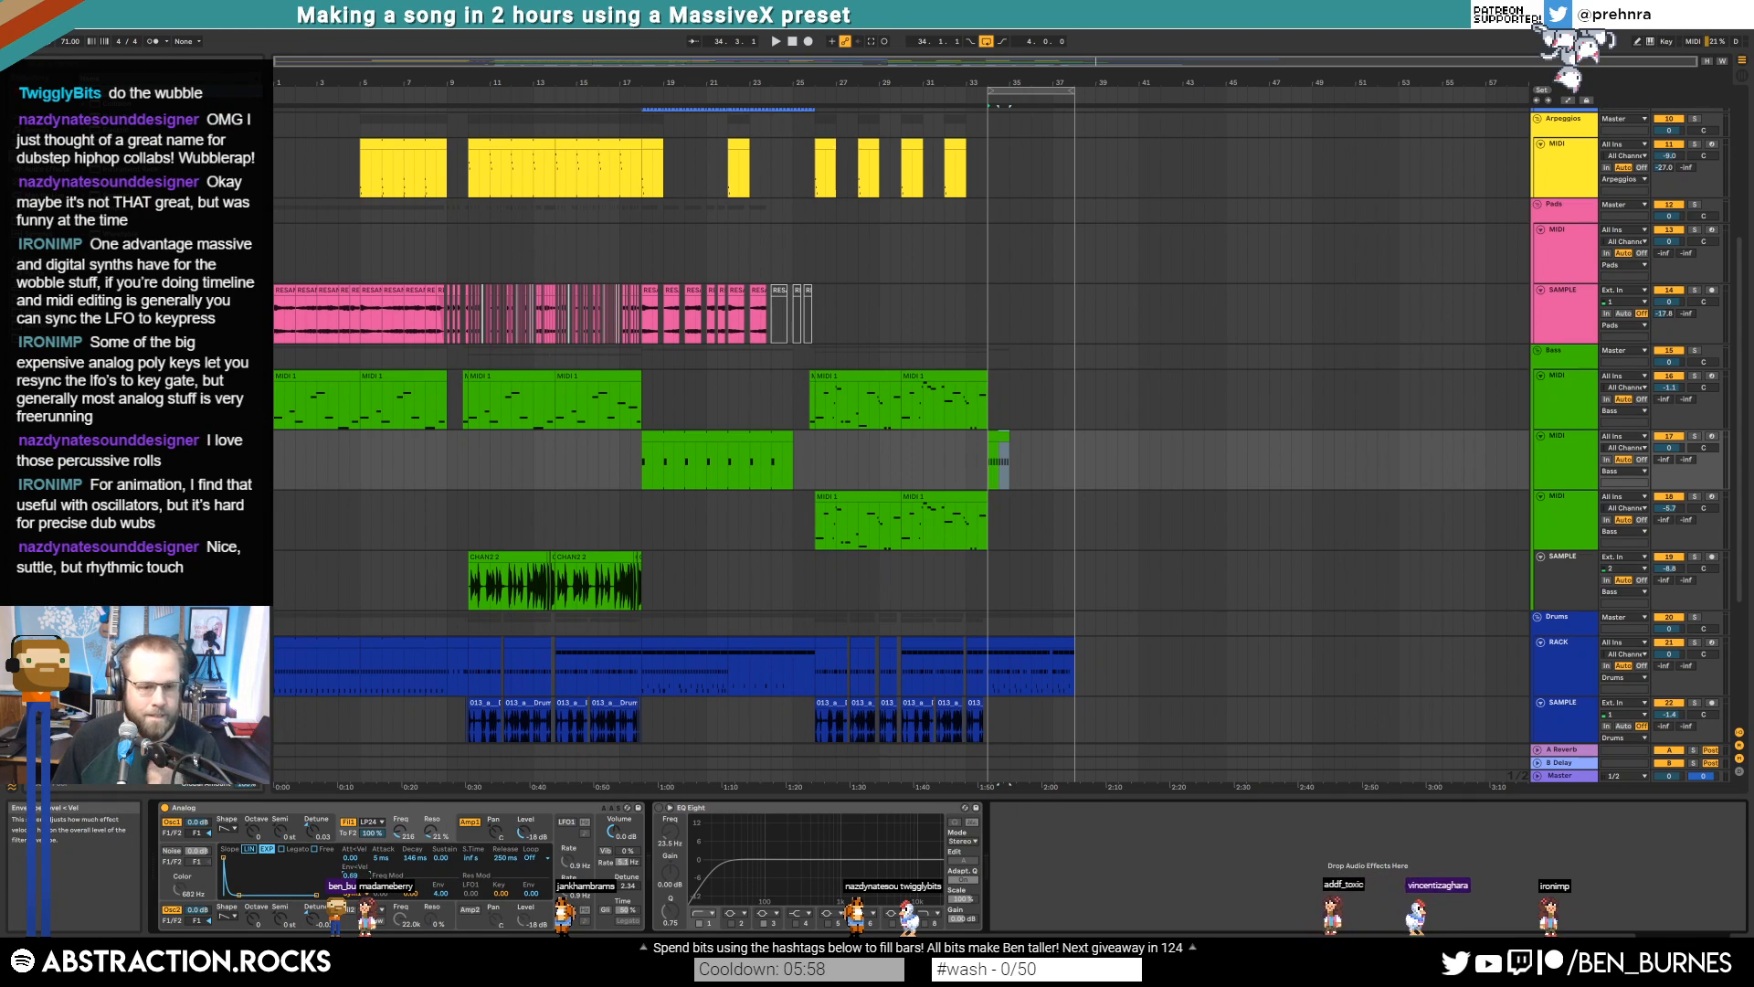
left_click_drag(354, 876, 354, 889)
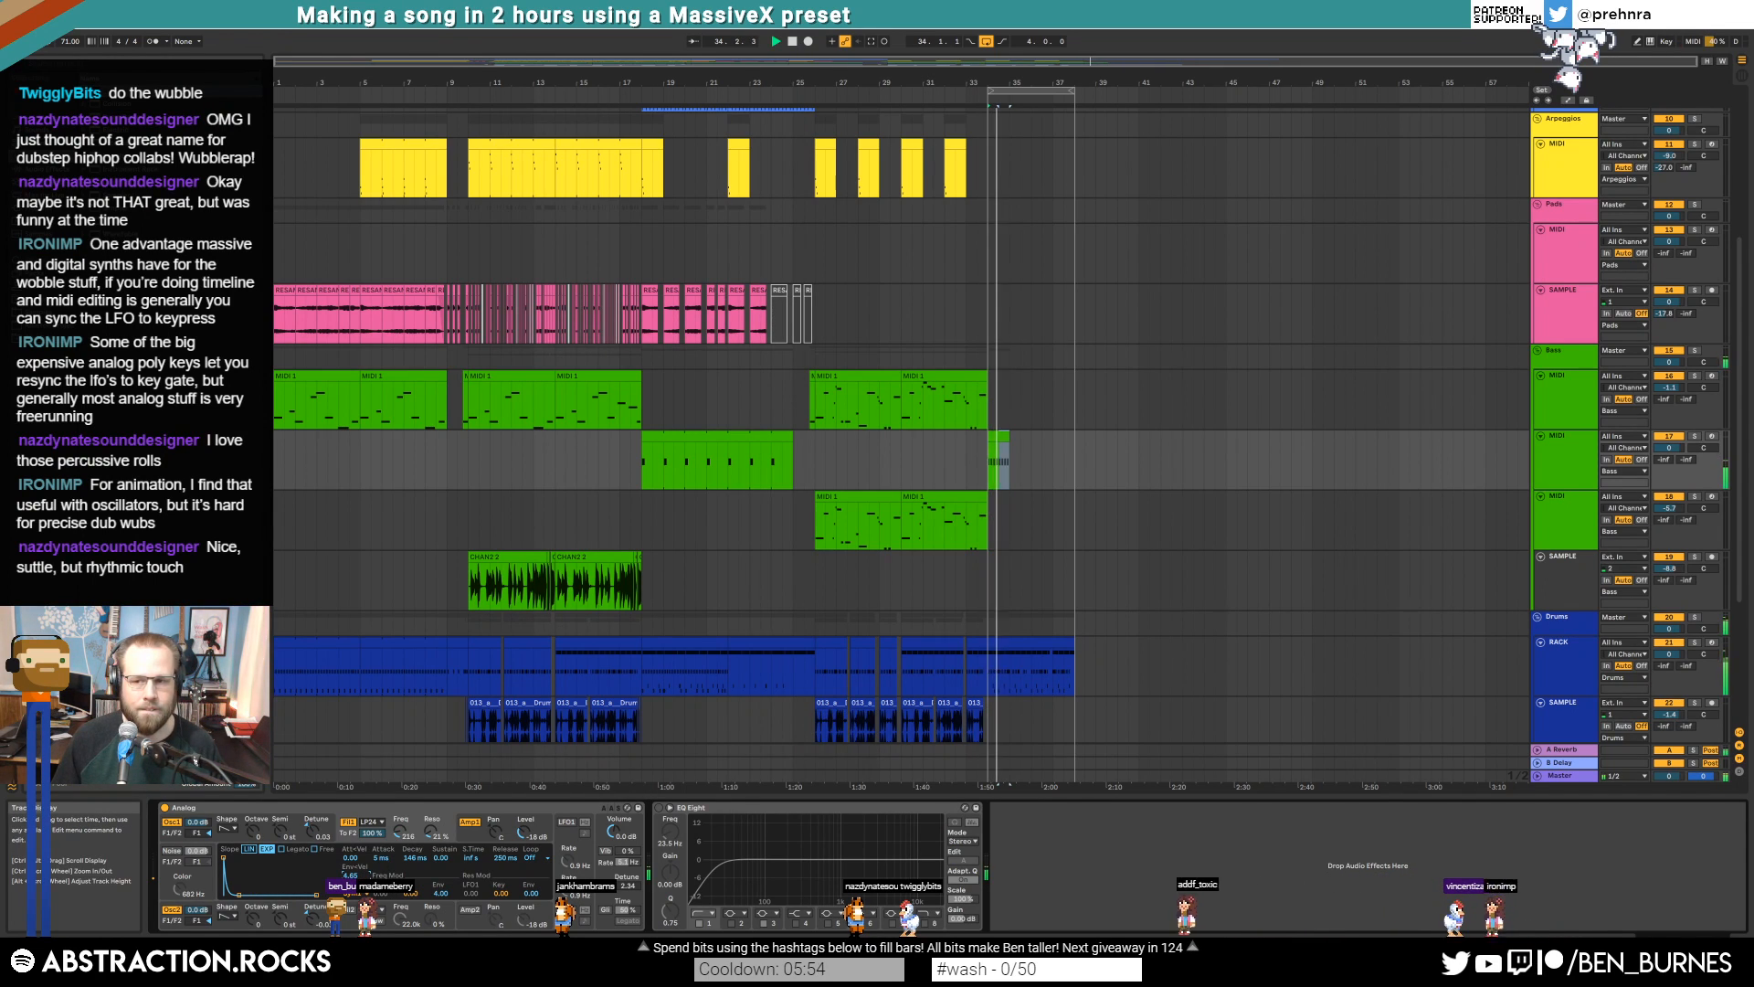
Extend the one-bar bass clip to the end of the loop at bar 38 and open its notes
left_click_drag(1009, 449, 1077, 450)
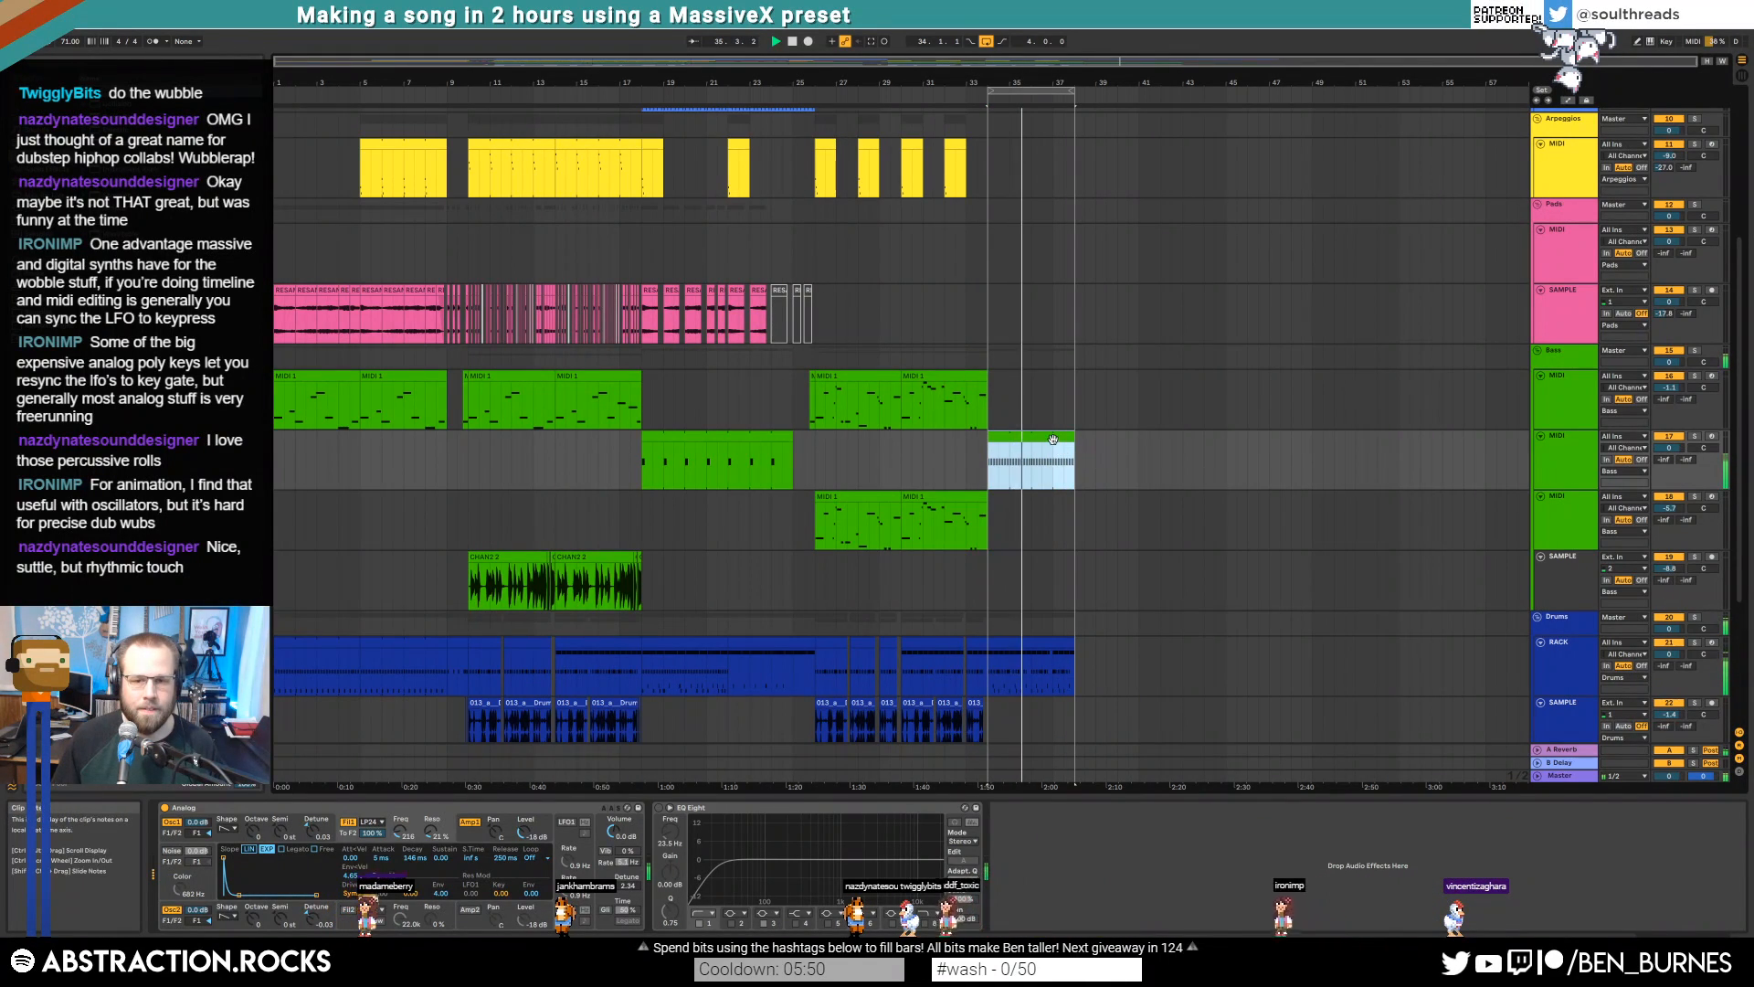
double_click(1053, 439)
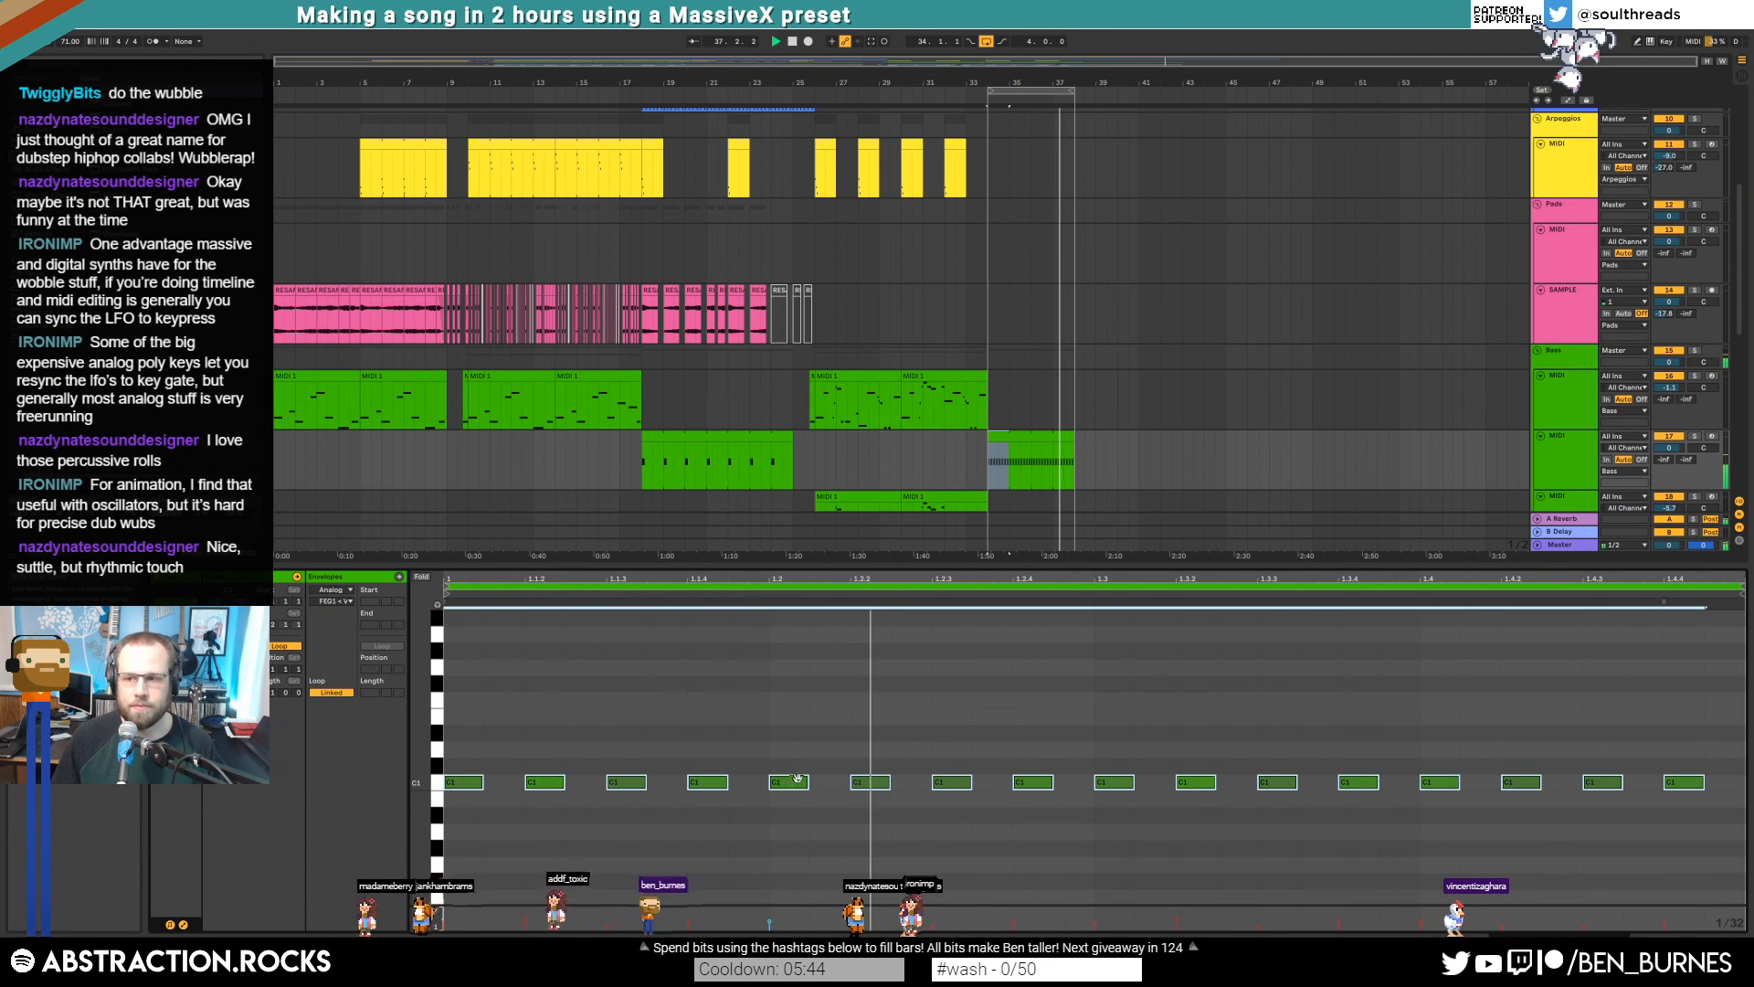
Adjust how strongly velocity modulates the filter envelope of the Analog synth on the second bass track
key("shift+Tab")
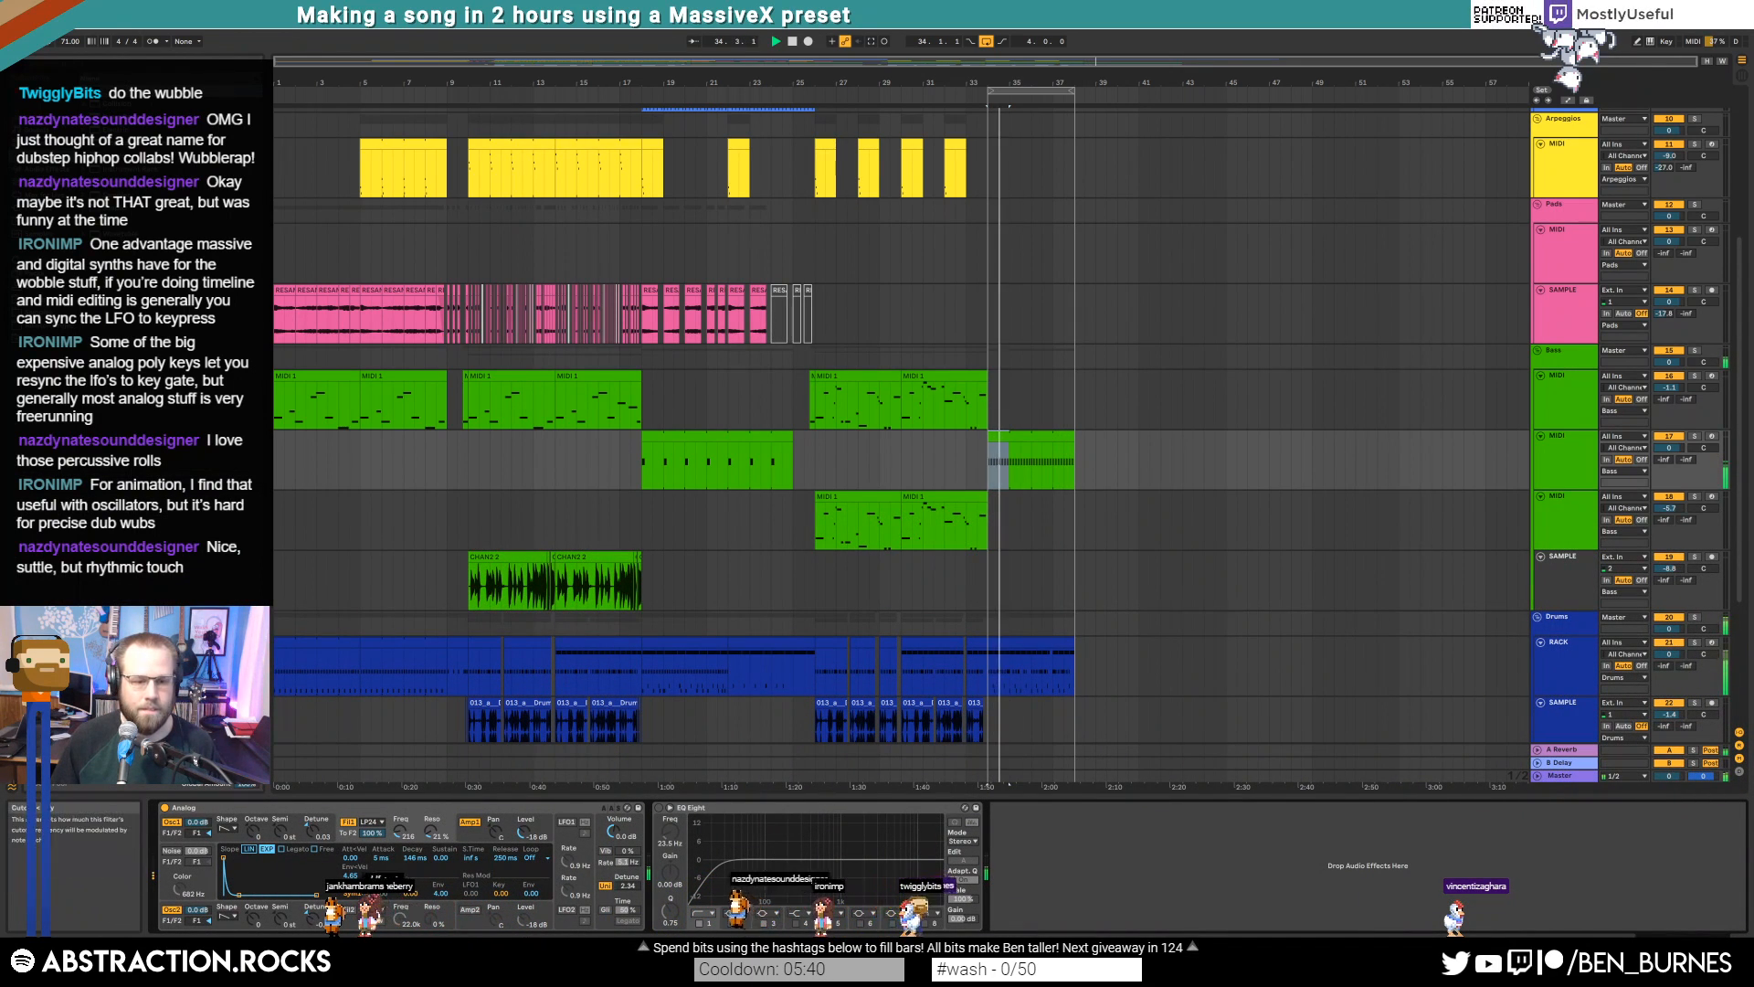
left_click_drag(350, 876, 351, 873)
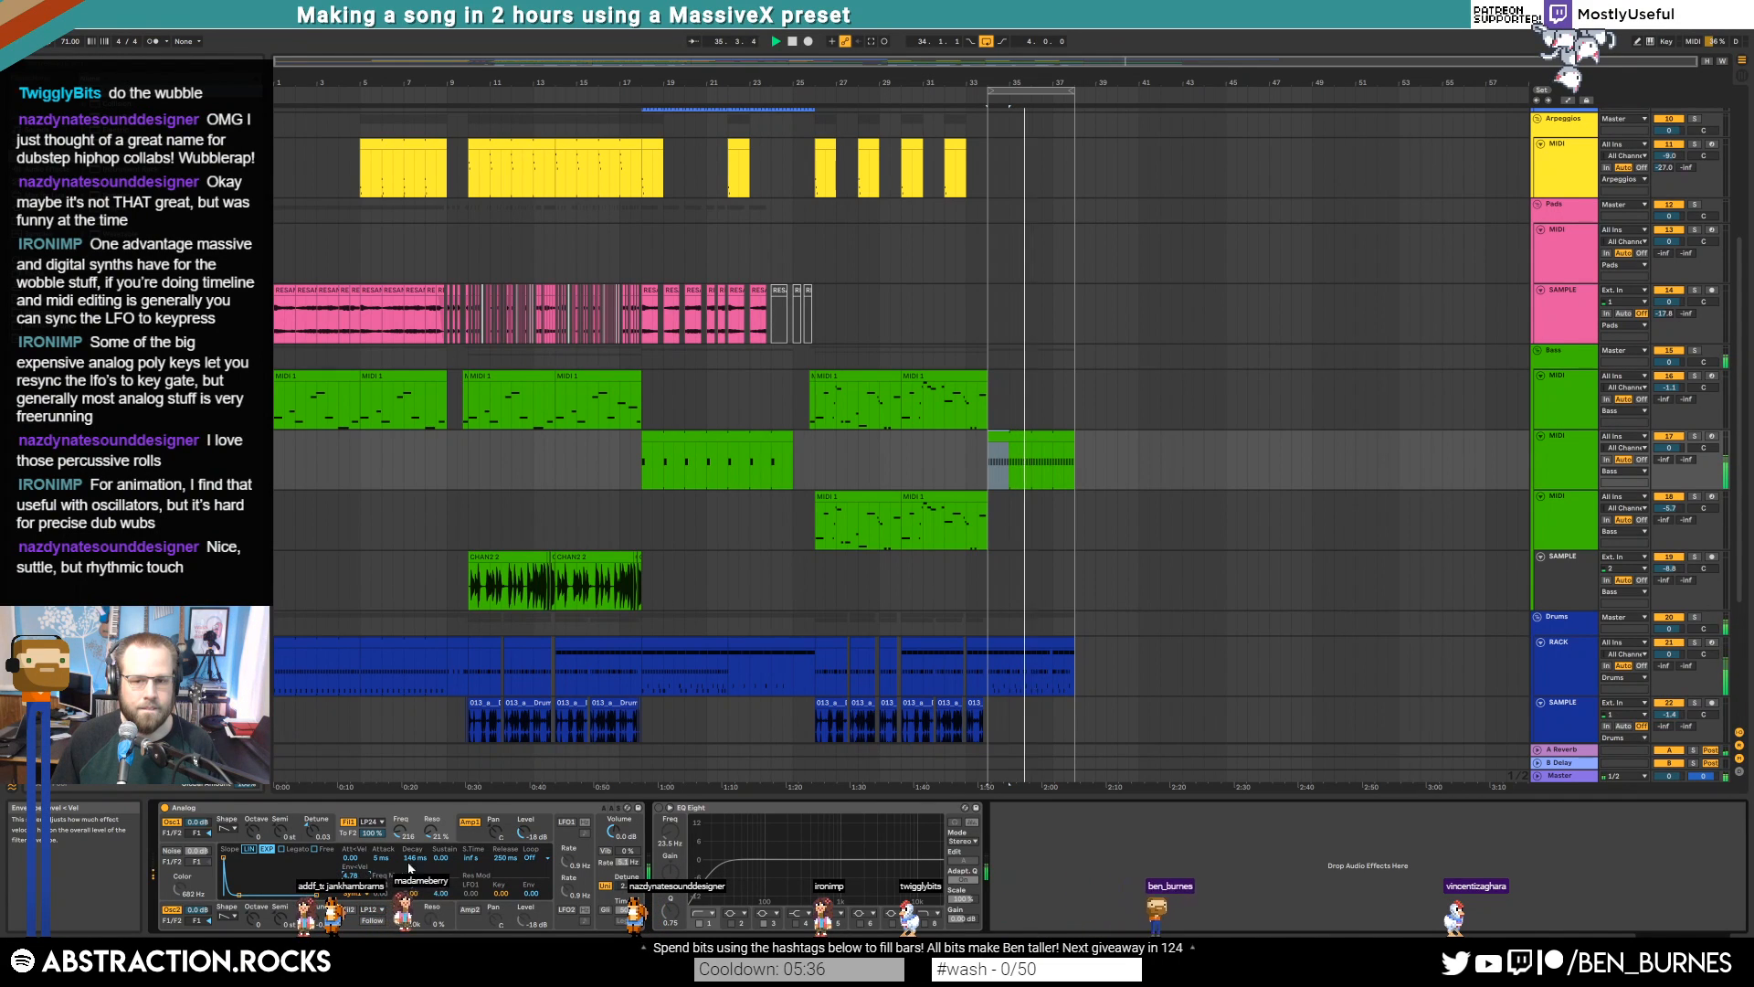
Shape the first lead track's EQ Eight into a band-pass curve using filters 1 and 8, with filter 8 at 7.28 kHz
scroll(1157, 675, "down", 5)
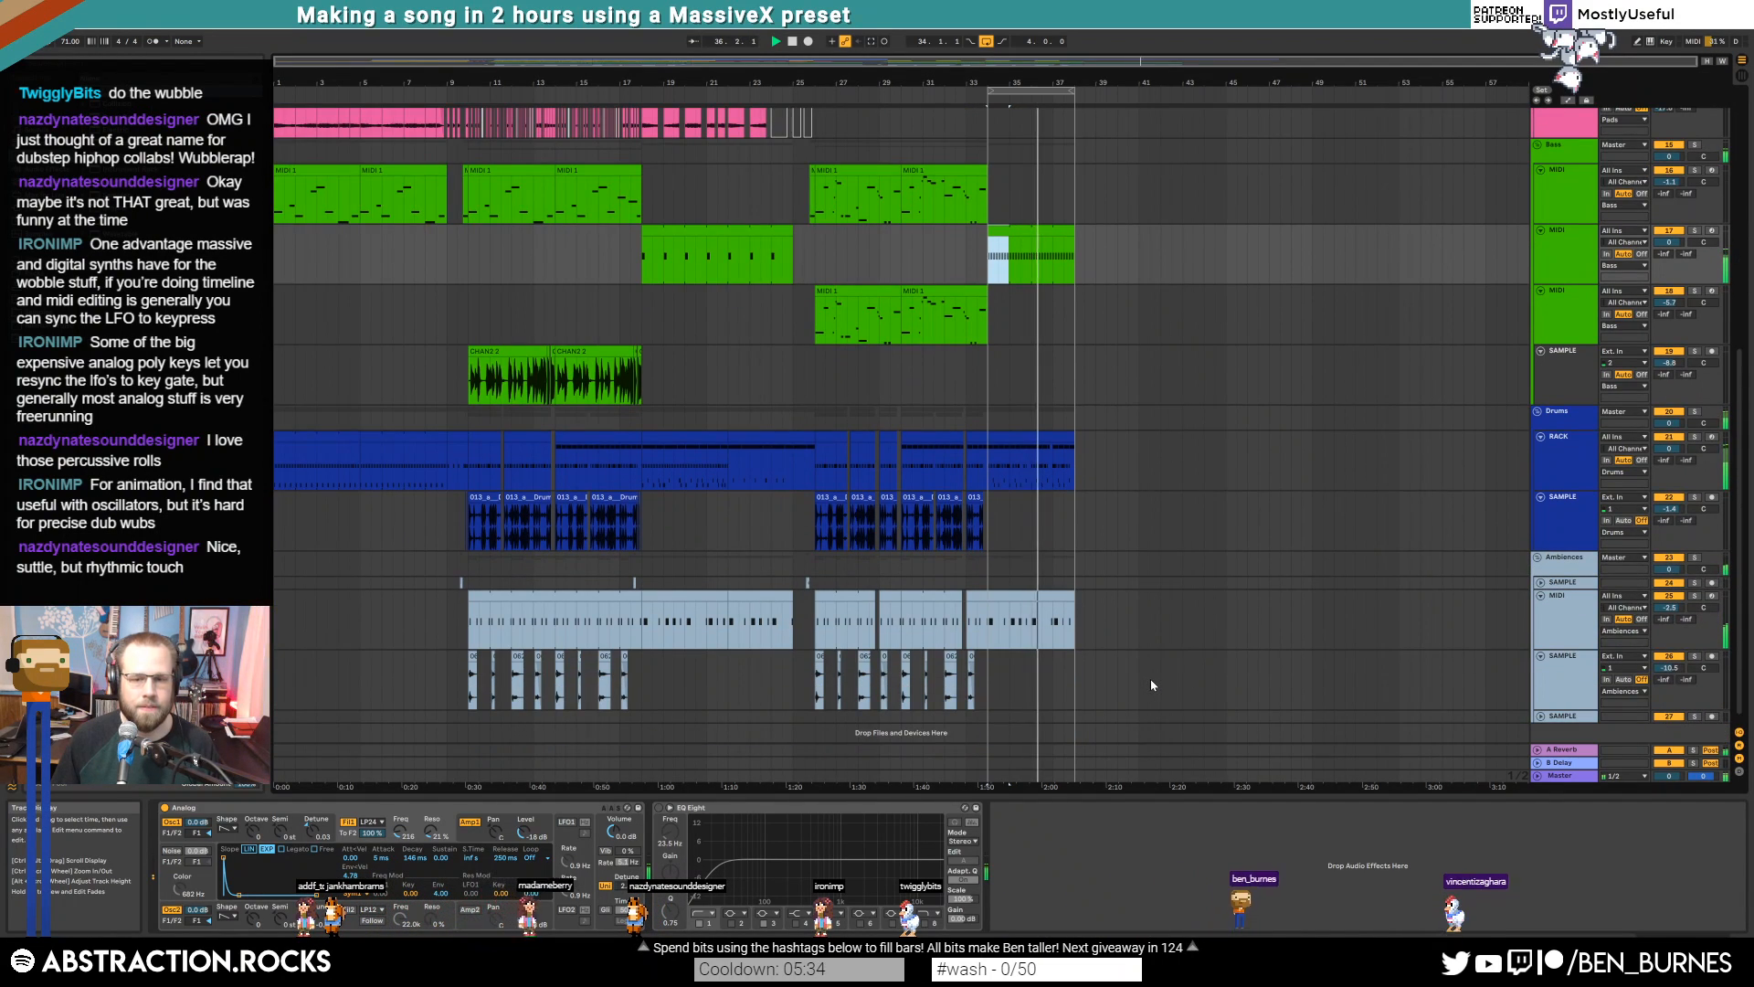
scroll(1063, 436, "up", 8)
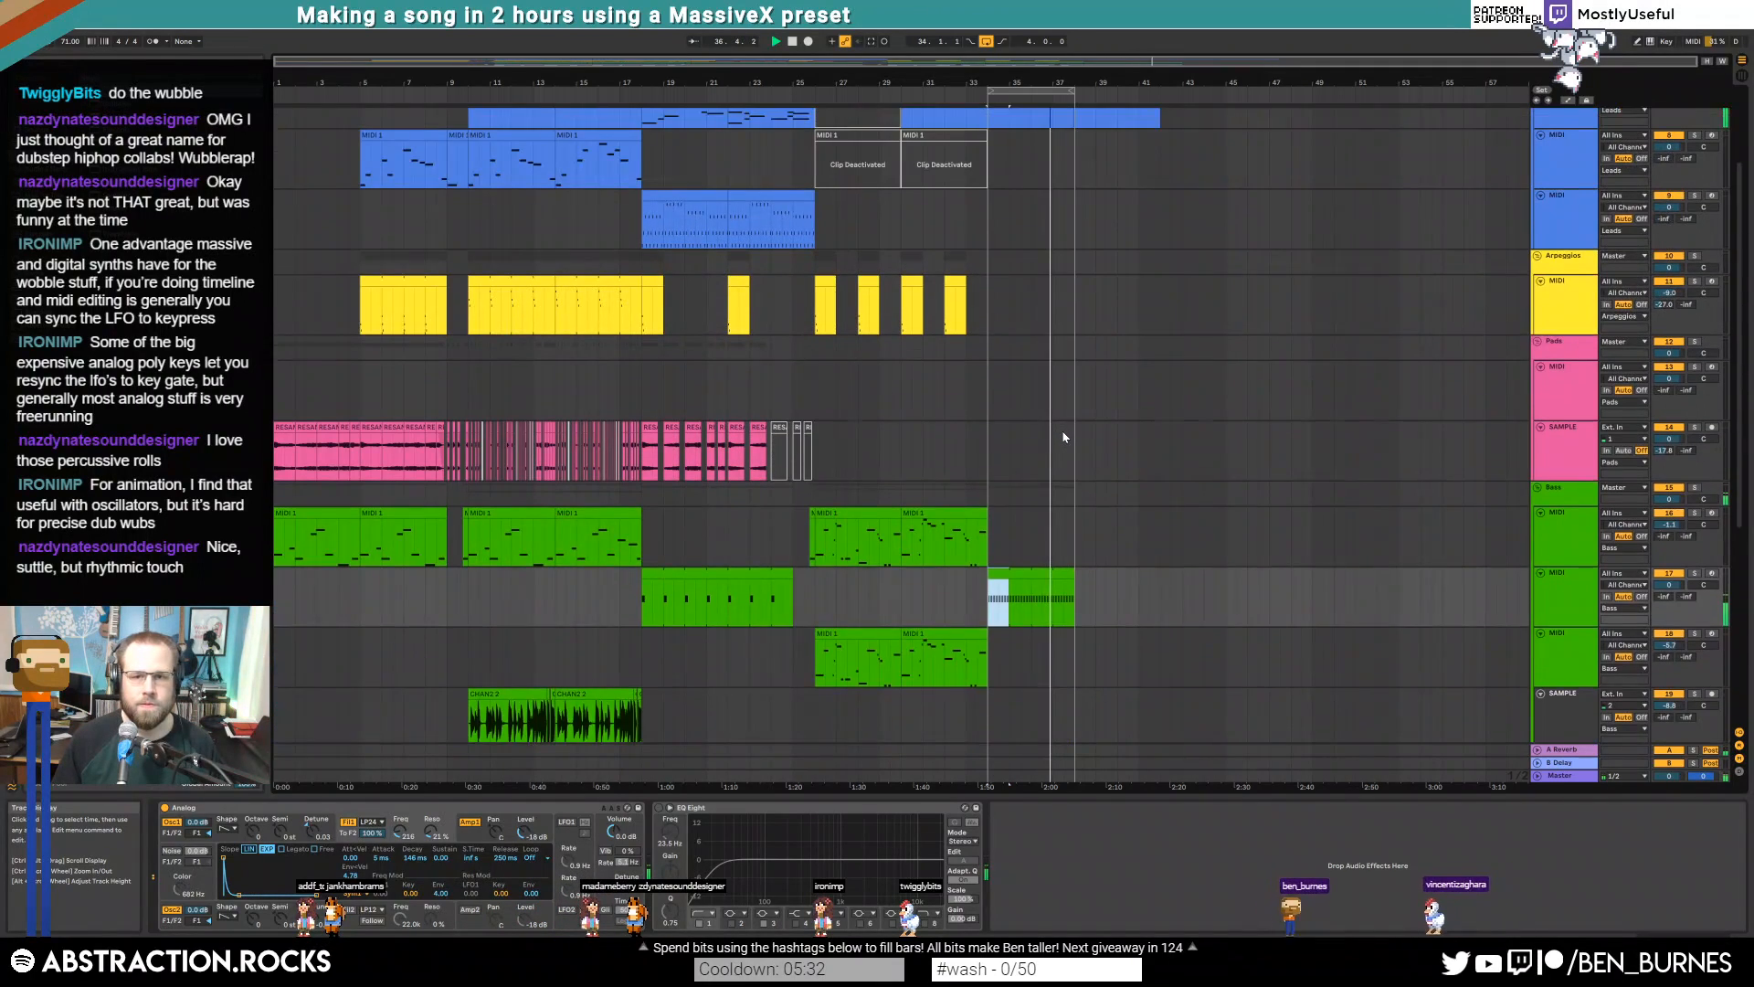
scroll(1064, 437, "up", 3)
left_click(1047, 228)
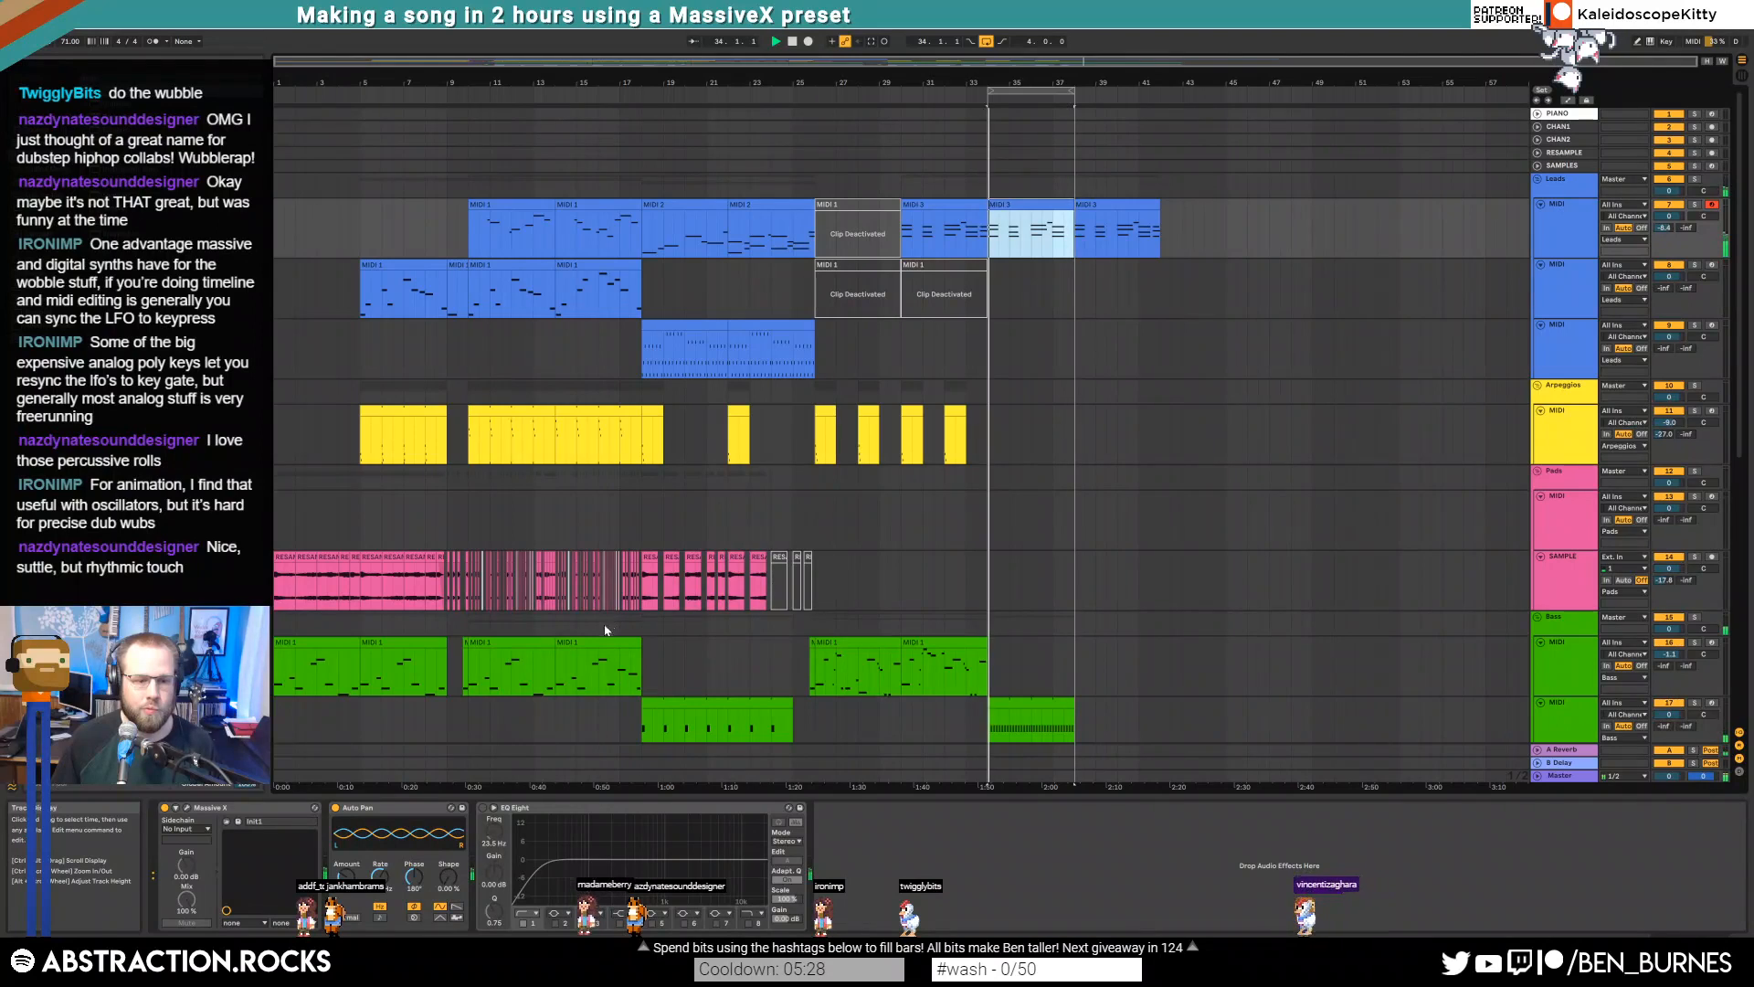
left_click(523, 924)
left_click(523, 923)
left_click(588, 924)
left_click(749, 924)
left_click(524, 923)
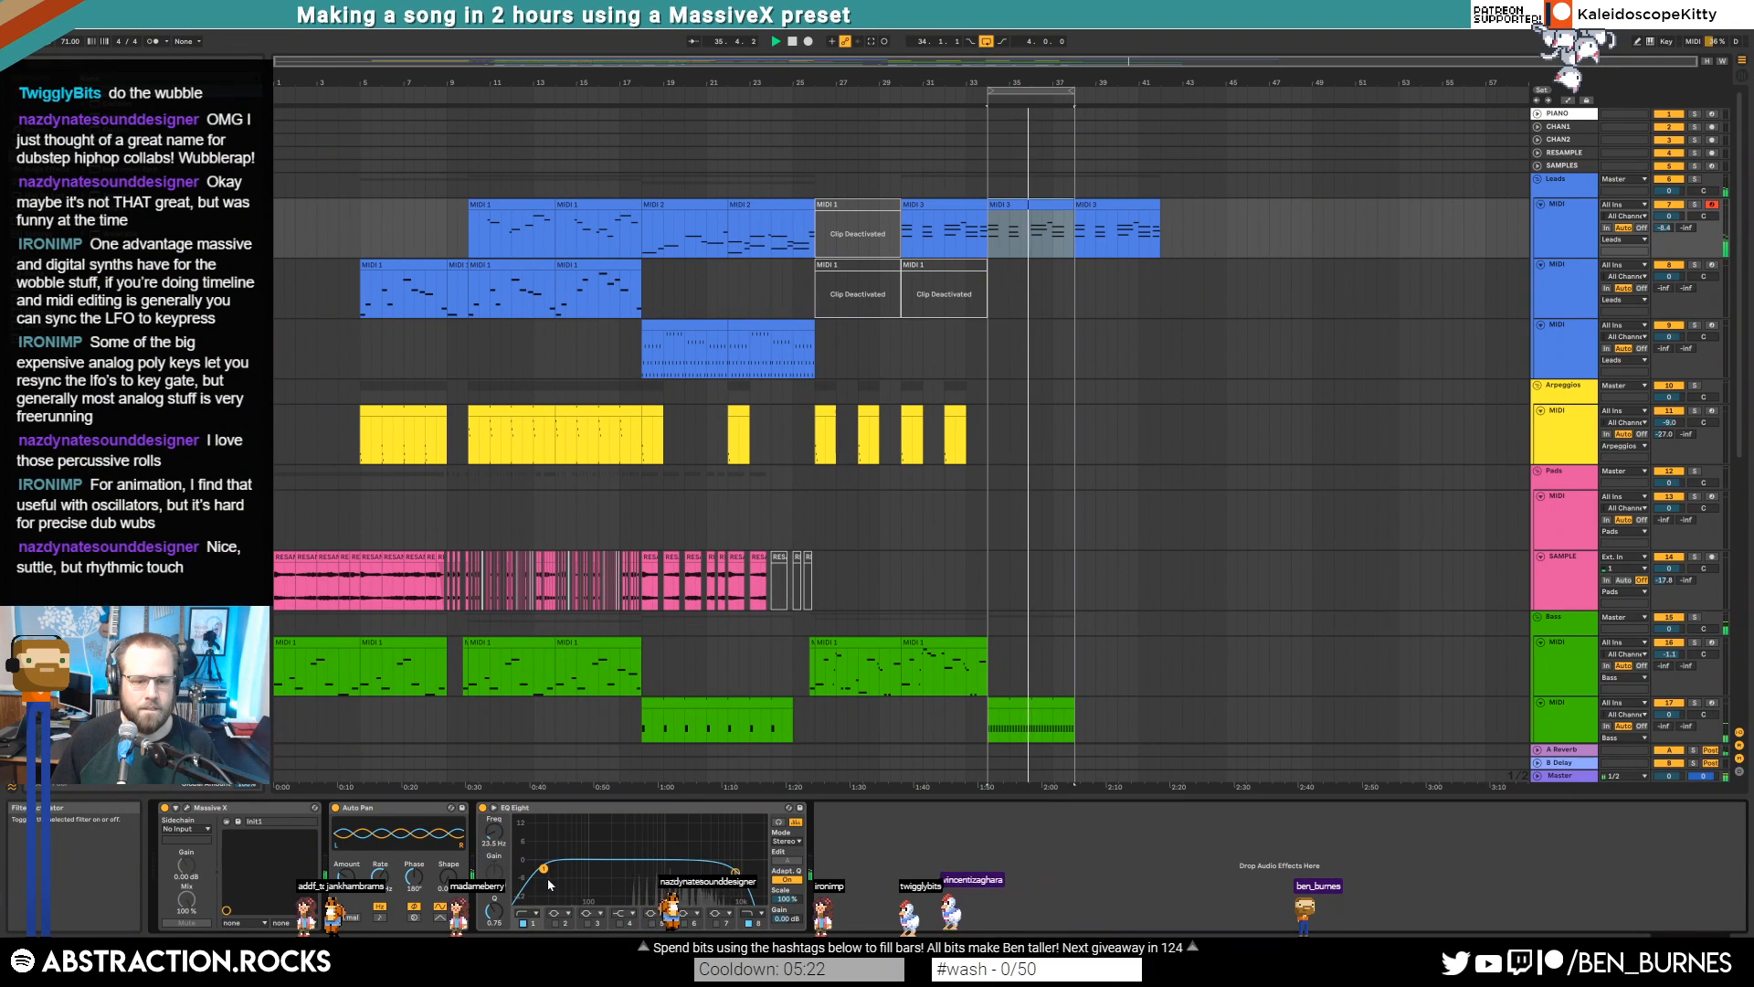
left_click_drag(544, 868, 720, 887)
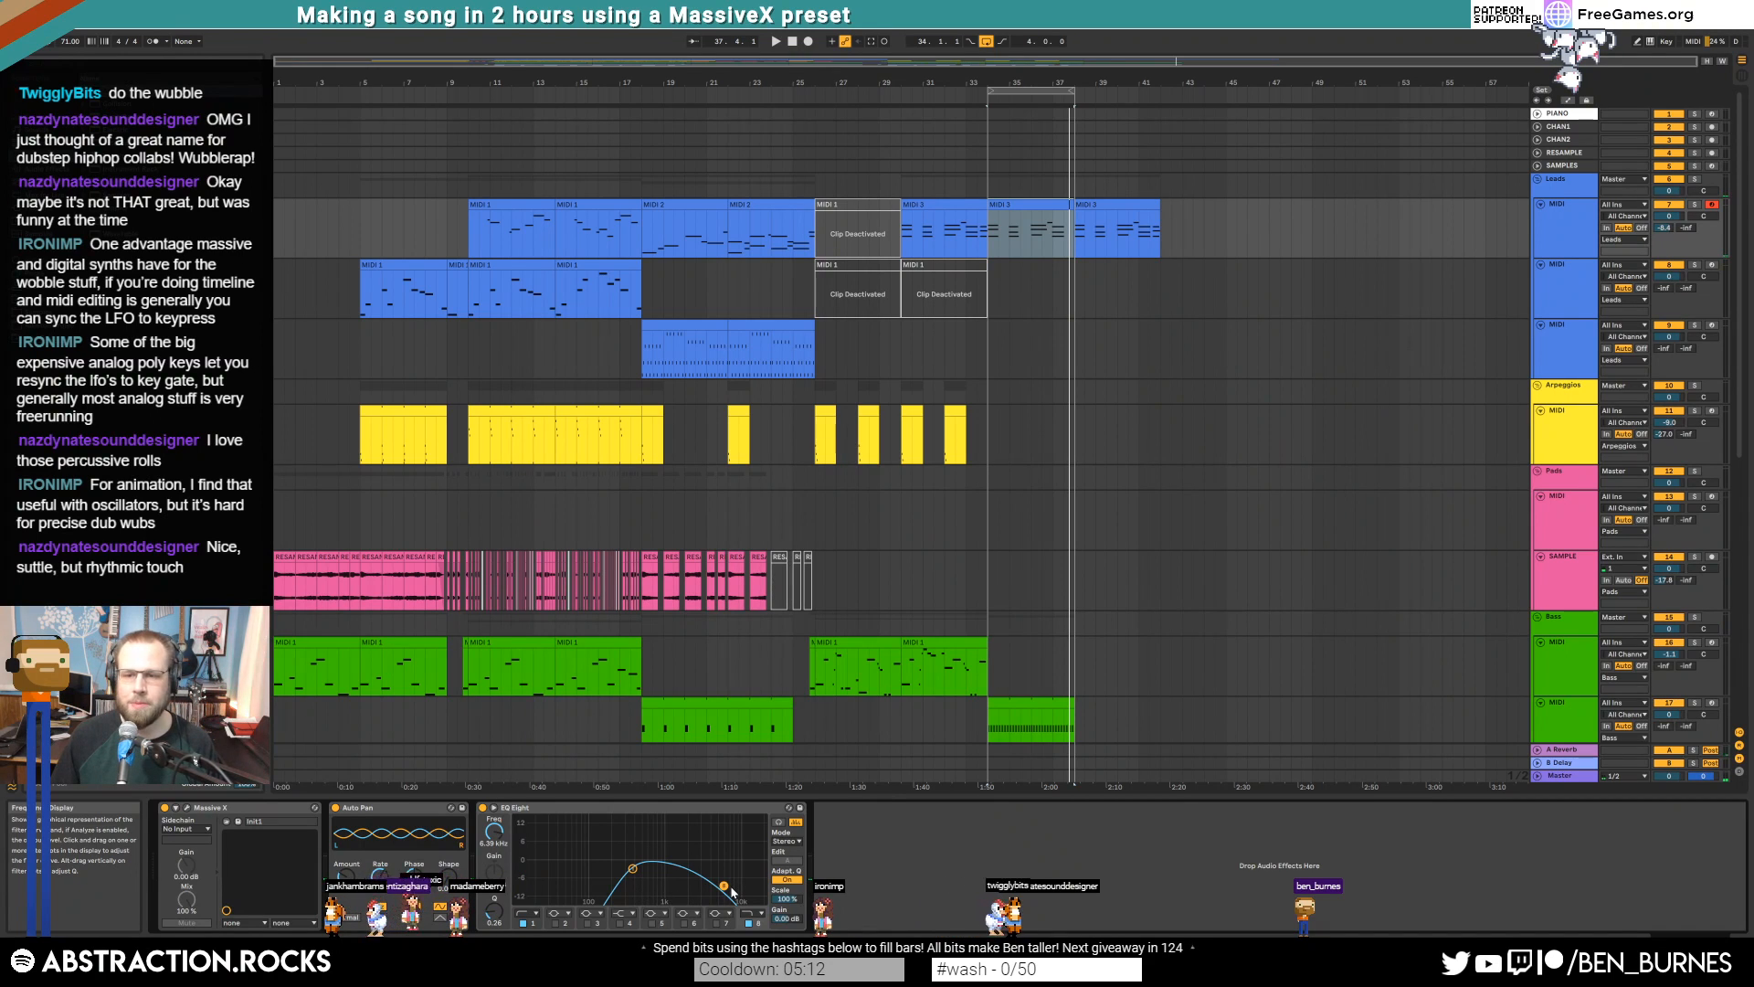
left_click_drag(729, 885, 728, 889)
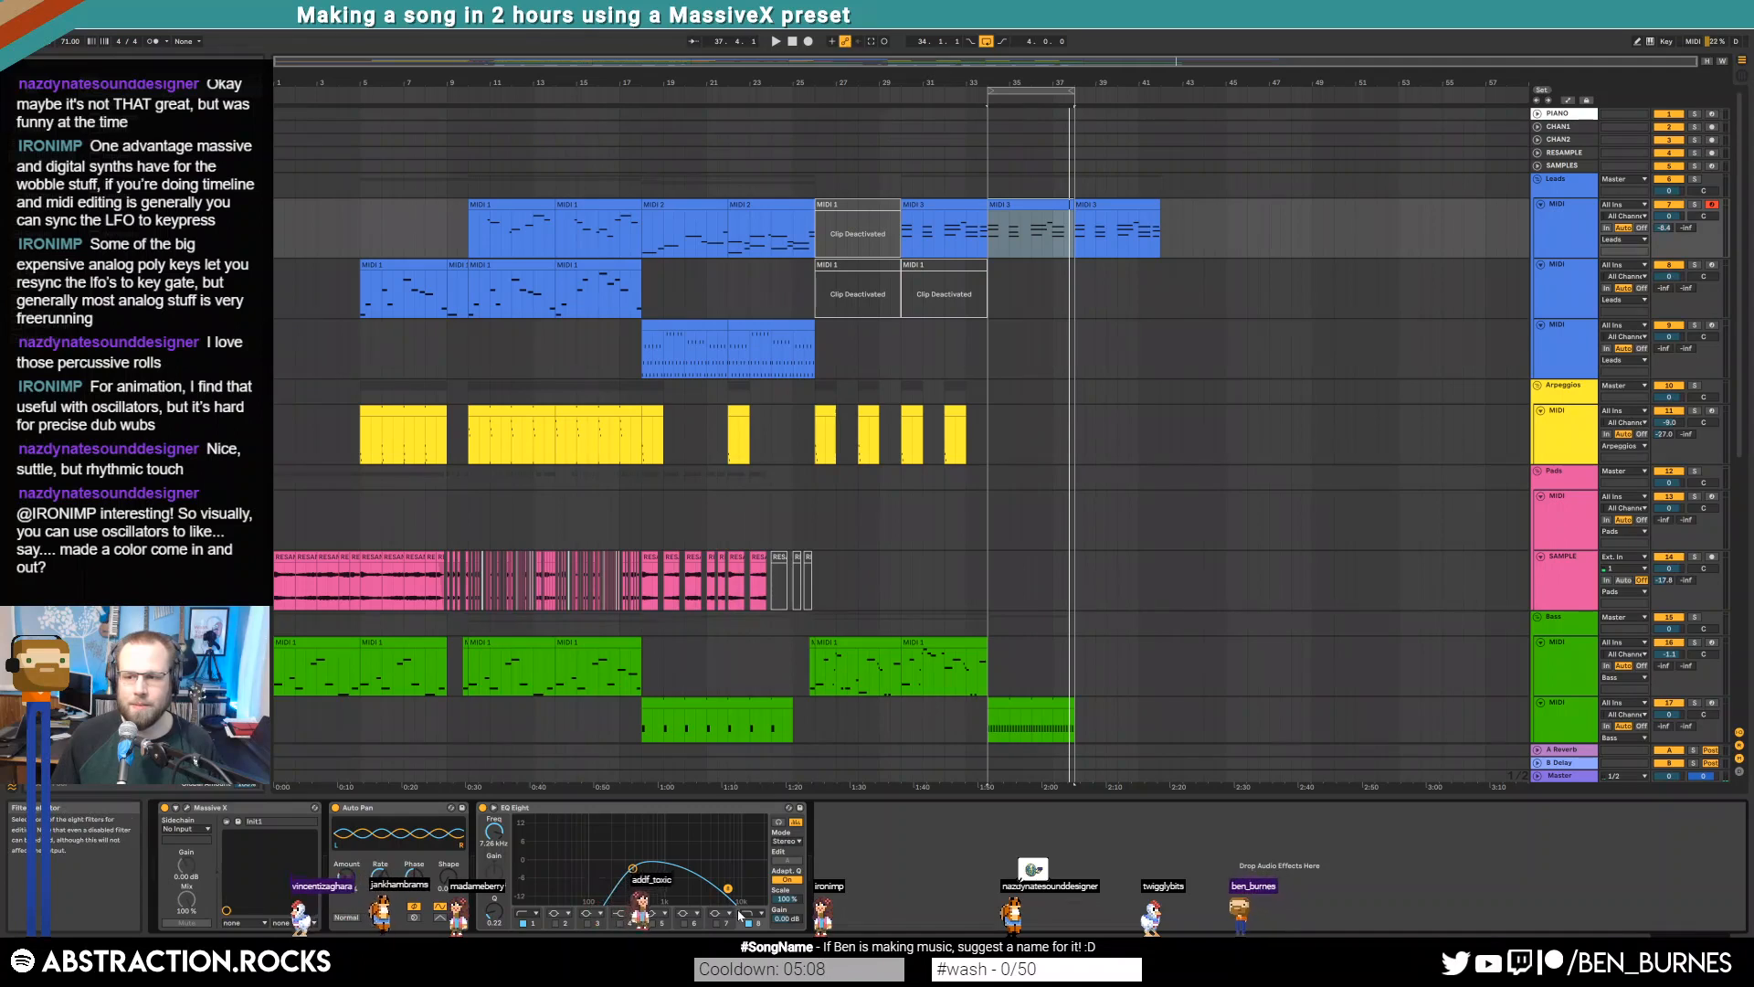
Automate filter 8 of the first lead's EQ Eight to switch on at bar 30, and play the passage
key("a")
left_click(750, 923)
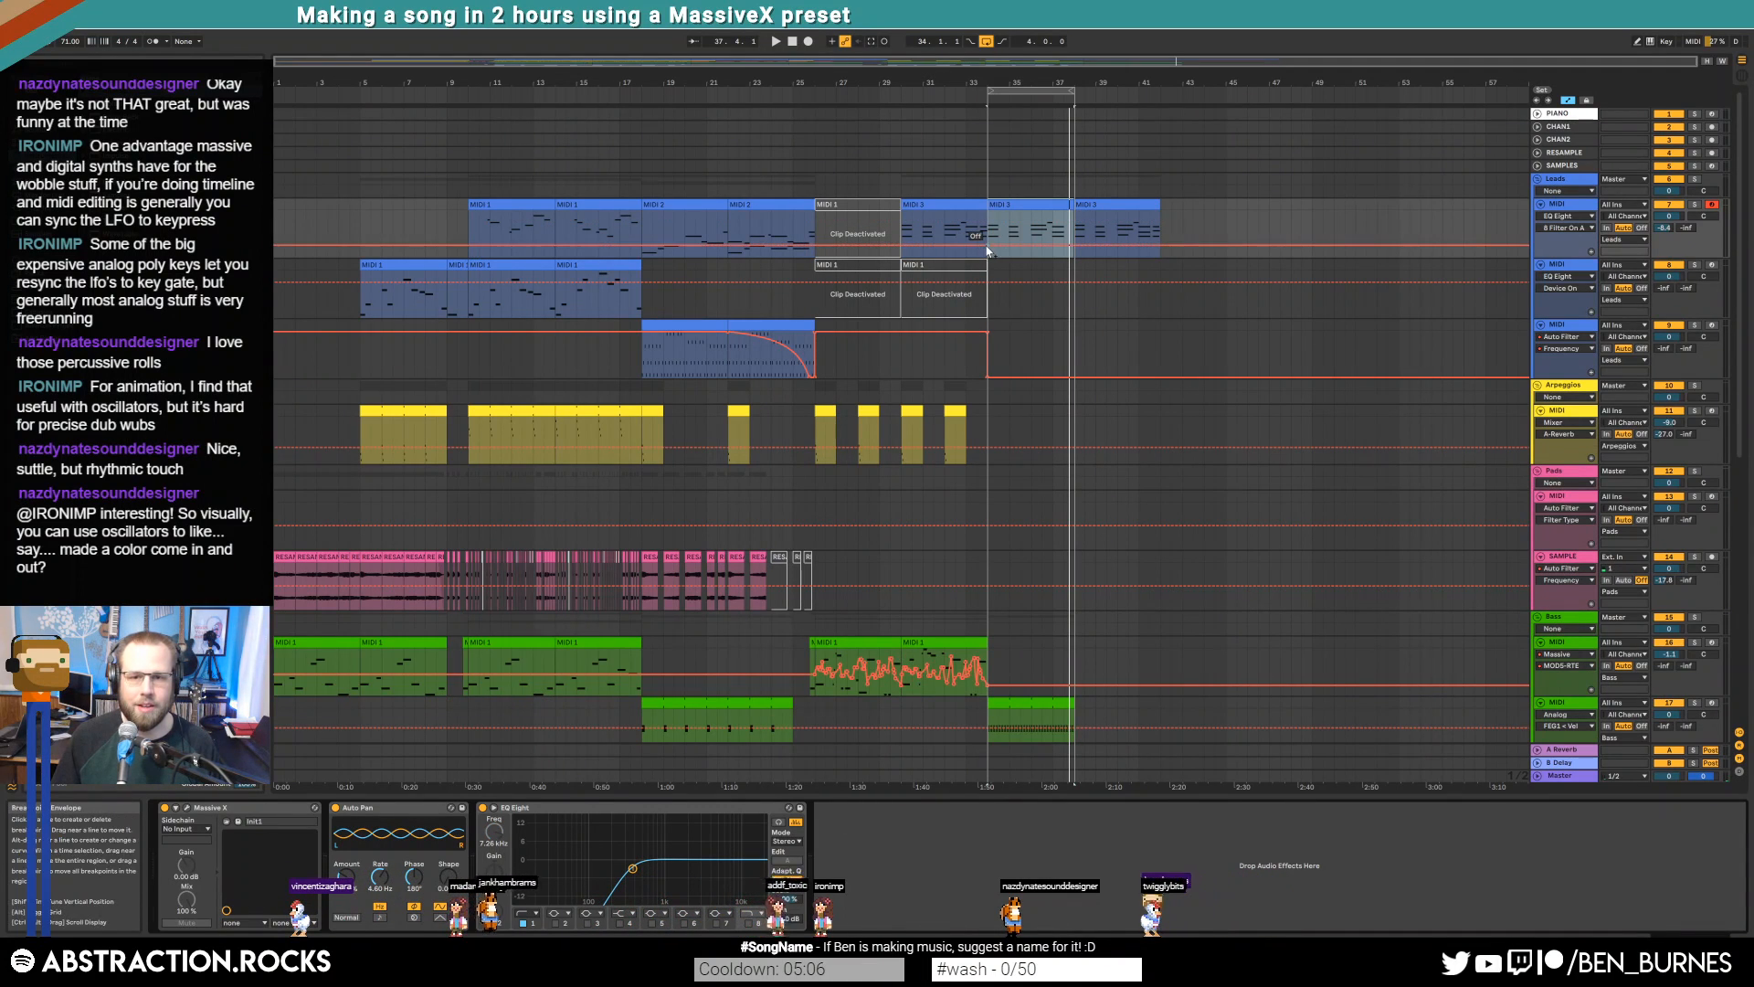
left_click_drag(994, 244, 994, 222)
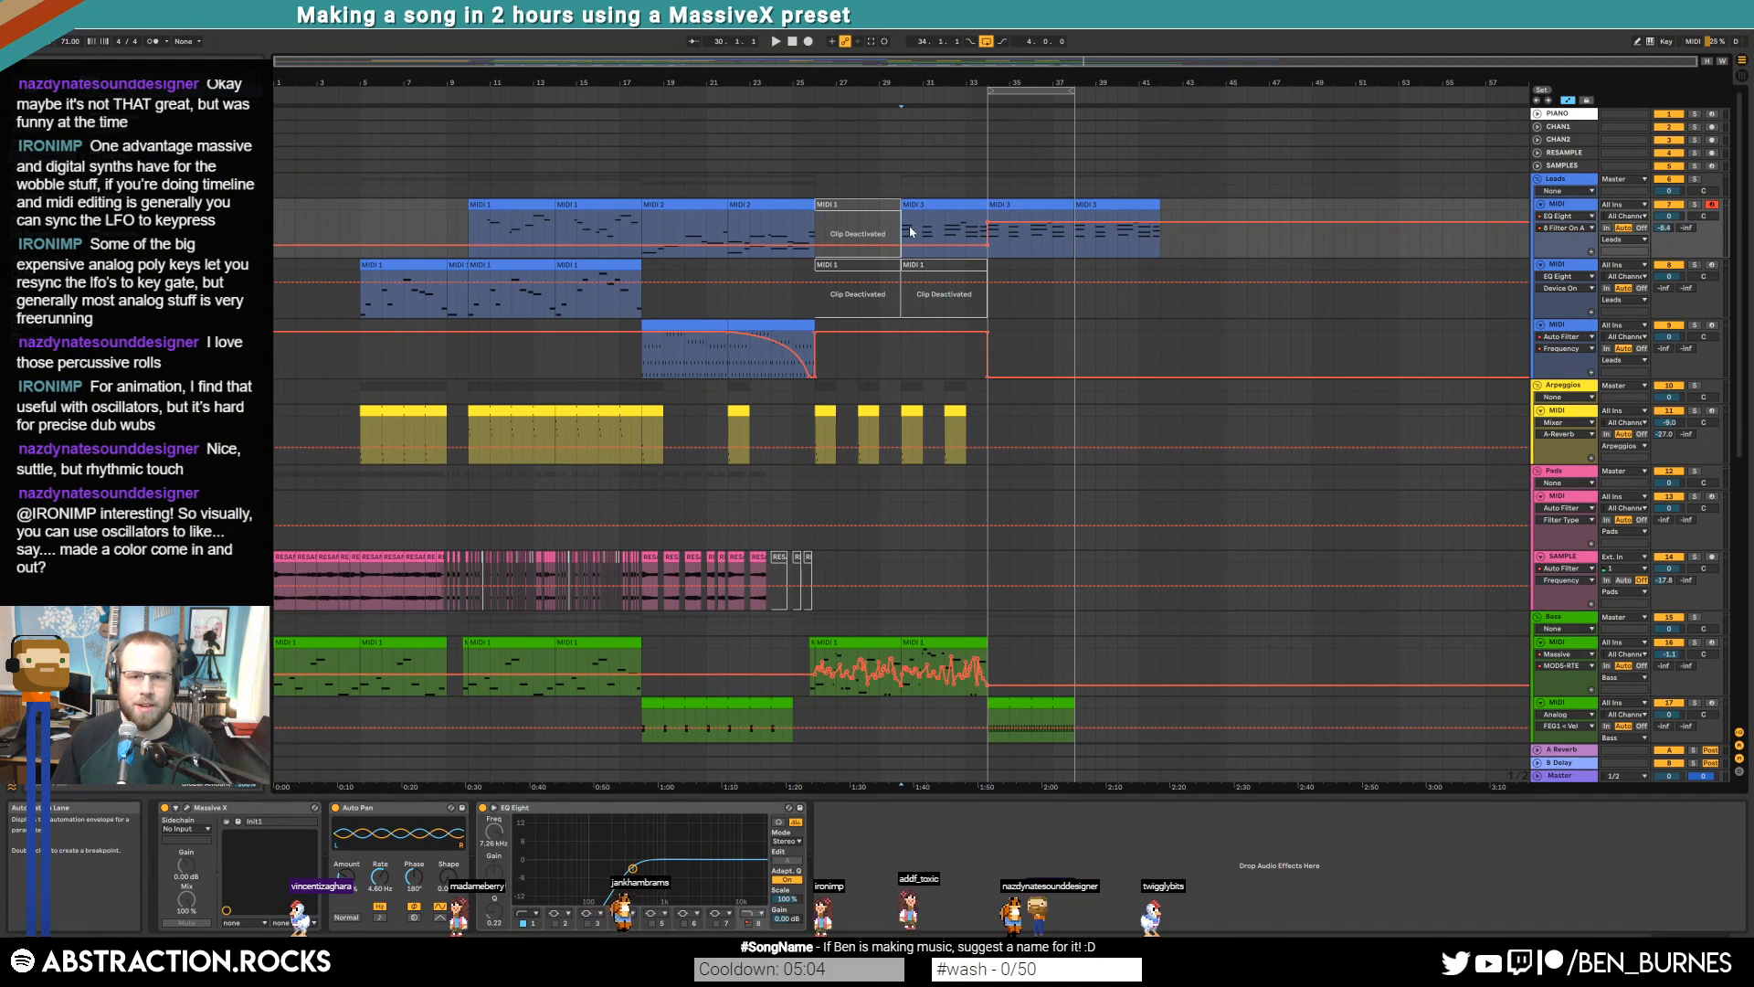
left_click_drag(907, 247, 914, 225)
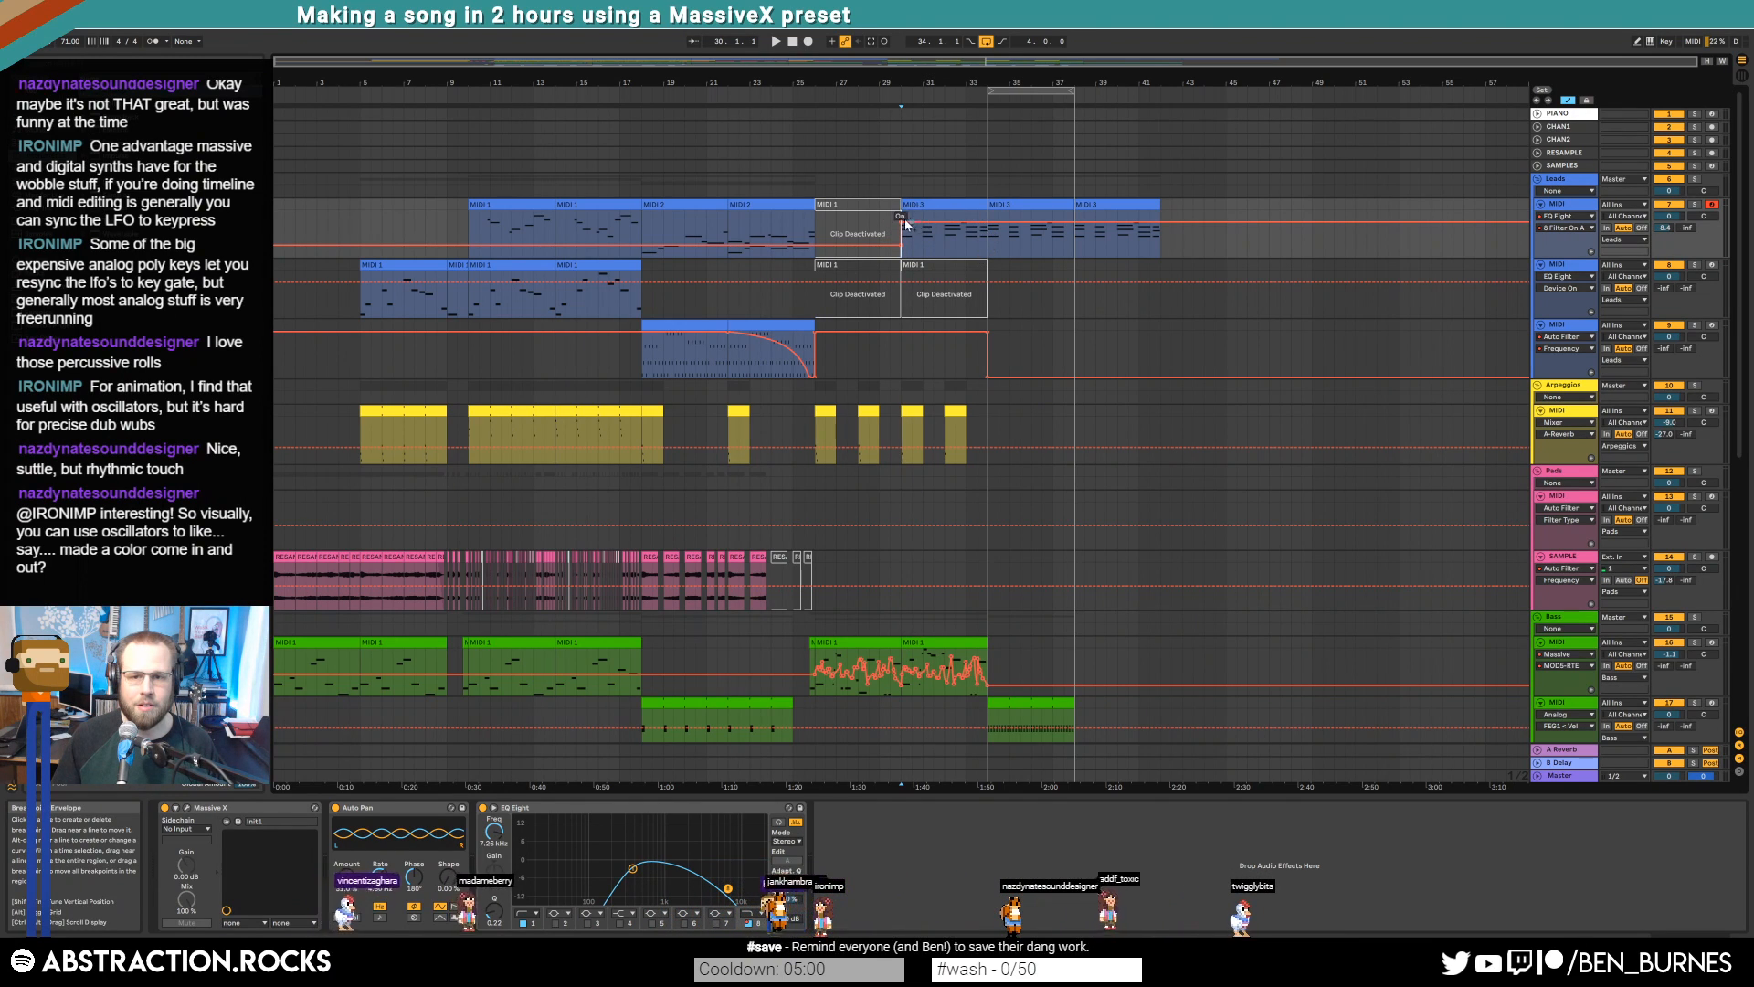
key("space")
key("a")
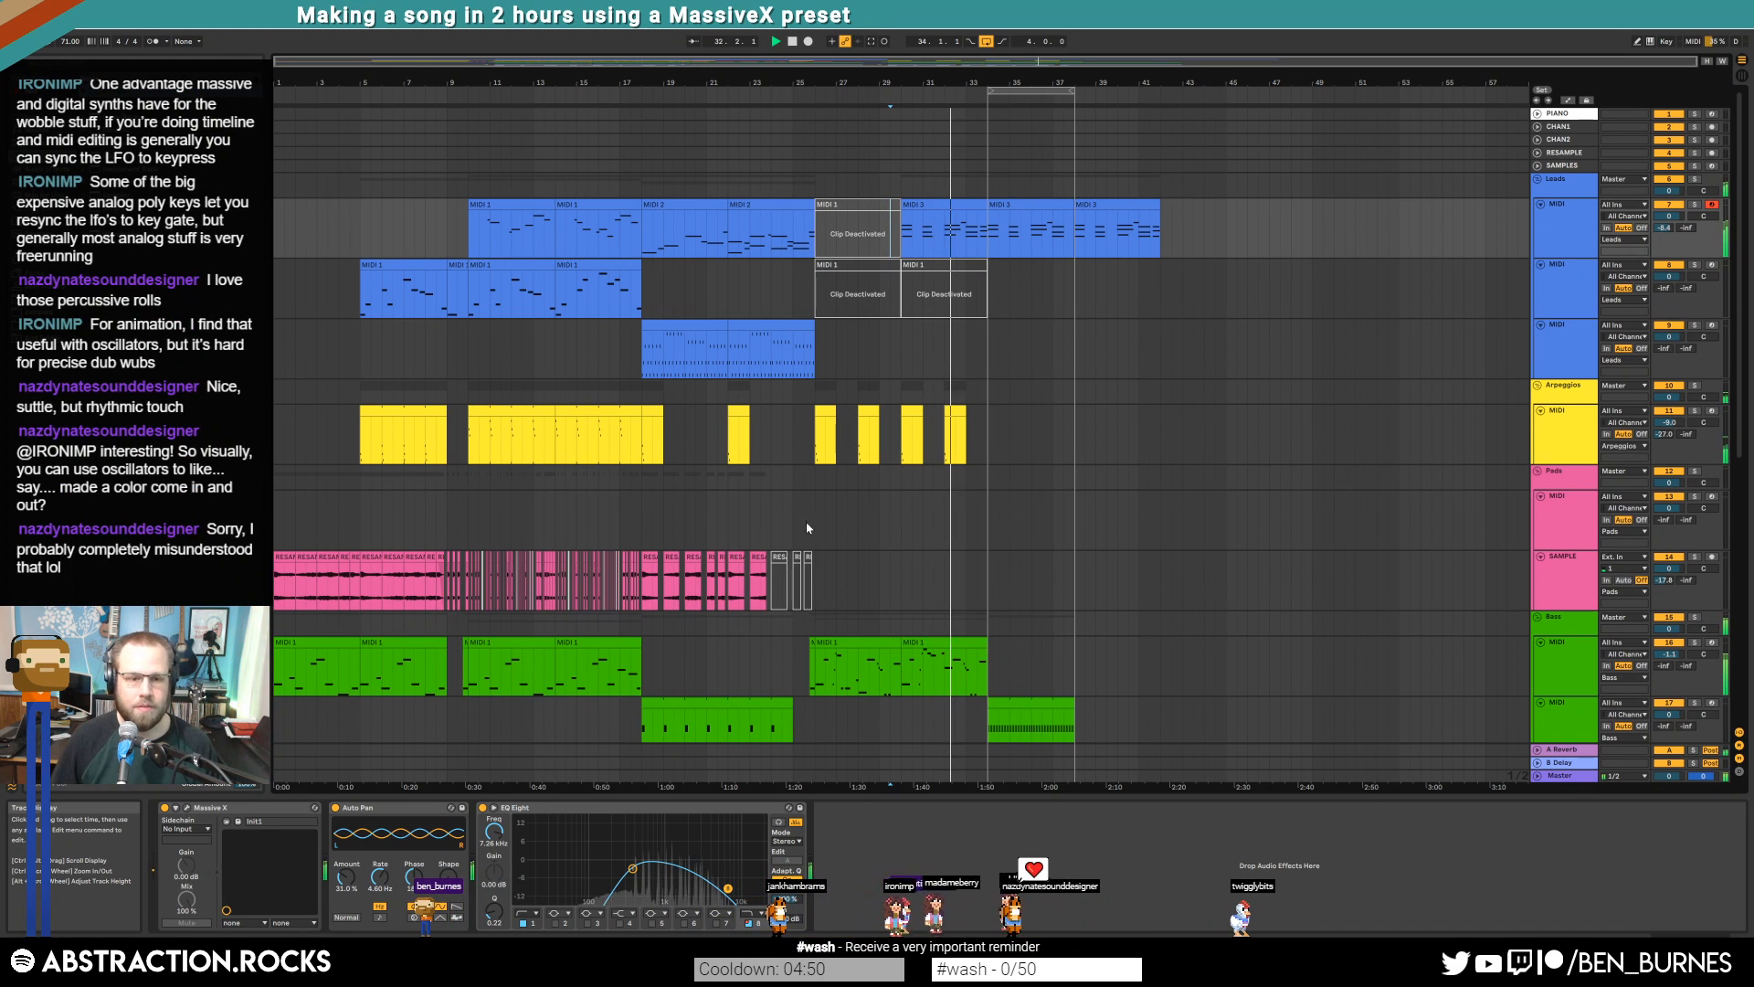
Copy the four-bar MIDI clip at bar 10 on the first bass track to bar 34
left_click(466, 670)
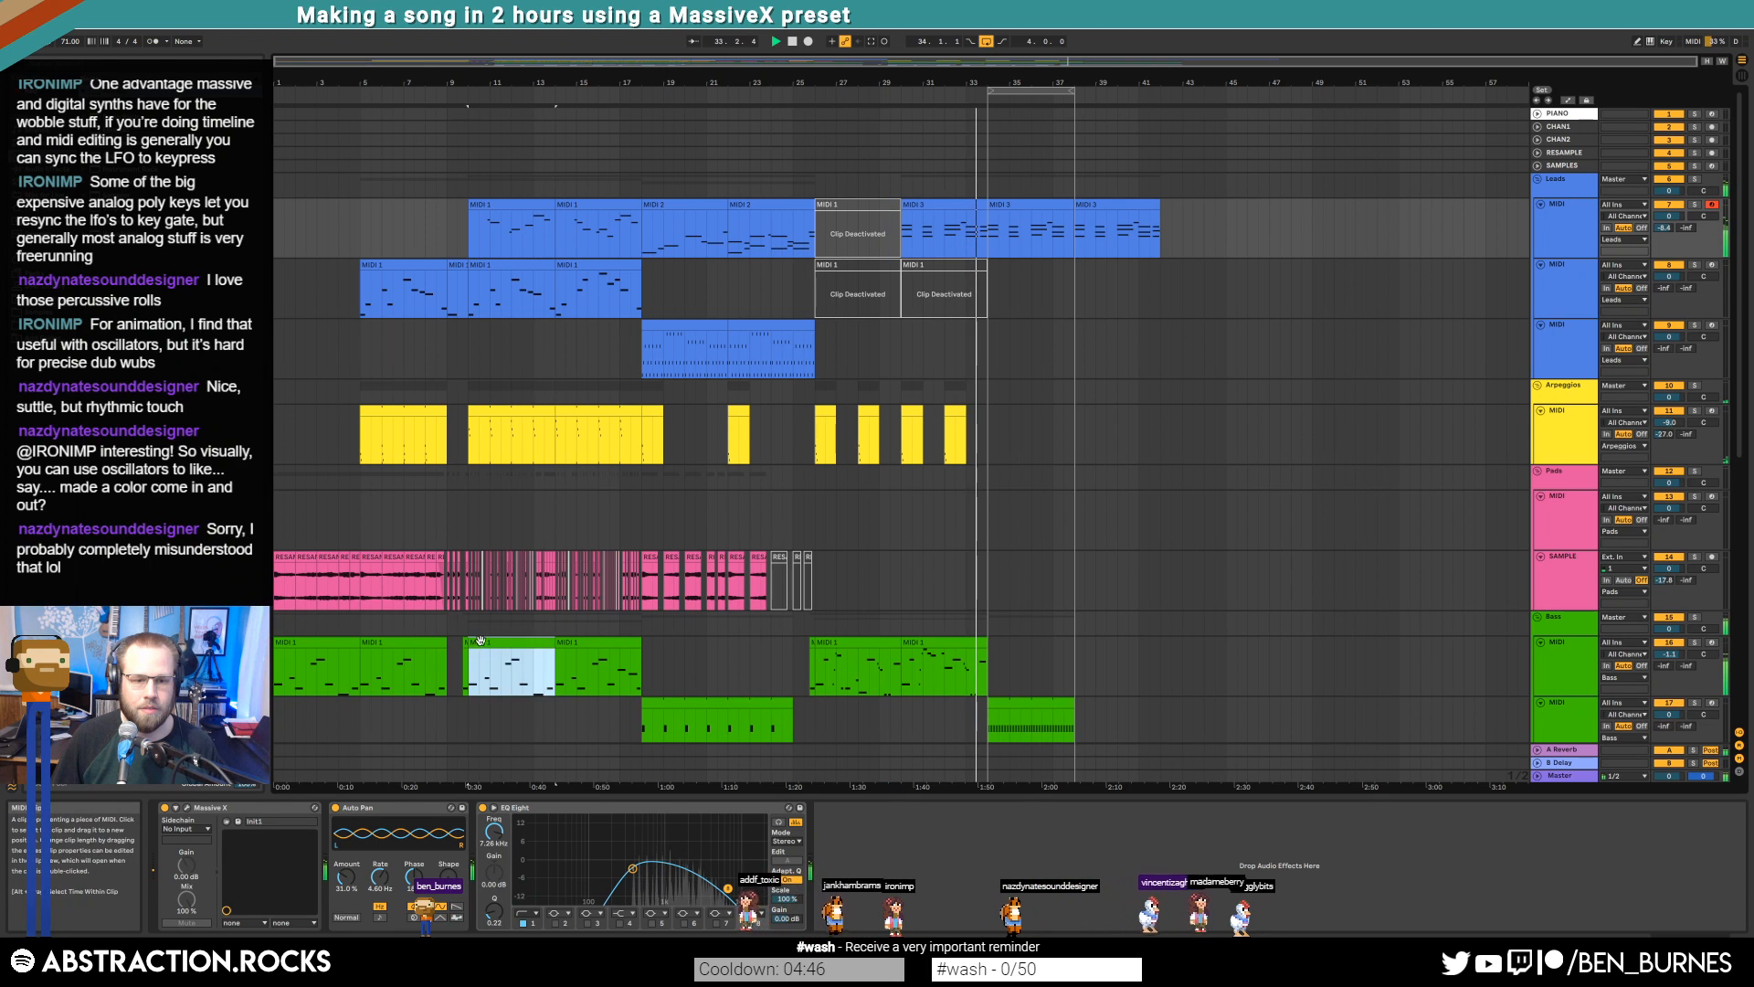
left_click(992, 658)
key("ctrl+v")
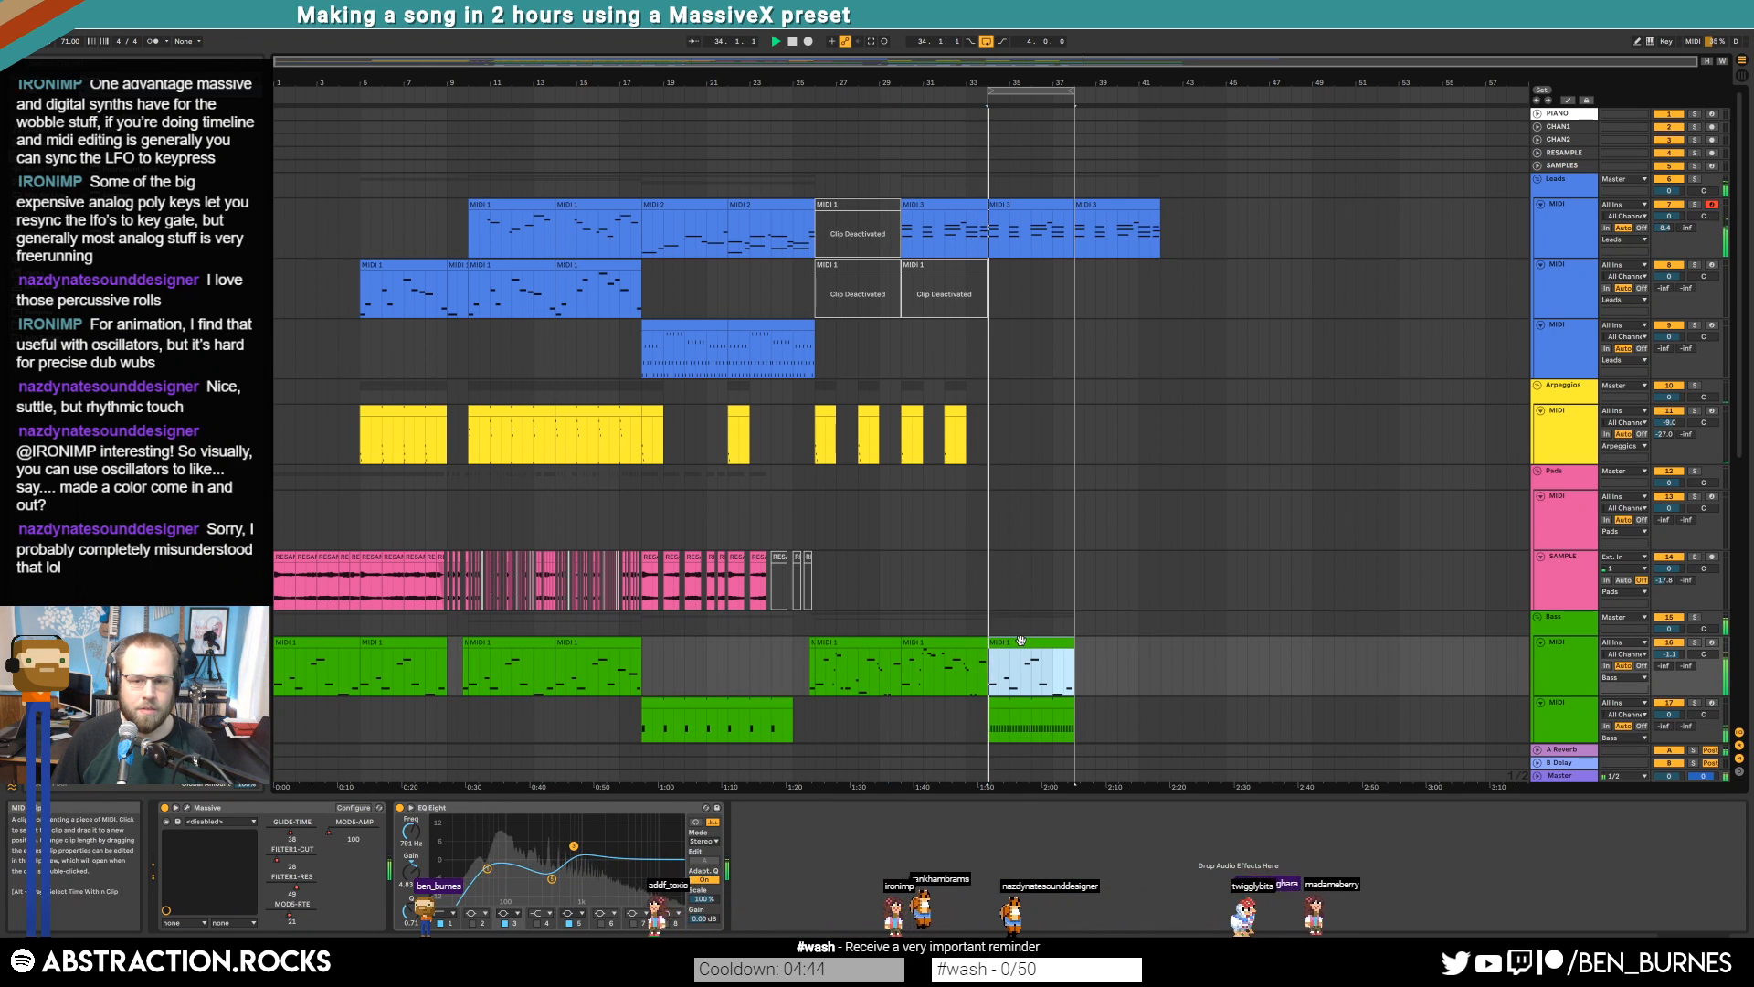
In the pasted bass clip, delete the note late in bar 1 and move the A#0 note to the start of bar 2
double_click(1024, 643)
left_click(710, 810)
left_click(721, 766)
key("Delete")
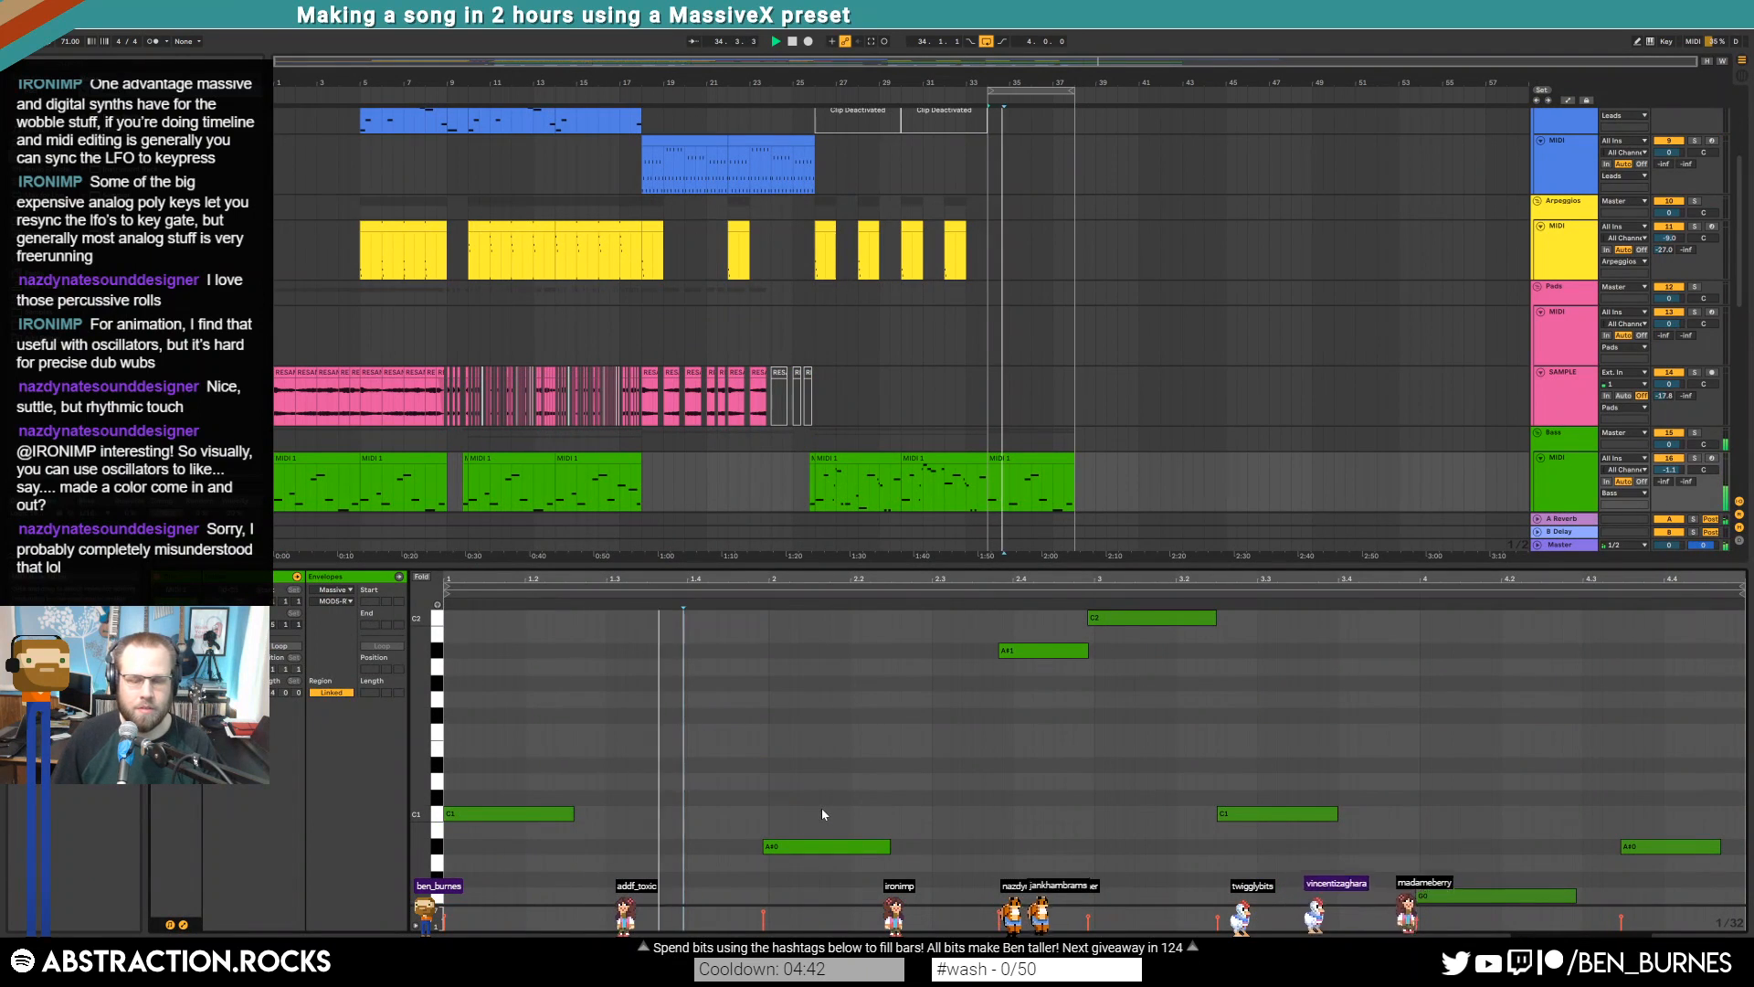
left_click(833, 847)
key("Right")
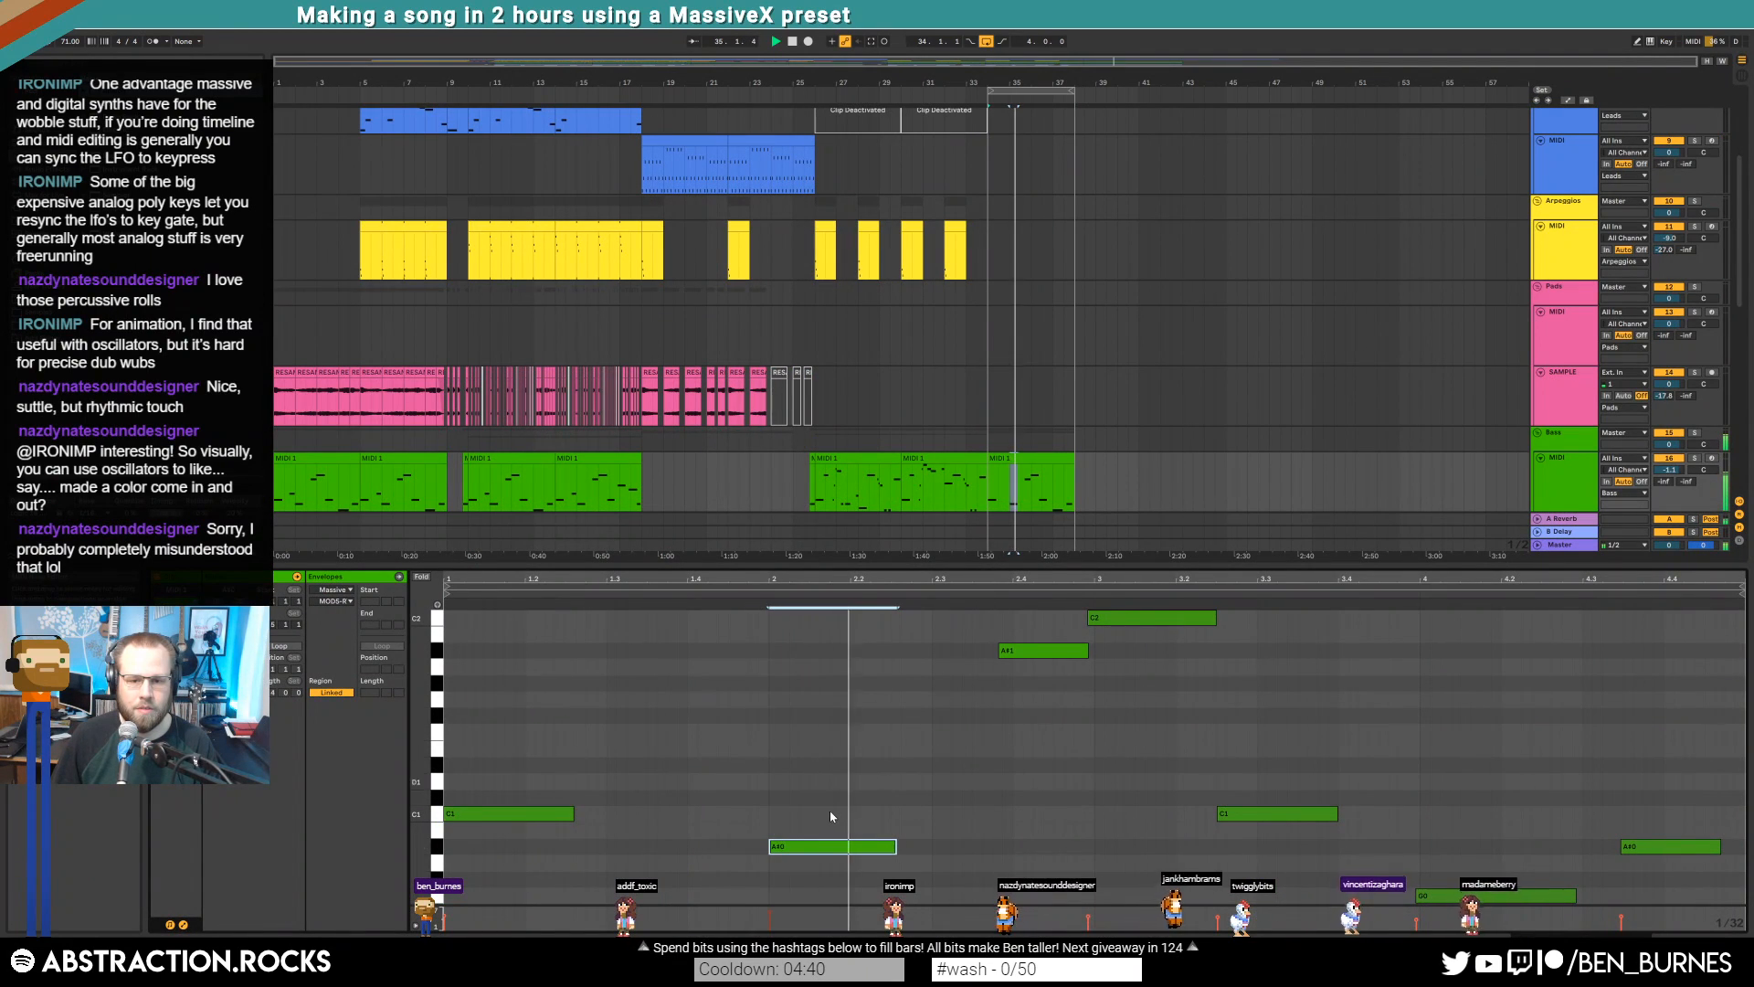
Delete the bass clip's notes after the A#0 at bar 2 and transpose that note to C1
key("Up")
key("Up")
key("Up")
left_click_drag(997, 696, 1398, 620)
key("Delete")
left_click_drag(1176, 784, 1741, 900)
key("Delete")
key("space")
left_click_drag(727, 690, 915, 814)
key("Down")
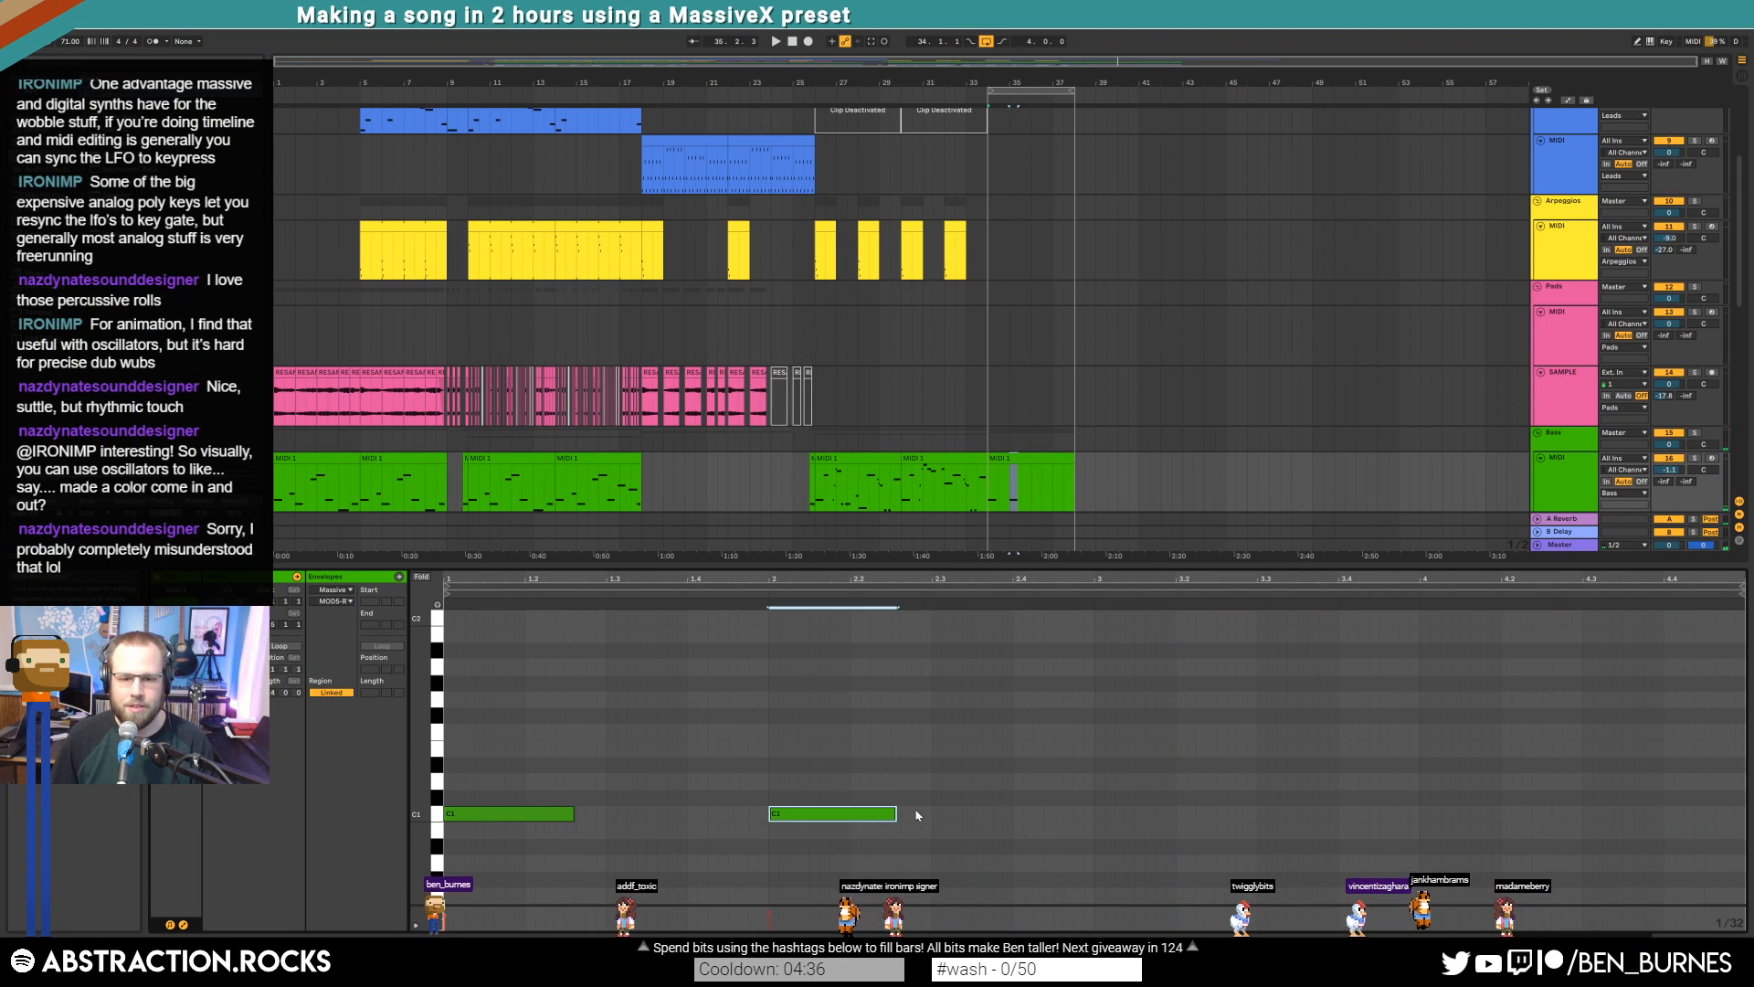
Duplicate the two C1 bass notes into bars 3 and 4 of the clip and play the loop
key("ctrl+a")
key("ctrl+d")
key("space")
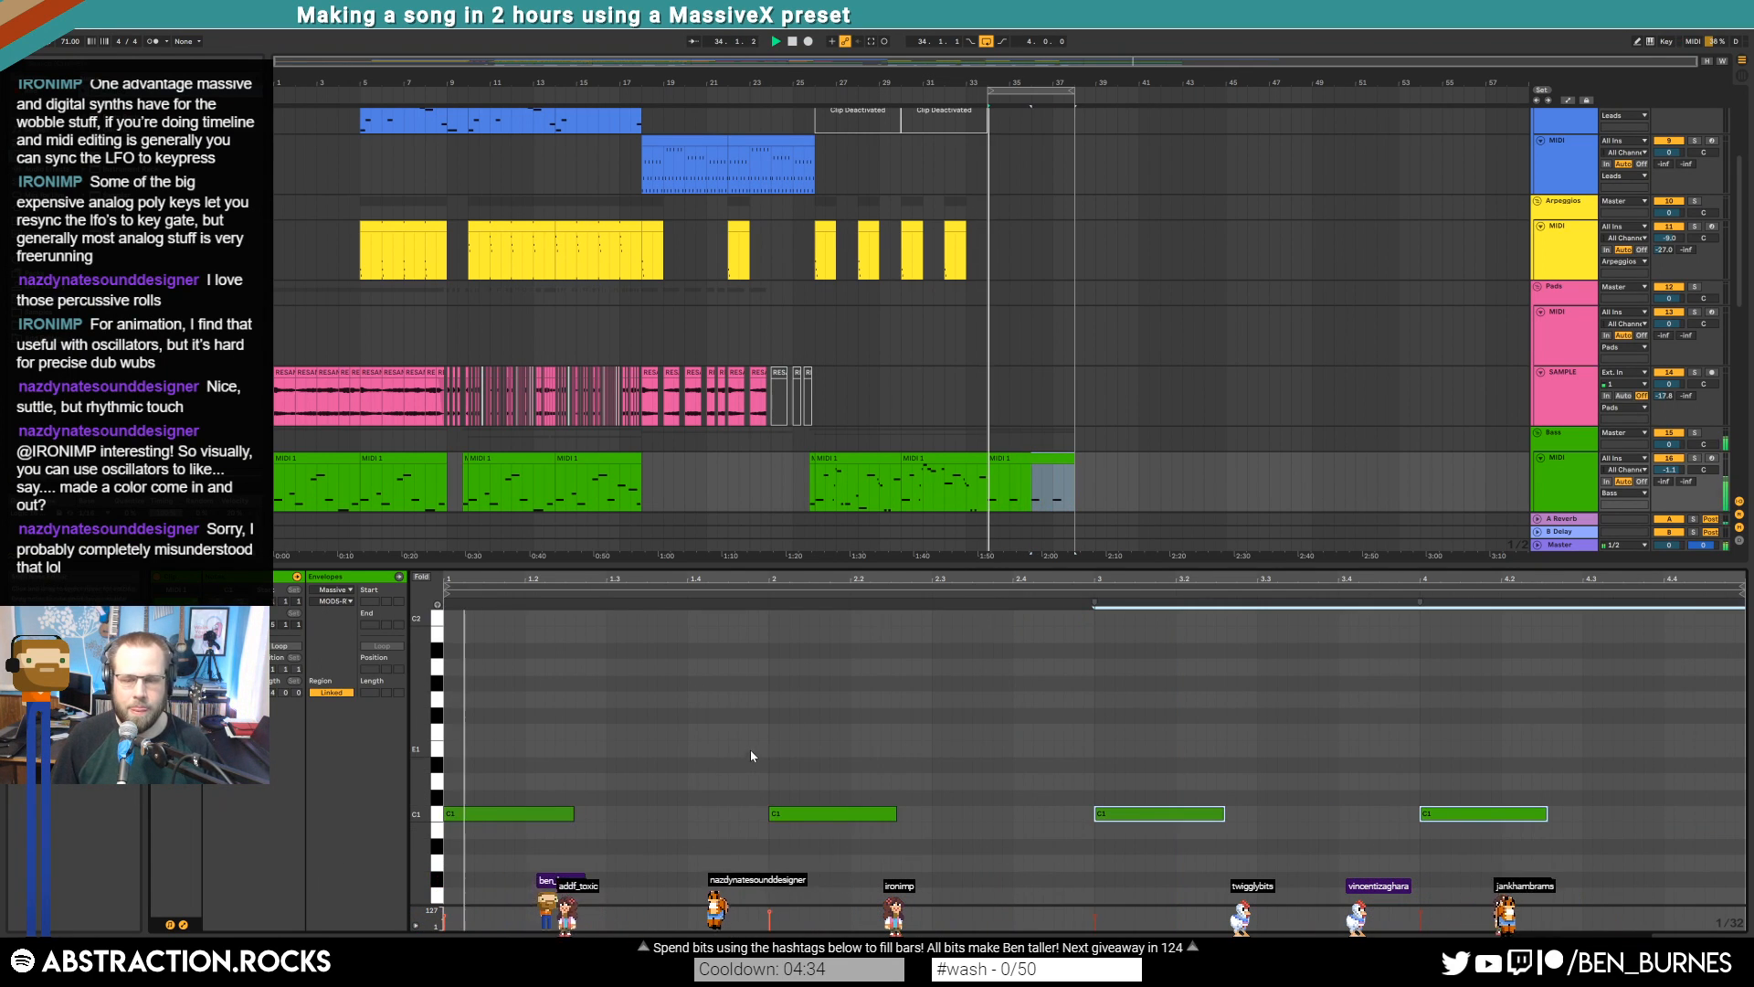
Listen to the repeated-note bass clip and adjust its Analog synth's unison and first oscillator shape
key("shift+Tab")
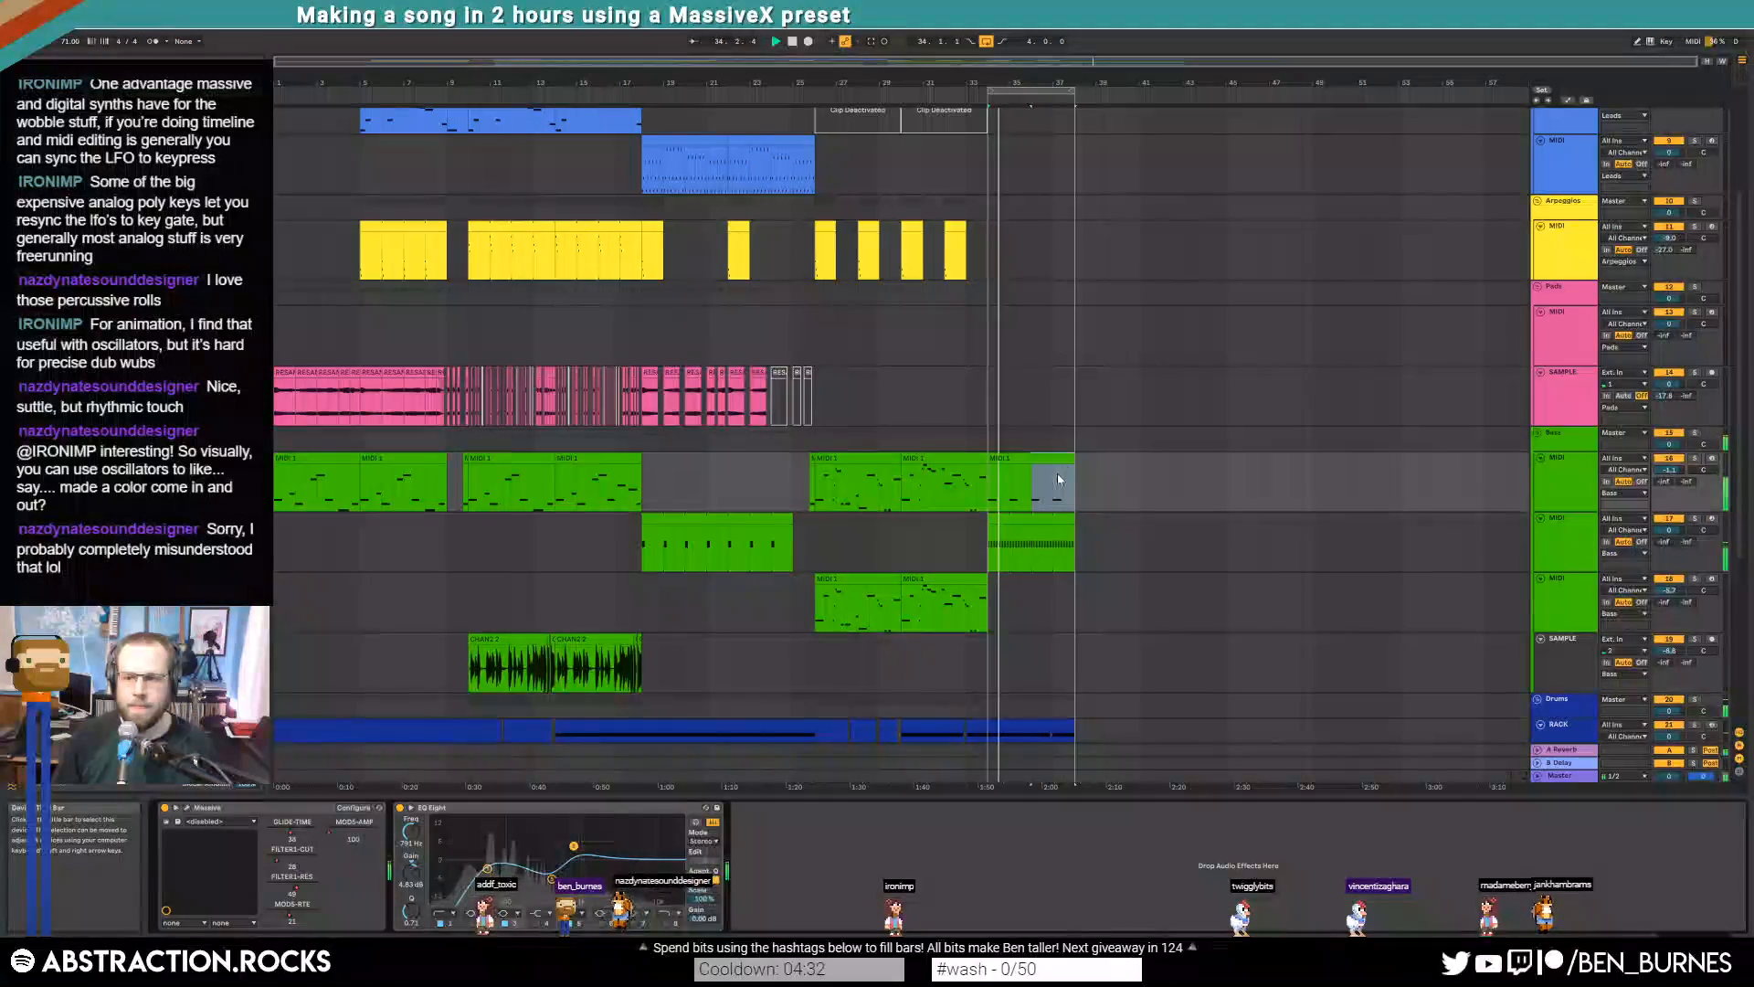
left_click(1022, 521)
key("shift+Tab")
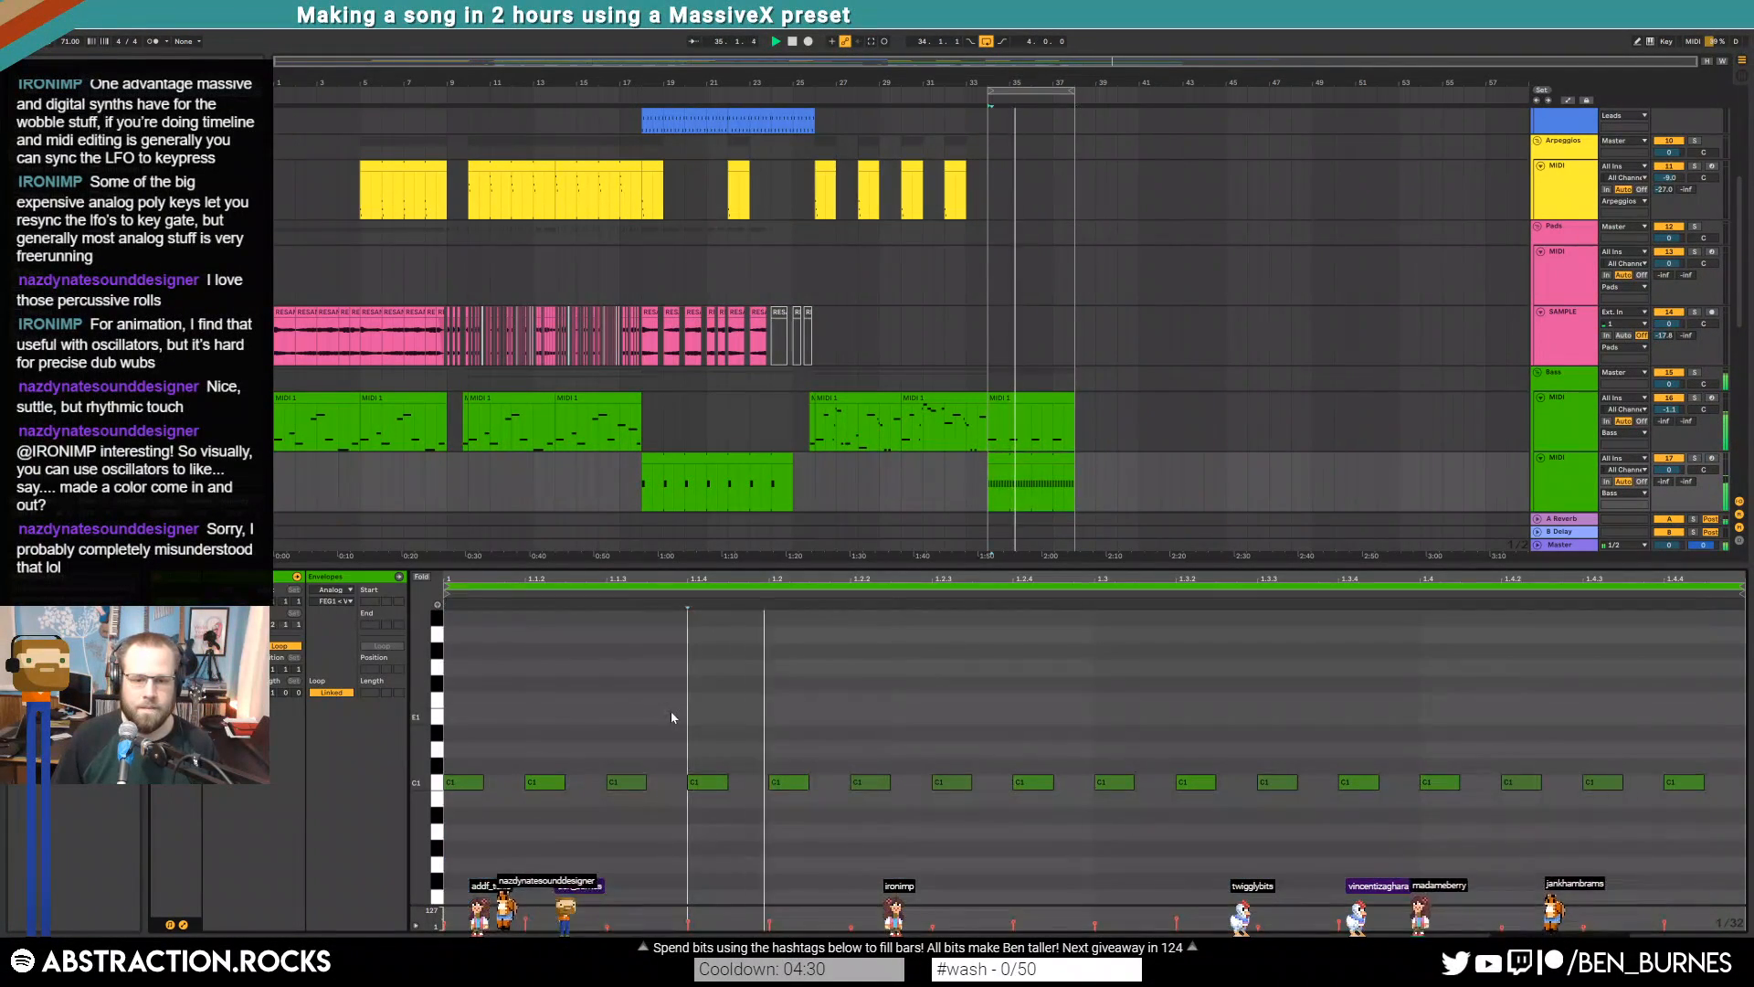
key("shift+Tab")
key("shift+Tab")
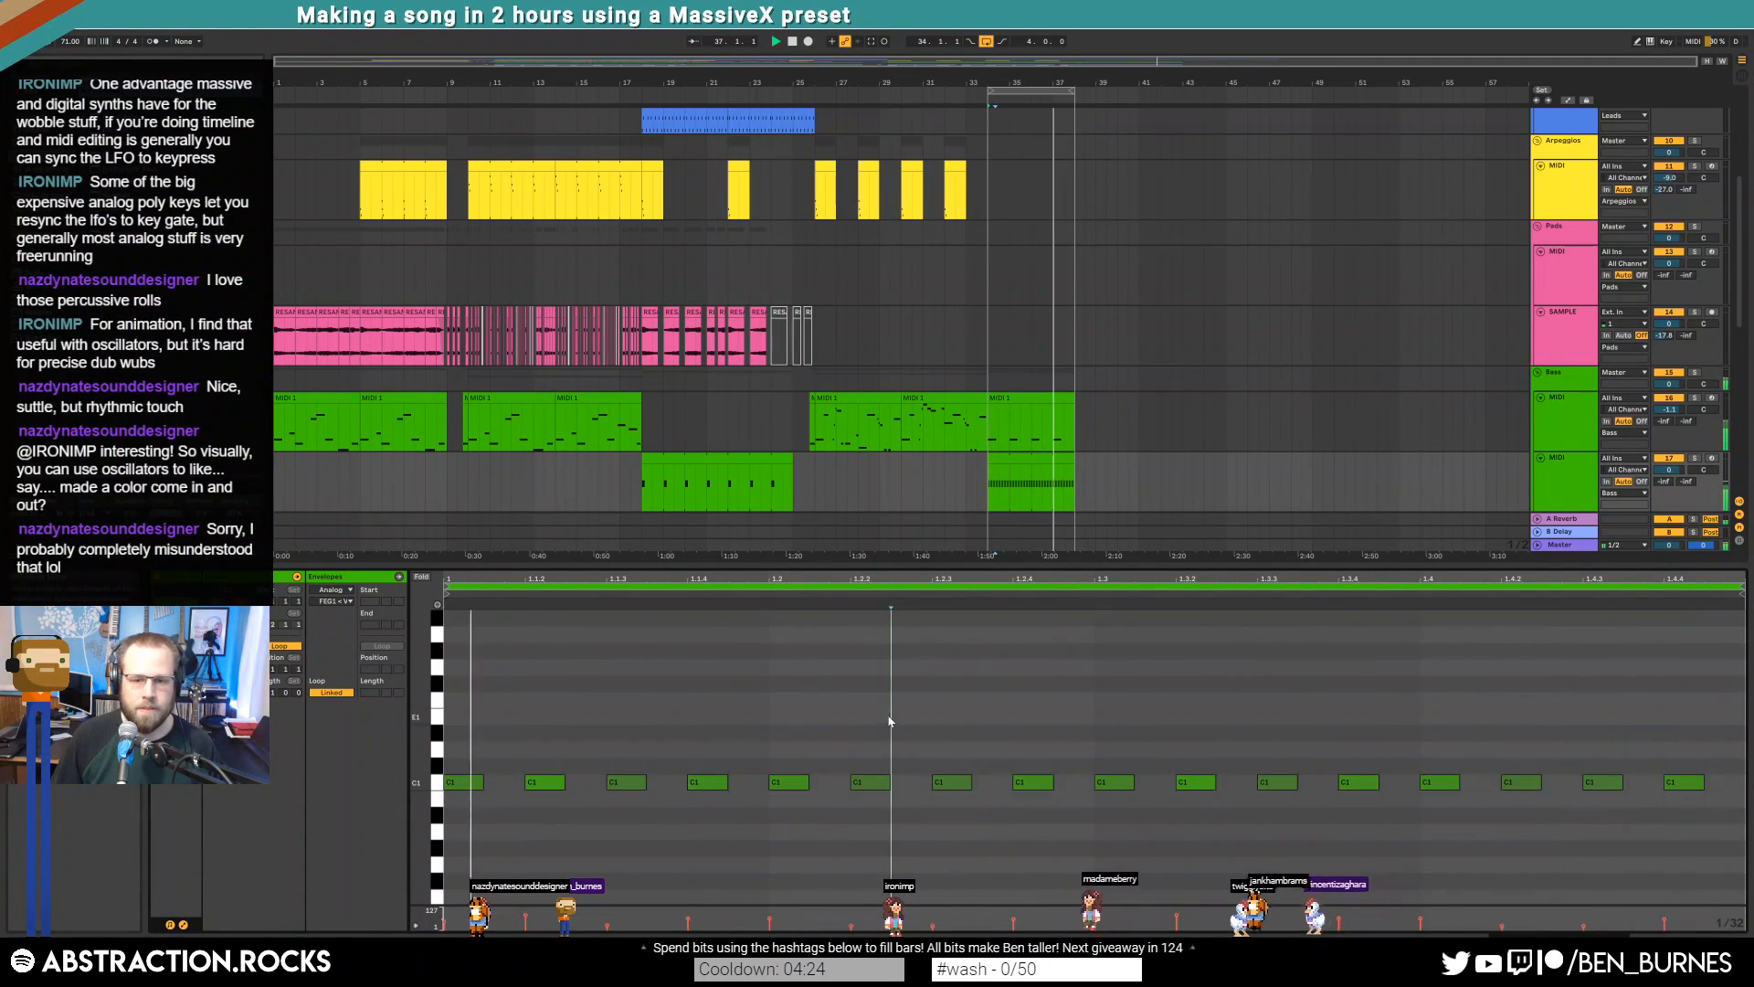
key("shift+Tab")
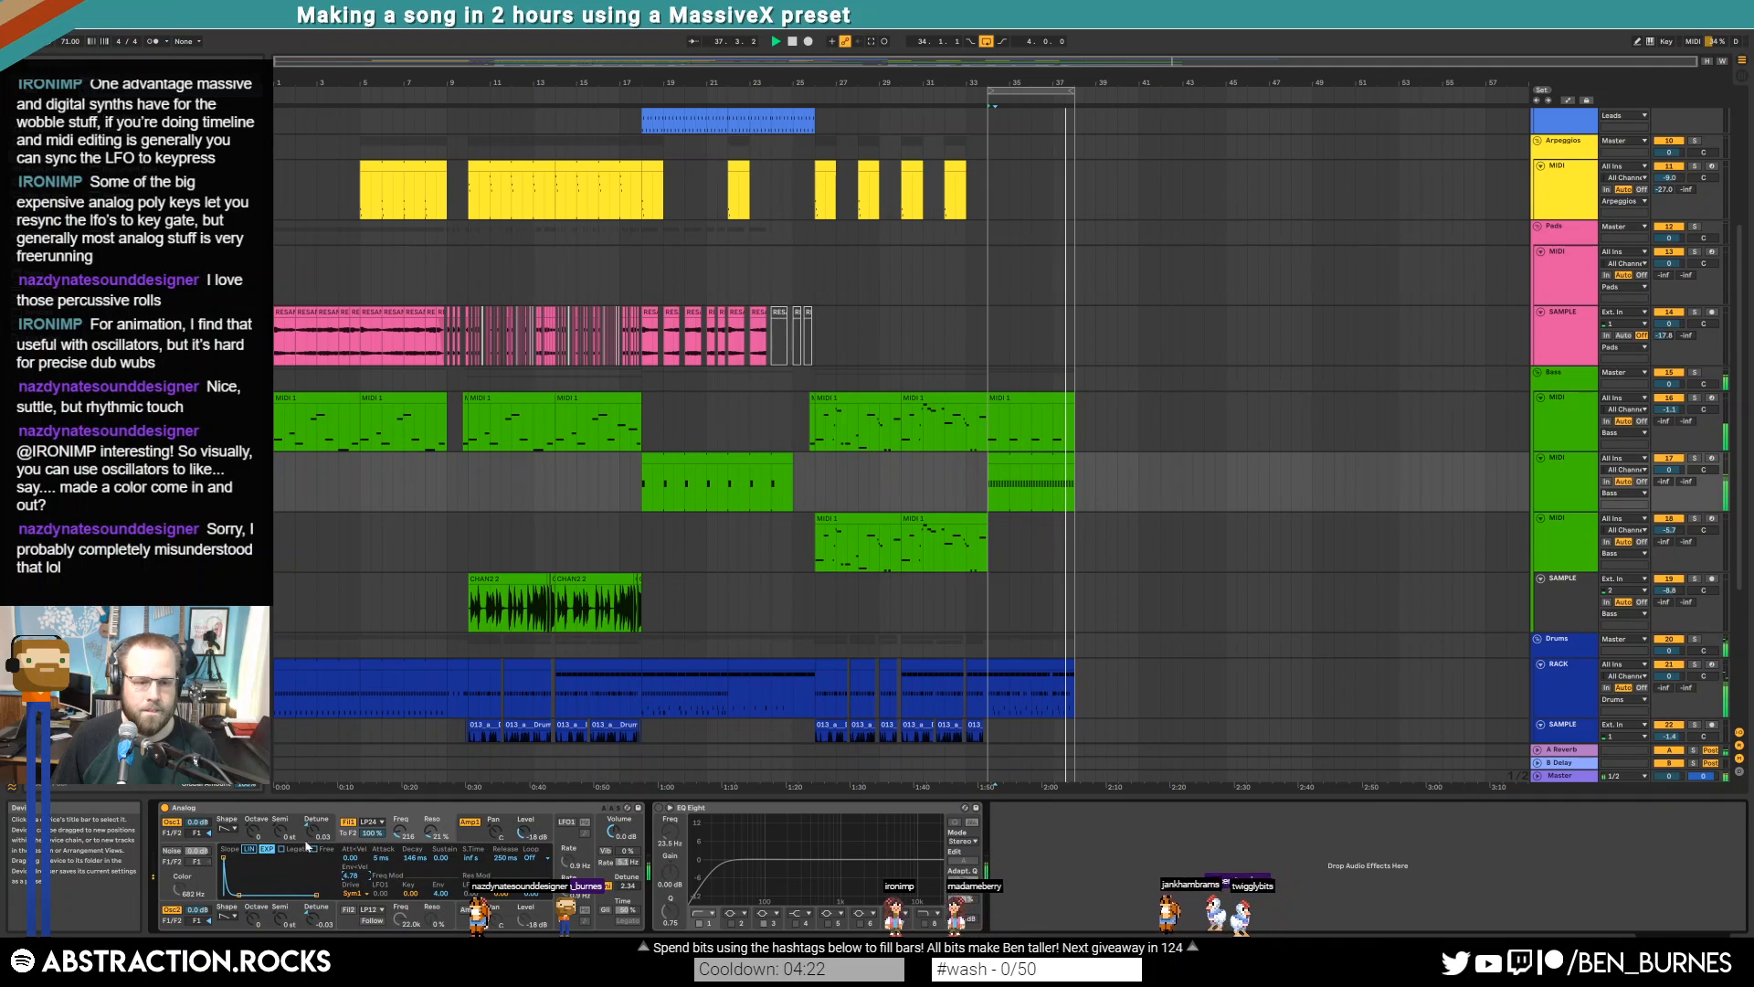
left_click(176, 839)
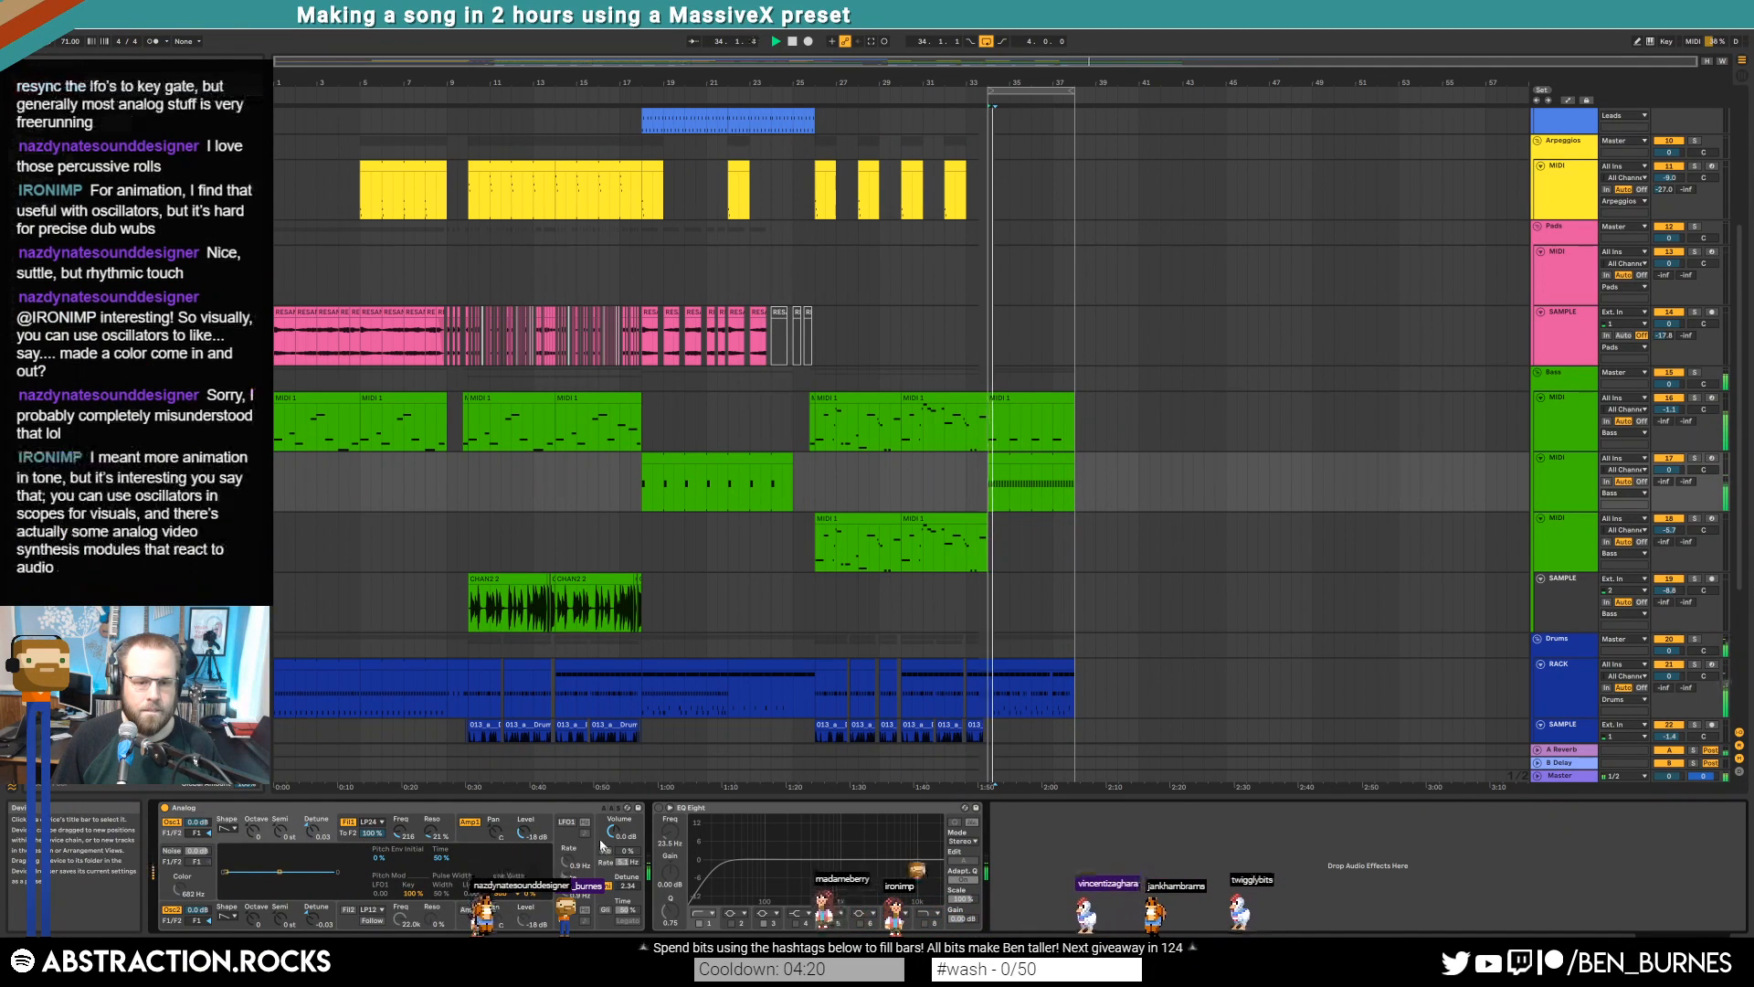
left_click(600, 879)
left_click(239, 833)
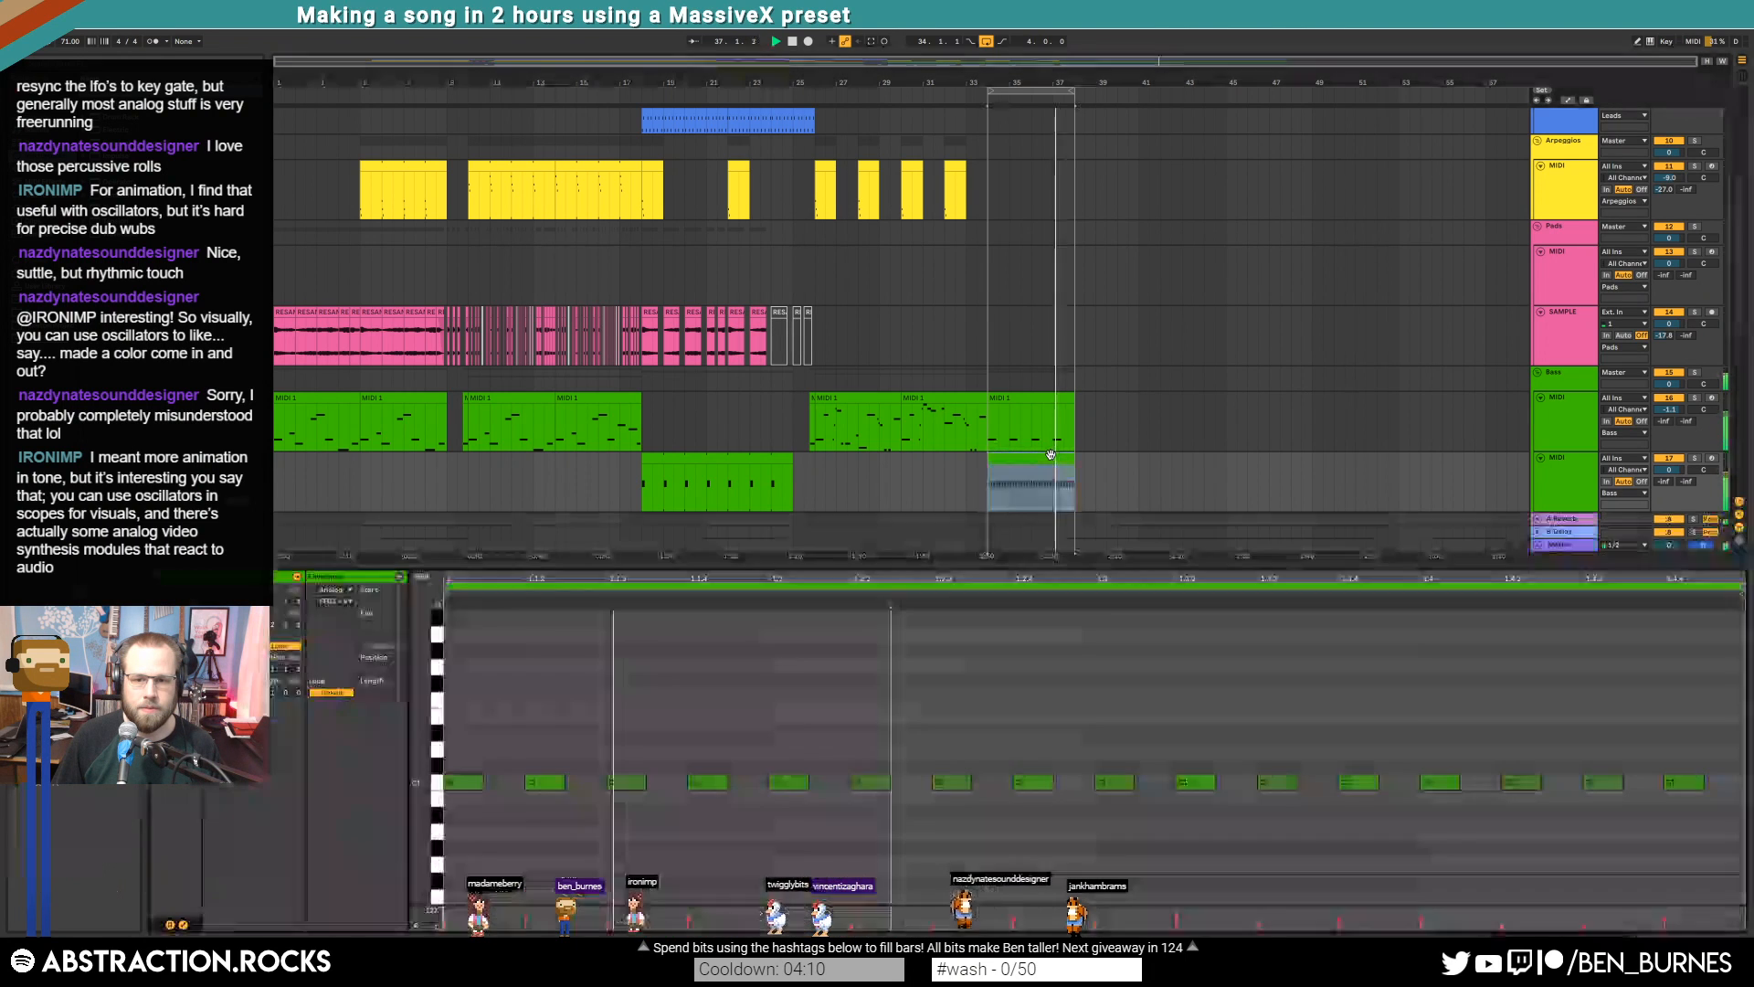
Select the quieter C1 notes in the repeated-note bass clip, try to shorten them, and play the loop
double_click(1050, 468)
left_click(1052, 718)
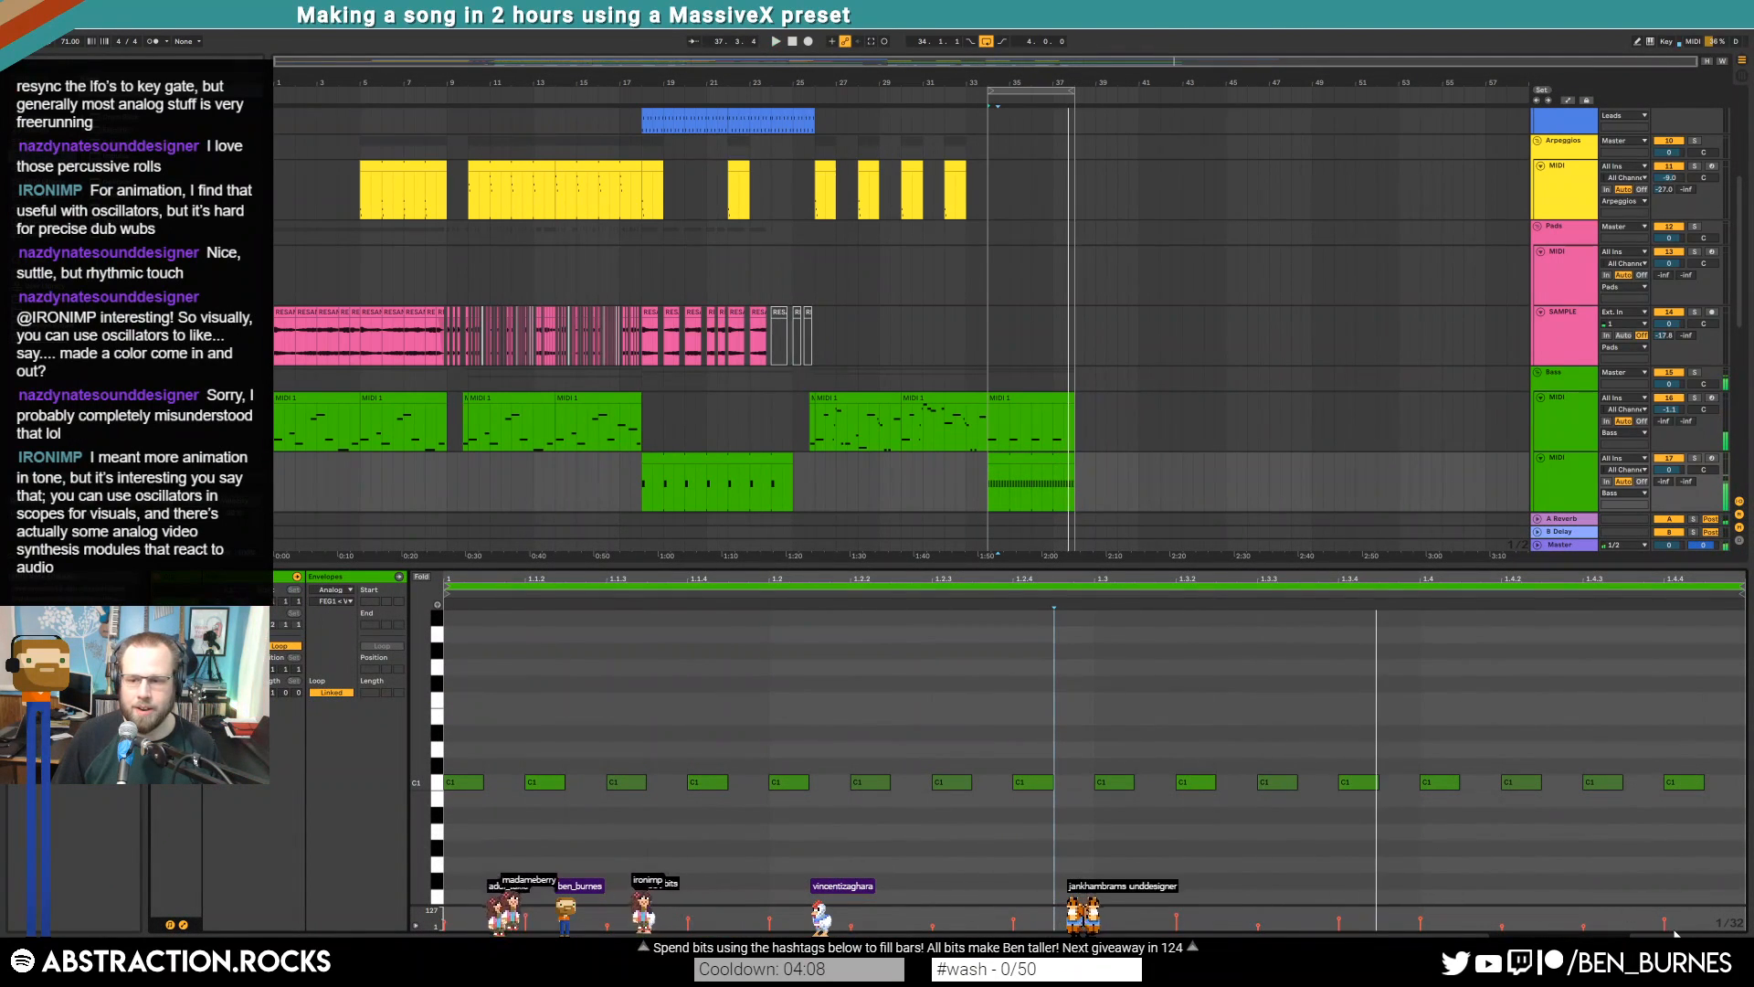
left_click_drag(1686, 929, 444, 925)
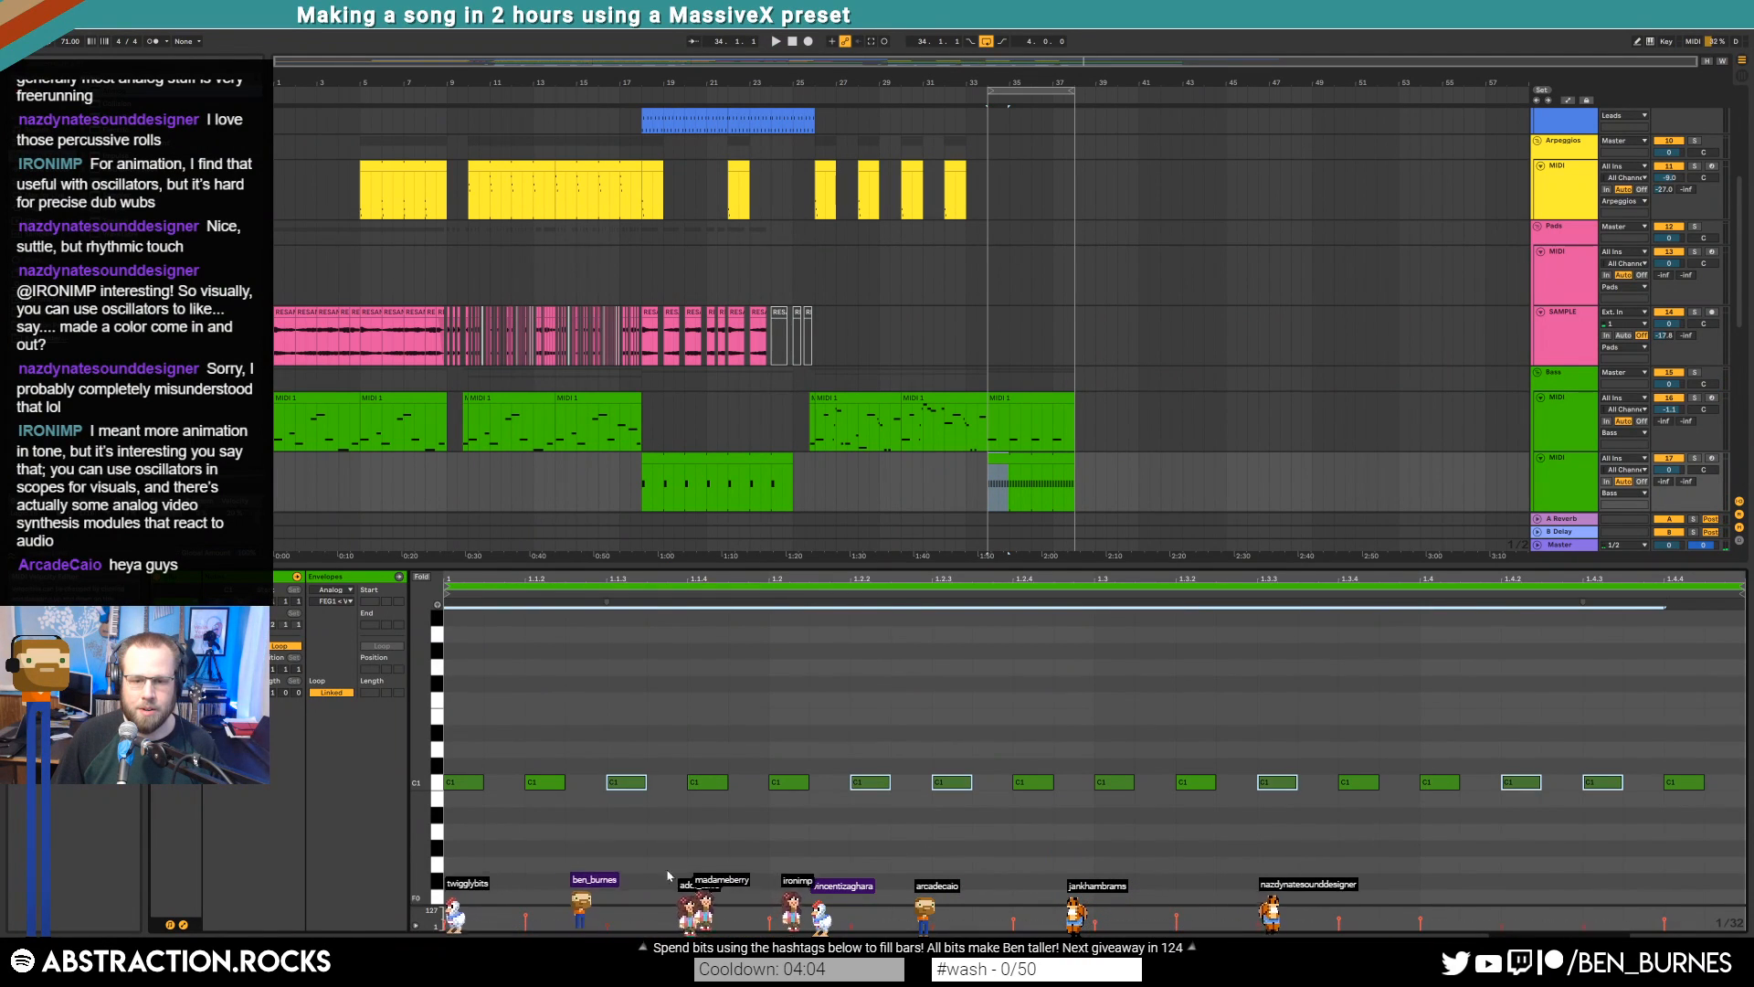
mouse_move(883, 782)
left_mouse_down()
mouse_move(883, 764)
mouse_move(872, 787)
left_mouse_up()
key("space")
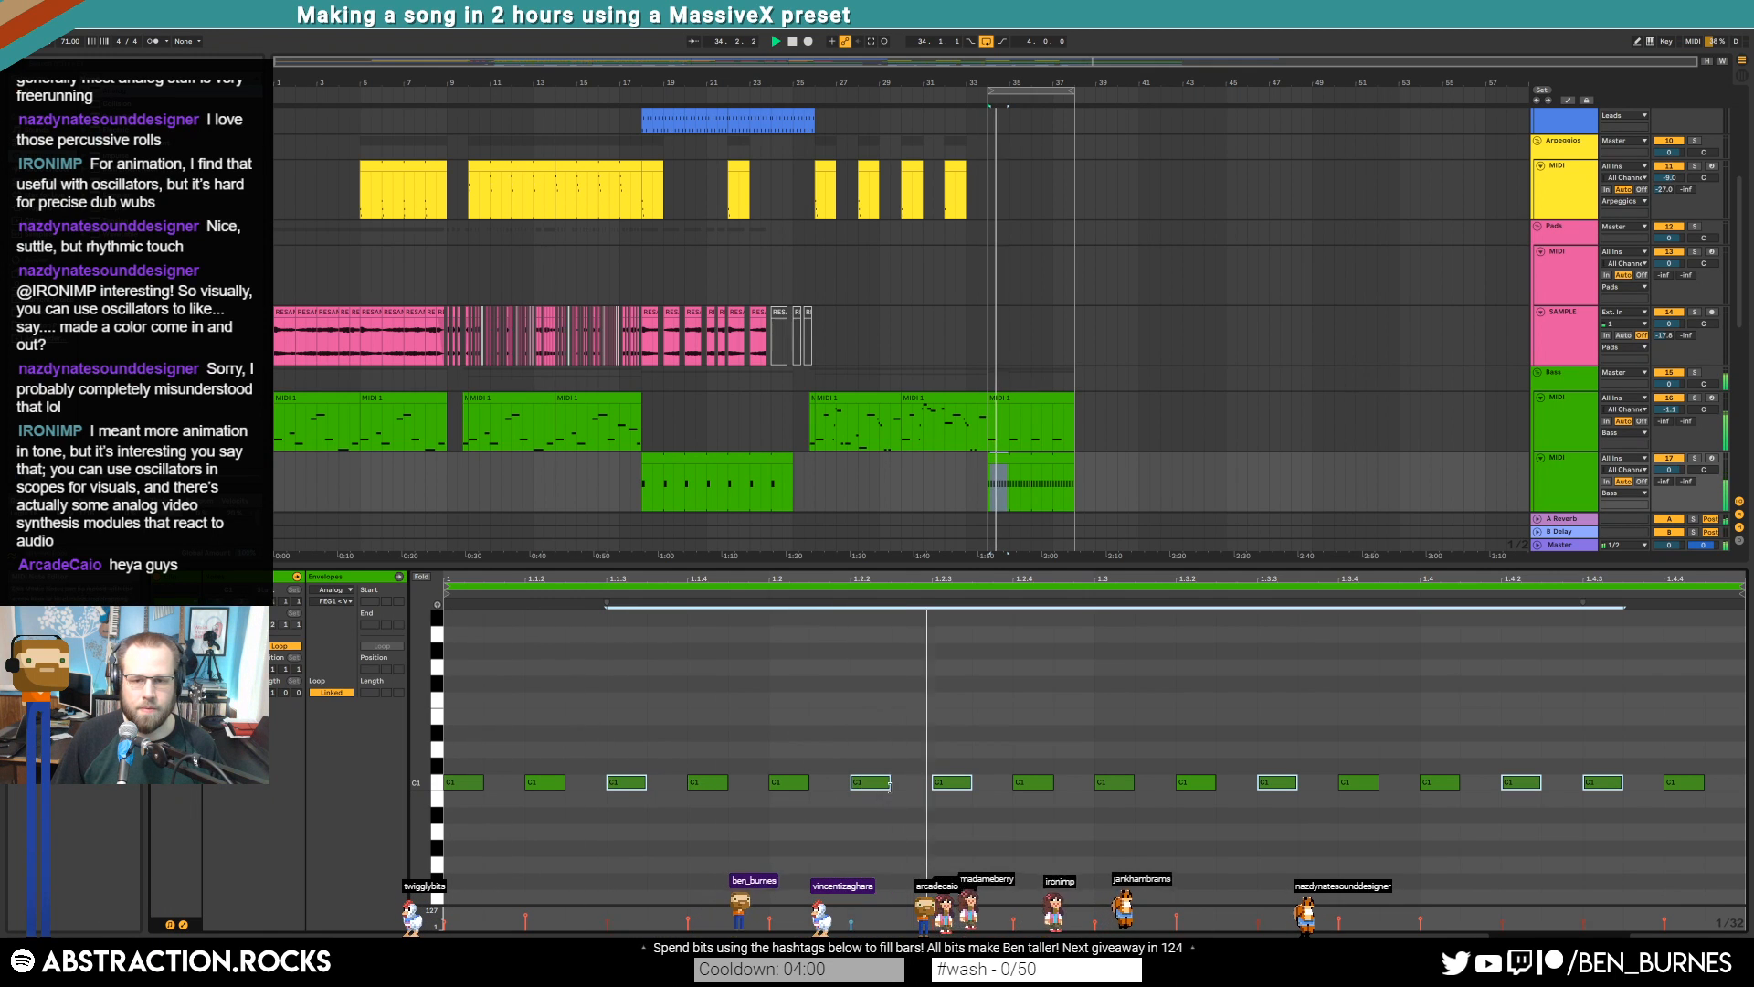
Remove the AMP1 Level automation breakpoints just before bar 34 on the second bass track
key("shift+Tab")
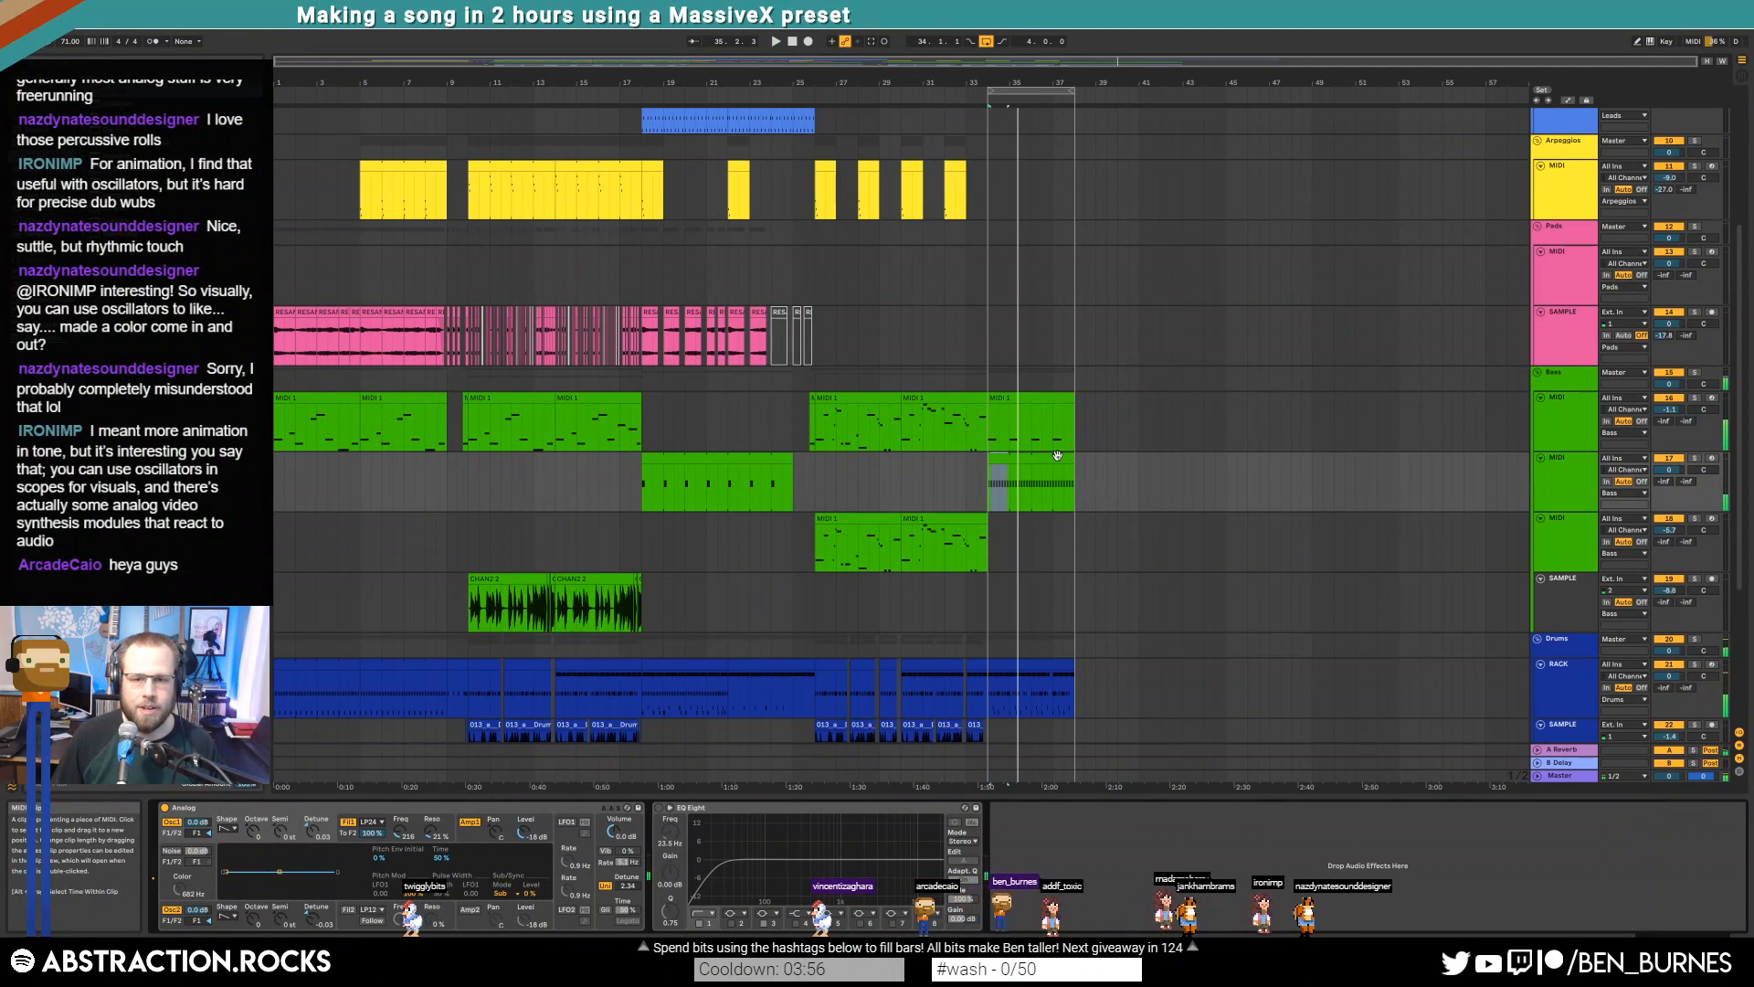
left_click(1058, 455)
key("space")
key("a")
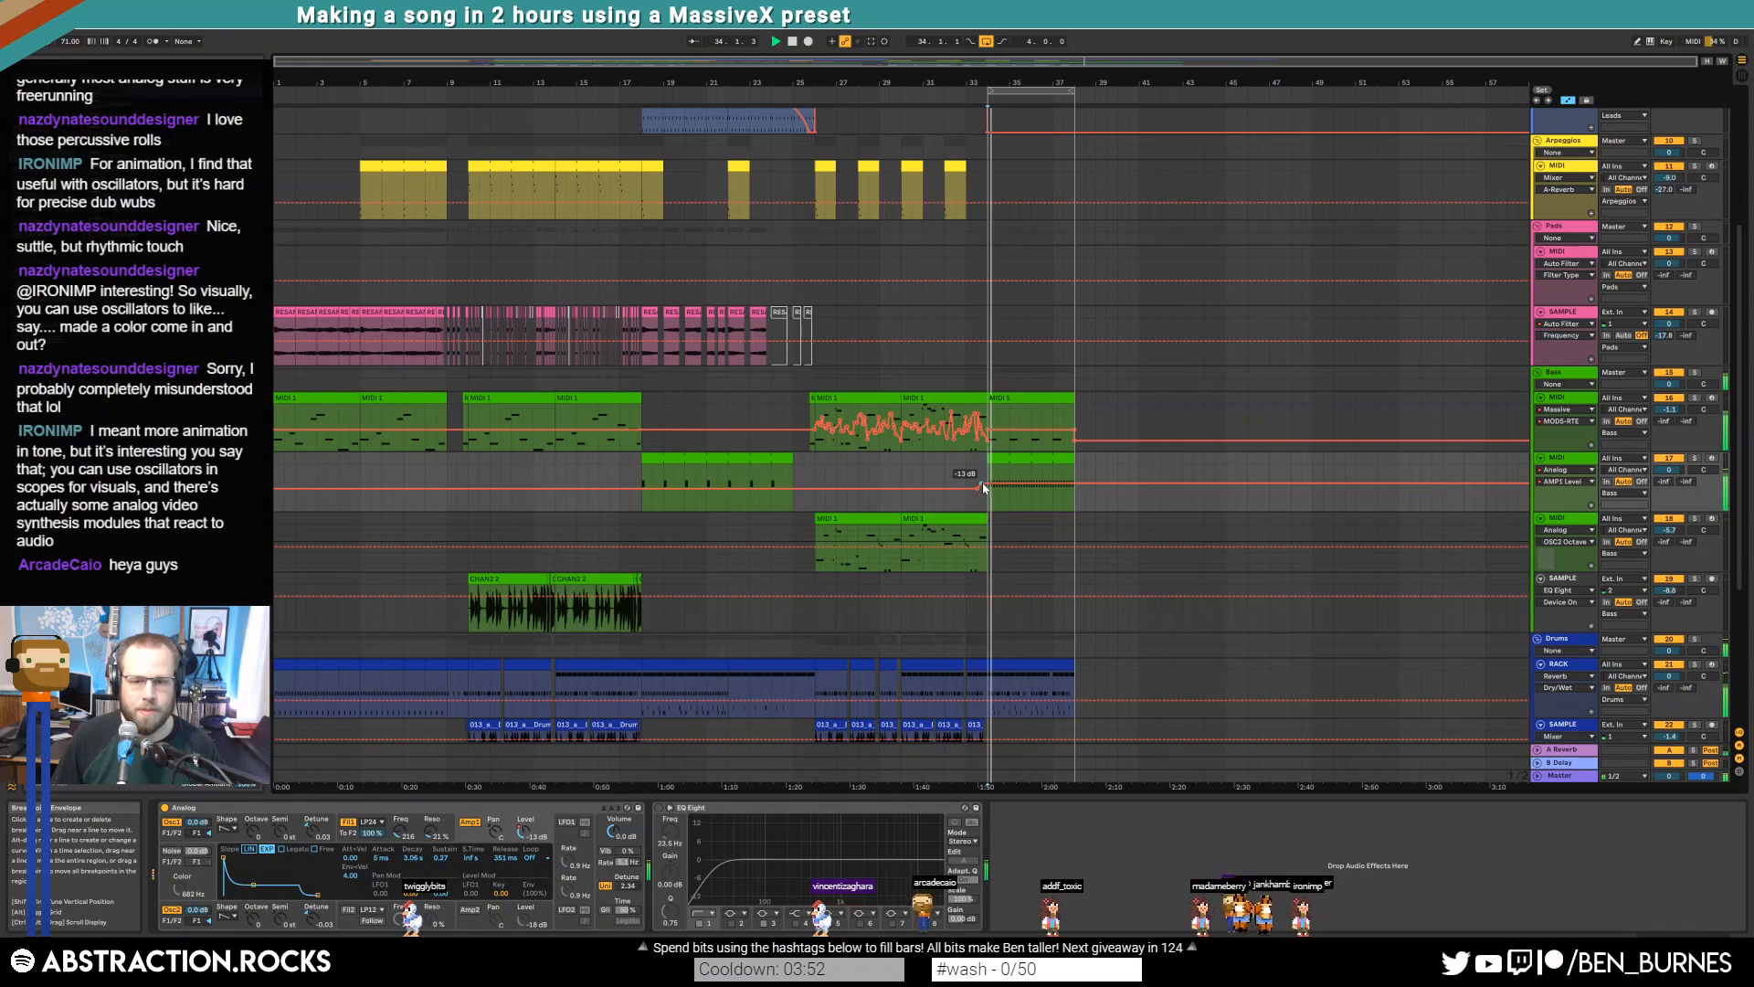
left_click_drag(992, 489, 965, 489)
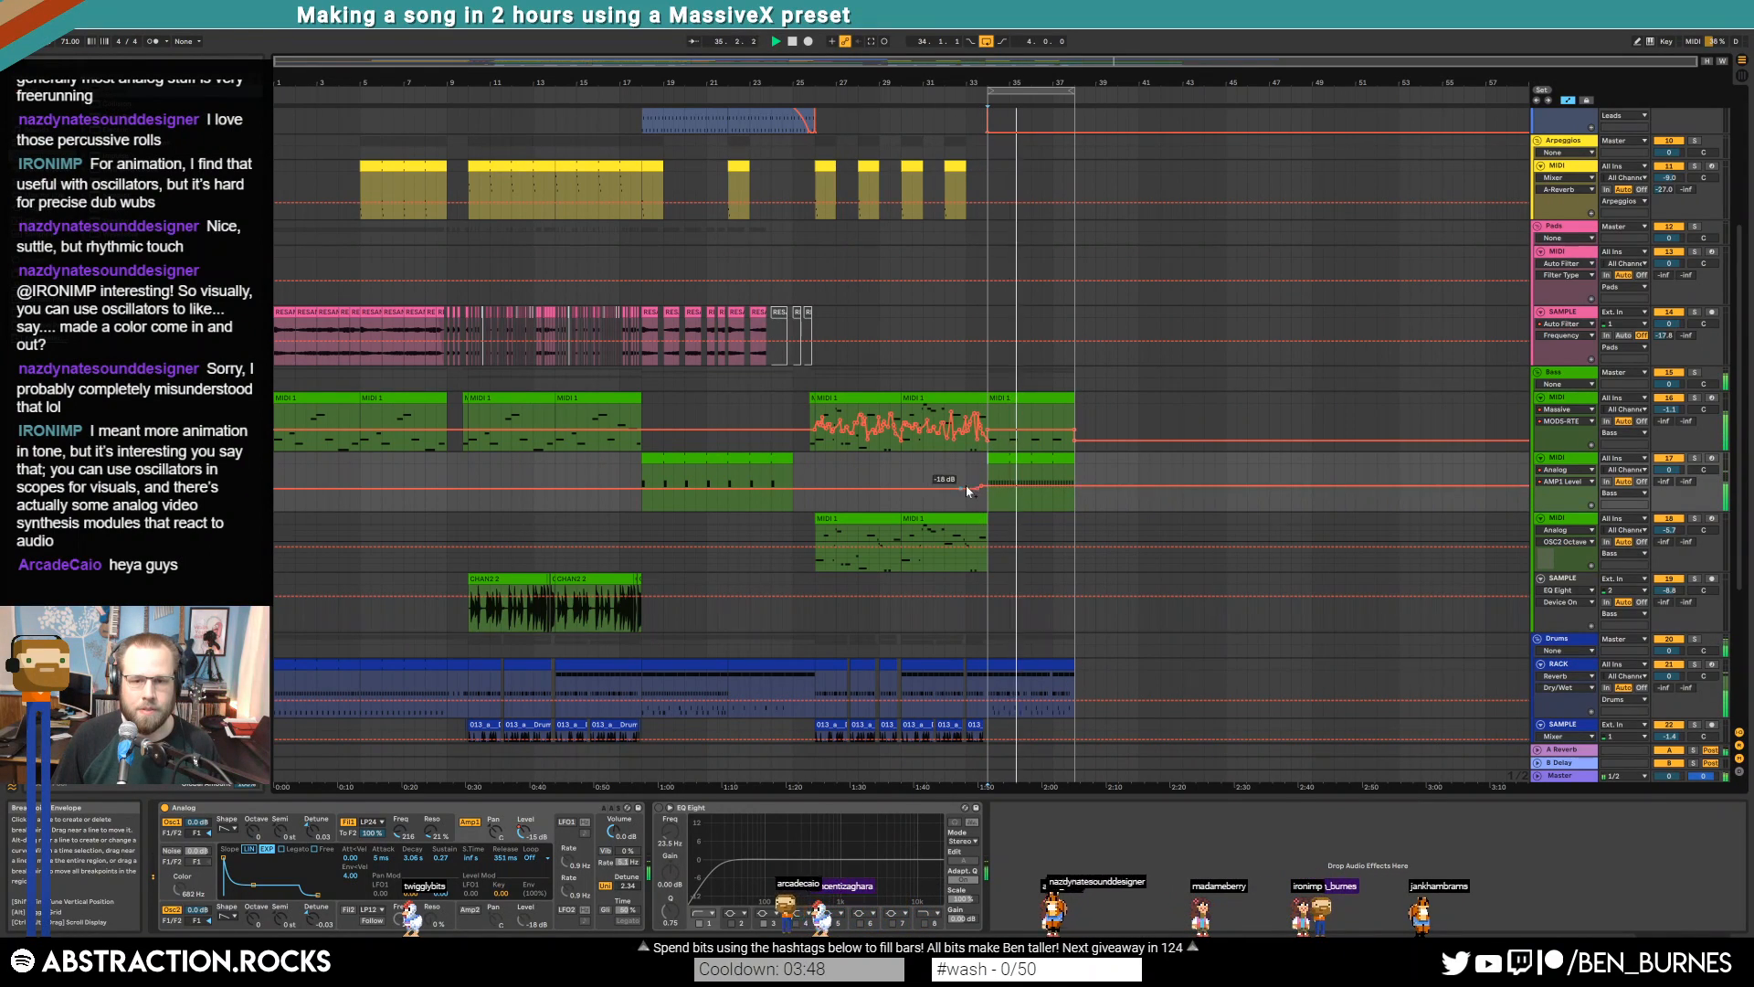
left_click(976, 489)
left_click(981, 484)
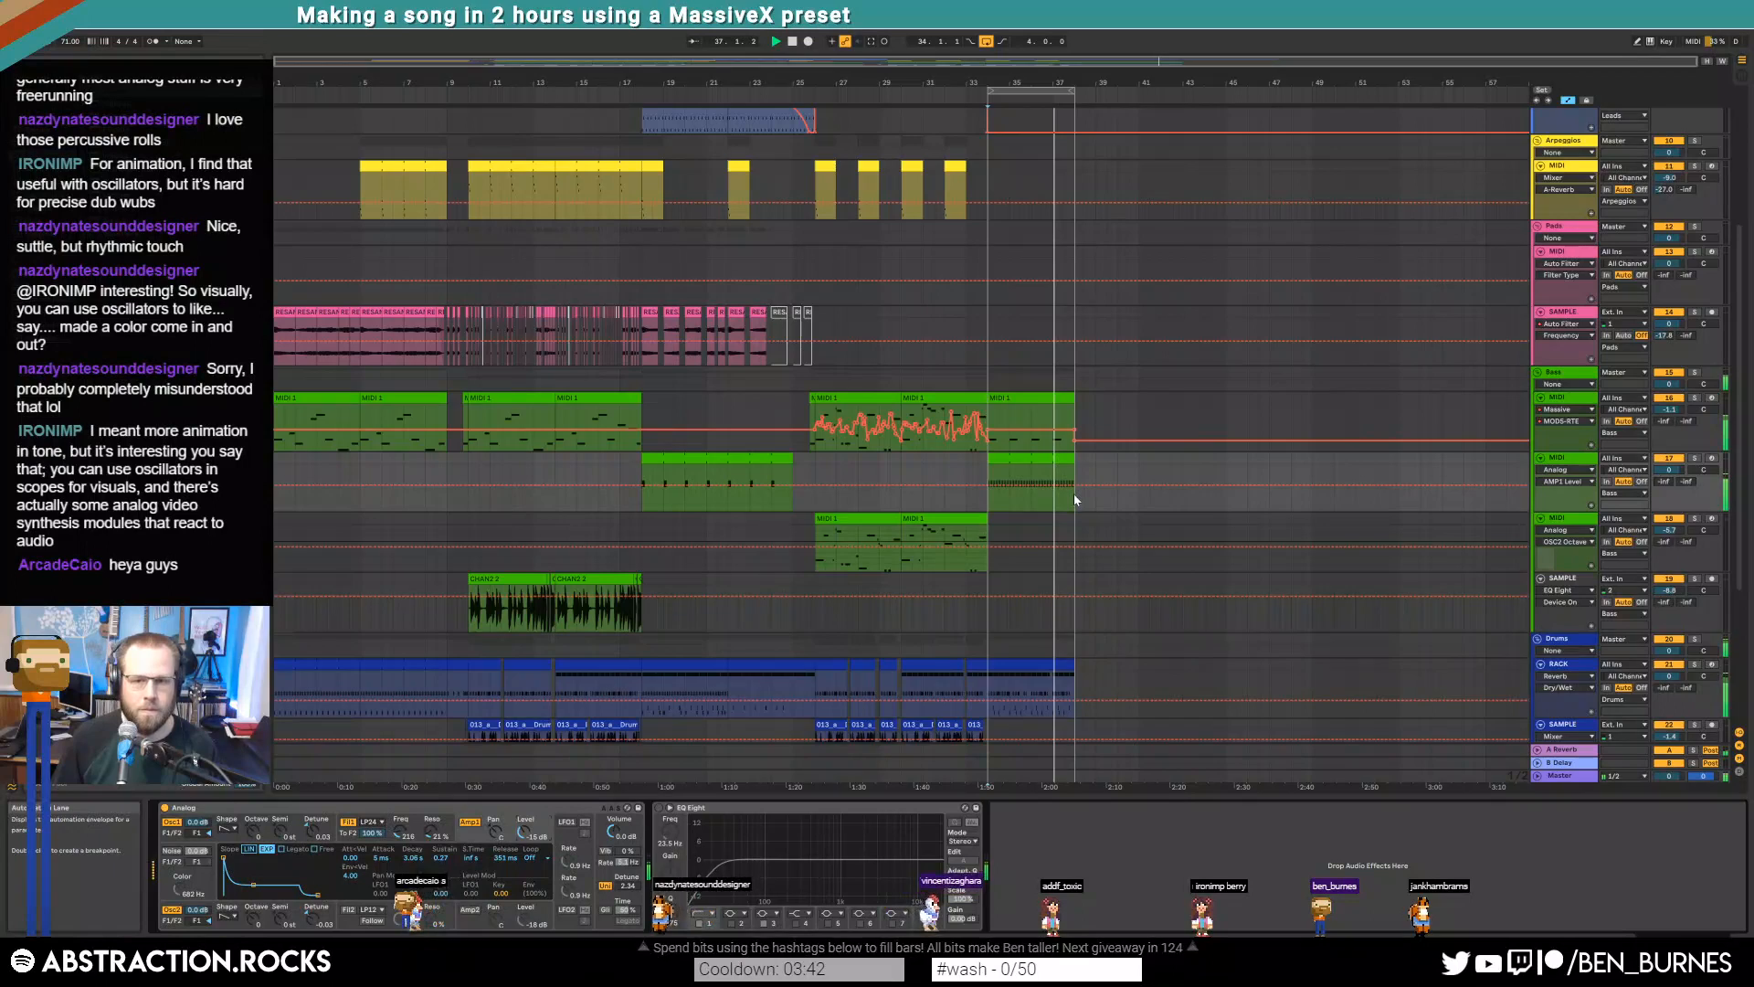
Shorten the top two notes of the third chord in the first lead track's clip at bar 34
scroll(1075, 499, "up", 5)
scroll(1083, 457, "up", 1)
double_click(1049, 228)
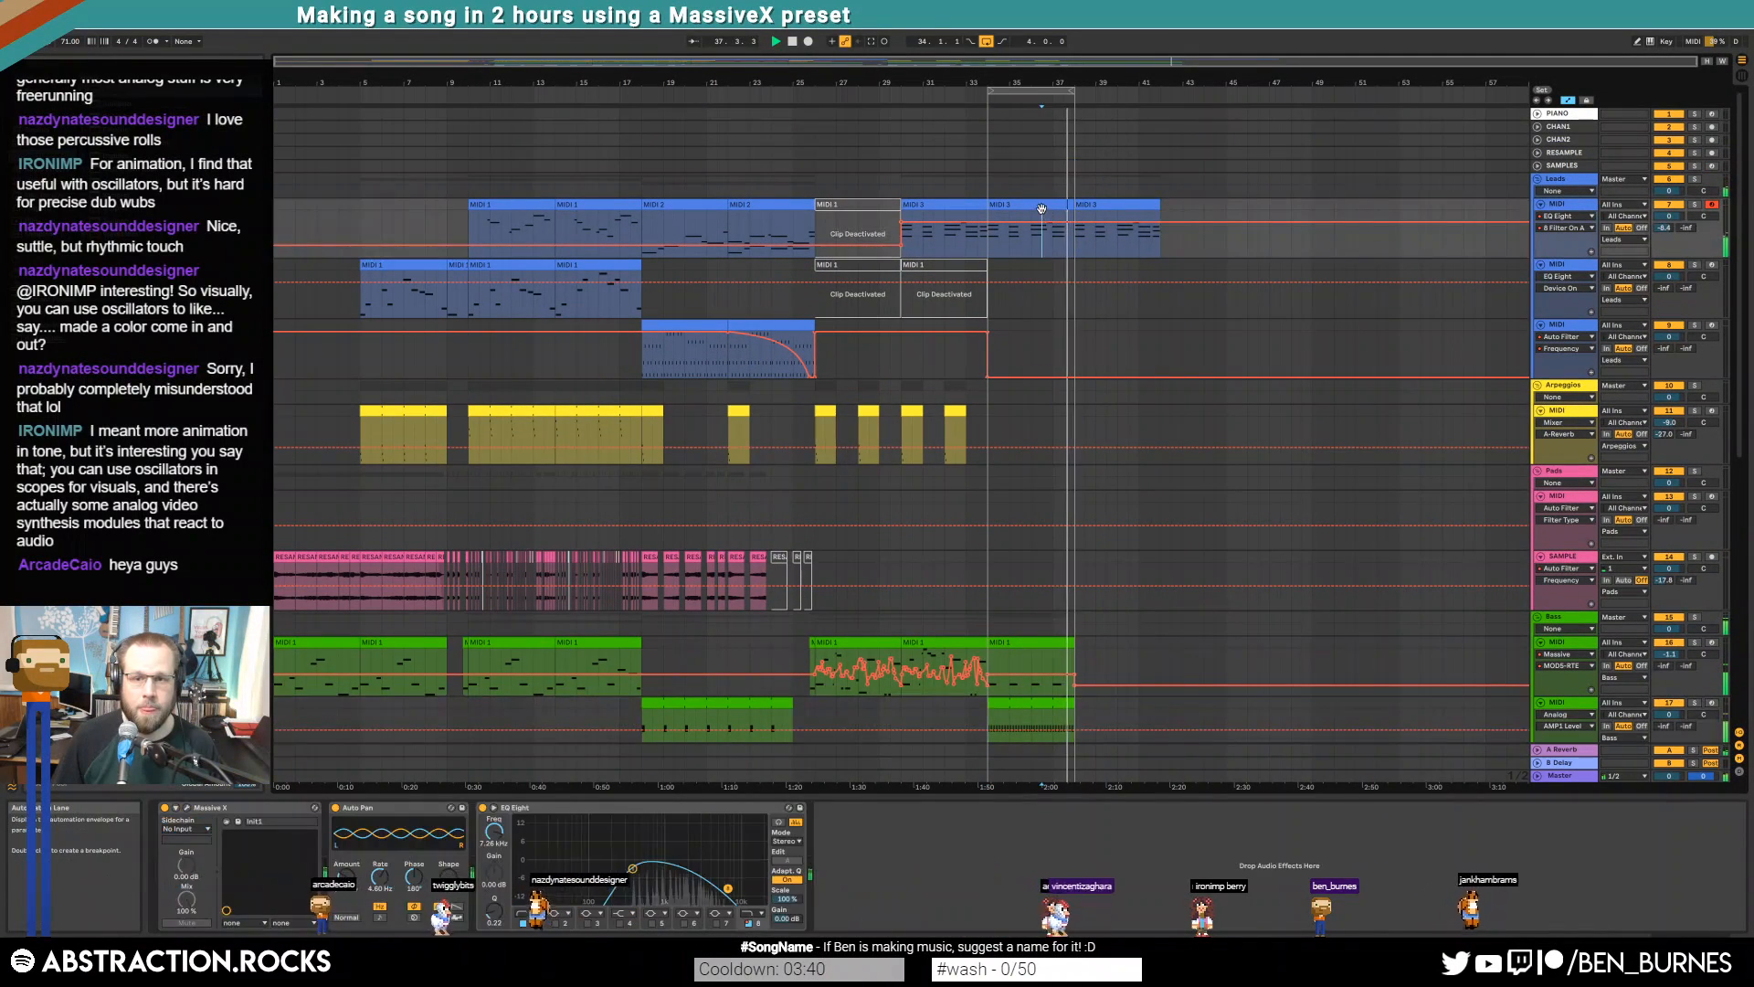
left_click(1254, 650)
left_click(1285, 699, "shift")
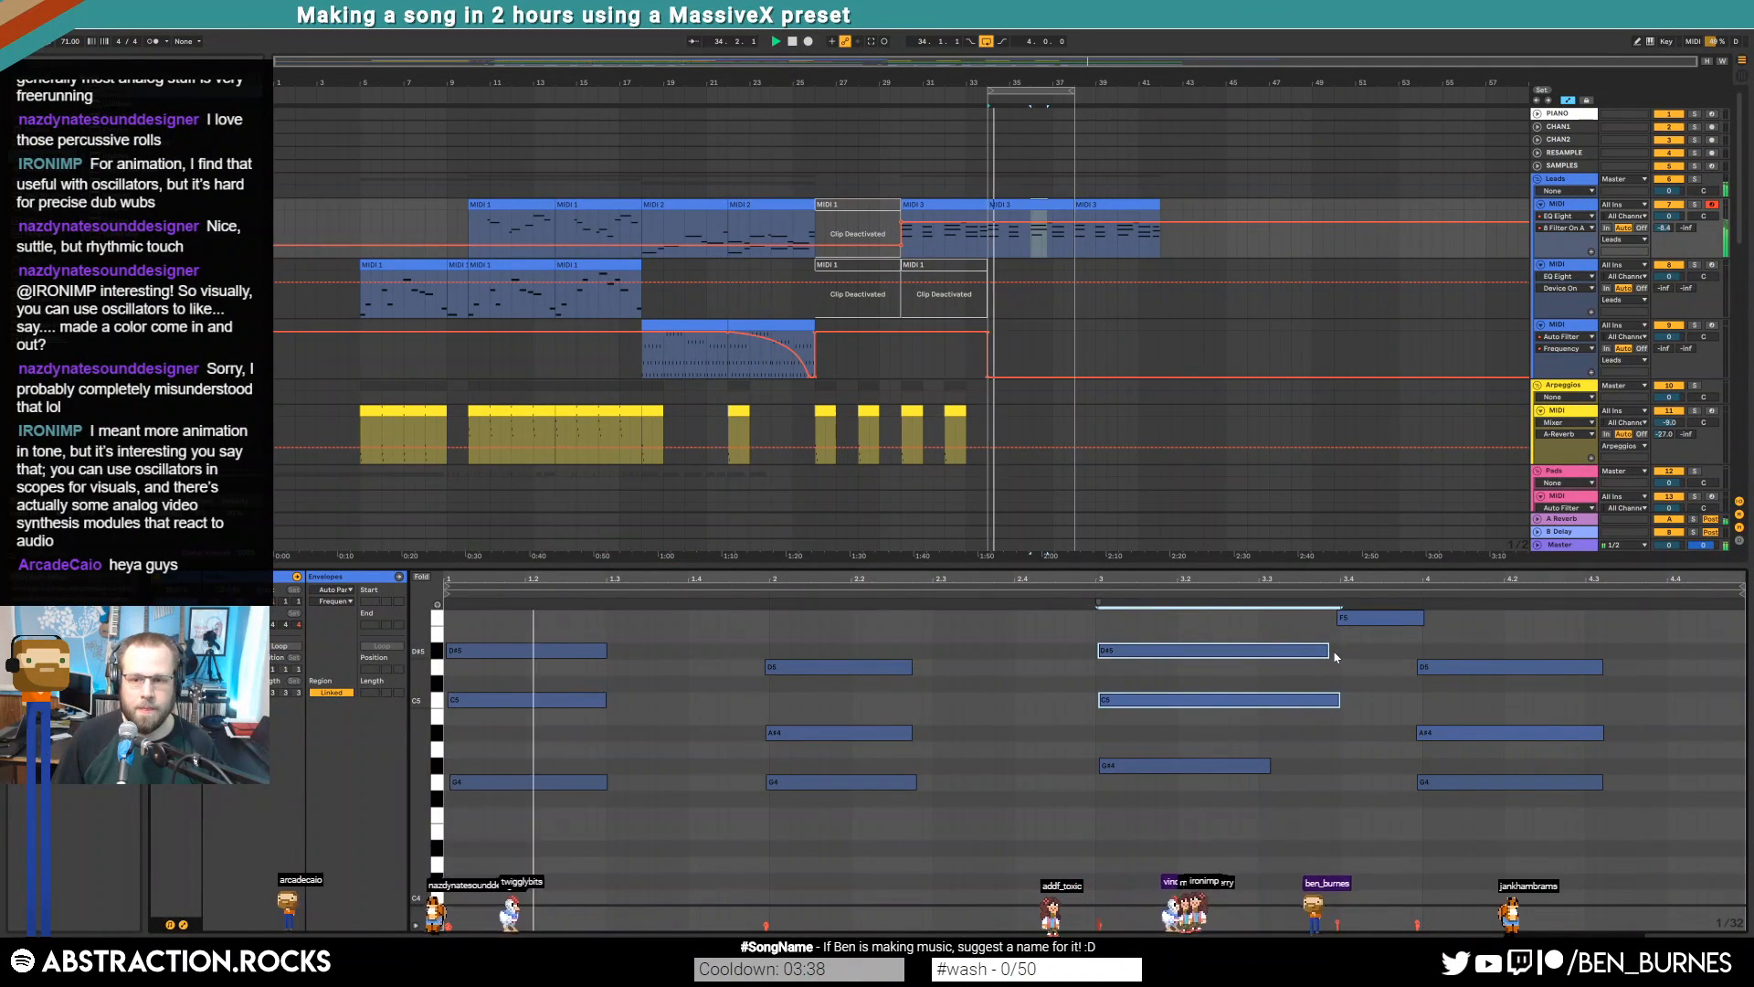
left_click_drag(1331, 653, 1279, 651)
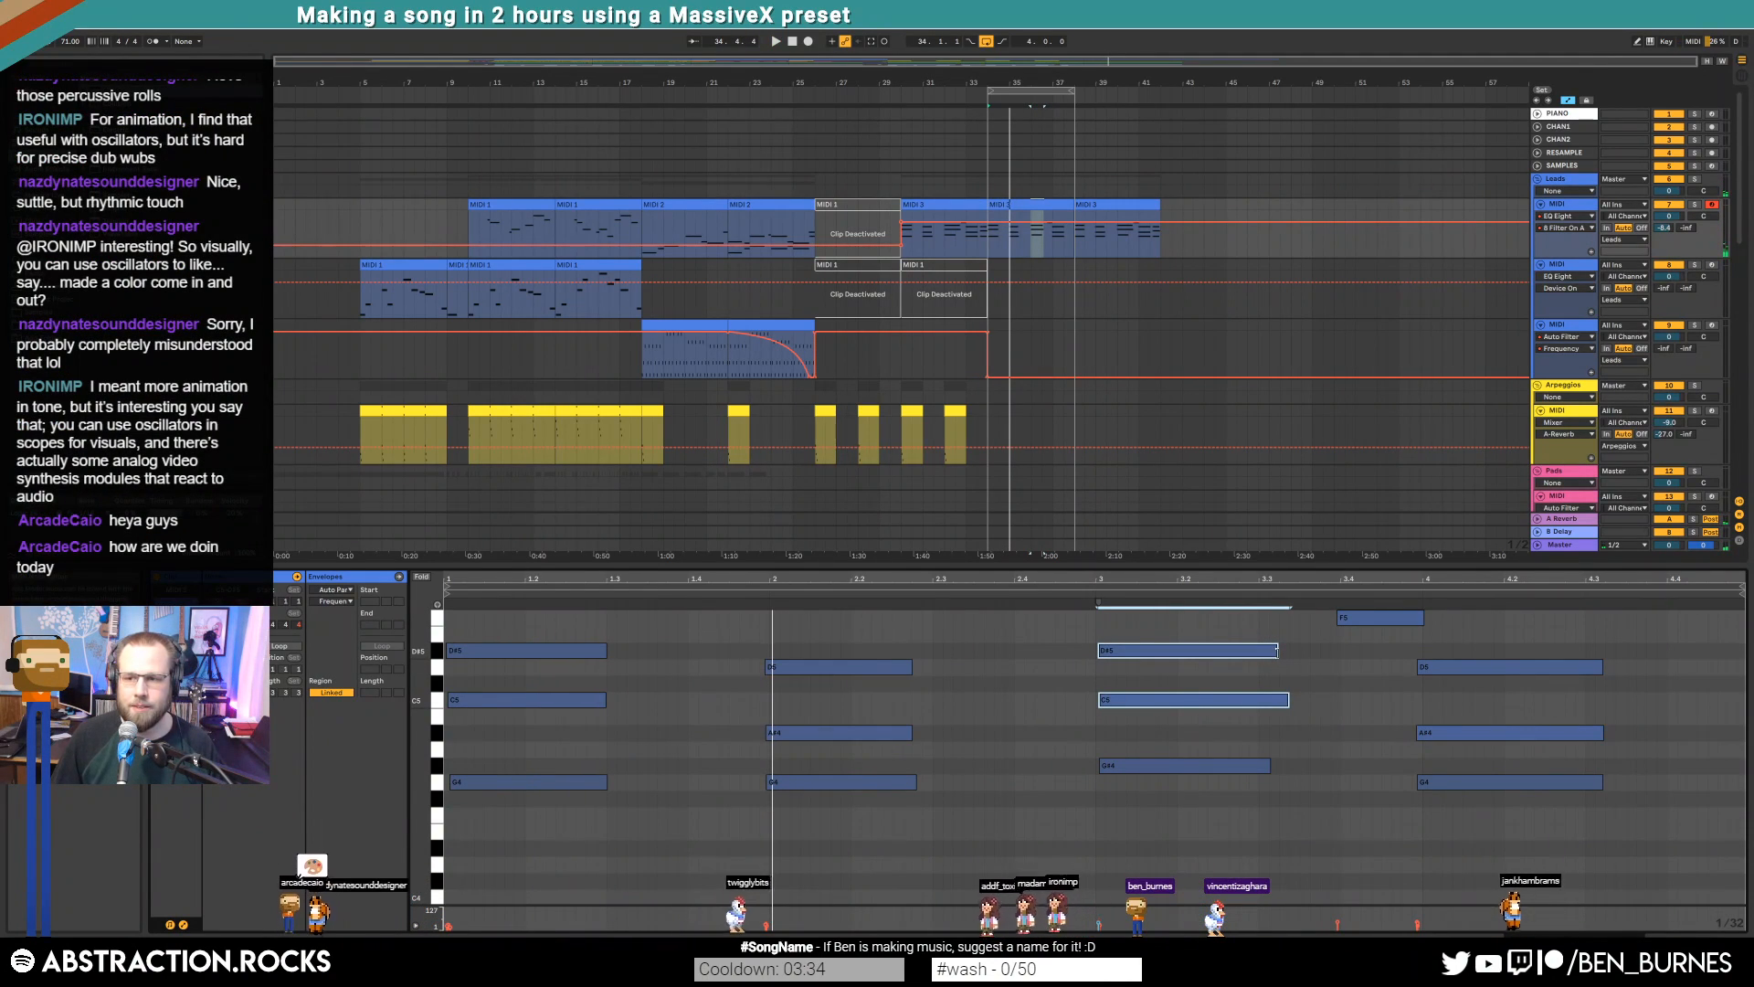
left_click_drag(1279, 650, 1258, 651)
Tighten the start and end of the clip's fourth chord and slightly lengthen its second chord
left_click(1311, 673)
left_click_drag(1545, 637, 1559, 857)
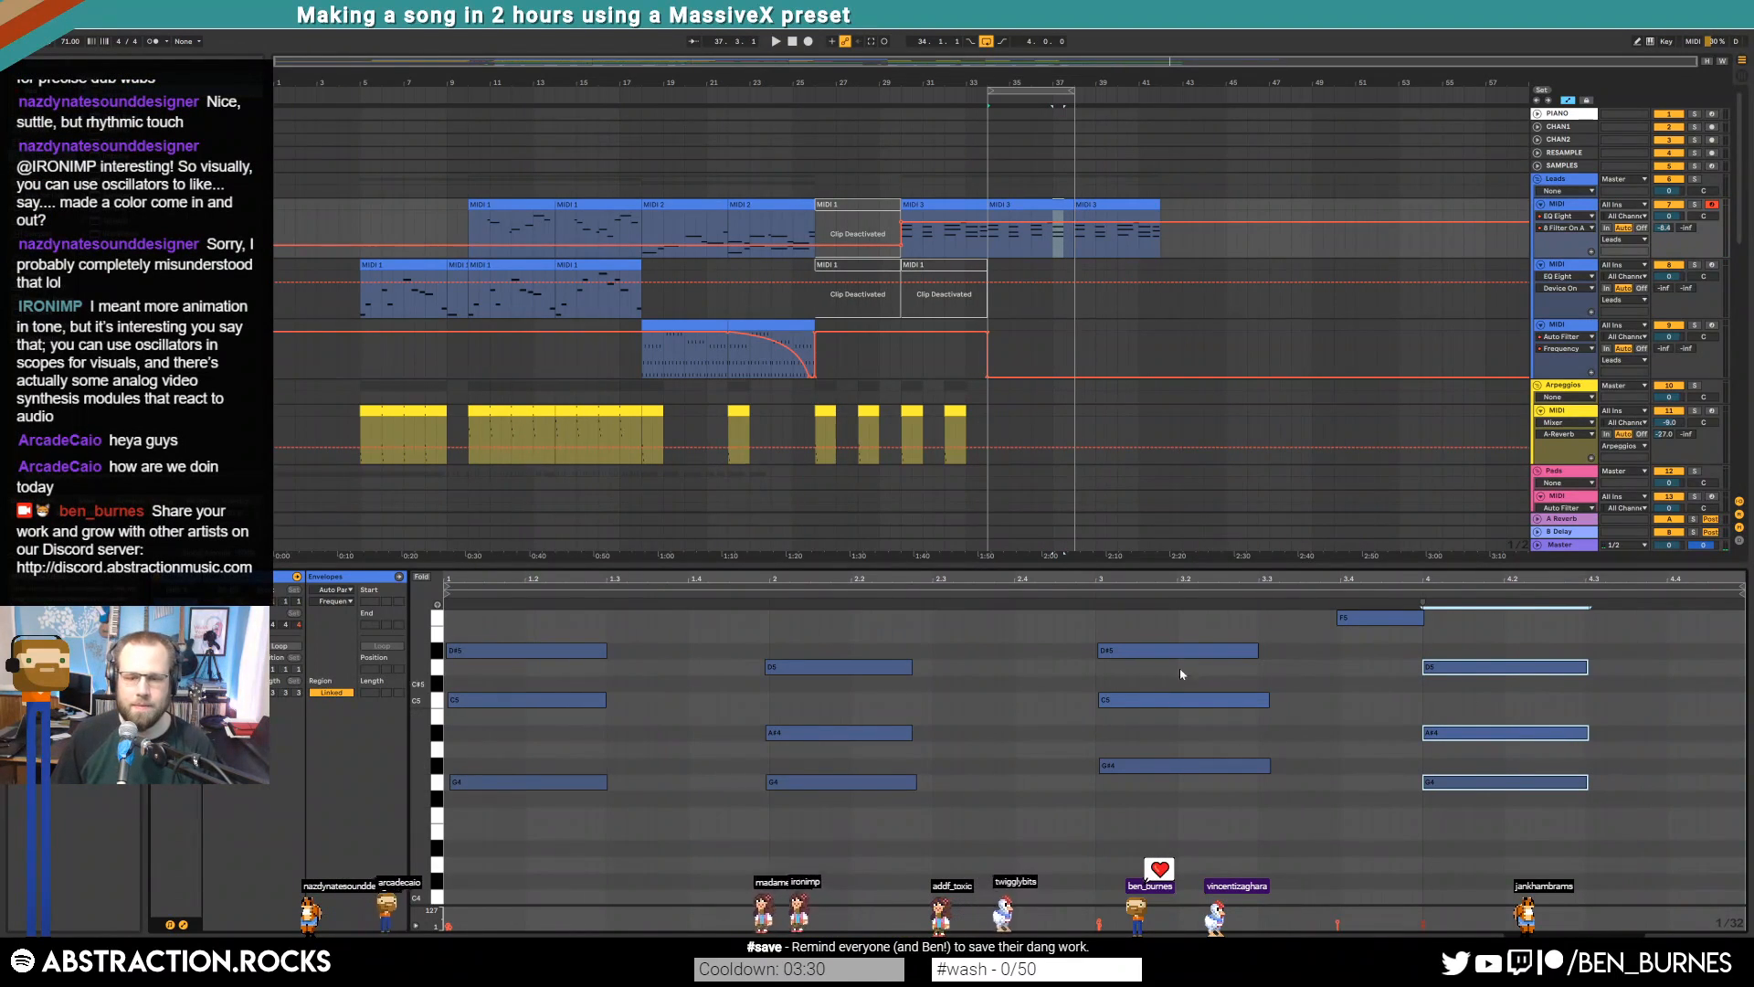
left_click_drag(864, 637, 749, 796)
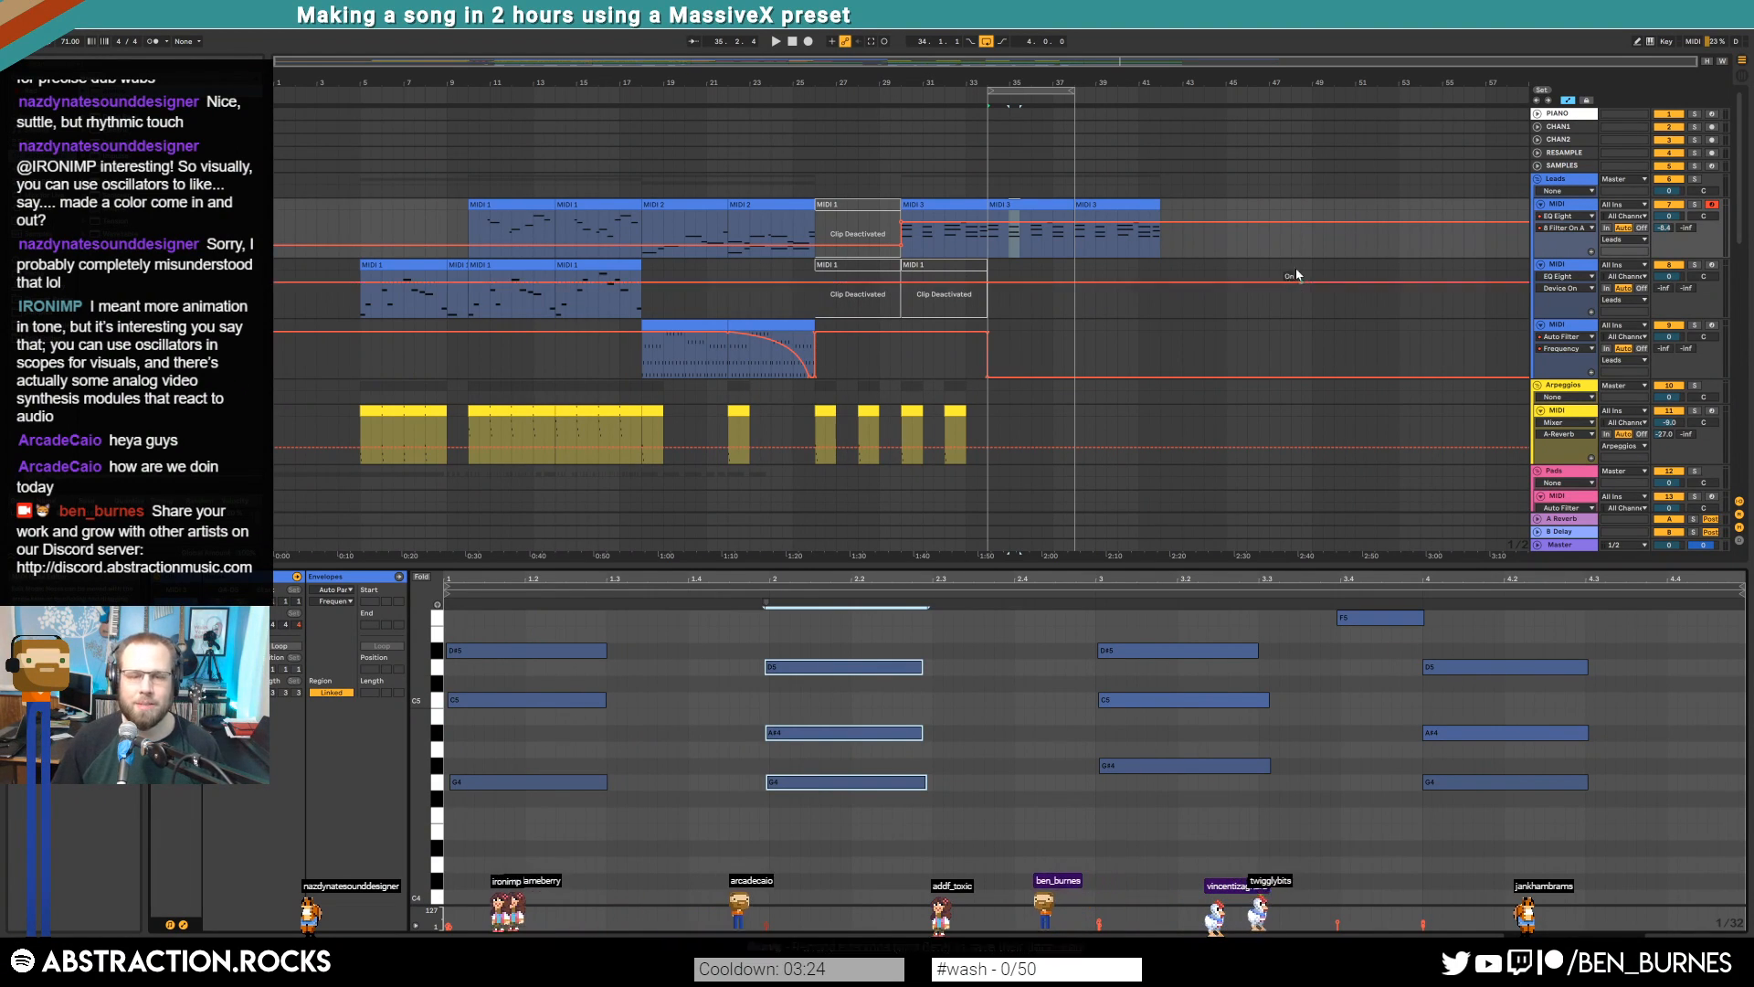
Hide the automation lanes and play the song from the beginning
key("shift+Tab")
key("a")
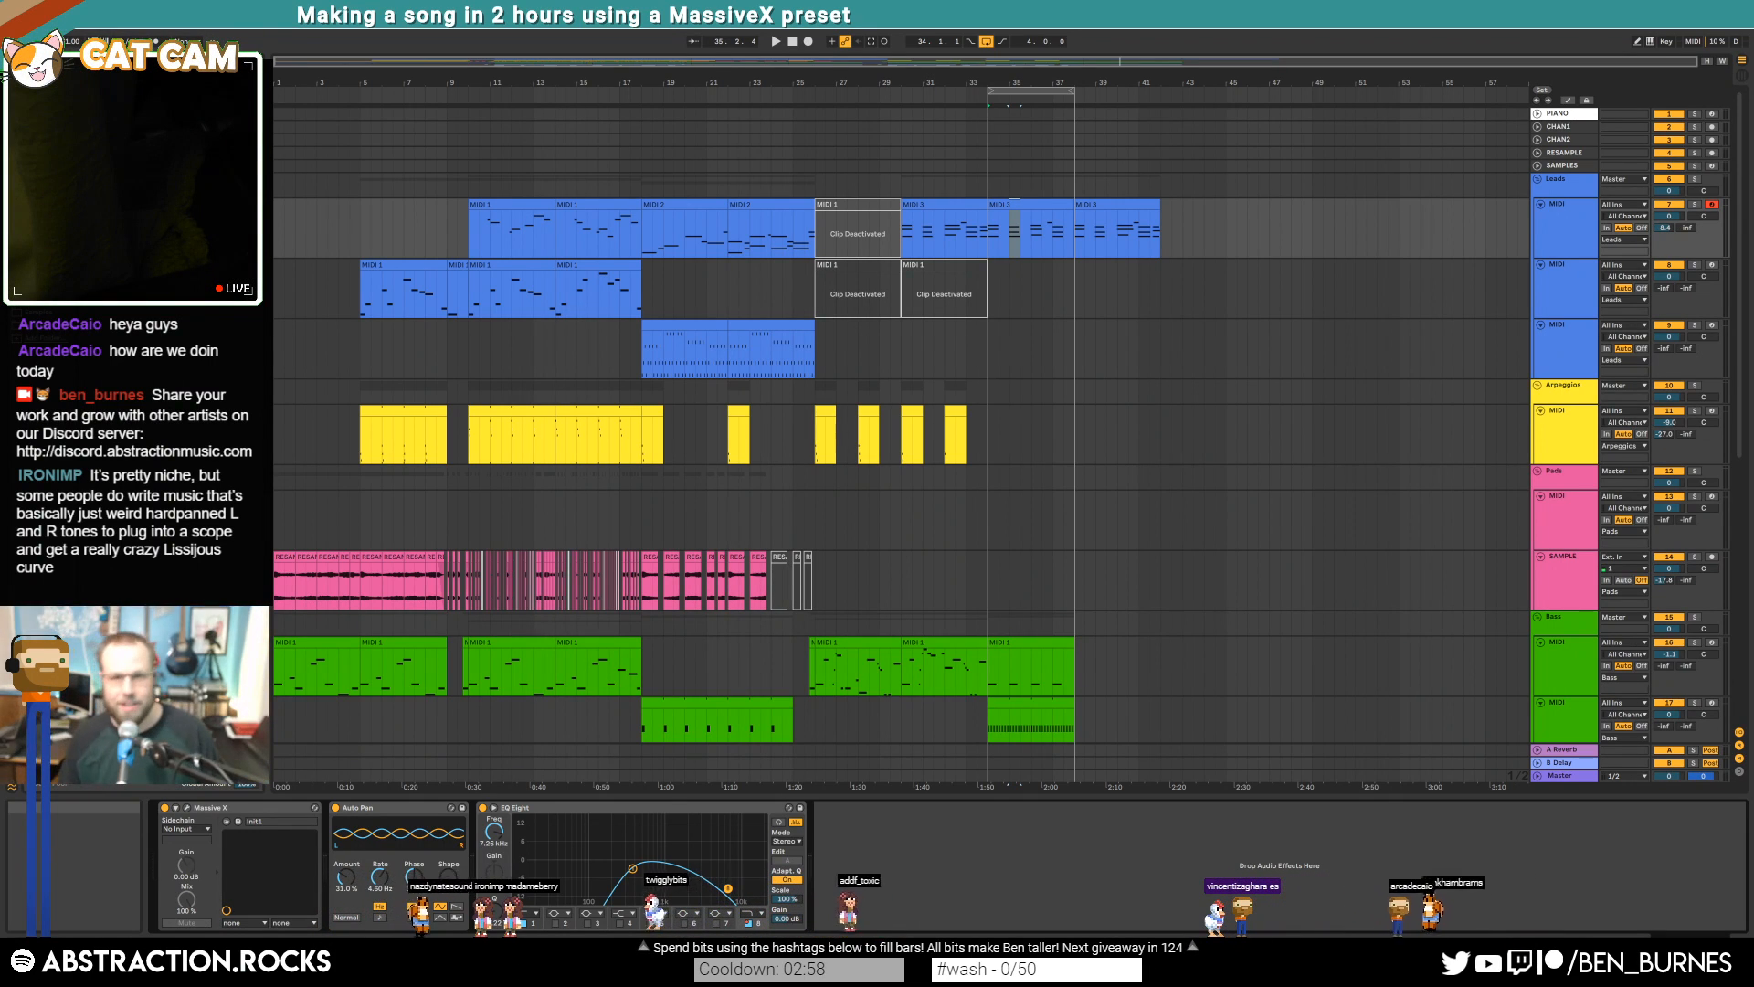
left_click(748, 923)
left_click(793, 42)
key("space")
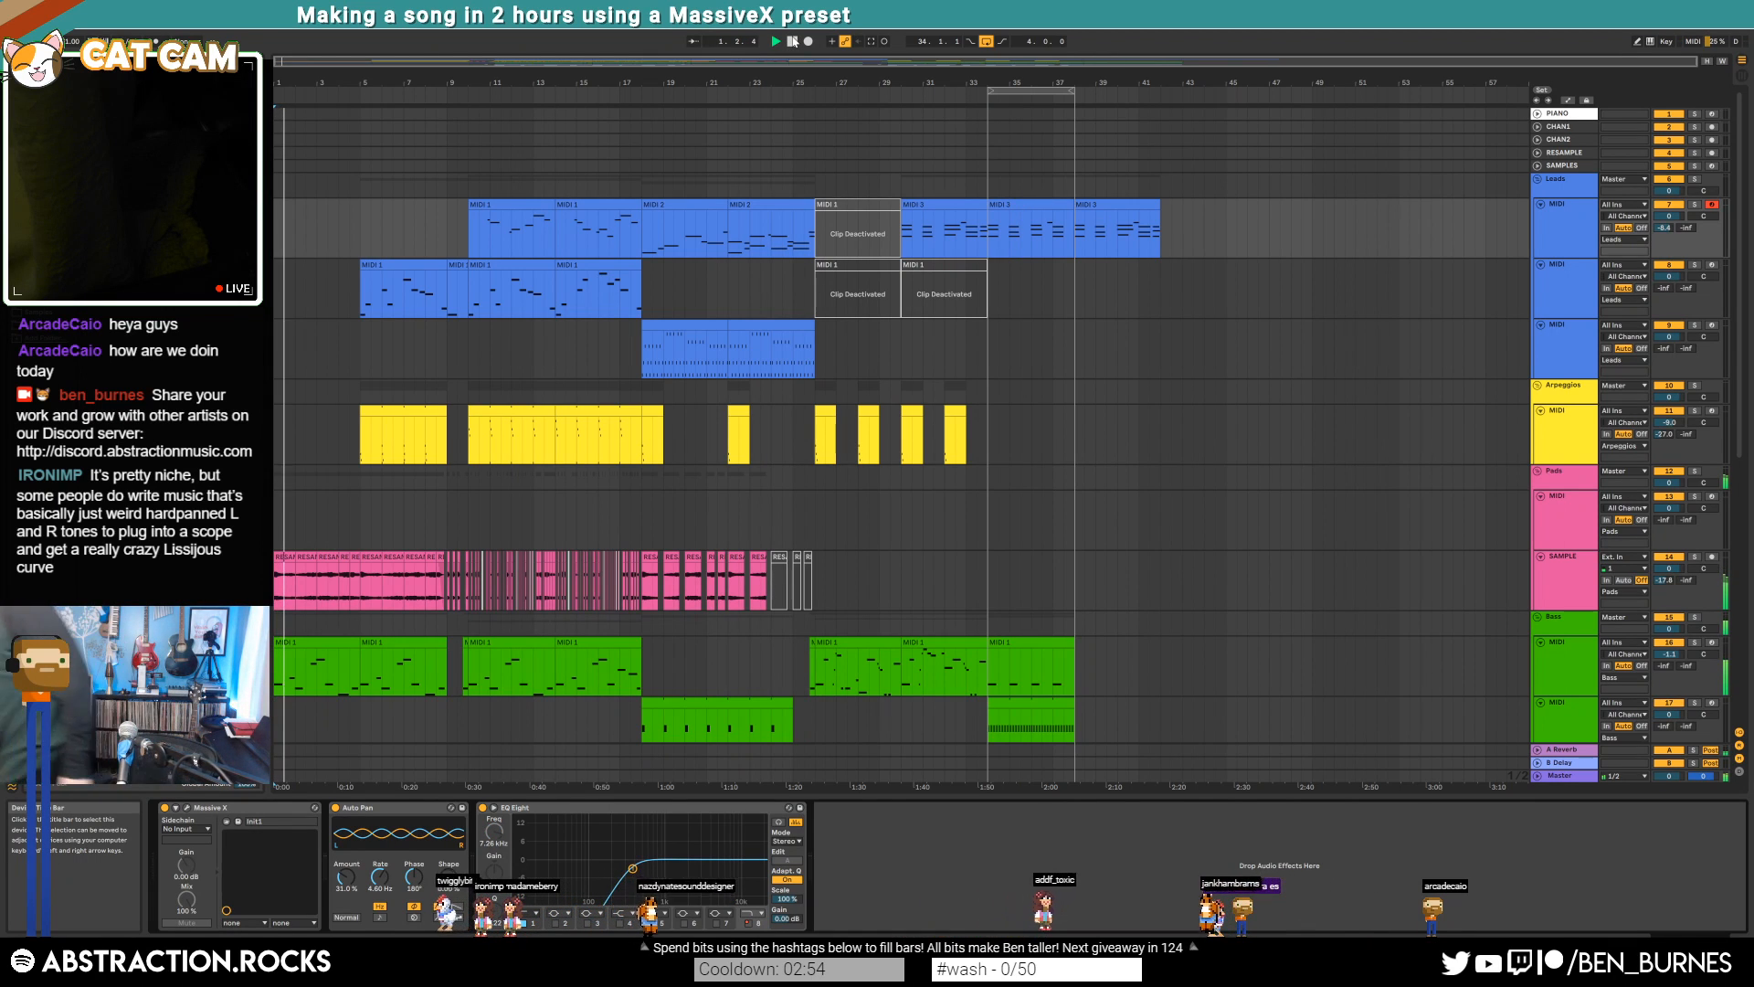
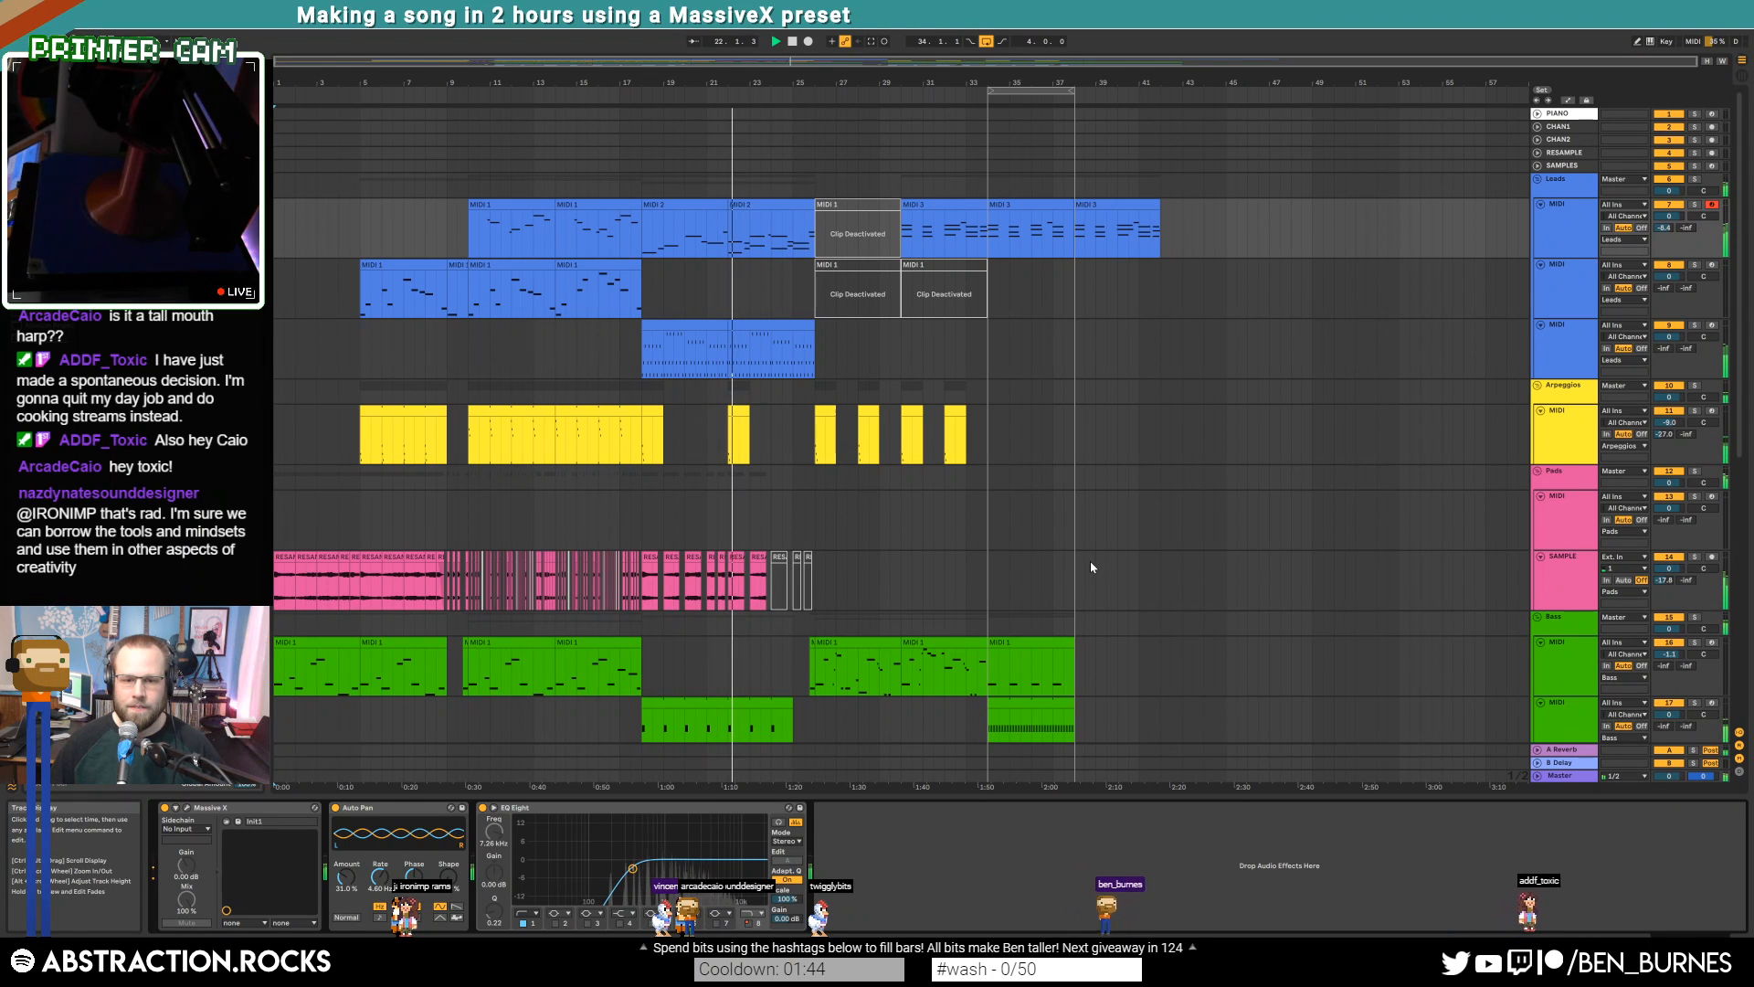
Transpose the four short C1 notes in the second bass track's clip from bar 22 down one octave
double_click(730, 699)
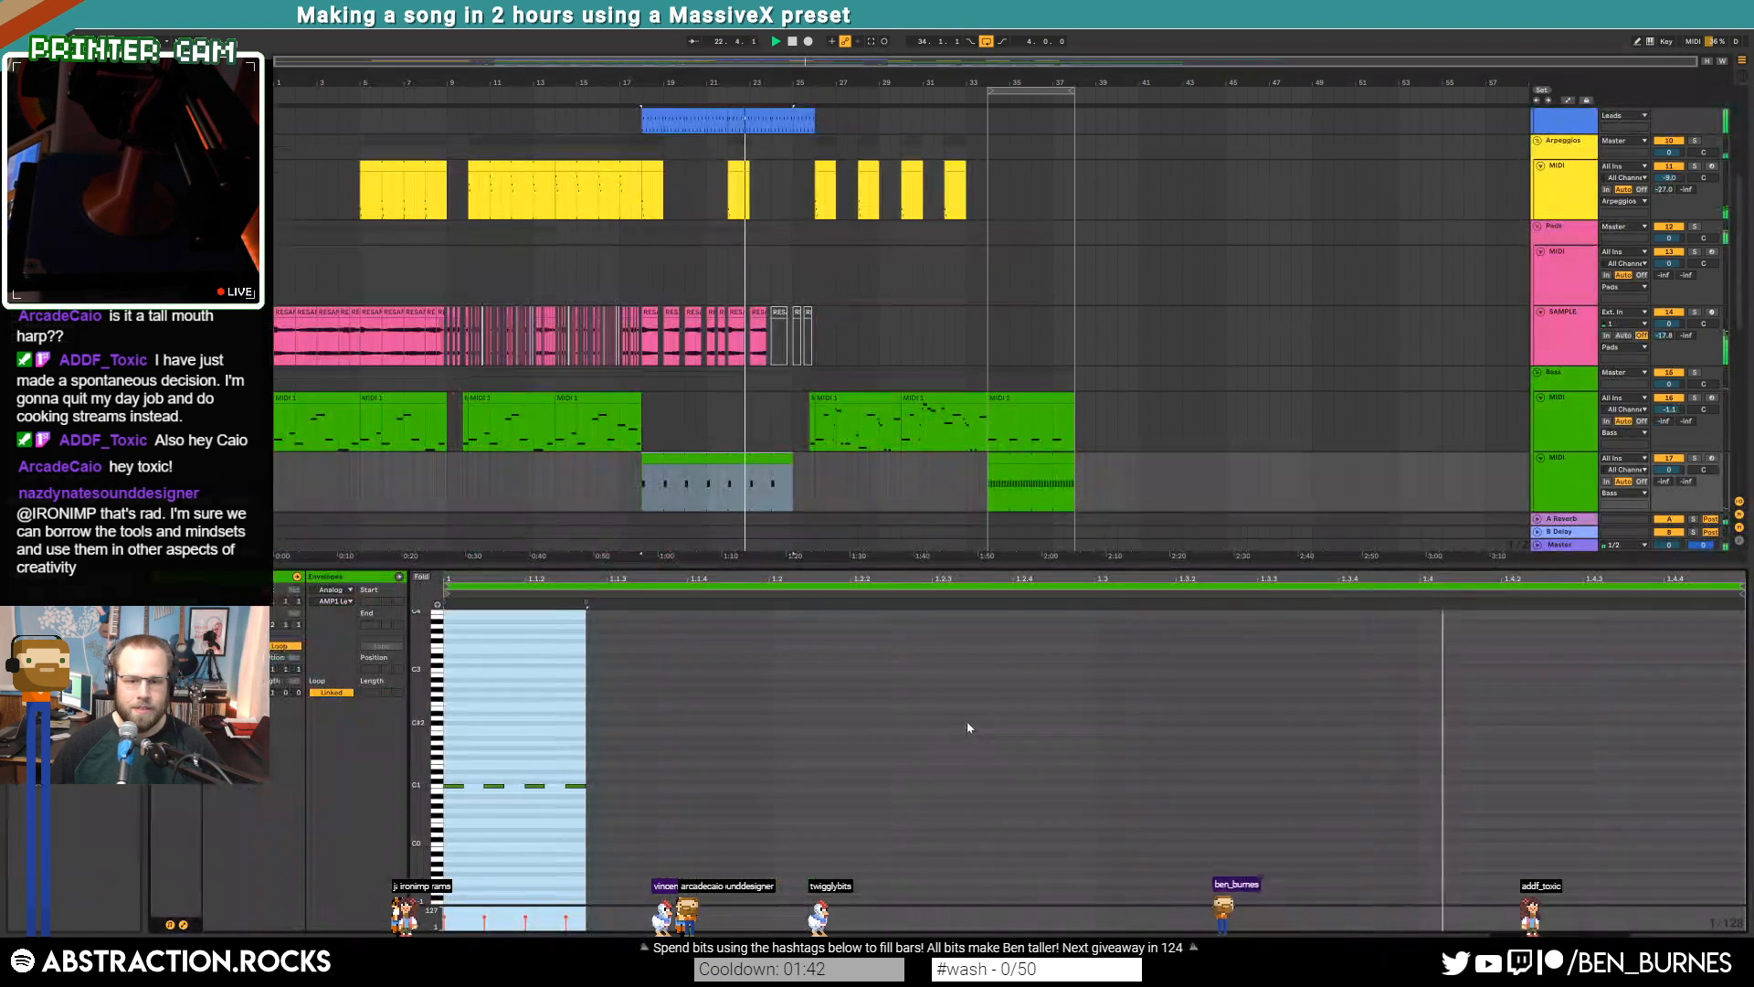
left_click_drag(727, 479, 795, 501)
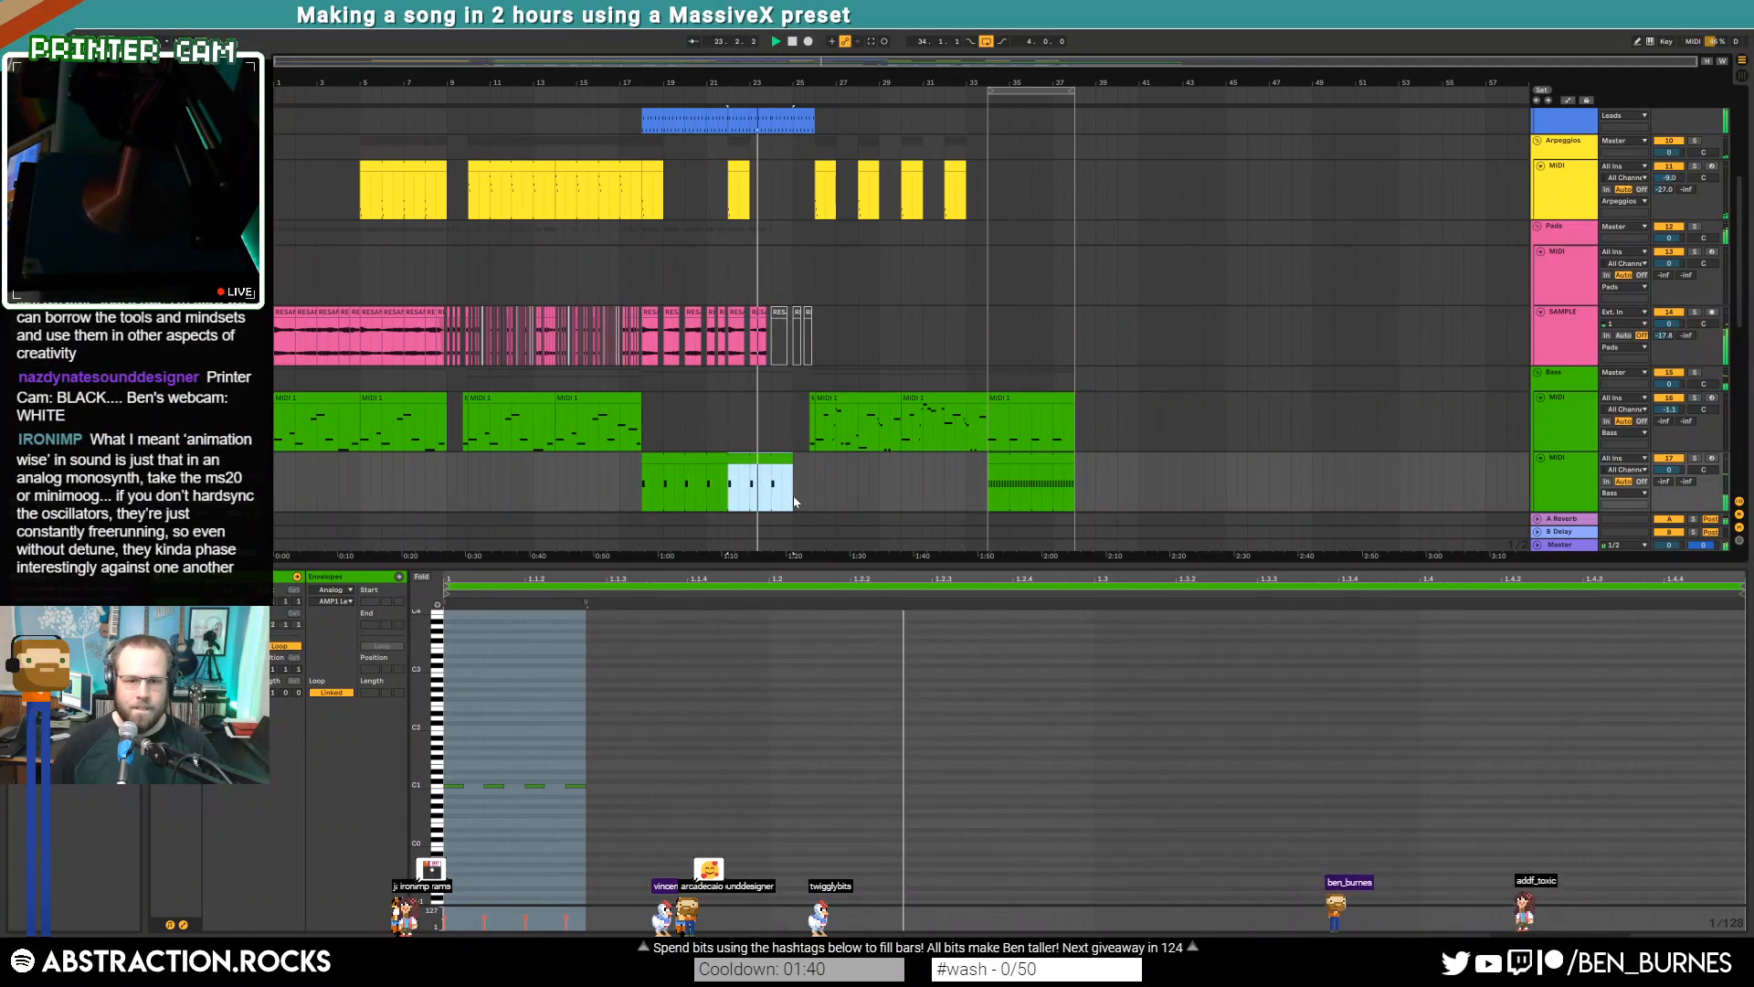
scroll(793, 500, "up", 4)
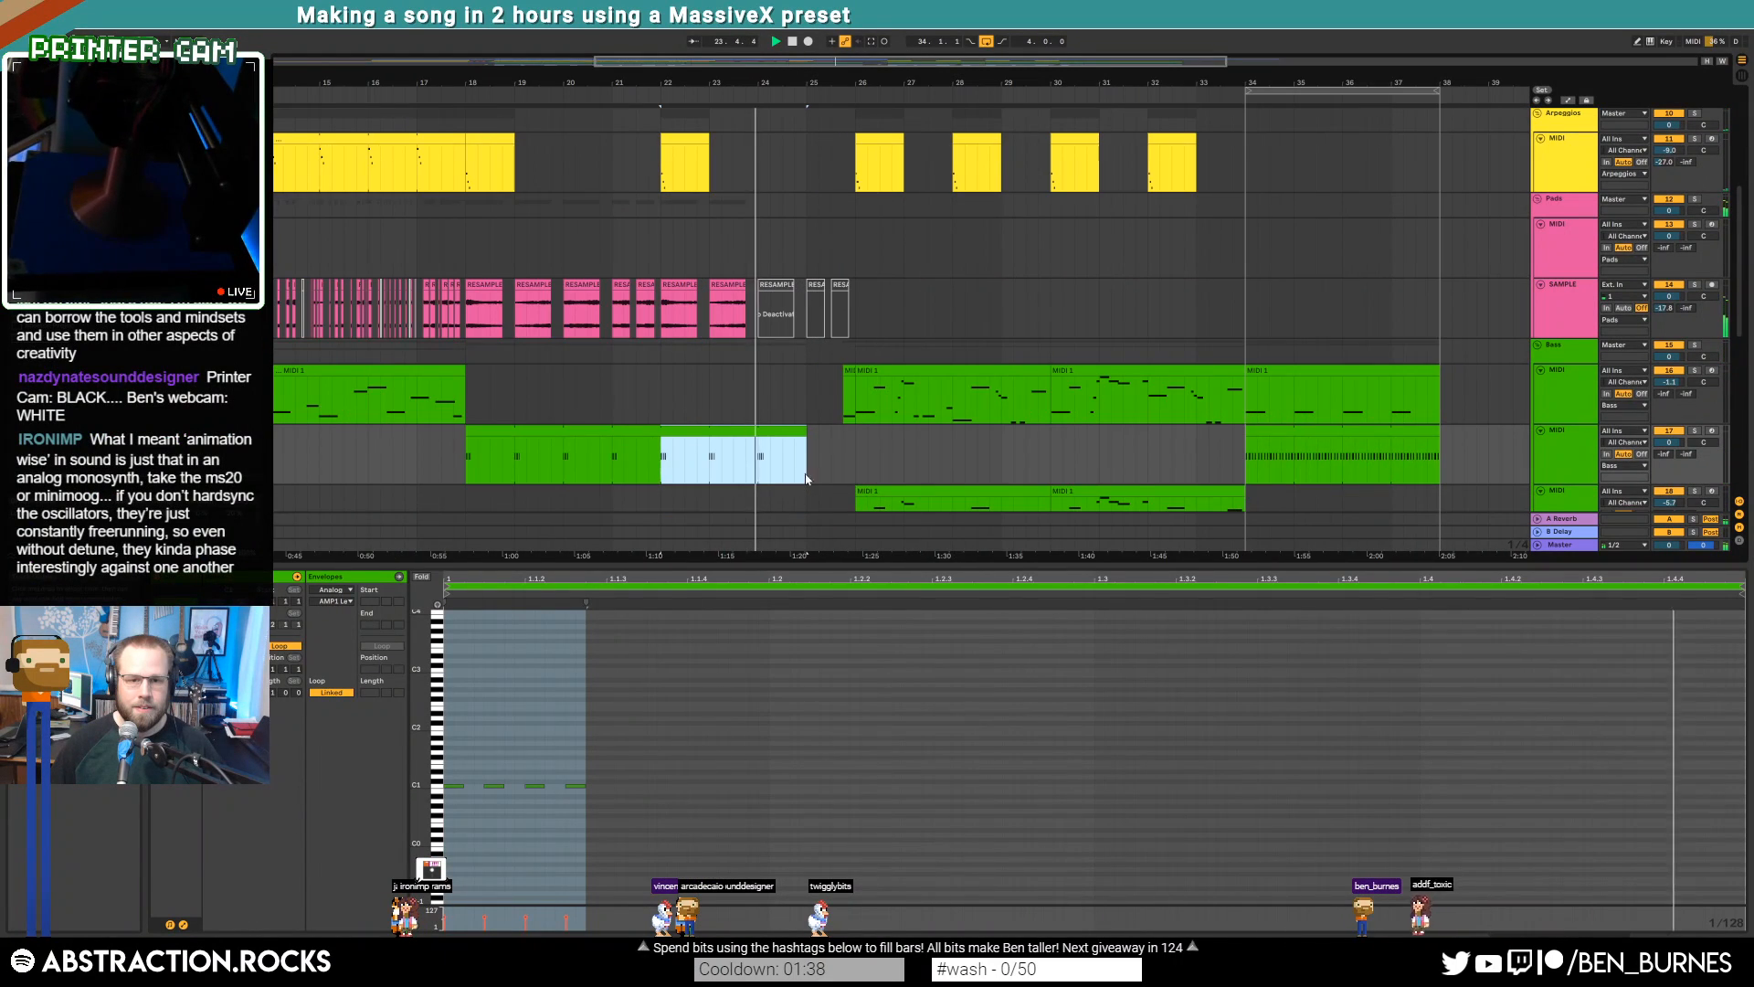
left_click(389, 824)
key("ctrl+a")
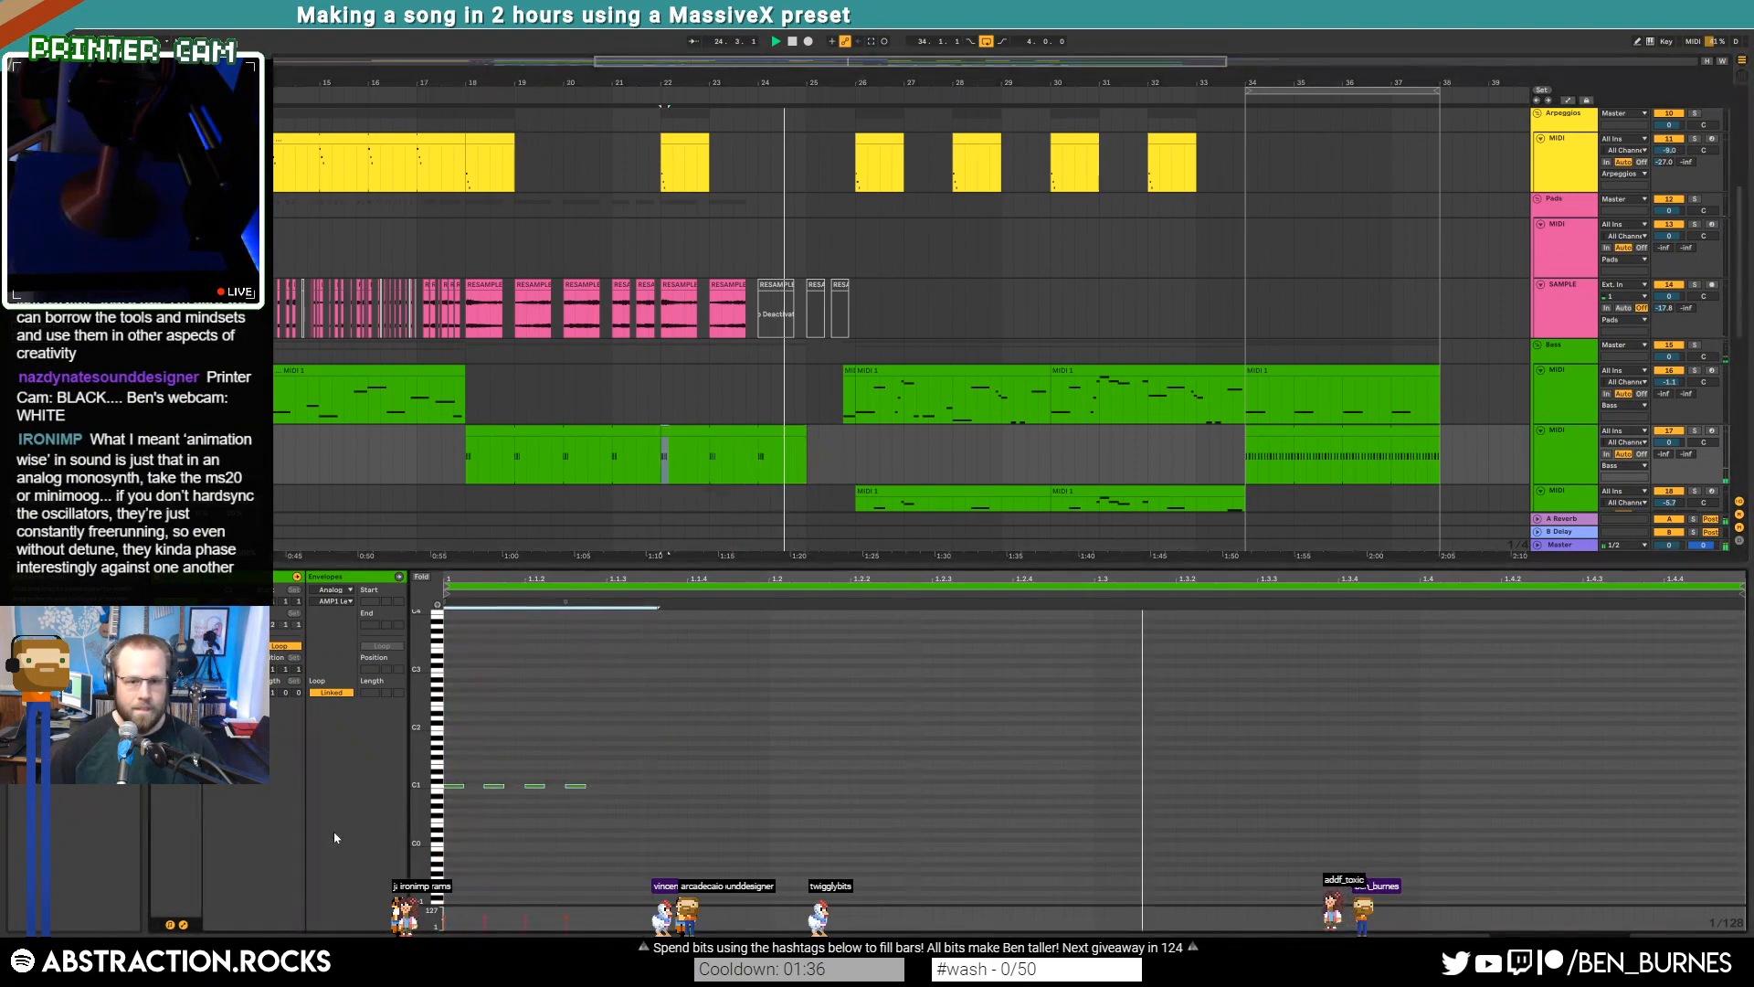
key("shift+Down")
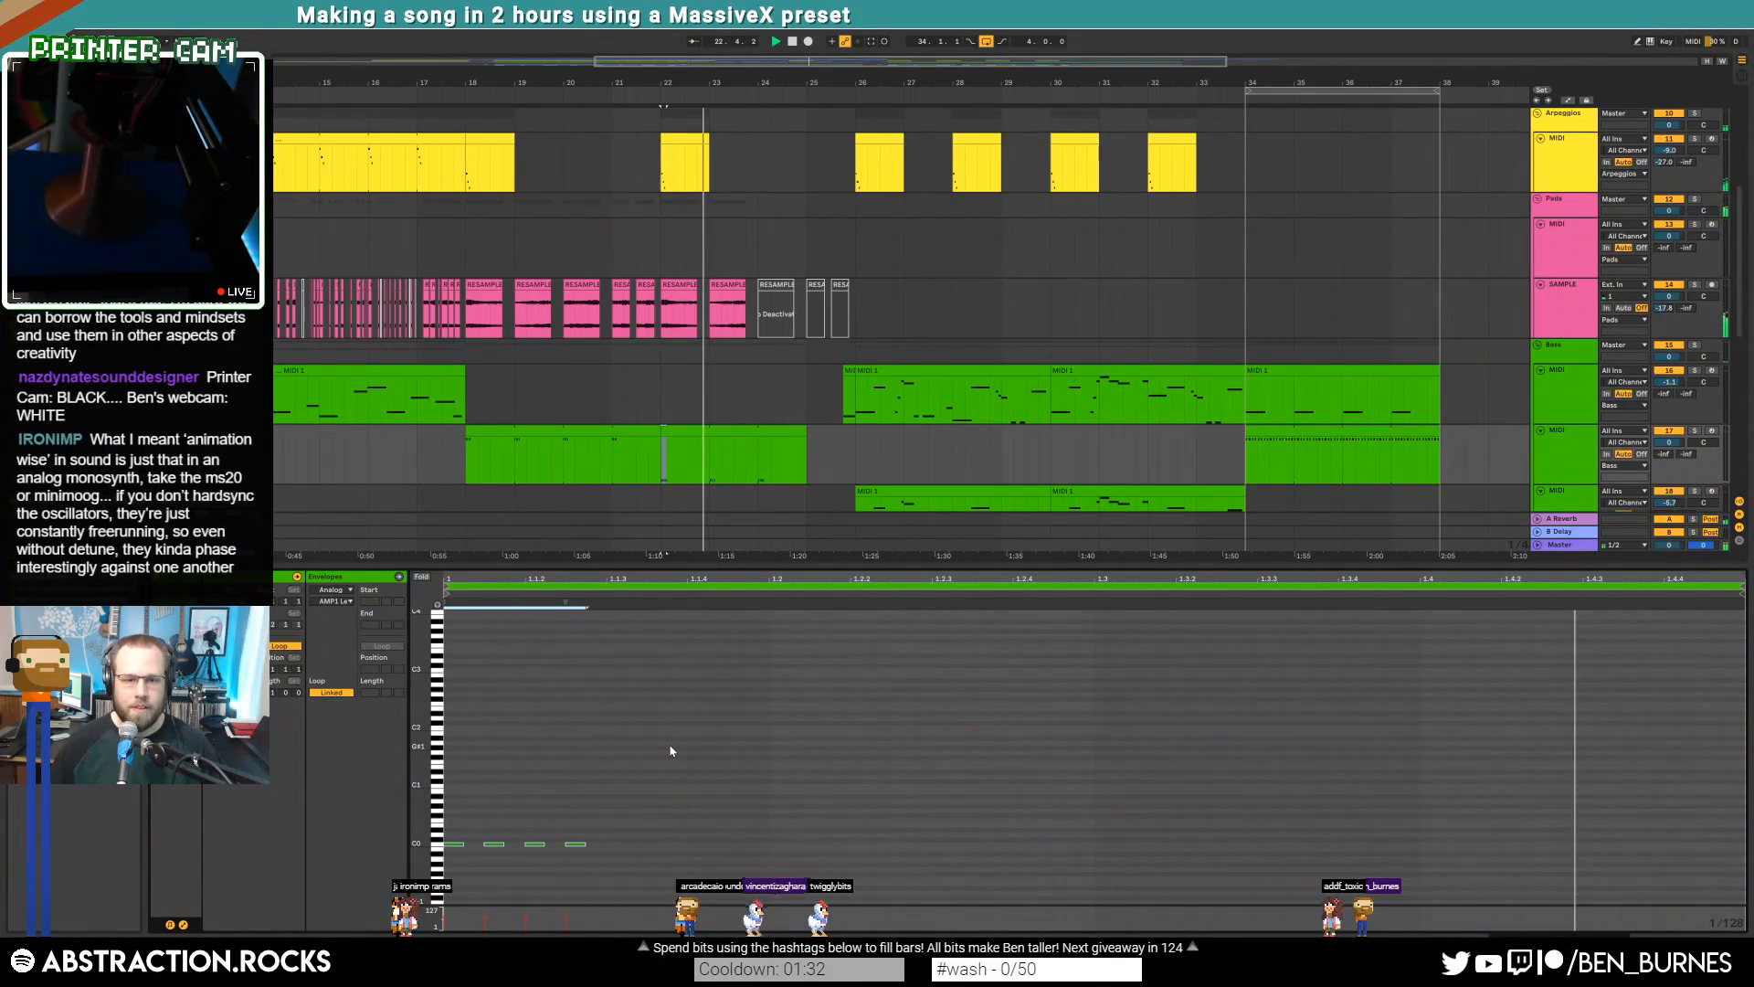
Lower the second bass track's AMP1 Level automation before bar 34 to -18 dB
key("shift+Tab")
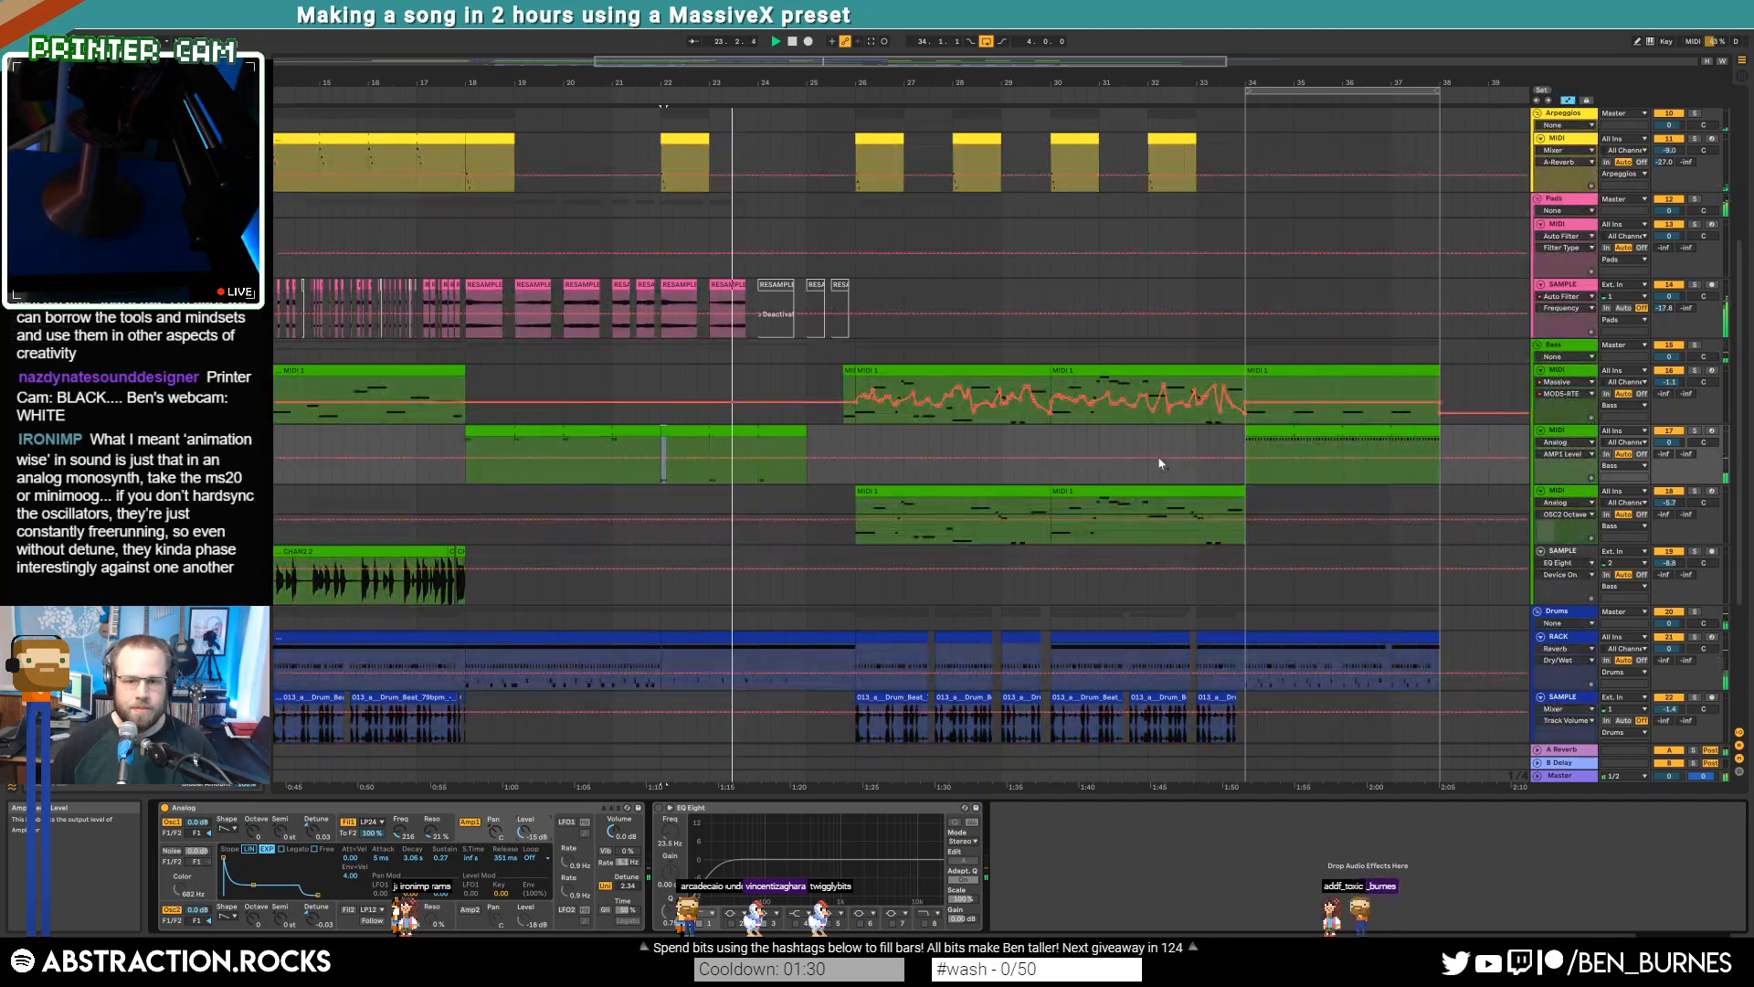
key("a")
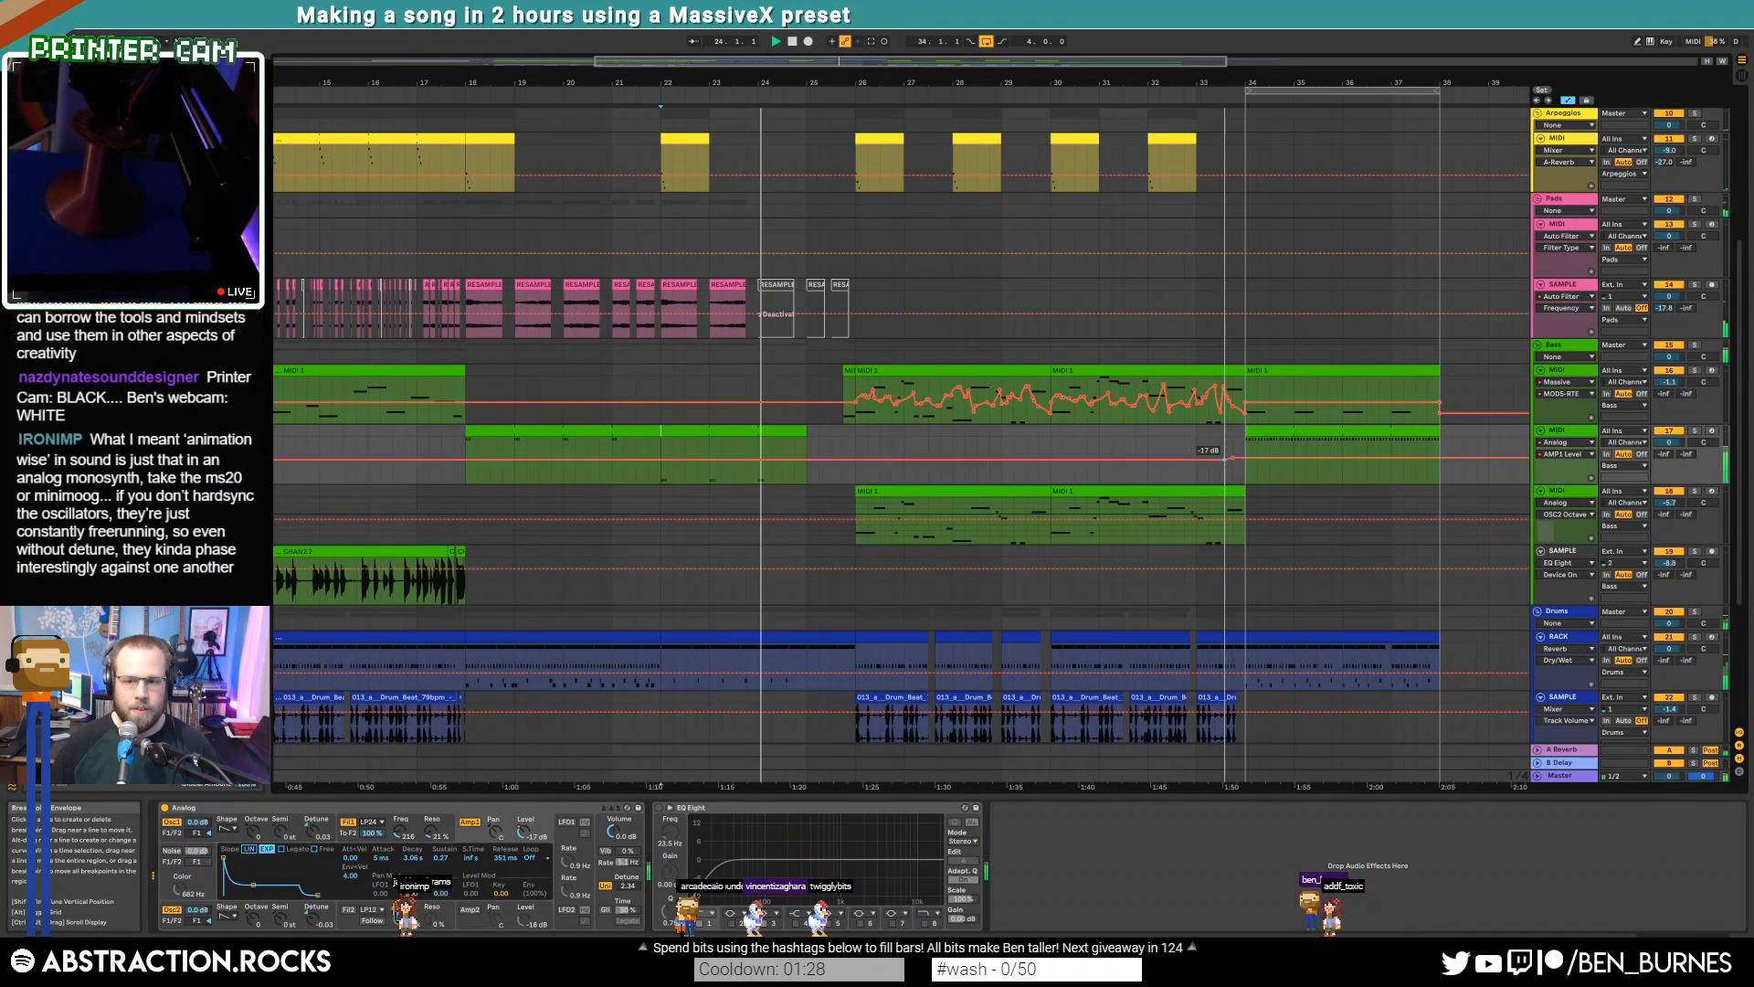
left_click(1161, 450)
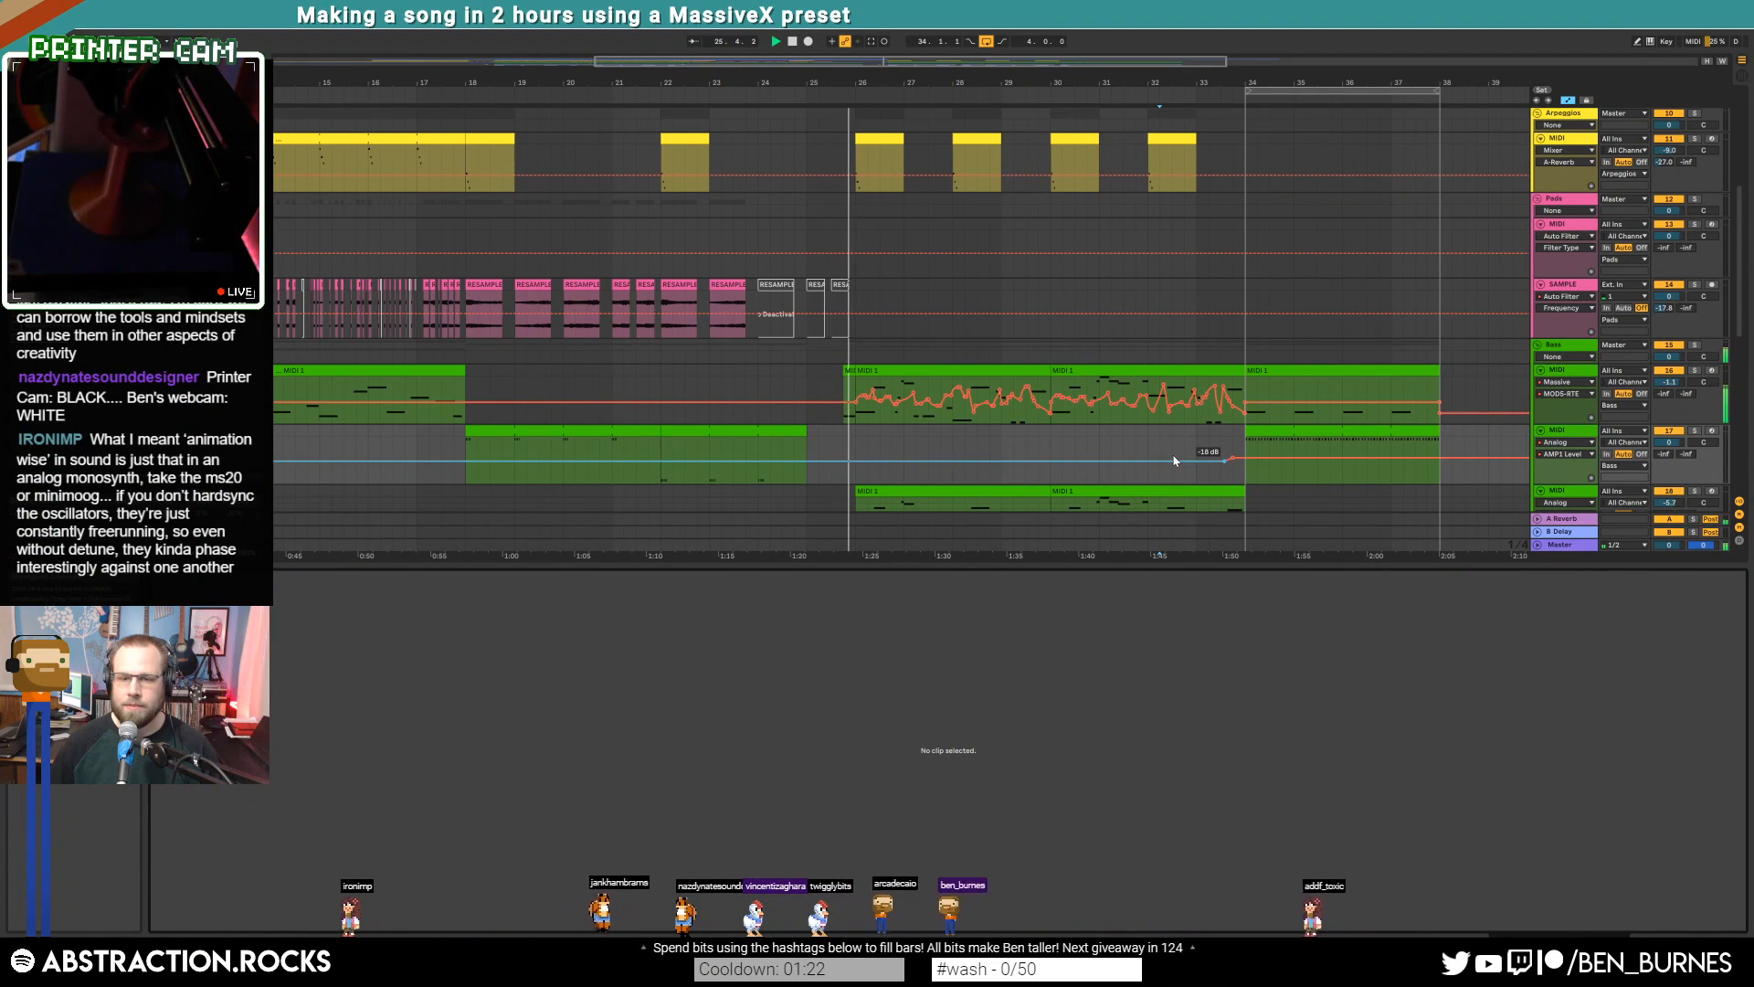
left_click(1195, 476)
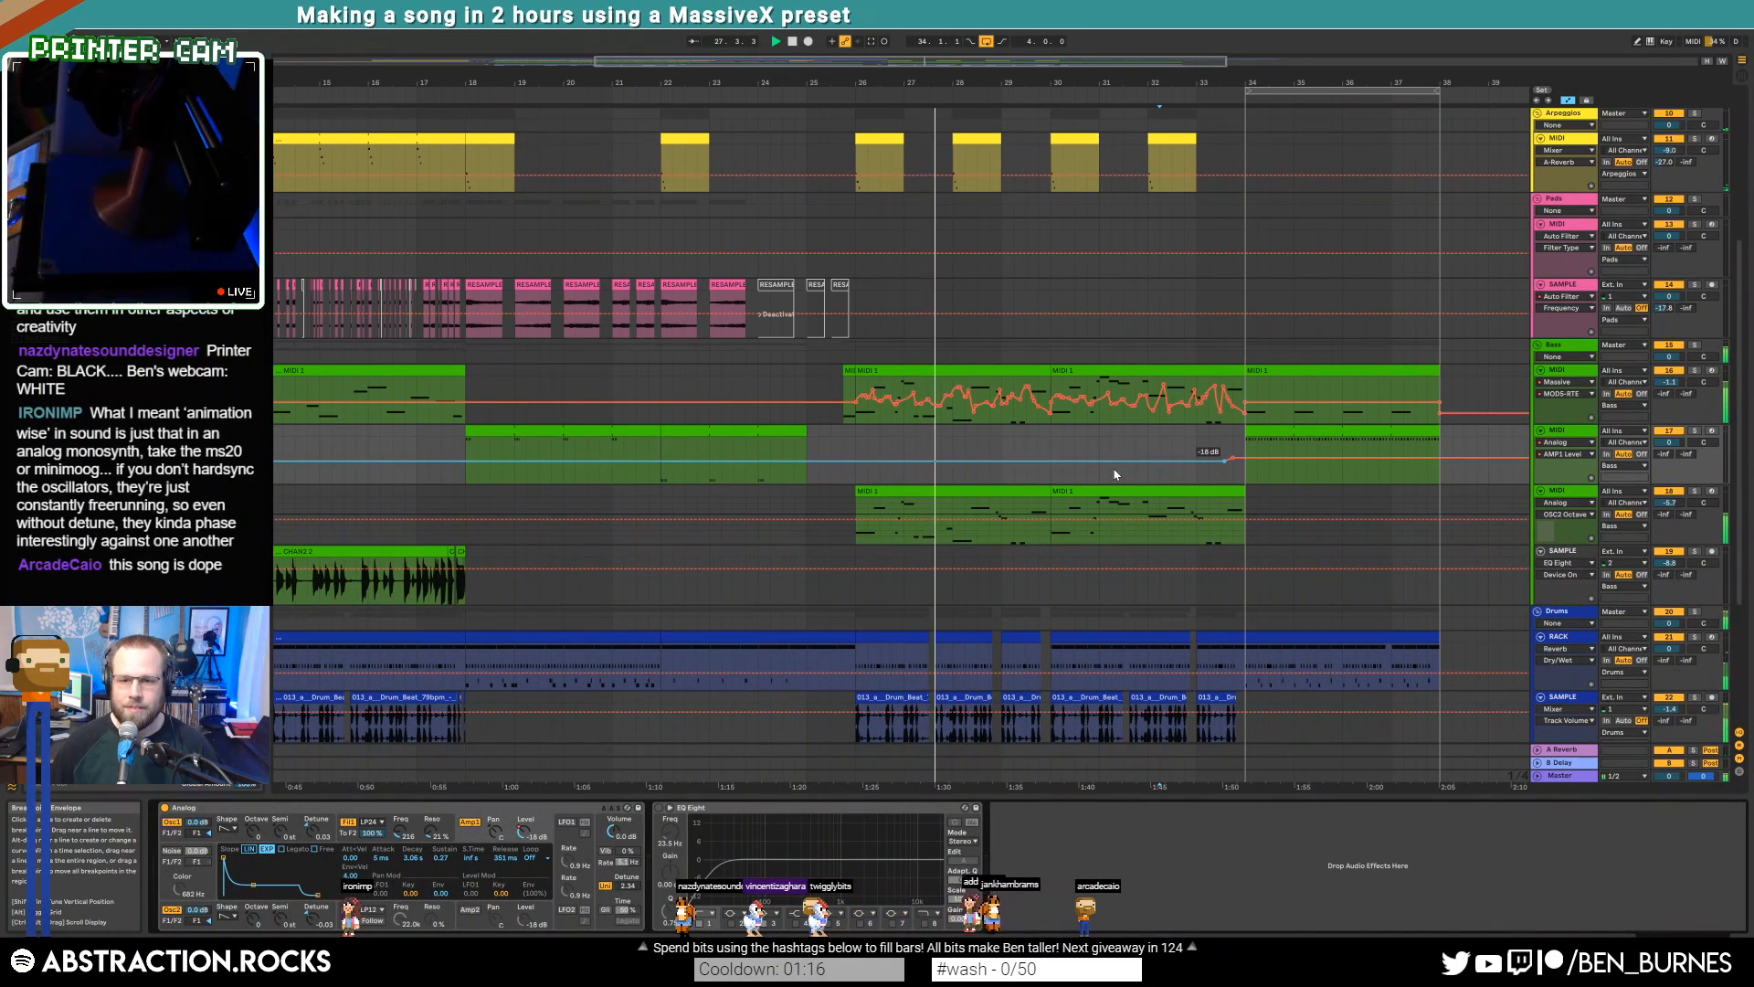
Lengthen the second A#0 note in the first bass track's clip at bar 26 and hide the automation lanes
double_click(907, 365)
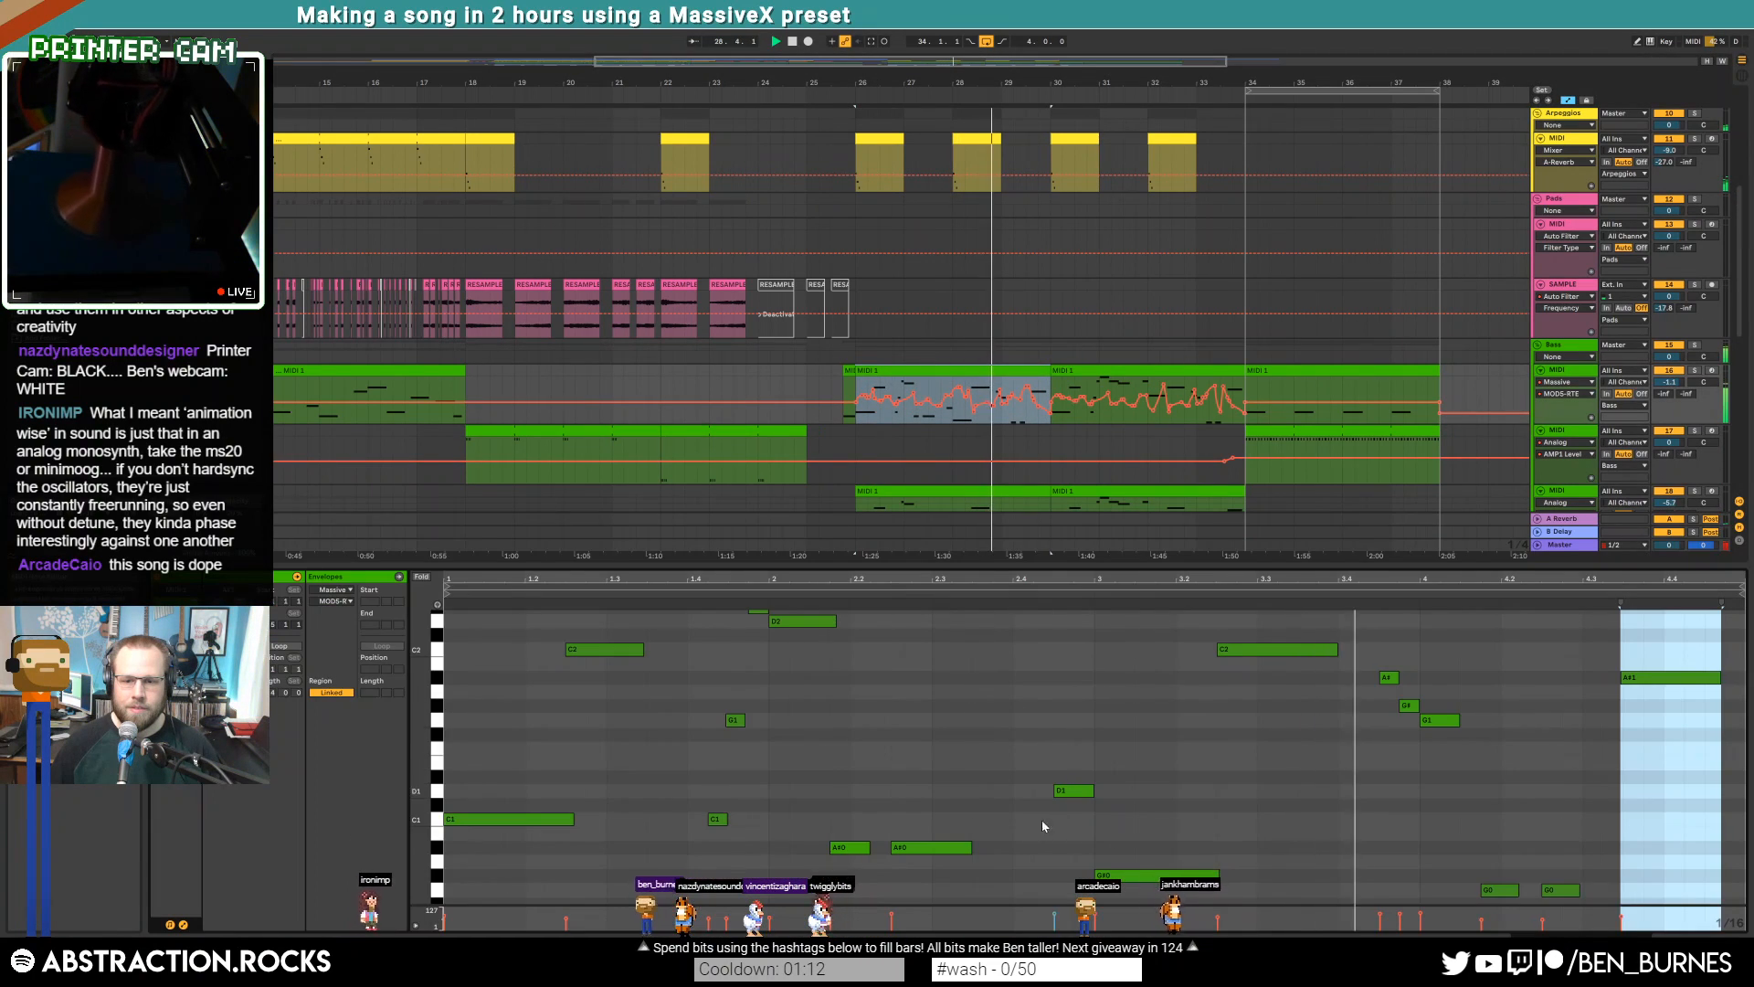
left_click(1021, 863)
left_click(1008, 848)
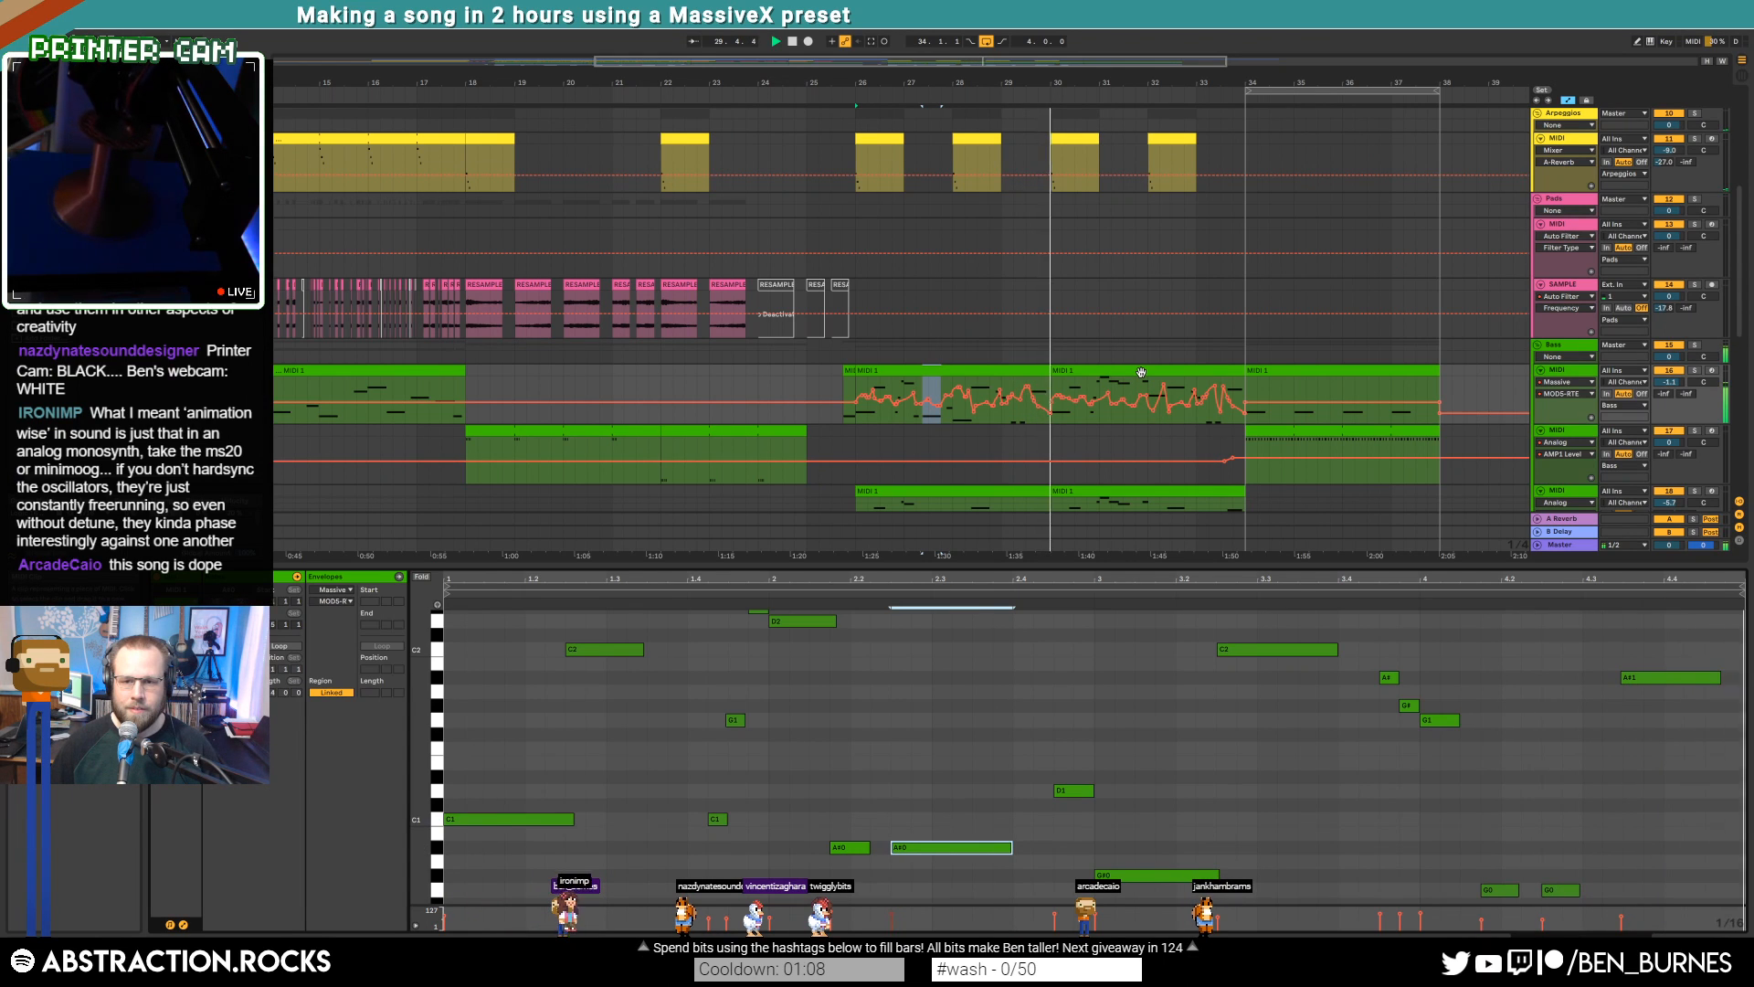
key("shift+Tab")
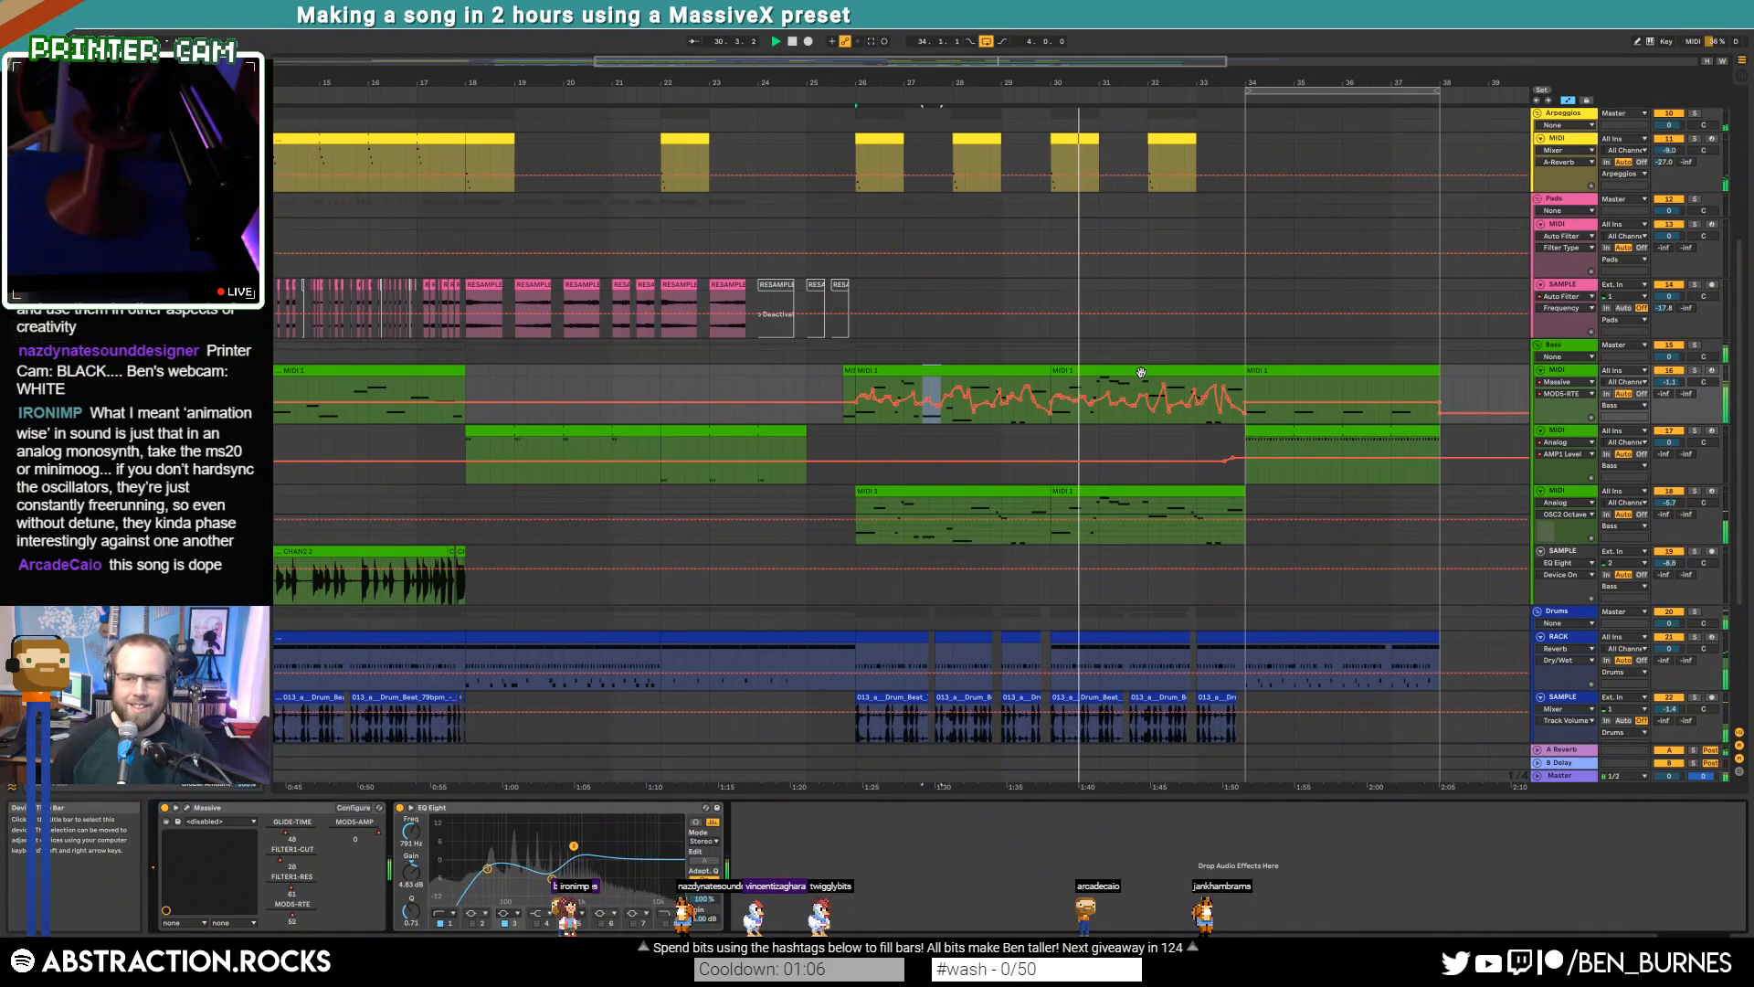
key("a")
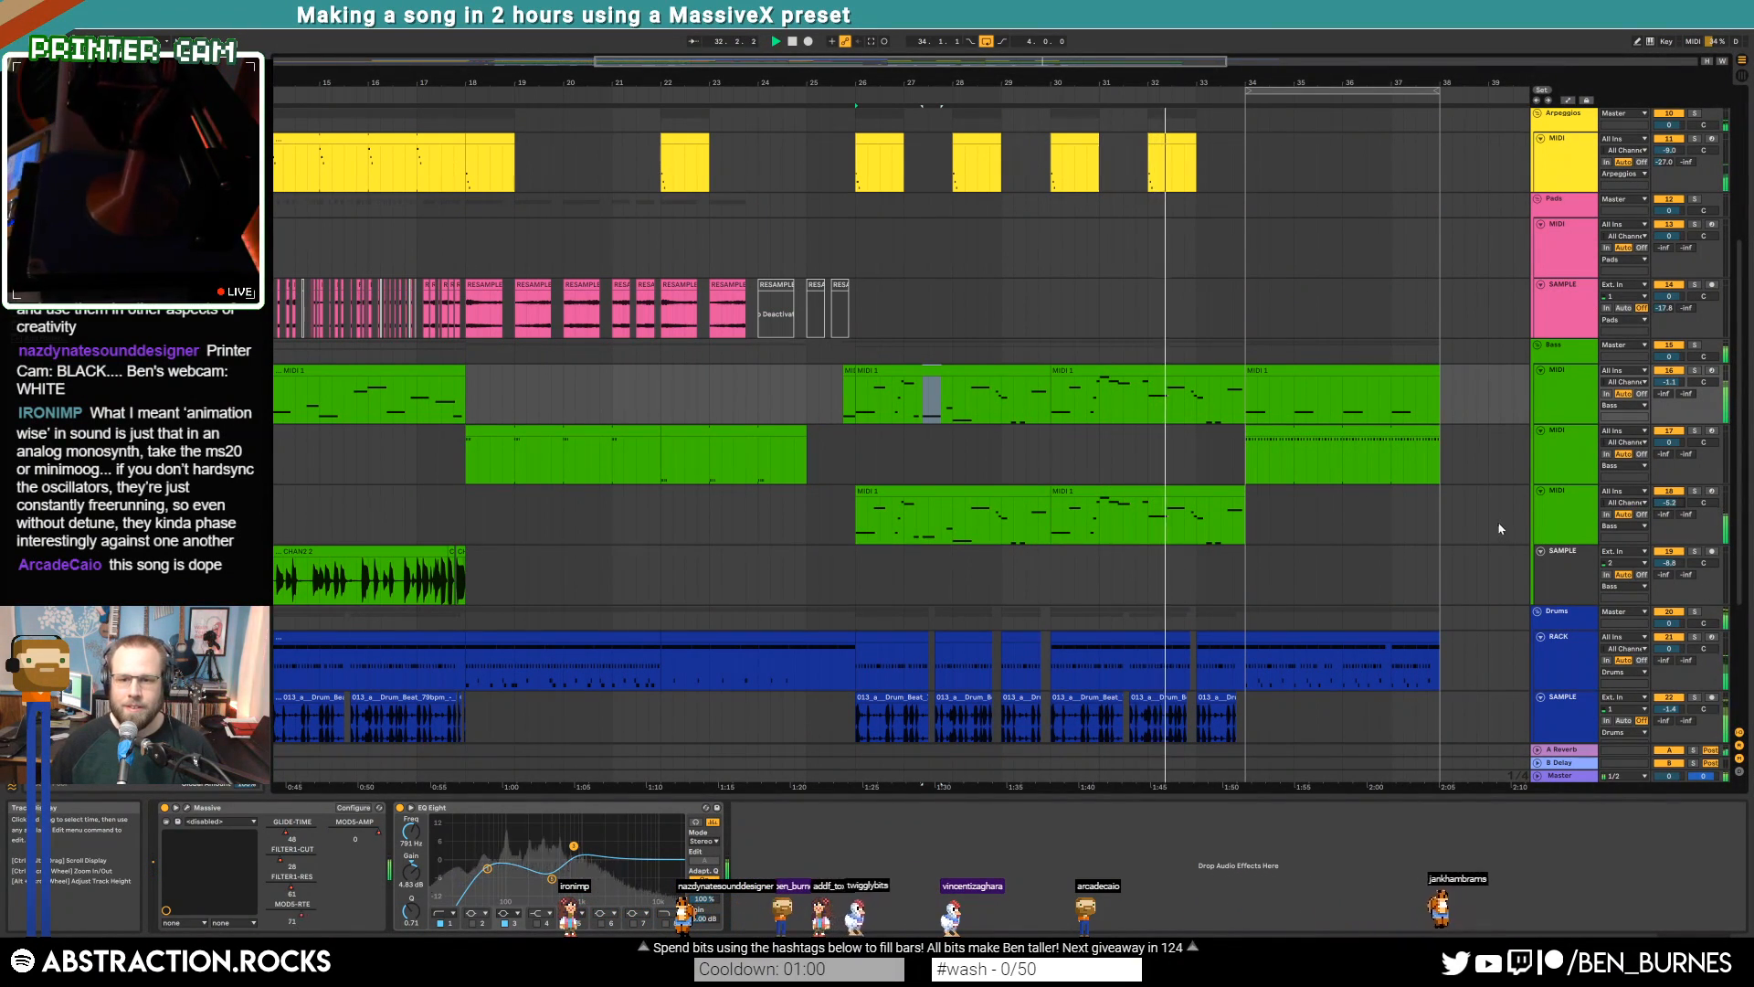
Shorten all the chord notes together in the first lead track's clip at bar 34
left_click_drag(1032, 61, 1217, 66)
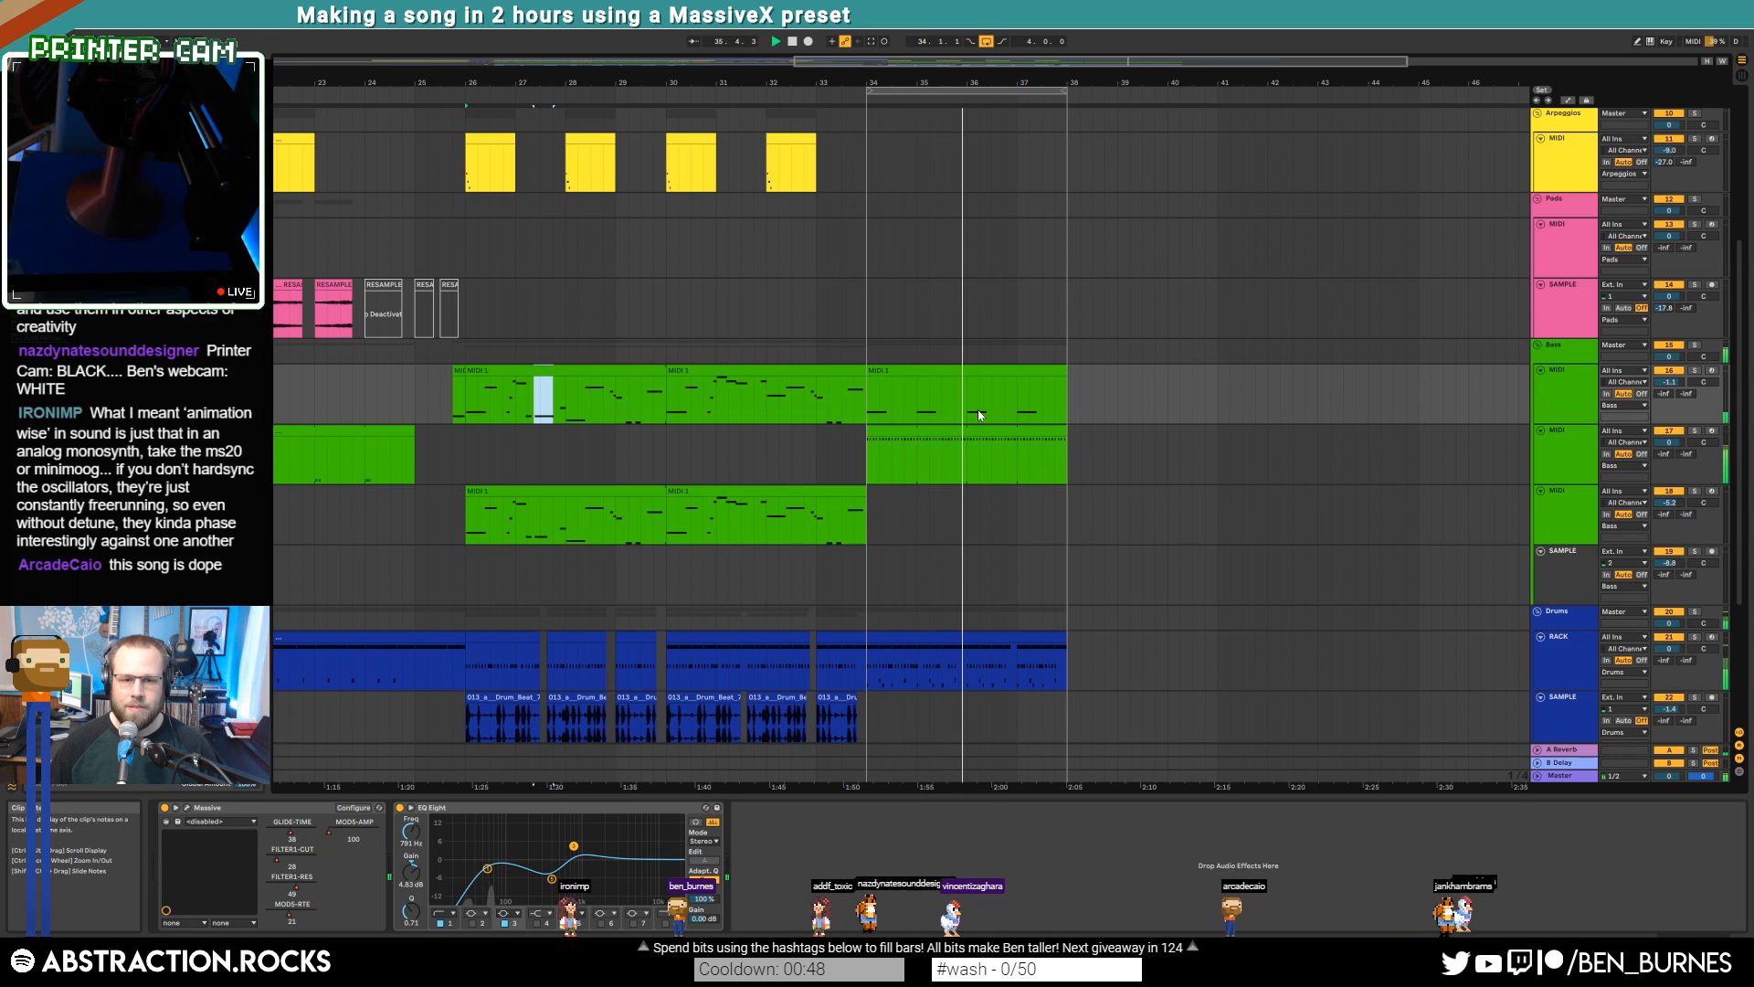
scroll(1008, 444, "up", 5)
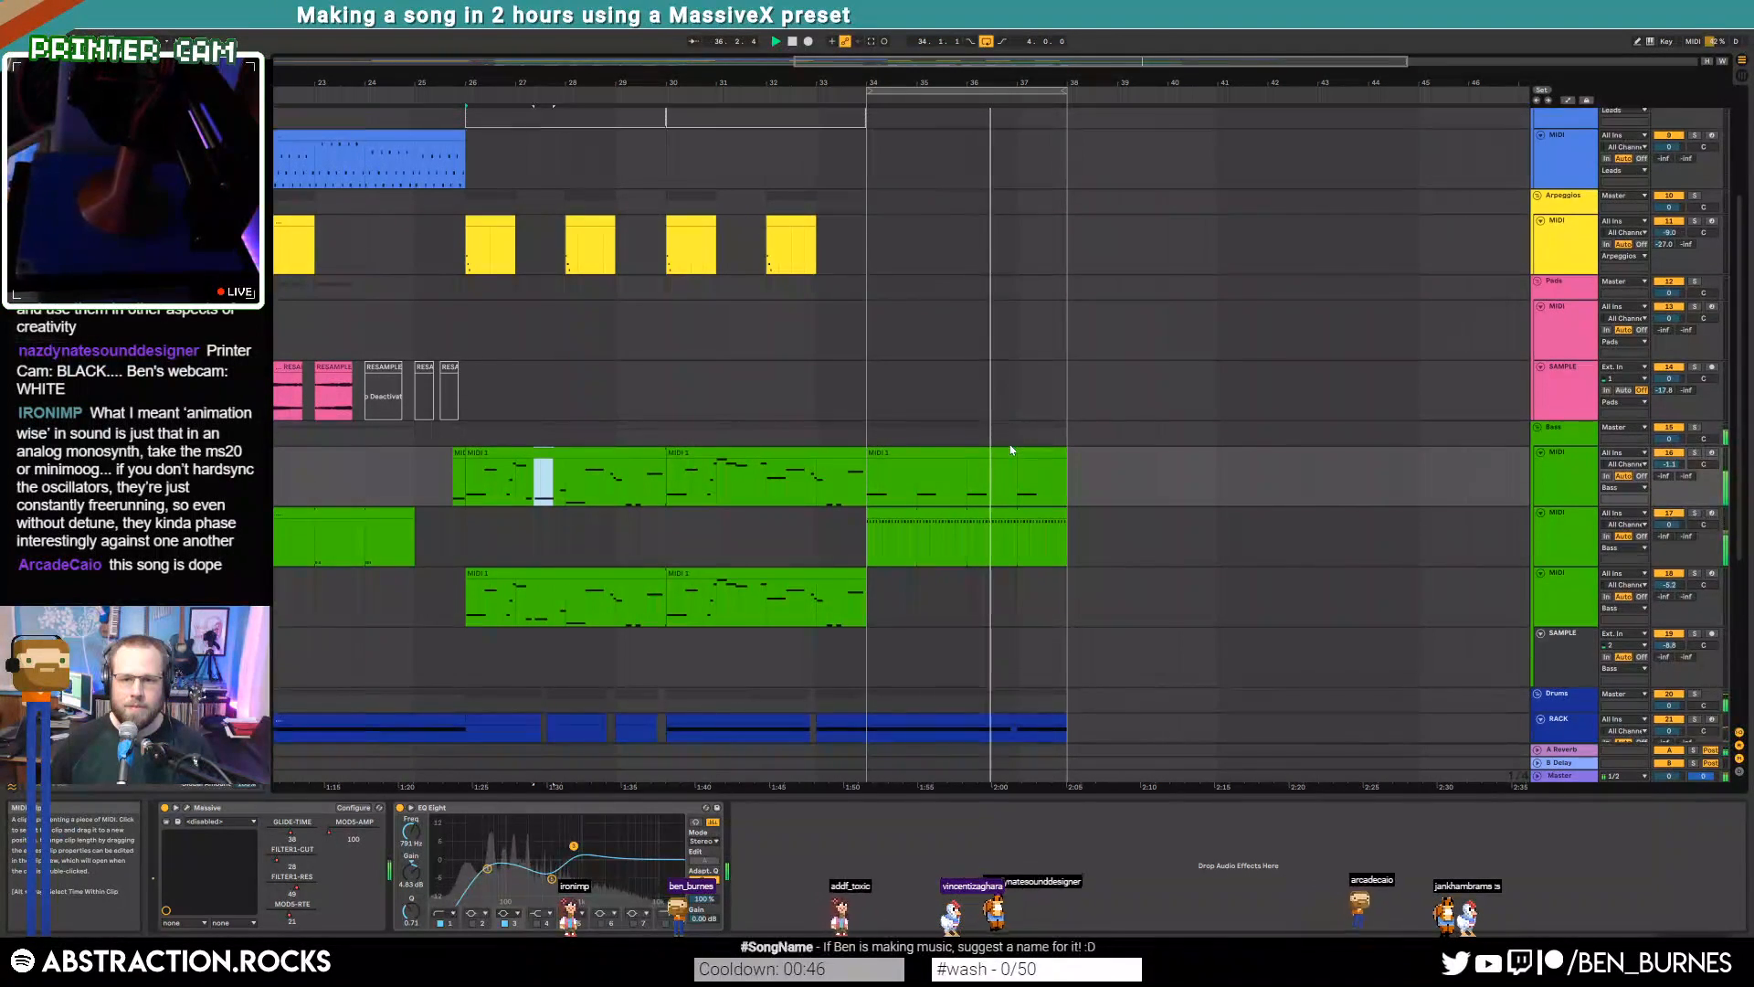
scroll(1014, 448, "up", 2)
double_click(996, 193)
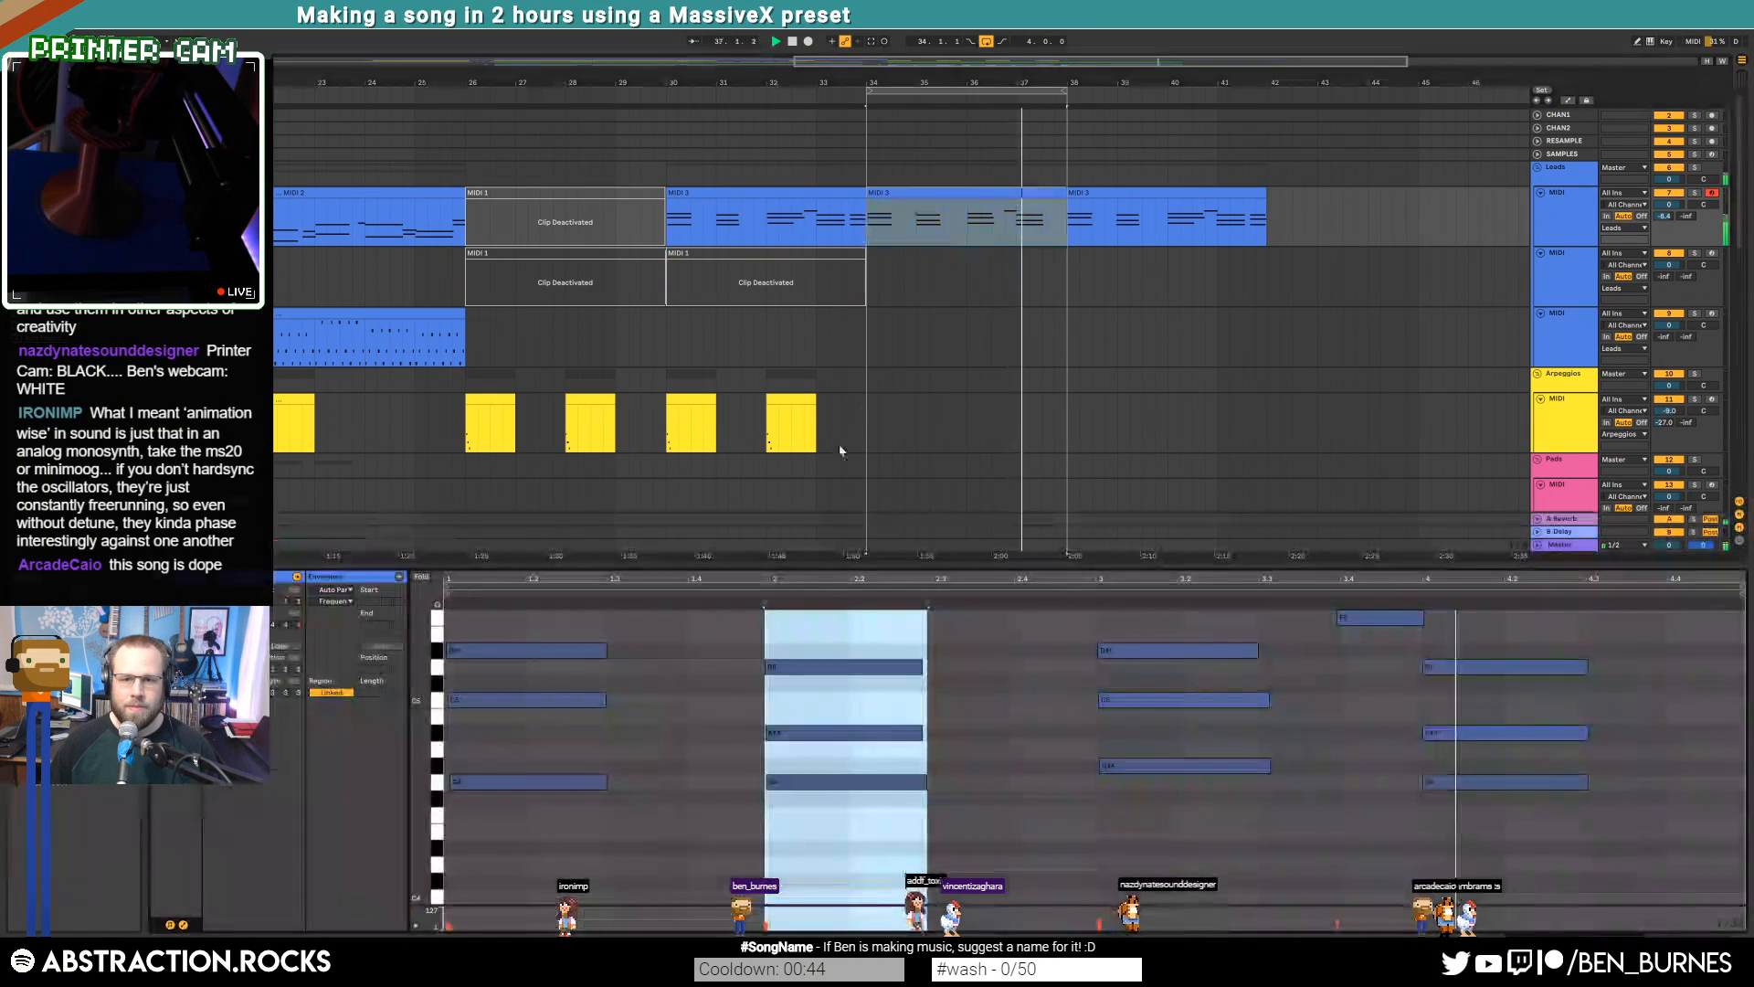
left_click(988, 660)
left_click_drag(1493, 832, 489, 645)
left_click_drag(605, 650, 553, 647)
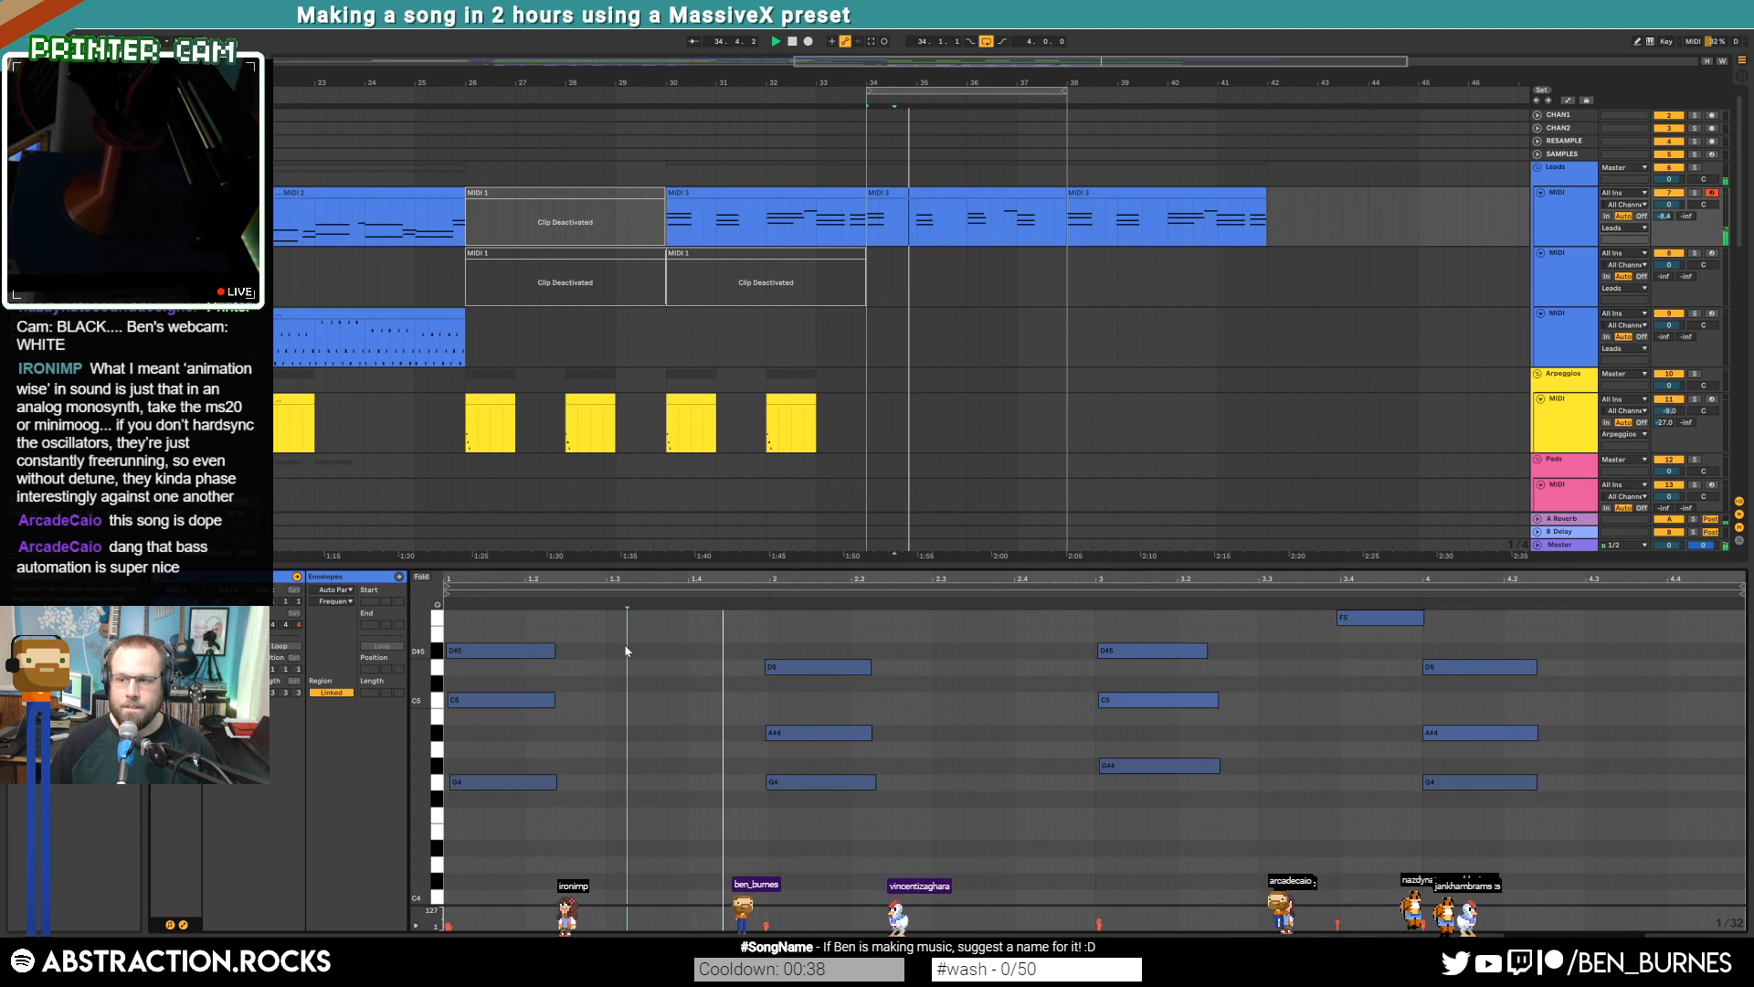
left_click(626, 649)
key("shift+Tab")
Examine the MODS-RTE automation on the first bass track between bars 26 and 30
scroll(1038, 507, "down", 6)
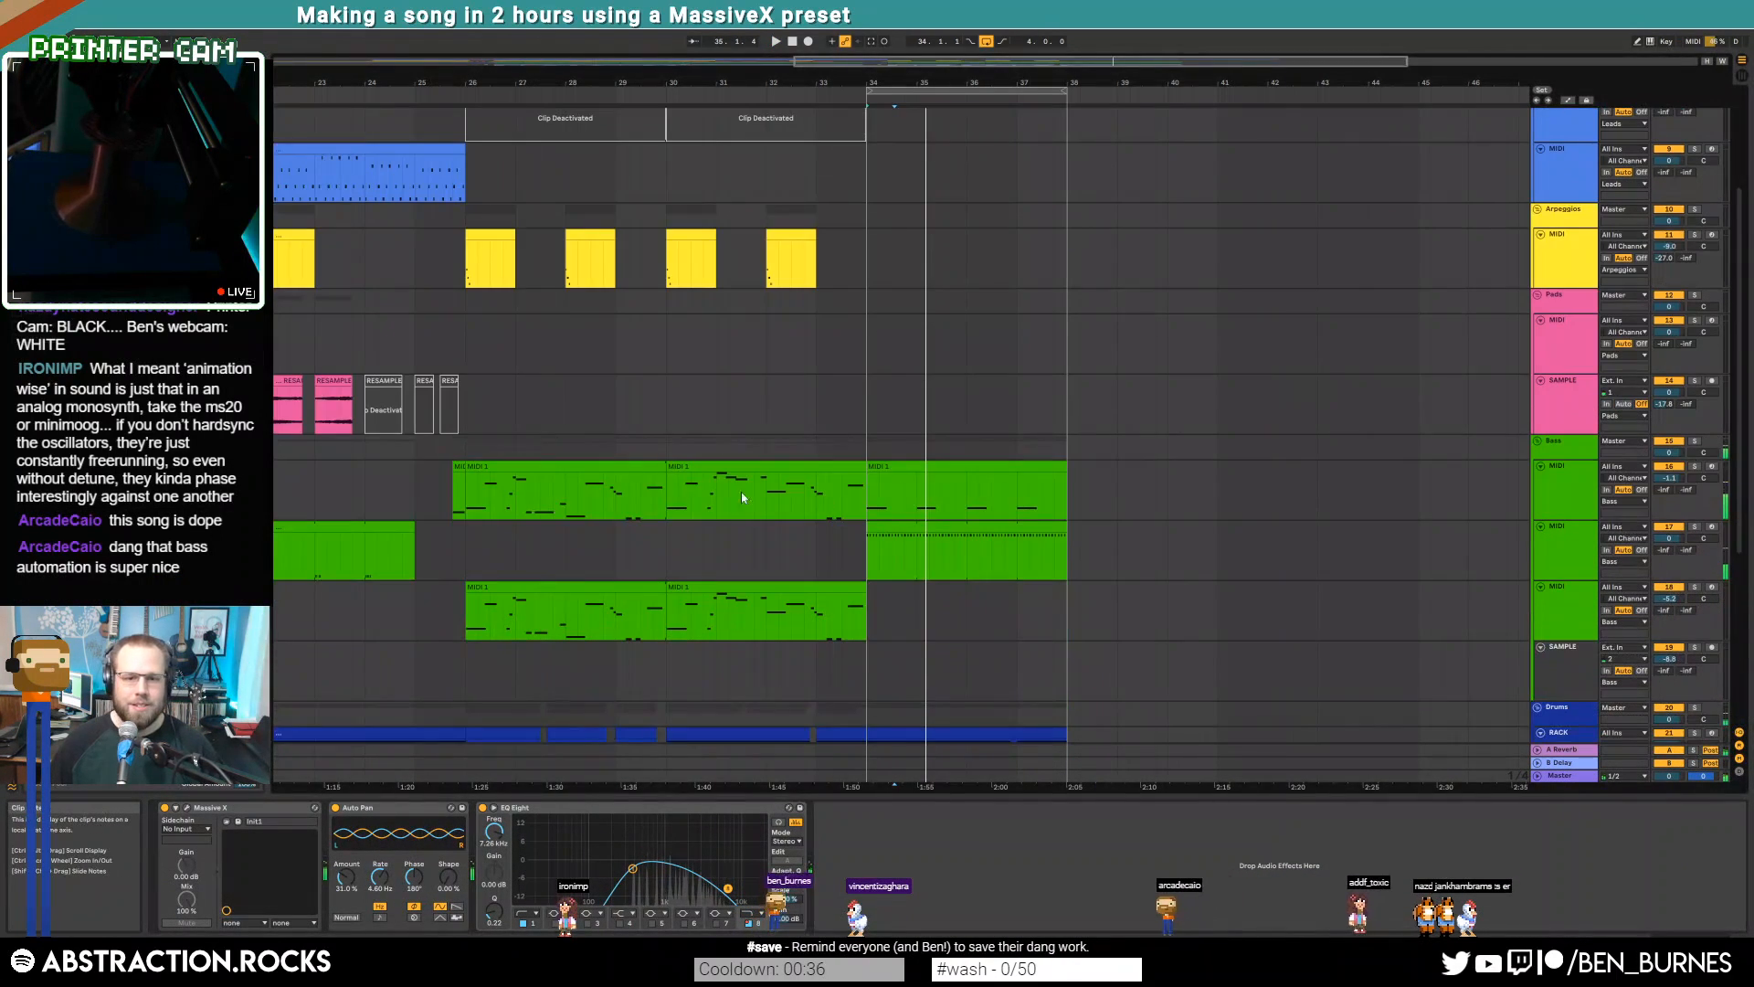
left_click(691, 461)
key("a")
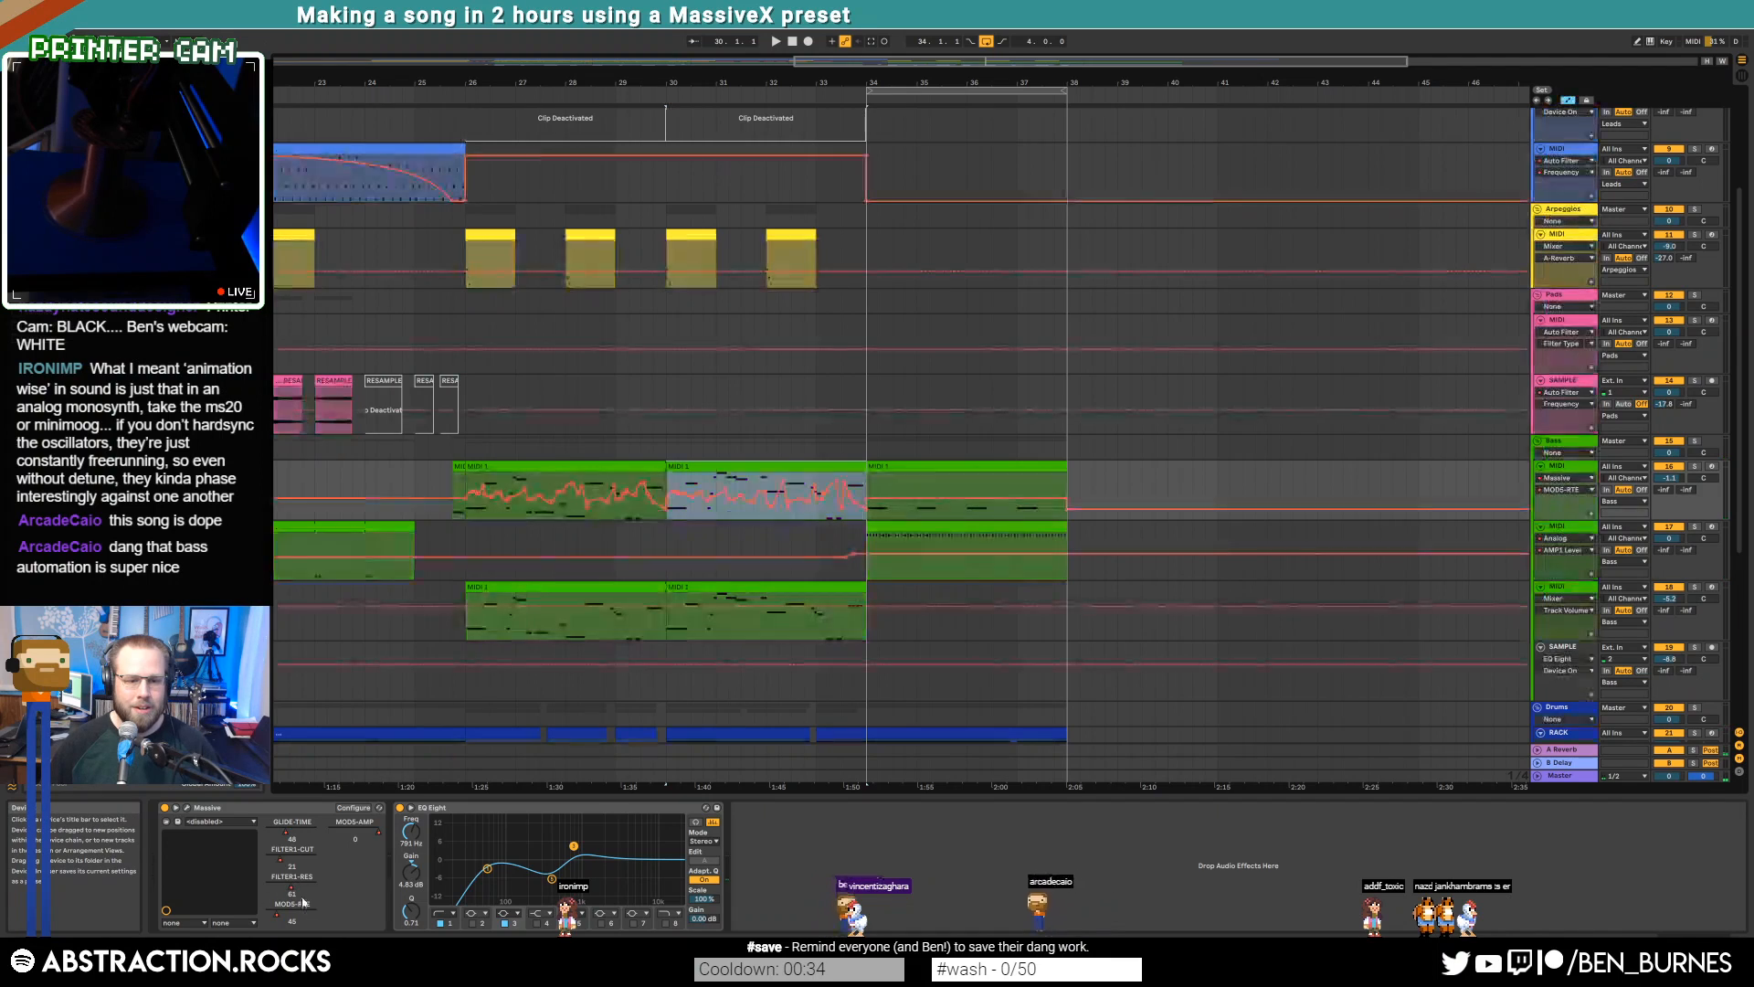
left_click_drag(470, 512, 652, 514)
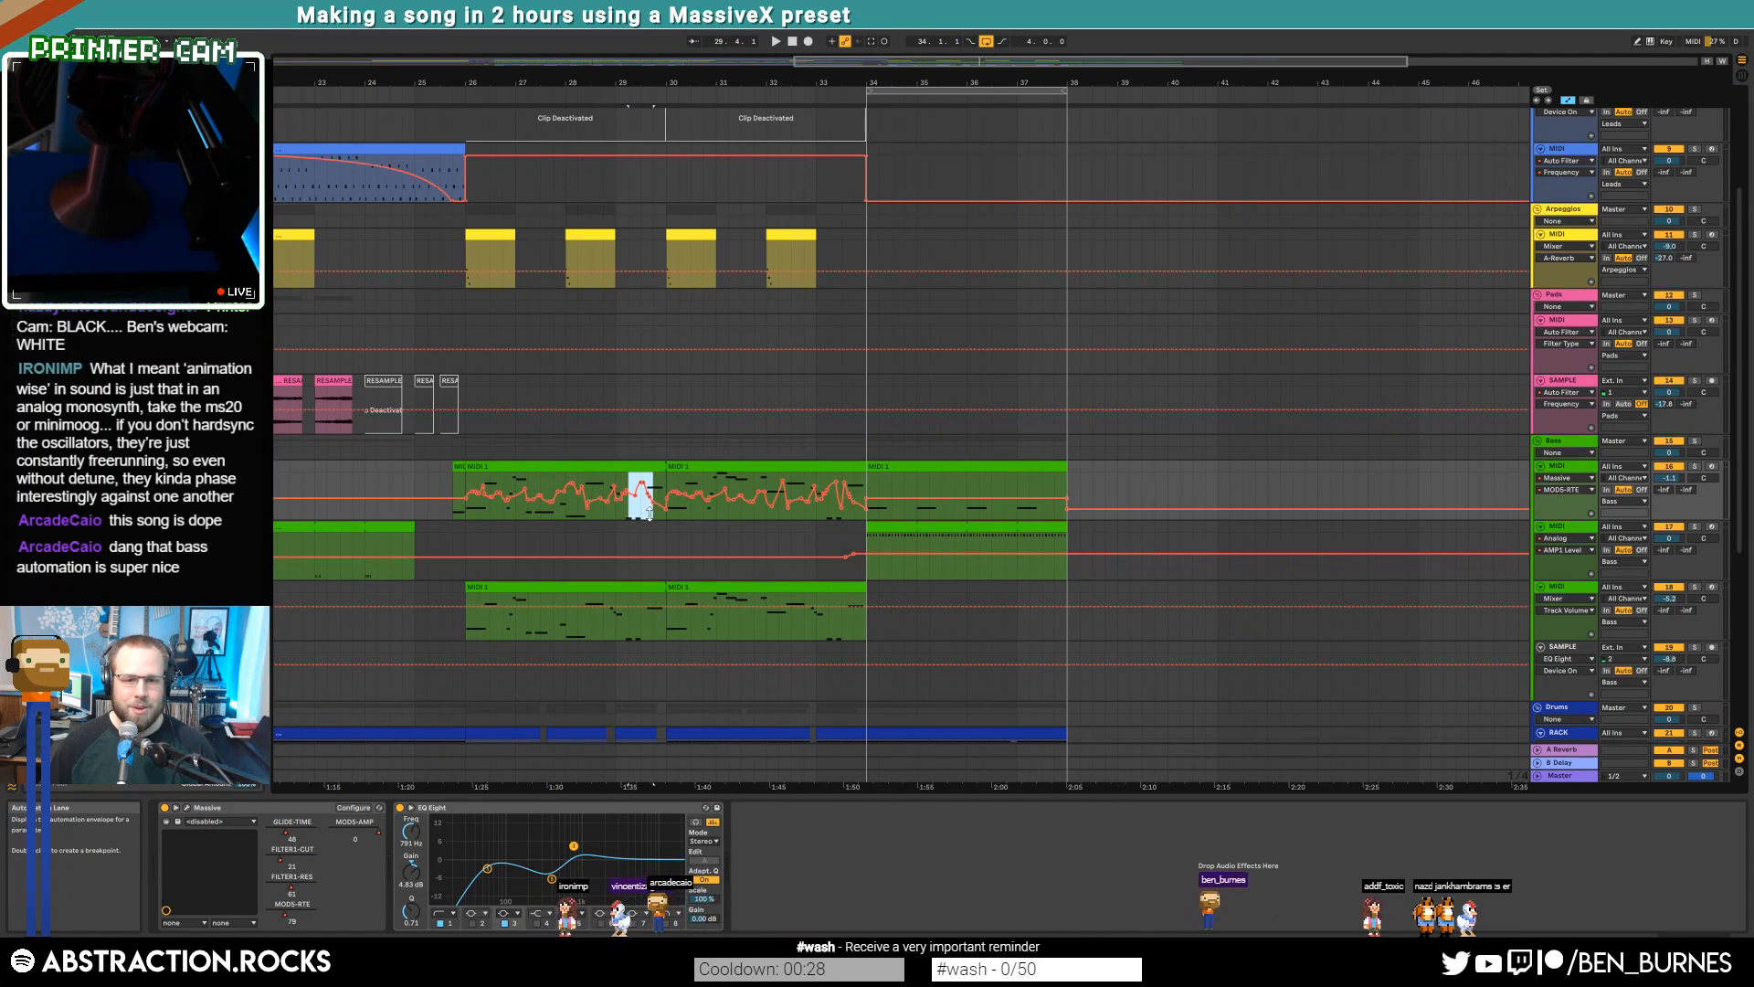
left_click(641, 513)
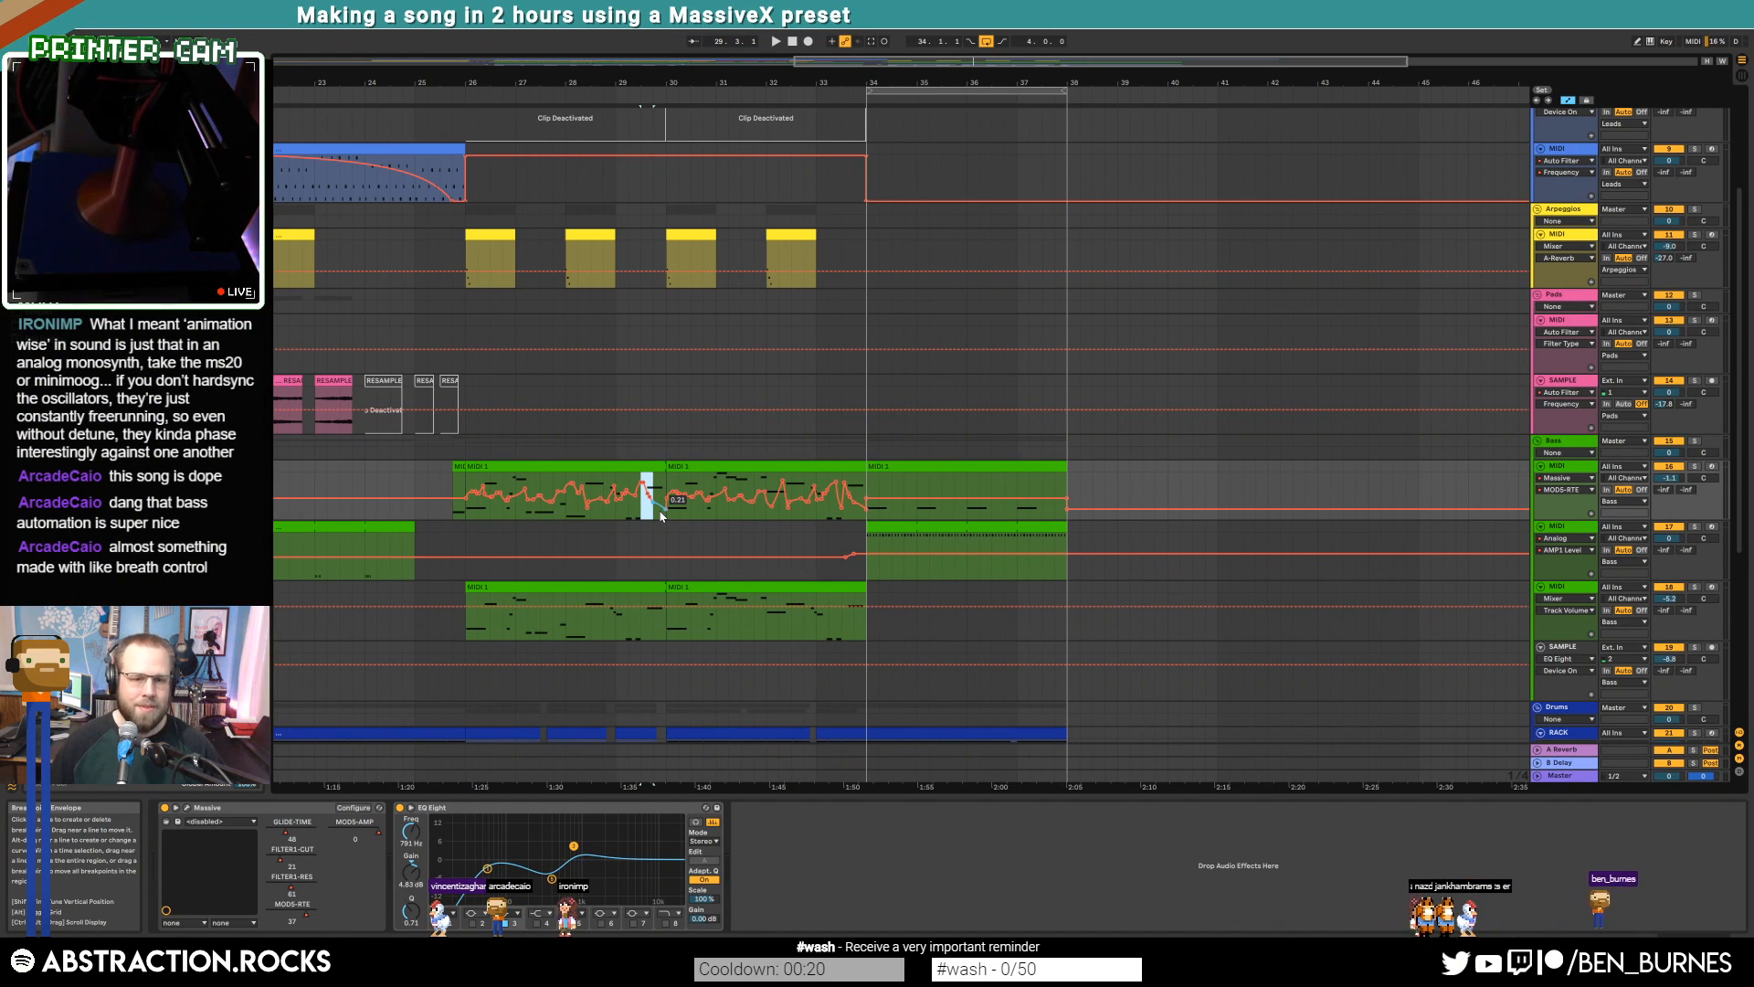
key("a")
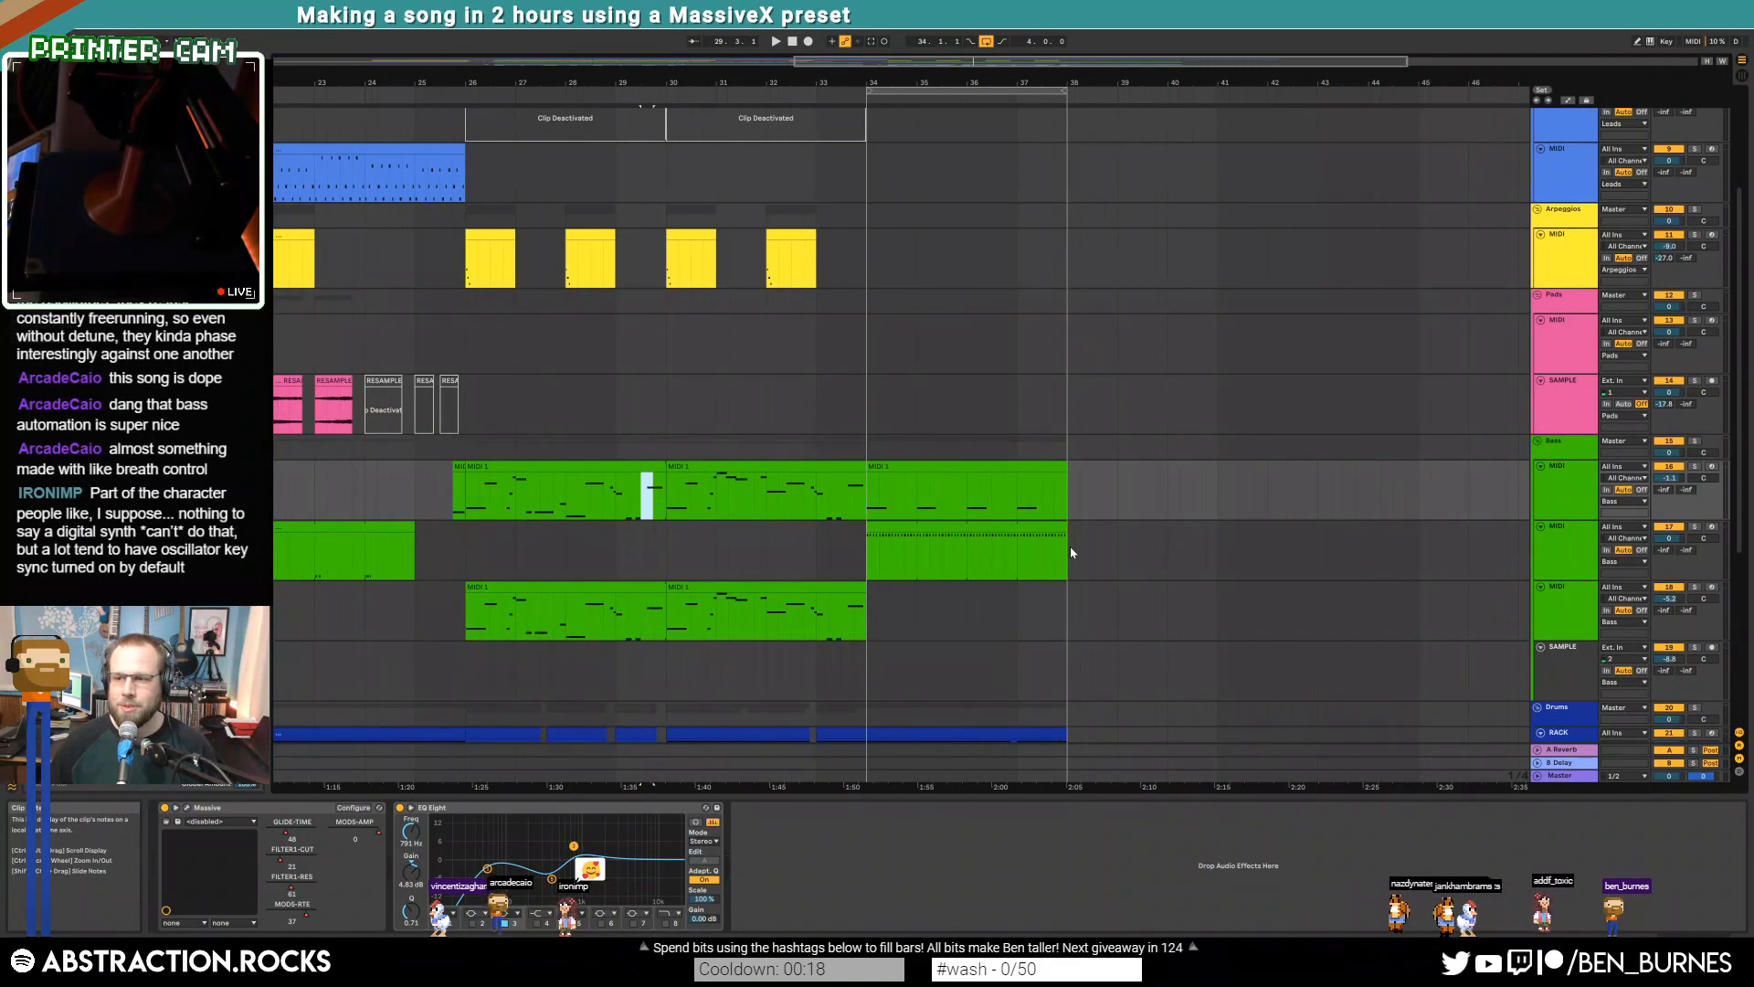
Arm the second lead track with the Wavetable synth and record a four-bar melody clip from bar 34 to bar 38
scroll(1070, 549, "up", 5)
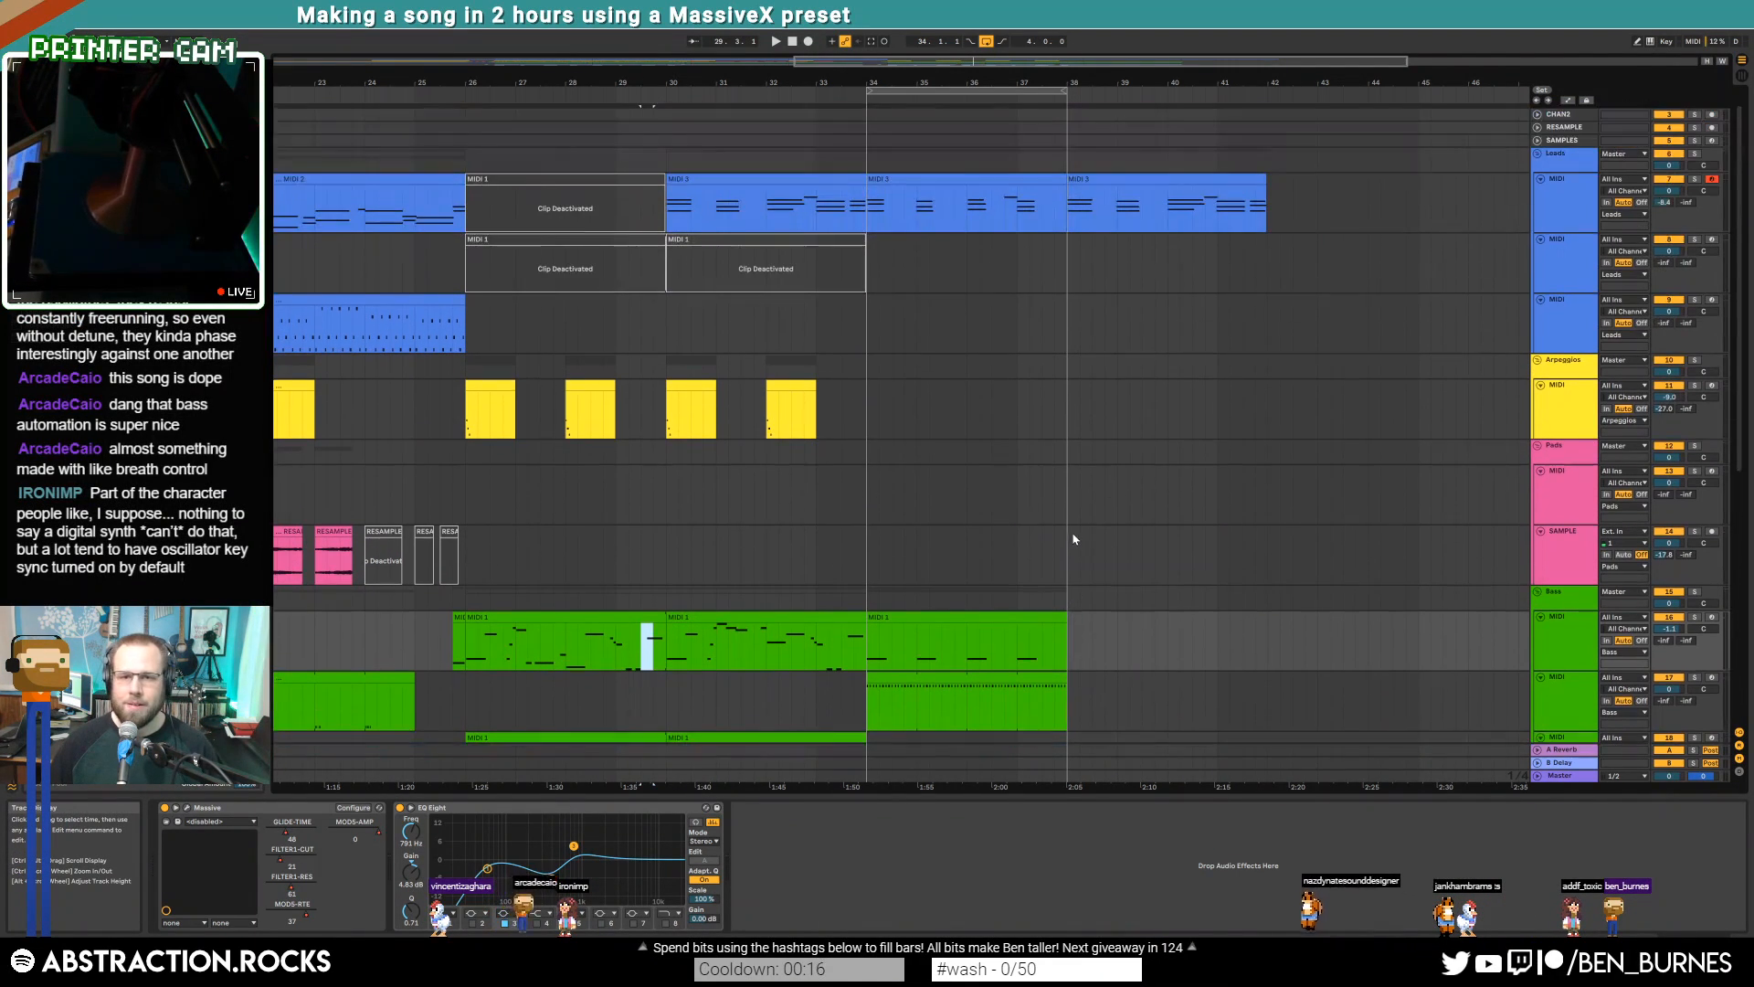
left_click(1509, 302)
left_click(1553, 328)
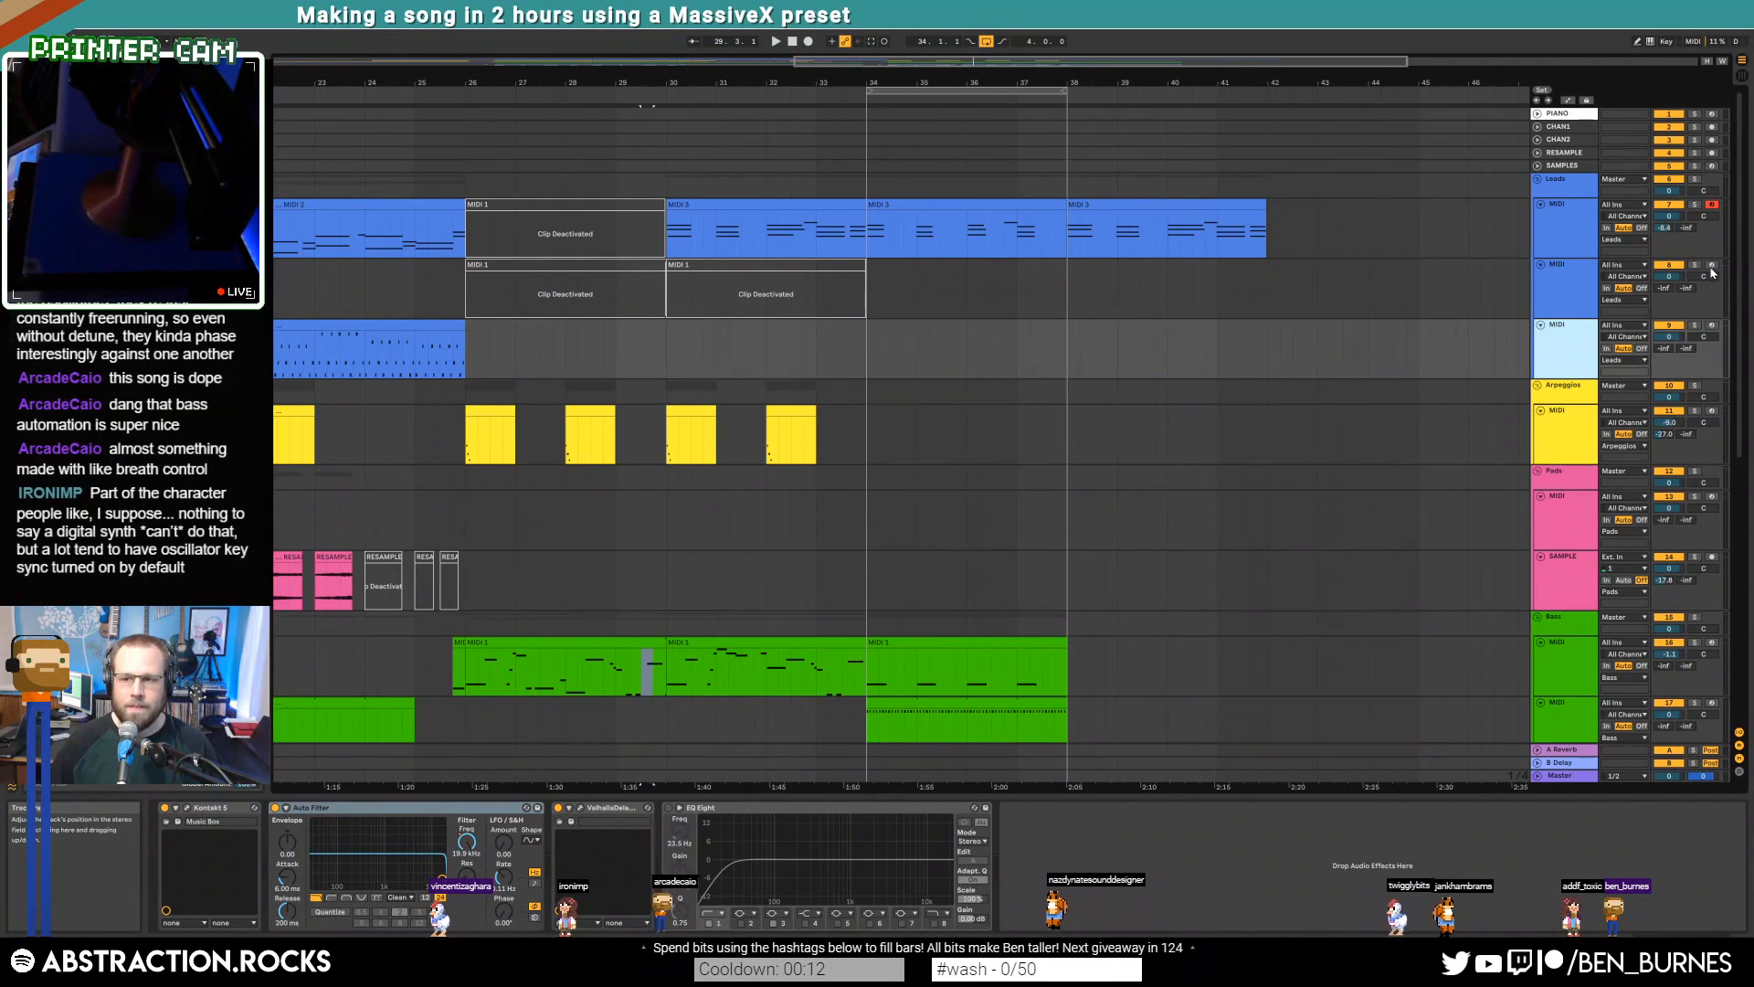
left_click(1332, 285)
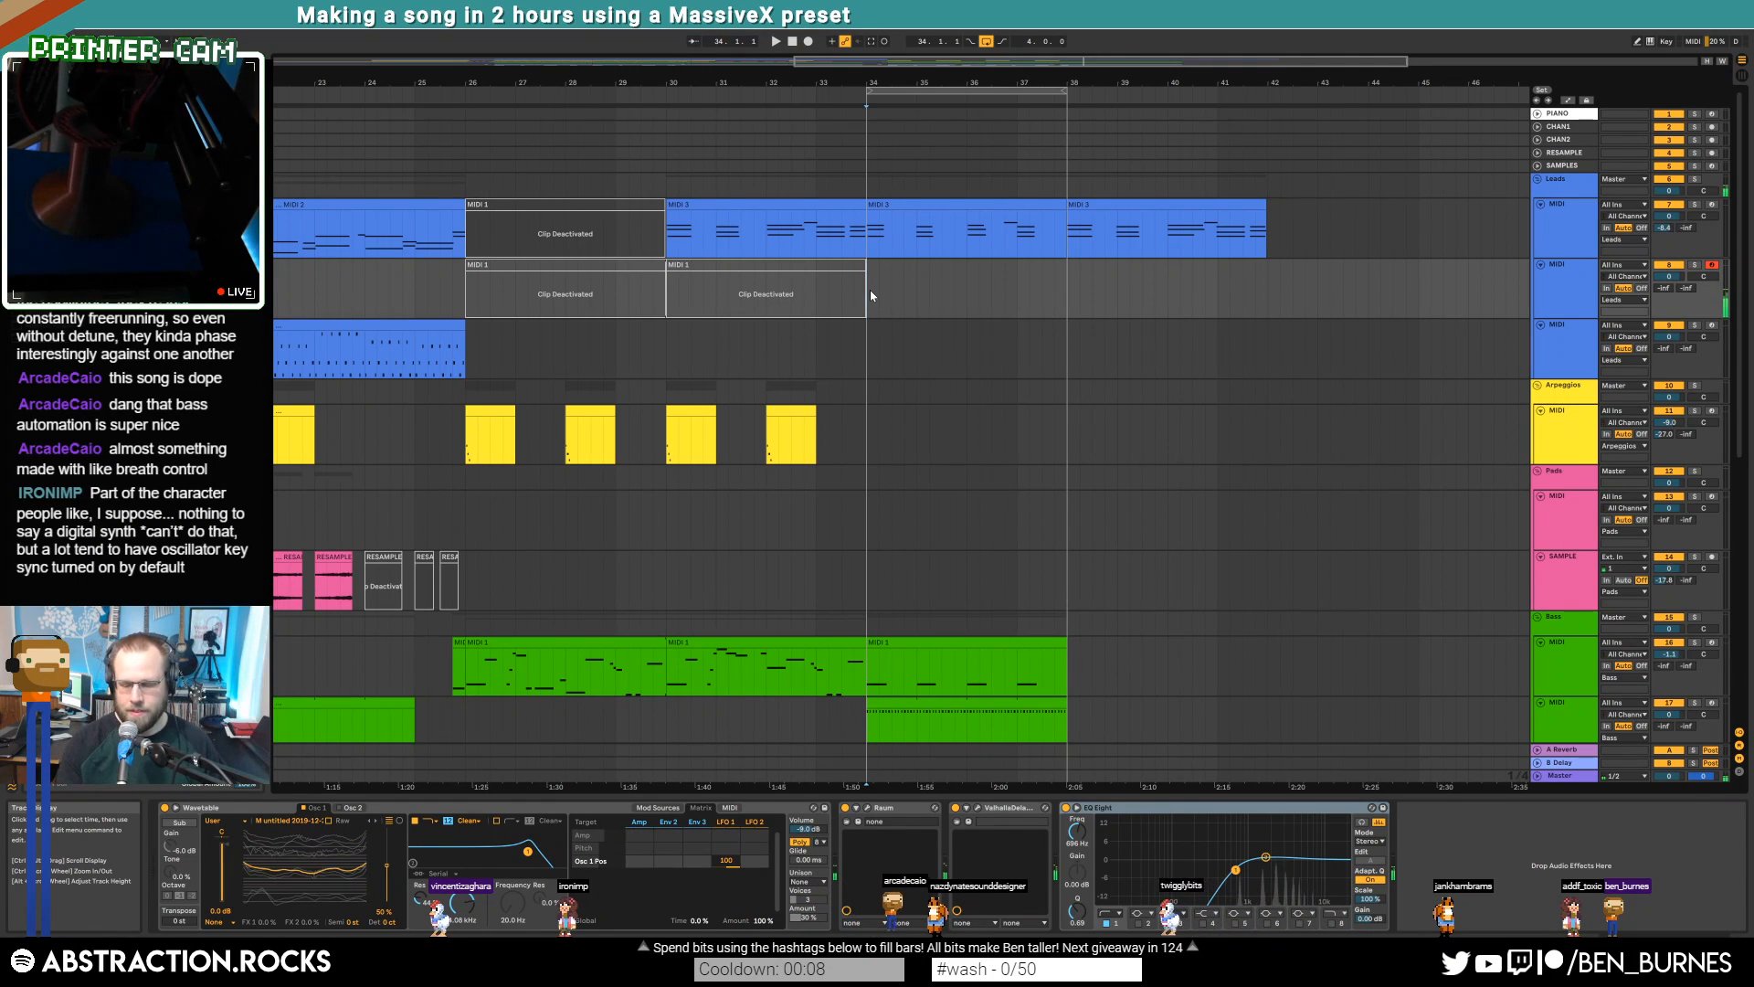
key("F9")
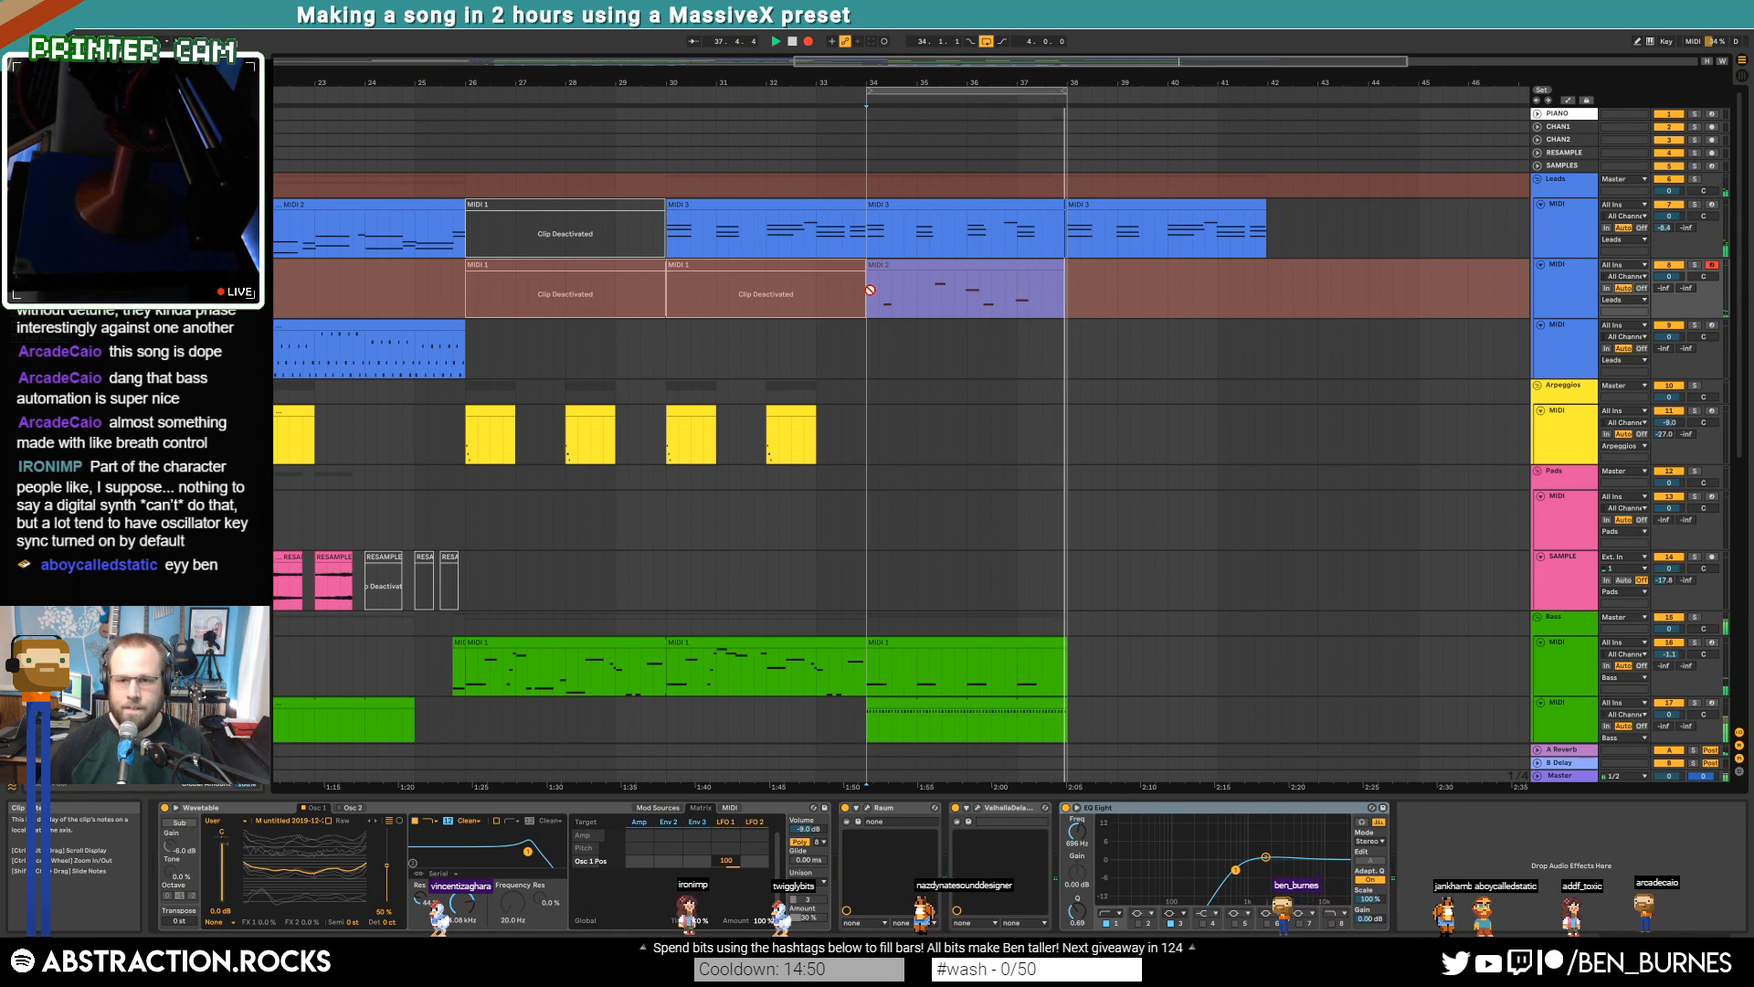
key("space")
left_click(1064, 283)
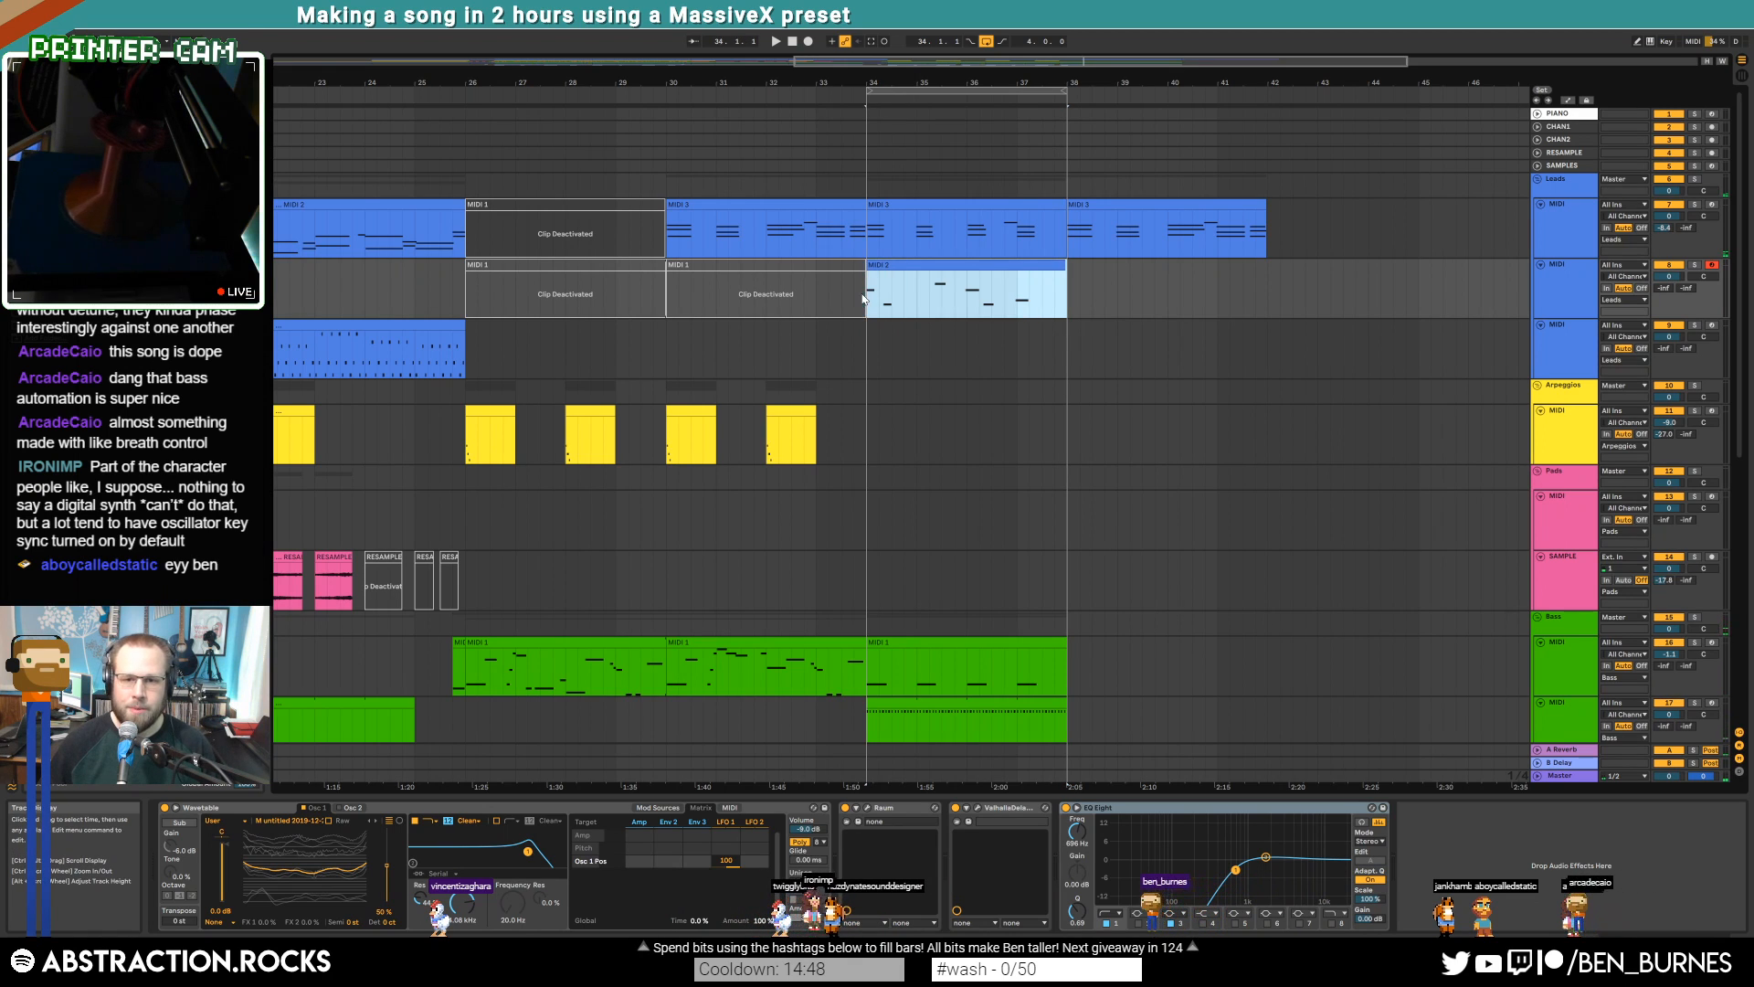
Duplicate the second lead track's melody clip to bar 38 and lower the copy's last note to B3
key("ctrl+d")
left_click(1062, 274)
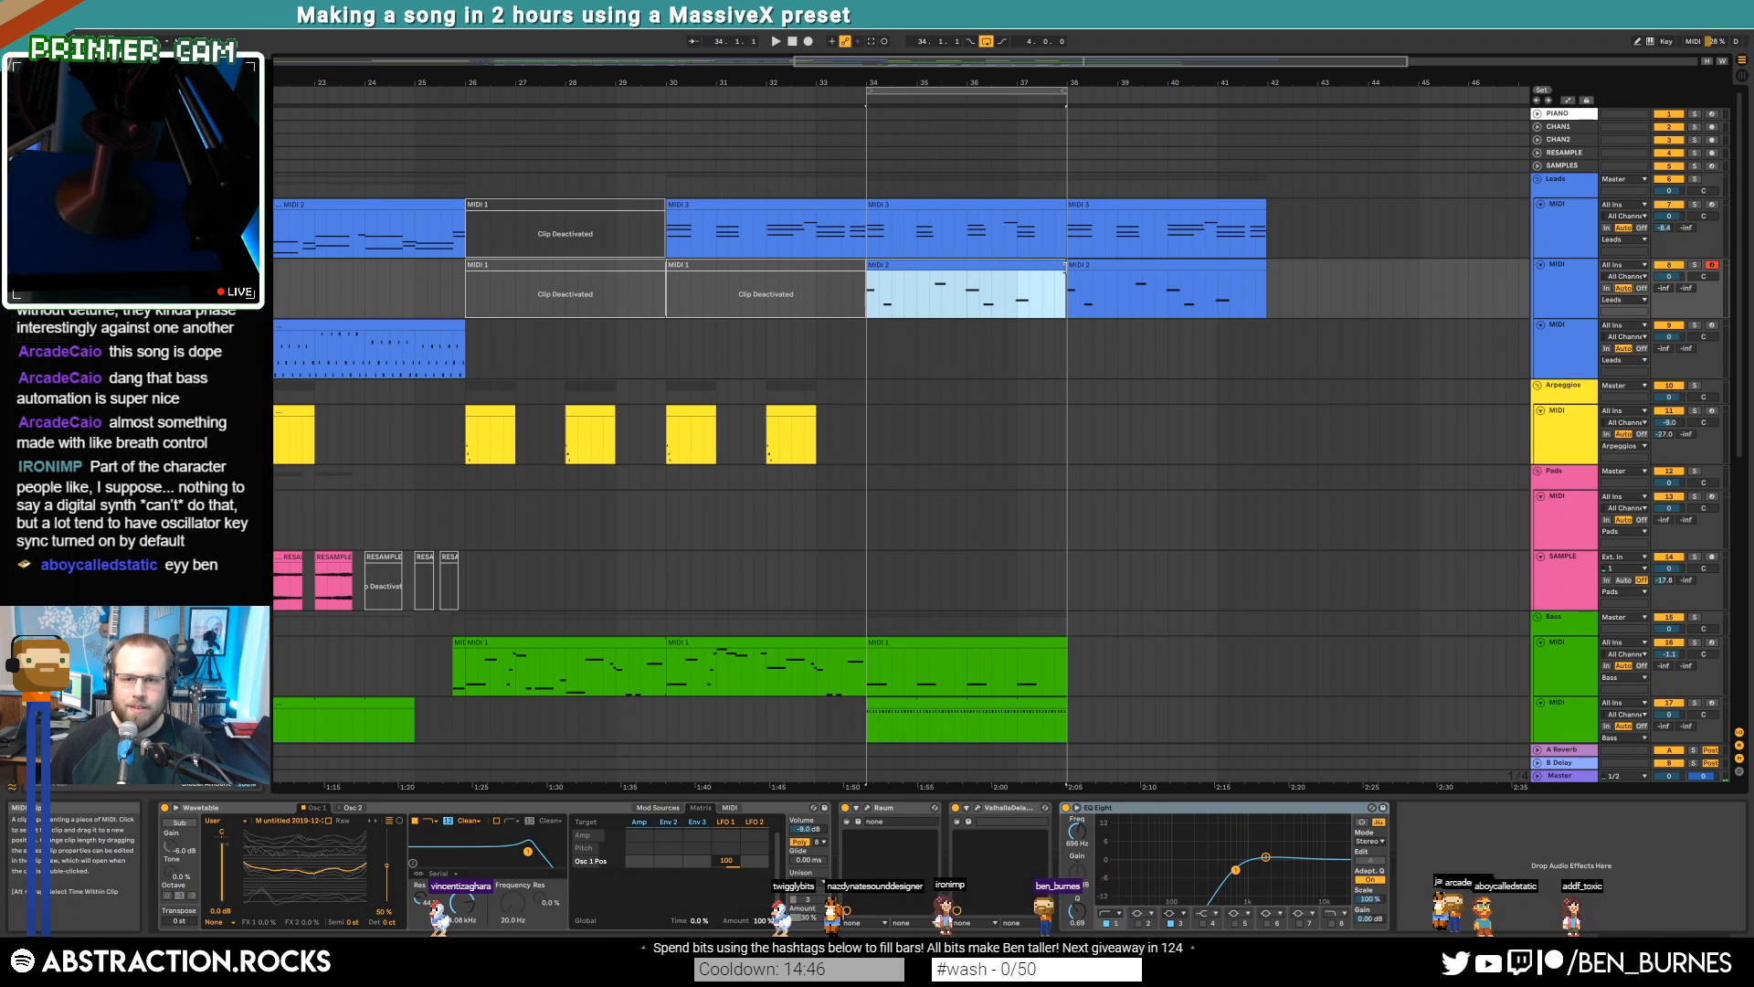
double_click(1089, 267)
left_click_drag(1445, 660, 1451, 677)
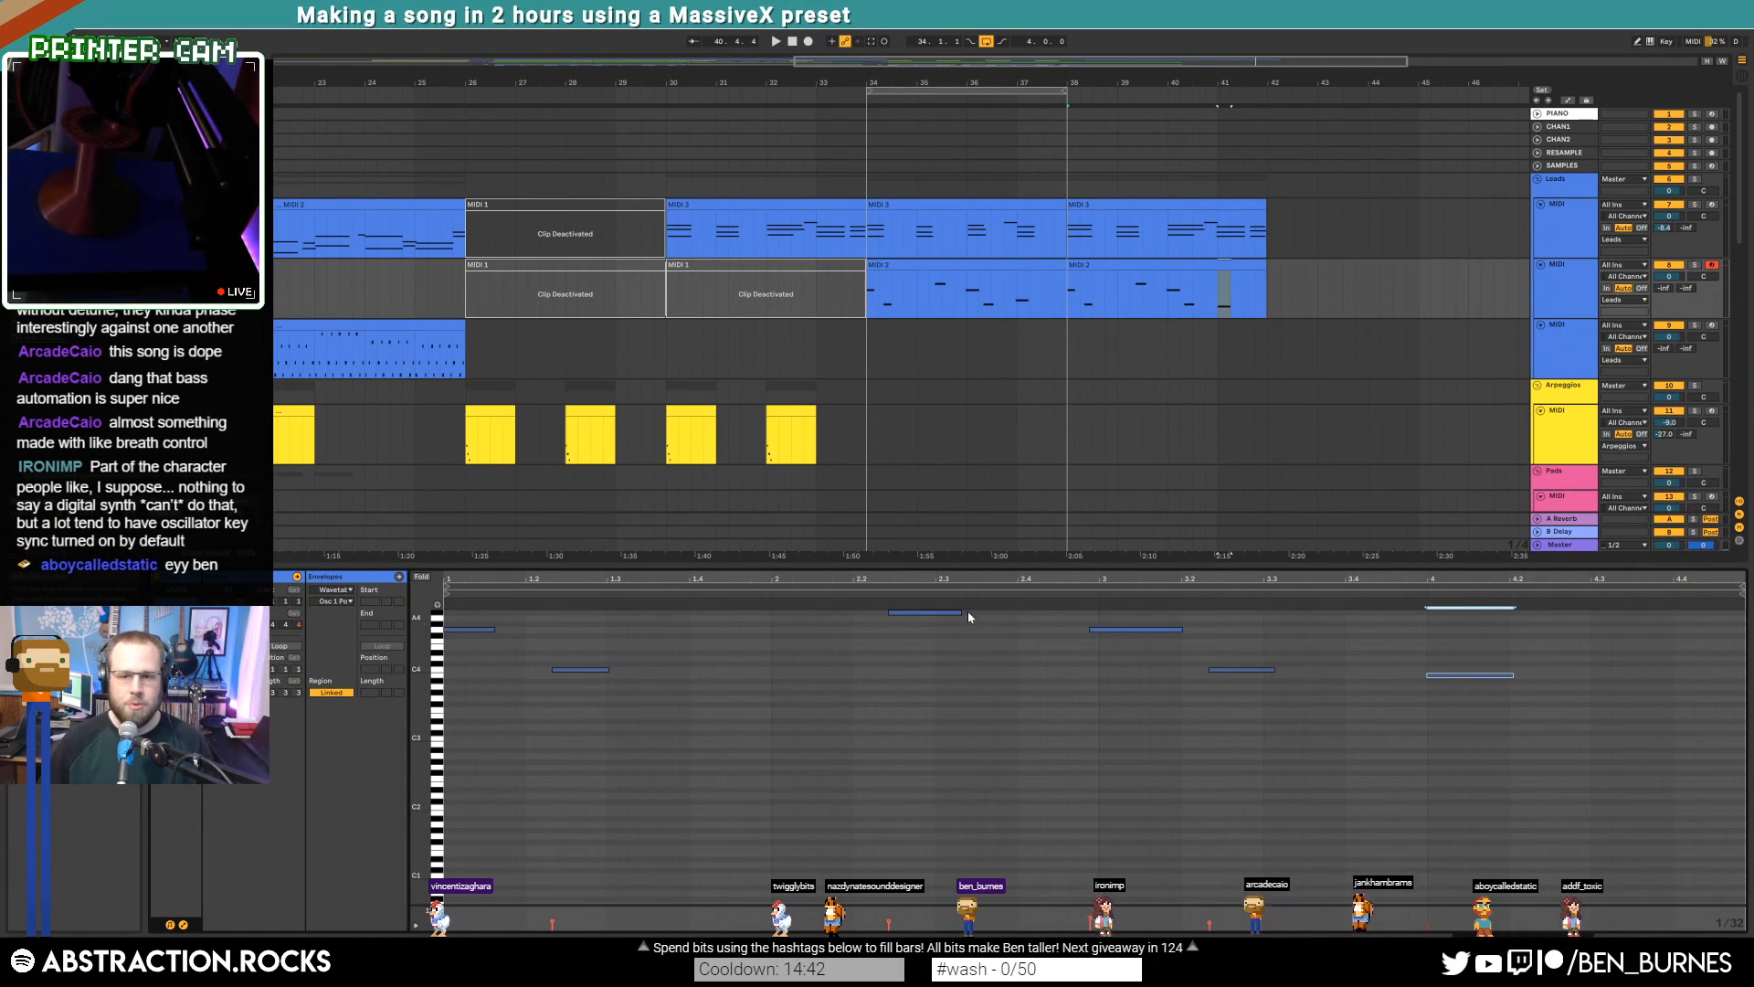
Extend the loop to span bars 34 to 42 and continue the first two bass tracks' clips through to bar 42
left_click(1288, 132, "shift")
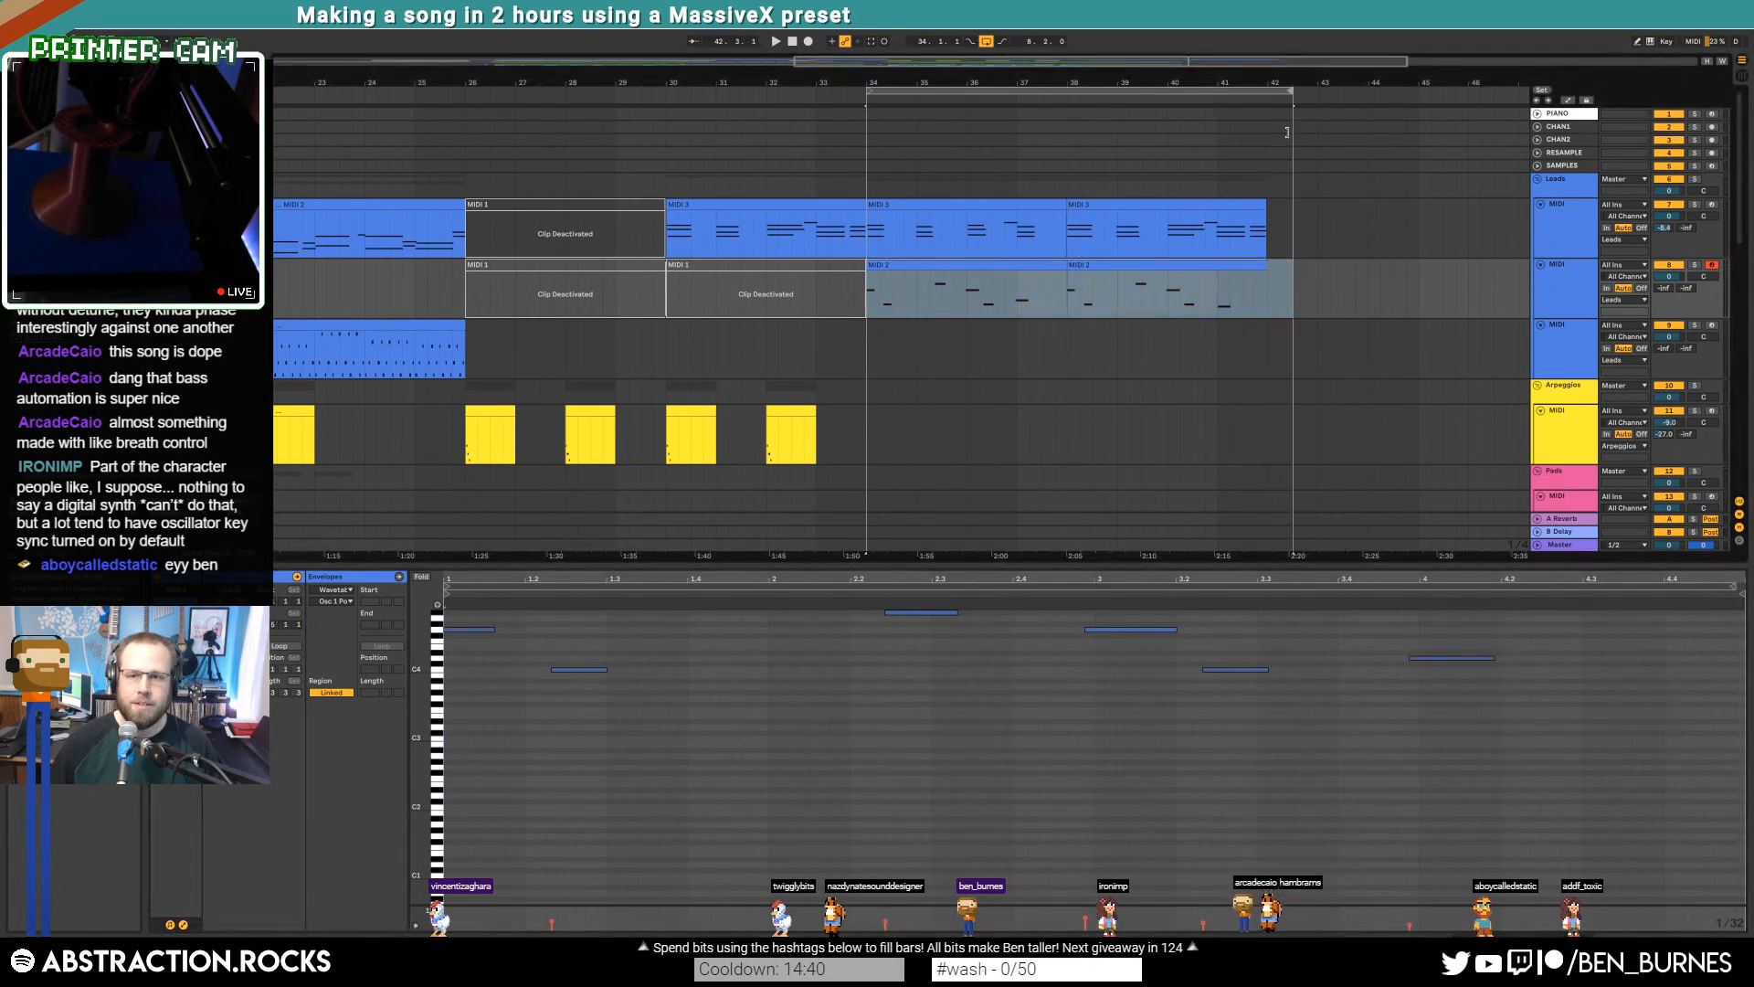
key("shift+Tab")
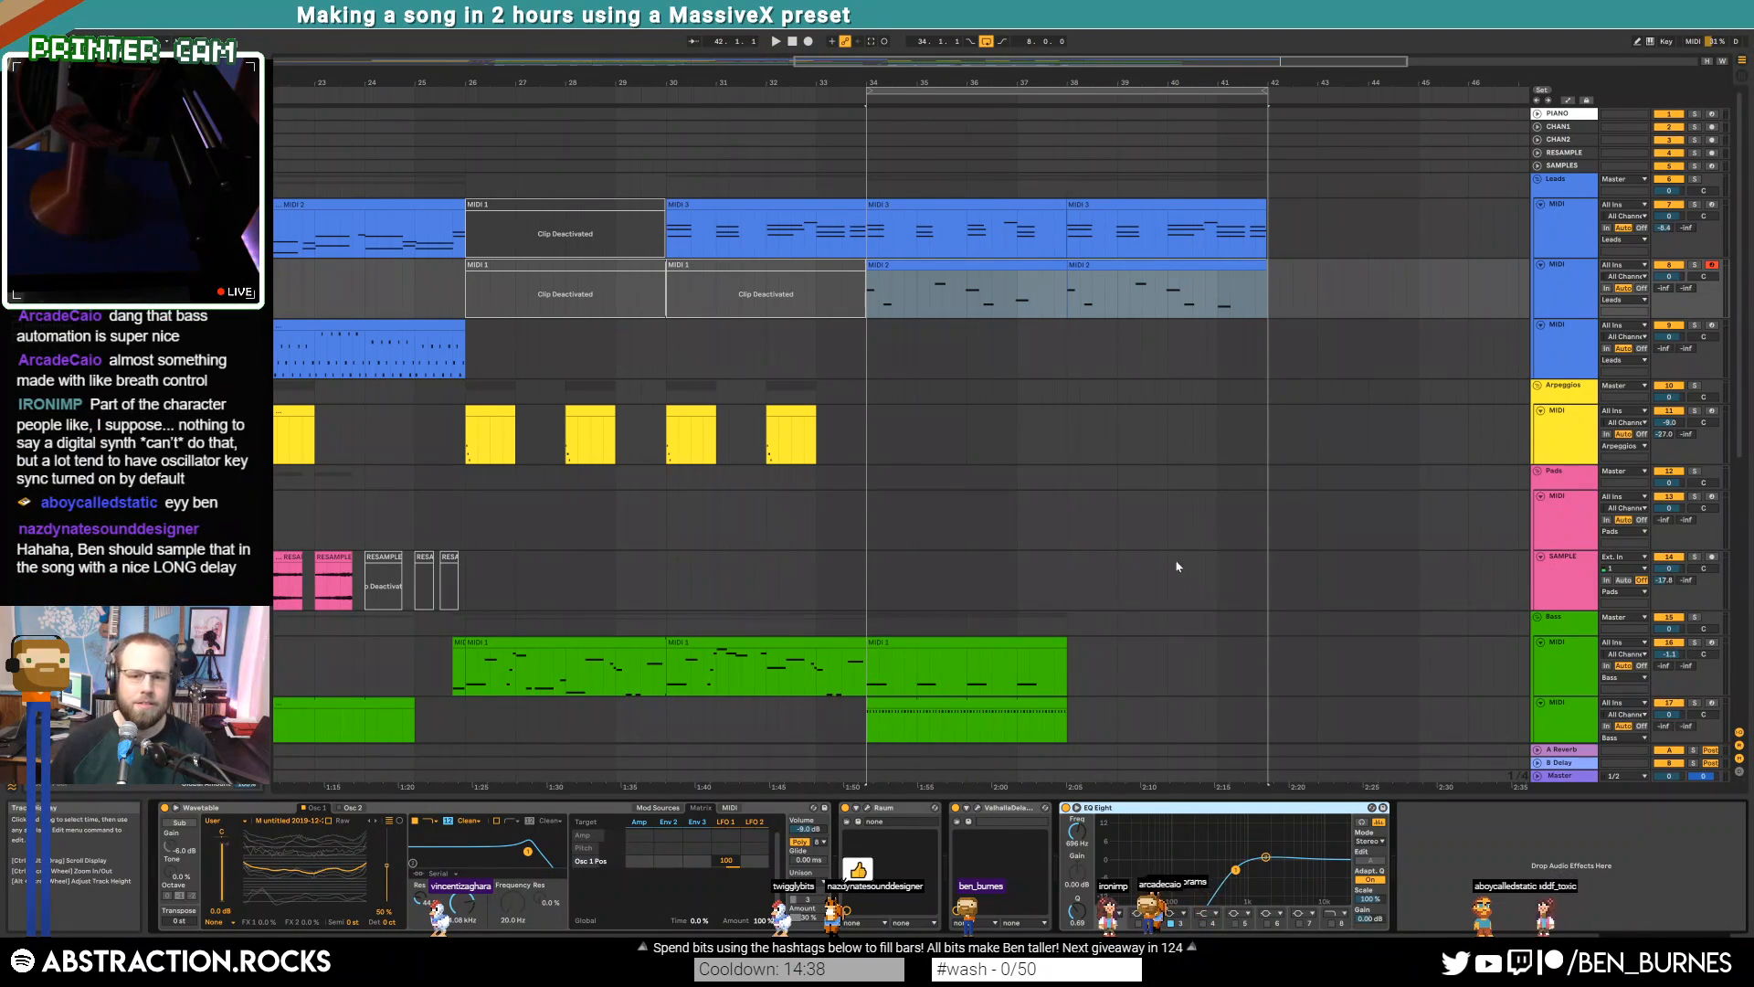
scroll(1178, 545, "down", 3)
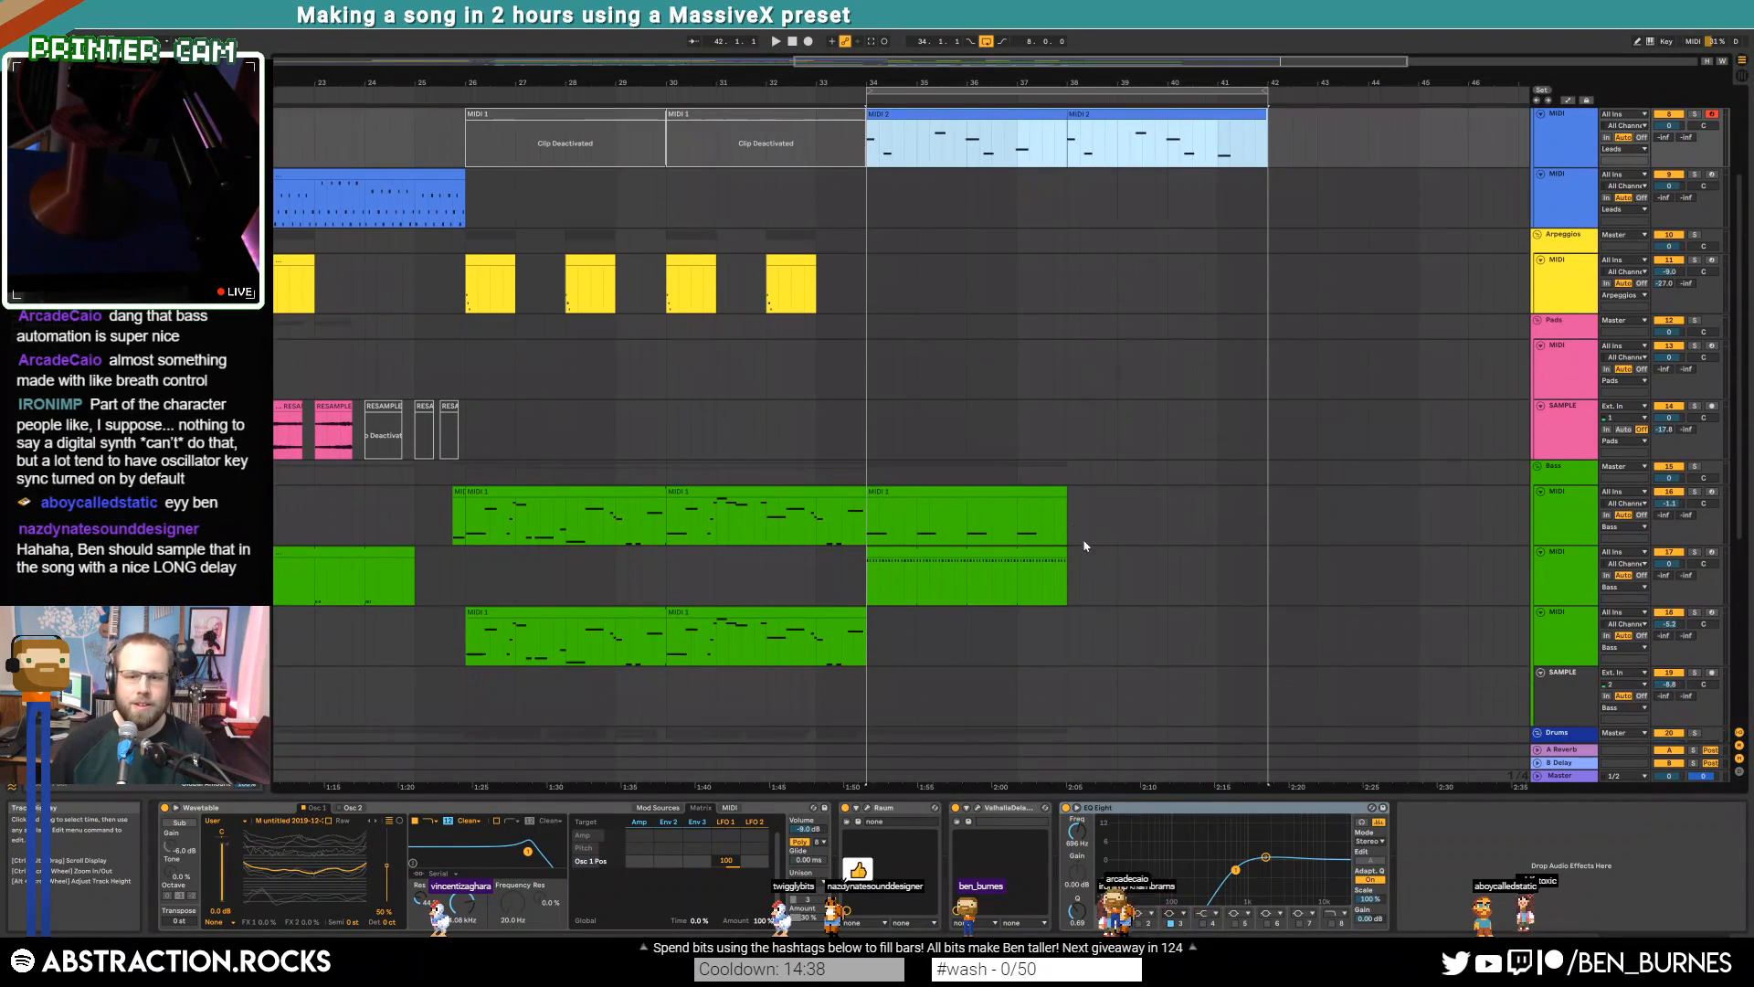
left_click(1052, 493)
key("ctrl+d")
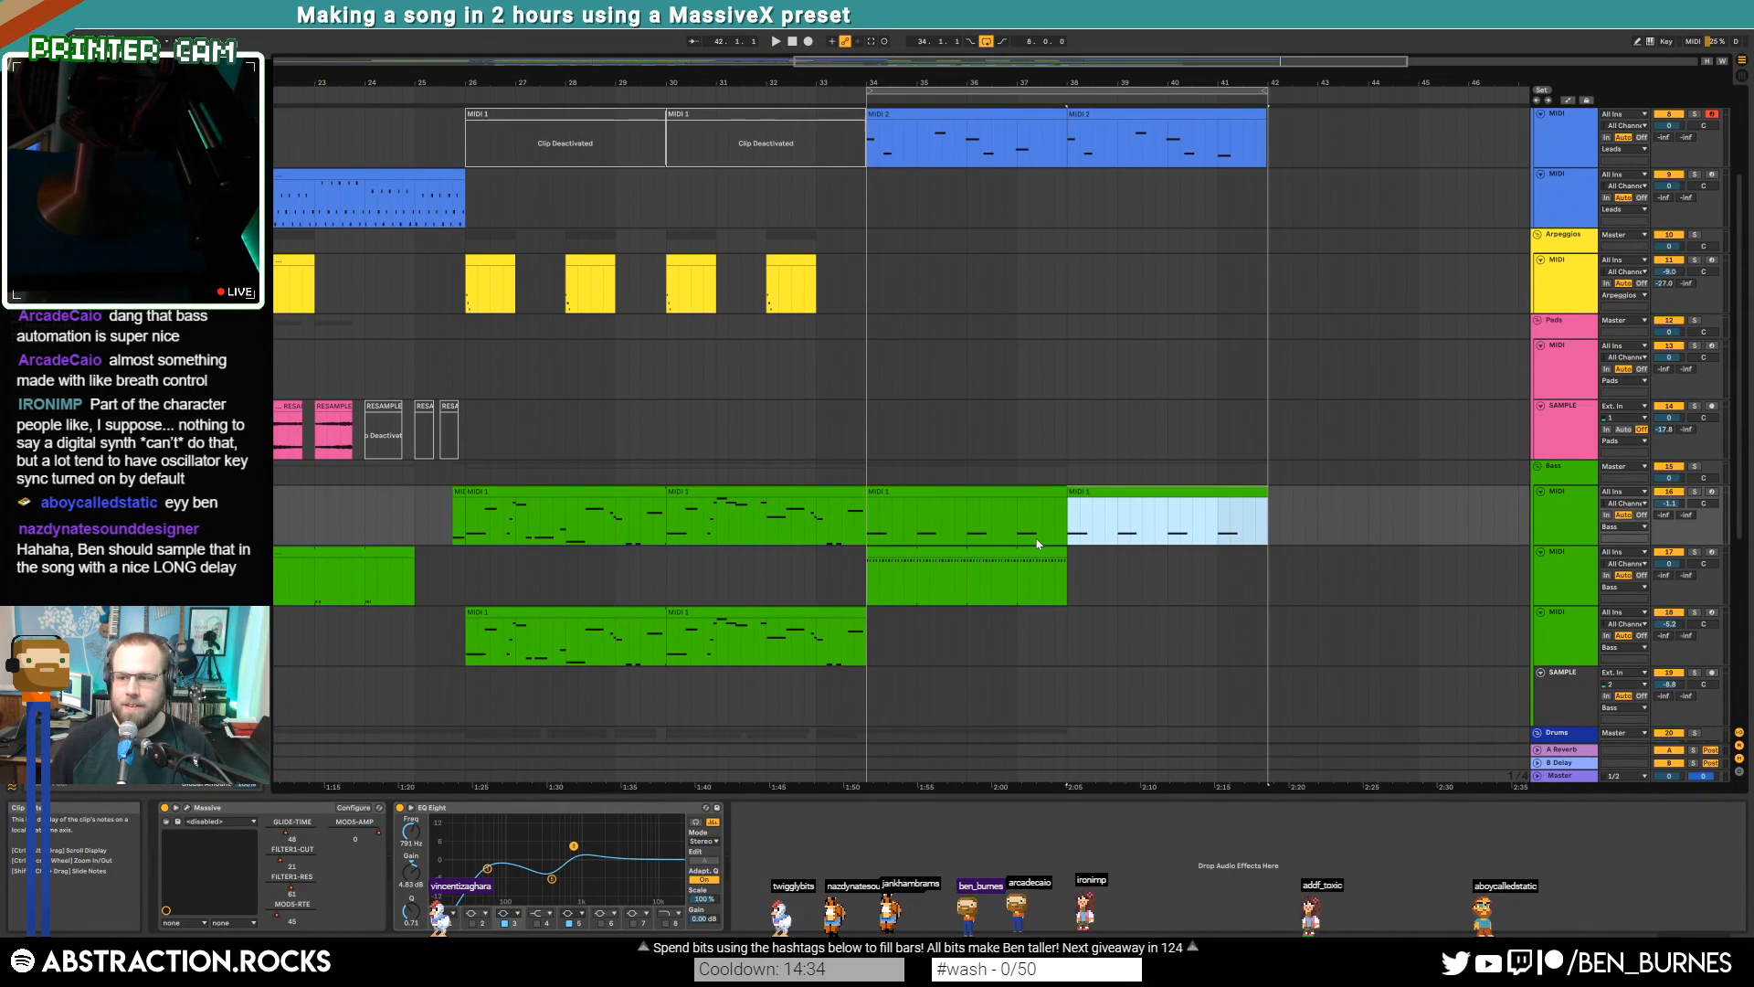
left_click_drag(1063, 555, 1273, 564)
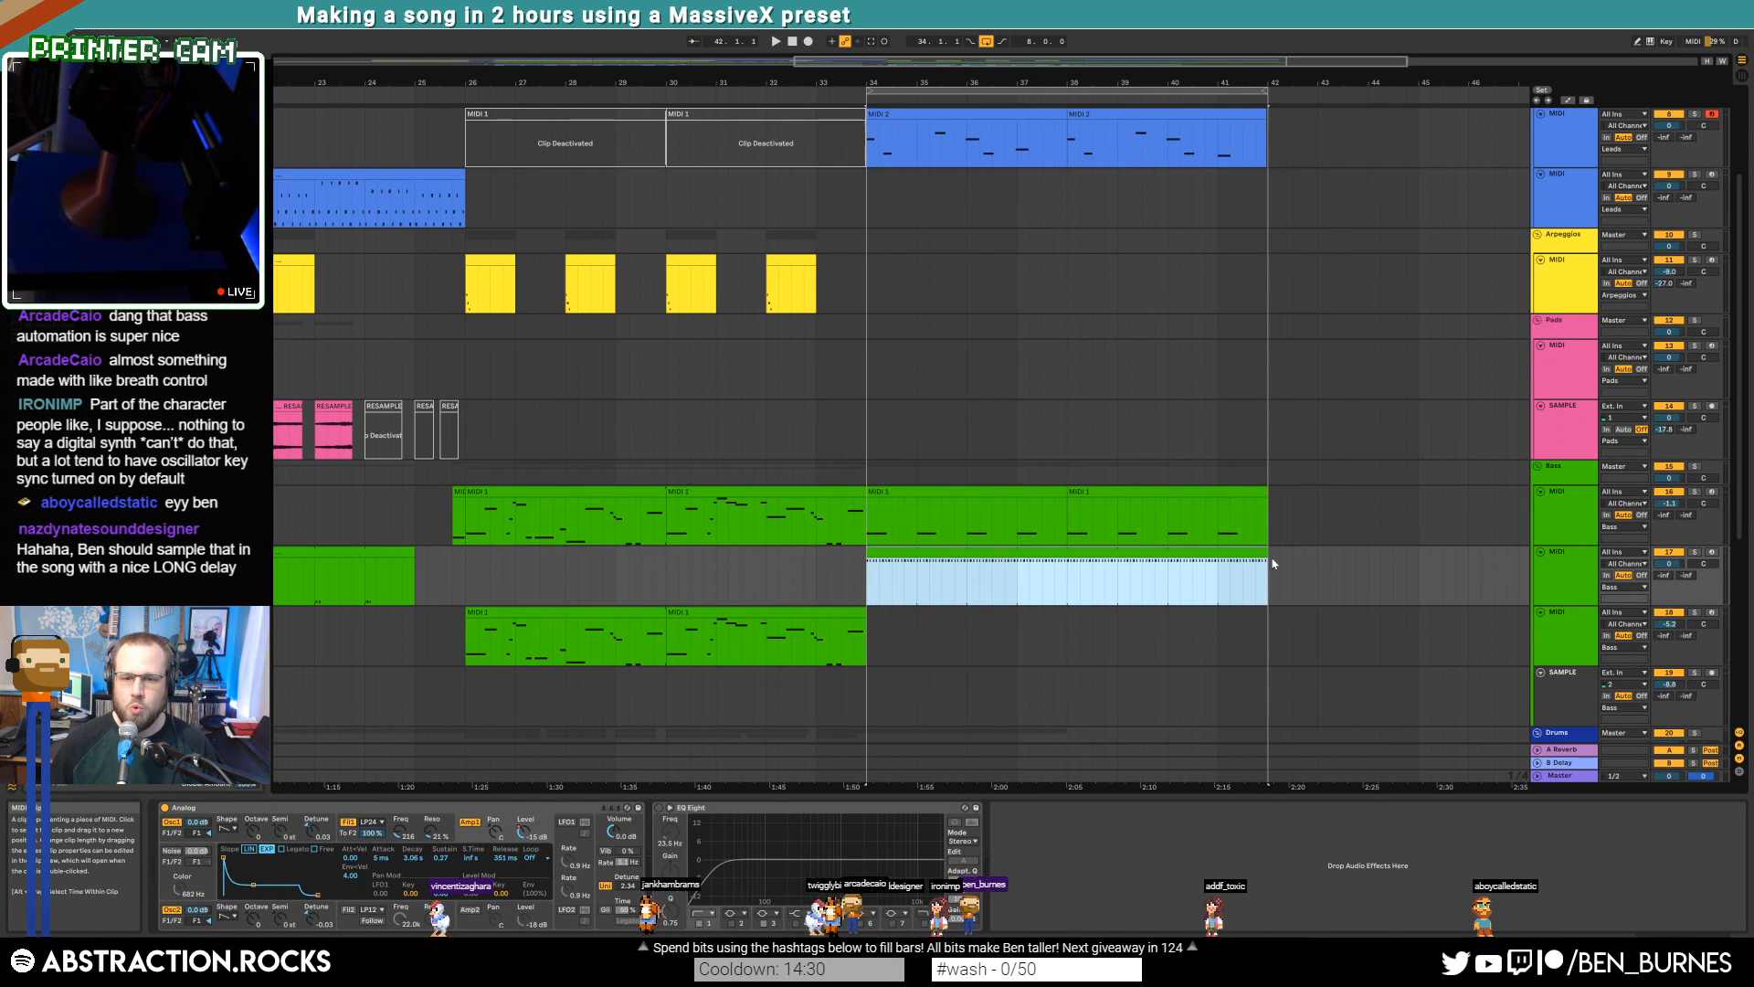
Duplicate the drum rack clip and the Ambiences MIDI clip so both parts continue from bar 38 to bar 42
scroll(1203, 573, "down", 5)
left_click(1040, 514)
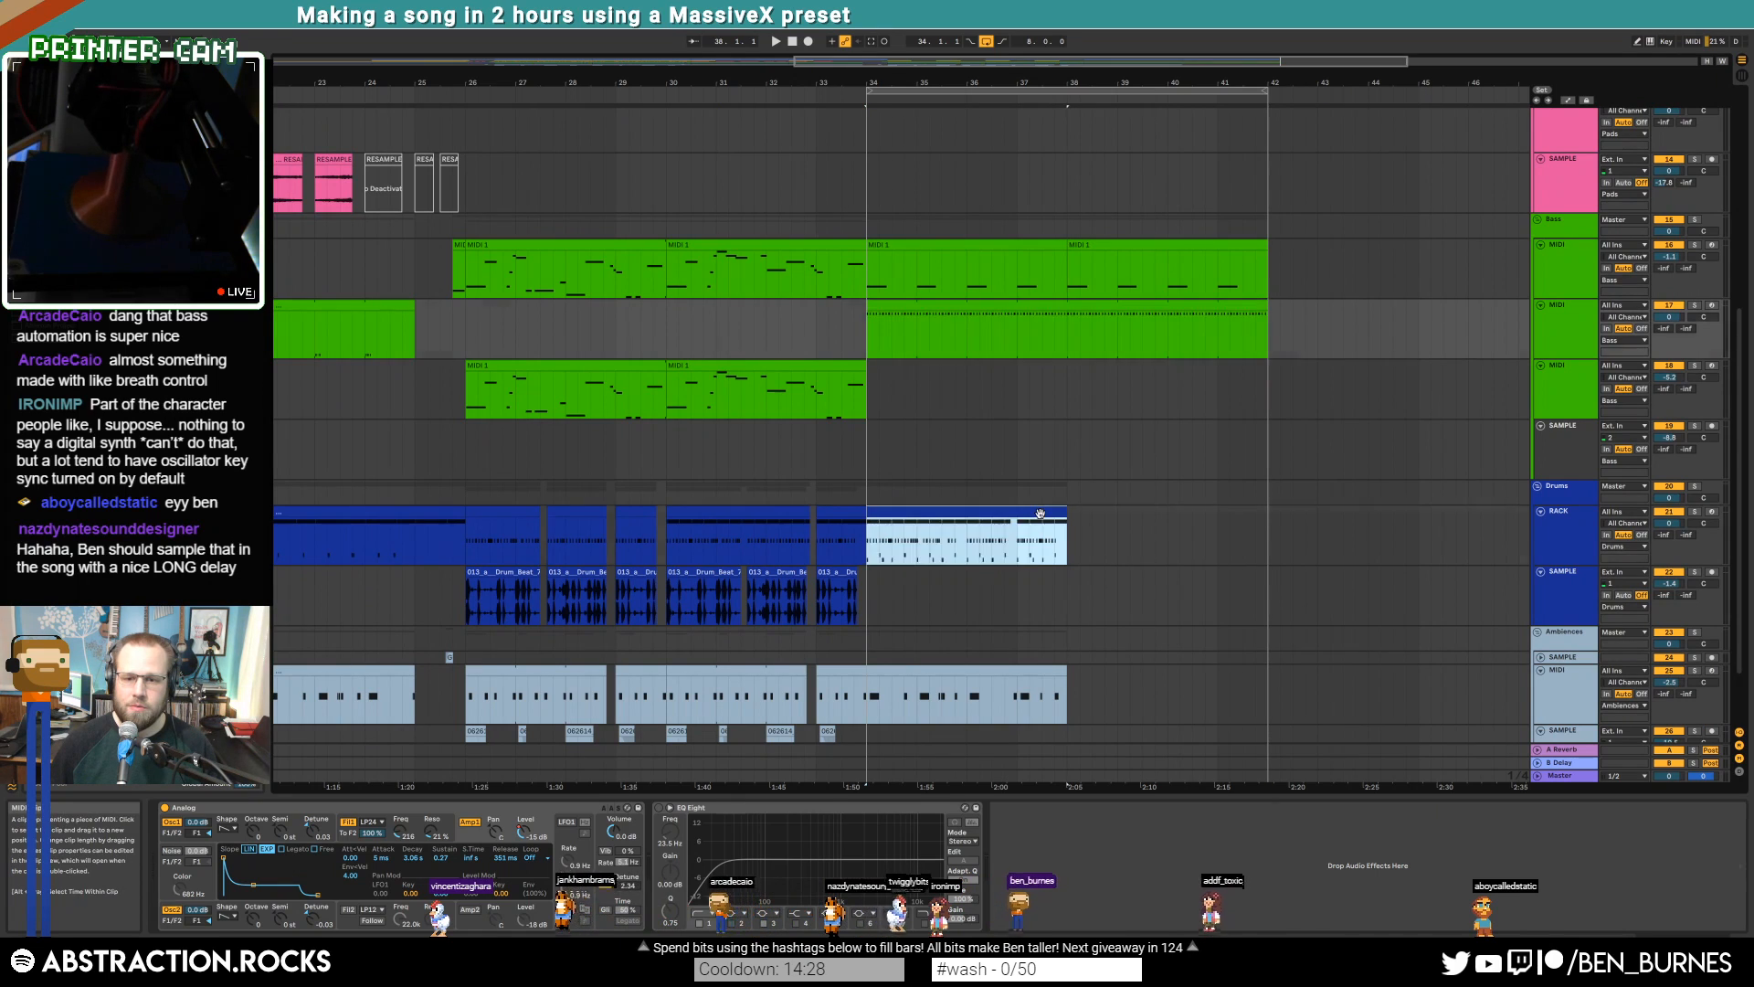
key("ctrl+d")
left_click(1066, 671)
mouse_move(1066, 672)
left_mouse_down()
mouse_move(1247, 672)
mouse_move(1064, 671)
left_mouse_up()
key("ctrl+d")
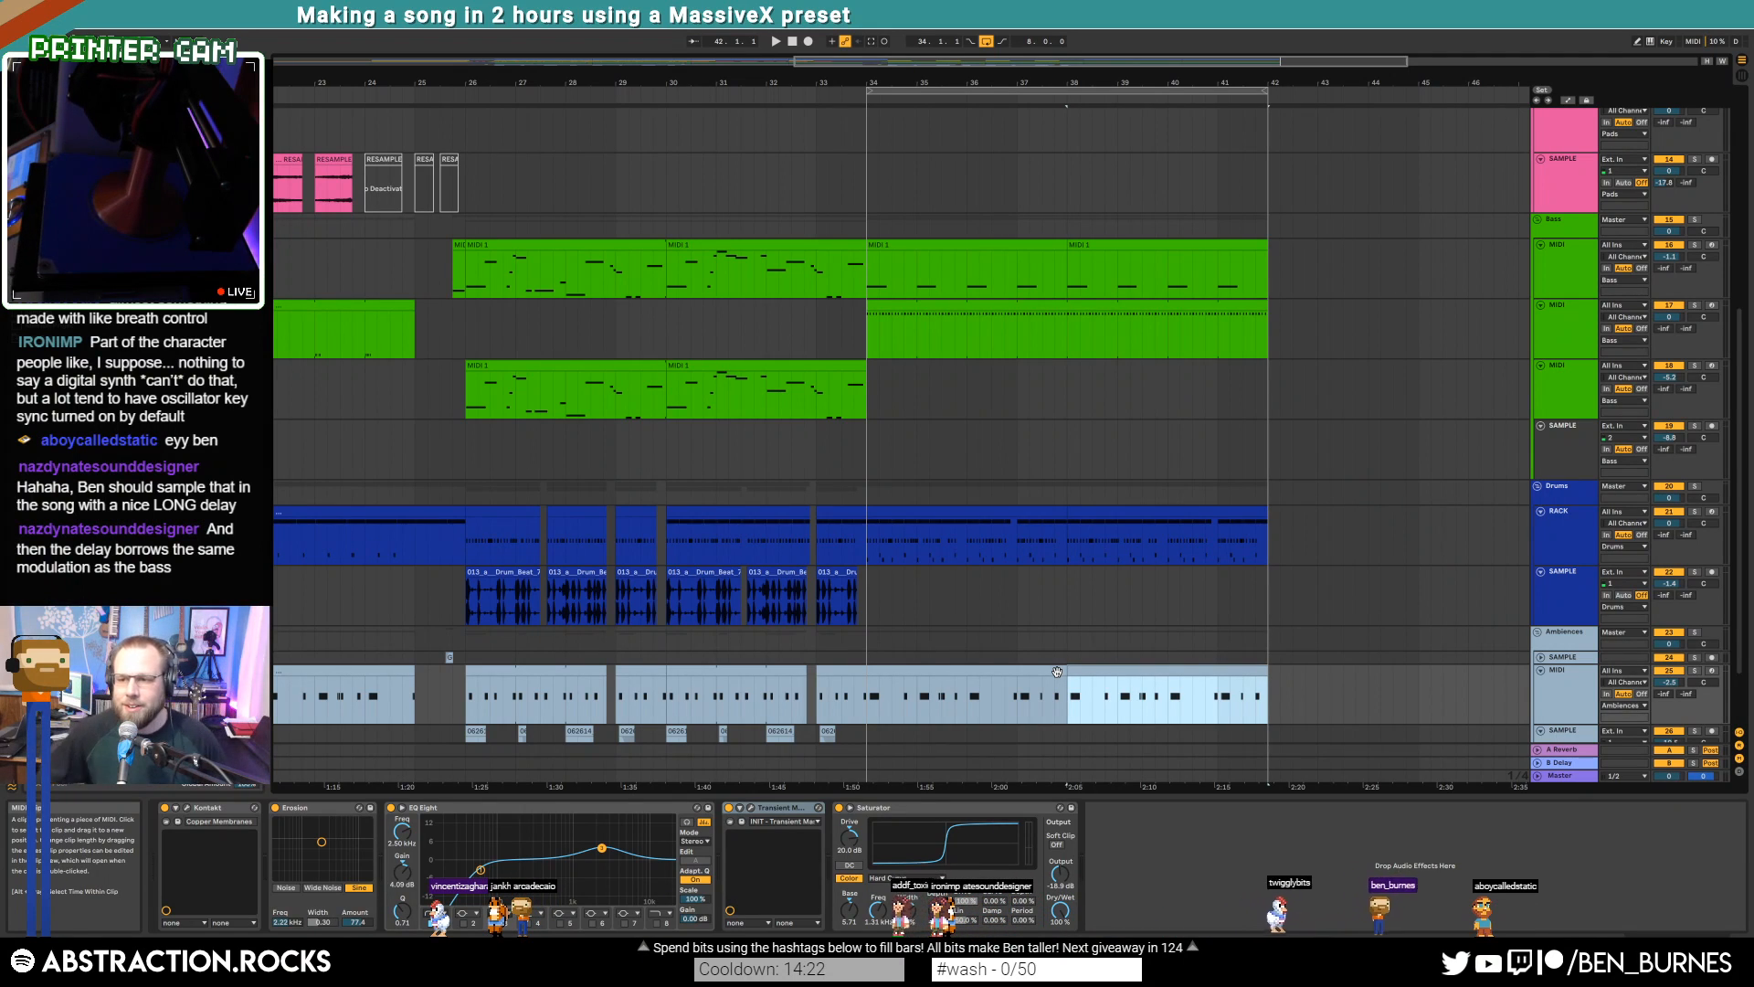
Play the arrangement from bar 34 to review the extended section
left_click(869, 342)
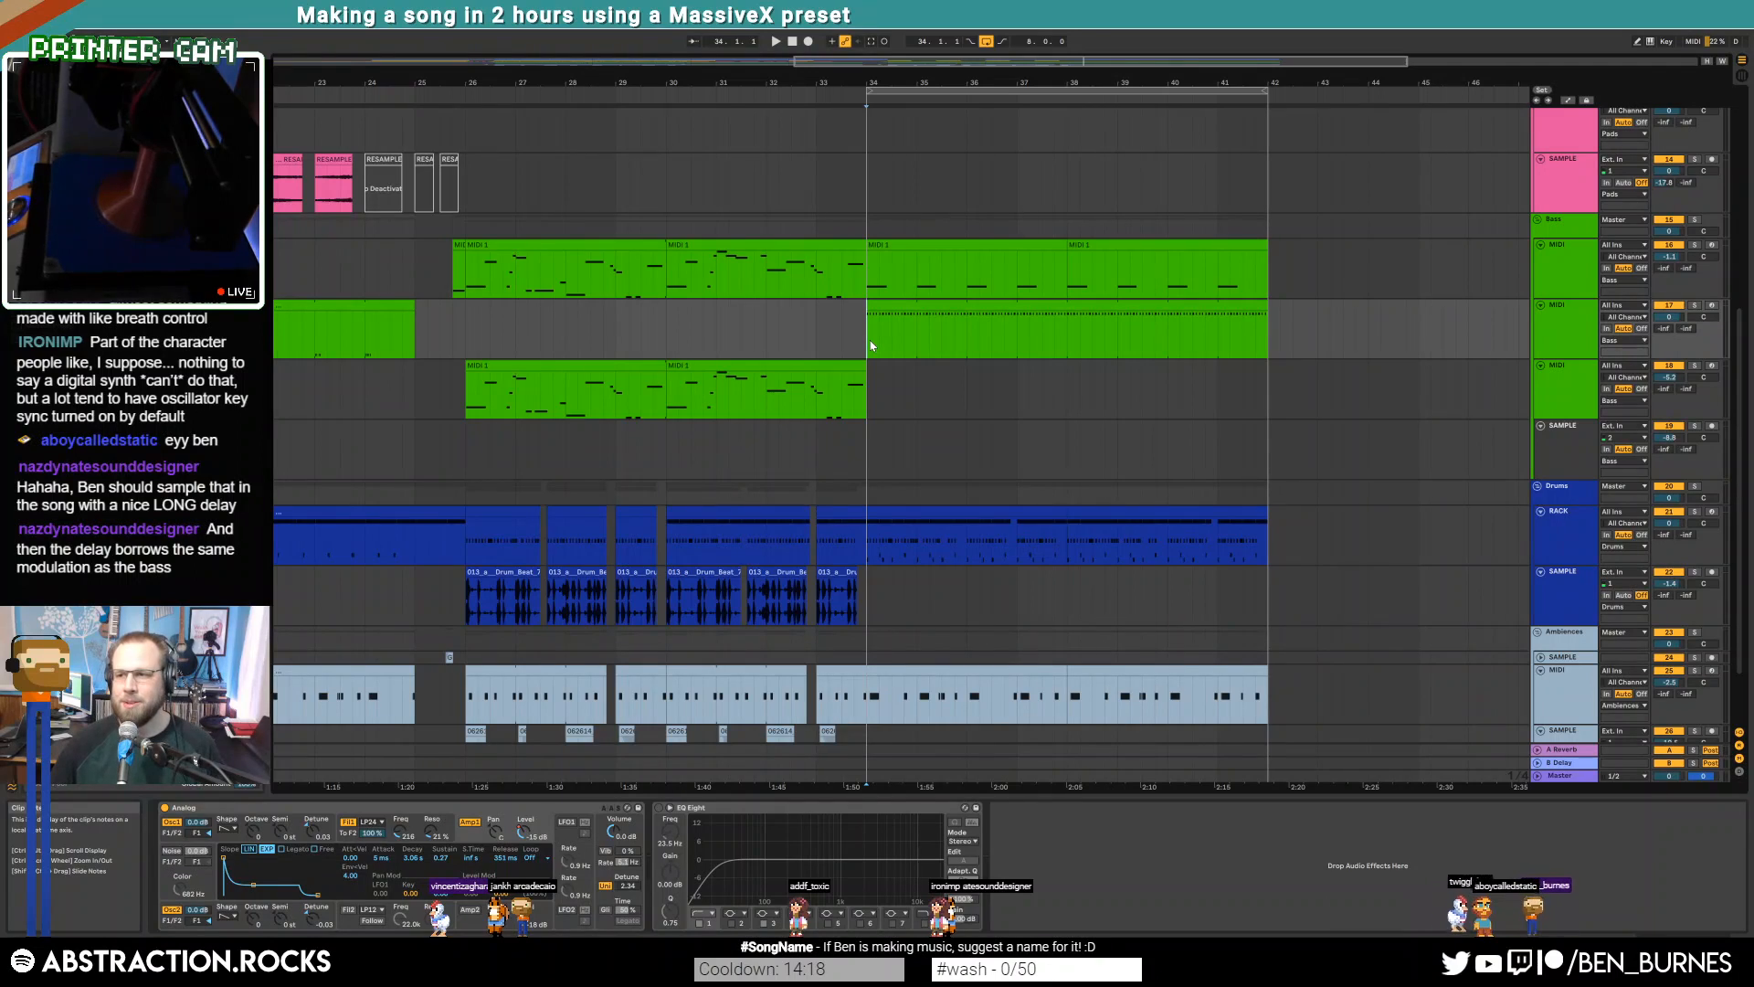
key("space")
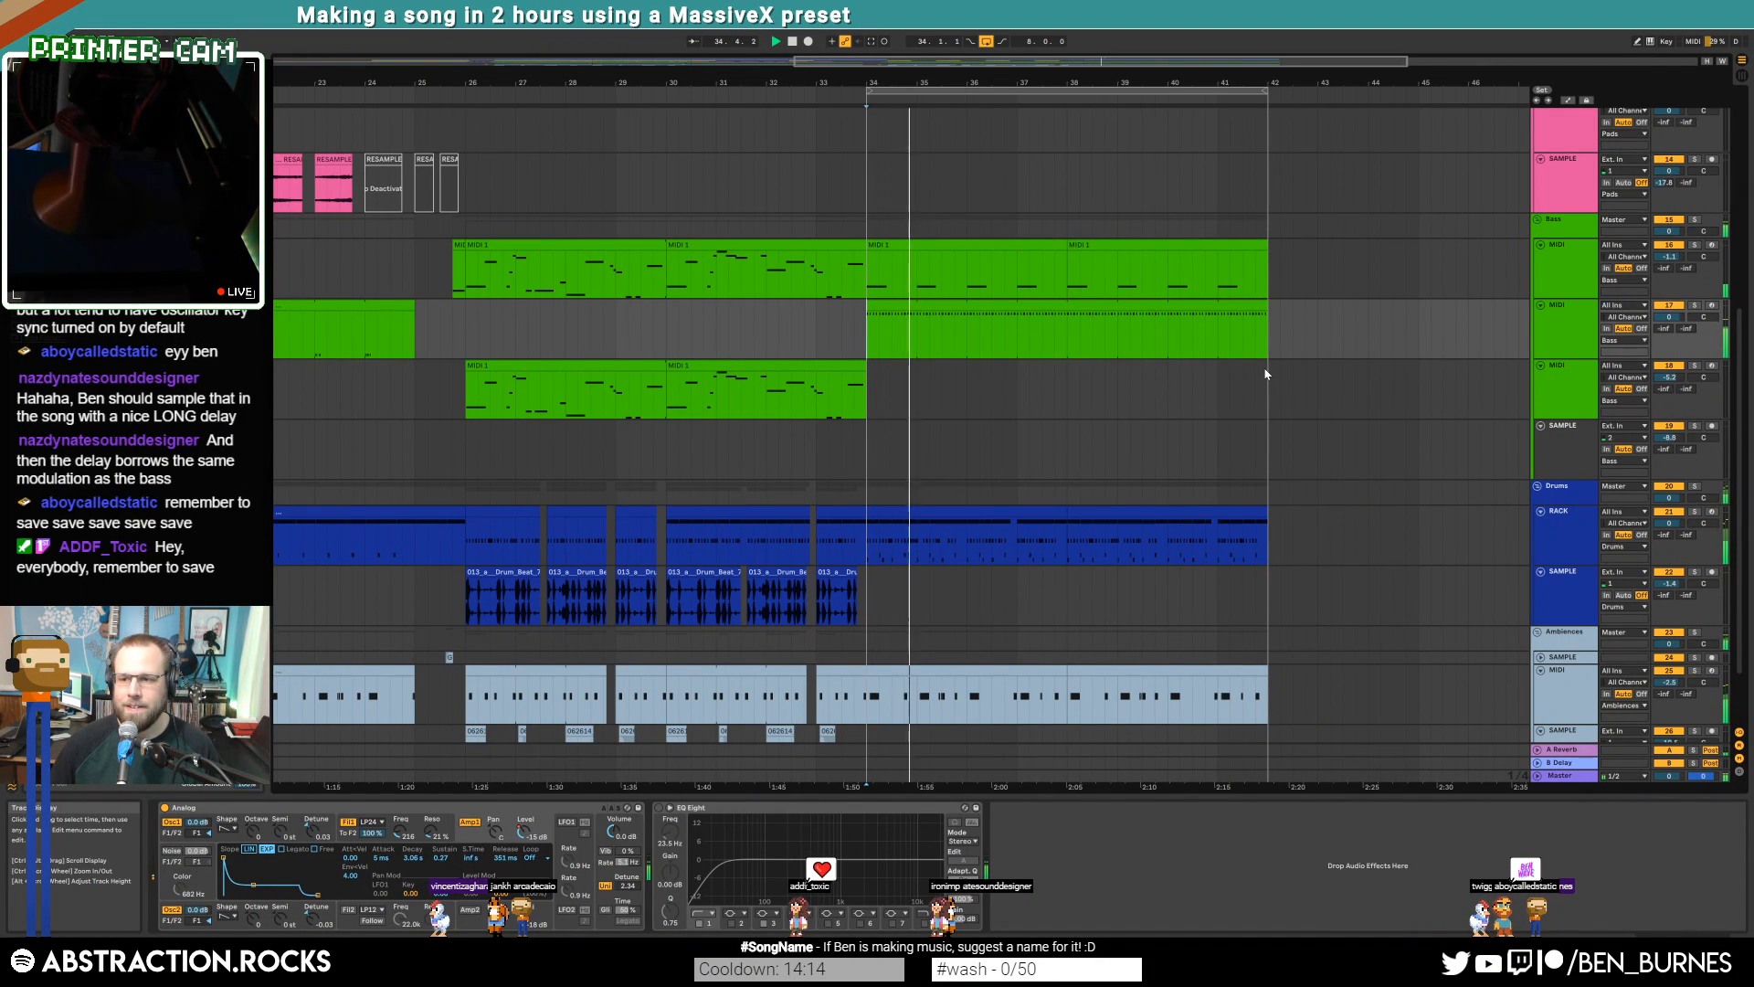
scroll(1251, 394, "up", 10)
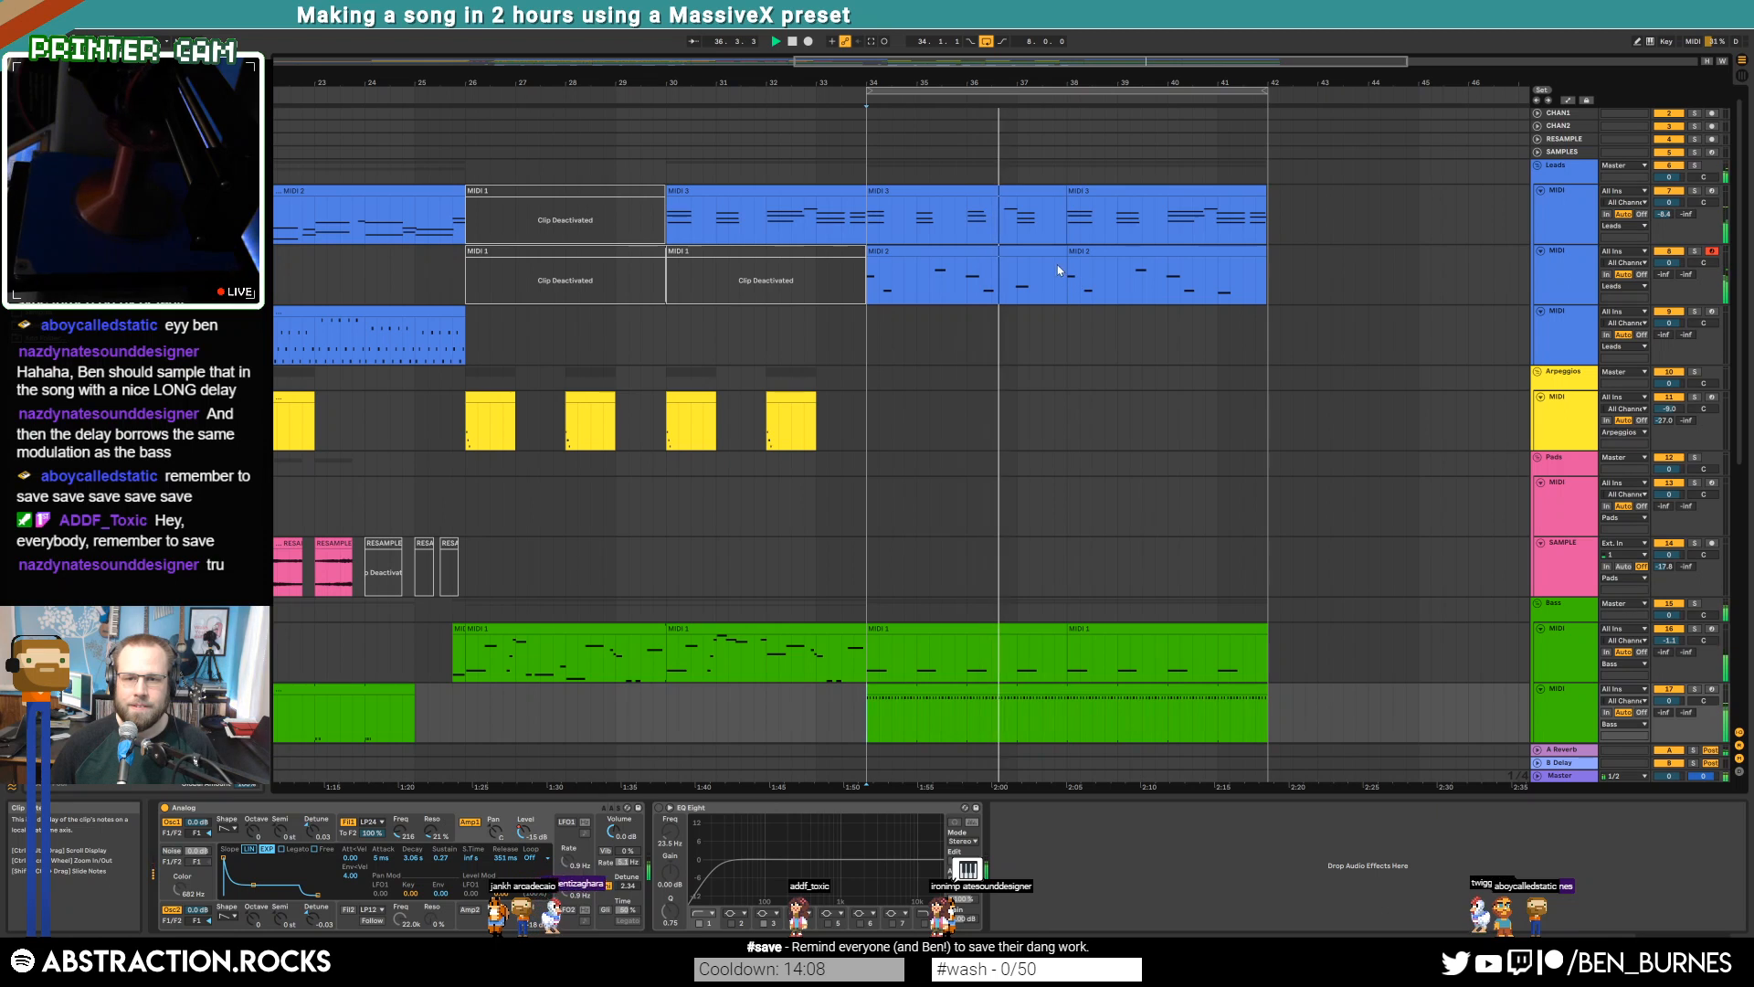
Consolidate the second lead track's two melody clips from bar 34 into one clip and quantize all its notes
double_click(1004, 249)
left_click(1116, 267, "shift")
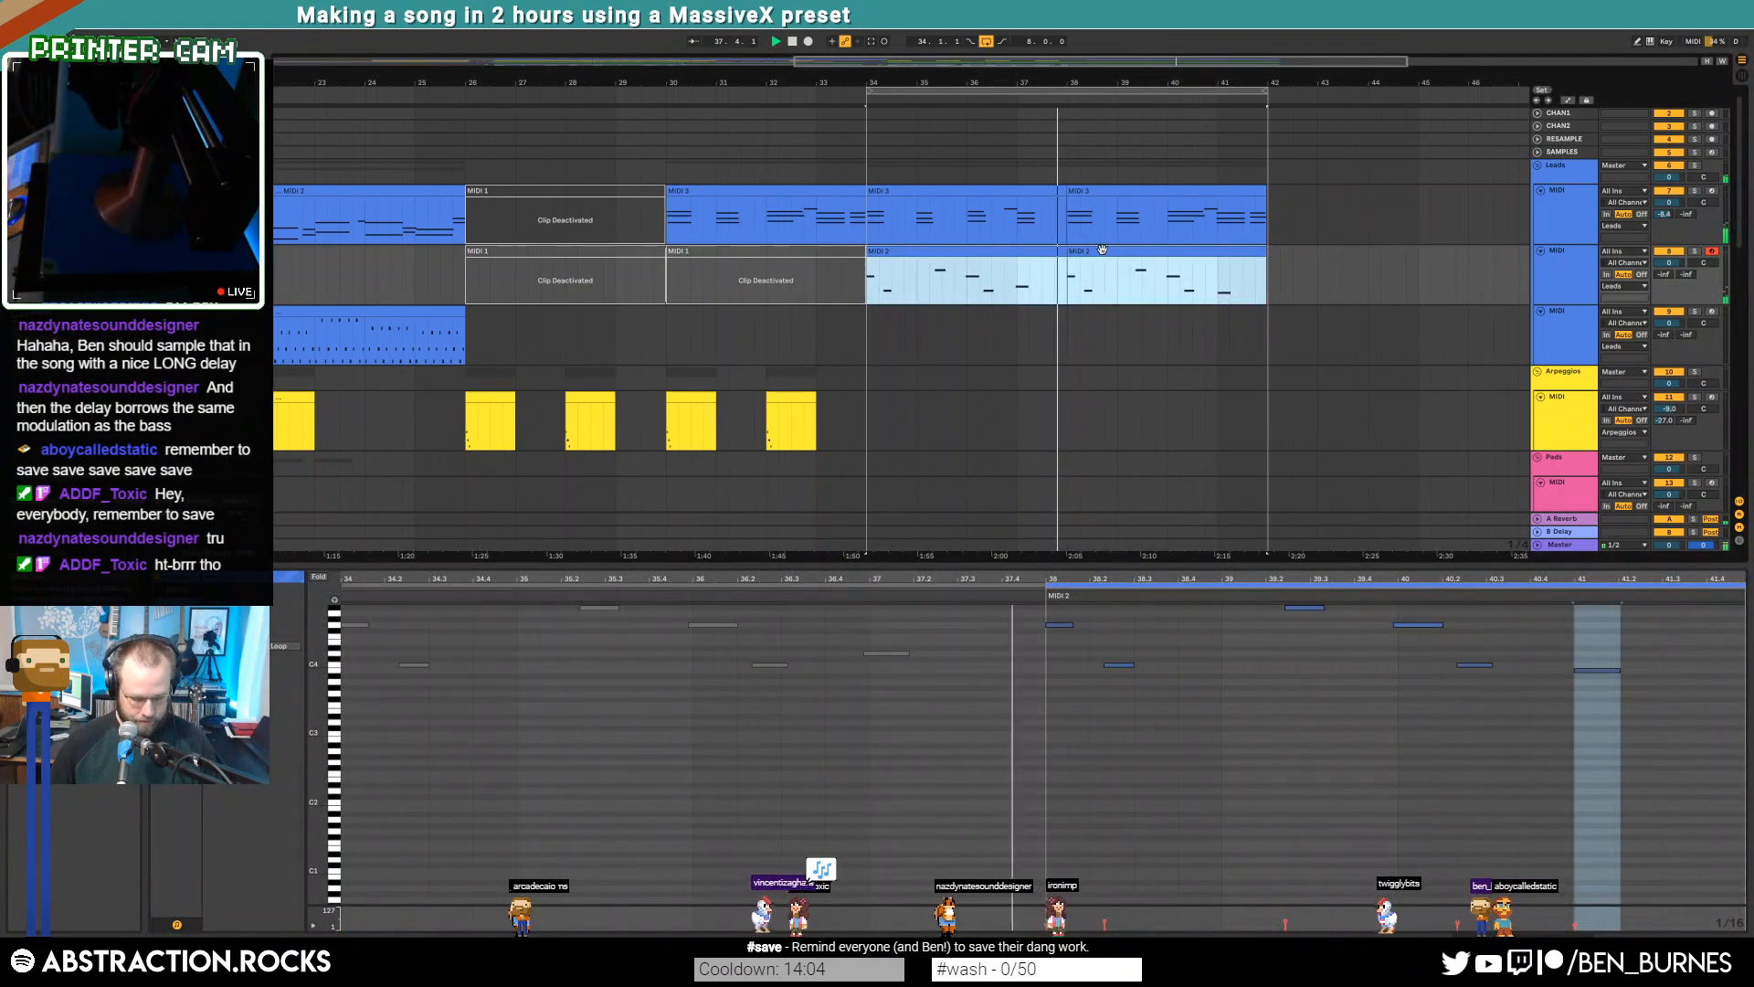
key("ctrl+j")
left_click(1033, 807)
key("ctrl+a")
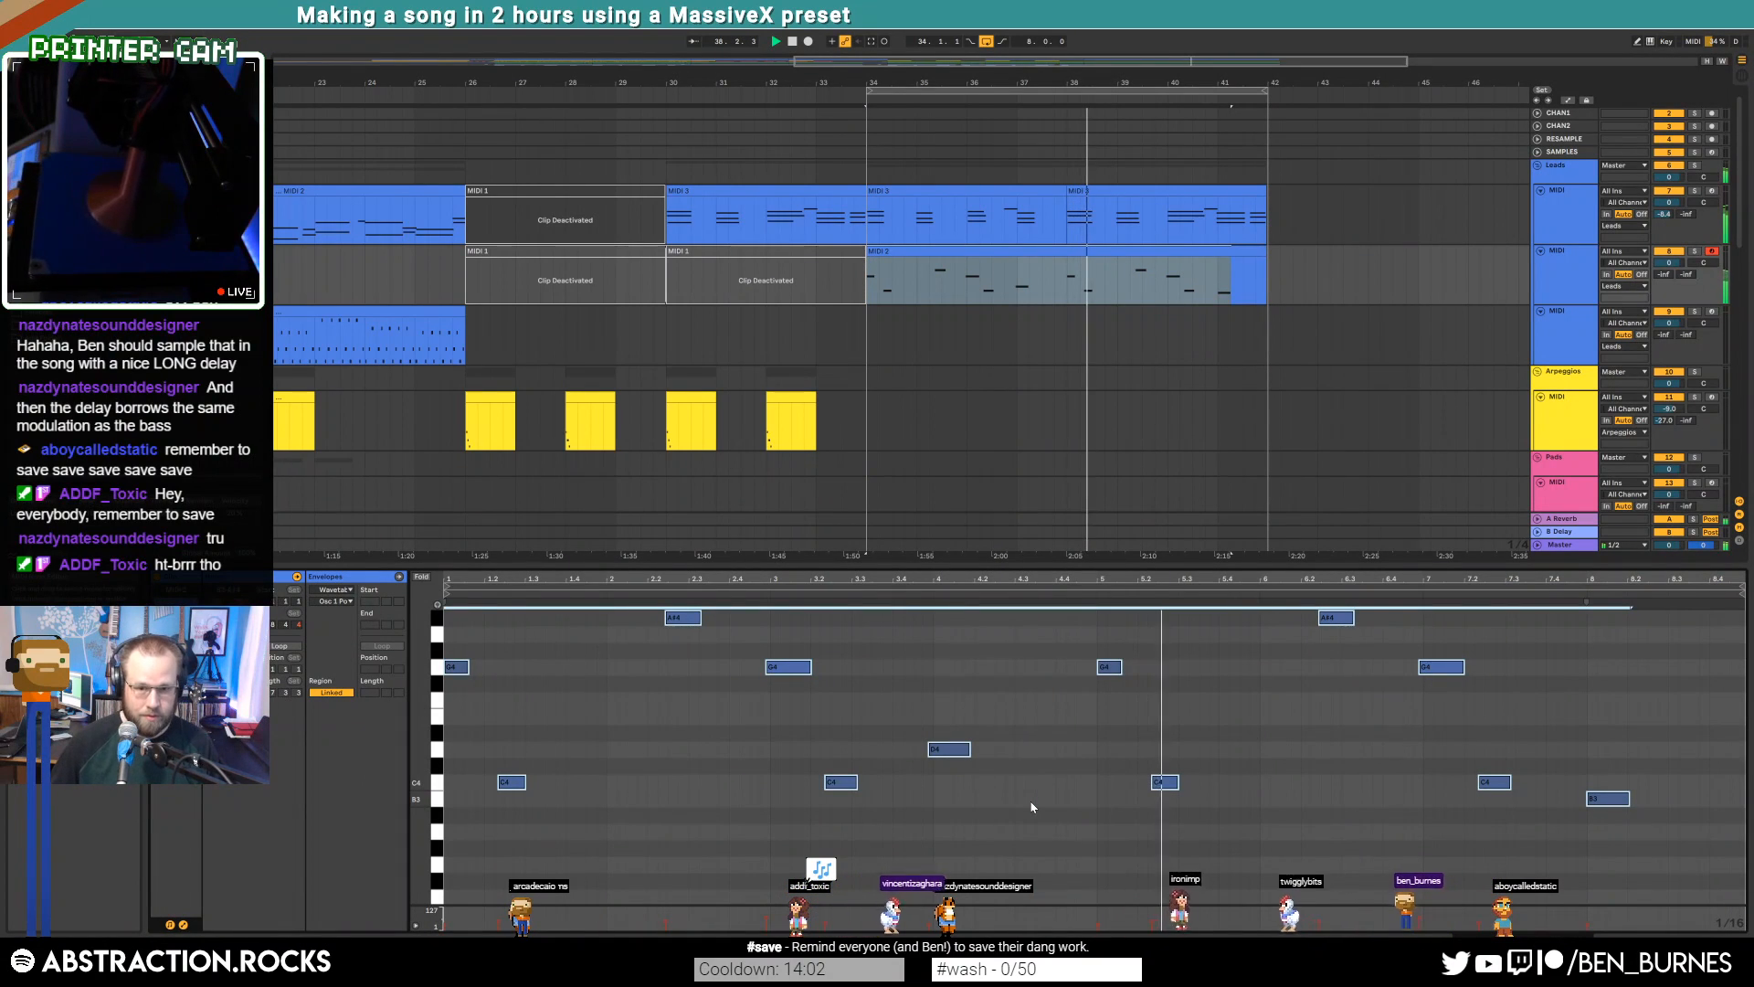
key("ctrl+u")
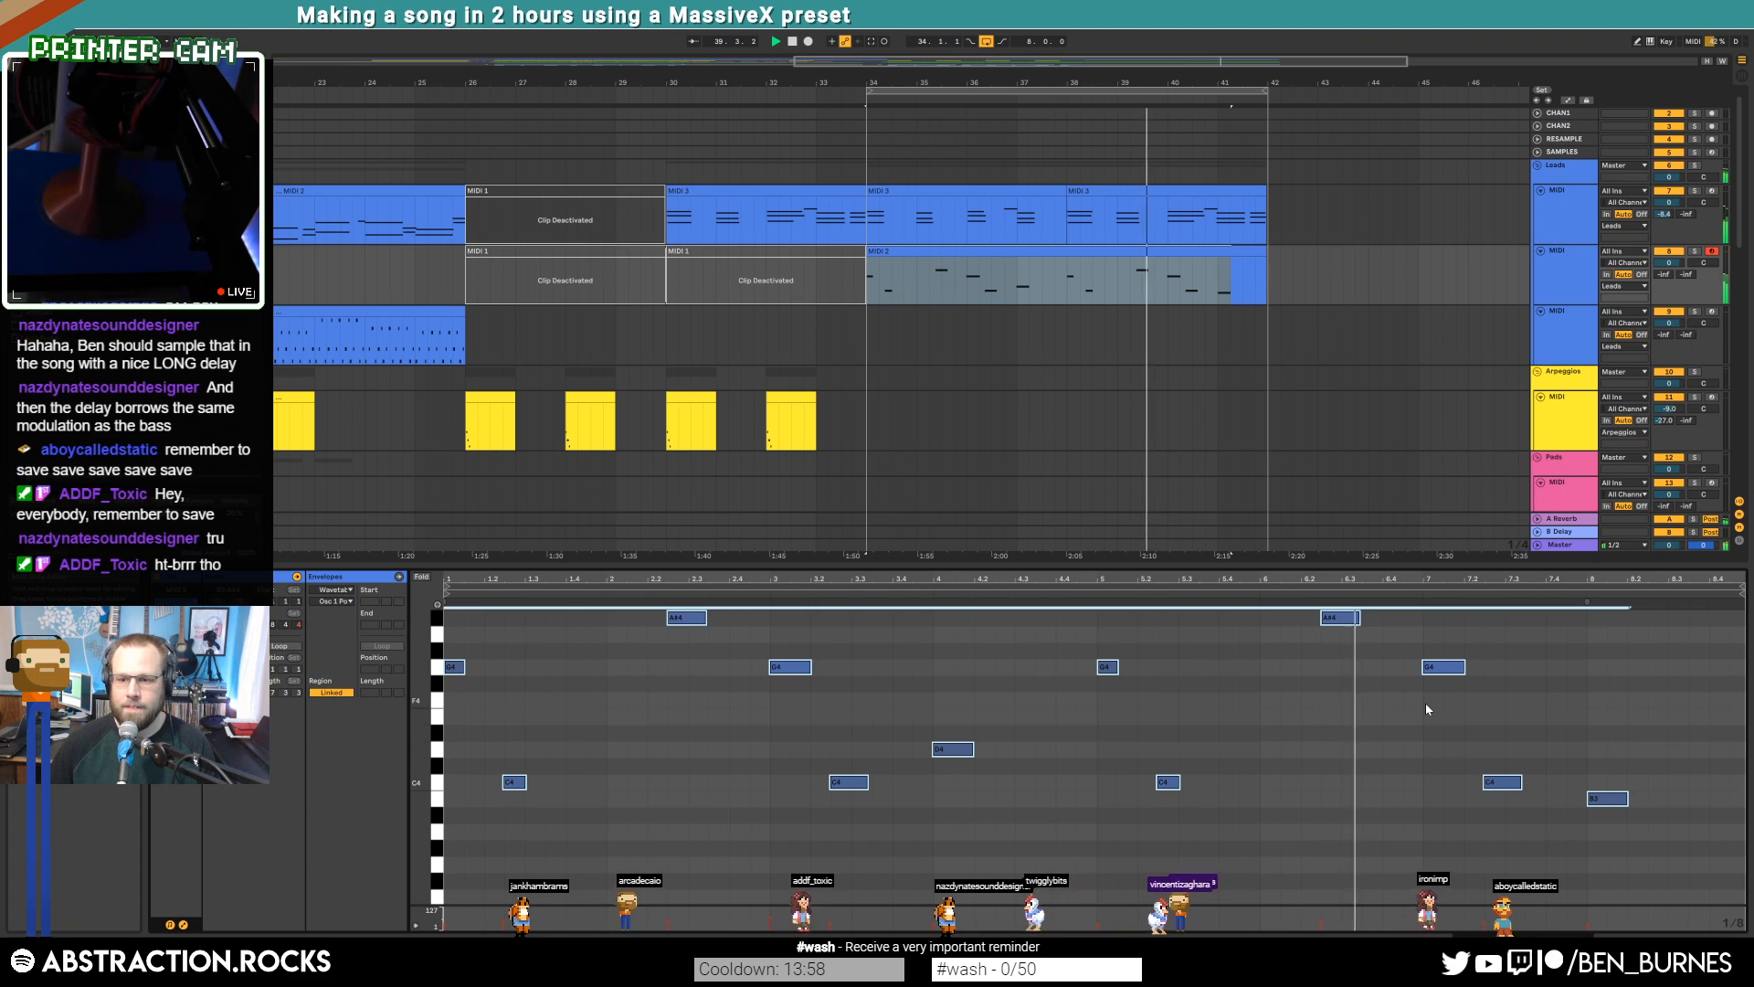
Replace the final B3 in the second lead track's consolidated clip with a slightly longer F4 at bar 41
left_click(1500, 687)
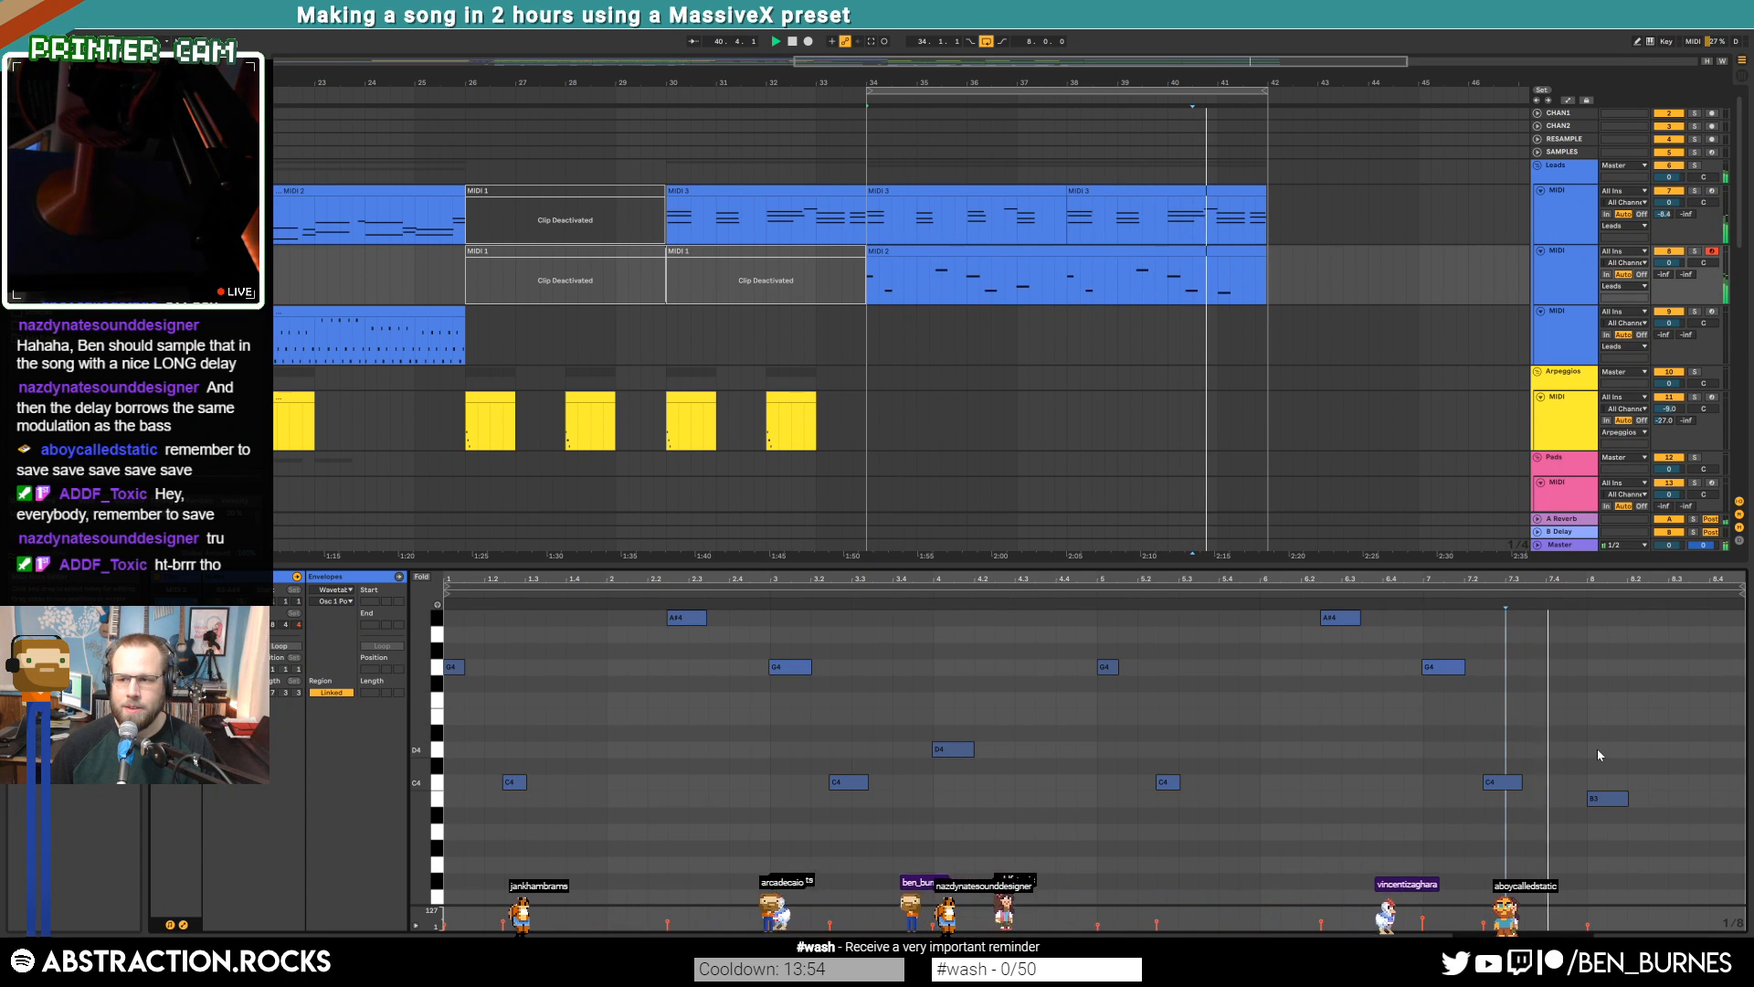
double_click(1606, 798)
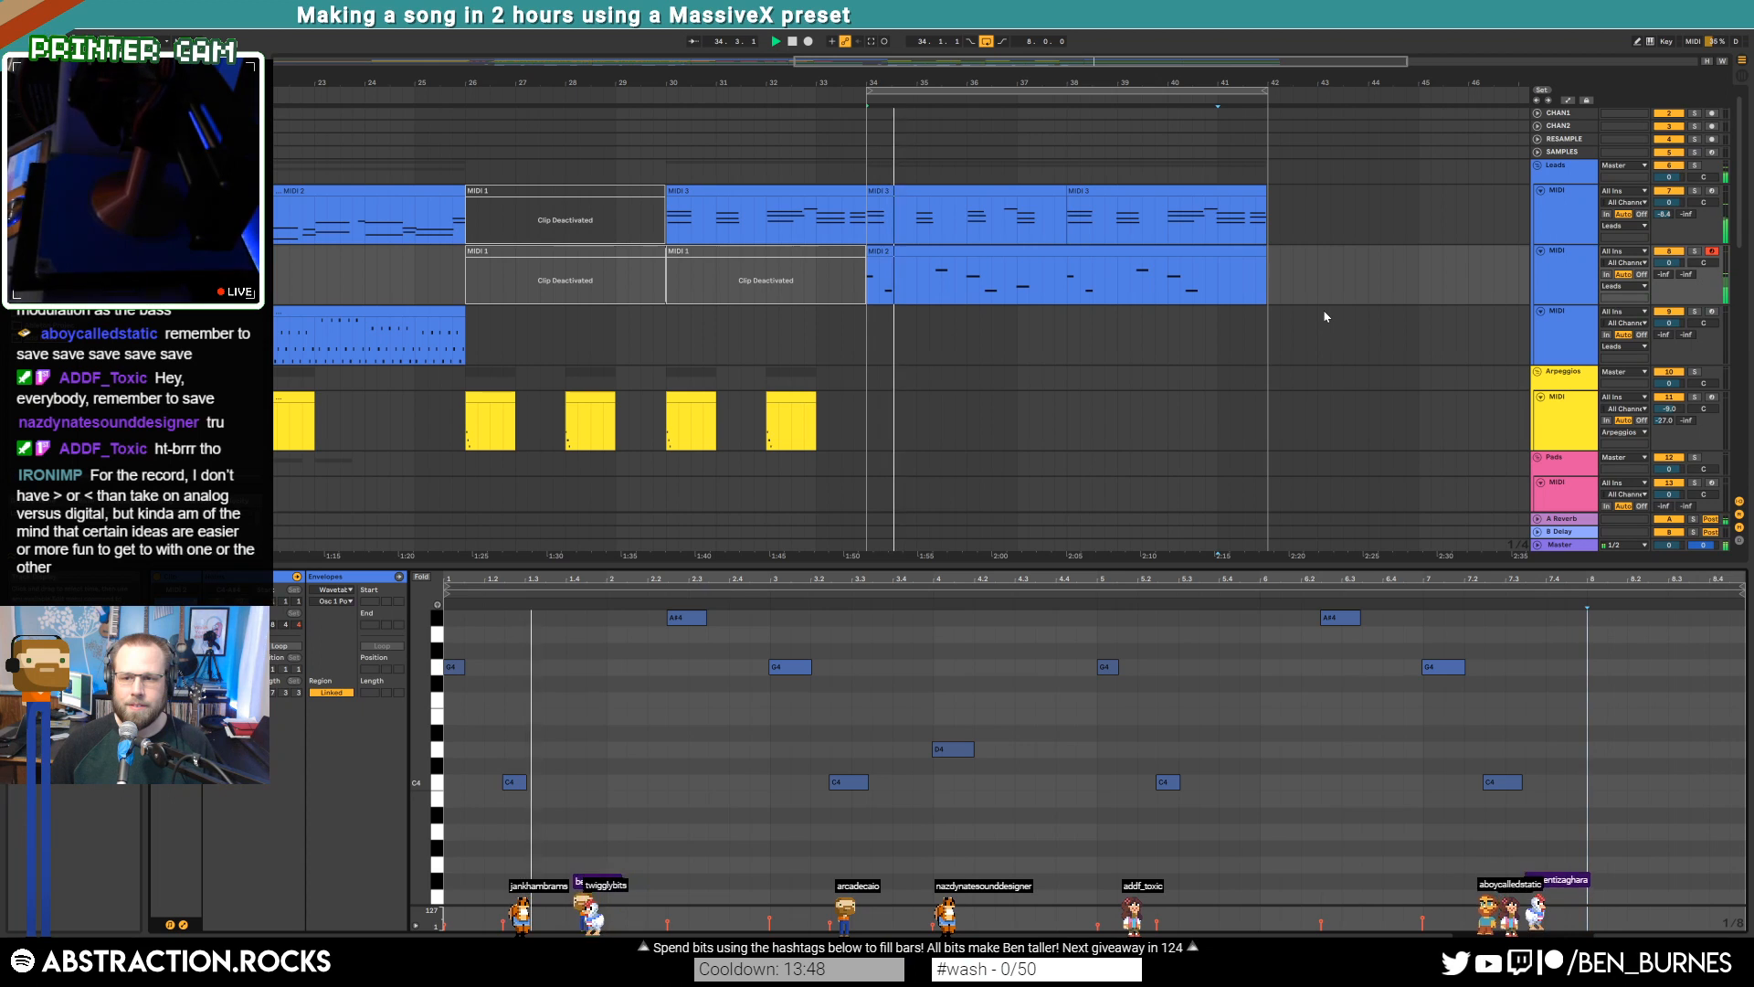
key("shift+Tab")
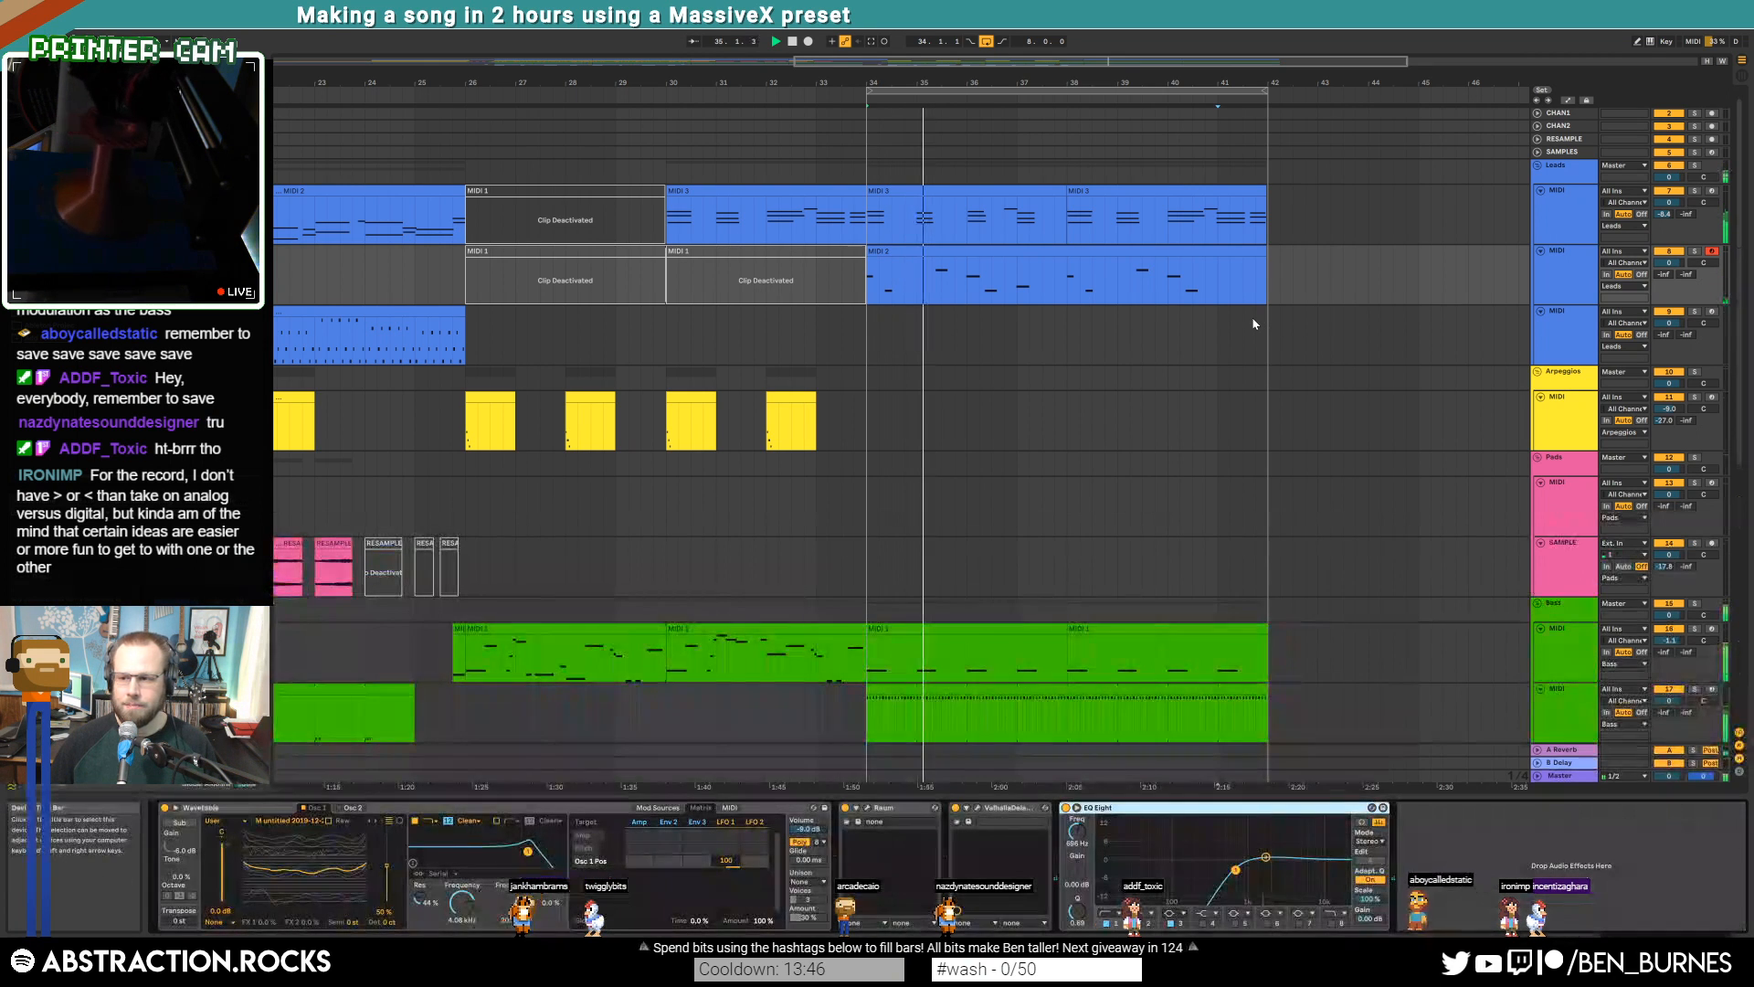
scroll(1230, 333, "down", 3)
scroll(1226, 341, "down", 1)
scroll(1257, 351, "up", 2)
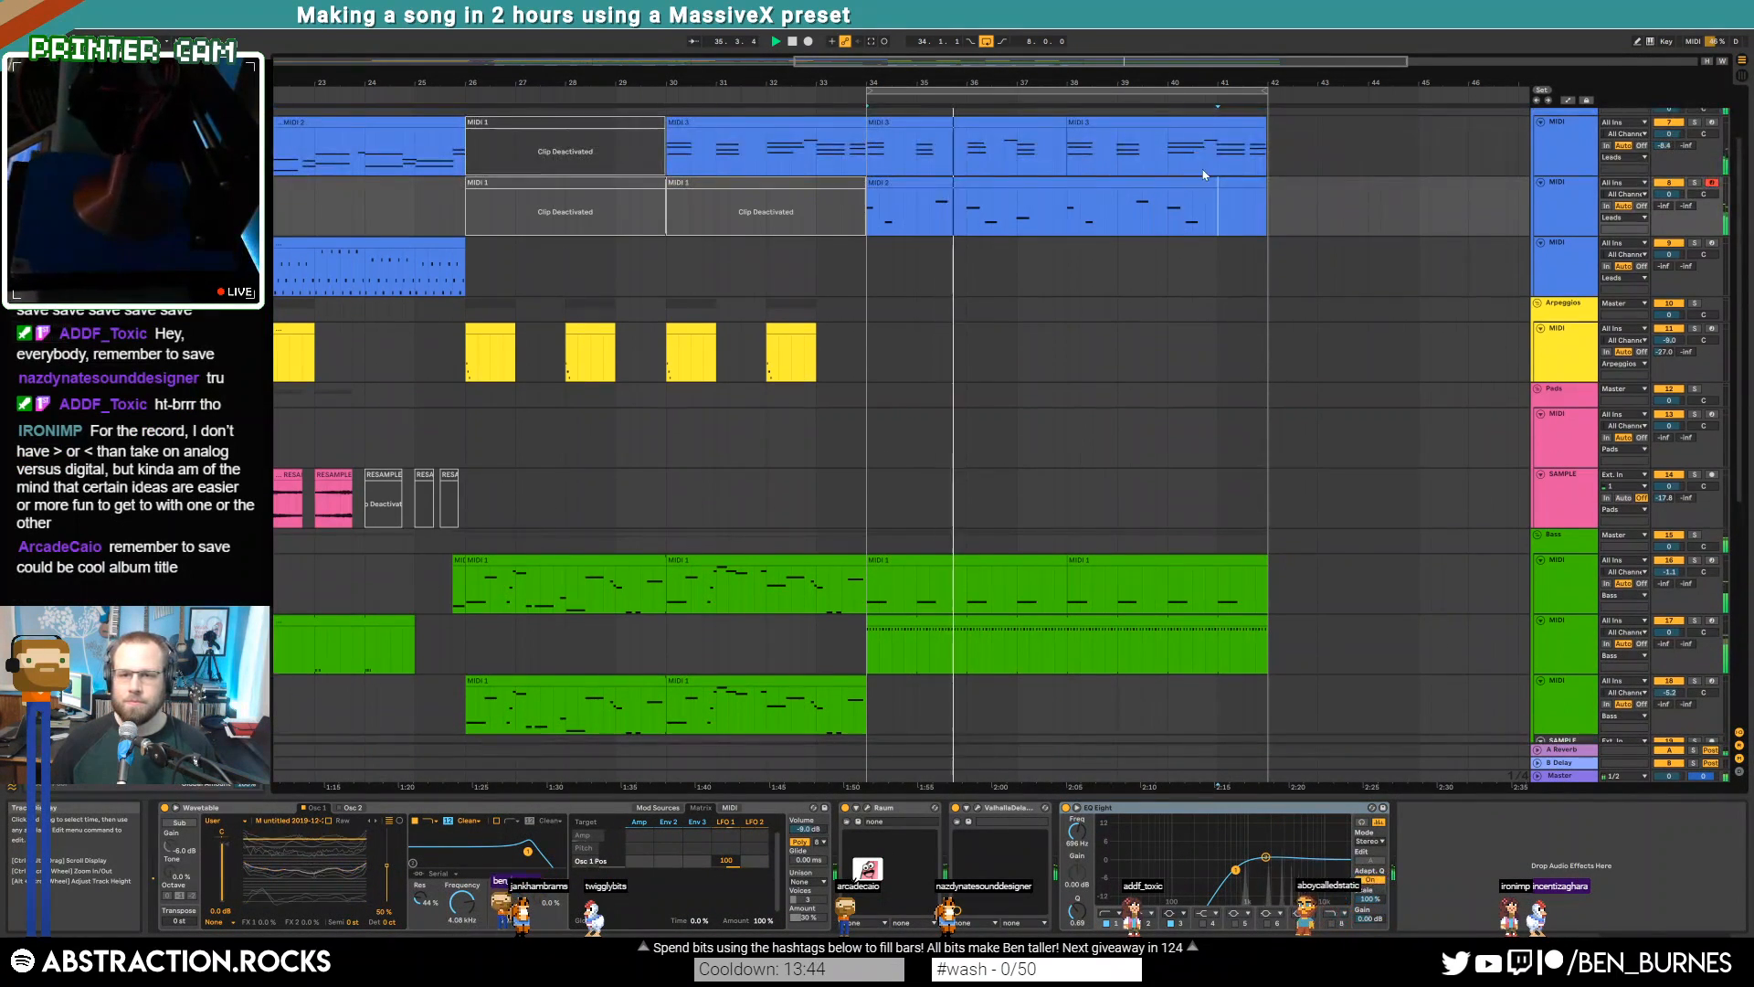
double_click(1210, 181)
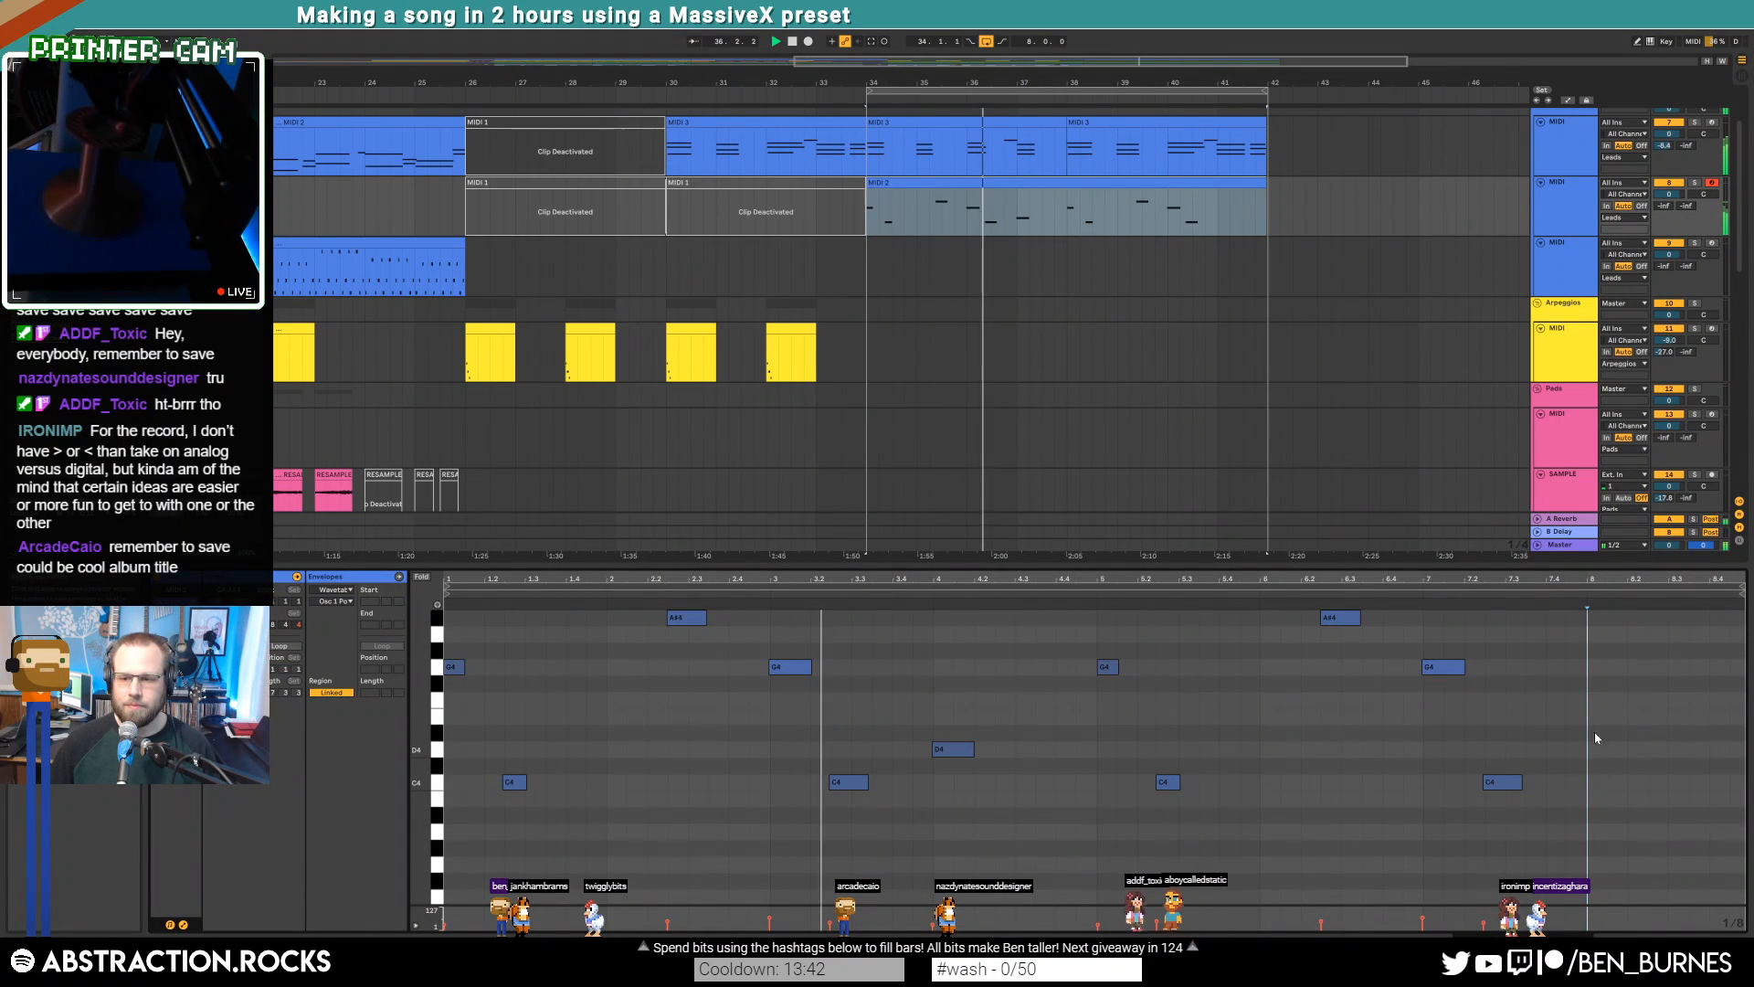
double_click(1593, 698)
left_click_drag(1623, 698, 1638, 699)
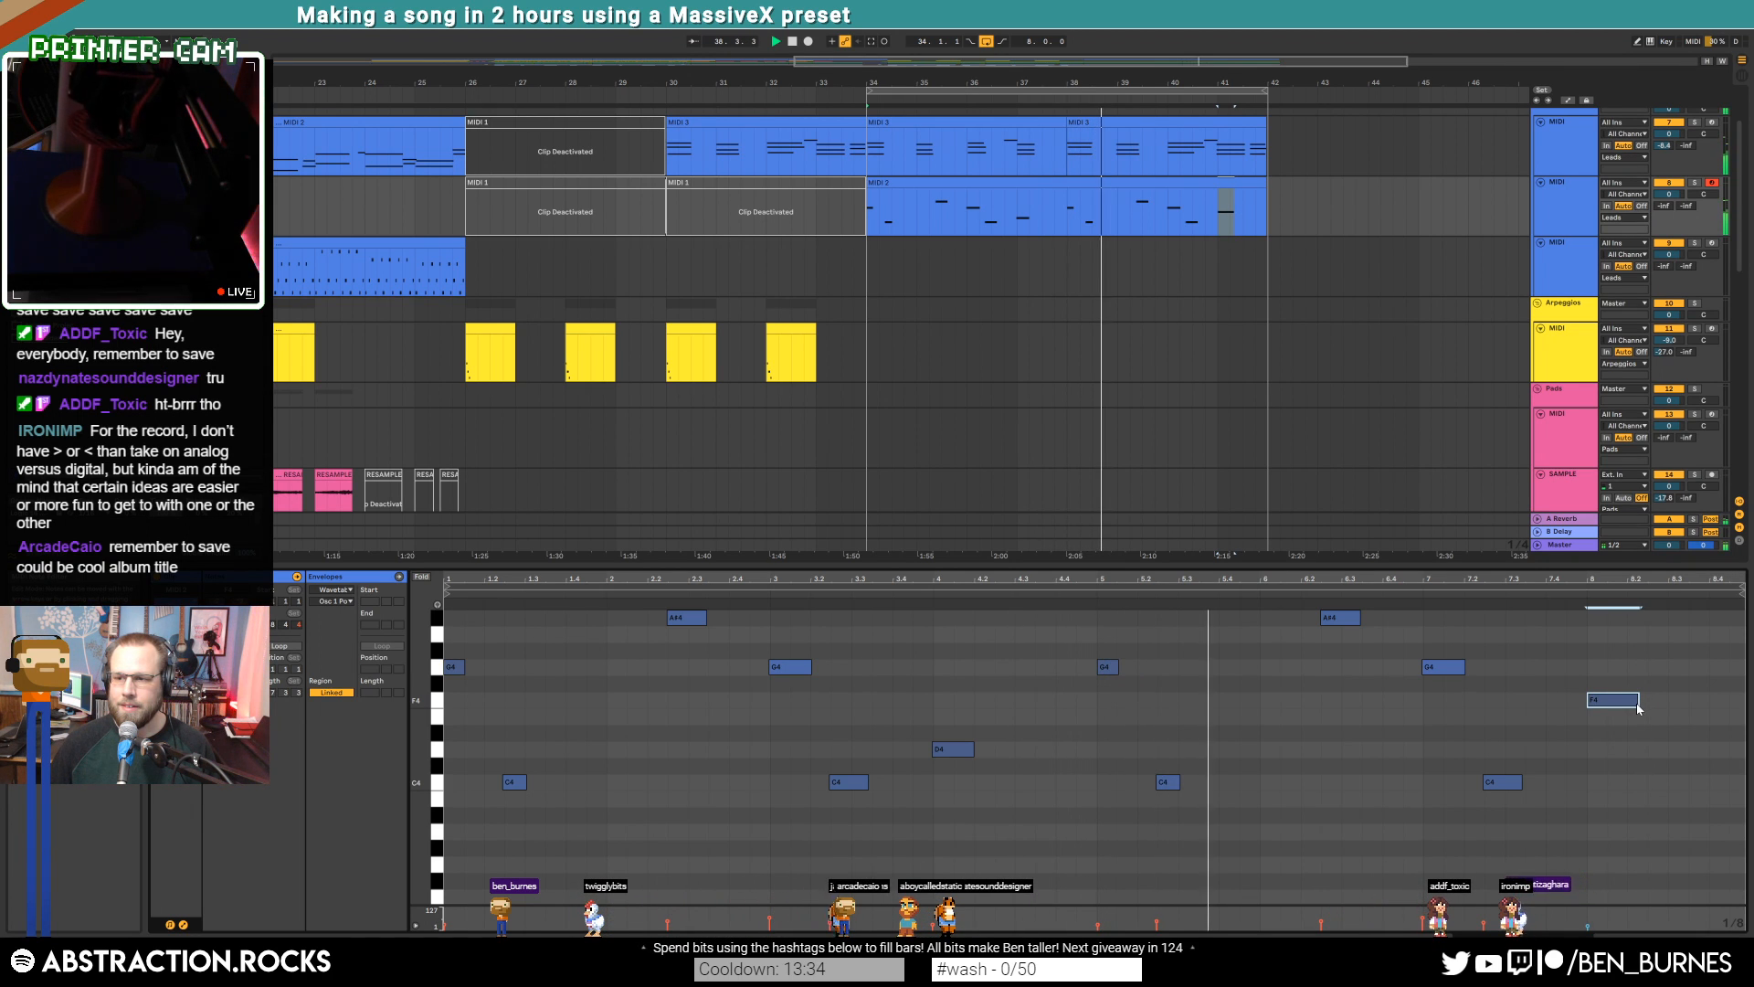
key("shift+Tab")
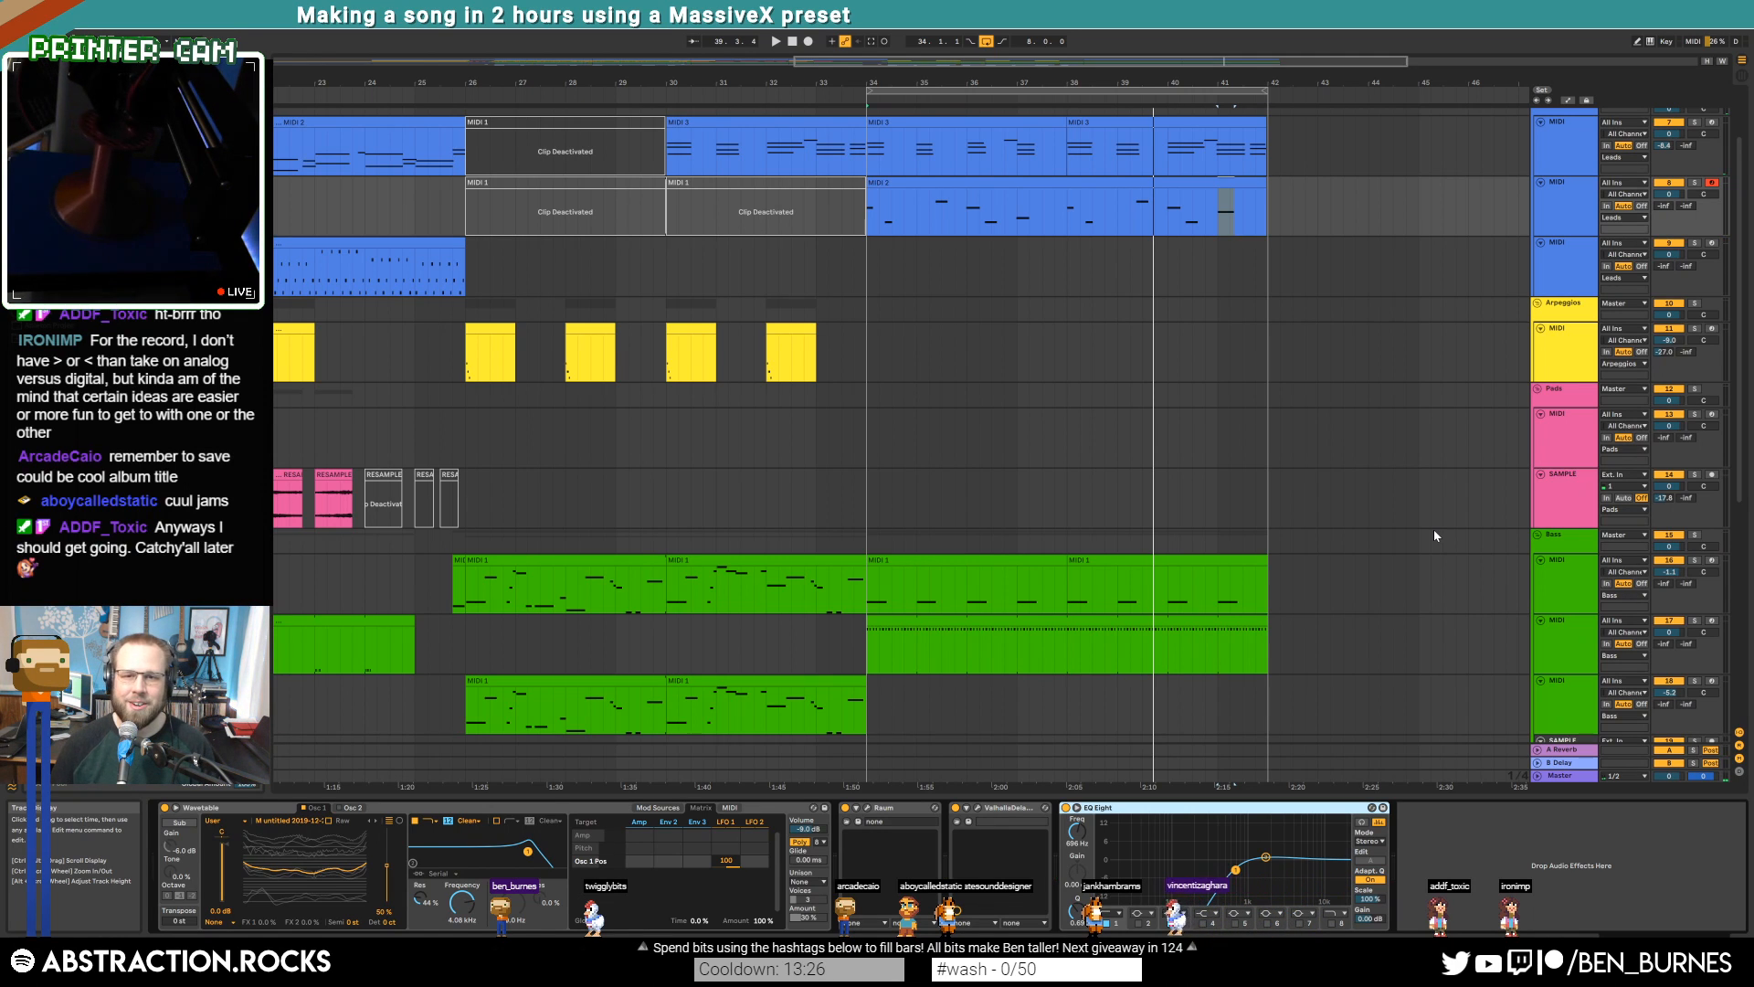
Play the song from bar 26 through the section after bar 34 and review all the tracks
scroll(1073, 352, "down", 4)
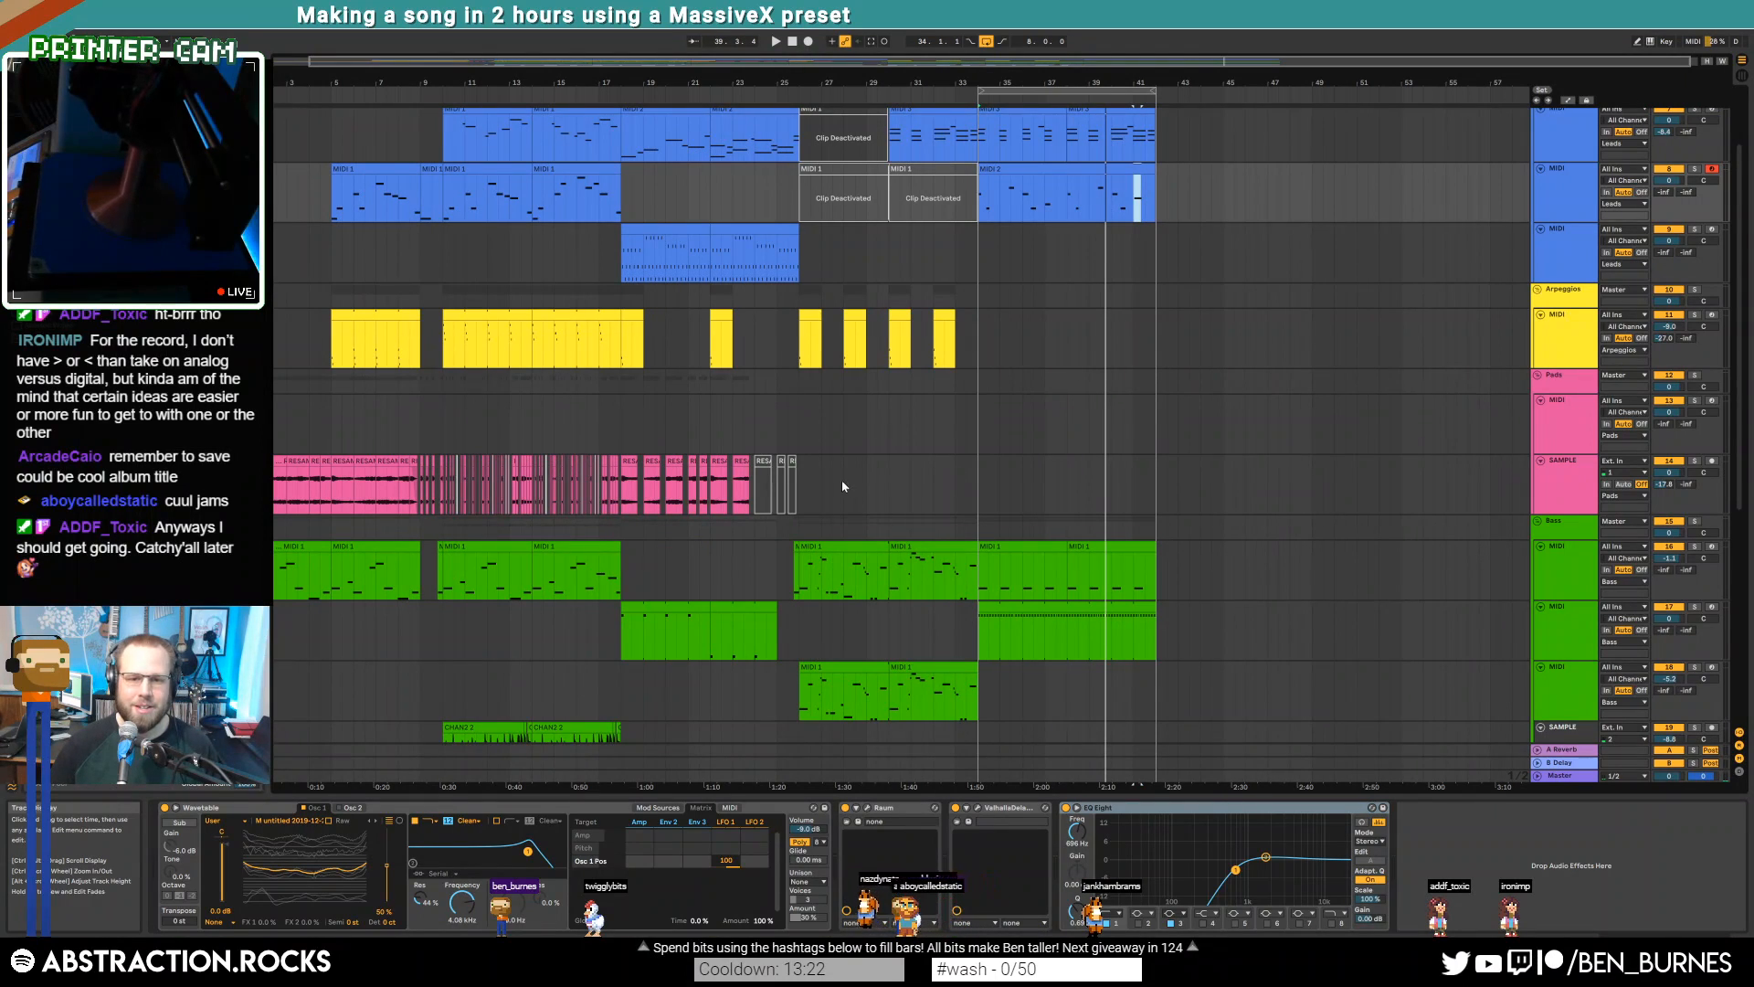
left_click(800, 417)
key("space")
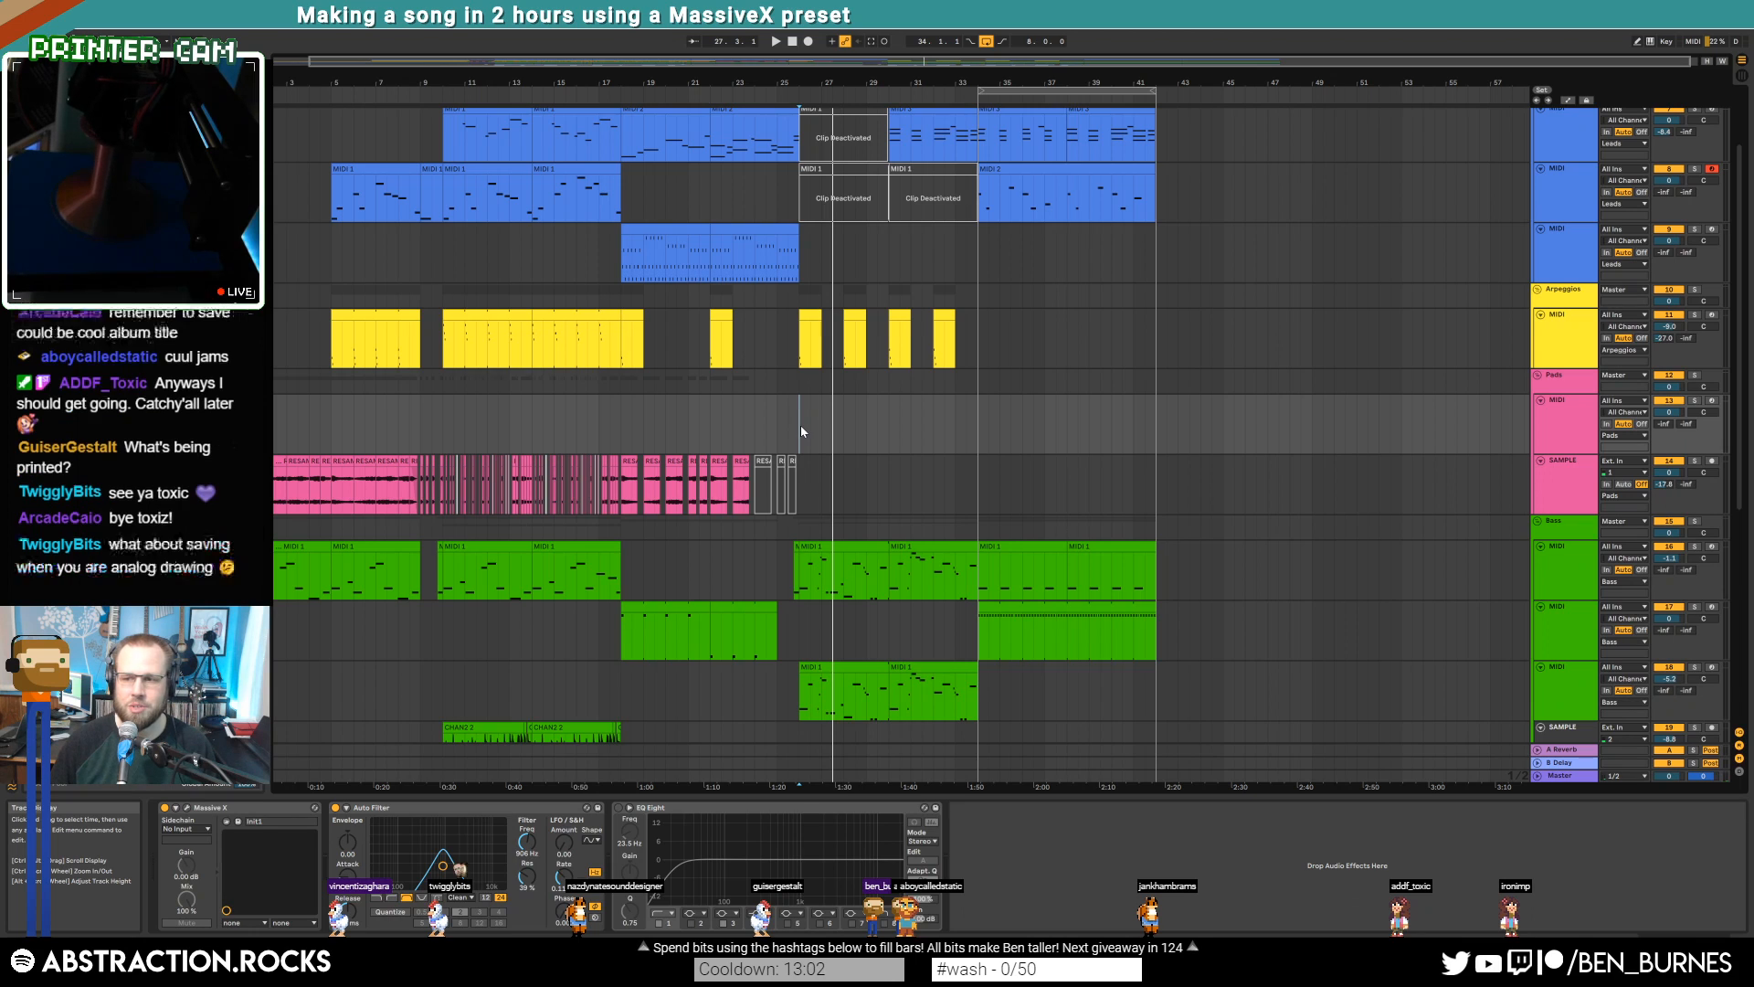
key("space")
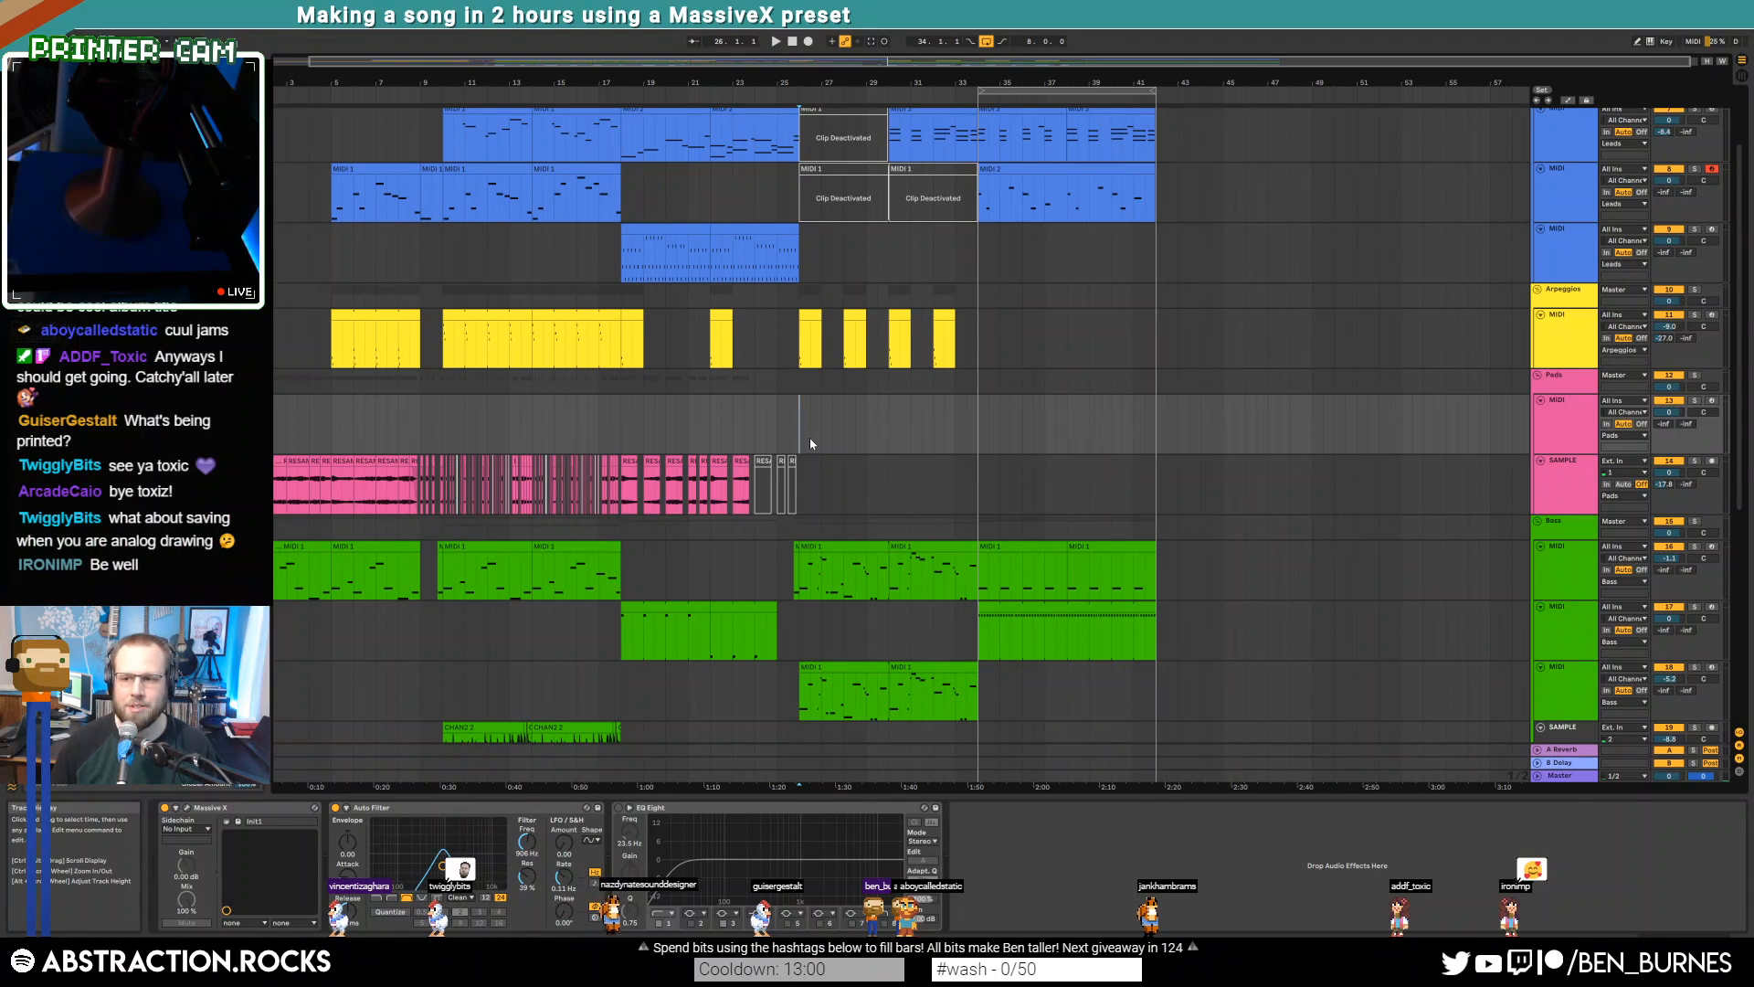
key("space")
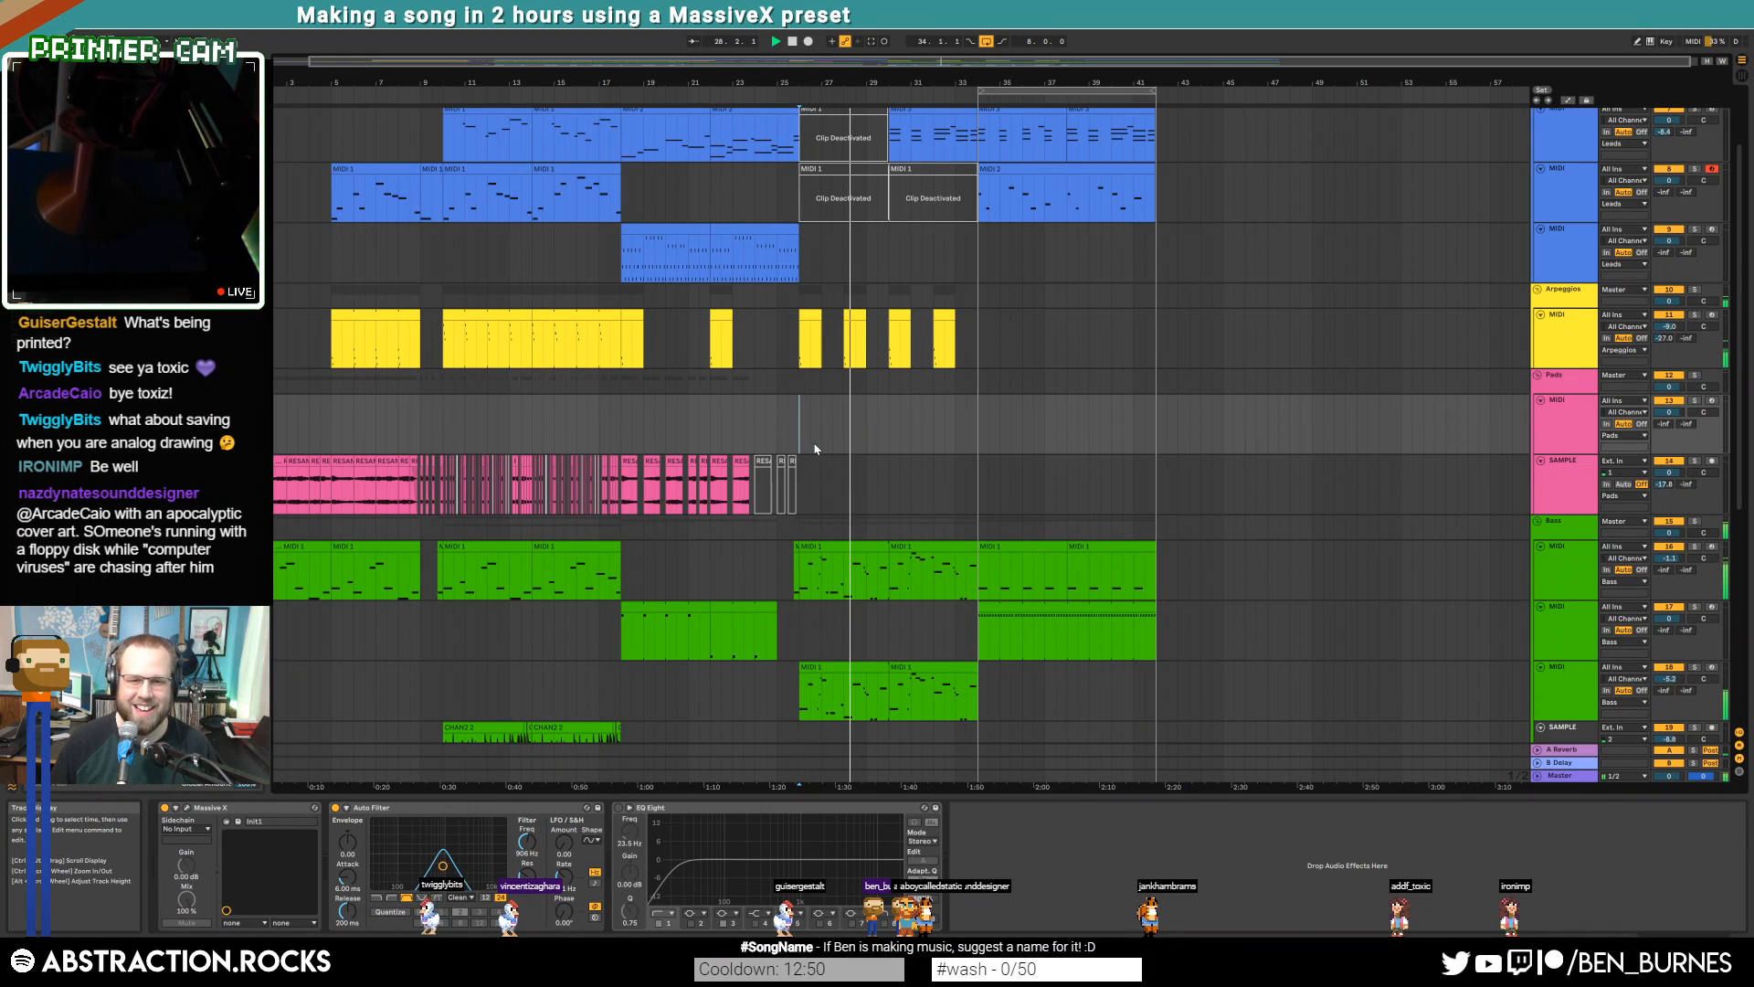
scroll(1036, 539, "down", 3)
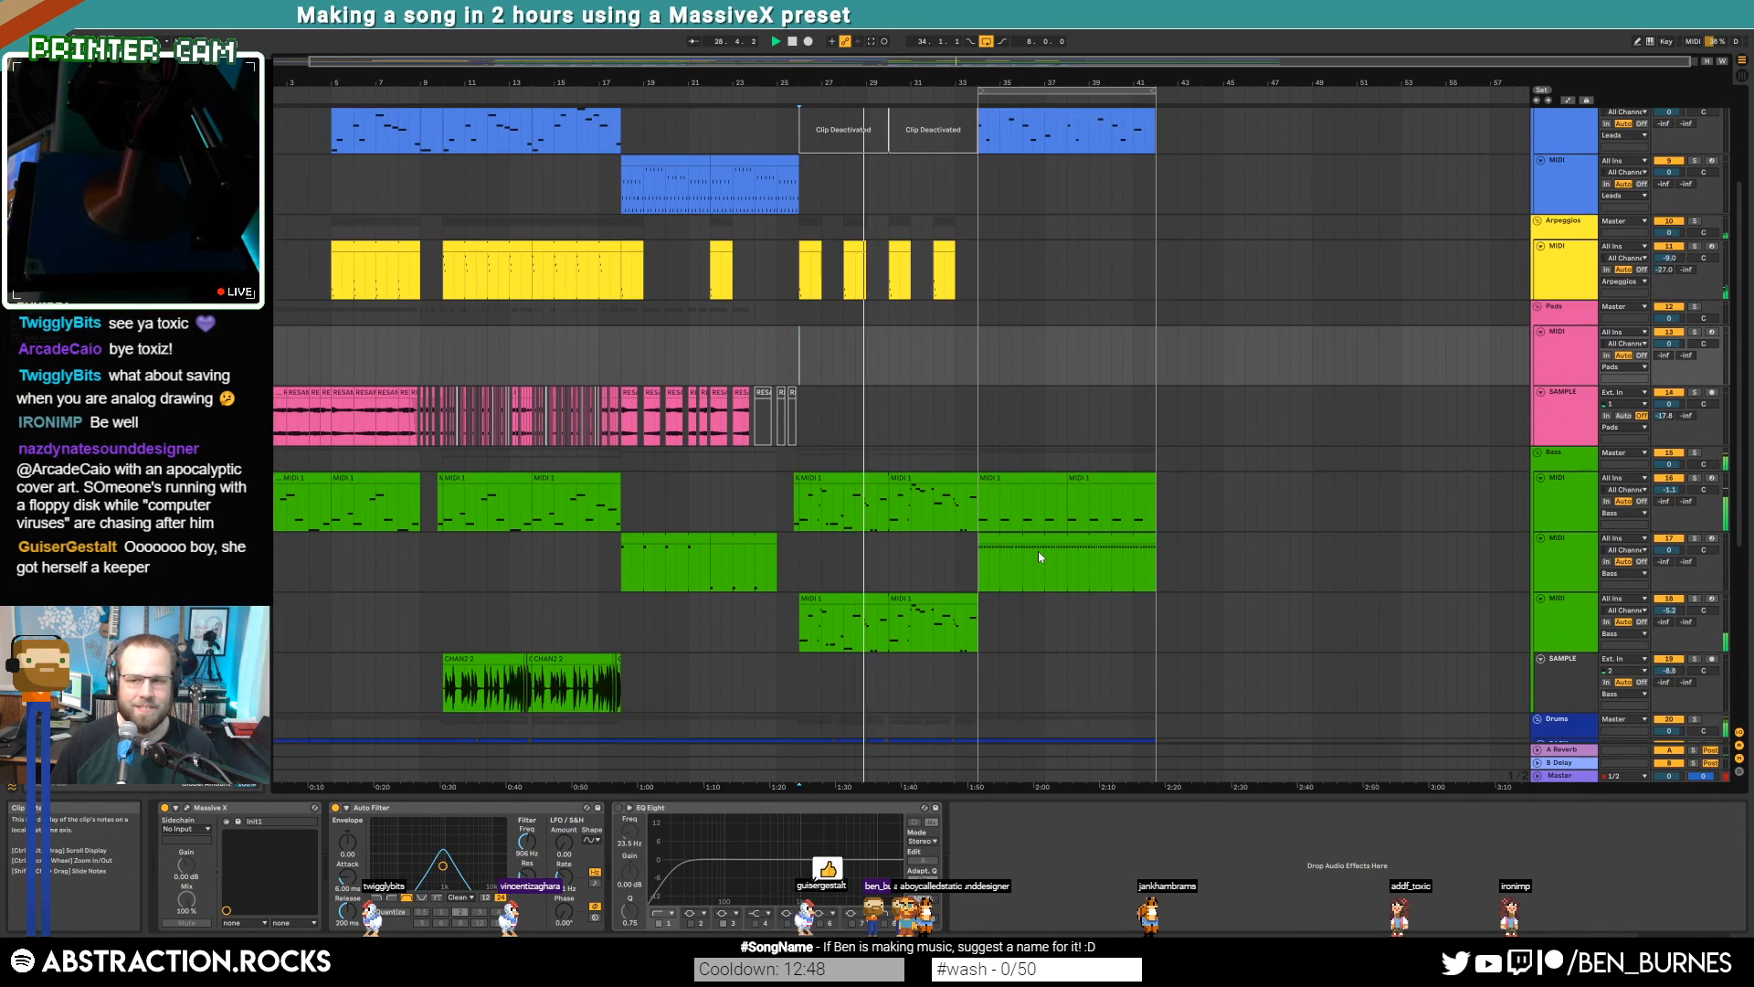
scroll(1038, 552, "down", 10)
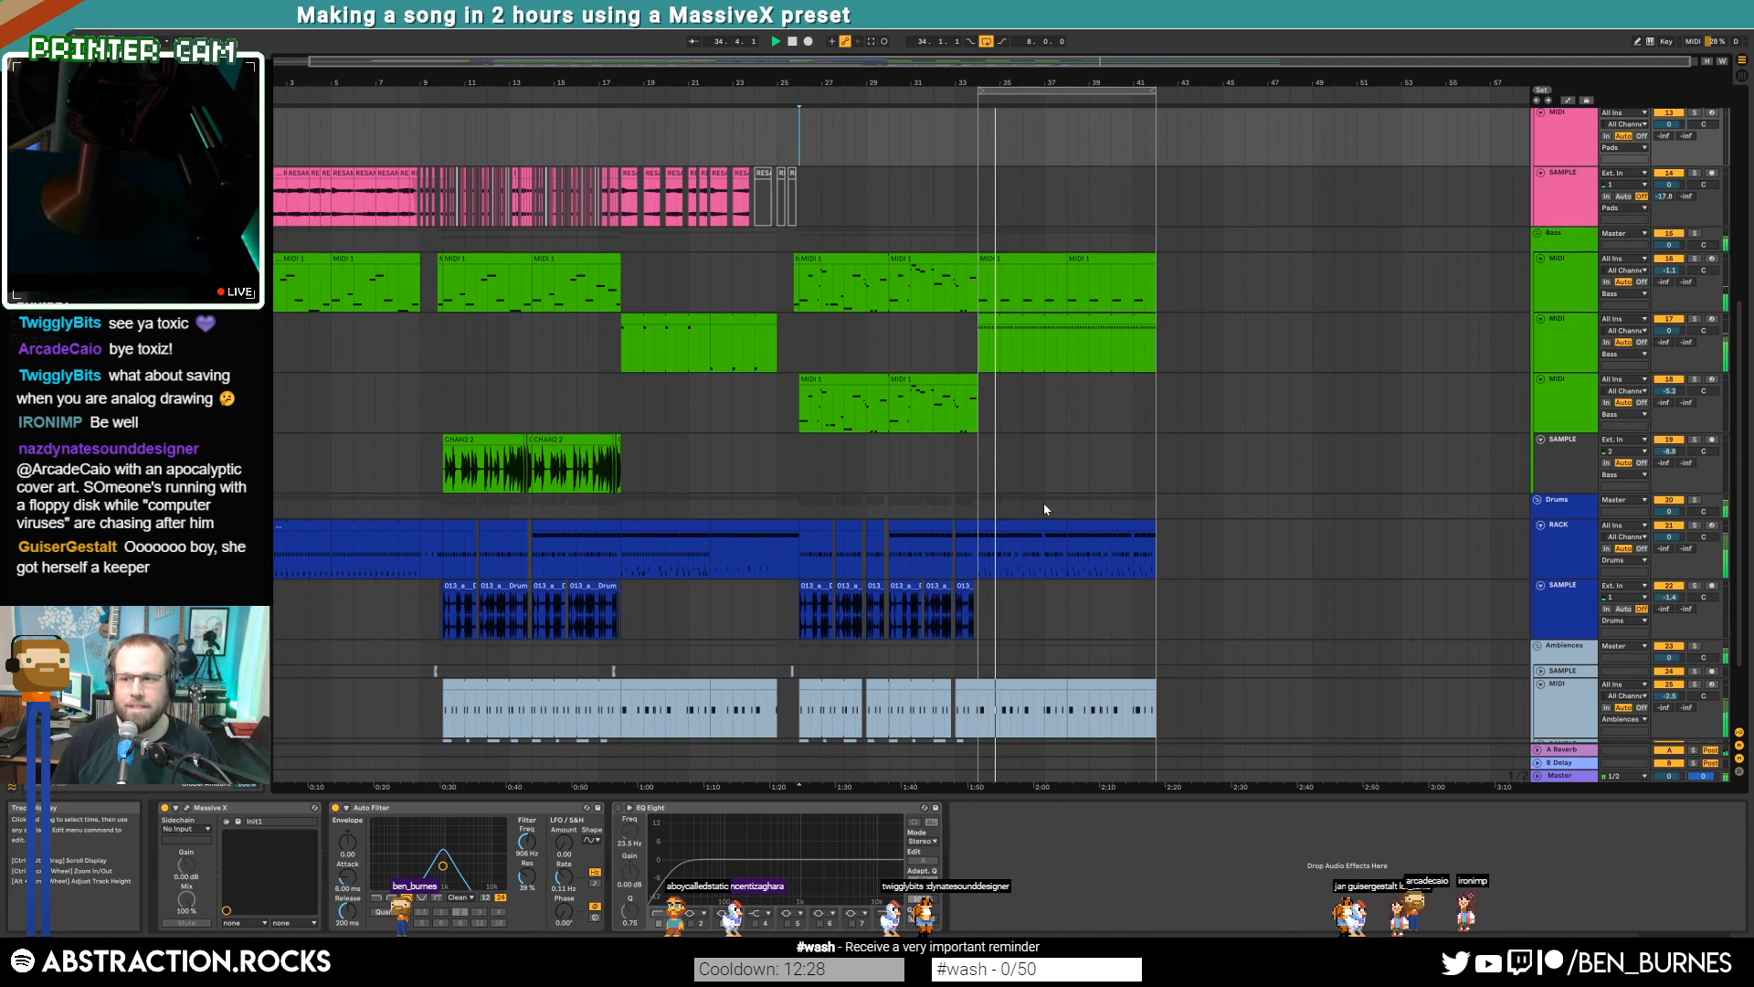
scroll(1120, 431, "up", 10)
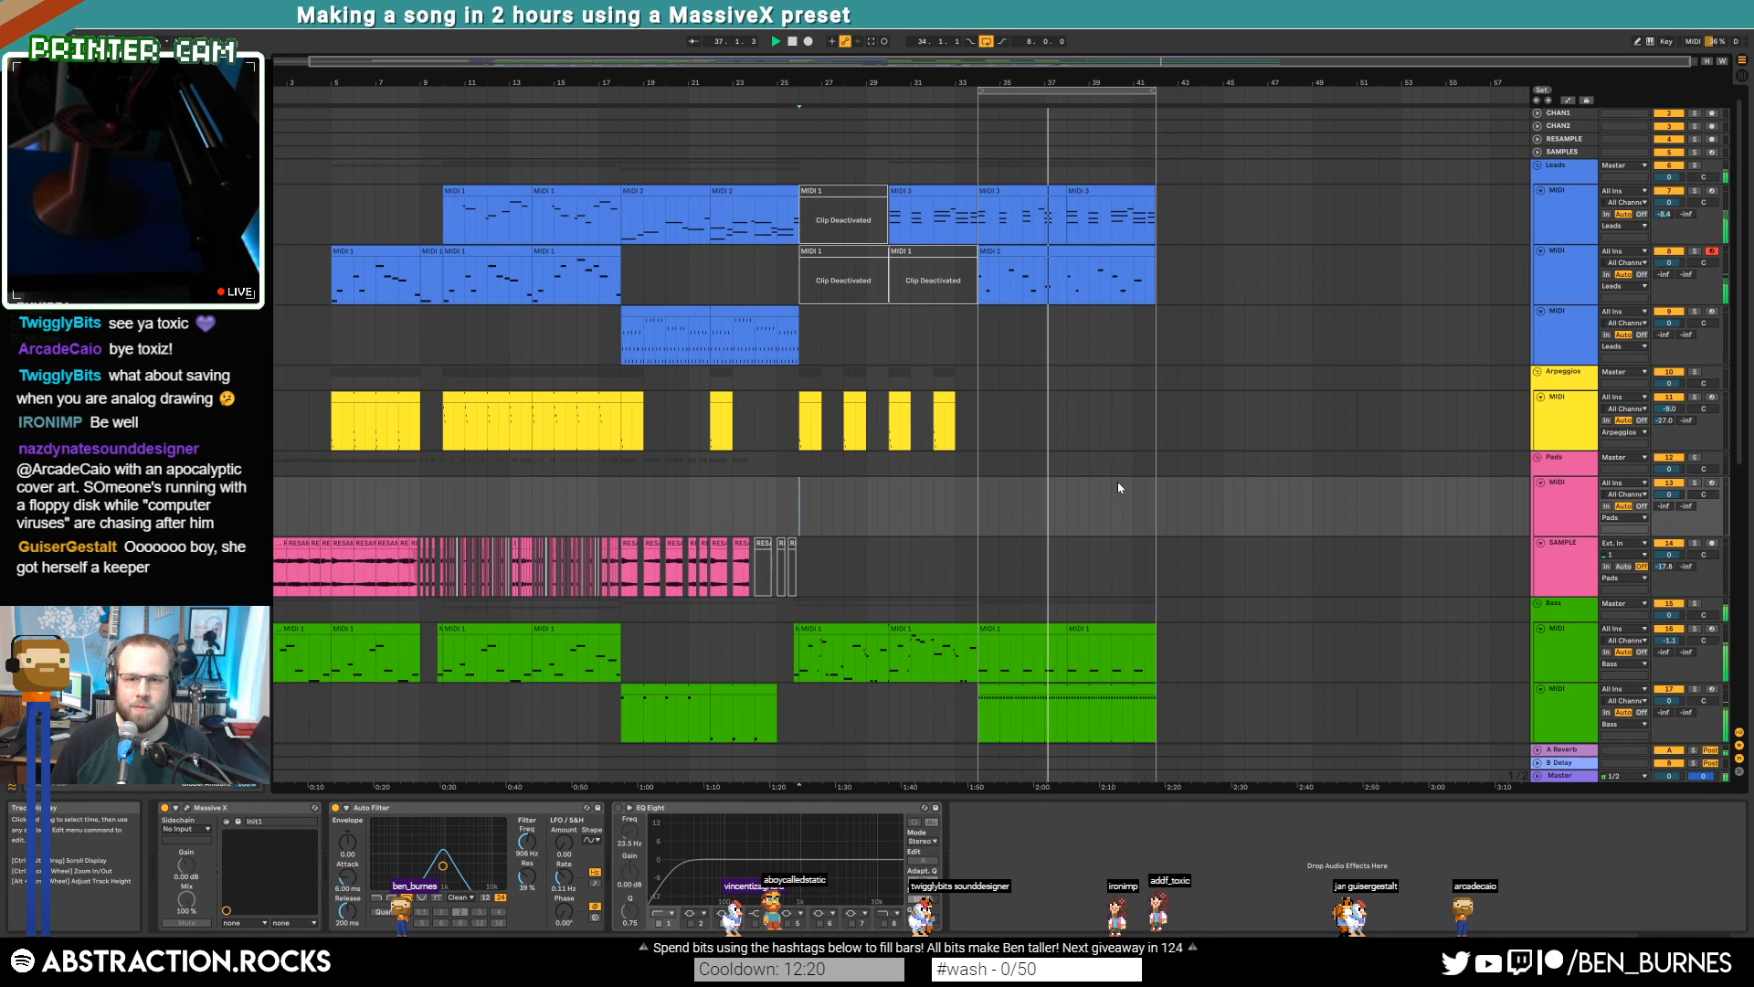
Shorten the chords in the third and fourth bars of the first lead track's clip at bar 30
double_click(965, 195)
left_click_drag(1239, 627, 1298, 731)
left_click_drag(1328, 651, 1258, 650)
left_click_drag(1568, 631, 1588, 790)
left_click_drag(1602, 666, 1553, 666)
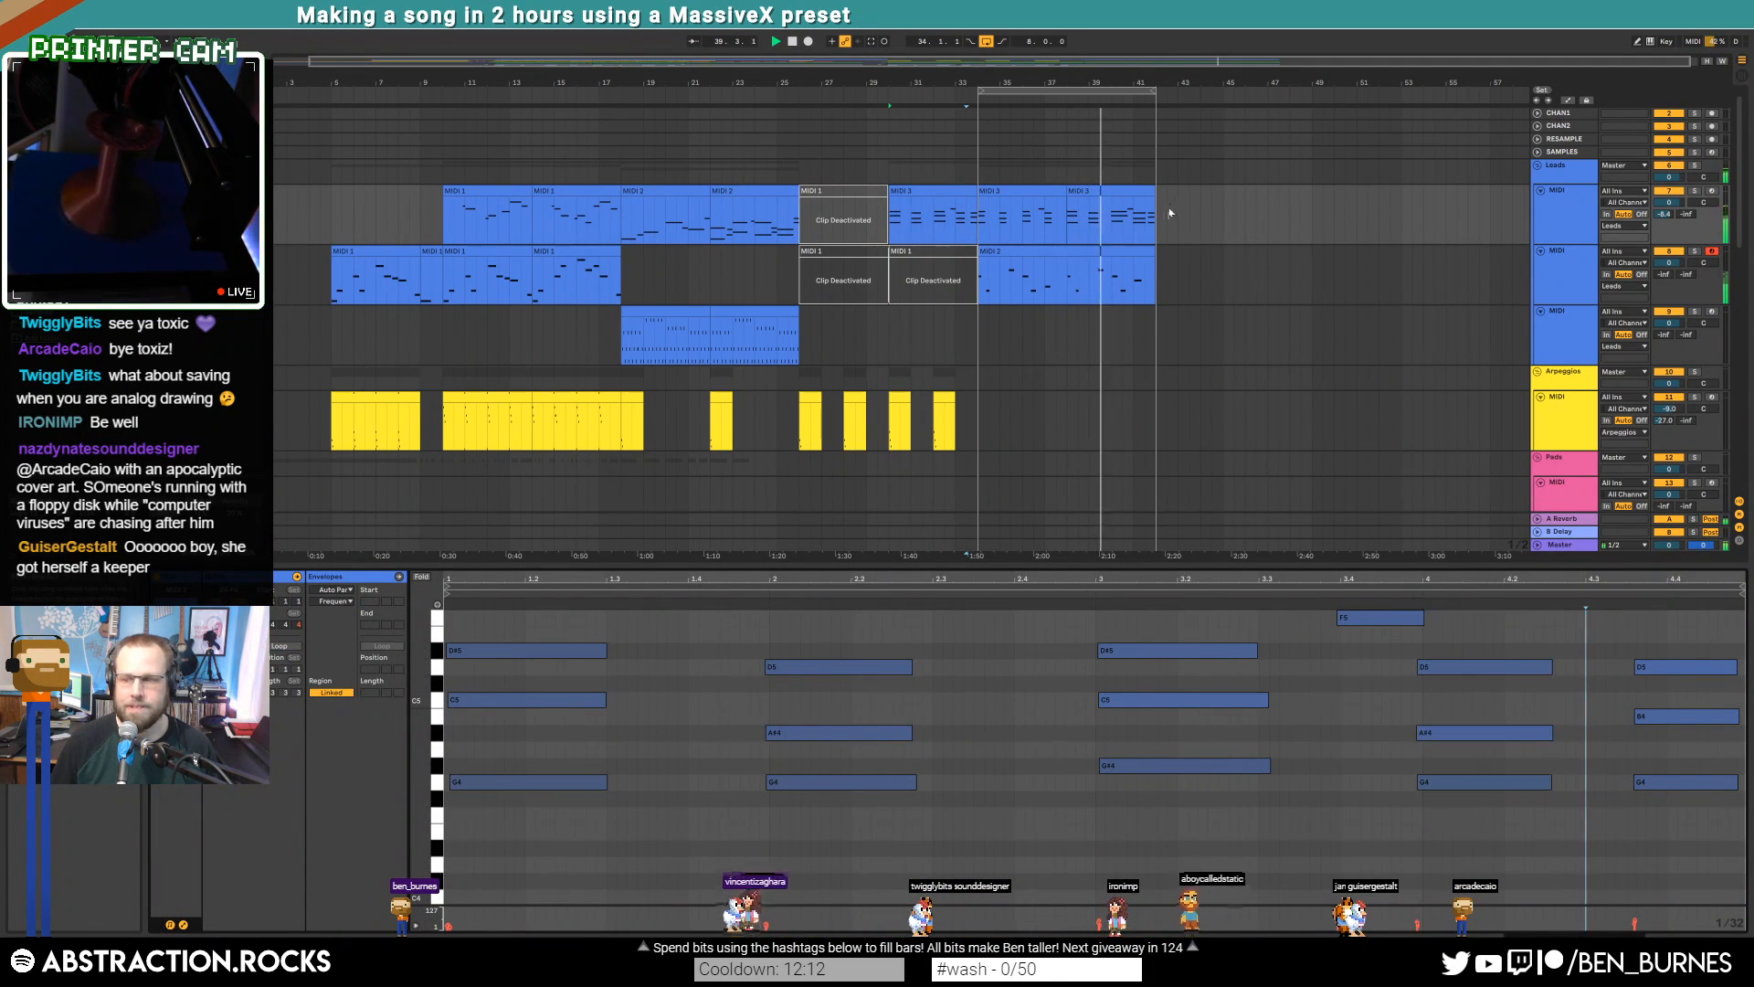
Duplicate the clips of the first two lead tracks between bars 34 and 42 so they repeat from bar 42
left_click(1030, 190)
left_click(1097, 191, "shift")
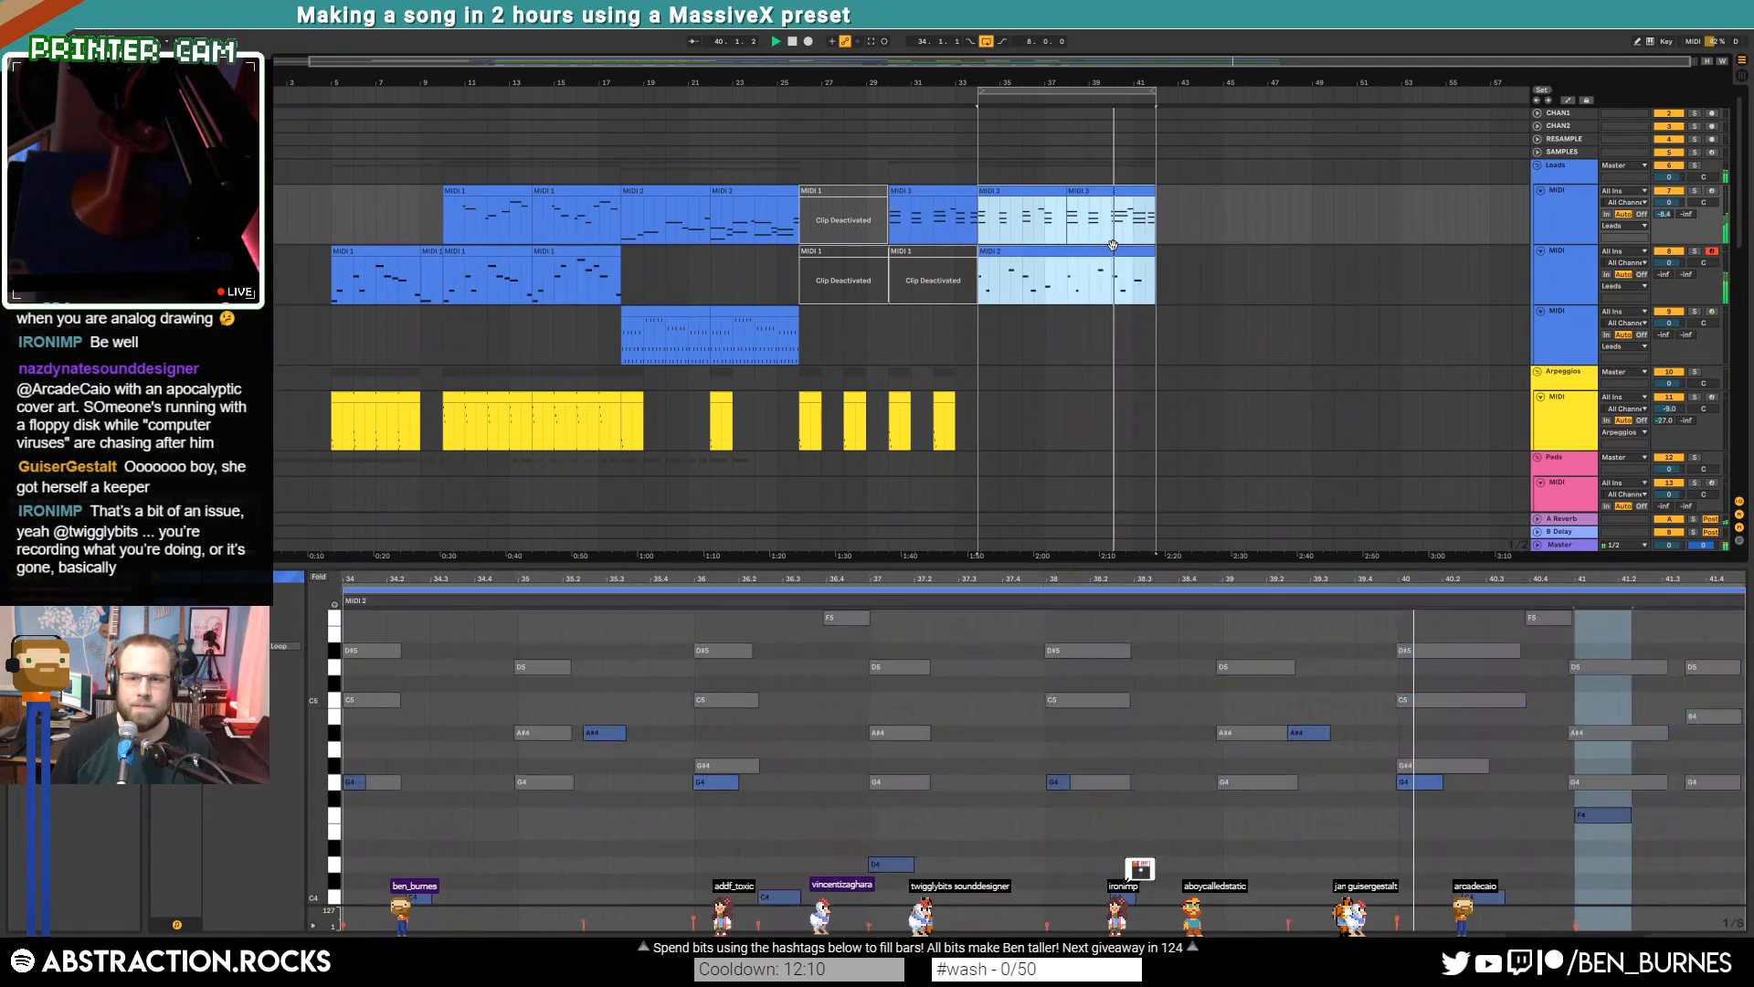
left_click(1101, 251, "shift")
key("ctrl+d")
Duplicate the second bass track's clip to bar 42 and transpose all the copy's notes down one octave
scroll(1283, 312, "down", 8)
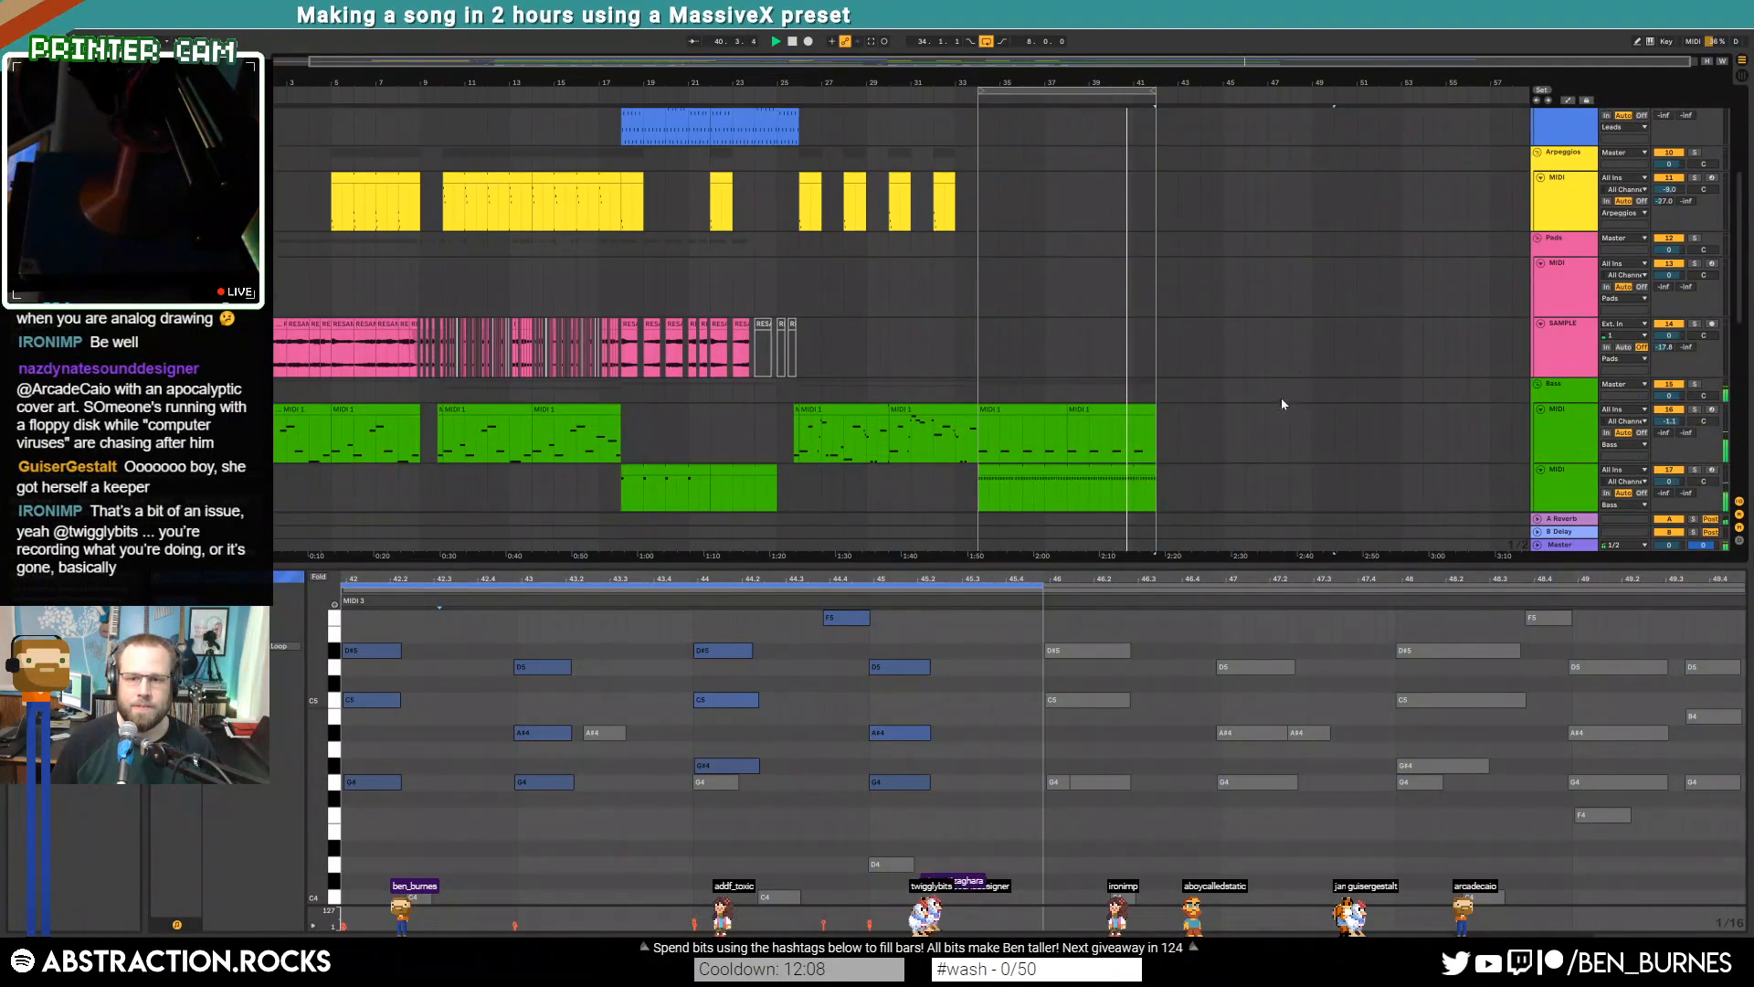
left_click(1148, 347)
key("ctrl+d")
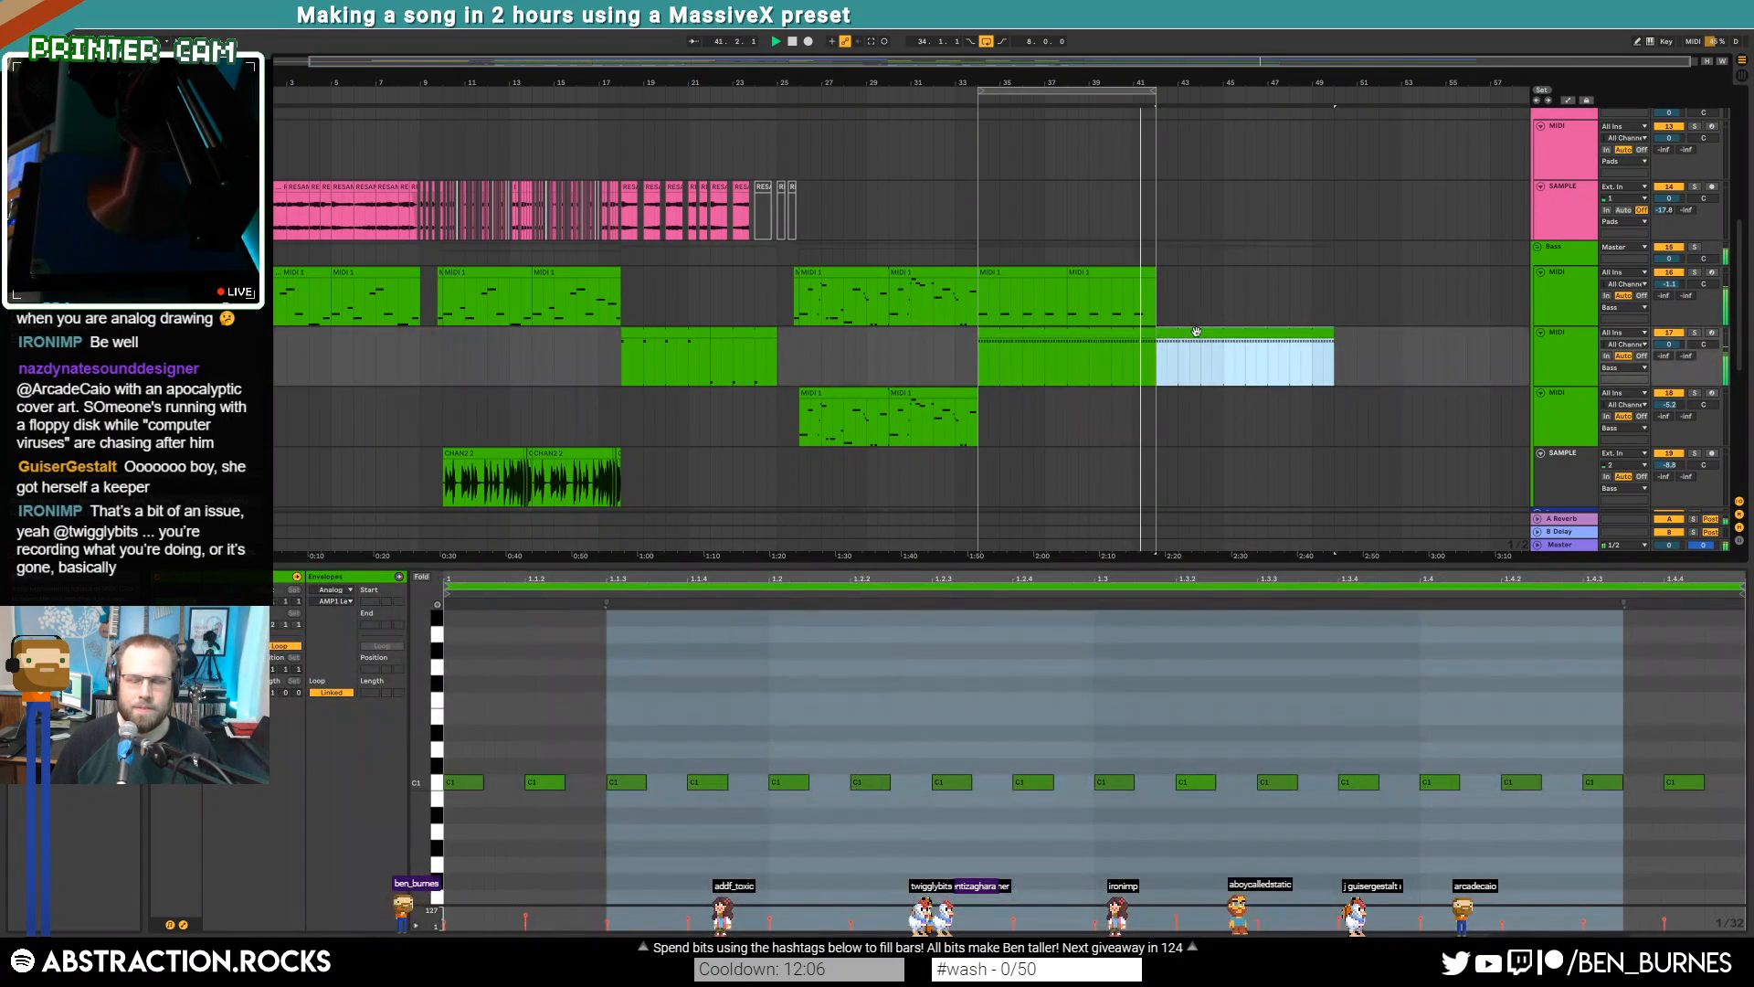
left_click(943, 643)
key("ctrl+a")
key("shift+Down")
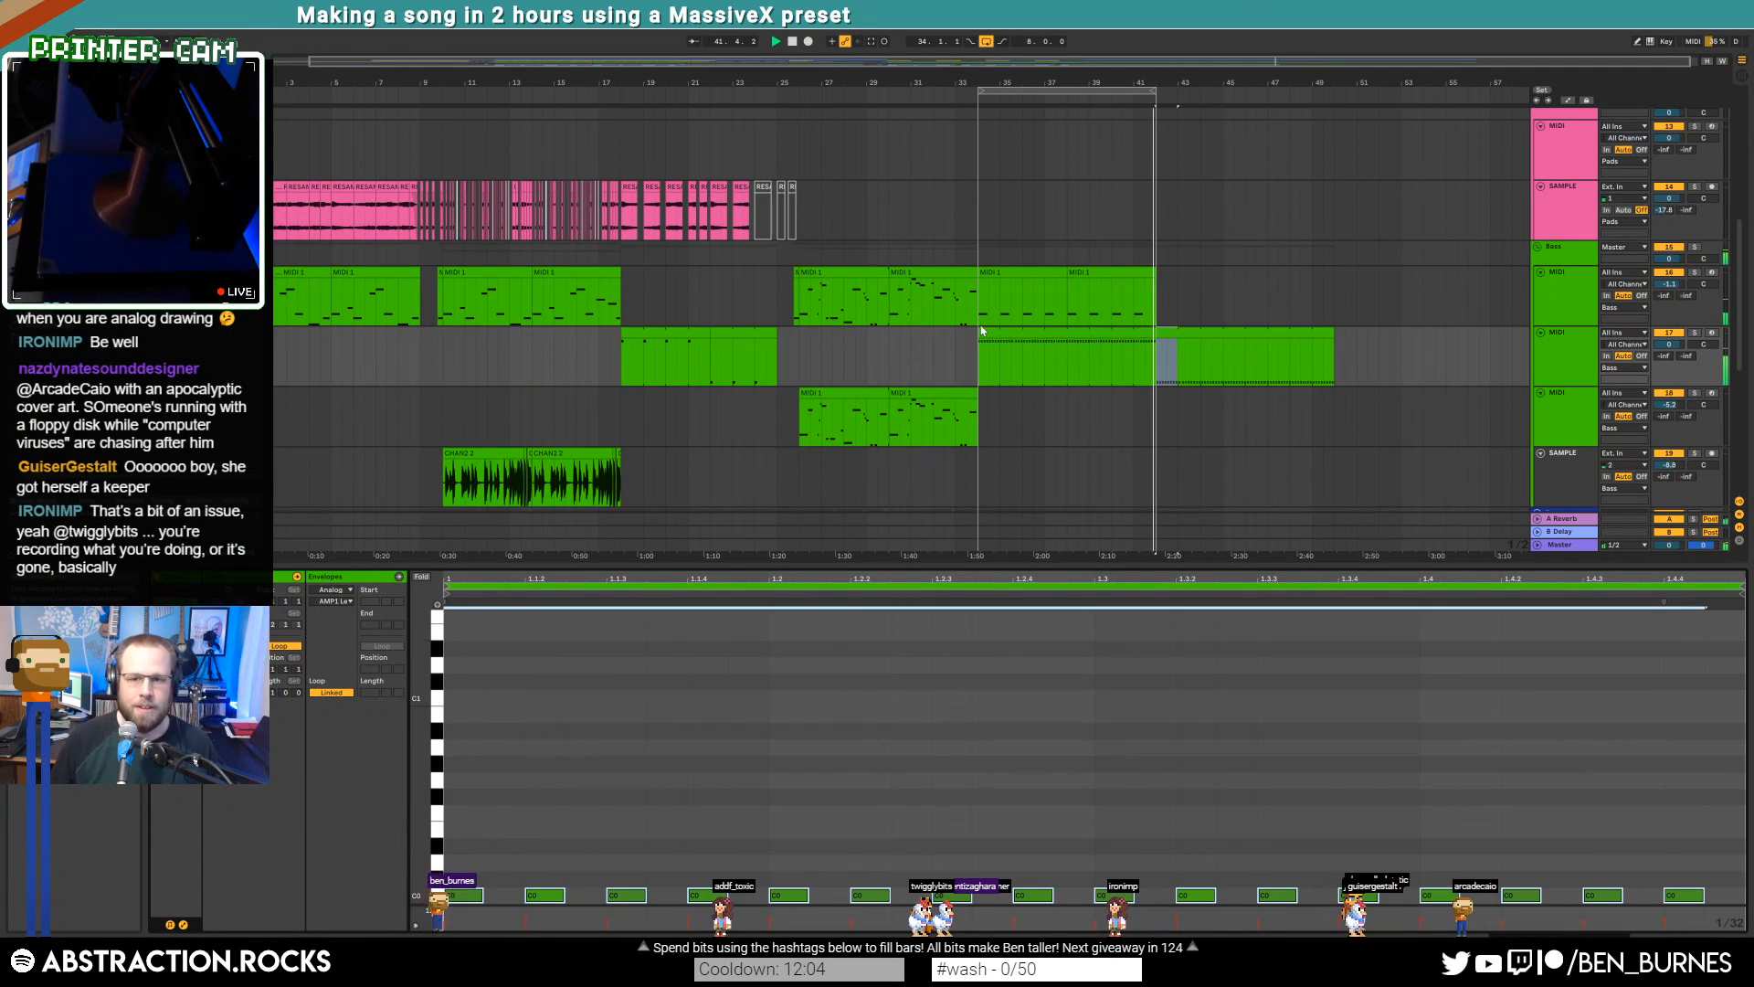
Duplicate the first bass track's clips between bars 34 and 42 so they repeat from bar 42
left_click(1078, 271, "shift")
left_click(1037, 272)
left_click(1092, 272, "shift")
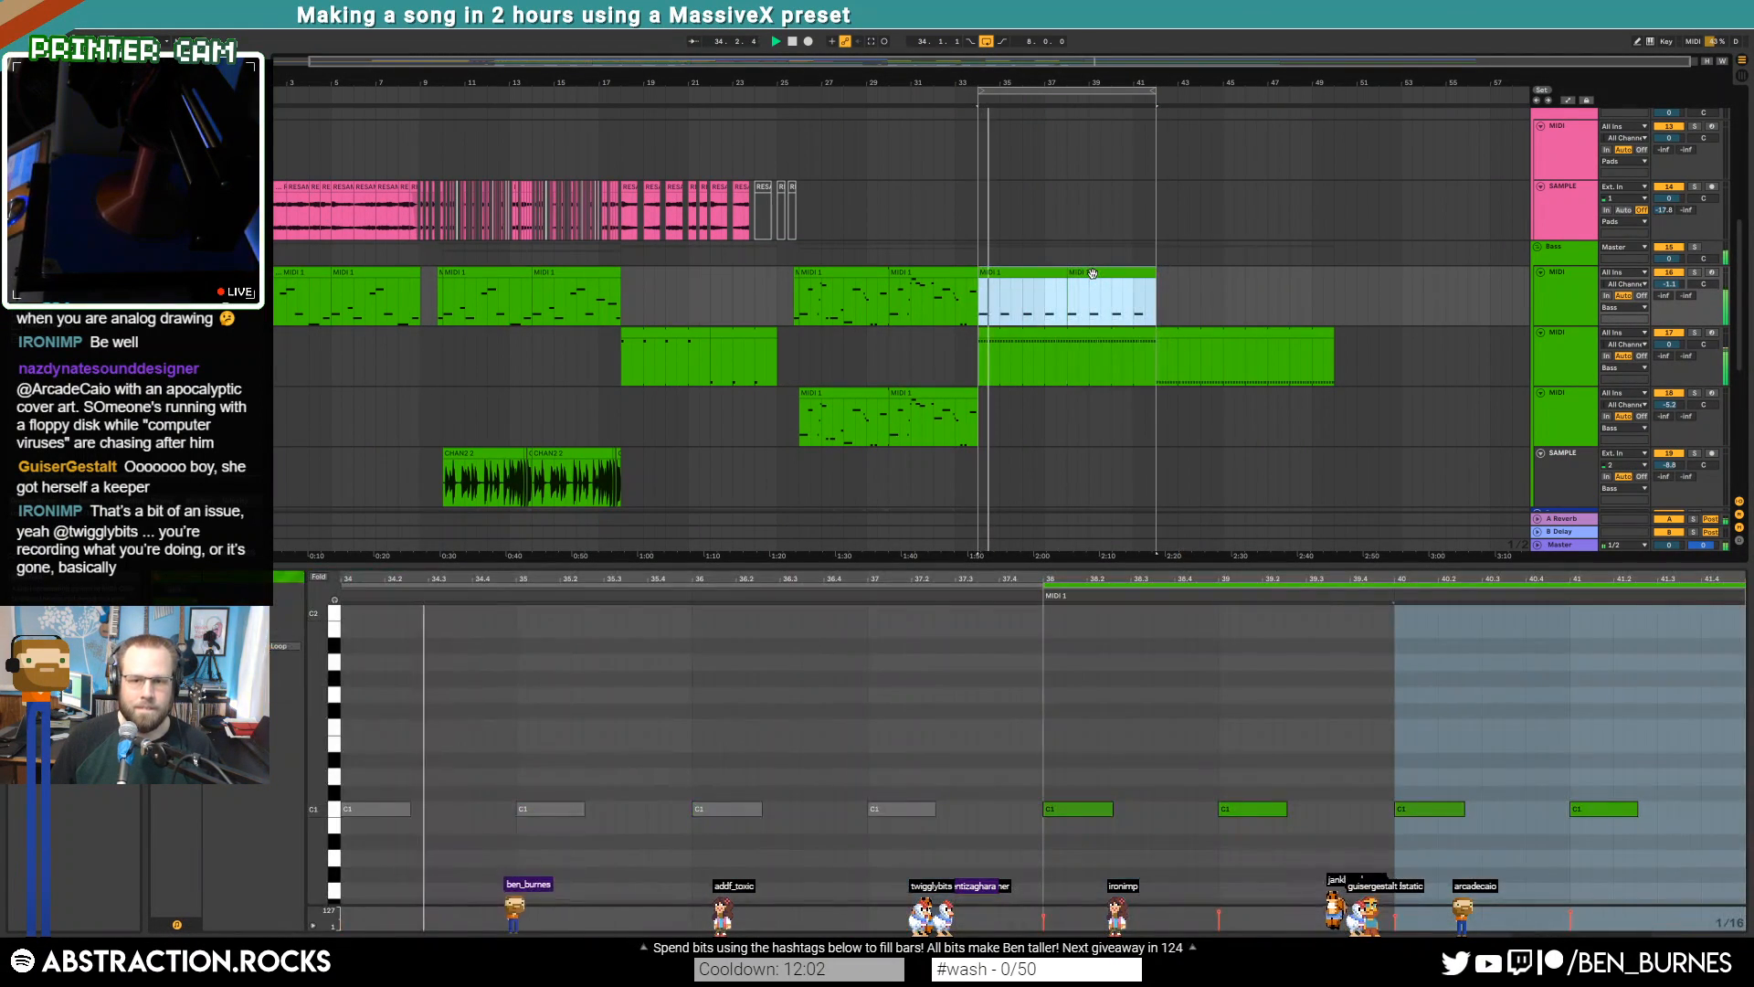
key("ctrl+d")
Raise the first note of the bass copy at bar 42 to C2 and loop that clip through to bar 50
left_click(1226, 288)
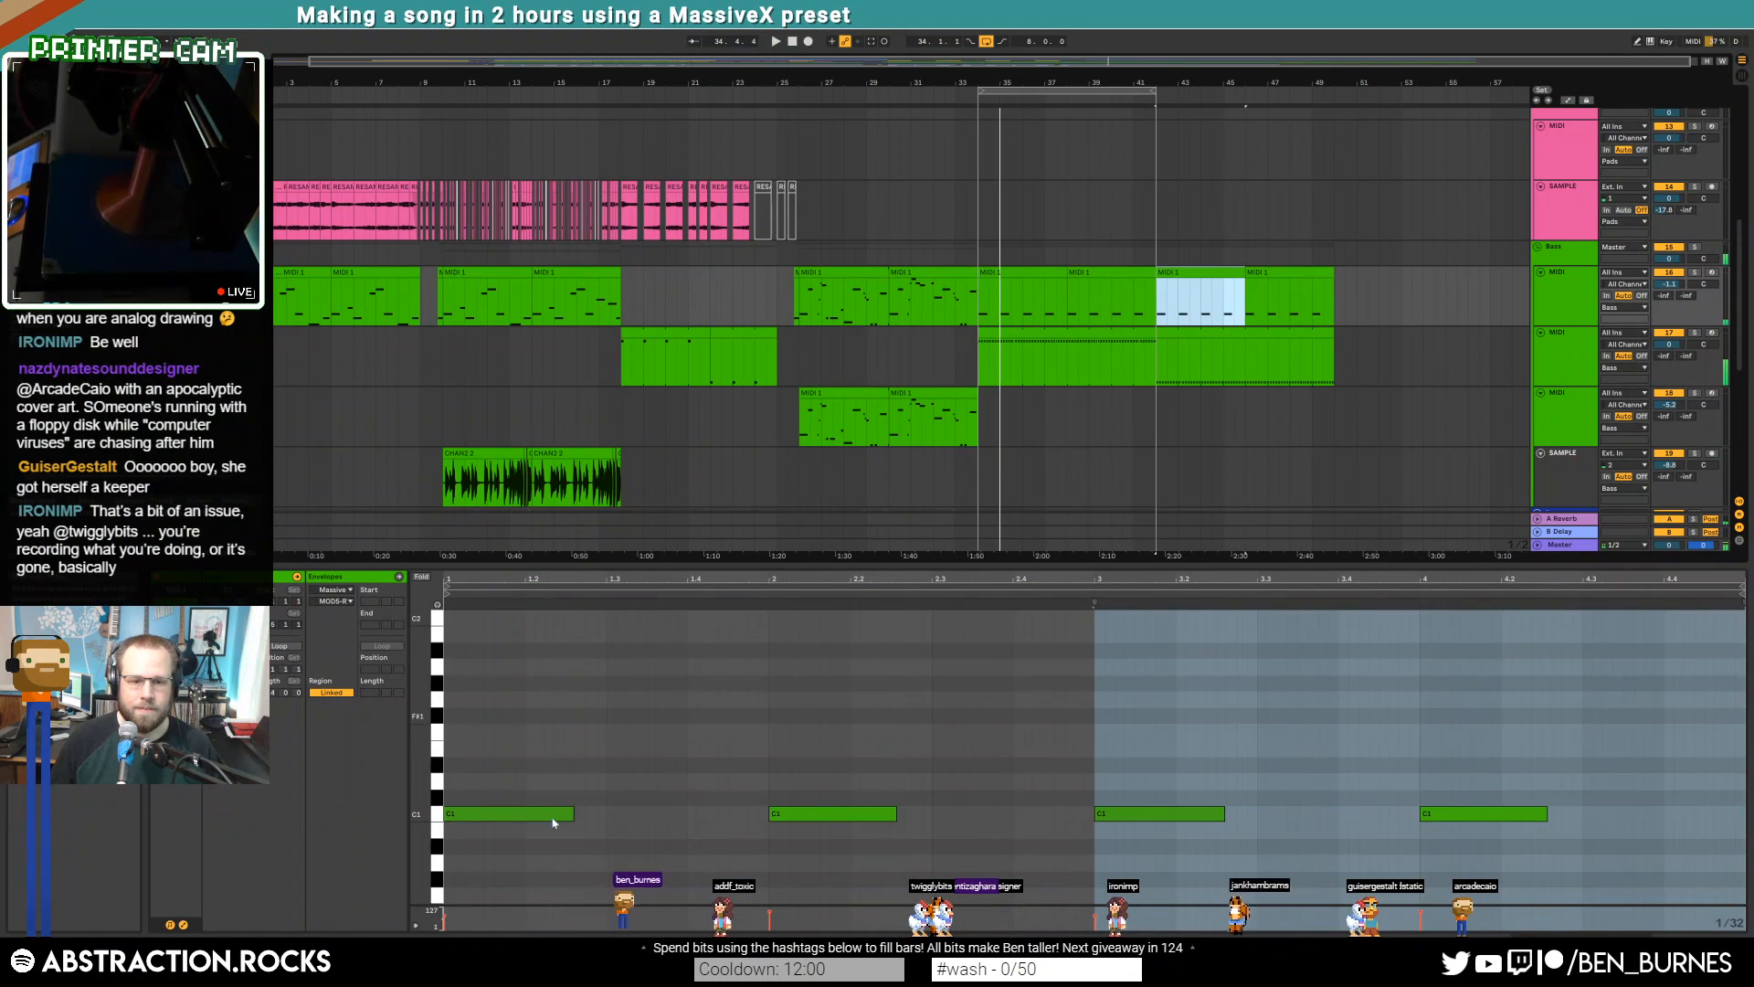
left_click(559, 813)
left_click(1246, 318)
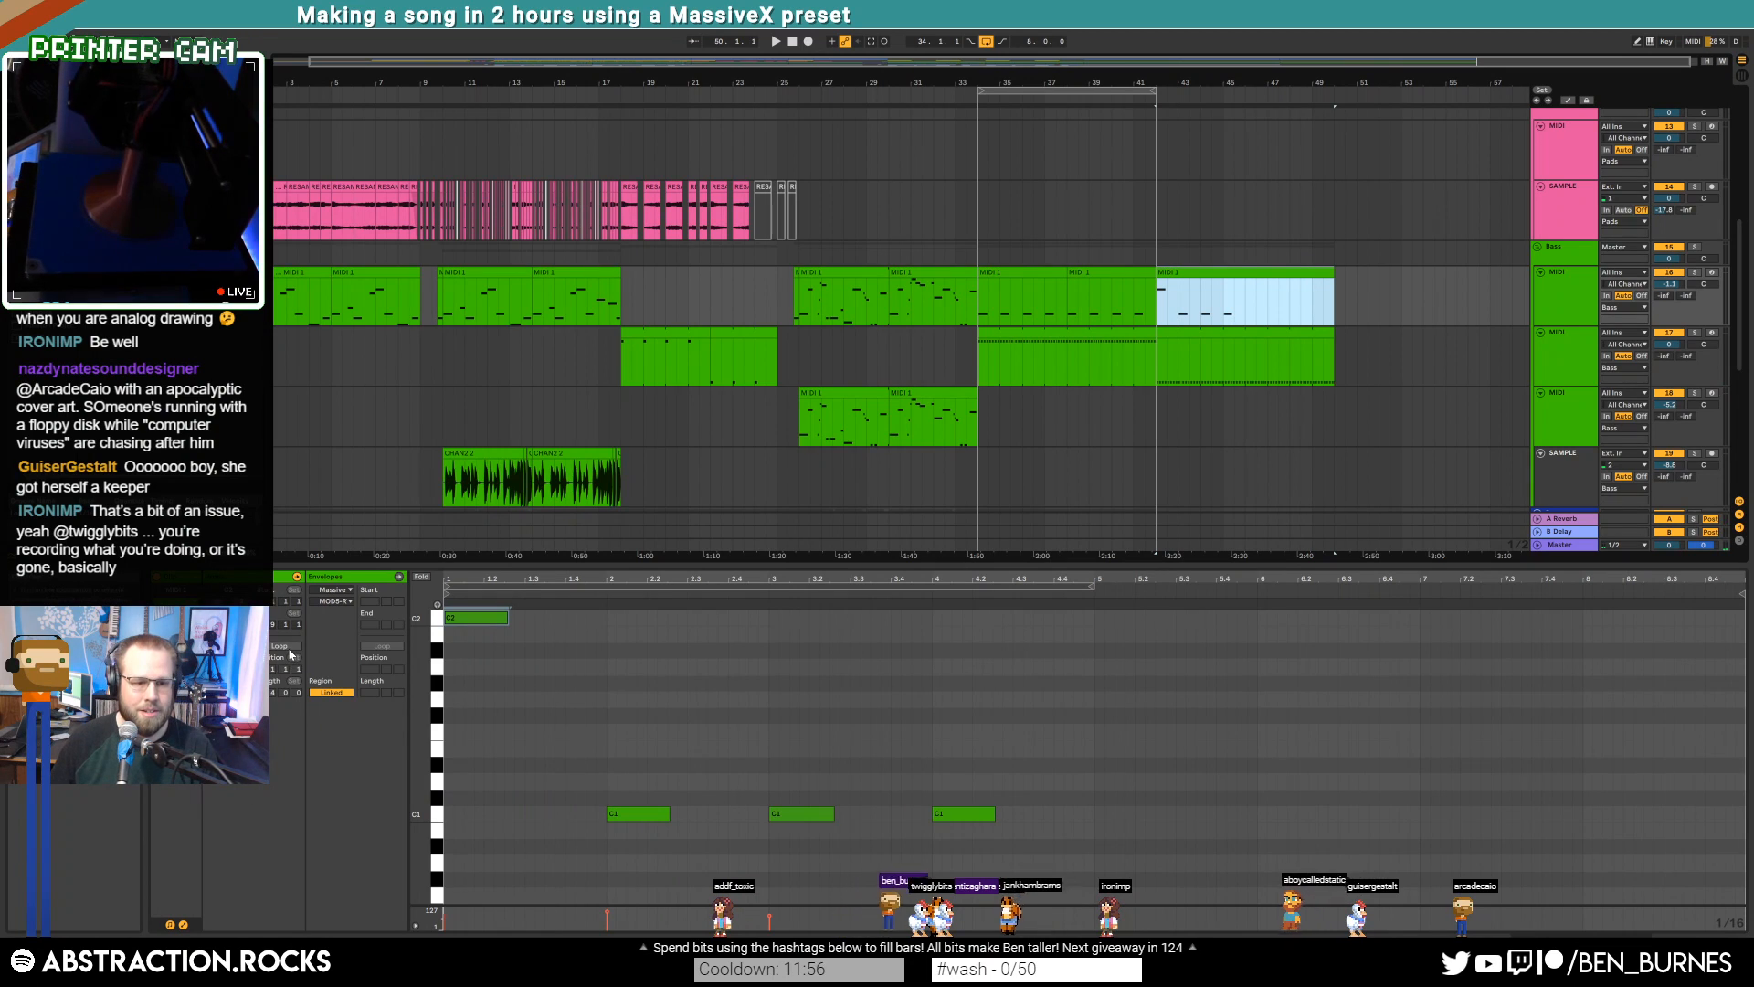
left_click(285, 646)
left_click(1007, 701)
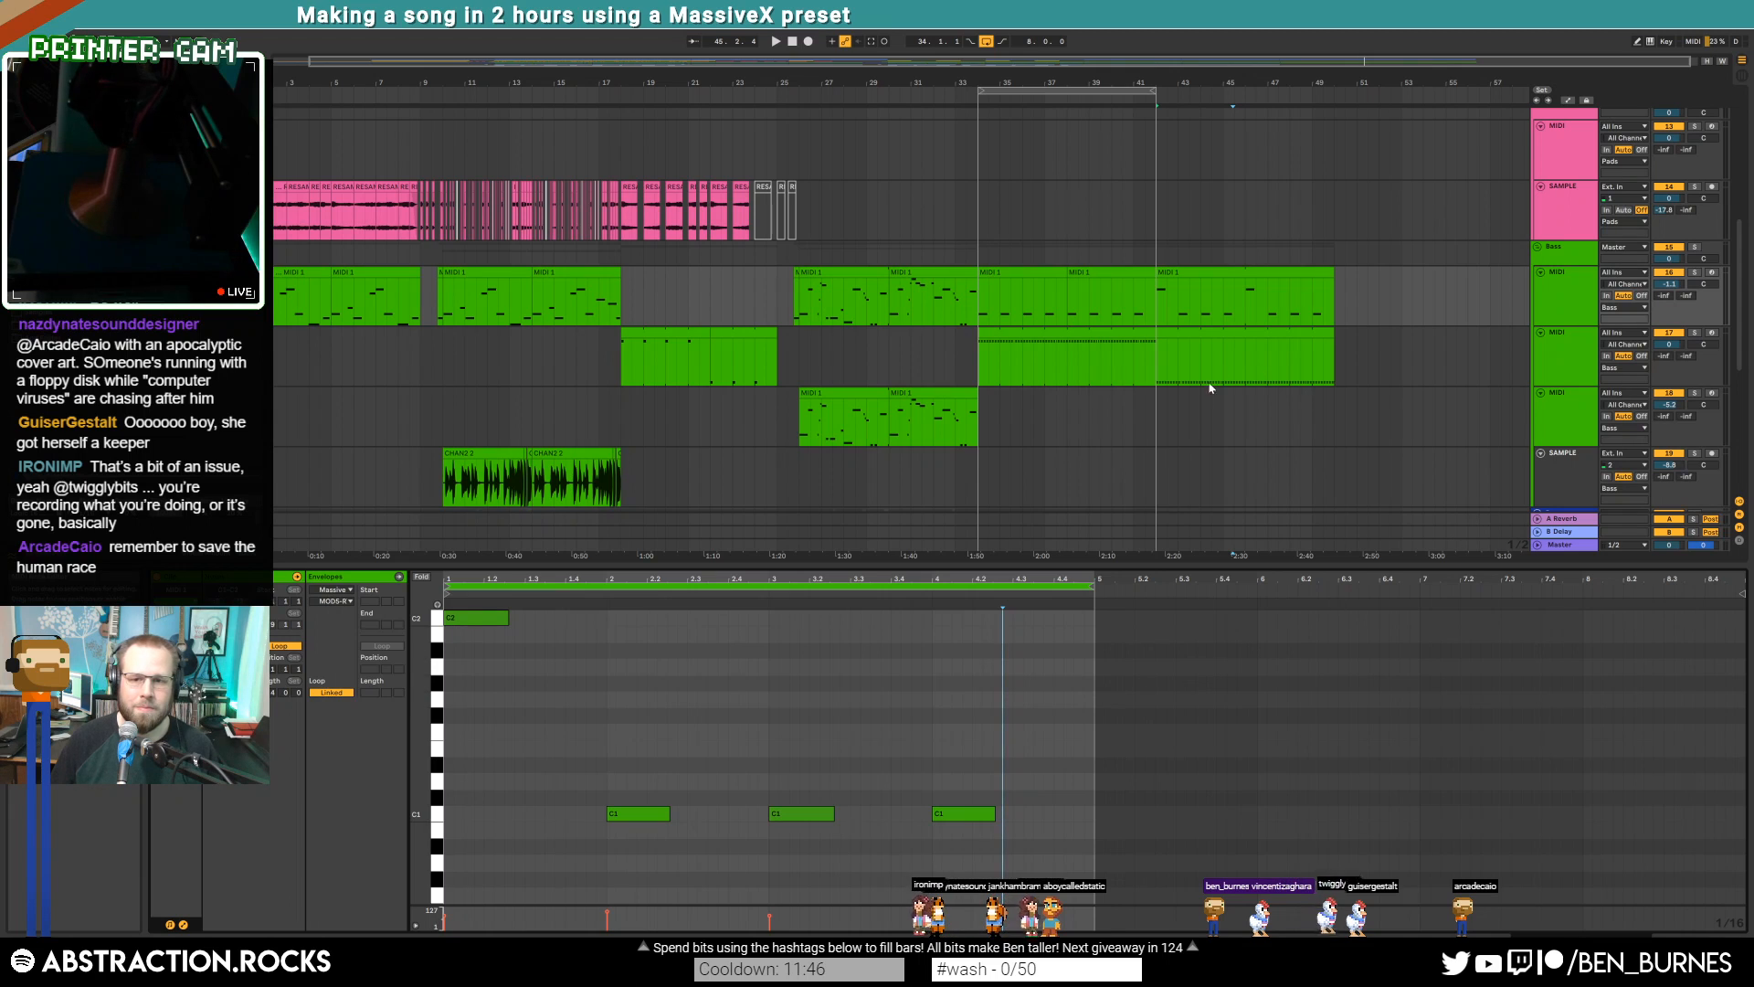
Duplicate the drum rack clip to bar 42 and copy the drum sample clips from bars 26 to 34 to bar 42
scroll(1215, 377, "down", 5)
left_click(1080, 331)
key("ctrl+d")
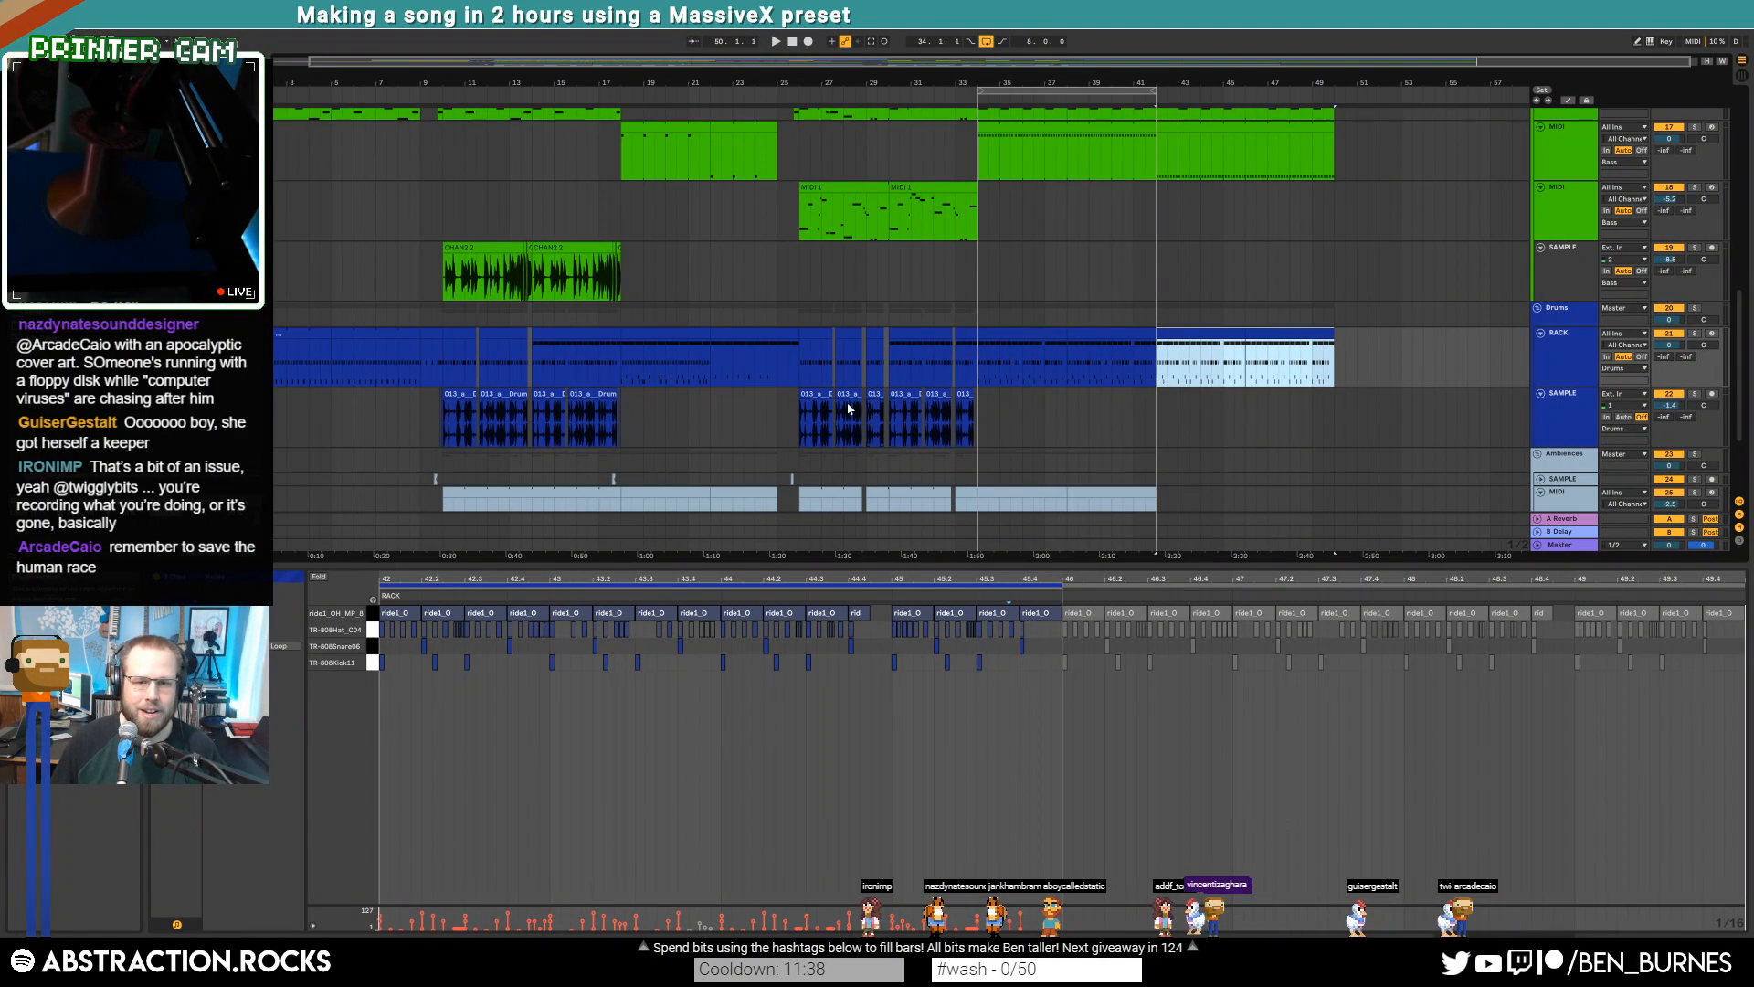
left_click_drag(801, 409, 978, 423)
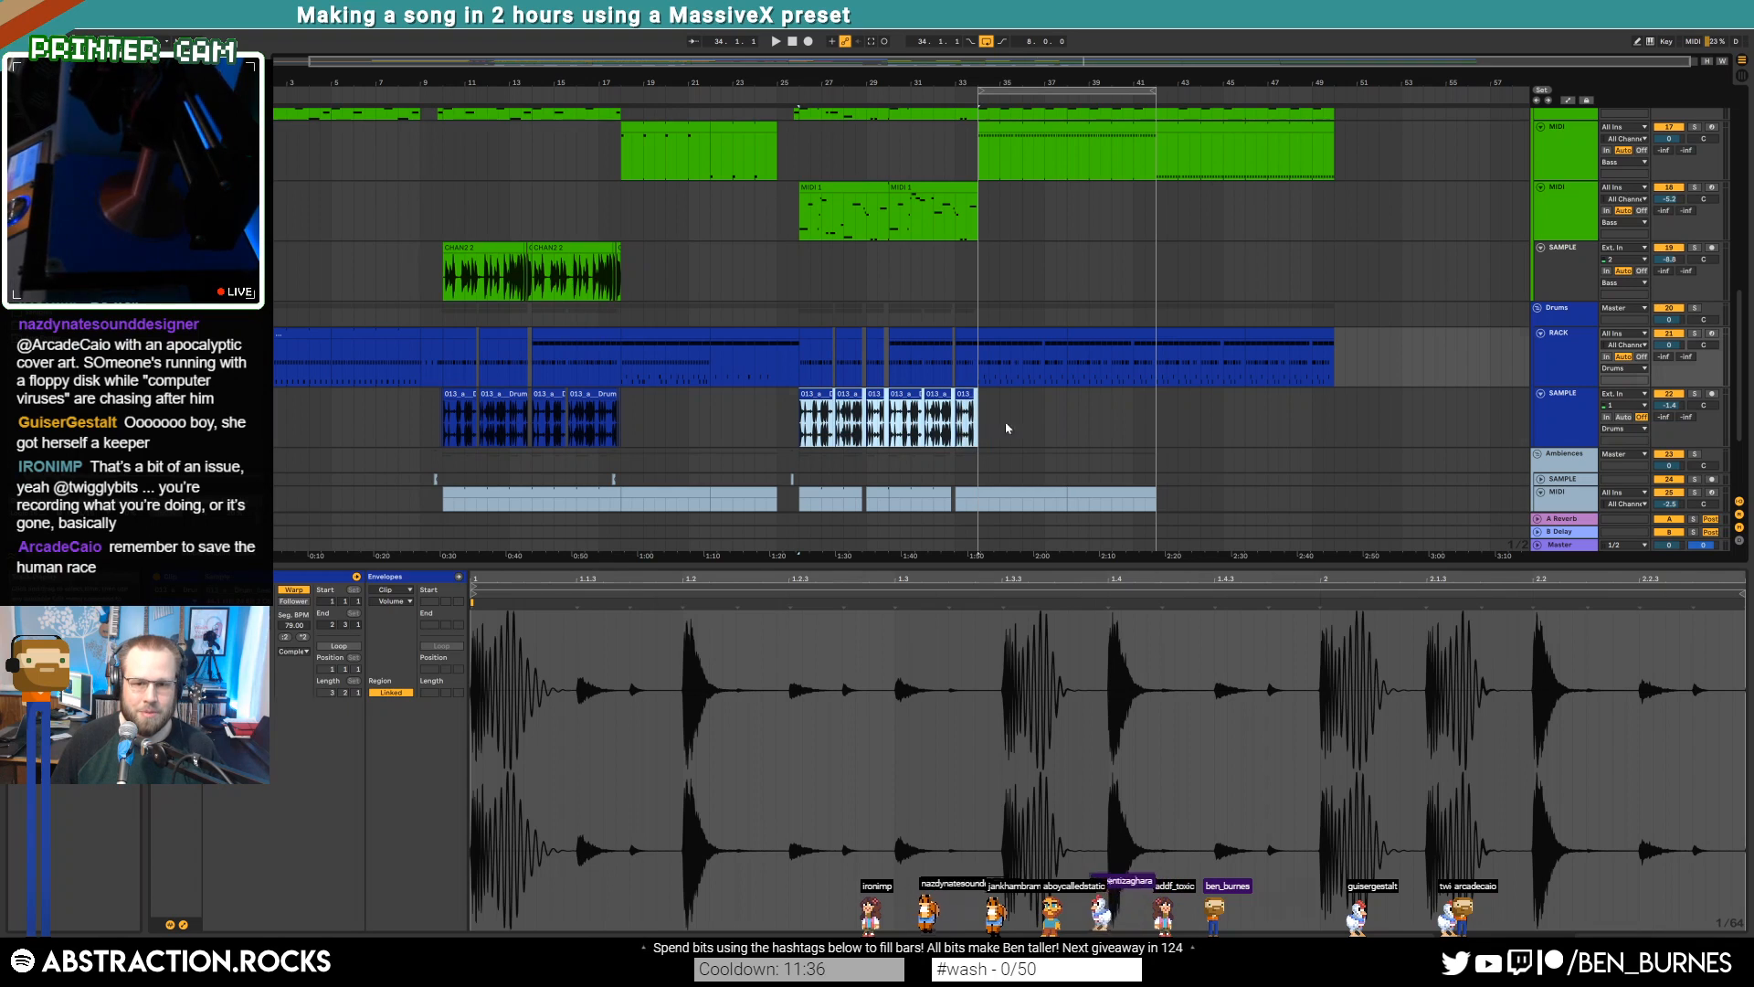
left_click(1162, 416)
key("ctrl+v")
scroll(1206, 482, "down", 2)
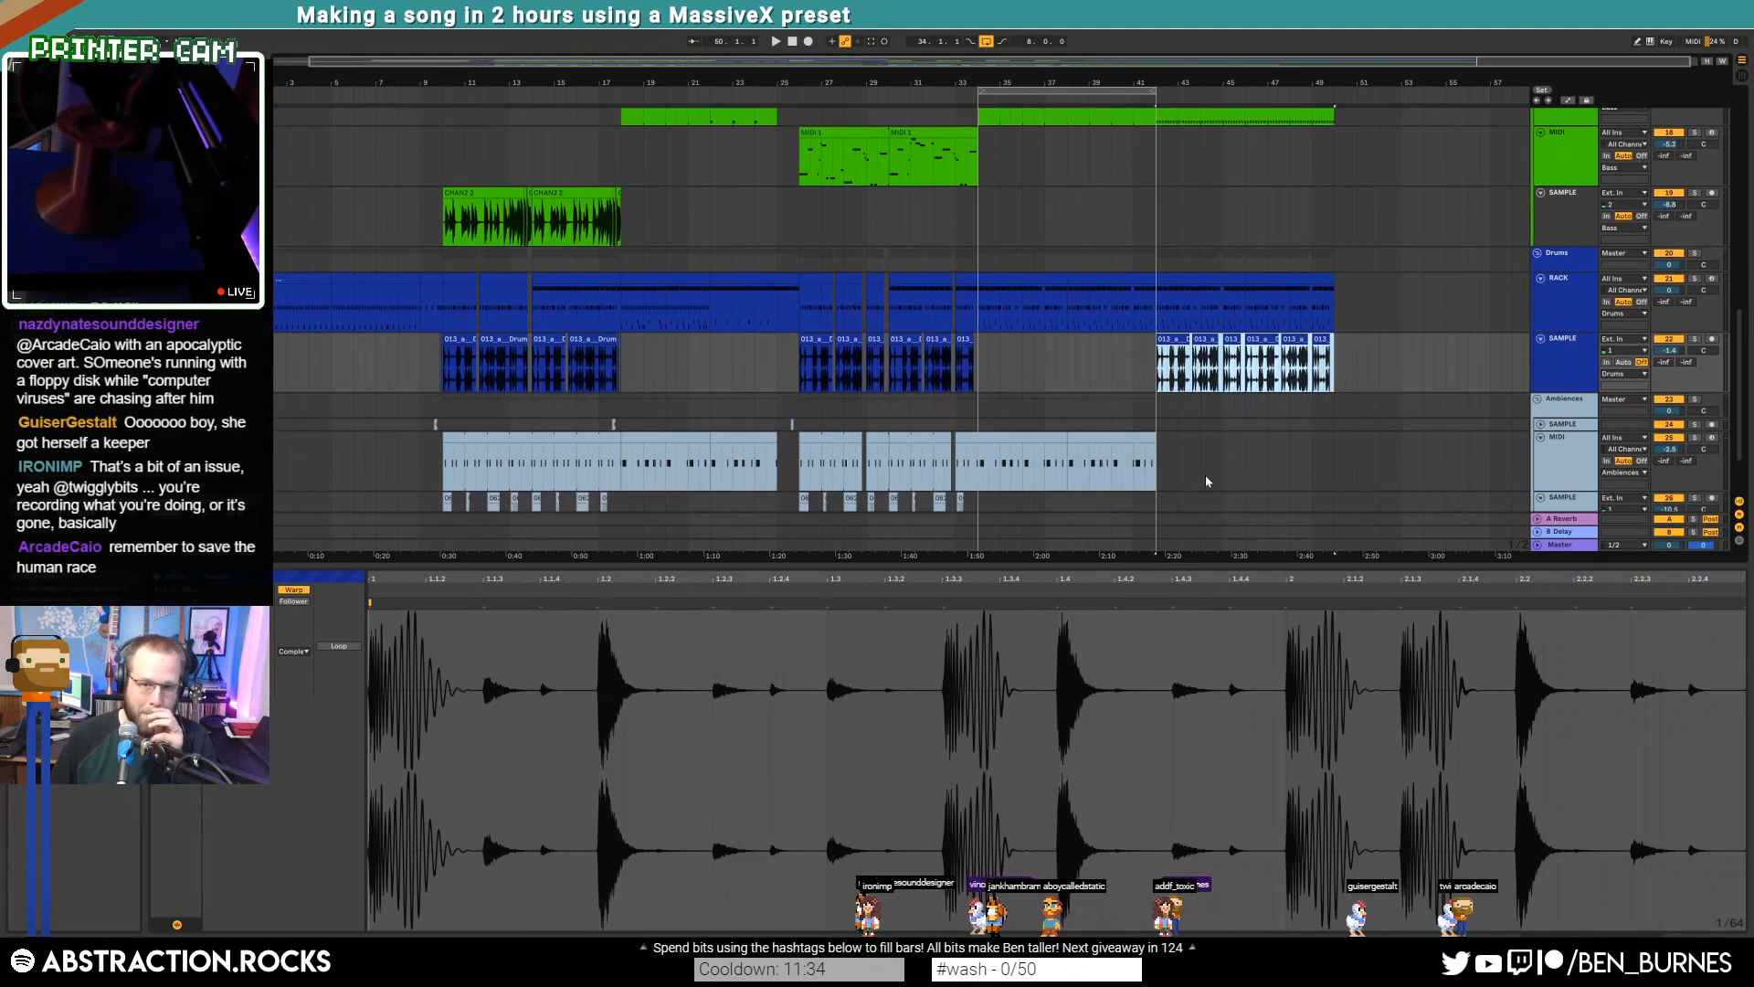
Play the extended section and move the loop range to bars 42 to 50
scroll(1206, 482, "down", 1)
key("space")
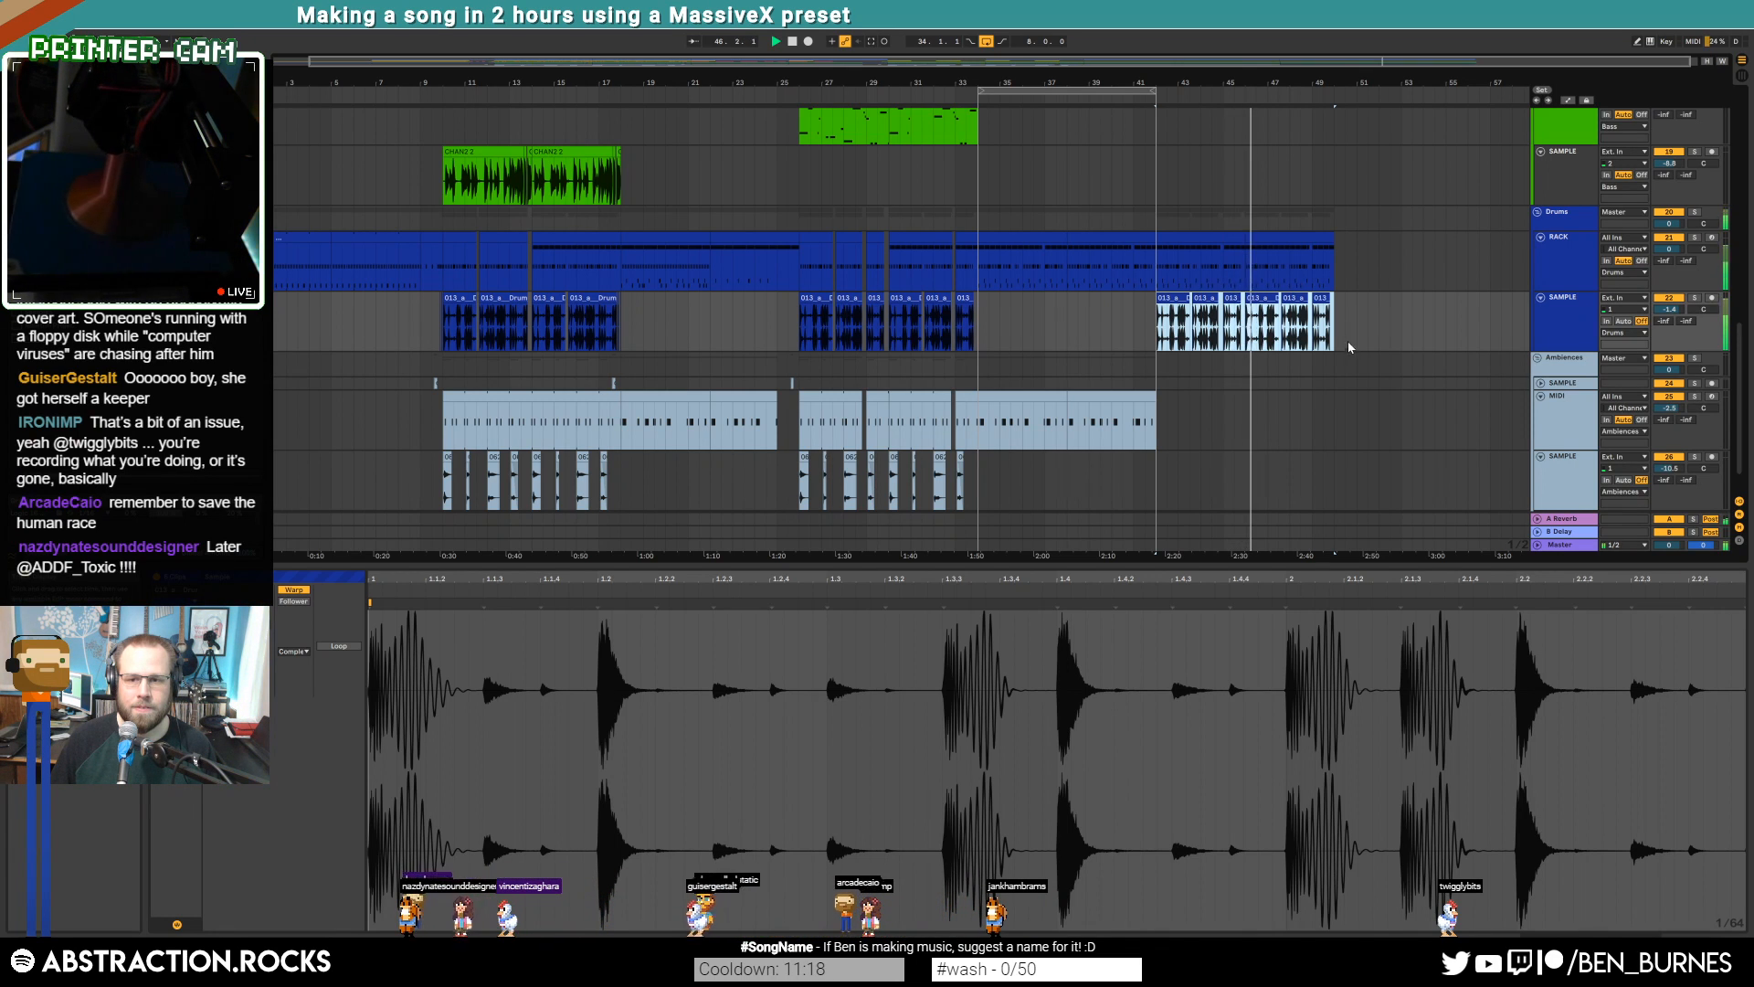
scroll(1325, 333, "up", 5)
scroll(1305, 348, "up", 6)
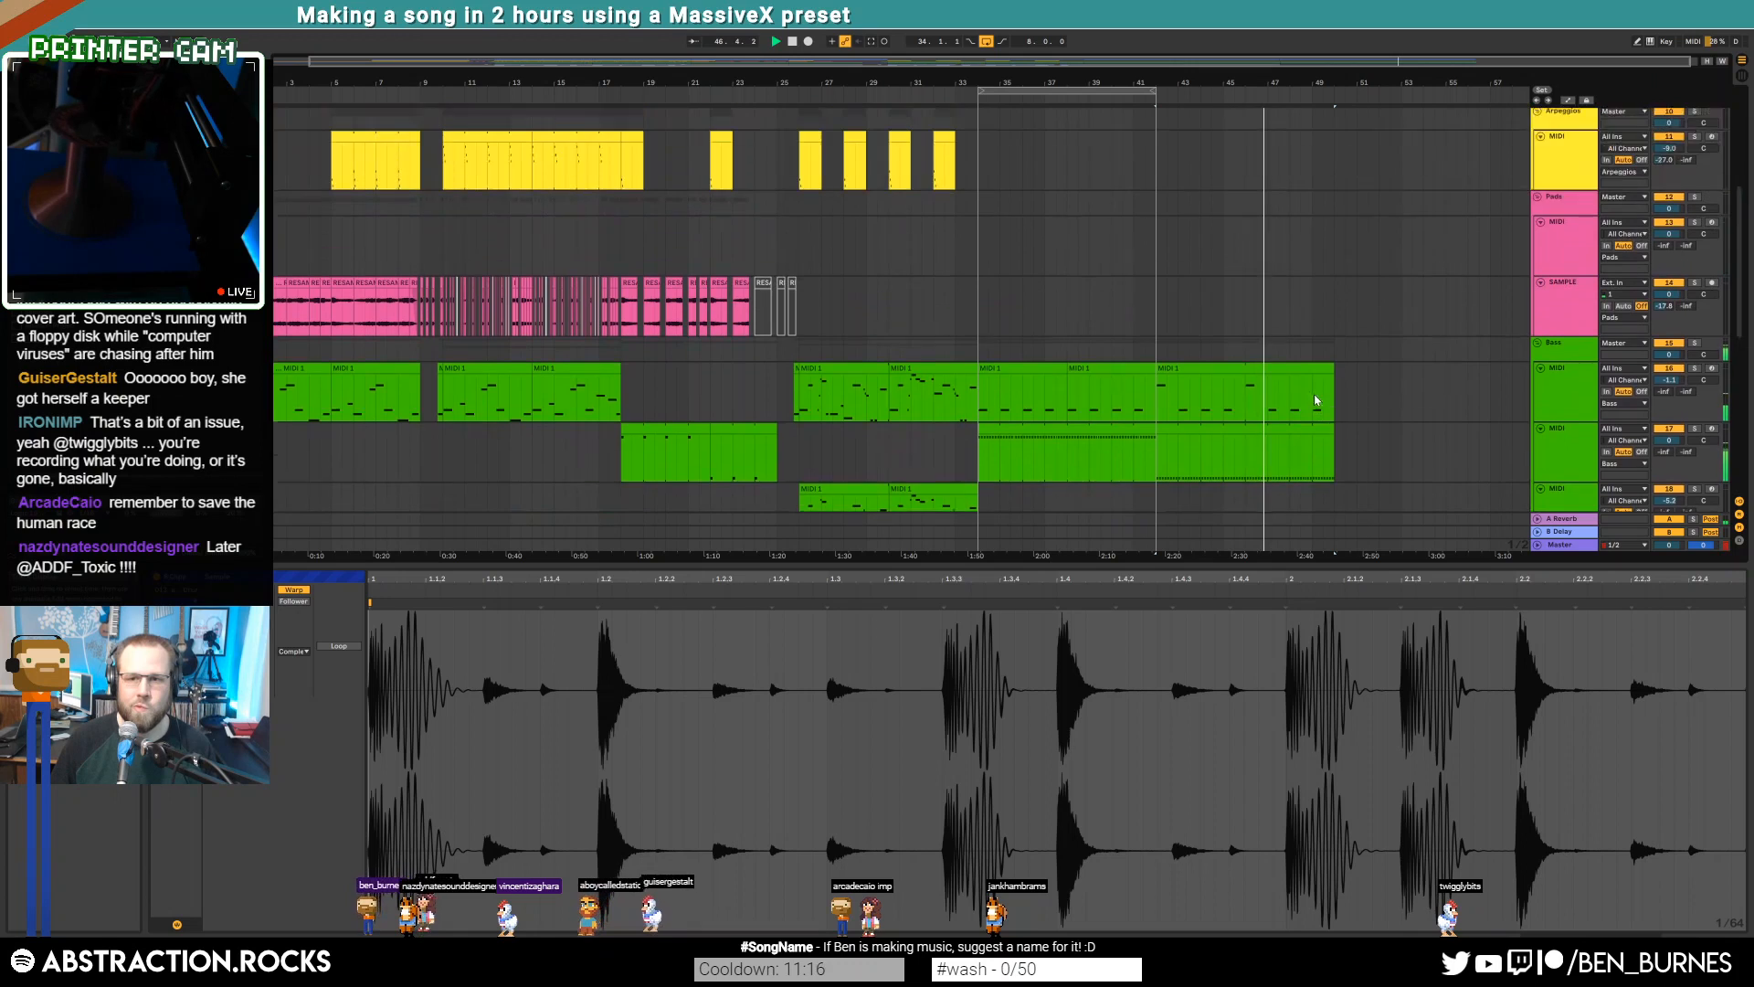
left_click_drag(1081, 91, 1267, 92)
Insert a new MIDI track below the third lead track and load Kontakt on it
left_click(1568, 287)
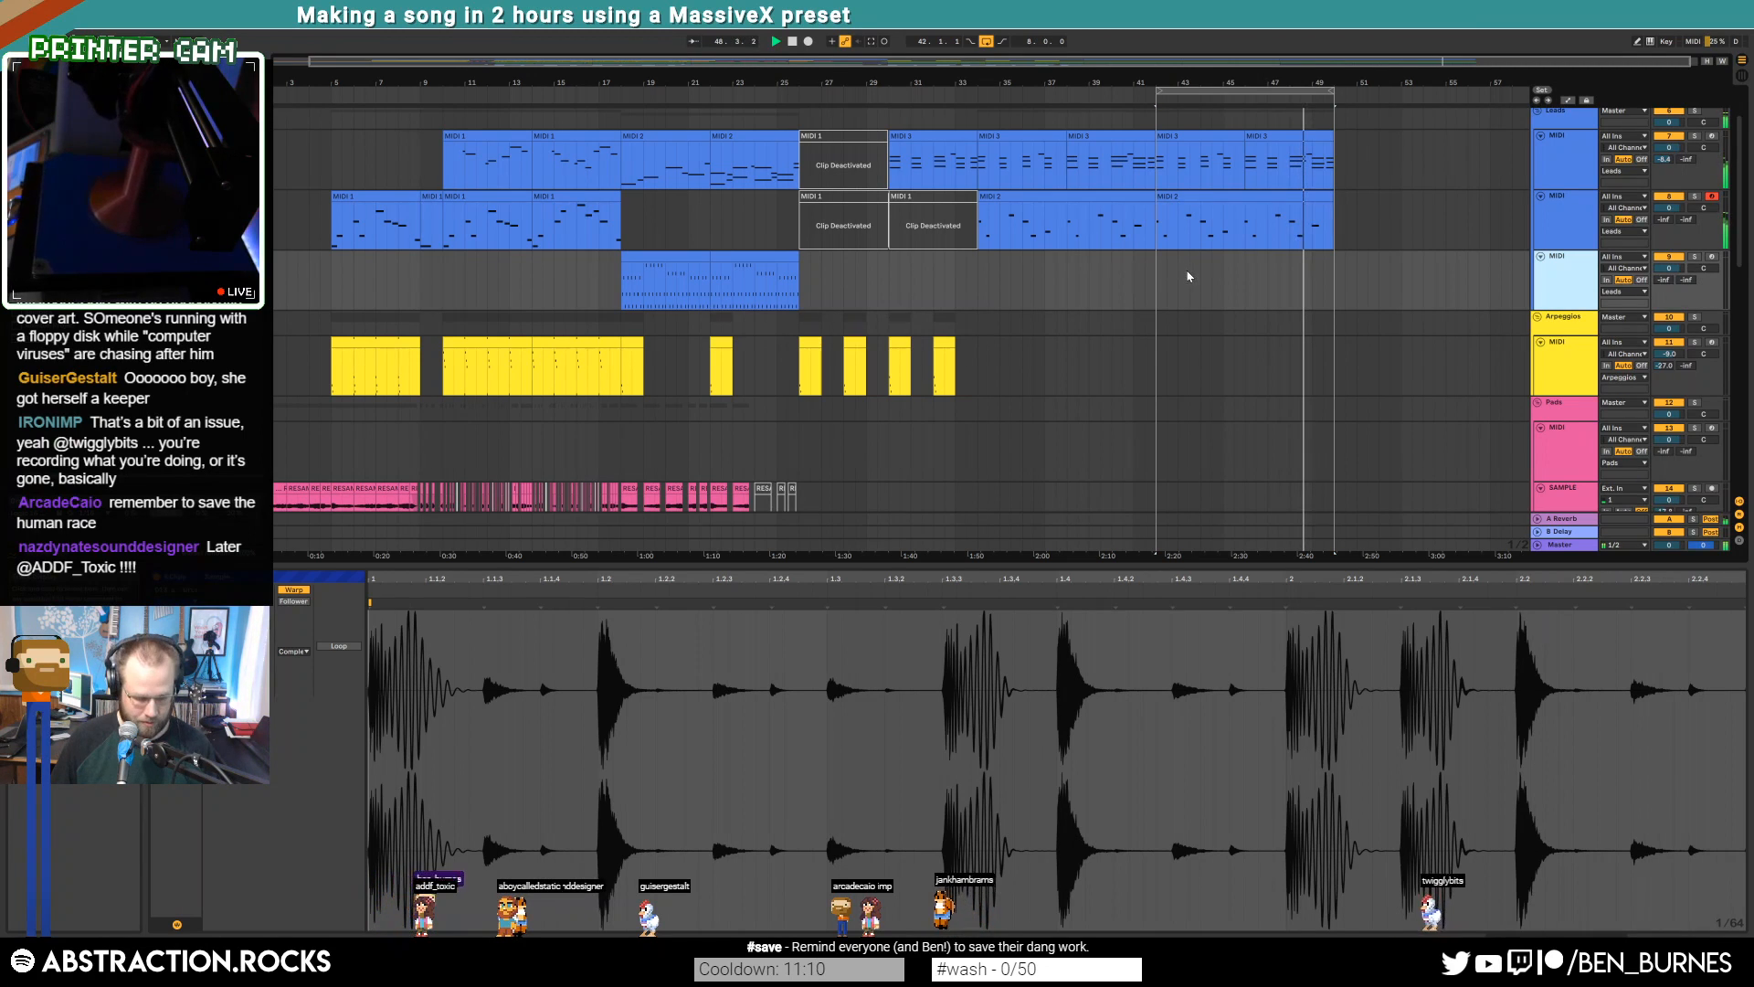
key("ctrl+shift+t")
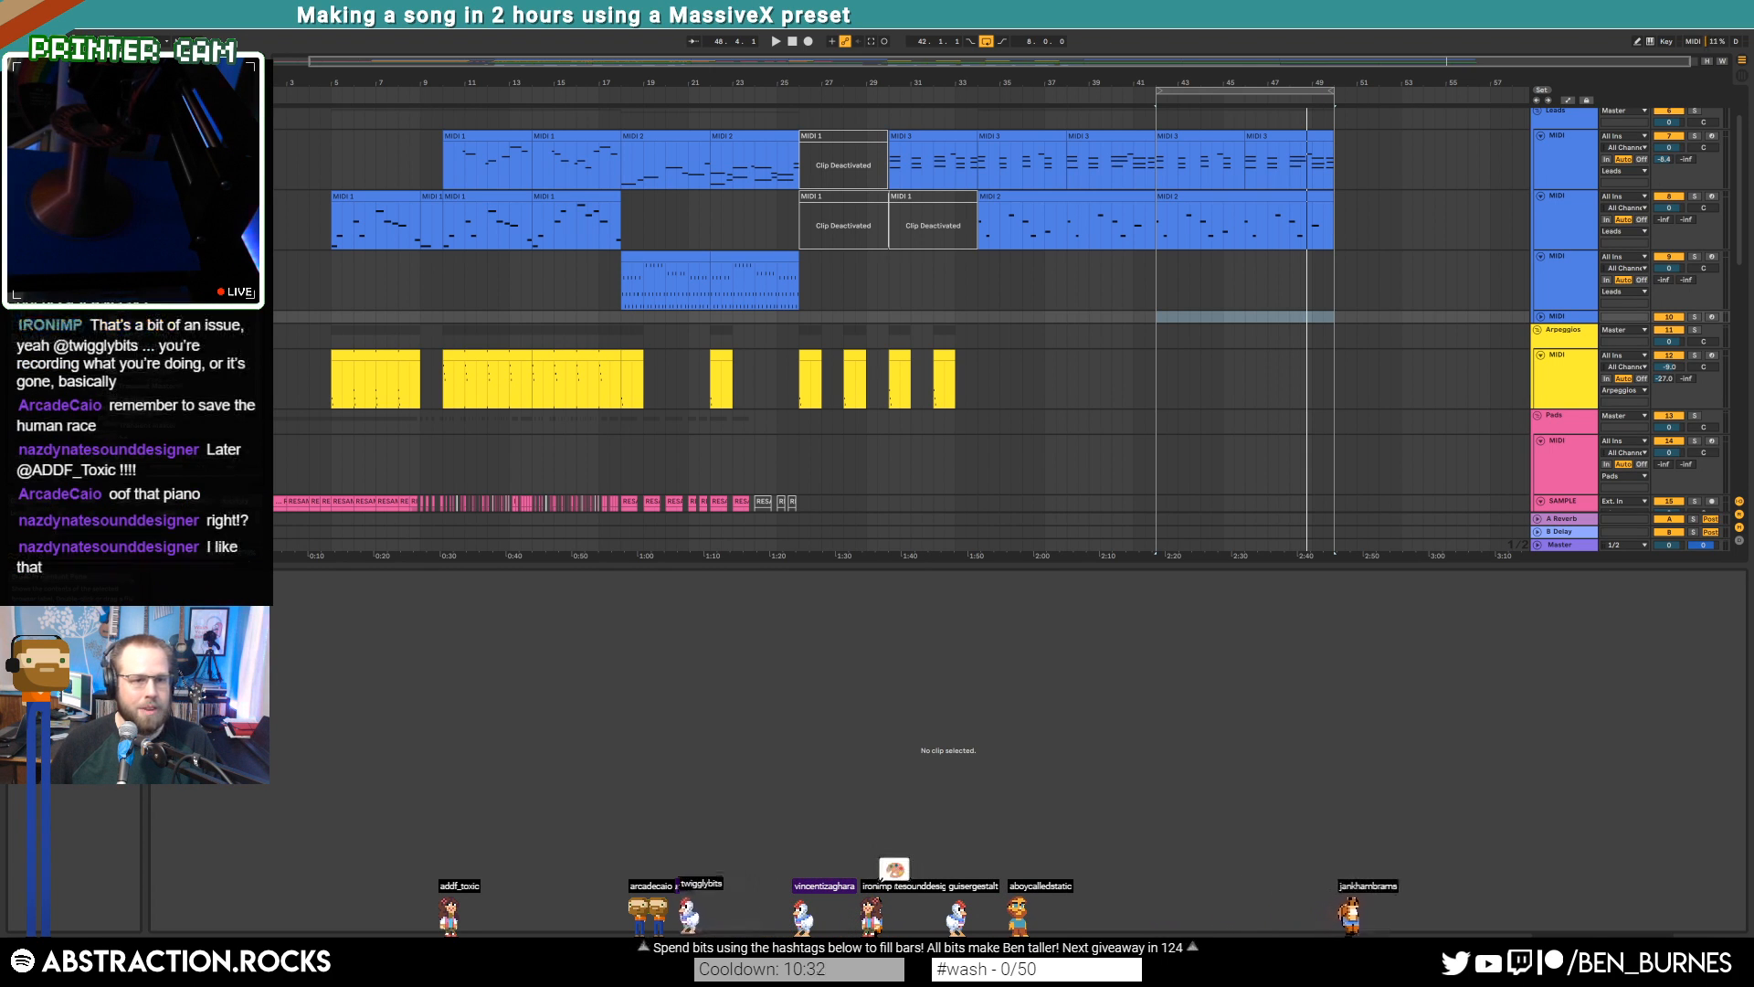
left_click_drag(137, 320, 1209, 317)
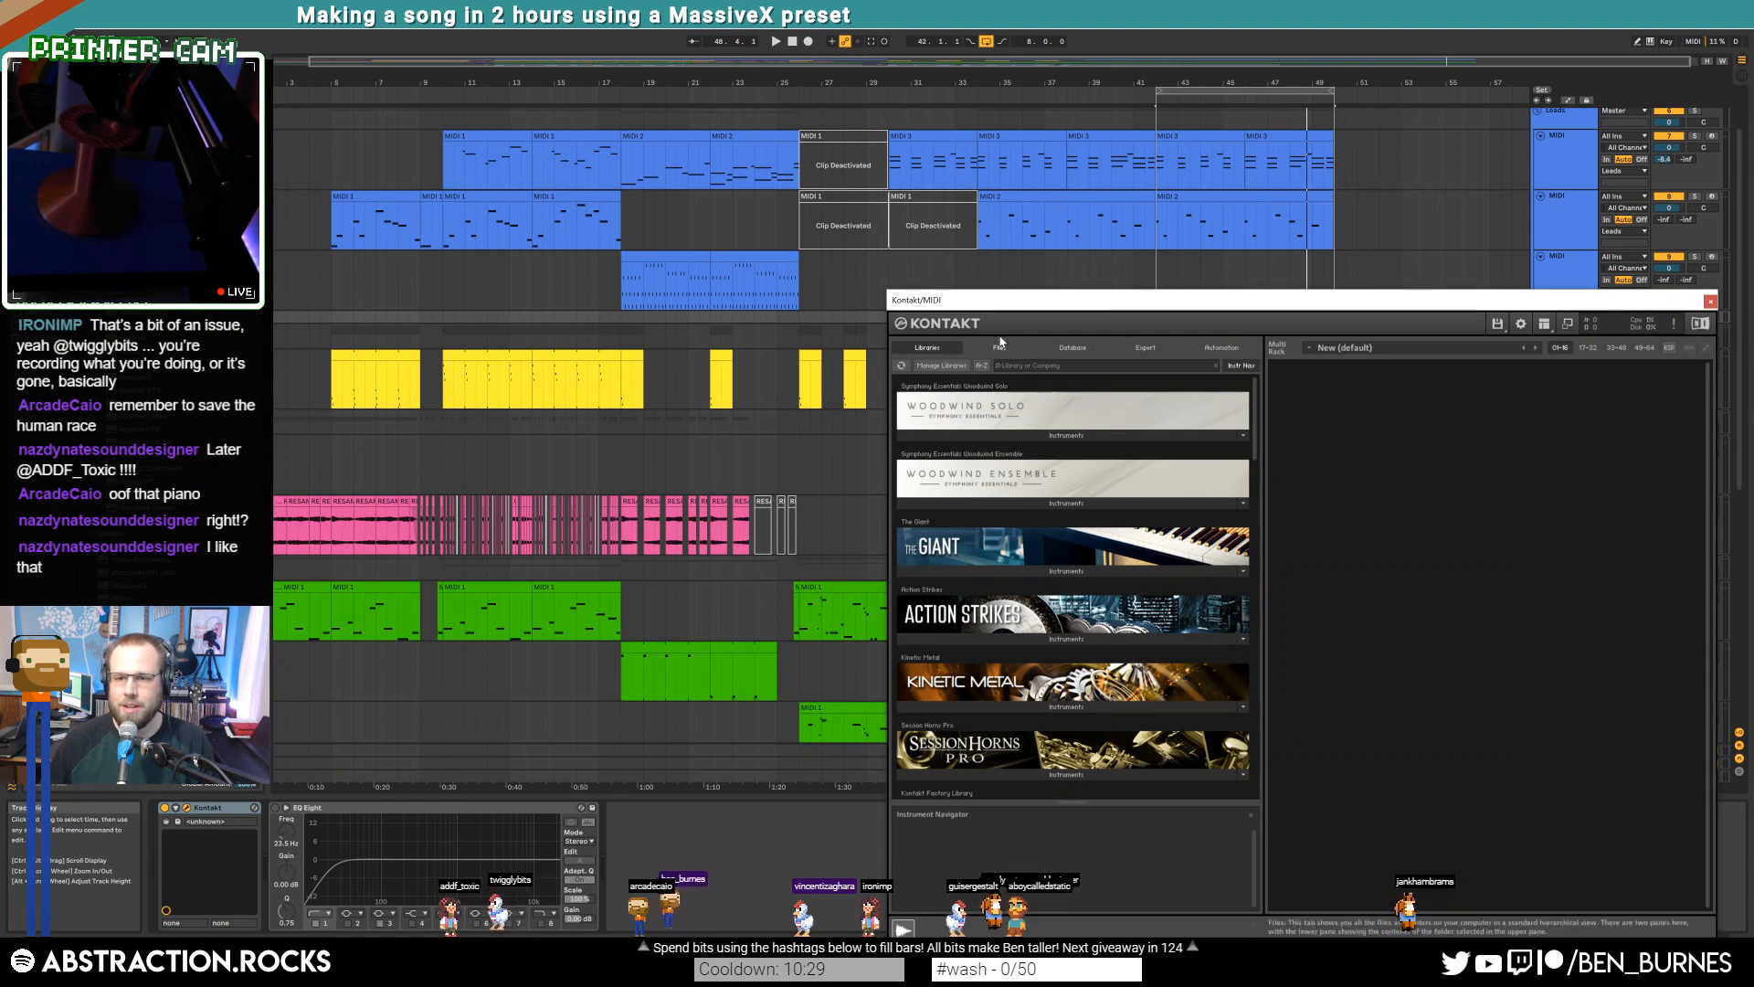
Load The Gentleman piano from Kontakt's libraries, close the plug-in window and expand the new track
left_click_drag(998, 301, 427, 245)
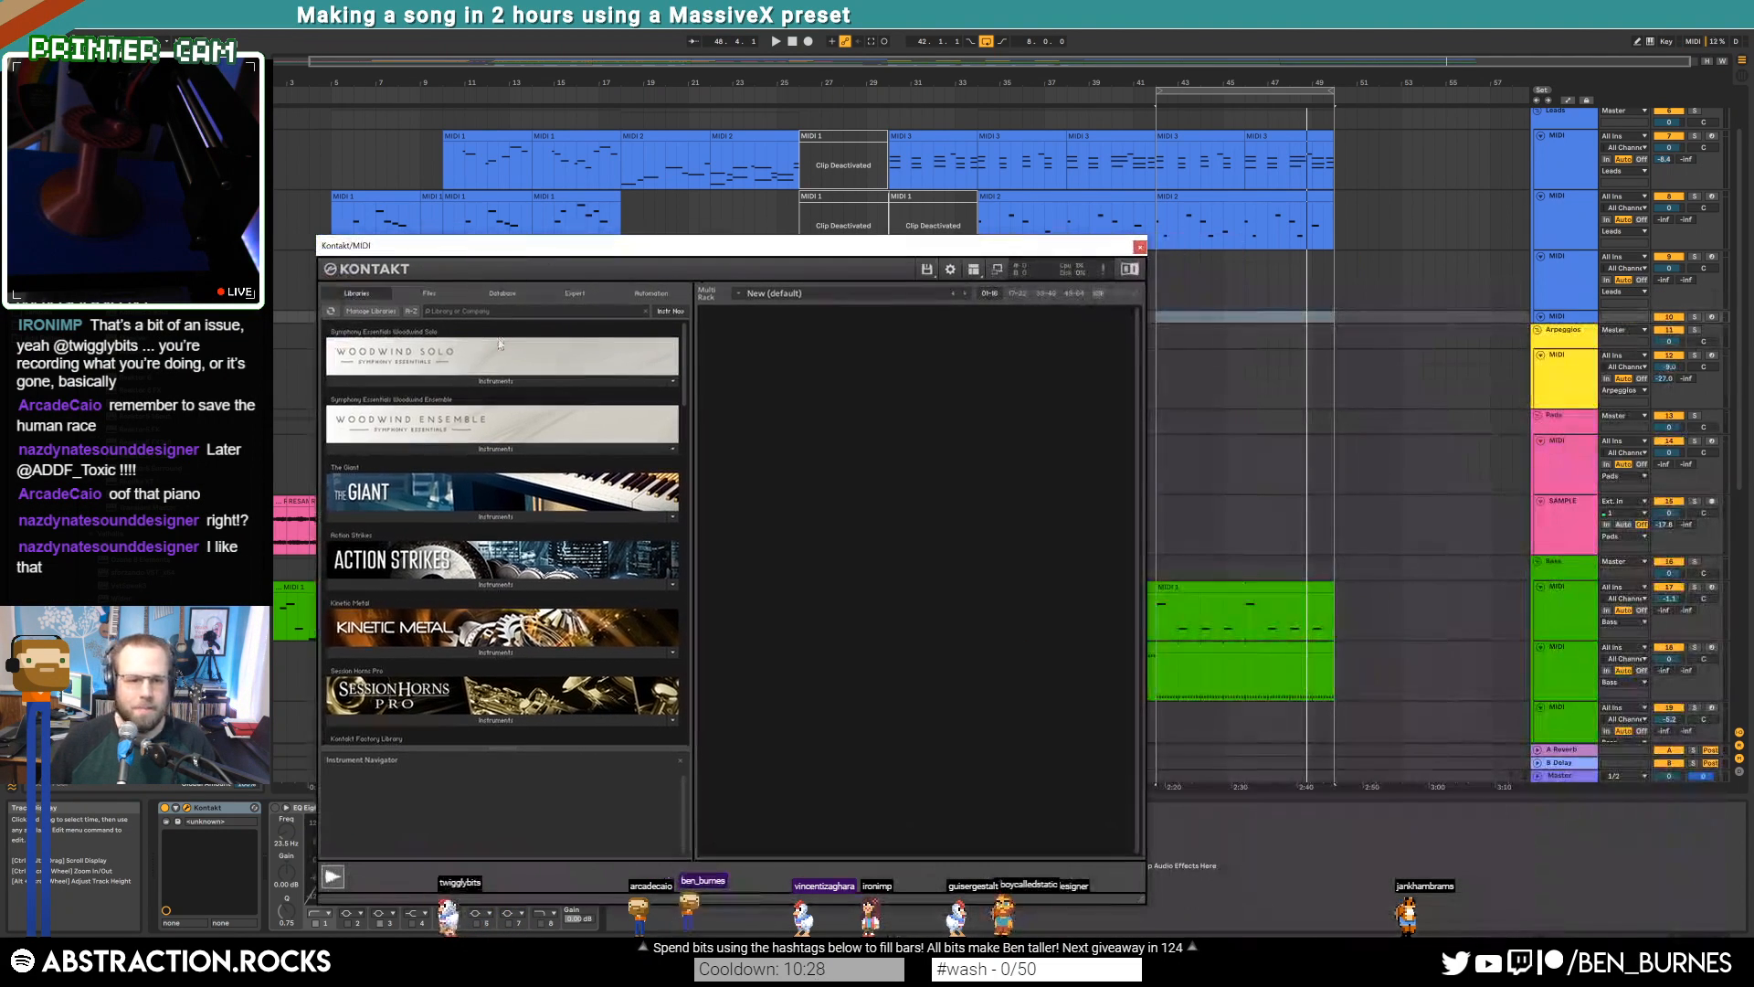
left_click_drag(682, 382, 690, 499)
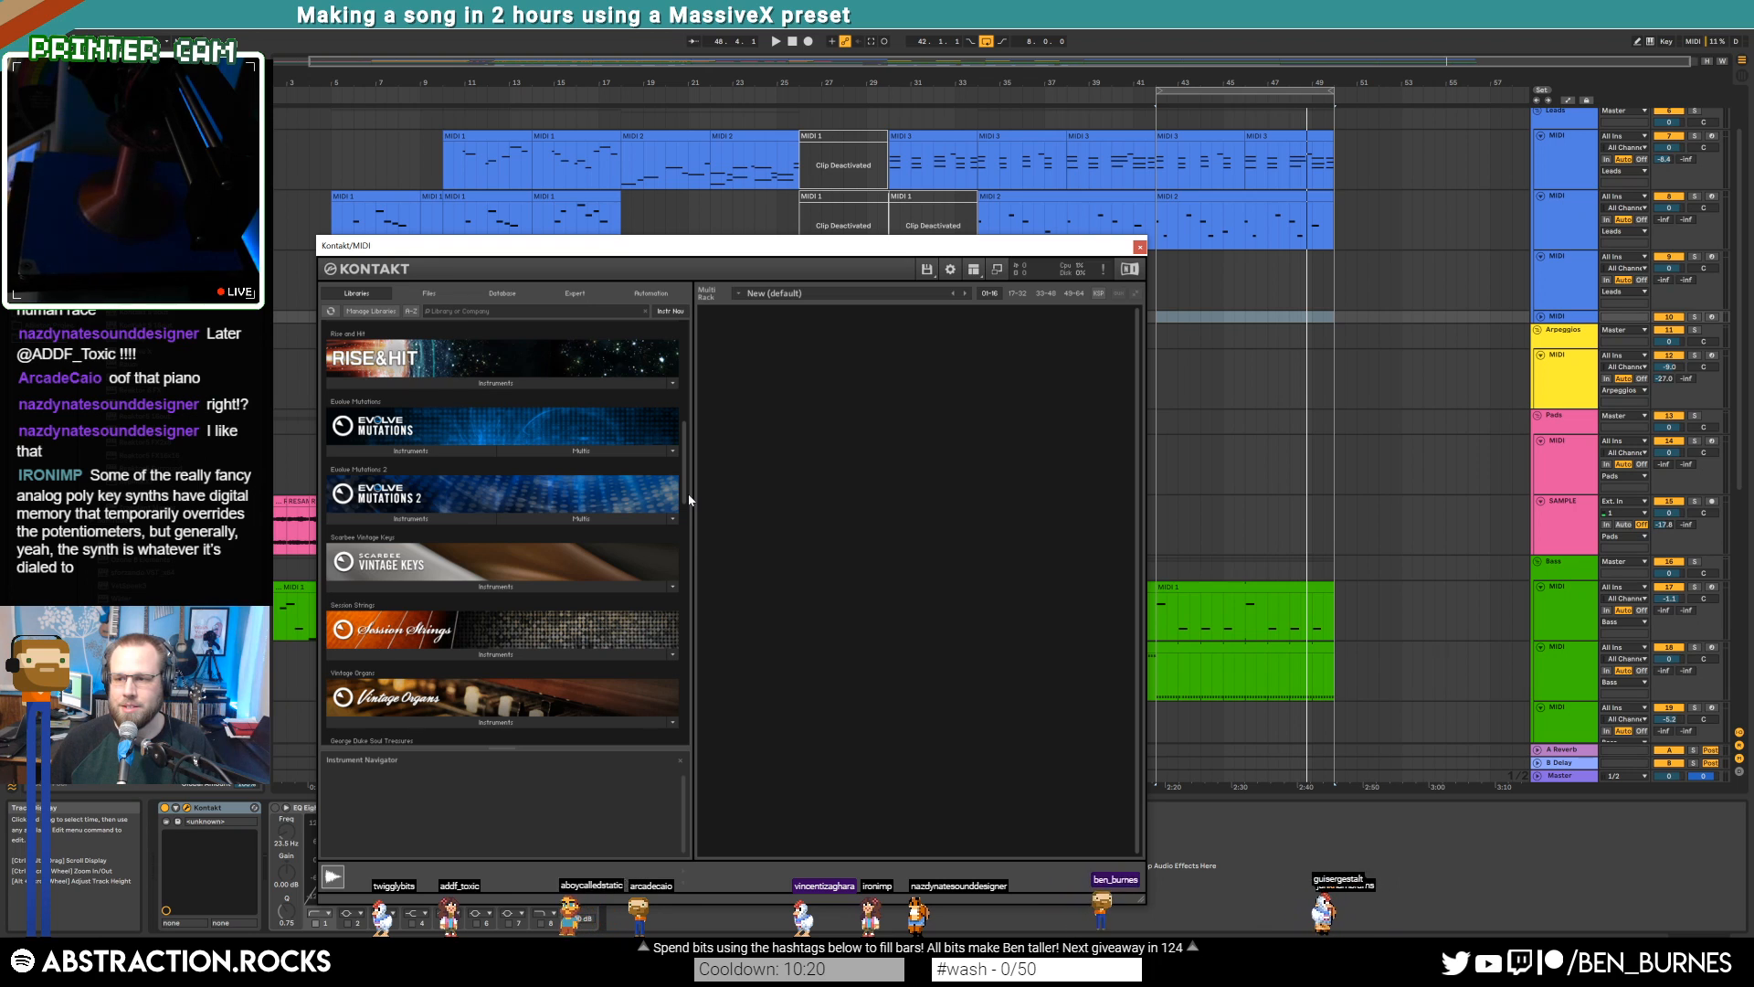
left_click_drag(689, 494, 688, 638)
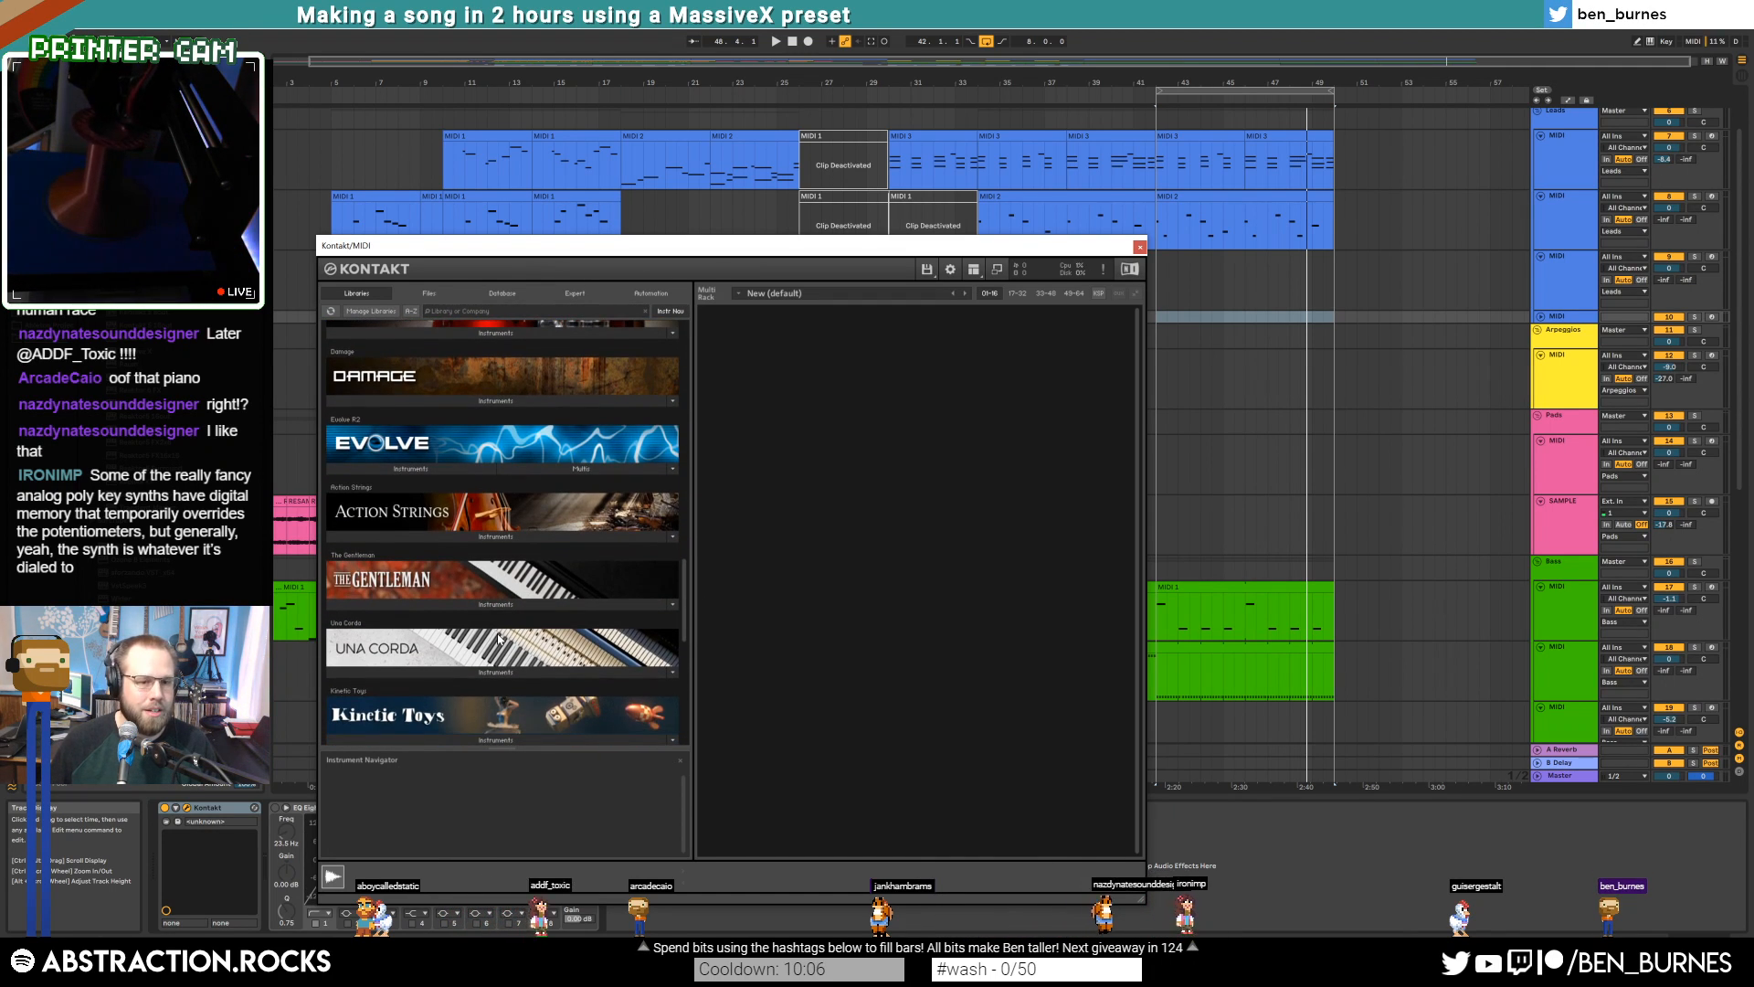
left_click(492, 670)
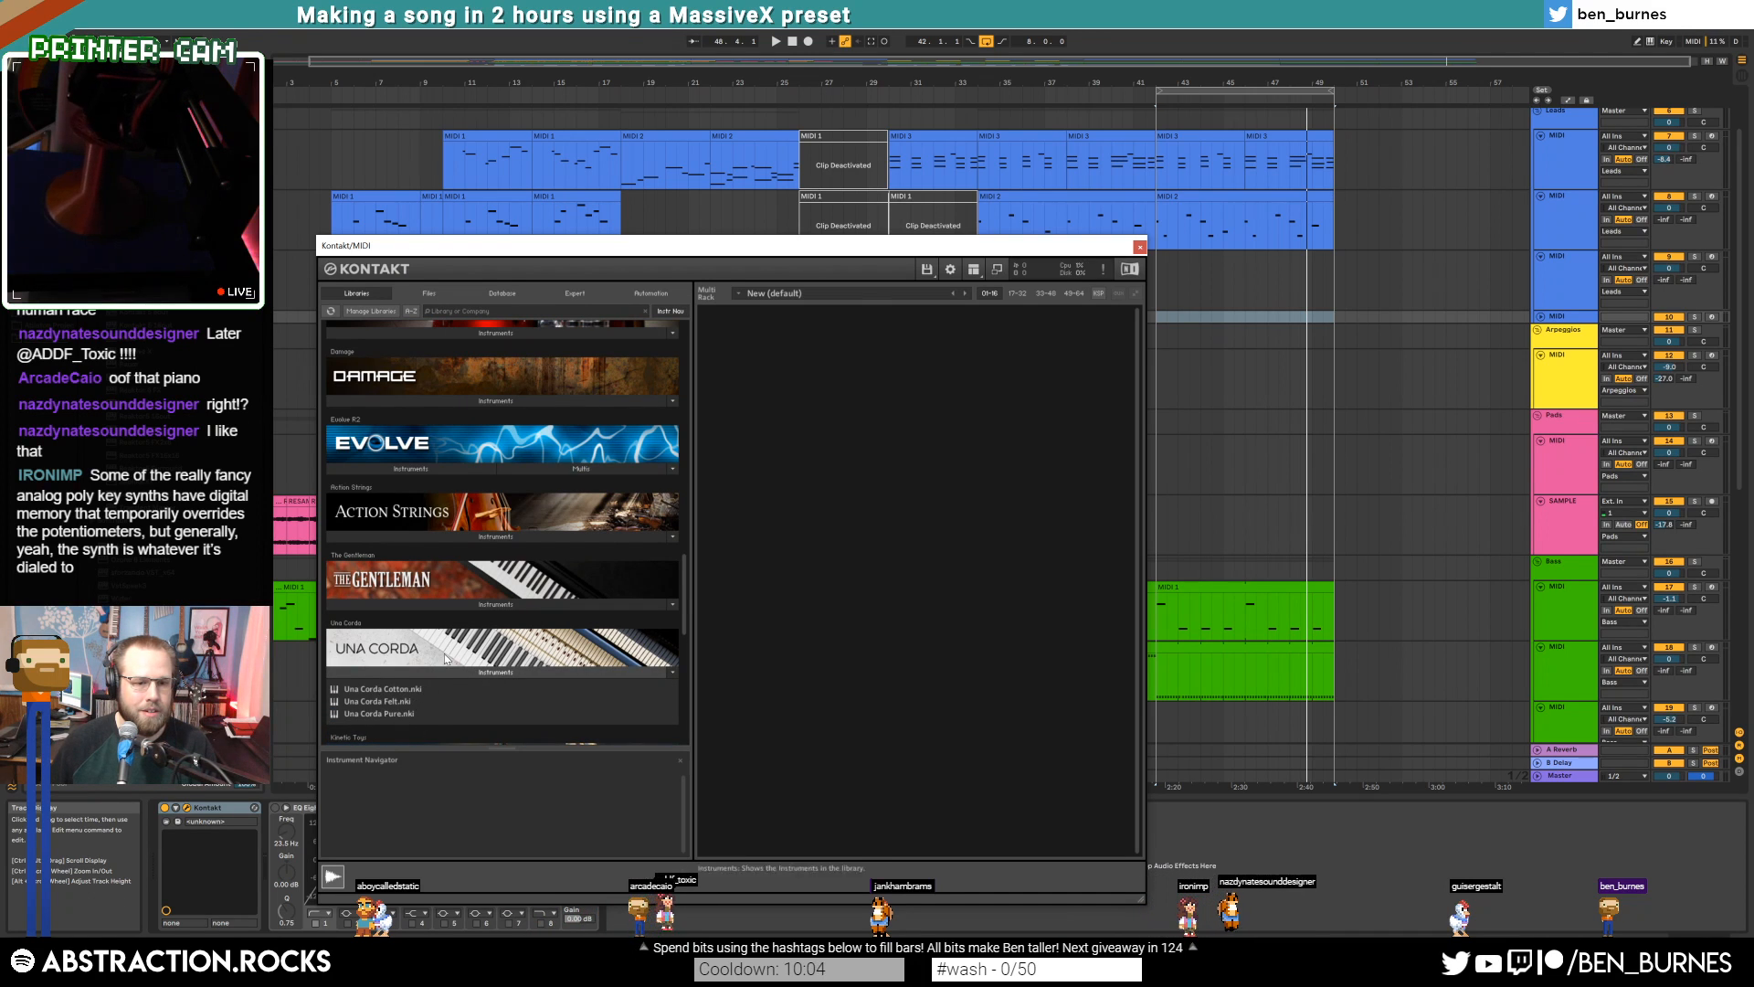
left_click(469, 603)
double_click(419, 621)
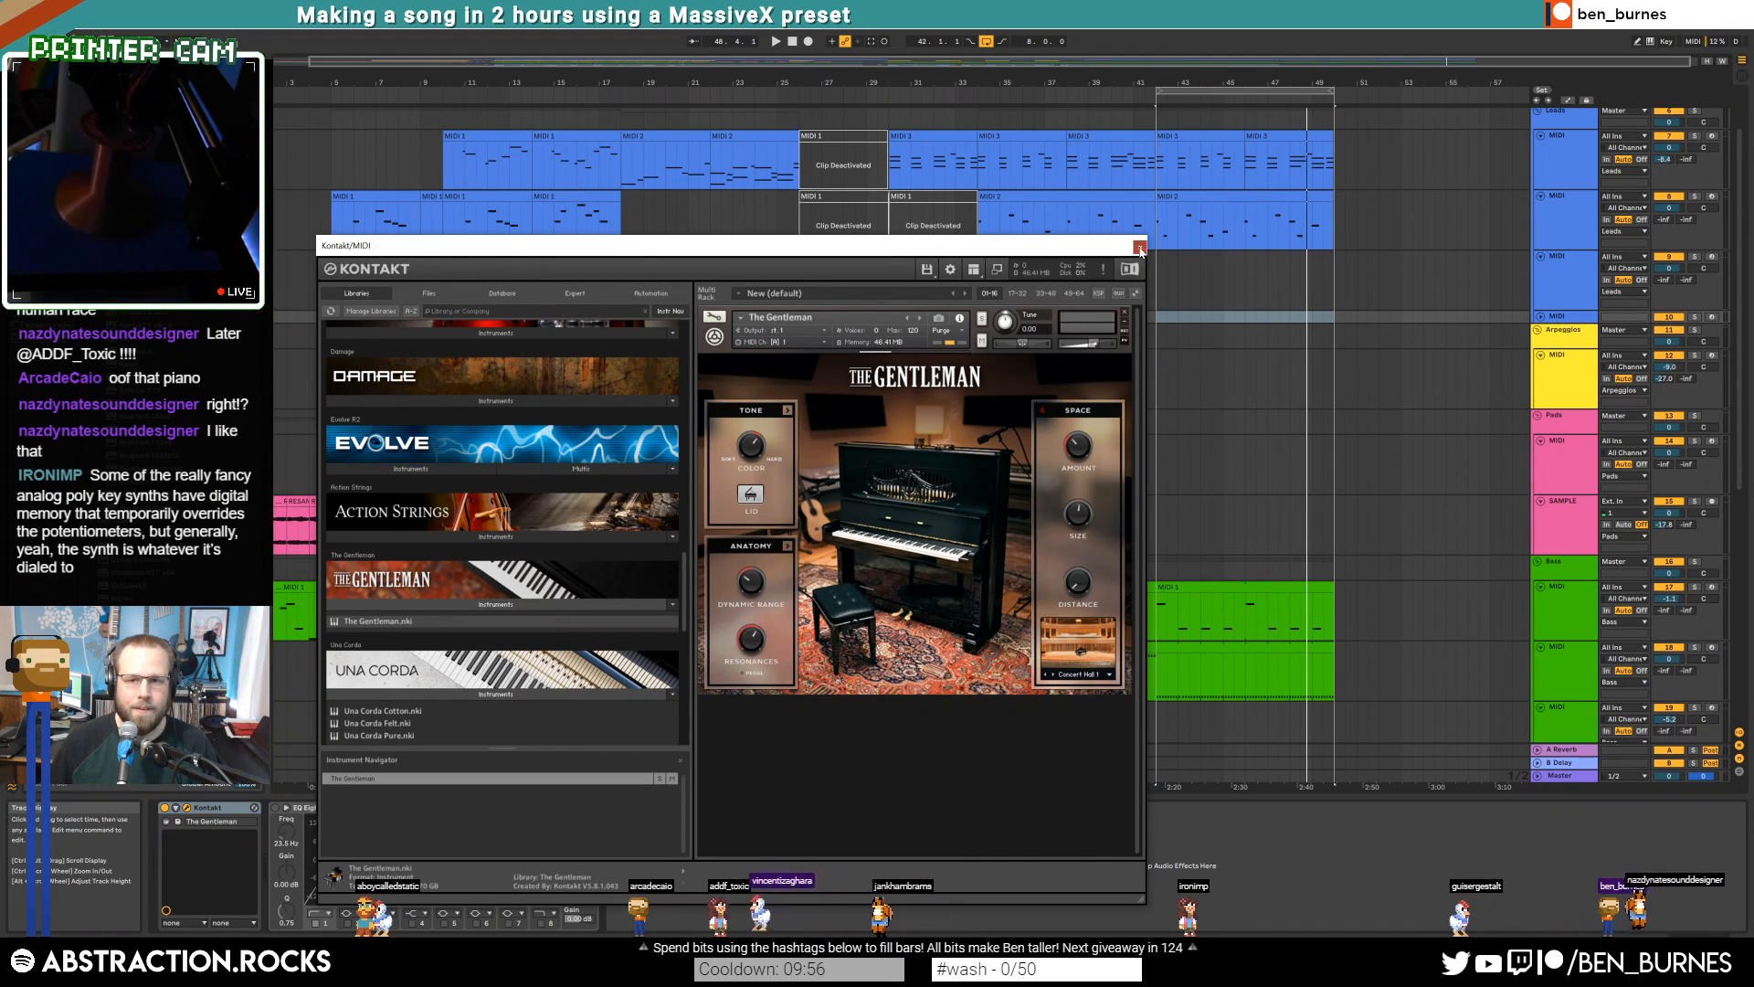
left_click(1139, 248)
left_click(1559, 317)
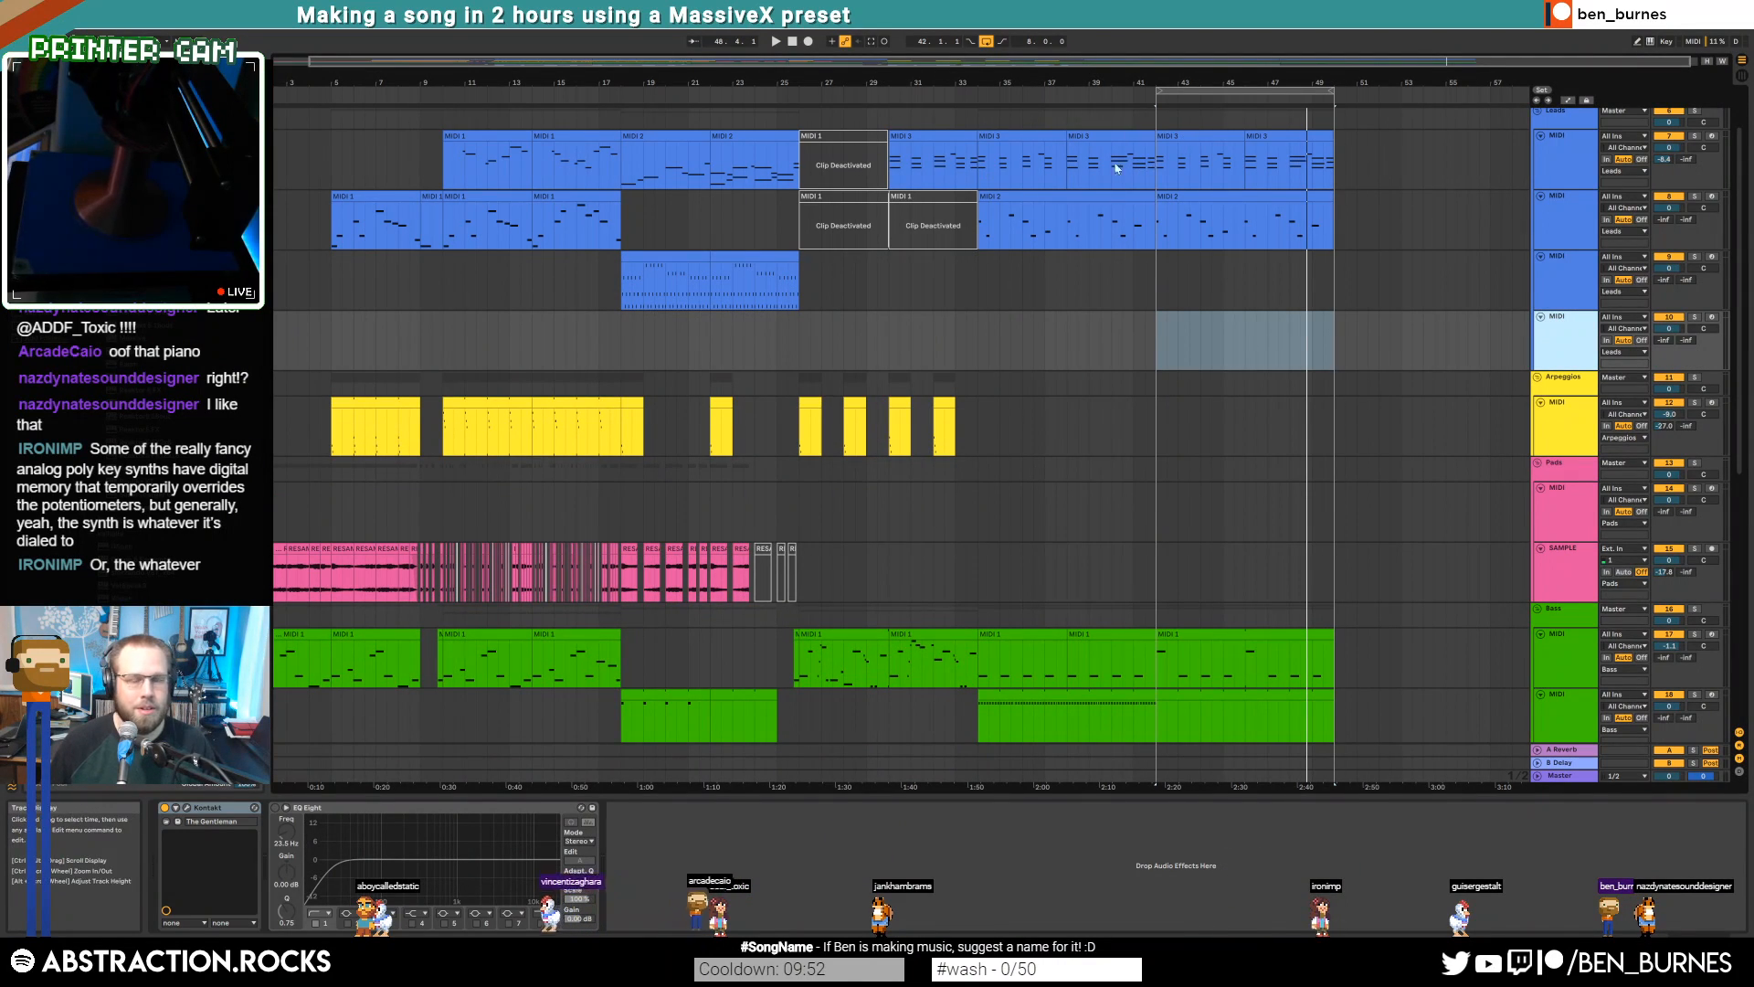
In the first lead track's clip at bar 42, deactivate the top D#5 and D5 notes and move the F5 note to C5
double_click(1197, 136)
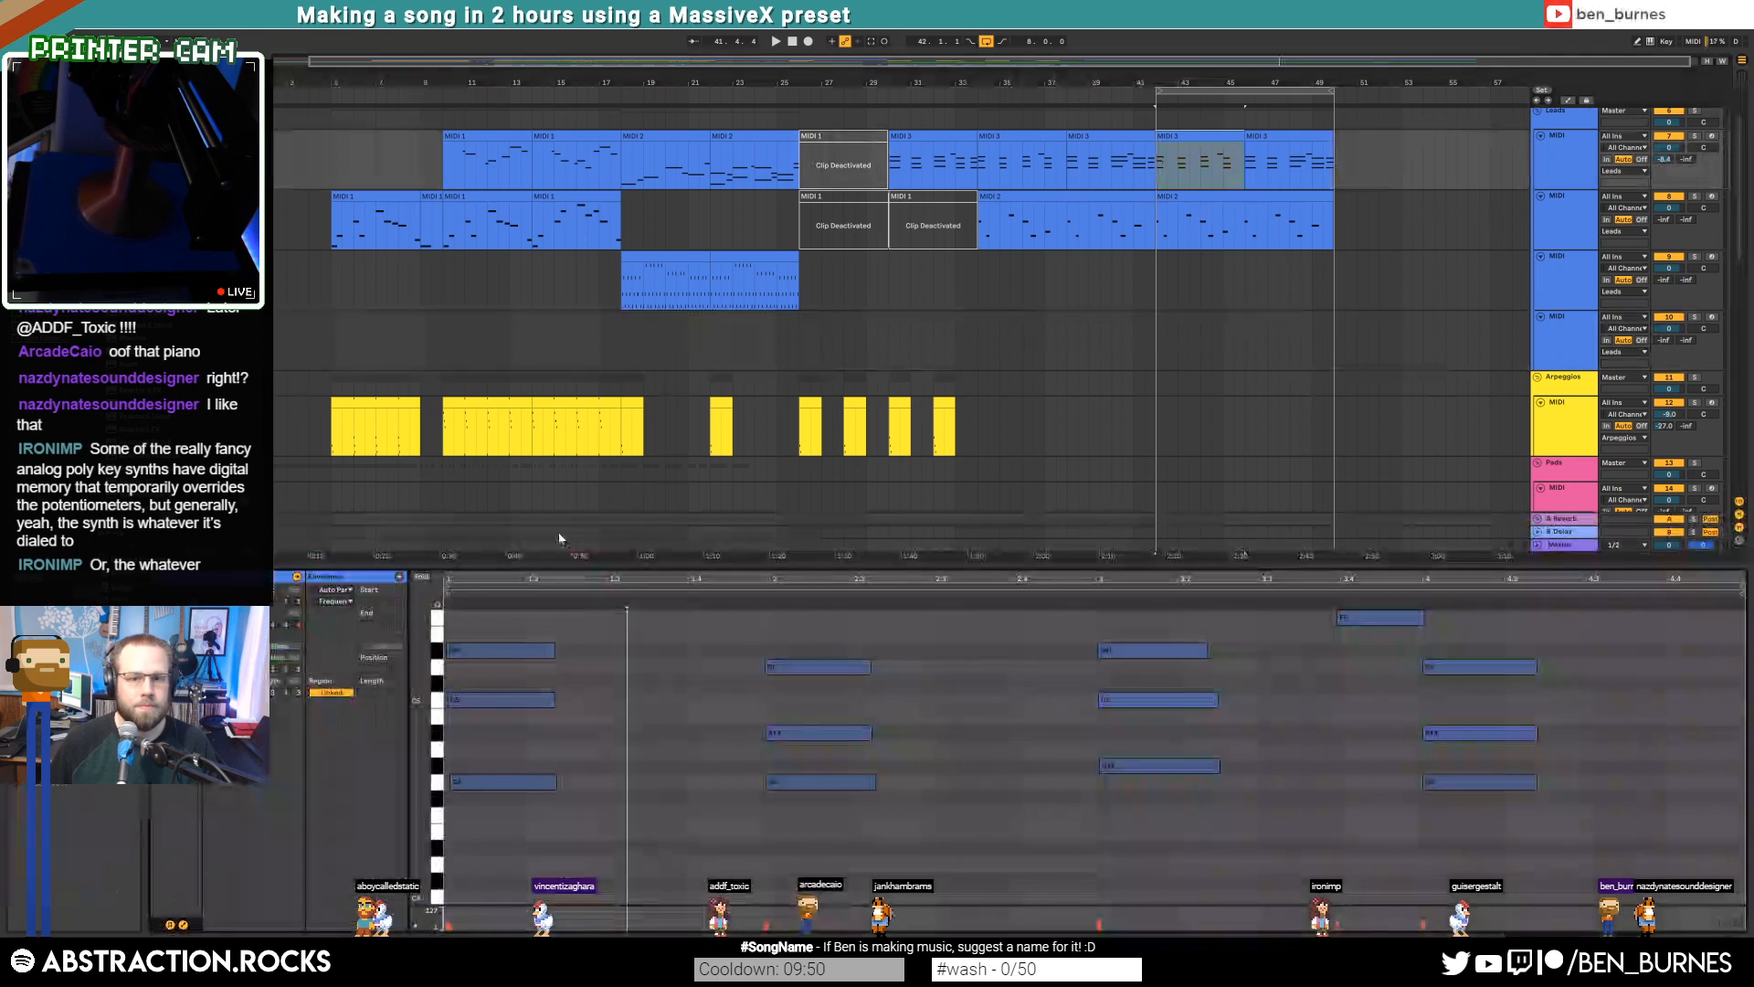
left_click_drag(488, 635, 1208, 681)
key("0")
left_click_drag(1498, 651, 1483, 676)
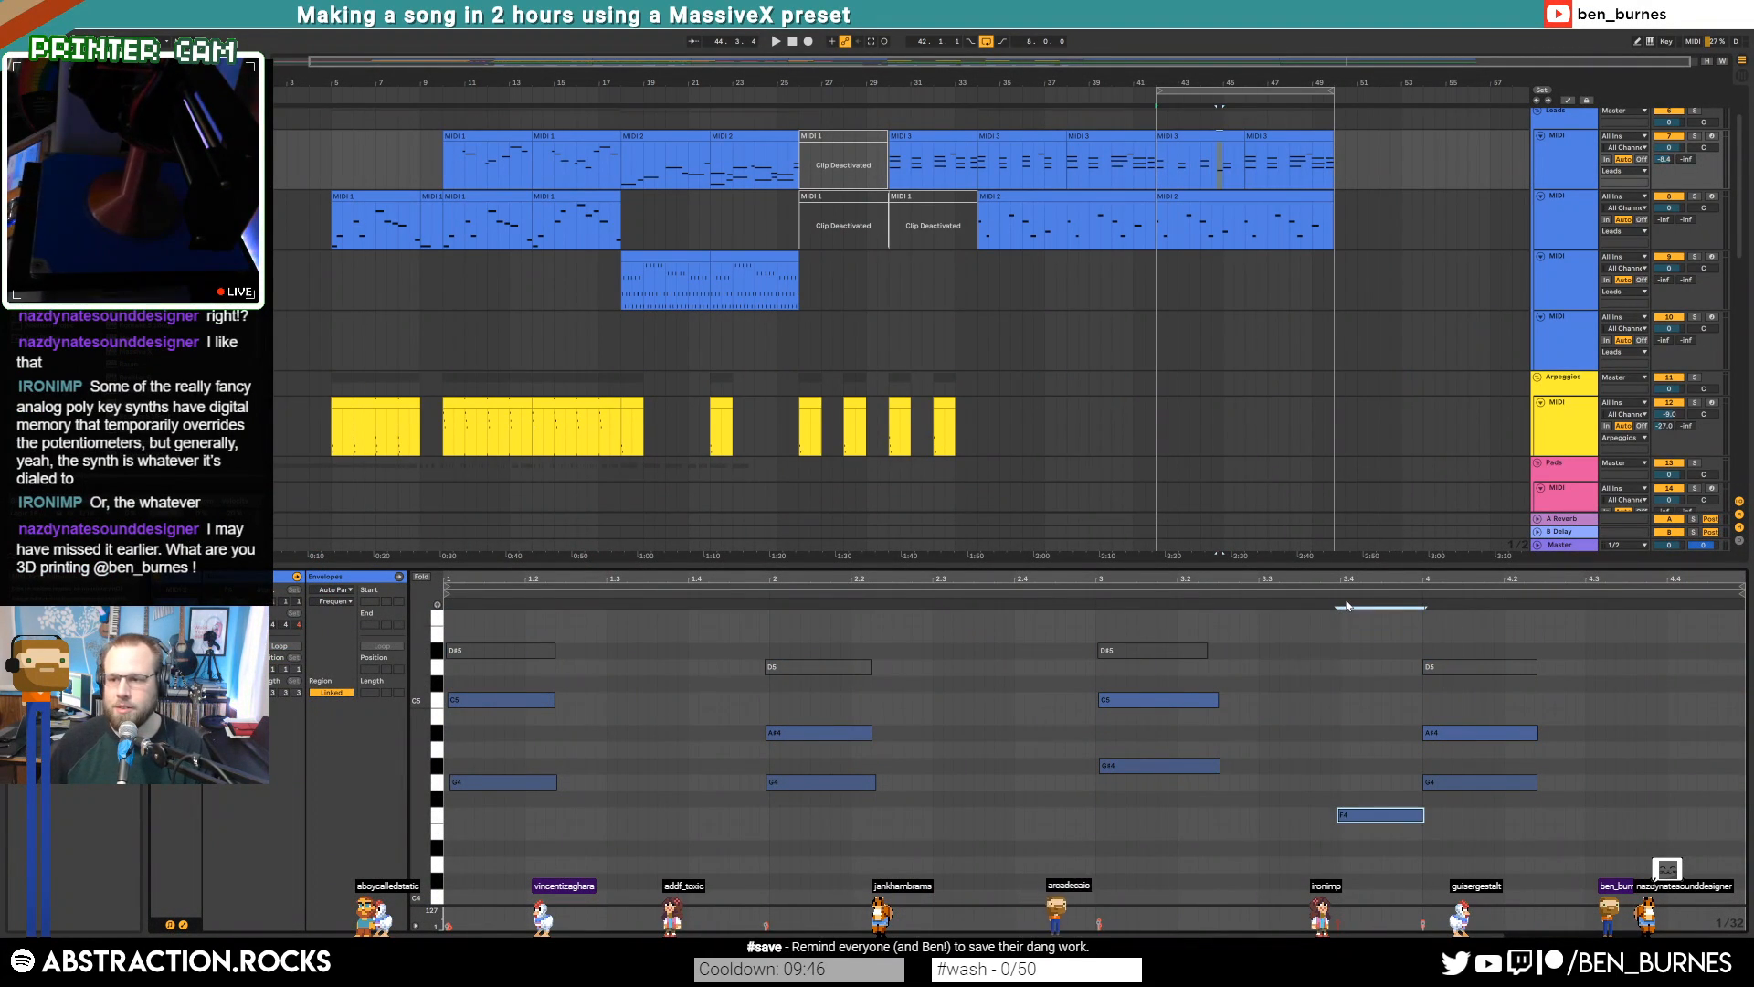
key("Up")
key("Up")
key("Up")
key("Up")
key("Up")
key("Up")
key("Up")
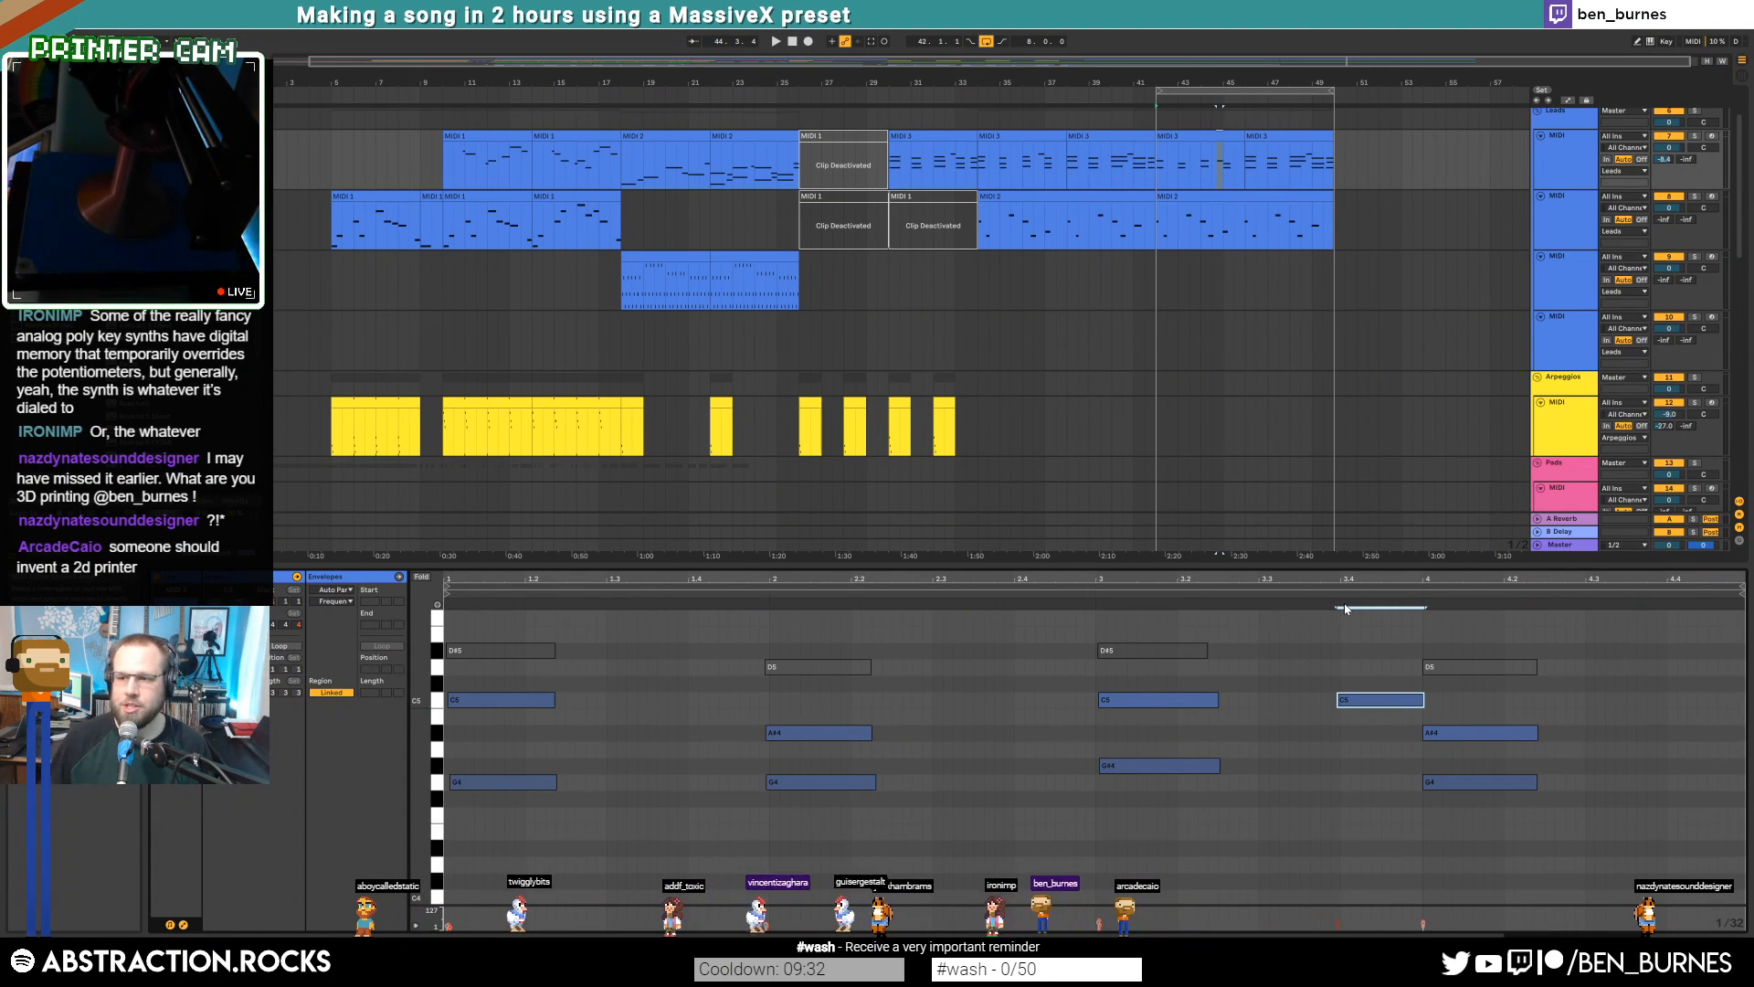
In the first lead track's clip at bar 46, deactivate the top chord notes before the final chord and move the F5 note to D5
left_click(1207, 137)
left_click(1262, 151)
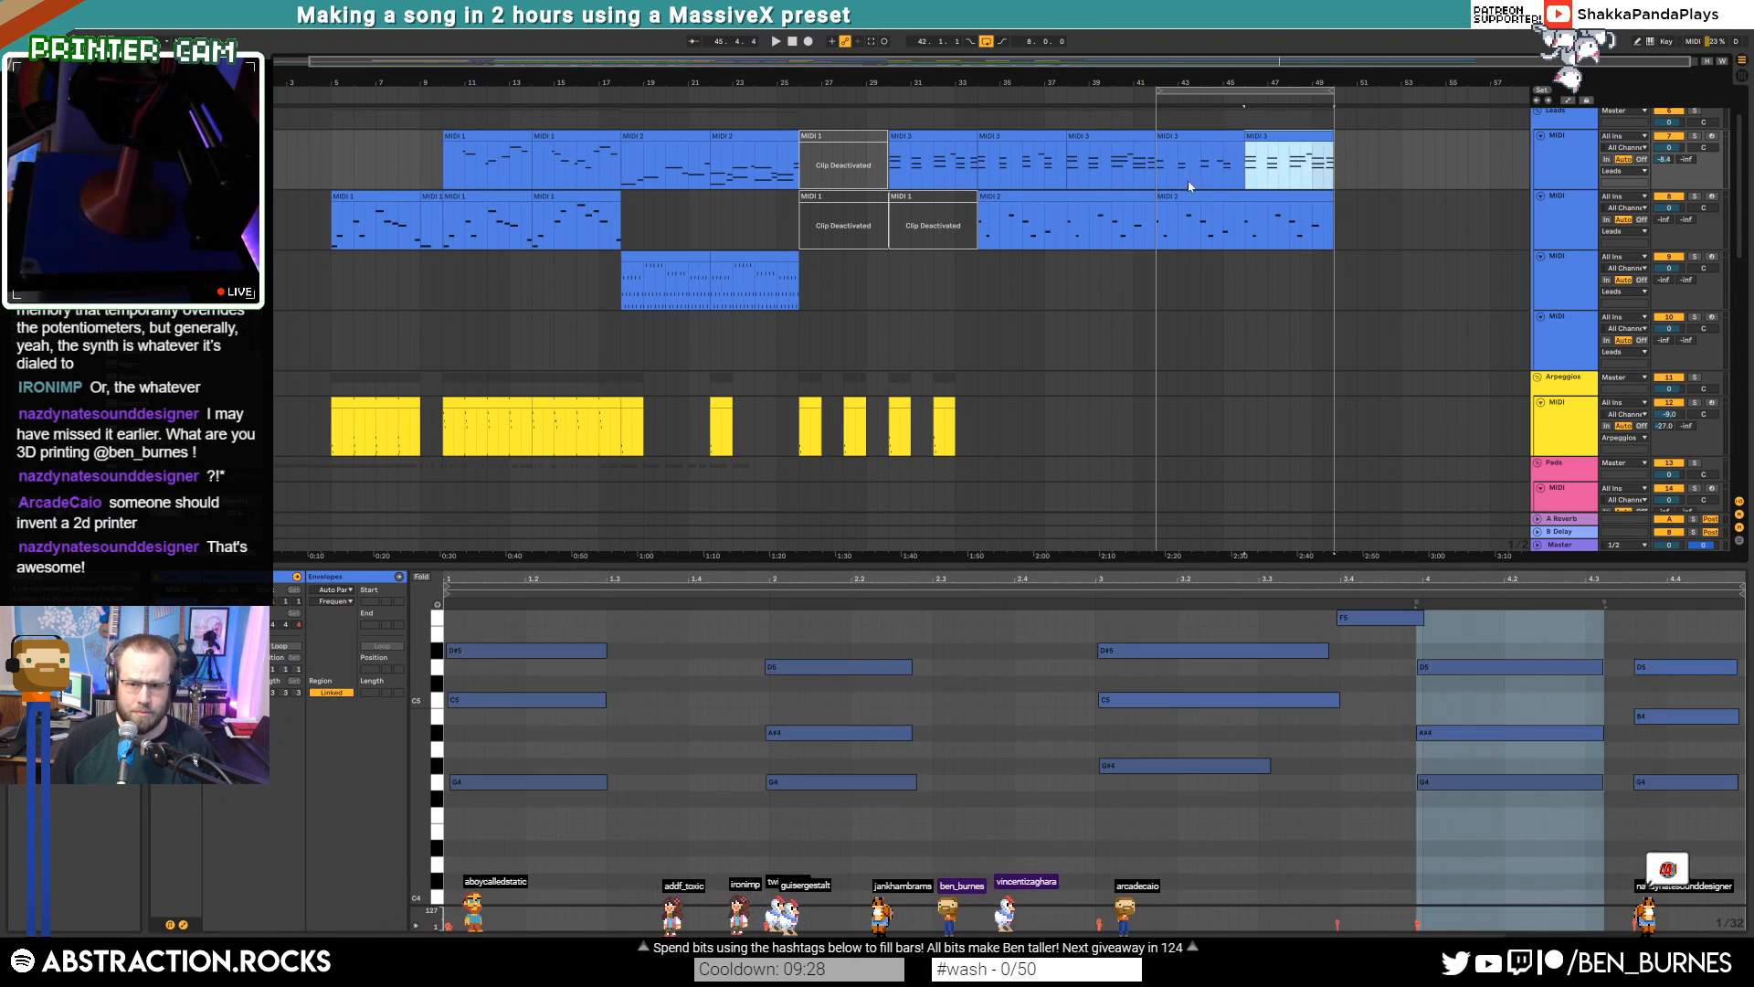
left_click_drag(633, 633, 916, 660)
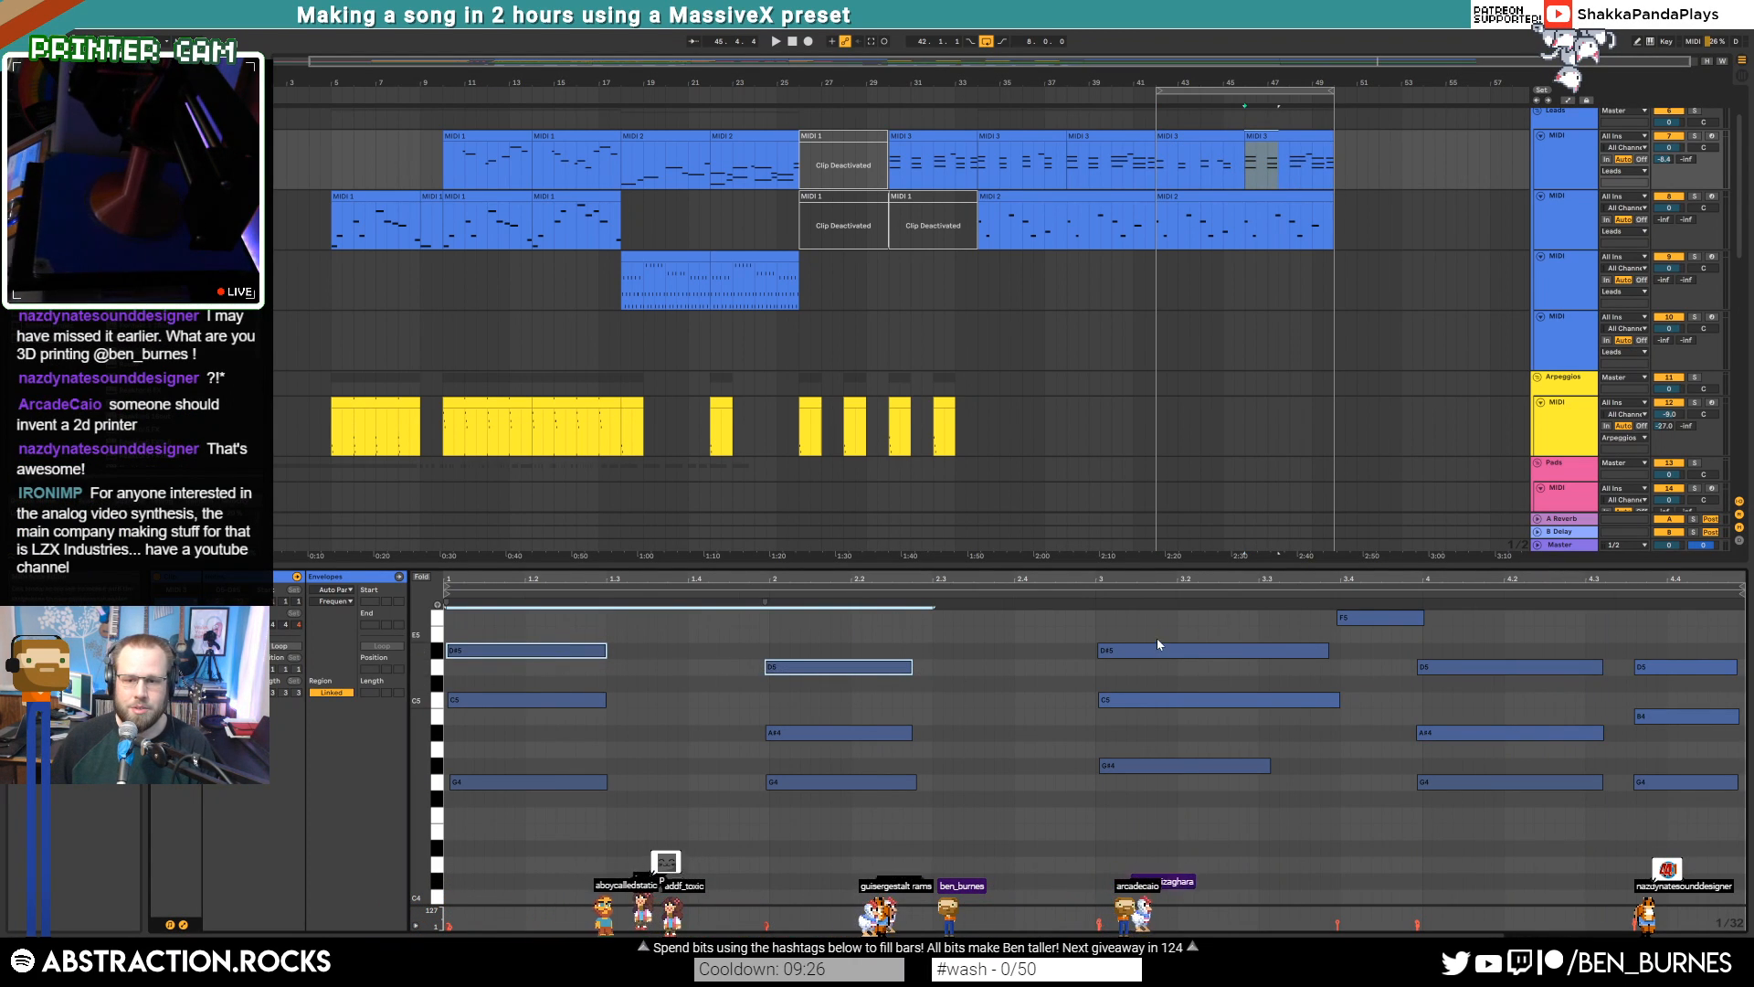
left_click_drag(1066, 648, 1503, 684)
key("0")
mouse_move(1368, 650)
left_mouse_down()
mouse_move(1379, 609)
mouse_move(1379, 773)
mouse_move(1382, 667)
left_mouse_up()
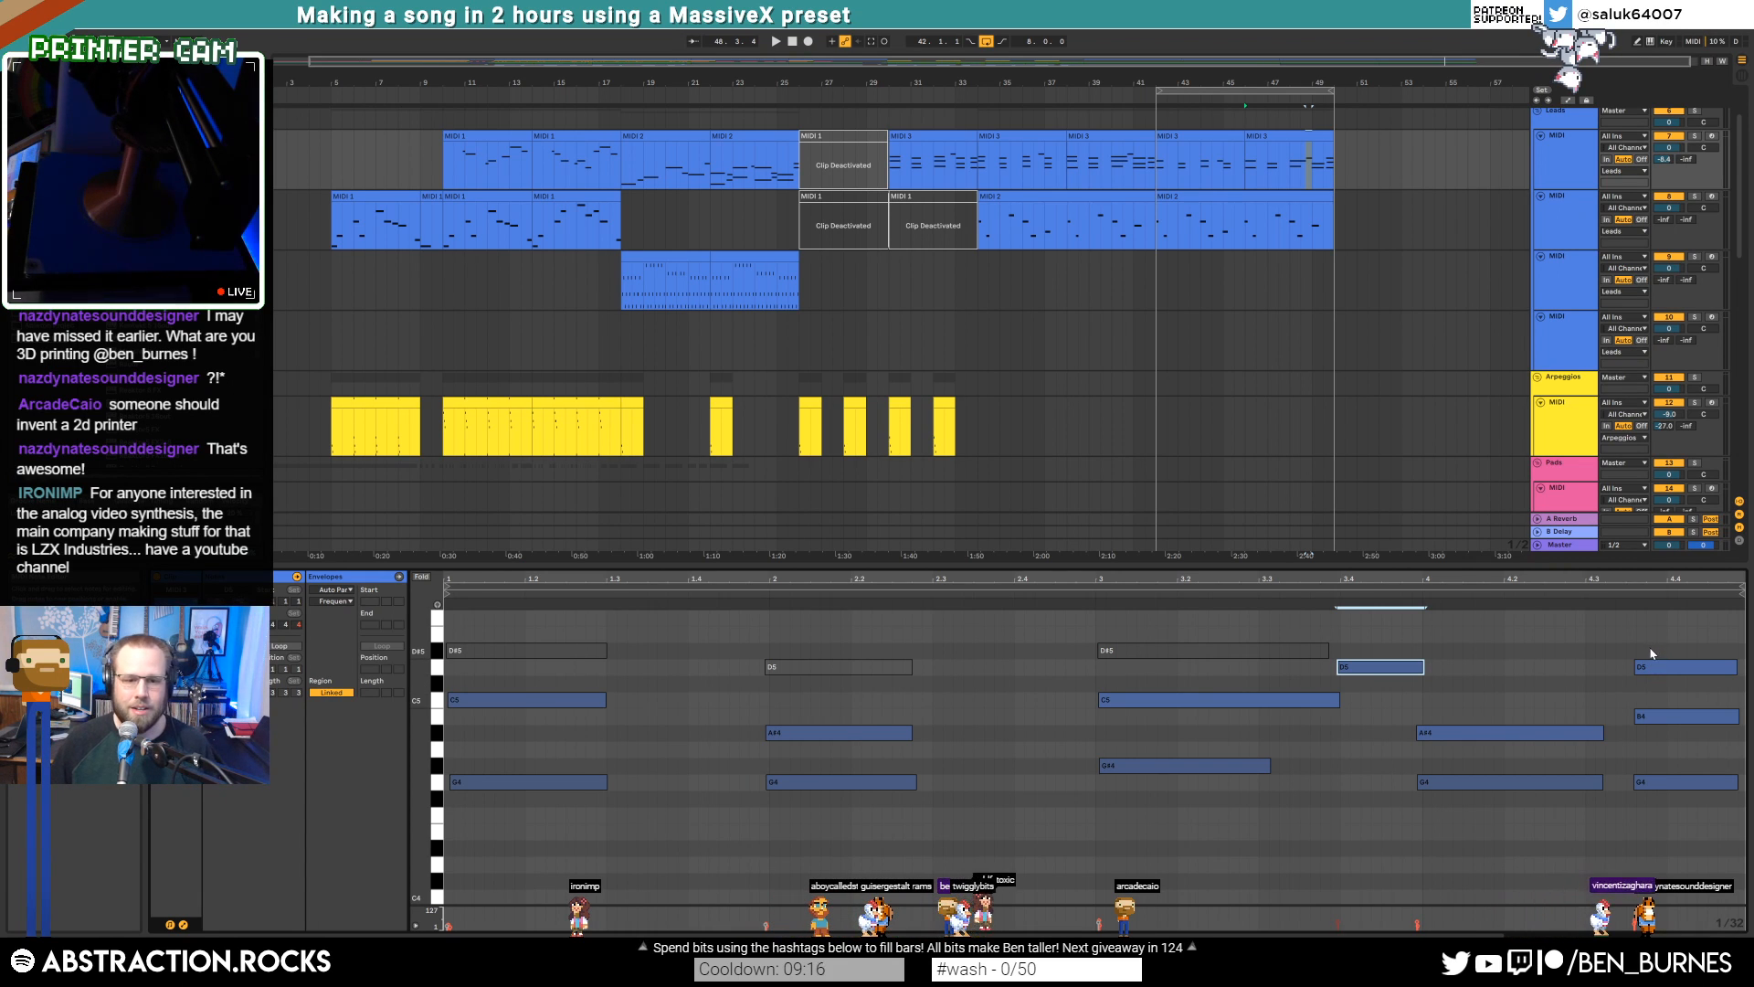
left_click(1195, 143)
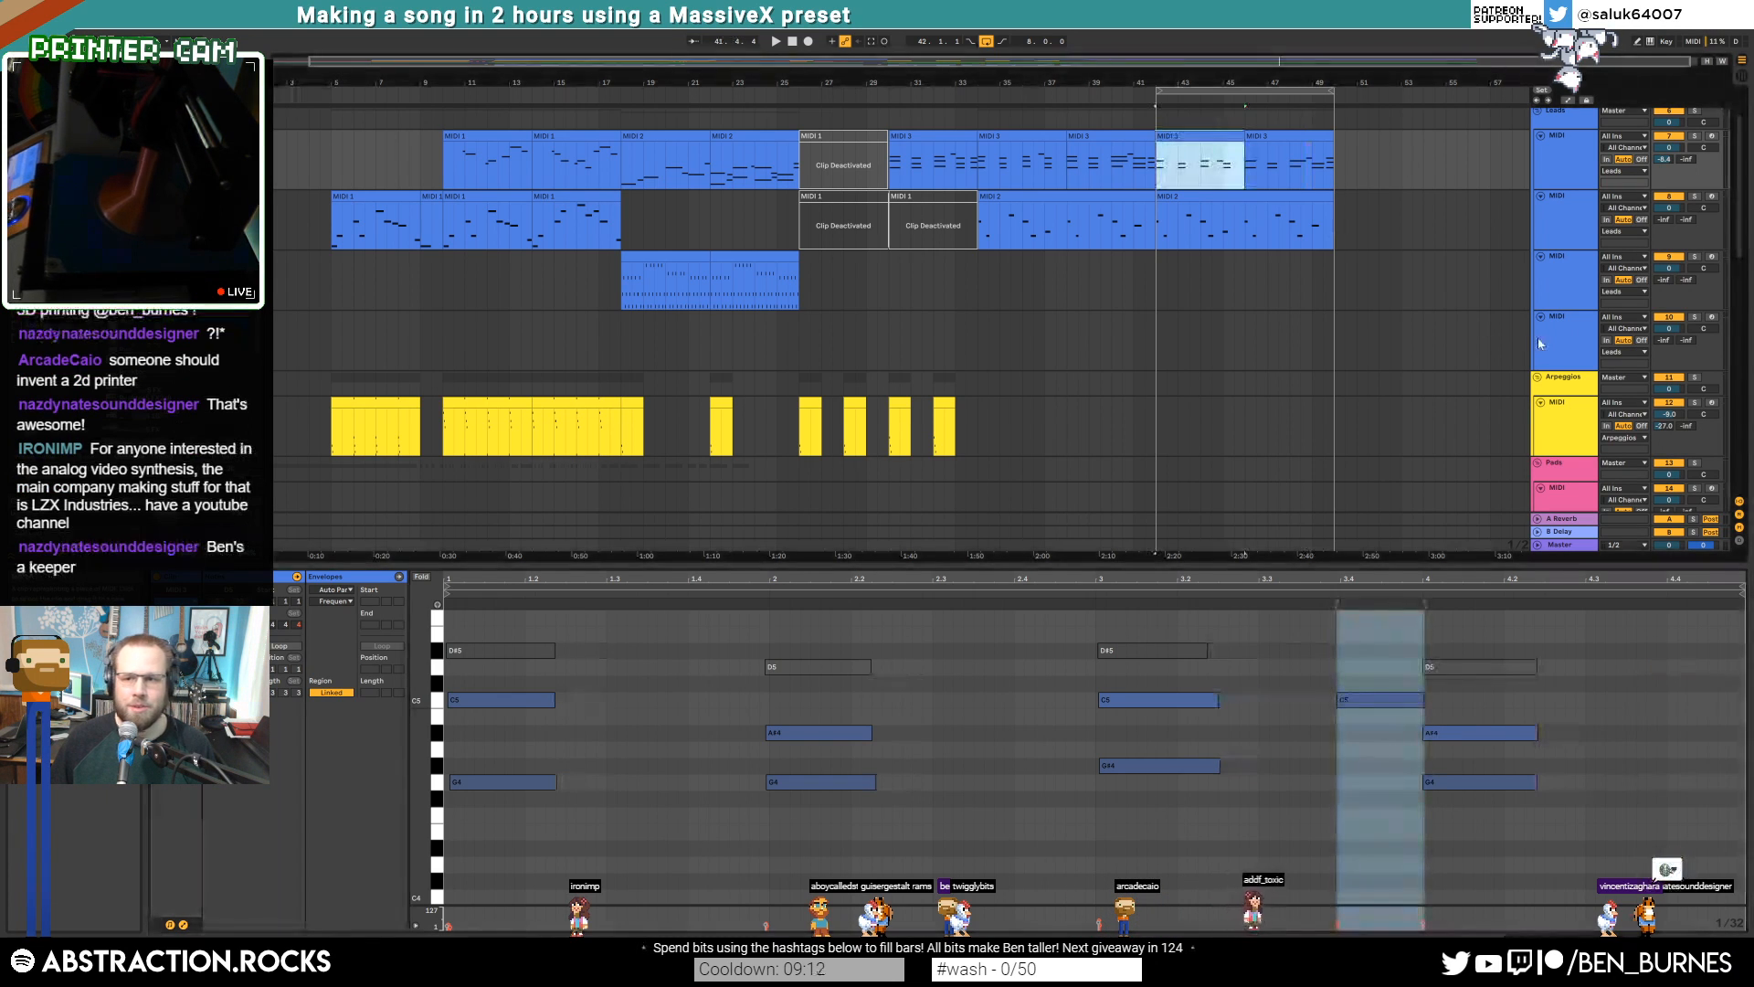
Arm the new piano track for recording and add a Raum reverb with its mix at about 48%
left_click(1592, 364)
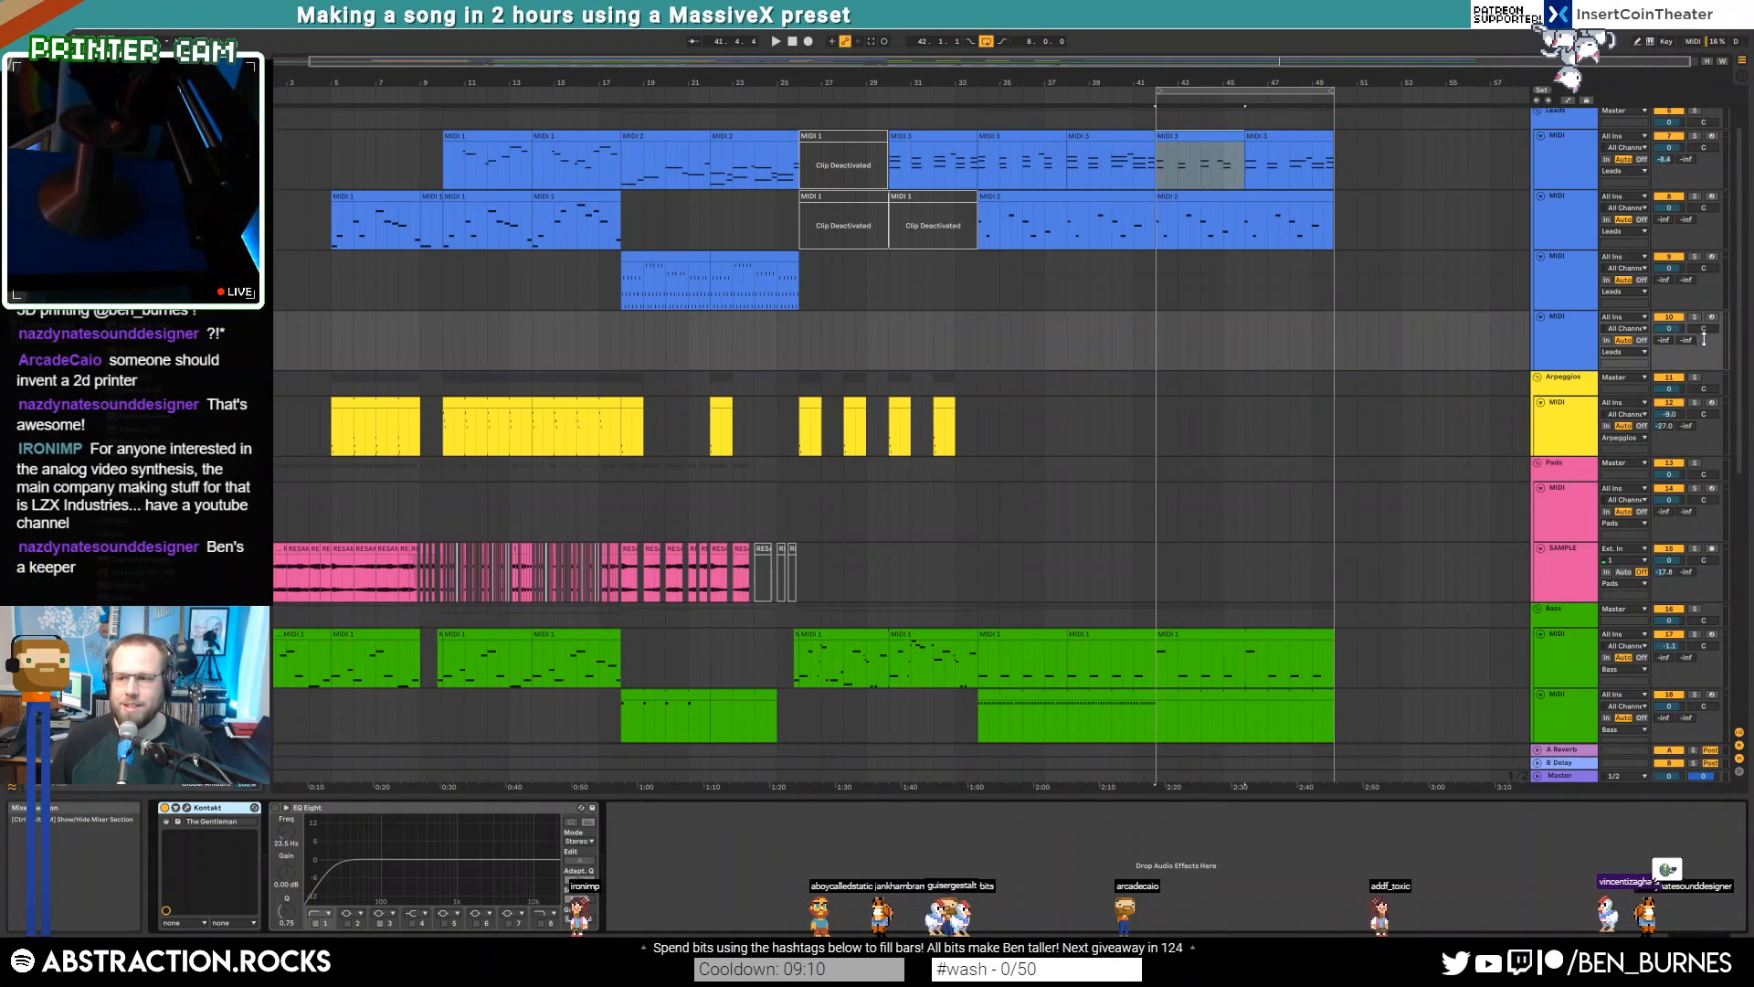
left_click(1712, 317)
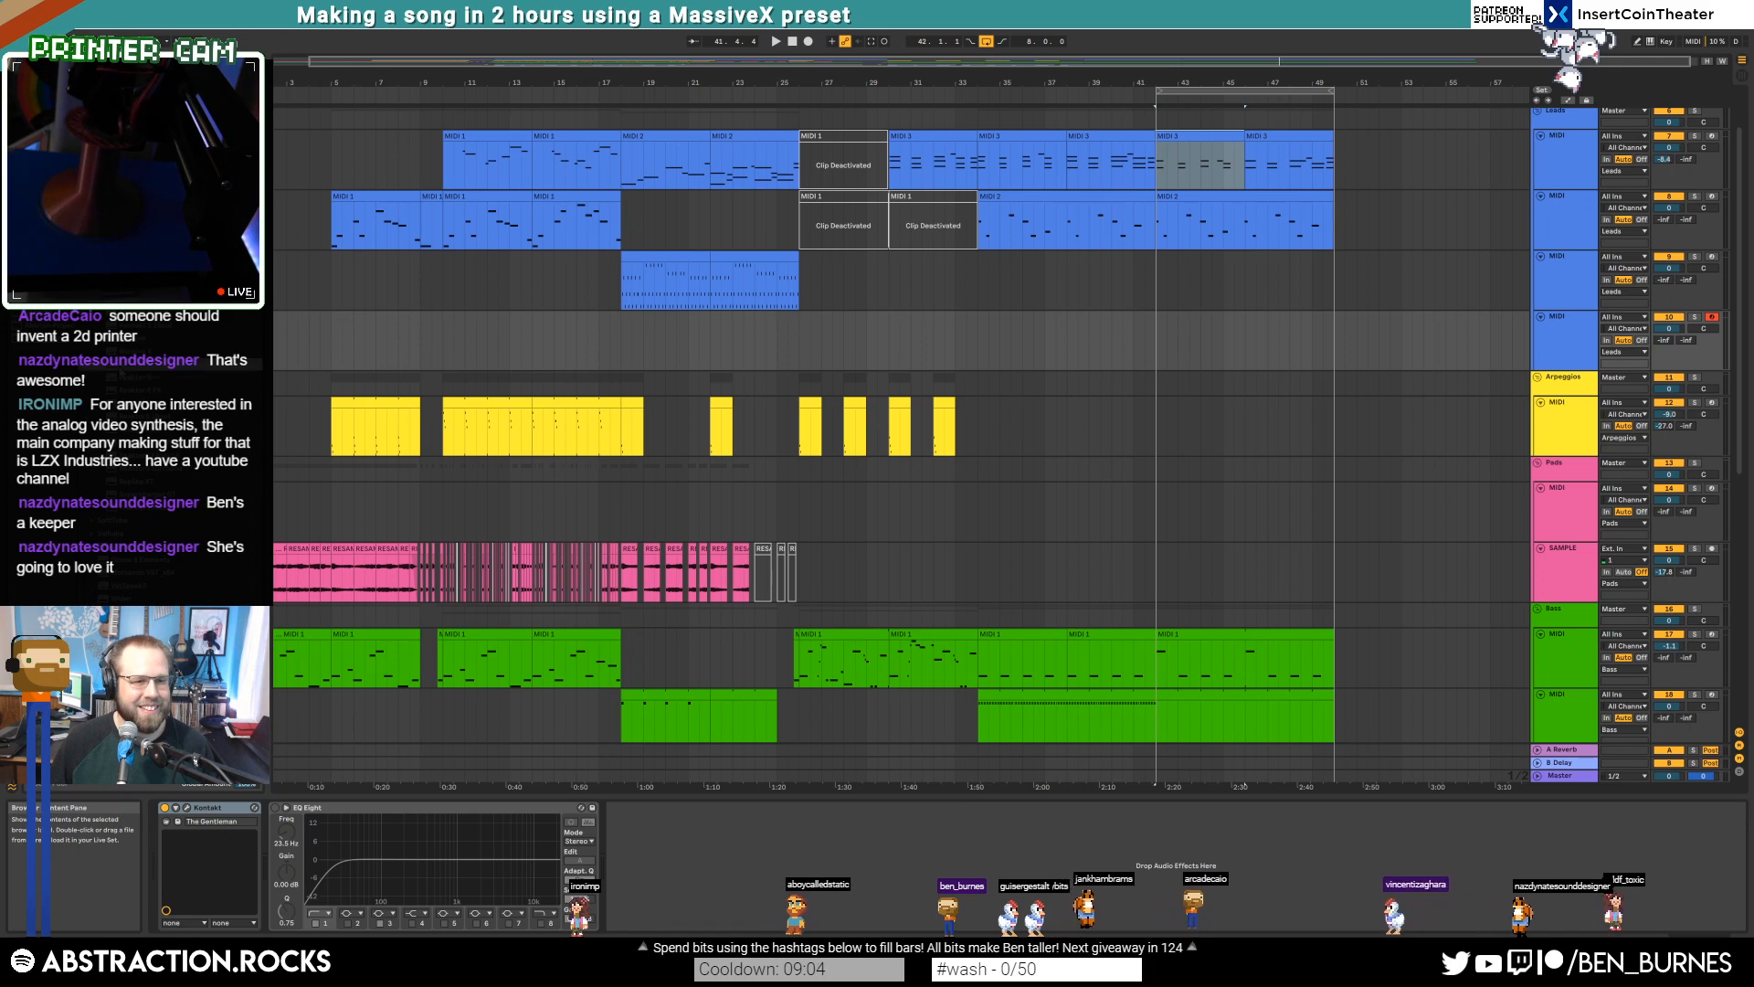
left_click_drag(128, 351, 306, 863)
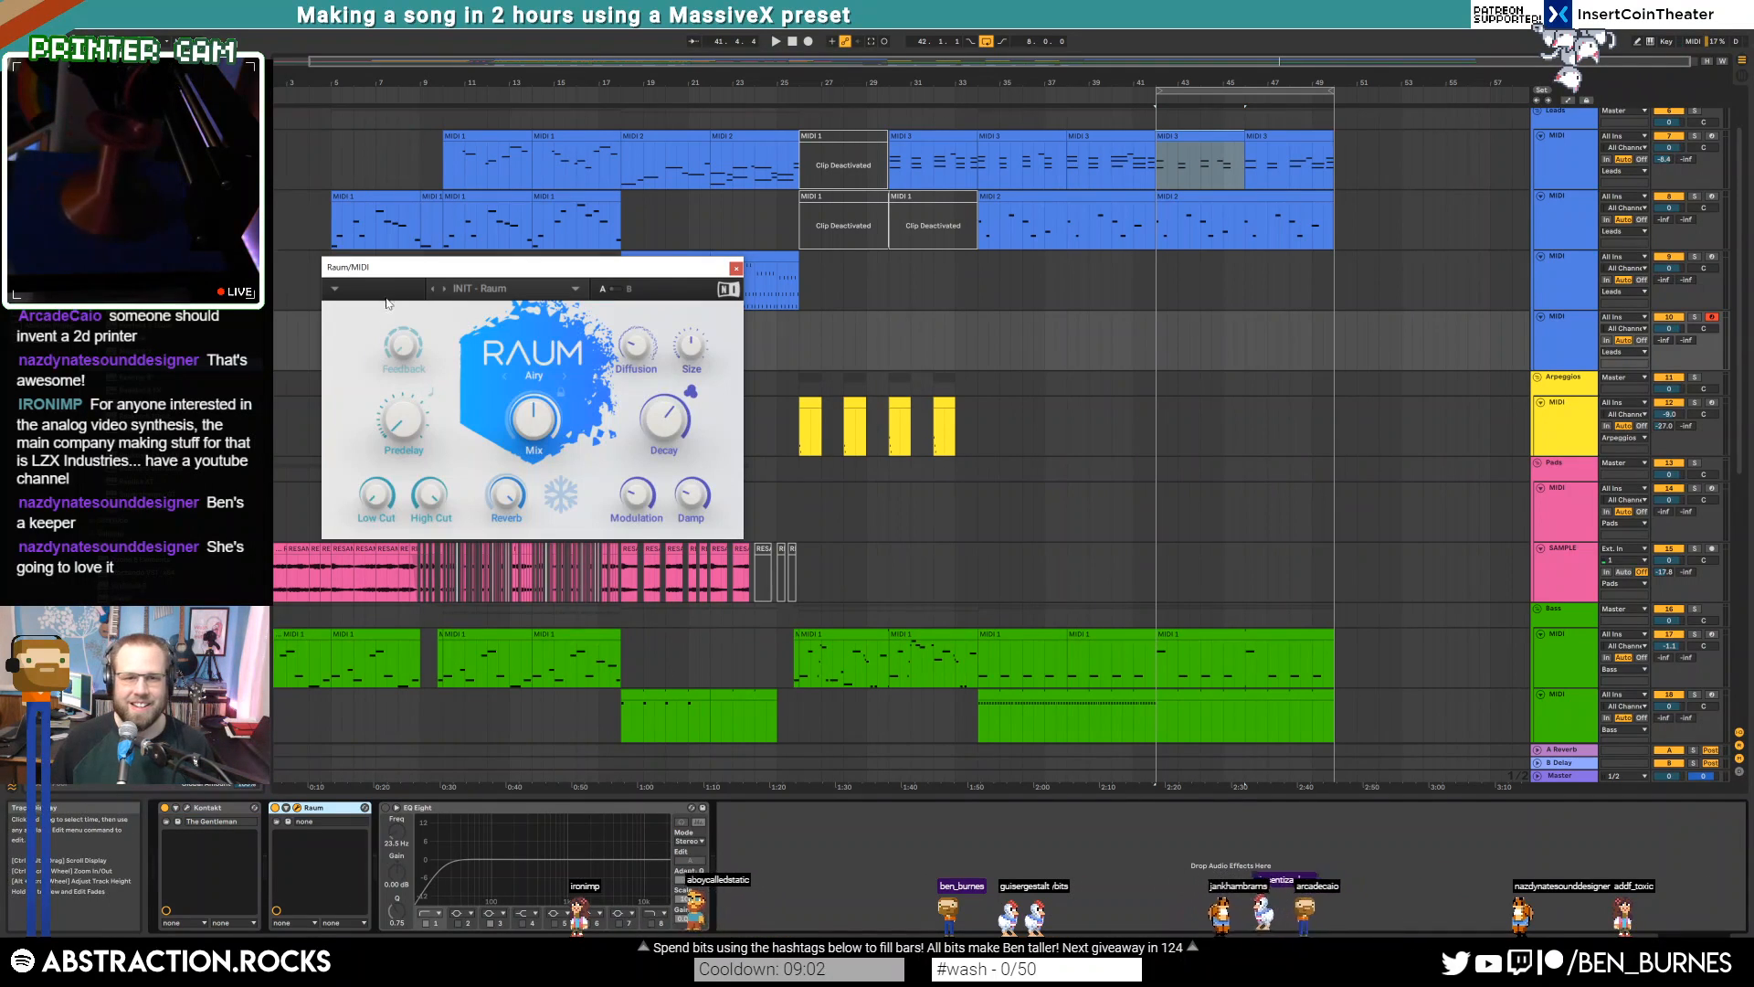
left_click_drag(562, 267, 808, 367)
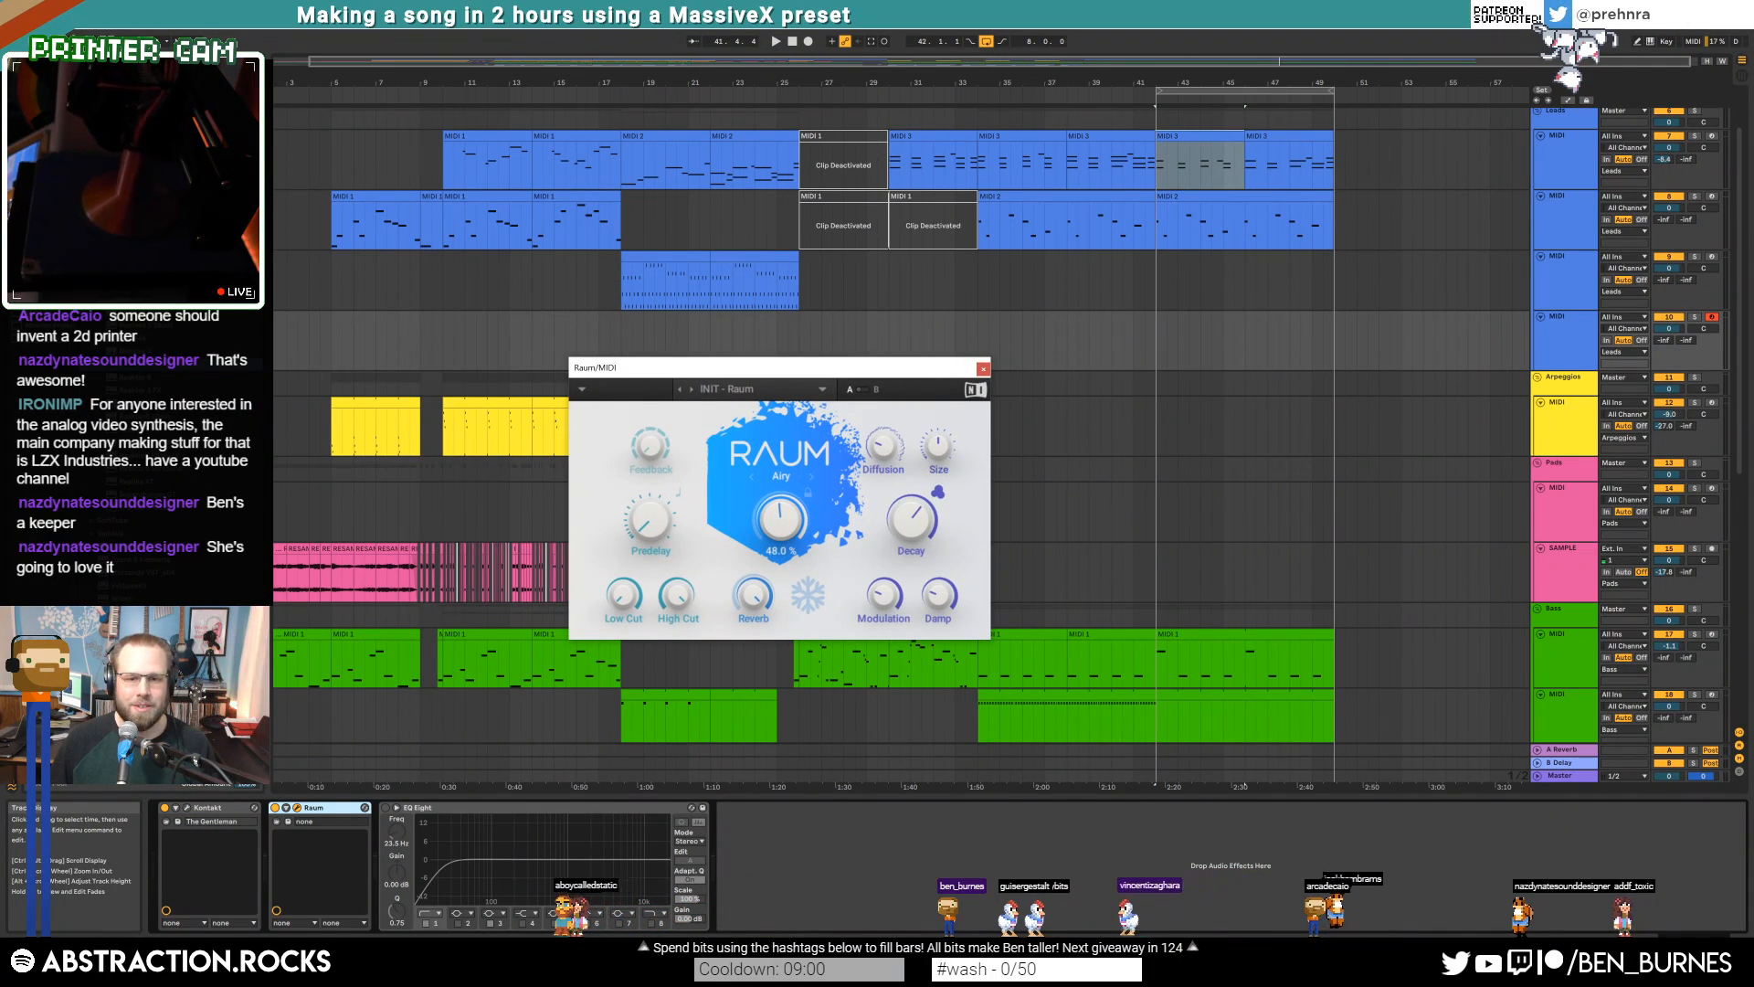
left_click_drag(782, 522, 780, 527)
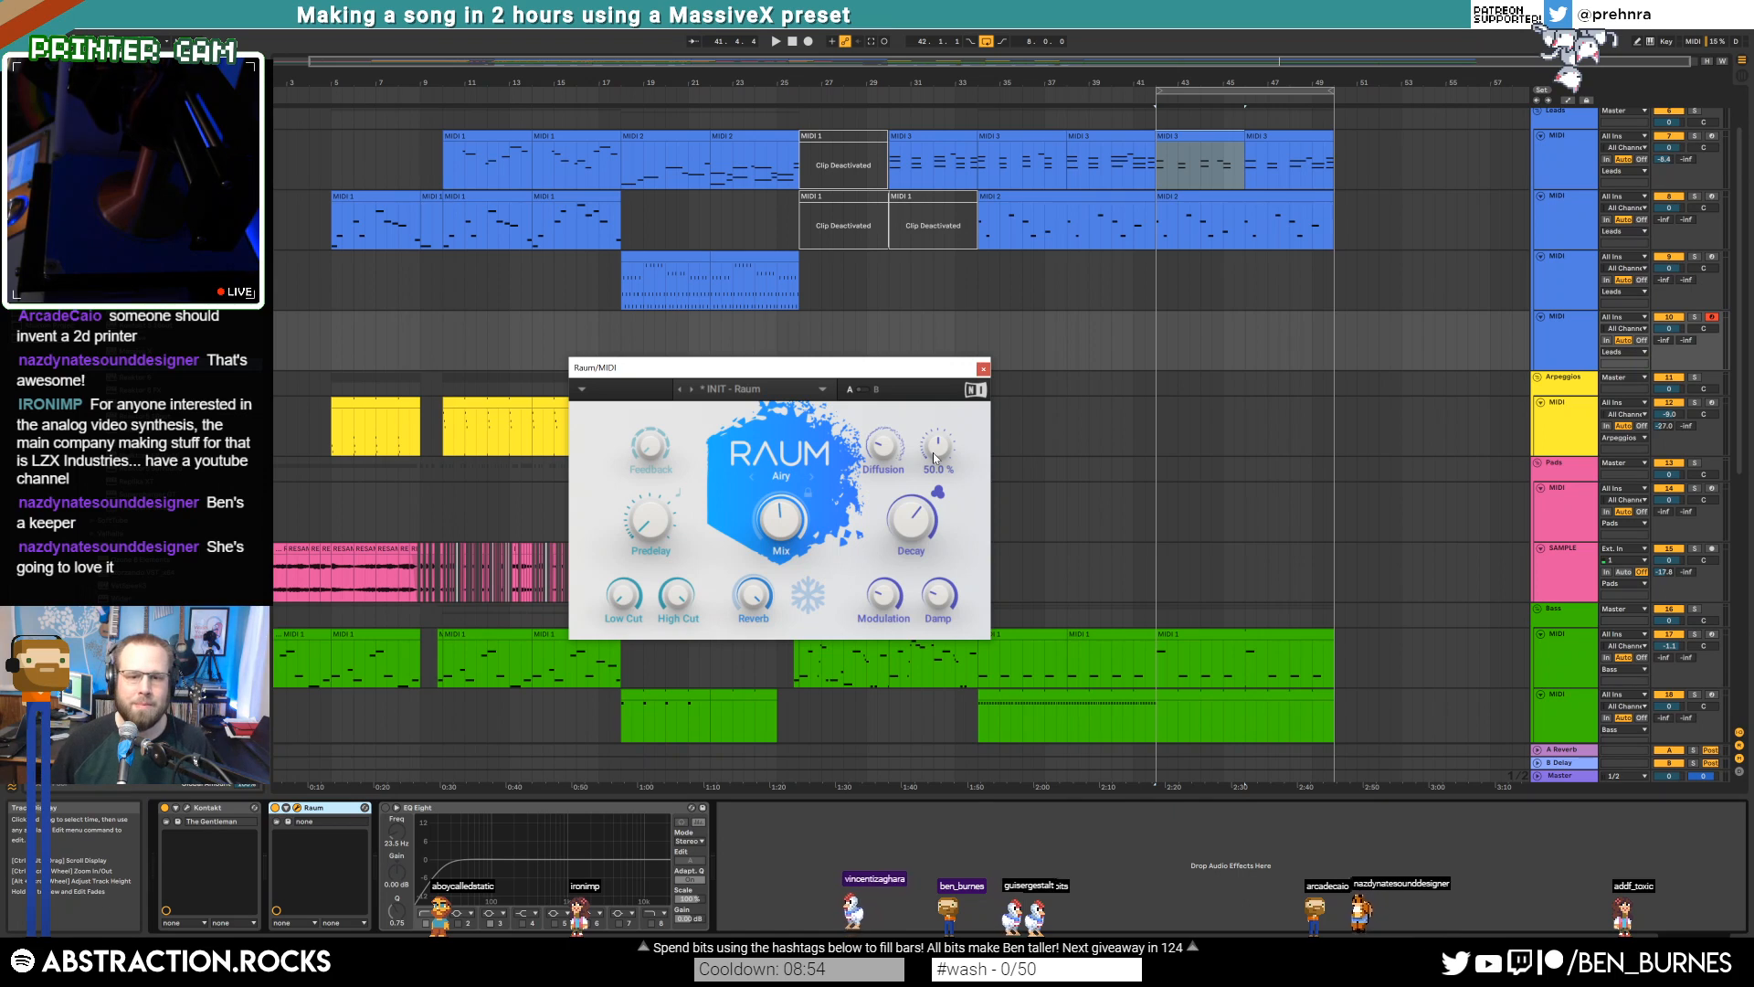
left_click(983, 369)
Try recording a piano take on the new track from bar 42, then delete the recorded clip
left_click(1157, 330)
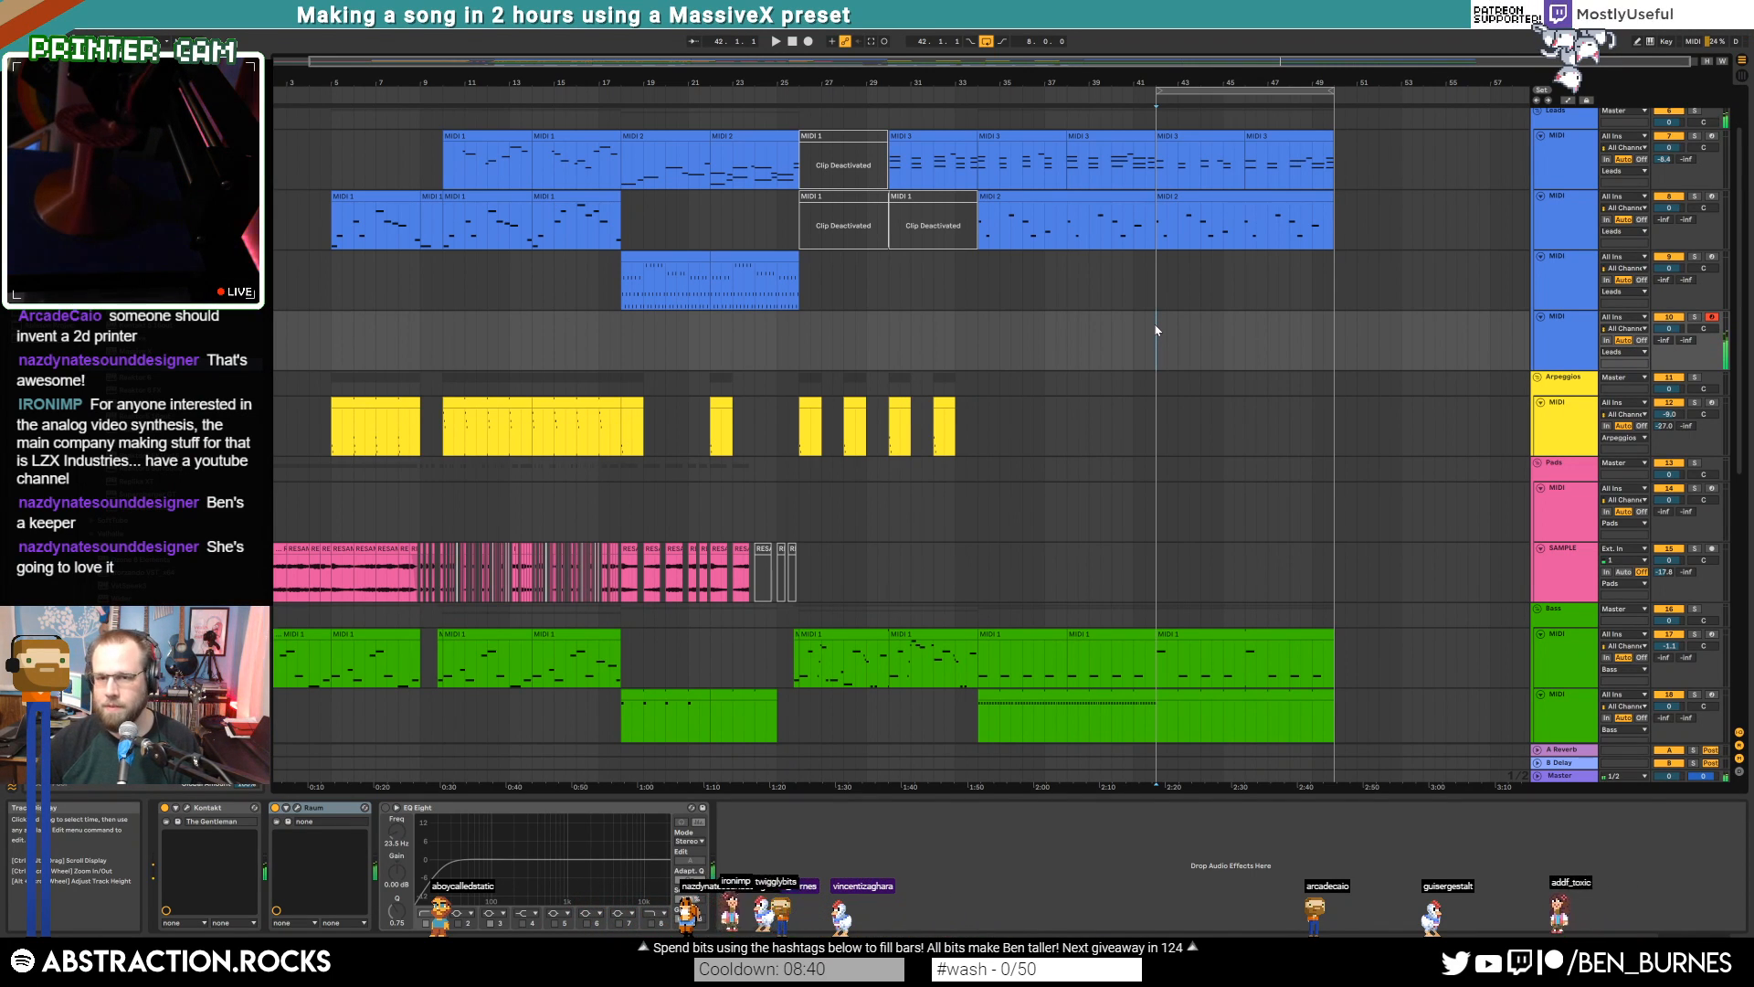
key("F9")
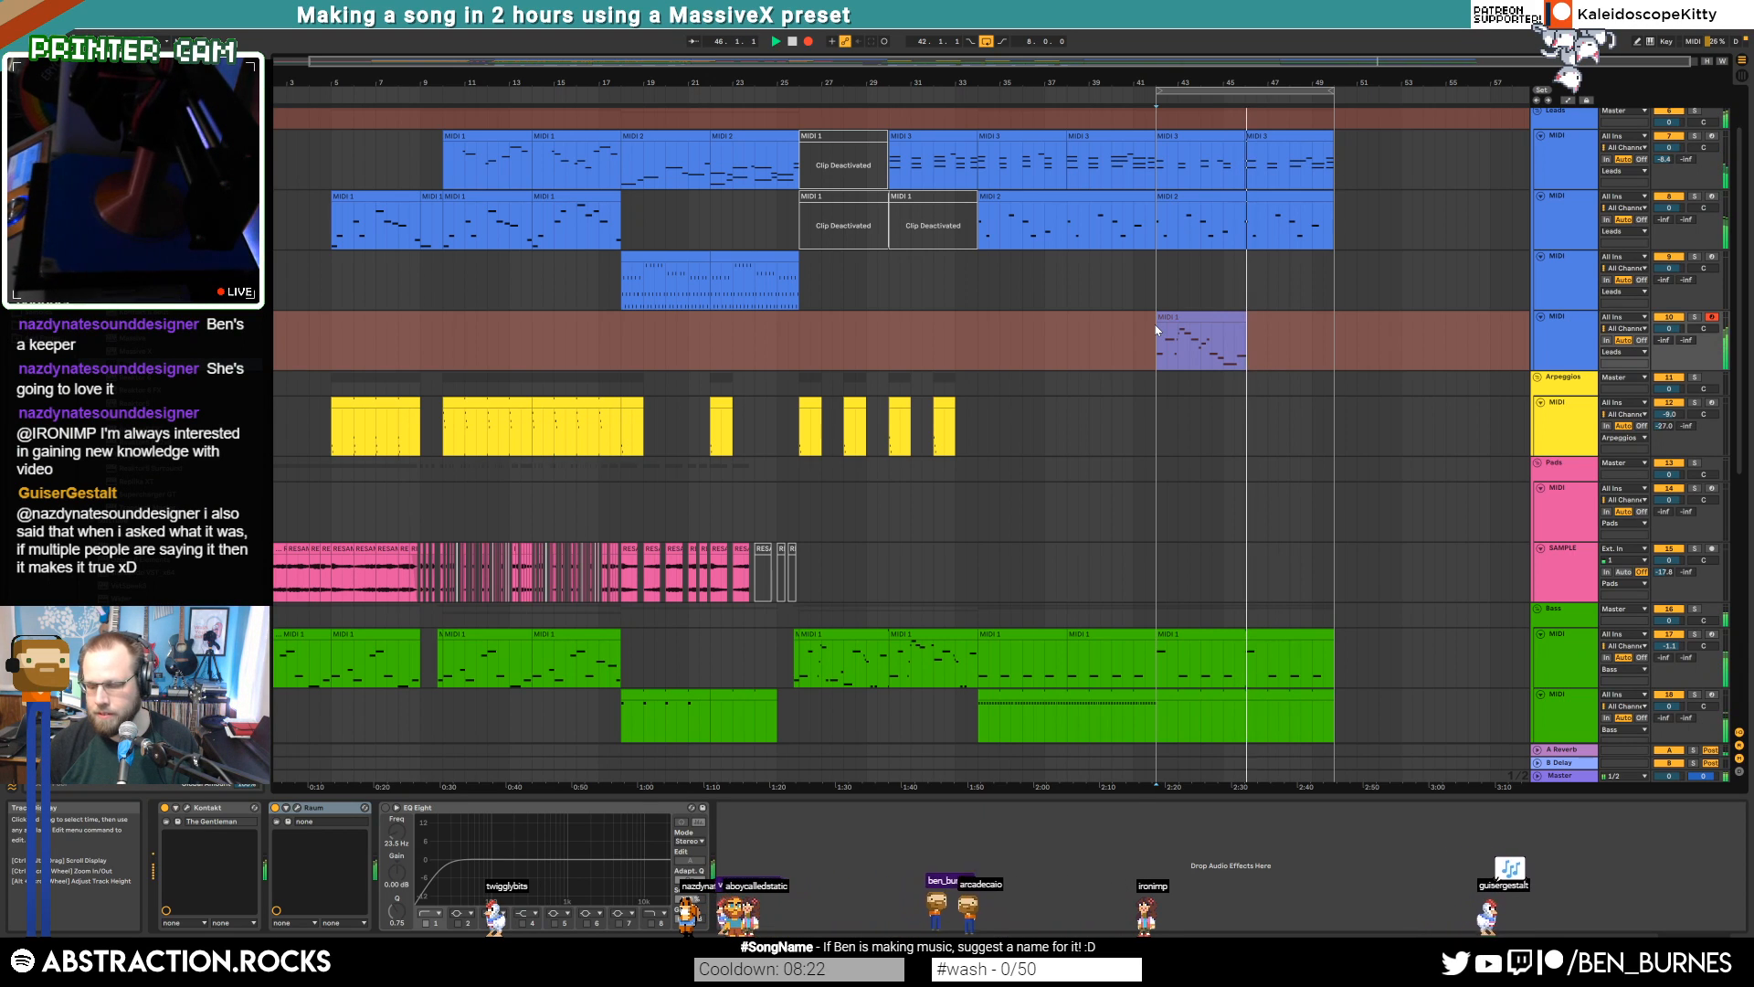
key("space")
left_click(1158, 330)
key("Delete")
Try another piano take starting about a bar before bar 42 and delete that clip as well
left_click(1138, 345)
key("space")
key("F9")
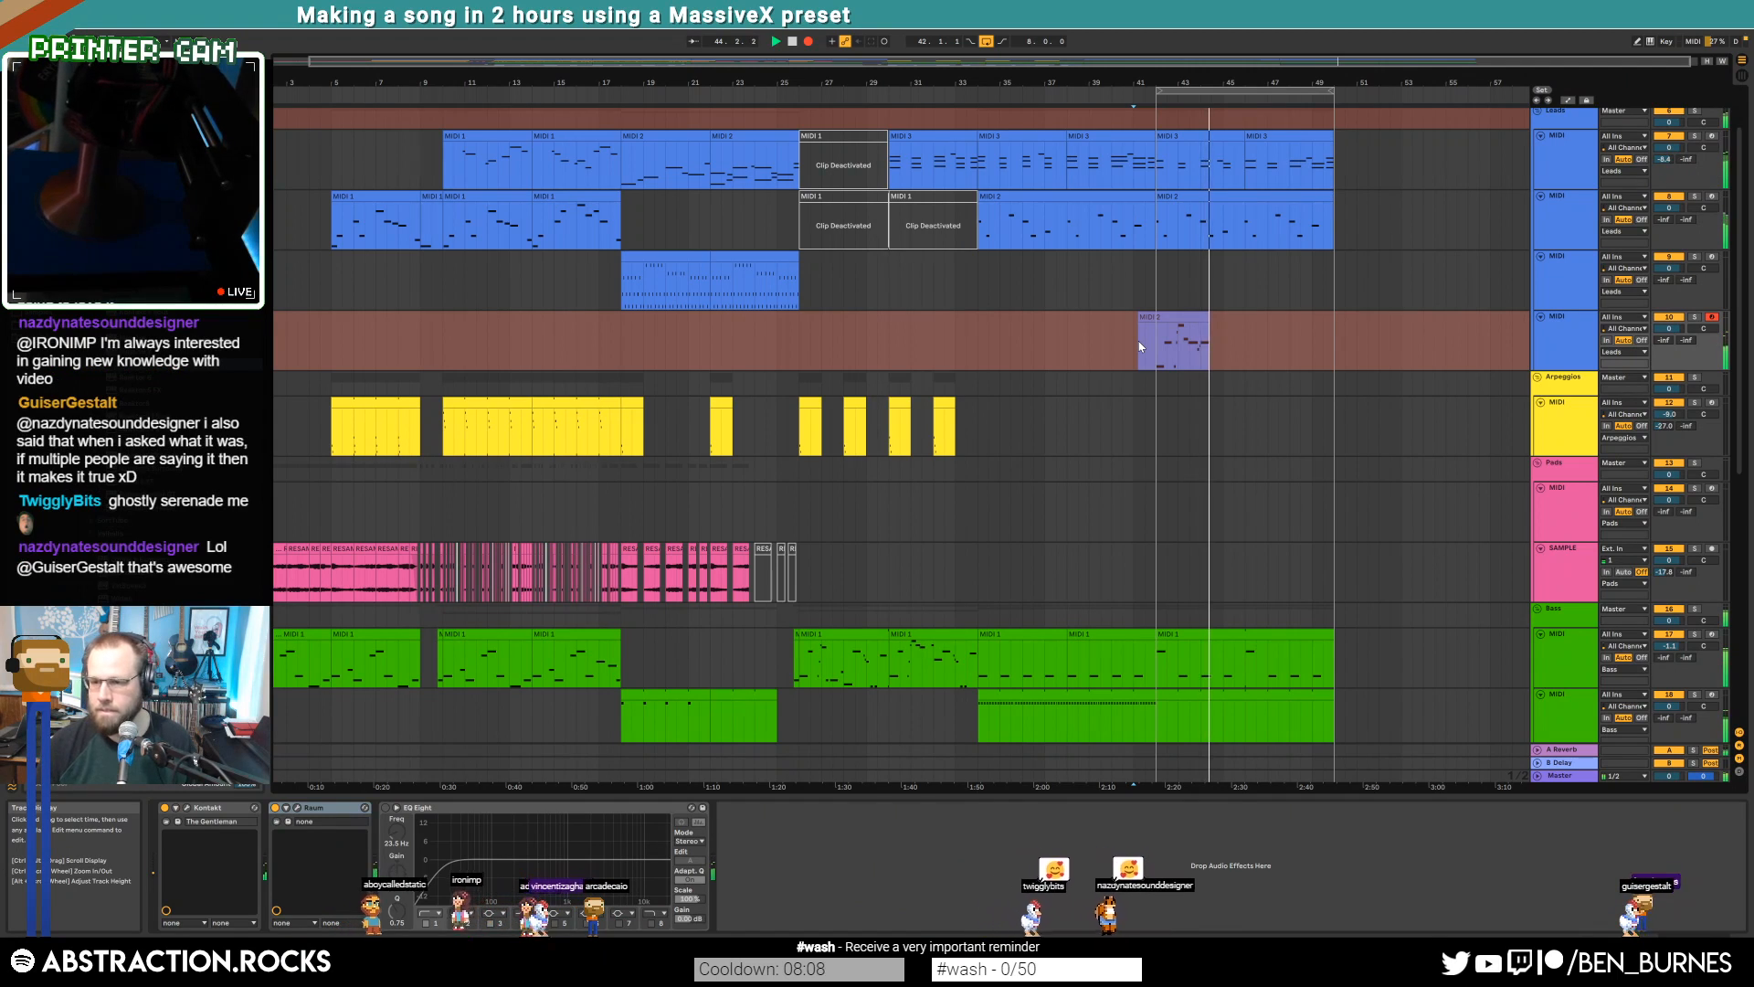
key("space")
left_click(1179, 315)
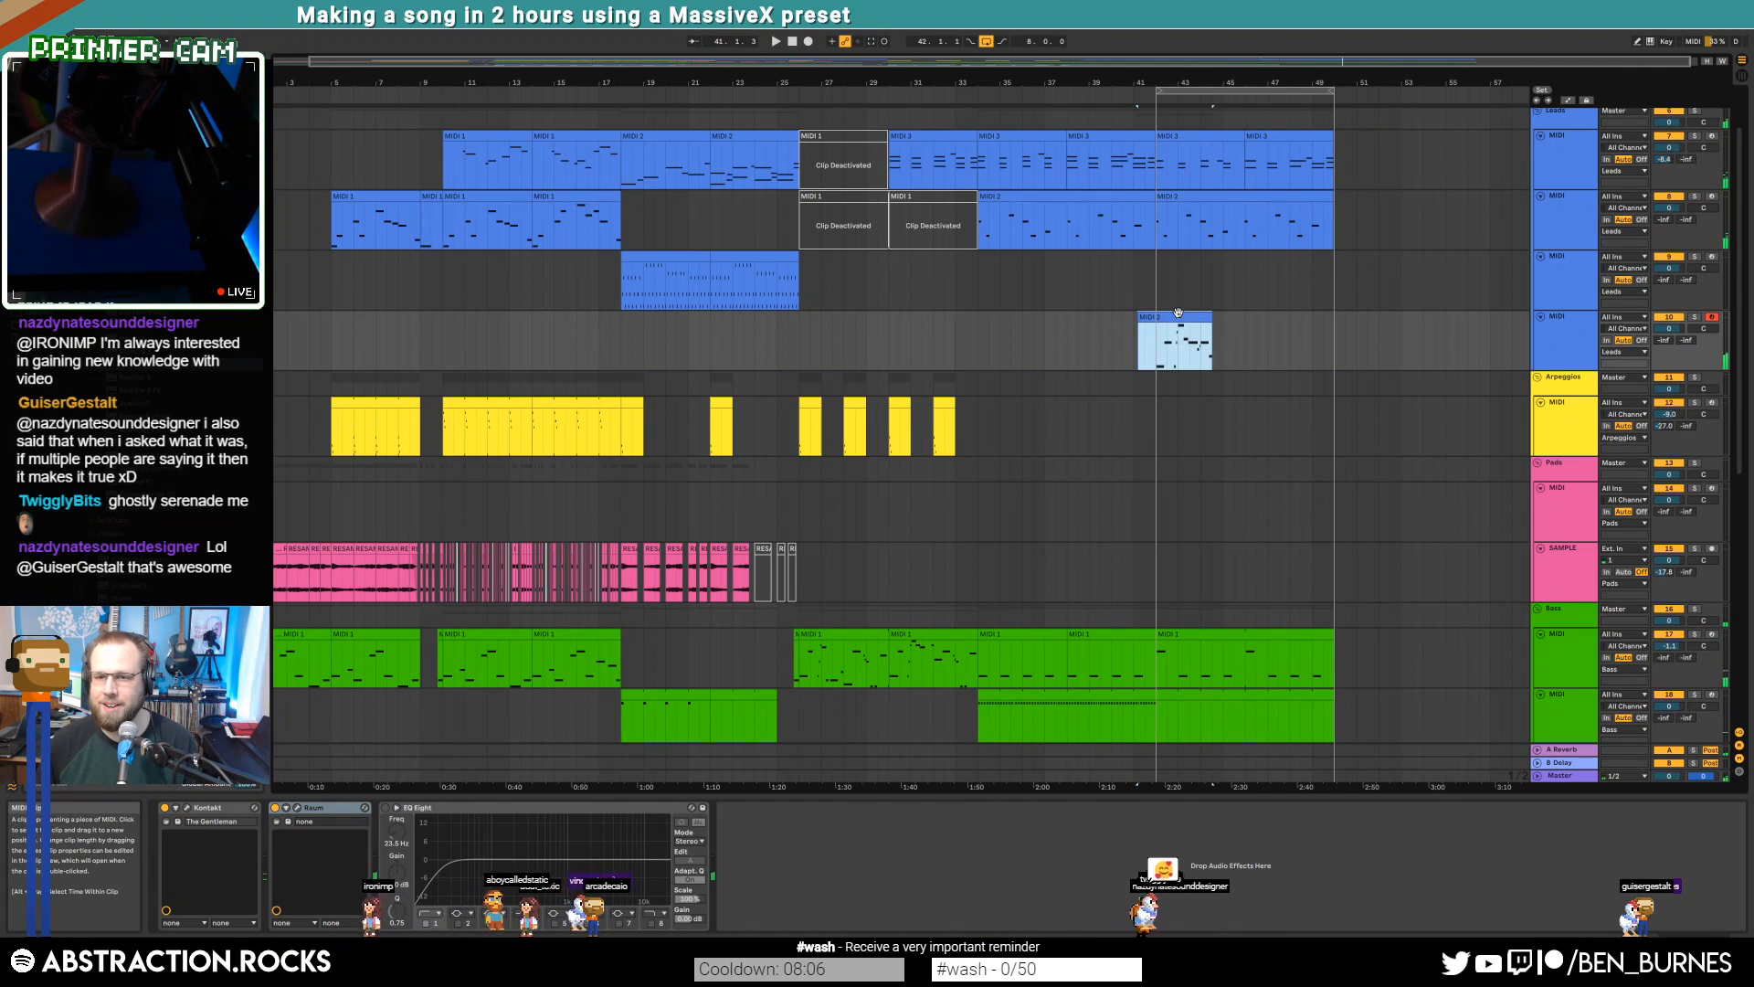
key("Delete")
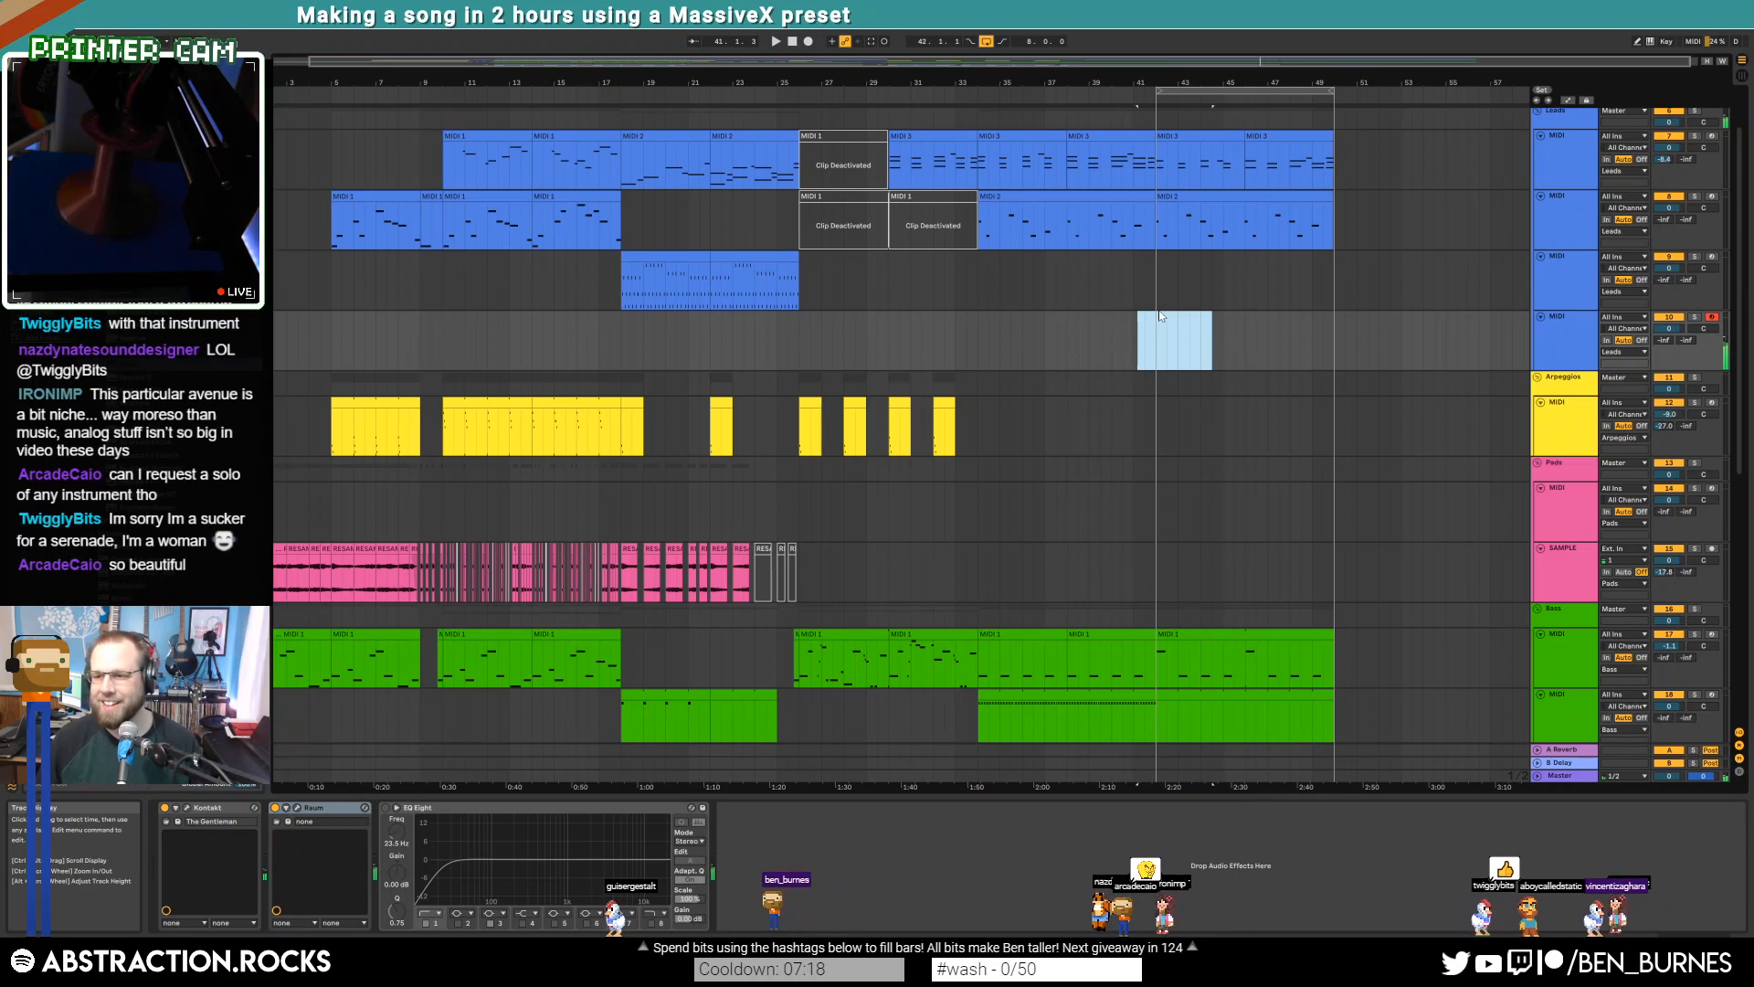
Record a piano melody take on the new track from about bar 41 to bar 50
left_click(1133, 337)
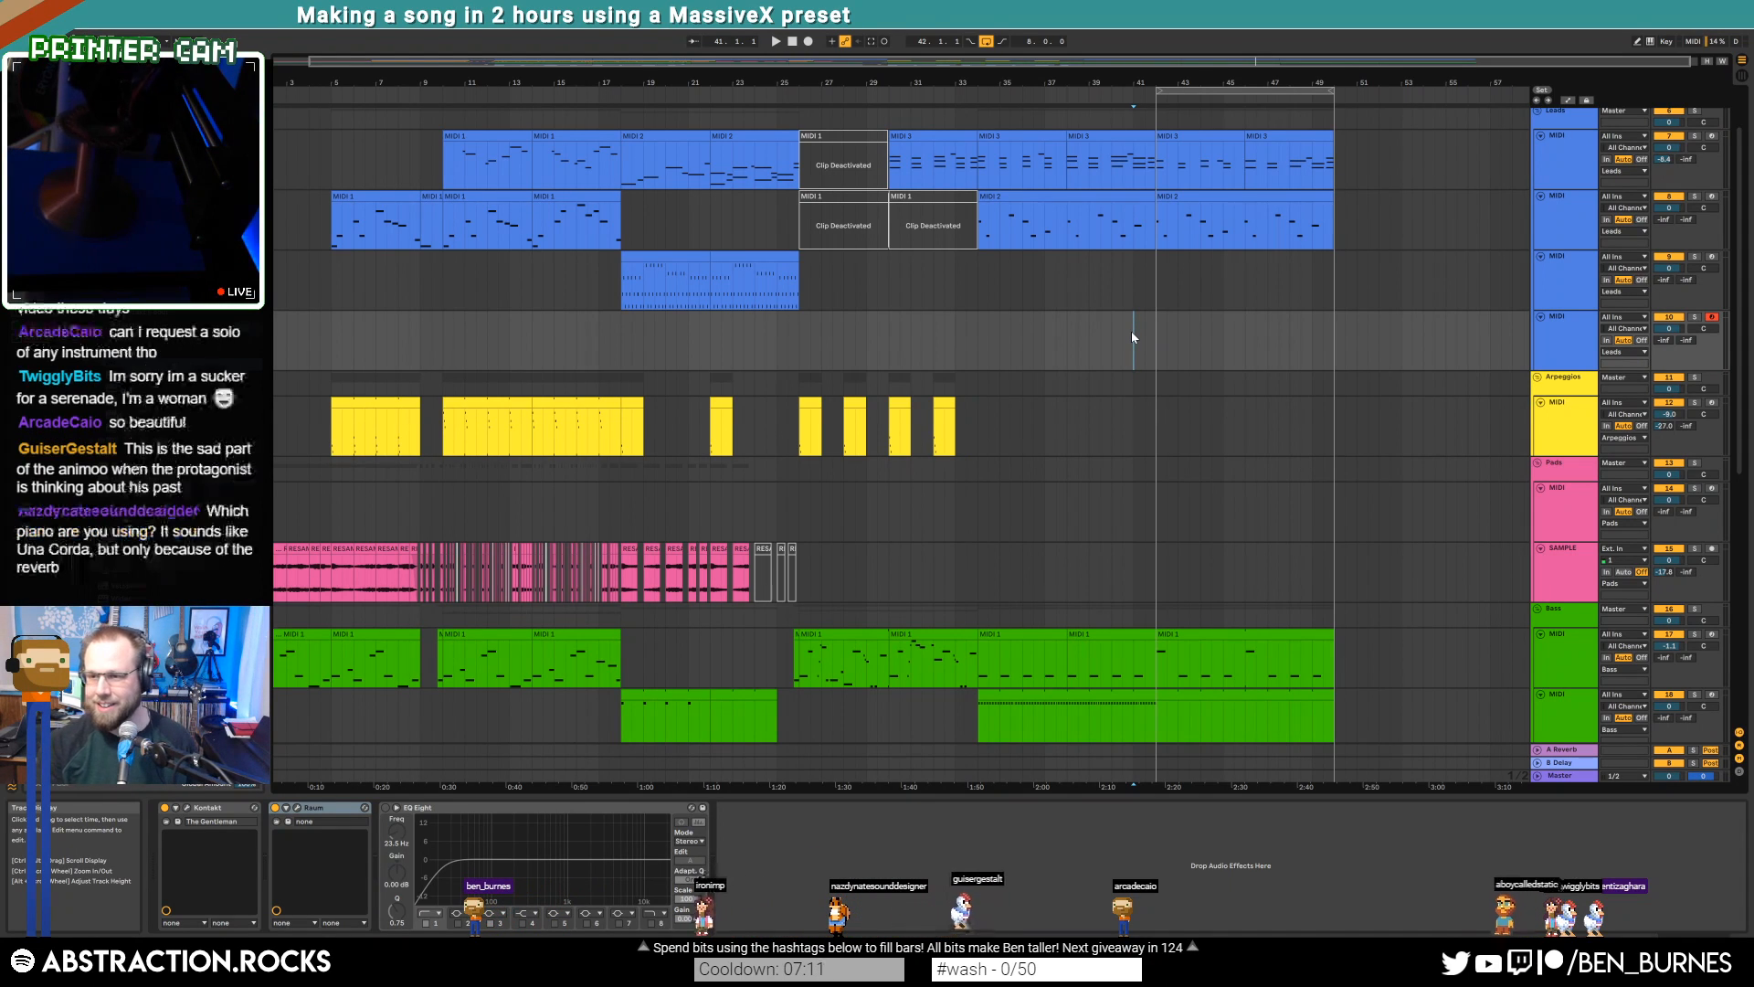
key("F9")
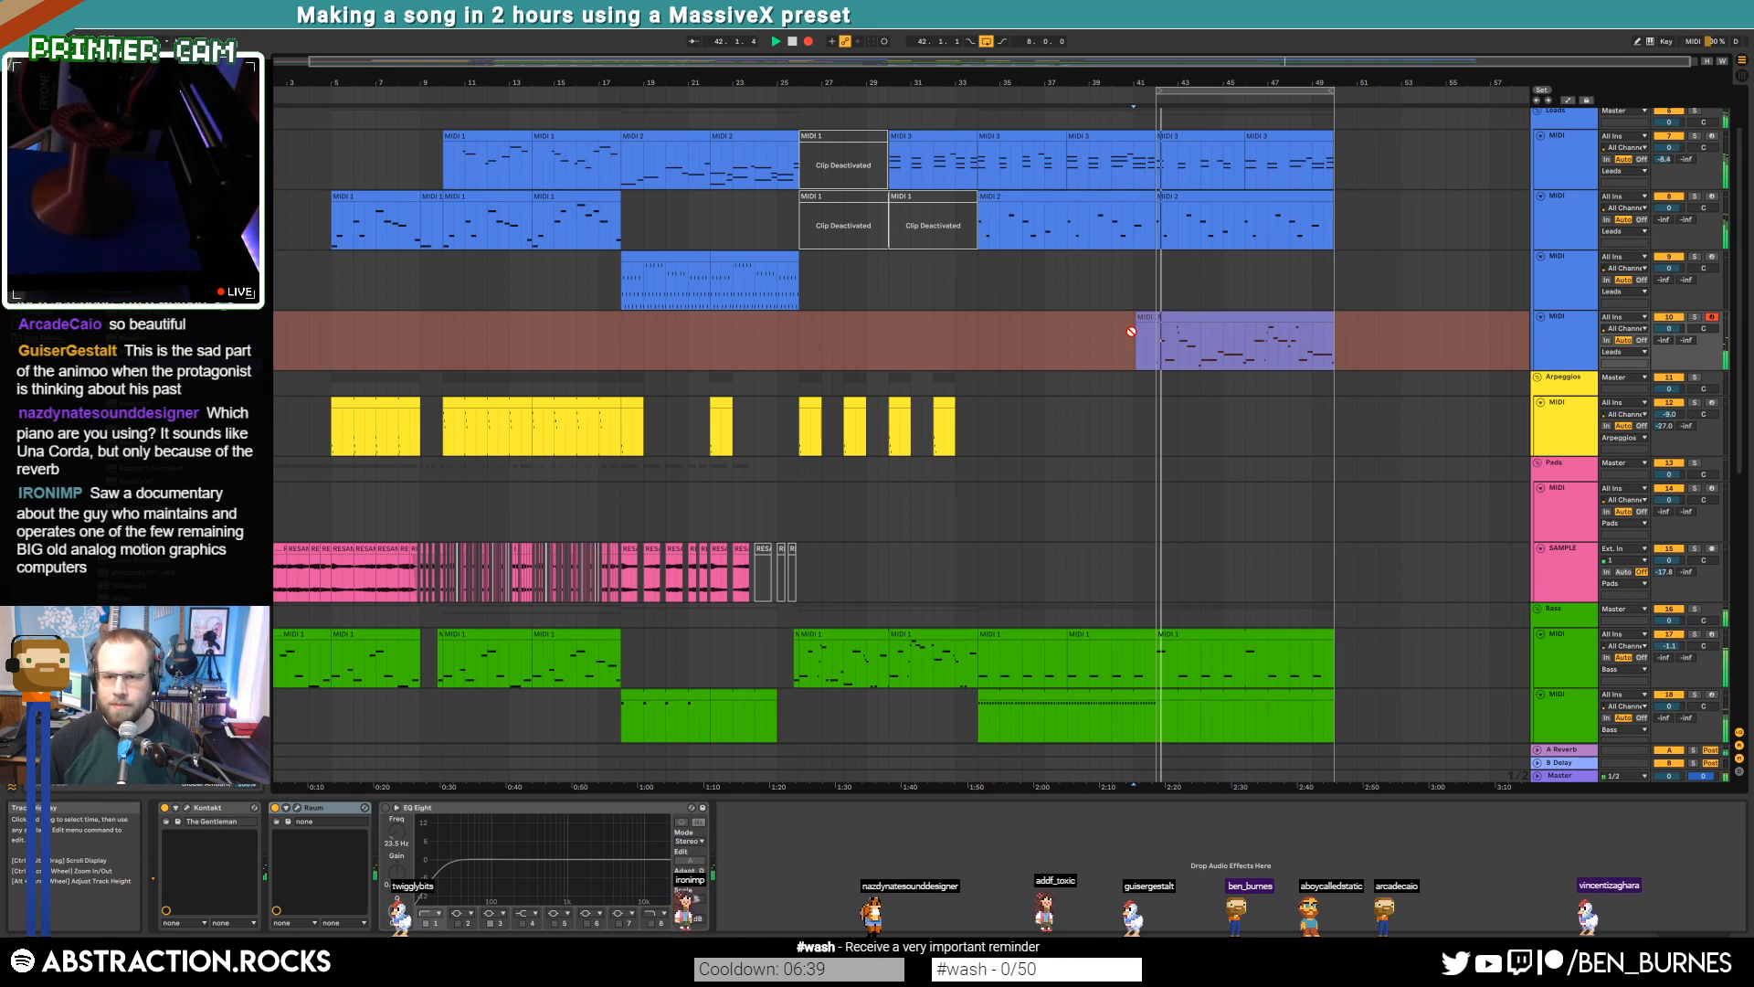
key("space")
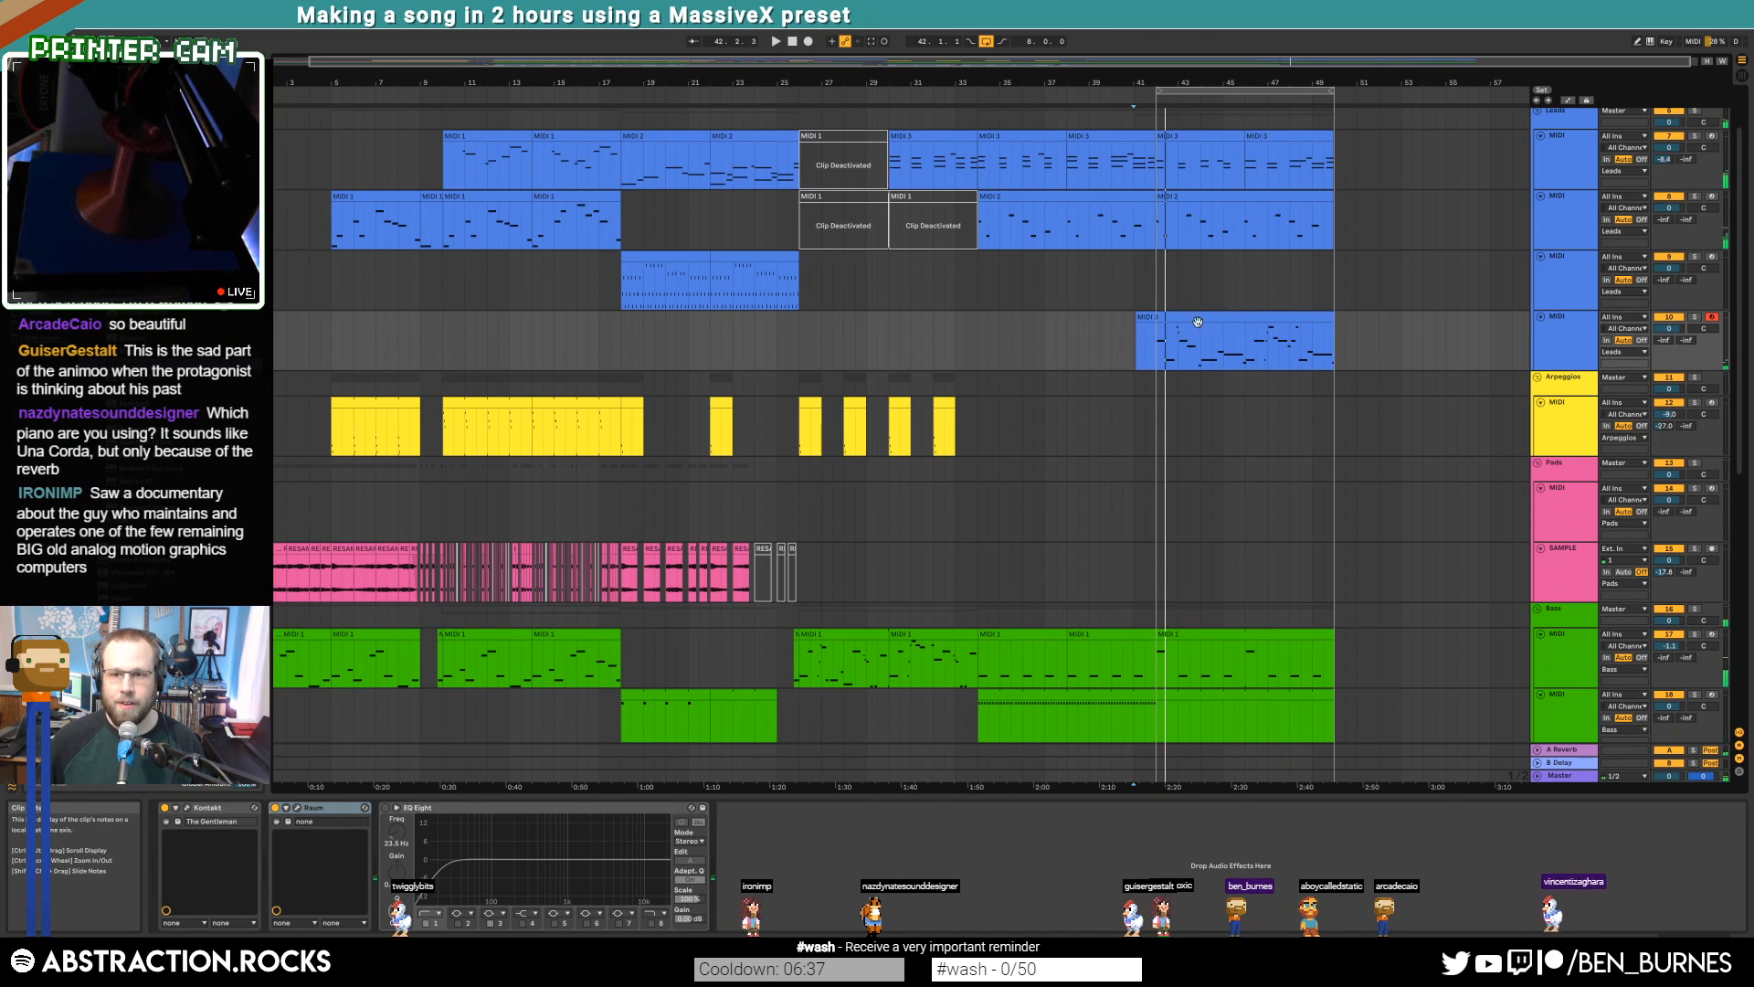
Turn on MIDI overdub and try recording a second piano layer over the take from bar 41
mouse_move(1138, 317)
left_mouse_down()
mouse_move(1153, 317)
mouse_move(1136, 341)
left_mouse_up()
left_click(1134, 342)
key("space")
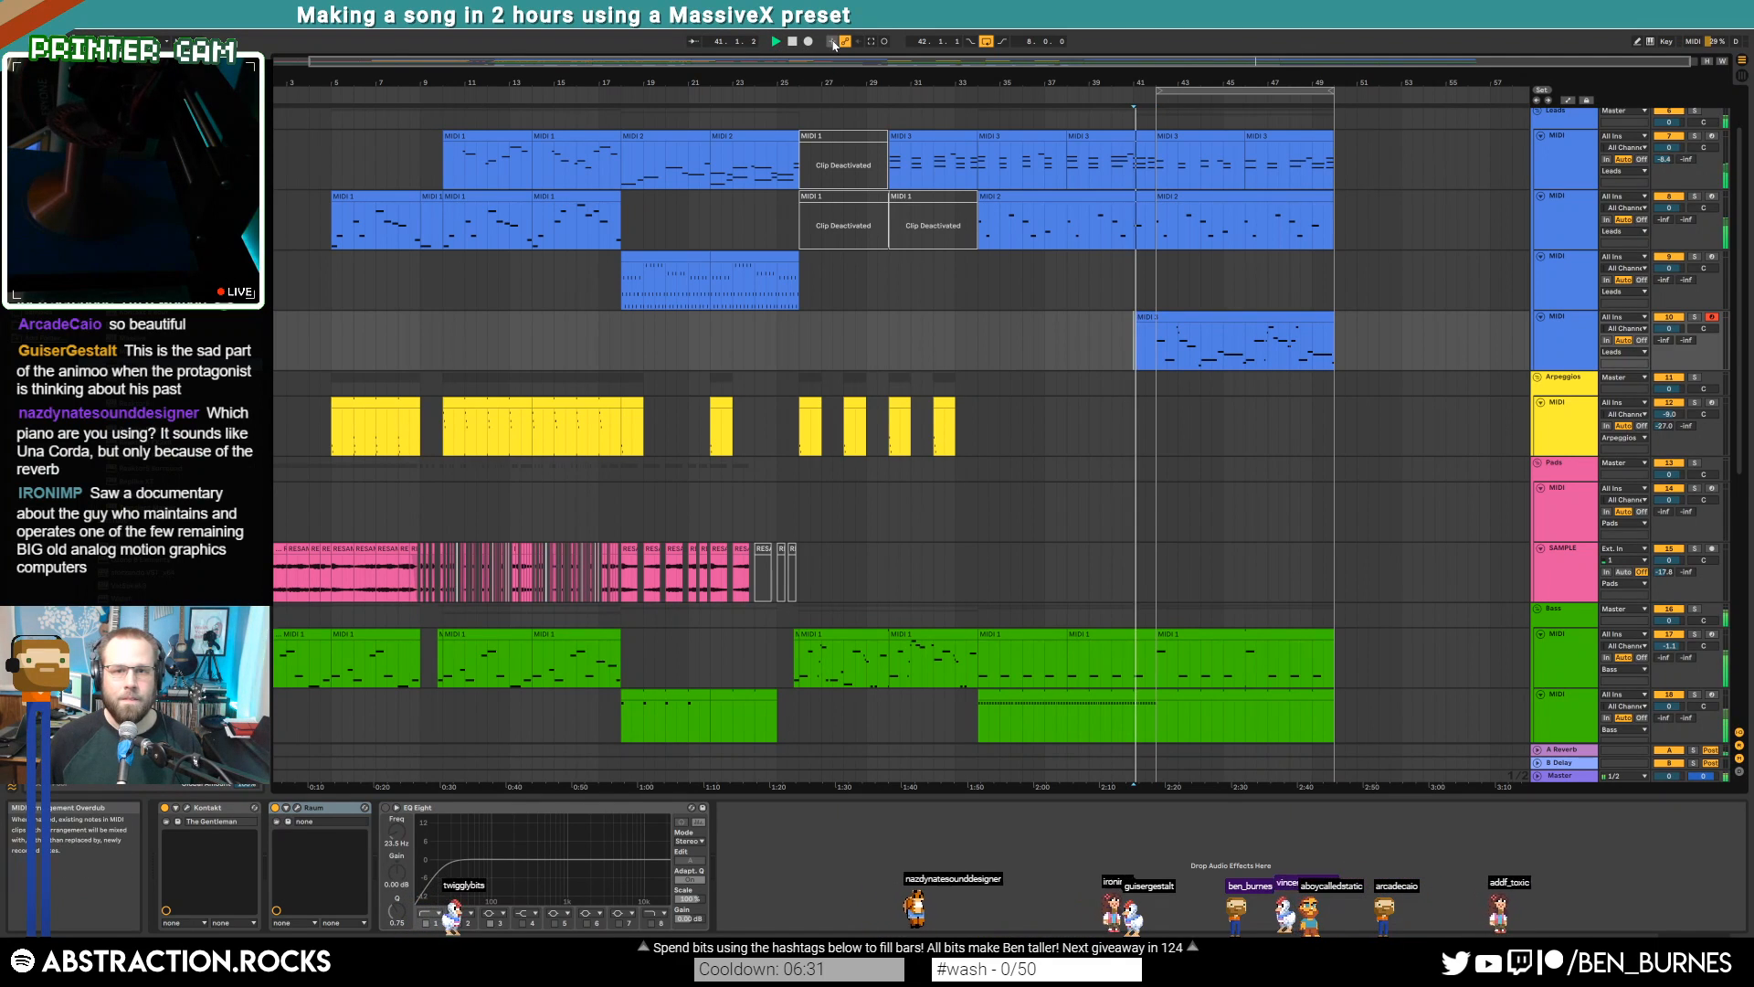
left_click(810, 42)
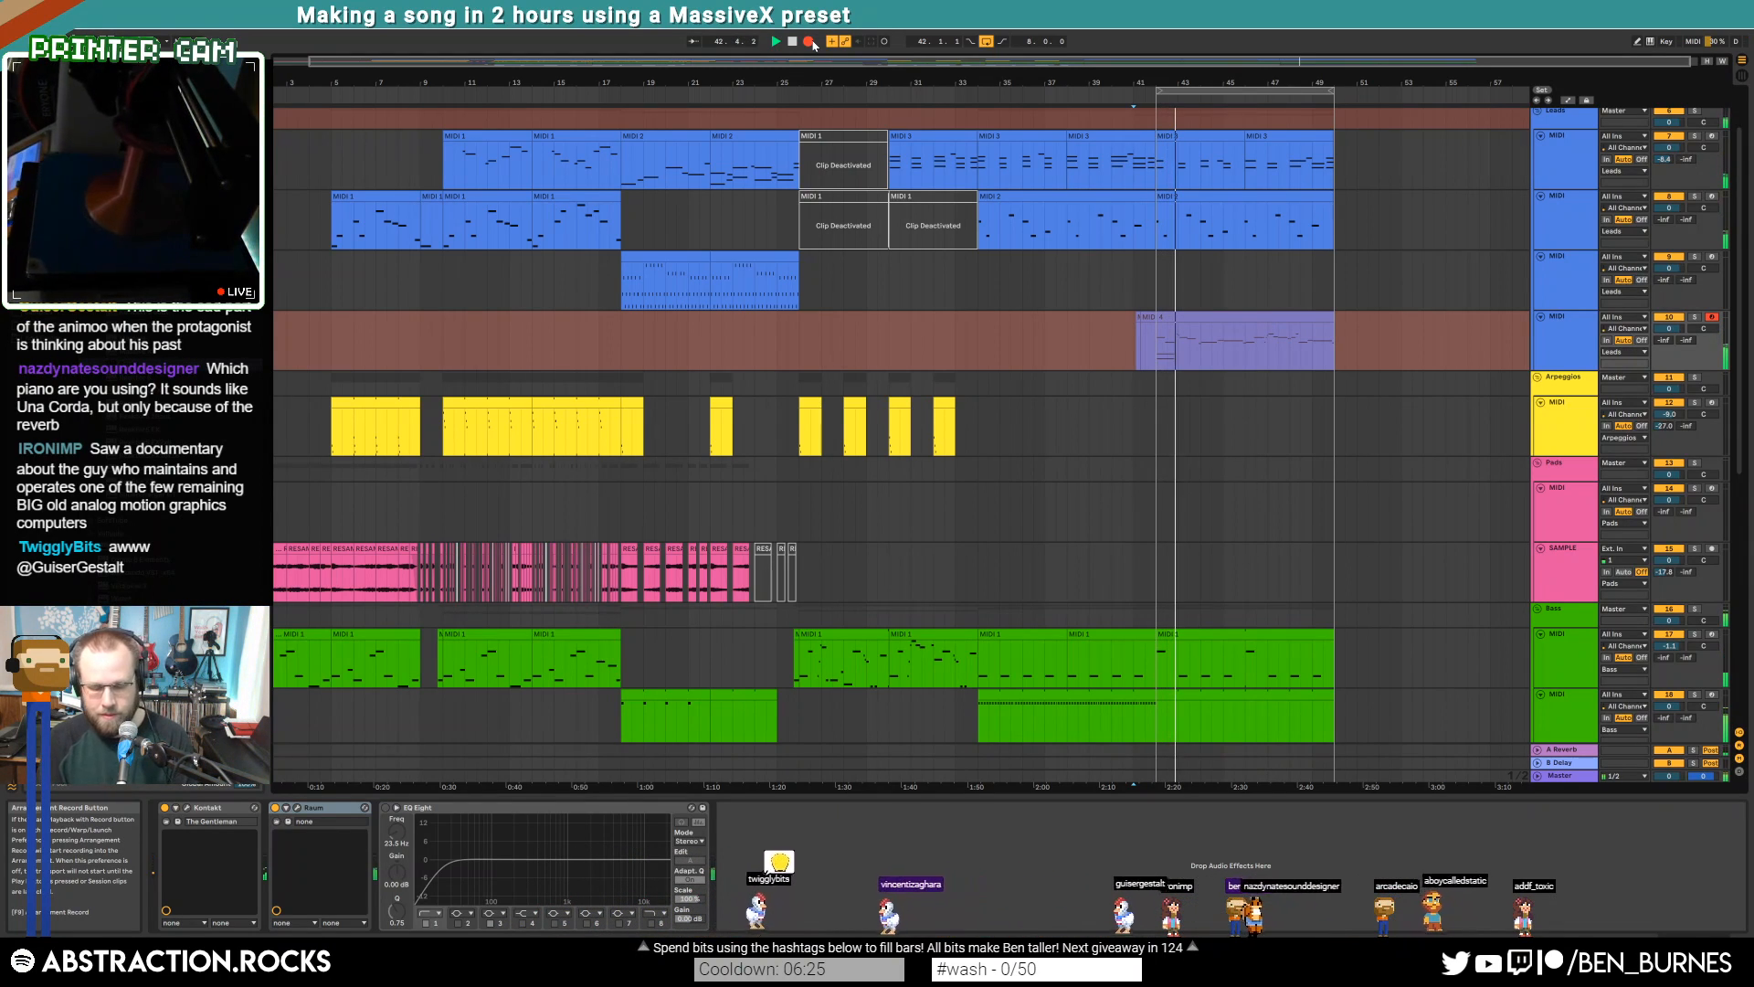
key("space")
Overdub a chord layer onto the piano take from bar 41 to bar 50, then turn MIDI overdub off
left_click(1133, 363)
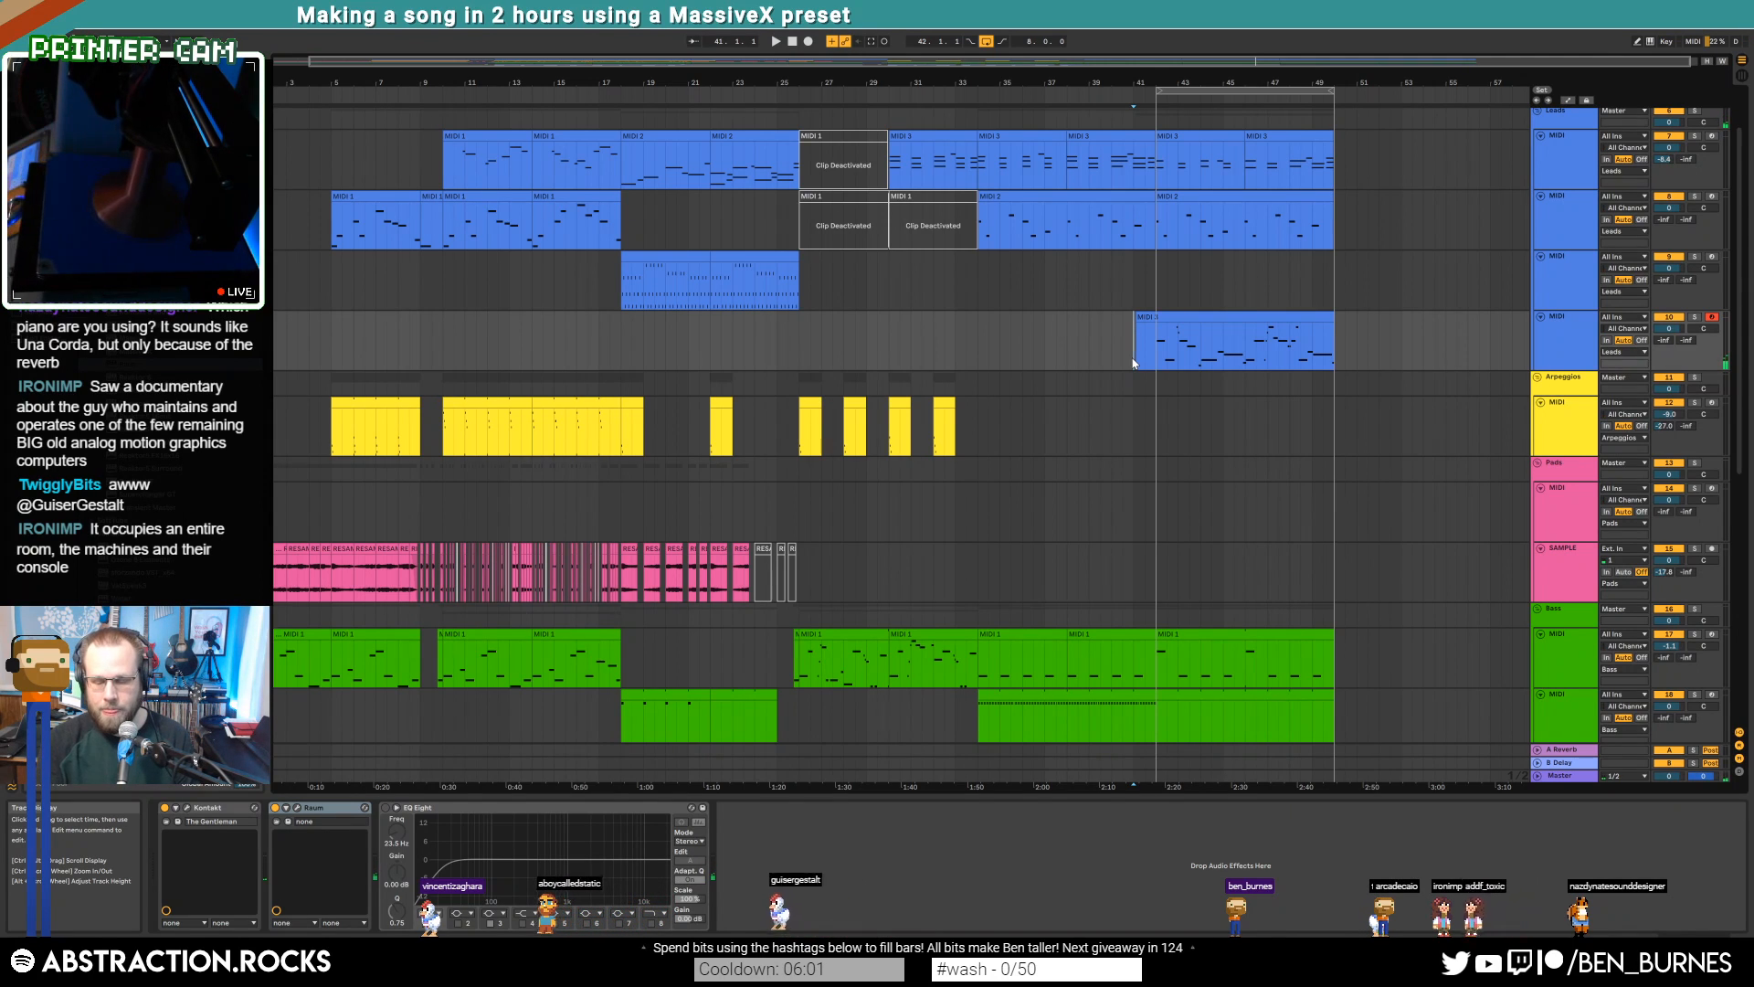
key("F9")
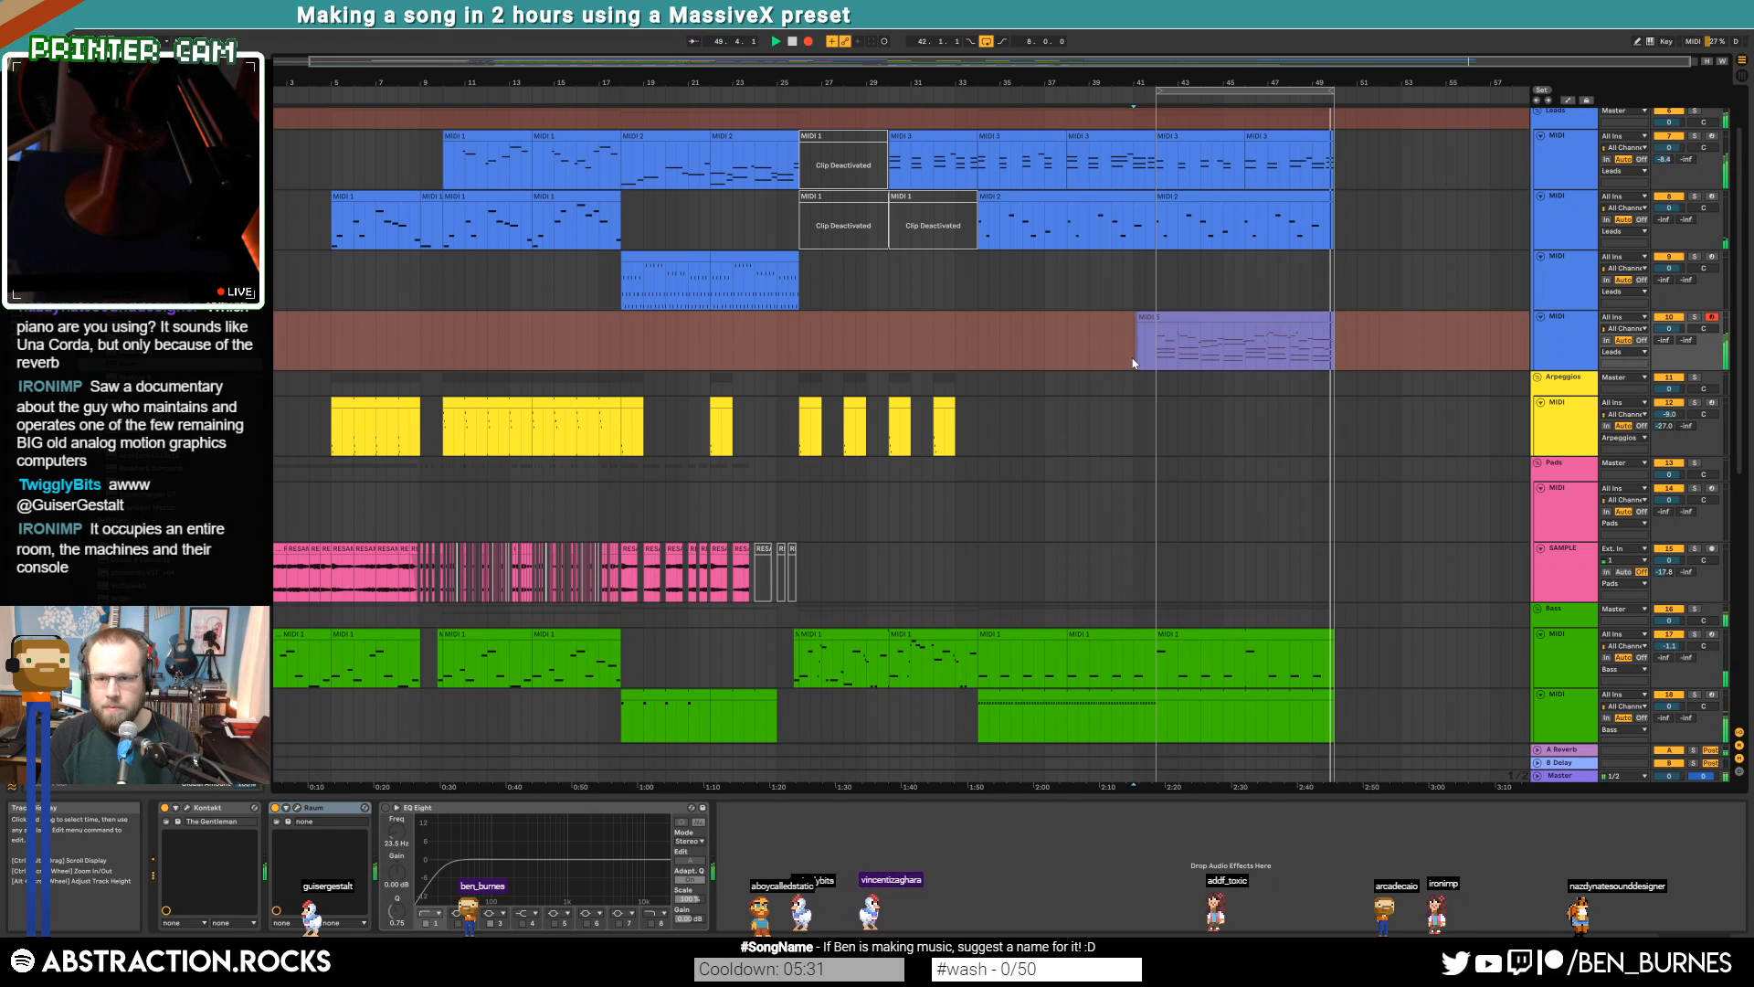
key("space")
key("ctrl+z")
left_click(832, 41)
Trim the start of the piano clip to bar 42 and audition its opening notes
left_click_drag(1139, 318, 1158, 321)
double_click(1166, 318)
left_click_drag(477, 691, 481, 838)
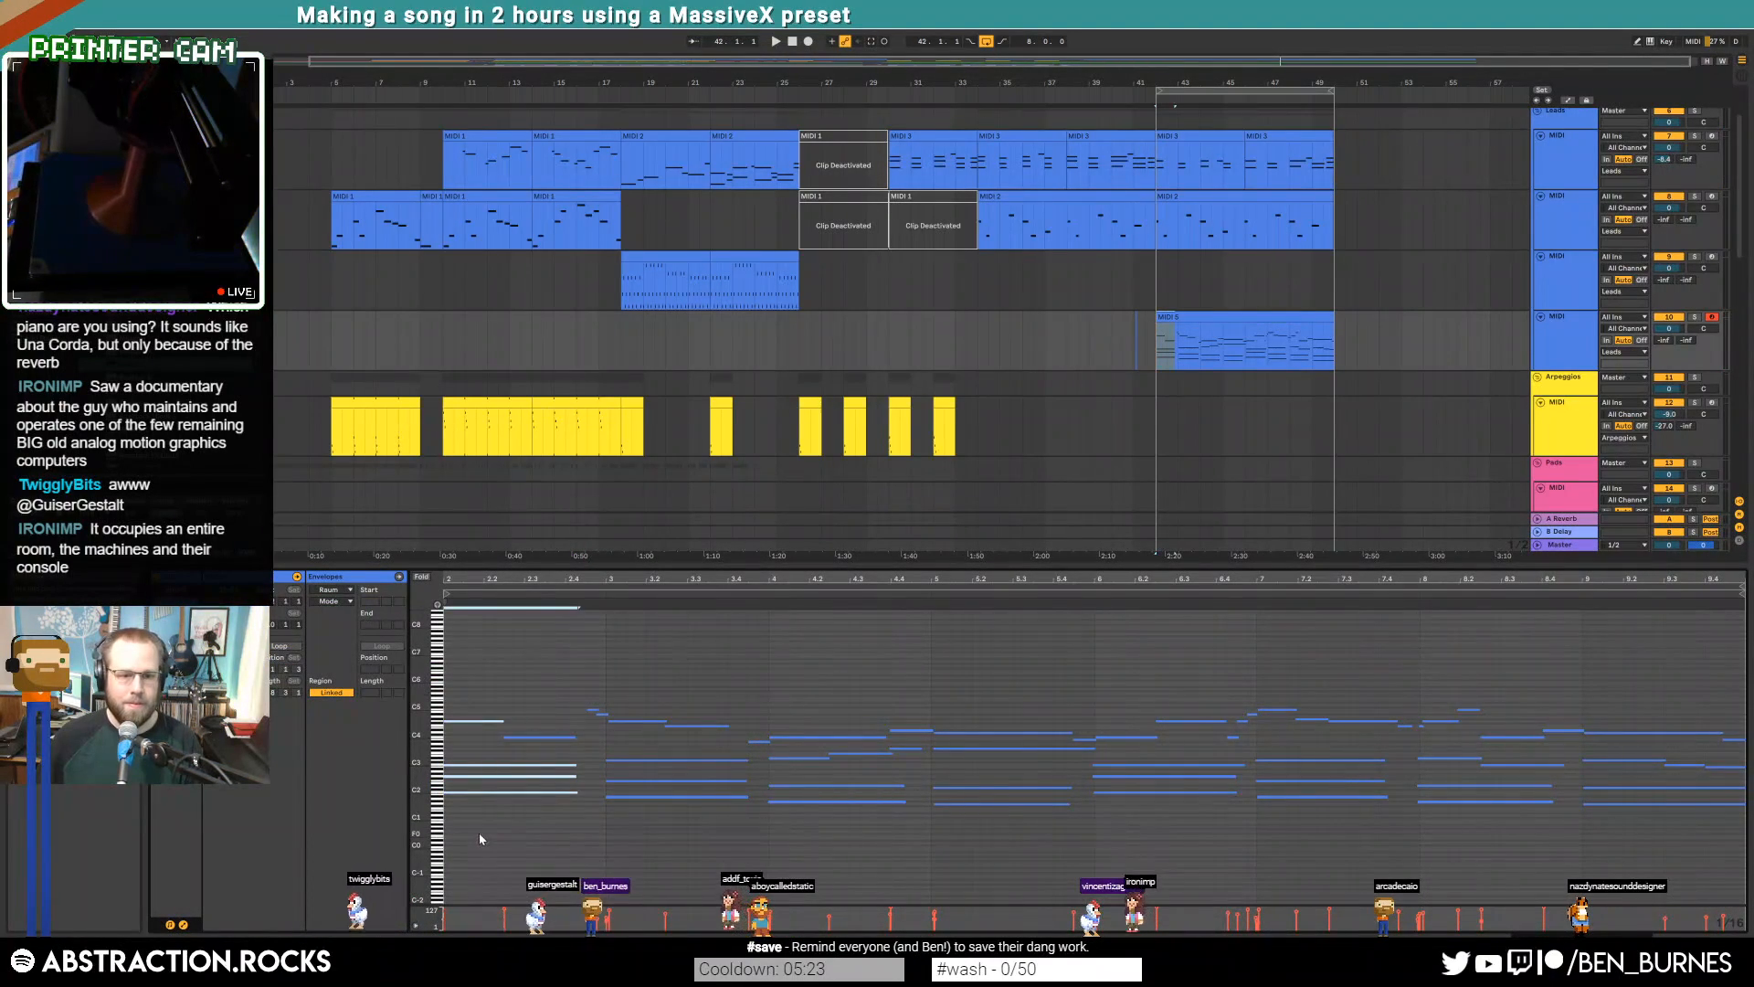
key("space")
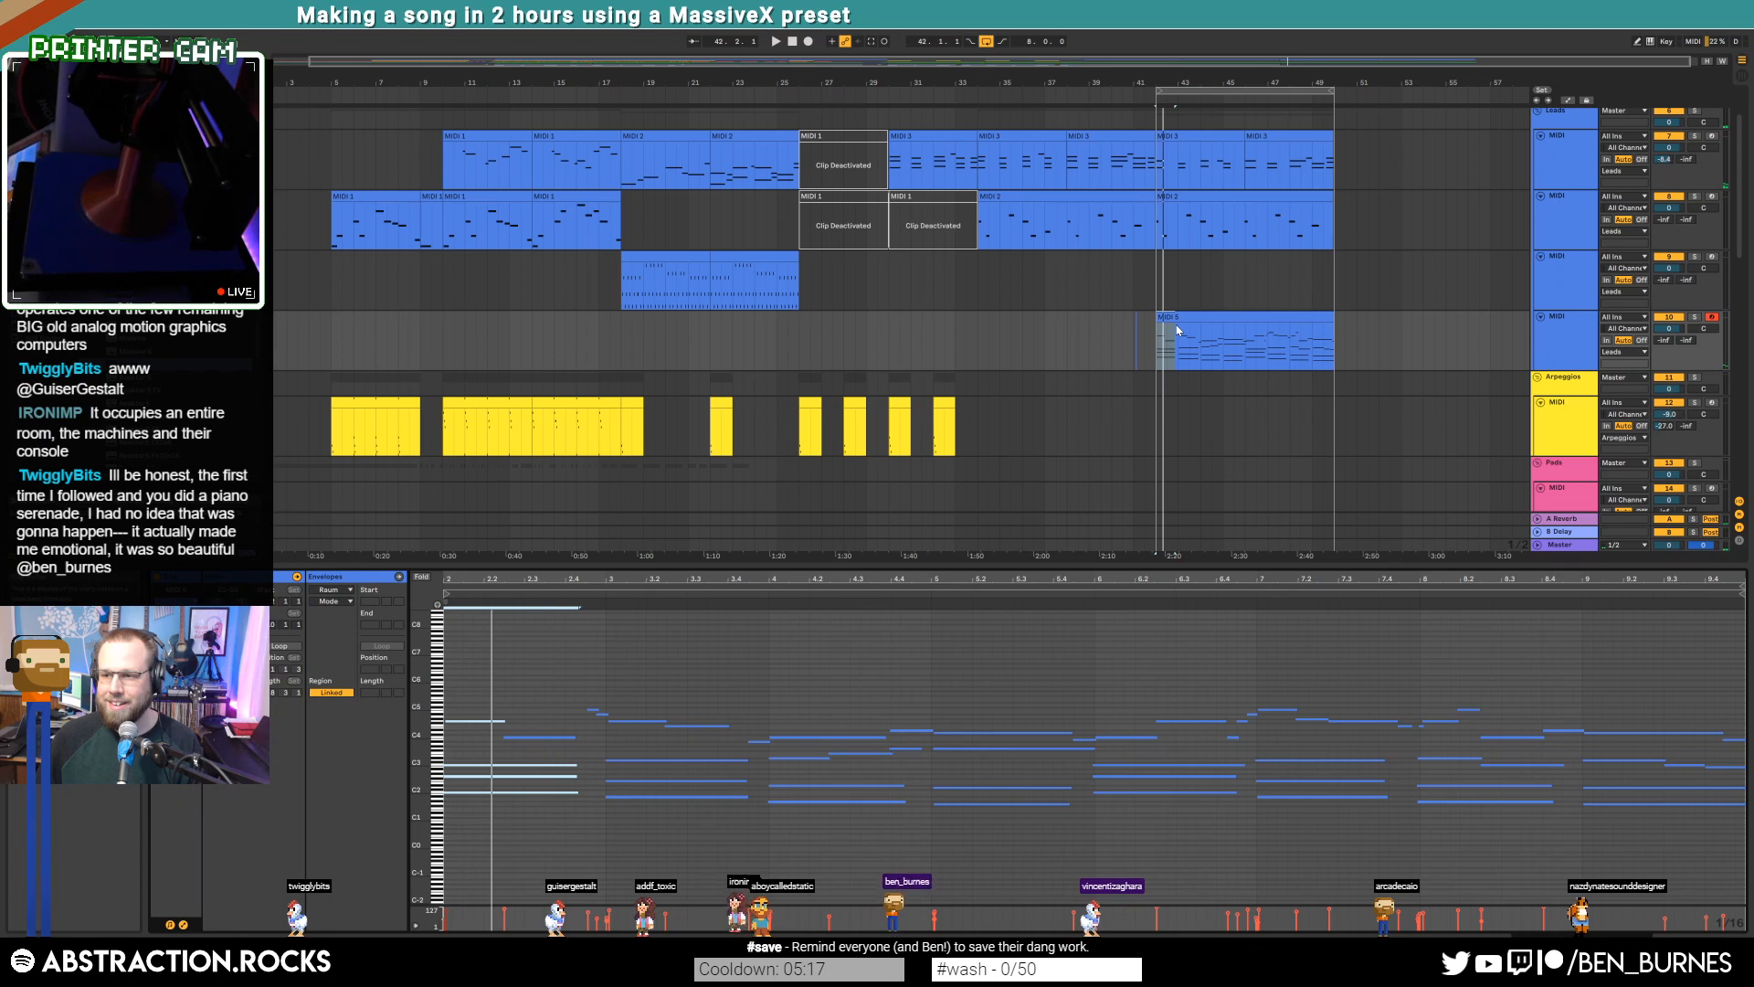
Delete the leftover clip fragment before bar 42 on the piano track
scroll(1182, 338, "up", 3)
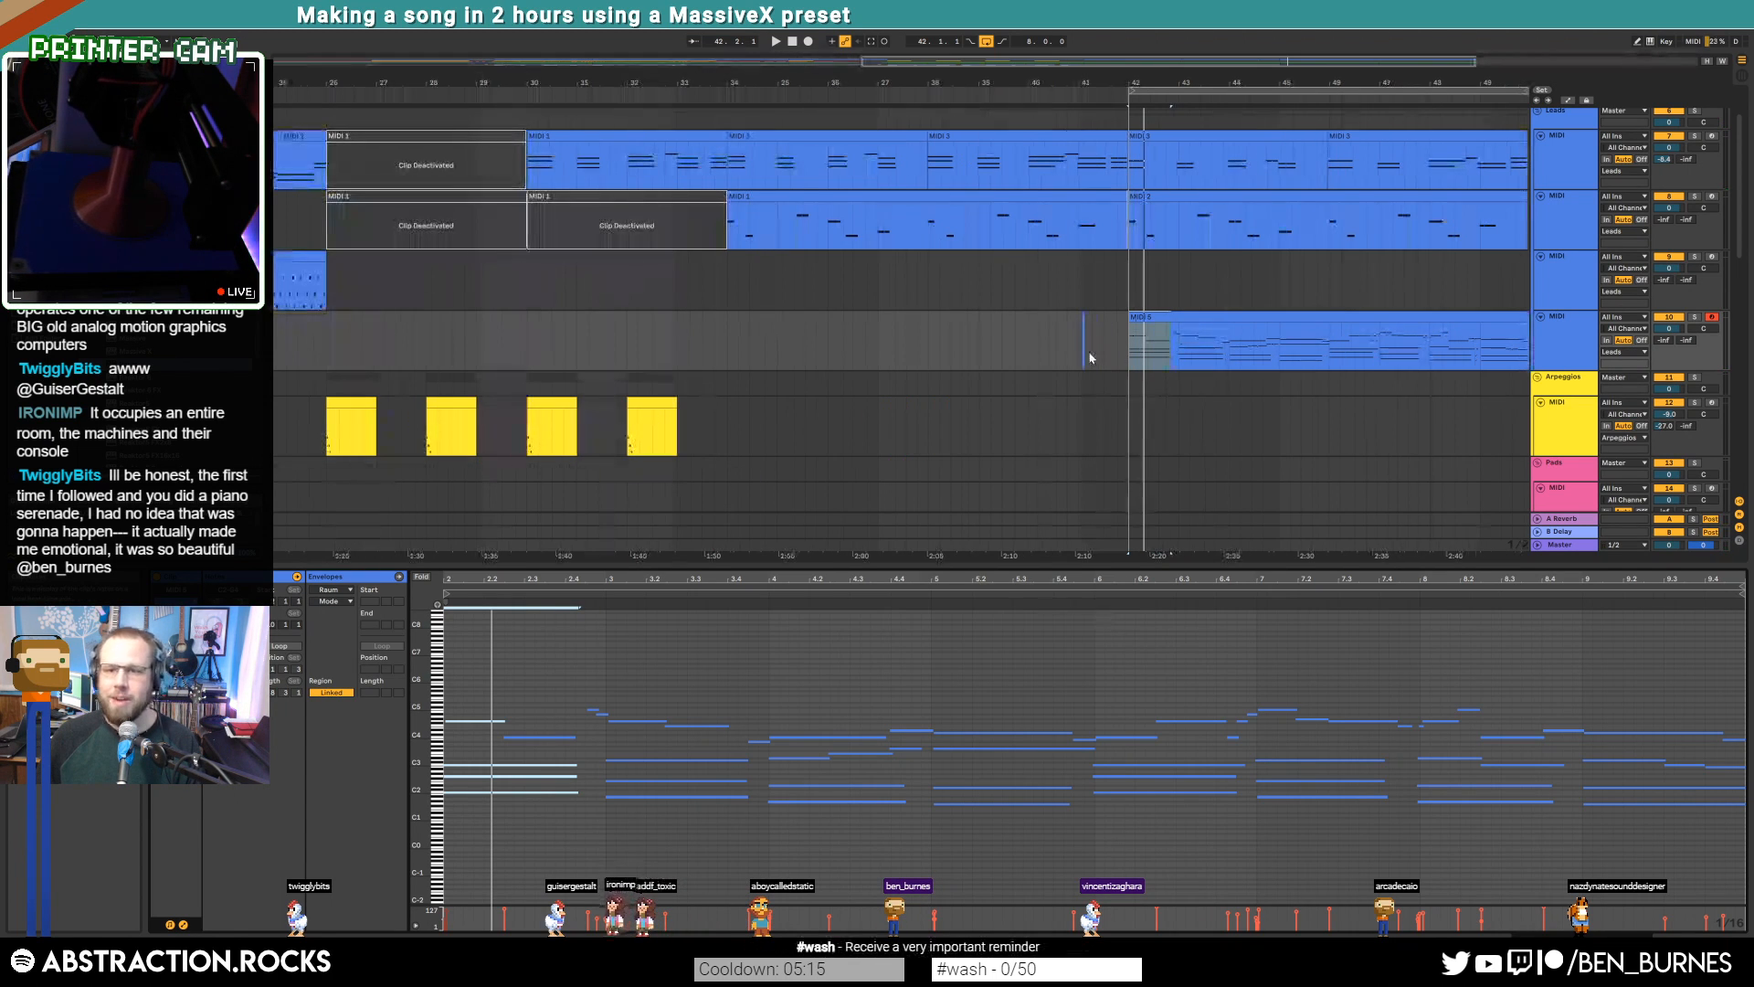
left_click_drag(1104, 355, 1067, 347)
key("Delete")
left_click(1040, 347)
left_click(1134, 352)
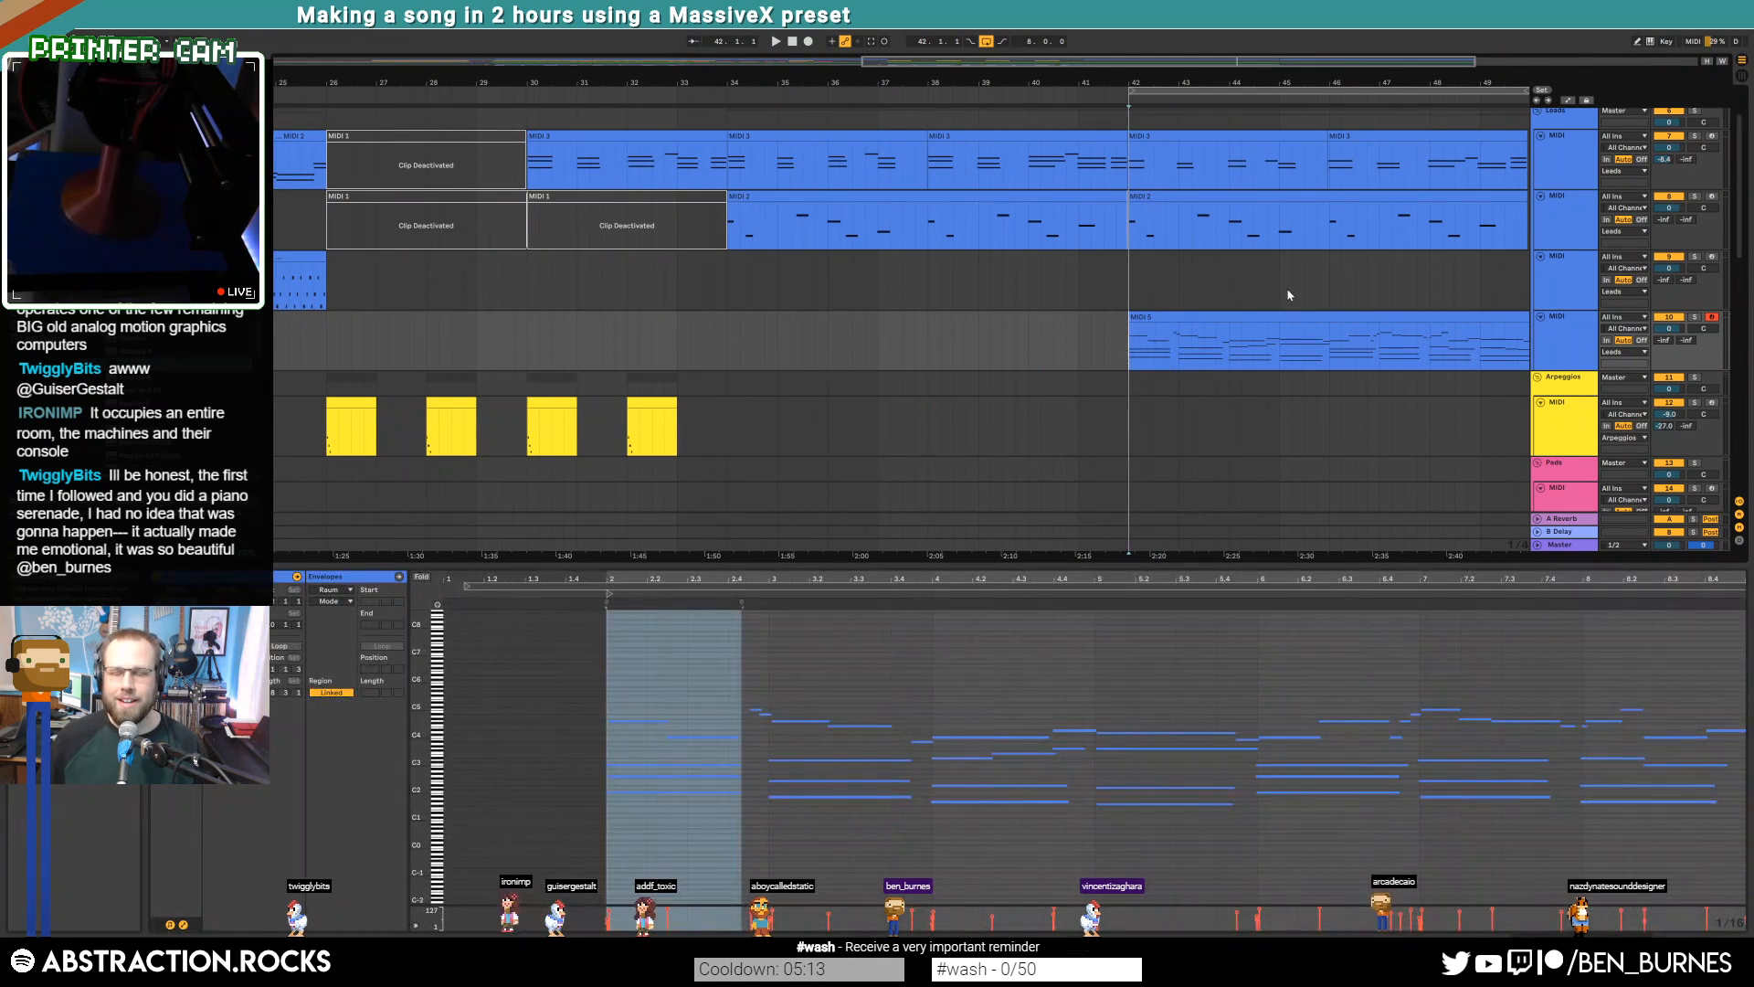
In the piano track's Raum reverb, set the predelay to about 4.87 ms, raise the feedback and adjust the Reverb amount
scroll(1280, 313, "down", 4)
left_click(1273, 315)
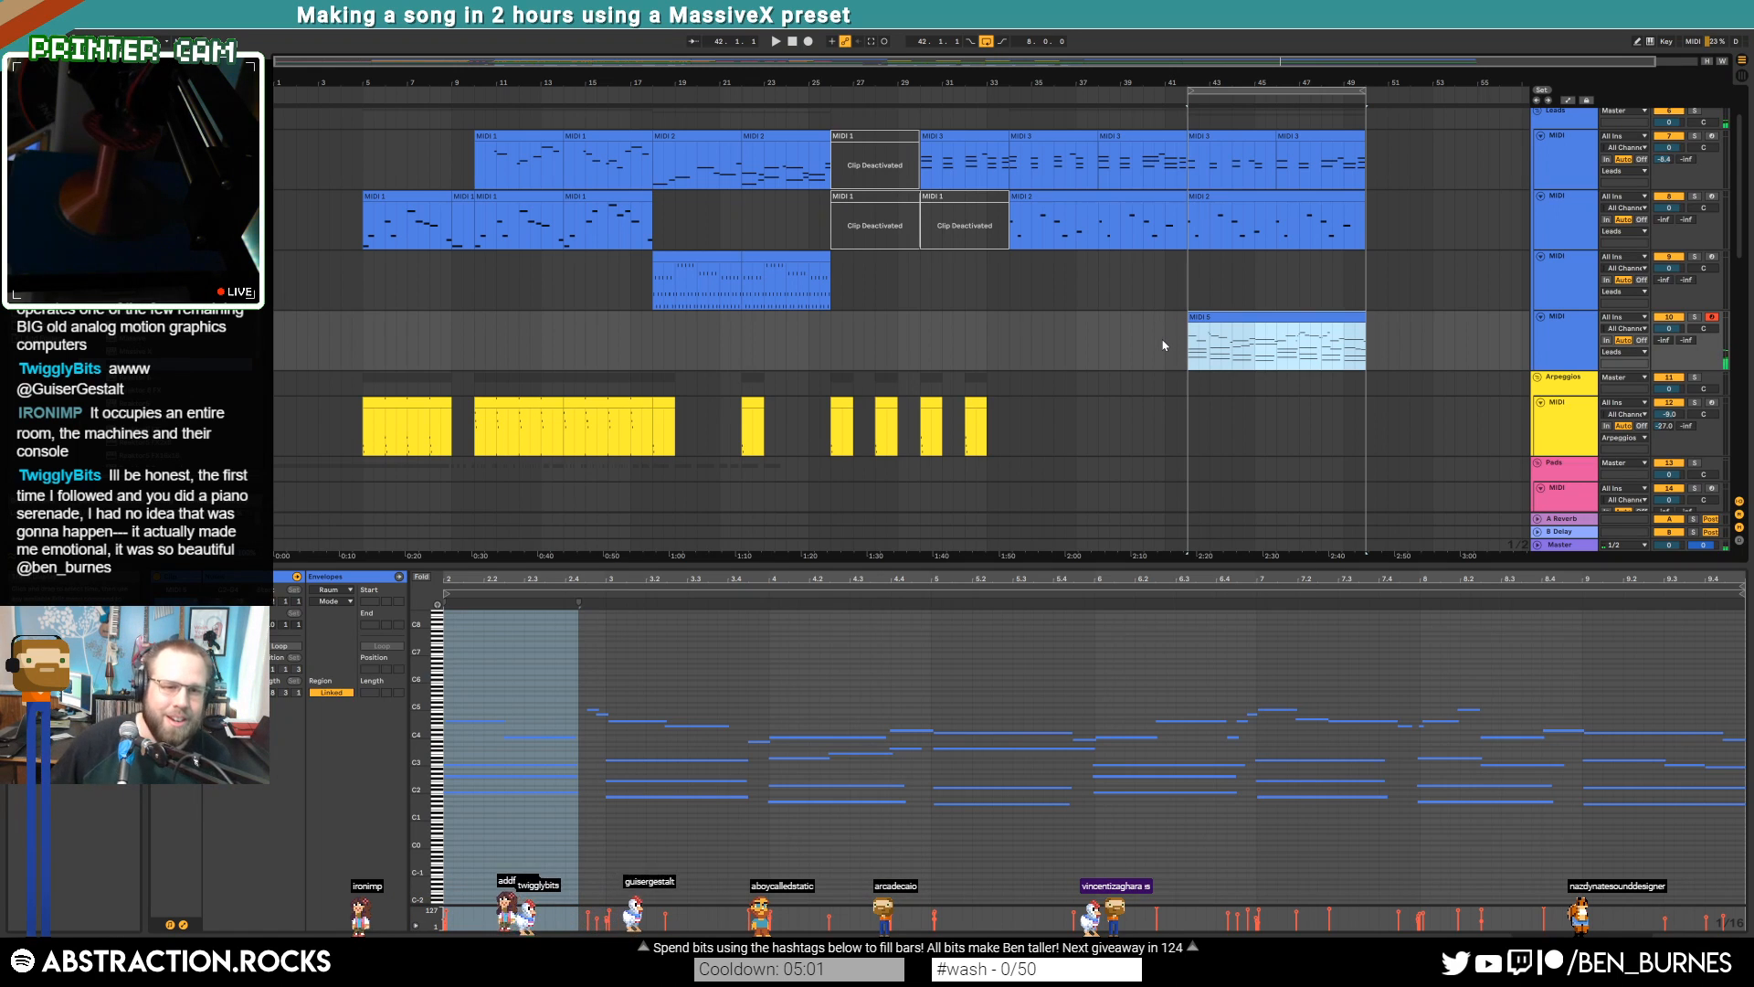
left_click(1165, 468)
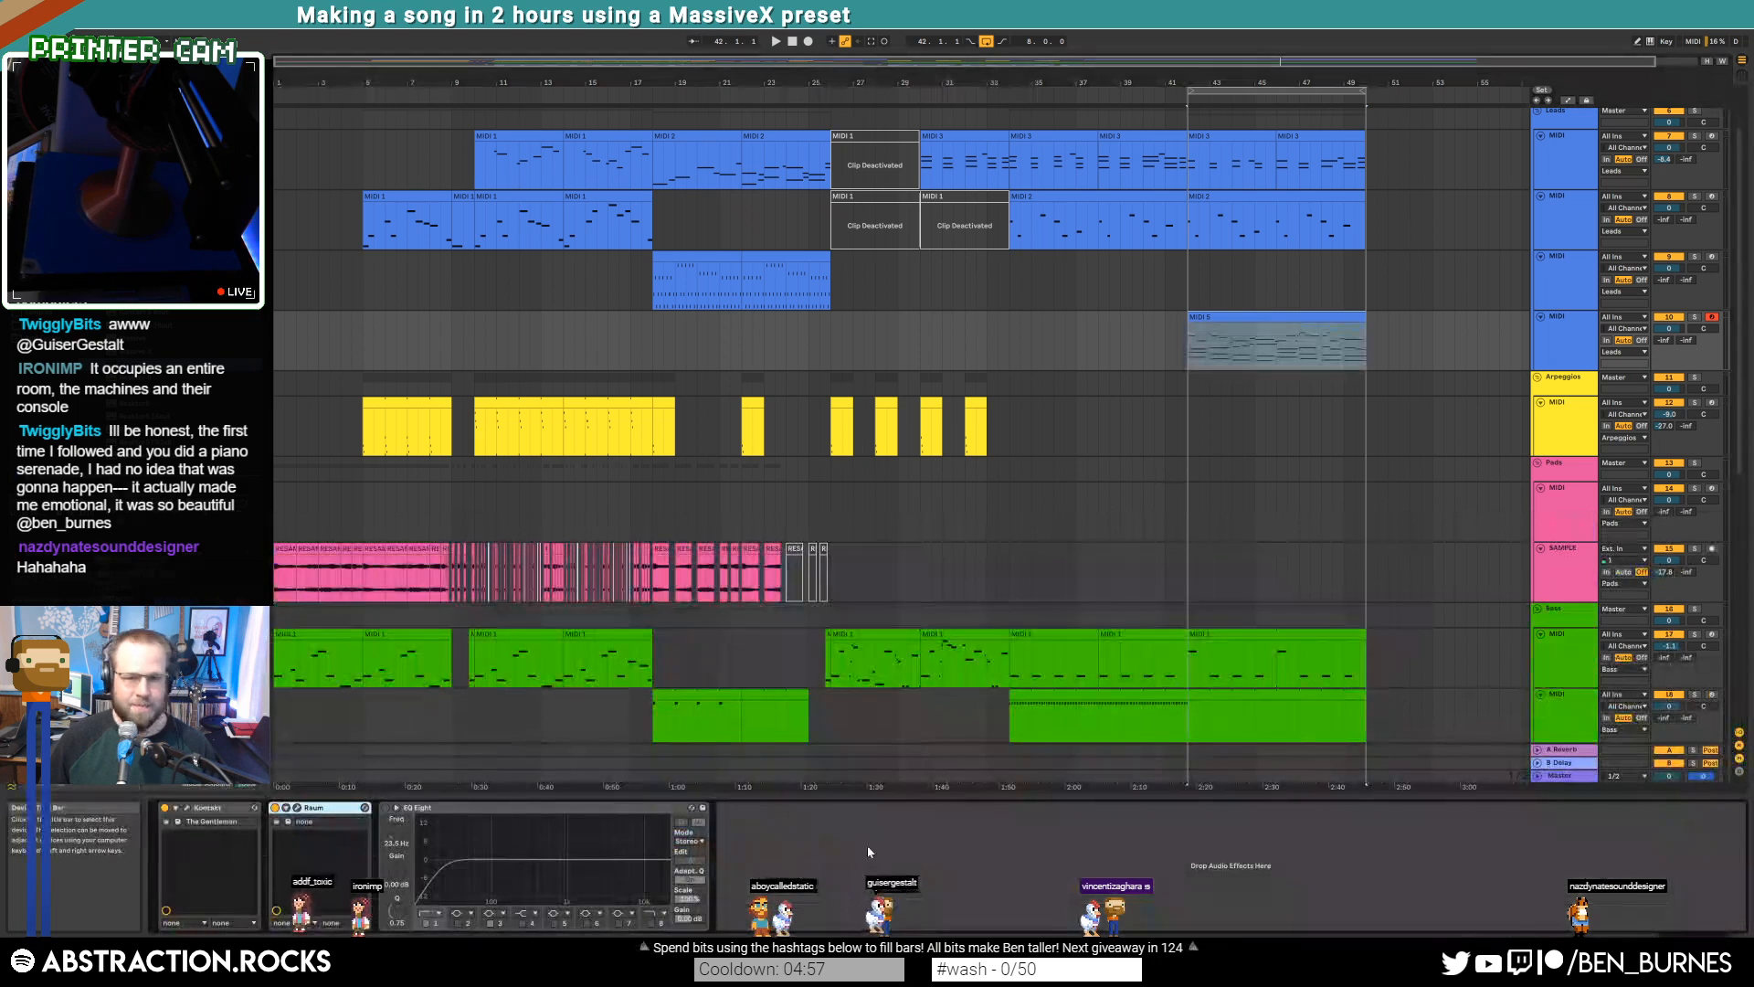
left_click(298, 809)
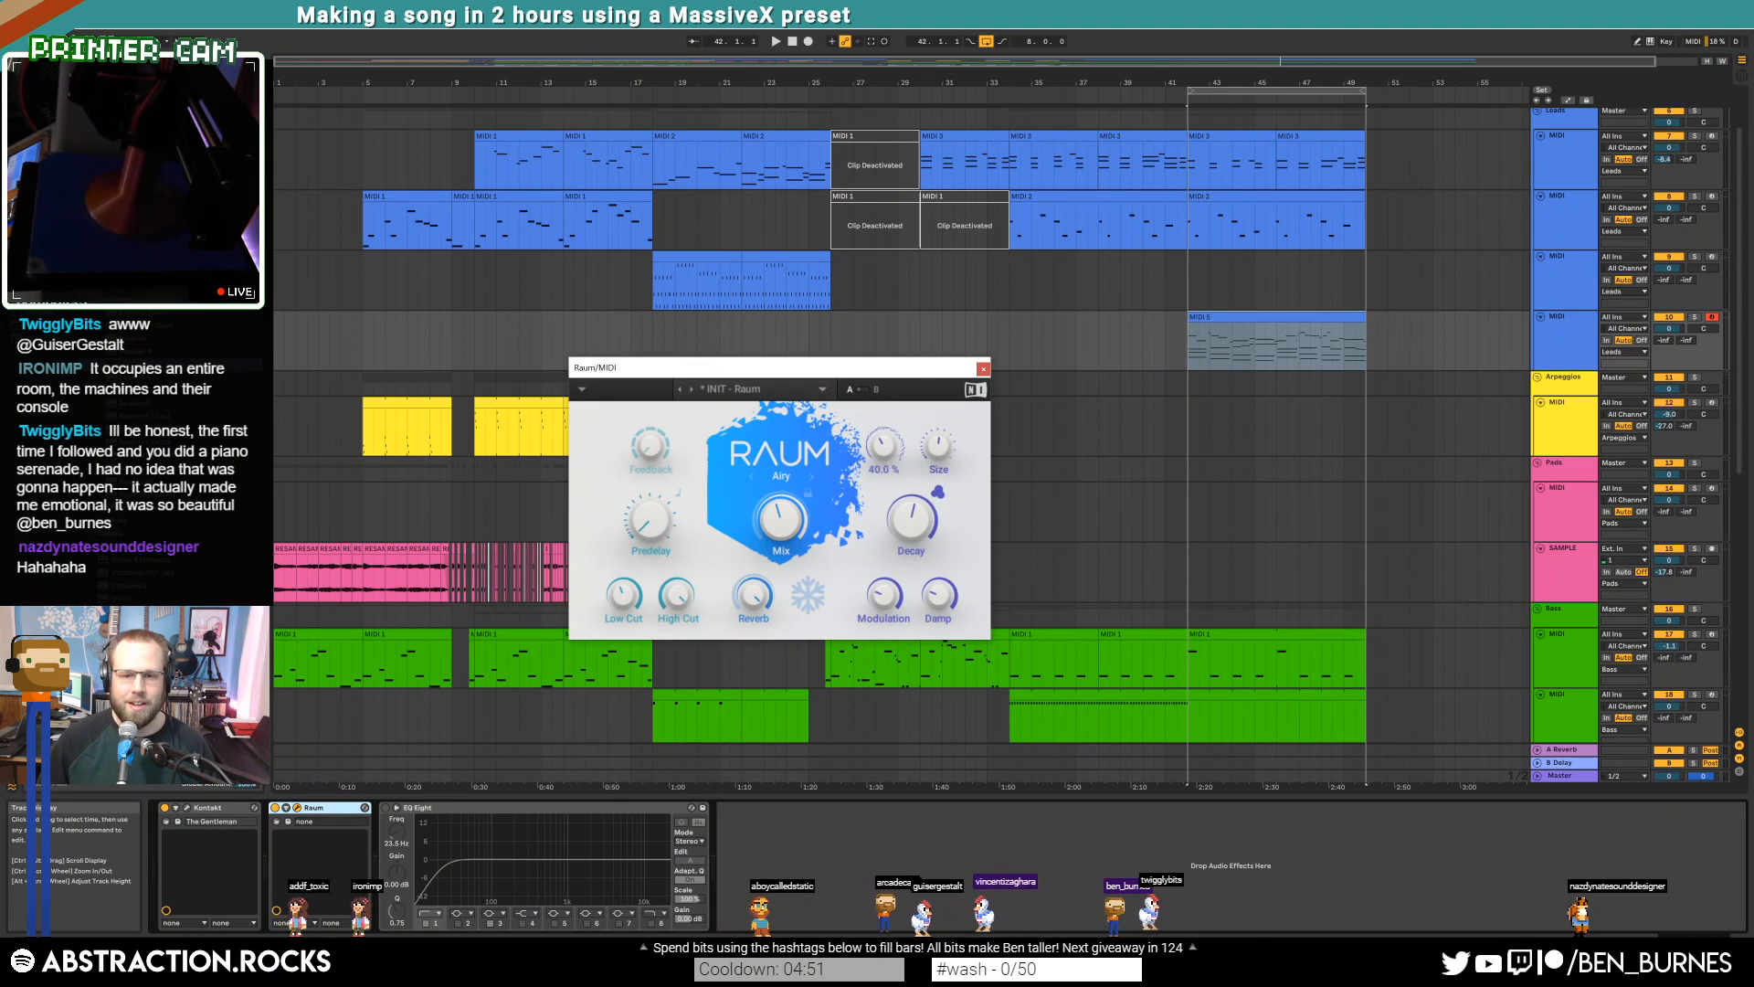
left_click_drag(651, 521, 651, 511)
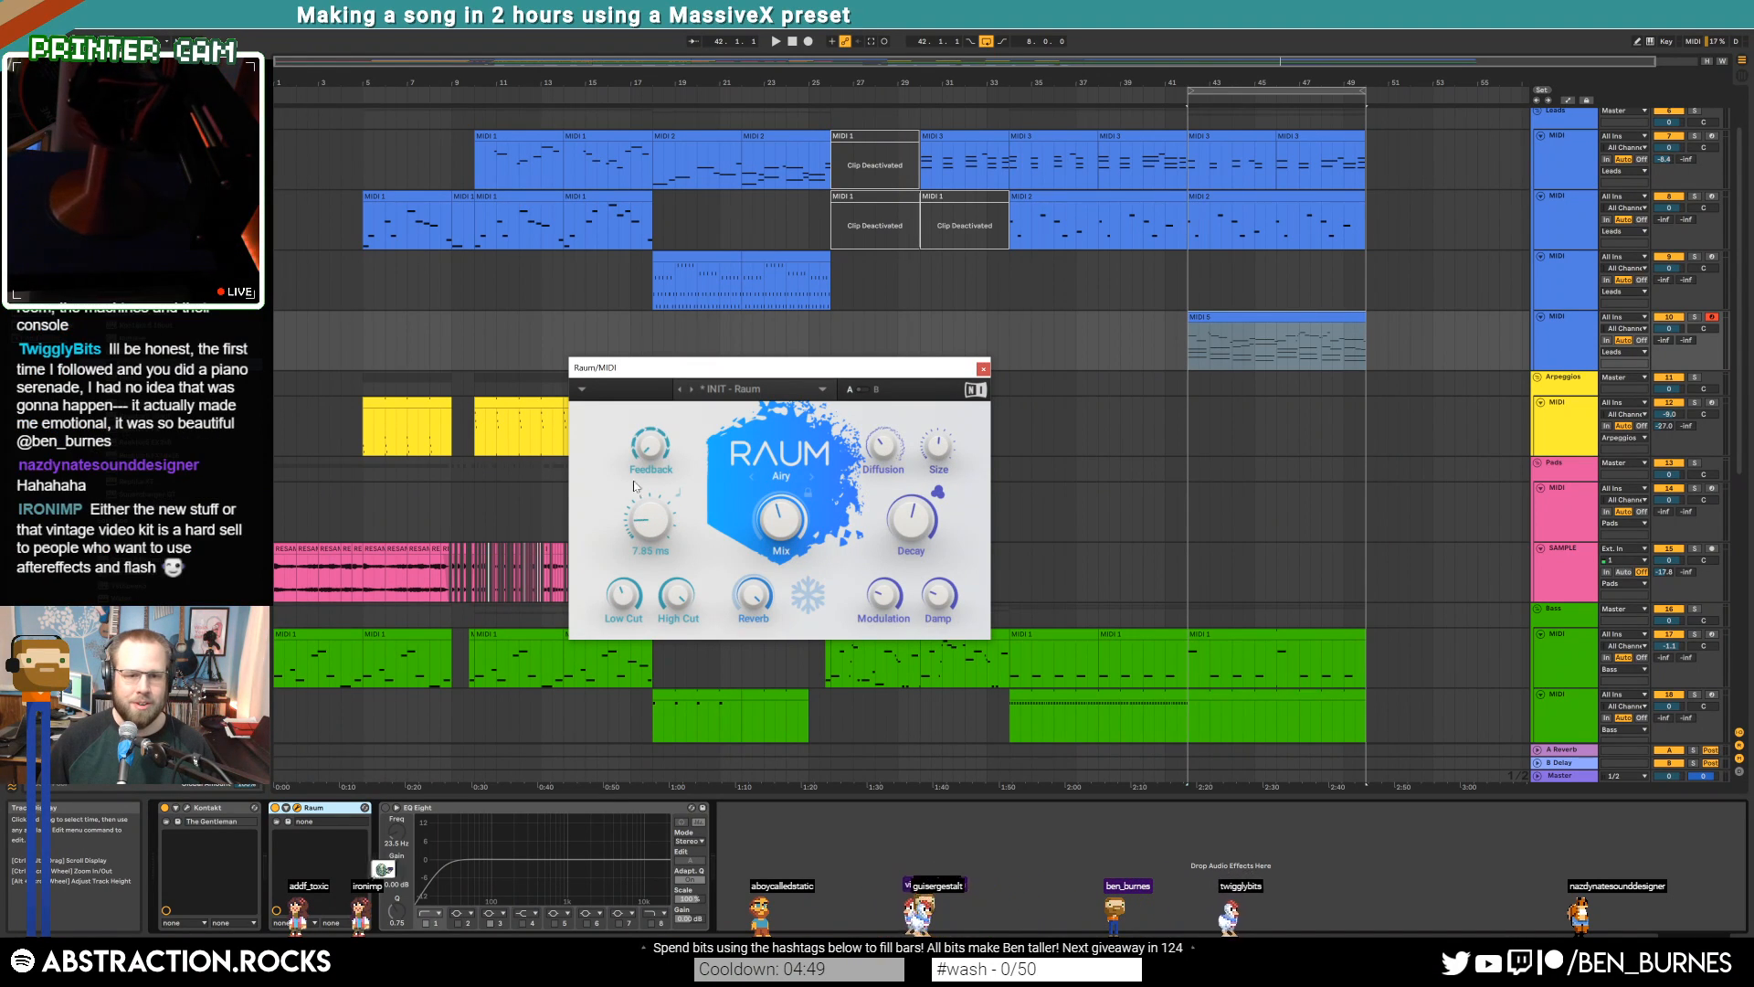
left_click_drag(651, 446, 651, 402)
left_click_drag(650, 506, 649, 514)
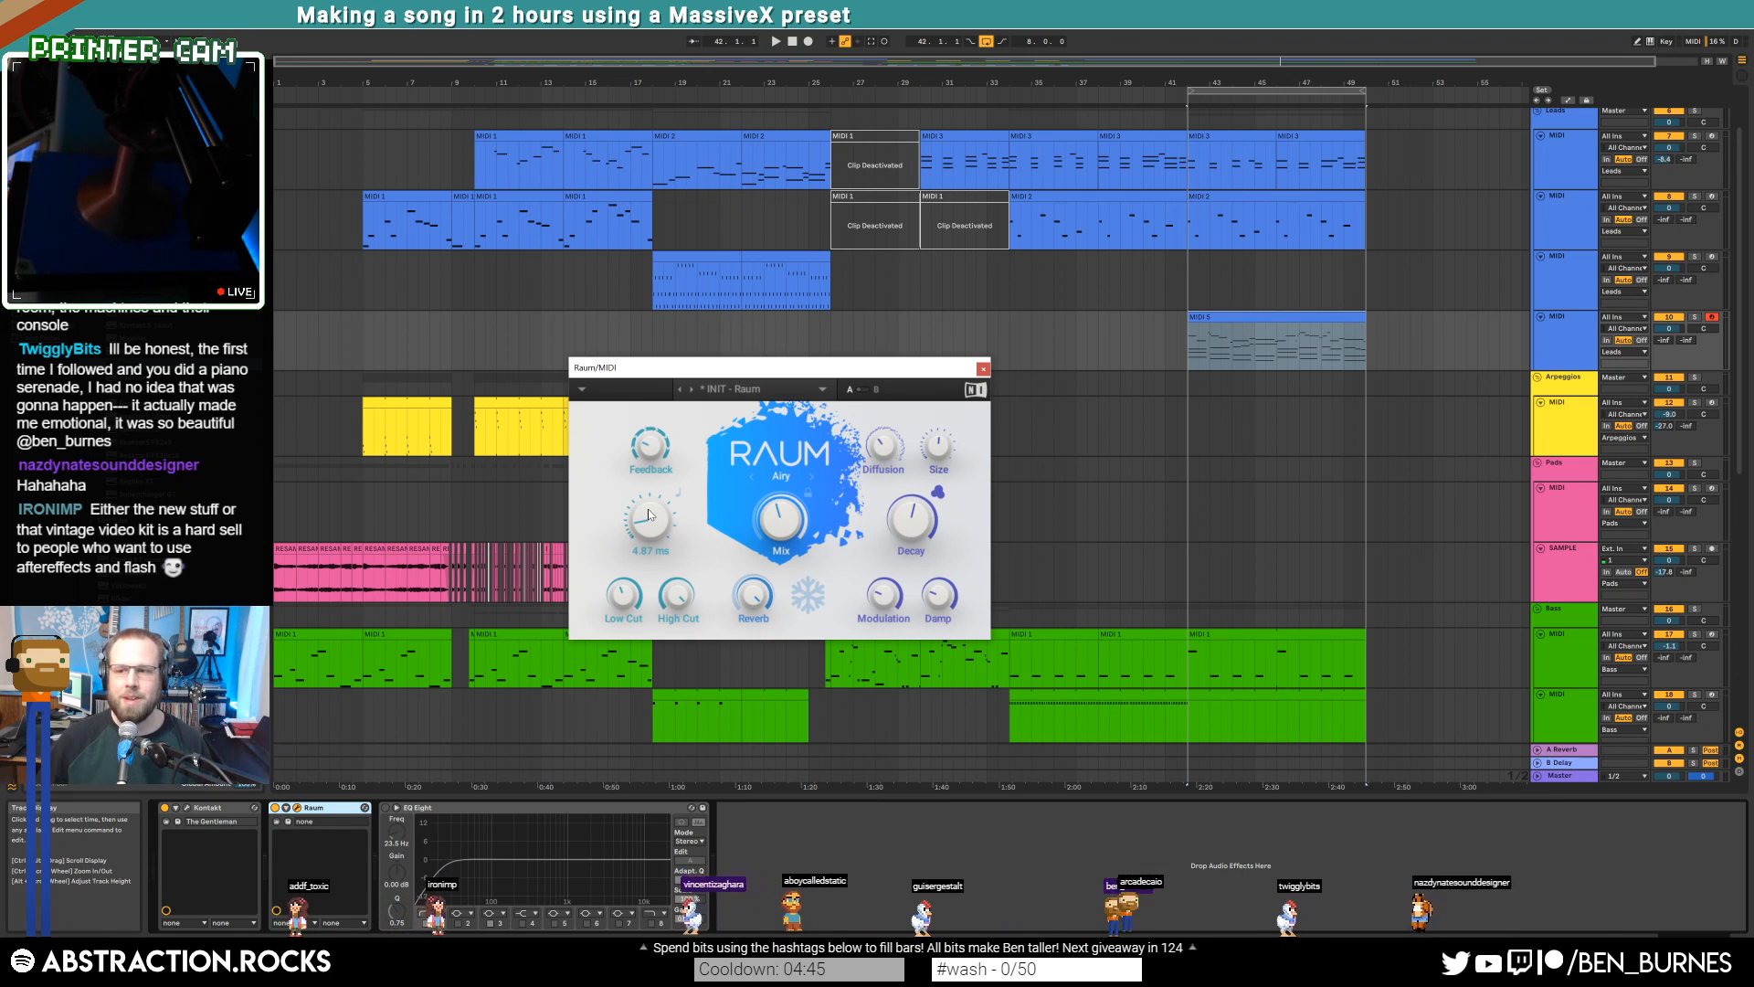
left_click_drag(754, 595, 754, 607)
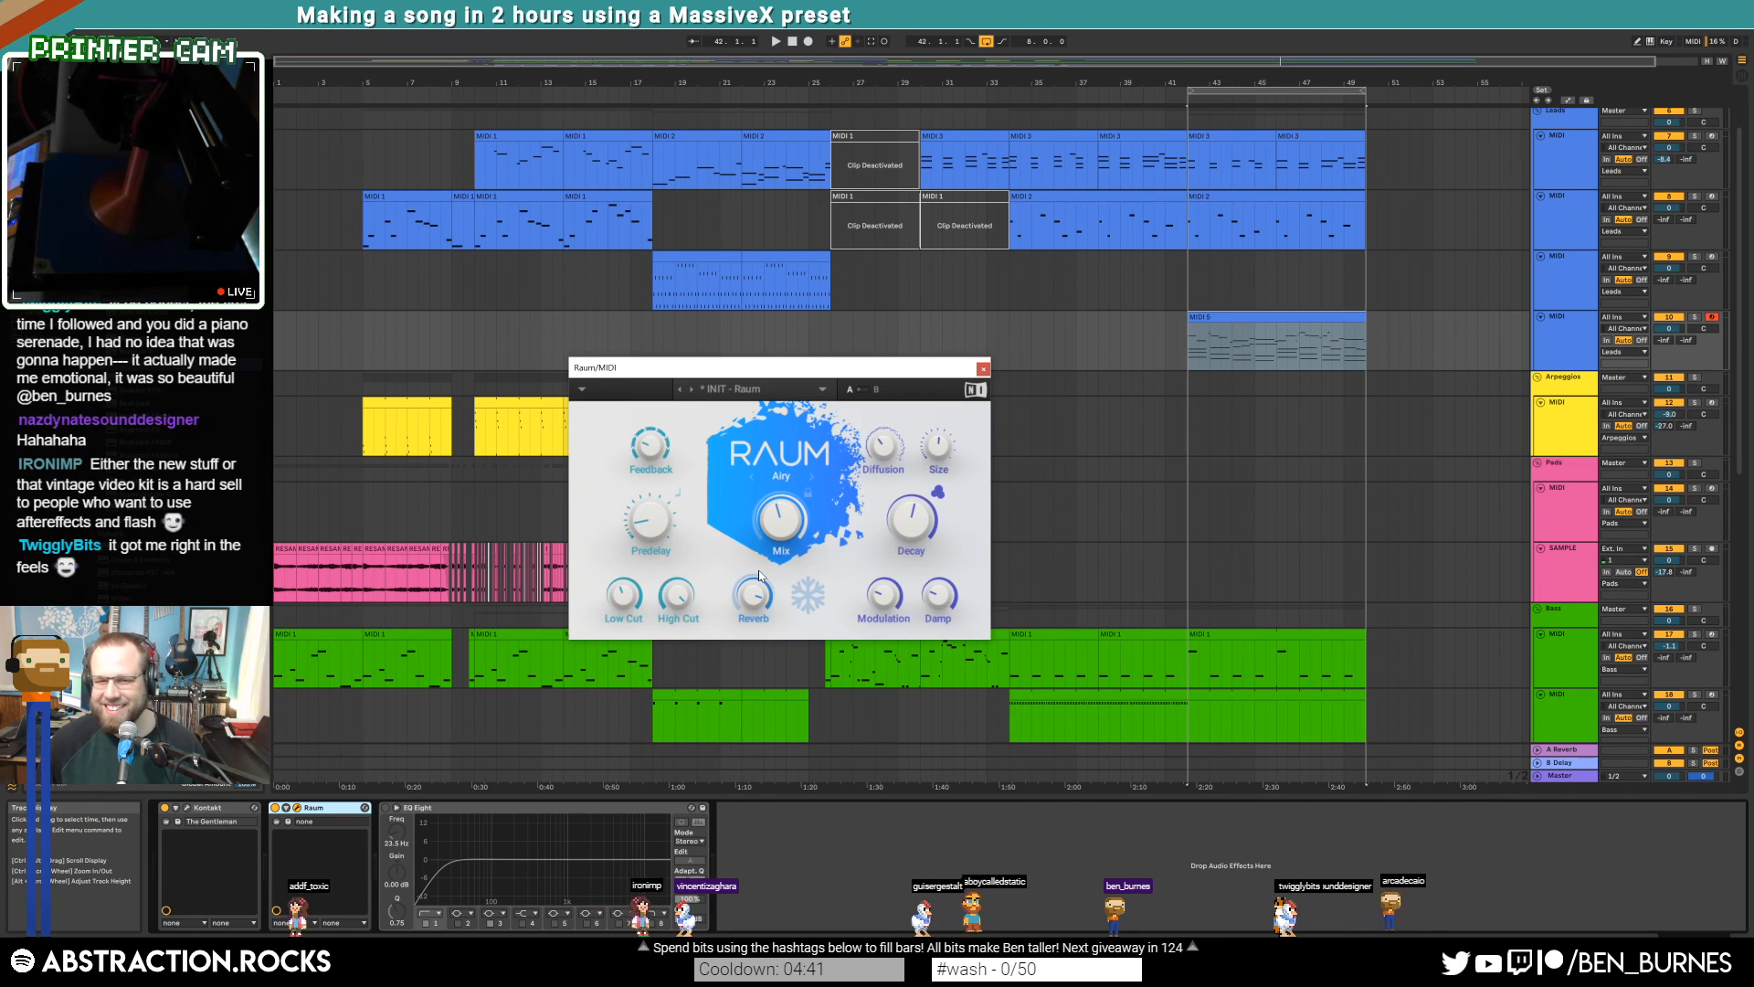
left_click(983, 368)
Open the recorded piano clip and go through its melody notes one at a time up to bar 46
double_click(1245, 318)
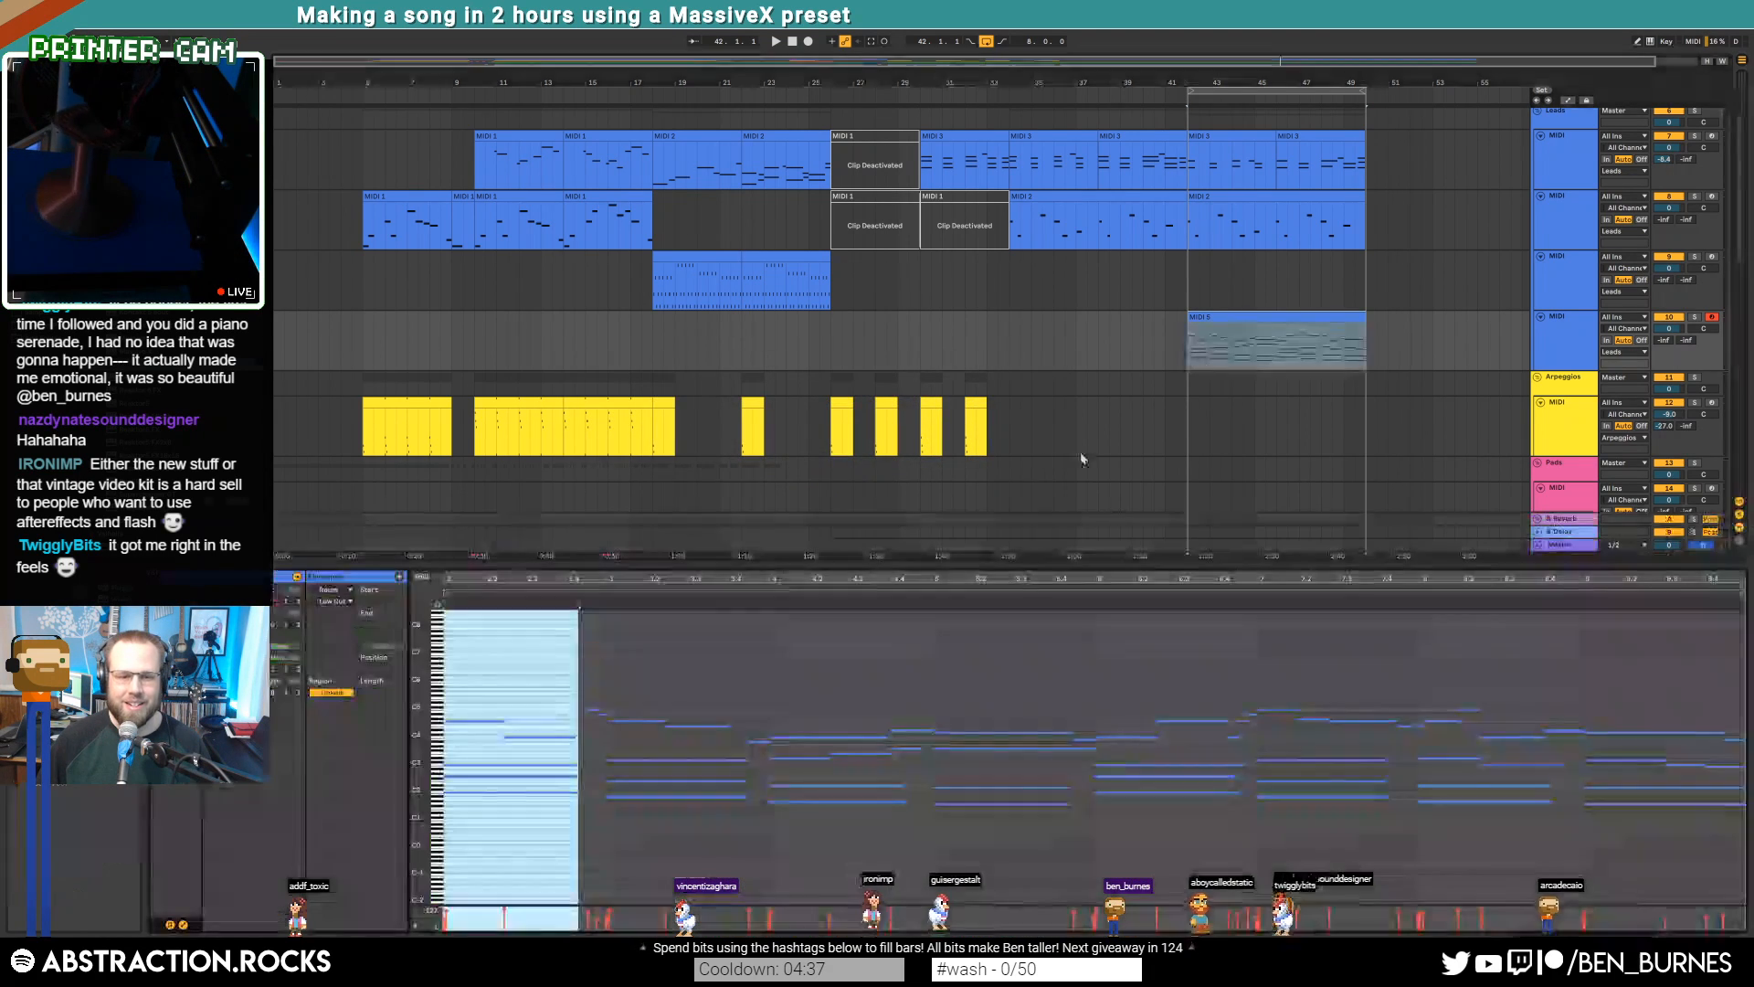
left_click(740, 688)
left_click_drag(420, 735, 467, 735)
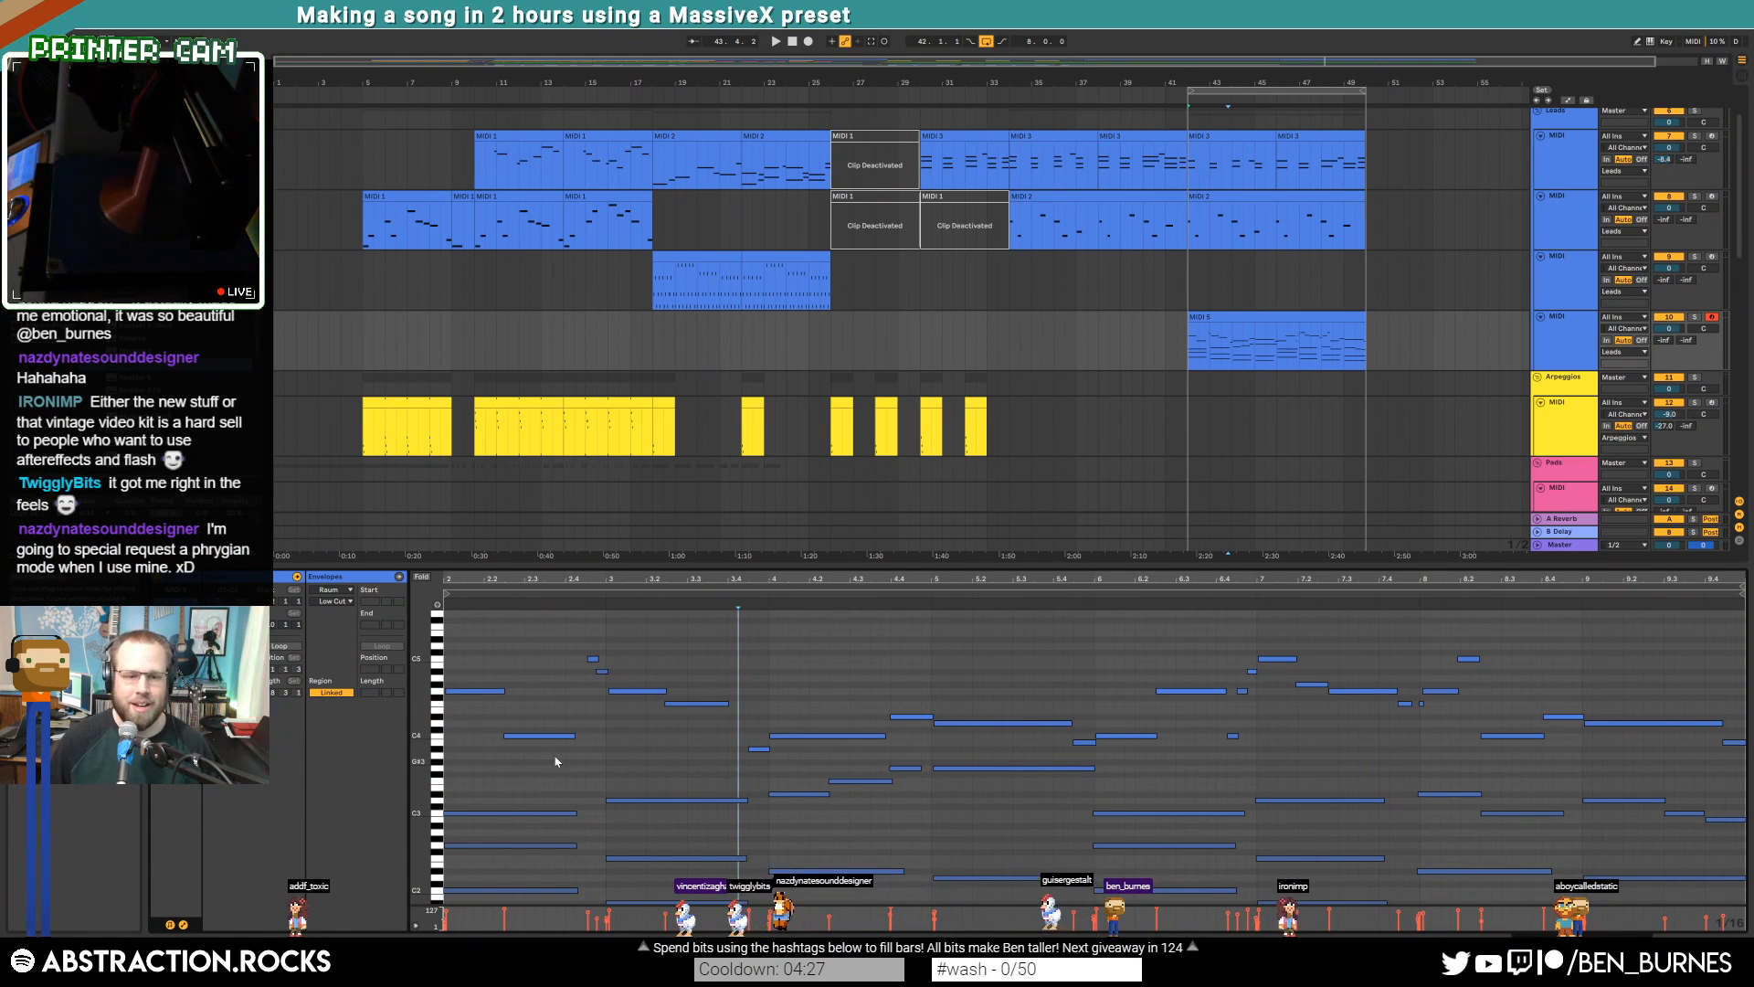
left_click(480, 690)
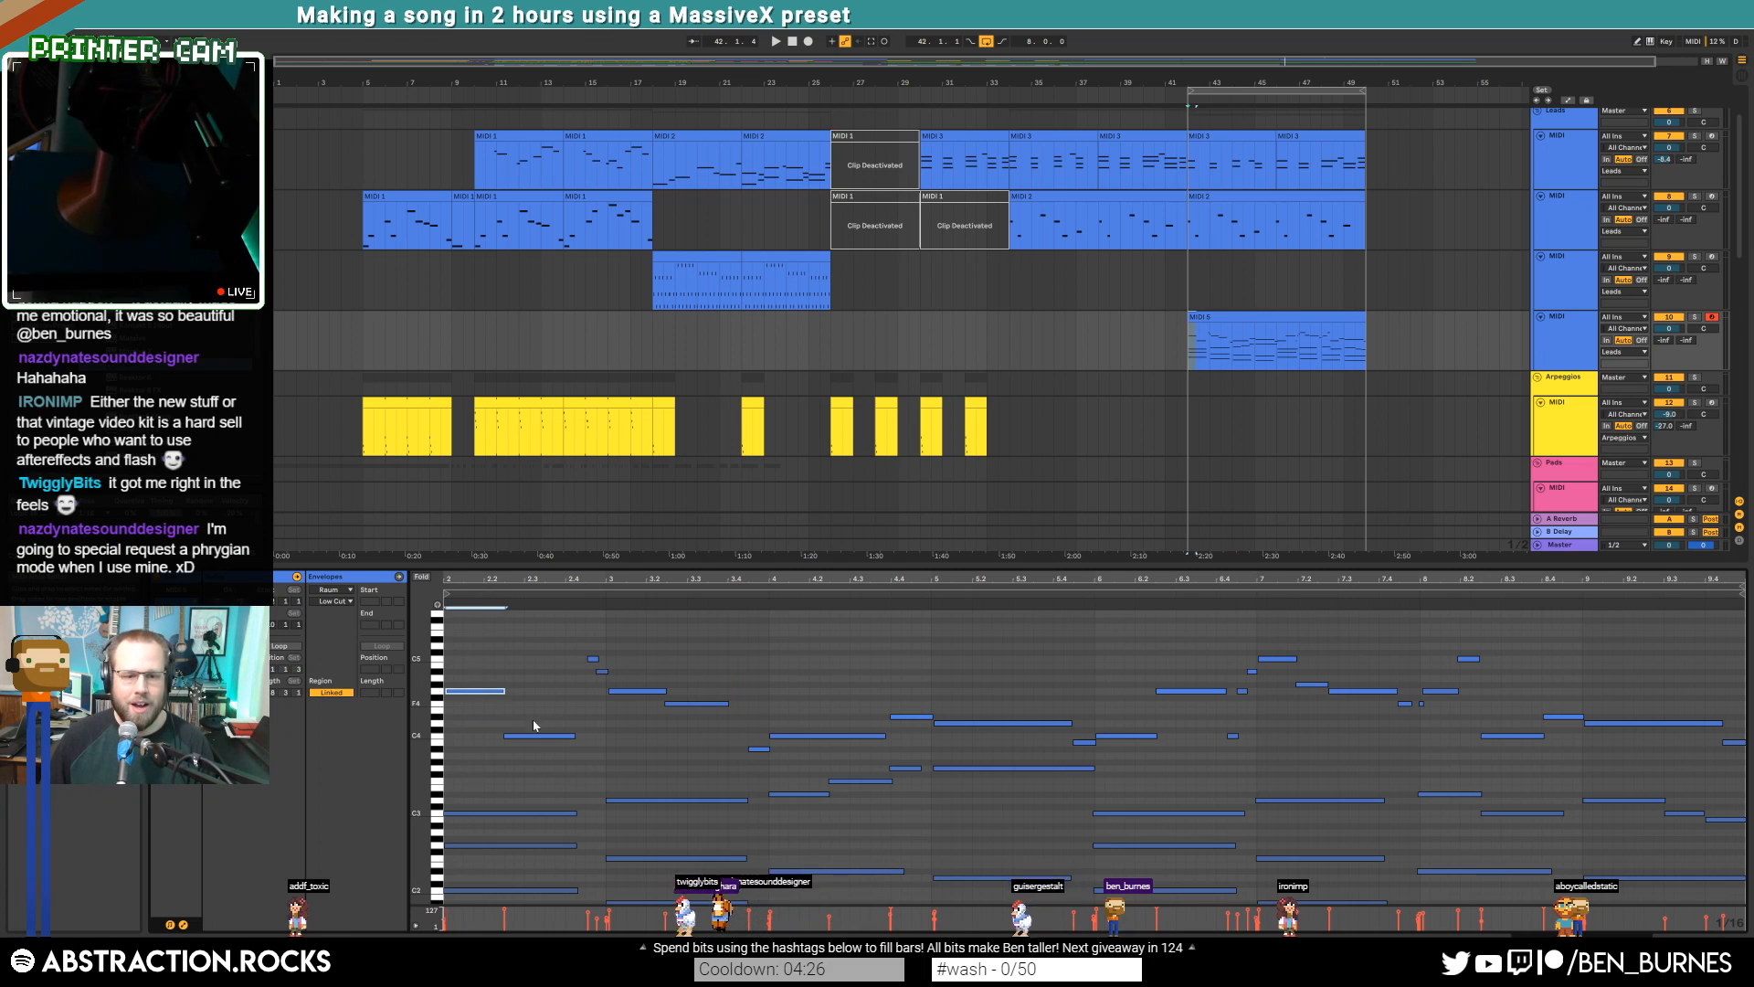
left_click(592, 658)
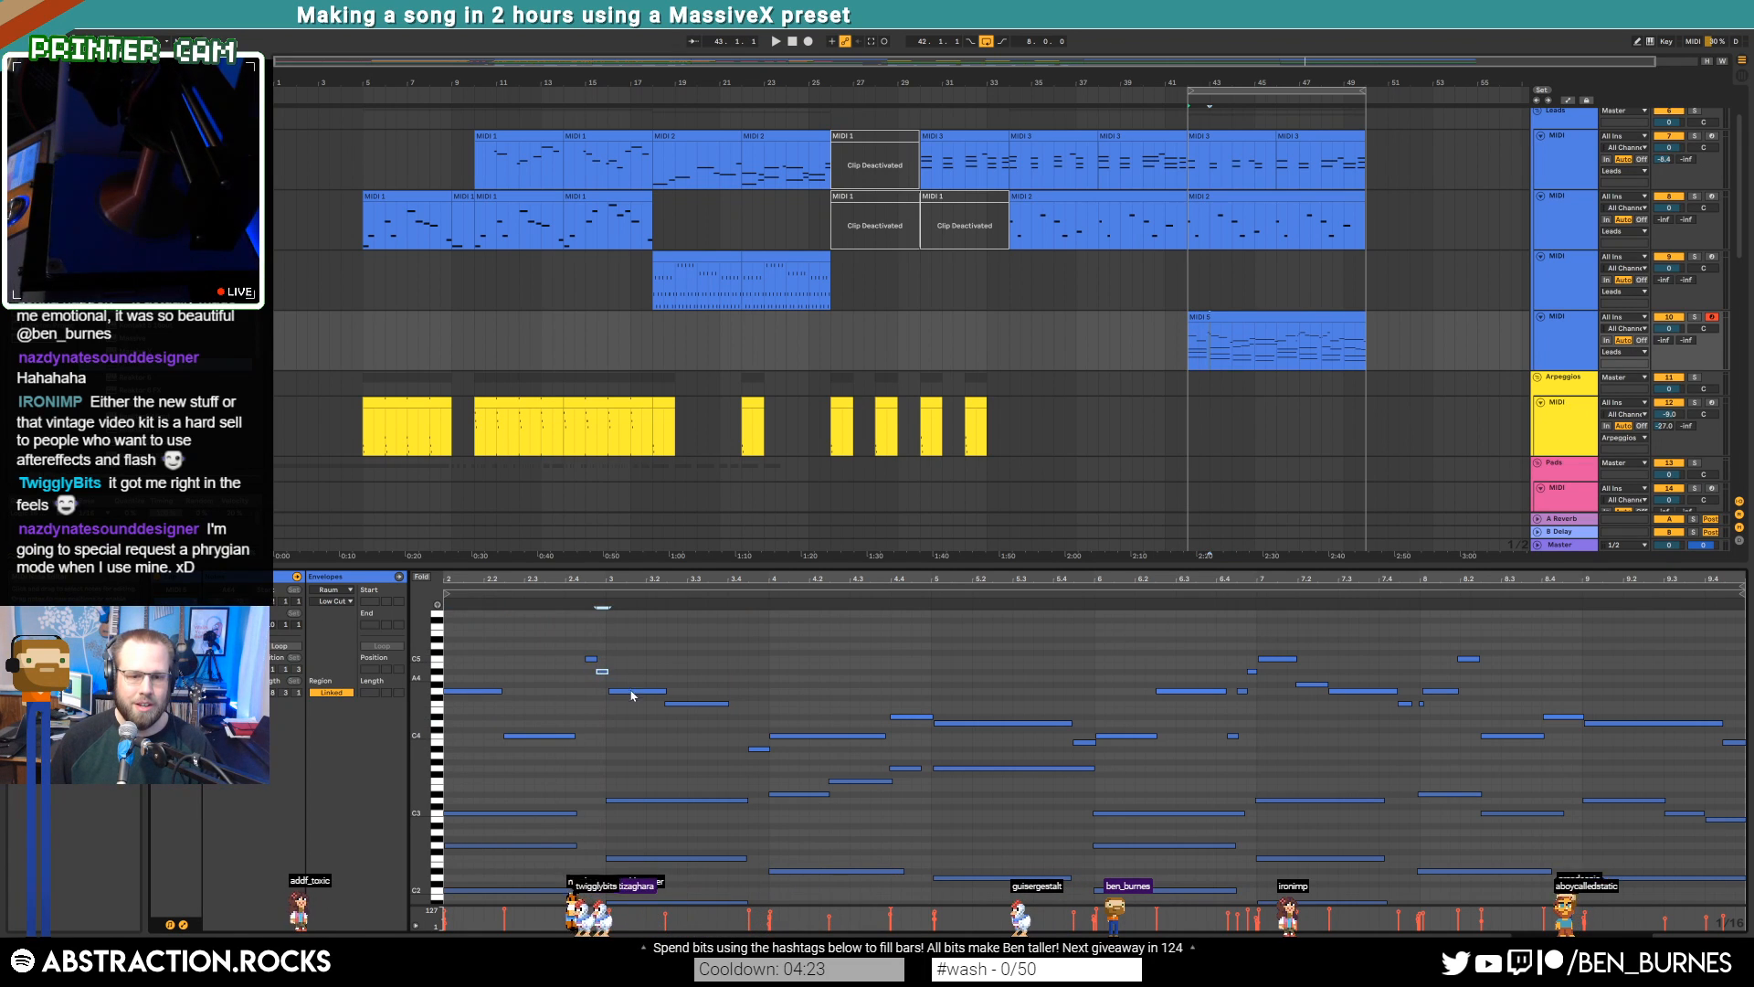
left_click(699, 704)
left_click(822, 736)
left_click(914, 717)
left_click(999, 723)
left_click(1078, 731)
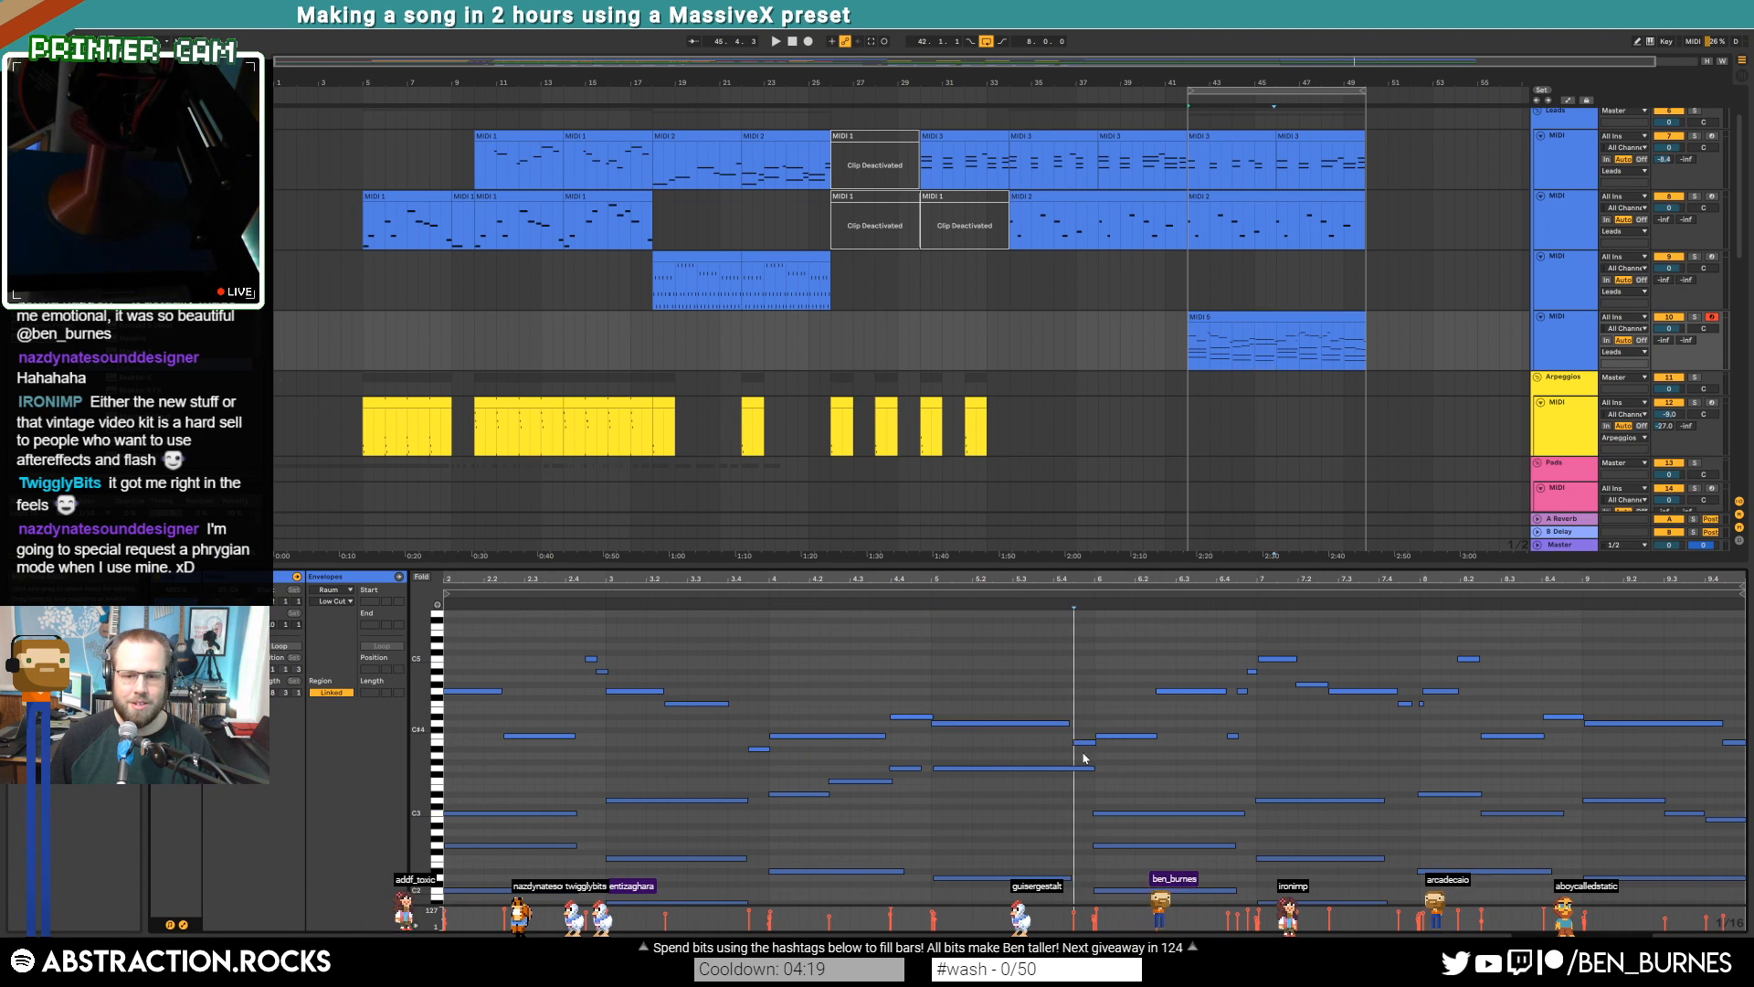
left_click(1188, 691)
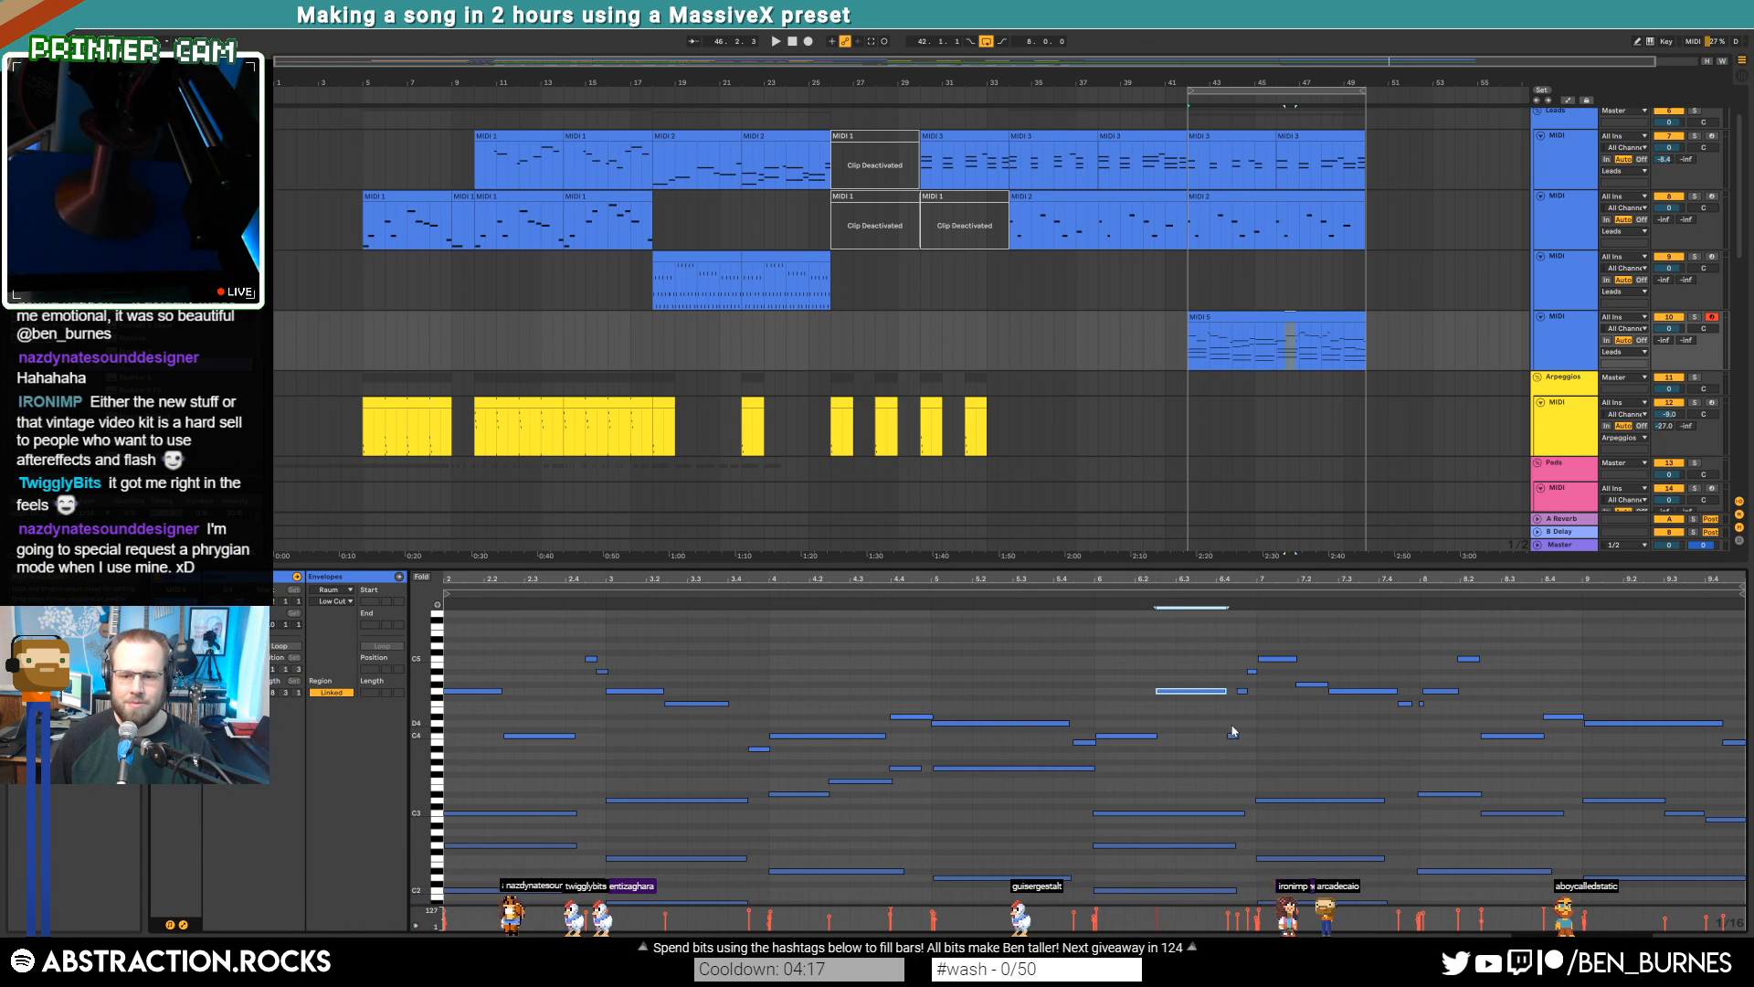
key("space")
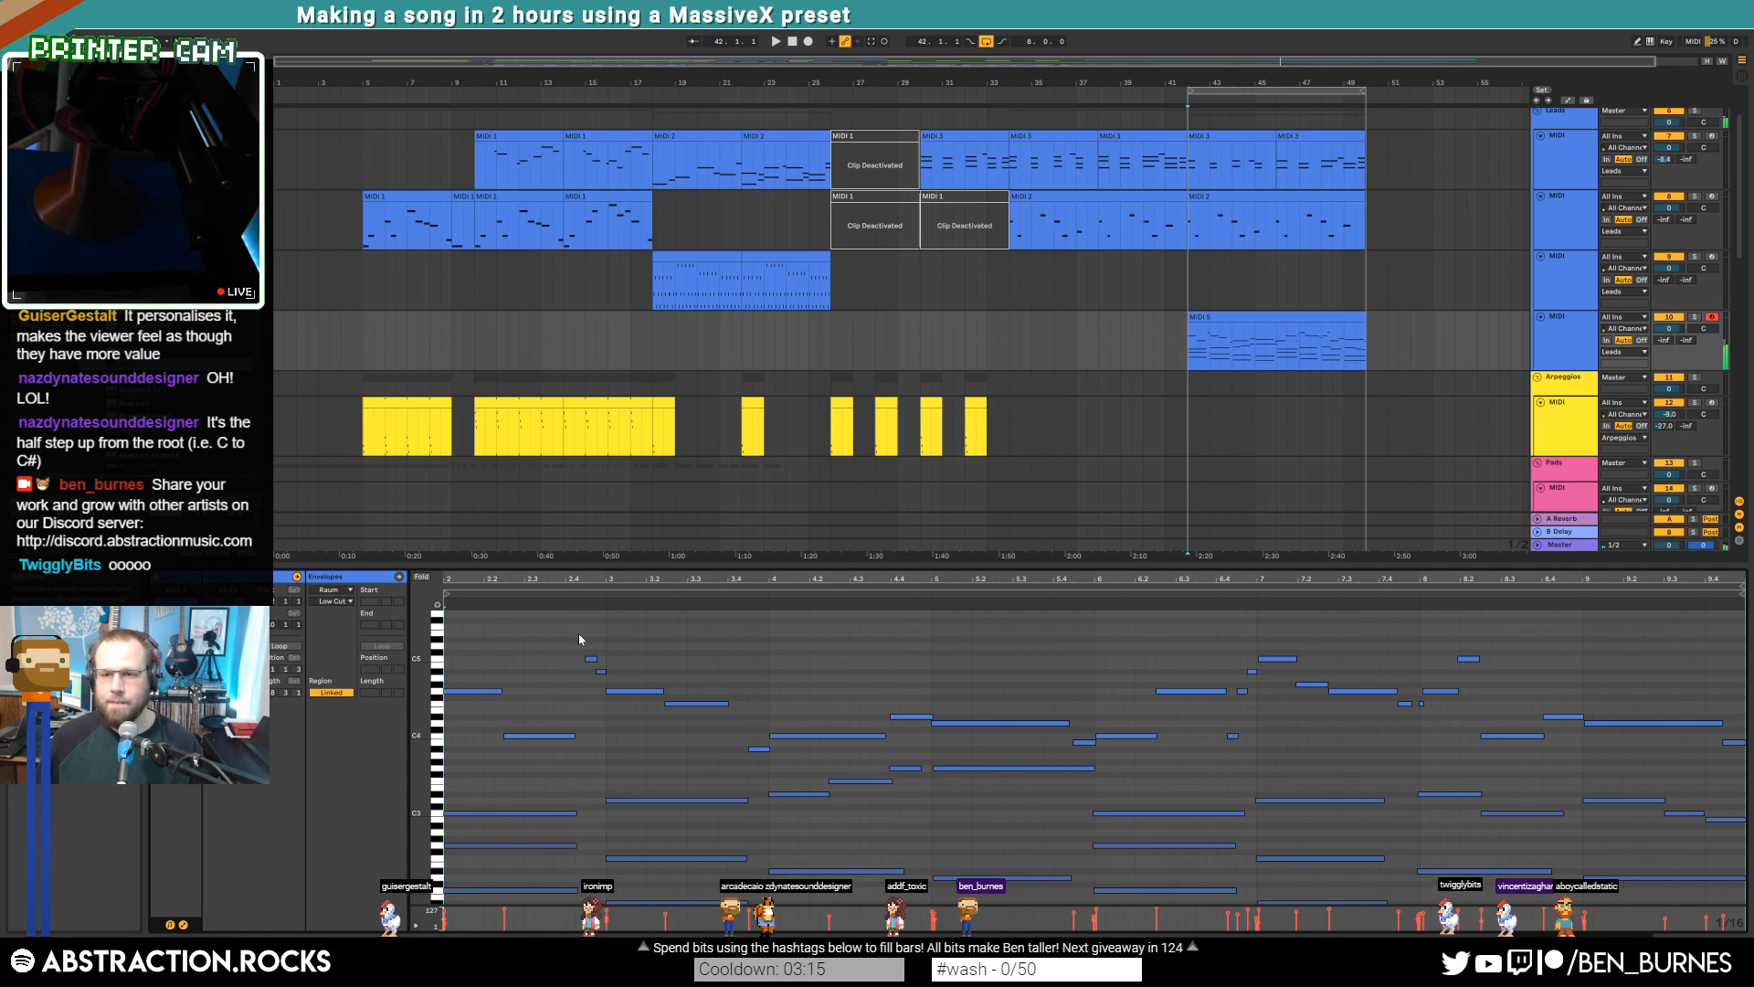
Play the arrangement from bar 38 to hear the lead-in to the piano part, with the track's devices shown
left_click(1097, 337)
key("space")
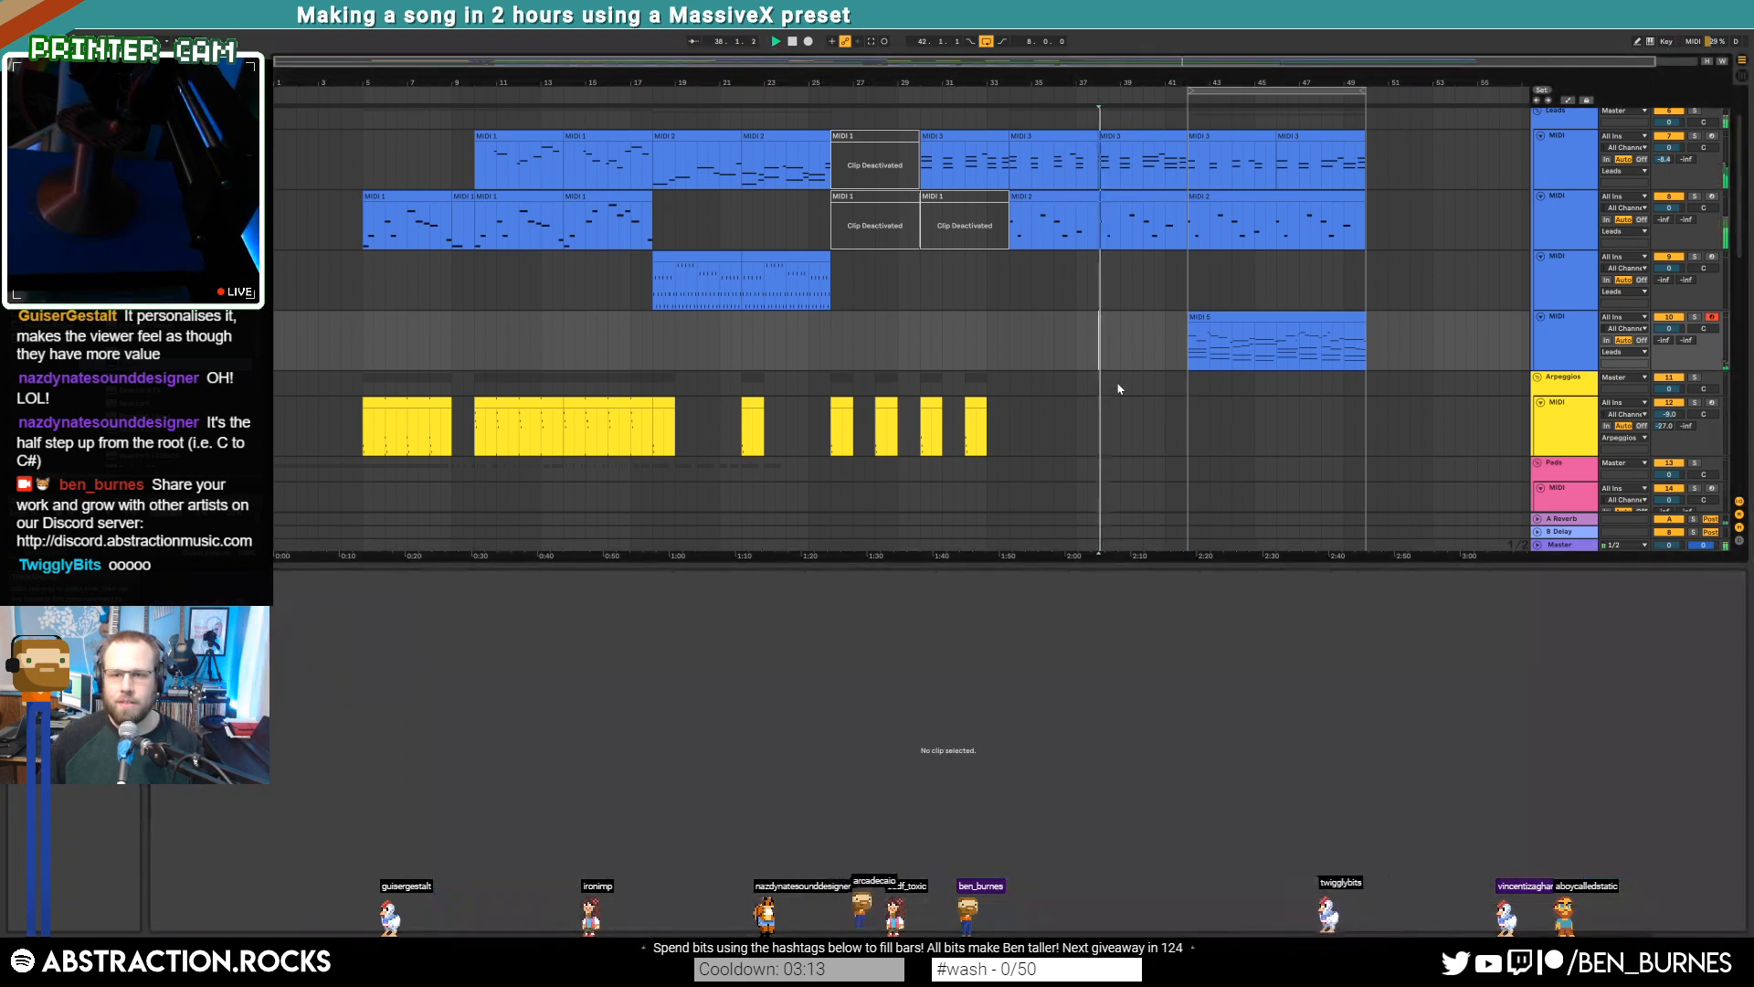
key("shift+Tab")
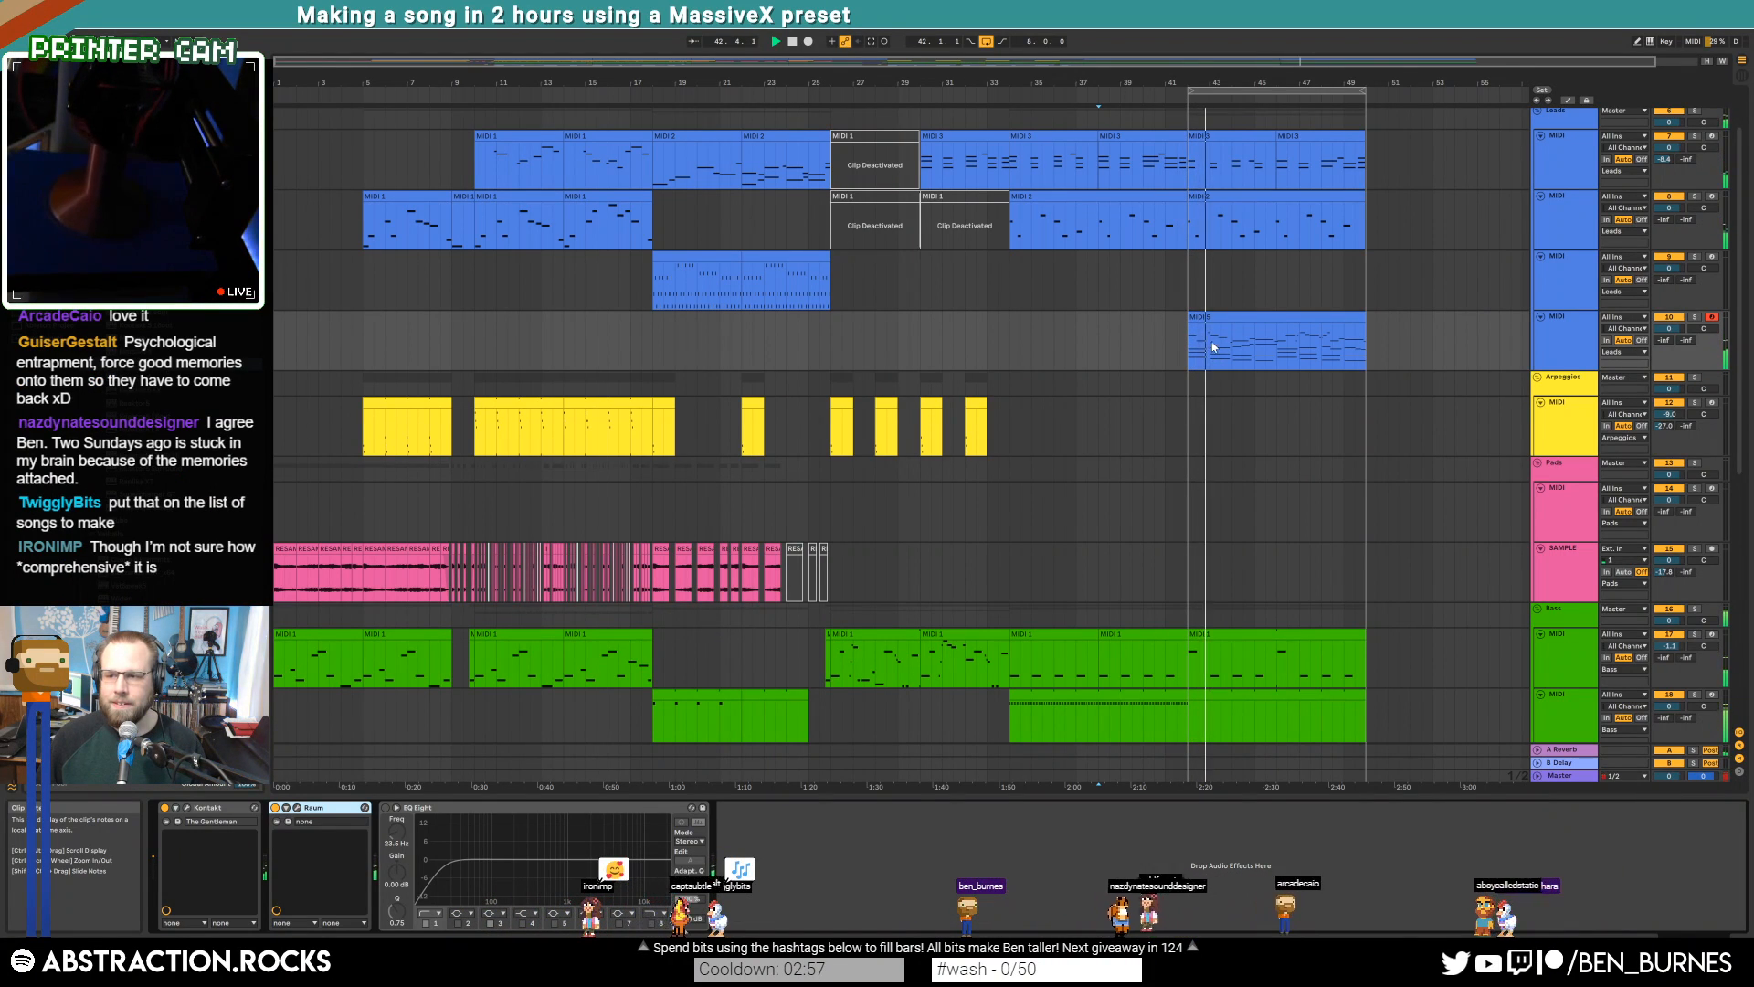
Duplicate the piano clip to bar 50 and delete the second lead track's clip between bars 42 and 50
left_click(1254, 318)
key("ctrl+d")
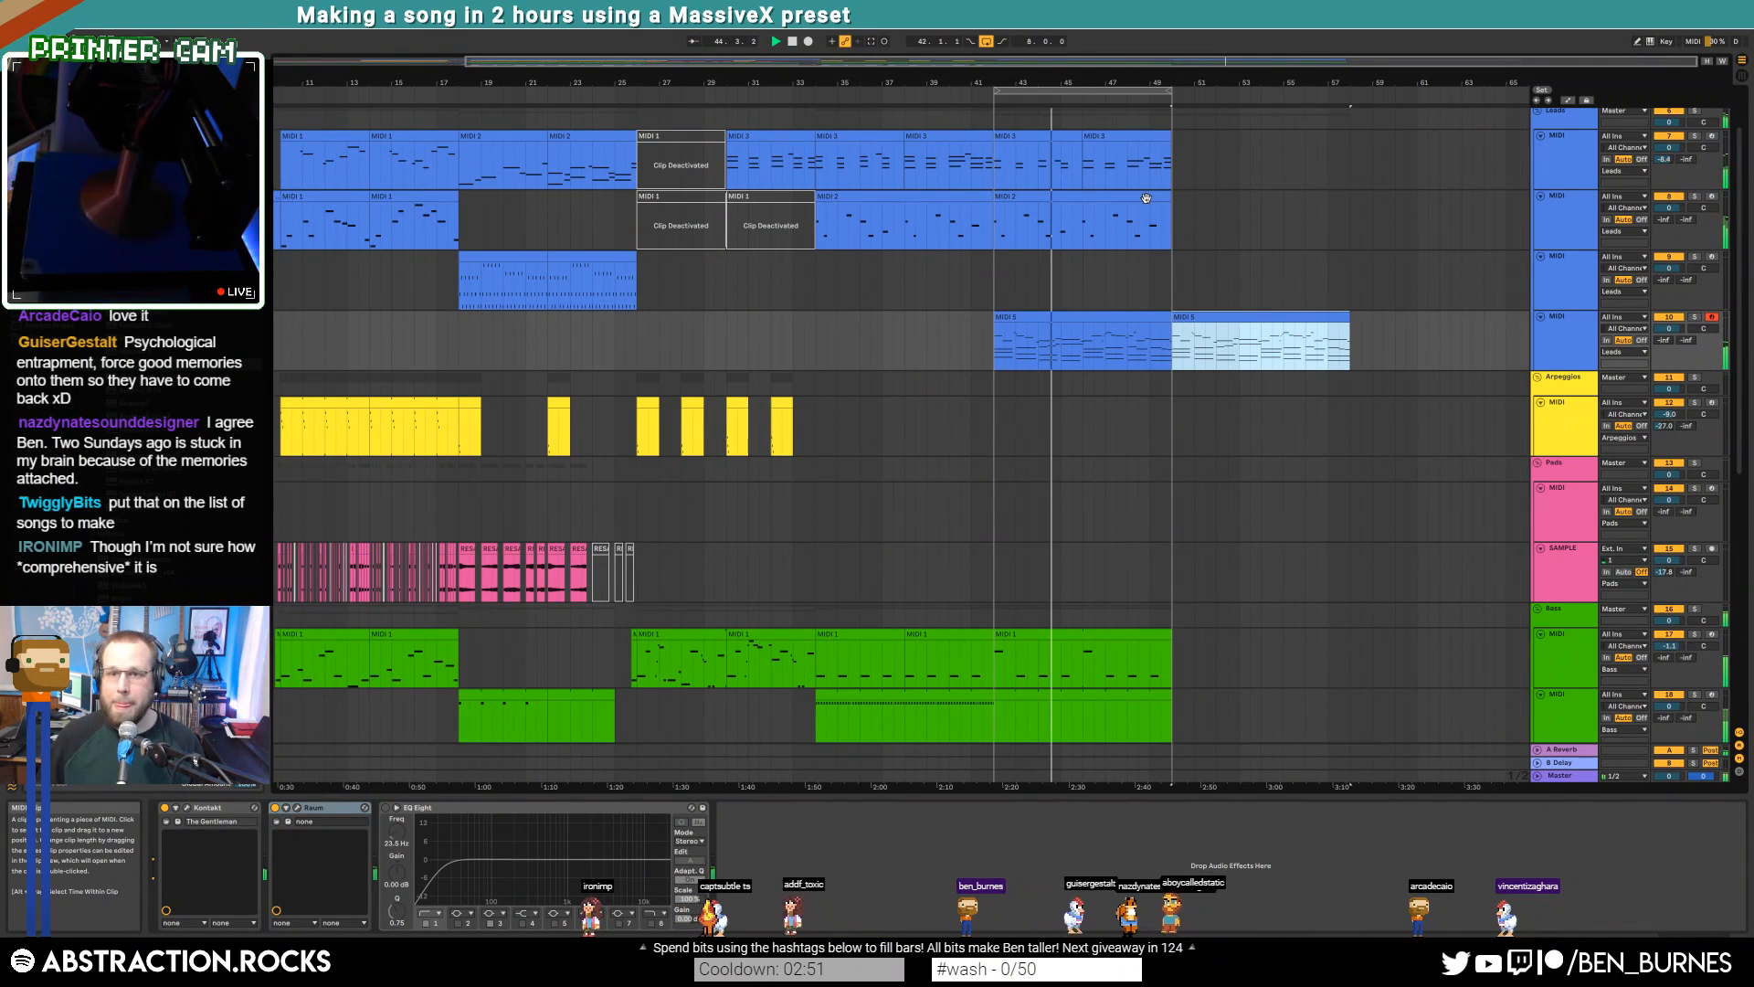
left_click(1093, 214)
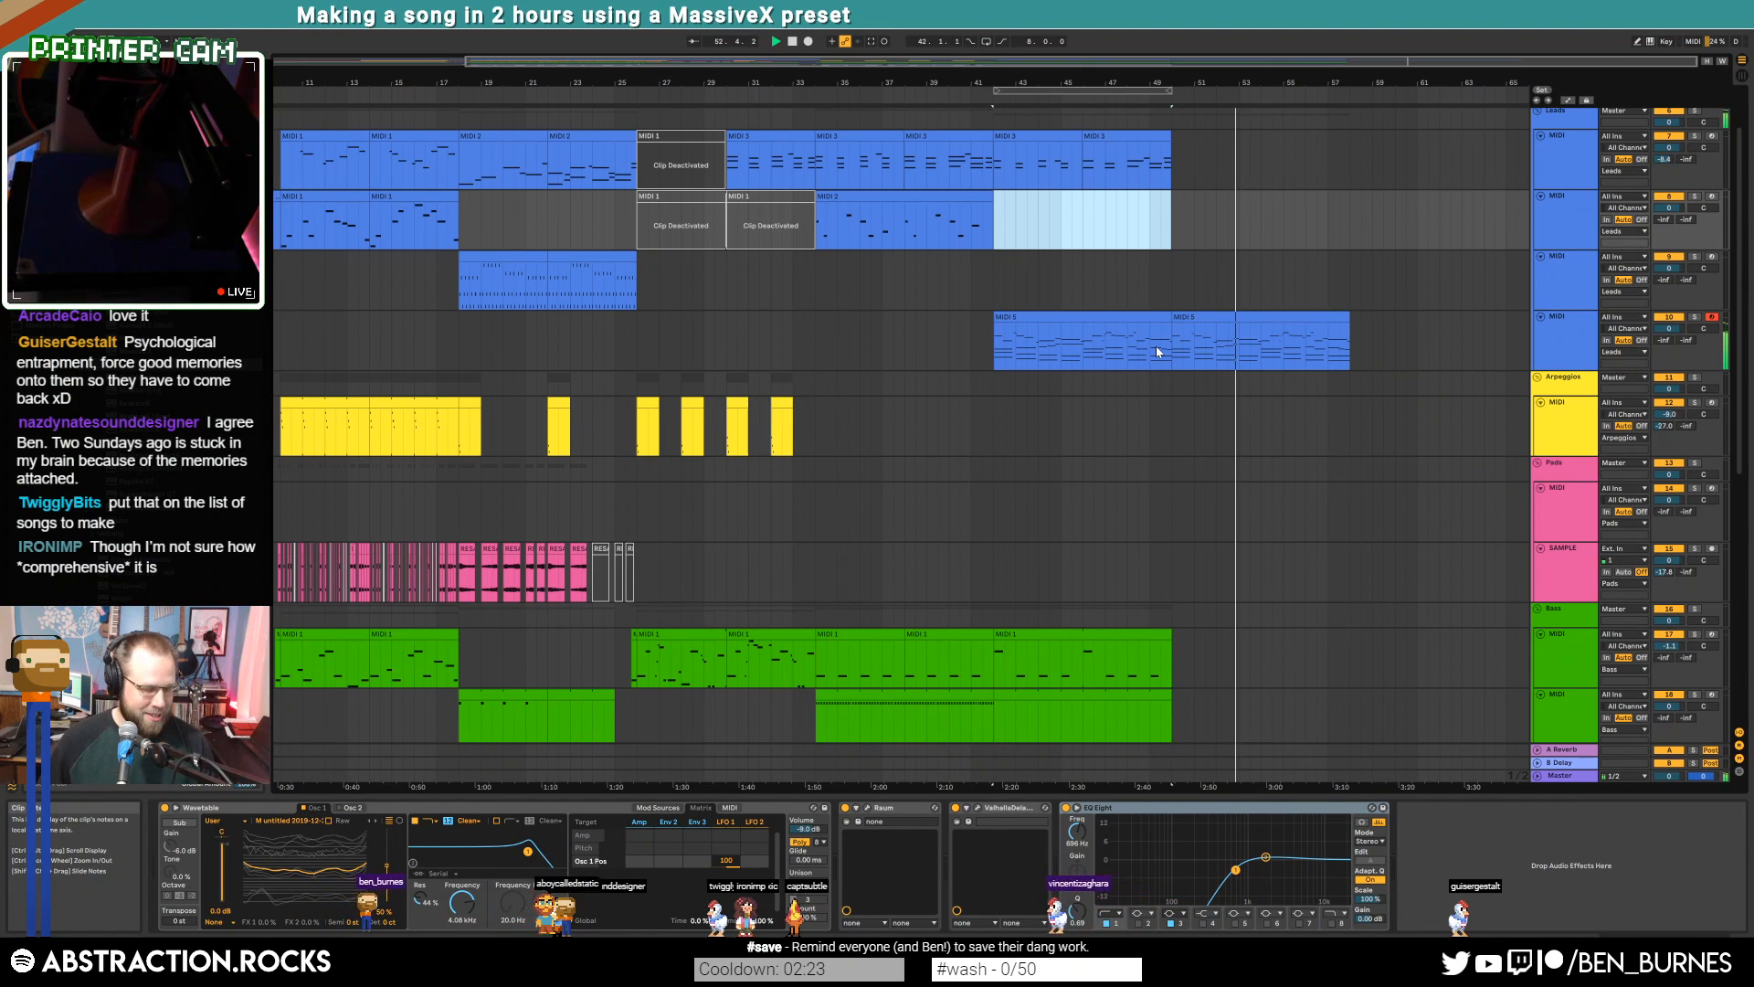
In the duplicated piano clip, remove the final A#3 note and extend the D4 note before it to the clip's end
scroll(1176, 337, "down", 2)
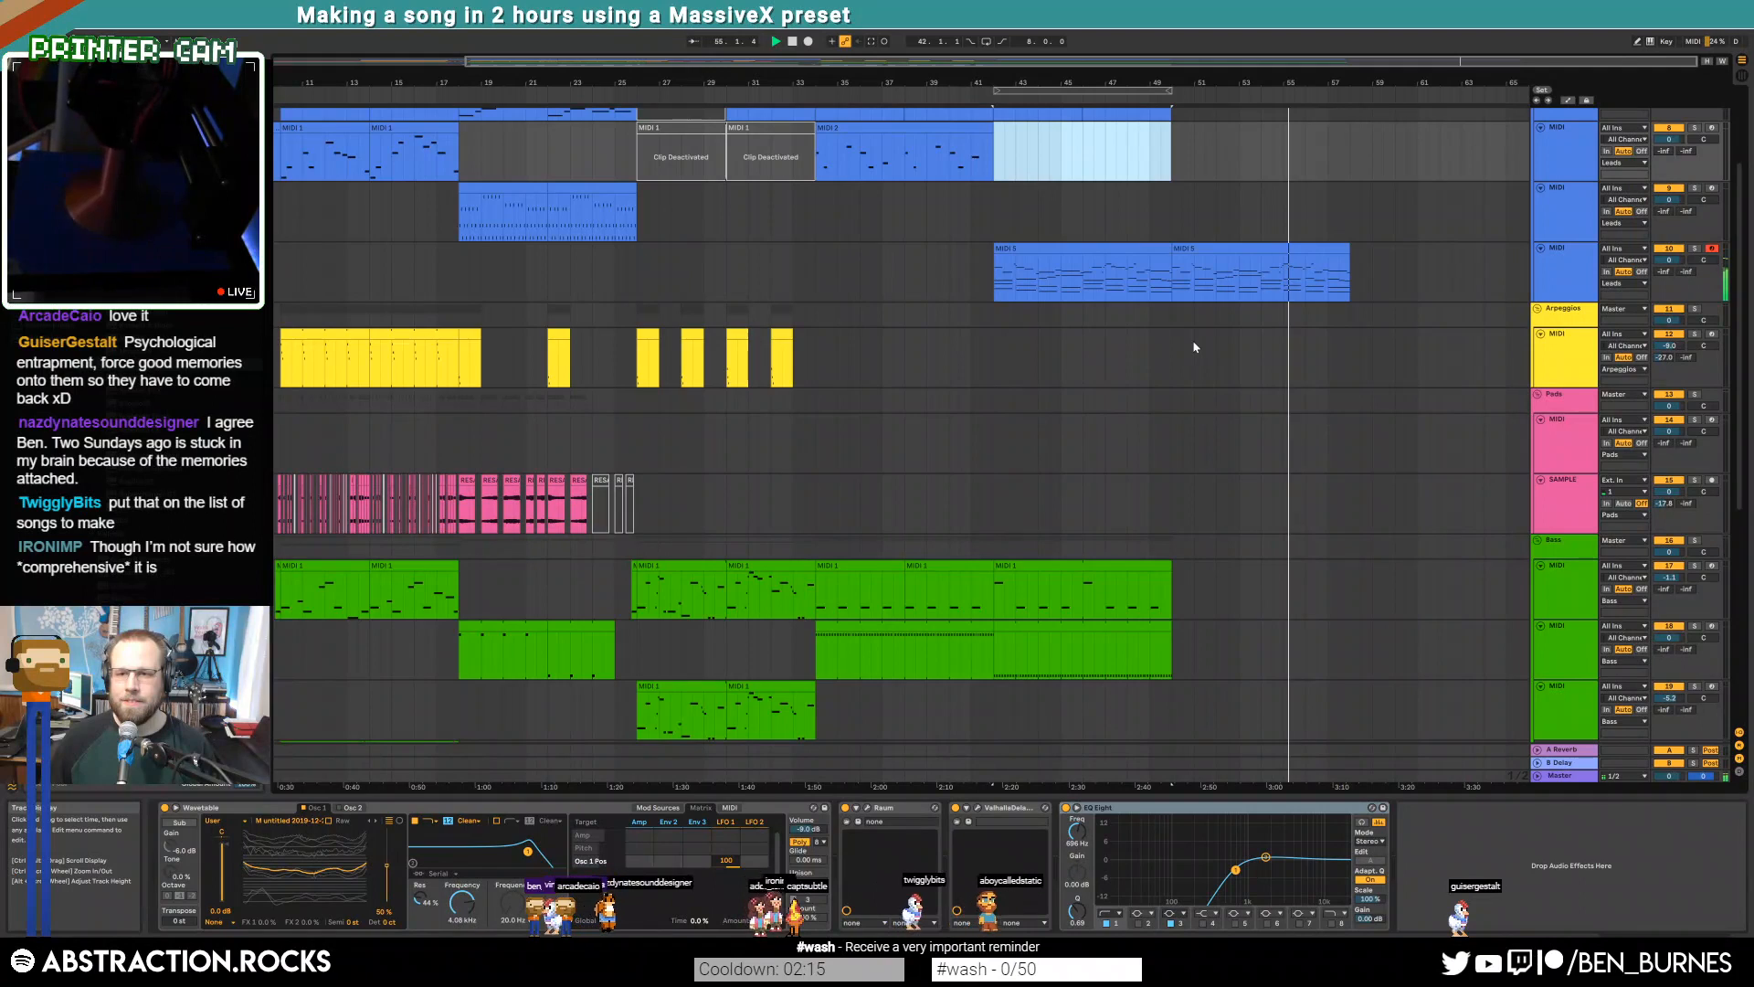
double_click(1201, 282)
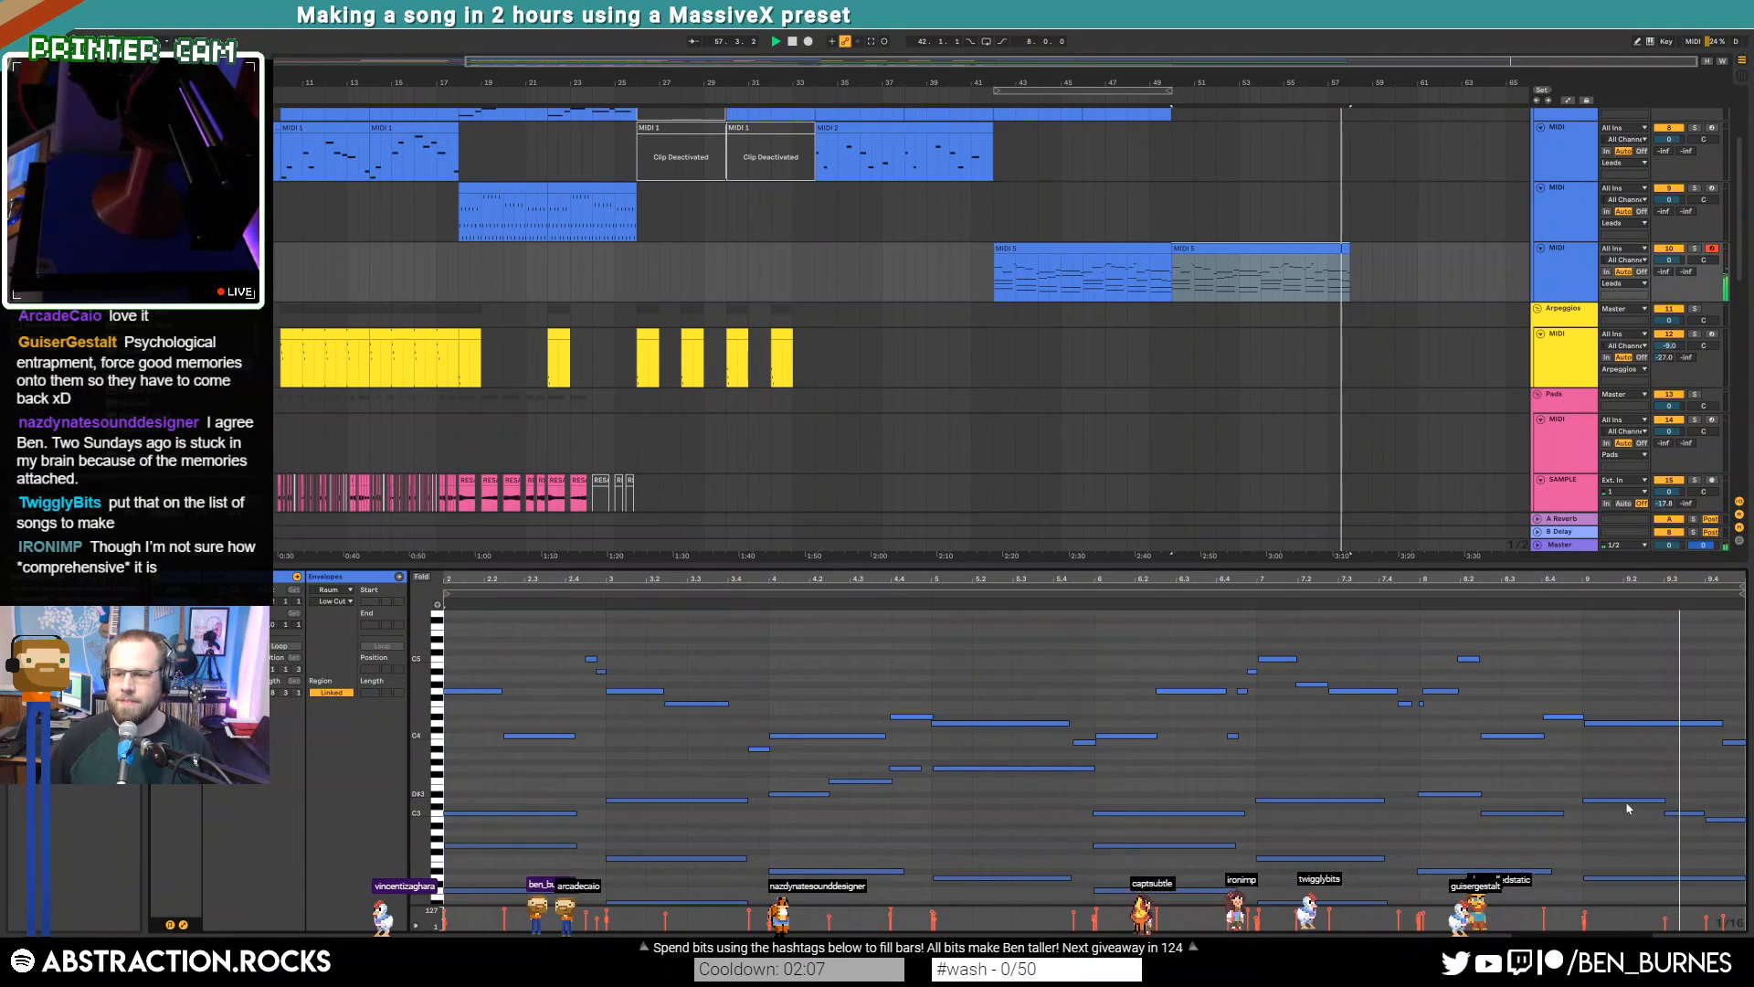
left_click(1738, 743)
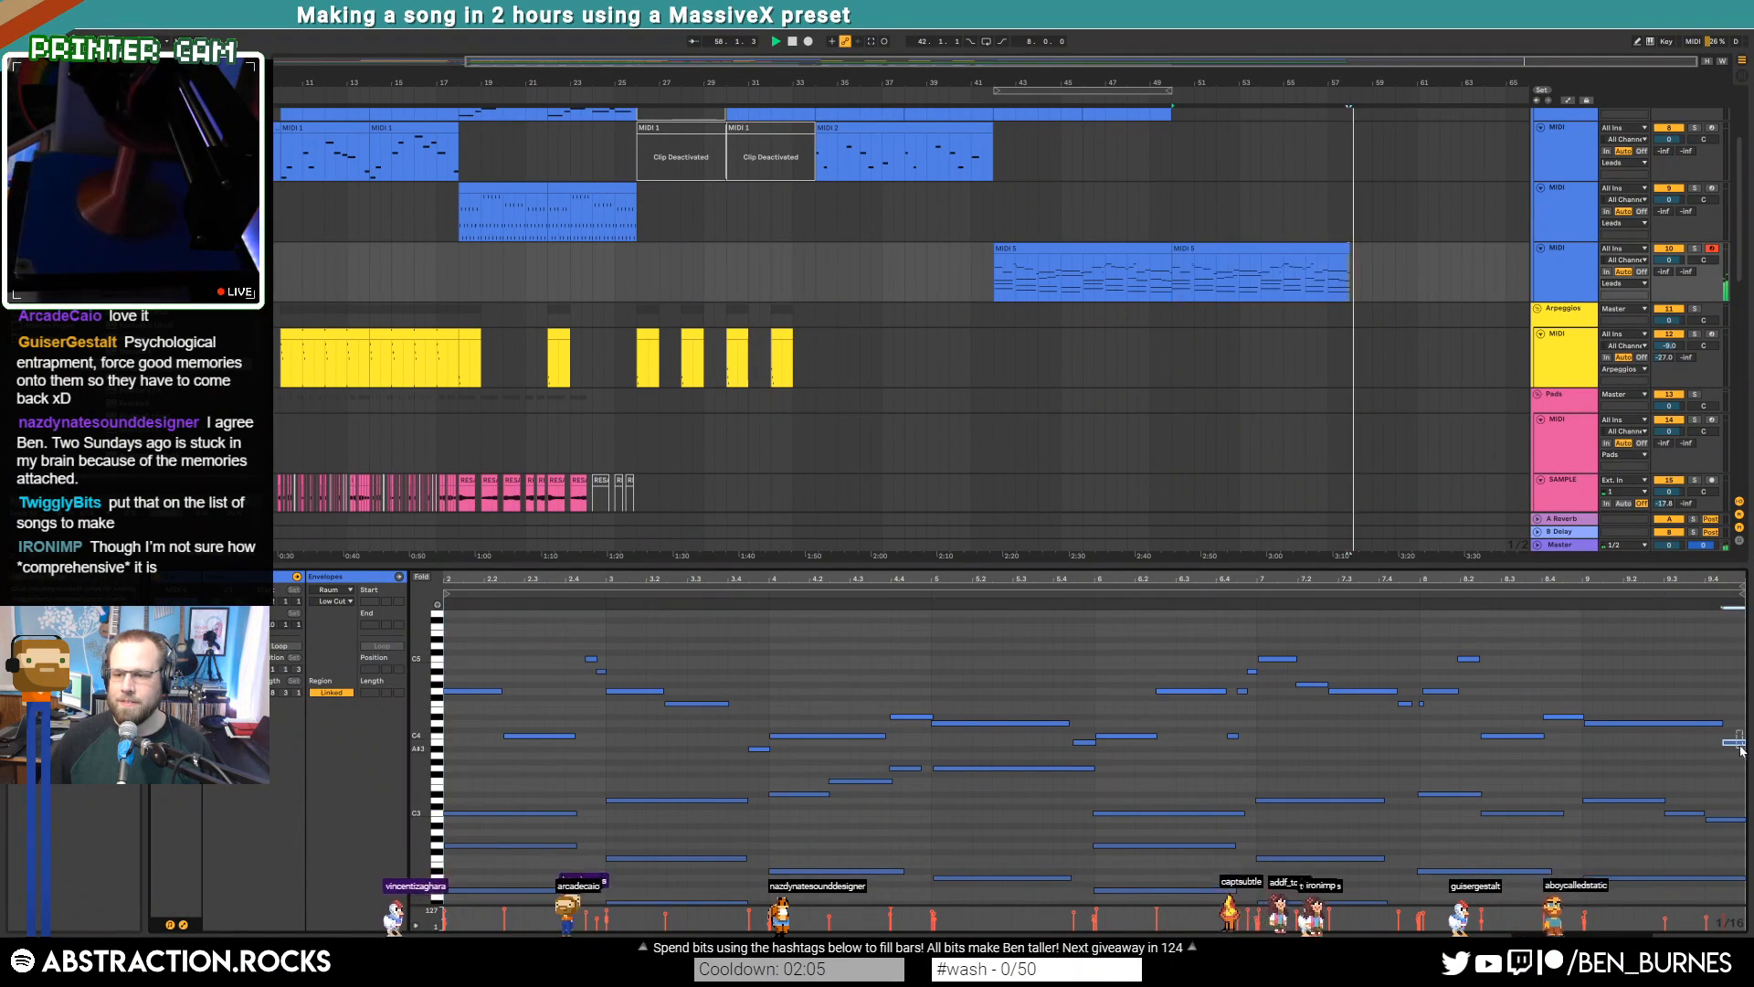
key("space")
left_click_drag(1724, 723, 1730, 758)
key("space")
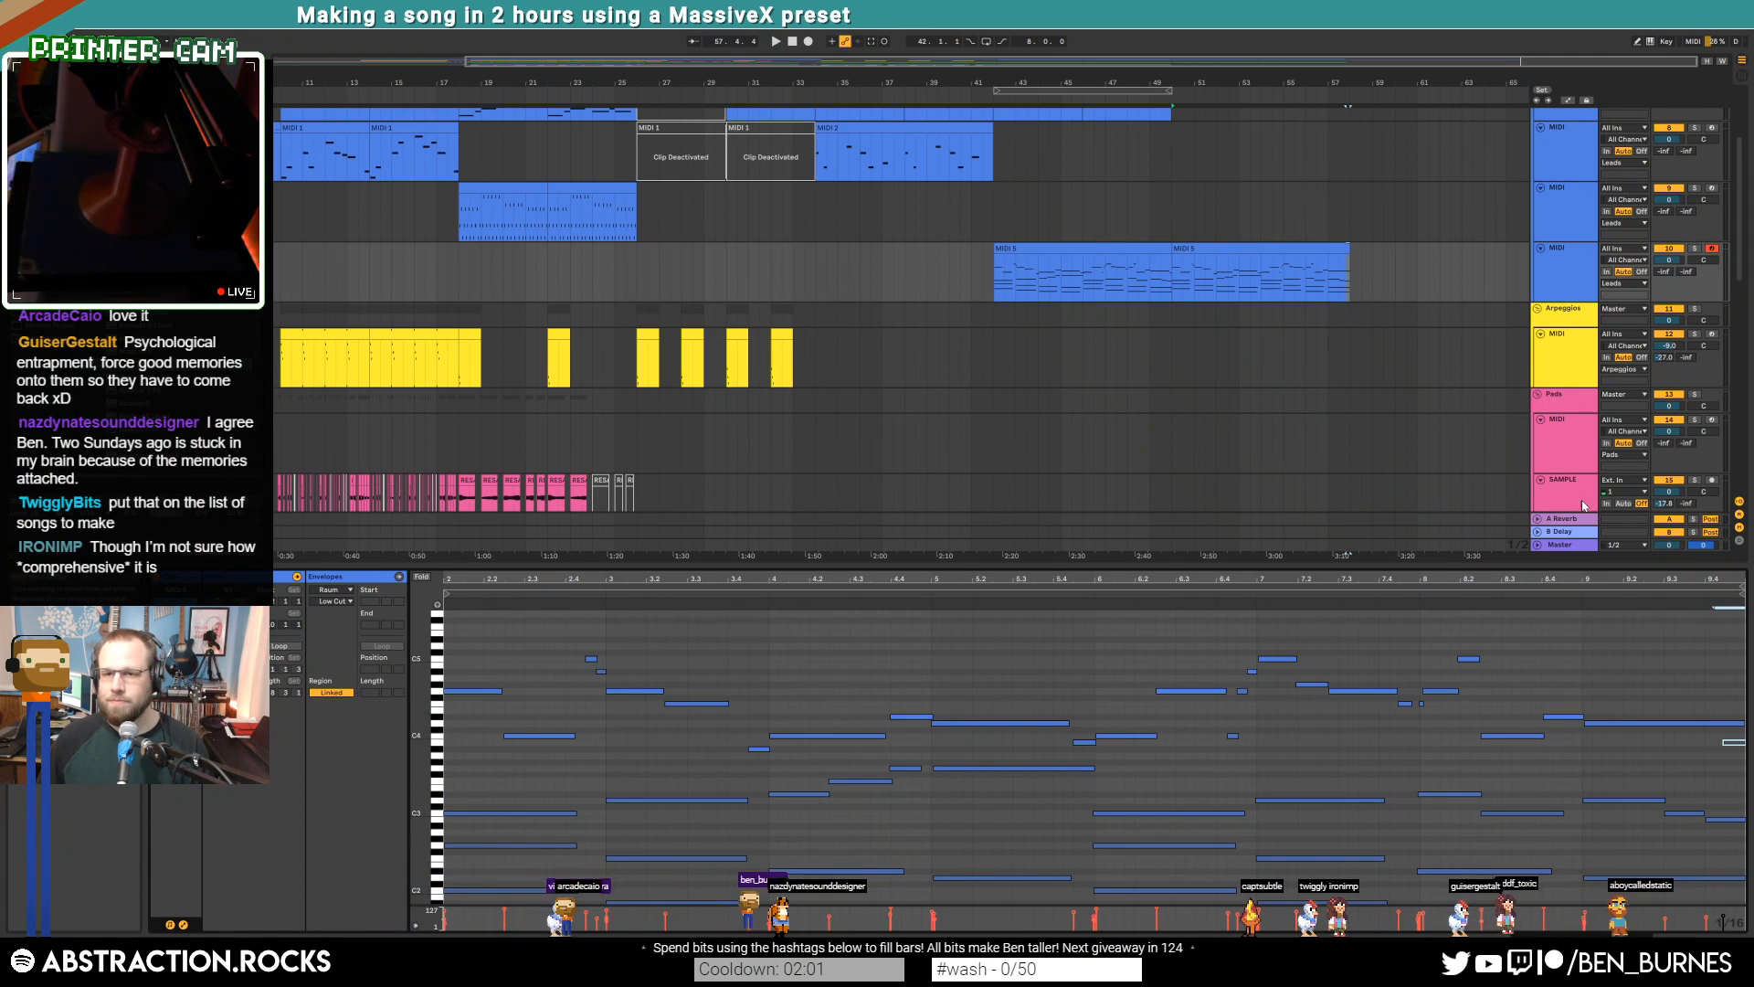
Play back the ending of the duplicated piano clip from about bar 56
left_click(1256, 271)
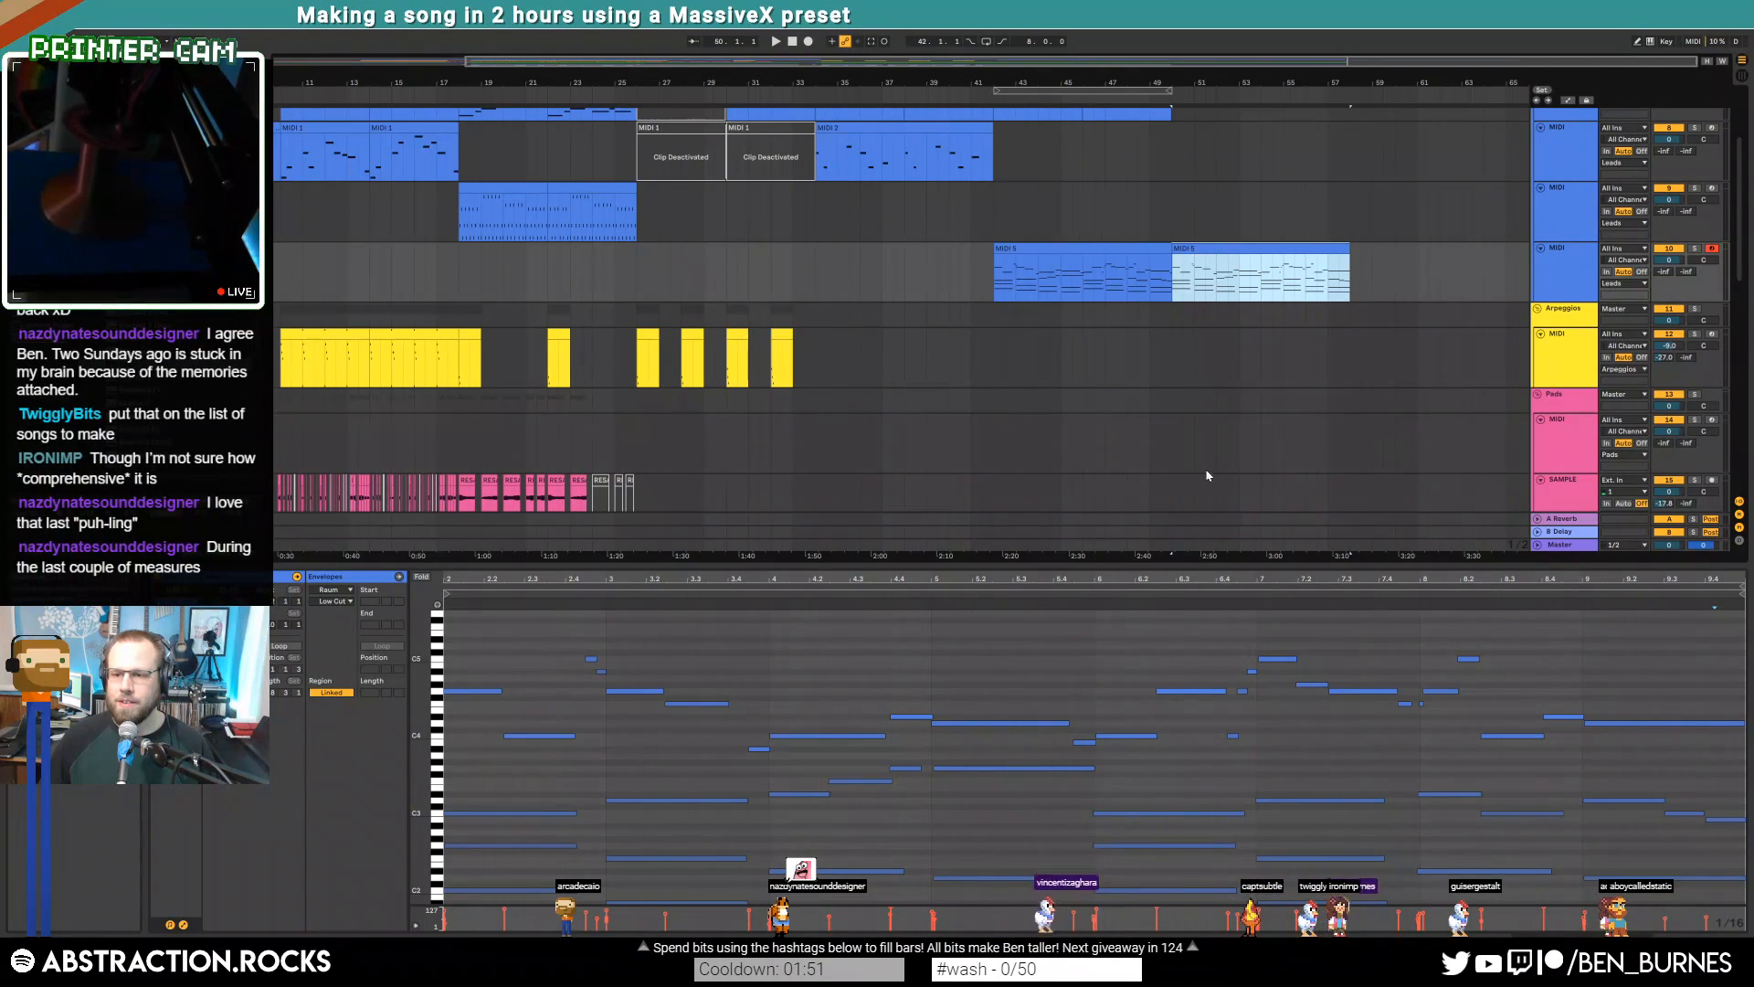
left_click(1407, 593)
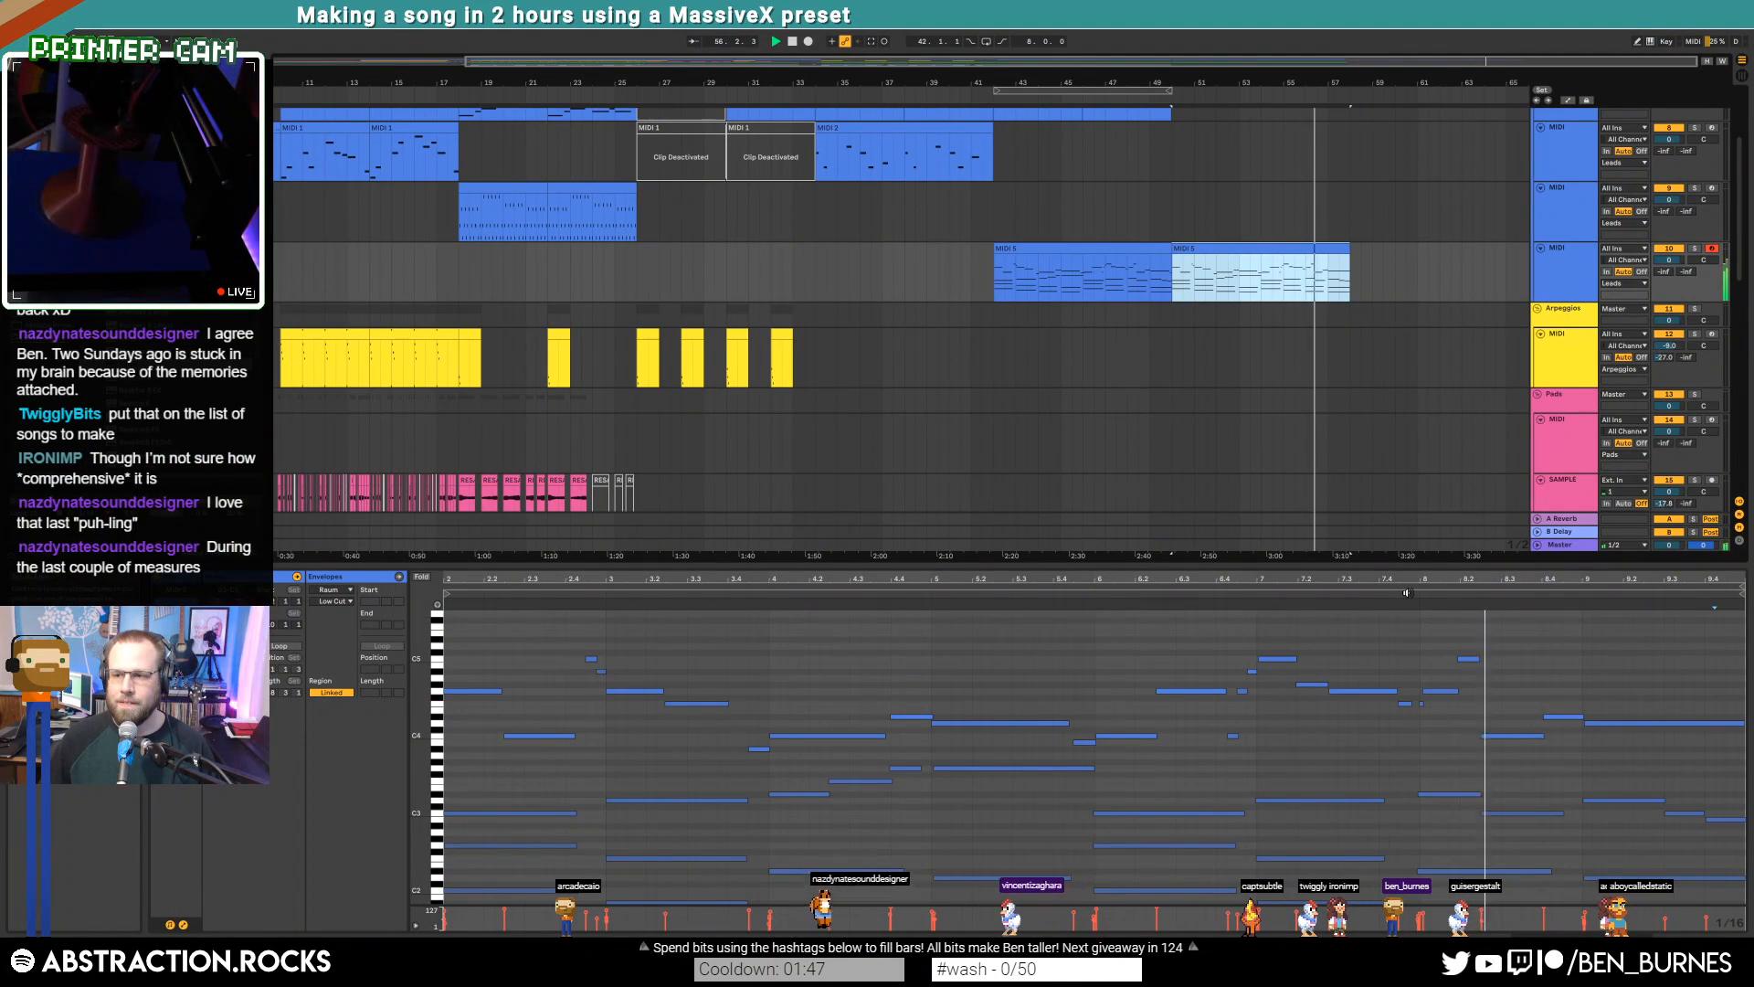
left_click_drag(1417, 682, 1441, 722)
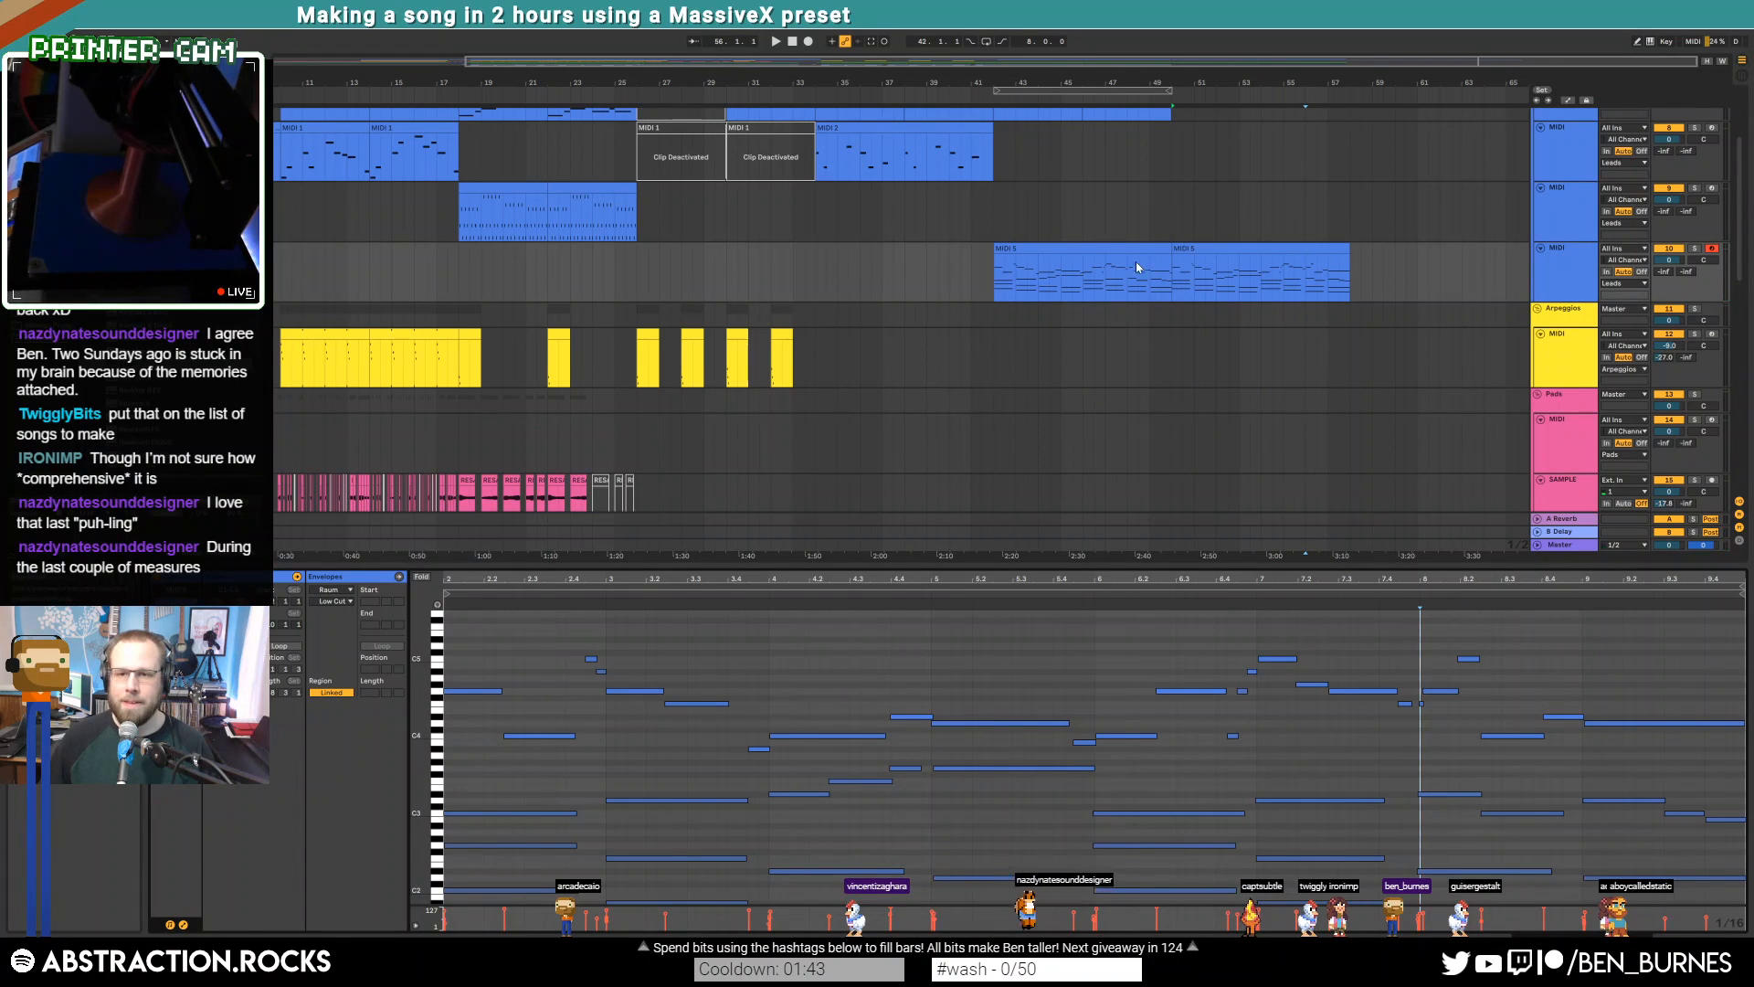
Play the piano part from bar 42 and bring the bass tracks beneath it into view
left_click(1016, 283)
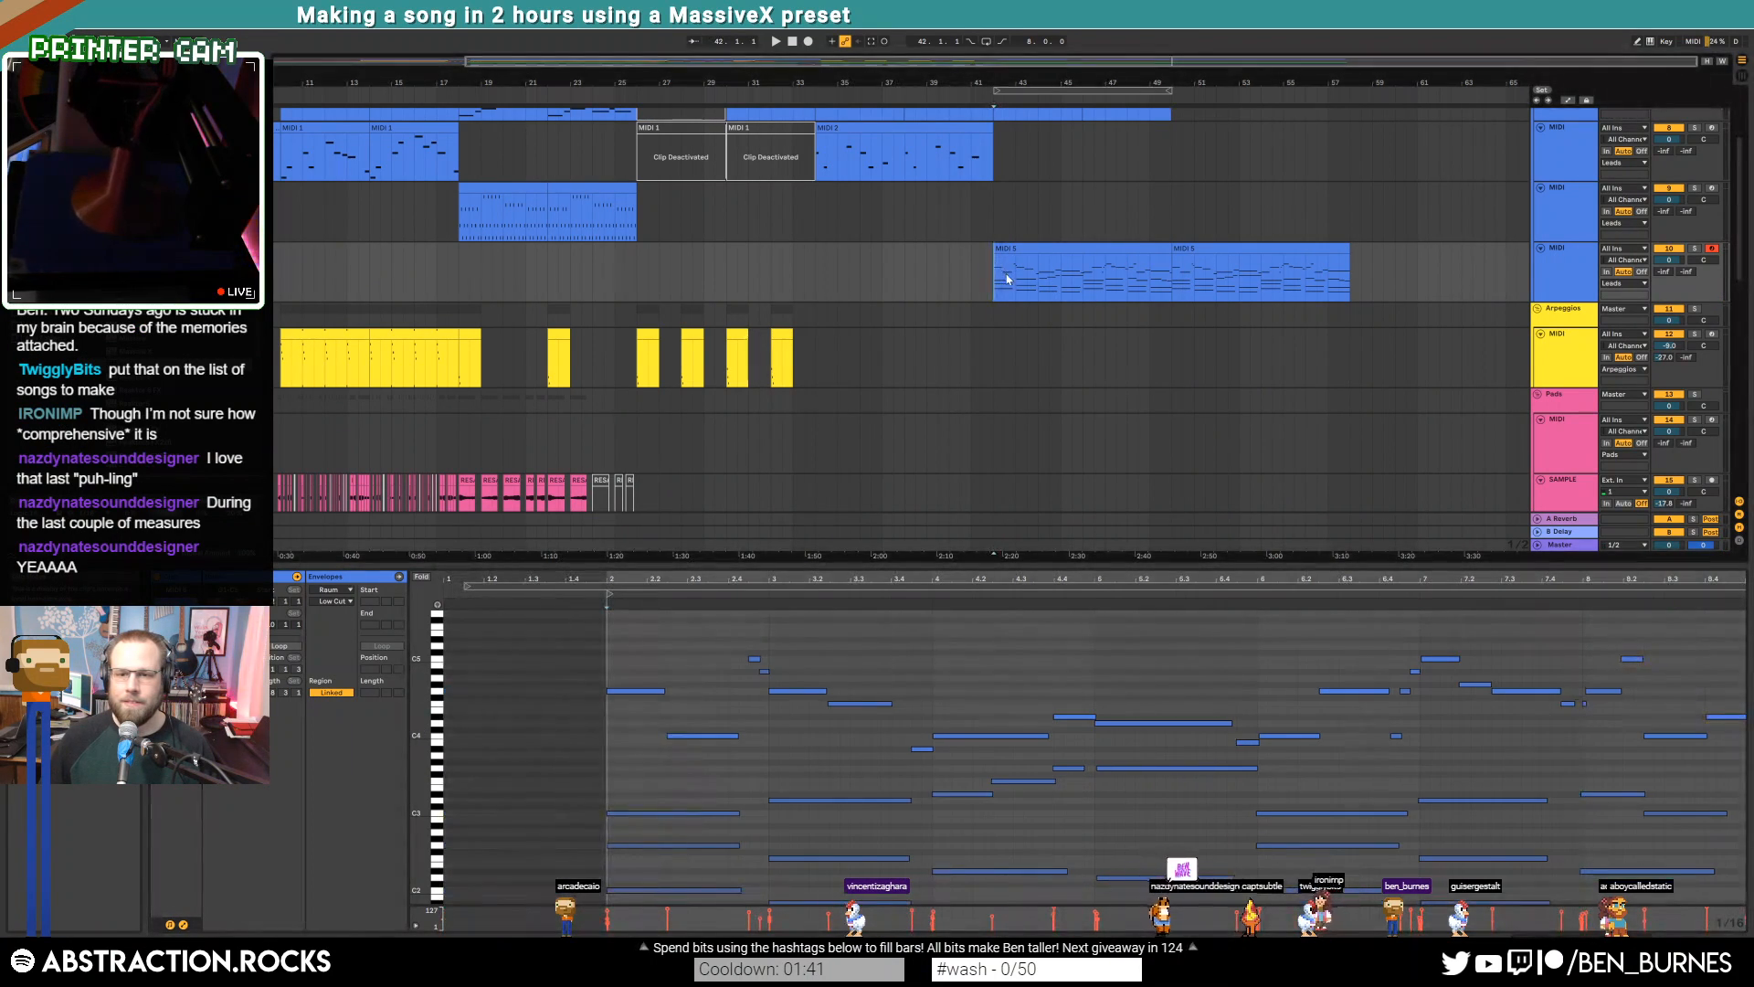
key("space")
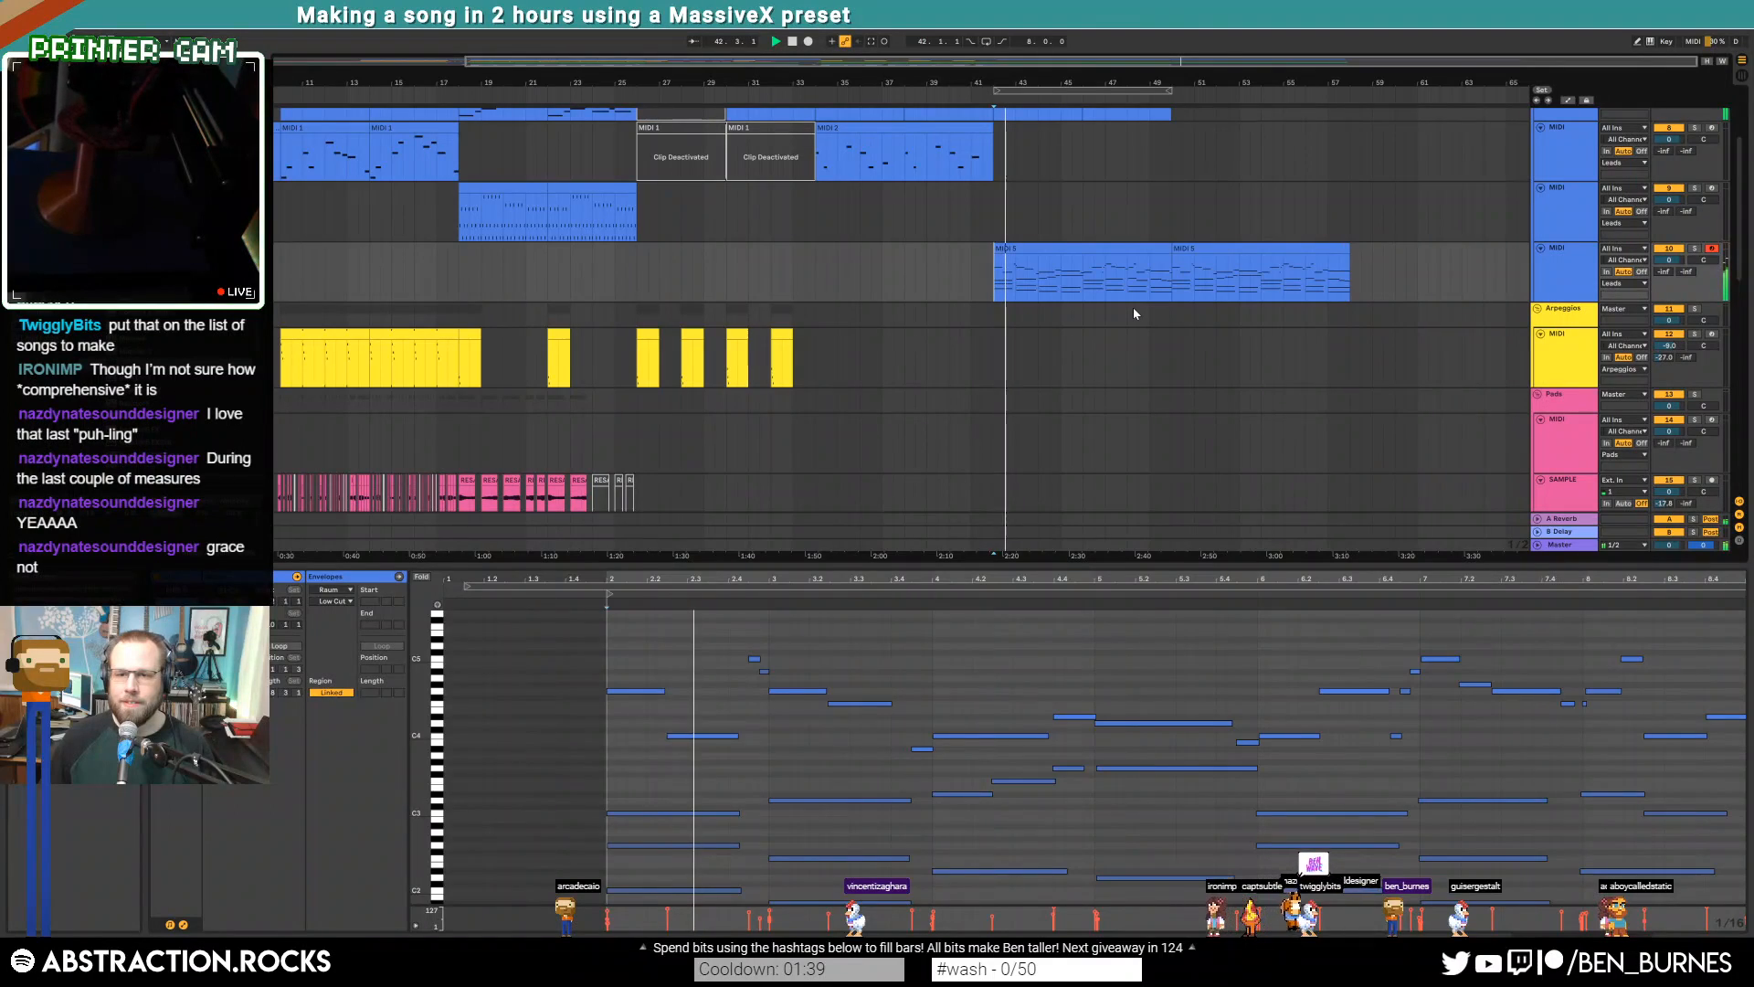
key("shift+Tab")
scroll(1129, 543, "down", 2)
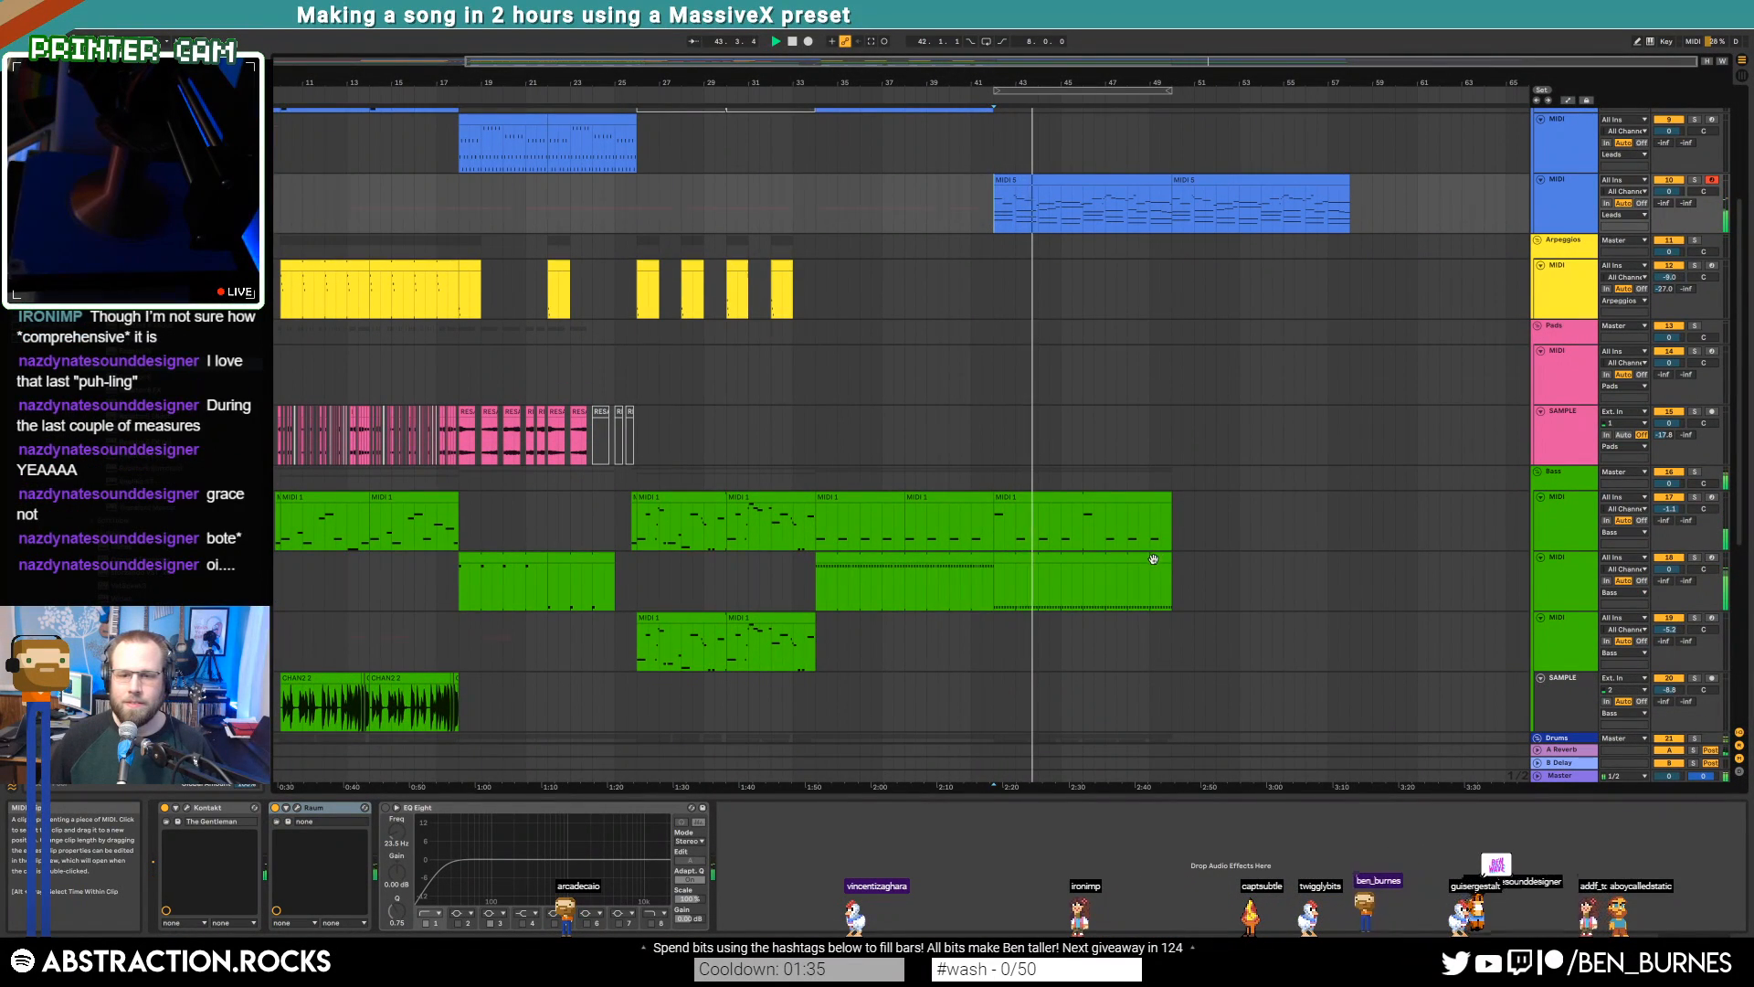
Show the automation lanes, stop playback and insert a Utility device between Raum and EQ Eight on the piano track
key("a")
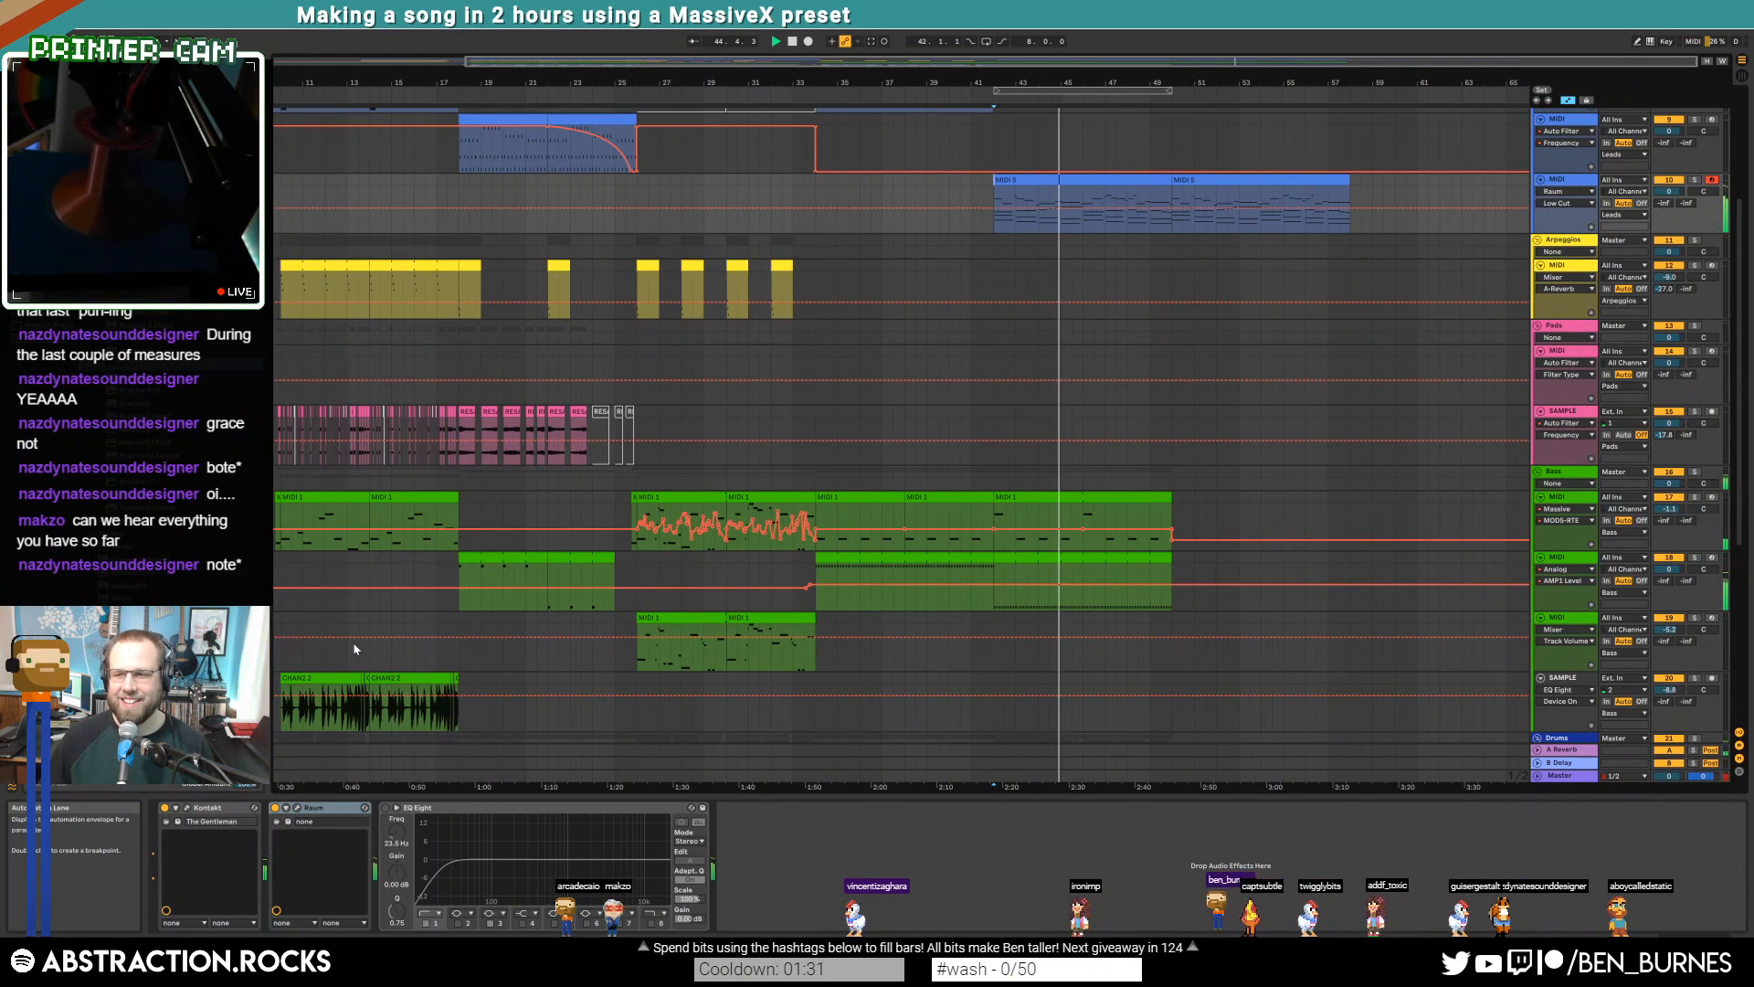
key("space")
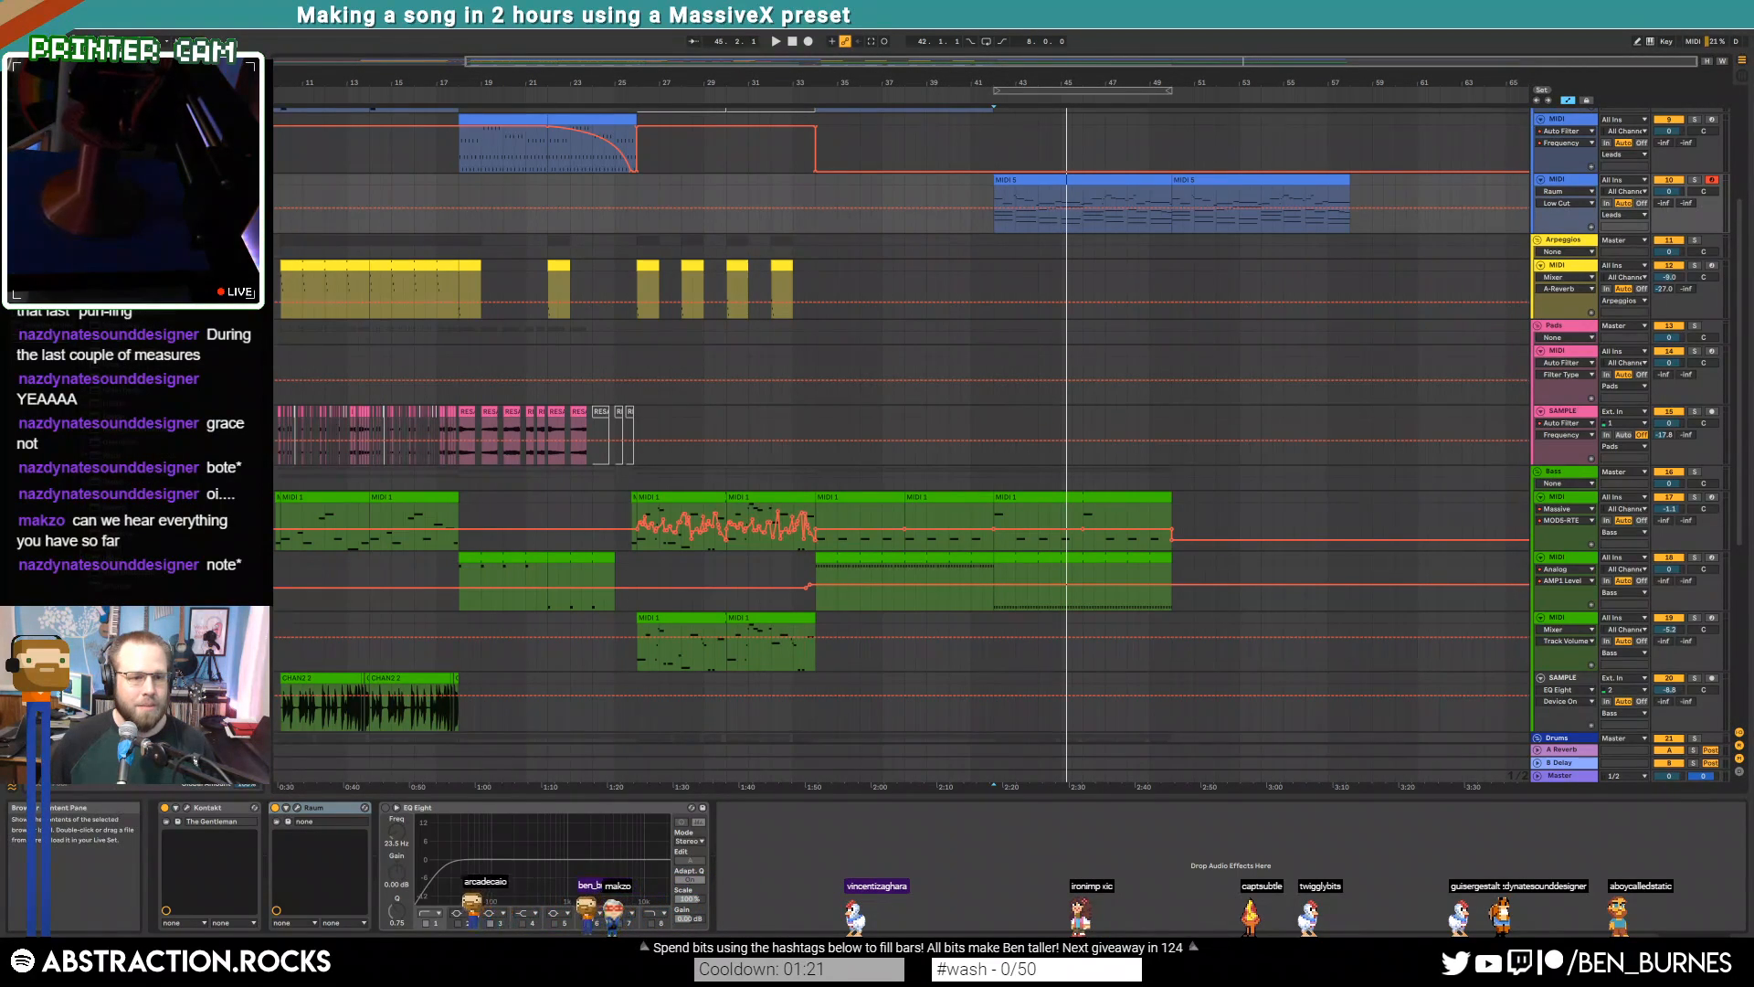
left_click_drag(384, 859, 443, 860)
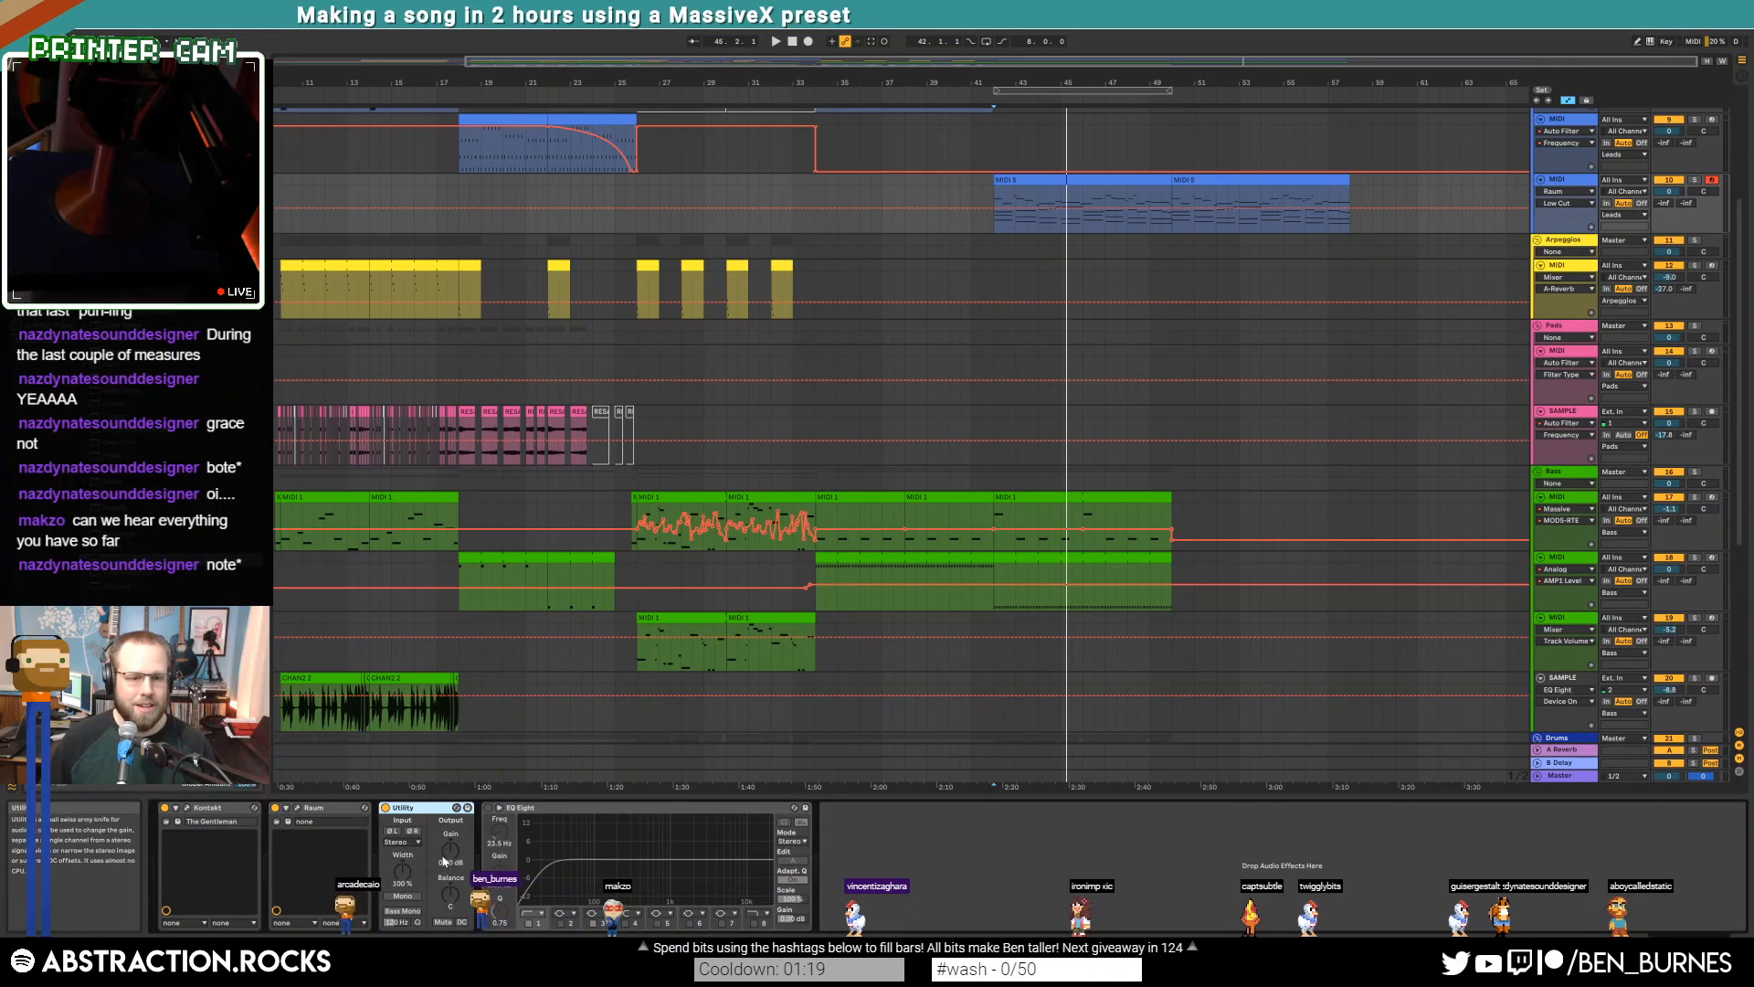
Curve the second bass track's AMP1 Level automation down to its minimum at bar 50, then hide the automation lanes
left_click(1159, 589)
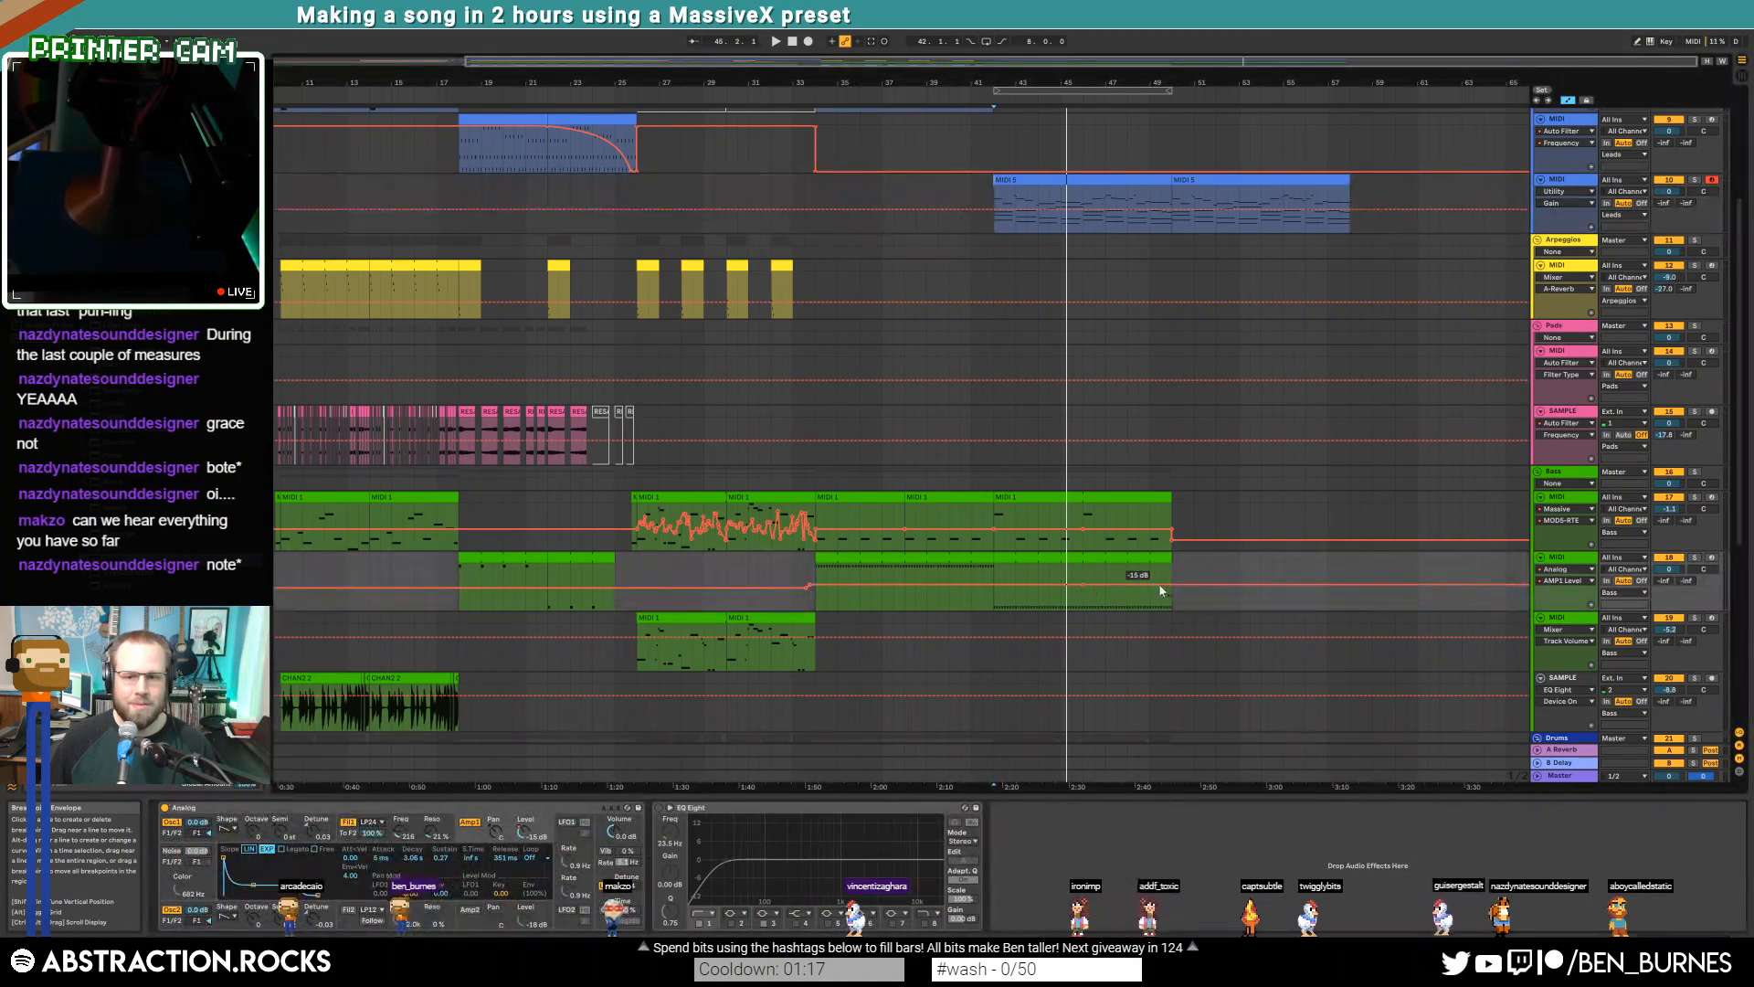
left_click_drag(1152, 604, 1171, 533)
left_click(1194, 581)
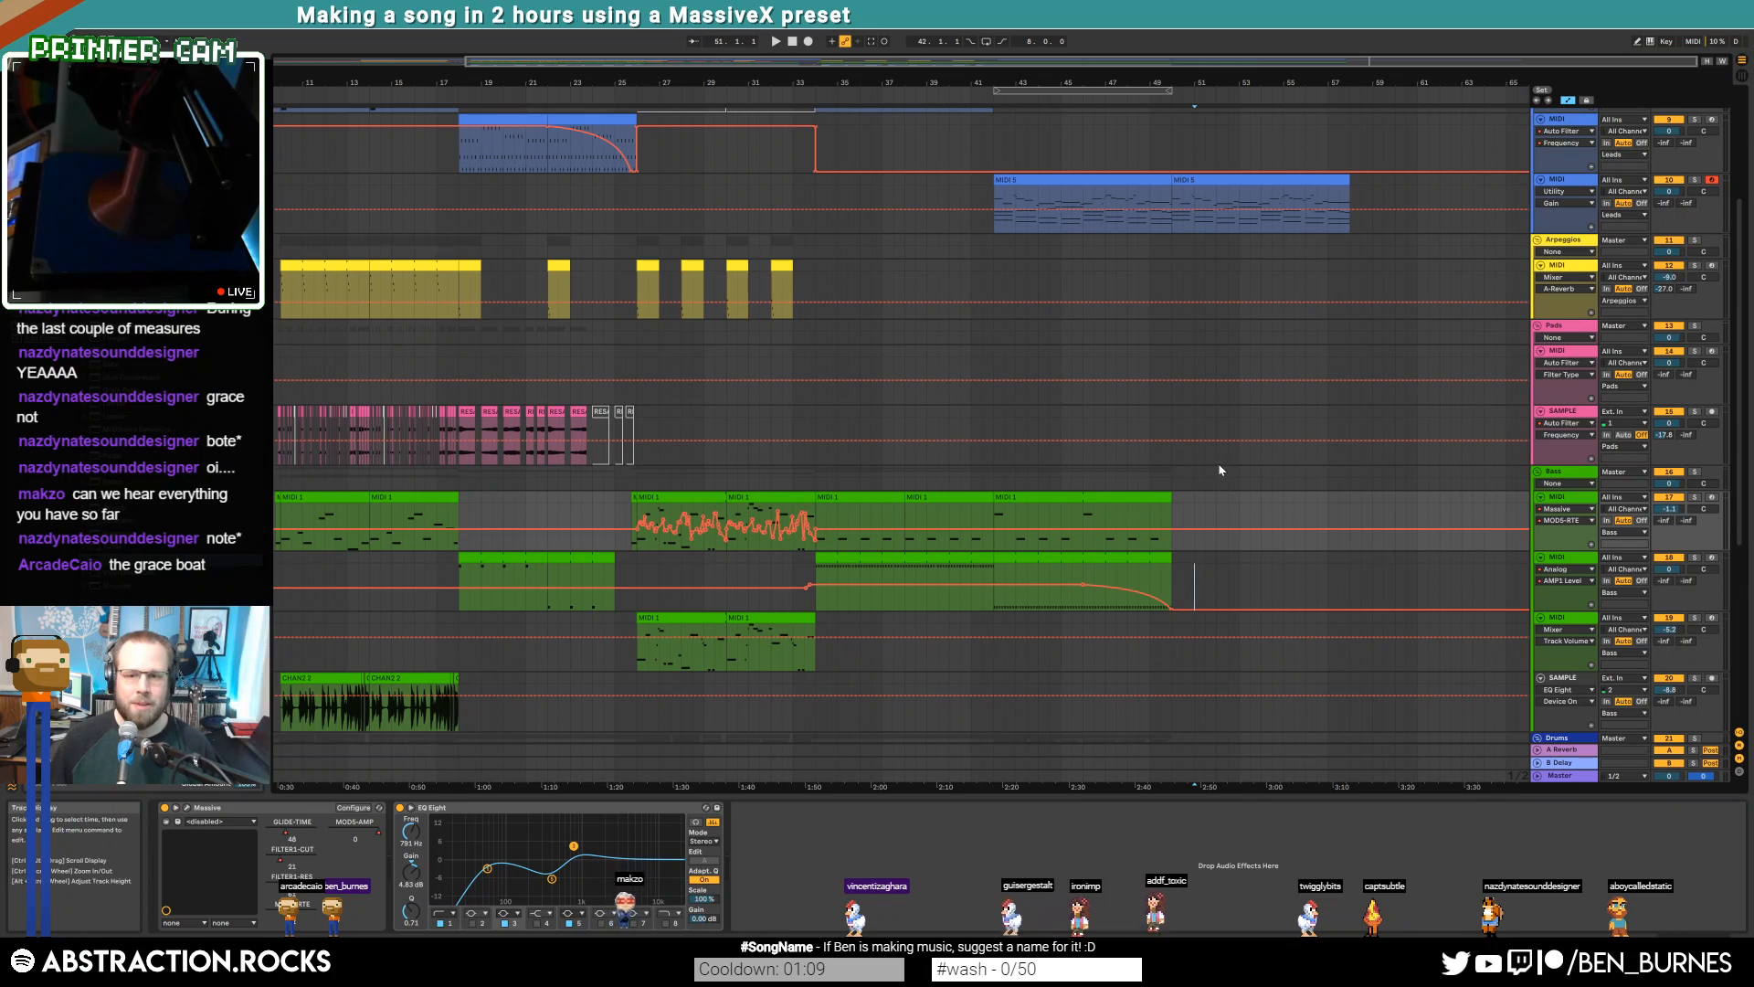
left_click(1188, 199)
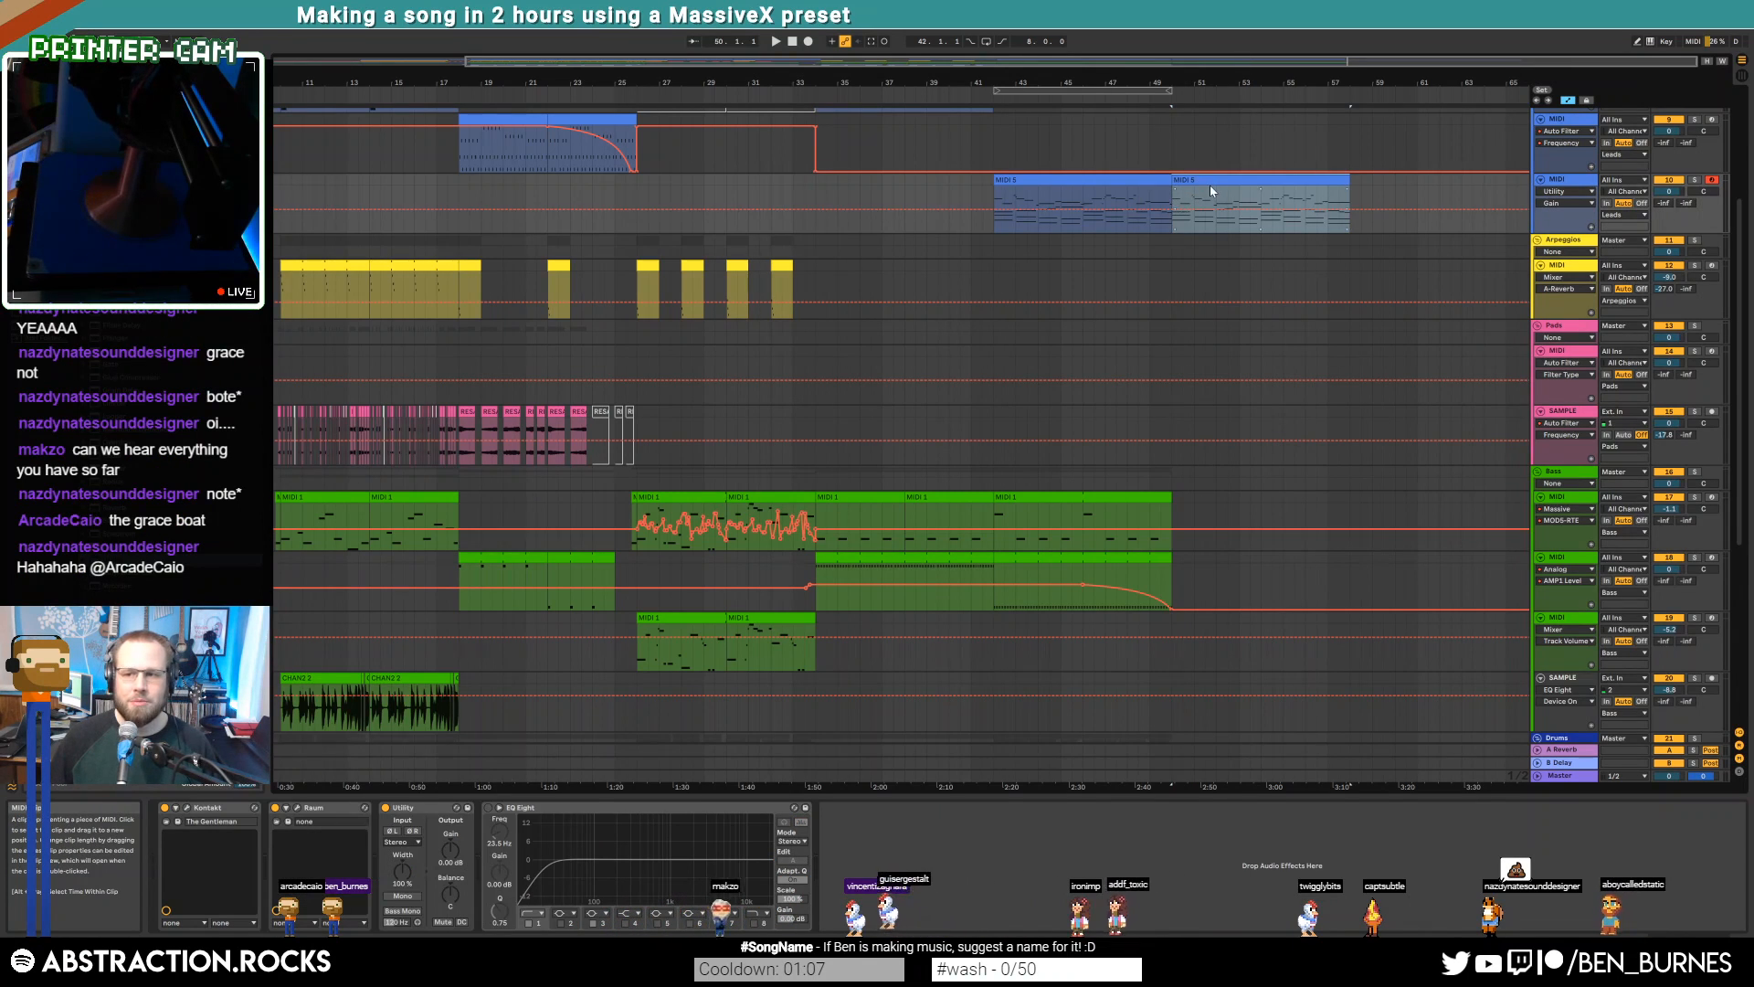
key("a")
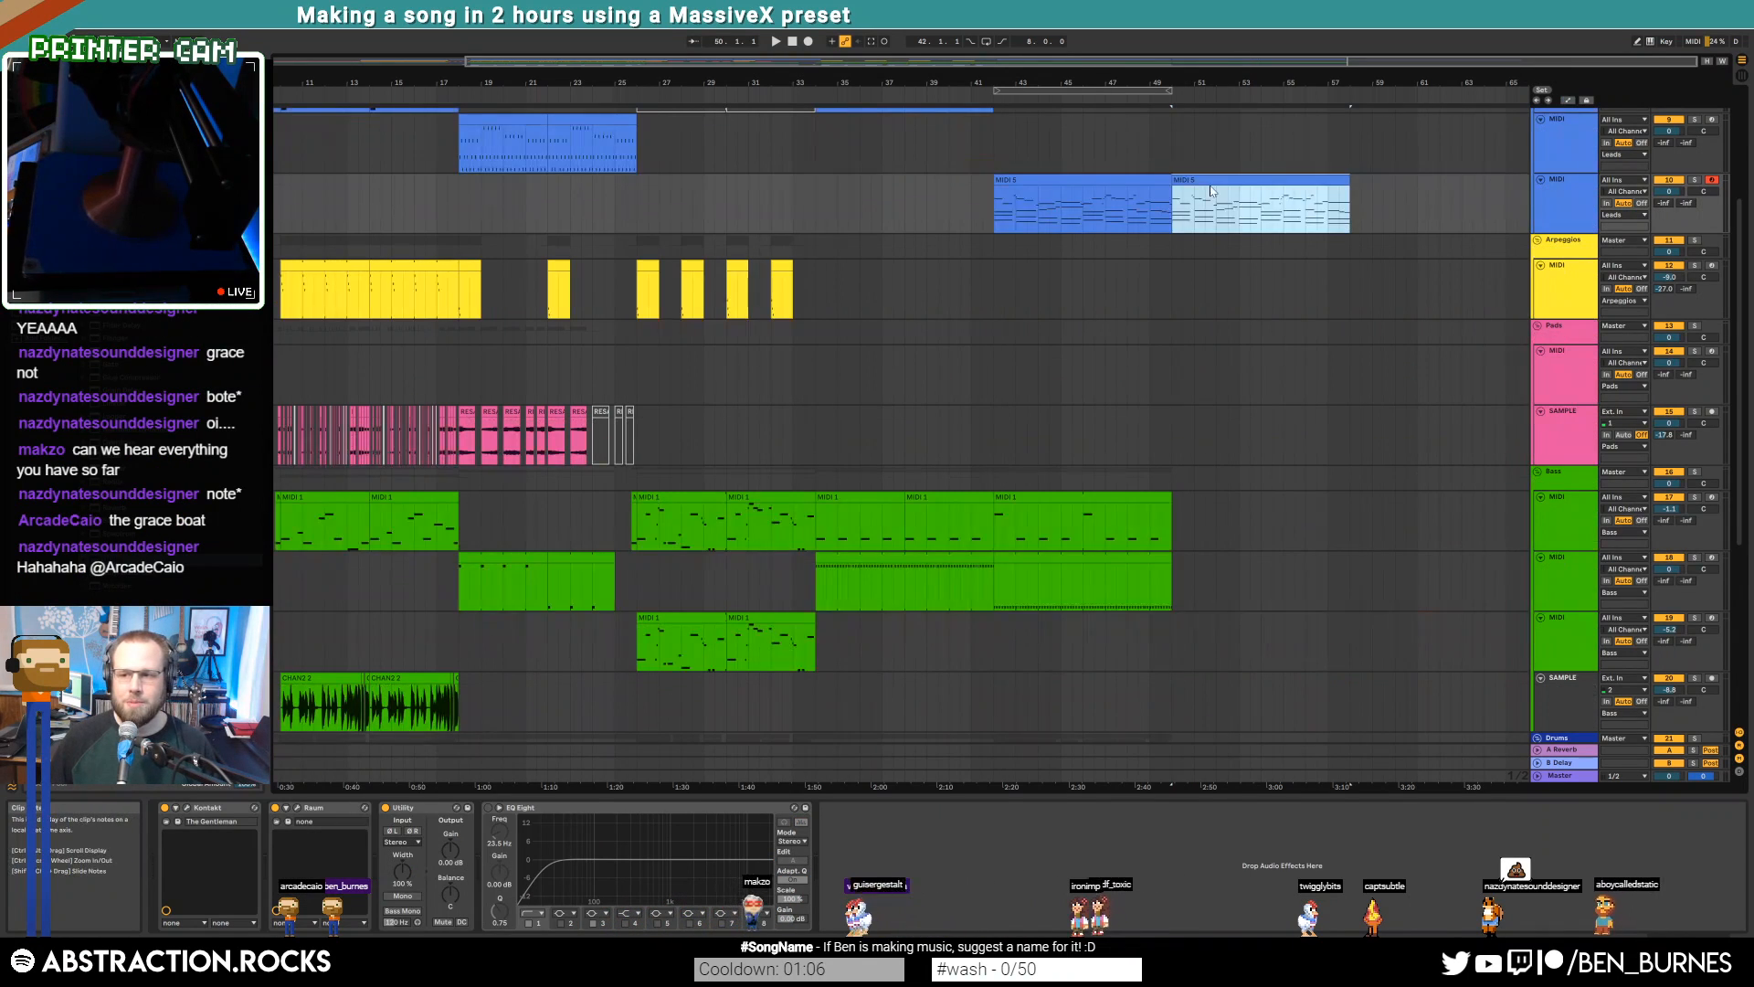
Play the full arrangement from bar 1 and inspect the pad sample clips in the opening bars
left_click(793, 41)
left_click(776, 41)
left_click_drag(562, 80, 562, 54)
key("shift+Tab")
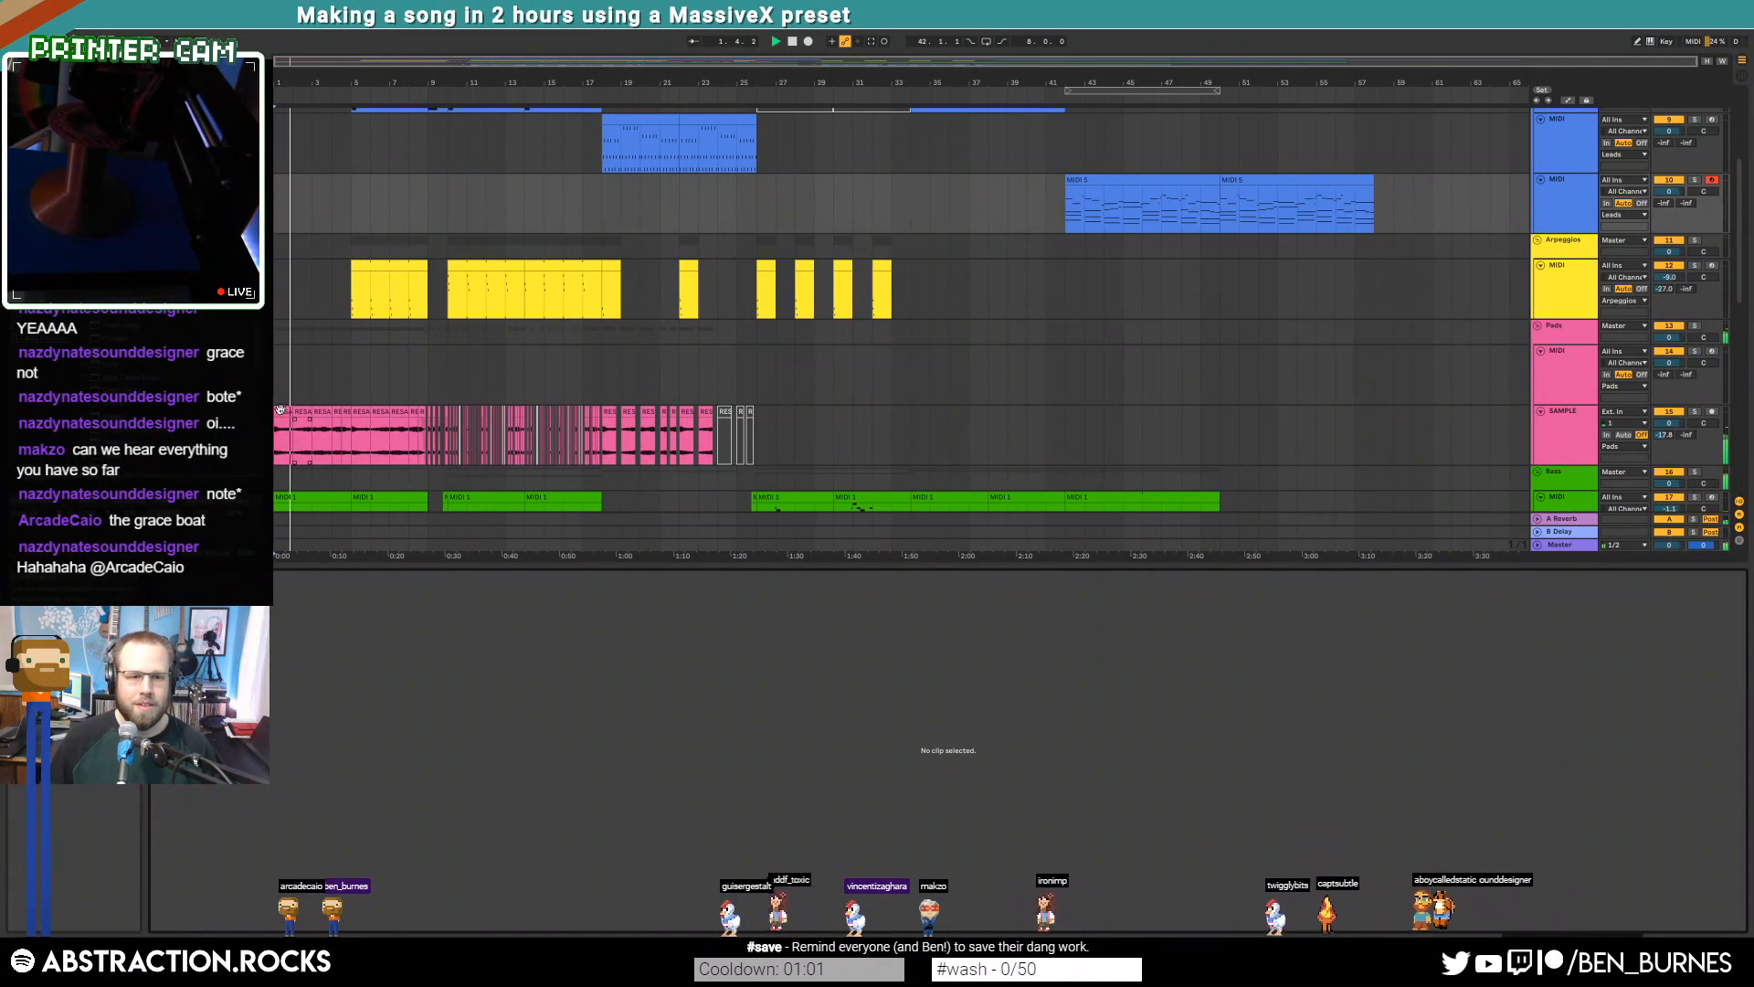
left_click(416, 413)
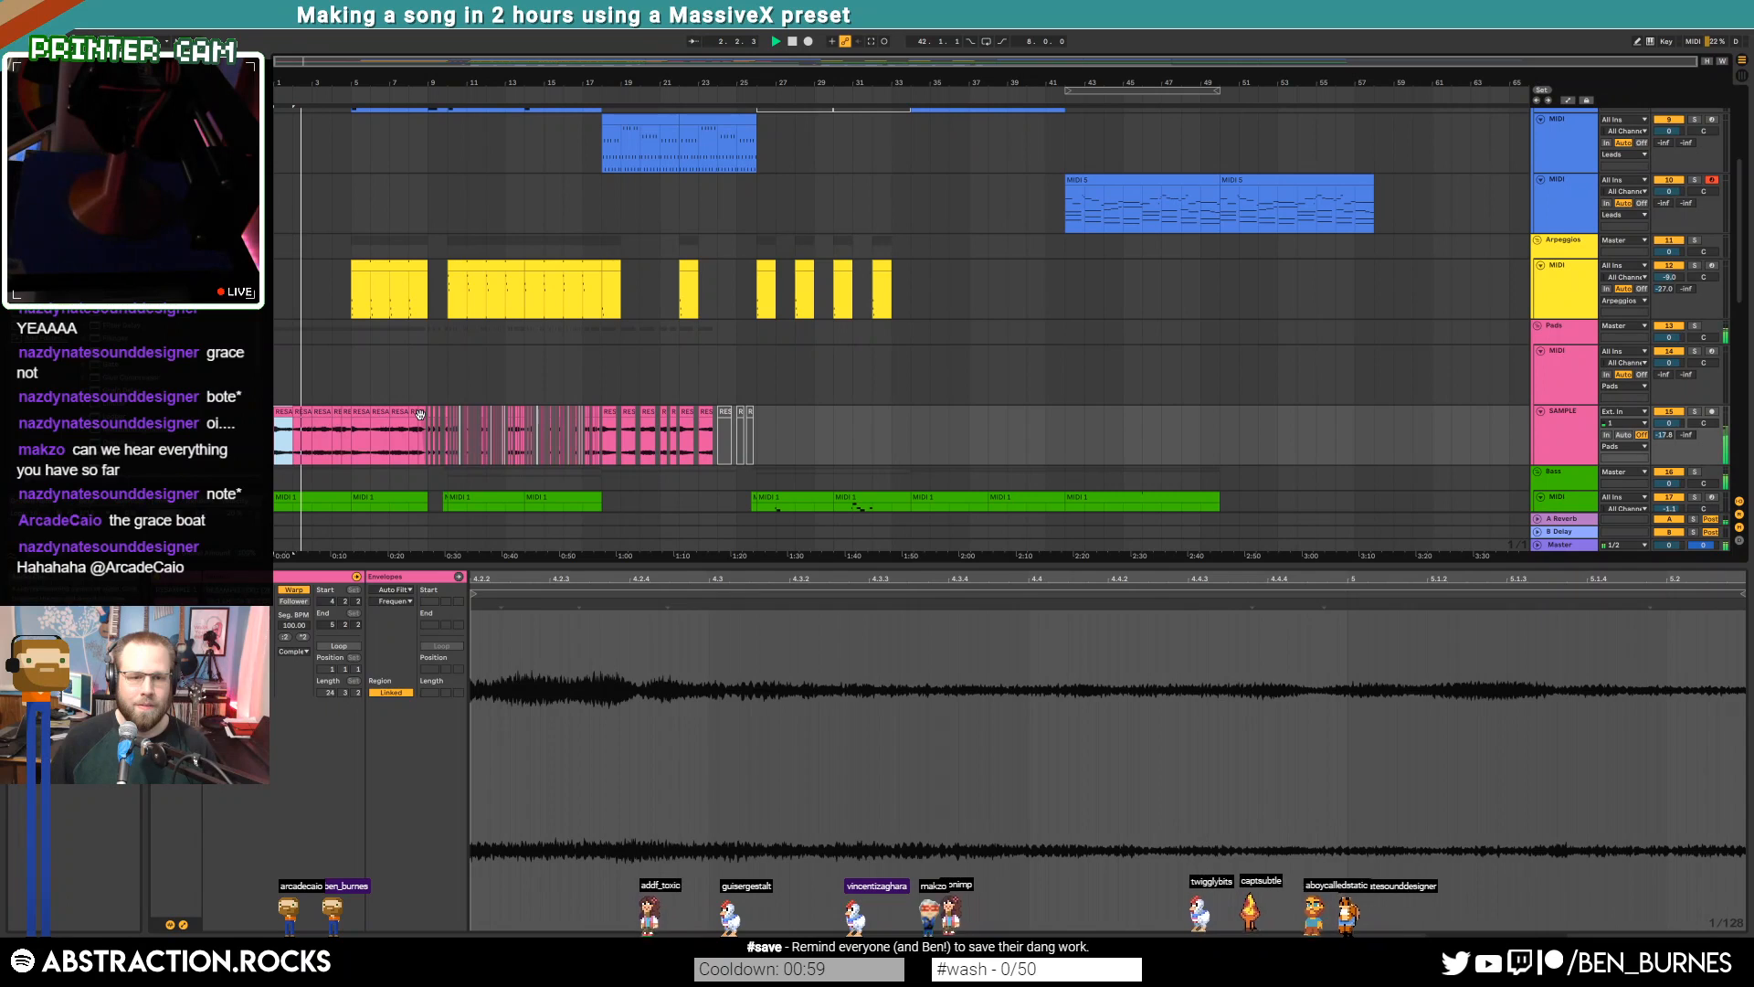
left_click(416, 413, "shift")
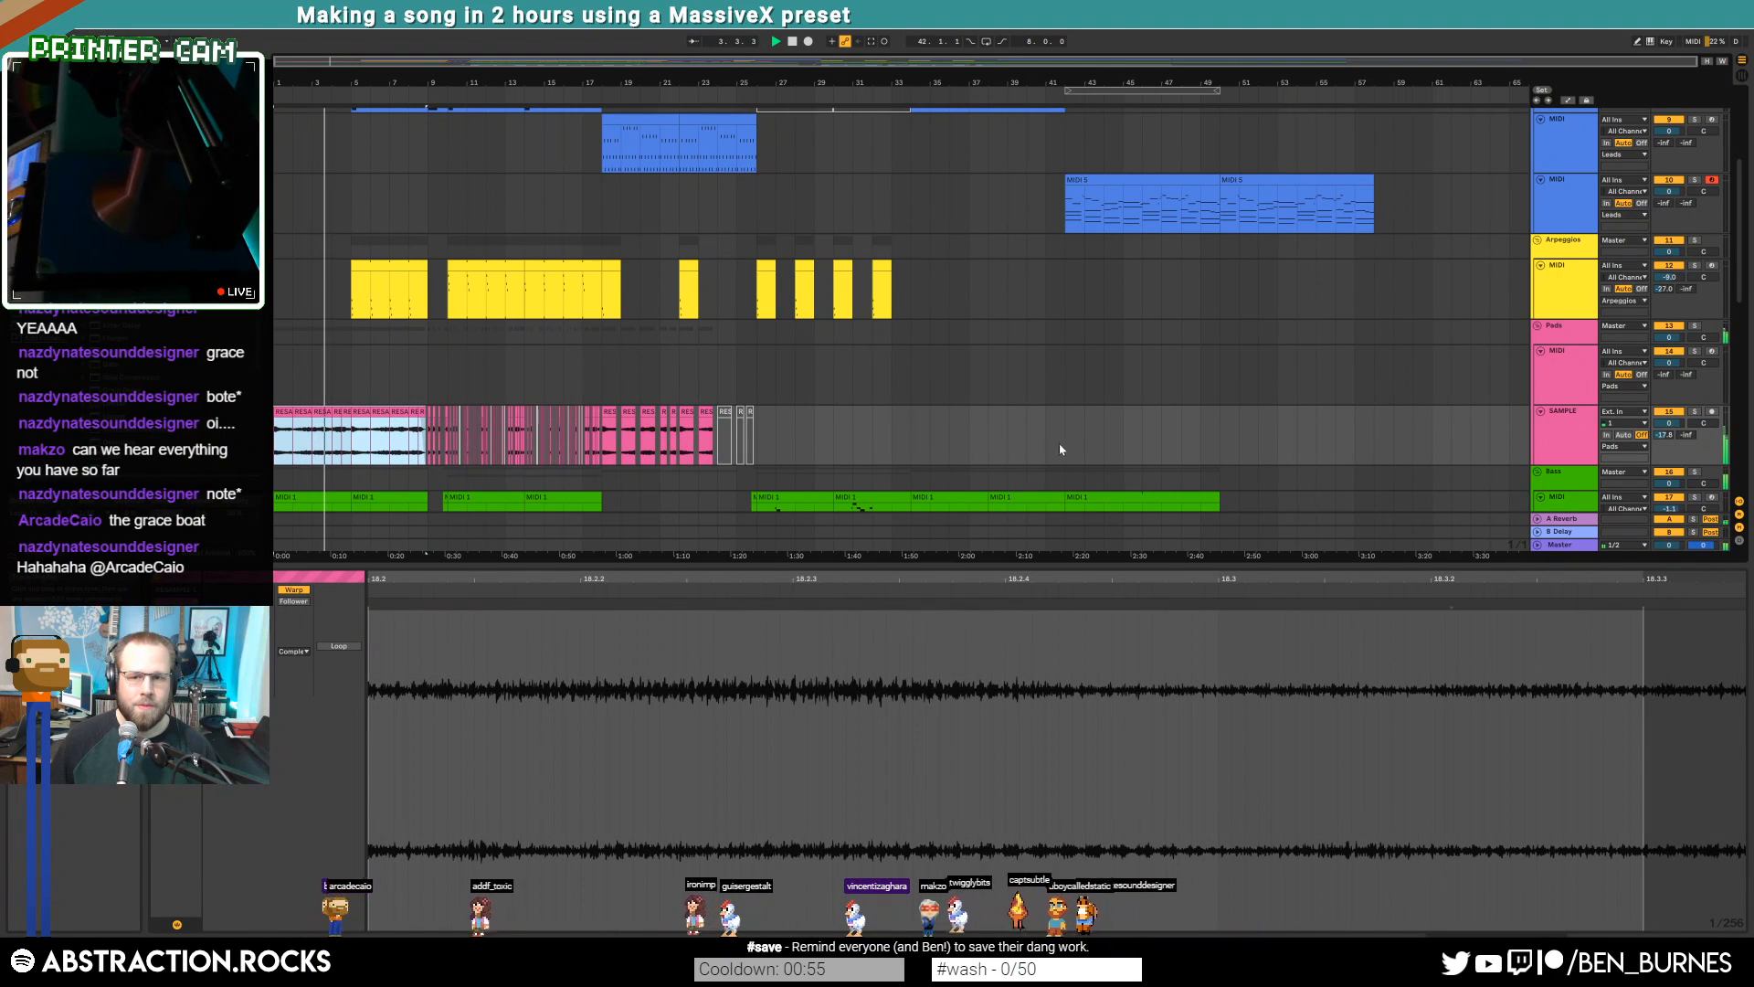
left_click(924, 413)
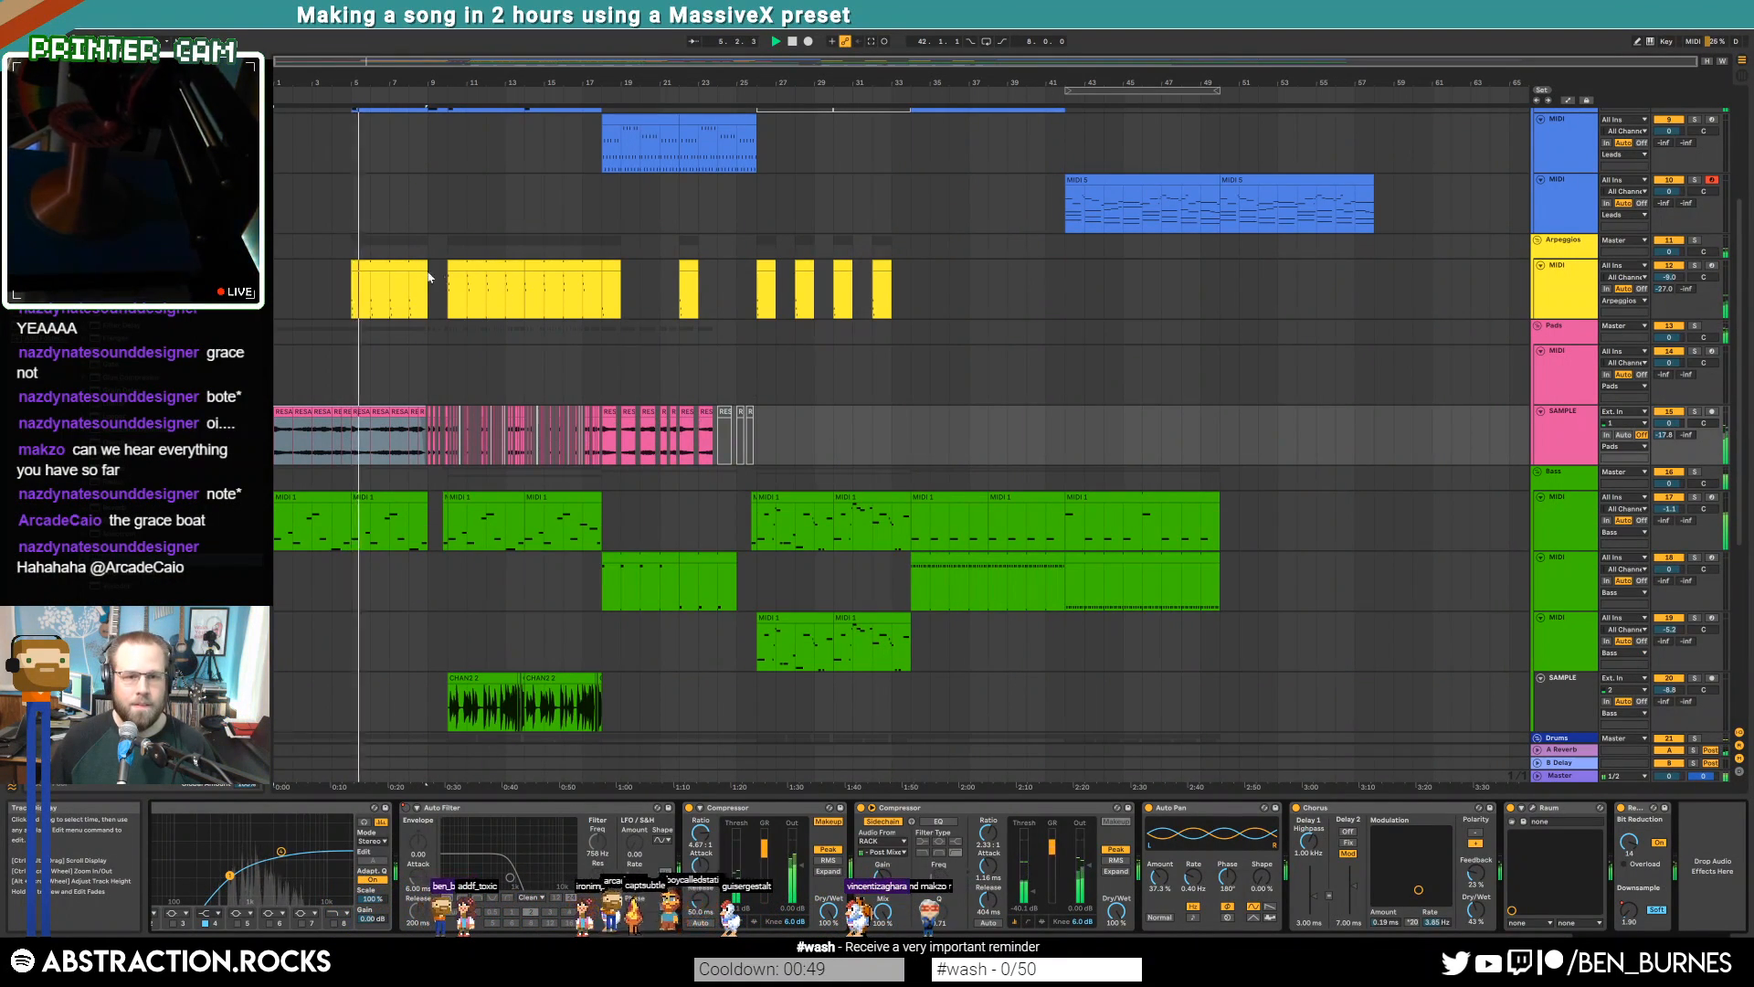
Copy the opening arpeggio clip to bar 42 and leave one-bar arpeggio clips at bars 42 and 44
left_click(368, 265)
left_click(1071, 299)
key("ctrl+v")
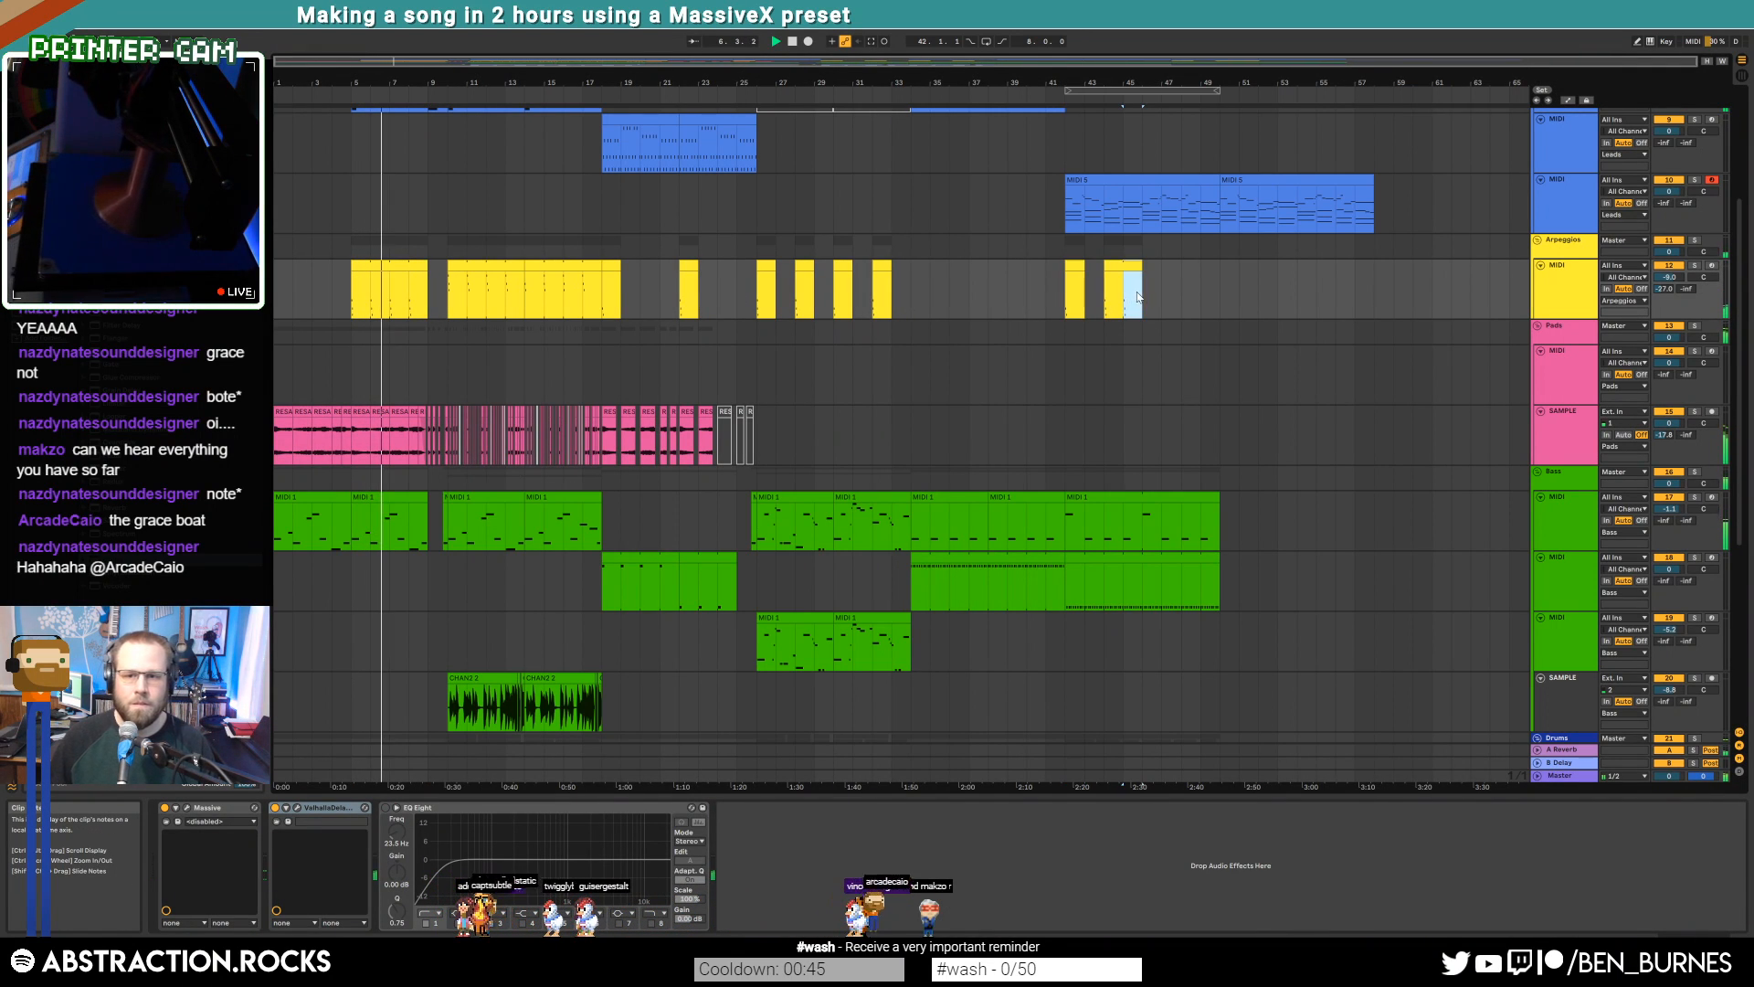
mouse_move(1143, 294)
left_mouse_down()
mouse_move(1070, 294)
mouse_move(1146, 296)
left_mouse_up()
Duplicate the one-bar arpeggio clips to bars 46, 48 and 50, deleting the extra copy at bar 52
key("ctrl+d")
key("ctrl+d")
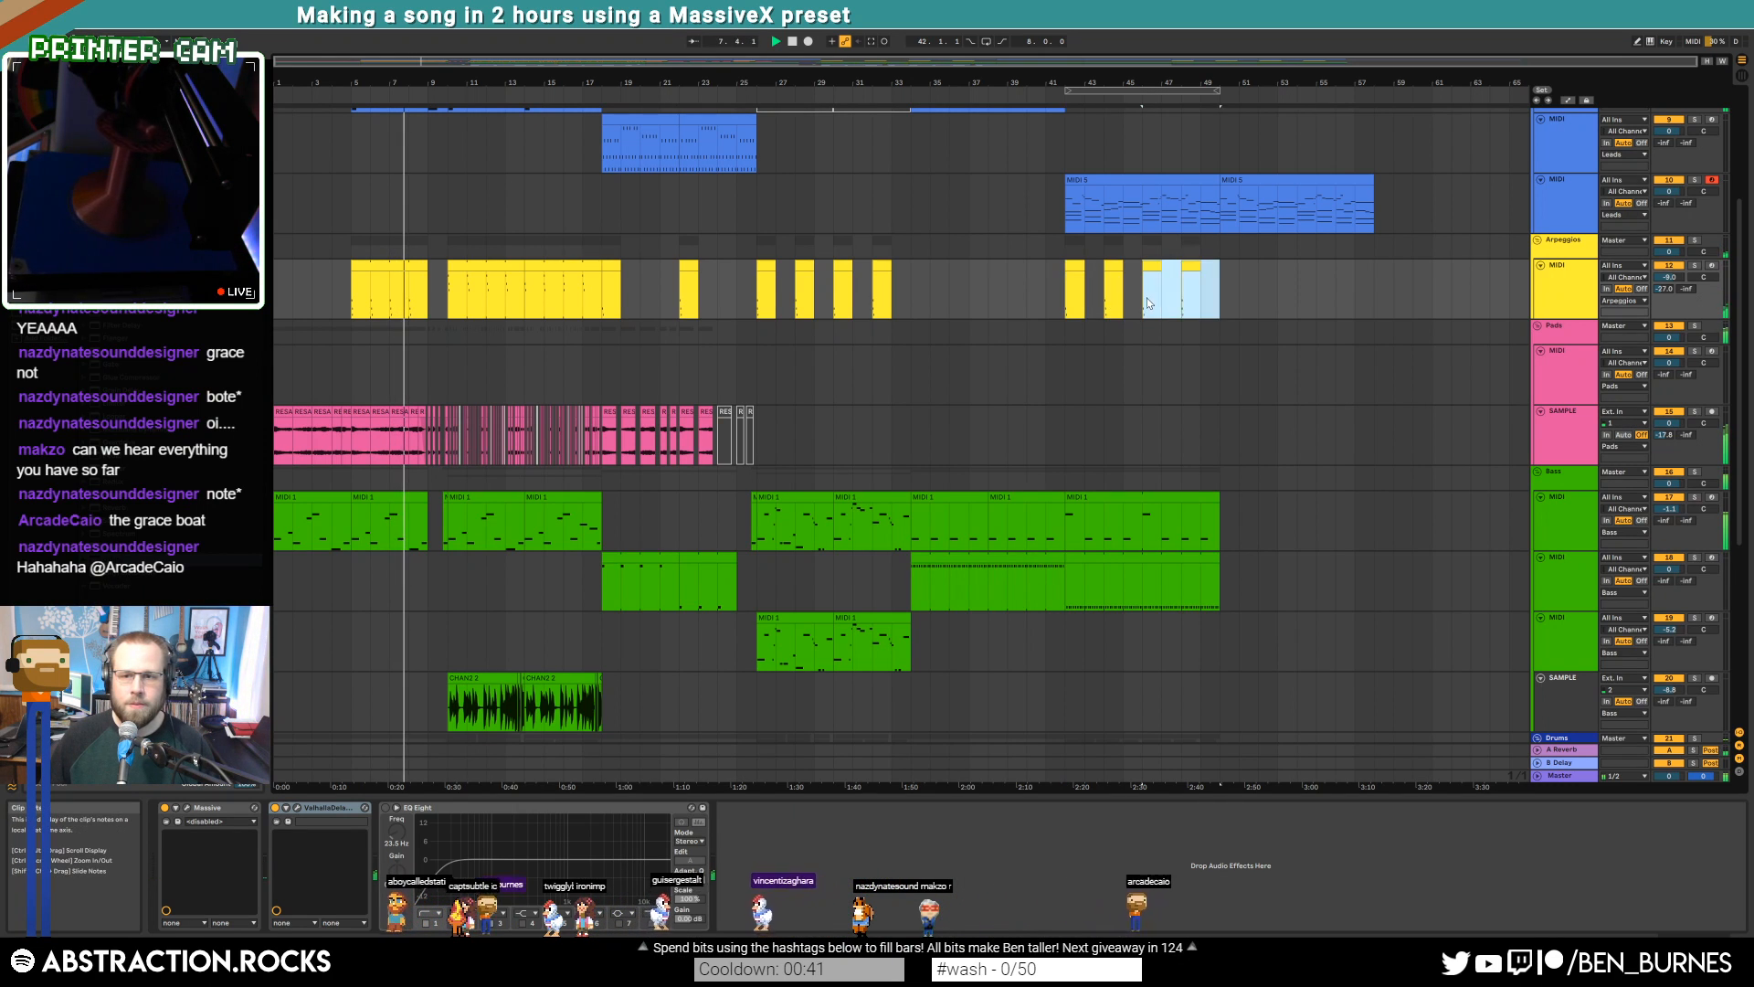
left_click_drag(1287, 283, 1296, 285)
key("Delete")
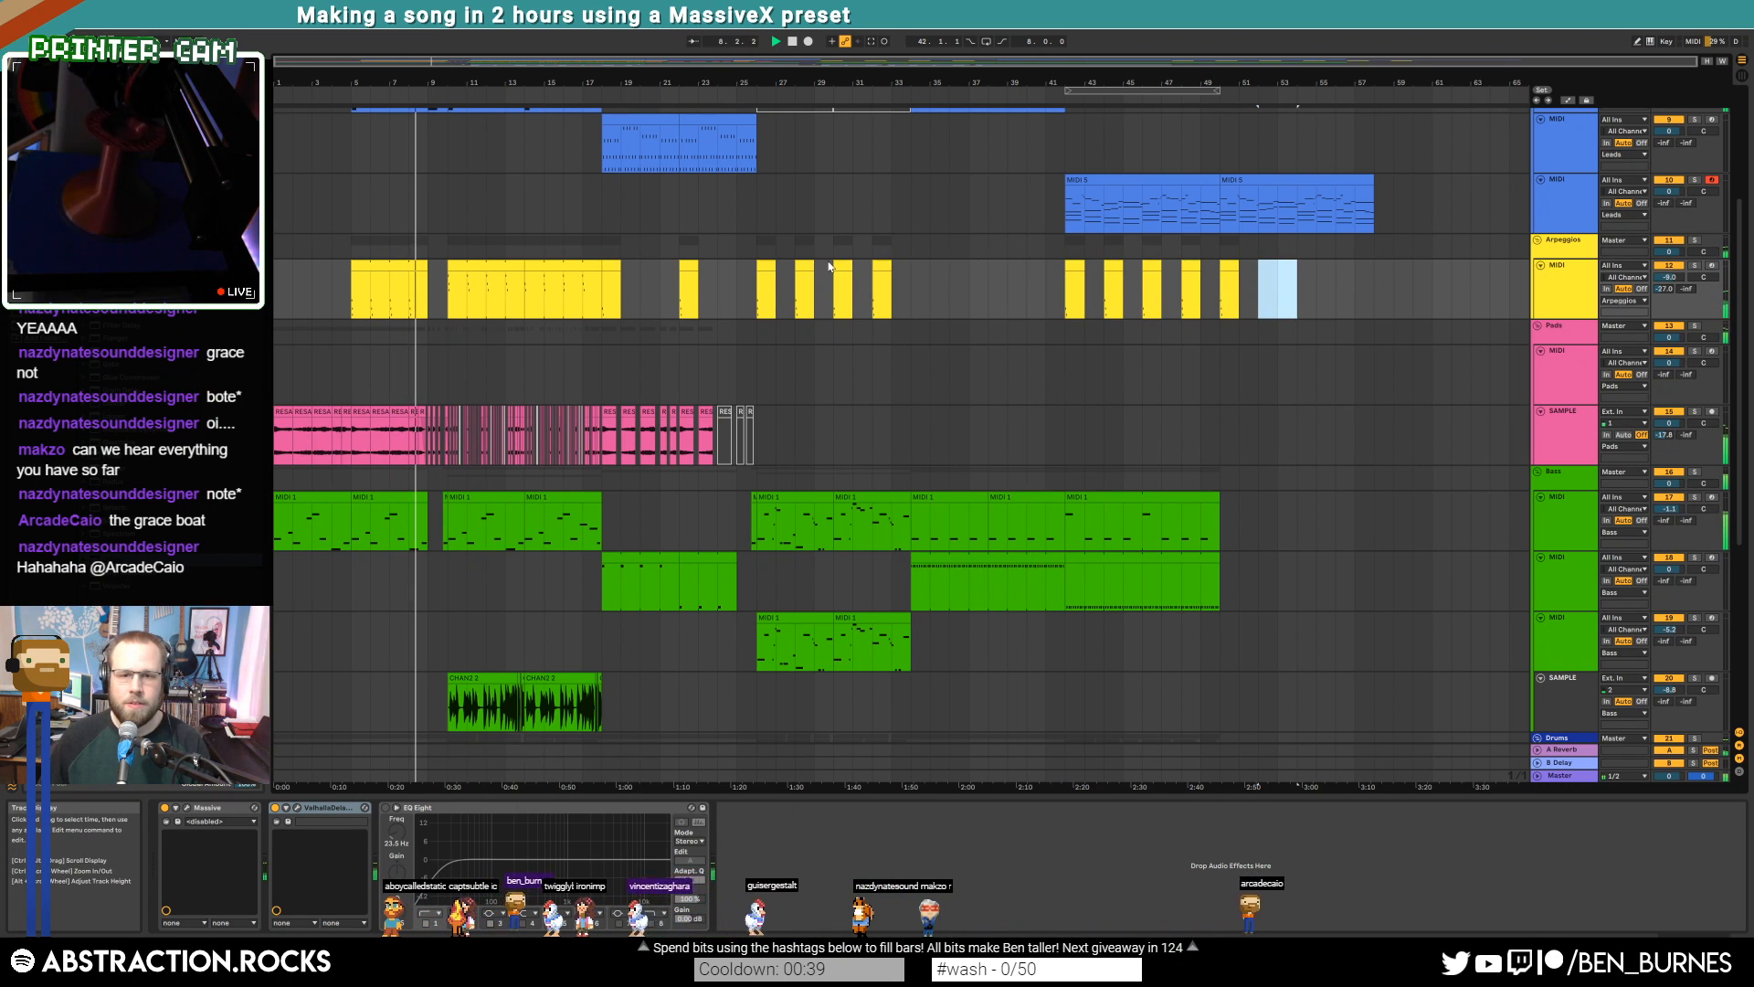
left_click(457, 287)
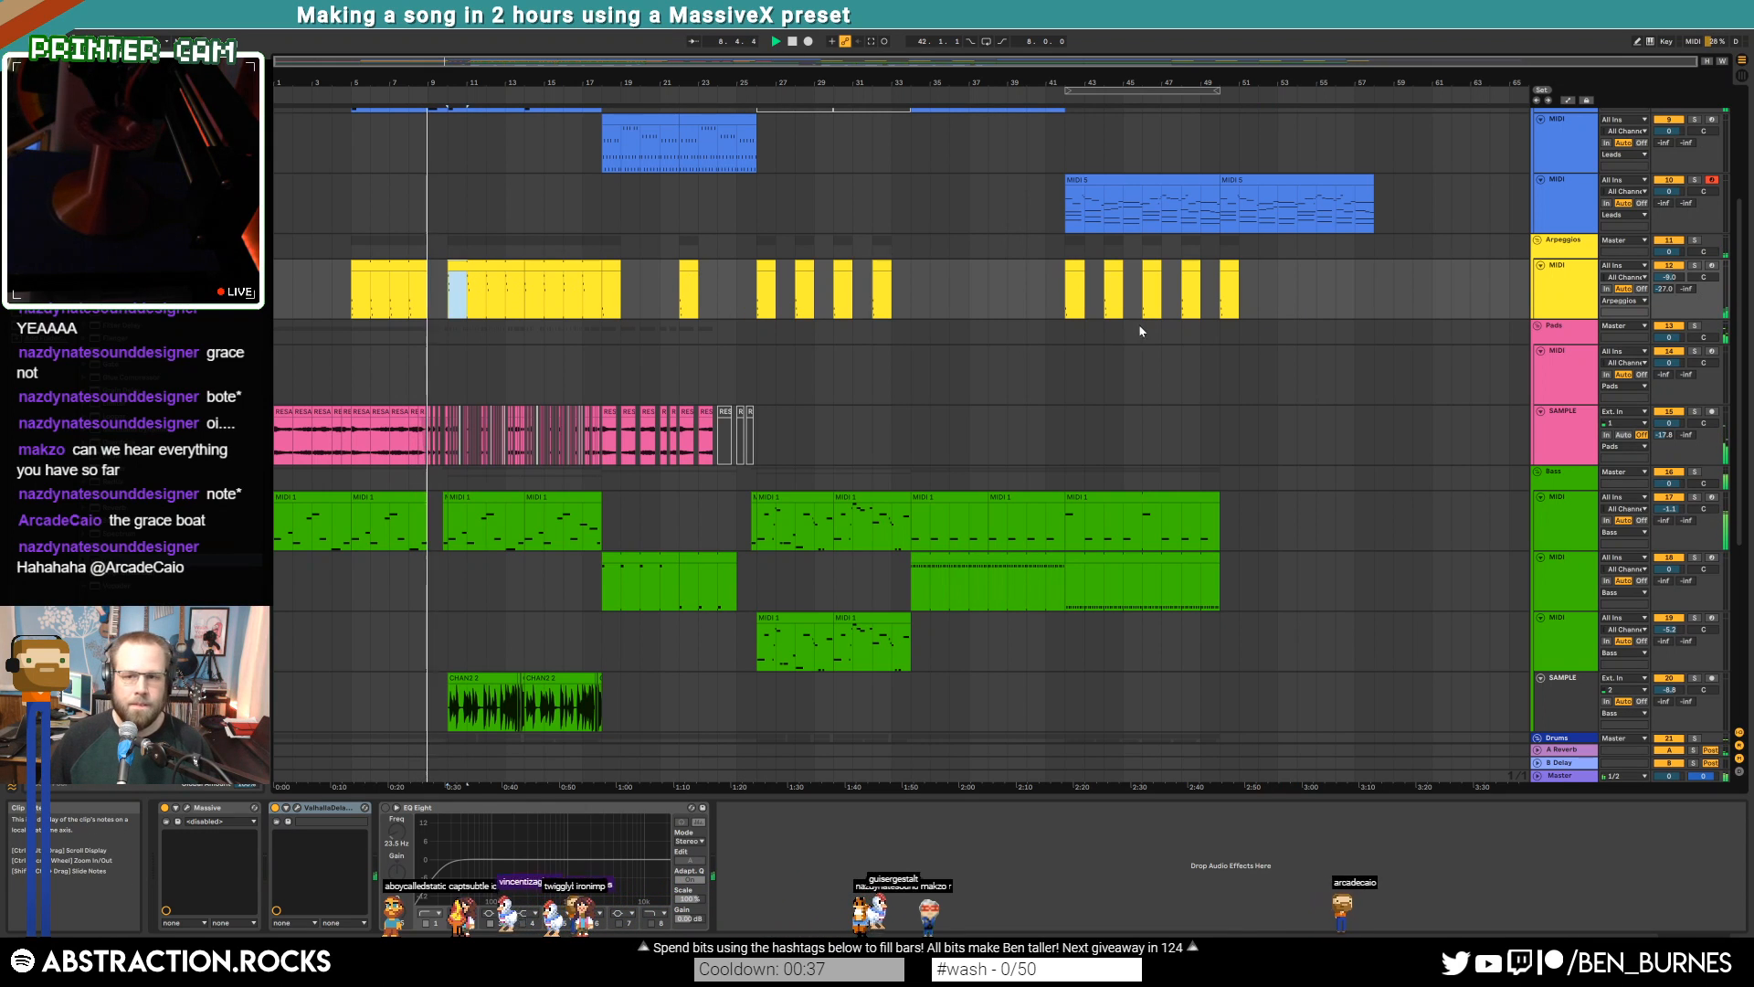
left_click_drag(1225, 298, 1237, 293)
left_click(1258, 283)
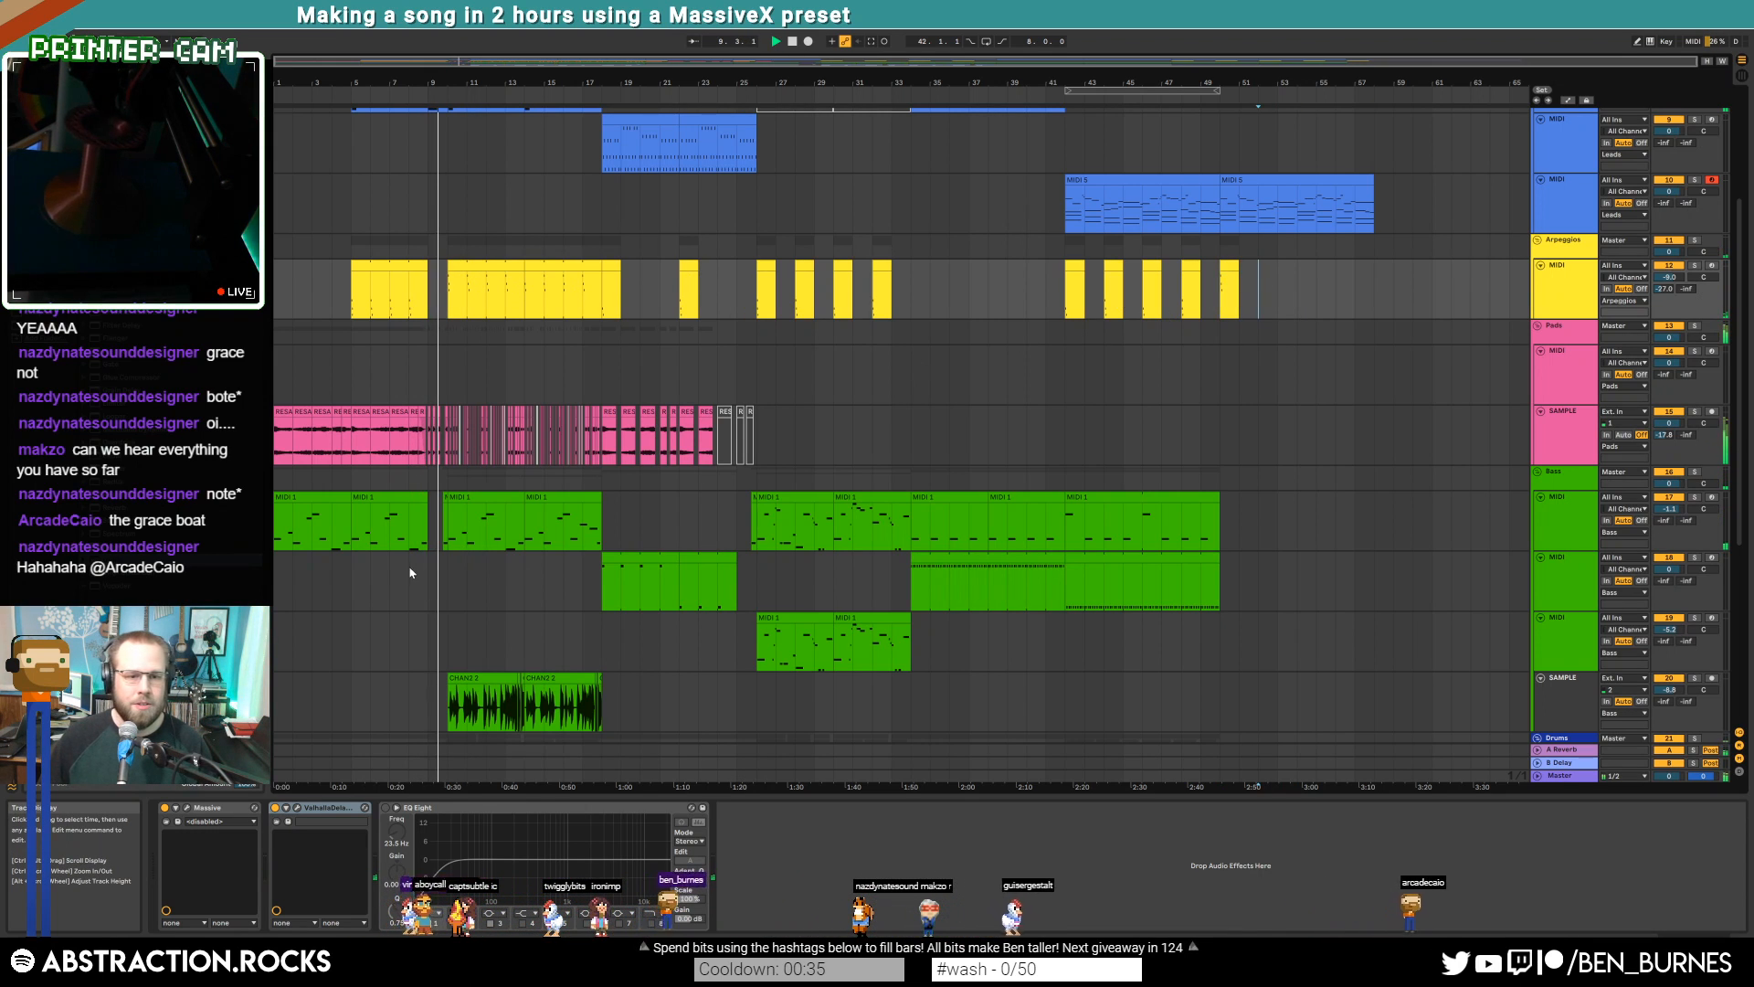
Check the notes of the ambience MIDI clip that starts at bar 10
left_click_drag(411, 572, 464, 581)
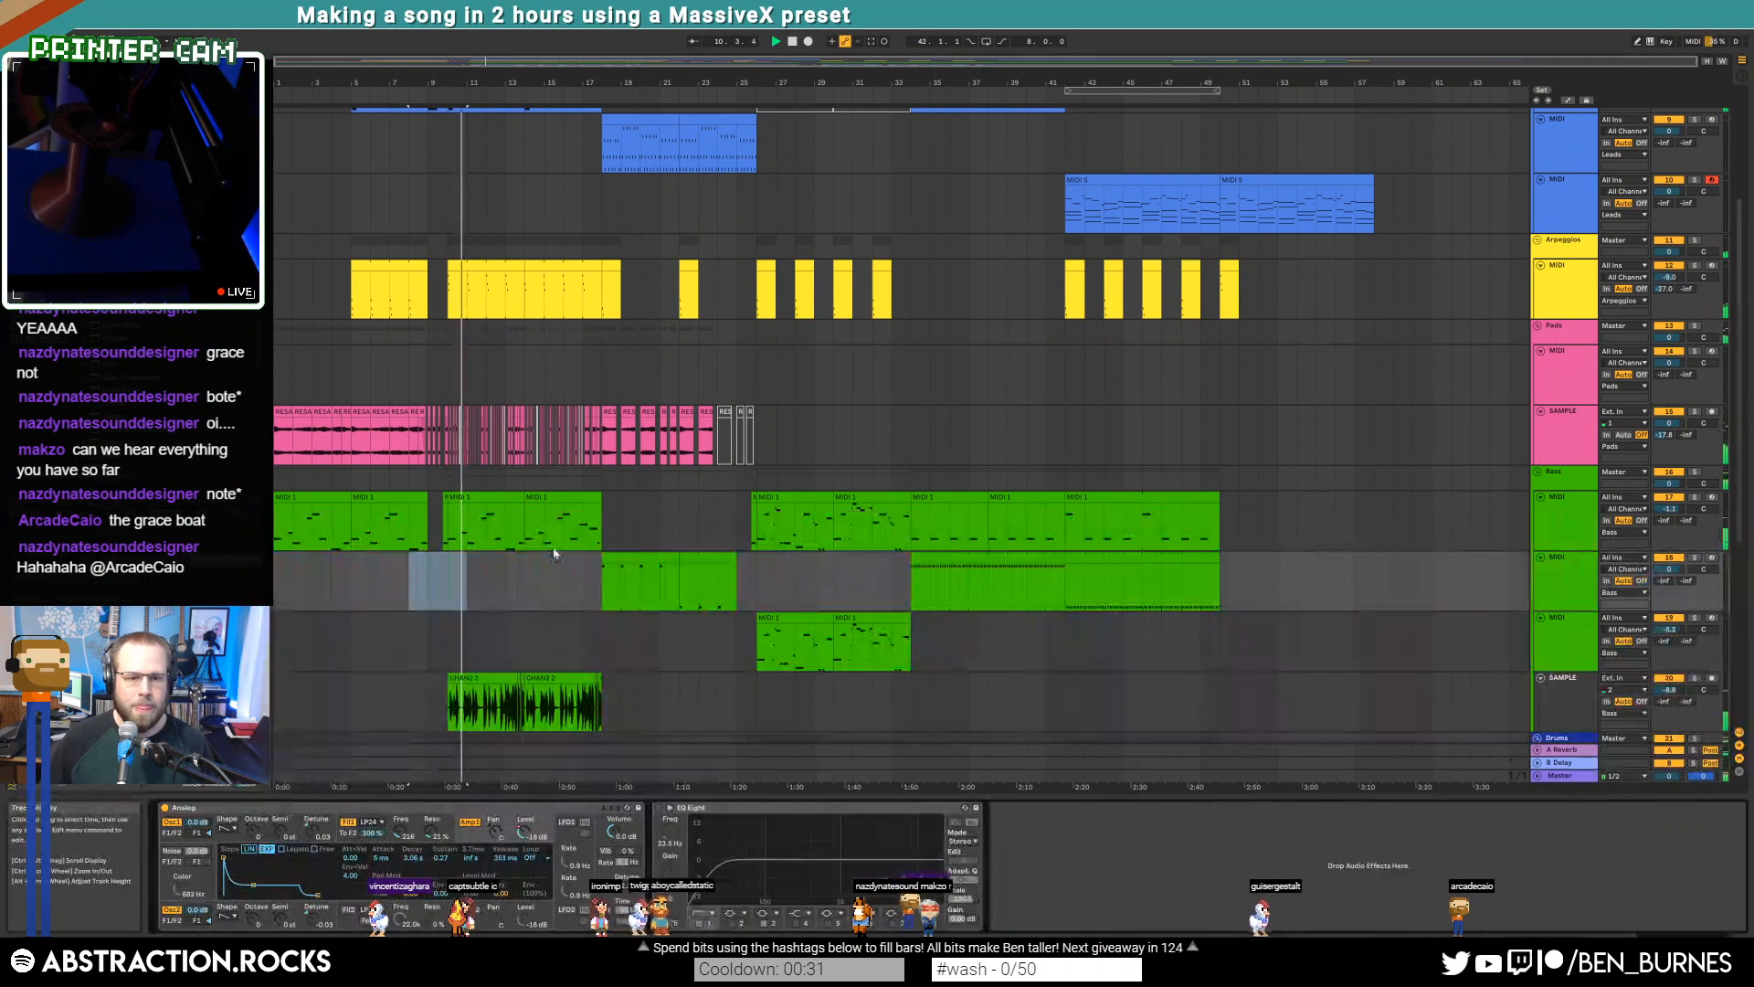
scroll(536, 654, "down", 2)
scroll(536, 655, "down", 4)
left_click(469, 672)
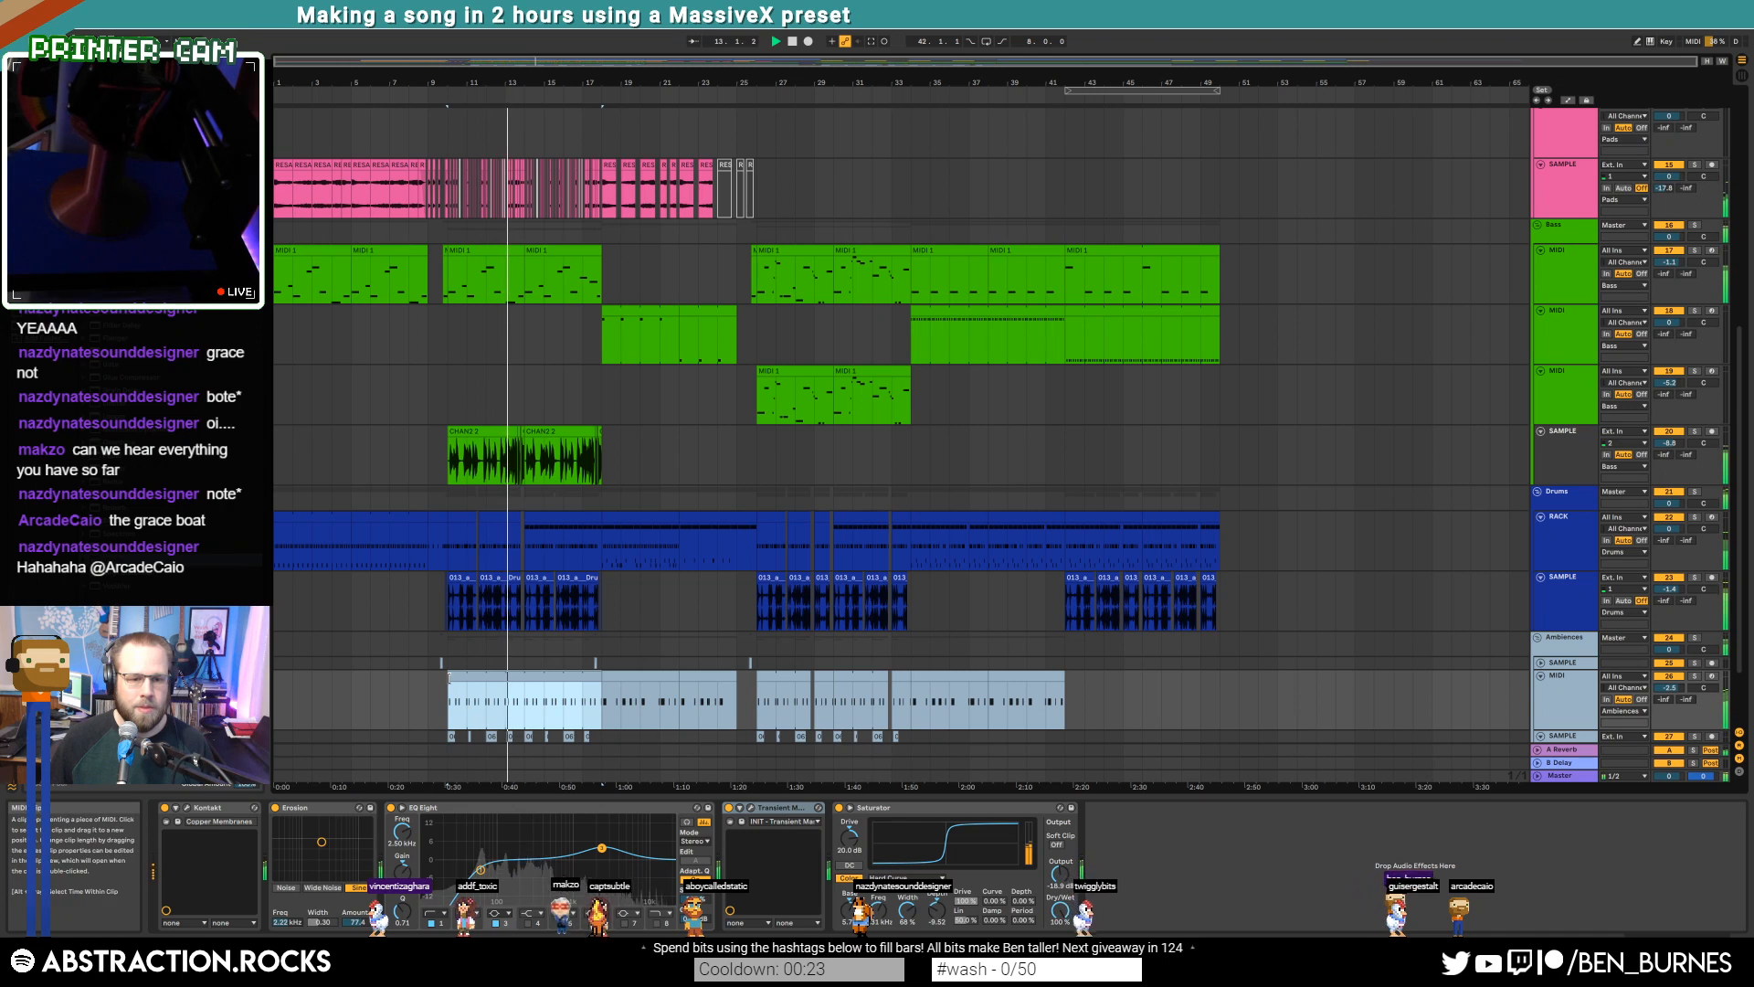
key("shift+Tab")
left_click(534, 737)
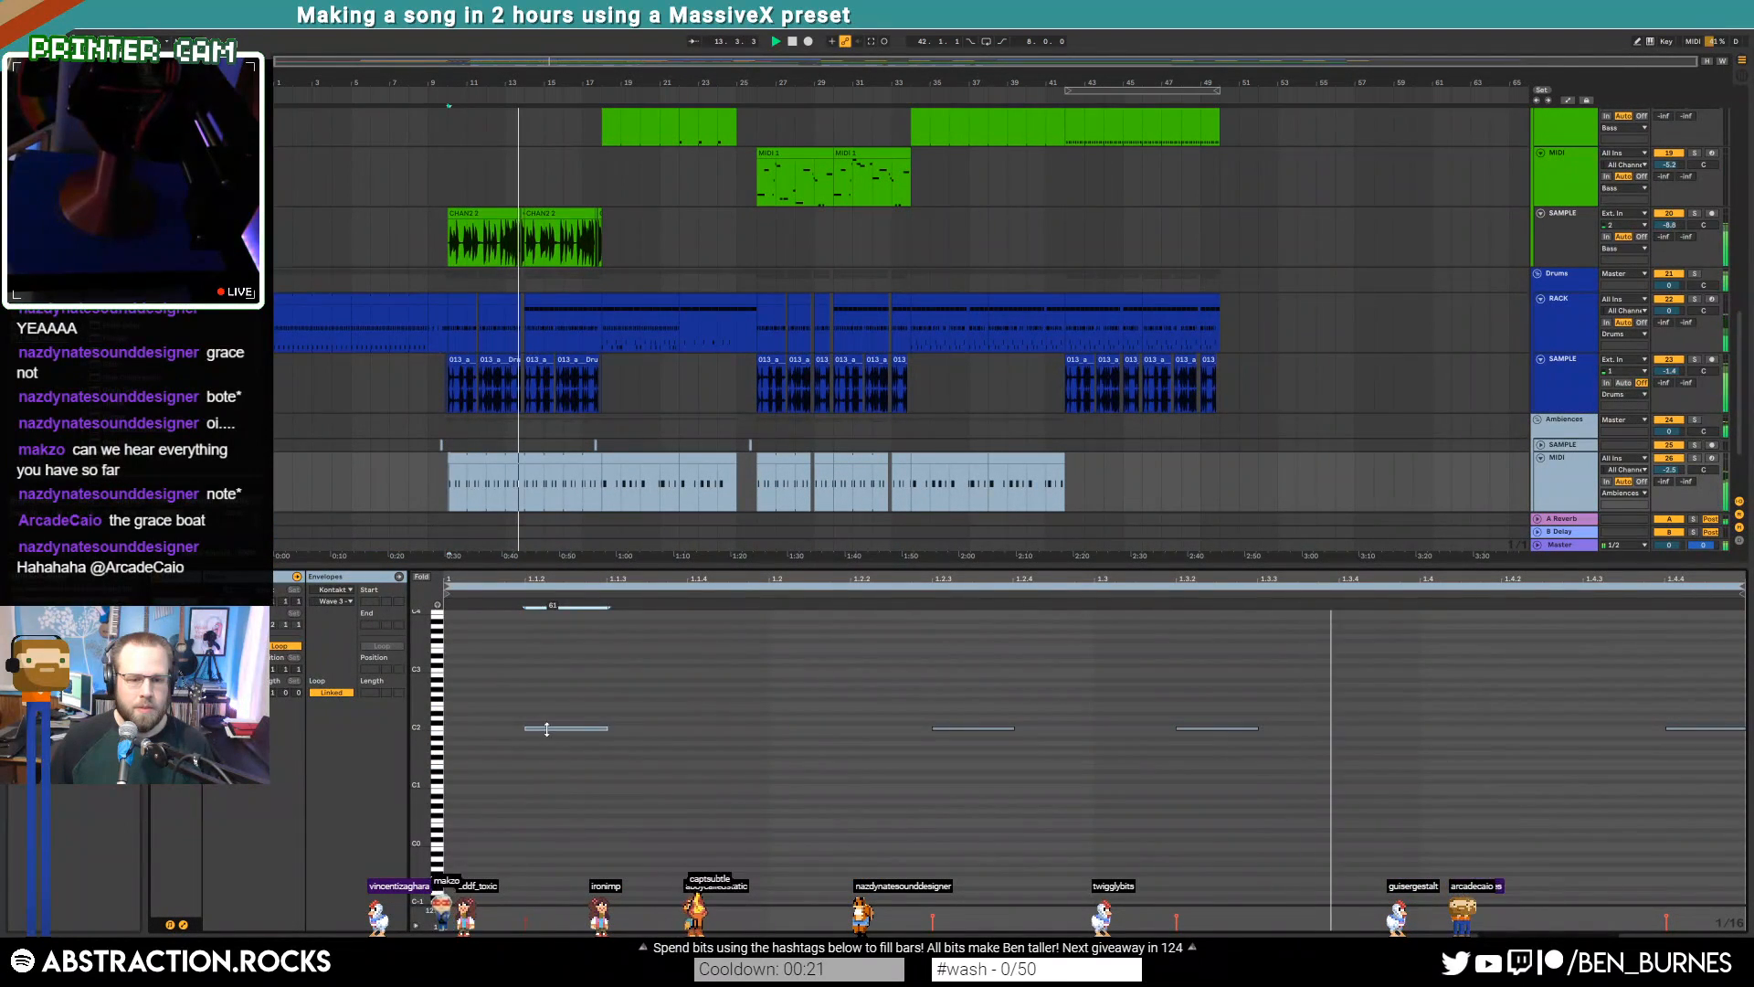
key("shift+Tab")
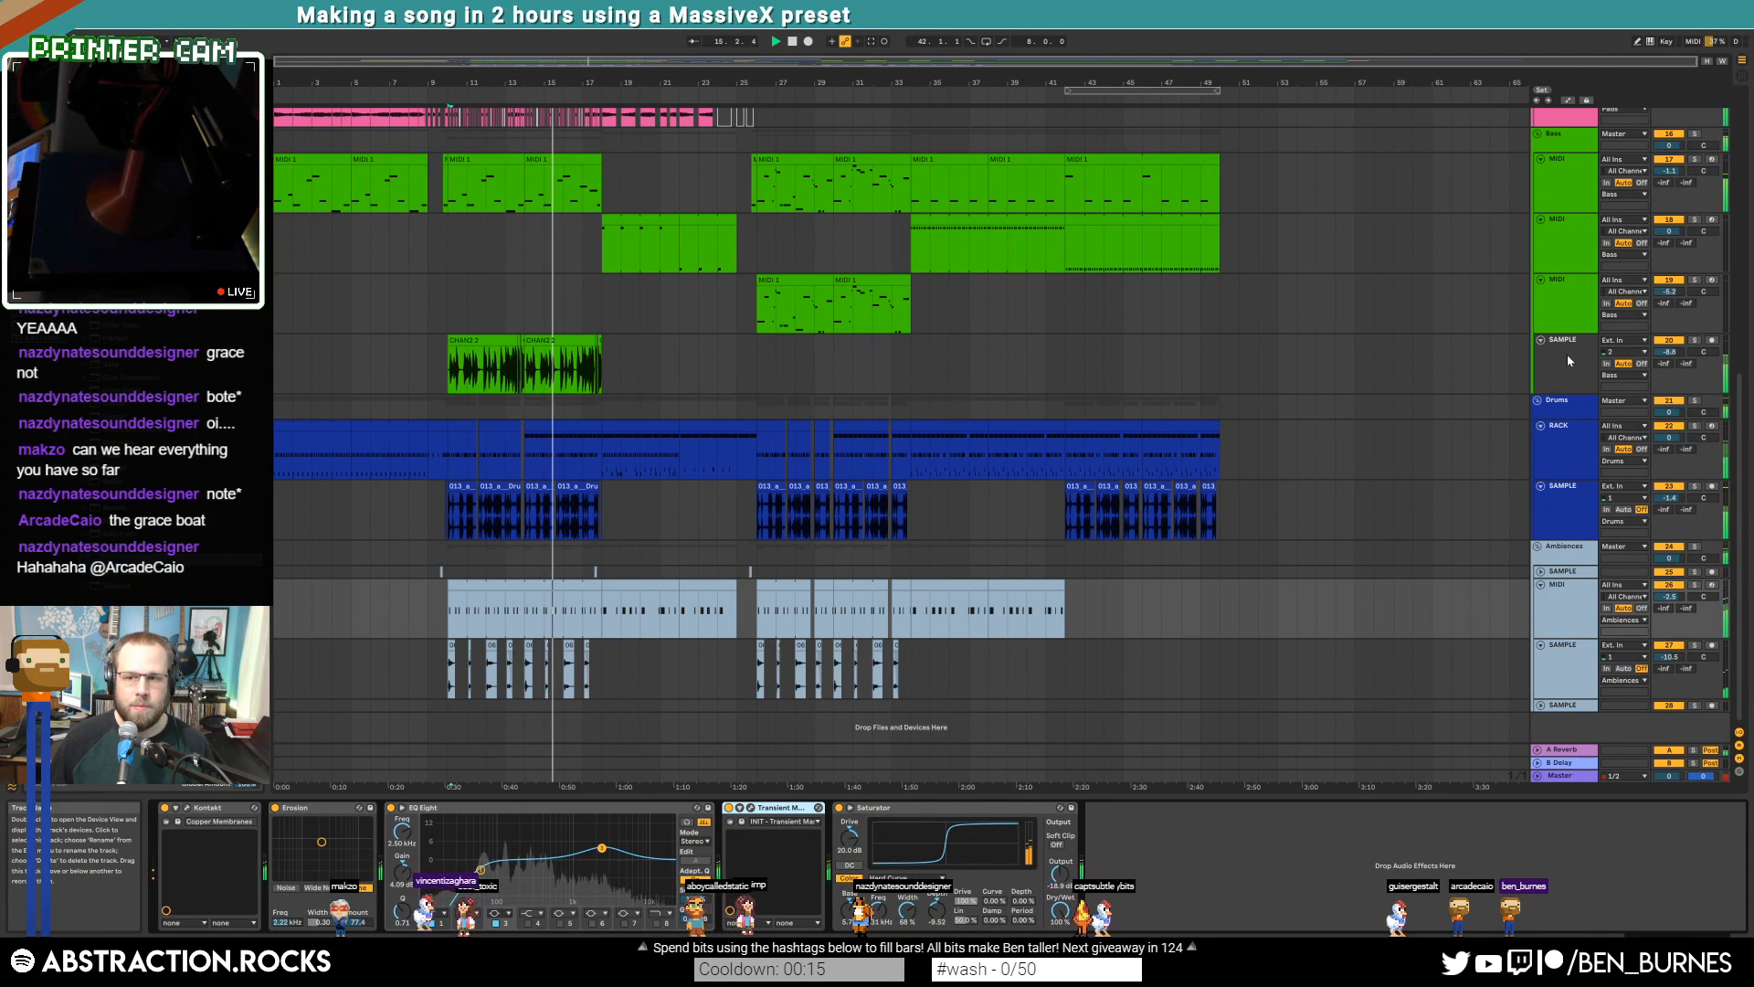
Solo the bass group's SAMPLE track briefly to hear it, then delete that track
left_click(1695, 341)
left_click(1695, 341)
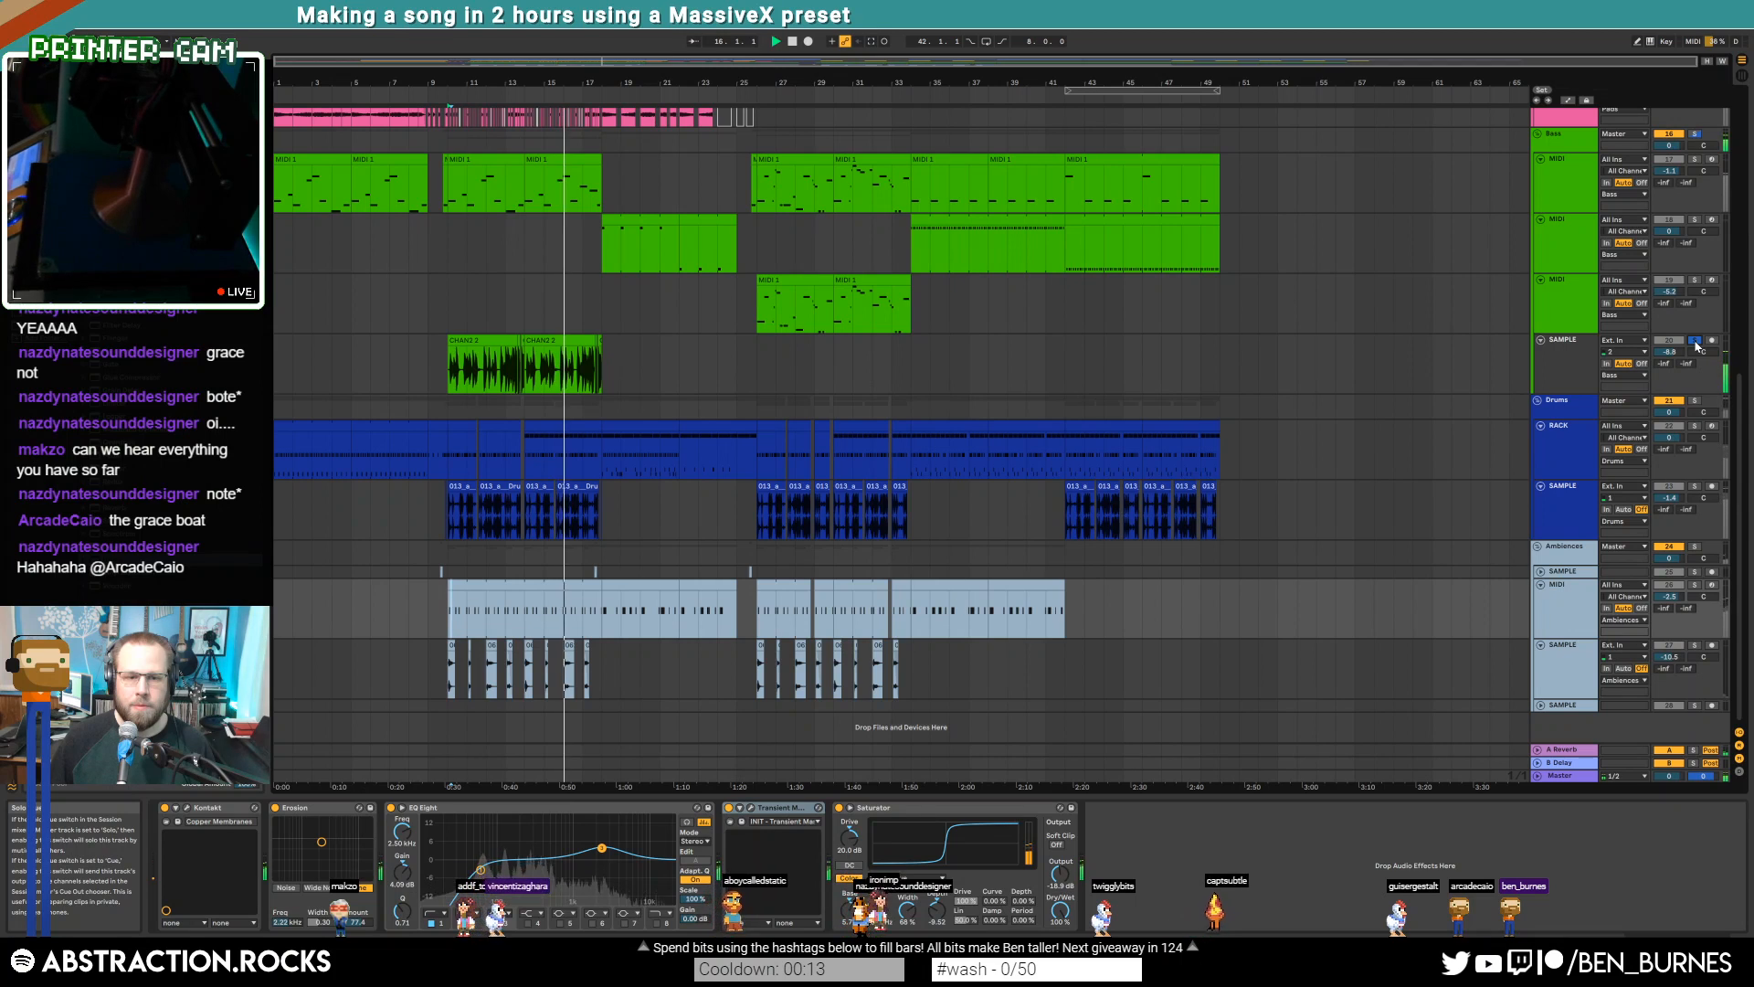
left_click(1554, 366)
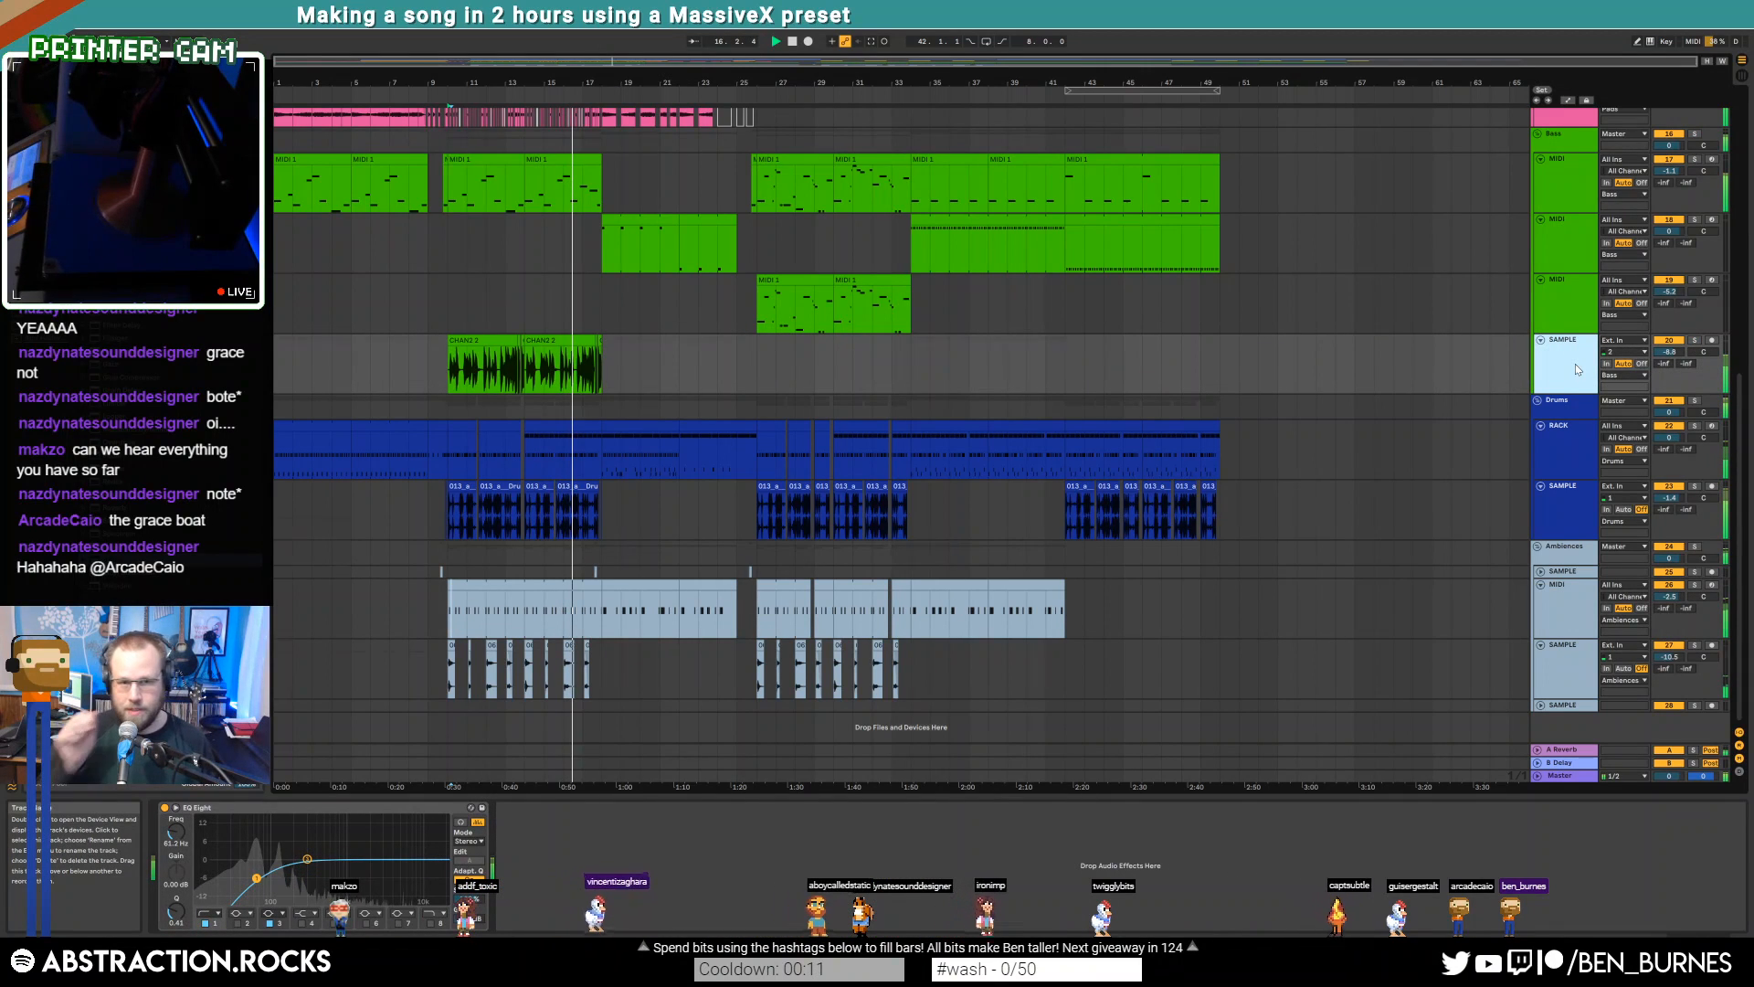
key("Delete")
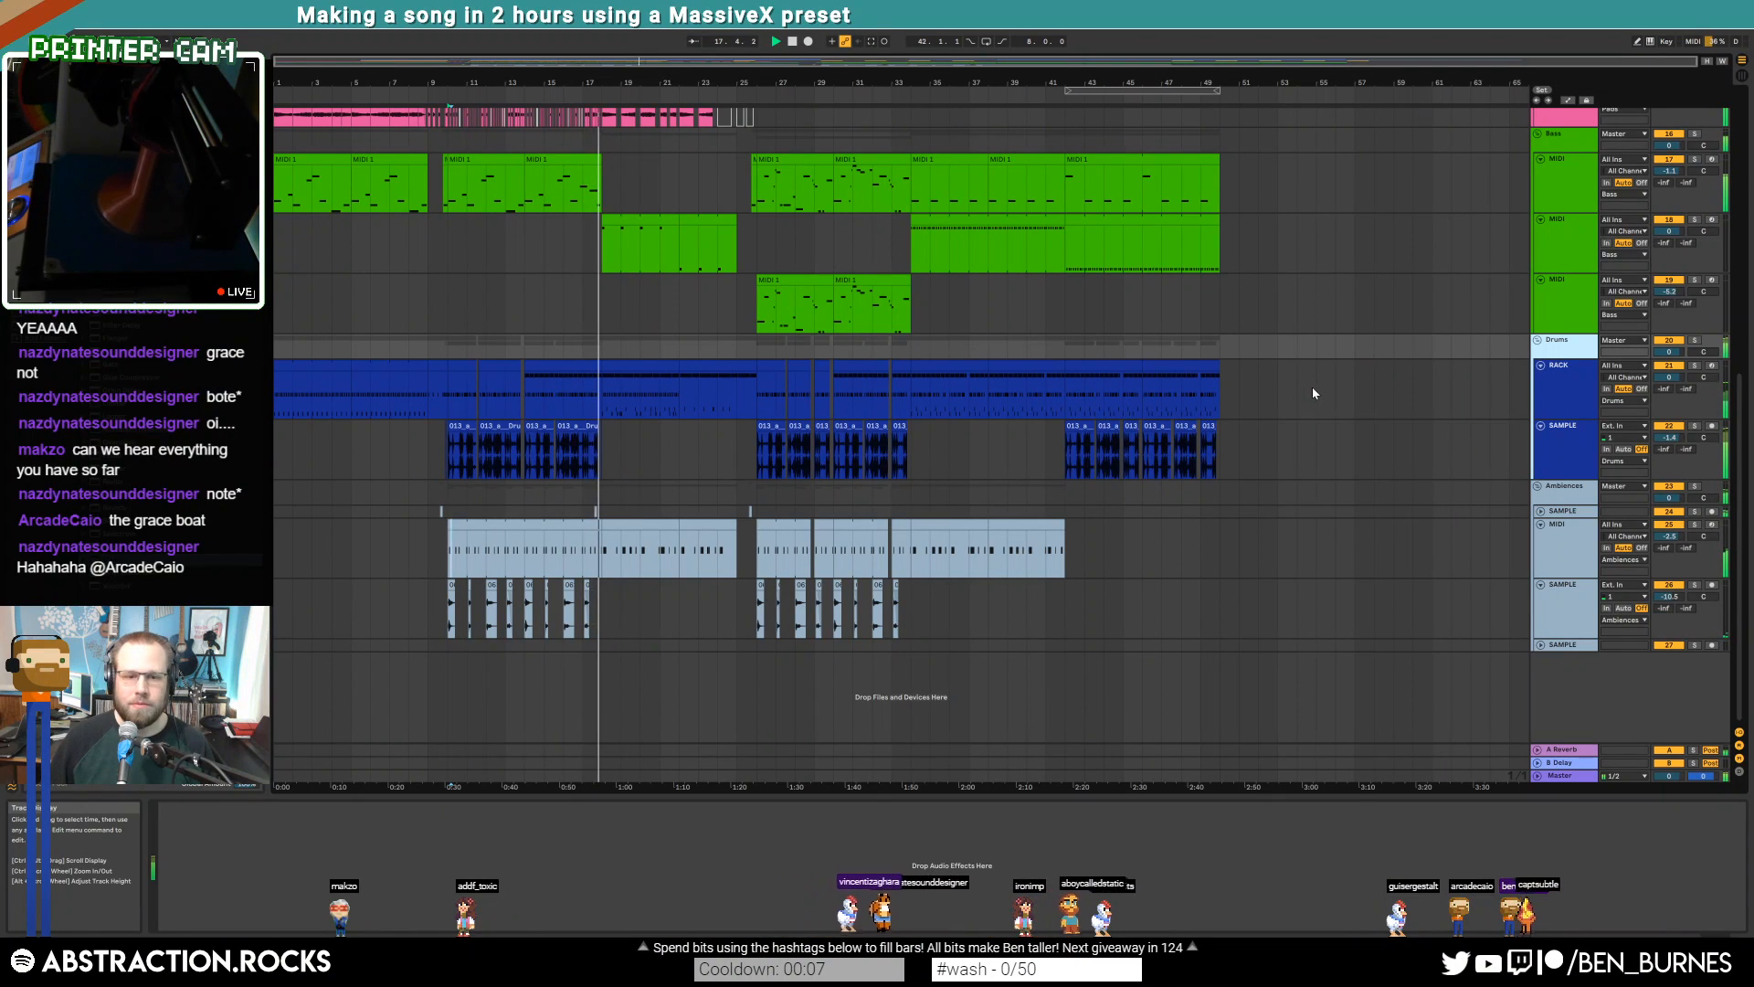
Fold the arpeggio MIDI track and the pad SAMPLE track, and check the Massive X settings on the pad MIDI track
scroll(1016, 441, "up", 7)
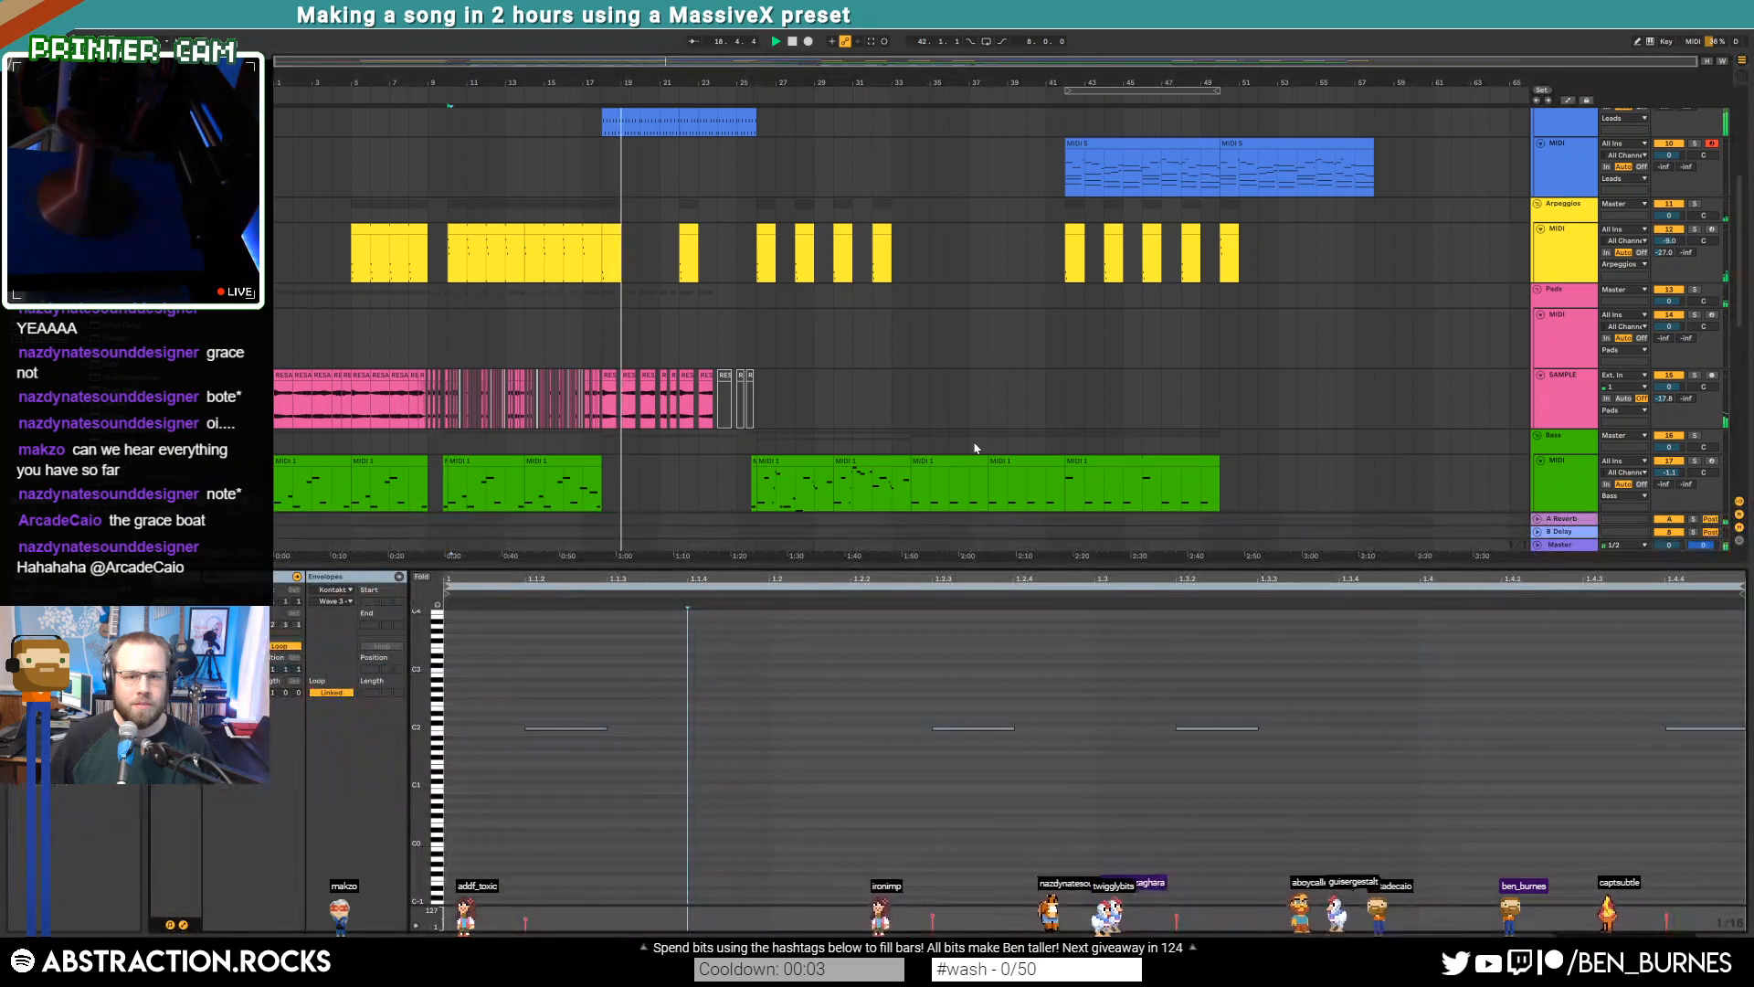
left_click(1540, 229)
left_click(1543, 274)
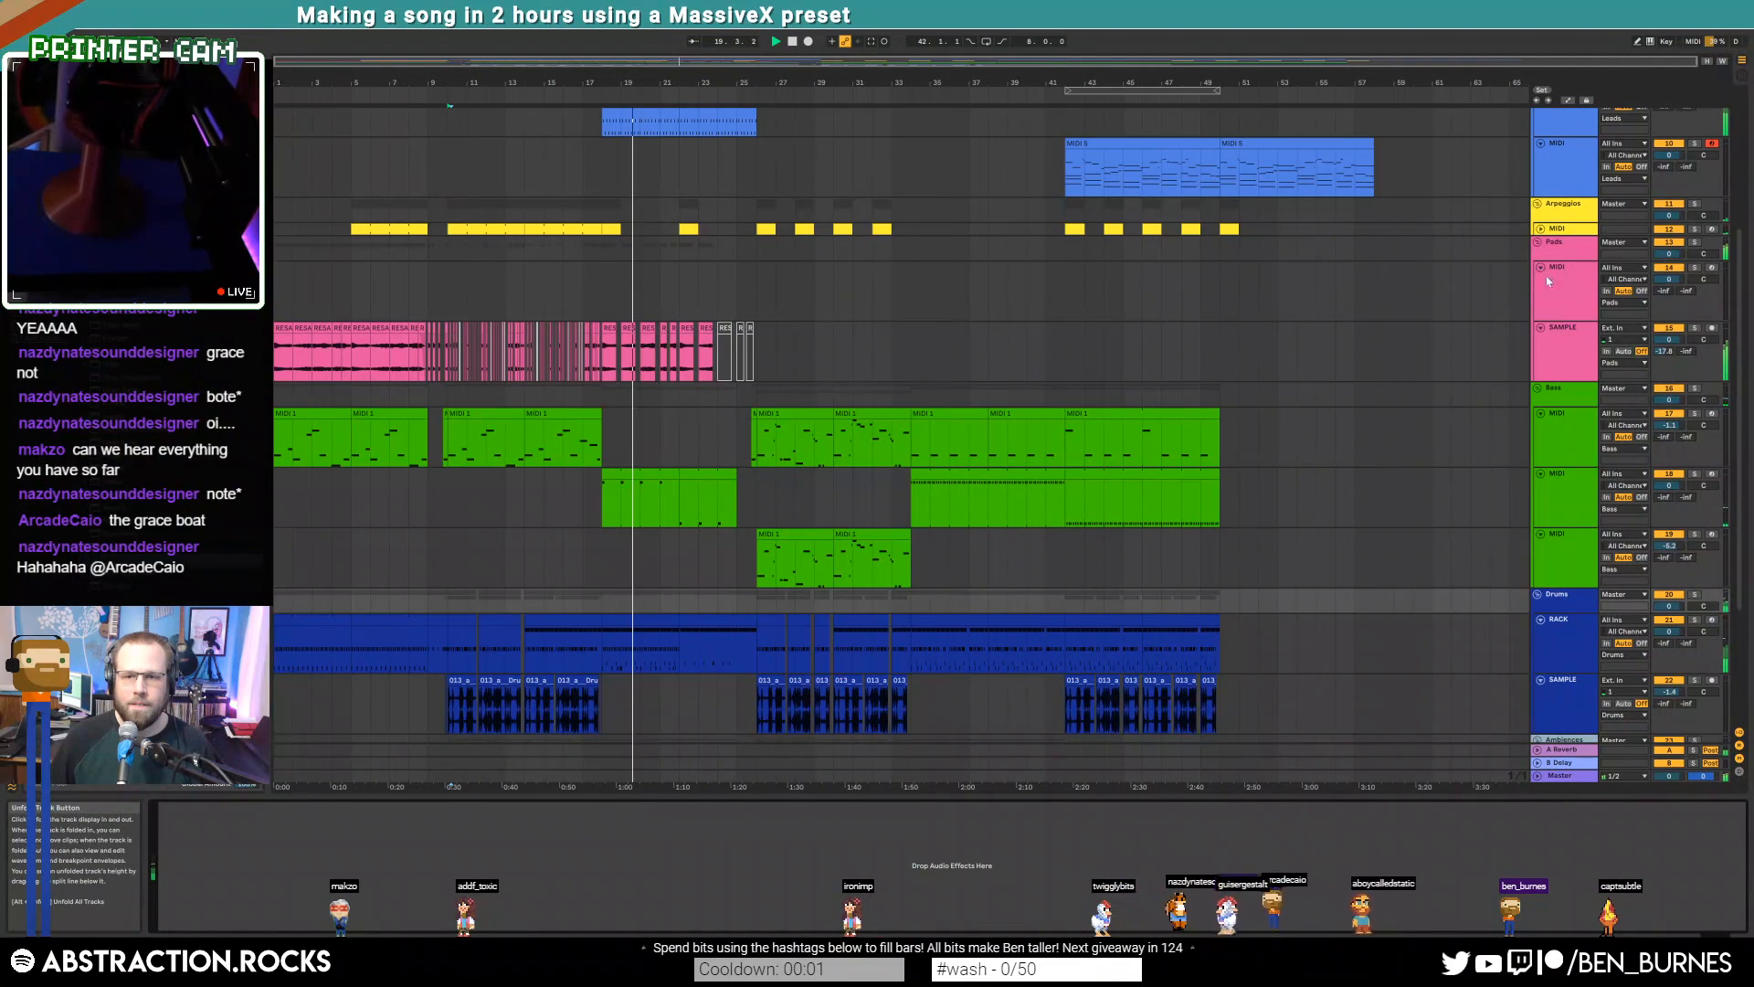
left_click(1540, 327)
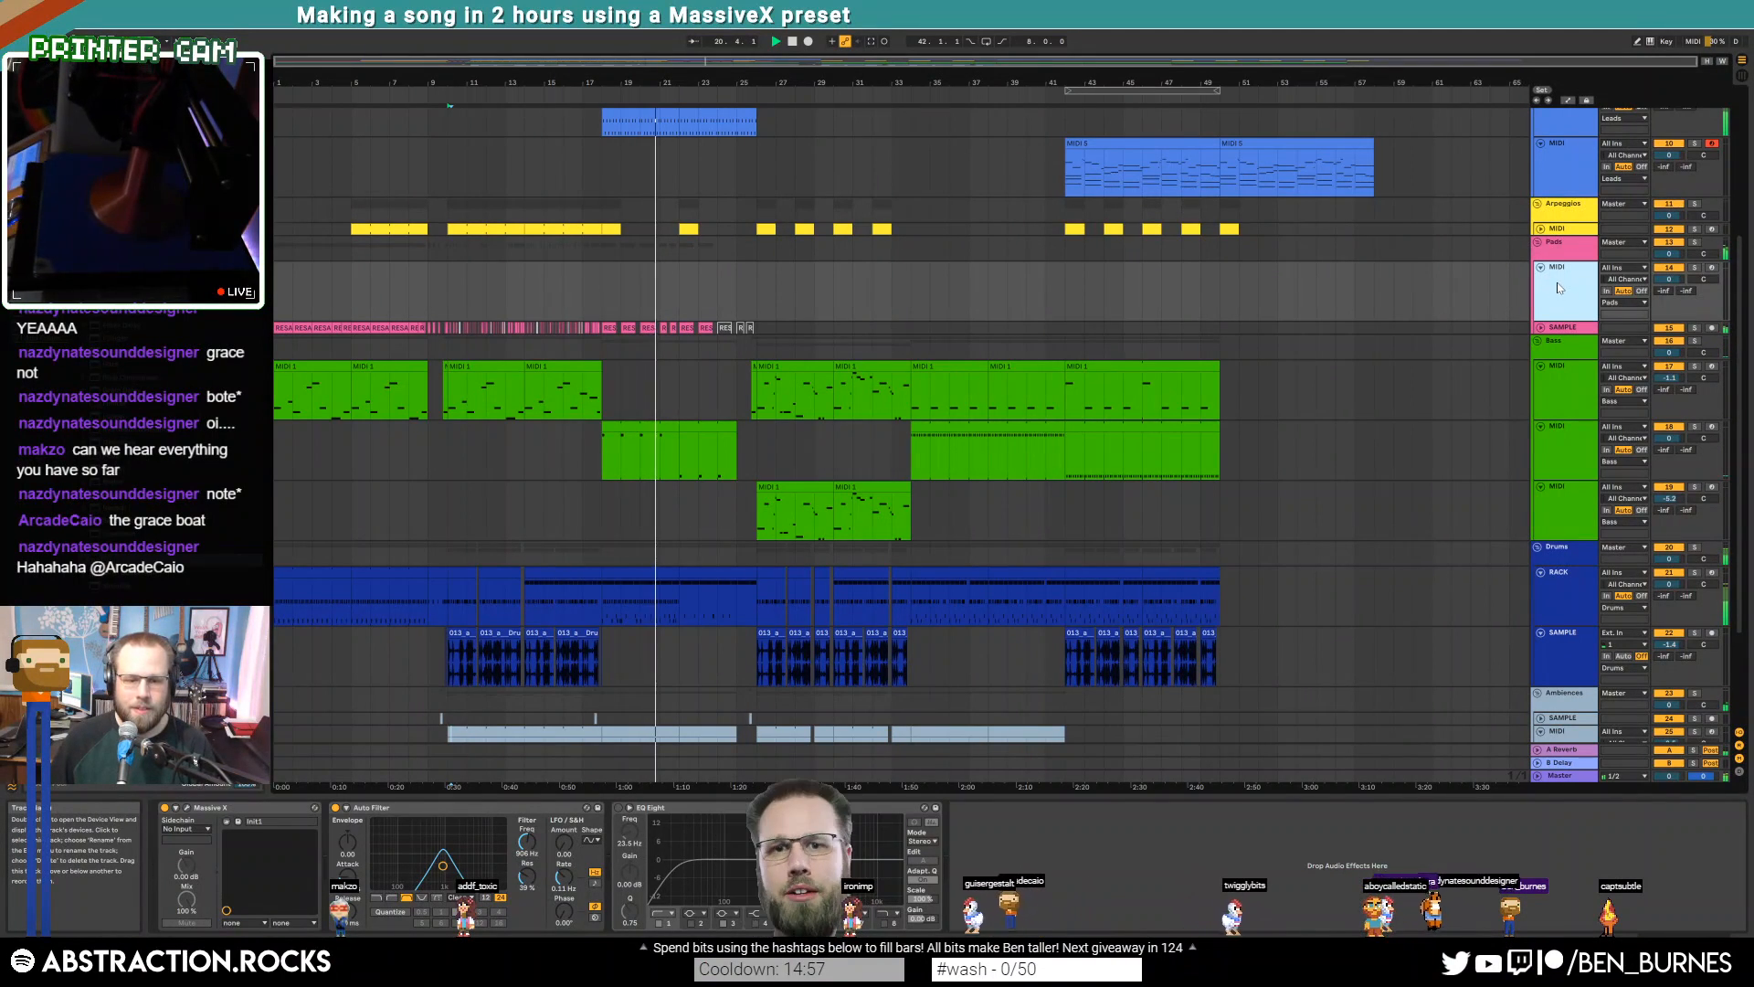
left_click(186, 812)
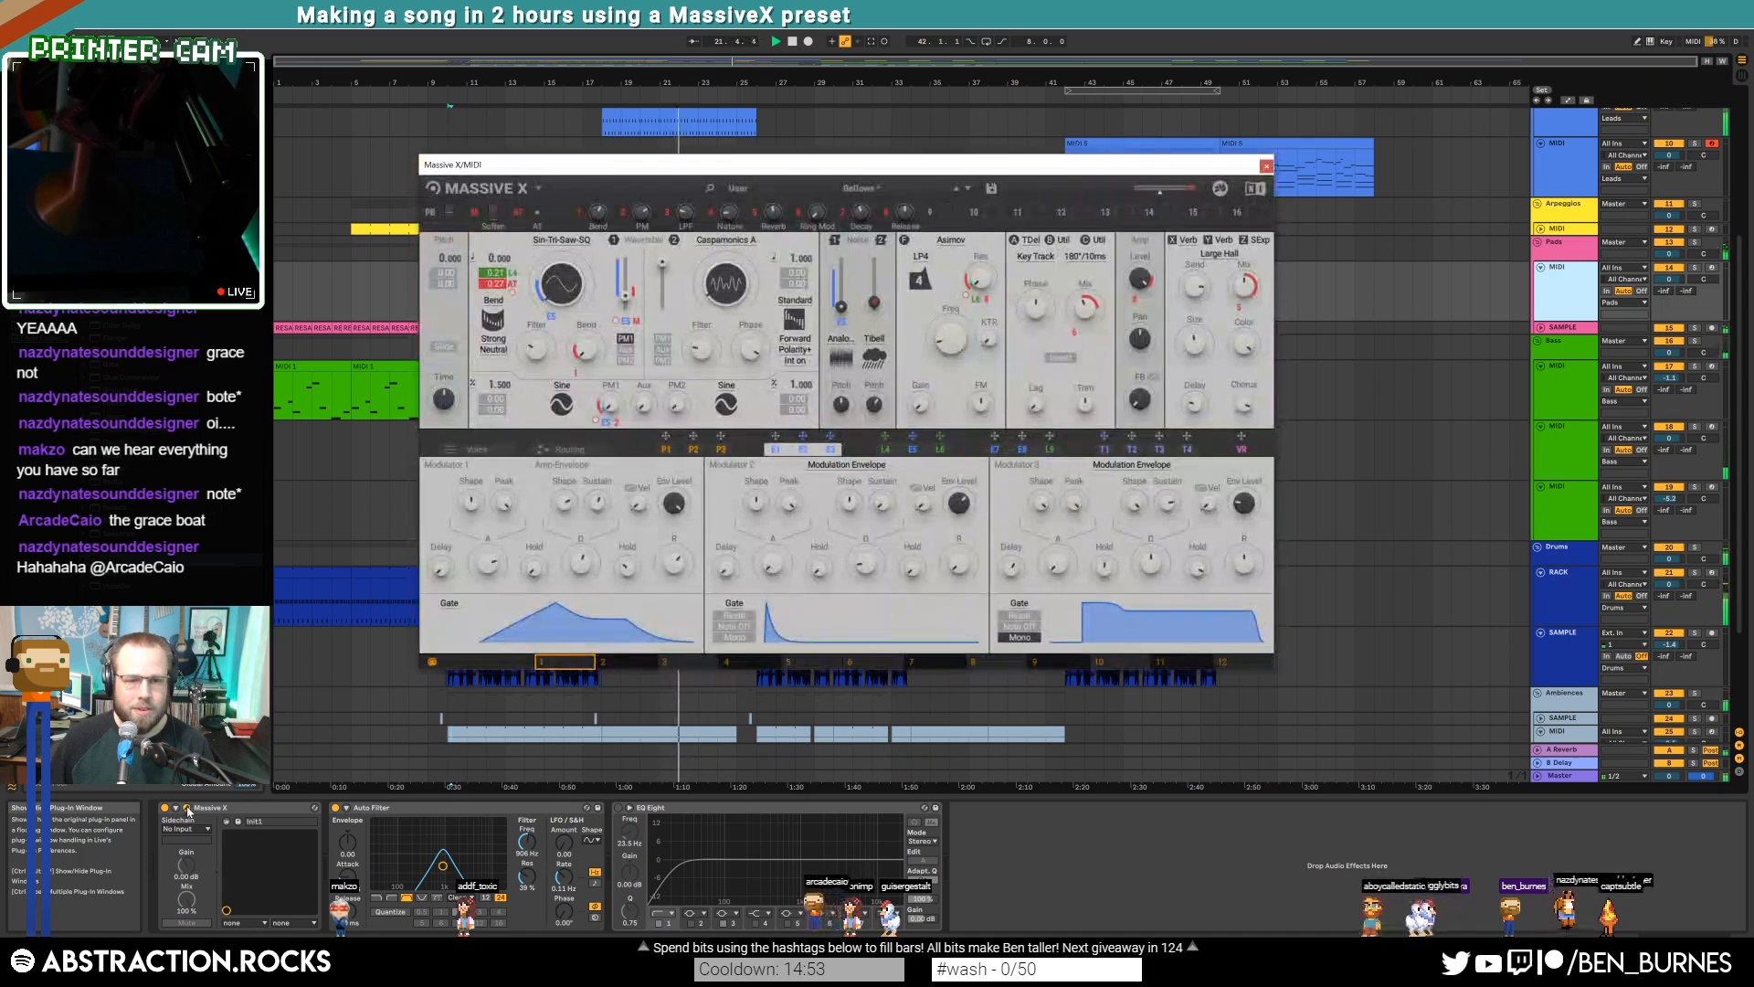
left_click(187, 812)
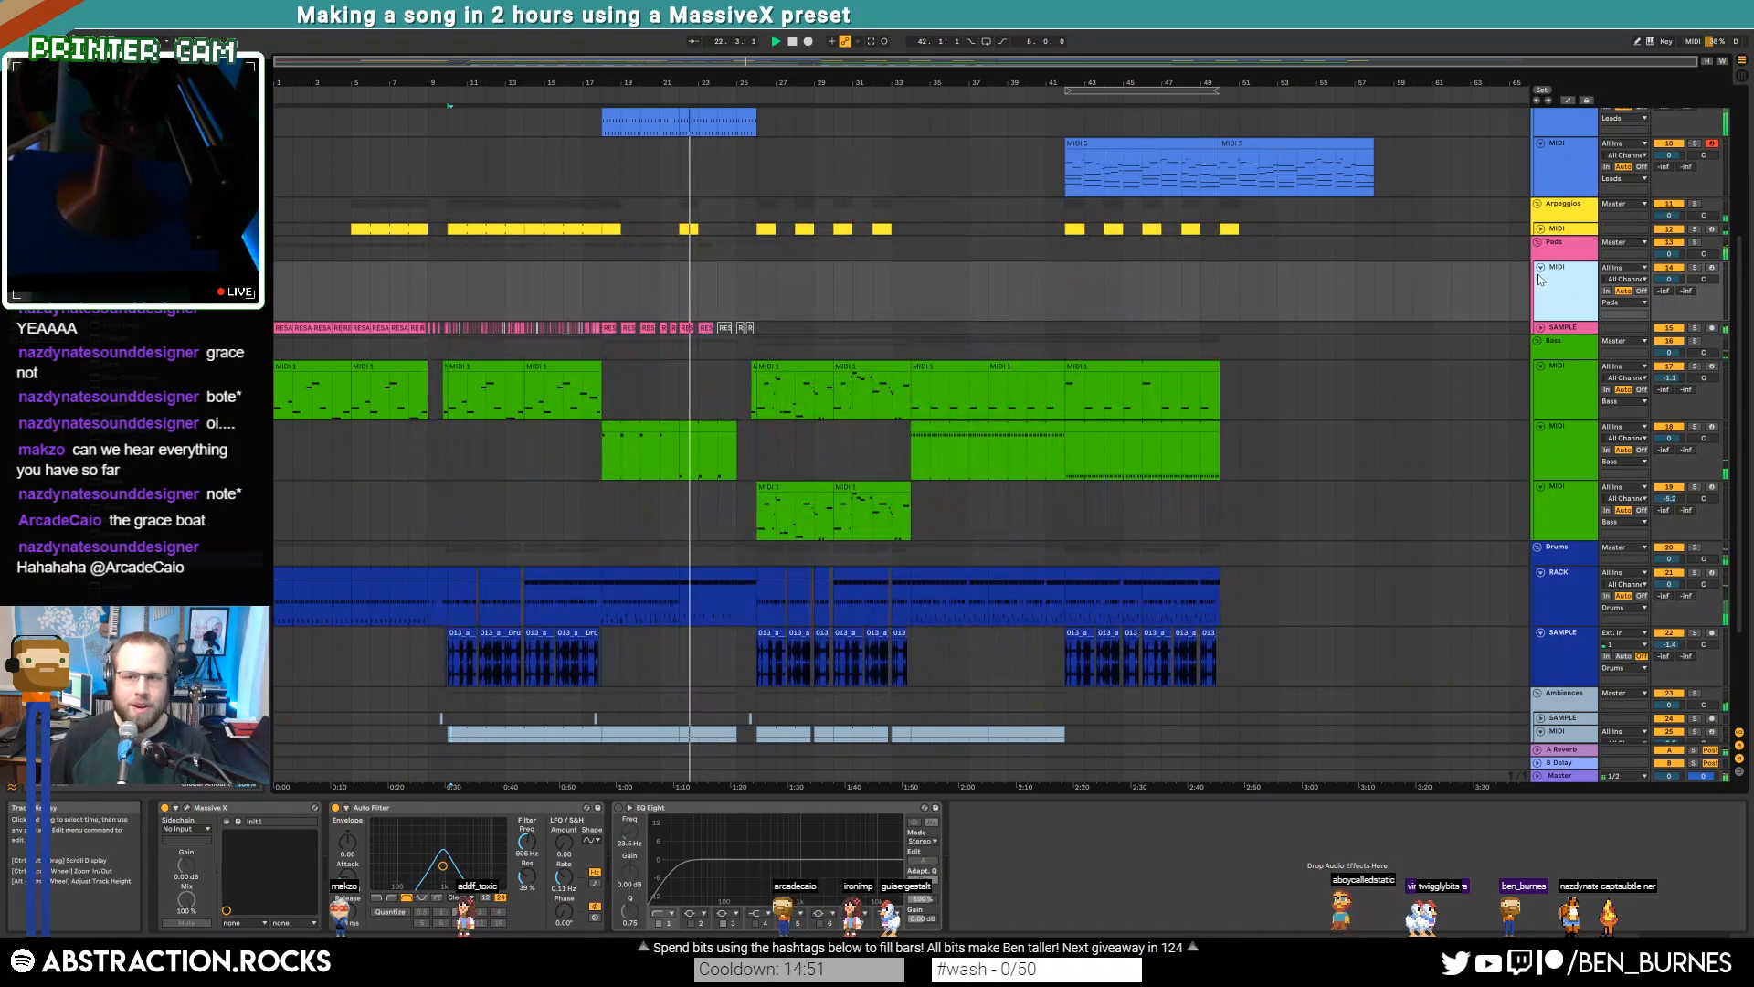
Fold the pad MIDI track, rename it SourceAudio and colour it dark grey
left_click(1541, 269)
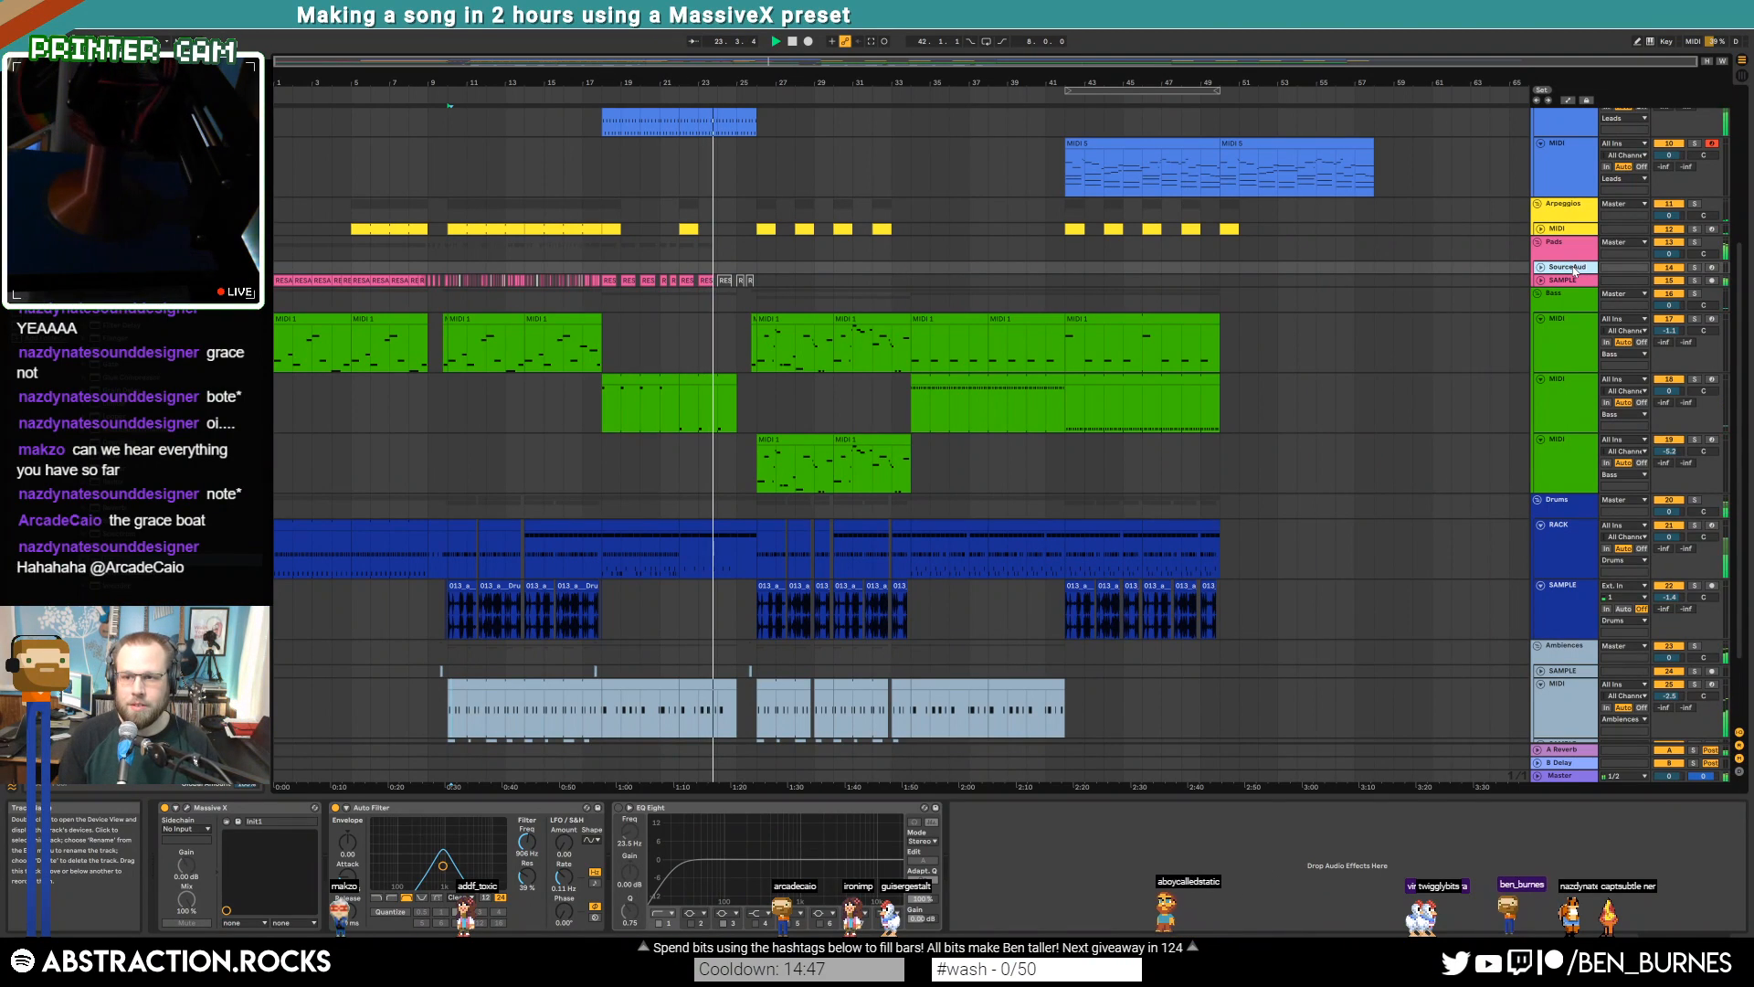
right_click(1572, 270)
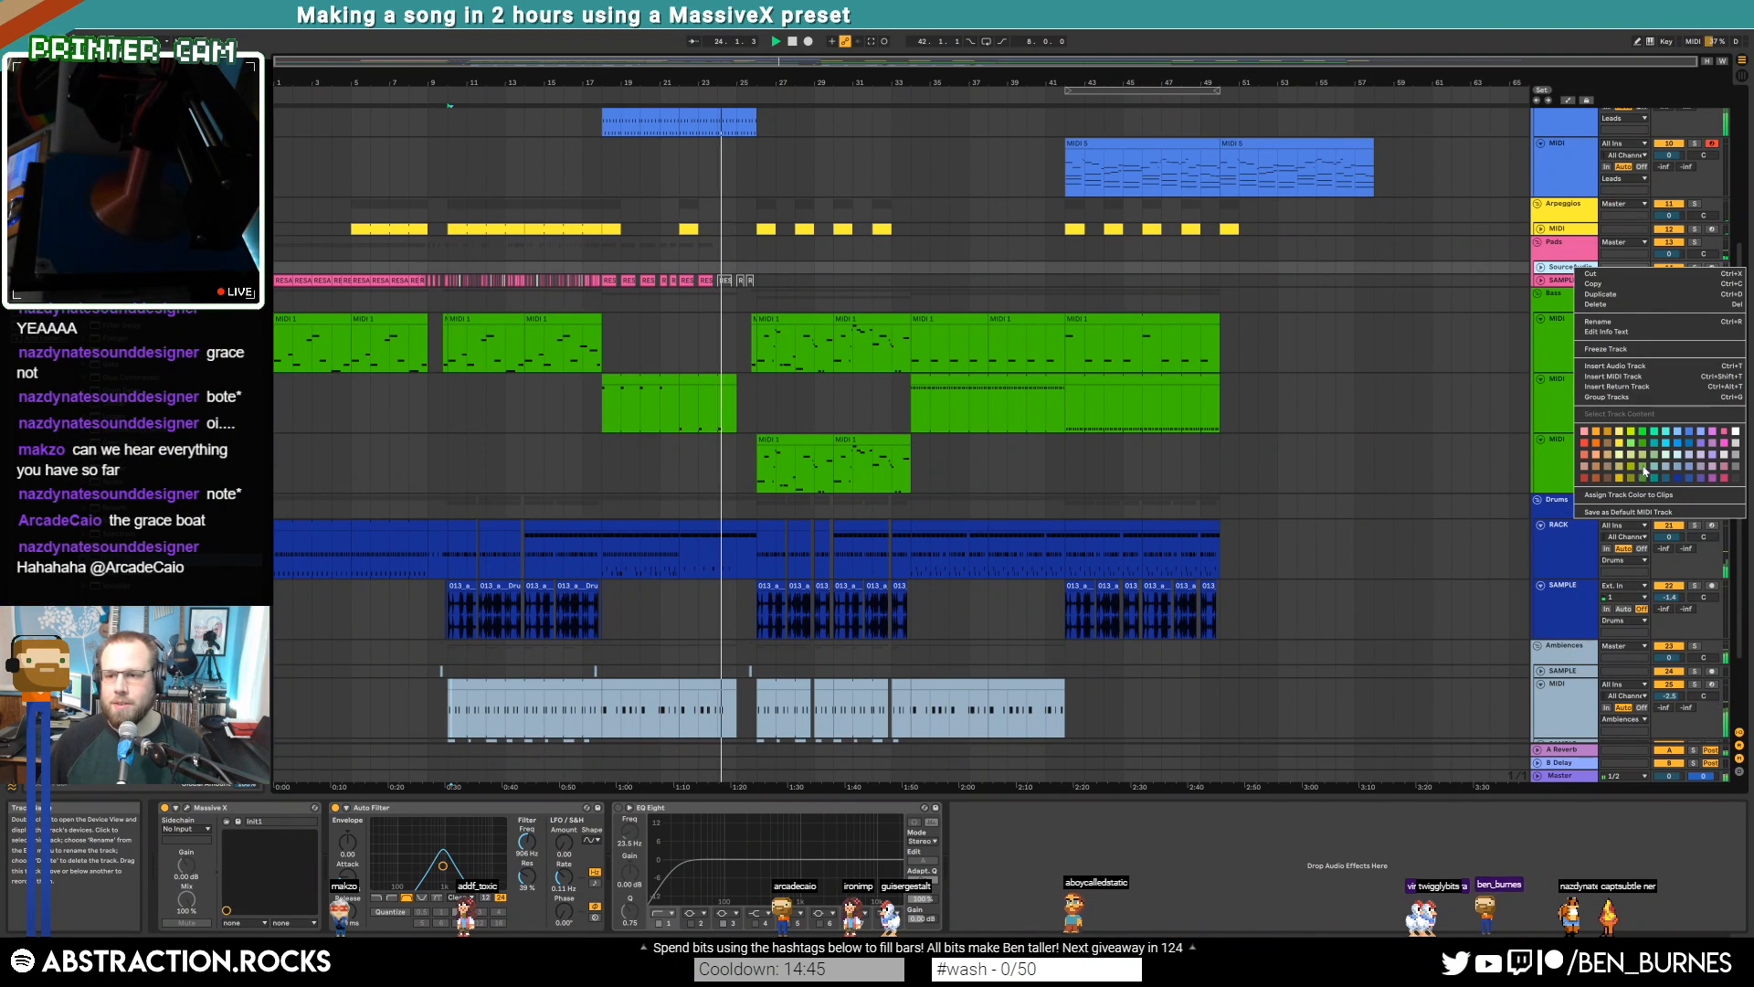
left_click(1735, 478)
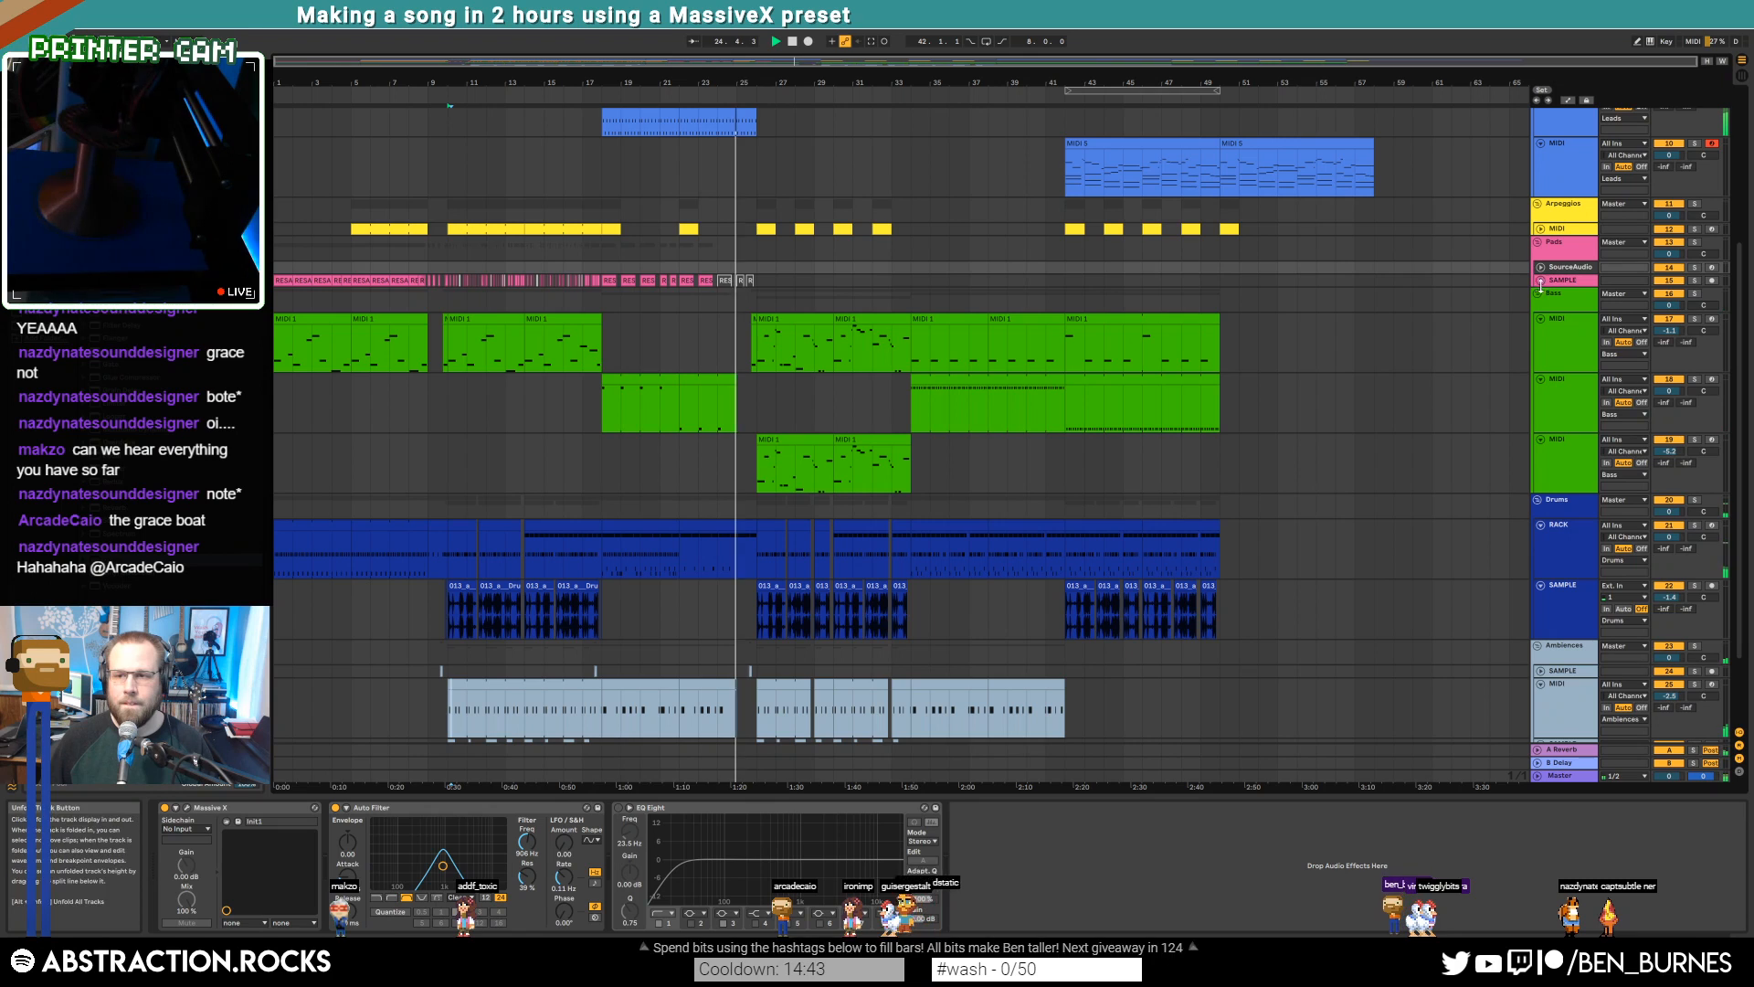
Fold the three bass MIDI tracks and move the lowest one up directly below the first
left_click(1575, 362)
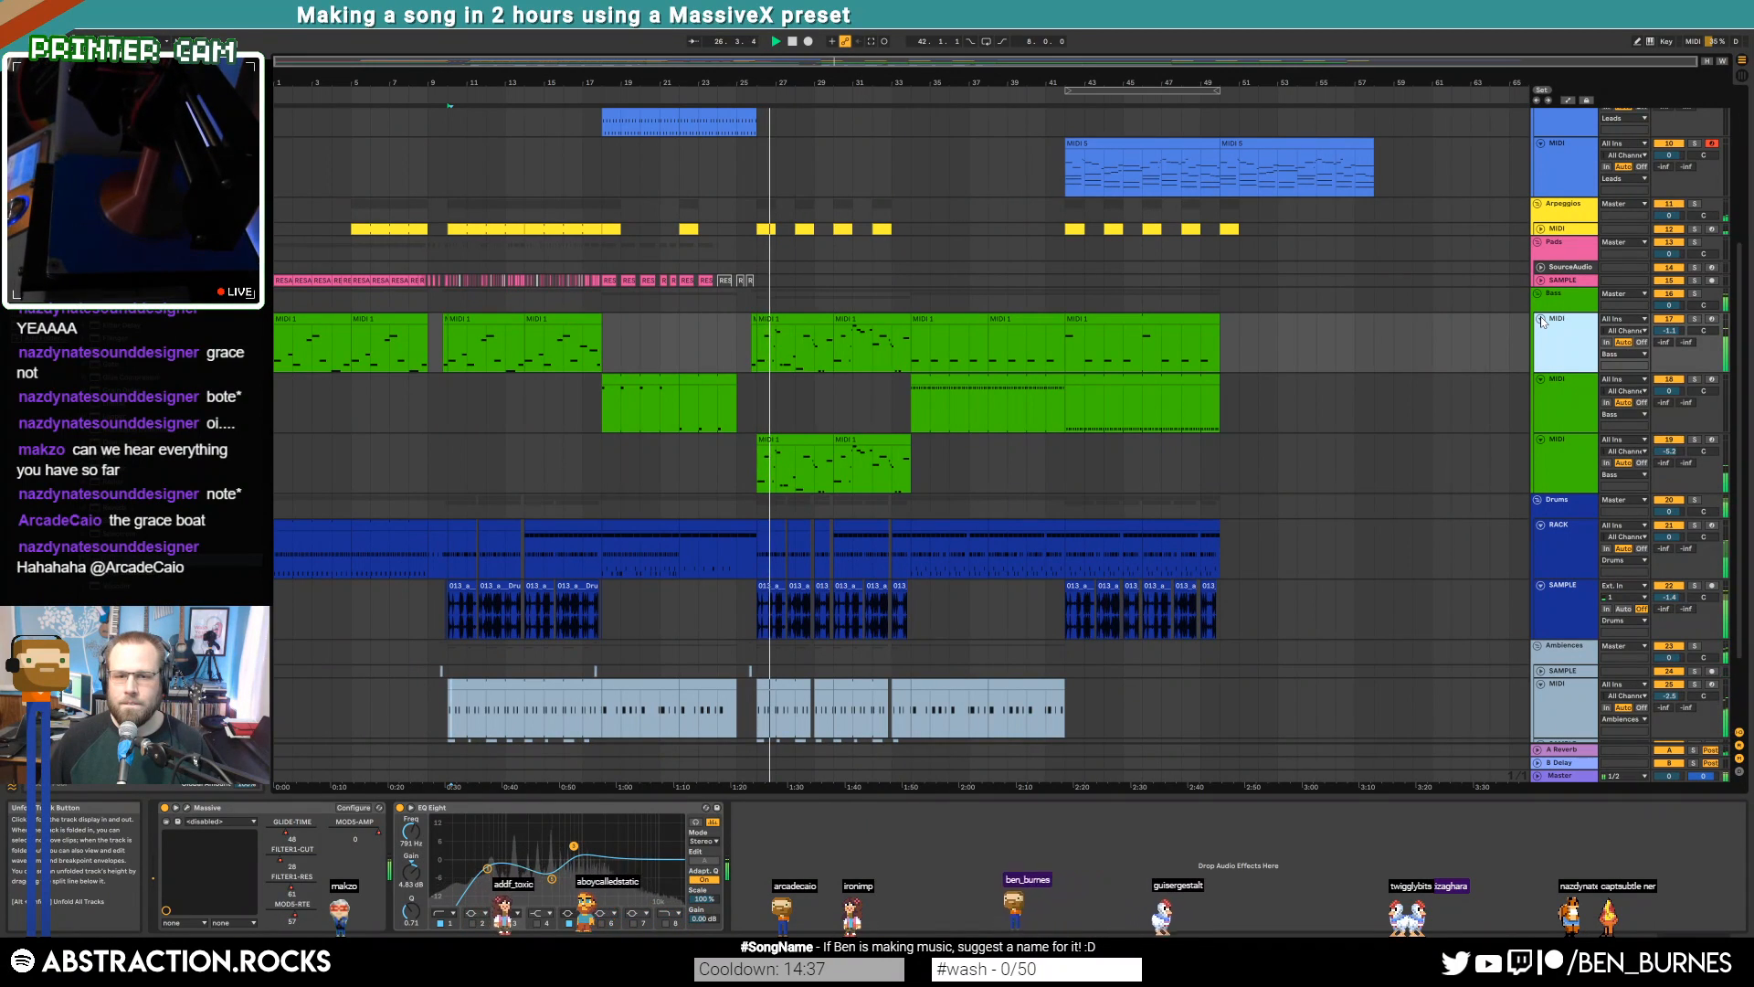
left_click(1542, 319)
left_click(1542, 333)
left_click(1542, 345)
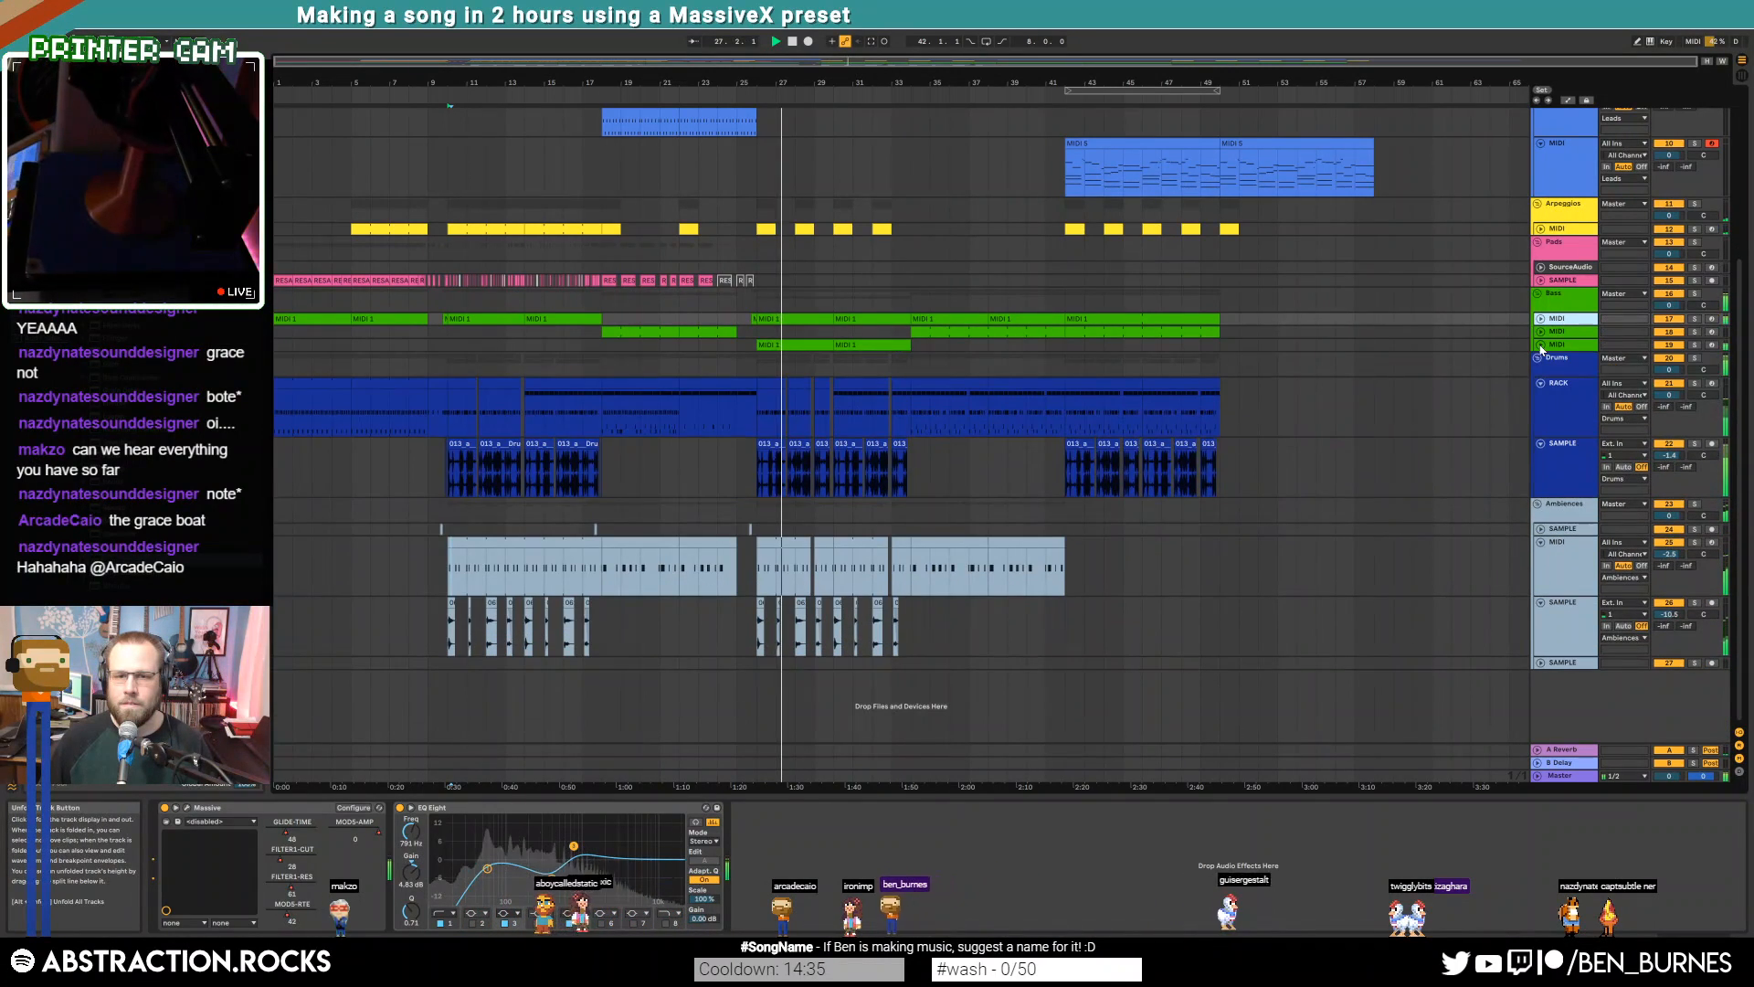
left_click_drag(1561, 348, 1558, 326)
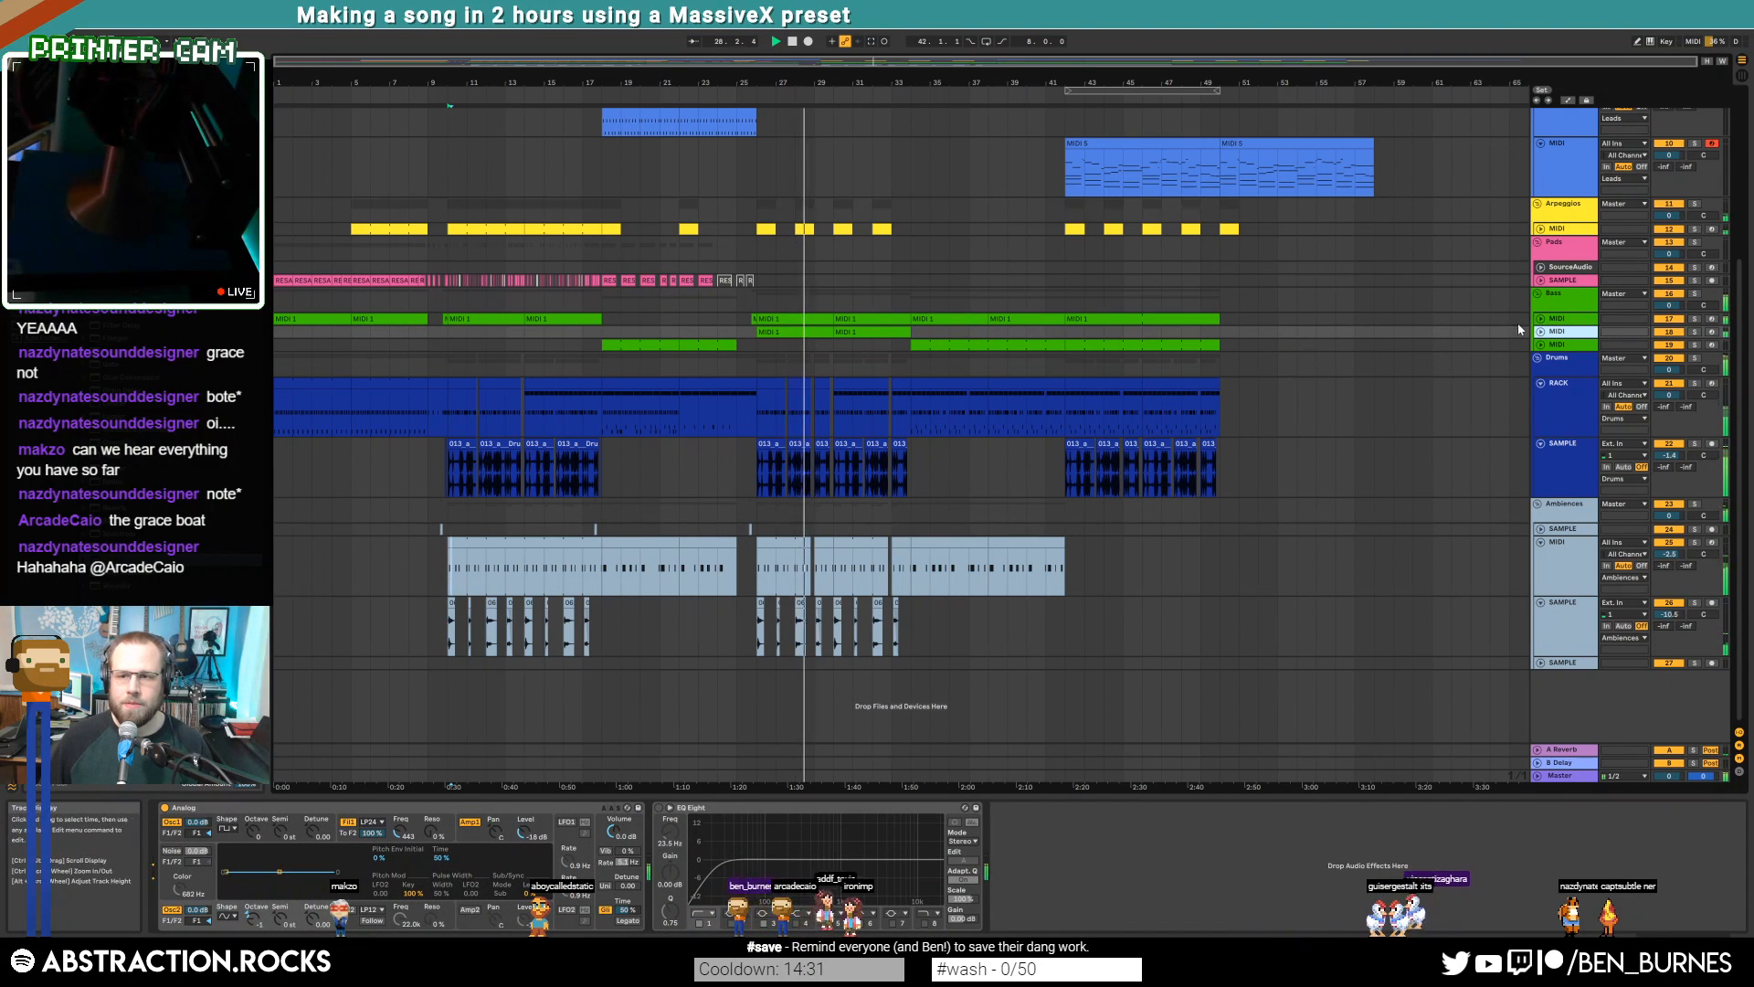
Fold both drum tracks and the ambience MIDI and clip-filled SAMPLE tracks, and unfold the empty last ambience SAMPLE track
scroll(1329, 346, "up", 2)
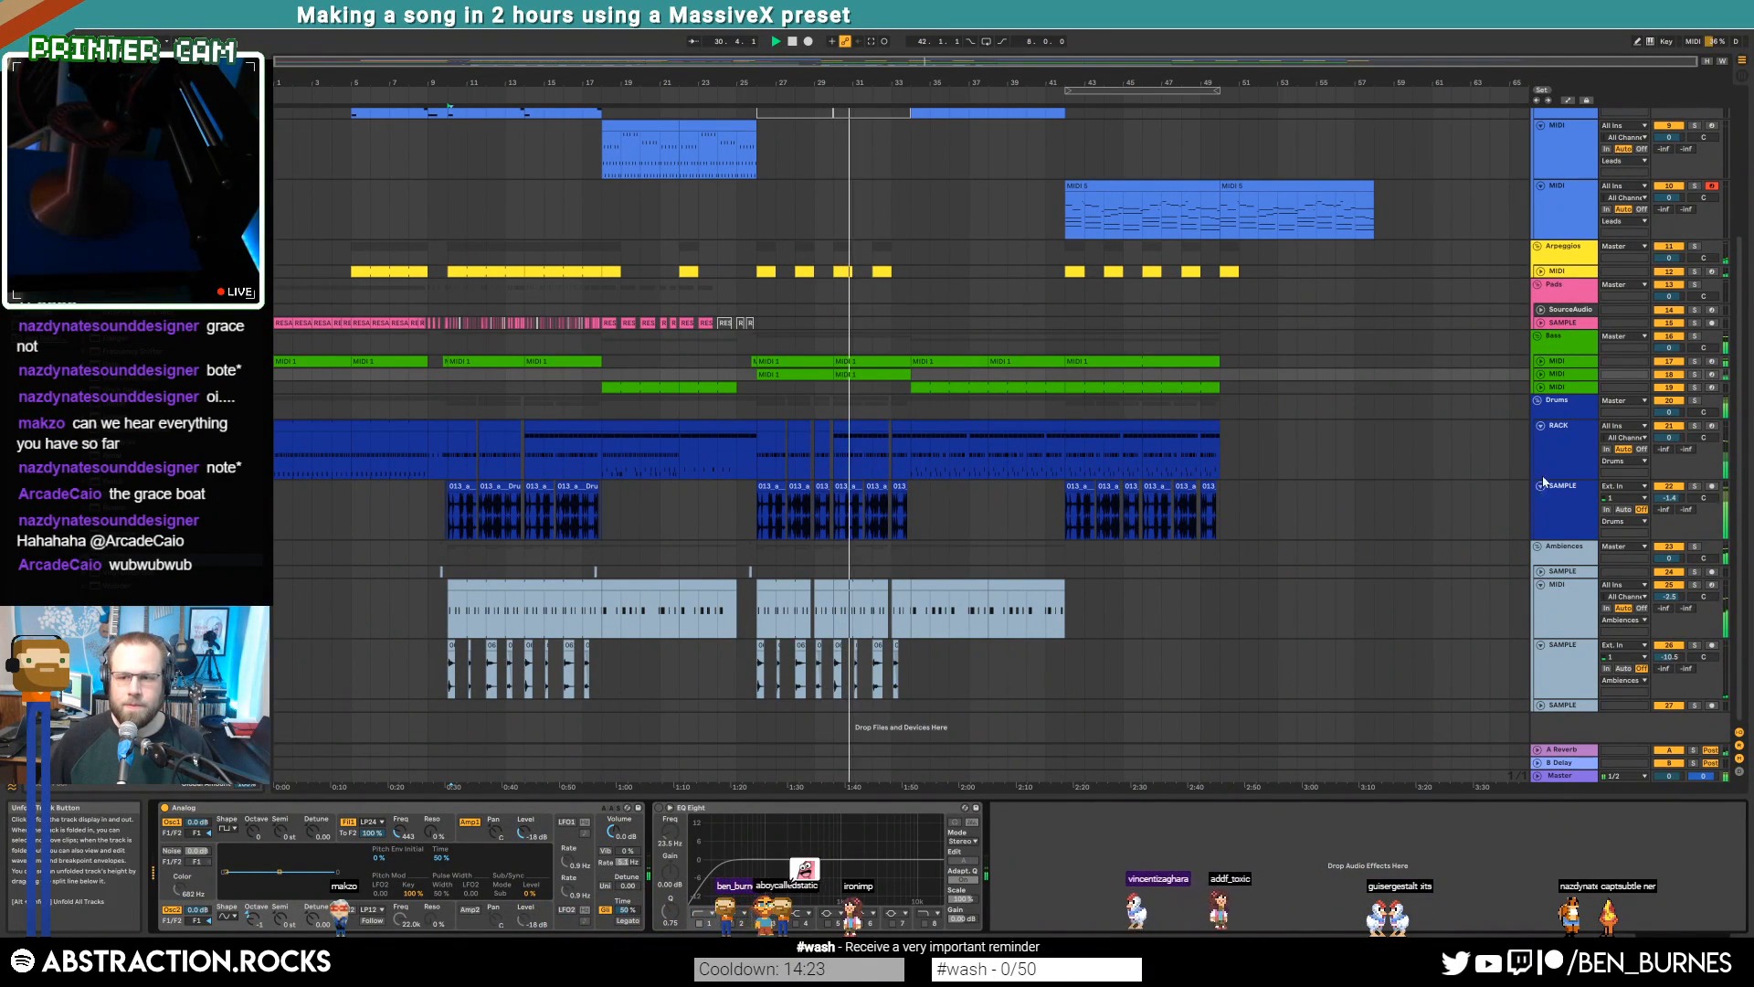
left_click(1540, 485)
left_click(1541, 424)
left_click(1541, 489)
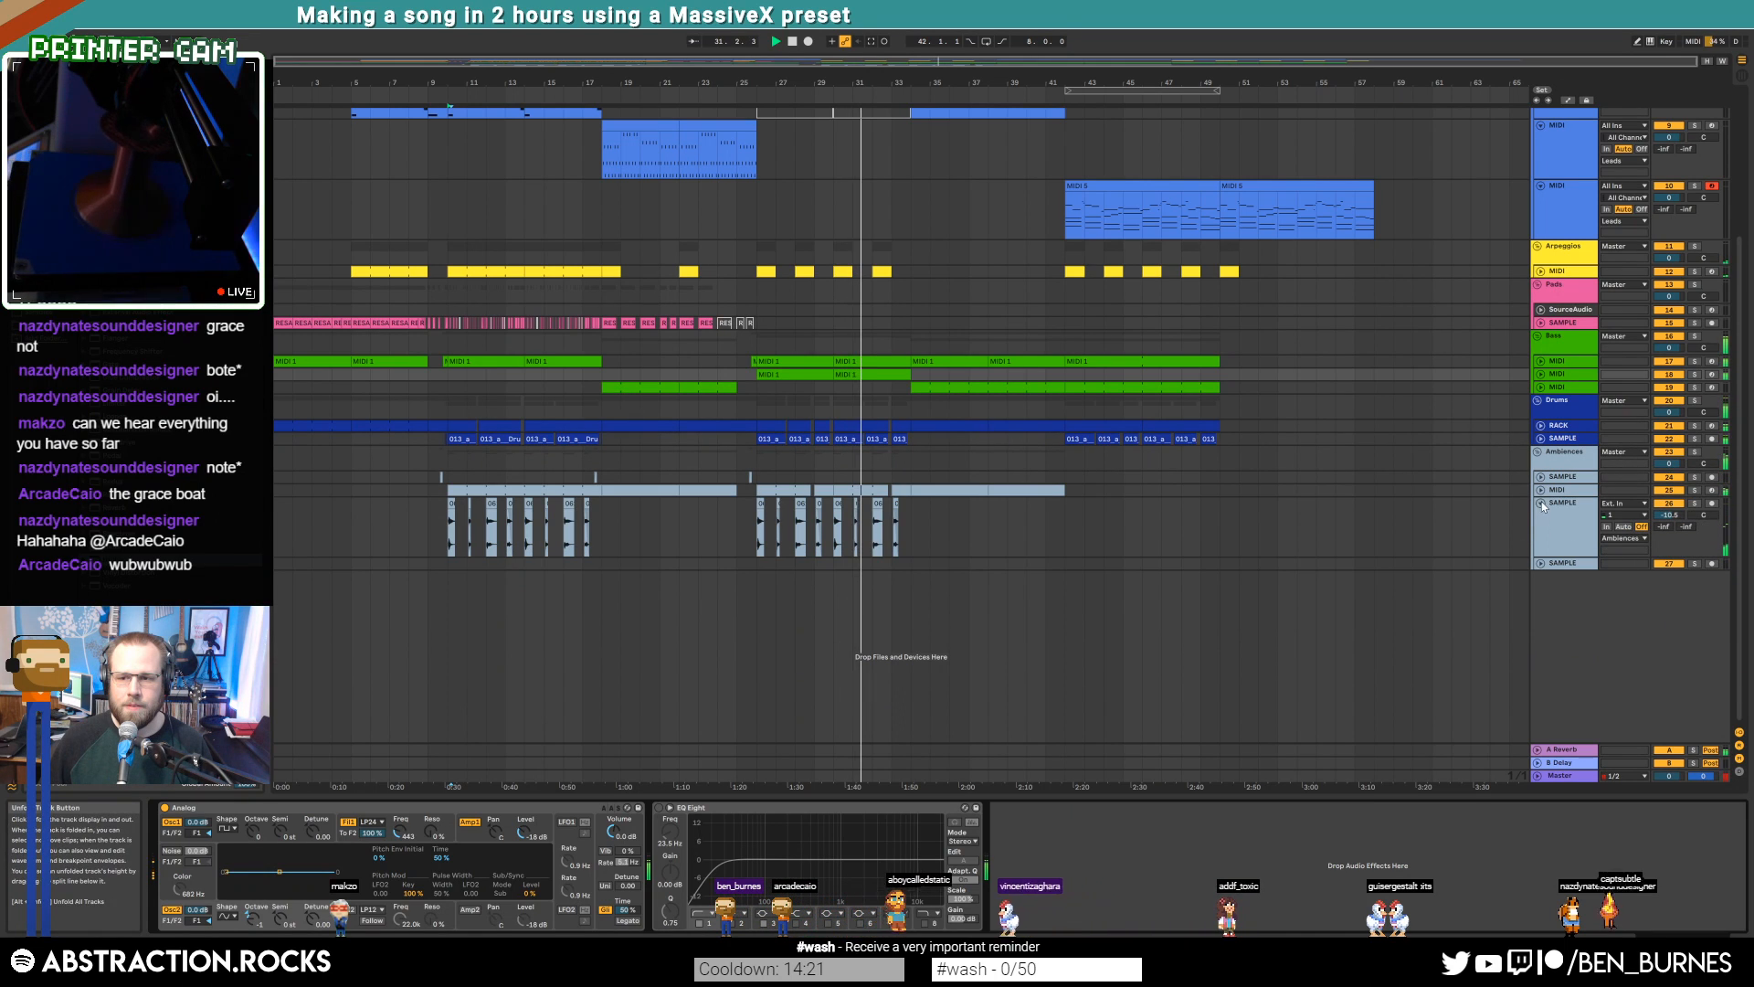
left_click(1541, 503)
left_click(1559, 517)
left_click(1541, 516)
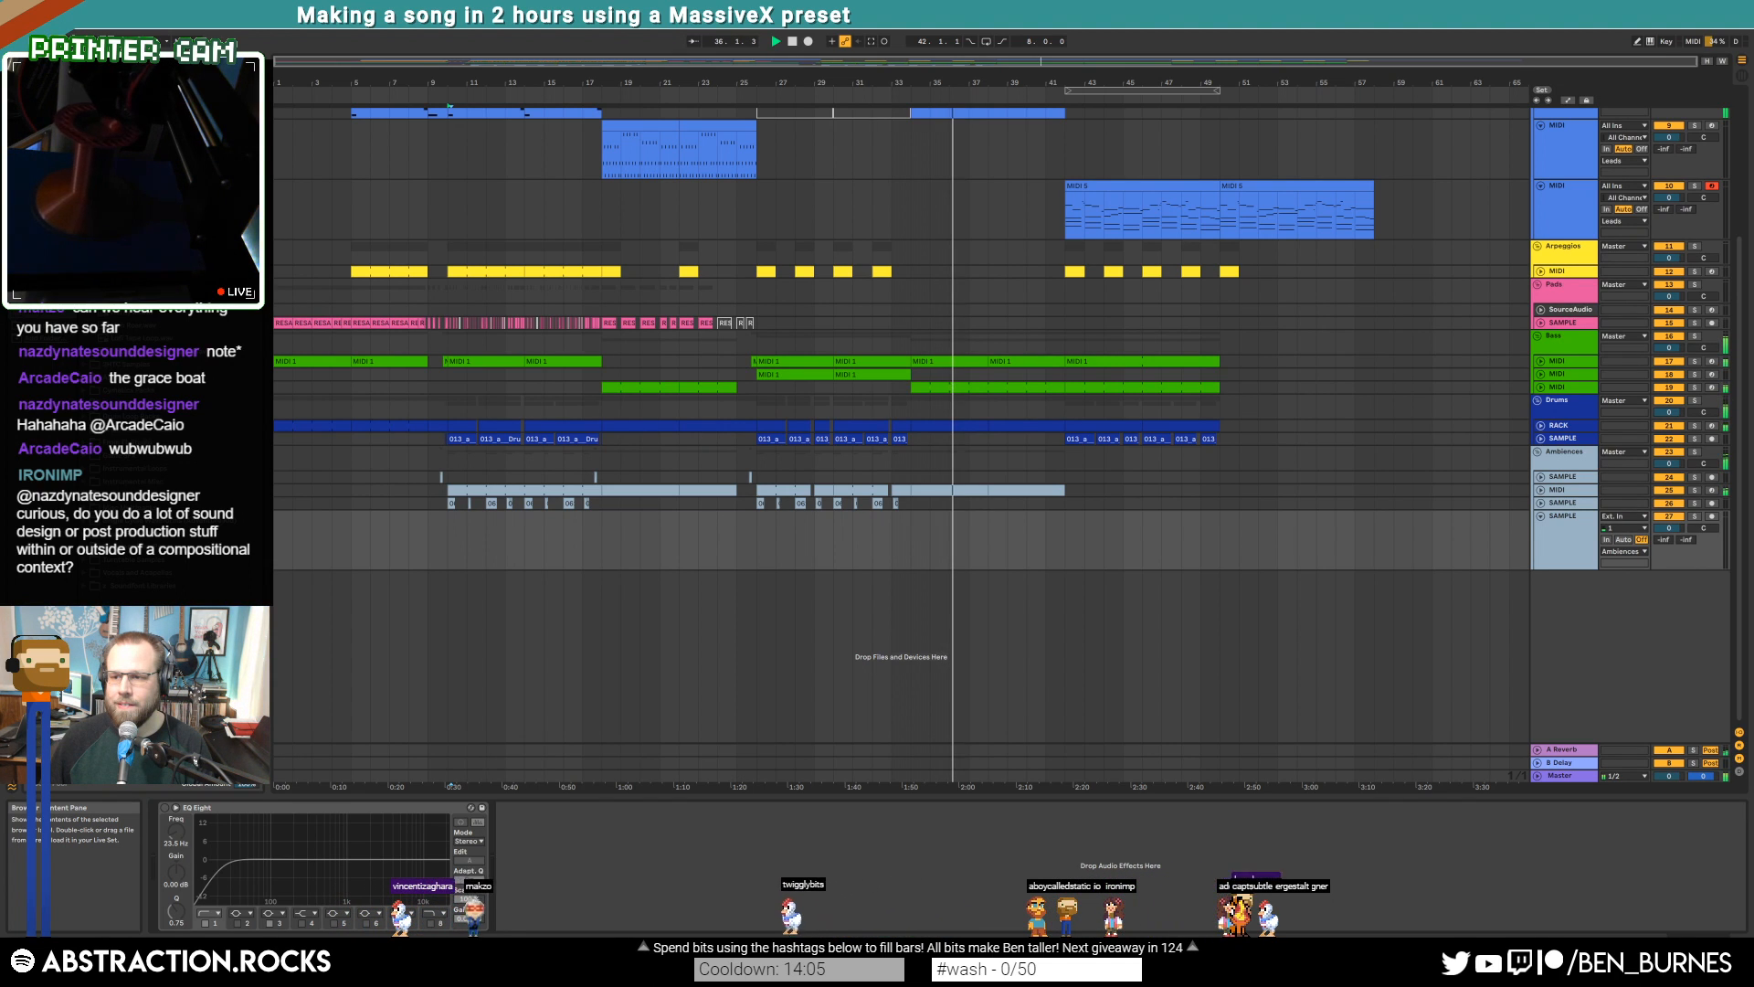
Fold all the lead tracks at once, and unfold only the first lead MIDI track and the first bass MIDI track
scroll(1562, 227, "up", 5)
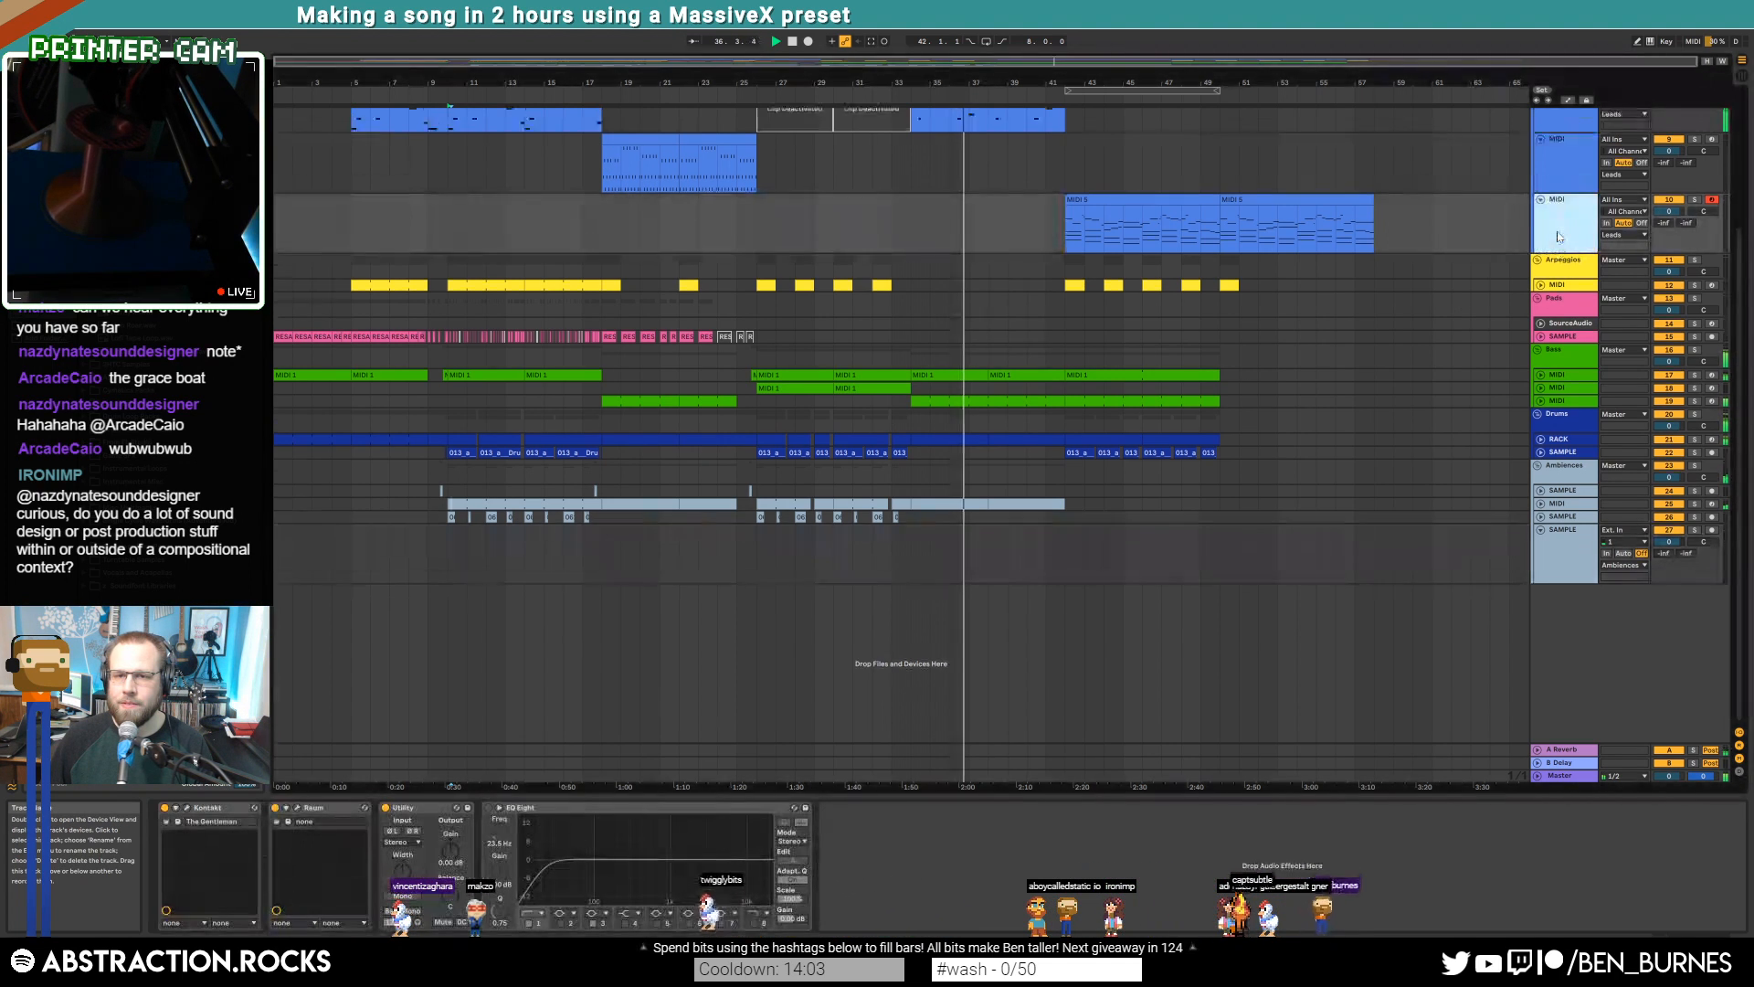
left_click(1544, 203)
left_click(1542, 198, "alt")
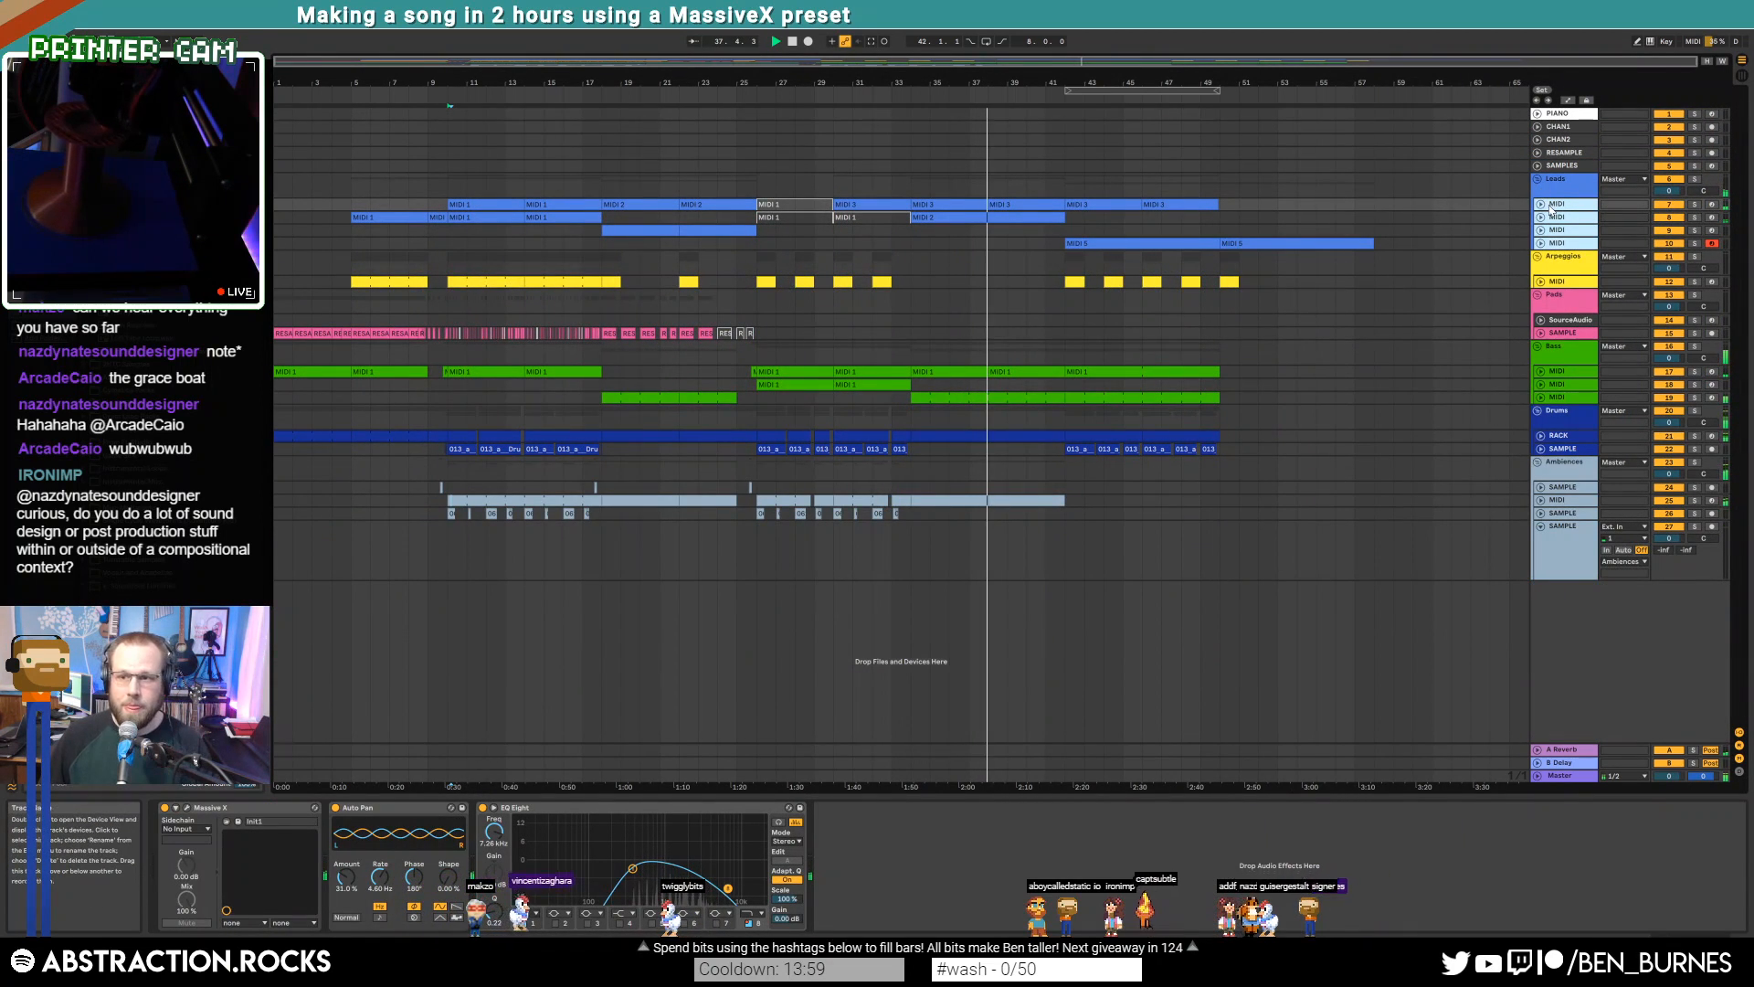
left_click(1541, 204)
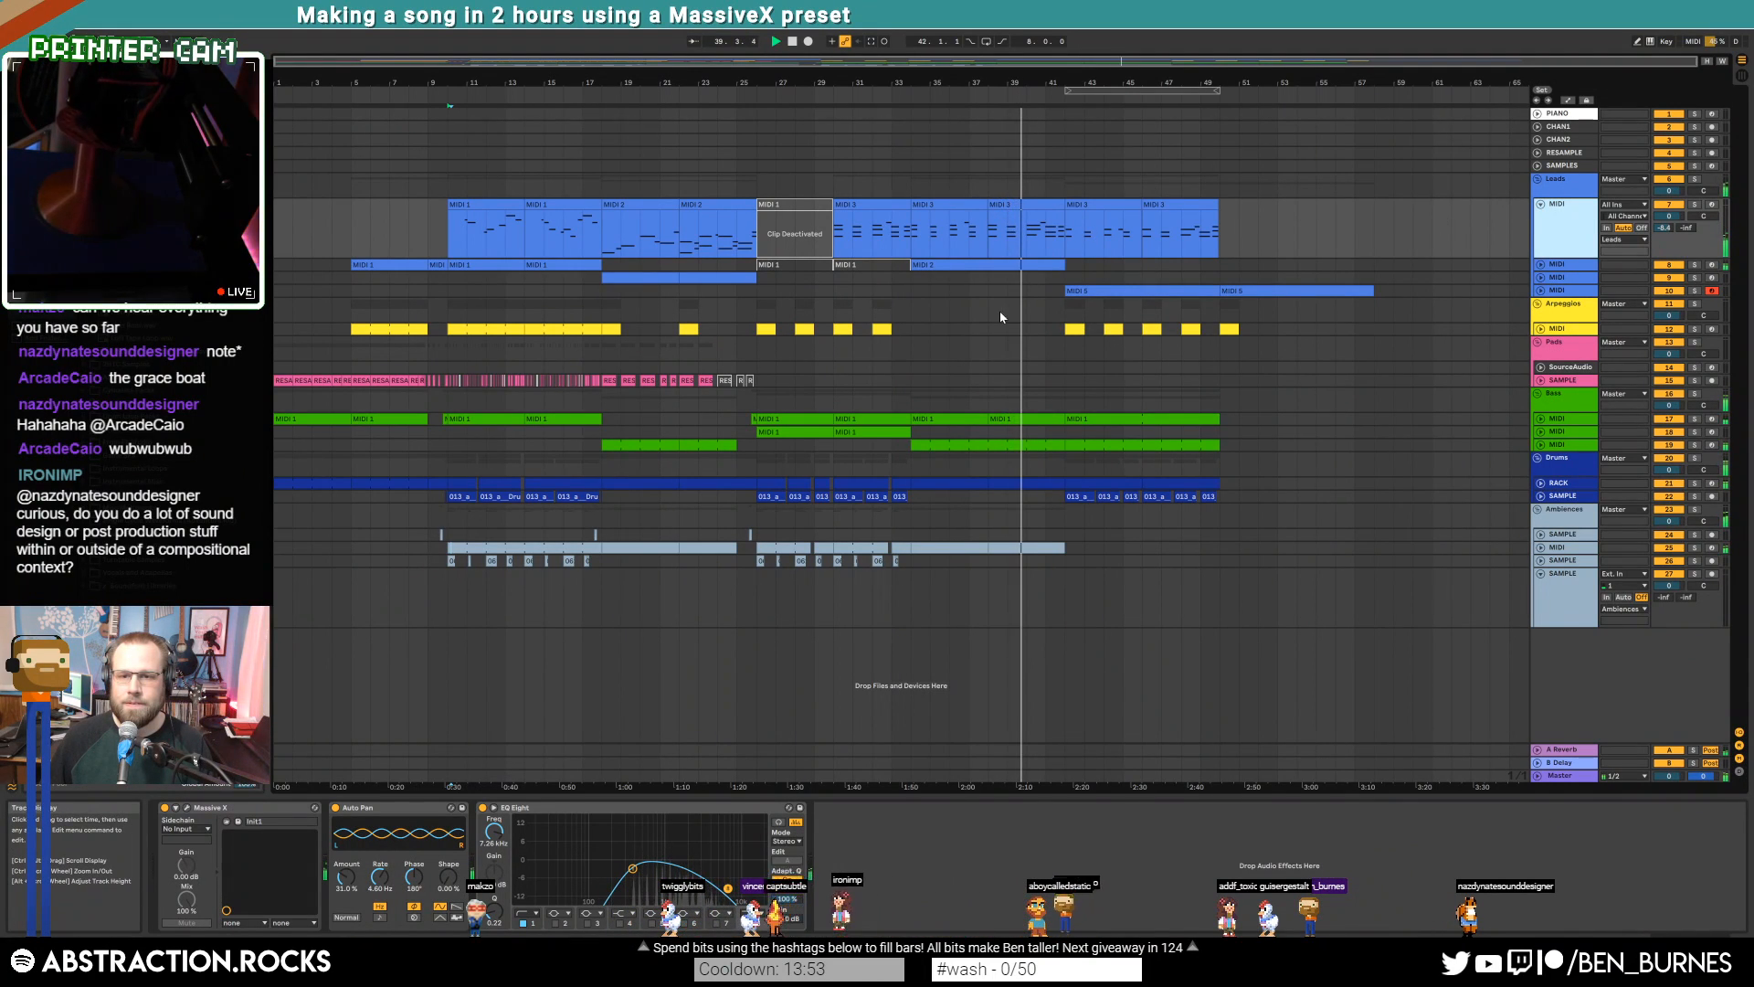
left_click(1553, 418)
left_click(1541, 419)
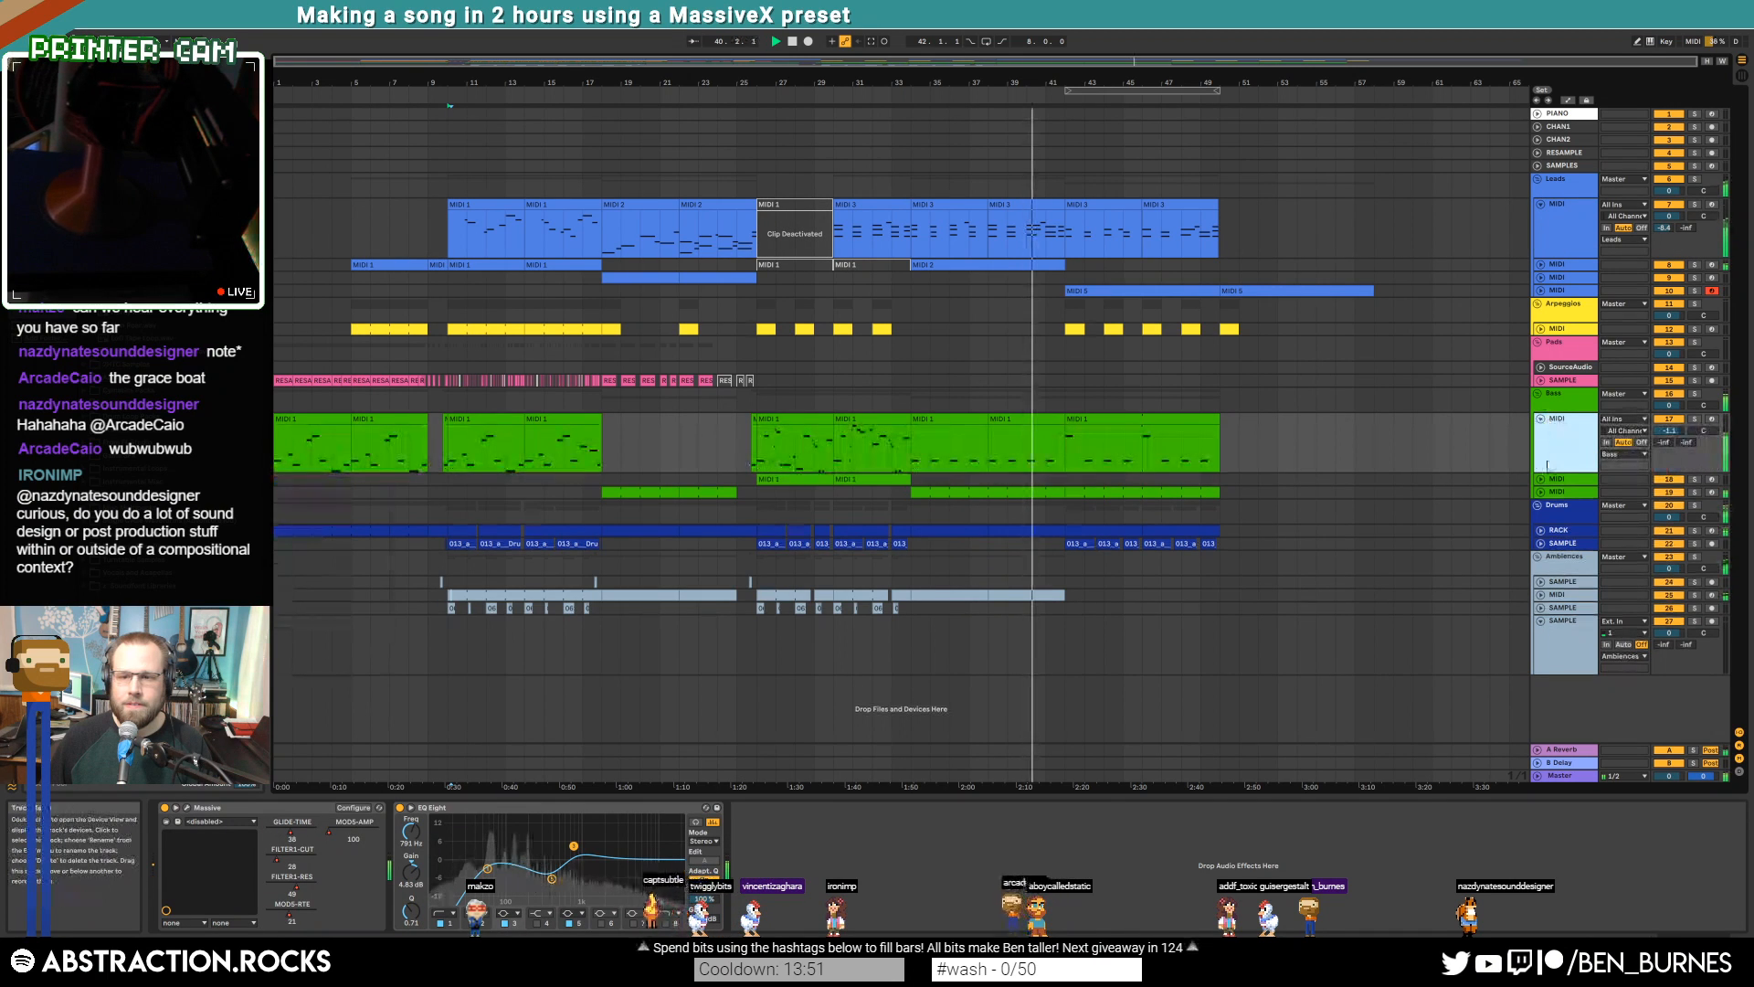
Unfold the lowest bass track and automate its Analog F1 Freq to curve upward from about bar 38 and drop back at bar 42
left_click(1558, 495)
key("u")
key("a")
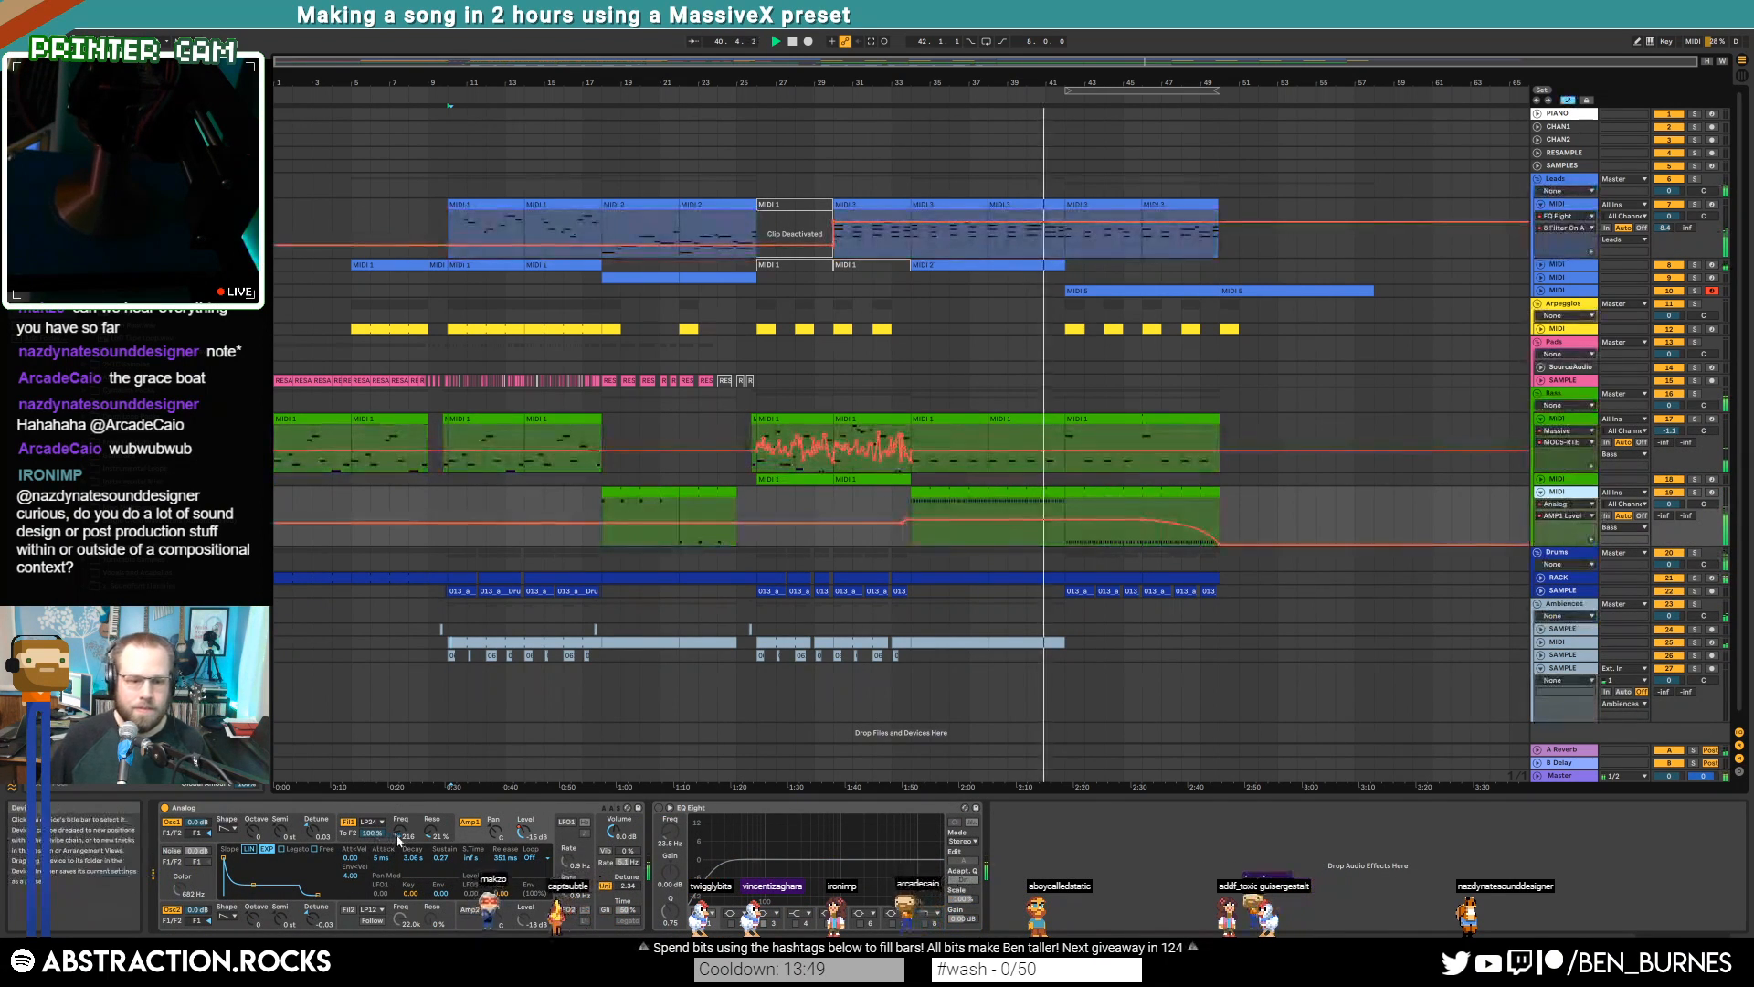
left_click(400, 832)
left_click(990, 530)
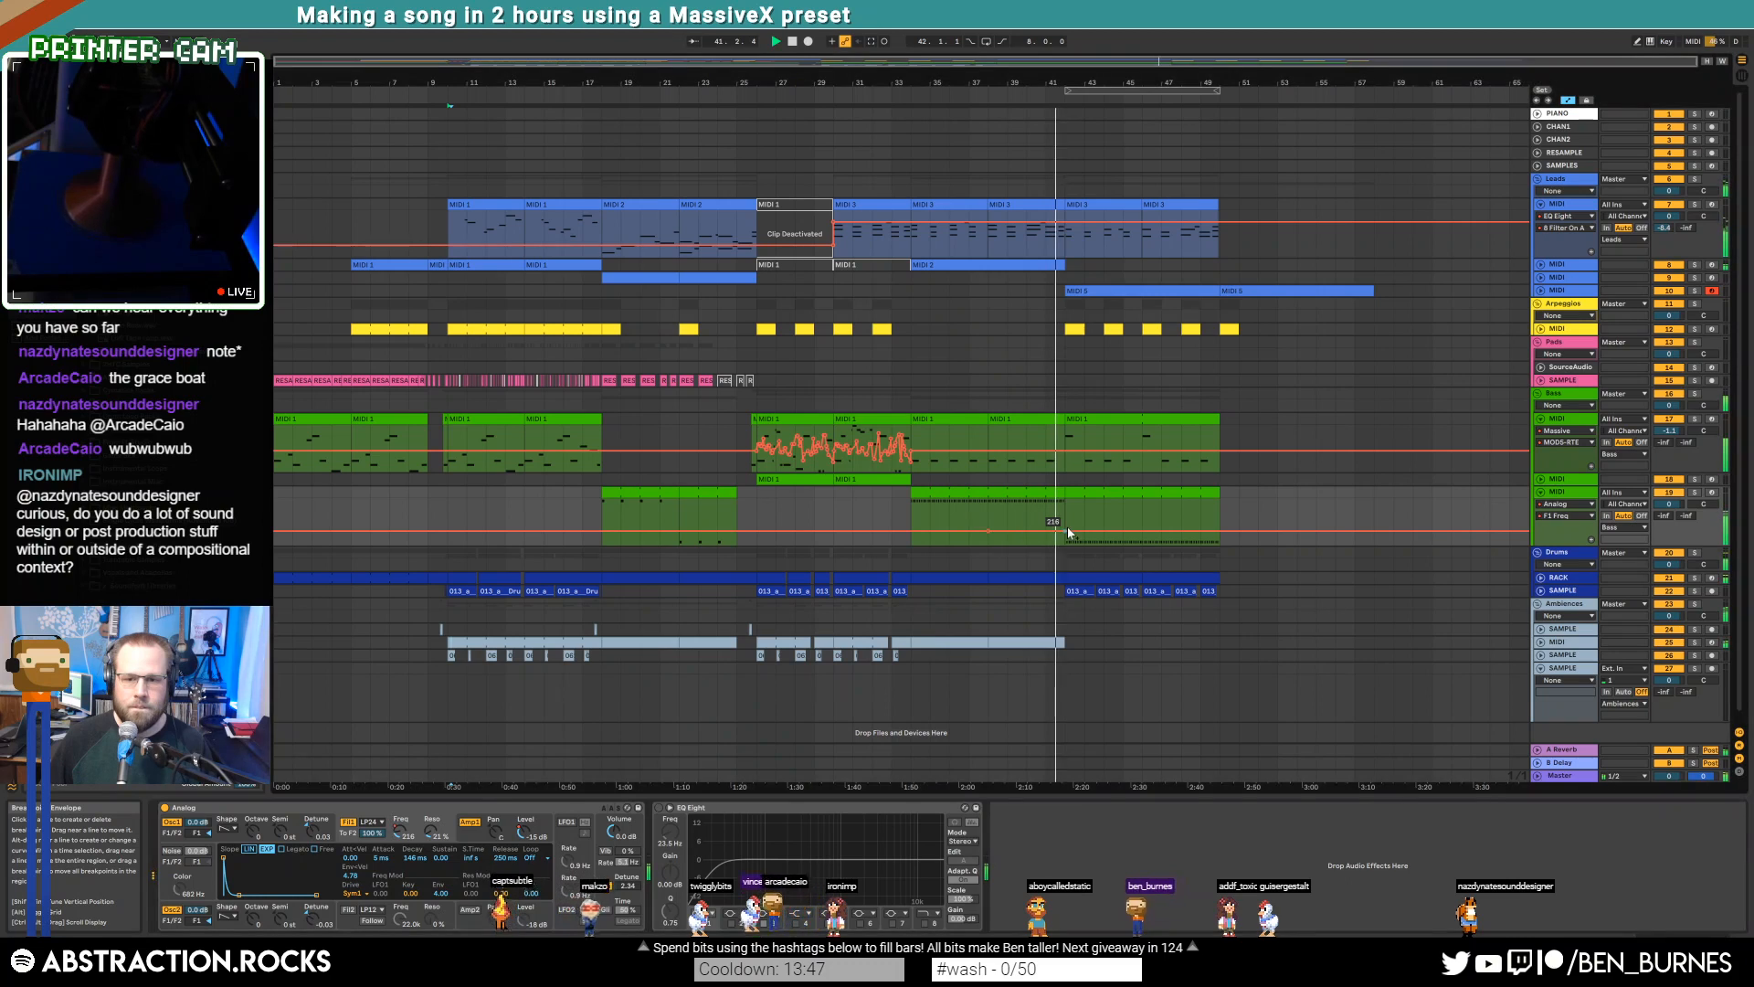
mouse_move(1059, 531)
left_mouse_down()
mouse_move(1065, 515)
mouse_move(1048, 528)
left_mouse_up()
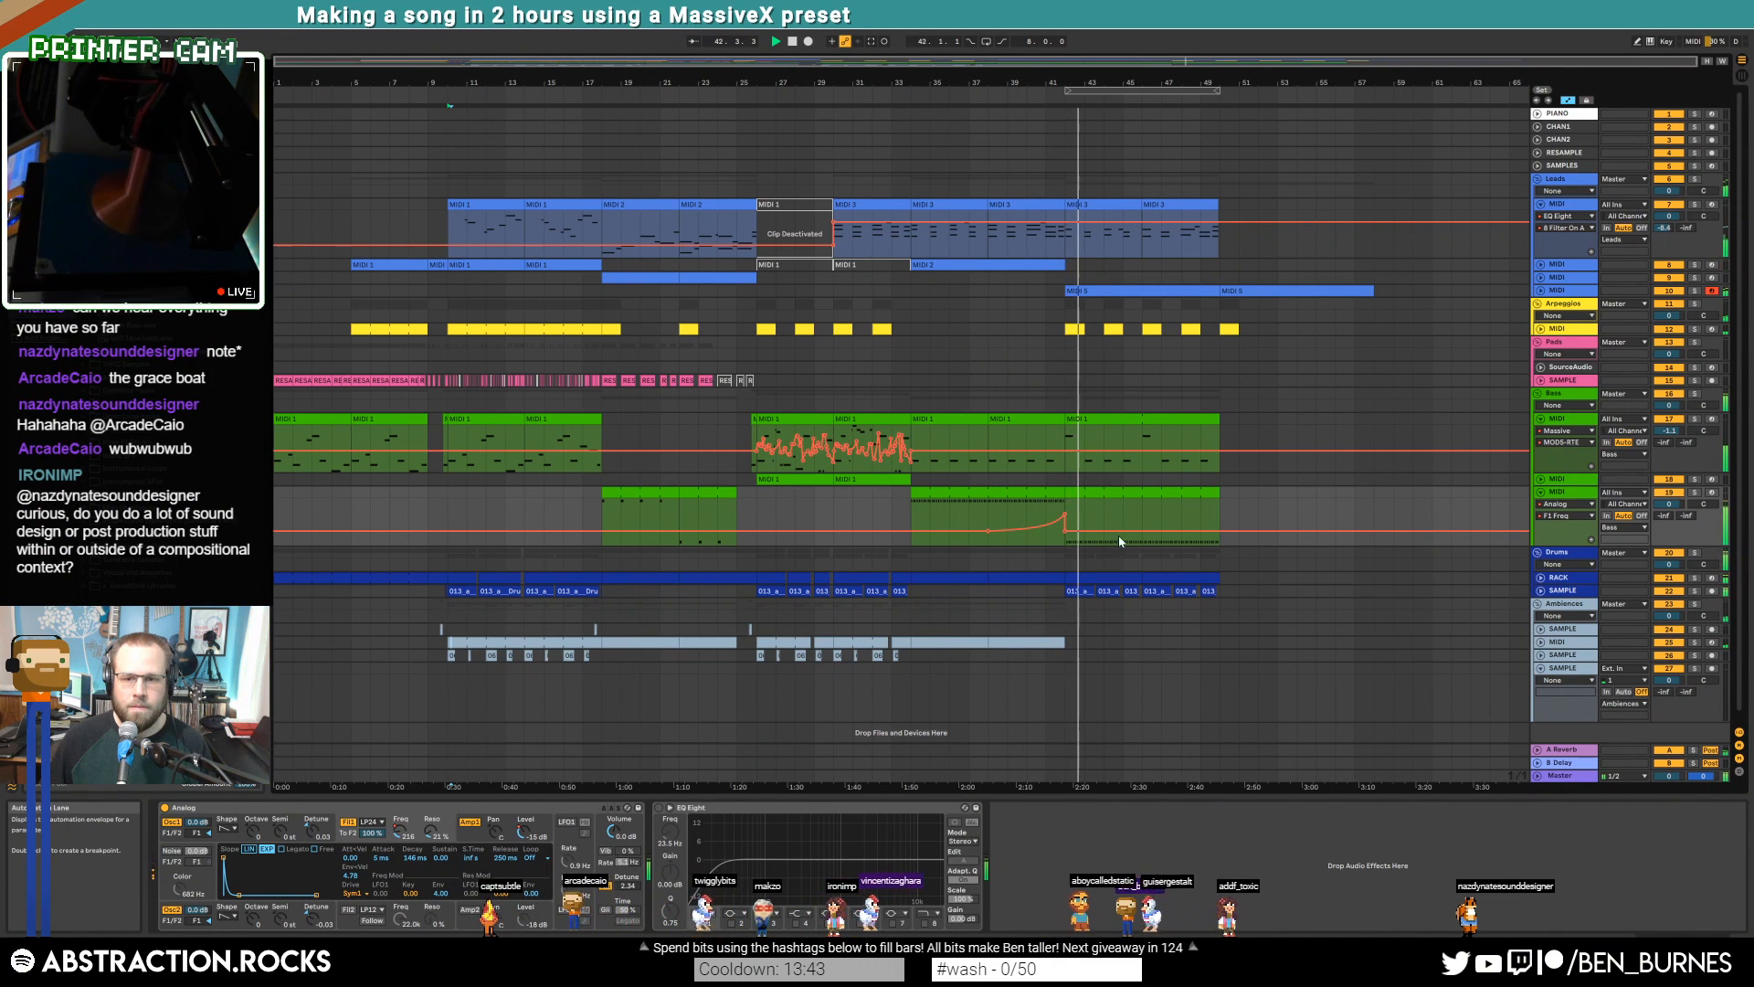
left_click(1085, 521)
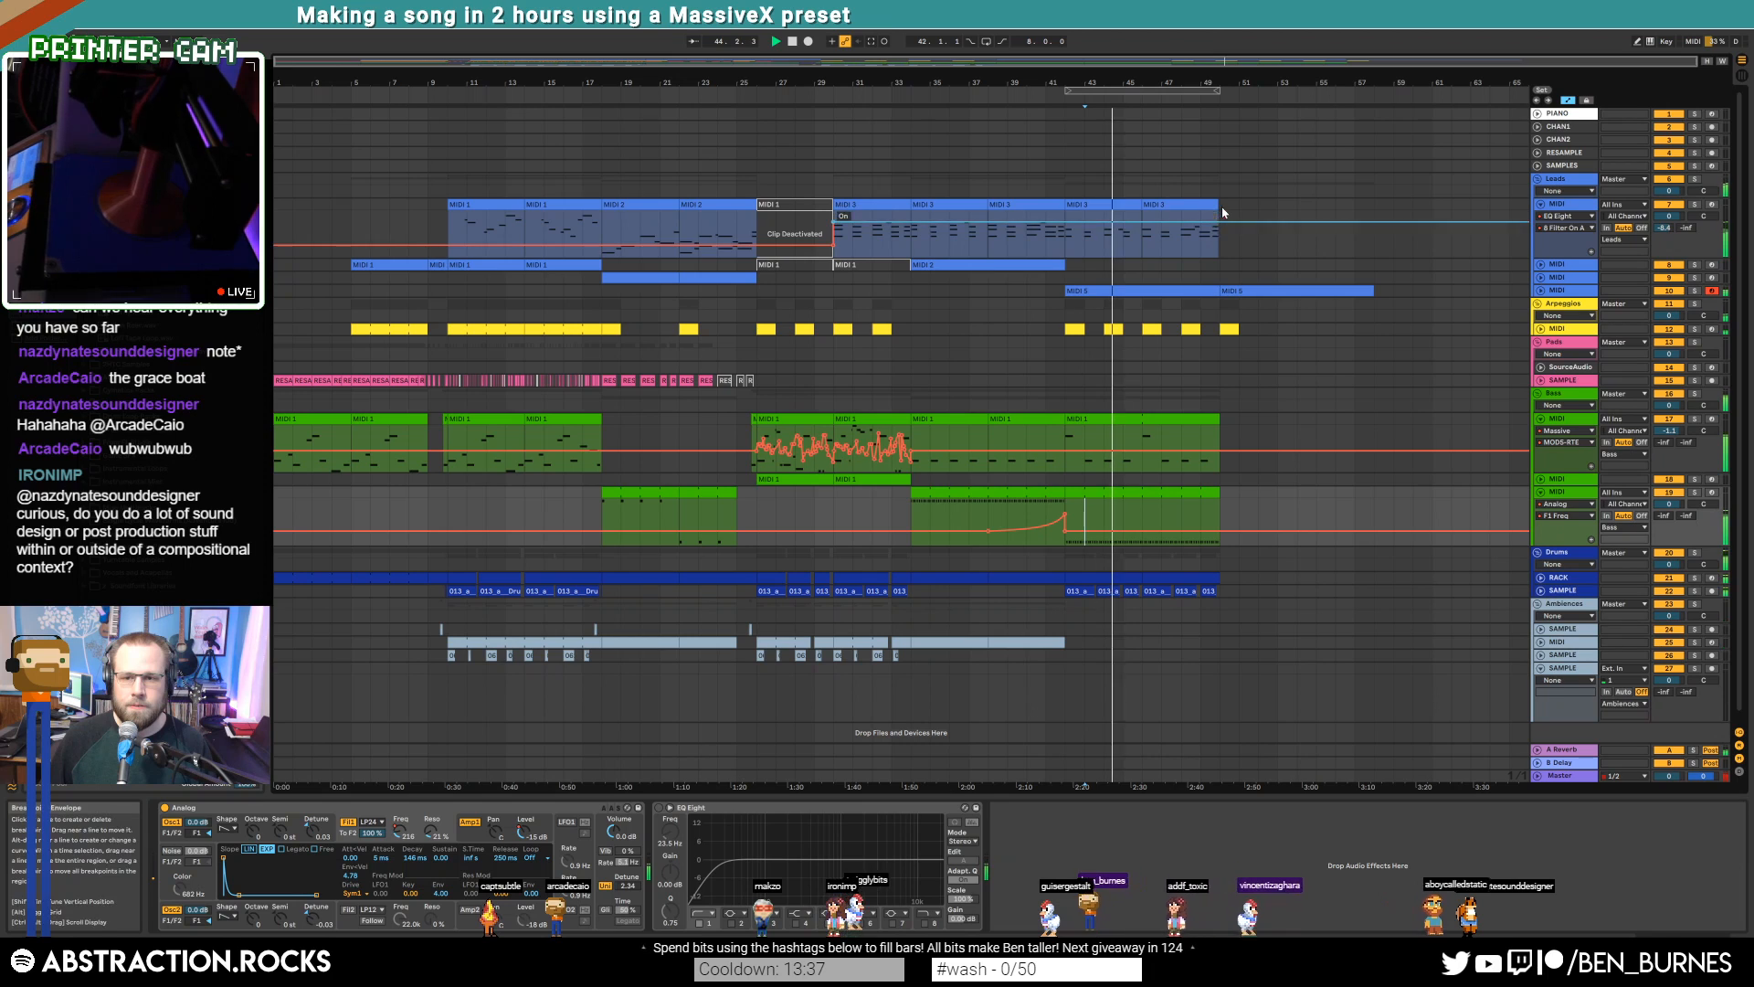
Hide the automation, copy the first bass track's bar 42 clip to bar 50 on the first lead track, and open the copy
key("a")
left_click(1181, 418)
left_click_drag(1181, 417, 1321, 208)
double_click(1317, 205)
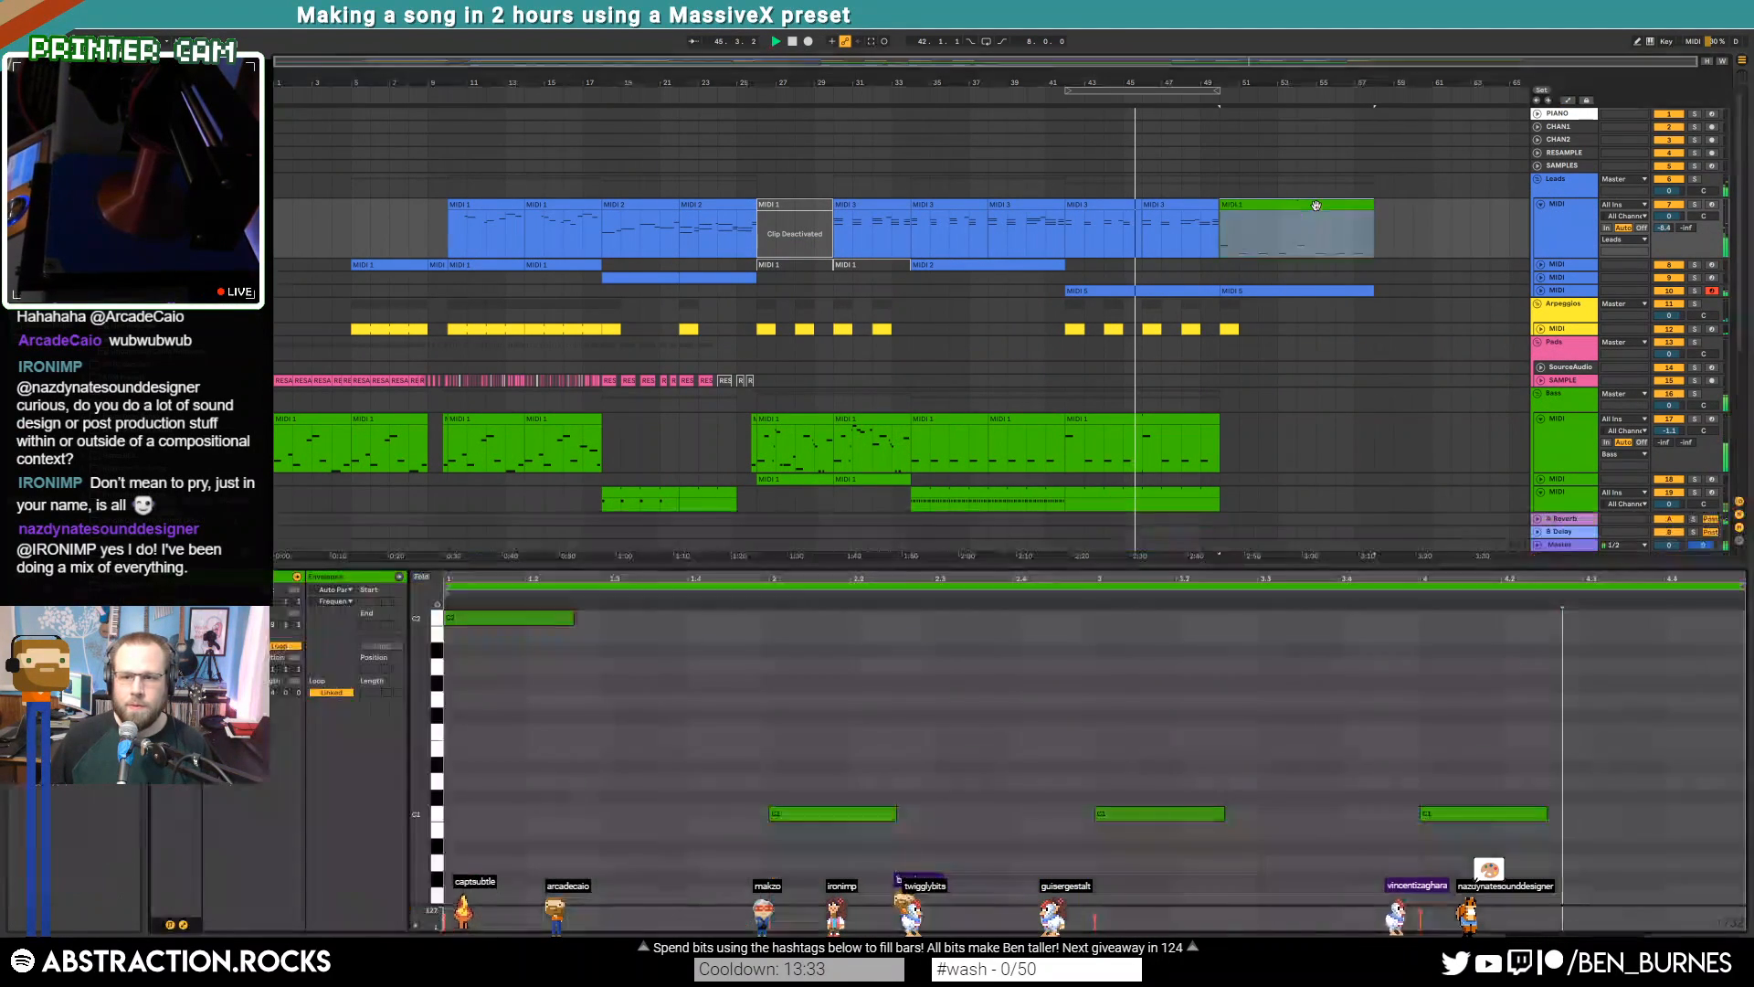
Raise the copied clip's notes by octaves so that they all sit on C5
left_click(968, 652)
key("ctrl+a")
key("shift+Up")
key("shift+Up")
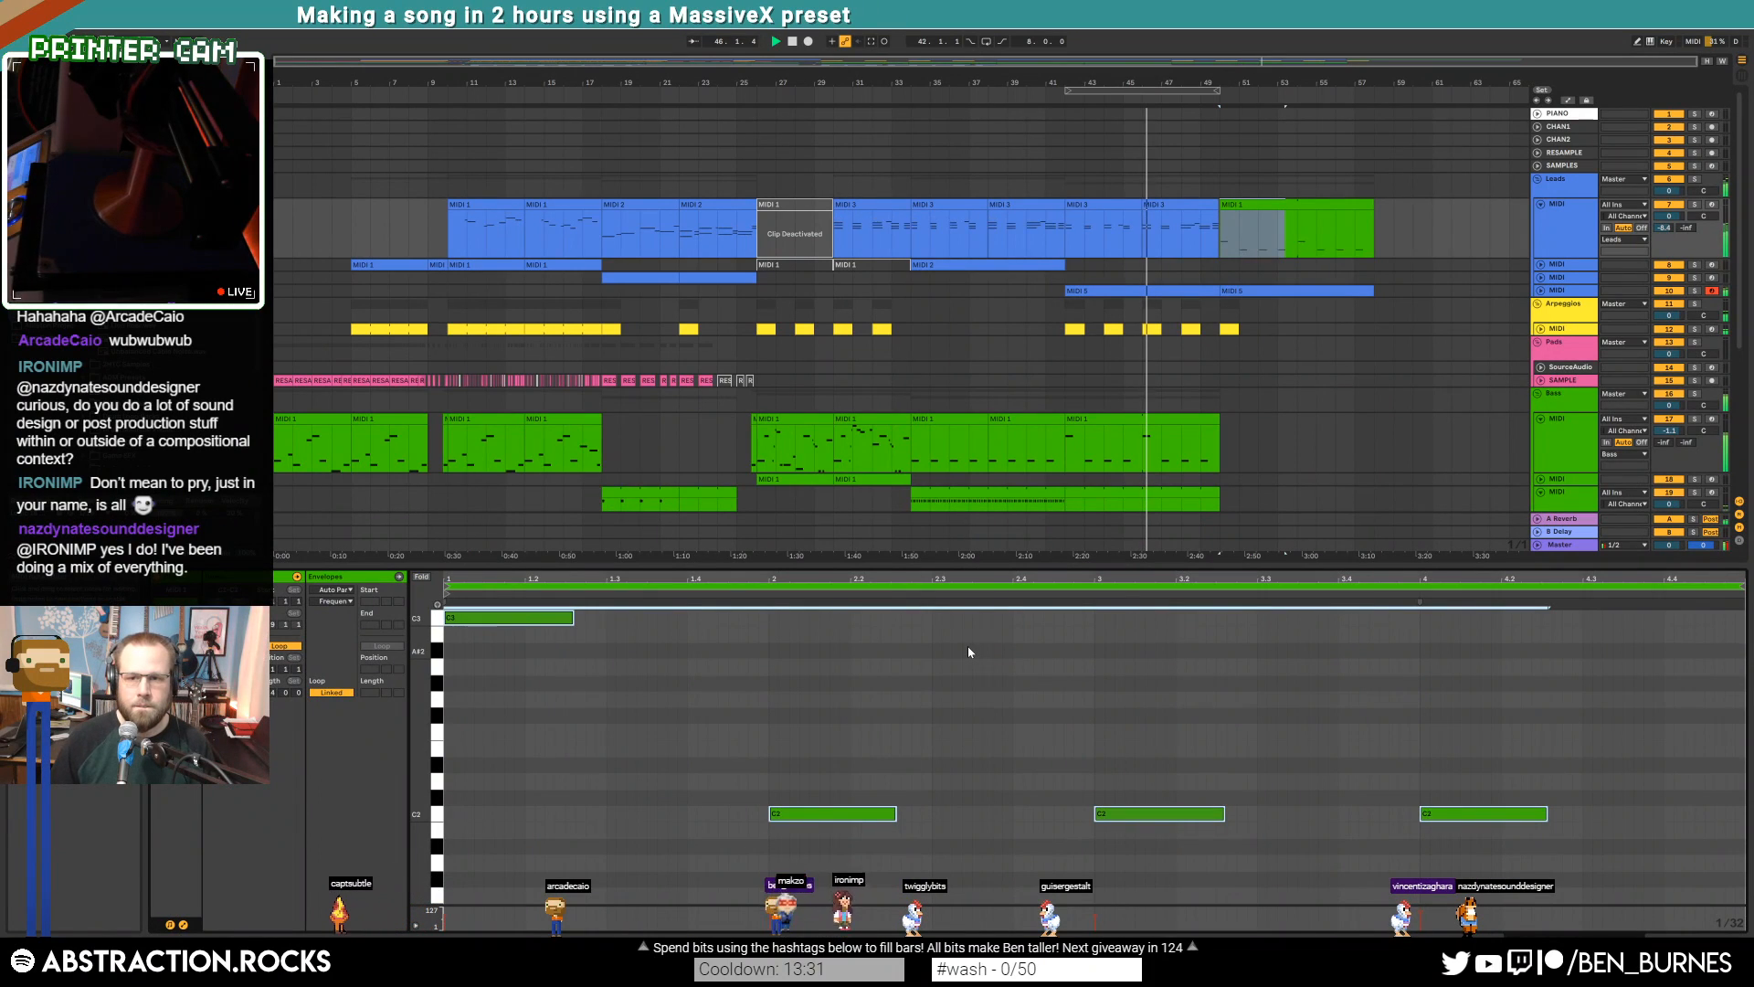
left_click_drag(821, 694, 1693, 883)
key("shift+Up")
key("shift+Up")
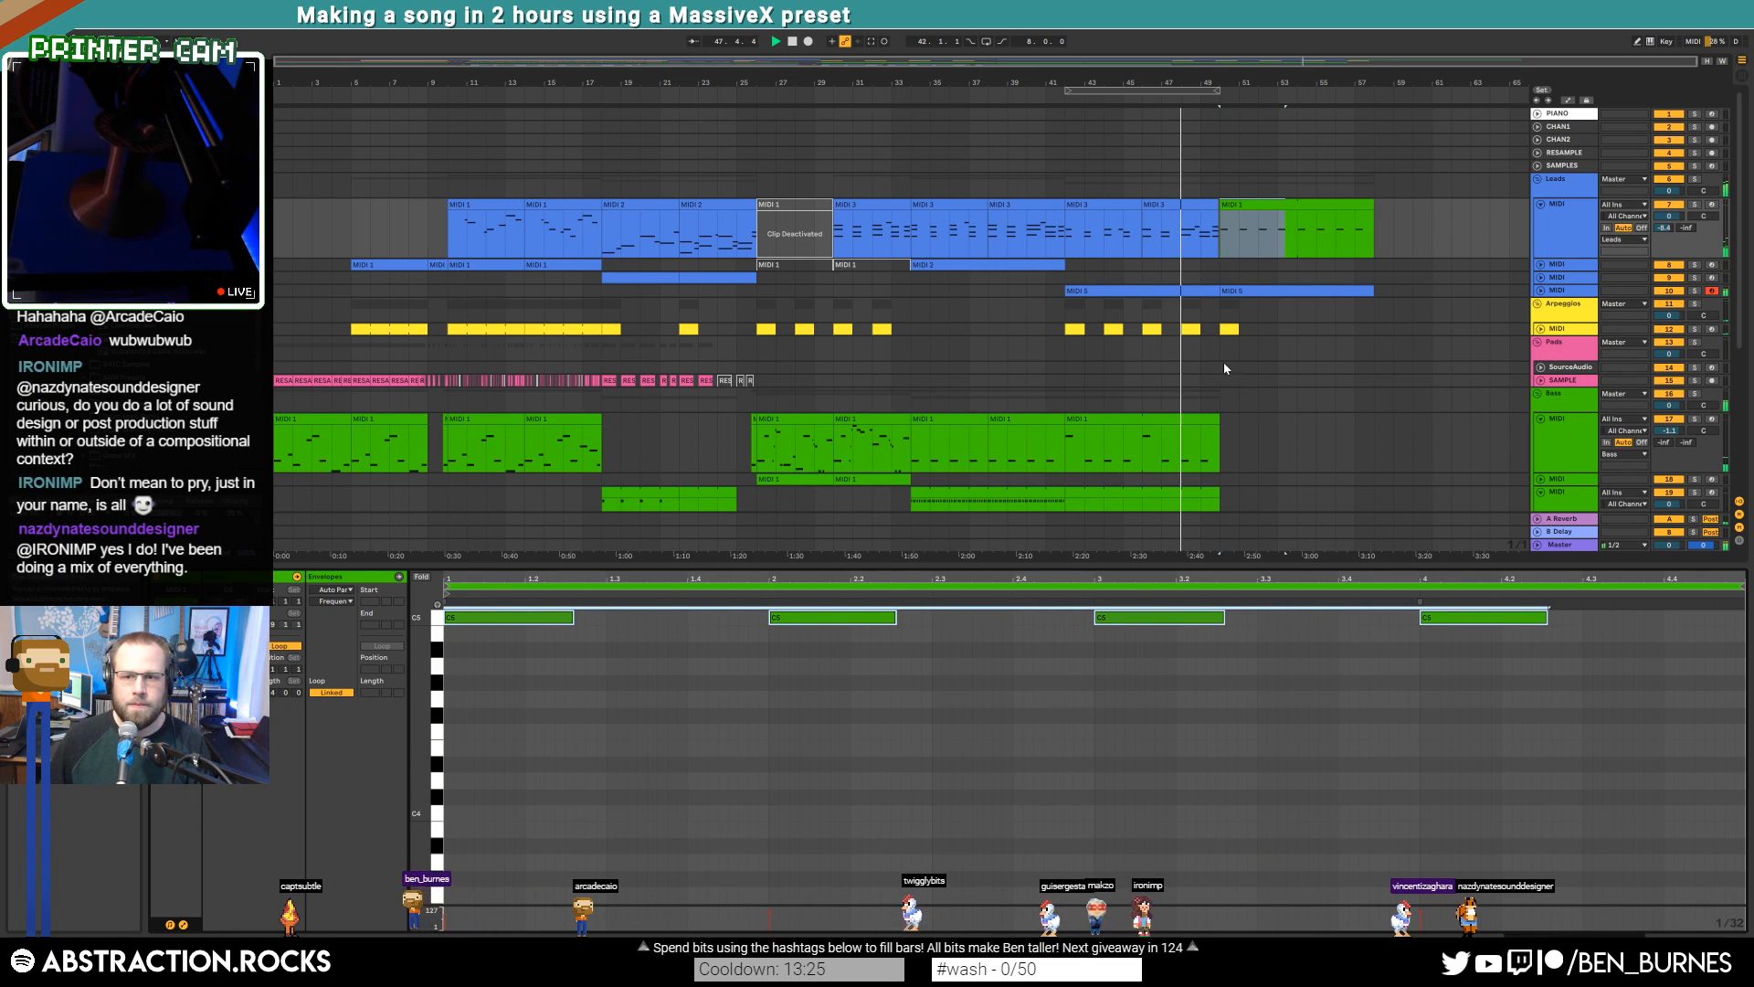
Assign the first lead track's colour to its clips, and lower the new clip's notes one octave to C4
right_click(1560, 225)
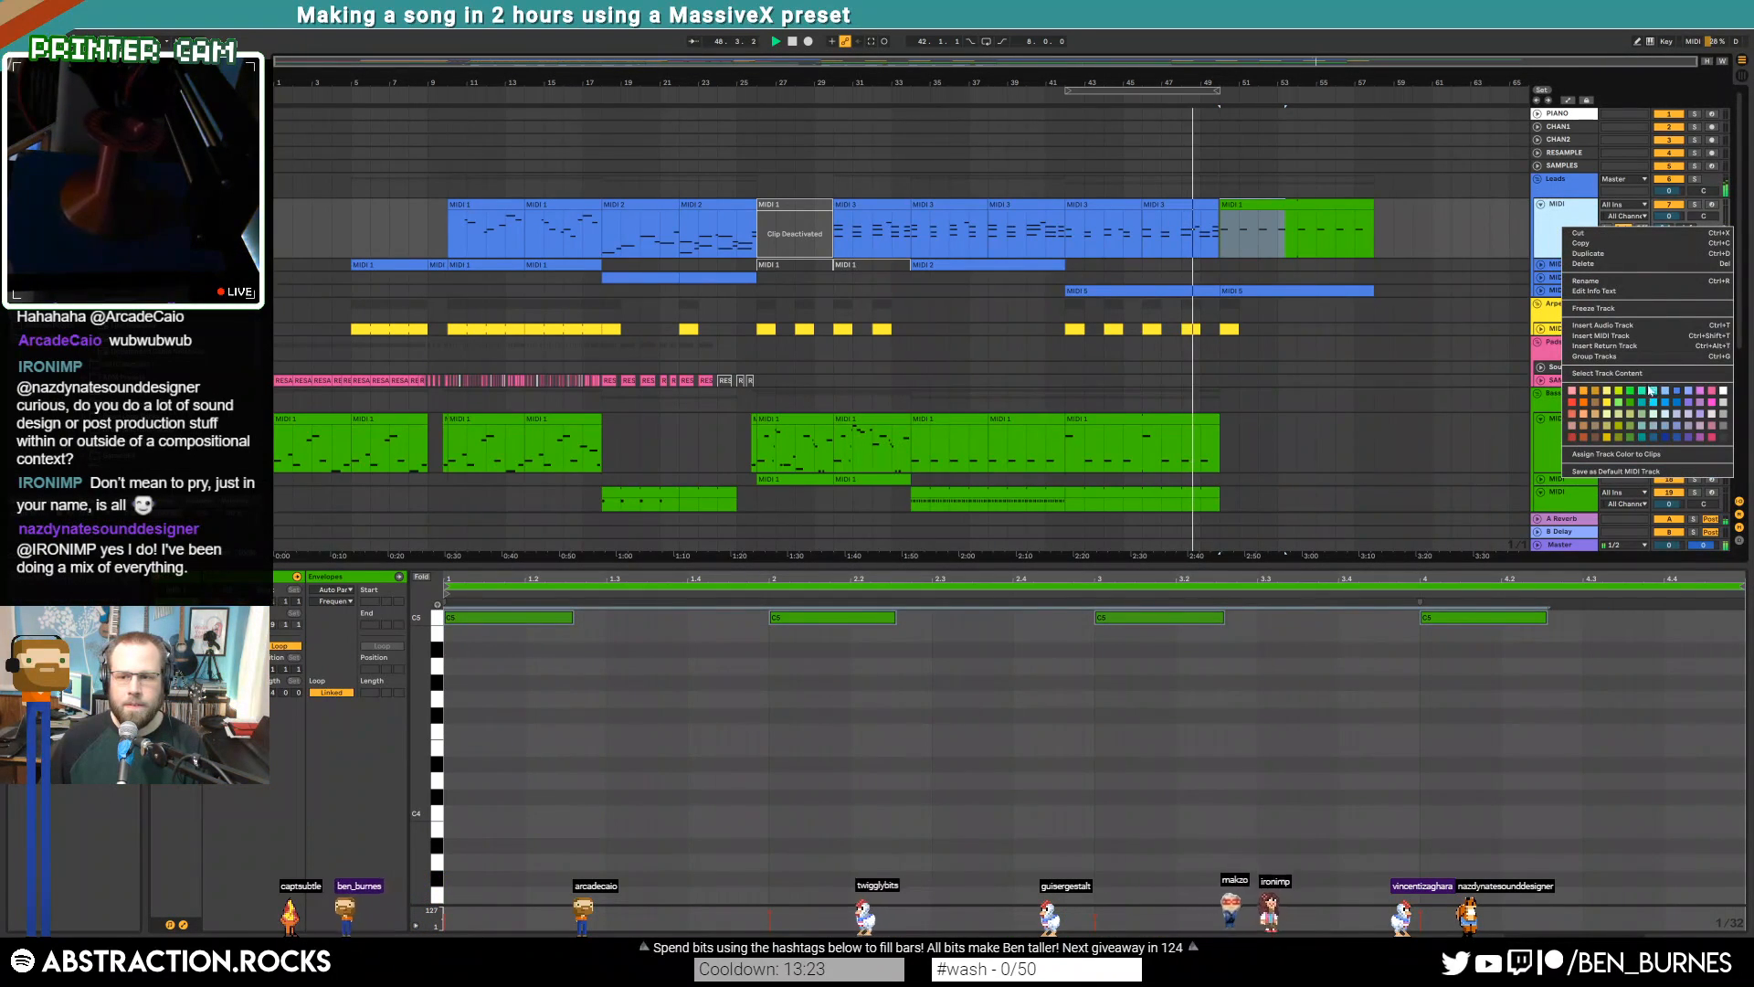
left_click(1615, 454)
left_click(1291, 204)
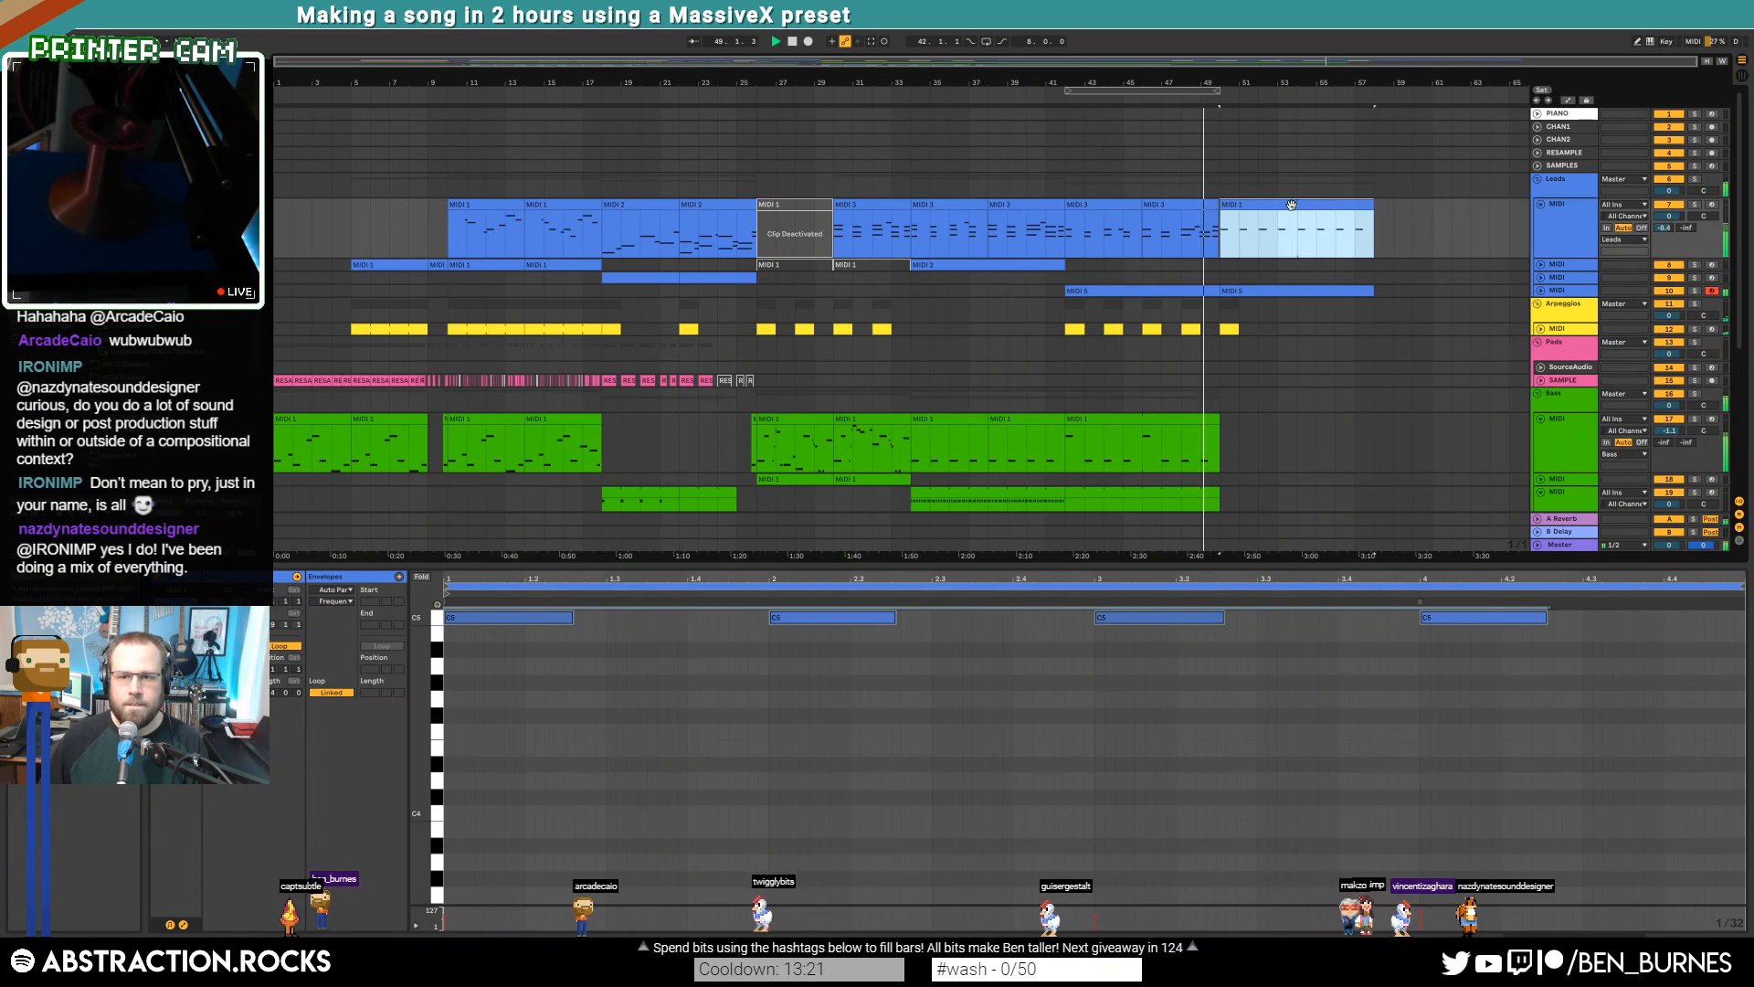
key("shift+Down")
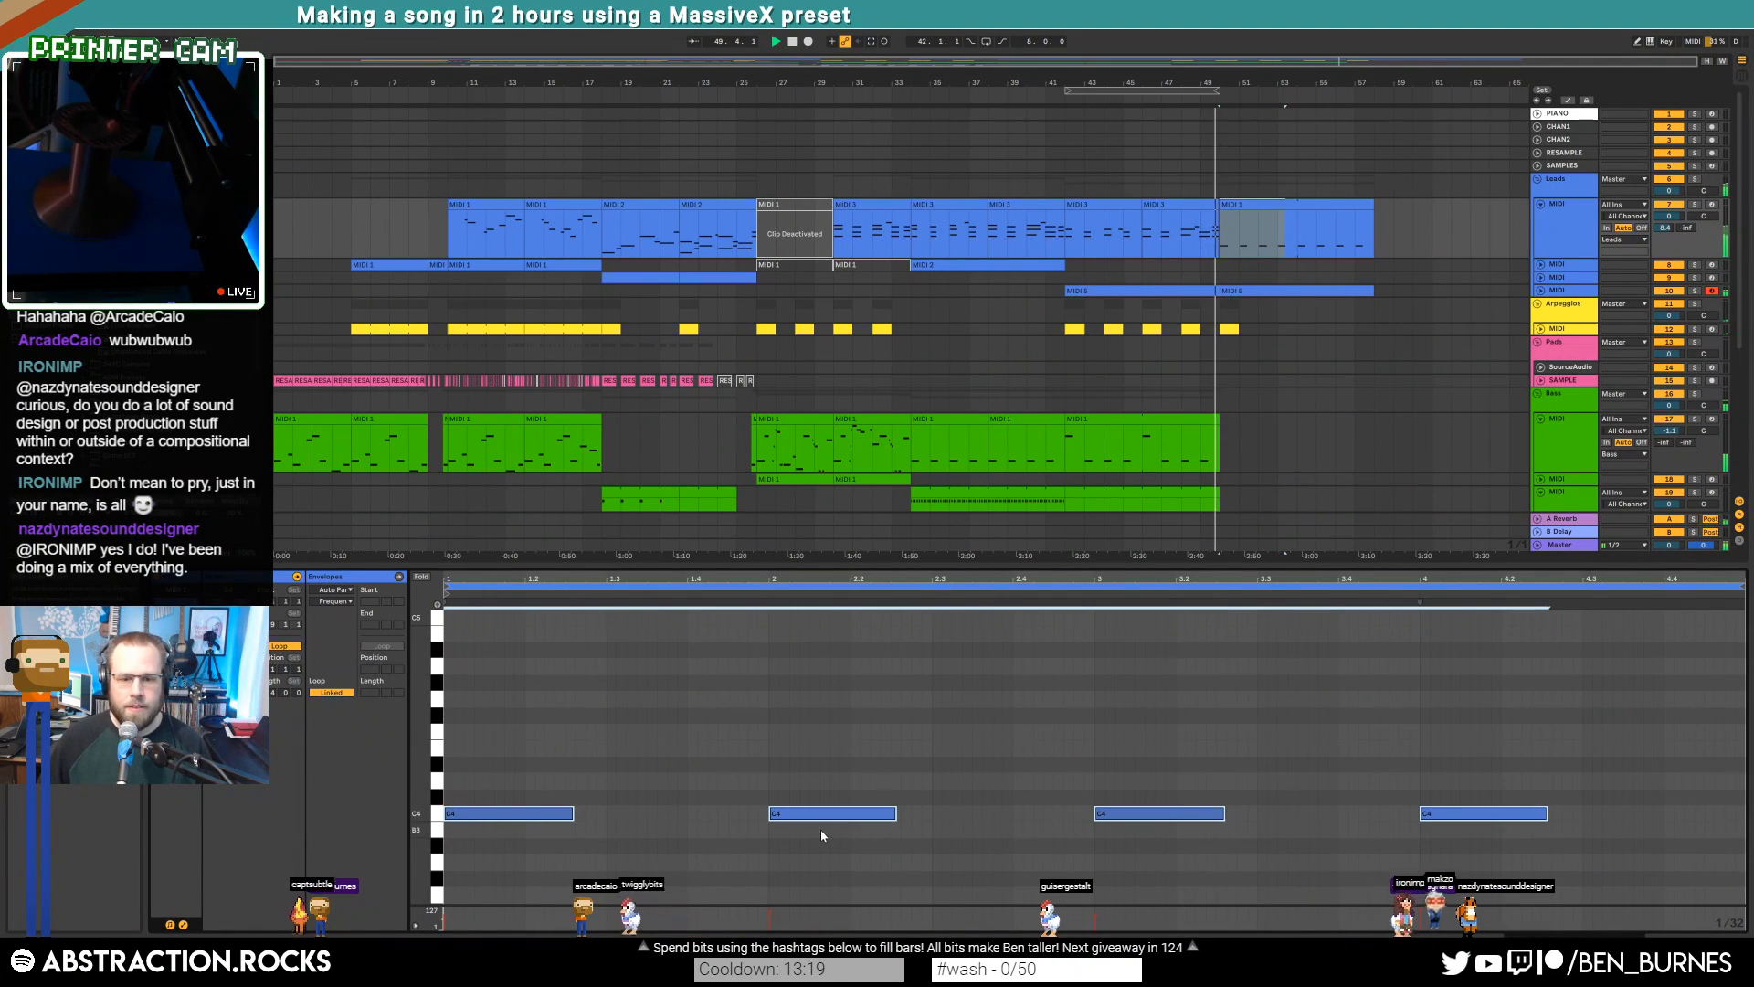
key("shift+Tab")
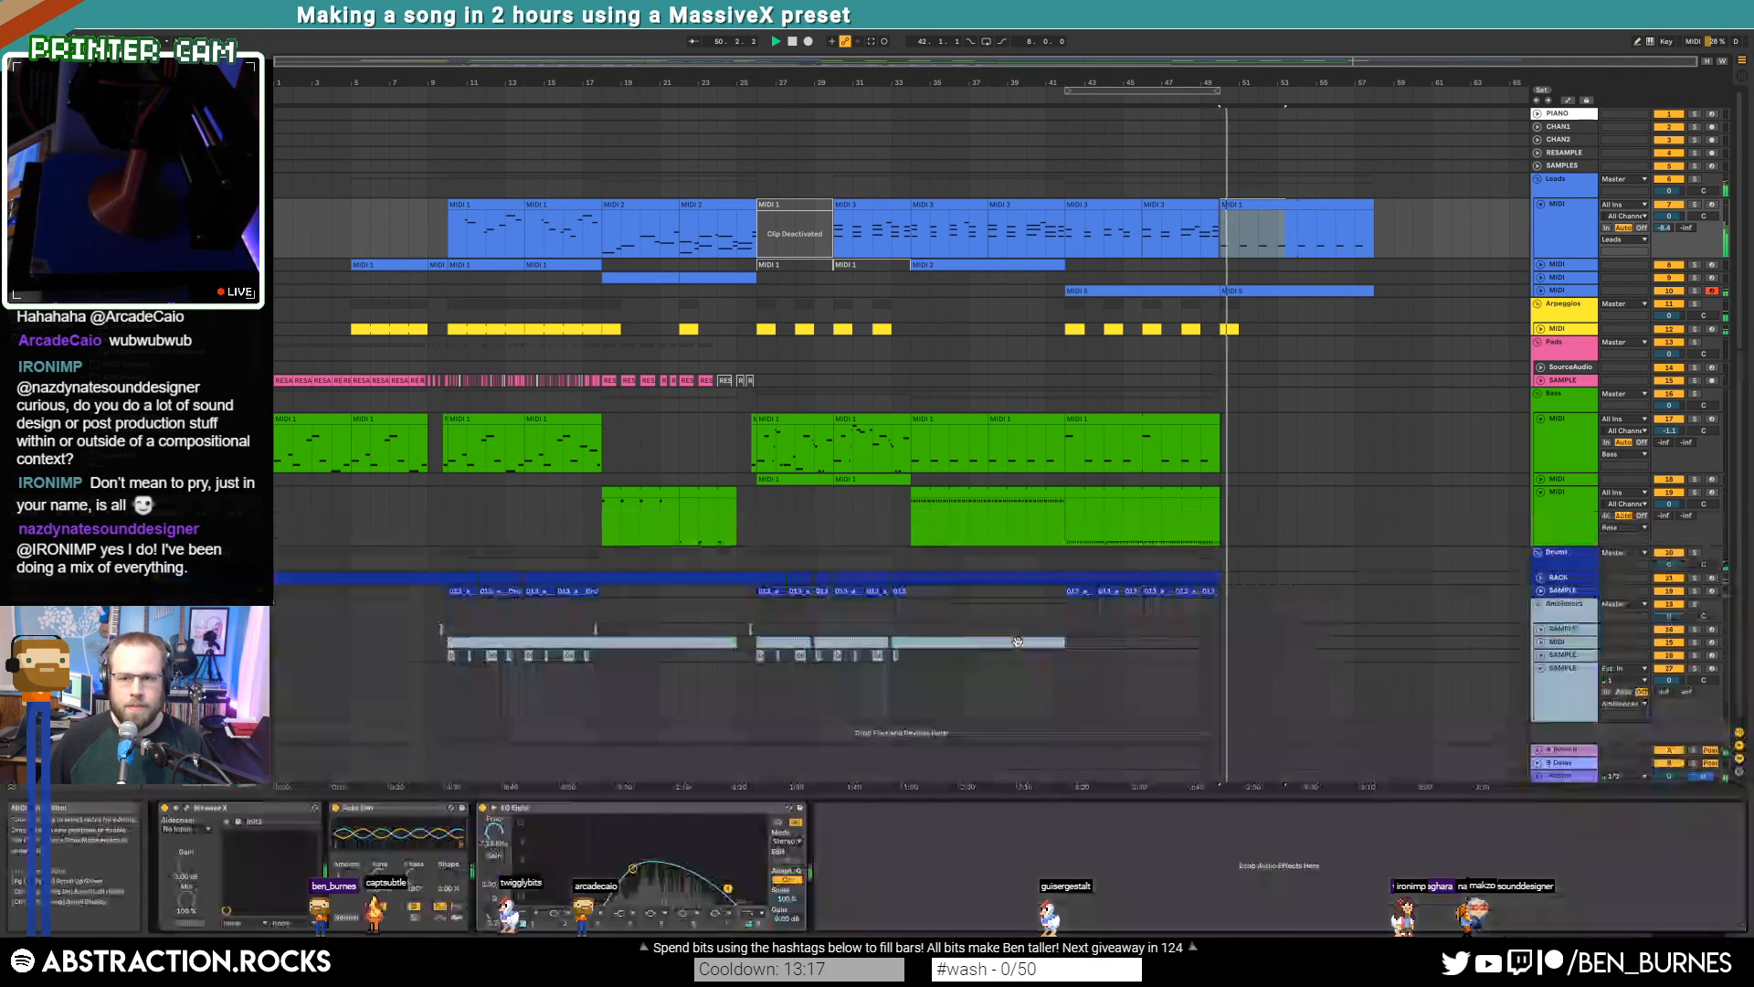
In the piano track's clip at bar 50, add four short chord notes leading into bar 52 and extend the held upper note to meet them
left_click(1554, 292)
left_click(1307, 292)
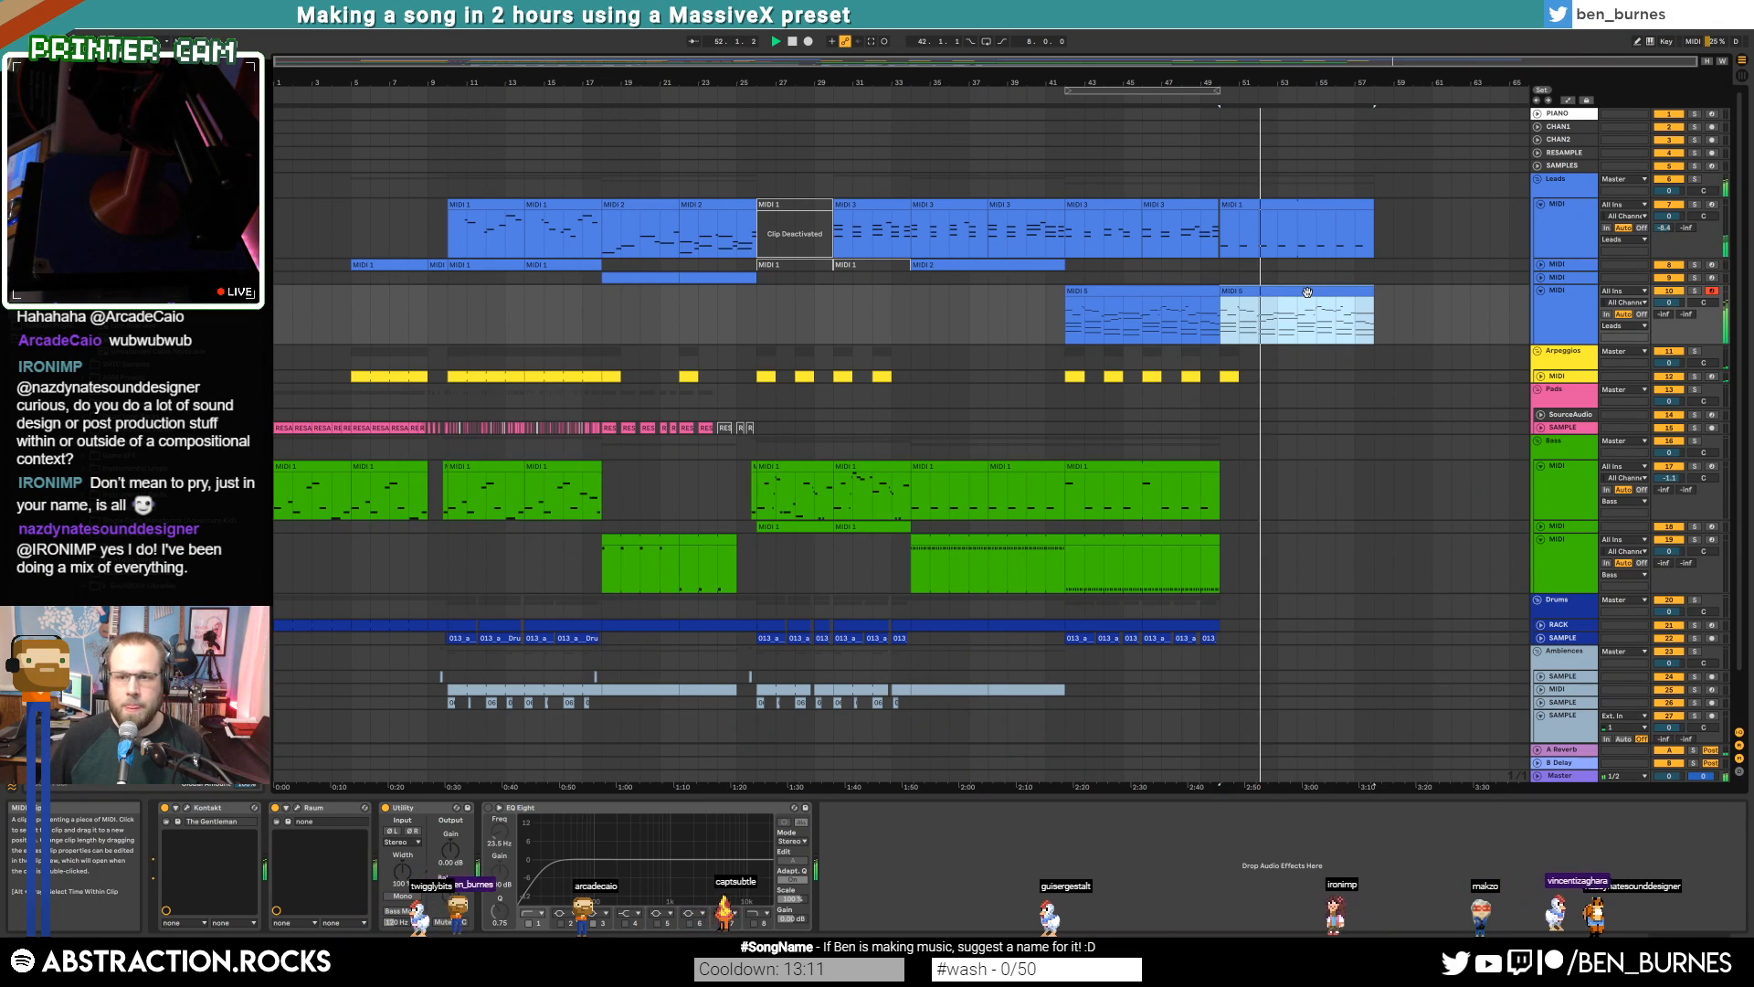
key("shift+Tab")
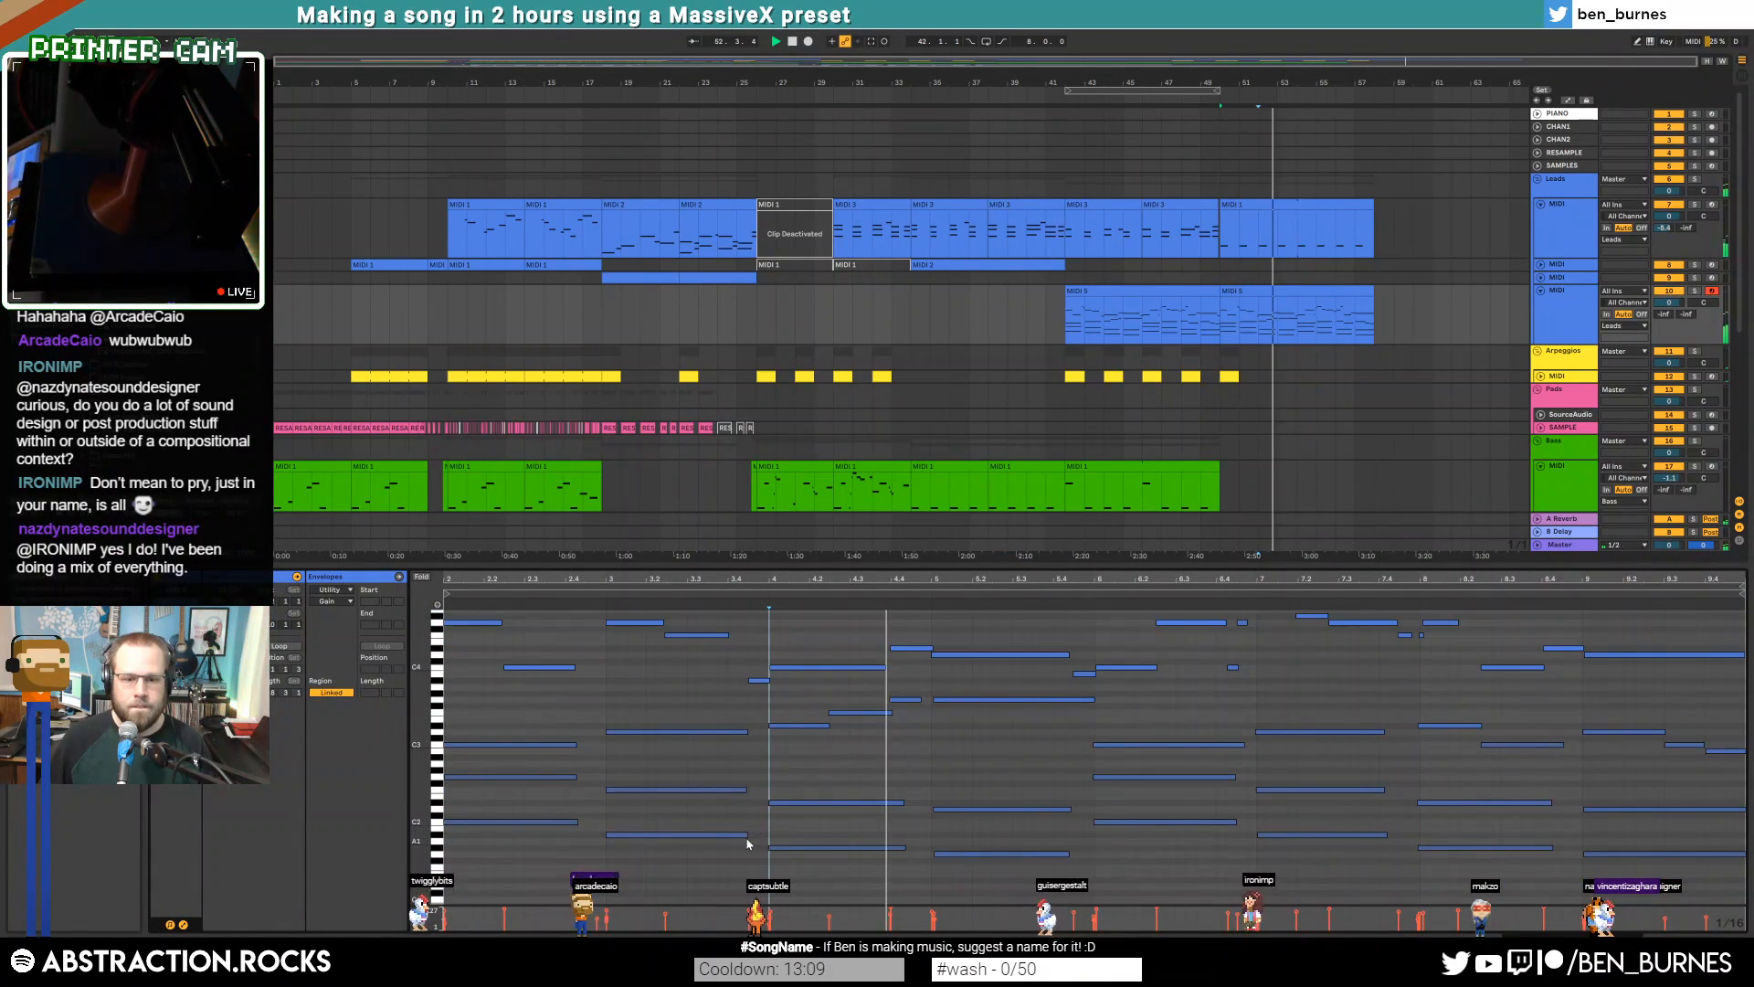
left_click_drag(746, 835, 738, 790)
double_click(745, 789)
double_click(752, 756)
double_click(760, 733)
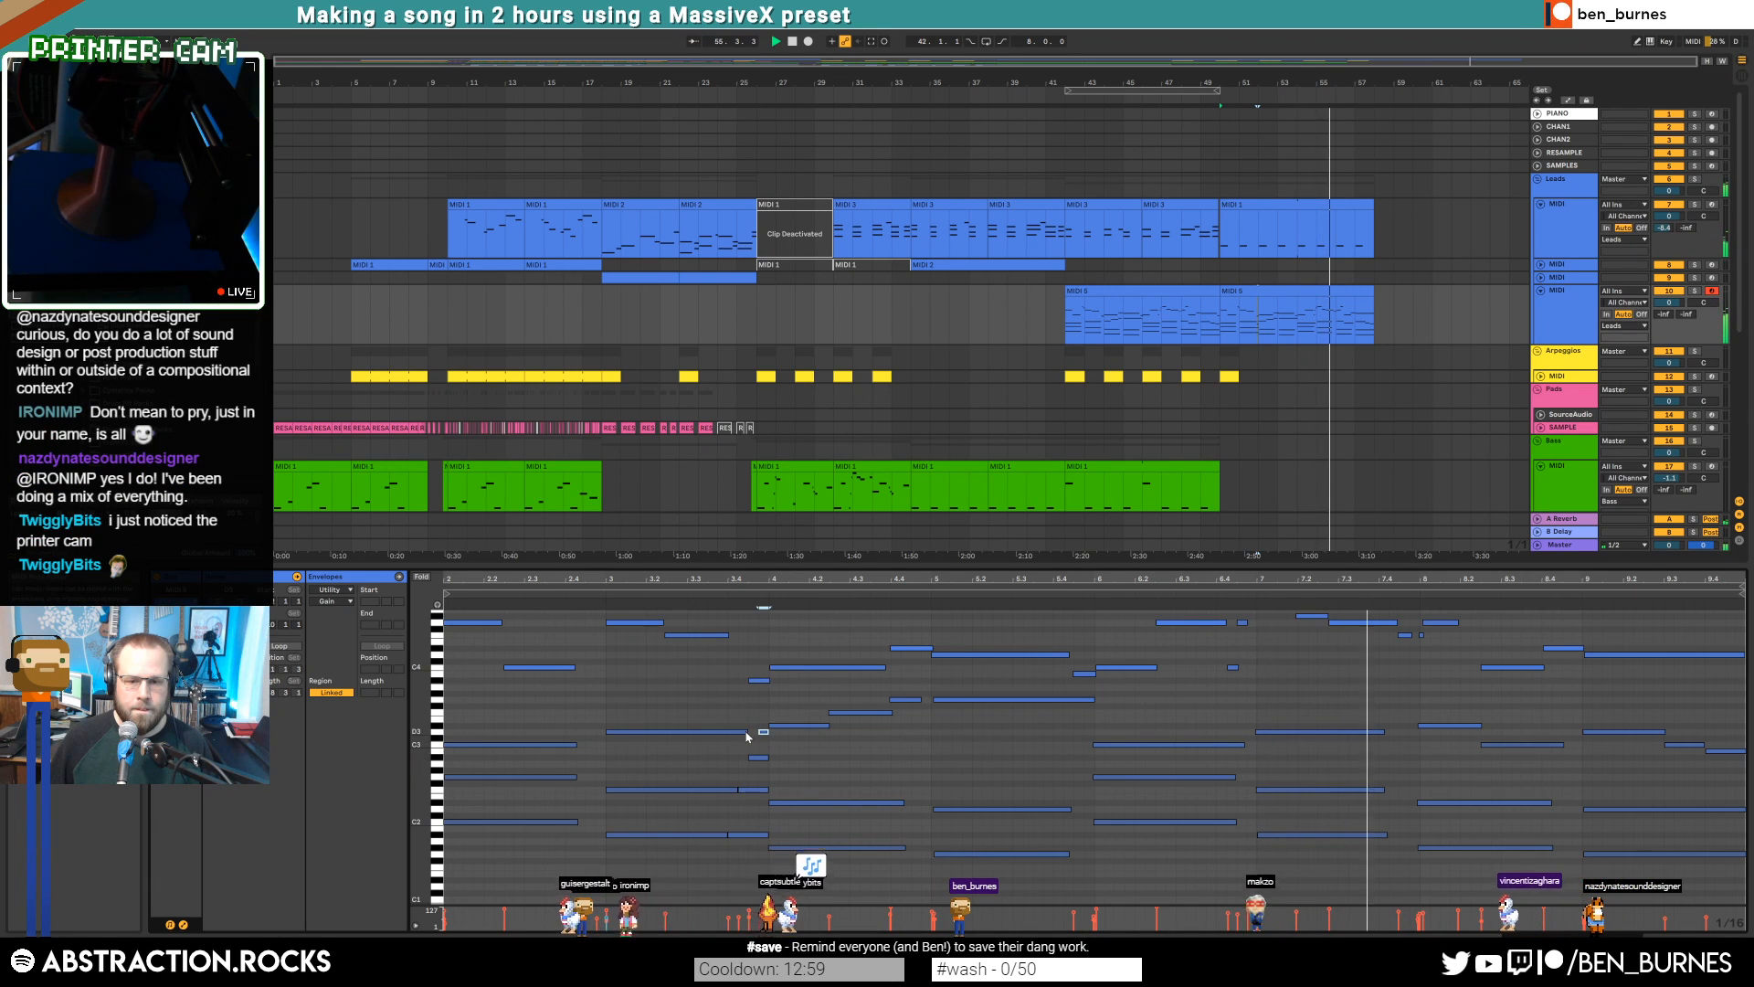
left_click_drag(747, 732, 754, 732)
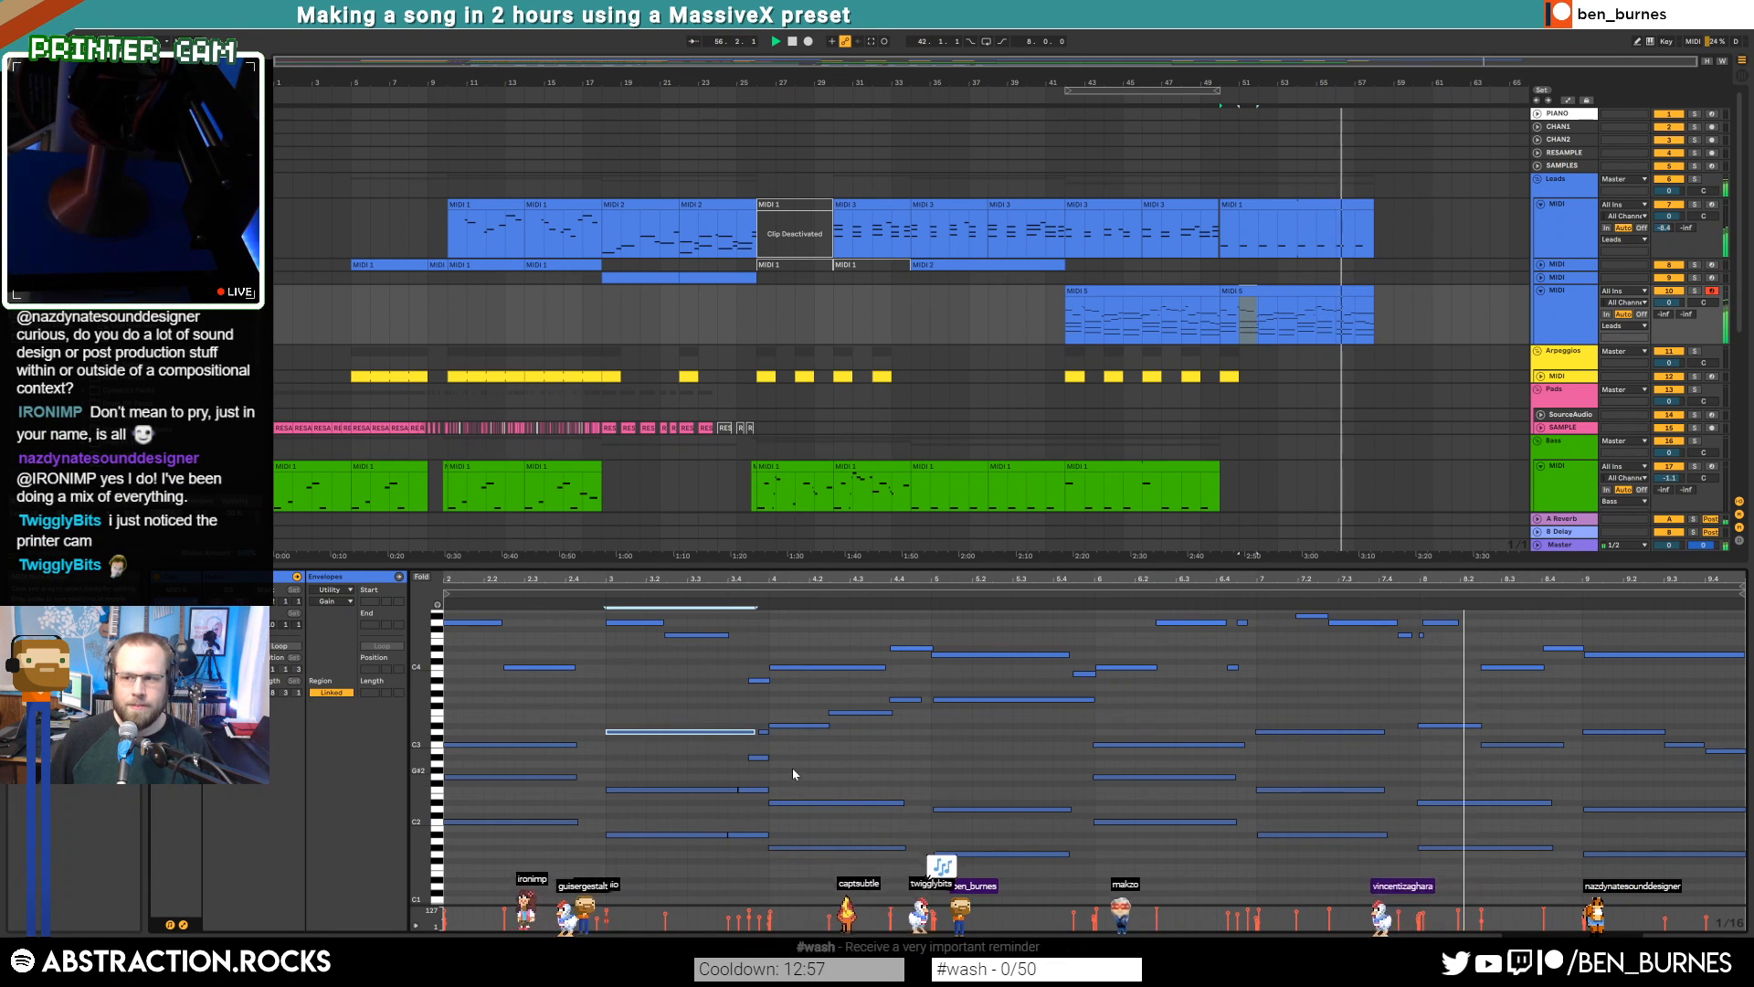
left_click_drag(764, 733, 768, 916)
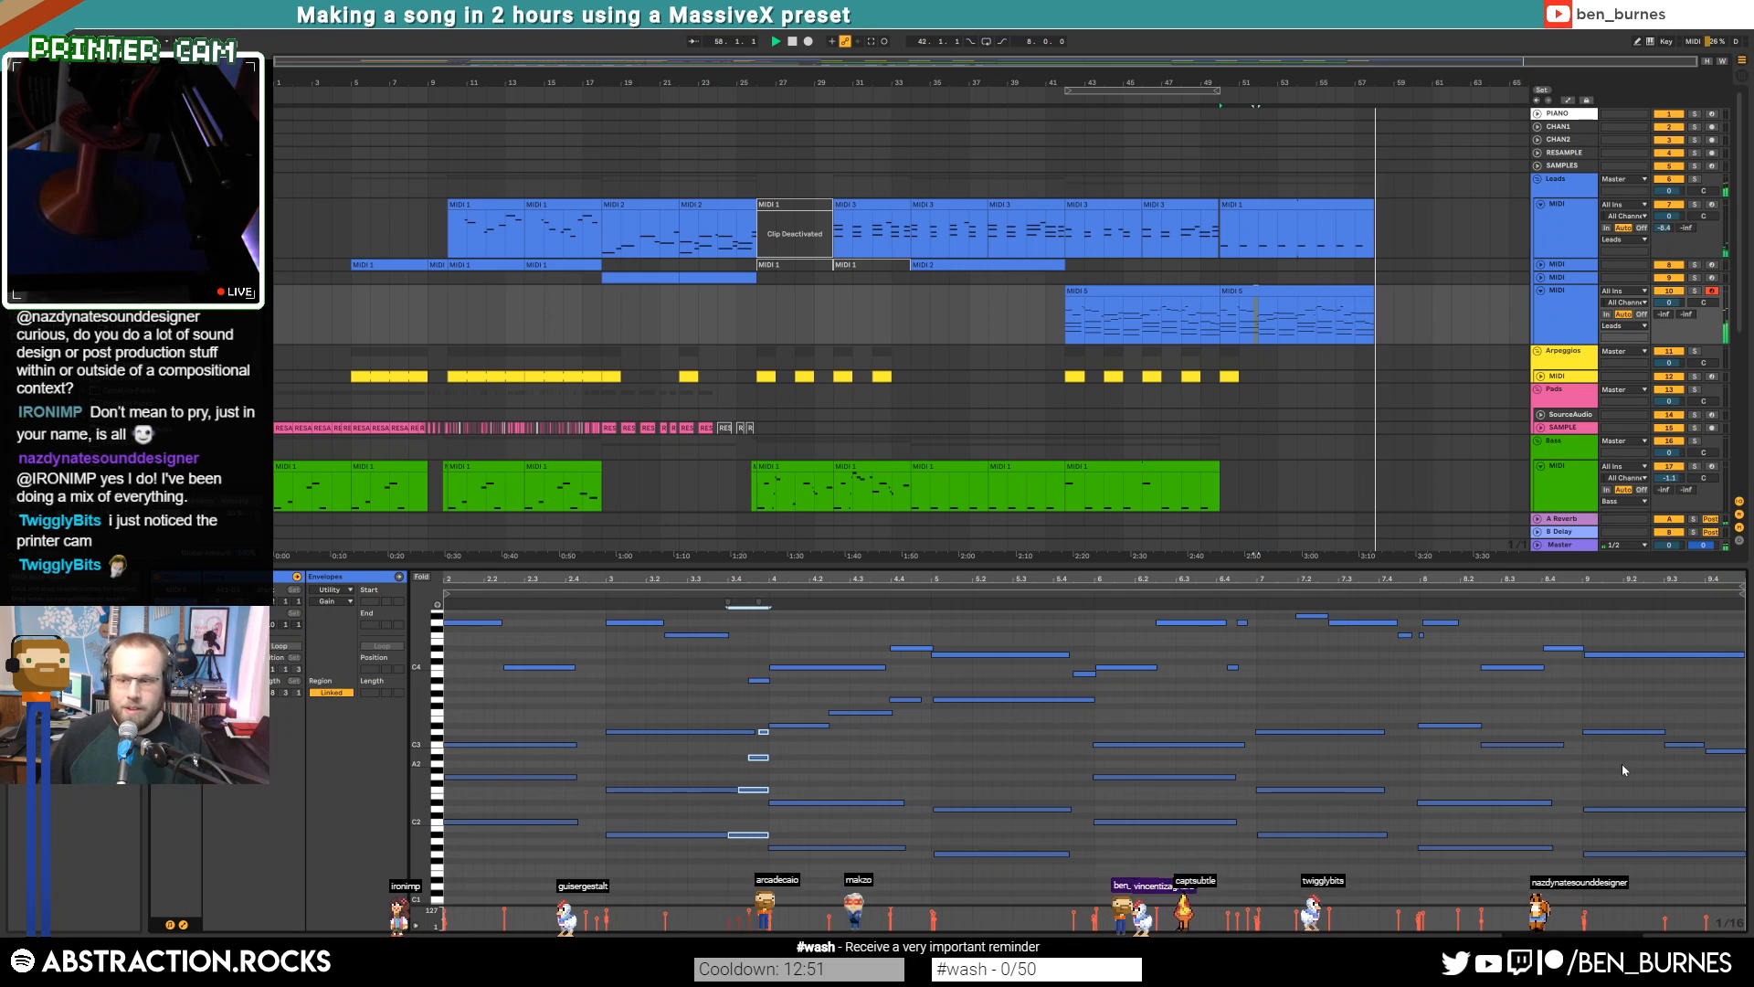
Lengthen the held middle note in bar 57 of the piano clip, delete the short note beneath its end, and stop playback
left_click_drag(1664, 732, 1704, 732)
double_click(1686, 745)
key("space")
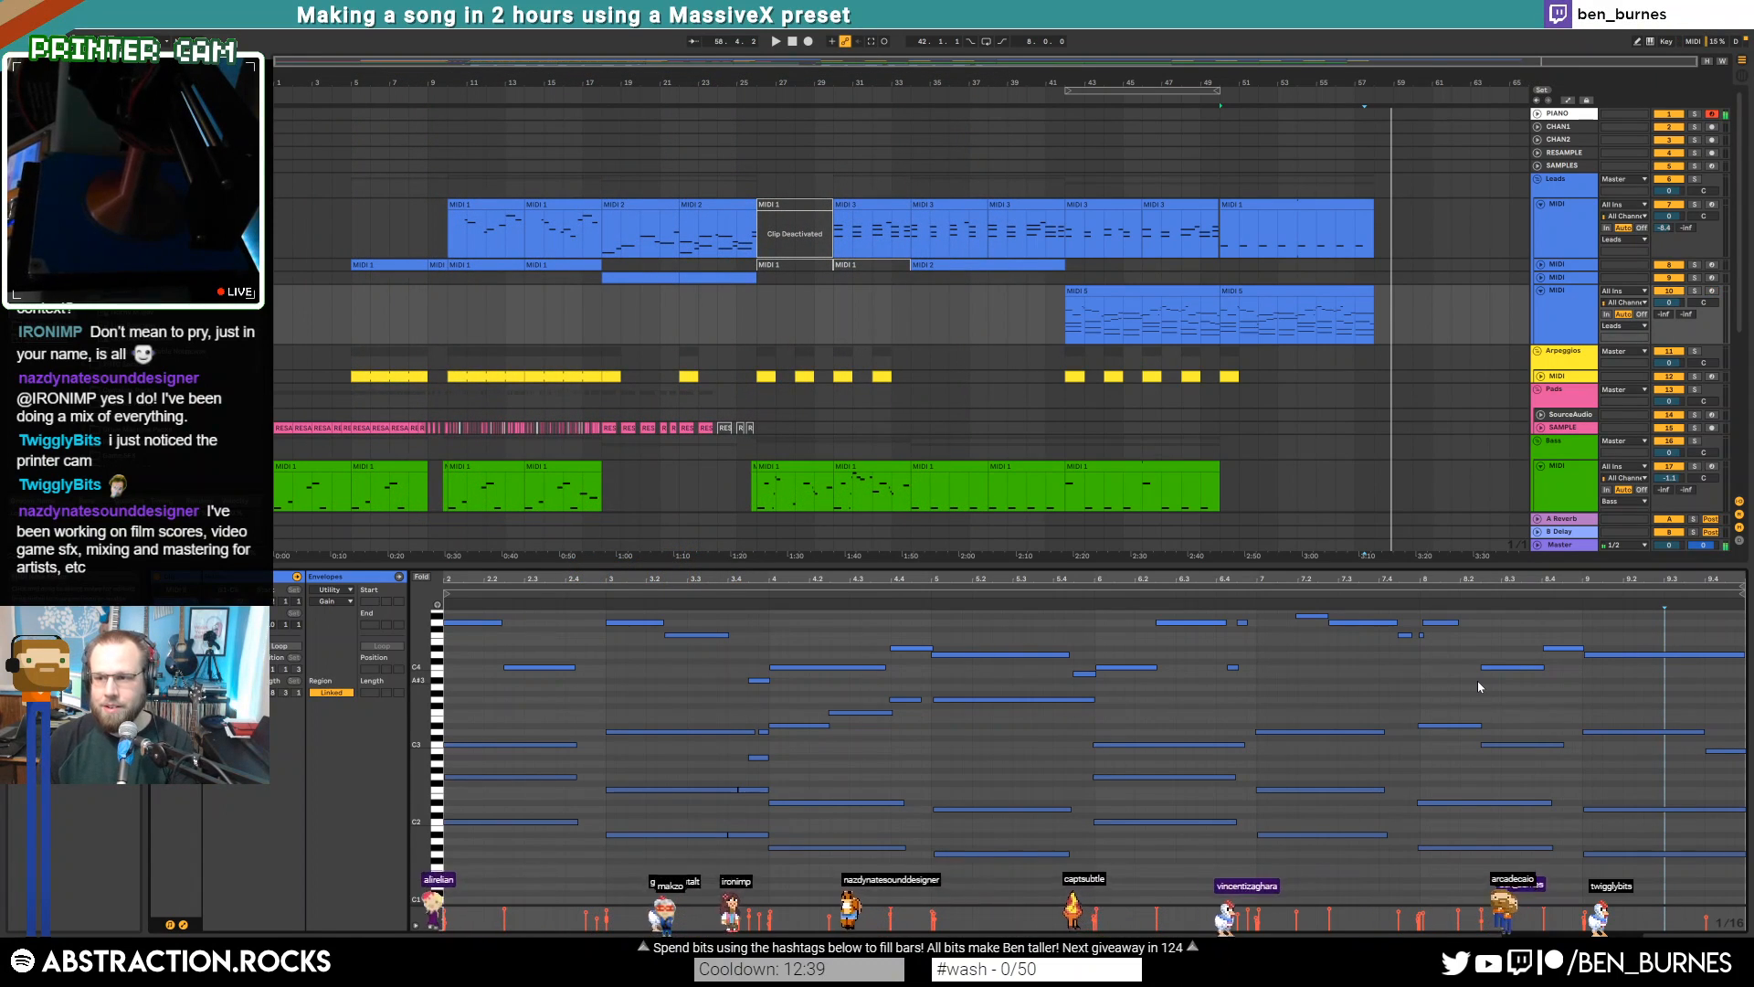
Arm the piano track, listen to the extension from bar 50, and reopen the piano clip's notes
left_click(1710, 292)
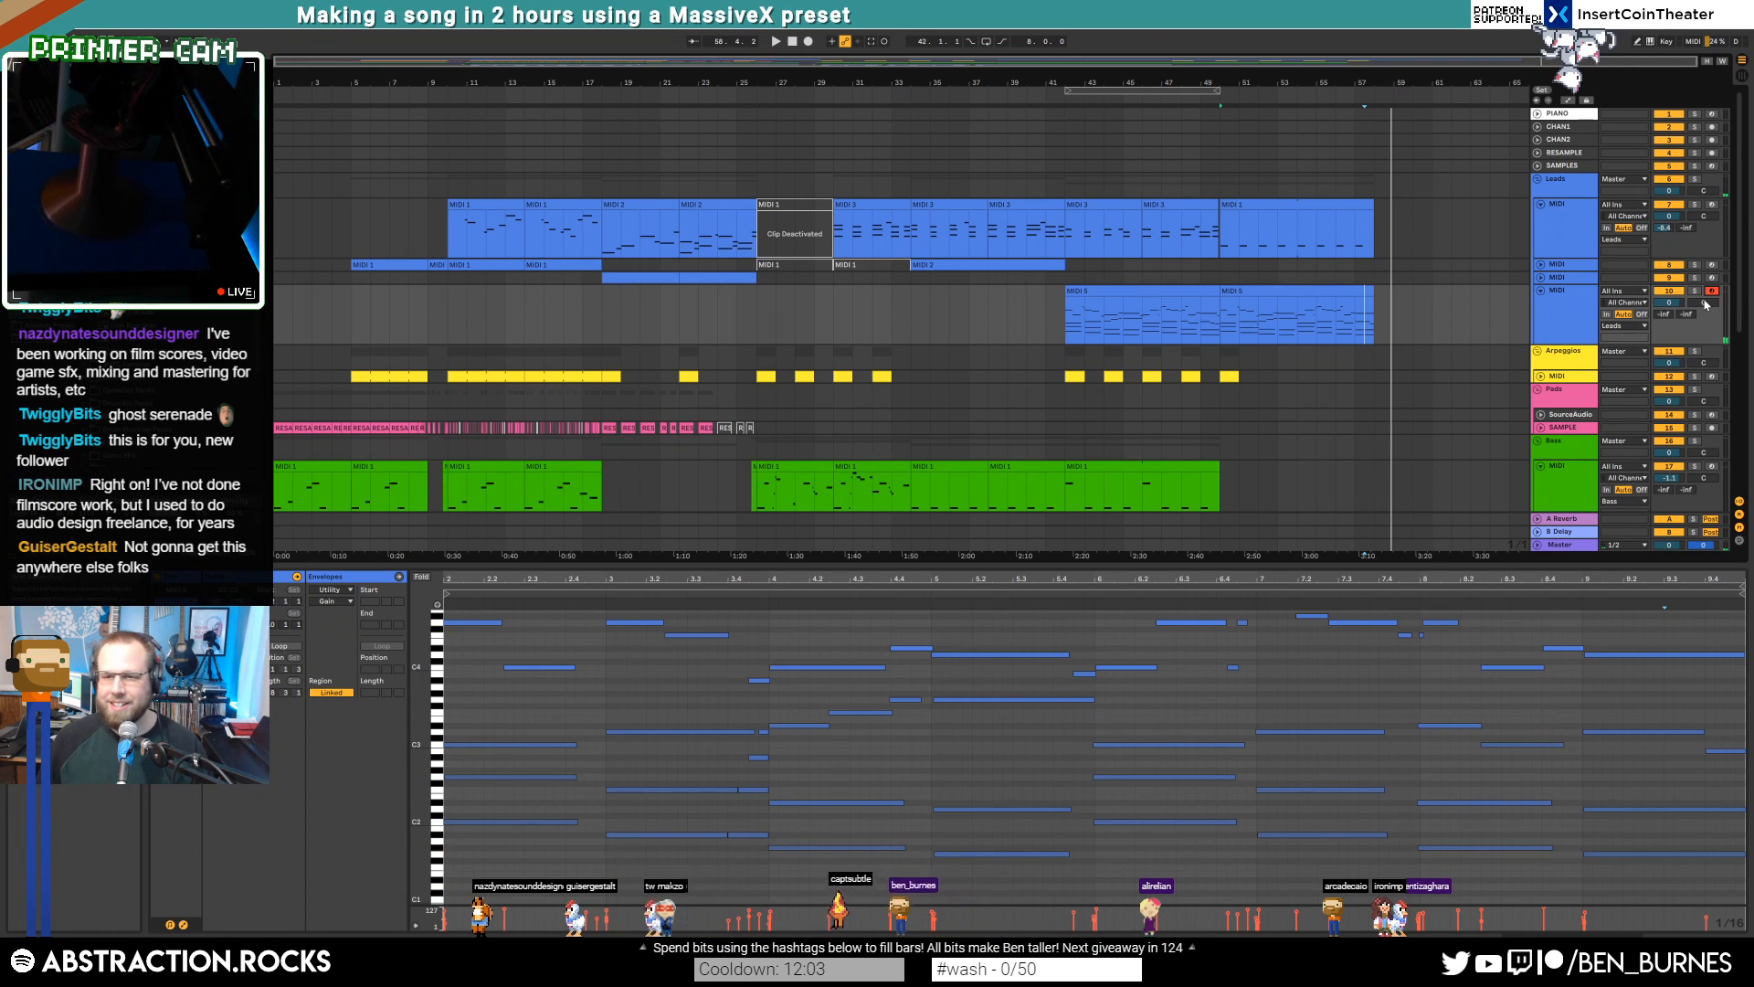
left_click(1285, 294)
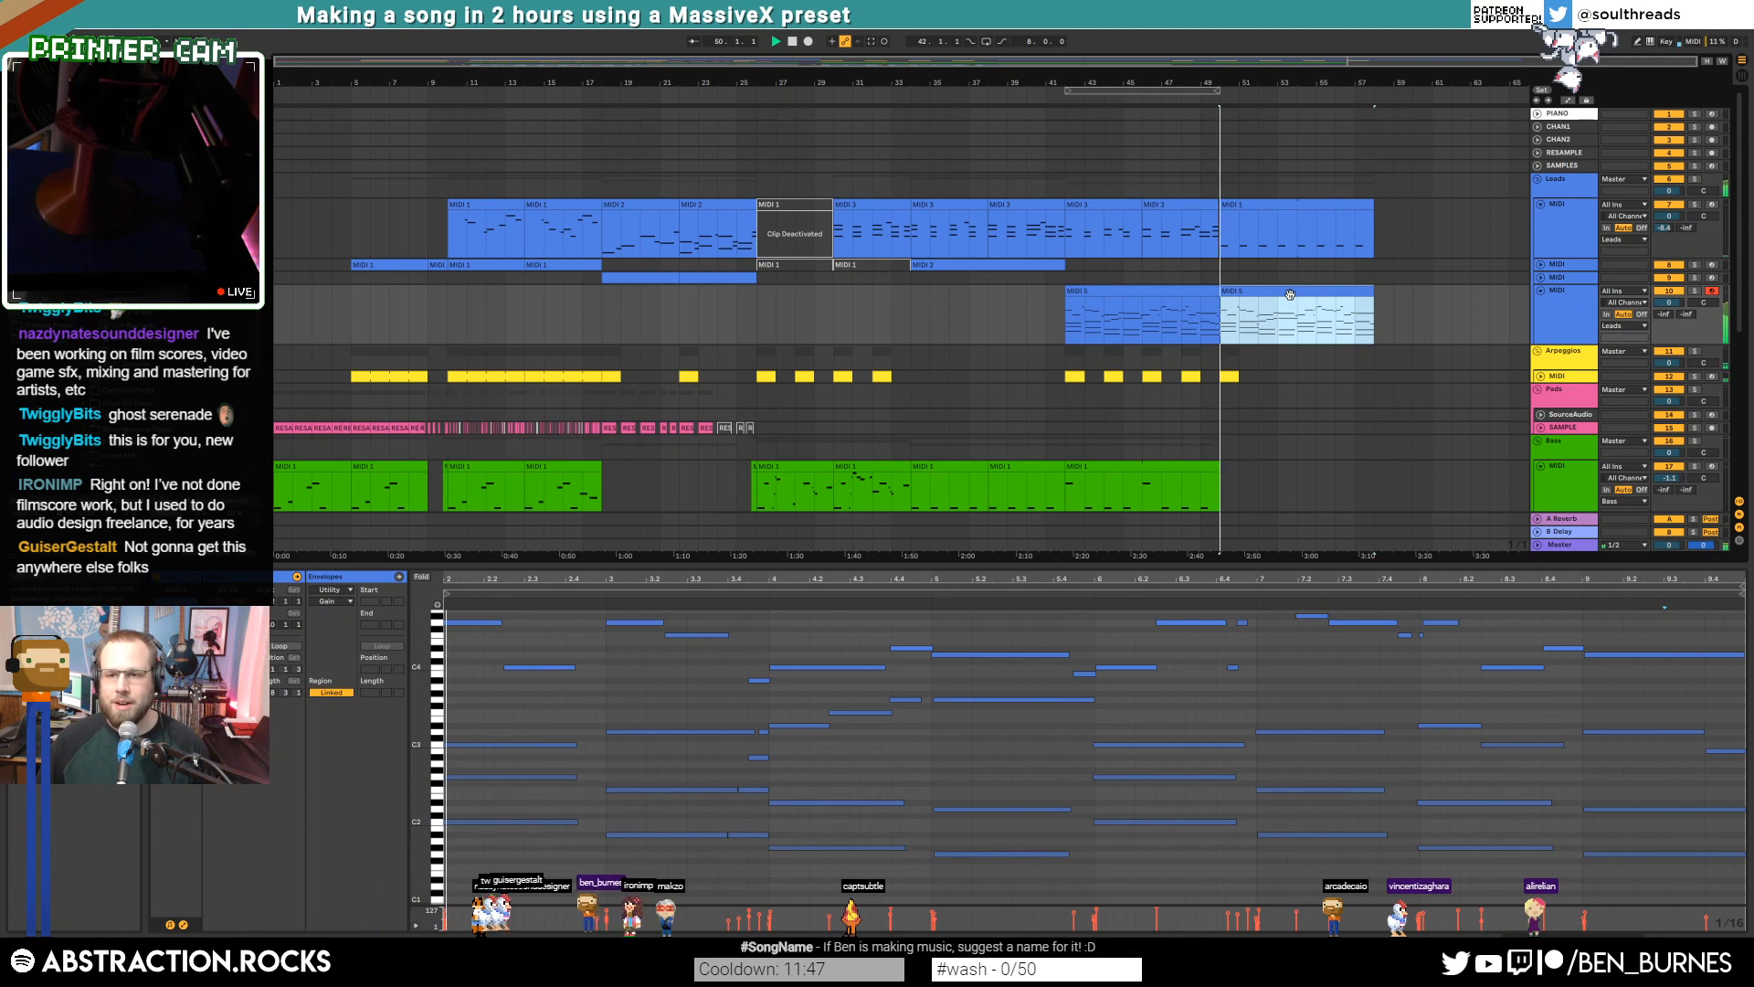
key("space")
left_click(1232, 375)
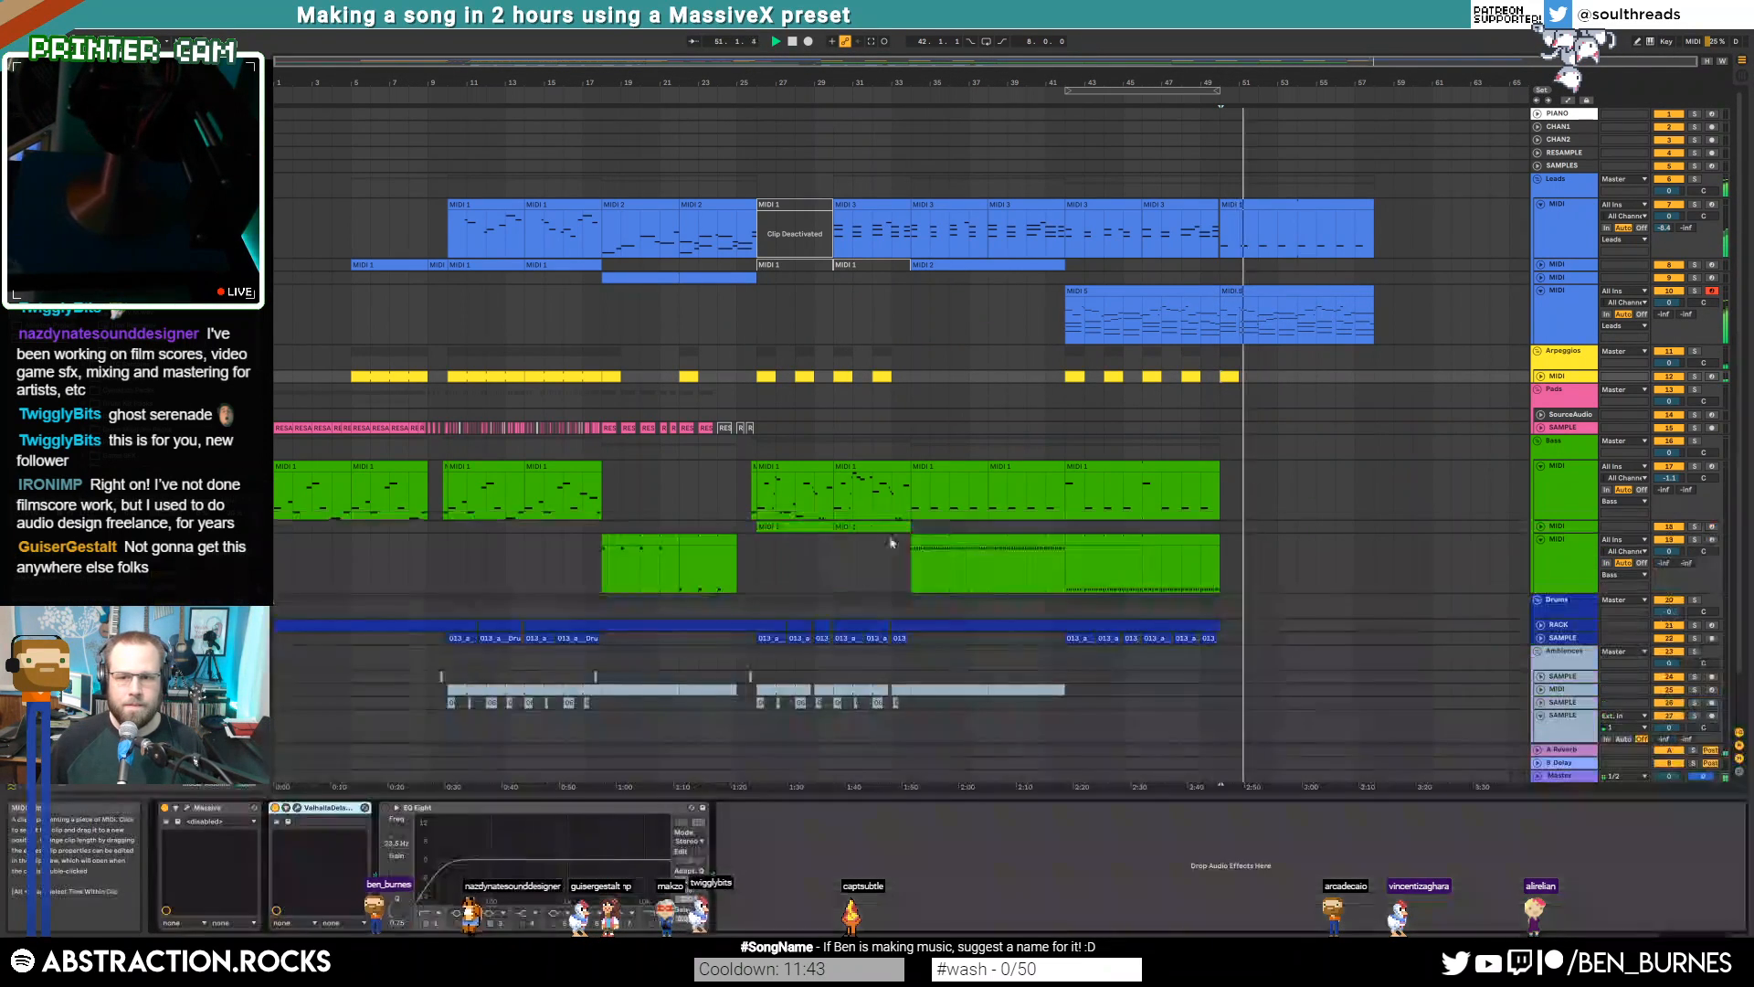
left_click(1285, 288)
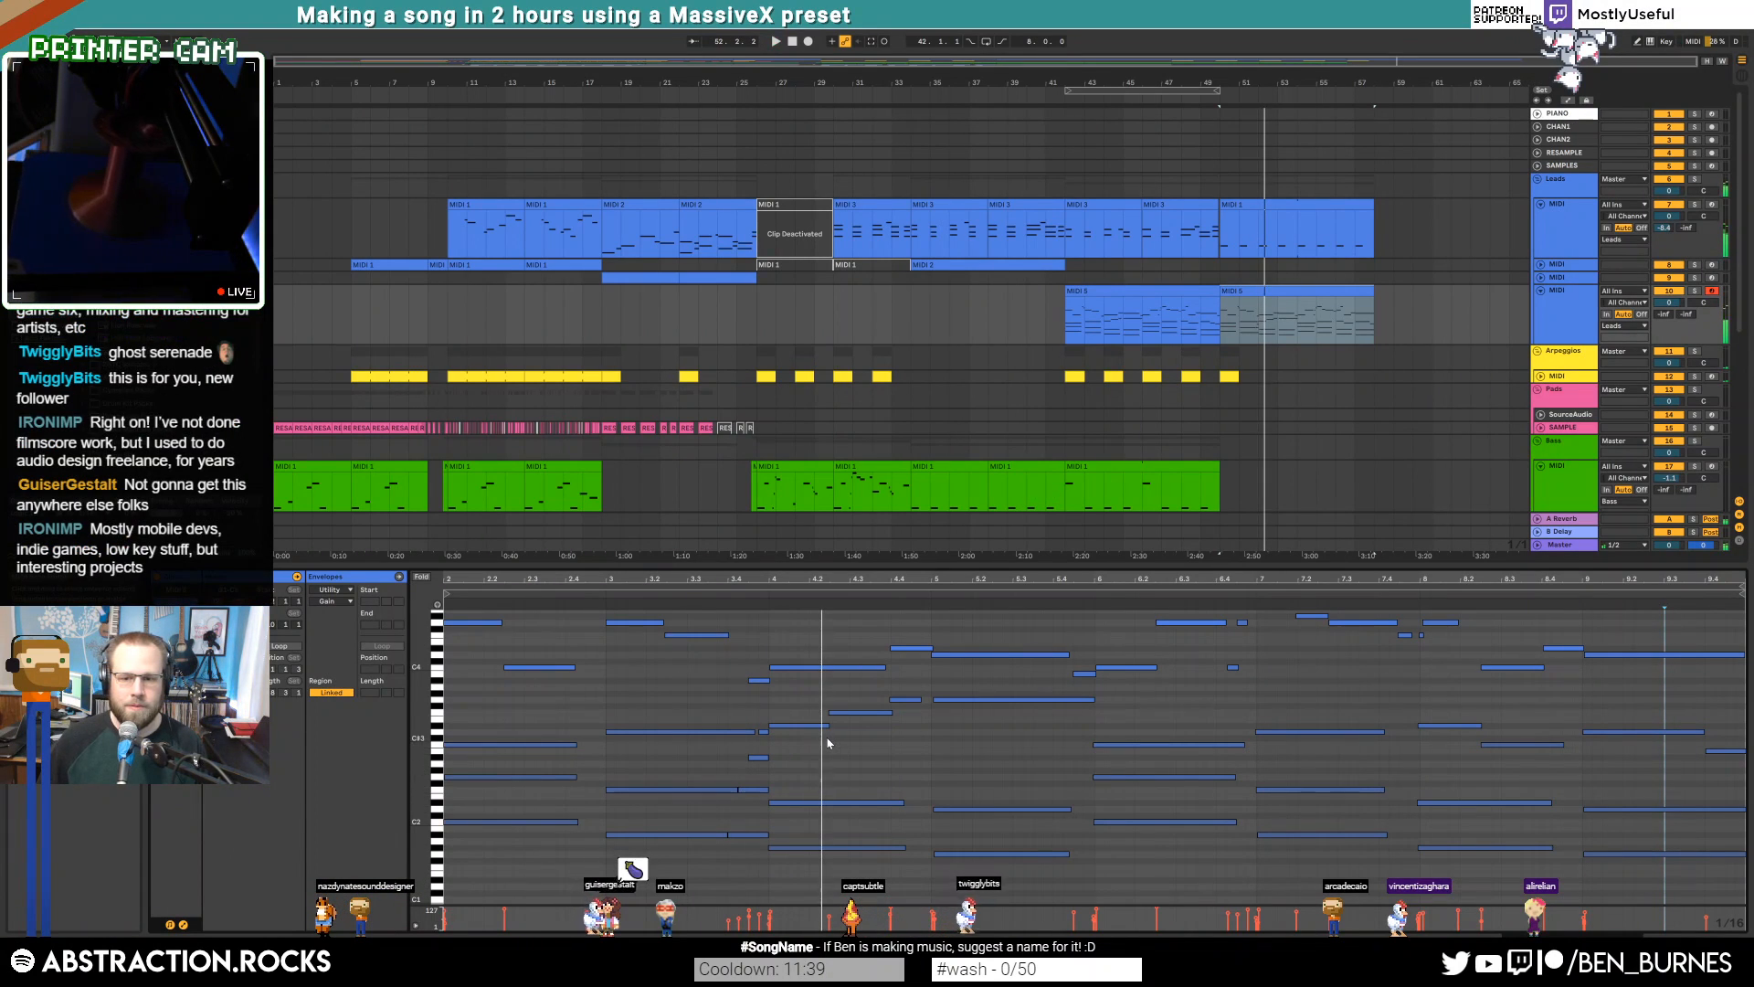
Rework the piano clip's lower notes in bar 52, shortening the held note and adding stepped notes after it, and listen to the result
left_click_drag(417, 740, 778, 756)
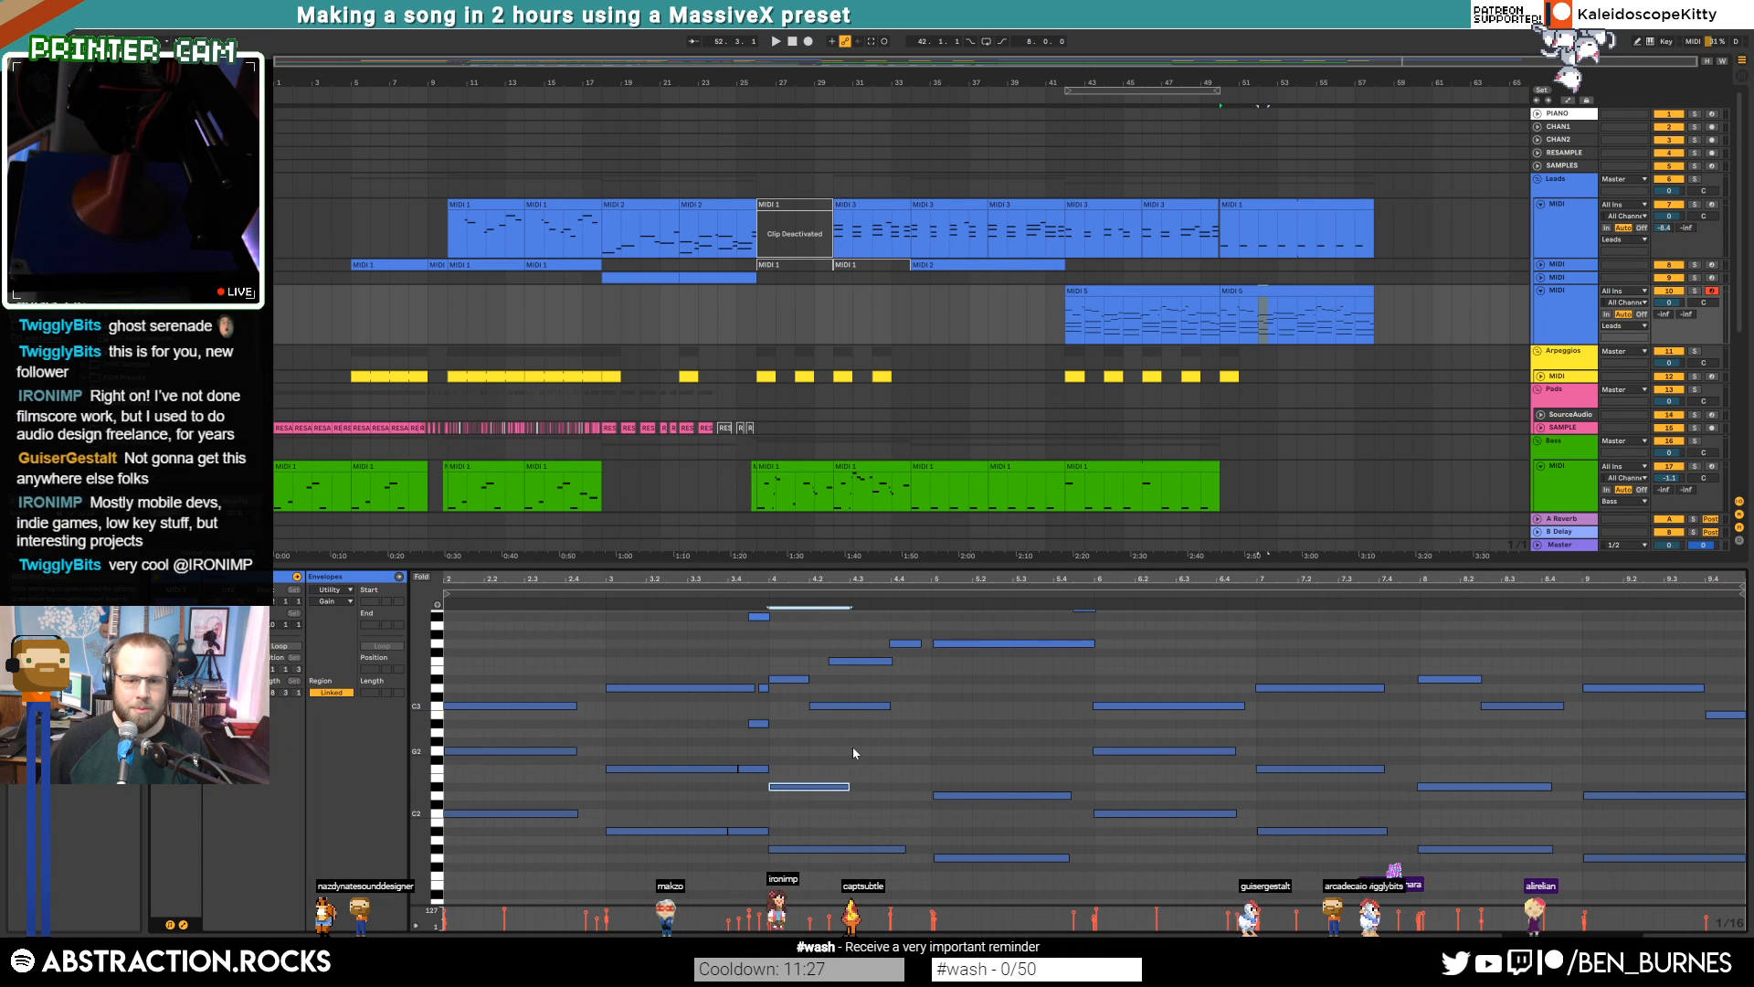
left_click_drag(851, 751, 903, 750)
left_click(753, 592)
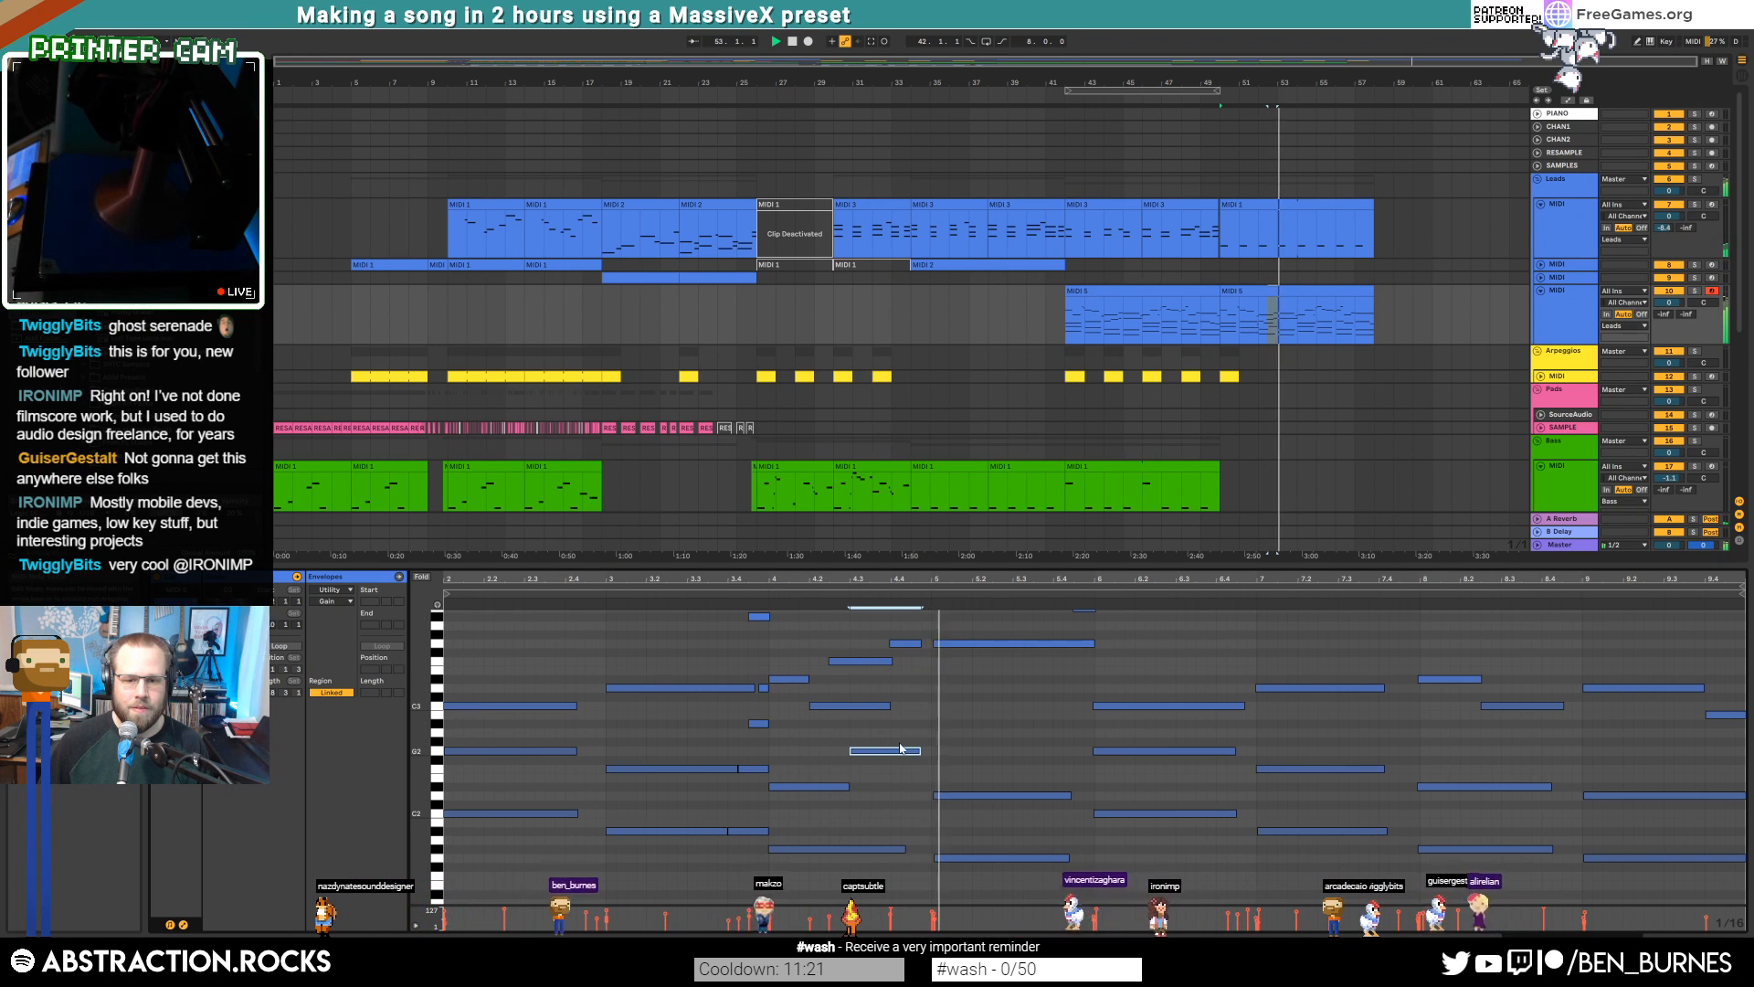
mouse_move(871, 741)
left_mouse_down()
mouse_move(931, 741)
mouse_move(870, 751)
left_mouse_up()
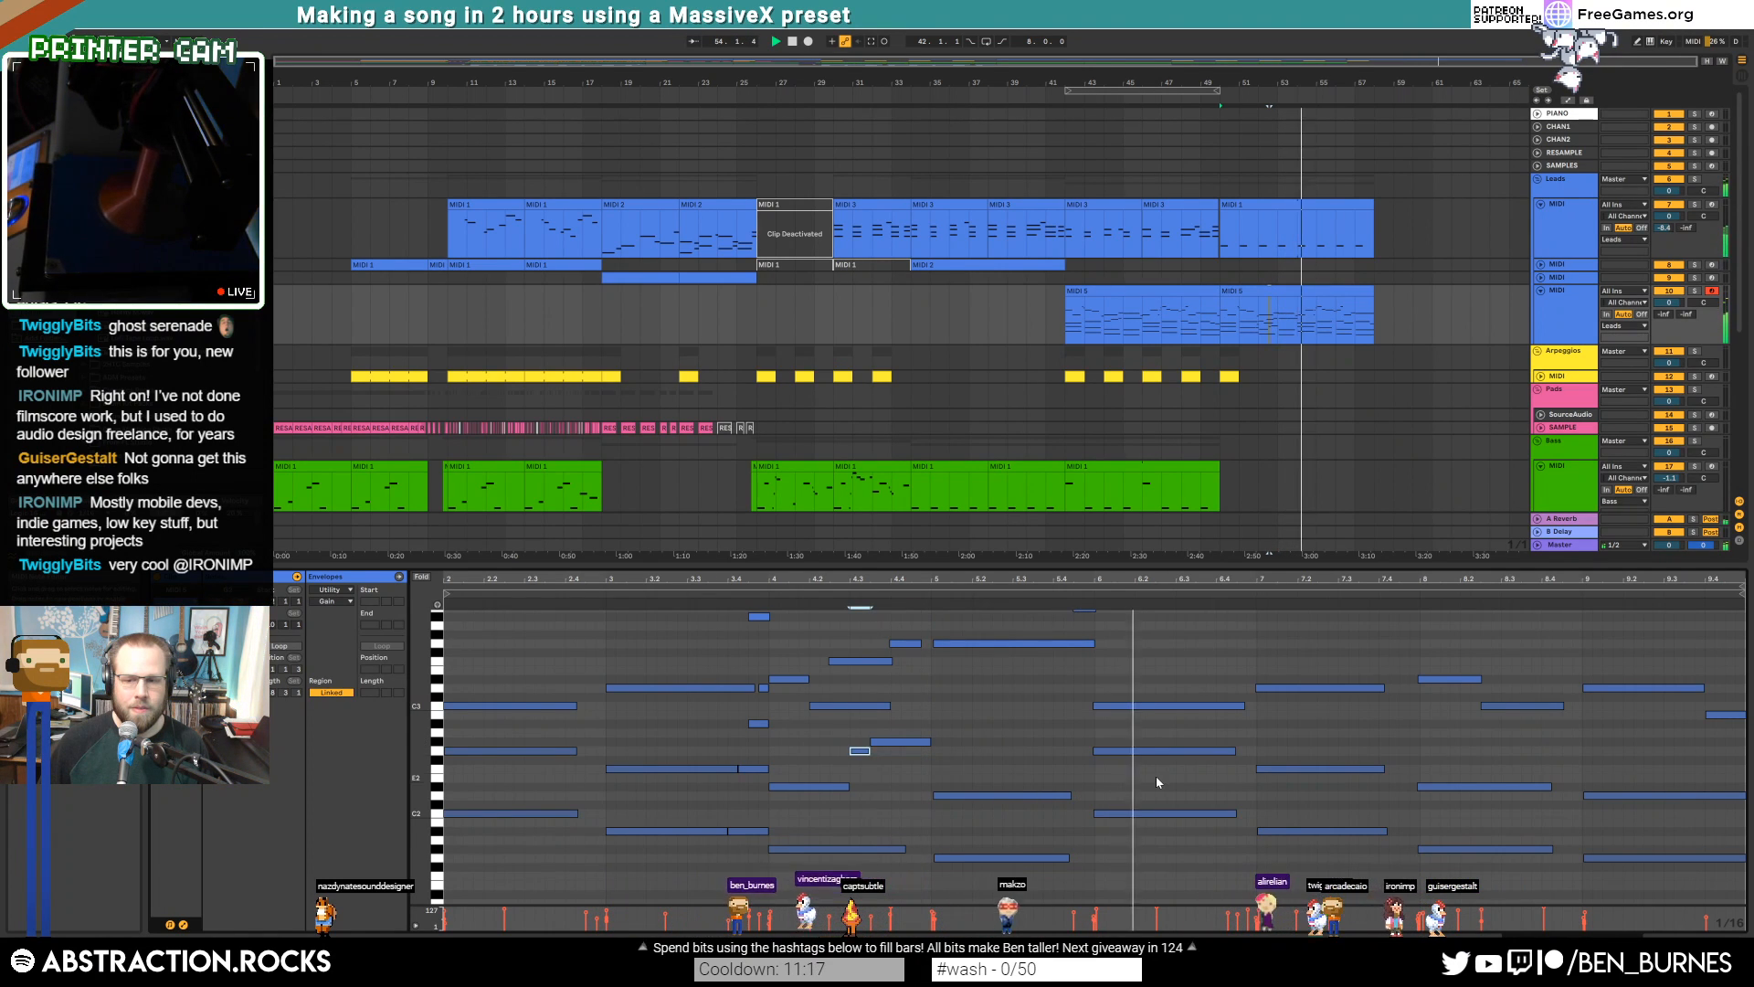
key("space")
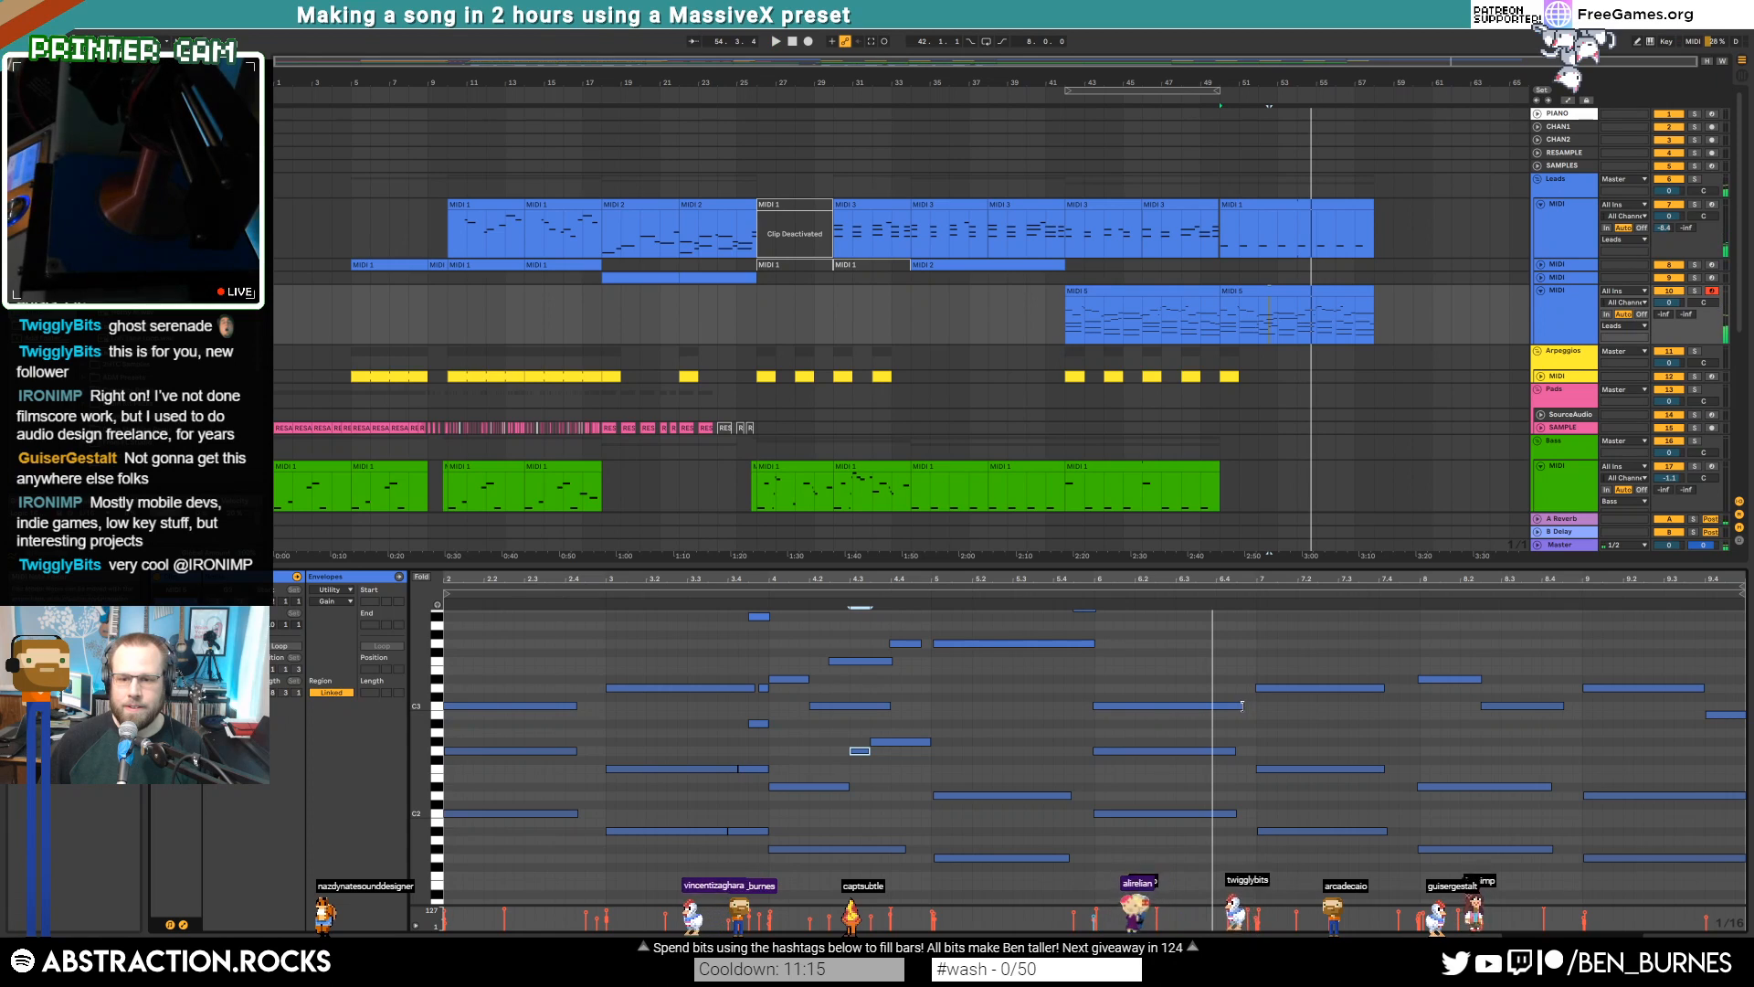
Shorten the held upper note in bar 54 of the piano clip and add short chord notes leading into bar 55
left_click_drag(1242, 705, 1226, 751)
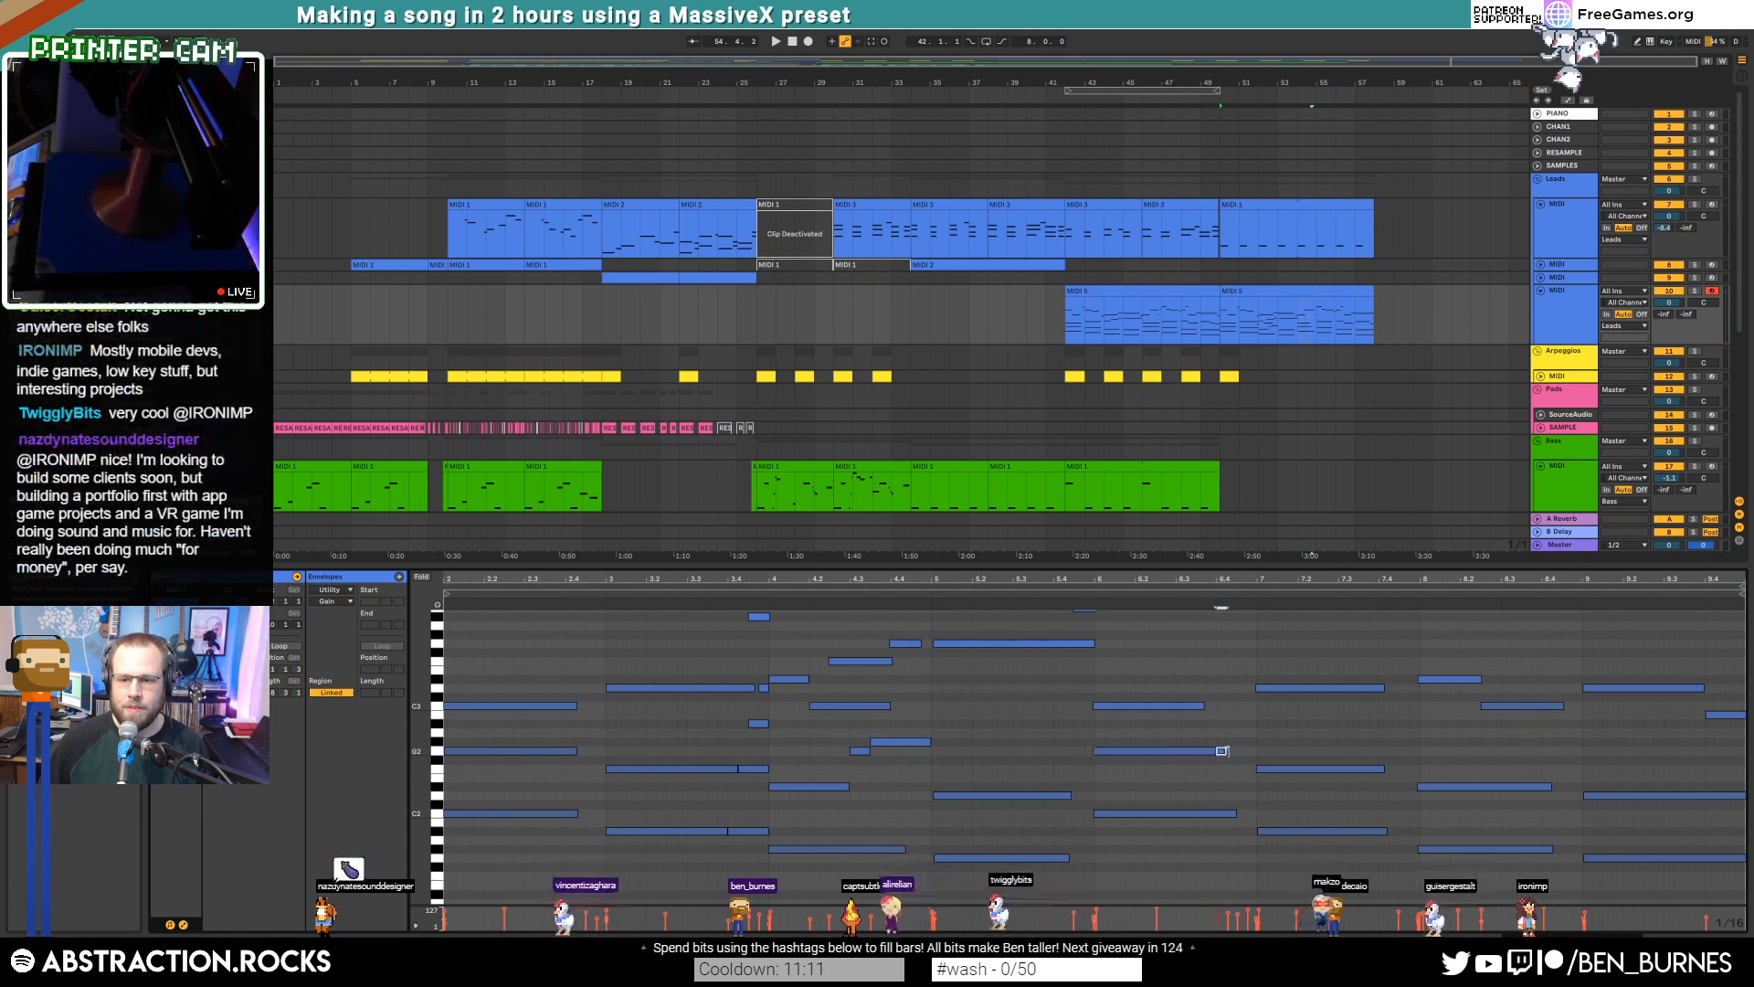
double_click(1226, 751)
double_click(1230, 707)
double_click(1242, 751)
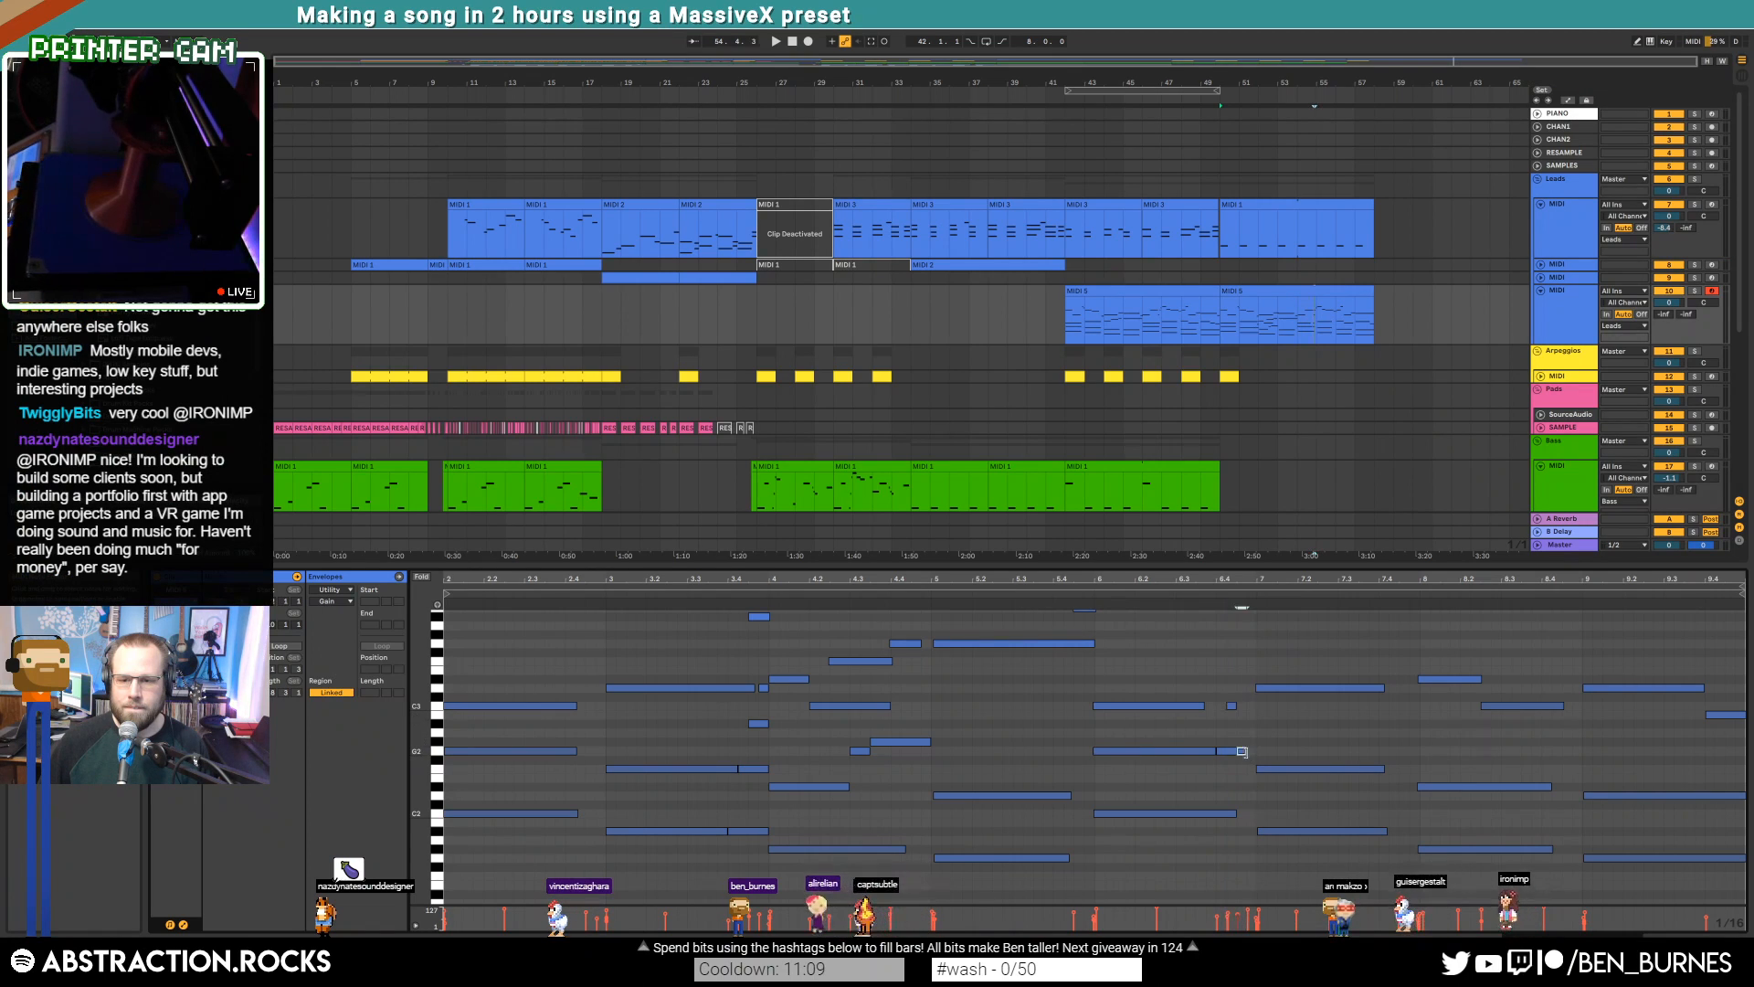
left_click(1256, 813)
double_click(1255, 814)
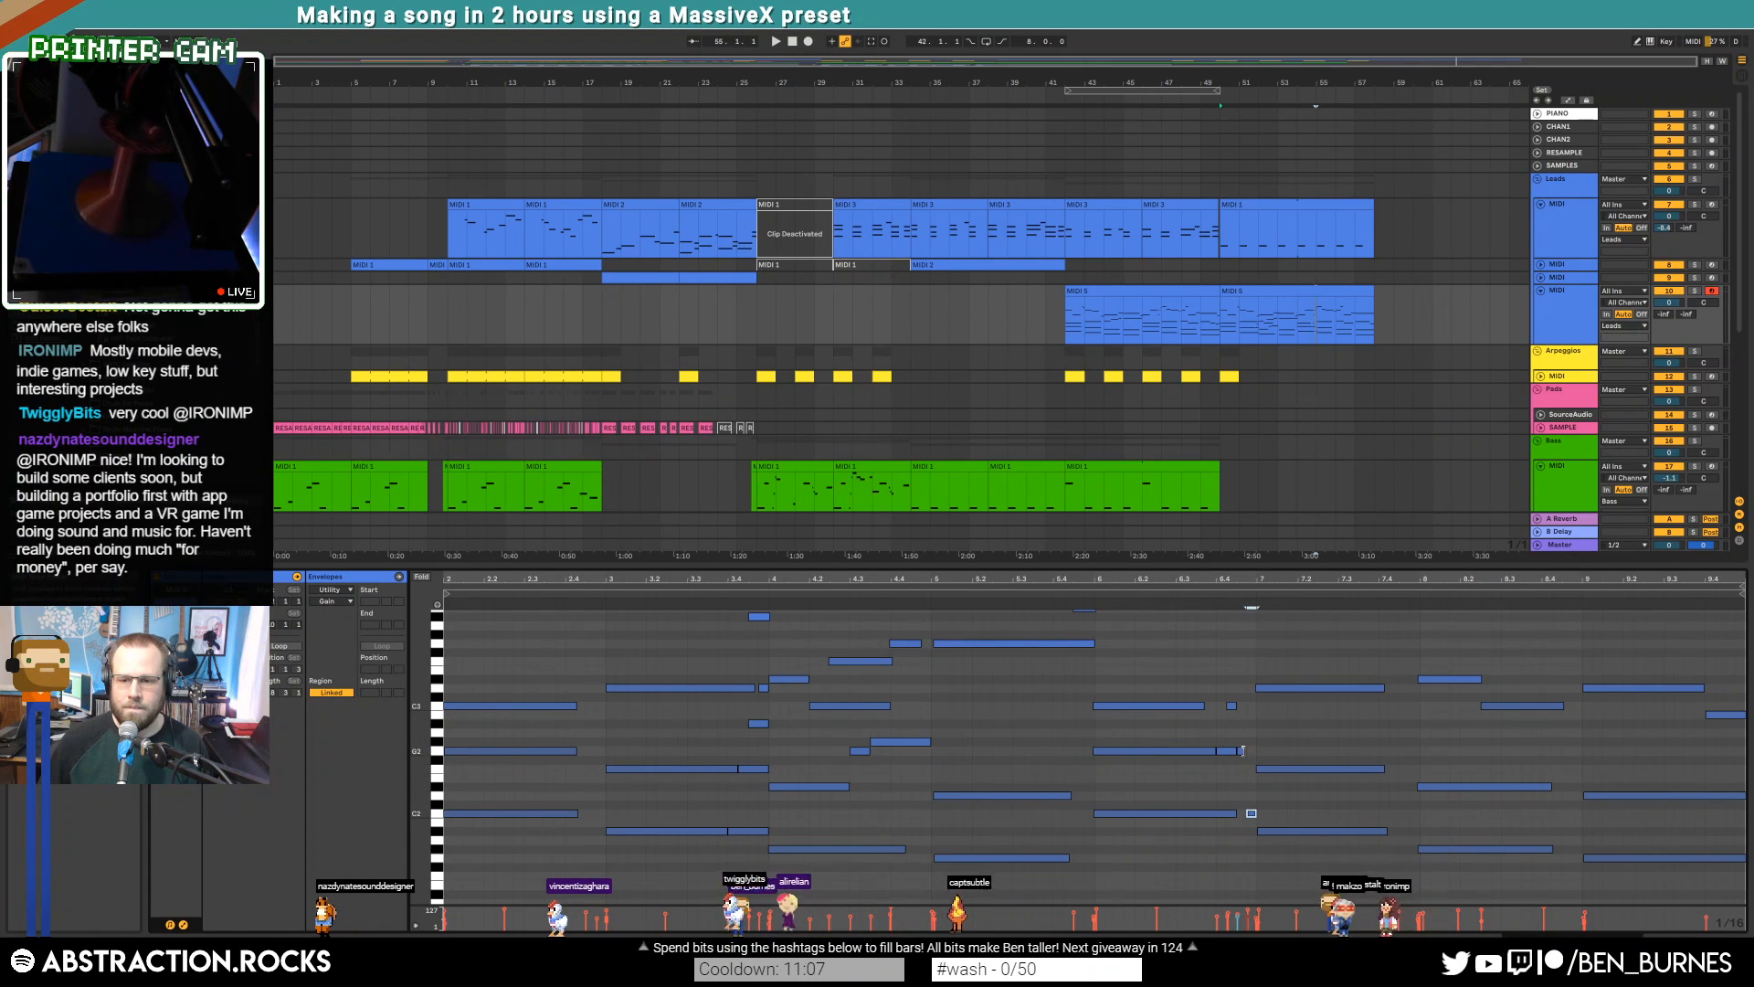
left_click_drag(1246, 706, 1257, 707)
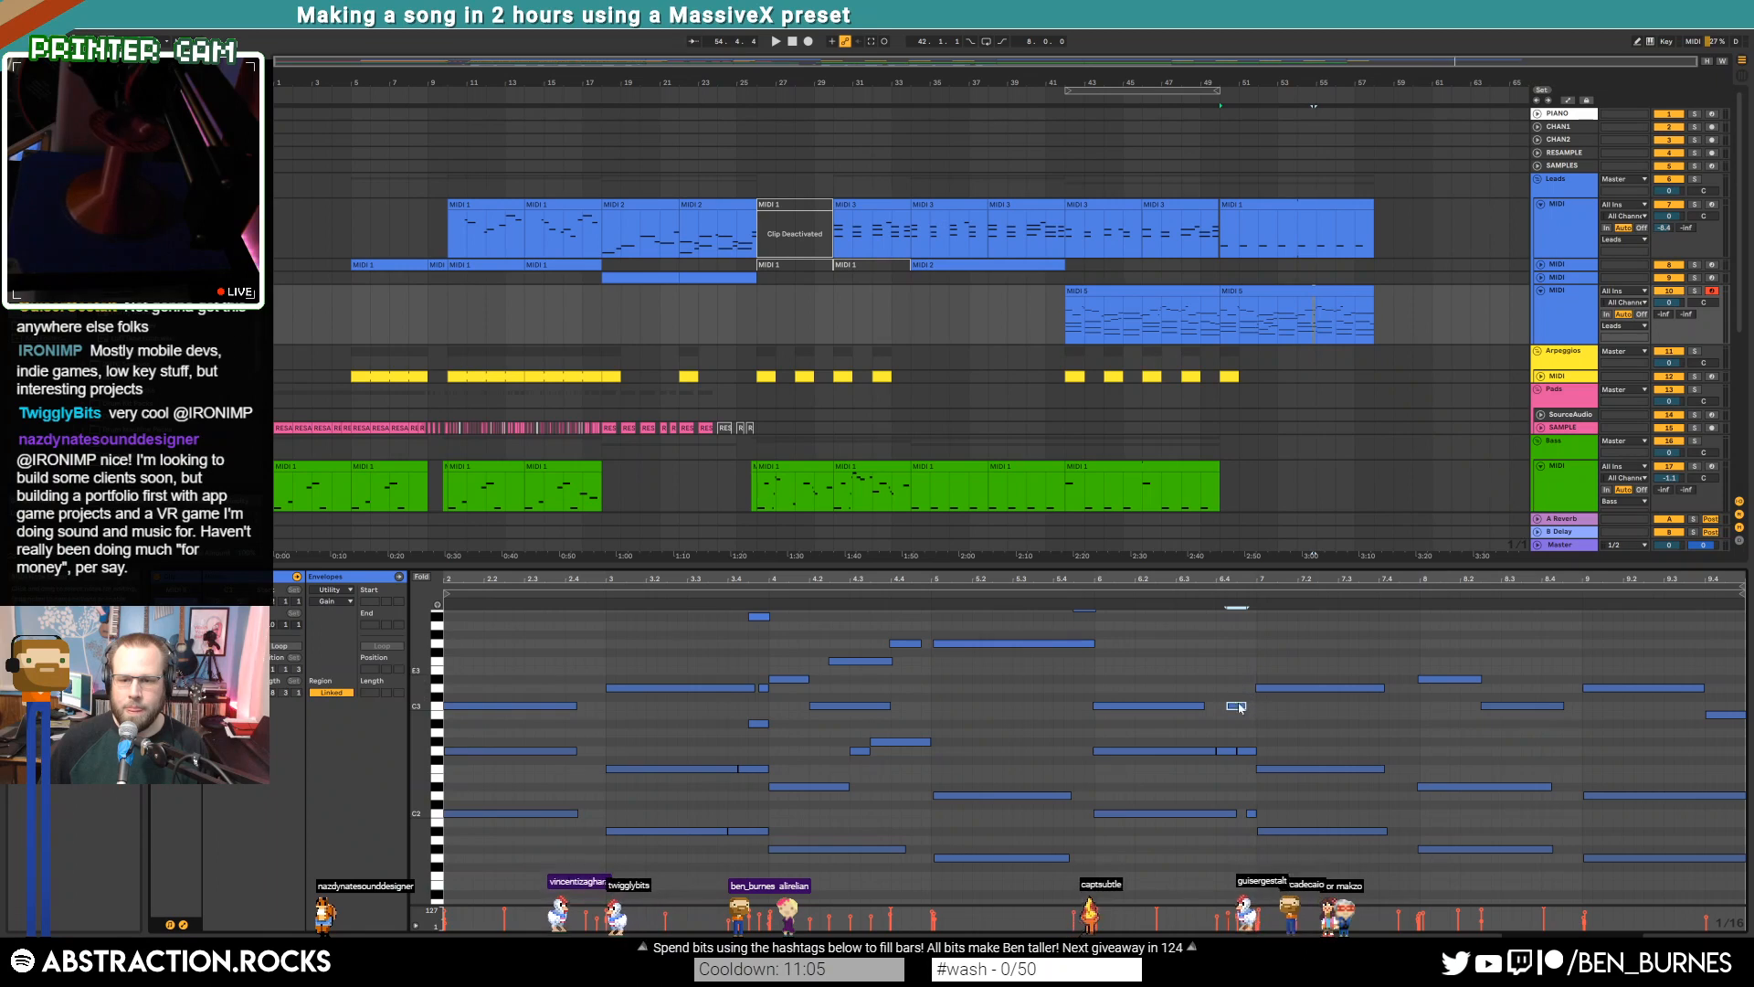
left_click(1088, 595)
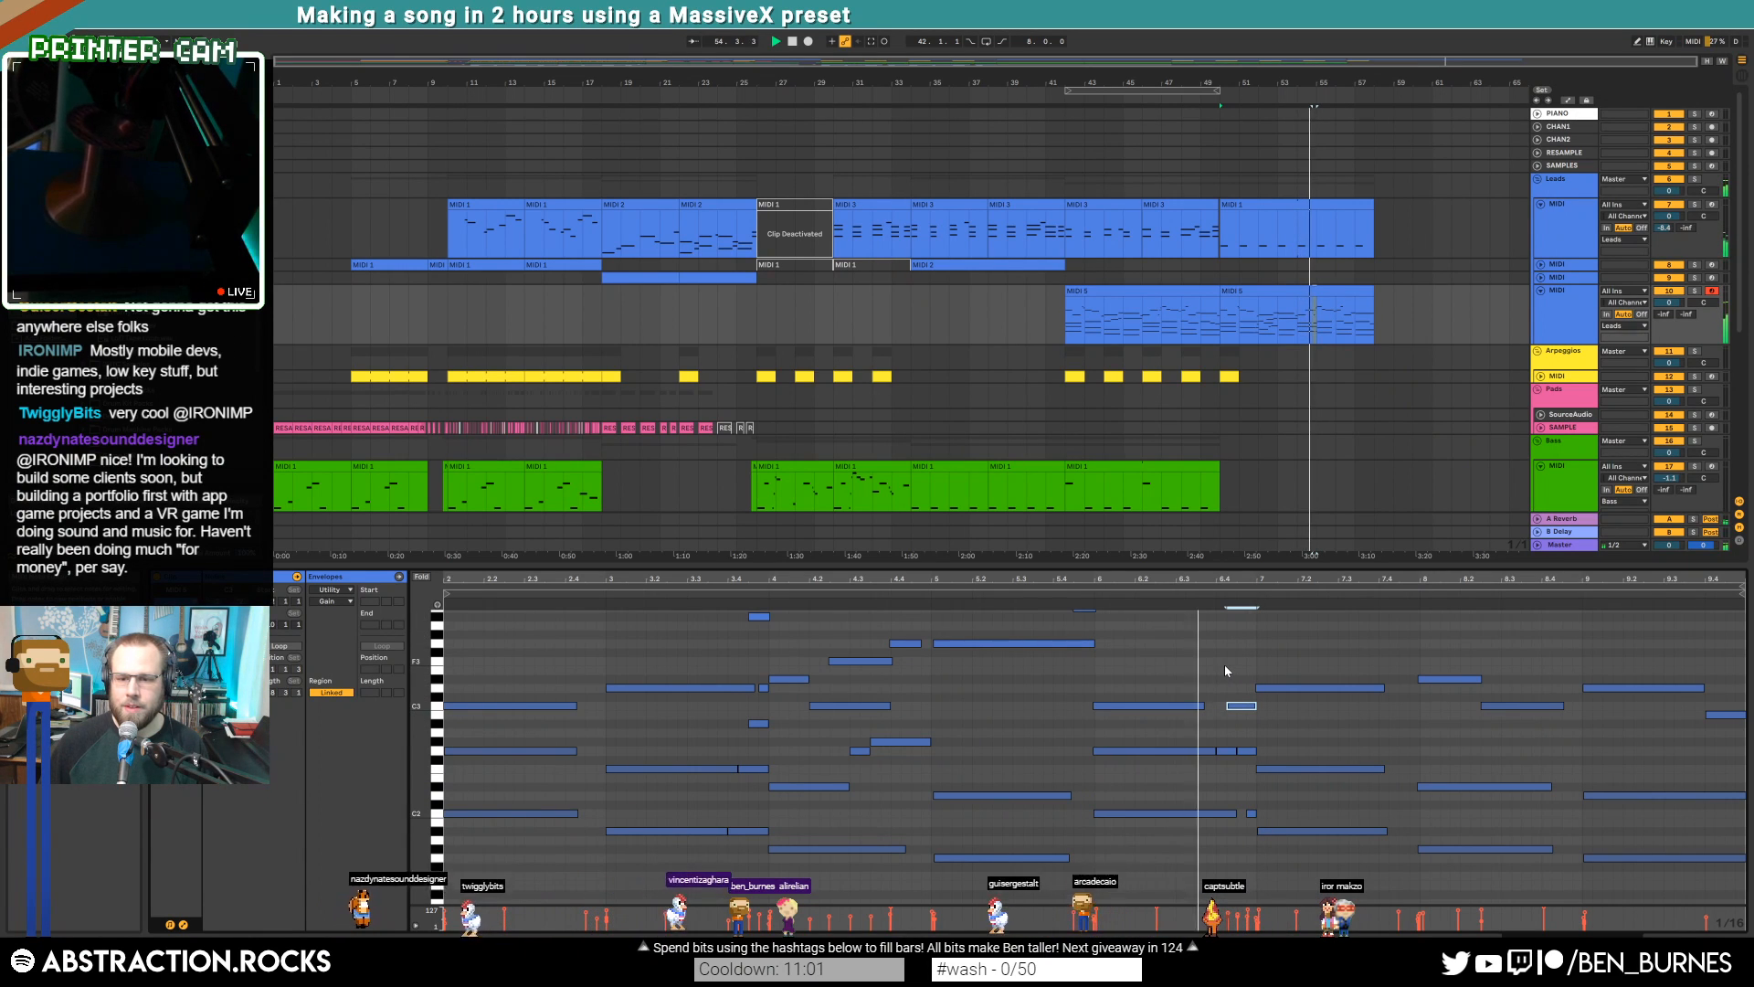
Raise the last two short lower notes before bar 55, add a short note just before bar 56, and listen to the passage
double_click(1251, 795)
left_click_drag(1253, 797, 1248, 742)
key("space")
left_click(1227, 751)
left_click(1205, 592)
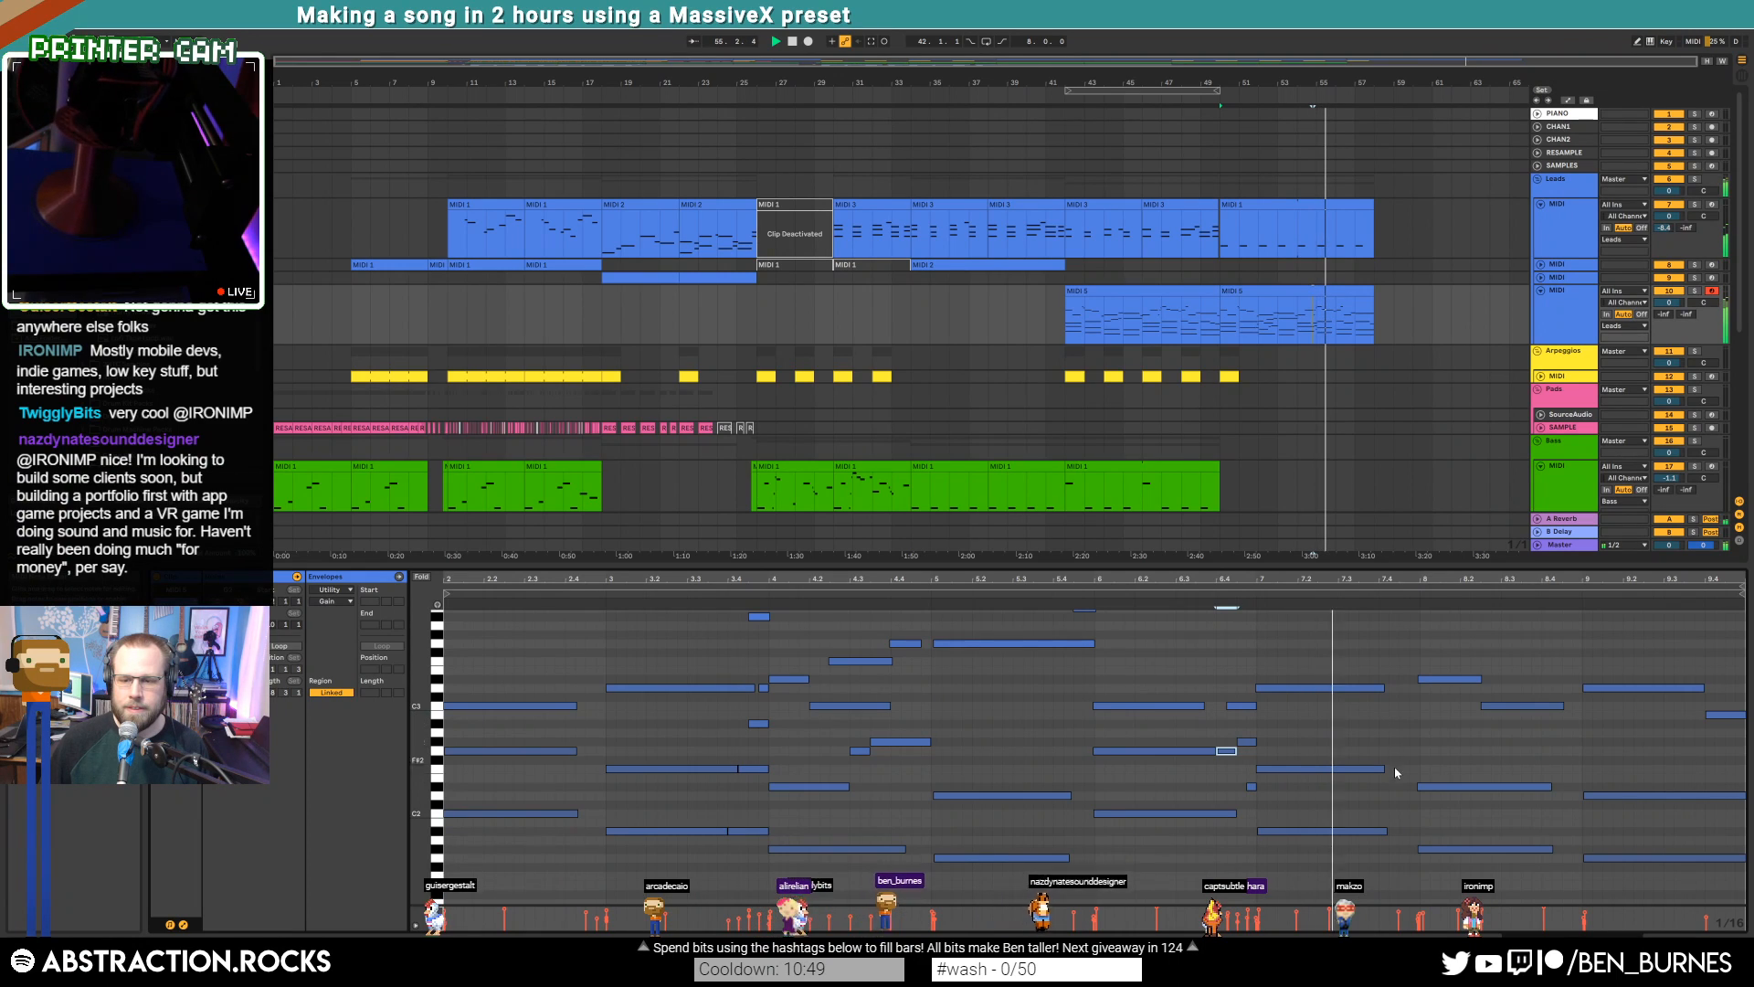
key("space")
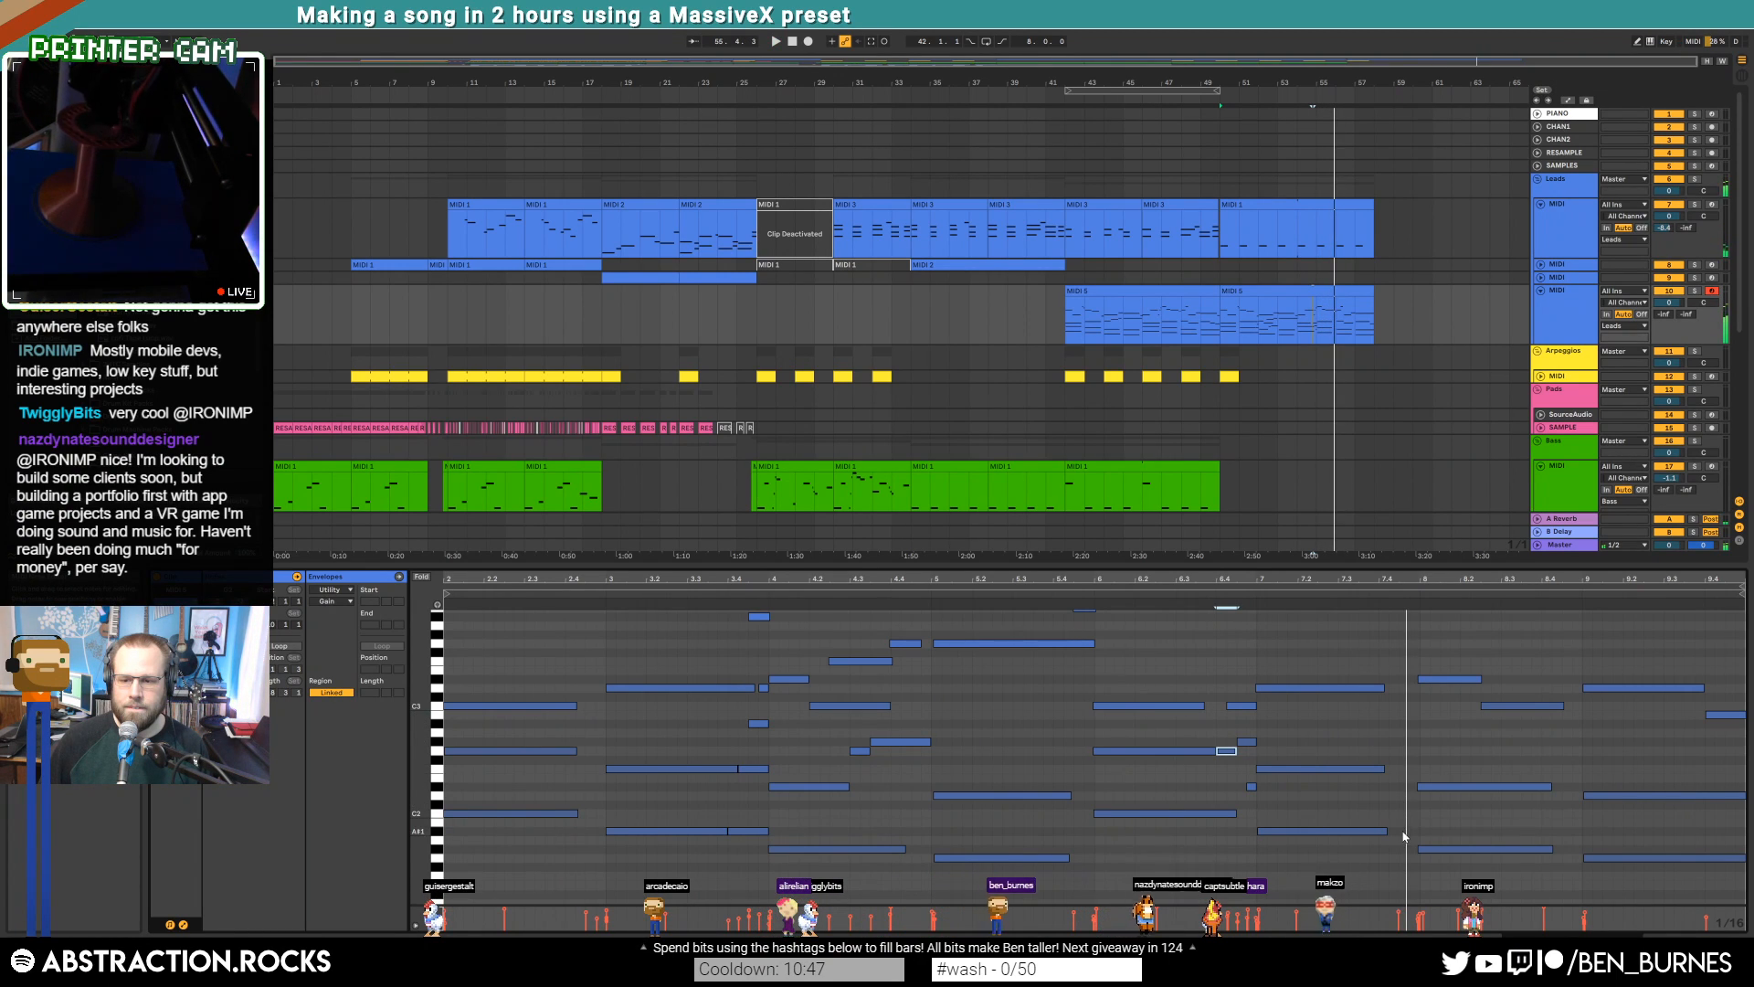
double_click(1408, 768)
key("space")
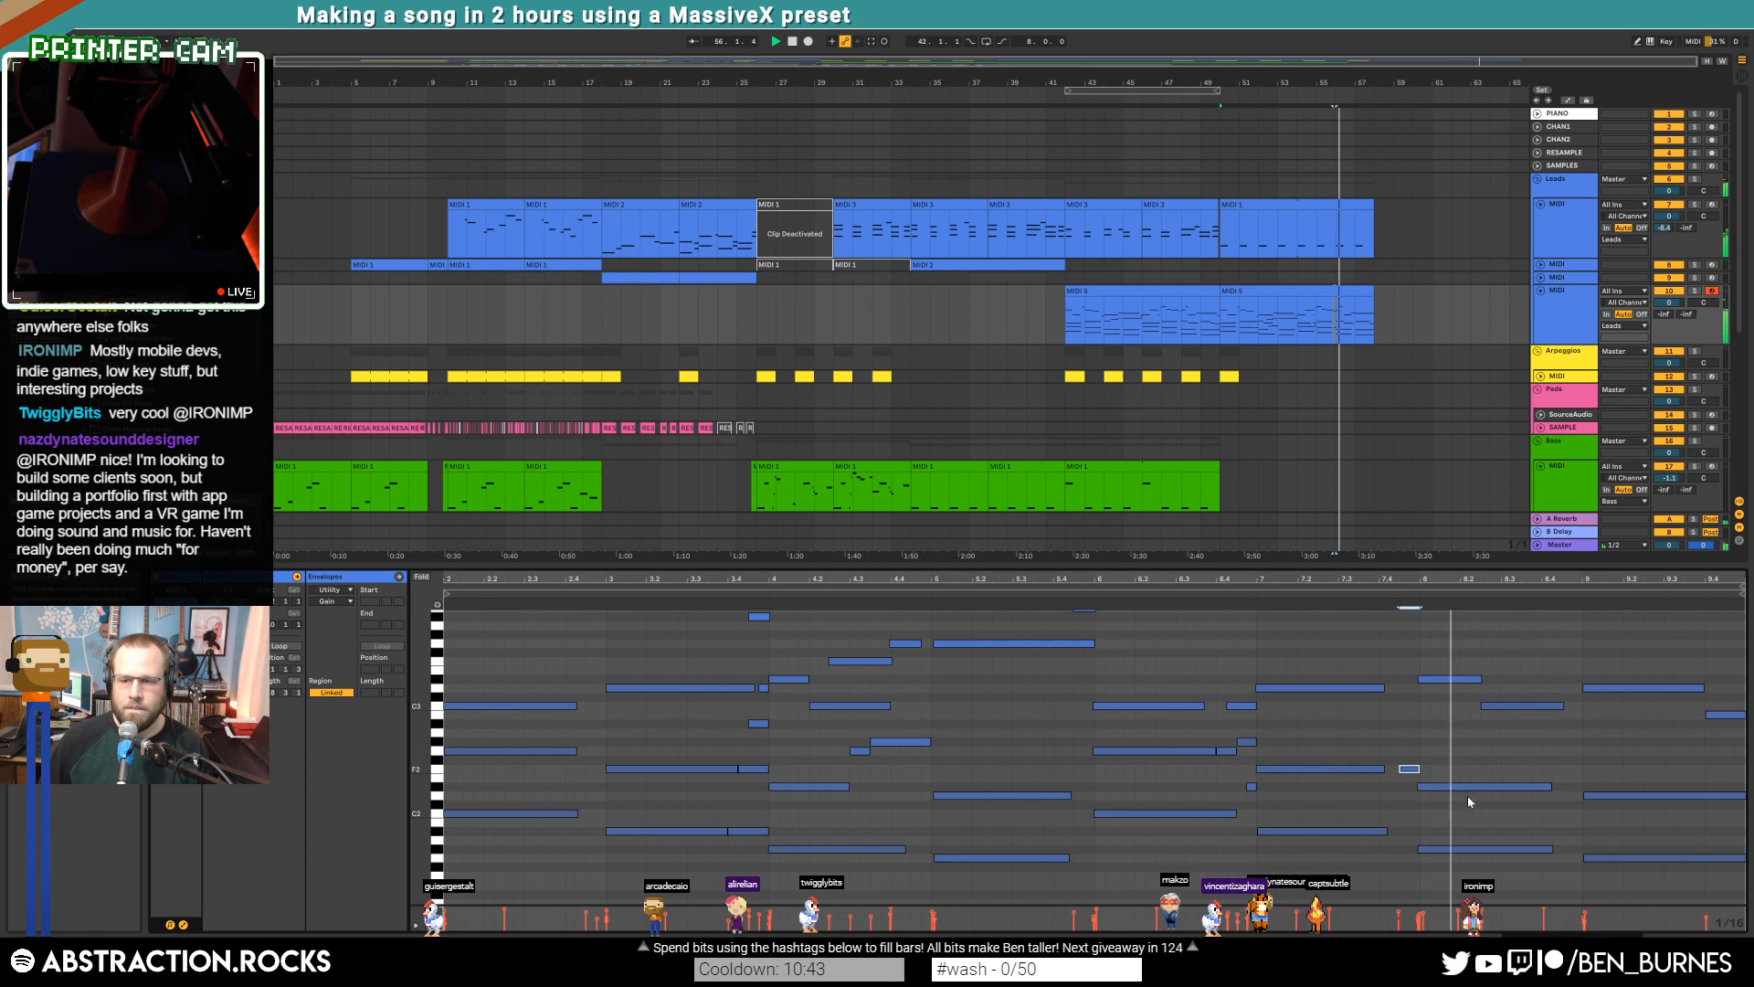
Copy bar 56's lowest held piano note down an octave, starting it later in the bar and ending it just before bar 57
scroll(1471, 731, "down", 3)
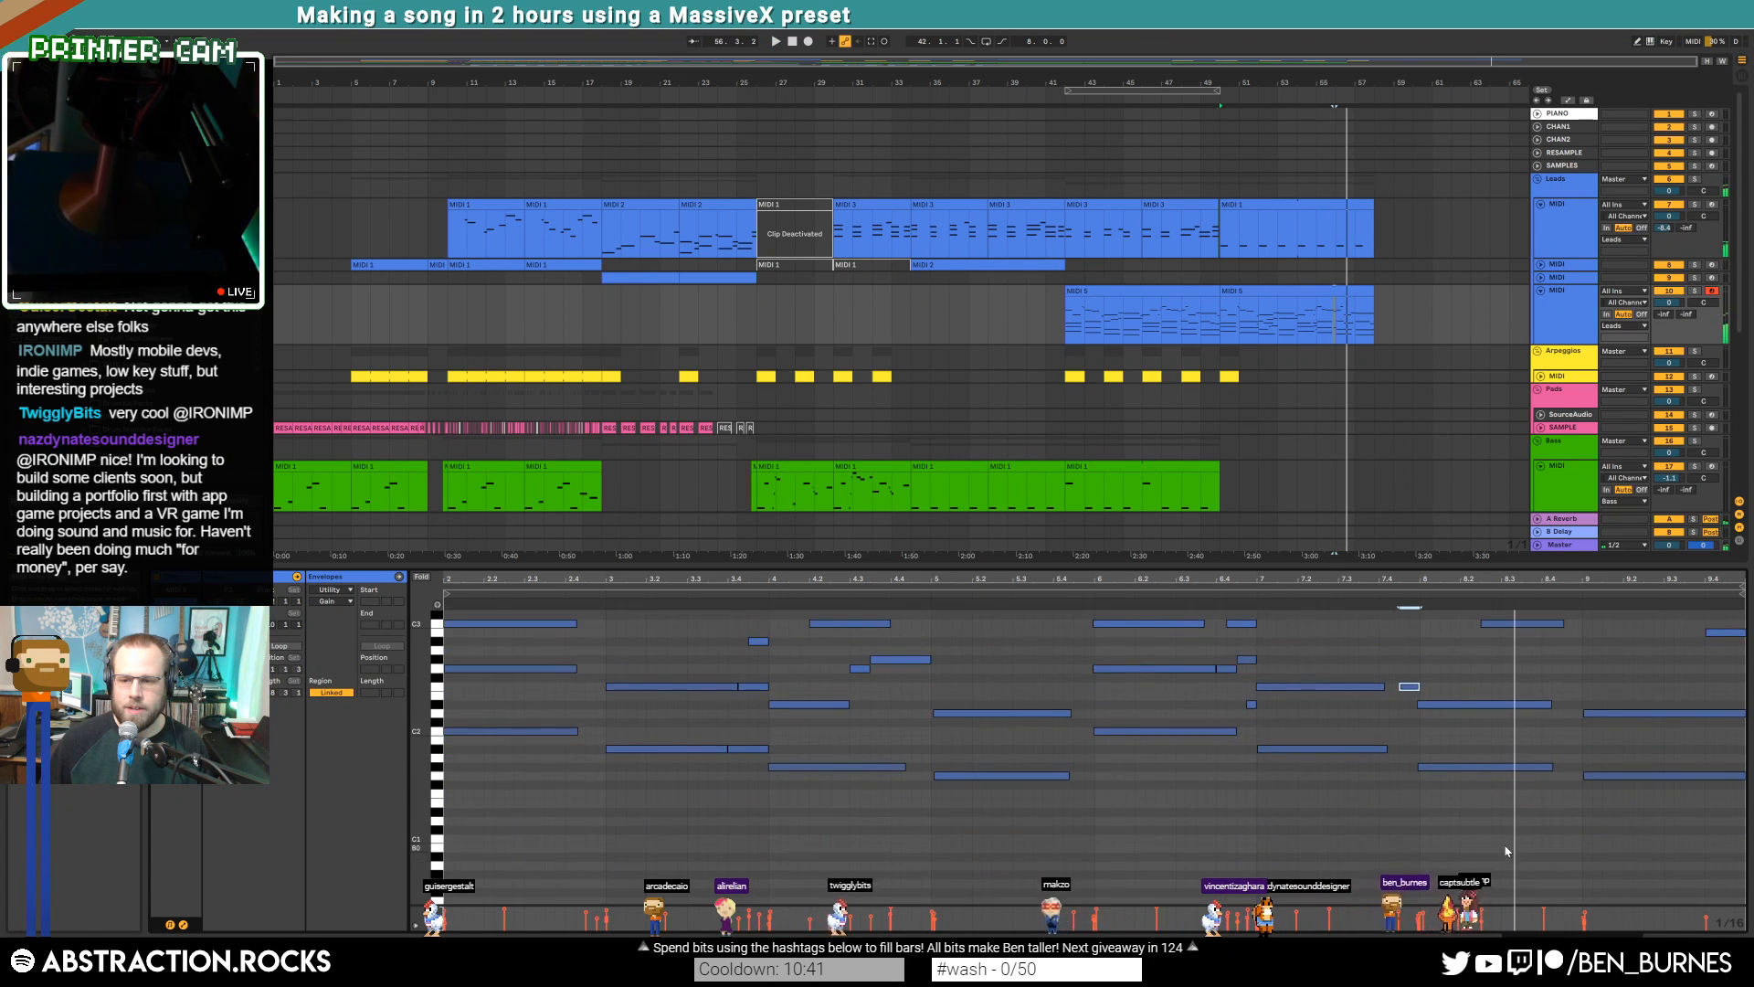
left_click(1471, 726)
key("ctrl+c")
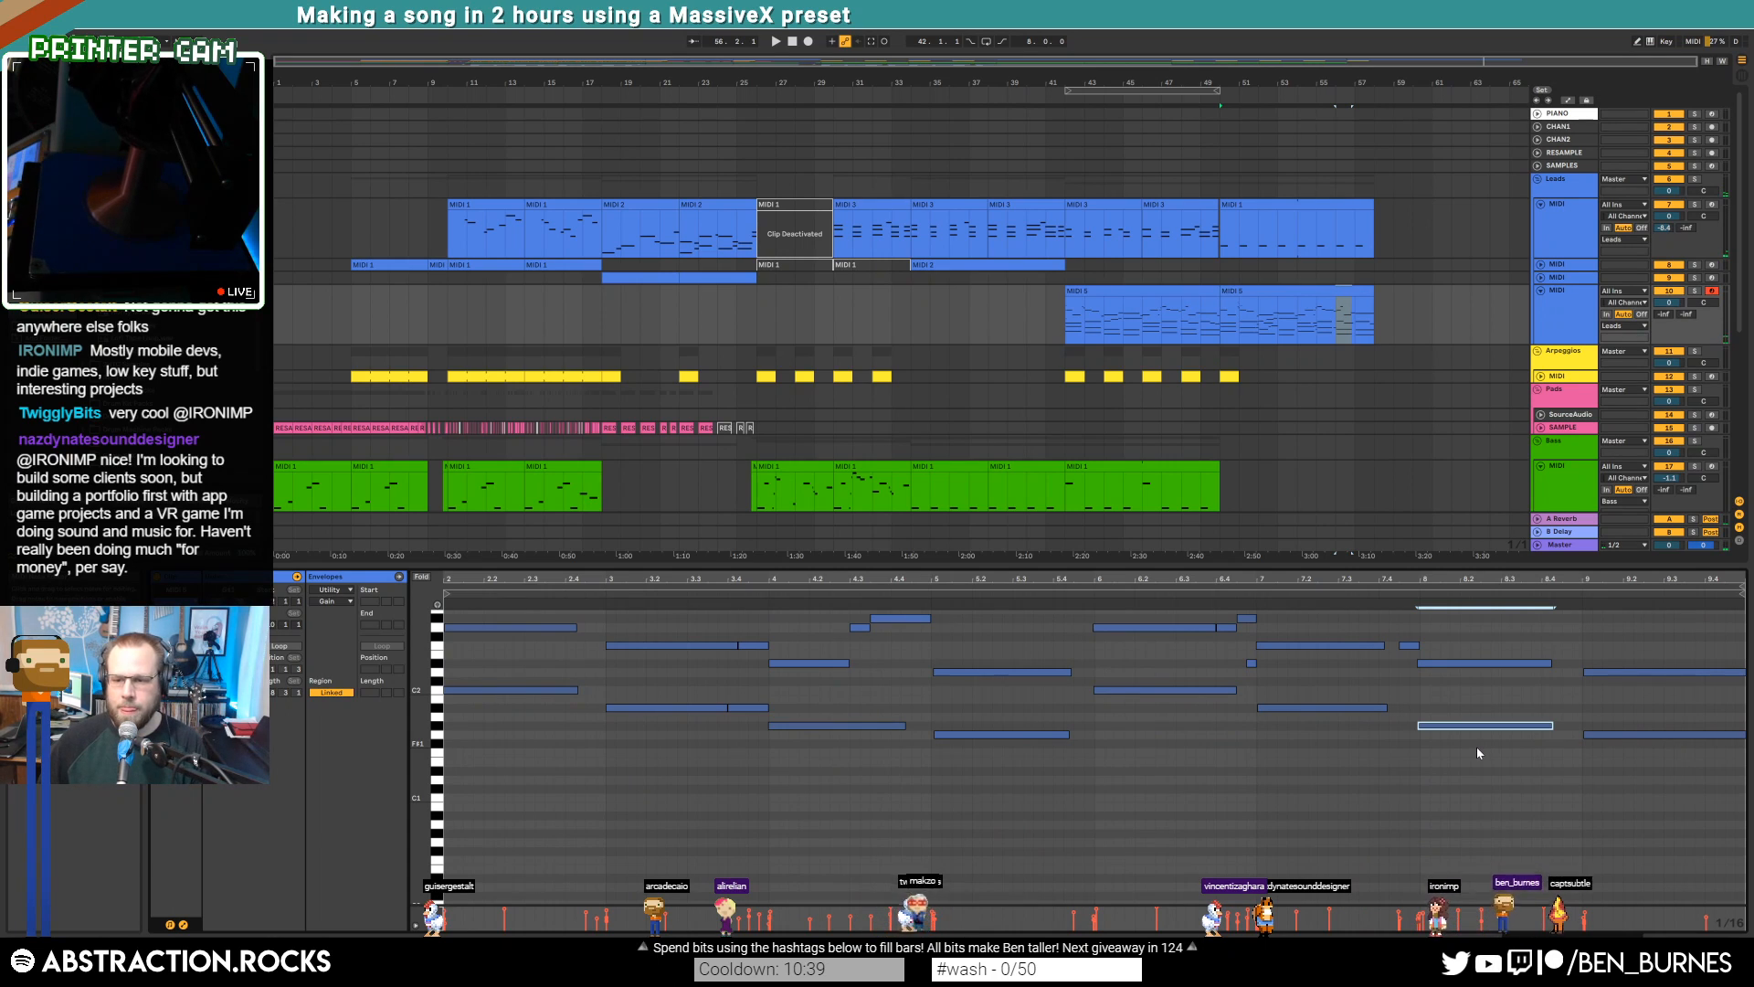
key("ctrl+v")
key("shift+Down")
key("Right")
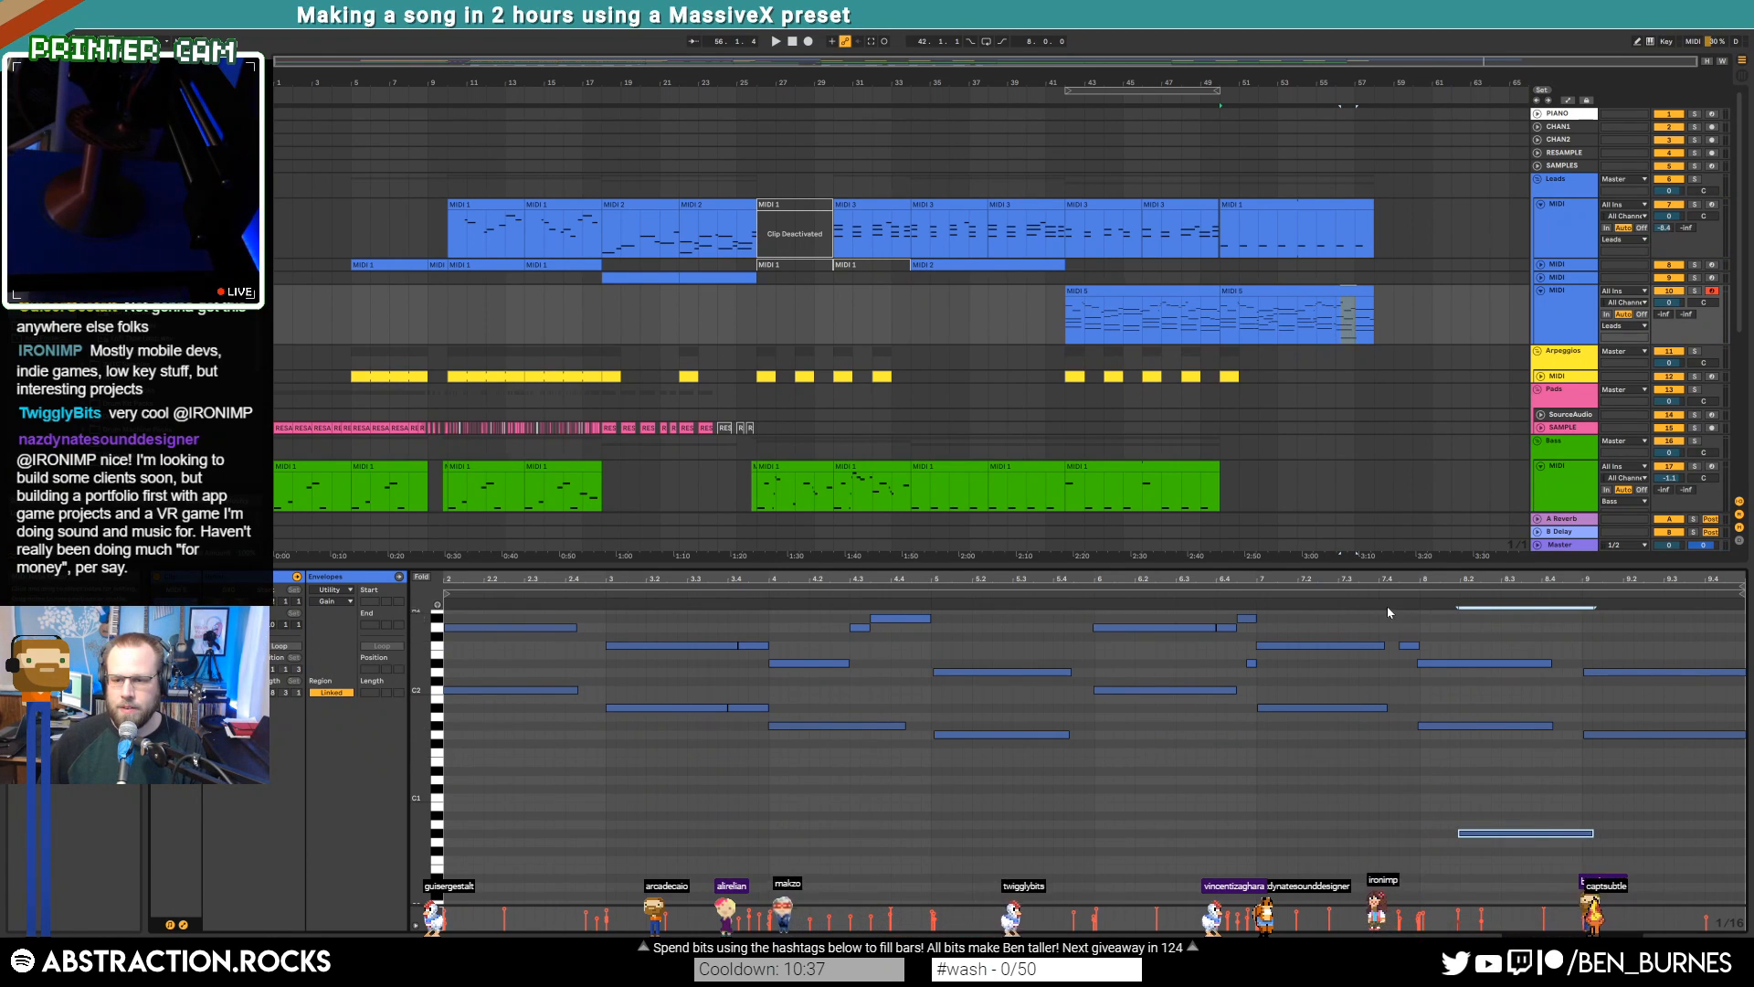
key("space")
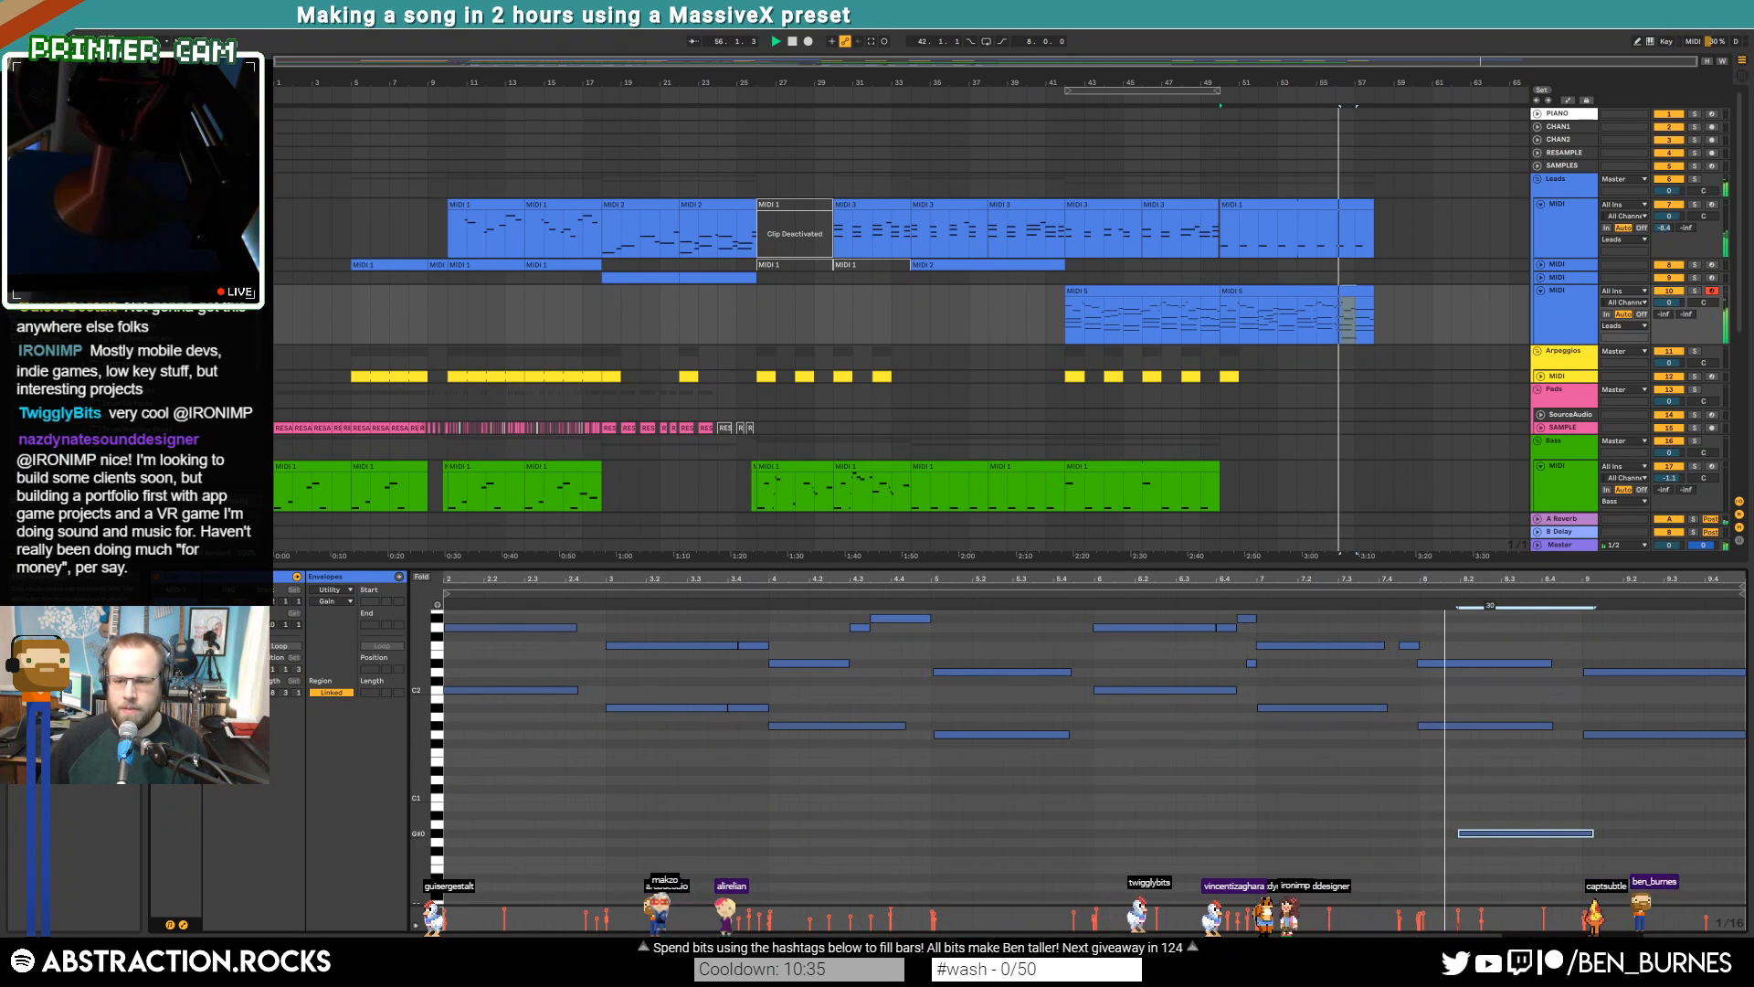
left_click_drag(1471, 834, 1493, 834)
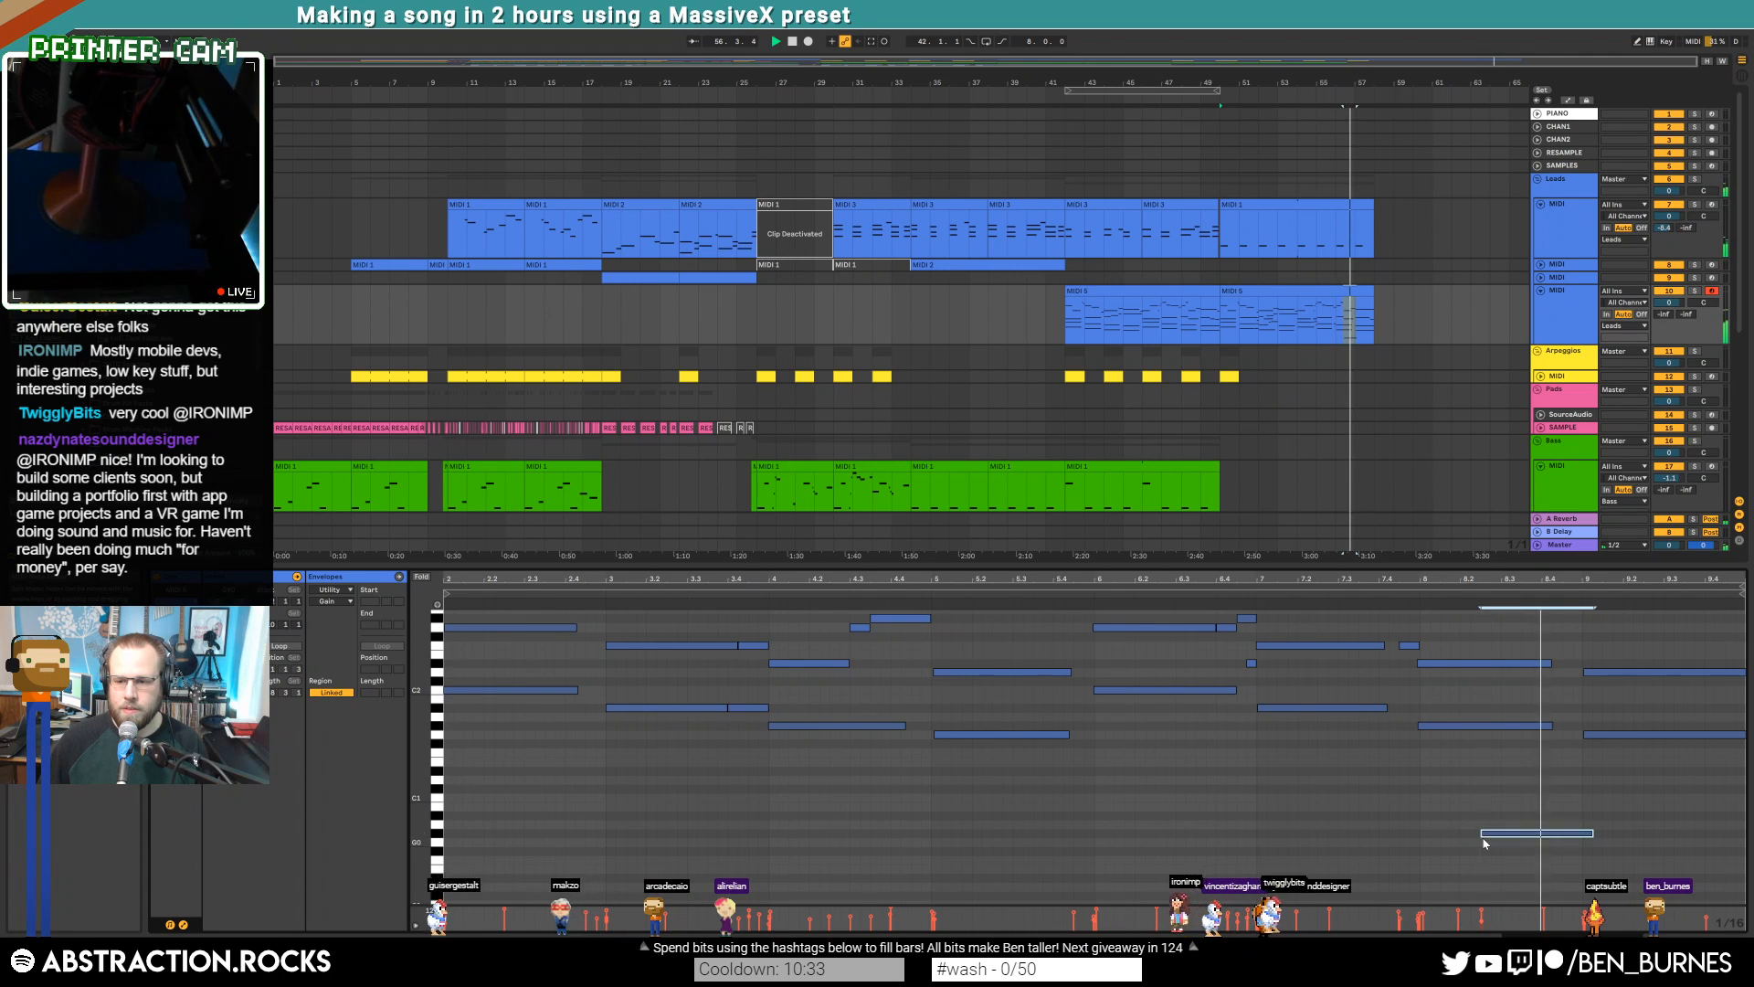
key("space")
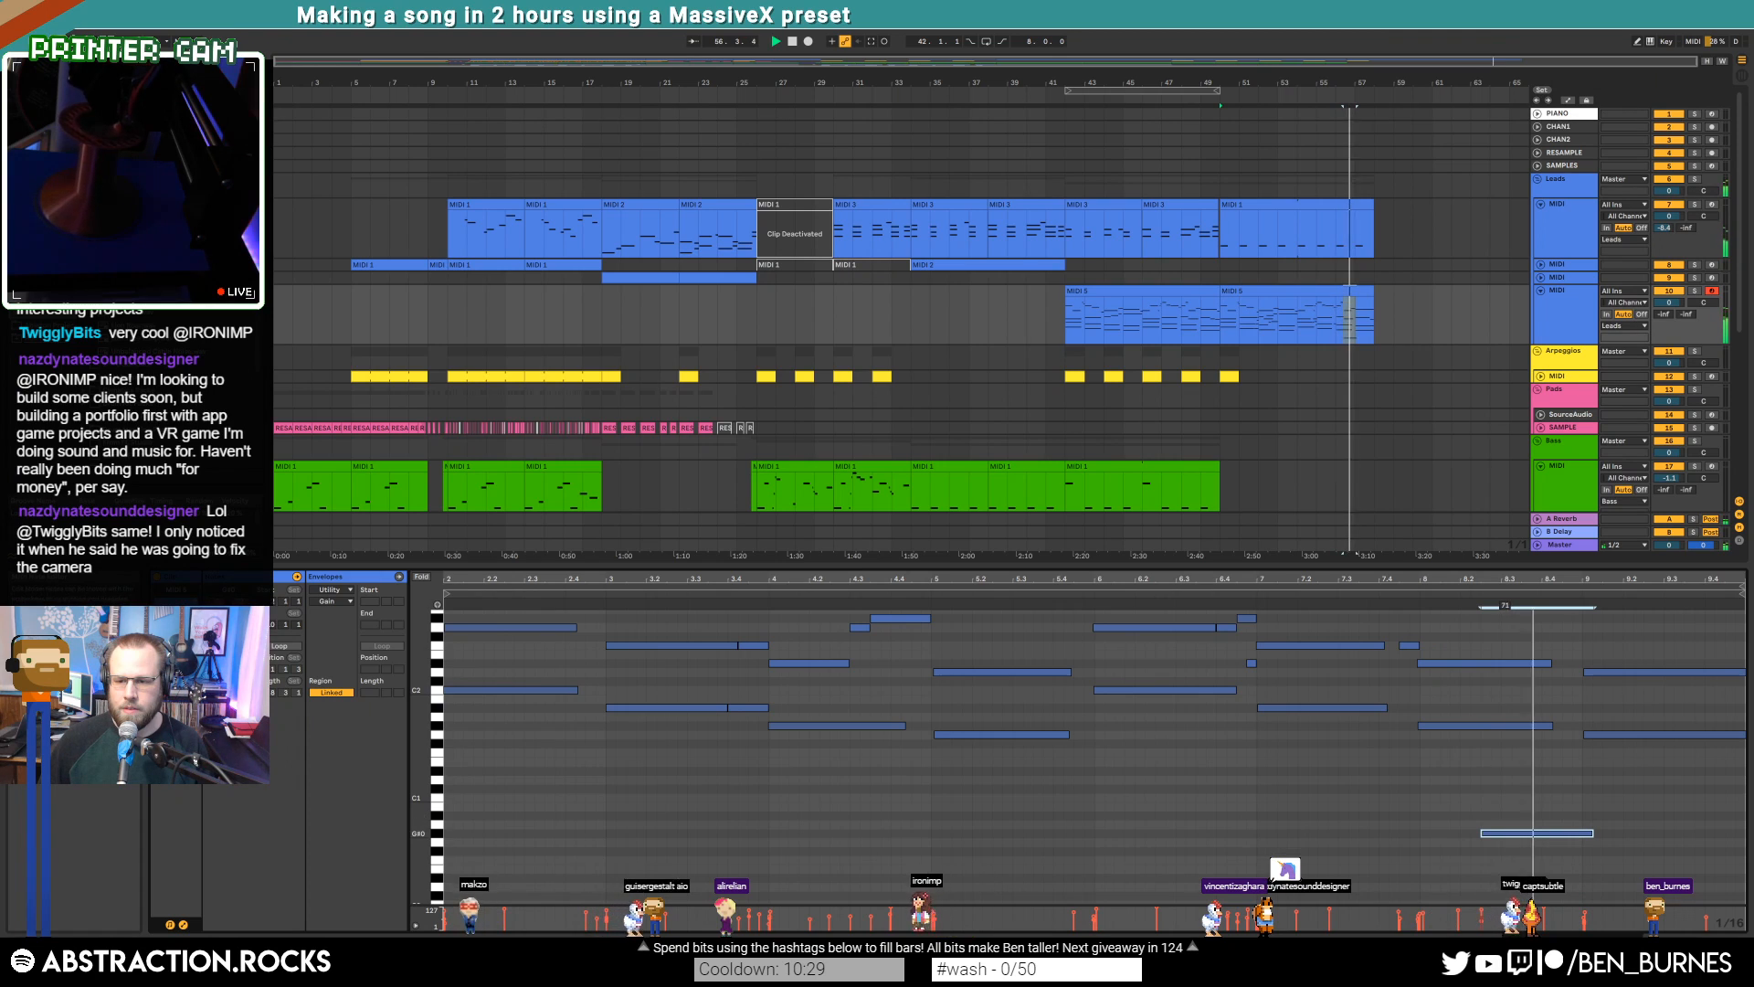
left_click_drag(1593, 834, 1565, 832)
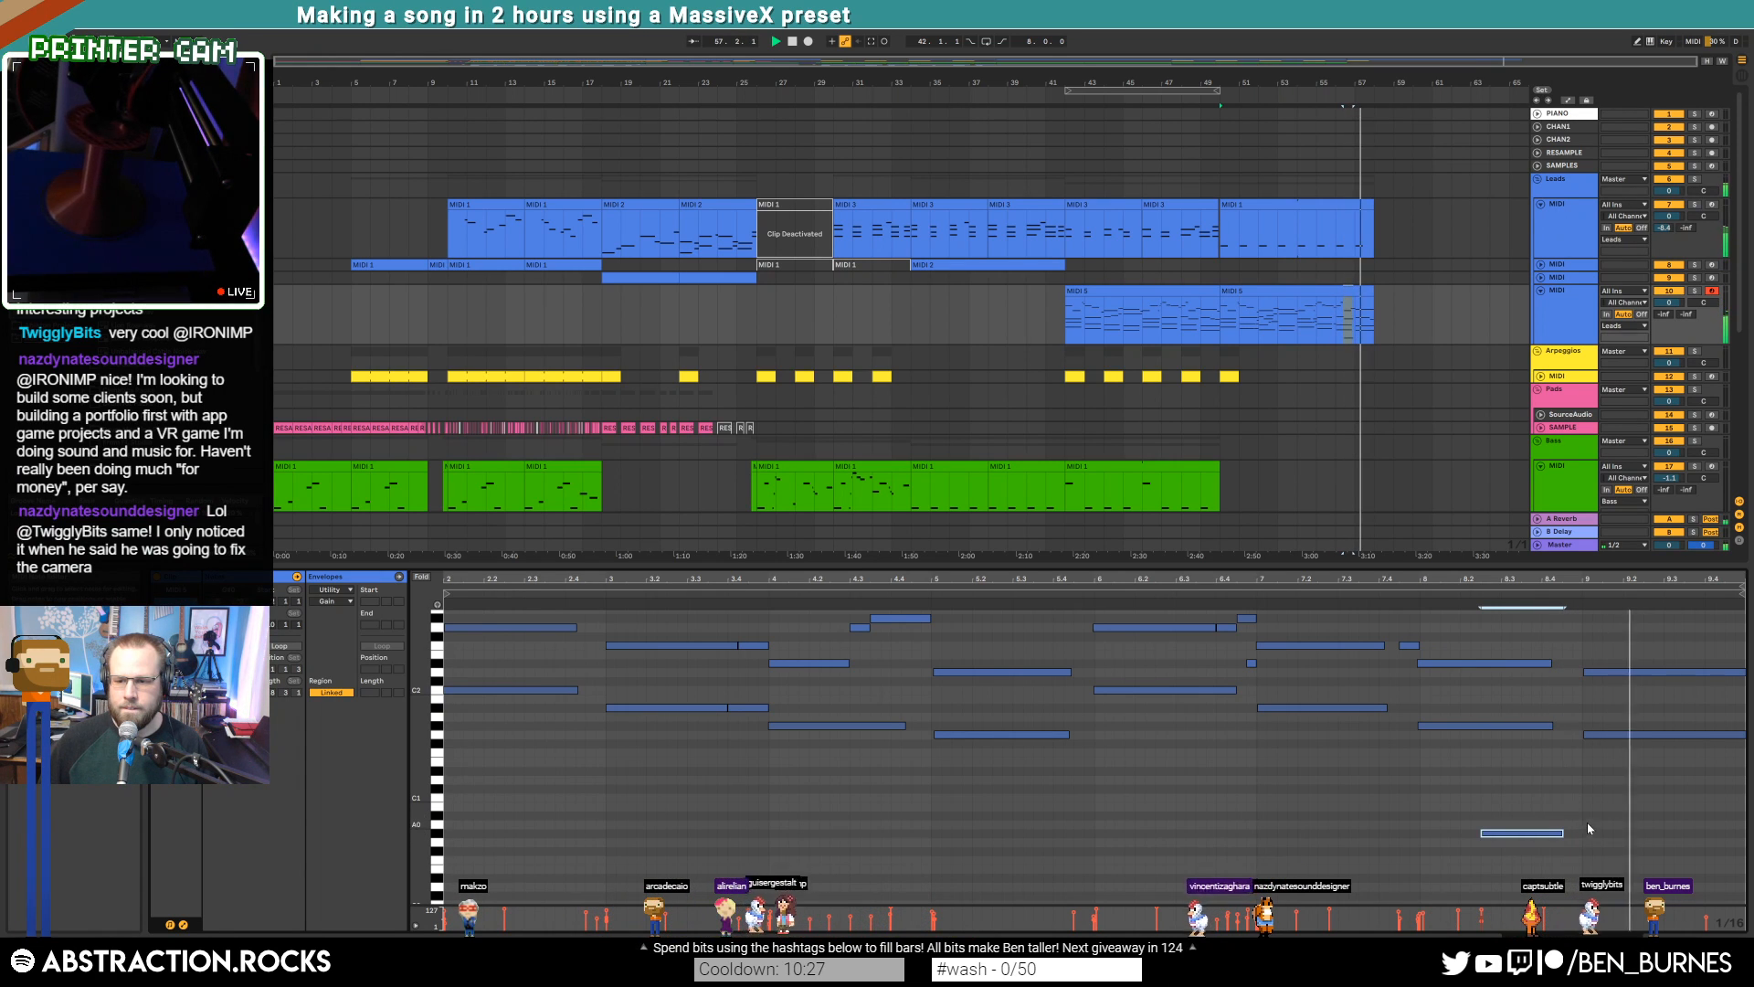
Add a low held piano note across most of bar 57, raise it a few semitones, and stop playback
left_click_drag(1586, 806, 1712, 804)
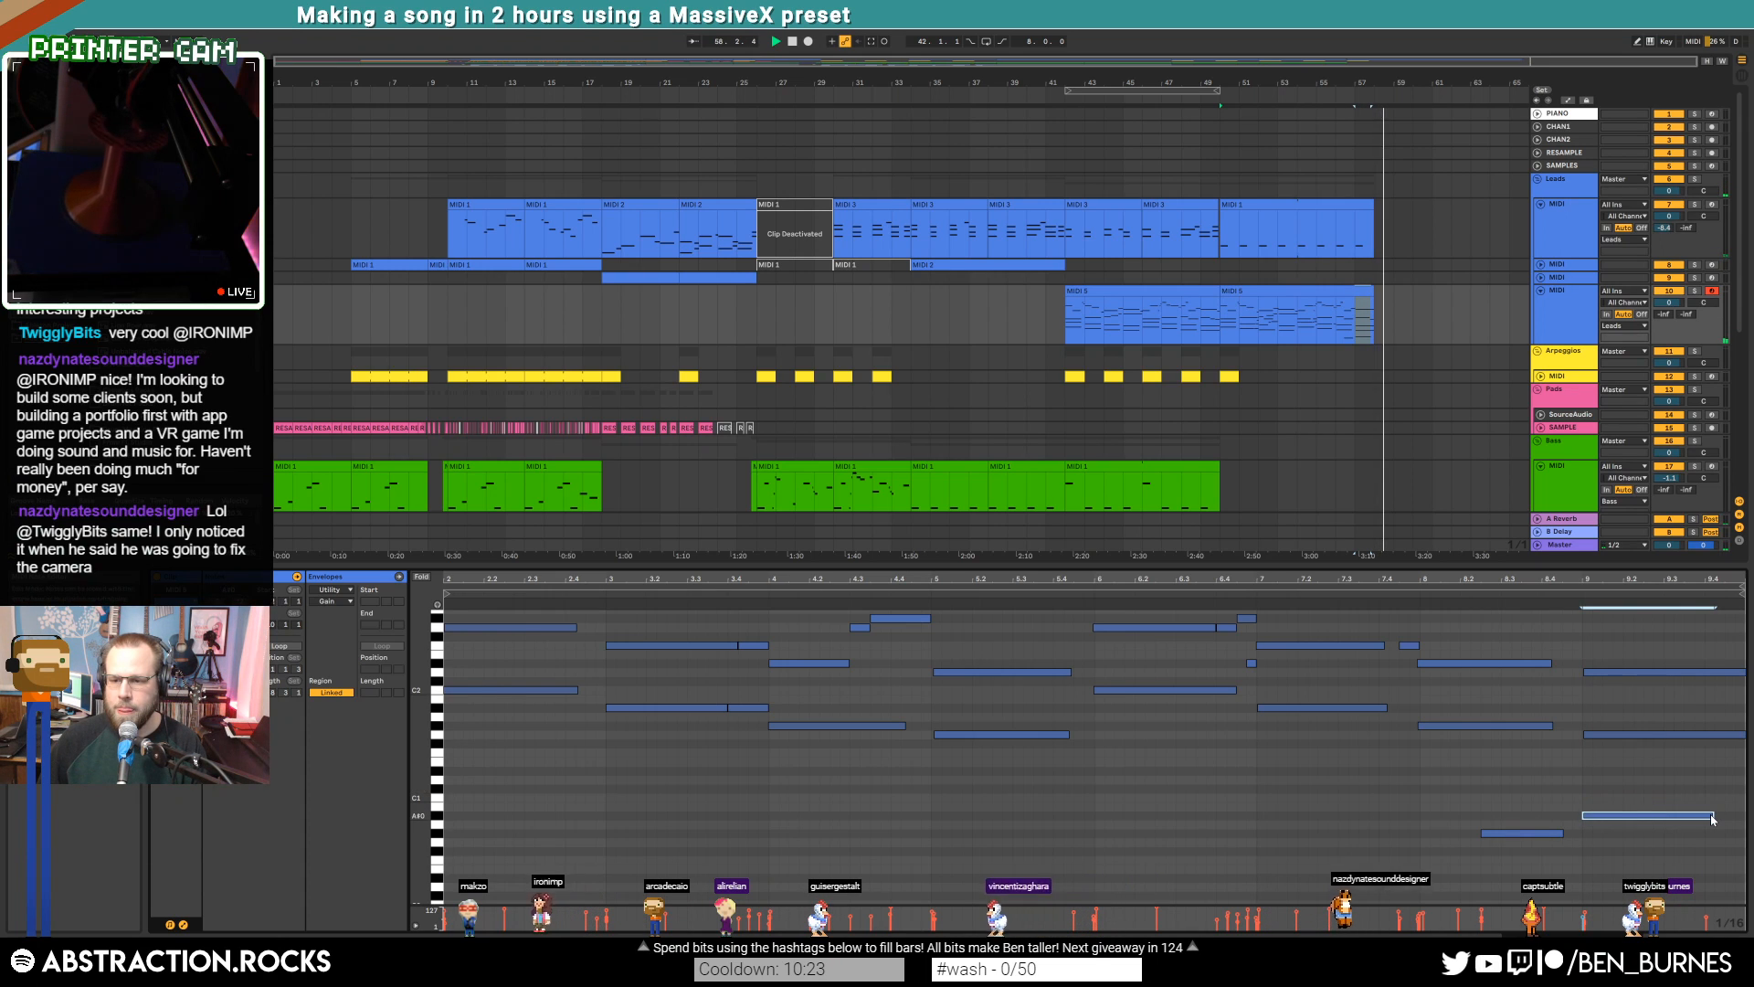
key("Up")
key("Up")
key("Up")
key("space")
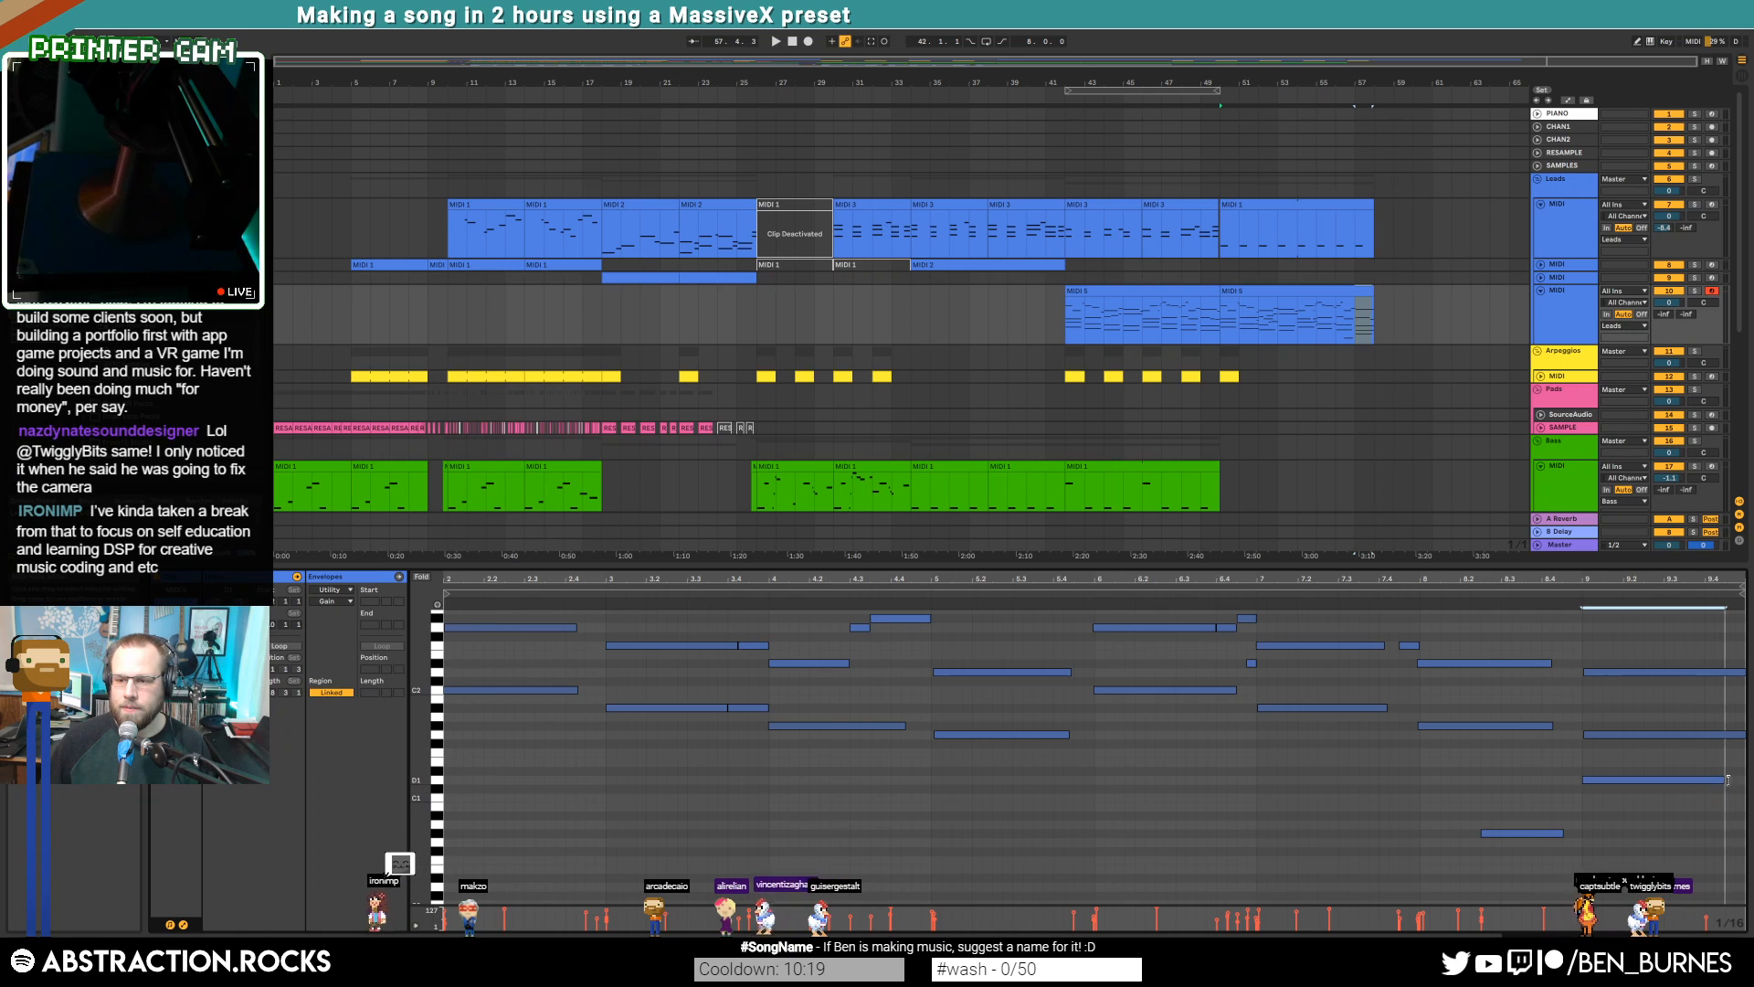
scroll(1405, 746, "up", 8)
scroll(1398, 755, "up", 3)
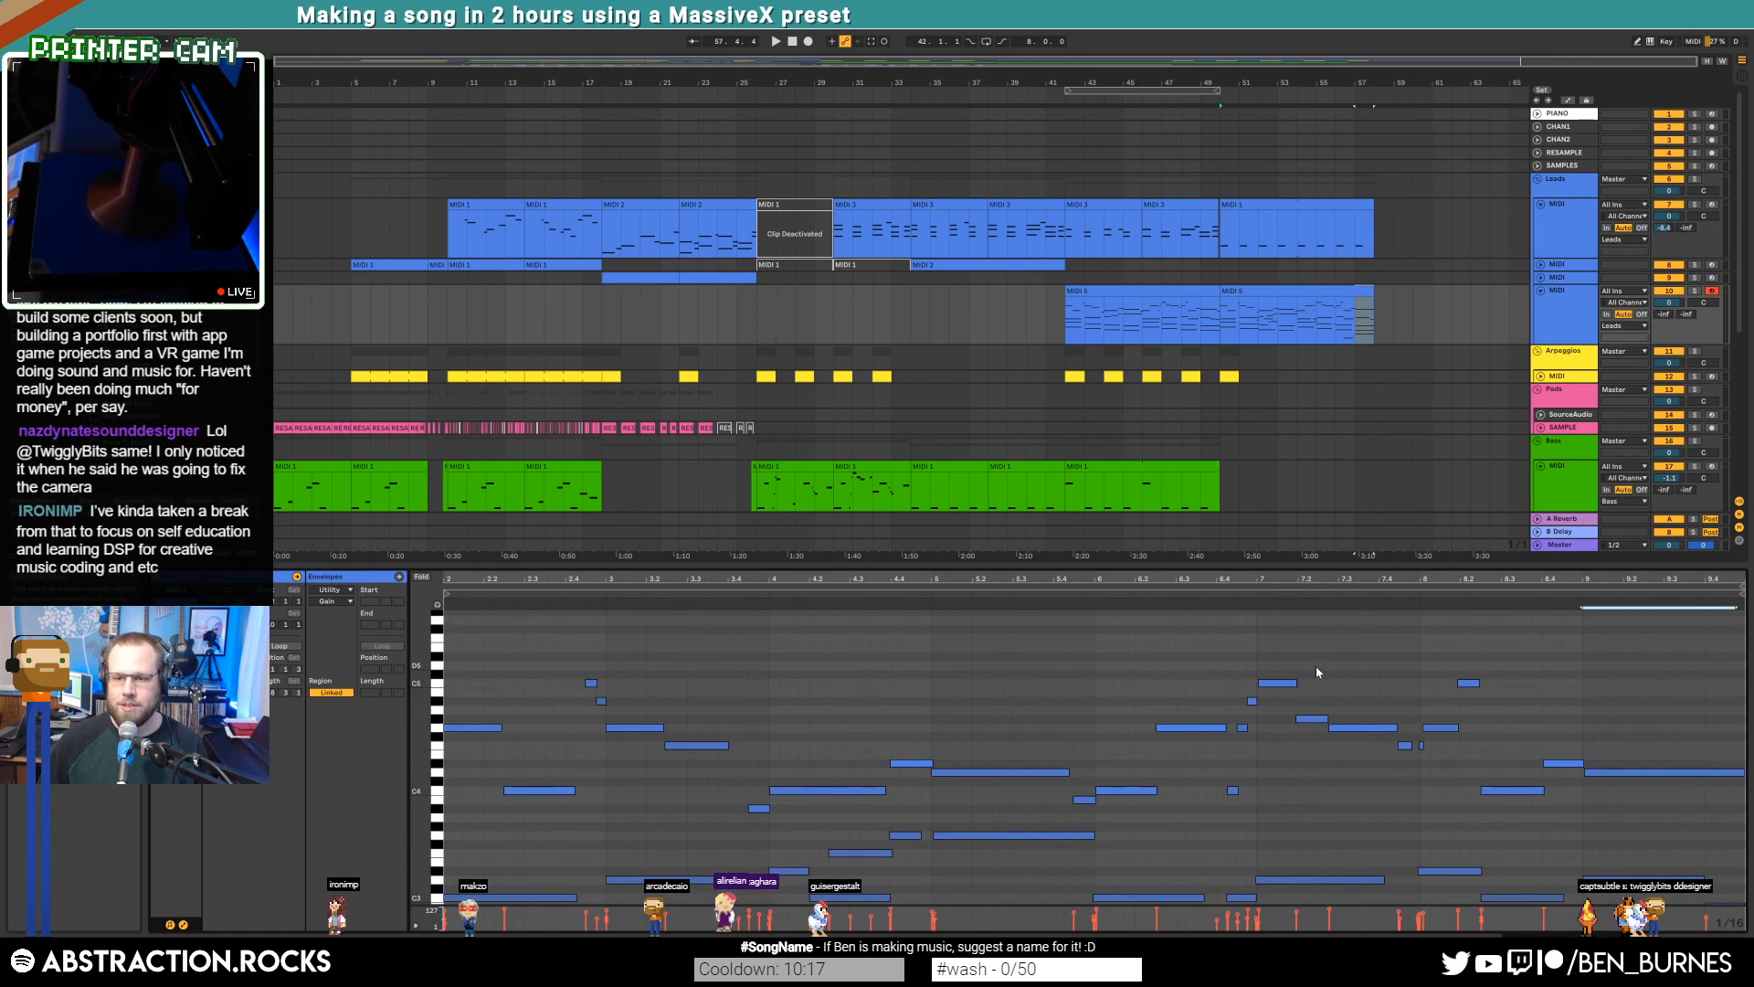
left_click_drag(1265, 655, 1626, 803)
left_click(1613, 763)
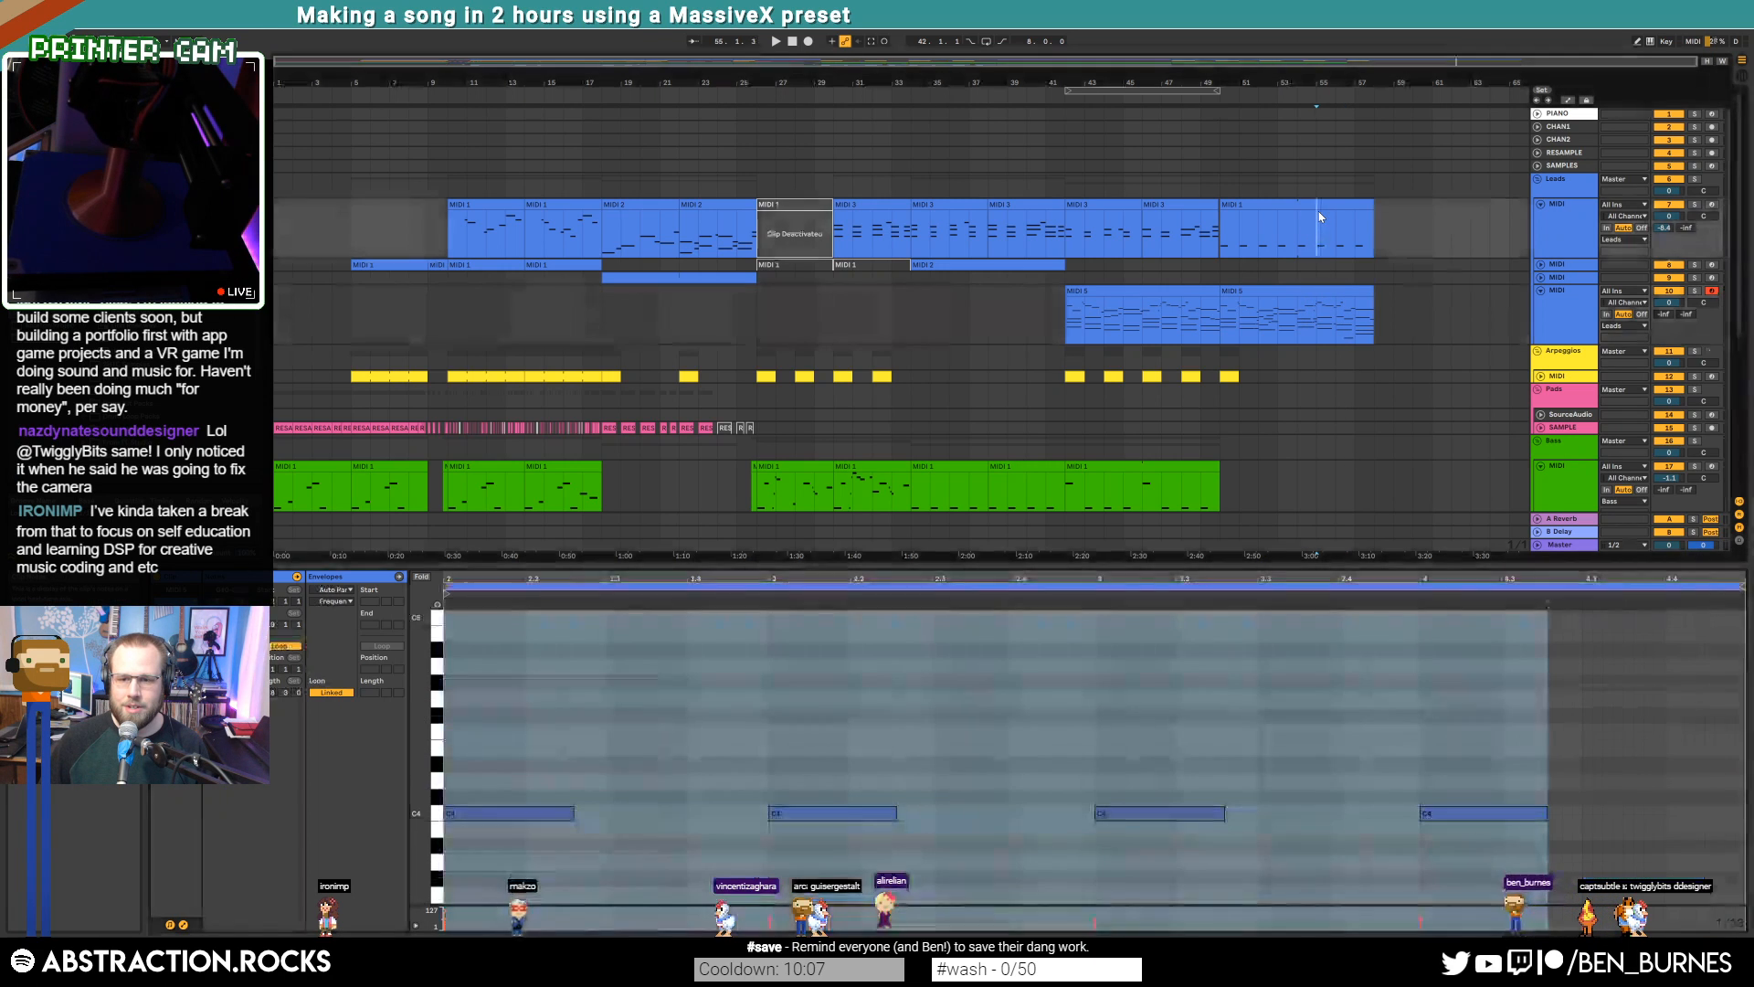
Automate the upper lead track's EQ Eight output gain to fade down from bar 52 to 57, and trim its clip to bar 57
left_click(1325, 236)
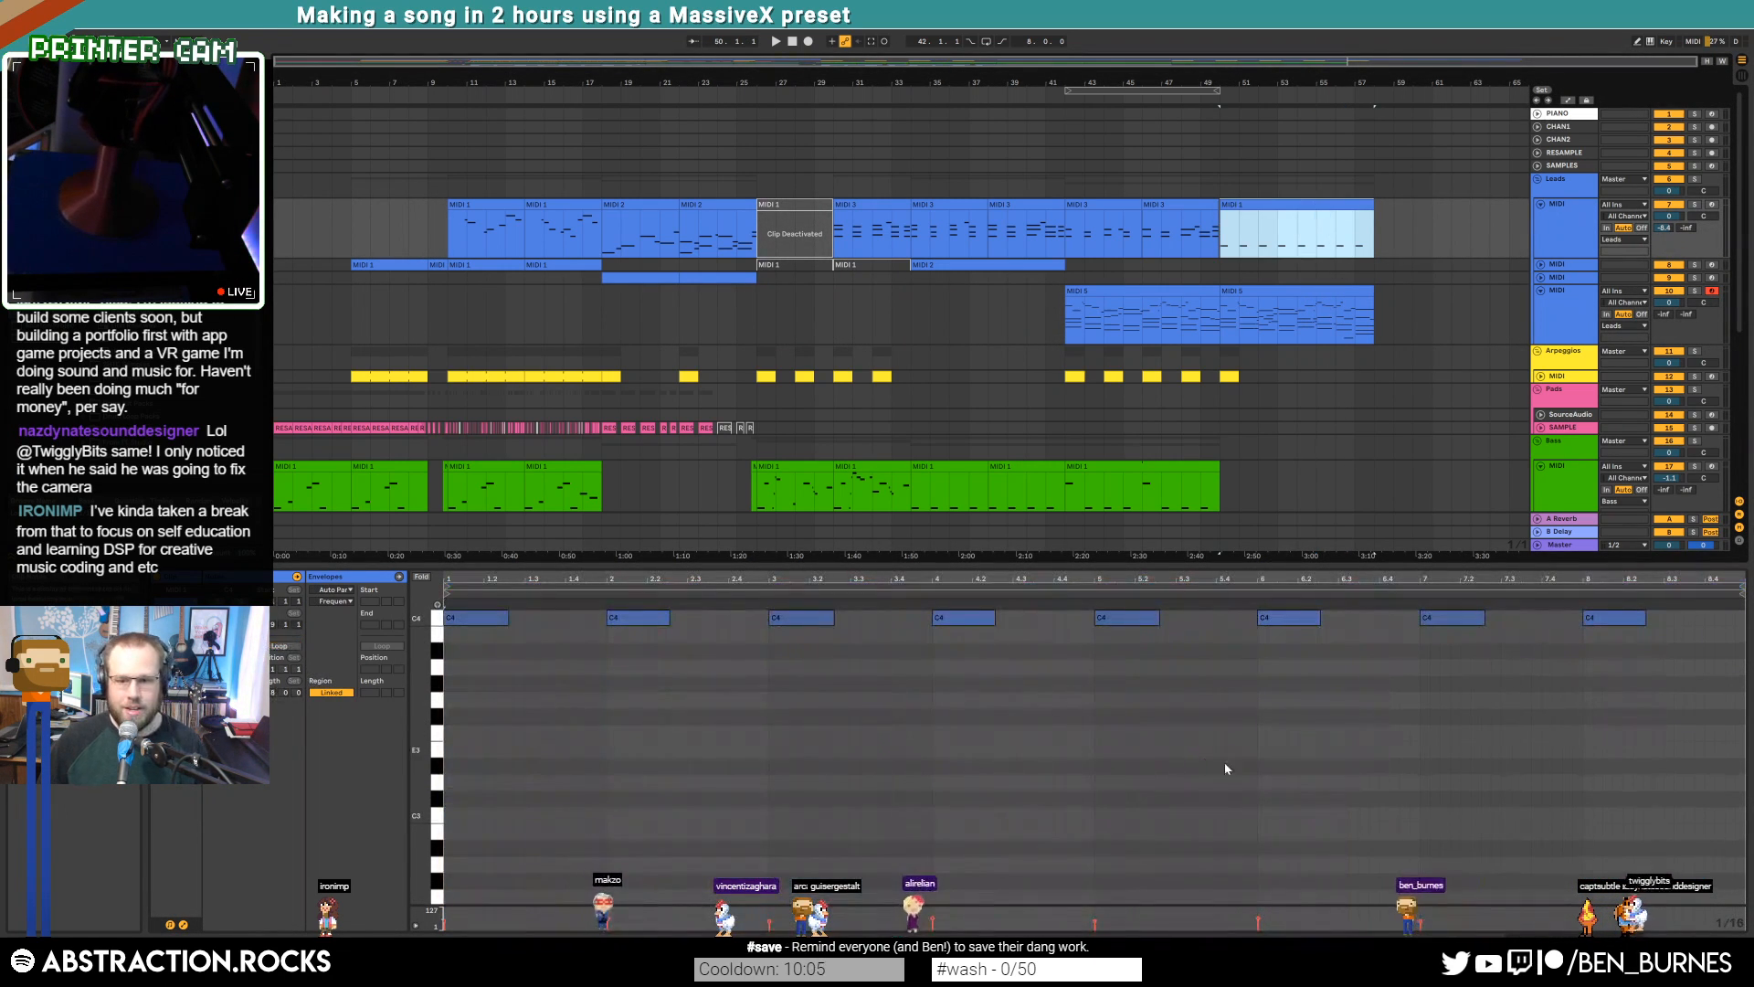
left_click(1204, 759)
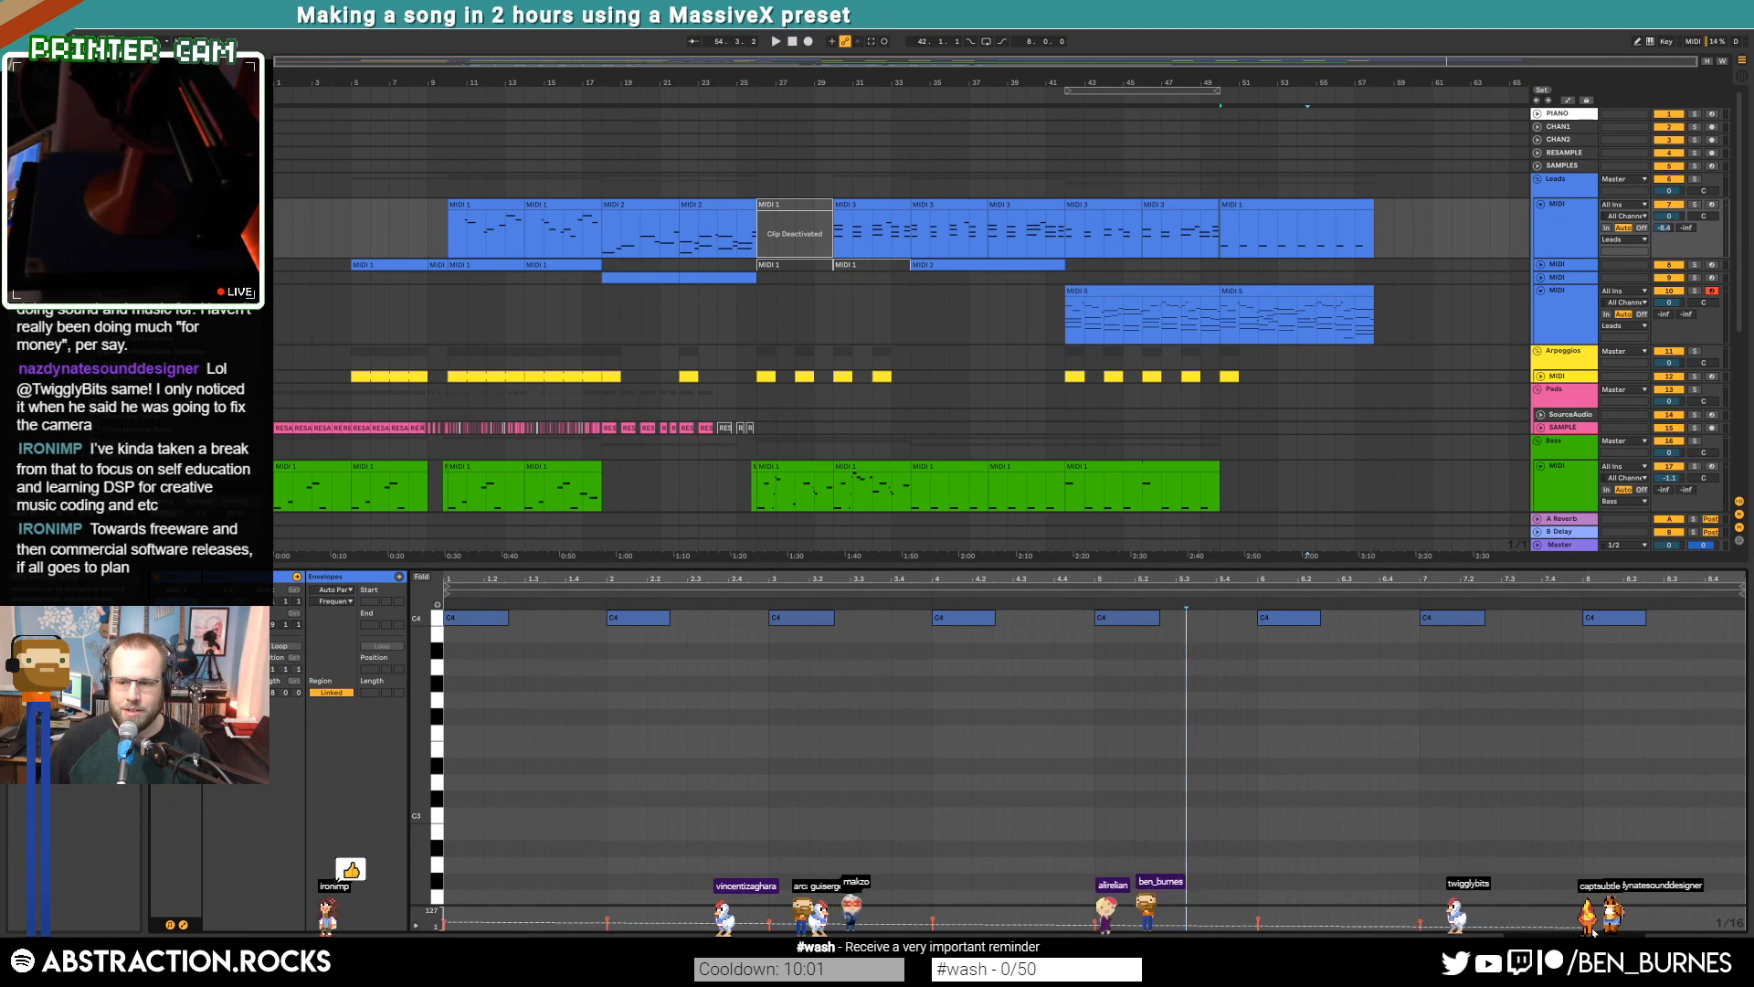
key("space")
key("a")
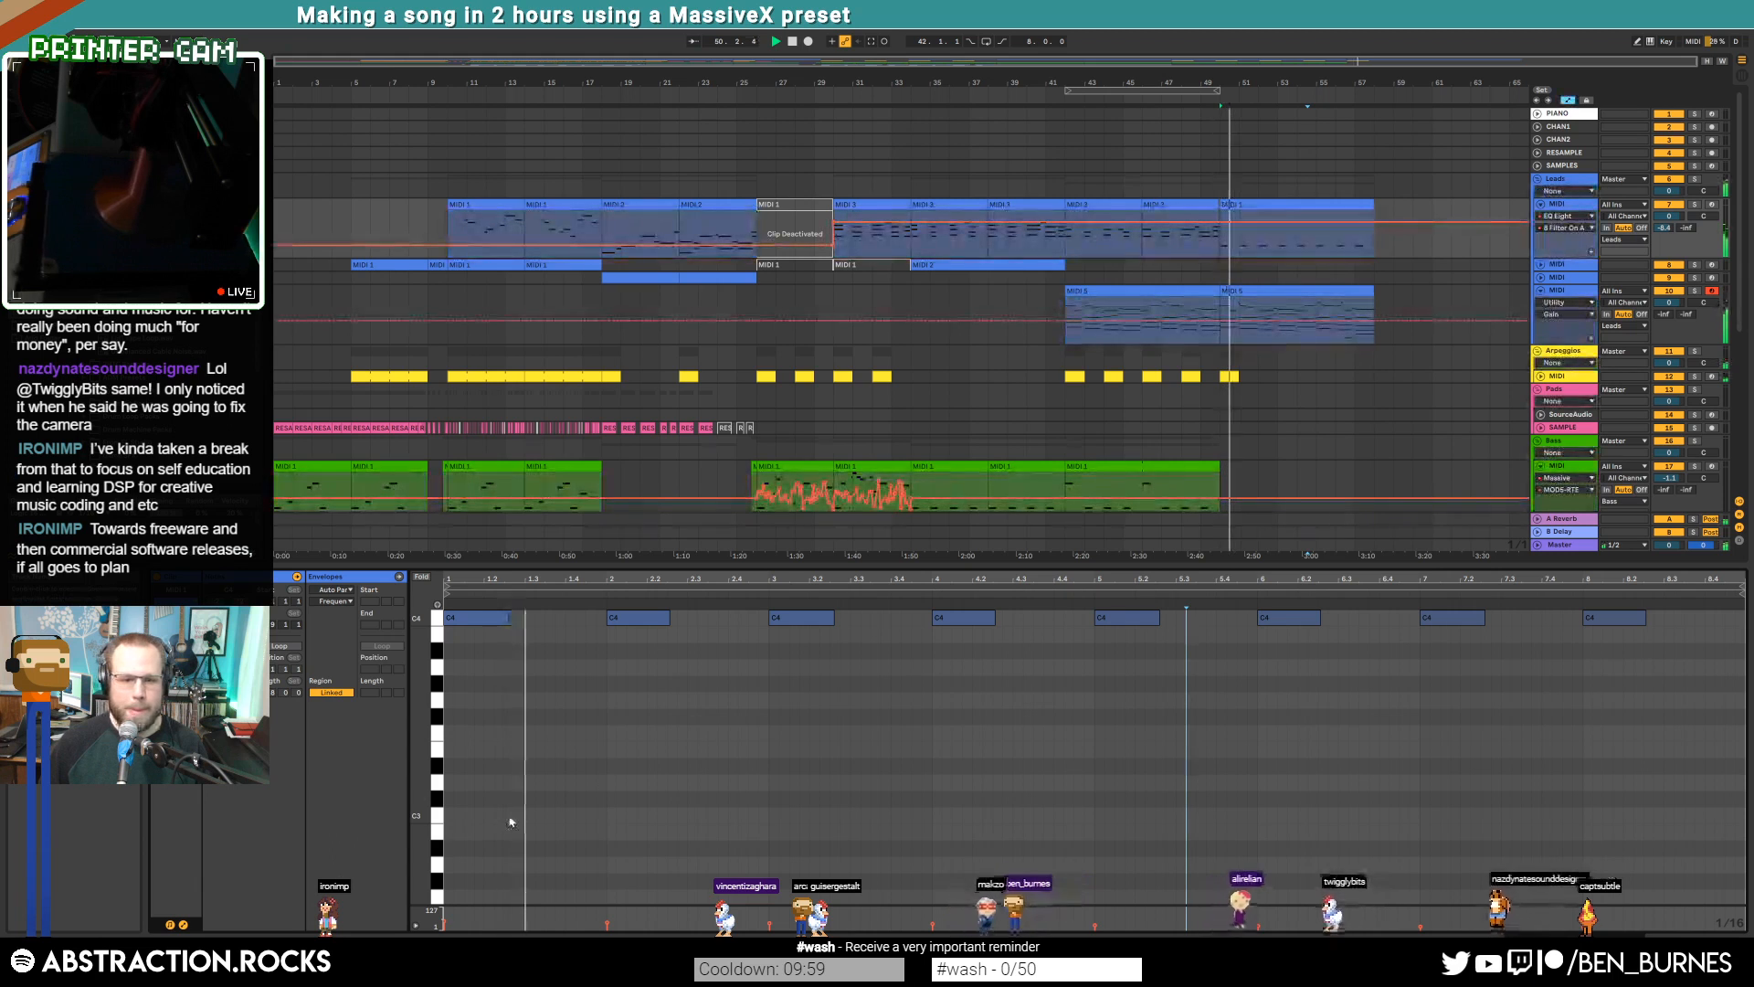
key("shift+Tab")
left_click(793, 921)
left_click(1261, 234)
mouse_move(1358, 235)
left_mouse_down()
mouse_move(1359, 261)
mouse_move(1355, 205)
left_mouse_up()
Listen to the piano extension through bar 57 while following the notes in its clip
left_click(1311, 291)
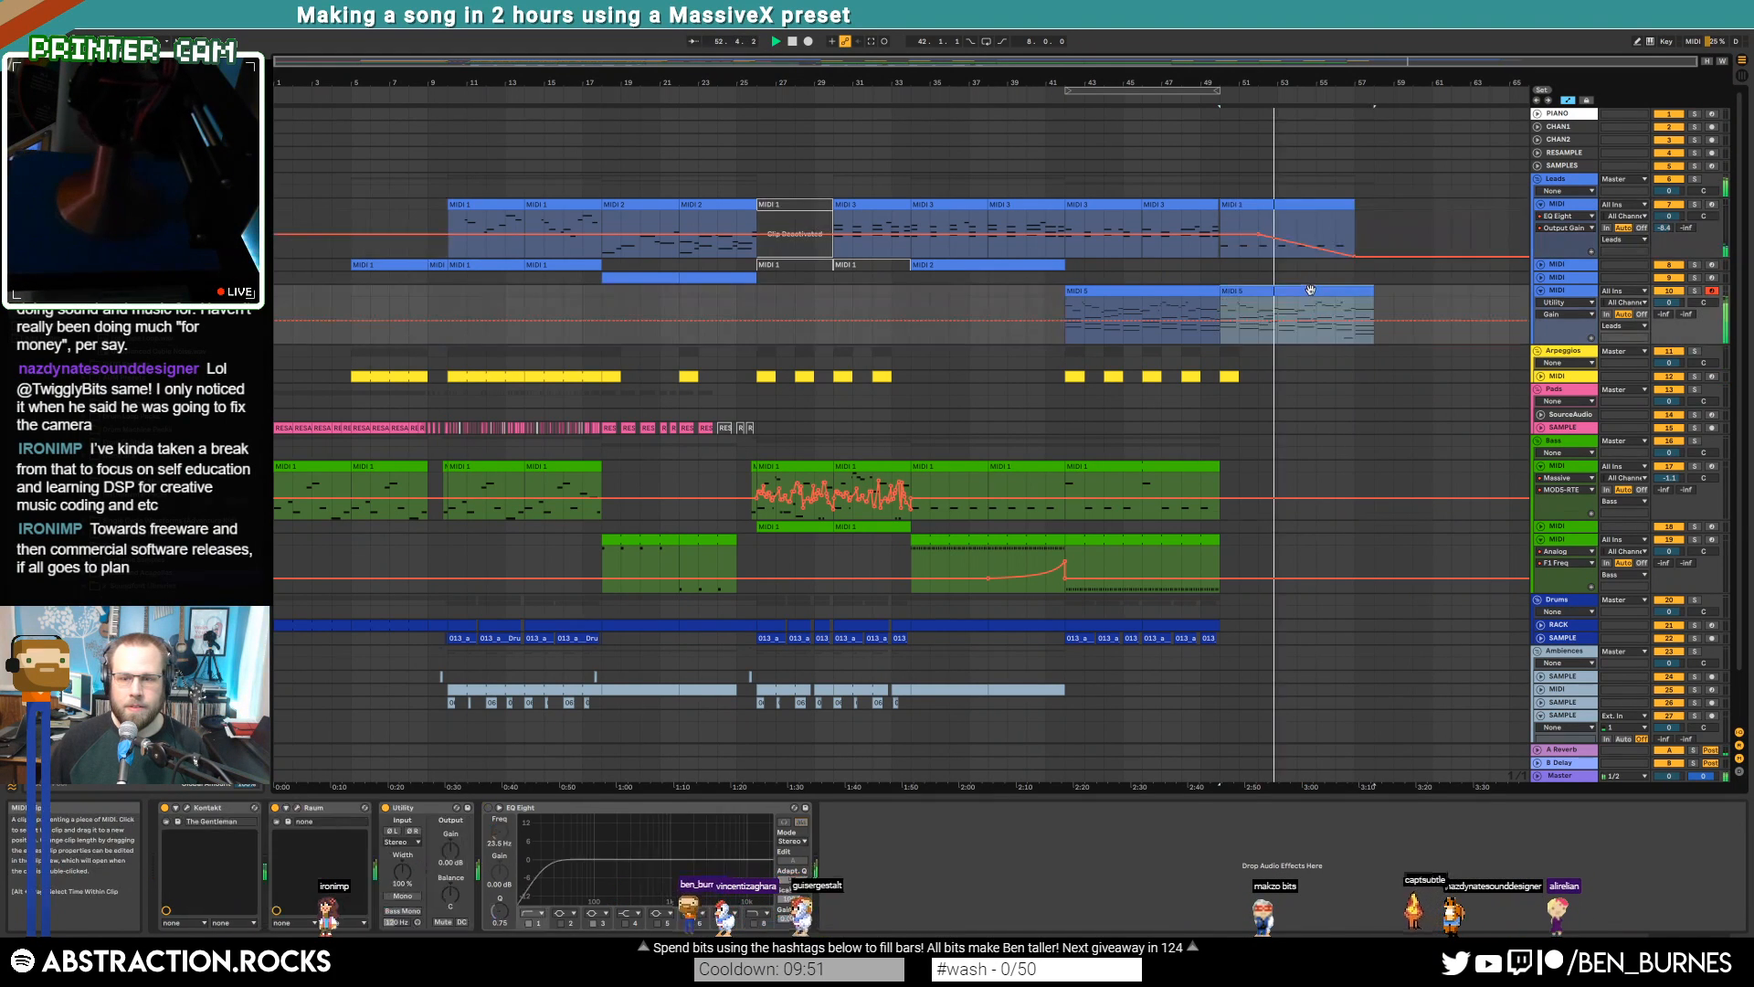
double_click(1310, 291)
left_click_drag(948, 693, 481, 804)
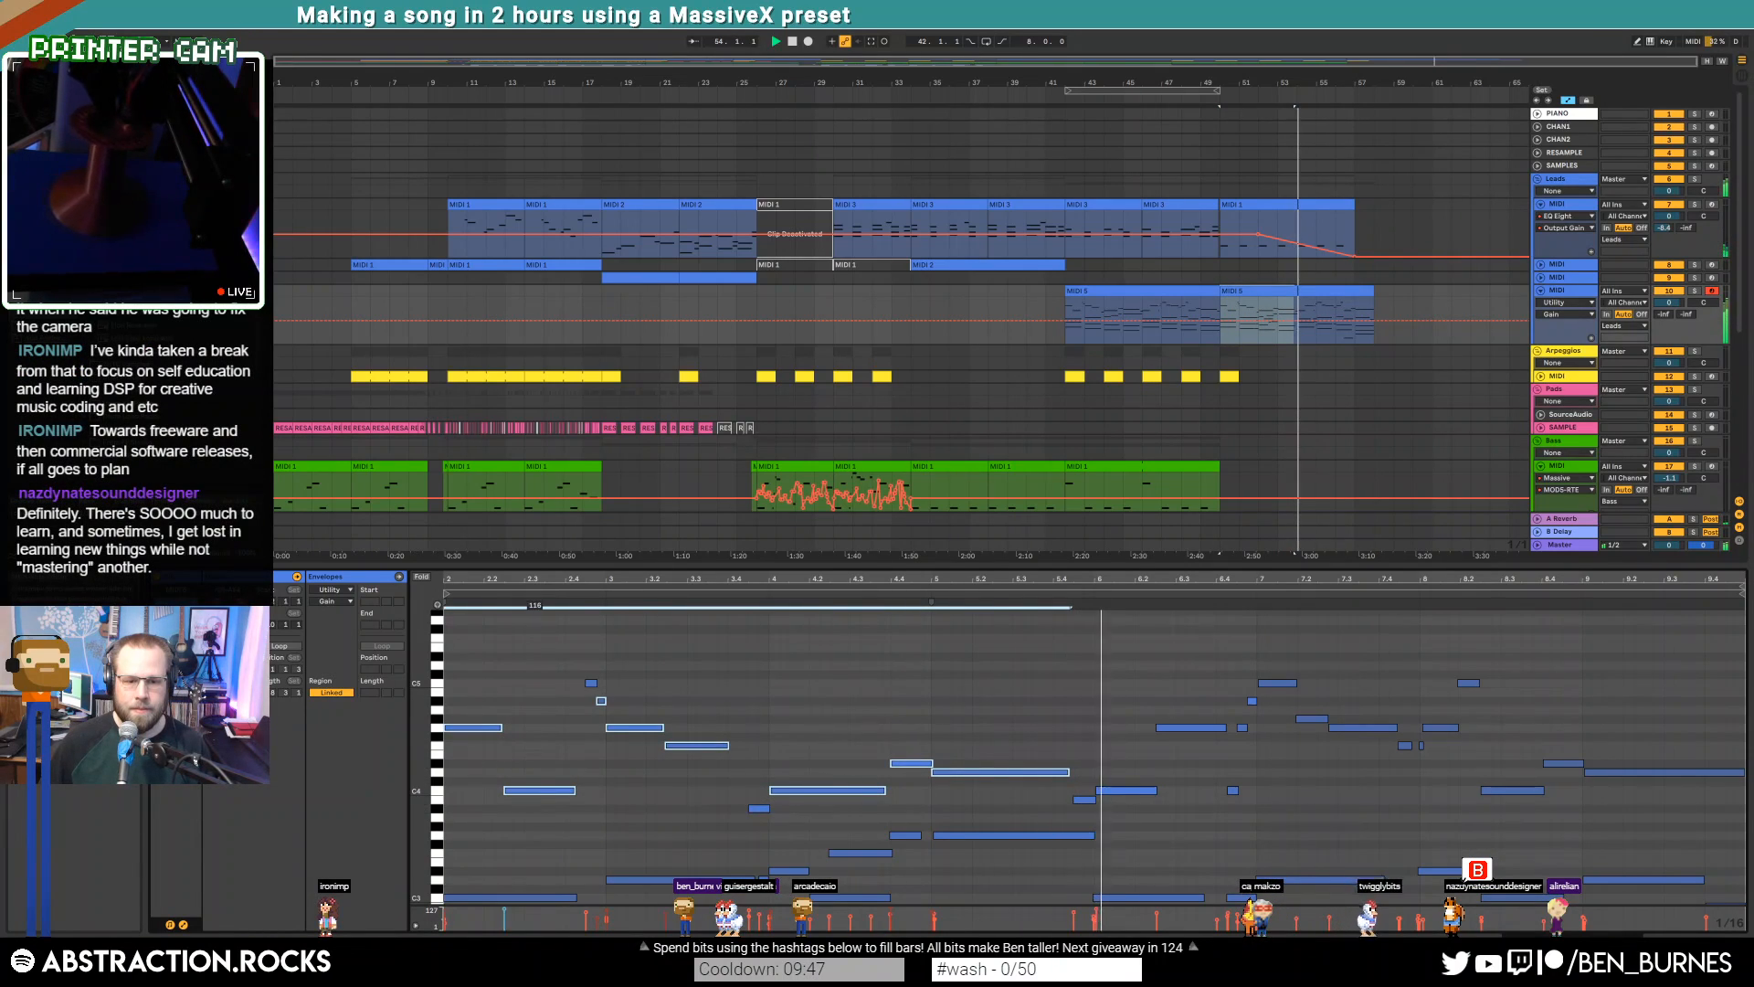
left_click(884, 723)
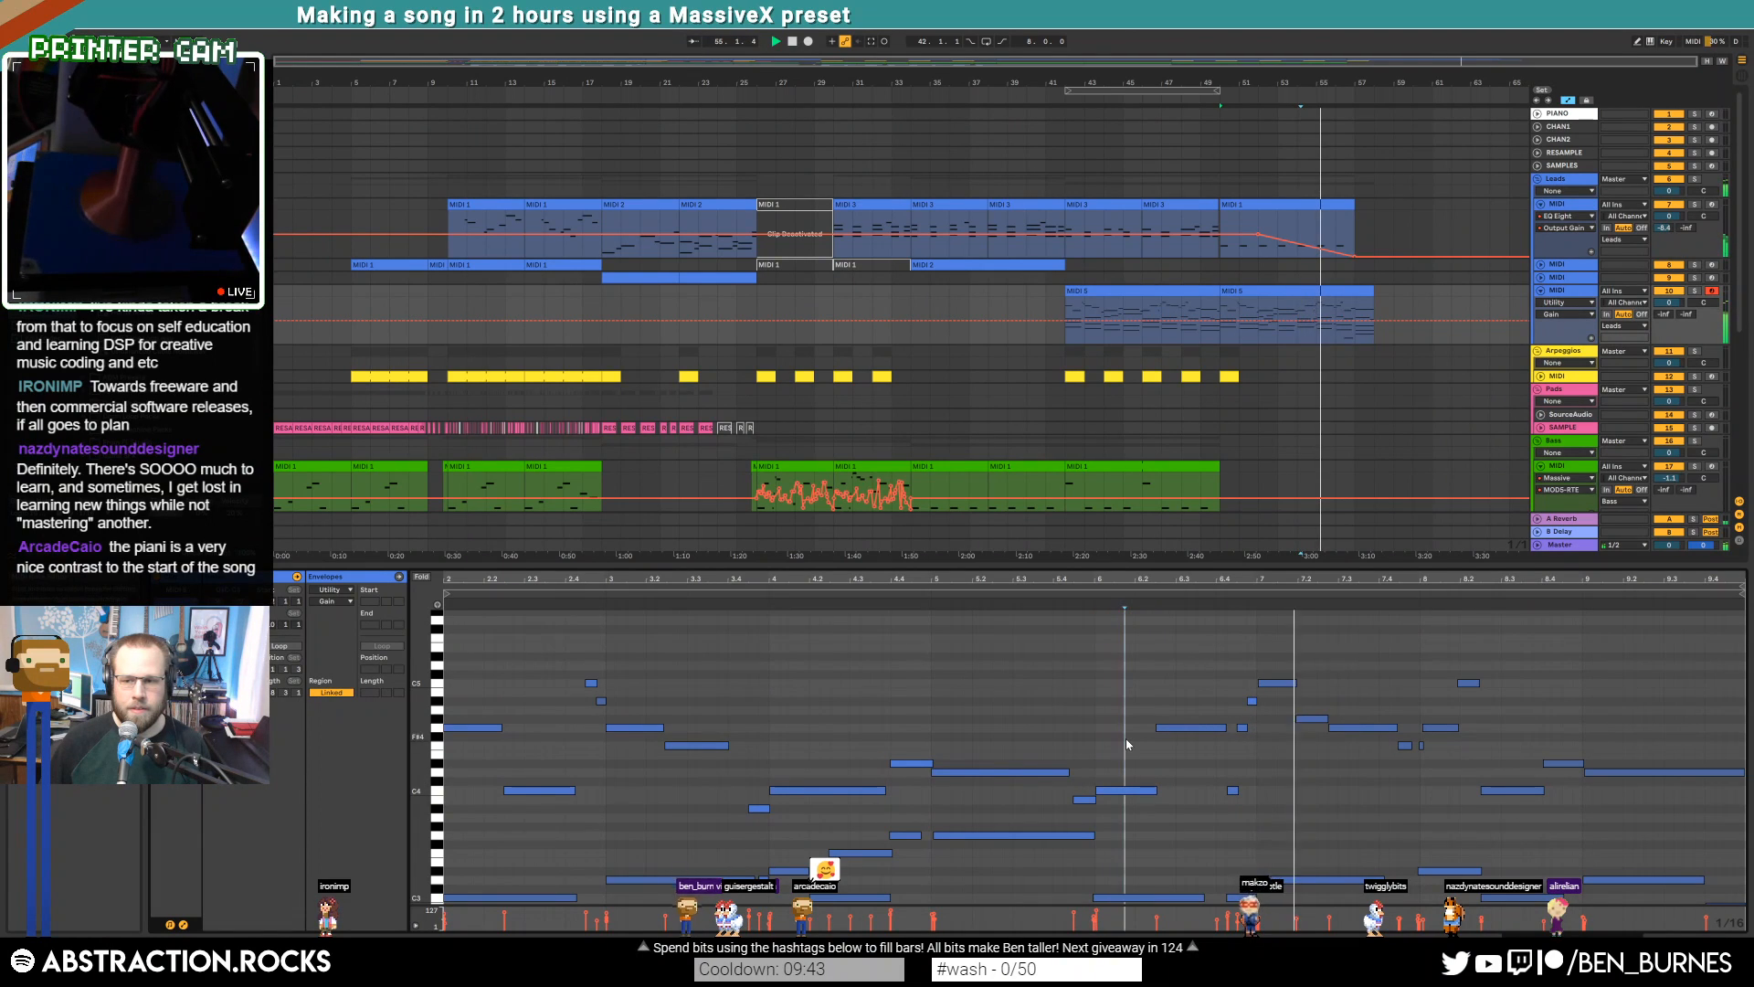
key("shift+Tab")
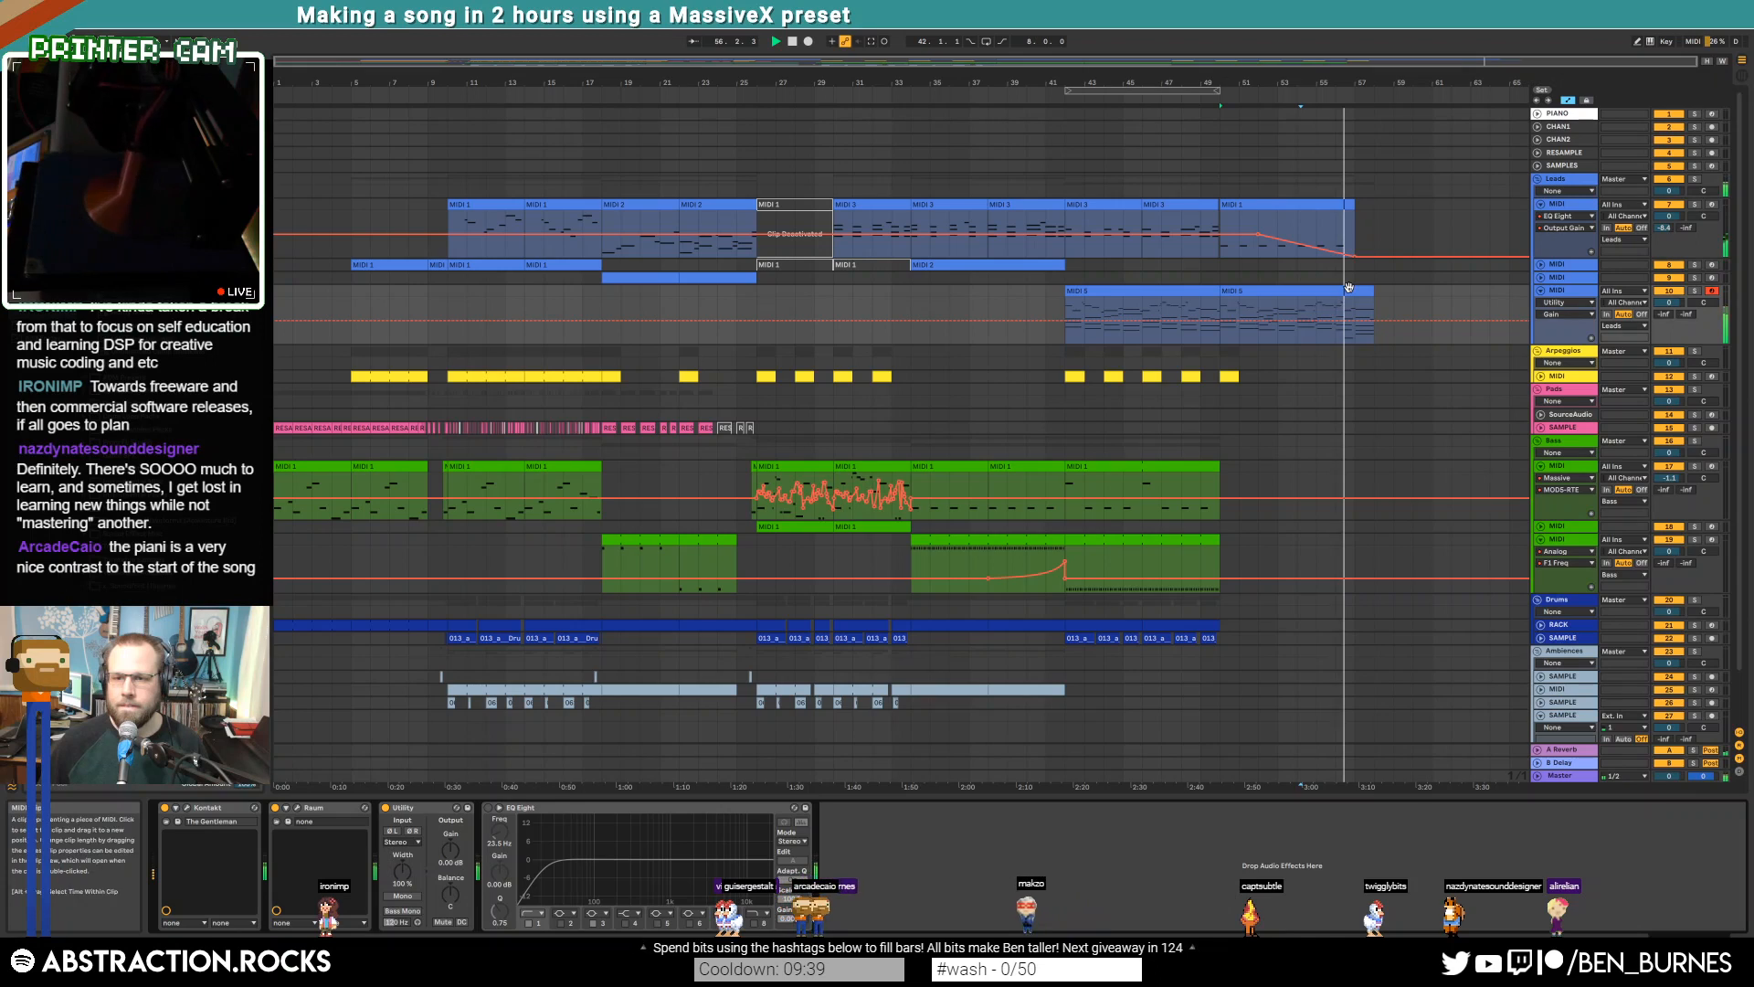
double_click(1340, 314)
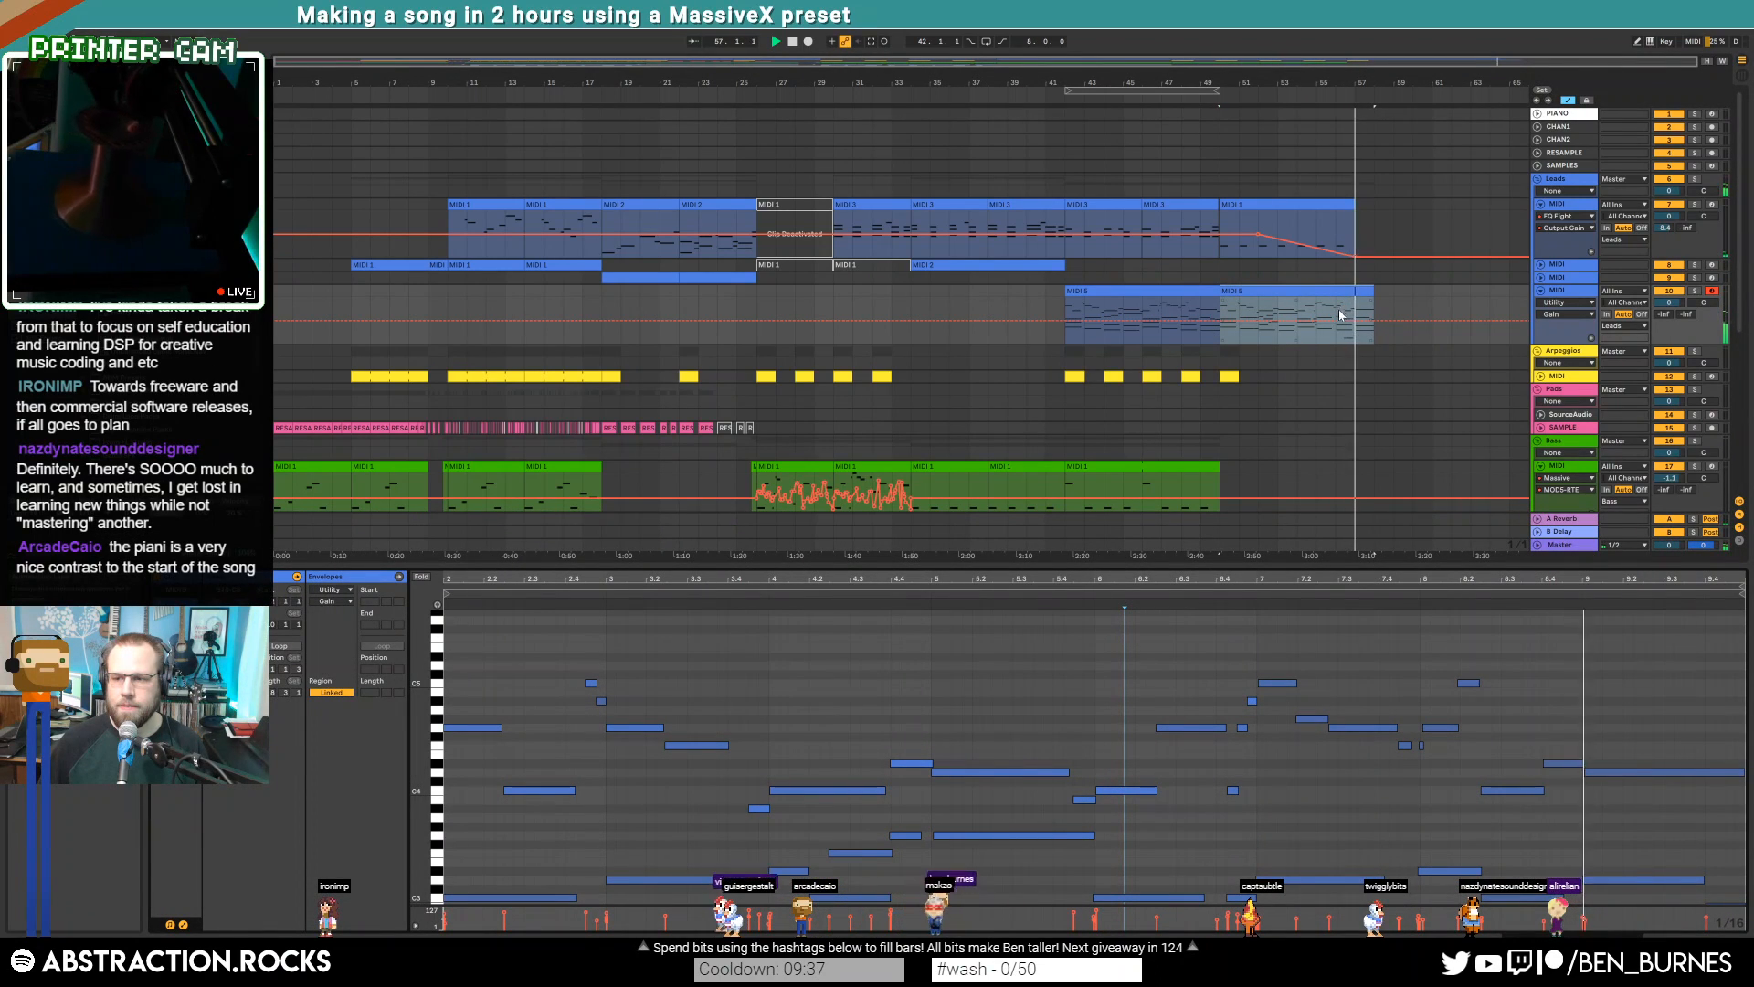
scroll(1581, 820, "down", 5)
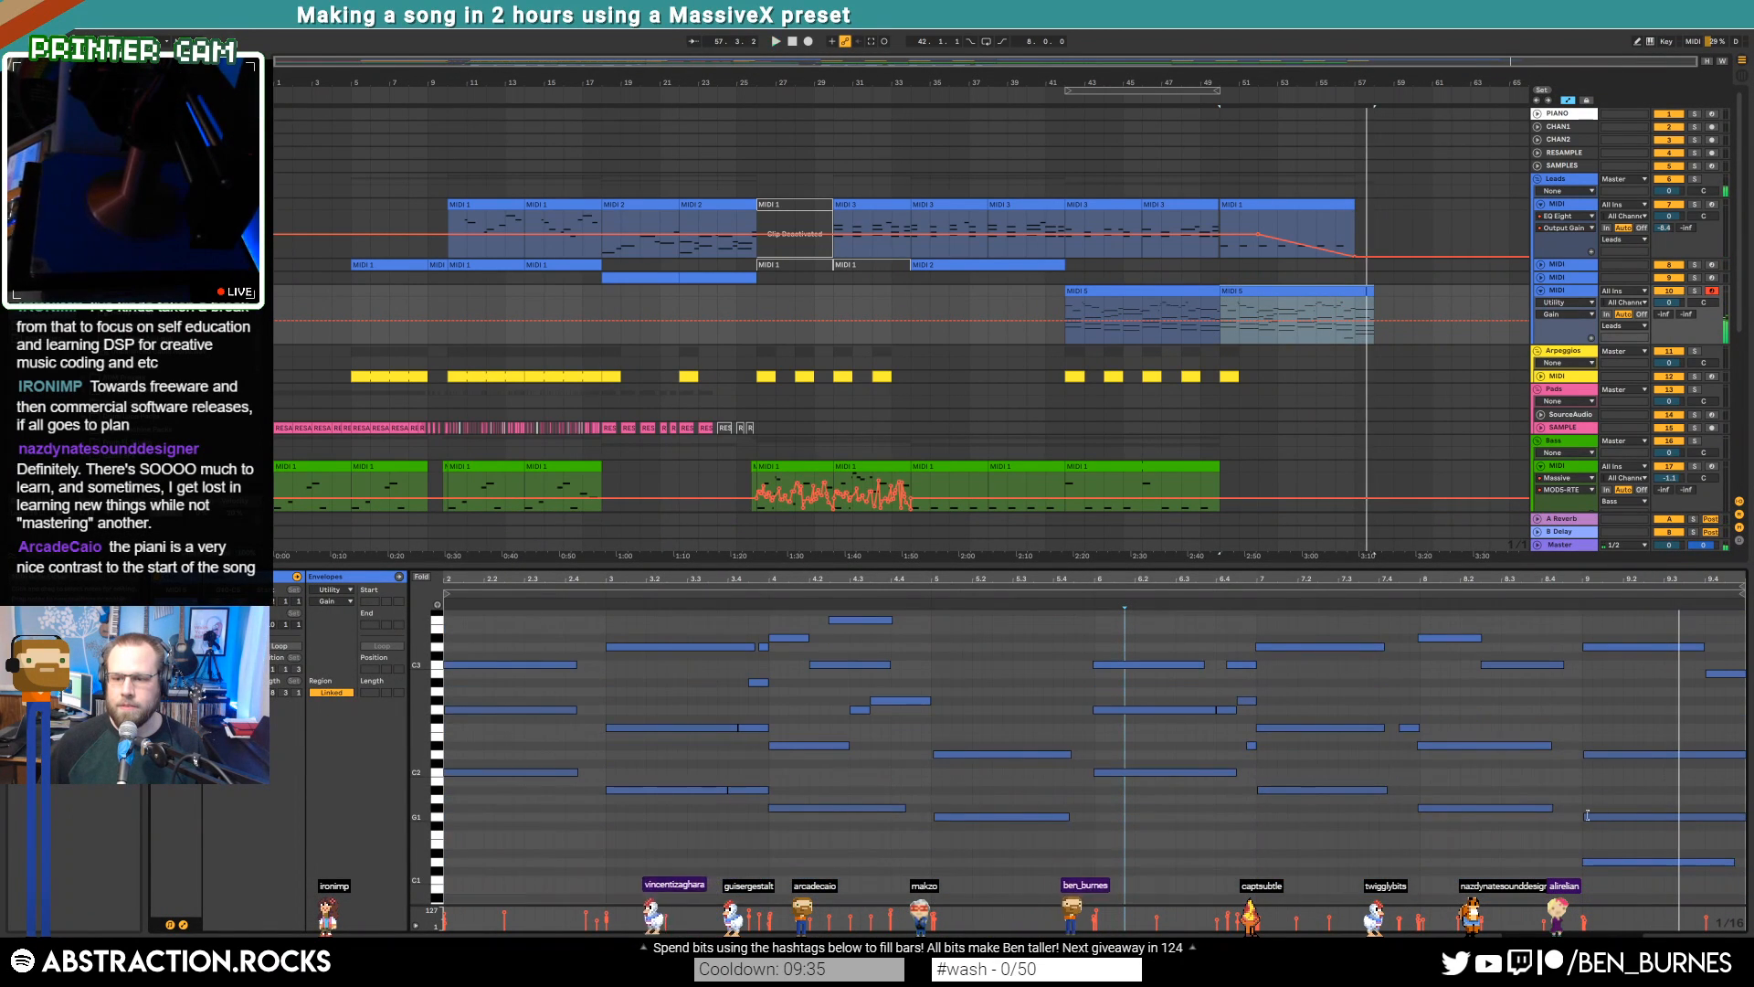
Lower the piano's bass note in bar 57 to a semitone below the bass note of bar 56, and listen
left_click(1625, 861)
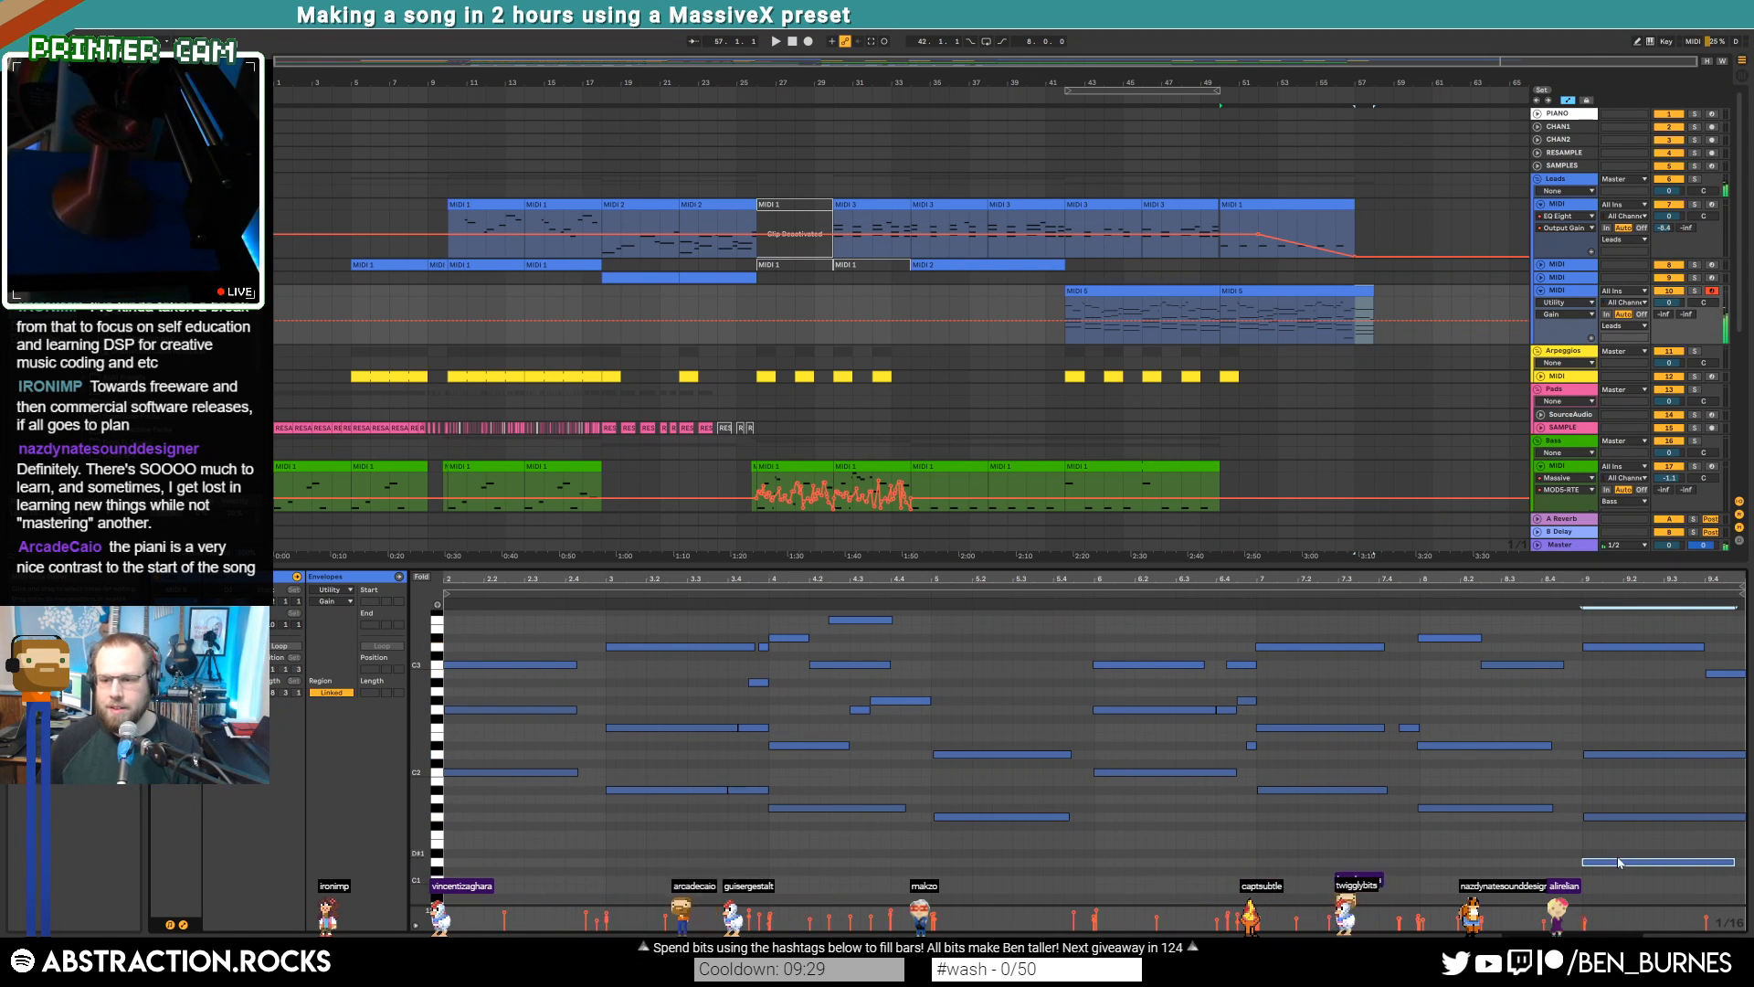
key("Down")
key("Down")
key("Down")
key("Down")
key("Down")
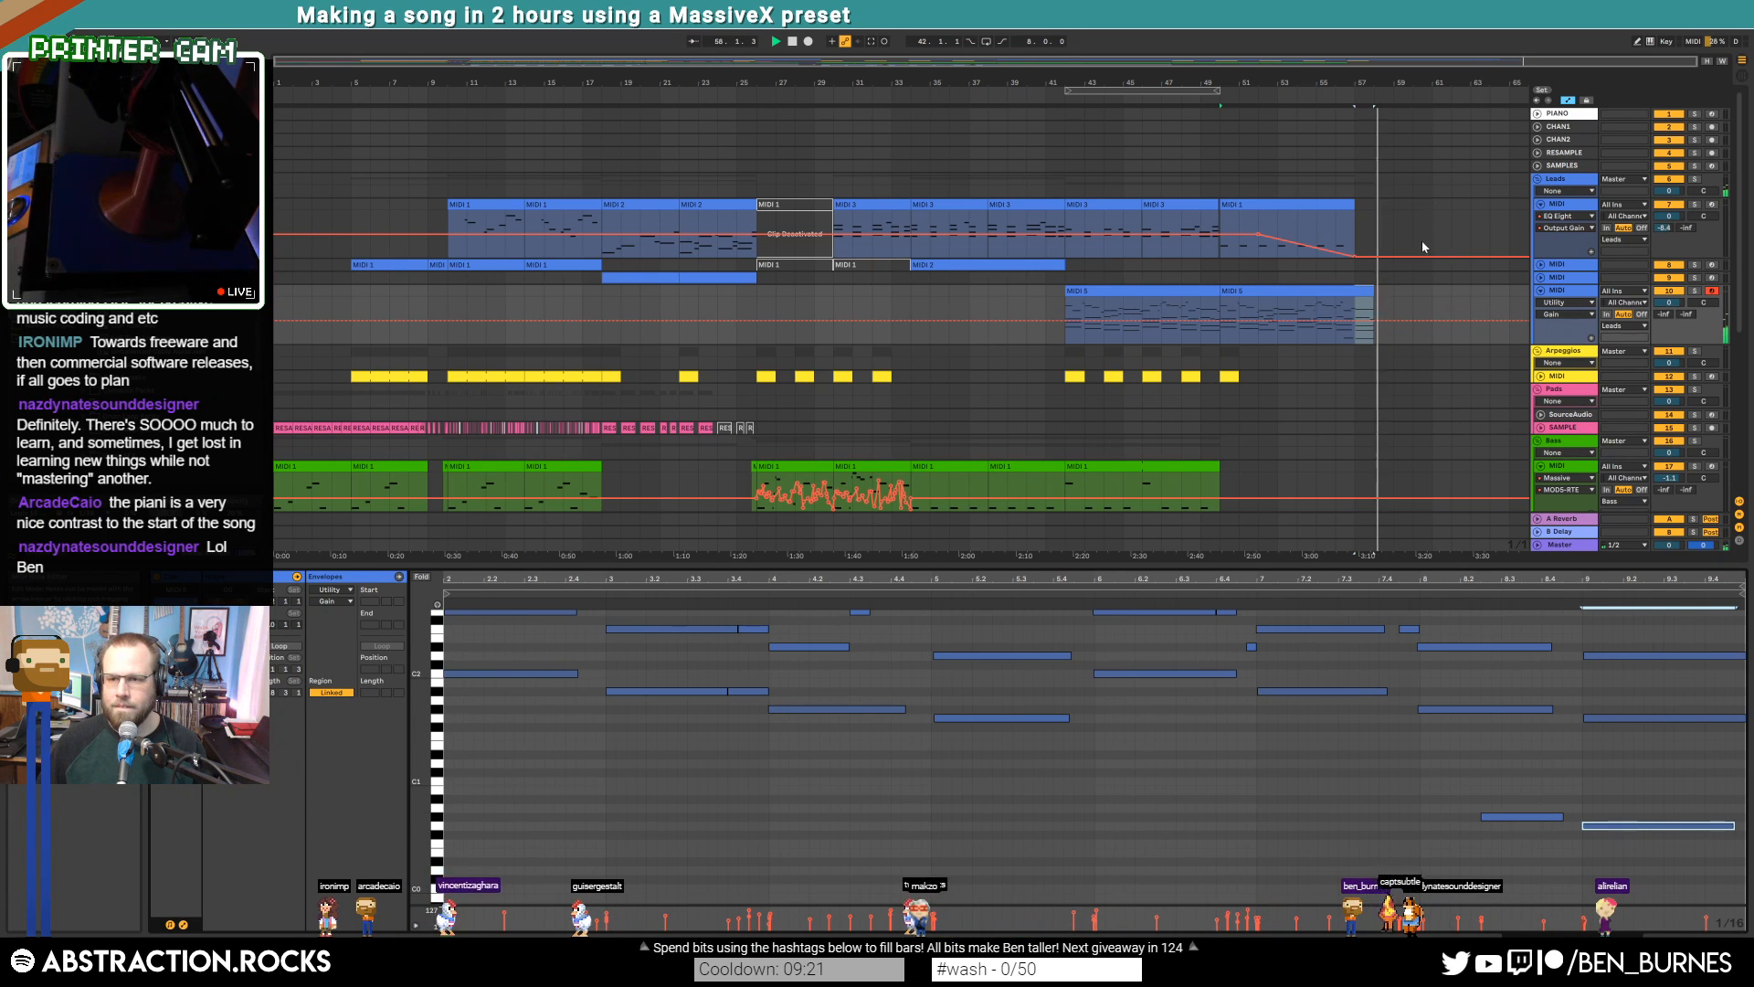
Extend the piano clip to bar 59 and lengthen the closing notes of bar 57 through bar 58
left_click_drag(1374, 297, 1393, 300)
key("space")
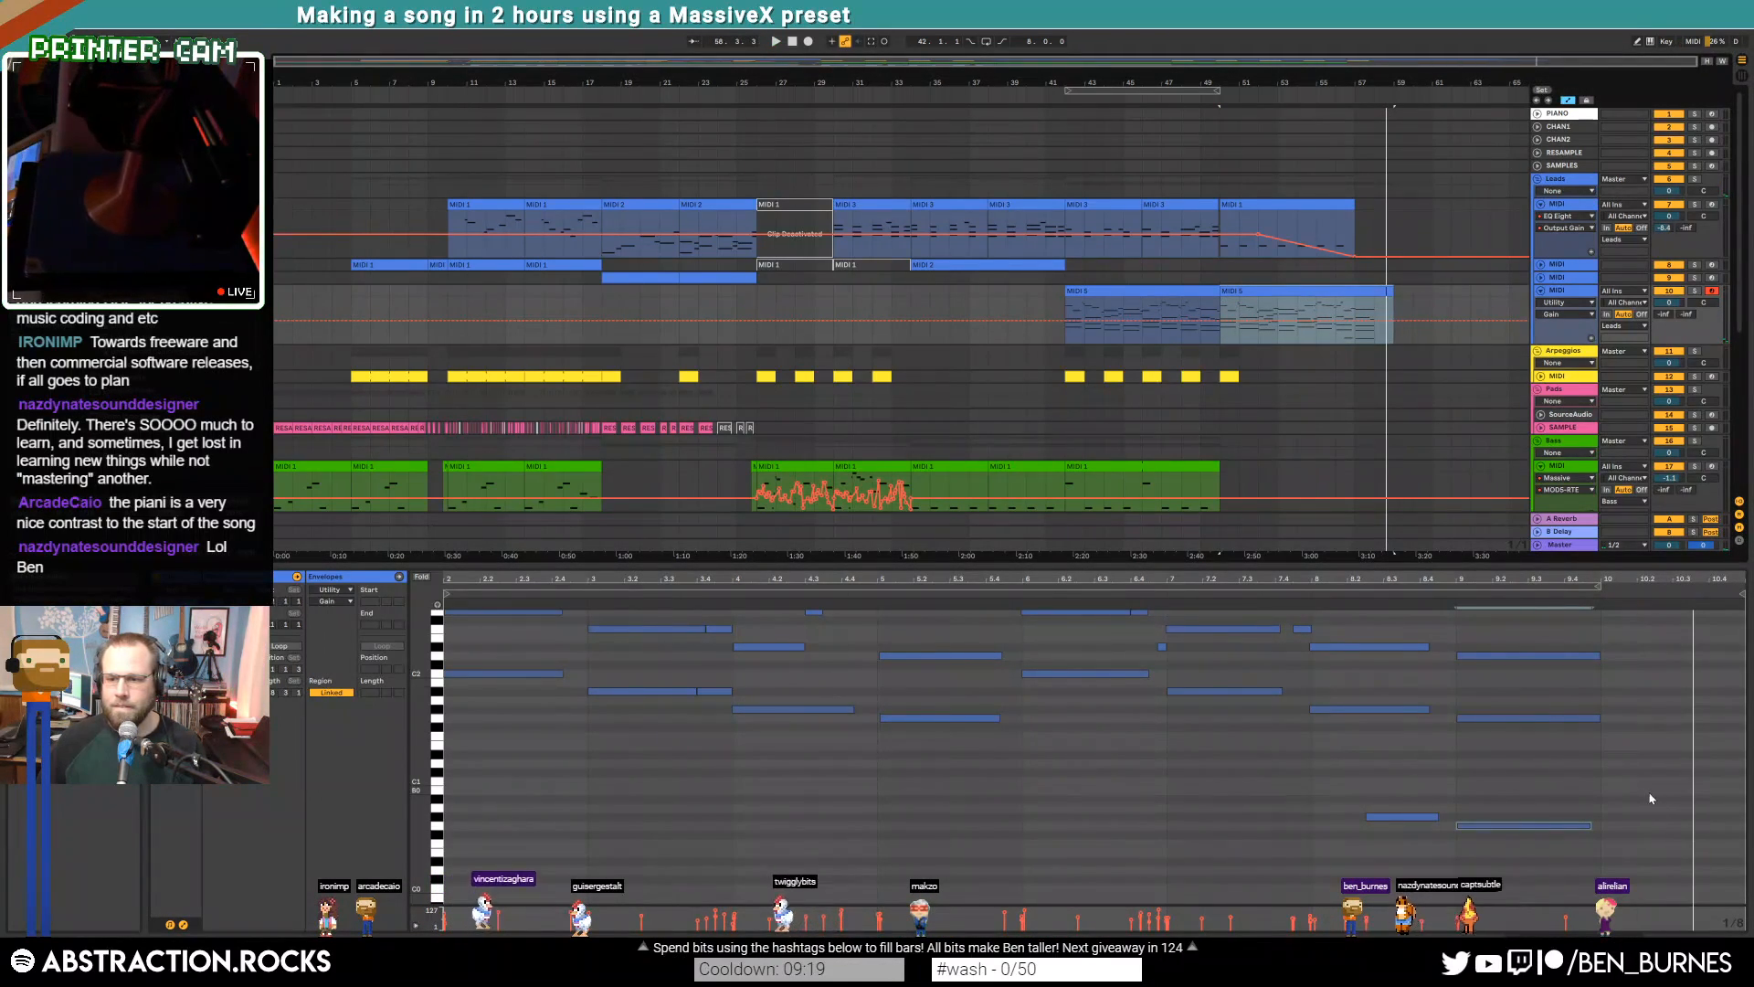
scroll(1638, 778, "up", 3)
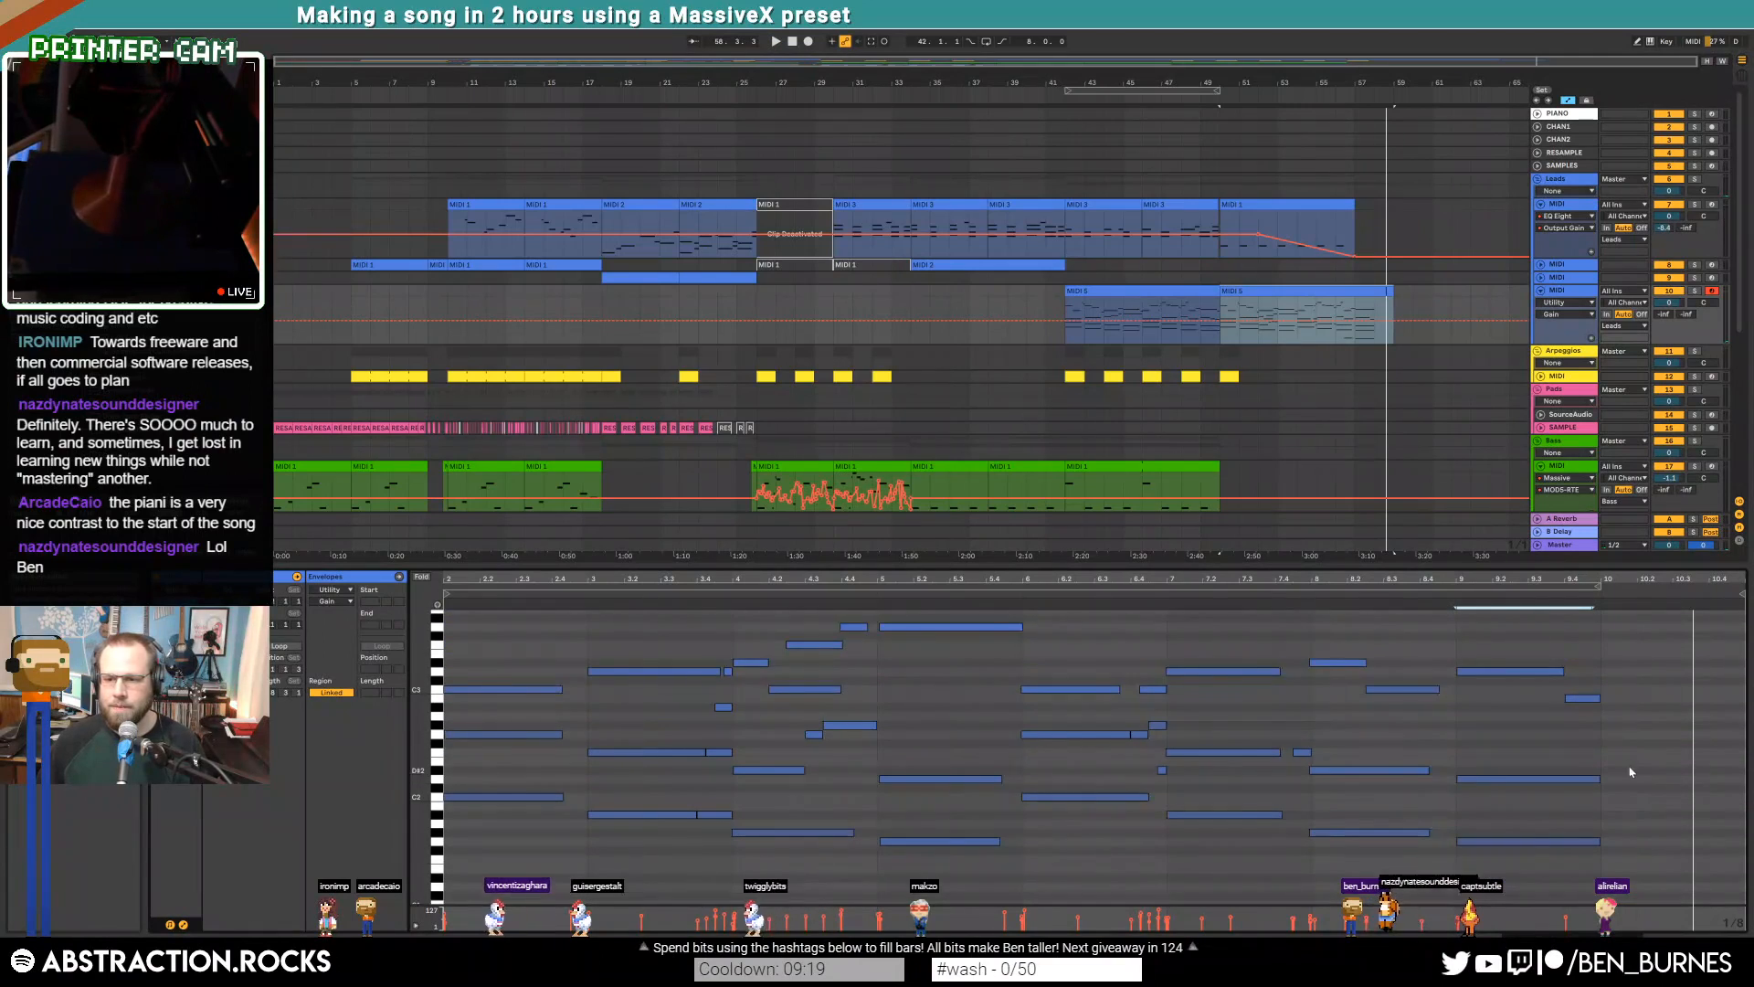
left_click(1582, 699)
left_click_drag(429, 722, 412, 696)
left_click_drag(1581, 644, 1596, 875)
key("shift+Right")
key("shift+Right")
key("shift+Right")
key("shift+Right")
key("shift+Right")
key("shift+Right")
key("shift+Right")
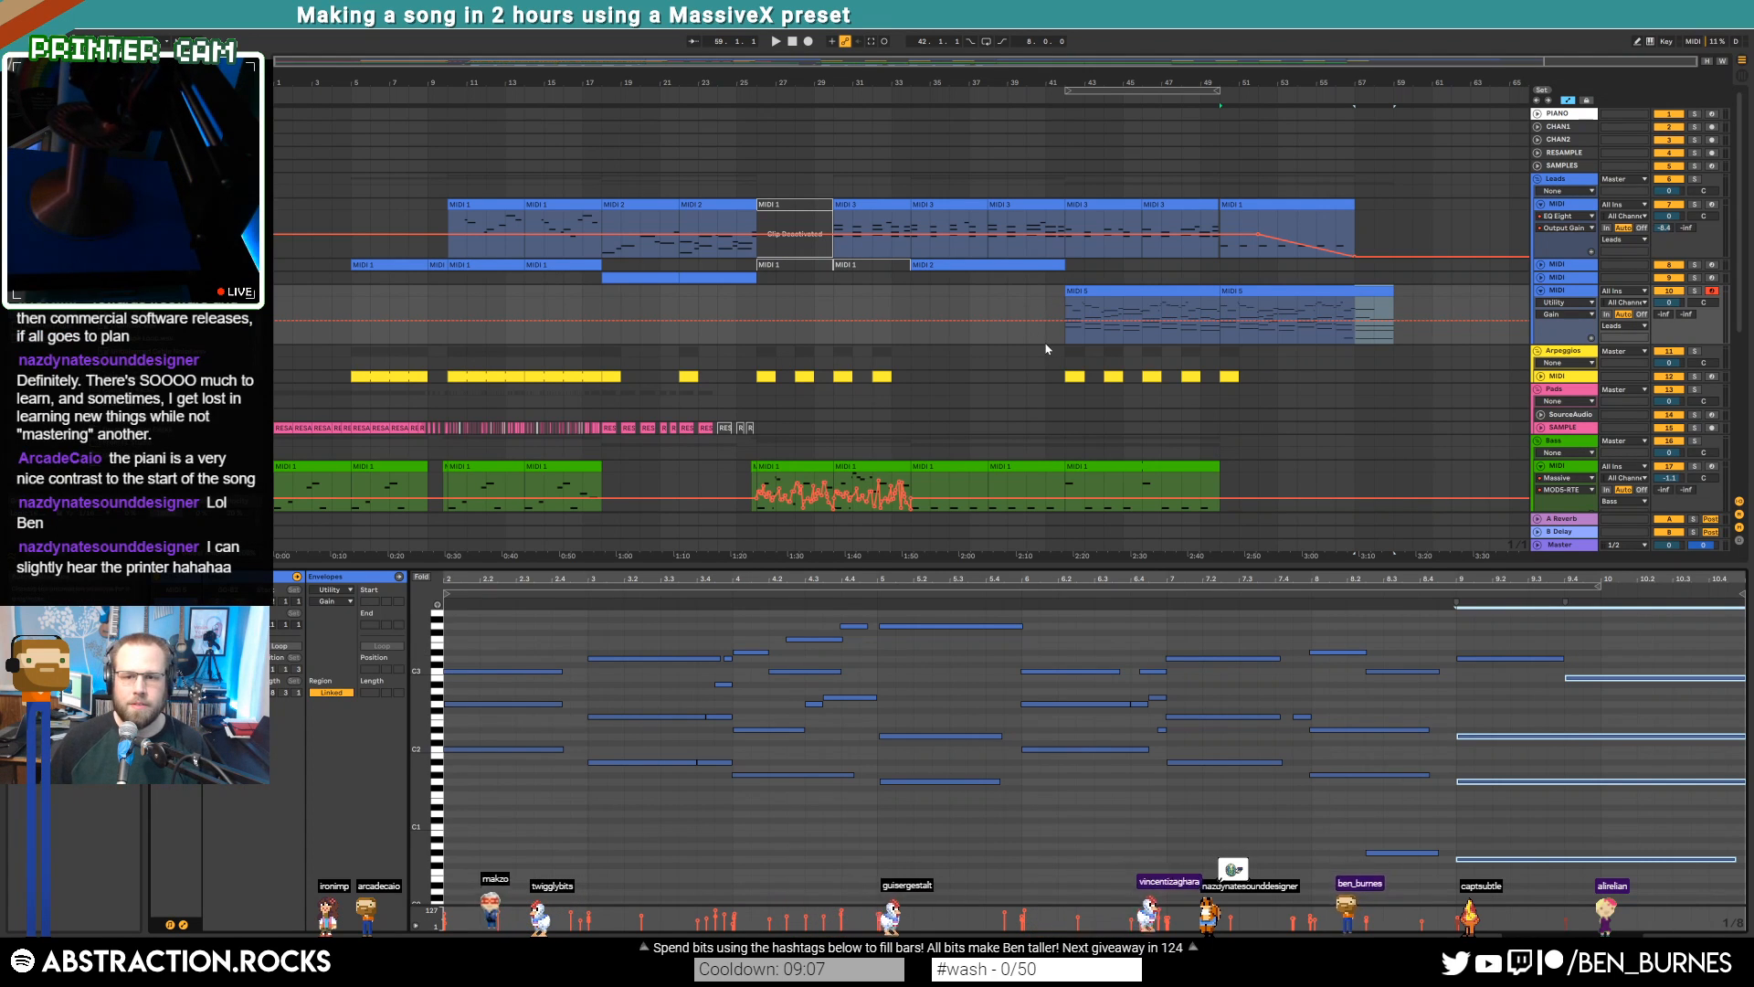
Hide the automation, clear the clip selection, and close the note editor to review the full arrangement
key("a")
left_click(1390, 400)
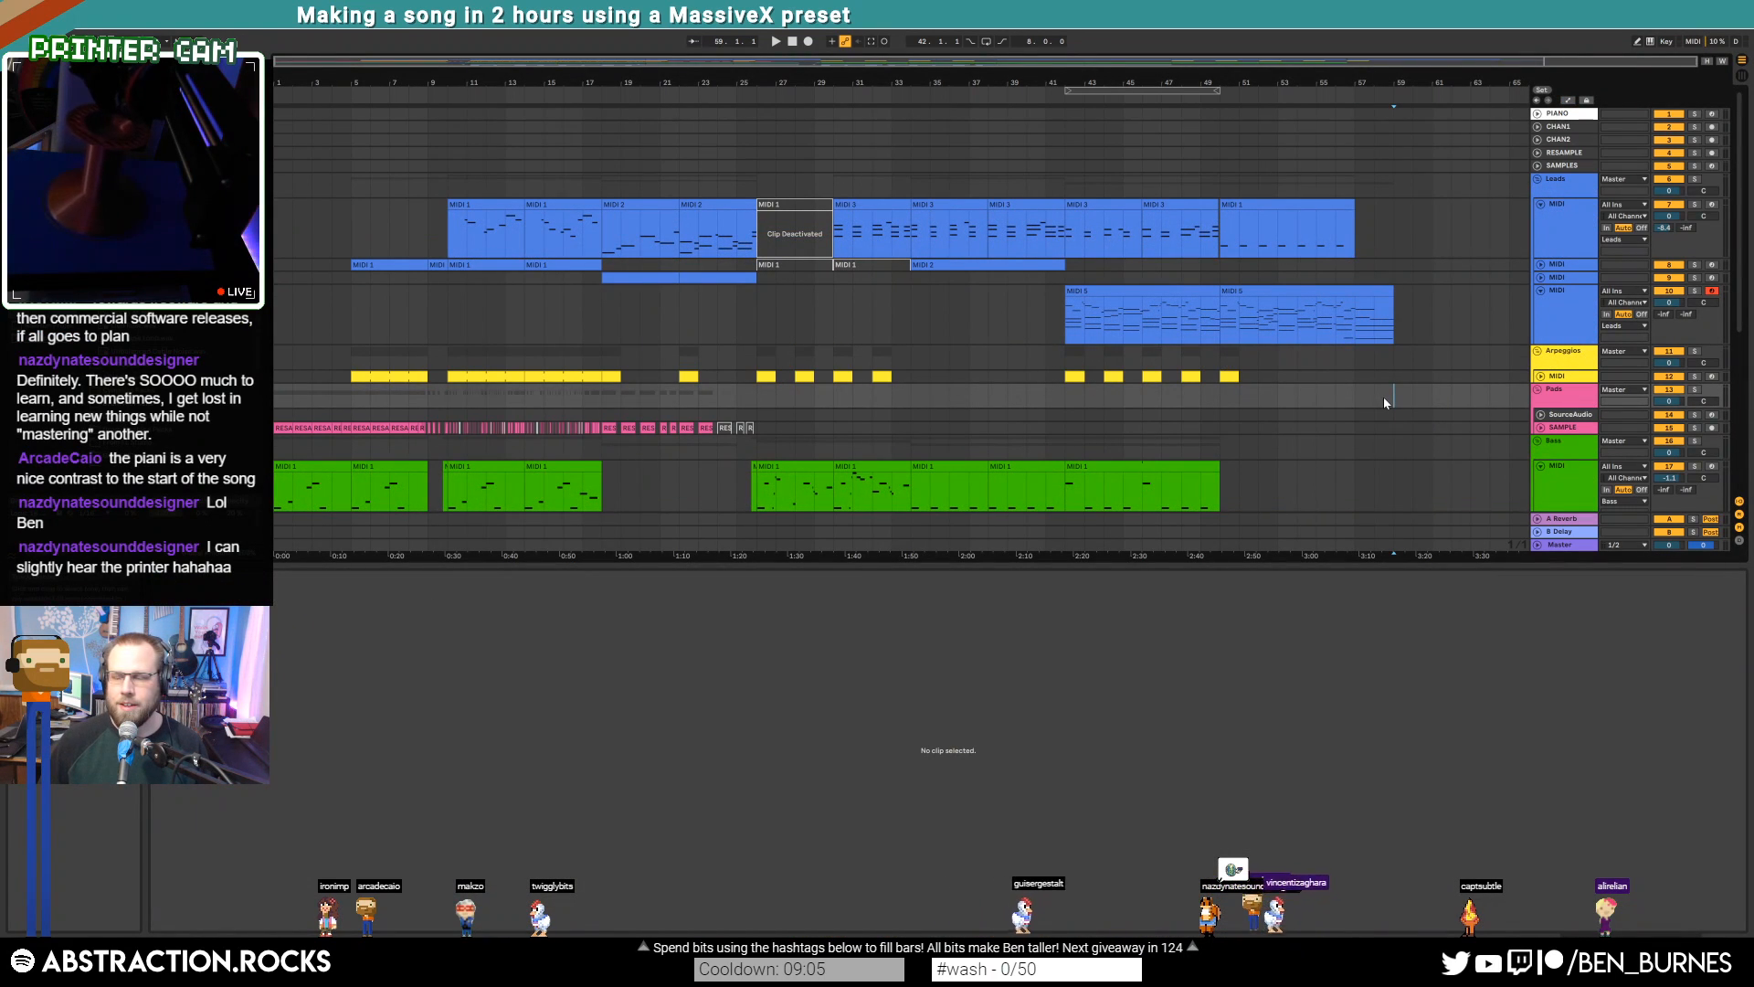
key("ctrl+alt+l")
scroll(1365, 403, "down", 1)
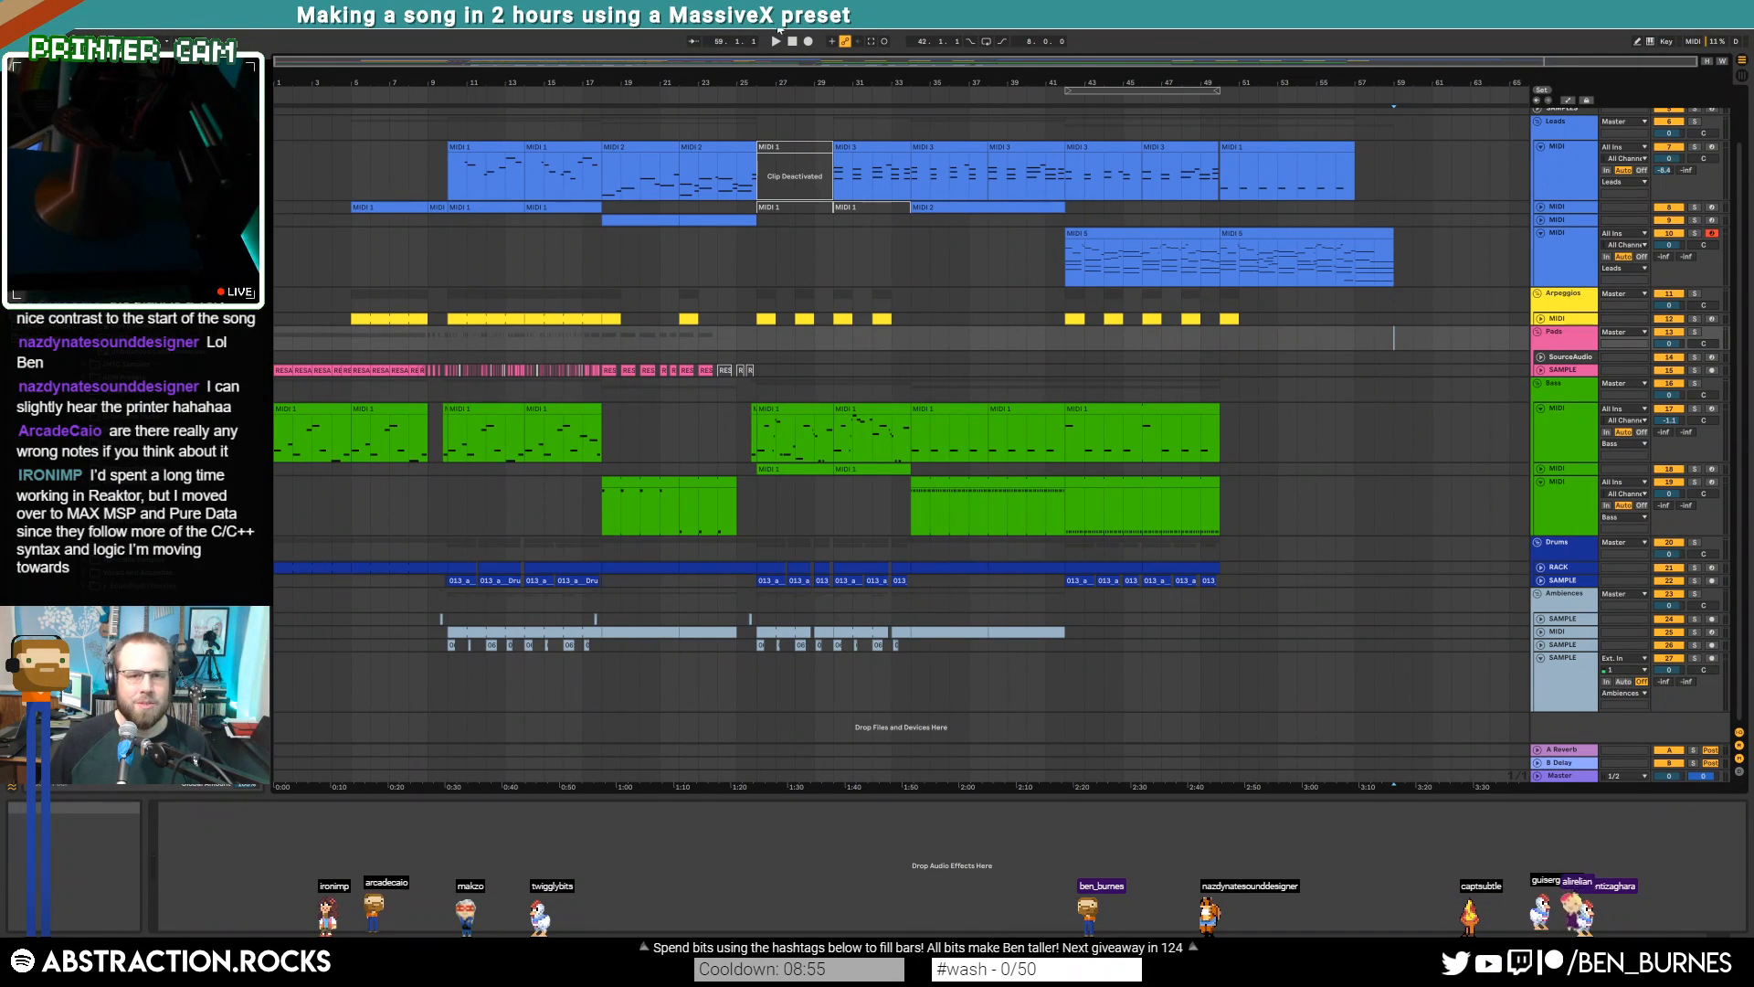
Copy the pad sample clips from bars 1 to 9 to bar 42 on the same track, and play from there
left_click(1541, 568)
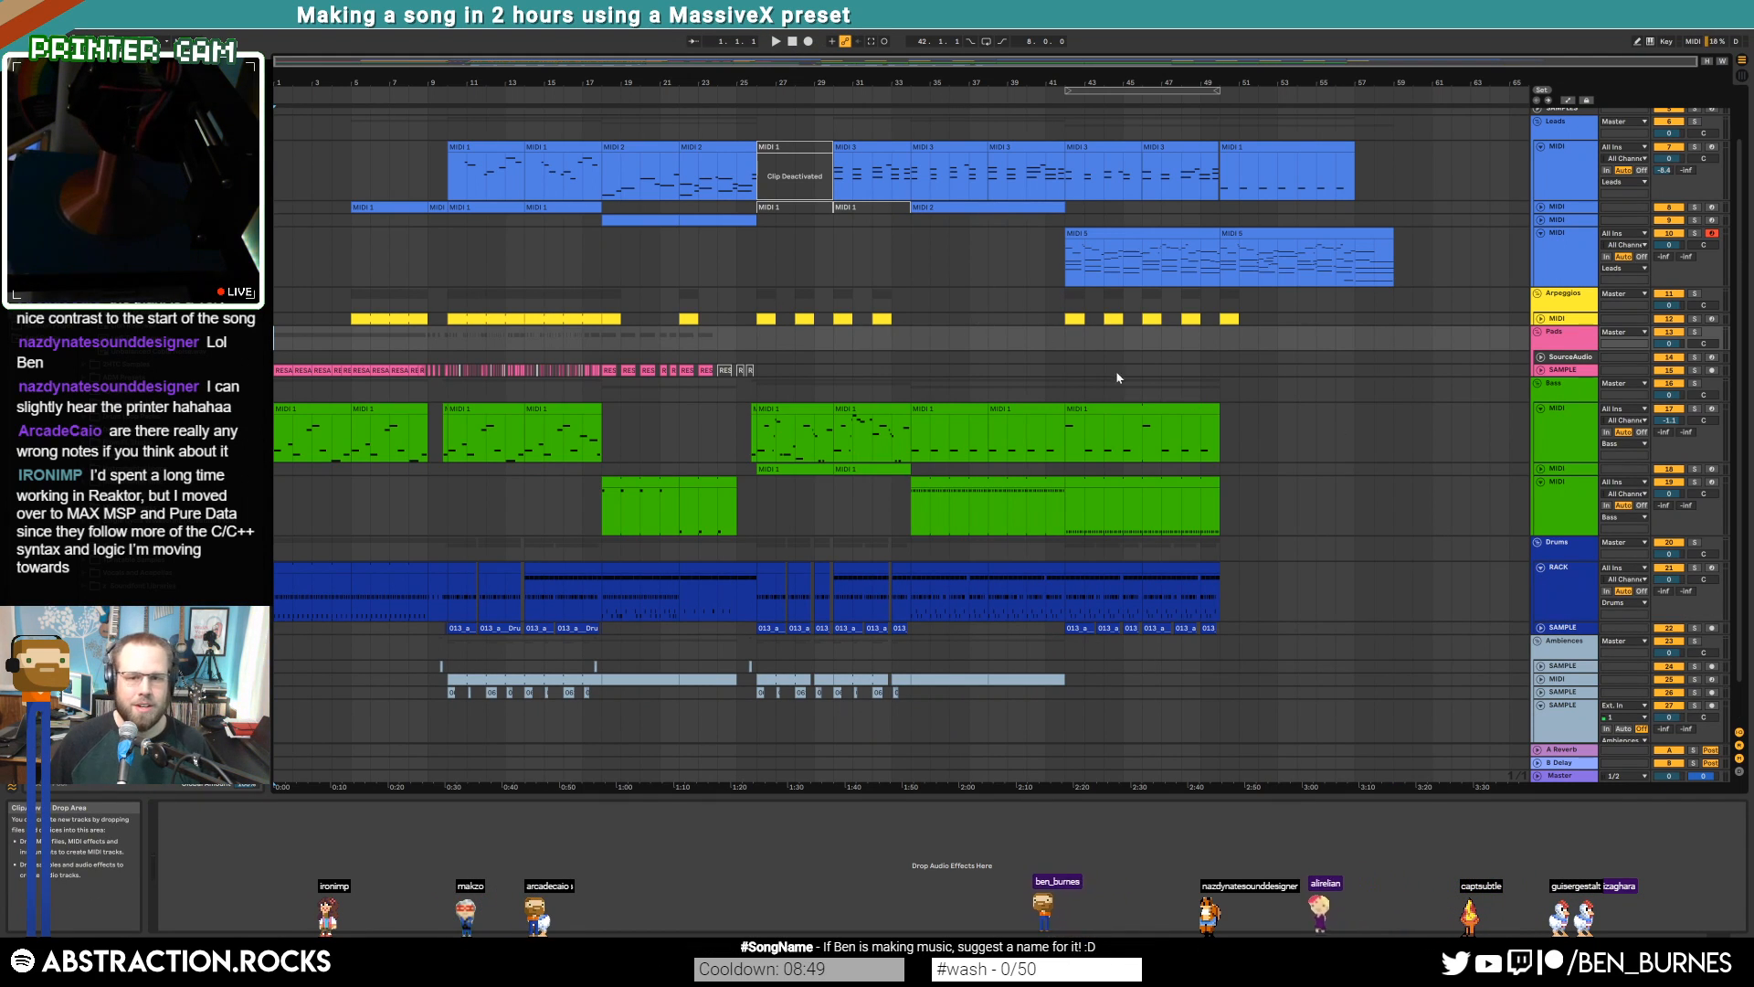
left_click(1523, 370)
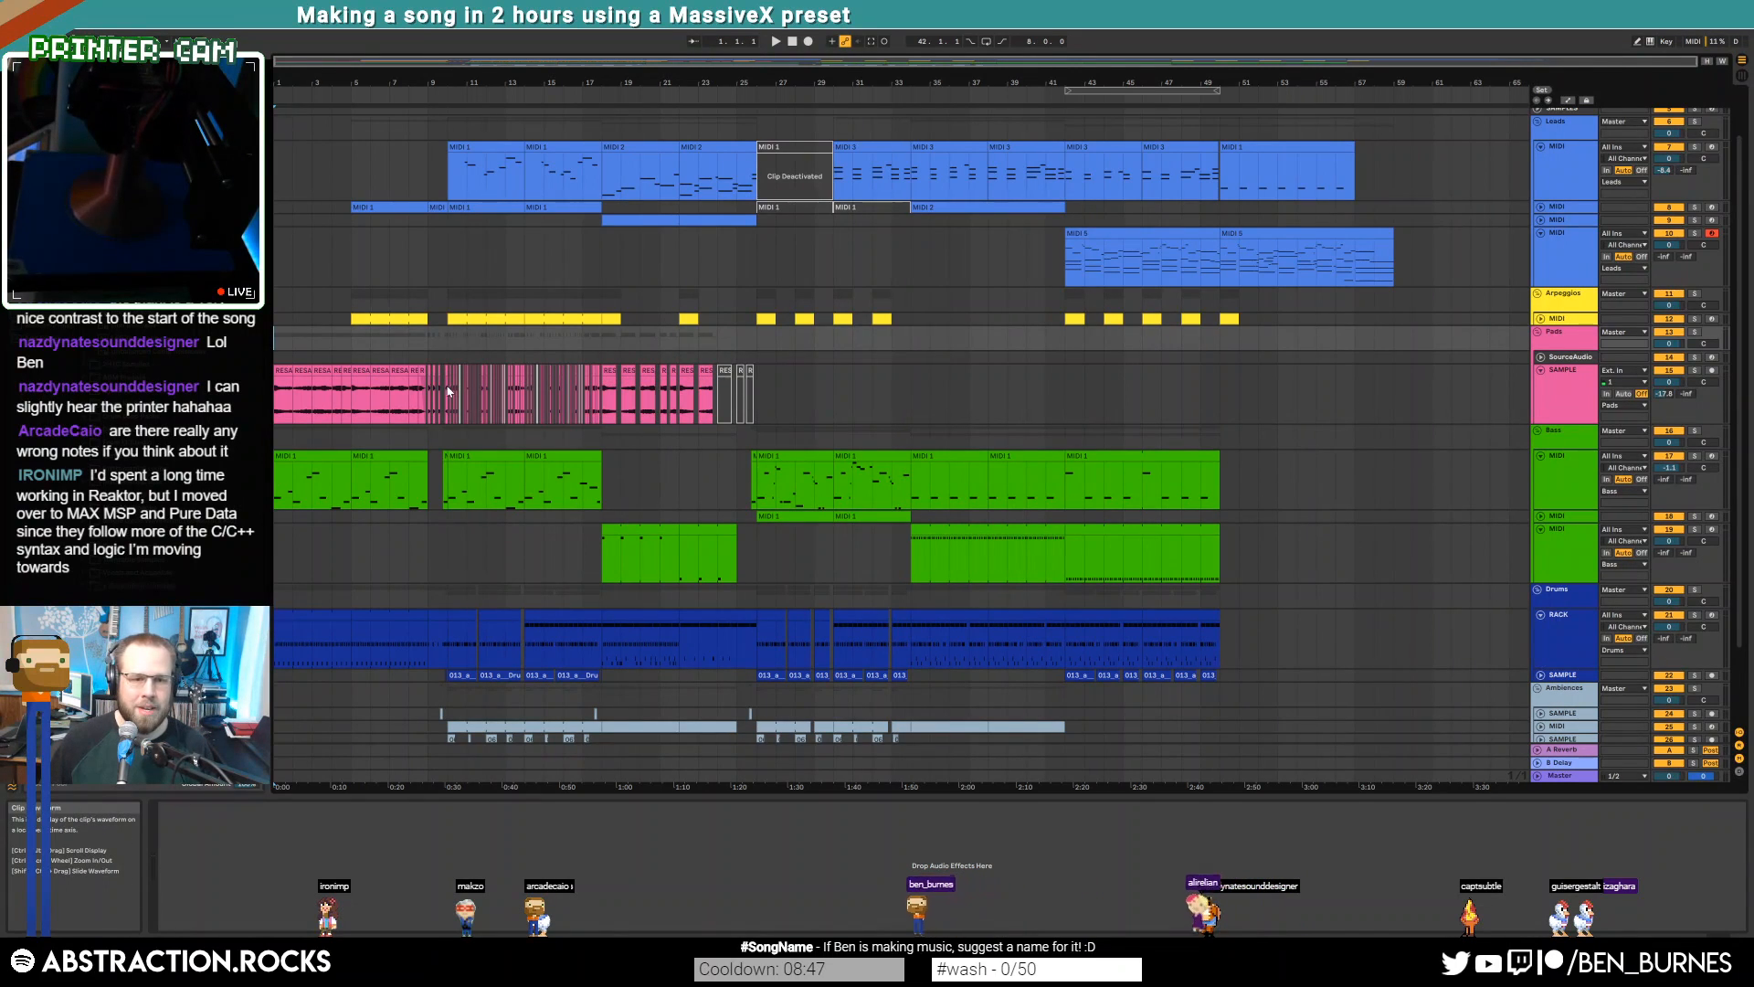
left_click(298, 369)
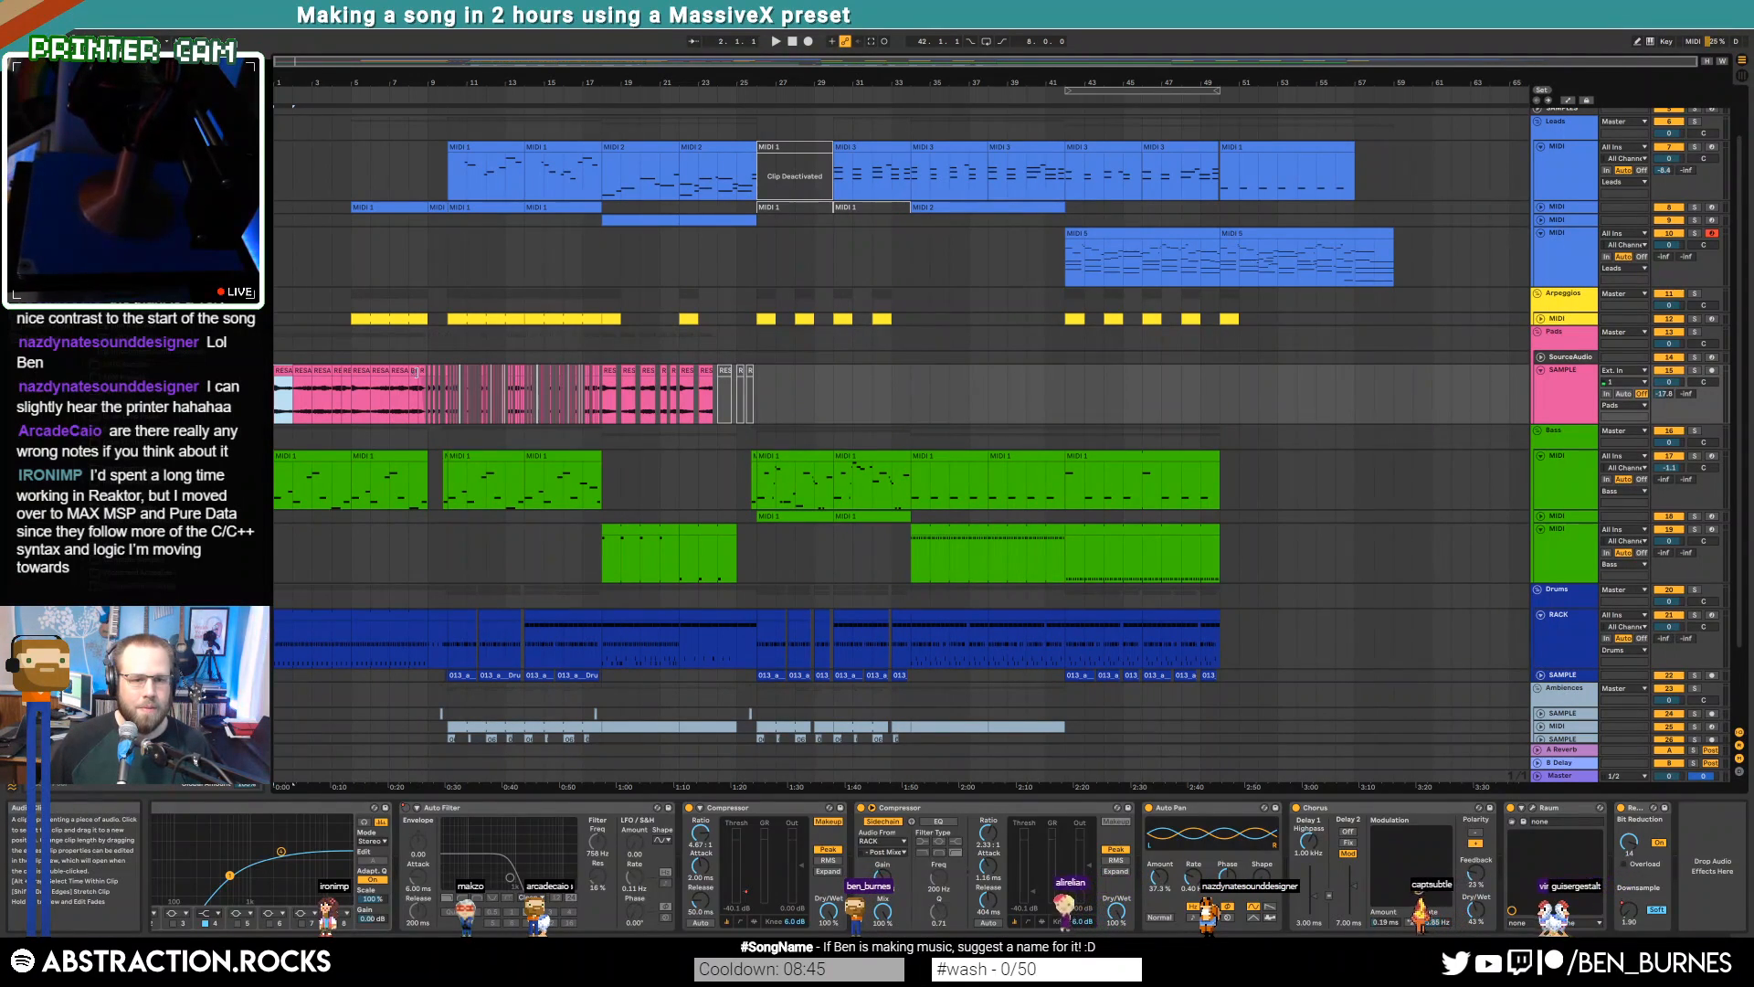
left_click(419, 371, "shift")
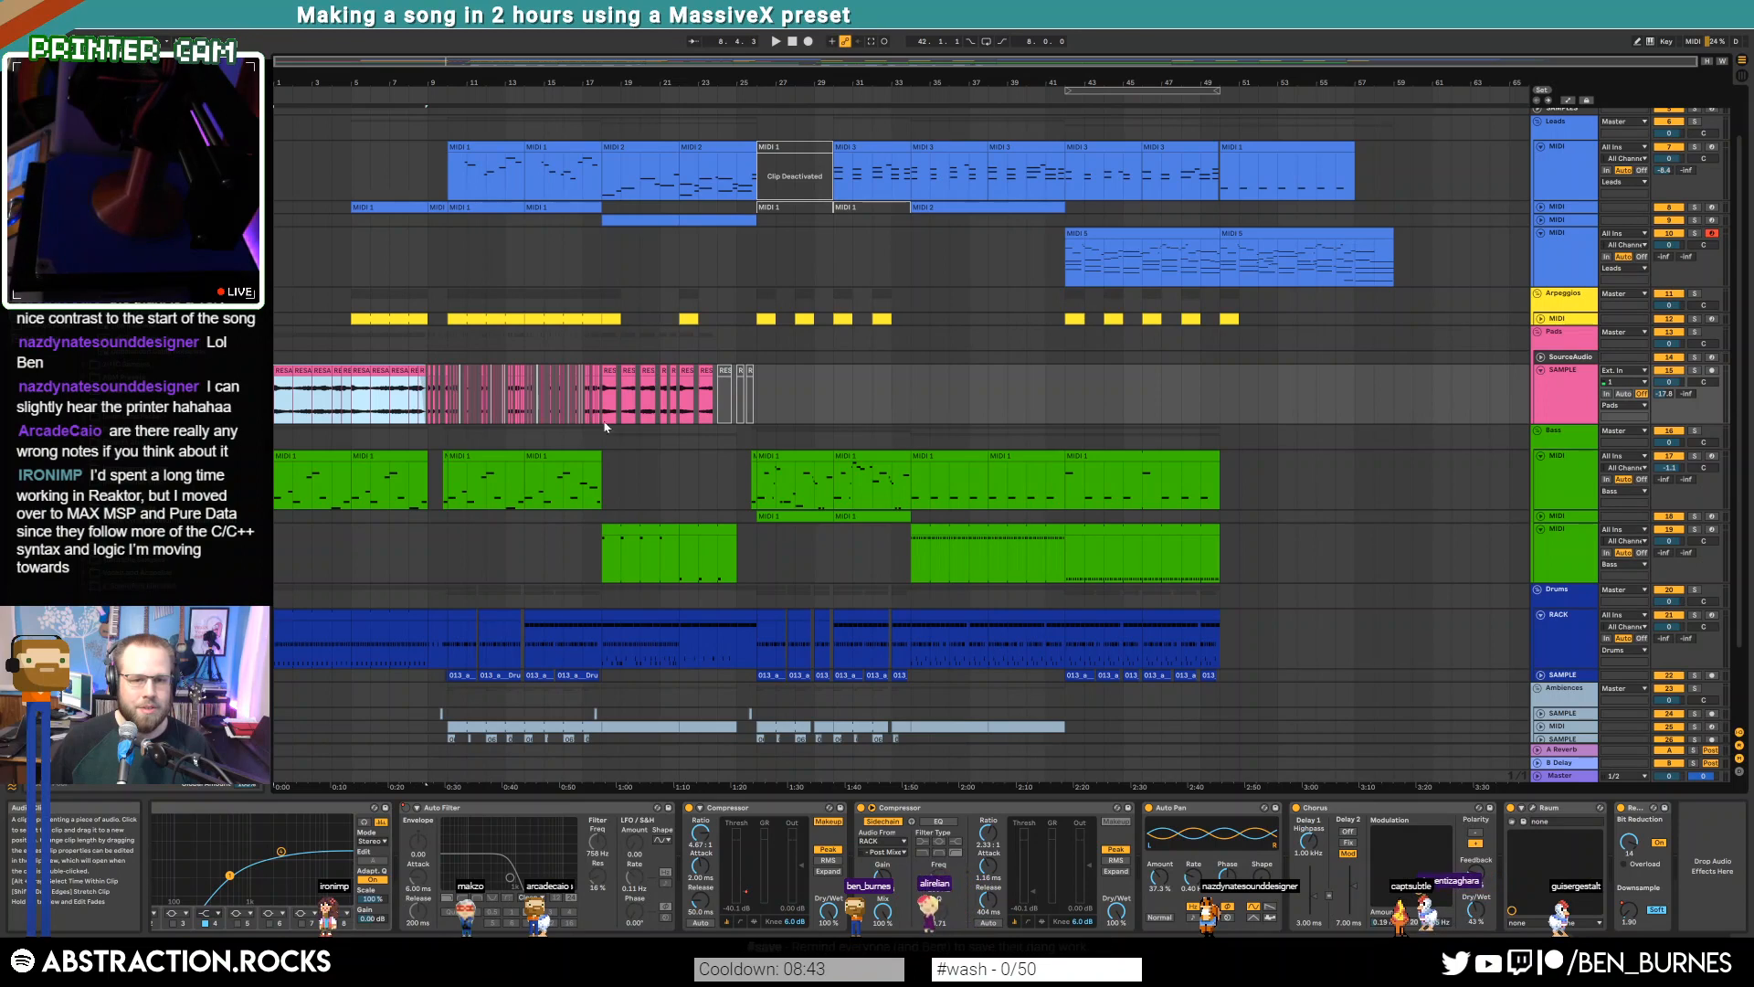
left_click(1068, 393)
key("ctrl+v")
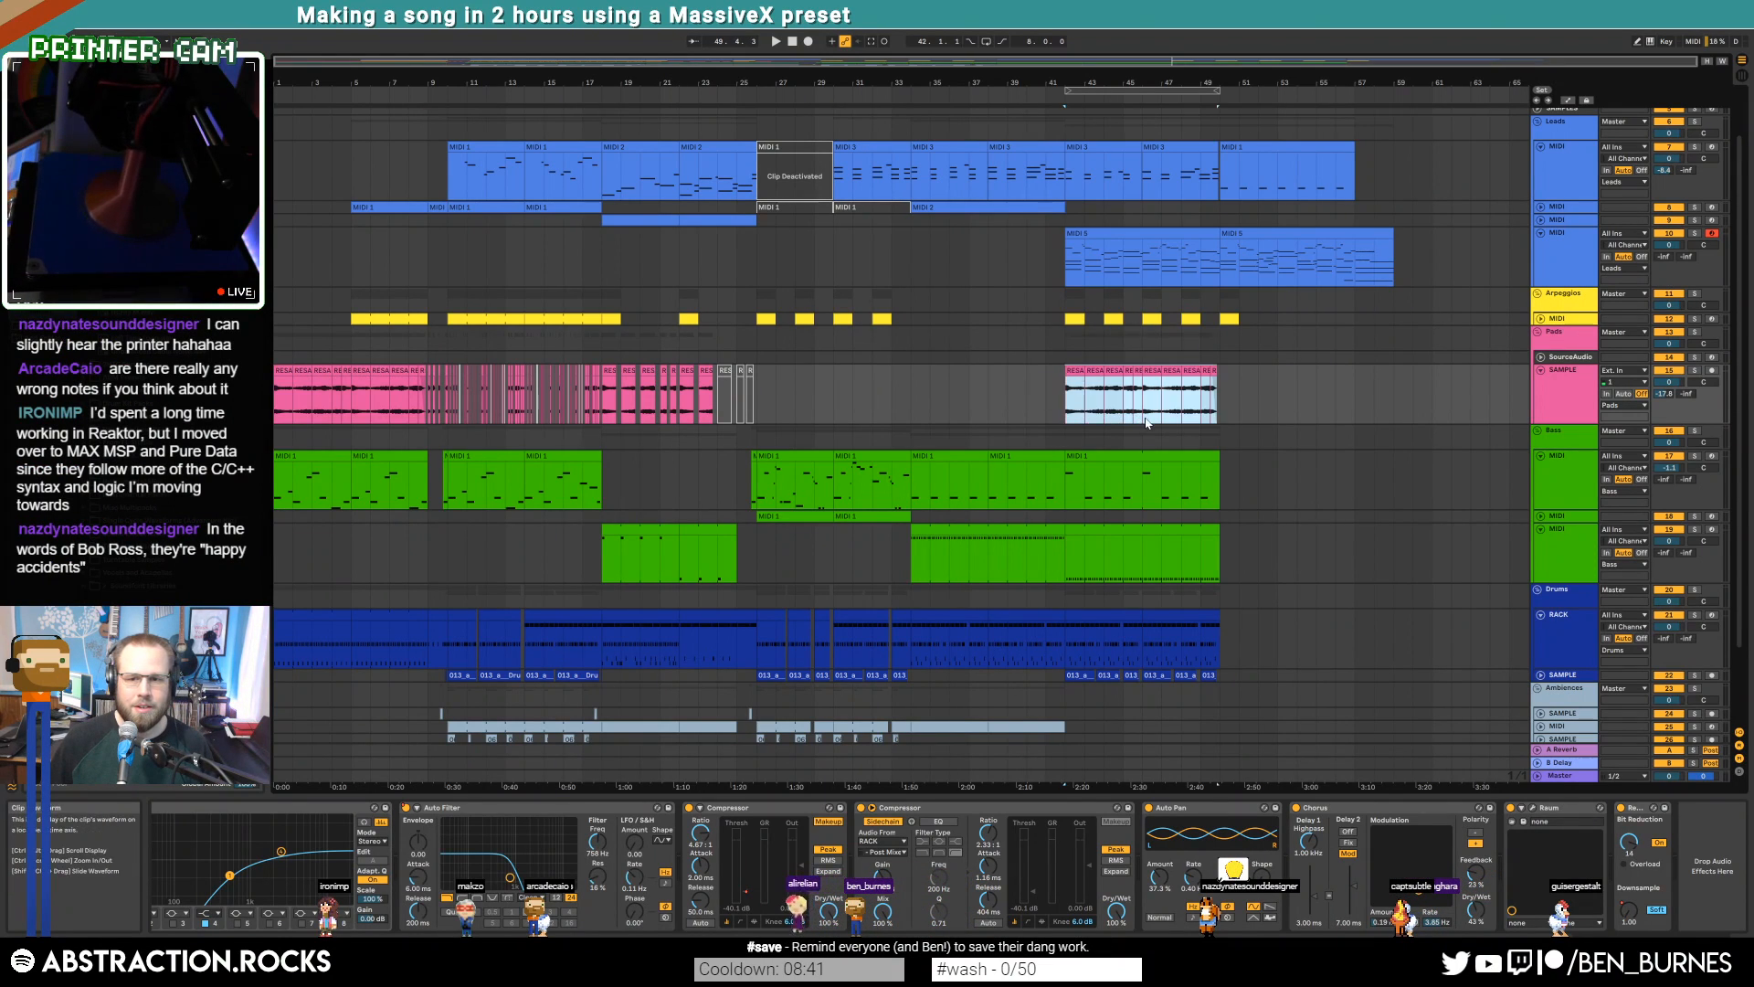
key("space")
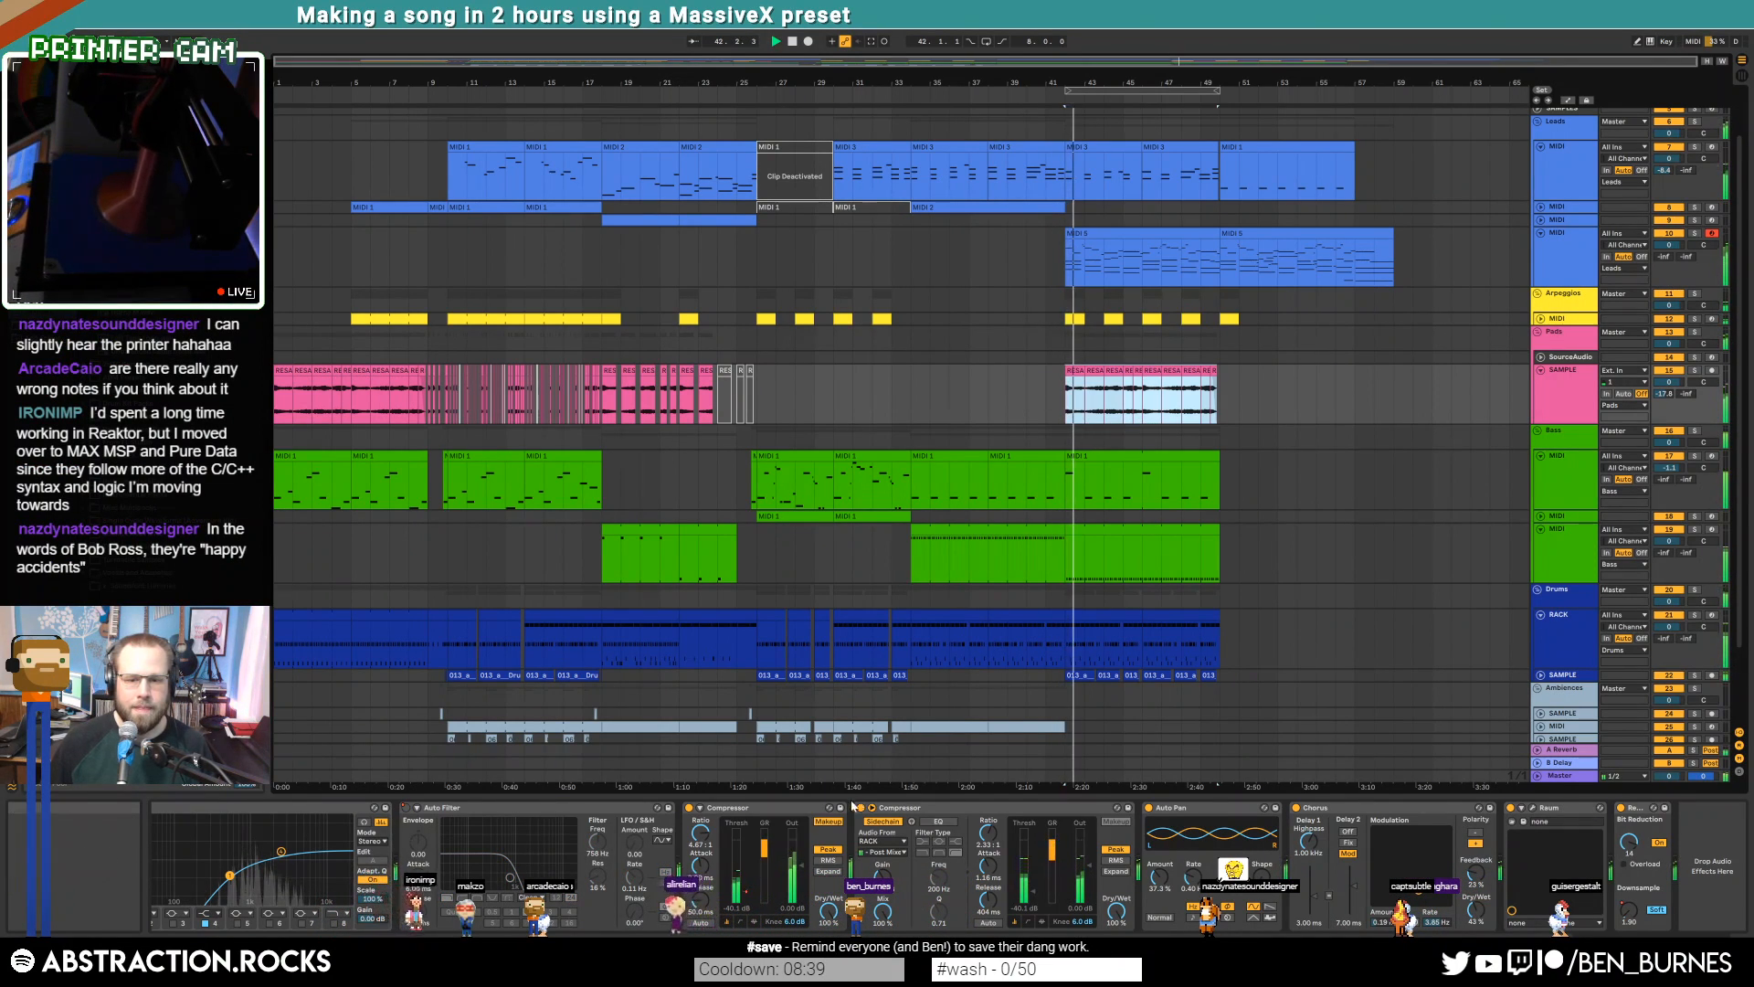
Show the pad track's Auto Filter on/off automation and remove the change at bar 42
right_click(411, 810)
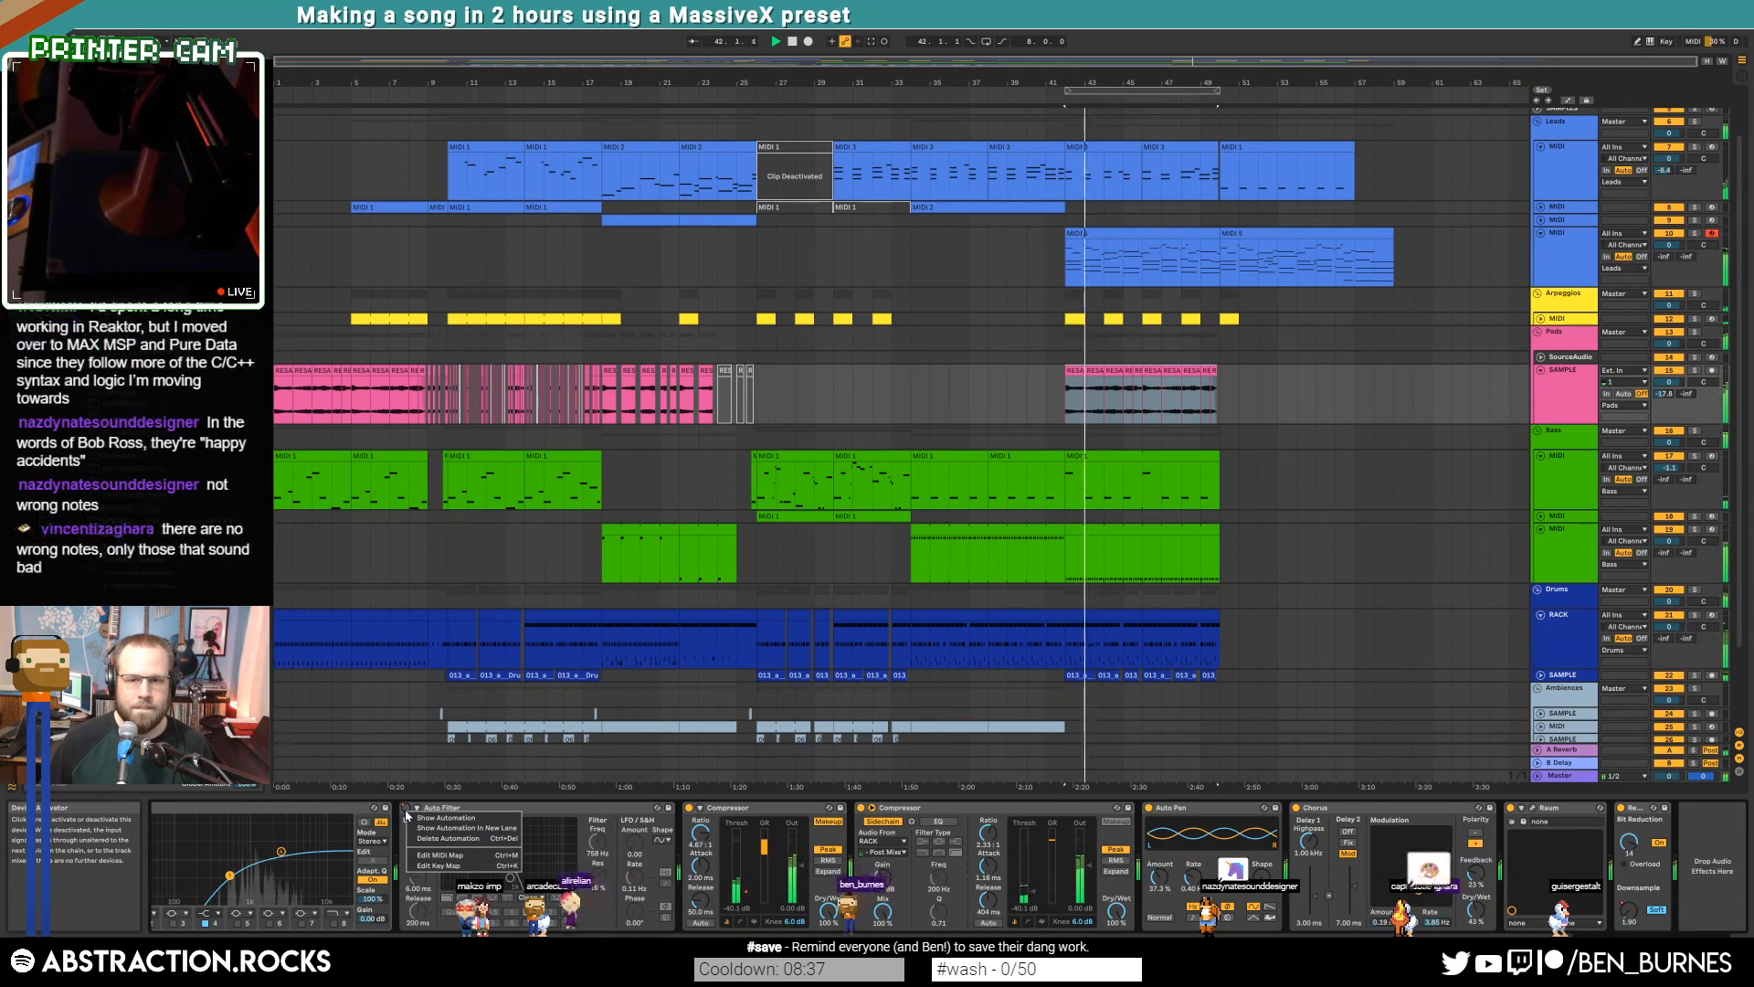
key("a")
right_click(404, 811)
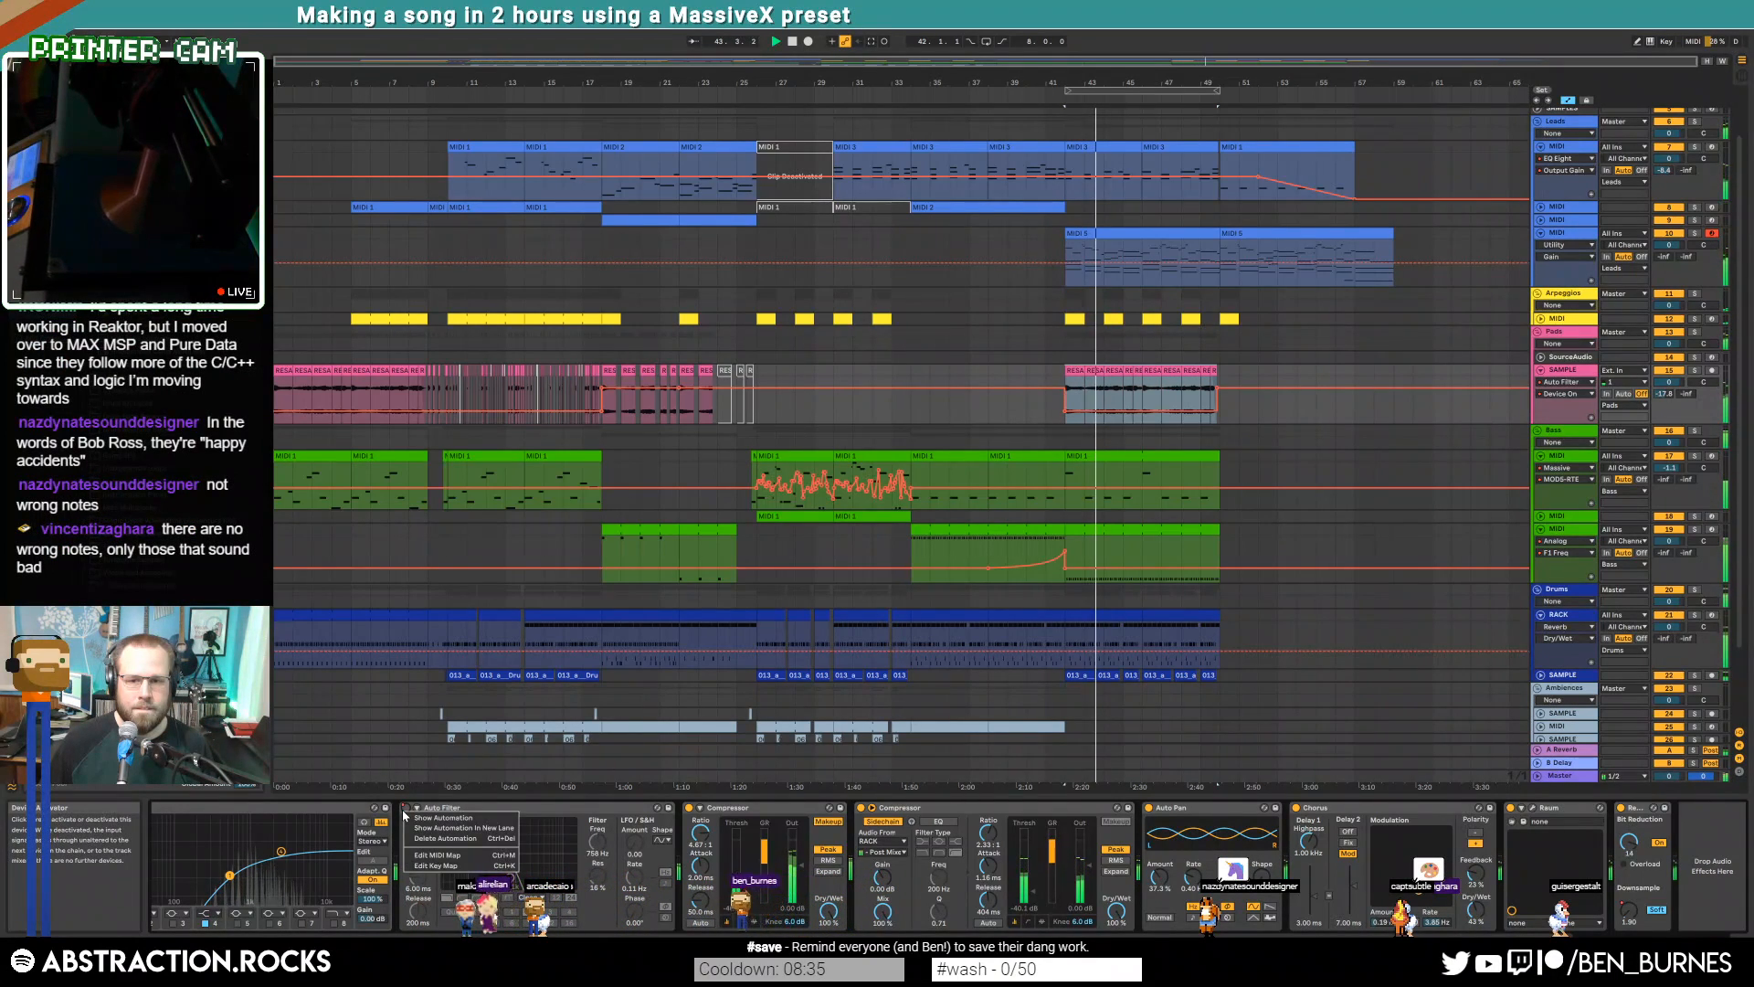
left_click(1012, 422)
key("Delete")
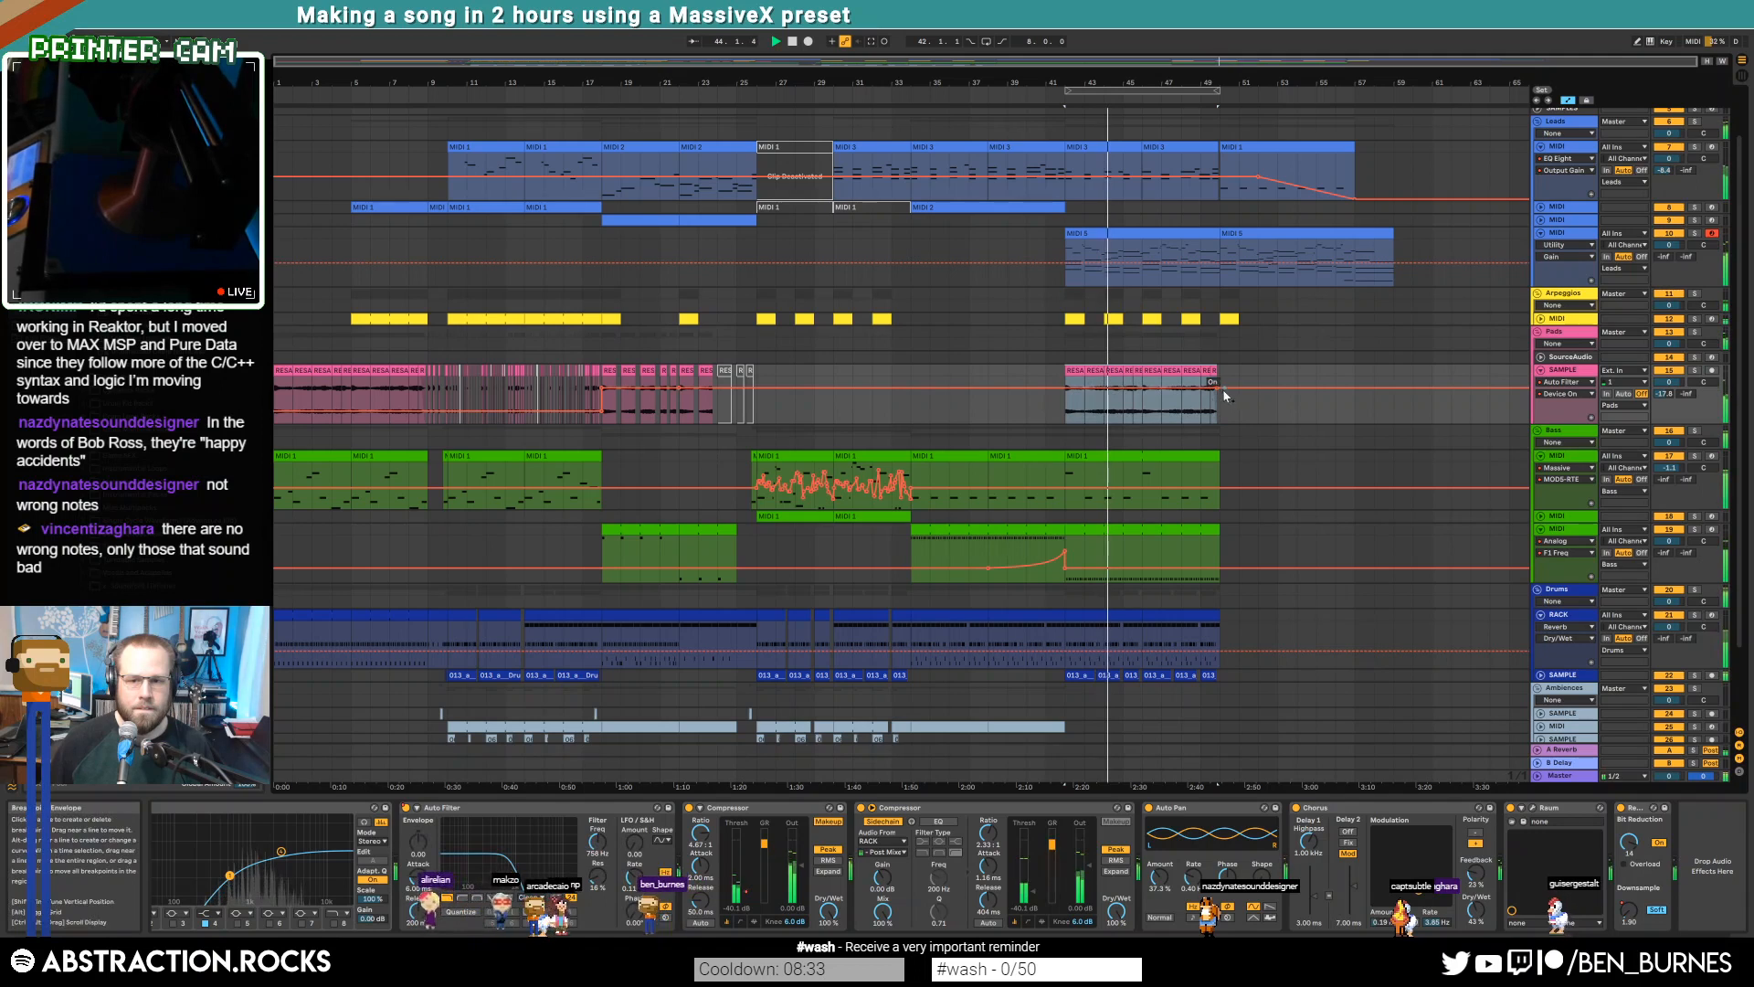
Duplicate the pad clips of bars 42 to 50 so they continue from bar 50 to bar 58
left_click(1074, 375)
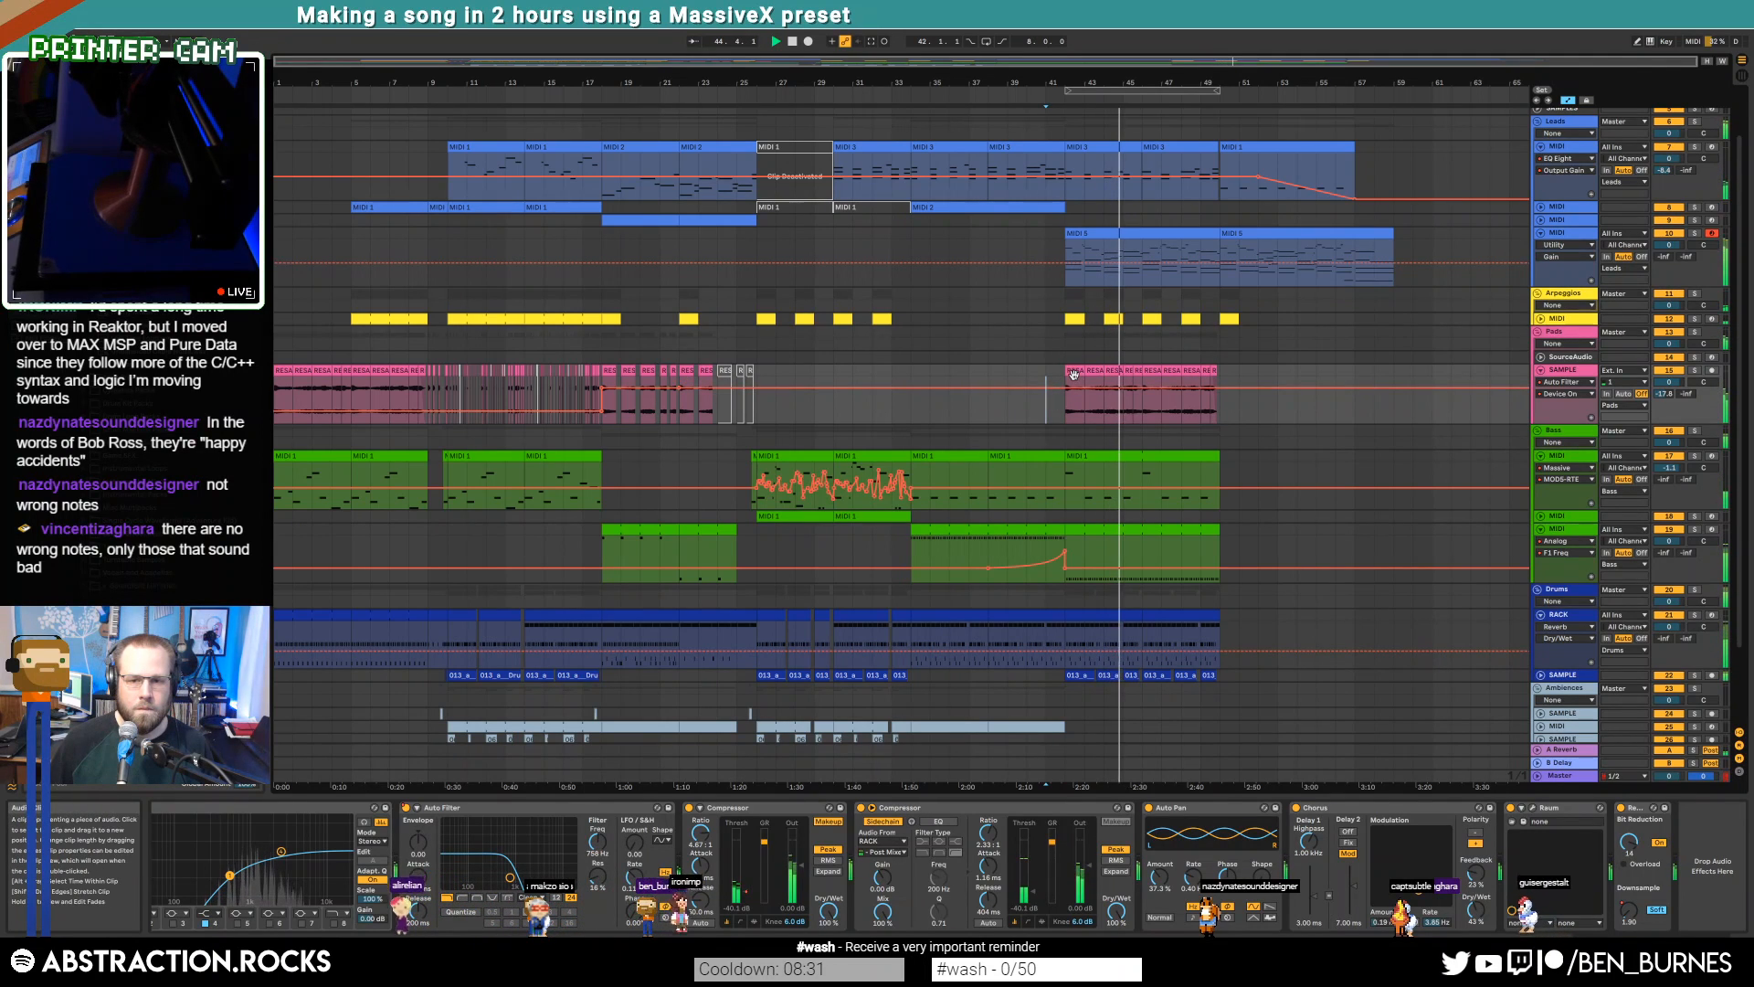
key("a")
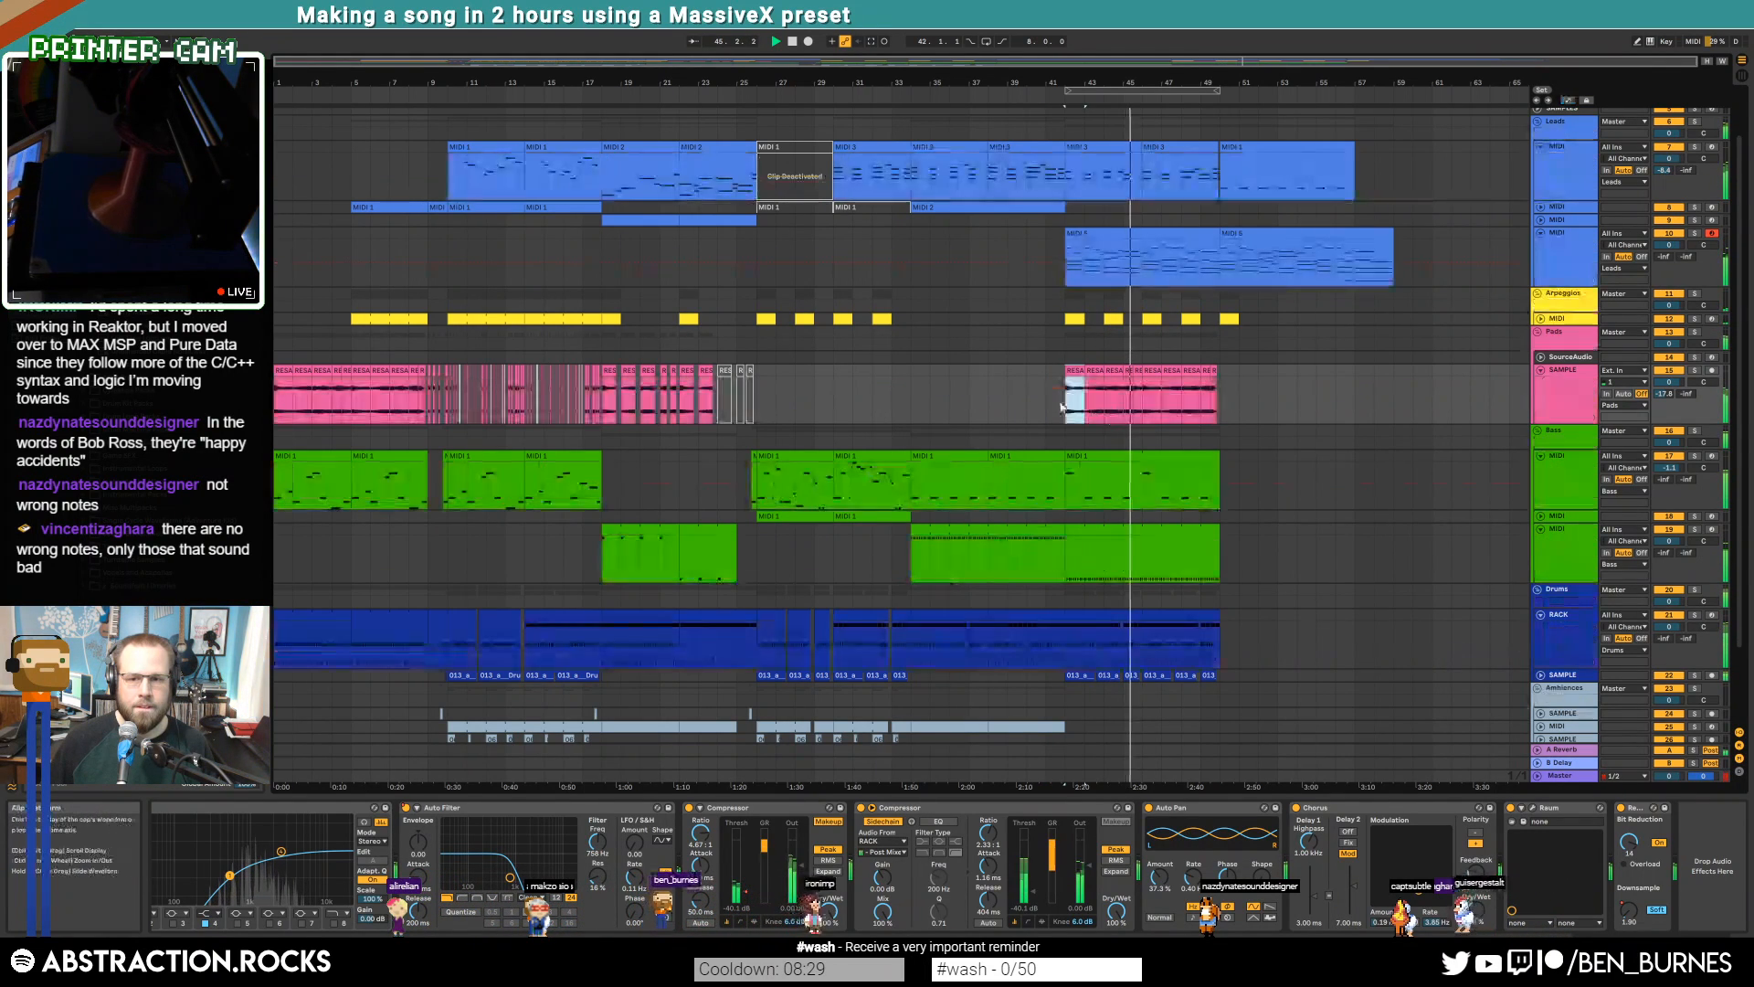
left_click_drag(1070, 413, 1217, 413)
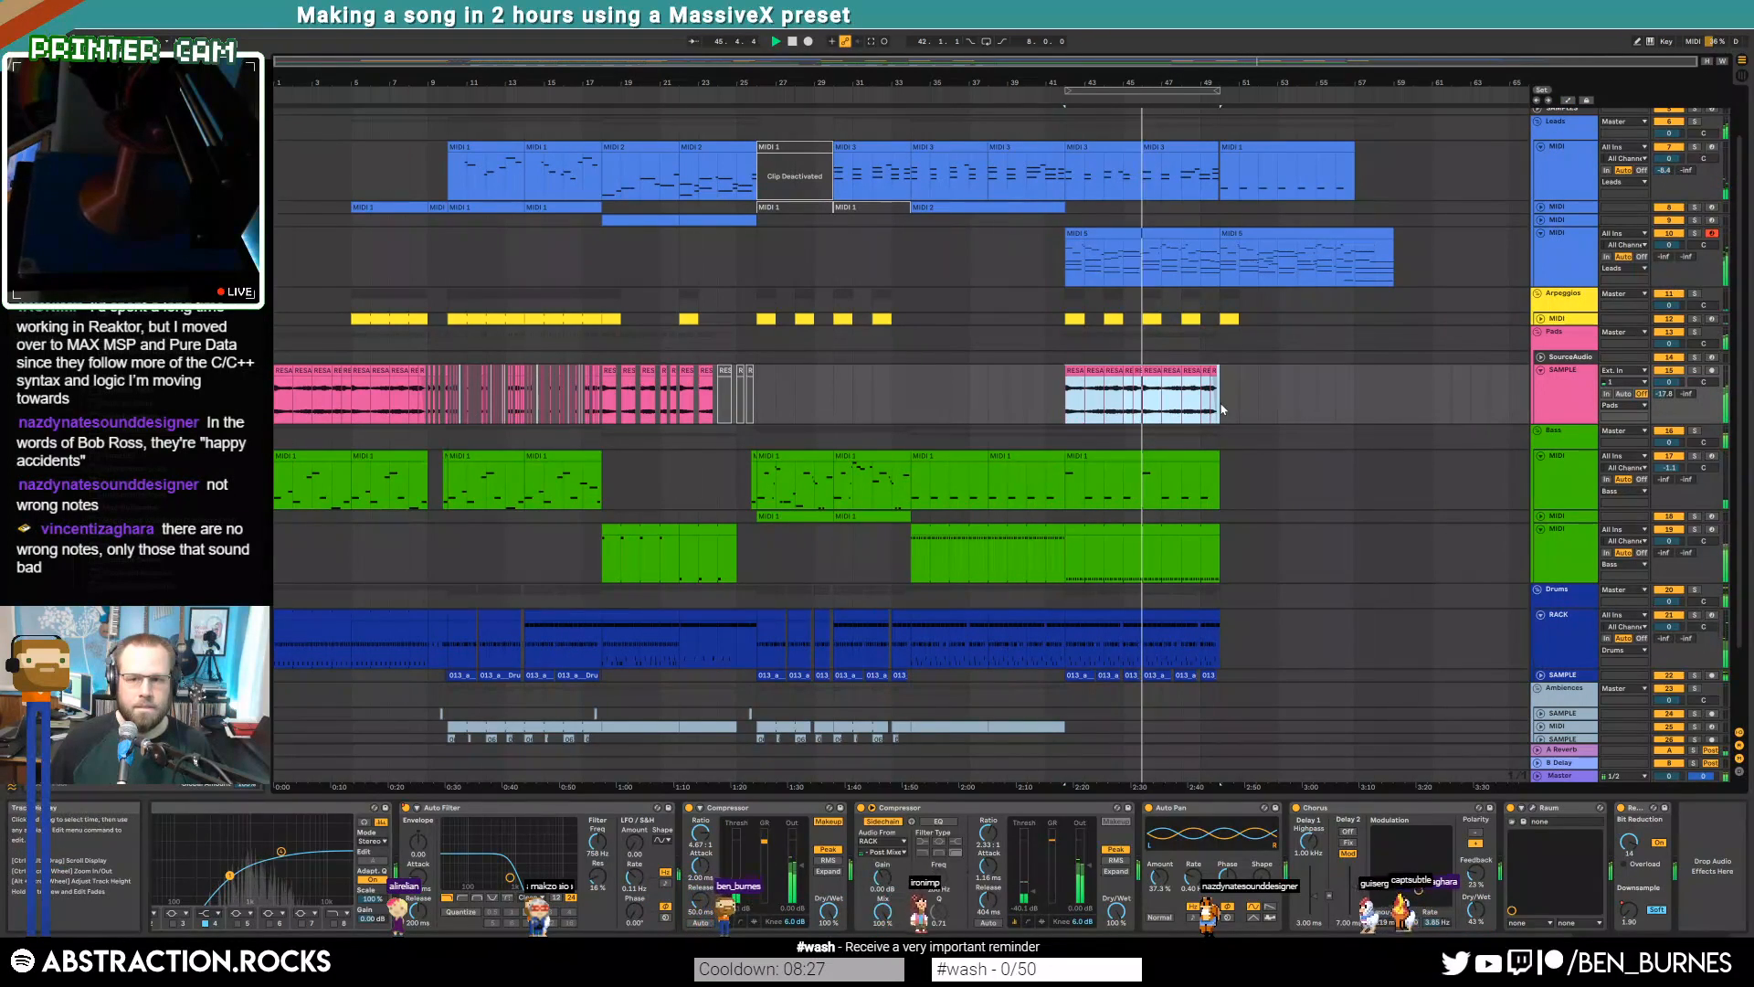
key("ctrl+d")
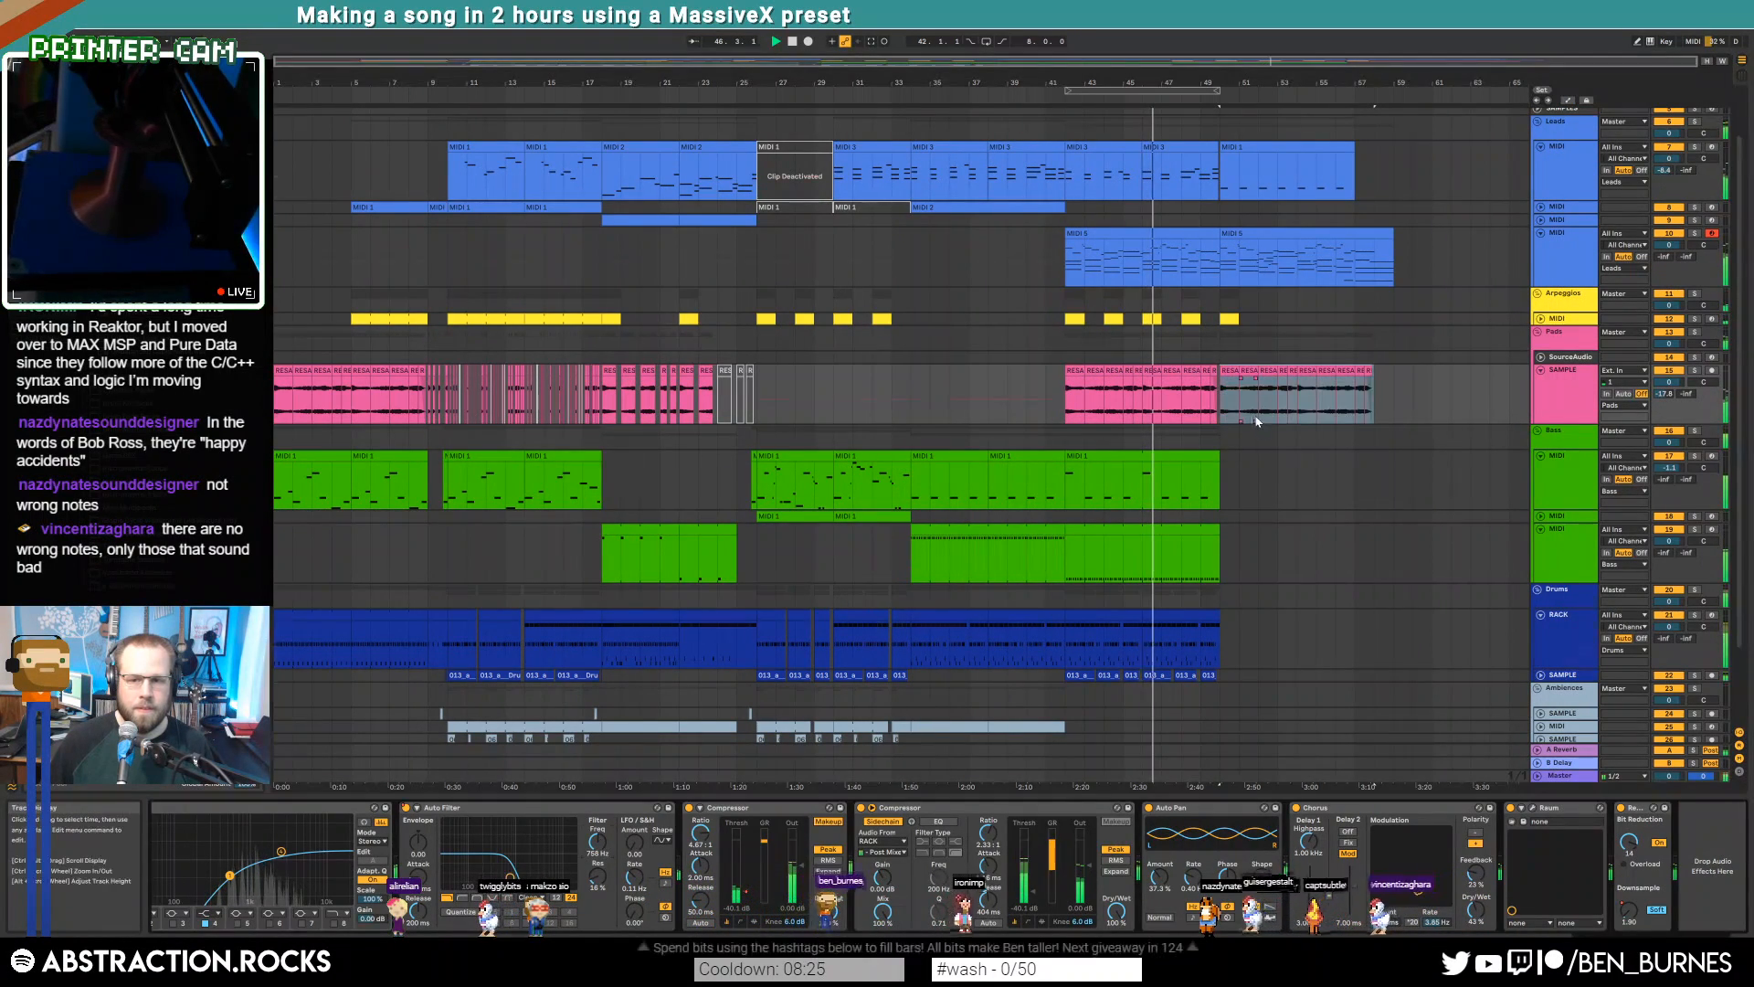
Automate the pads' Auto Filter frequency to curve downward from bar 50 to the bottom of its range at bar 58, and listen
key("a")
left_click(1220, 400)
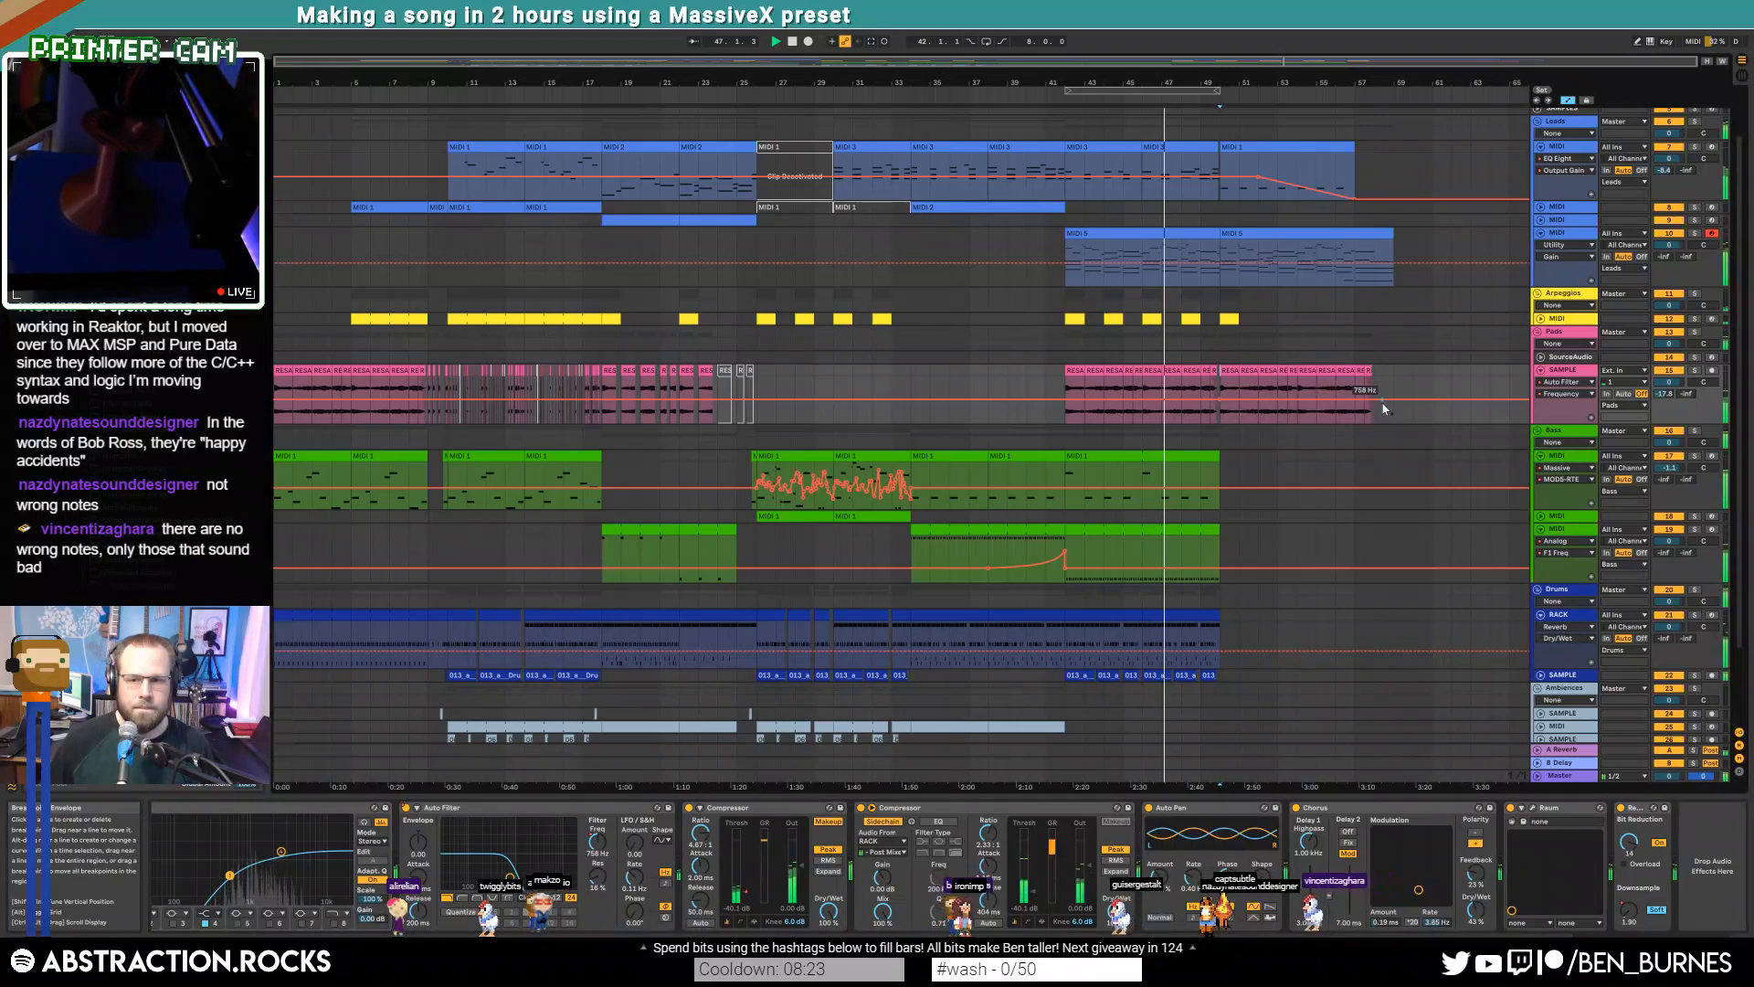
left_click_drag(1374, 406, 1301, 391)
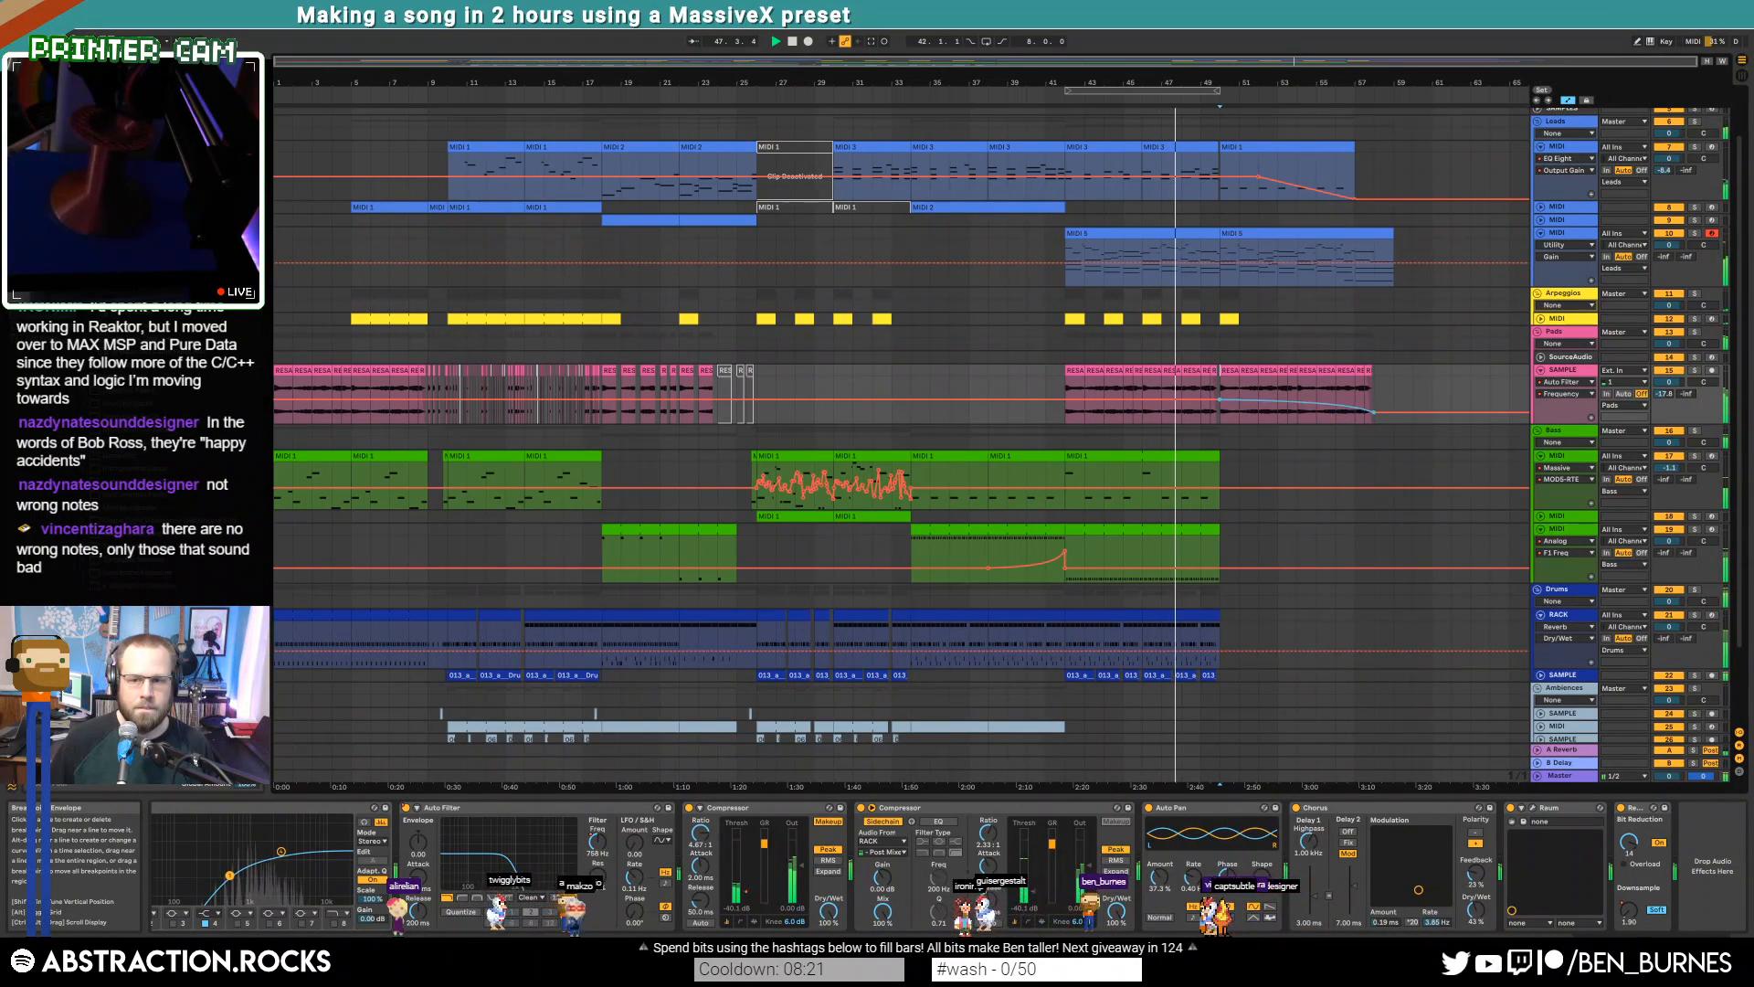
left_click_drag(1412, 419, 1395, 424)
left_click(1414, 391)
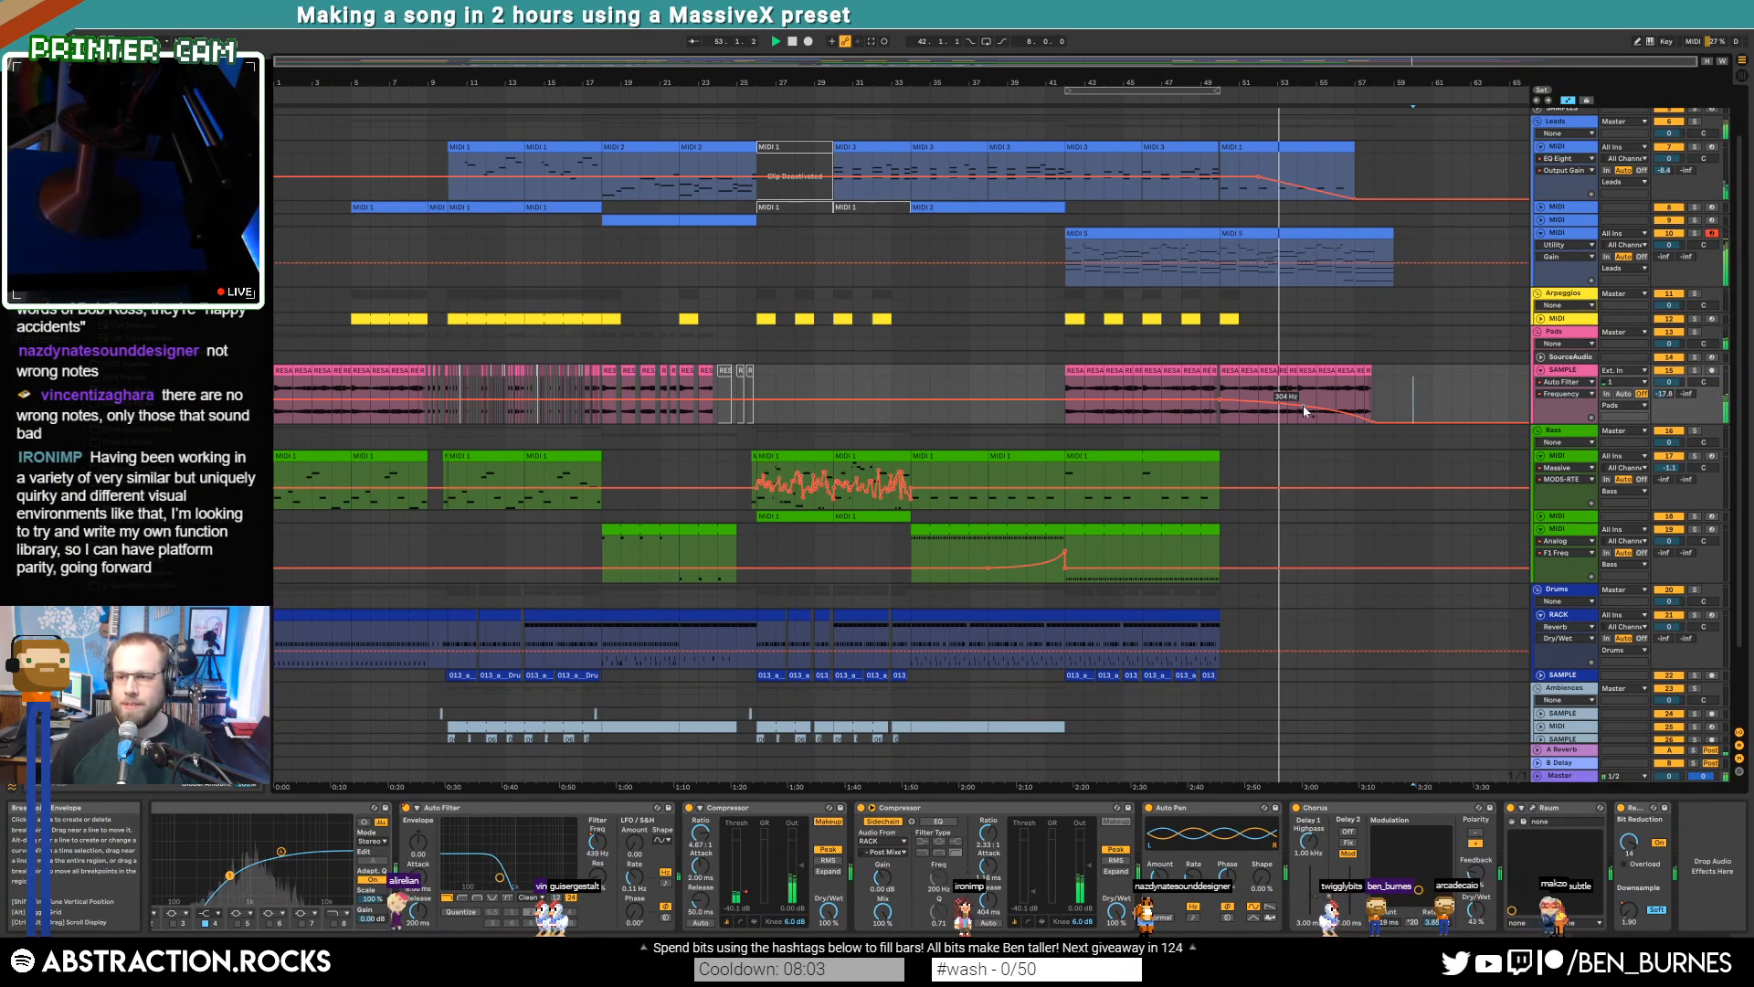
left_click_drag(1303, 405, 1303, 403)
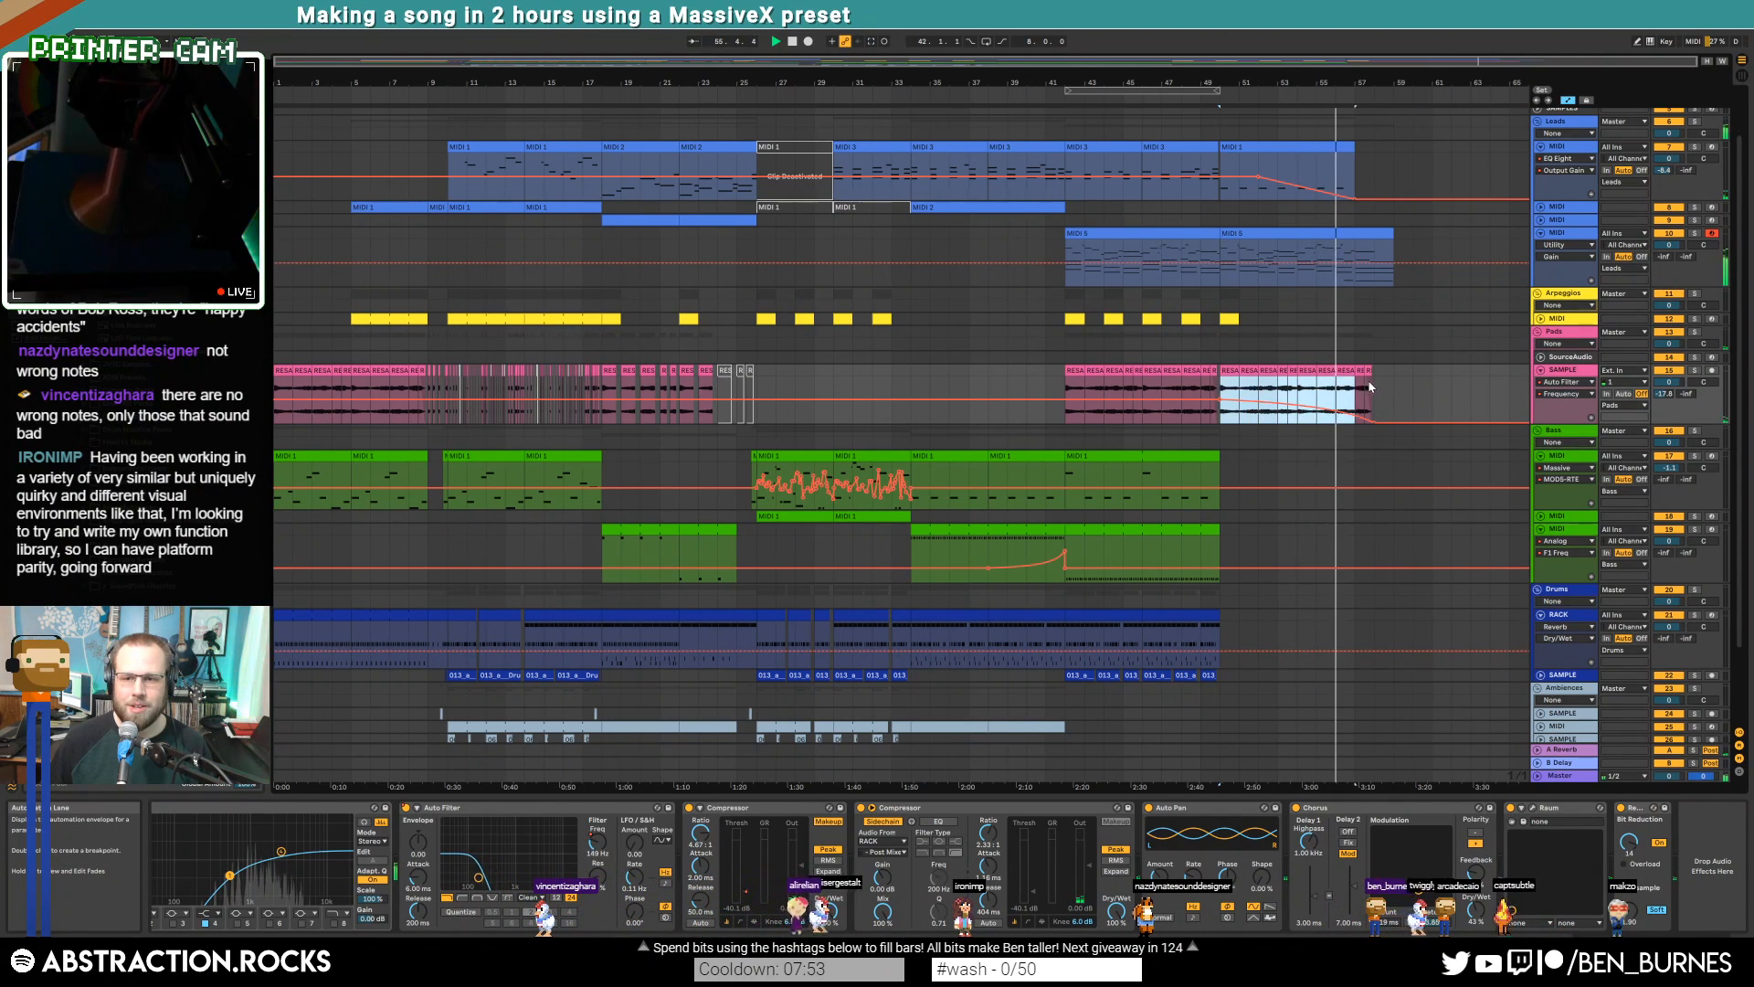
key("a")
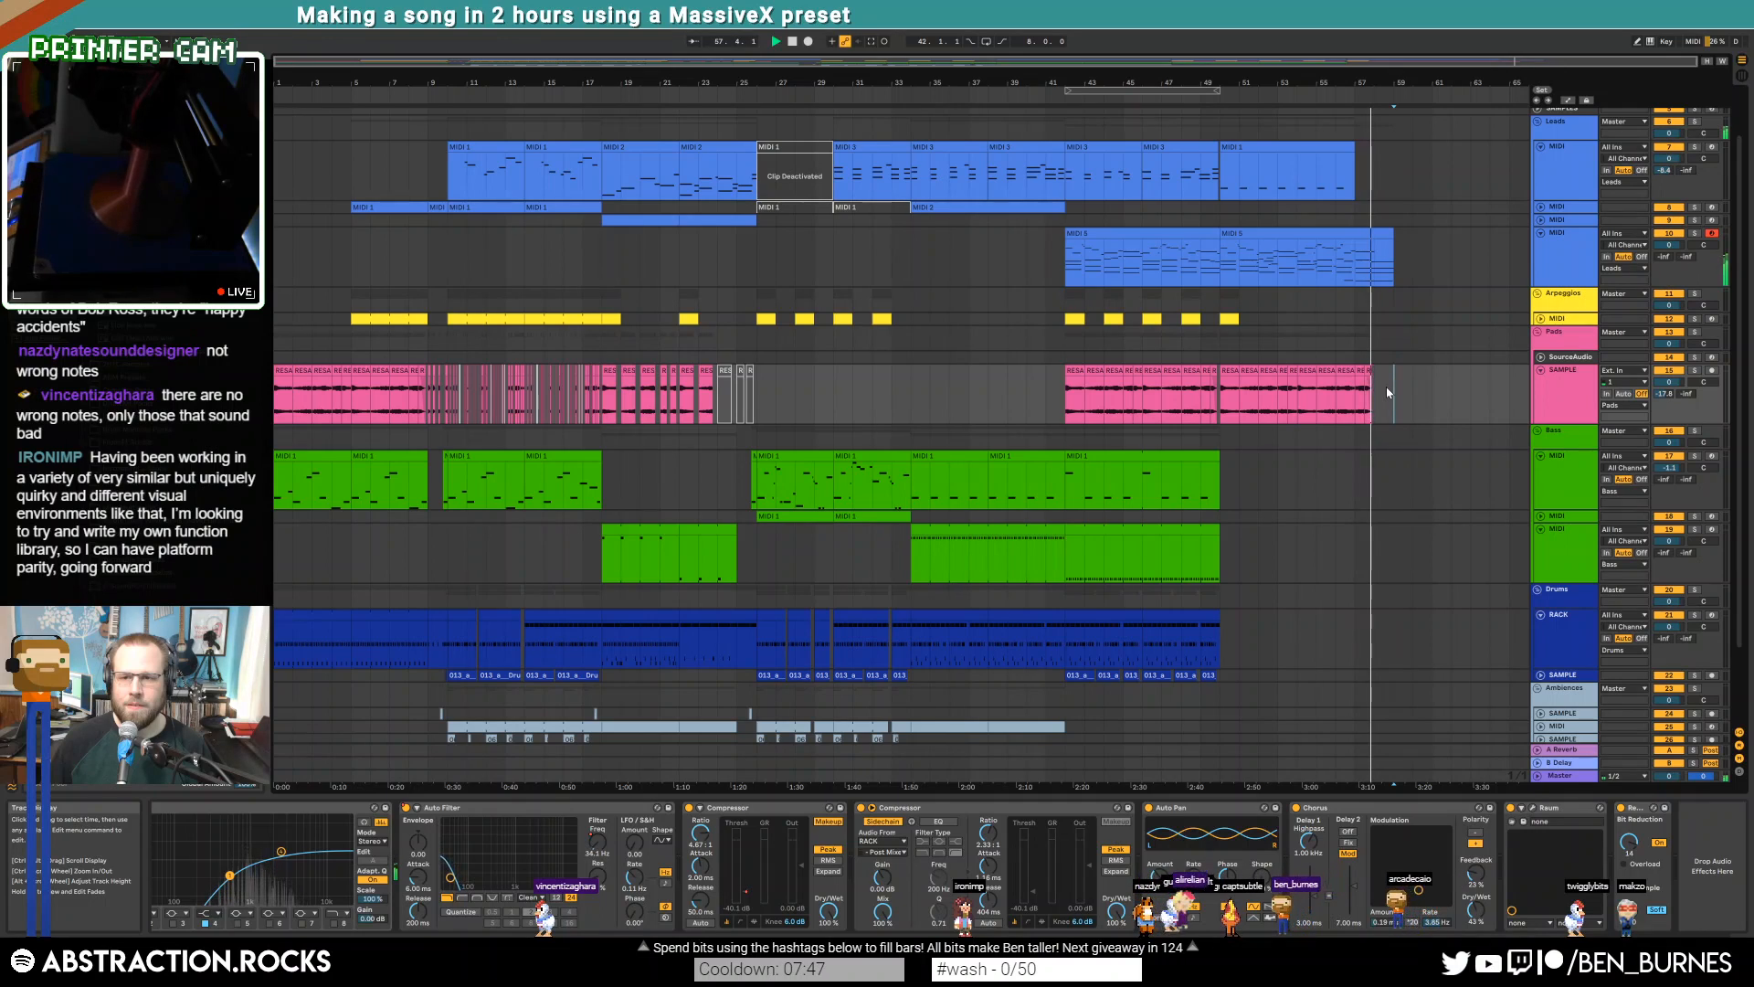
Check the closing notes in the piano clip, stop playback, and extend the clip to bar 60
double_click(1373, 235)
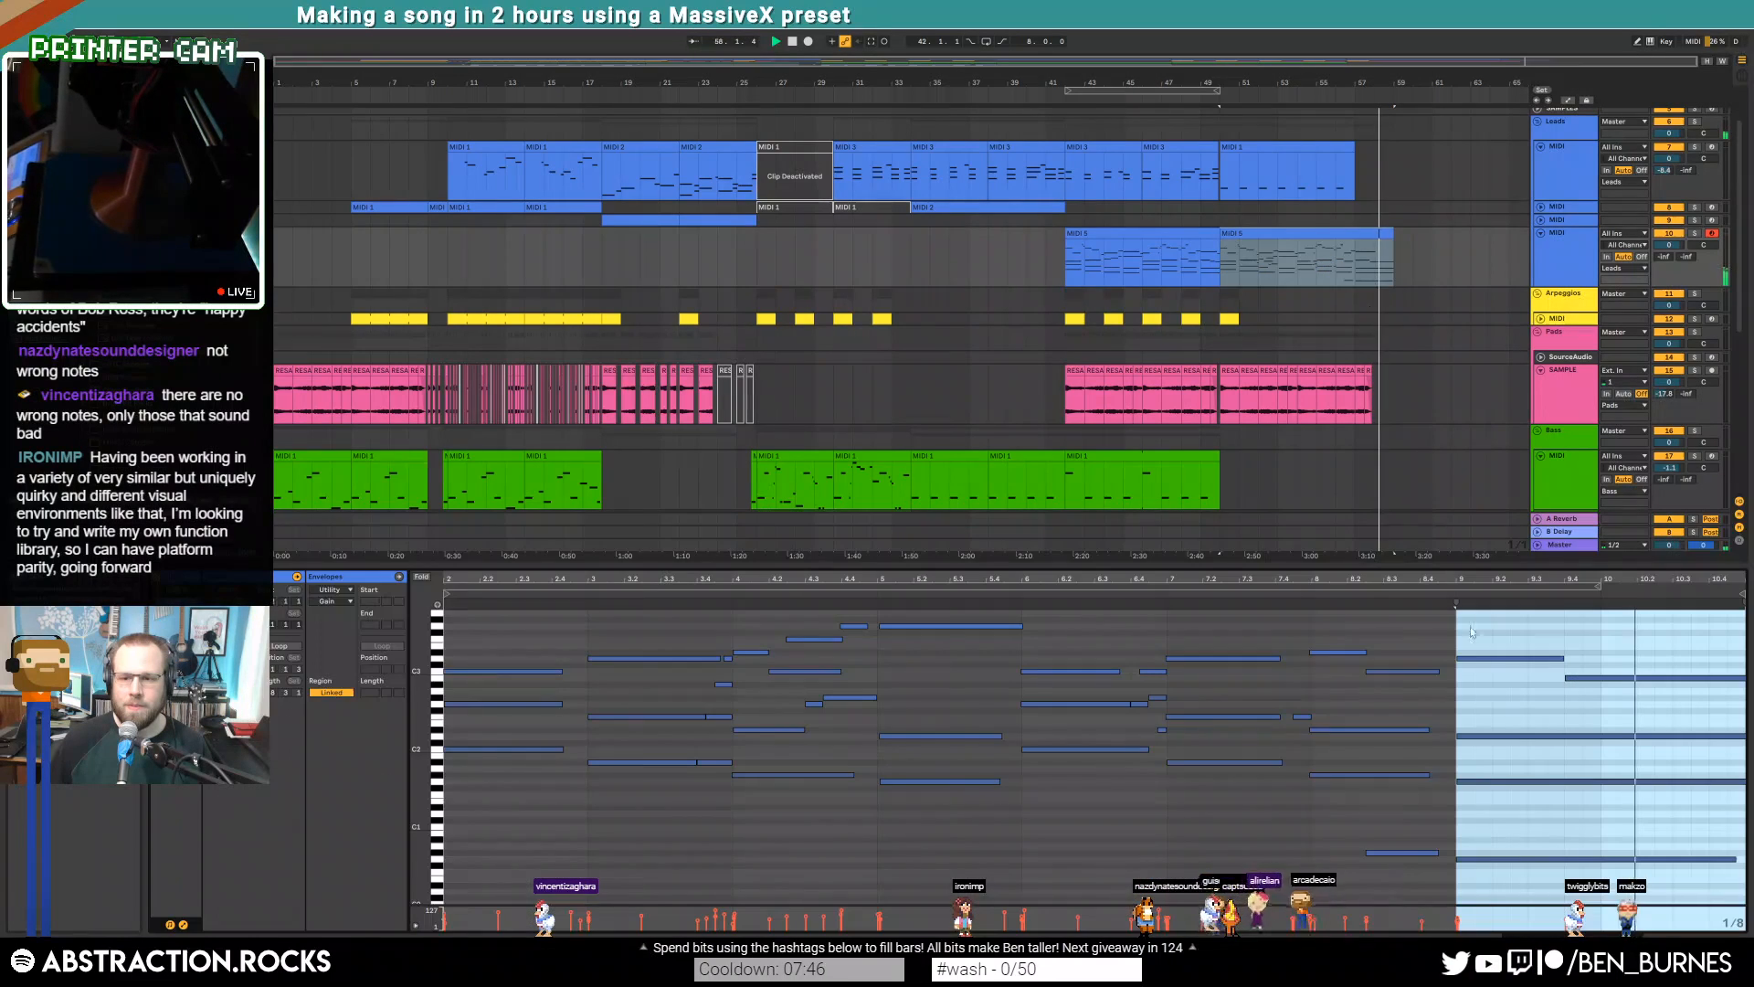
left_click(1522, 704)
left_click(1575, 679)
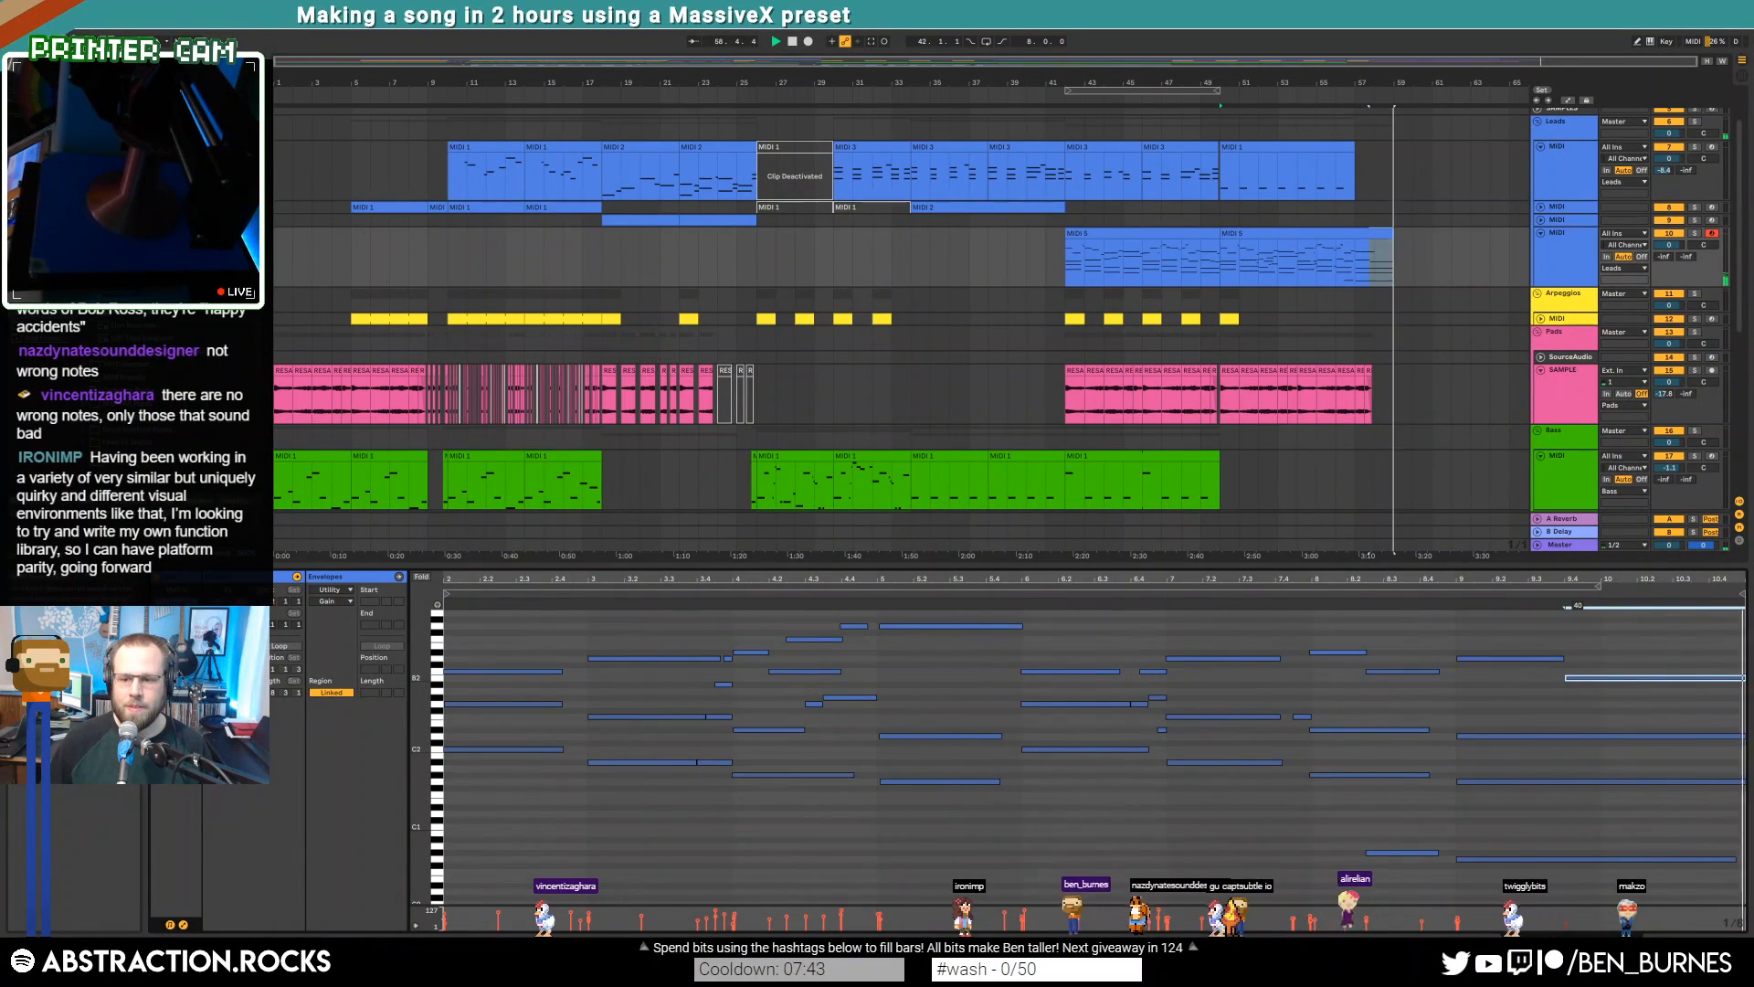
left_click(1536, 705)
left_click(1395, 235)
key("space")
left_click_drag(1395, 234, 1413, 235)
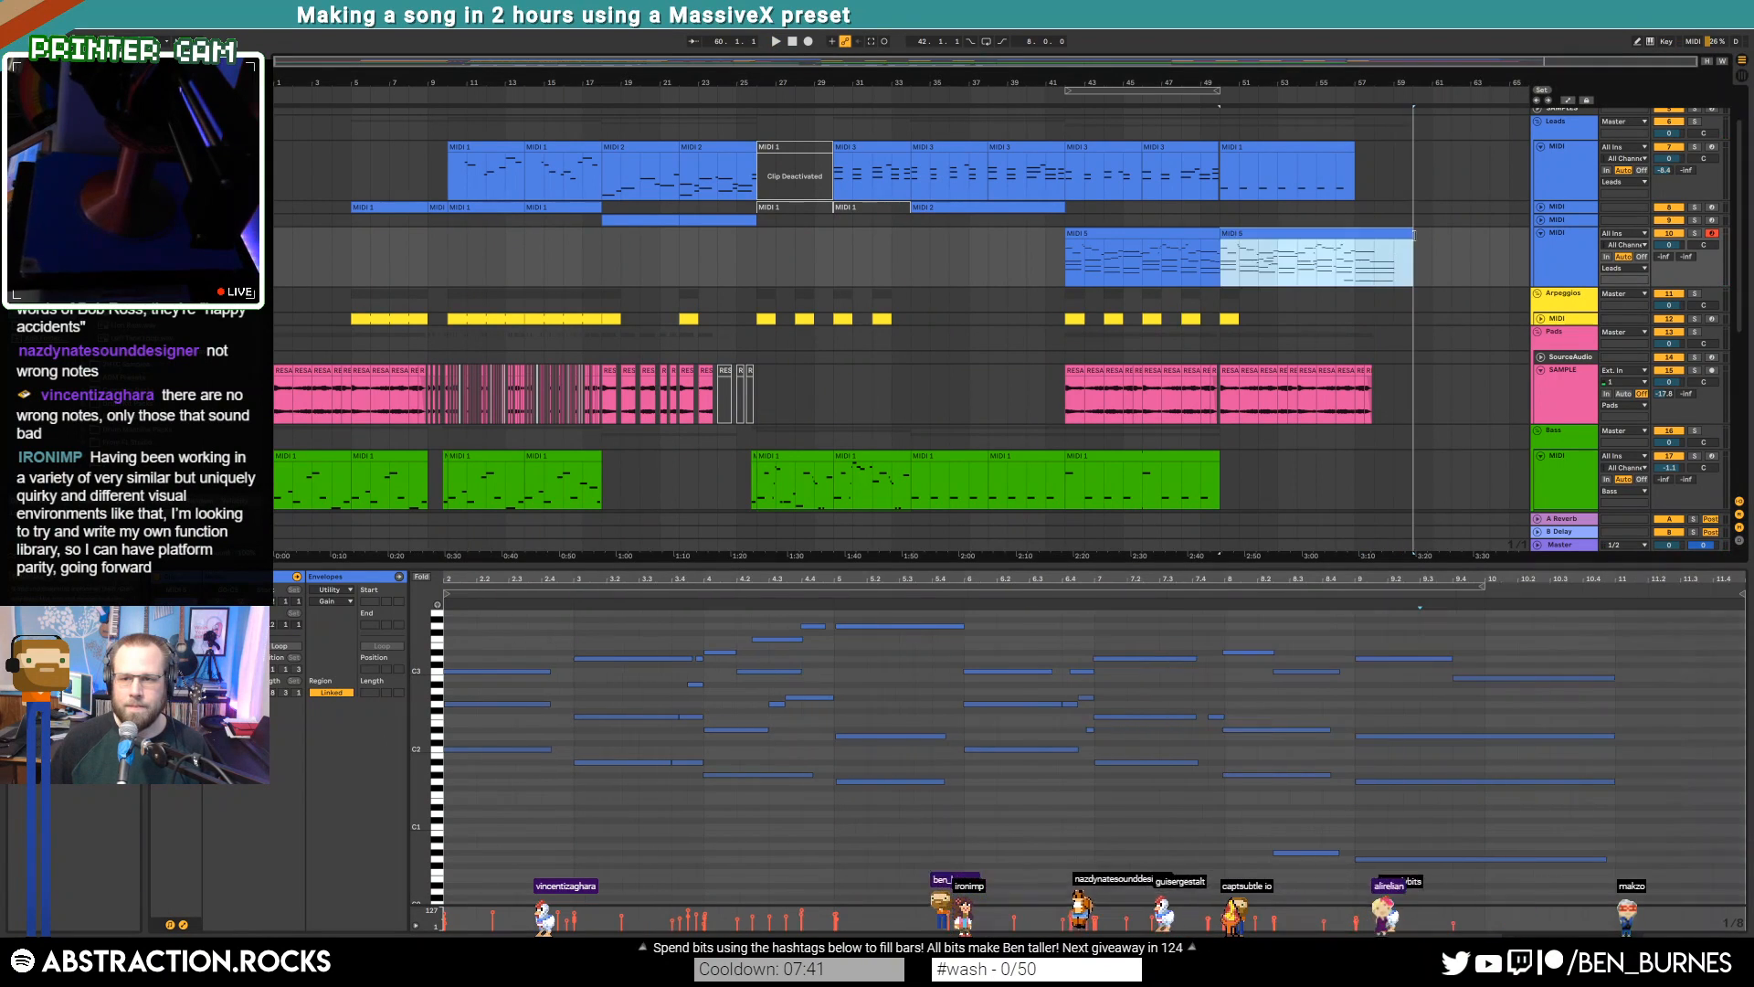
Lengthen the closing piano chord's low and high notes toward the end of the extended clip at bar 60
left_click_drag(1561, 667, 1592, 891)
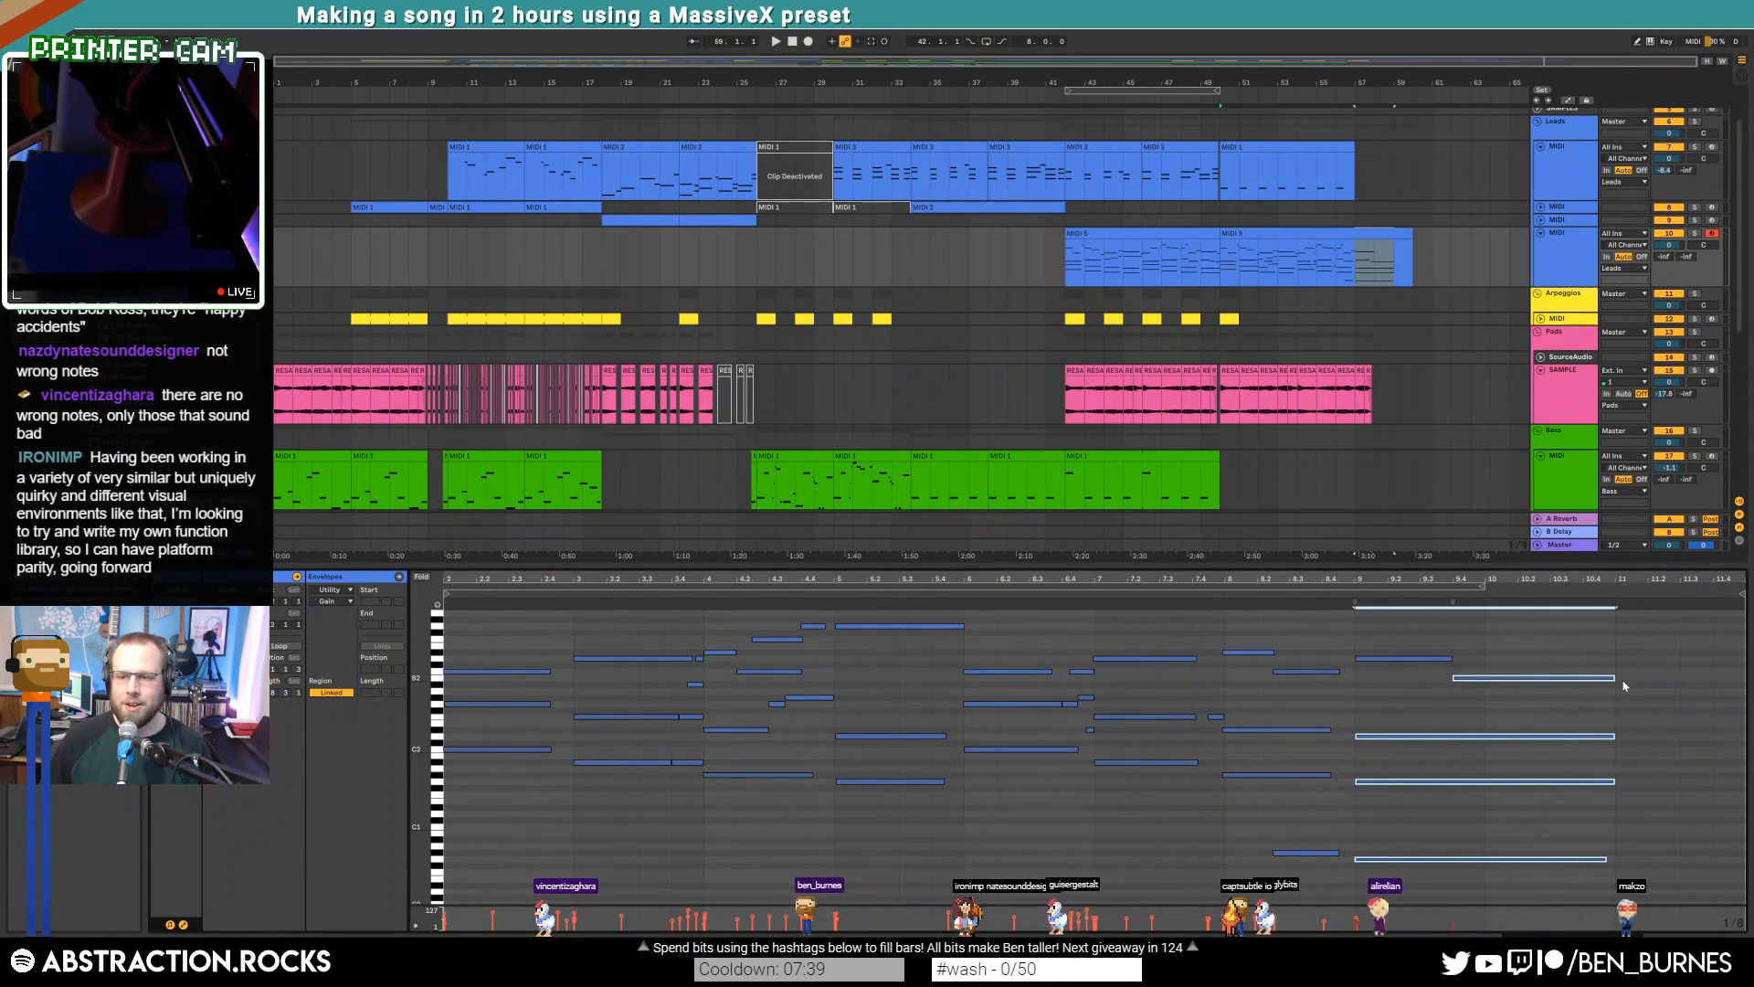
left_click_drag(1613, 679, 1743, 678)
scroll(1654, 685, "up", 3)
left_click(1597, 700)
left_click_drag(1614, 678, 1733, 683)
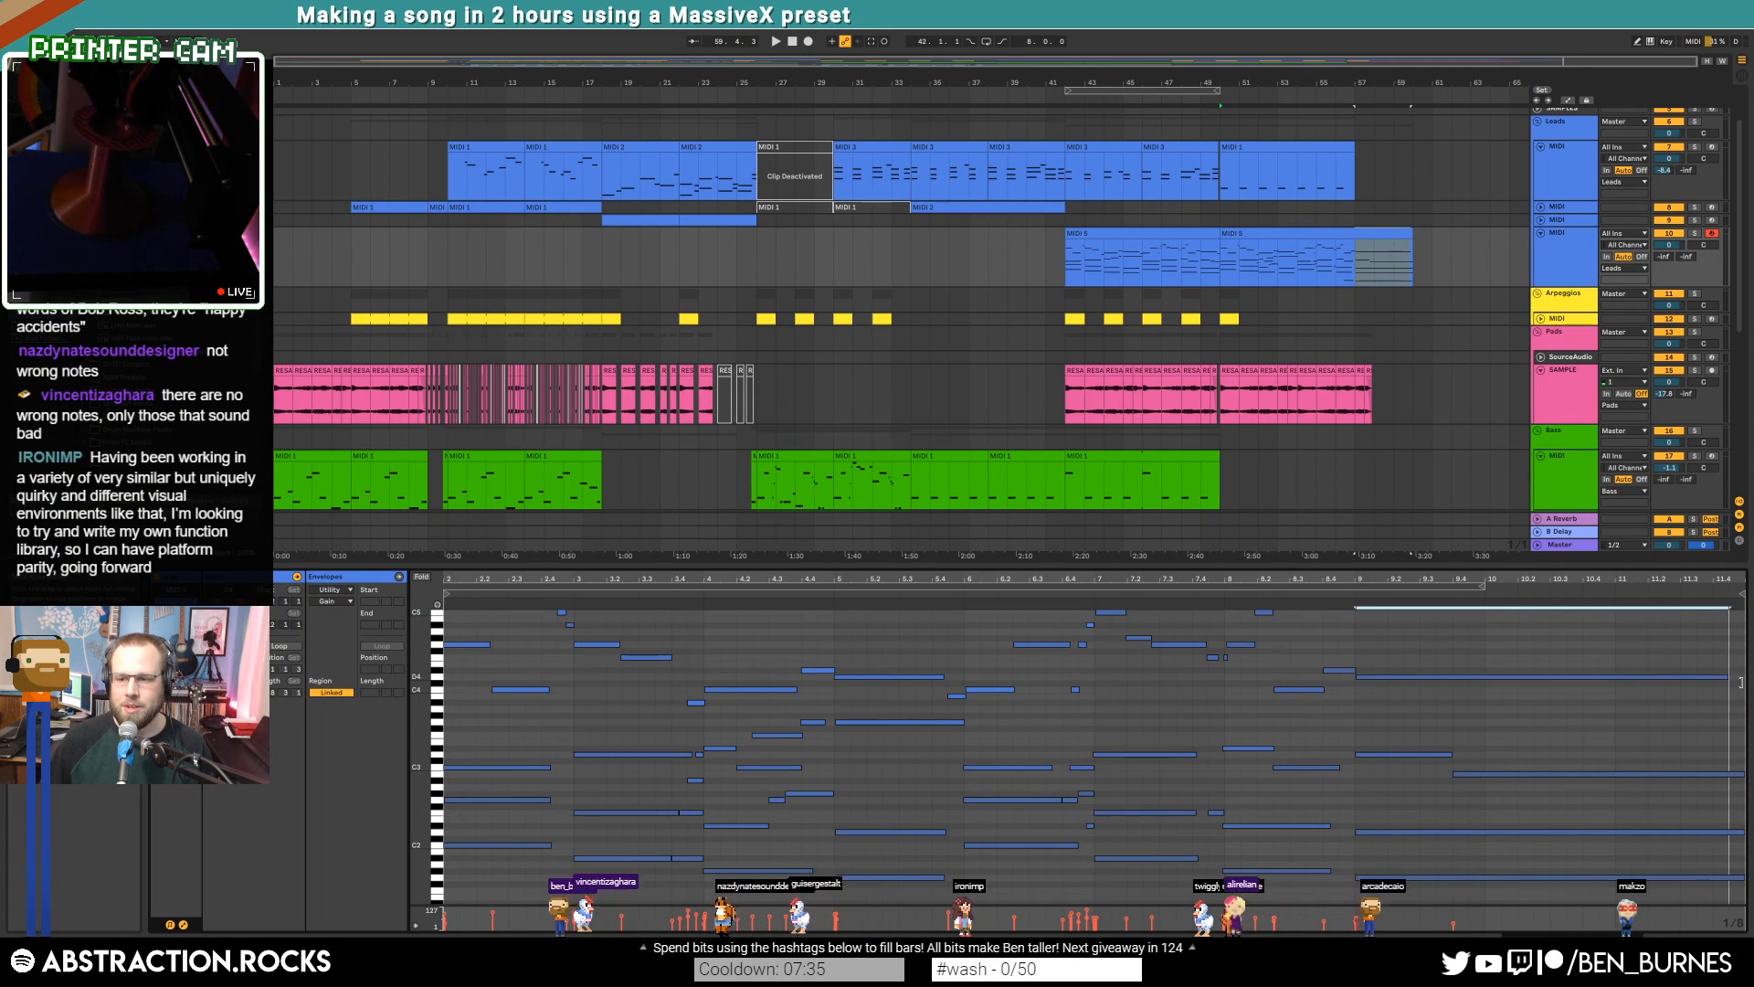
Select all the closing chord's notes in the piano clip and trim their ends to about the middle of bar 59
left_click(1031, 243)
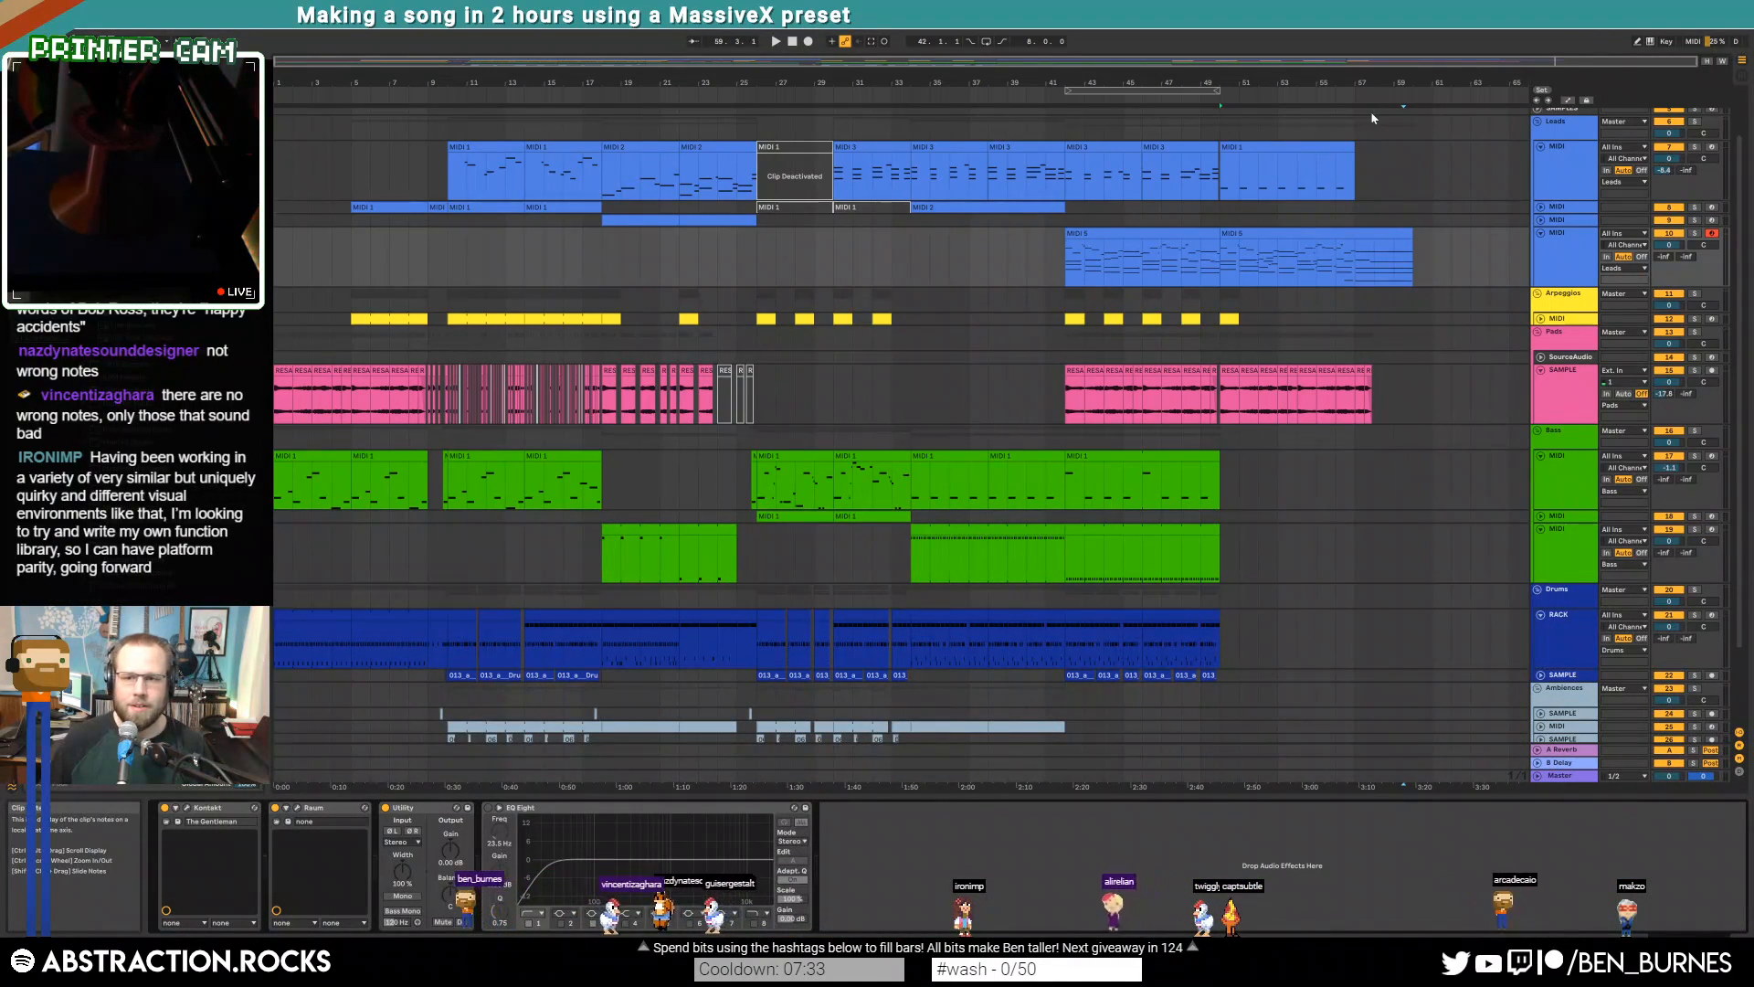
double_click(1316, 261)
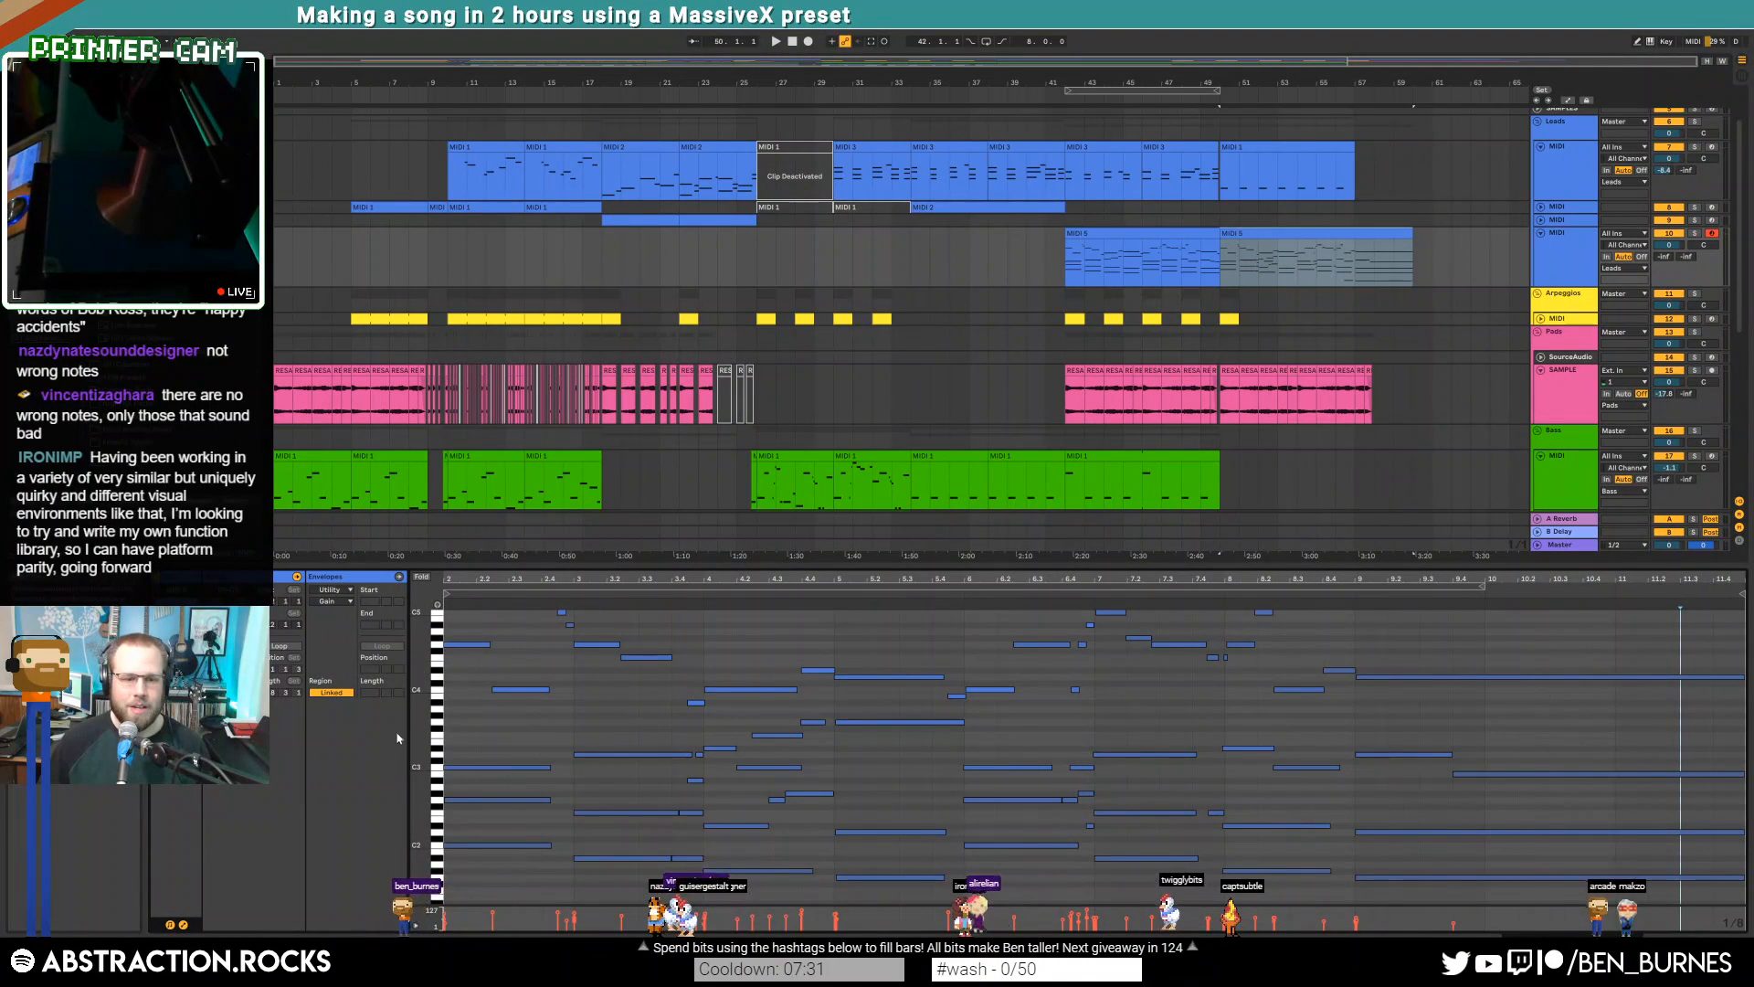
mouse_move(420, 701)
left_mouse_down()
mouse_move(400, 700)
mouse_move(405, 727)
left_mouse_up()
left_click_drag(1415, 665, 1514, 902)
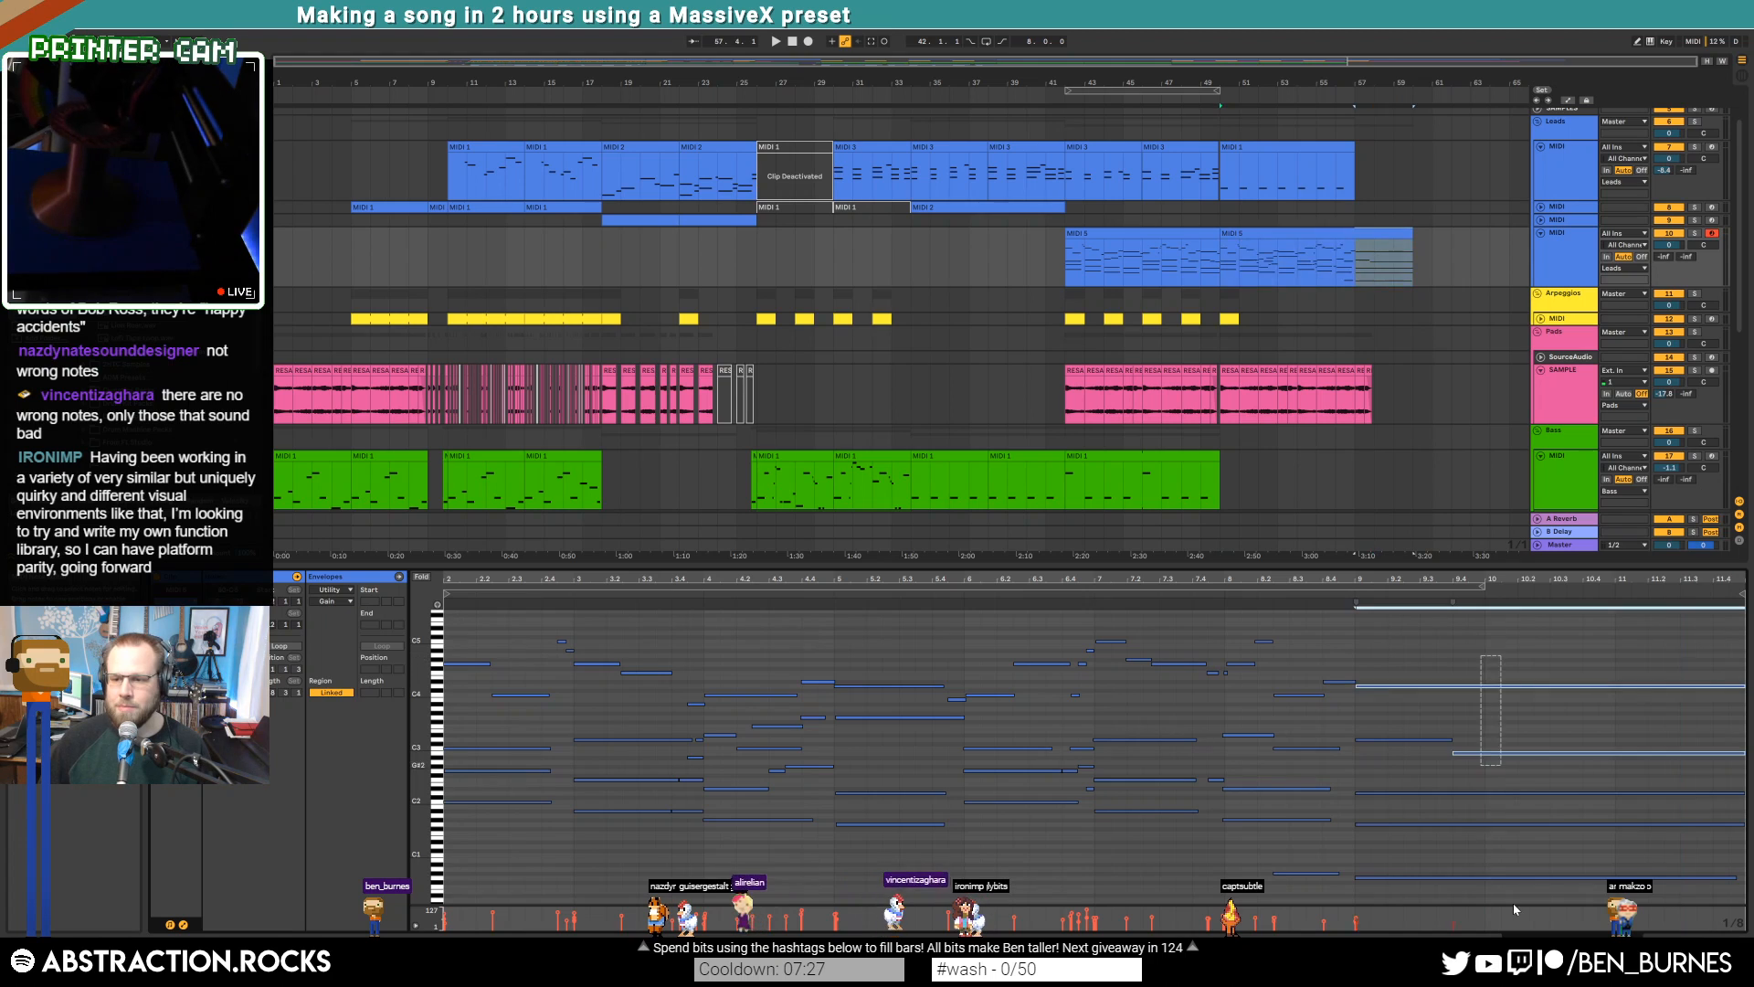
left_click_drag(1697, 691, 1679, 689)
left_click(1694, 685)
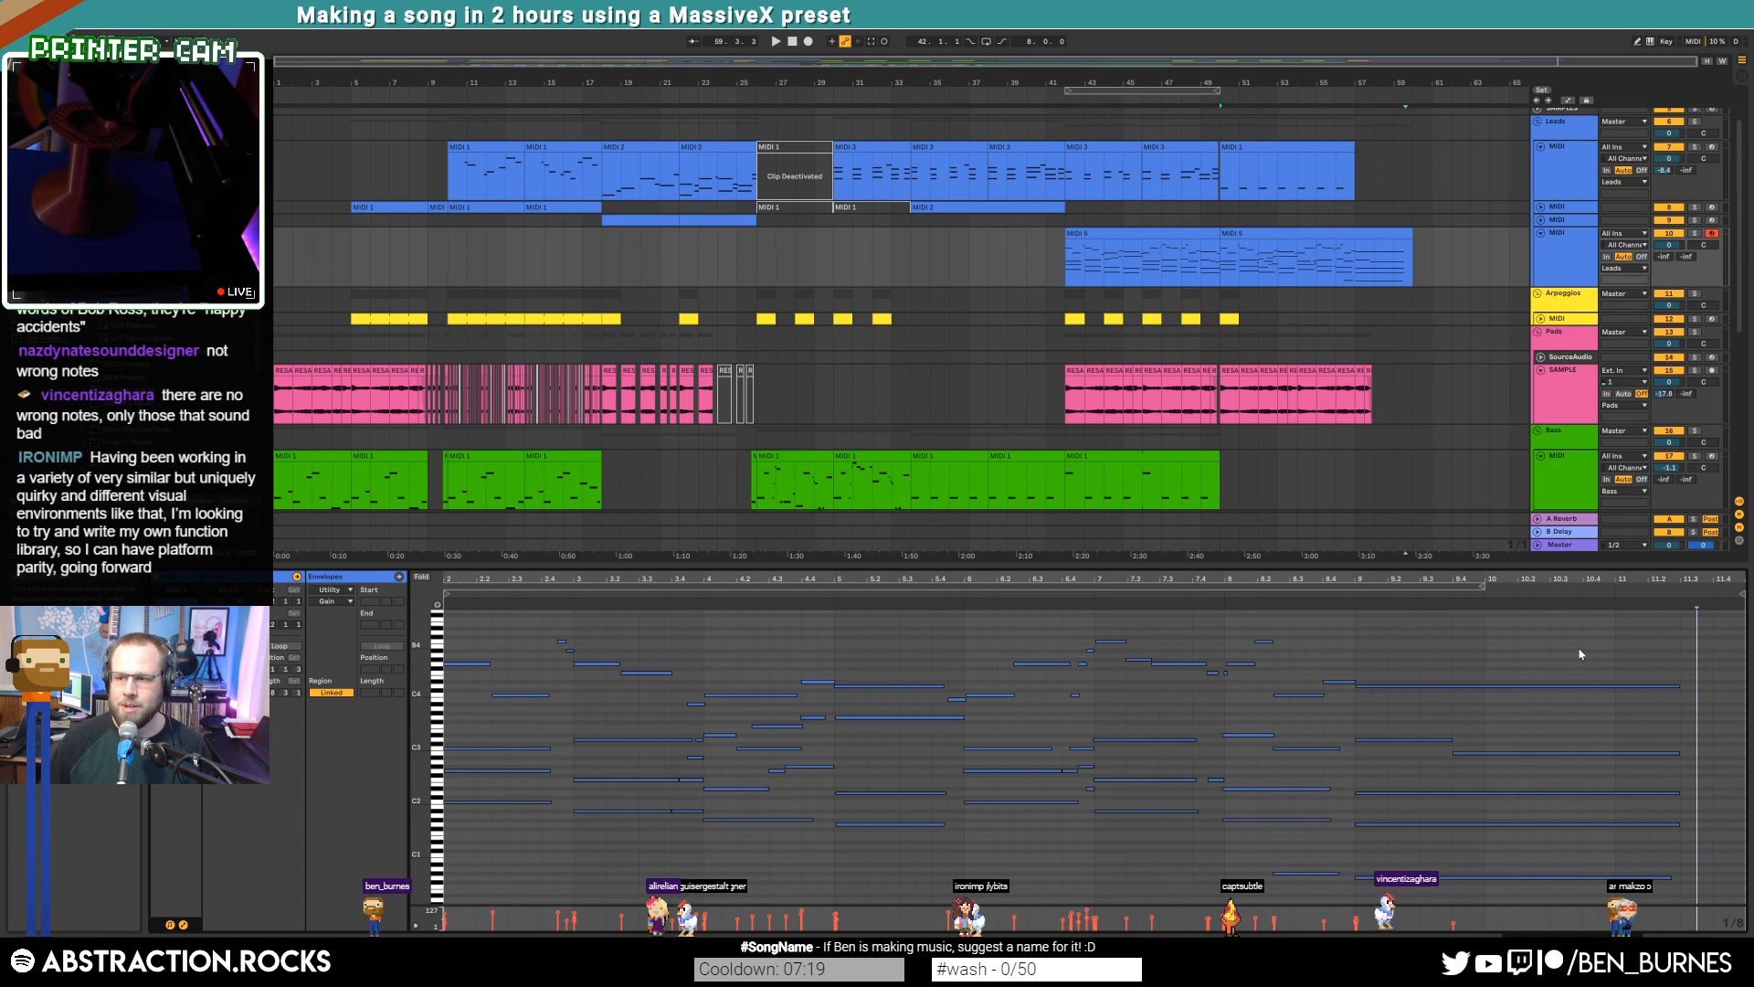
Close the note editor and fold the lead, pad and bass tracks to compact the arrangement
key("shift+Tab")
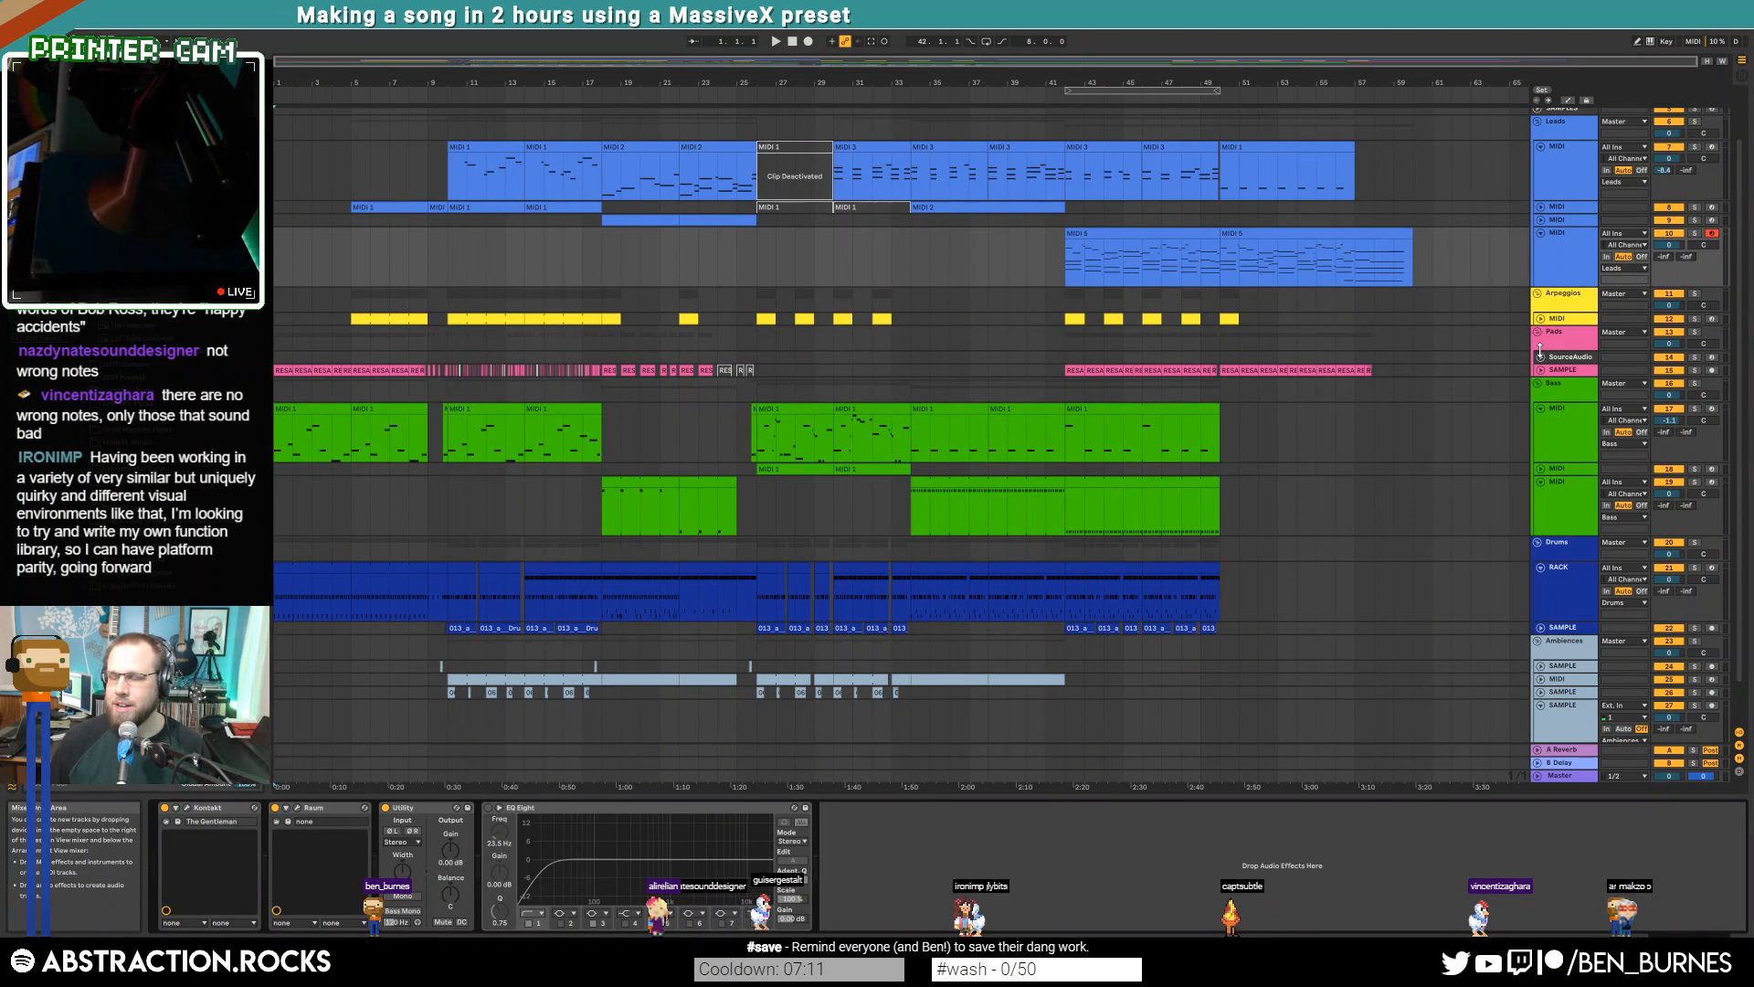
left_click(1541, 233)
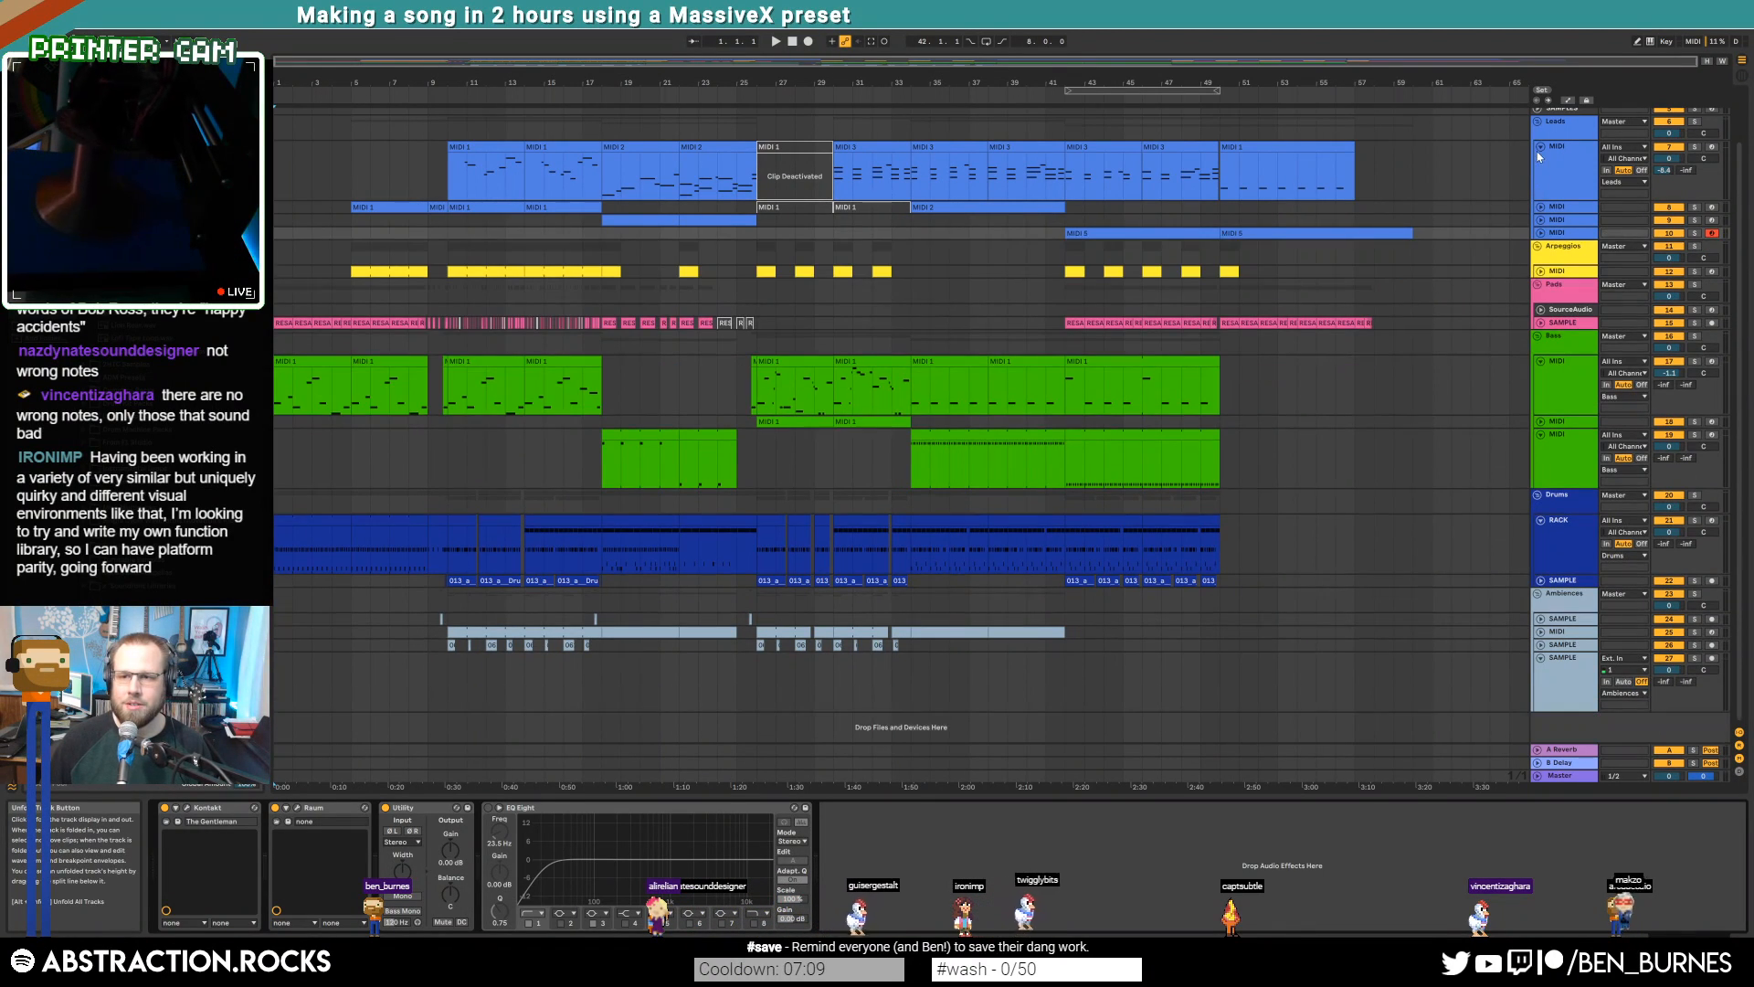
left_click(1541, 146)
left_click(1541, 316)
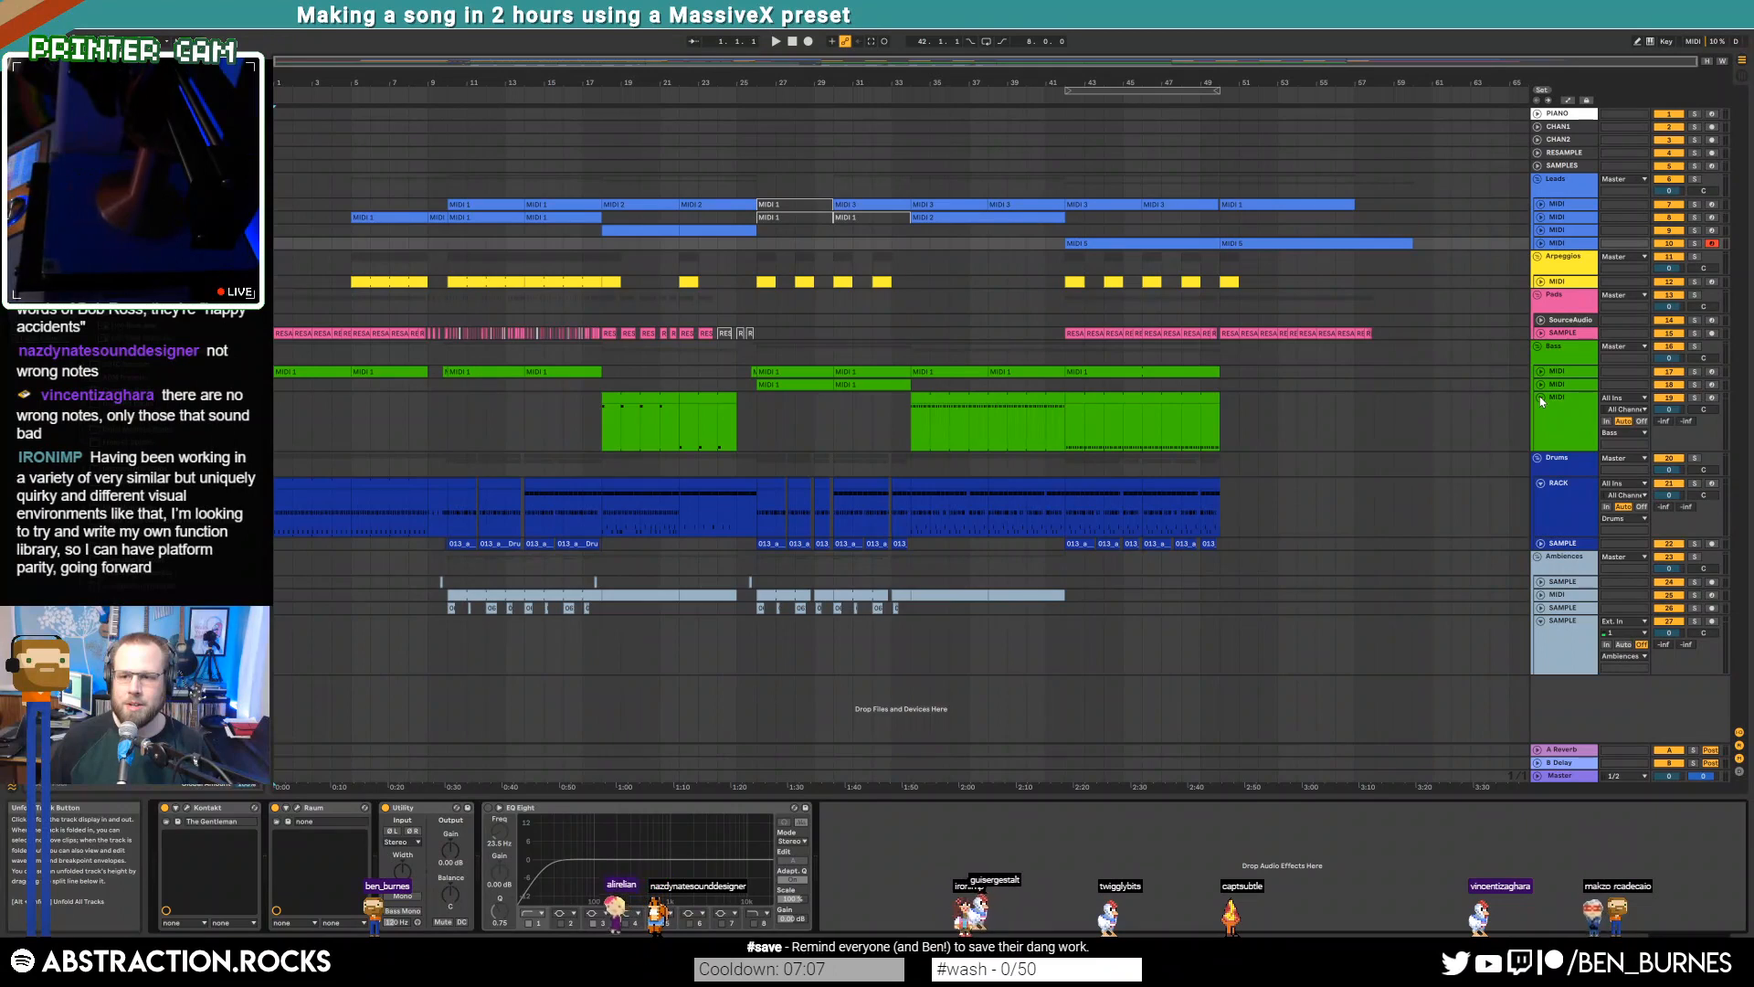
left_click(1541, 396)
left_click(1544, 447)
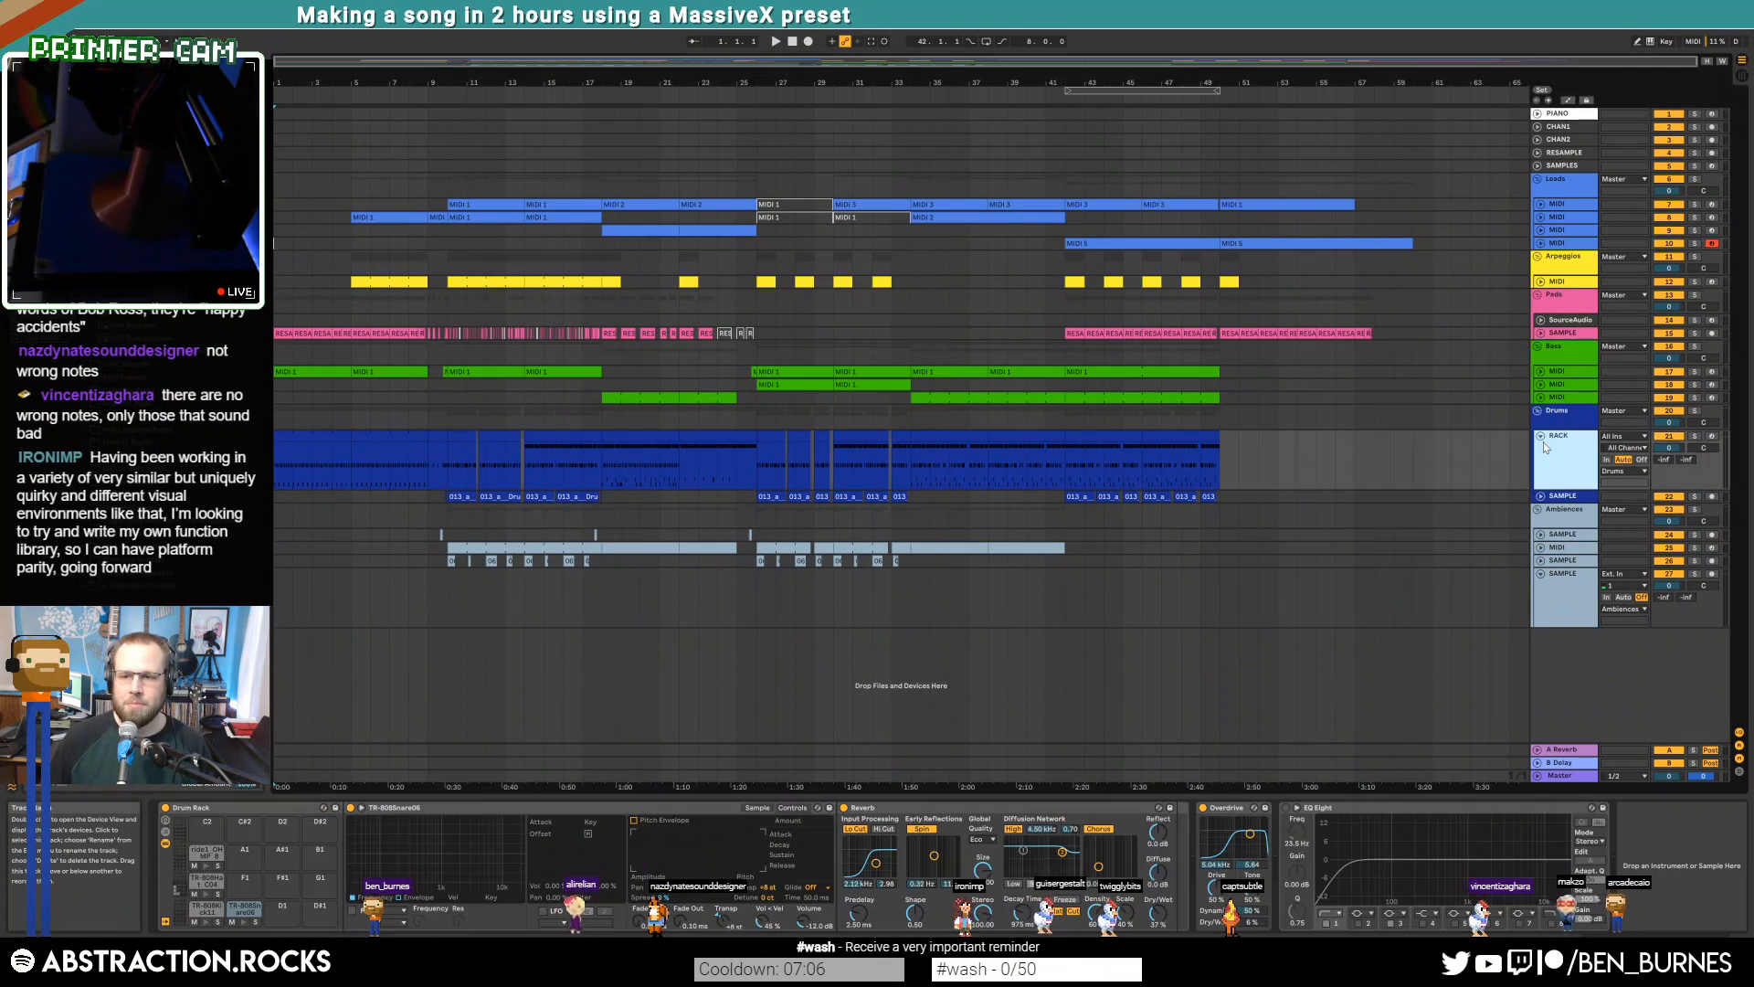
Fold and delete the empty last sample track in the Ambiences group
left_click(1541, 574)
left_click(1568, 573)
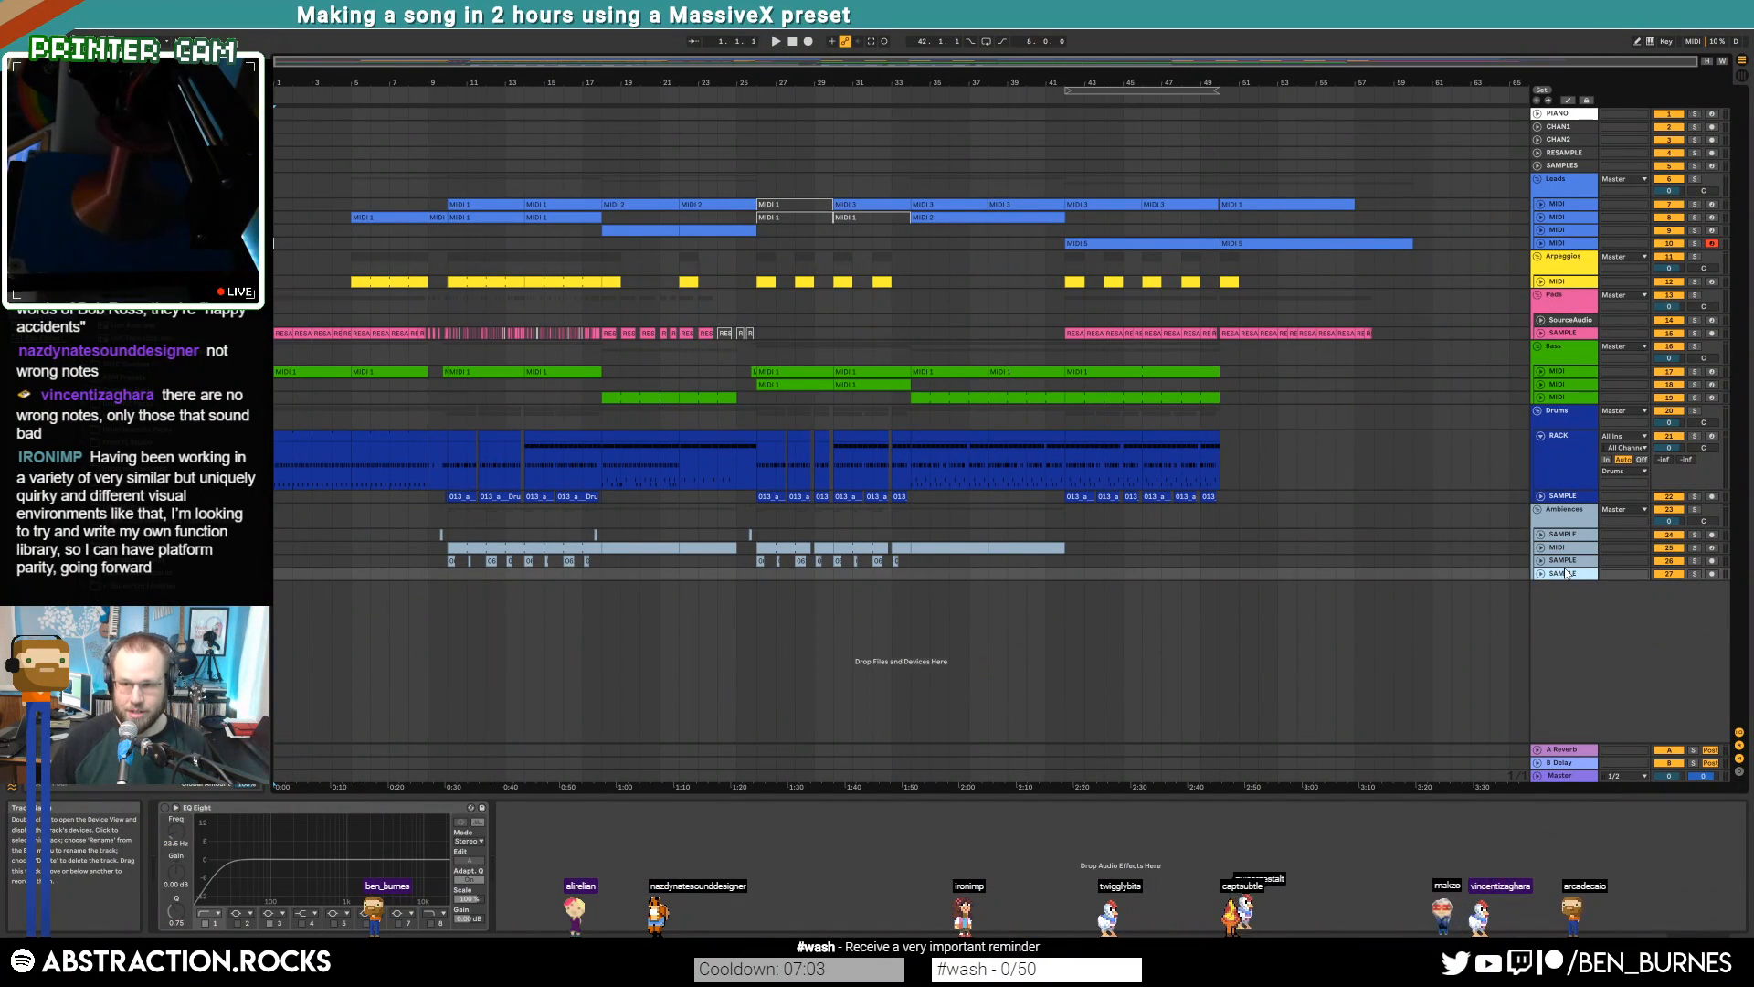
key("Delete")
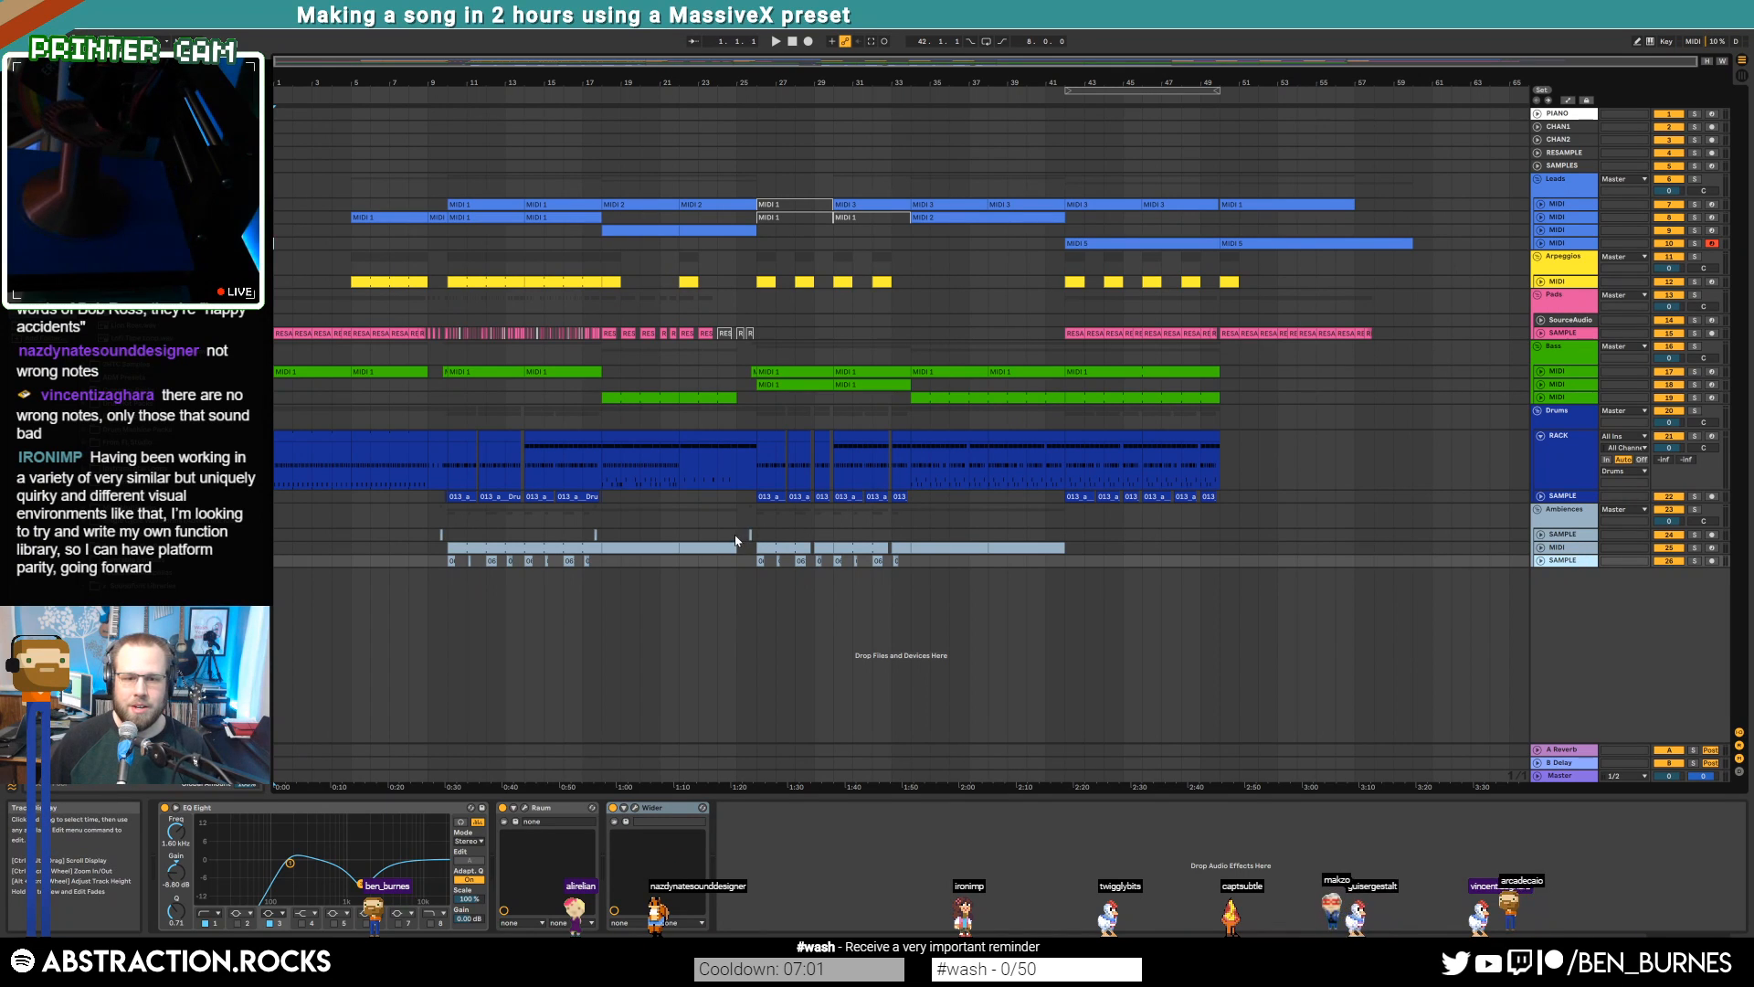
Copy the ambience sample hit from bar 25 to bar 49 on its track, and return to the song's start
left_click(1210, 535)
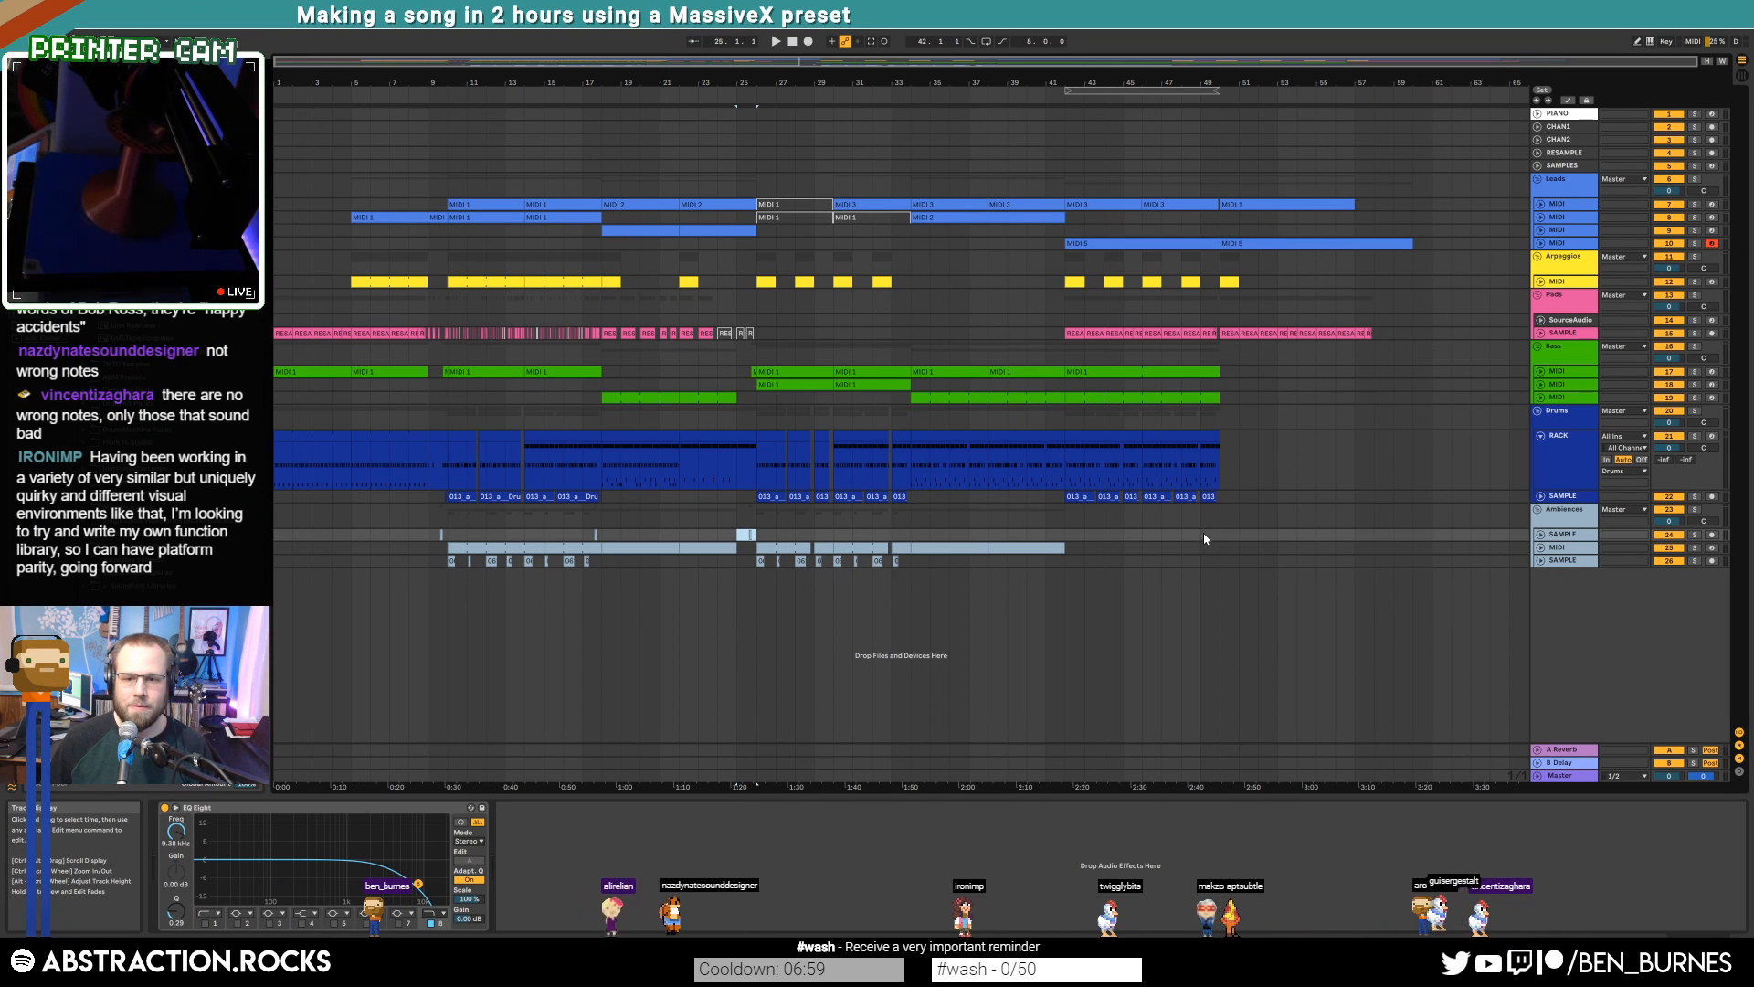
key("Home")
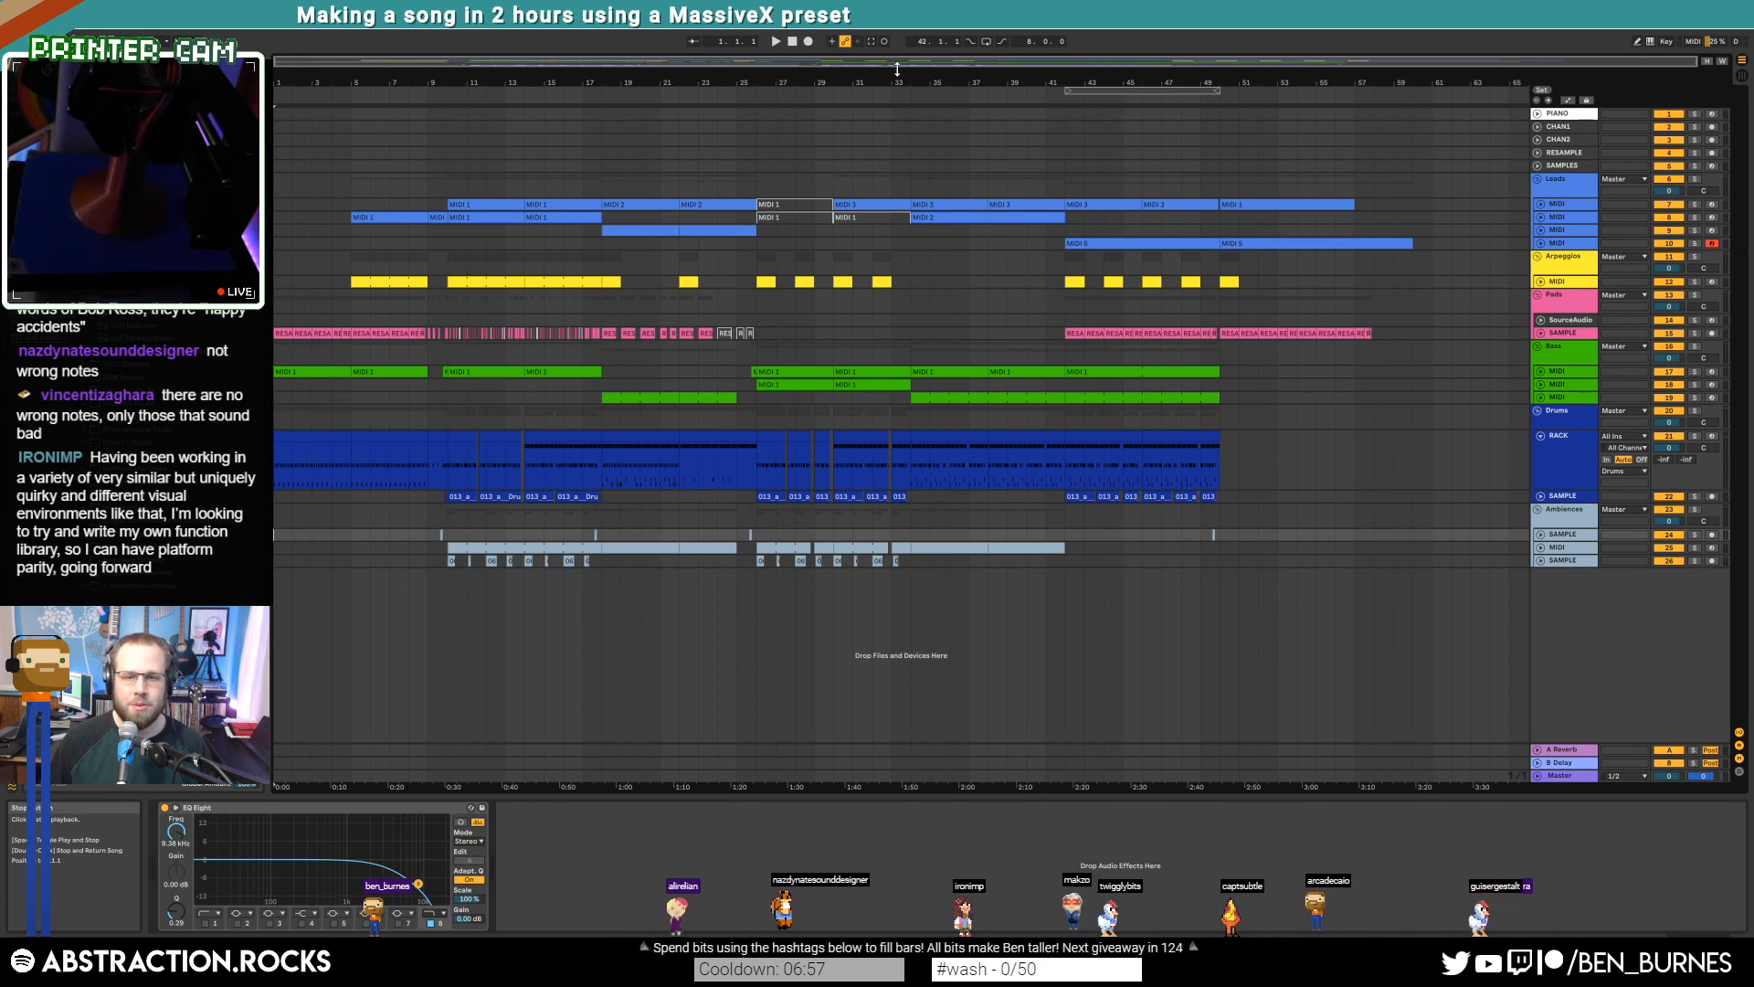
Play the song from the start and deactivate the D#1 note in the opening clip of the first bass track
key("space")
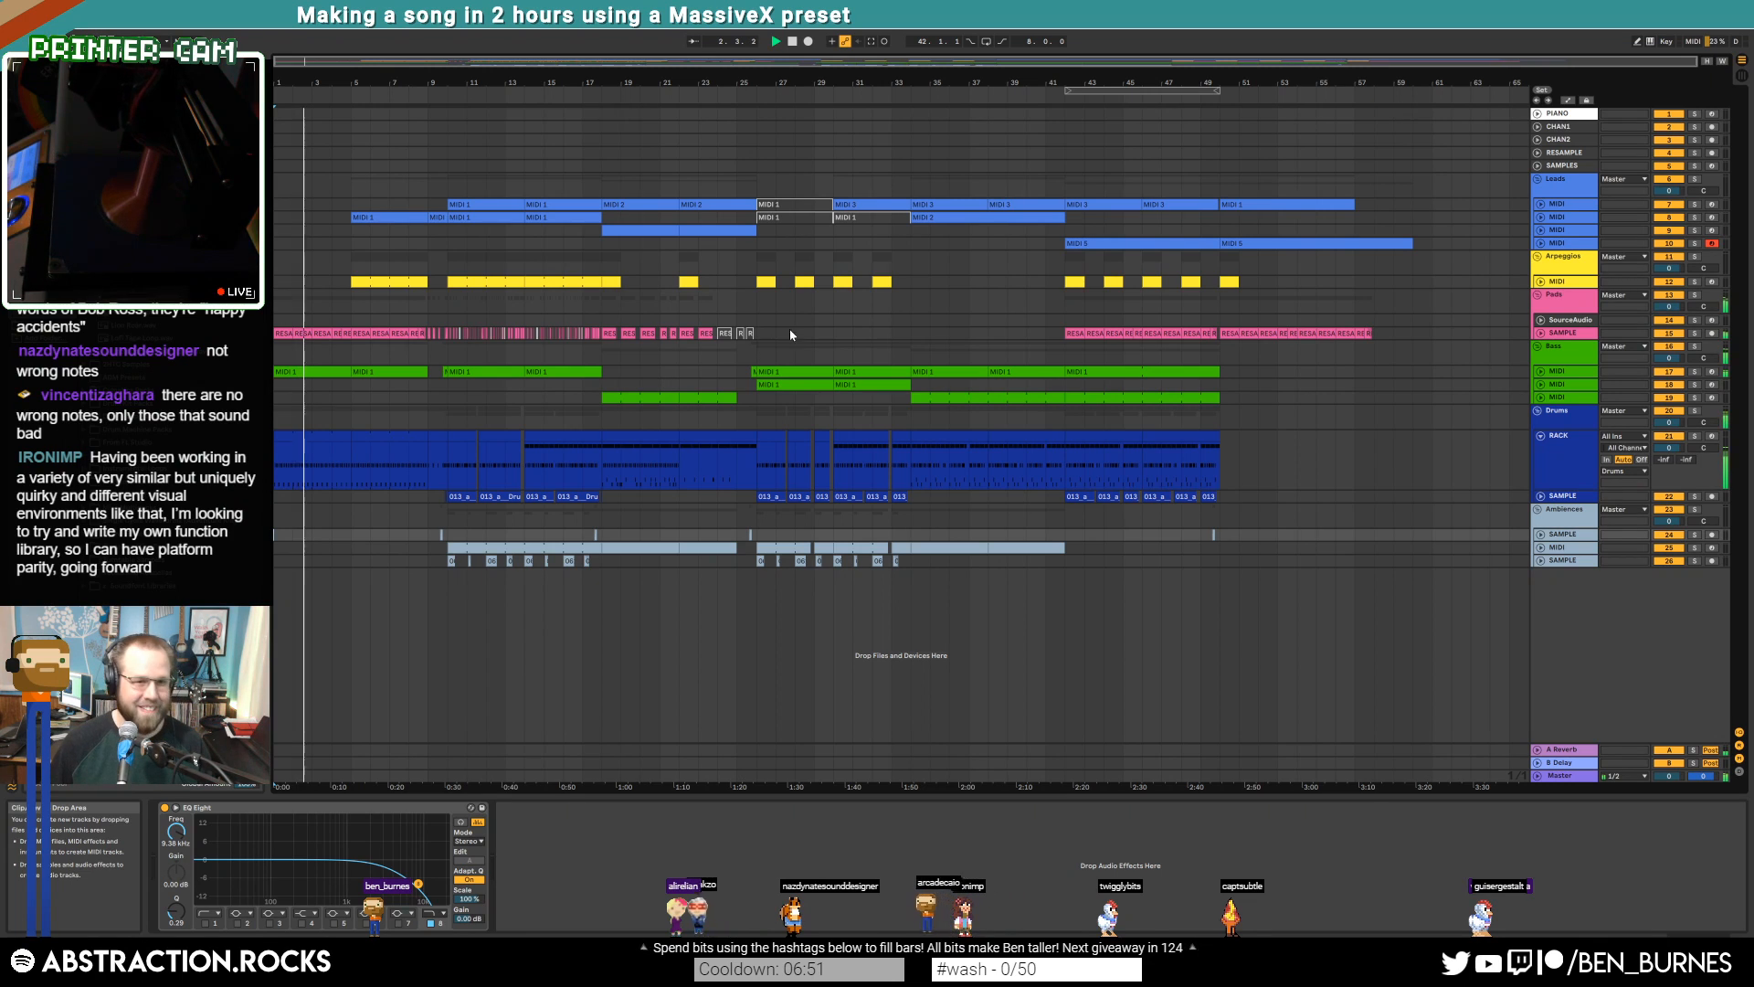
left_click(1541, 372)
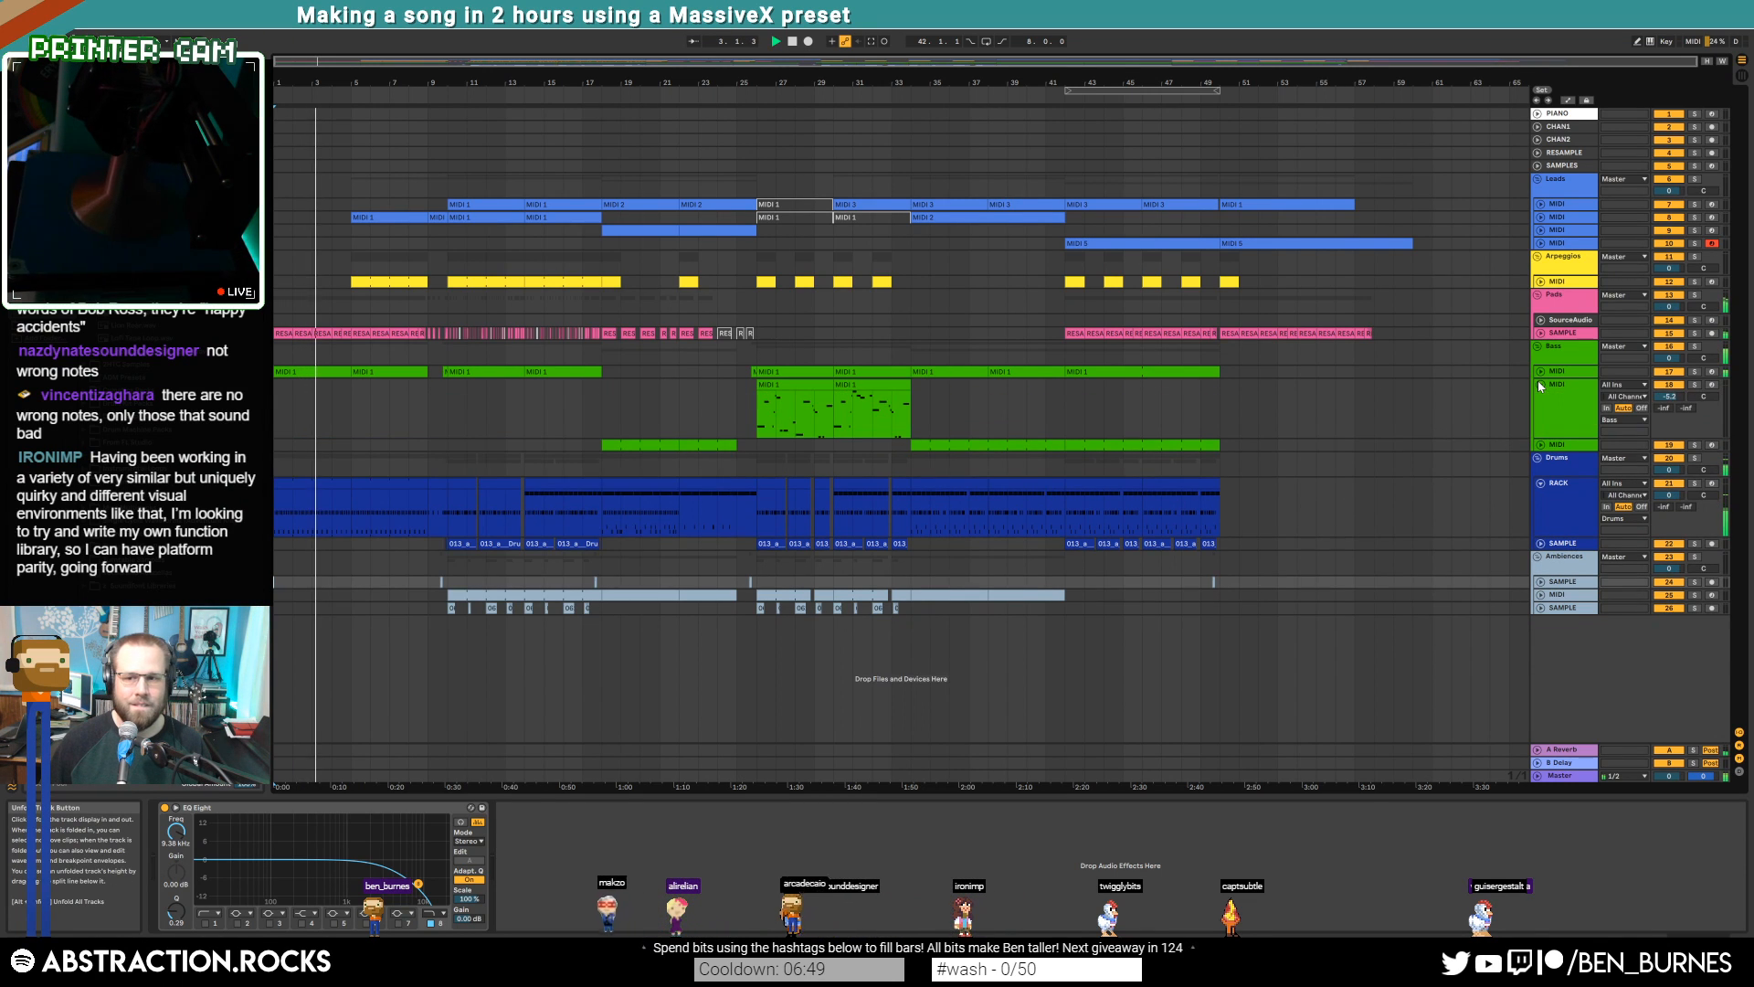
double_click(323, 372)
left_click(691, 765)
key("0")
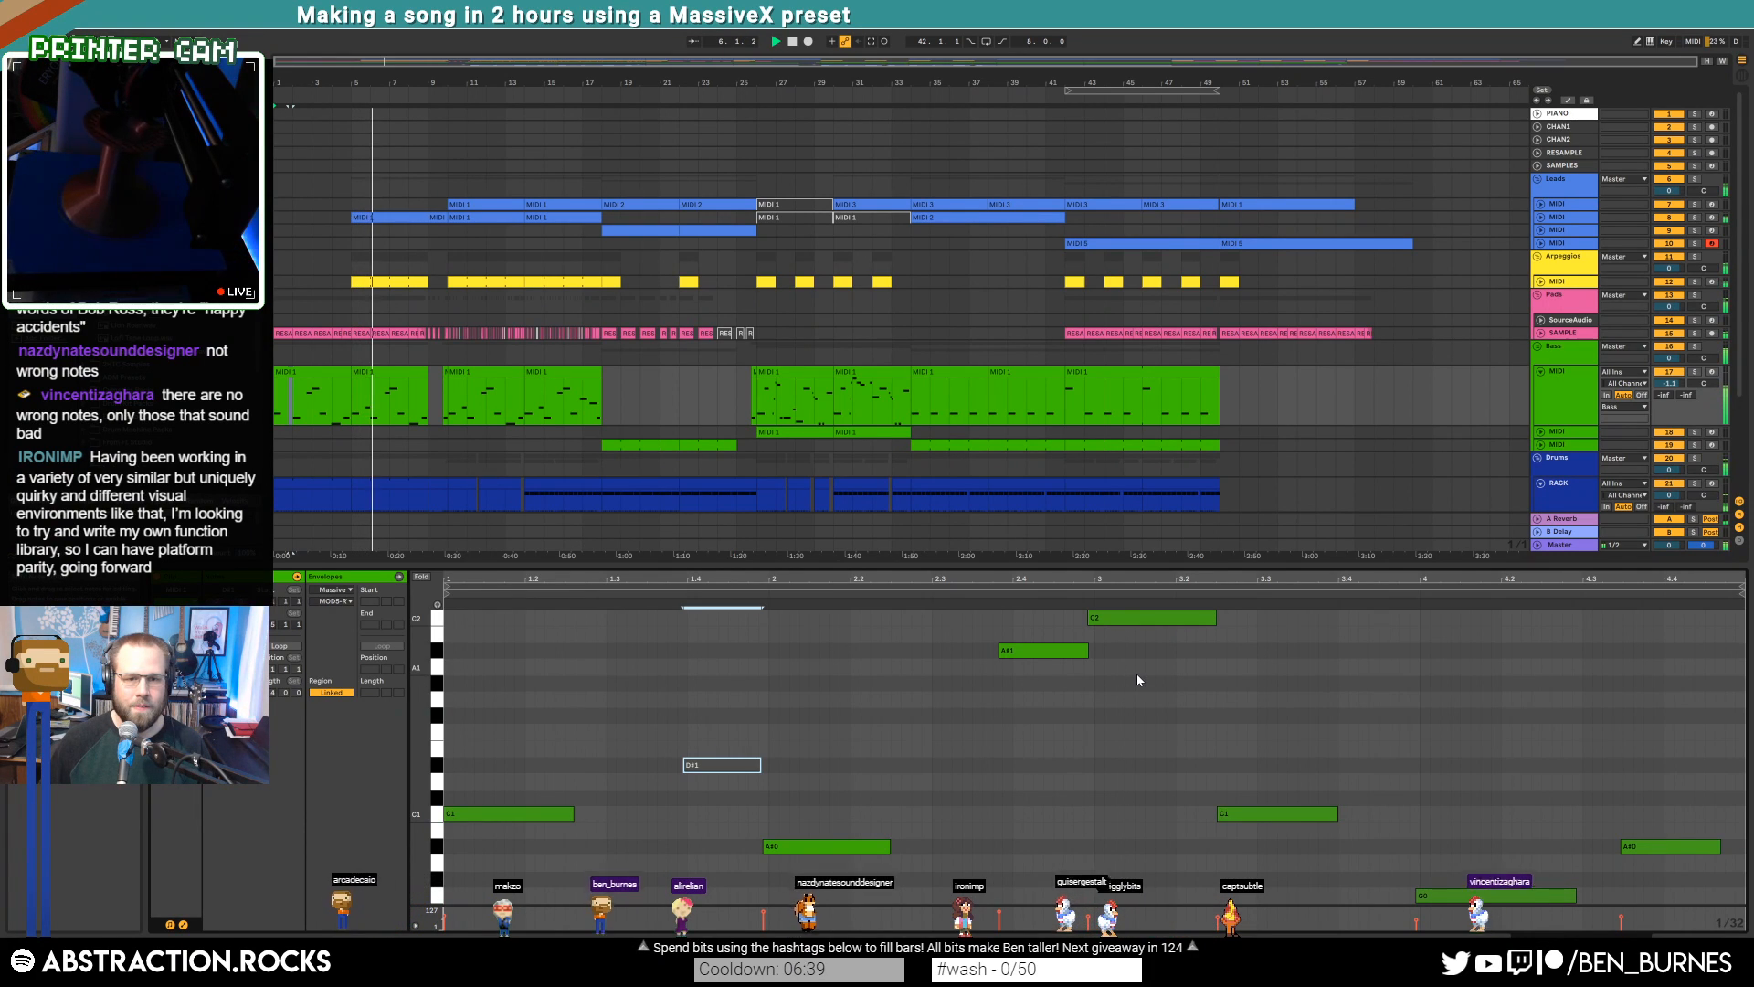
key("shift+Tab")
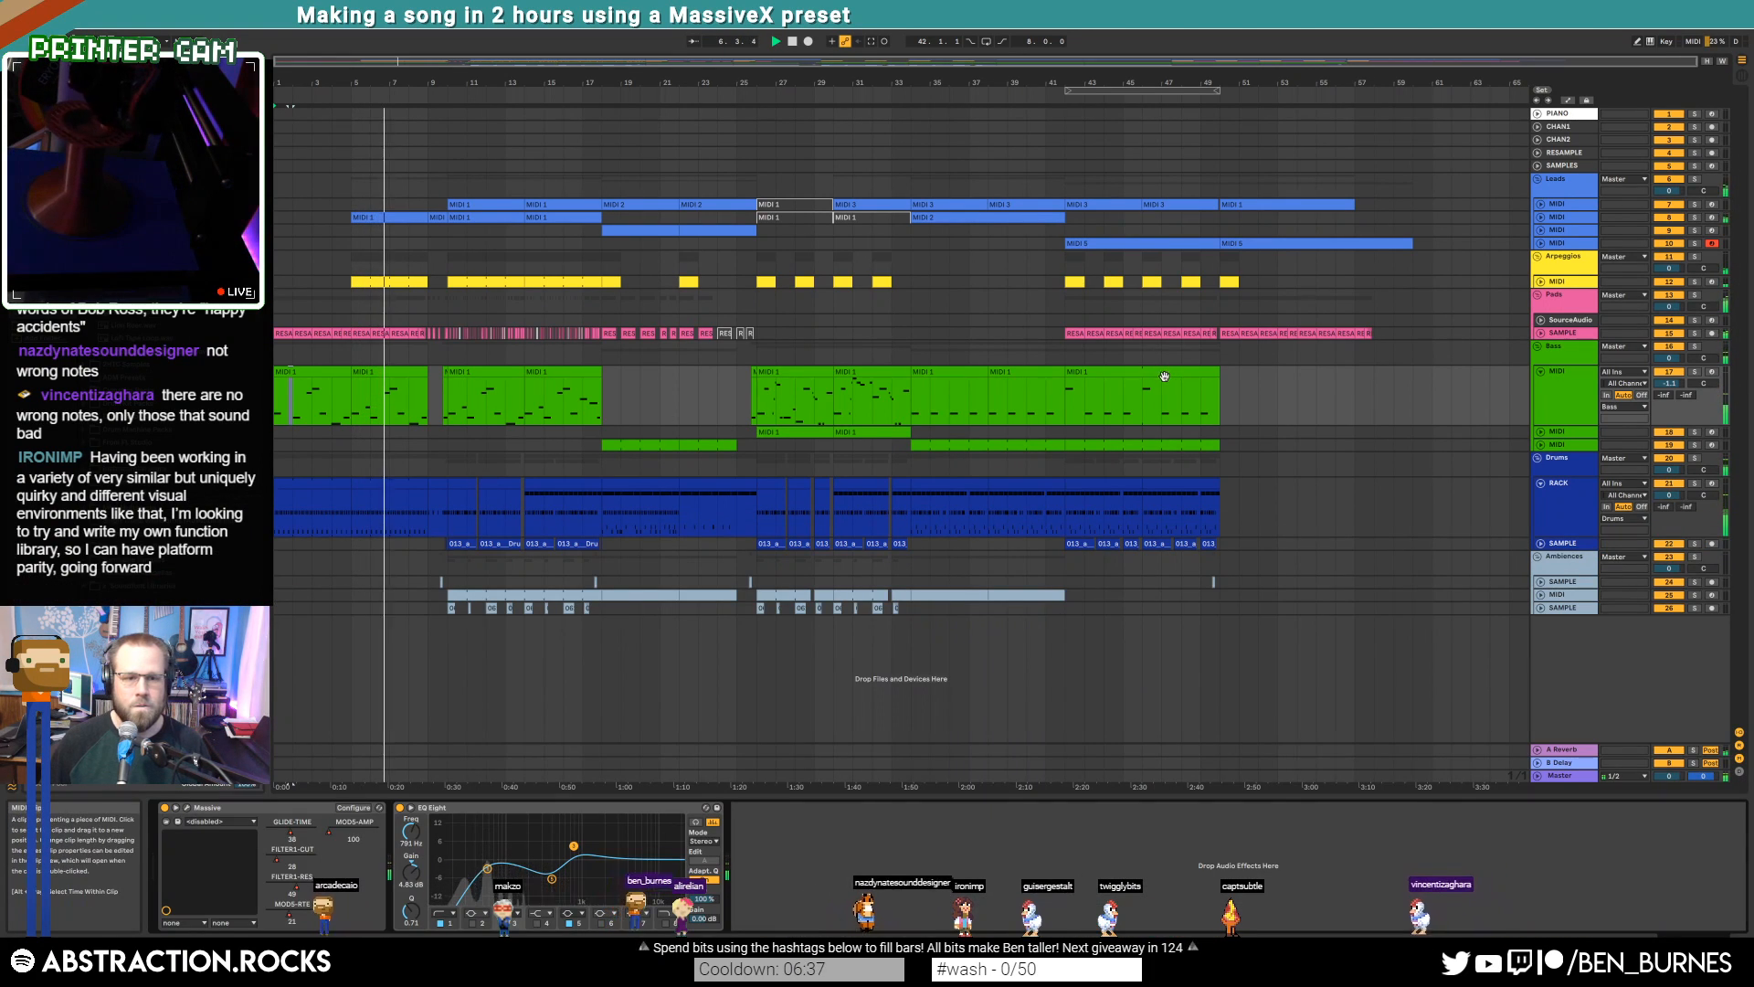
Shift the low-cut point of the pad sample track's EQ Eight slightly higher in frequency
left_click(1561, 333)
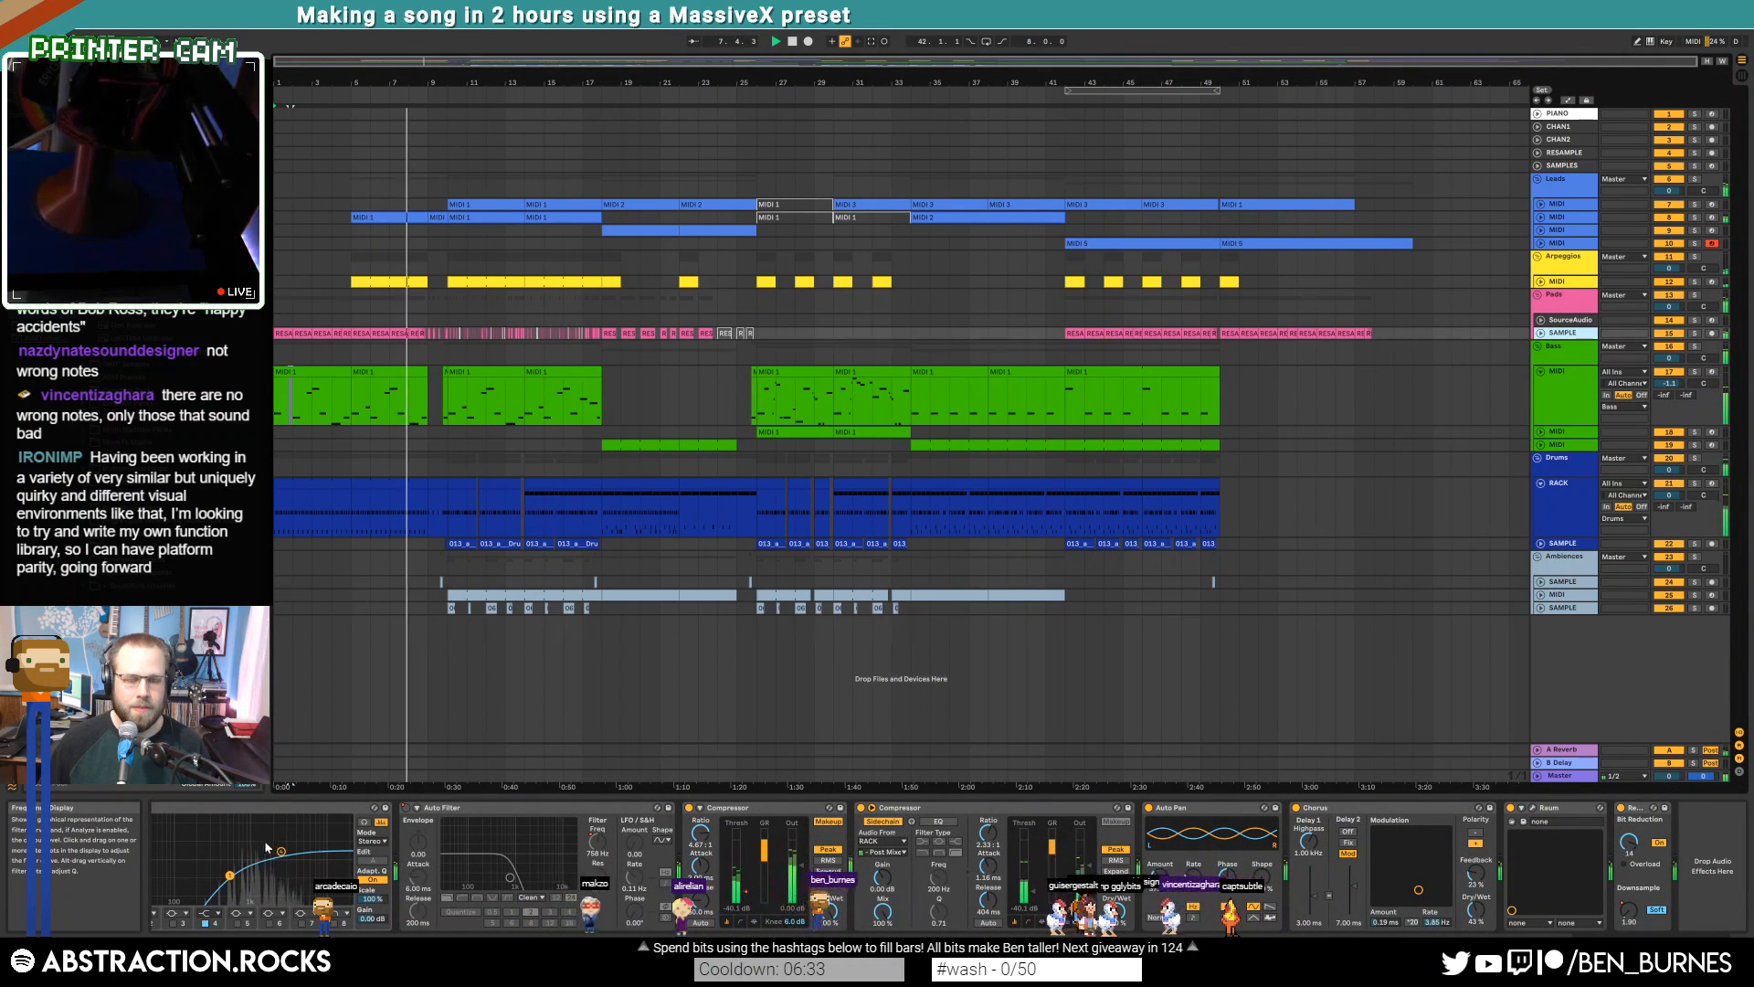
left_click_drag(281, 852, 239, 875)
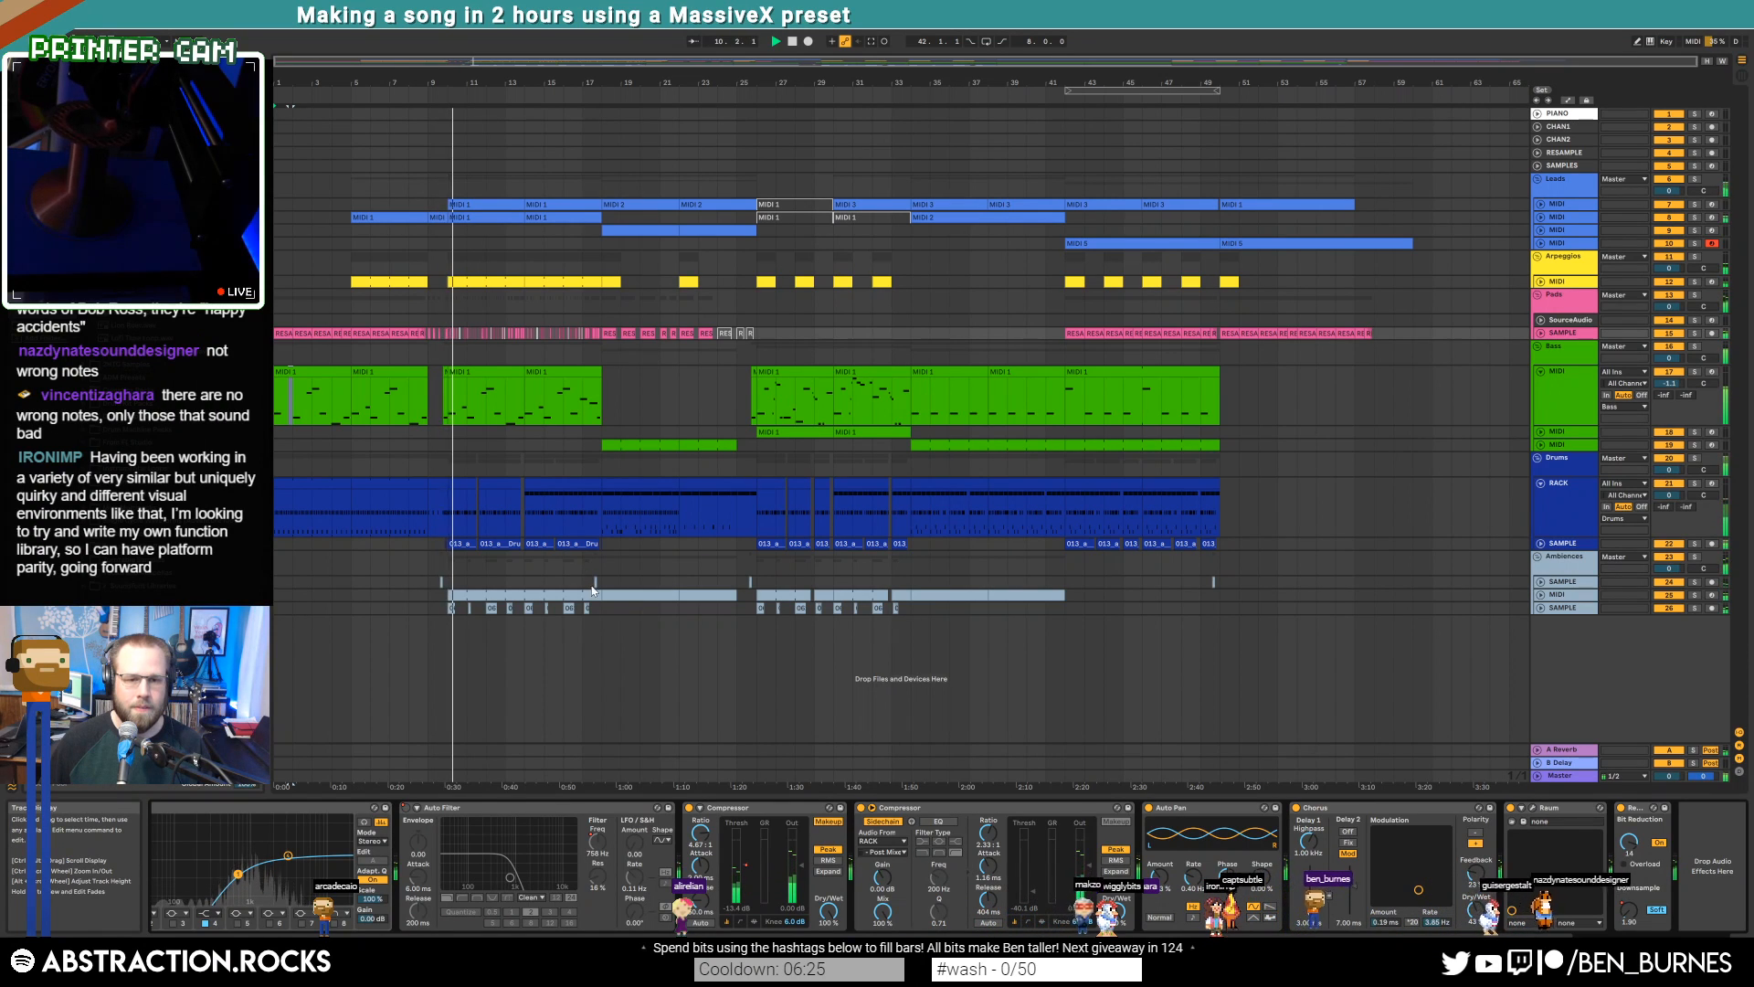
Add an Auto Pan with a 43.7% amount and 0.43 Hz rate between Erosion and EQ Eight on the Ambiences MIDI track
left_click(466, 592)
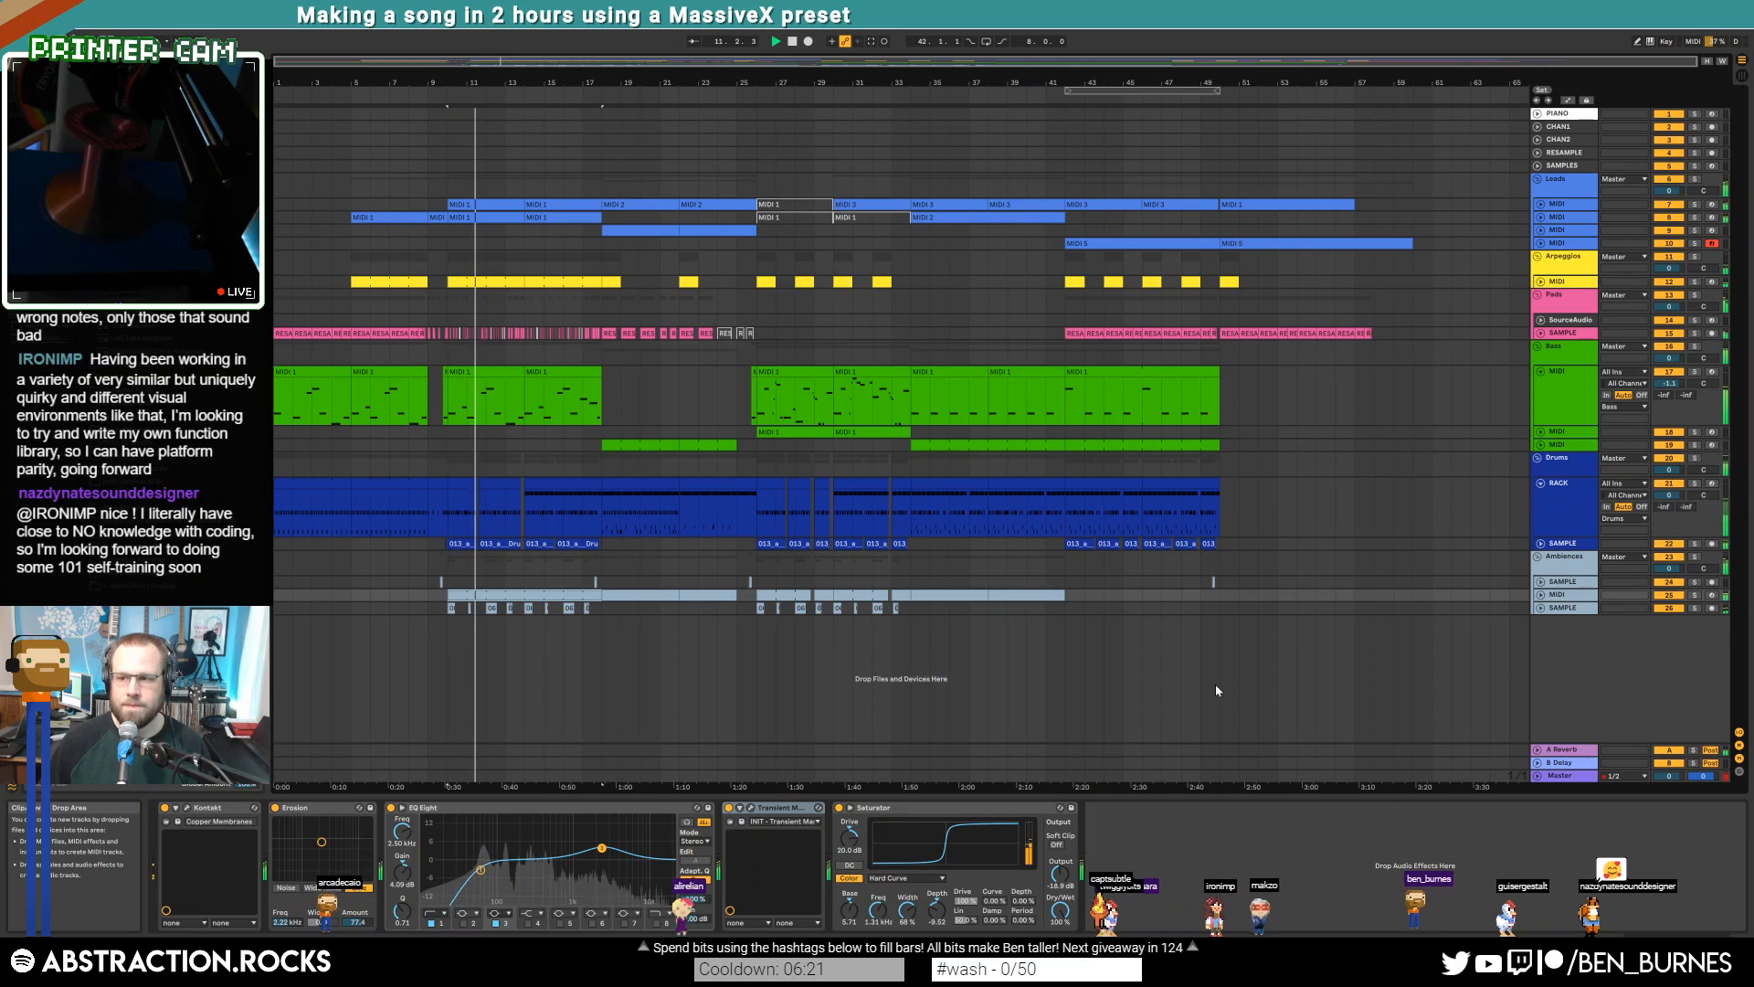
left_click(1559, 601)
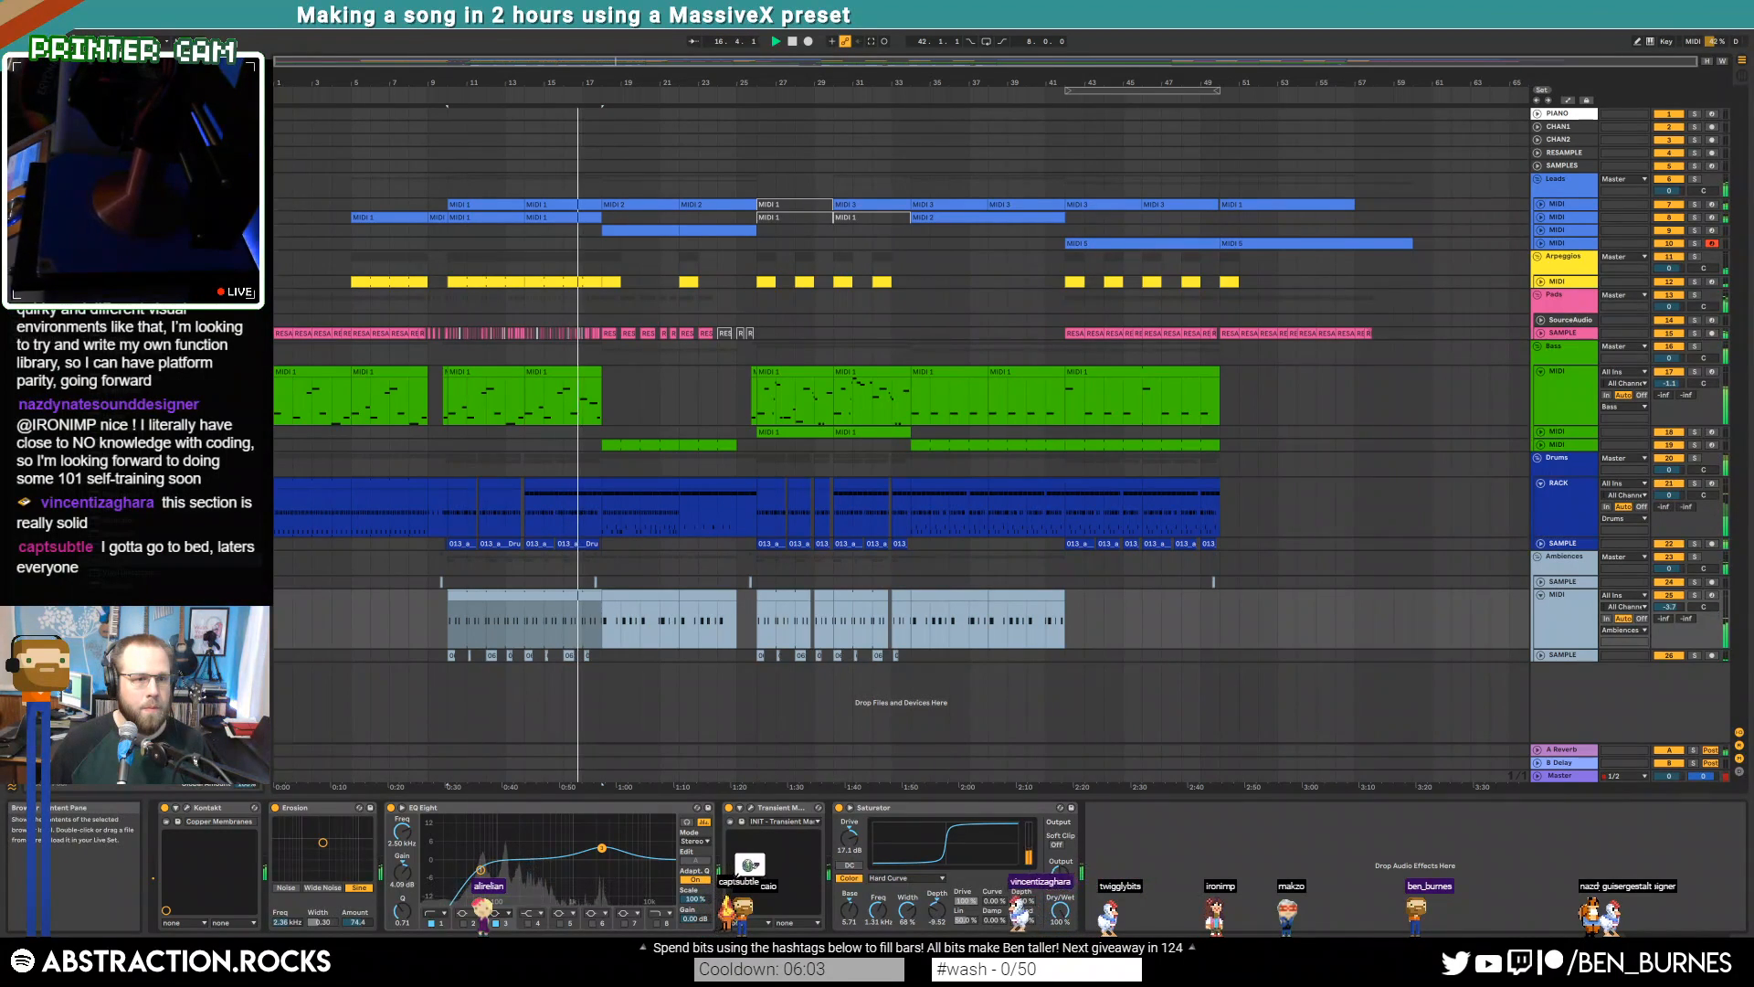
left_click_drag(123, 533, 439, 873)
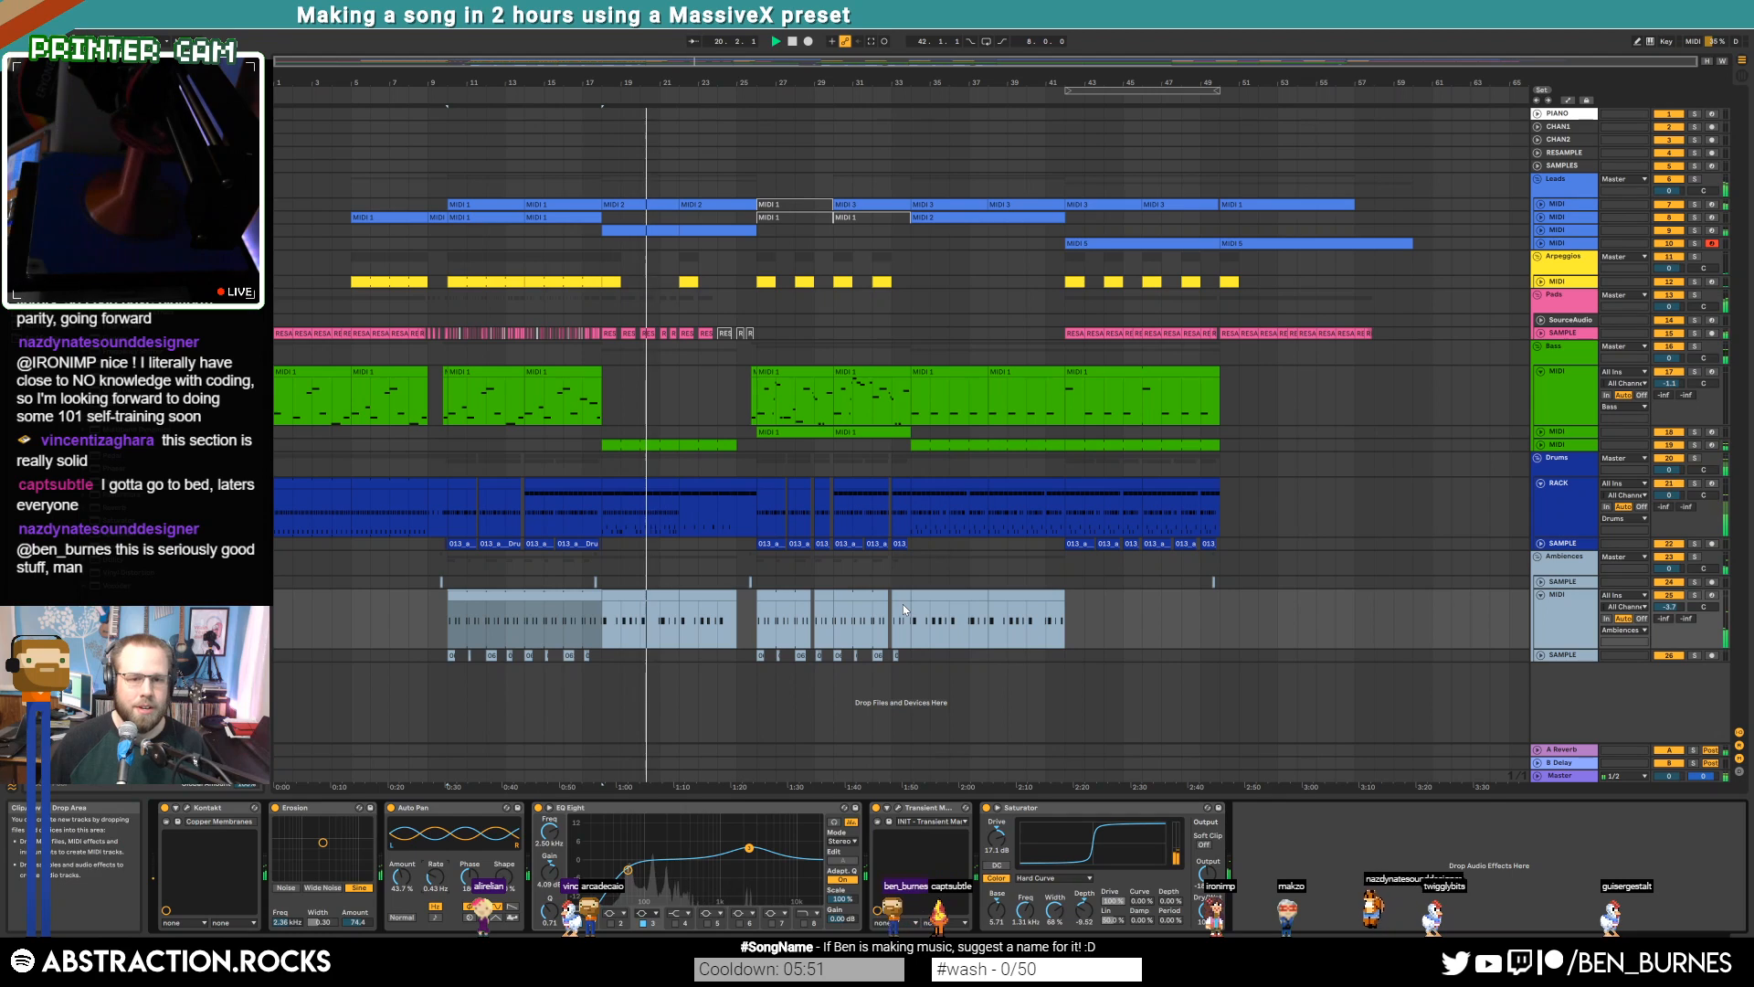
key("shift+Tab")
key("shift+Tab")
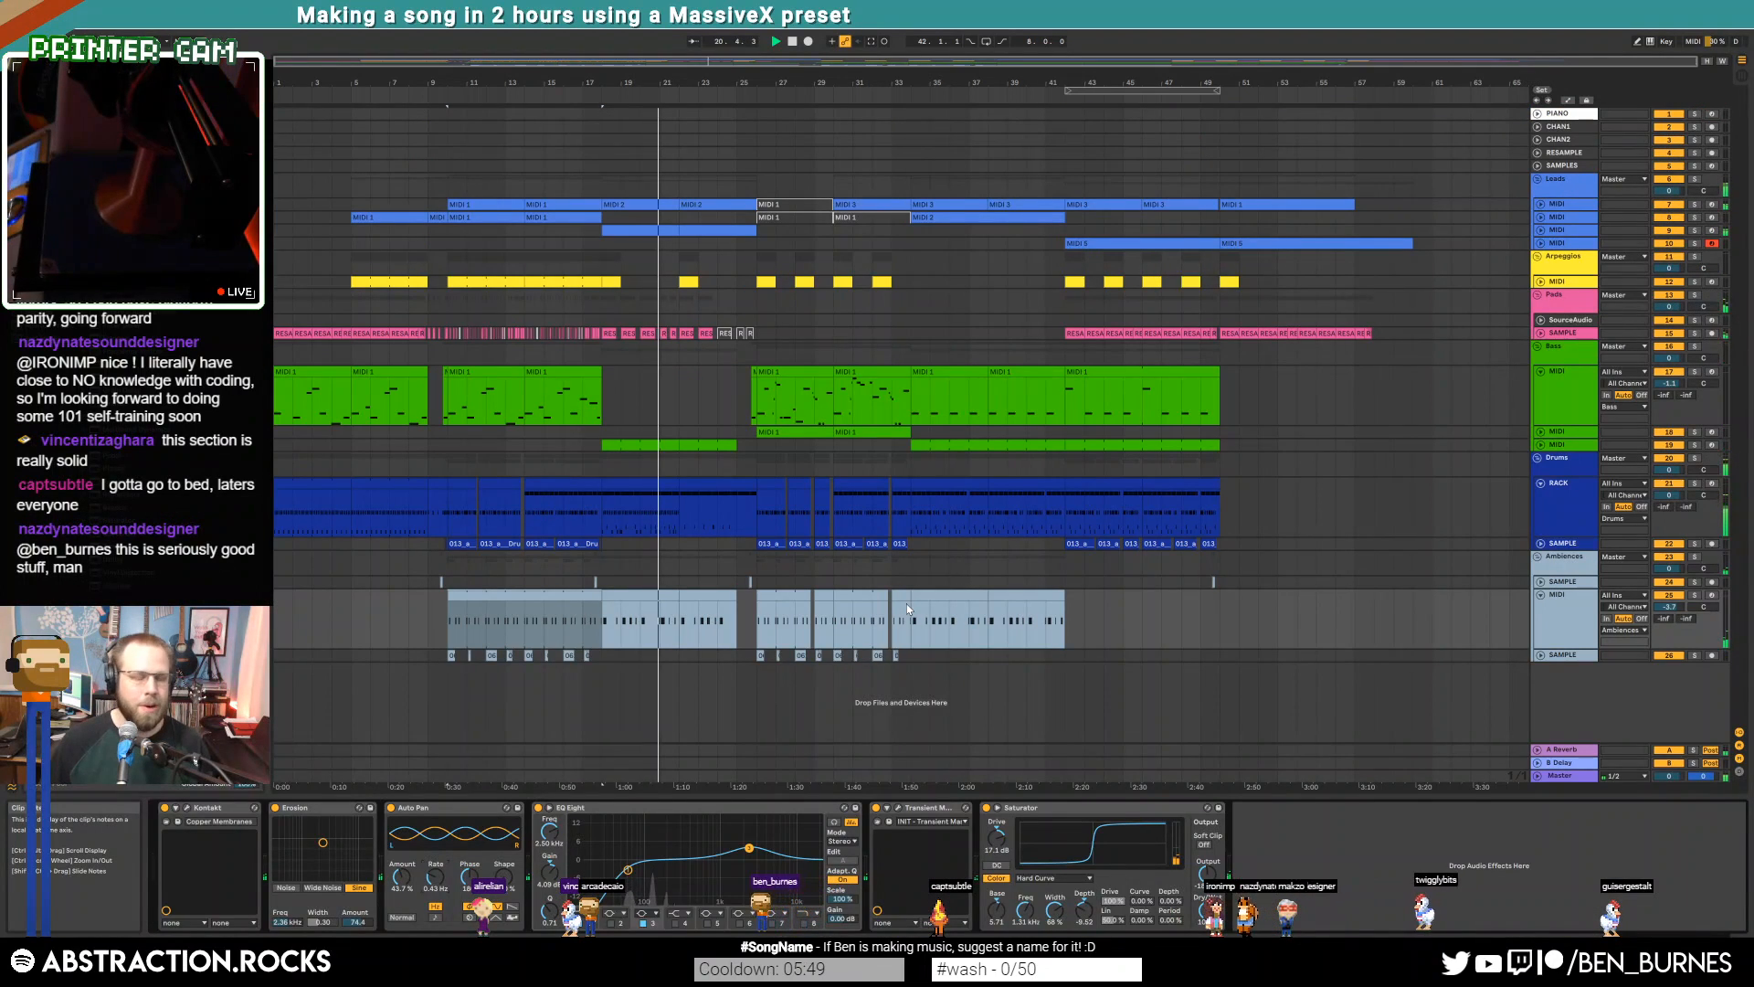
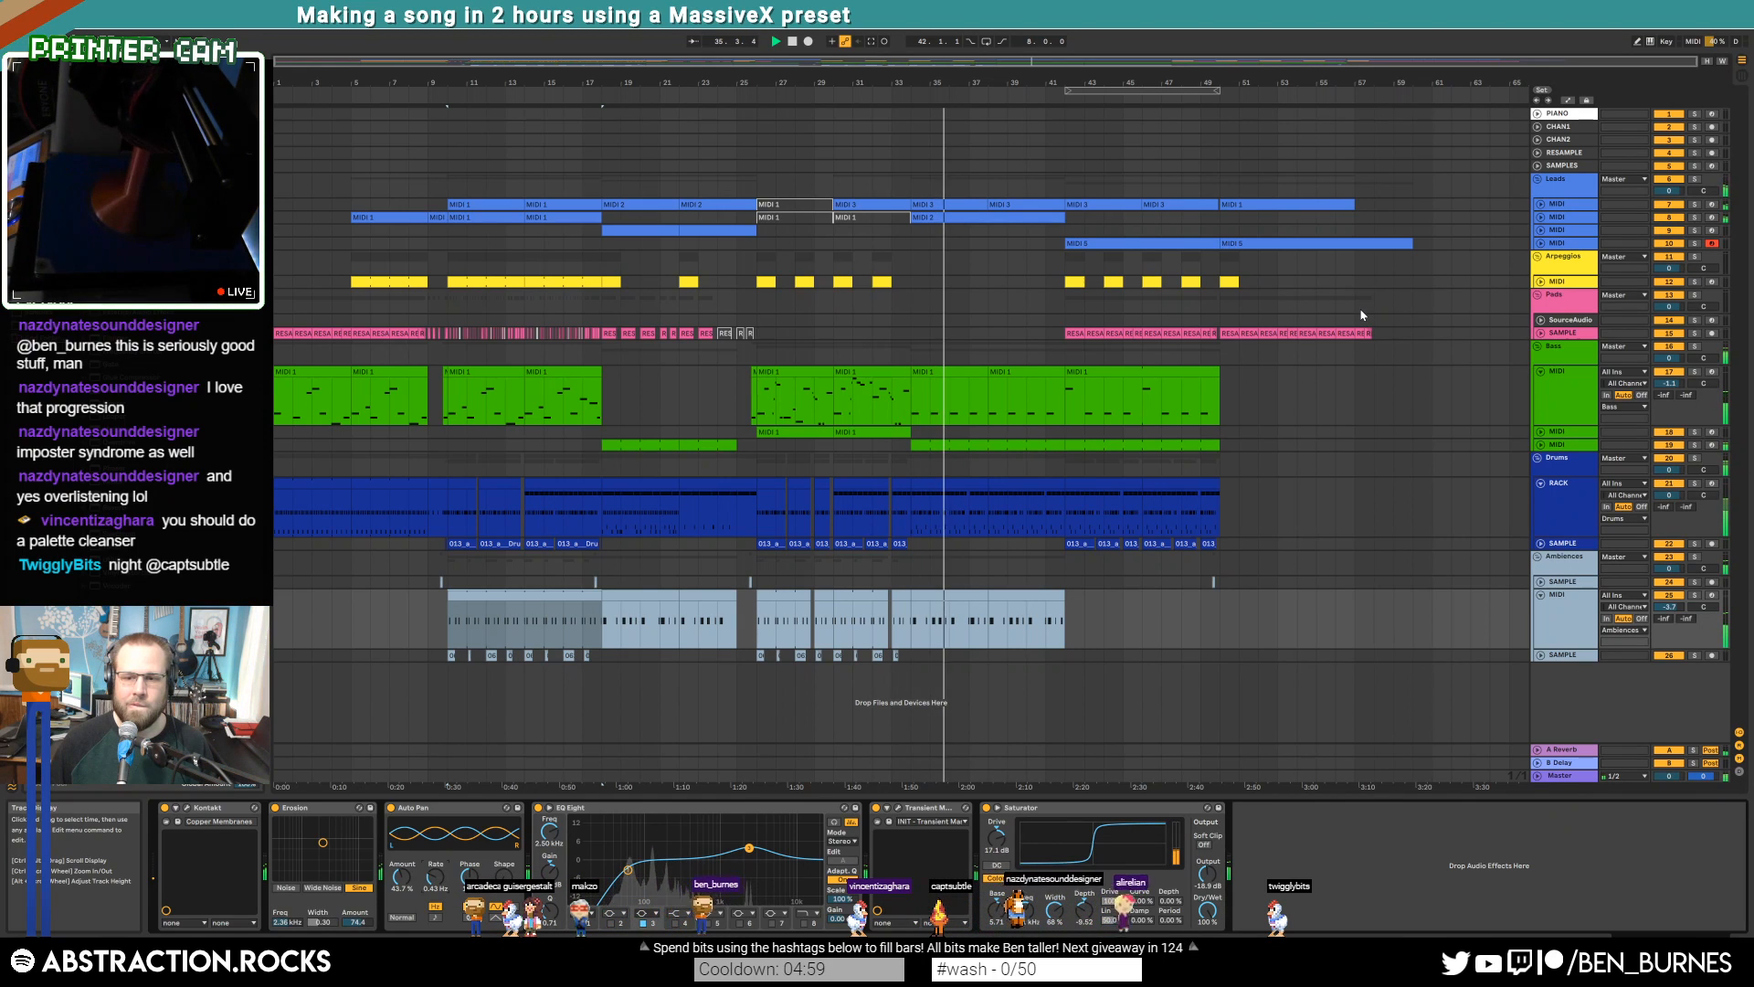
left_click_drag(912, 178, 1412, 628)
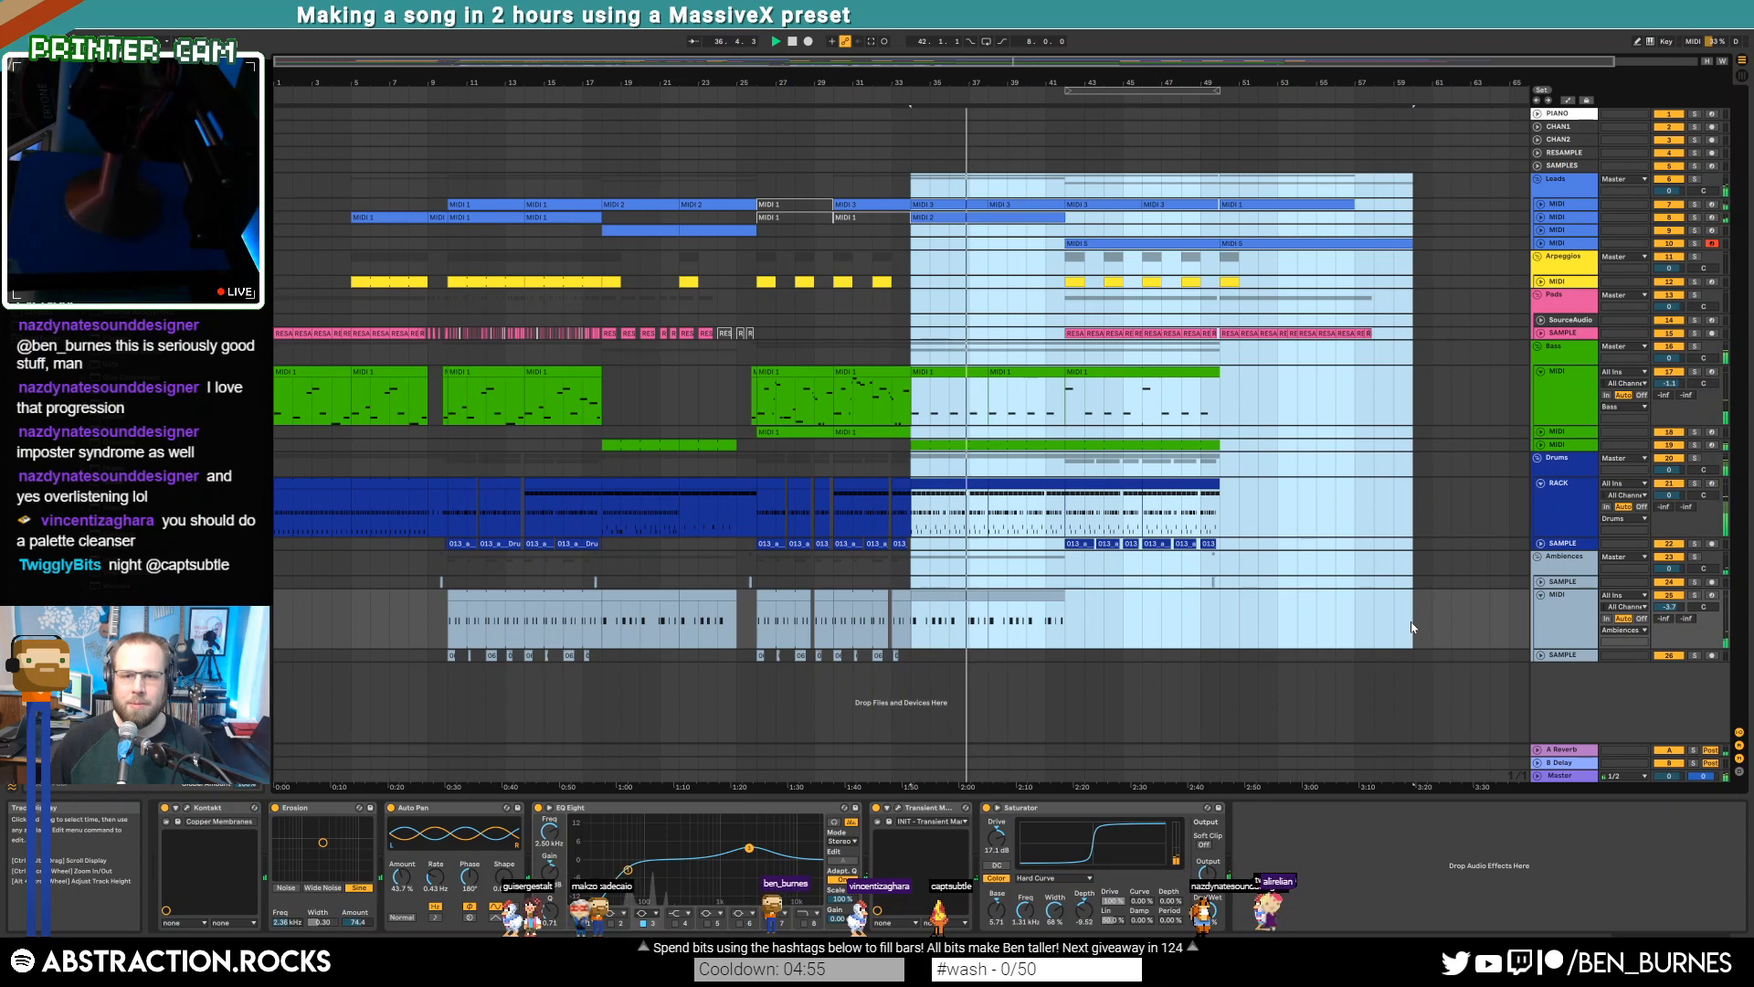
left_click(1405, 605)
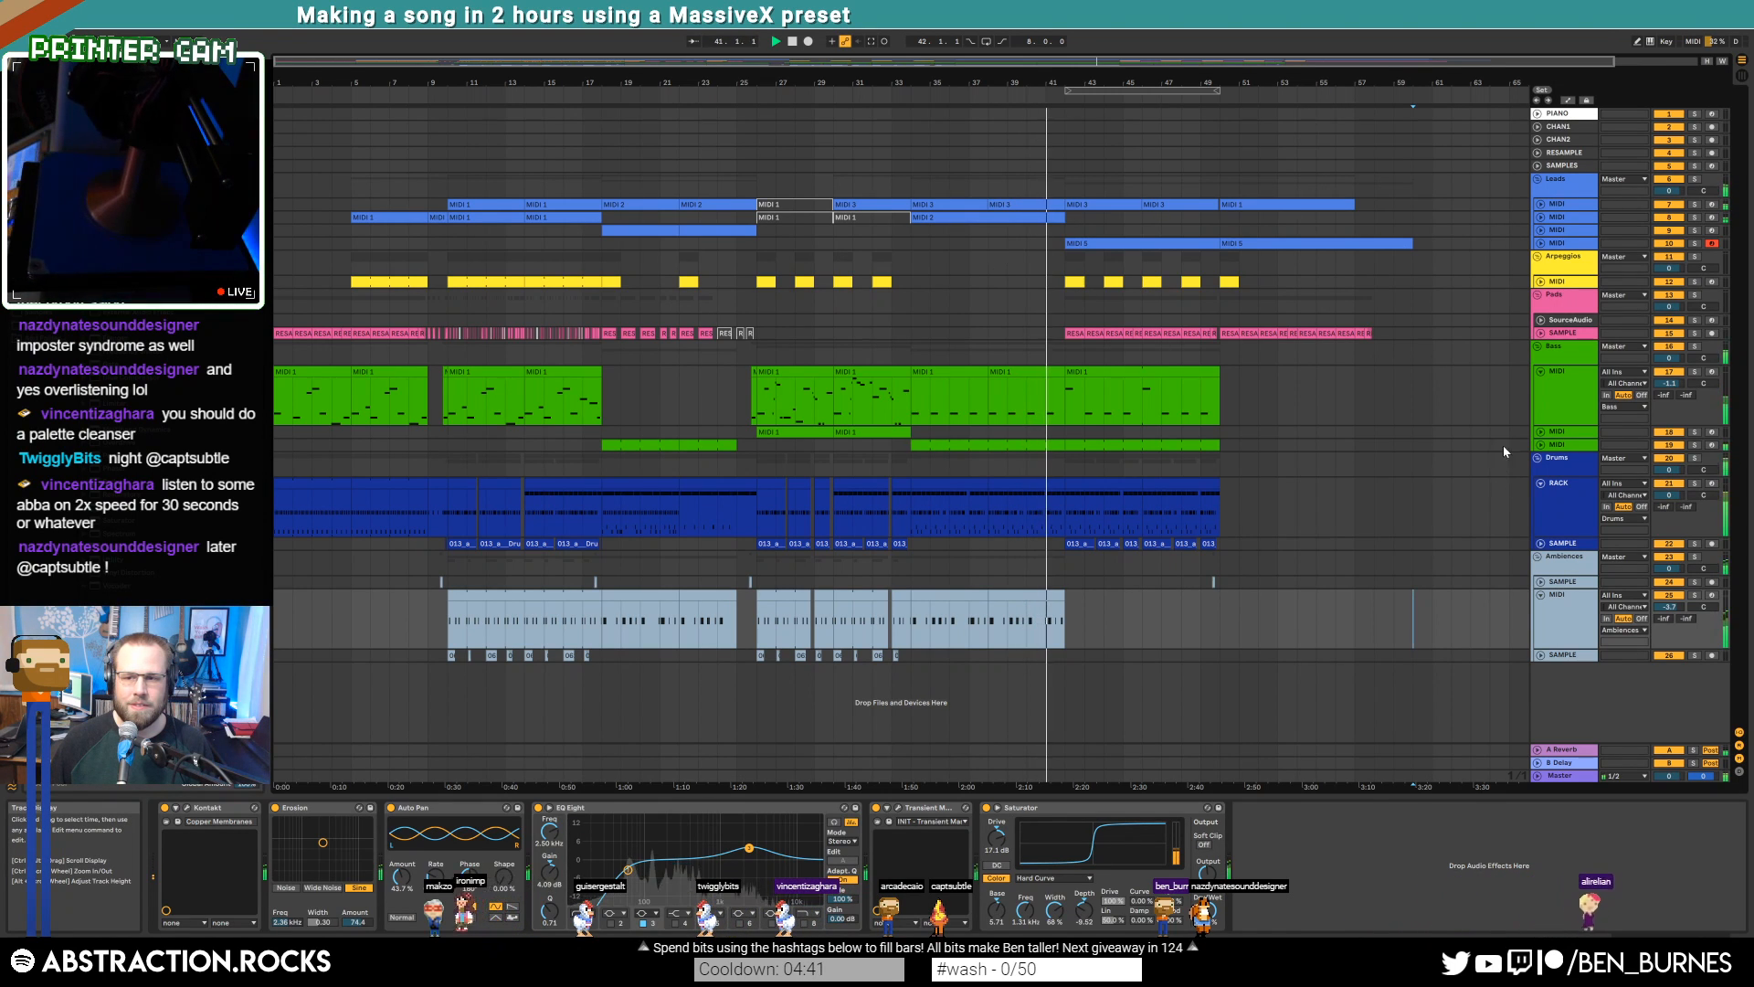
left_click(1541, 445)
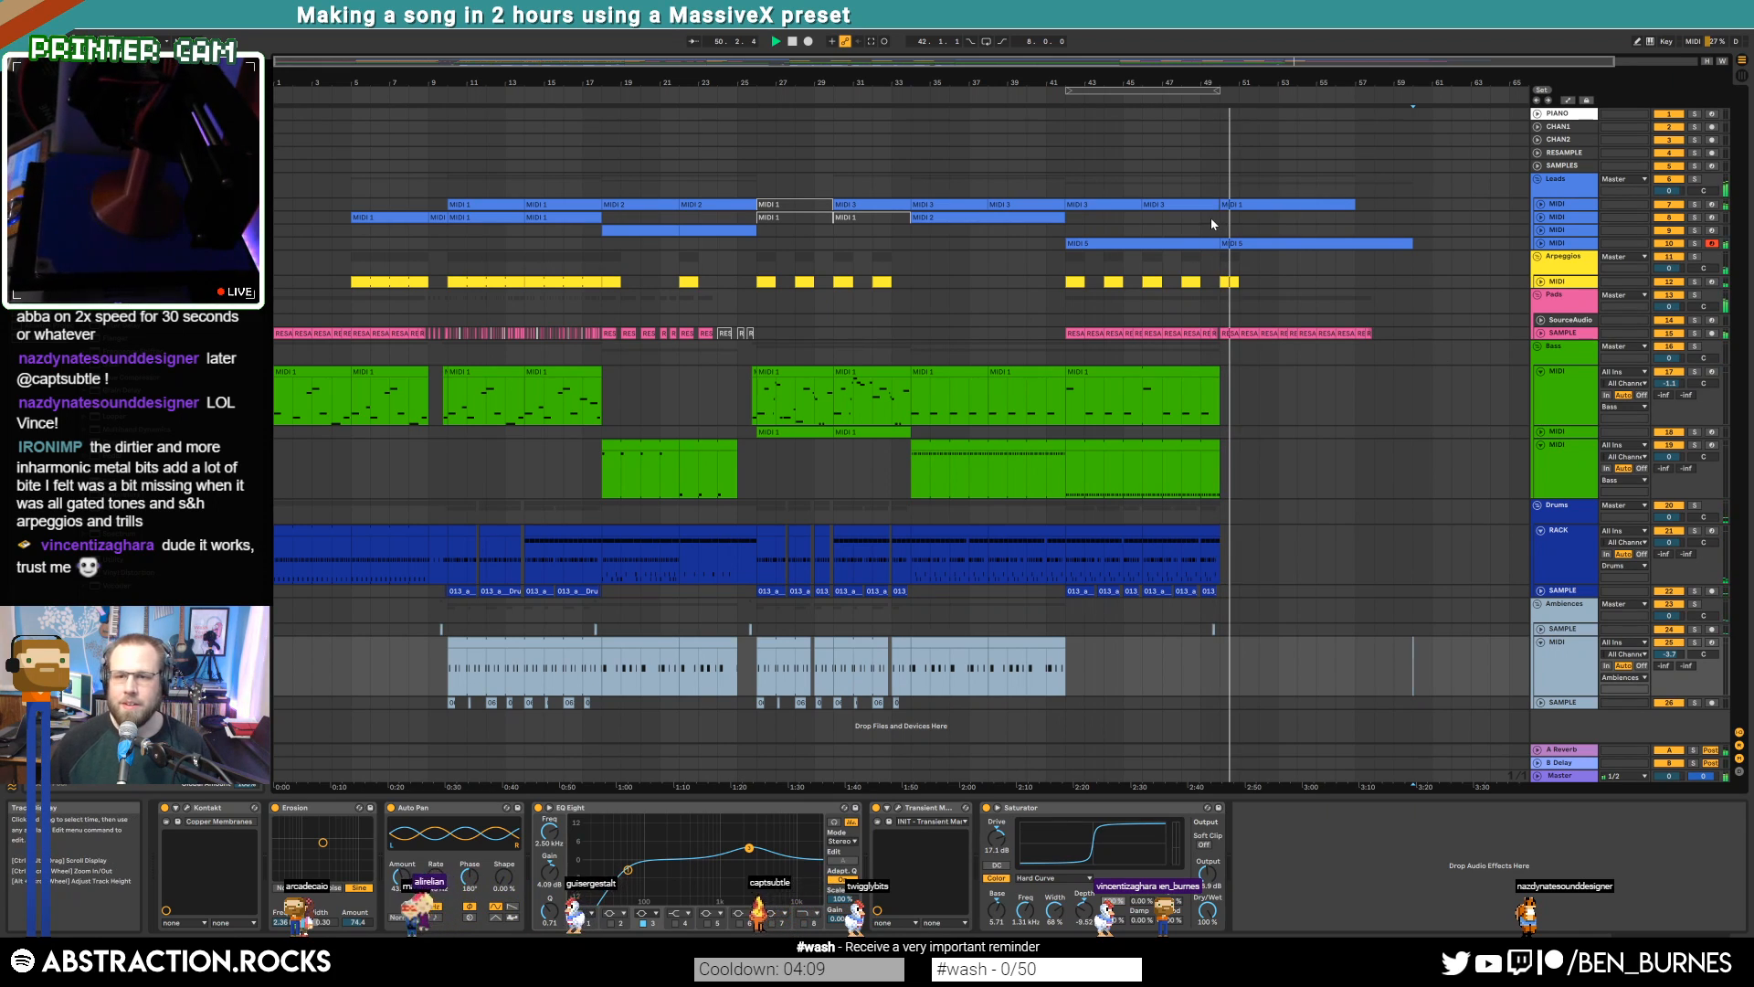
Slightly trim the end of the sustained note near the end of the piano clip that starts at bar 42
left_click(1188, 204)
double_click(1215, 243)
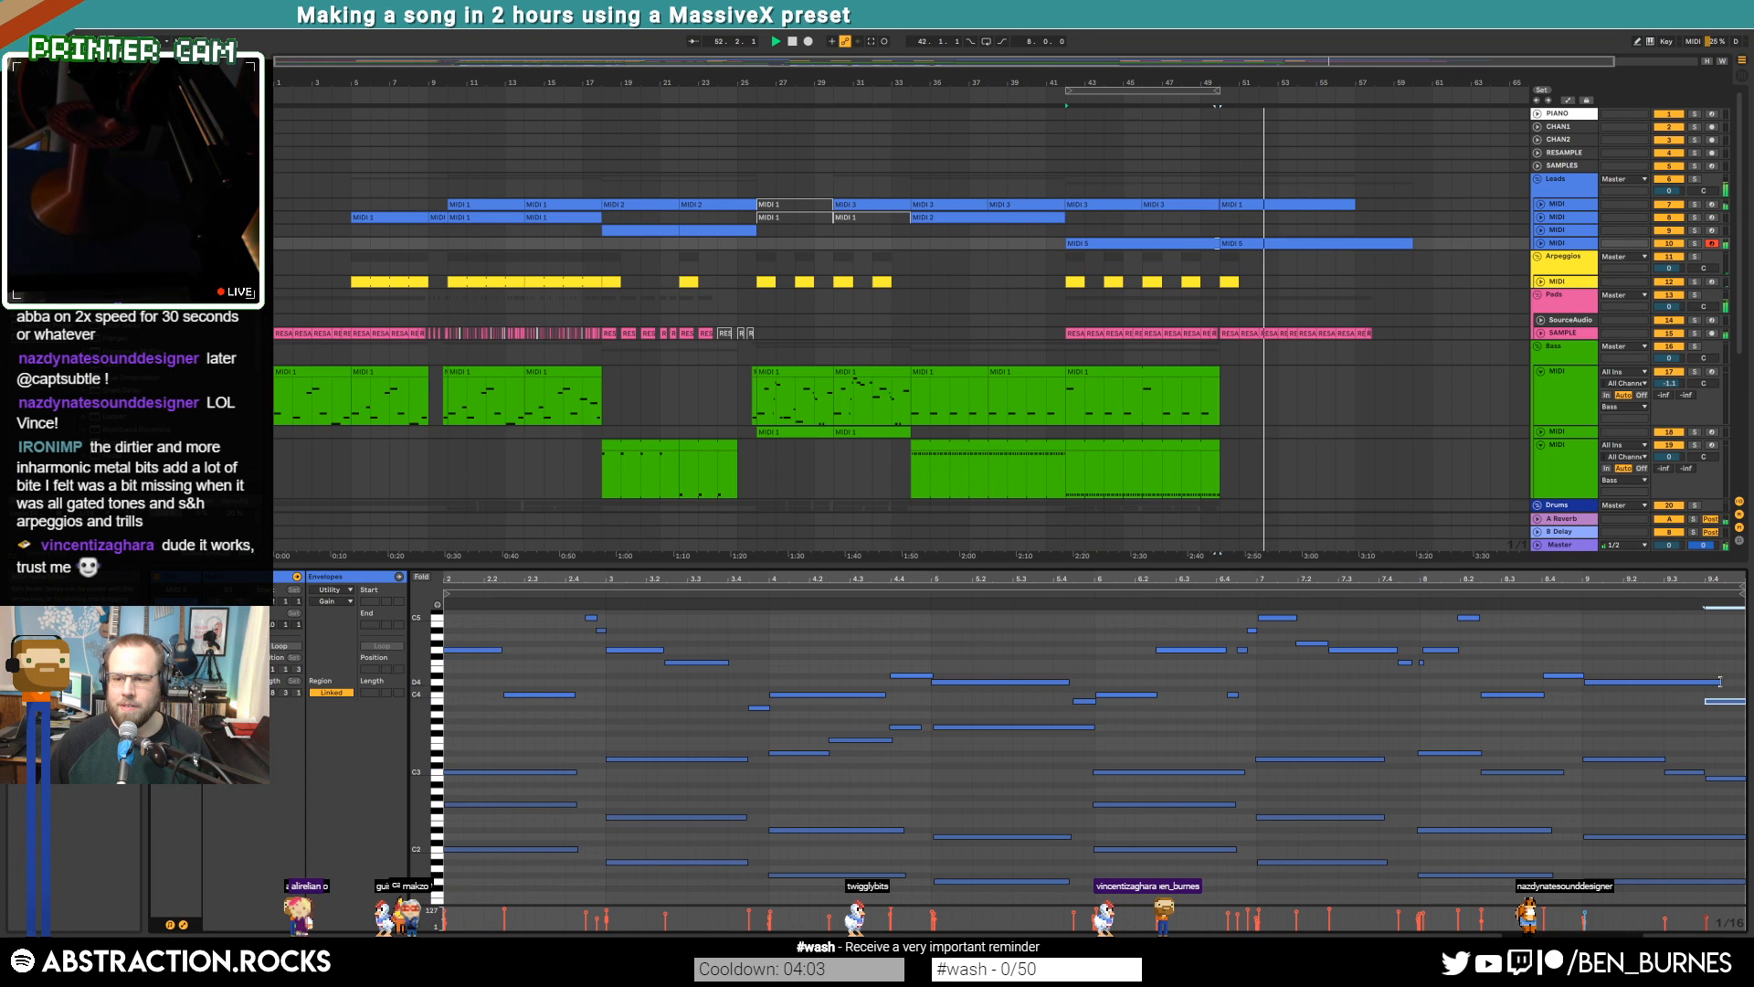
left_click_drag(1712, 680, 1705, 680)
left_click(1706, 691)
key("shift+Tab")
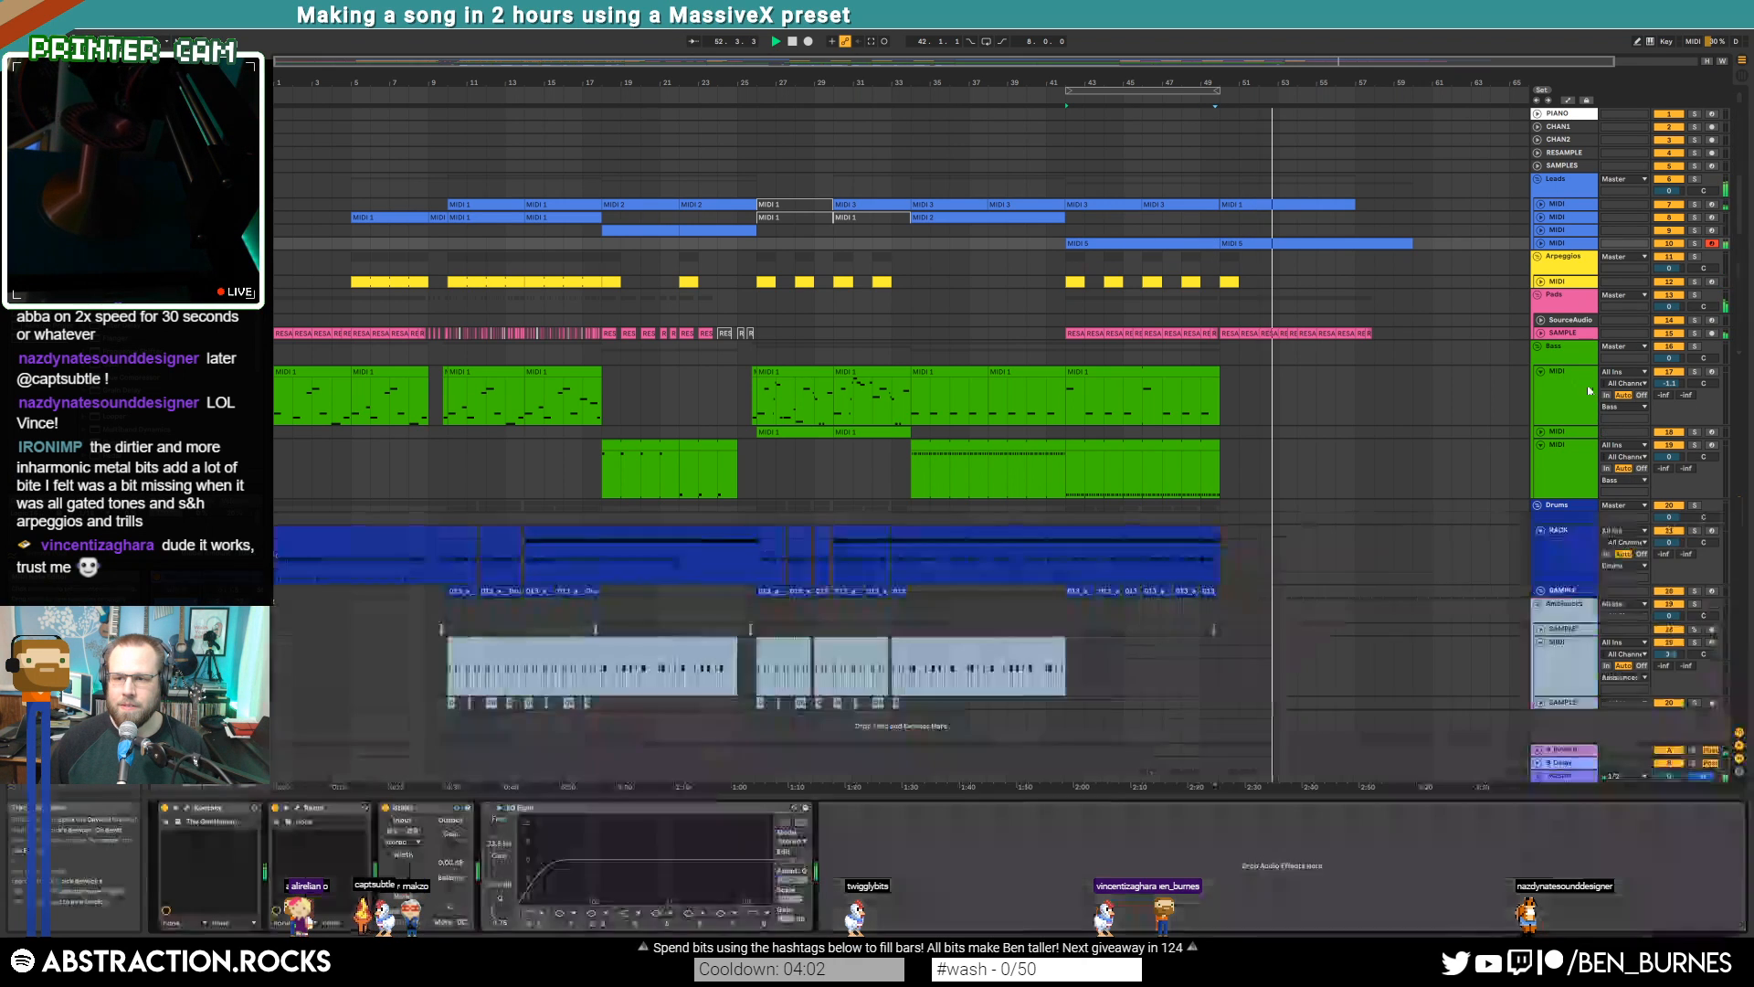
Automate the pad sample track's A-Reverb send to rise to about -7 dB between about bars 48 and 52
left_click(1564, 320)
left_click(1542, 336)
key("a")
left_click(1239, 354)
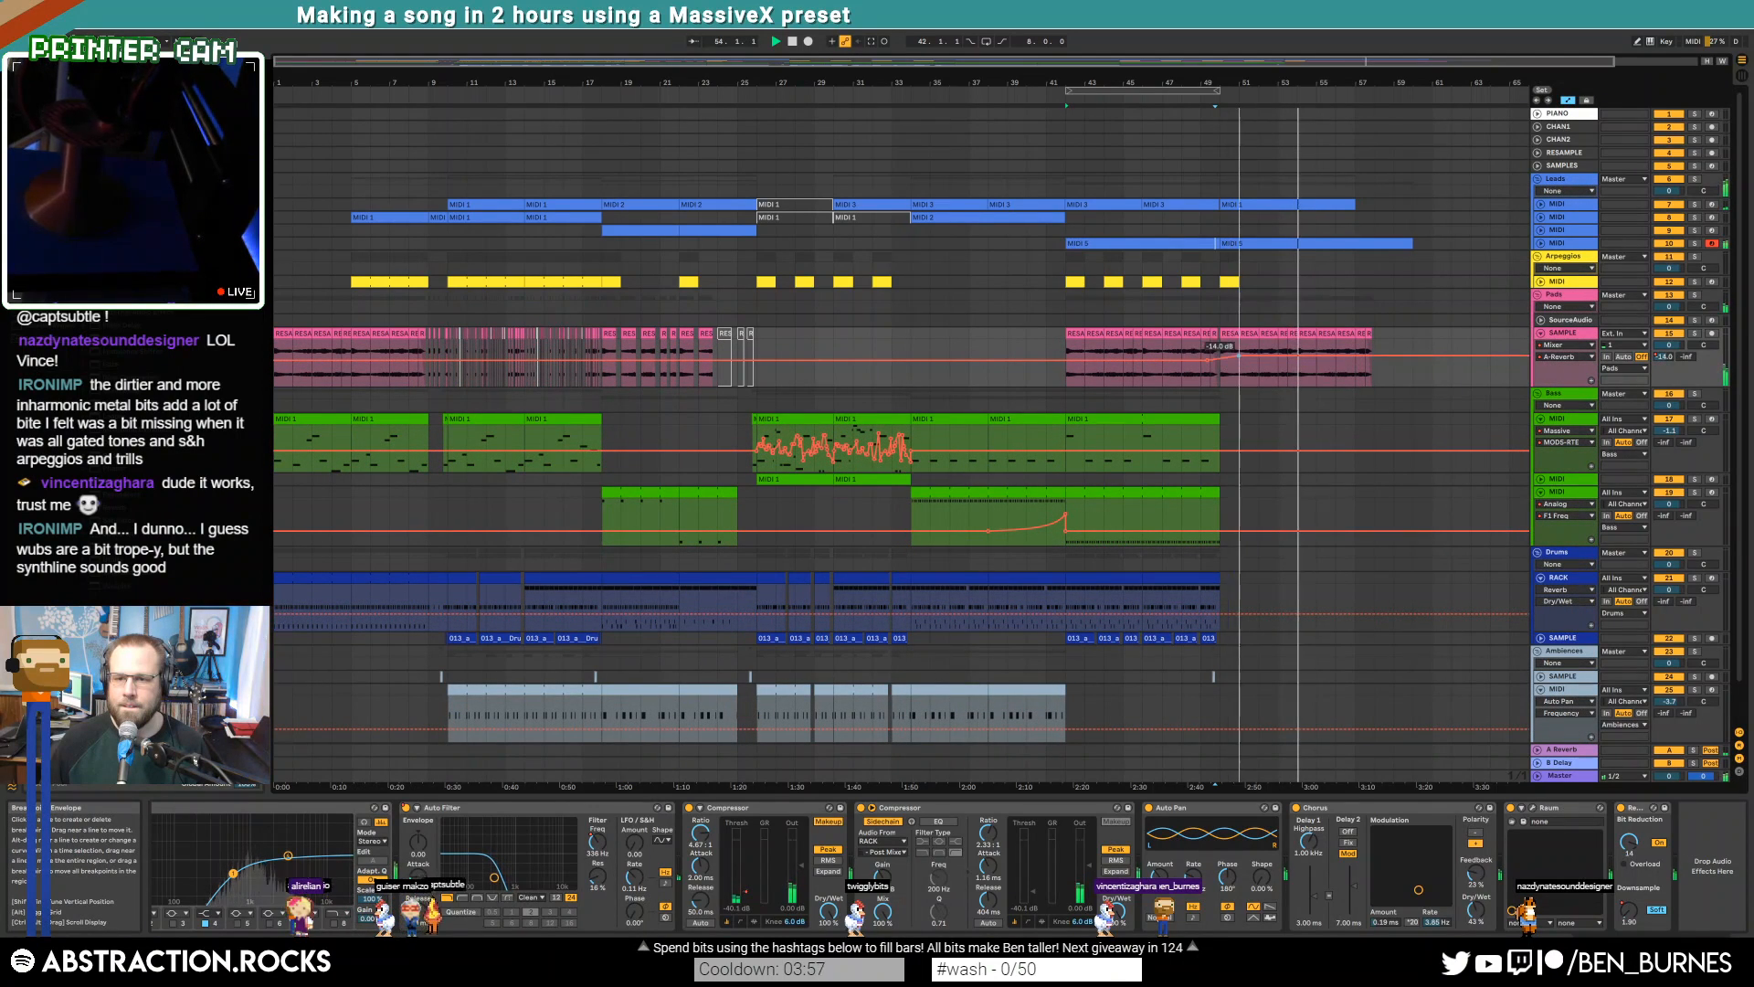
left_click(1197, 361)
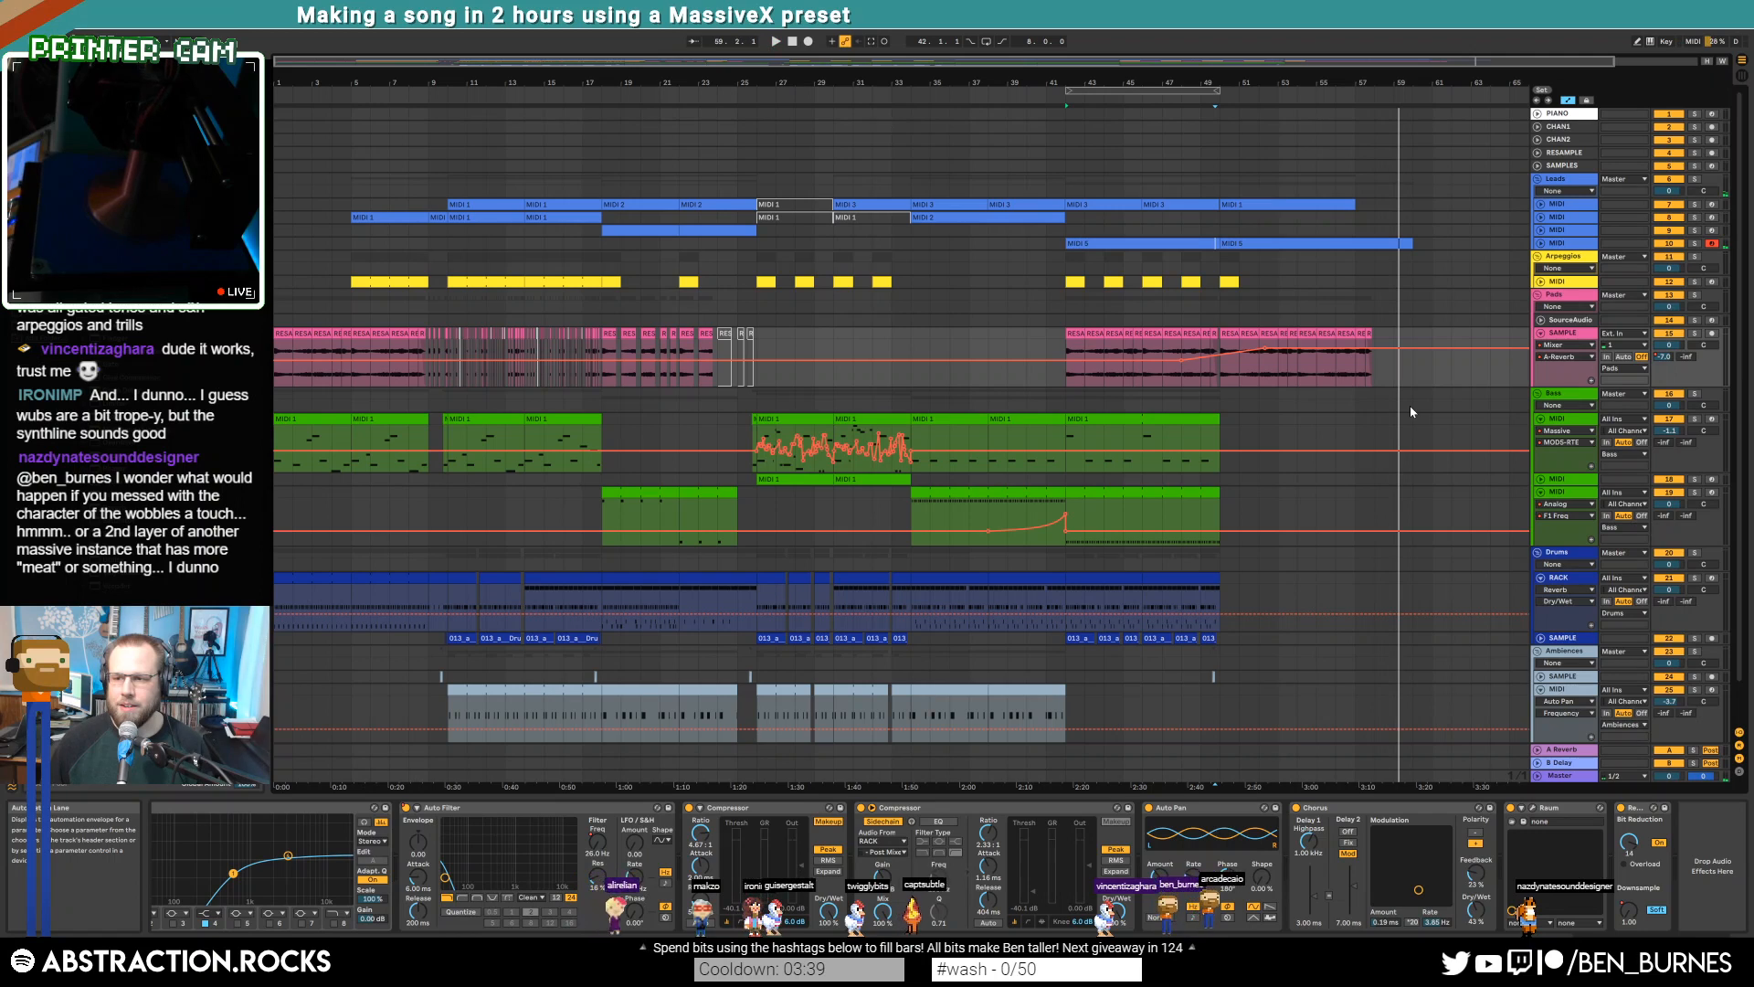
key("space")
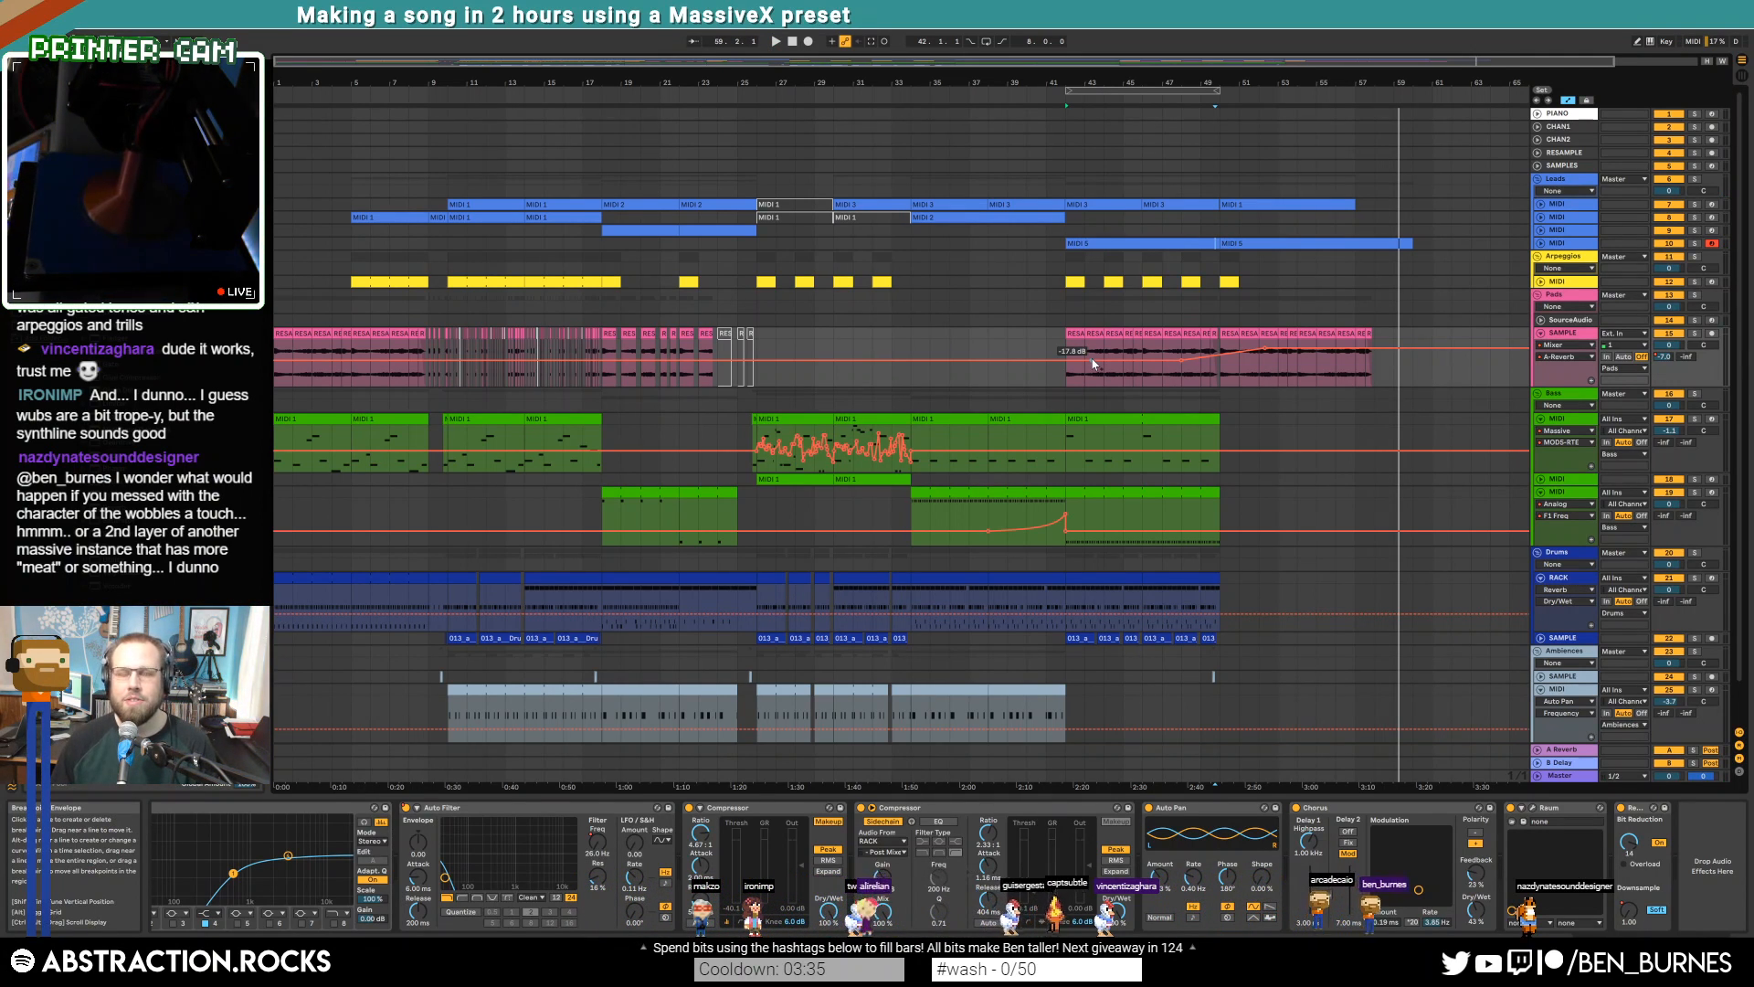
left_click(755, 320)
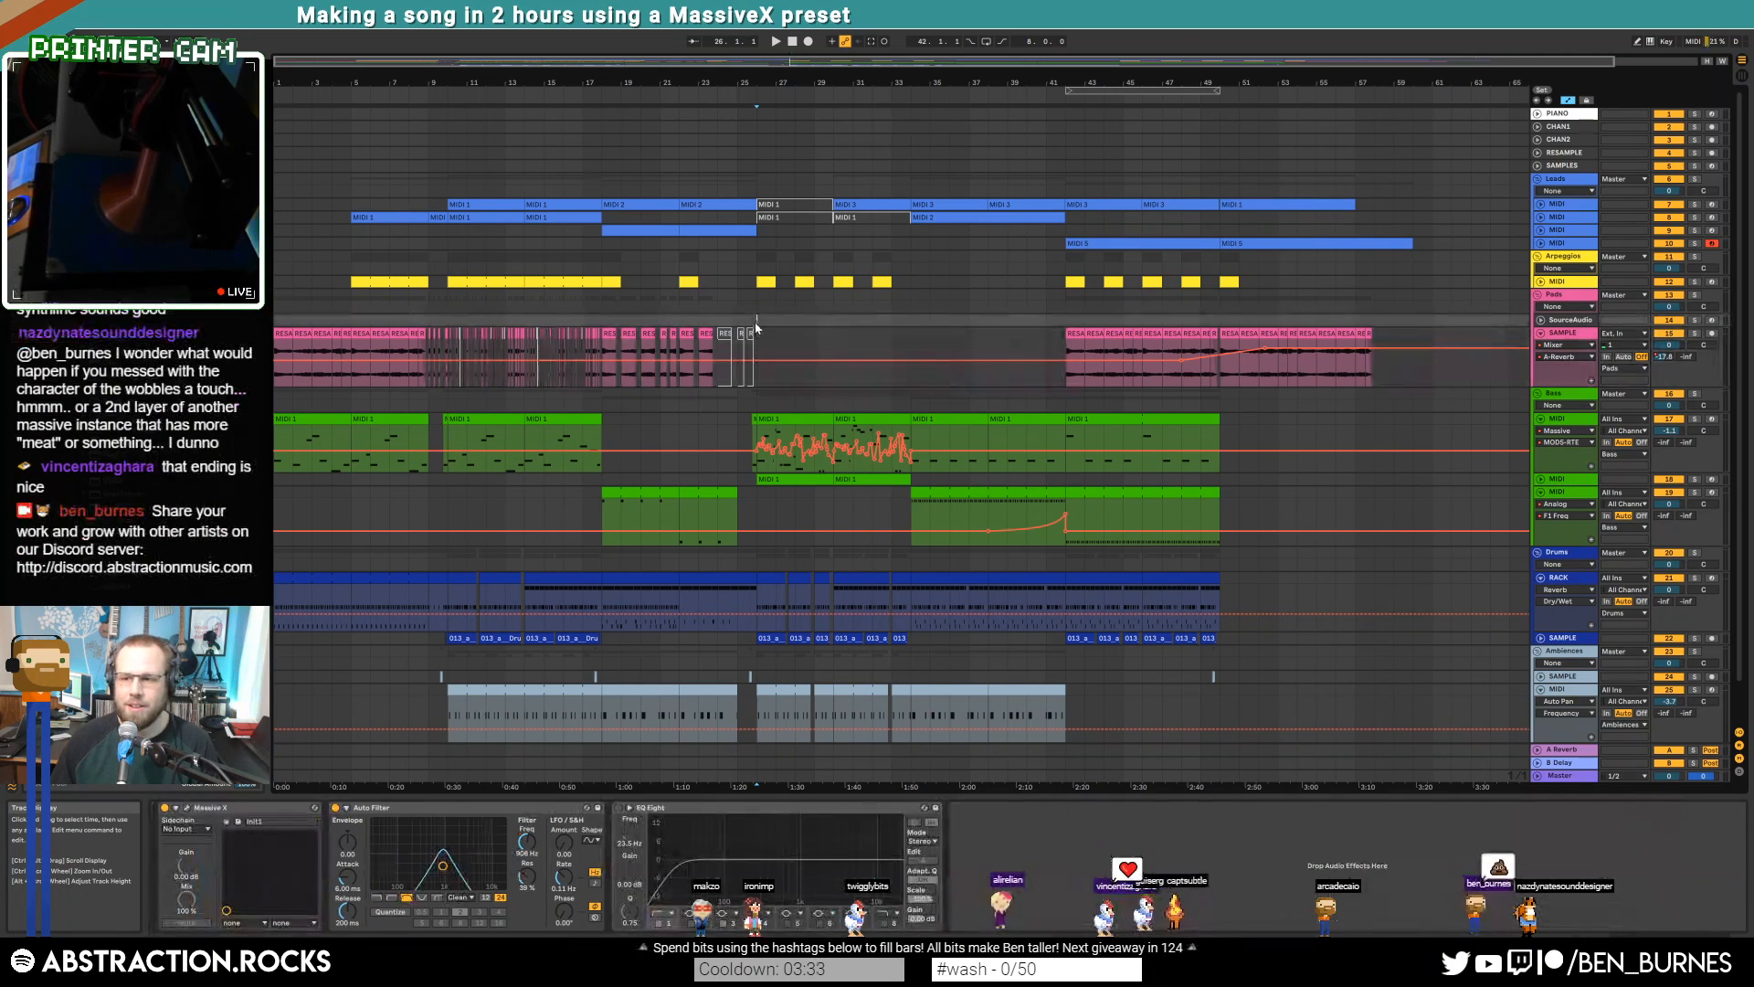
key("a")
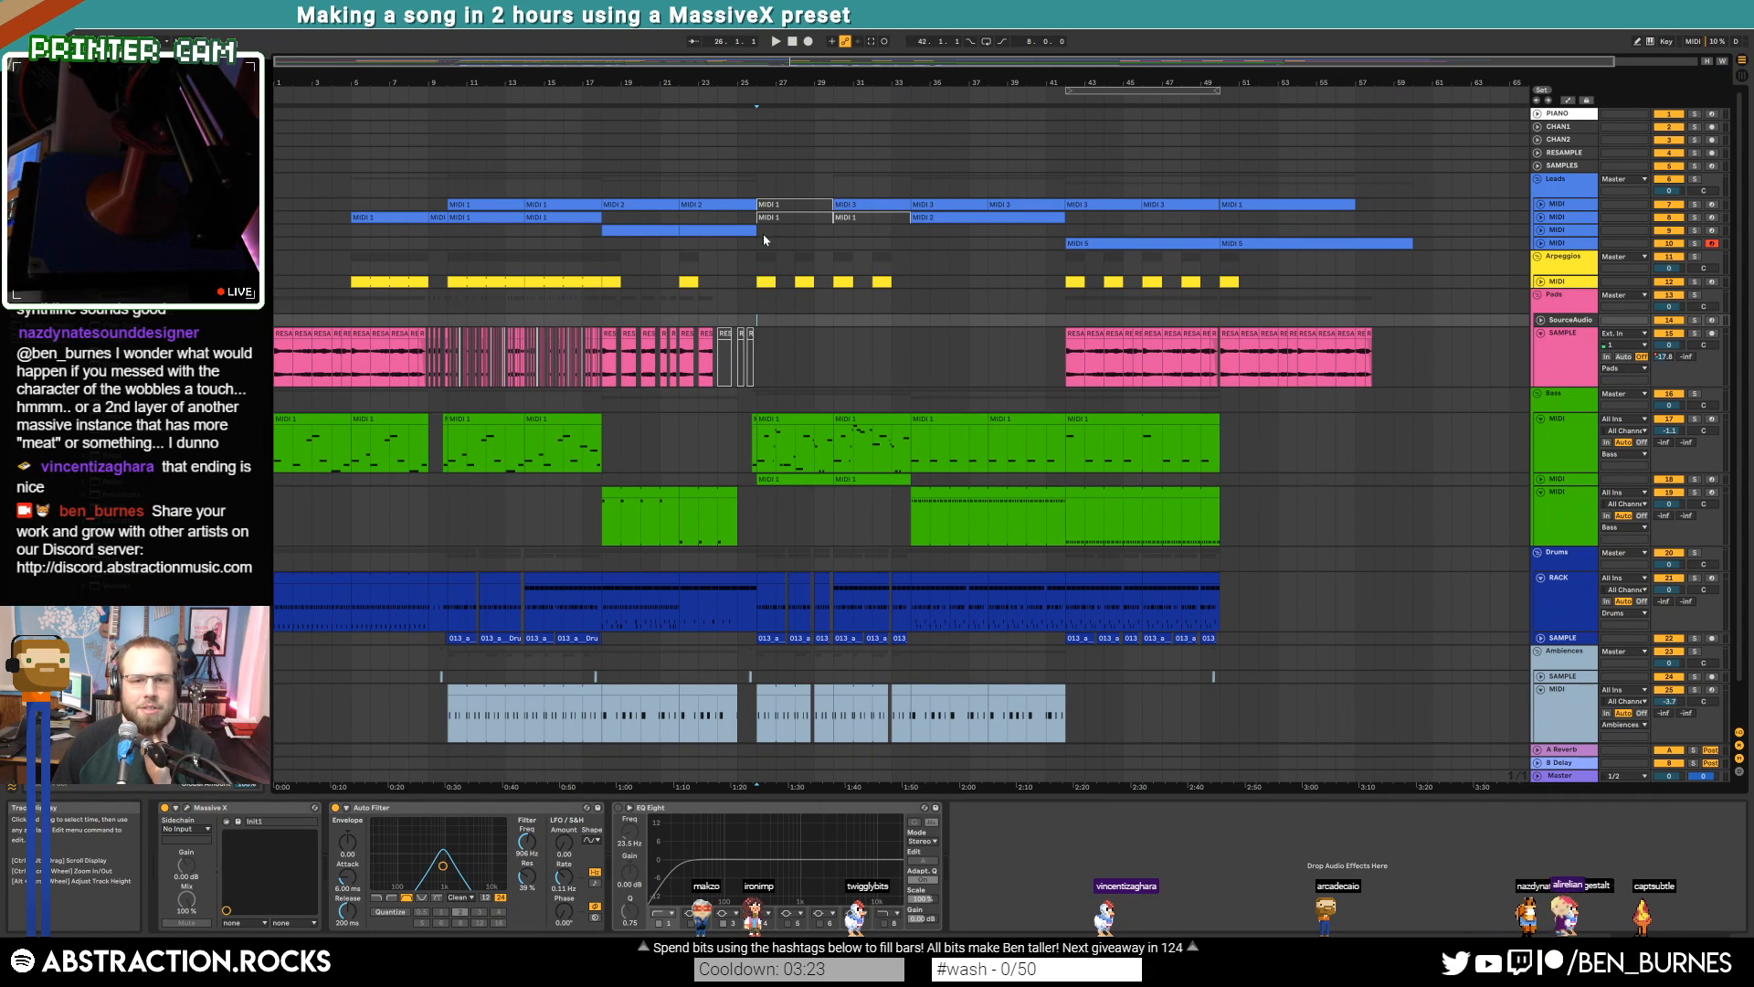
Unfold the first lead track and examine how its part relates to the bass clips and the Ambiences MIDI clips
left_click_drag(278, 254, 1381, 656)
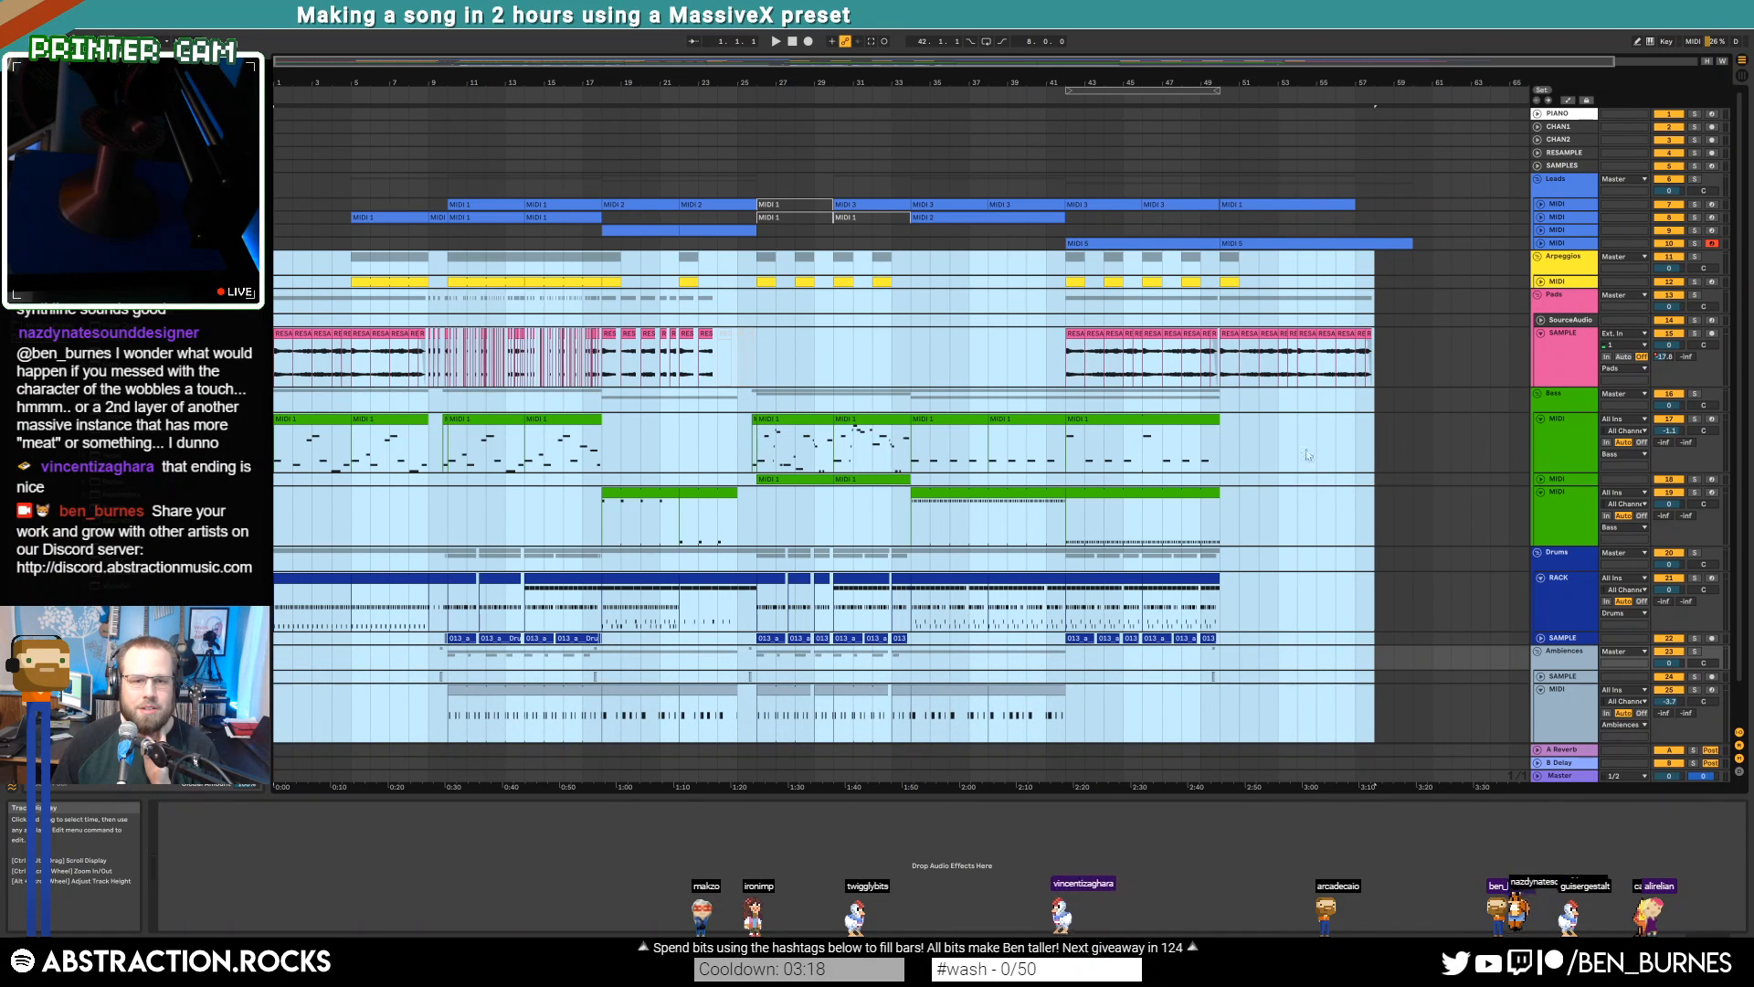
left_click(1046, 364)
left_click_drag(849, 371, 964, 449)
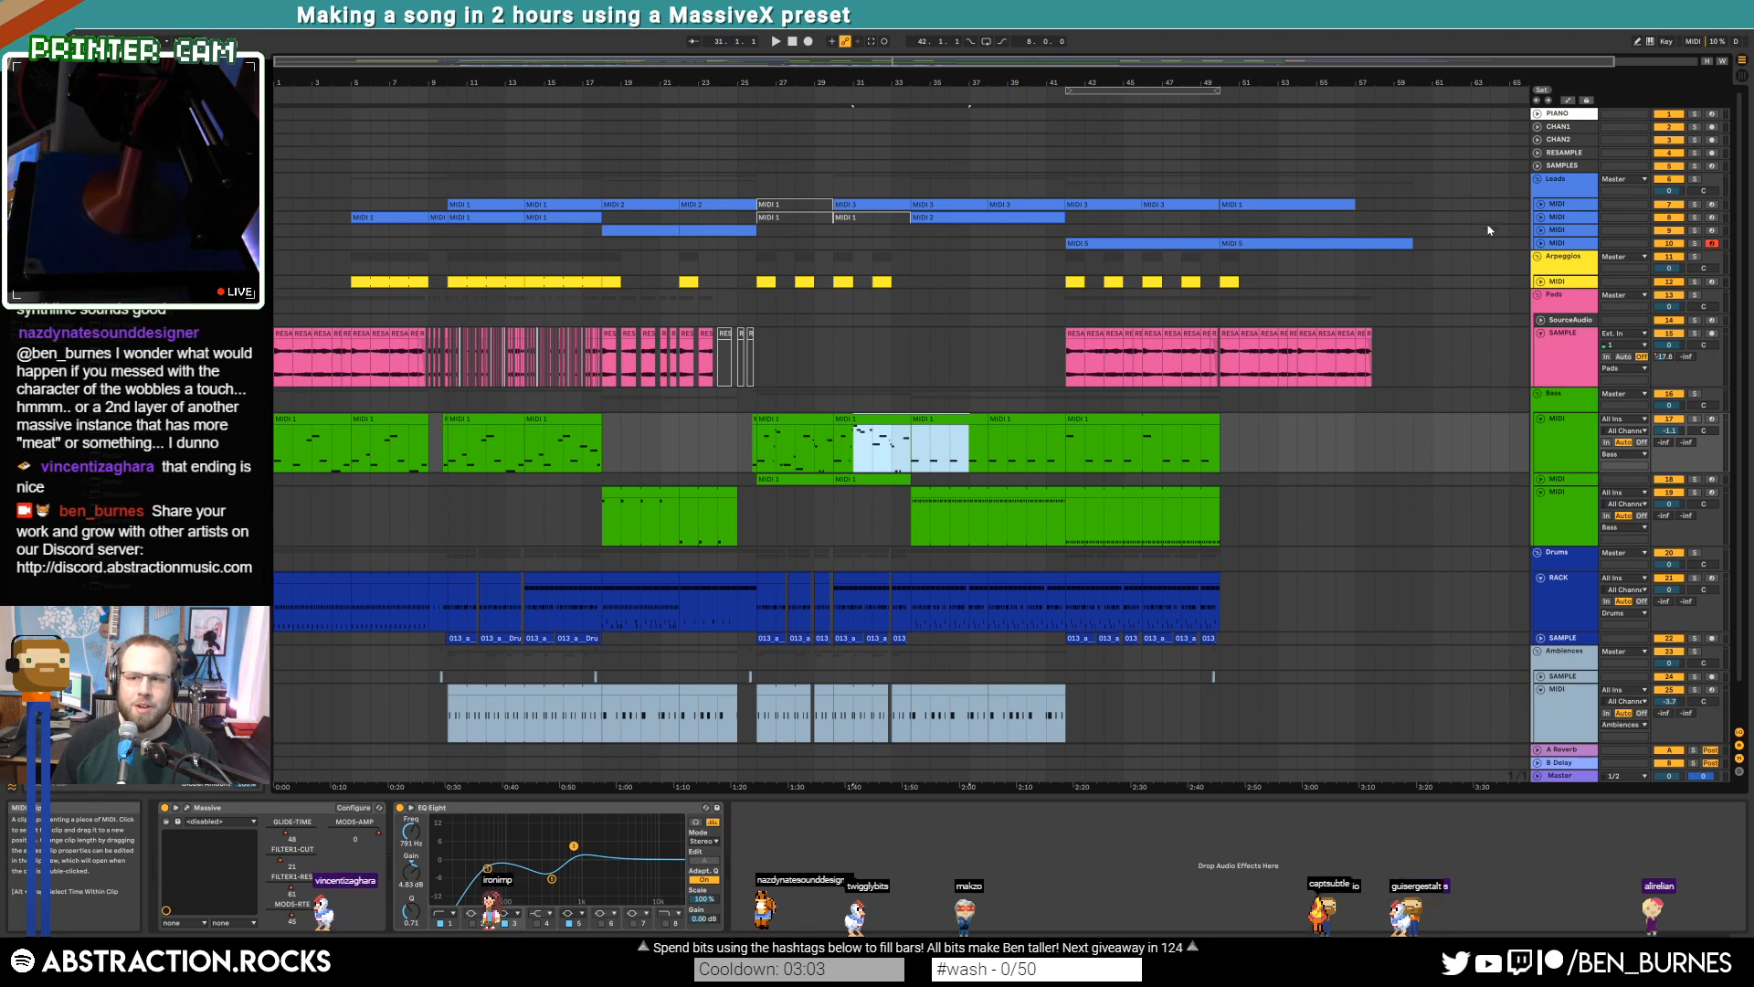
left_click(1538, 206)
left_click(1540, 205)
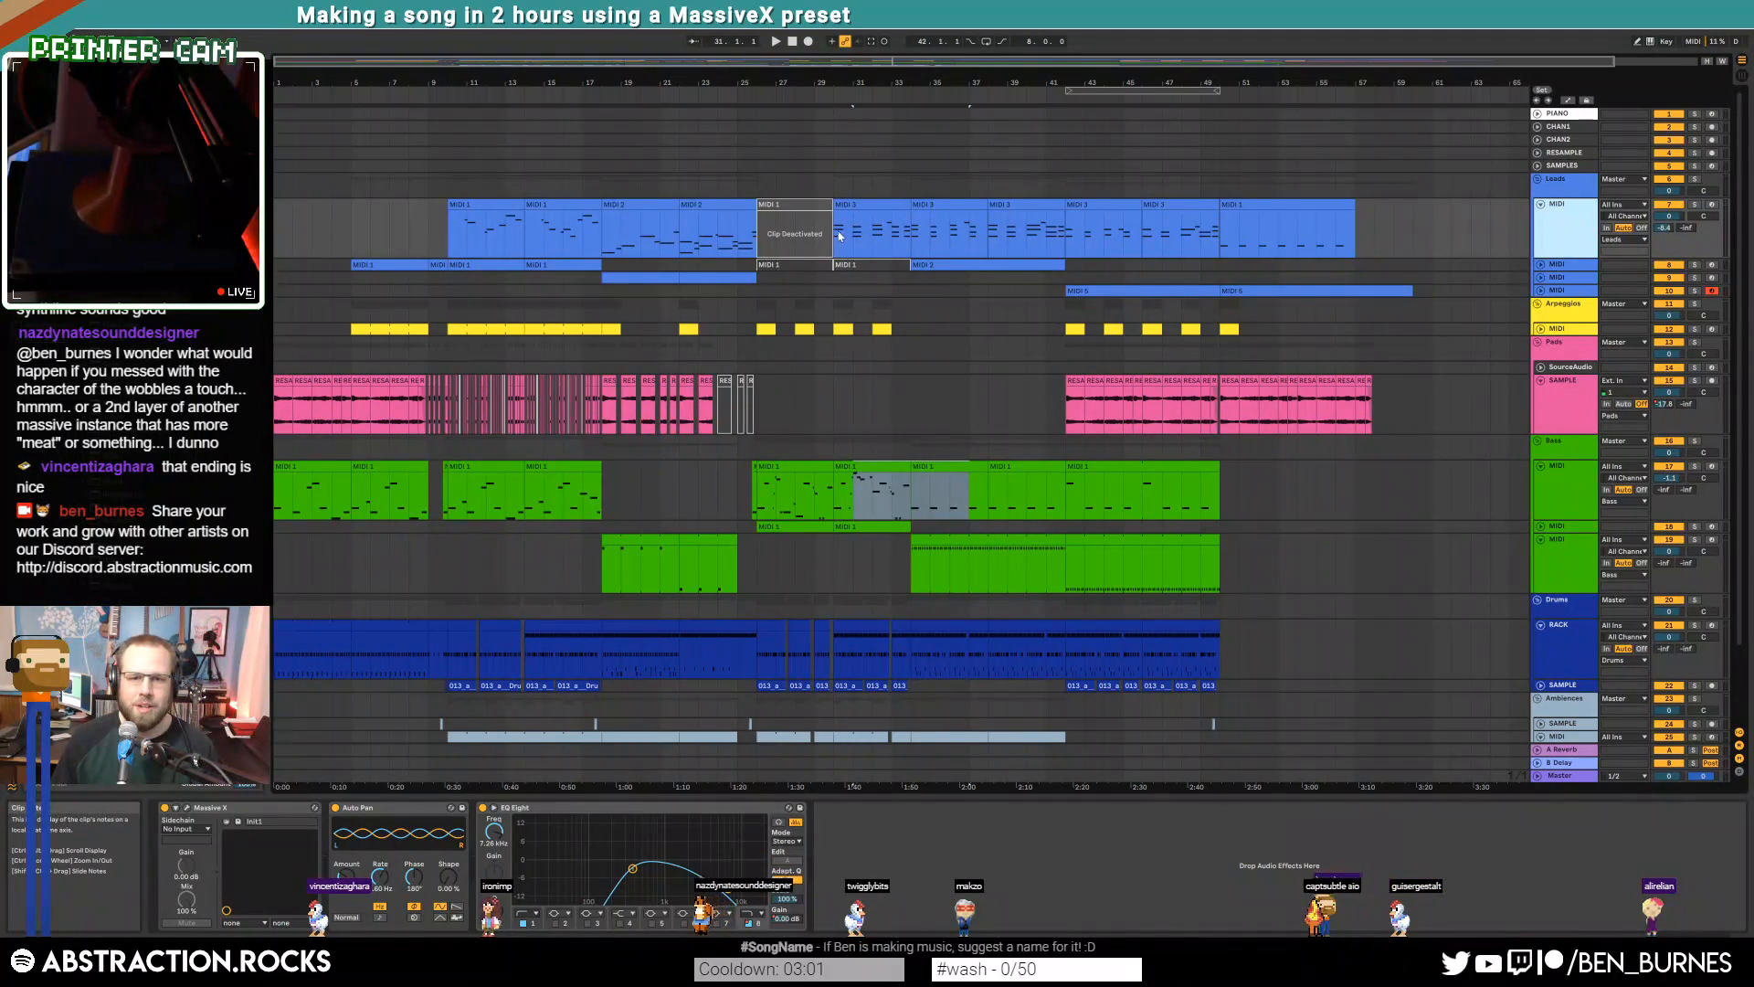
left_click_drag(1049, 234, 837, 235)
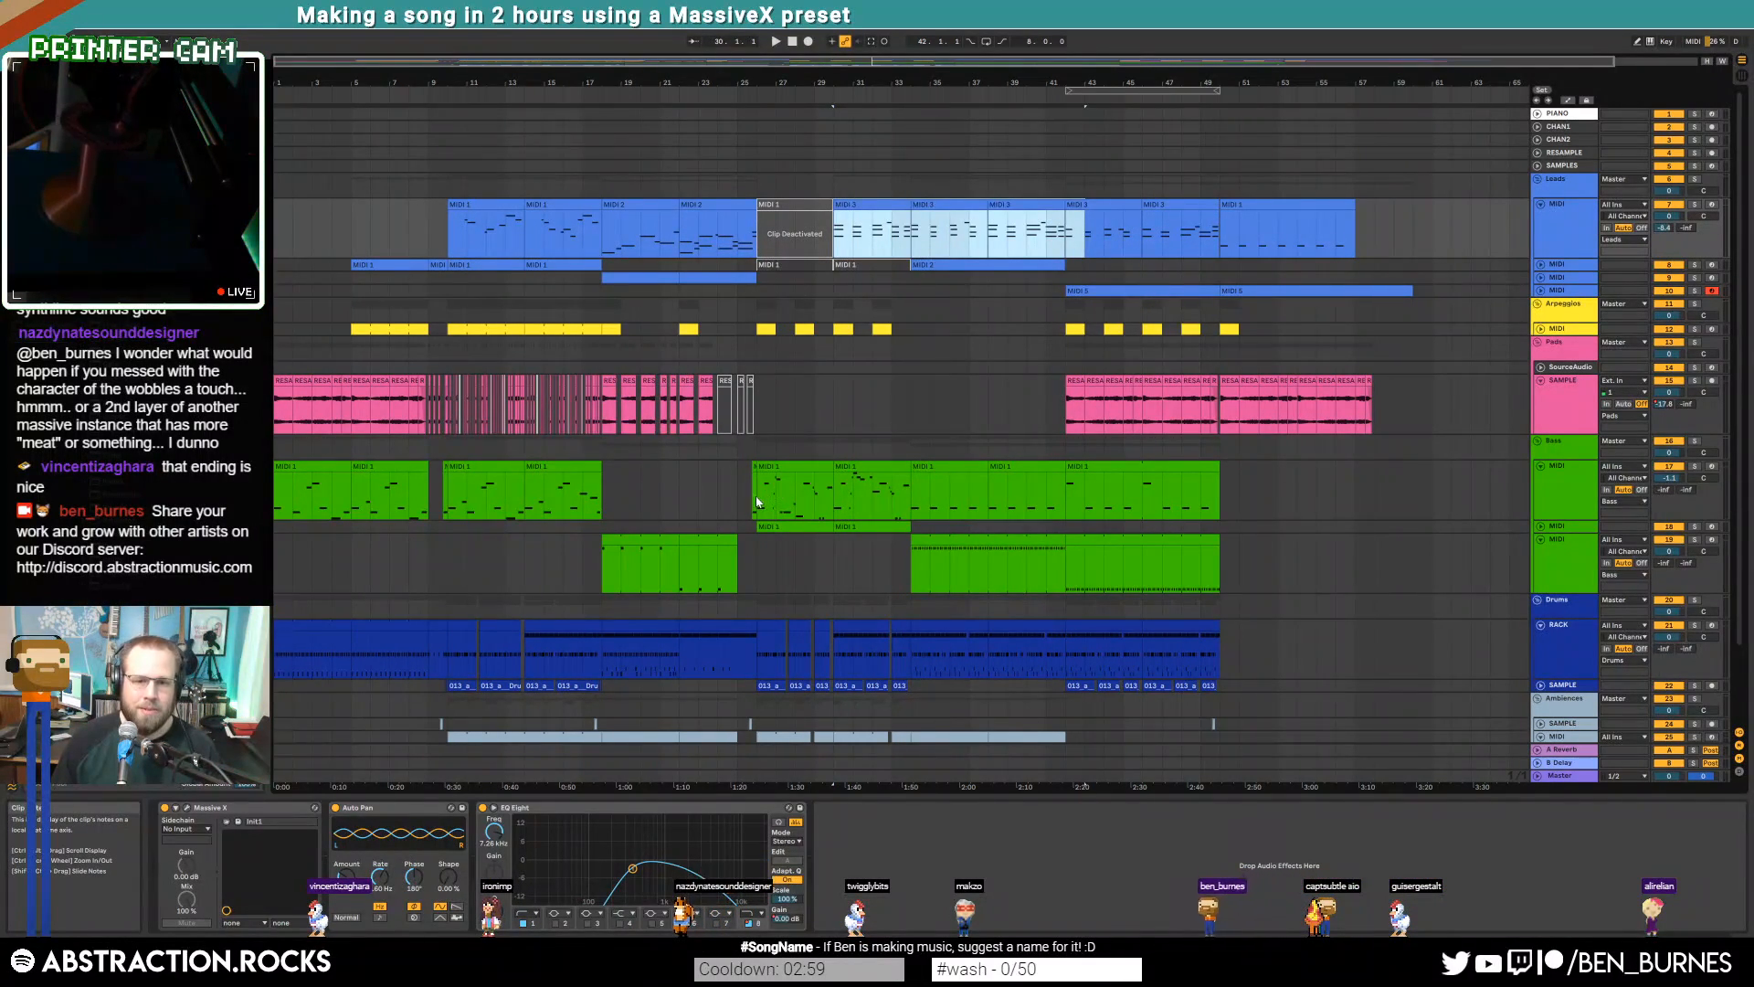
left_click_drag(757, 502, 911, 495)
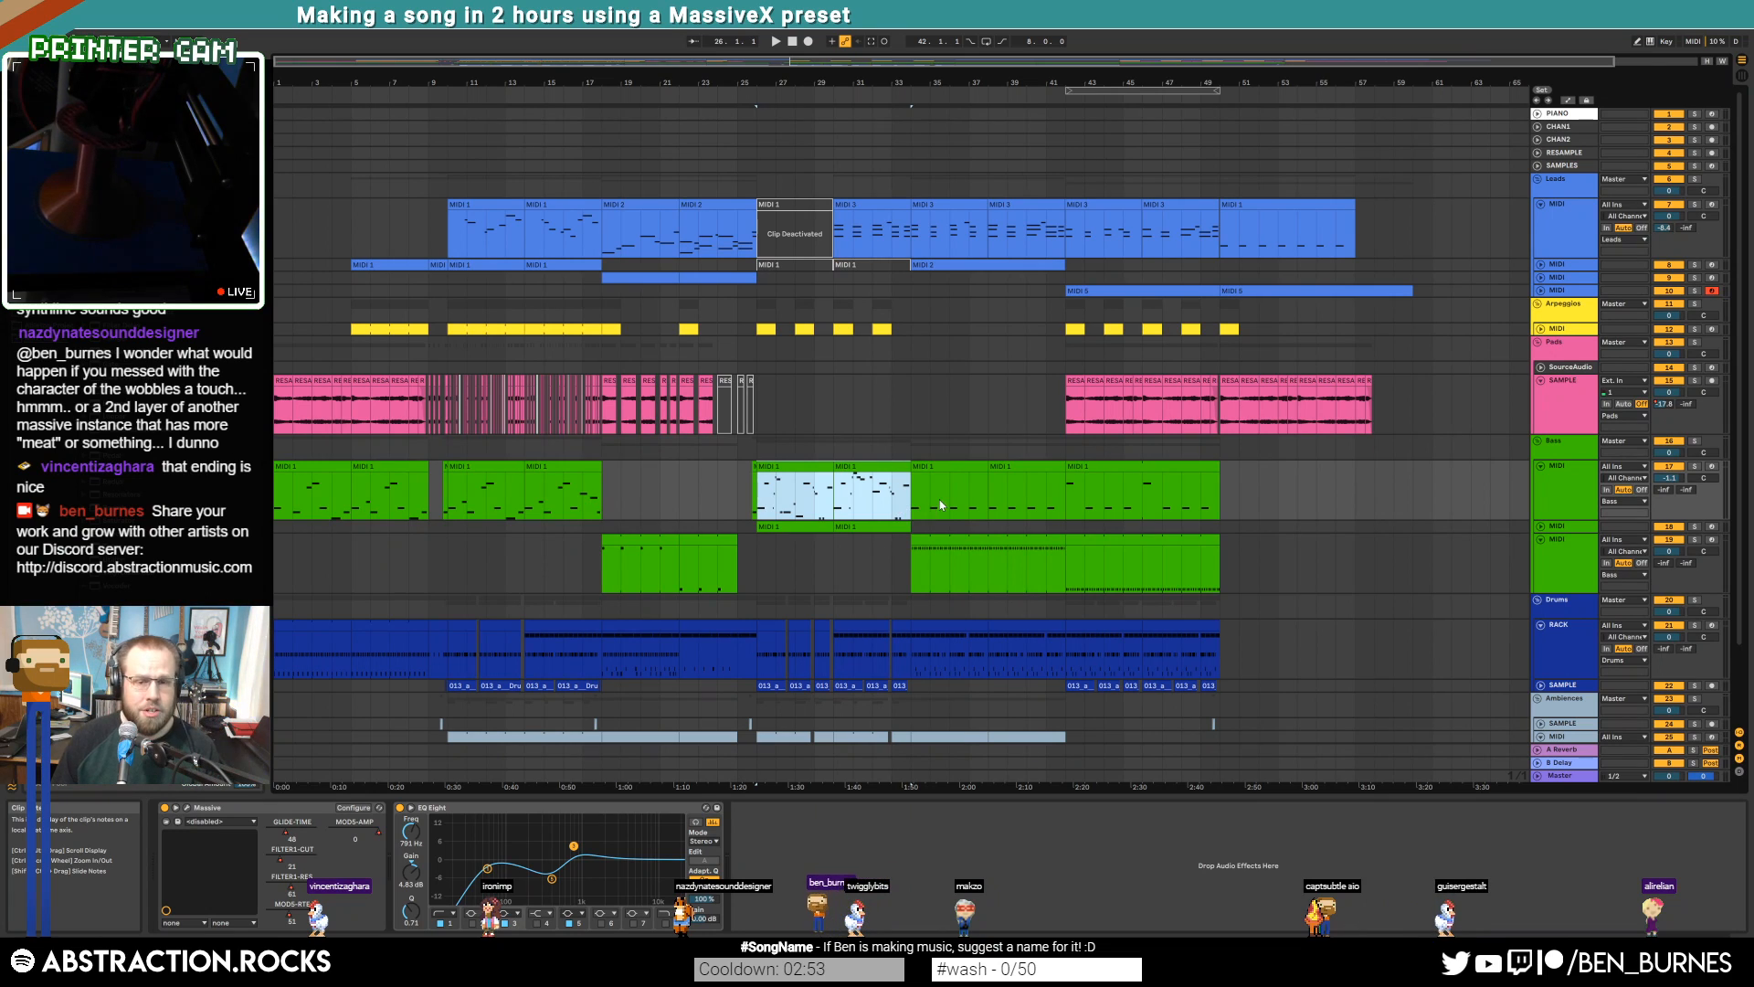
scroll(941, 504, "down", 3)
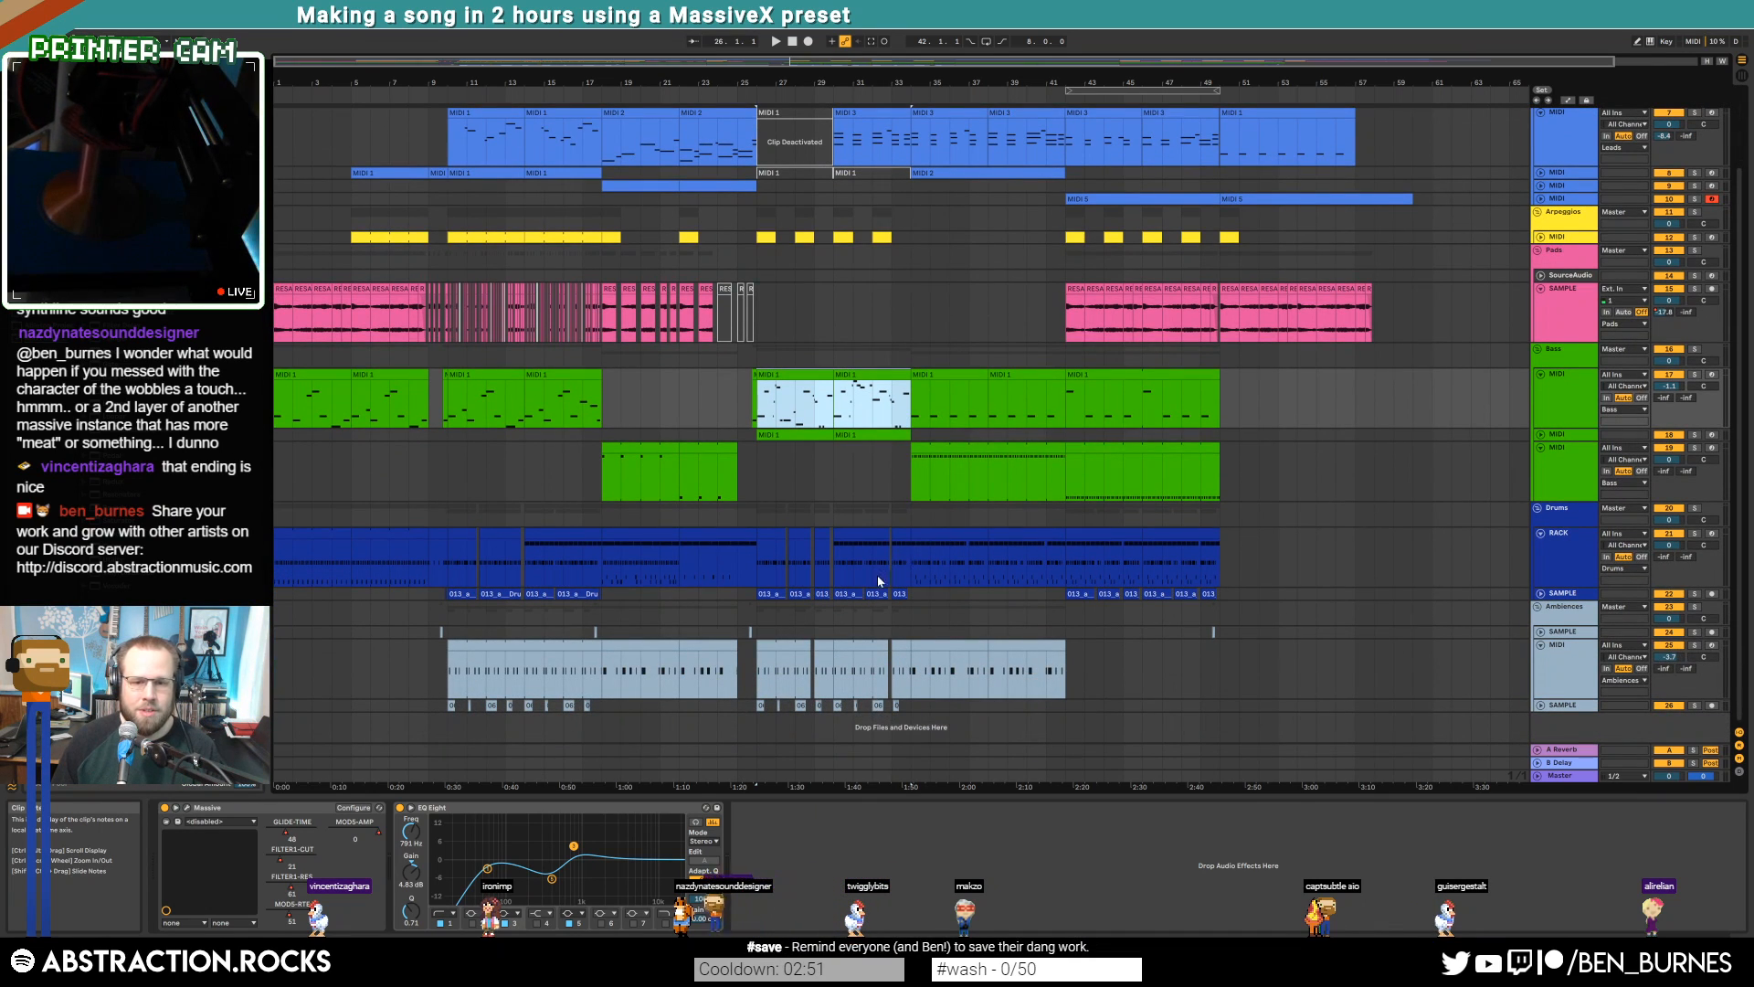
left_click(474, 679)
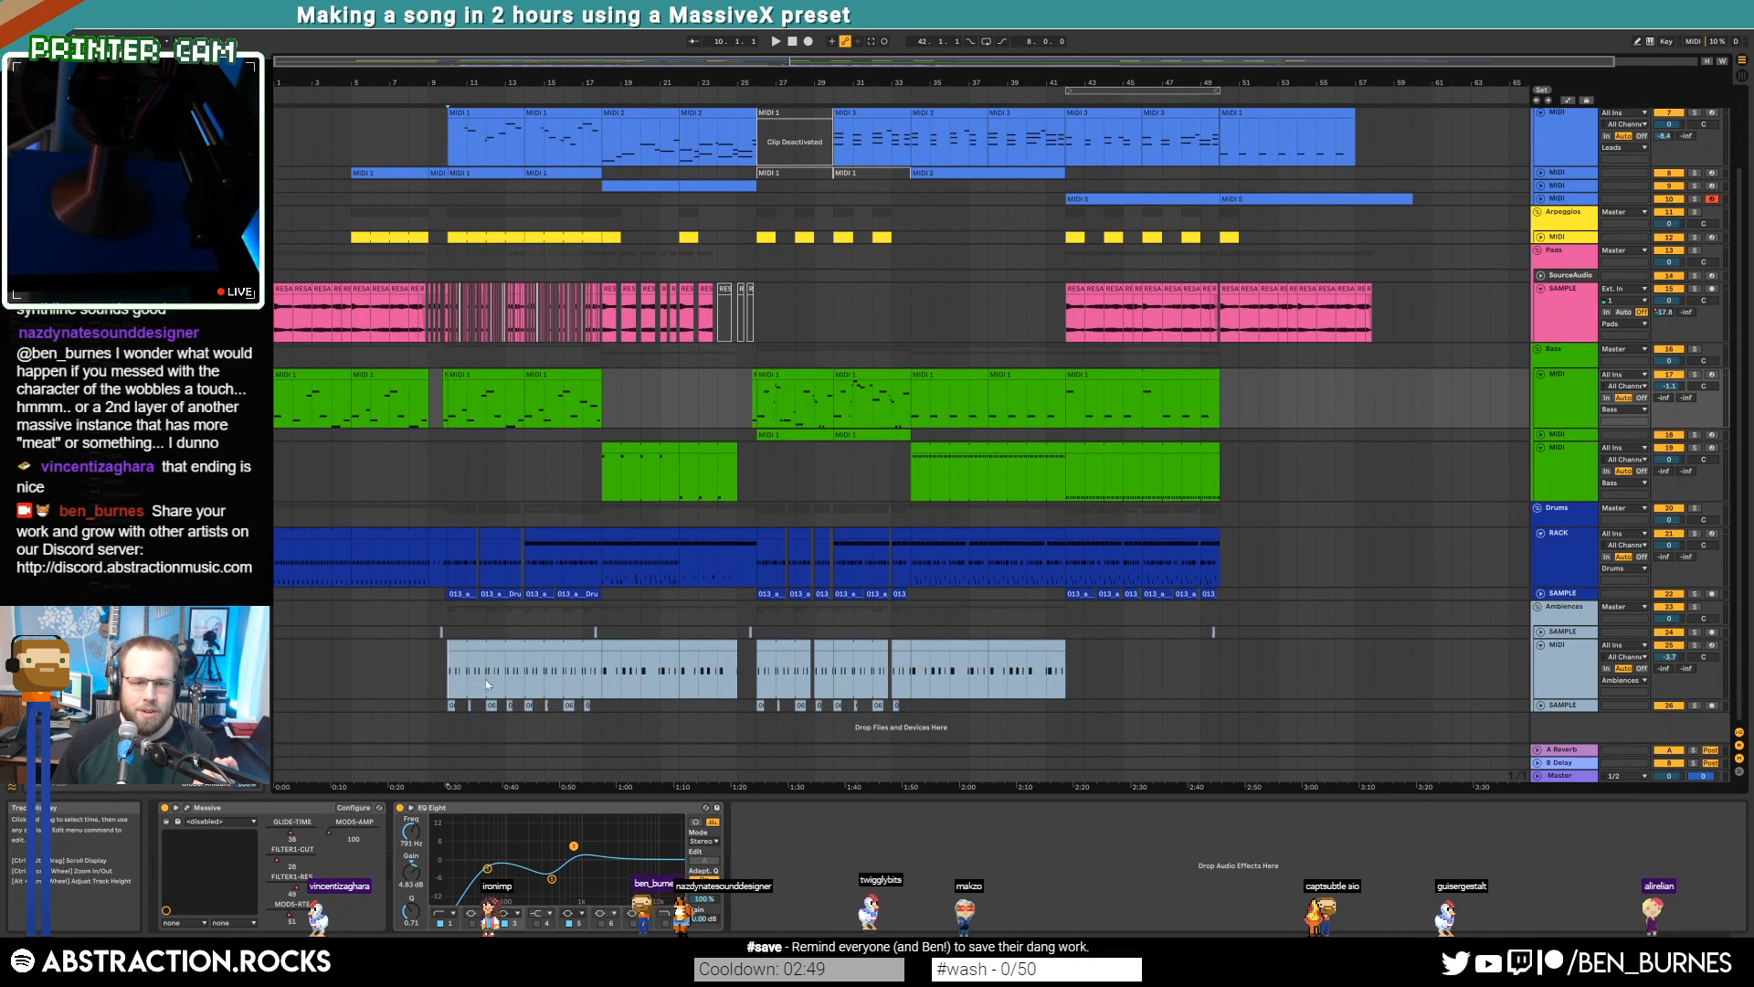
left_click_drag(799, 681, 688, 685)
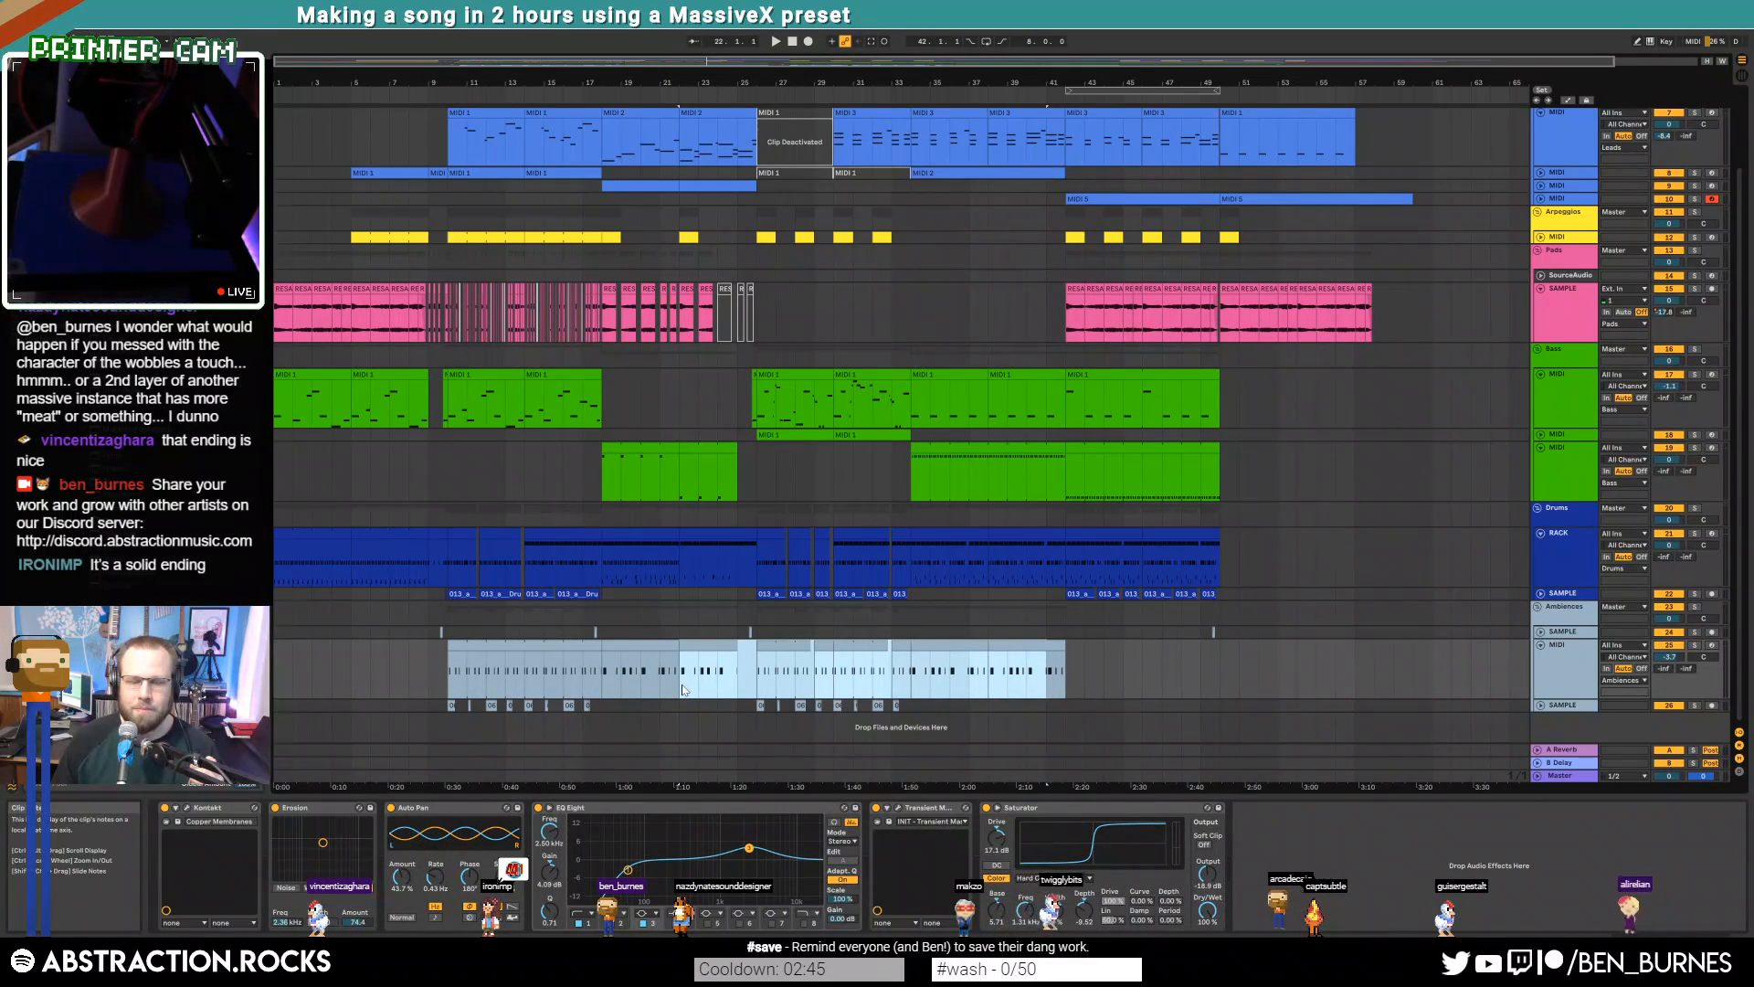
left_click_drag(782, 678, 950, 678)
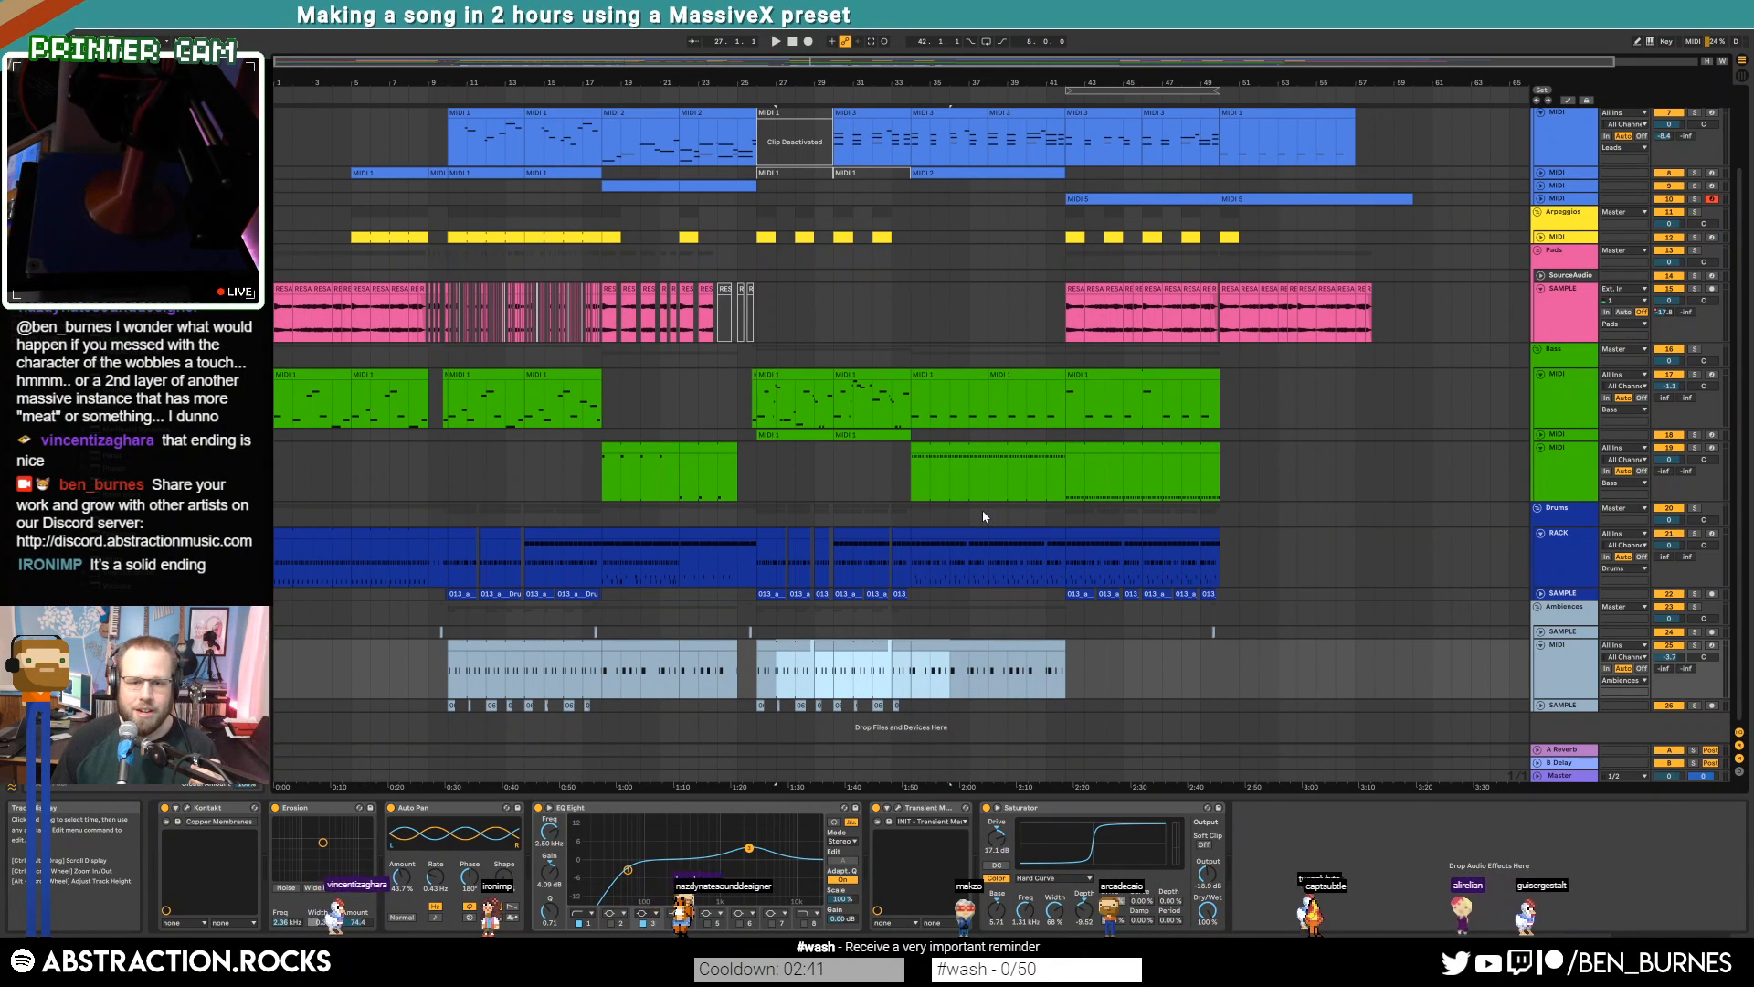
Examine the section from bar 34 to bar 42 across the tracks, and play the song from bar 42
scroll(978, 438, "up", 2)
scroll(974, 425, "up", 1)
left_click_drag(920, 216, 1067, 656)
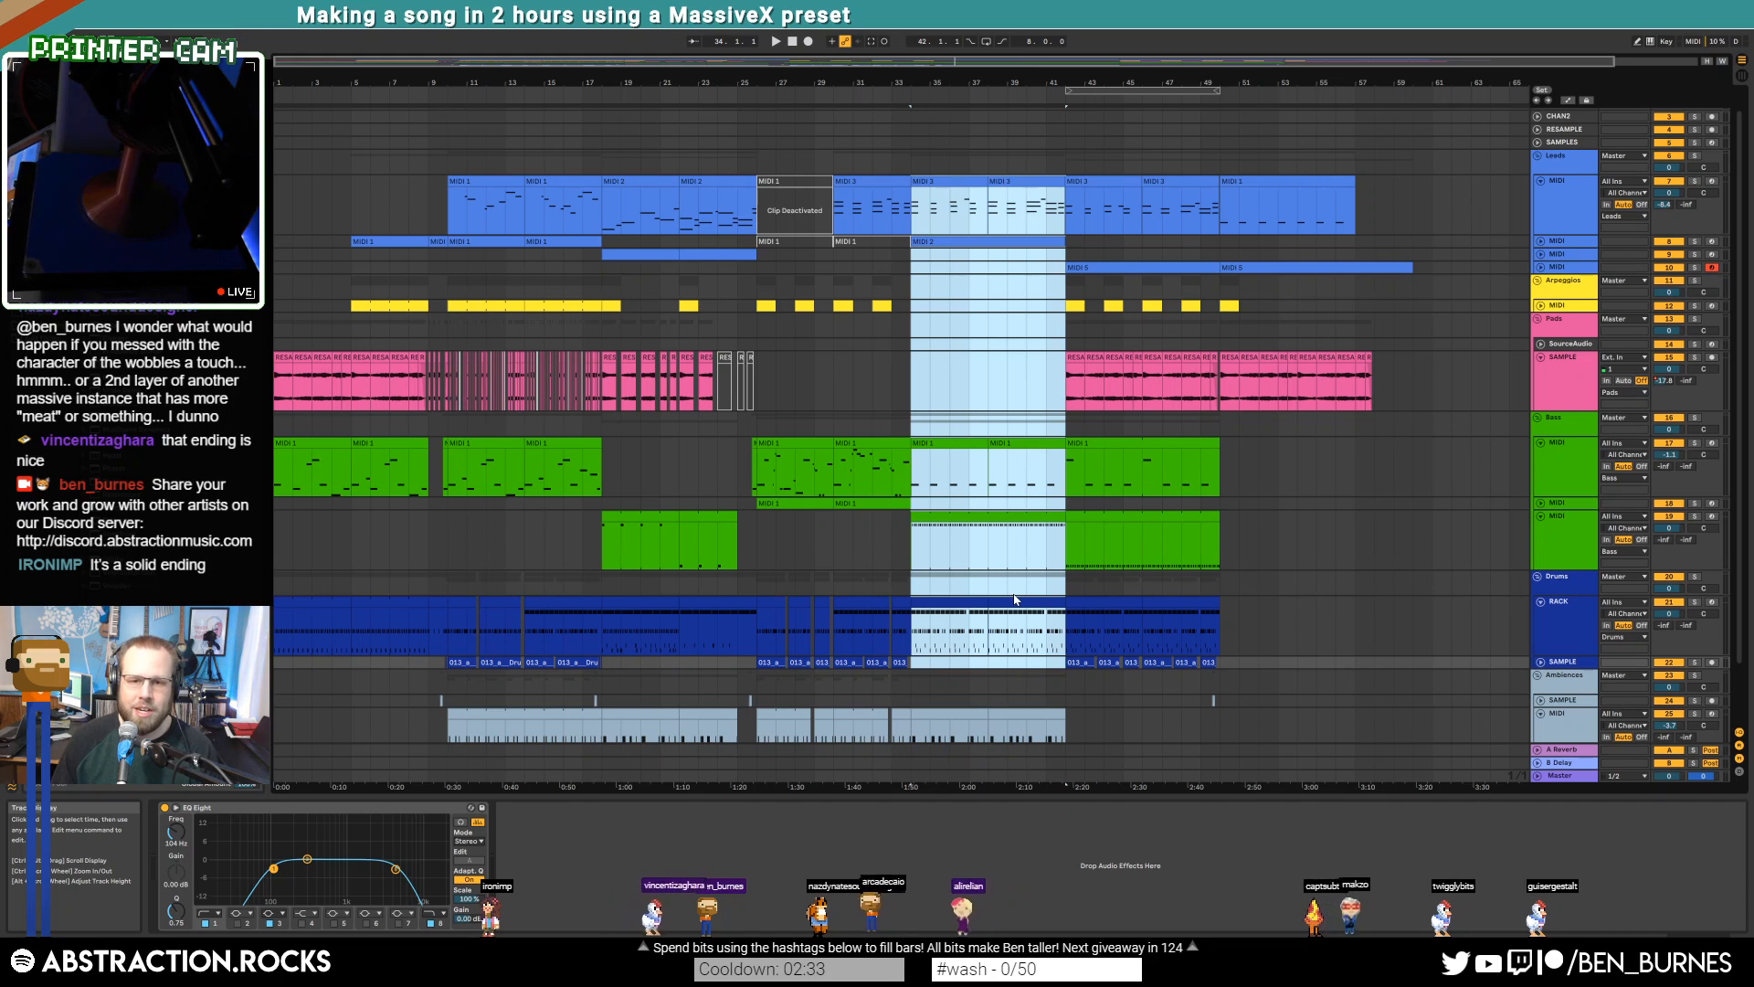
scroll(1015, 599, "down", 2)
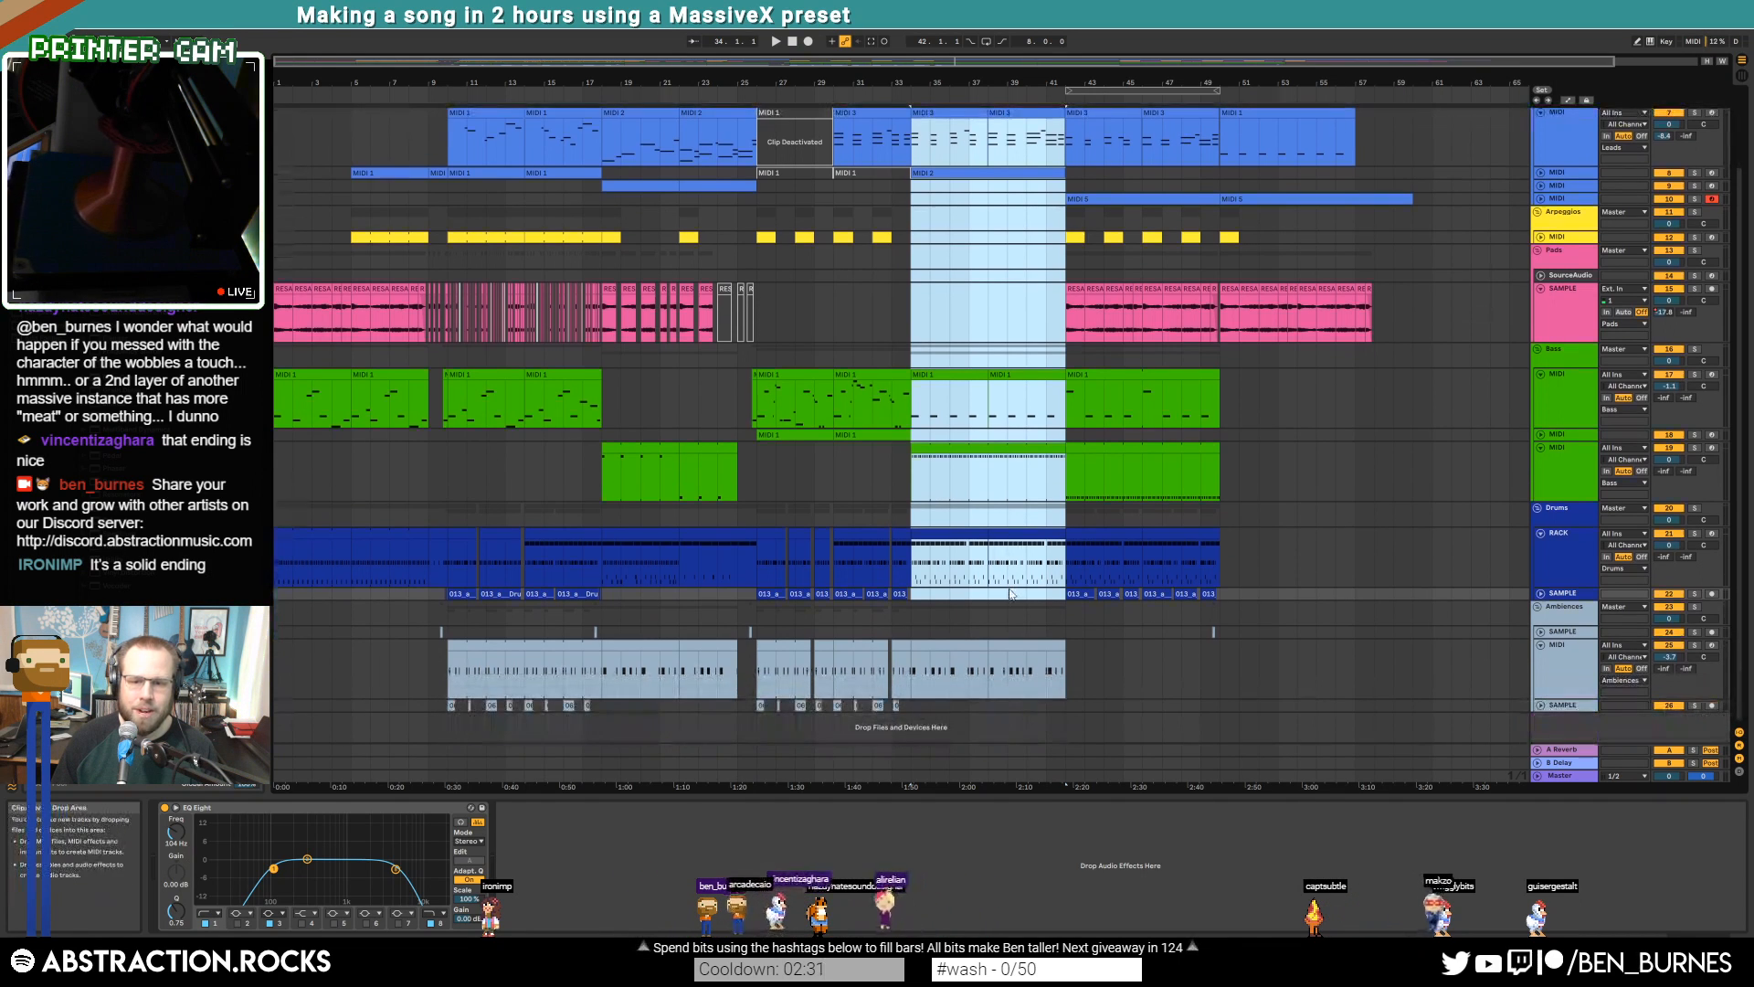
left_click_drag(906, 705, 1079, 702)
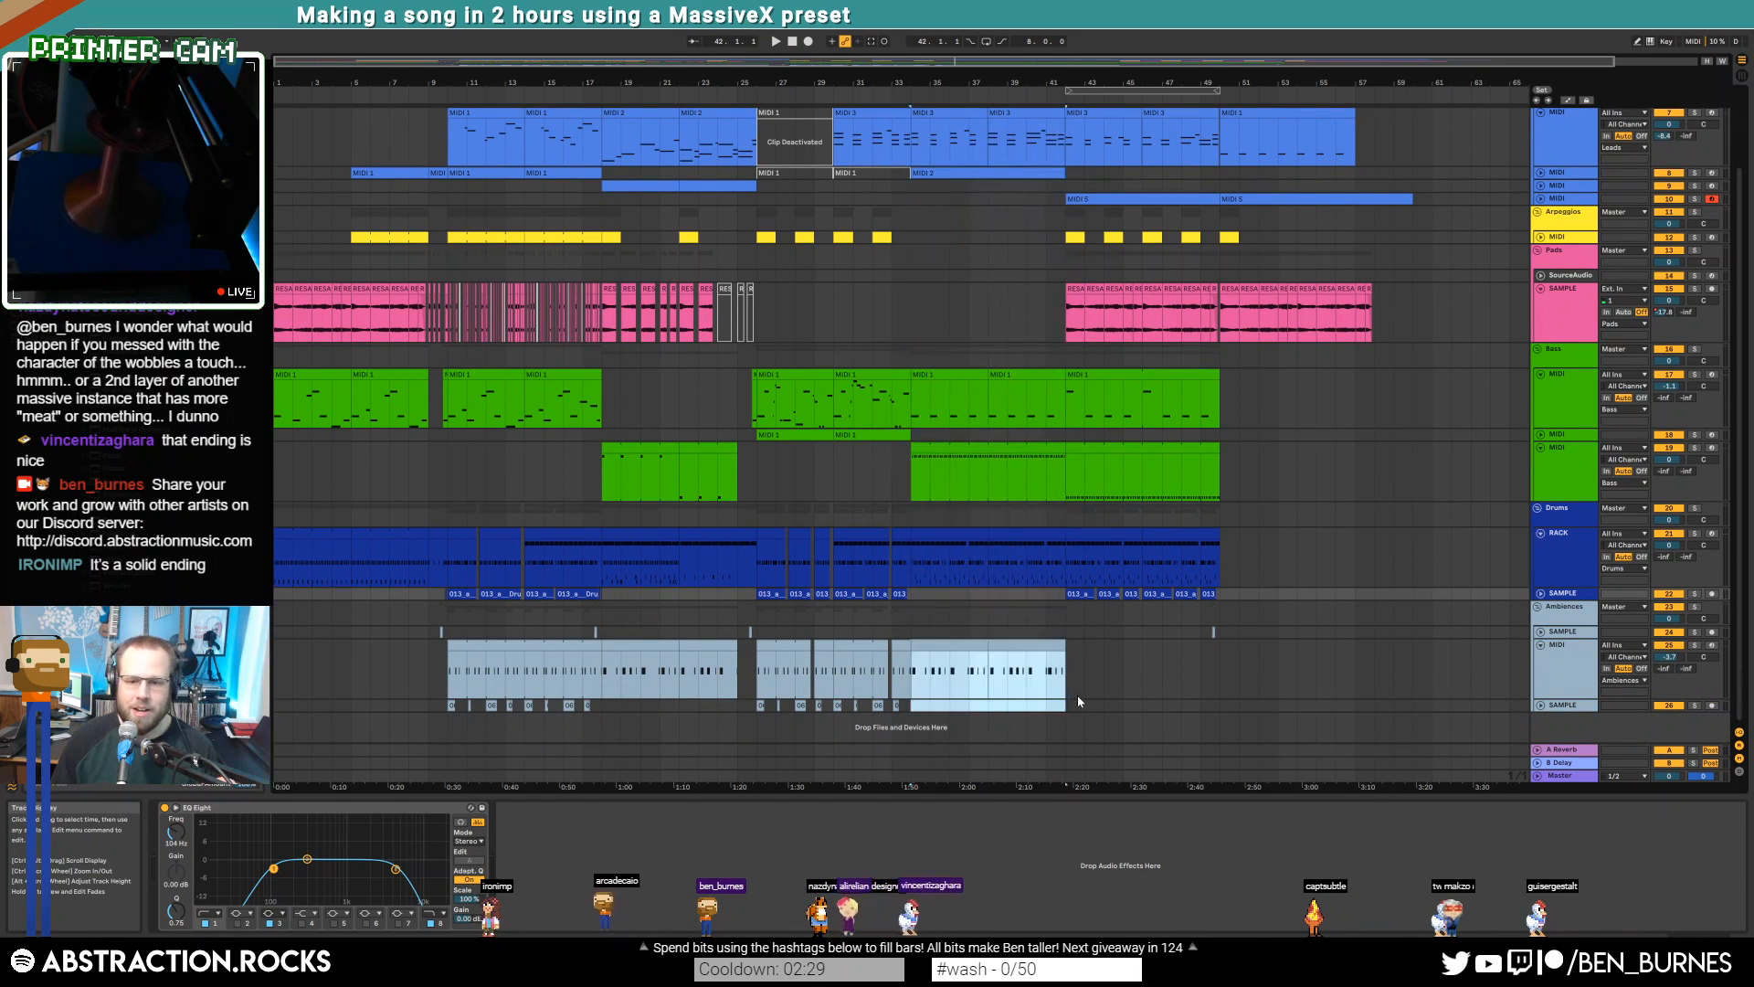
left_click(1069, 585)
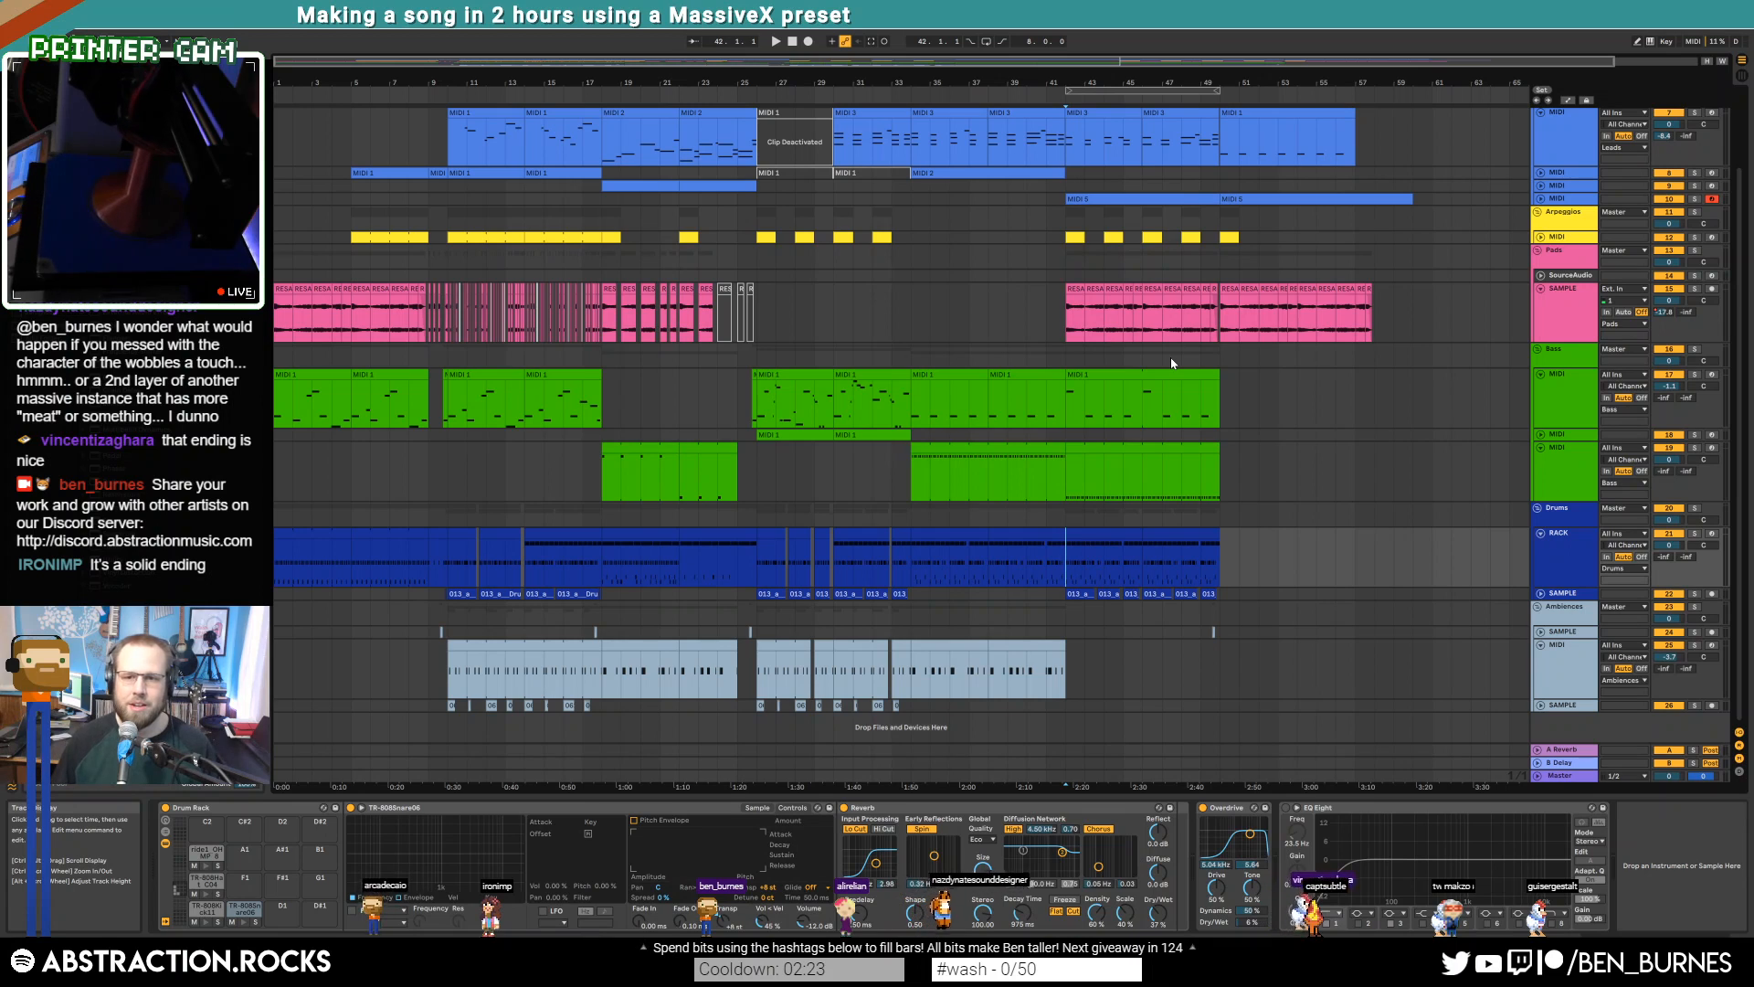
key("space")
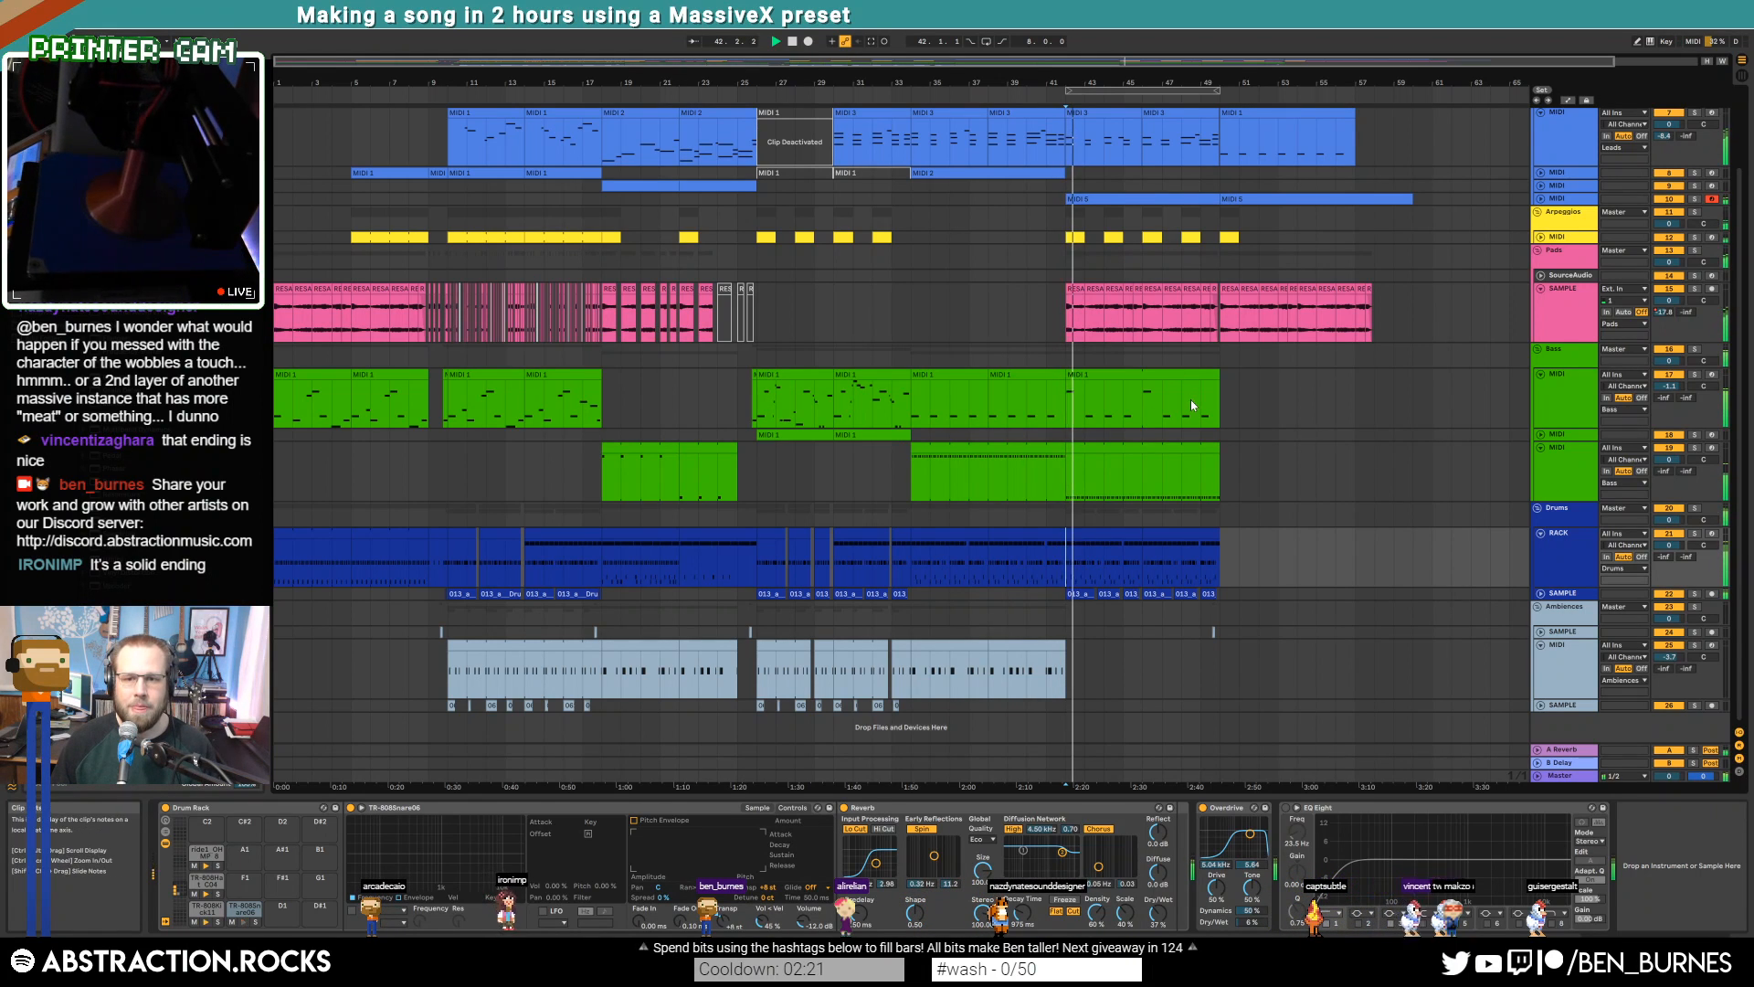
Examine the notes of the two bass MIDI clips covering the section from bar 42 to bar 50
double_click(1133, 402)
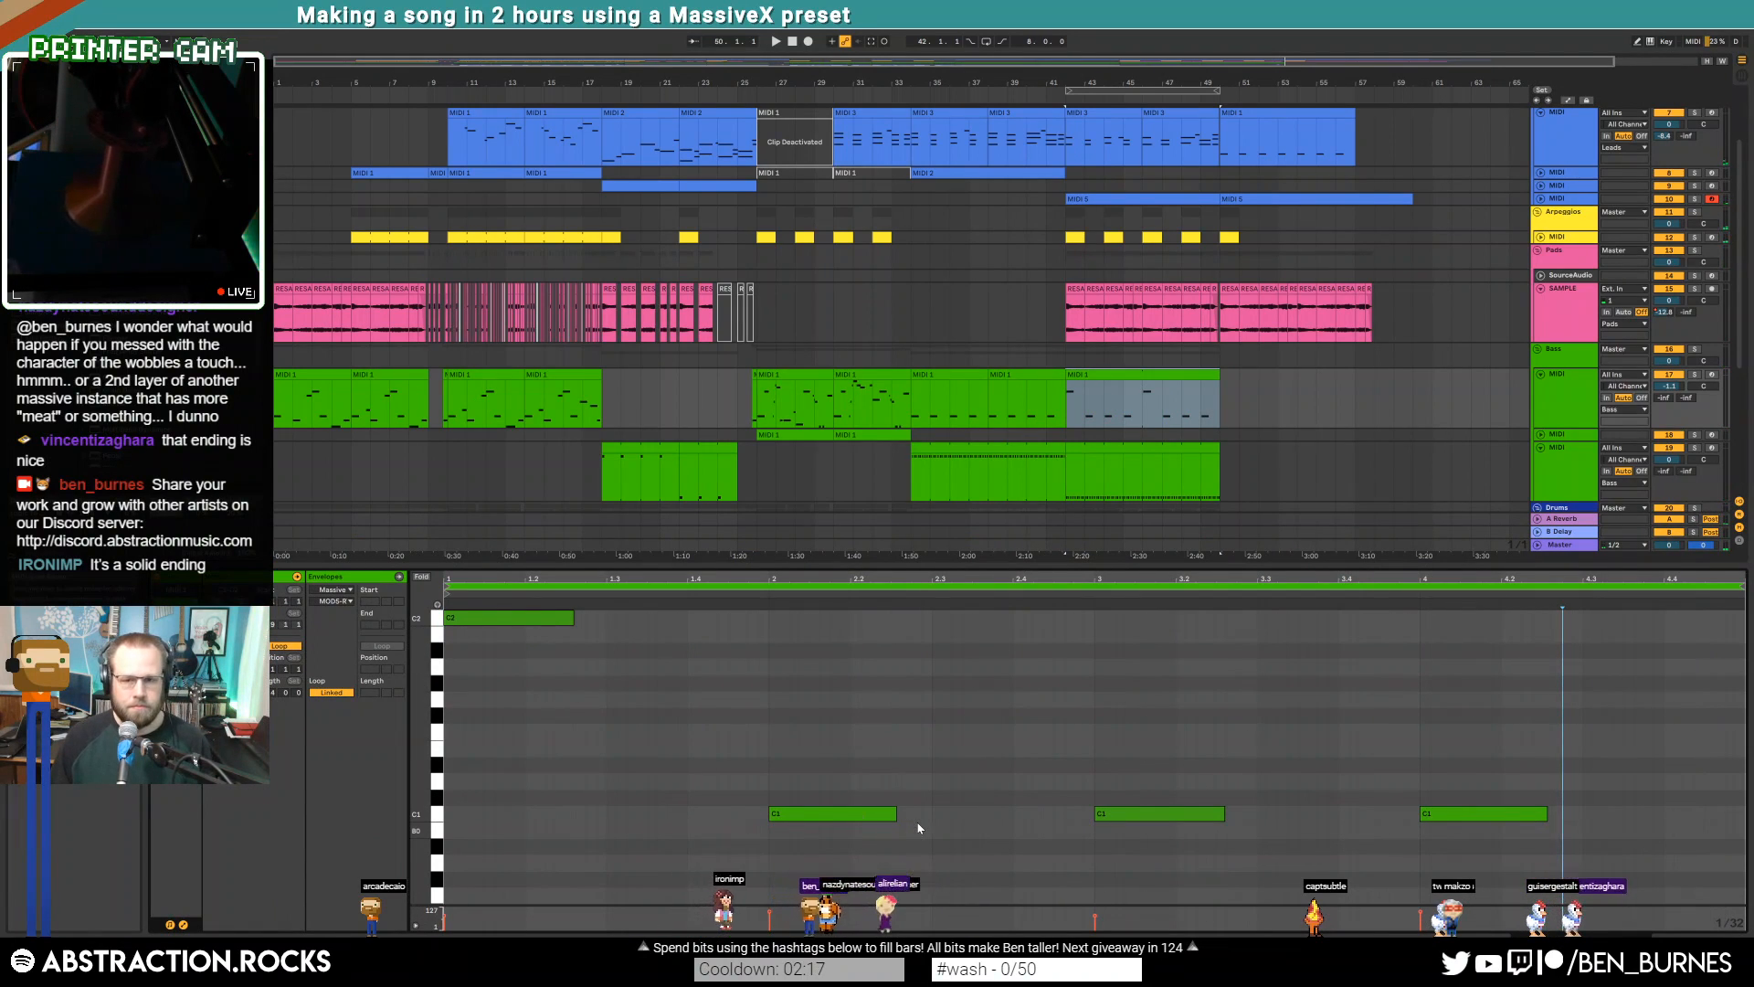
key("shift+Tab")
left_click(1035, 483)
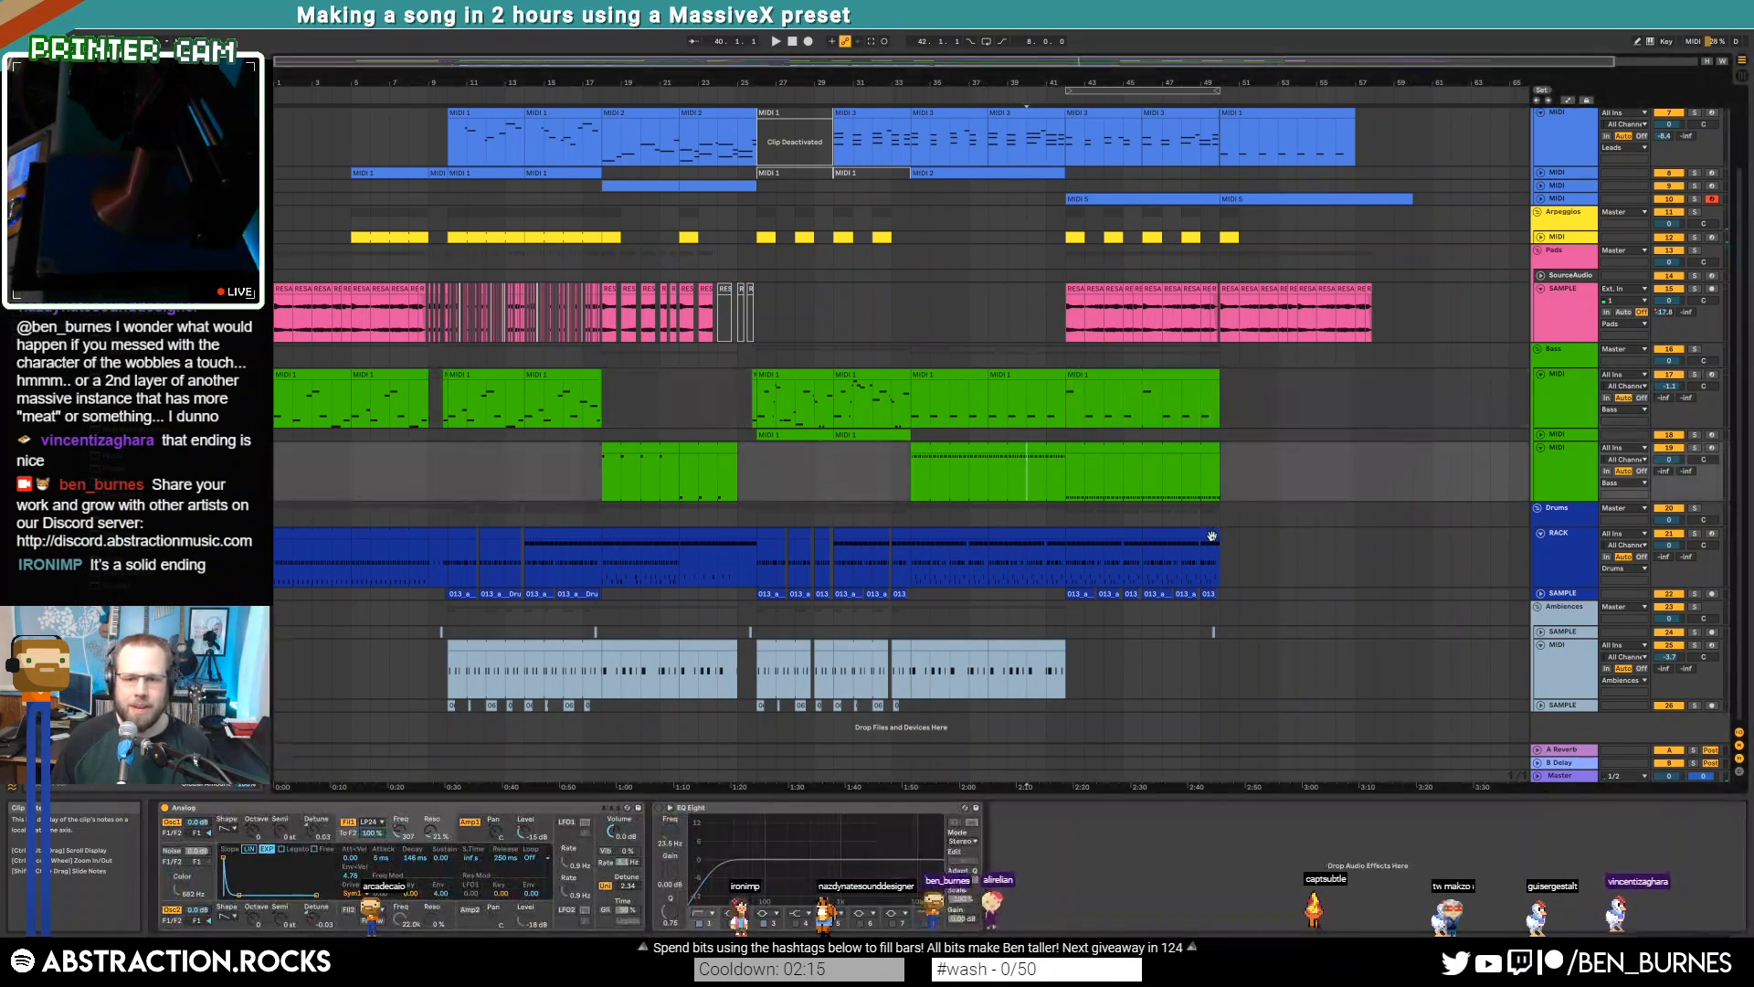
scroll(1183, 523, "up", 3)
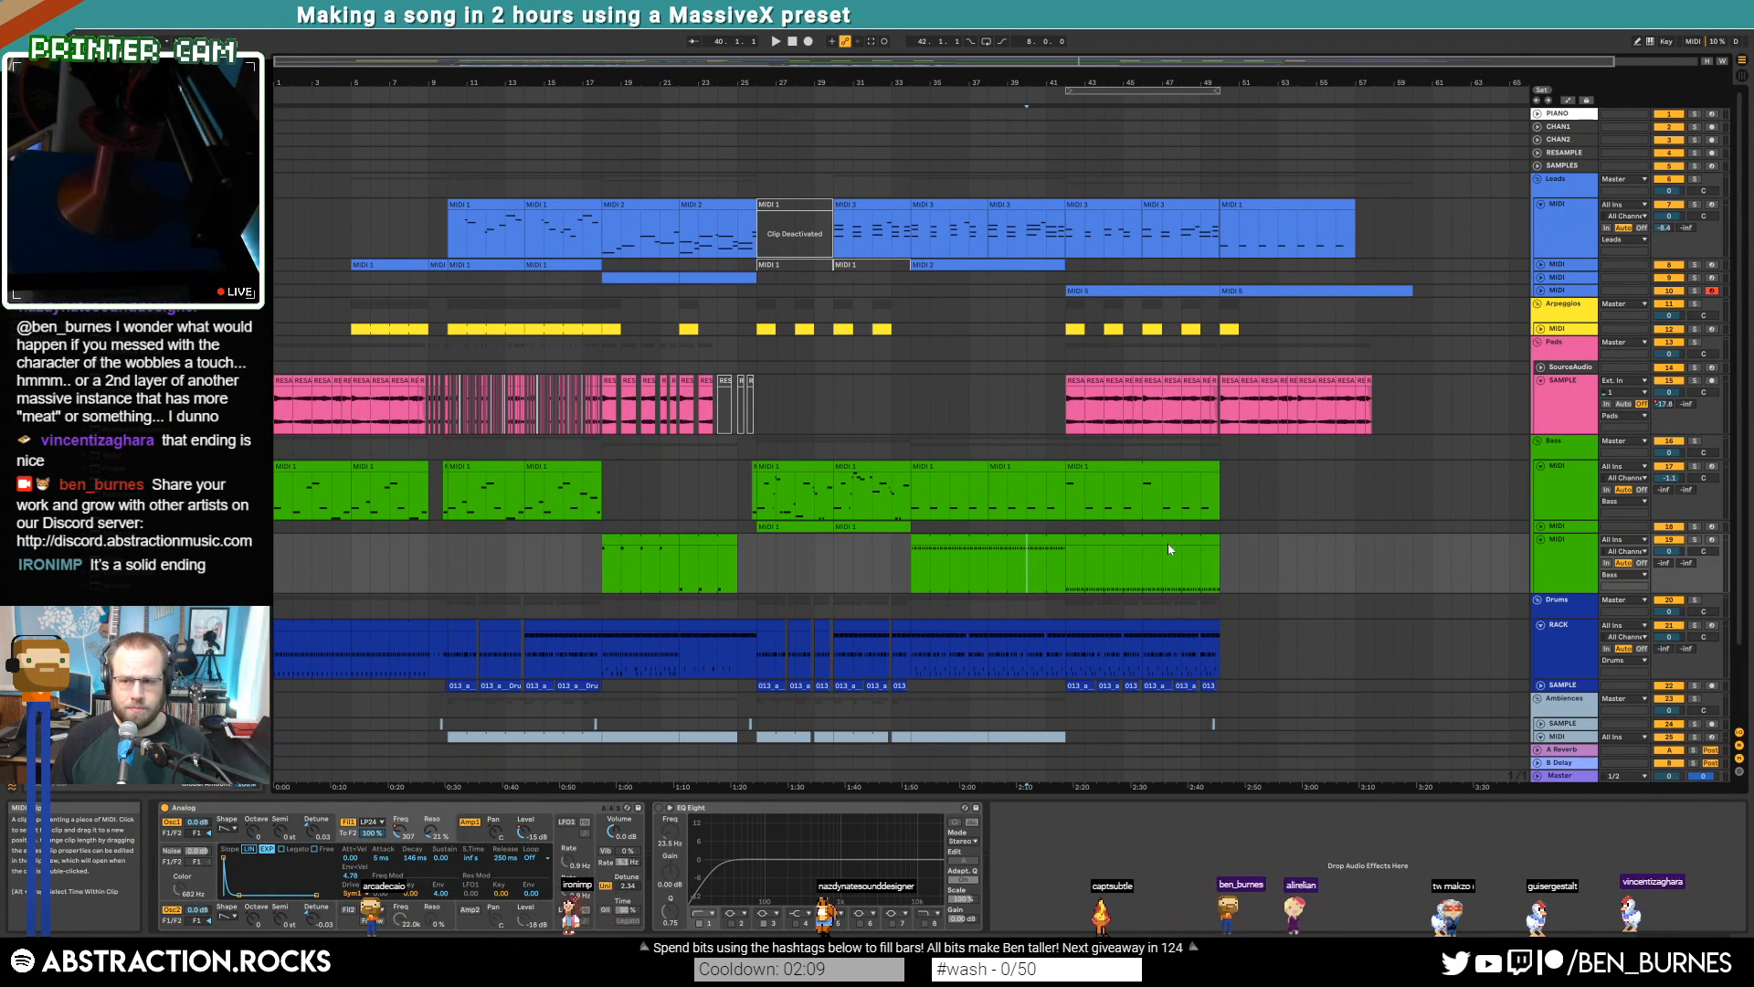
double_click(1167, 543)
key("shift+Tab")
left_click(1278, 494)
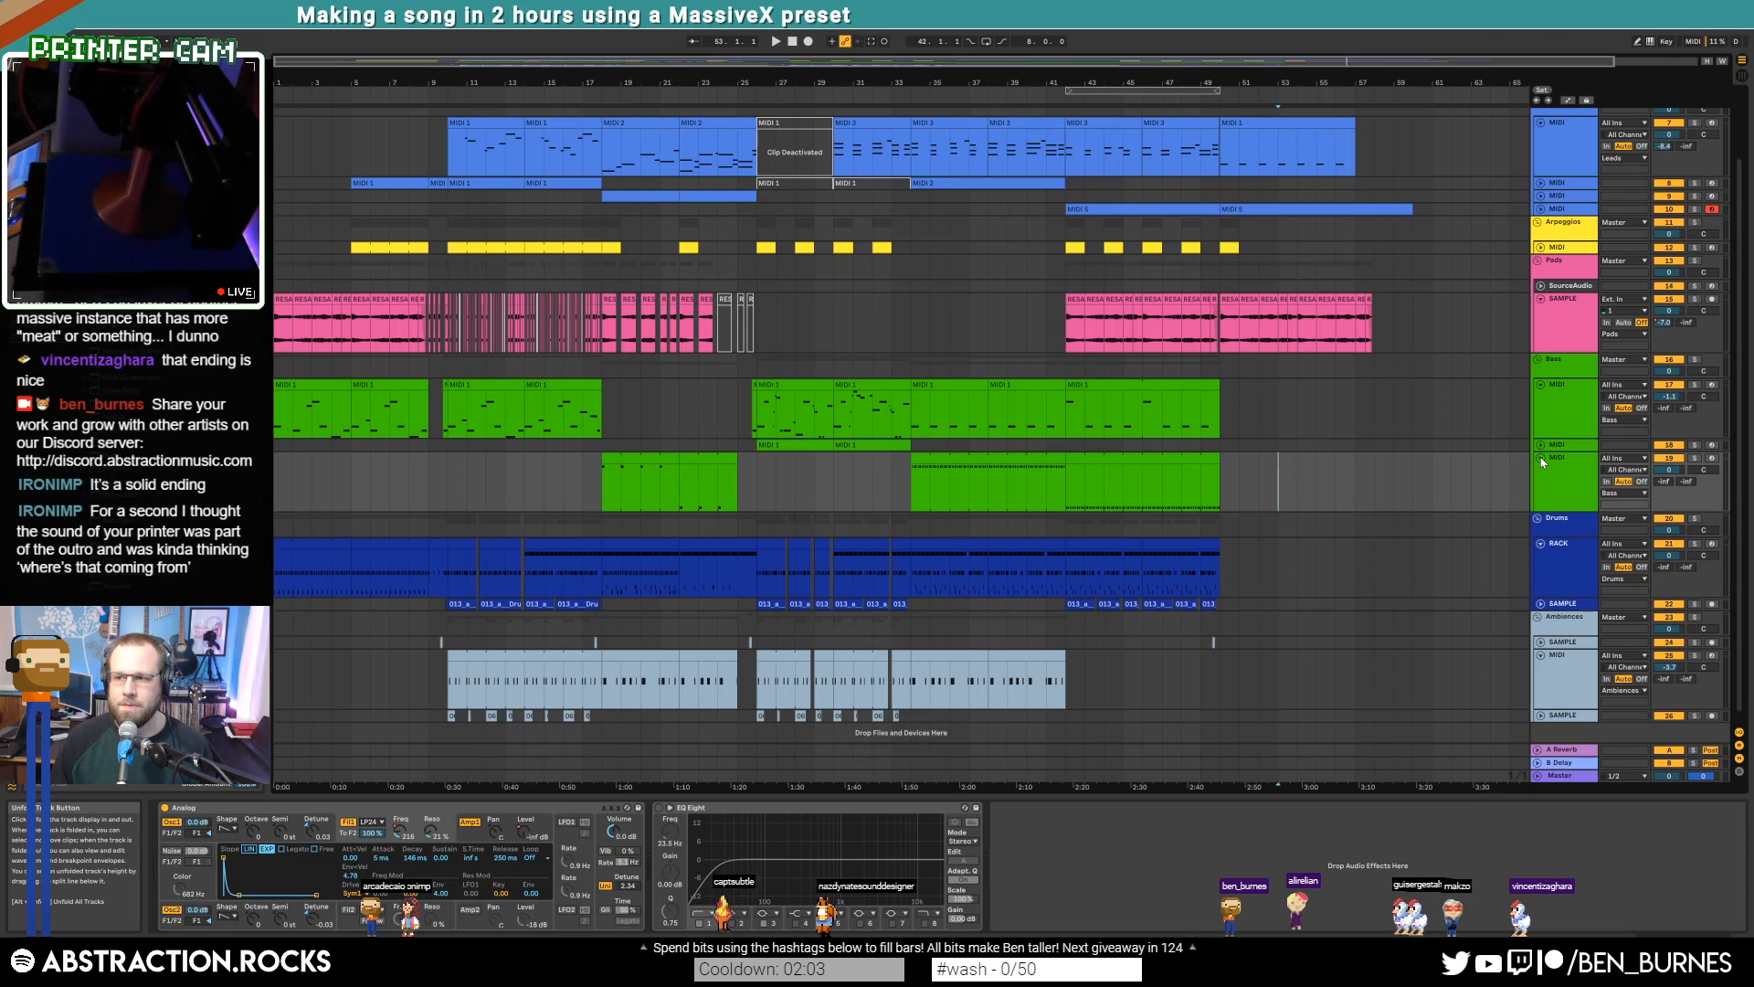
Fold the bass tracks and the pad sample track, and unfold the last Ambiences sample track and CHAN1
left_click(1542, 459)
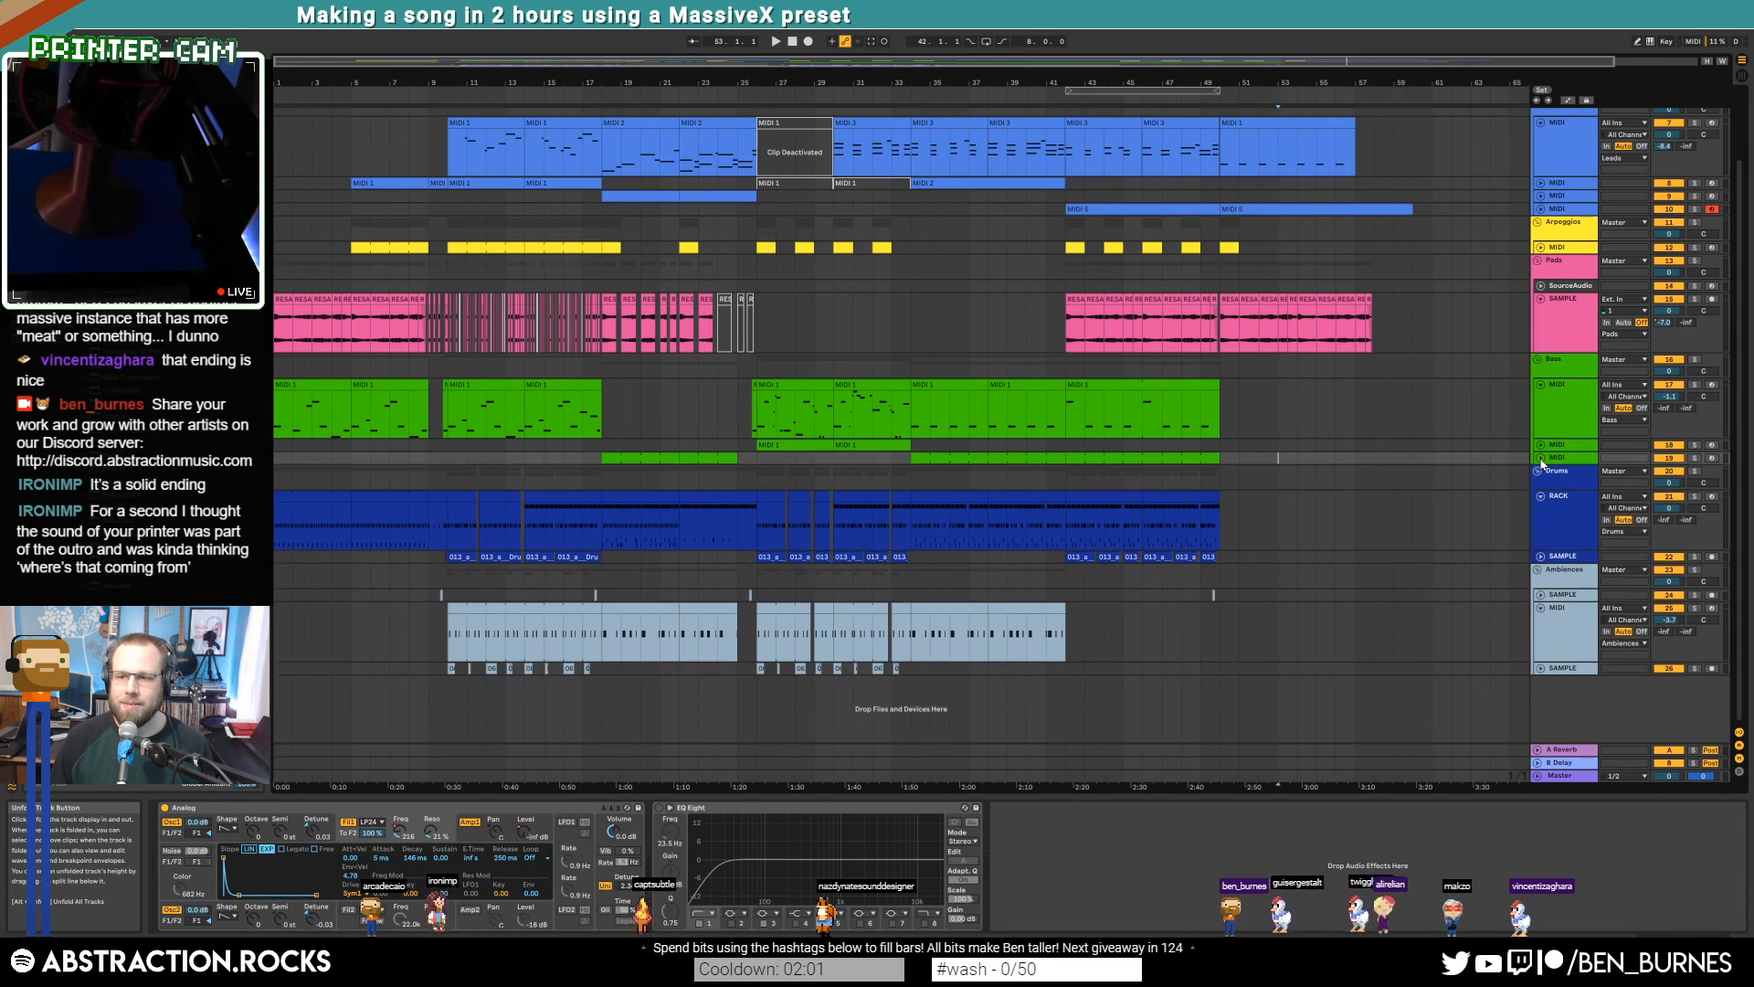
left_click(1542, 384)
left_click(1542, 381)
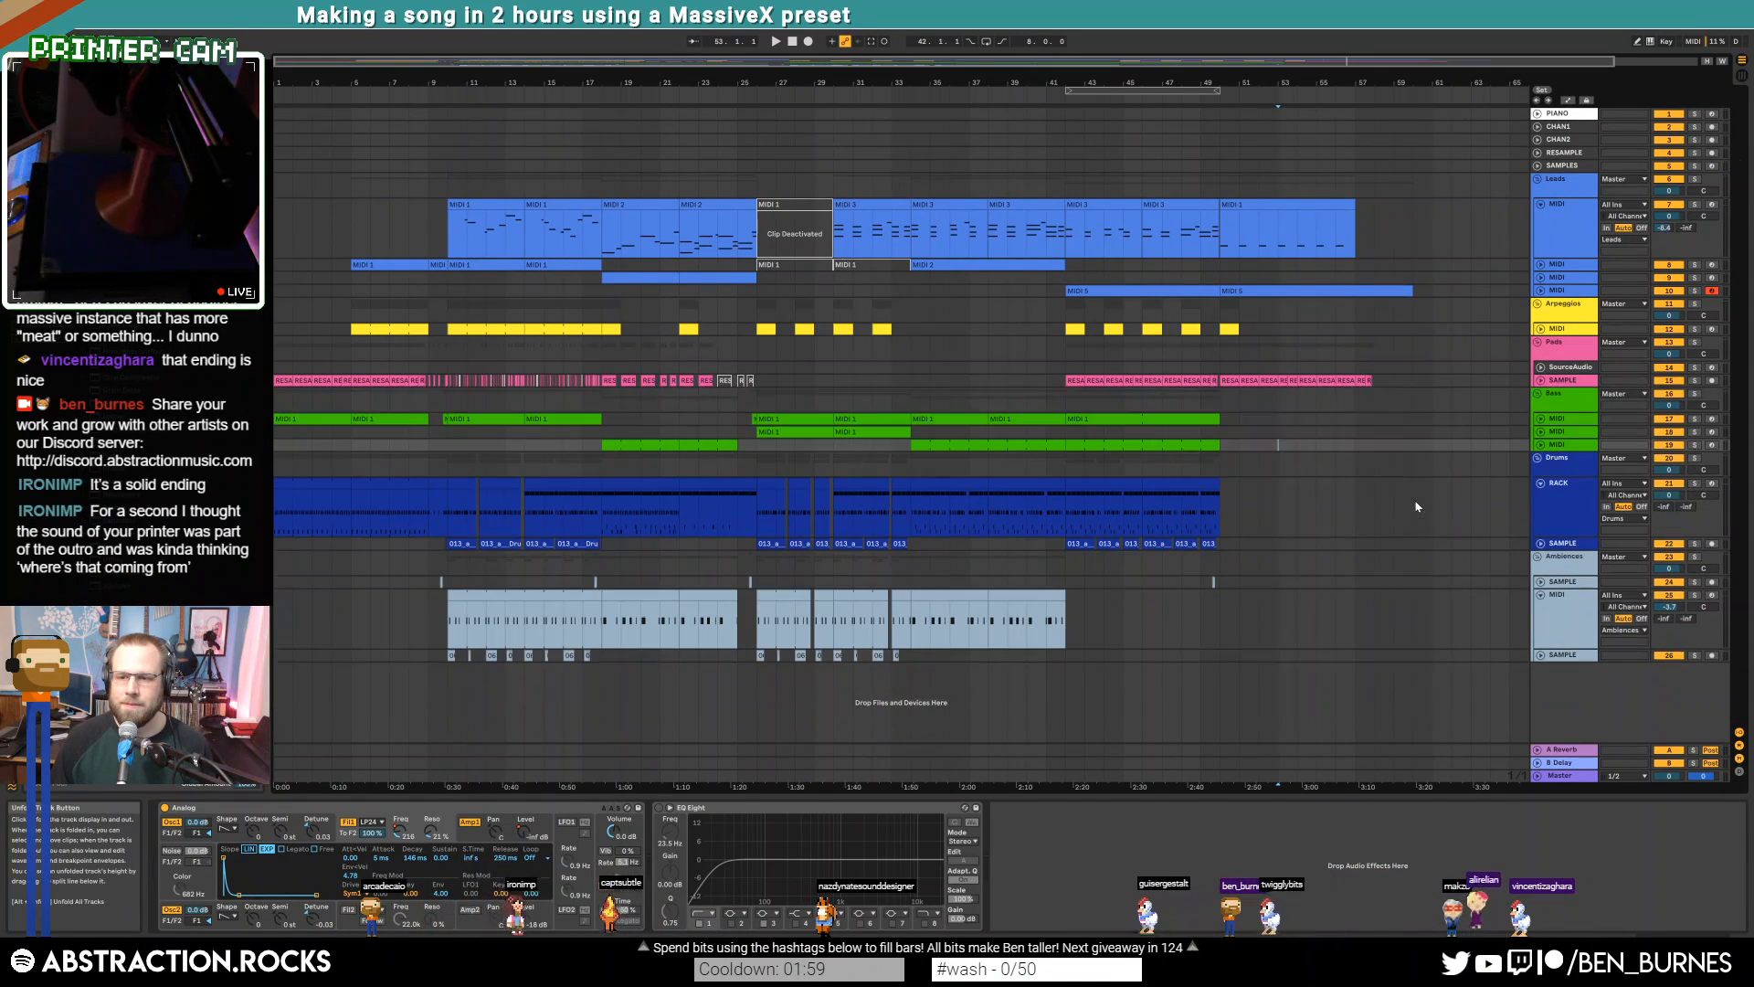
left_click(1541, 656)
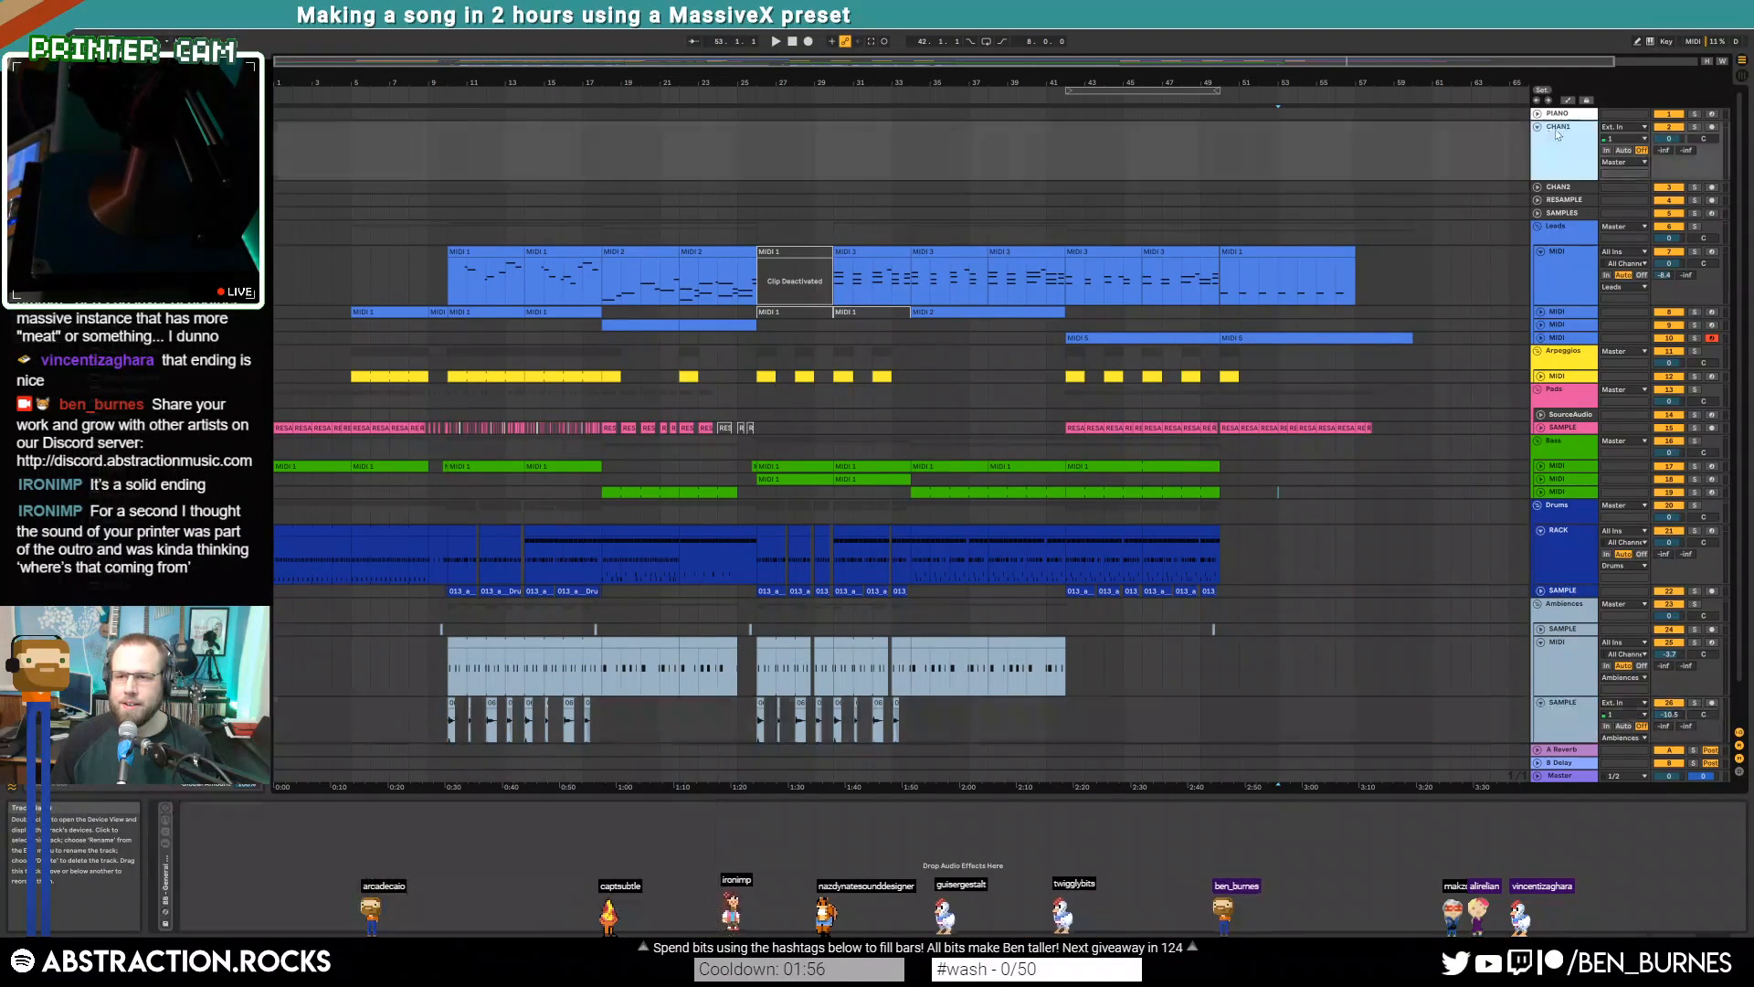
left_click(1538, 126)
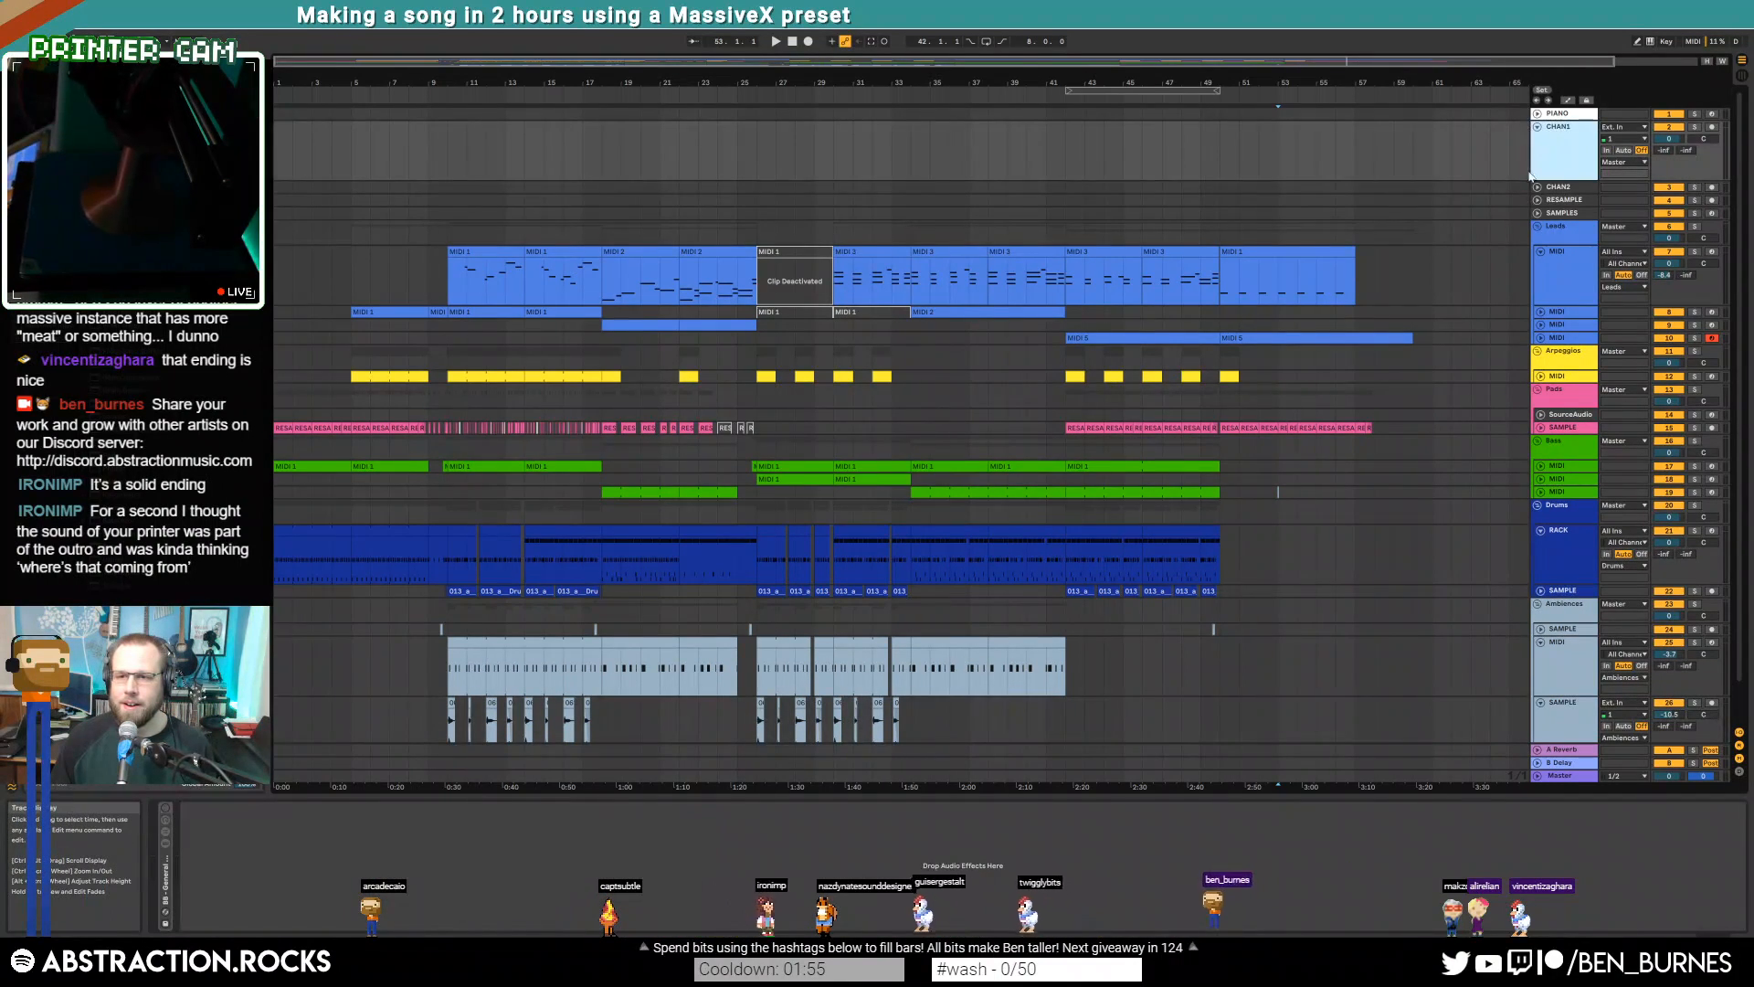
Add a new audio track below the last Ambiences sample track and unfold it
scroll(1473, 419, "down", 1)
left_click(1575, 687)
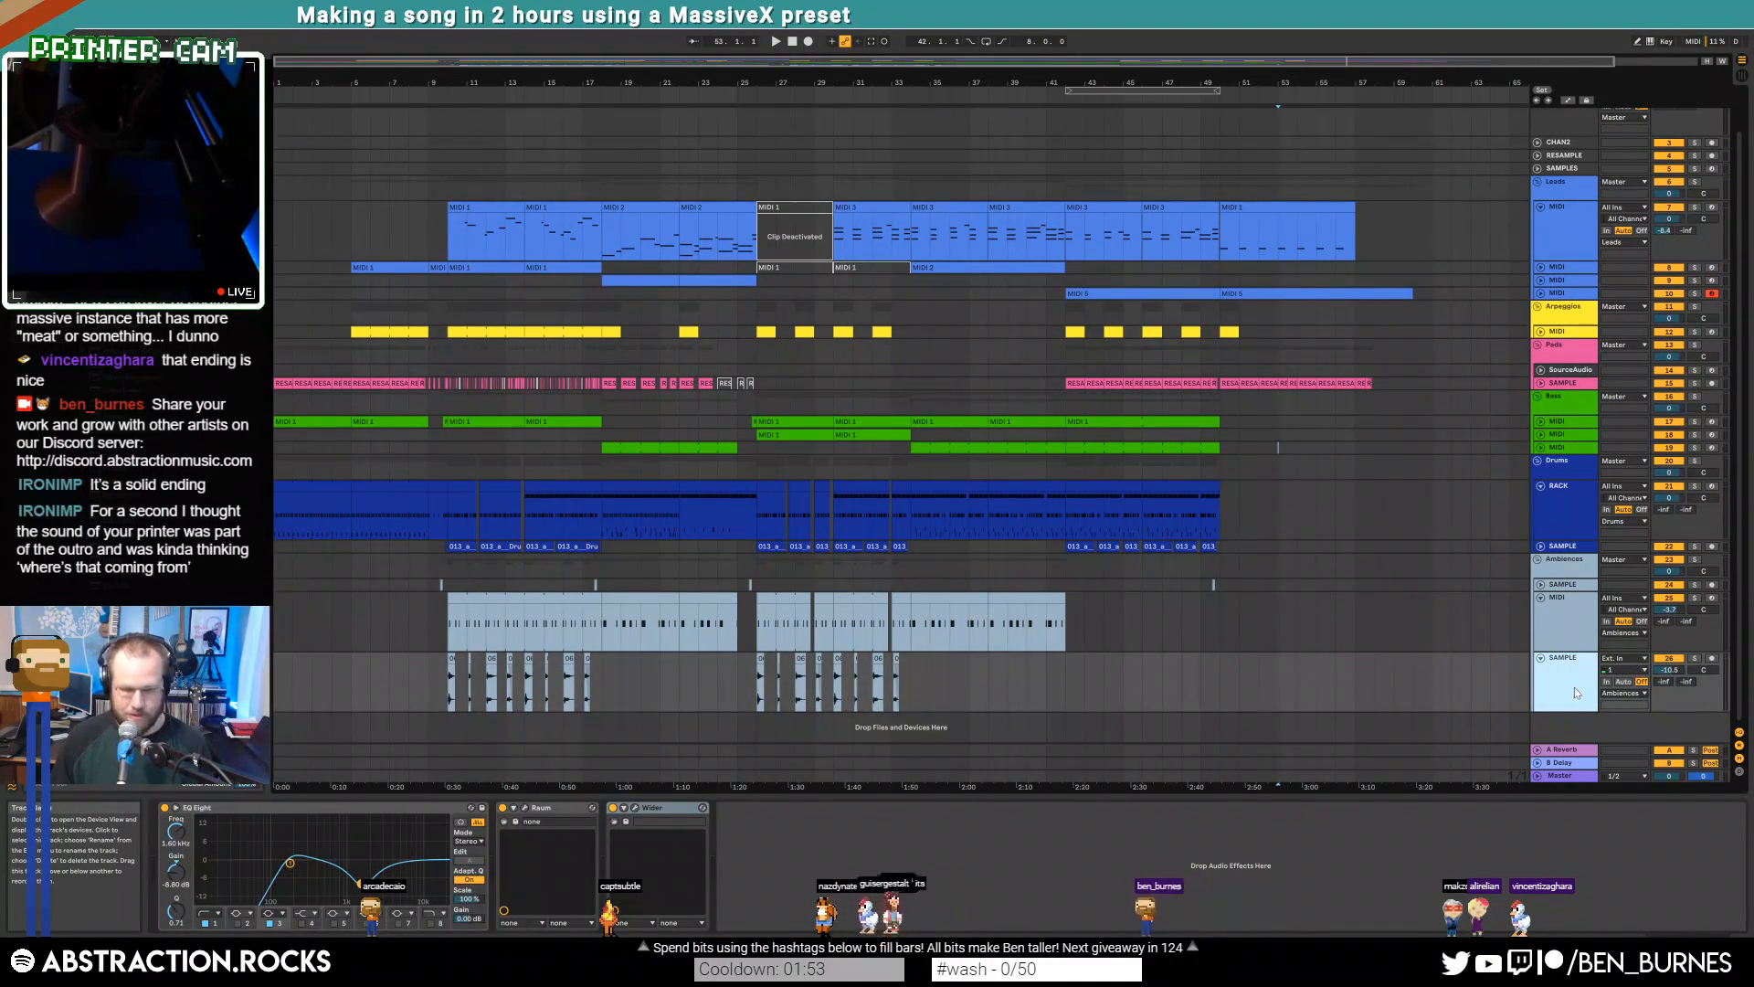
key("ctrl+t")
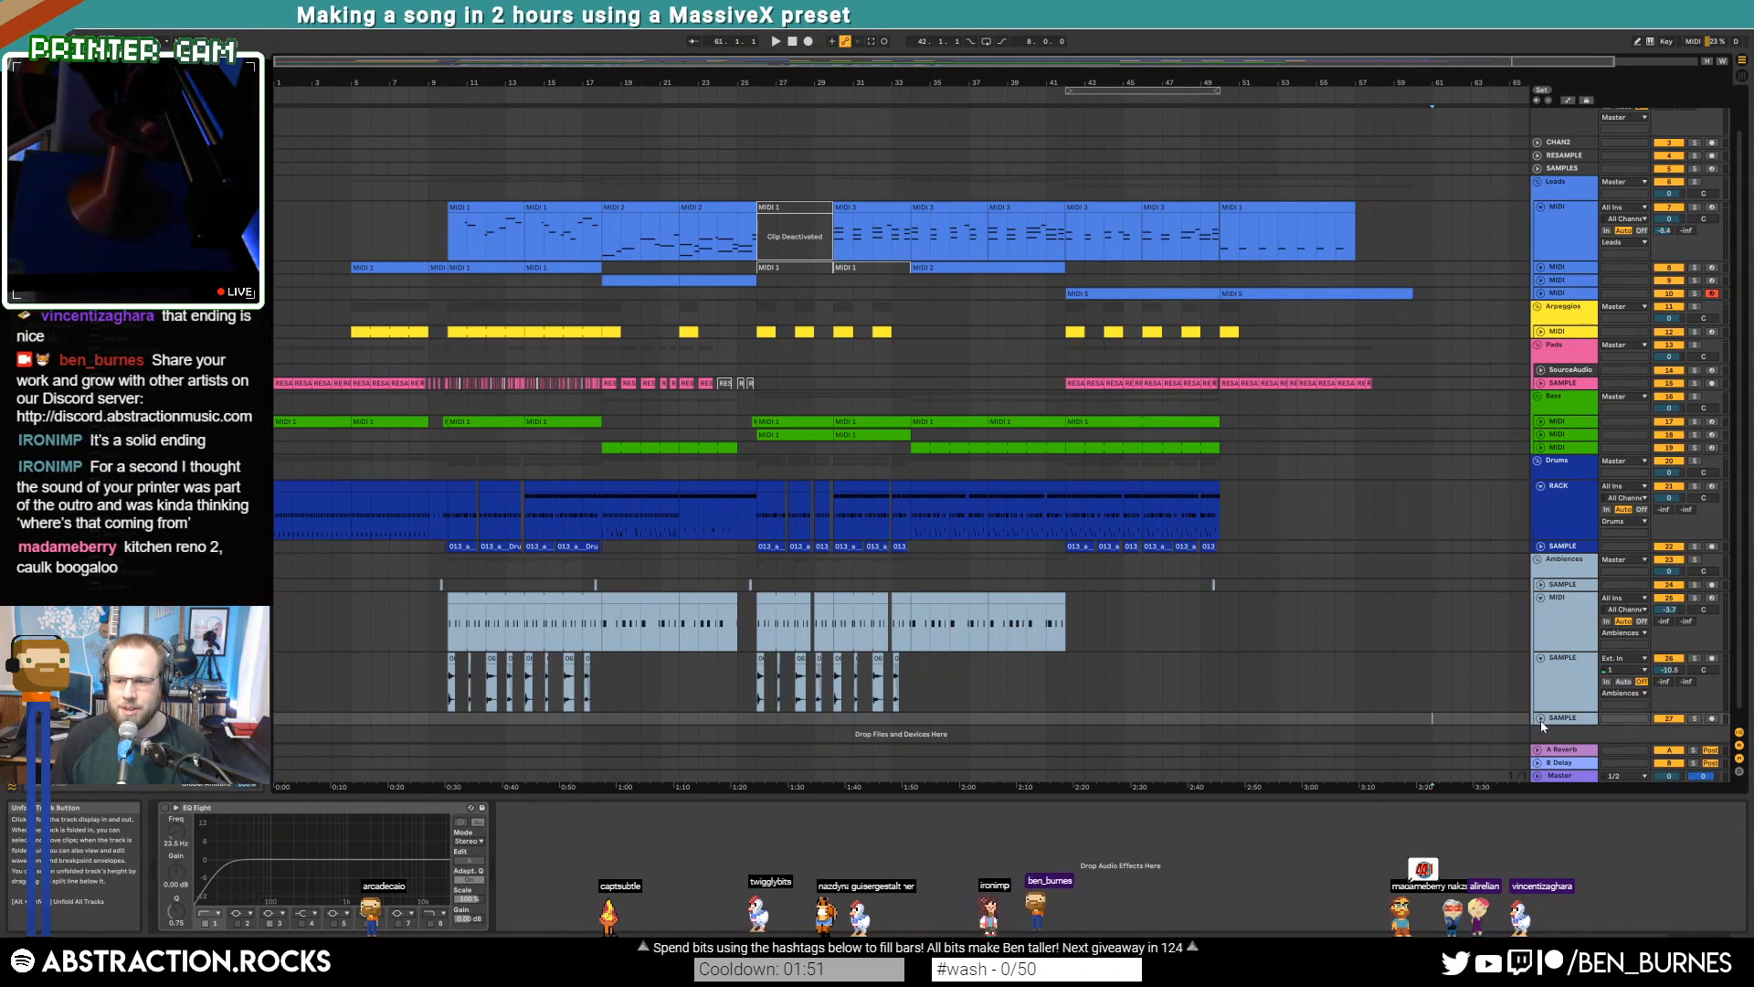
scroll(1362, 727, "down", 1)
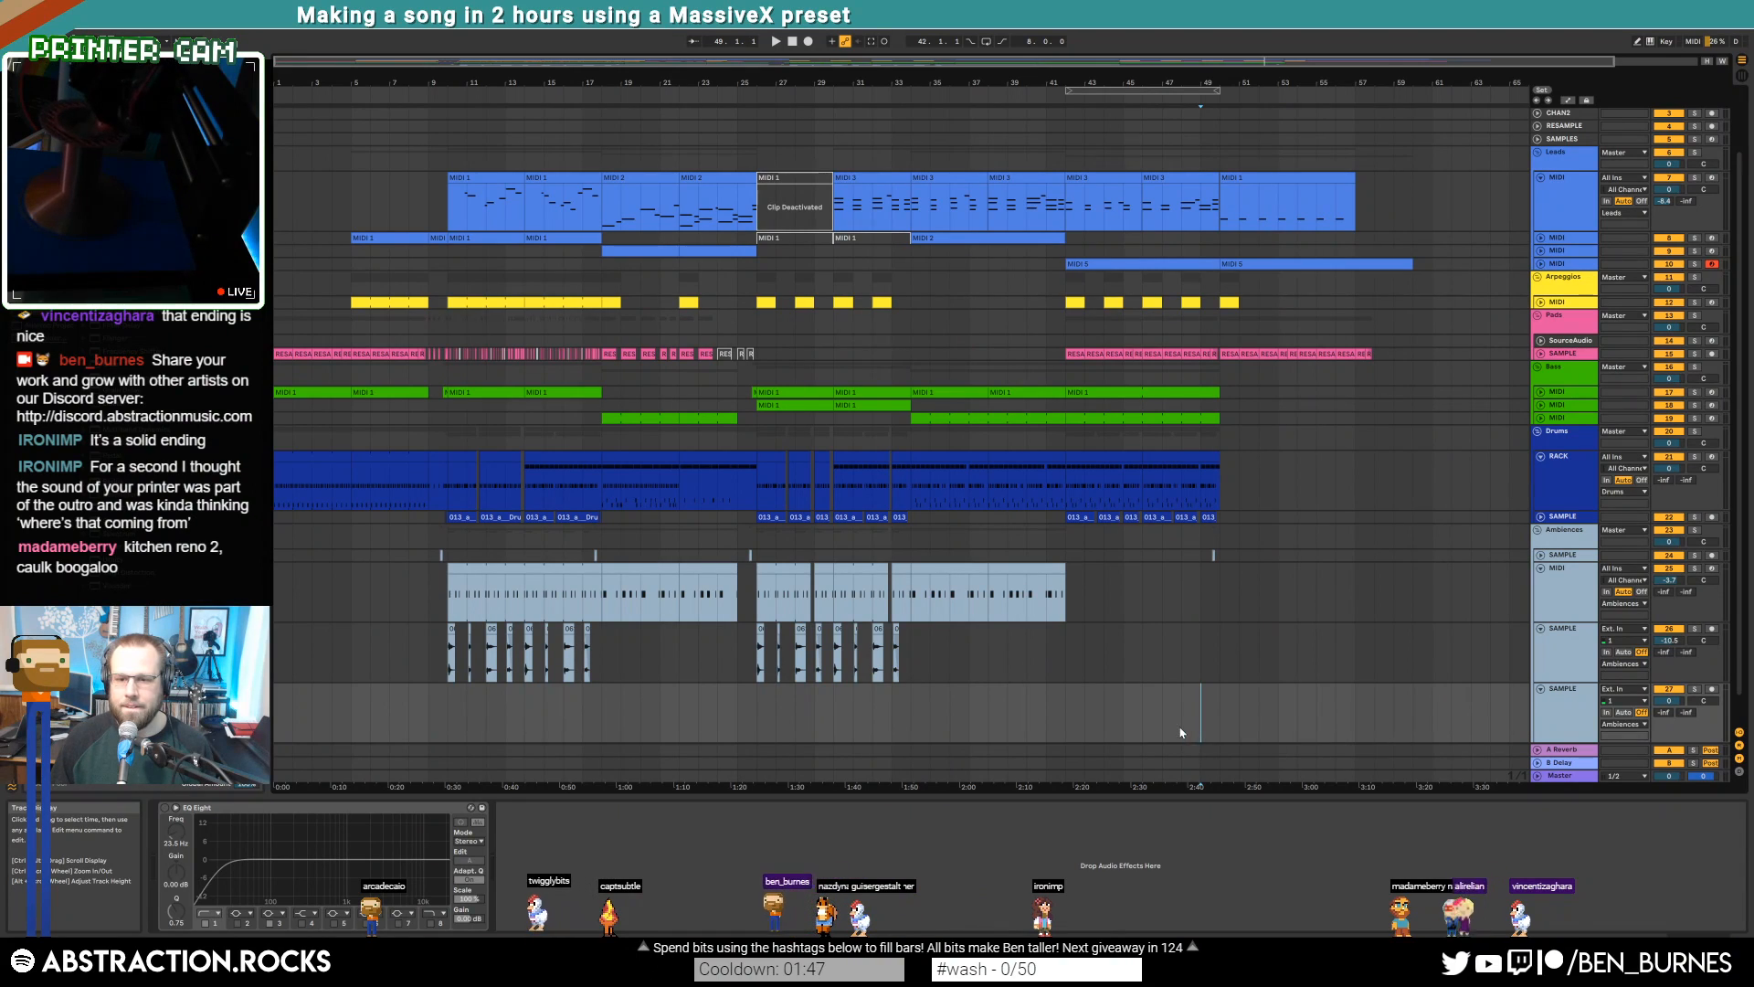
Arm the new Ambiences sample track and record a microphone take from bar 41 to about bar 61
left_click(1712, 690)
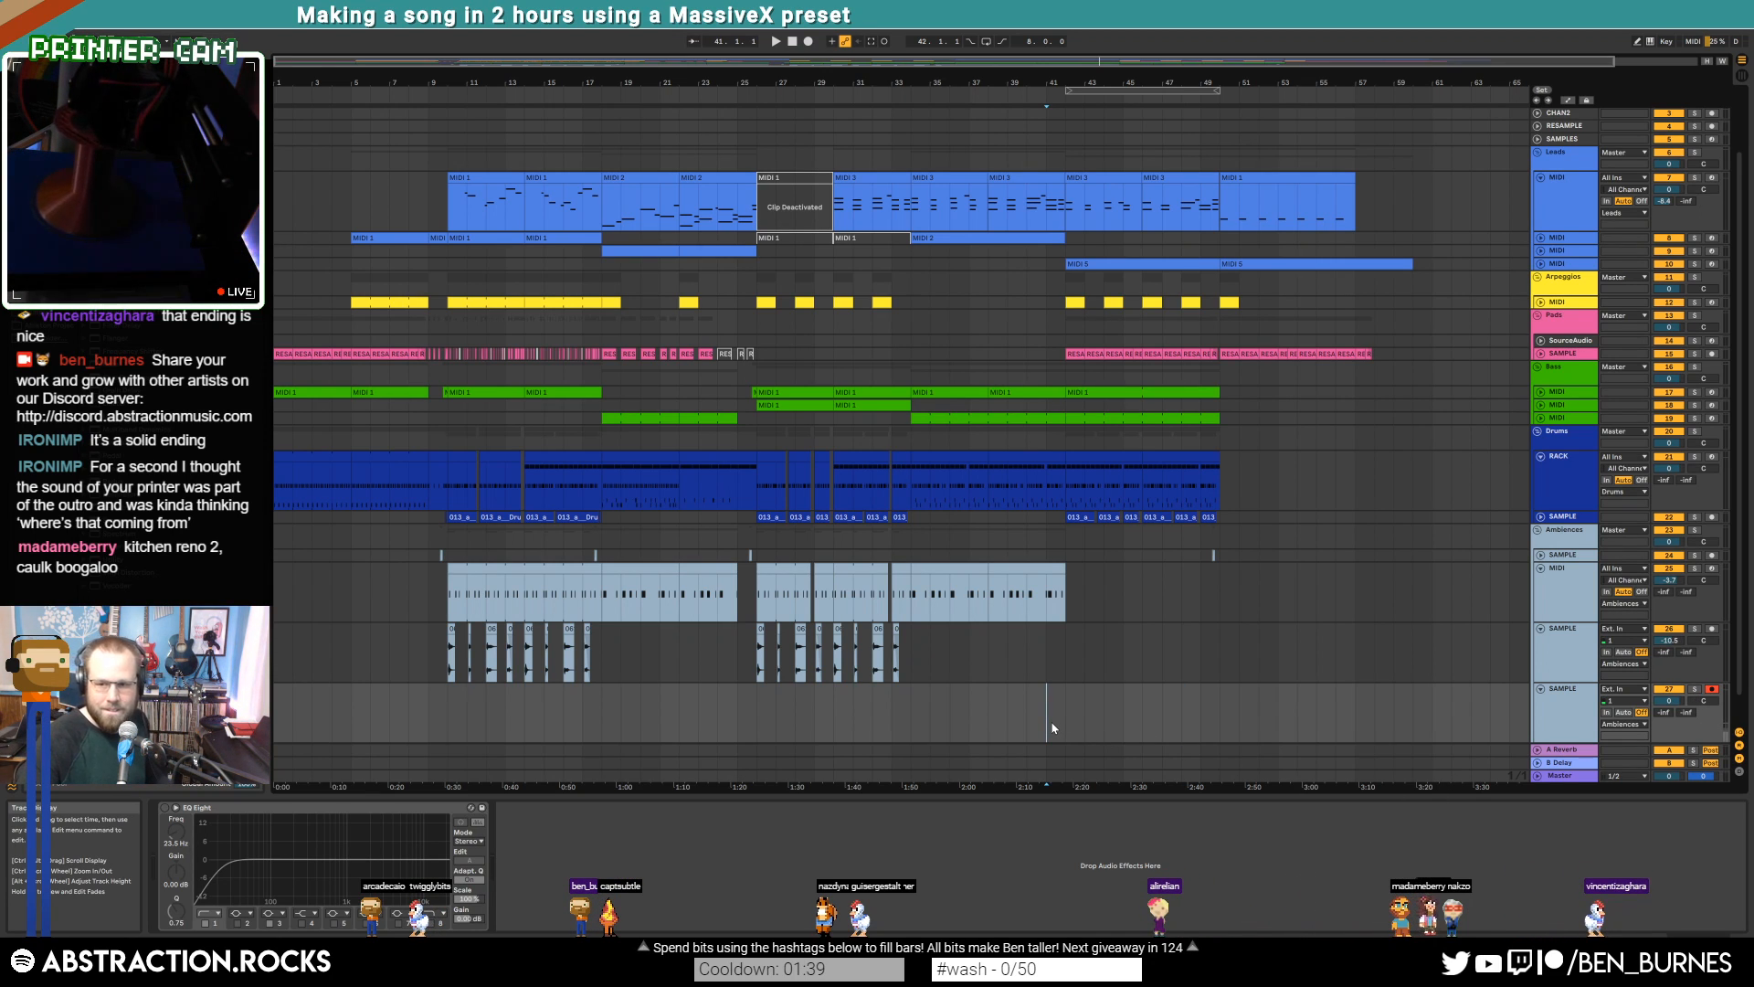
key("F9")
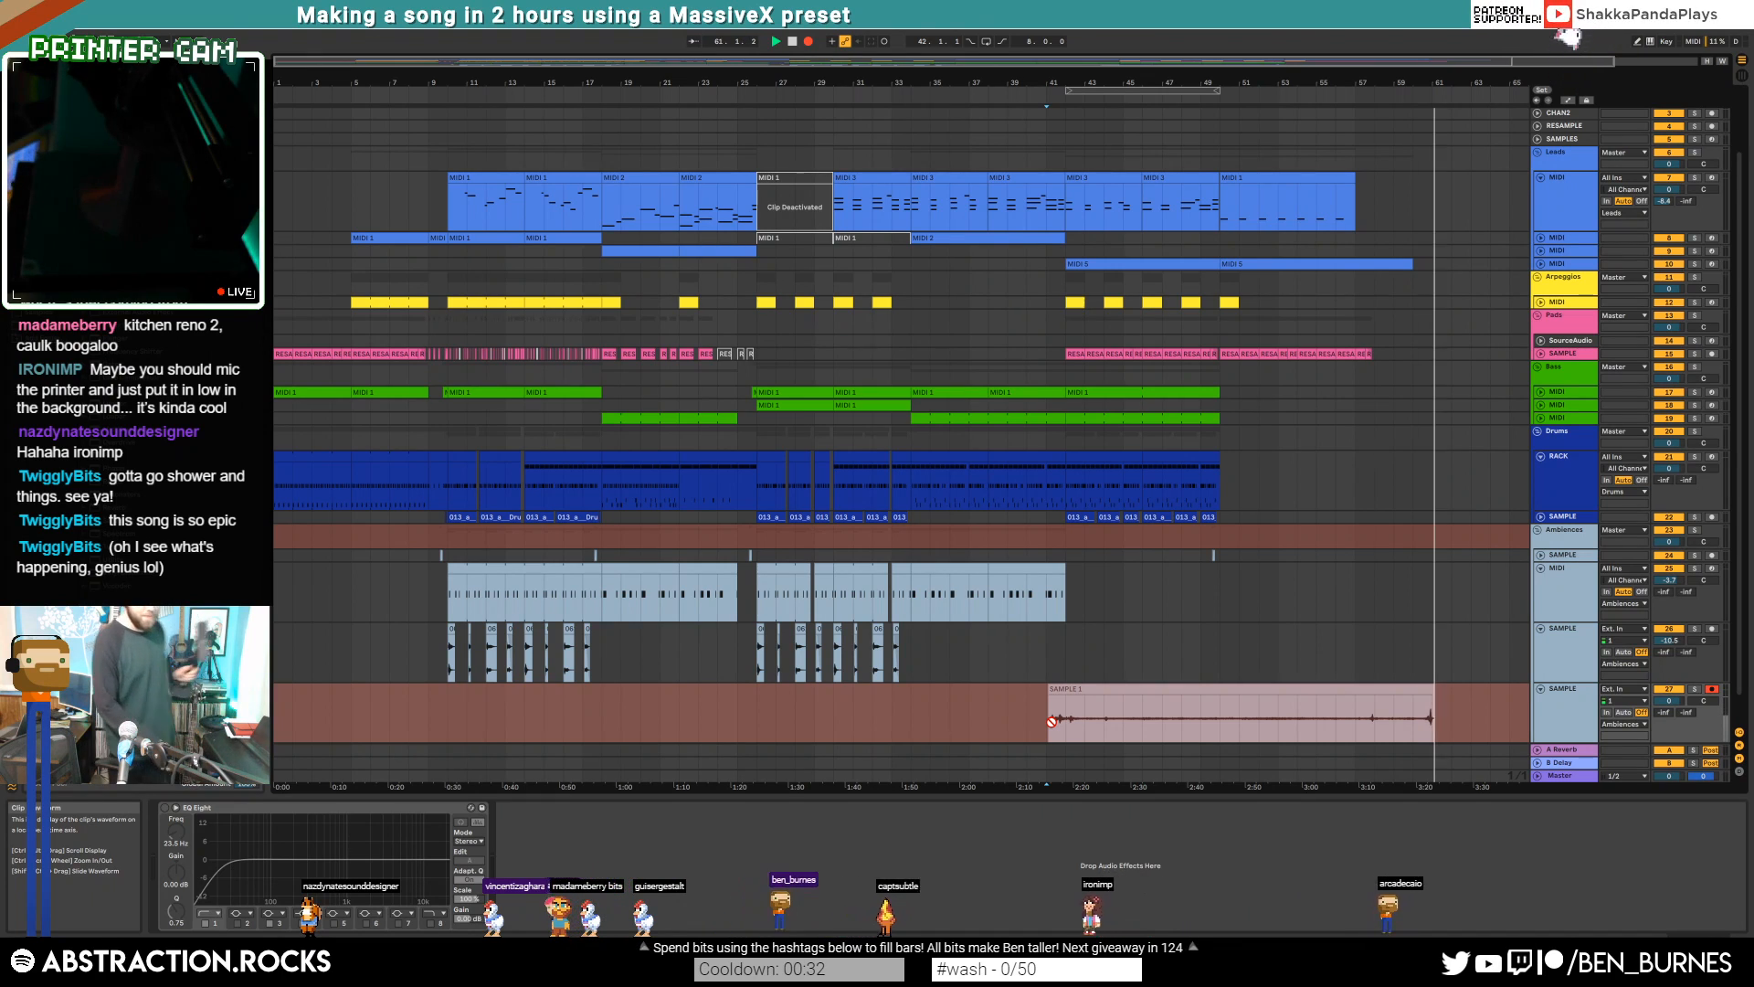
key("space")
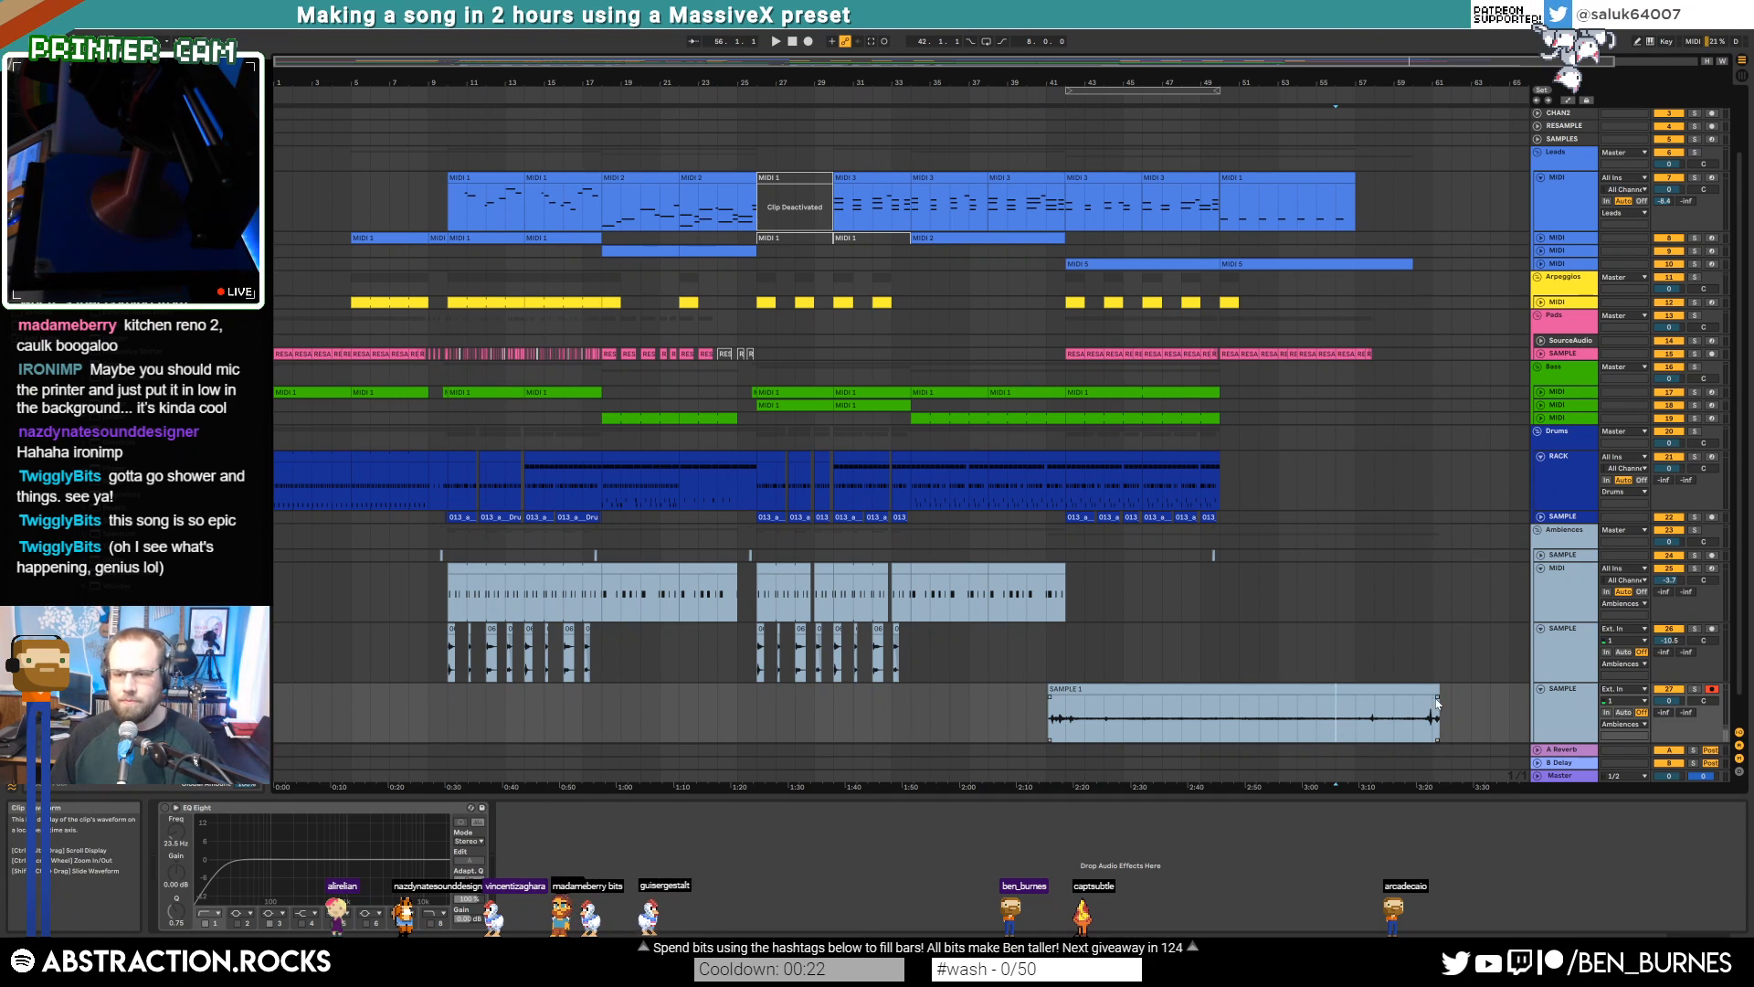
Trim the recorded clip to about bars 47 to 60.5 with a fade-in to about bar 52, and play from bar 50
left_click_drag(1432, 688, 1383, 688)
key("z")
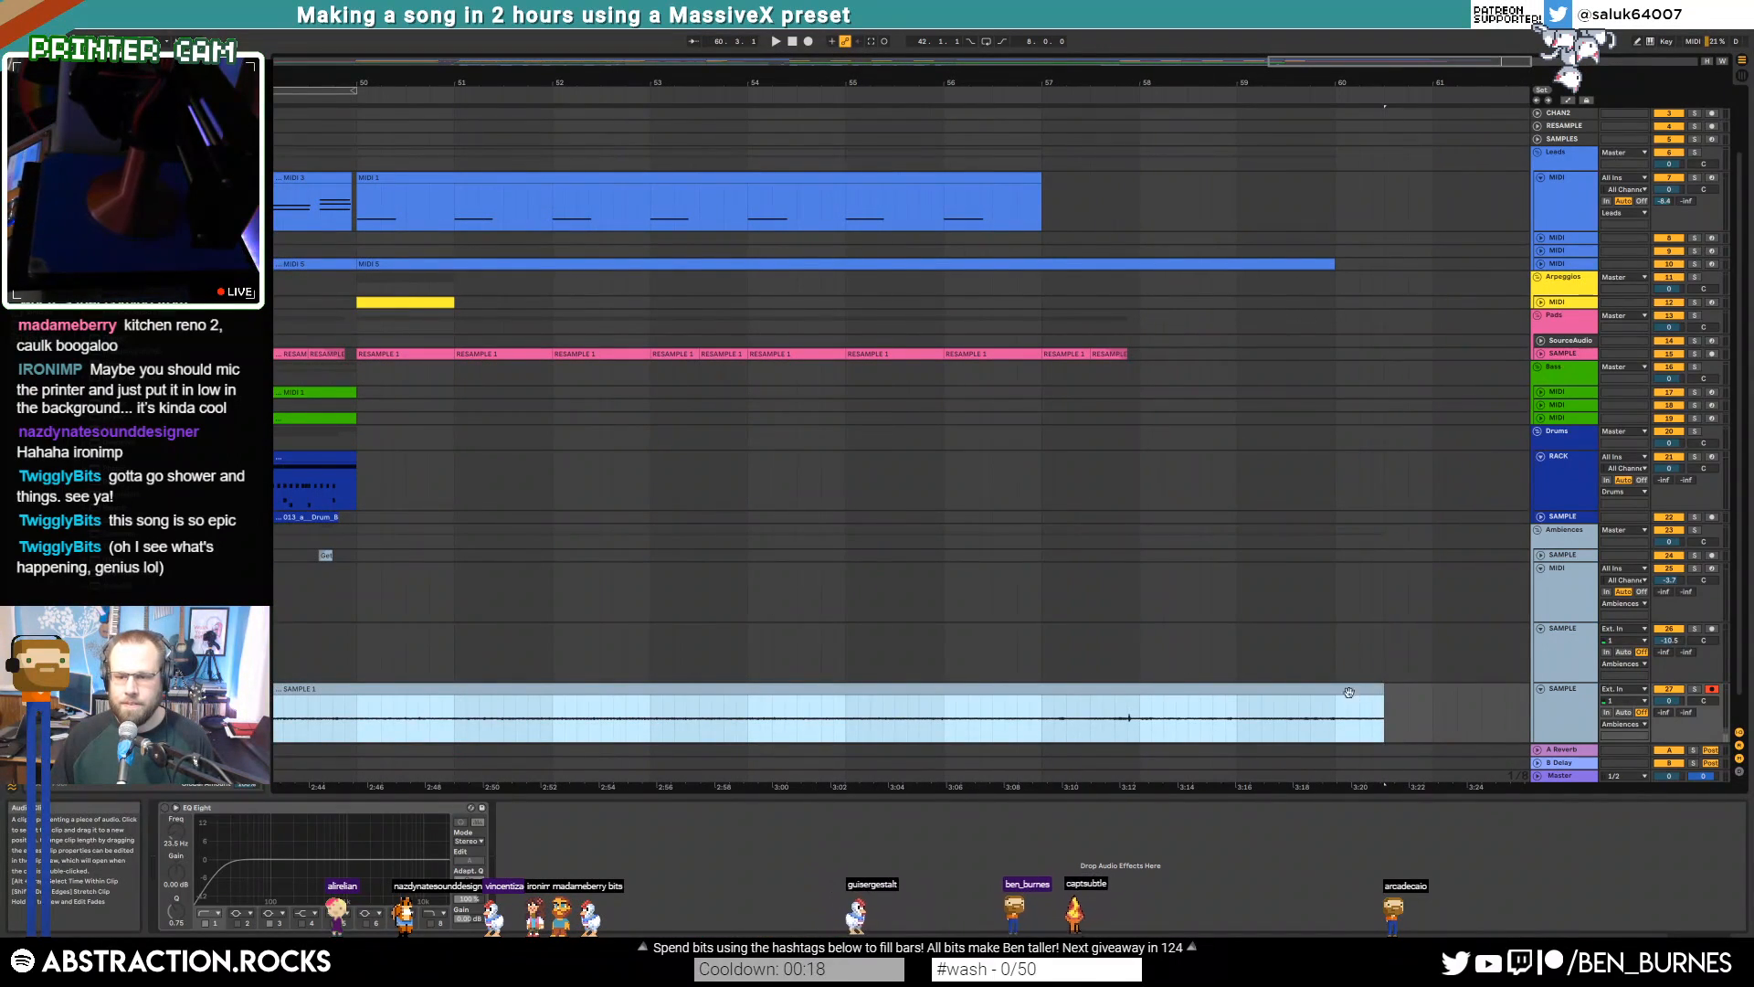
key("x")
left_click_drag(1023, 690, 1181, 699)
left_click(1142, 725)
key("space")
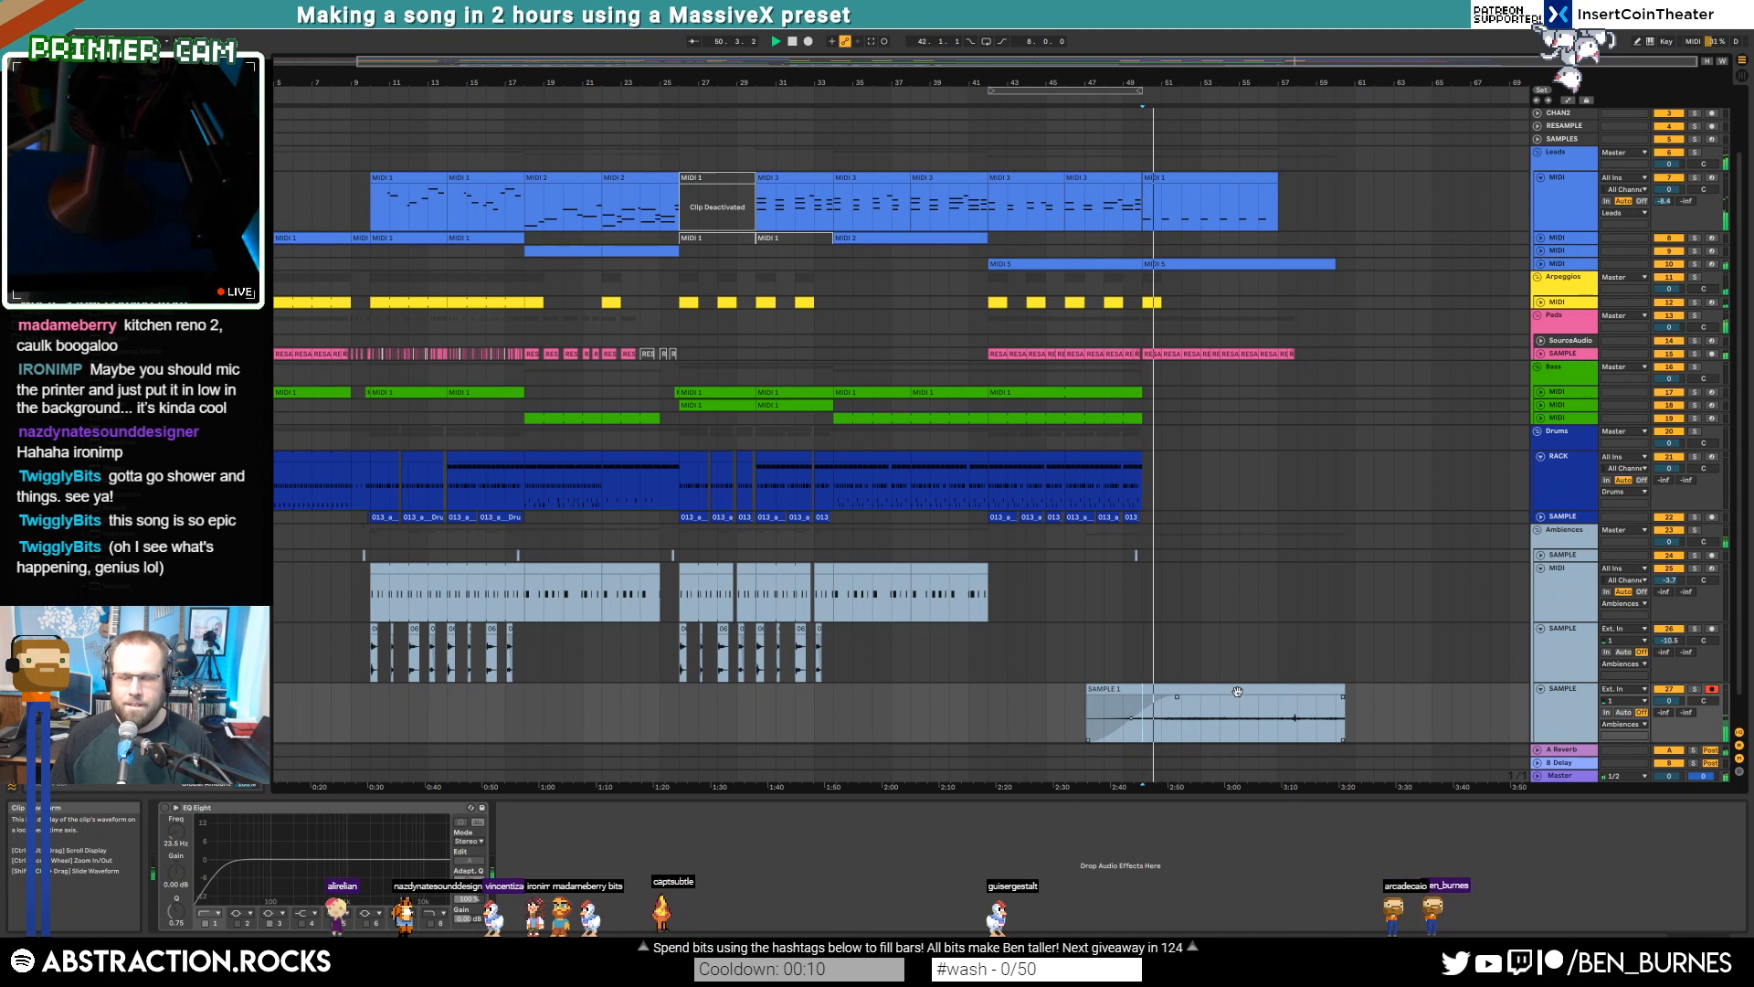
Shape the recorded clip's track with an EQ Eight low cut and a dip near 4.7 kHz, followed by Erosion
left_click(1275, 689)
left_click(197, 811)
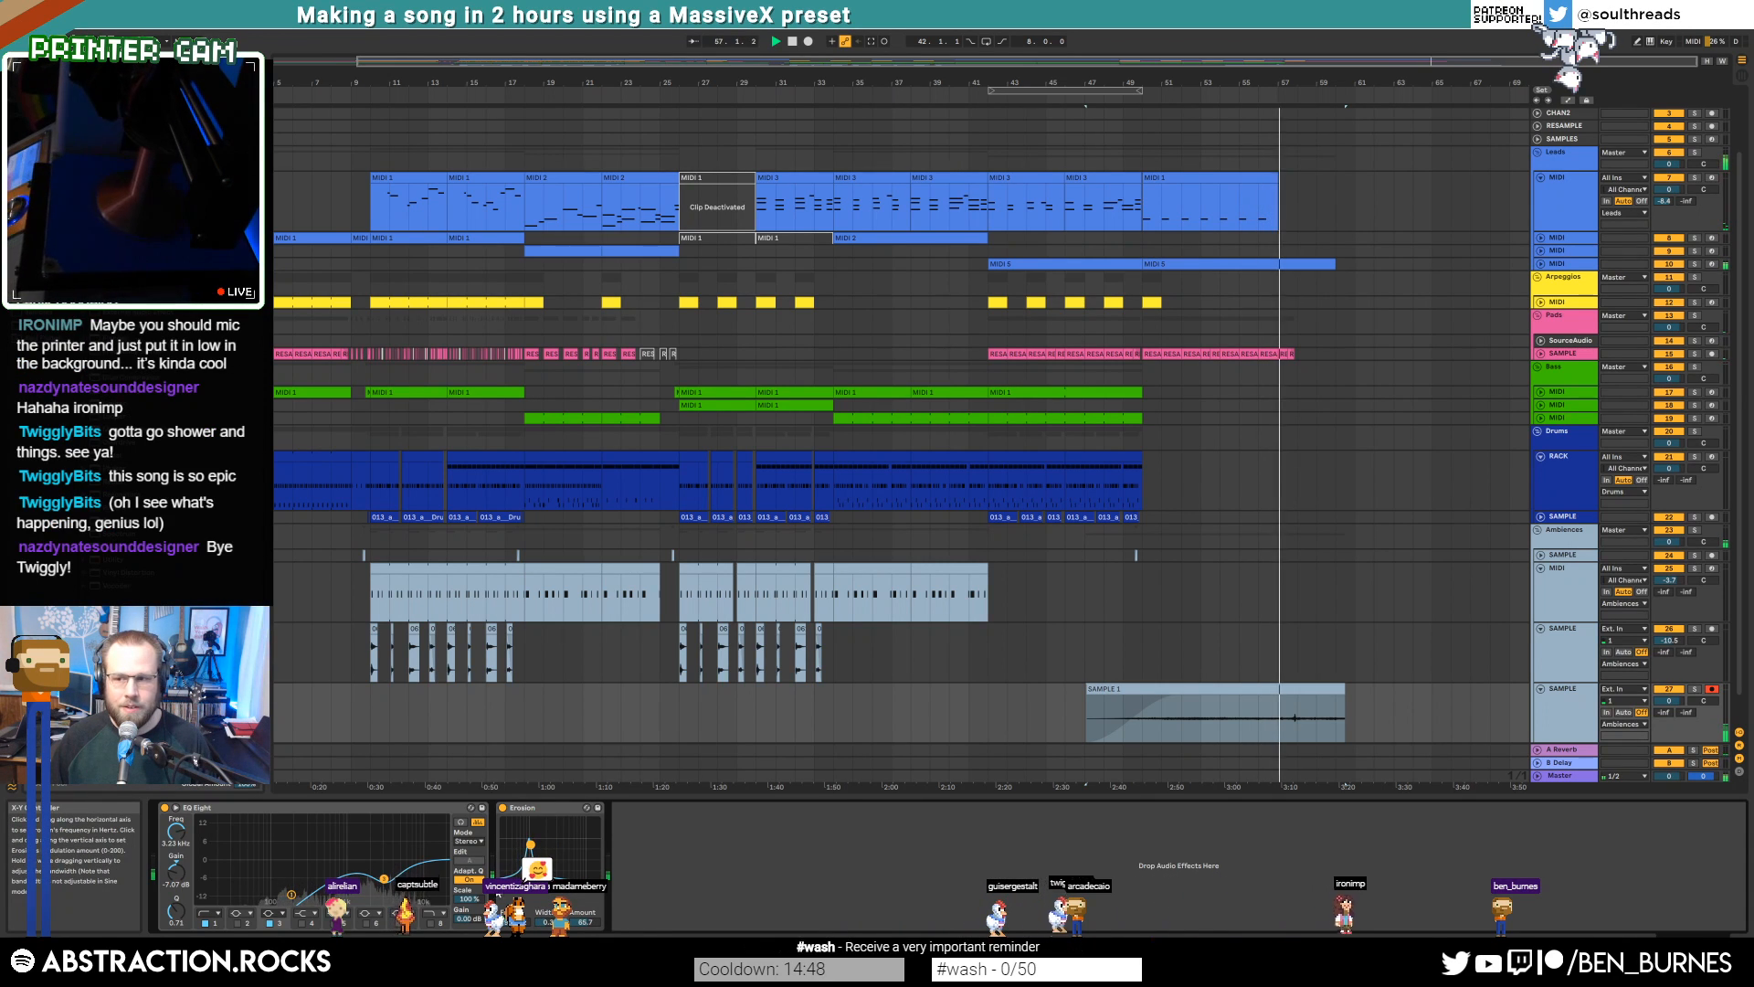
left_click_drag(383, 880, 389, 877)
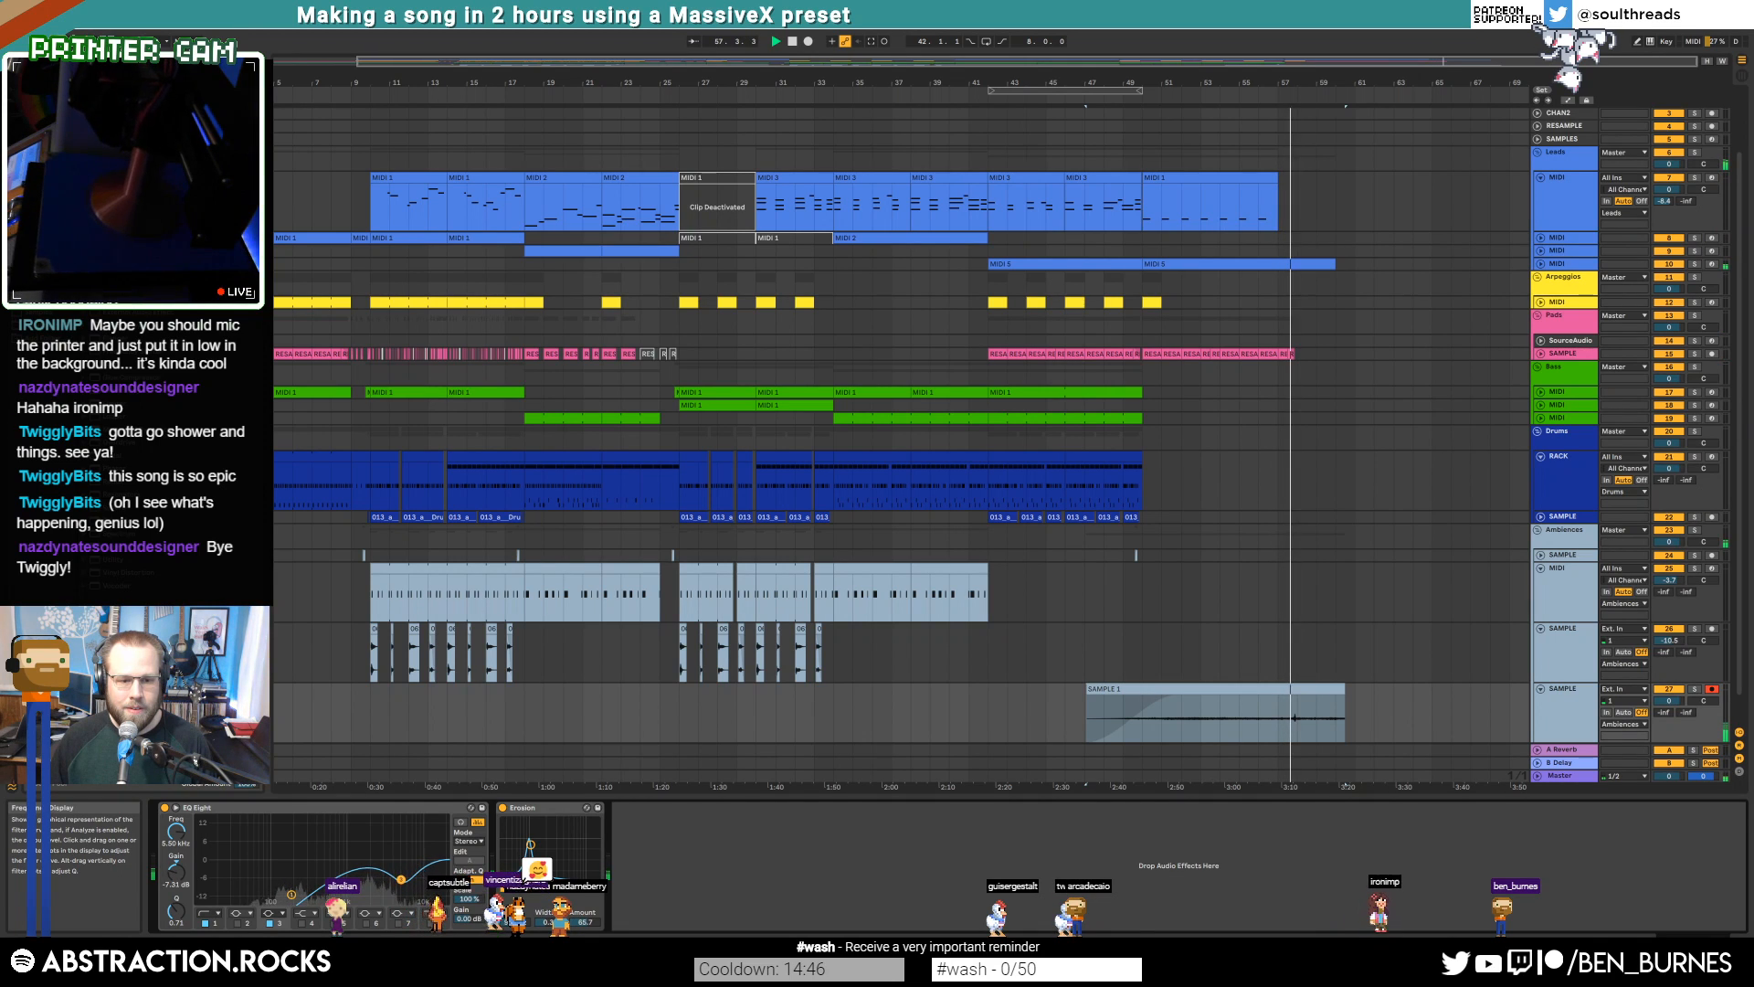
left_click_drag(399, 887, 395, 883)
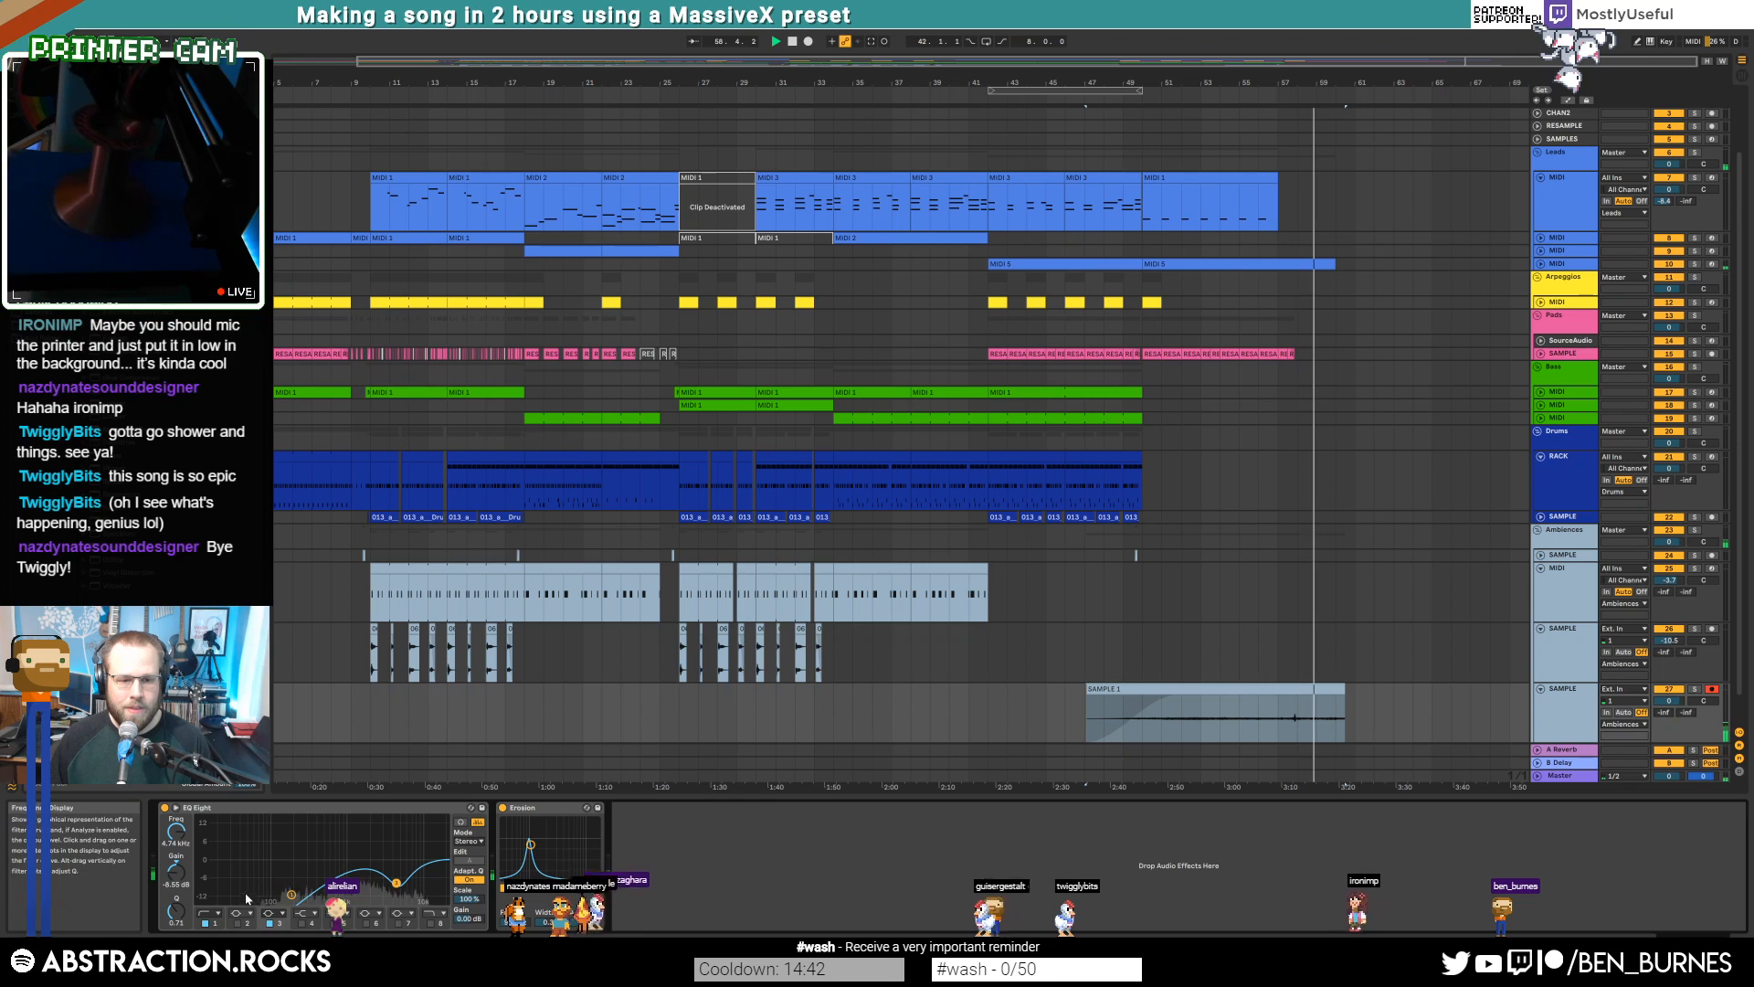
left_click_drag(294, 895, 300, 892)
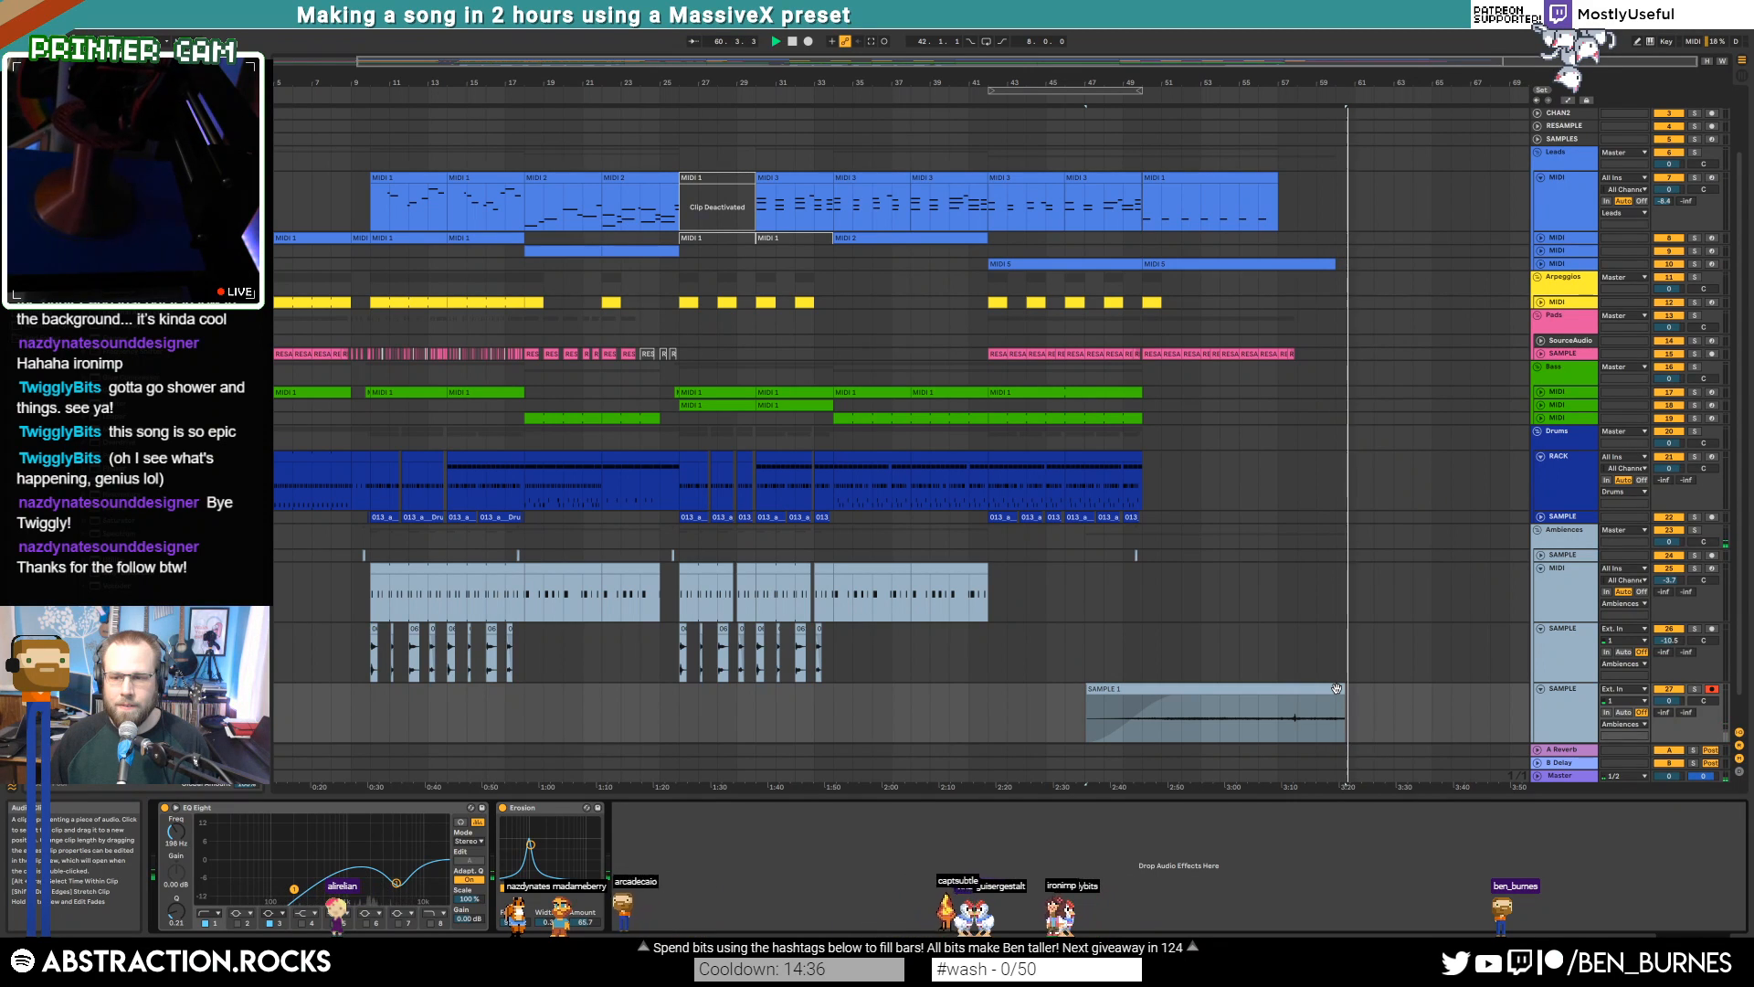
Move the recorded clip two bars earlier, trim its start to bar 48 and fade it in to about bar 53
left_click_drag(1330, 687, 1288, 691)
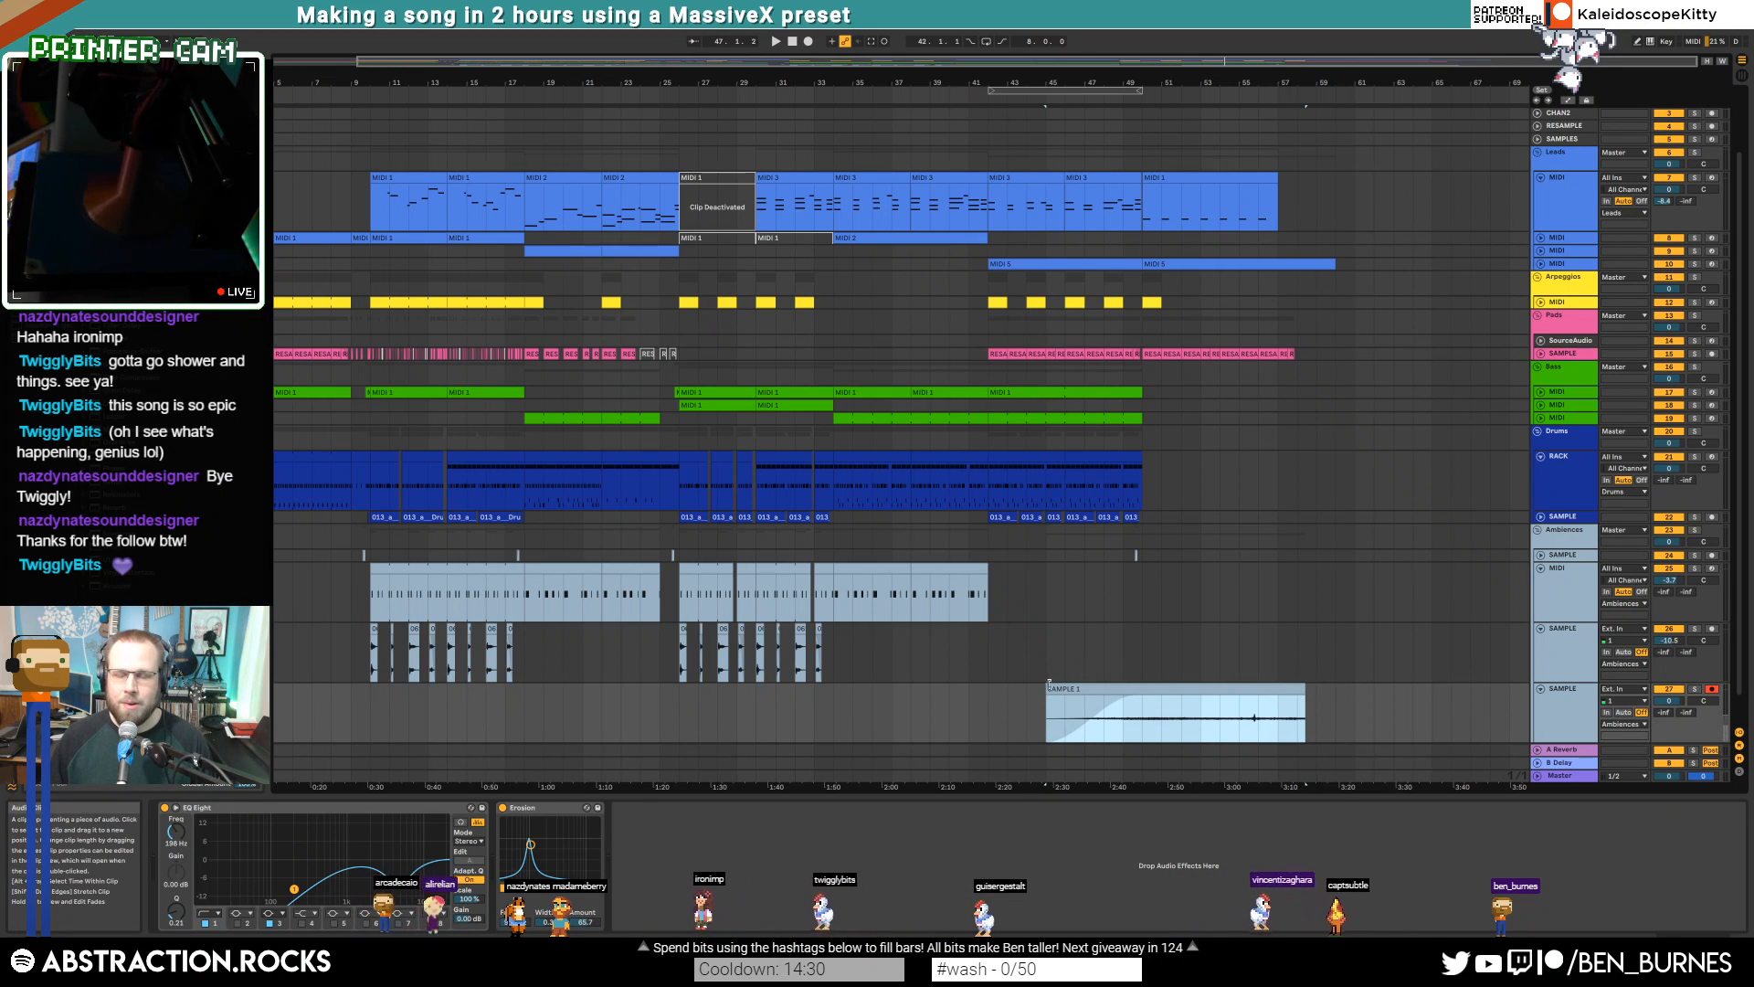
left_click_drag(1044, 687, 1086, 687)
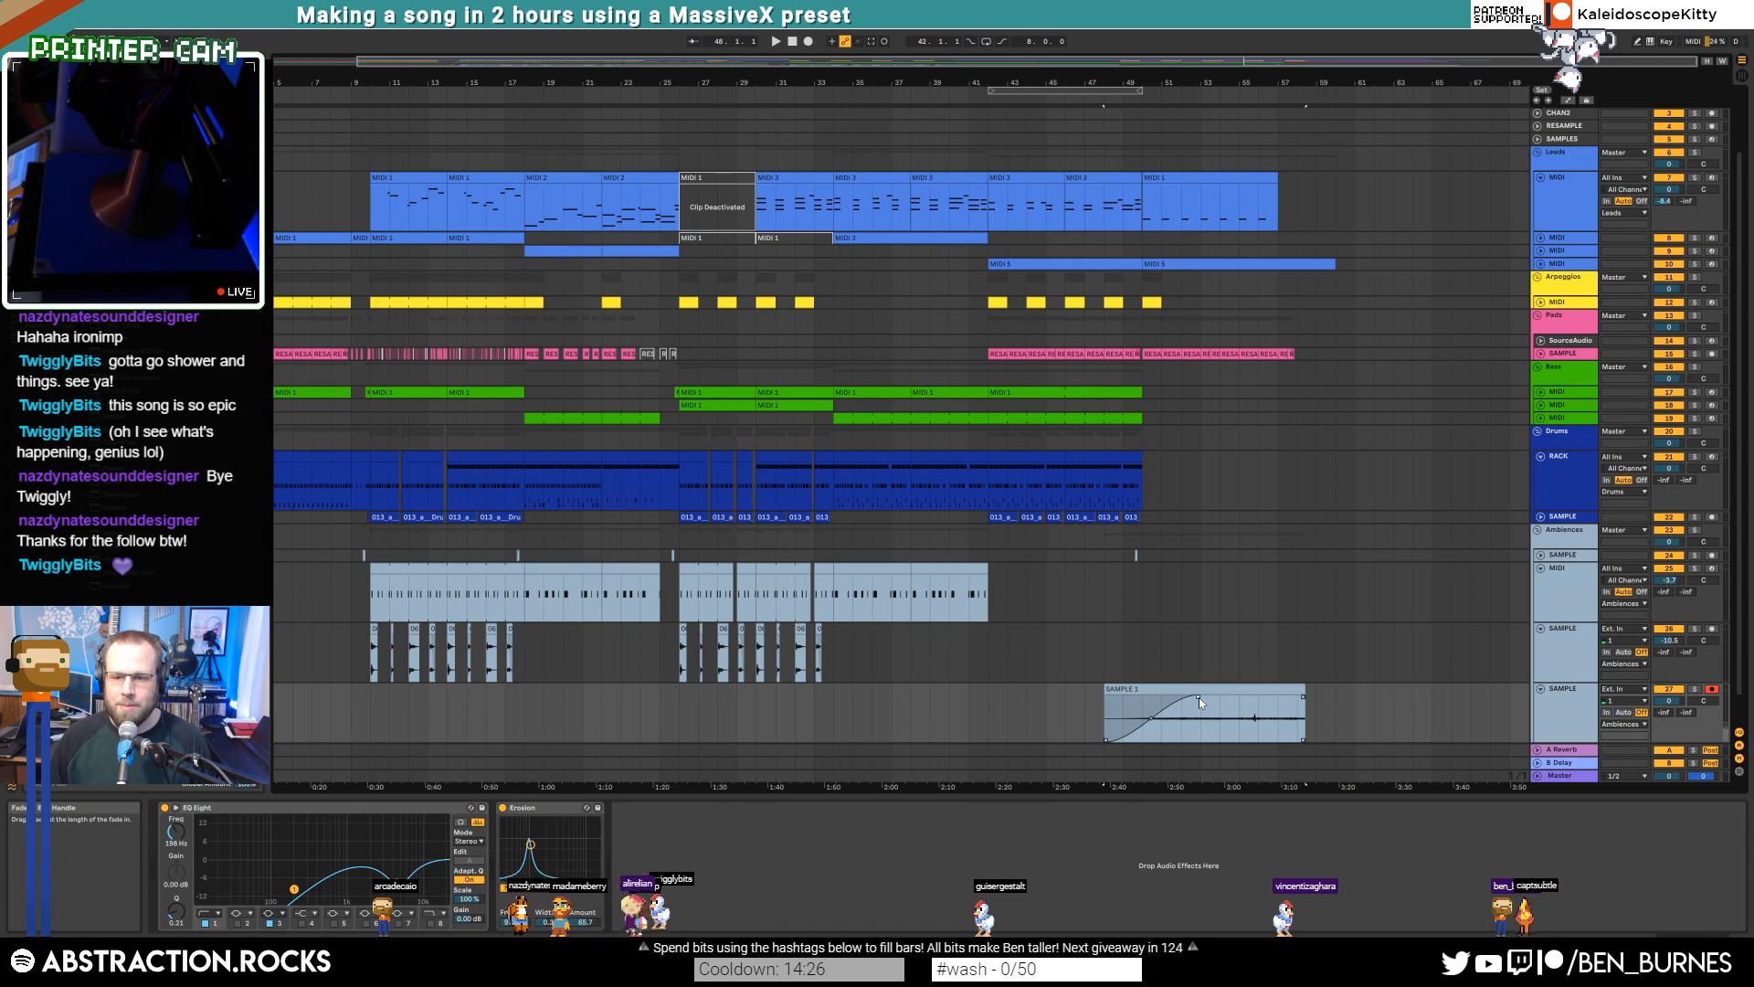
left_click(1298, 686)
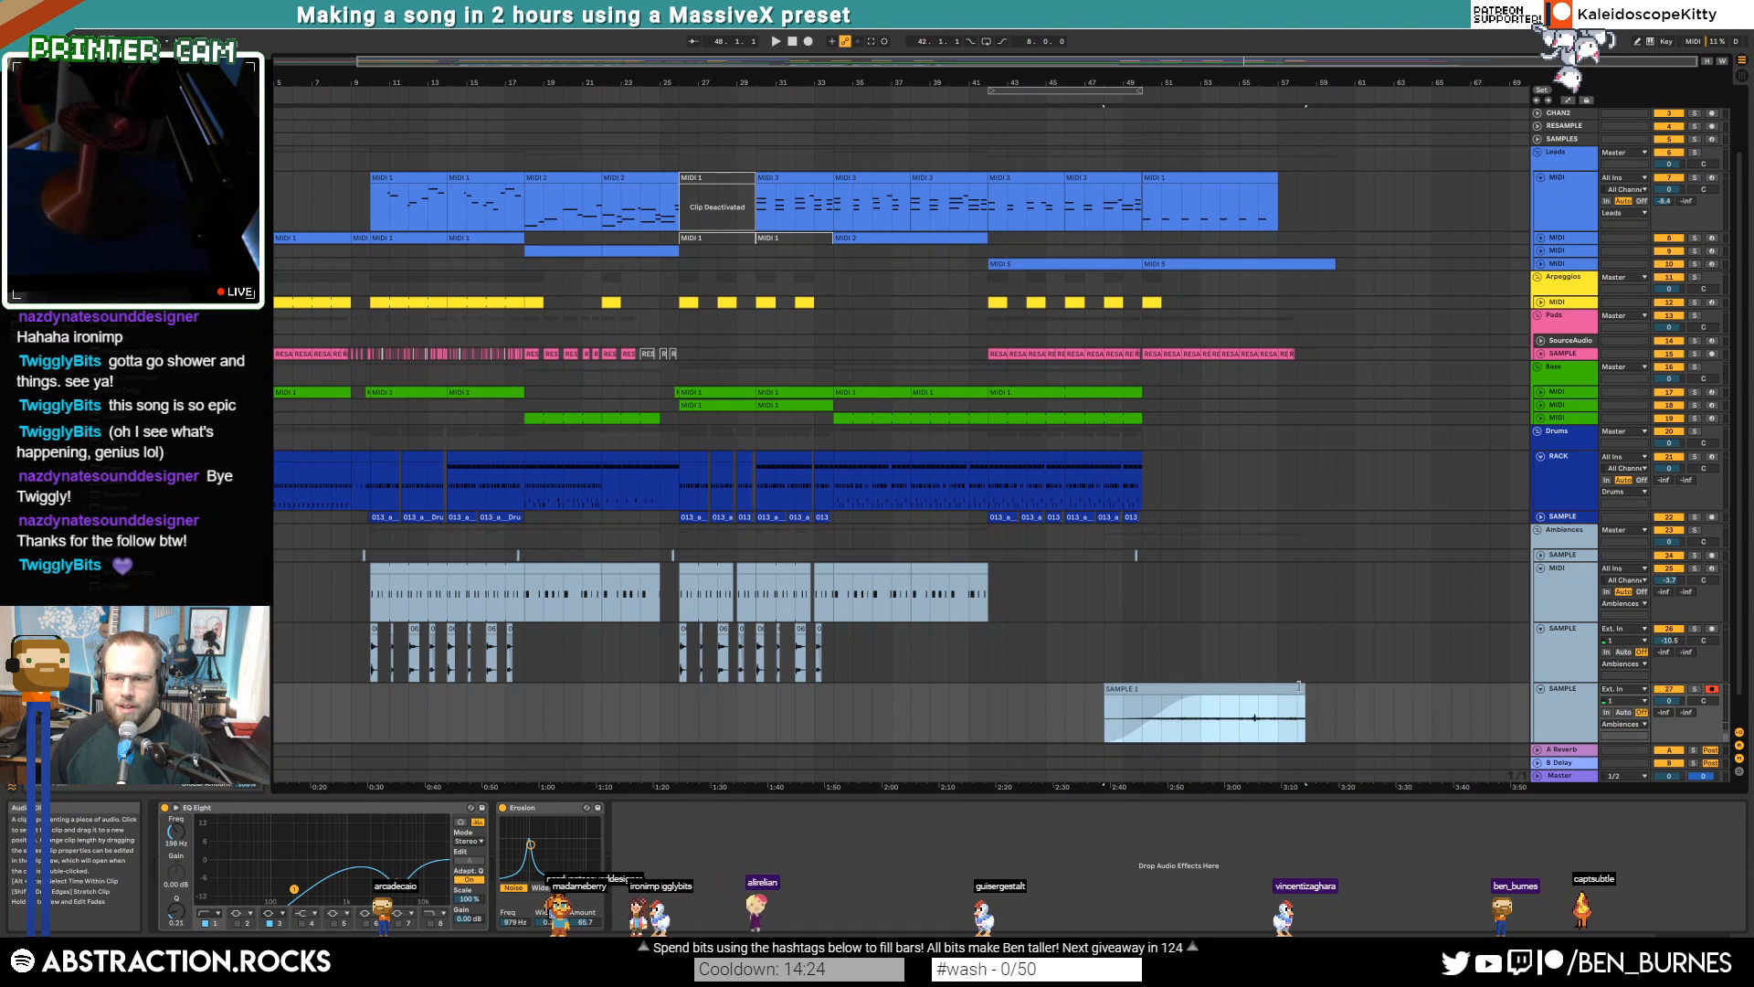
Move the recorded clip so it starts at bar 50 and add a short fade-out at its end
left_click_drag(1317, 690, 1325, 692)
key("space")
scroll(1330, 694, "up", 4)
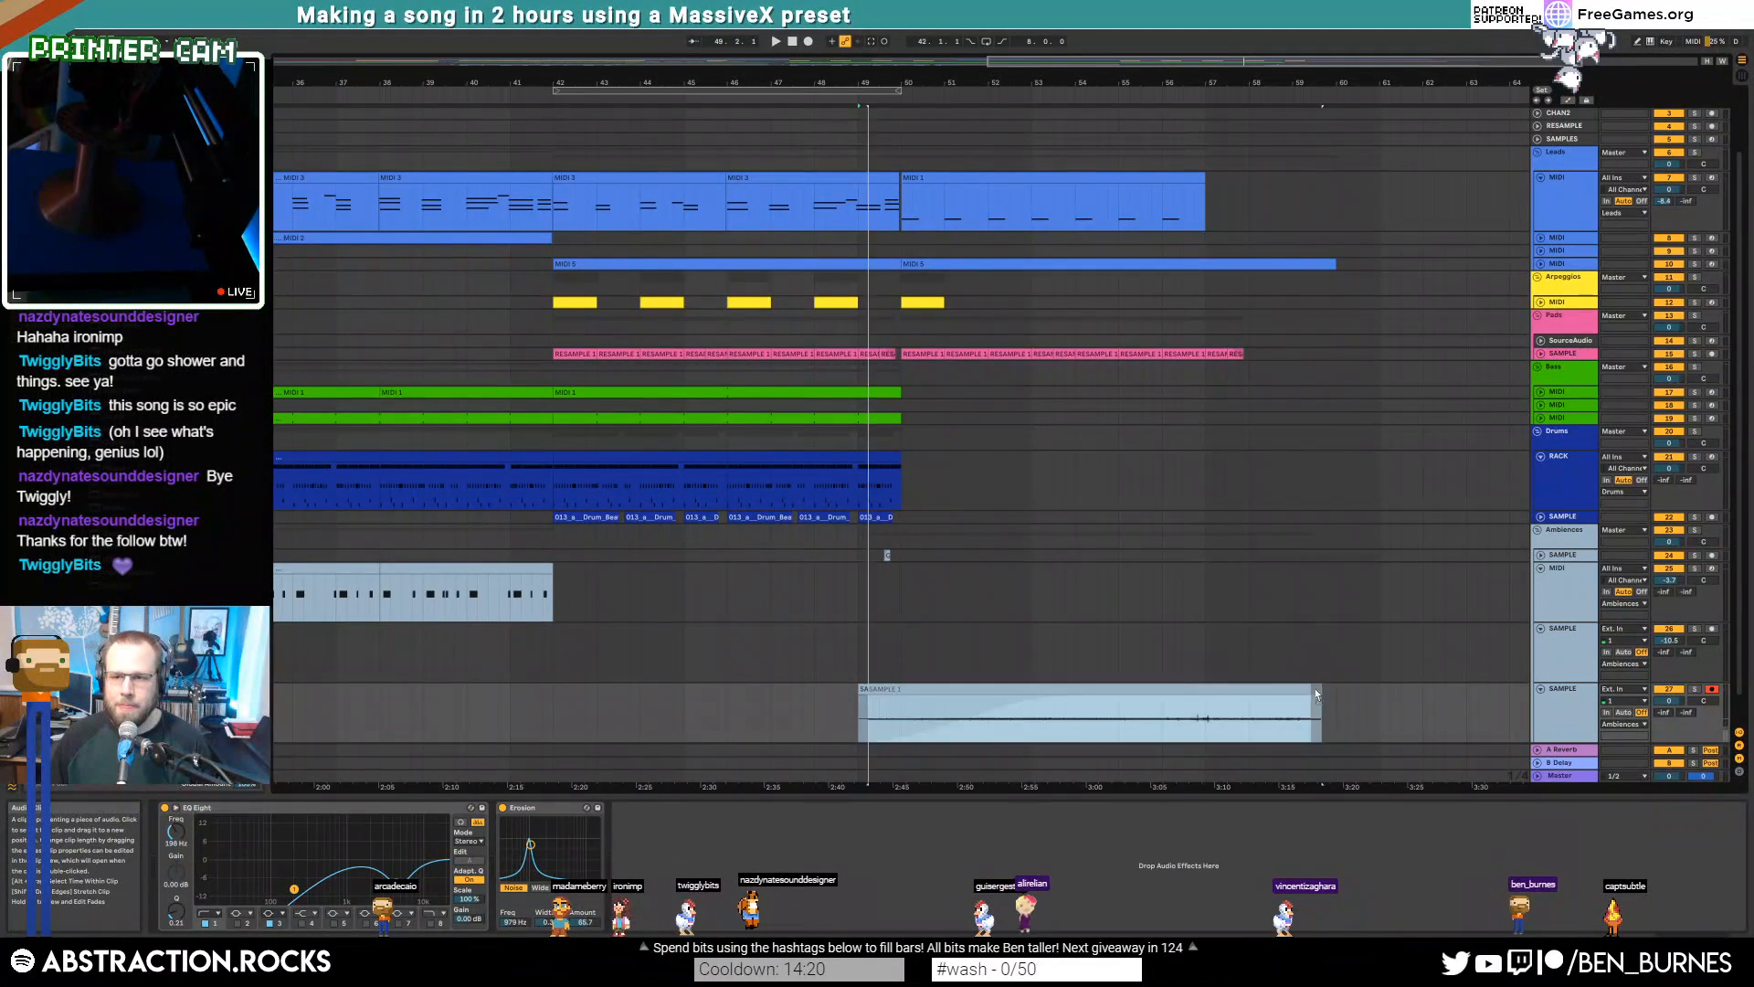
left_click_drag(1326, 689, 1320, 697)
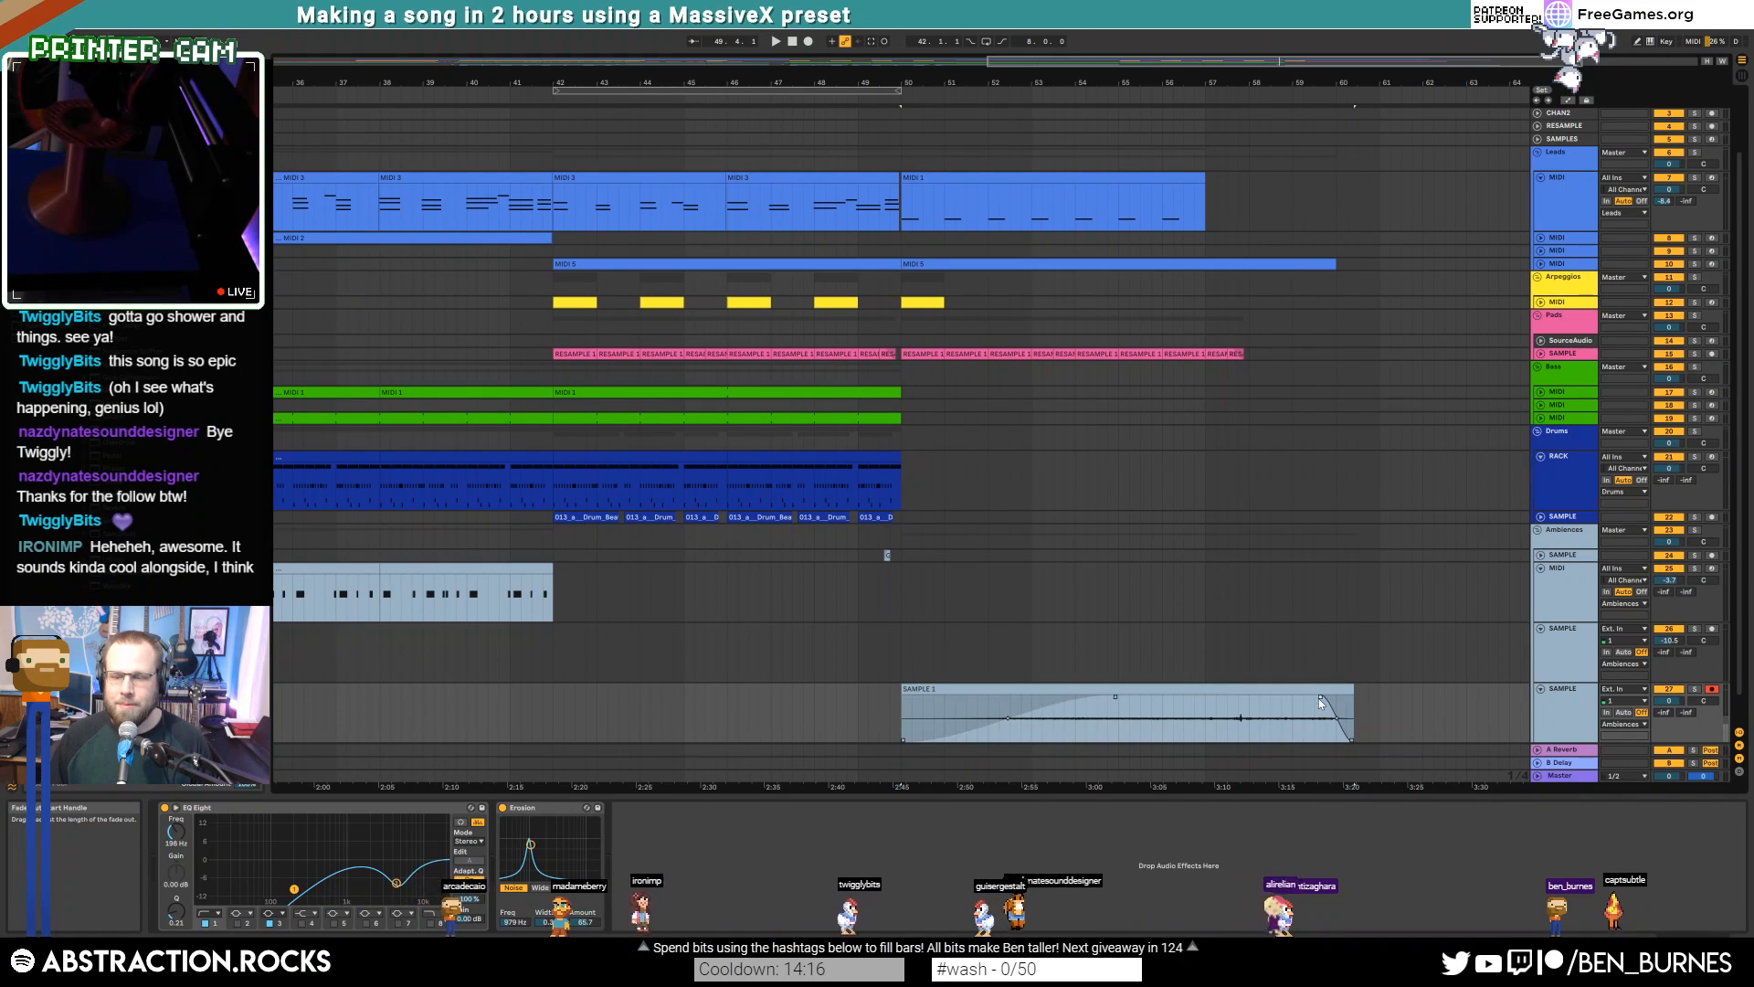
Set the recorded clip's track volume to about -3.2 dB and make its fade-in more gradual while playing from bar 50
mouse_move(1669, 701)
left_mouse_down()
mouse_move(1668, 715)
mouse_move(1664, 681)
left_mouse_up()
left_click(1054, 721)
key("space")
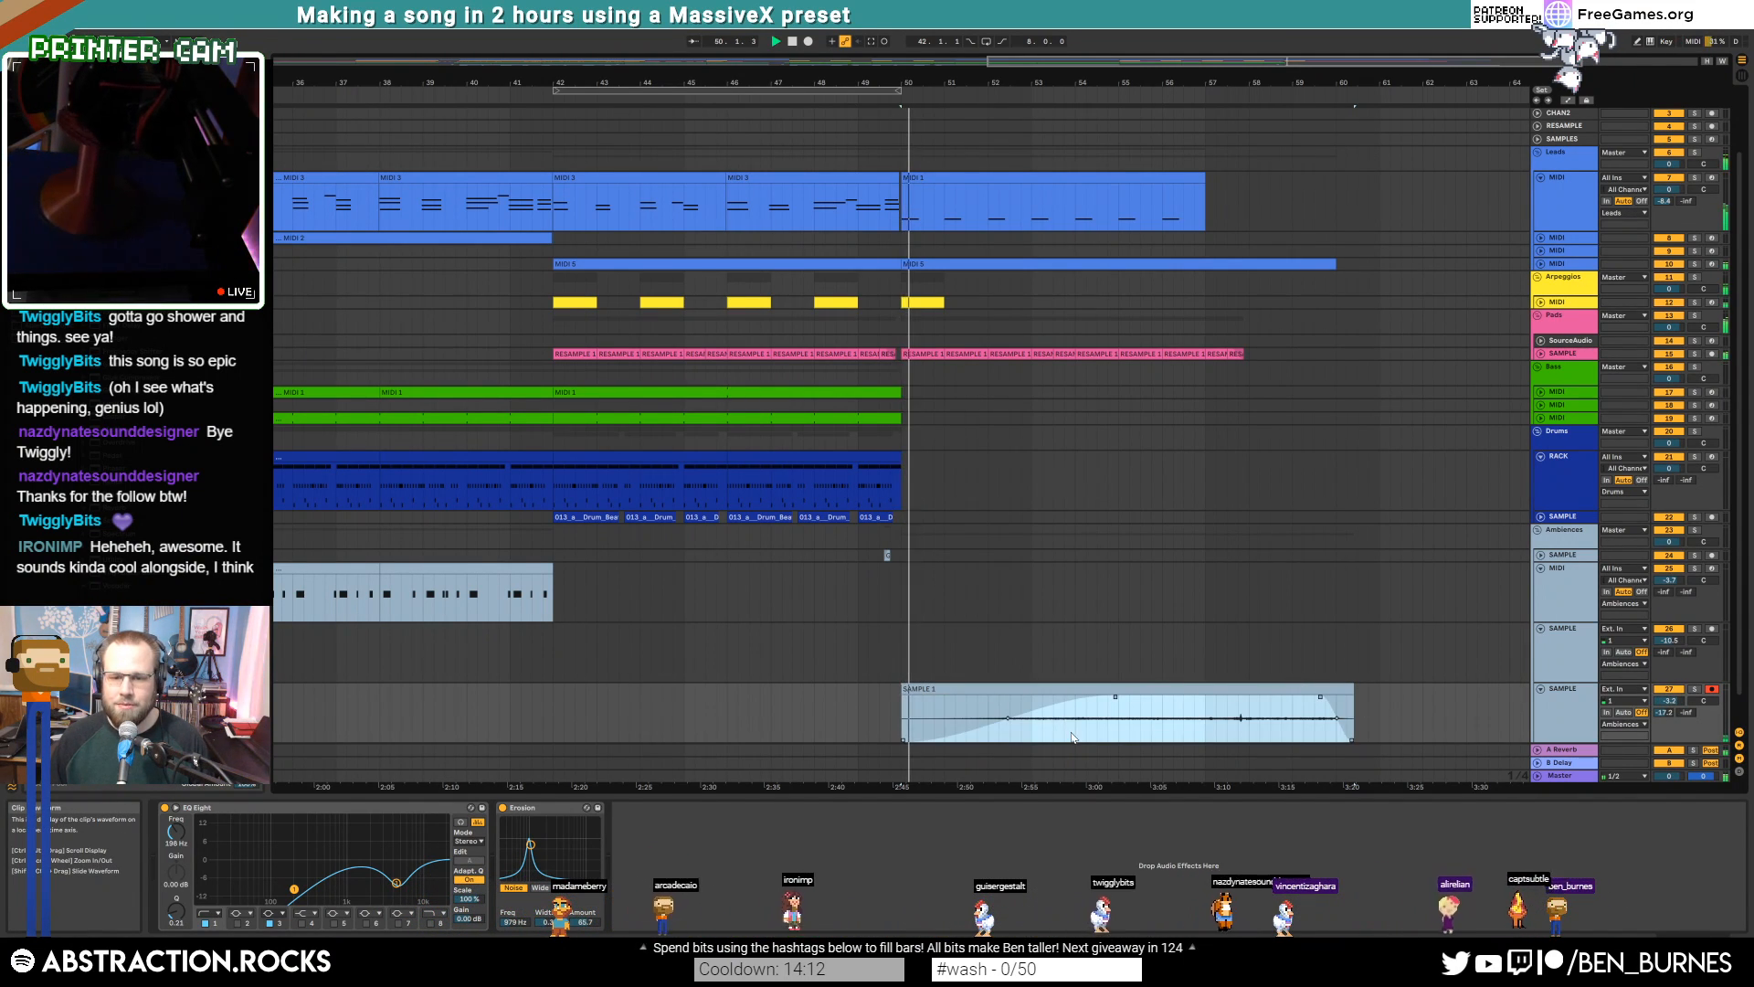
left_click_drag(1006, 722, 1037, 723)
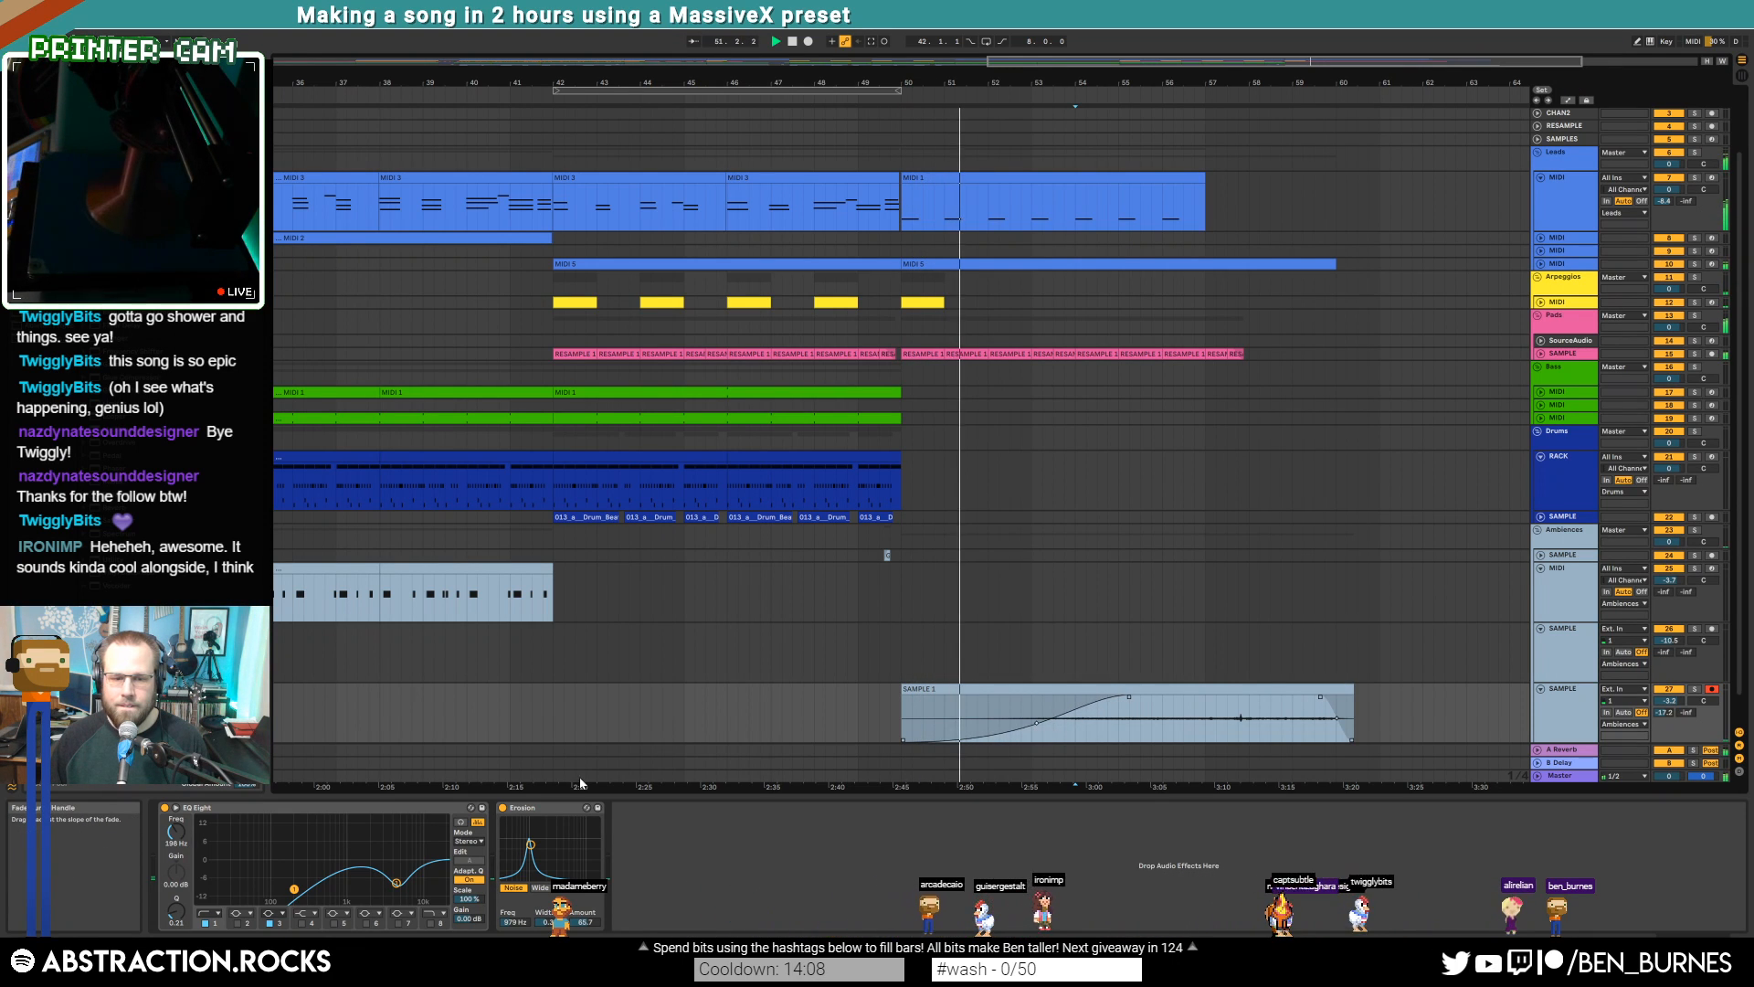
Insert Redux ahead of the EQ Eight on the recorded clip's track, slightly raise the low-cut and Erosion frequencies, and lower Erosion's amount
left_click_drag(531, 846, 539, 846)
left_click_drag(294, 889, 301, 884)
left_click_drag(114, 482, 511, 896)
left_click(539, 910)
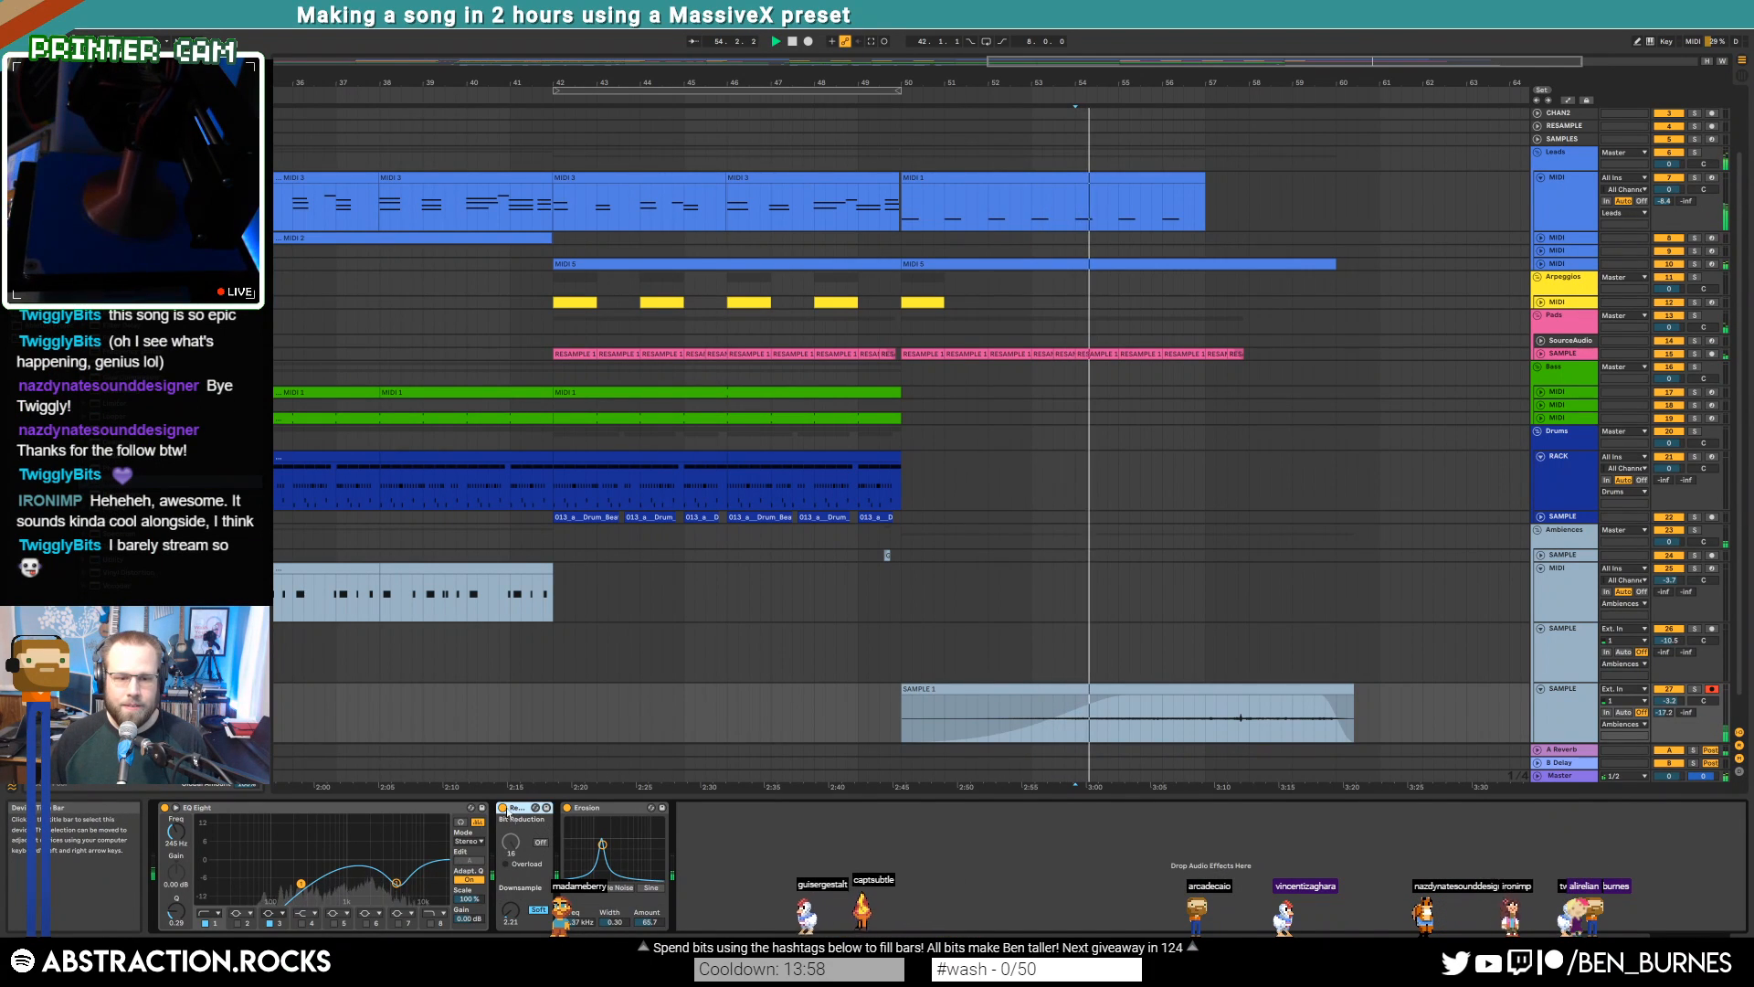
left_click_drag(519, 808, 252, 833)
left_click_drag(331, 880, 338, 879)
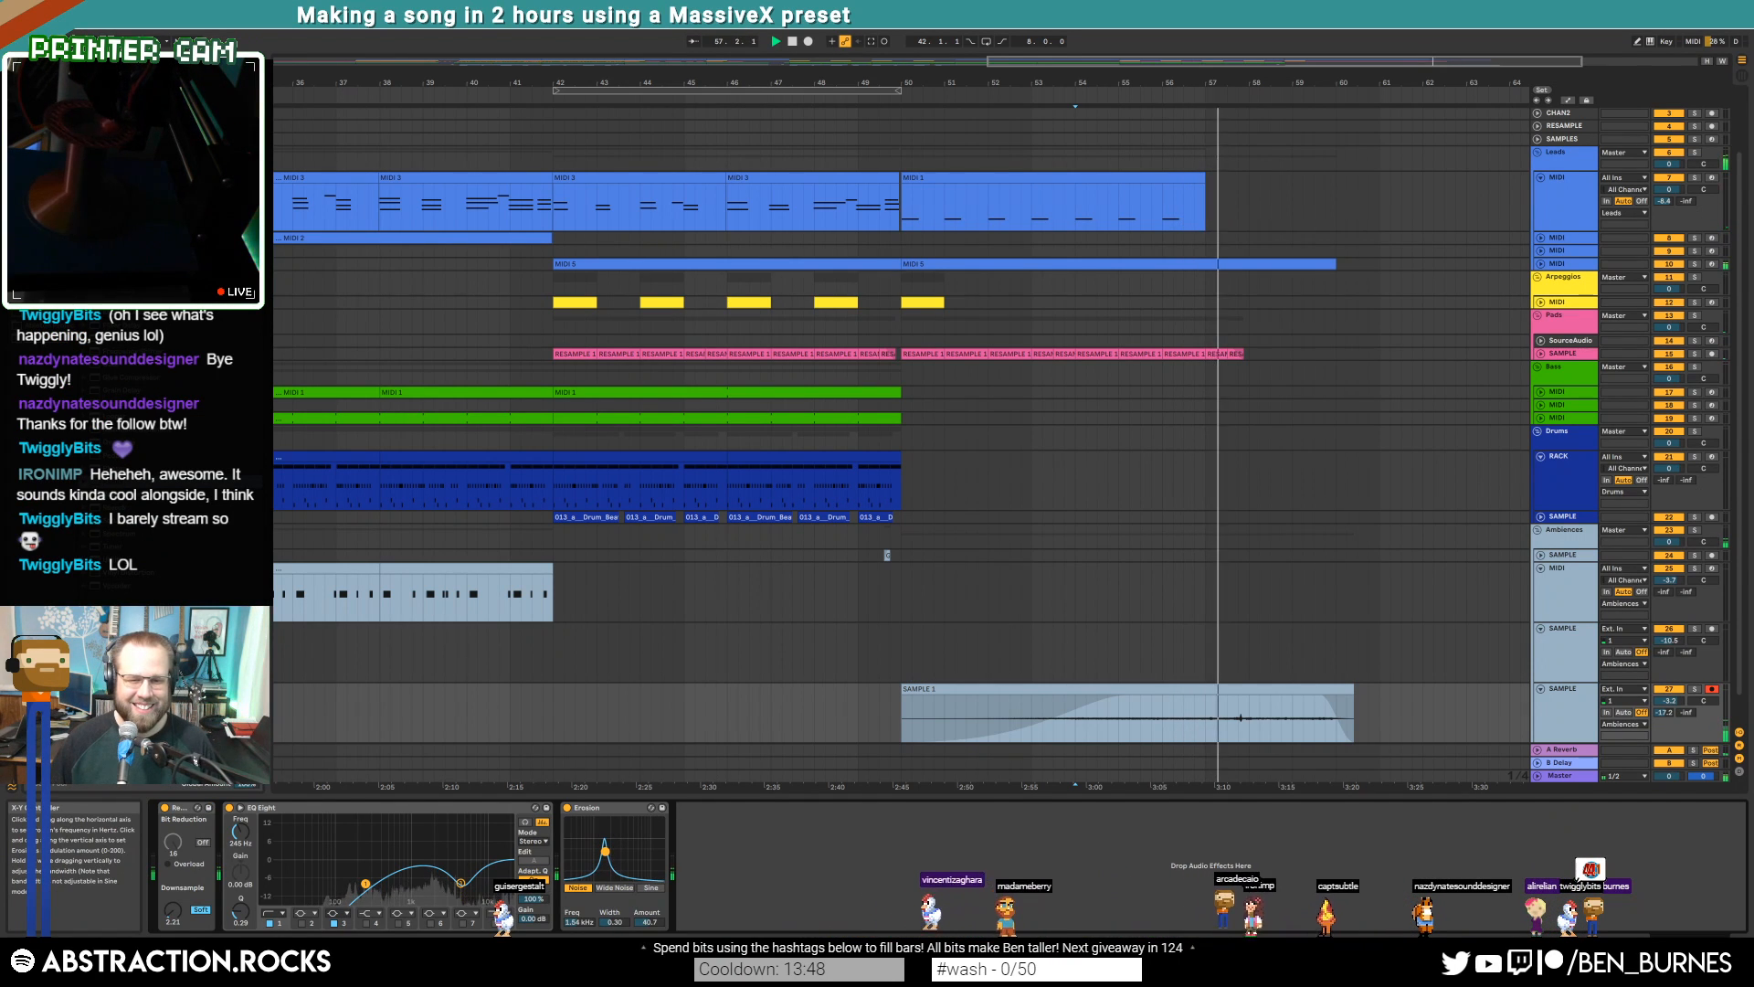
left_click_drag(603, 846, 605, 854)
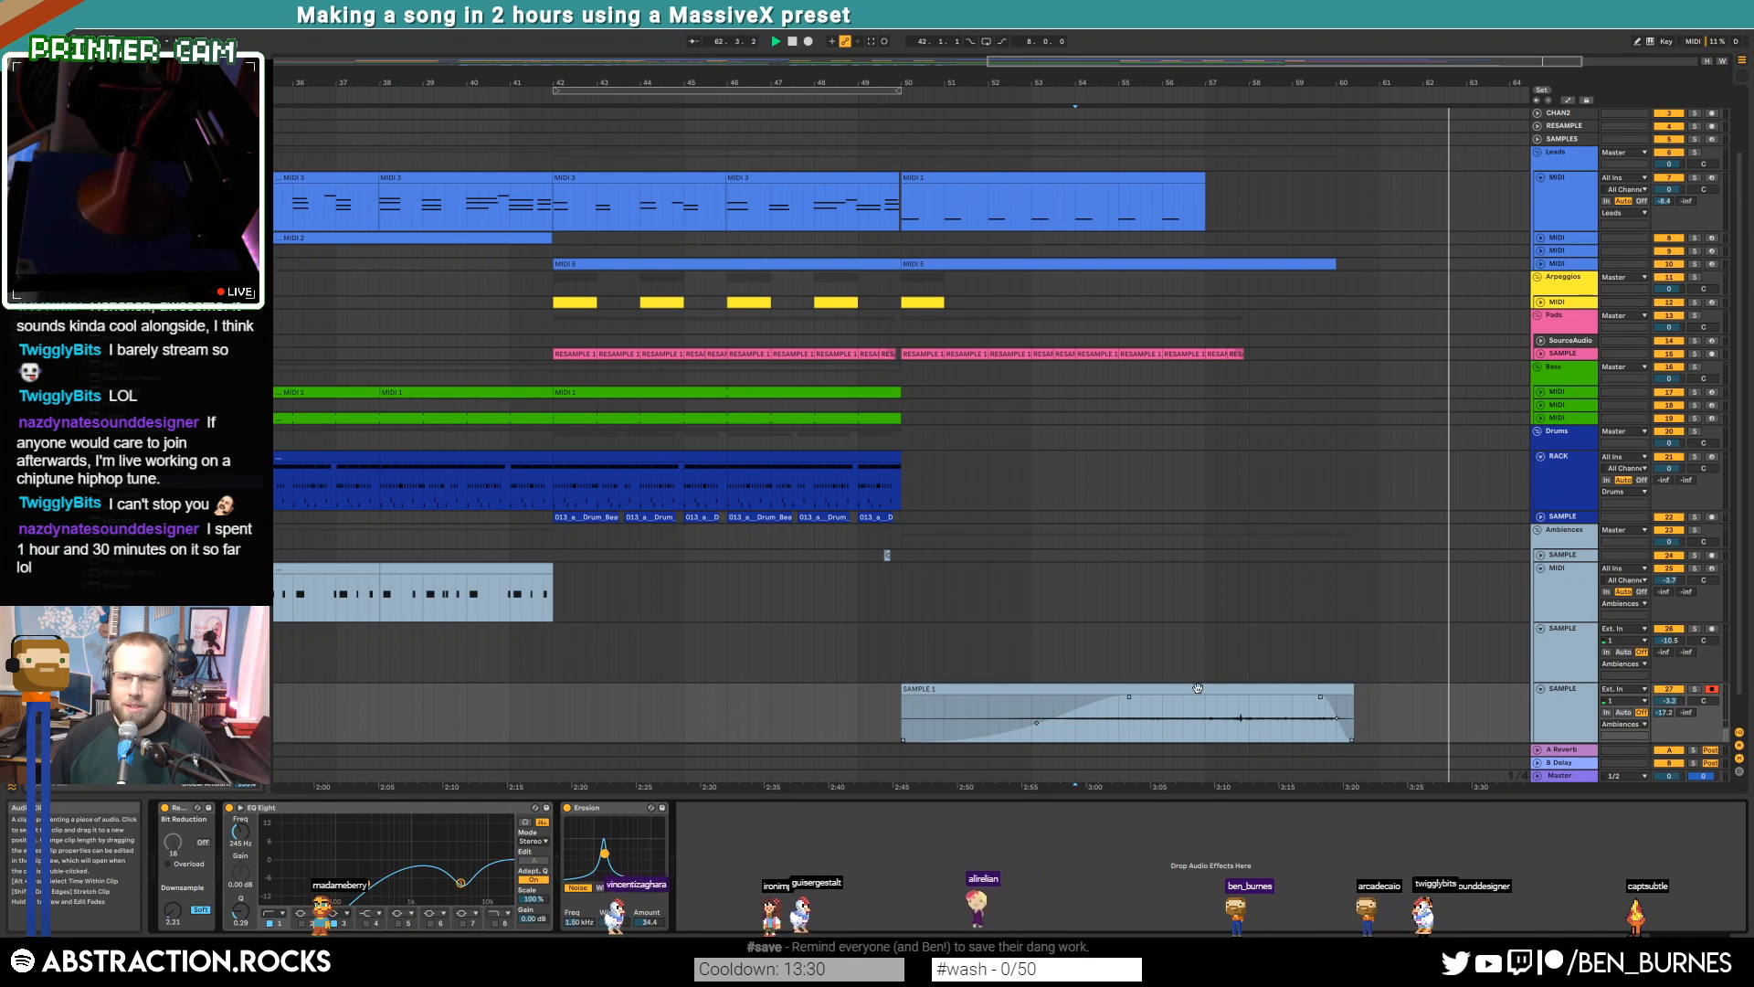
Slightly lengthen the fade-out at the end of the recorded clip and open its waveform for inspection
left_click(1320, 697)
left_click_drag(1322, 698, 1314, 698)
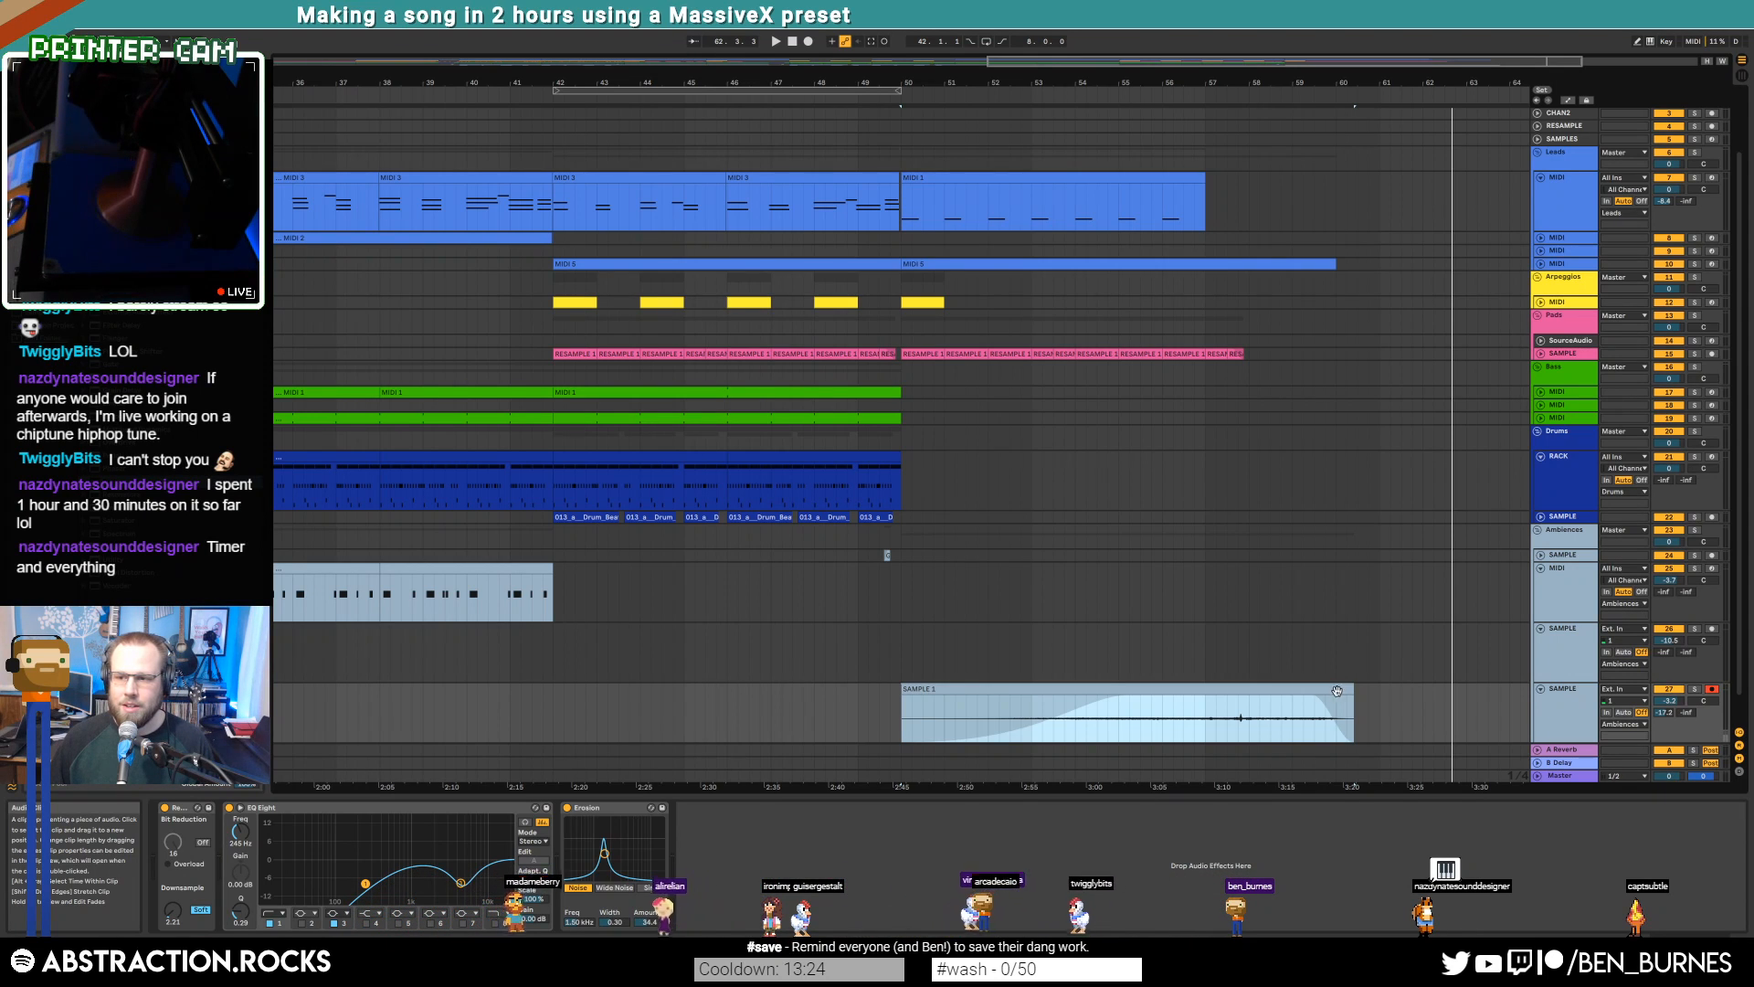
left_click(896, 706)
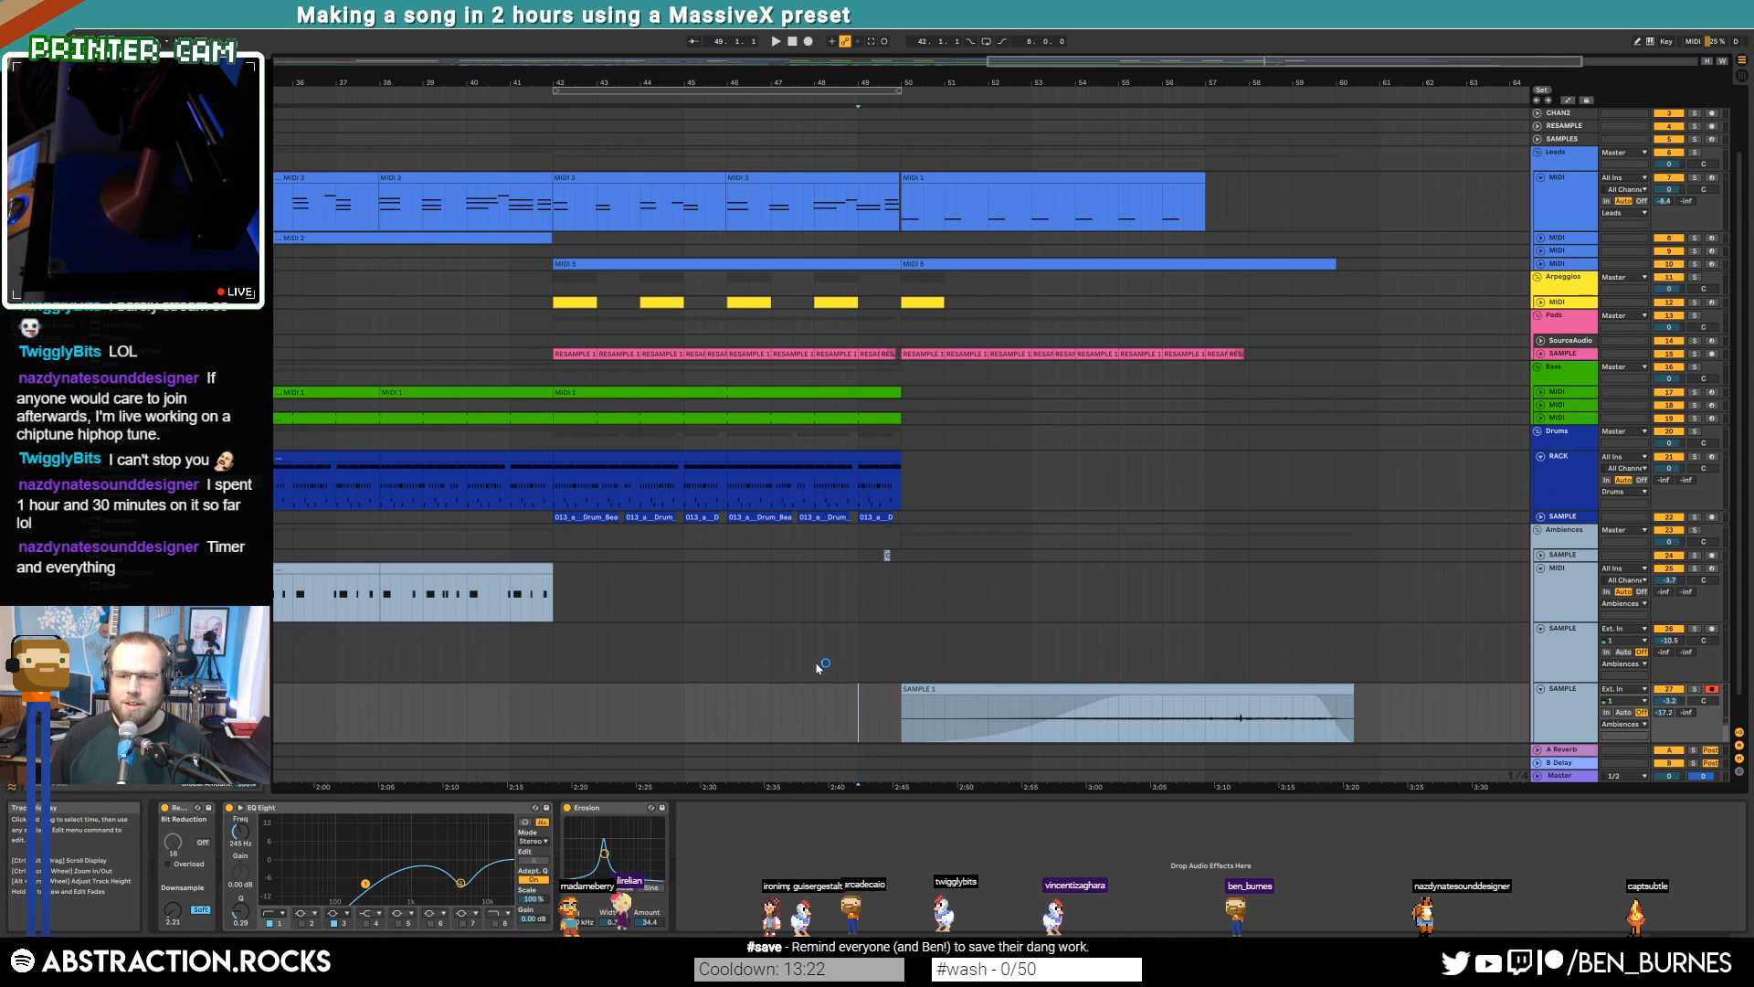
left_click(1225, 691)
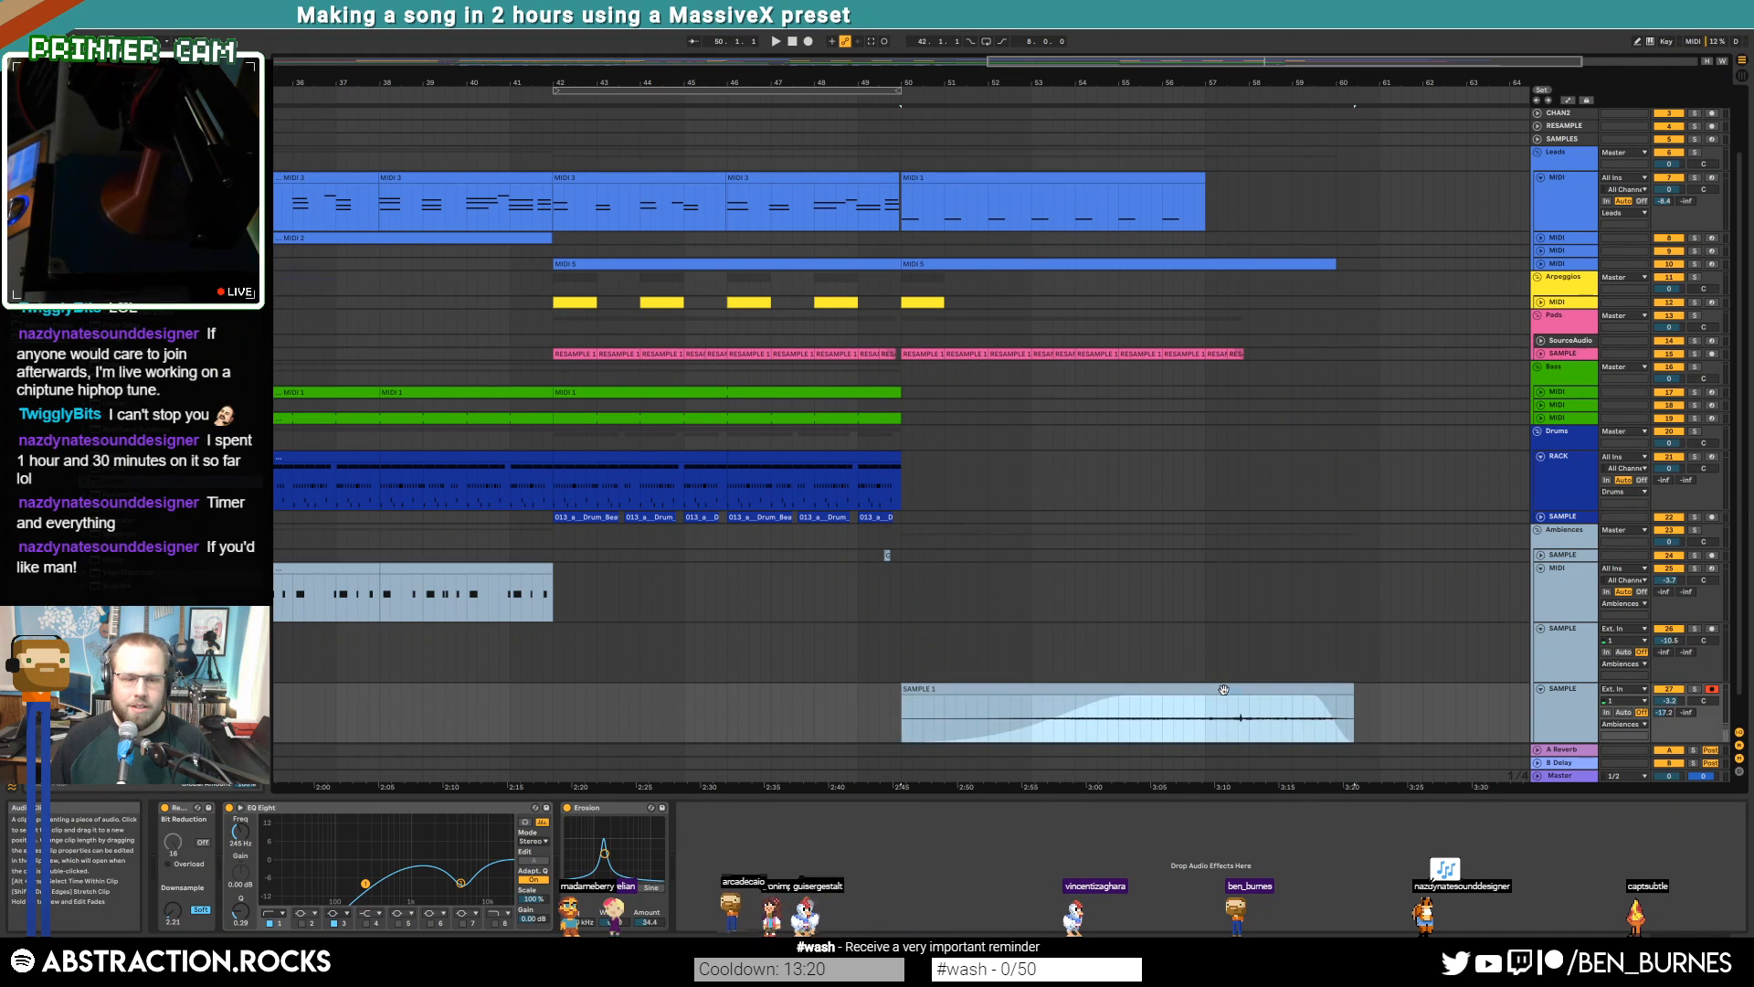
double_click(1225, 691)
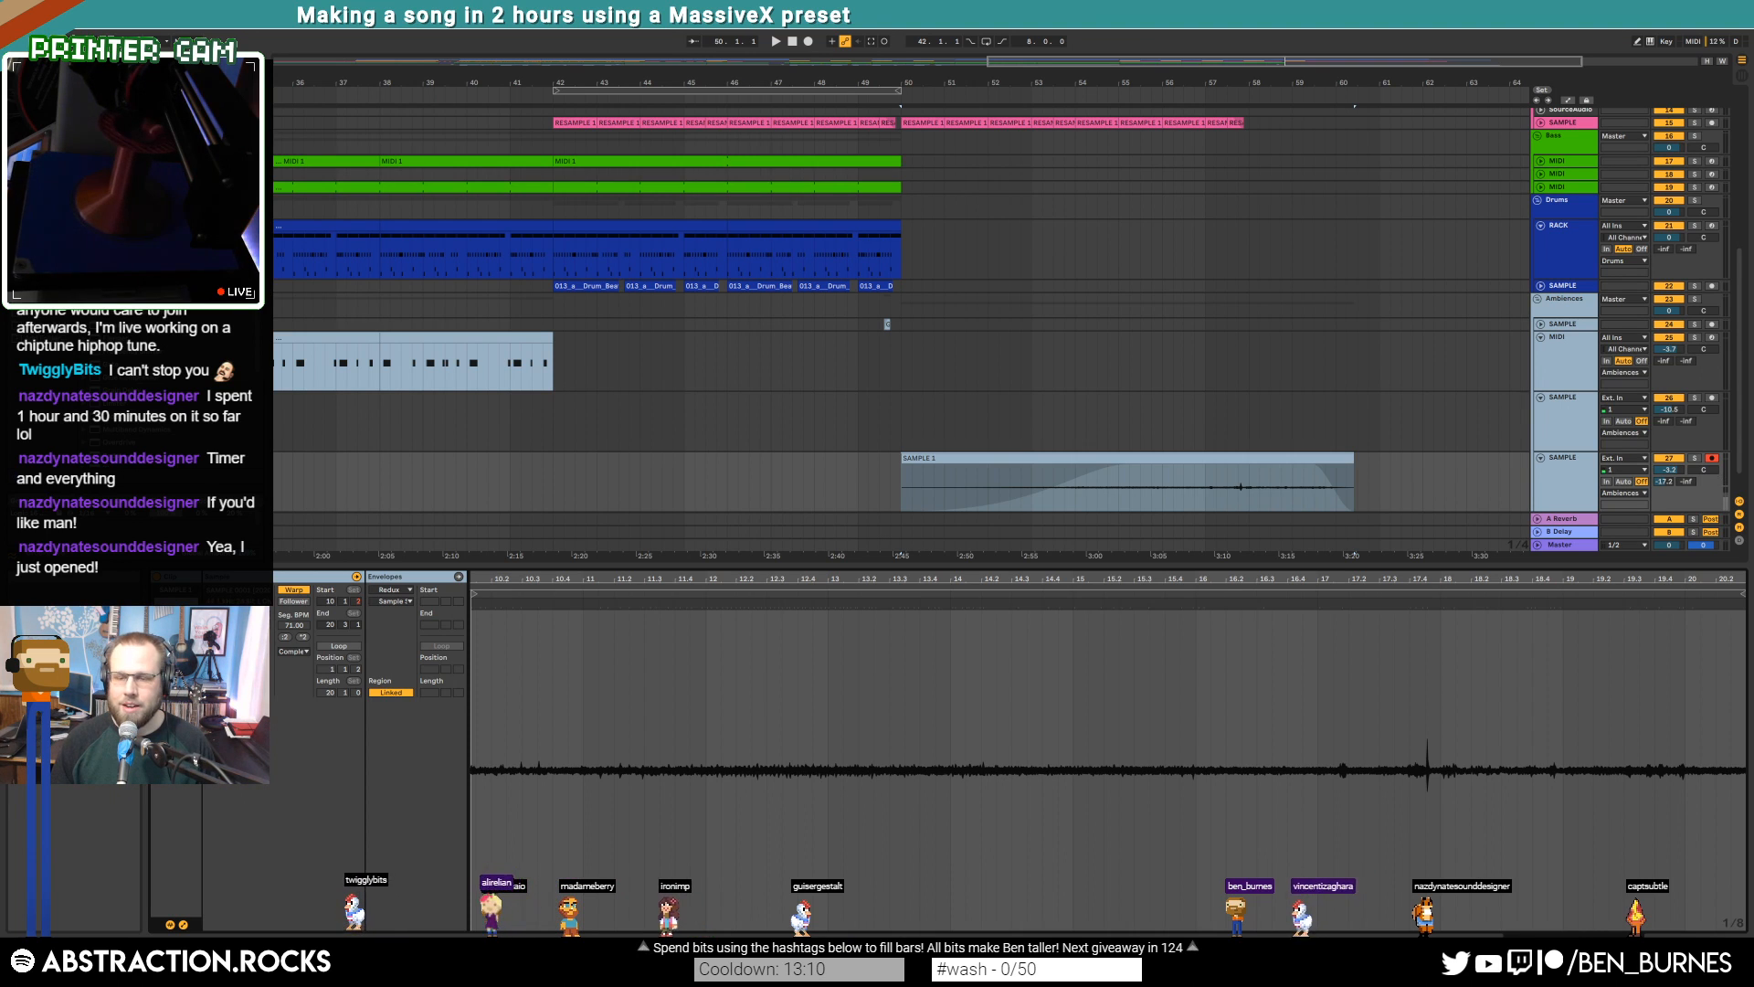
left_click(651, 470)
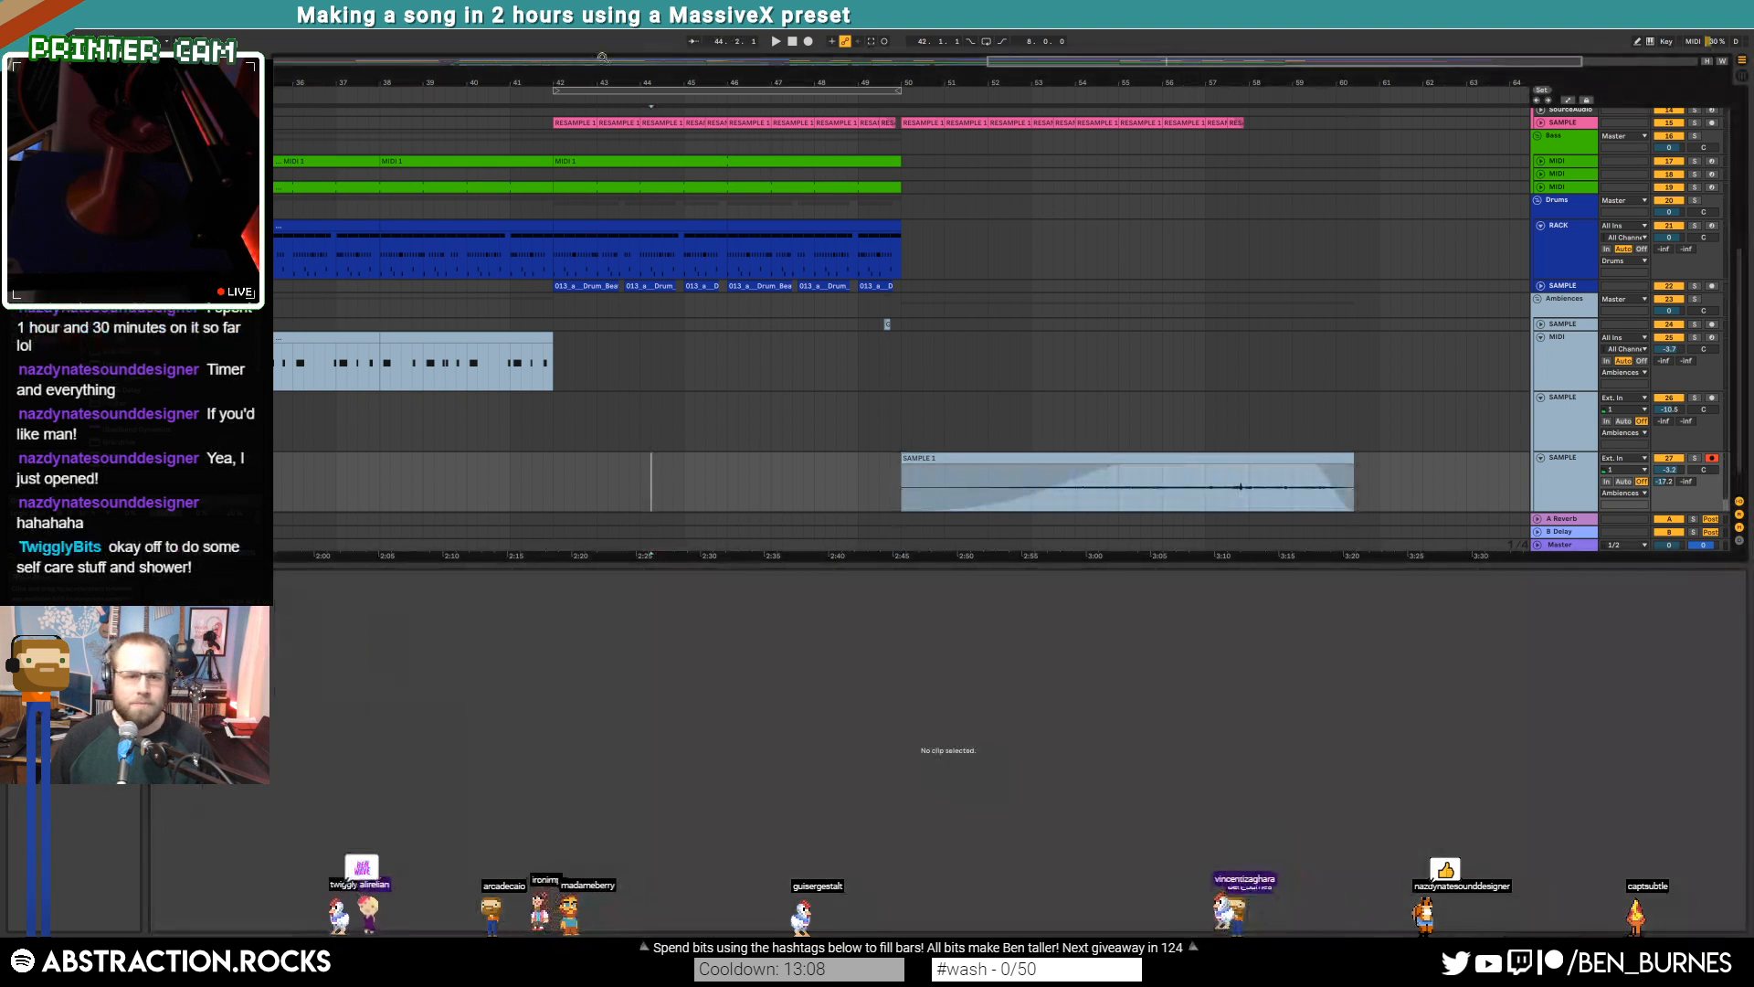
Show the full arrangement with the device chain, and fold the first Leads track, the Ambiences MIDI track and the sample track beneath it, and the Drums rack track
key("w")
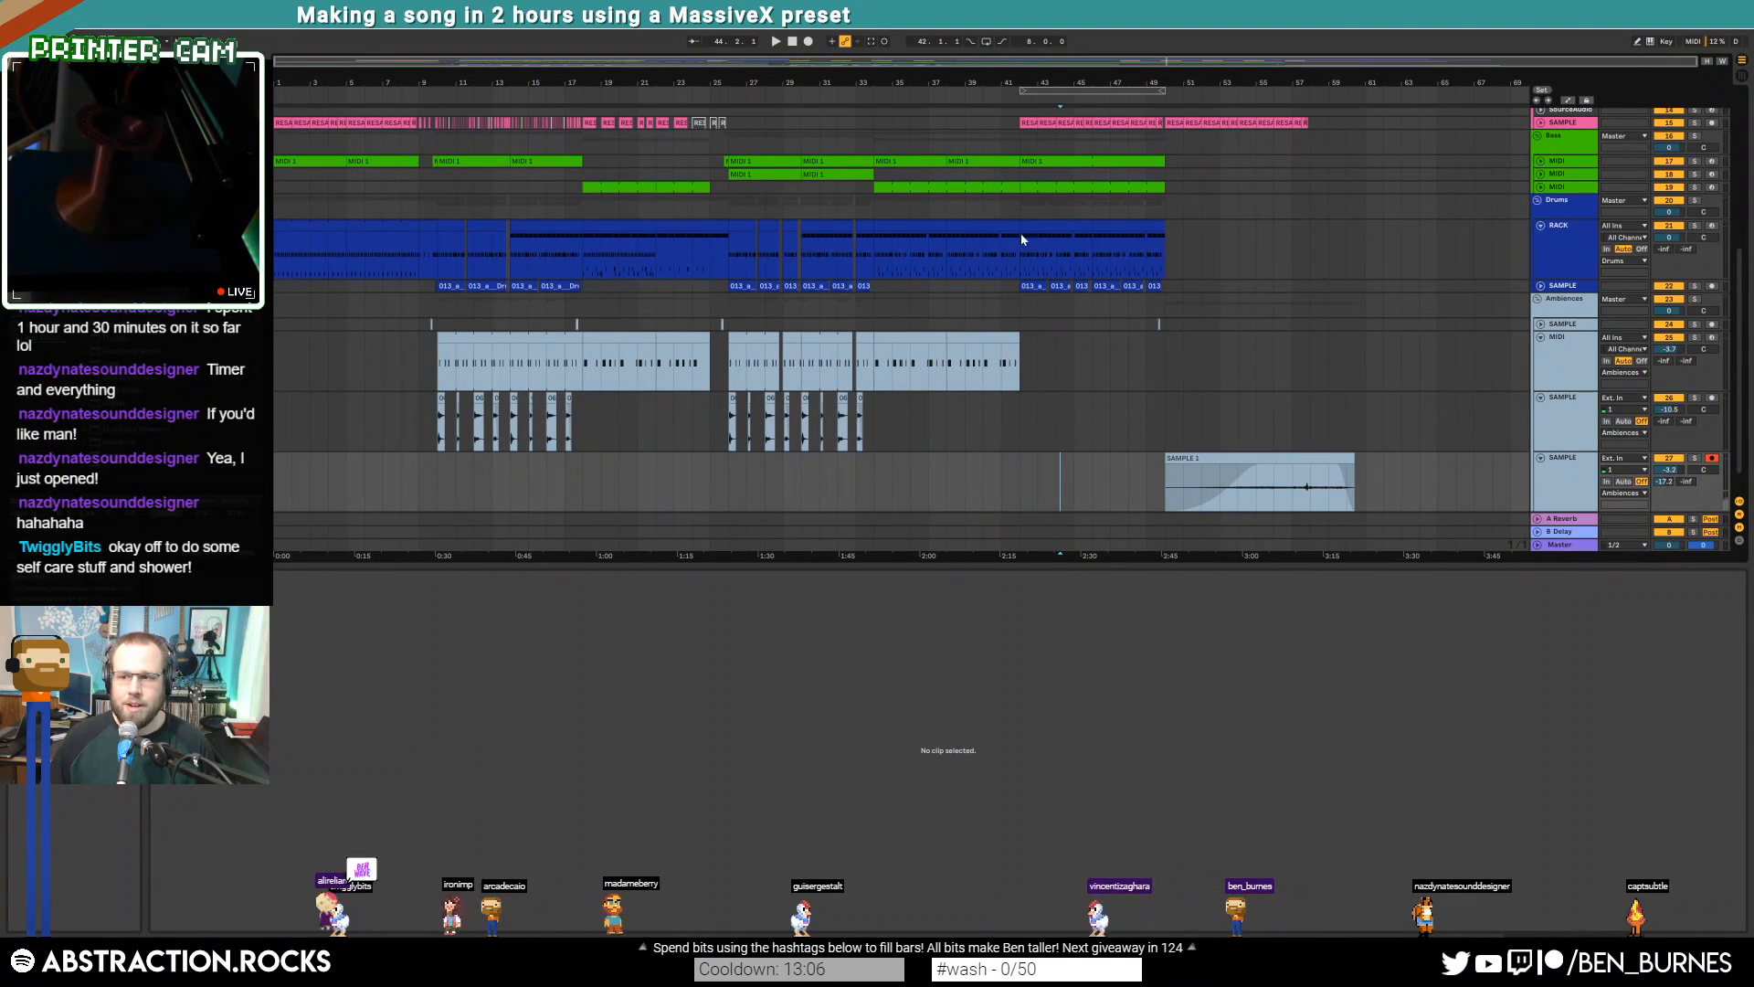
scroll(820, 394, "up", 5)
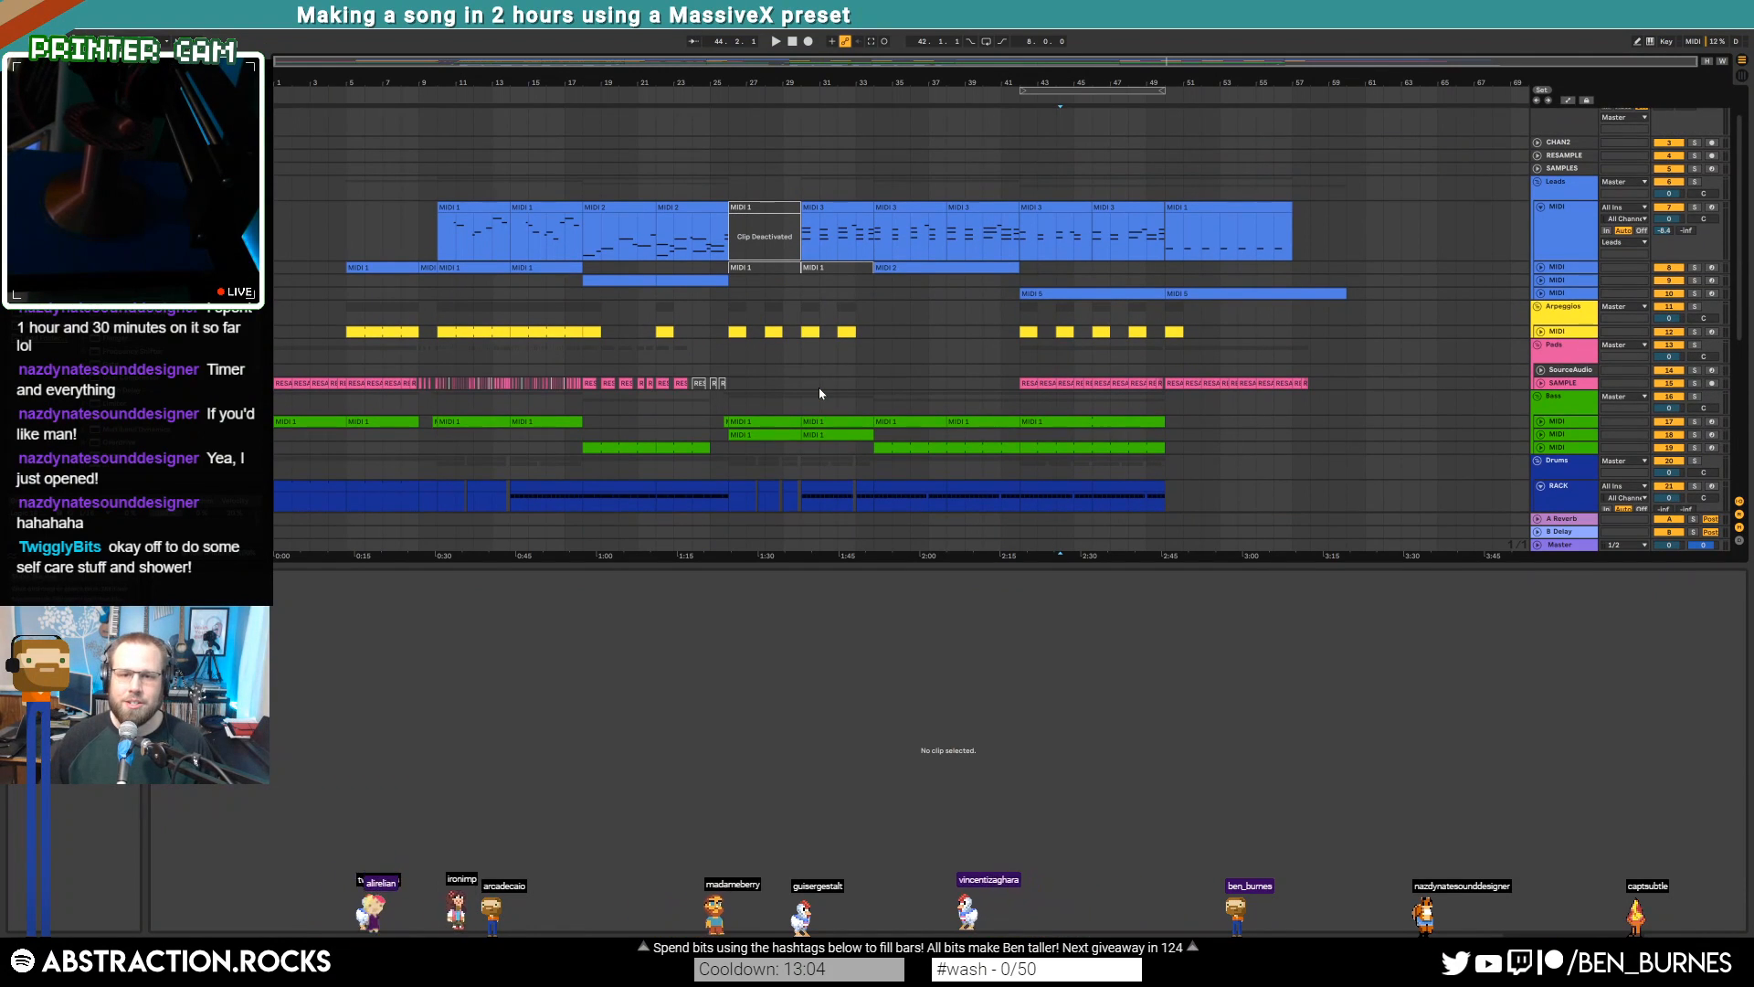
key("shift+Tab")
left_click(1541, 207)
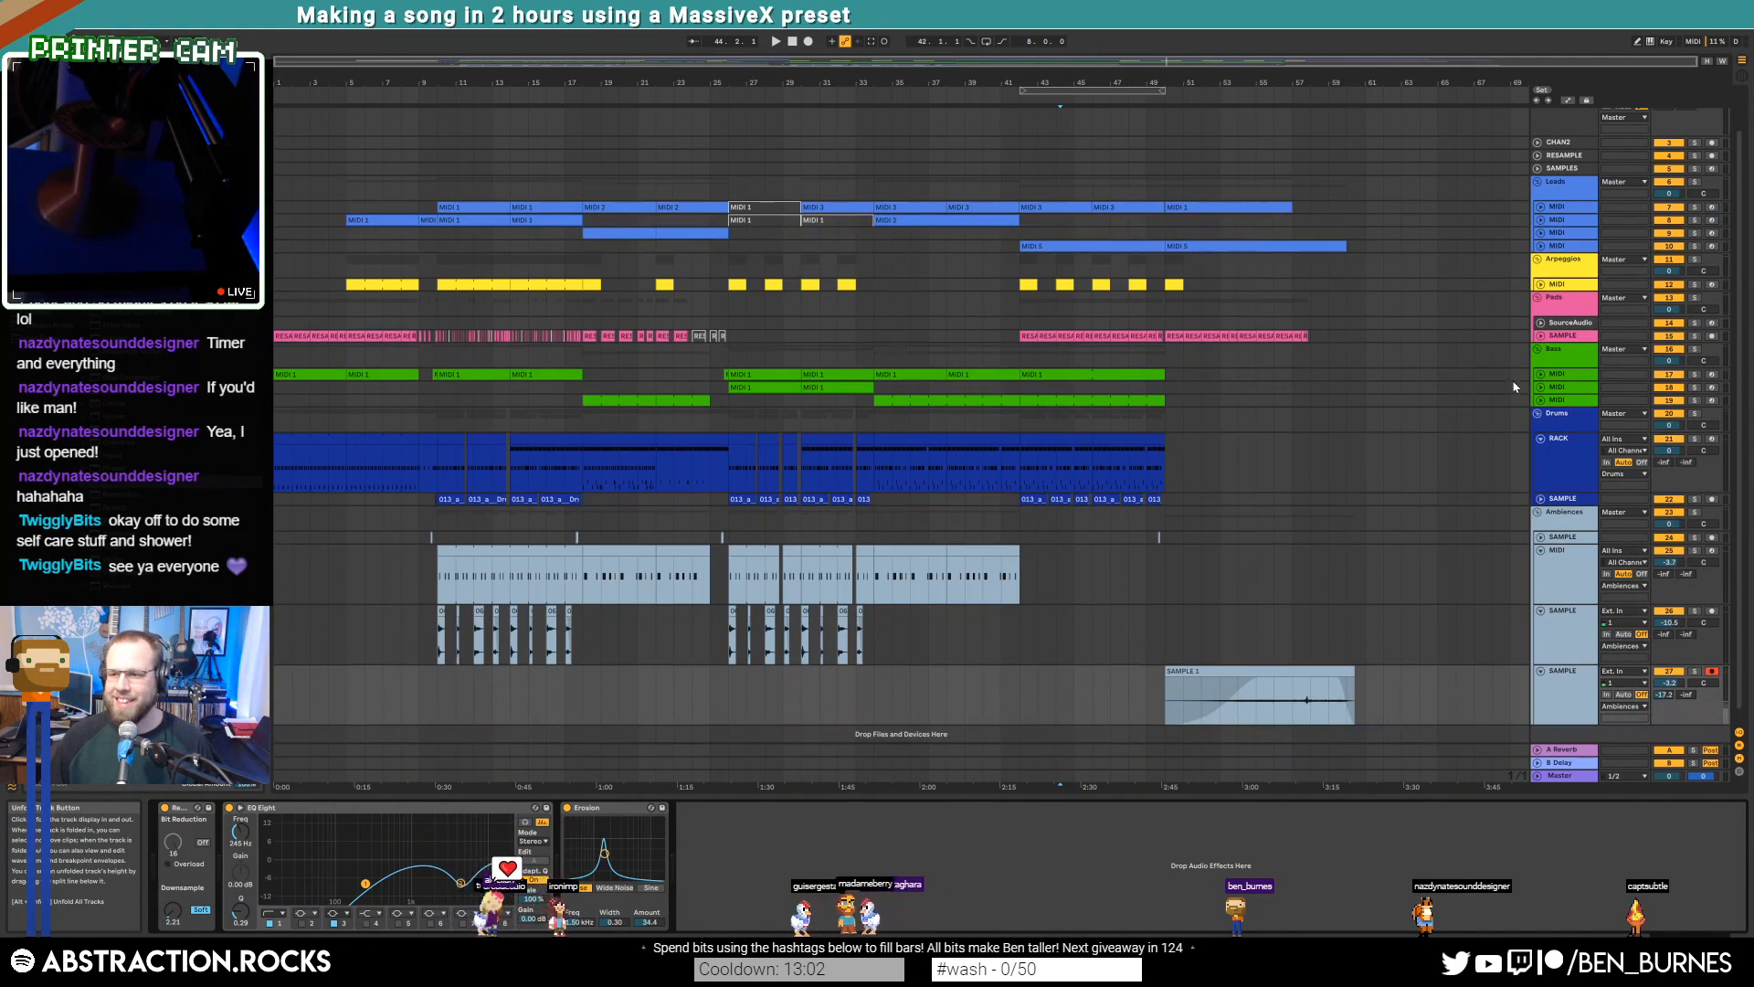
left_click(1541, 550)
left_click(1541, 563)
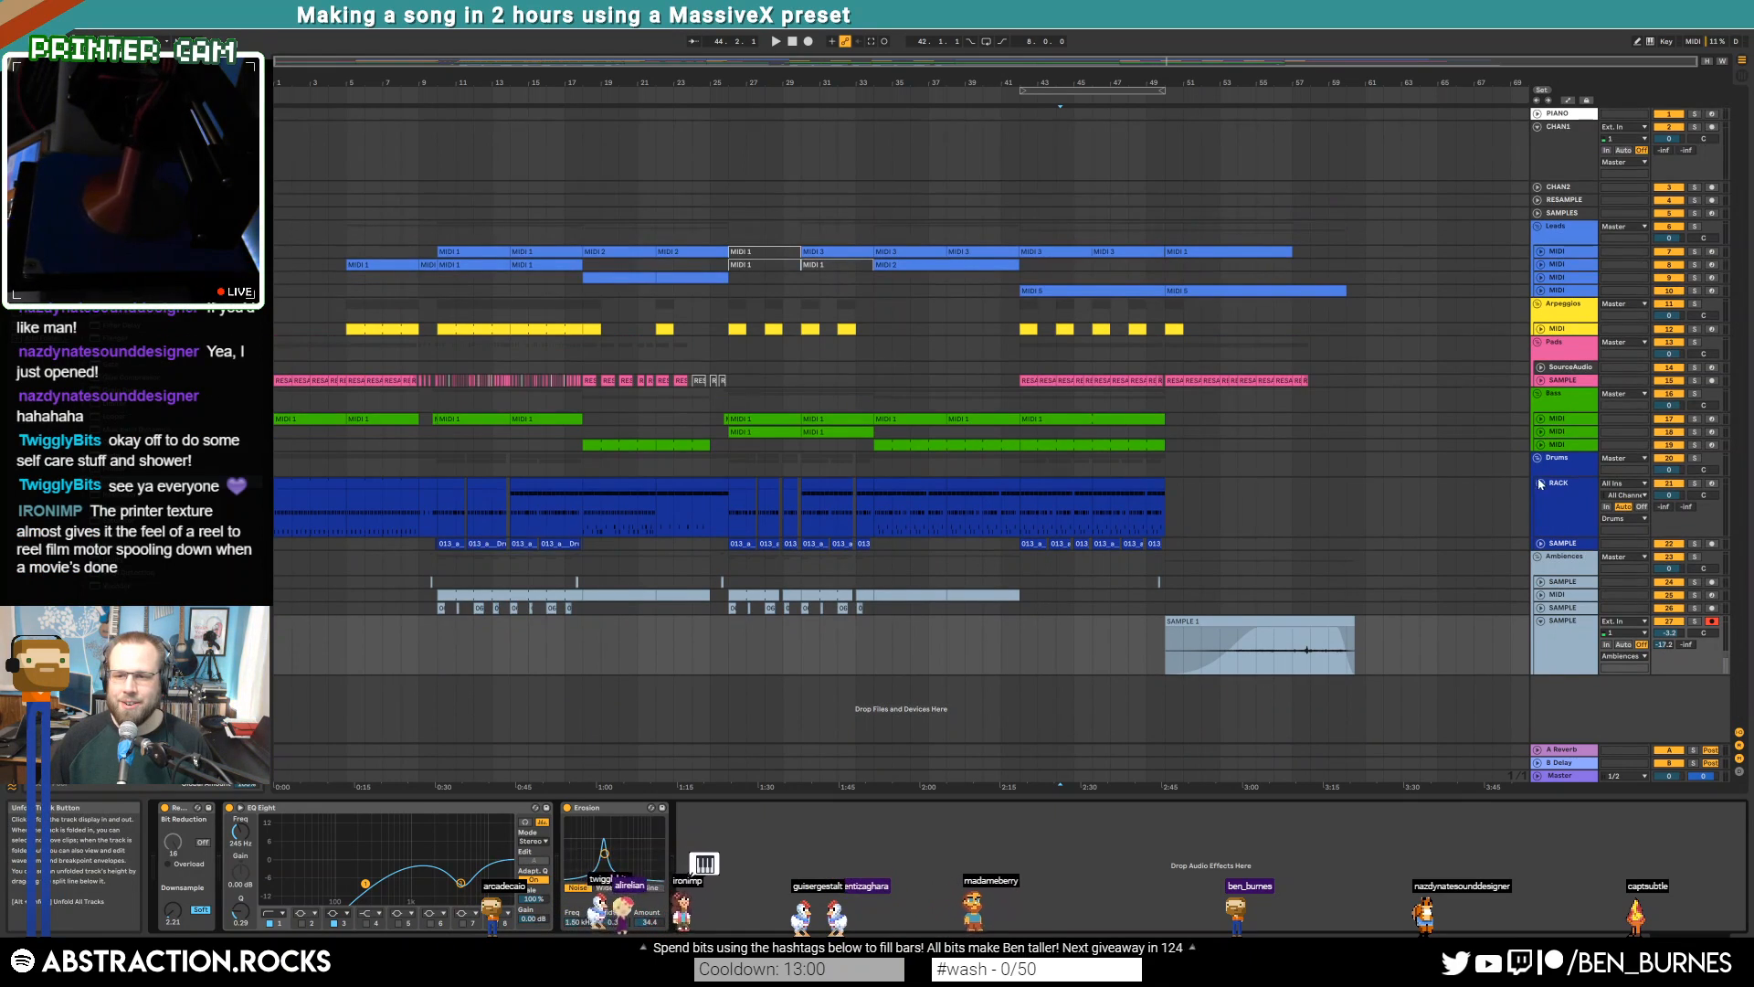
left_click(1541, 485)
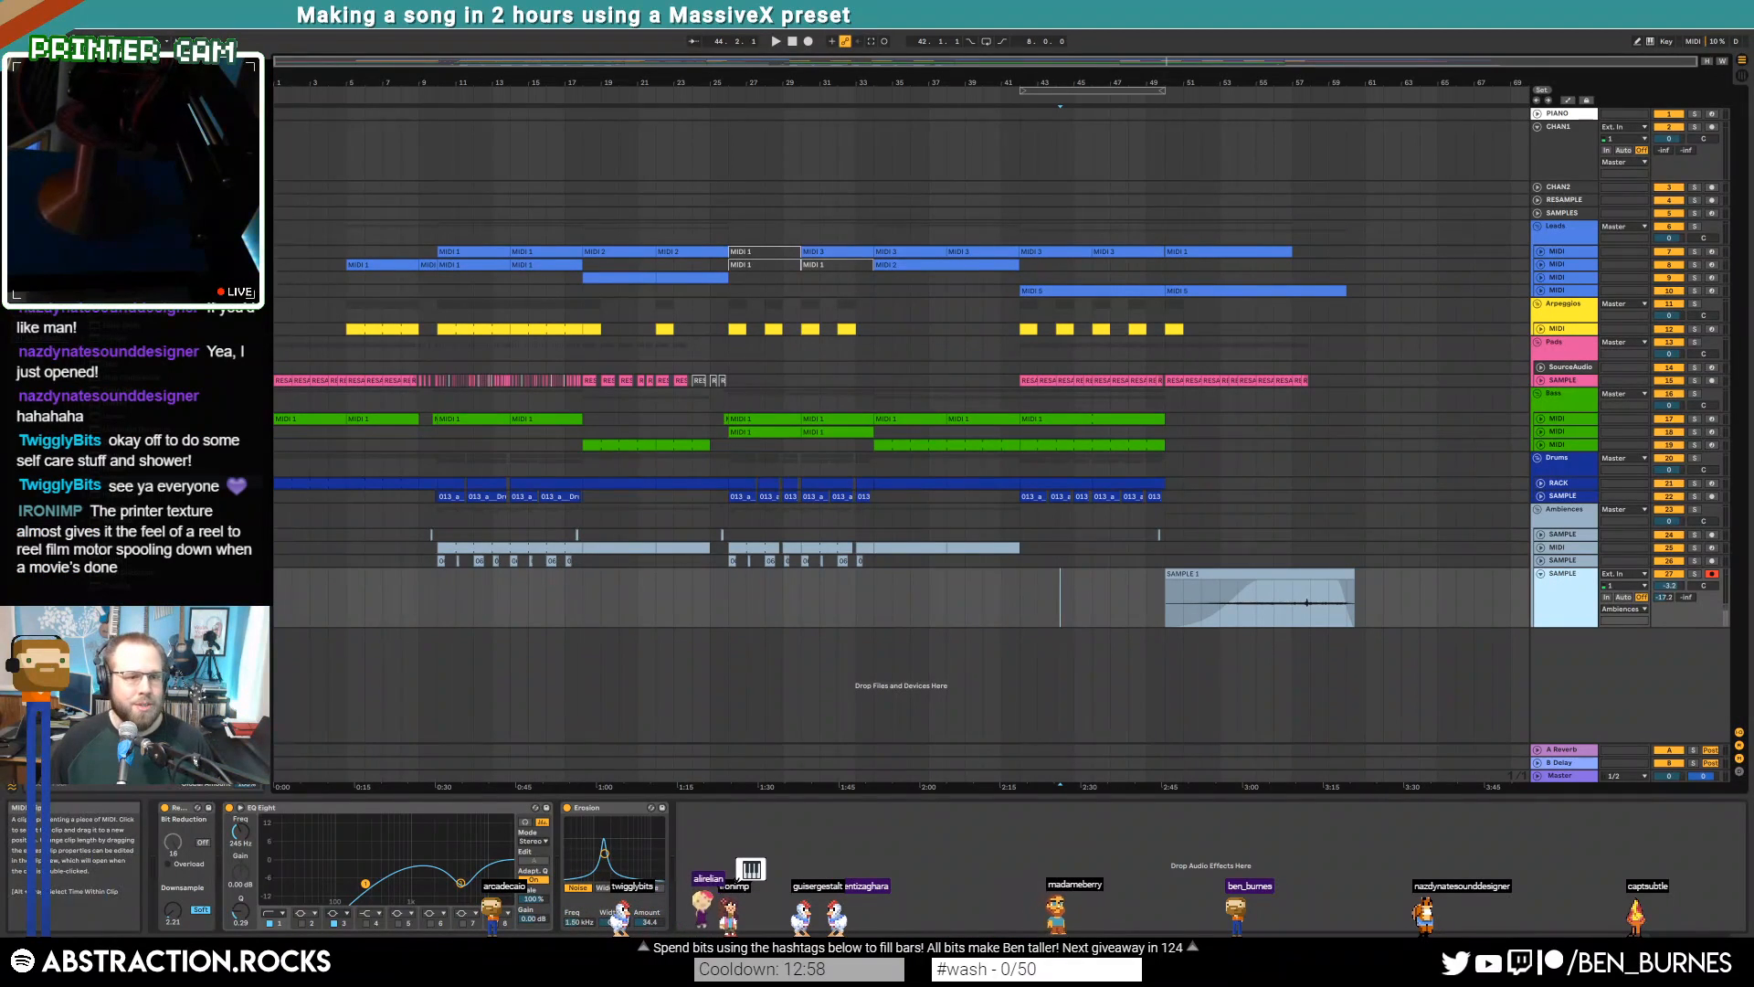
Add a Compressor to the recorded clip's track and place it between EQ Eight and Erosion
left_click_drag(117, 508, 249, 842)
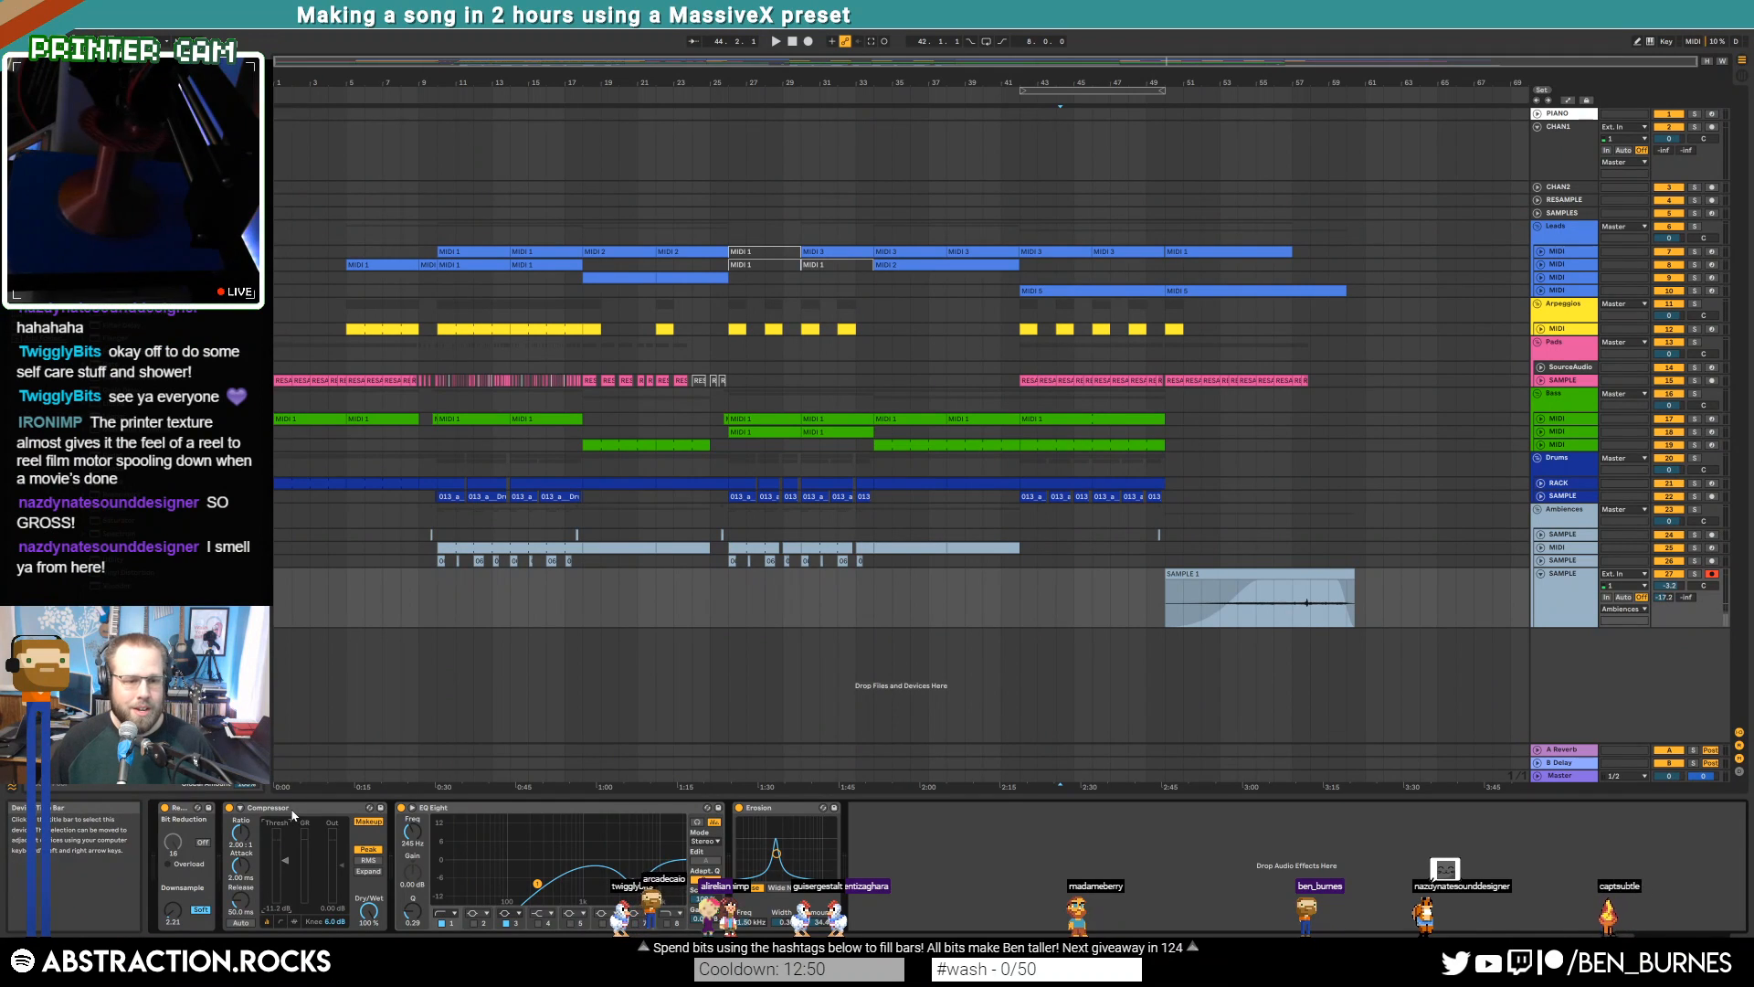
left_click_drag(239, 808, 731, 811)
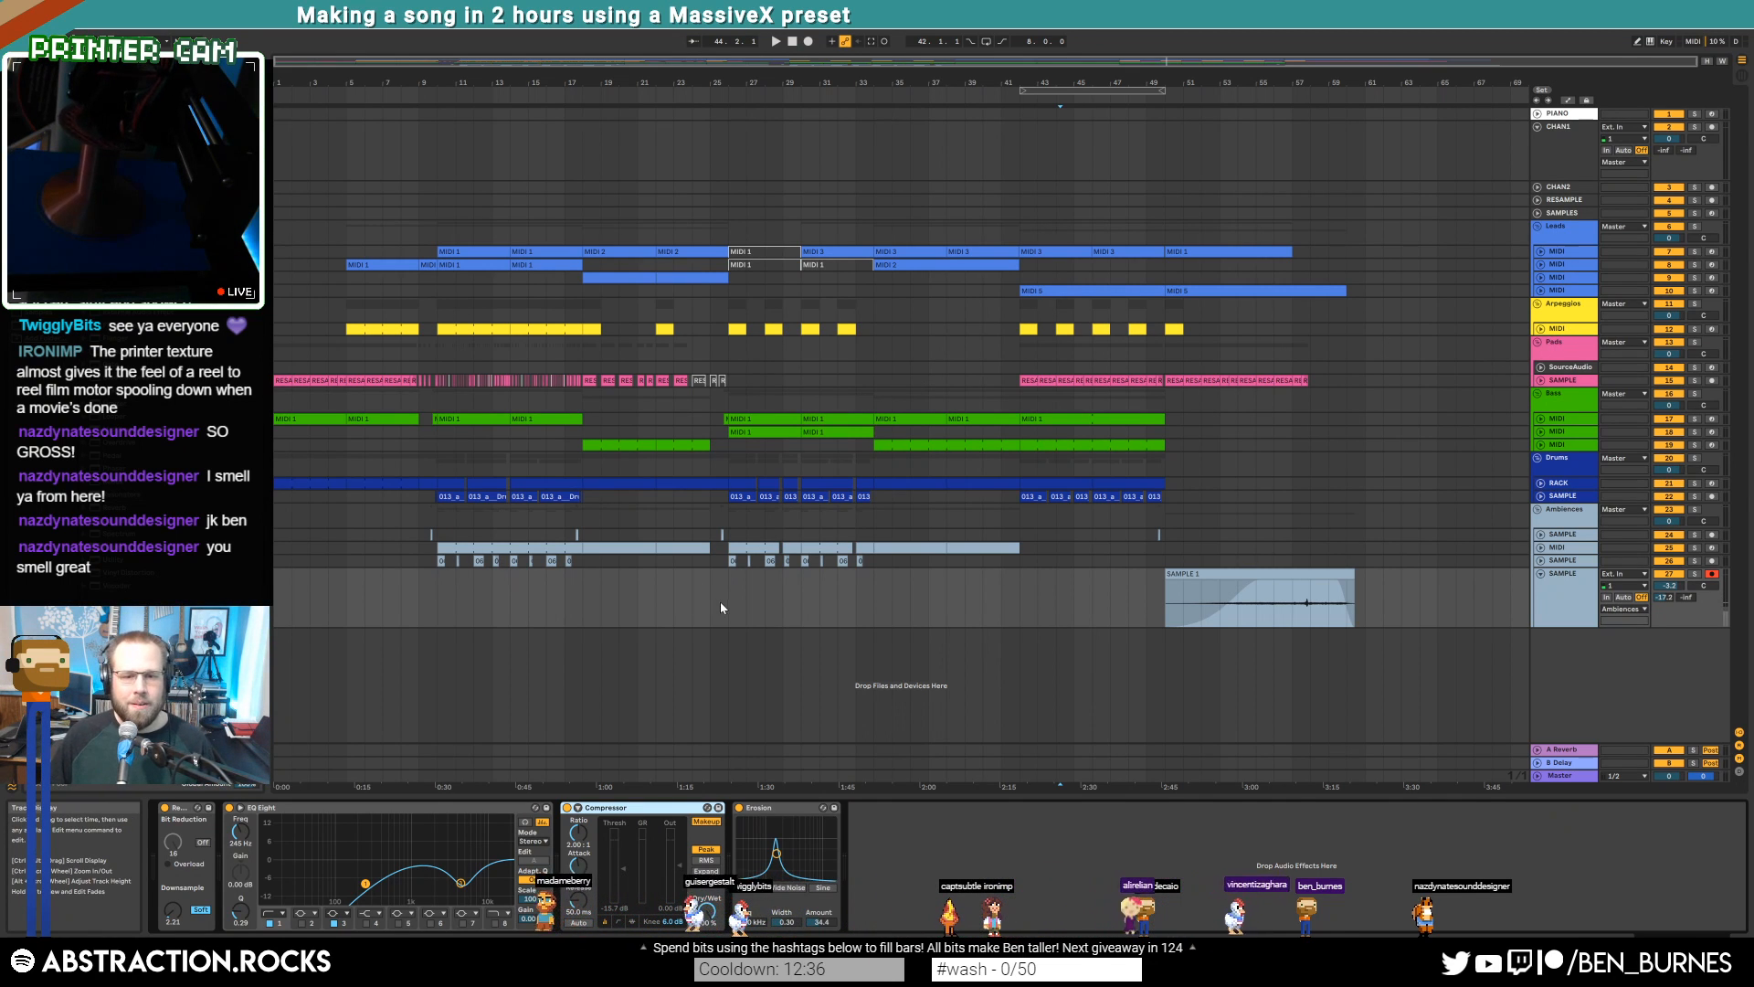
Fold the recorded clip's track and the CHAN1 track, keeping the recorded clip's track selected
left_click(1541, 574)
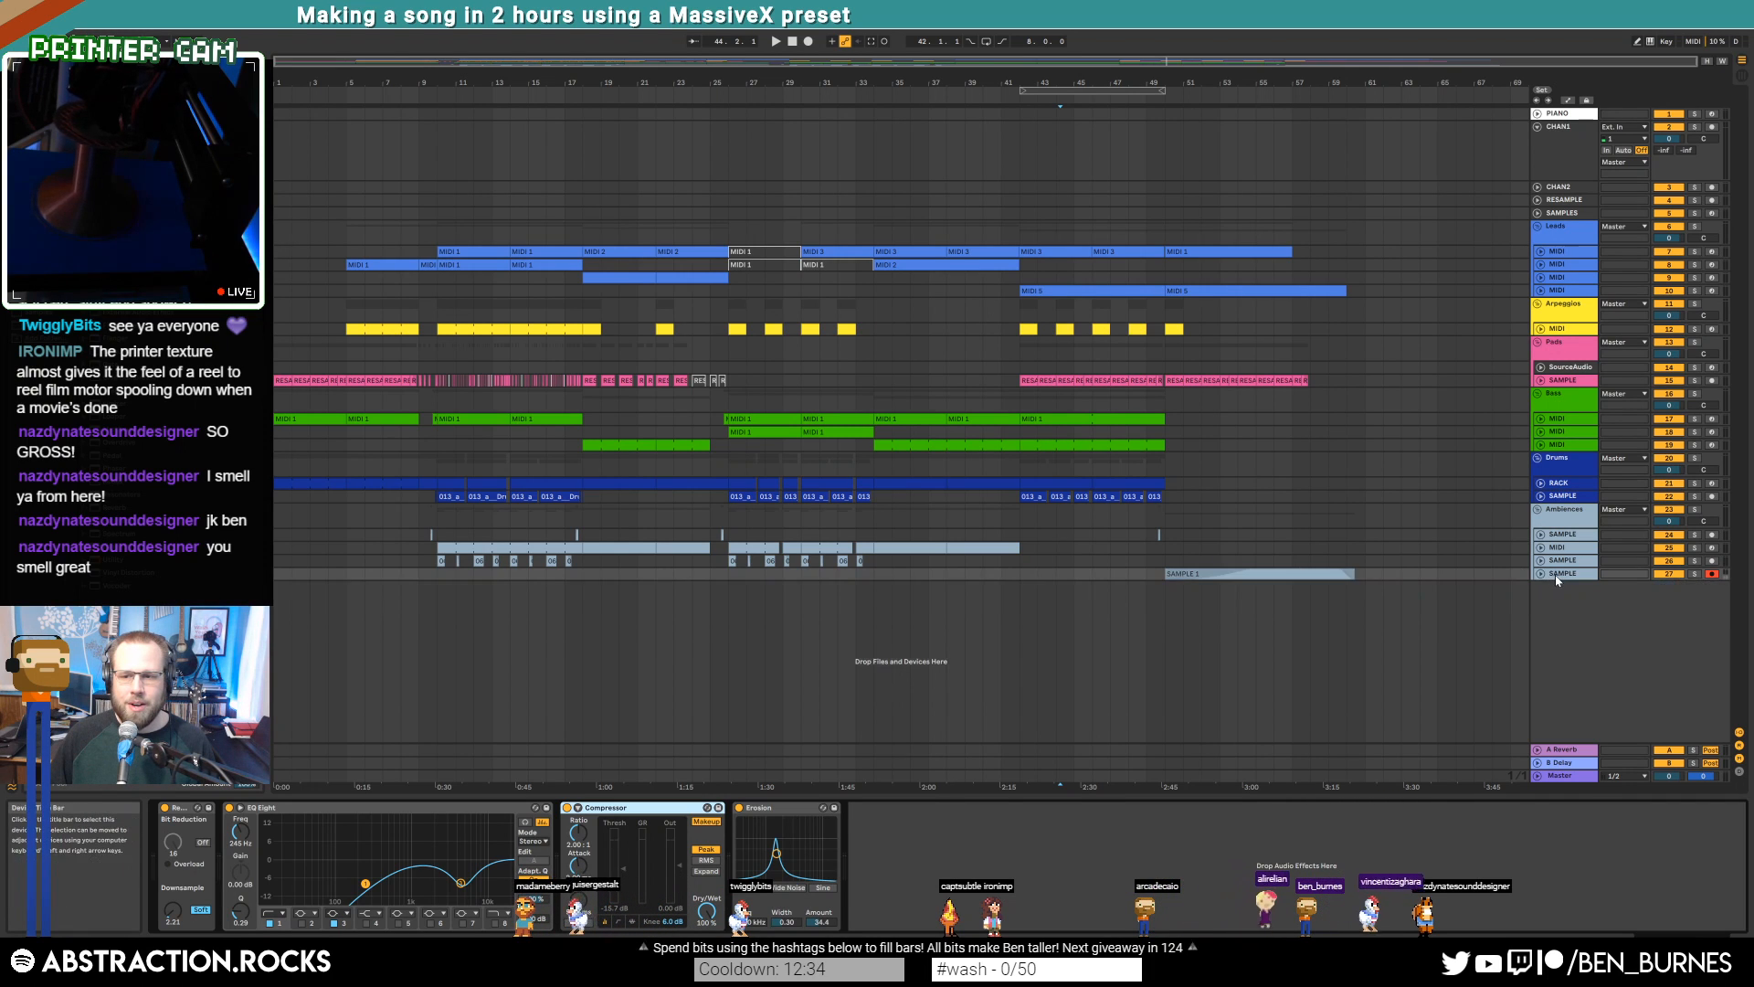
left_click(1556, 577)
left_click(1537, 128)
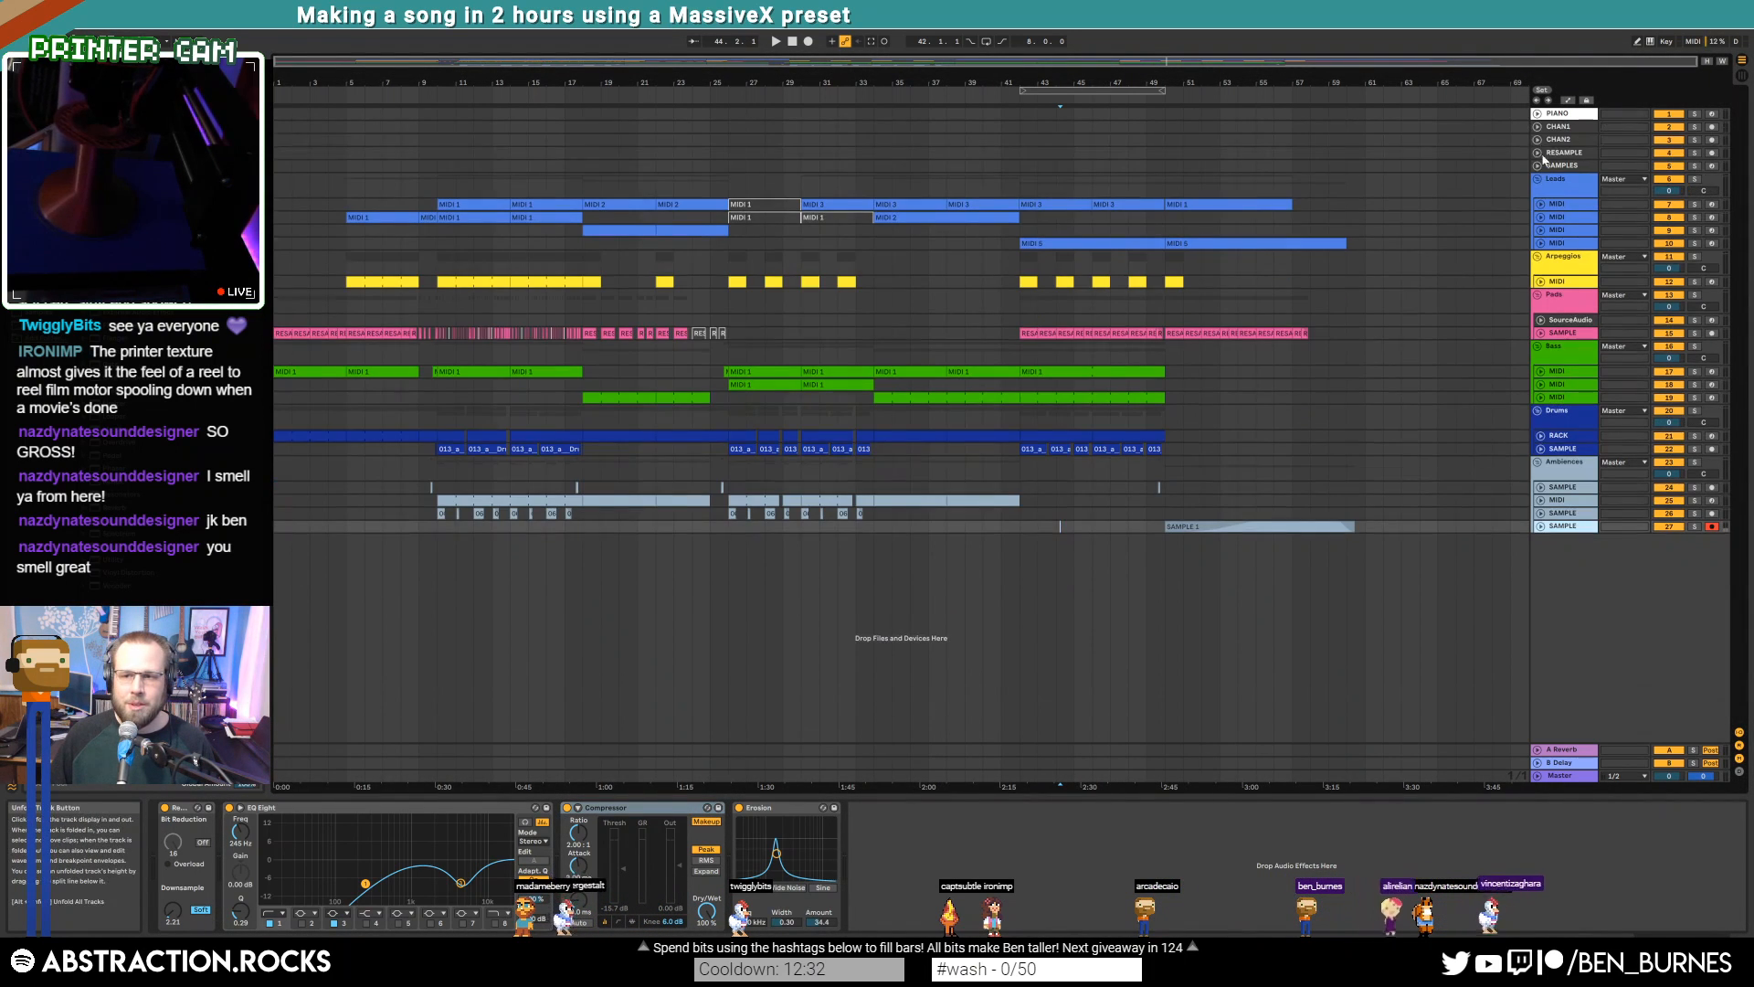